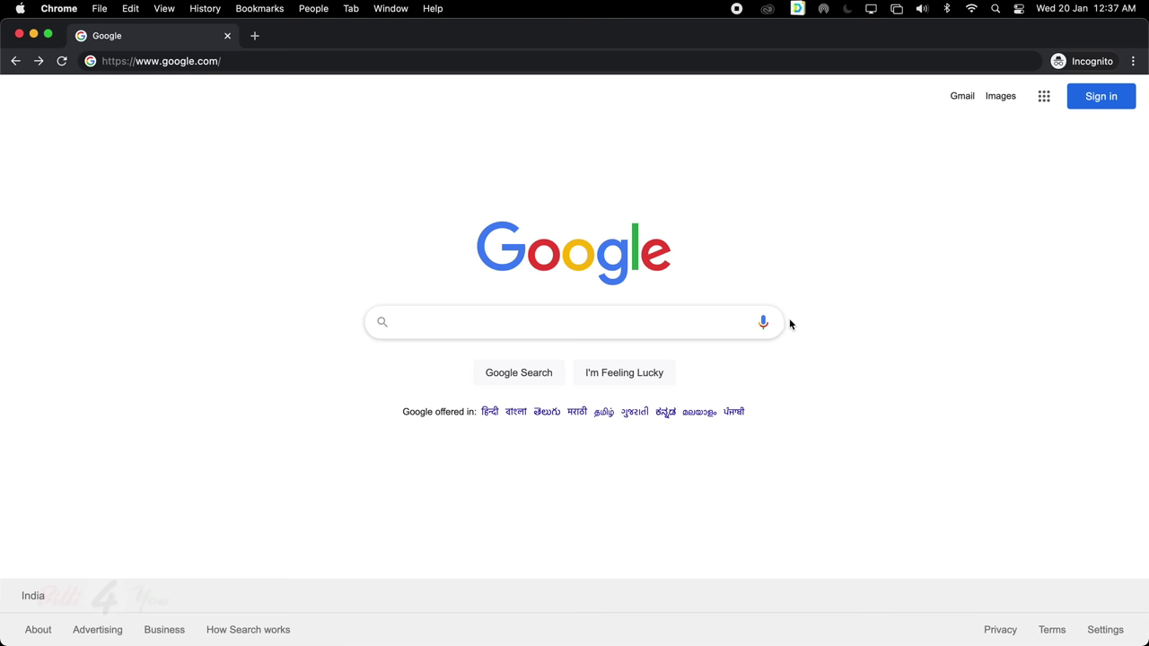
Search Google for 'davinci resolve' by typing 'davin' and choosing the suggestion
left_click(709, 322)
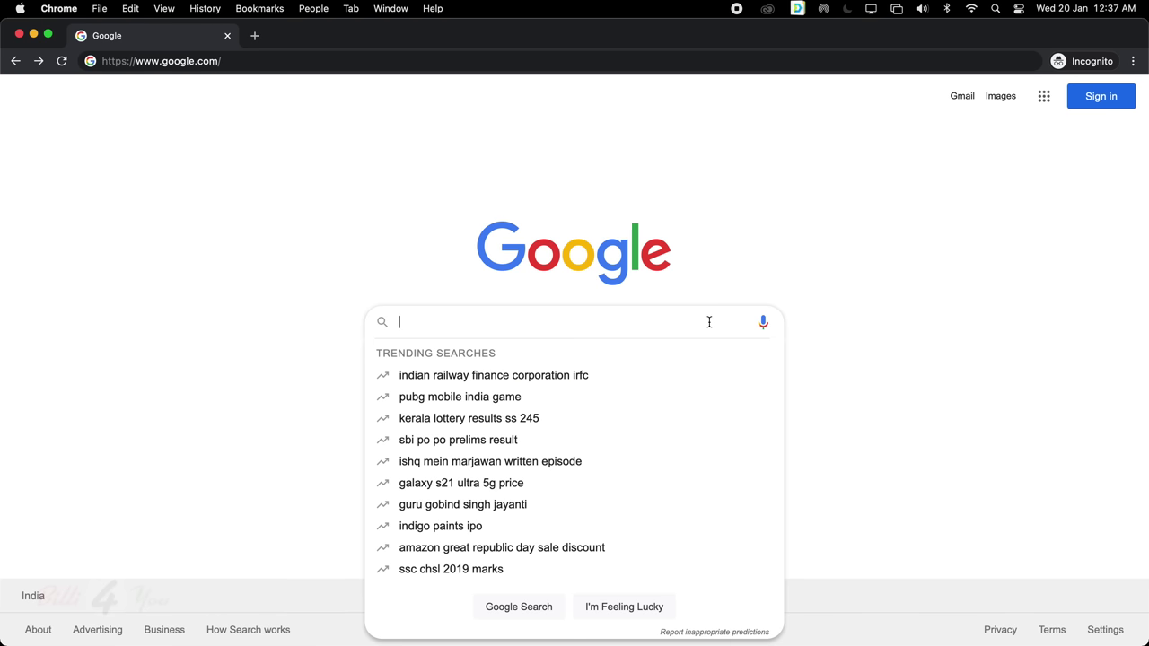
type("da")
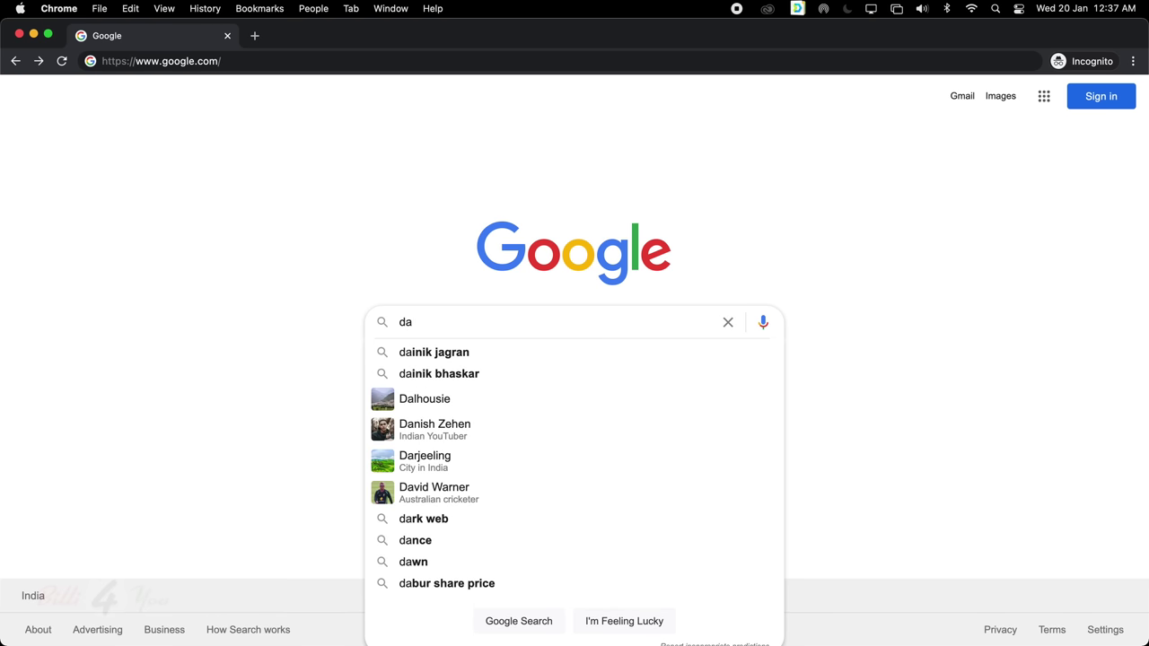
type("vin")
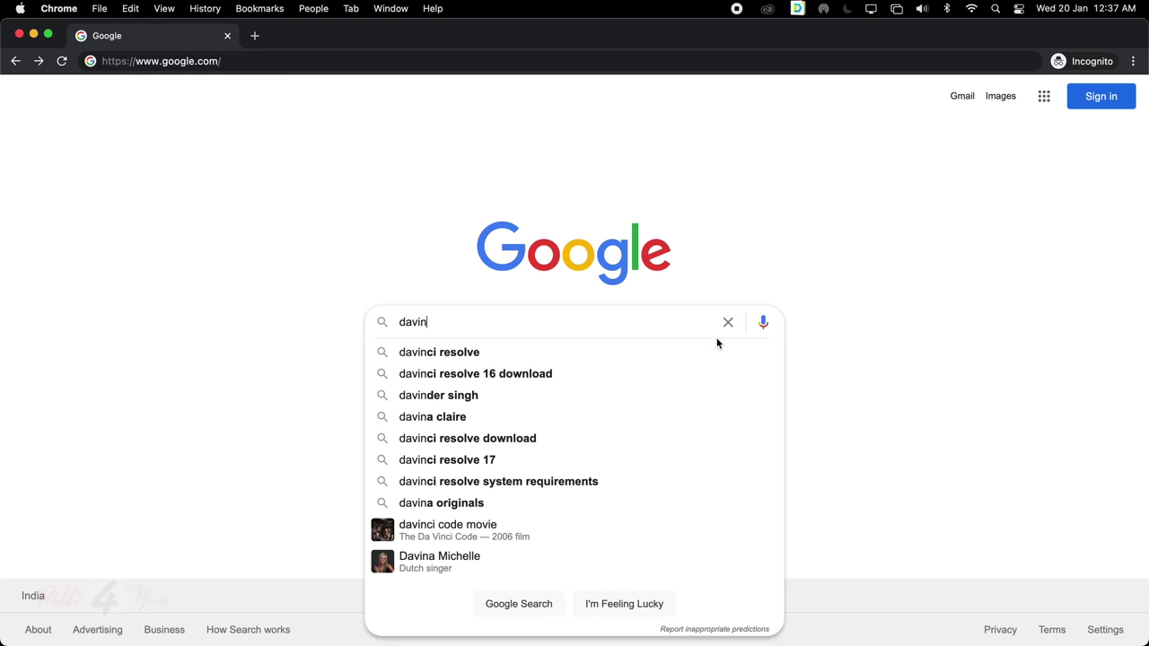
left_click(731, 355)
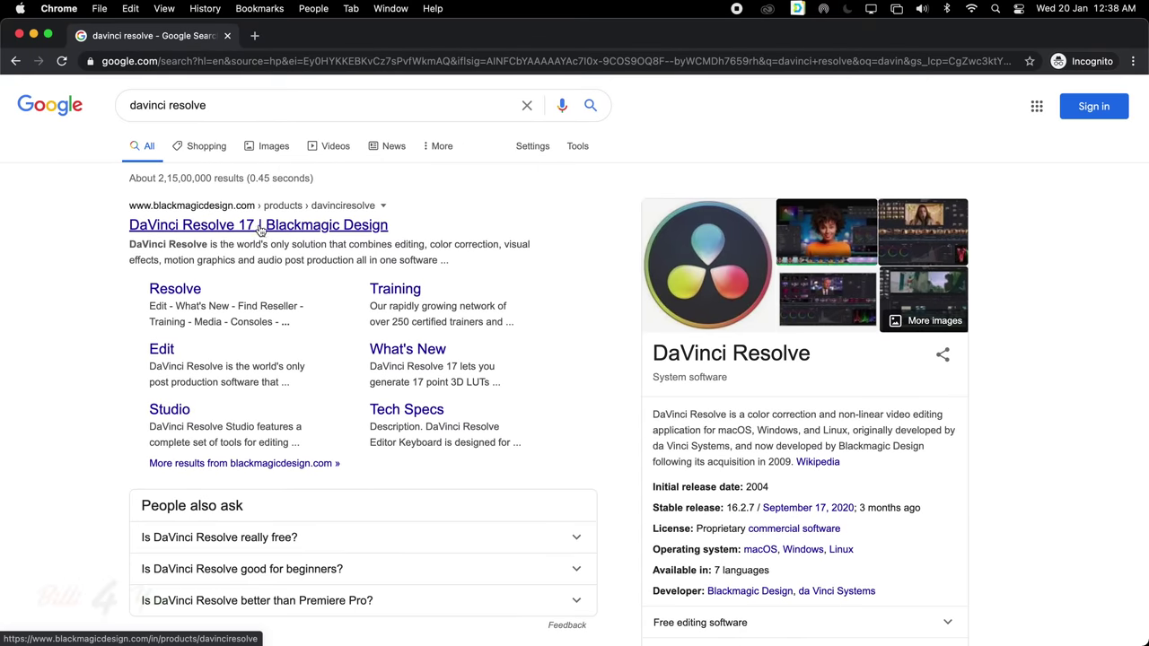
Open the Blackmagic Design DaVinci Resolve 17 page and show its Download Now options
left_click(259, 228)
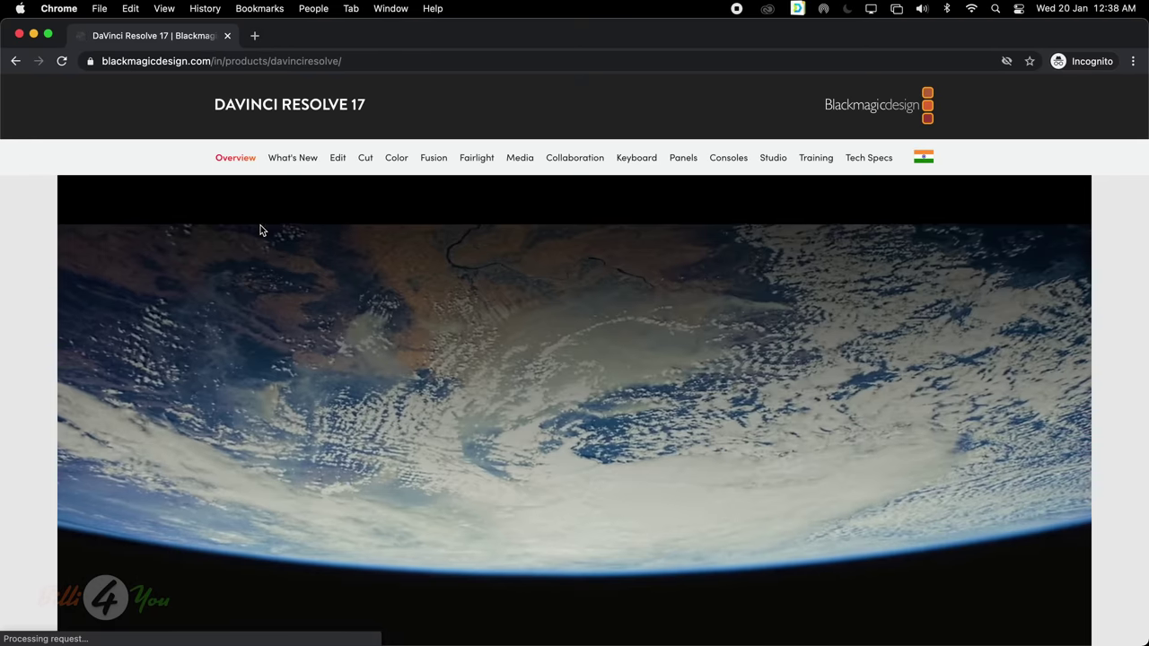
scroll(1135, 336, "down", 5)
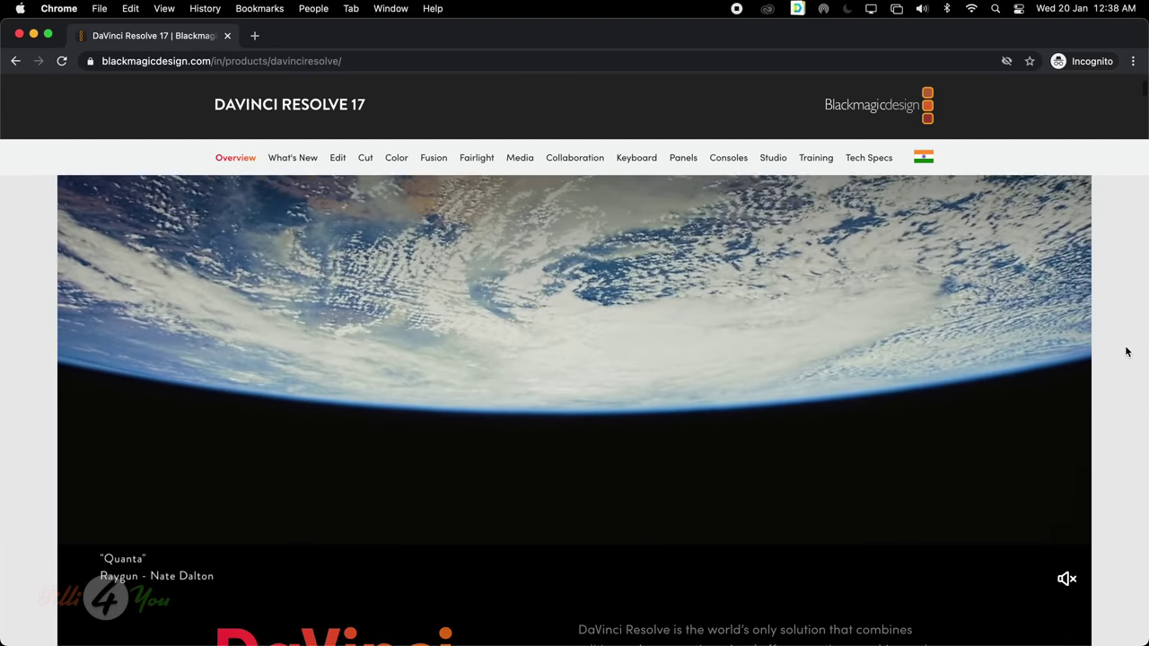
scroll(1128, 351, "down", 6)
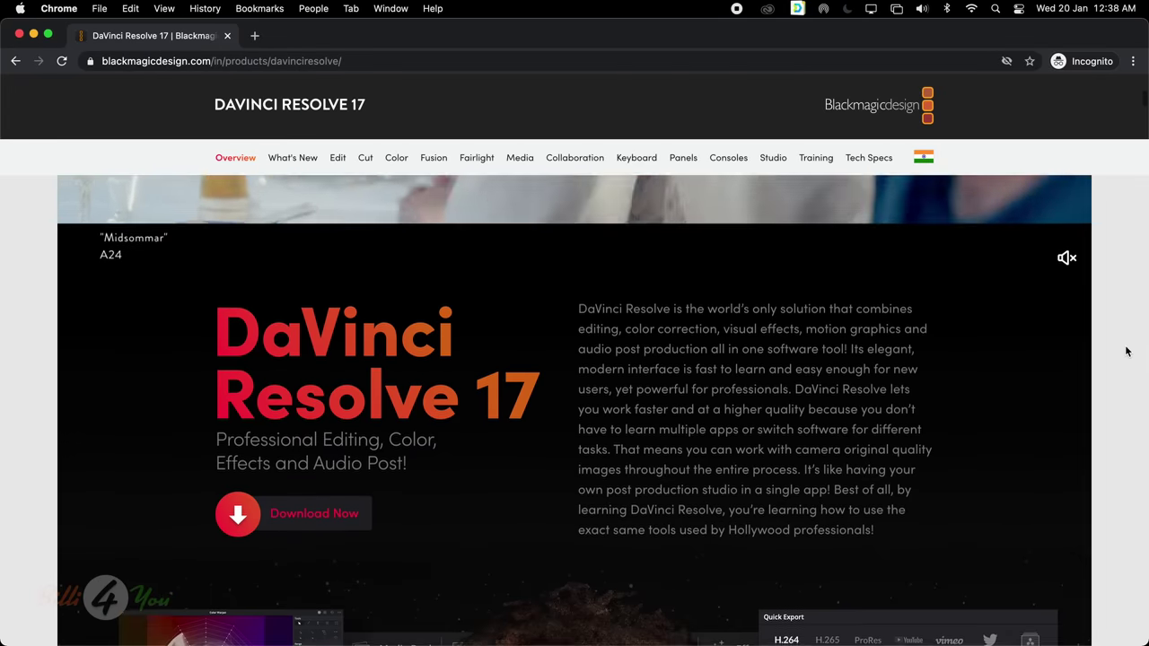
scroll(1127, 351, "up", 1)
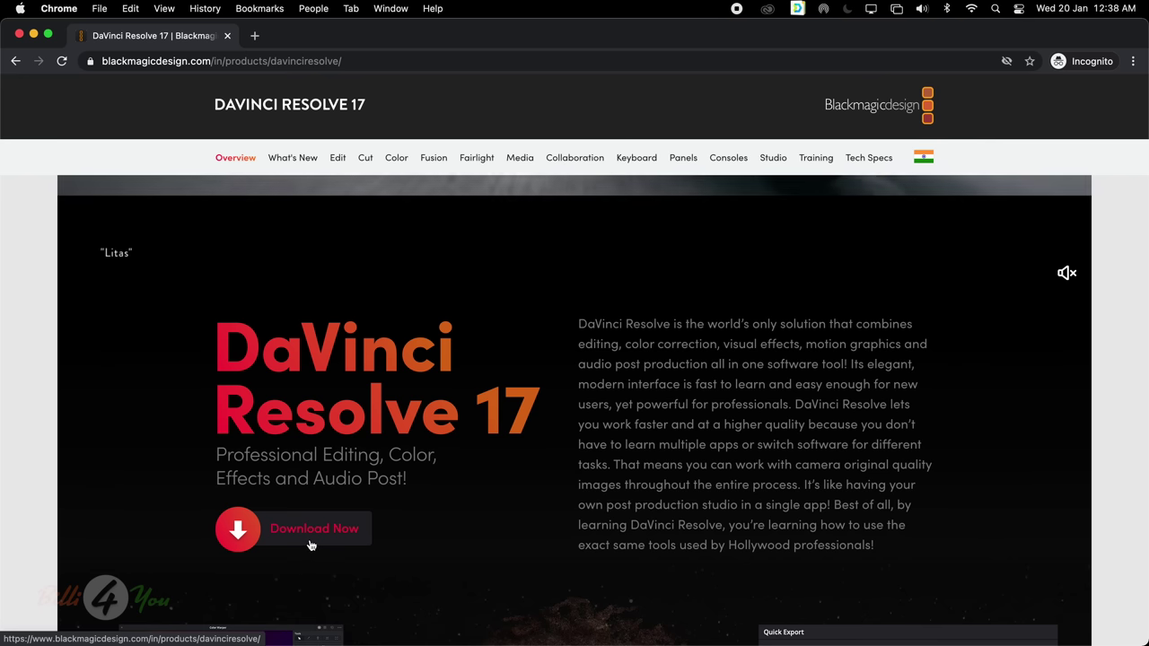
left_click(310, 536)
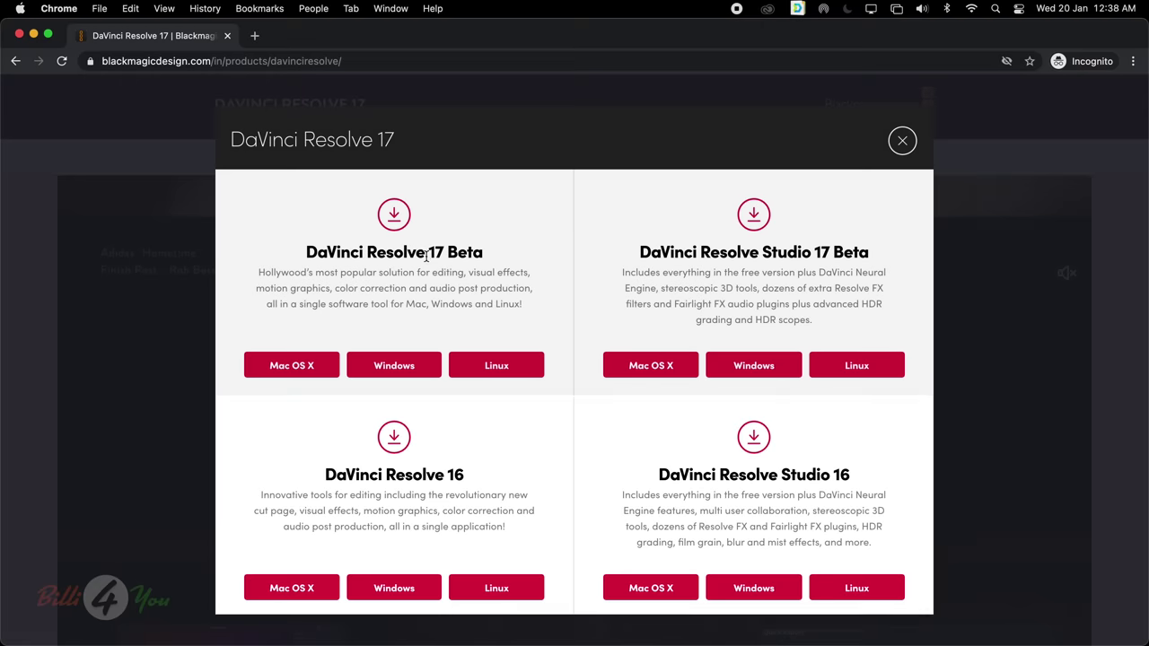
Highlight the DaVinci Resolve 17 Beta, 16 and Studio 16 edition titles to compare them
left_click_drag(427, 253, 483, 253)
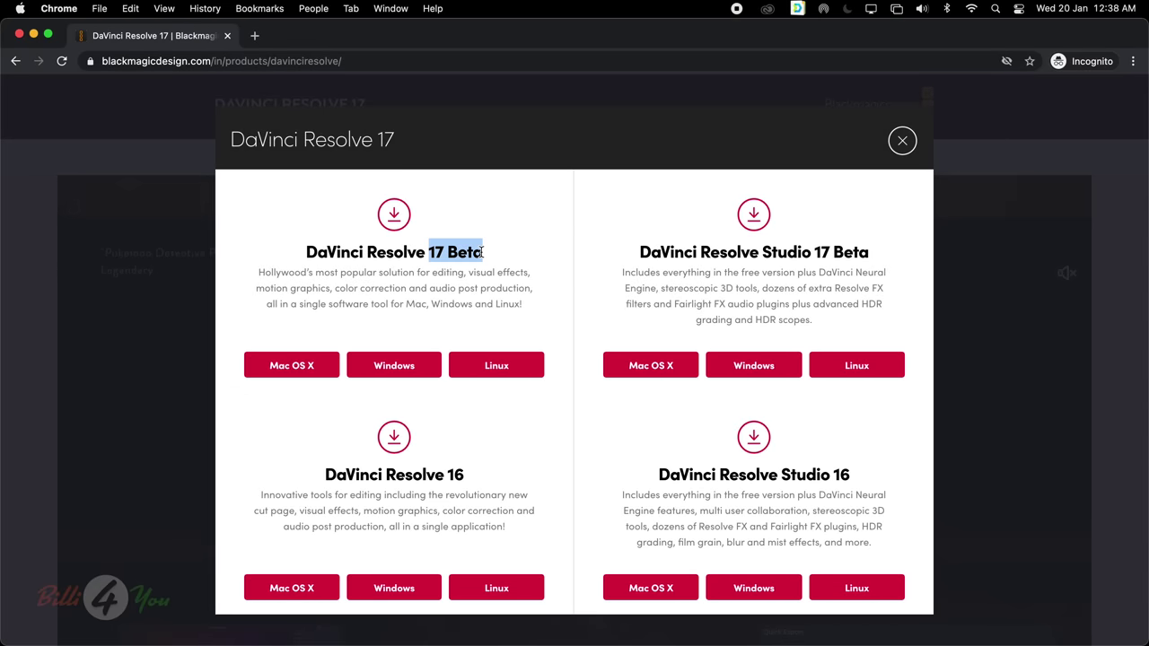
left_click(498, 253)
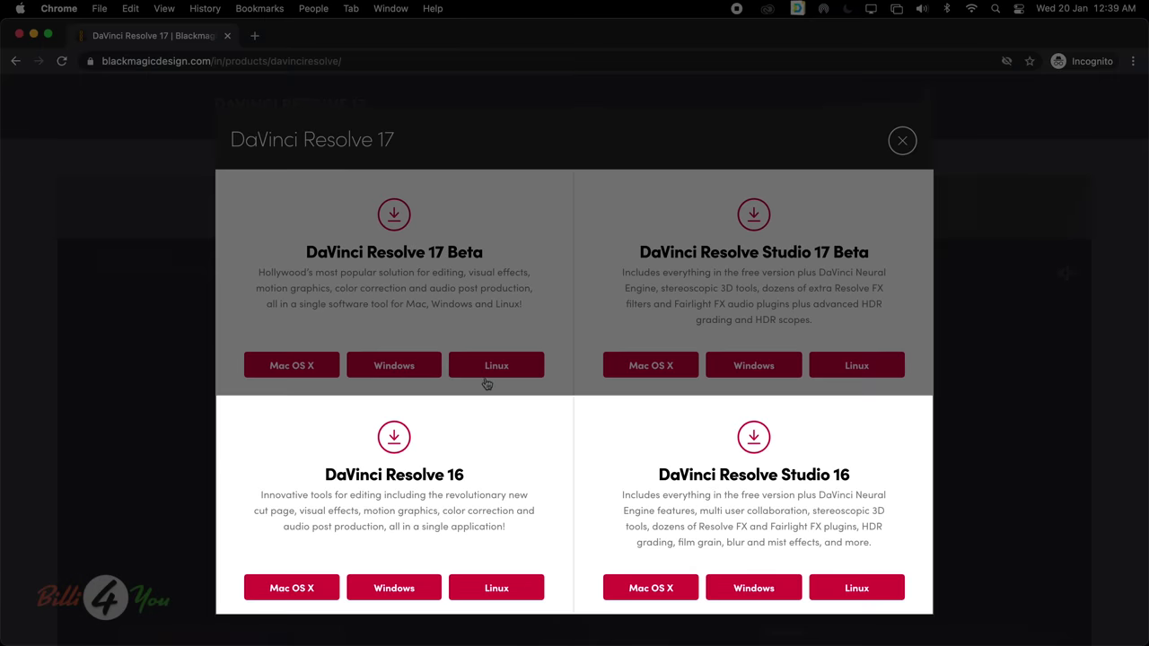
left_click_drag(324, 471, 466, 479)
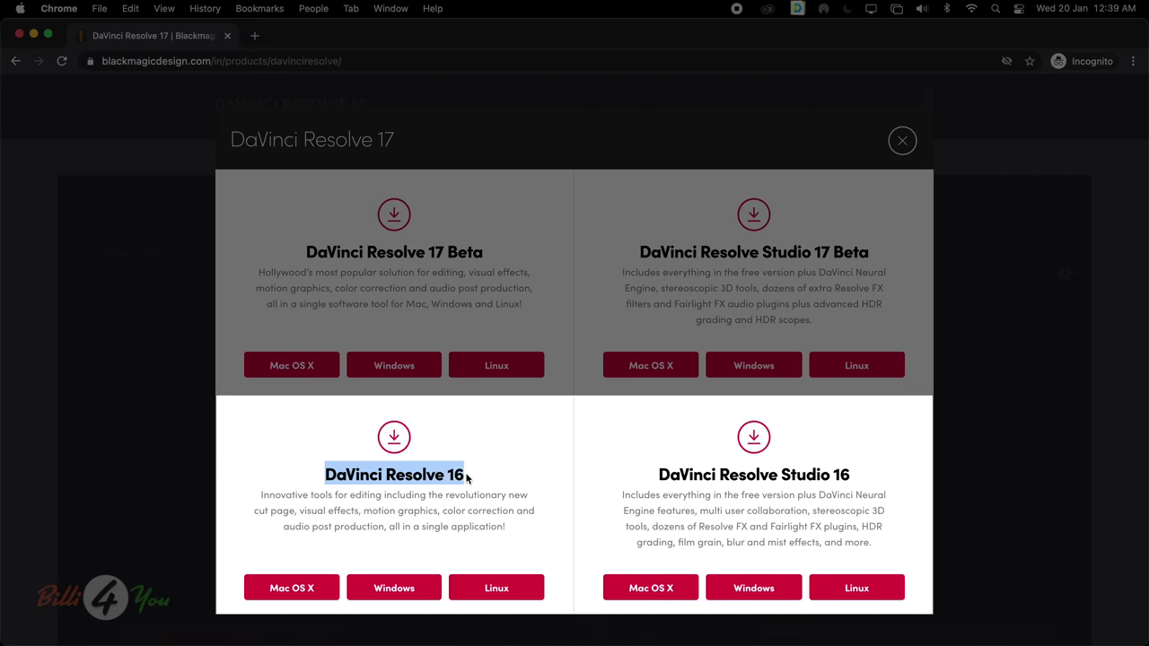
left_click(660, 474)
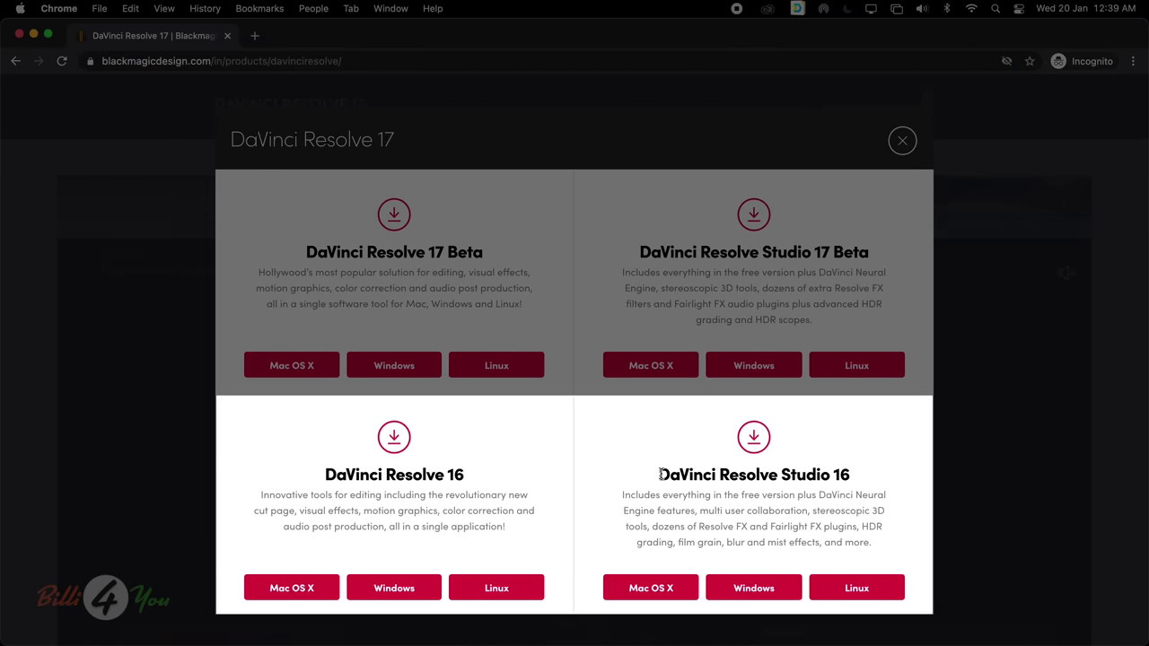
left_click_drag(660, 474, 849, 474)
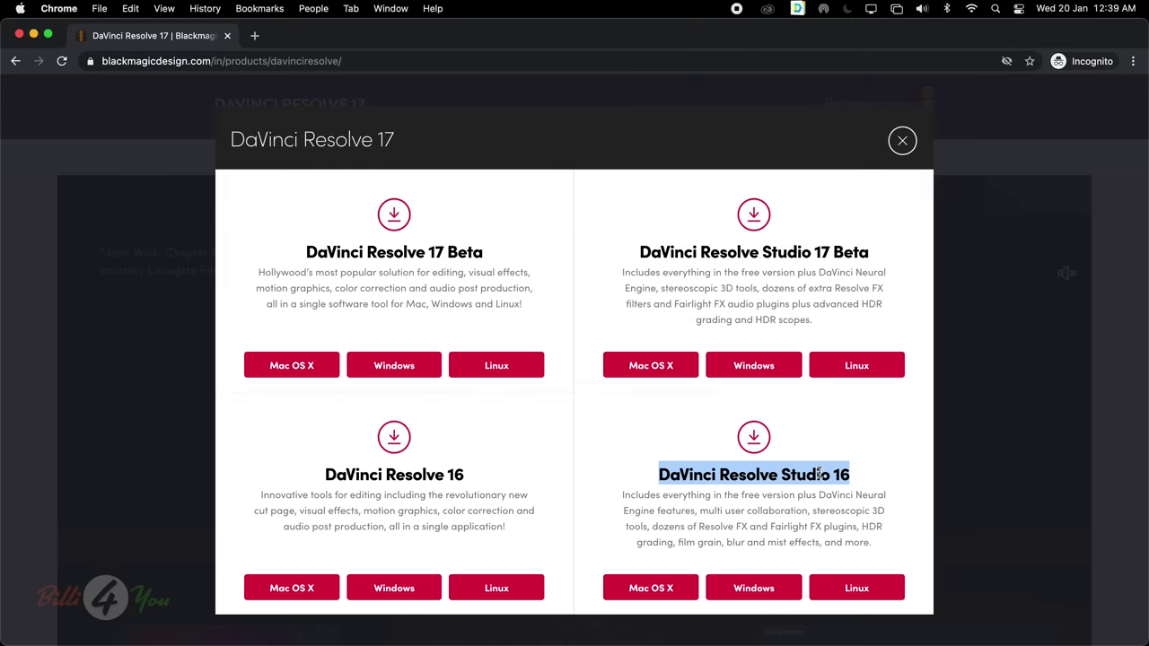
left_click(818, 474)
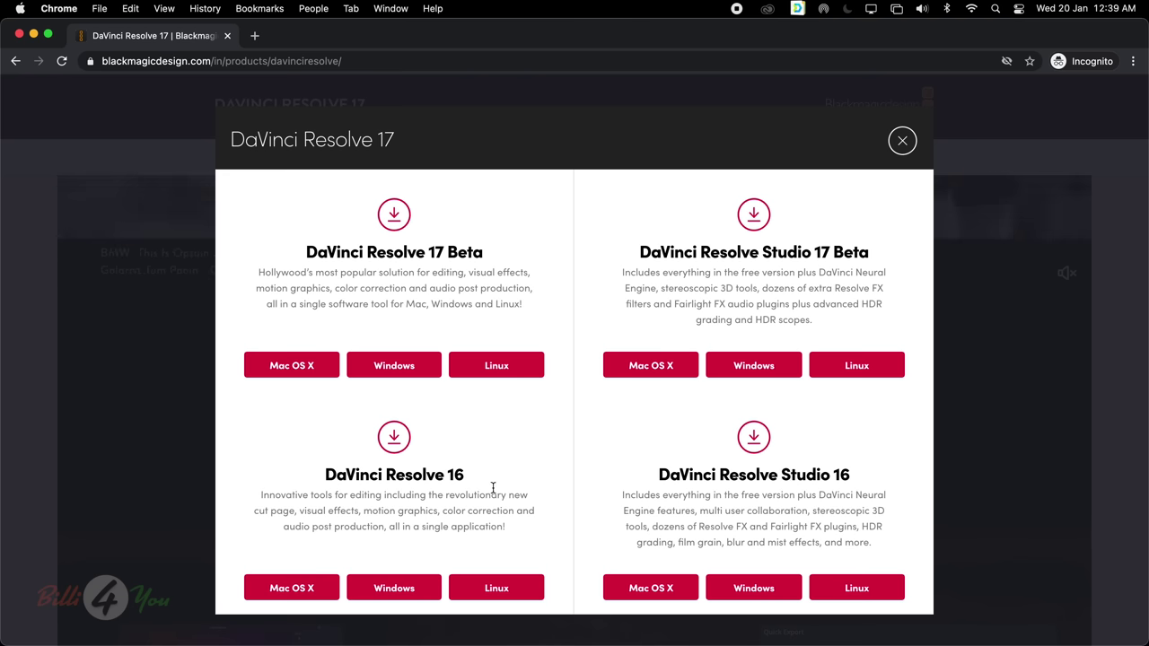
Point out the Resolve 16 and 17 Beta titles again, then pick 17 Beta for Mac OS X
left_click_drag(320, 479, 483, 482)
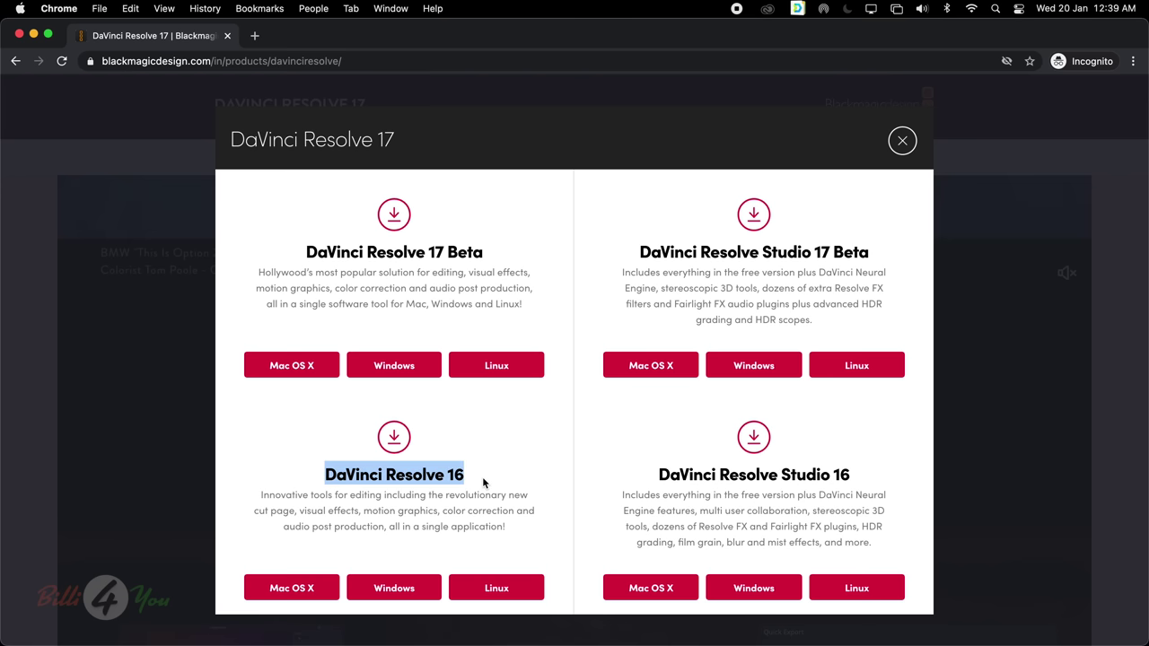
left_click(460, 198)
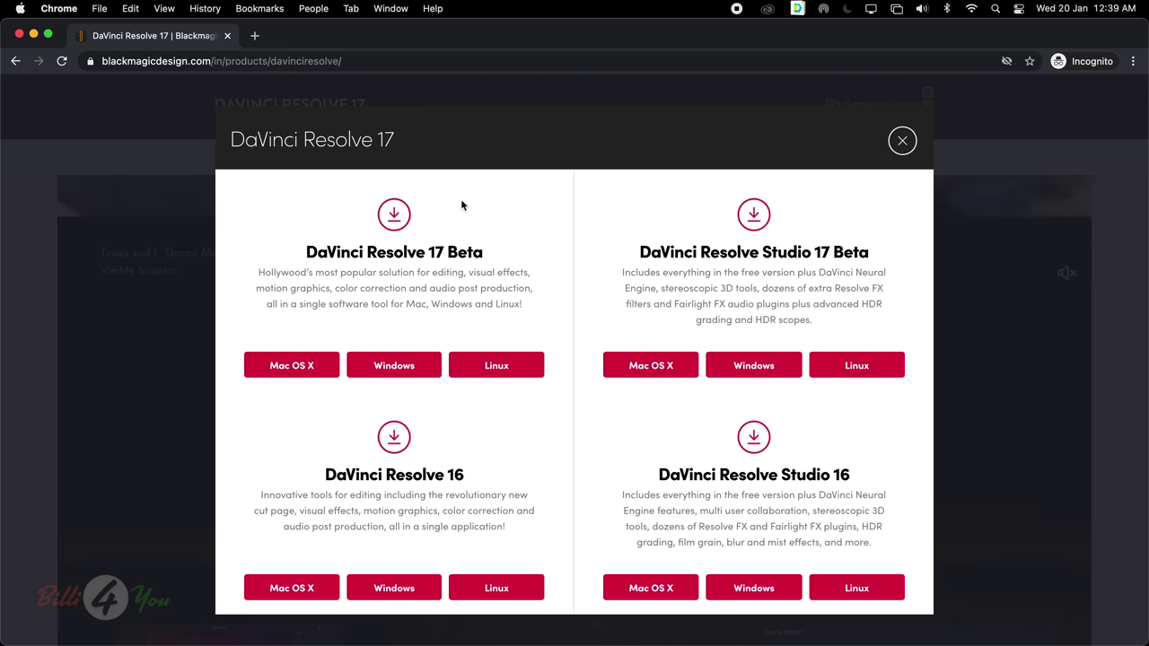
left_click_drag(447, 250, 442, 247)
triple_click(442, 246)
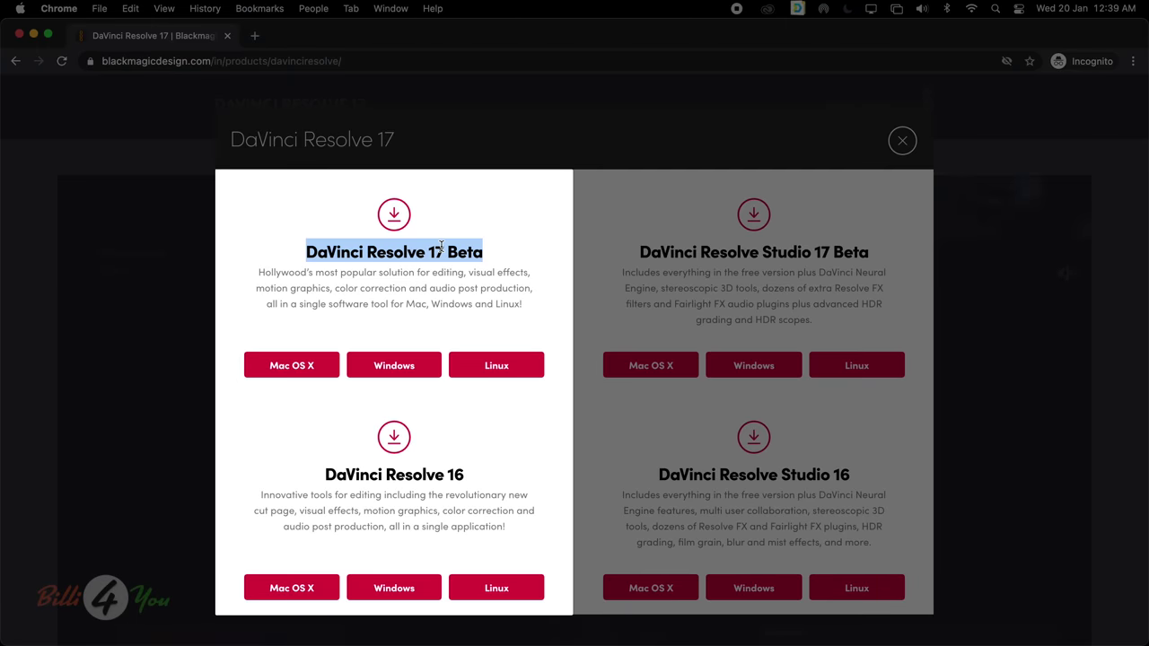
left_click(438, 274)
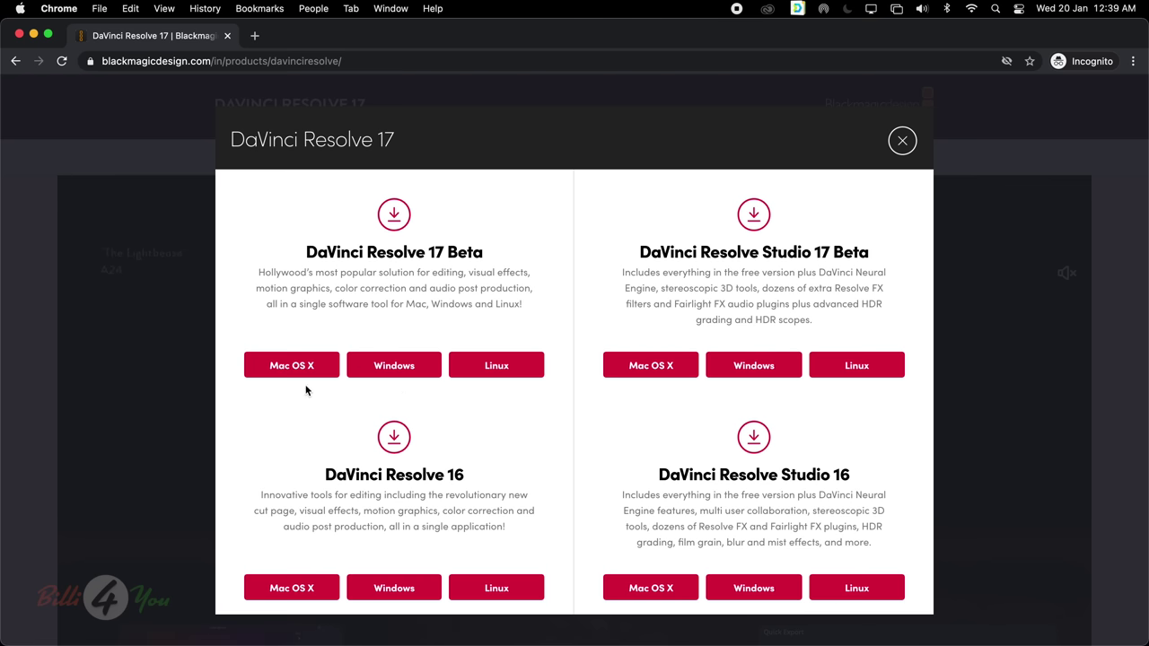
left_click(286, 369)
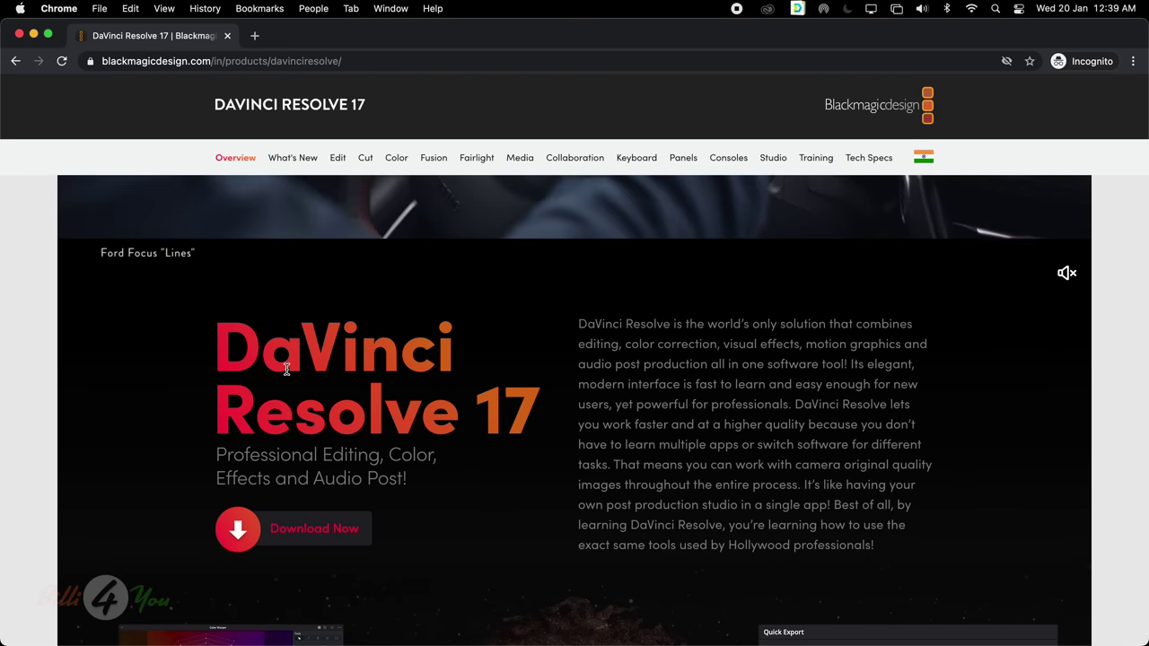
Review the DaVinci Resolve 17.0 Beta 6 registration form and click Register & Download
scroll(599, 449, "down", 2)
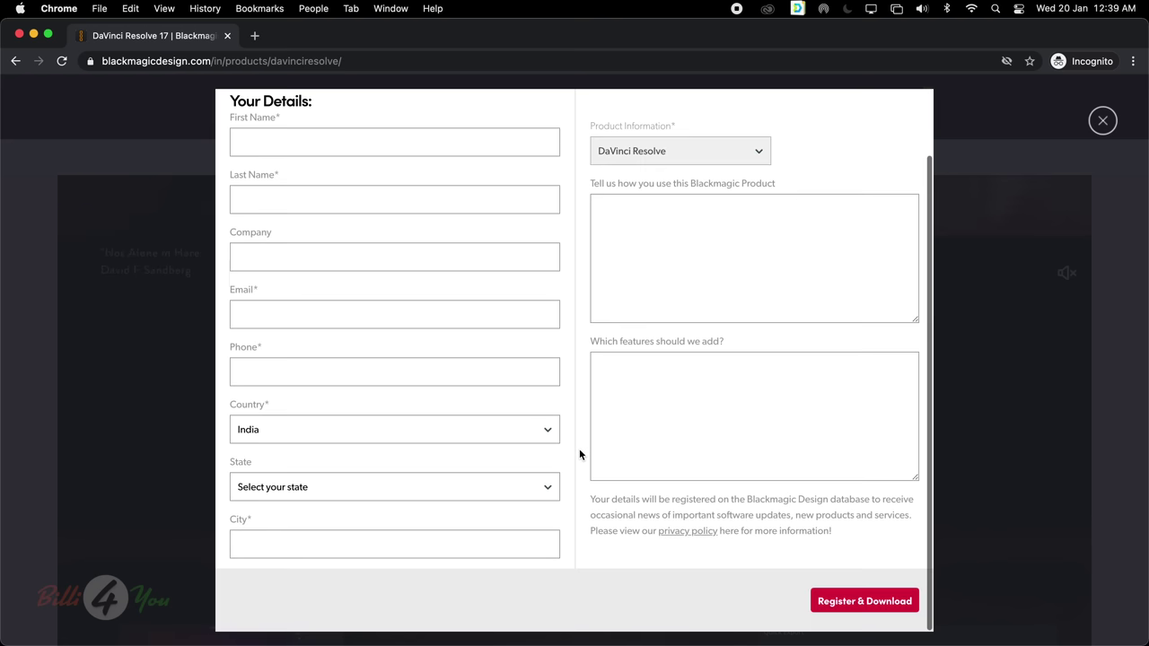
scroll(580, 455, "up", 1)
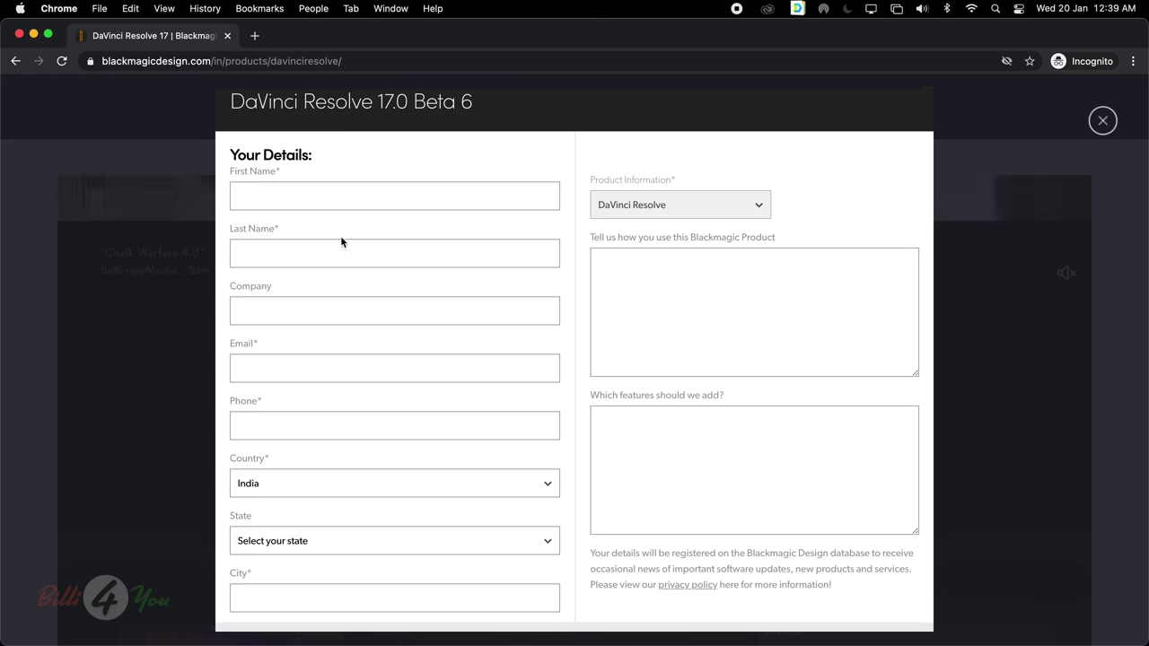
scroll(364, 473, "down", 1)
scroll(365, 473, "down", 2)
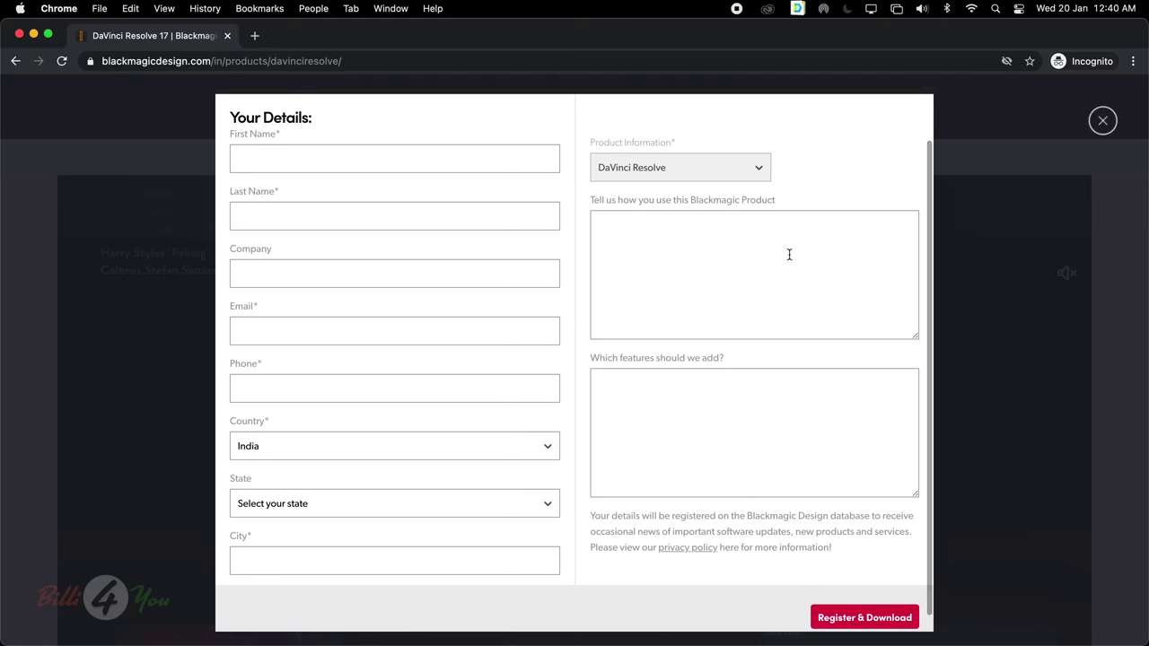
left_click(861, 621)
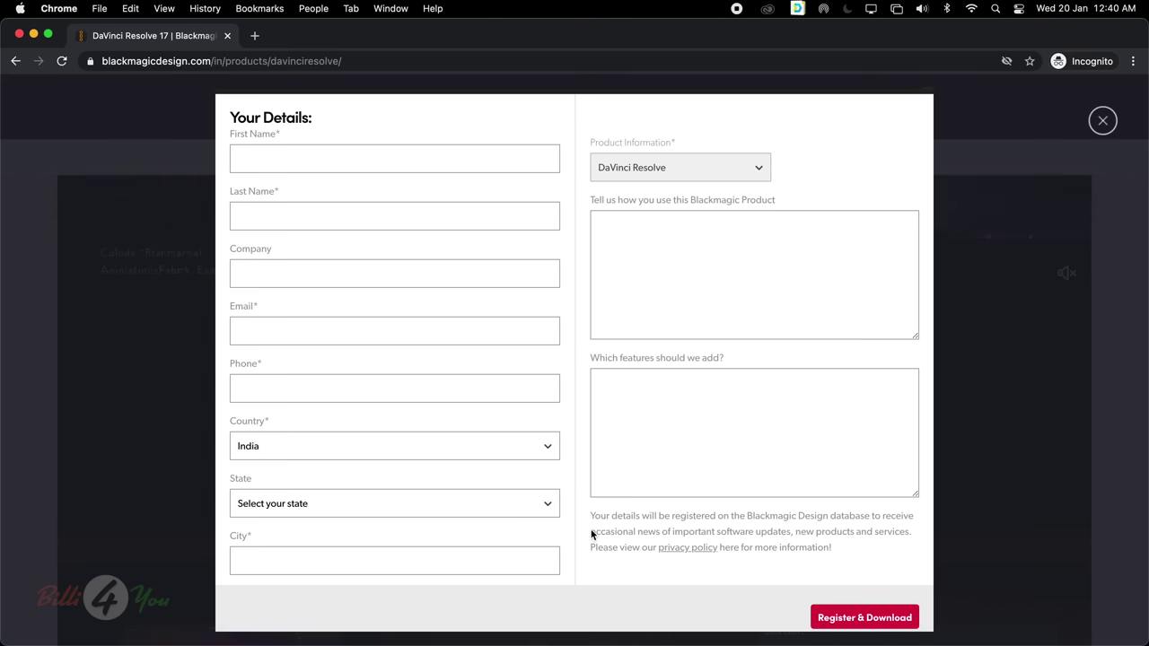
Scroll back over the form and minimize the Chrome window to reveal the desktop
scroll(588, 529, "up", 1)
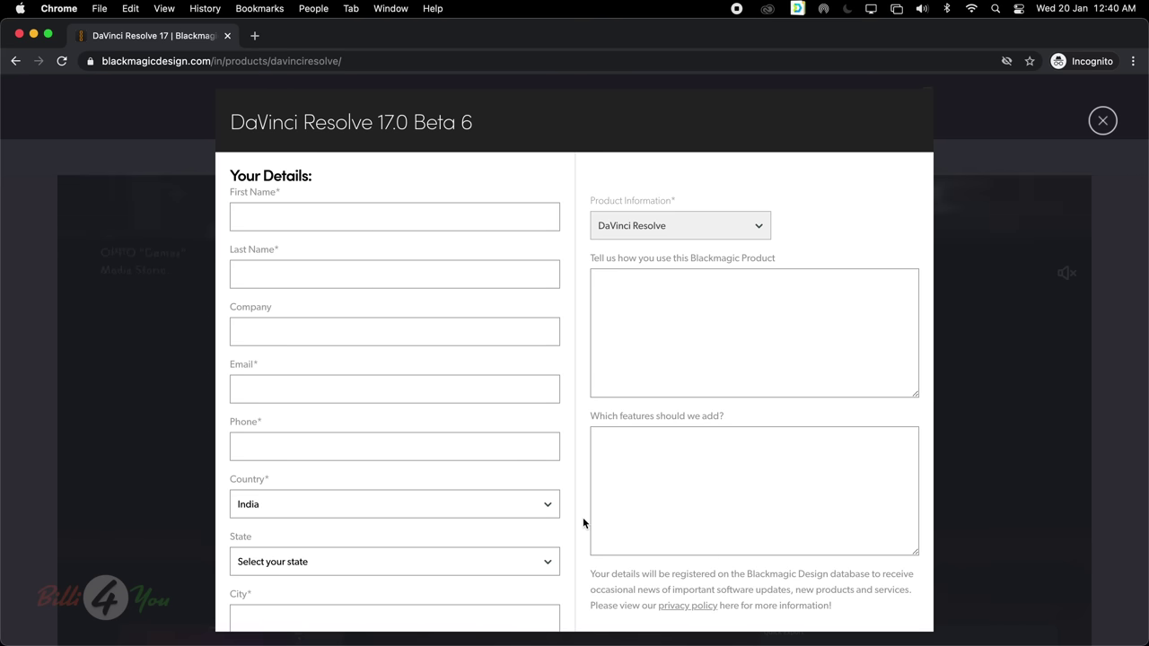
scroll(582, 517, "down", 3)
scroll(582, 517, "up", 2)
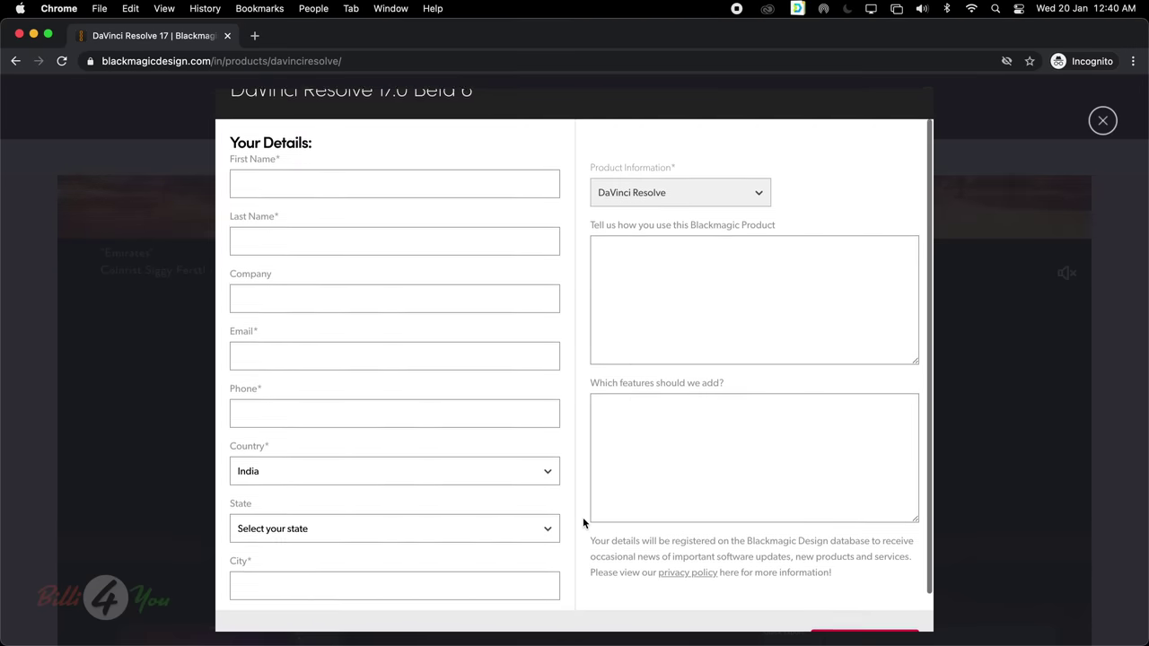
left_click(33, 34)
Launch DaVinci Resolve 17 from the Dock to reach the Projects window
mouse_move(482, 639)
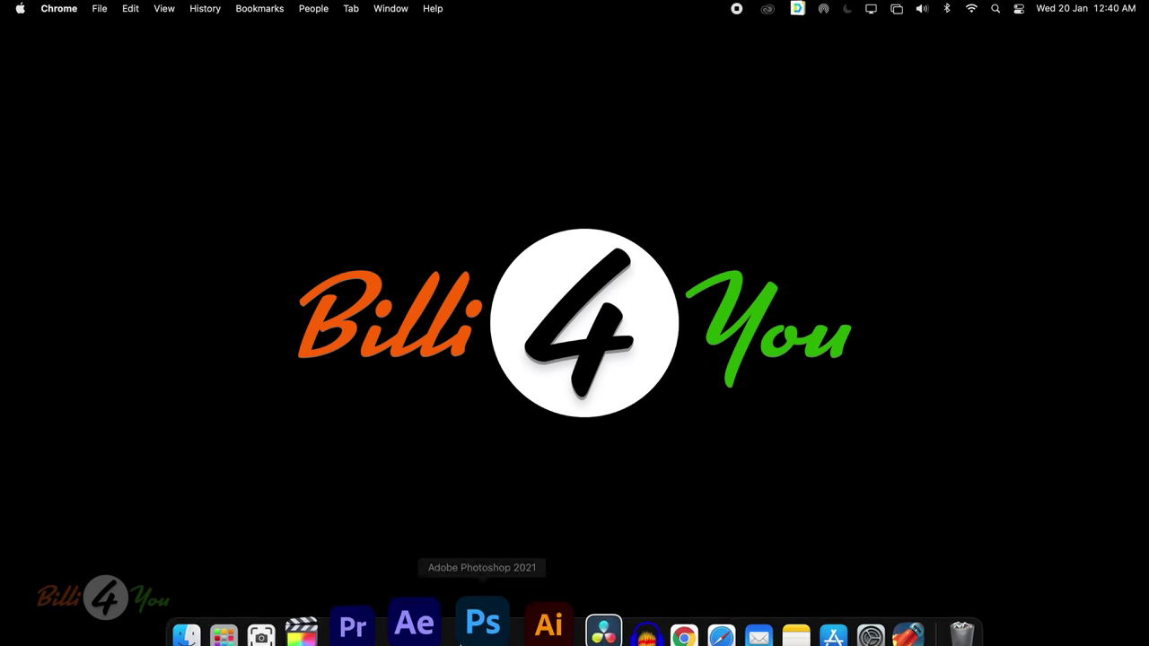
left_click(545, 631)
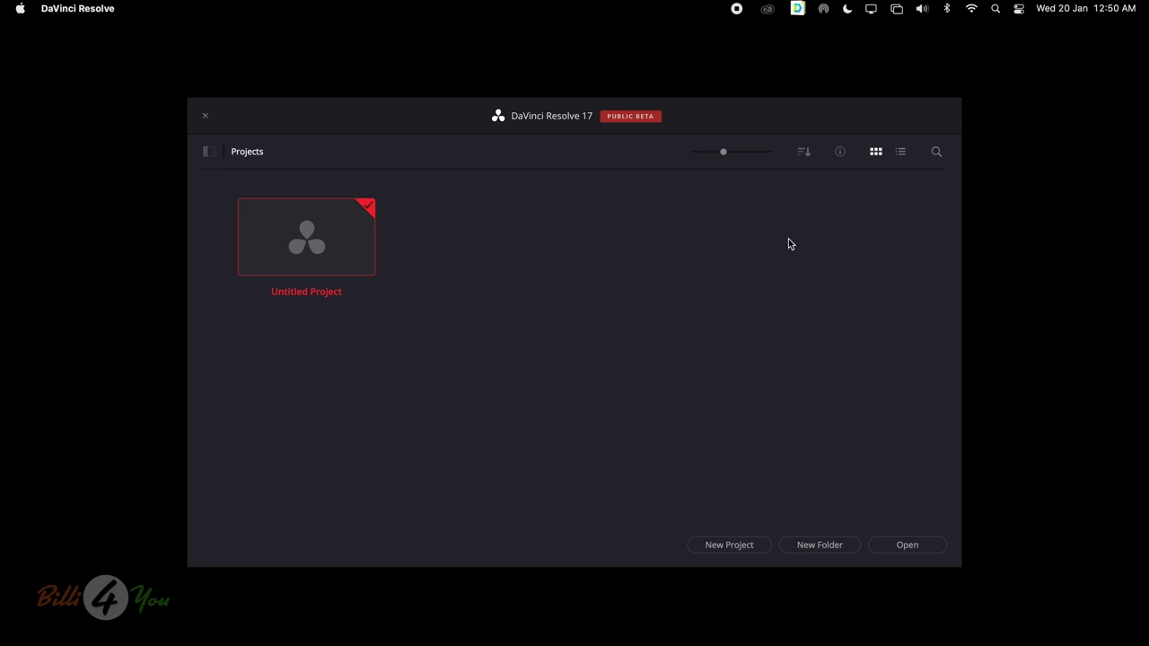
Show the Databases sidebar listing Local Database under Disk in the Project Manager
double_click(326, 248)
left_click(208, 153)
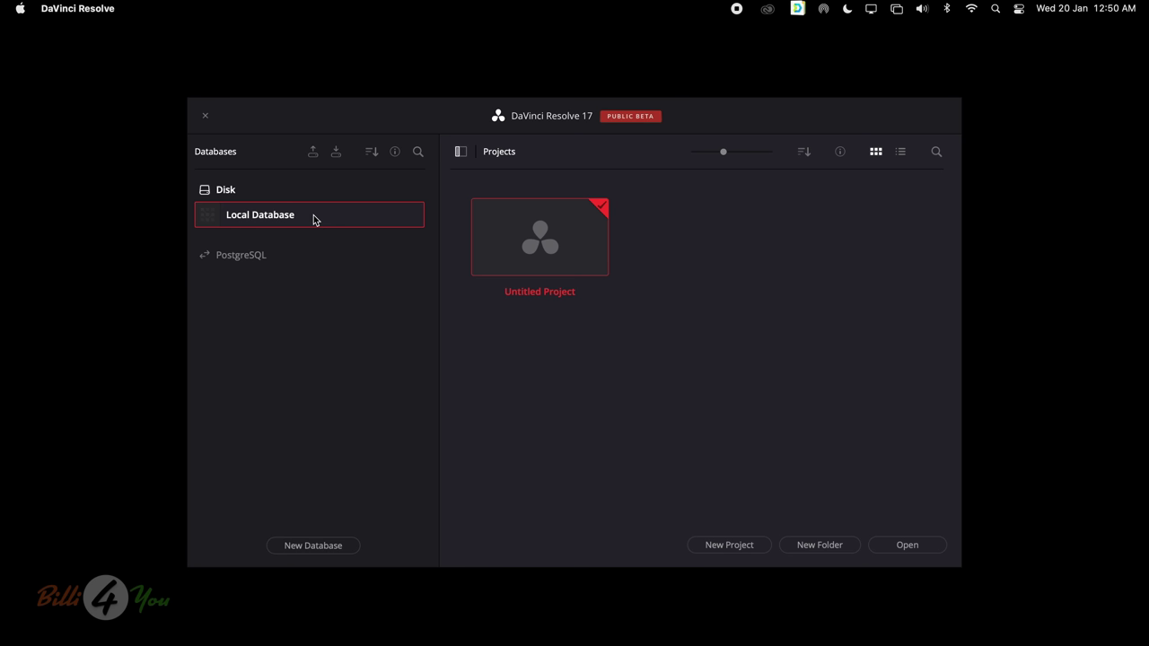
Open and dismiss the new database dialog, then collapse the Databases sidebar
left_click(312, 552)
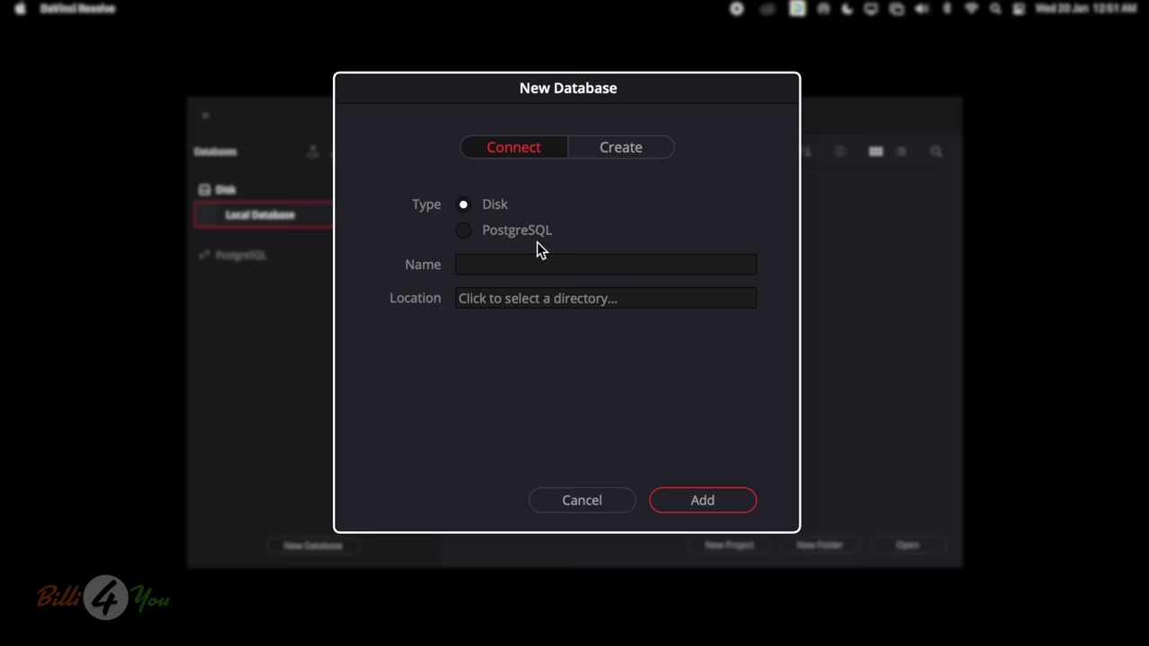
left_click(566, 498)
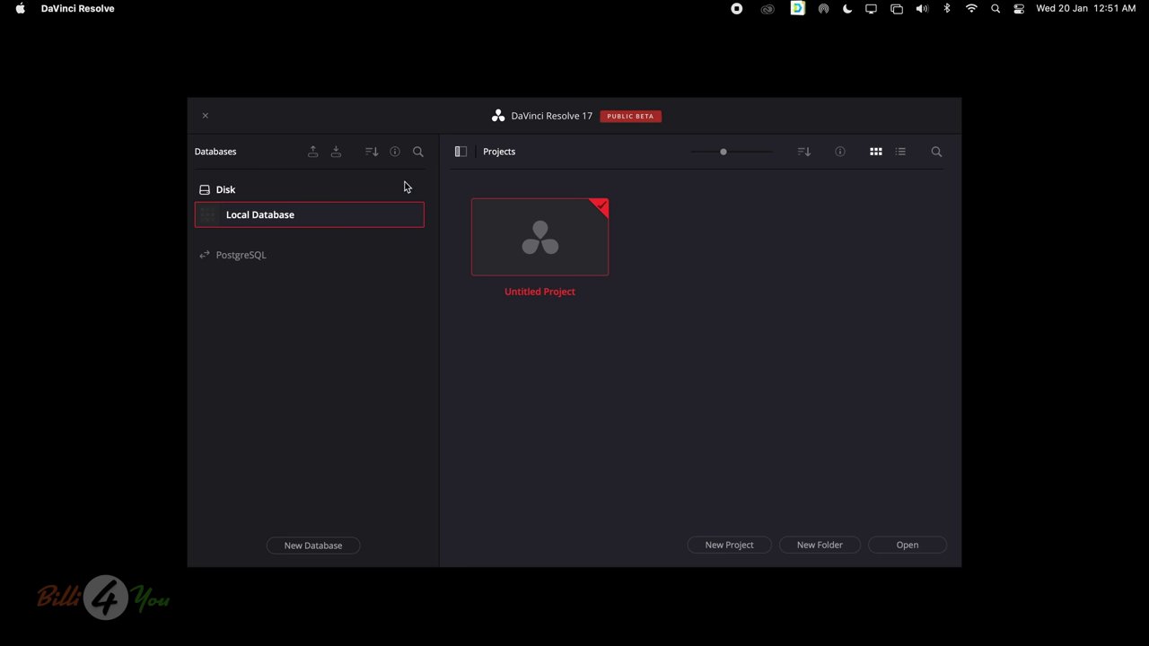
left_click(460, 151)
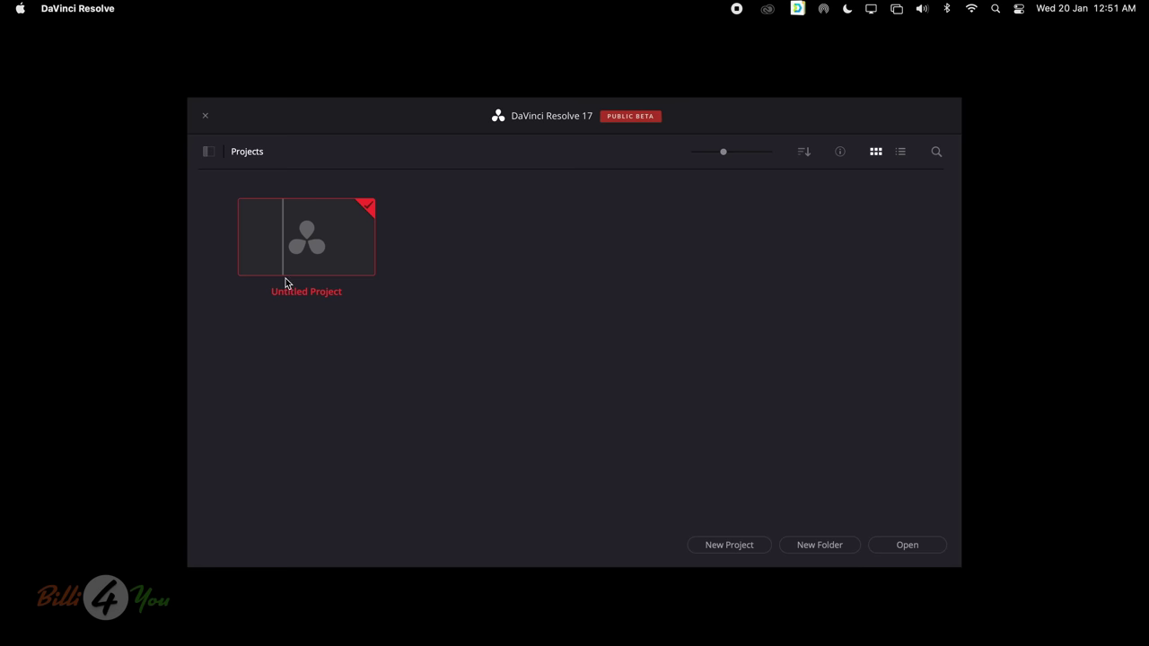
Name a new project 'YouTube Course', fixing the 'Couse' typo, and create it
left_click(729, 553)
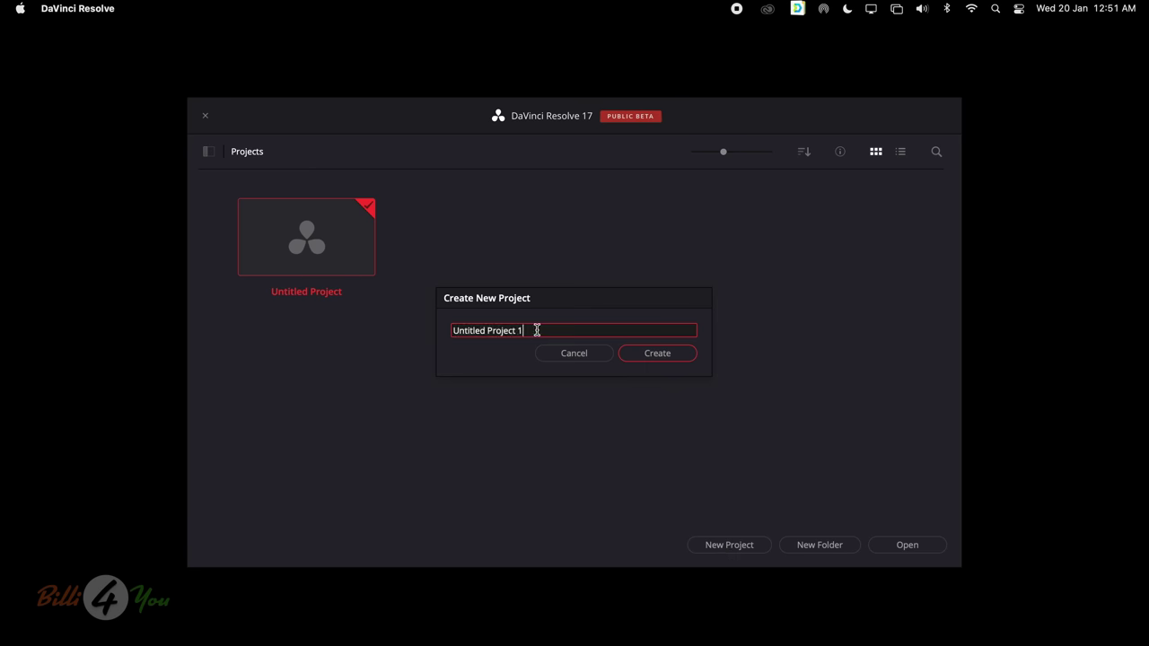
triple_click(537, 331)
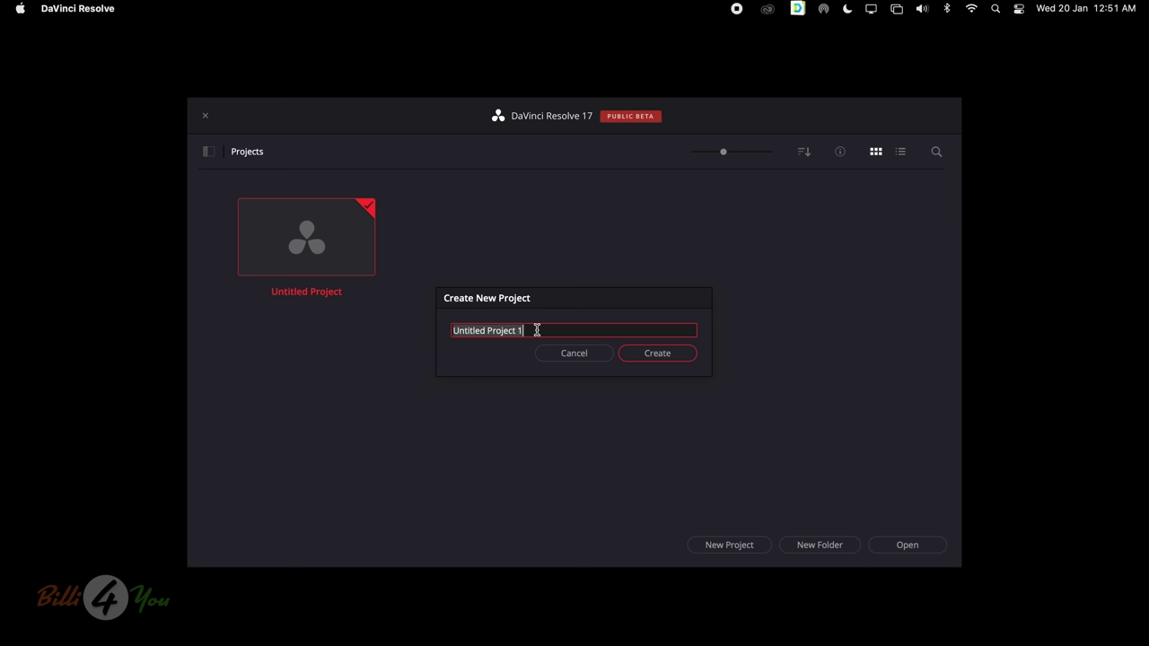
type("YouTube")
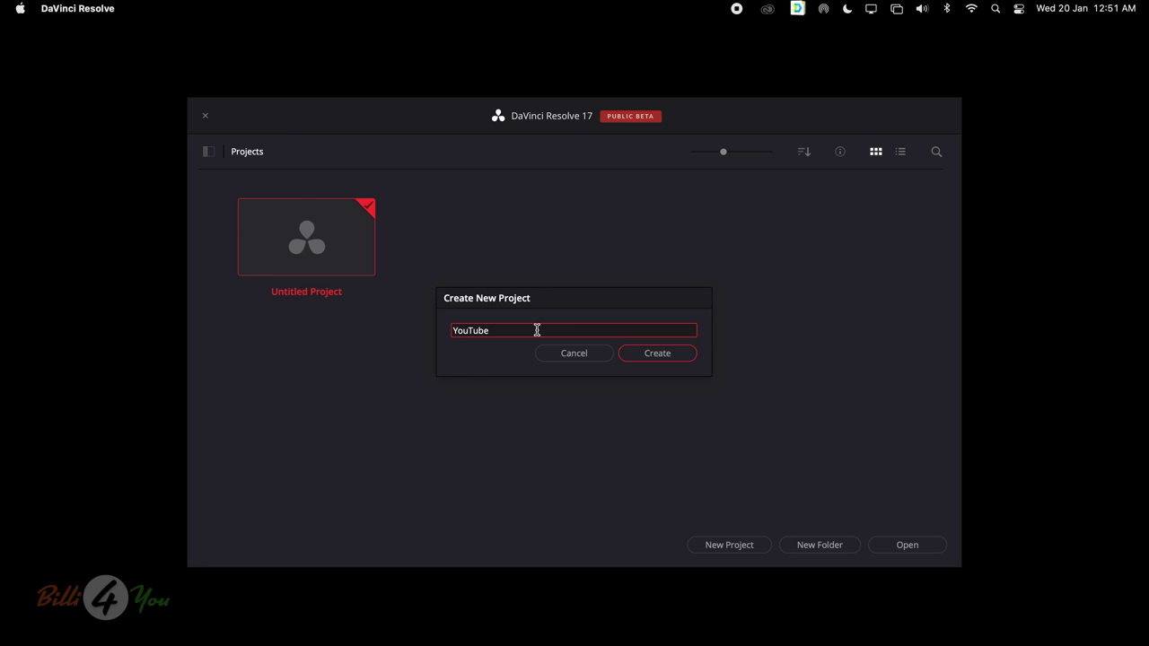
type(" Couse")
left_click(508, 330)
type("r")
left_click(663, 356)
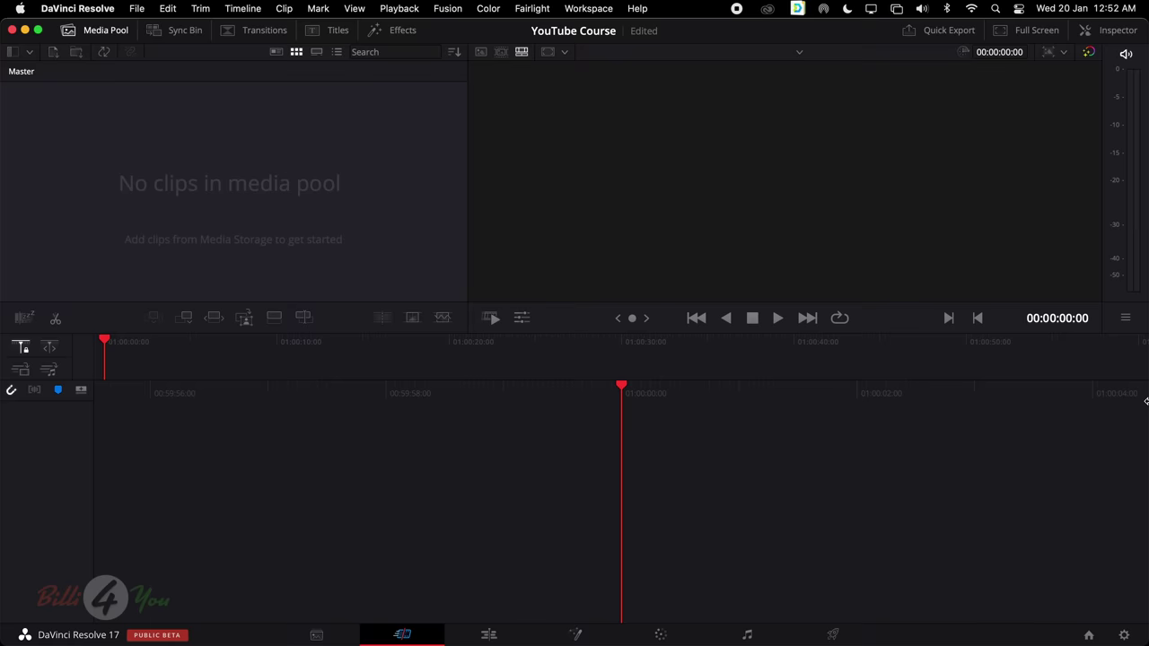
Open the File menu from the menu bar
left_click(136, 9)
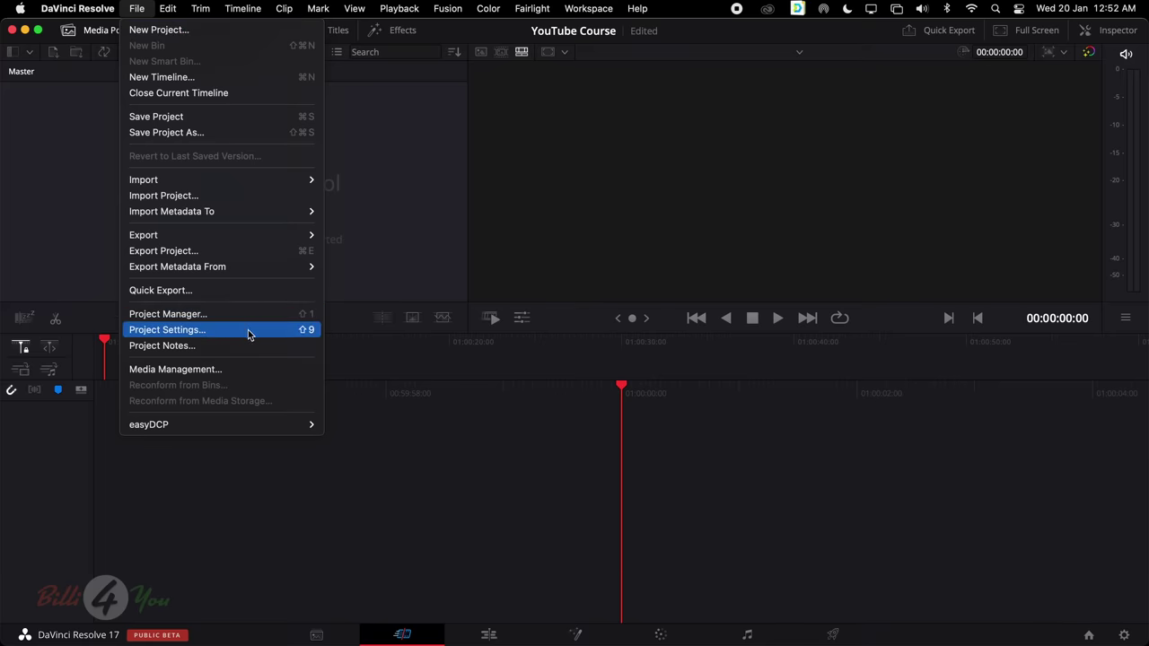
Visit File > Project Manager and return, then open File > Project Settings at Master Settings
left_click(390, 281)
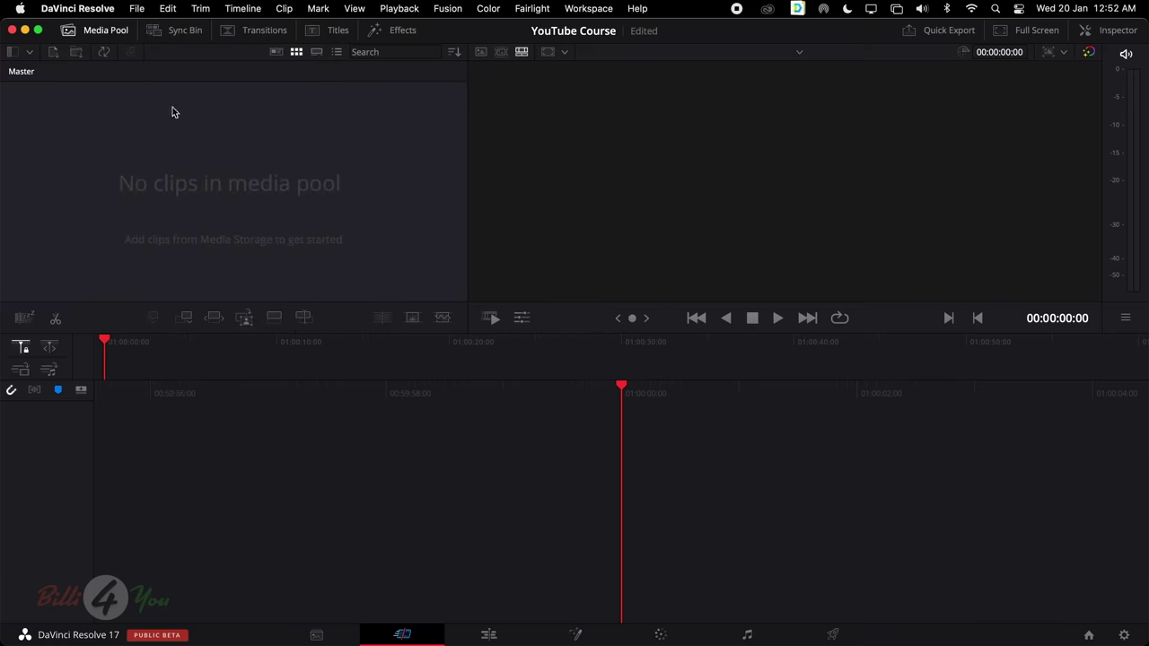
left_click(138, 9)
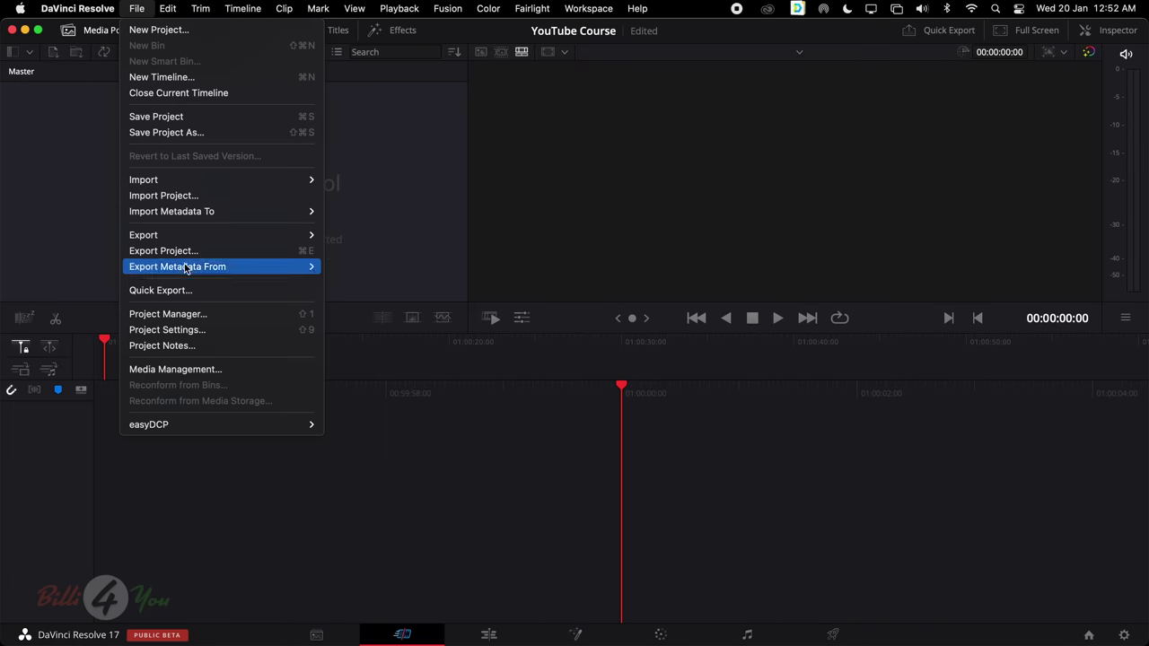
left_click(229, 317)
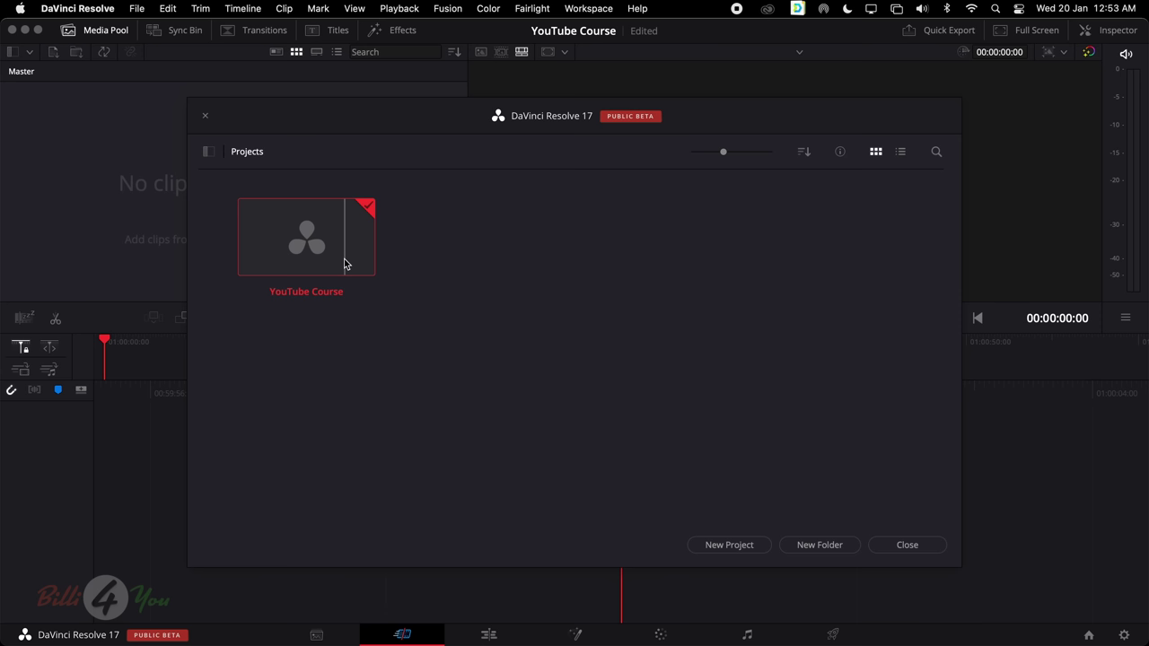
left_click(908, 544)
left_click(137, 8)
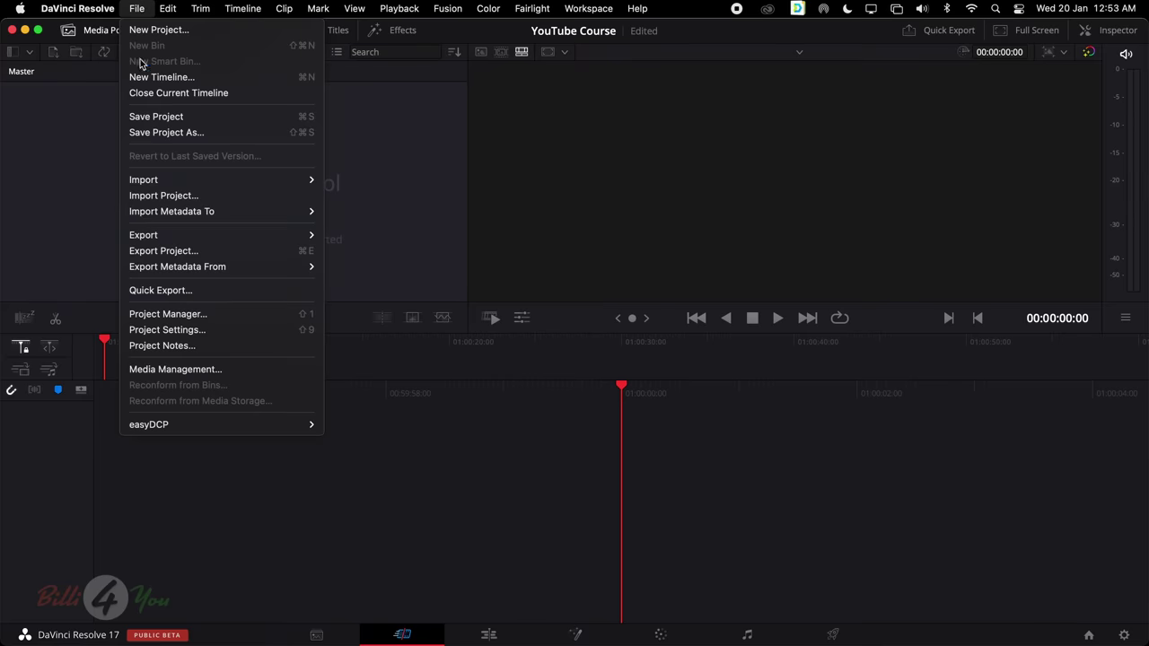
left_click(219, 331)
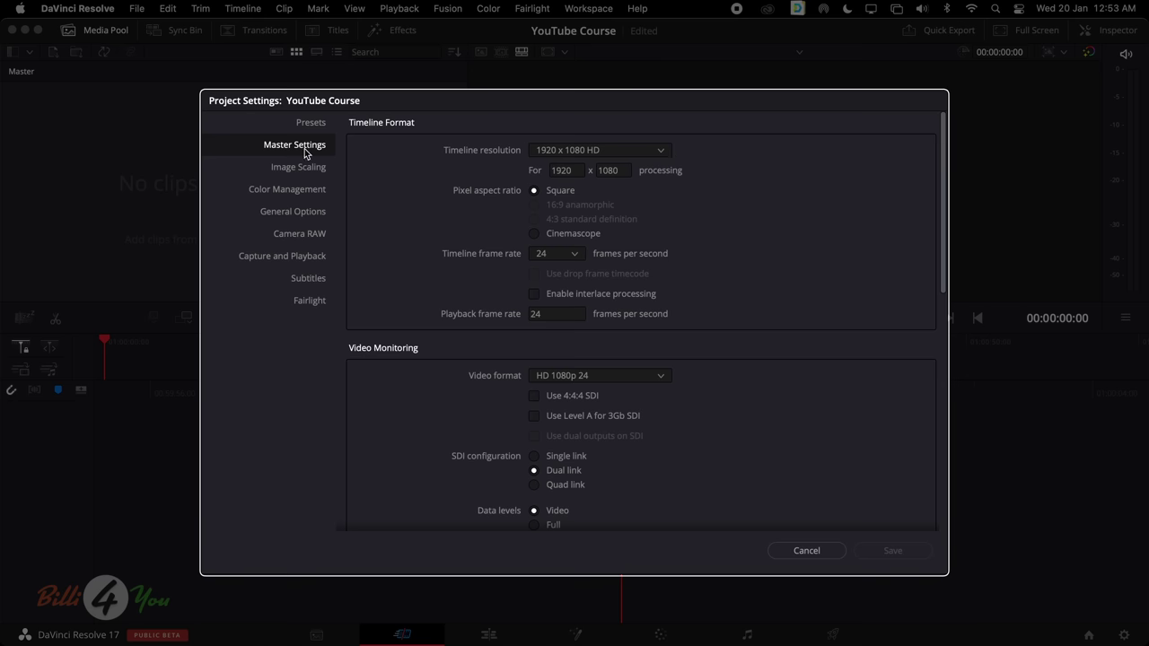
left_click(661, 152)
scroll(659, 203, "up", 1)
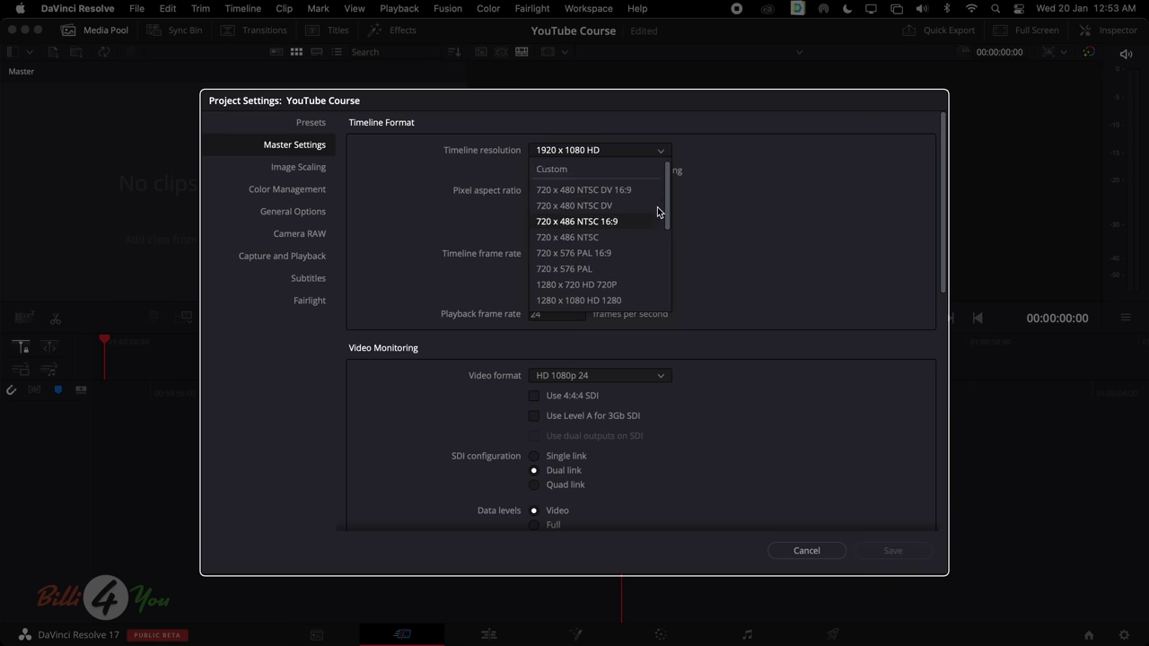
scroll(659, 204, "down", 8)
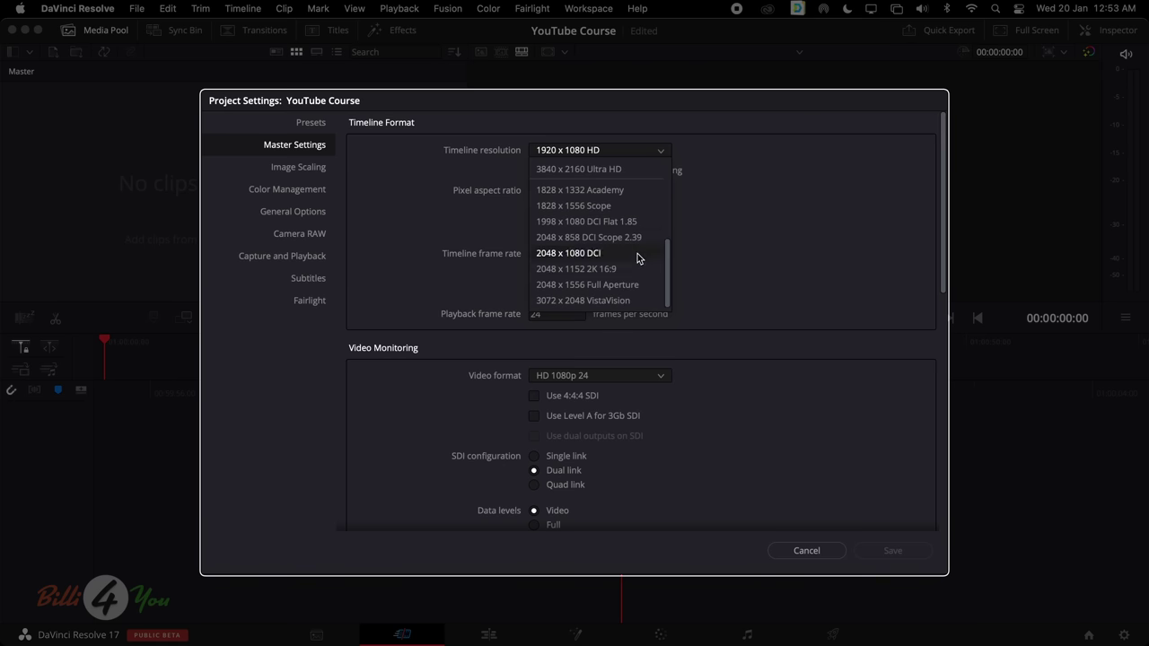
scroll(606, 270, "up", 10)
left_click(724, 186)
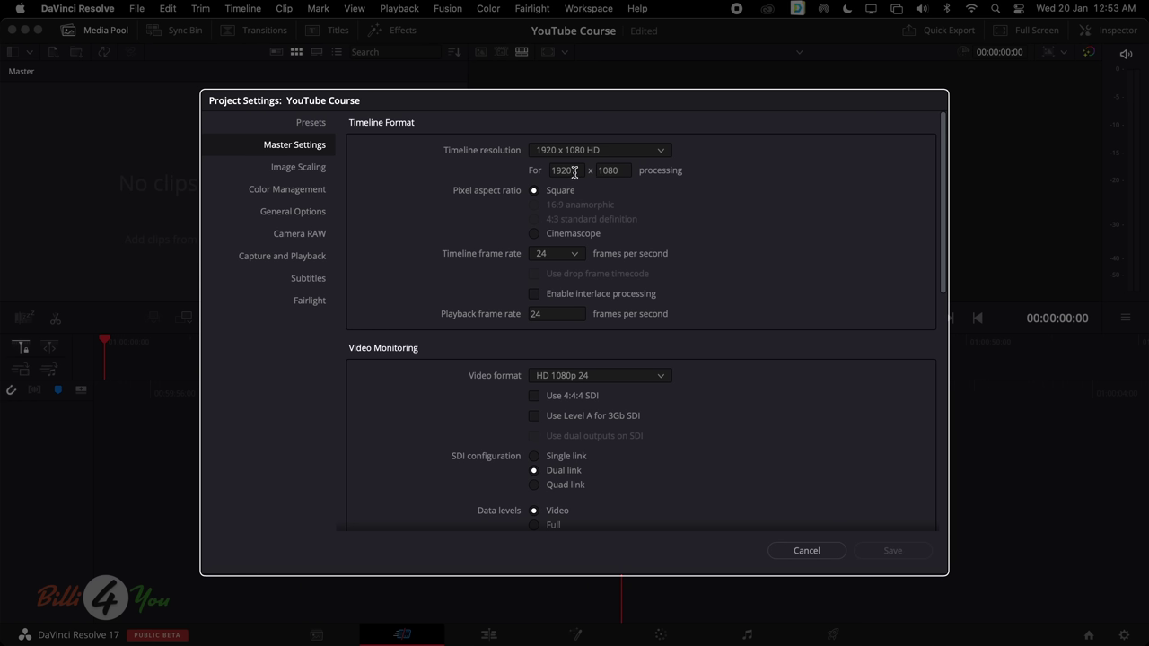
left_click(610, 171)
left_click(569, 172)
left_click(616, 171)
left_click_drag(574, 171, 546, 171)
left_click(574, 170)
left_click(562, 170)
left_click(629, 151)
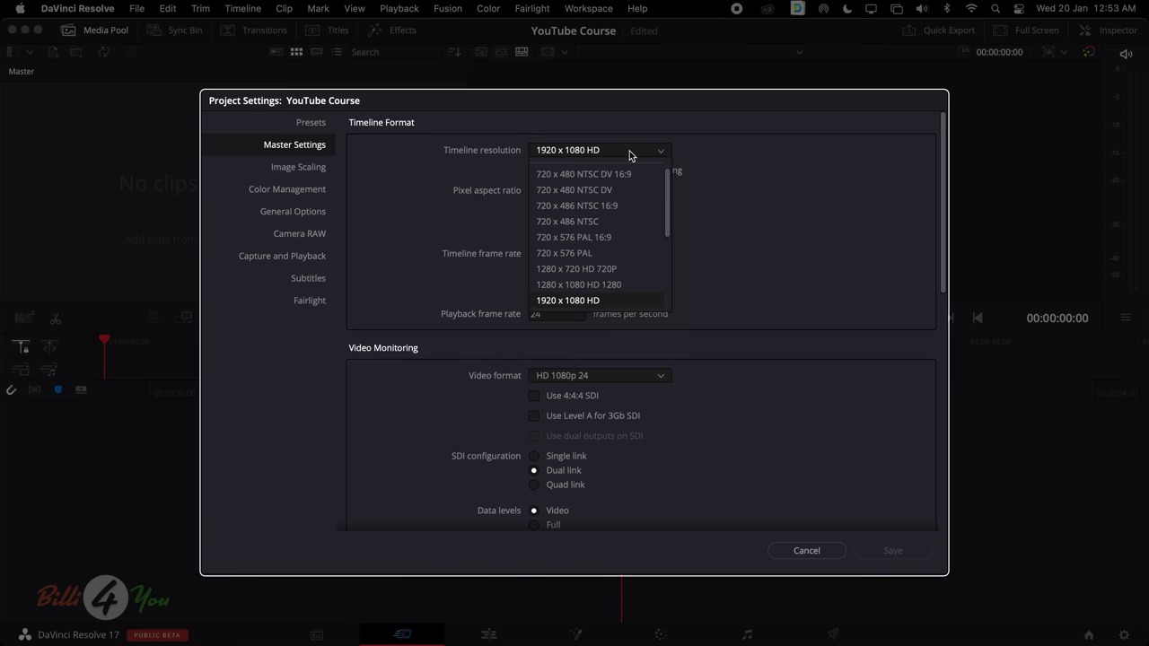
left_click(614, 301)
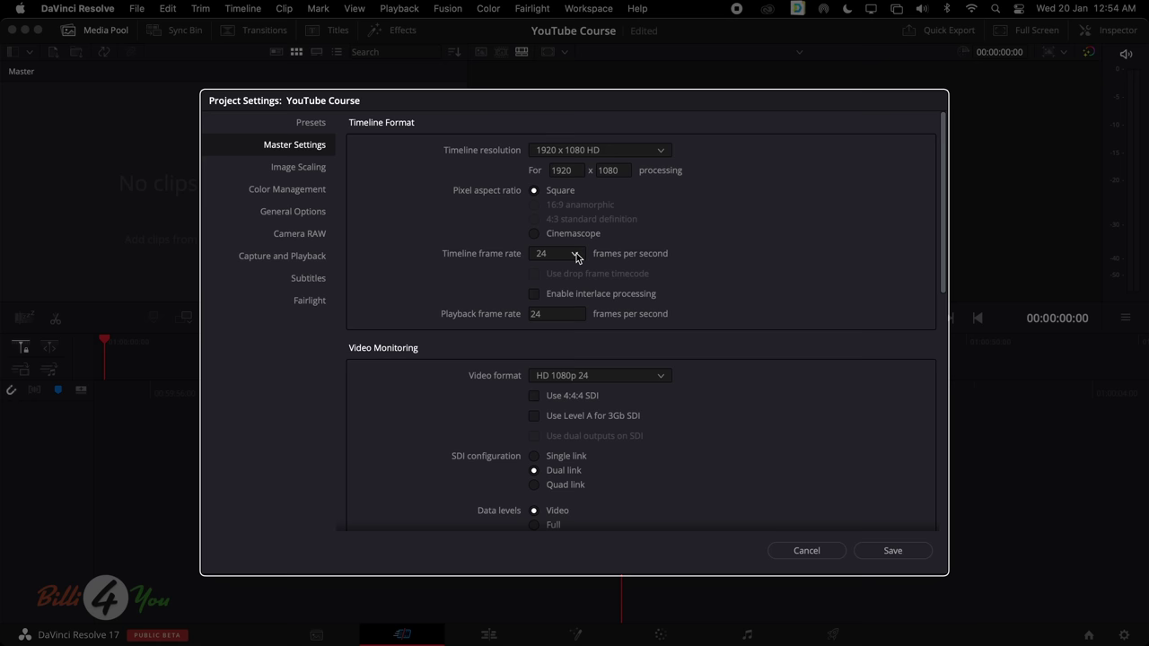
Confirm the timeline stays at 24 fps and 1920 x 1080 HD, leaving both unchanged
left_click(576, 257)
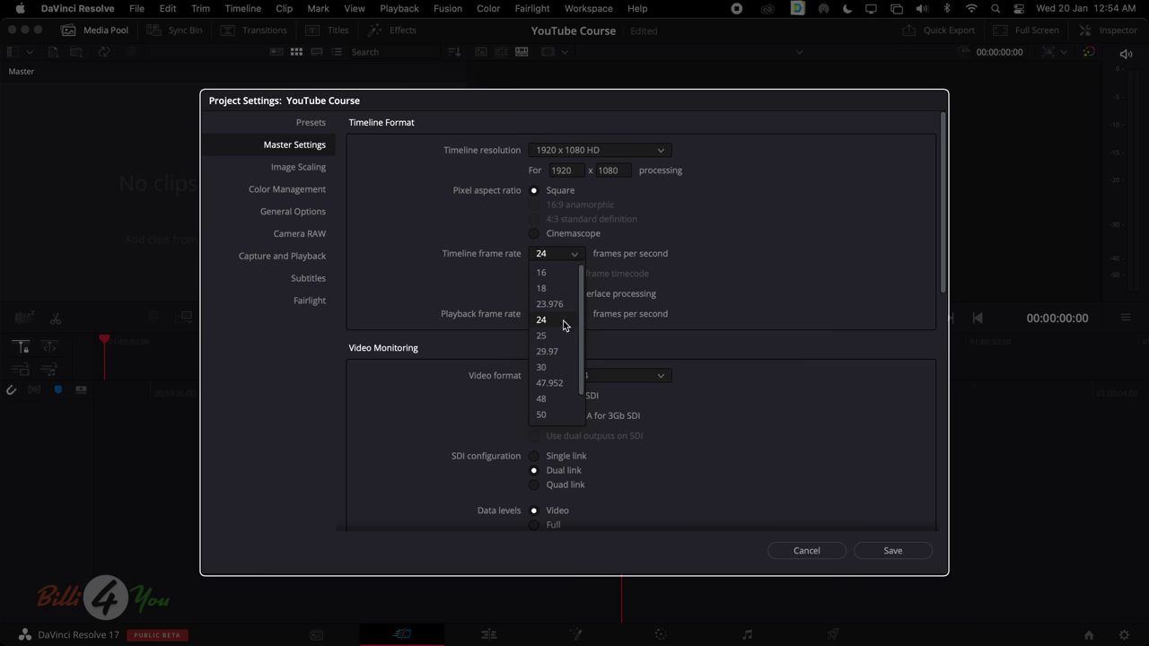
scroll(562, 374, "down", 1)
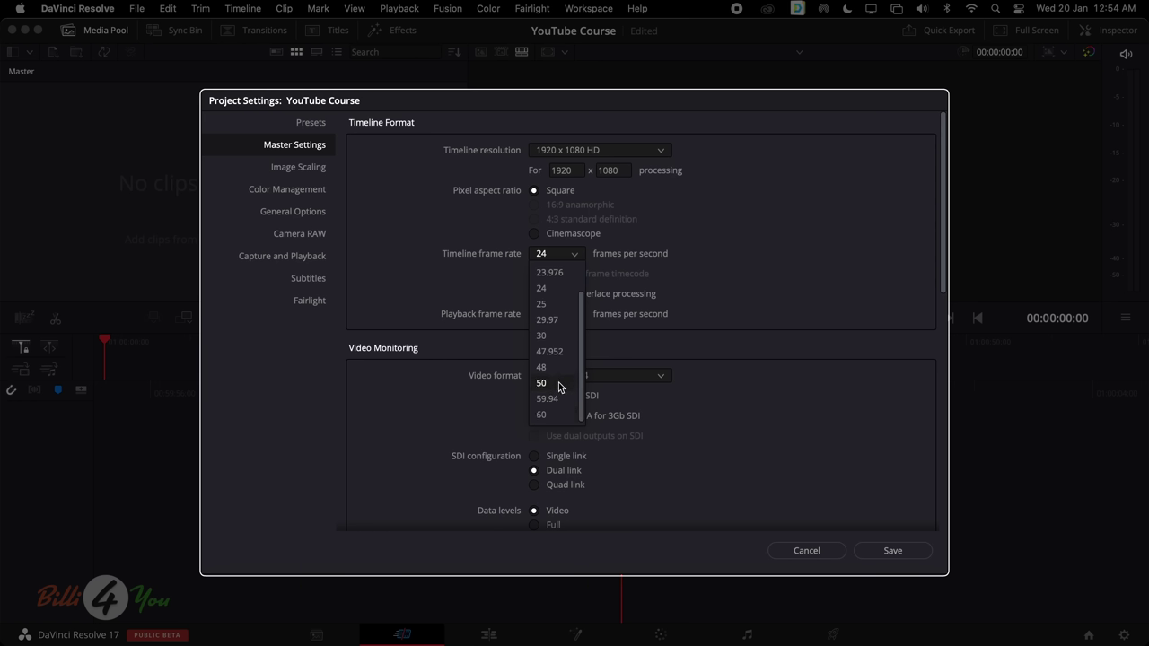
scroll(563, 408, "up", 1)
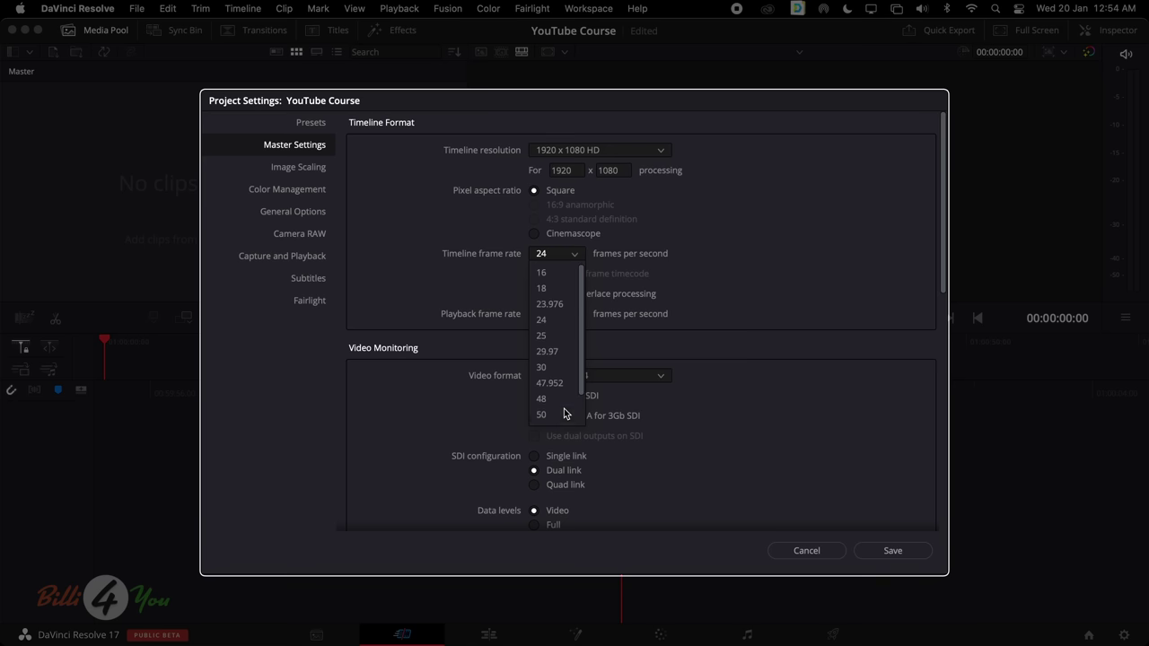
left_click(710, 284)
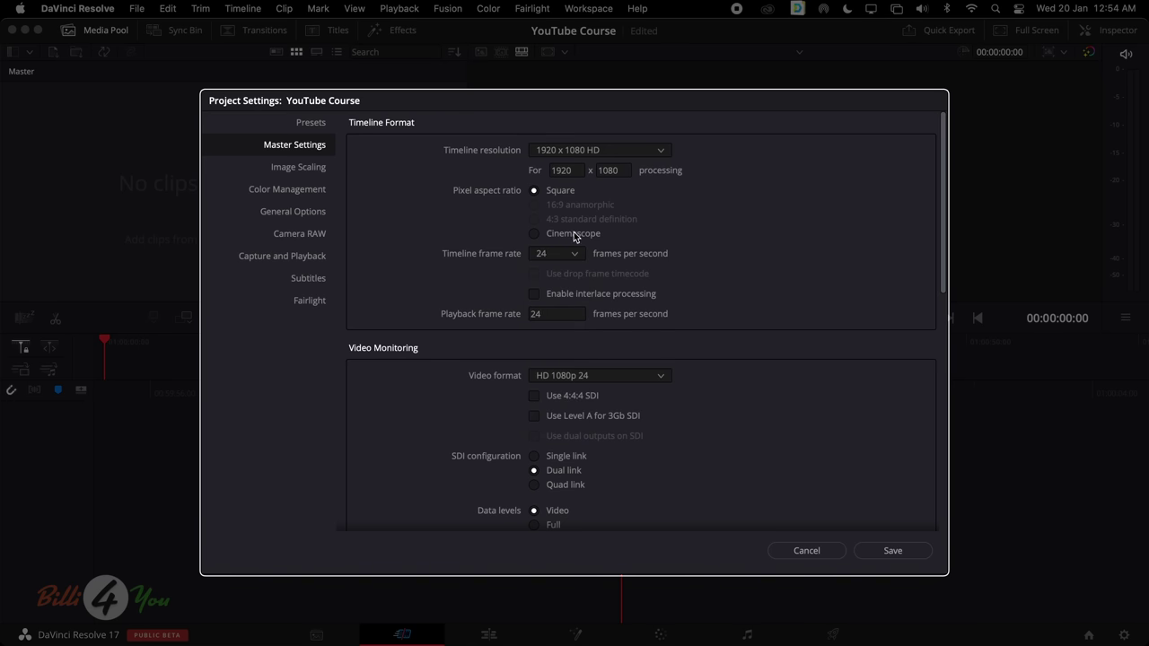
left_click(651, 153)
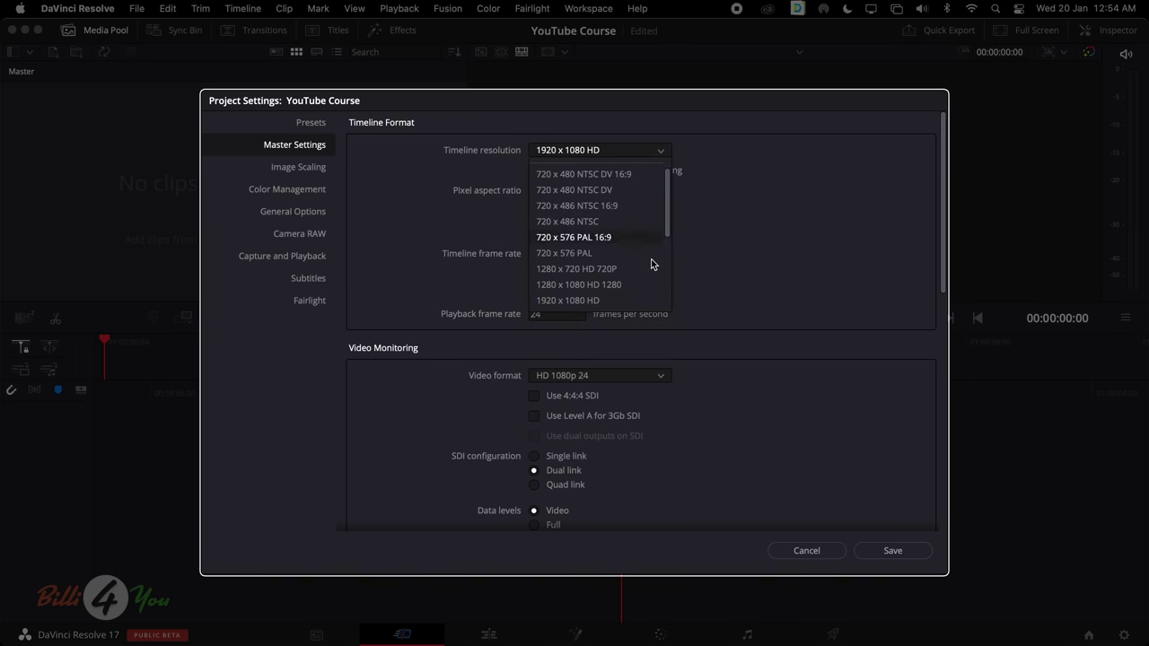
left_click(710, 274)
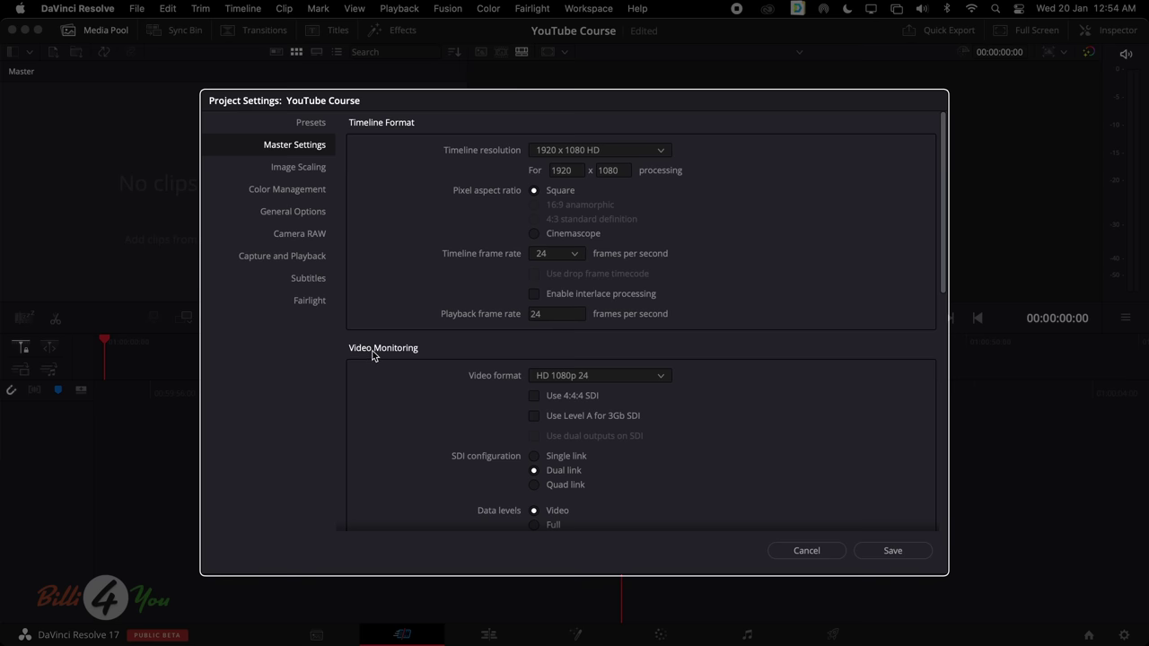
Review the rest of Master Settings and recheck the resolution, keeping 1920 x 1080 HD
scroll(396, 370, "down", 5)
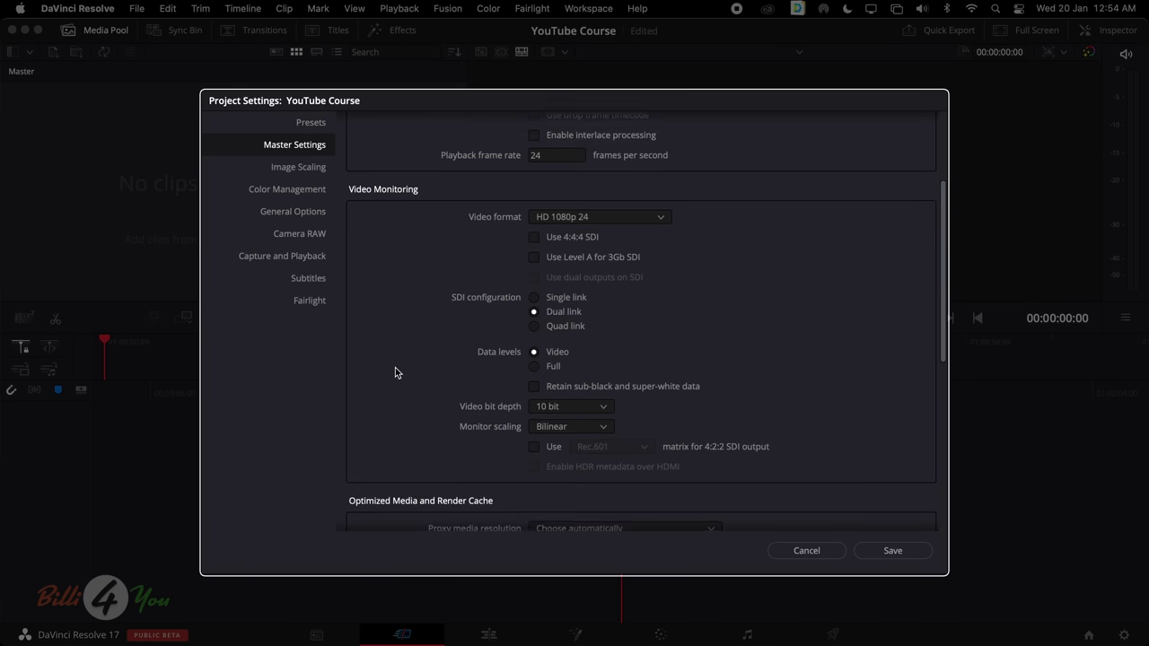
scroll(395, 371, "up", 1)
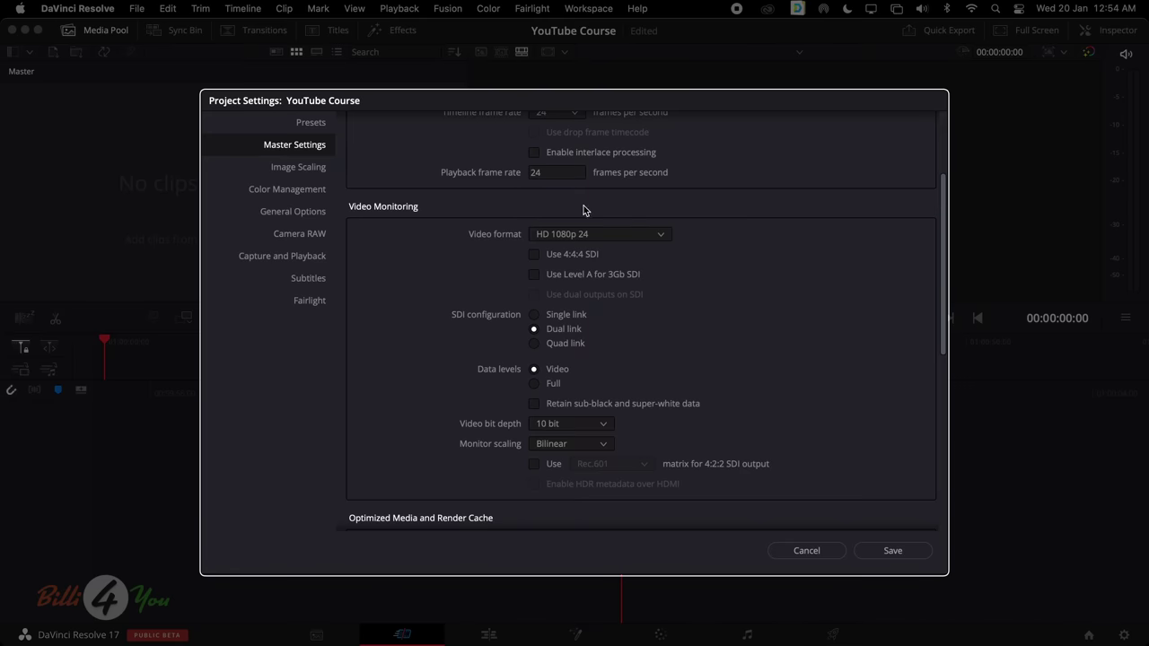
scroll(625, 401, "down", 1)
scroll(625, 403, "down", 10)
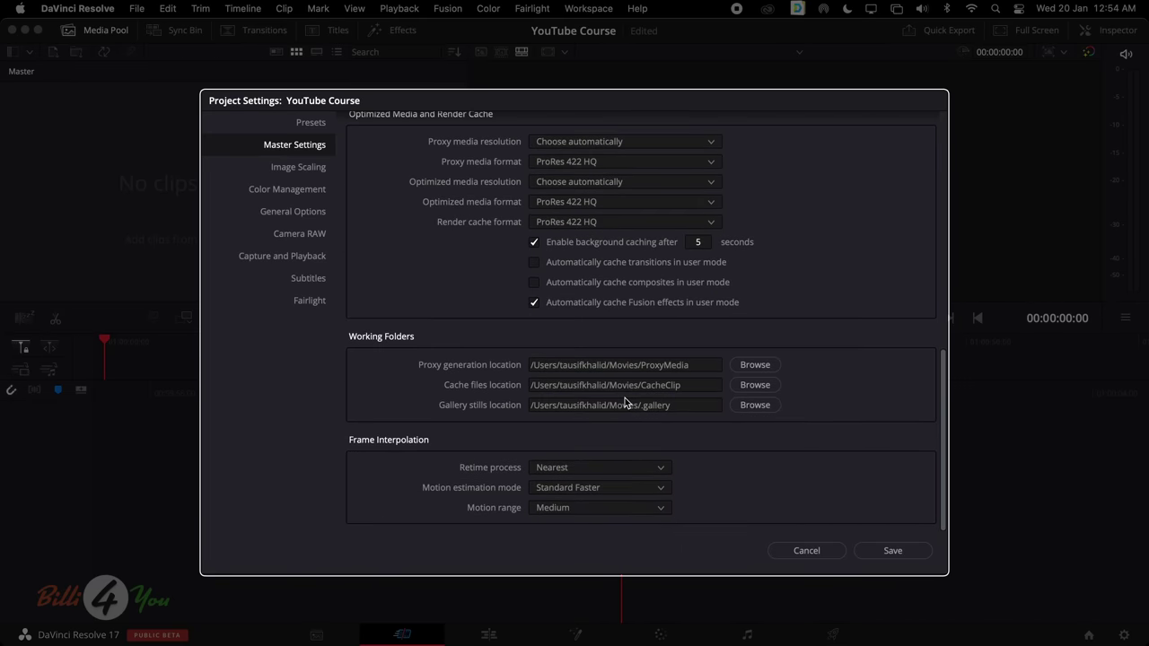
scroll(624, 402, "up", 8)
scroll(624, 402, "up", 5)
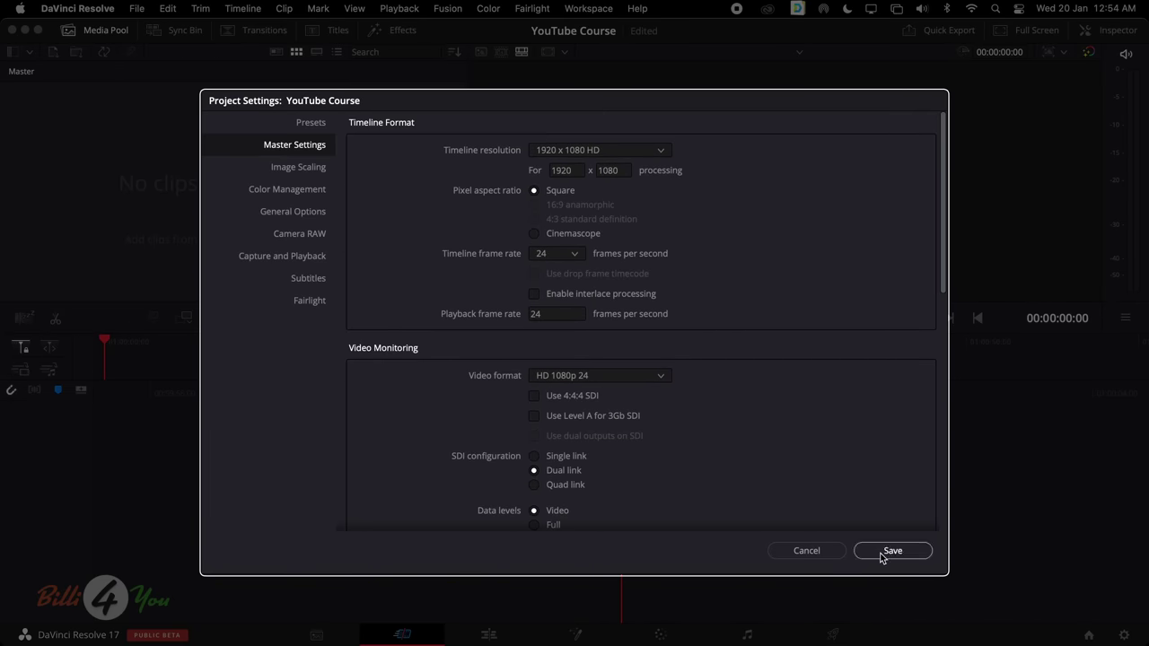
left_click(601, 156)
left_click(753, 178)
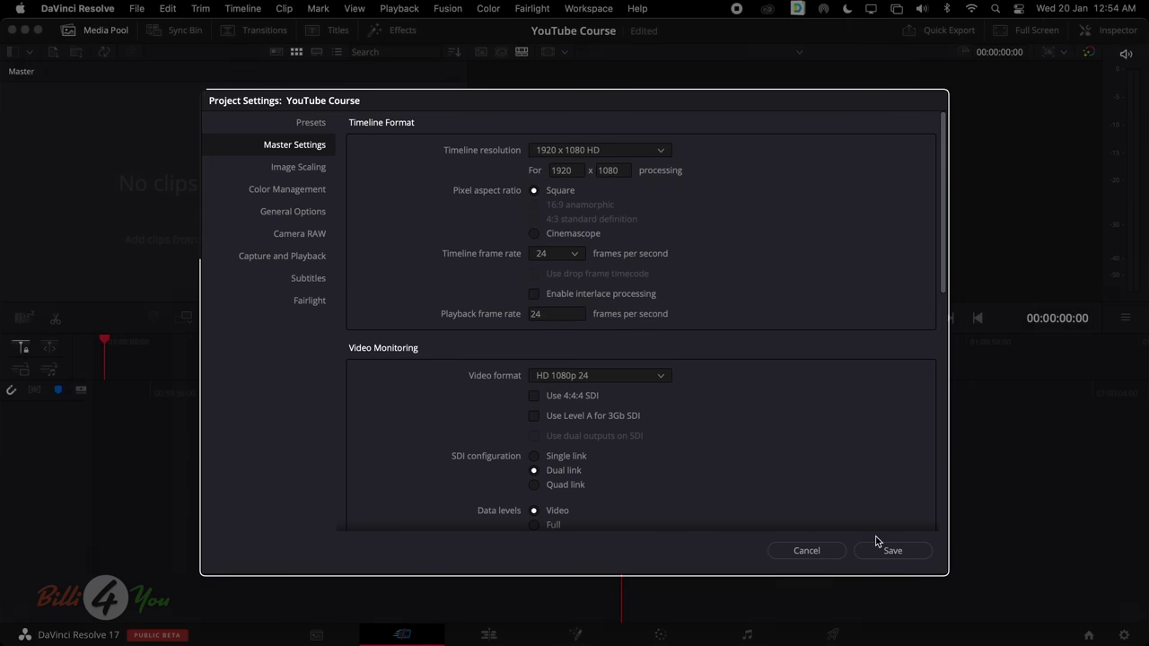
left_click(895, 551)
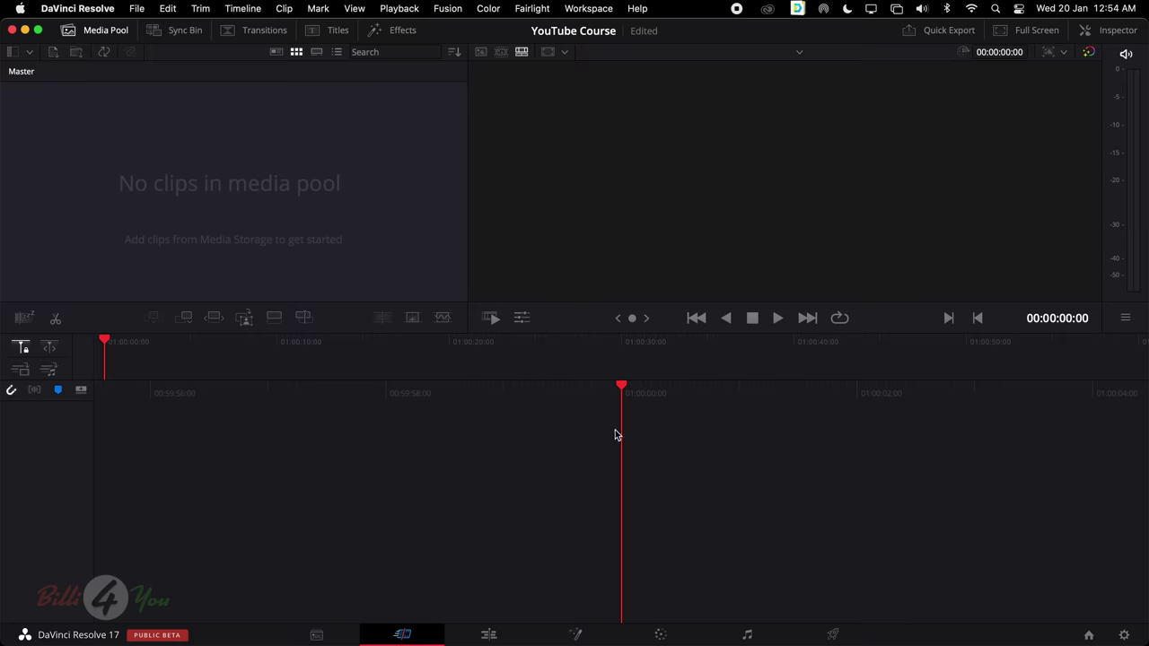
left_click(135, 9)
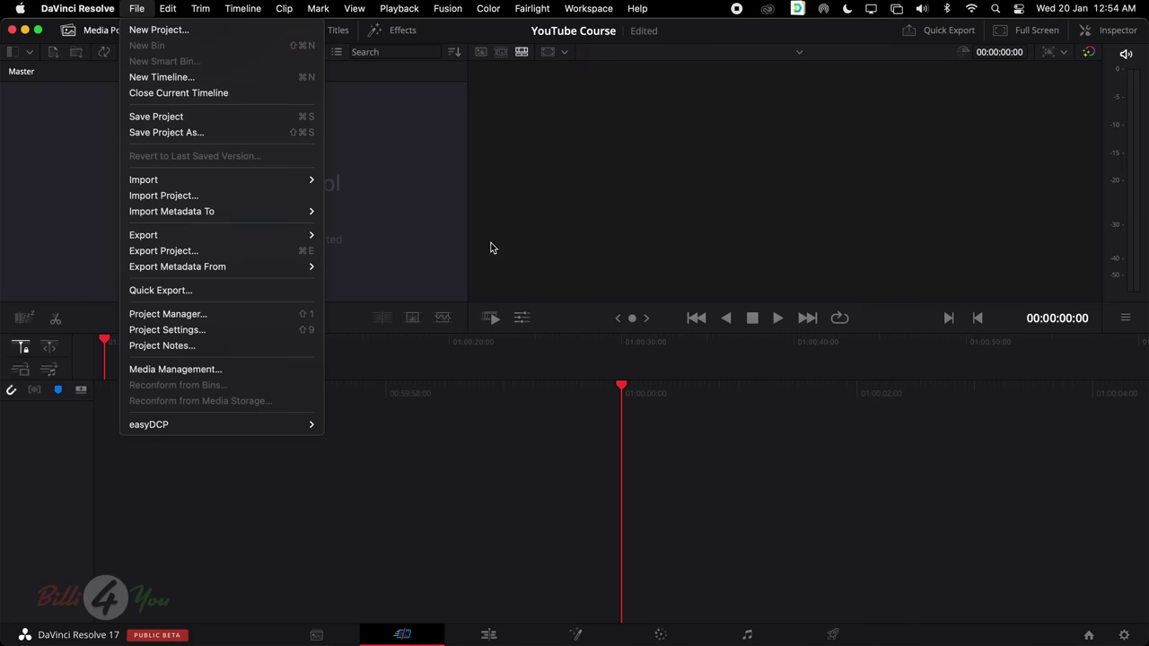
left_click(607, 422)
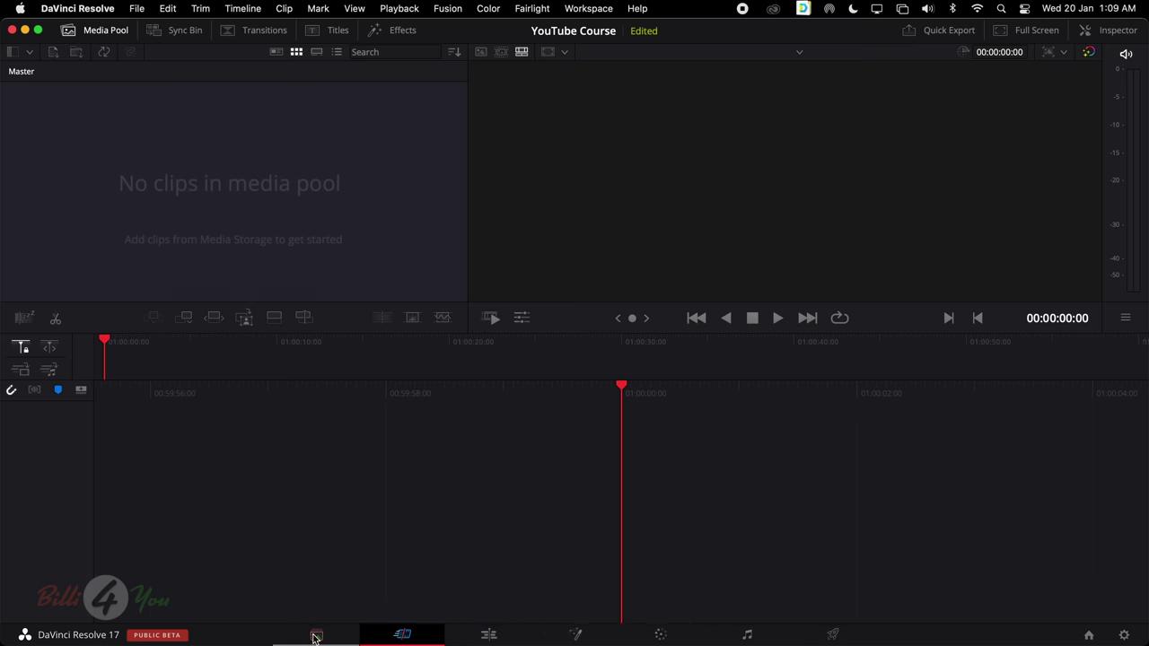
Browse Media Storage through Macintosh HD, Users, the user folder, Courses and DaVinci Resolve
left_click(316, 638)
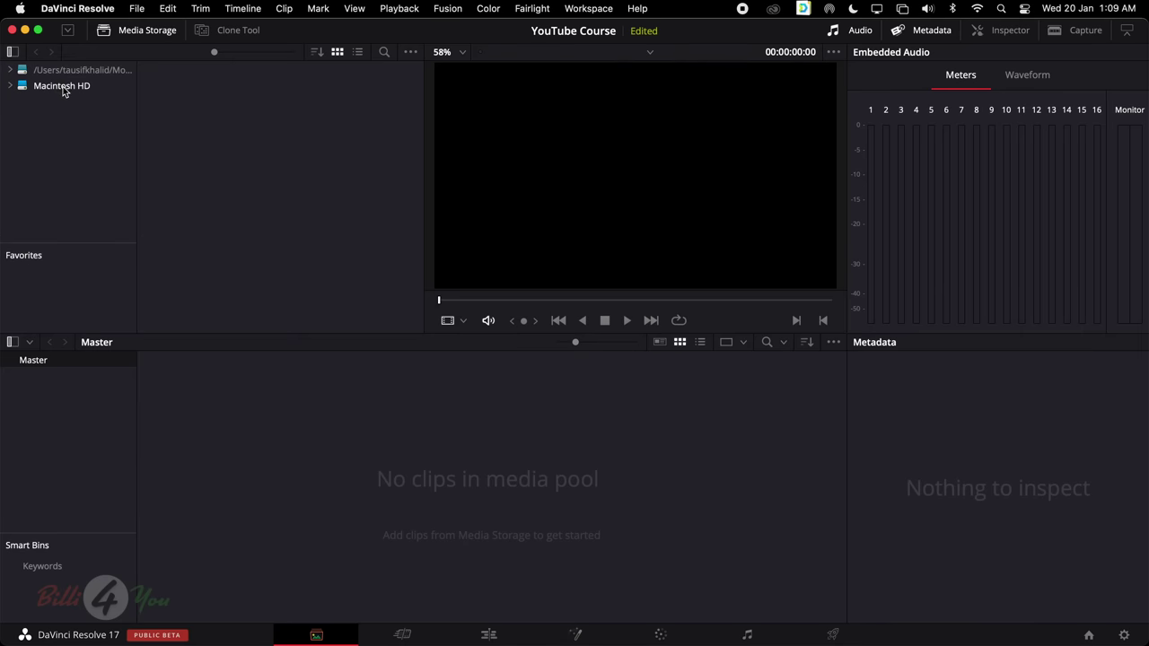
left_click(63, 86)
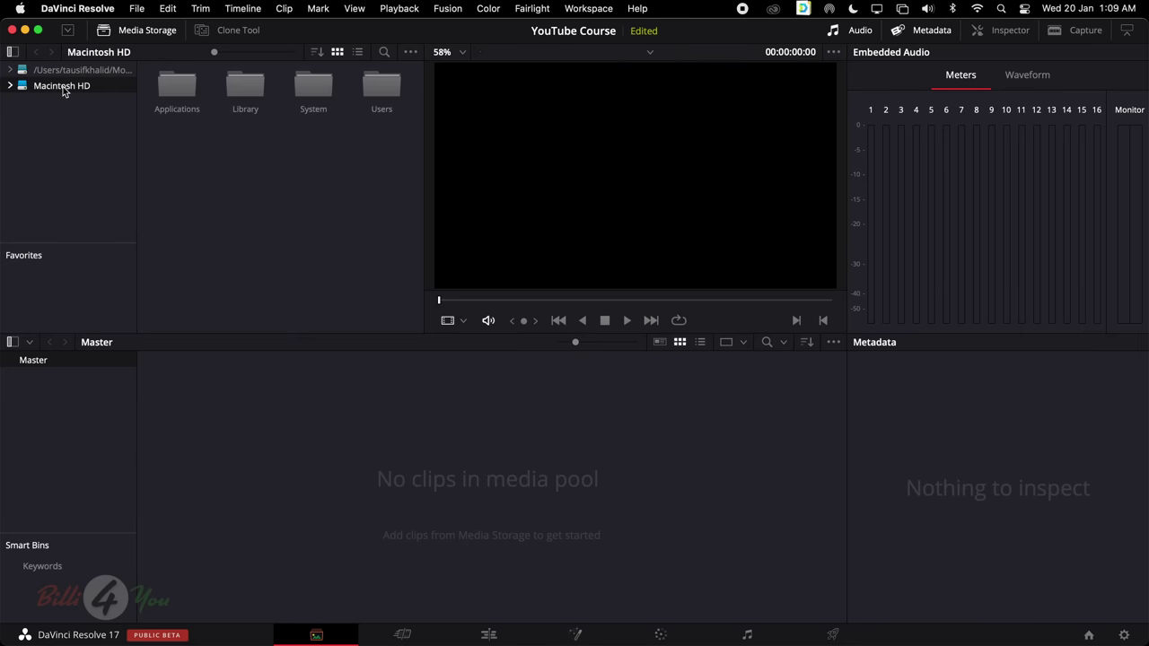
double_click(382, 85)
double_click(245, 86)
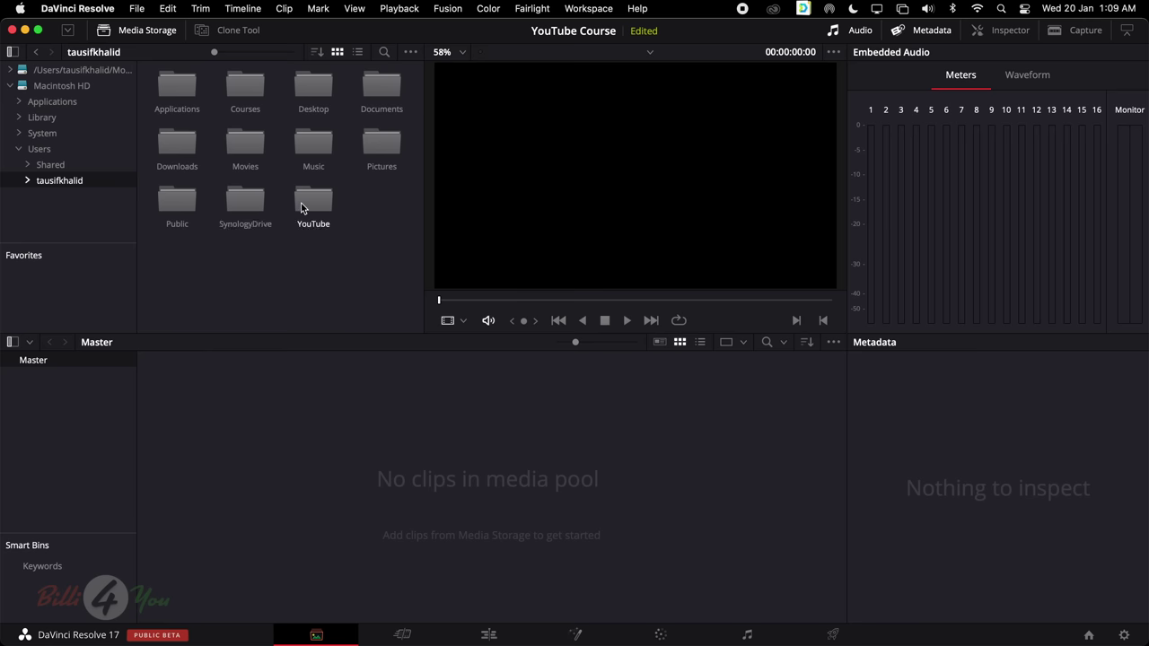
double_click(245, 86)
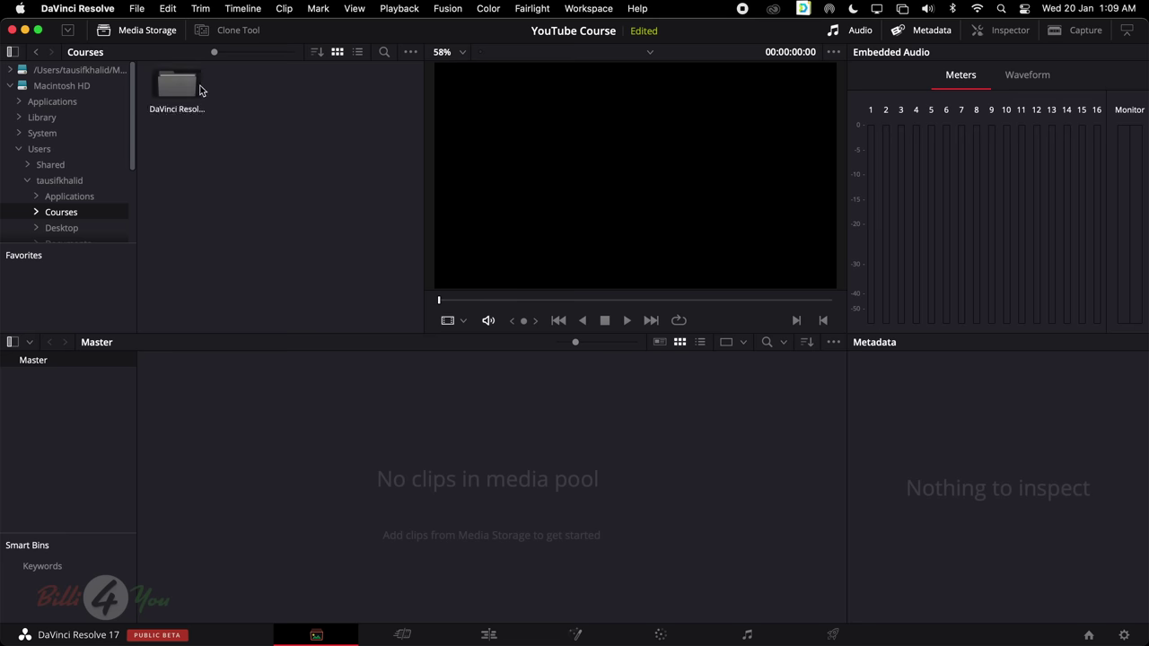
double_click(196, 88)
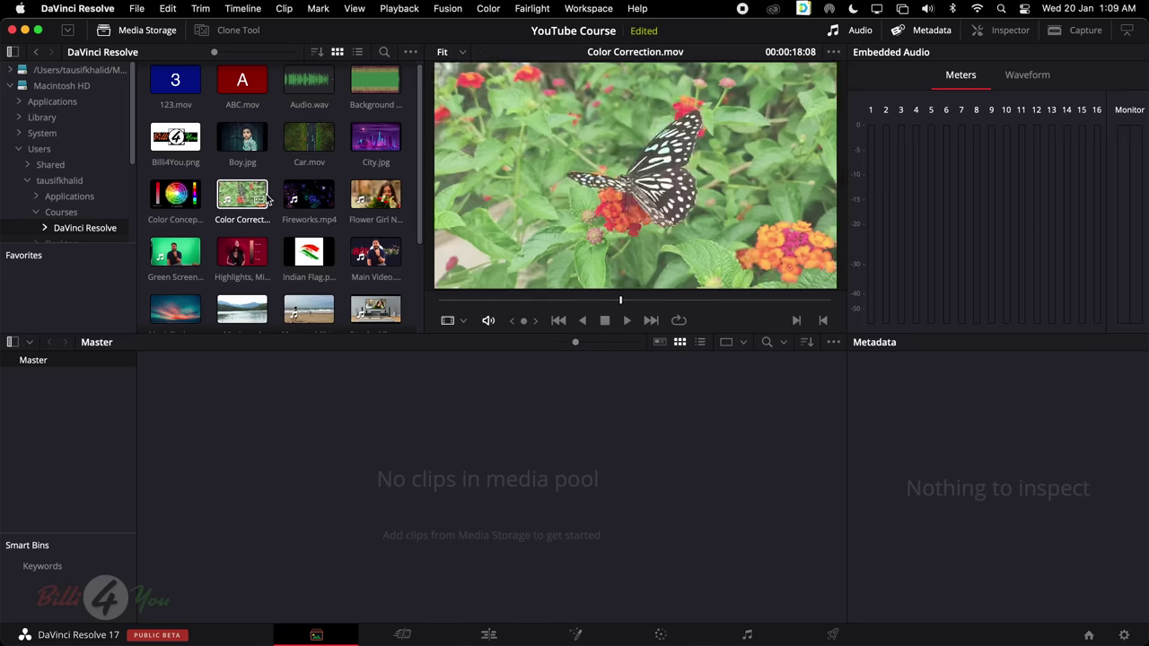
Import Flower Girl Need Color.mp4 into the media pool, choosing Don't Change for frame rate
left_click_drag(381, 200, 402, 473)
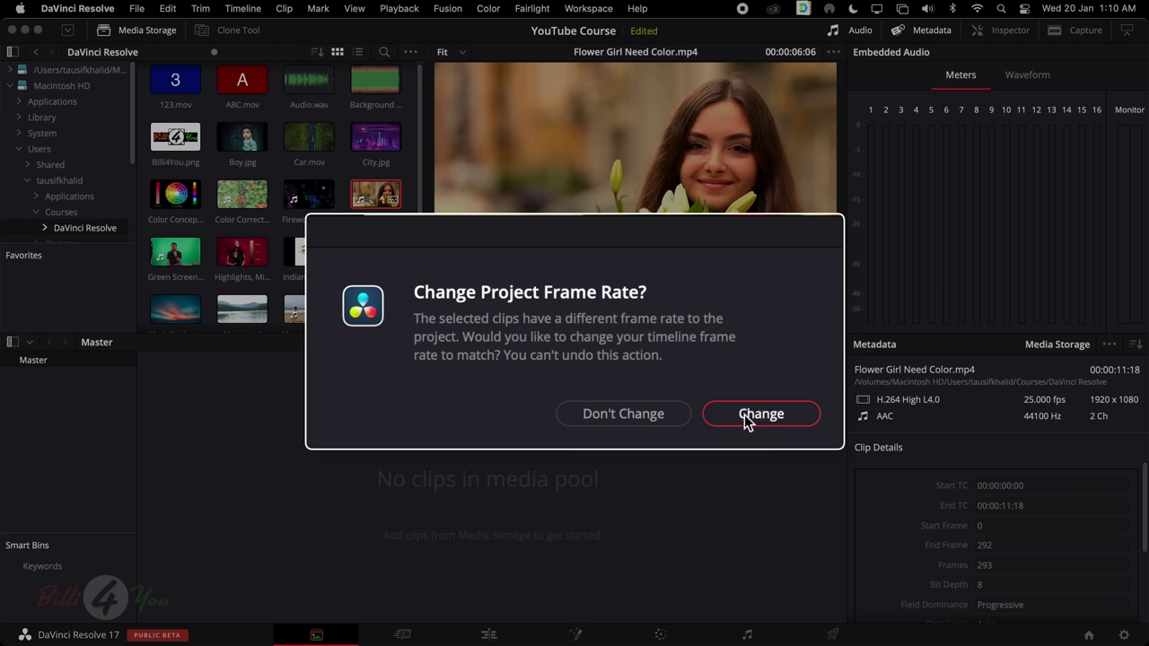
left_click(665, 416)
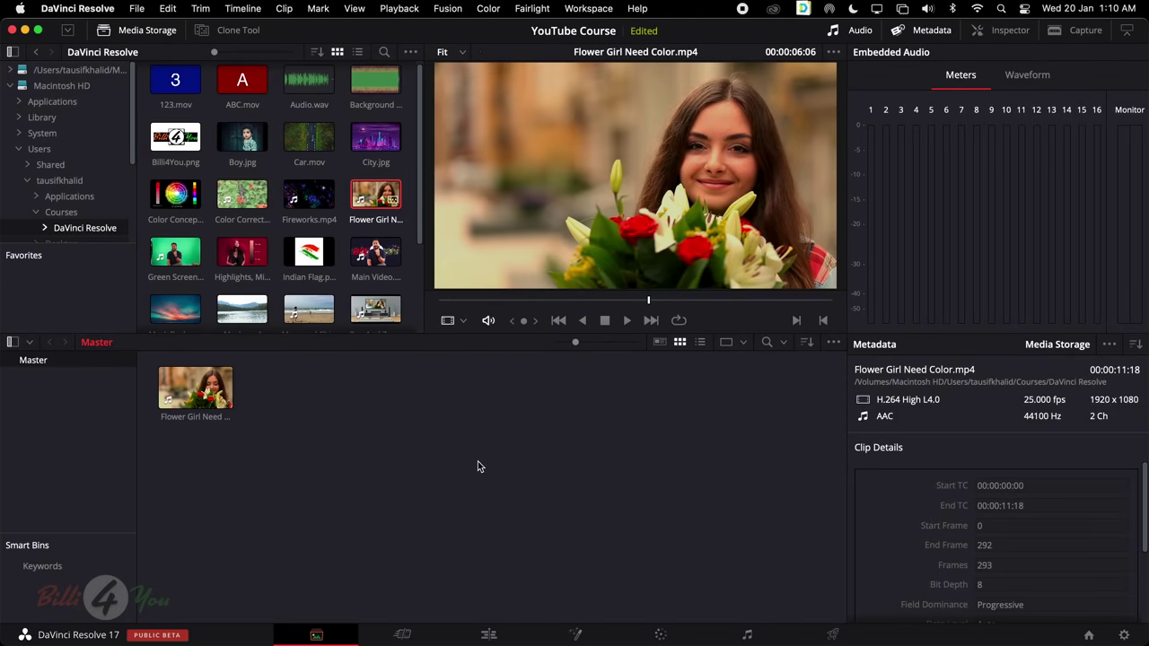
left_click(478, 463)
left_click(135, 9)
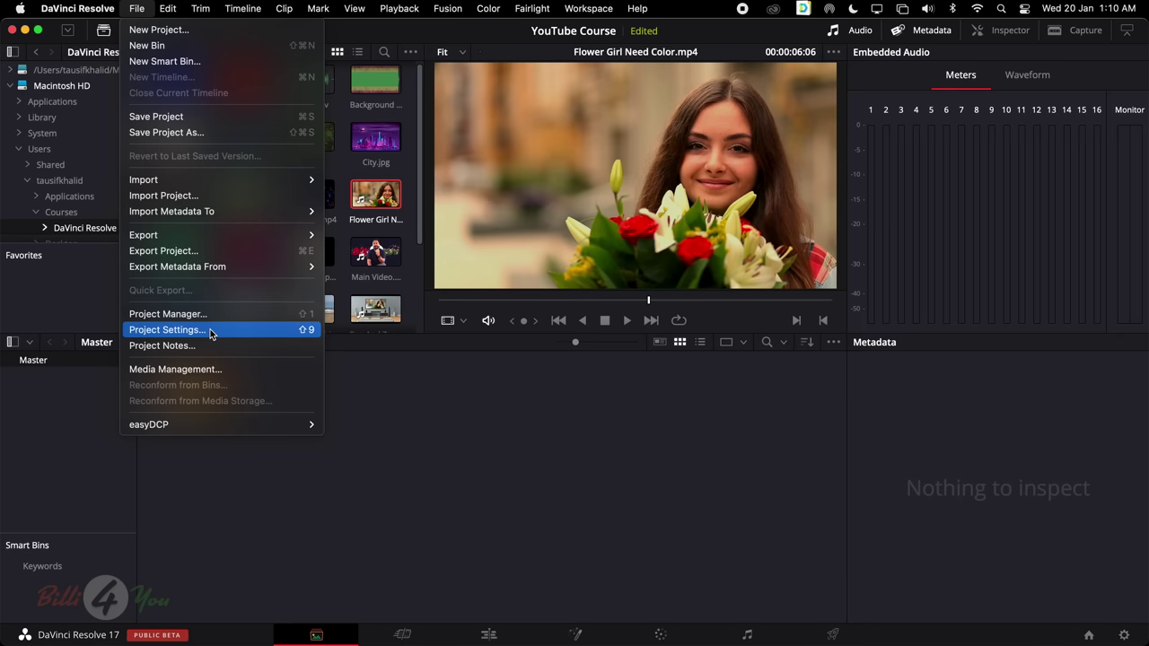
Review Project Settings without saving, then delete Flower Girl from the pool and re-import it
left_click(167, 330)
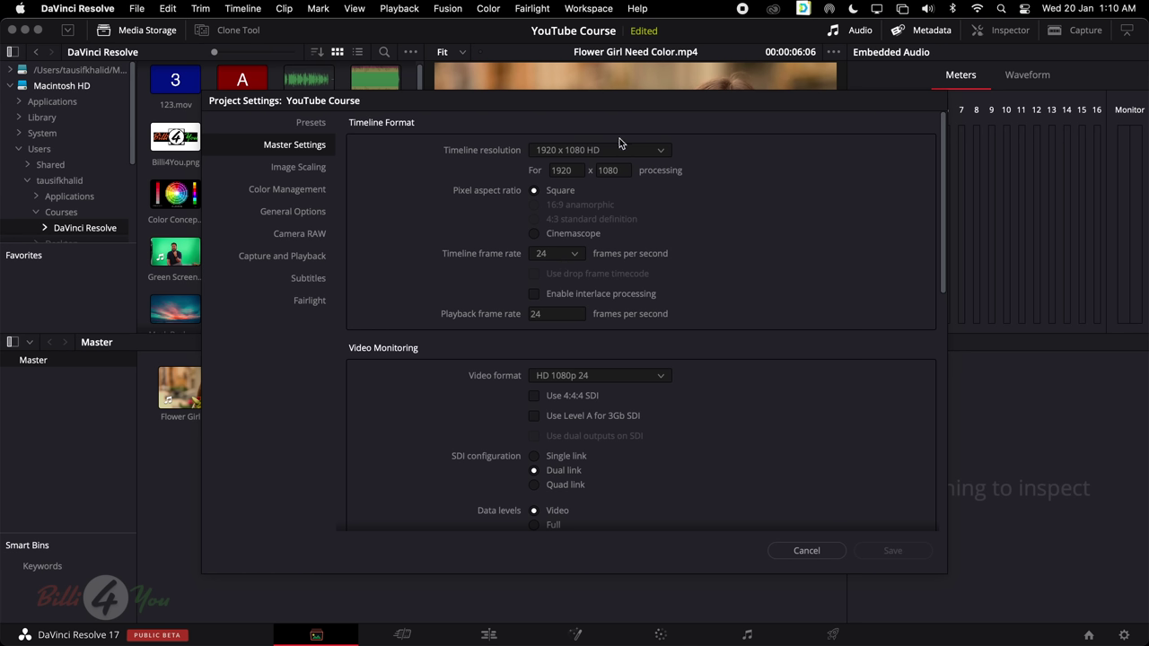
left_click(806, 550)
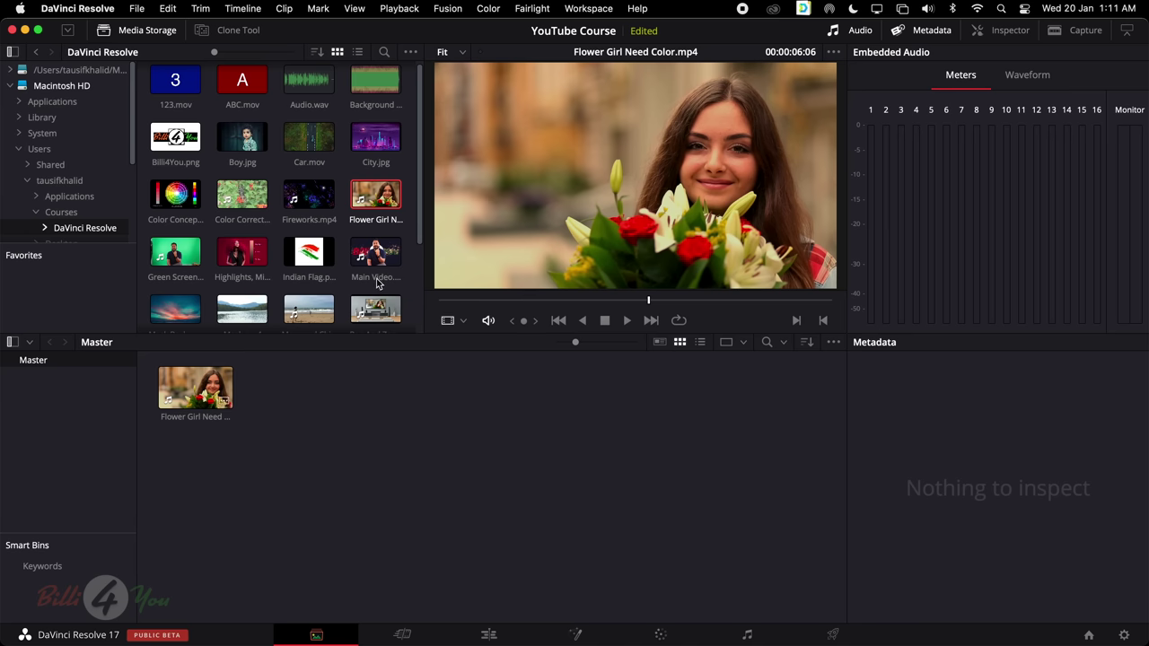
left_click(207, 393)
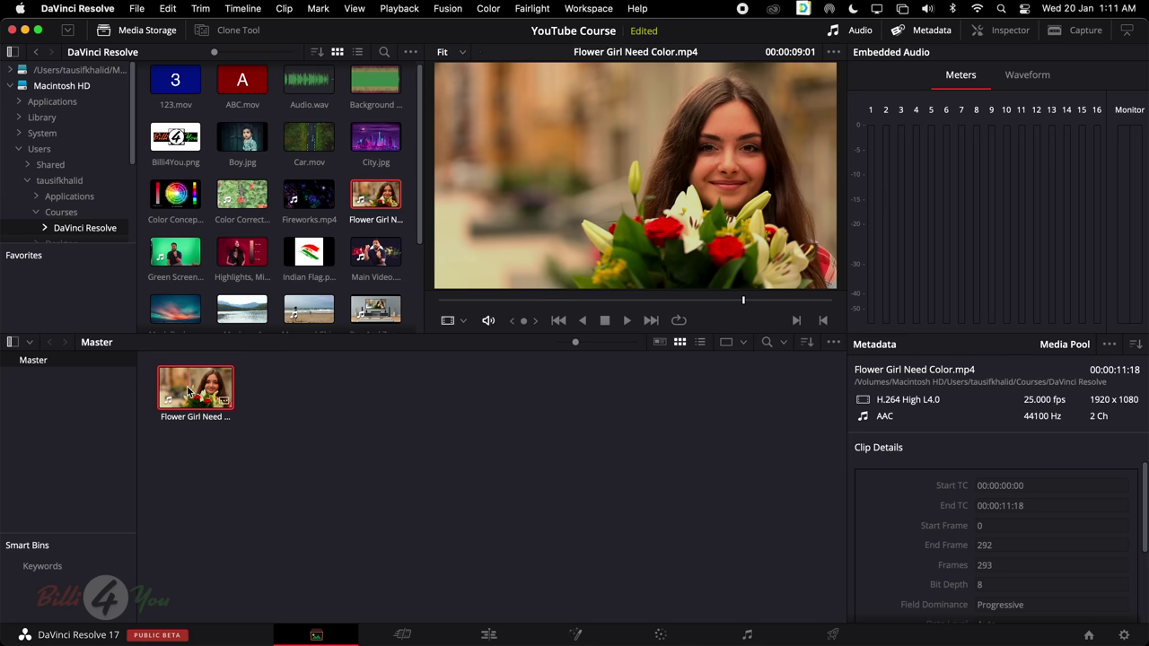
key("Delete")
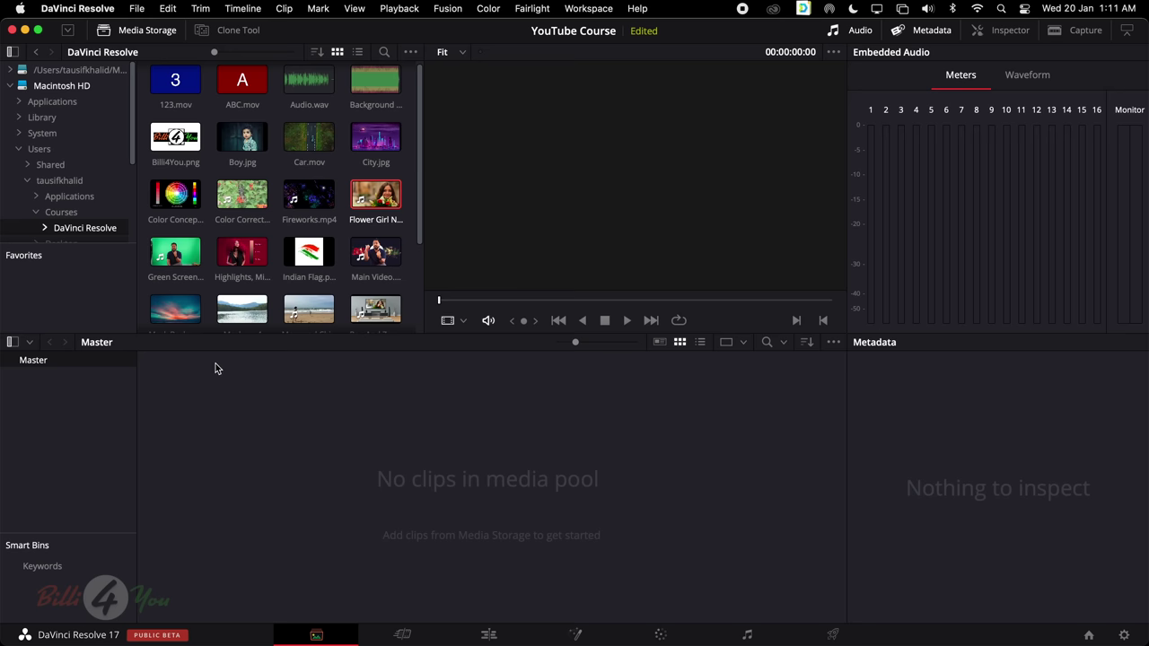
left_click_drag(375, 193, 397, 445)
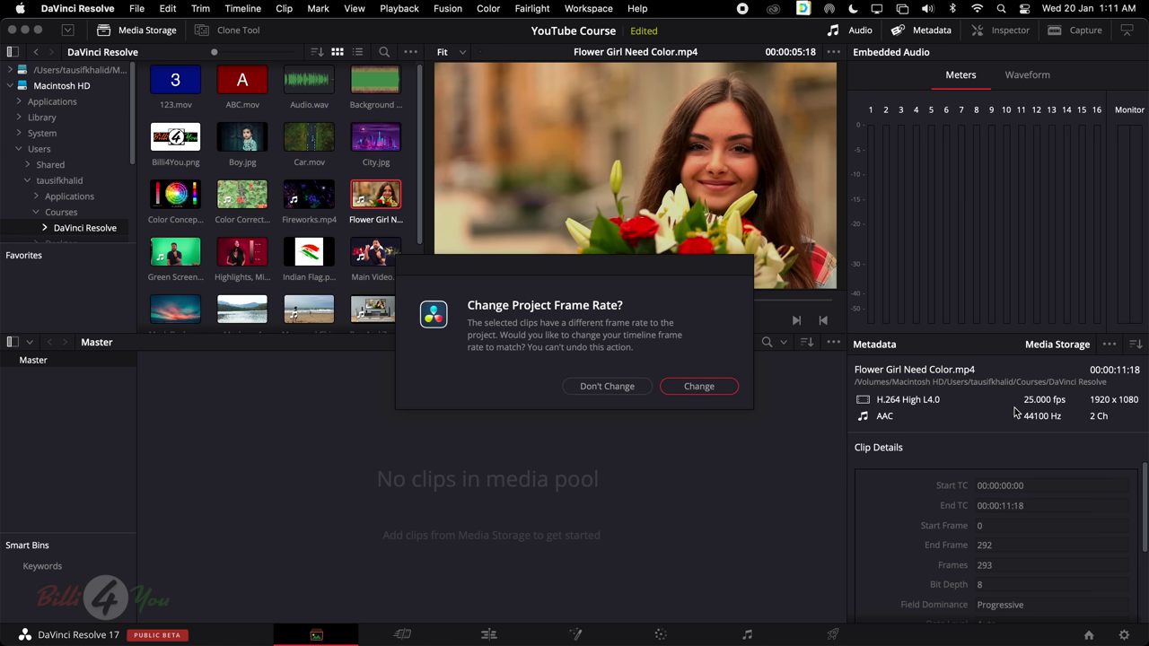
Keep the project frame rate and add Time Remapping and Red Lips.jpg to the Master bin
left_click(620, 387)
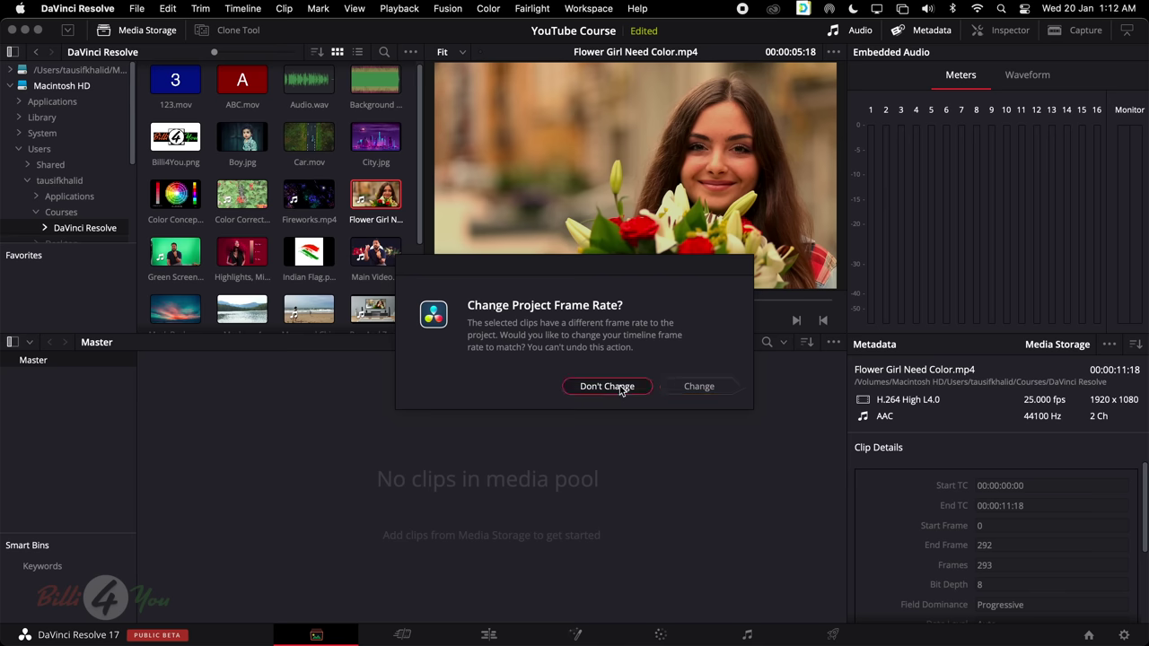
left_click(180, 390)
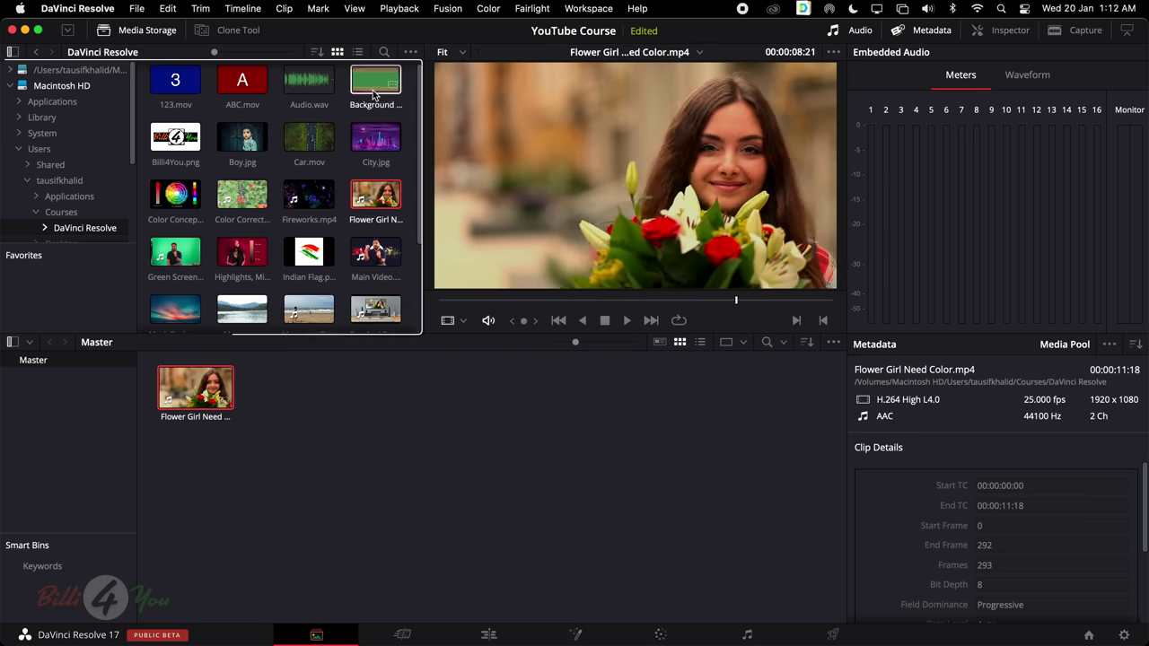
scroll(358, 150, "down", 5)
scroll(357, 150, "up", 5)
scroll(358, 150, "down", 5)
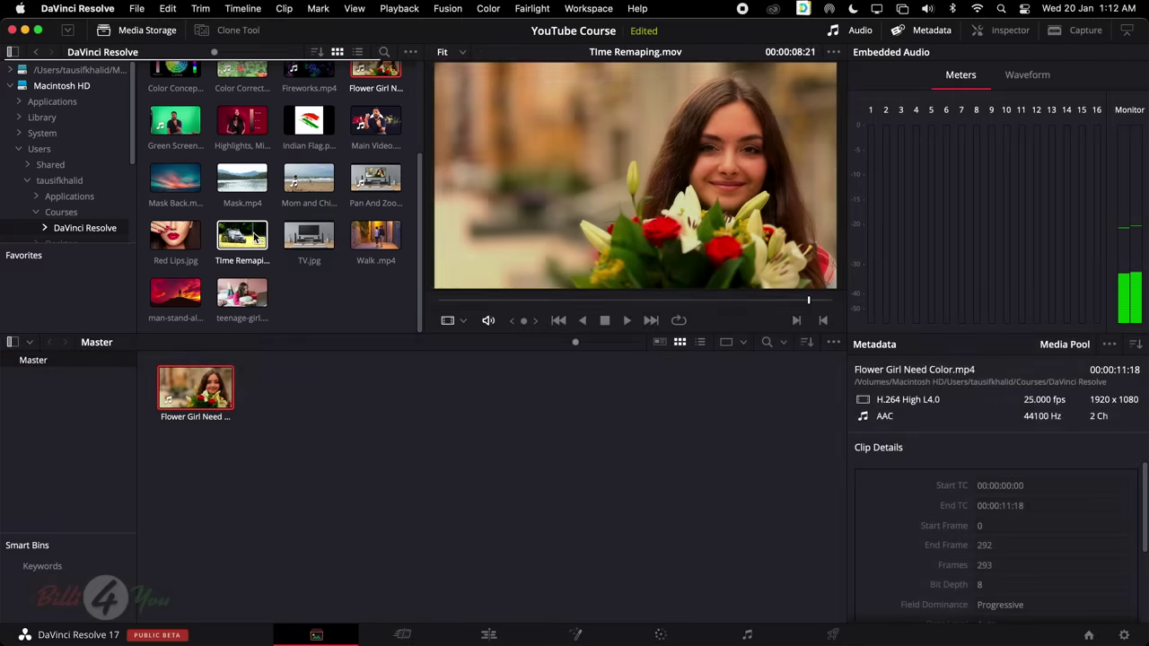
left_click_drag(241, 235, 294, 388)
left_click_drag(182, 239, 387, 416)
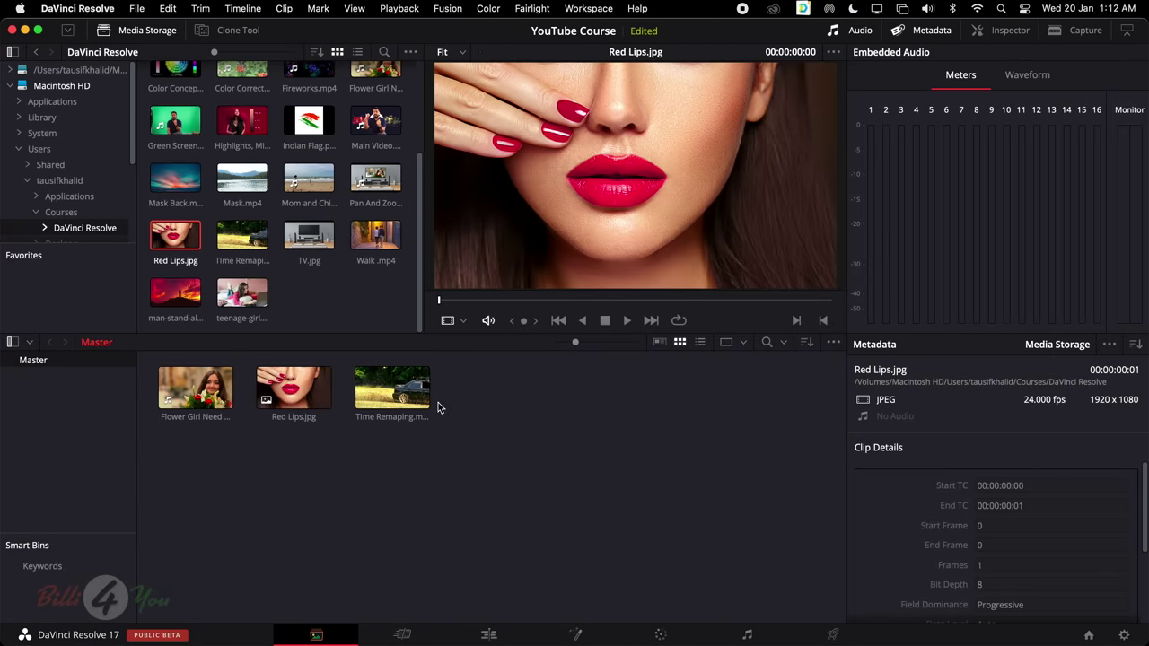
scroll(319, 143, "up", 3)
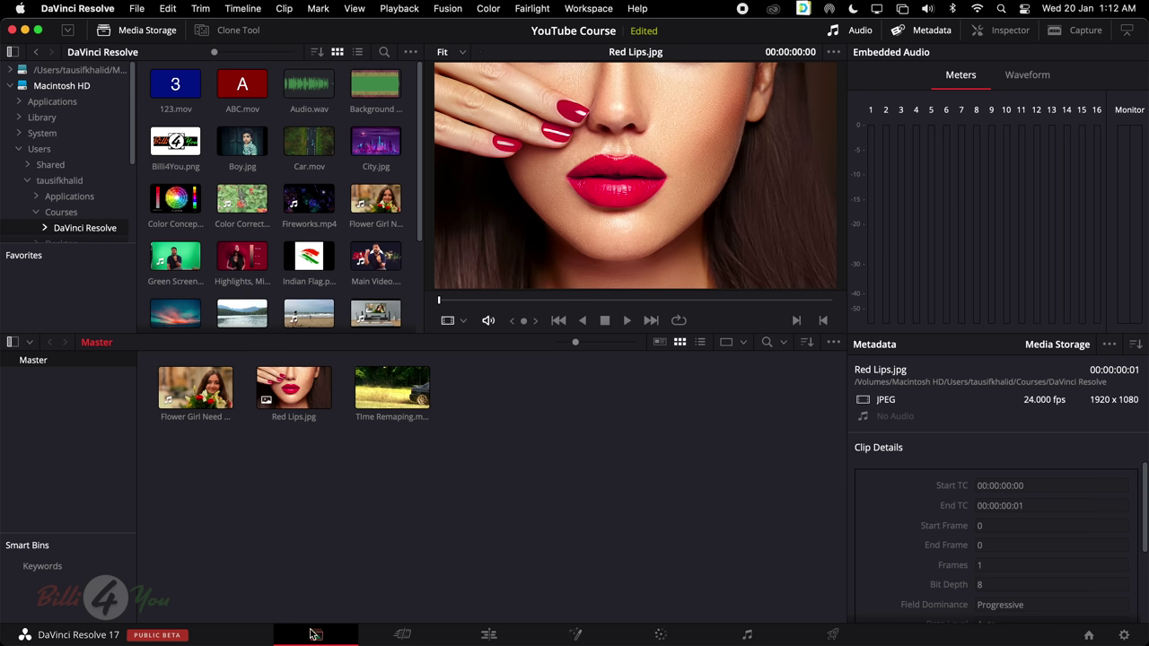
On the Cut page, trim Flower Girl's in and out points and drop it onto a new Timeline 1
left_click(402, 636)
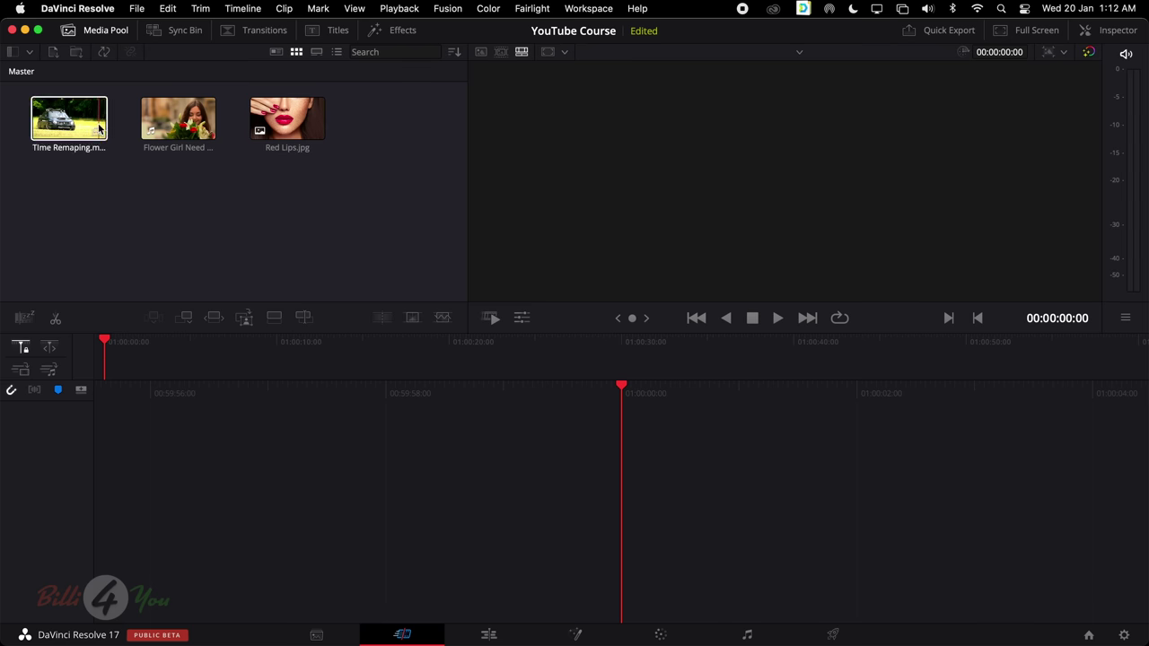
left_click(182, 119)
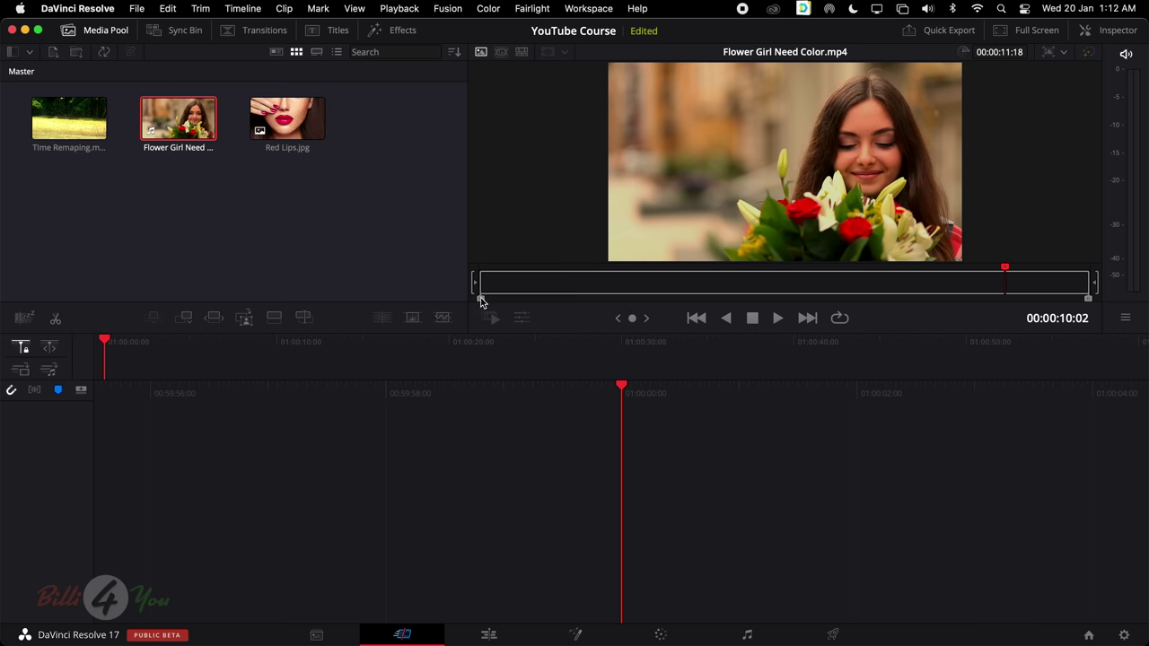
mouse_move(479, 301)
left_mouse_down()
mouse_move(578, 303)
mouse_move(466, 301)
left_mouse_up()
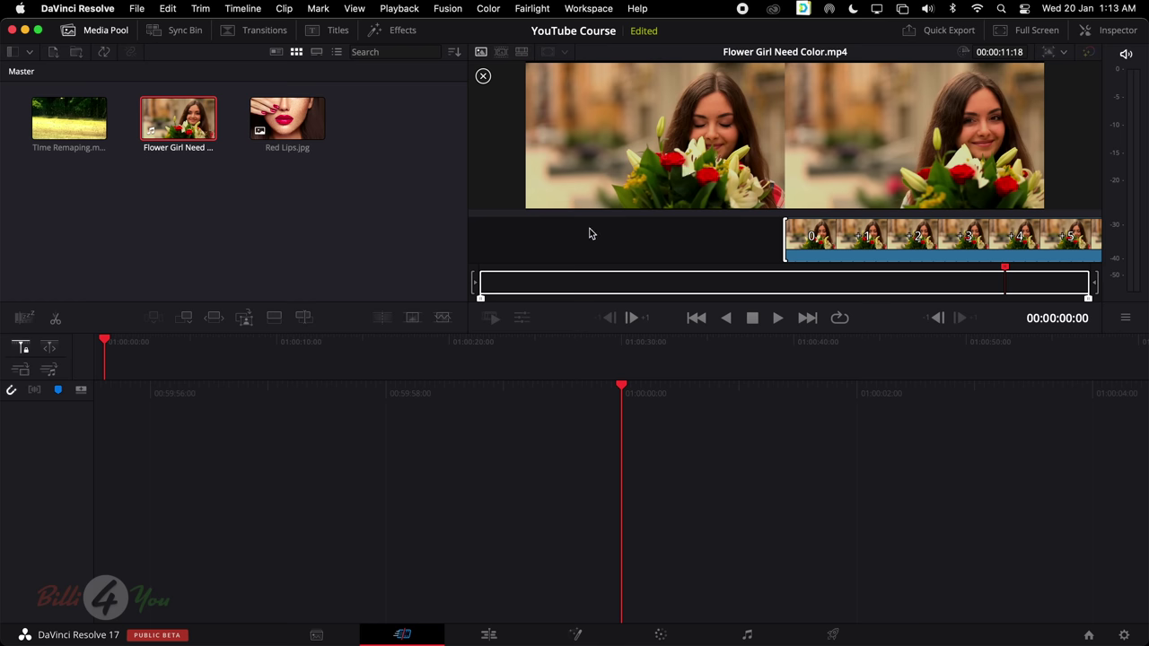
left_click_drag(482, 300, 707, 297)
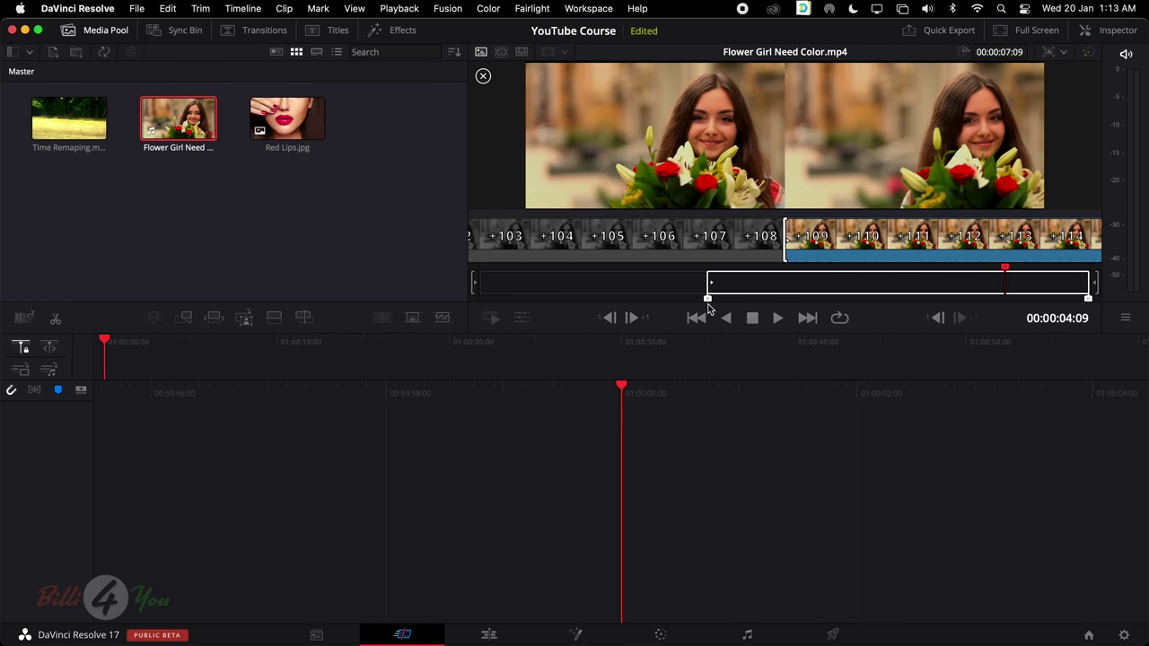
left_click_drag(1093, 303, 949, 299)
left_click_drag(838, 199, 576, 493)
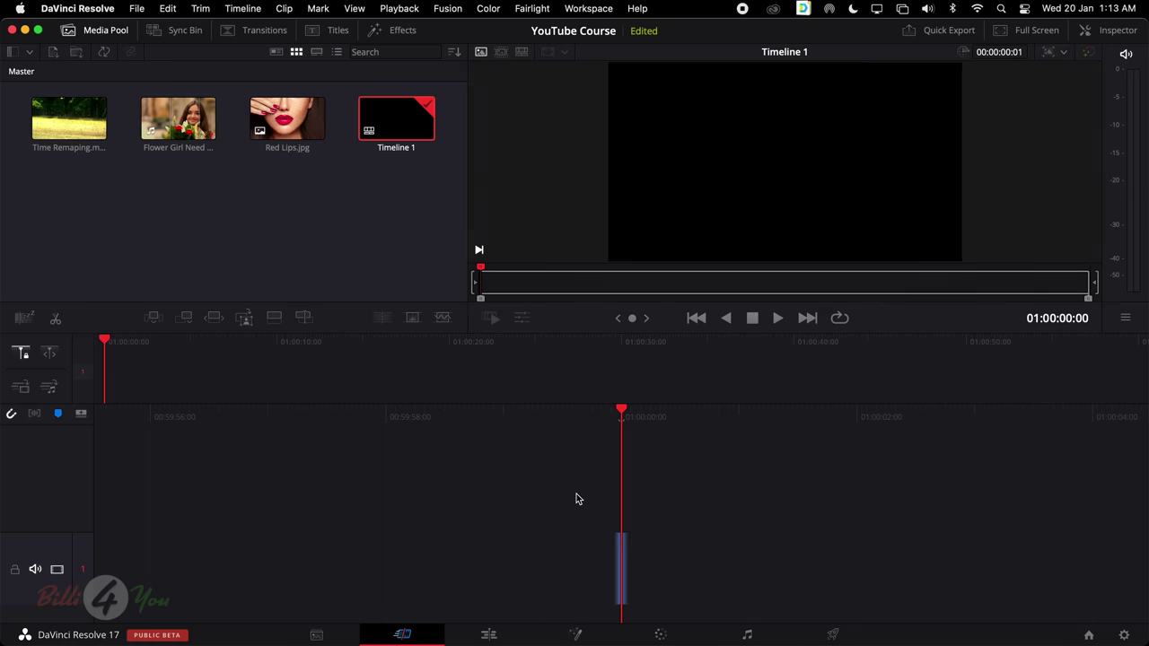
Append Red Lips.jpg and Time Remapping after the flower clip and play the edit from the start
scroll(677, 516, "right", 10)
scroll(683, 514, "left", 10)
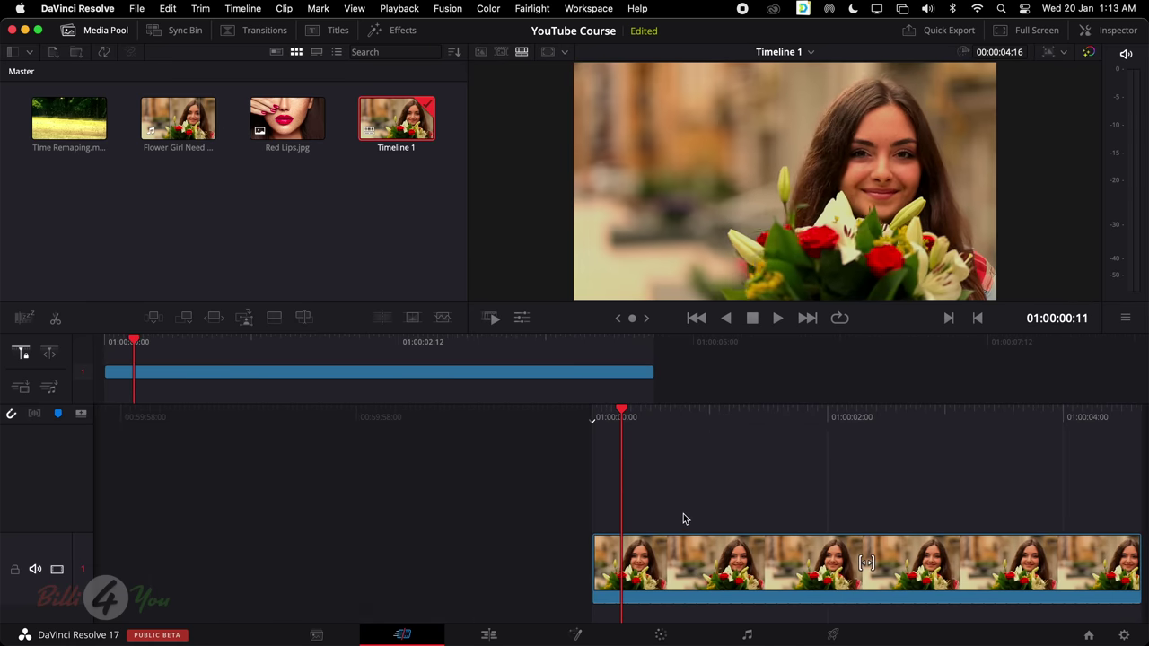
scroll(681, 516, "right", 3)
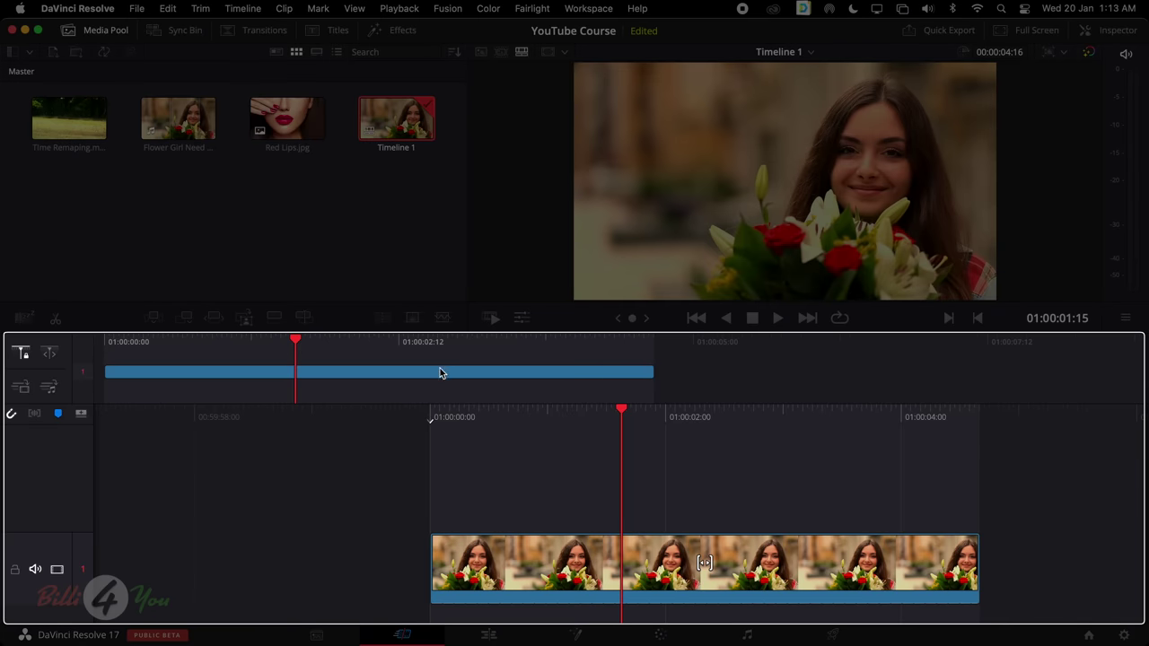
scroll(547, 377, "right", 5)
scroll(549, 375, "left", 1)
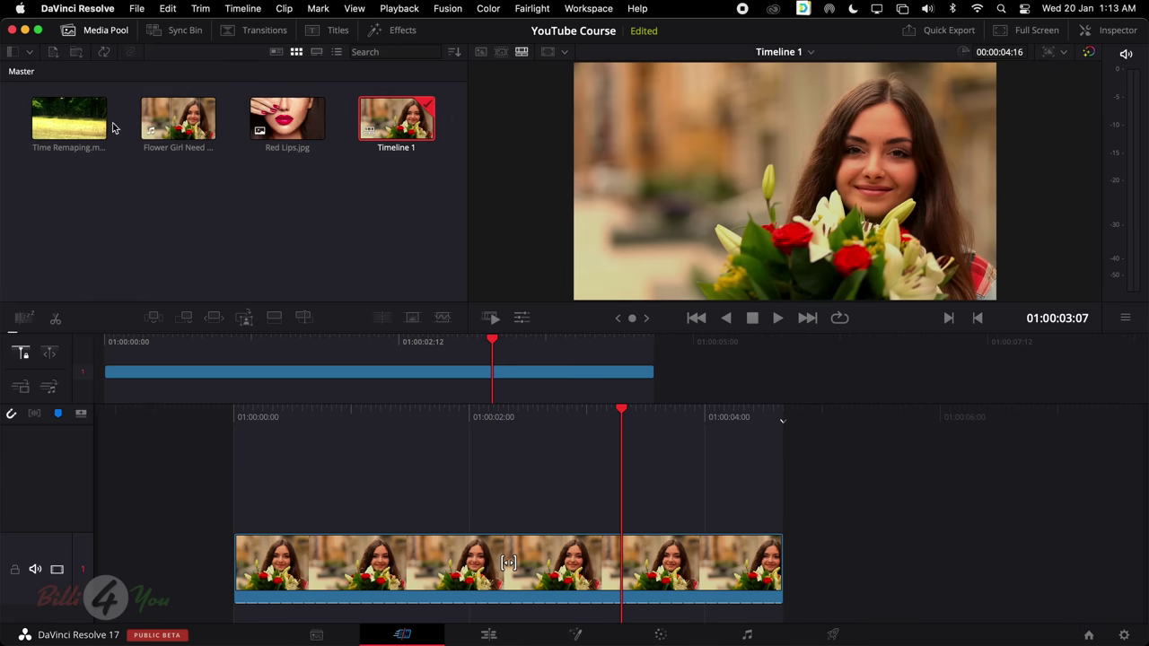
left_click_drag(288, 117, 783, 575)
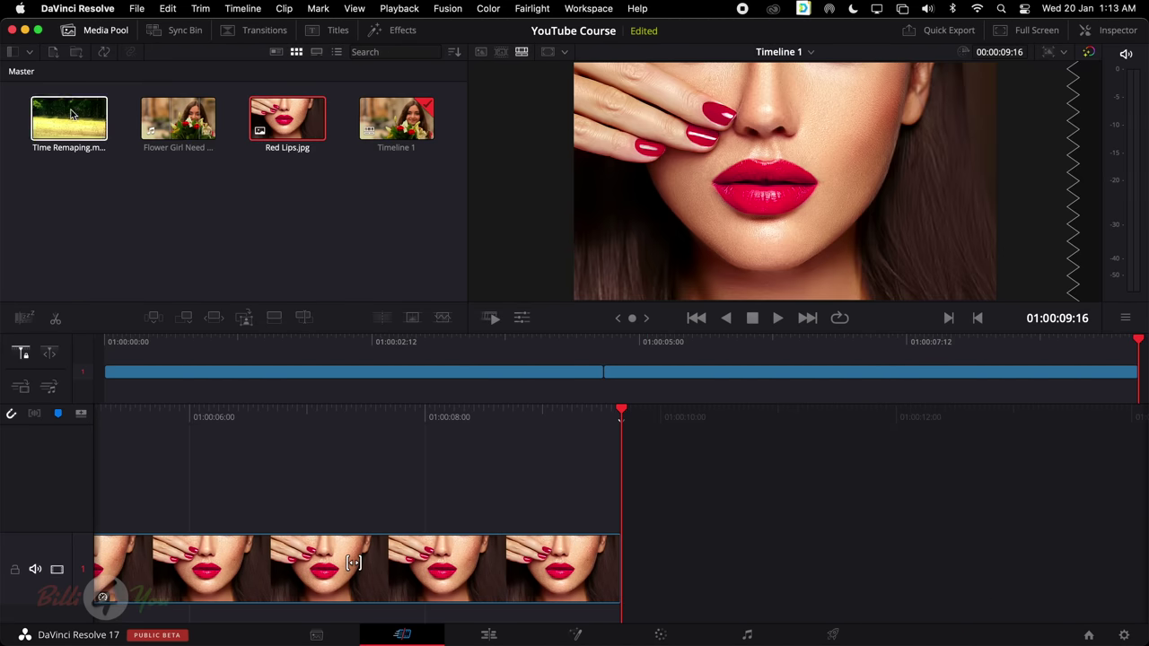
left_click_drag(69, 118, 639, 523)
key("Home")
key("space")
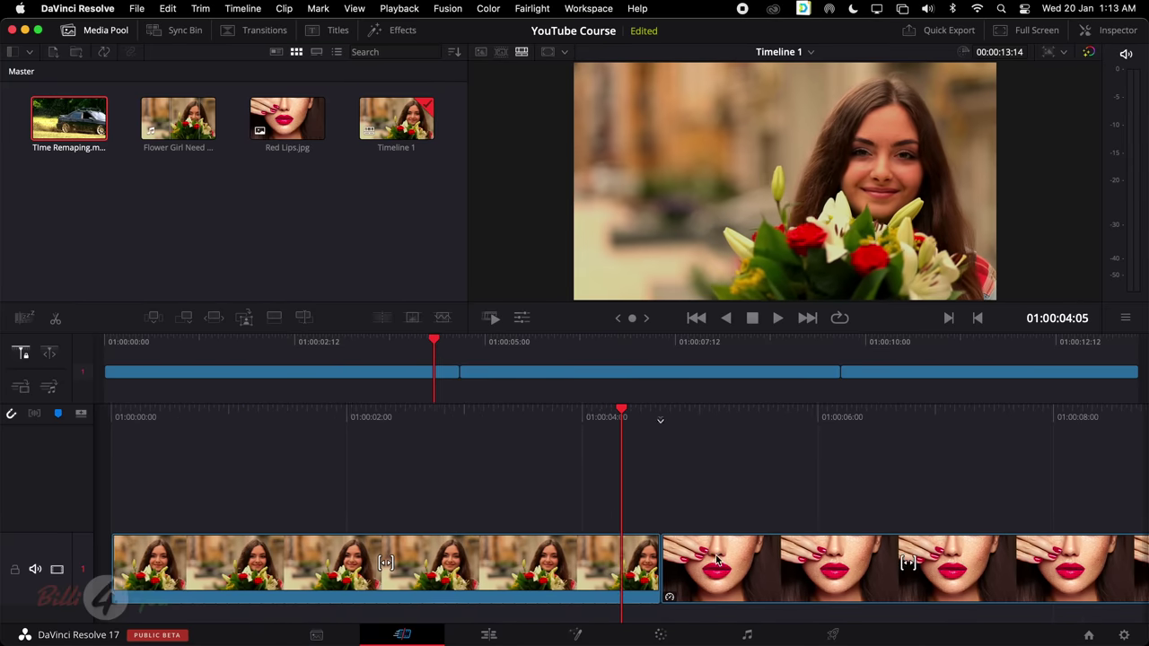
Move the last Red Lips clip left into second position on the timeline
scroll(614, 524, "up", 6)
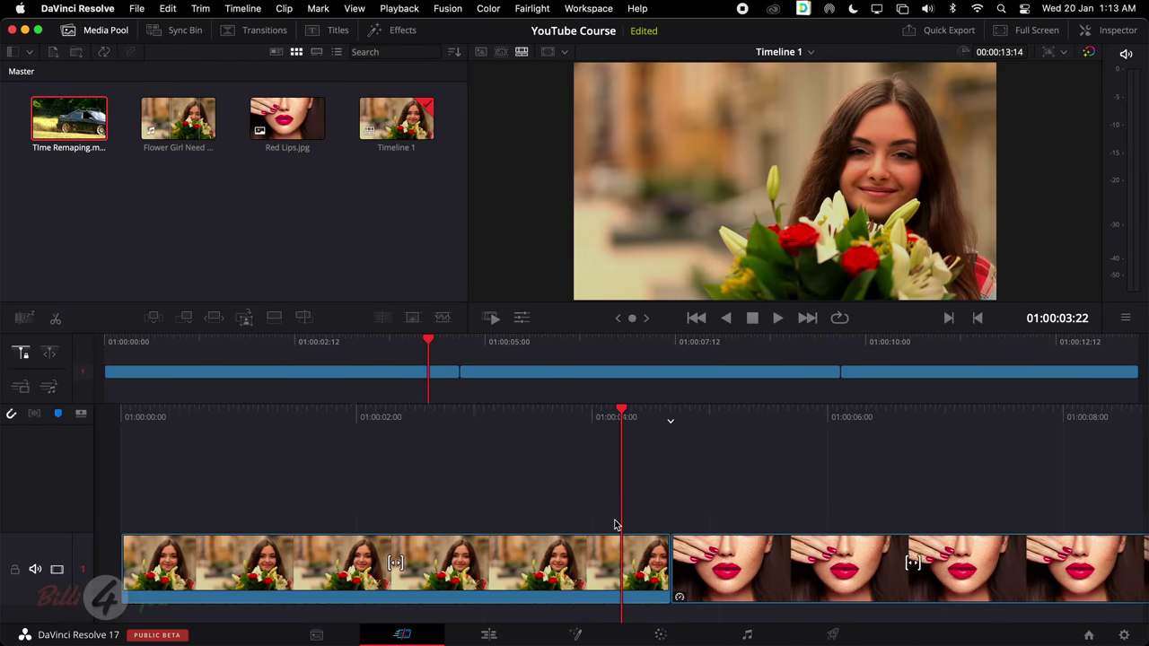
scroll(613, 523, "down", 5)
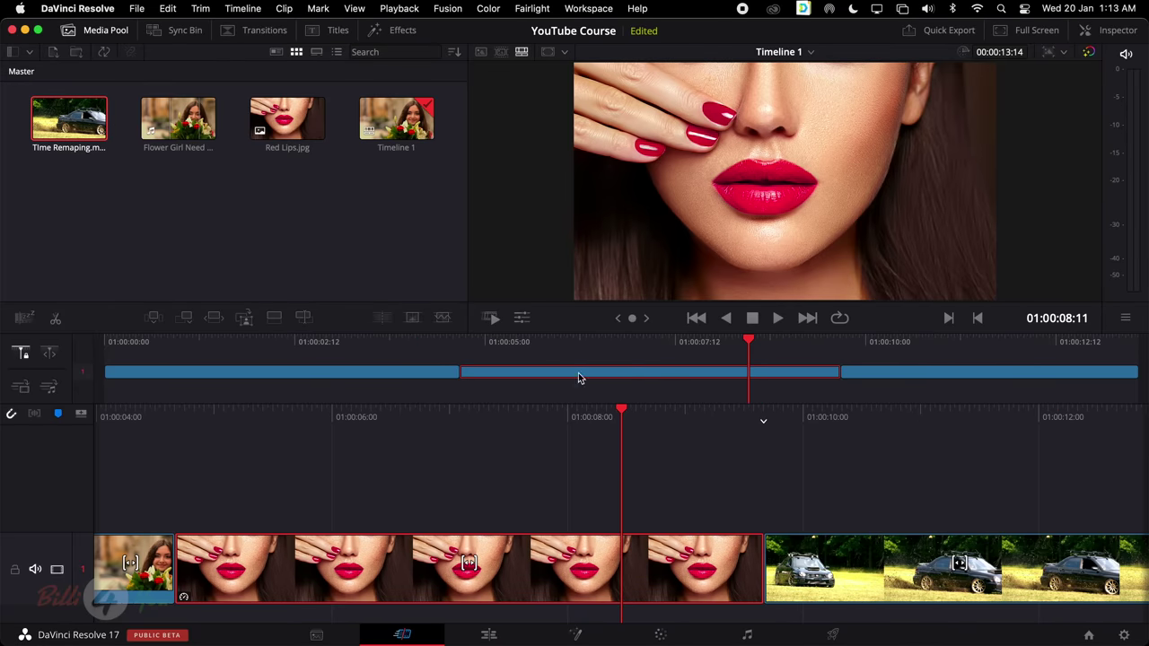
left_click(329, 374)
scroll(505, 502, "down", 6)
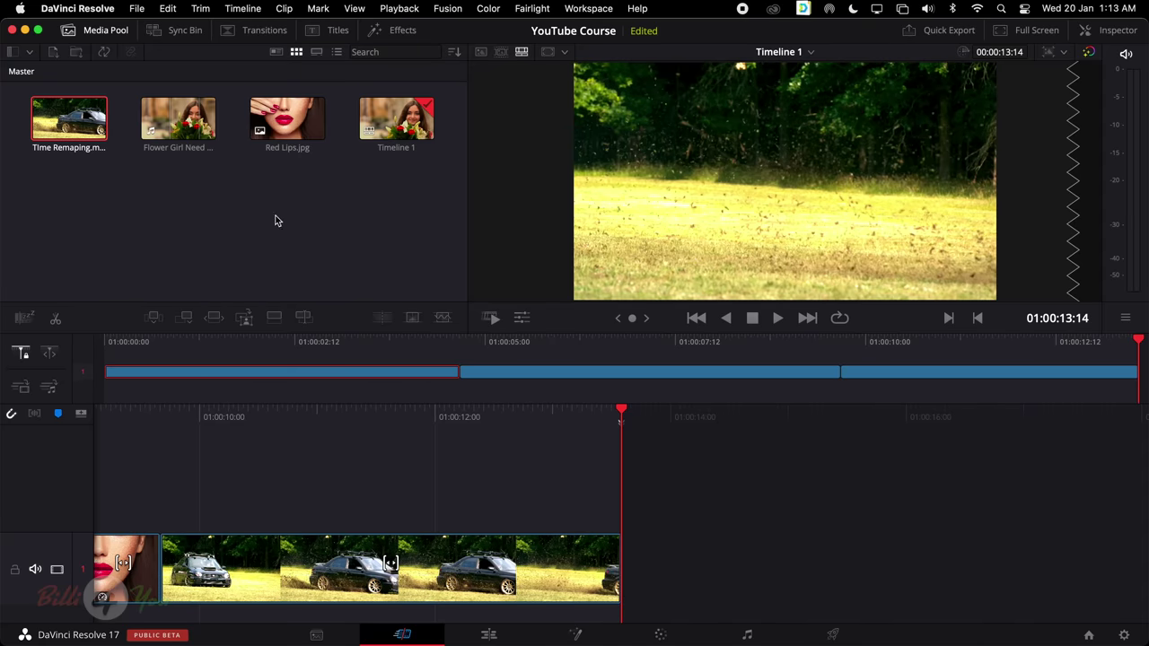
left_click_drag(288, 118, 732, 556)
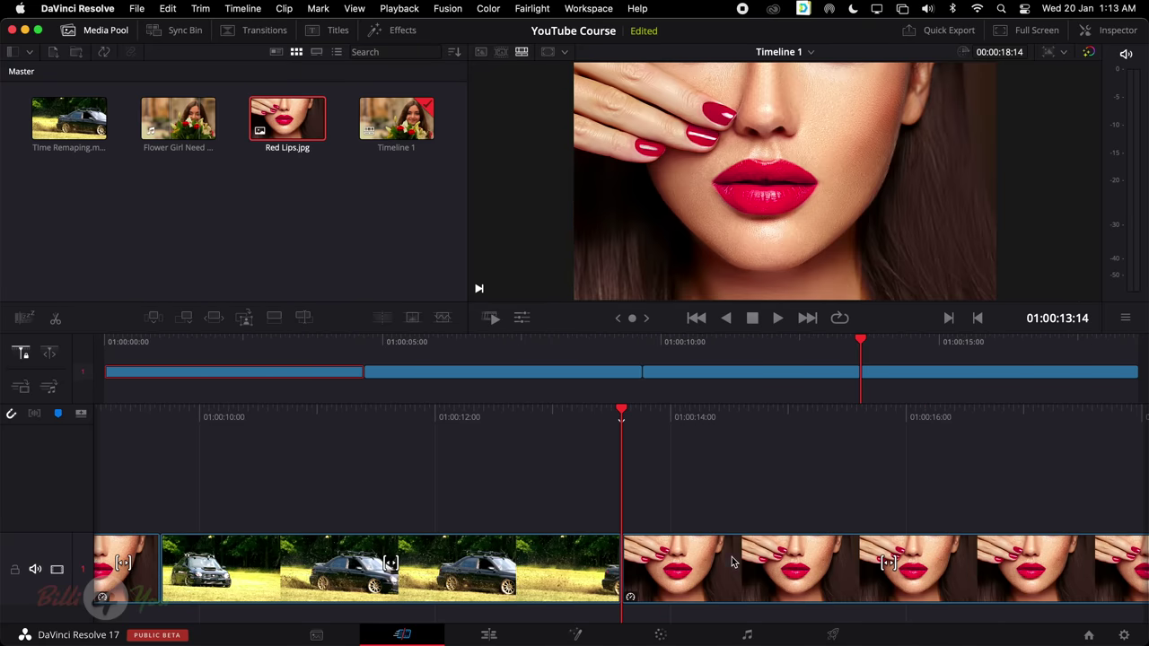
left_click(1019, 391)
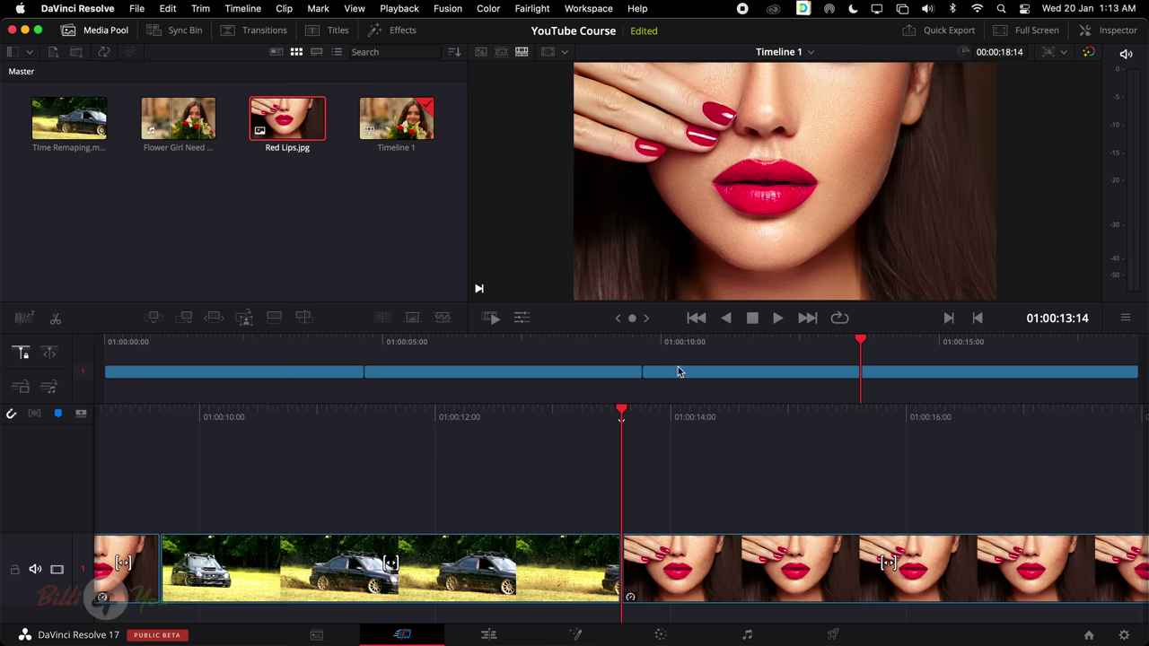
left_click(954, 380)
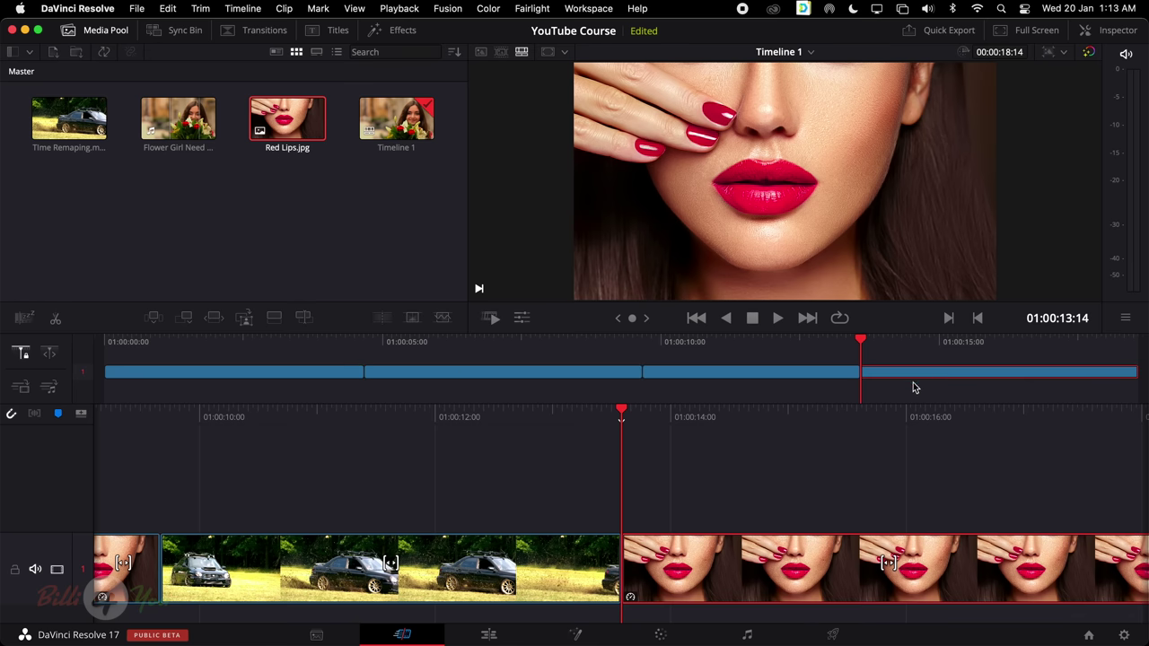
left_click_drag(807, 380, 626, 376)
scroll(455, 498, "down", 10)
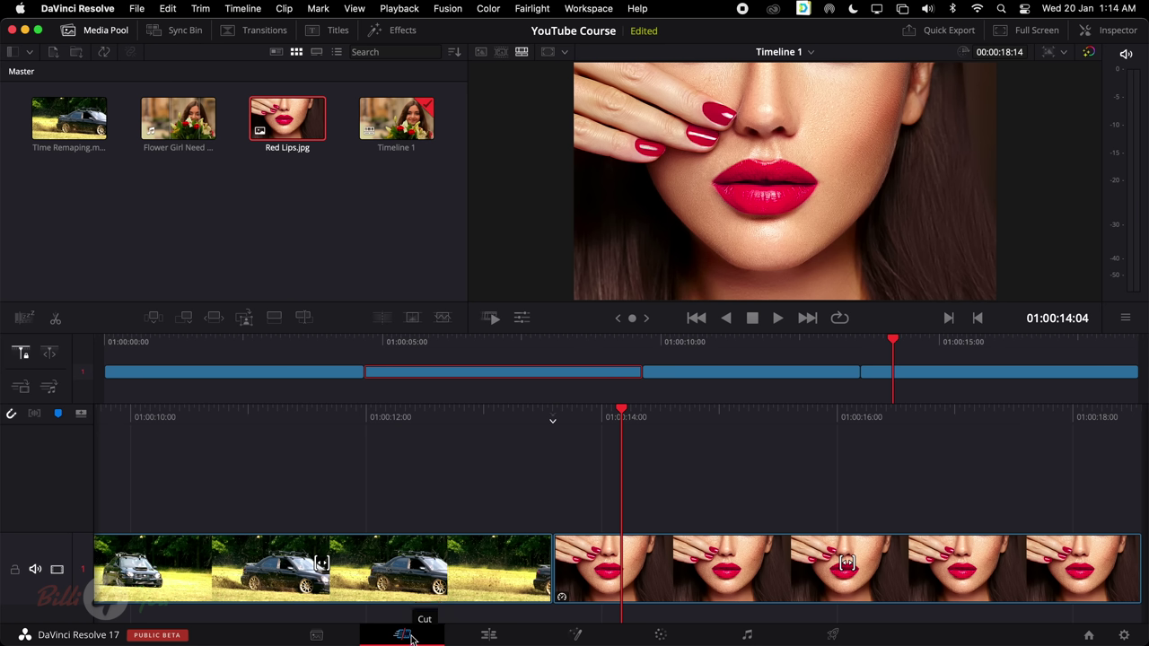
On the Edit page, trim Flower Girl's start and append it after Red Lips.jpg on Timeline 1
left_click(488, 635)
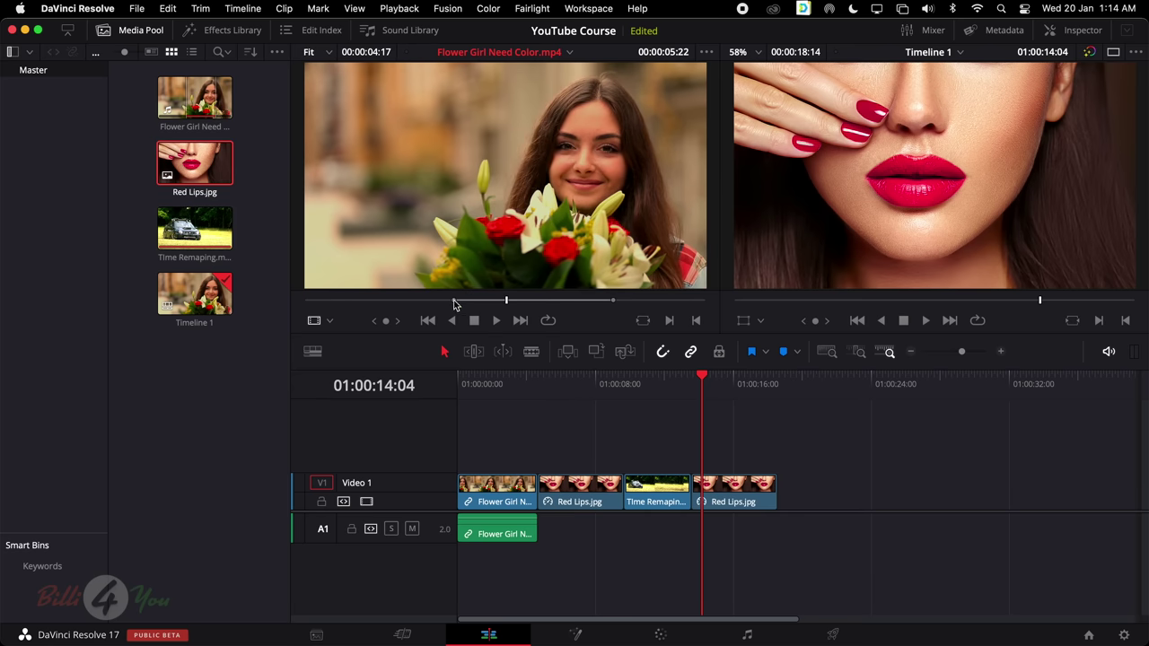
mouse_move(454, 301)
left_mouse_down()
mouse_move(349, 302)
mouse_move(376, 302)
left_mouse_up()
left_click_drag(492, 192, 795, 496)
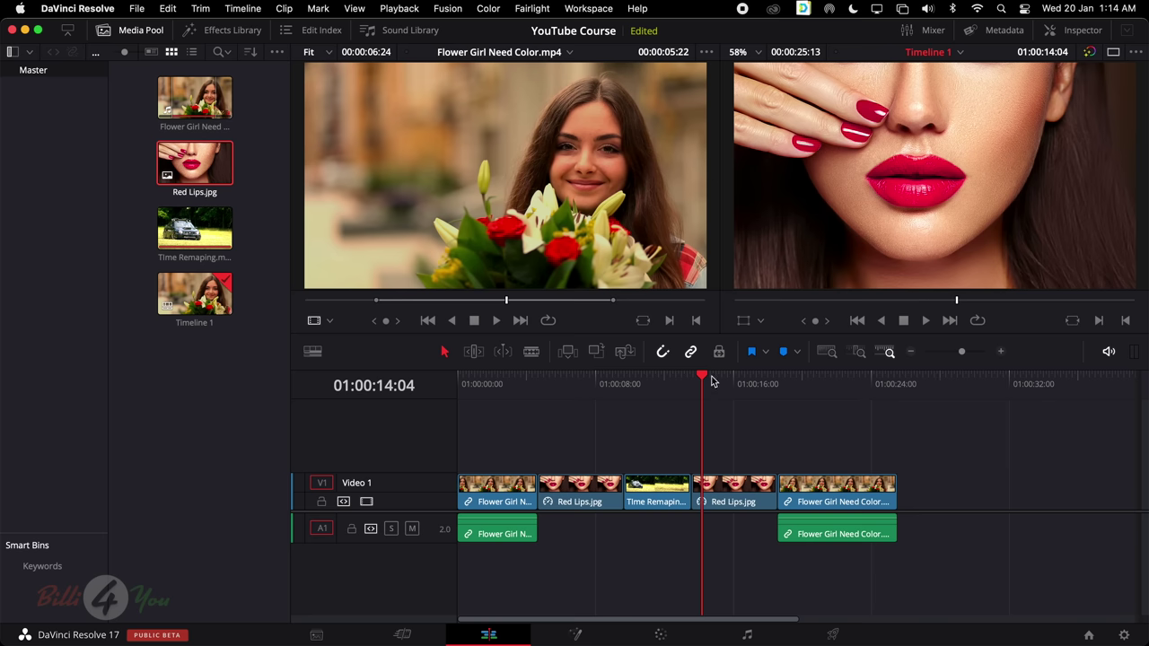
left_click_drag(718, 384, 812, 384)
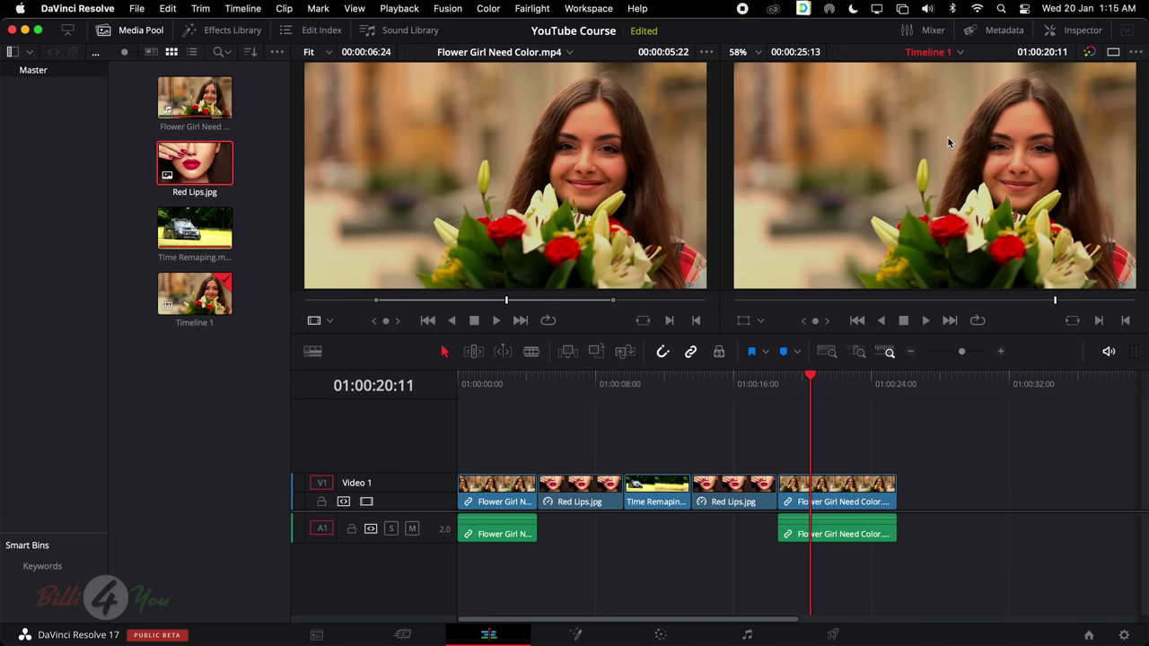
key("q")
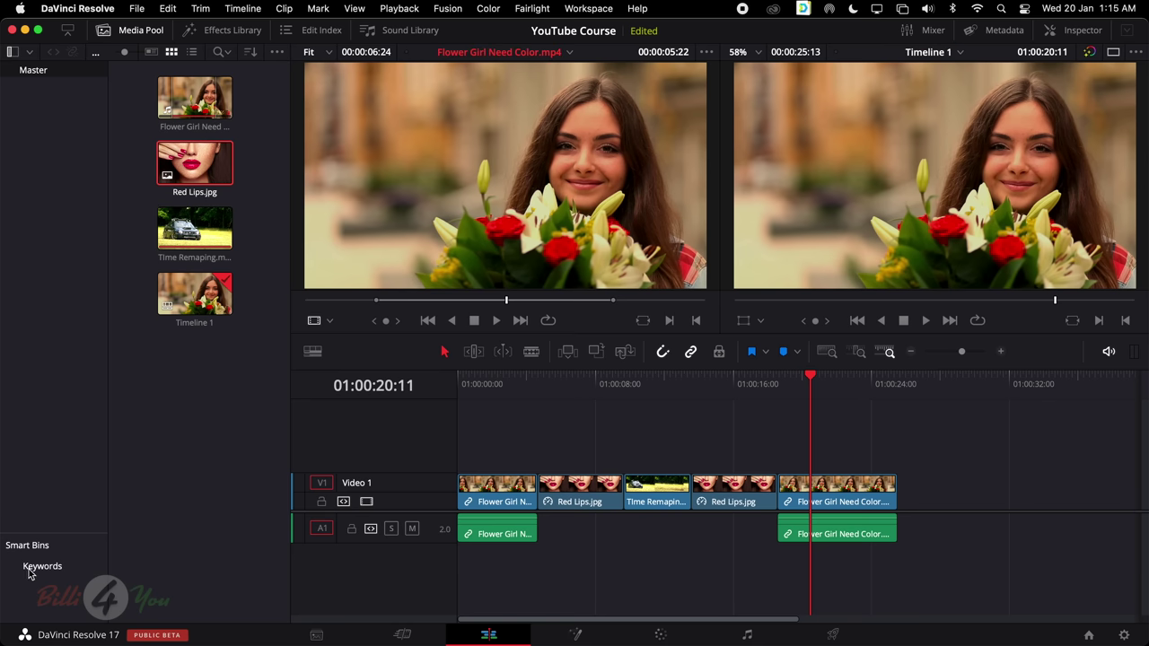
Add Bin 1, move Flower Girl Need Color into it, open it and hide the bin list
right_click(139, 433)
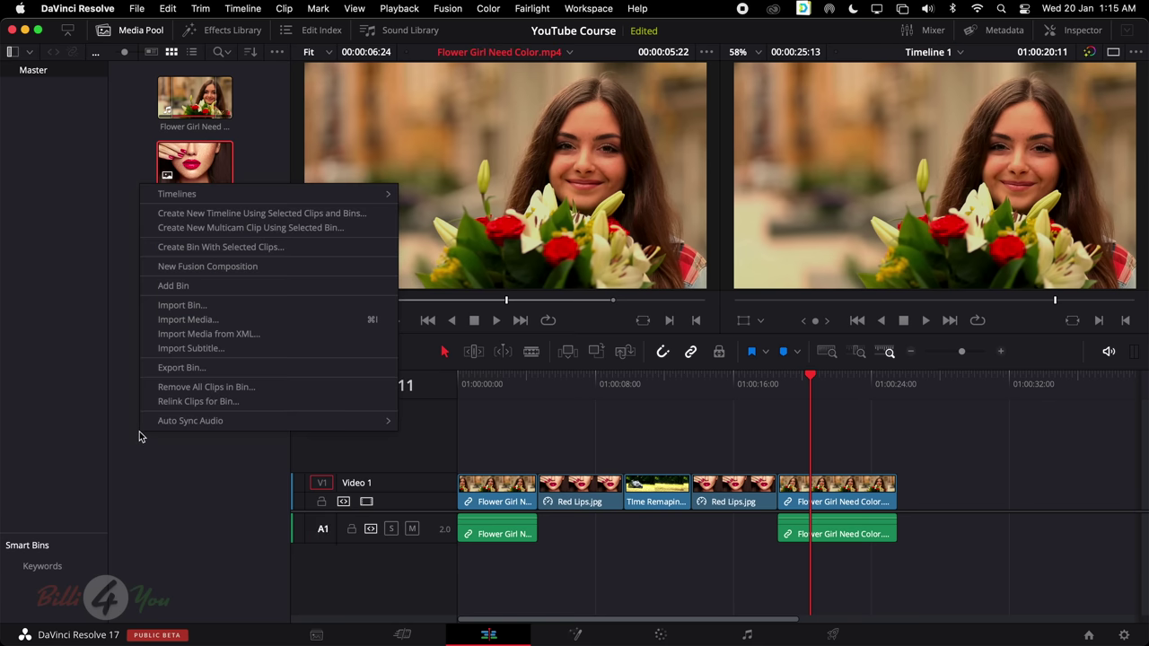
left_click(173, 285)
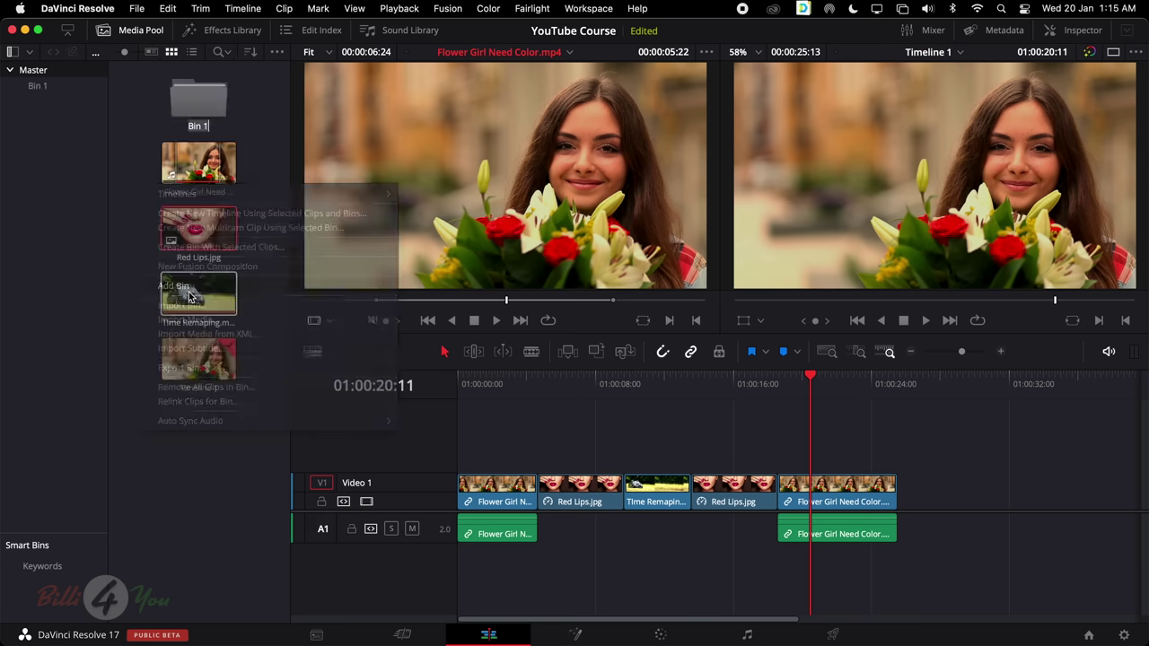
left_click_drag(171, 175, 199, 97)
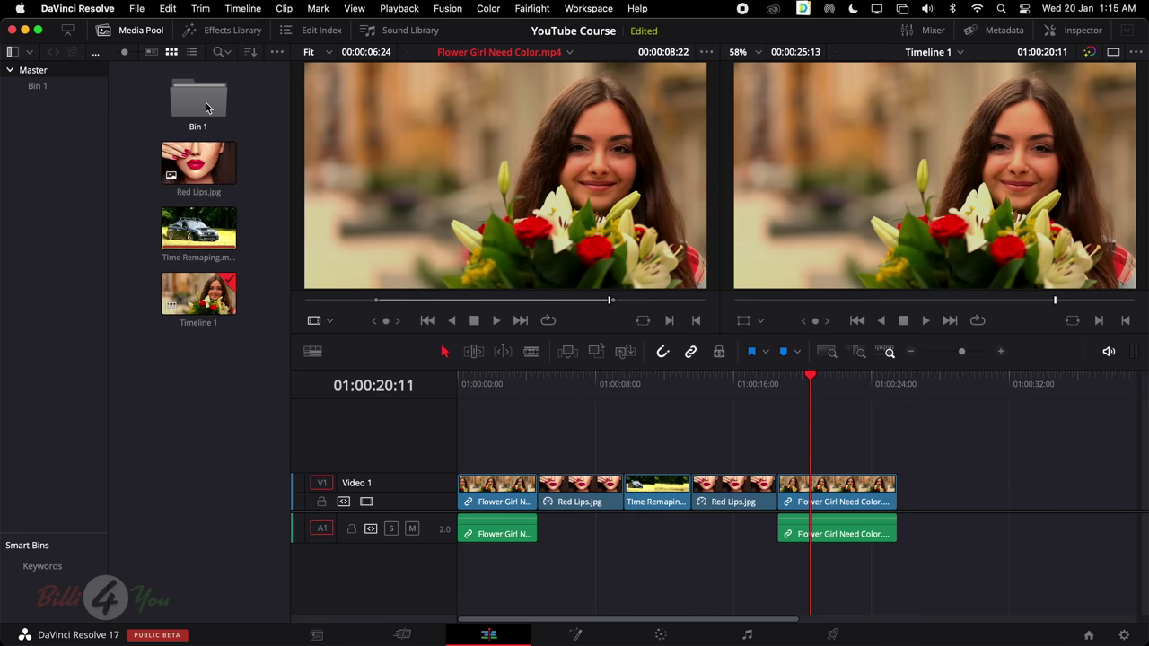
double_click(194, 100)
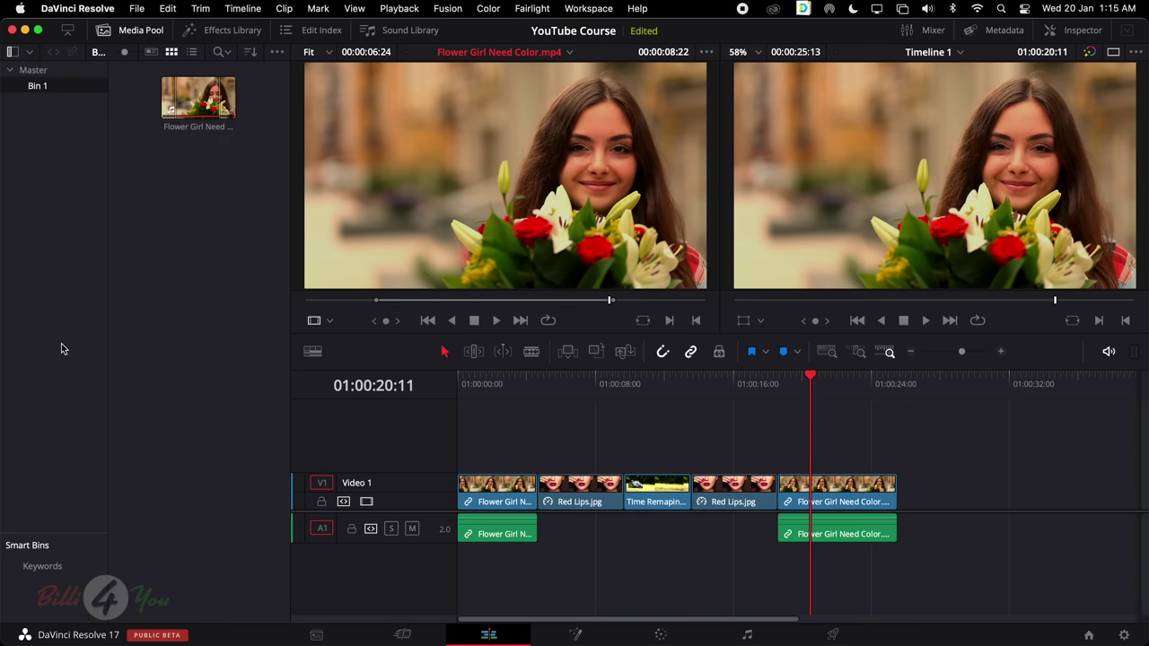
left_click(12, 52)
left_click(12, 51)
left_click(12, 52)
left_click(12, 52)
left_click(12, 52)
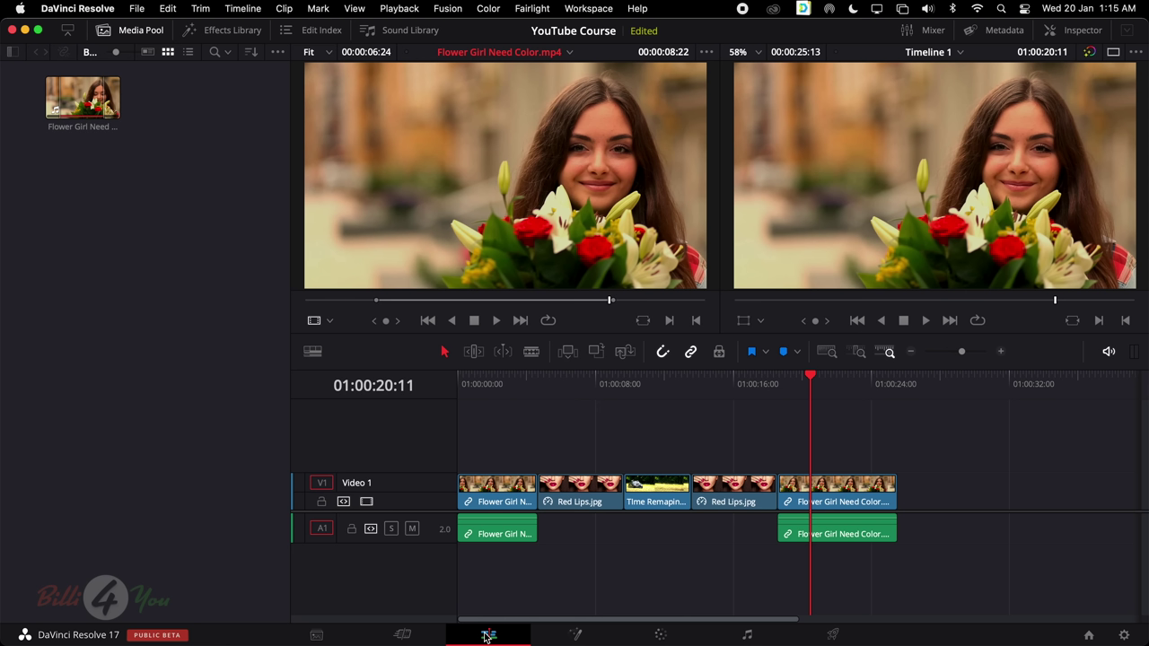
Switch to the Fusion page to view Flower Girl's MediaIn1 to MediaOut1 node graph
left_click(576, 635)
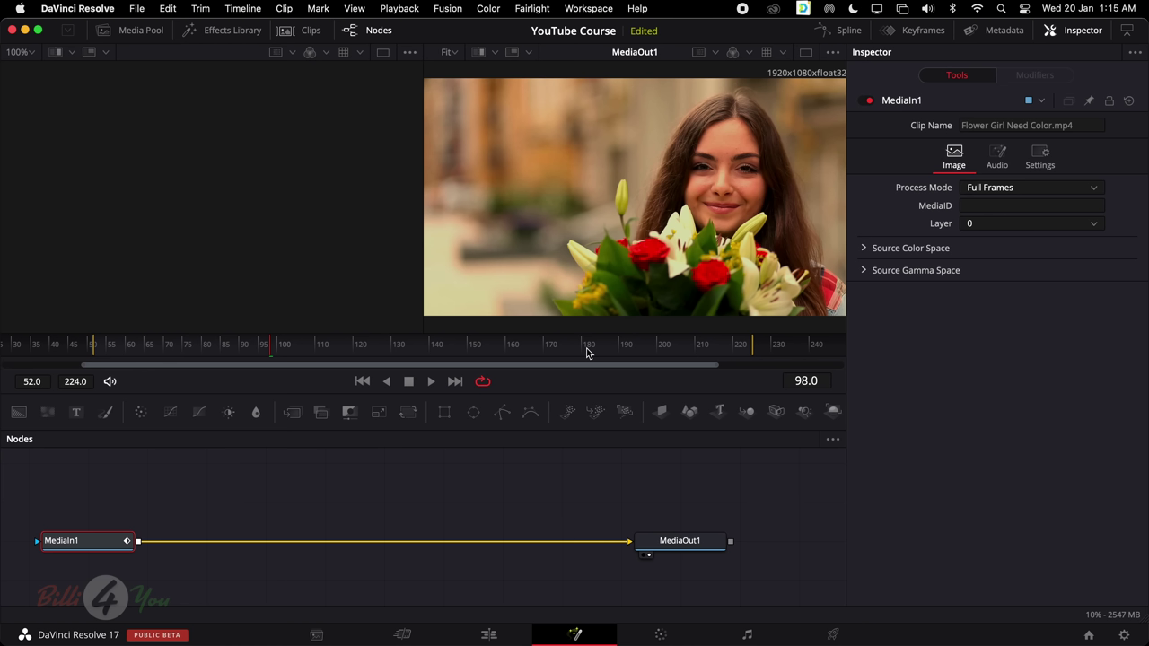
Open the Color page and cycle through the Color Wheels, Scopes, Keyframes and Curves palettes, ending on Color Wheels
left_click(661, 635)
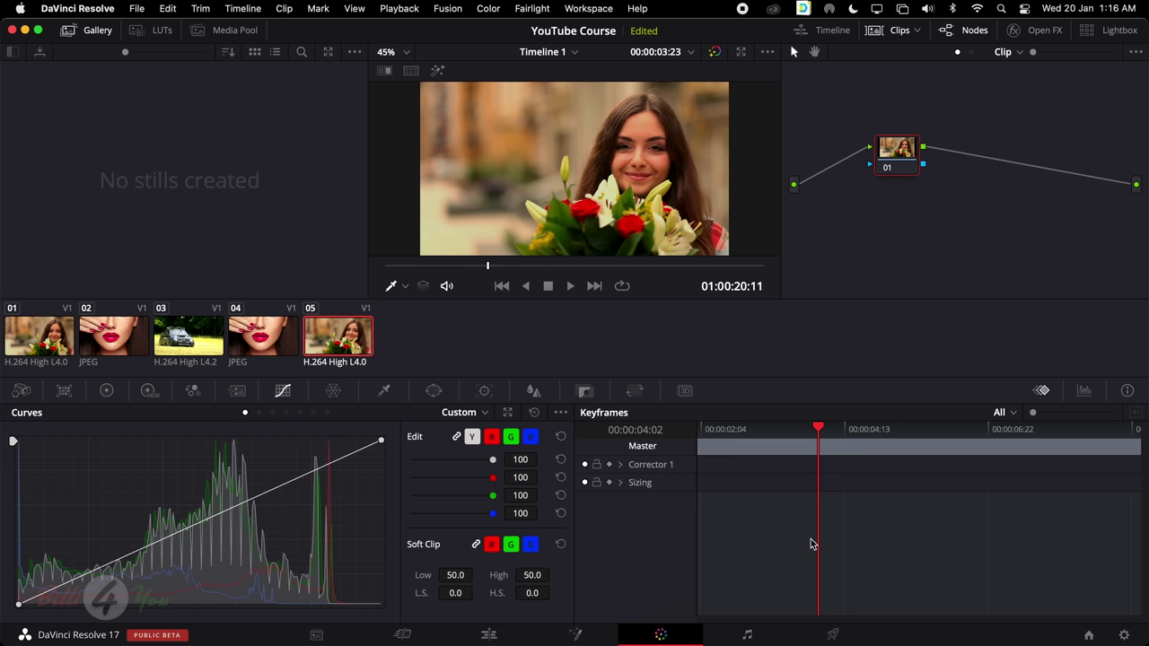
left_click(105, 392)
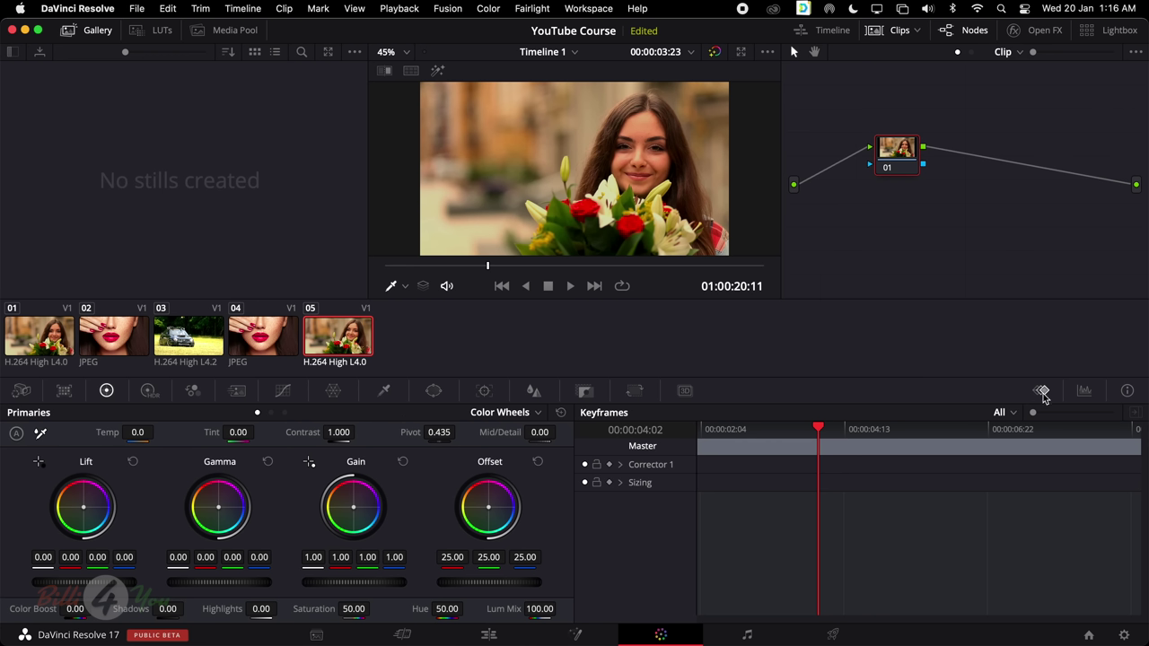
left_click(1085, 393)
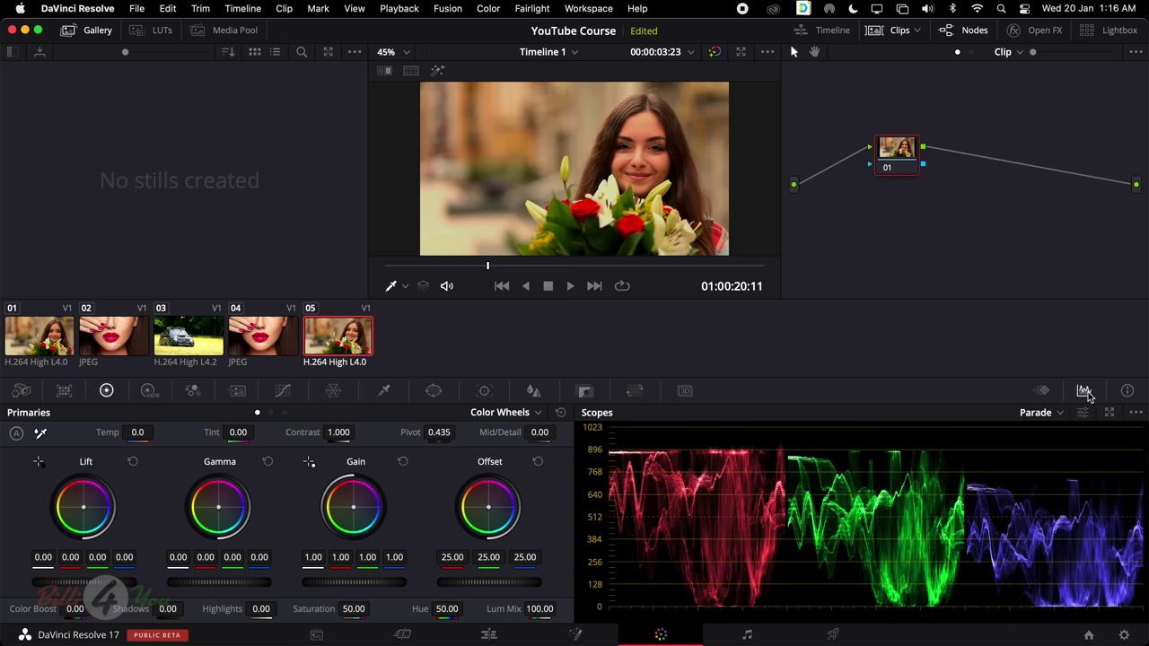
left_click(1043, 392)
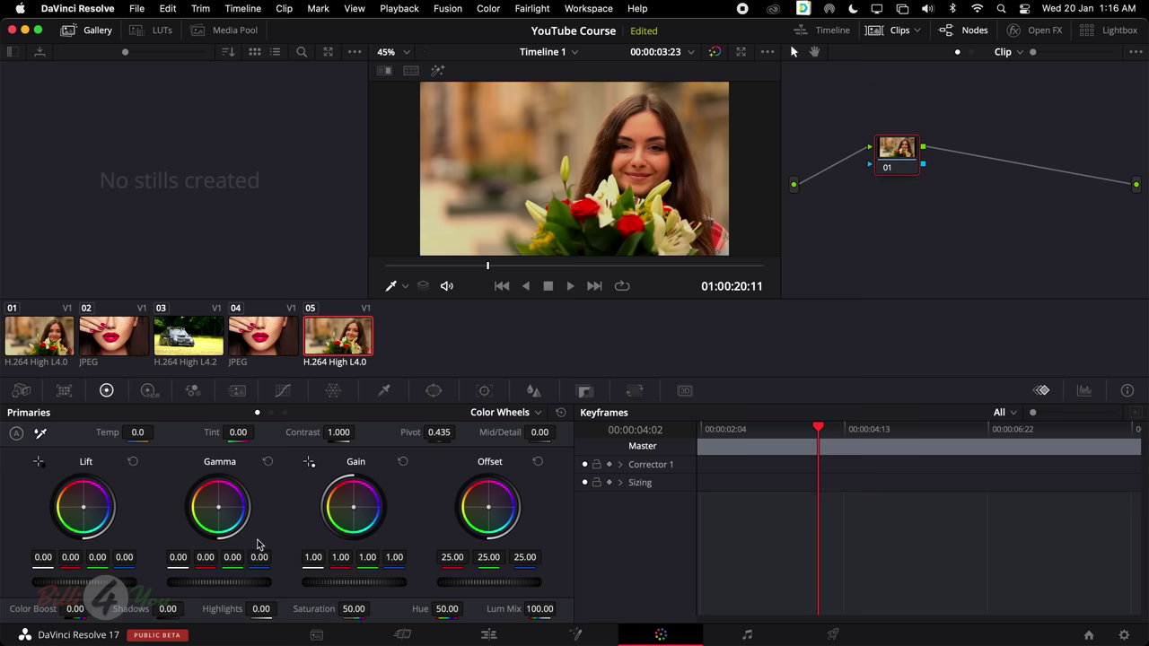
left_click(283, 392)
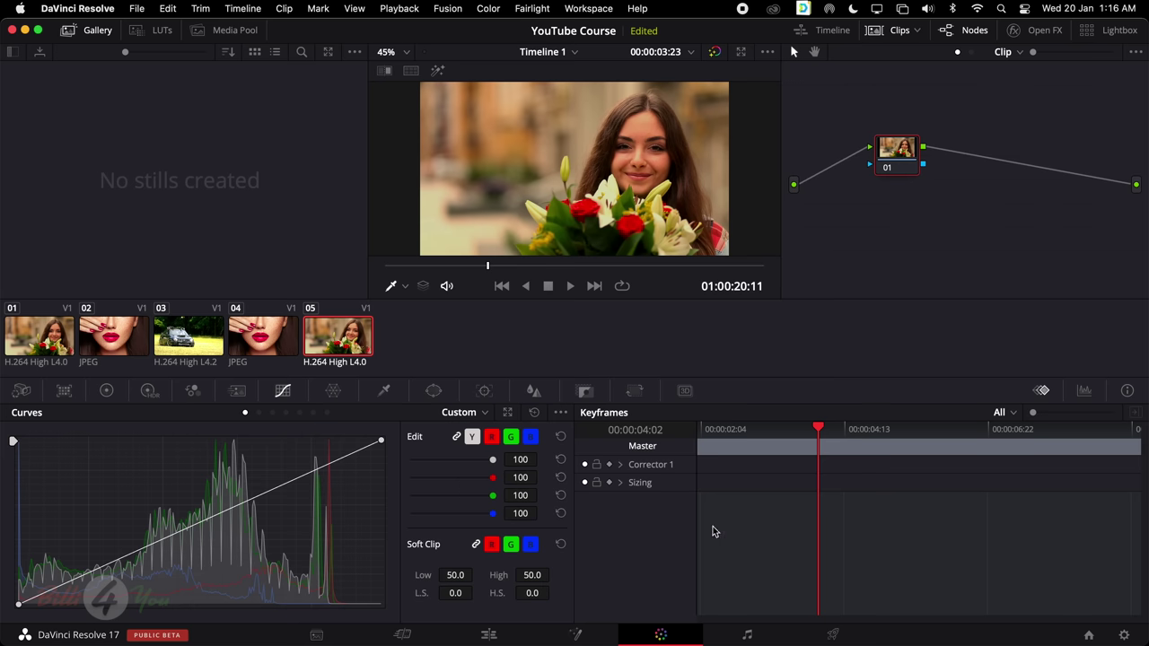
left_click(107, 391)
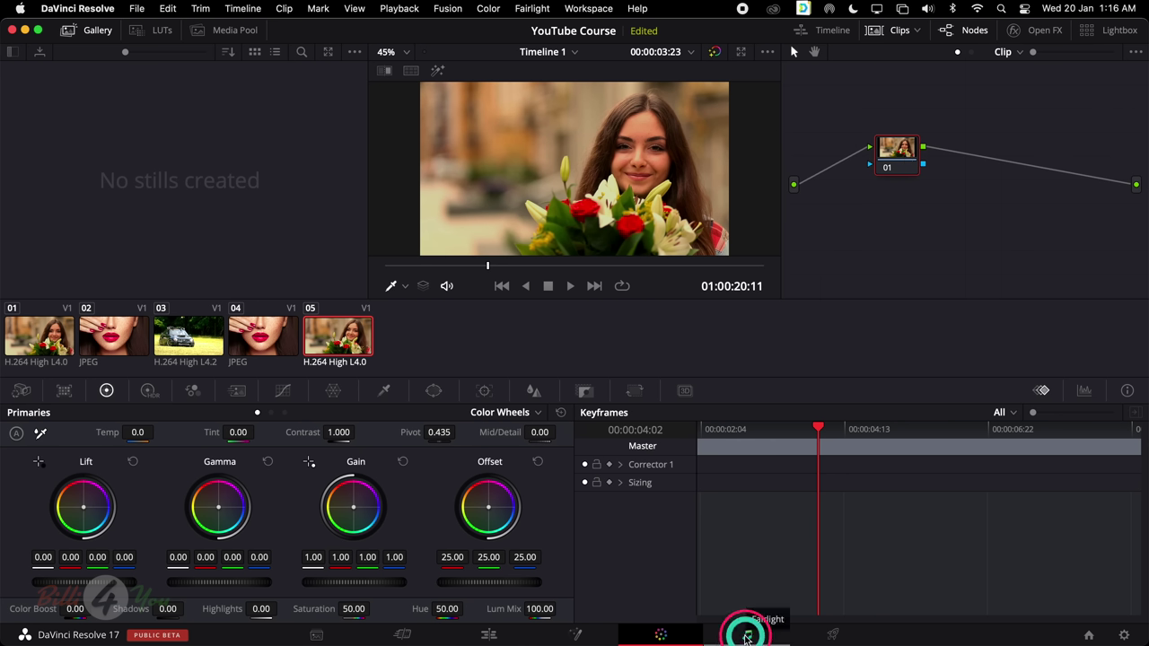
Visit the Fairlight page, then the Deliver page with its QuickTime H.264 1920 x 1080 render settings
left_click(747, 636)
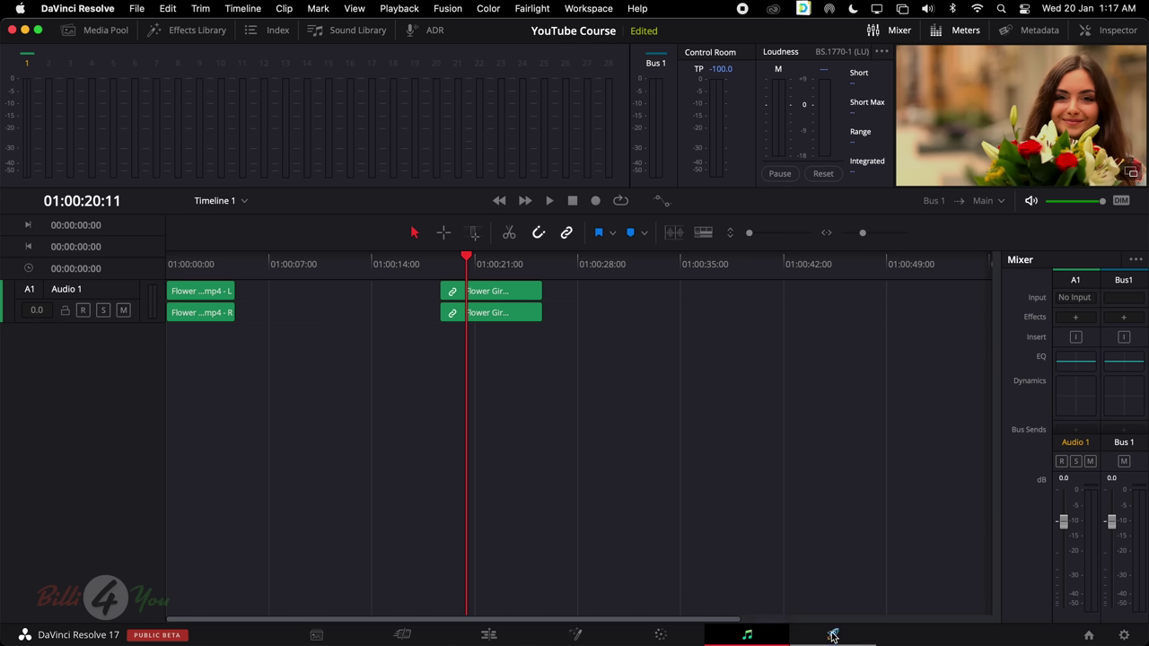
left_click(833, 635)
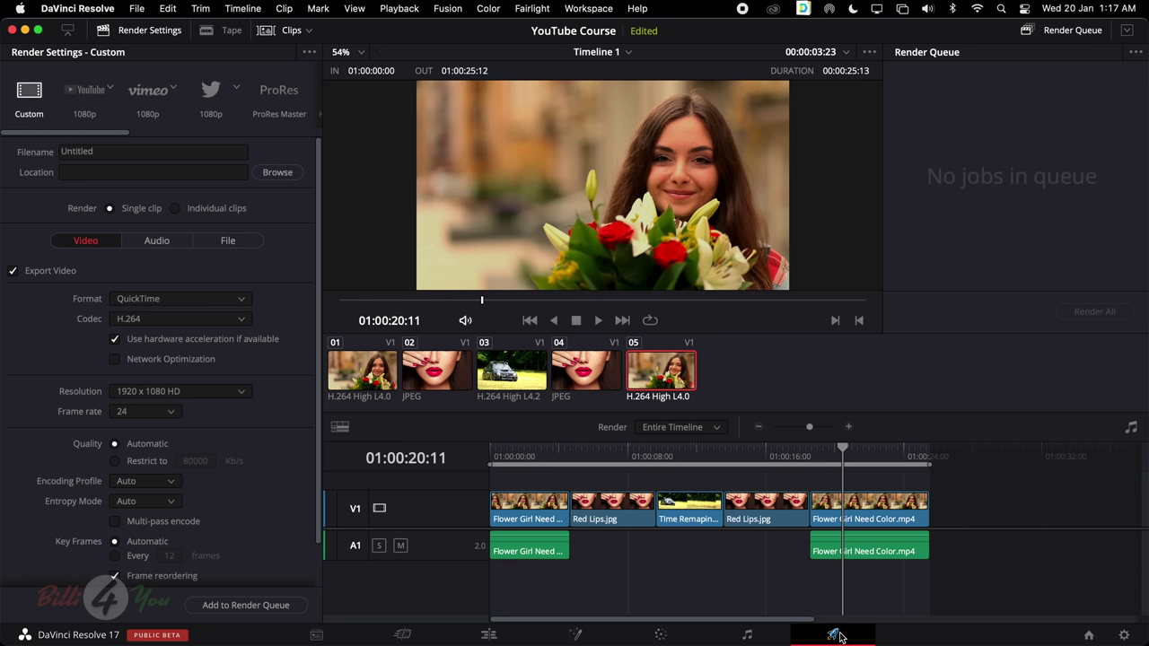
left_click(119, 150)
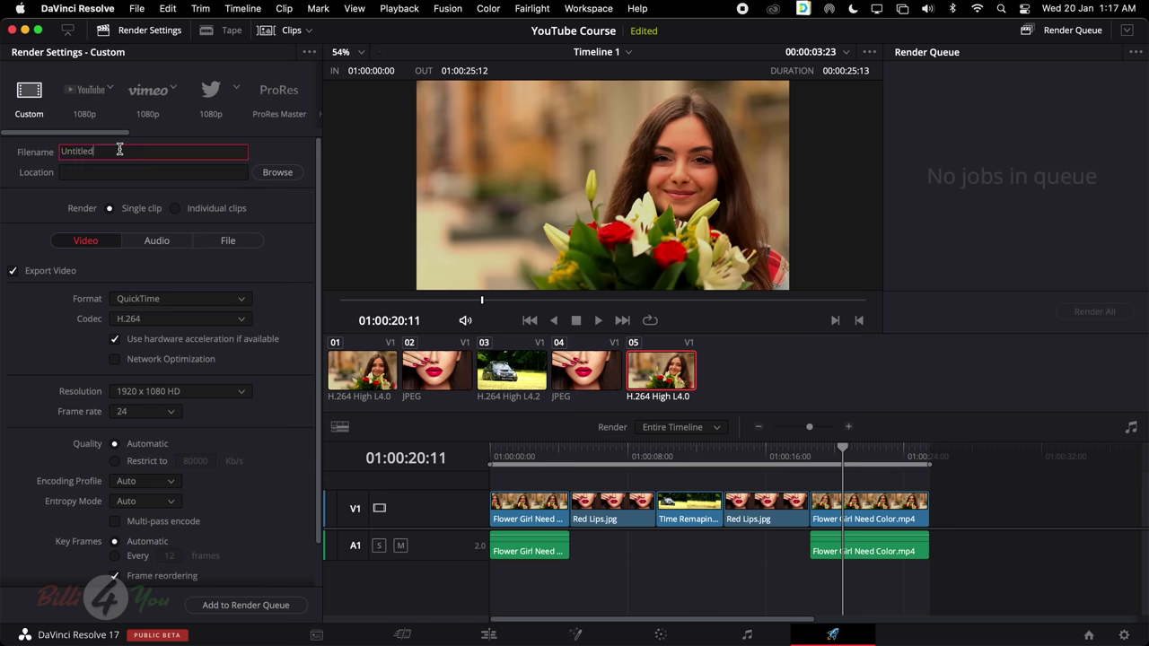
double_click(119, 150)
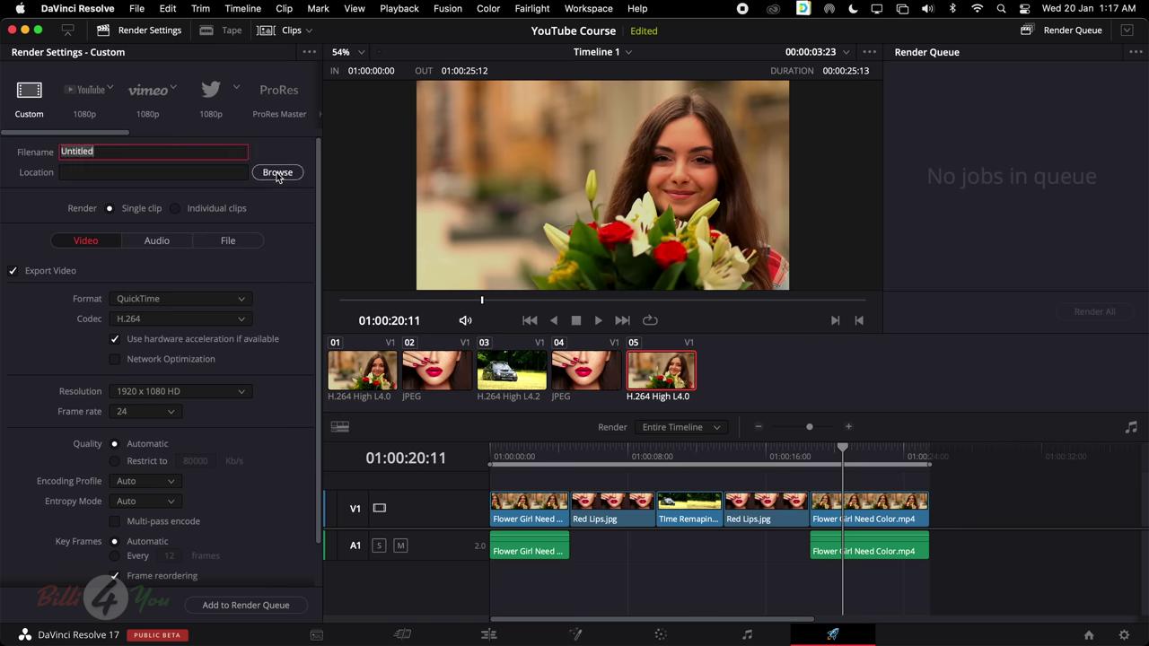
scroll(138, 285, "down", 1)
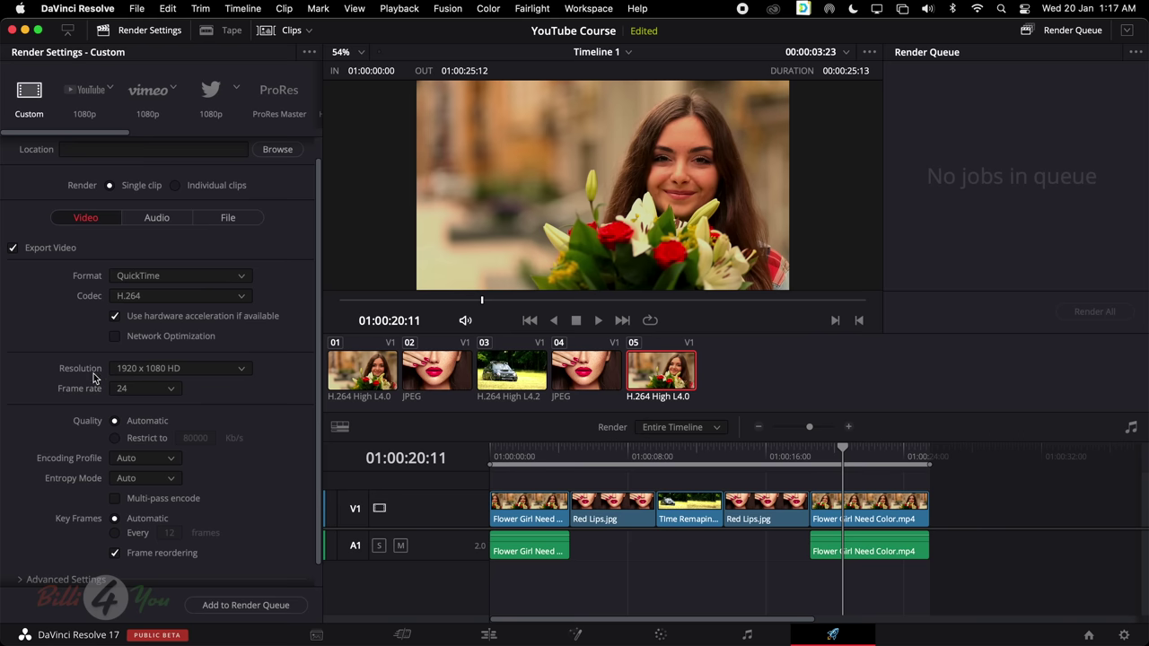
scroll(270, 395, "down", 1)
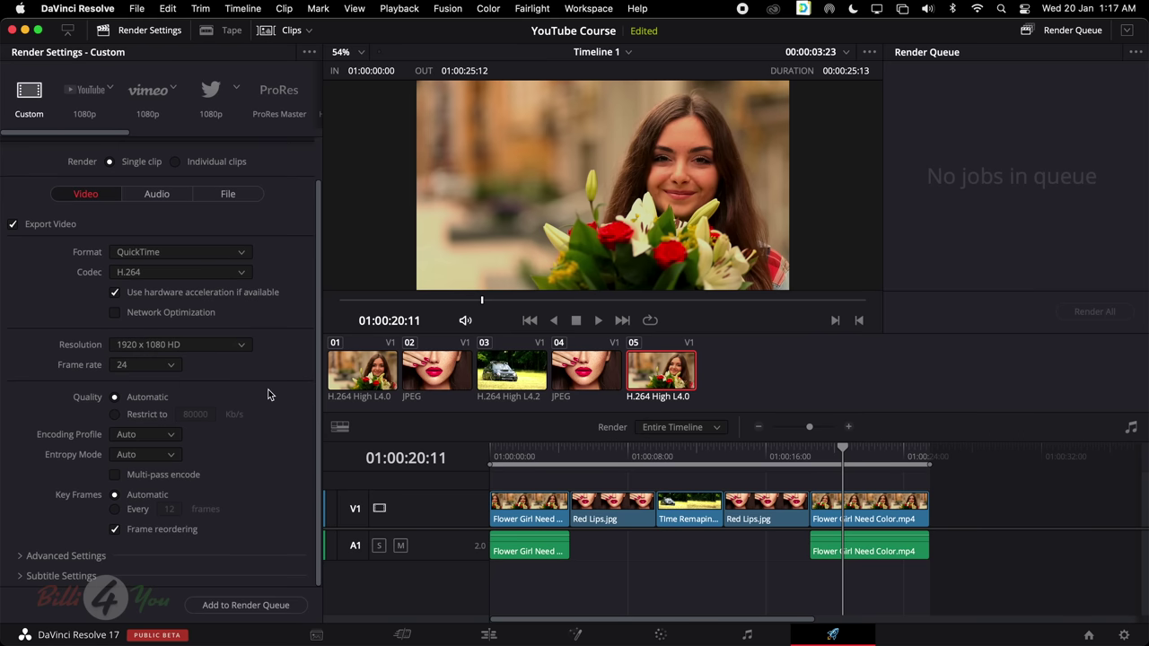
left_click(180, 365)
left_click(230, 355)
left_click(235, 352)
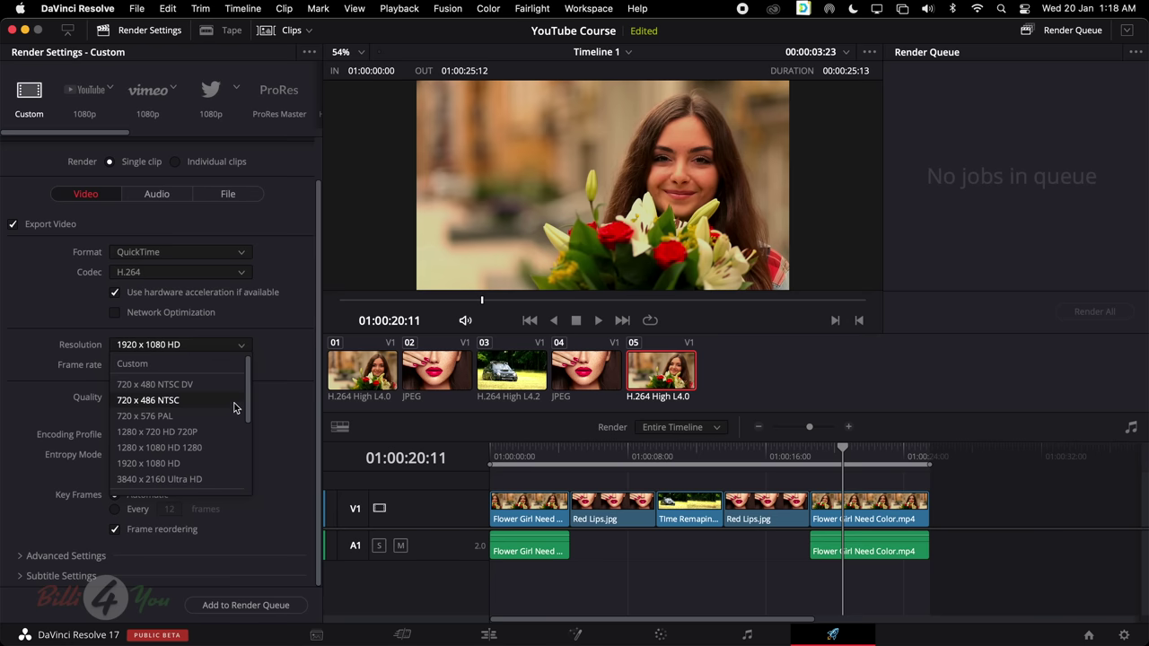
left_click(274, 363)
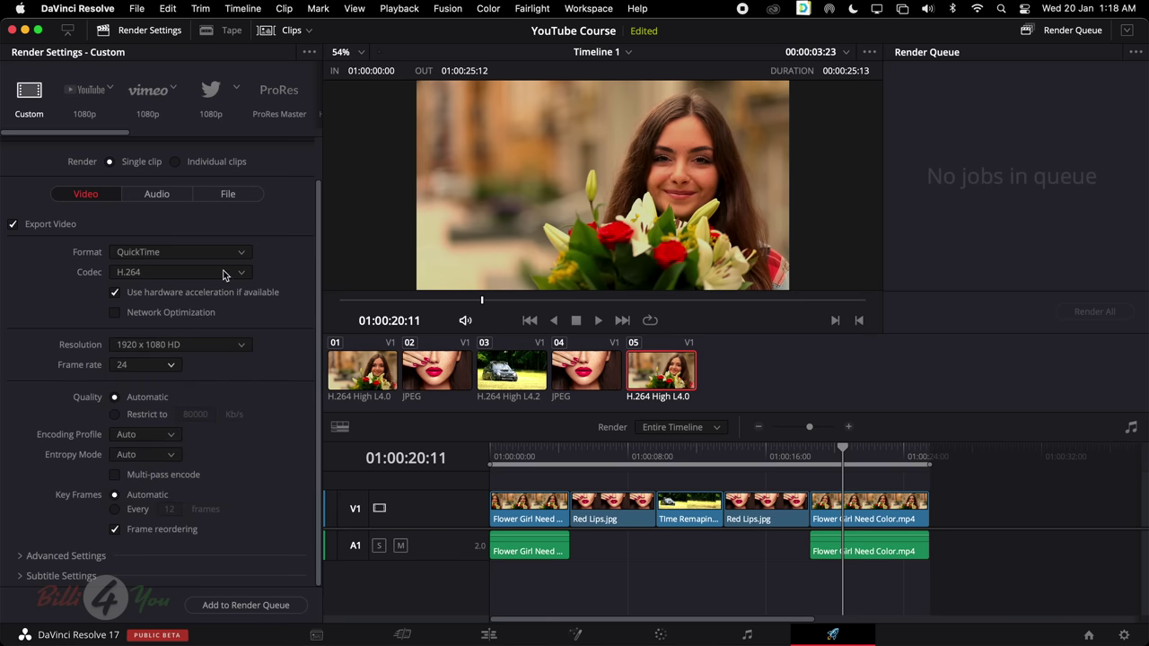
scroll(205, 367, "up", 2)
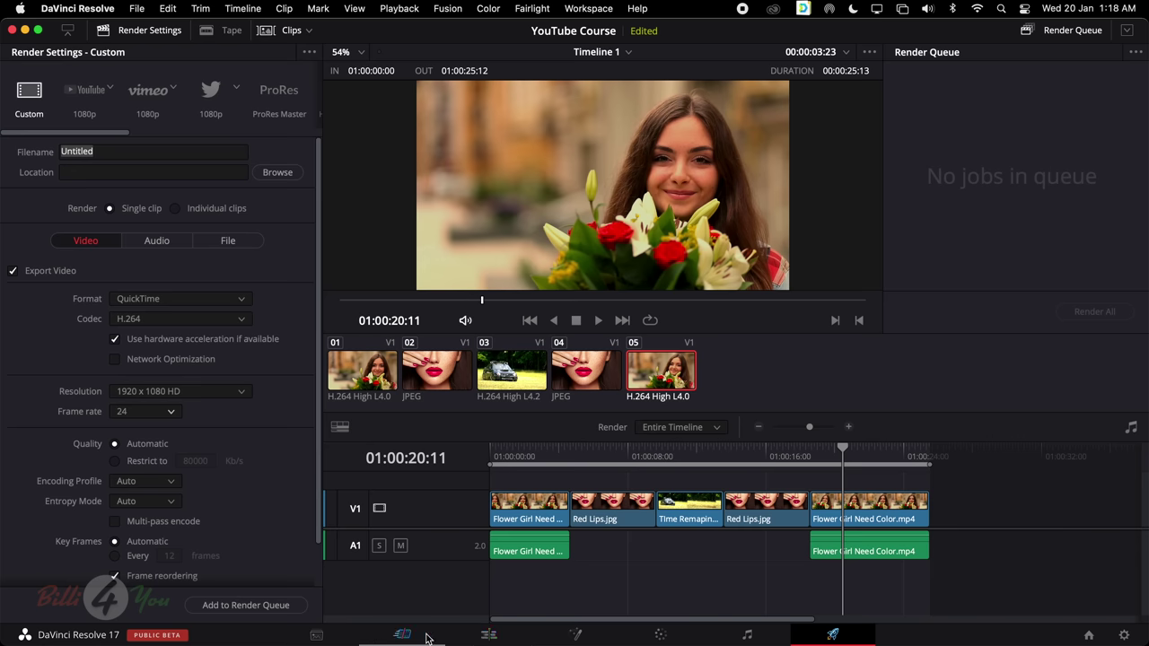
Pass through the Cut page to the Edit page, then browse the menu bar to Workspace > Switch to Page
left_click(418, 635)
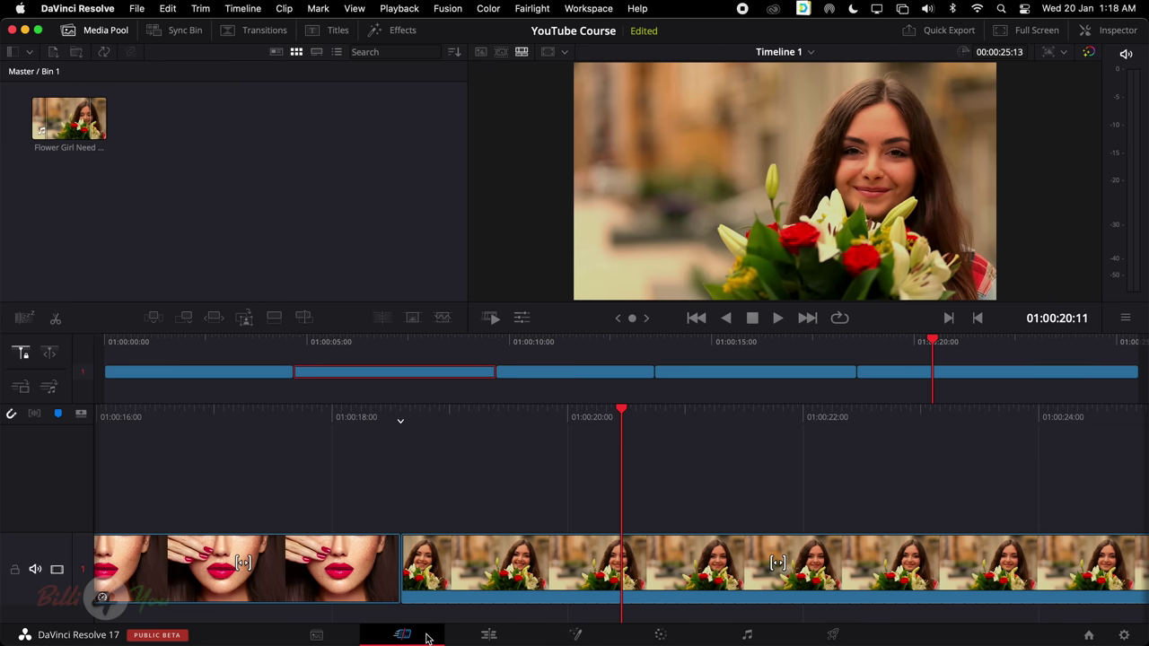
left_click(487, 636)
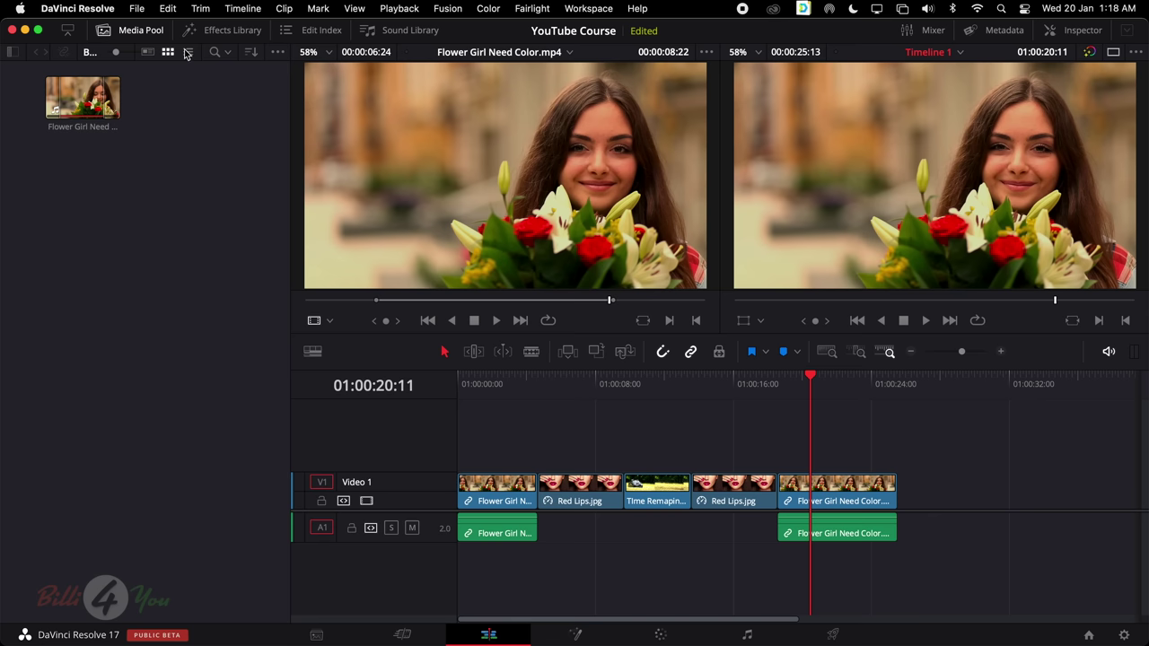
left_click(147, 11)
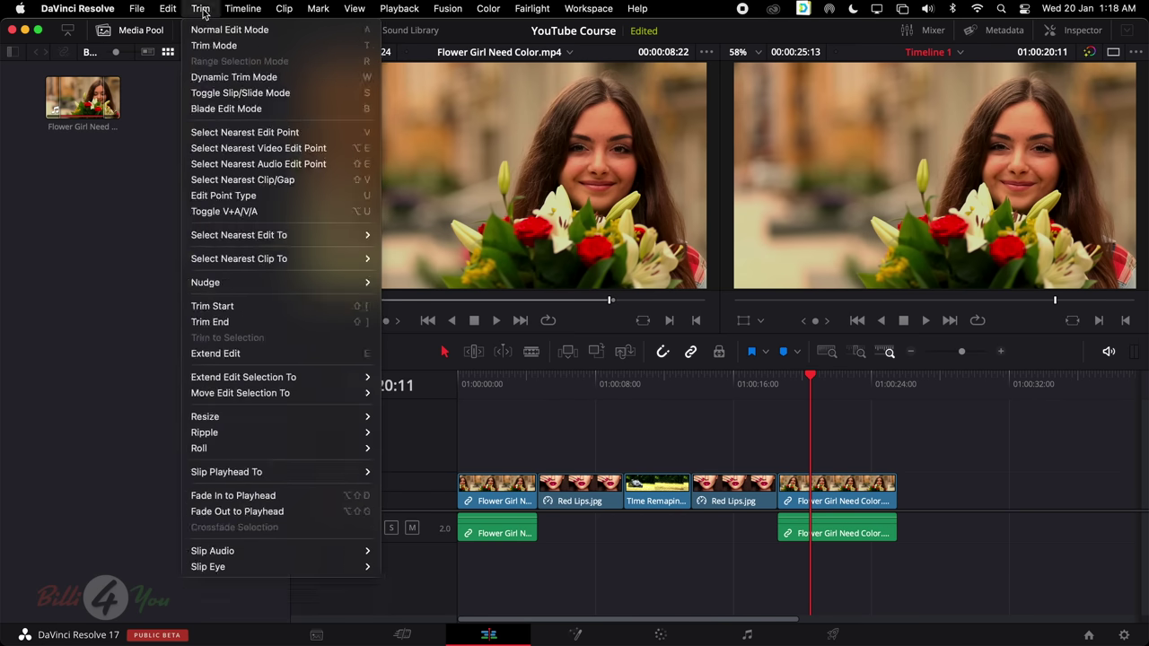
mouse_move(532, 11)
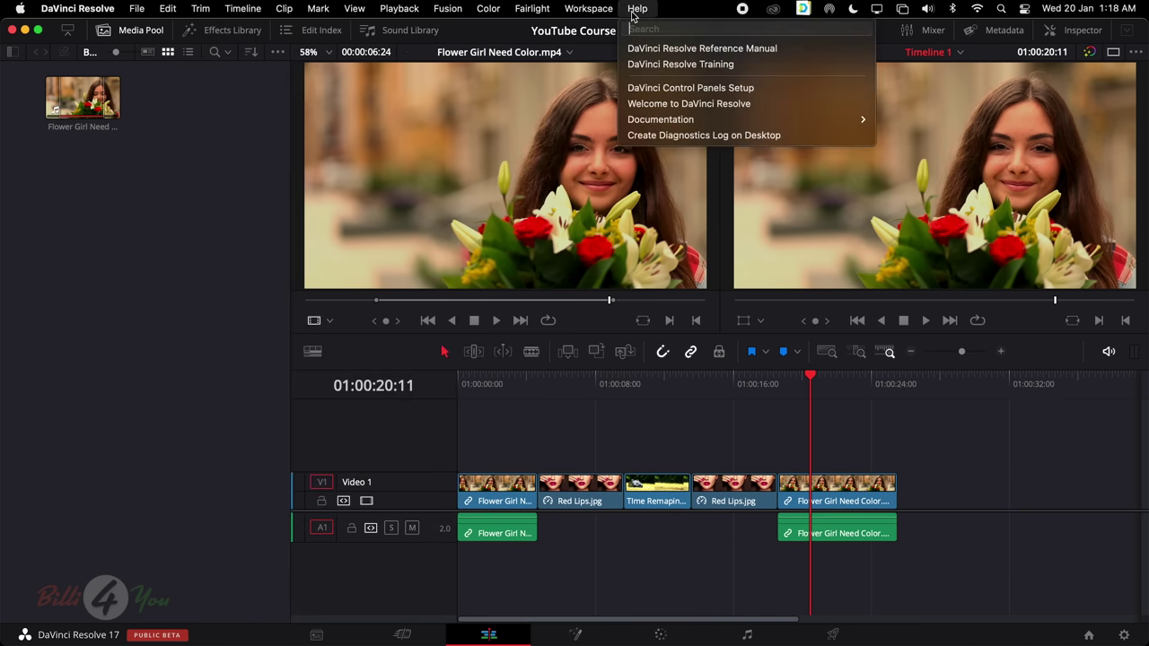
mouse_move(603, 10)
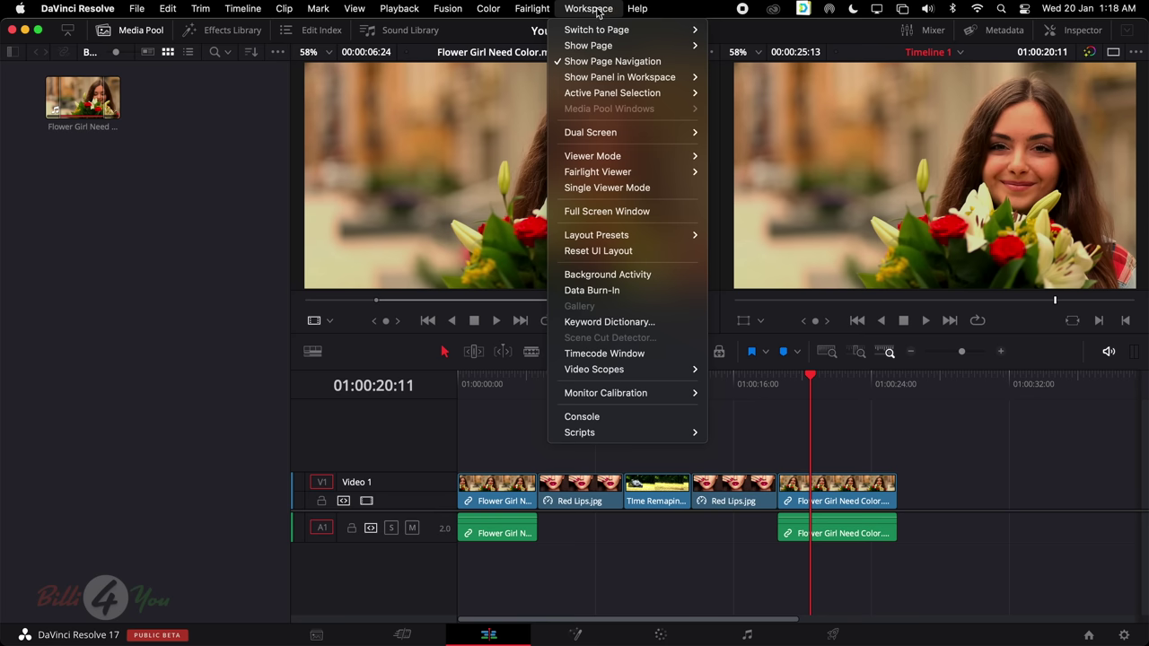
mouse_move(590, 33)
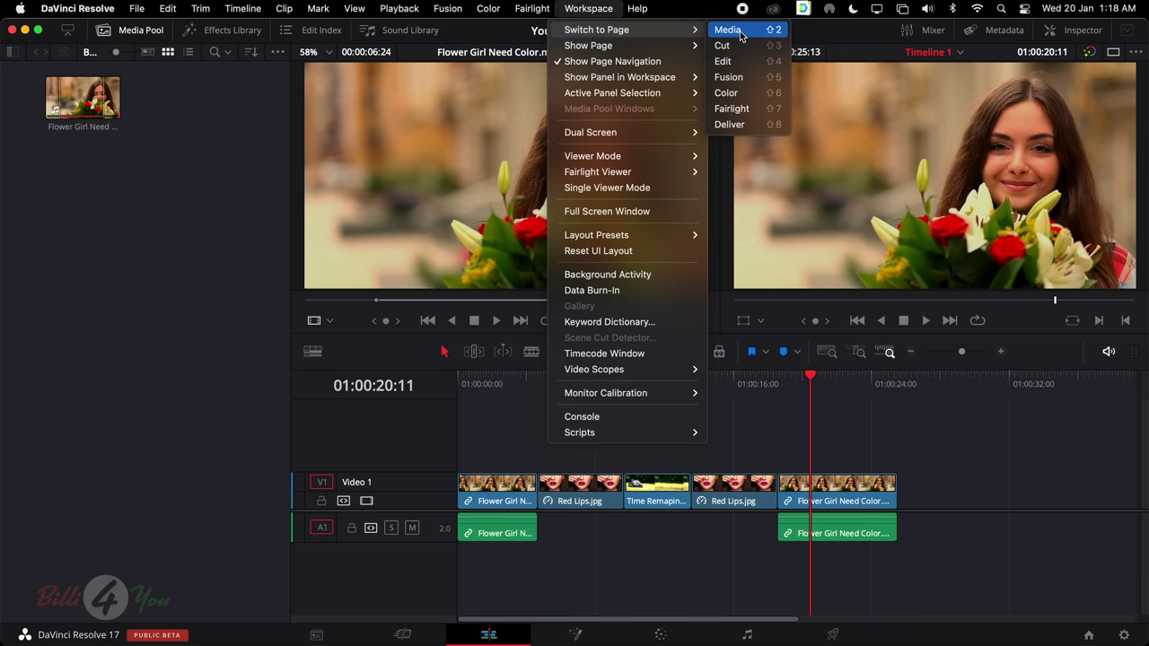
left_click(741, 33)
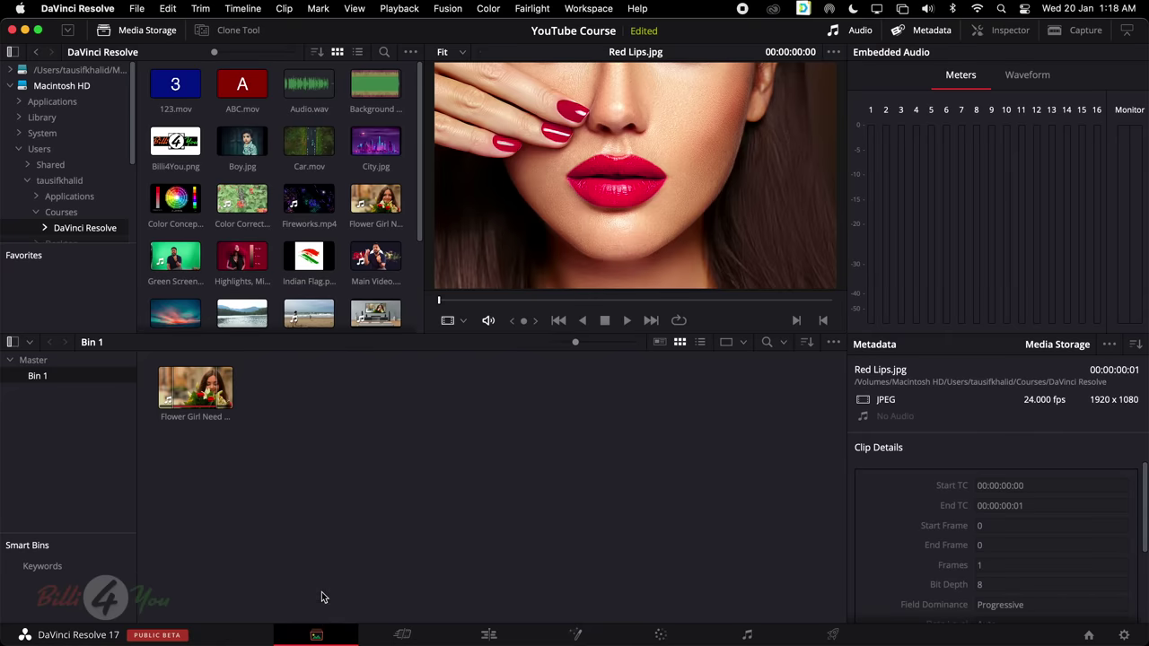
left_click(607, 9)
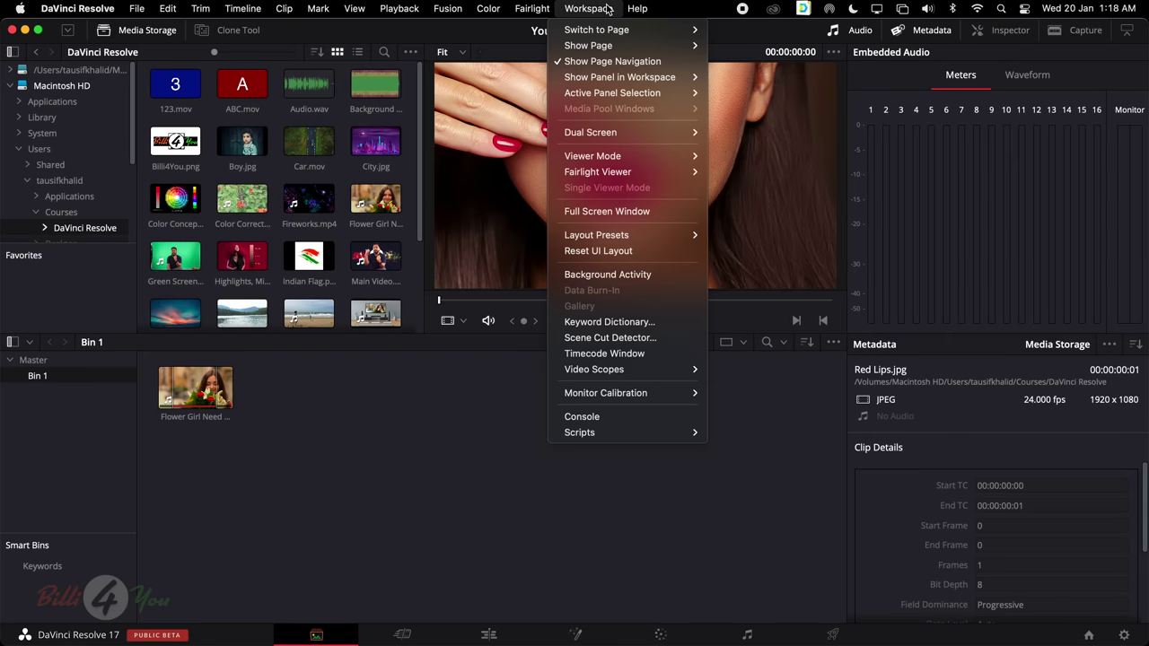
mouse_move(621, 33)
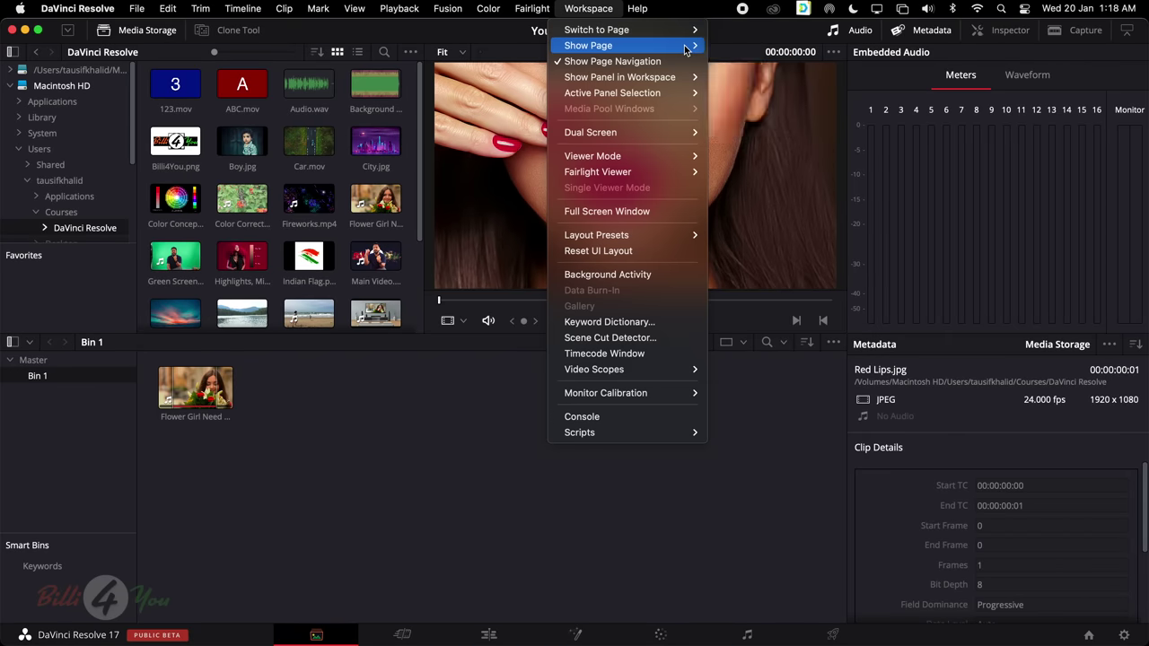
mouse_move(693, 49)
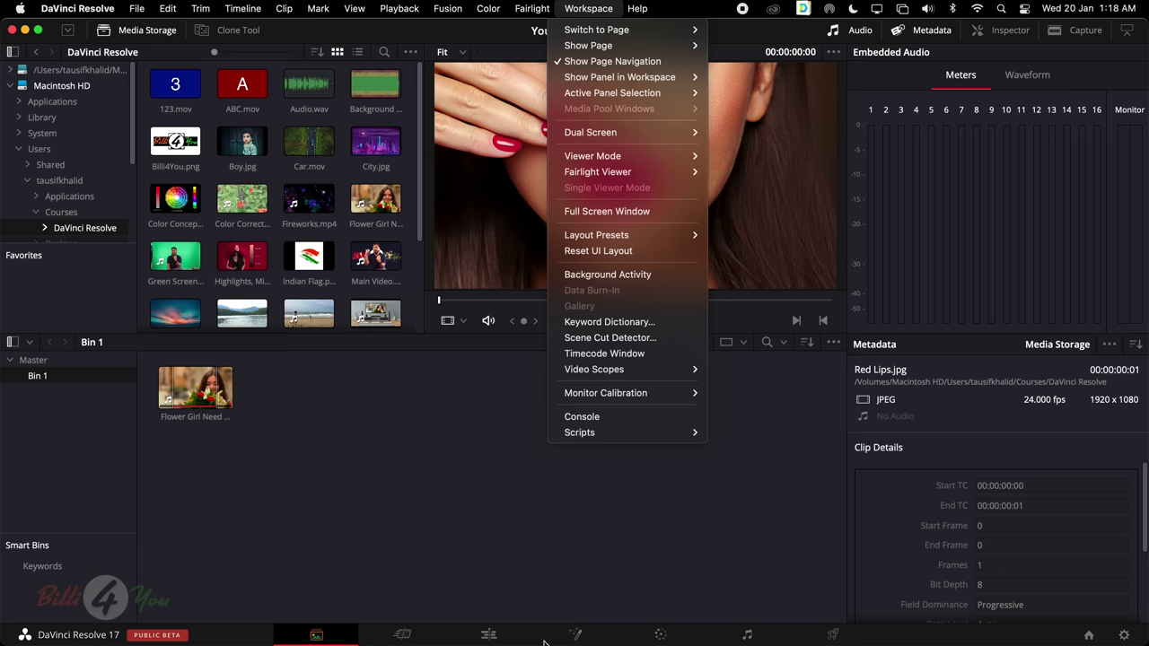
left_click(633, 63)
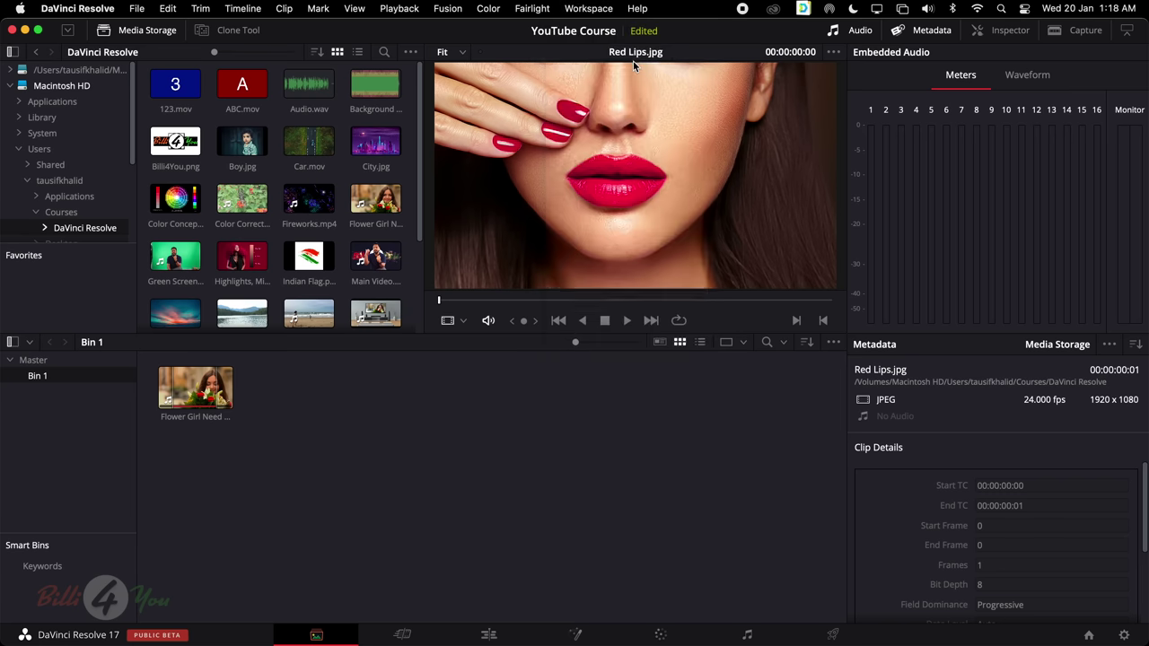
left_click(607, 8)
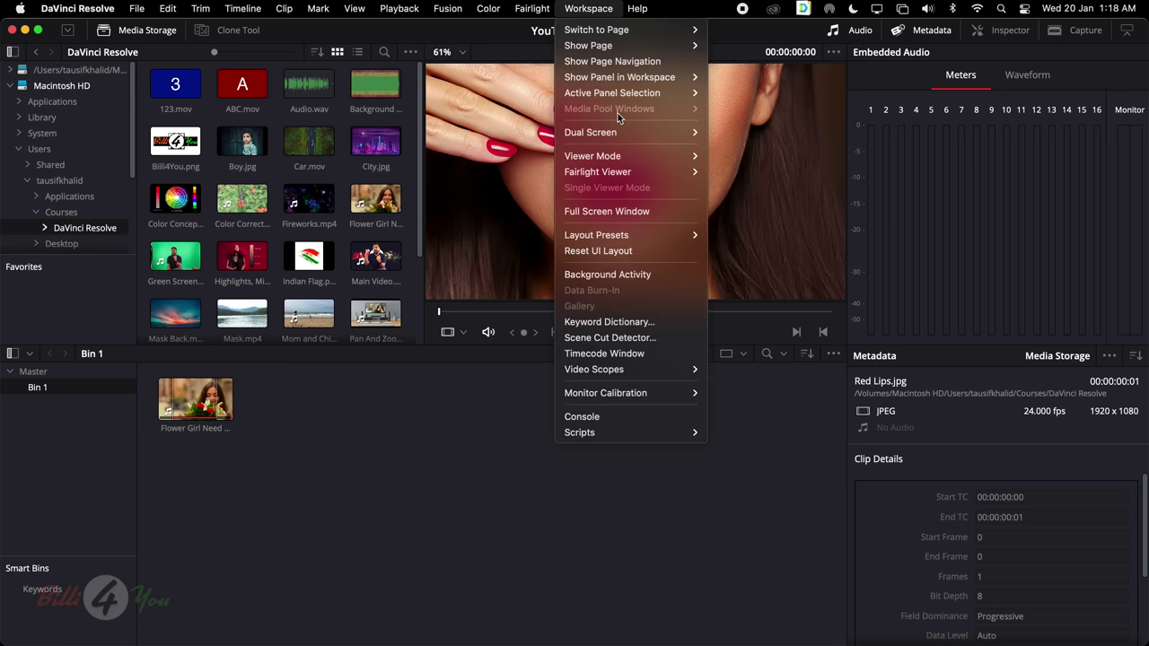
left_click(617, 67)
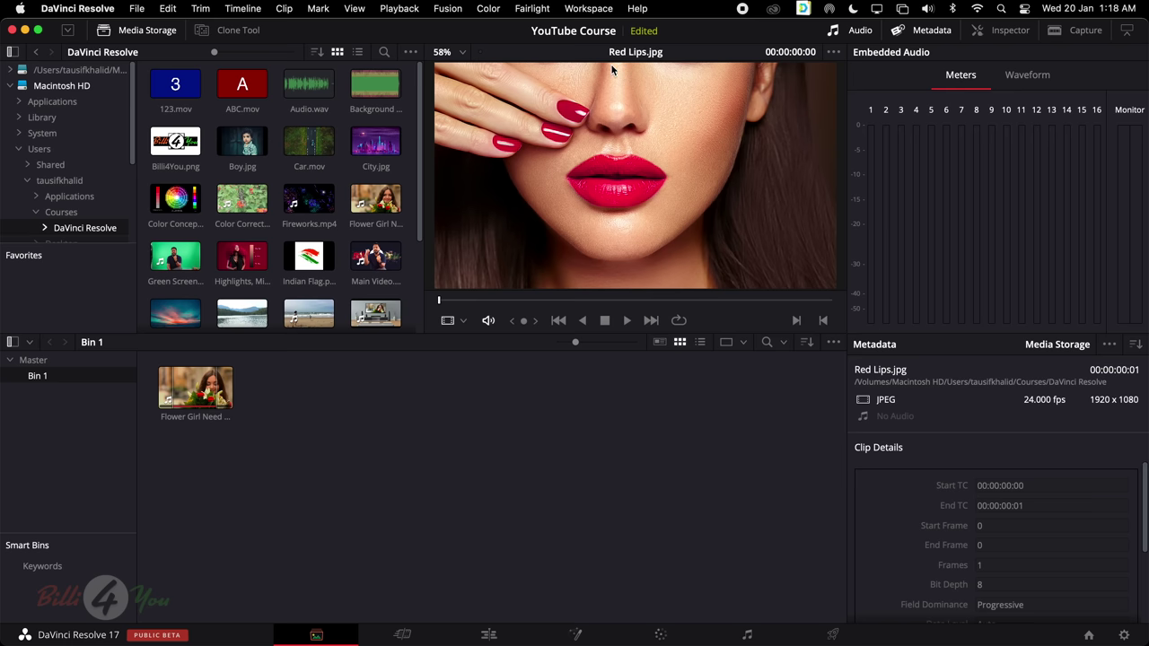
left_click(600, 11)
mouse_move(601, 78)
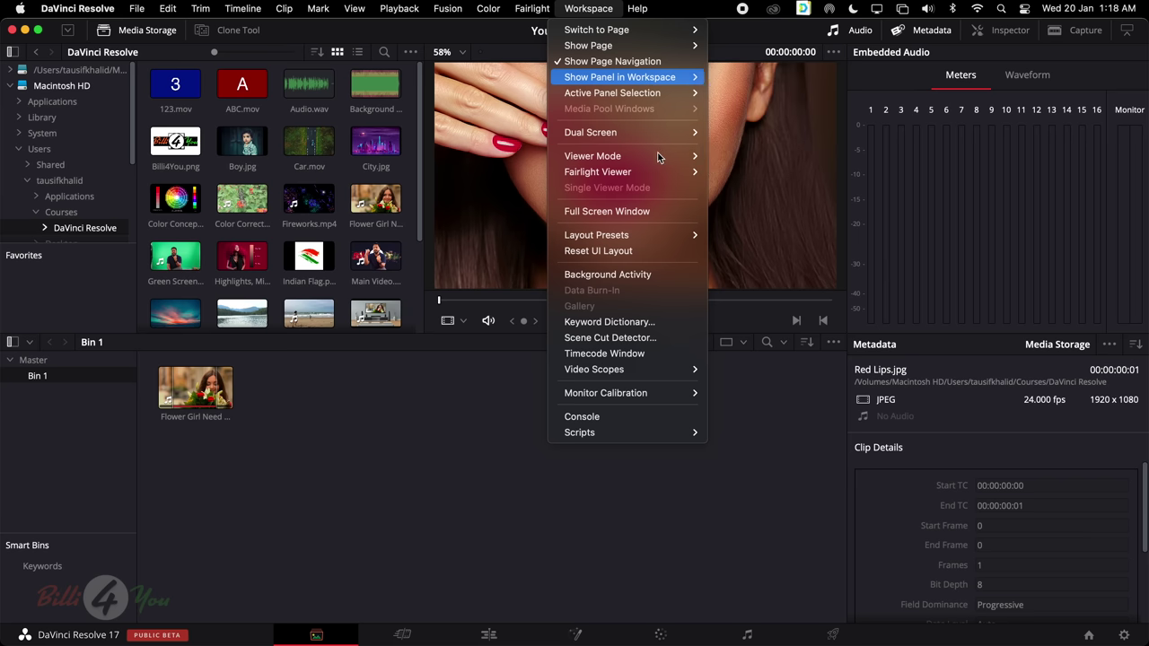
Reset the Media page layout, drag the panel splitters to resize the panels, then restore the default layout
left_click(608, 253)
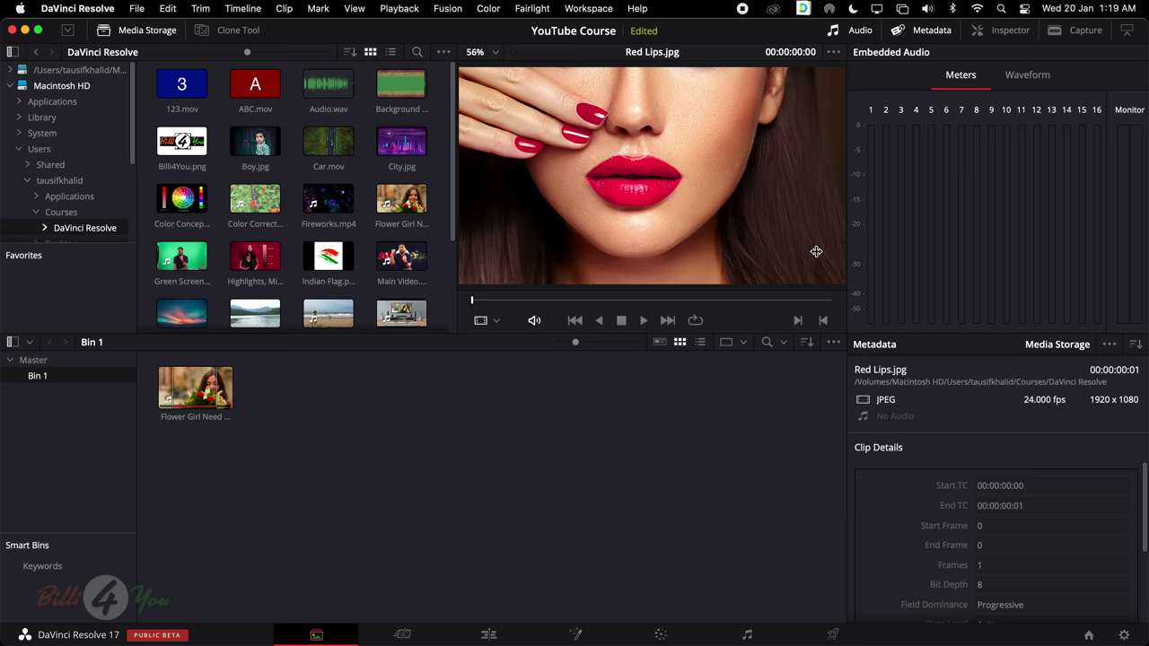
left_click_drag(487, 335, 477, 449)
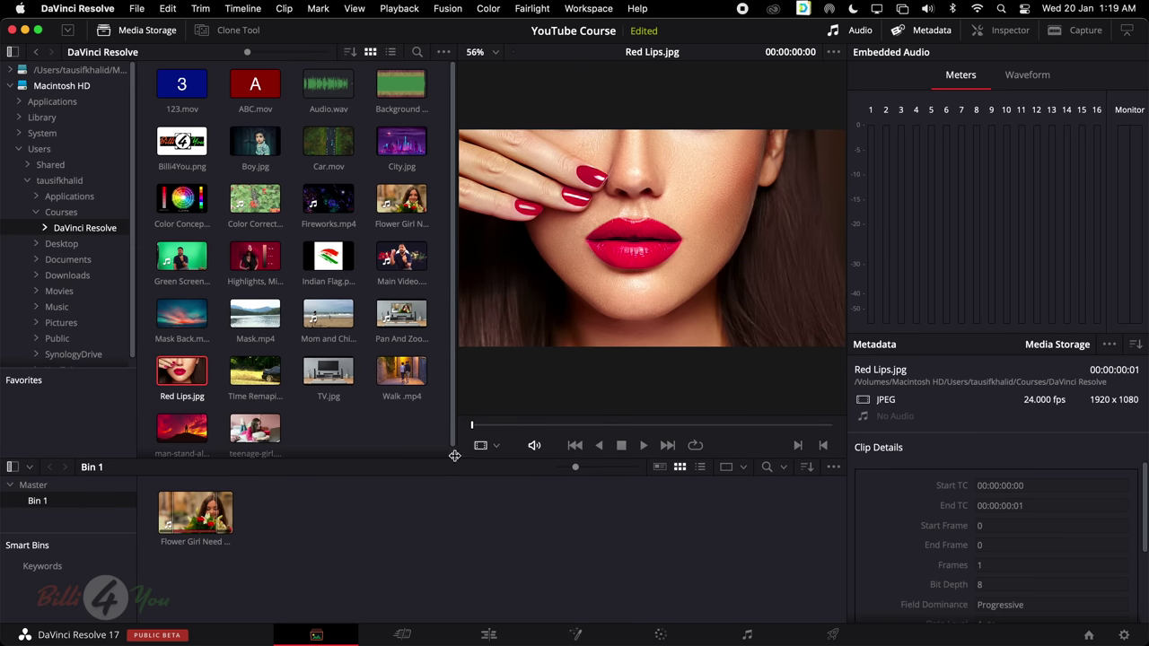
left_click_drag(455, 456, 500, 269)
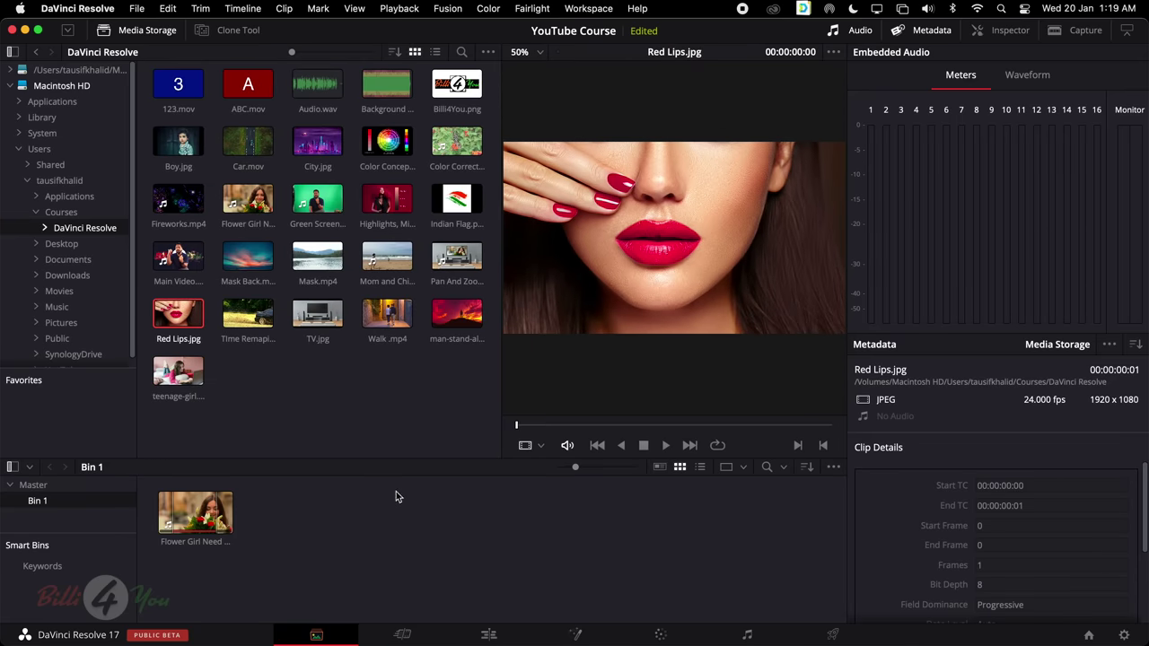
left_click_drag(409, 459, 388, 169)
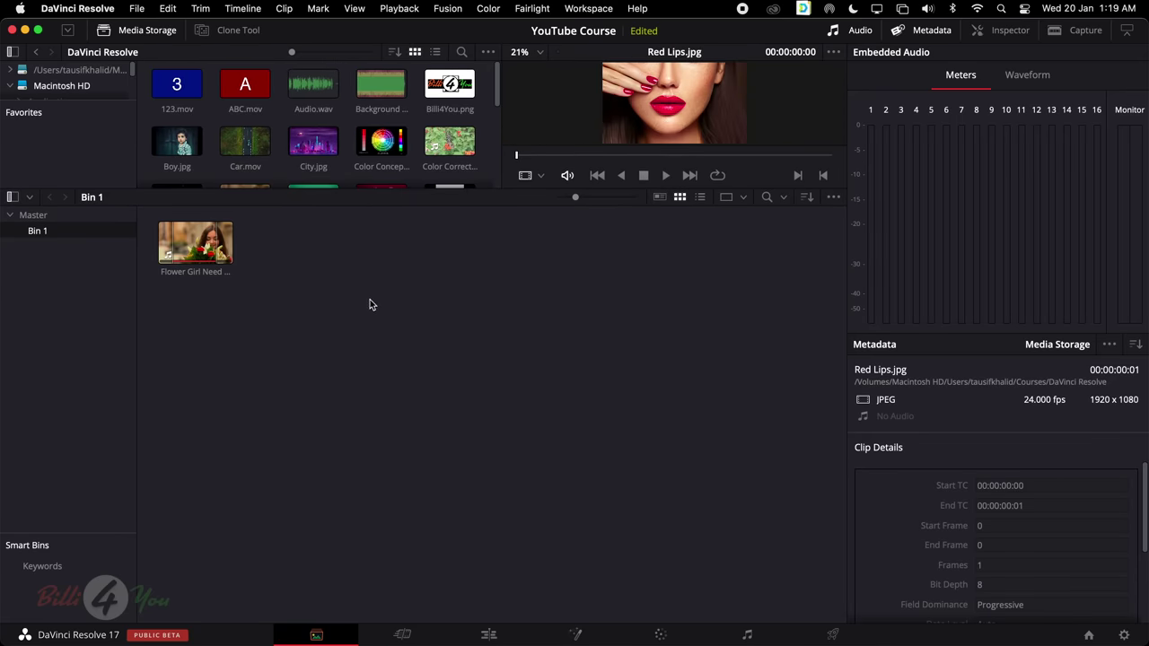
left_click_drag(511, 190, 613, 479)
left_click_drag(501, 374, 345, 359)
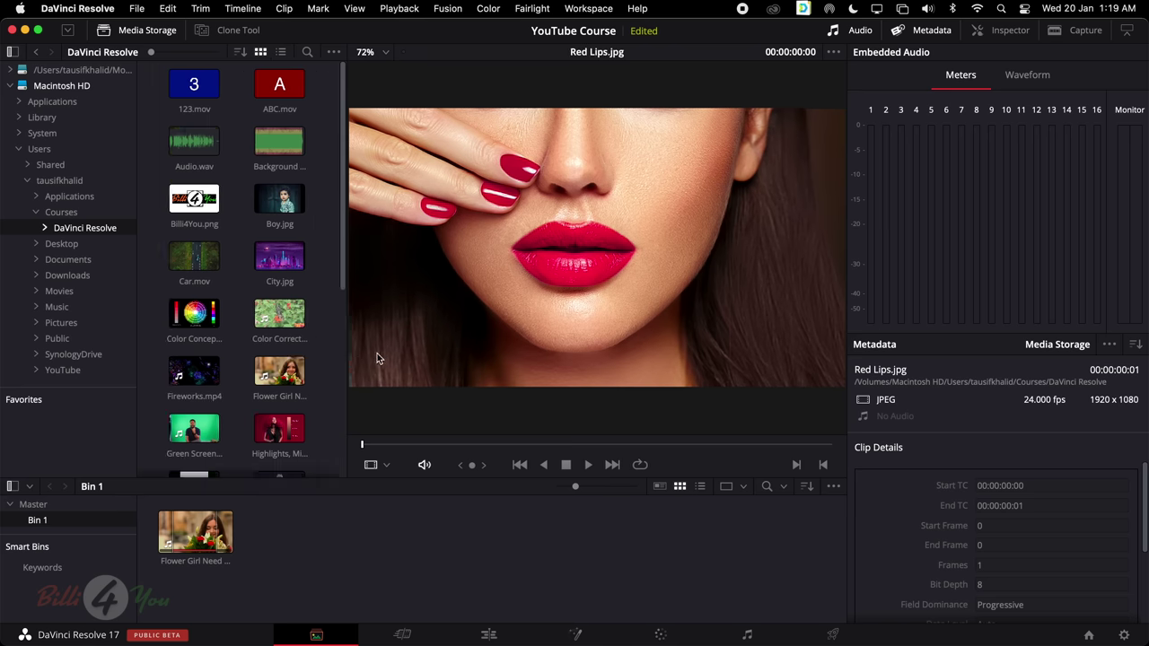
left_click(588, 8)
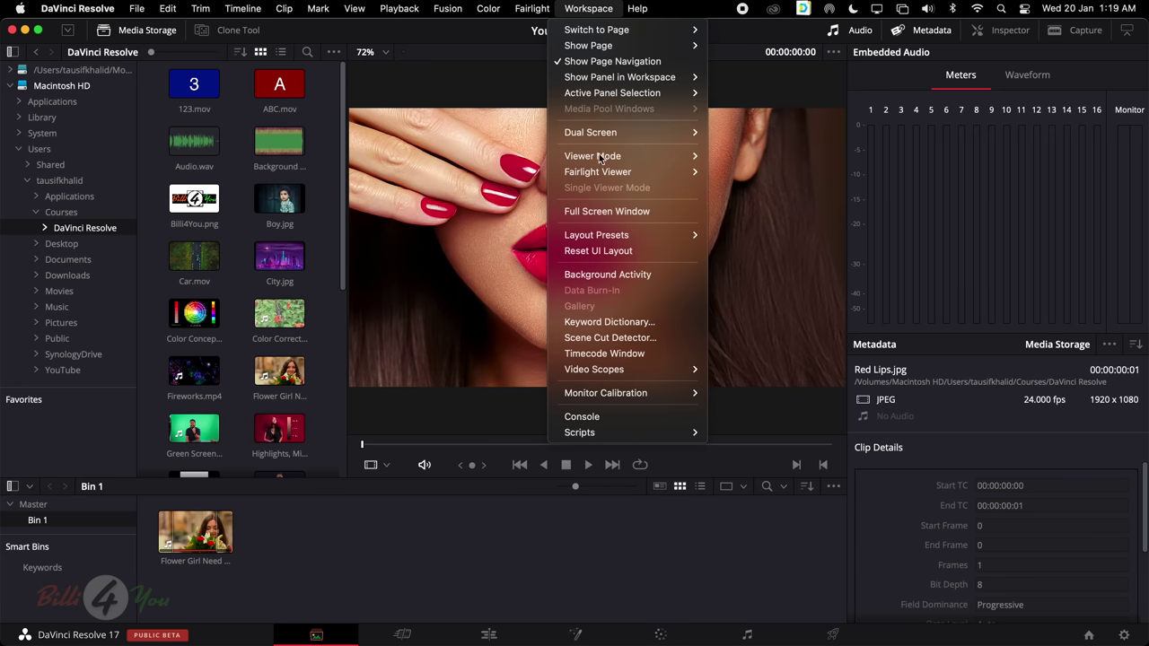
left_click(658, 250)
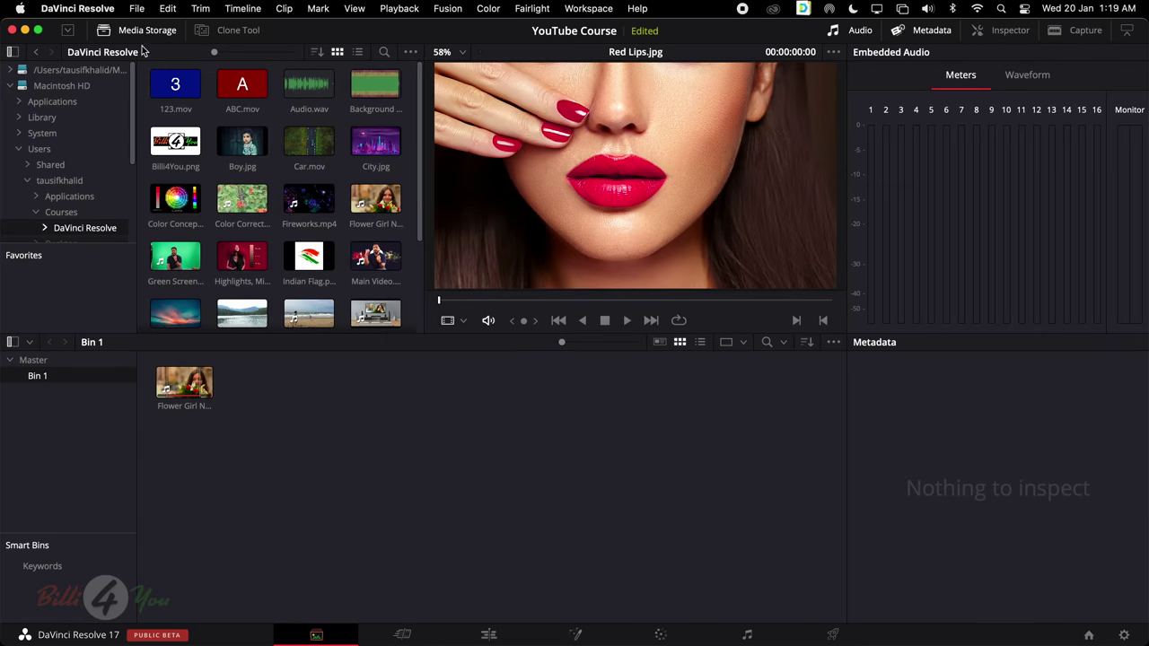
Toggle the Media Storage browser off and on, and close the Clone Tool panel
left_click(149, 32)
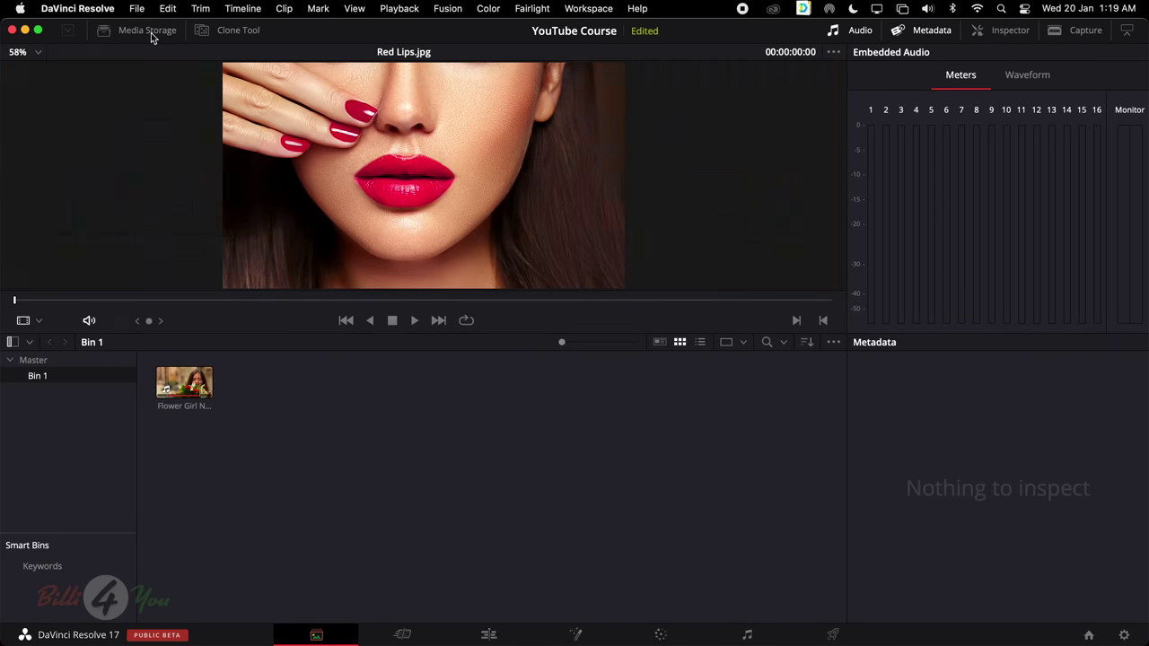
left_click(151, 33)
left_click(146, 33)
left_click(147, 33)
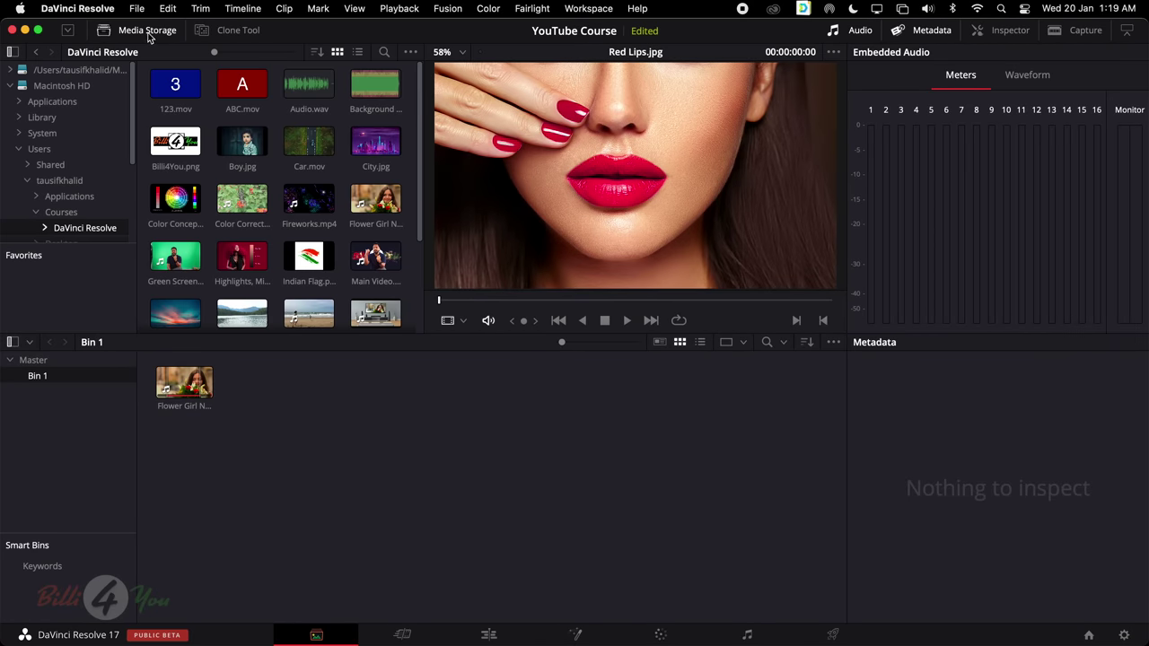
left_click(228, 35)
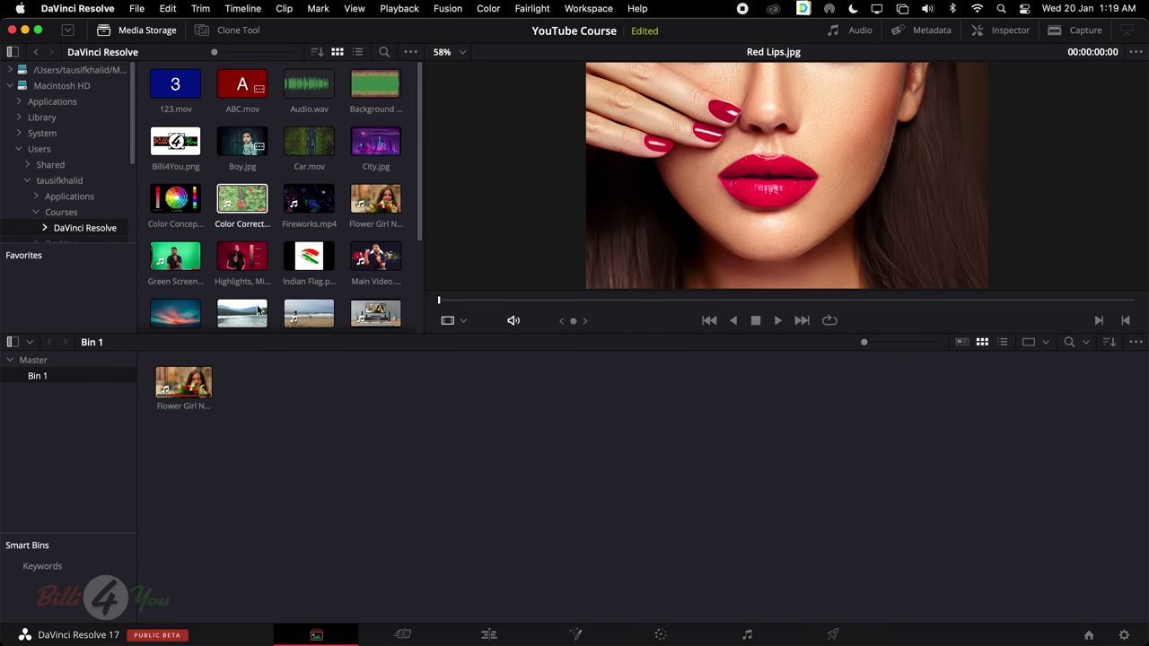
On the Cut page, show the Sync Bin, then the Transitions library
left_click(399, 634)
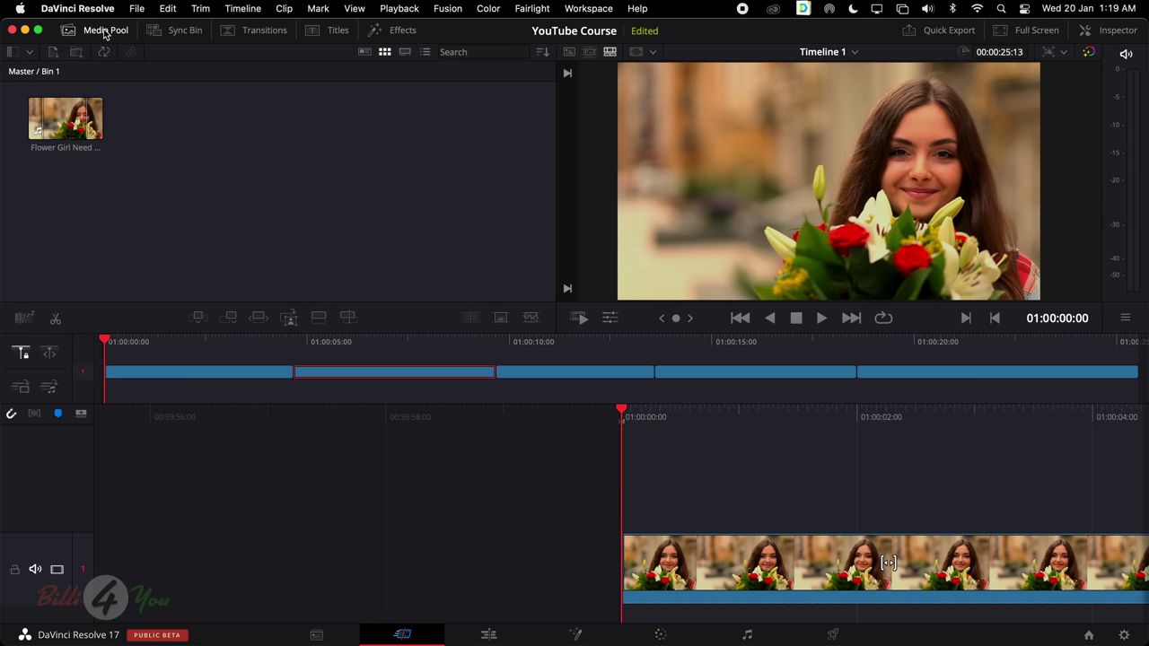
left_click(198, 35)
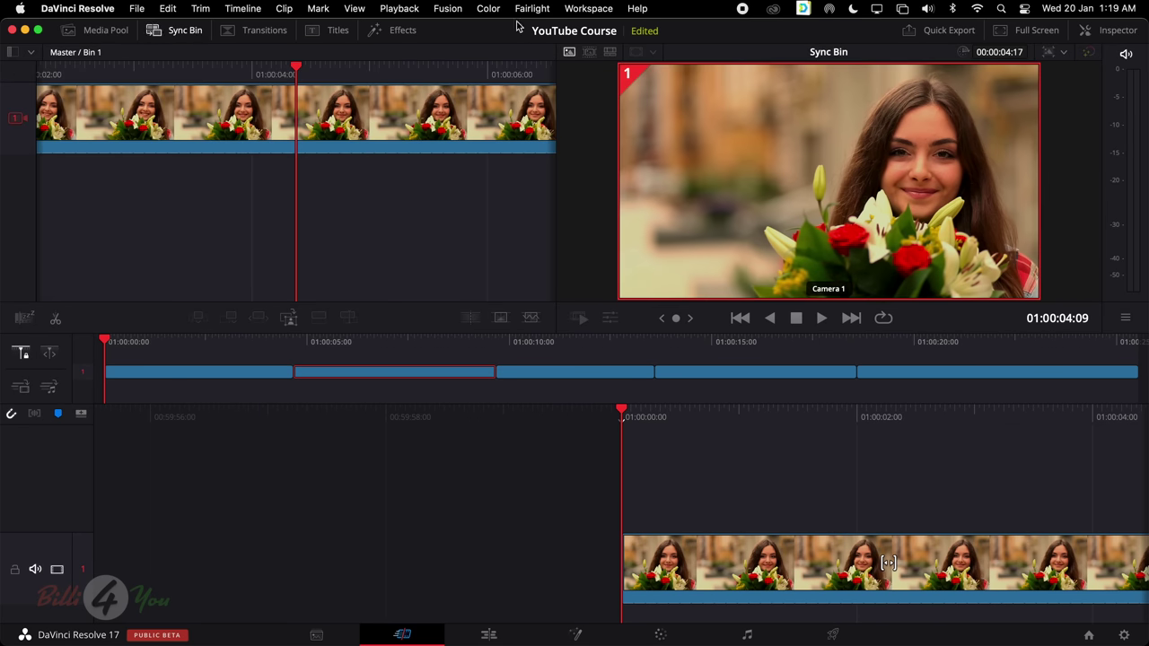
left_click(272, 33)
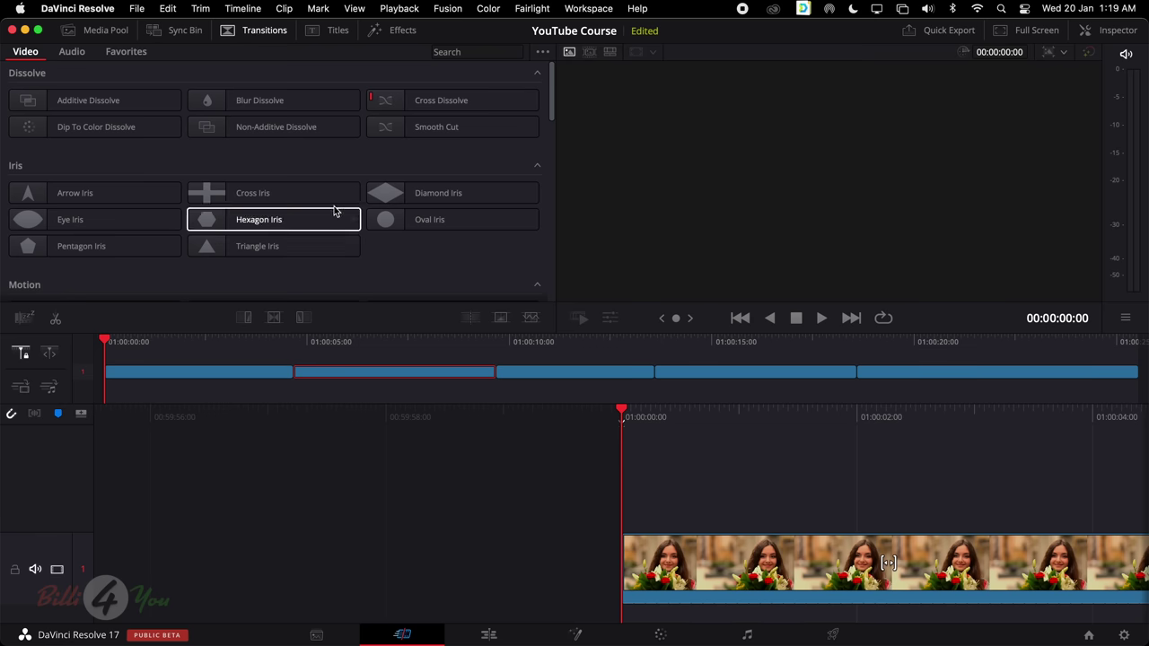
Browse the Titles library, previewing Draw On Corners 1 Line, and compare it with the Effects library
left_click(336, 32)
scroll(303, 260, "down", 5)
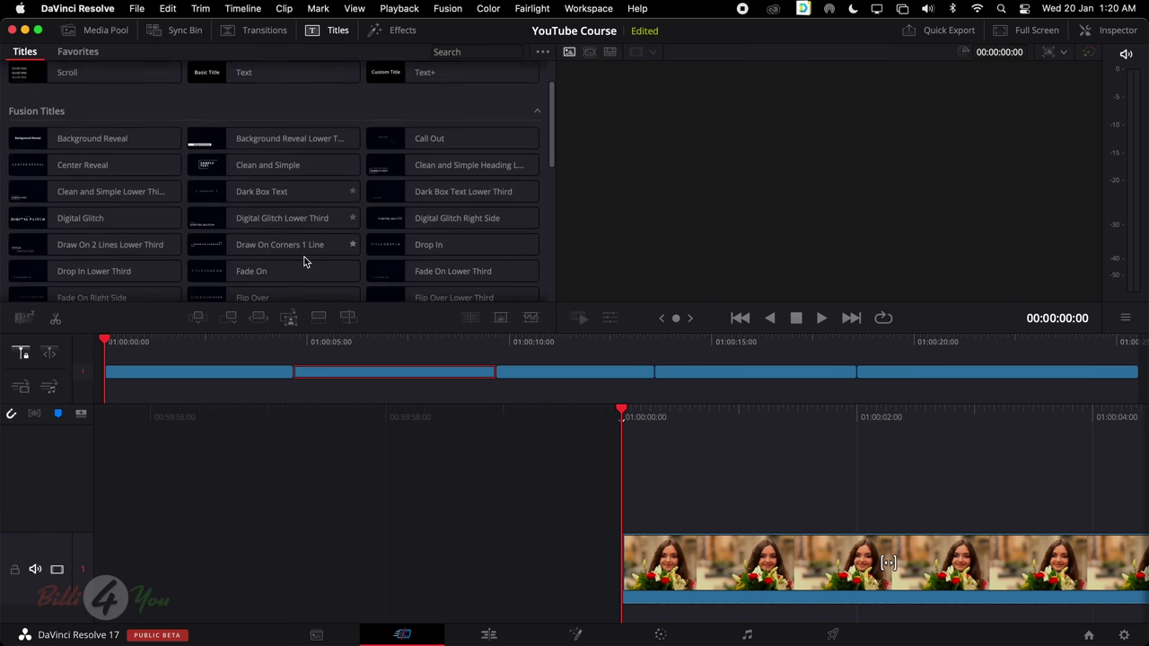
left_click(277, 175)
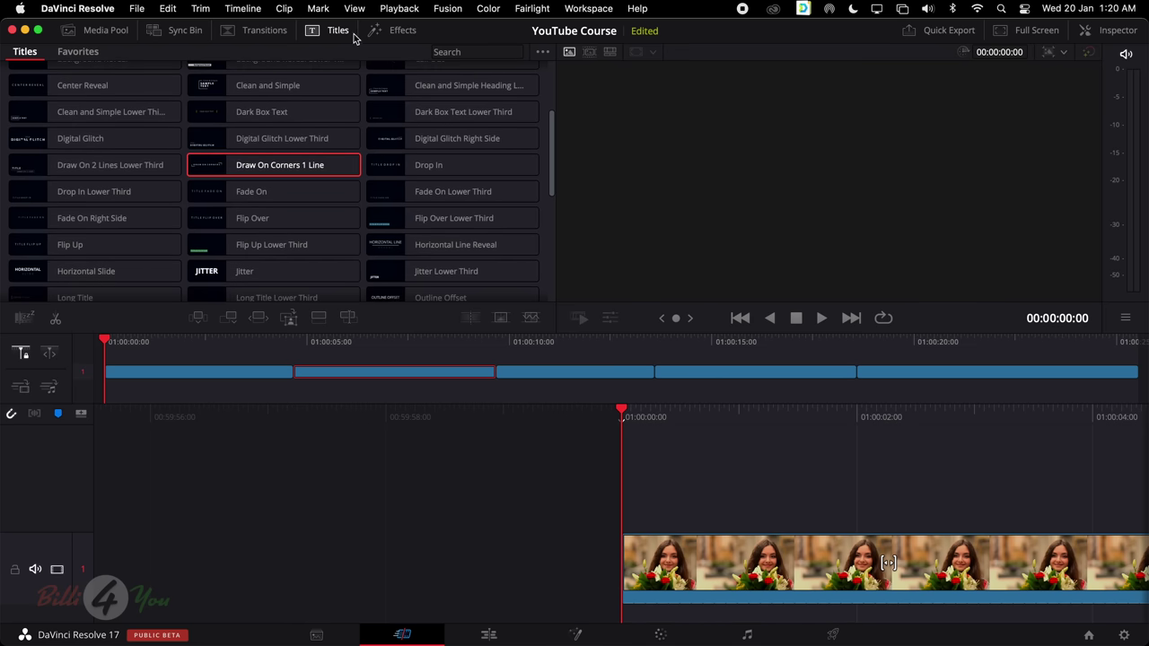
left_click(396, 32)
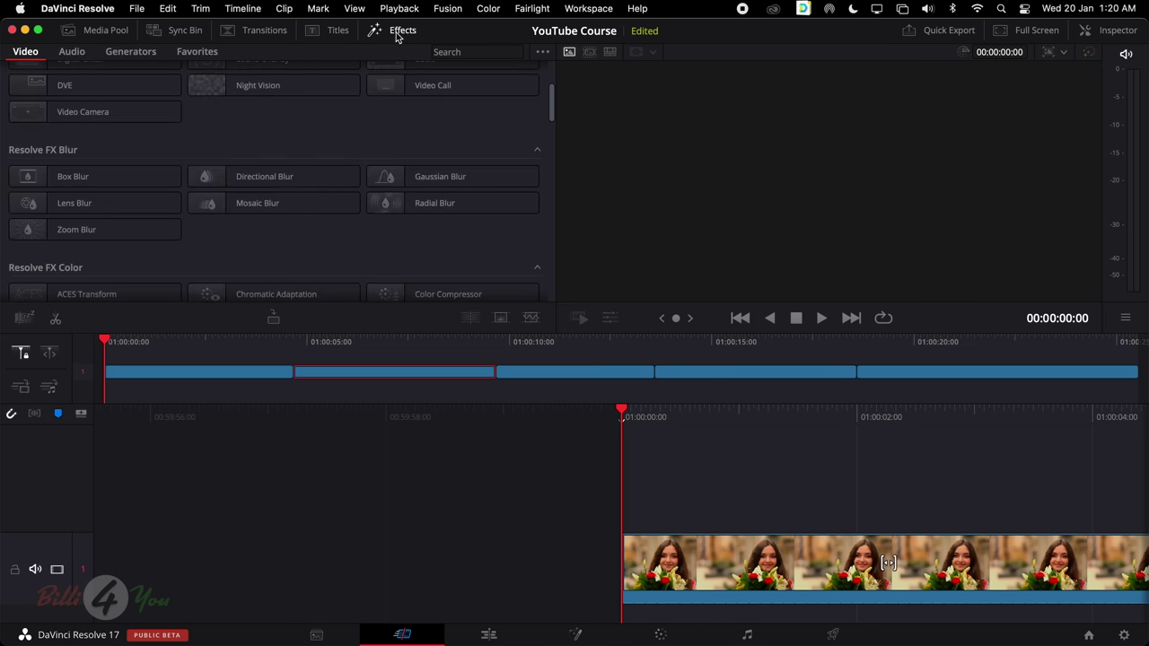
left_click(308, 33)
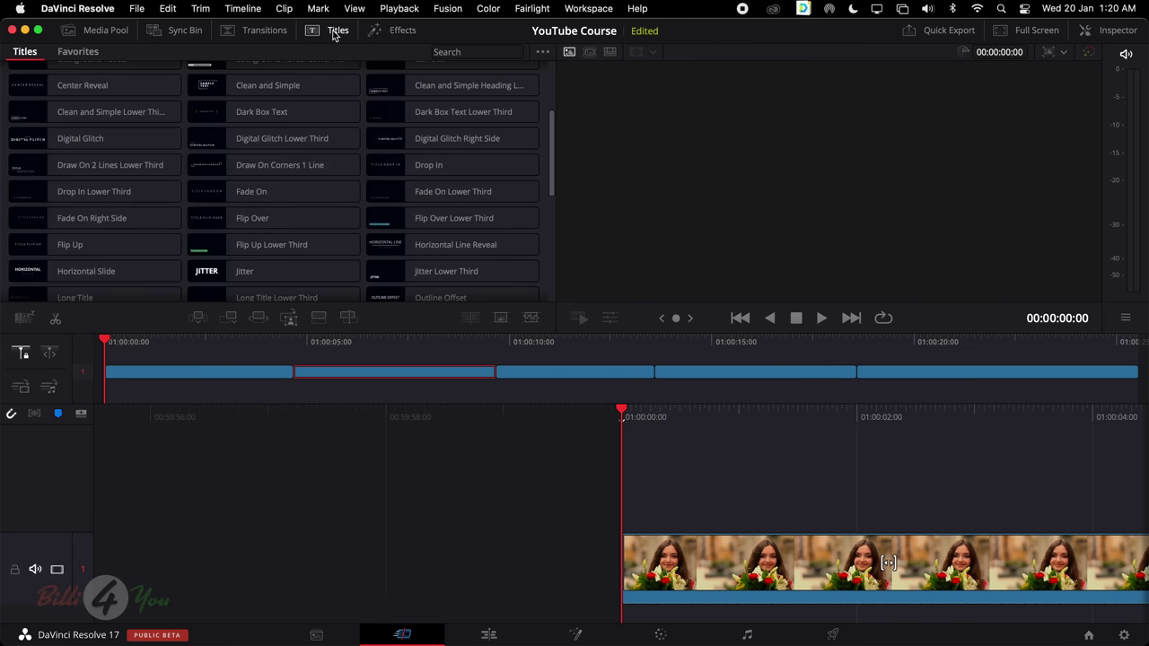
left_click(393, 32)
left_click(334, 30)
Step through Transitions and Sync Bin back to the Media Pool clips, then go to the Edit page
left_click(260, 32)
left_click(177, 30)
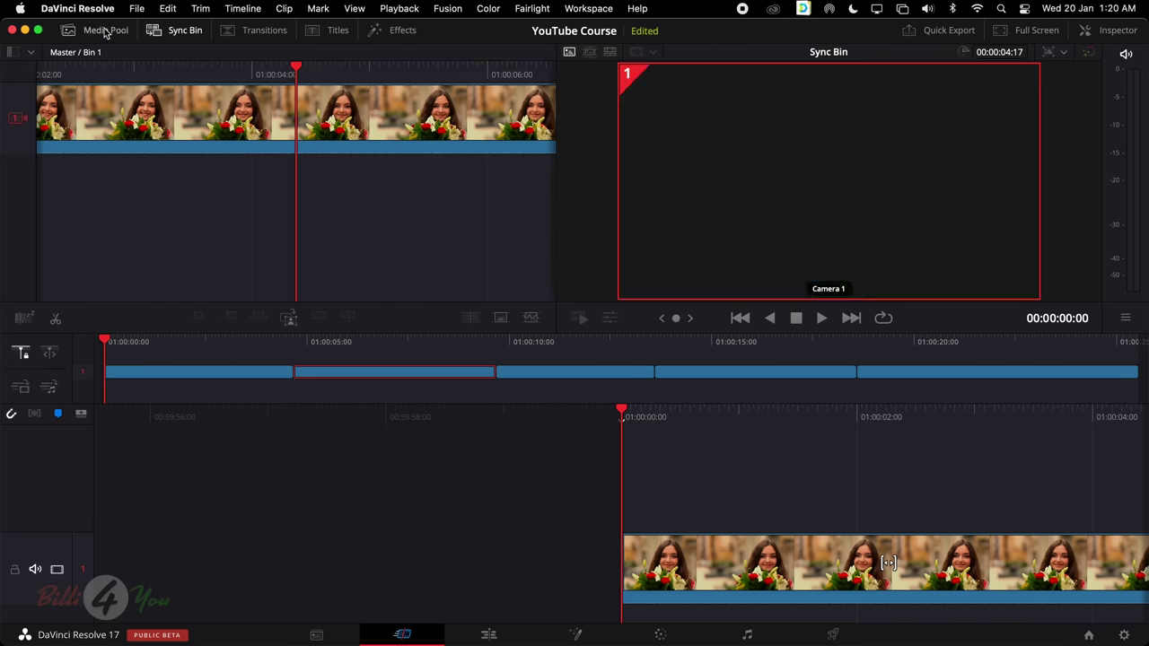
left_click(105, 32)
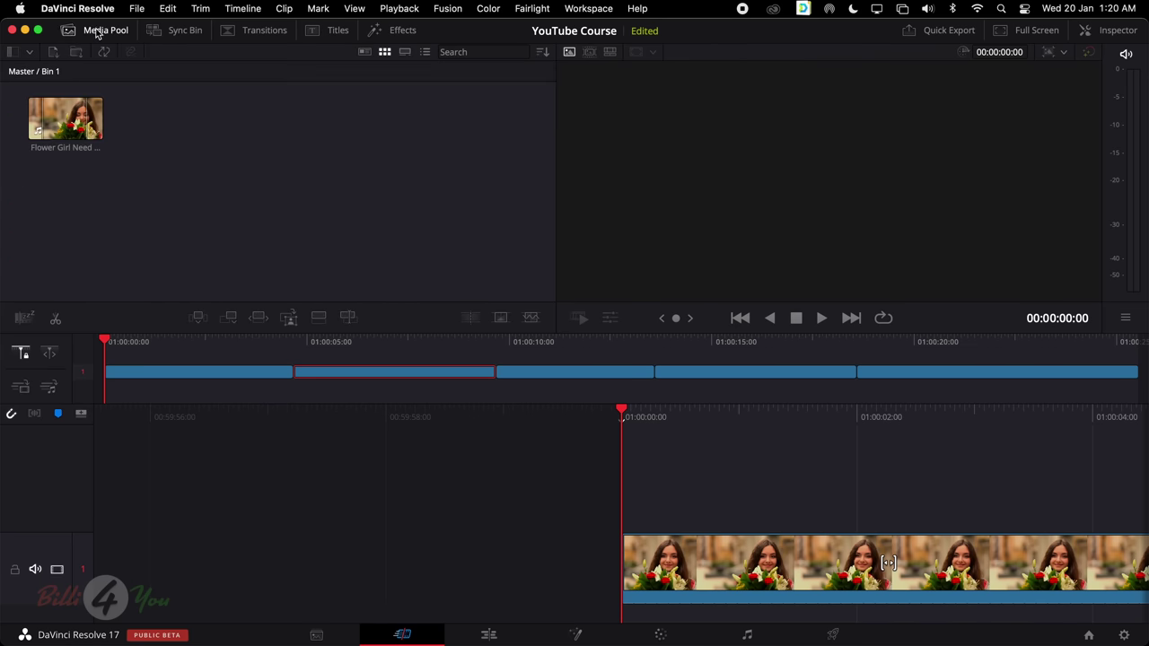
left_click(486, 635)
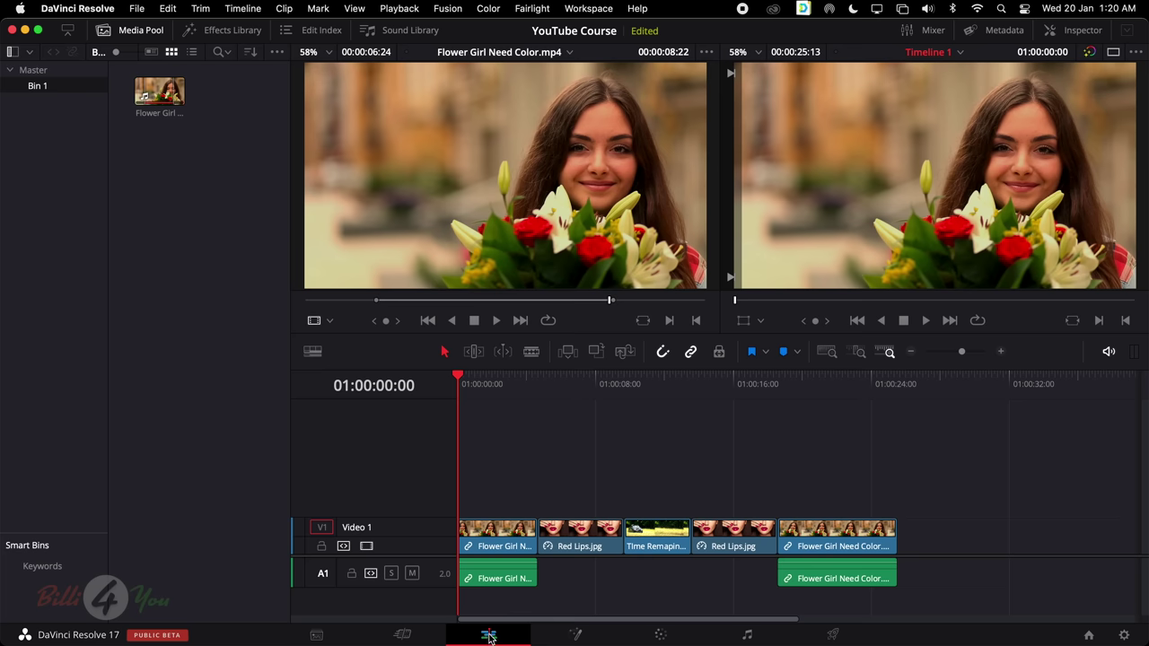
Toggle the Edit page's Media Pool panel off and on twice
left_click(139, 34)
left_click(104, 30)
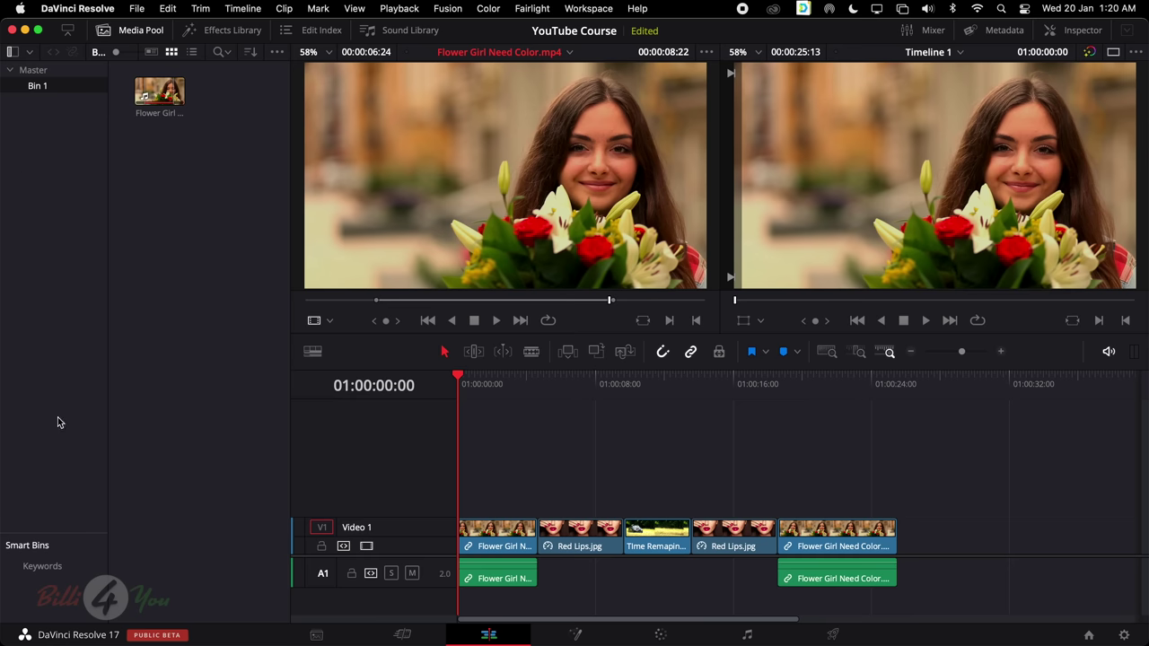
left_click(141, 32)
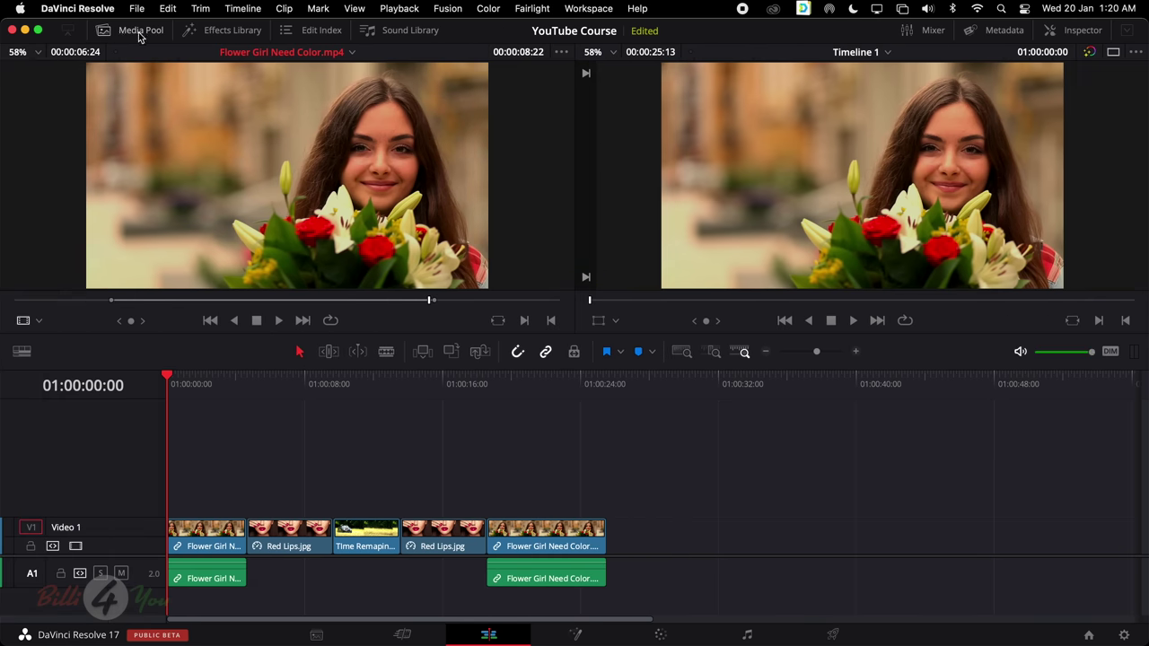
left_click(138, 32)
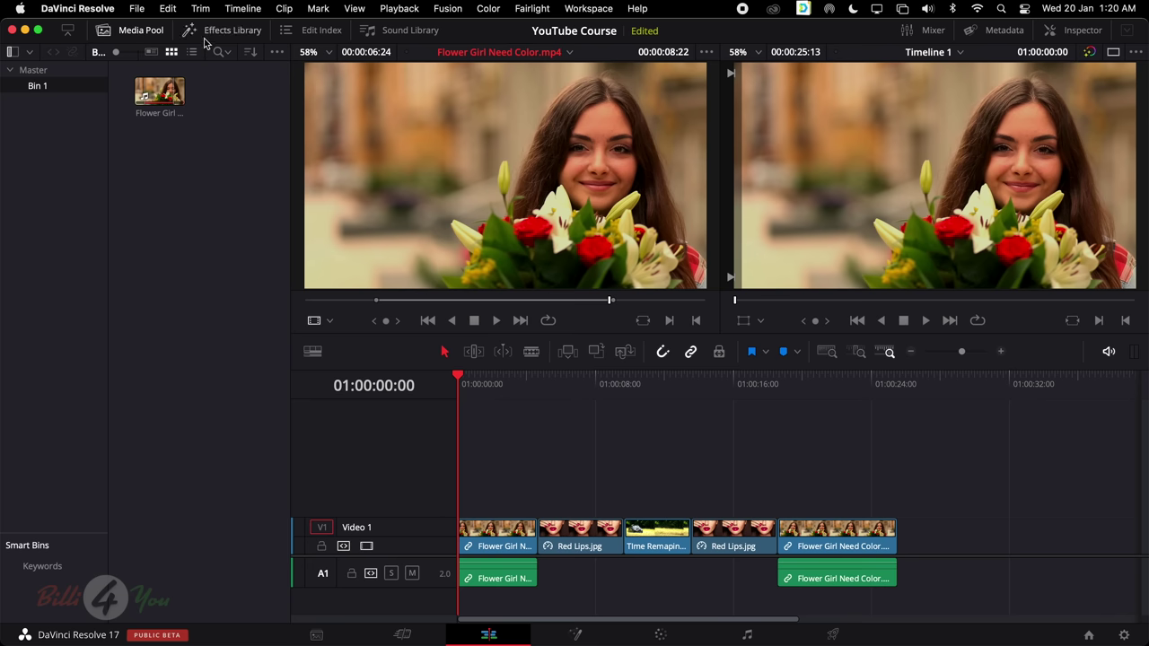
Scroll through the Effects Library's transitions in the full left column, then open the Edit Index
left_click(231, 32)
scroll(144, 476, "down", 3)
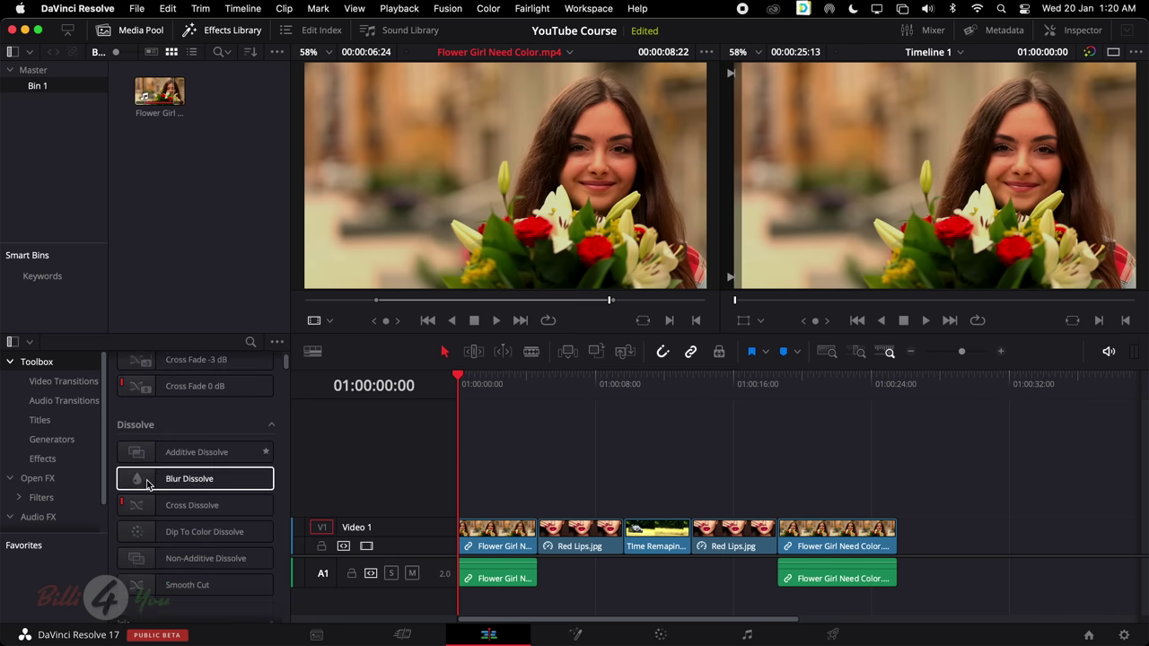
scroll(146, 476, "up", 3)
left_click(129, 32)
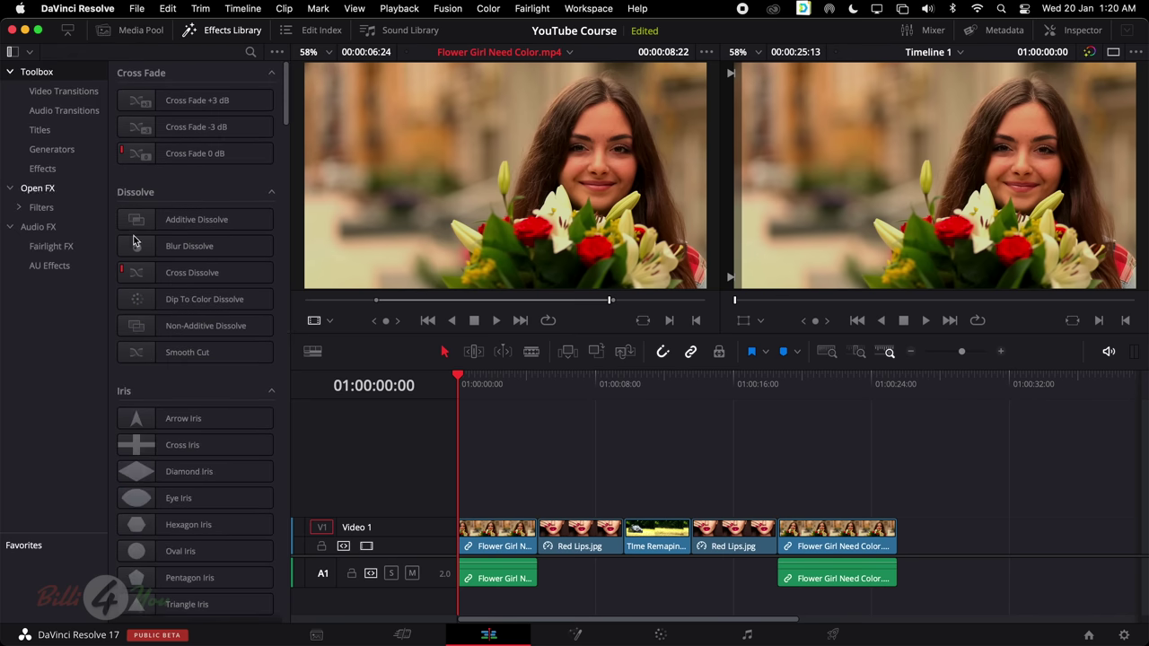
scroll(166, 235, "down", 10)
scroll(166, 207, "up", 8)
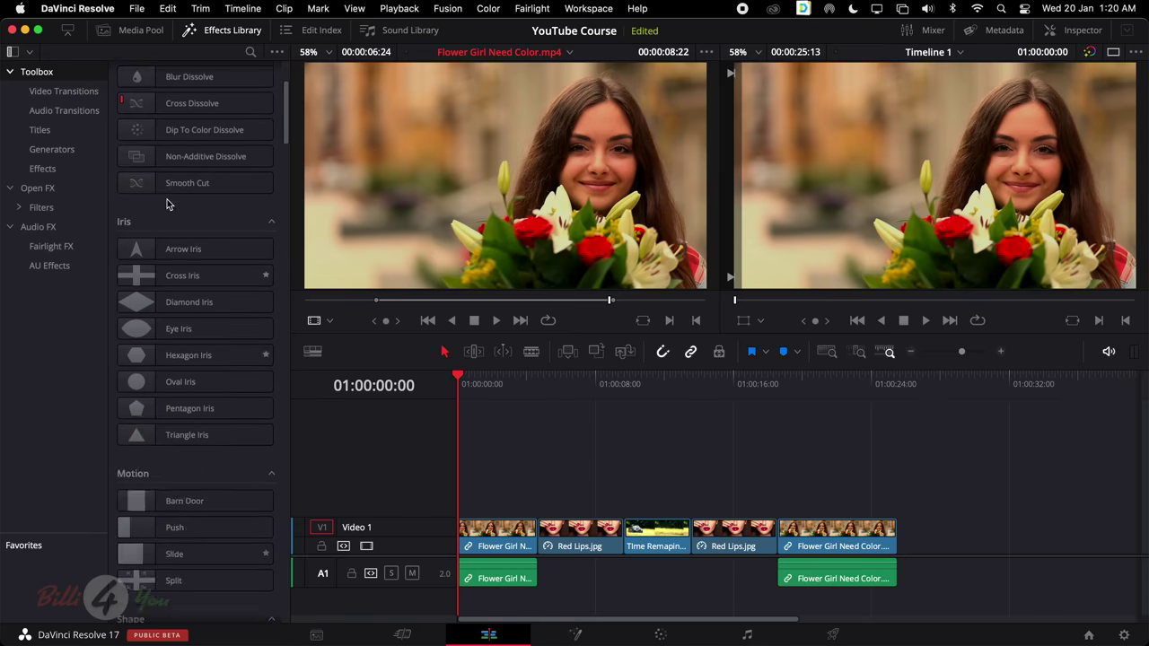
scroll(185, 123, "up", 3)
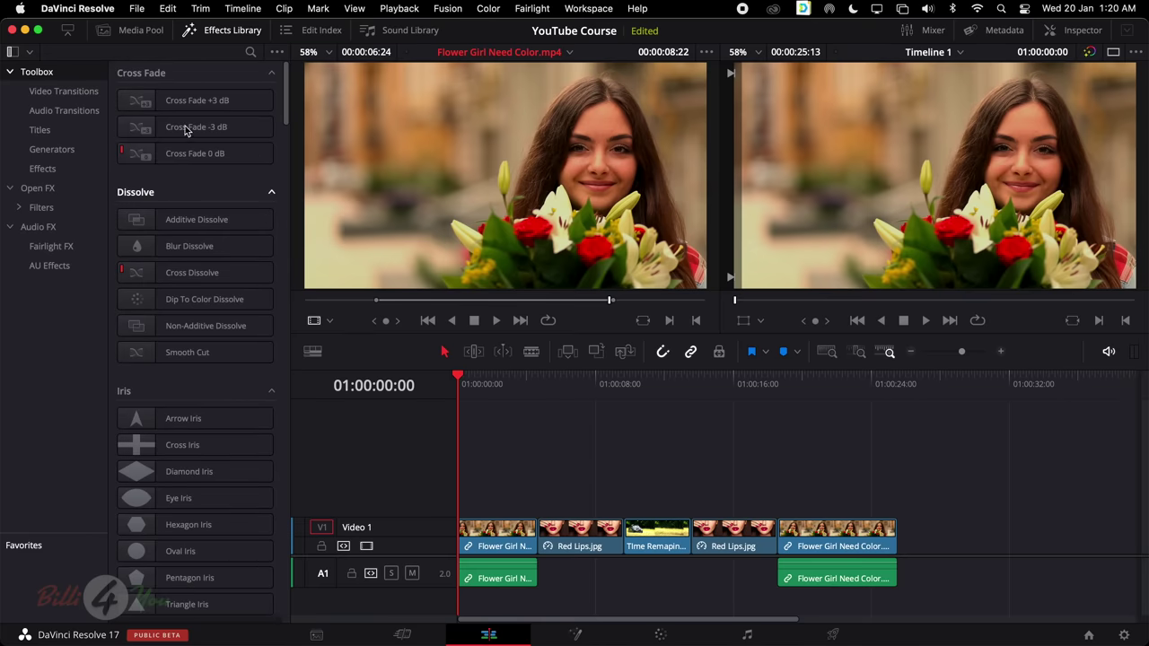
scroll(251, 474, "down", 4)
scroll(251, 474, "down", 4)
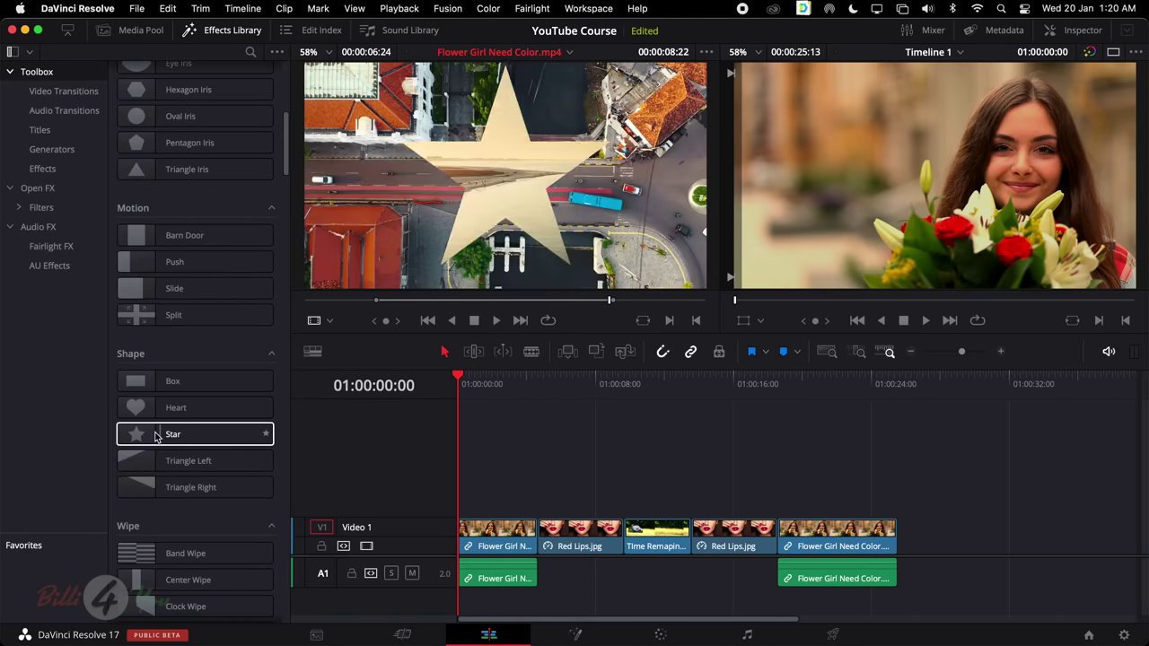
left_click(316, 34)
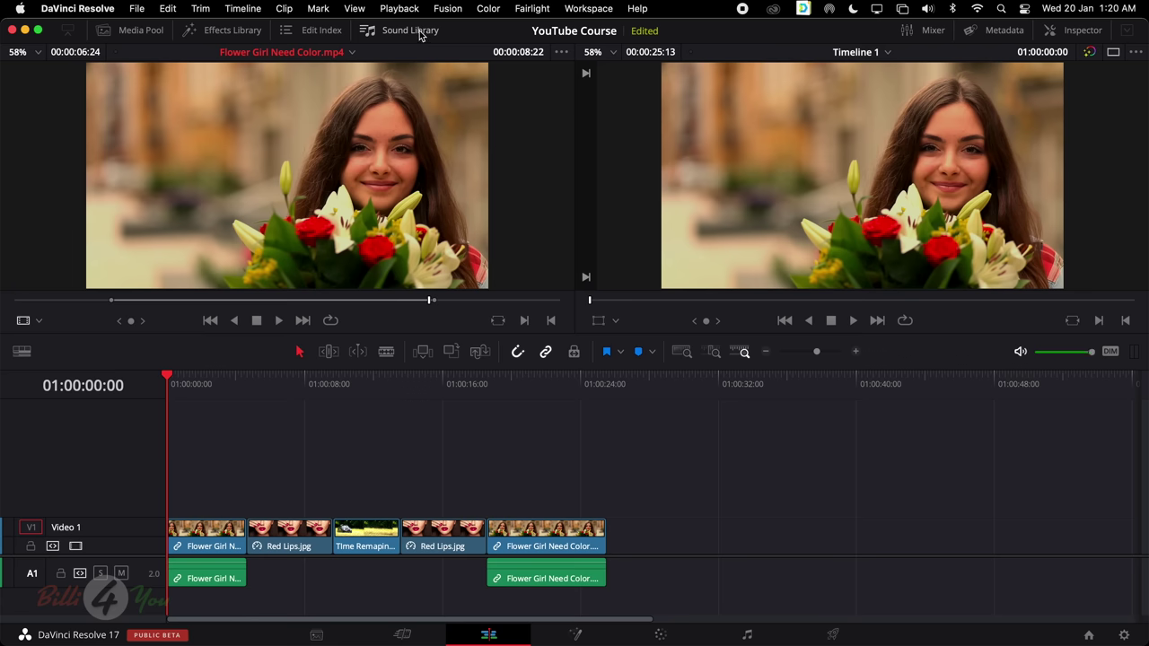
After trying the Sound Library and Mixer, show the Effects Library on the left and the Metadata panel
left_click(413, 31)
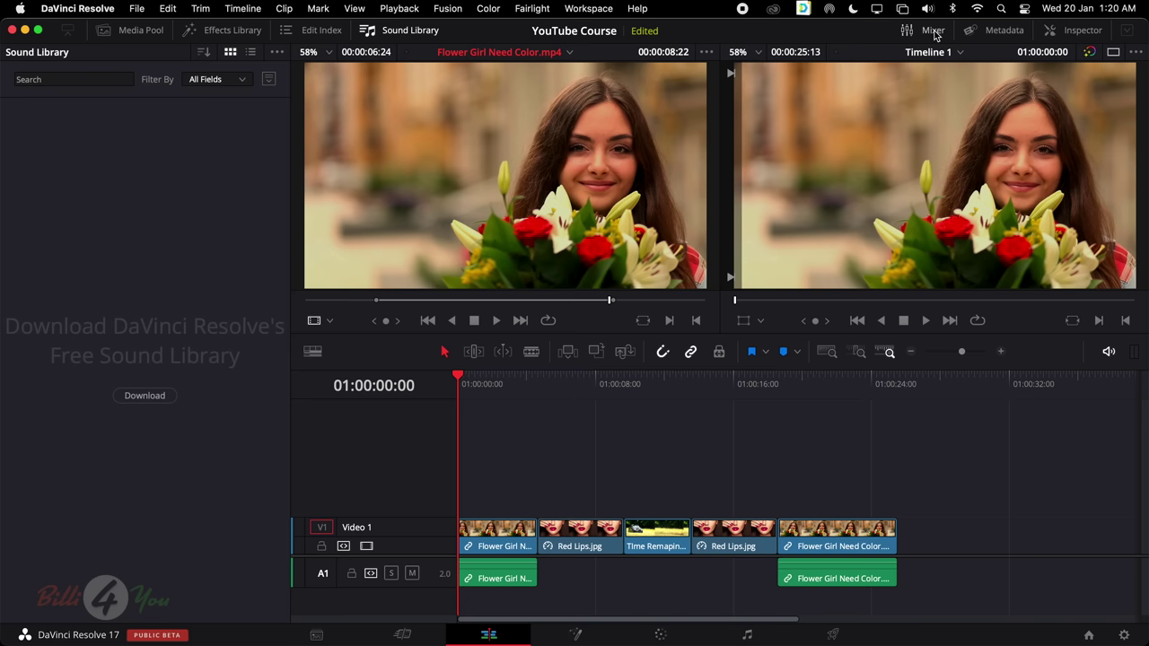
left_click(933, 32)
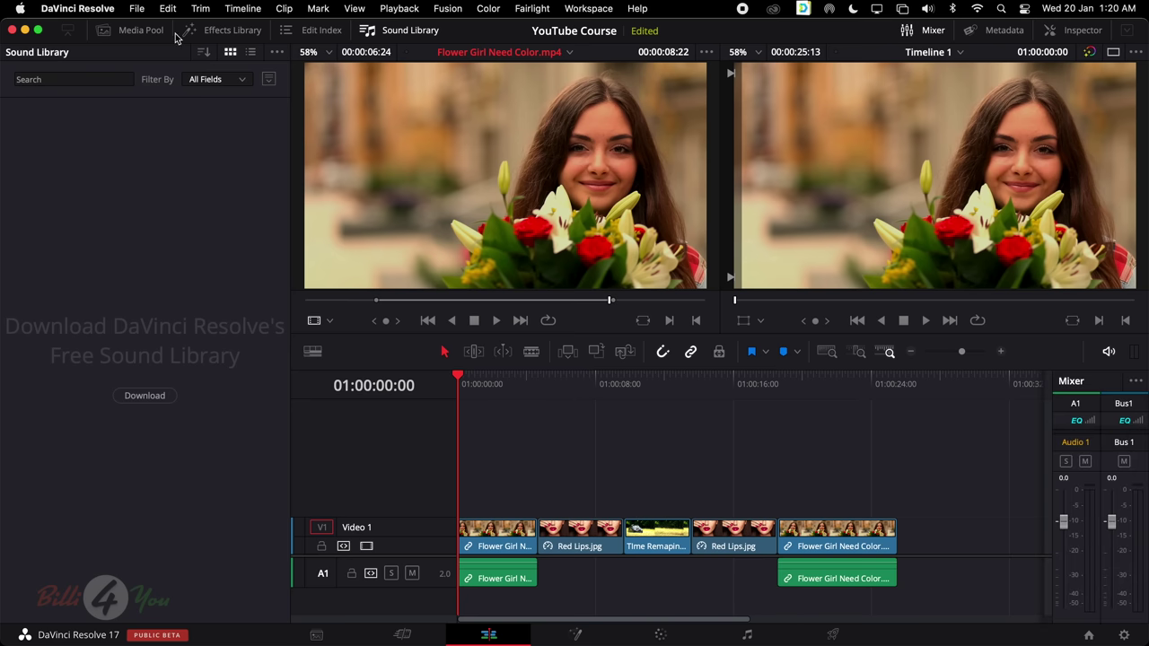
left_click(220, 31)
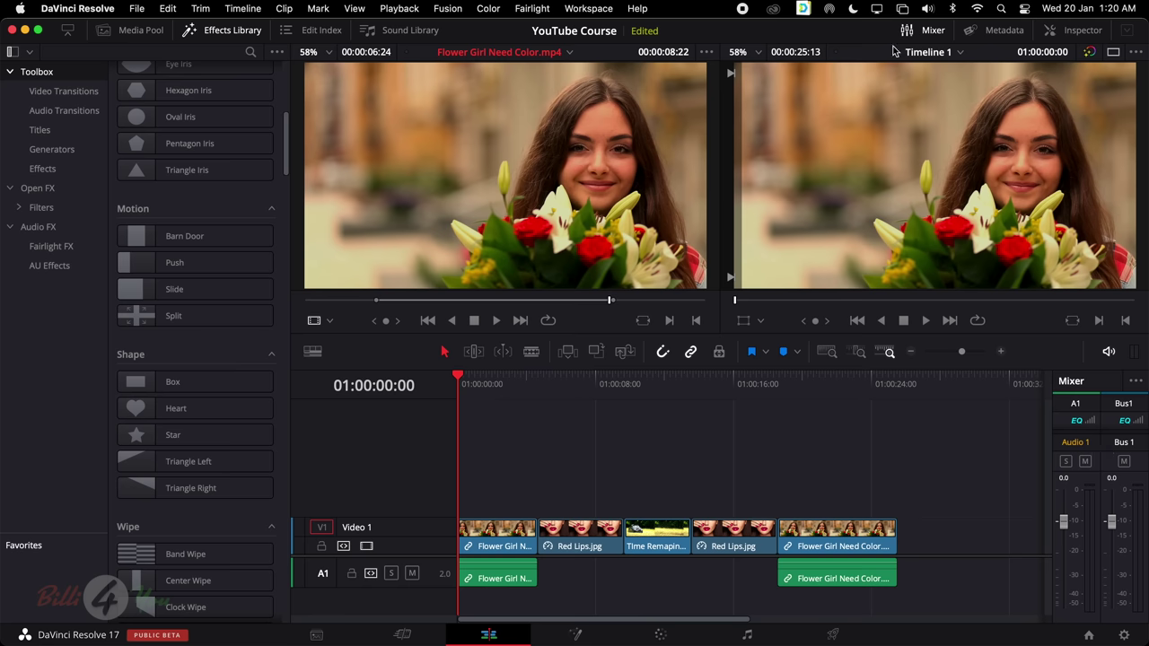
left_click(932, 31)
left_click(1000, 31)
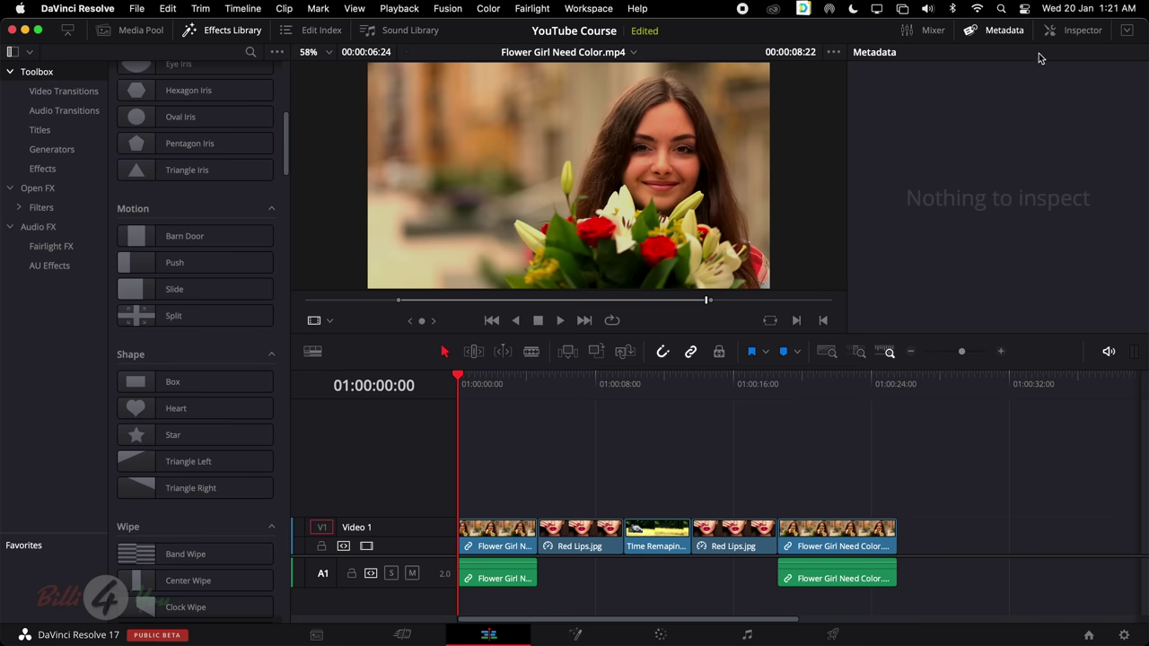
Select the first Flower Girl Need Color.mp4 clip, read its metadata, then close the Metadata panel
left_click(503, 574)
scroll(1077, 212, "down", 3)
scroll(1077, 213, "up", 3)
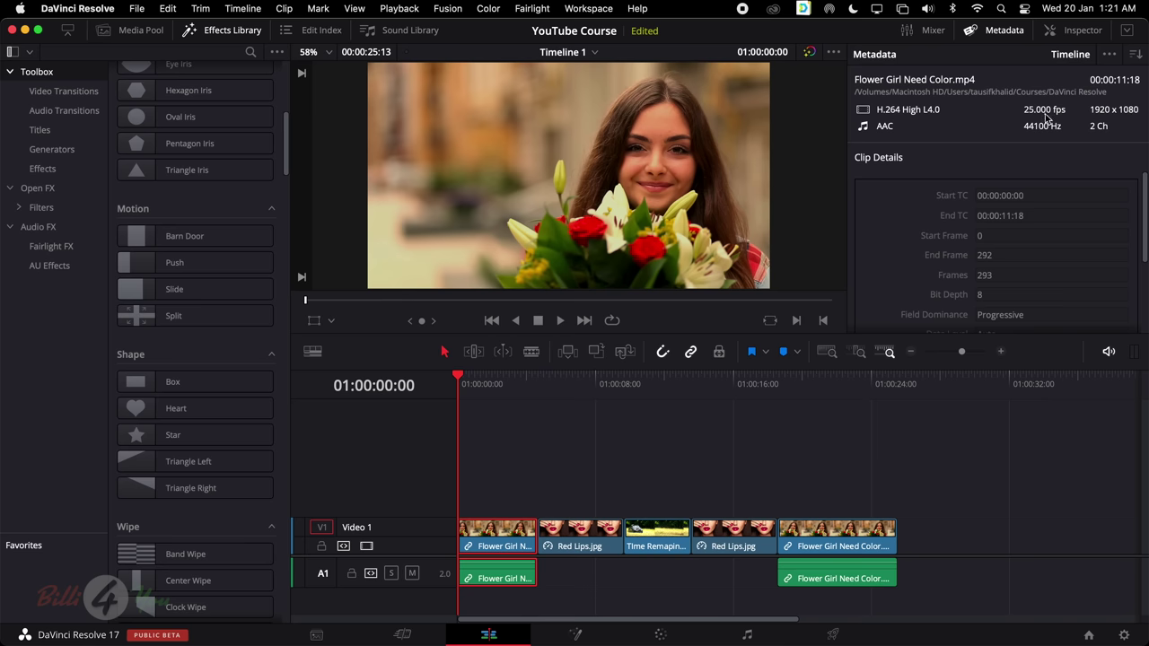
left_click(980, 34)
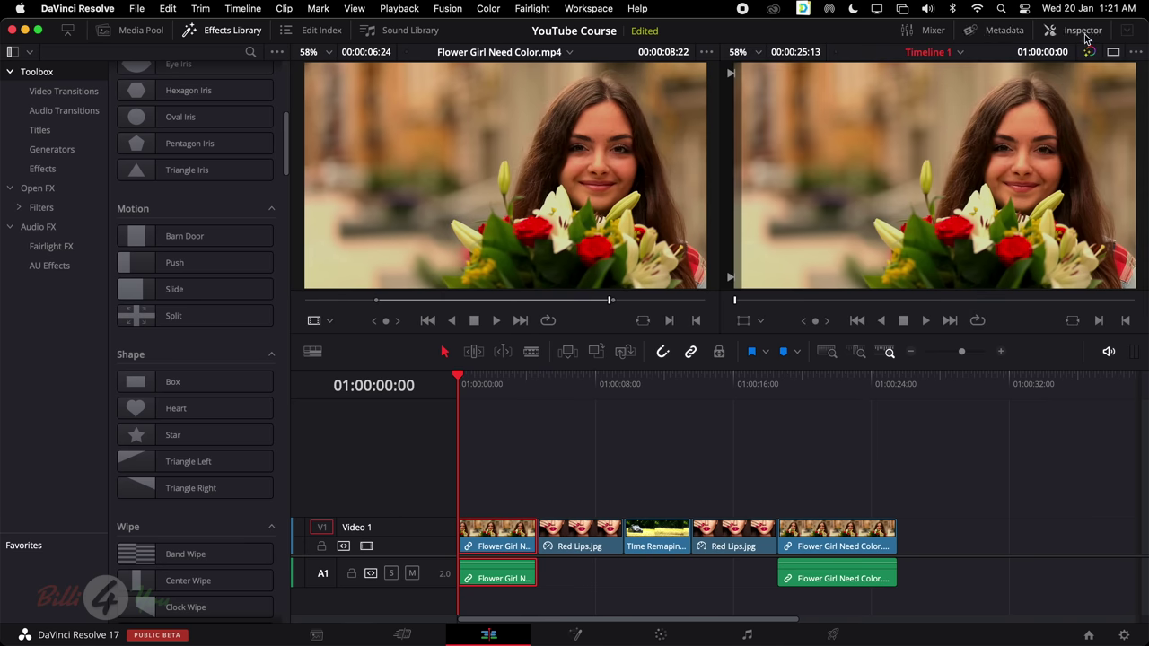
Open the Inspector panel from the top-right toolbar
left_click(1077, 34)
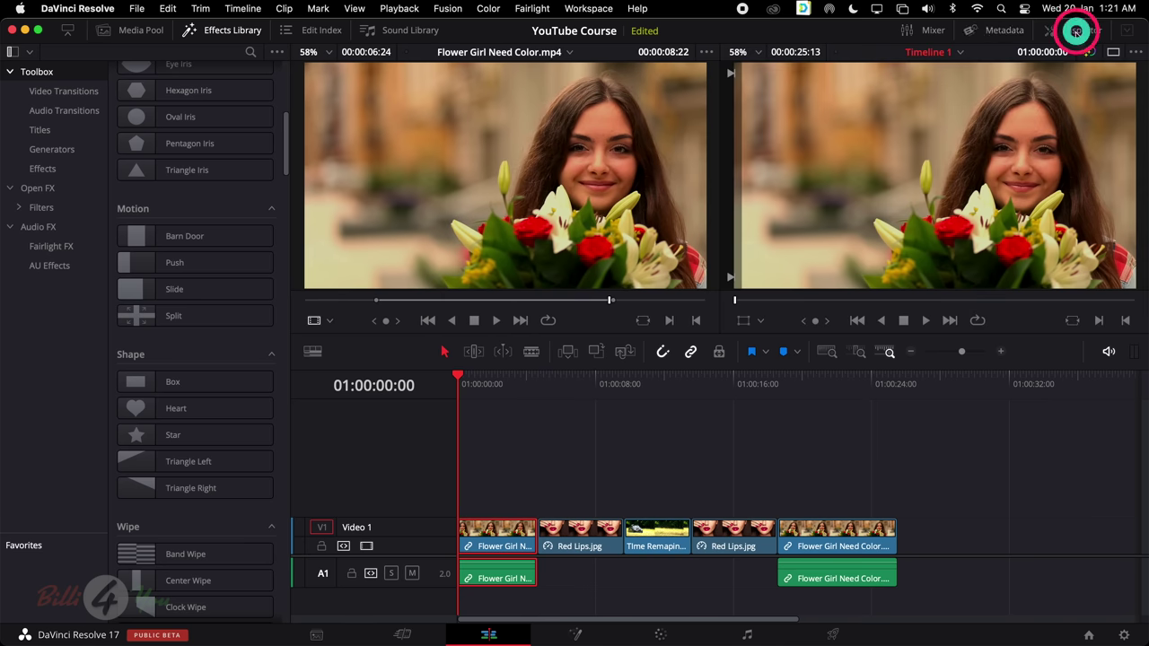
scroll(969, 250, "down", 3)
scroll(969, 249, "up", 3)
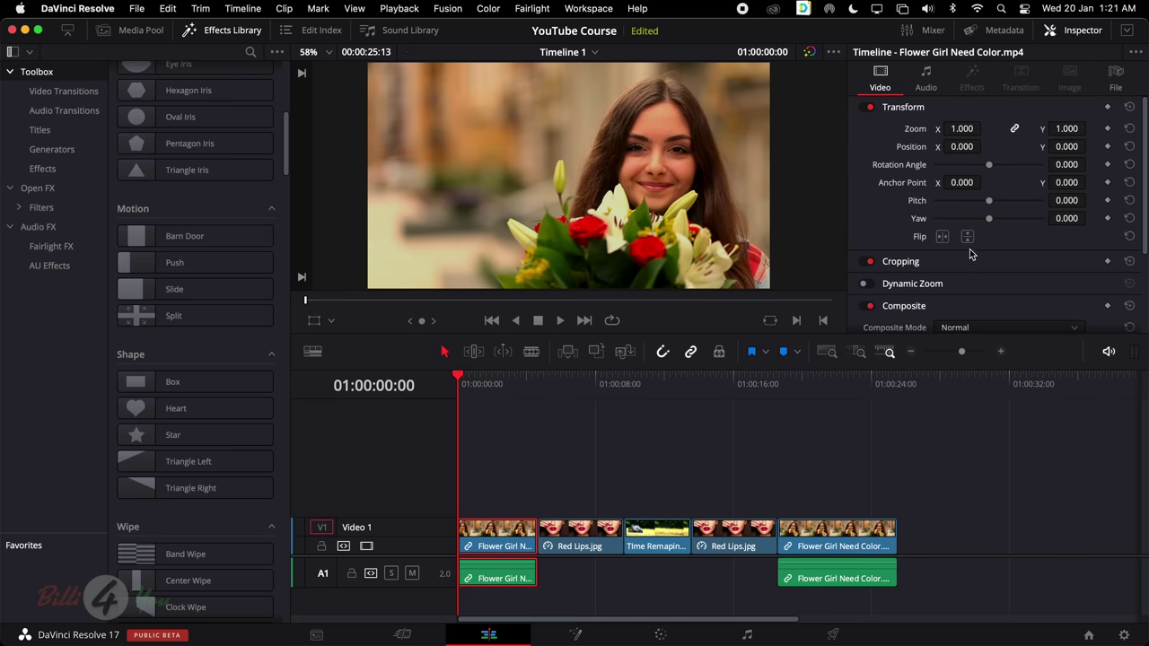
Select Red Lips.jpg on V1 and review its Transform and Composite settings in the Video tab
left_click(586, 531)
scroll(992, 150, "down", 3)
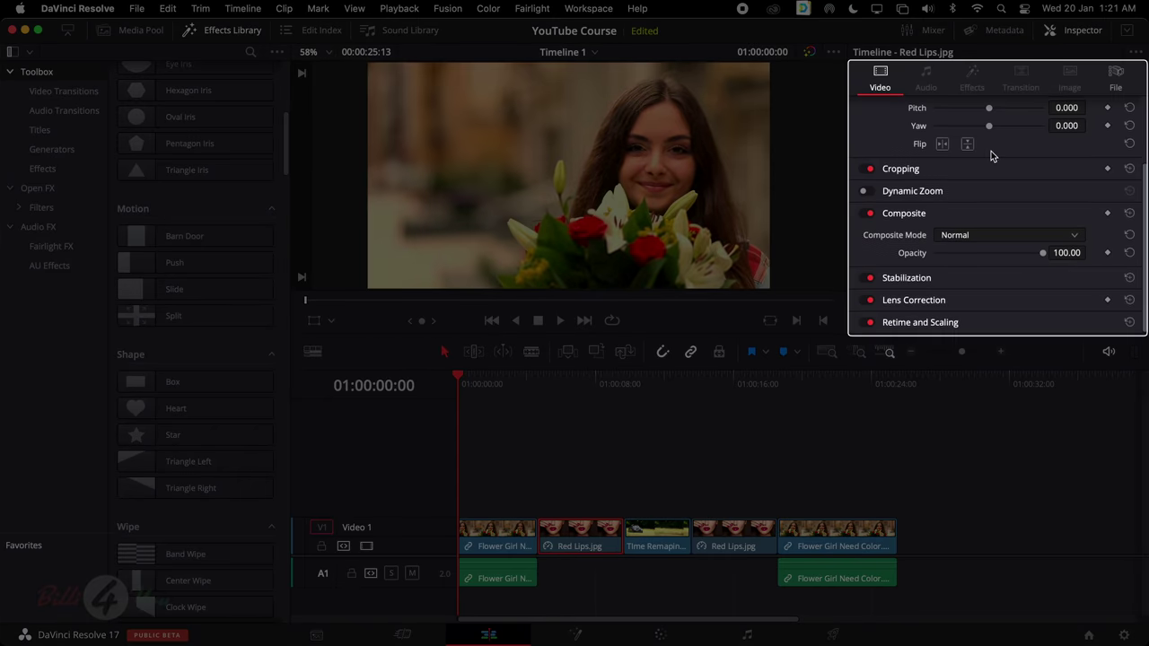
scroll(991, 151, "up", 3)
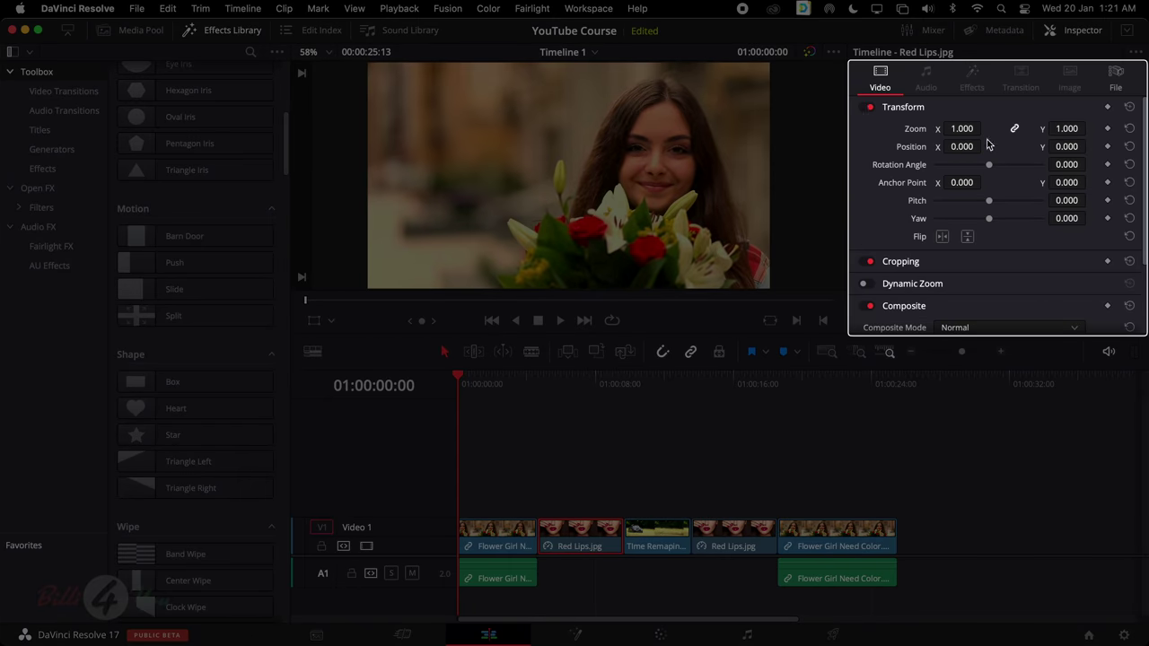
scroll(1000, 224, "down", 2)
scroll(1000, 228, "up", 2)
scroll(973, 247, "down", 2)
scroll(933, 242, "down", 1)
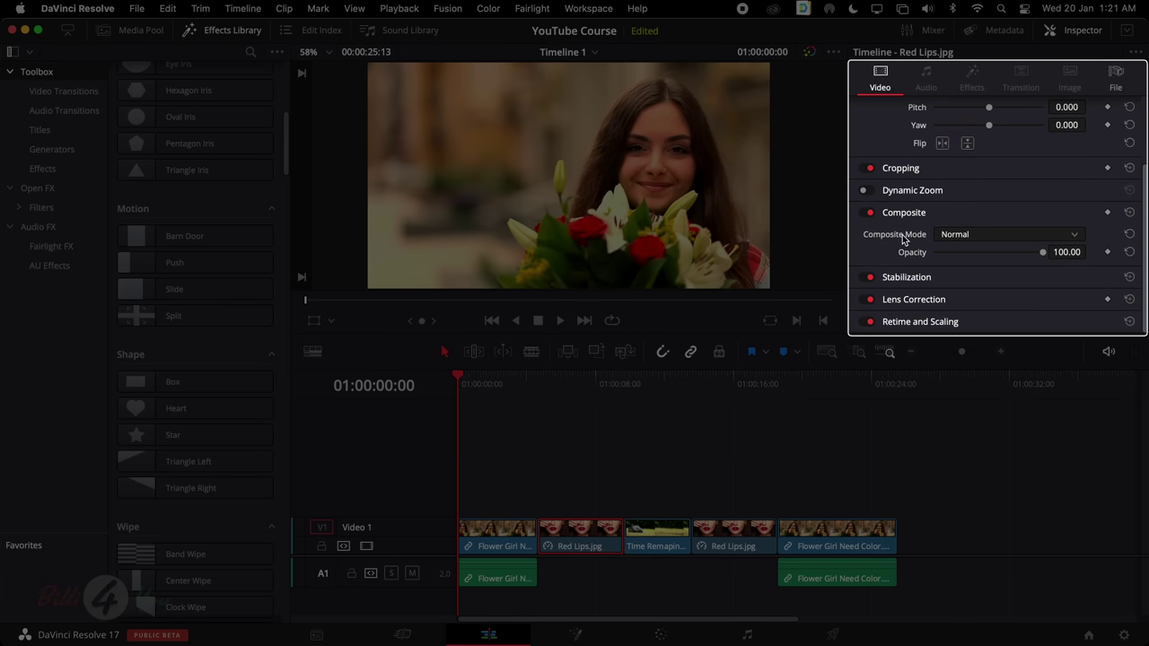
scroll(903, 239, "up", 3)
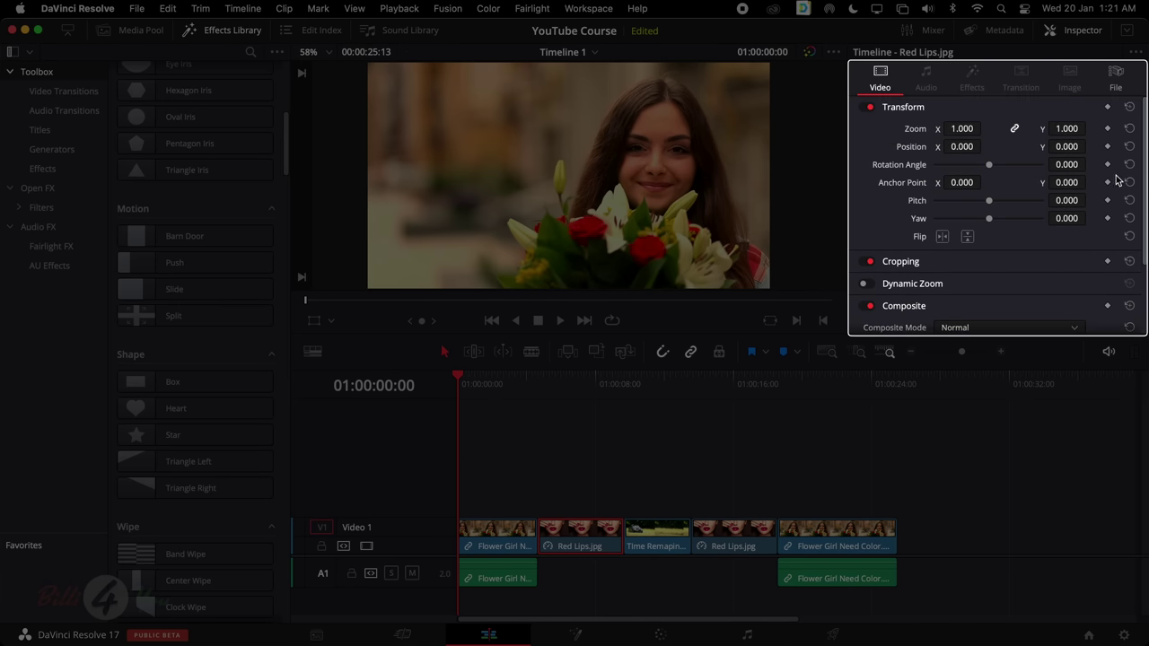
scroll(985, 258, "down", 2)
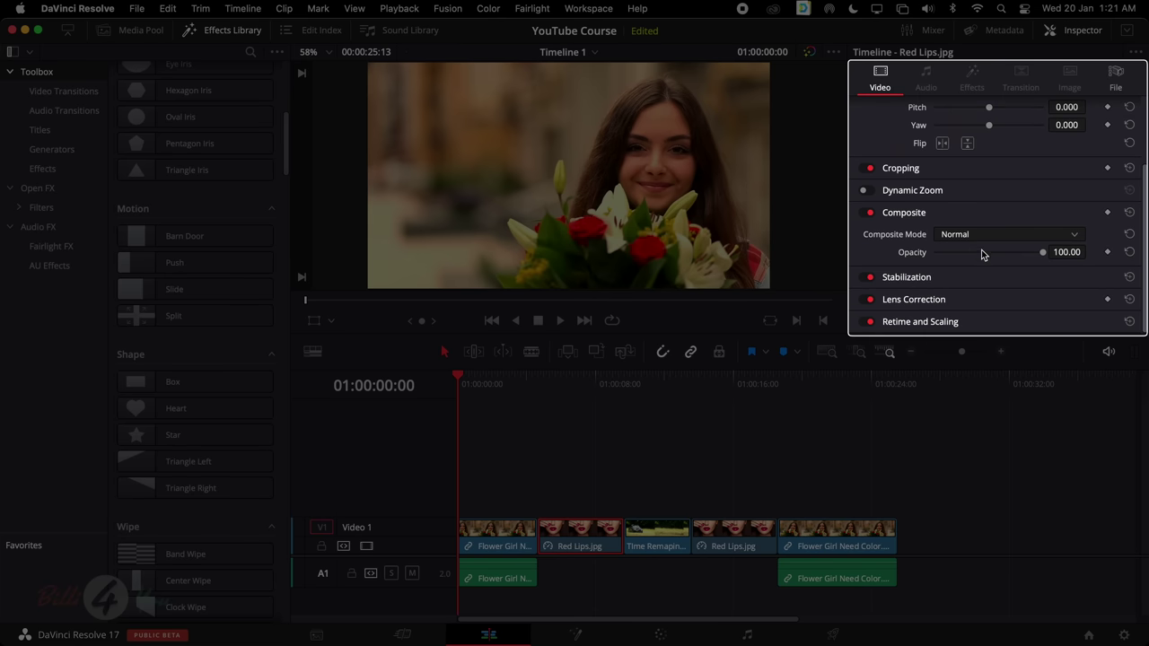
scroll(989, 241, "up", 2)
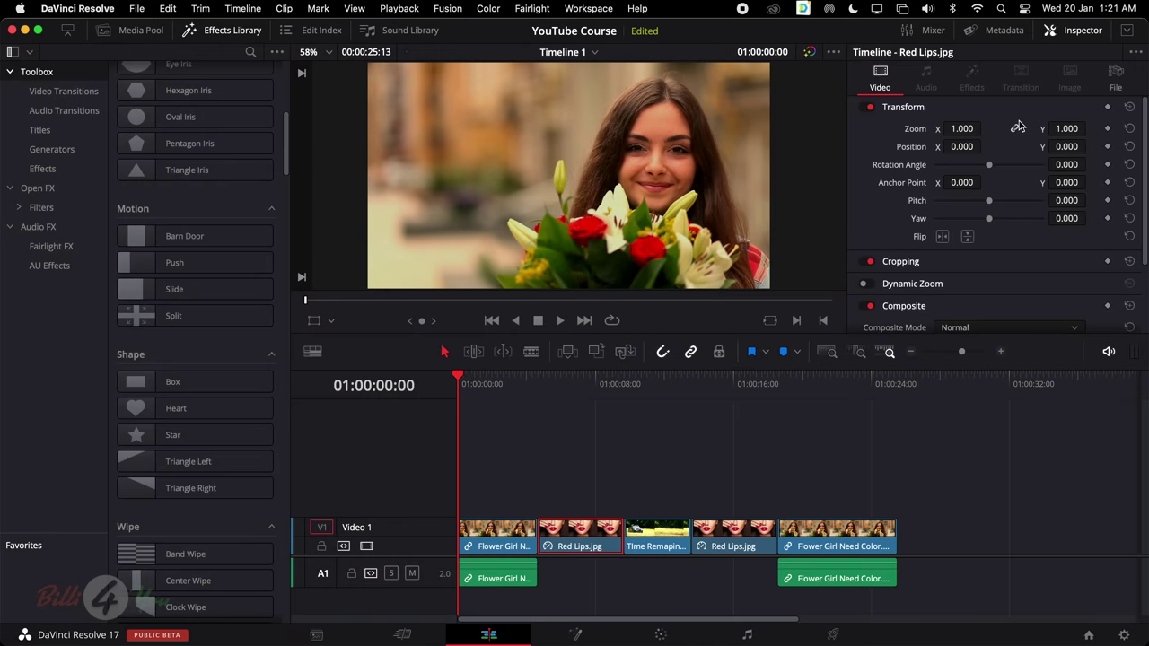
Reset the UI layout from the Workspace menu, hide the bin list, and switch to the Fusion page
left_click(598, 9)
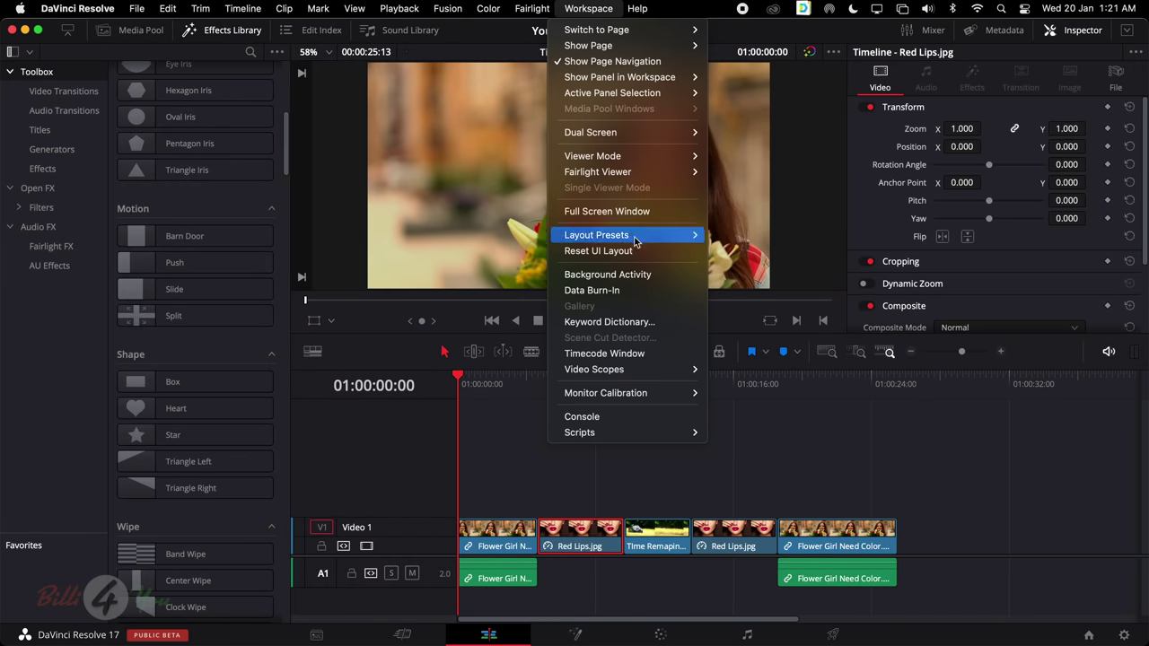
left_click(631, 252)
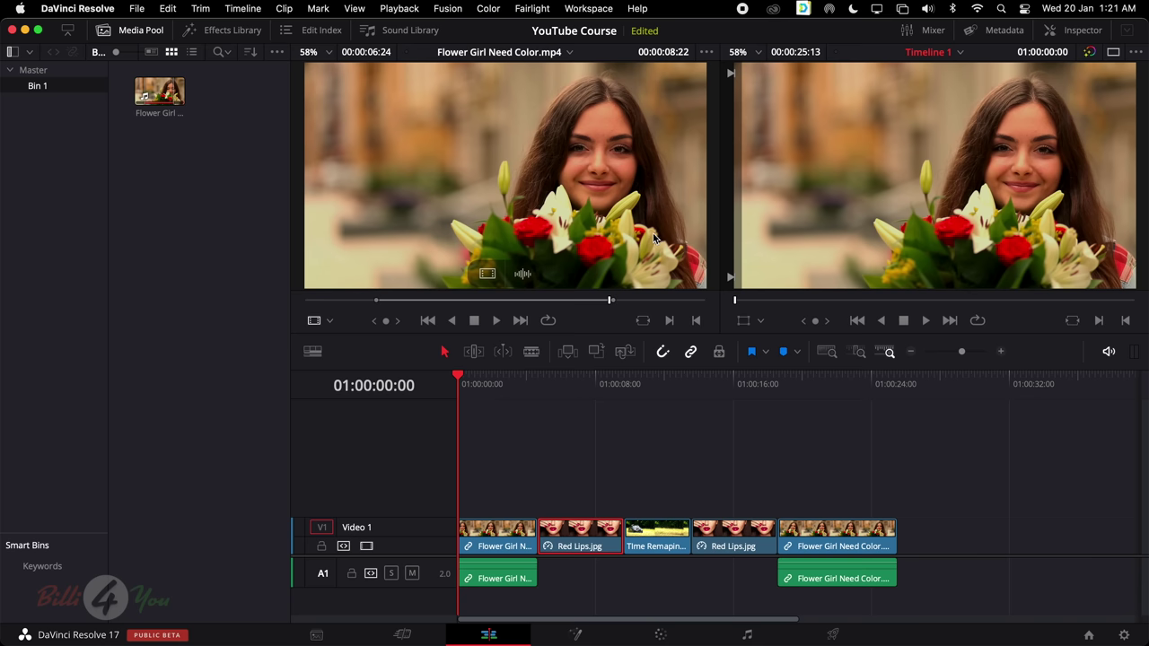
left_click(13, 52)
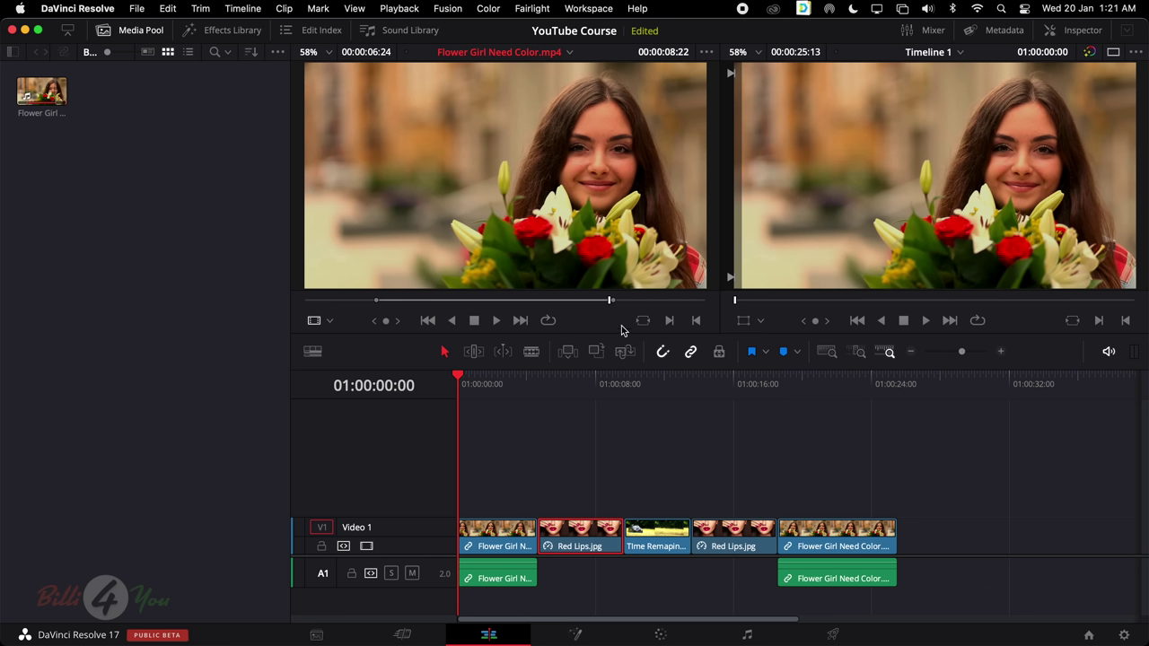
left_click(579, 635)
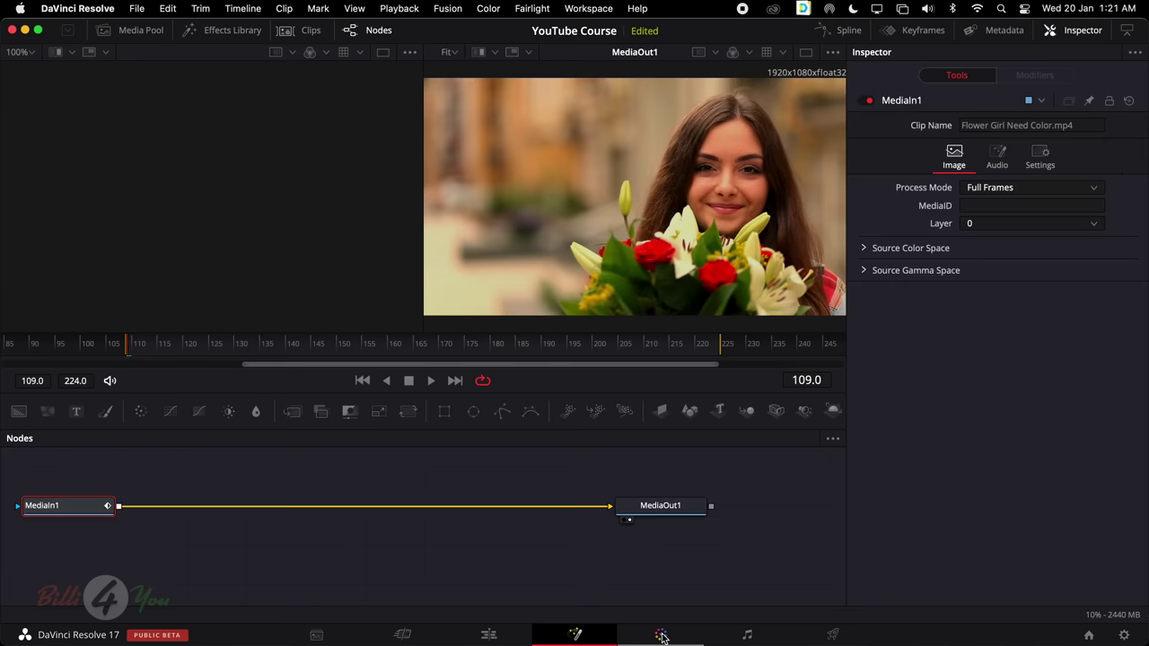
Switch from Fusion to the Color page and drag the divider left to widen the node editor
left_click(662, 636)
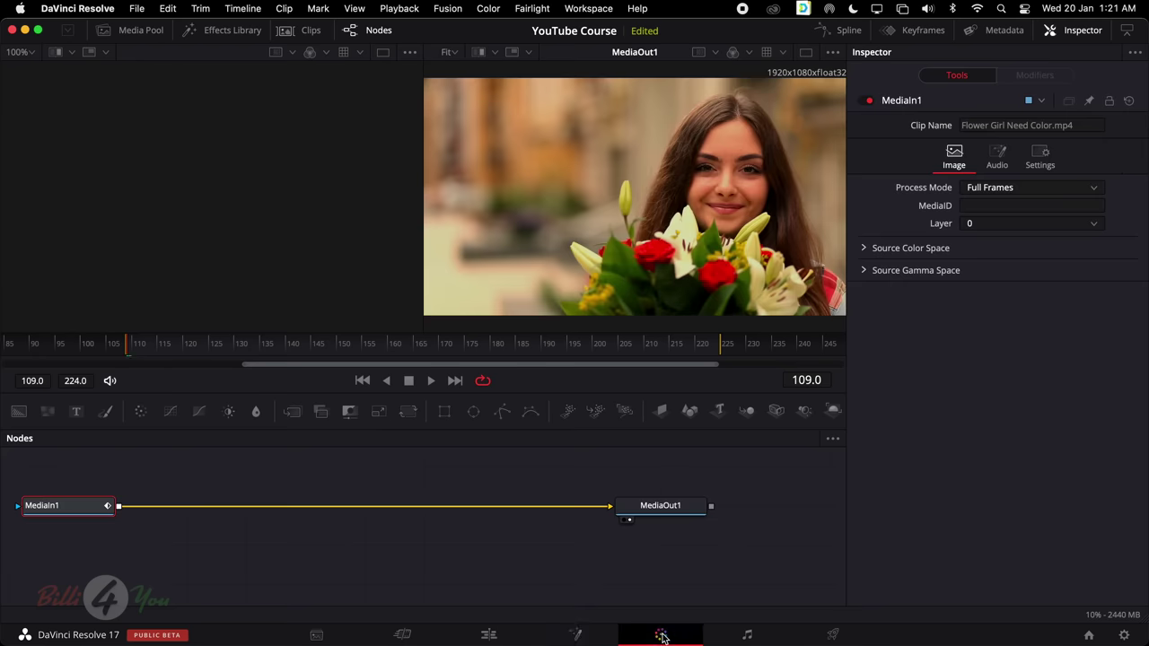
left_click(575, 634)
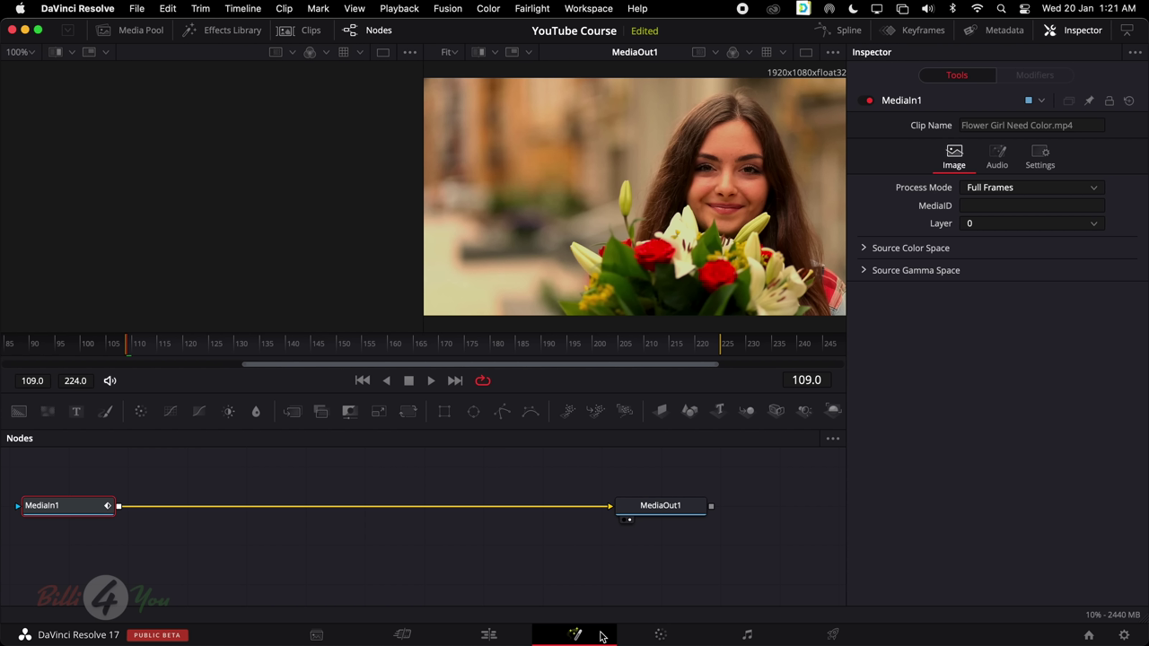
left_click(661, 635)
left_click_drag(781, 279, 679, 278)
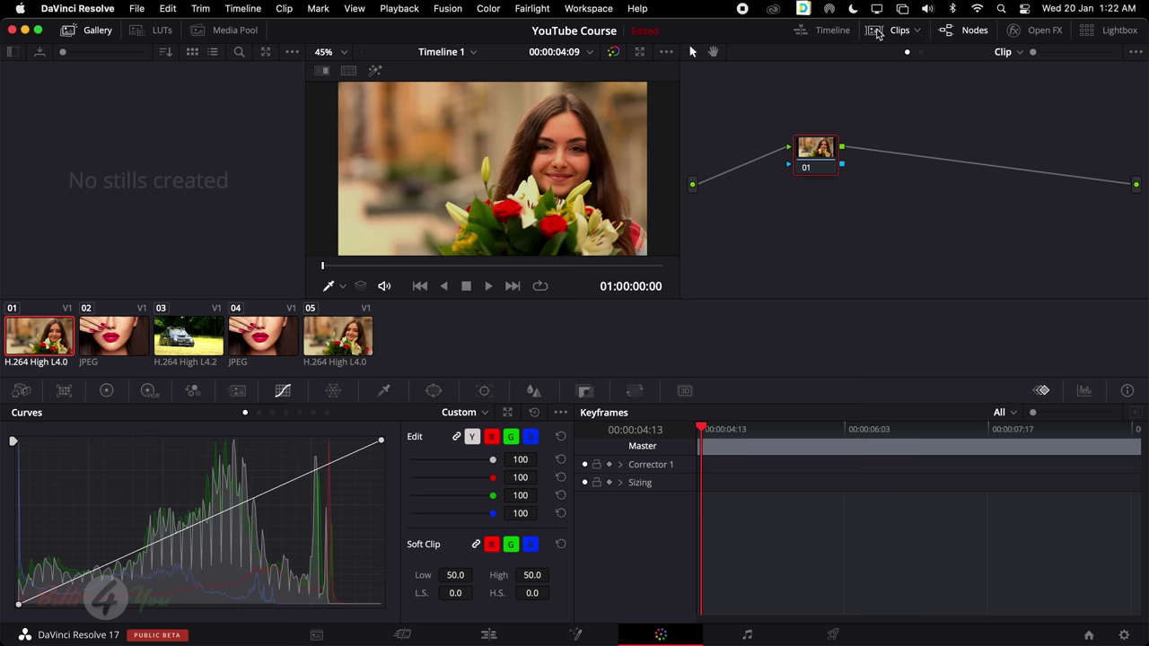
Toggle the clip thumbnail strip and the mini timeline, selecting clips 02, 03 and 04
left_click(887, 34)
left_click(890, 36)
left_click(832, 30)
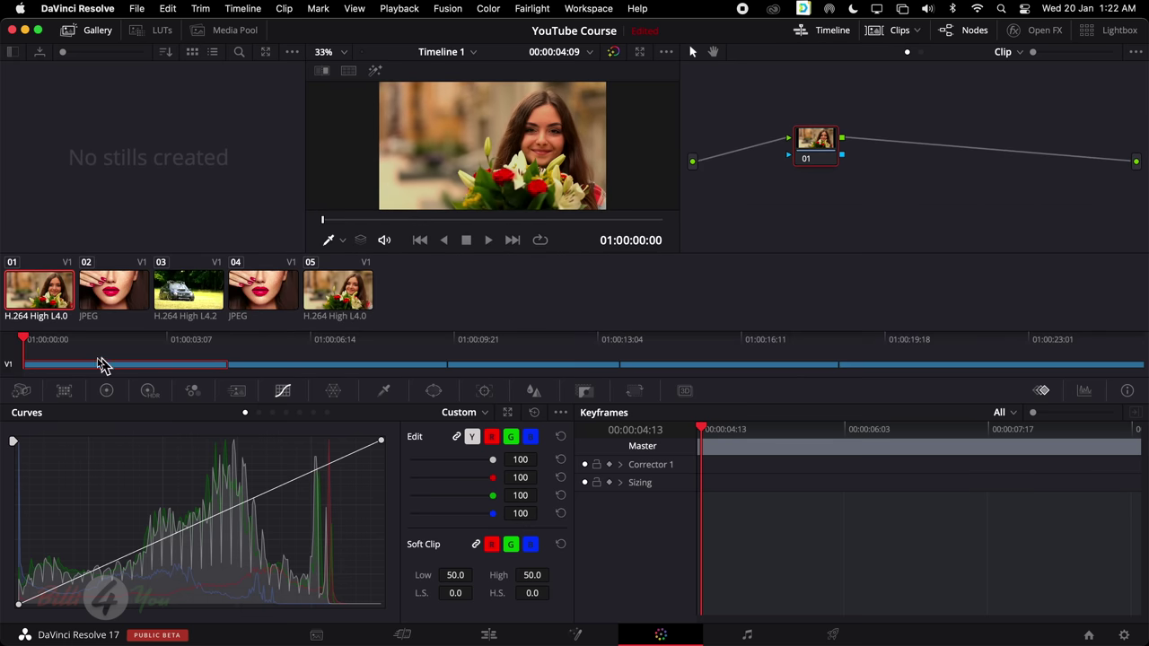
left_click(276, 365)
left_click(556, 364)
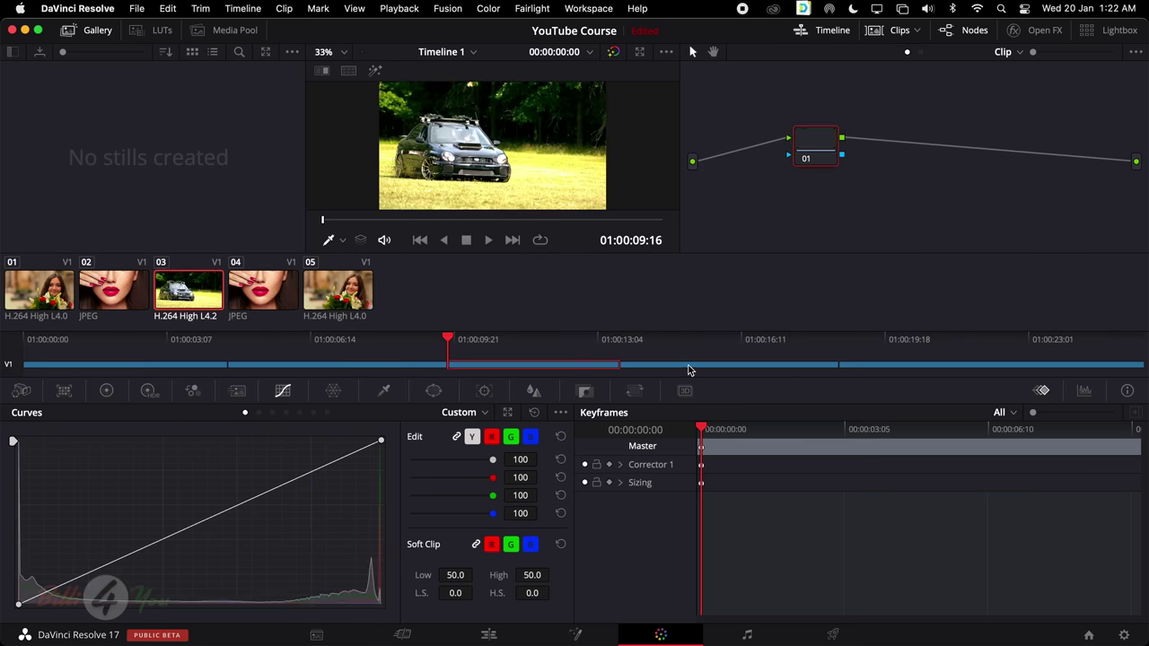
left_click(687, 365)
left_click(834, 30)
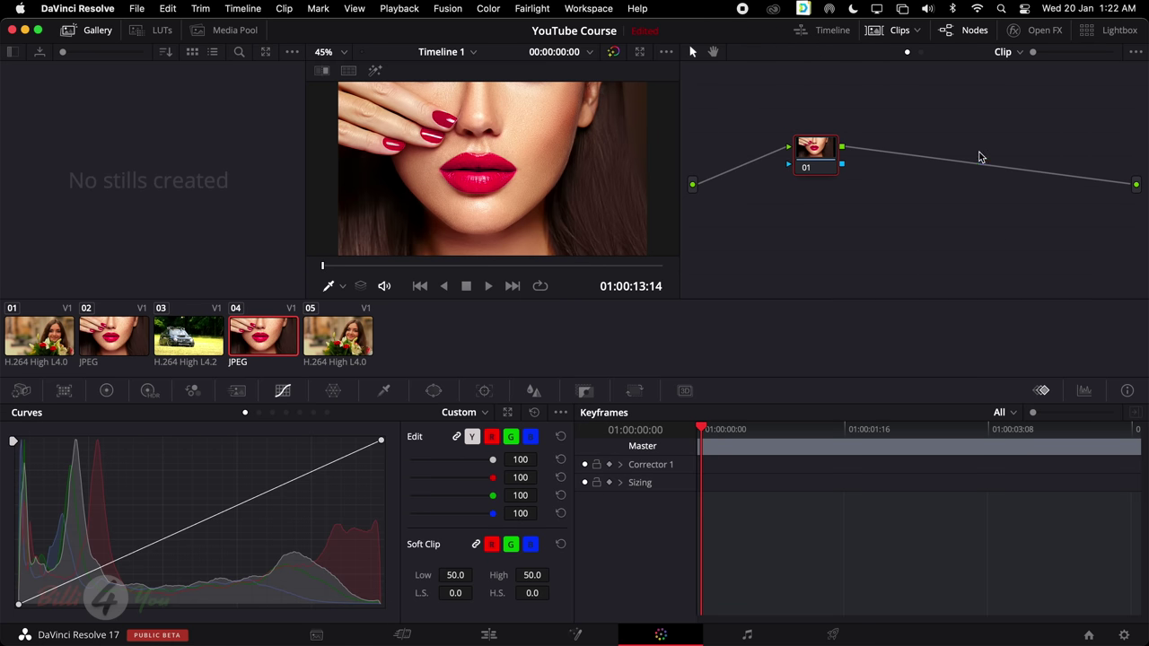
Toggle the node graph, browse the Resolve FX library beside it, then show the Lightbox grid
left_click(972, 33)
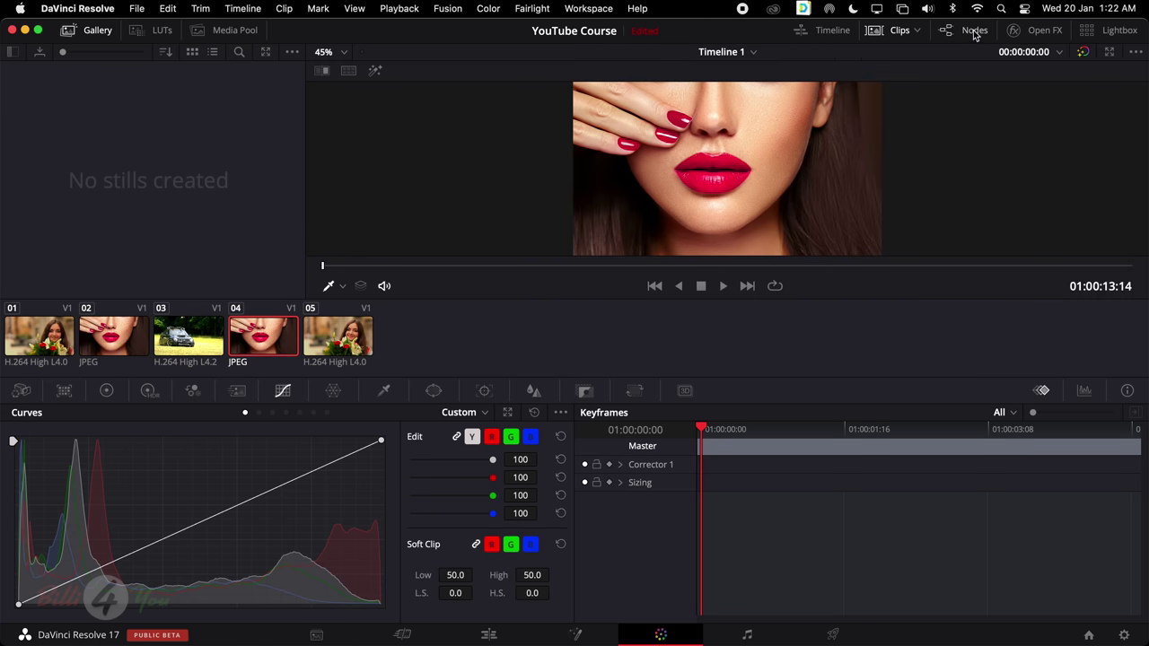
left_click(974, 33)
left_click(1045, 31)
scroll(976, 166, "down", 2)
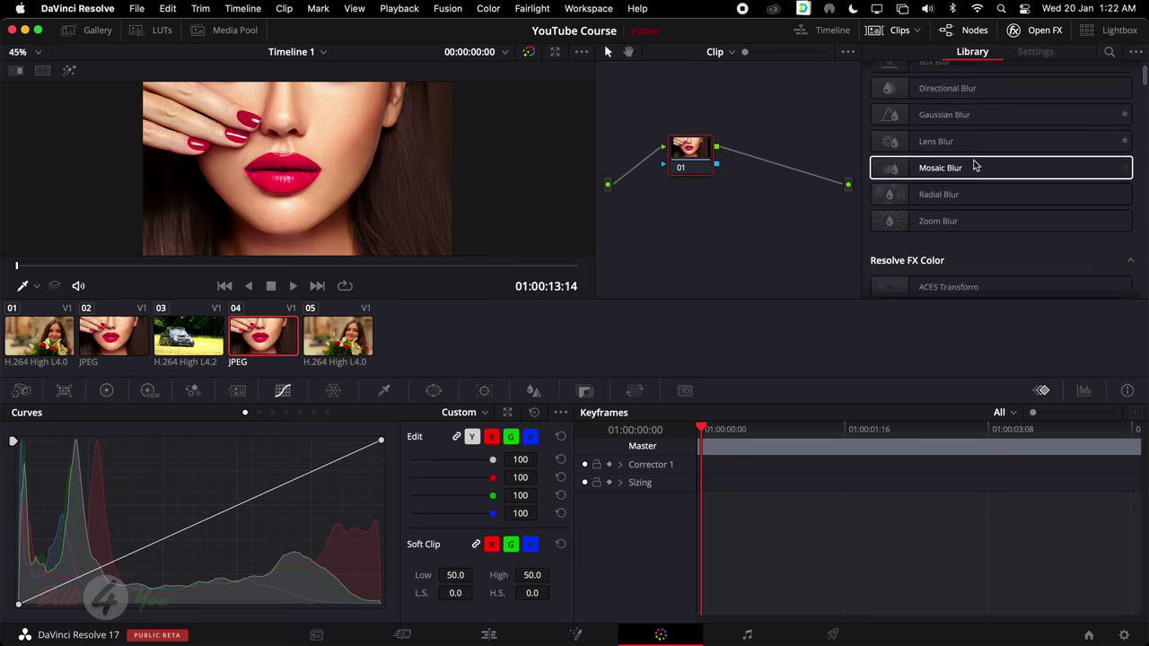
scroll(976, 167, "down", 5)
scroll(974, 166, "up", 7)
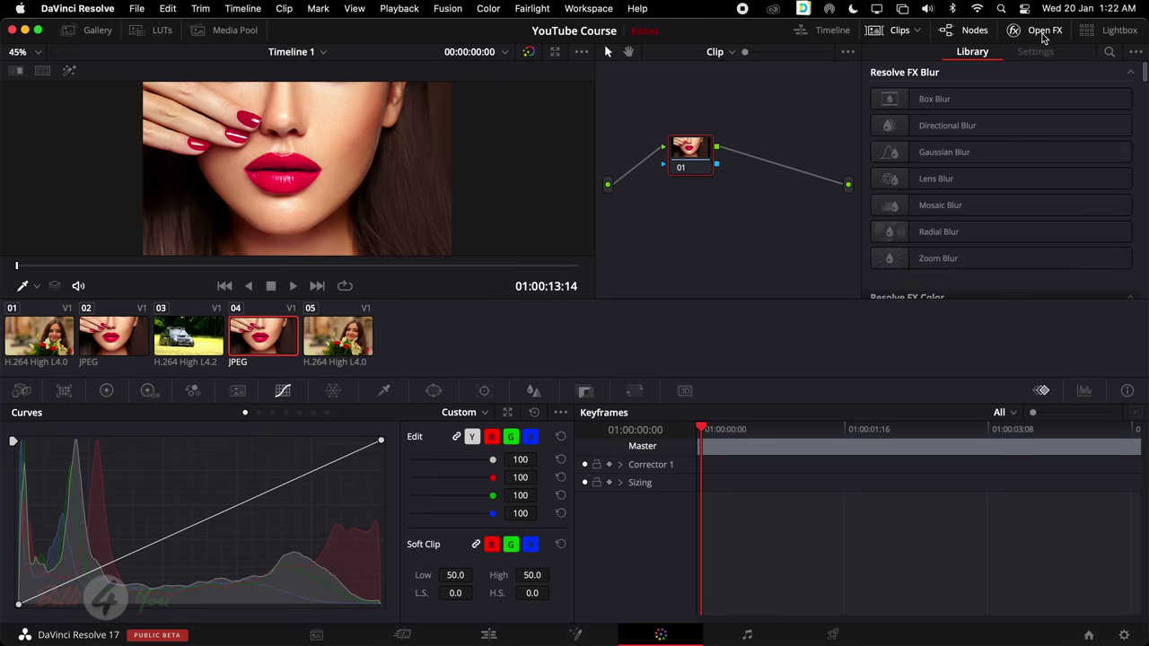
left_click(1044, 34)
left_click(1044, 34)
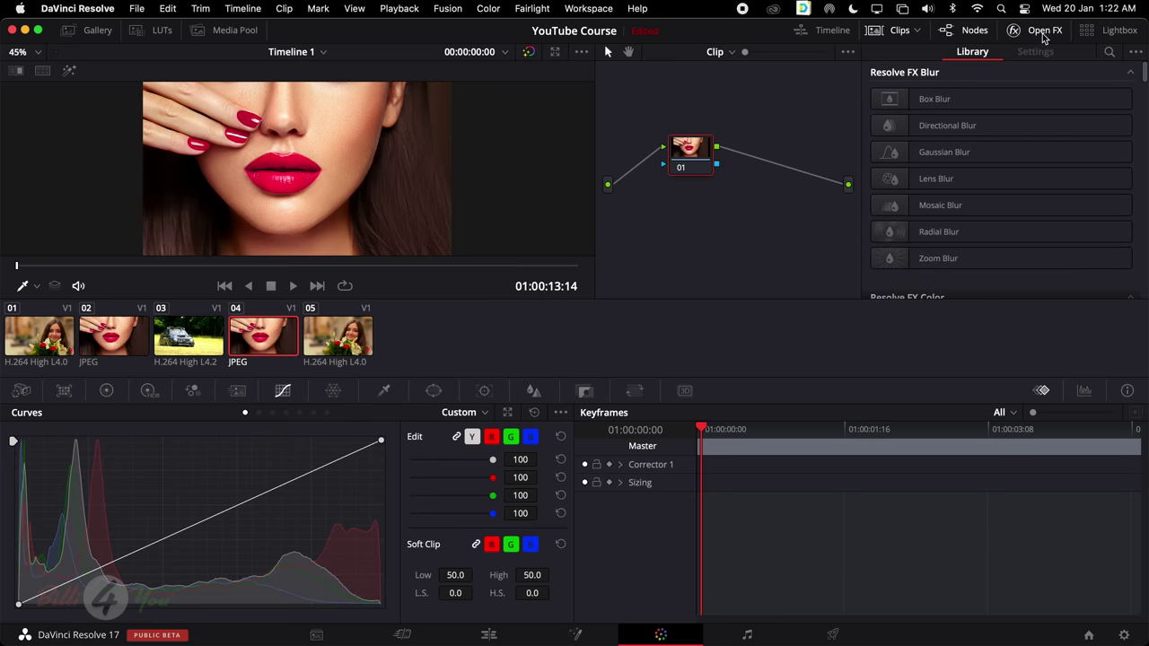
left_click(1122, 34)
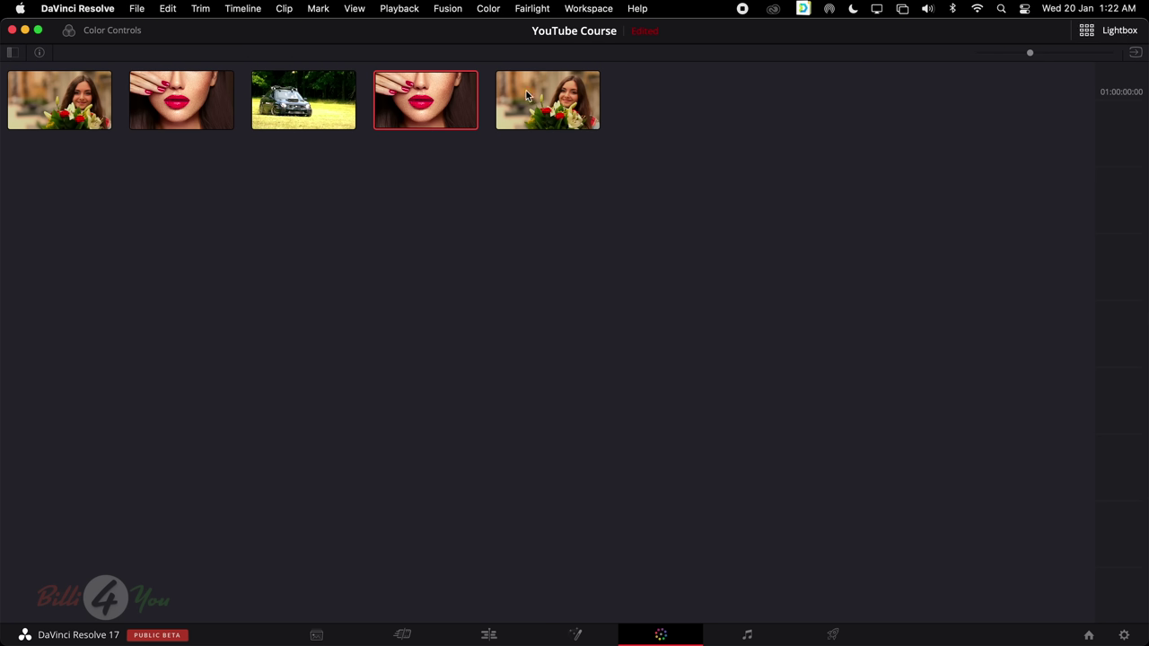
Close the Lightbox and go to the Deliver page
left_click(1120, 34)
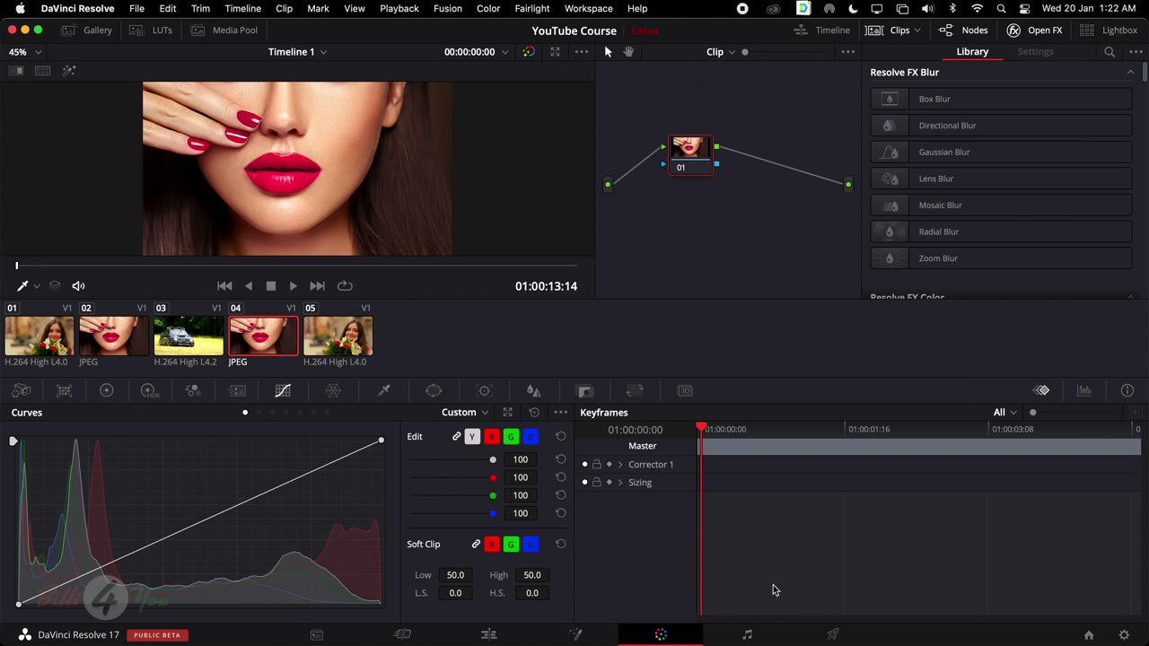
left_click(831, 634)
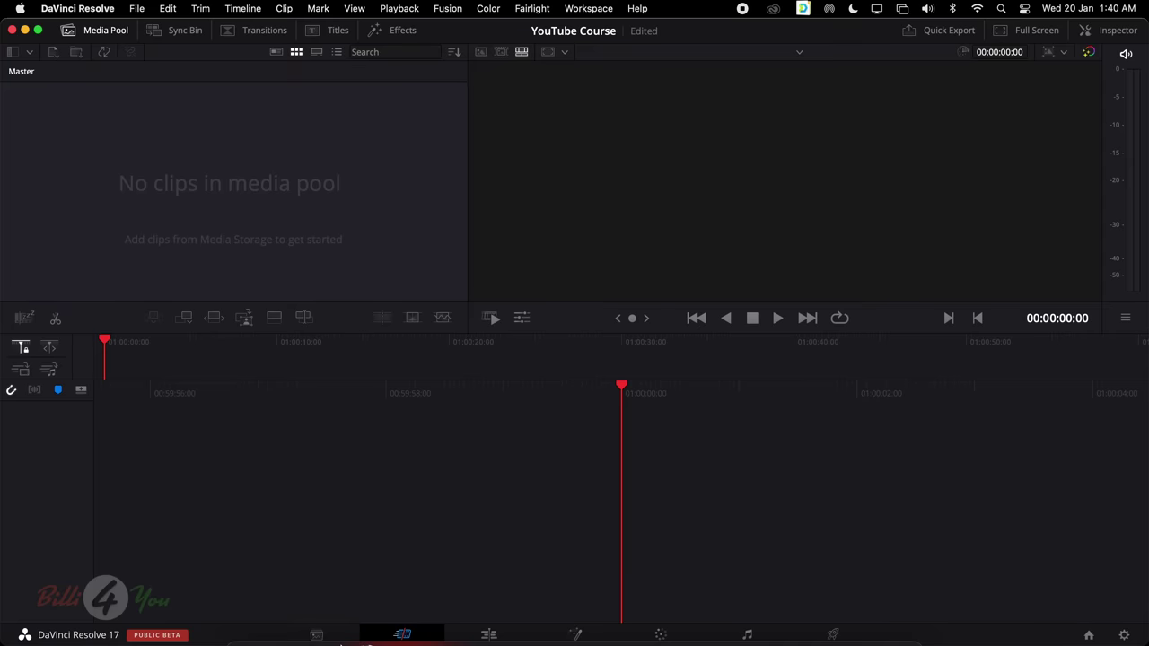
left_click(242, 624)
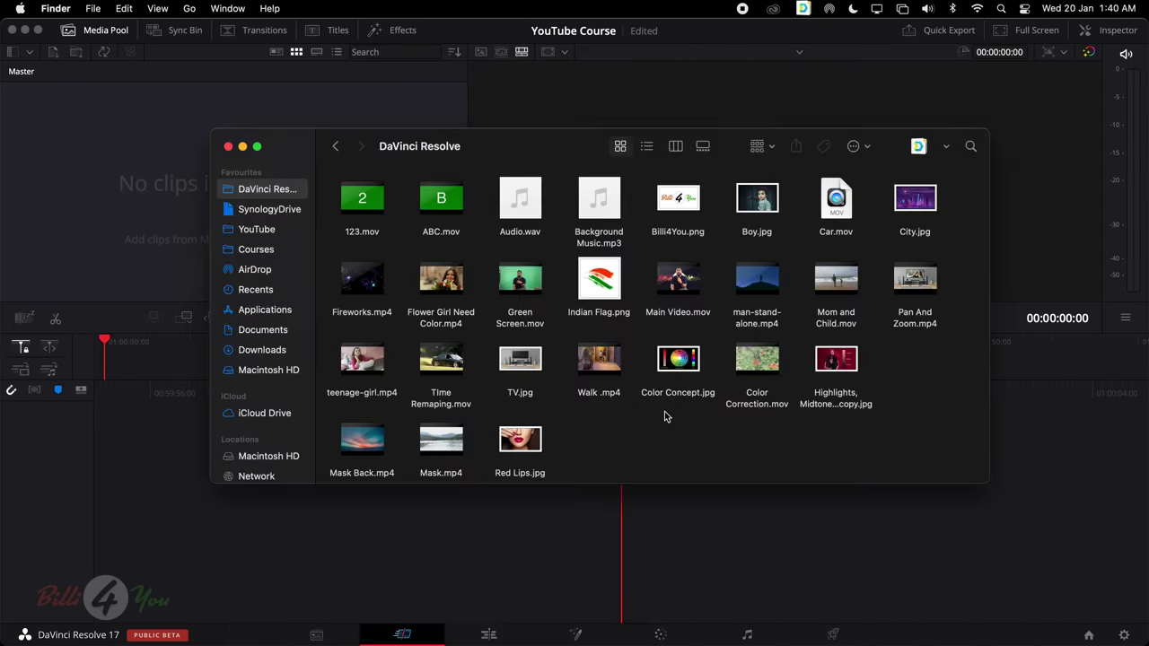
left_click(267, 230)
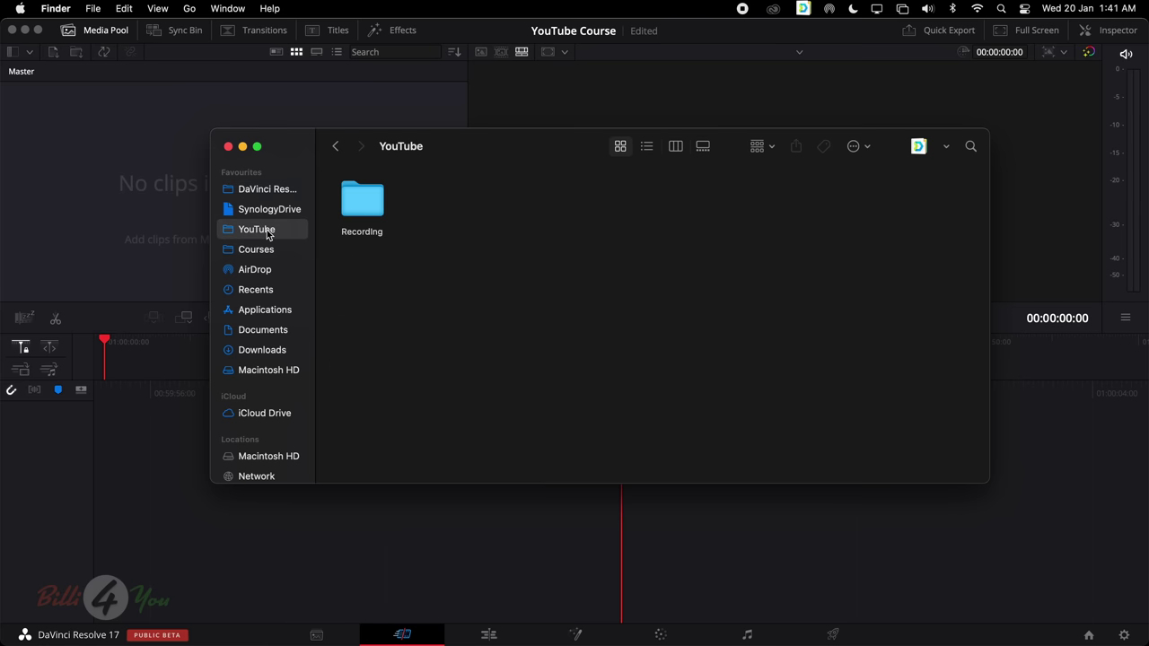
left_click(279, 193)
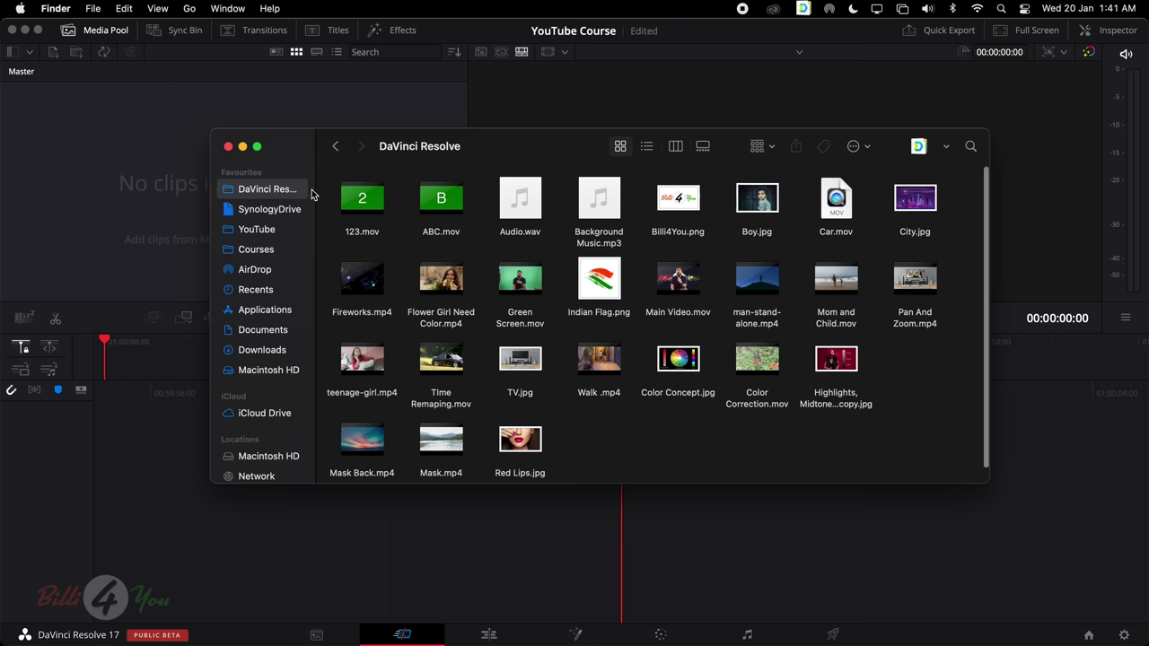
left_click_drag(328, 183, 958, 448)
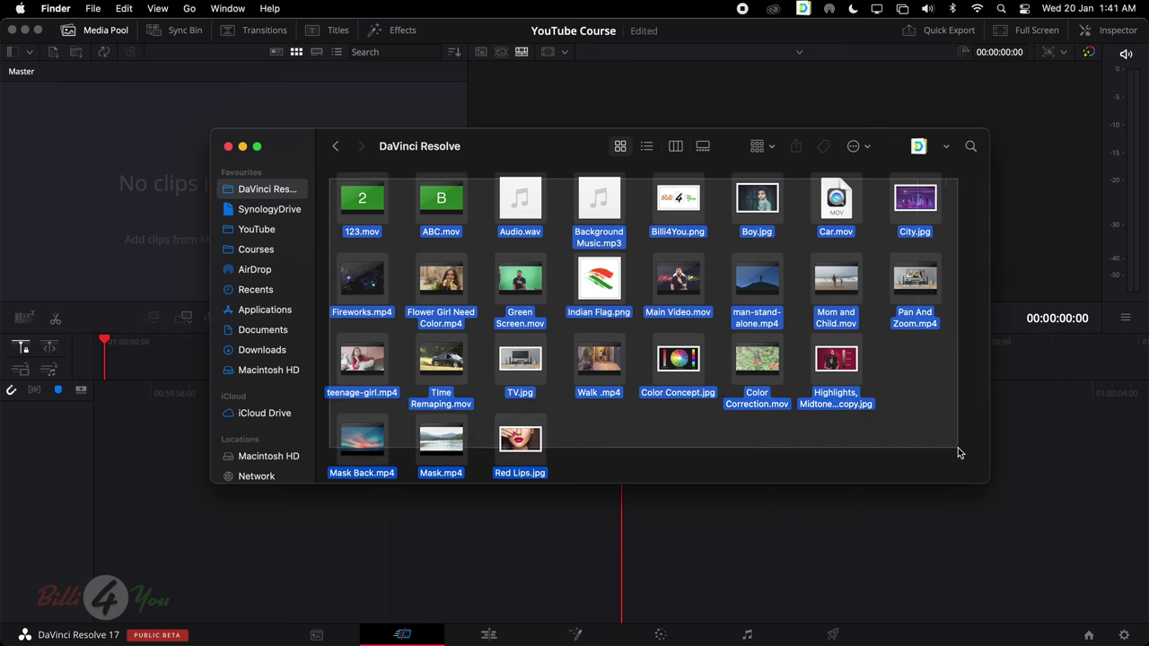
left_click(957, 447)
scroll(958, 448, "down", 1)
scroll(935, 433, "up", 1)
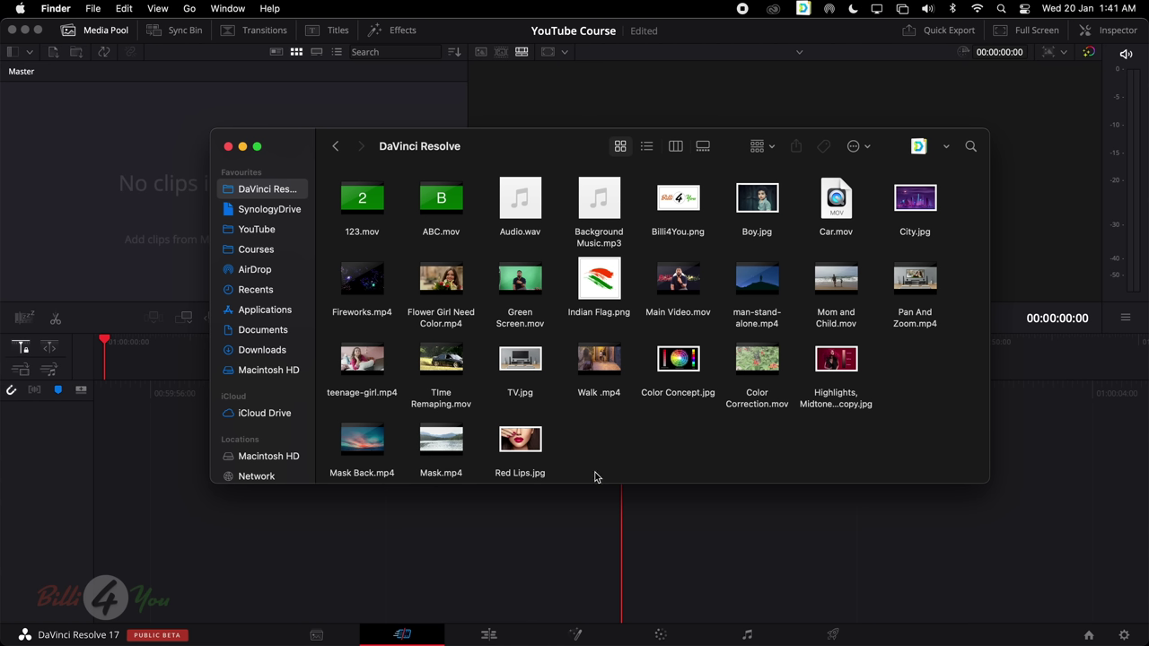
left_click(518, 524)
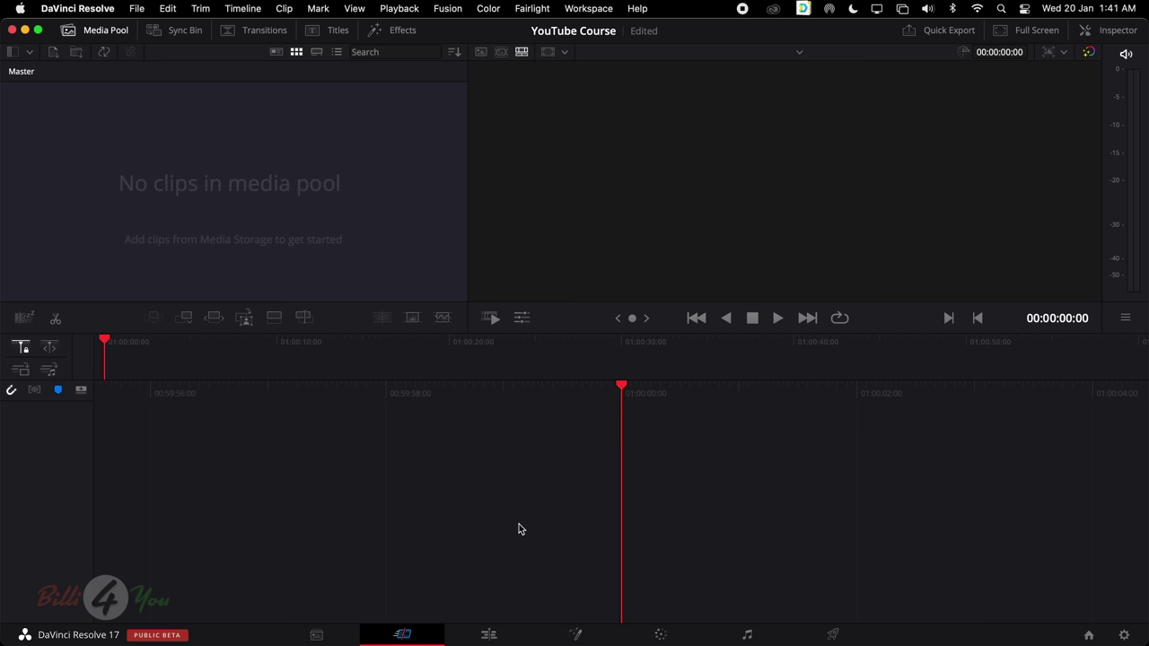
Switch to the Media page and toggle the Media Storage browser off and back on
left_click(316, 635)
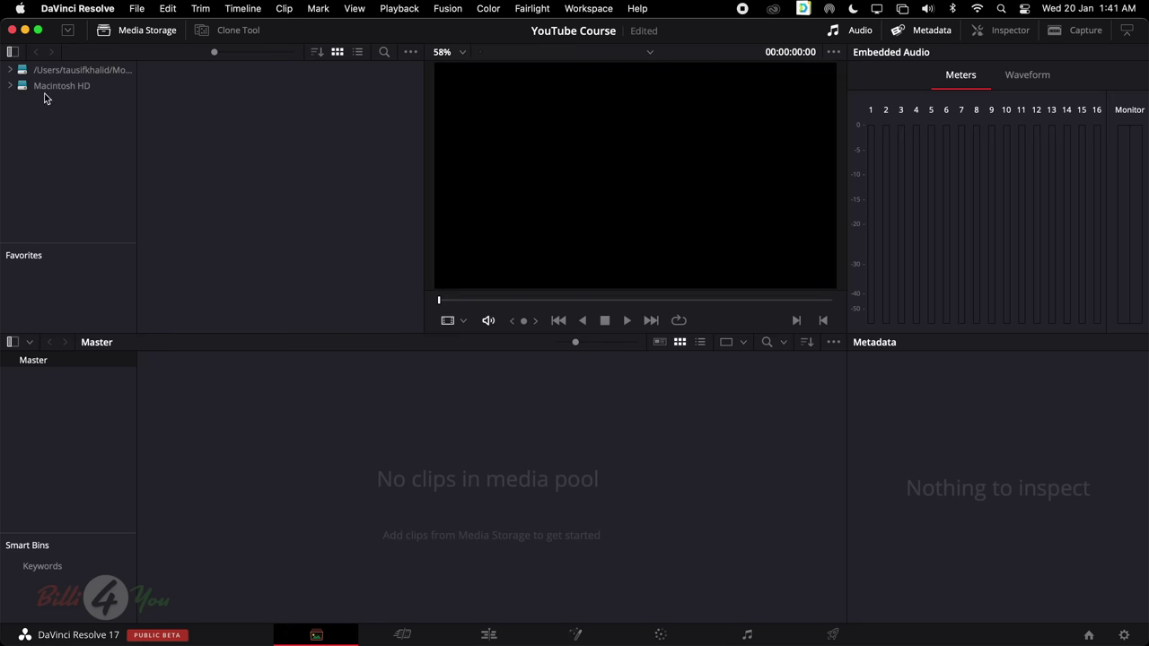
left_click(140, 34)
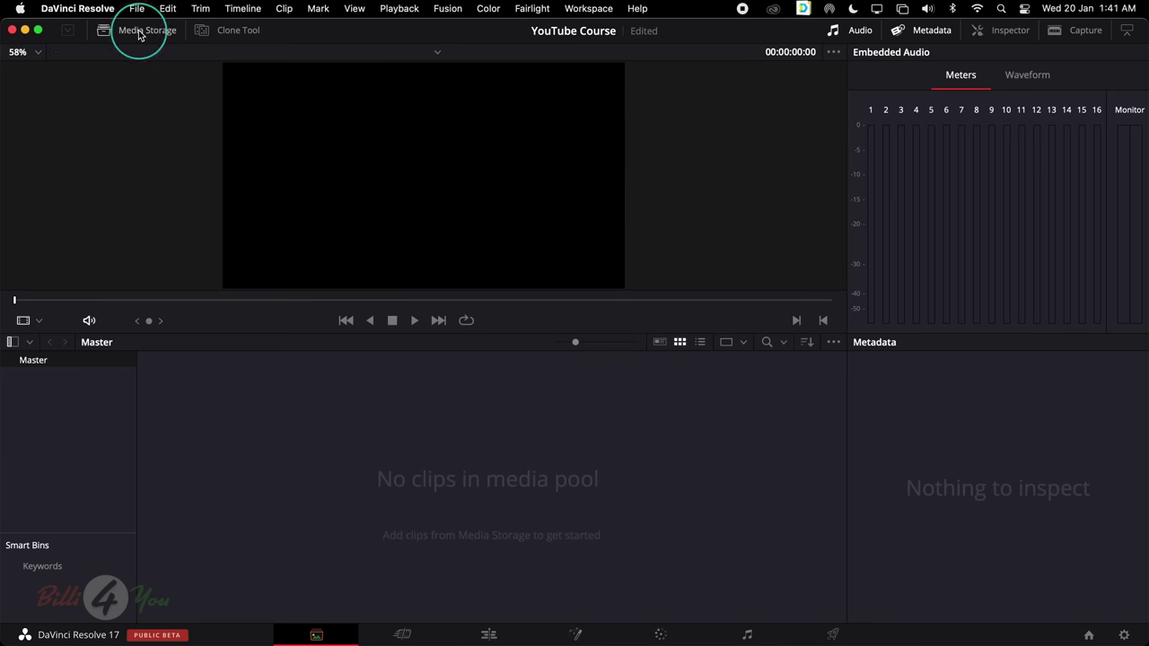
left_click(139, 29)
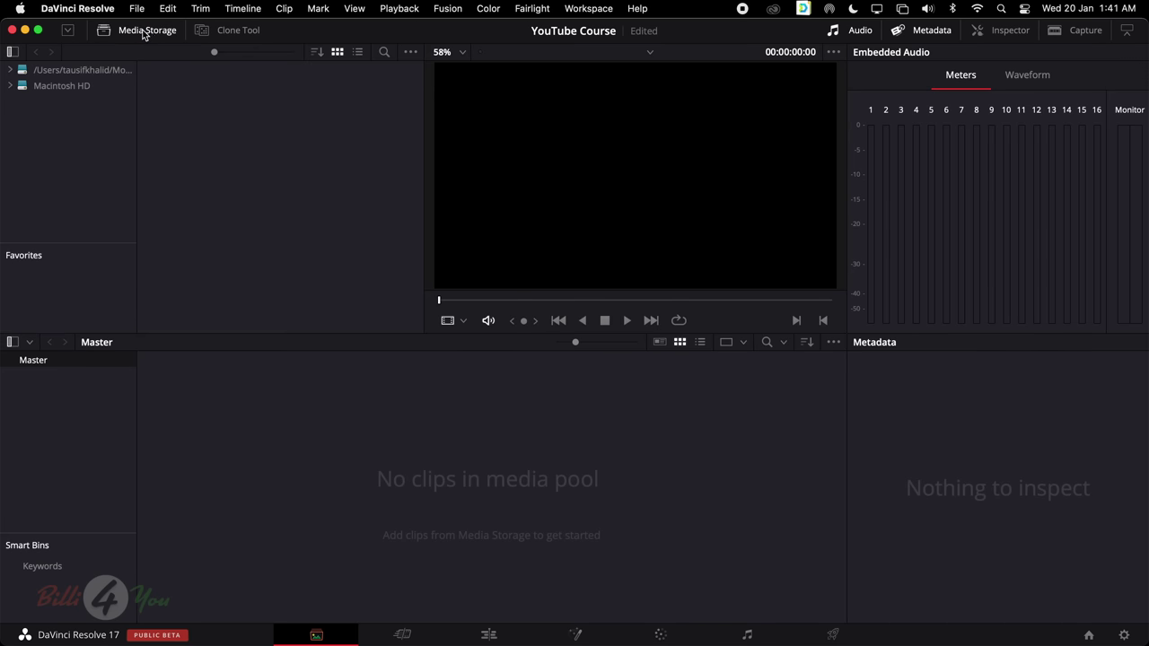
left_click(142, 33)
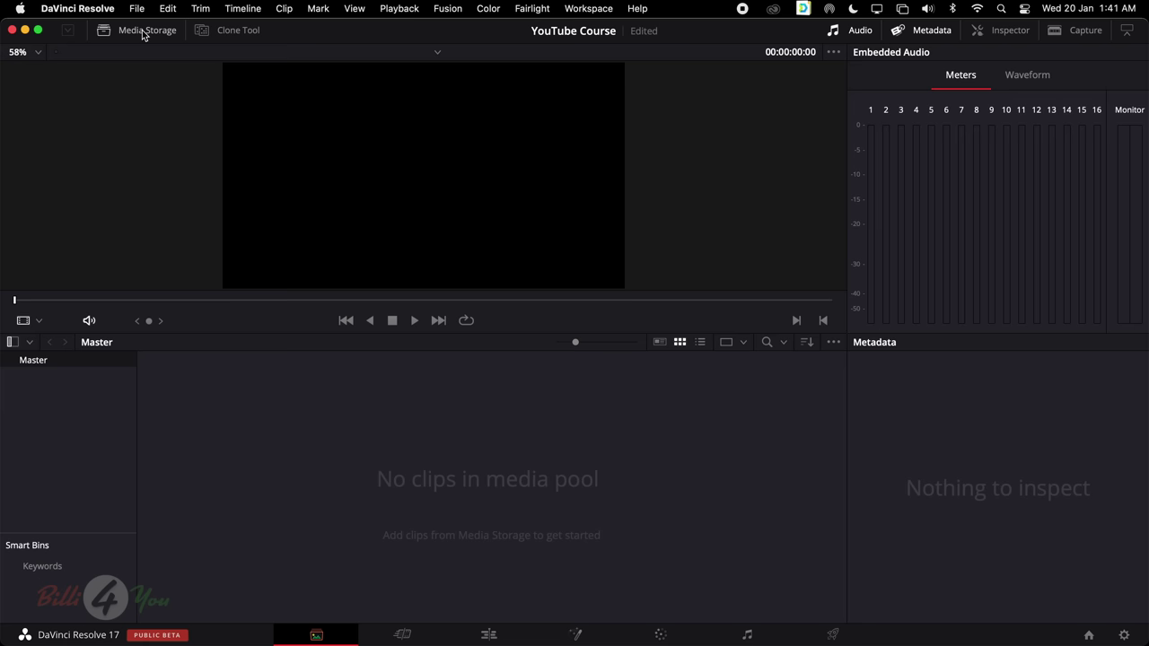
left_click(141, 30)
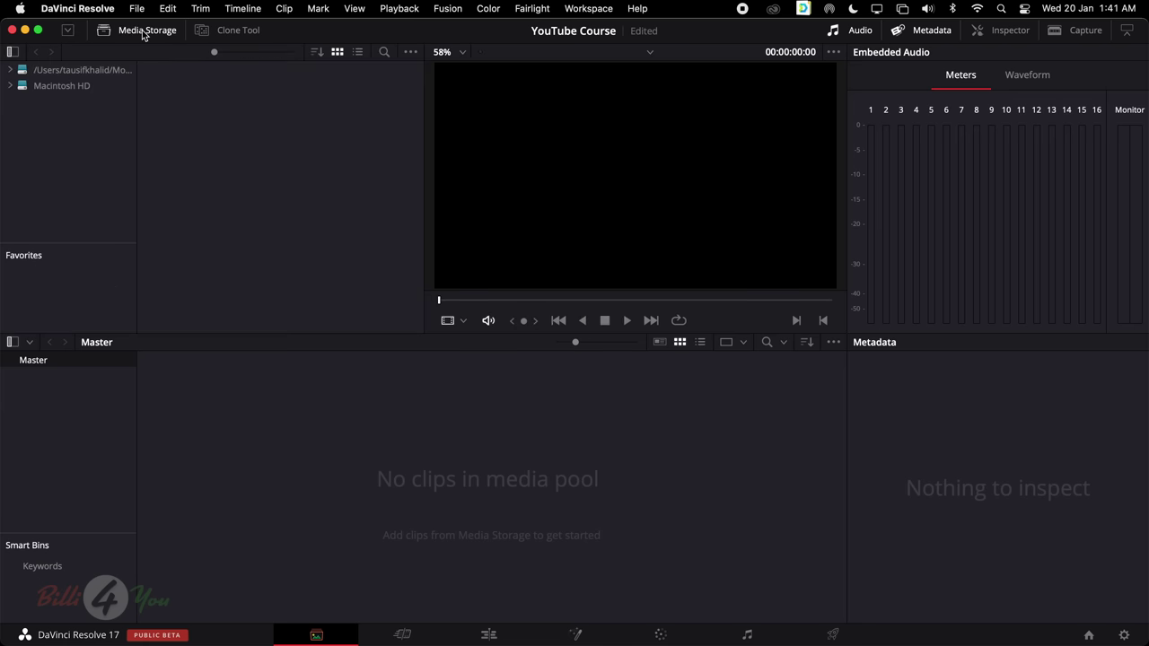
Browse Macintosh HD > Users > home folder > Courses > DaVinci Resolve
left_click(66, 87)
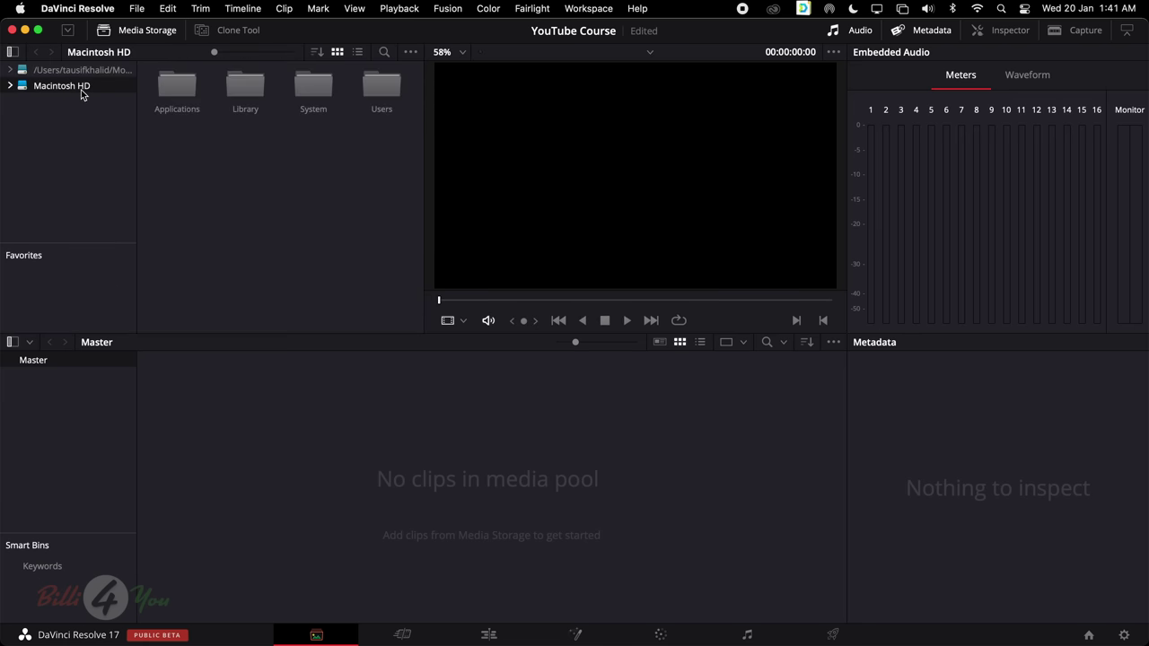
double_click(380, 89)
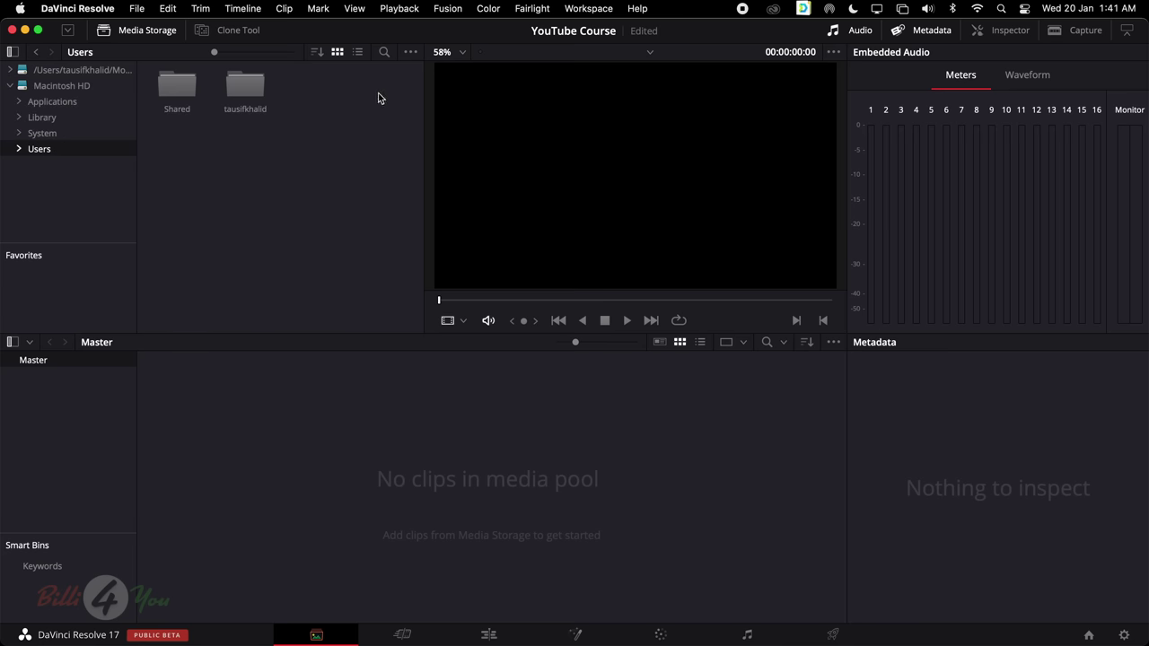
double_click(240, 89)
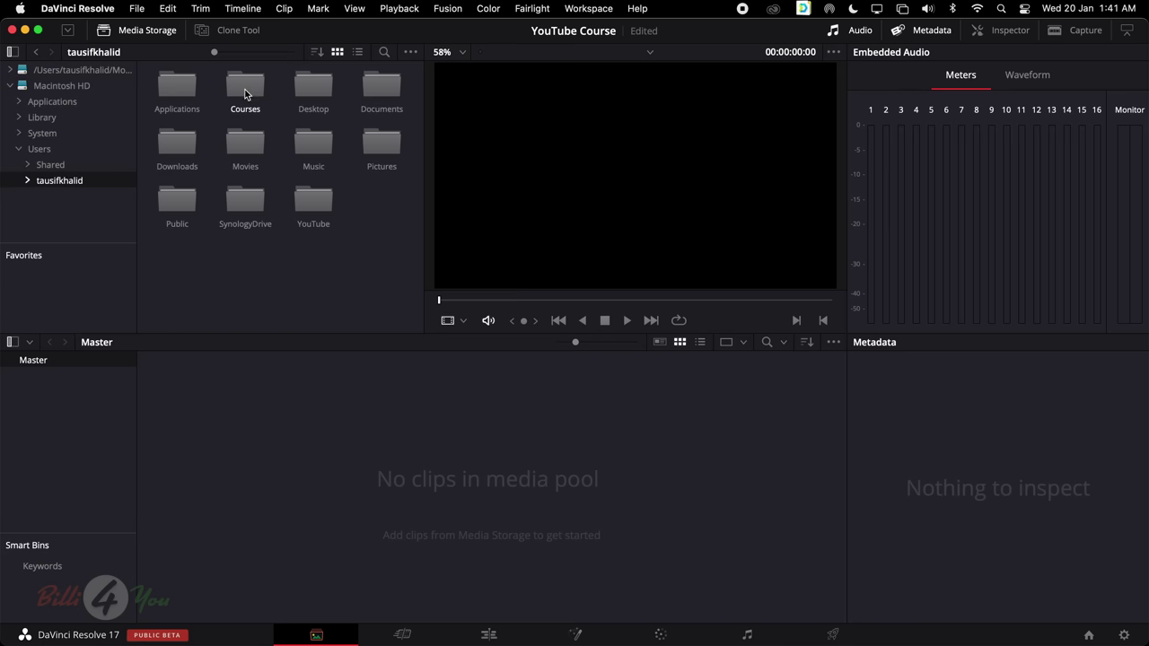
double_click(244, 90)
double_click(186, 87)
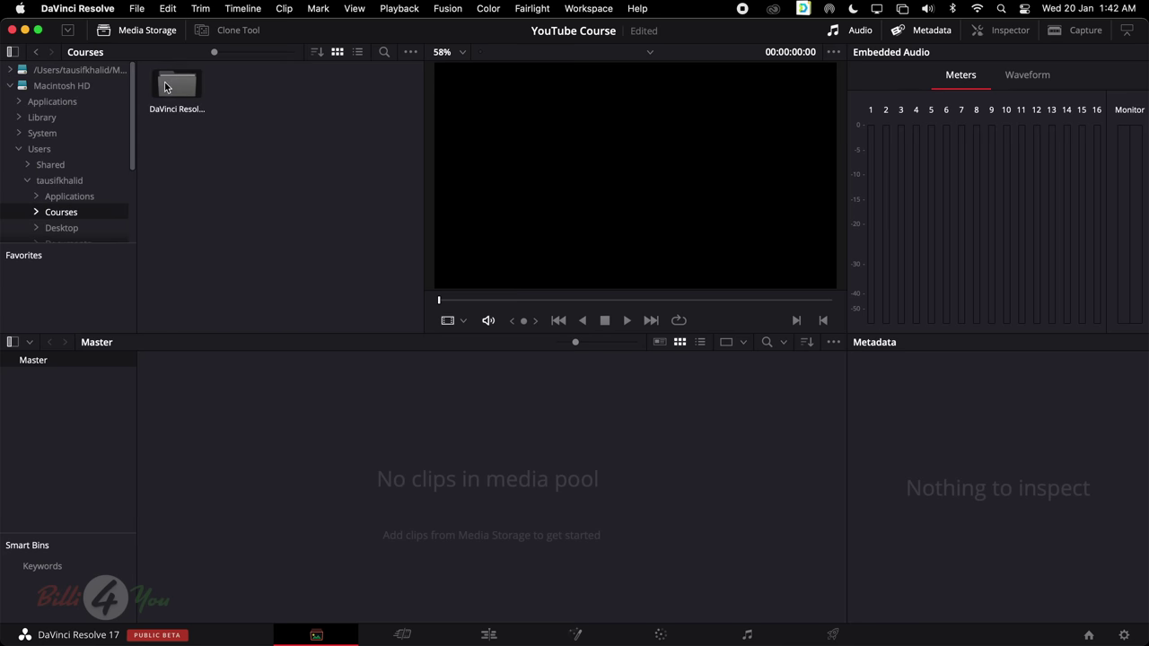
Preview Car.mov, go up to Courses, try dragging the clips folder, then reopen it
scroll(287, 211, "down", 3)
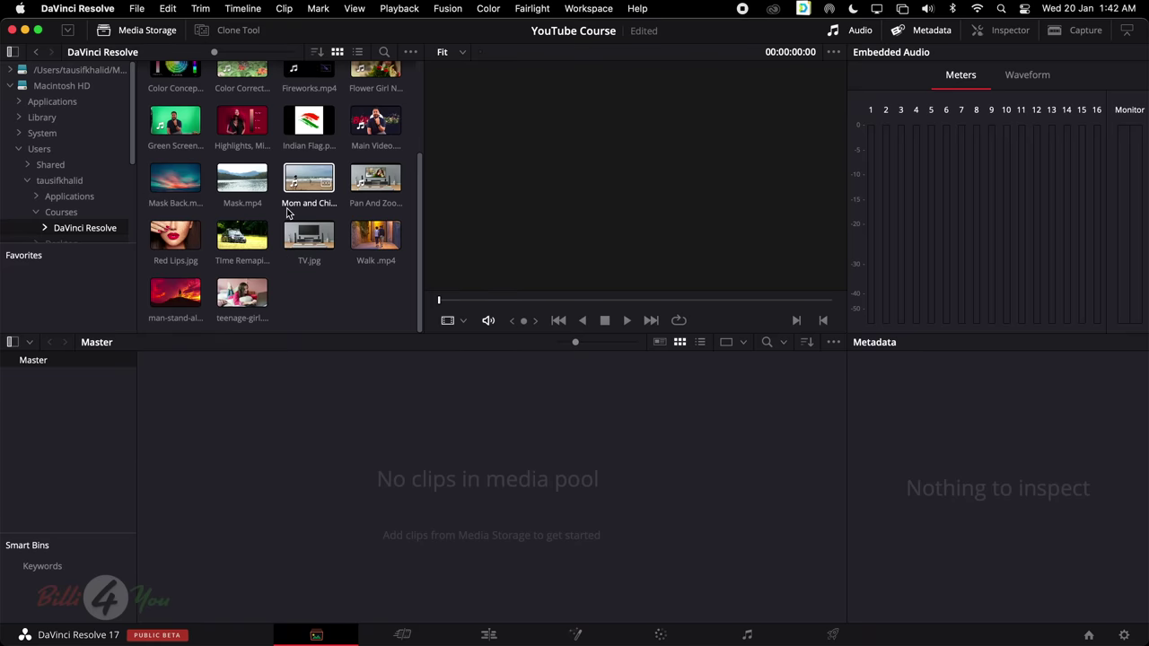
scroll(287, 211, "up", 3)
left_click(308, 142)
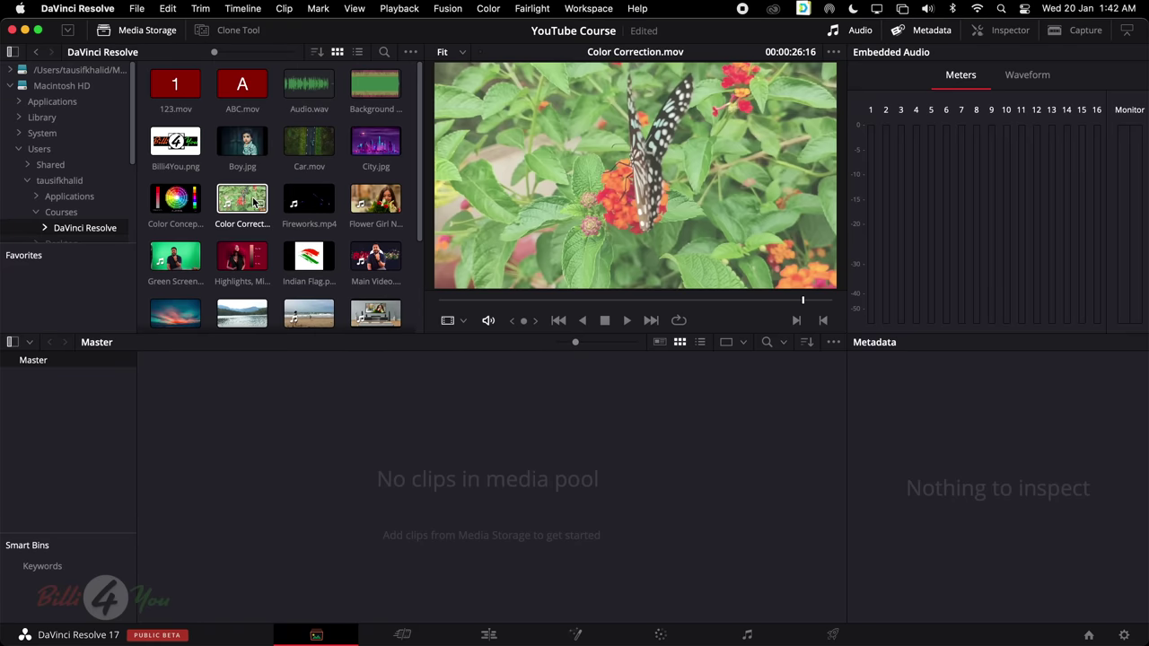
left_click(63, 212)
mouse_move(204, 85)
left_mouse_down()
mouse_move(190, 94)
mouse_move(402, 407)
mouse_move(455, 435)
mouse_move(446, 439)
mouse_move(205, 93)
mouse_move(201, 102)
left_mouse_up()
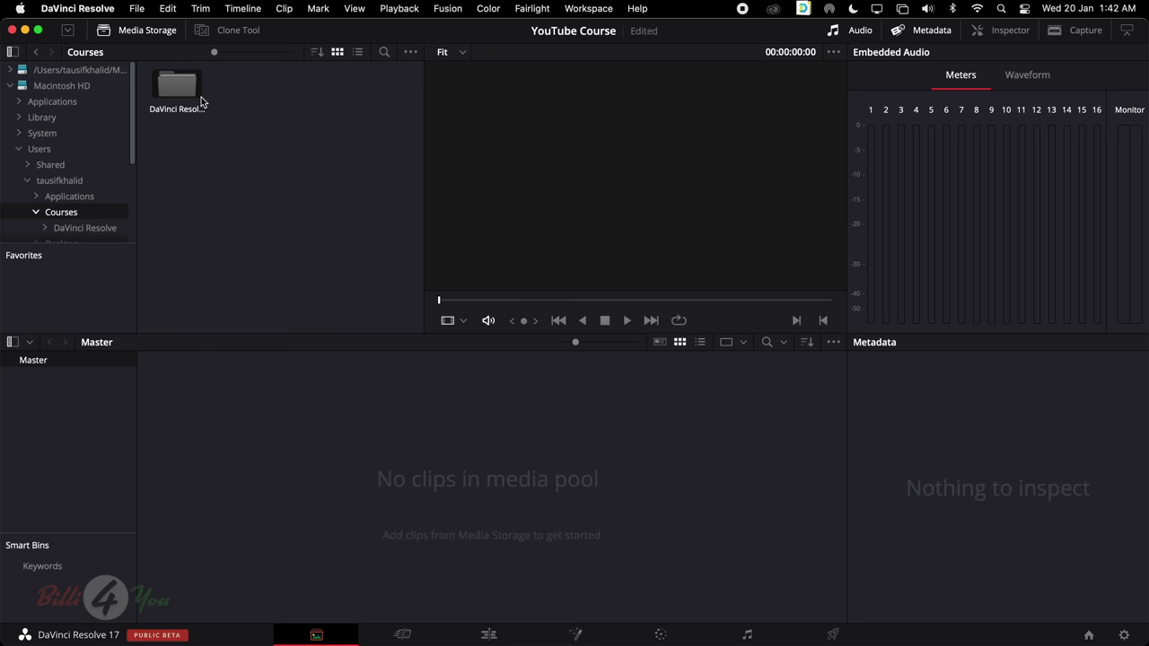
double_click(201, 101)
Select Color Correction.mov to see its details: Apple ProRes 422, 29.970 fps, 1920 x 1080
scroll(381, 199, "down", 3)
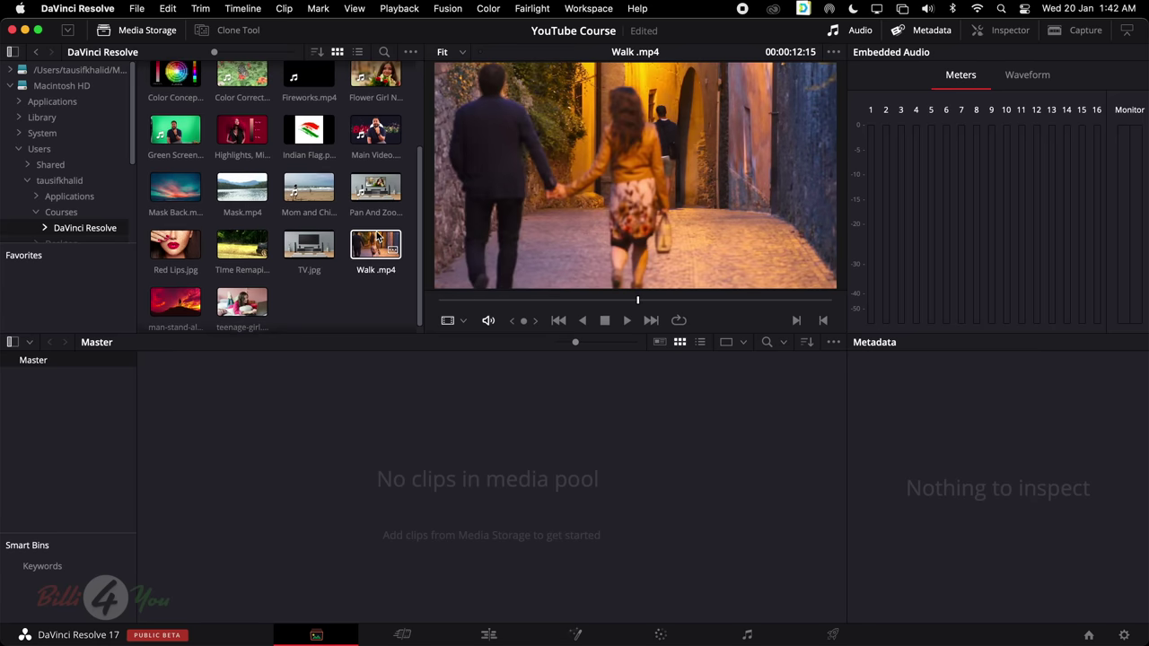
scroll(377, 238, "up", 2)
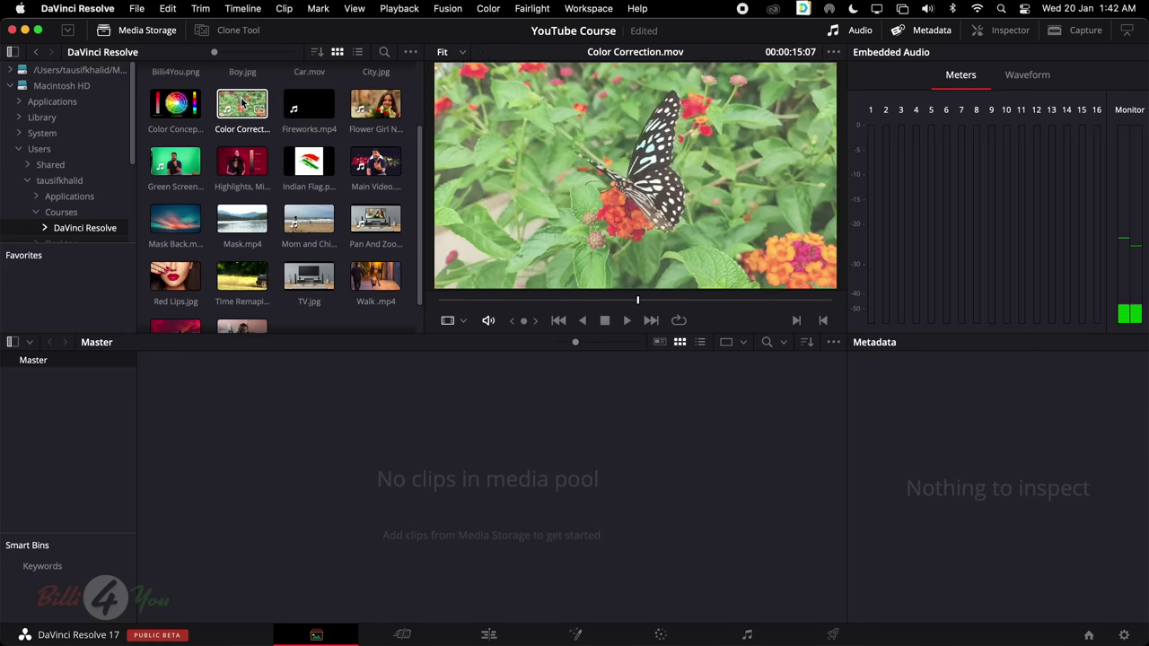
mouse_move(240, 104)
left_mouse_down()
mouse_move(421, 454)
mouse_move(243, 117)
left_mouse_up()
scroll(242, 126, "up", 2)
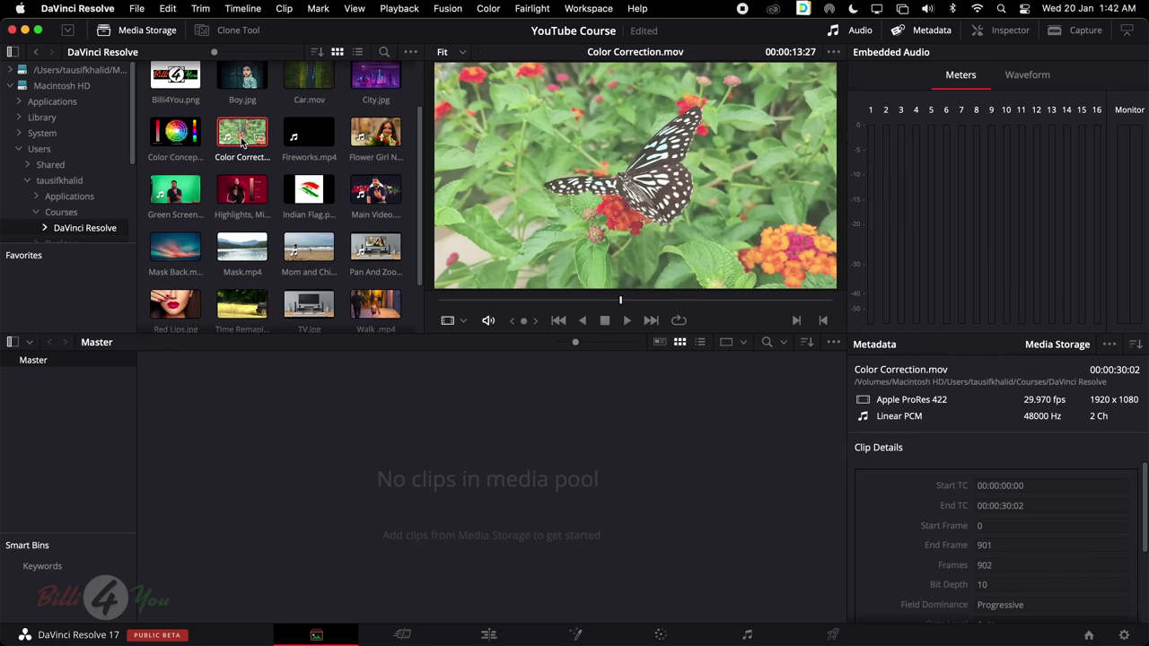
scroll(242, 135, "down", 1)
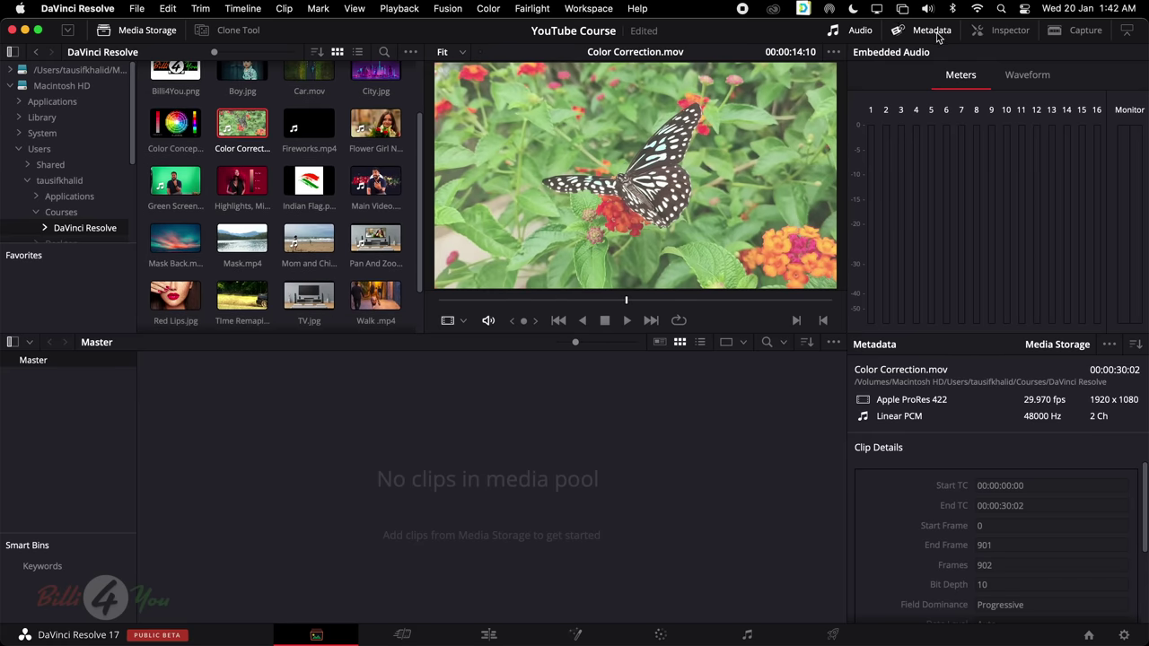
left_click(861, 32)
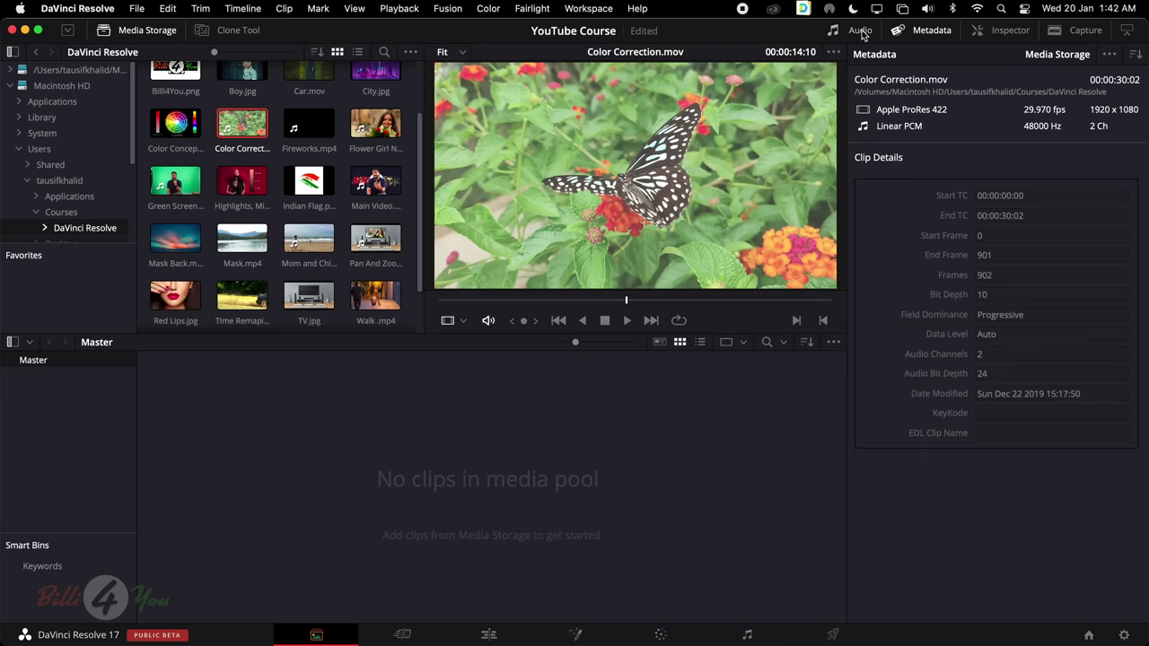
left_click(926, 30)
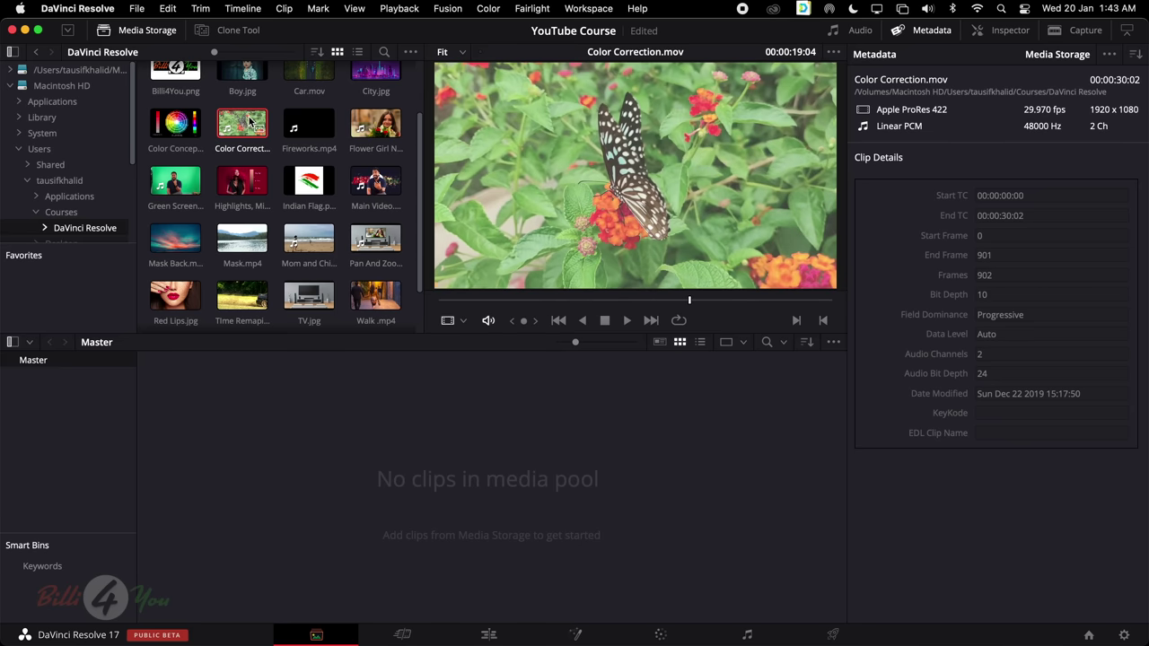
Drag Color Correction.mov from Media Storage into the Media Pool
left_click_drag(250, 122, 487, 432)
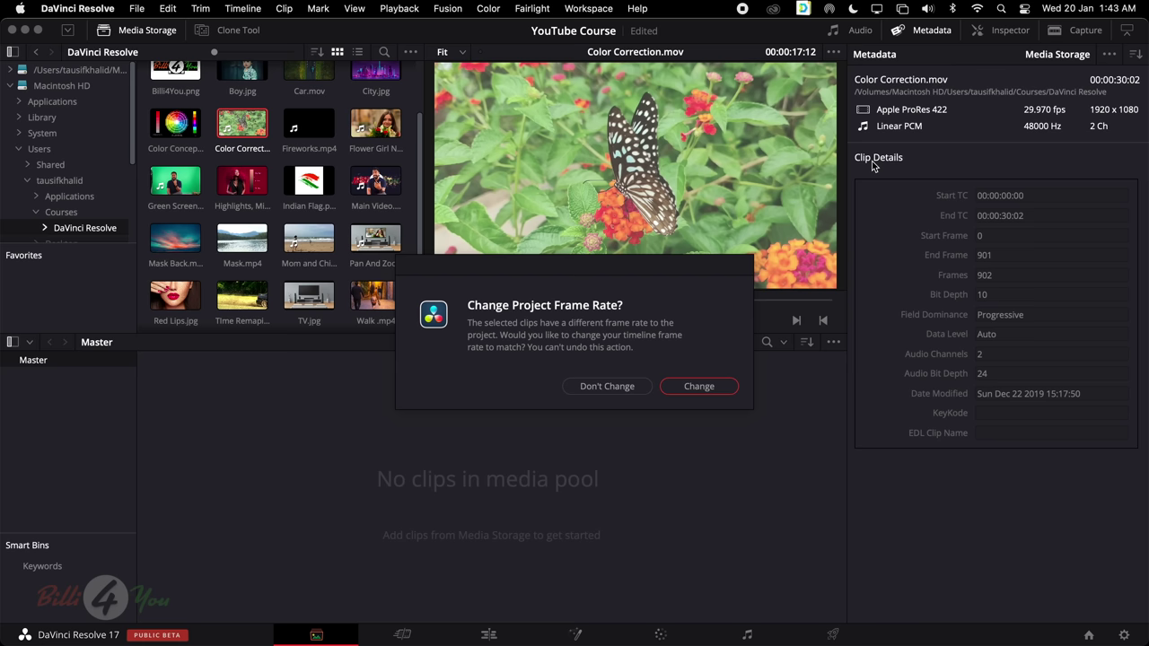
Keep the project frame rate, add Color Correction.mov, and check it on the Cut and Edit pages
left_click(605, 388)
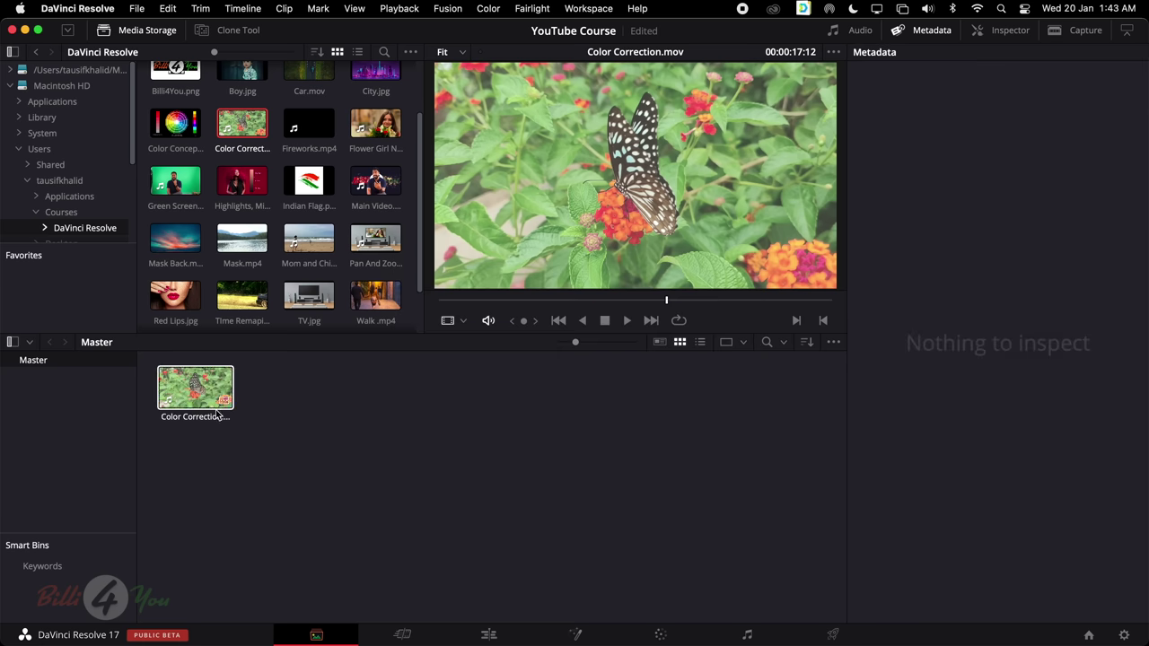
left_click(211, 391)
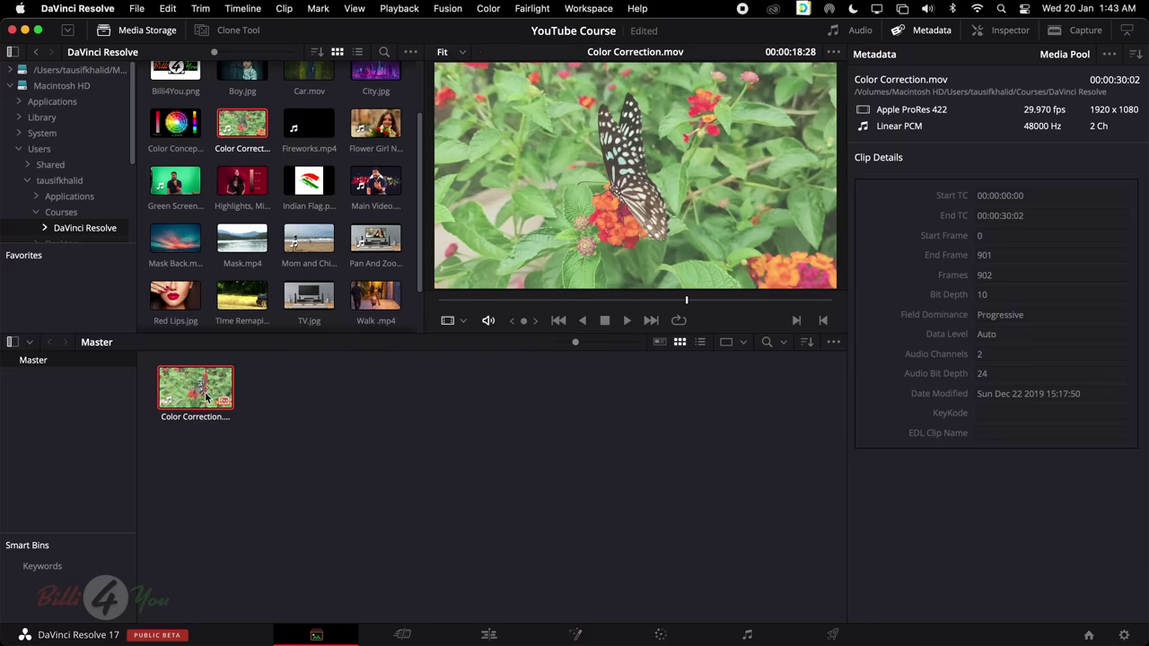
left_click(402, 635)
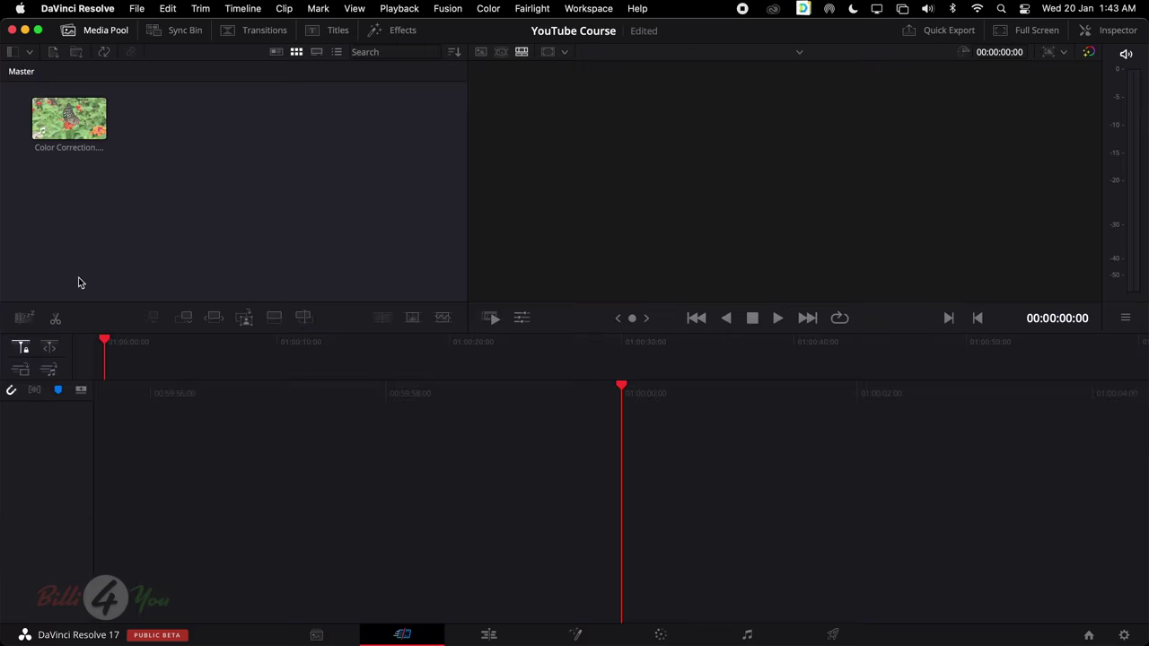
left_click(72, 126)
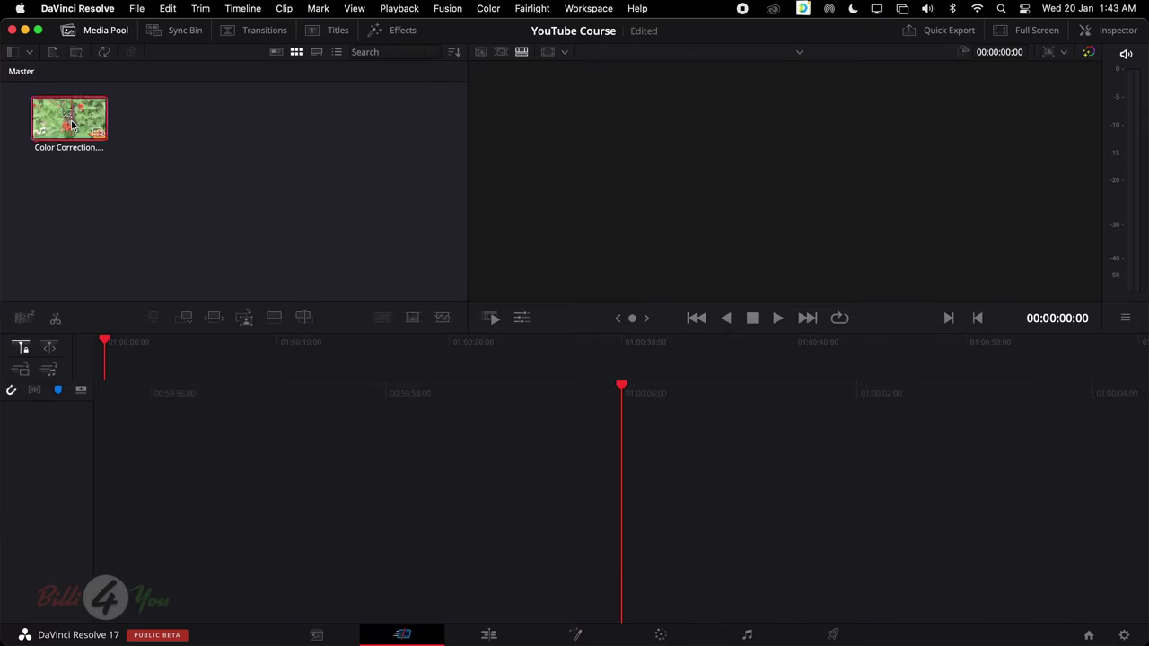
left_click(490, 636)
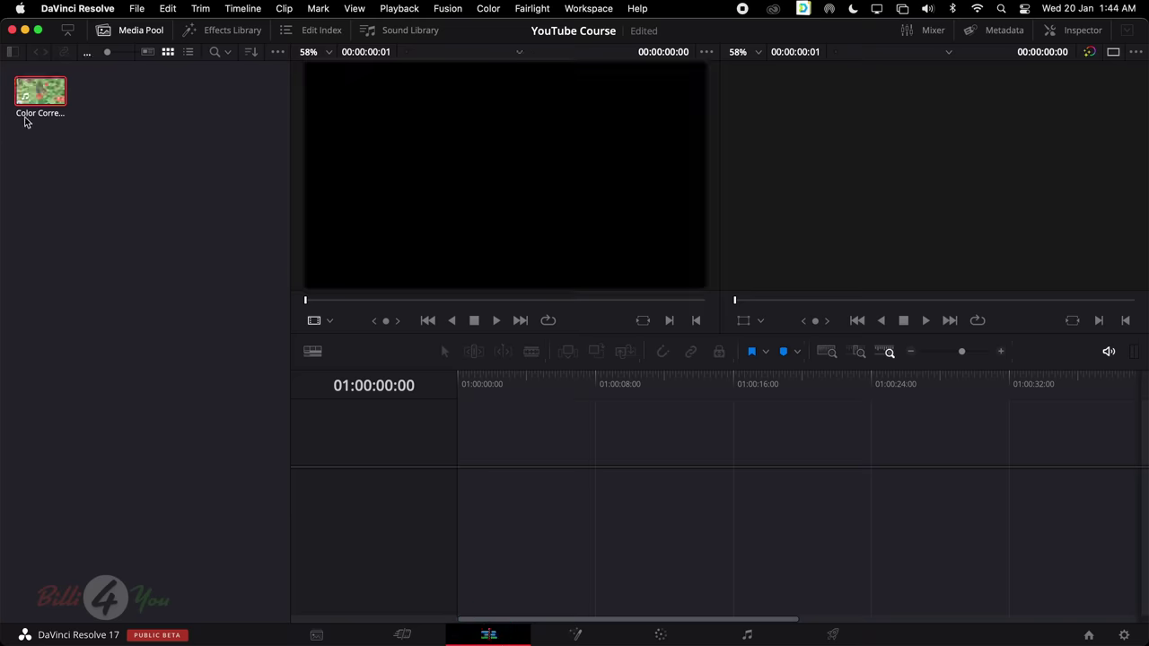
left_click(314, 634)
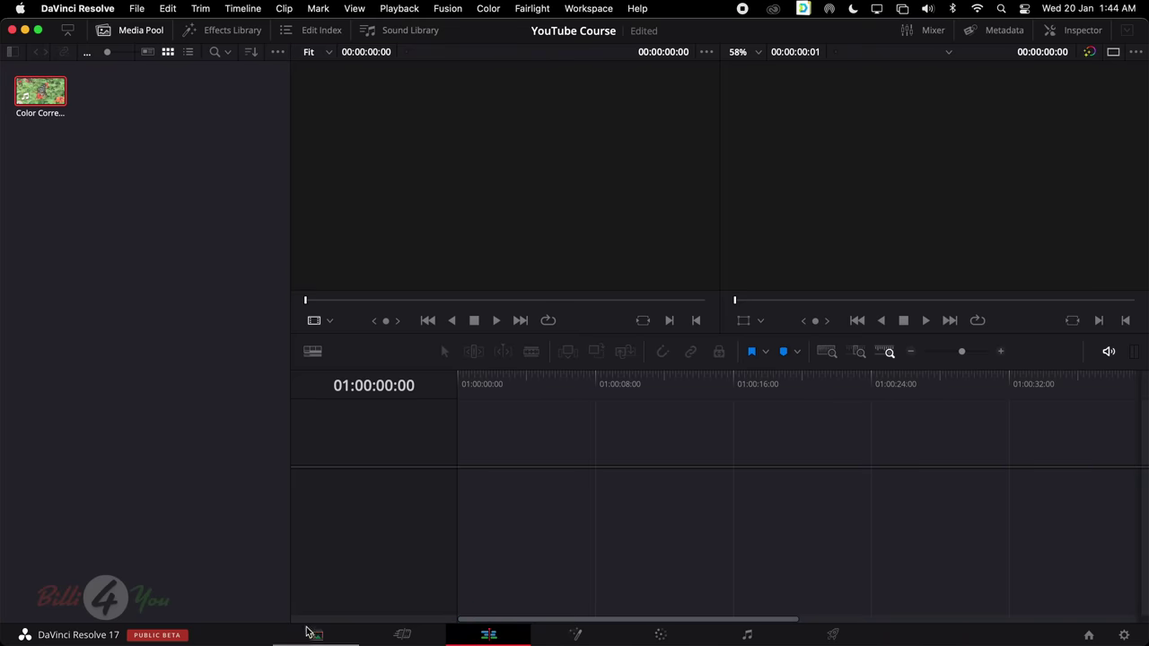
scroll(255, 244, "up", 3)
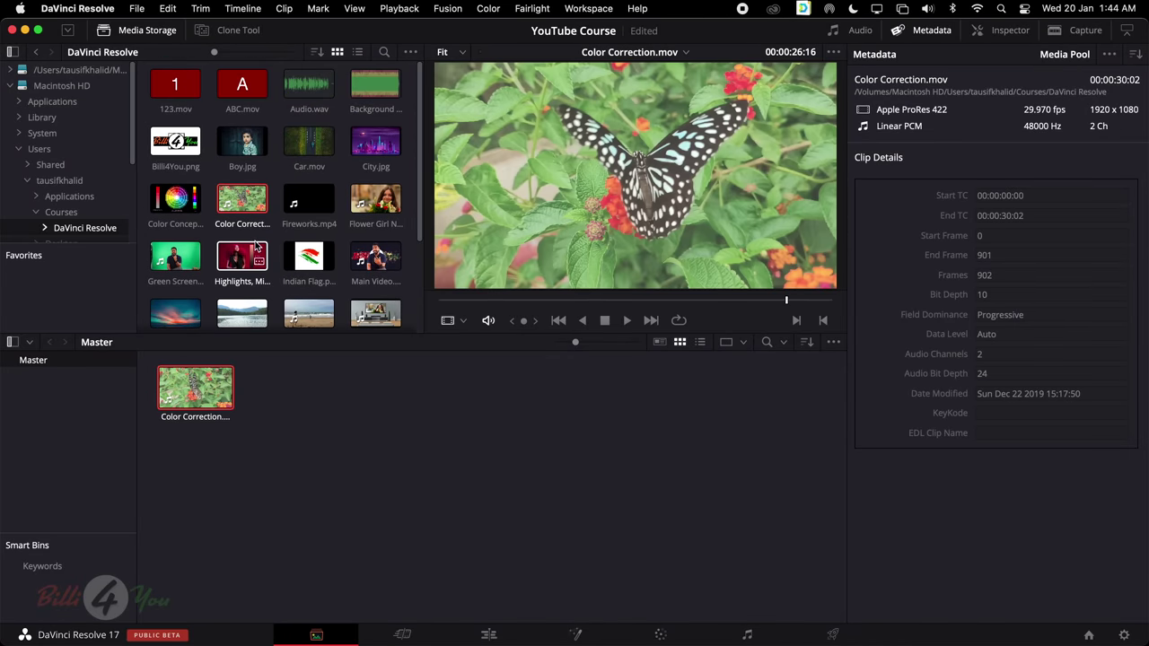
left_click(310, 472)
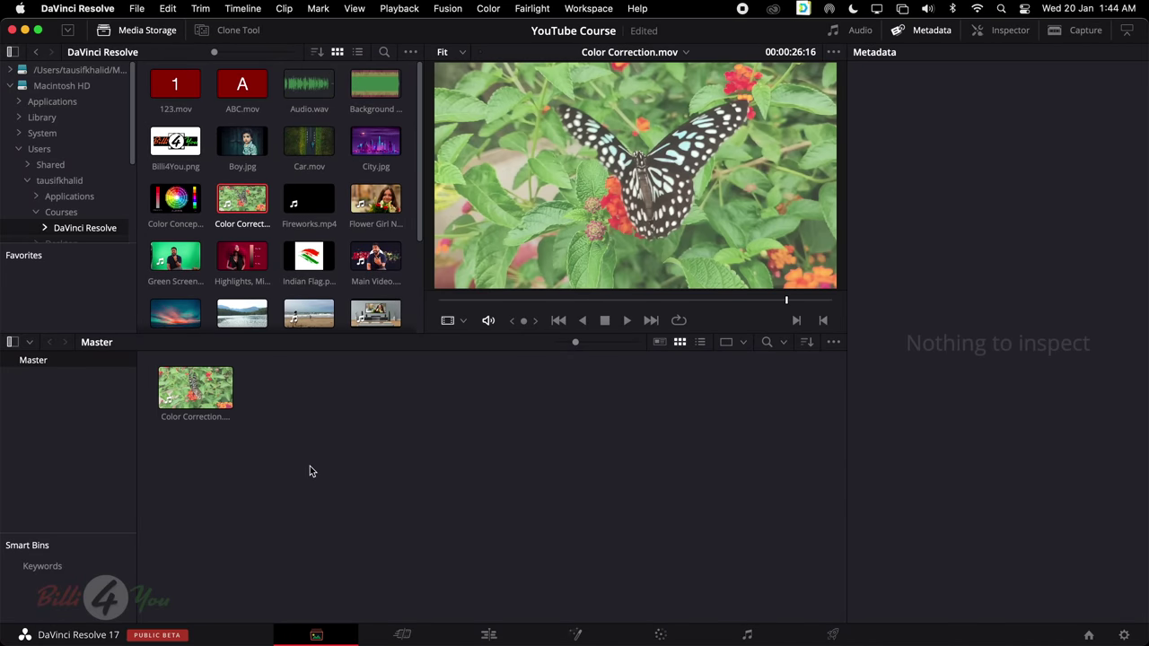
Drag Red Lips.jpg from Finder into the Master bin on the Media page
mouse_move(216, 644)
left_click(260, 610)
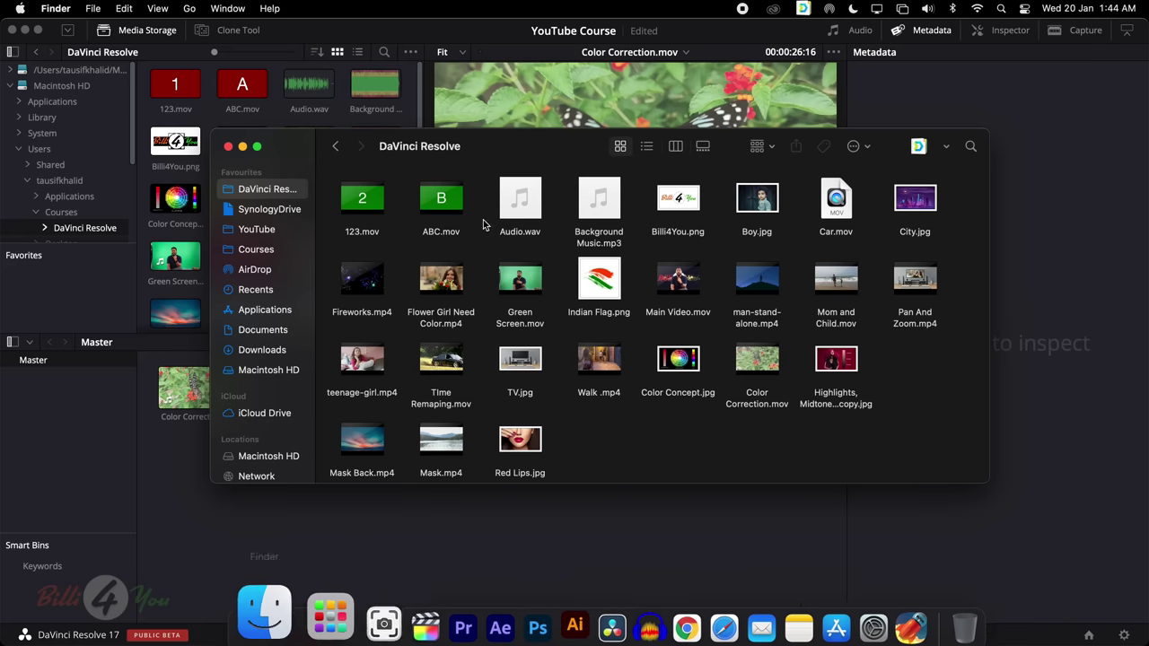
left_click_drag(526, 438, 330, 520)
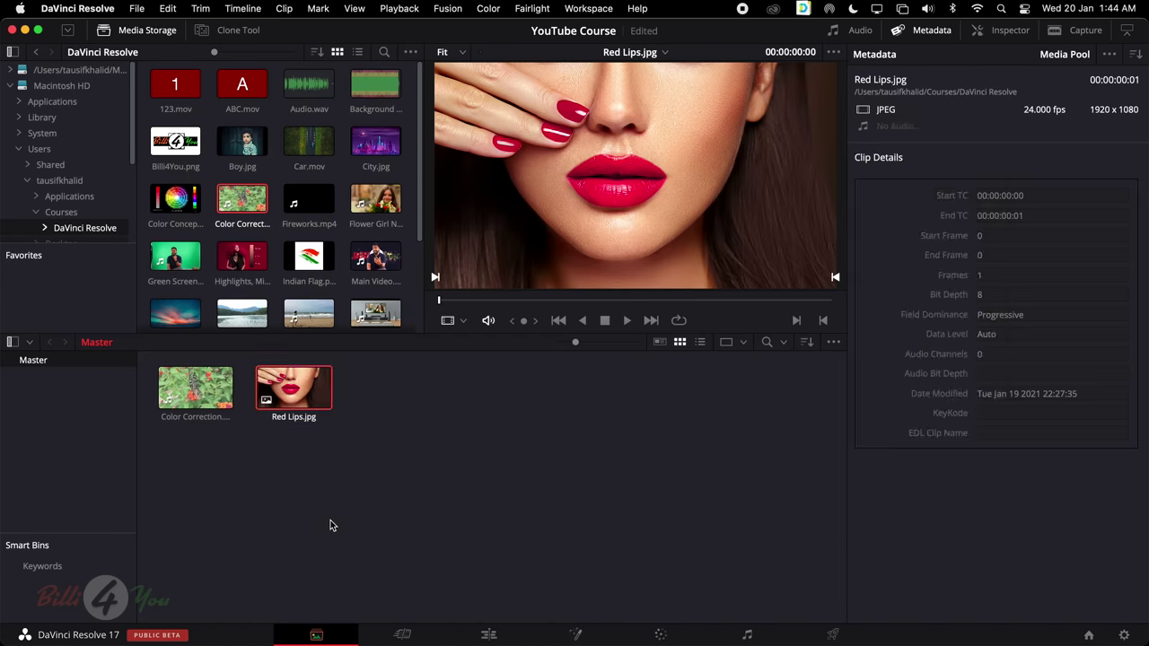
left_click(301, 395)
On the Cut page, add teenage-girl.mp4 from Finder and preview it in the viewer
left_click(402, 634)
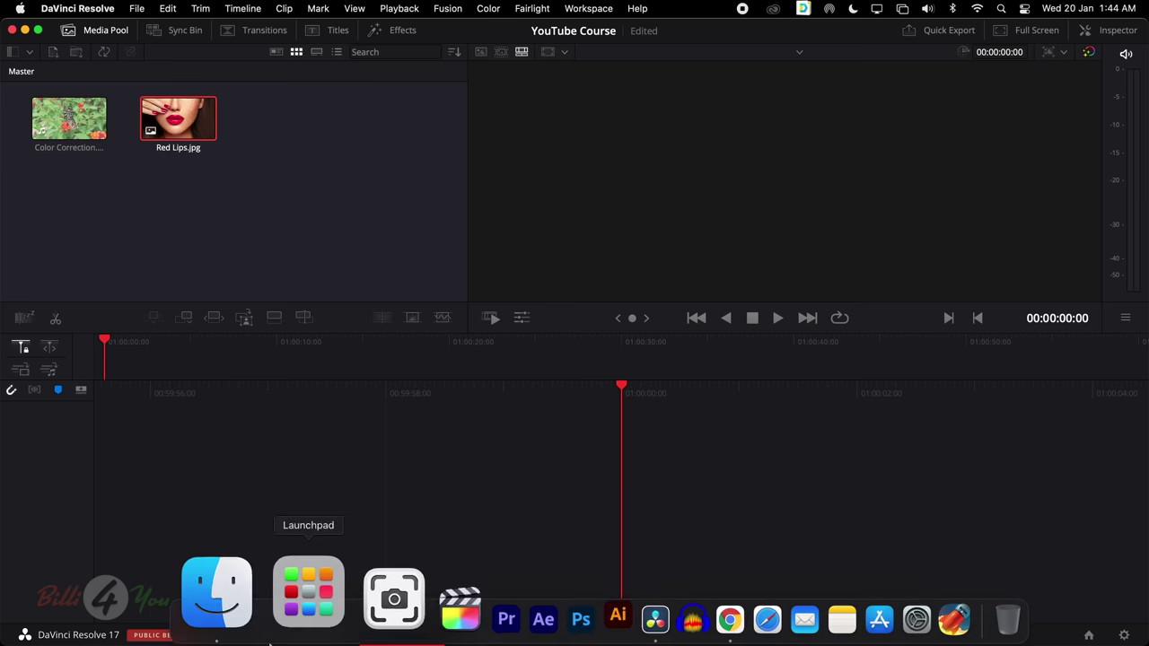
left_click(244, 634)
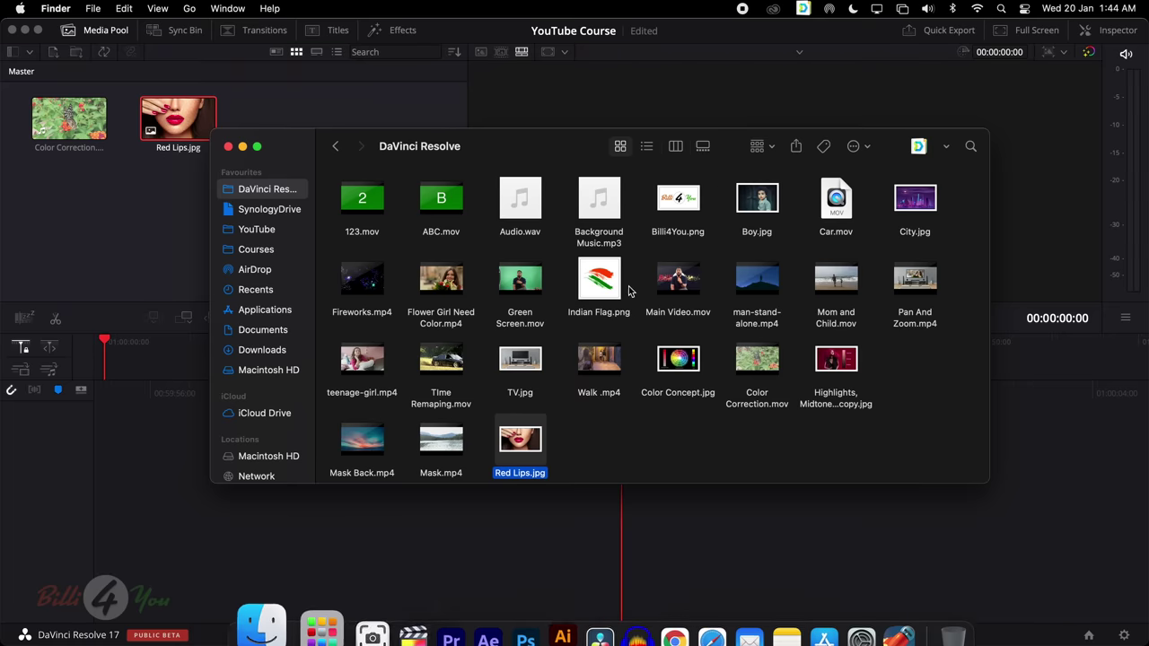
left_click(456, 281)
left_click_drag(366, 361, 159, 234)
left_click(156, 231)
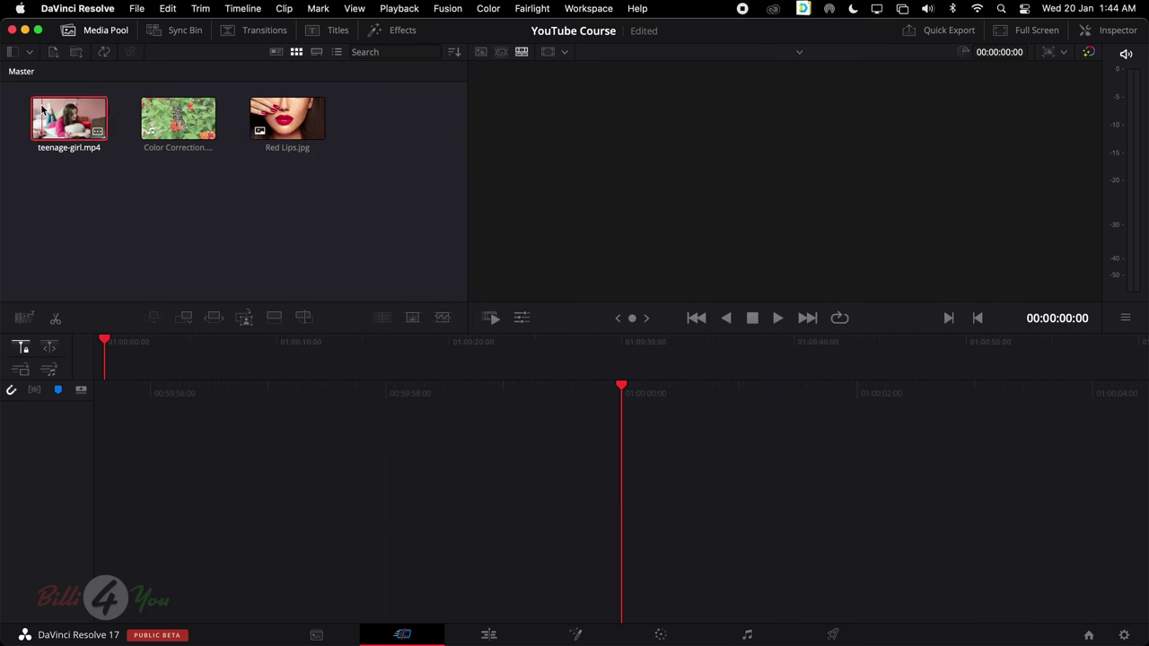
left_click(101, 114)
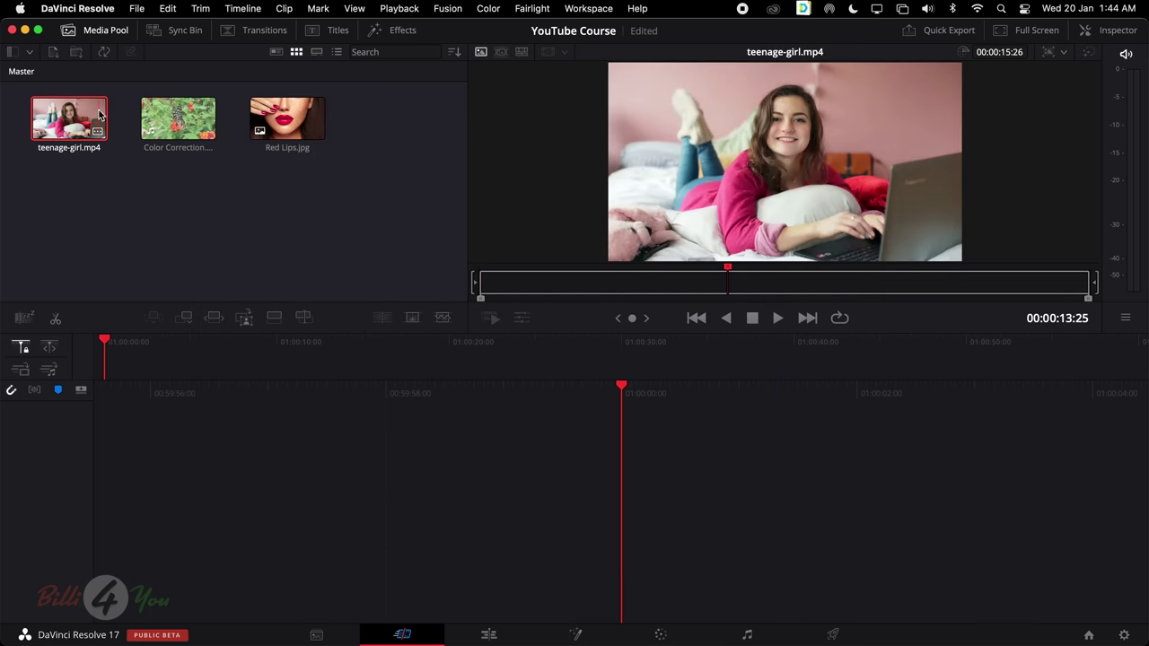
mouse_move(499, 629)
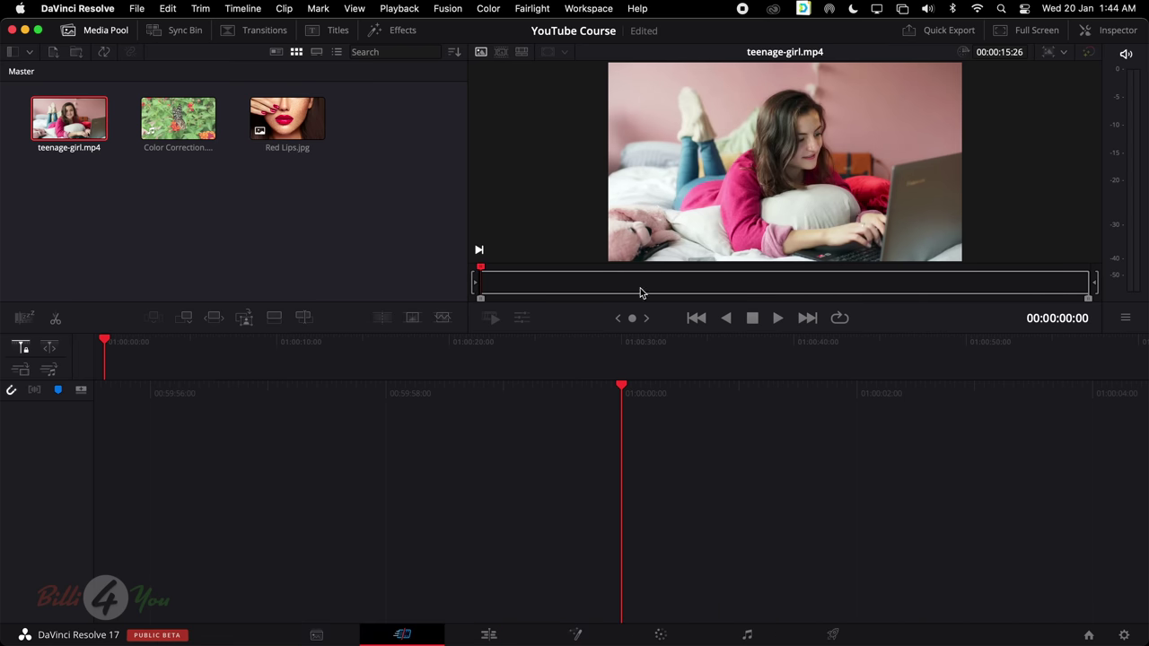
On the Edit page, add Time Remaping.mov from Finder to the media pool
left_click(488, 635)
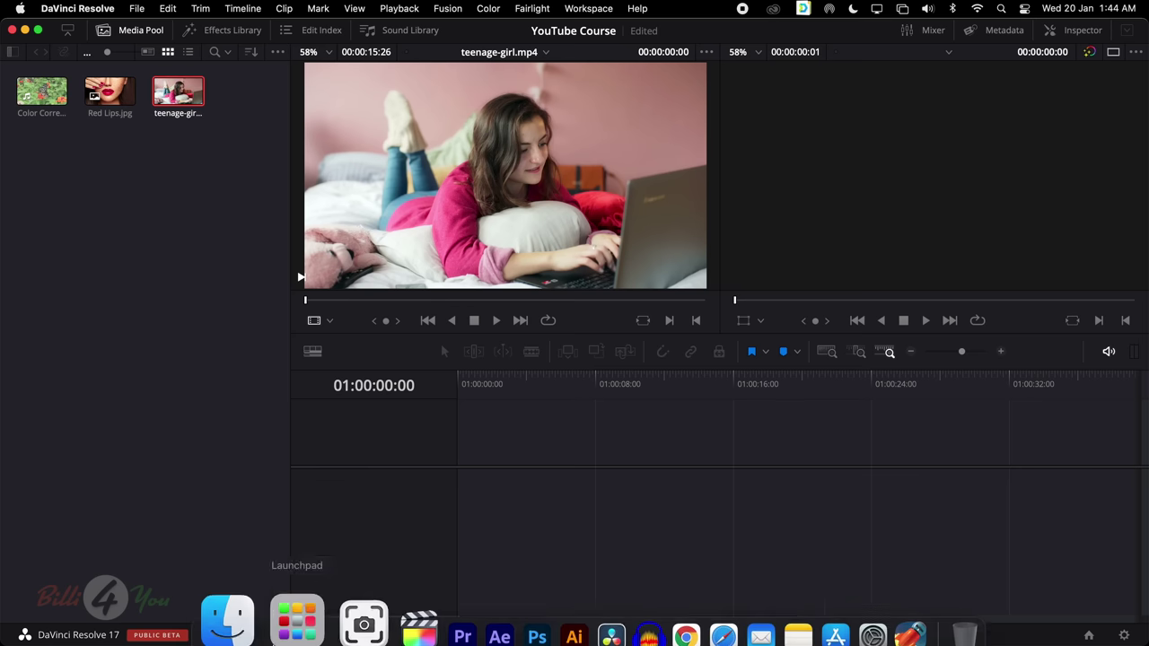
left_click(240, 631)
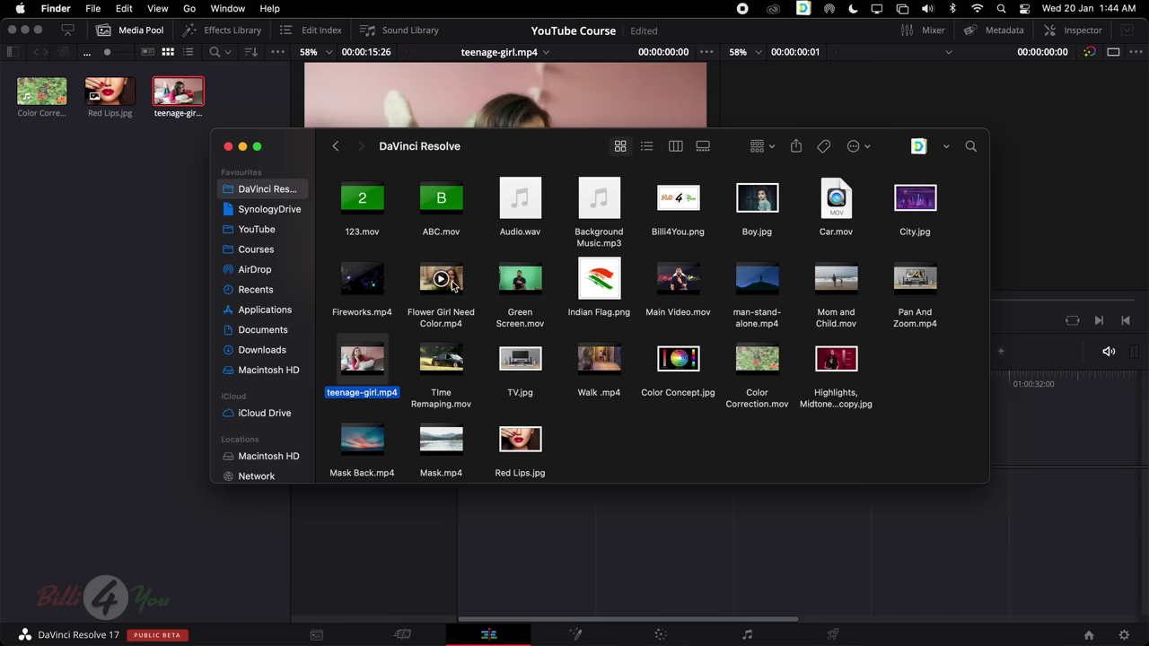
left_click_drag(438, 357, 100, 204)
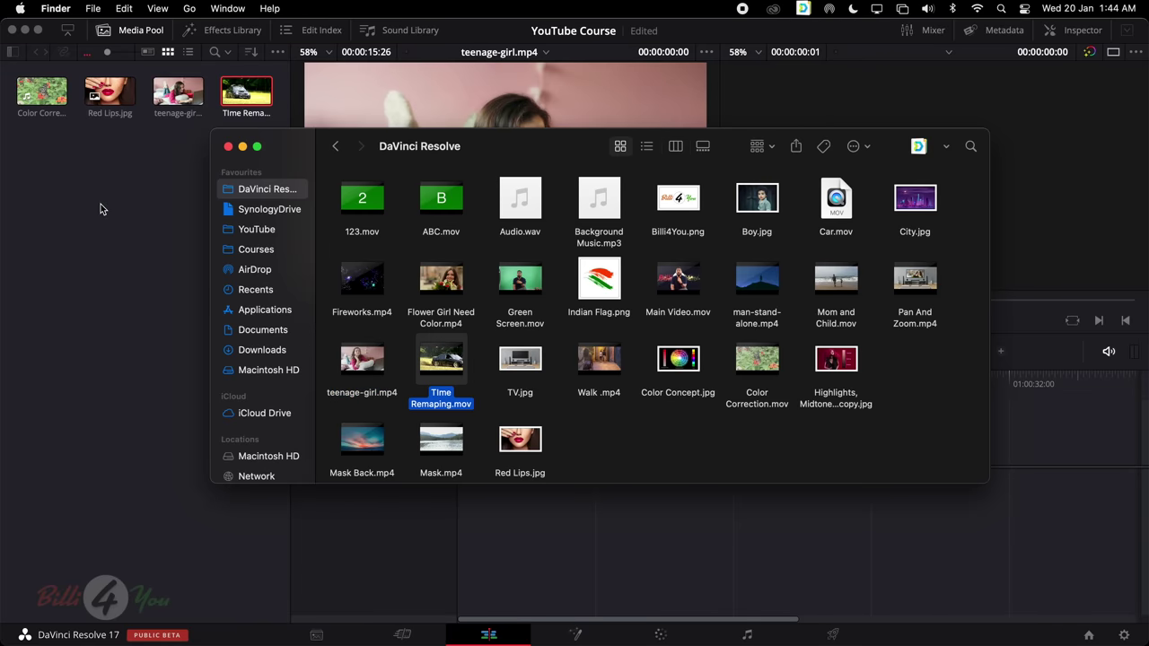
left_click(102, 203)
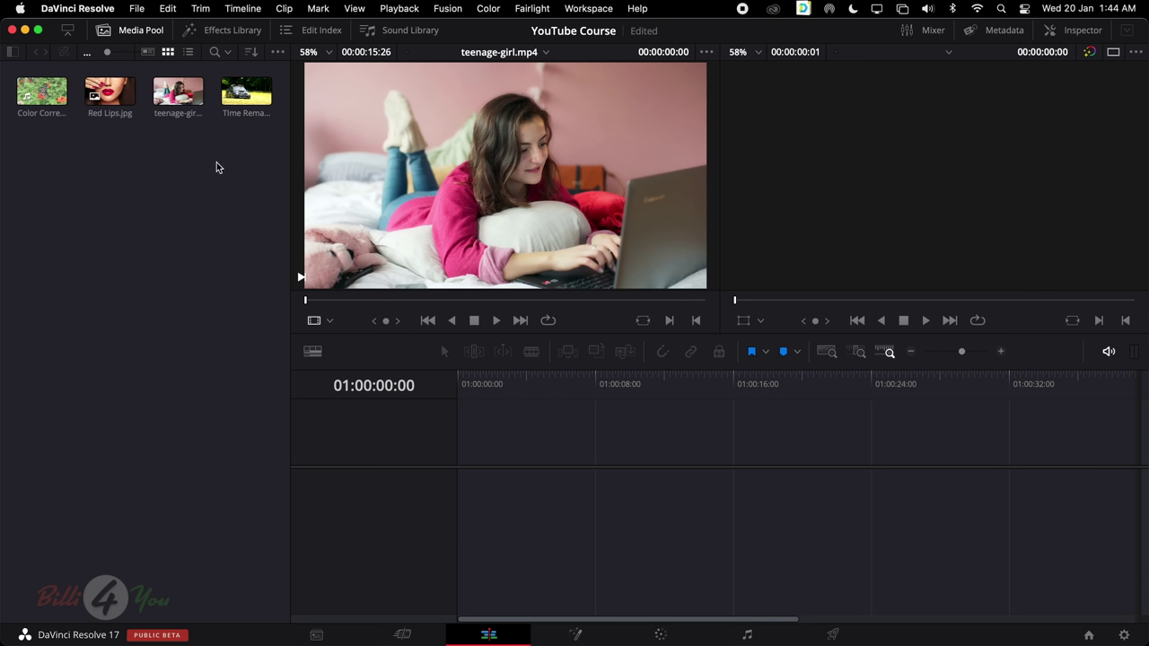
left_click(316, 634)
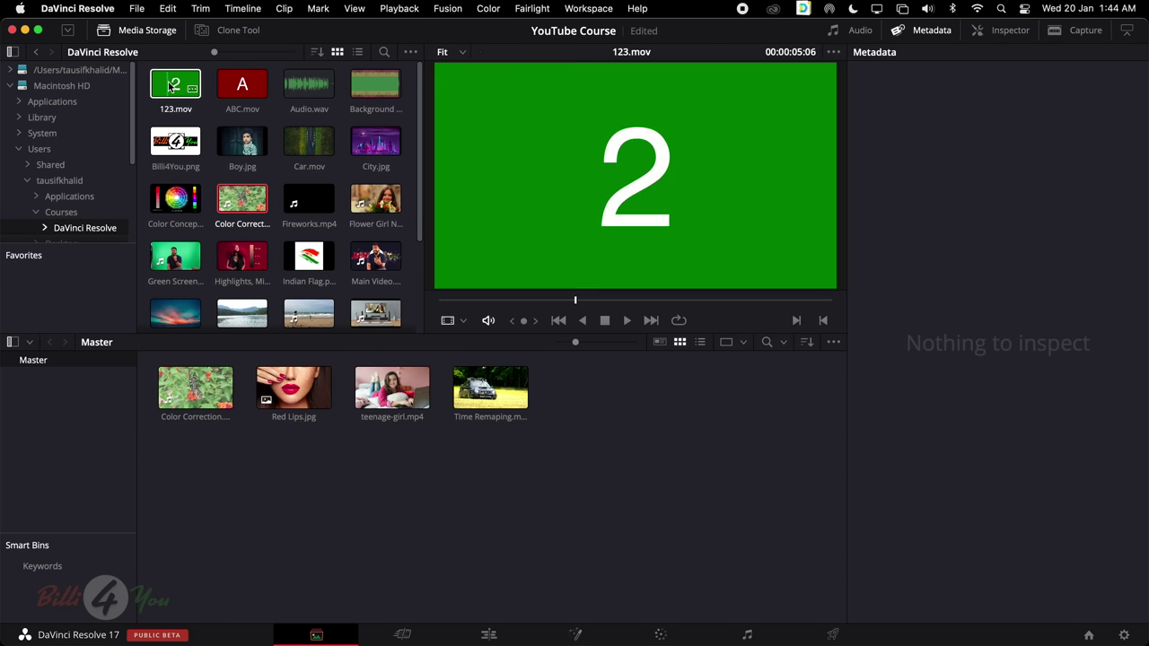
Clear the pool, then import every Media Storage clip while keeping the project frame rate
left_click_drag(147, 81, 476, 453)
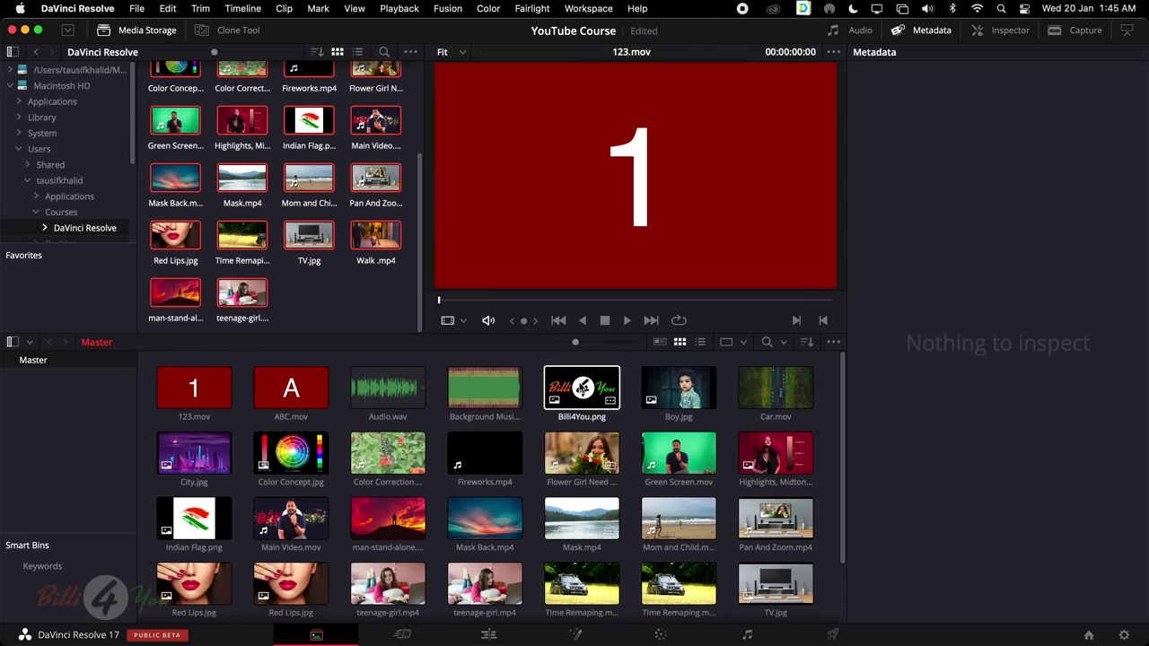
scroll(492, 539, "down", 2)
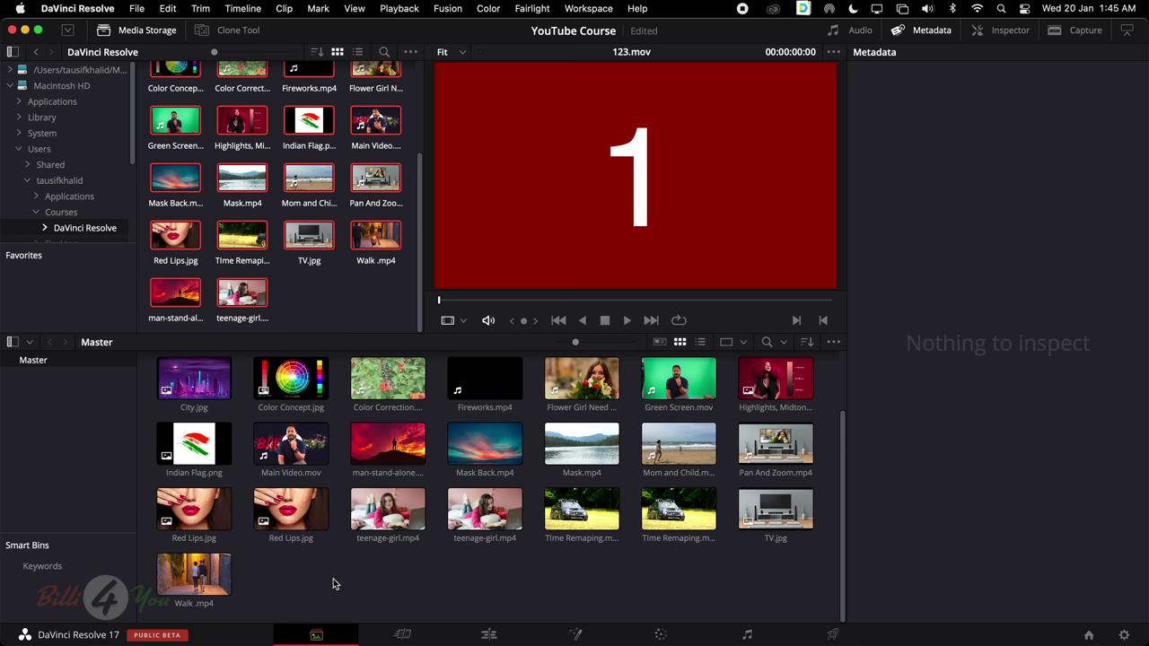
left_click(300, 525)
key("Delete")
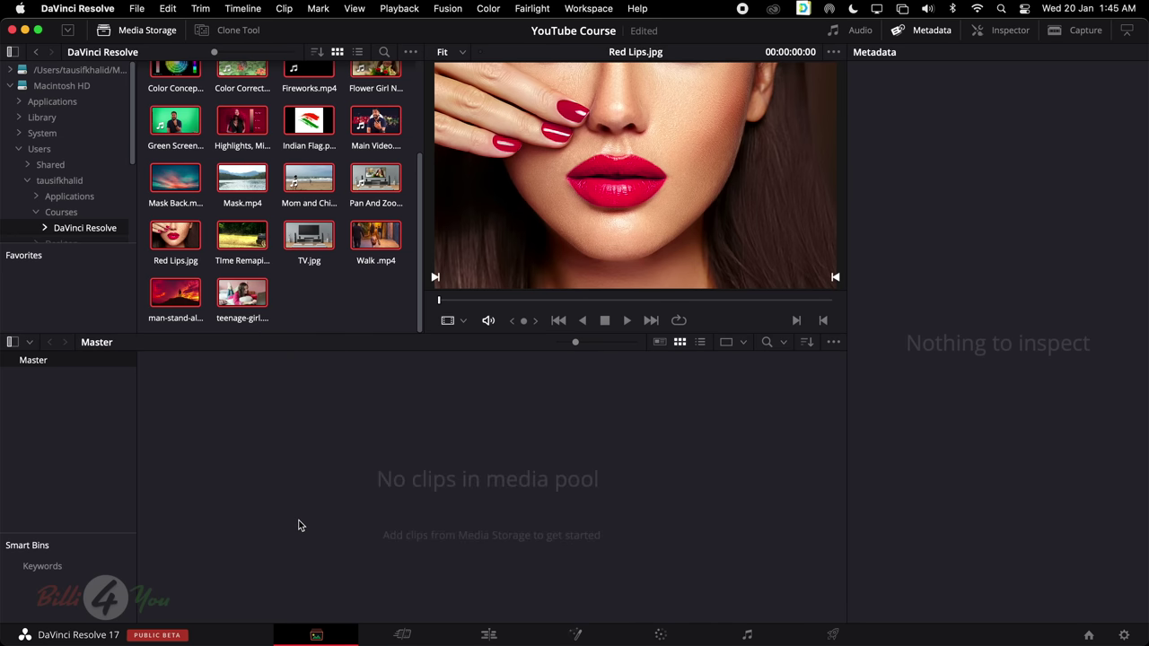
left_click_drag(242, 179, 430, 492)
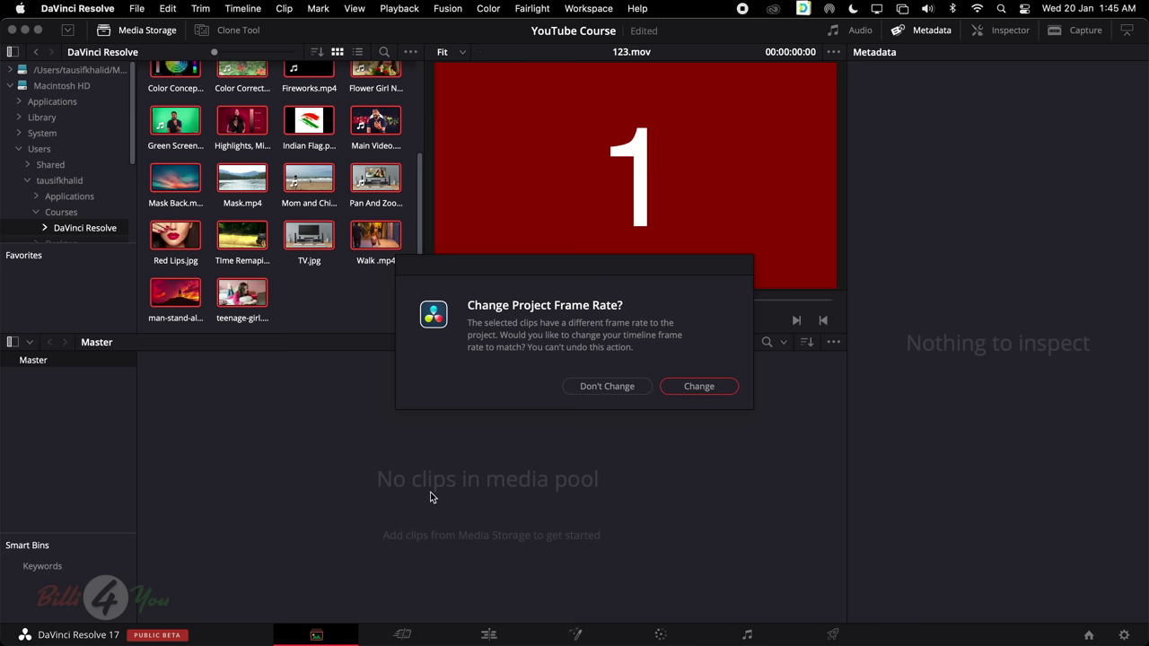
left_click(622, 388)
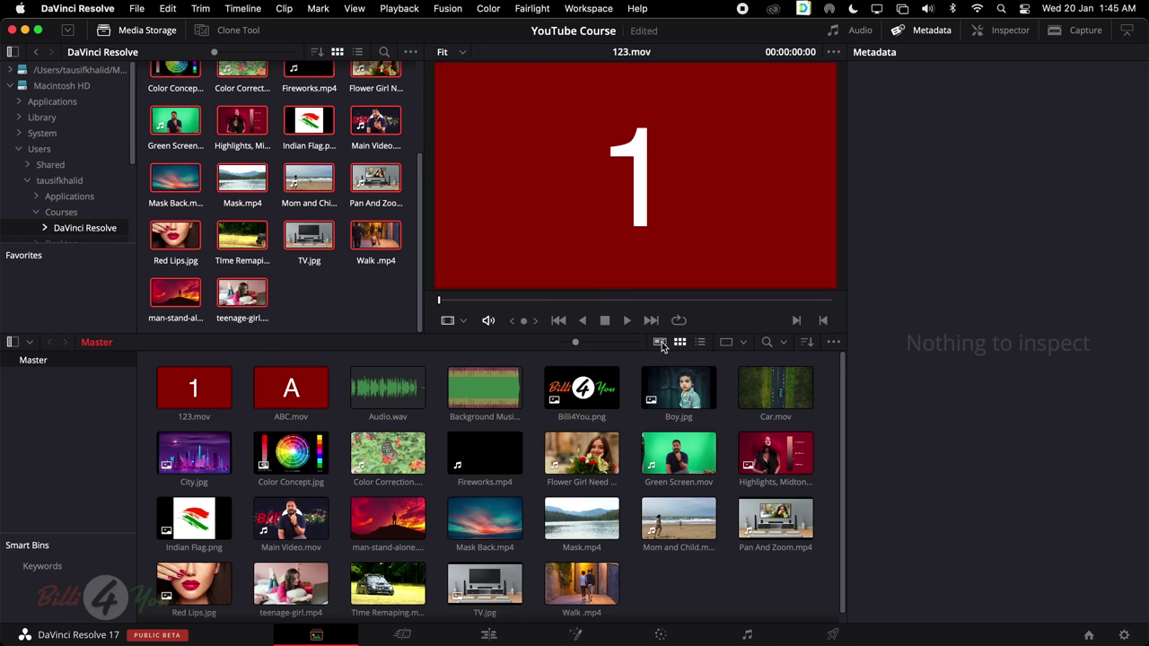
Try the metadata and list views, return to thumbnails, and resize the thumbnails
left_click(661, 344)
left_click(680, 344)
left_click(700, 343)
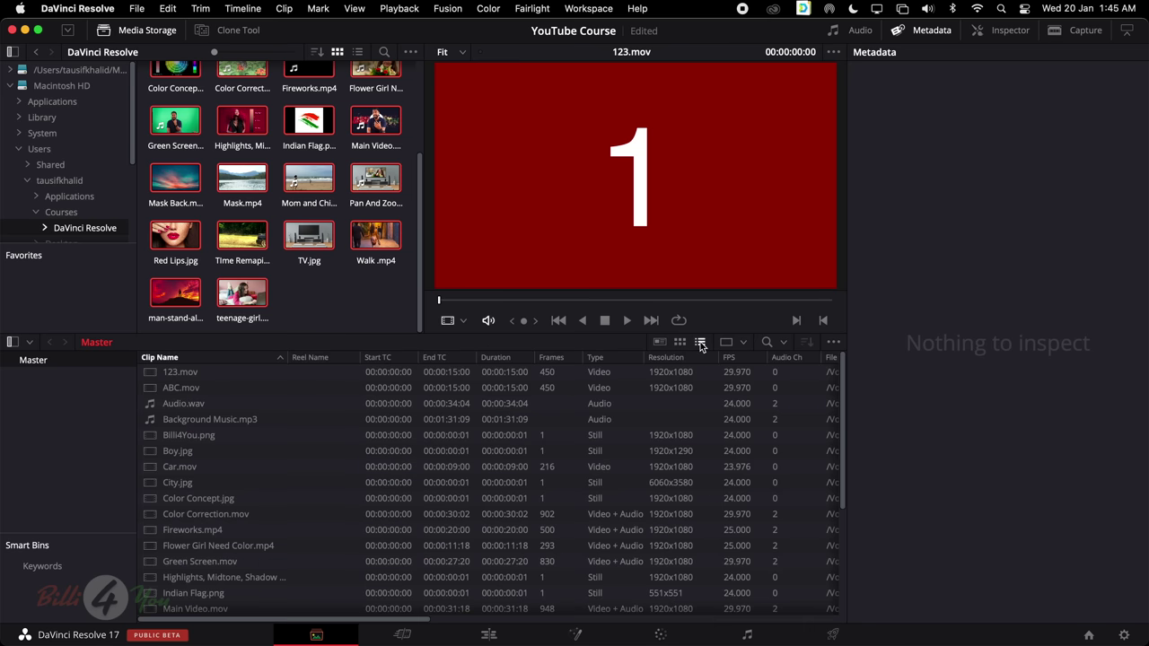
left_click(680, 343)
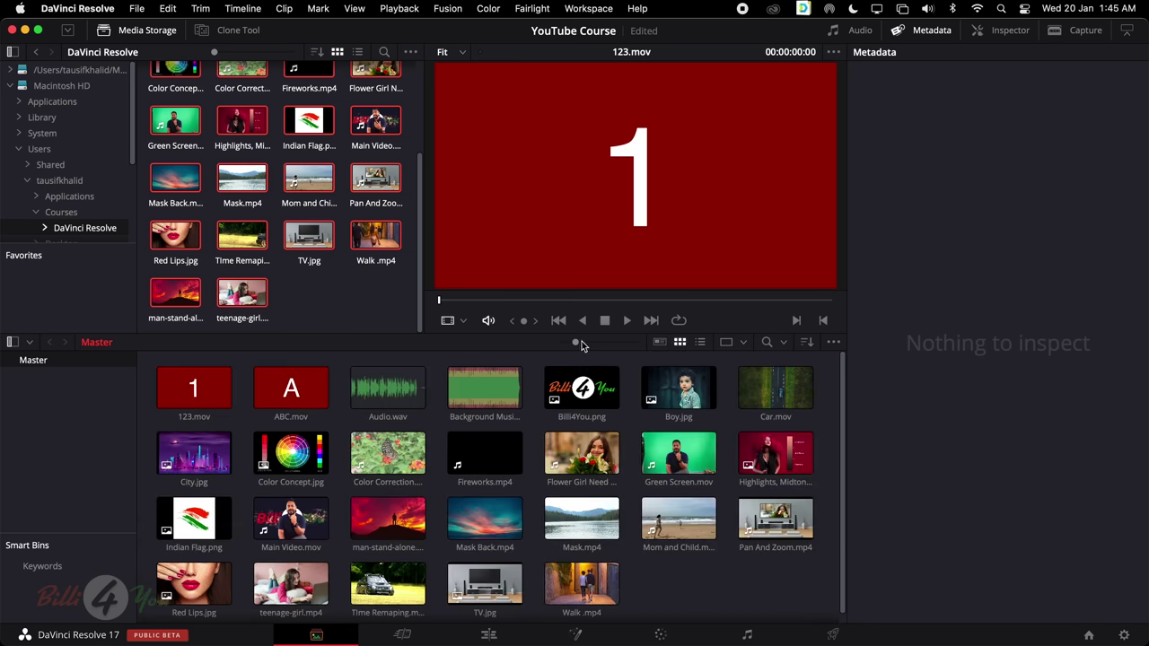
mouse_move(582, 341)
left_mouse_down()
mouse_move(617, 344)
mouse_move(561, 345)
mouse_move(574, 345)
left_mouse_up()
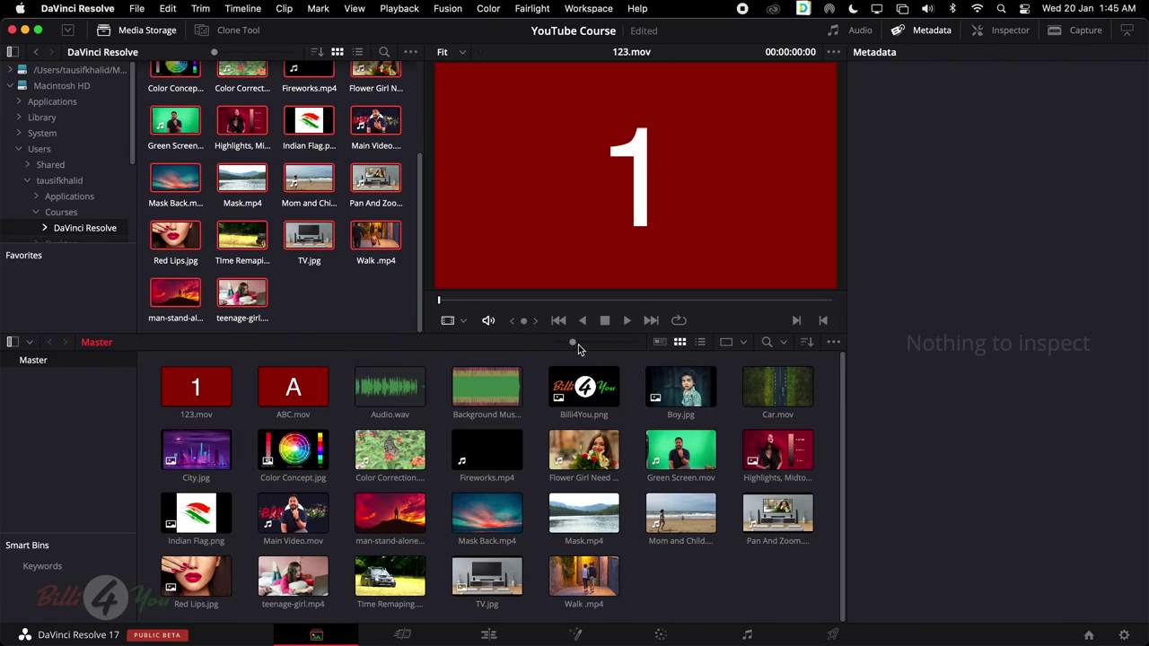
On the Edit page, show the bin list and drag the media pool edge wider
left_click(405, 636)
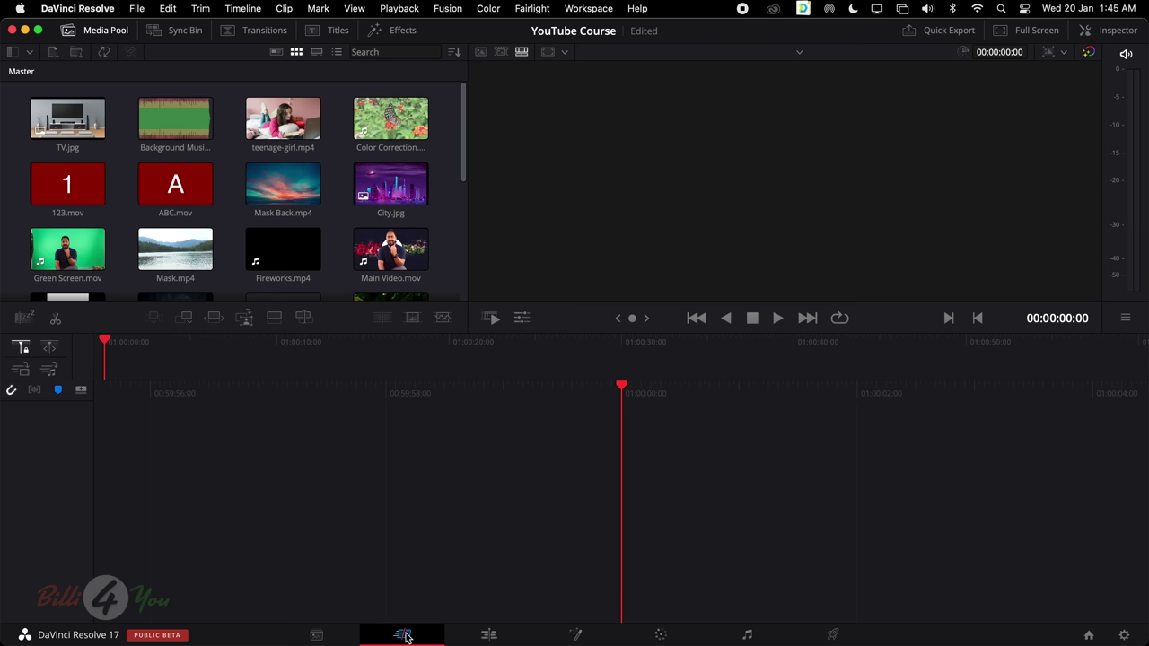
left_click(491, 636)
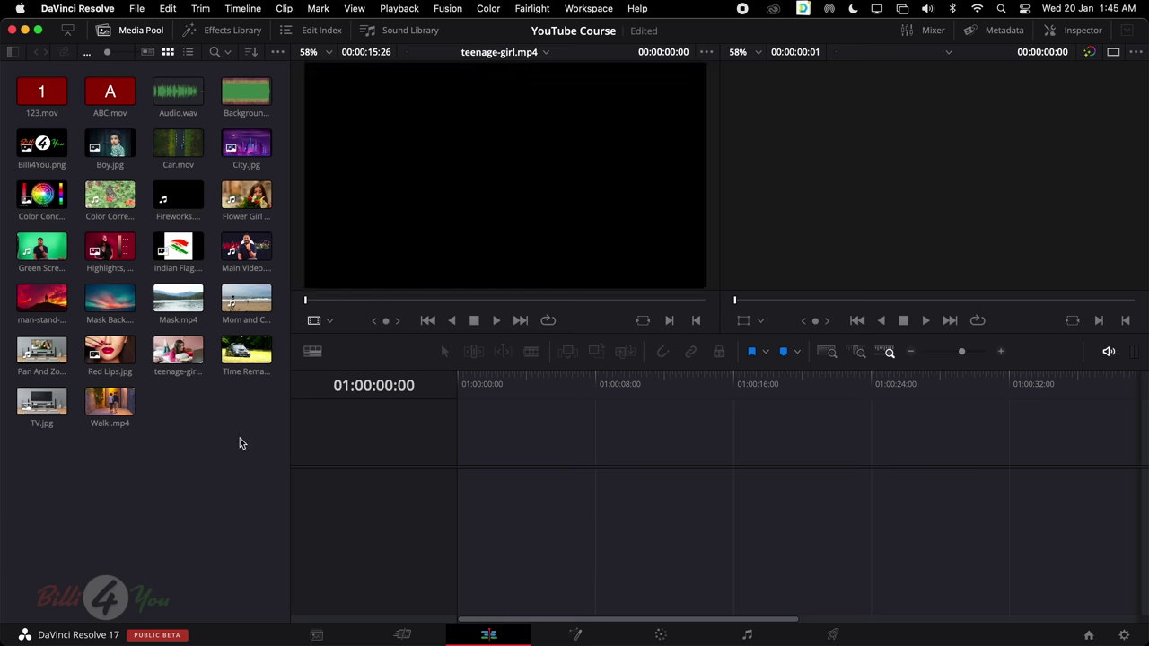
left_click(13, 54)
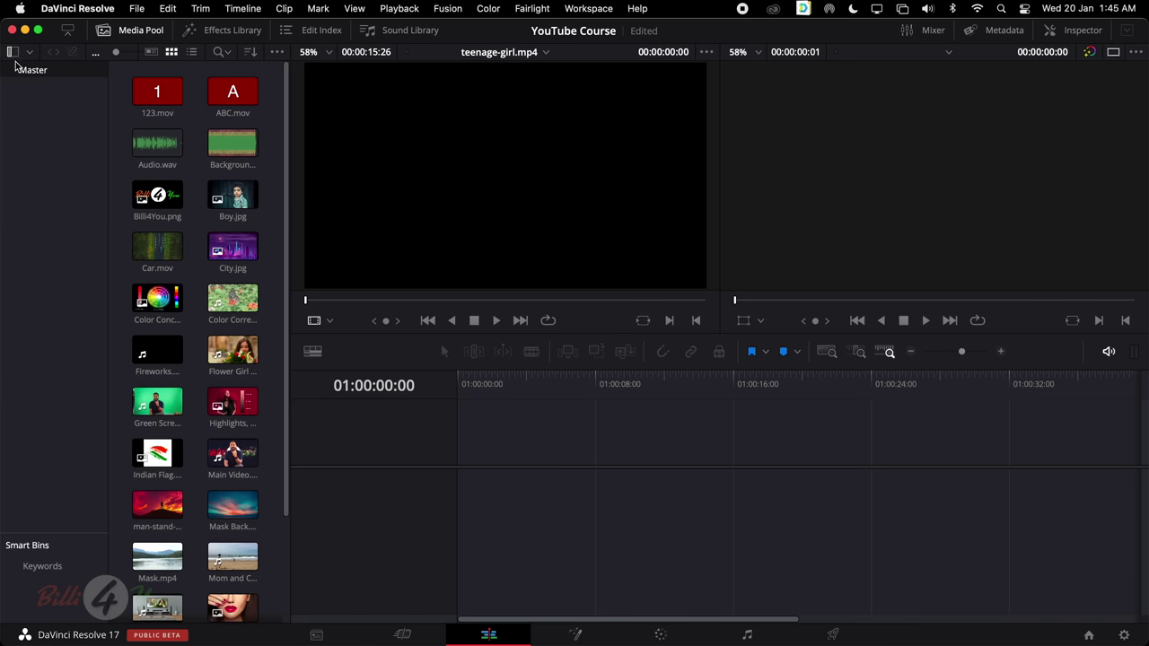
left_click_drag(157, 143, 402, 326)
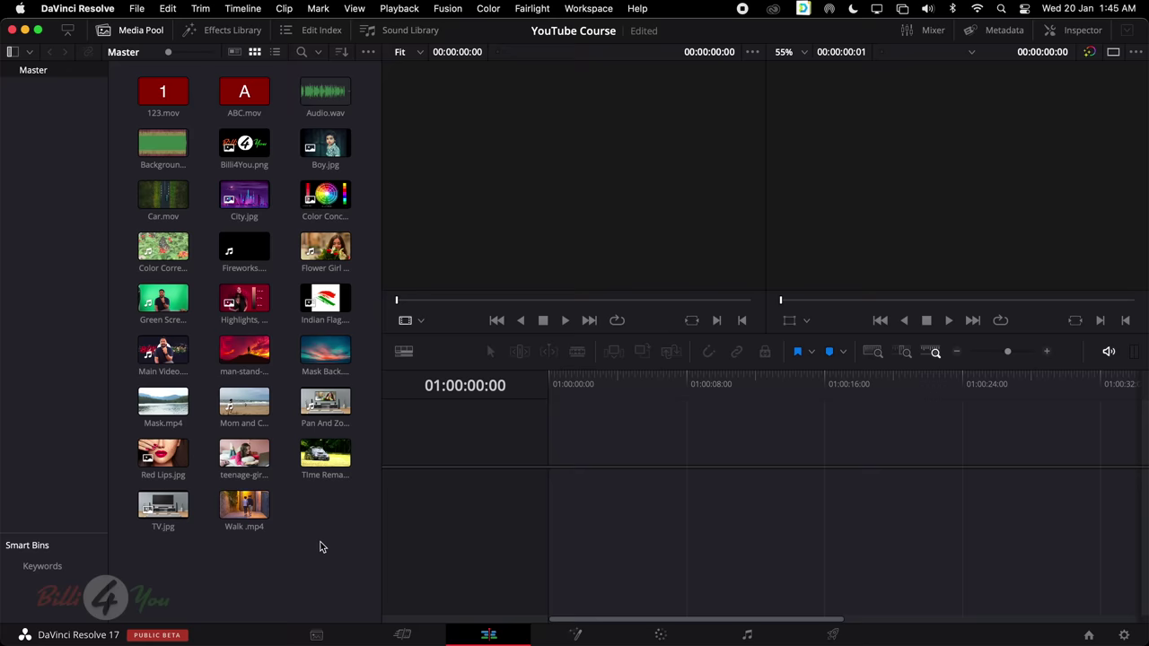
Add a bin named Image and move the Highlights and Indian Flag clips into it
right_click(297, 515)
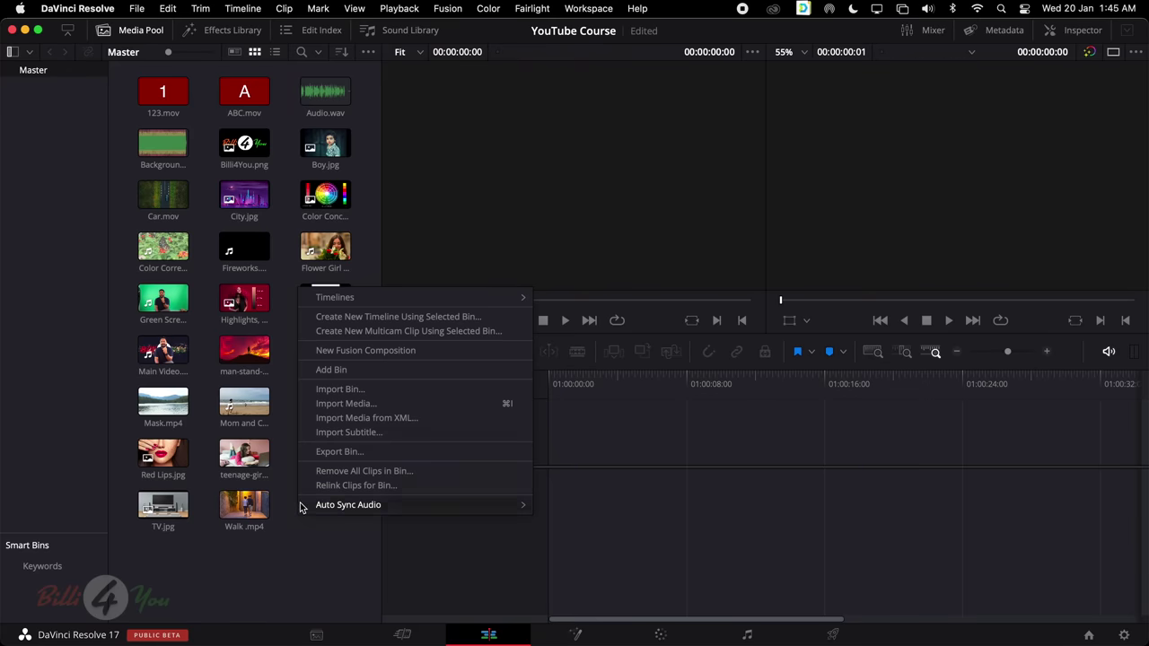
left_click(421, 375)
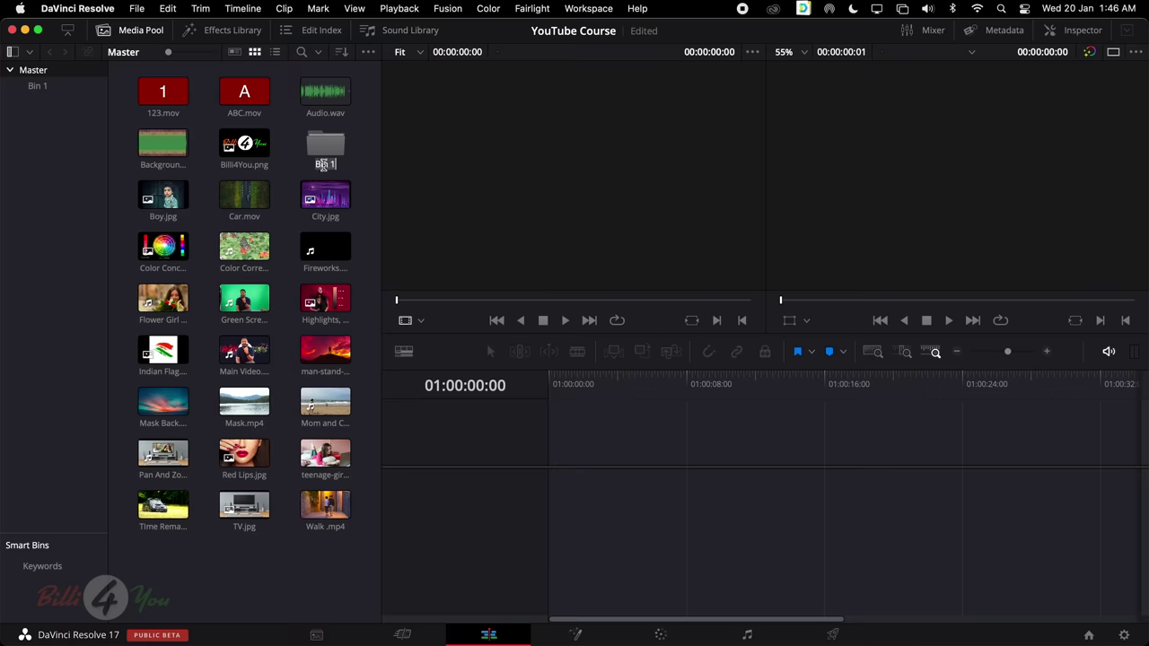
type("Image")
key("Return")
left_click(325, 299)
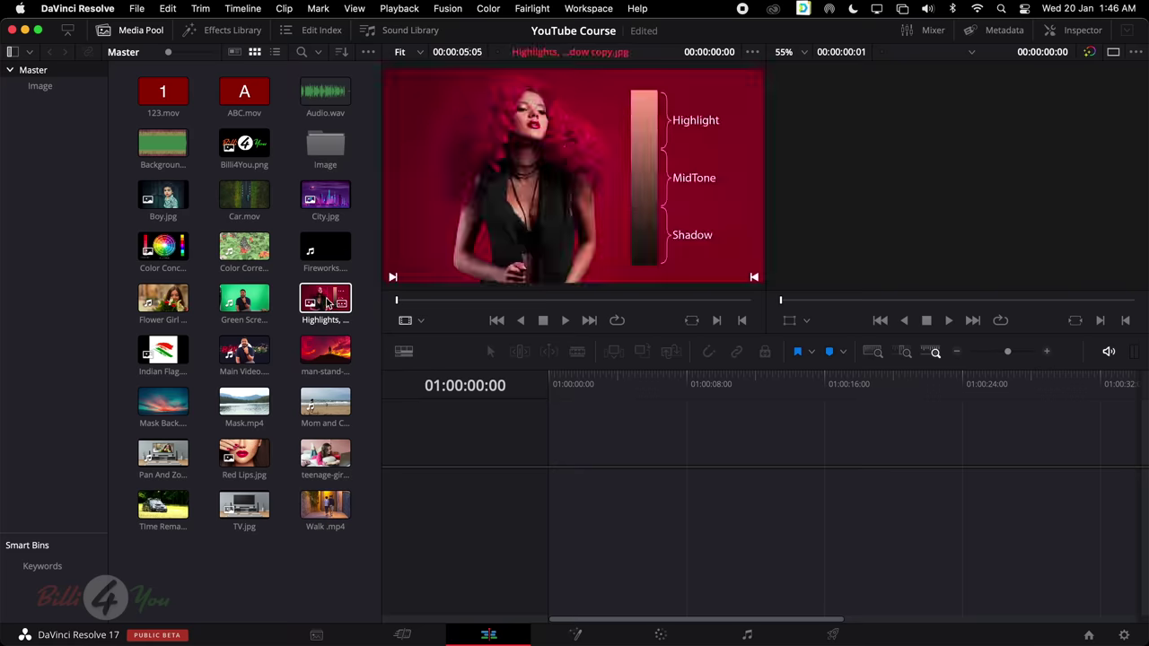
left_click_drag(325, 299, 325, 153)
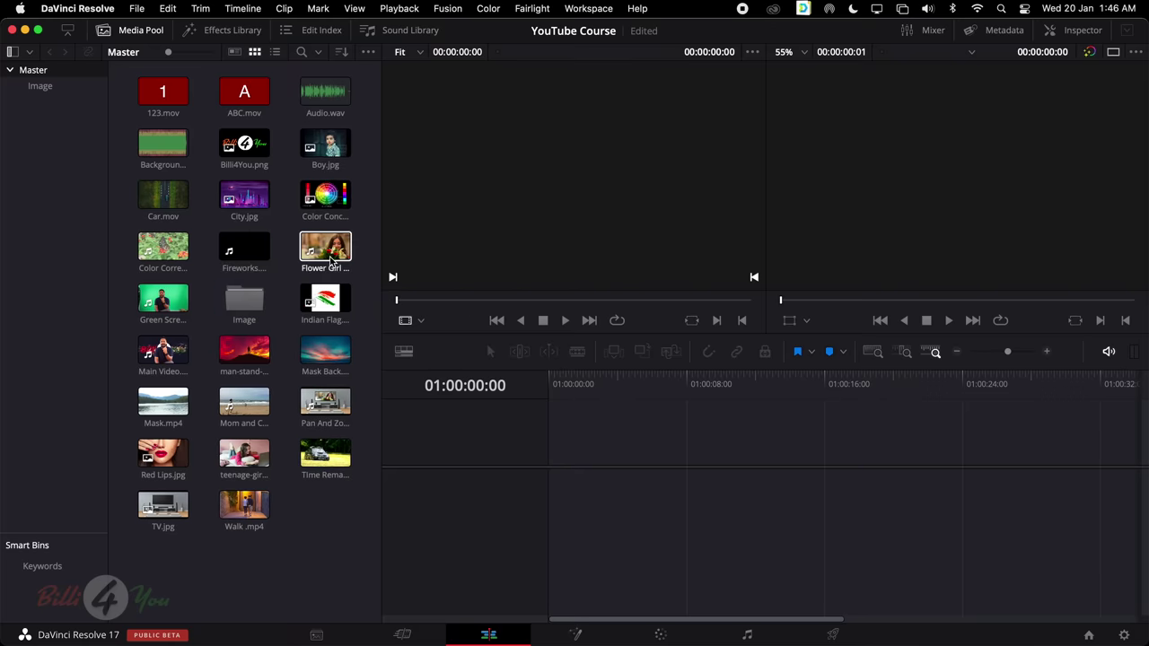
left_click(325, 303)
left_click_drag(325, 305, 249, 303)
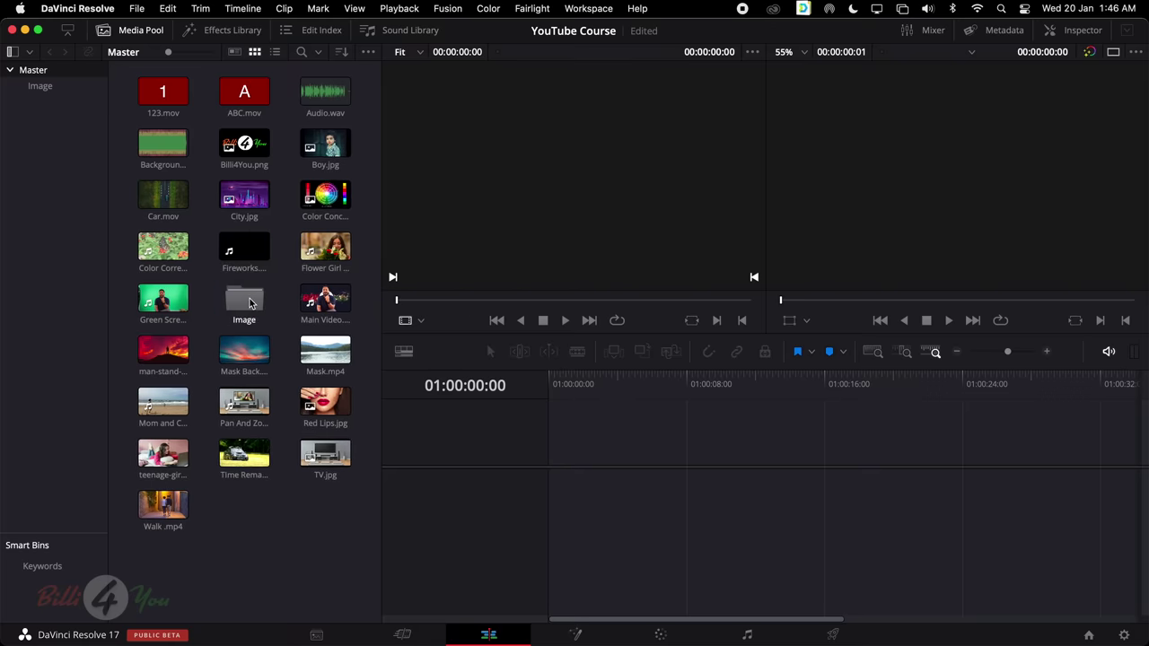
Browse between the Image and Master bins, toggling the bin list, ending on Master
left_click(47, 90)
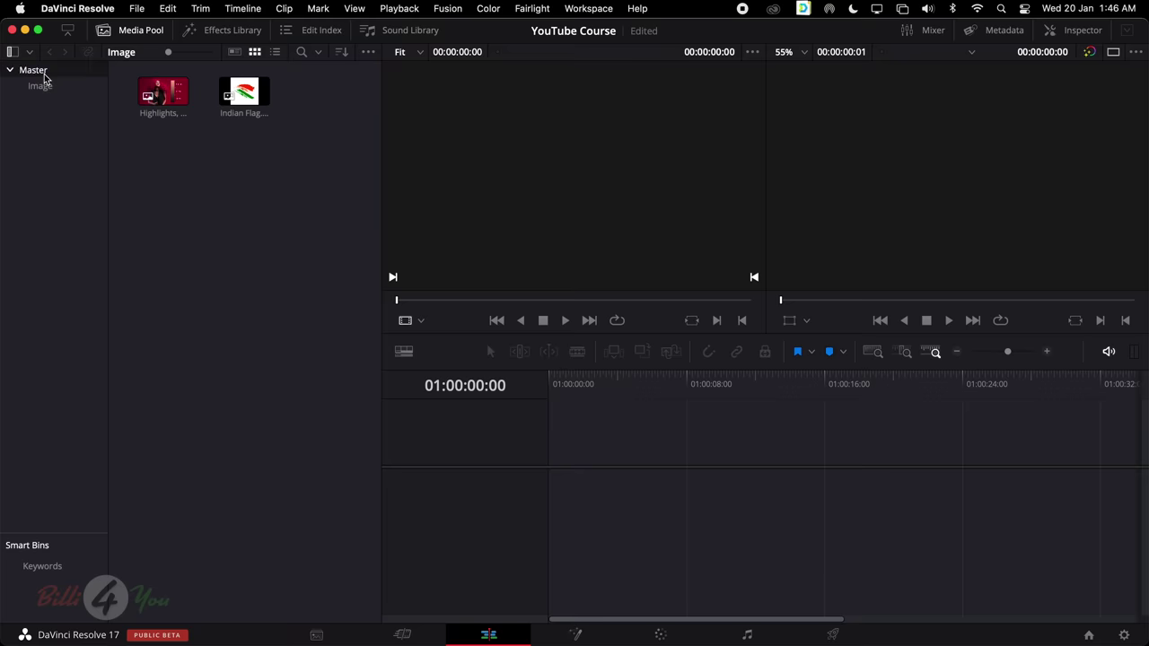
left_click(43, 76)
double_click(244, 301)
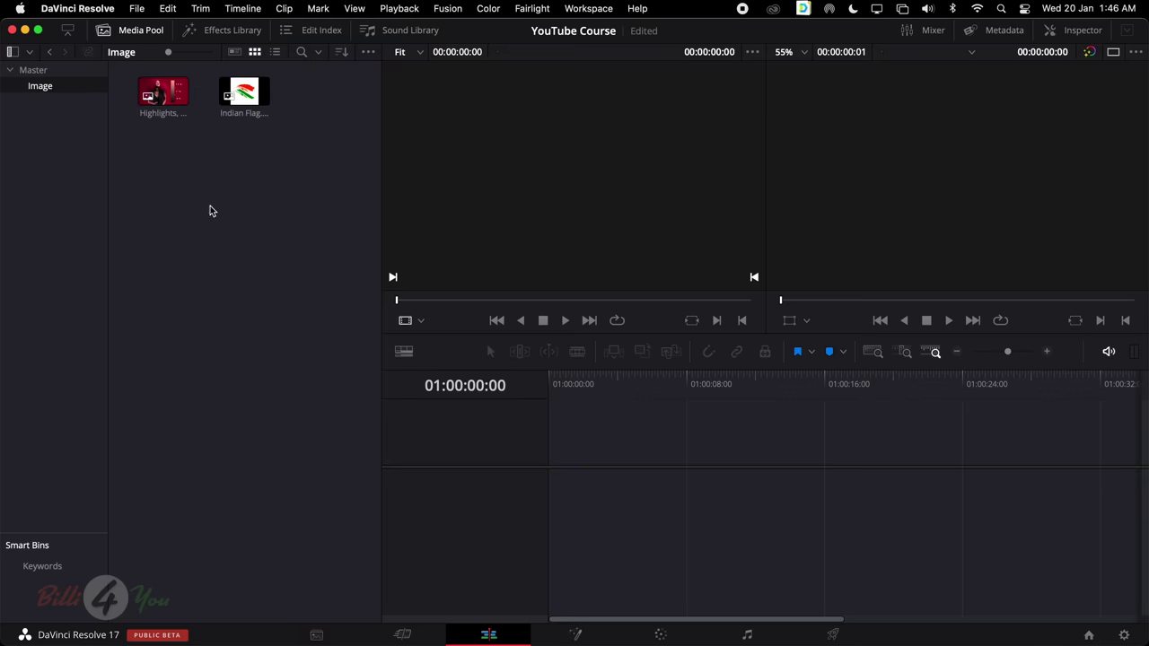
left_click(12, 51)
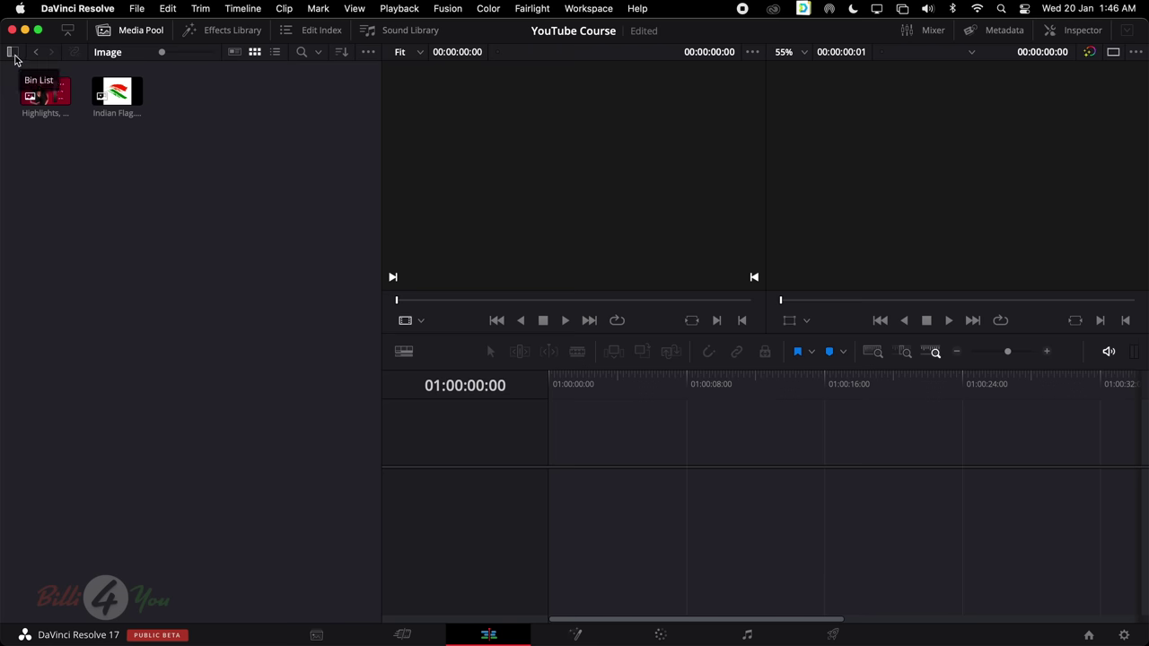
left_click(13, 52)
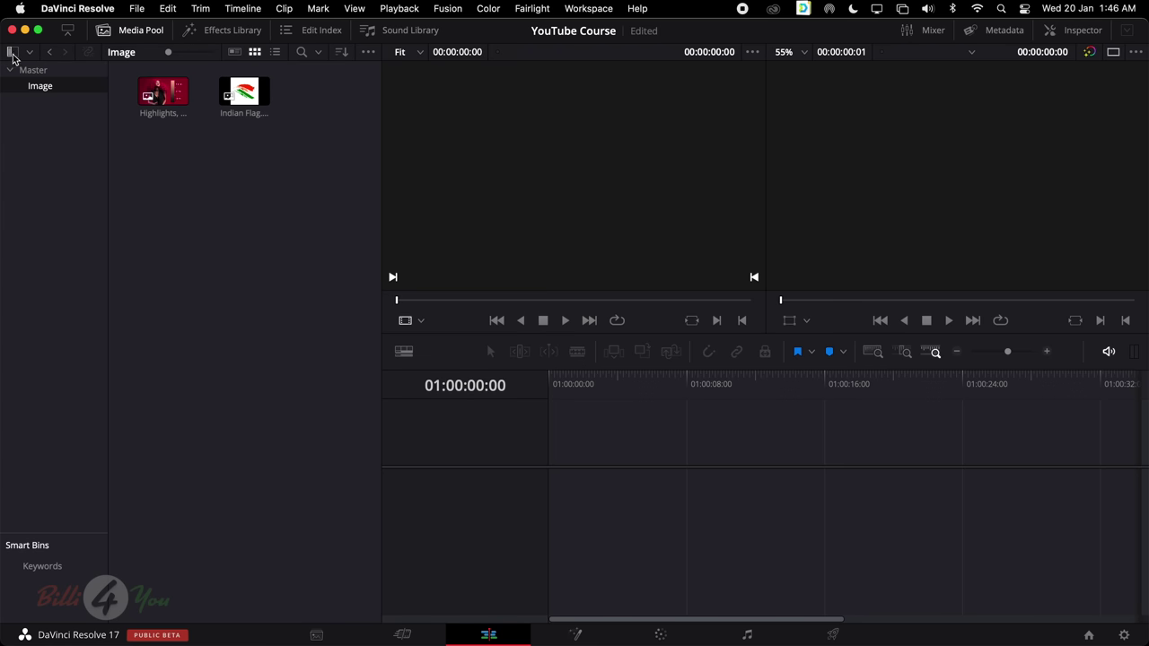
left_click(13, 54)
left_click(12, 54)
left_click(34, 71)
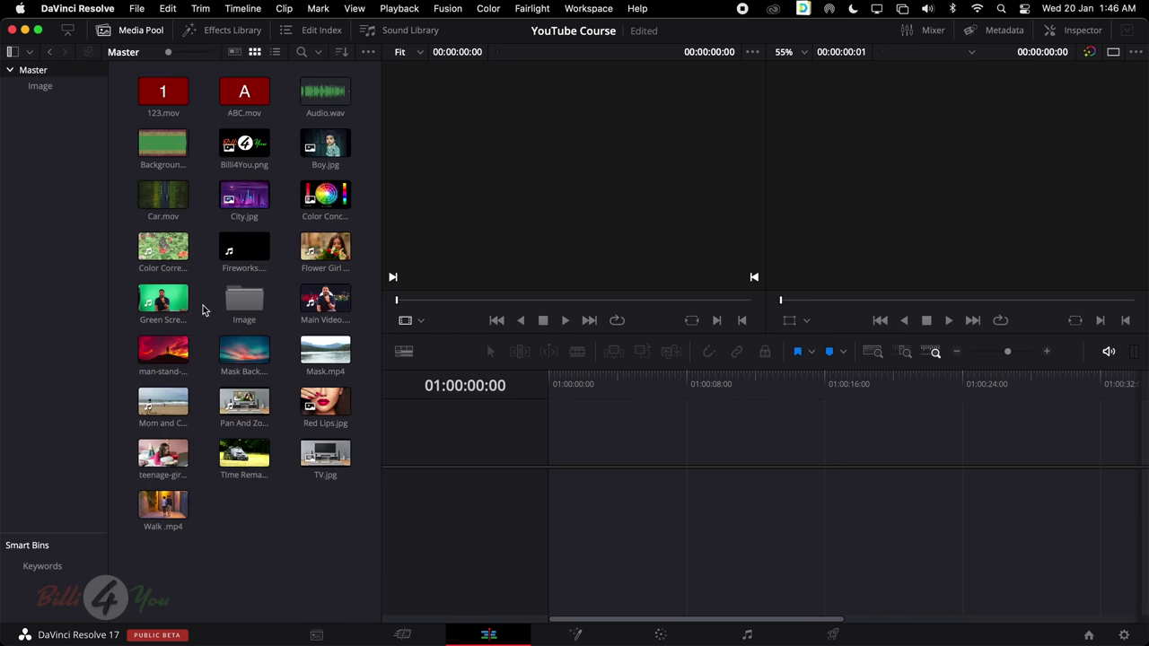
double_click(245, 303)
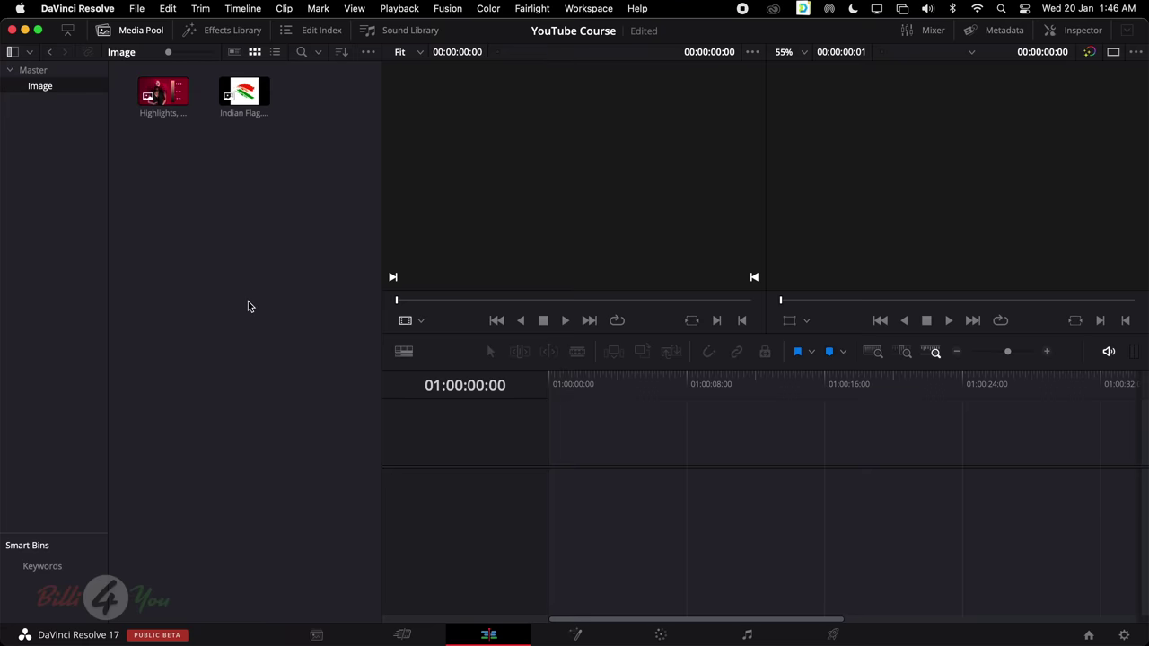
left_click(15, 75)
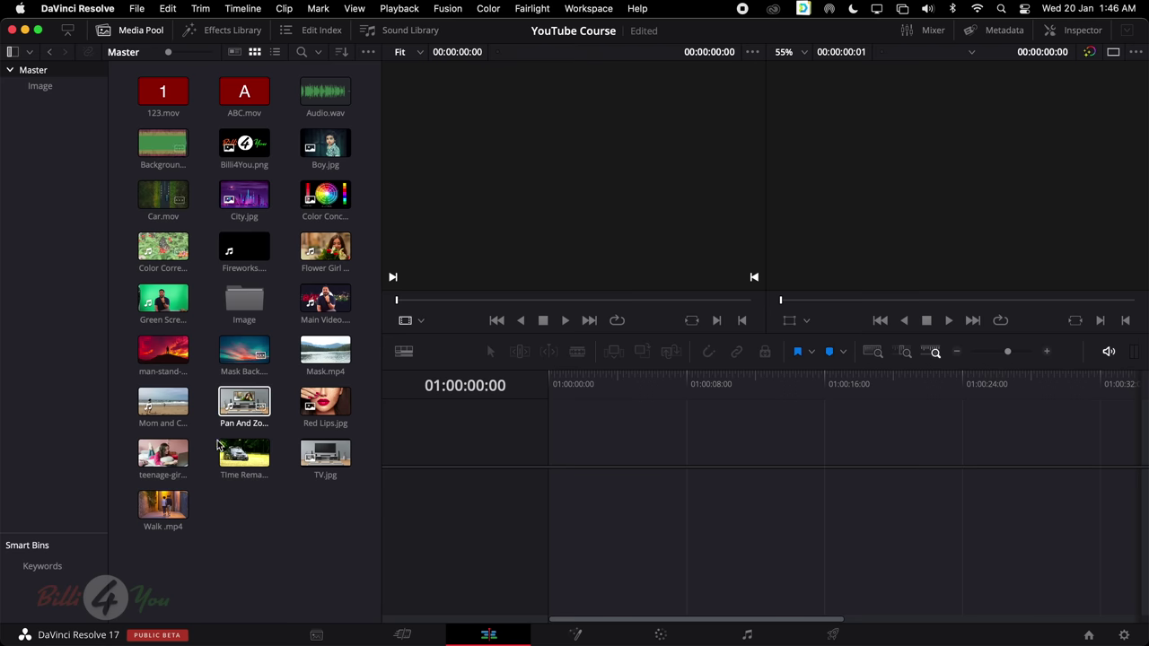
Preview the Time Remaping and Flower Girl clips in the source viewer
double_click(229, 458)
key("space")
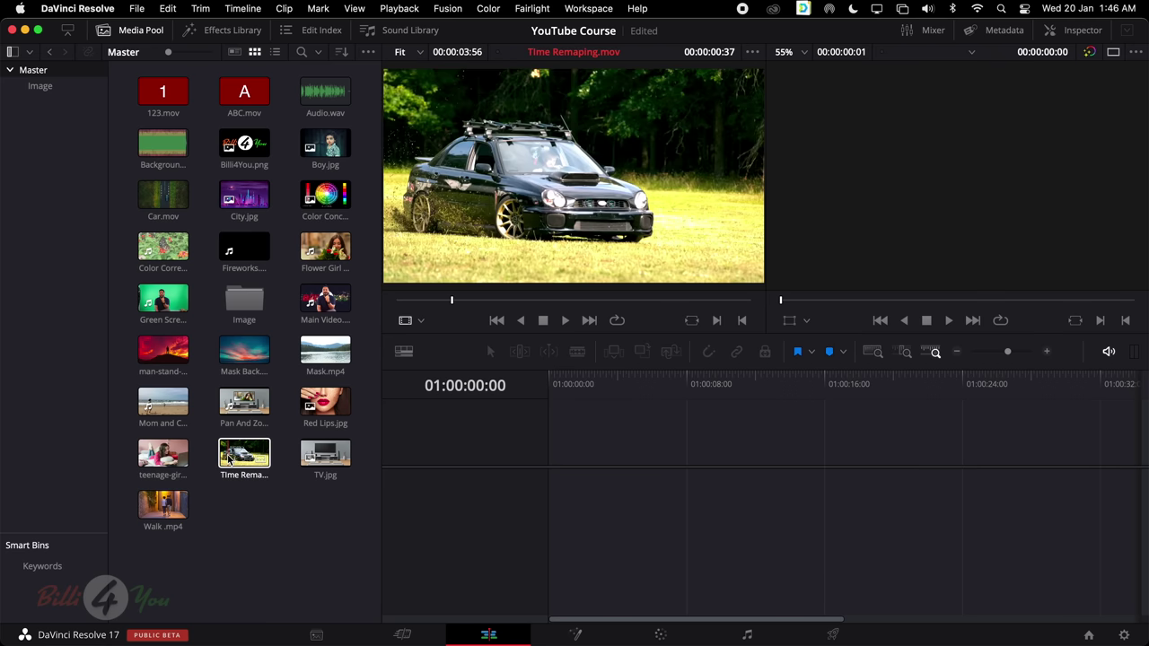
left_click(365, 198)
left_click(329, 249)
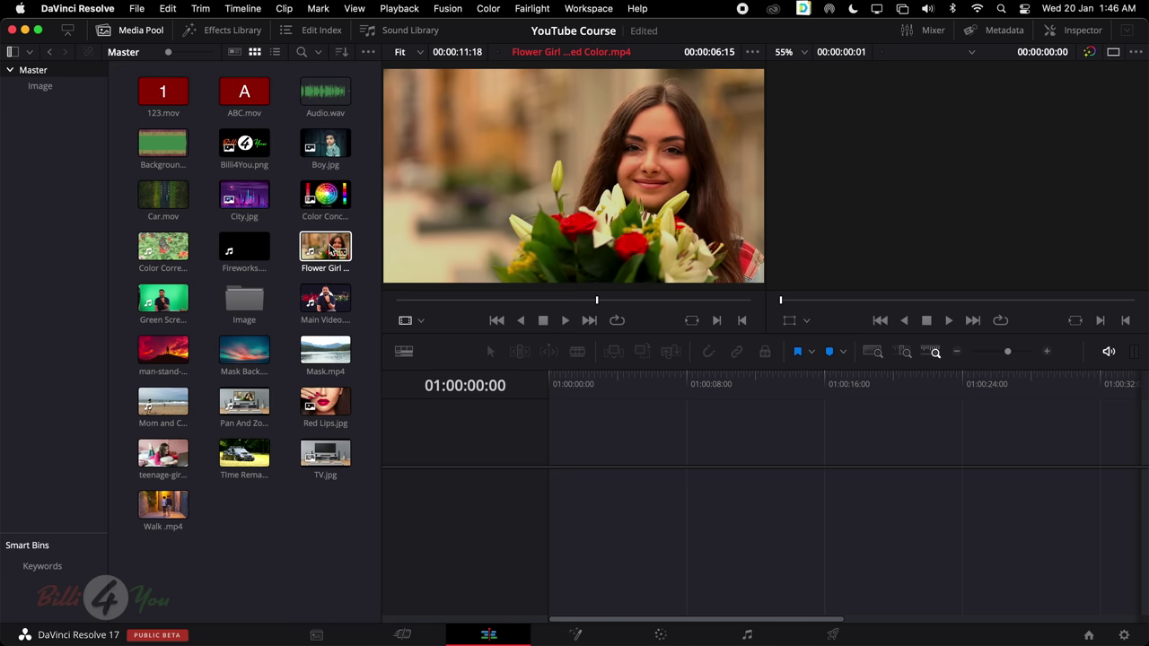
left_click(342, 199)
Step through the pool from Mask.mp4 and drag Main Video.mov toward the timeline
left_click(310, 350)
key("Left")
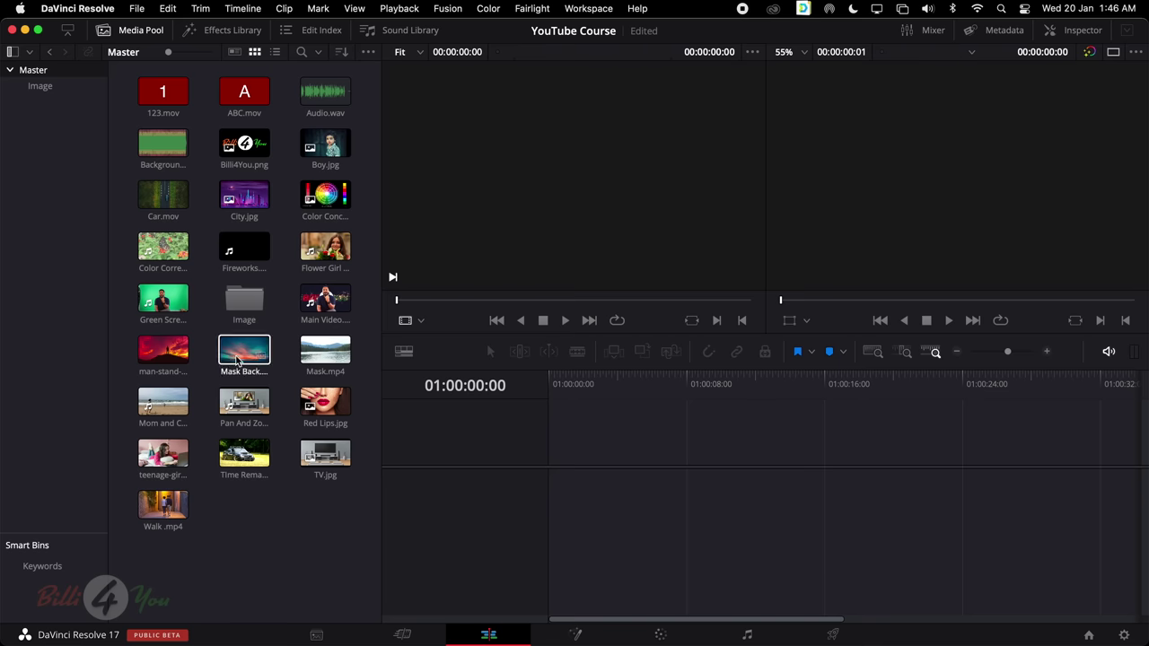
key("Left")
key("Left")
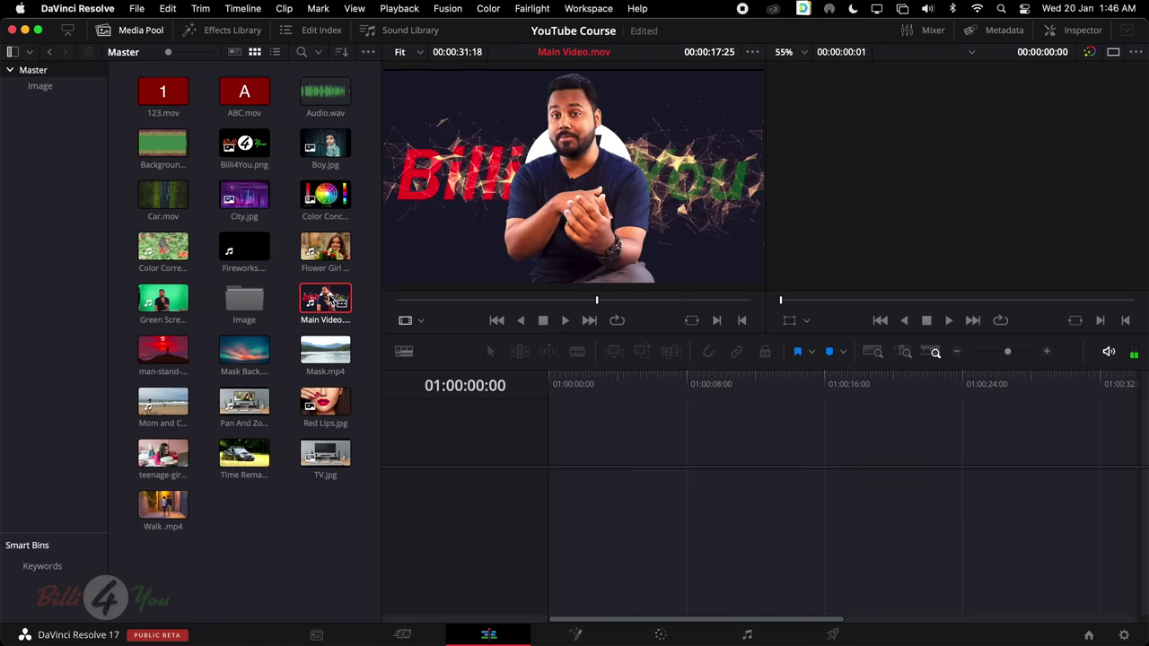
left_click_drag(331, 298, 637, 493)
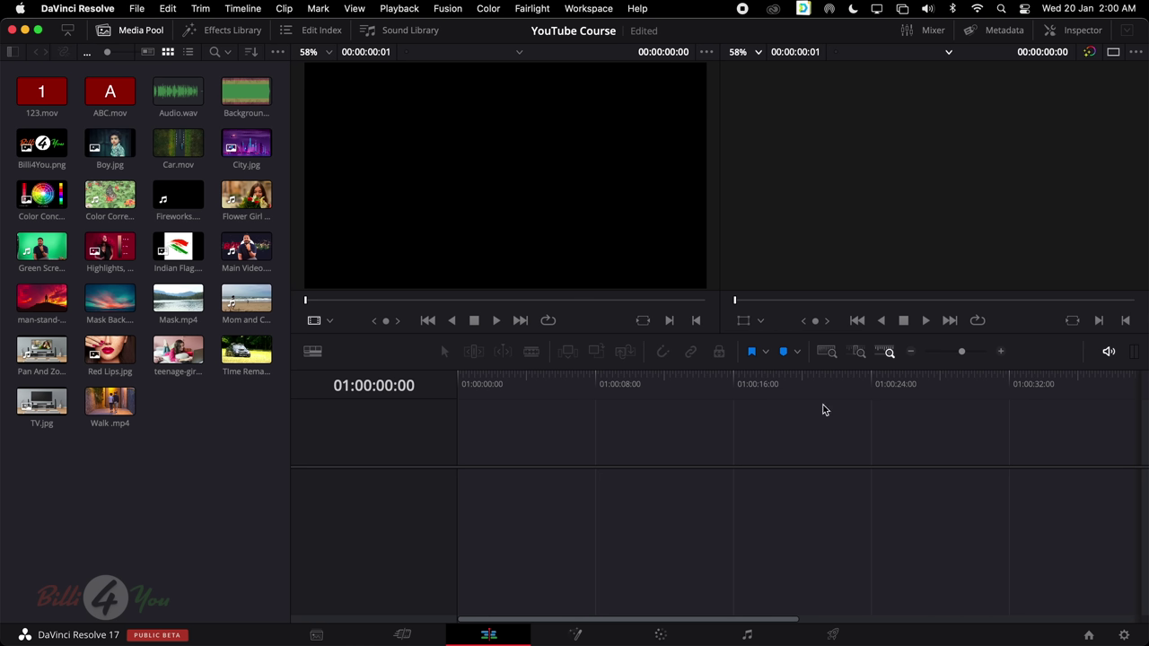
left_click(488, 635)
On the Cut page, find Green Screen.mov in the pool and load its 27:20 clip for preview
left_click(416, 635)
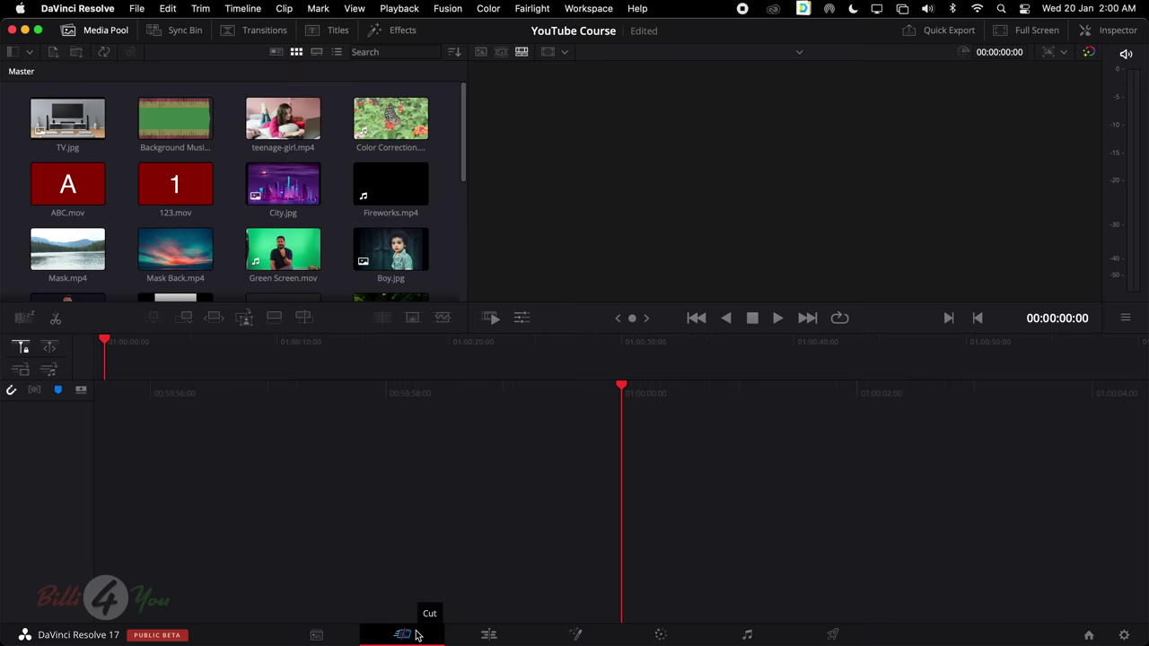
scroll(282, 193, "down", 5)
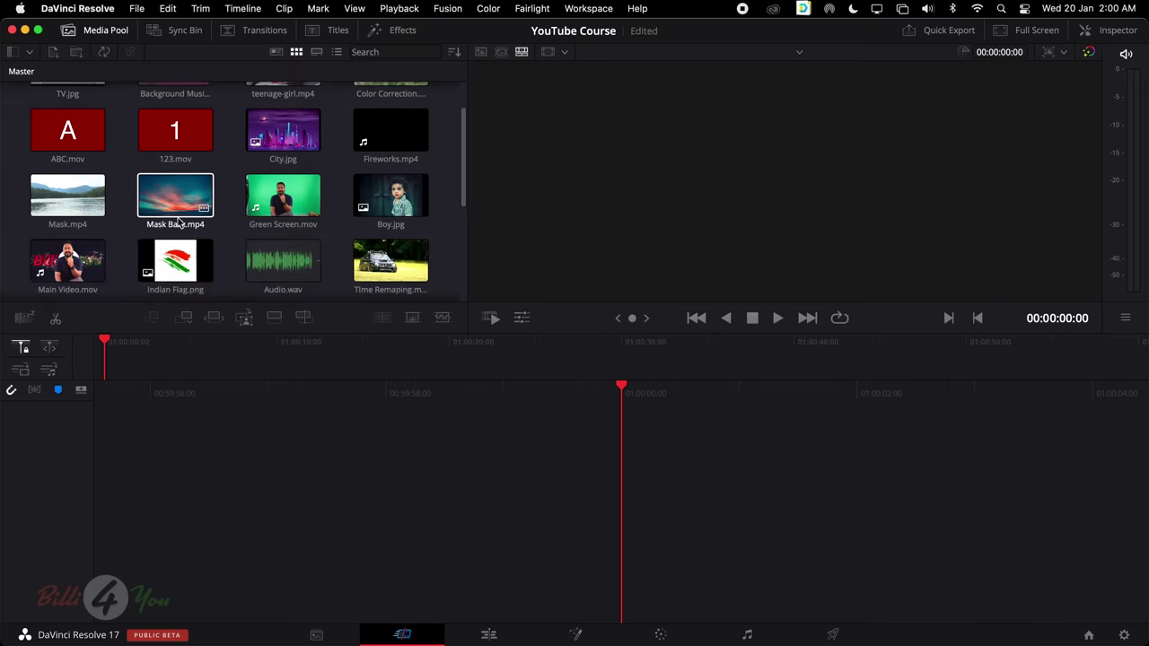
scroll(283, 198, "up", 4)
scroll(283, 197, "down", 1)
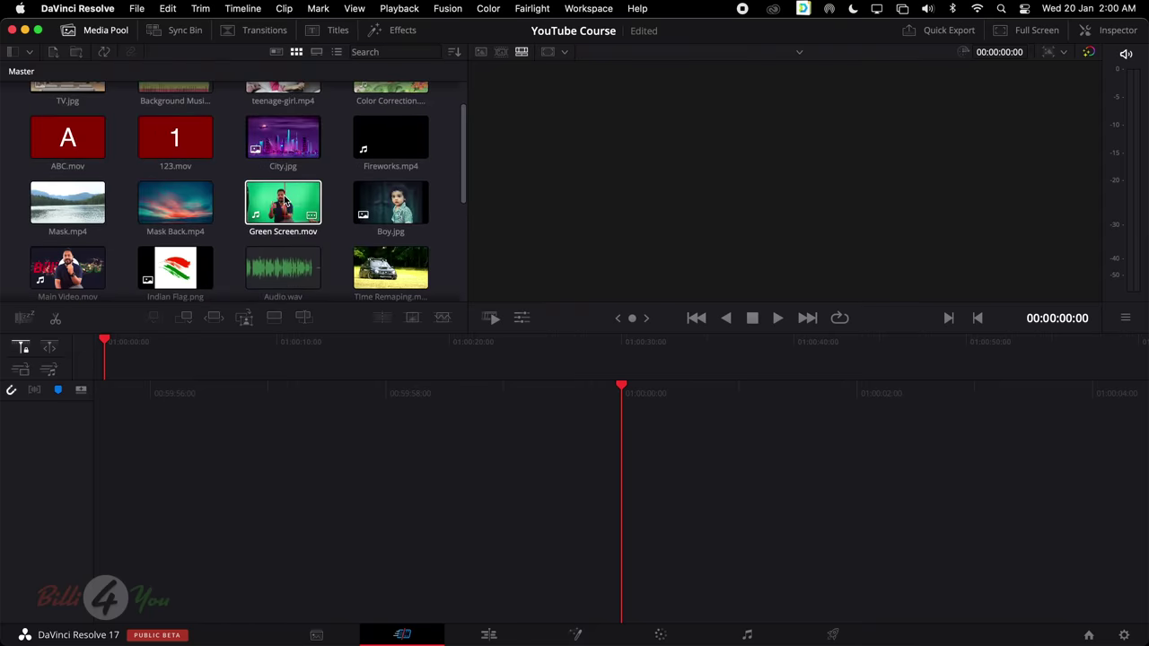
left_click(259, 207)
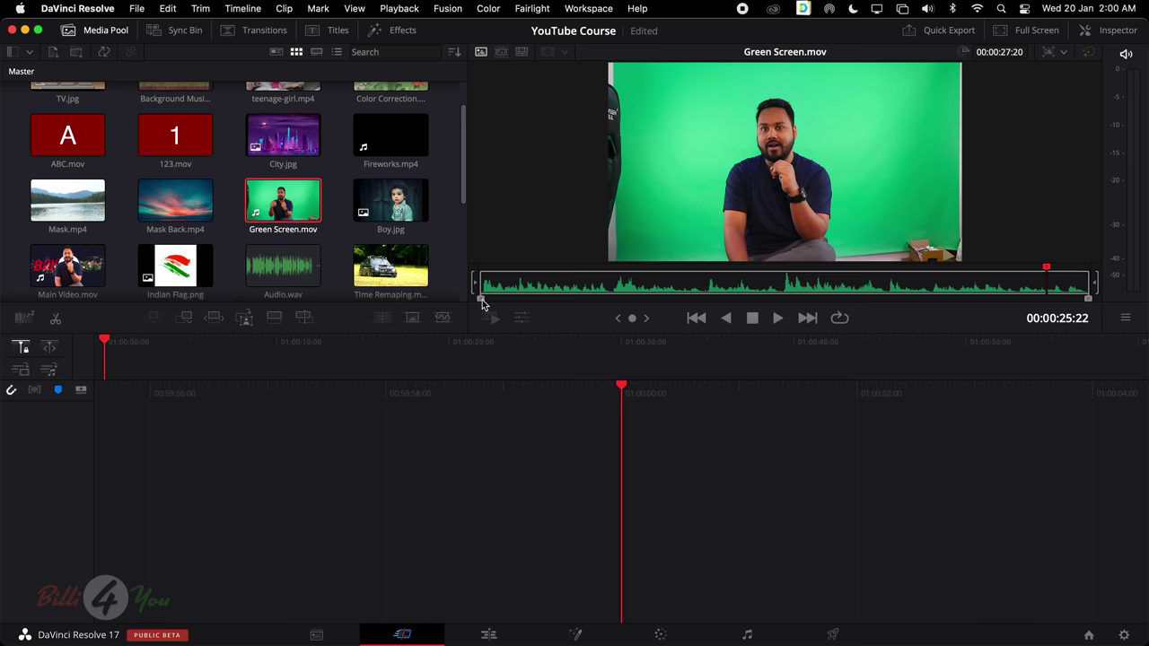
Drag Green Screen.mov's in and out trim handles and park the playhead near 13 seconds
left_click_drag(482, 305, 530, 289)
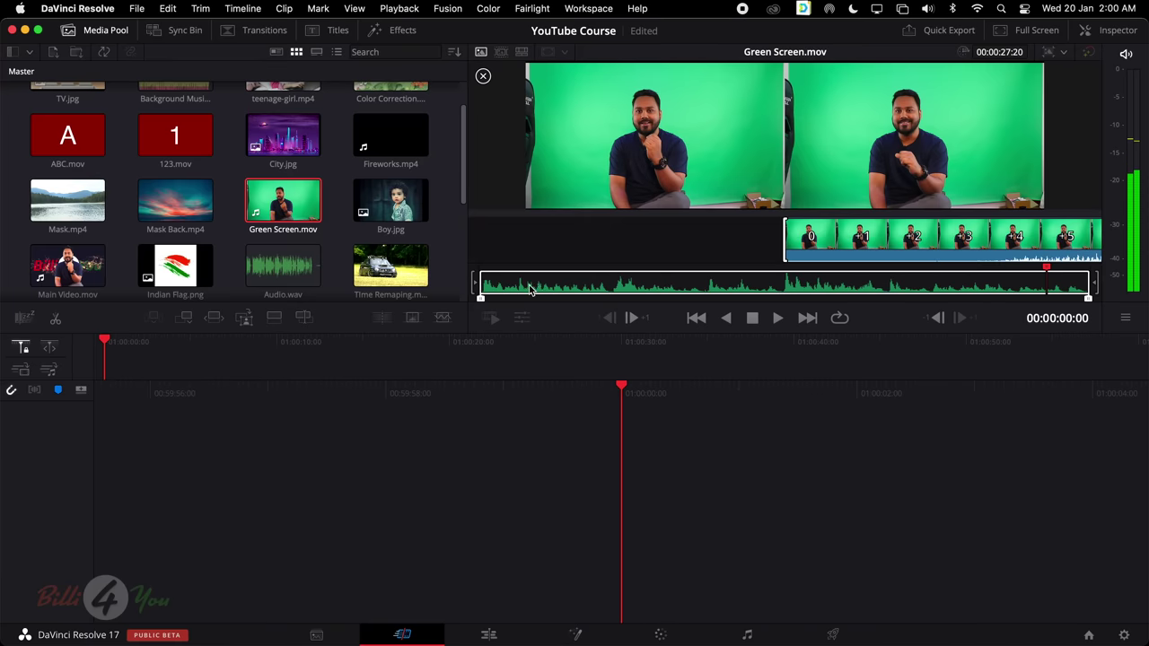
mouse_move(1088, 300)
left_mouse_down()
mouse_move(1068, 302)
mouse_move(1111, 303)
left_mouse_up()
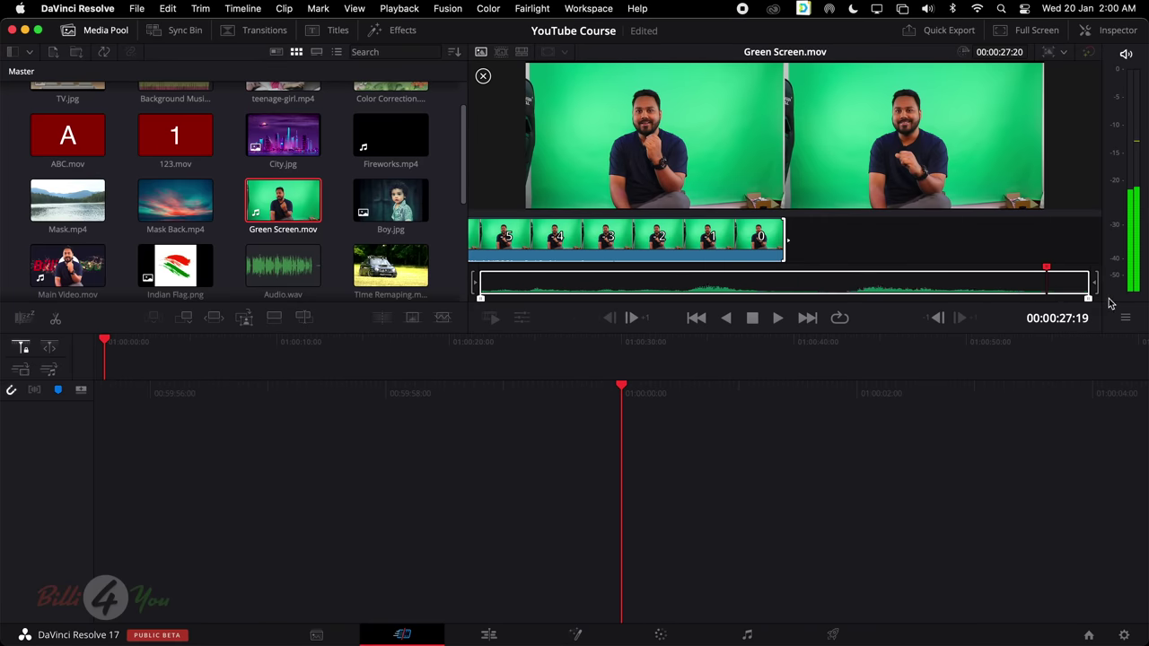
left_click_drag(480, 297, 466, 297)
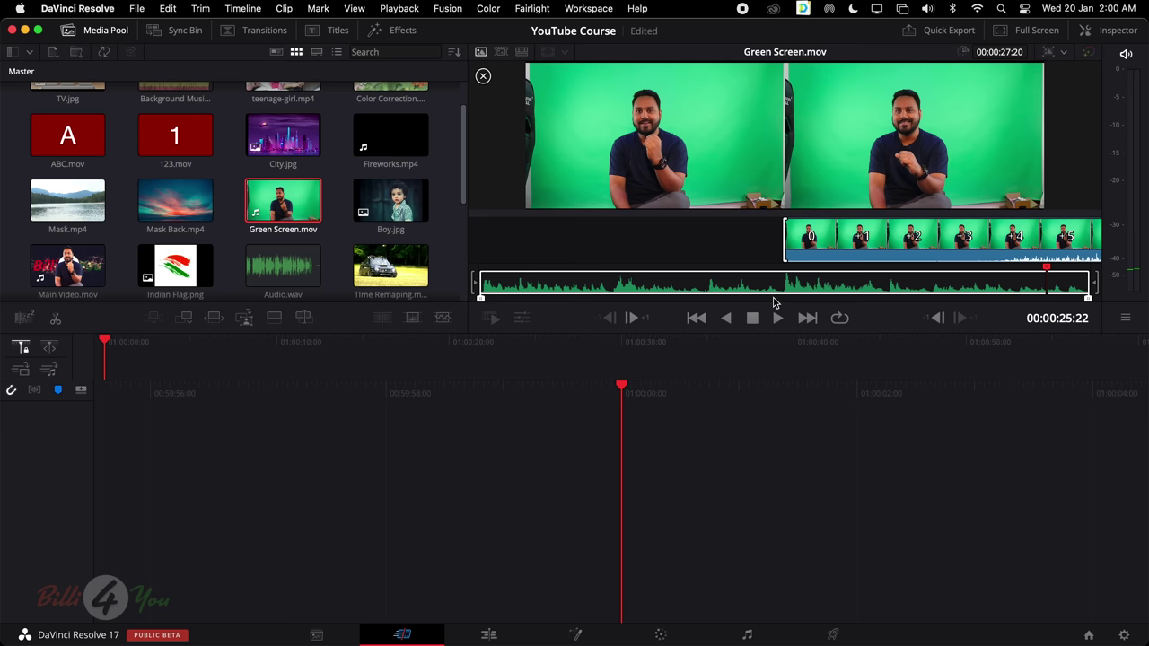
left_click(1093, 302)
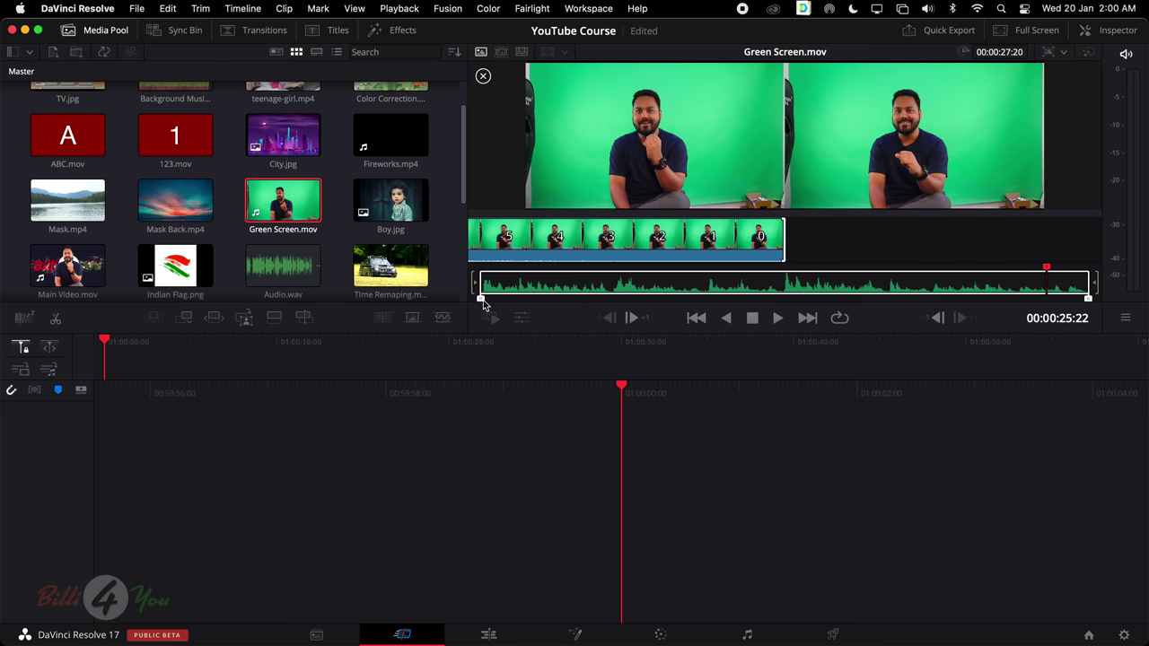
left_click_drag(483, 305, 712, 305)
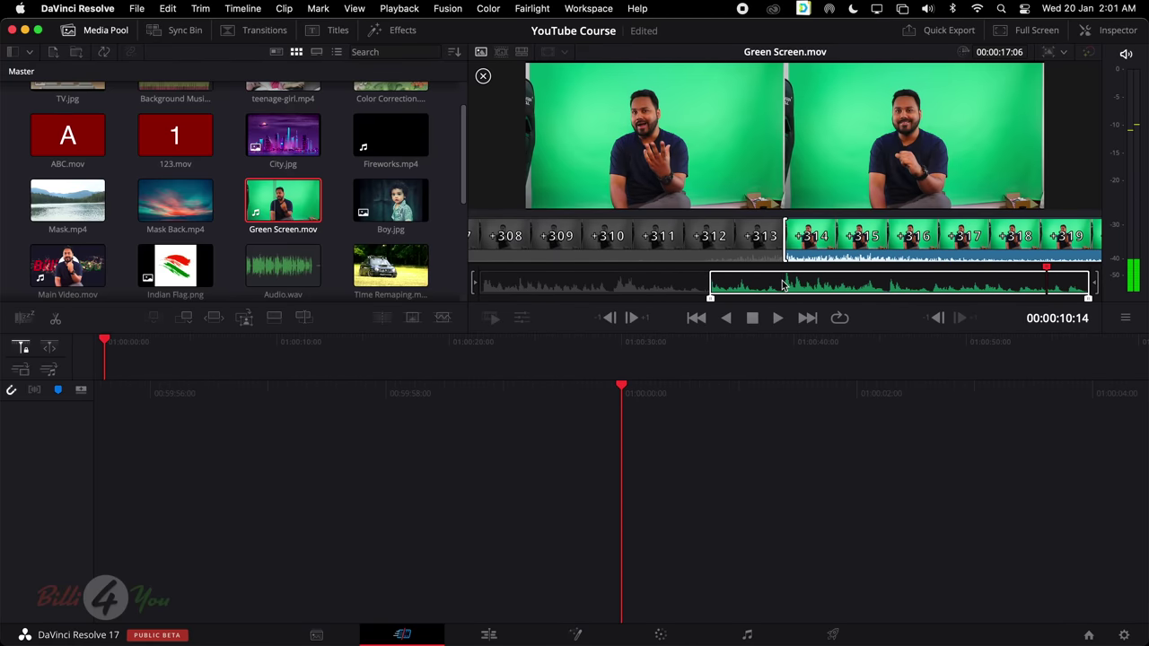
left_click(782, 285)
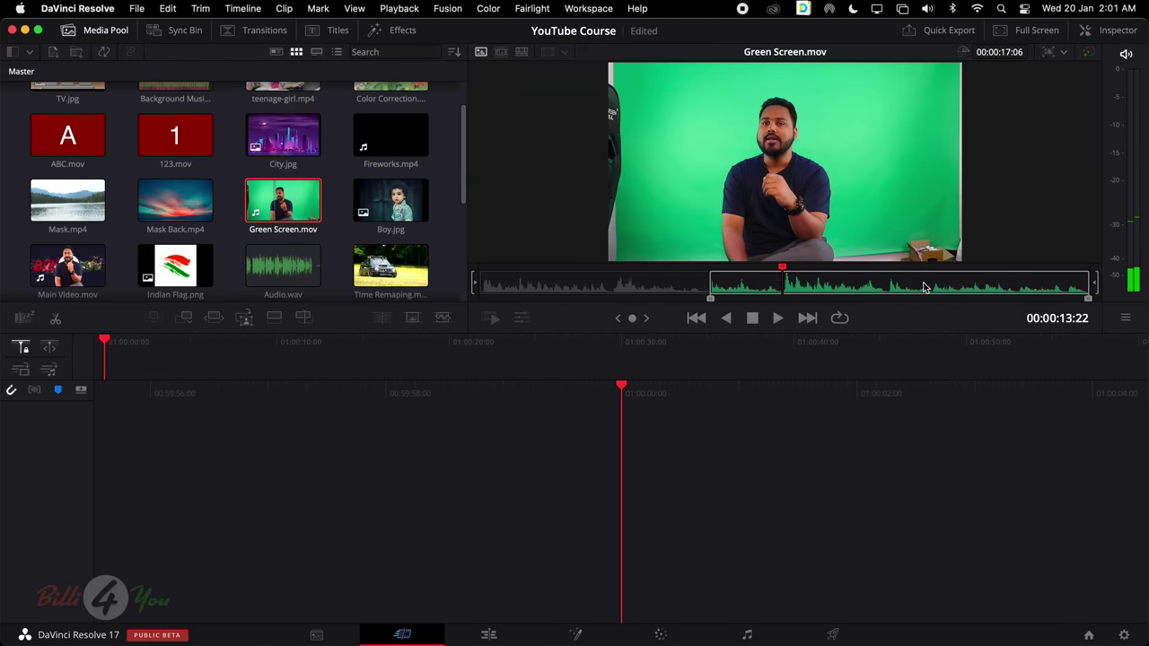
left_click(924, 288)
left_click(784, 285)
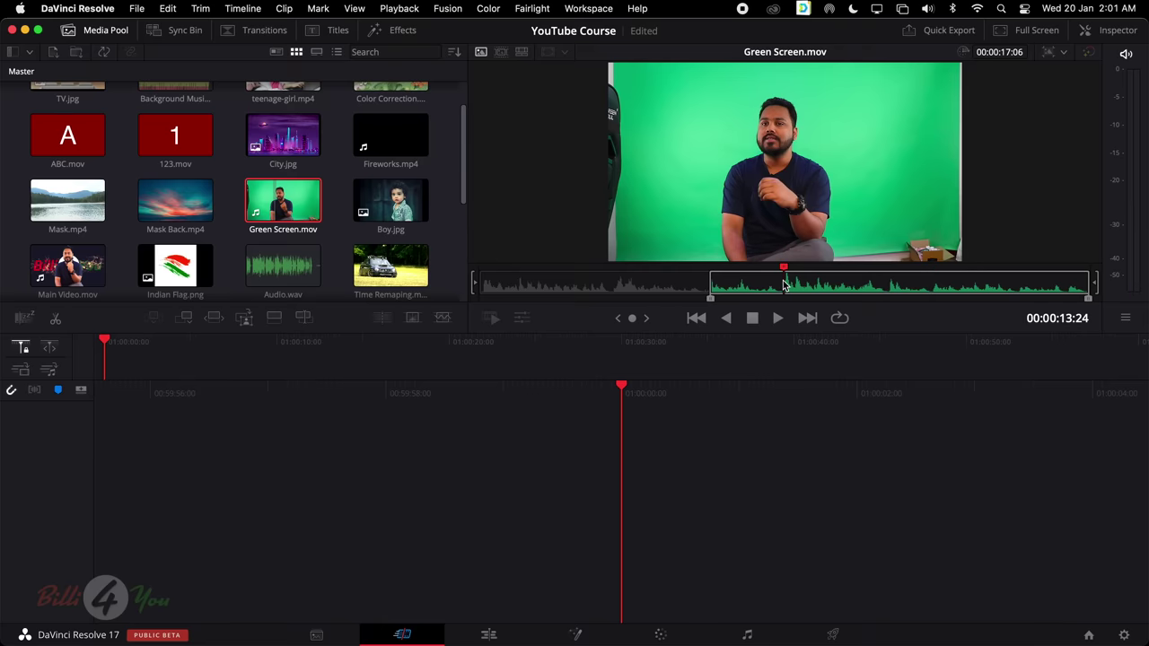
Mark a 00:00:04:22 In/Out section and drag it into a new Timeline 1
key("i")
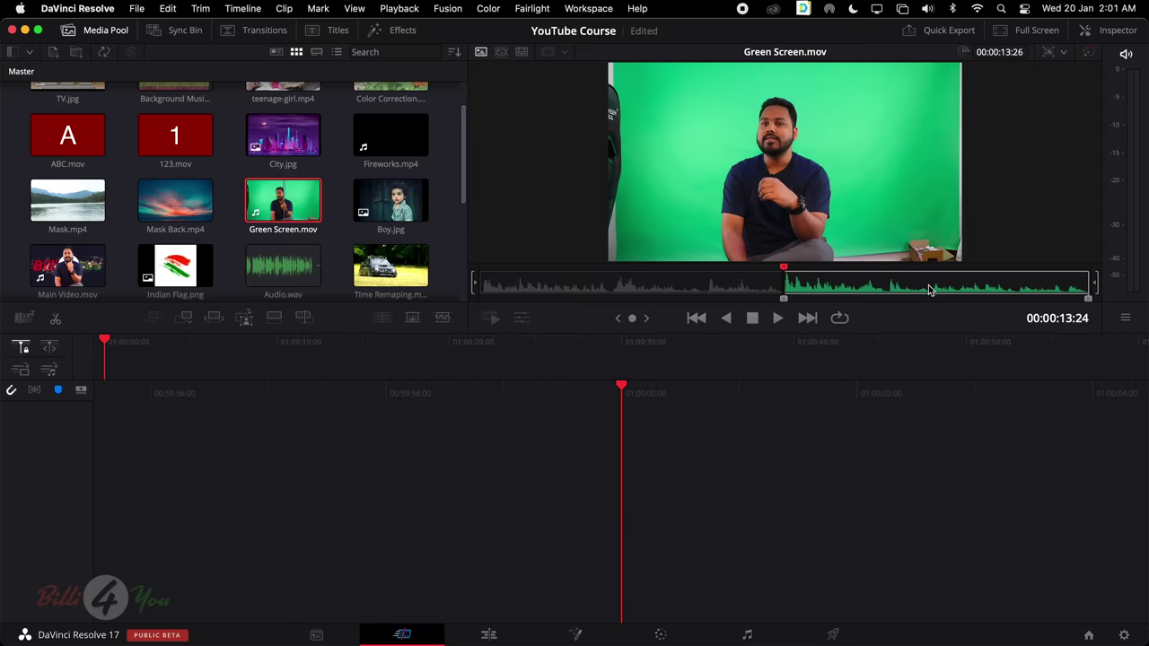
left_click(887, 286)
key("i")
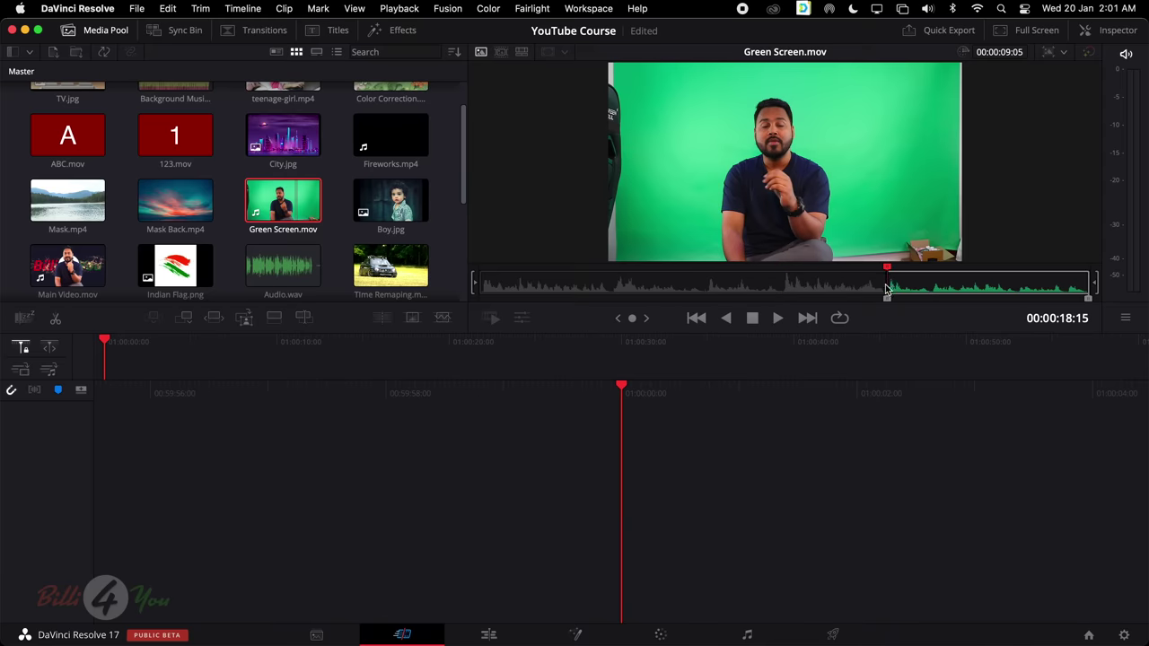
key("super+z")
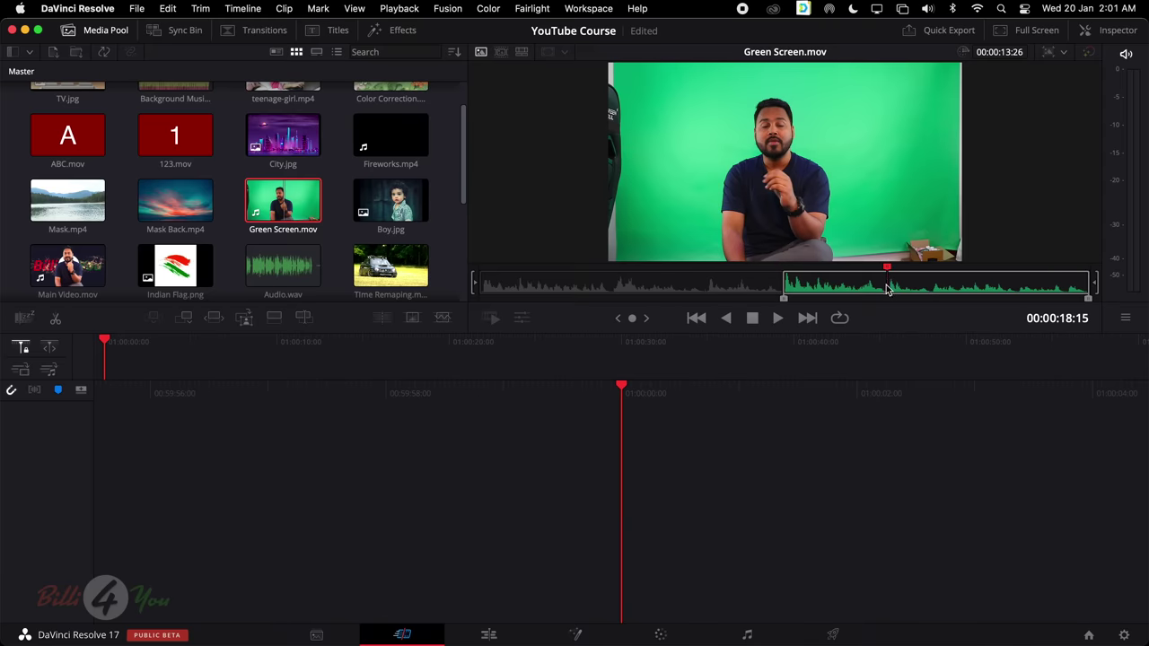
key("o")
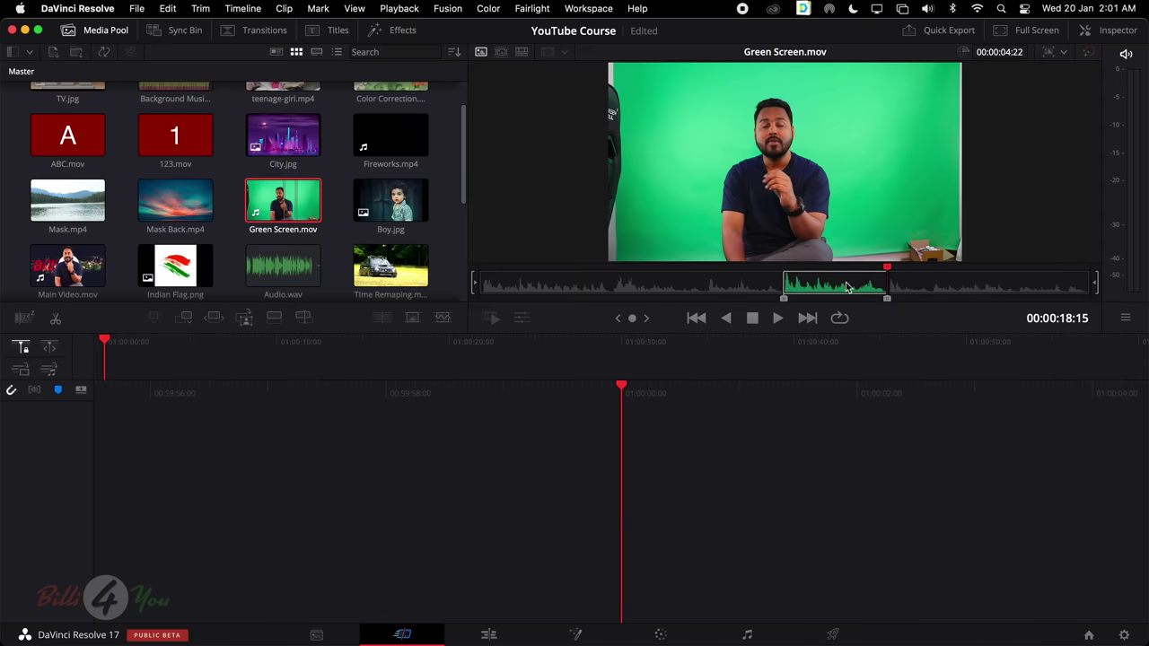
left_click(848, 286)
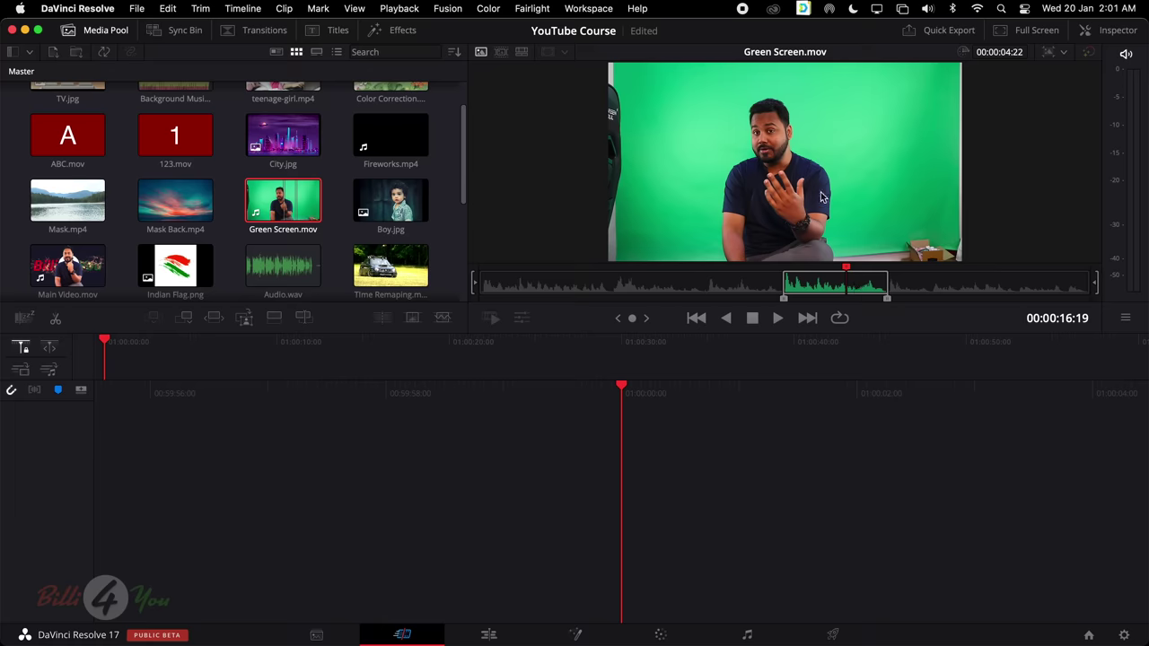
left_click_drag(827, 185, 660, 458)
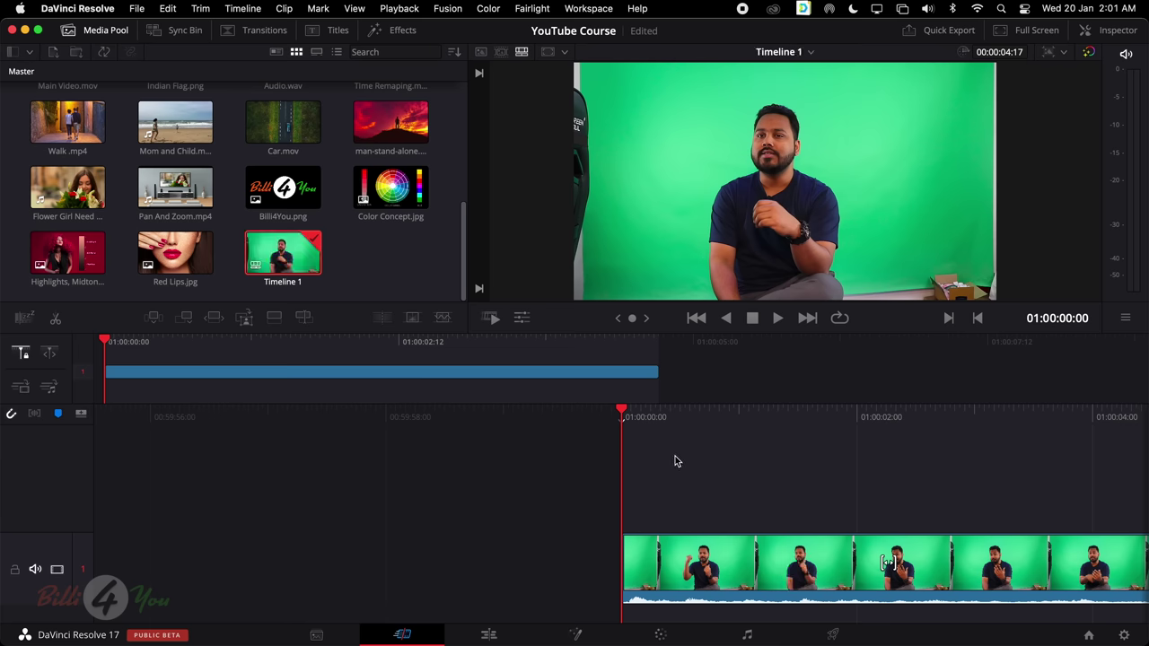
Select the Green Screen clip on Timeline 1 and play it back on the Cut page
scroll(704, 455, "down", 10)
scroll(703, 455, "up", 8)
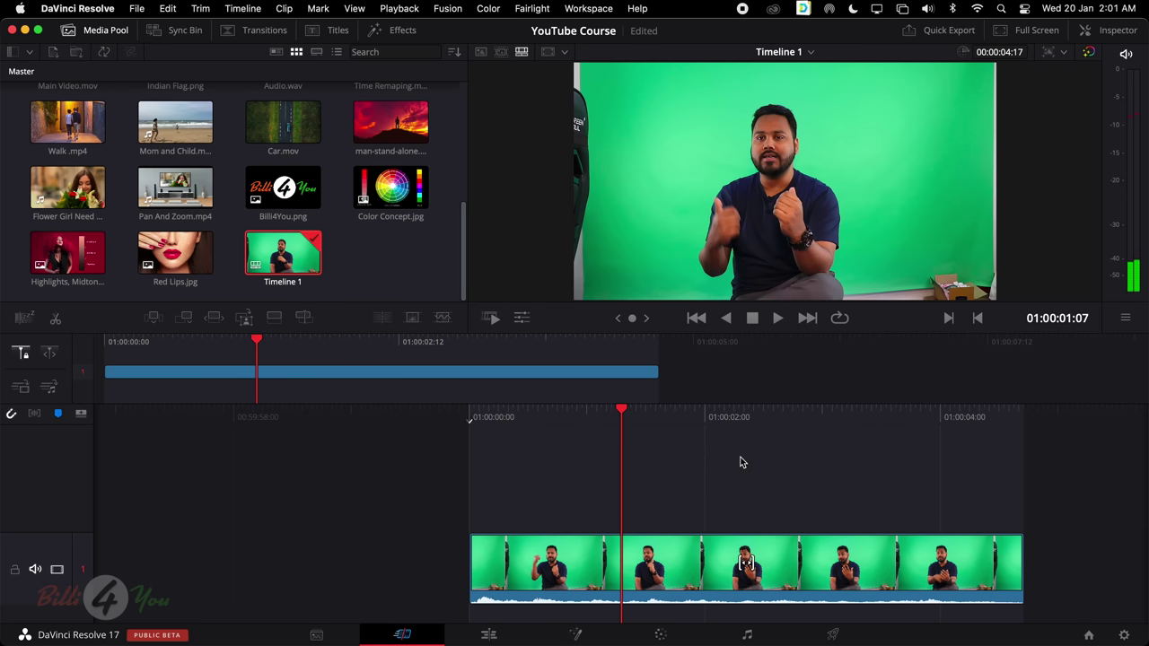
left_click(488, 633)
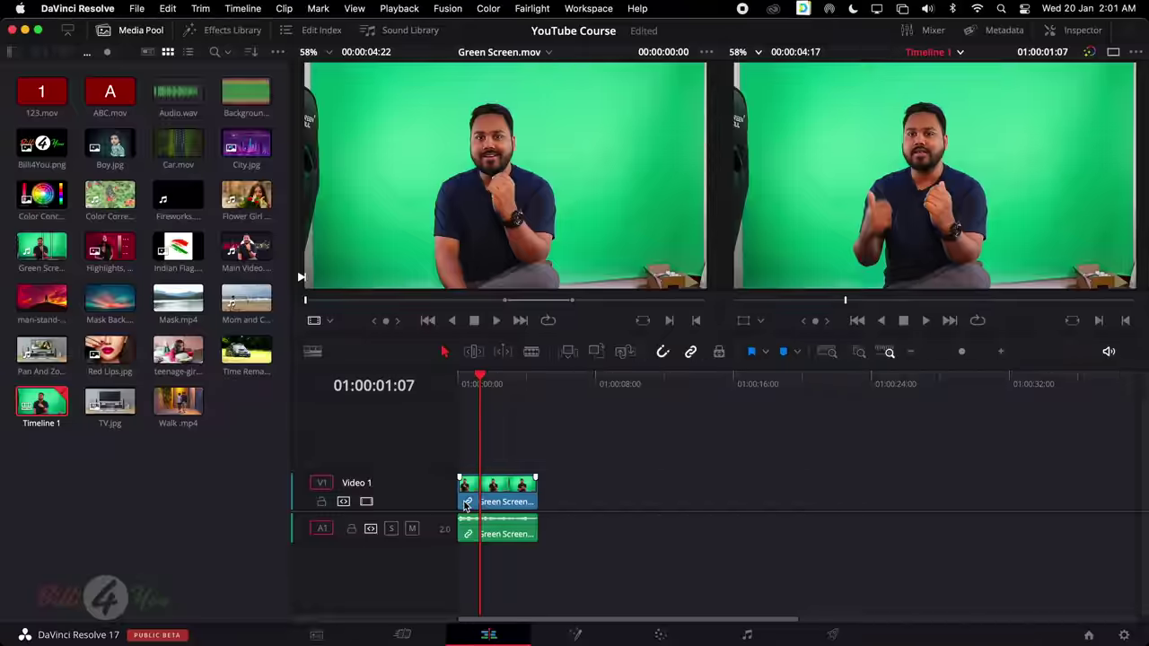
left_click(406, 636)
left_click(559, 560)
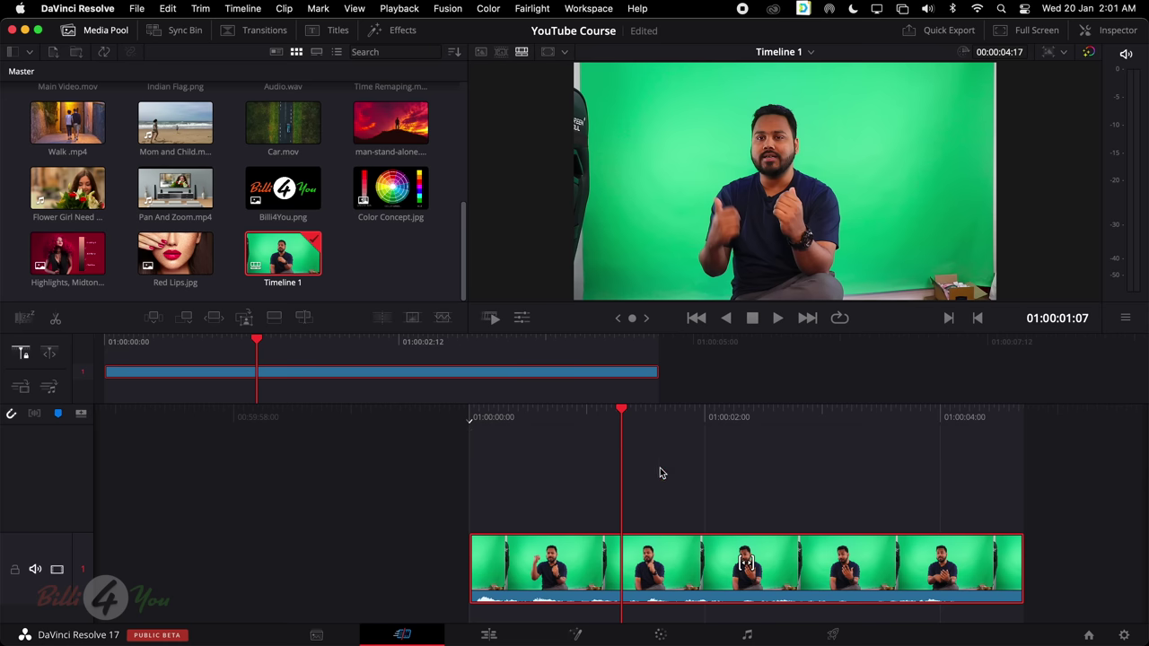
key("space")
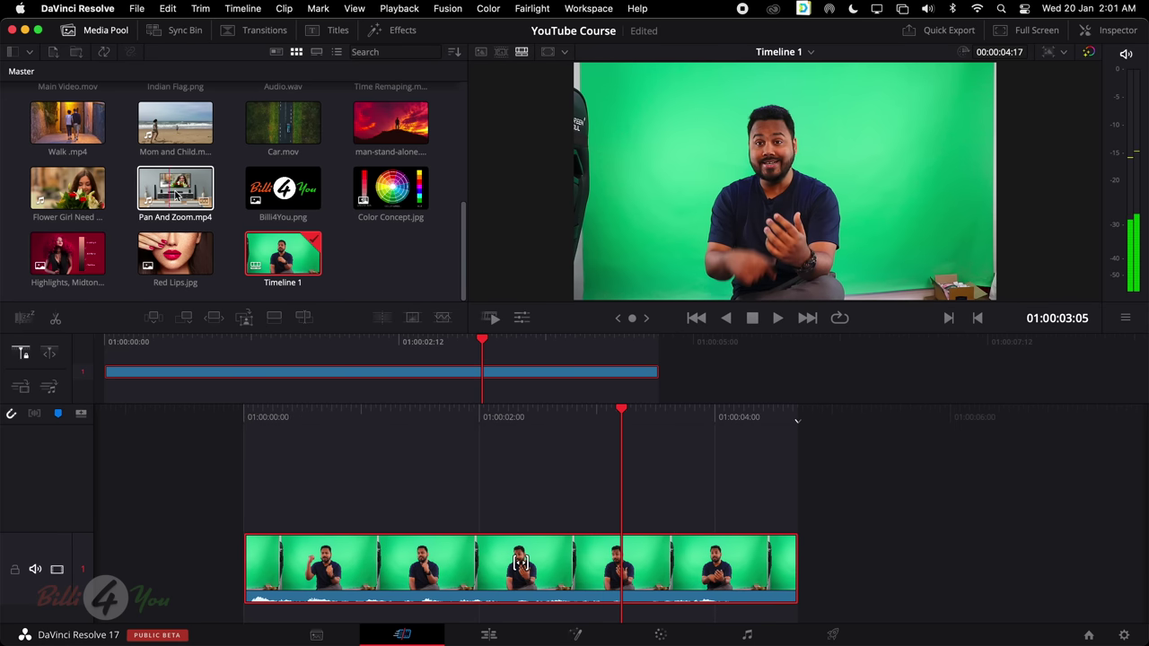
Append Pan And Zoom.mp4 and Flower Girl, insert Car.mov, and return to the timeline start
left_click_drag(177, 186, 781, 533)
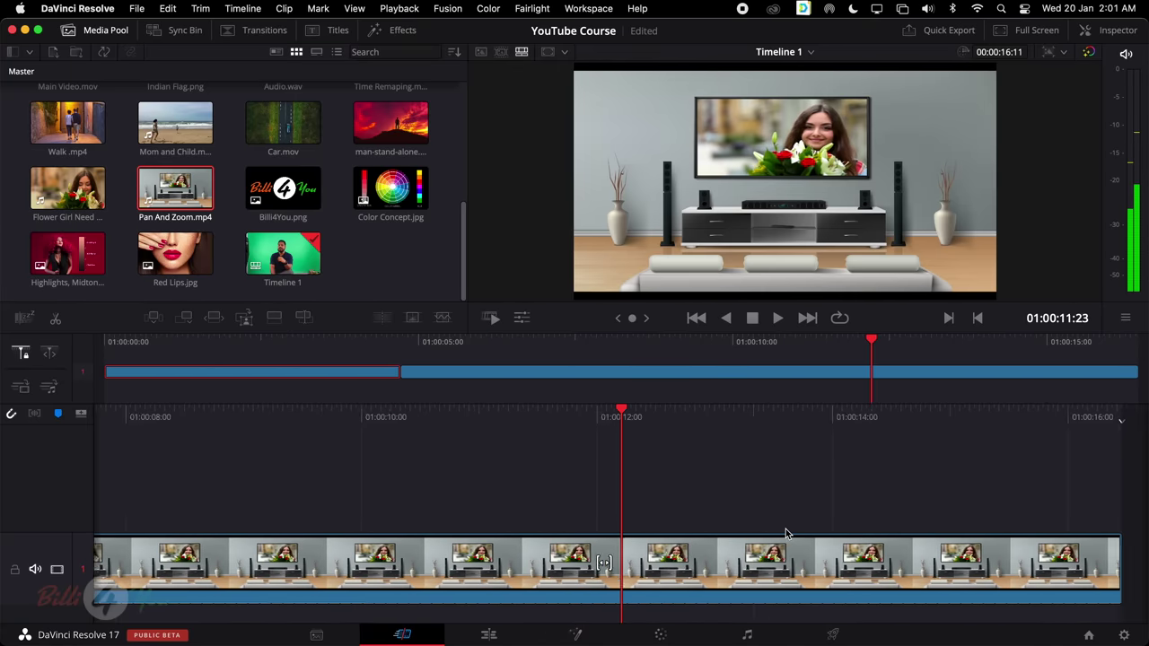
left_click_drag(61, 171, 1049, 568)
key("space")
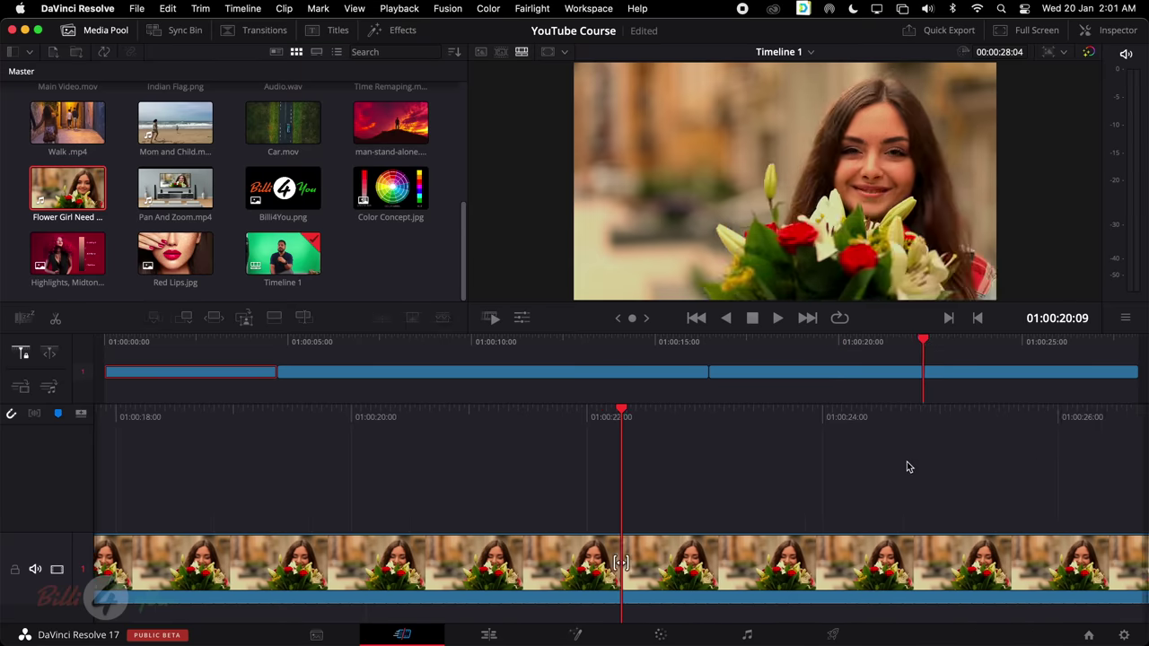
left_click(279, 130)
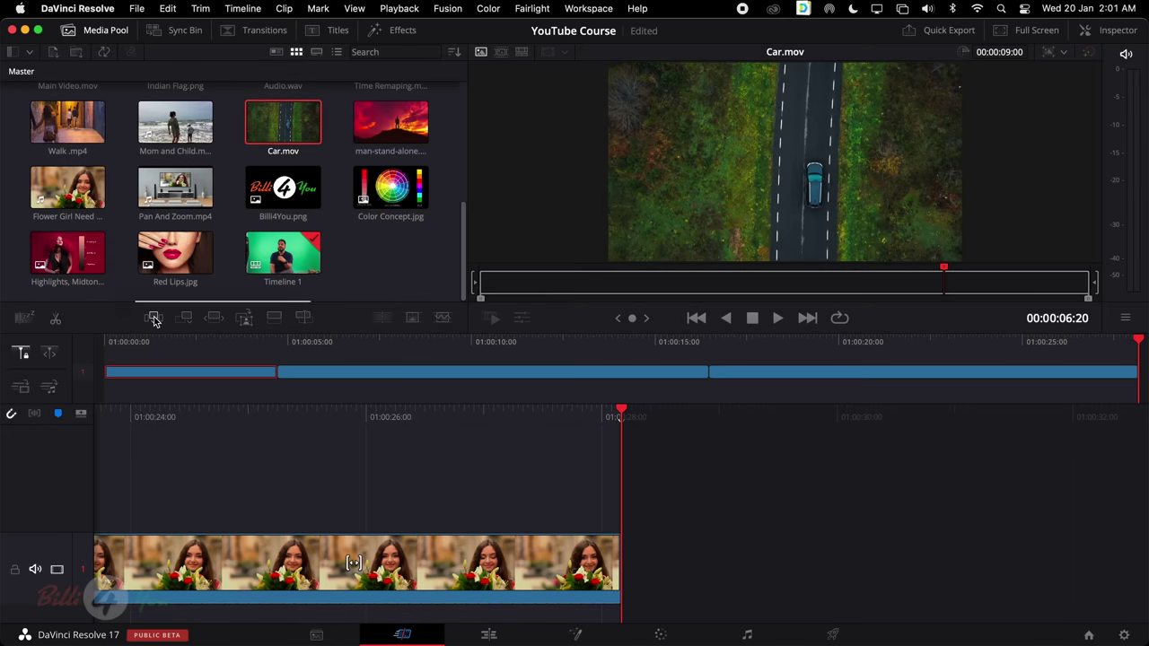
left_click(155, 319)
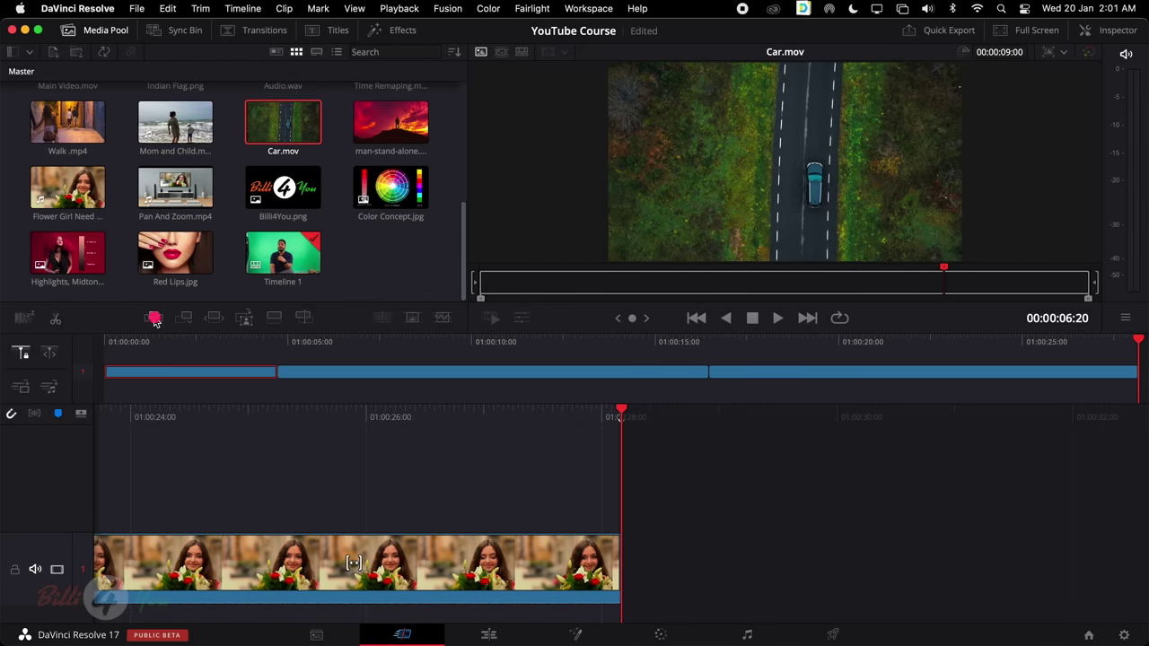
left_click(530, 478)
key("Home")
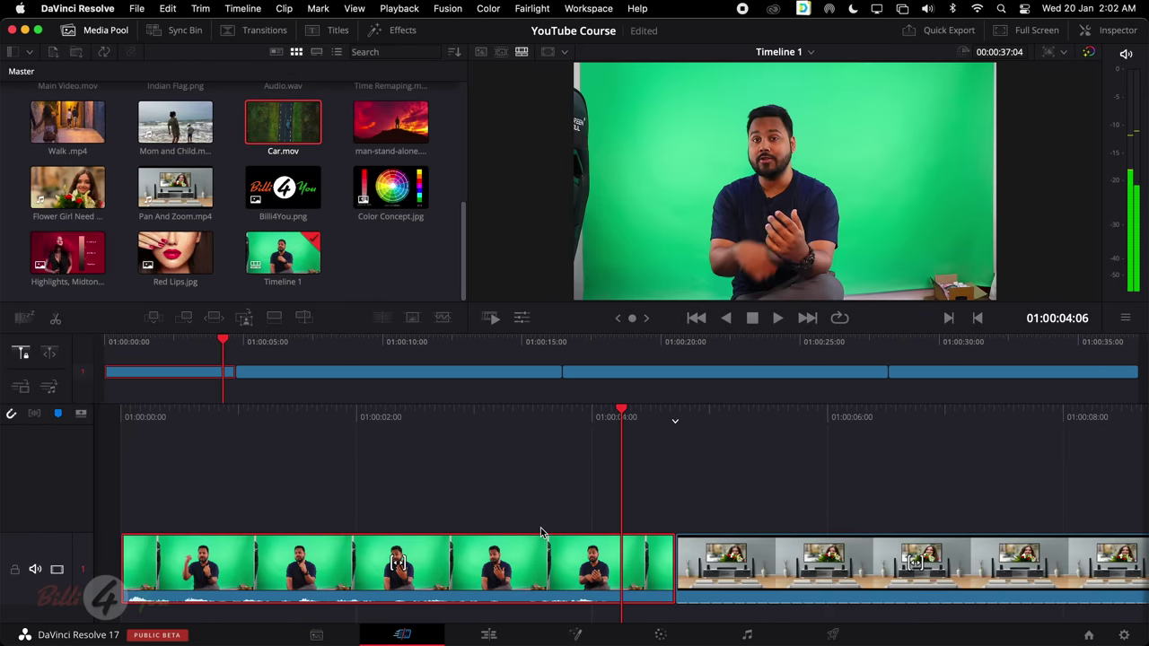
Review the first two clips of Timeline 1 in the overview and briefly play it
key("Home")
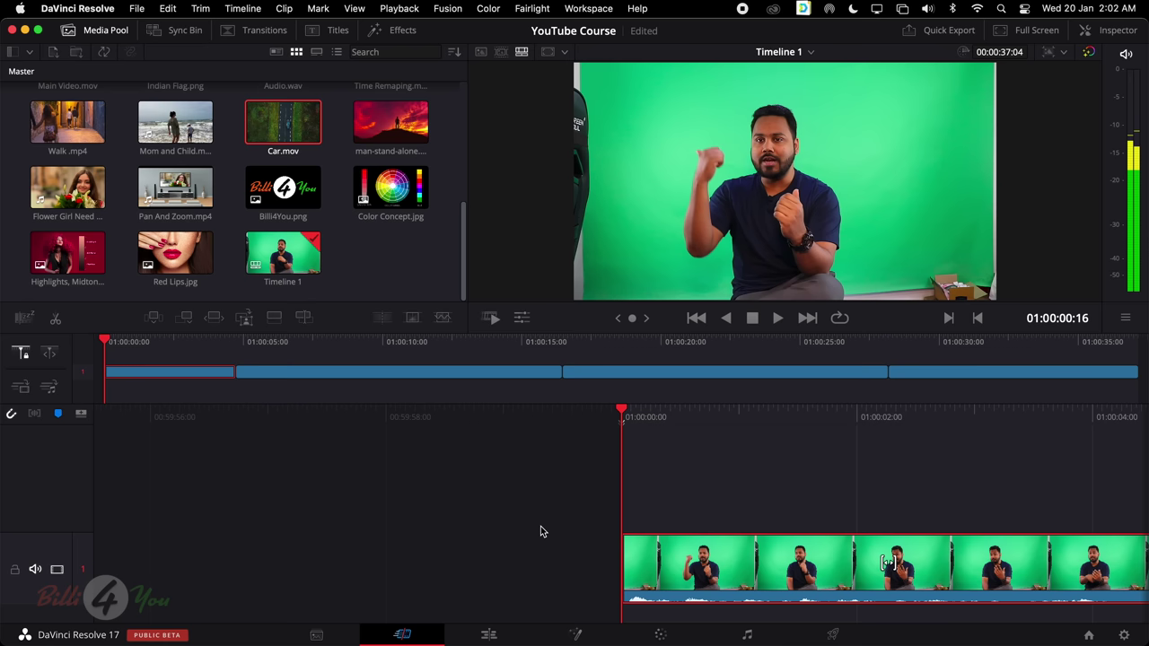
left_click(502, 374)
left_click(216, 370)
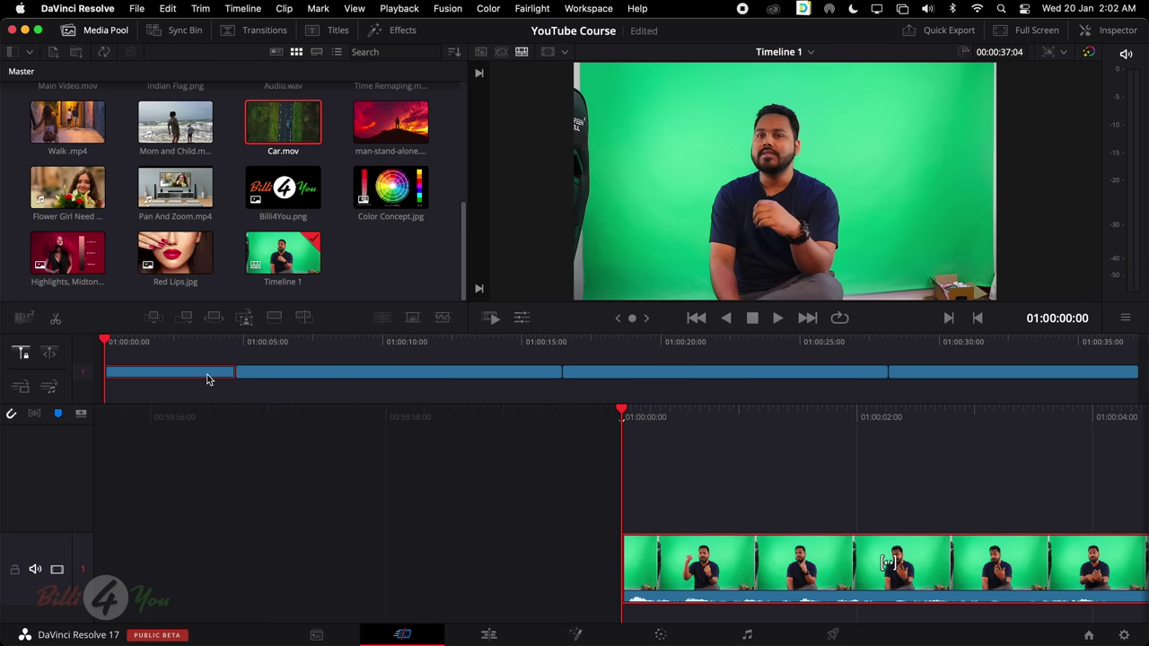
left_click(503, 373)
key("space")
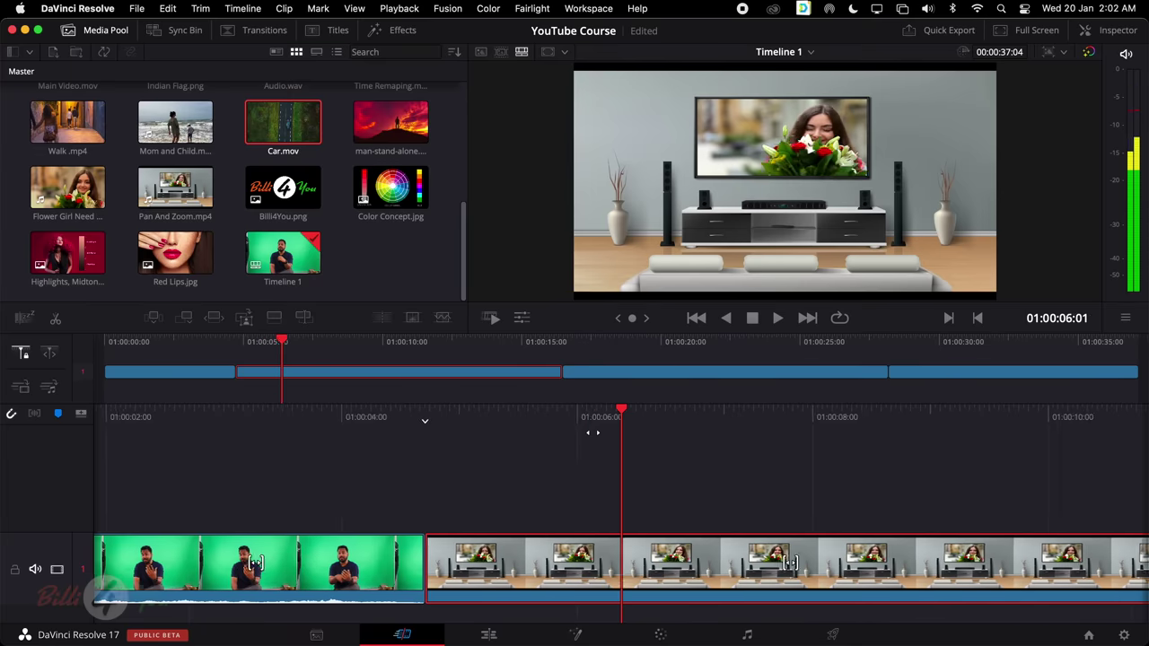
key("space")
Add Billi4You.png before Car.mov, review the clip order, then go to the Edit page
left_click_drag(297, 197, 892, 379)
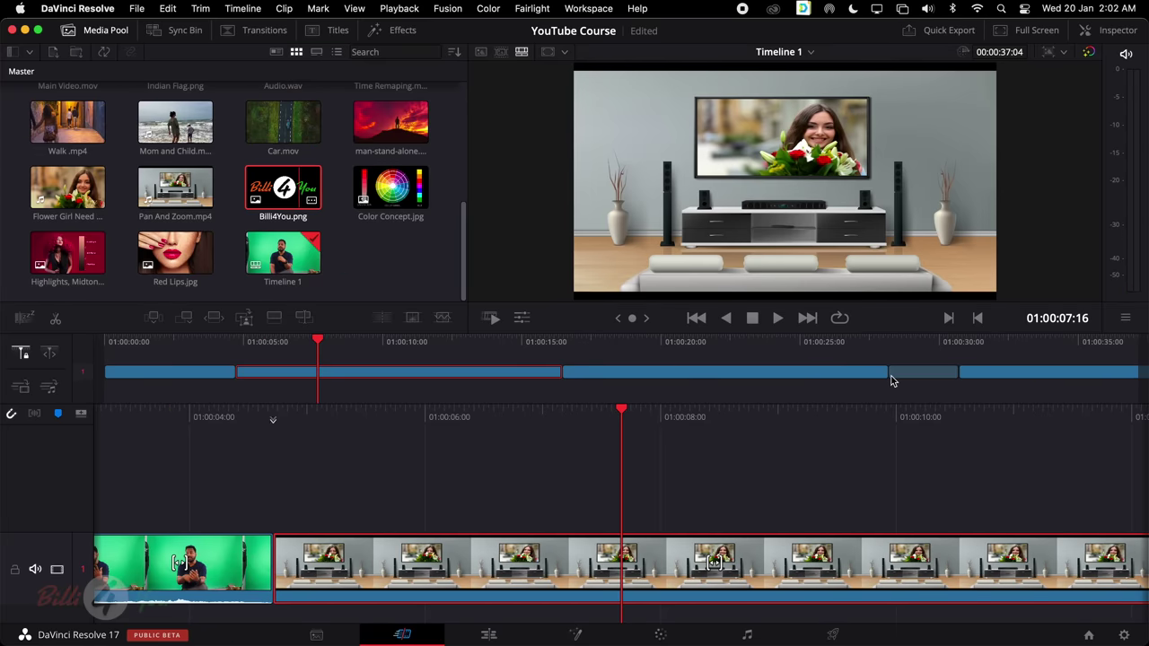
key("j")
key("j")
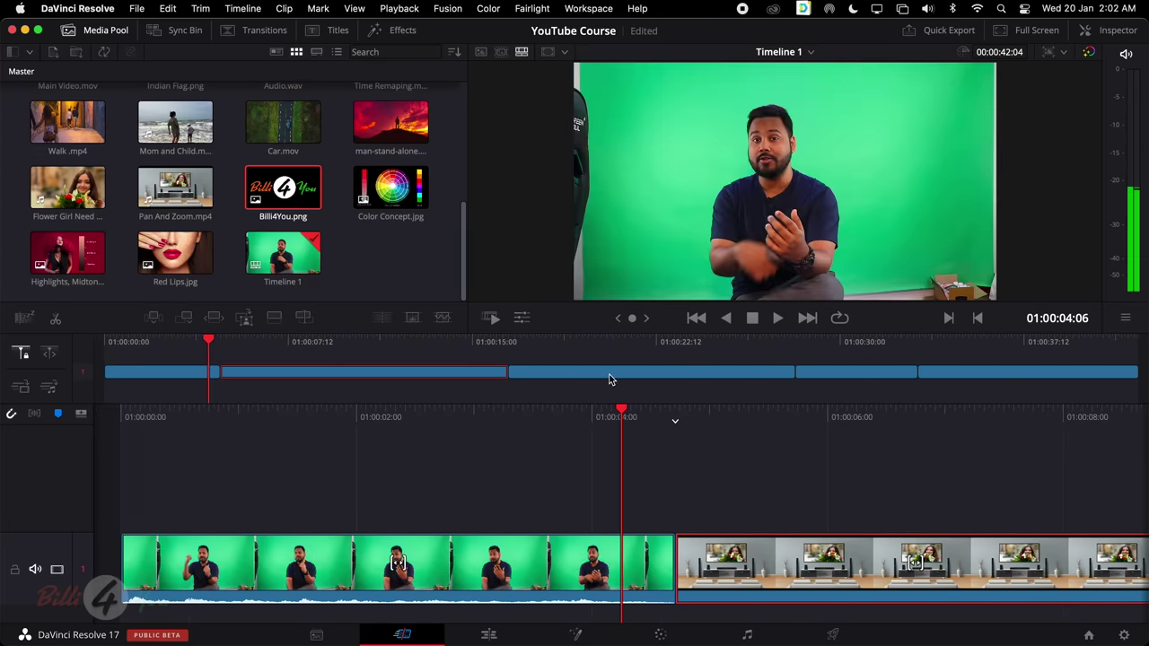
key("Home")
left_click(554, 374)
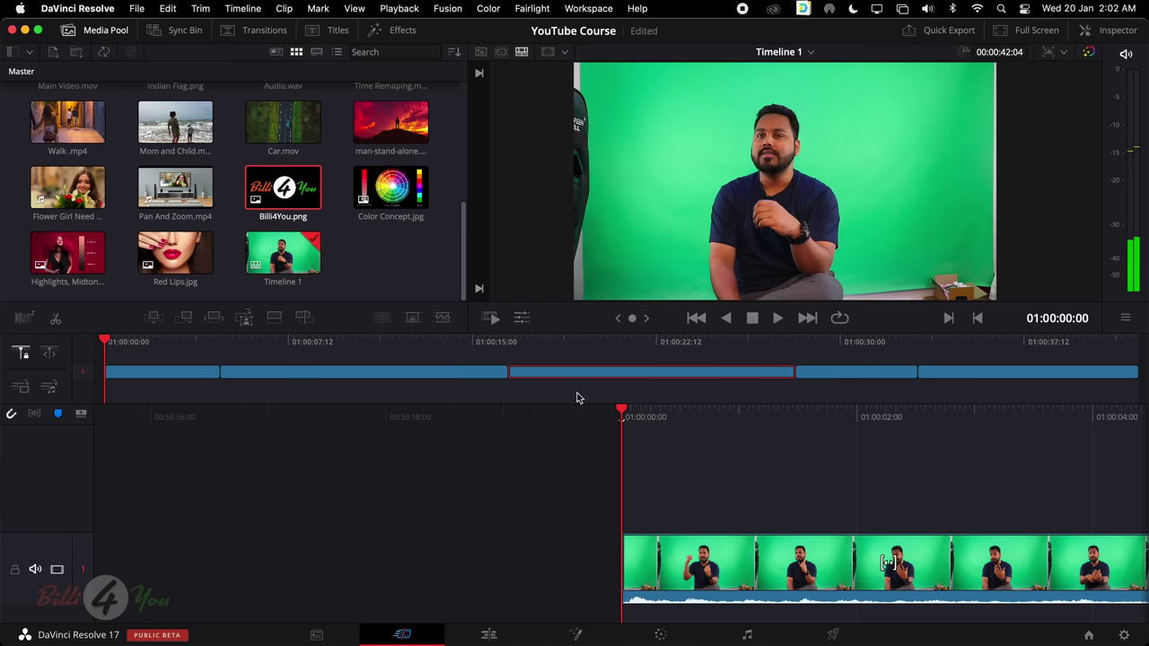
left_click_drag(594, 373, 221, 377)
left_click(221, 375)
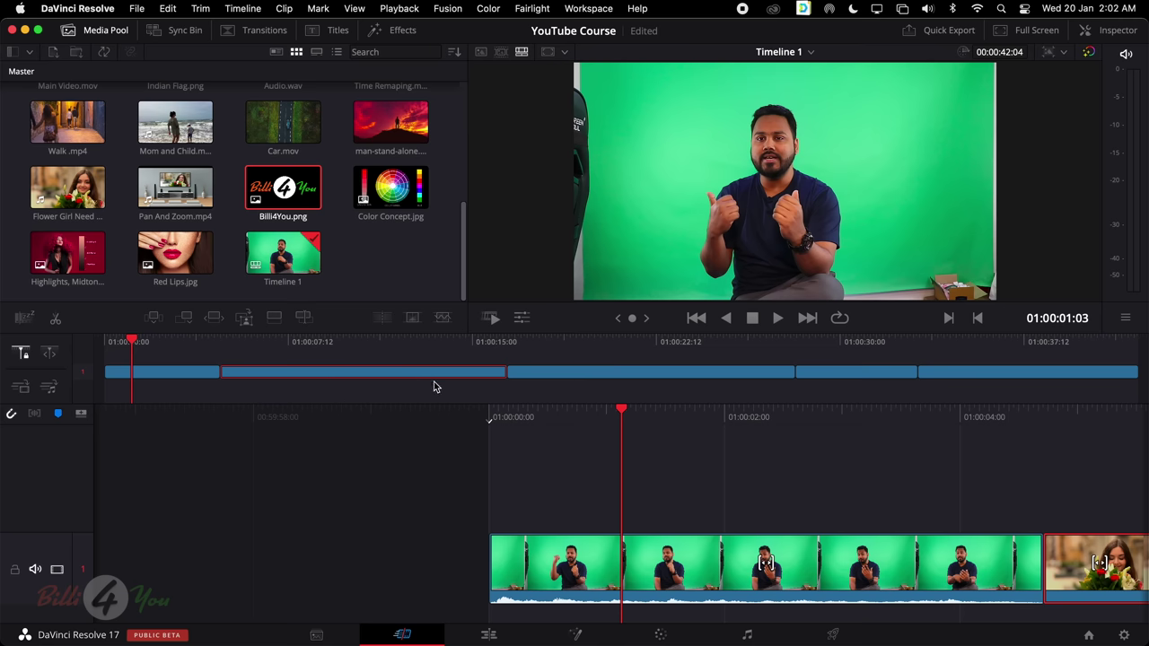
left_click(594, 376)
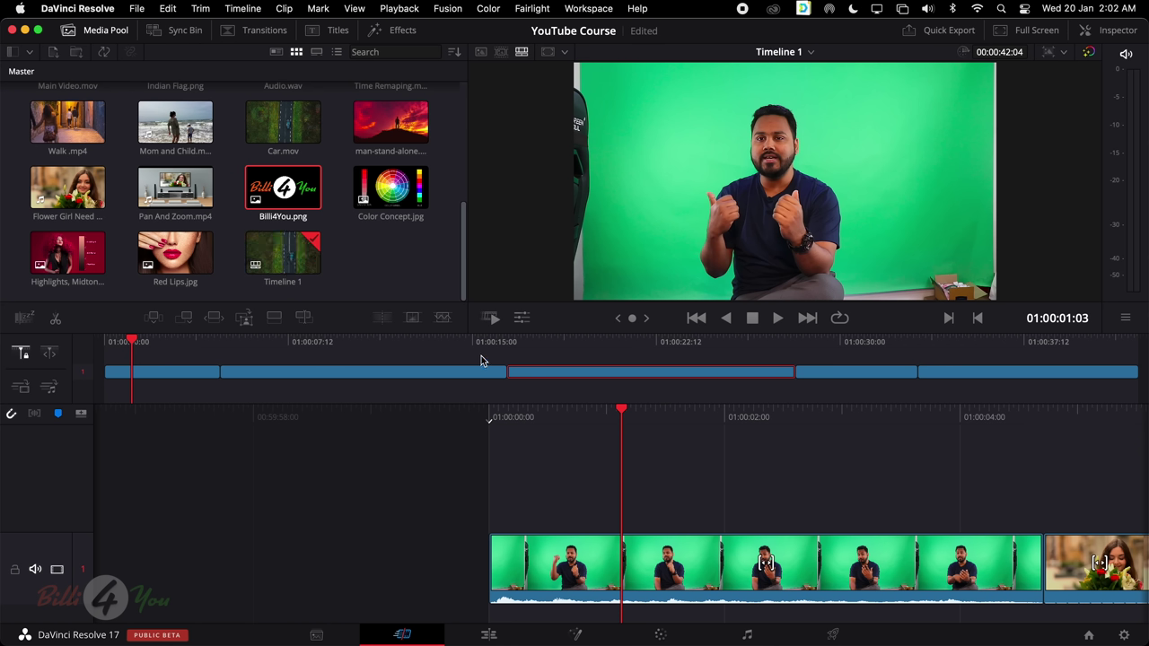
left_click(488, 635)
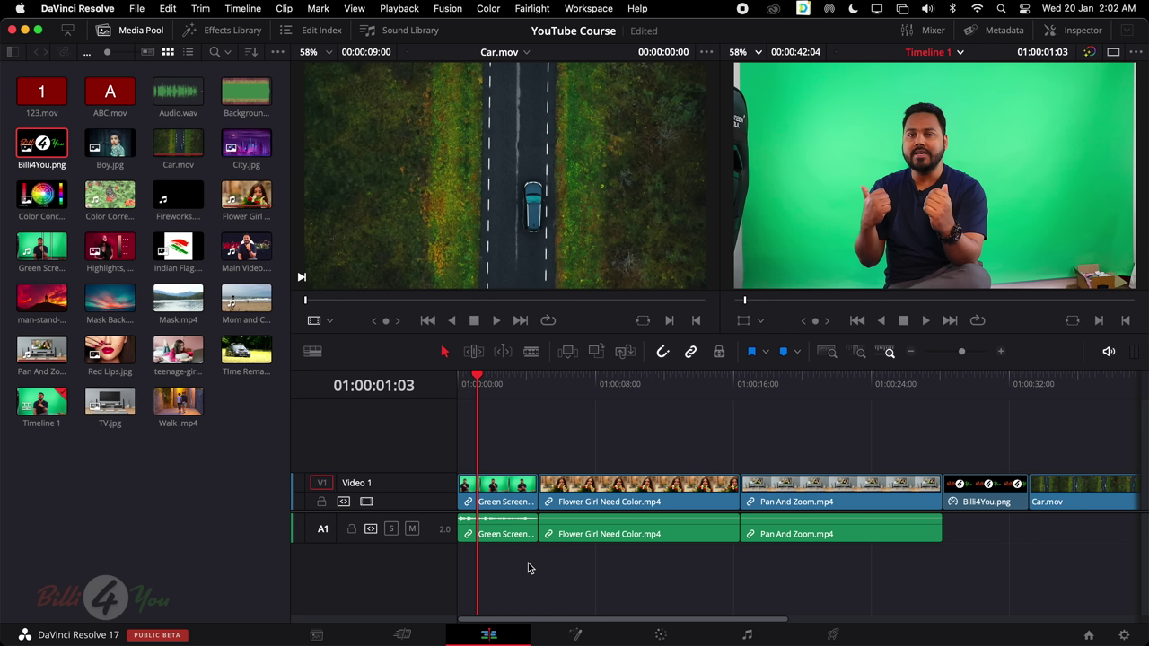
Select every clip on Timeline 1 and delete them all
key("super+a")
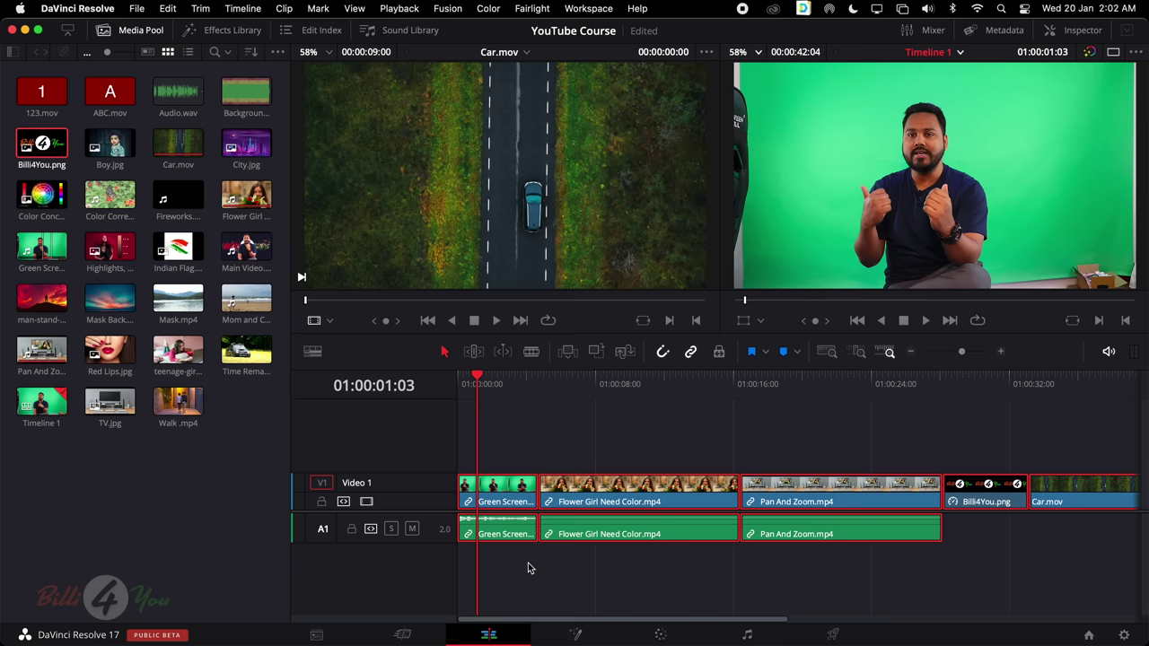
key("Delete")
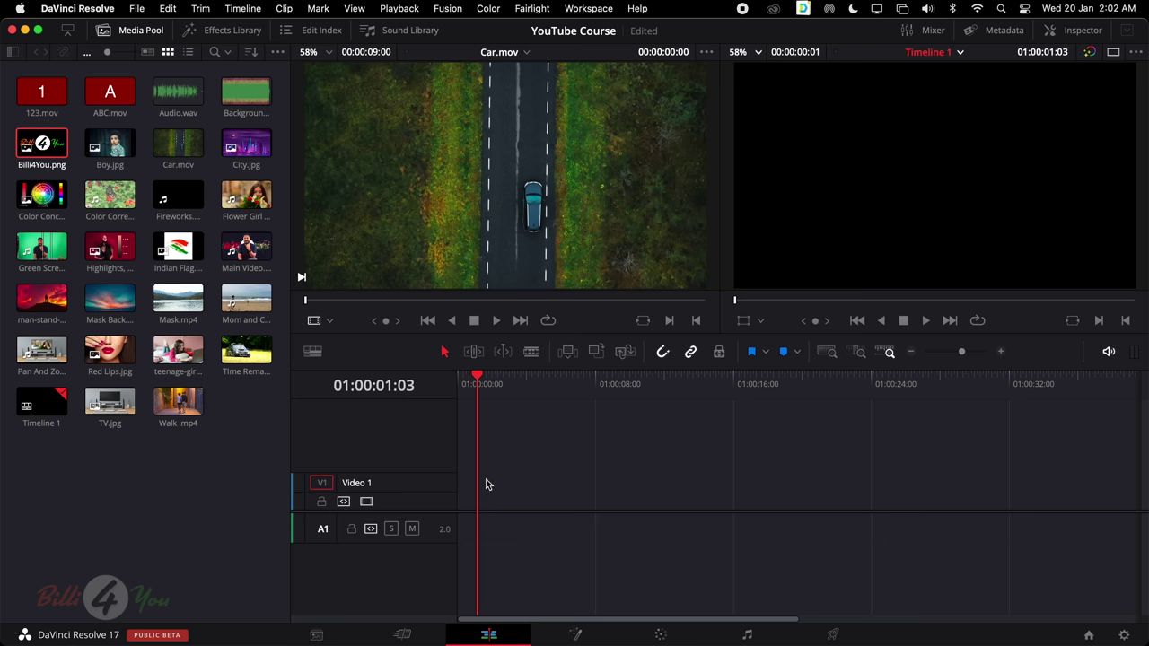
left_click(487, 635)
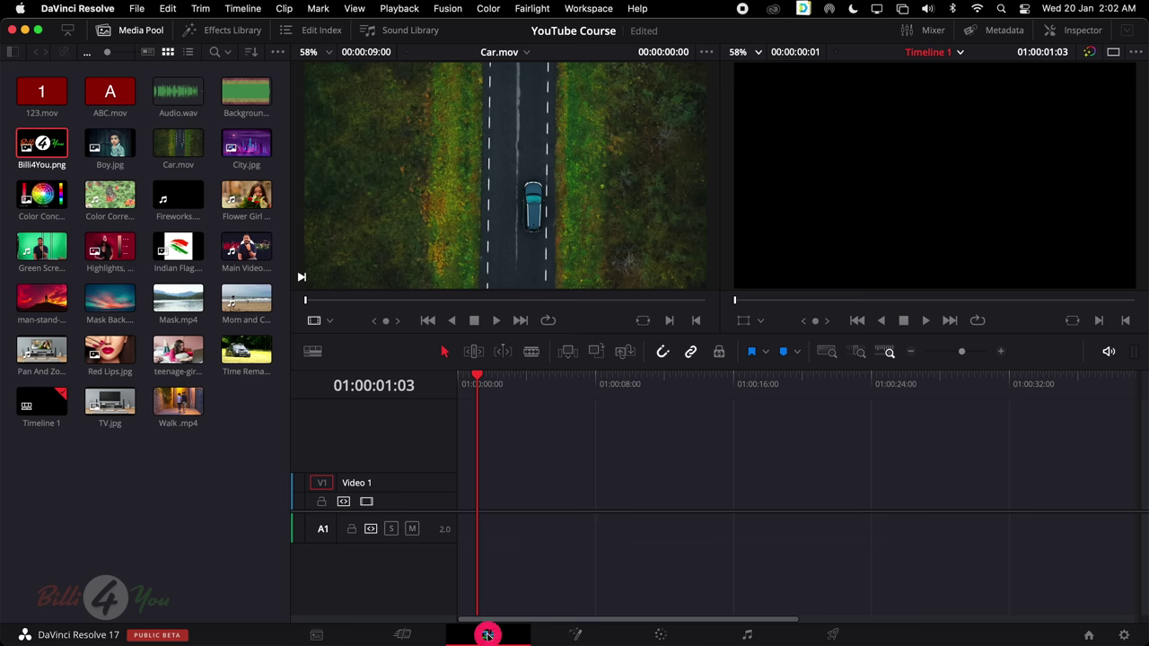
Hide and reshow the Media Pool, then open and close the bin list
left_click(141, 513)
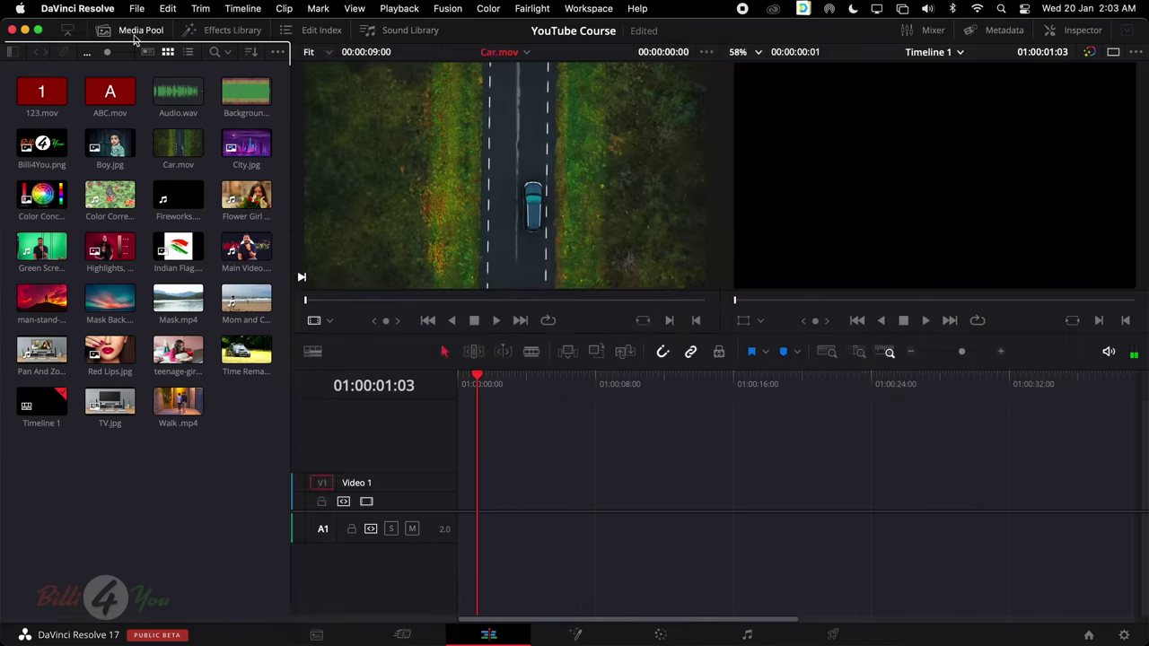
left_click(136, 32)
left_click(136, 32)
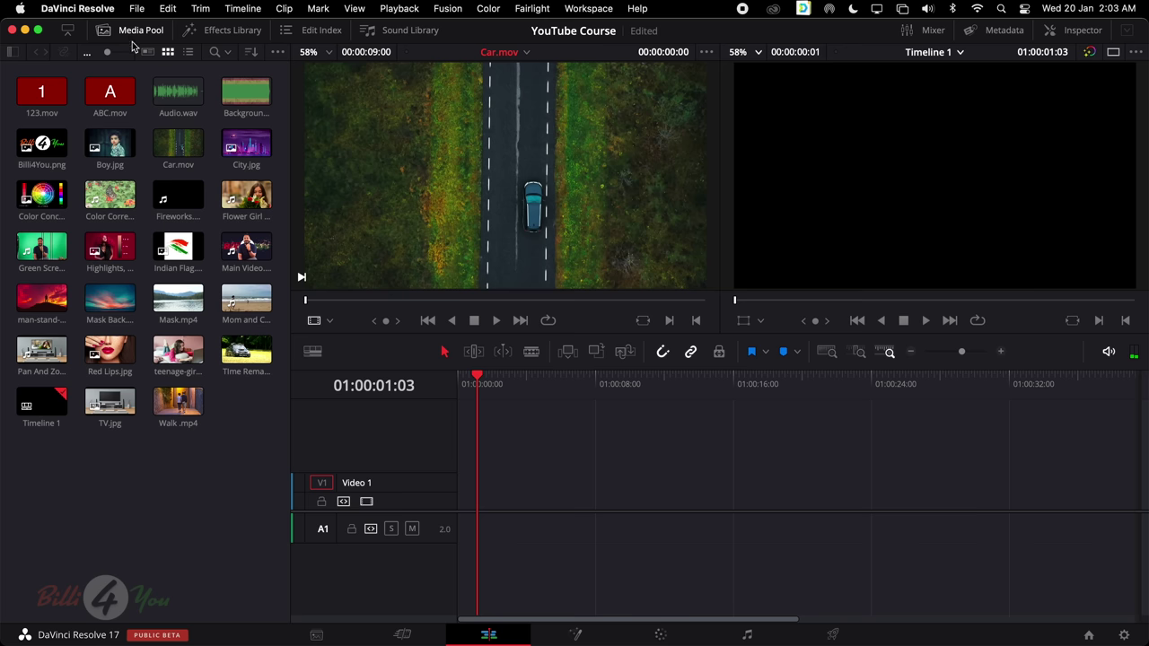
left_click(13, 52)
left_click(13, 52)
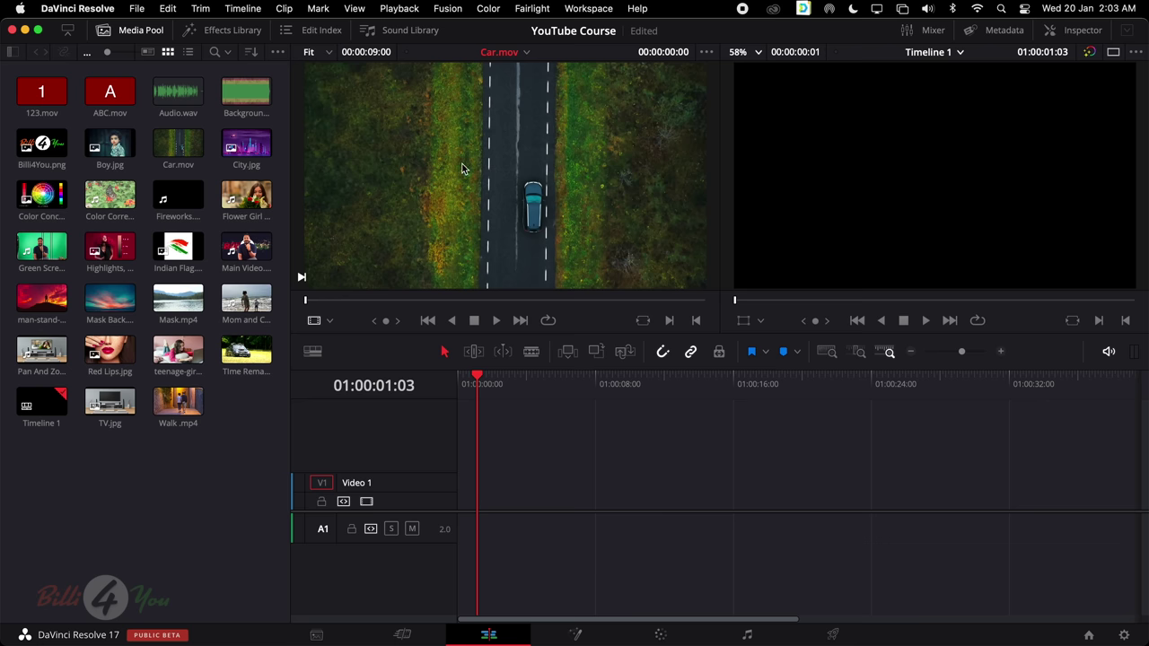
left_click(160, 151)
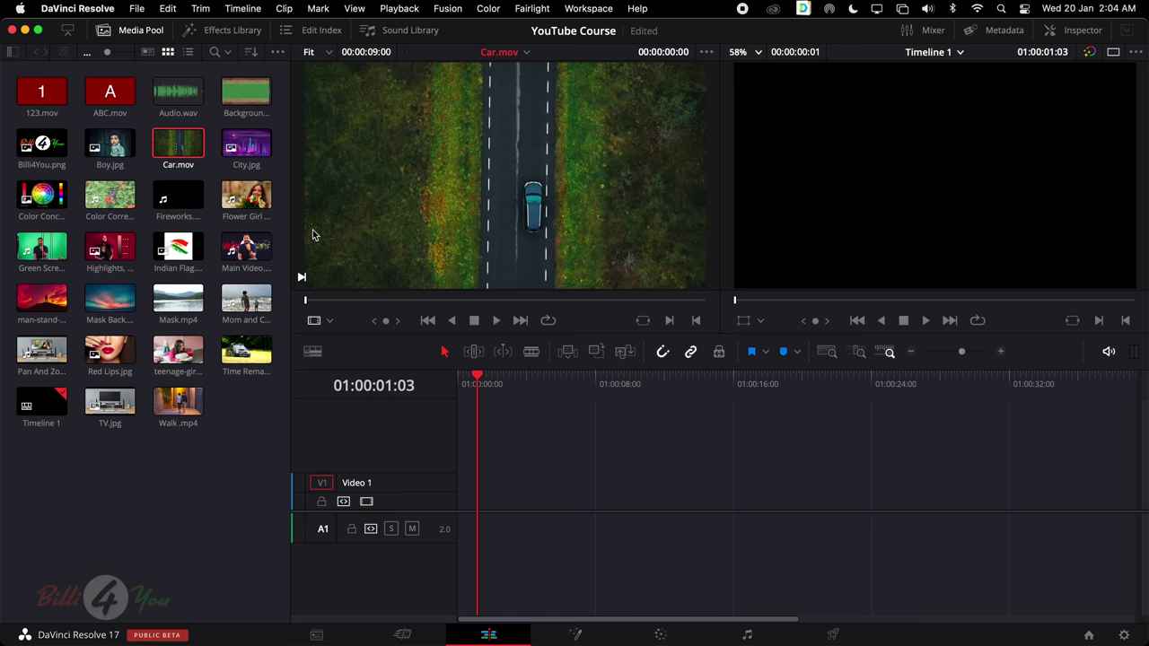
Scrub the Car.mov source preview from 00:00:03:13 onward, landing on 00:00:05:21
left_click(91, 242)
left_click(464, 302)
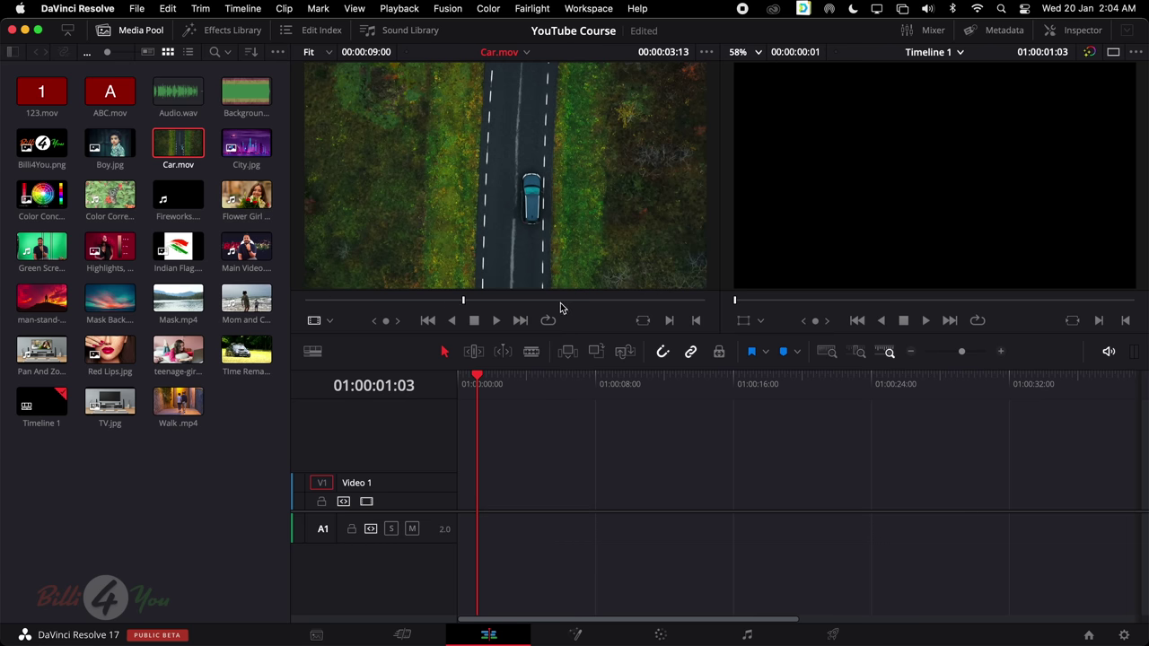
left_click(473, 303)
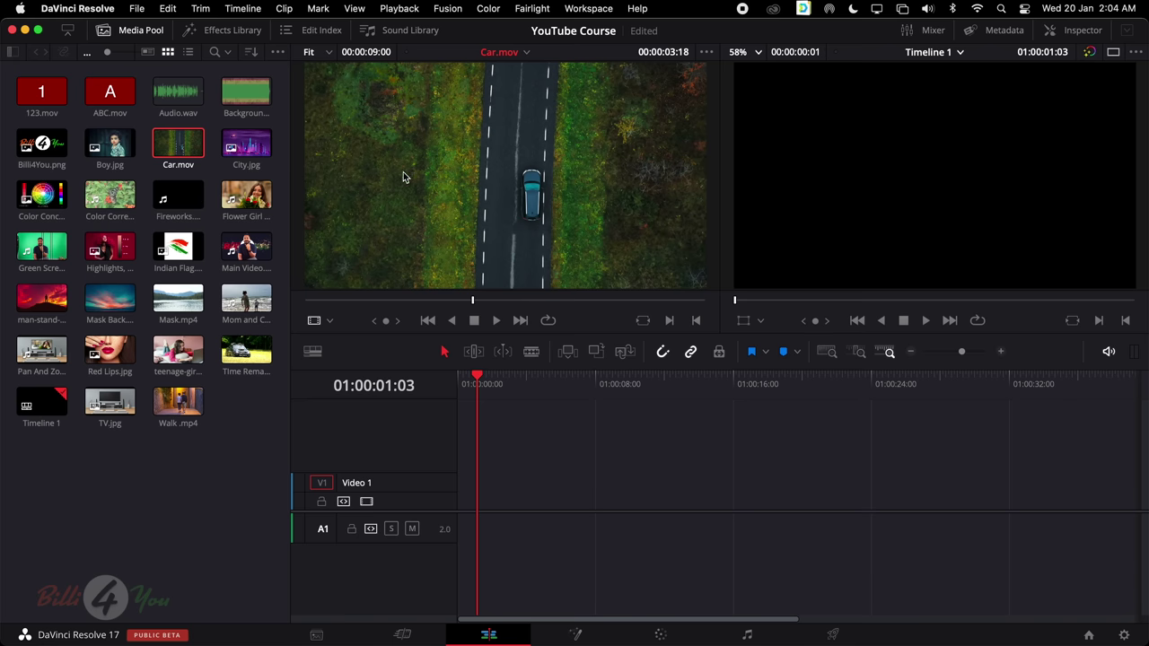
left_click(415, 301)
left_click(566, 301)
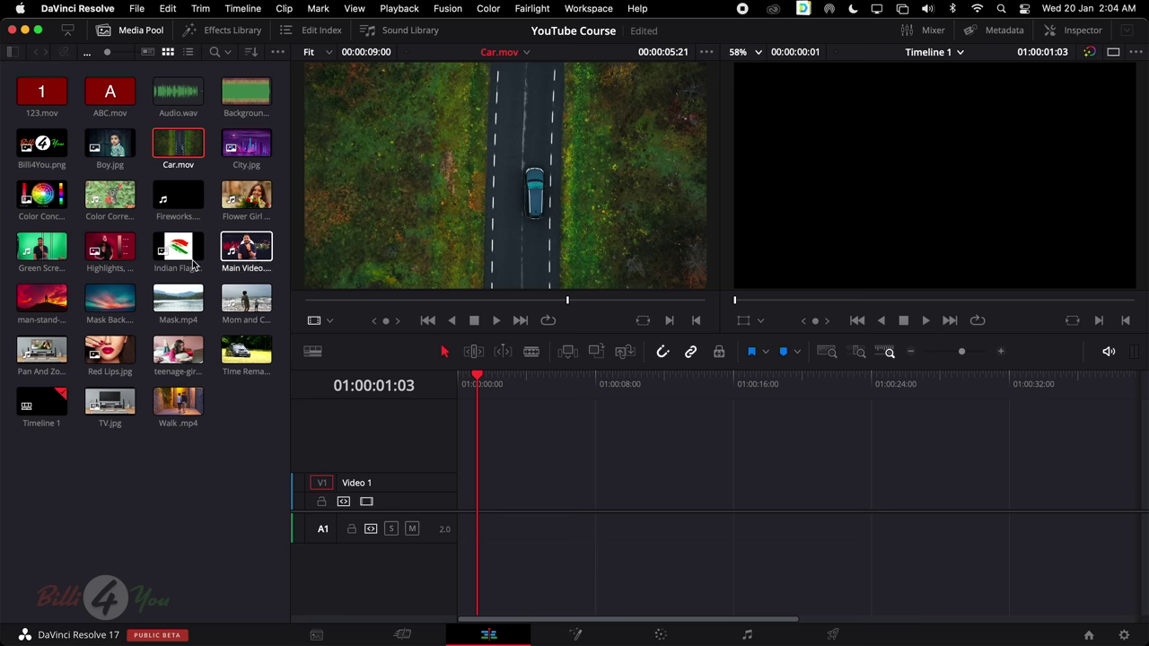
mouse_move(246, 145)
left_mouse_down()
mouse_move(526, 218)
mouse_move(539, 471)
mouse_move(463, 492)
left_mouse_up()
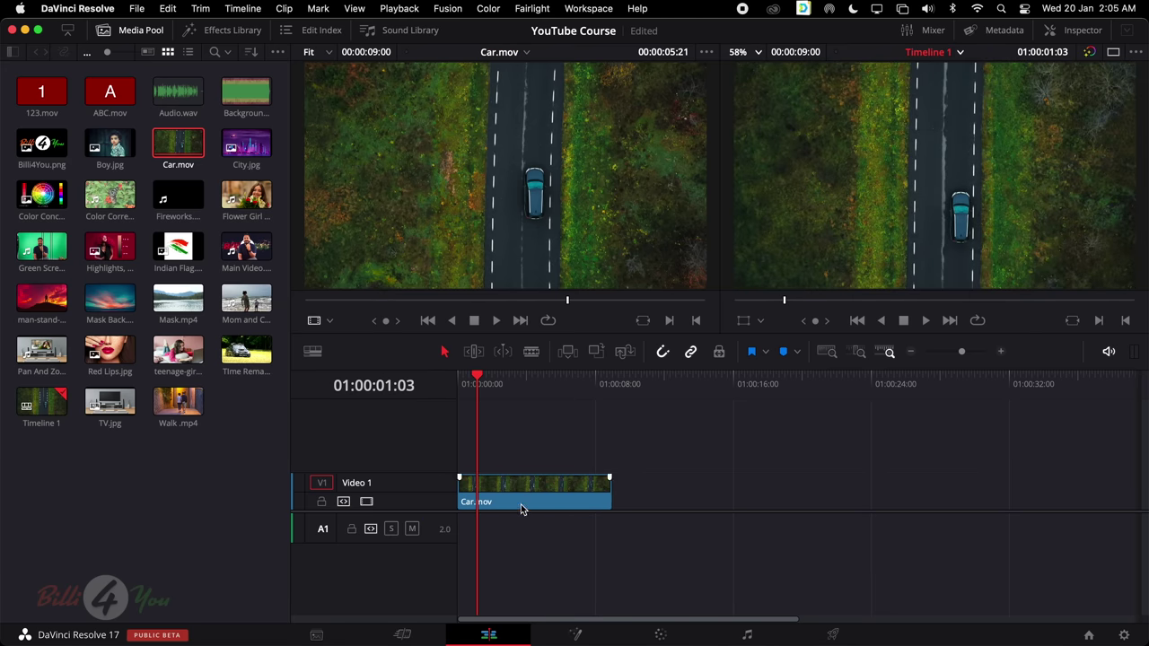
left_click(364, 276)
left_click(577, 489)
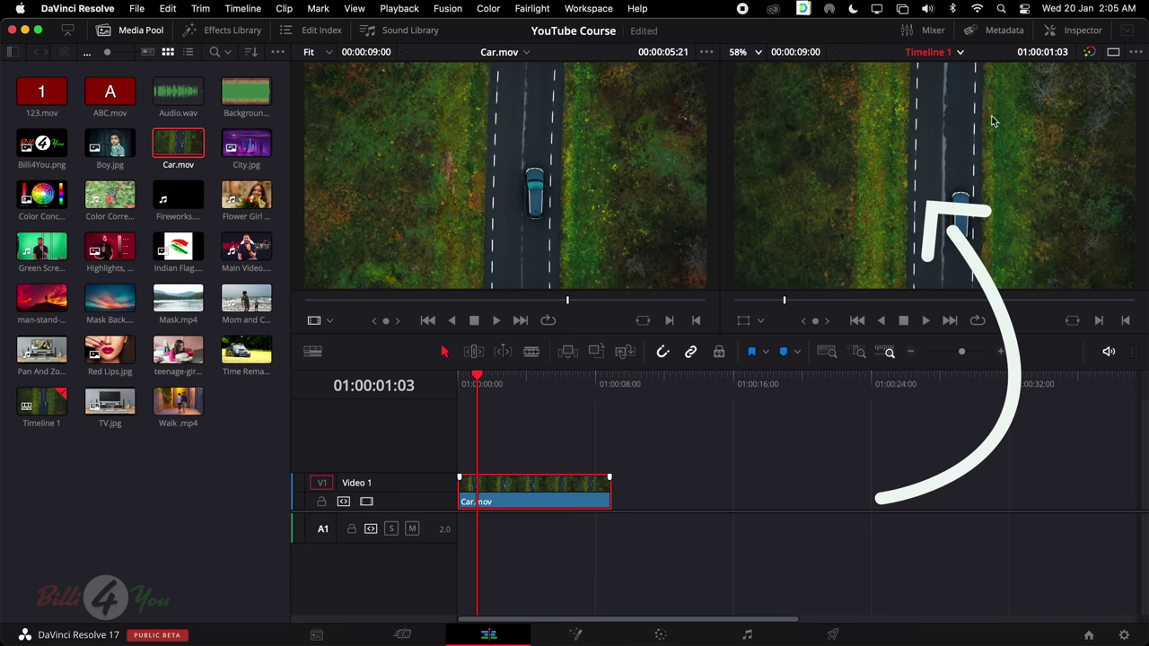
left_click(178, 247)
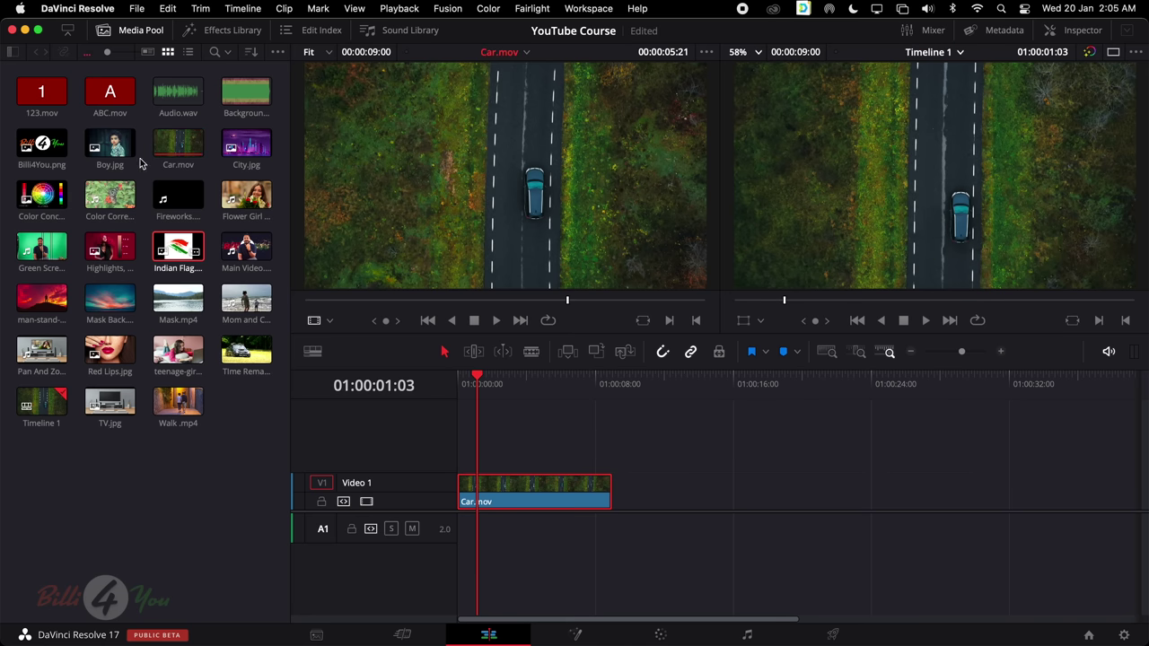
Place Billi4You.png on a new Video 2 track above Car.mov and scrub over it
left_click(42, 148)
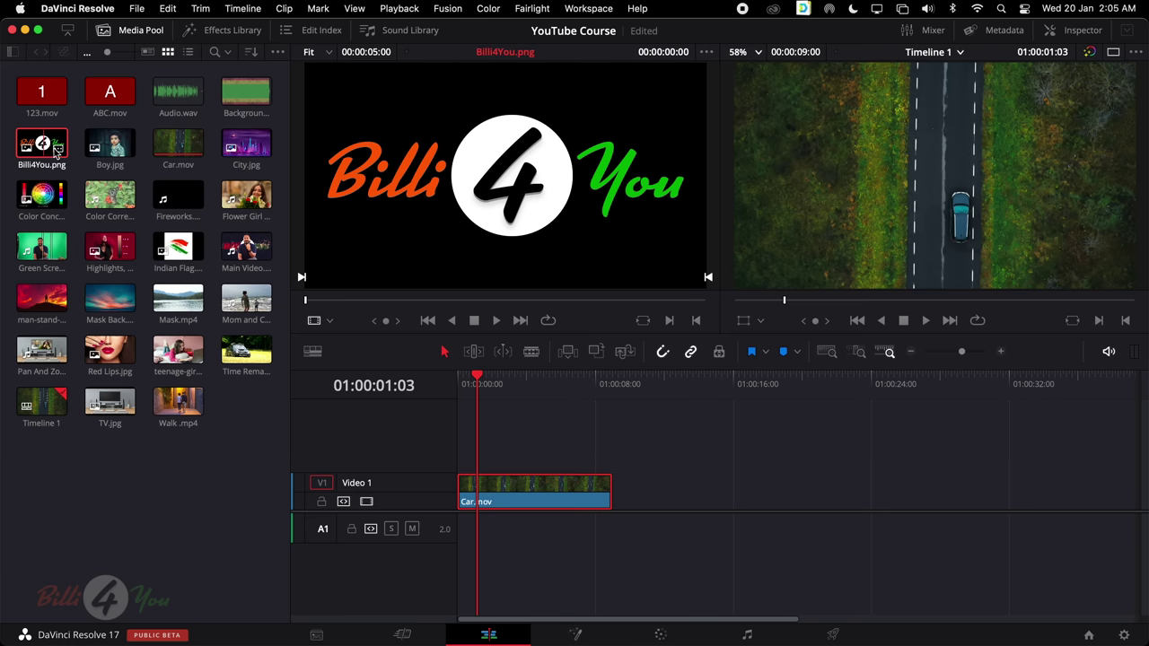
left_click_drag(56, 153, 500, 451)
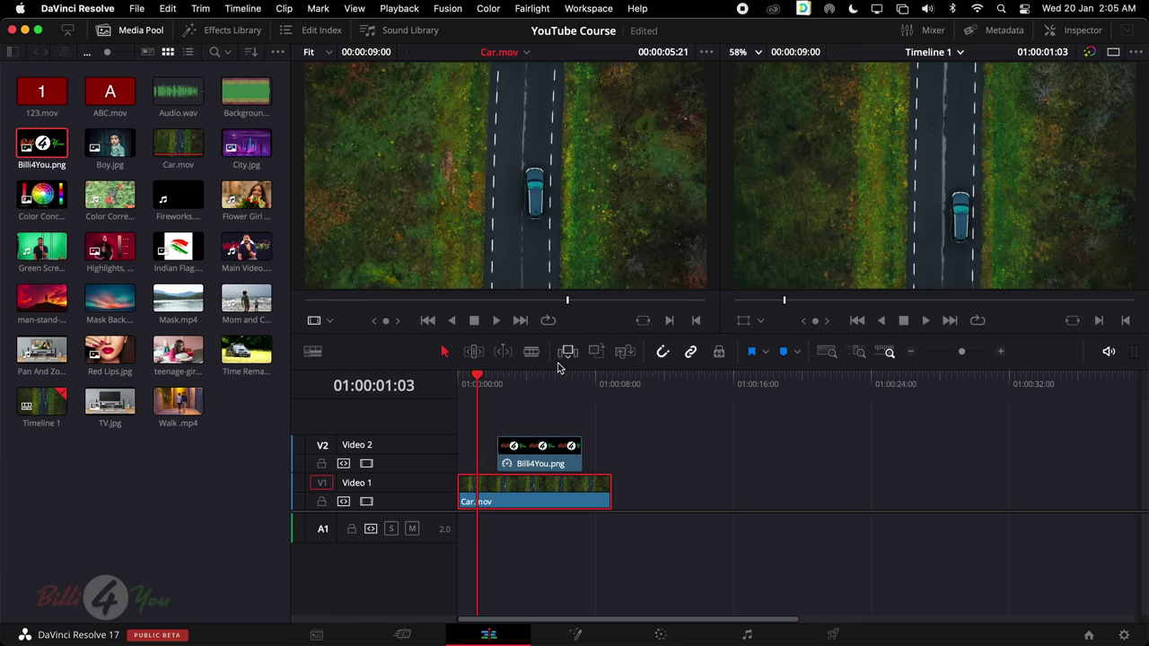
left_click_drag(477, 381, 531, 383)
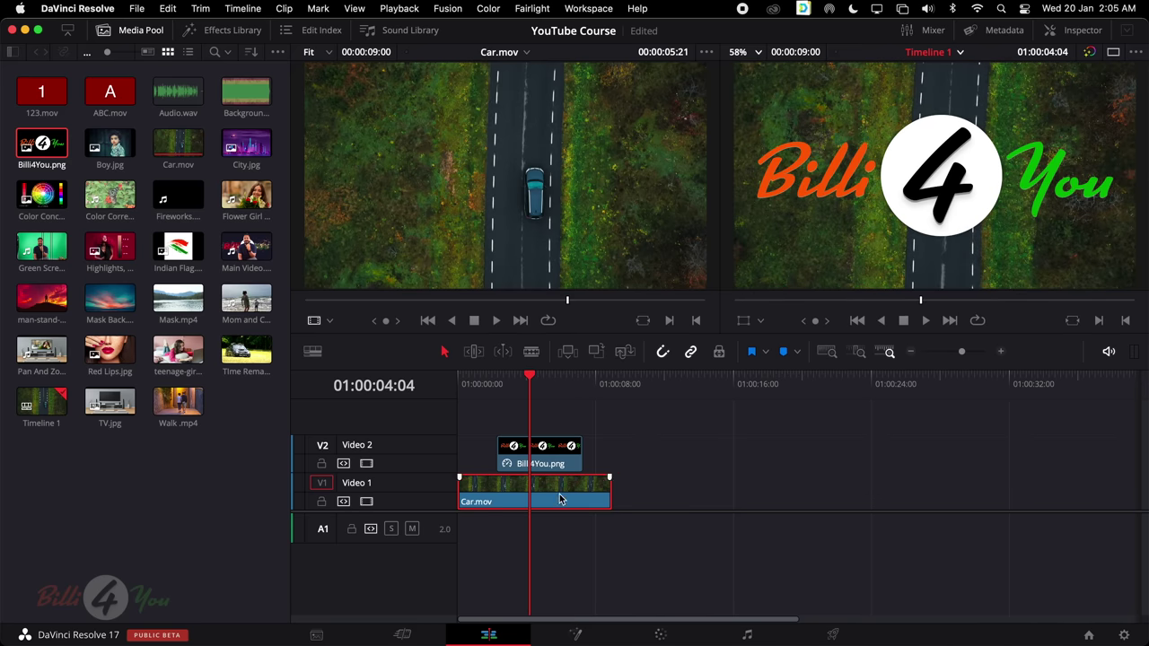
left_click(557, 447)
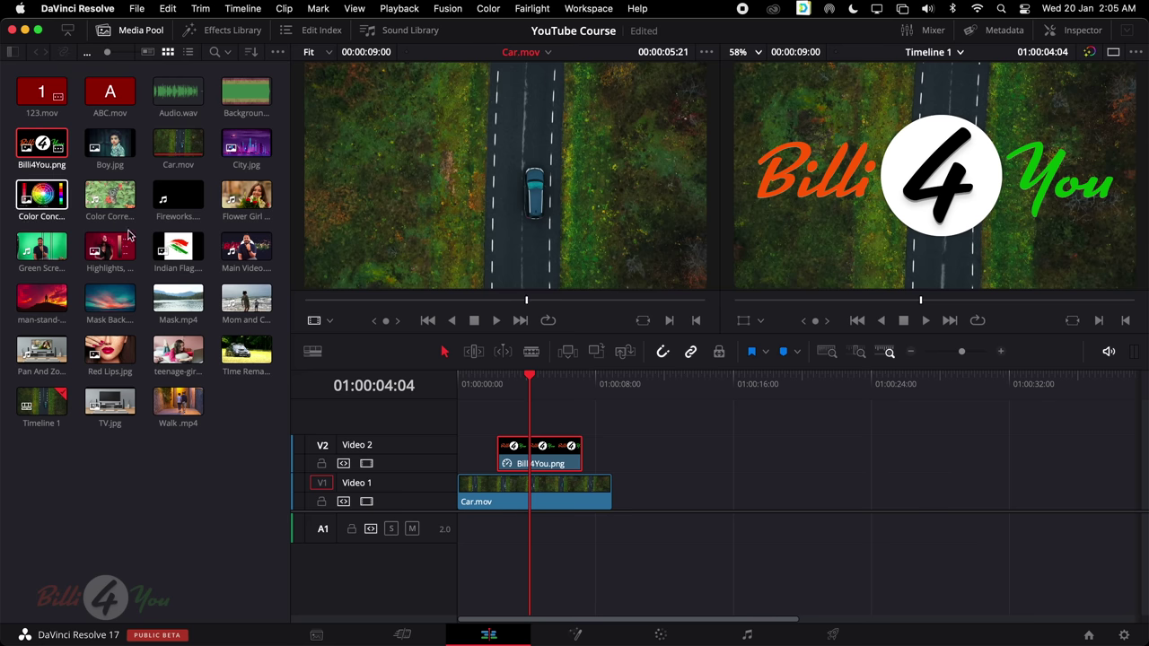
Collapse the Media Pool height so Timeline 1 stretches across the full window
left_click(68, 33)
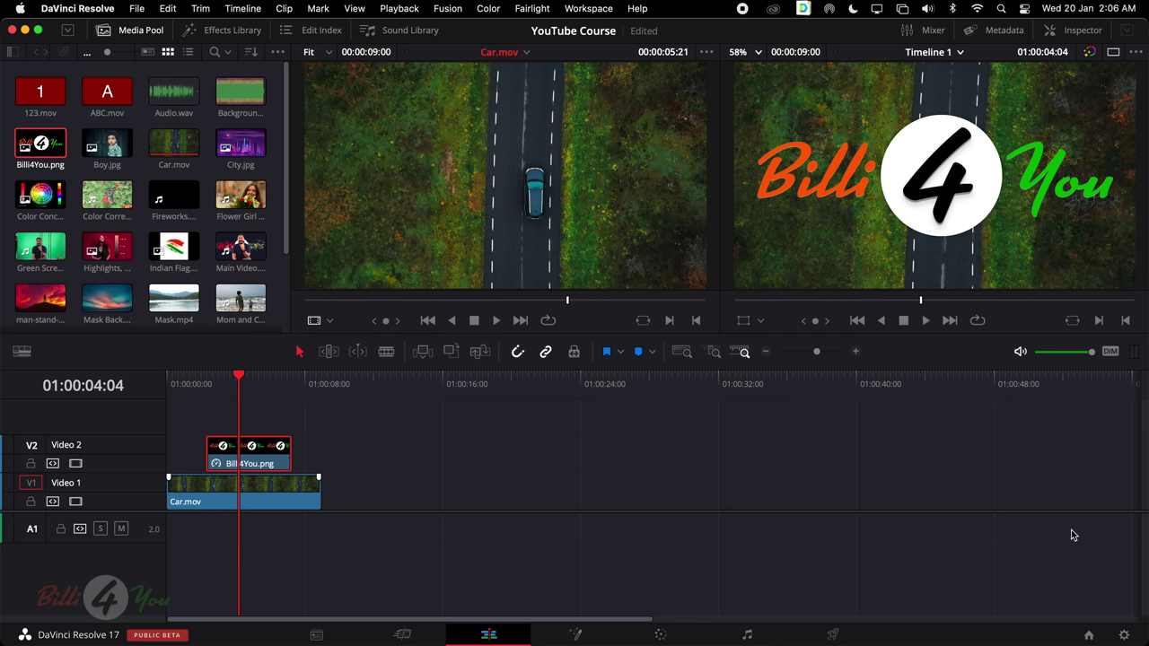
scroll(157, 211, "down", 2)
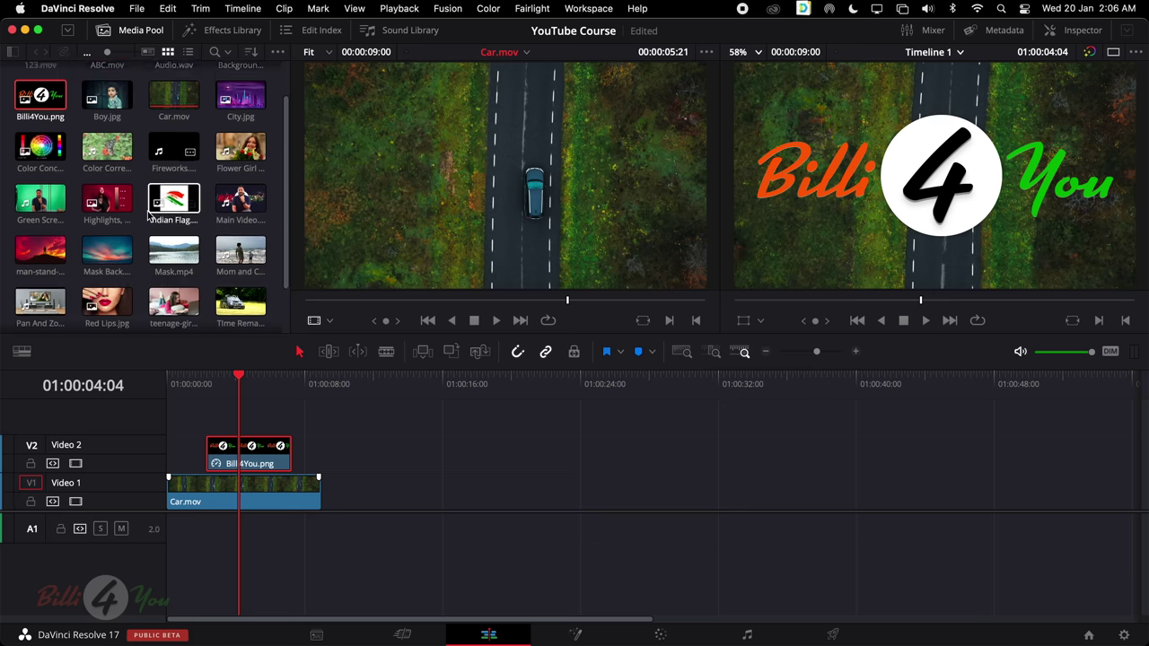
scroll(148, 216, "up", 3)
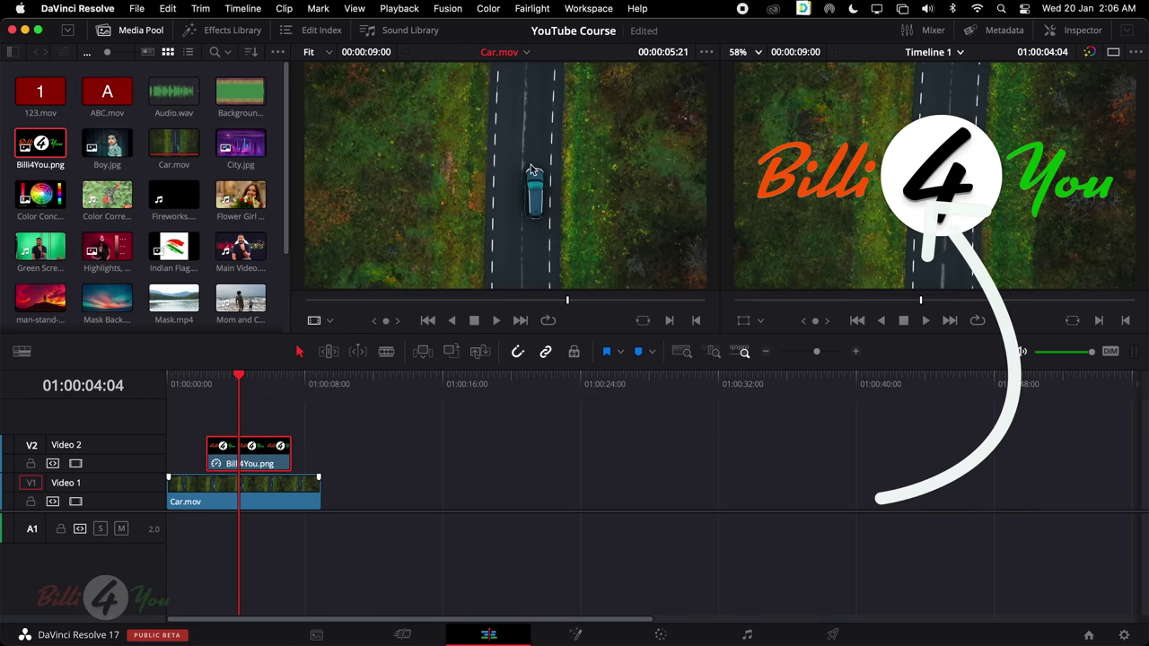
Open the Effects Library at full height and browse transitions and the Left Lower Third title
left_click(227, 30)
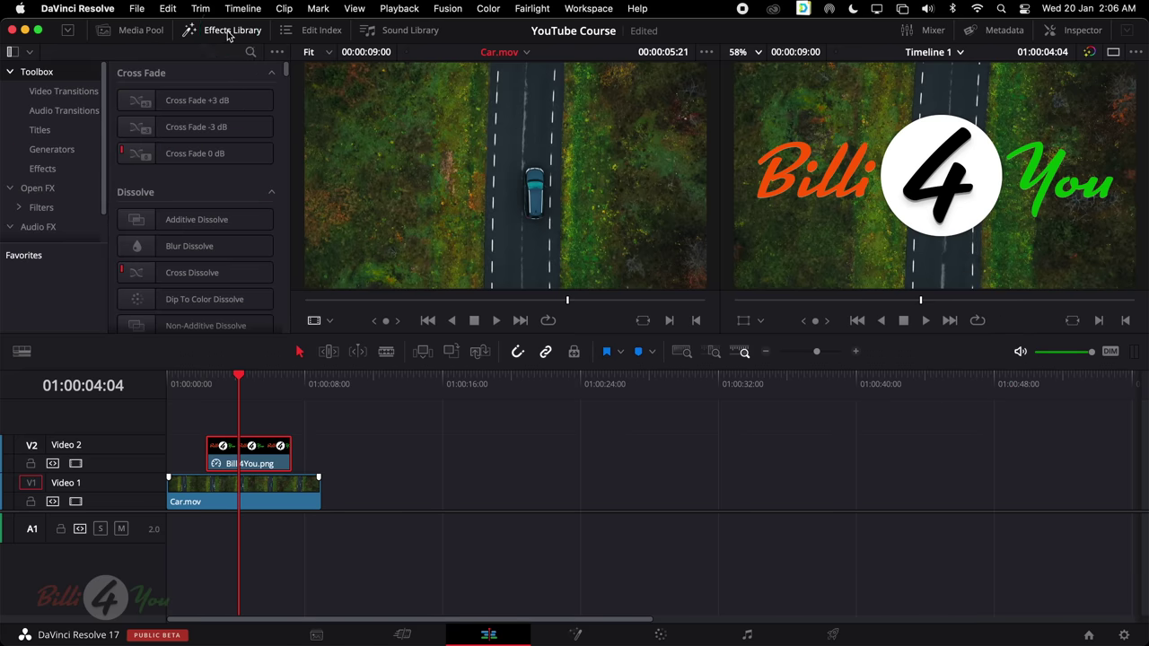
scroll(192, 278, "down", 10)
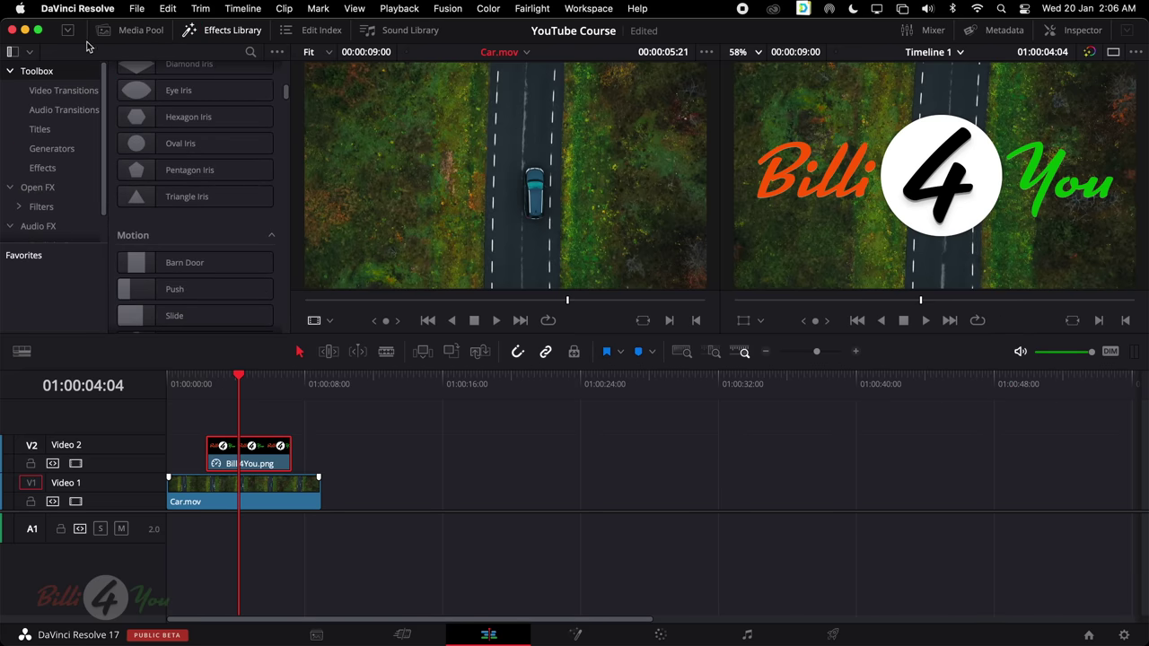
left_click(70, 33)
scroll(153, 200, "down", 6)
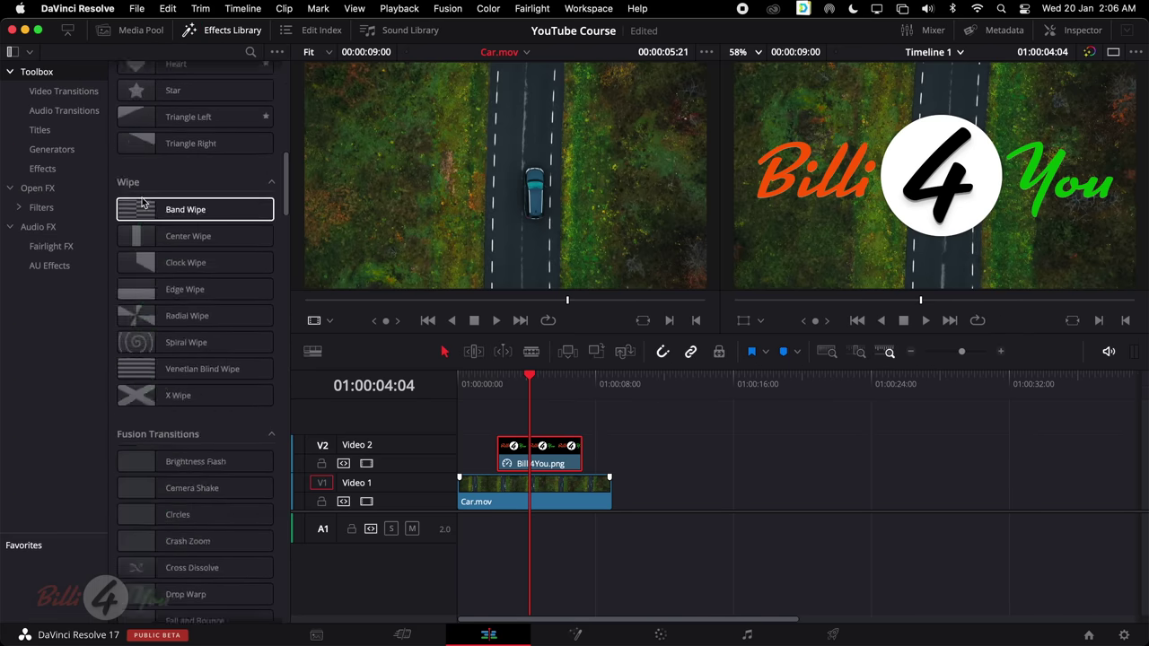
scroll(152, 200, "up", 15)
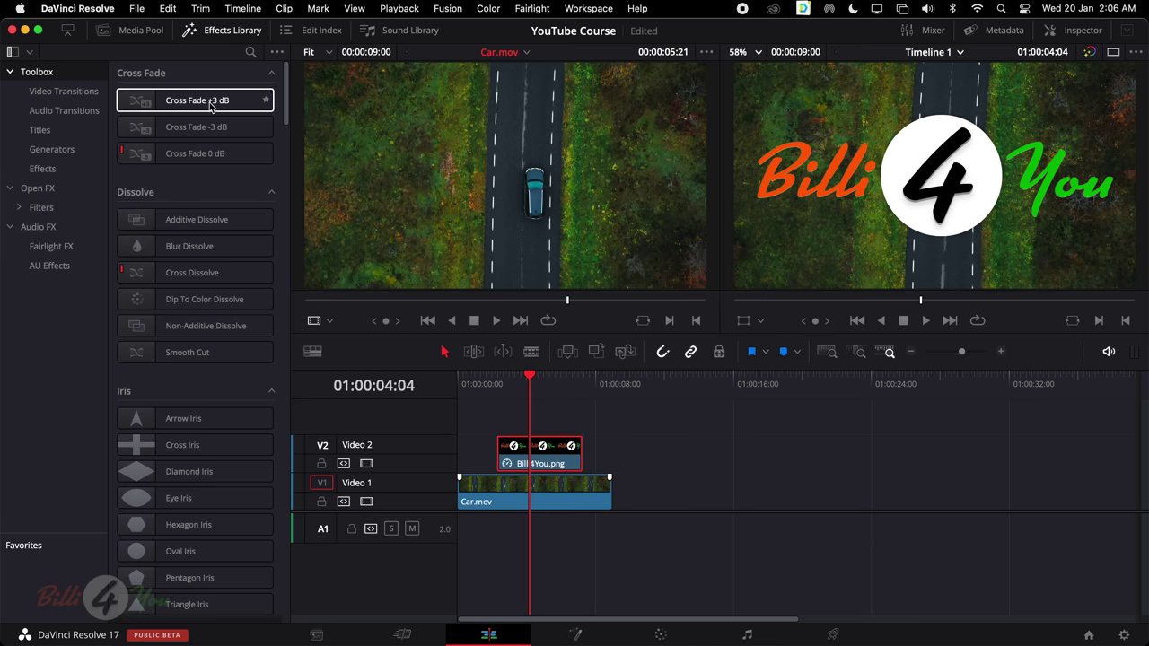
scroll(212, 249, "down", 10)
left_click(73, 93)
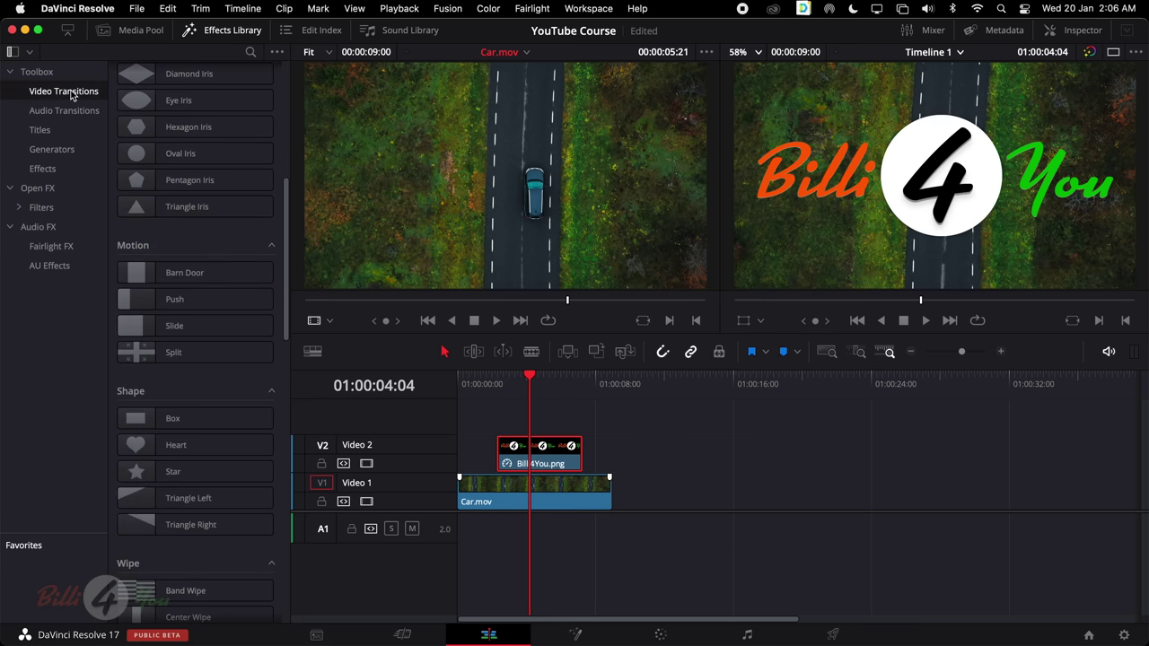
left_click(70, 111)
left_click(63, 133)
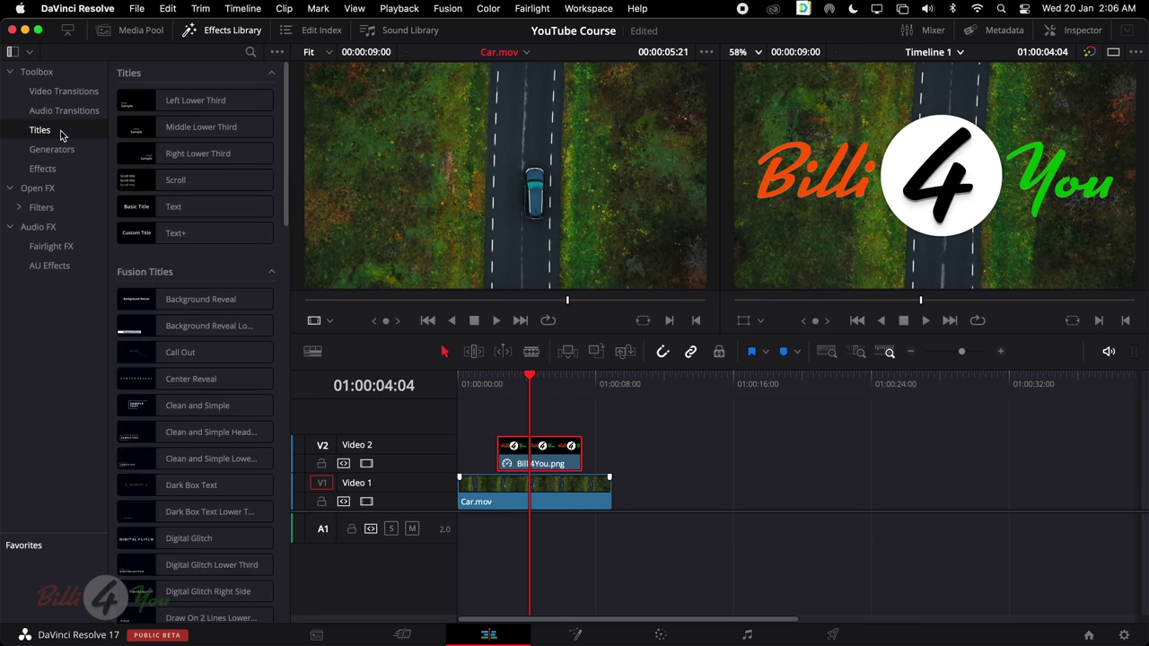
left_click(194, 108)
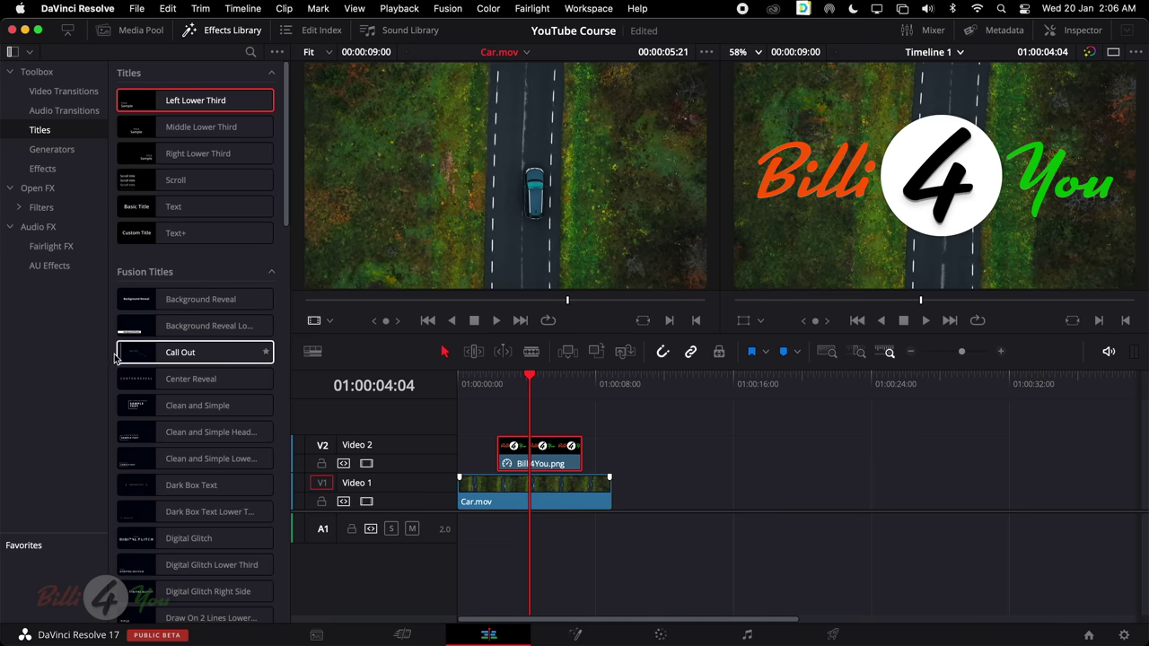
Browse Generators, Effects, Filters, Fairlight FX and AU Effects, then close the Effects Library
scroll(203, 355, "down", 10)
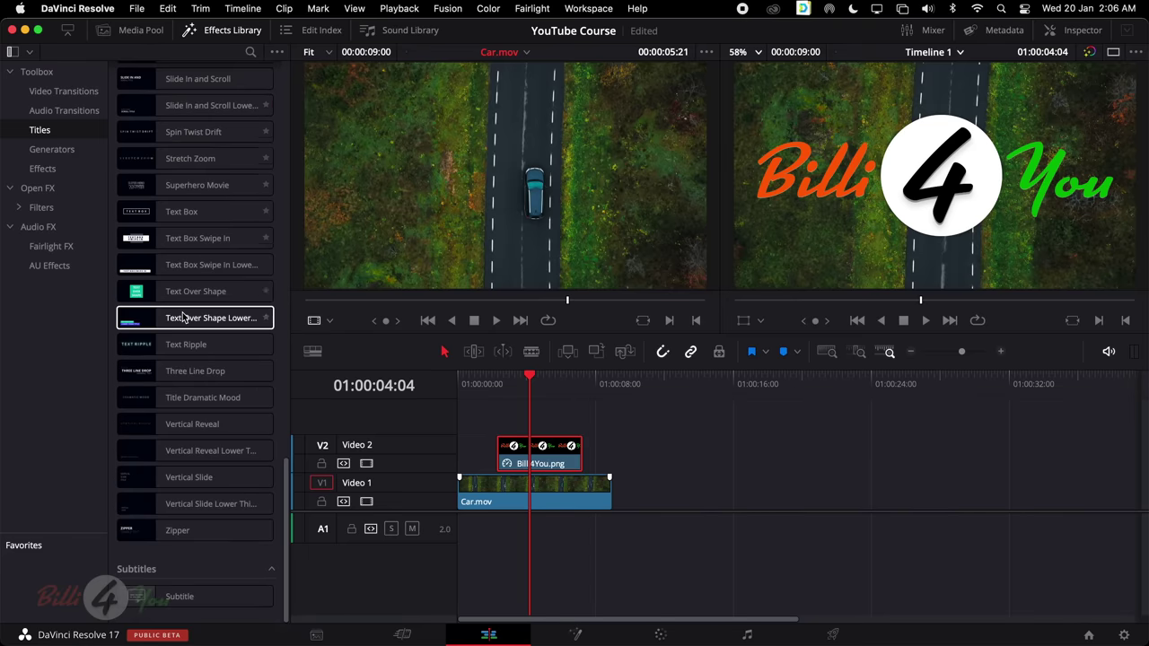
scroll(198, 314, "up", 10)
left_click(72, 152)
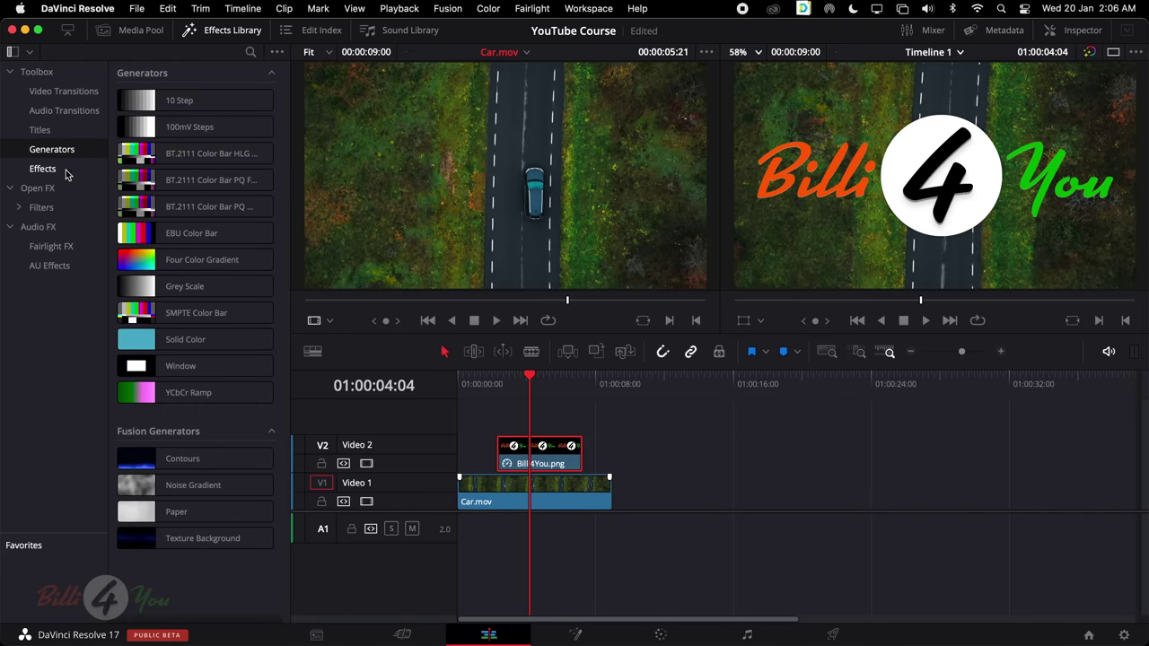
left_click(66, 173)
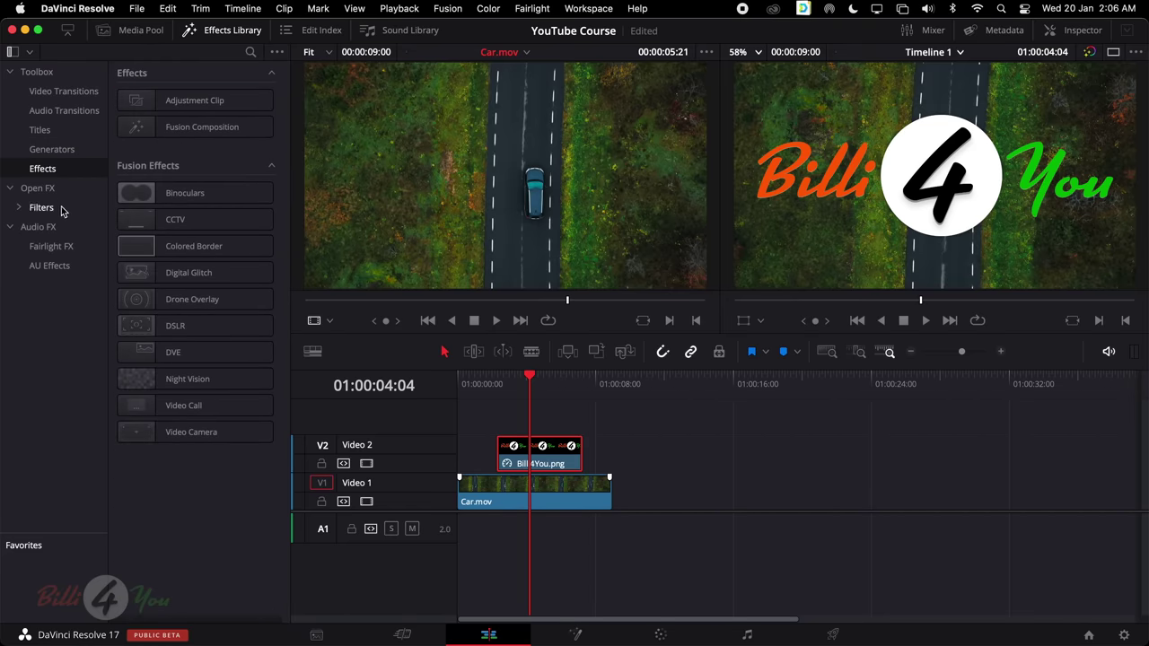
left_click(66, 209)
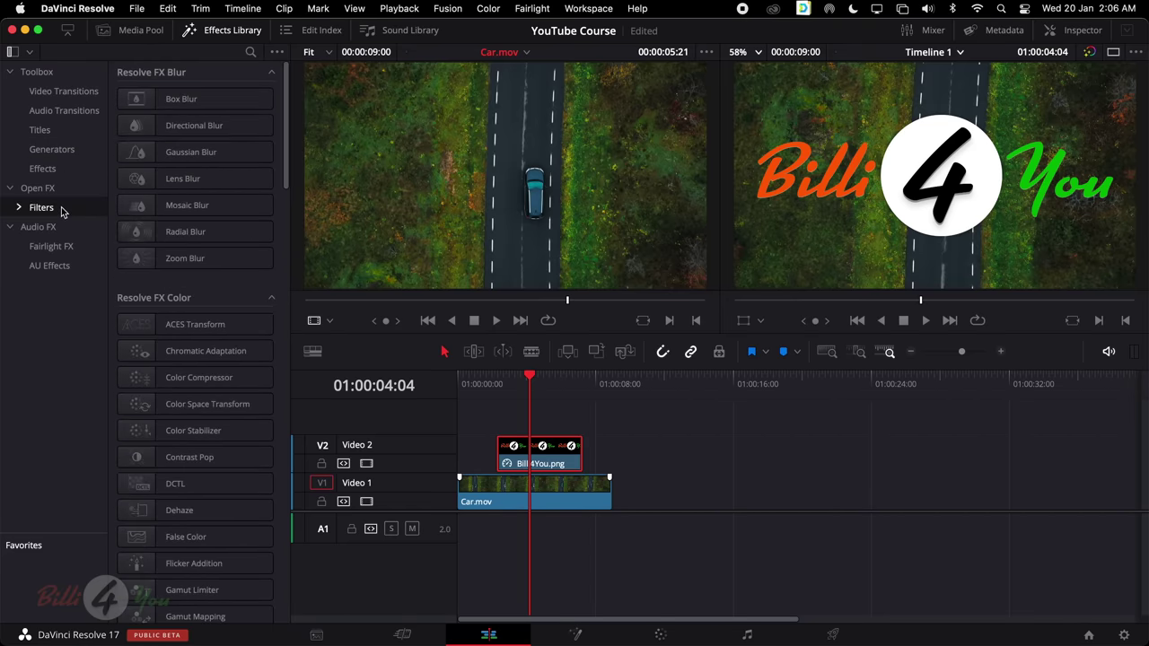
left_click(81, 249)
left_click(70, 268)
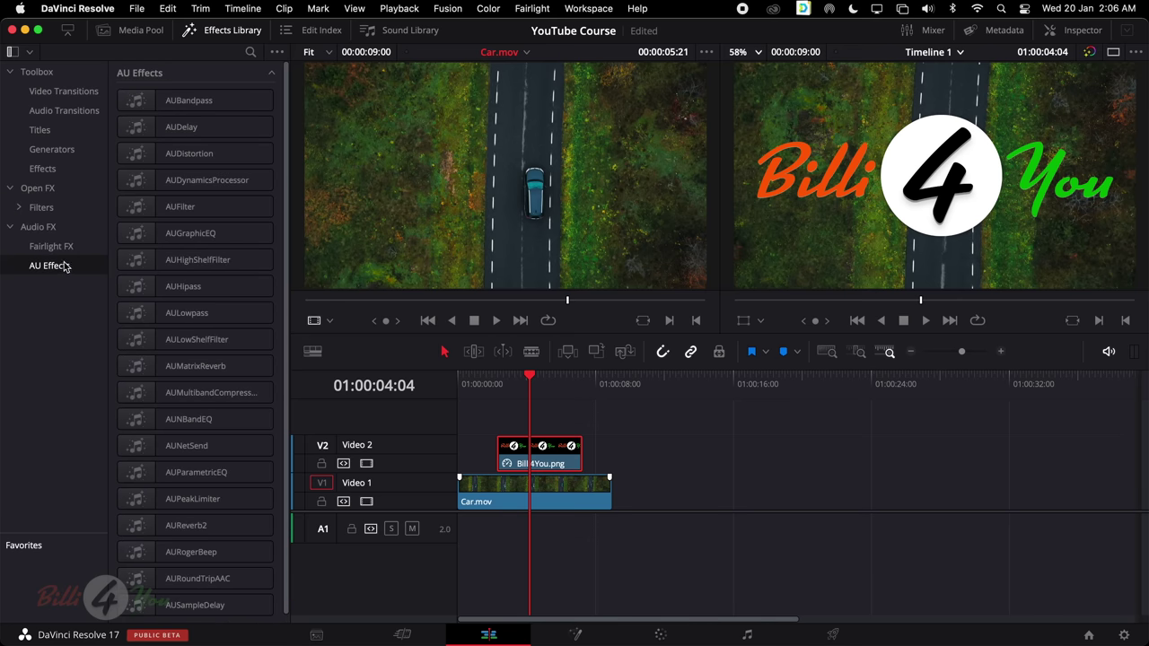
left_click(69, 250)
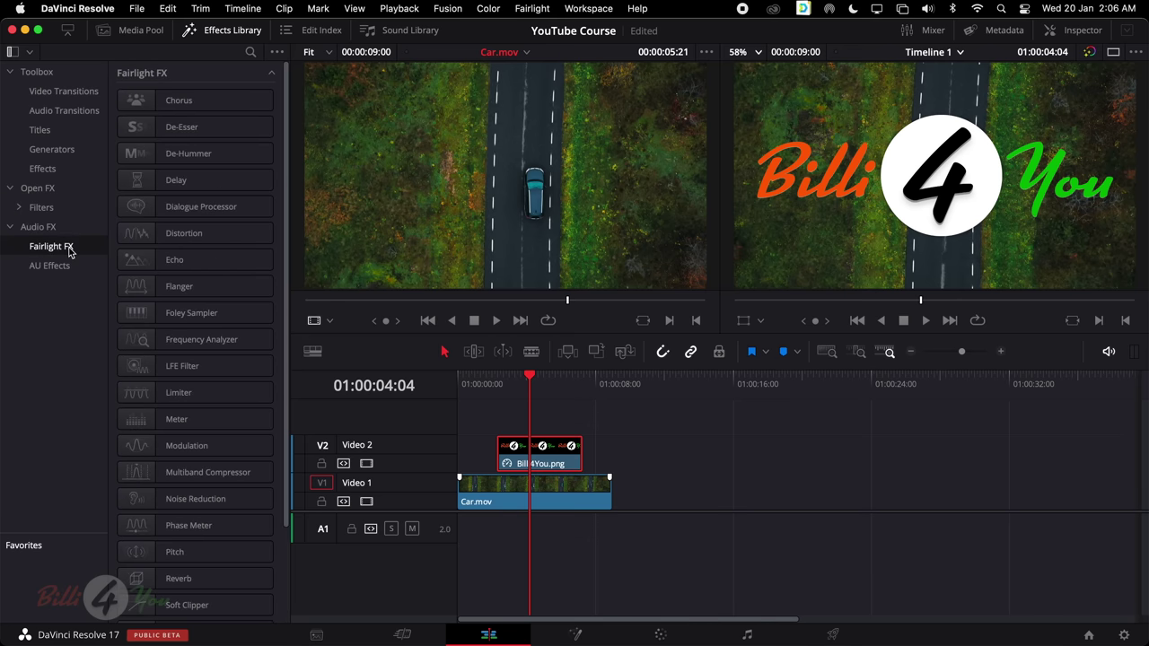
left_click(231, 32)
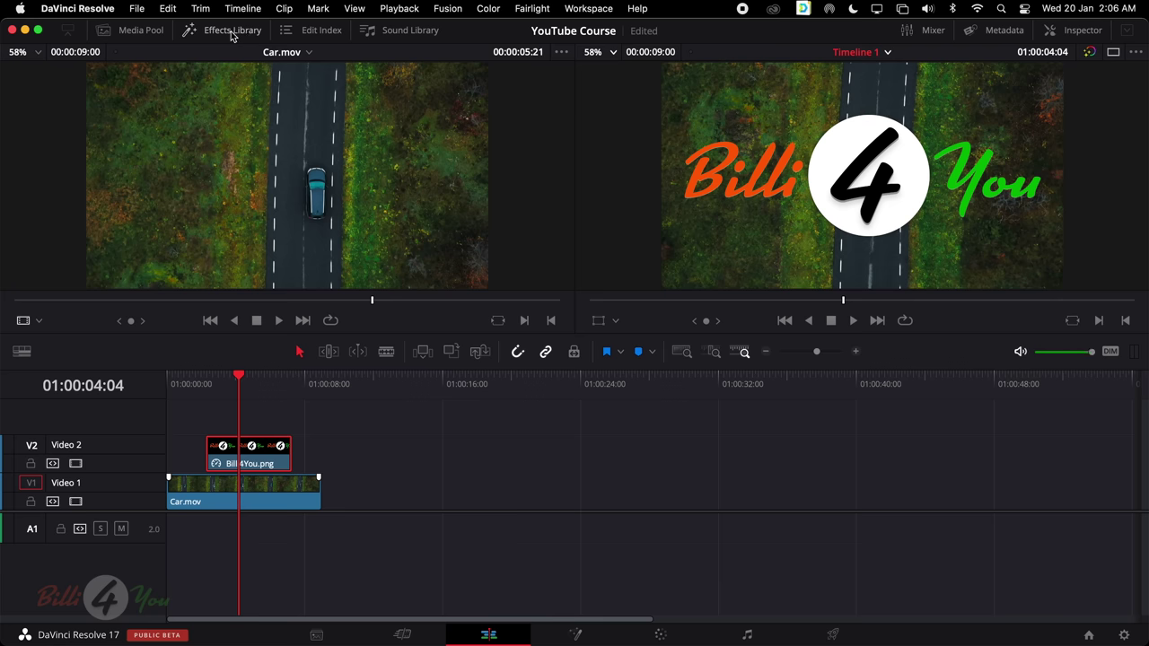
left_click(320, 36)
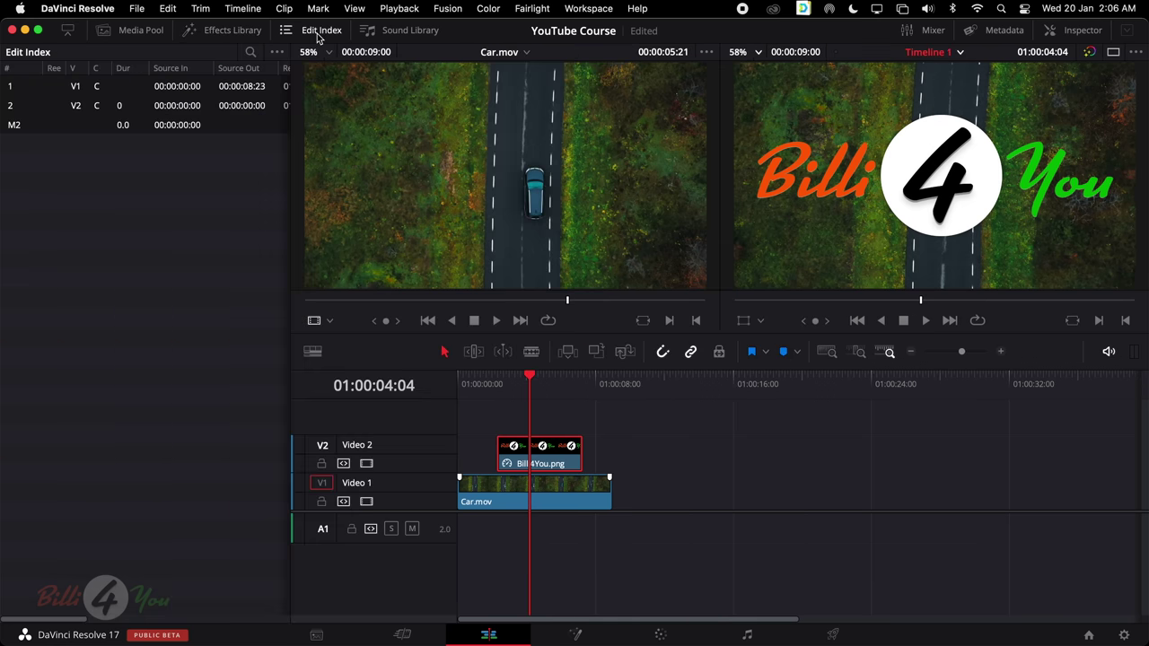
left_click(319, 32)
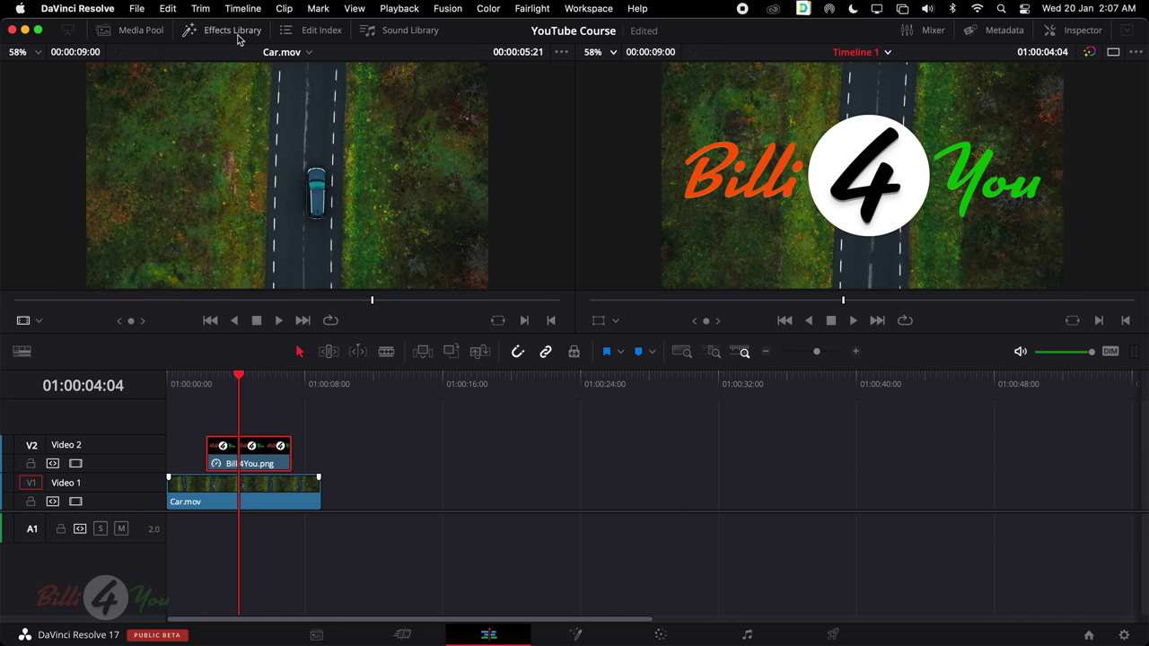
left_click(139, 33)
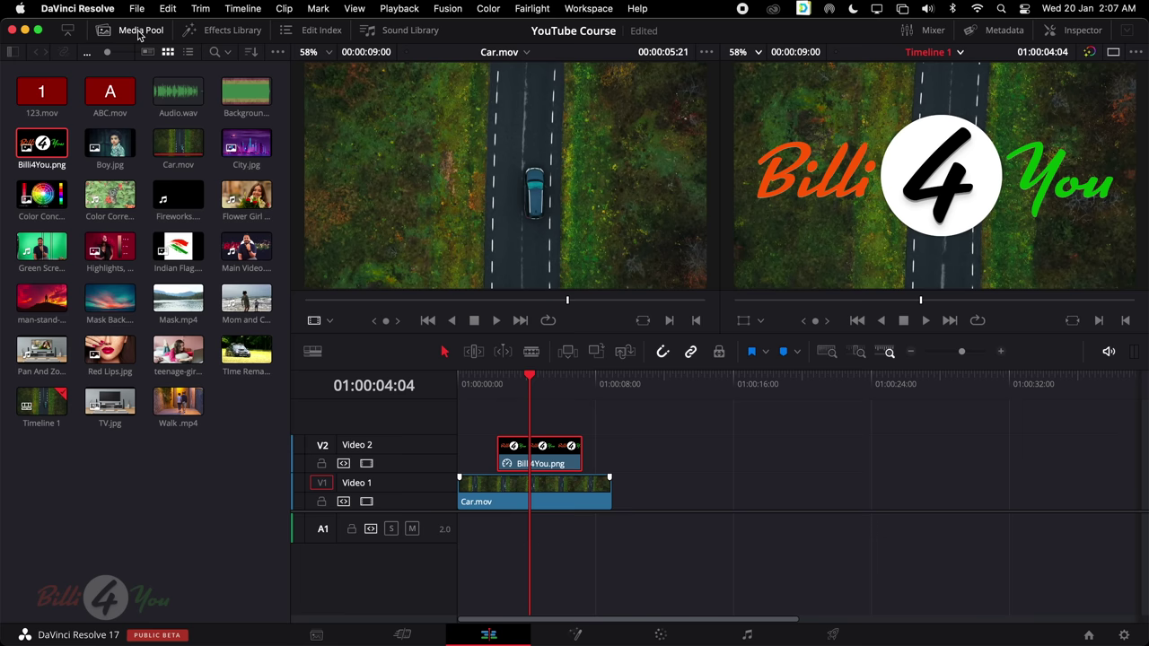
left_click(140, 33)
left_click(139, 33)
left_click(140, 32)
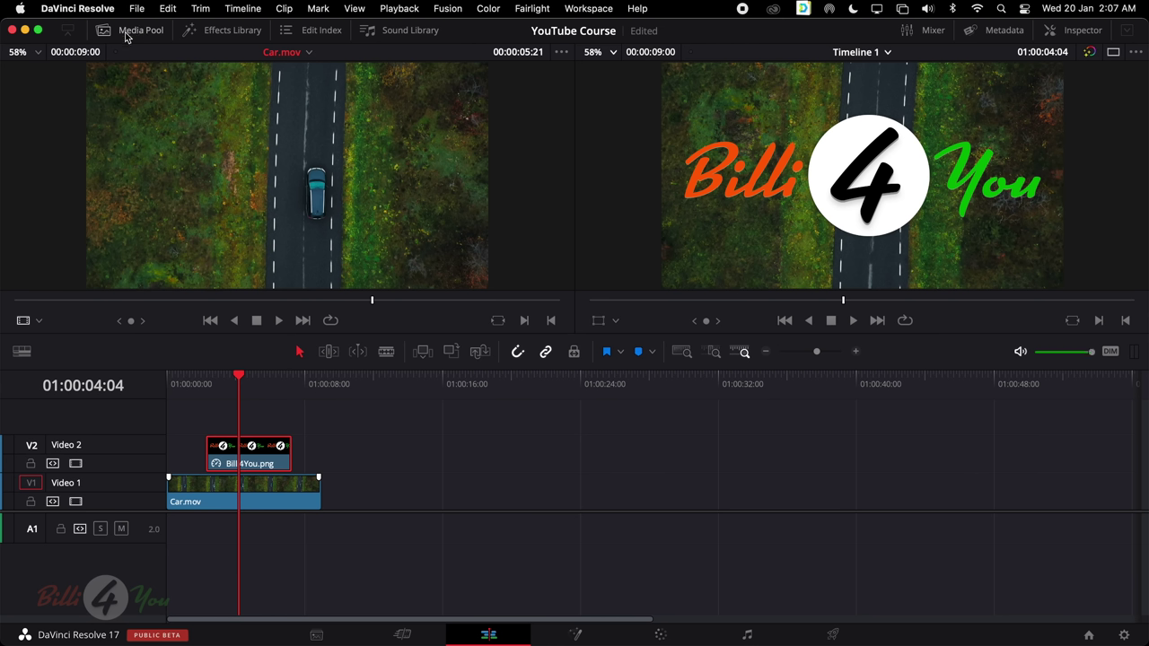
left_click(925, 34)
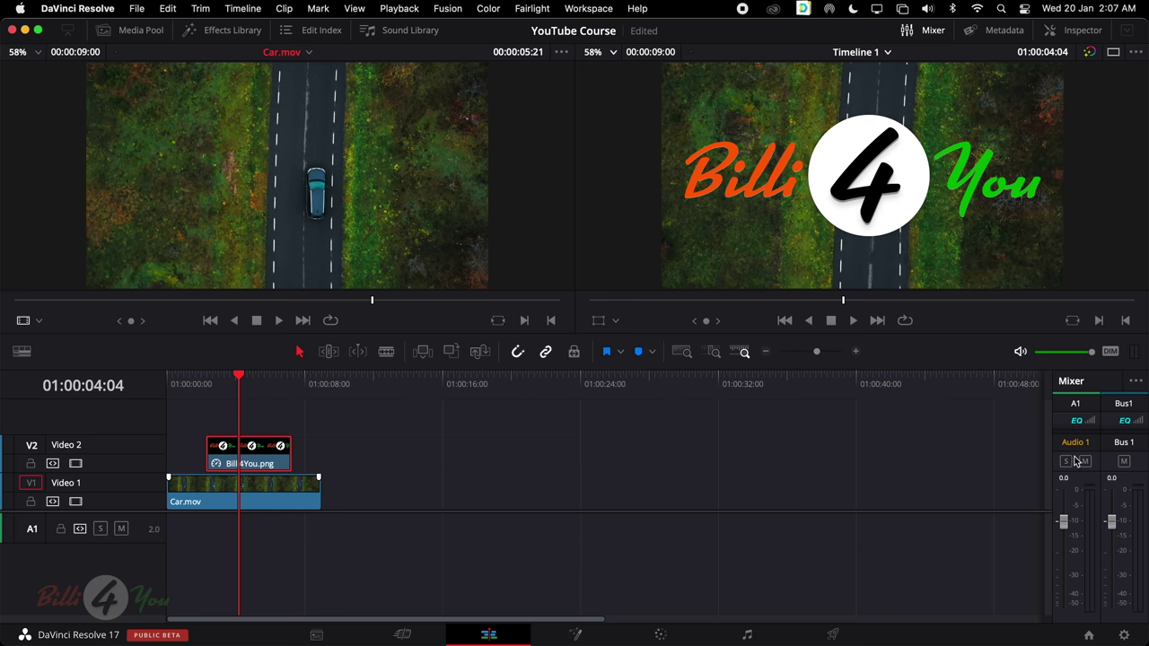
left_click(926, 28)
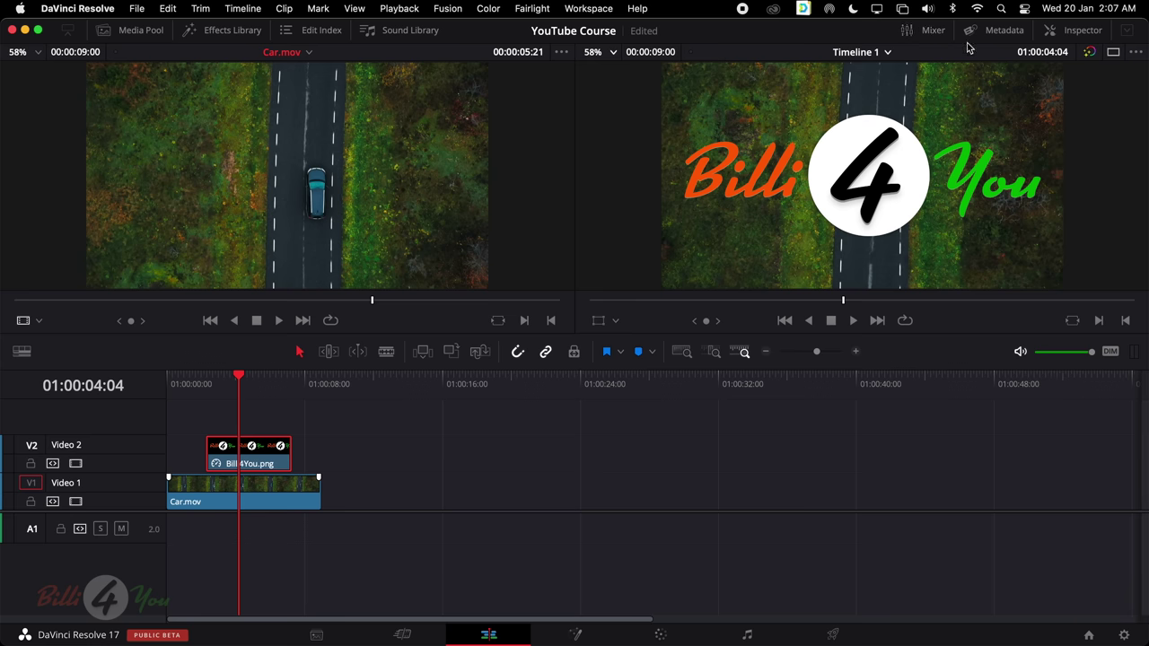
left_click(1002, 34)
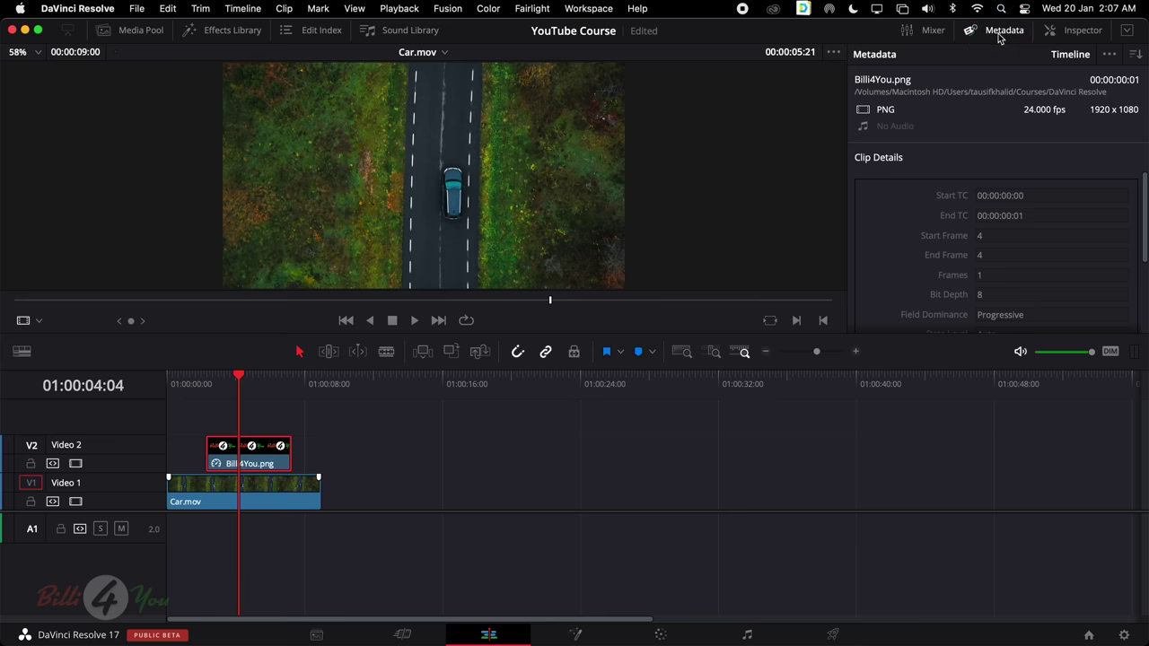
left_click(257, 489)
left_click(252, 454)
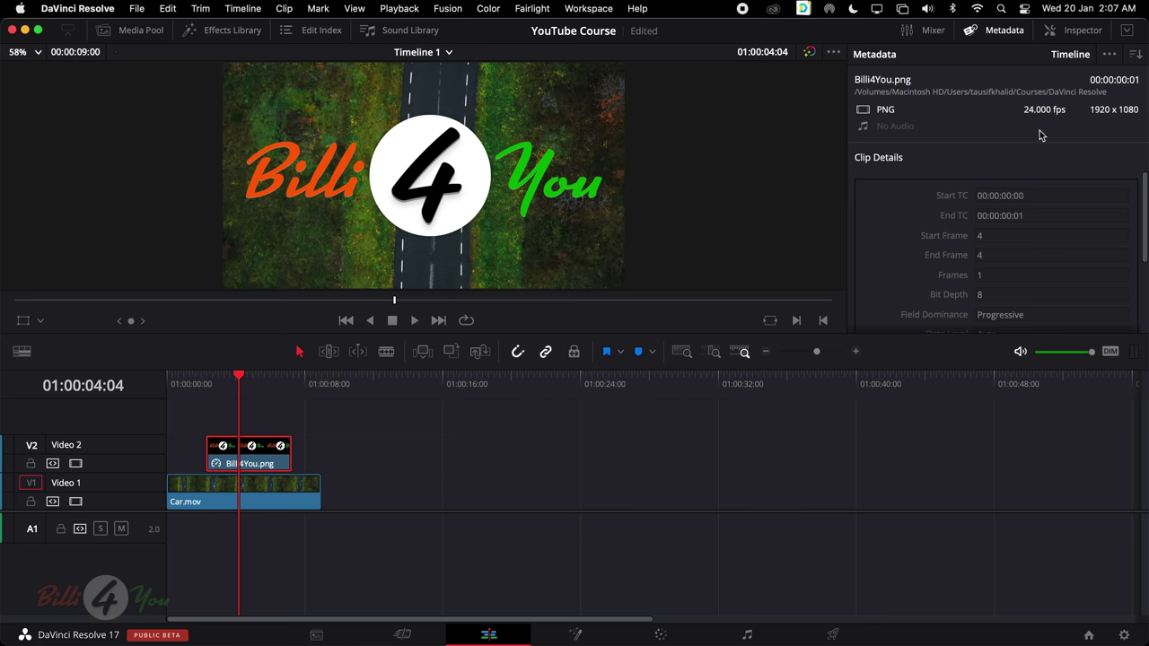
scroll(1028, 235, "down", 2)
scroll(1028, 229, "down", 3)
left_click(203, 508)
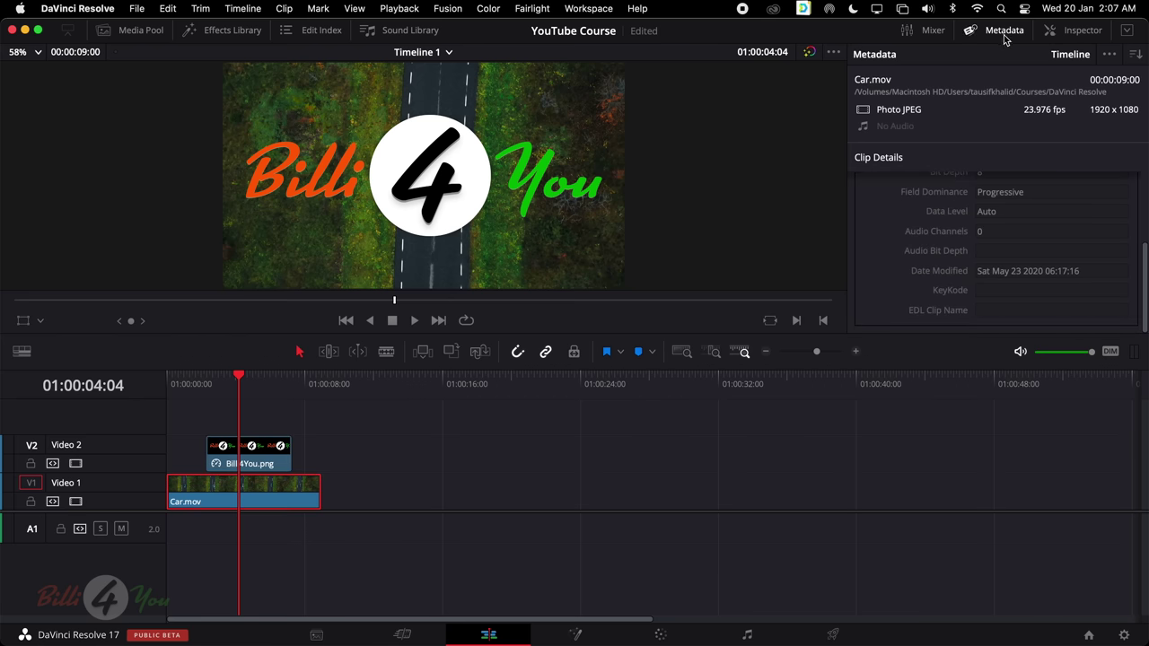
left_click(1004, 36)
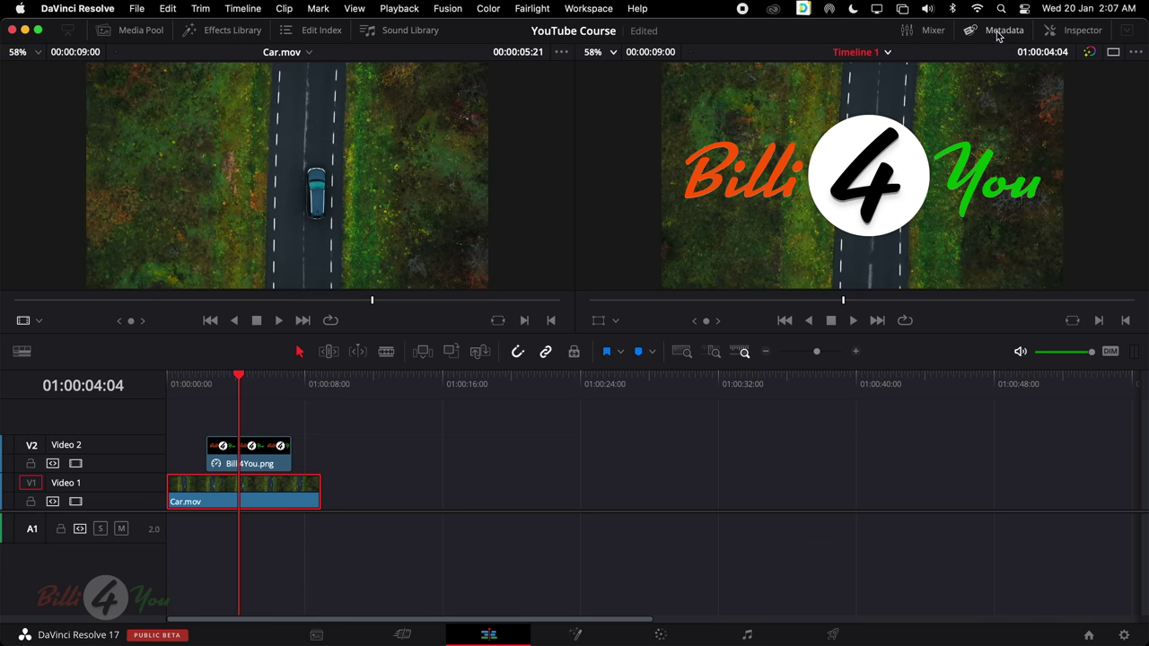
Open the Inspector for Car.mov and review its Transform, Cropping and Composite settings
left_click(1082, 35)
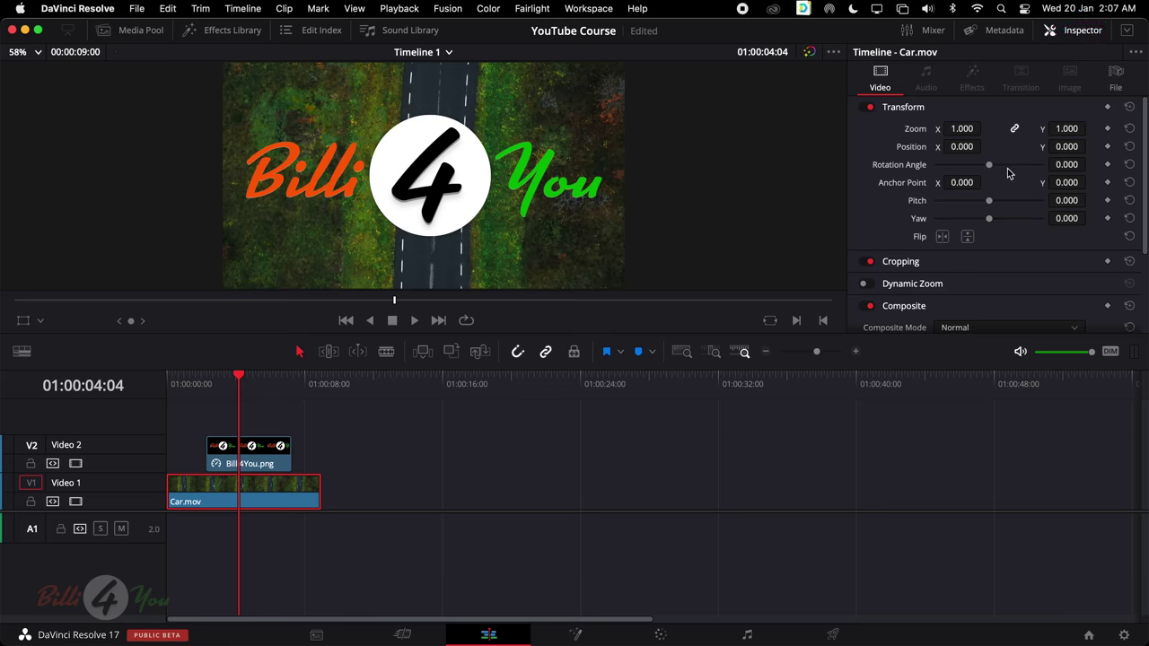
scroll(941, 186, "down", 4)
scroll(942, 186, "up", 4)
scroll(1014, 196, "down", 4)
scroll(1013, 195, "up", 4)
scroll(1013, 194, "down", 4)
scroll(1013, 194, "up", 4)
scroll(936, 256, "down", 4)
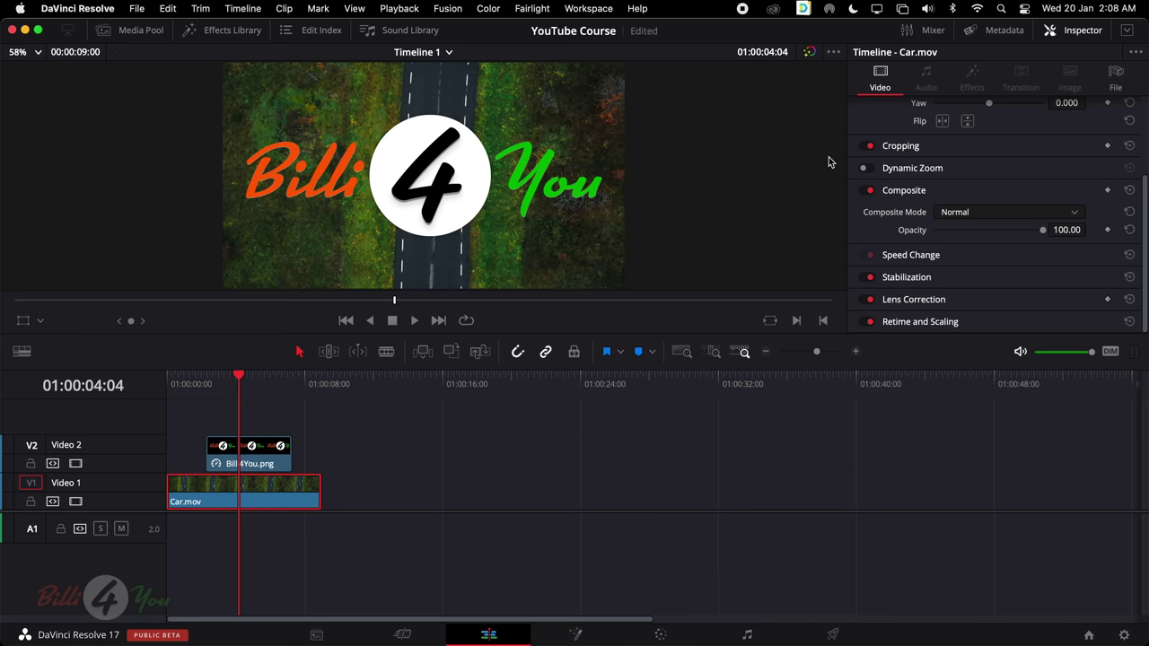
scroll(1002, 166, "up", 3)
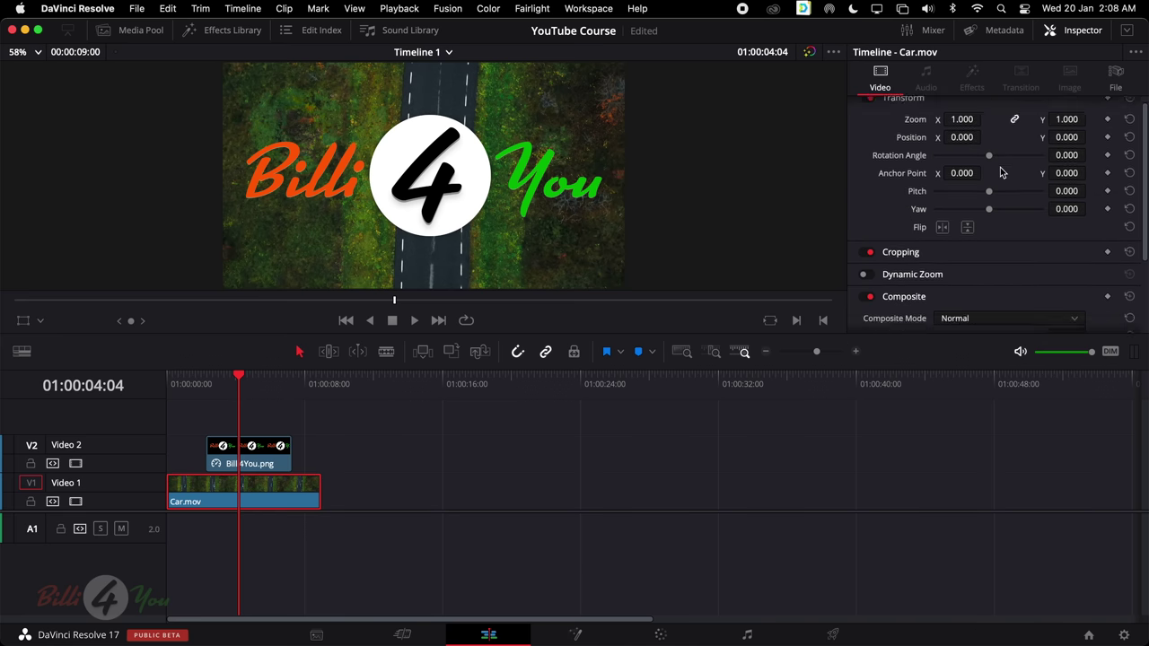
scroll(1000, 167, "down", 3)
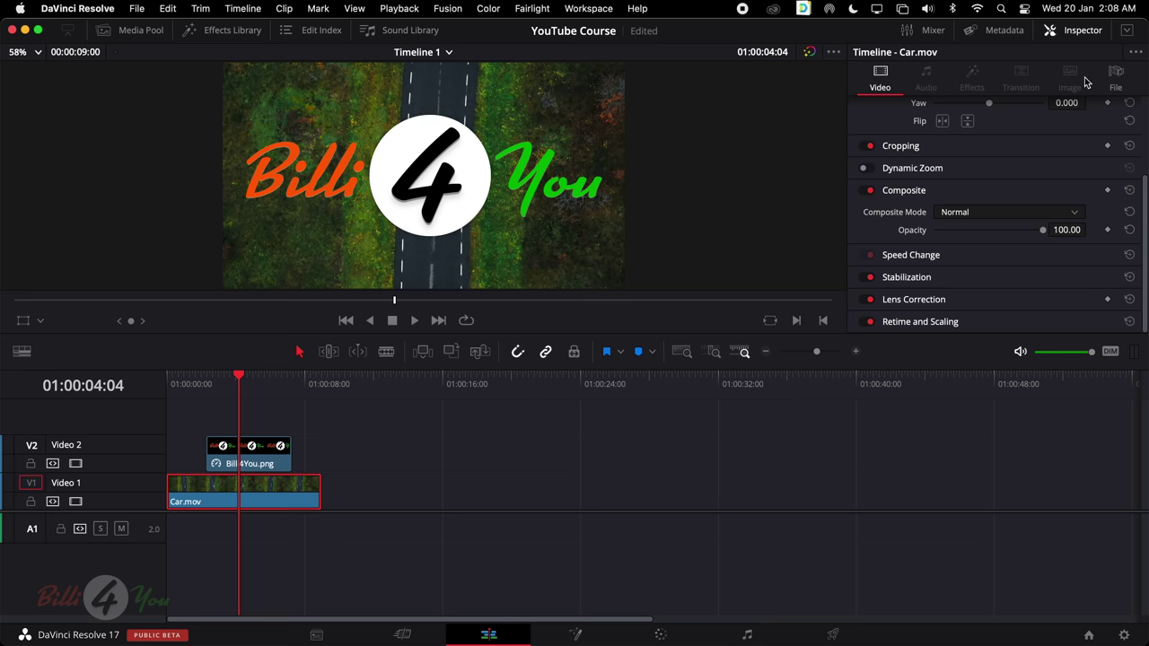
scroll(996, 151, "up", 3)
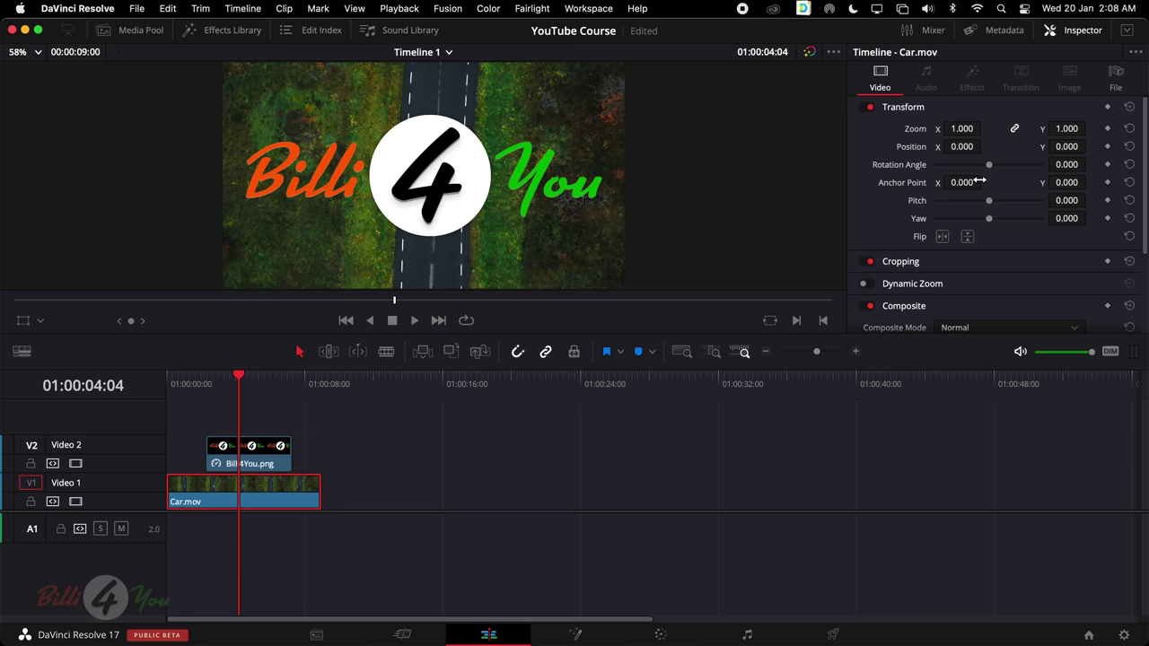
scroll(968, 184, "down", 3)
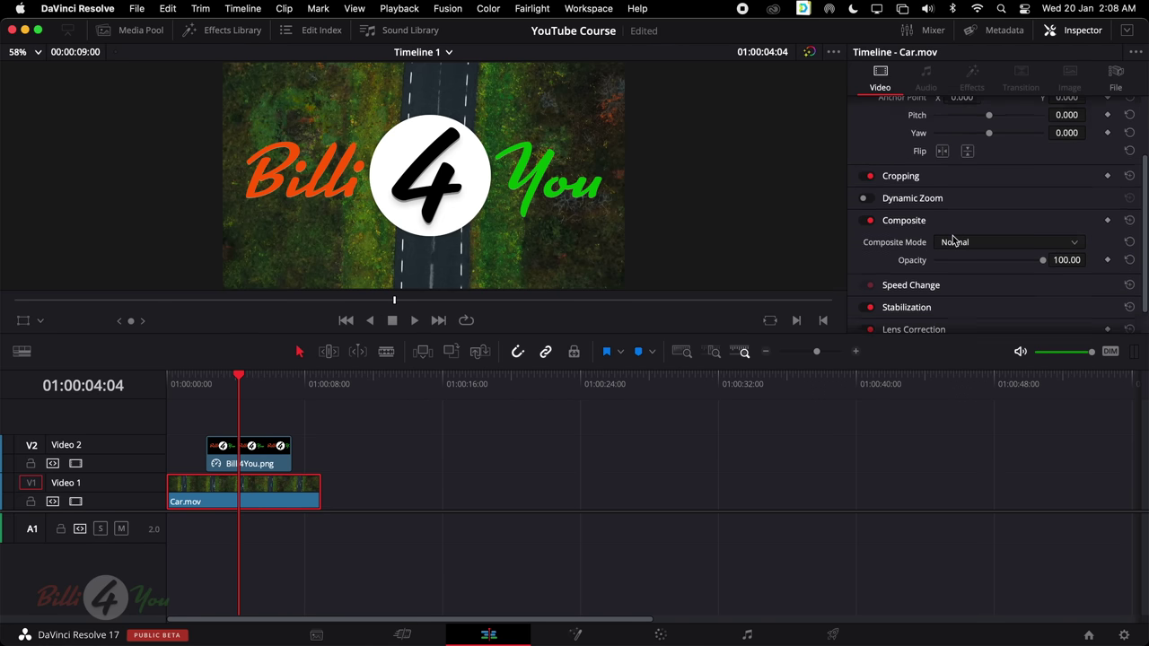
scroll(998, 276, "up", 4)
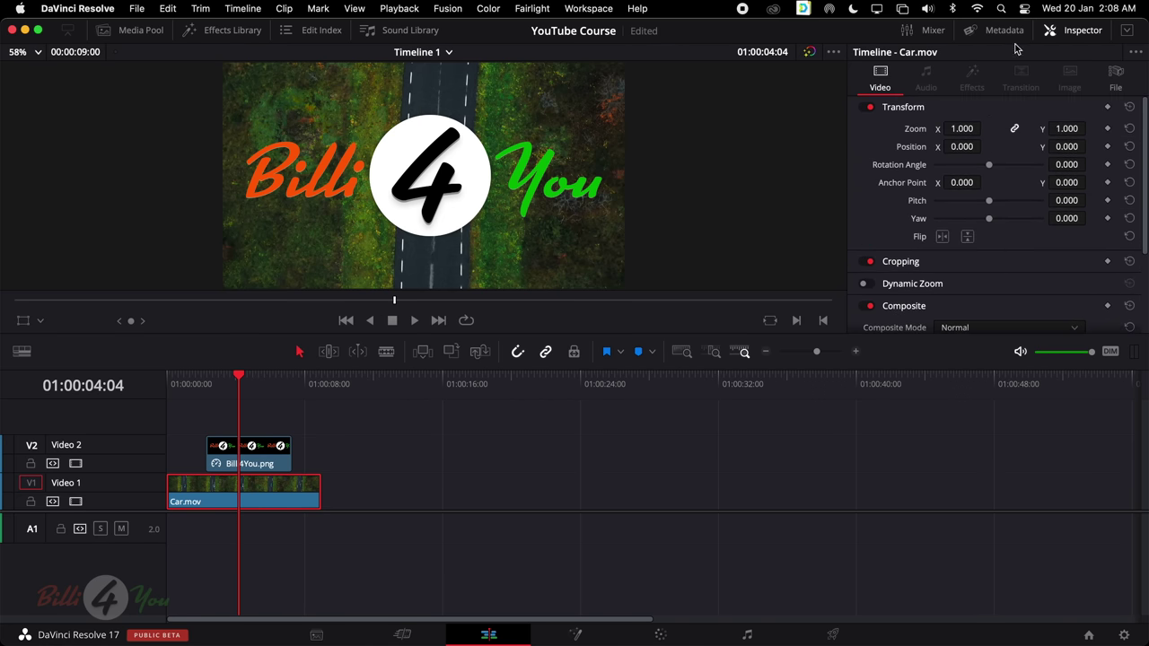
Close the Inspector and bring the Media Pool back
left_click(1081, 31)
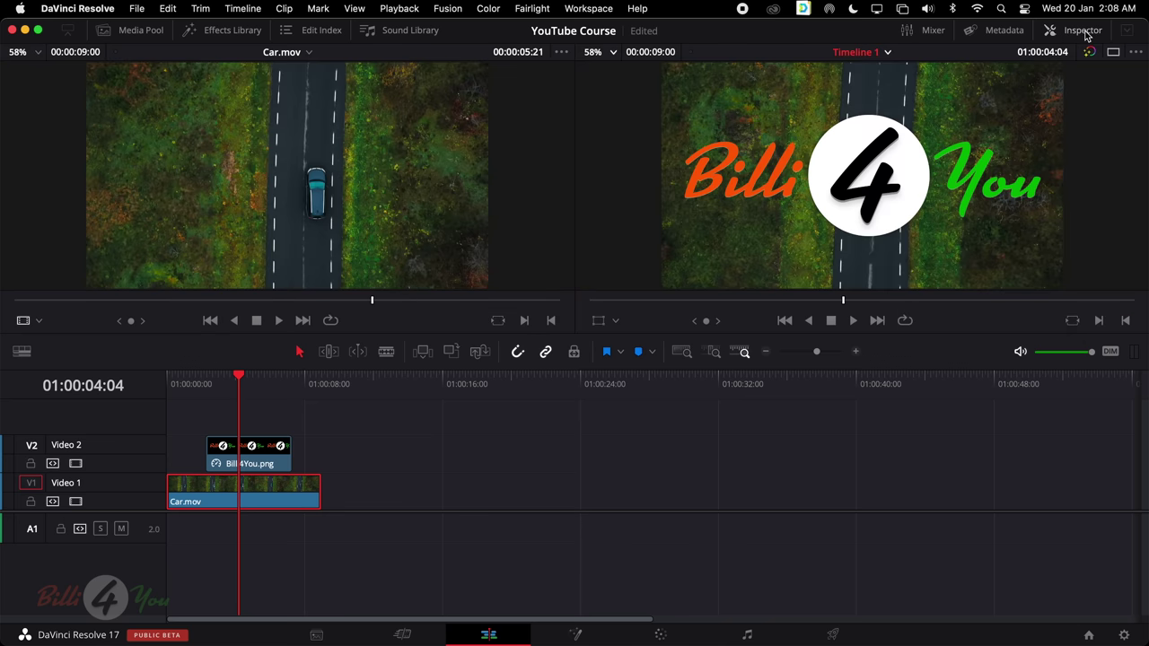
left_click(149, 36)
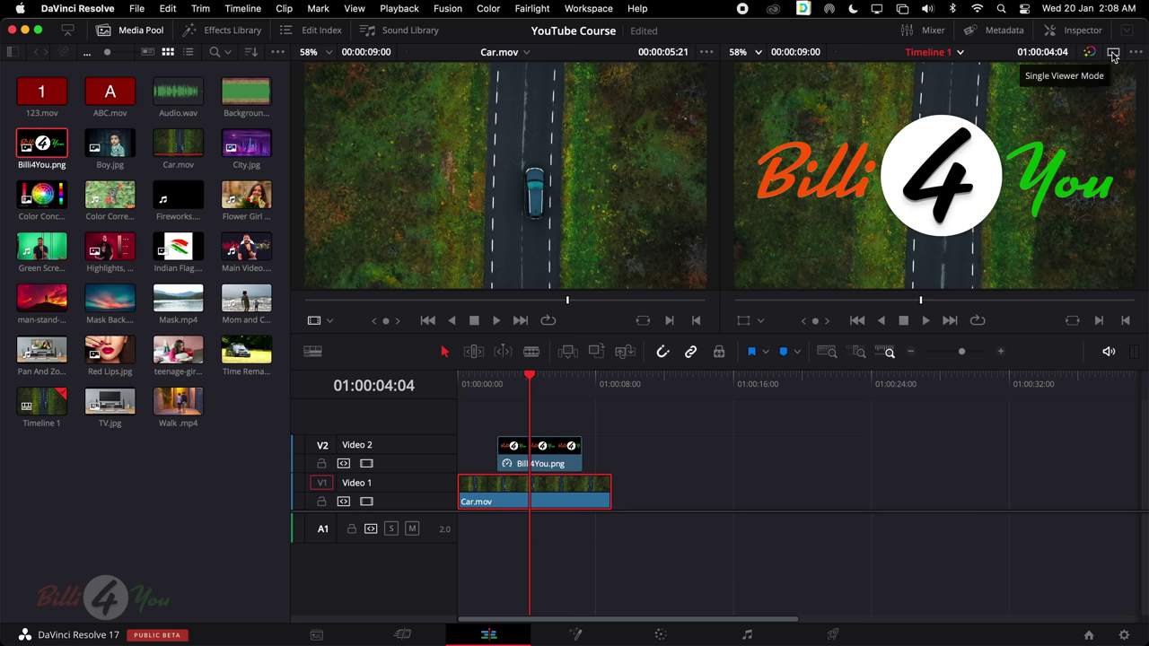
Switch between single and dual viewer mode several times, ending in dual mode
left_click(1113, 56)
left_click(1113, 55)
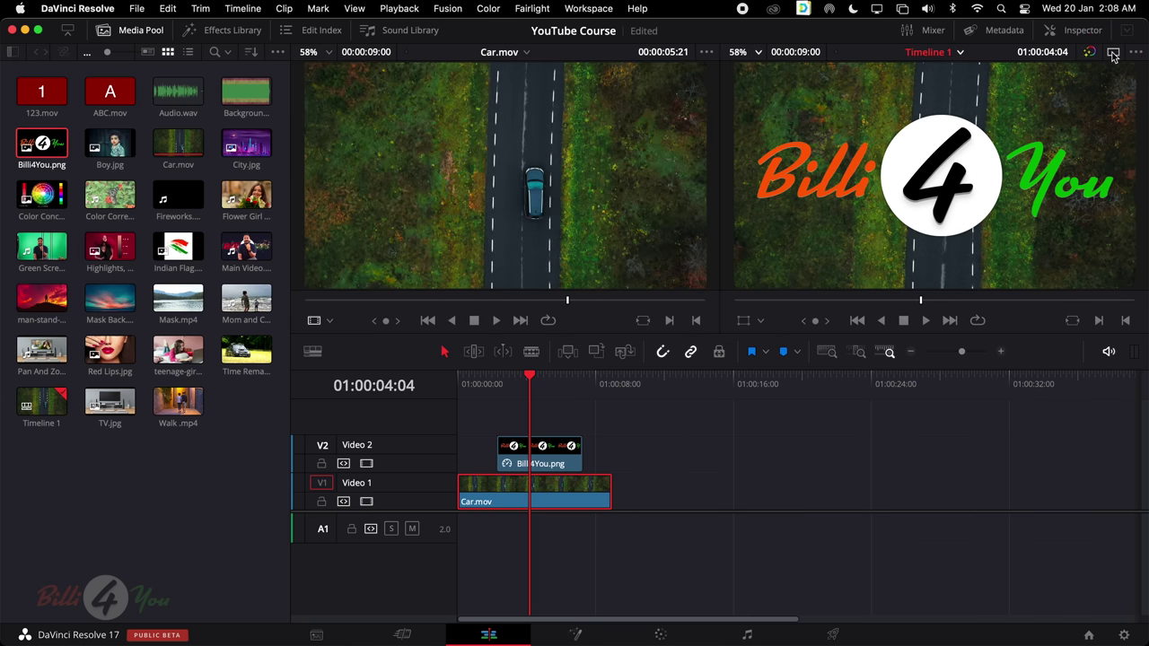
left_click(1113, 56)
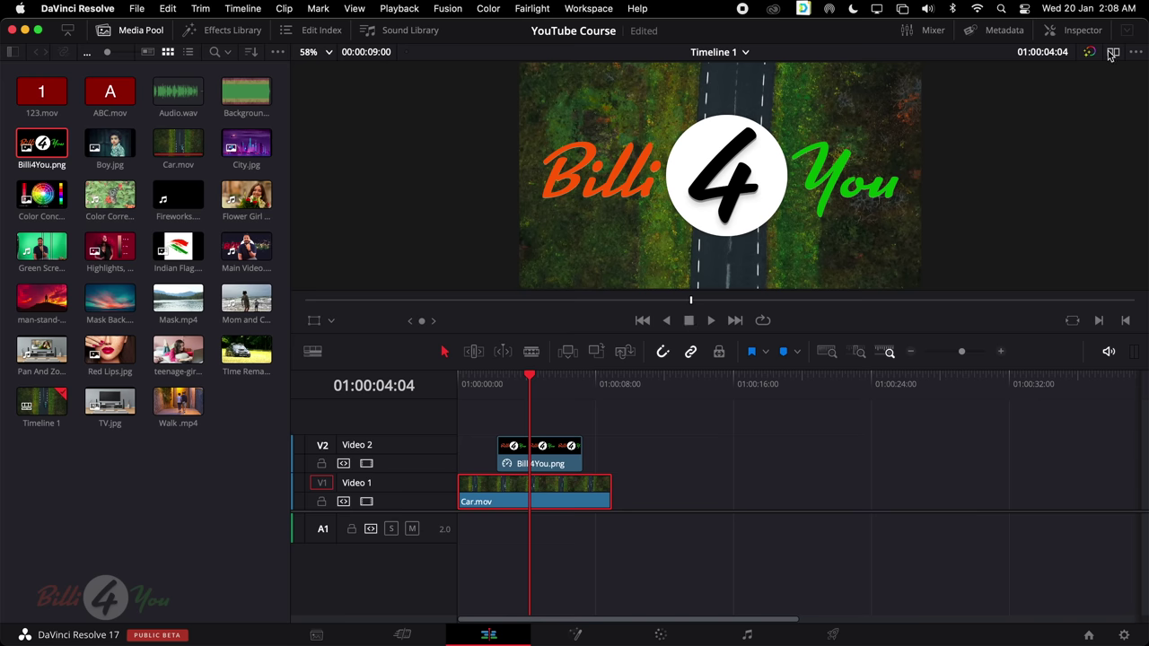
left_click(1113, 56)
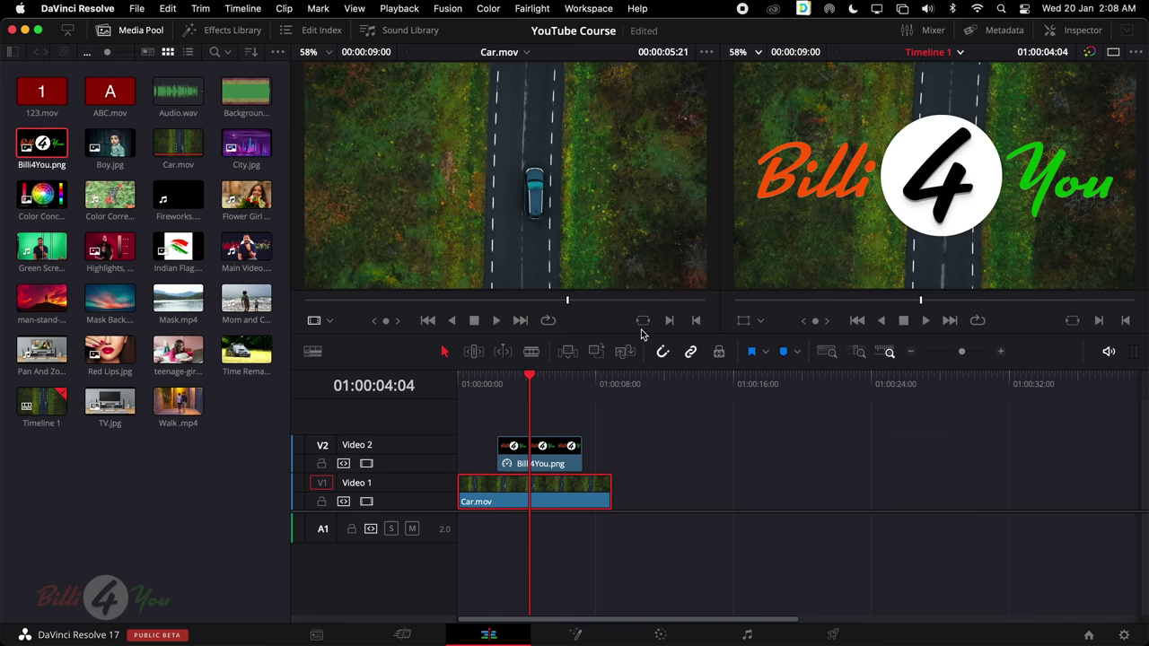
left_click(1113, 52)
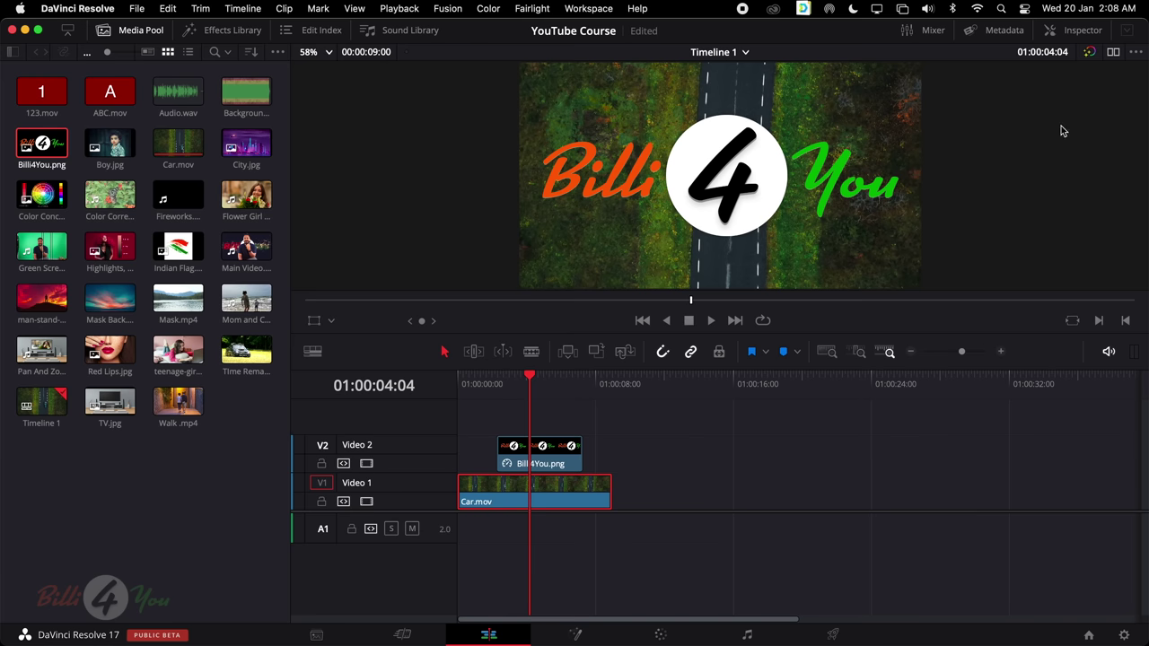
left_click(1113, 52)
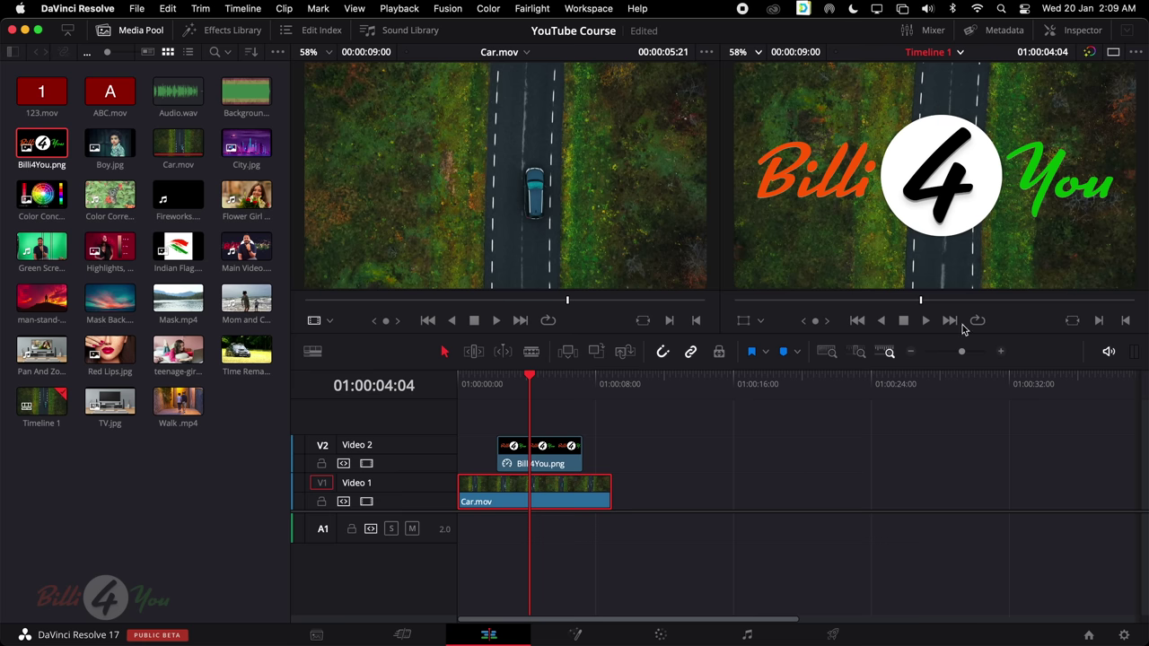
Scrub the timeline over the logo overlay, then back to 01:00:01:06
left_click(530, 378)
mouse_move(530, 380)
left_mouse_down()
mouse_move(566, 381)
mouse_move(494, 381)
mouse_move(516, 385)
left_mouse_up()
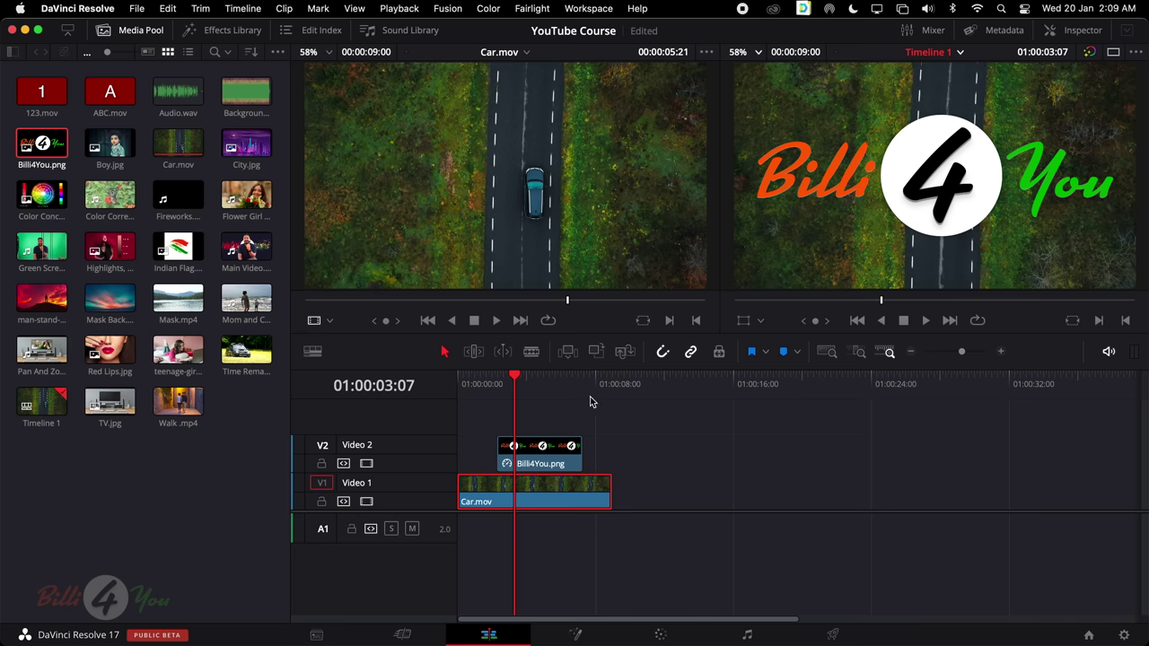
left_click_drag(530, 381, 479, 382)
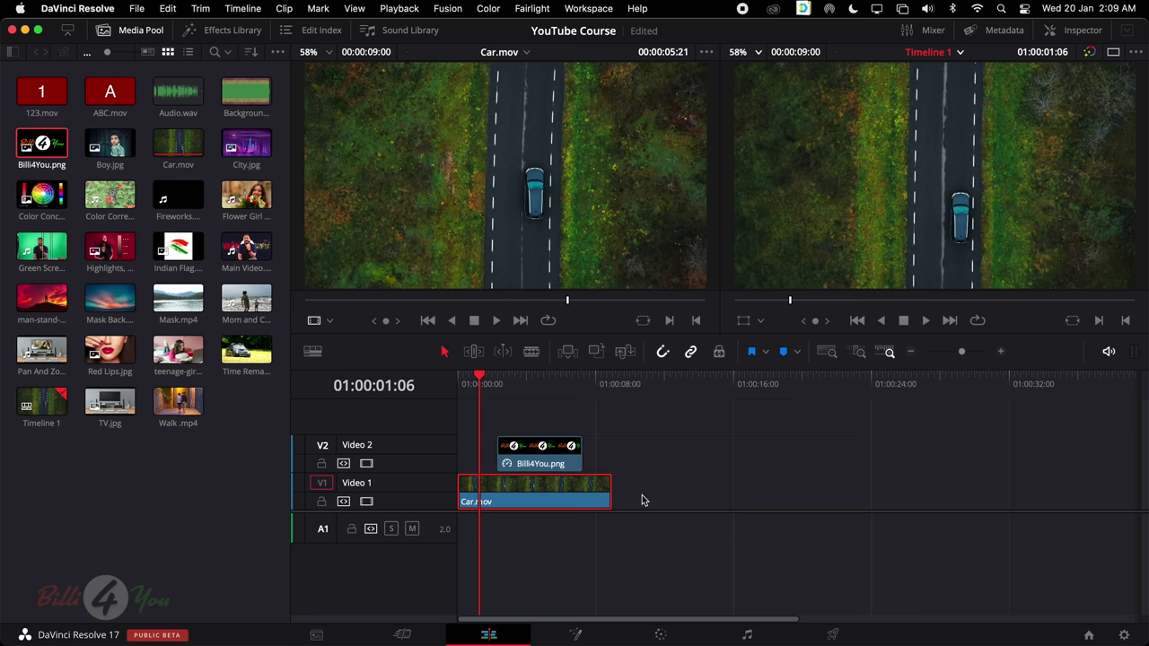
Try timeline preview magnifications with the zoom list and scroll wheel
left_click(755, 53)
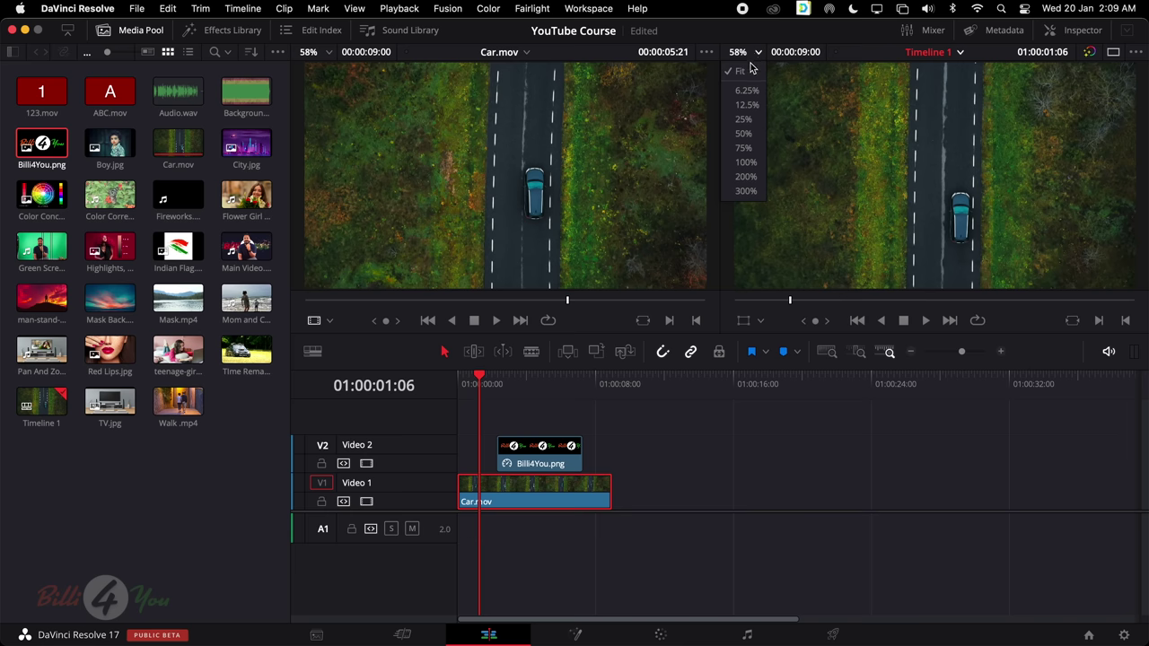
left_click(931, 158)
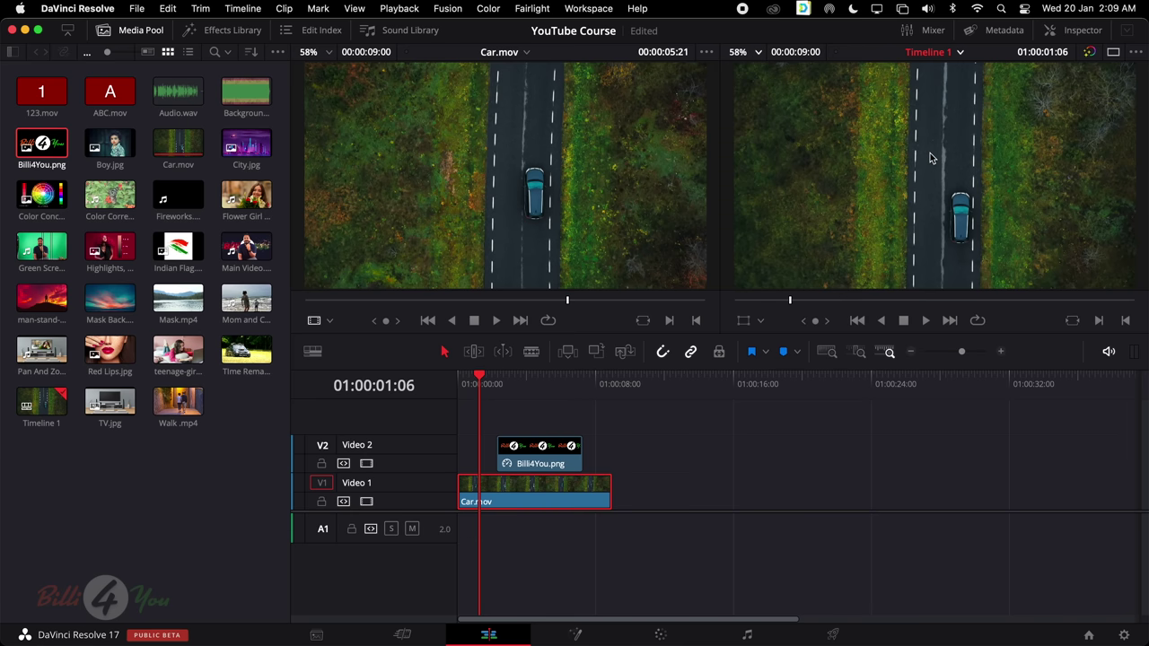
scroll(931, 158, "up", 3)
scroll(931, 158, "down", 4)
scroll(931, 158, "up", 2)
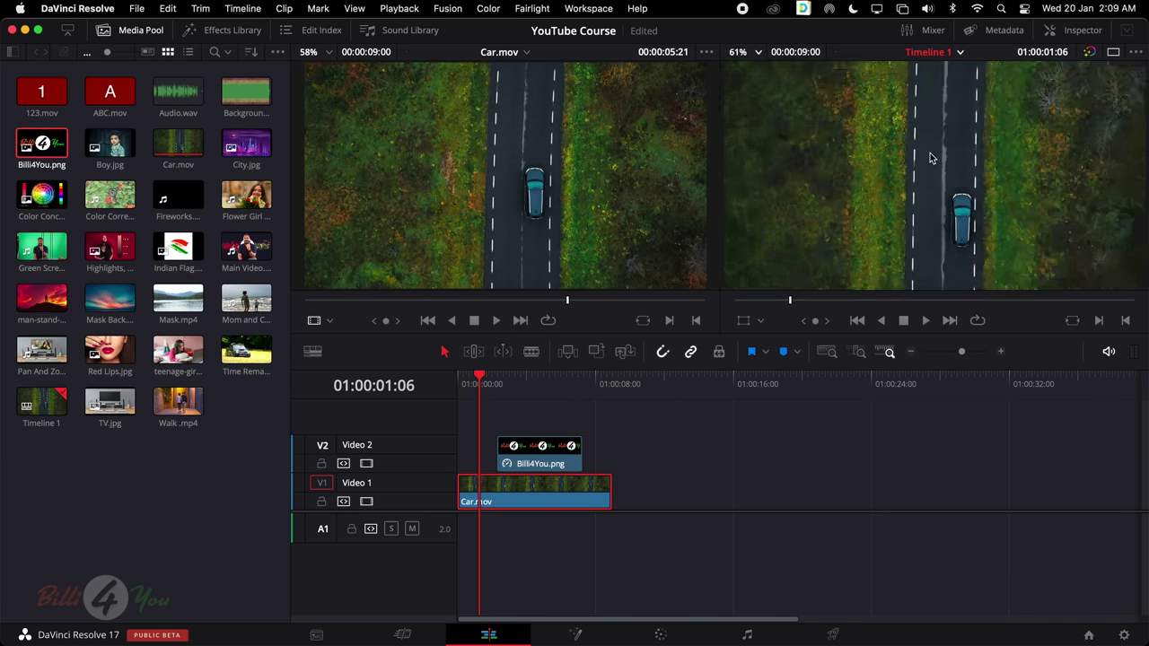
scroll(931, 158, "down", 3)
scroll(931, 158, "up", 3)
scroll(931, 158, "down", 3)
scroll(931, 158, "up", 2)
scroll(931, 158, "down", 3)
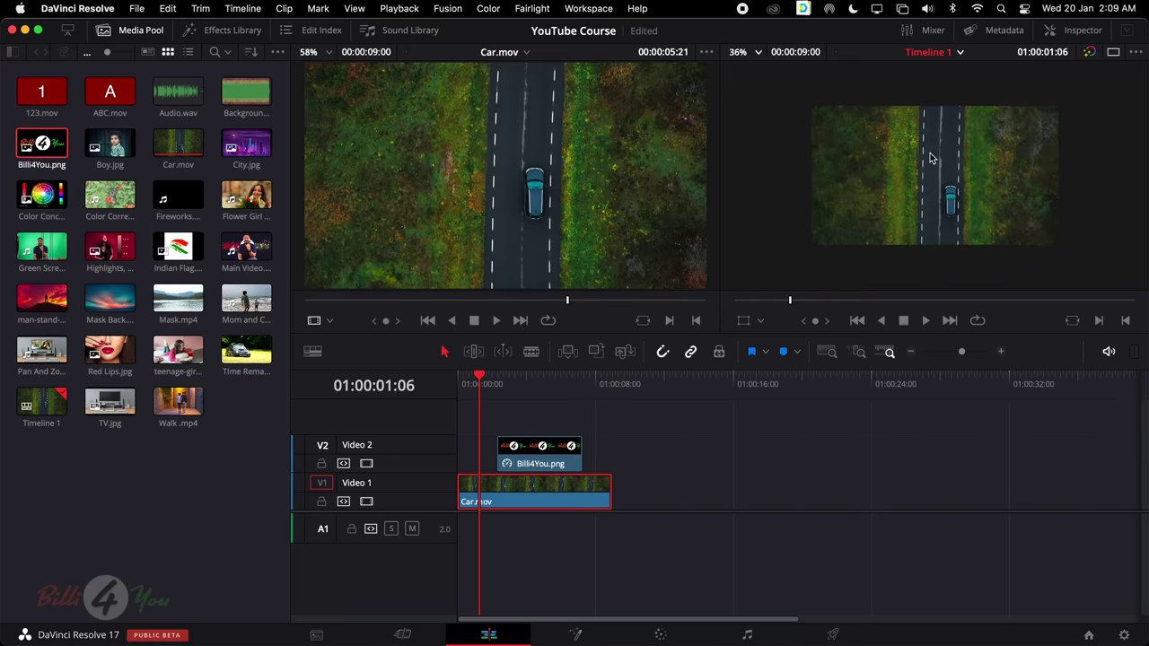
scroll(931, 158, "up", 4)
scroll(931, 158, "down", 4)
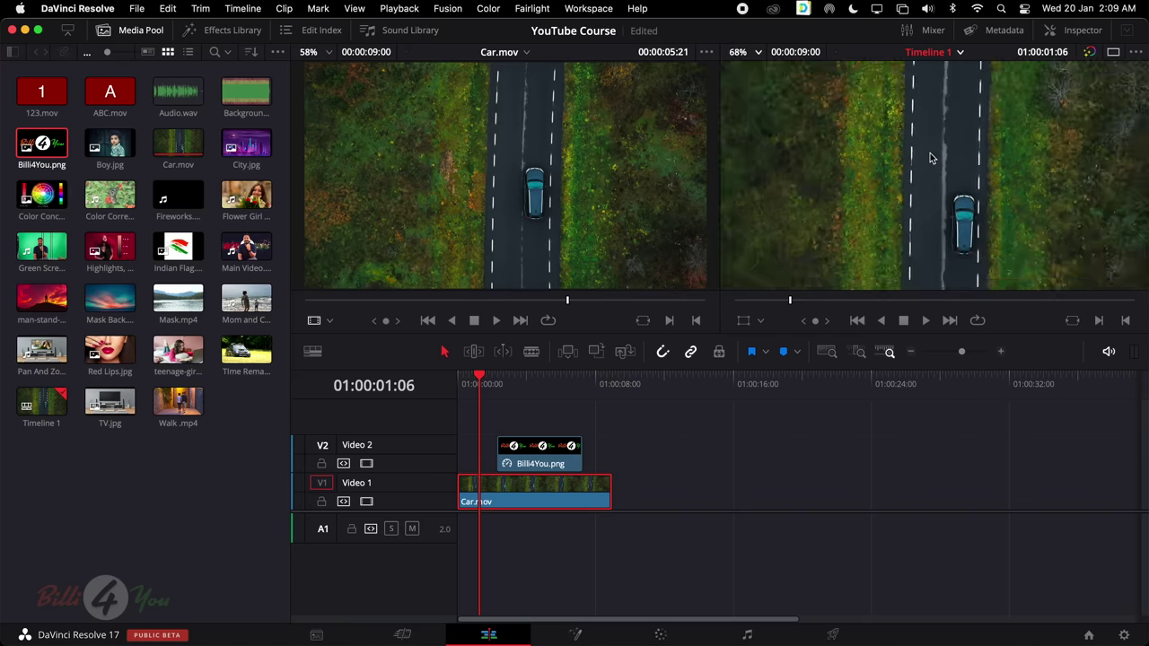
scroll(931, 158, "up", 3)
scroll(931, 158, "down", 4)
scroll(931, 158, "up", 3)
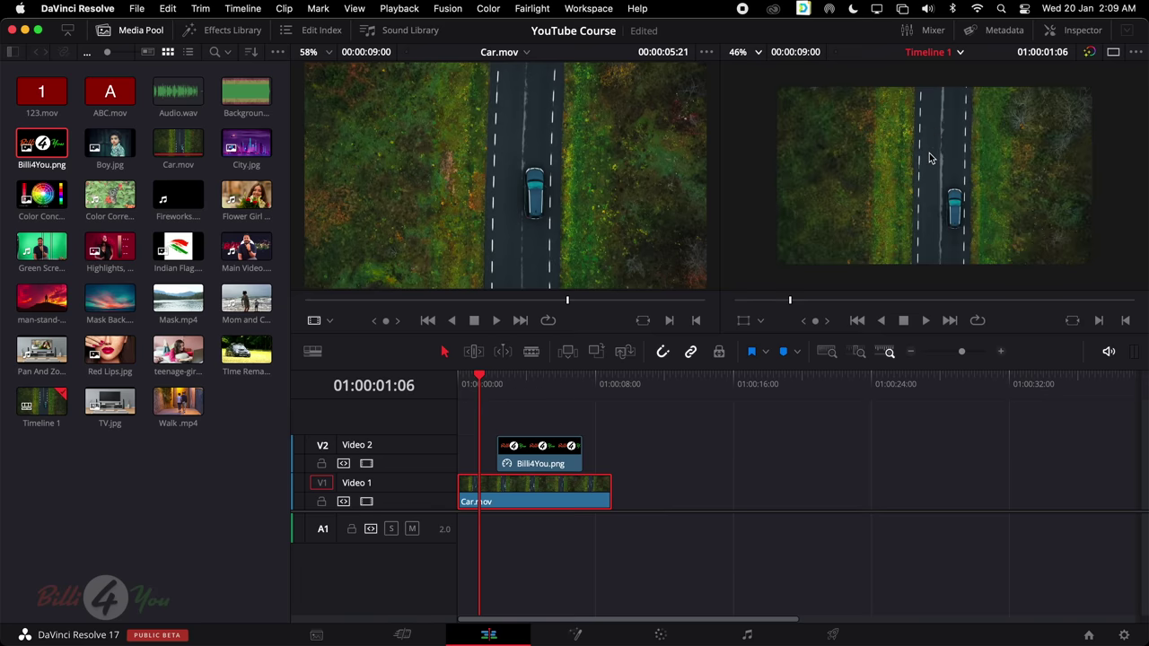
scroll(931, 158, "down", 1)
Set the timeline preview to Fit, 100%, 300%, back to Fit, then scrub to 01:00:08:23
left_click(758, 51)
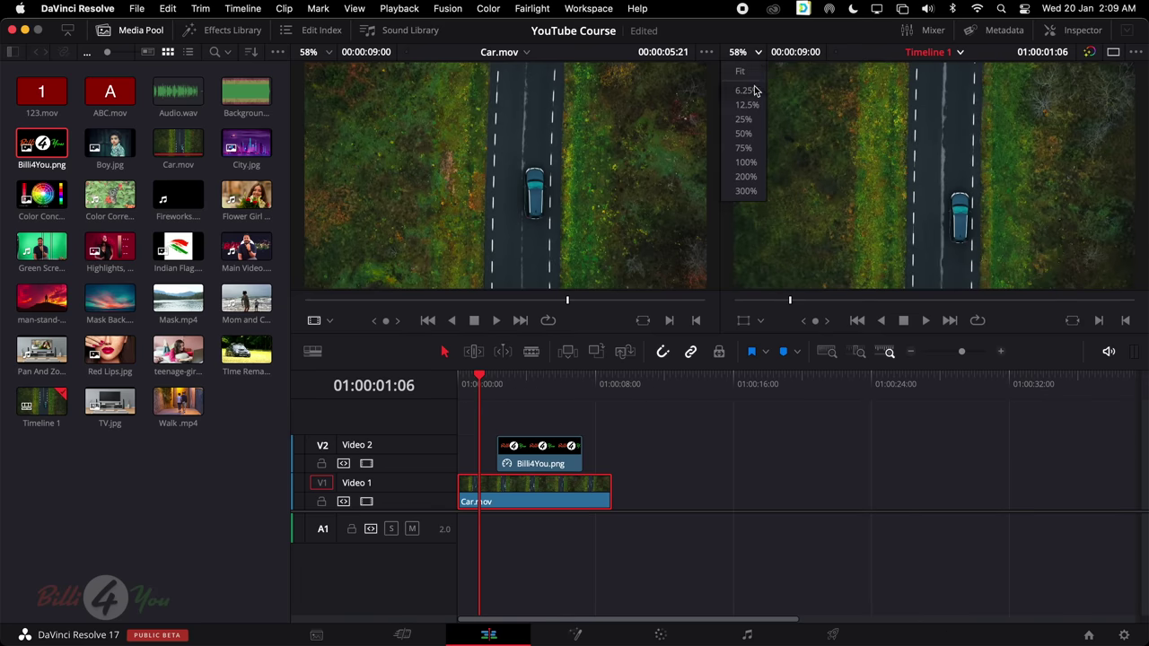
left_click(752, 73)
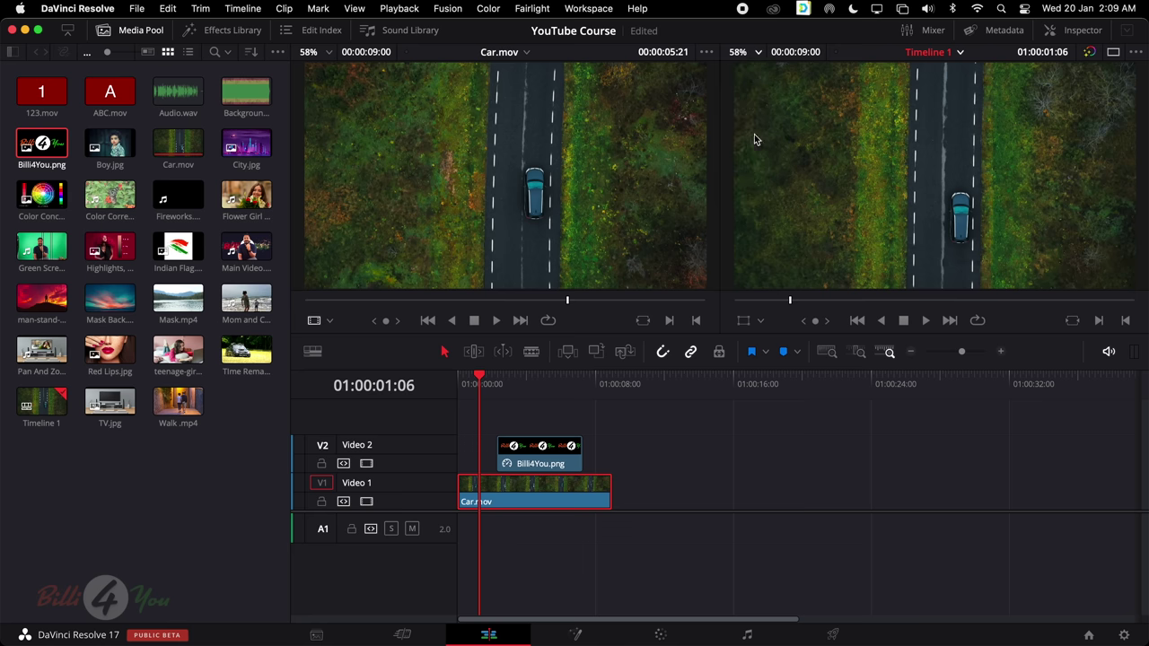
left_click(740, 51)
left_click(748, 98)
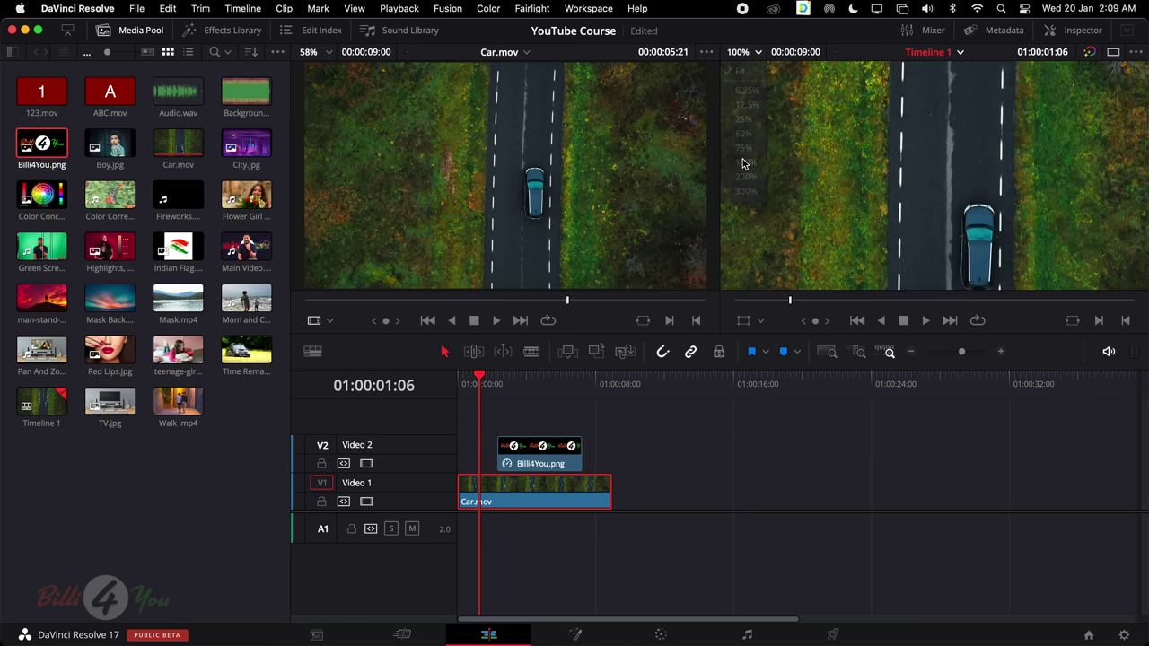
left_click(749, 52)
left_click(746, 190)
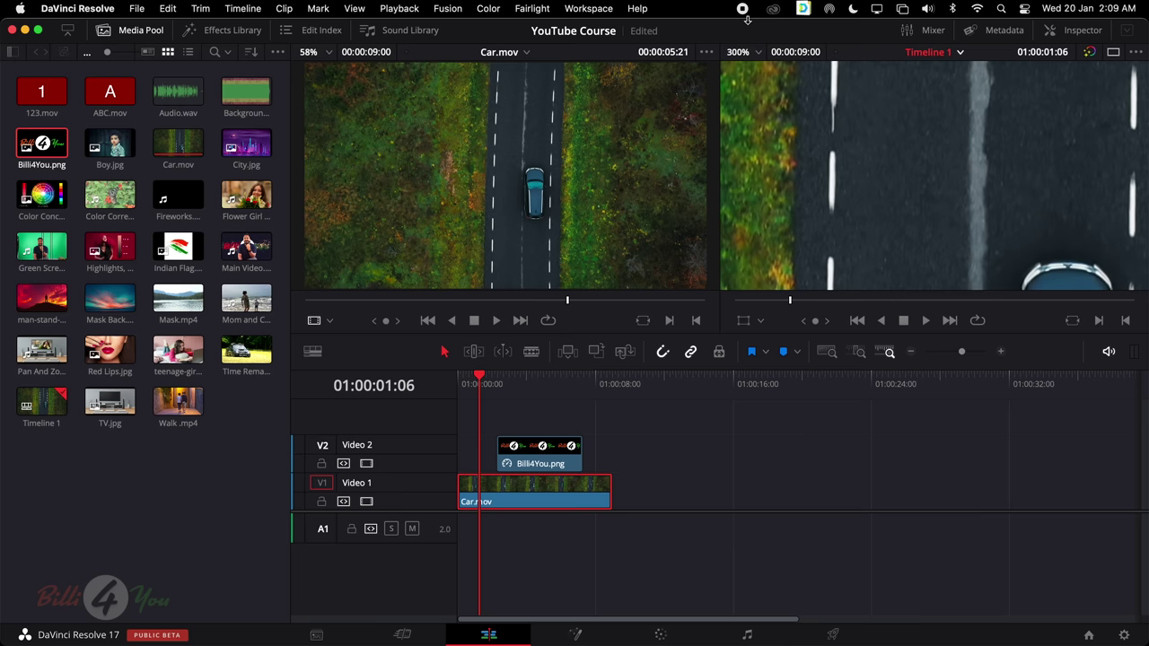
left_click(742, 52)
left_click(748, 72)
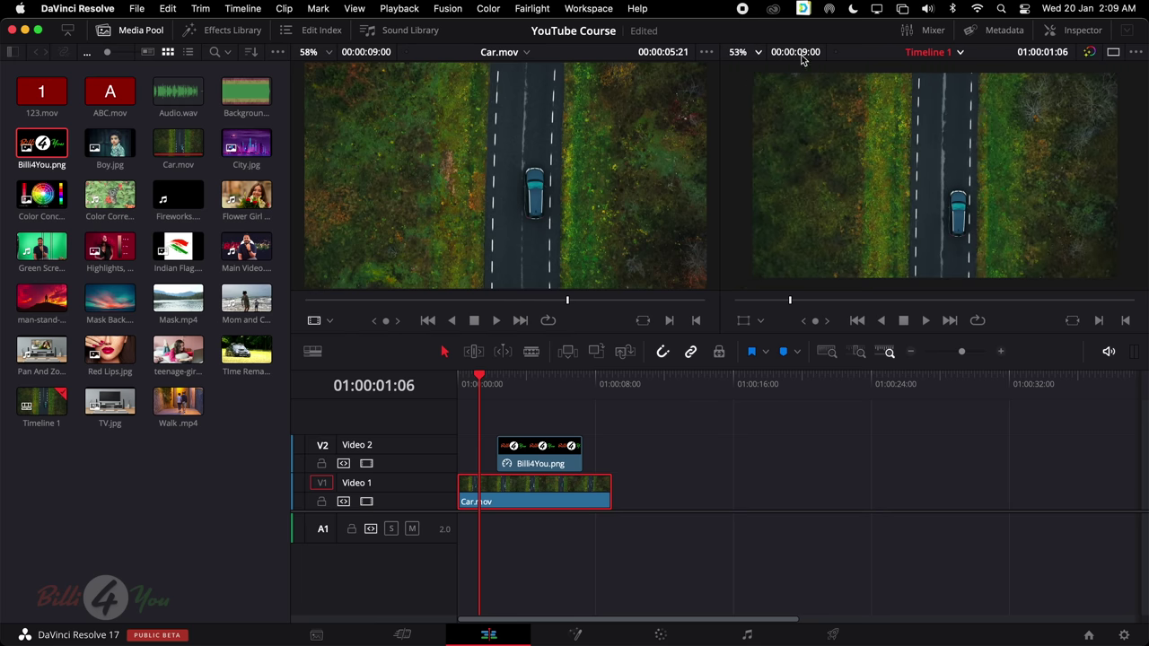
left_click_drag(790, 301, 1143, 320)
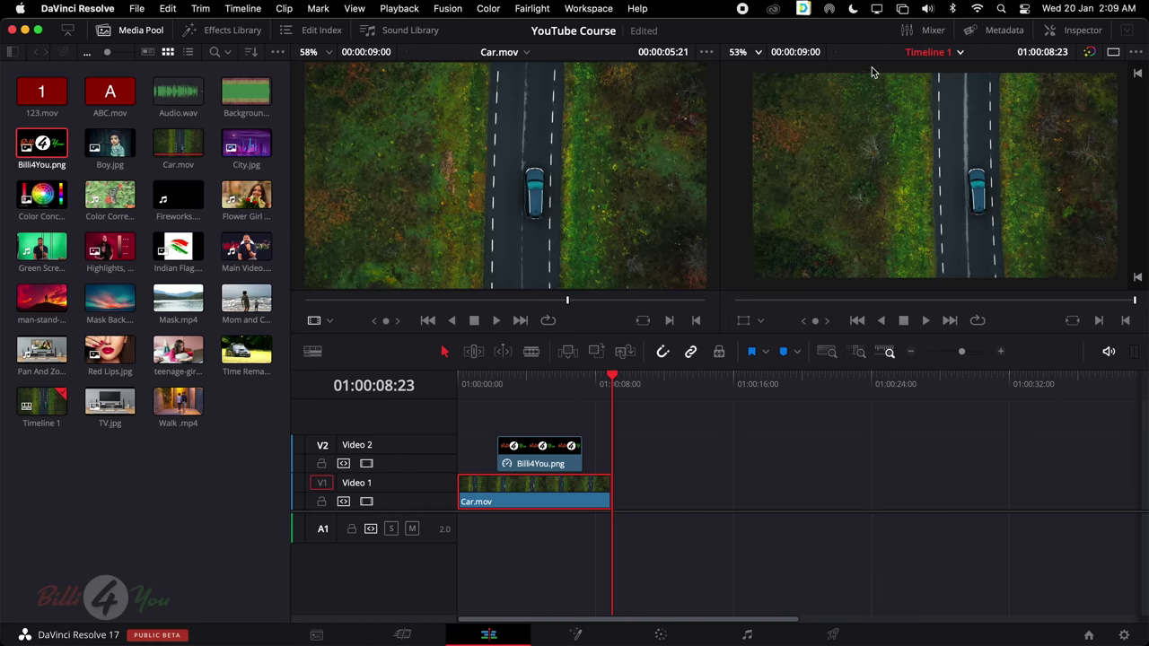
Switch to the single timeline viewer and scrub from the start past the car clip's end
scroll(871, 68, "down", 1)
left_click(1113, 53)
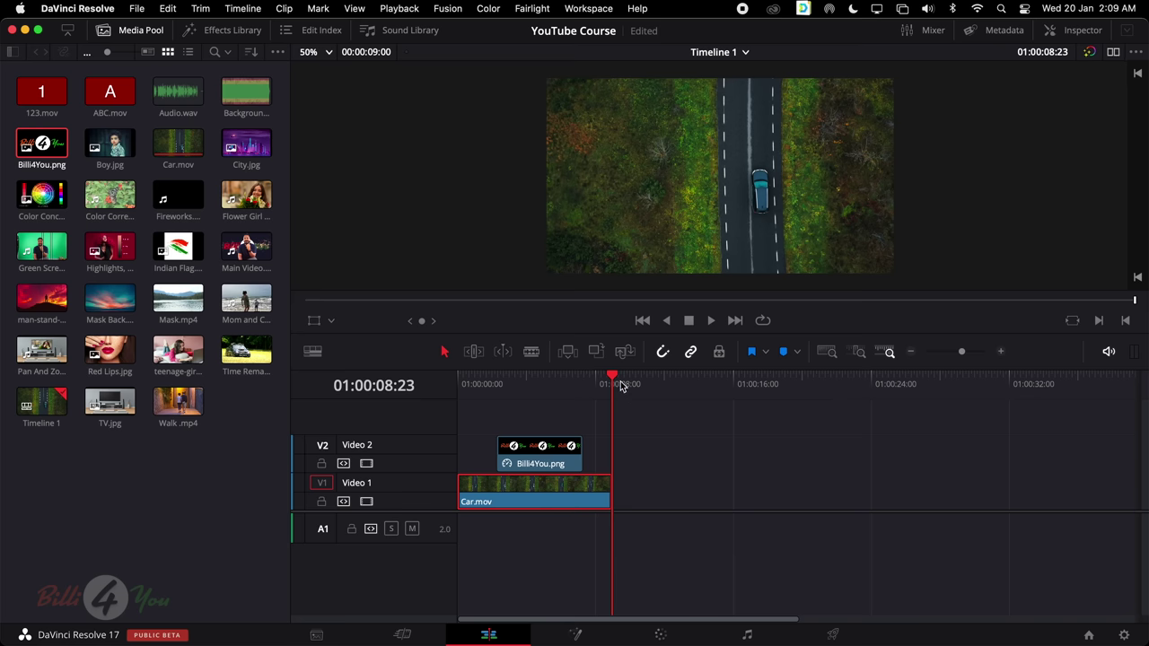
left_click_drag(620, 384, 415, 385)
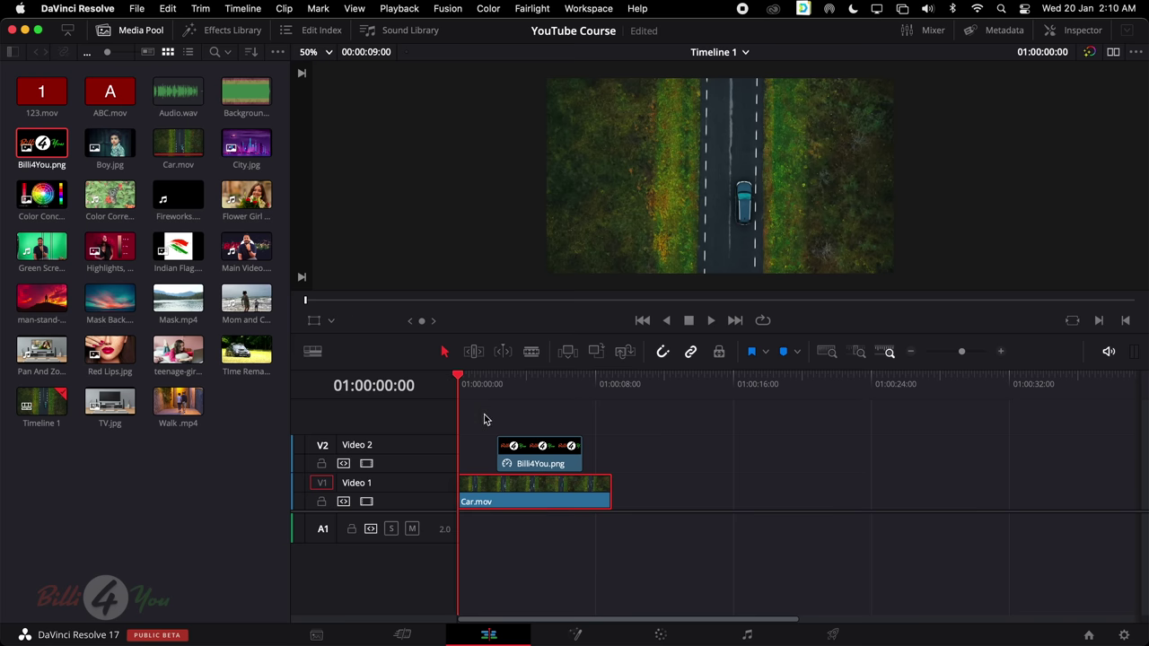
left_click_drag(464, 384, 403, 398)
Scrub the logo section around 01:00:02:07, return to dual viewers, and select Billi4You.png
left_click_drag(457, 377, 497, 384)
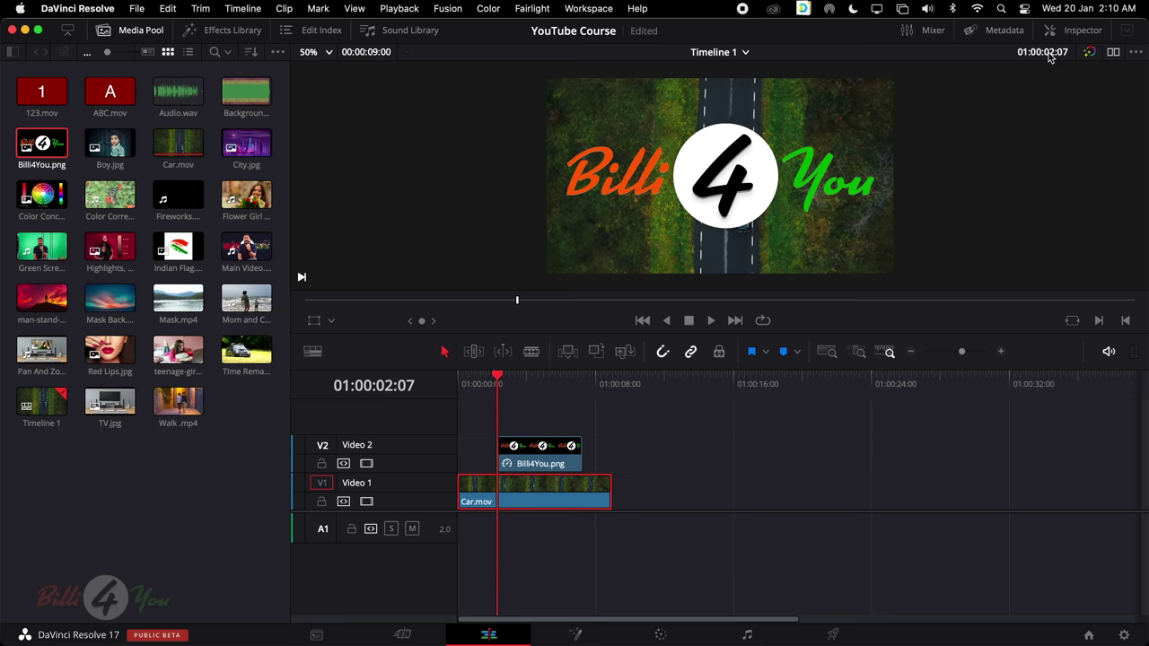
left_click_drag(498, 379, 457, 379)
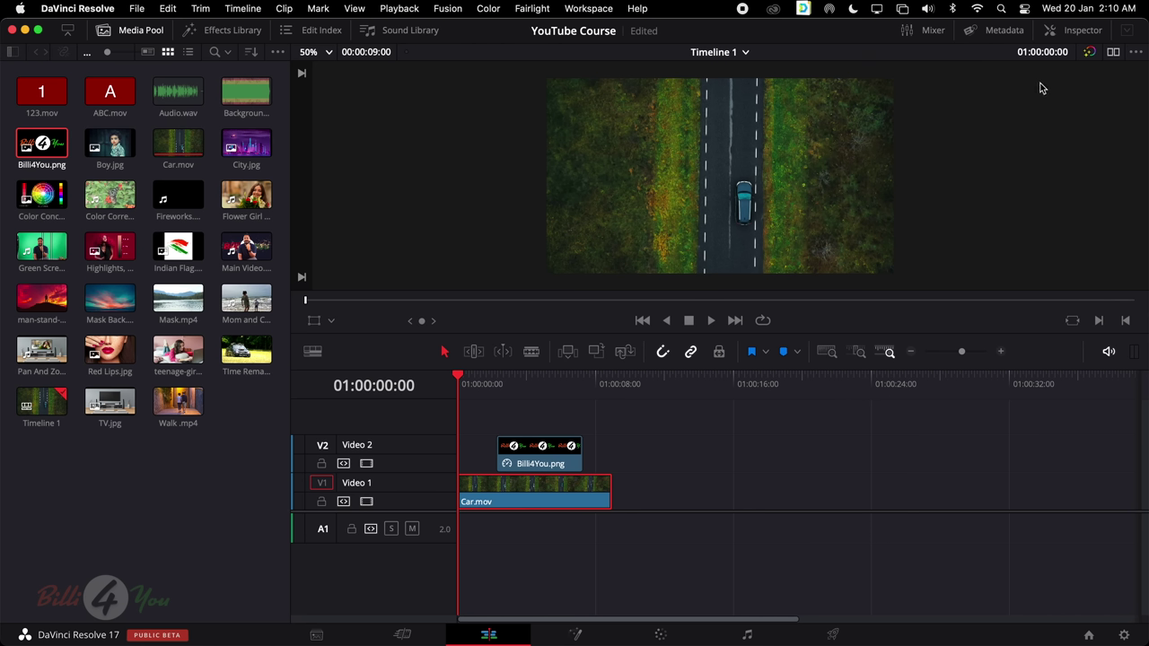
left_click(1114, 52)
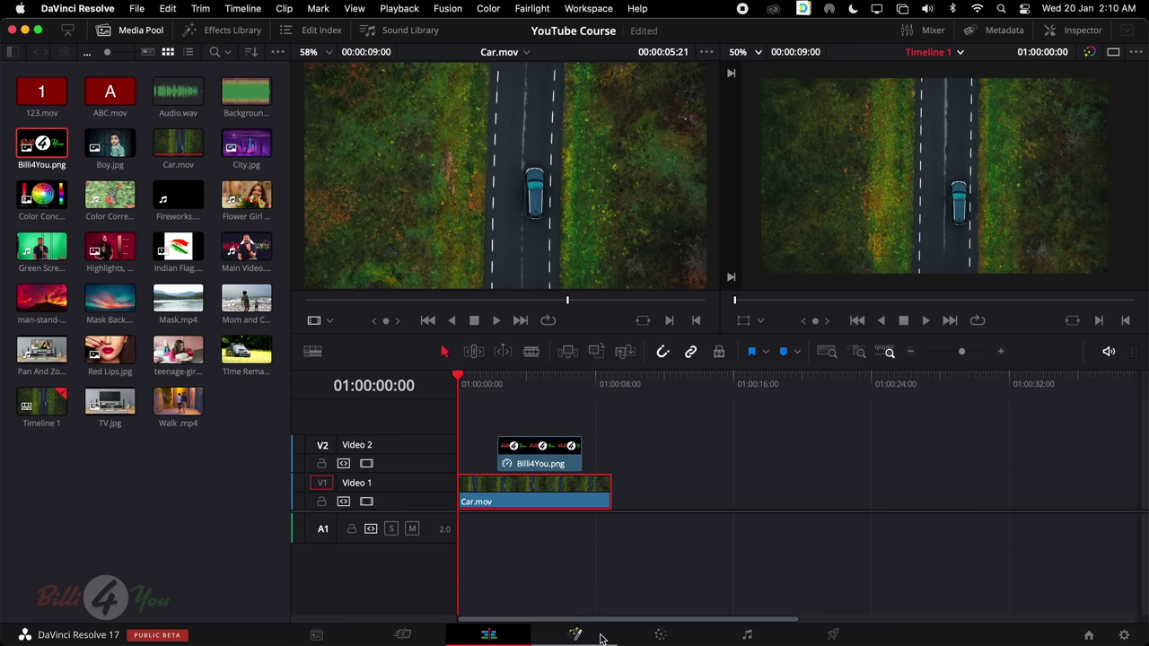
left_click(548, 452)
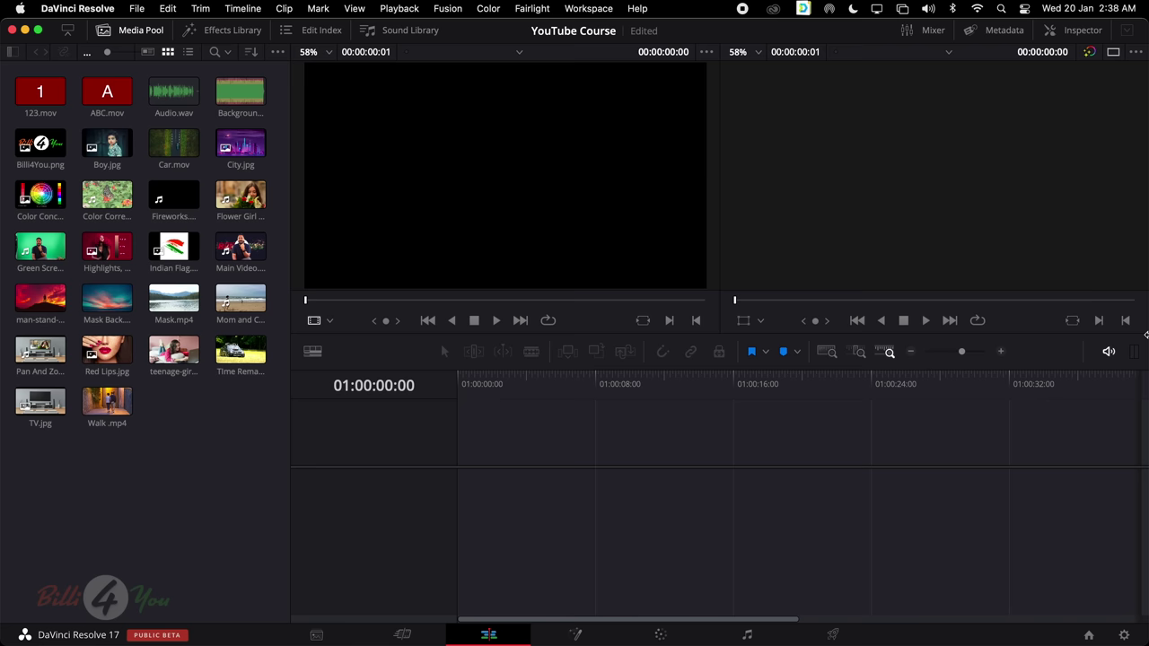
Preview Main Video.mov, then settle on the Cut page after a brief look at the Edit page
left_click(237, 248)
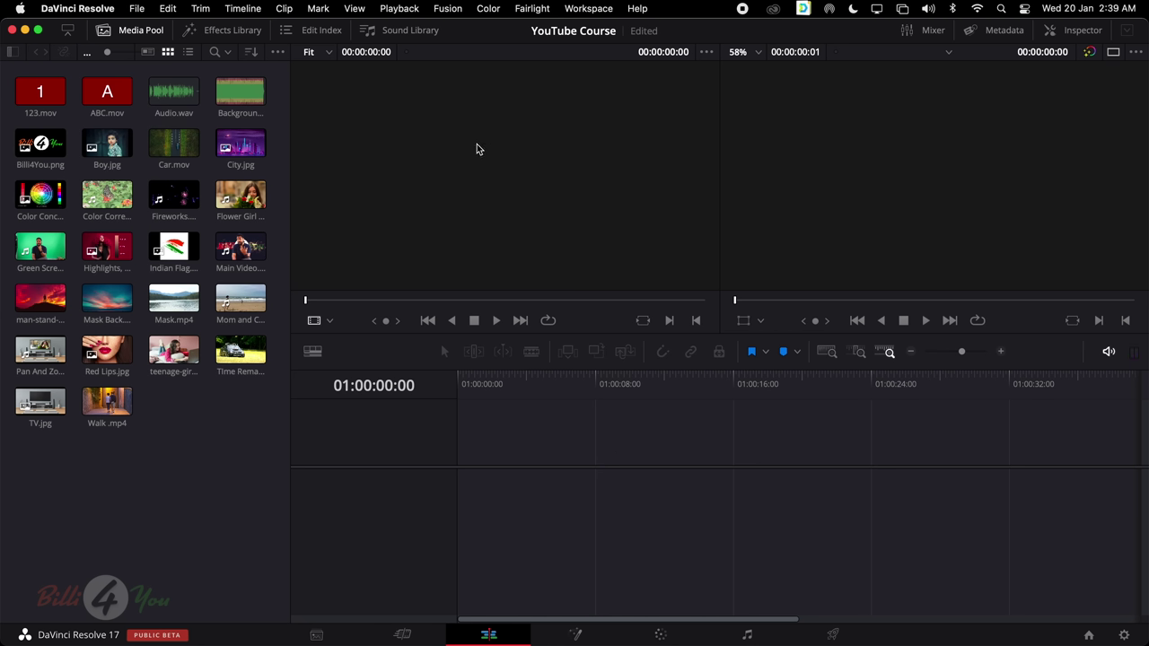
left_click(411, 634)
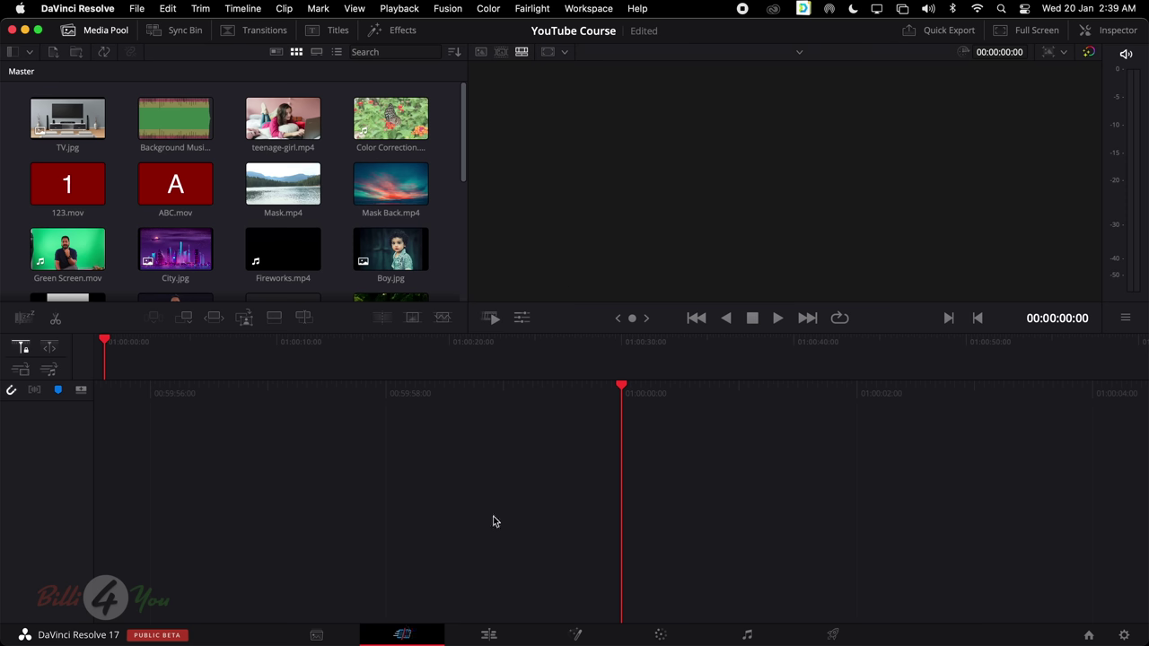
left_click(488, 633)
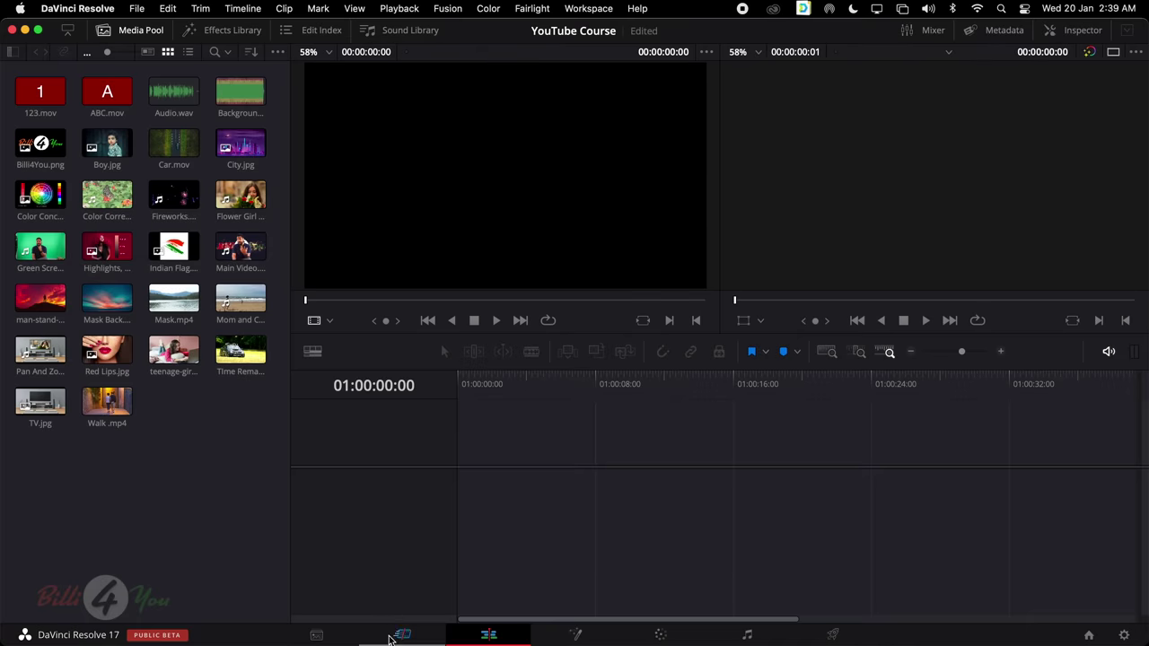
left_click(401, 634)
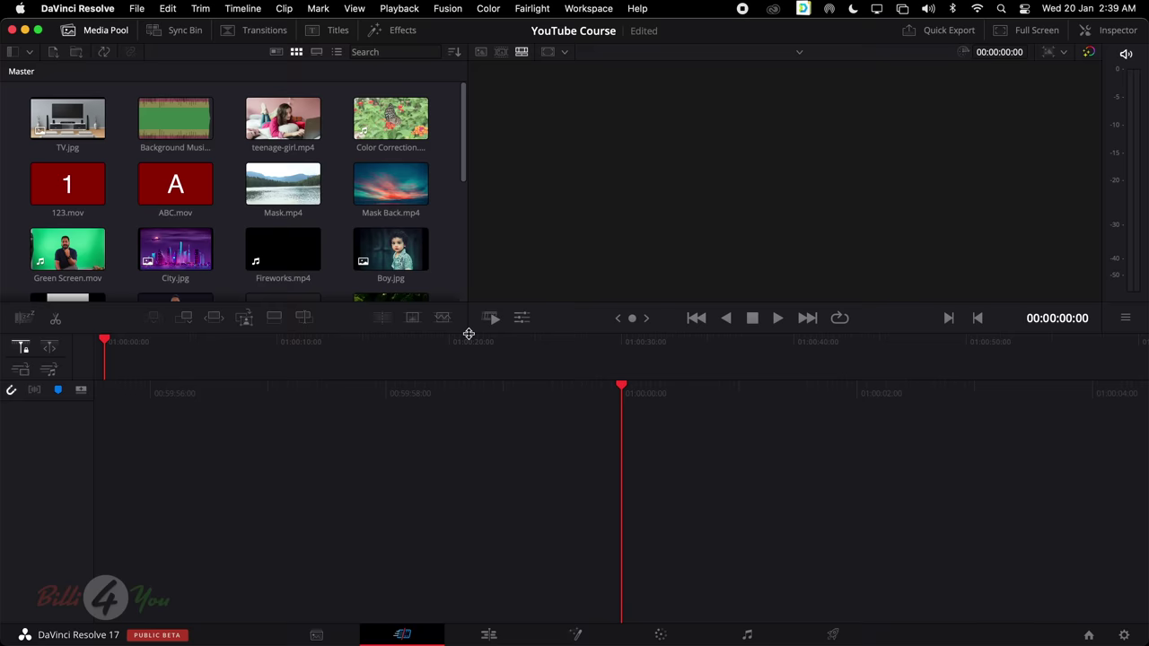
scroll(163, 140, "down", 5)
scroll(249, 143, "up", 5)
scroll(398, 251, "down", 3)
left_click(398, 254)
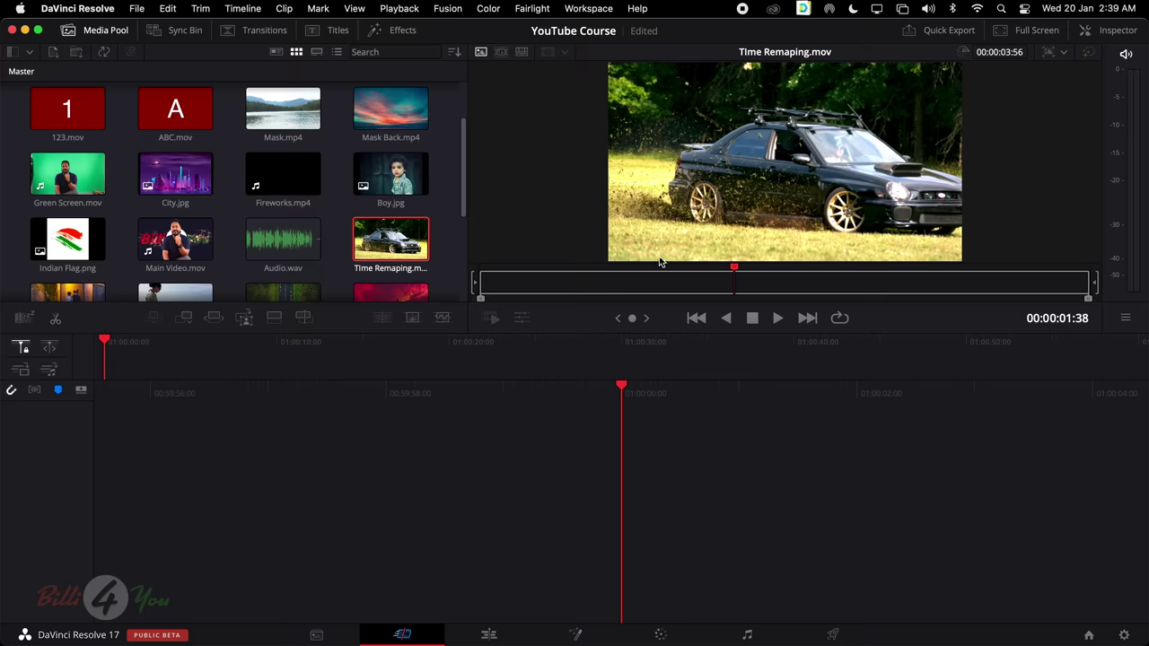
left_click(640, 287)
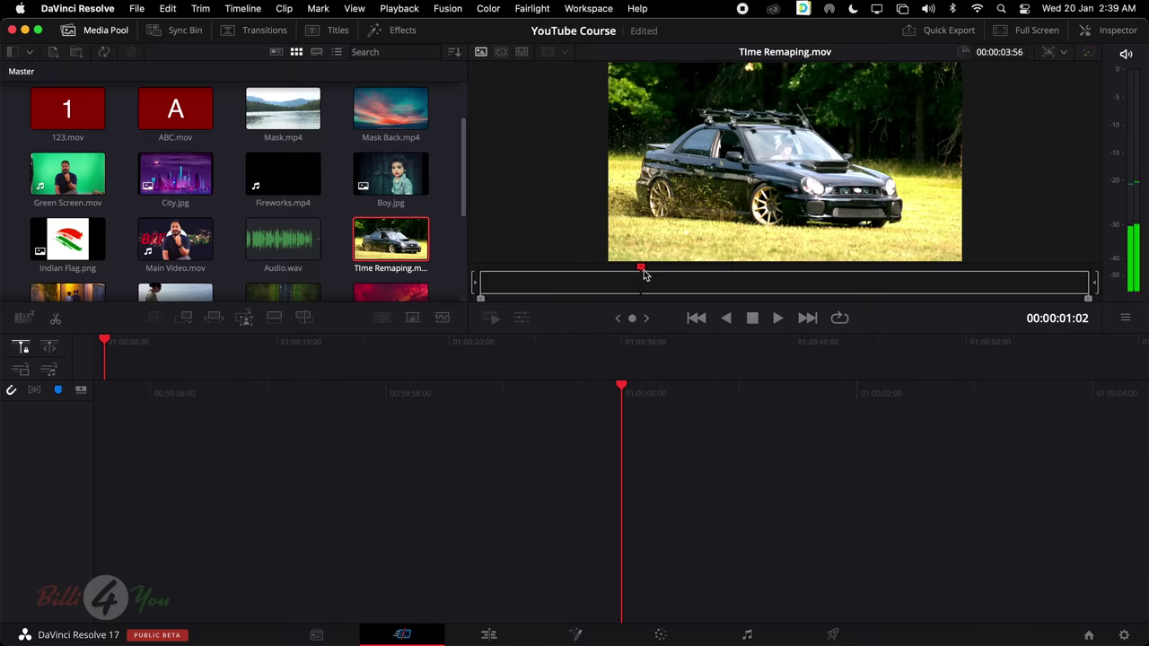
left_click(482, 634)
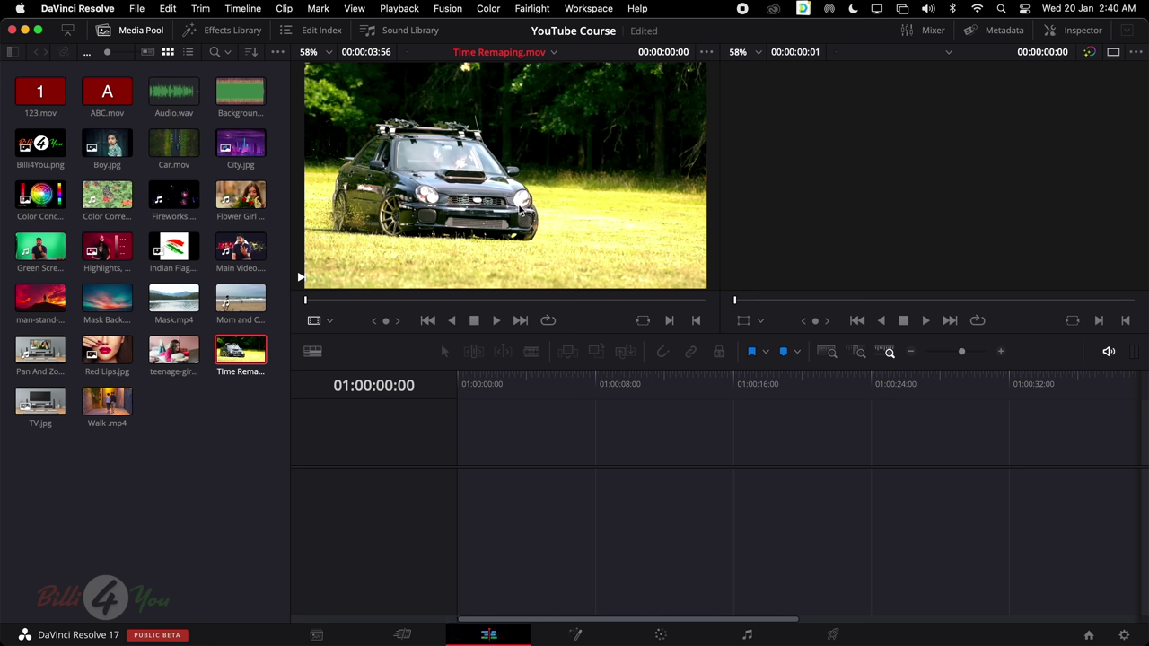
left_click(409, 626)
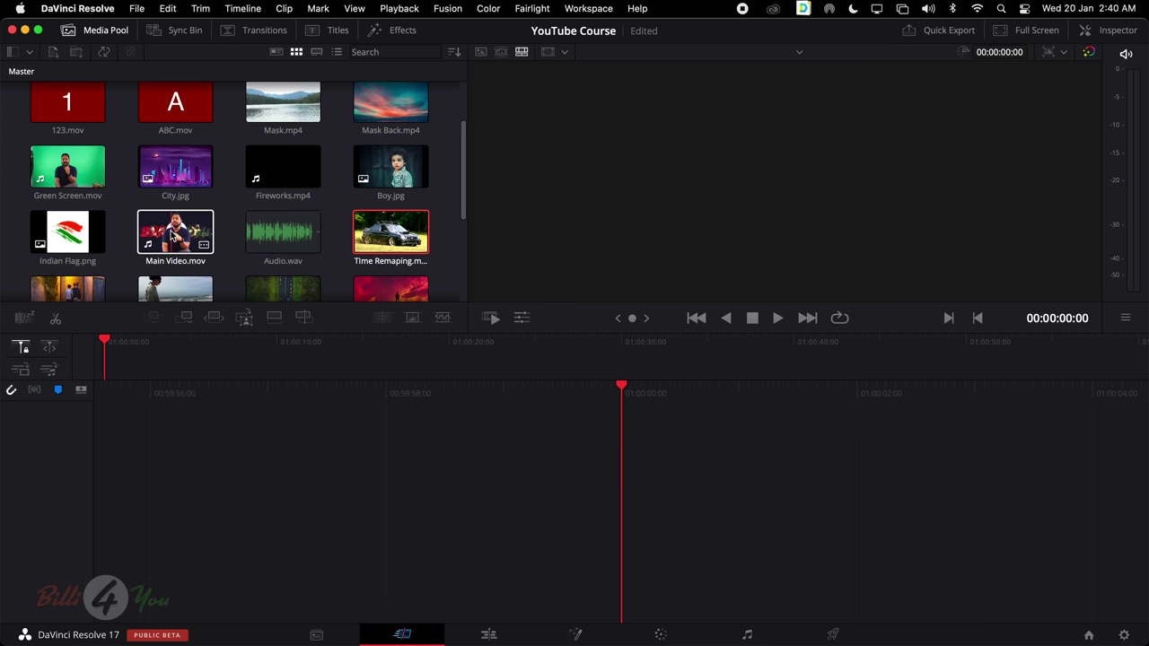
Load Main Video.mov into the viewer and play it, stopping at 00:00:18:07
left_click(170, 233)
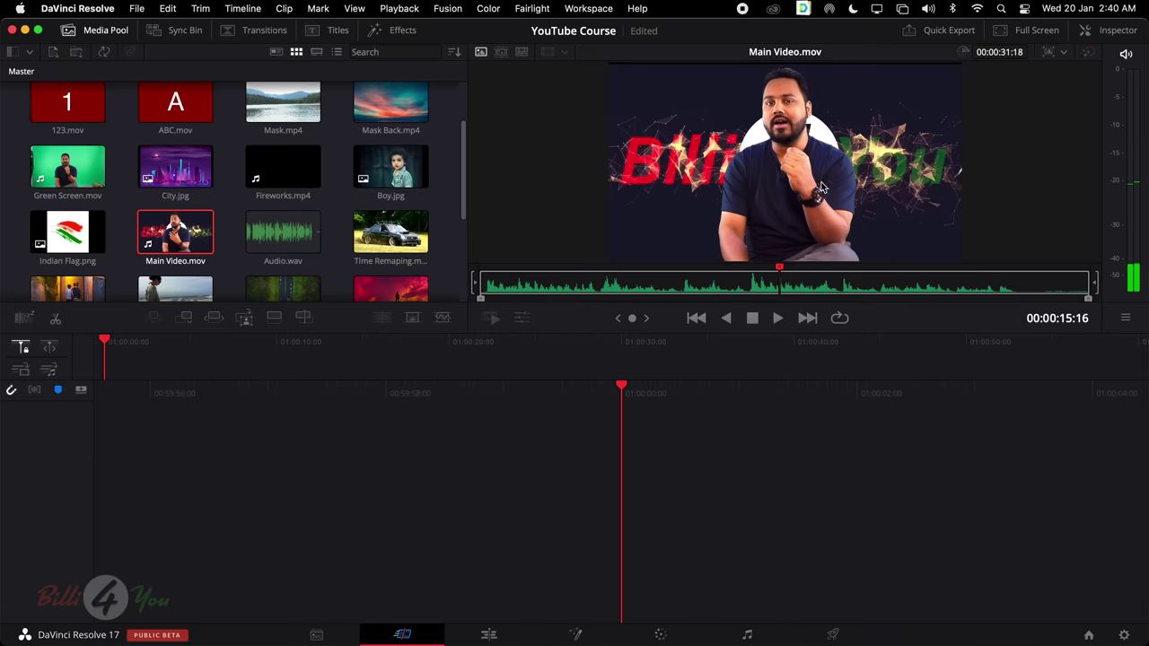
key("space")
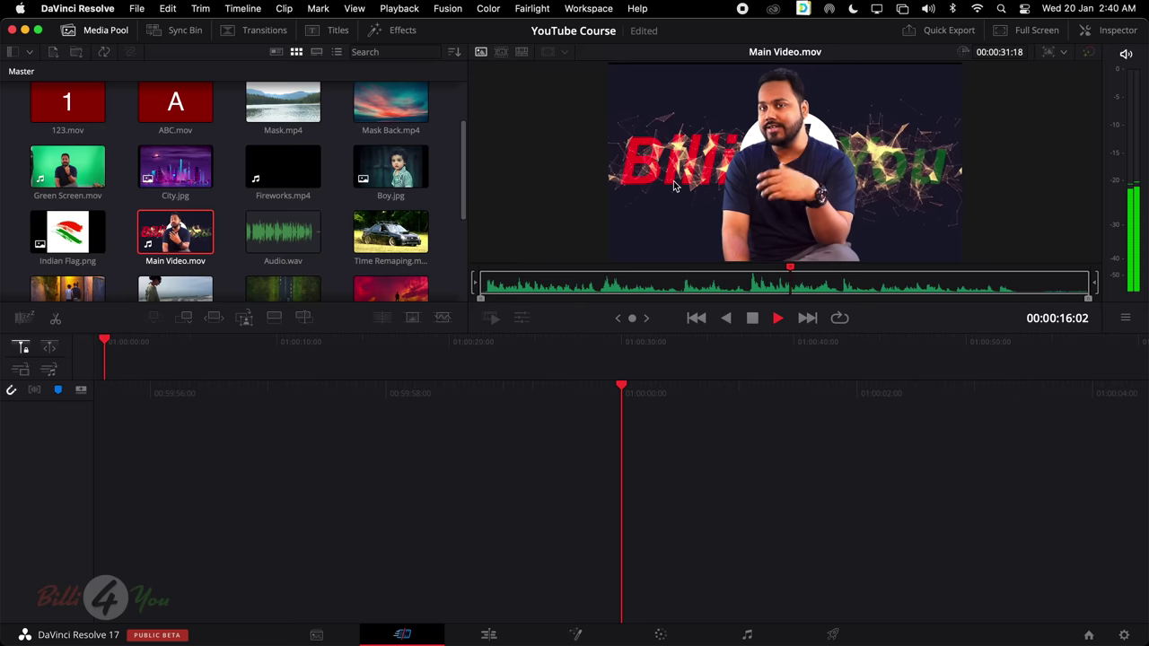
key("space")
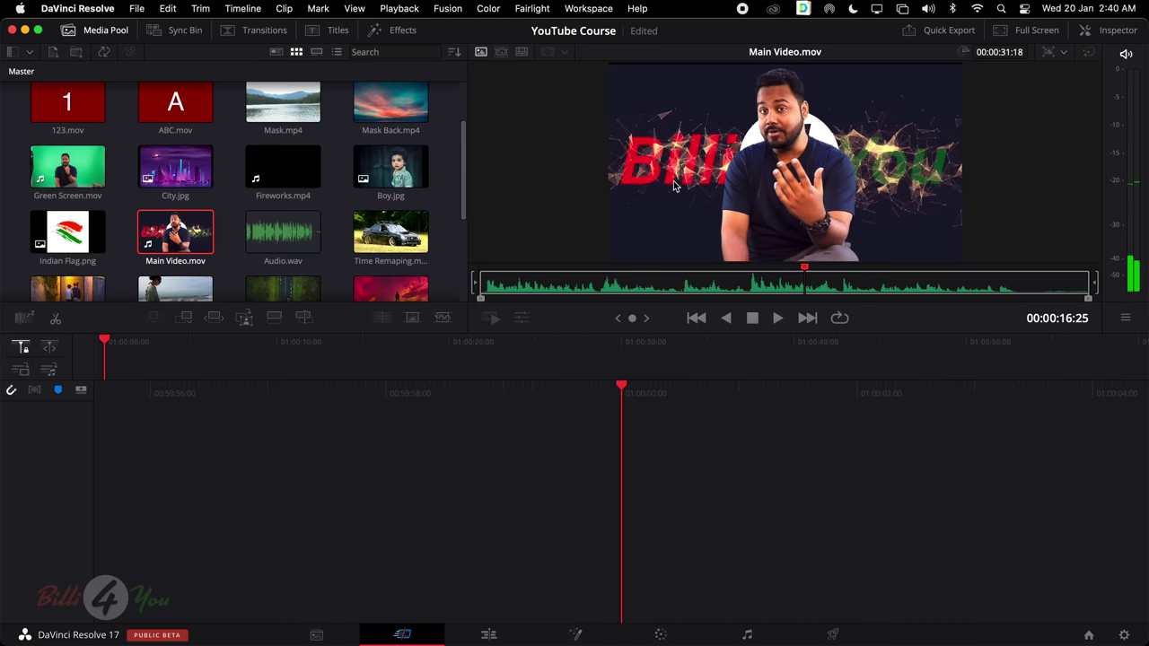
key("space")
key("space")
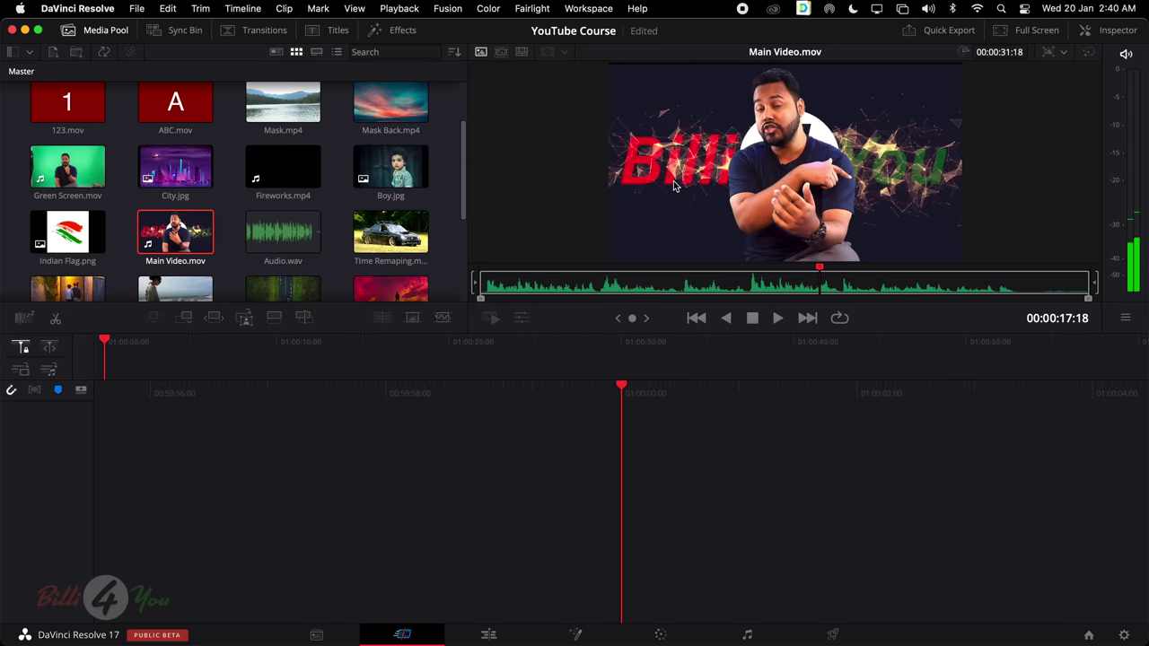
key("space")
key("space")
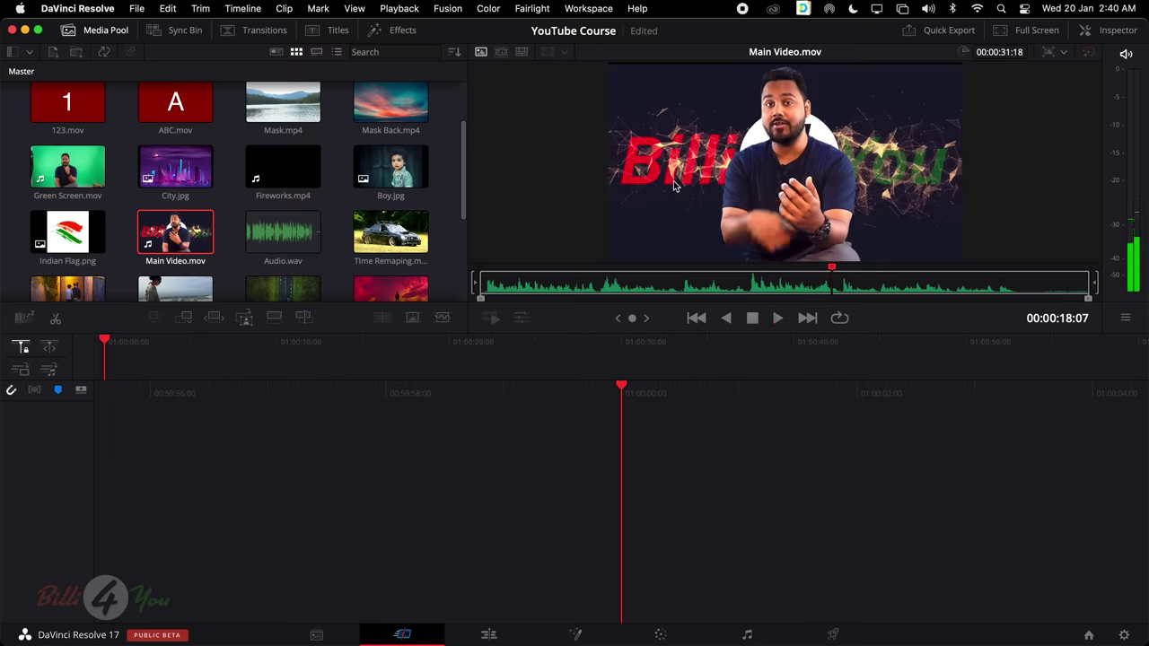
key("space")
key("space")
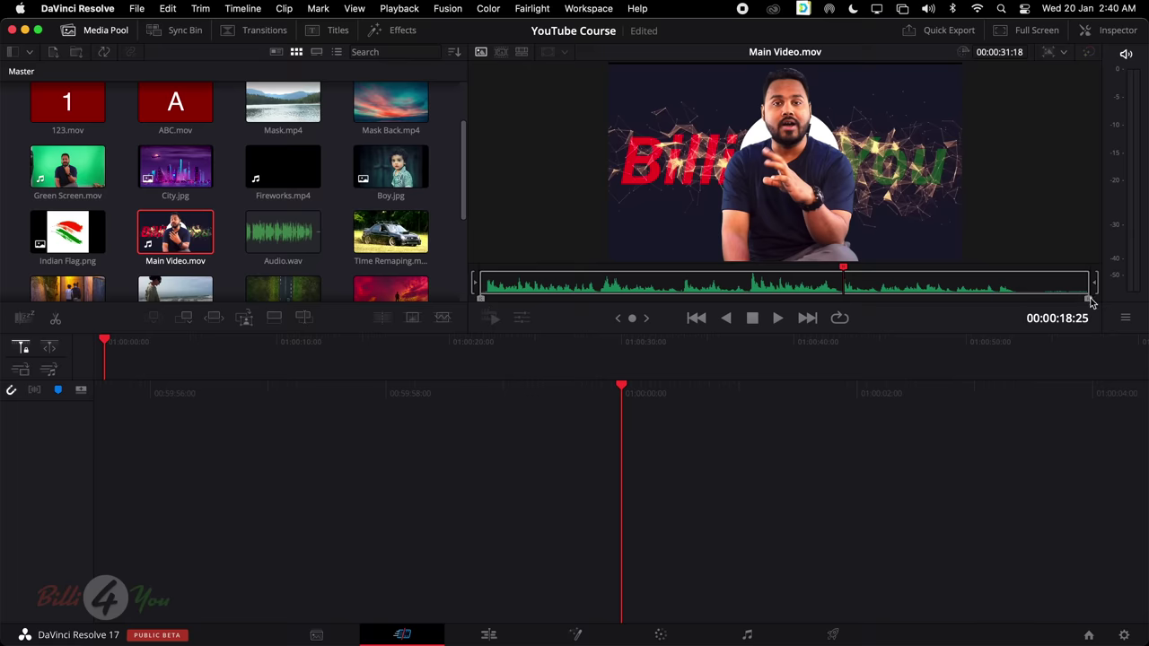
Move Main Video.mov's in point to 00:00:05:16, leaving a 00:00:26:02 range
mouse_move(666, 286)
left_mouse_down()
mouse_move(719, 287)
mouse_move(678, 289)
left_mouse_up()
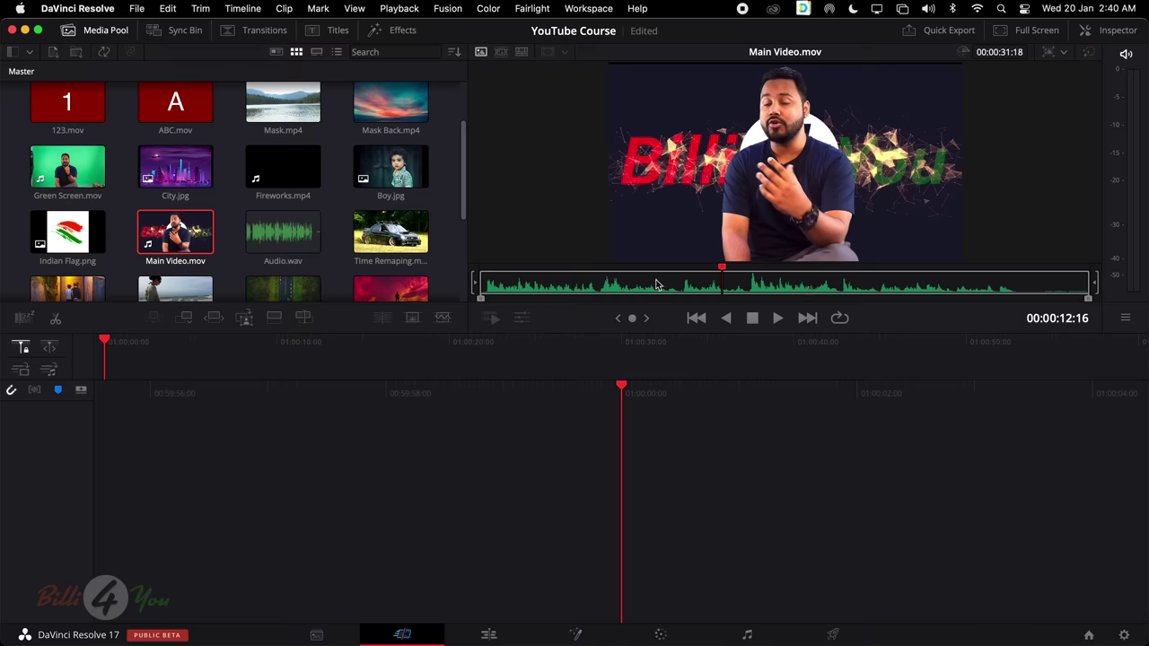
left_click_drag(481, 299, 519, 299)
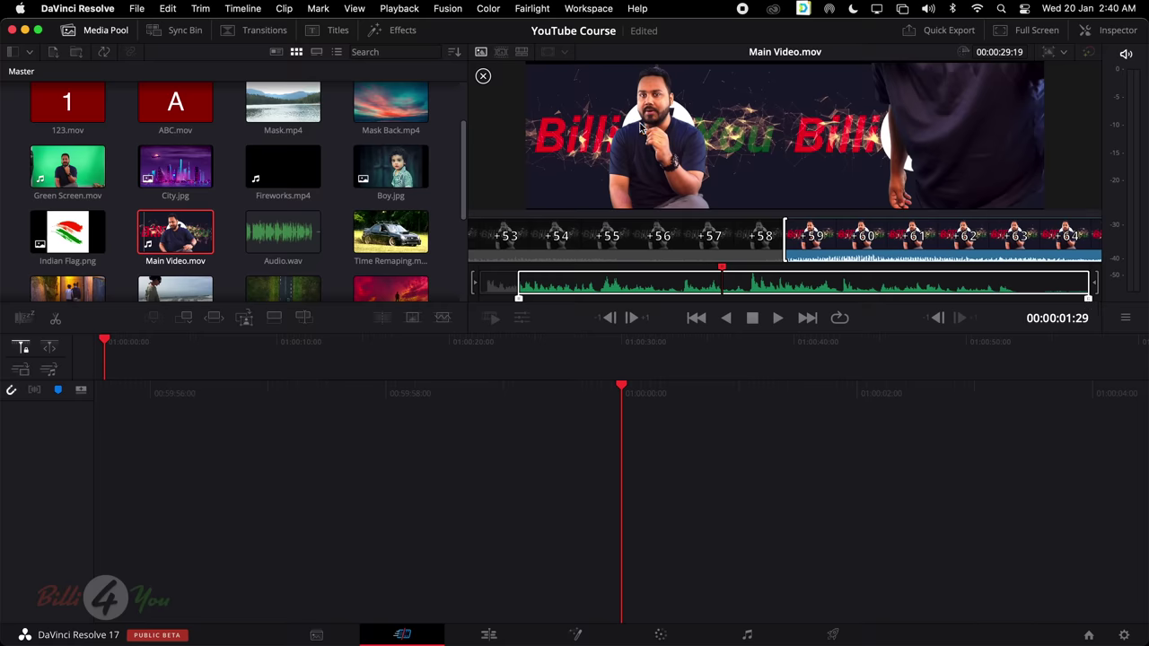
left_click_drag(519, 300, 586, 299)
scroll(392, 223, "down", 5)
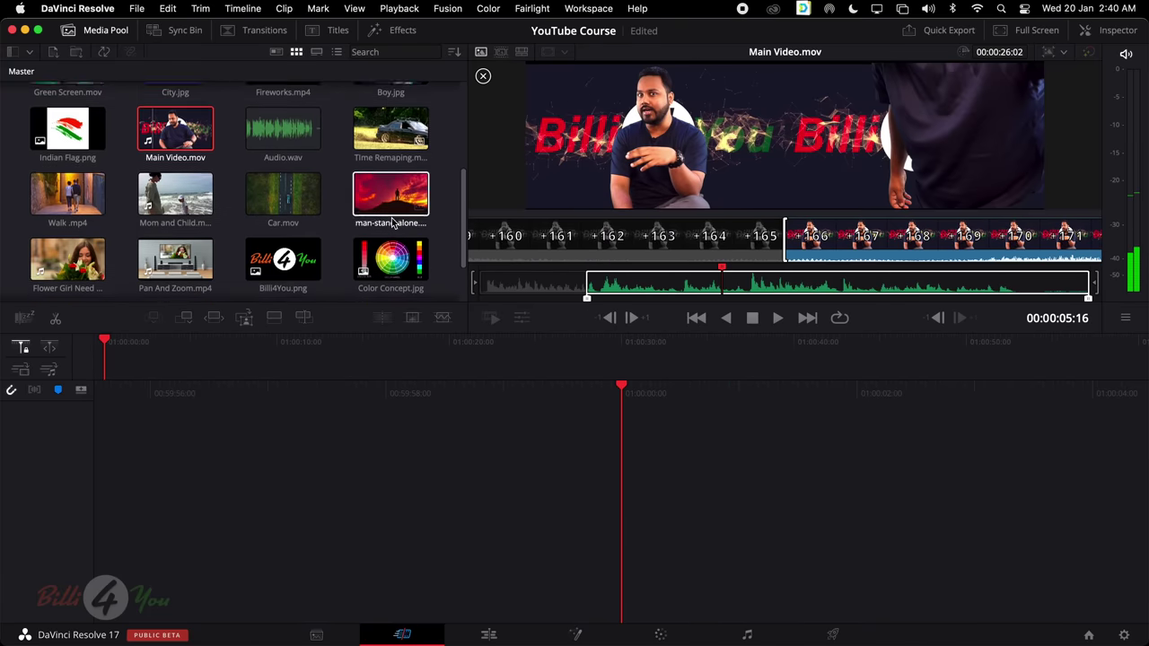
scroll(391, 221, "up", 5)
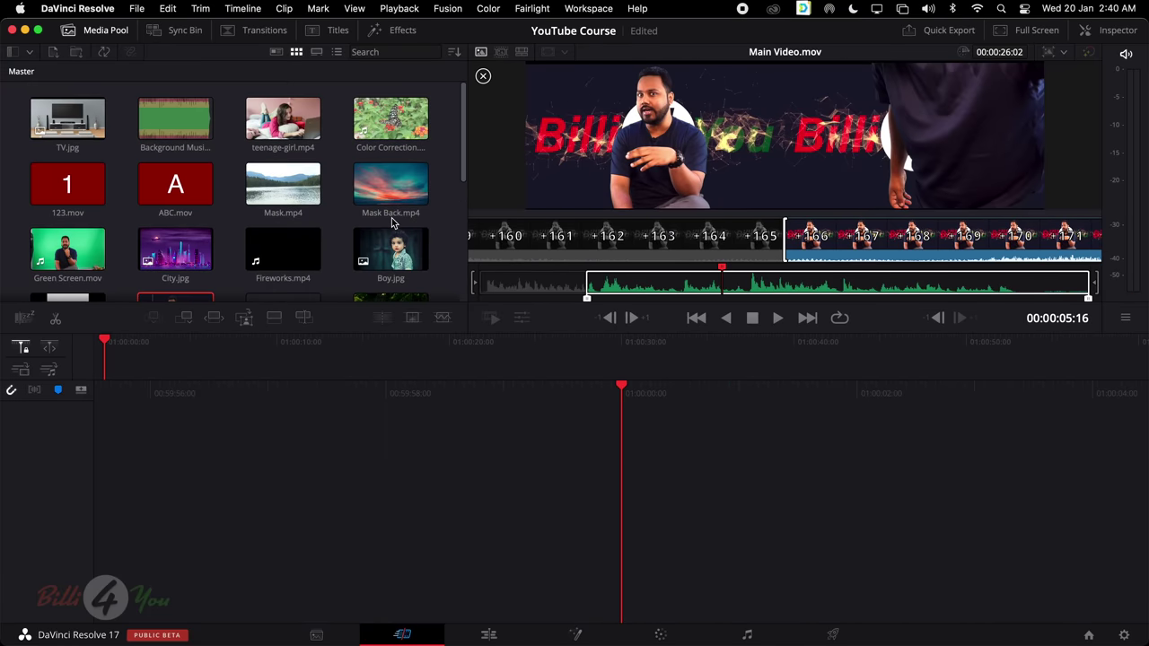
Play teenage-girl.mp4, then reload Main Video.mov and rewind it to its first frame
left_click(284, 121)
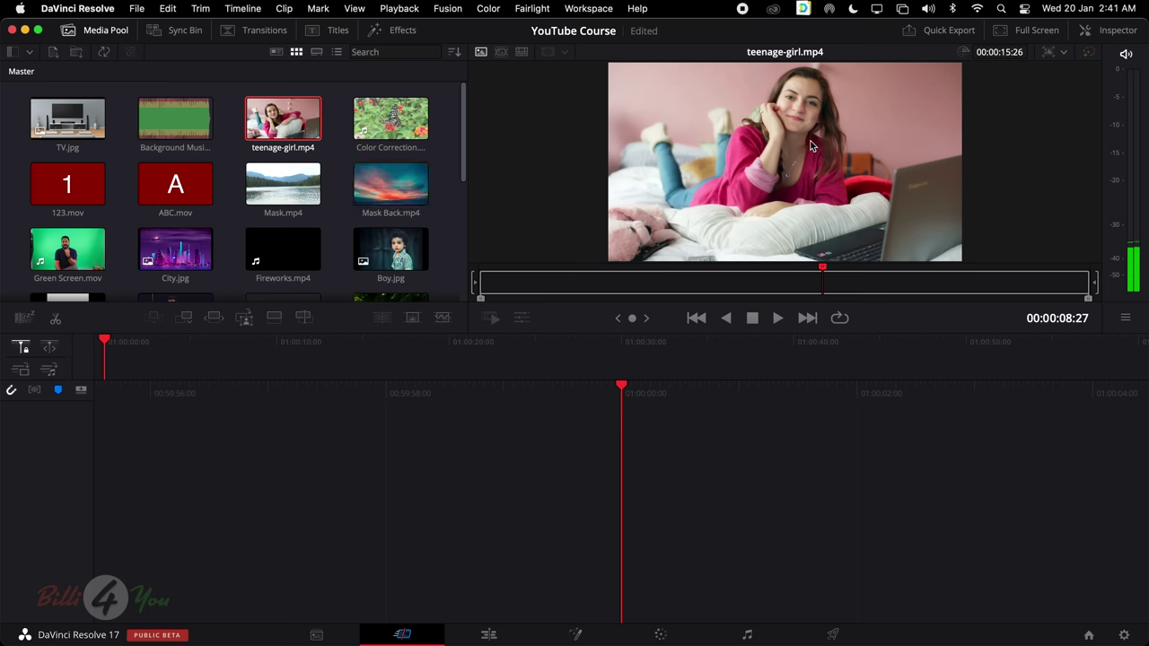
key("space")
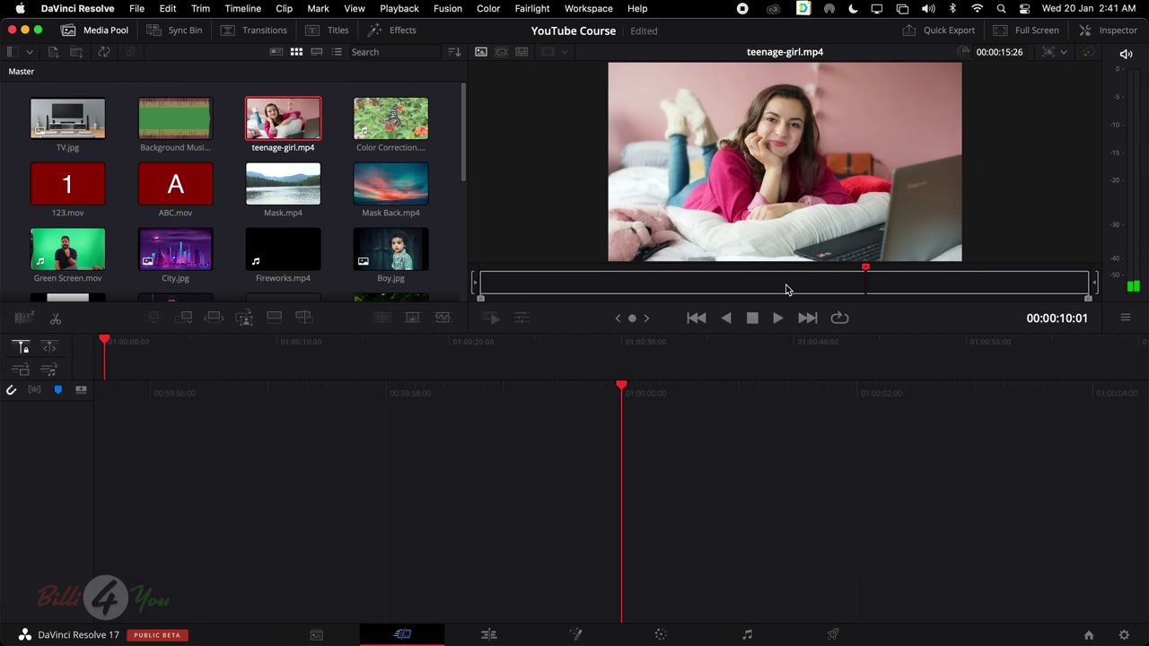
scroll(334, 252, "down", 2)
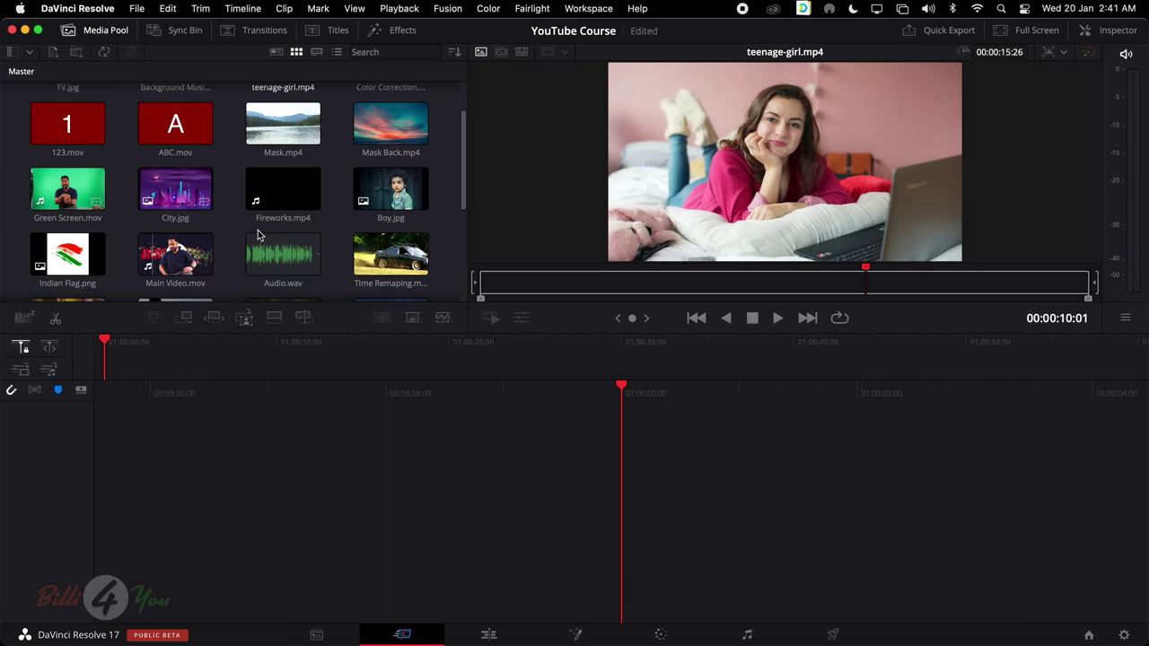
left_click(182, 249)
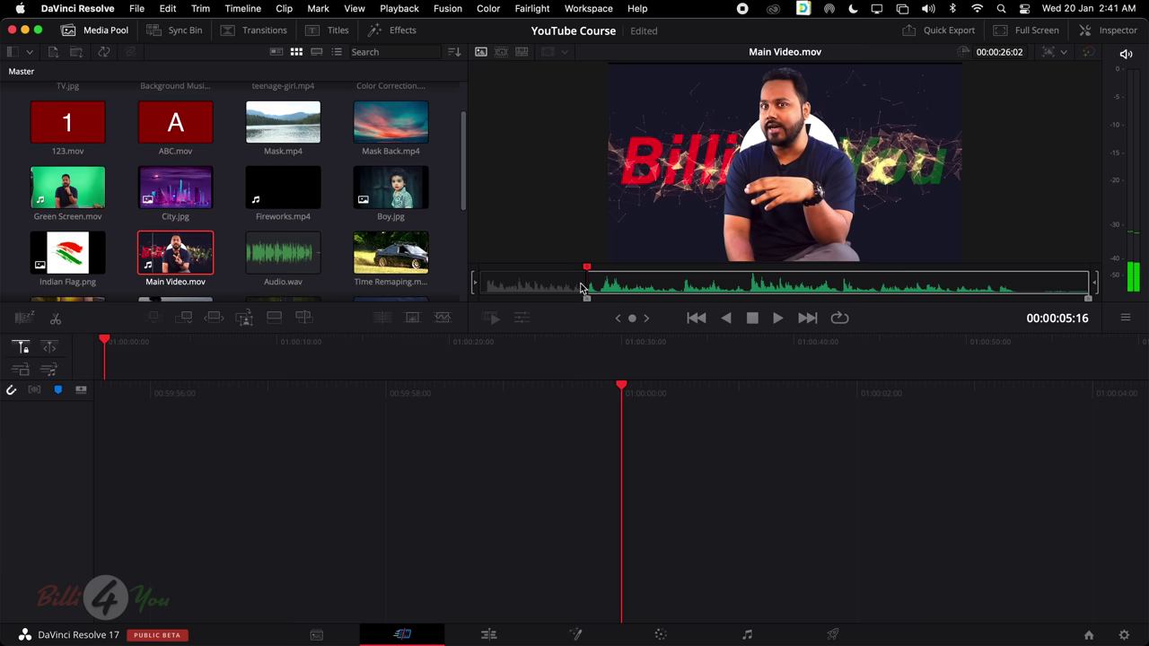
left_click_drag(586, 301, 436, 302)
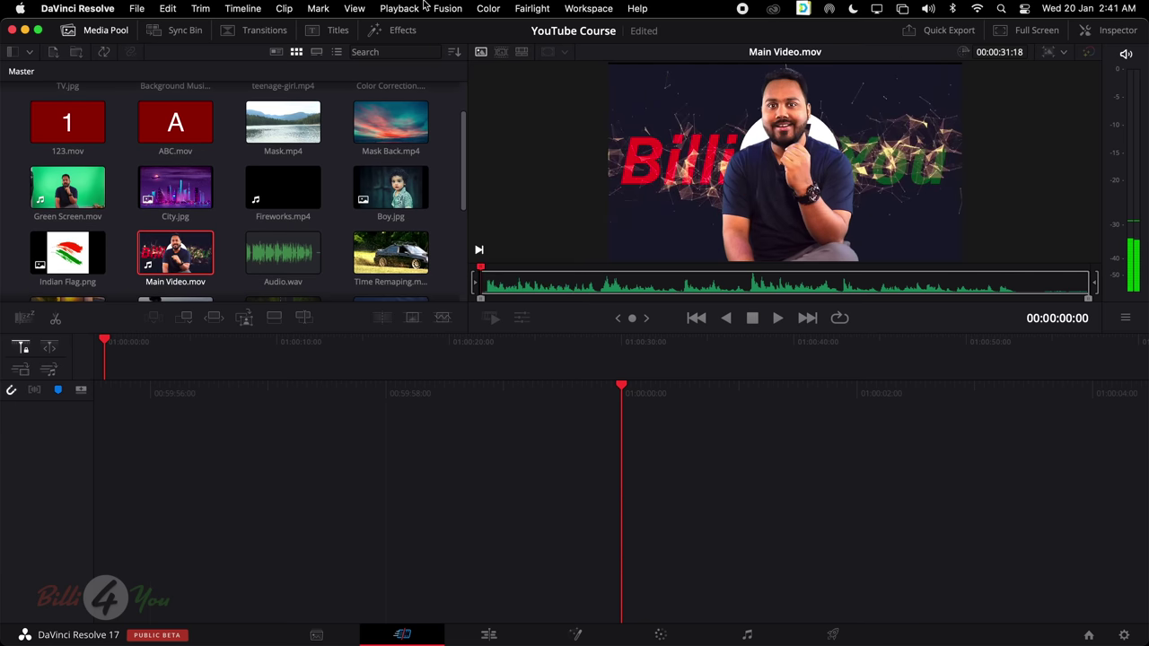
scroll(406, 199, "up", 2)
Reload teenage-girl.mp4 and scrub it back to its first frame
left_click(282, 119)
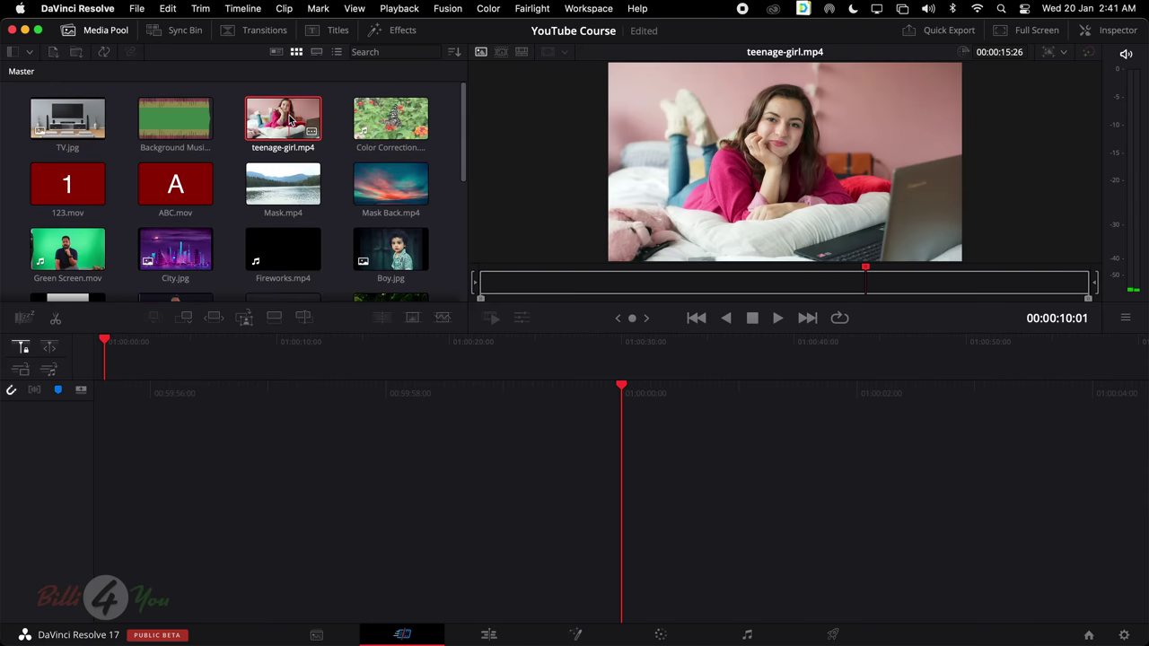
left_click(865, 283)
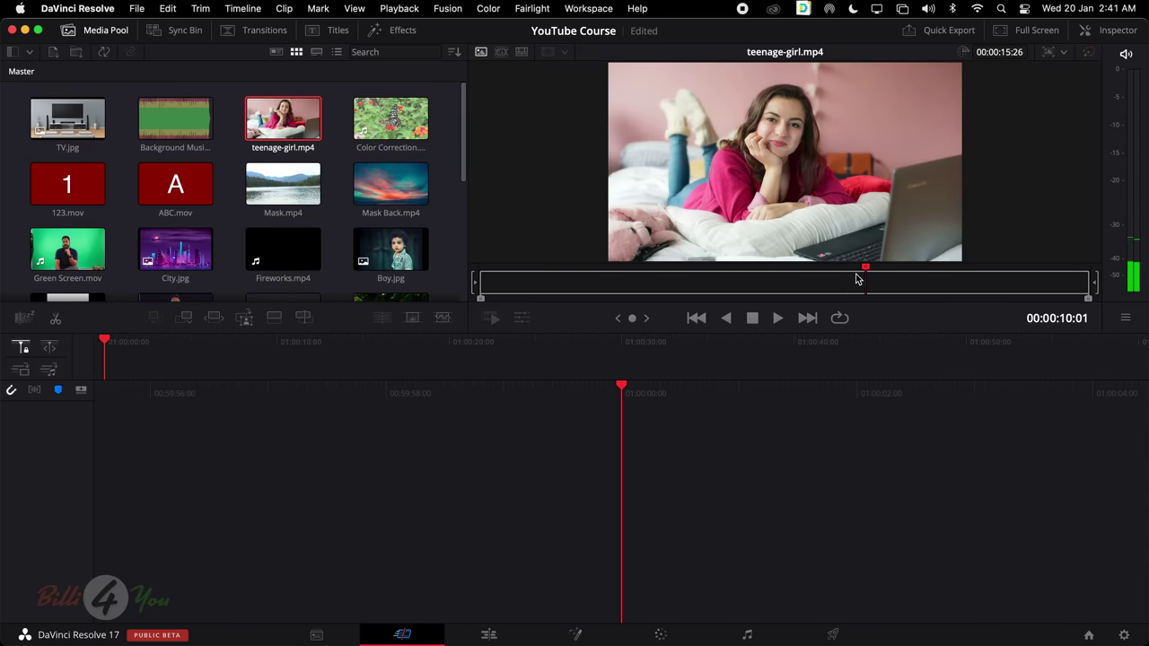
left_click_drag(865, 282, 479, 310)
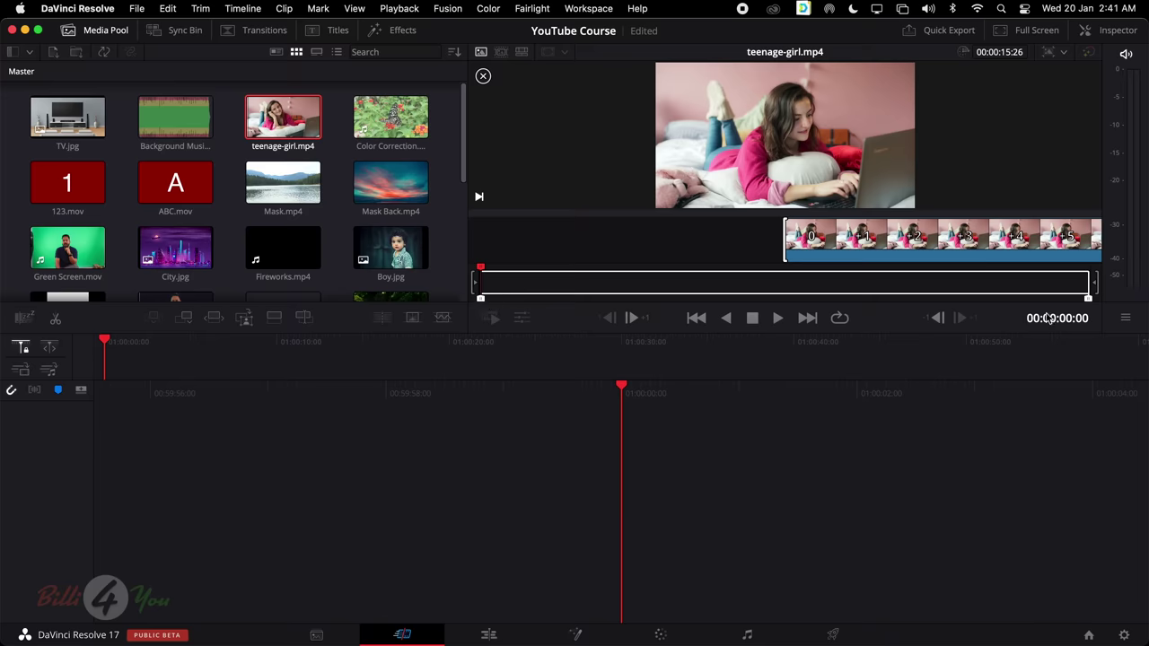
Move teenage-girl.mp4's in point to 00:00:06:04, shortening the marked range to 00:00:09:22
left_click_drag(1091, 304, 1086, 309)
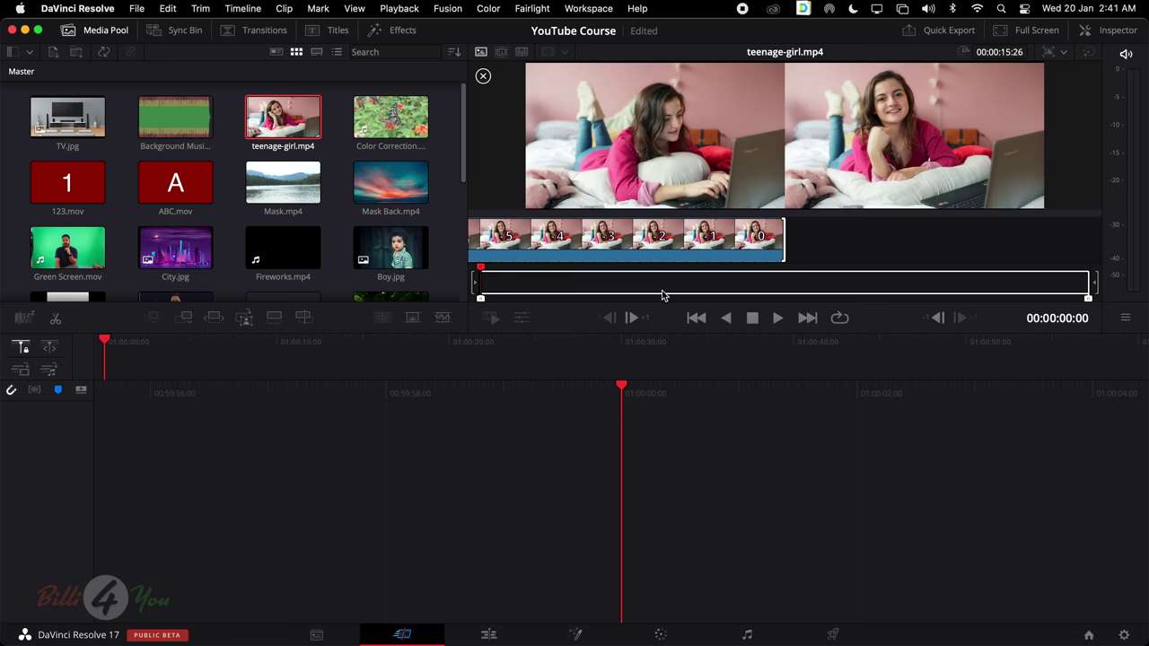
mouse_move(662, 294)
left_mouse_down()
mouse_move(662, 281)
mouse_move(676, 288)
left_mouse_up()
mouse_move(709, 289)
left_mouse_down()
mouse_move(739, 288)
mouse_move(688, 290)
mouse_move(716, 288)
left_mouse_up()
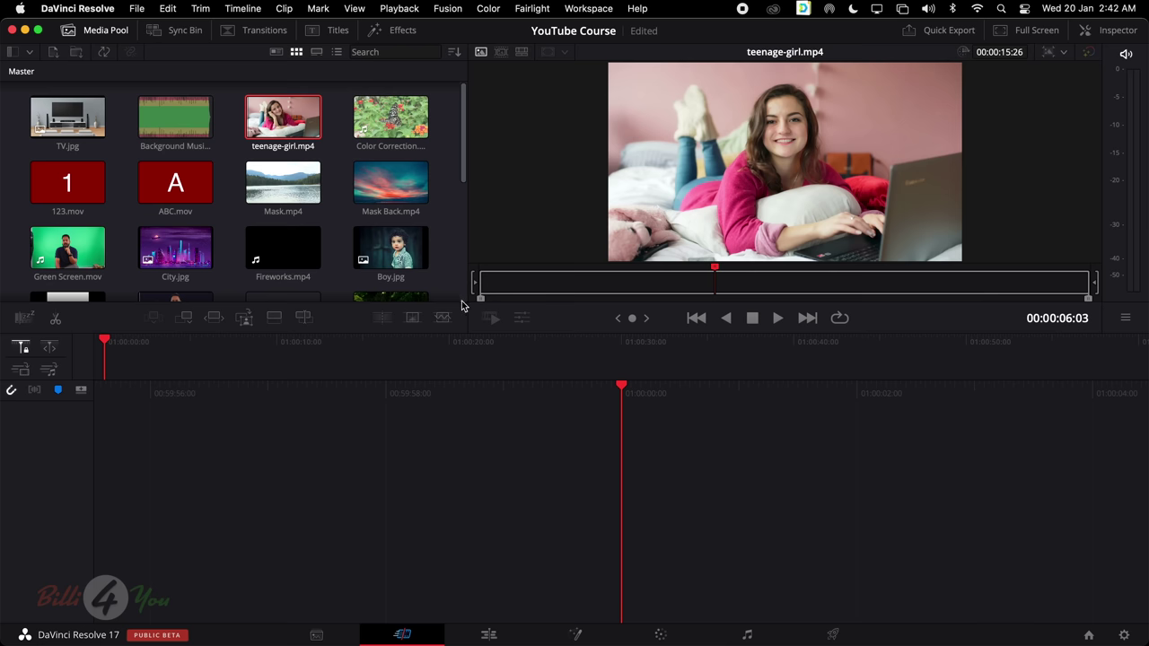
left_click_drag(480, 299, 716, 303)
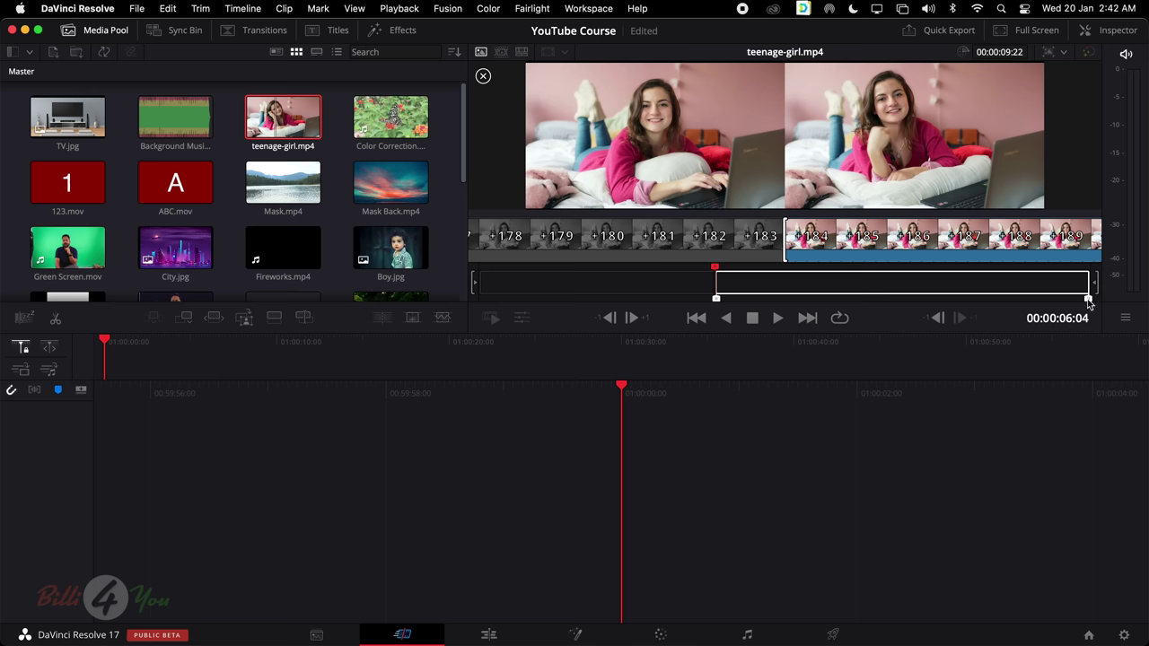
Drag the trimmed teenage-girl.mp4 into the empty timeline to create Timeline 1
left_click_drag(938, 105, 633, 463)
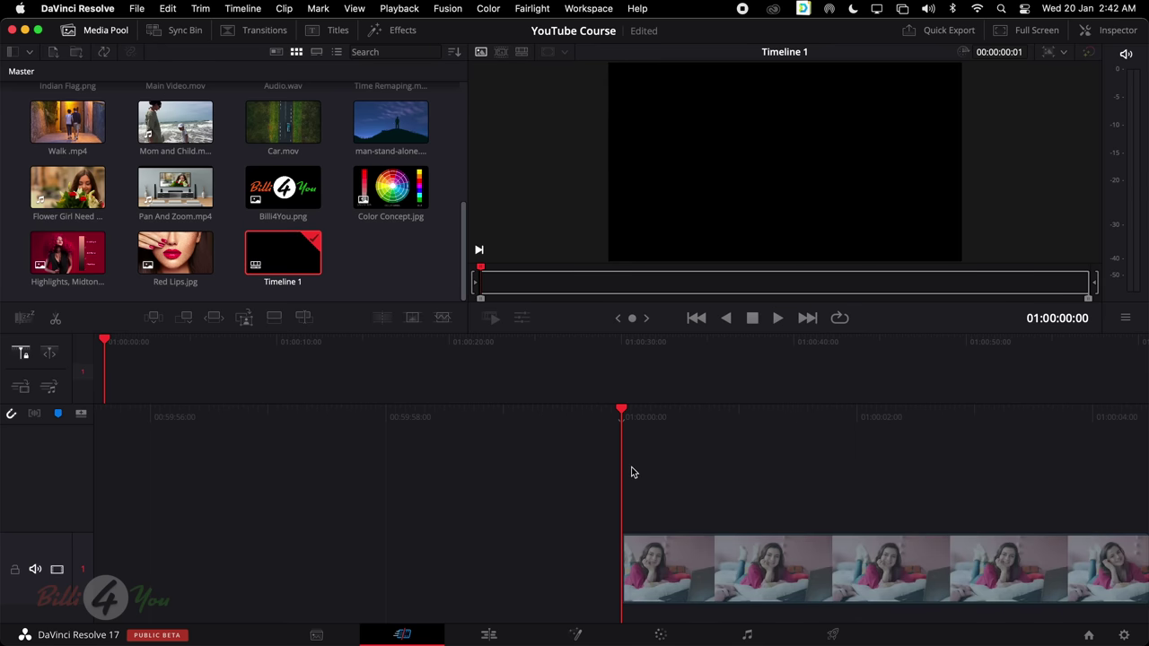
scroll(721, 469, "right", 5)
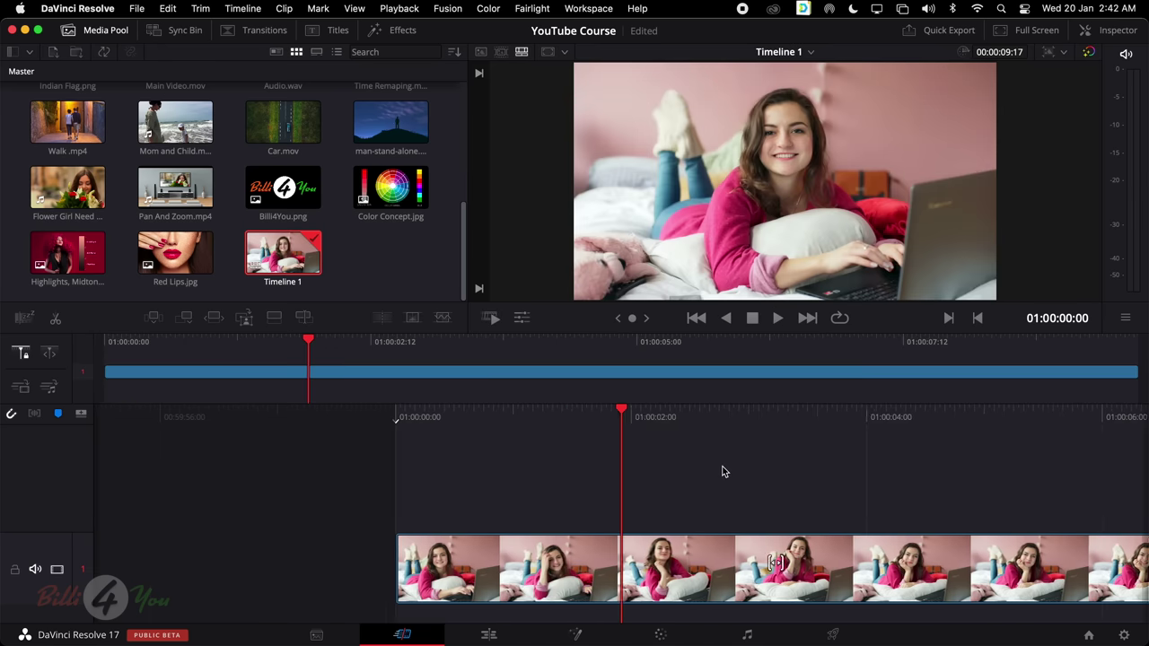
scroll(721, 470, "right", 5)
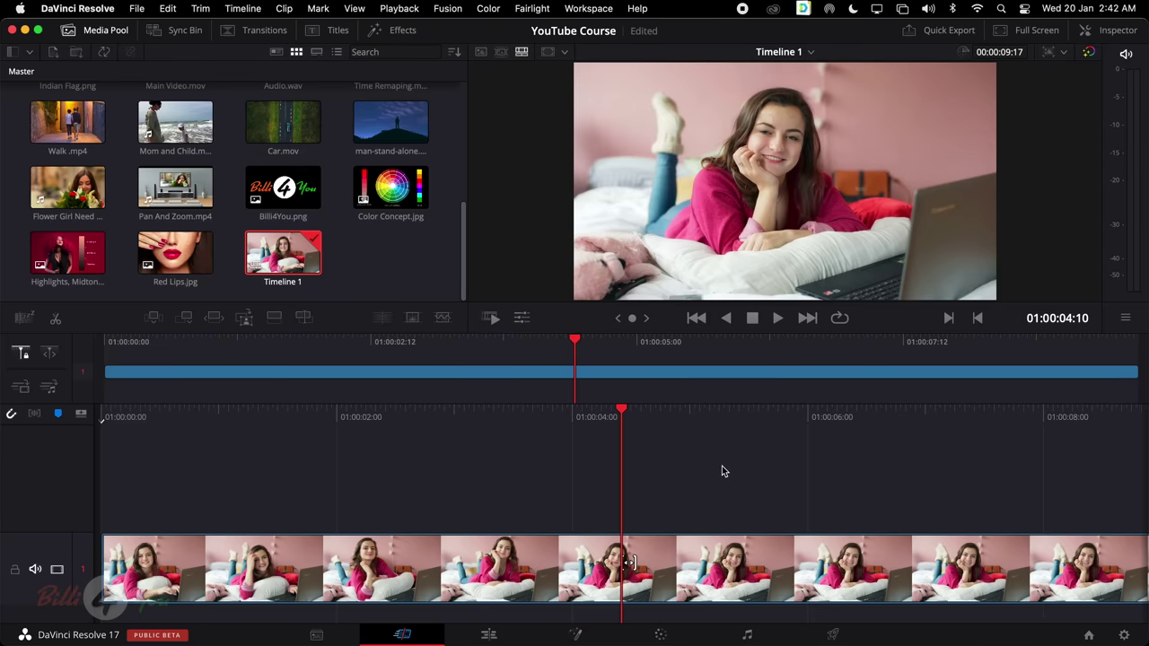
scroll(721, 469, "left", 2)
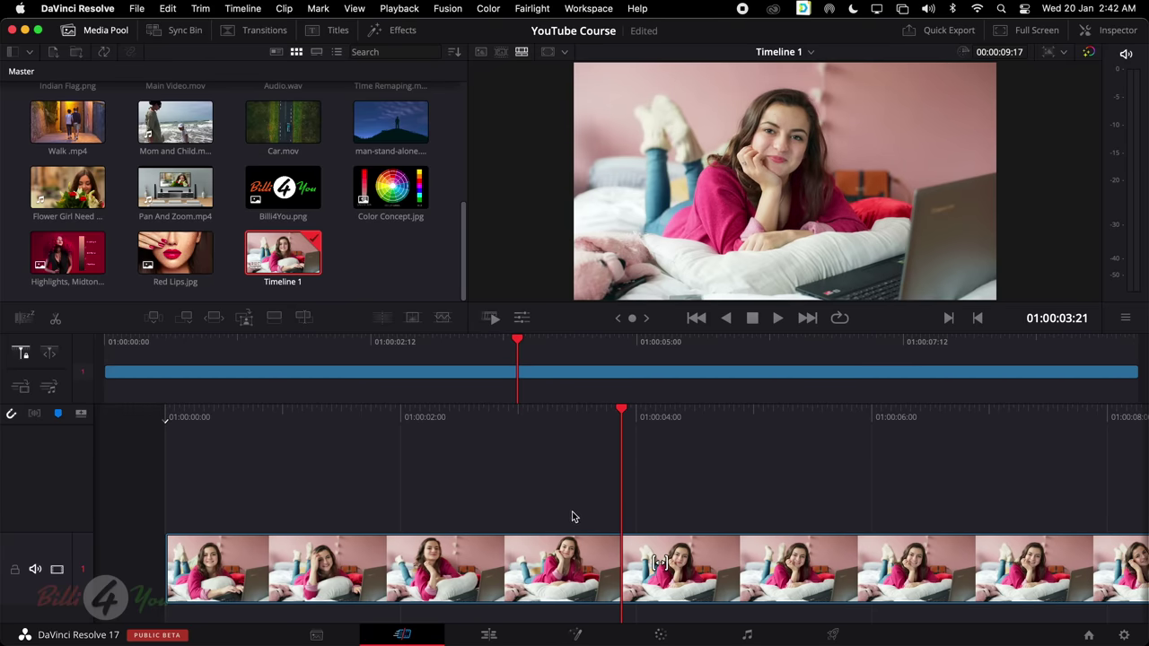
scroll(572, 515, "left", 2)
scroll(656, 500, "right", 10)
scroll(657, 501, "left", 3)
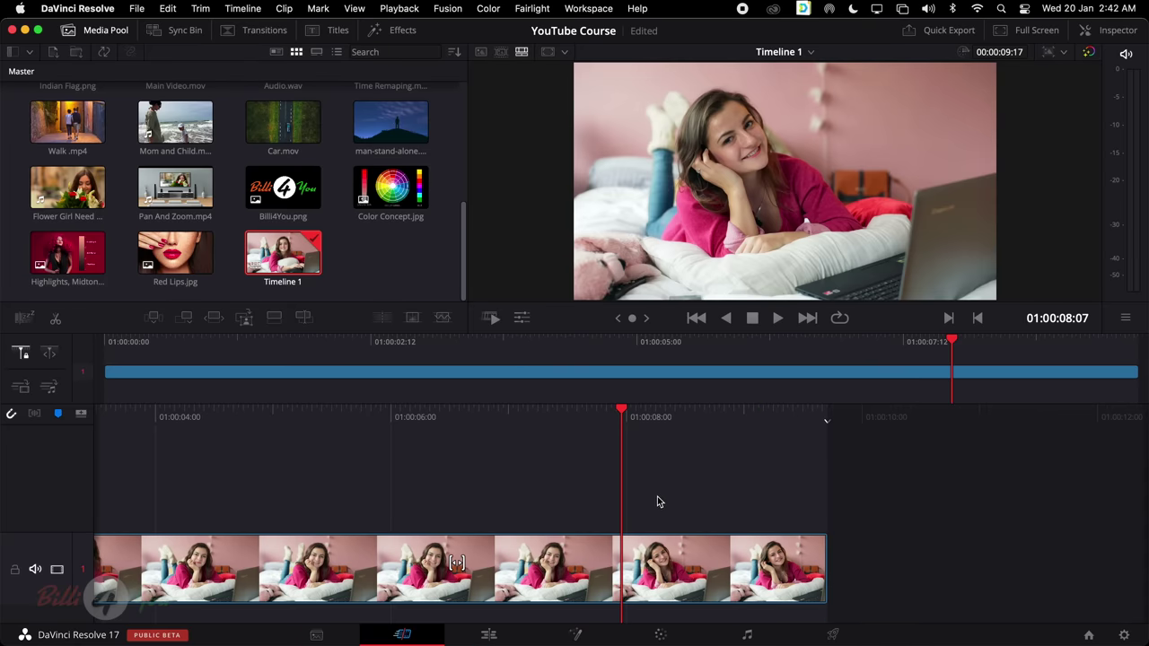
Select the 00:00:09:17 girl clip on Timeline 1 and scrub through to its end
left_click(810, 375)
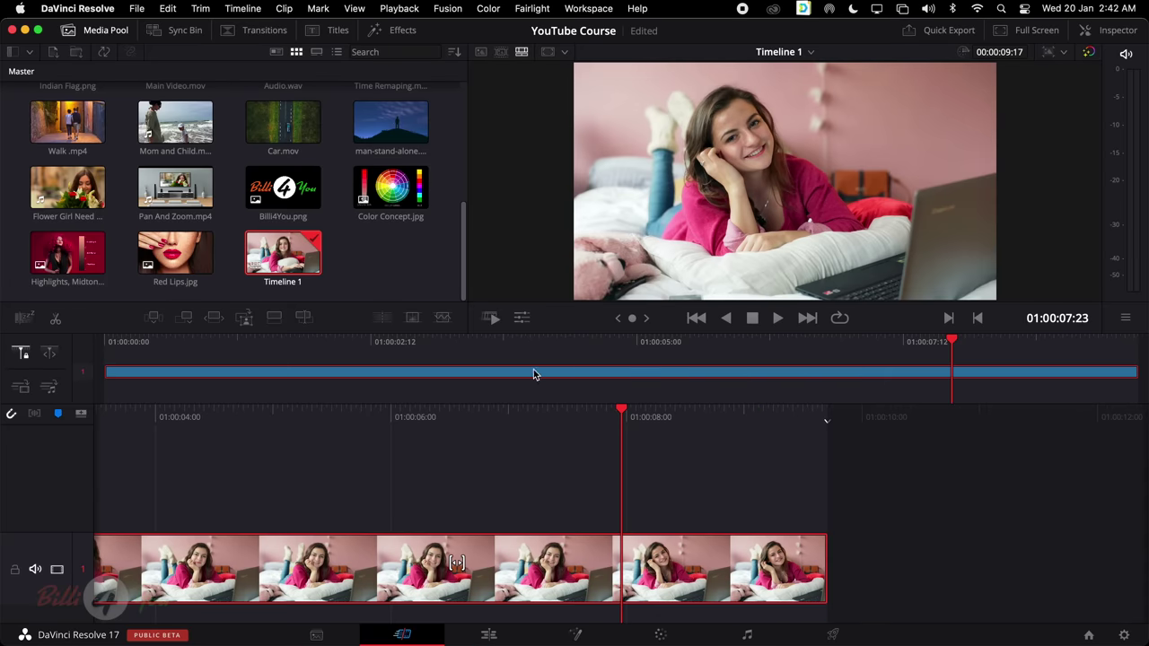
scroll(739, 492, "left", 6)
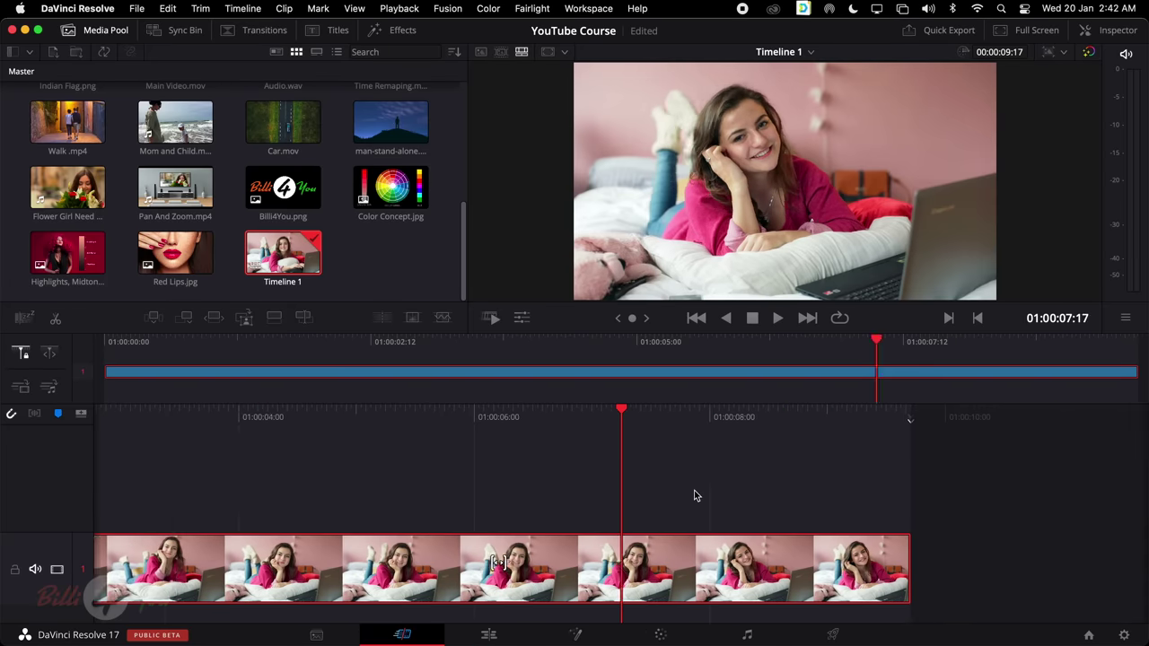
scroll(747, 491, "right", 2)
scroll(747, 492, "right", 4)
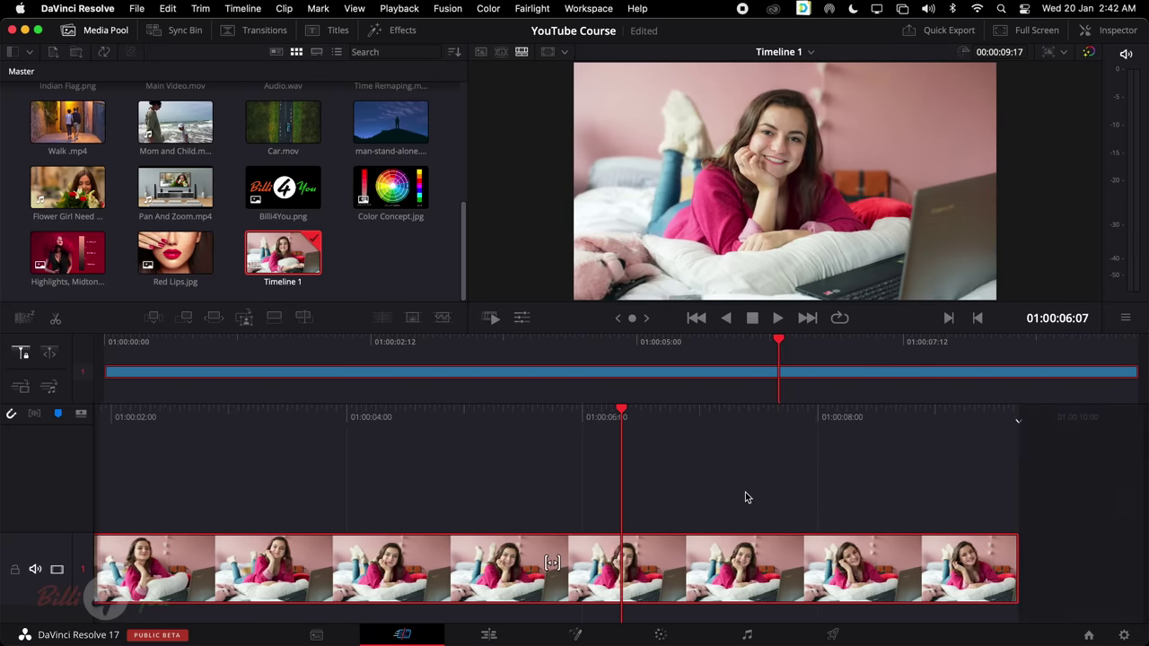
scroll(745, 492, "left", 5)
scroll(745, 493, "right", 3)
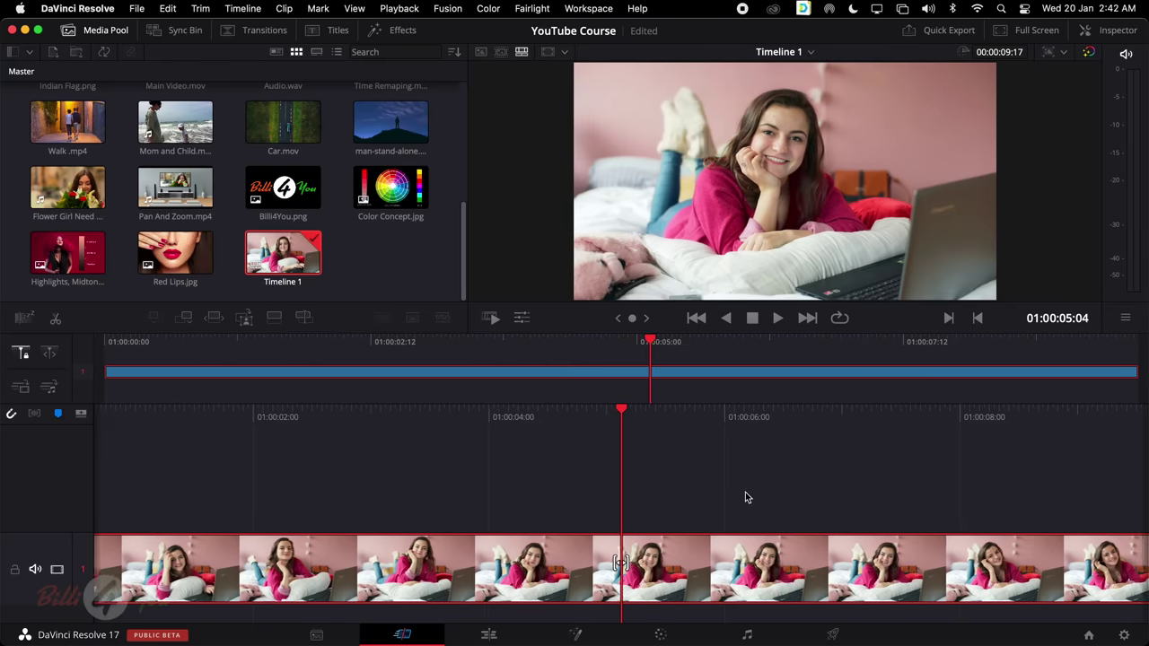
scroll(745, 494, "left", 3)
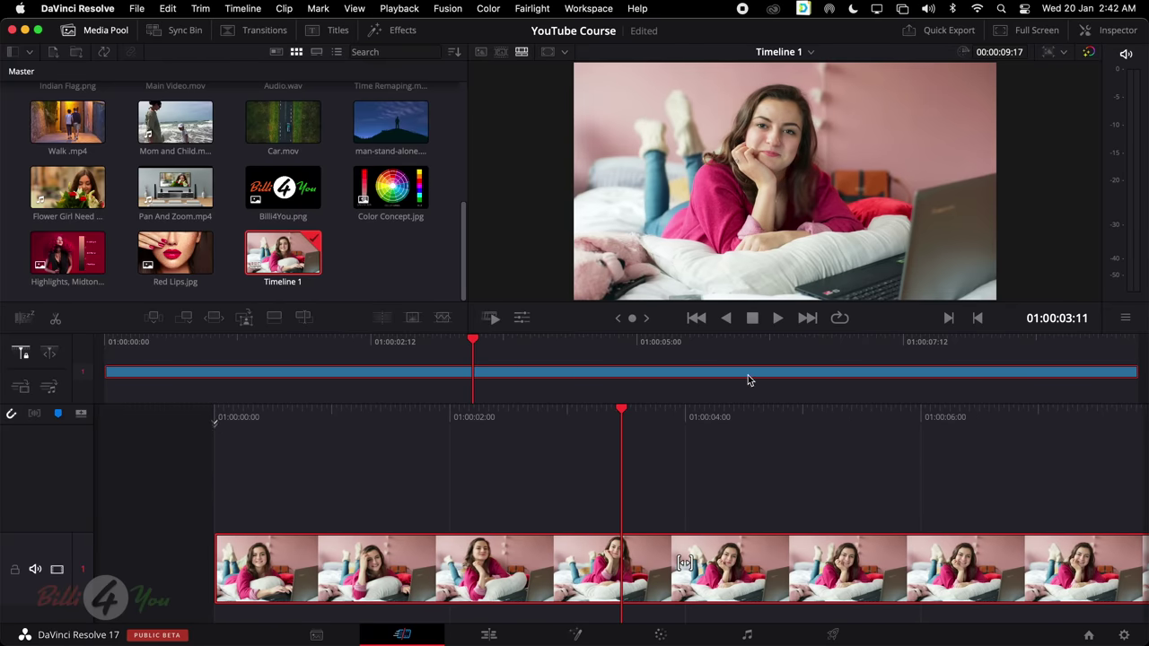
scroll(748, 377, "right", 4)
scroll(748, 377, "right", 8)
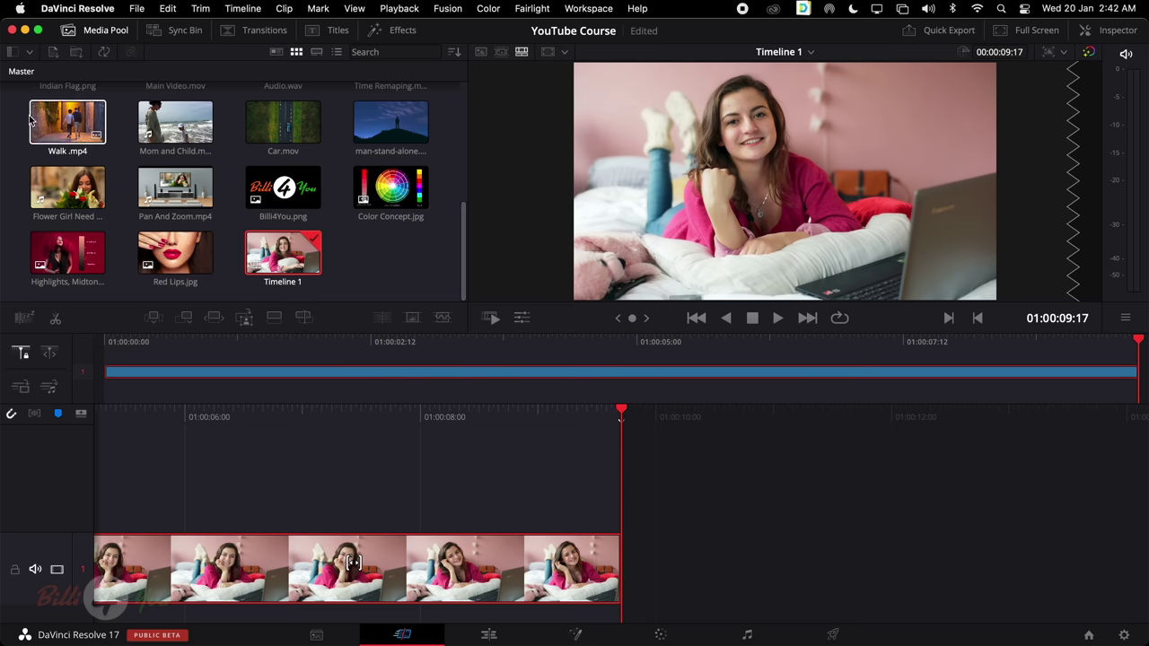
Append eight Media Pool clips from Walk.mp4 onward, extending Timeline 1 to 00:01:51:06
left_click_drag(20, 99, 429, 146)
left_click_drag(442, 101, 668, 557)
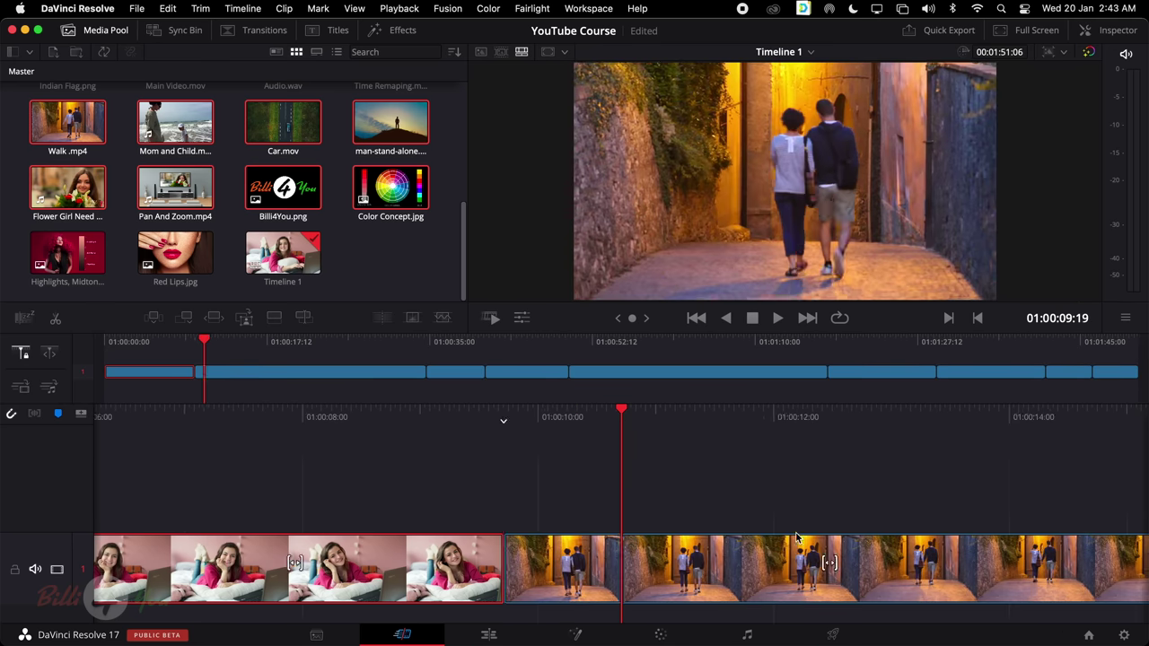
scroll(669, 556, "right", 15)
scroll(794, 537, "left", 5)
scroll(795, 536, "left", 10)
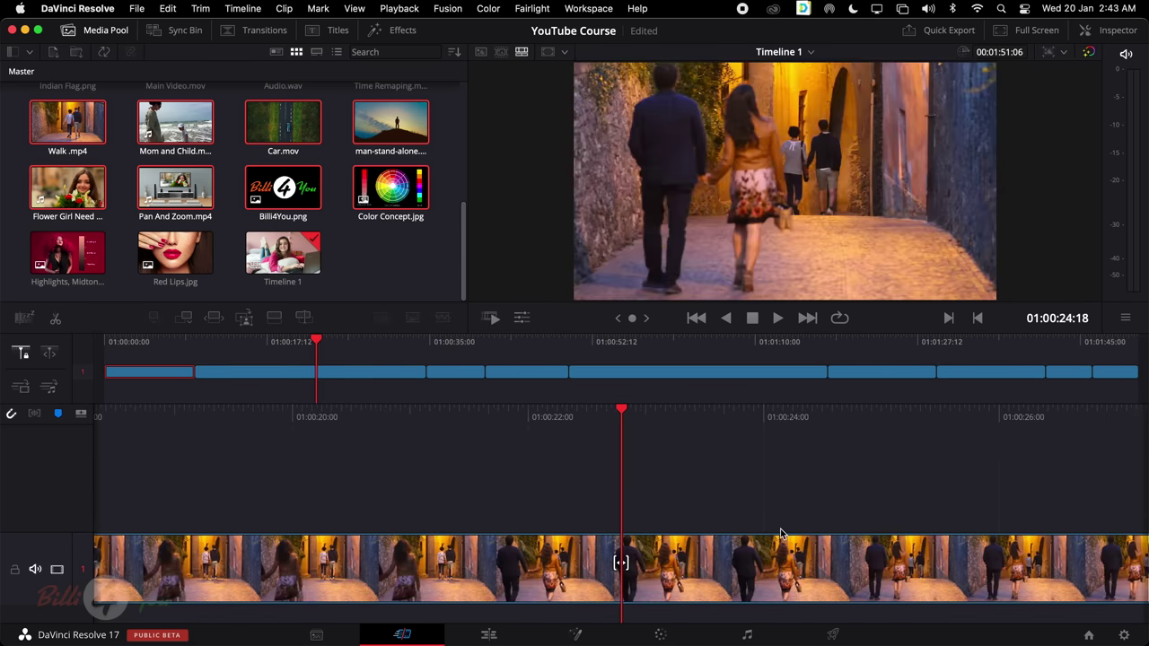
scroll(768, 507, "right", 3)
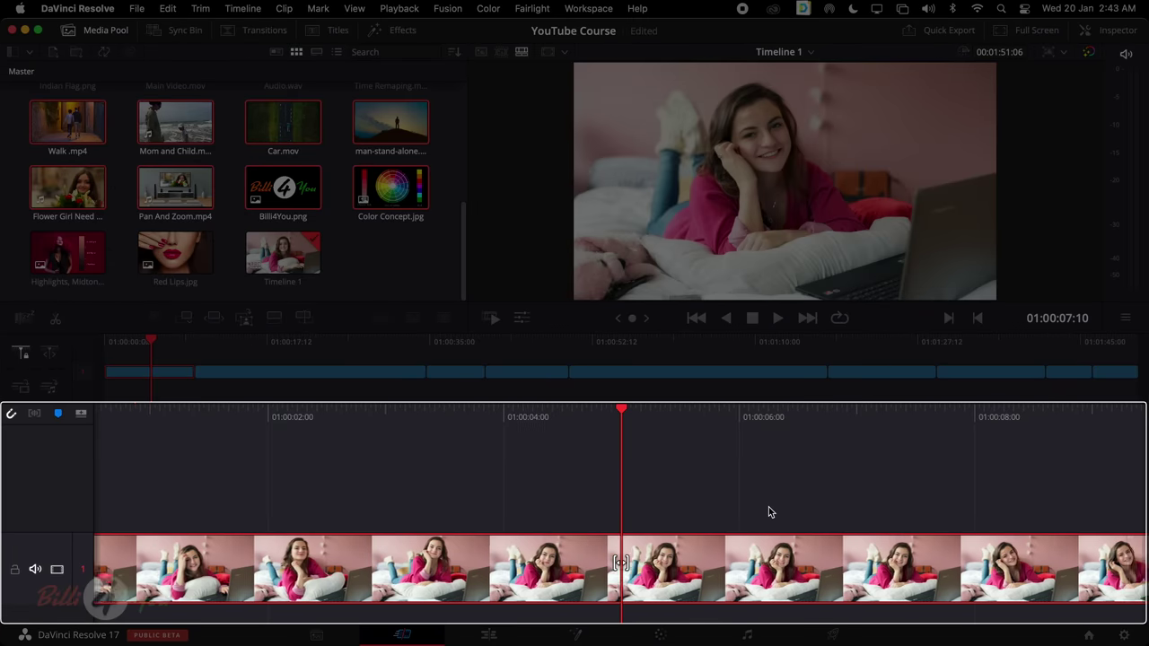
scroll(769, 511, "left", 2)
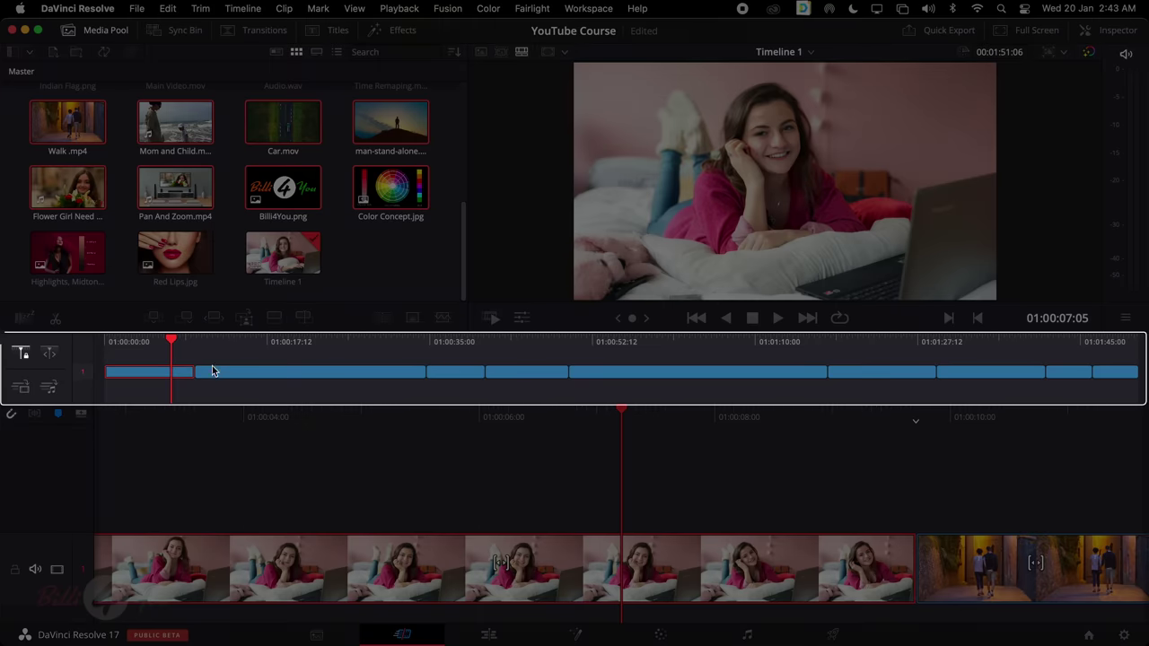
left_click(244, 350)
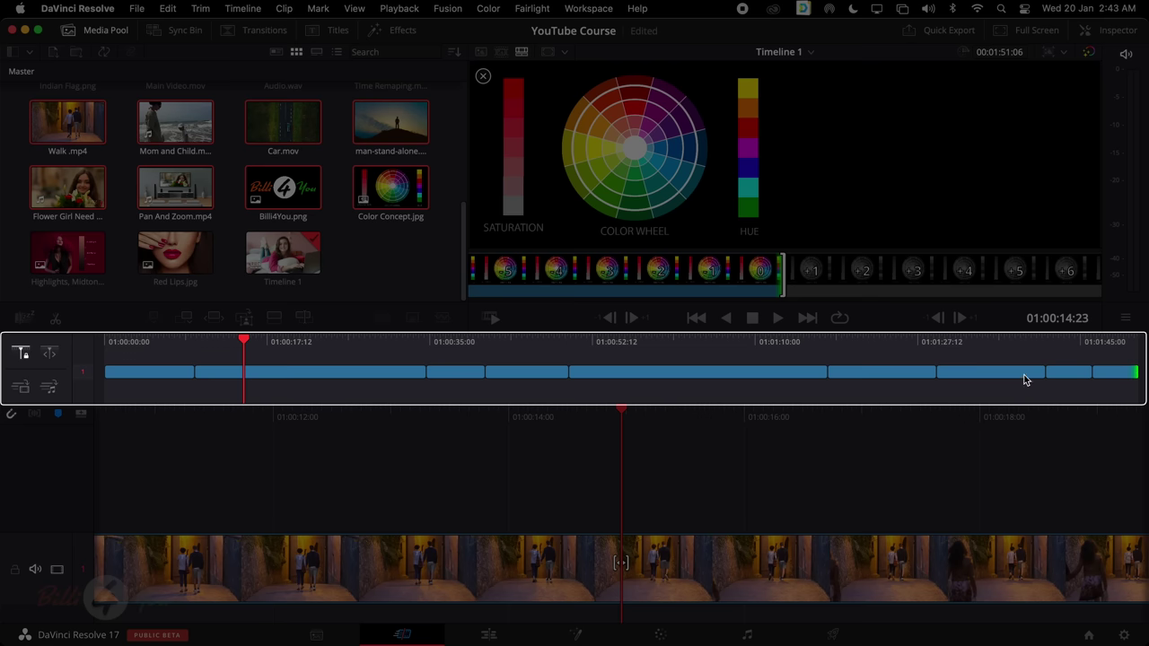
Select several clips in Timeline 1, ending on the short fourth clip
left_click(953, 378)
left_click(863, 377)
left_click(783, 378)
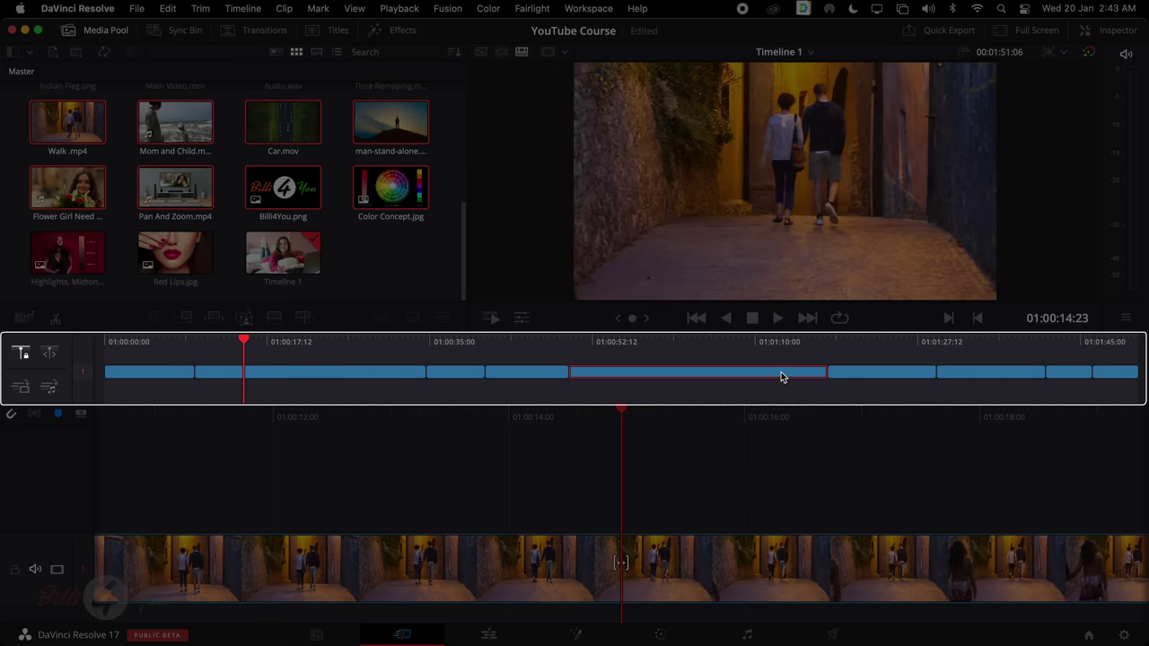
left_click(476, 378)
left_click(513, 379)
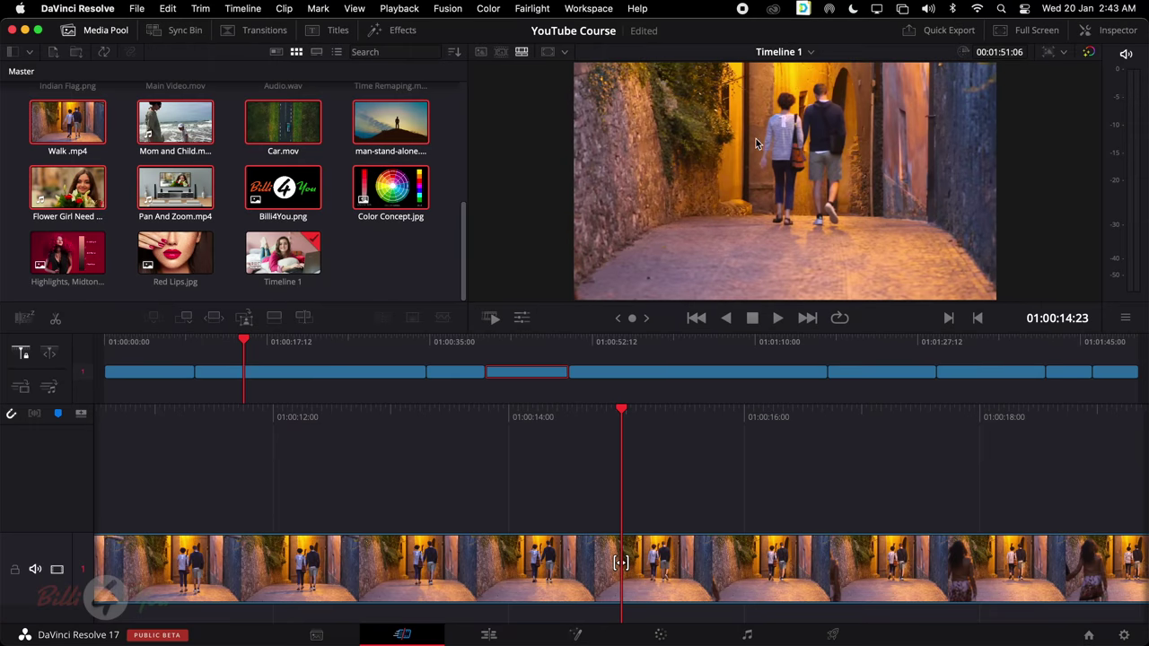
left_click(341, 251)
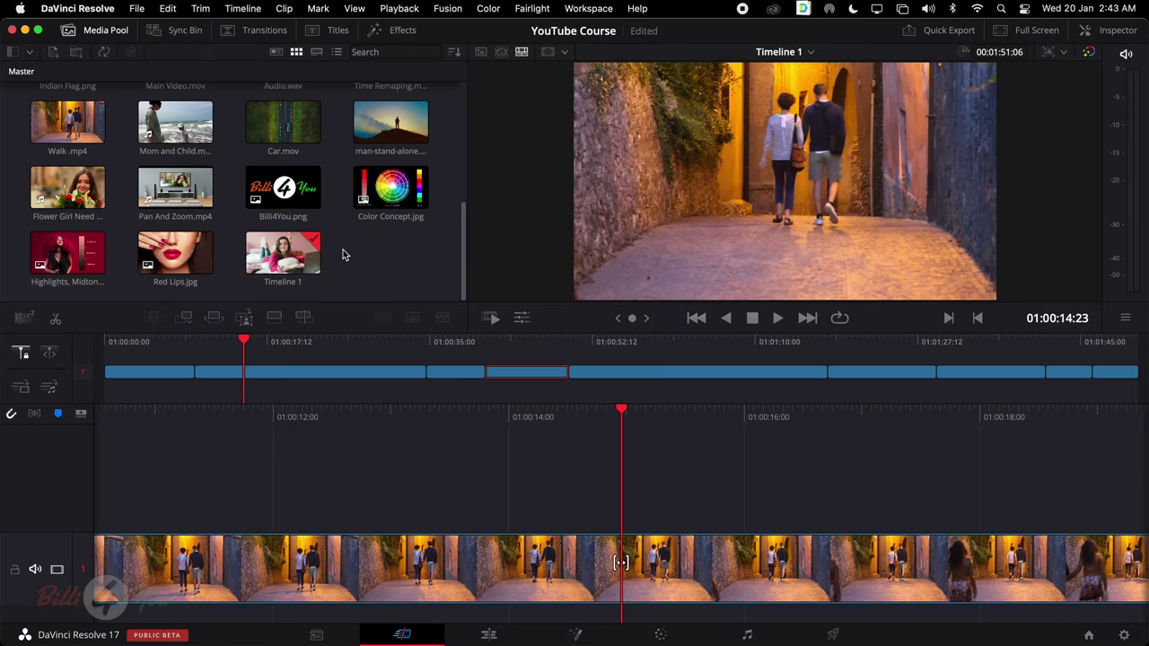
scroll(341, 251, "up", 2)
Preview Car.mov, then play Timeline 1 backwards from the fourth clip on the Edit page
left_click(287, 195)
double_click(287, 195)
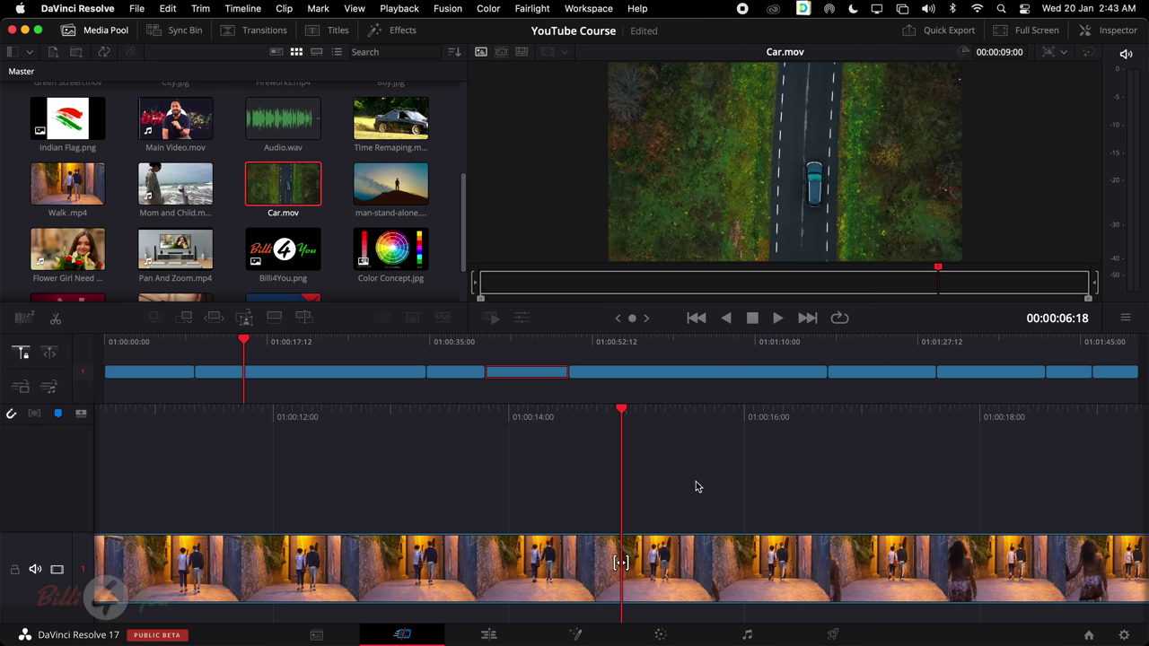
left_click(389, 375)
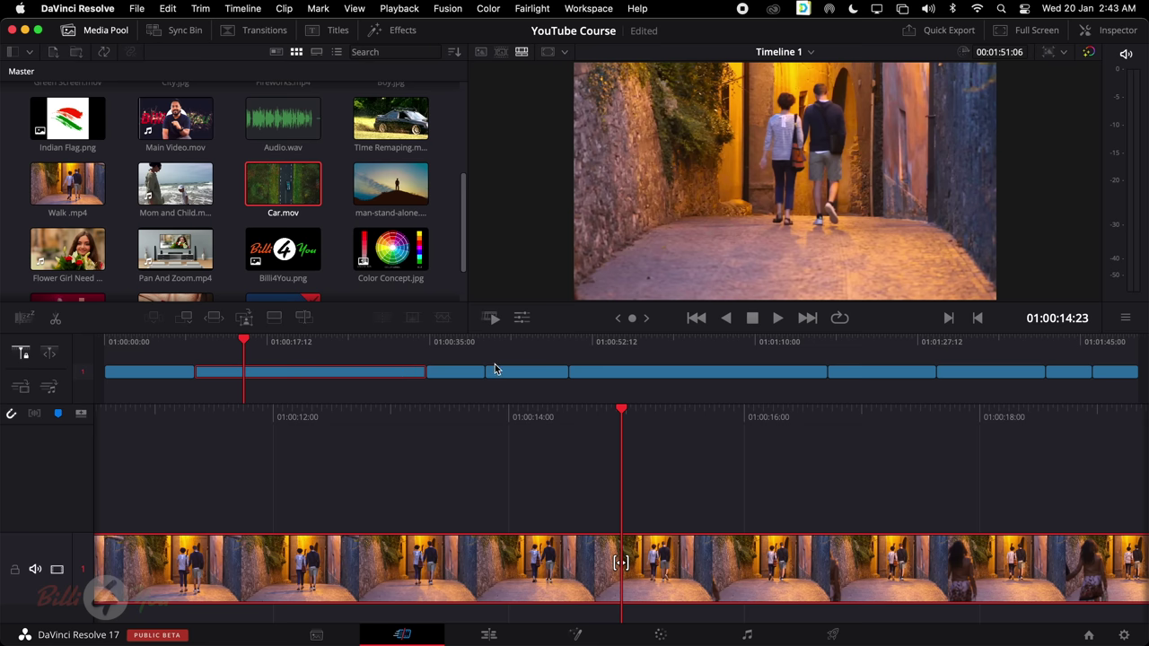
left_click(525, 373)
key("j")
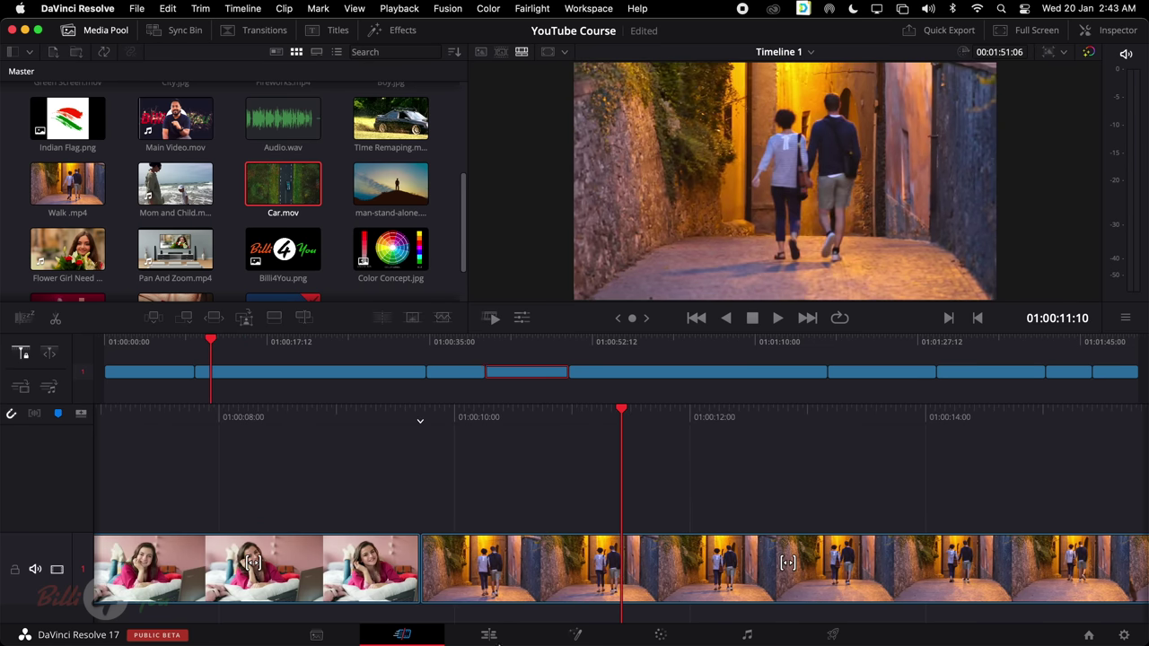
left_click(489, 635)
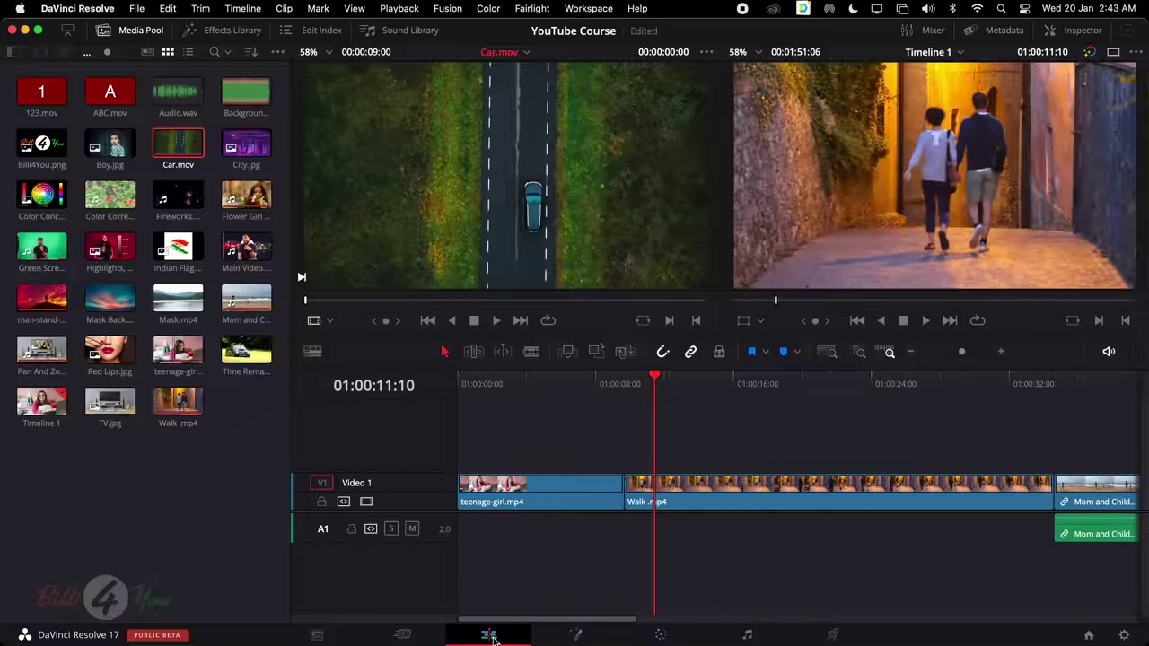
Marquee-select and delete all Timeline 1 clips, then check Timeline 1's Media Pool menu without choosing anything
left_click_drag(489, 440, 1146, 614)
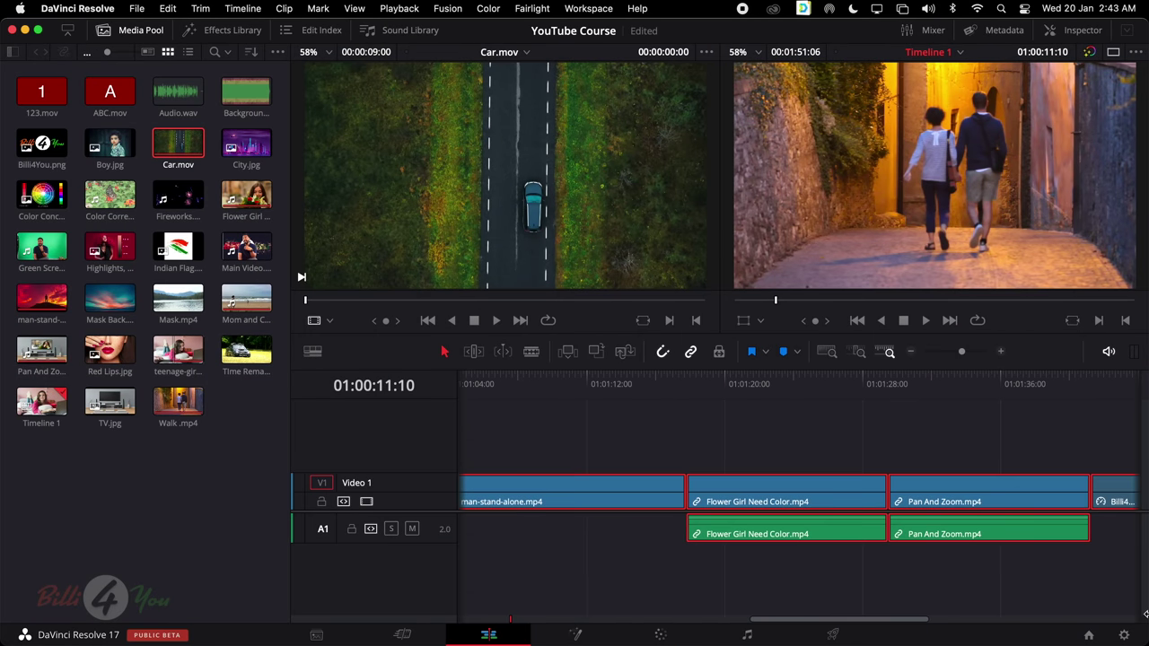
key("Delete")
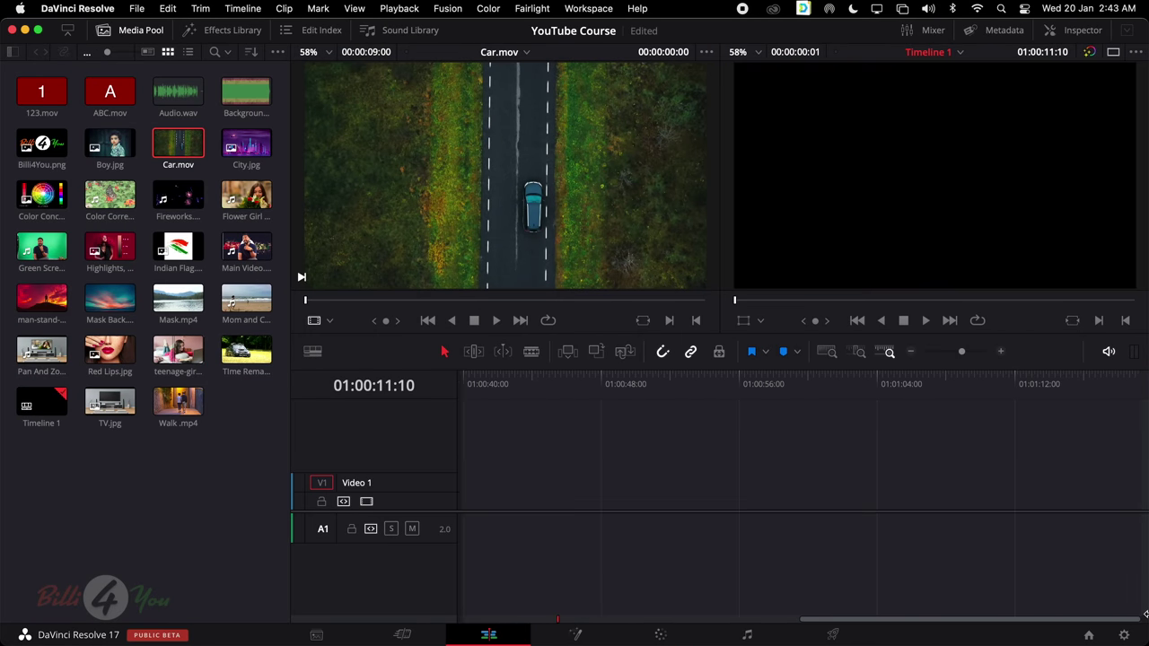
left_click(71, 497)
left_click(40, 407)
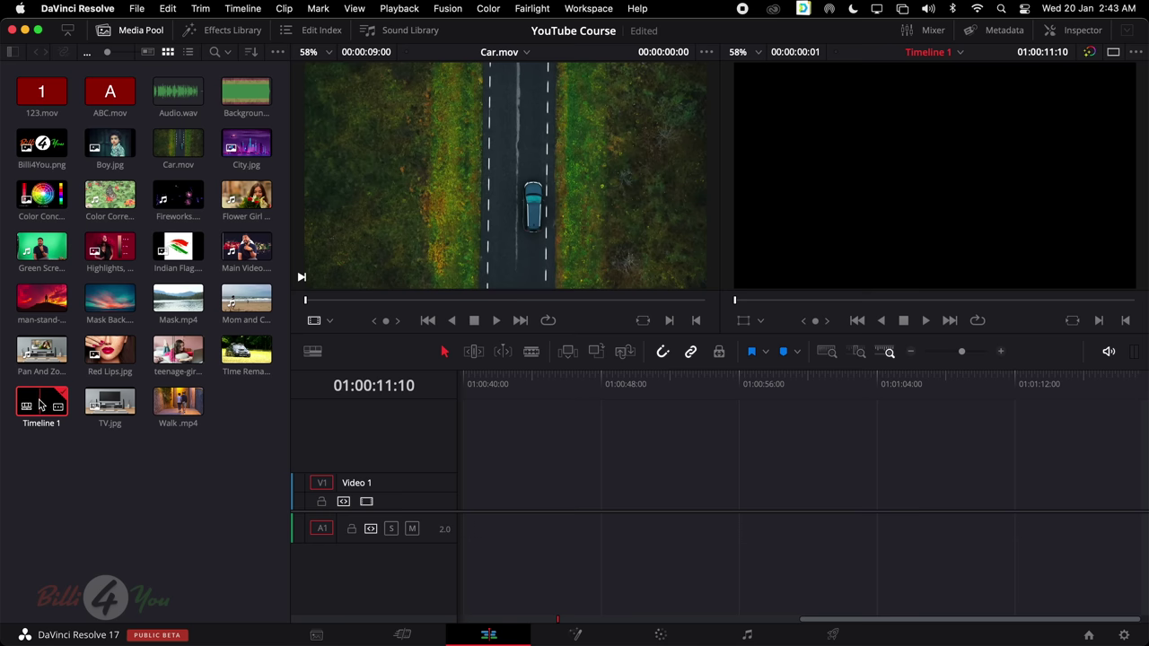
right_click(39, 406)
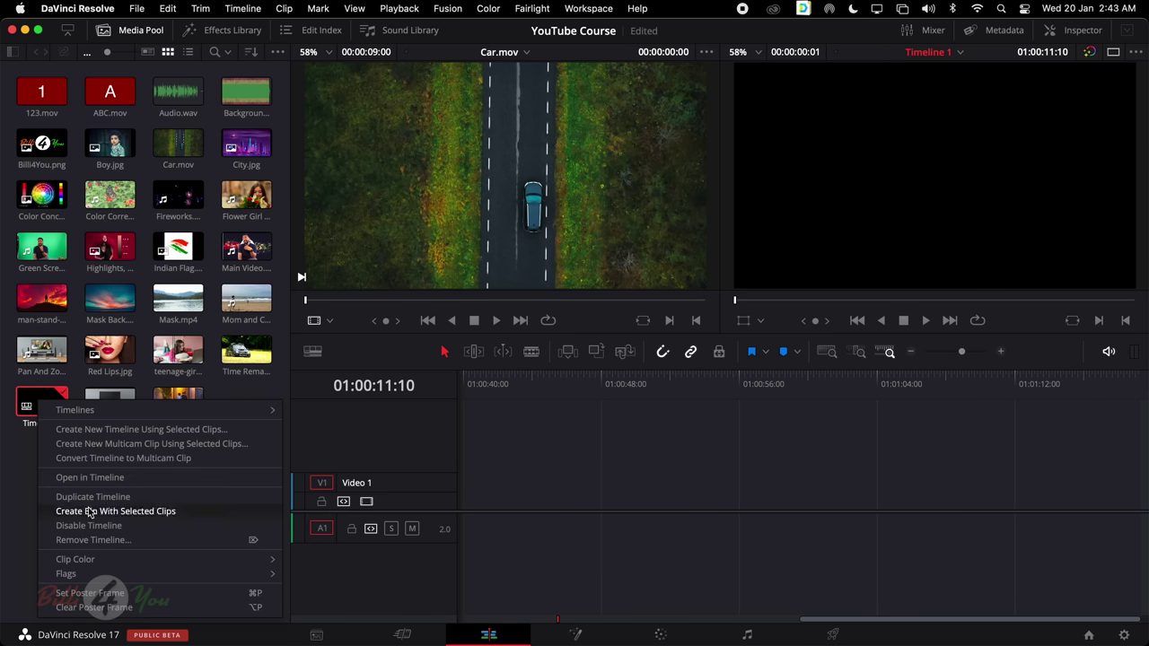
left_click(9, 495)
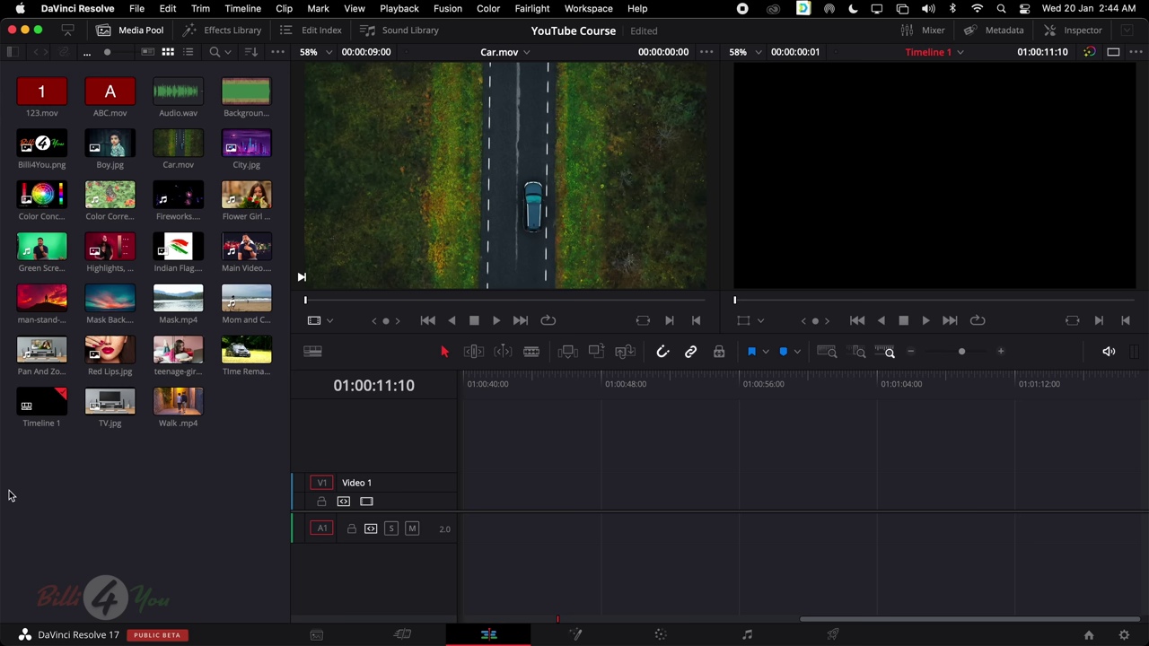
Remove Timeline 1 from the Media Pool and confirm the deletion
left_click(41, 400)
right_click(47, 396)
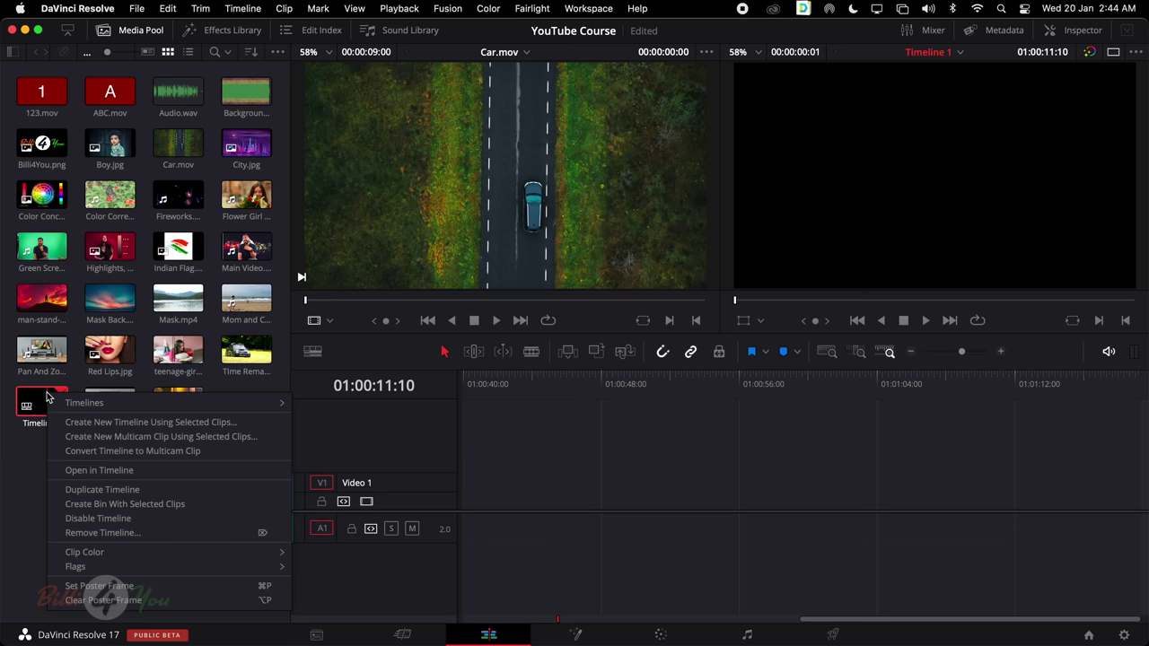
left_click(122, 533)
left_click(690, 376)
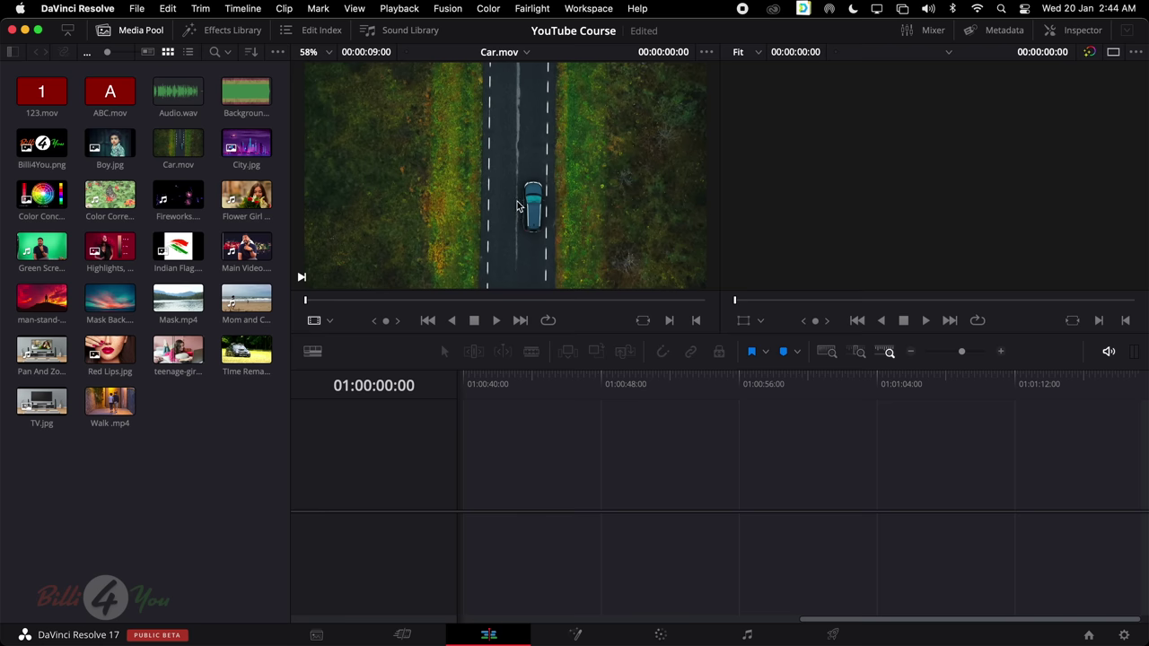
Load teenage-girl.mp4 into the source viewer, visit the Cut page, and return to Edit at the clip start
left_click(171, 350)
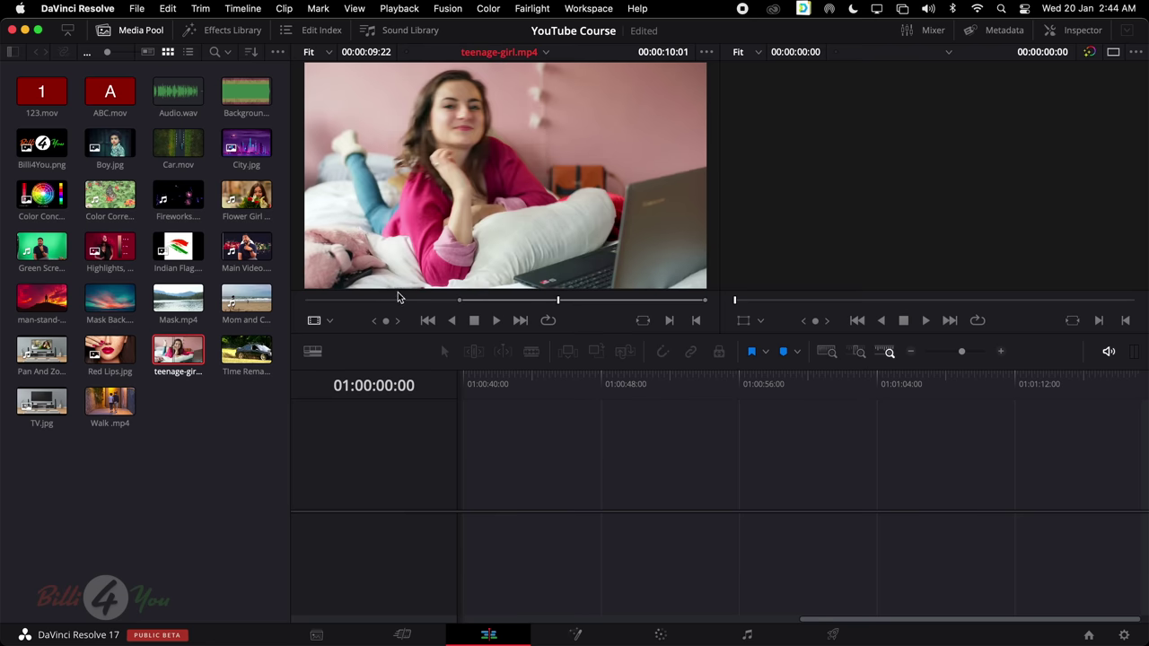
left_click(402, 634)
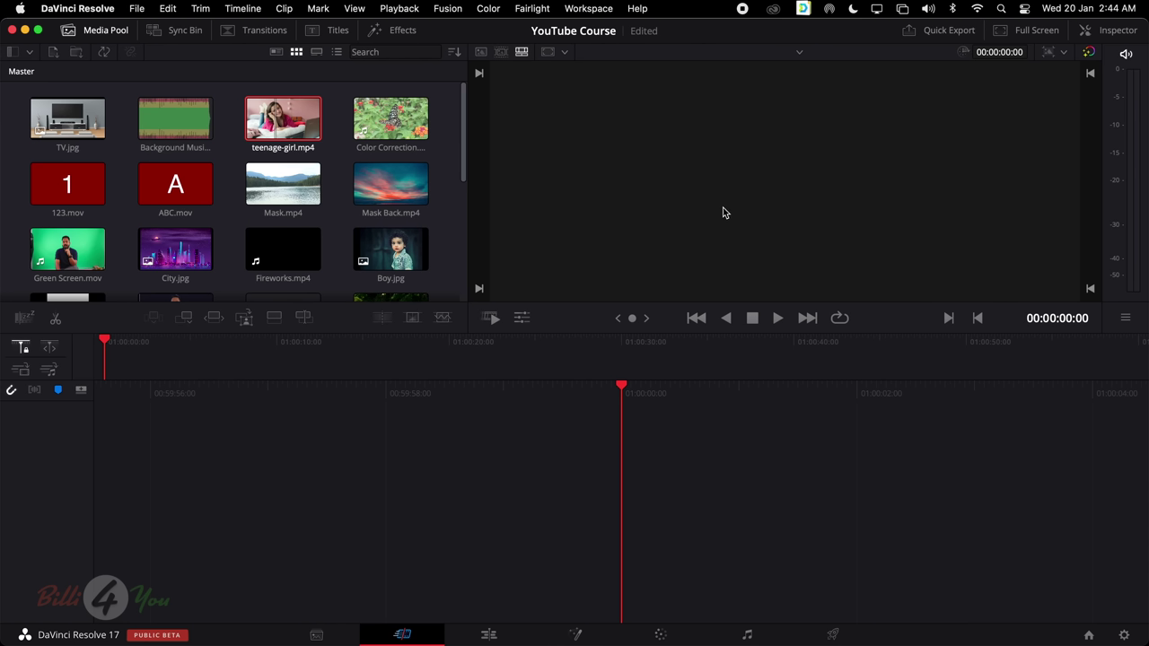
left_click(488, 634)
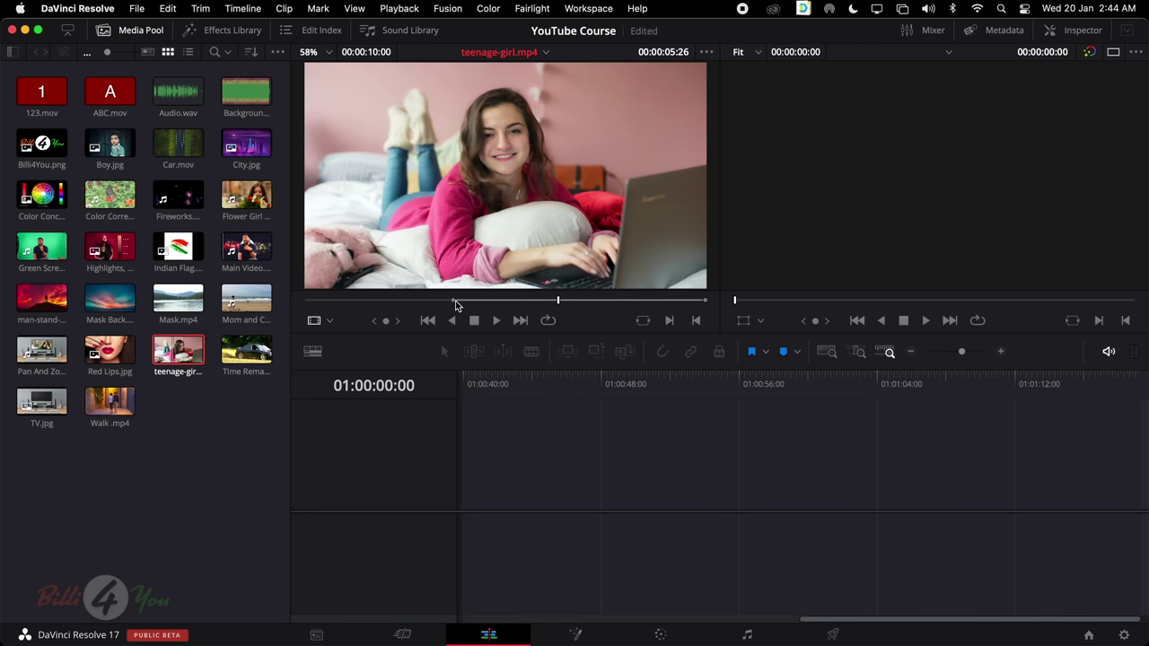
left_click_drag(456, 303, 300, 307)
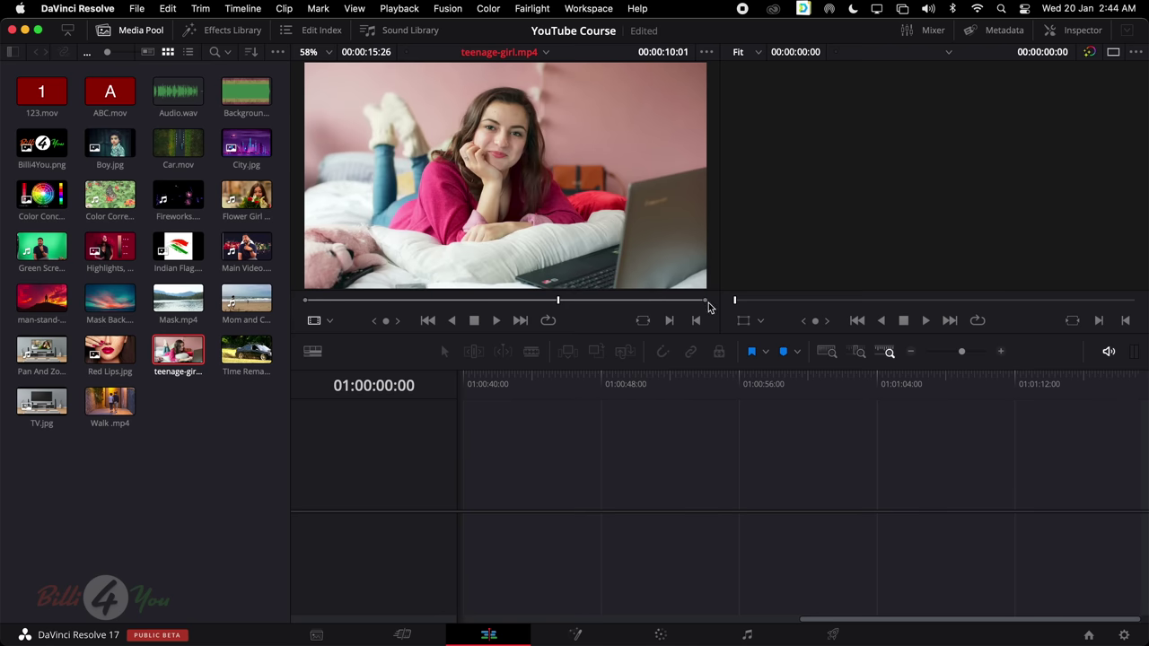
scroll(788, 290, "up", 3)
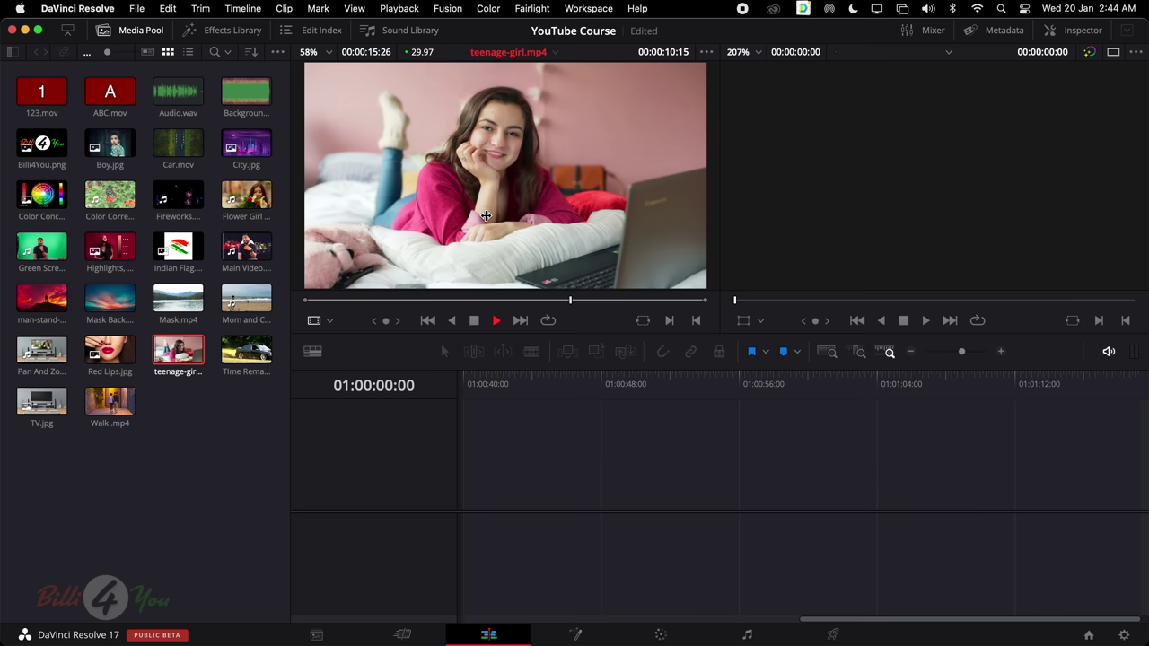
Review teenage-girl.mp4 using play, pause, reverse and stop controls
key("space")
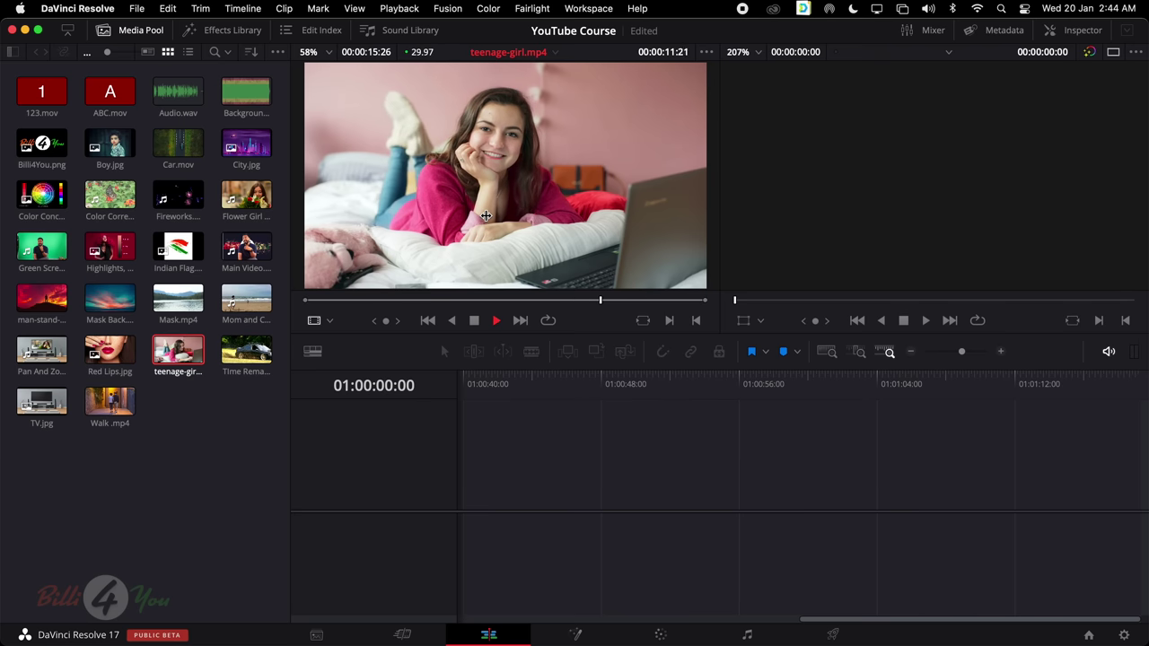
key("space")
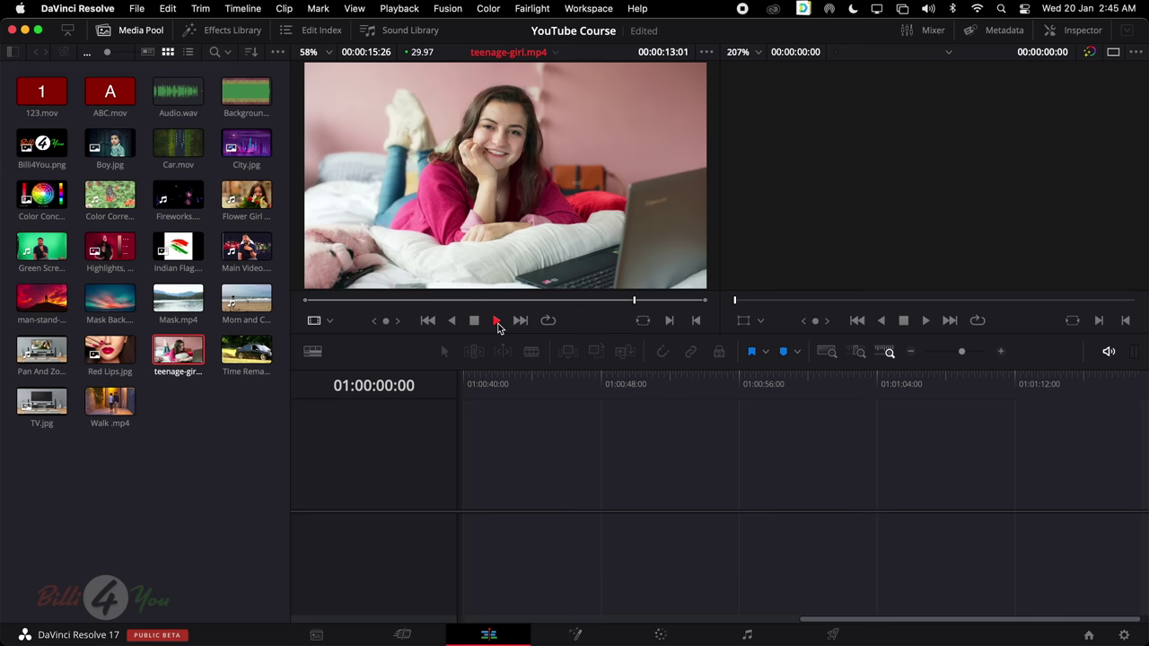
left_click(497, 325)
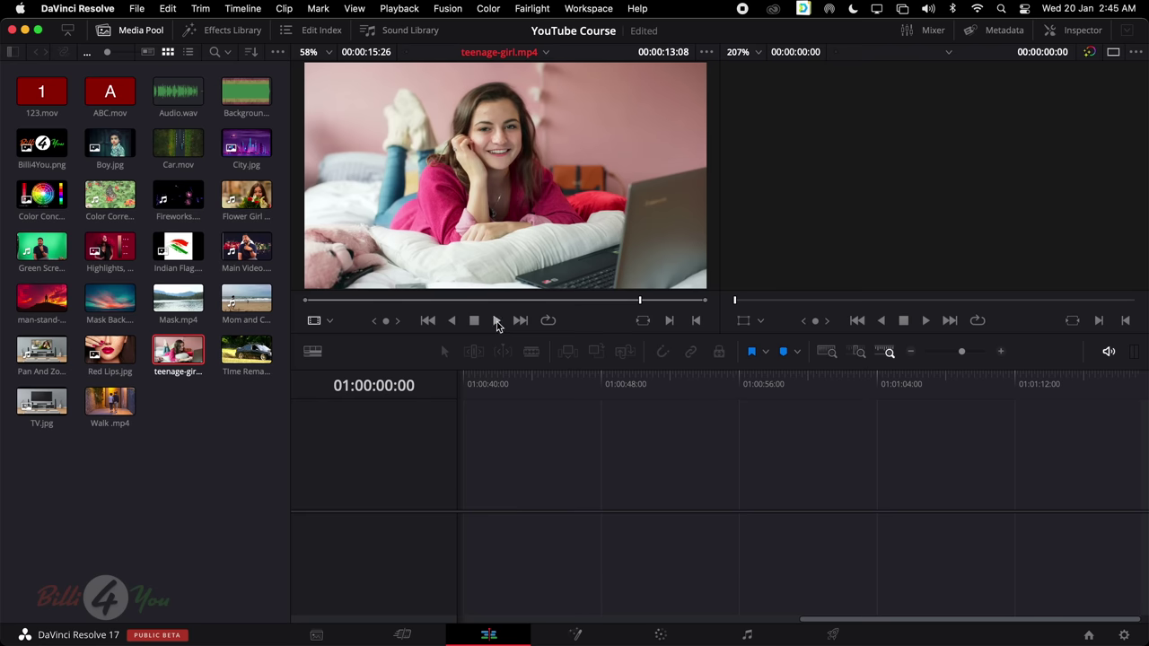
left_click(497, 322)
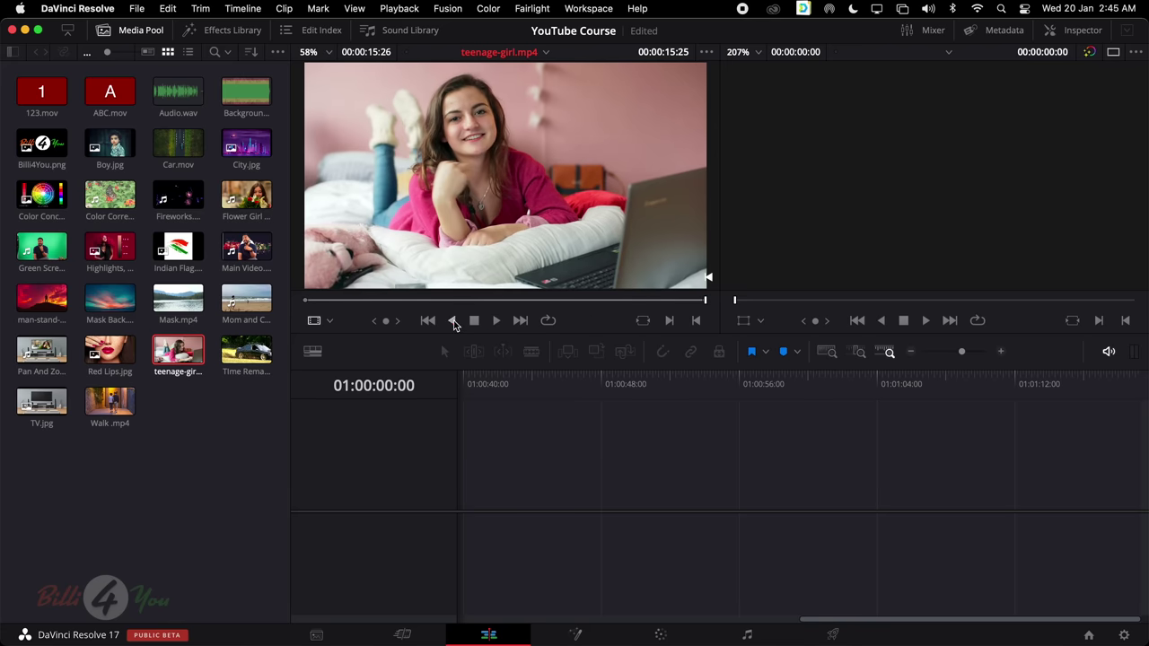
left_click(454, 321)
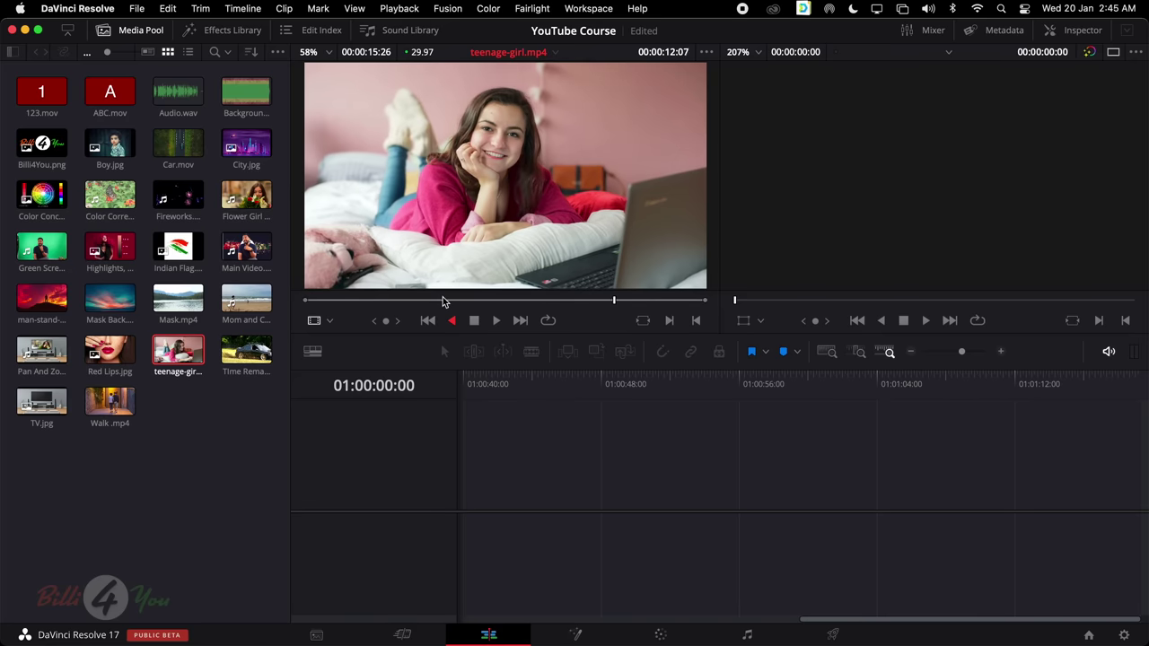
left_click(496, 322)
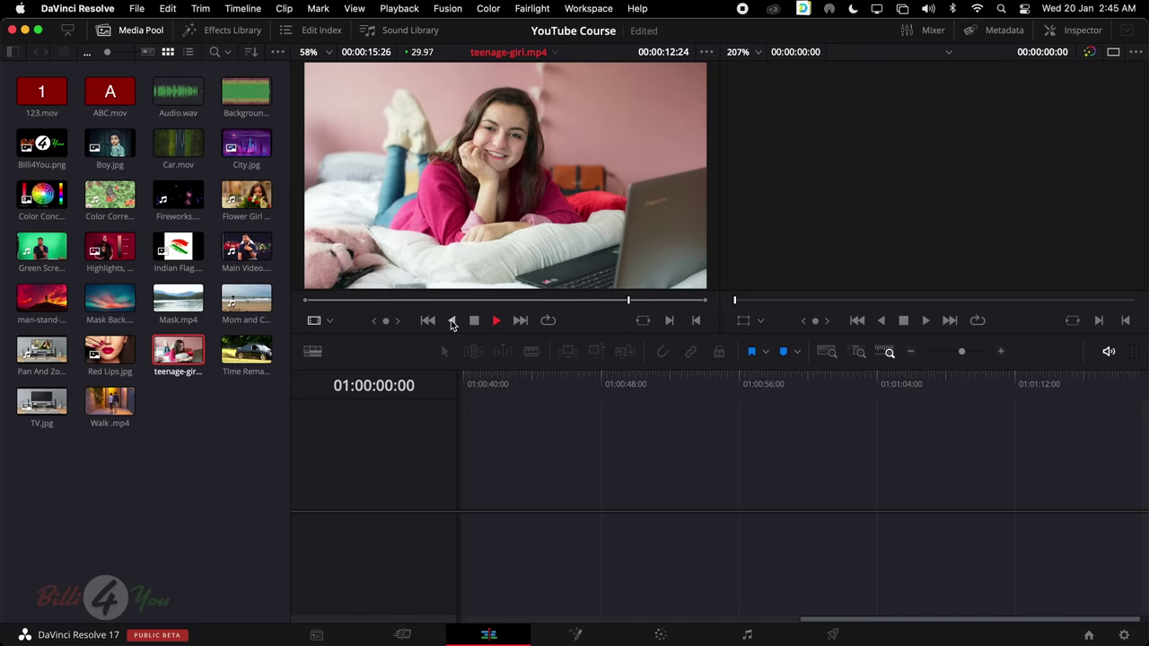
left_click(453, 321)
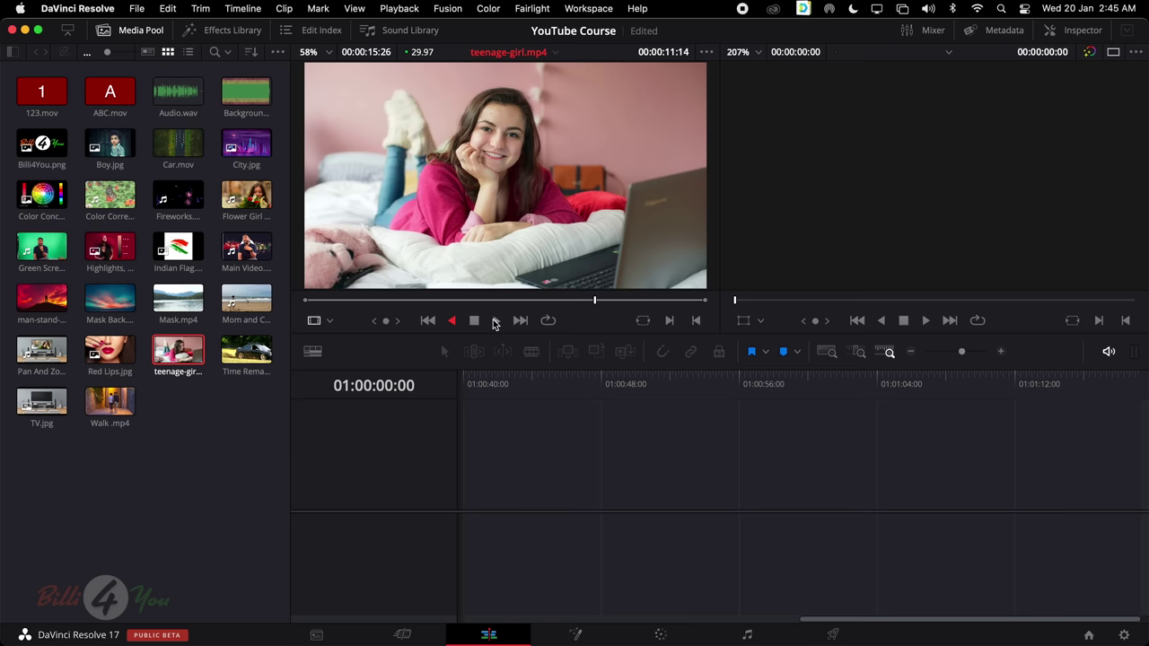
left_click(497, 322)
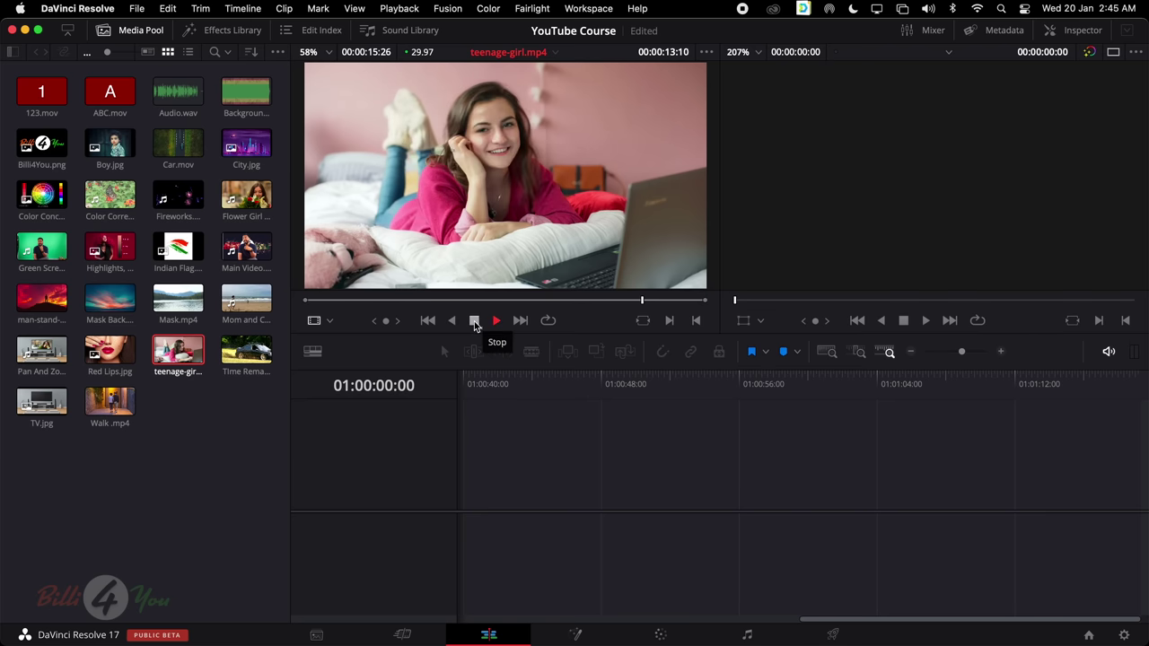
left_click(474, 321)
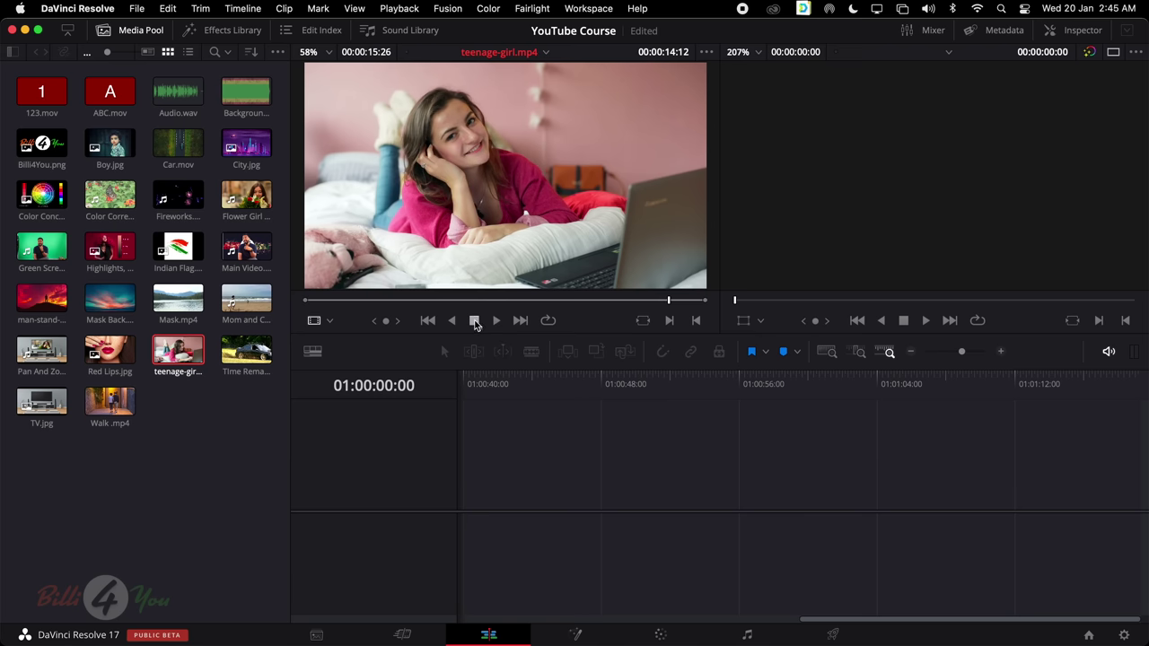
key("space")
left_click(474, 322)
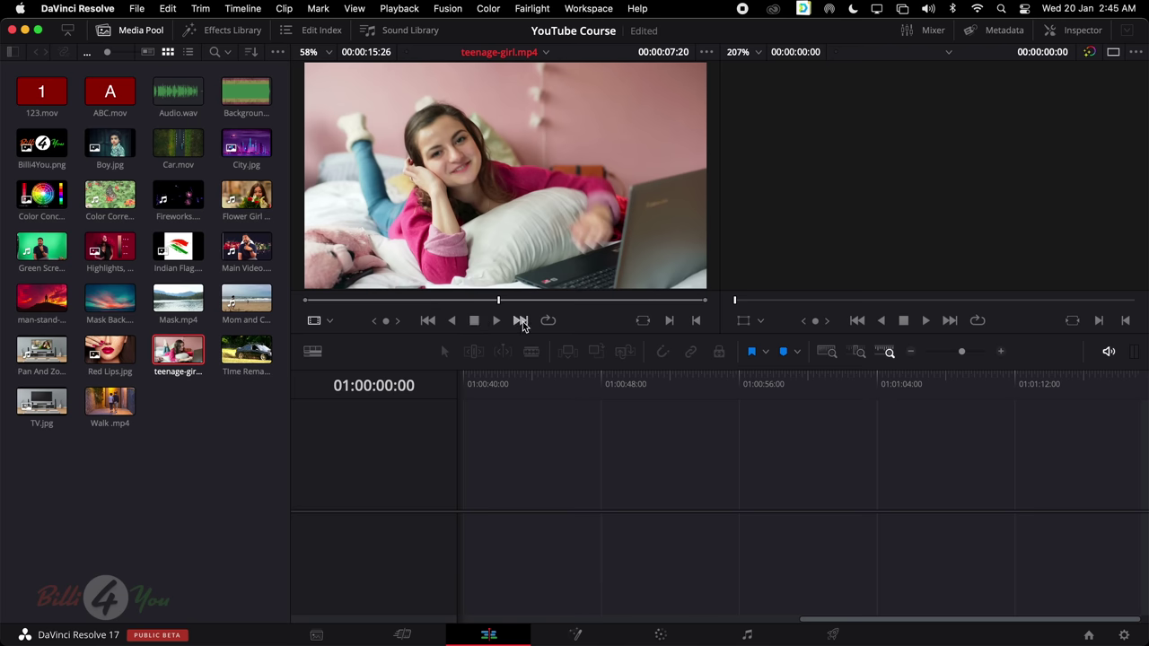
left_click(520, 320)
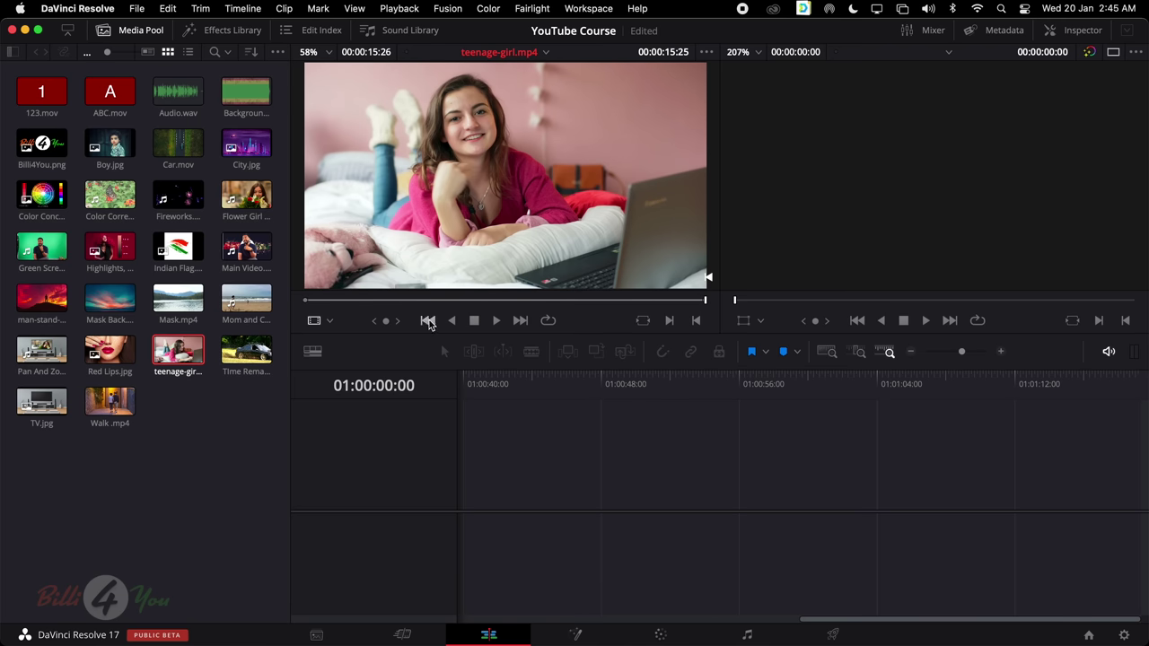
left_click(428, 320)
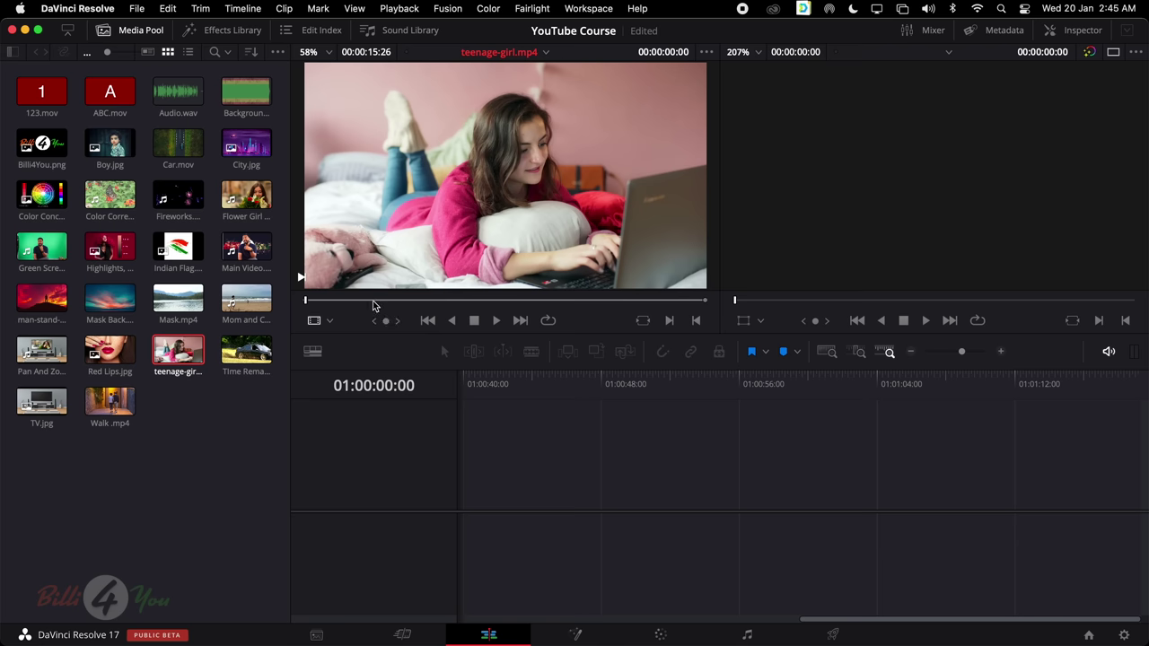
left_click(443, 300)
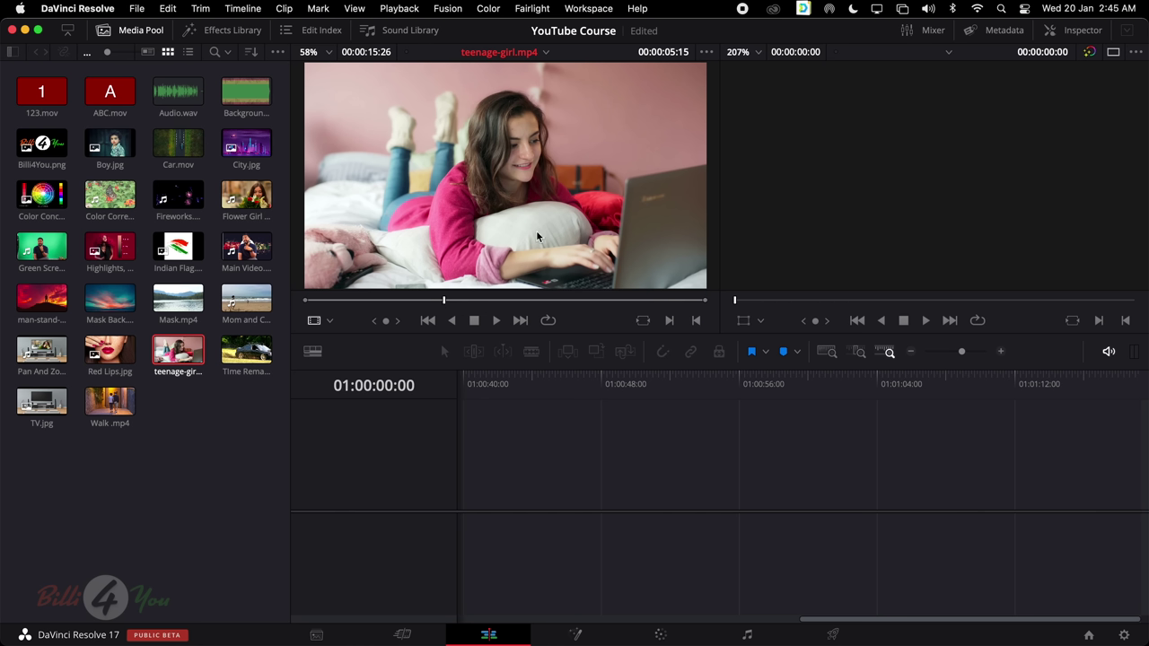
left_click(362, 300)
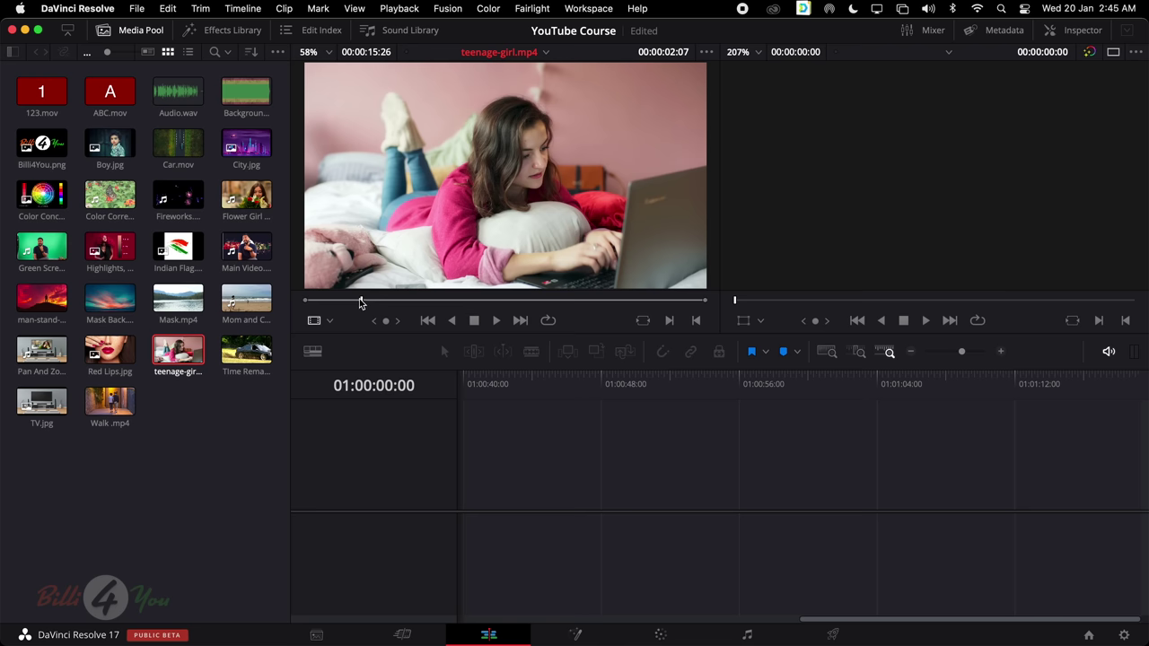
left_click(498, 299)
left_click(414, 299)
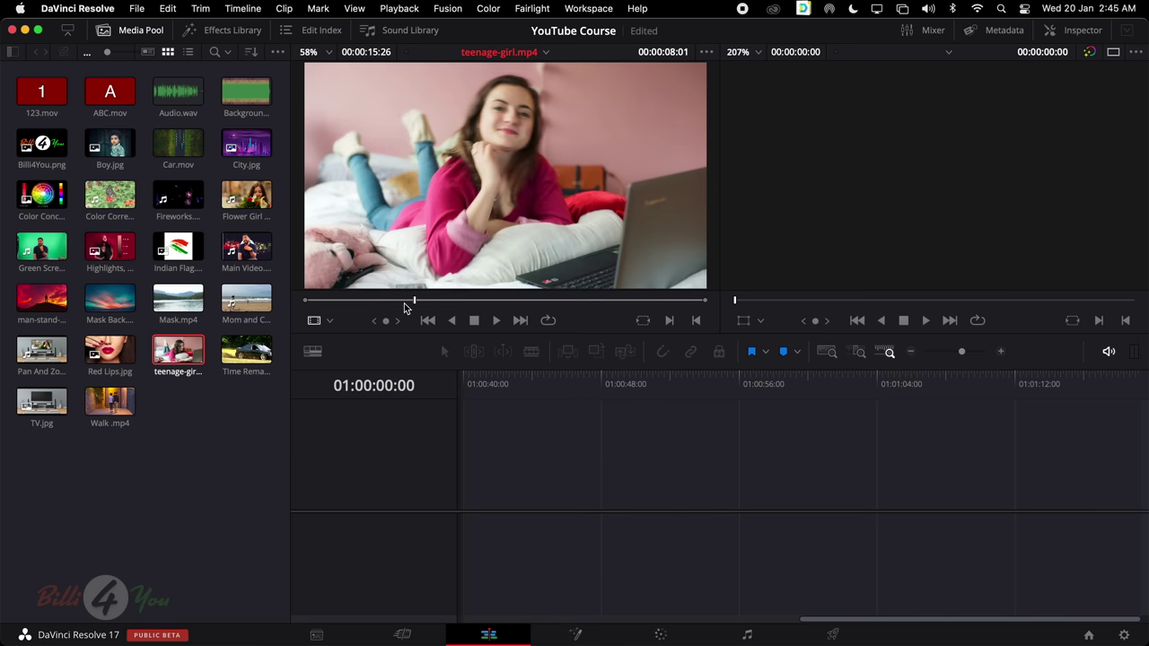
left_click(534, 300)
mouse_move(381, 320)
left_mouse_down()
mouse_move(427, 321)
mouse_move(368, 321)
left_mouse_up()
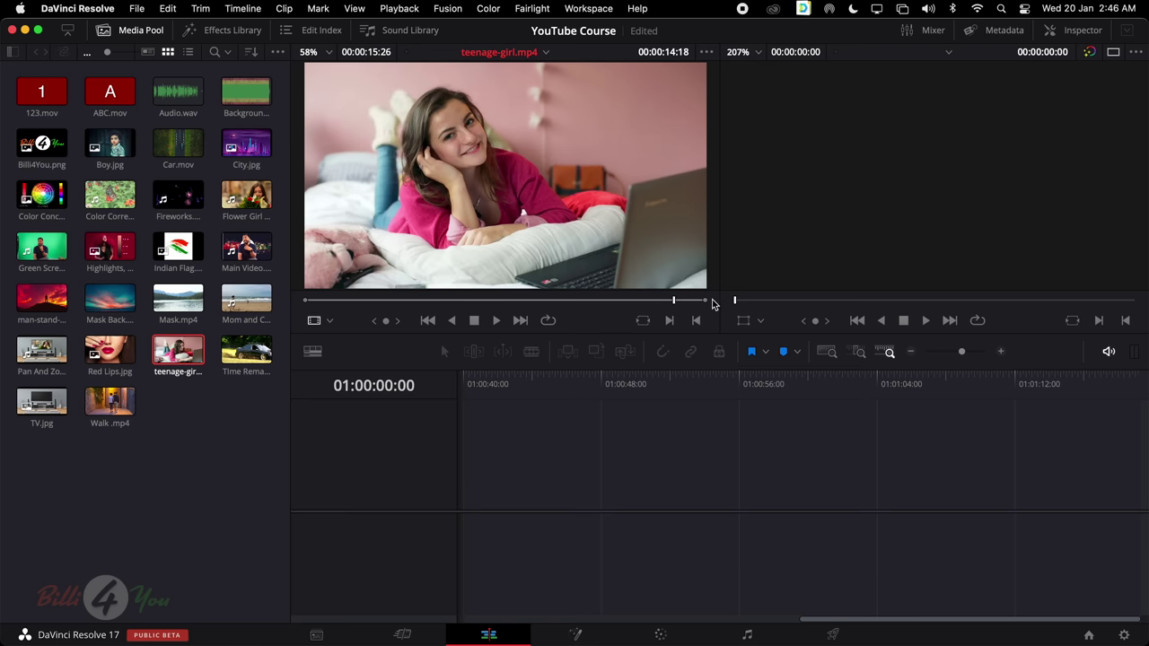
key("space")
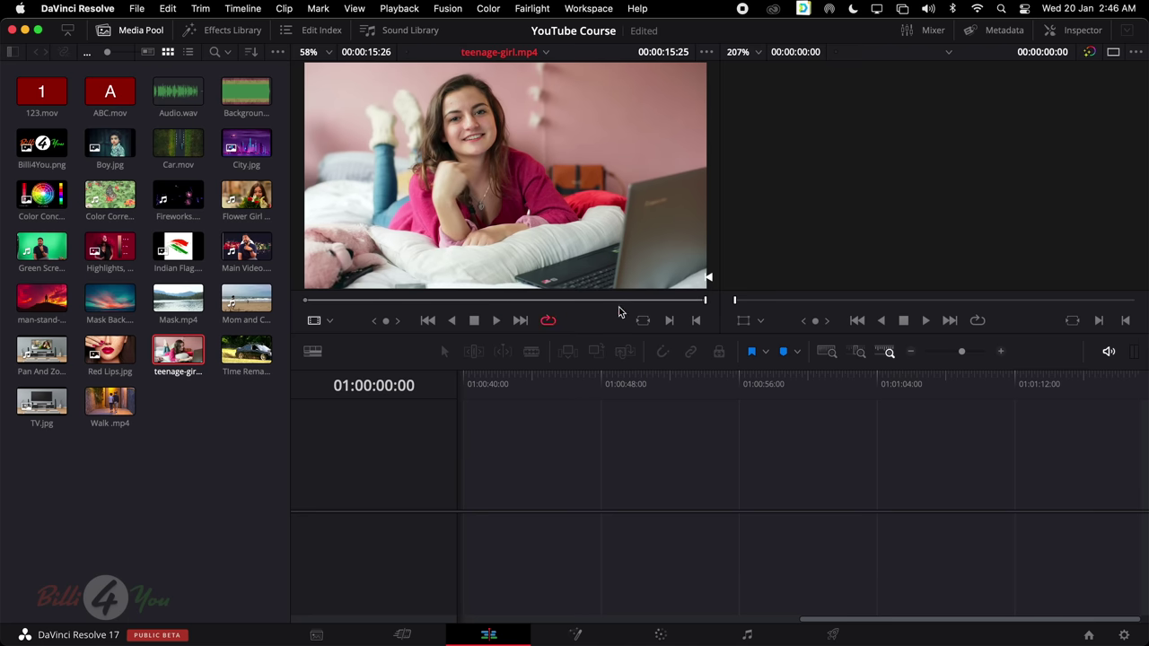
left_click(668, 302)
key("space")
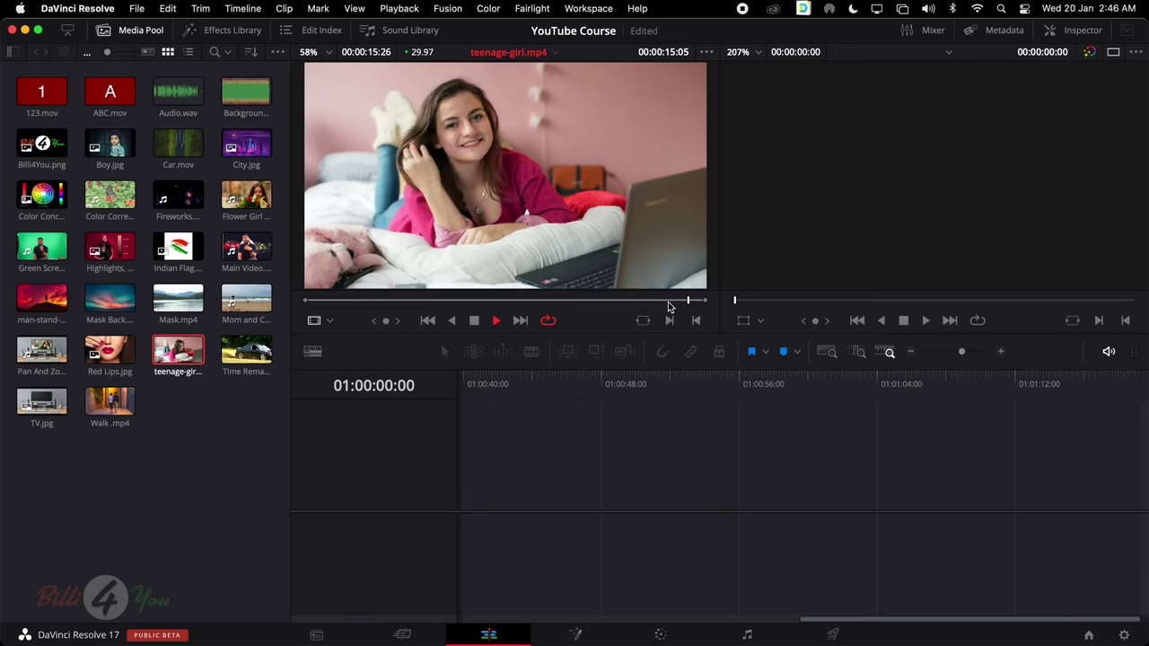
left_click(655, 301)
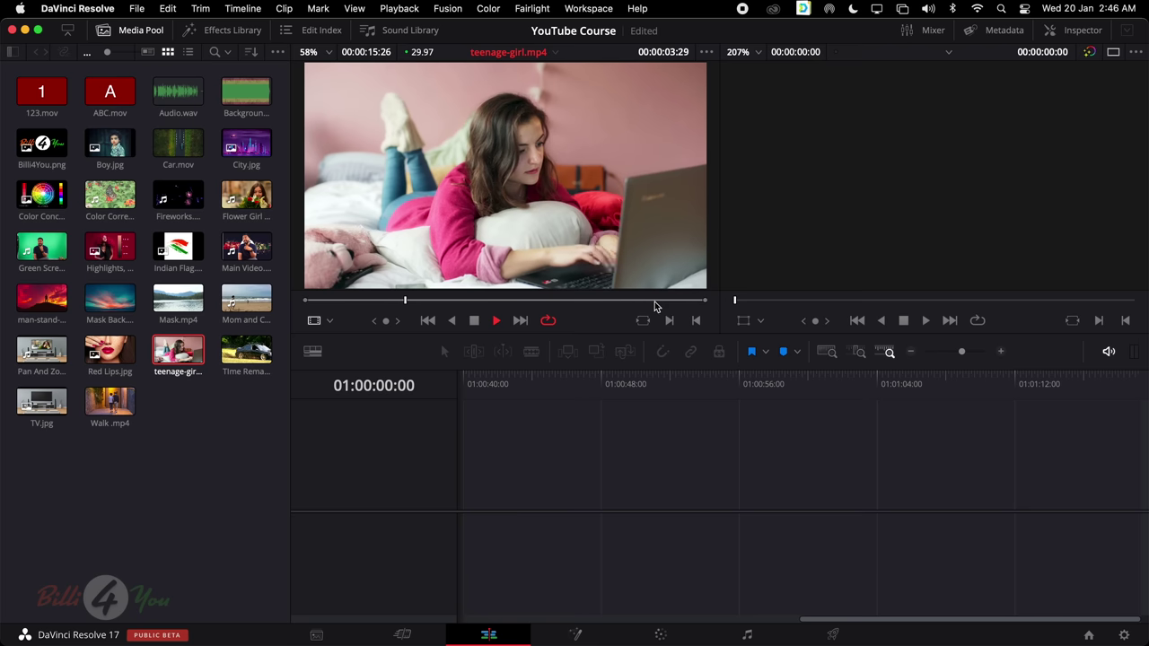
key("space")
left_click(548, 321)
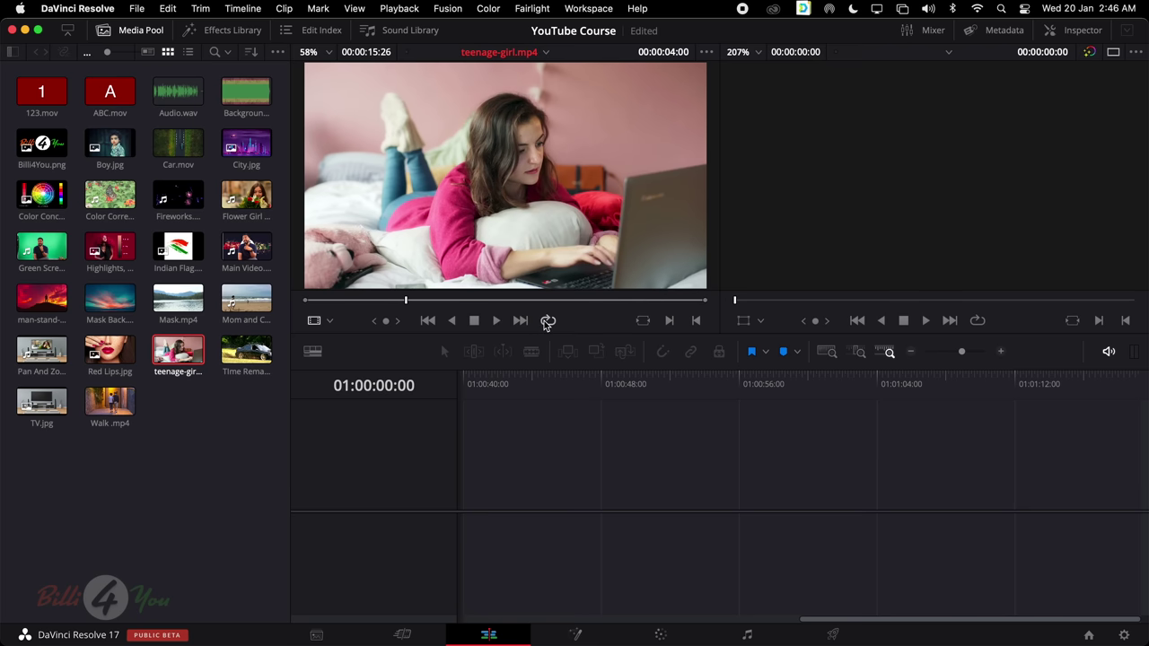
Switch the source viewer's display mode from Source to Offline
left_click(329, 322)
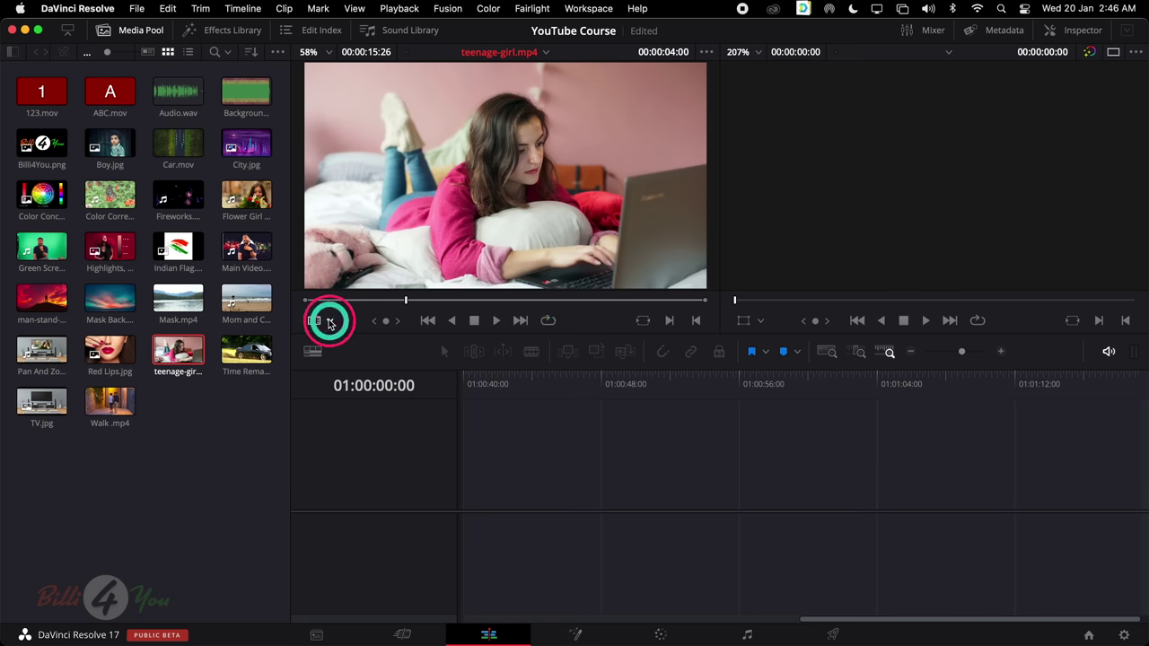
left_click(343, 346)
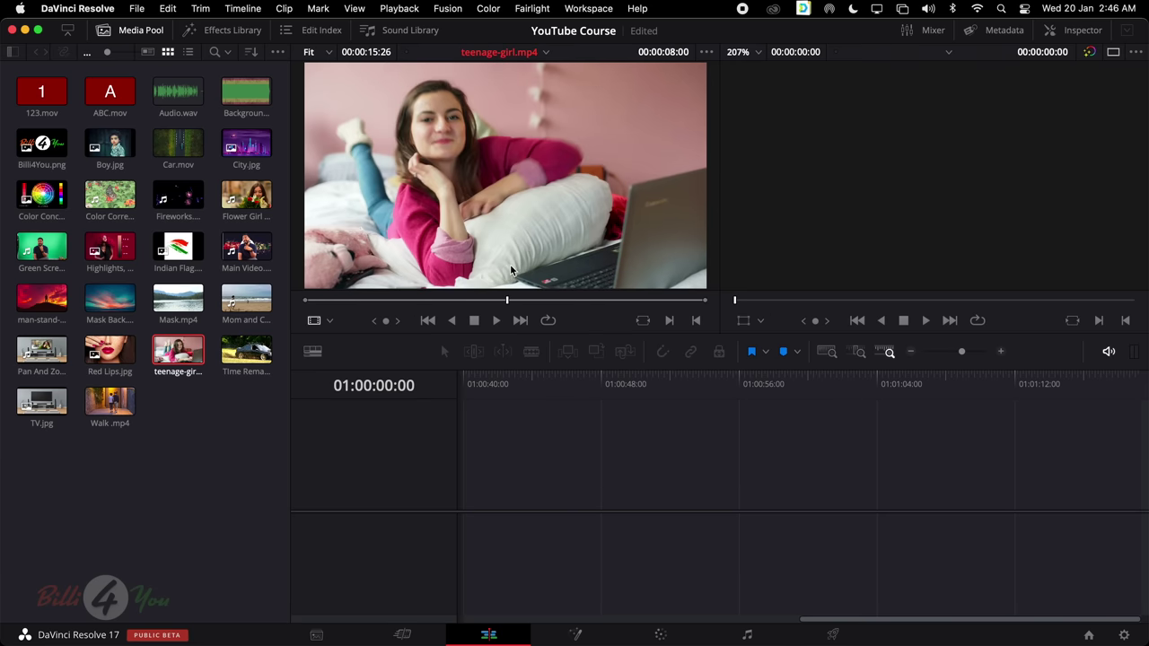
left_click(330, 322)
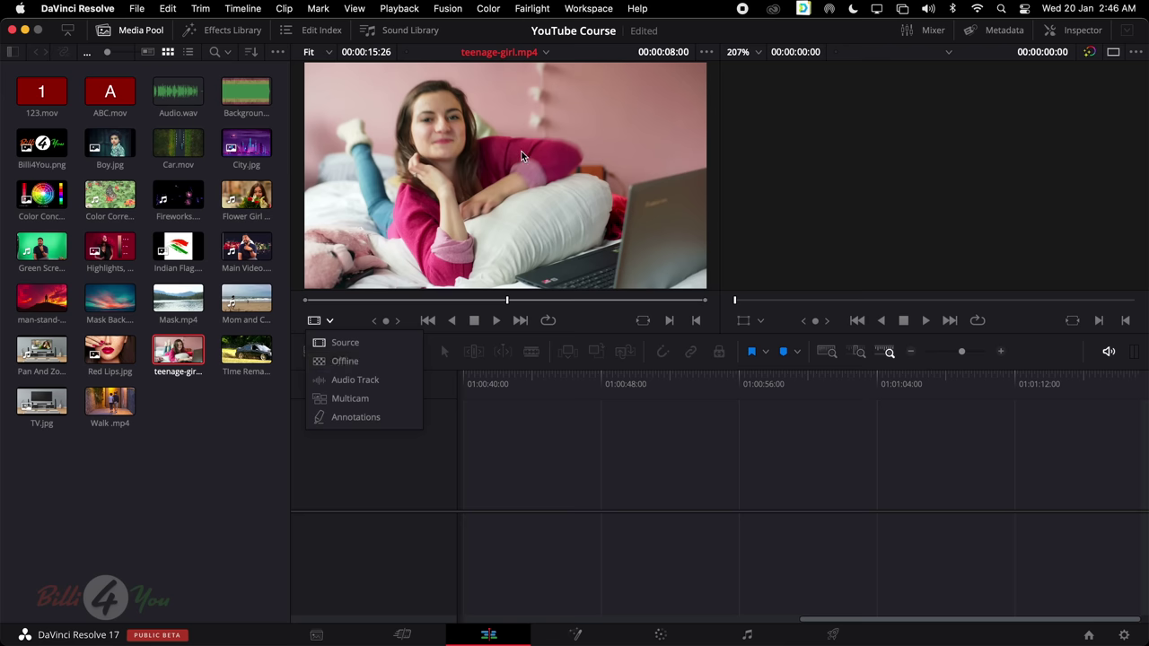
left_click(360, 364)
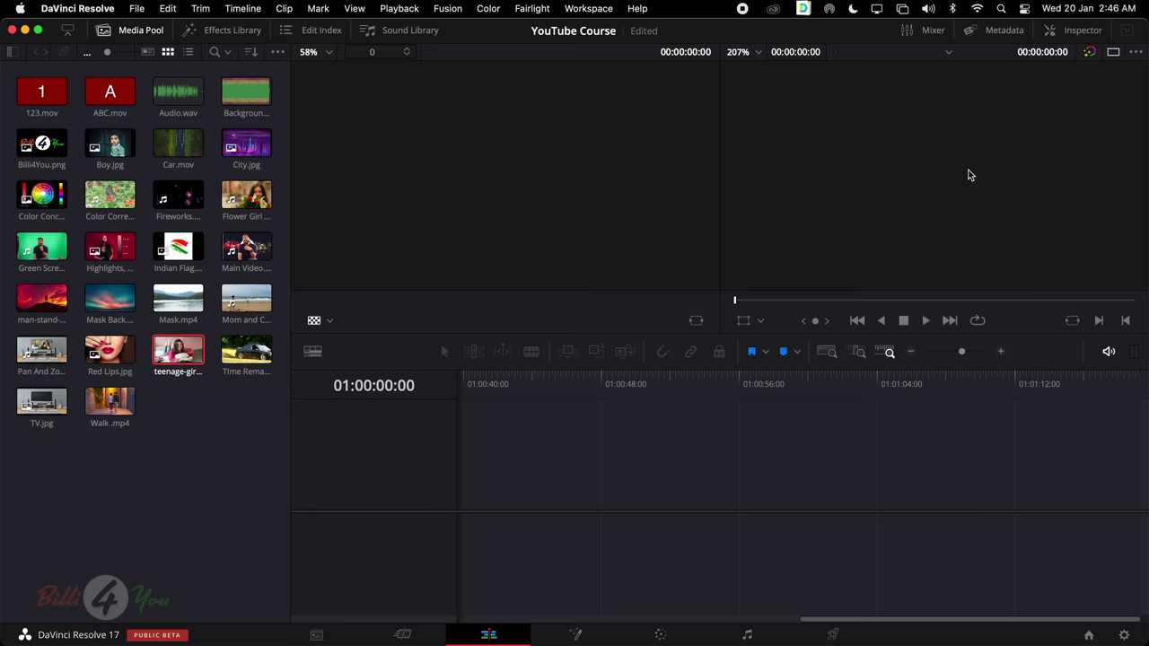
Return the source viewer to Source mode, then try Multicam mode
left_click(327, 322)
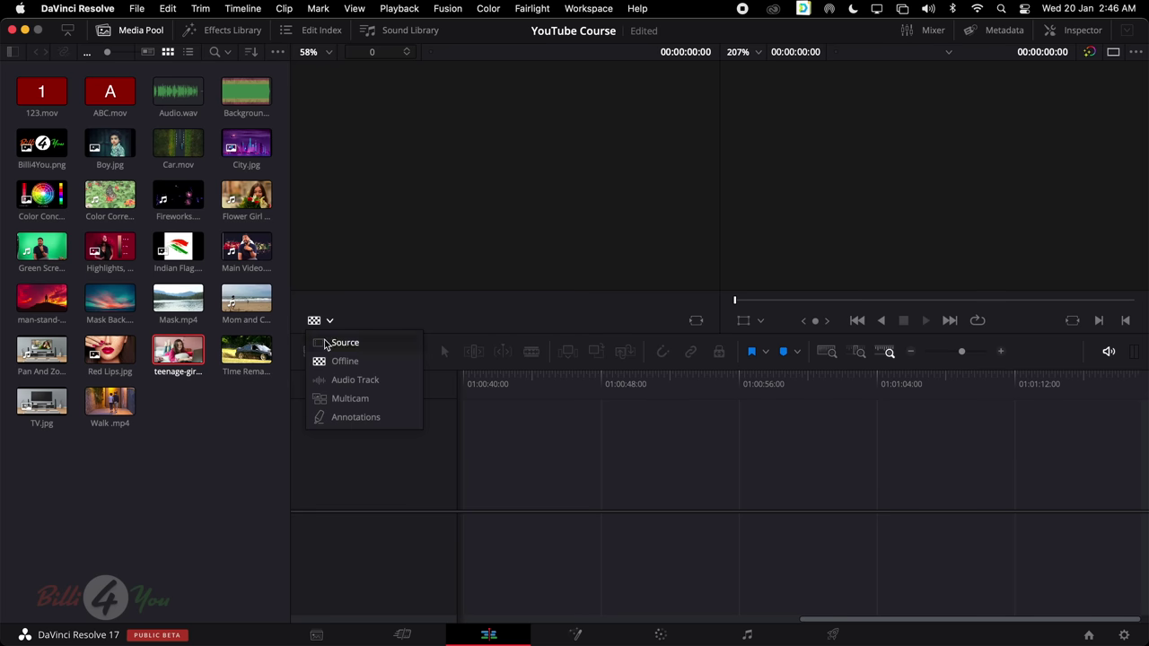
left_click(346, 381)
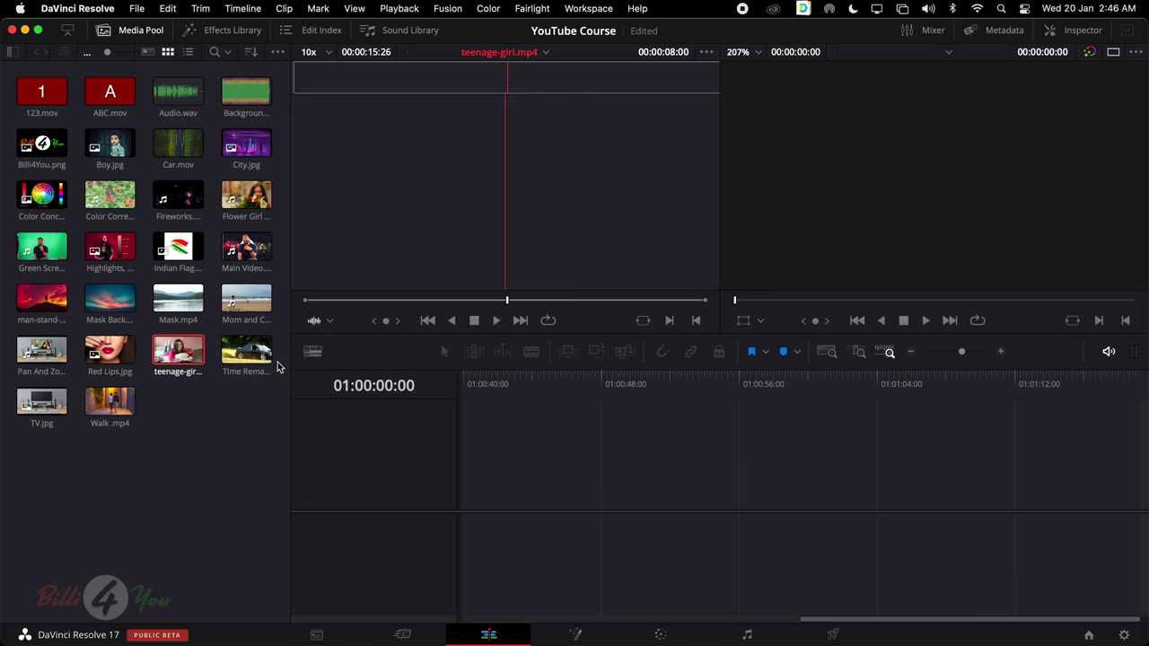
left_click(328, 321)
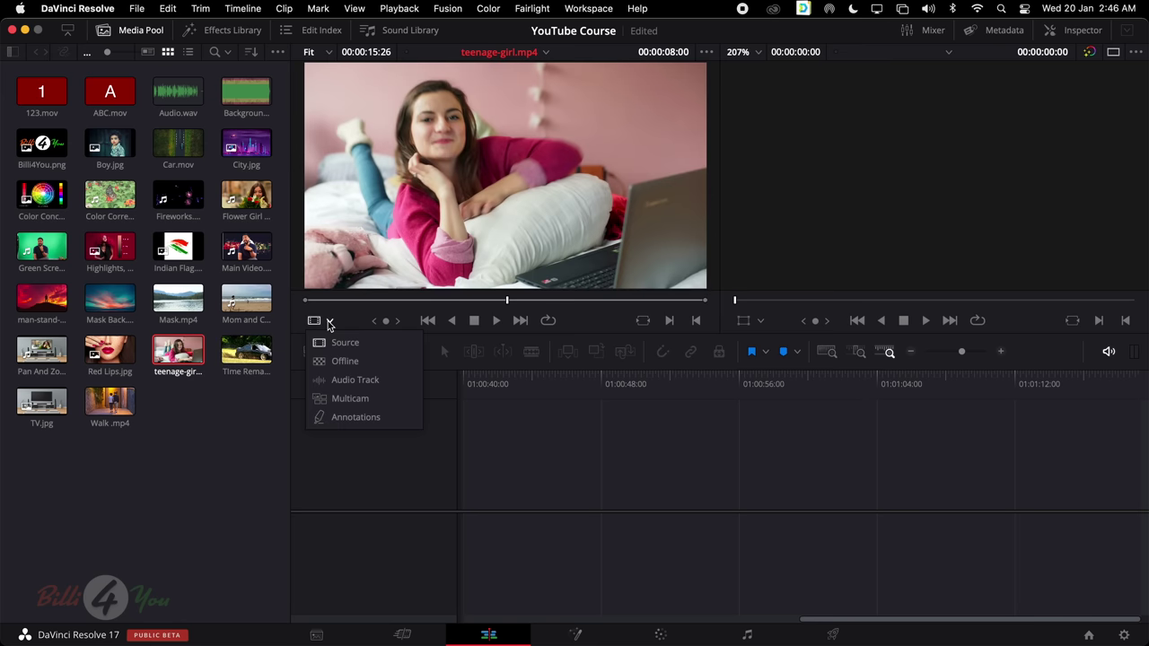
left_click(362, 404)
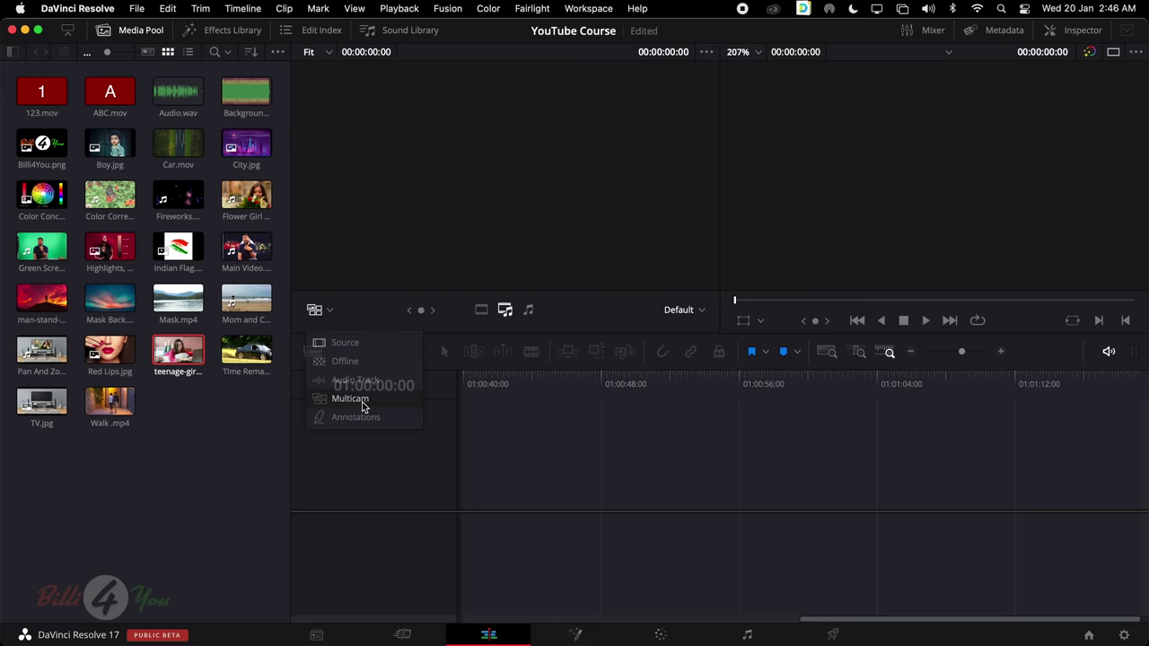
left_click(330, 312)
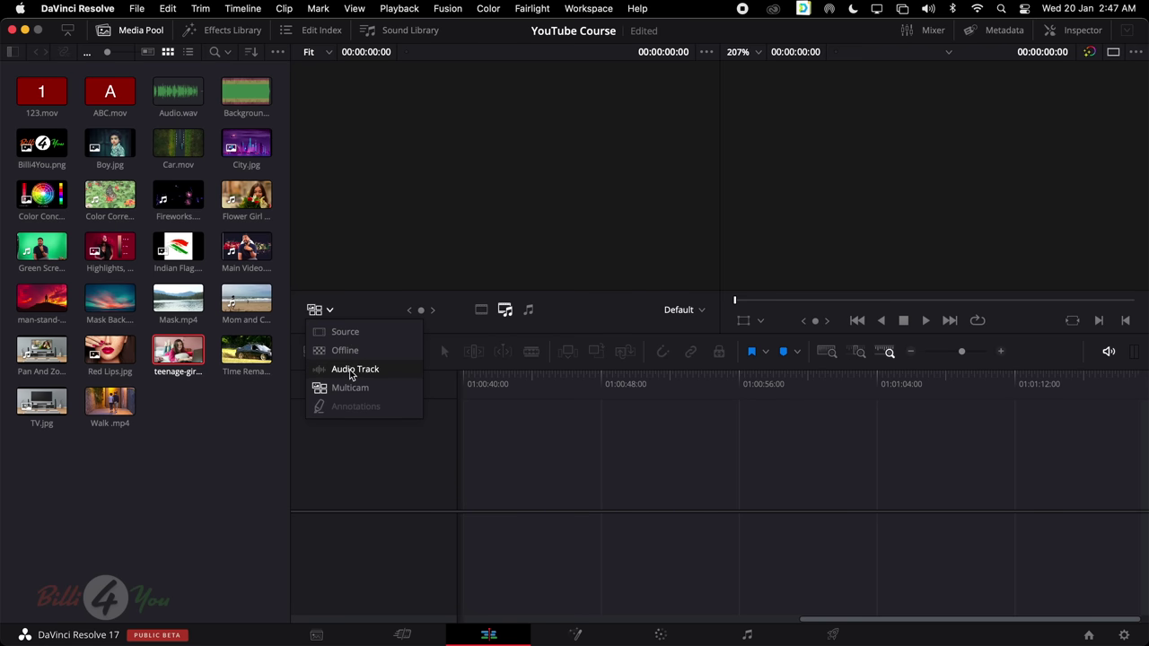
left_click(212, 420)
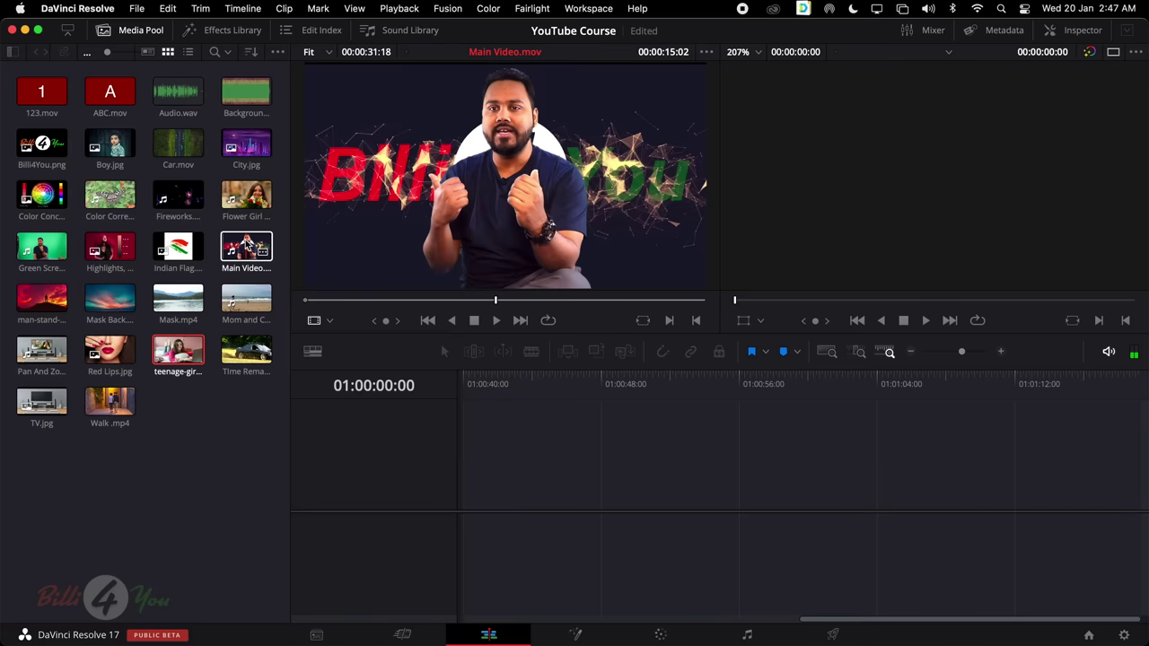
Show Main Video.mov as audio waveforms and scrub to about 12 seconds
left_click(236, 252)
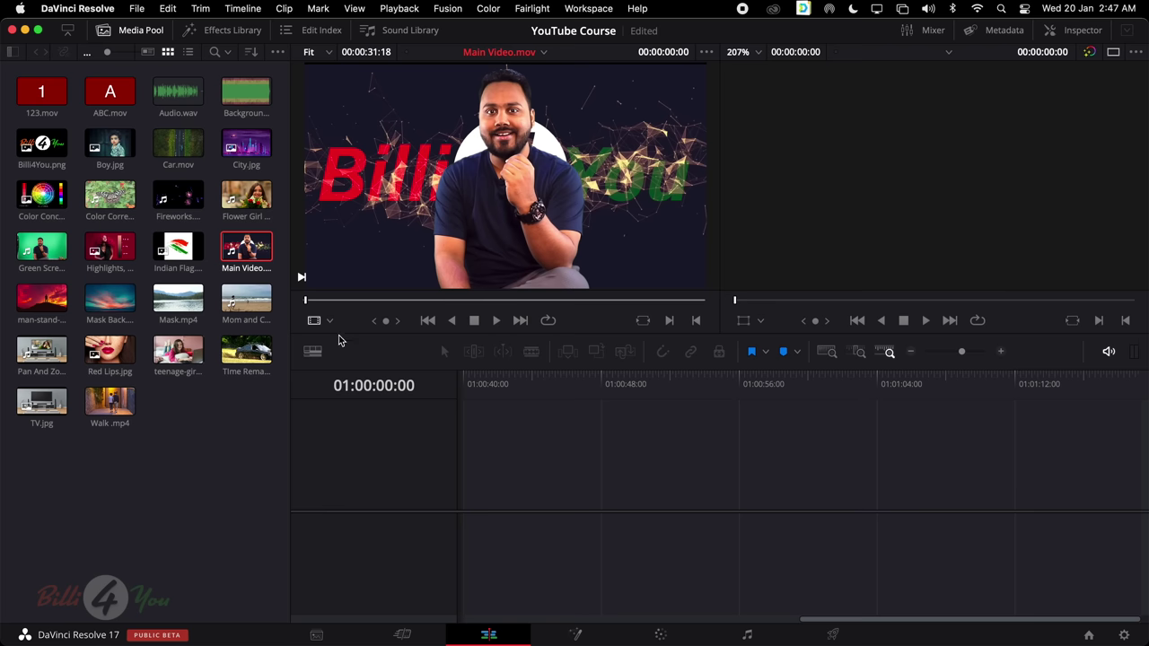
left_click(330, 321)
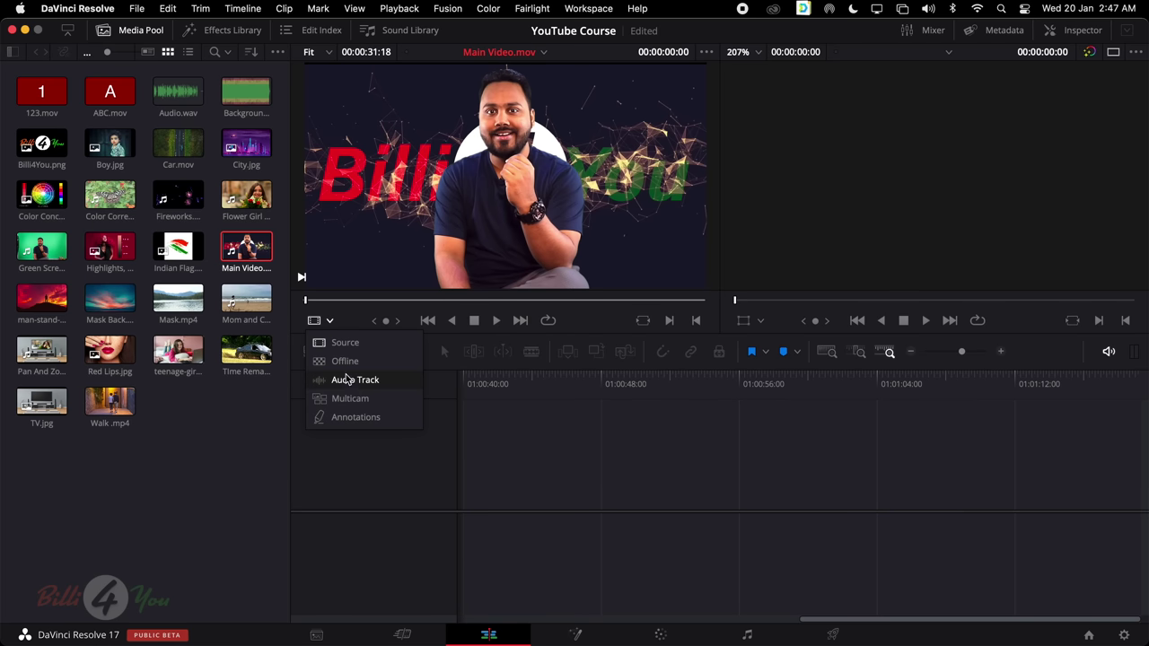
left_click(376, 386)
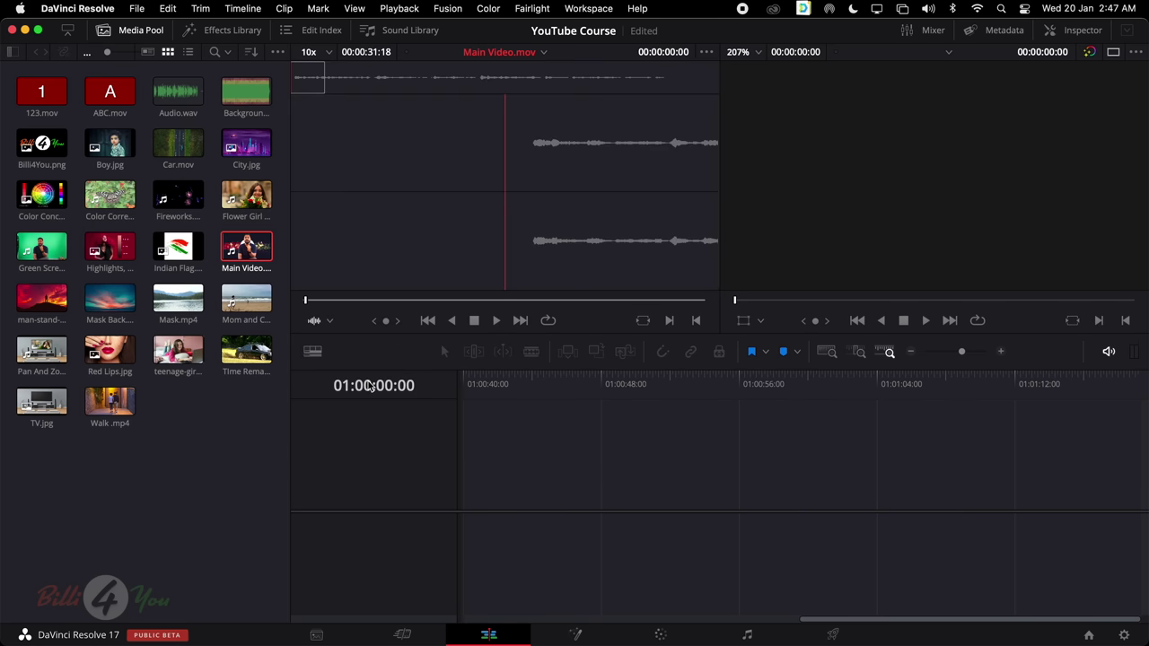
scroll(613, 136, "down", 5)
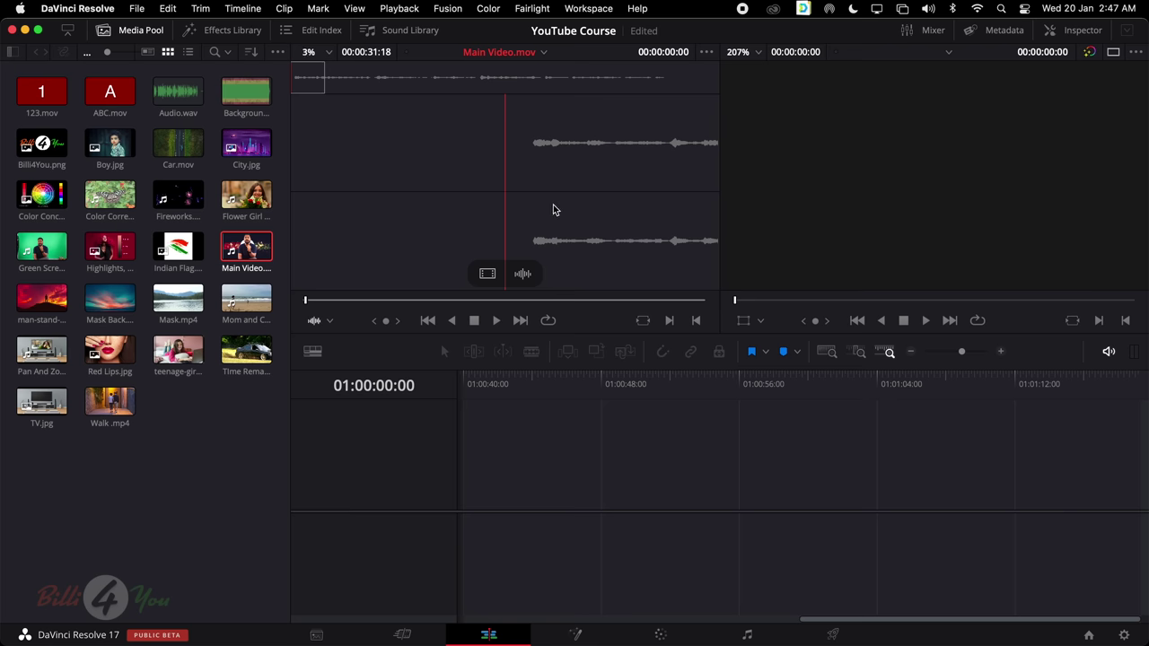
left_click_drag(430, 305, 467, 301)
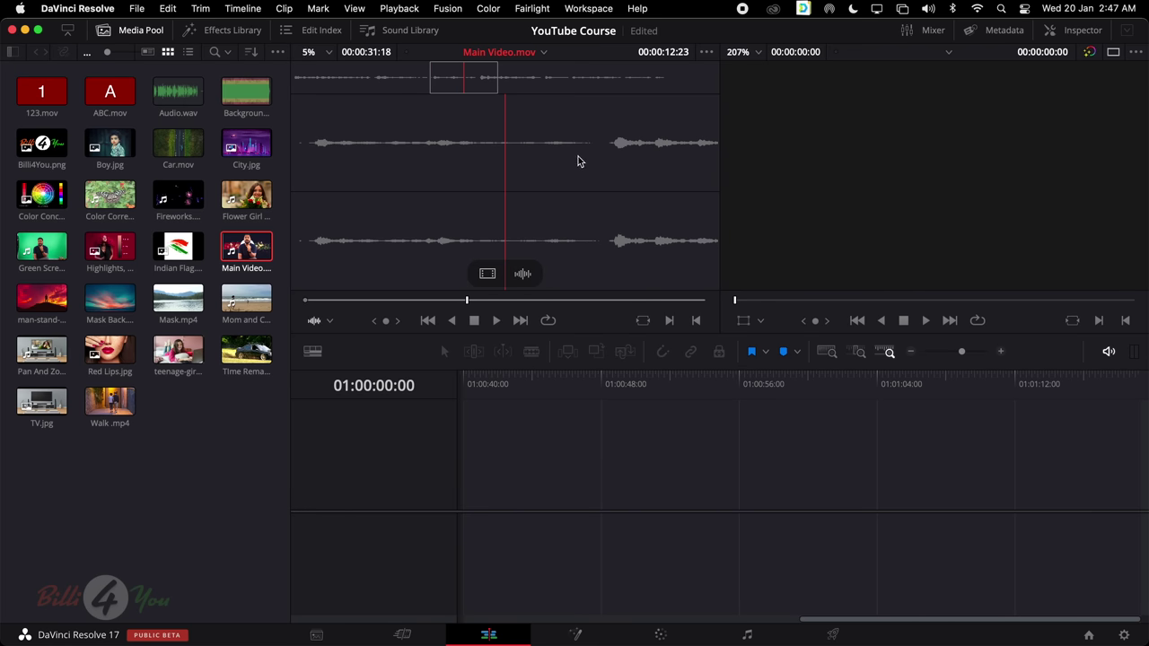
Load Audio.wav into the source viewer to inspect its waveform
left_click(178, 90)
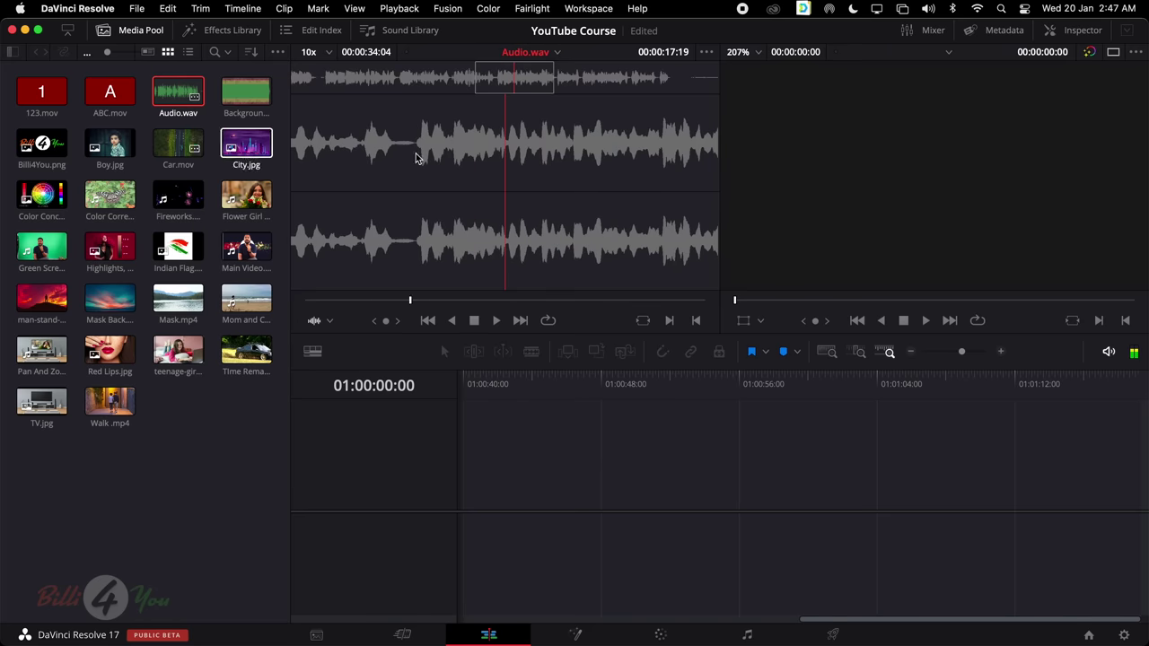
left_click(329, 321)
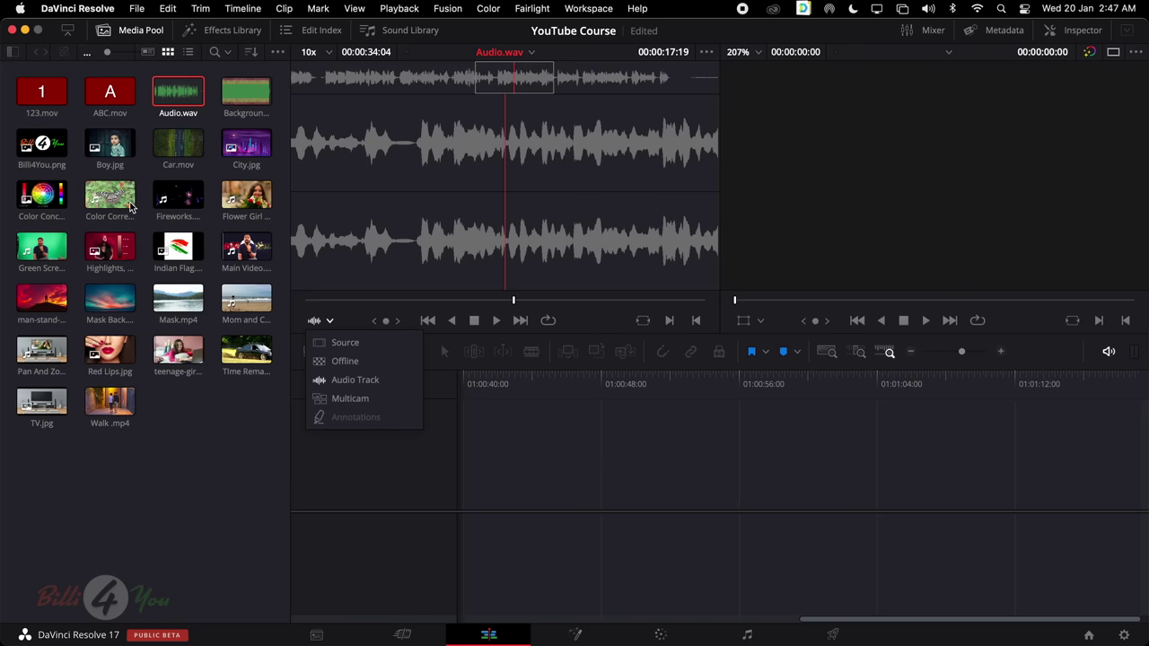
left_click(49, 252)
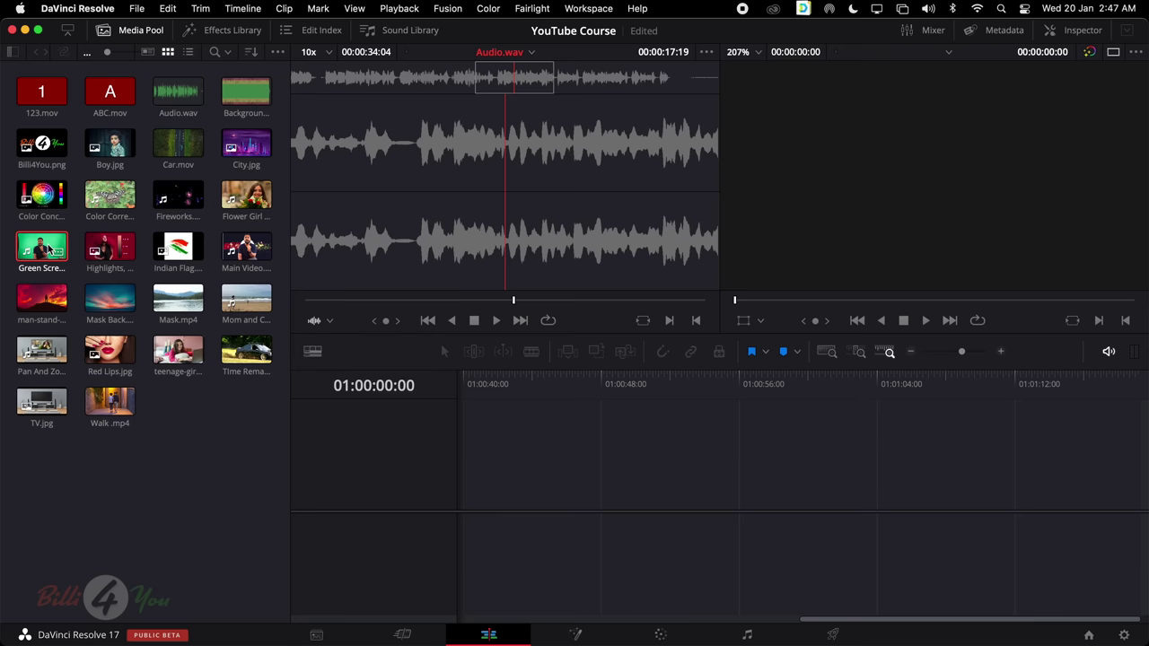
Load Green Screen.mov into the source viewer with zoom set to Fit
mouse_move(44, 250)
left_mouse_down()
mouse_move(505, 174)
mouse_move(359, 220)
mouse_move(246, 296)
mouse_move(39, 244)
left_mouse_up()
left_click(328, 52)
left_click(323, 72)
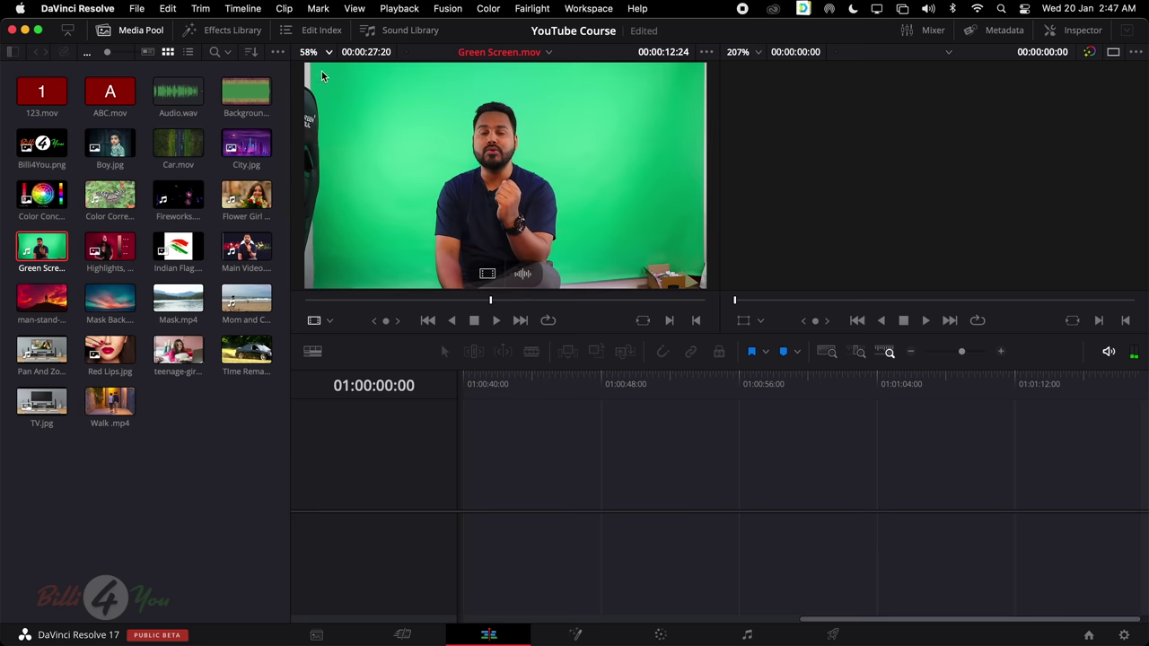
View Green Screen.mov as waveforms at about 15 seconds, then return to Source video
left_click(329, 323)
left_click(333, 379)
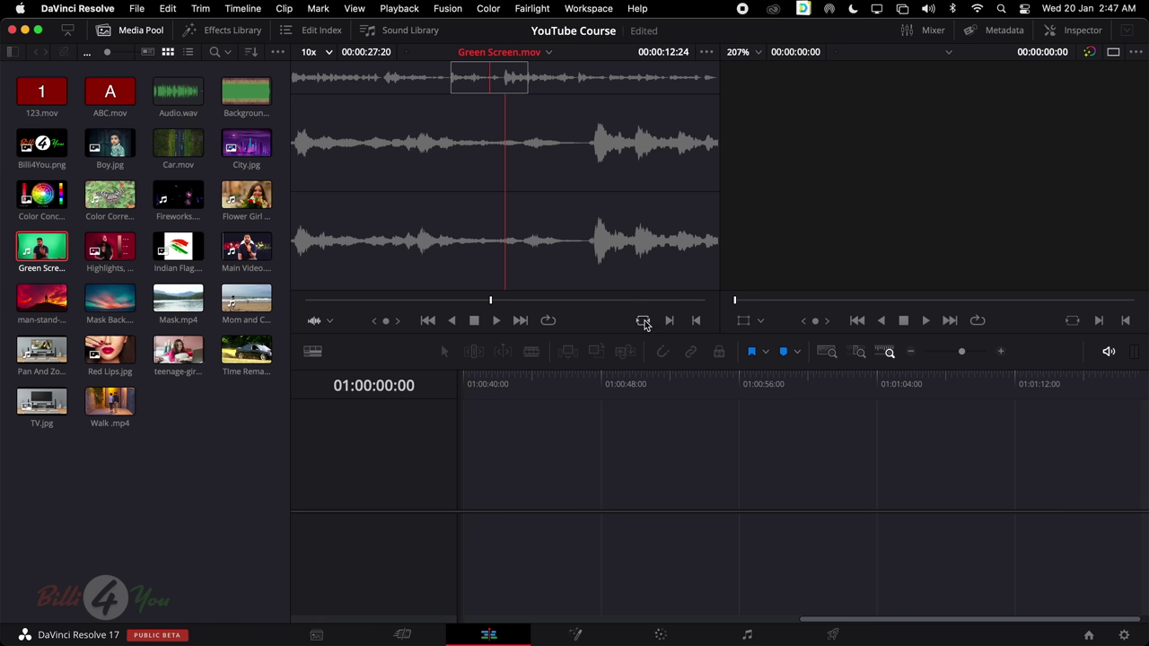
left_click(530, 300)
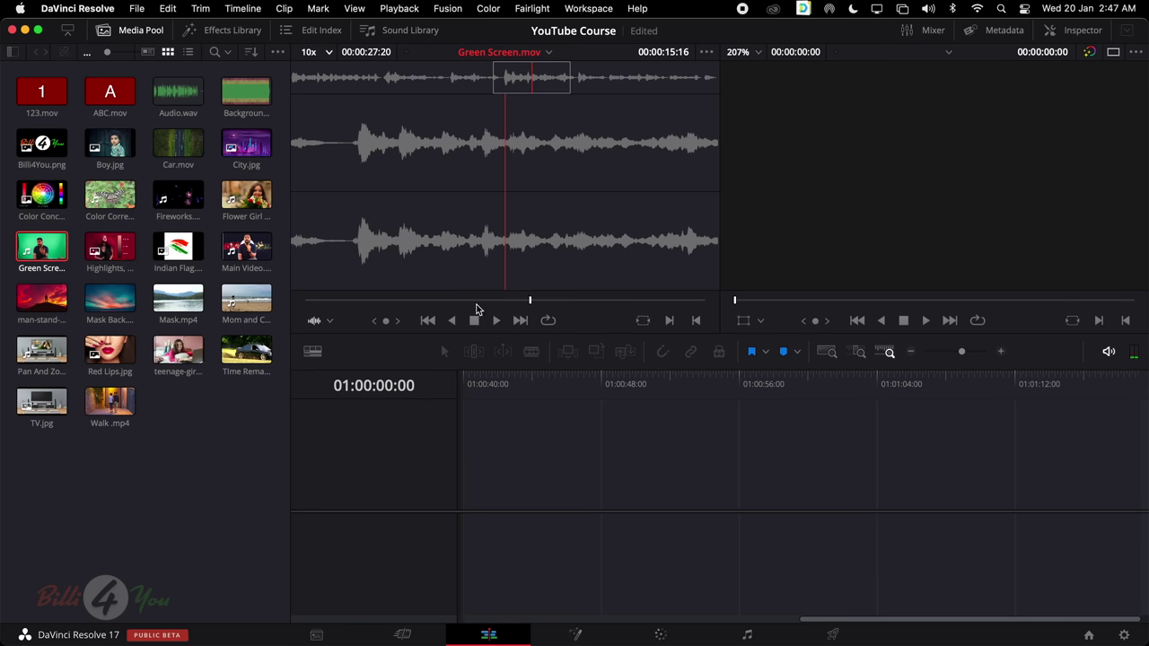
left_click(328, 325)
left_click(330, 342)
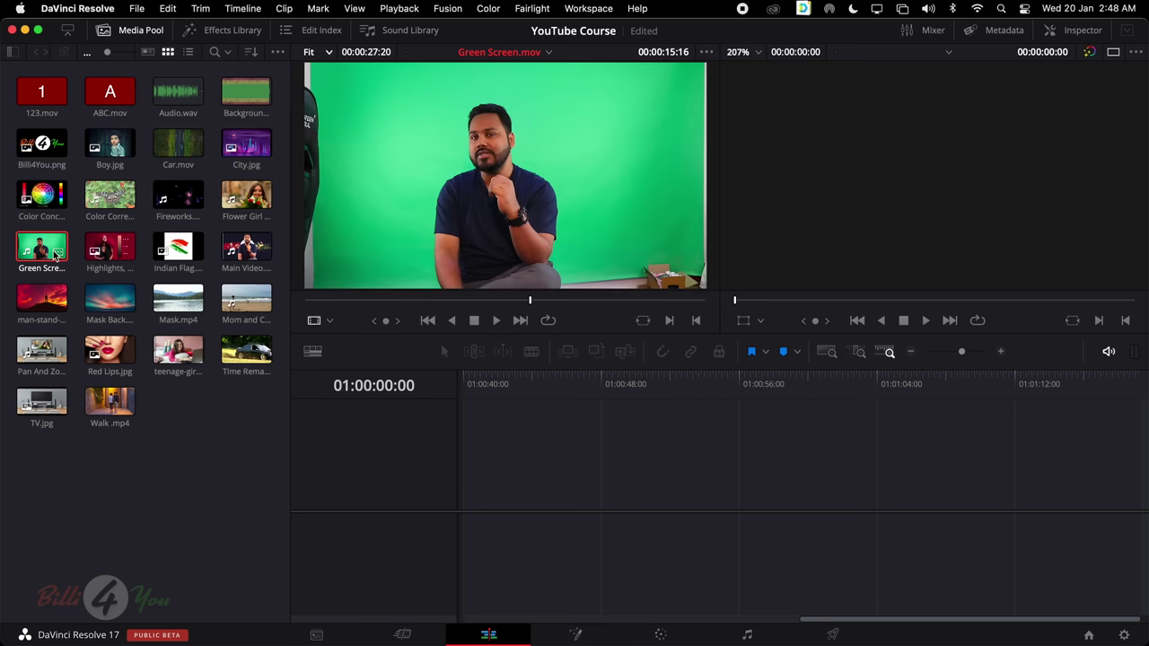
Create Timeline 1 from Green Screen.mov with the timeline viewer zoom set to Fit
left_click_drag(178, 144, 598, 461)
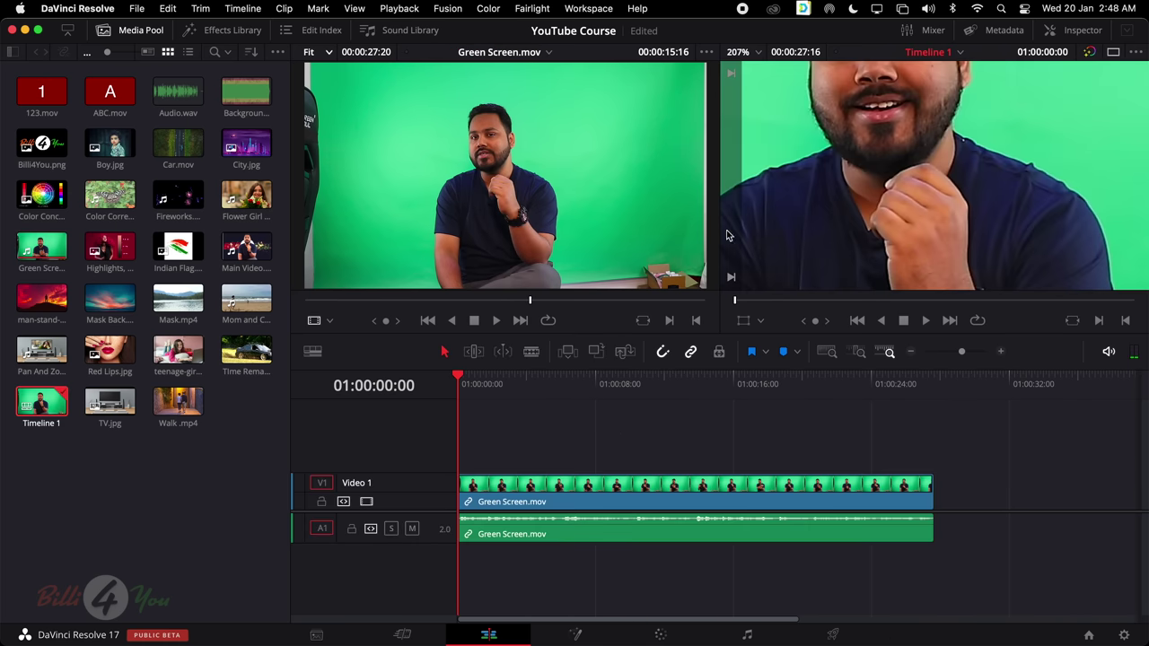
left_click(757, 52)
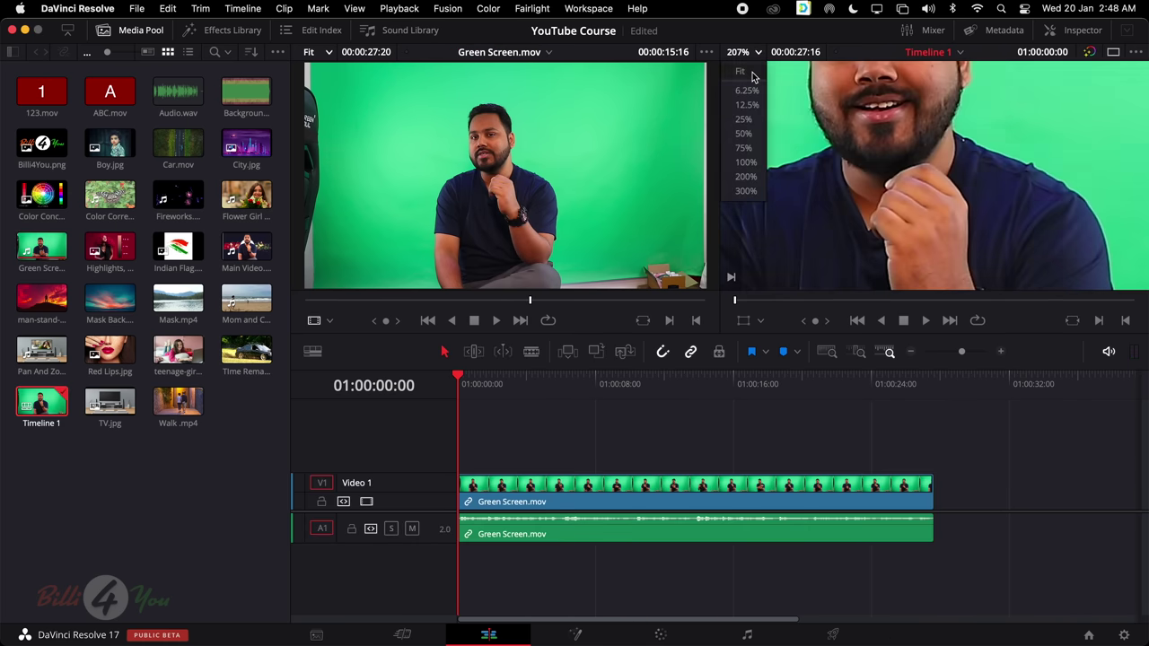
left_click(758, 80)
left_click(756, 52)
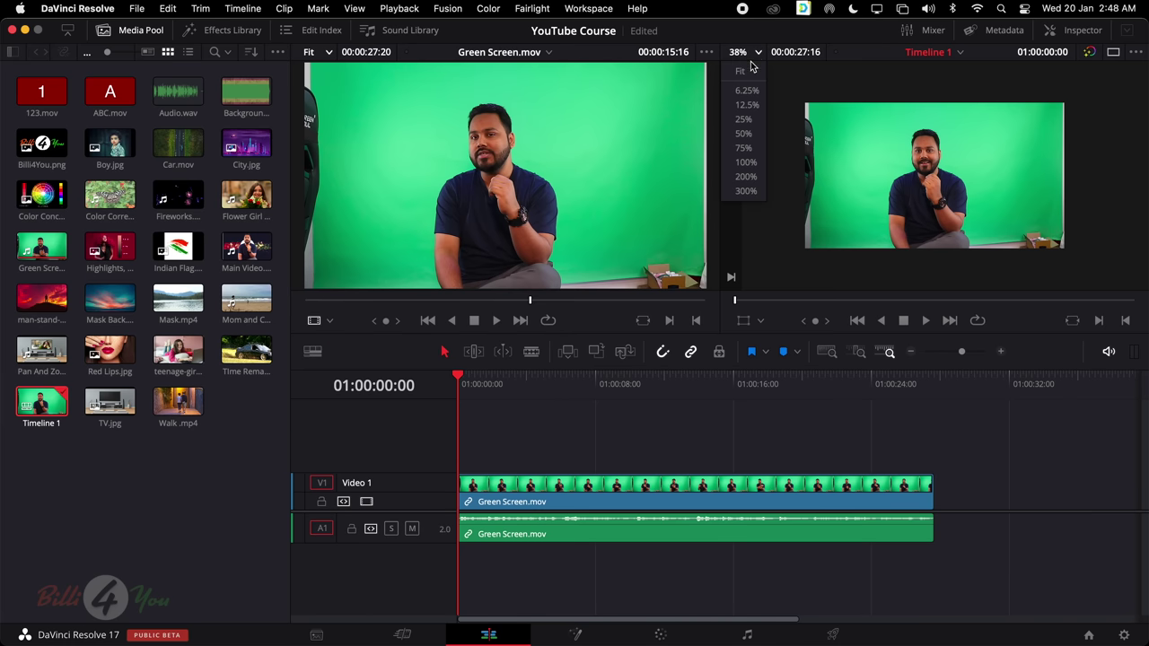
left_click(751, 73)
Select both Green Screen.mov timeline clips, play briefly, and park the playhead near 01:00:04:11
left_click(715, 384)
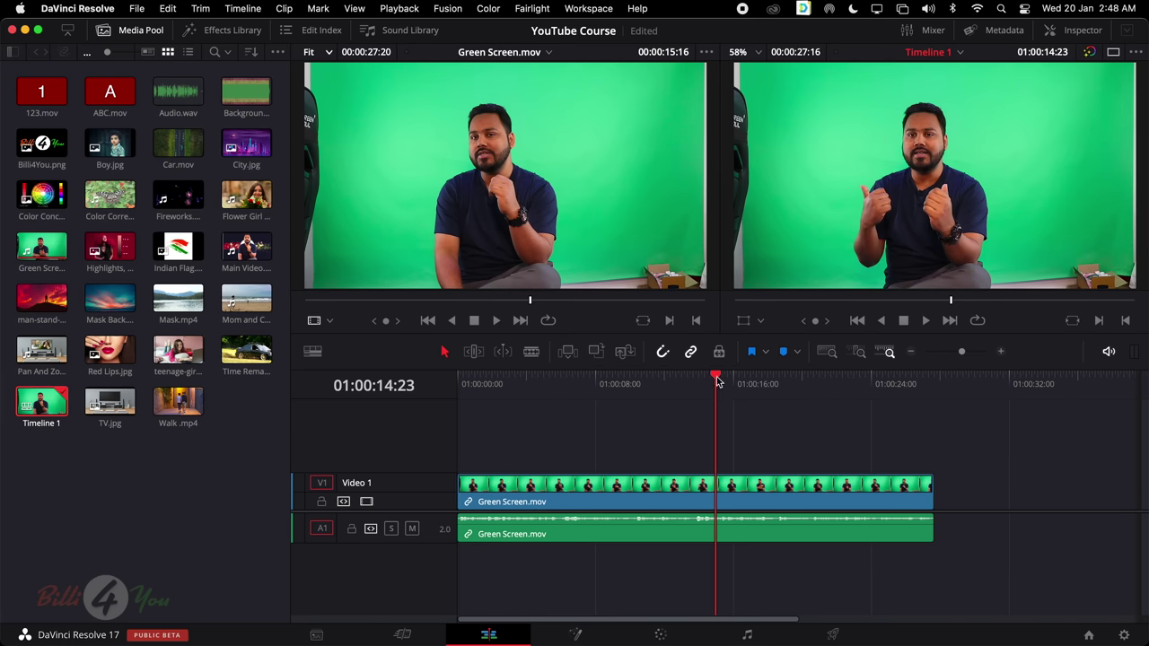
left_click(726, 382)
left_click(485, 121)
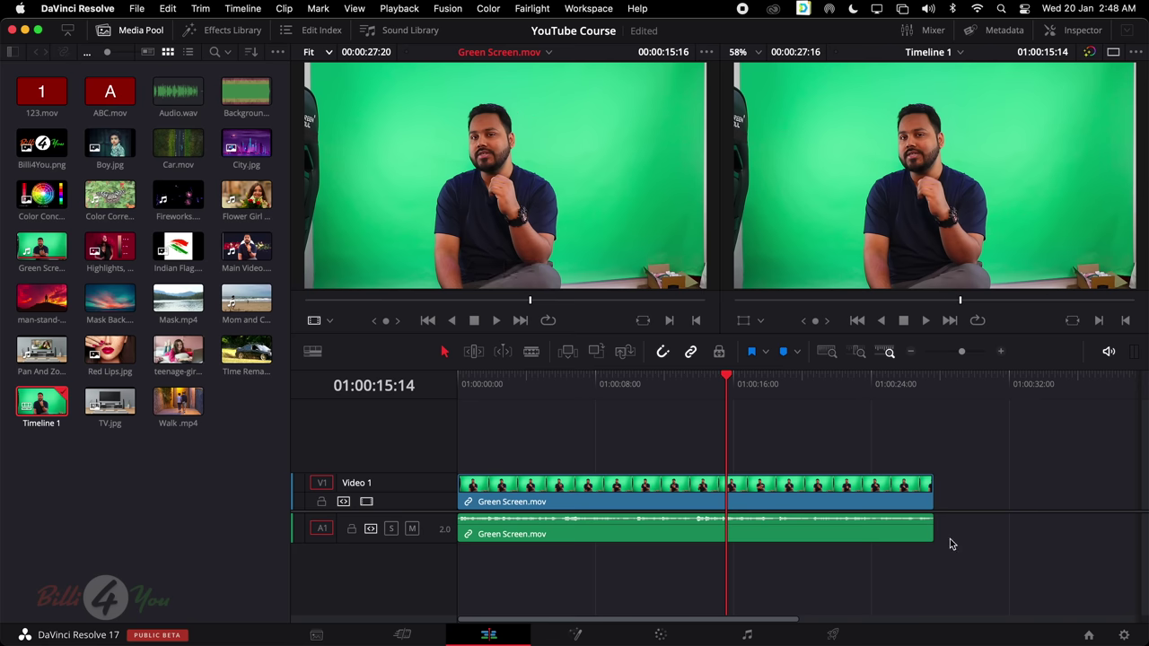
left_click_drag(975, 566, 363, 459)
key("space")
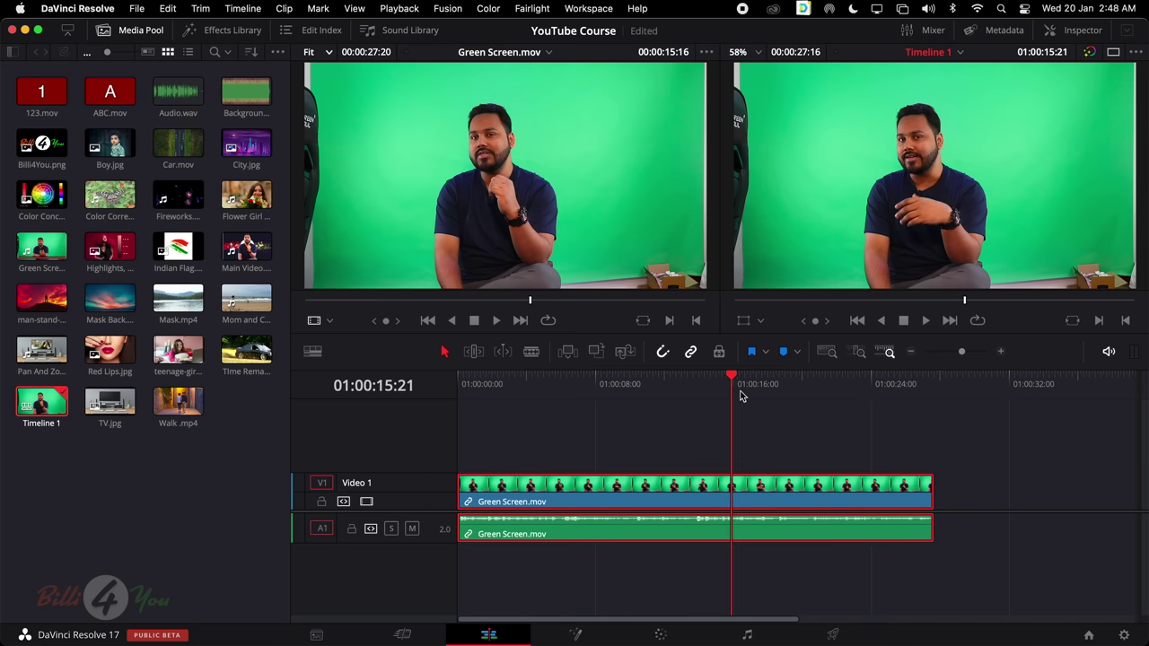
left_click_drag(738, 395, 536, 396)
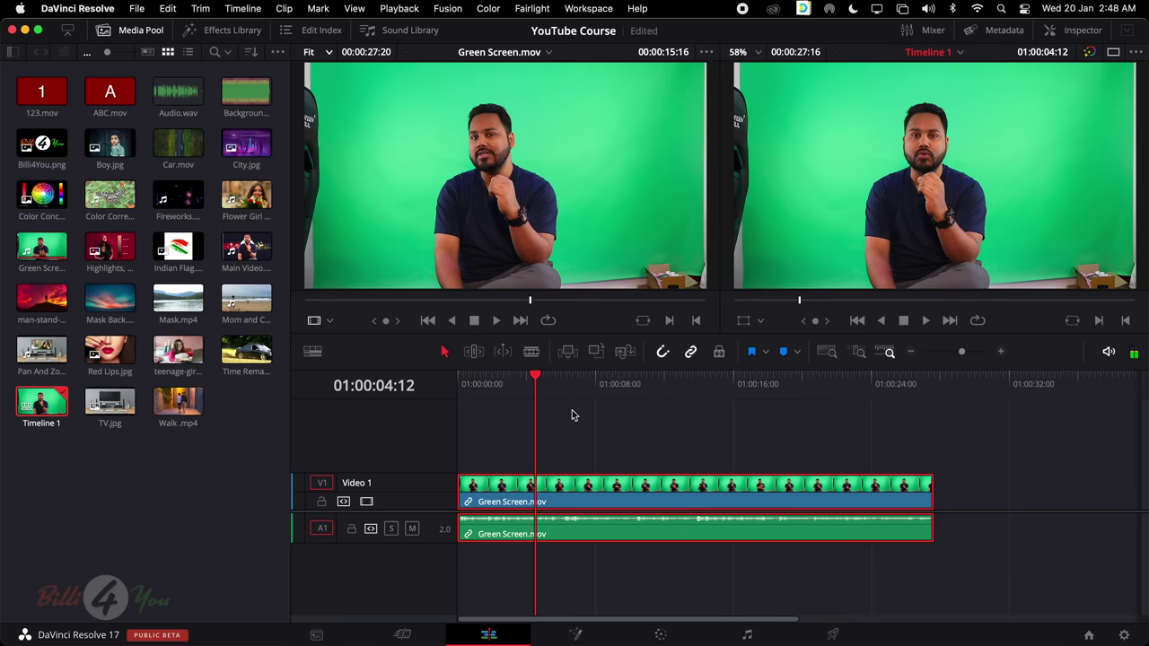
mouse_move(531, 300)
left_mouse_down()
mouse_move(436, 302)
mouse_move(552, 303)
left_mouse_up()
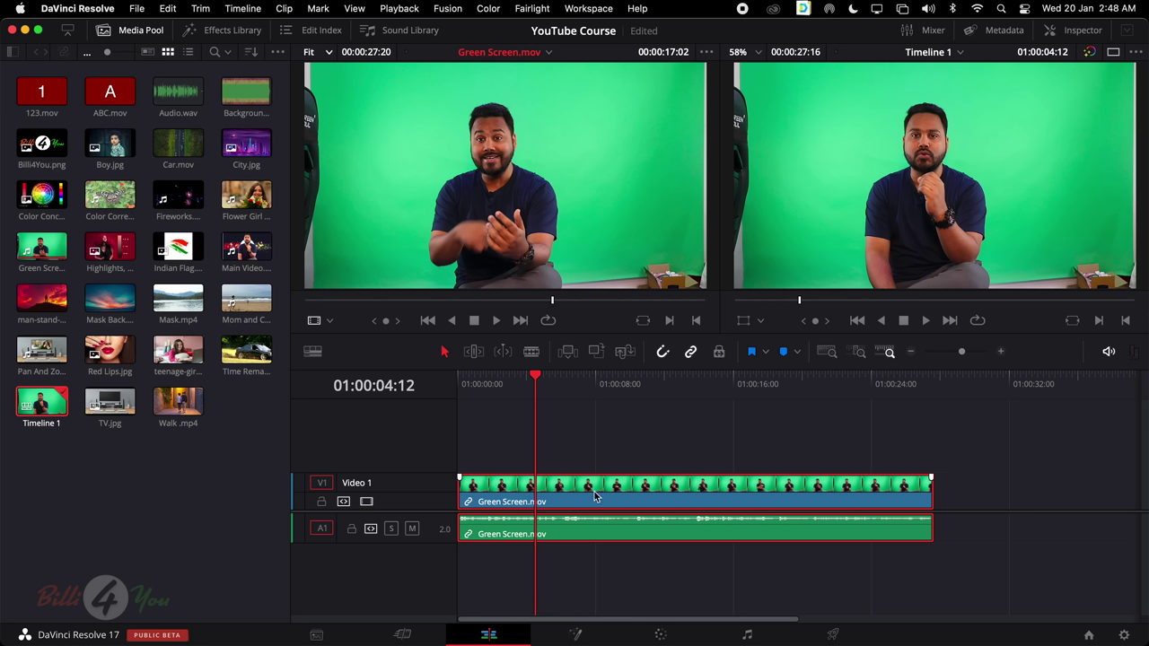
Match Frame at about 25 seconds of the source, then delete all clips from Timeline 1
left_click(644, 323)
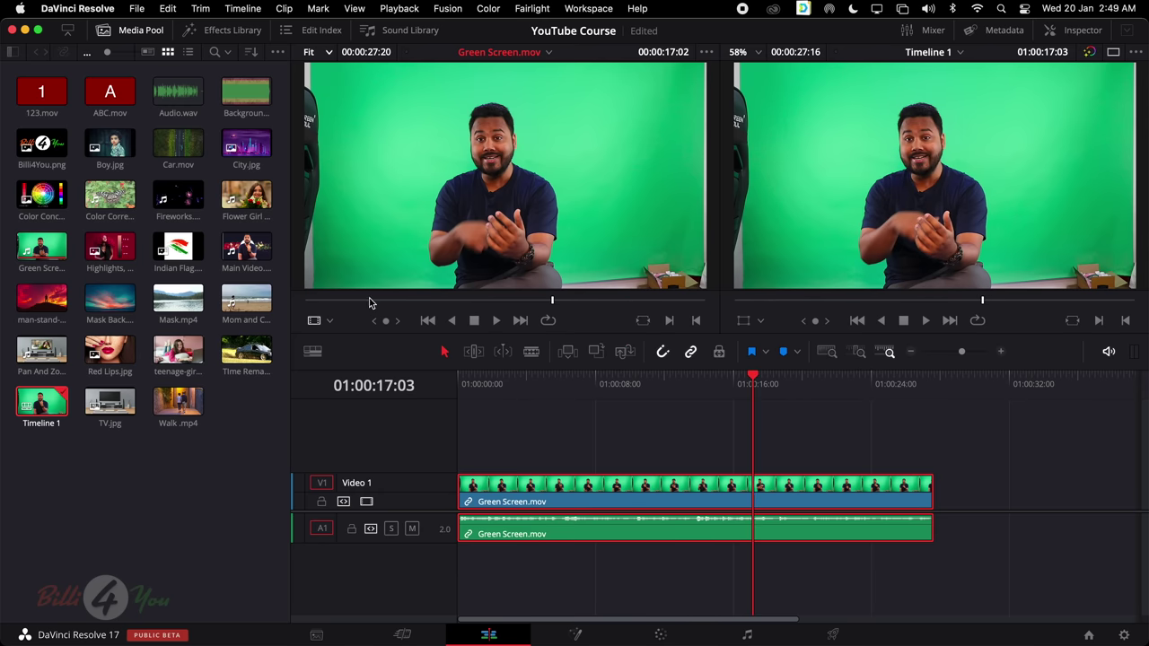
left_click(361, 300)
left_click_drag(361, 300, 695, 316)
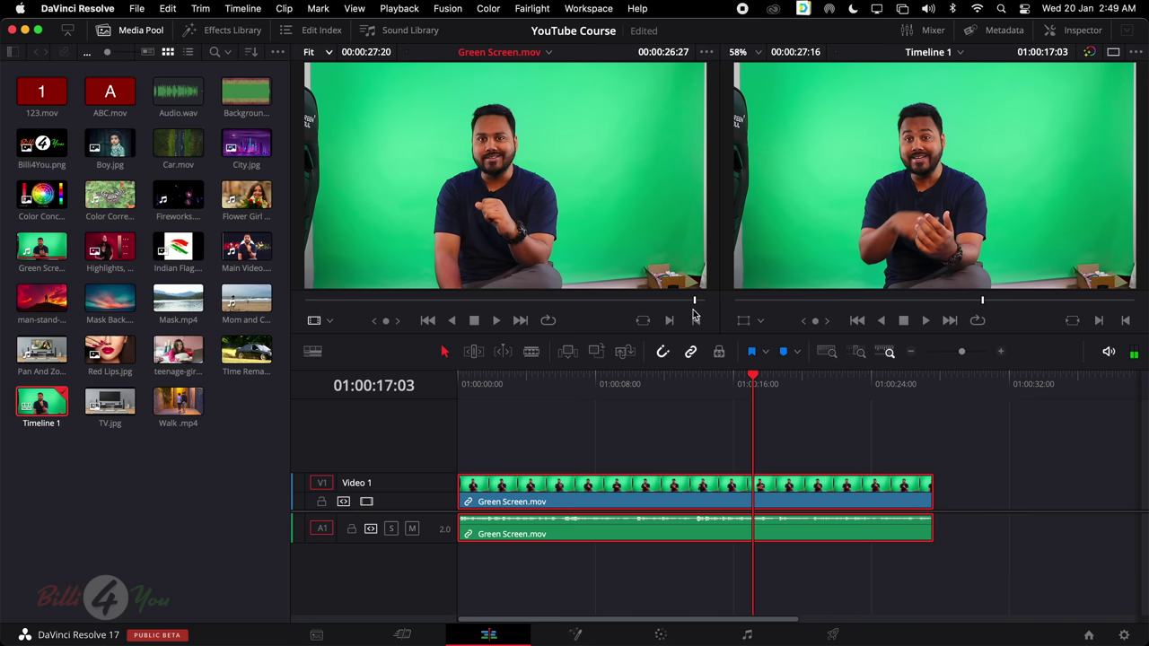
left_click(644, 322)
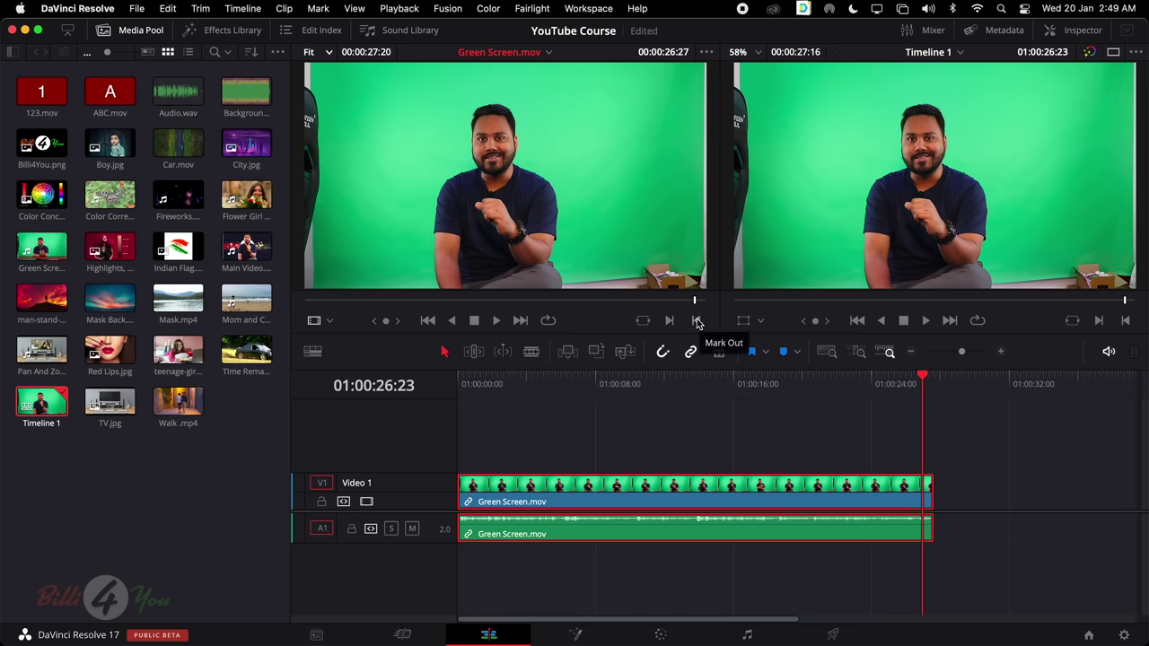
left_click_drag(611, 433, 1027, 569)
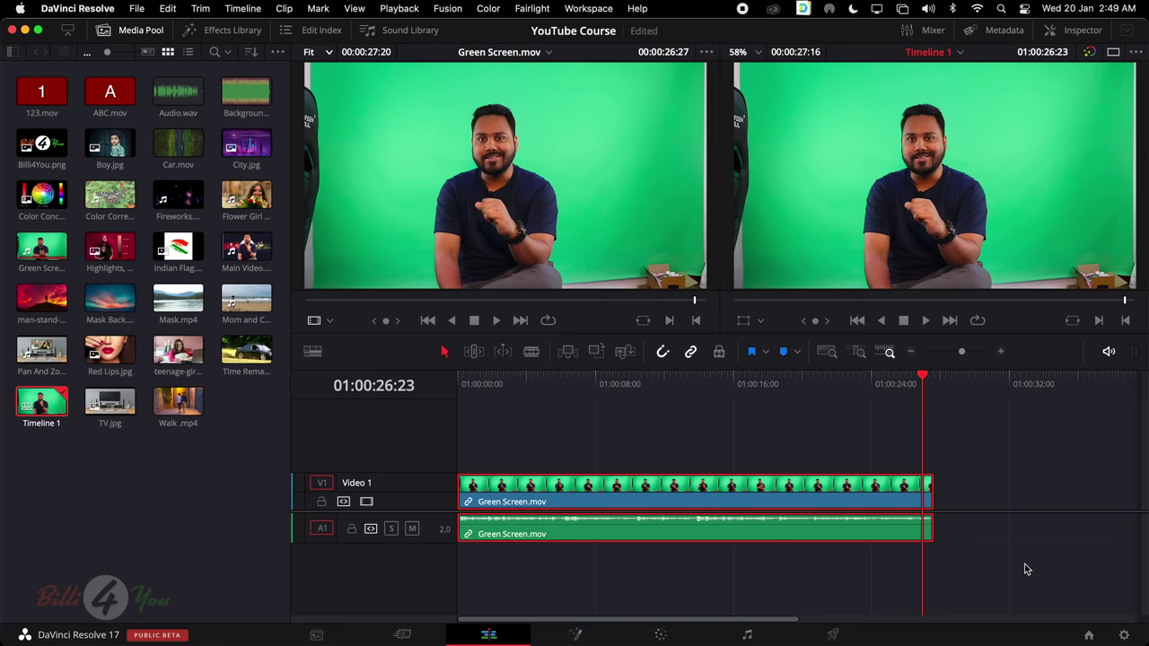
key("BackSpace")
View Boy.jpg on the Cut page, return to Edit, and scrub teenage-girl.mp4 to 00:00:09:11
left_click(403, 634)
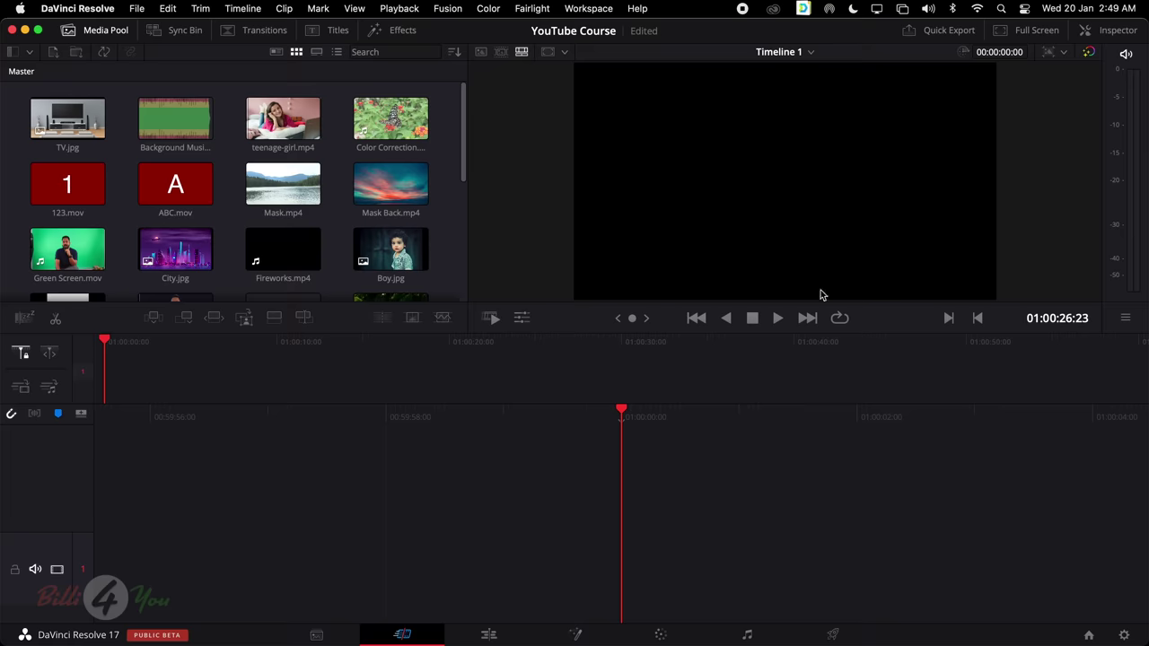
left_click(391, 250)
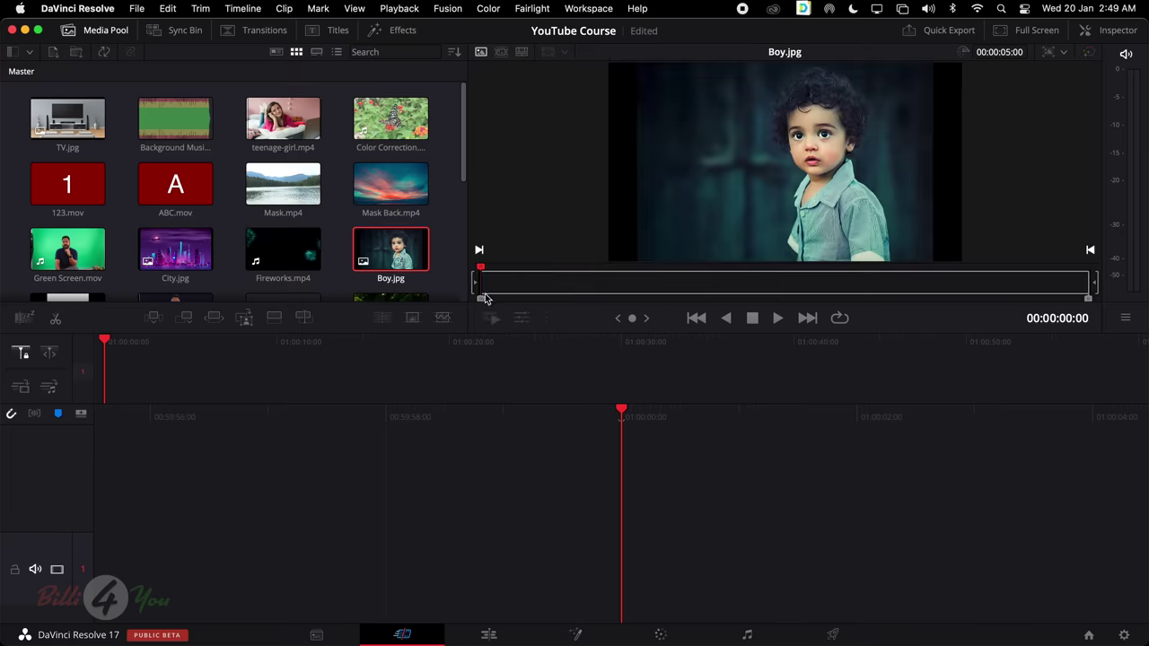
left_click(489, 634)
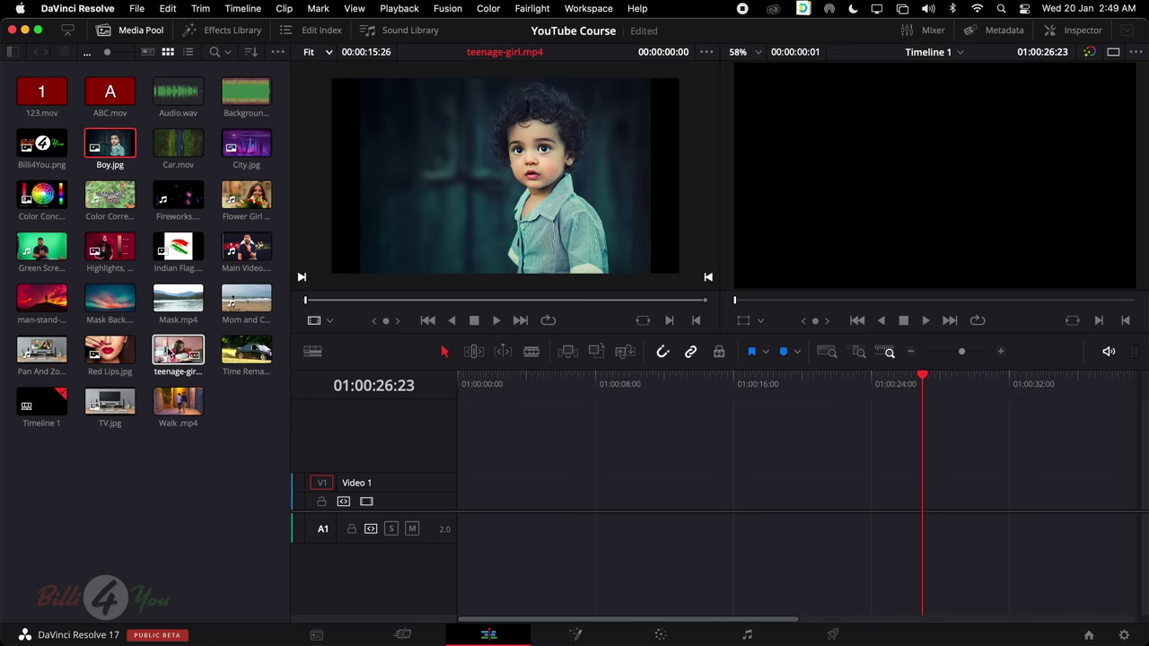
left_click(169, 352)
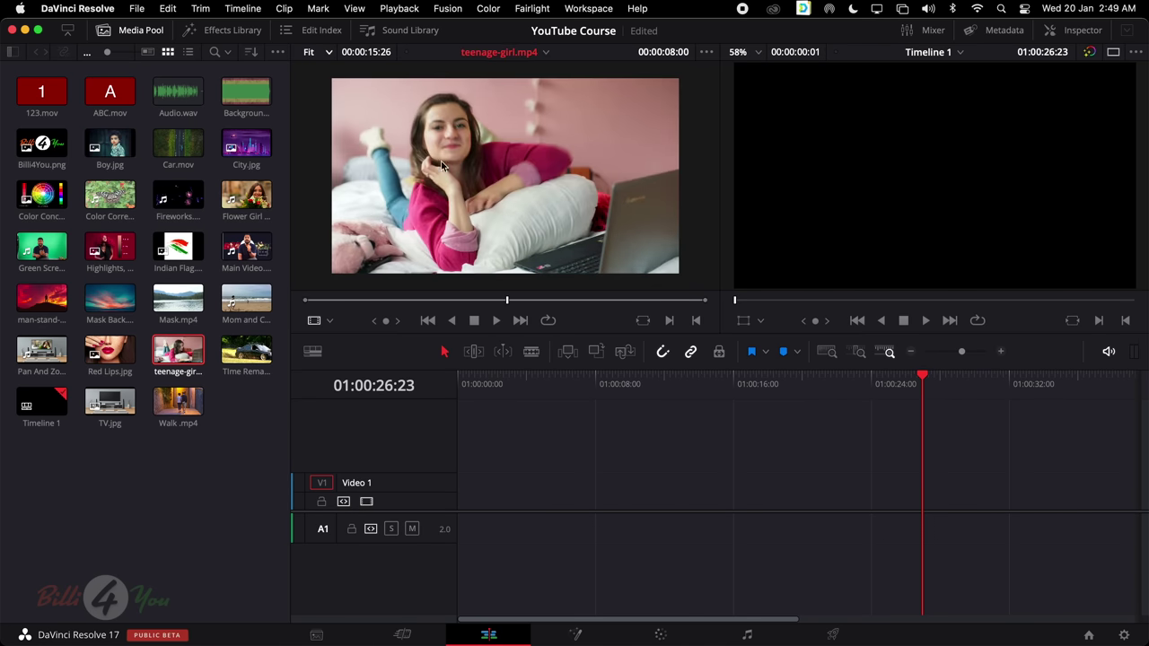
left_click_drag(503, 301, 464, 303)
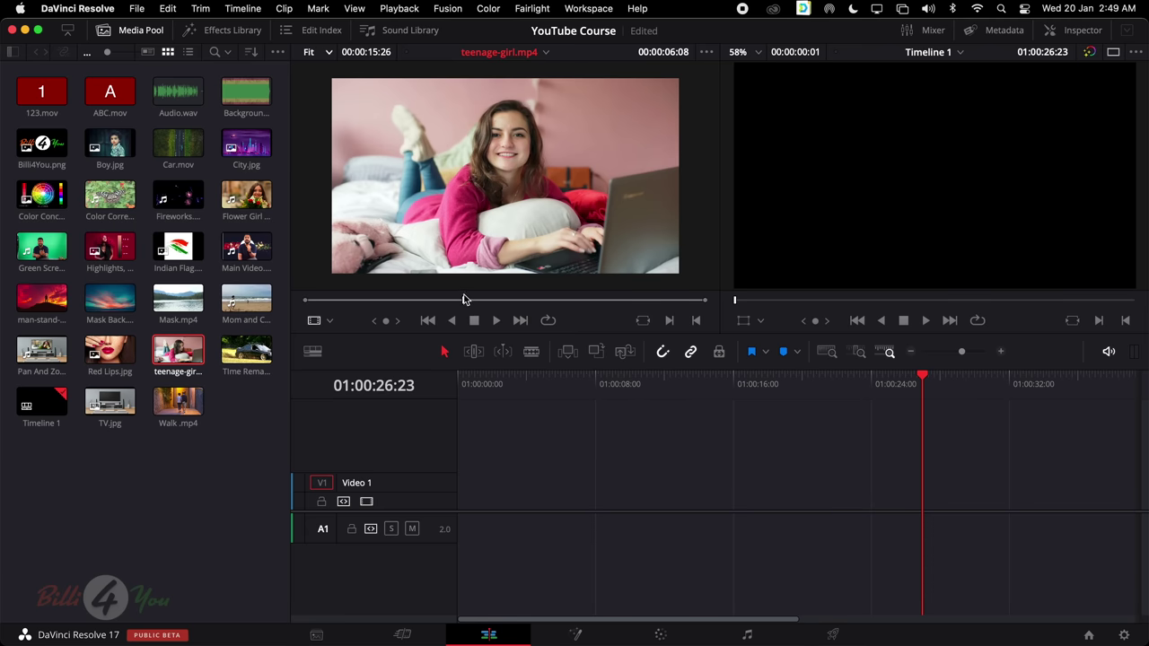
left_click_drag(464, 302, 542, 303)
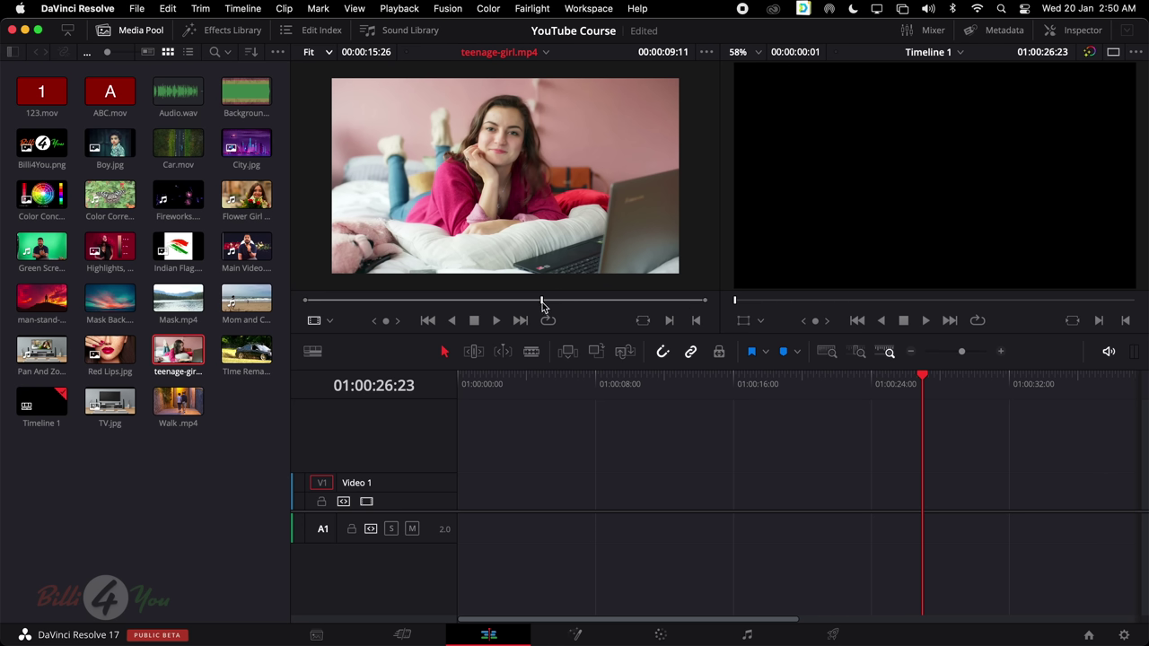
Mark teenage-girl.mp4 with an in point at 00:00:09:11 and an out point at 00:00:14:12
left_click(669, 321)
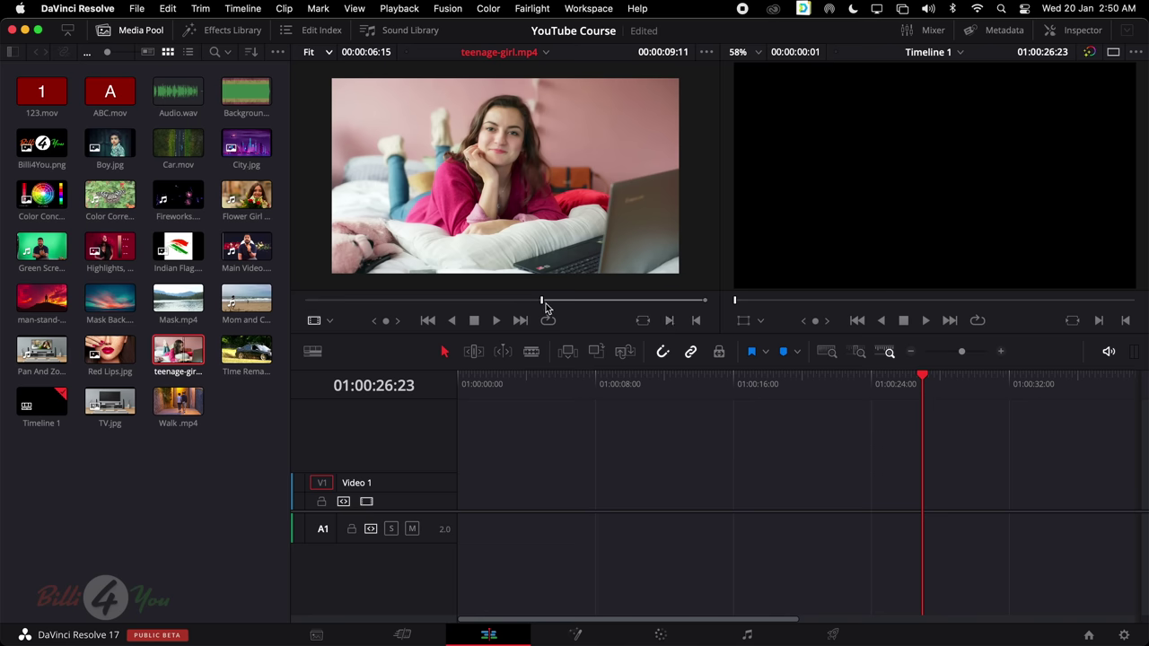
left_click(510, 300)
key("Left")
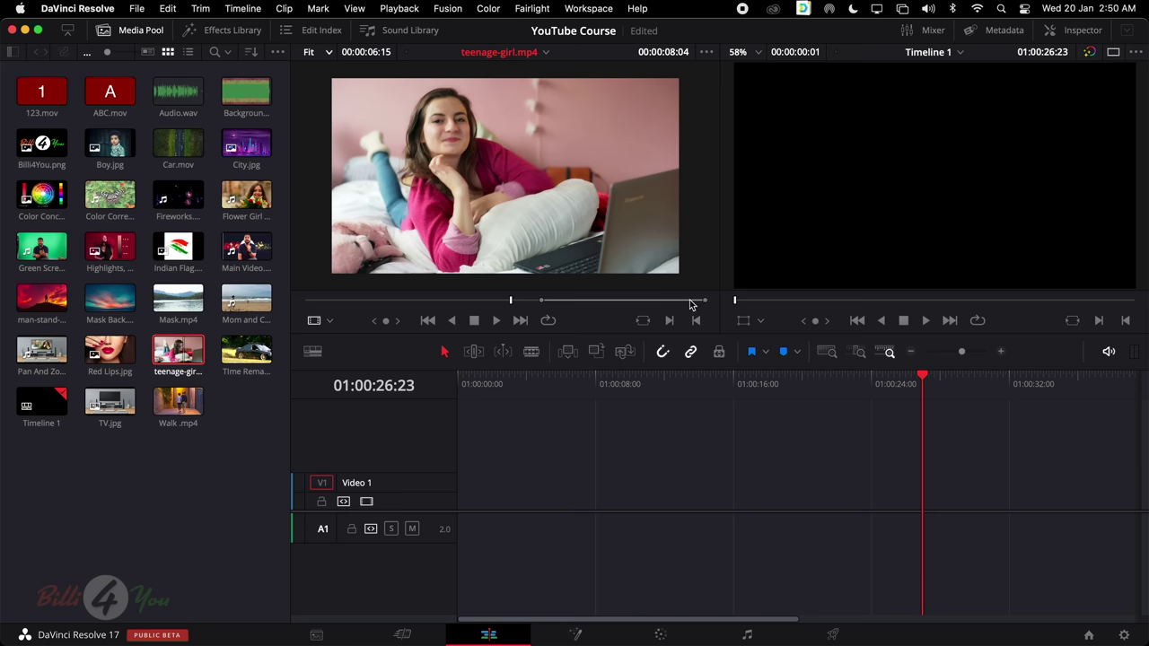
left_click(705, 302)
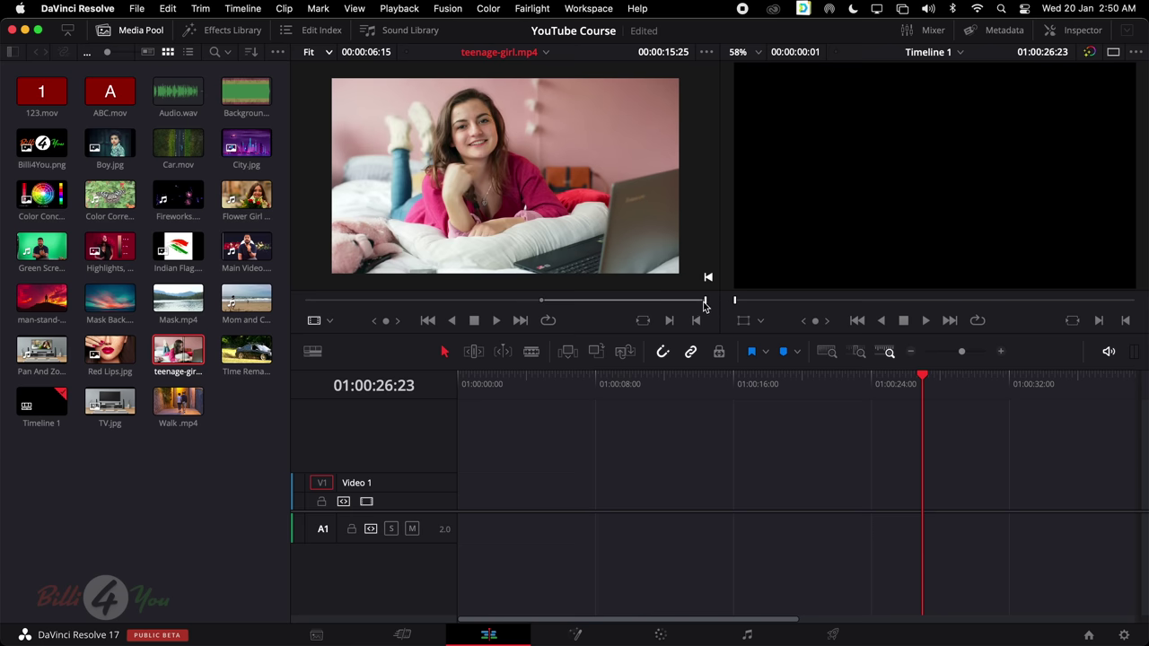
left_click_drag(705, 302, 669, 305)
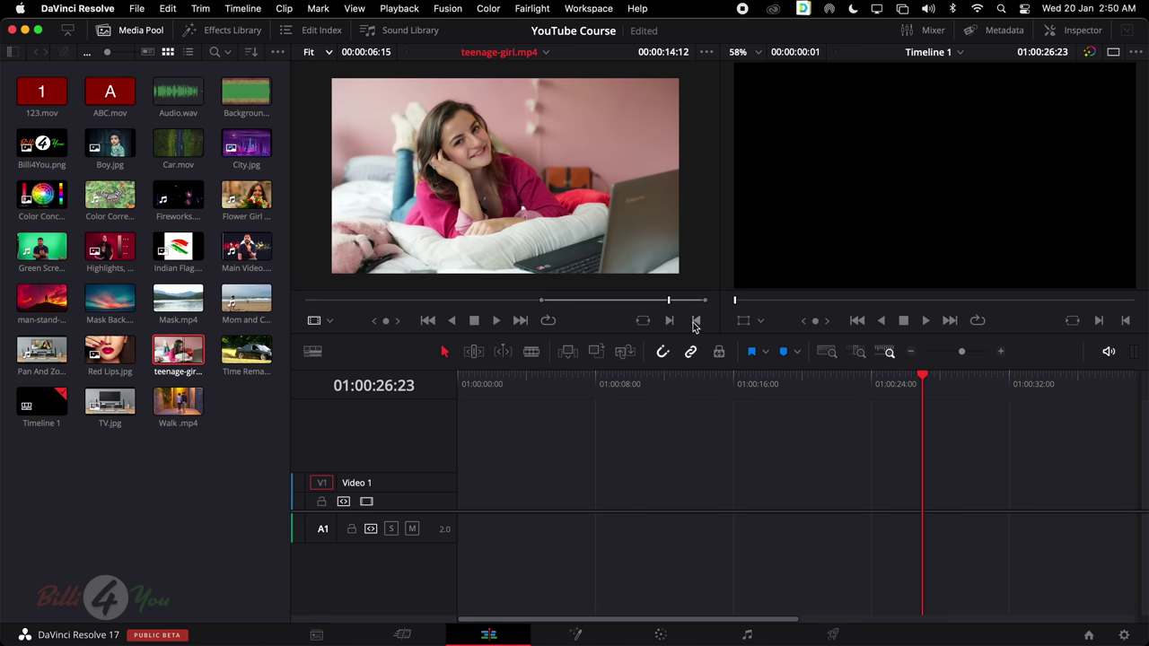
left_click(697, 322)
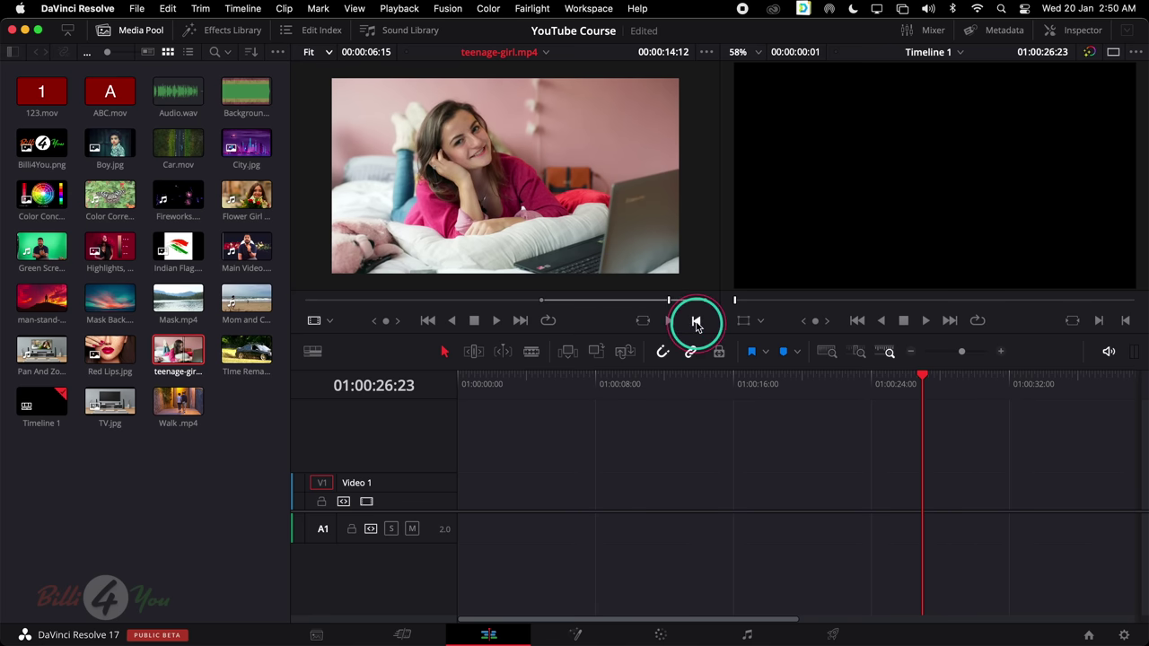
left_click_drag(591, 304, 518, 303)
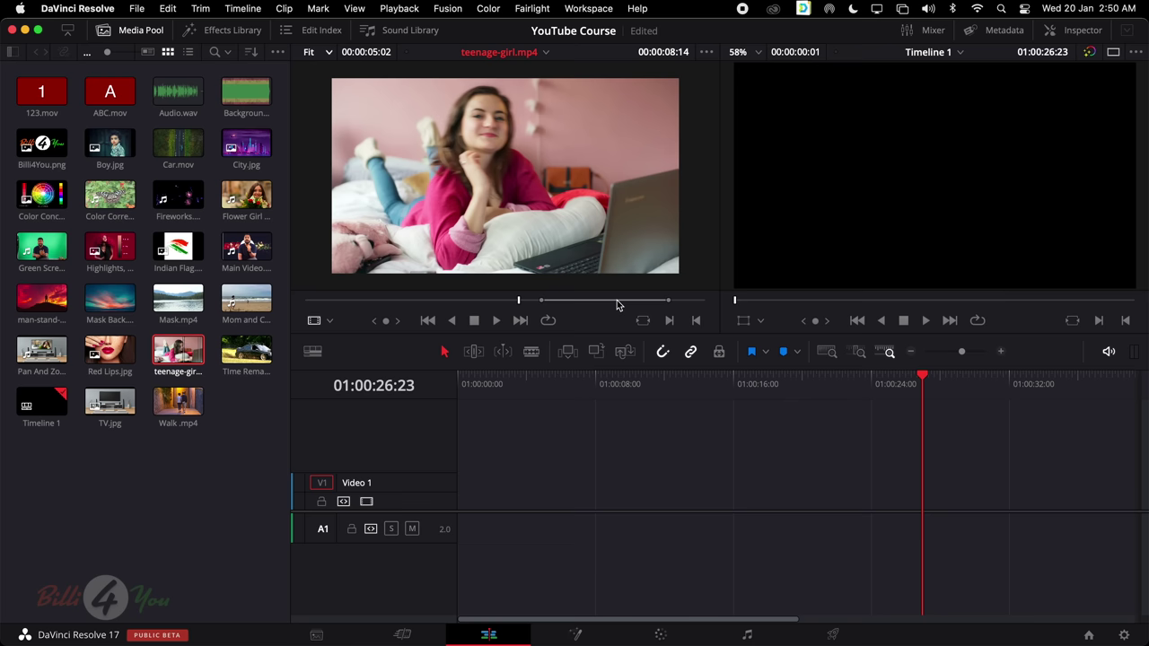
Drop the marked teenage-girl.mp4 section onto Video 1, then delete it from the timeline
left_click_drag(510, 167, 494, 496)
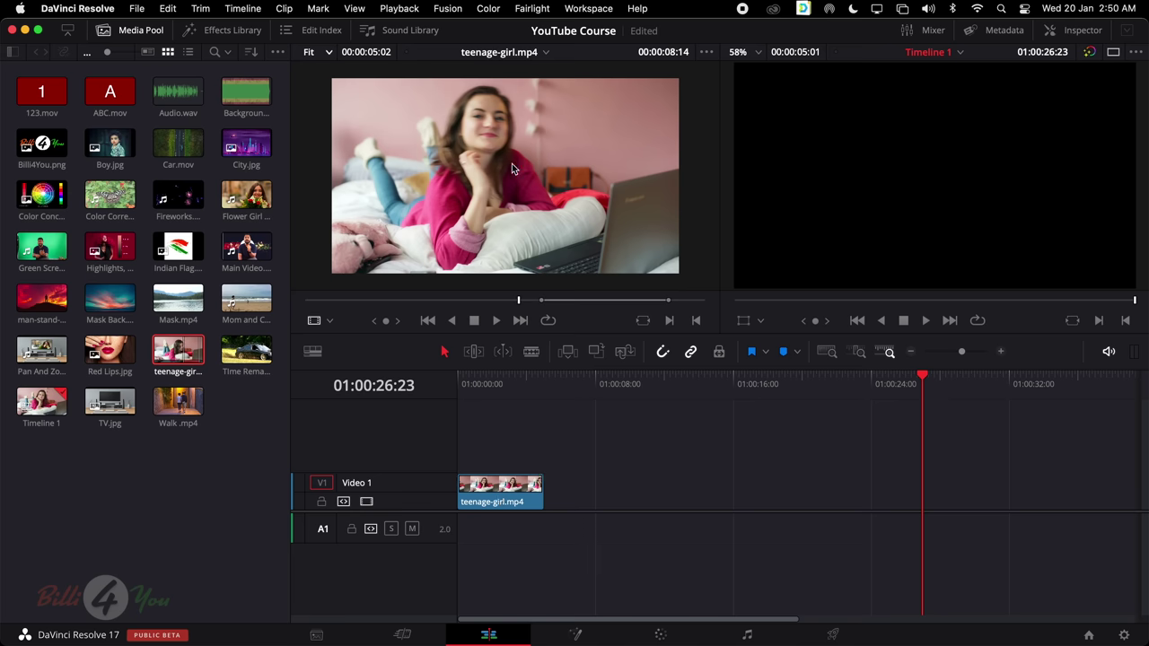
left_click(505, 502)
left_click(535, 302)
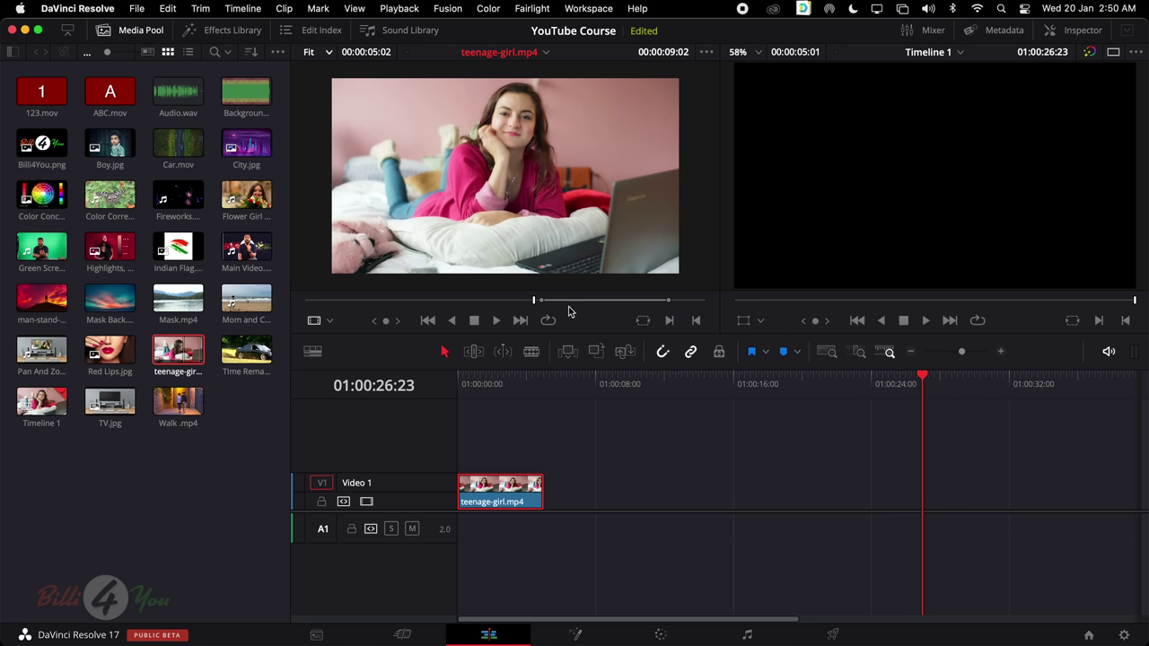
left_click(493, 494)
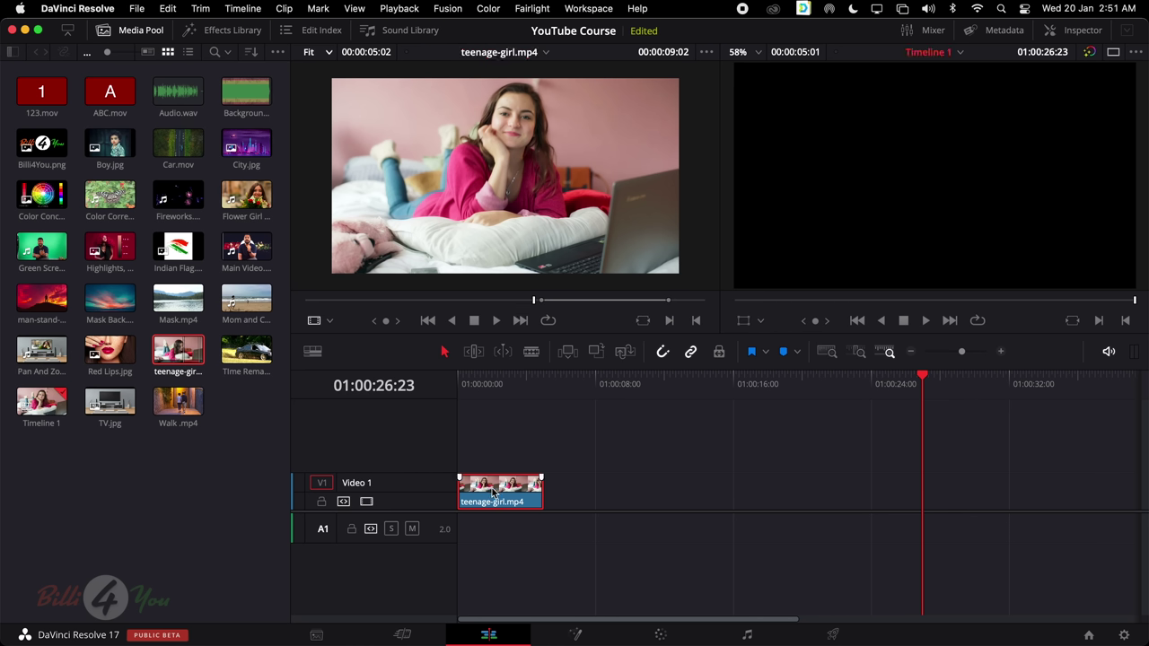
key("Delete")
Mark teenage-girl.mp4 from its start to 00:00:04:24 and place it at the start of Video 1
left_click_drag(354, 303, 418, 305)
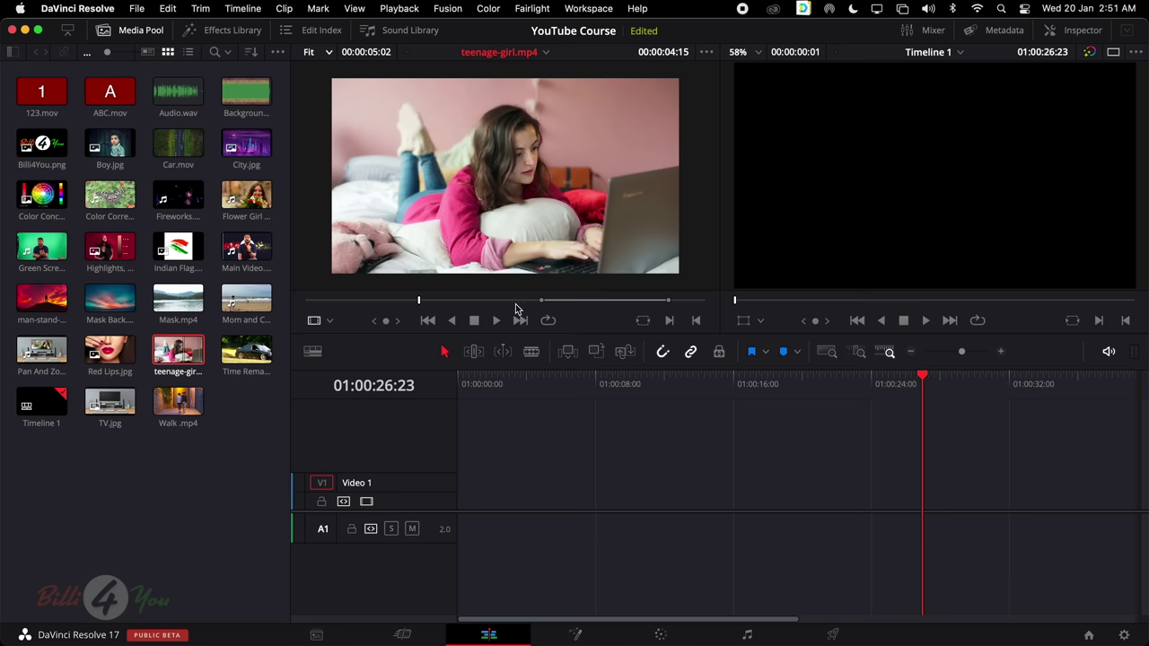
left_click_drag(418, 302, 274, 302)
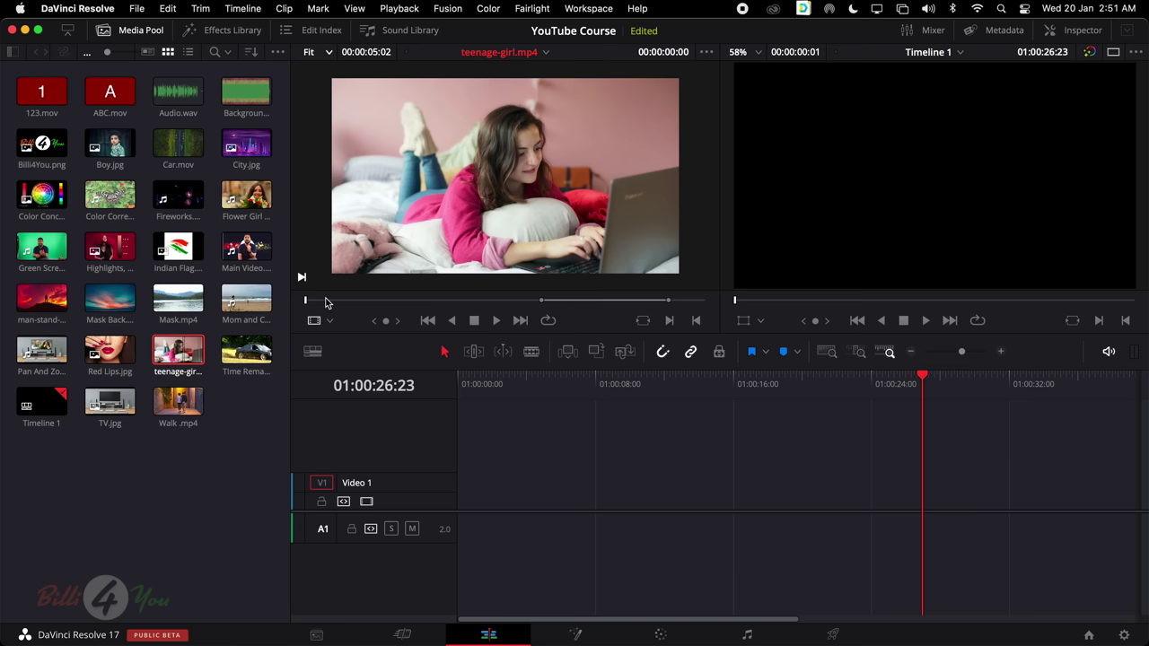
key("i")
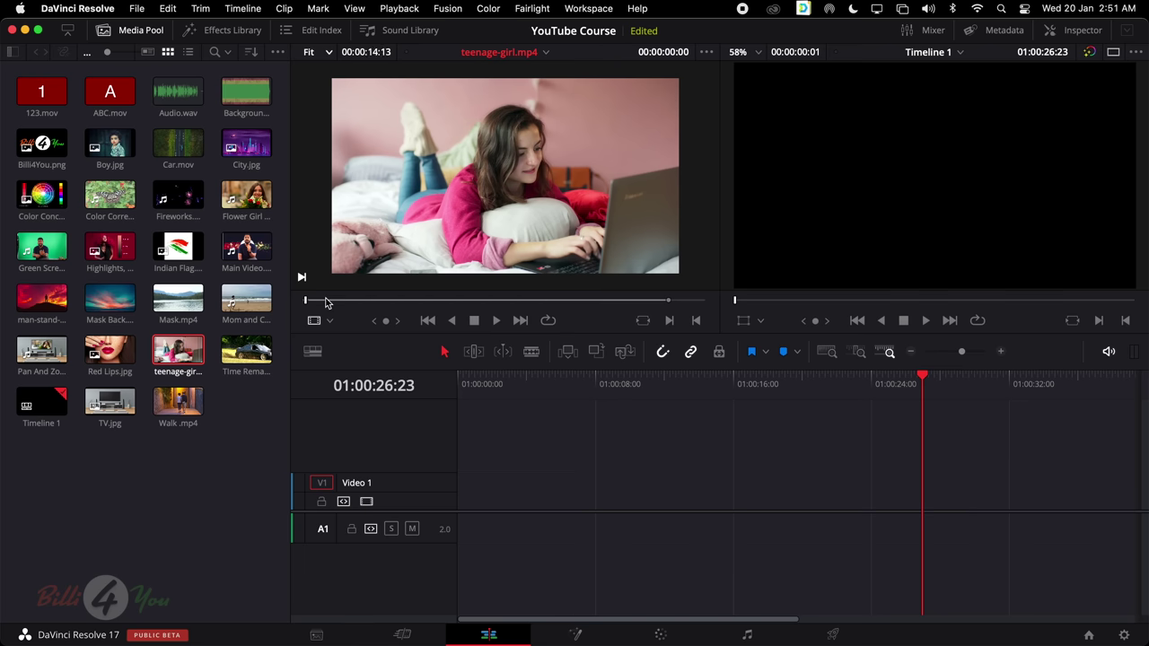
left_click(438, 302)
mouse_move(438, 301)
left_mouse_down()
mouse_move(452, 302)
mouse_move(426, 303)
left_mouse_up()
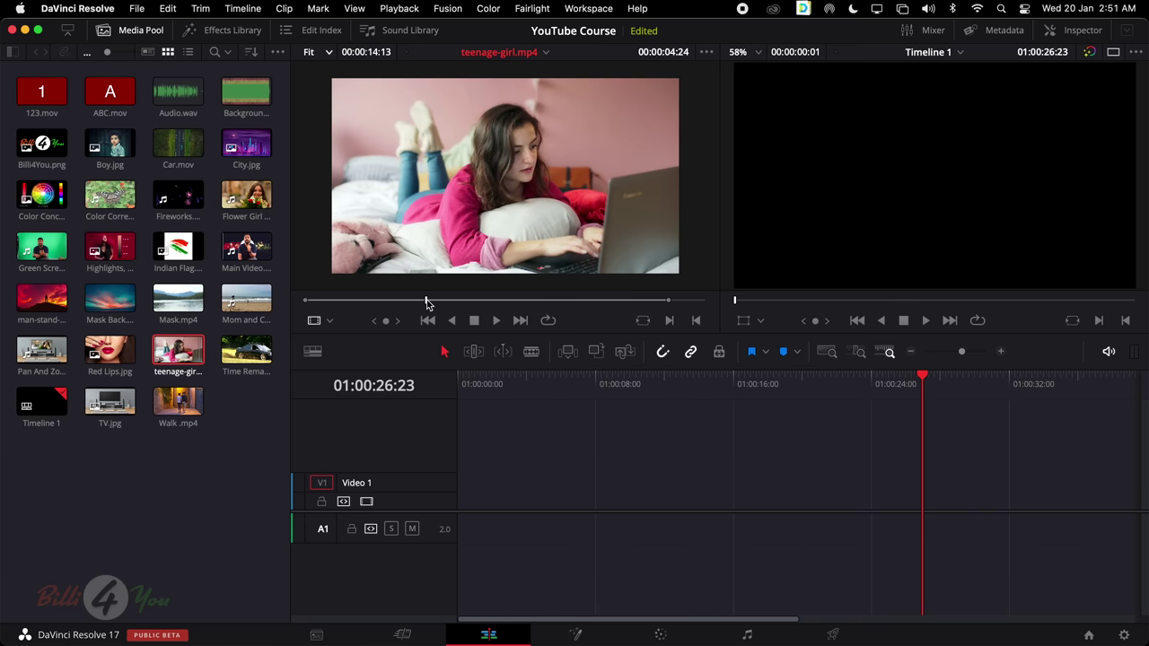
key("o")
left_click_drag(426, 303, 305, 304)
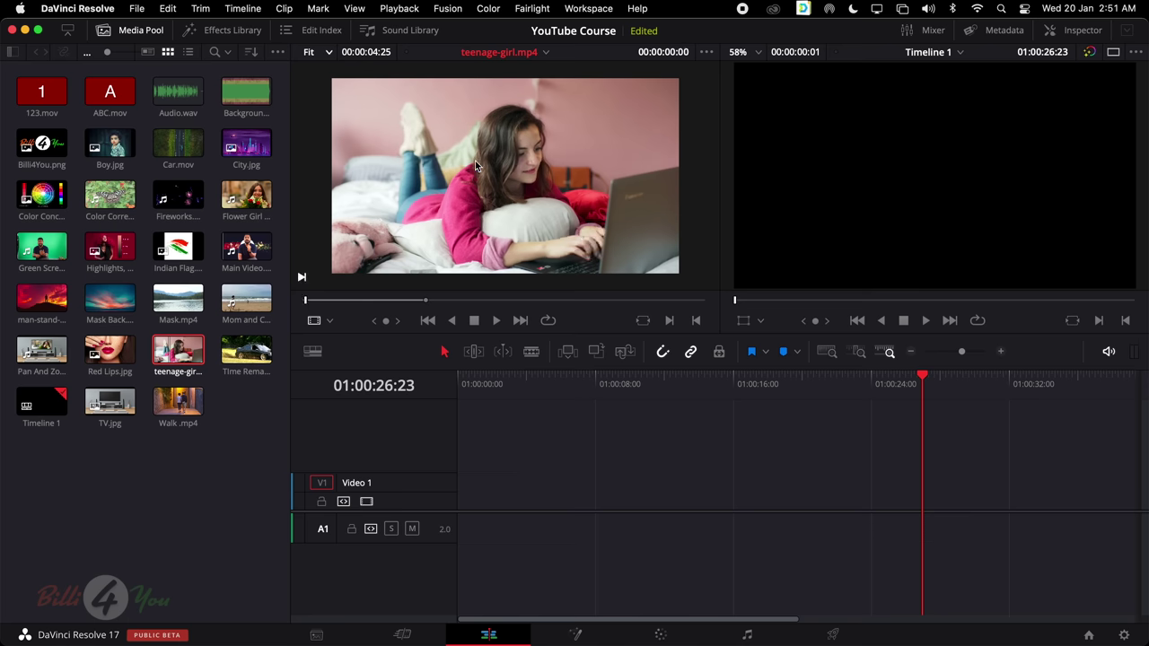
left_click_drag(475, 160, 462, 492)
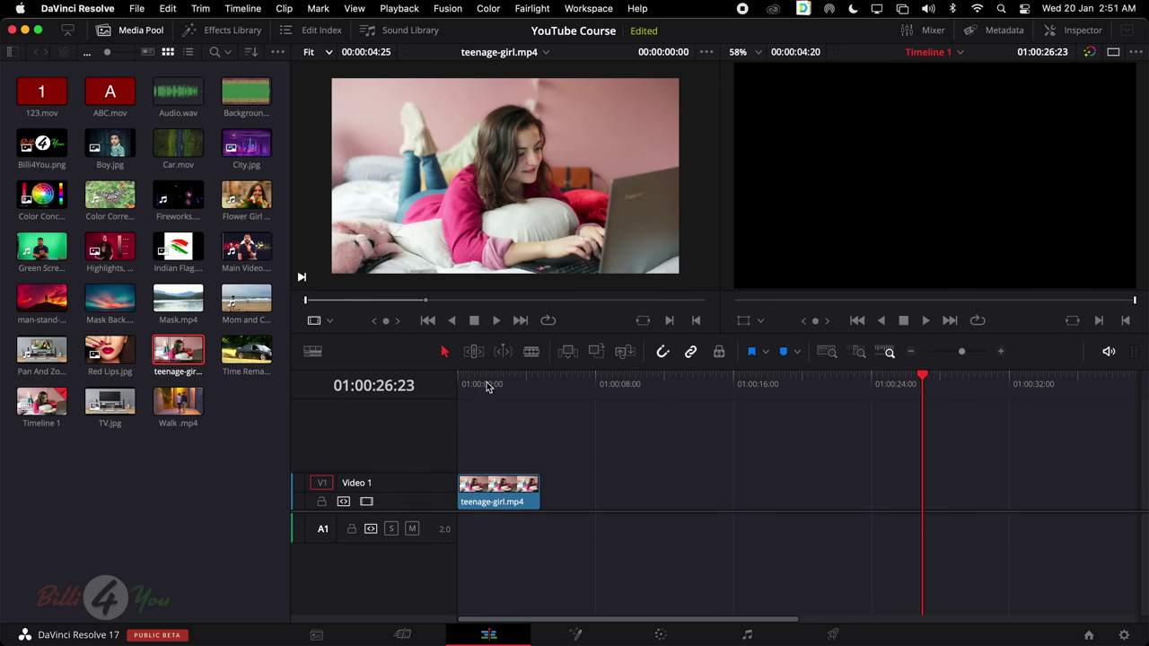
Play the placed clip from the timeline start and scrub through it
left_click_drag(486, 382, 431, 381)
key("space")
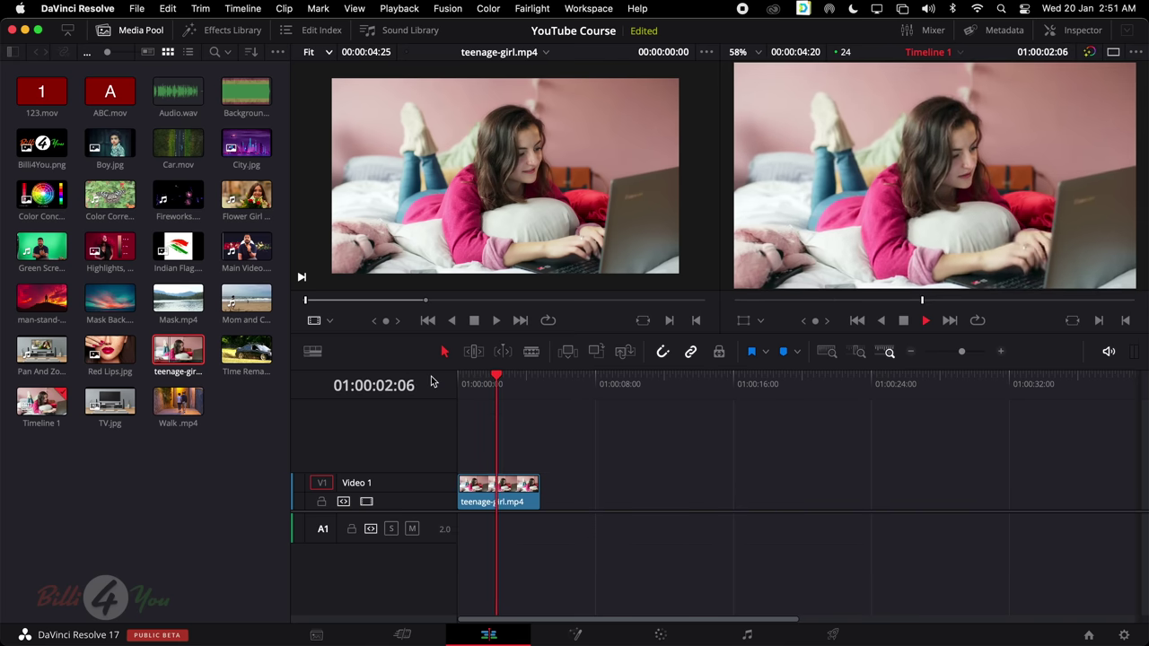
key("space")
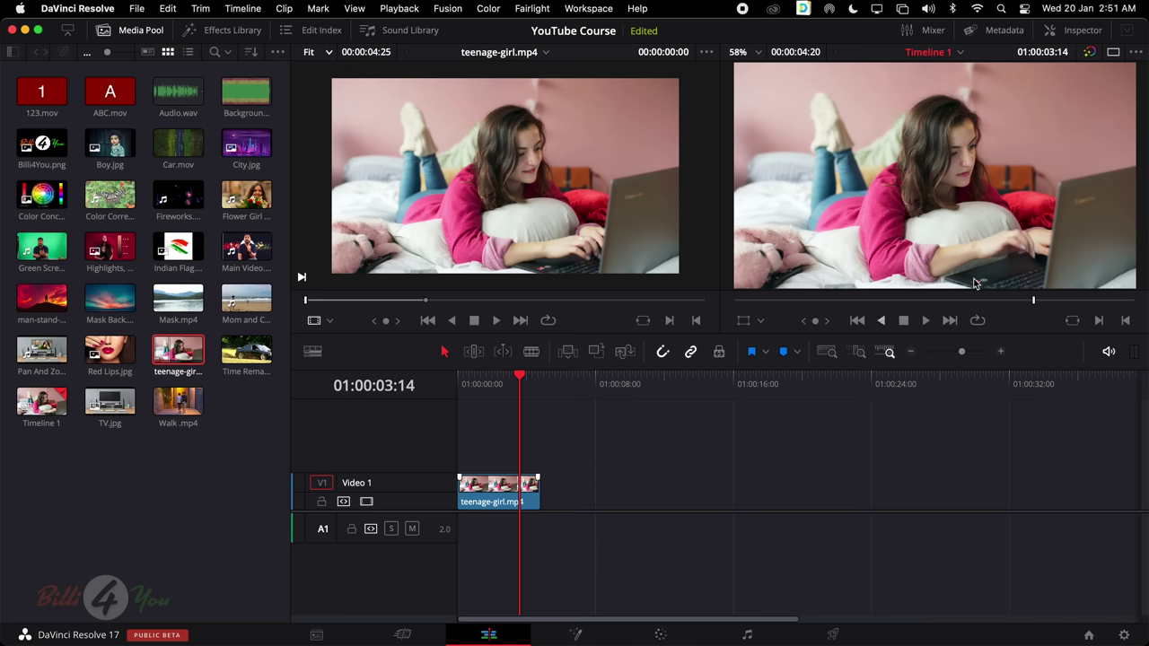
left_click_drag(941, 302, 1040, 314)
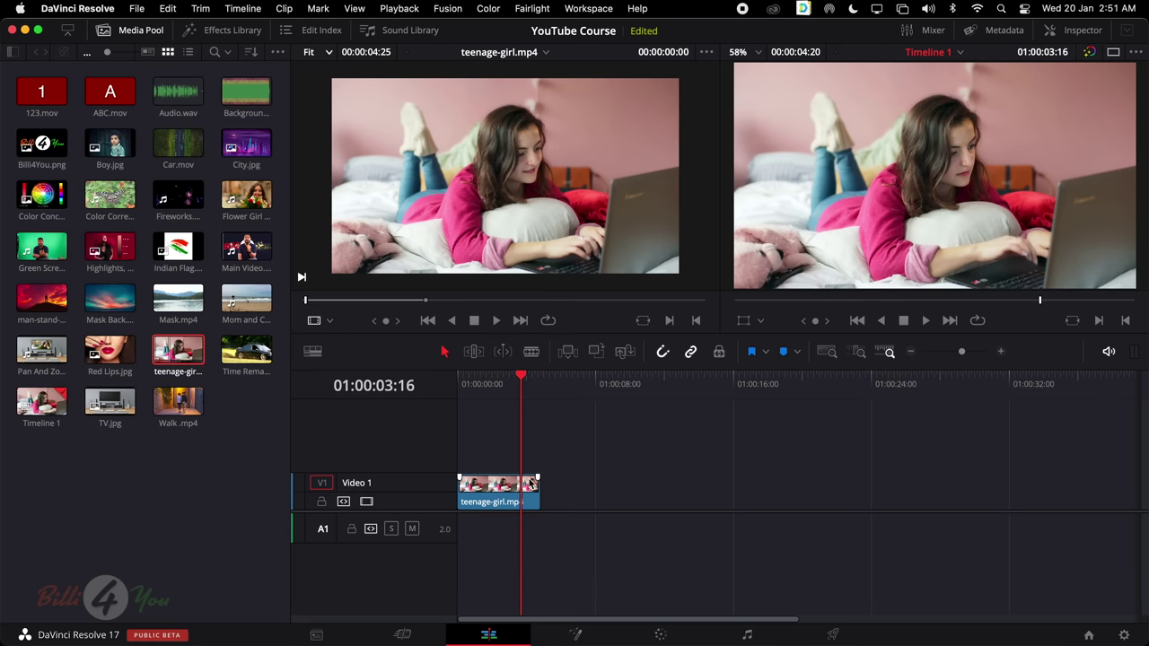
left_click_drag(520, 375, 469, 380)
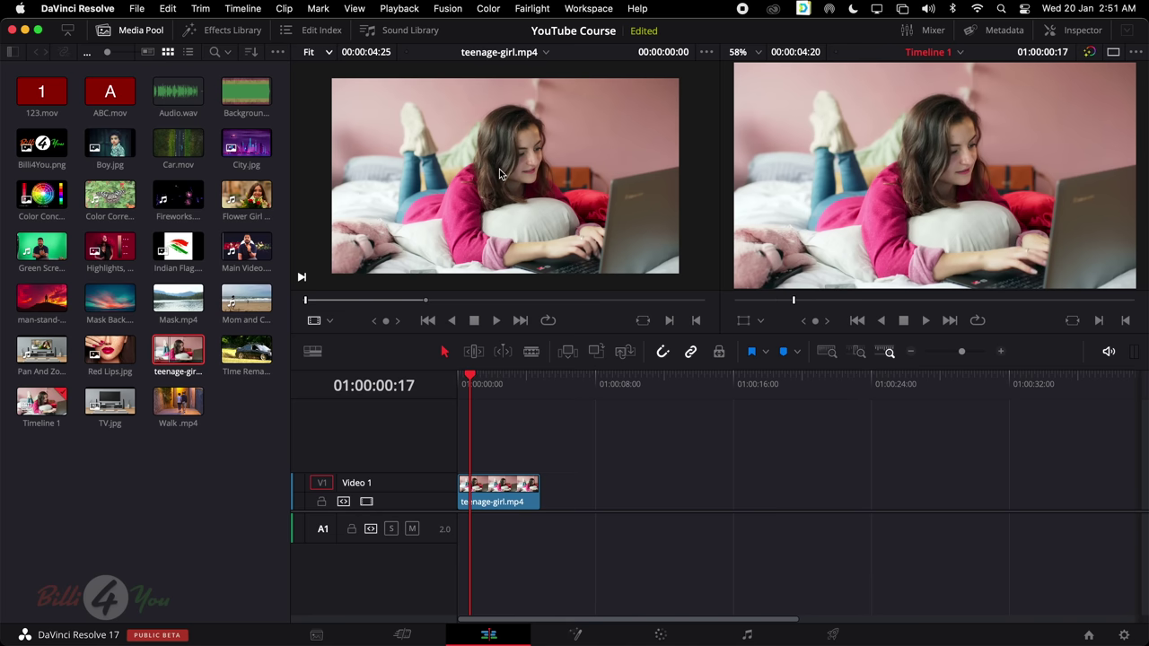
left_click(404, 299)
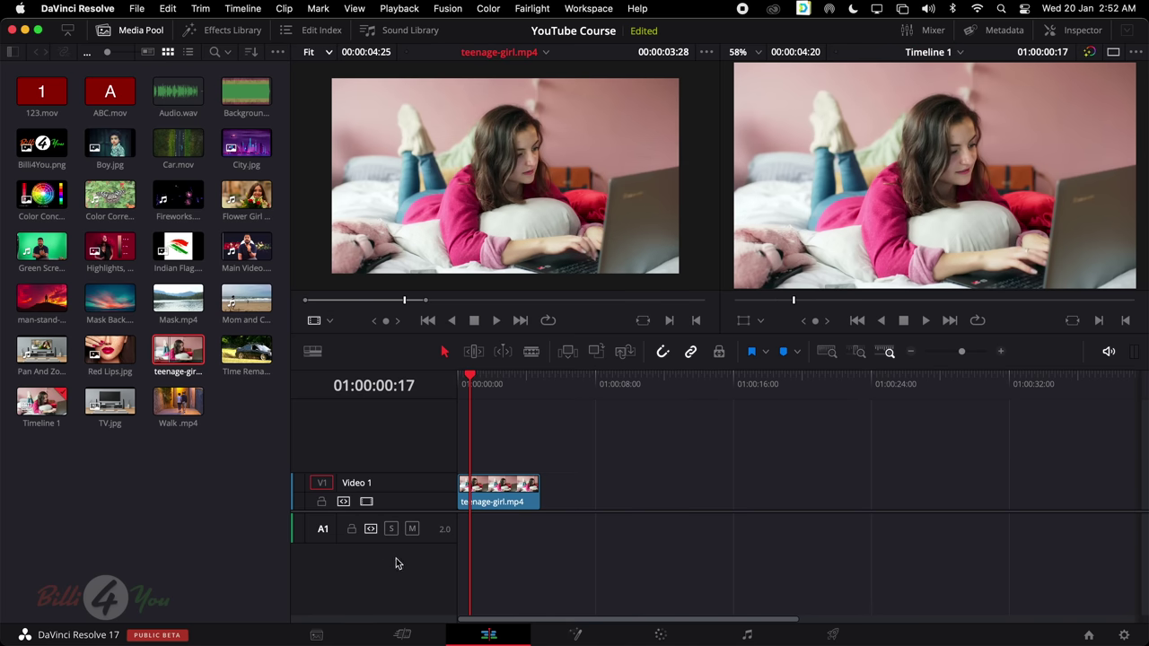
Switch from the Cut page to the Edit page
left_click(403, 634)
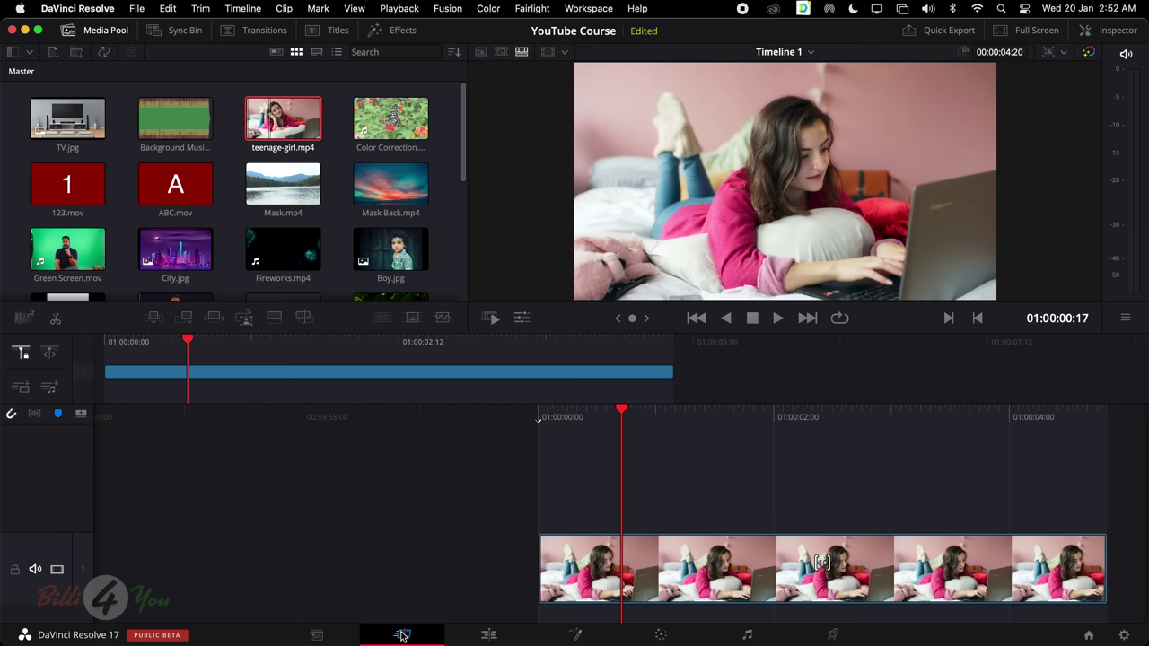
left_click(474, 634)
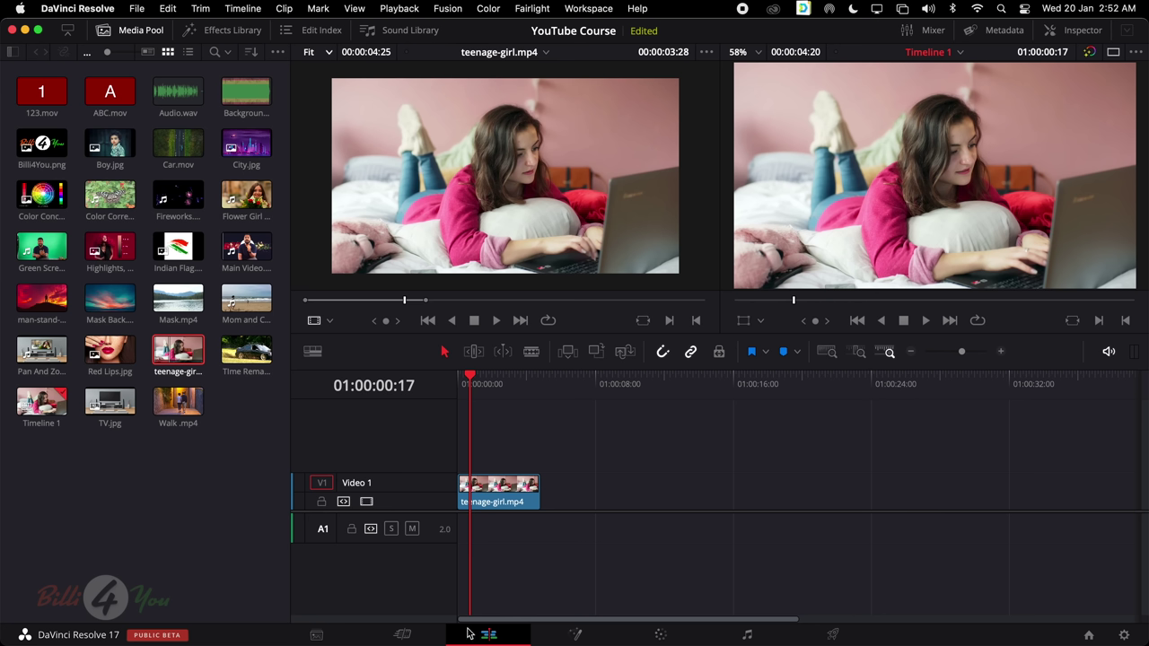
scroll(530, 146, "down", 1)
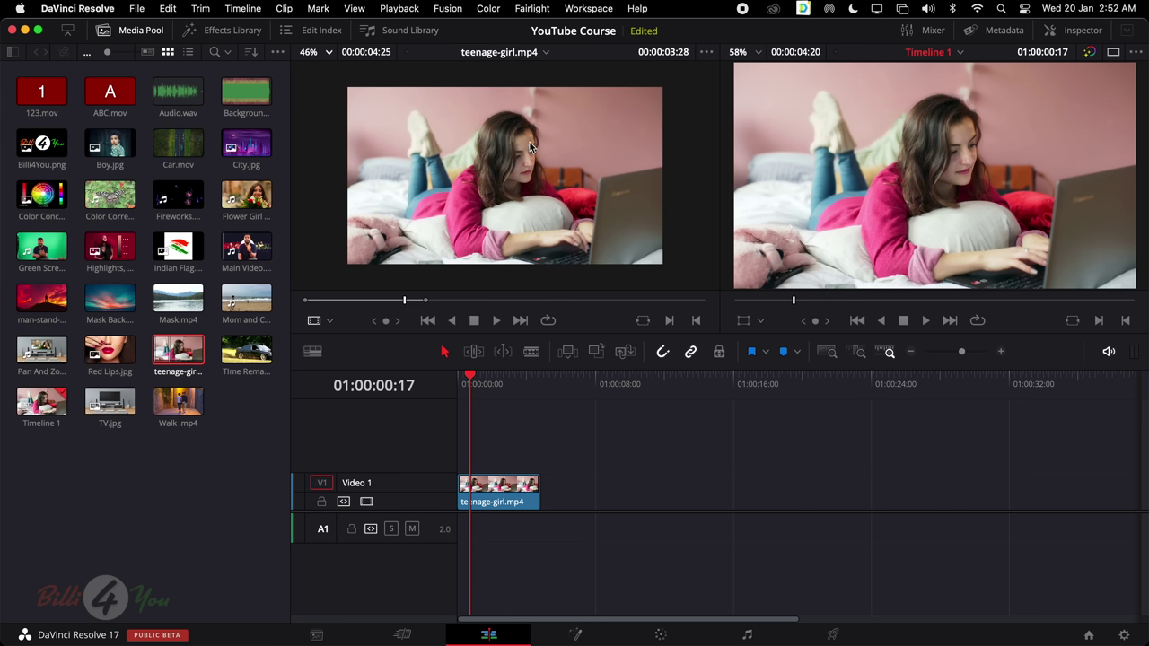
Set the source viewer zoom to Fit and select the teenage-girl.mp4 clip on Video 1
left_click(323, 51)
left_click(325, 72)
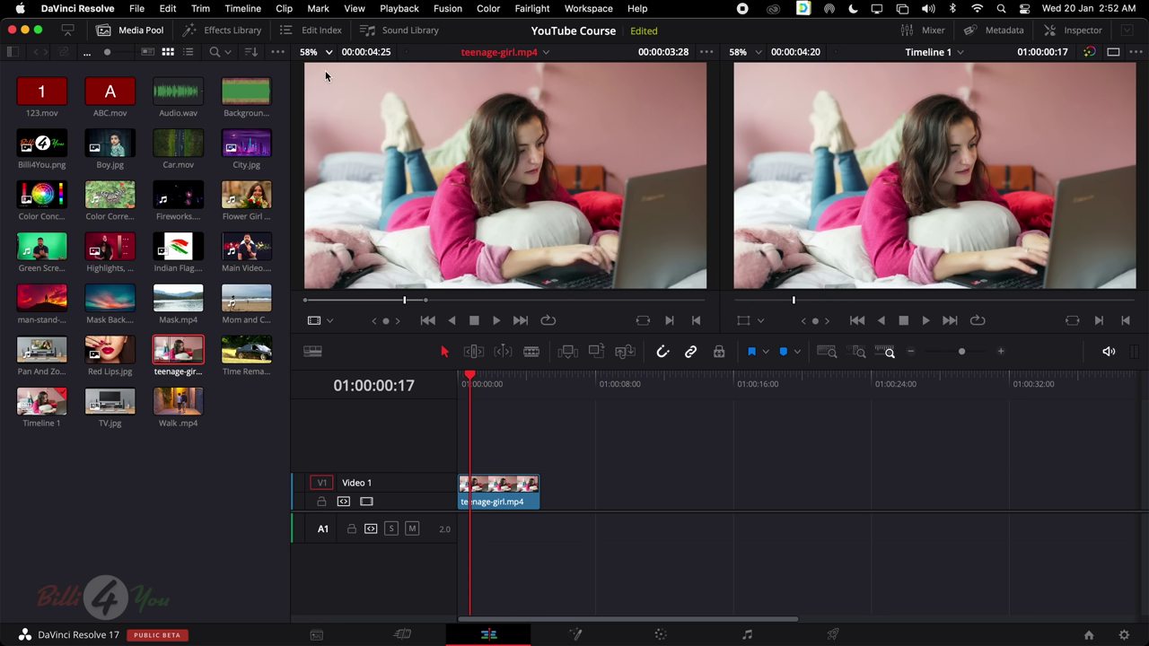
left_click(498, 485)
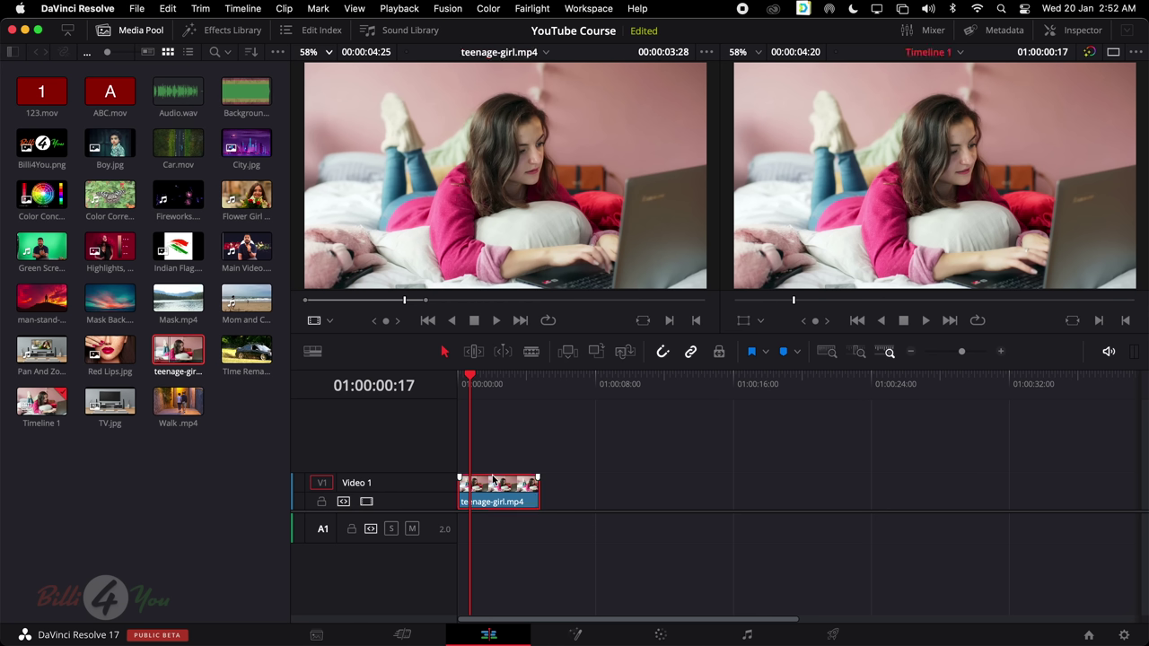
left_click(424, 175)
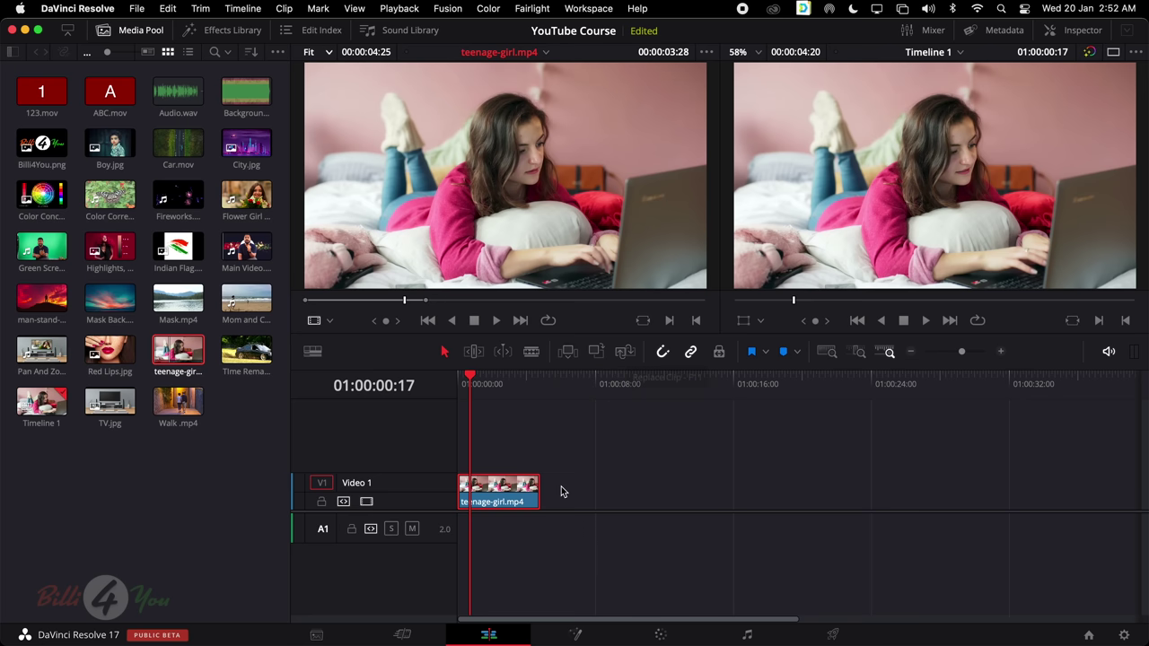
Delete the teenage-girl.mp4 clip from Video 1 and load Main Video.mov into the source viewer
left_click(518, 460)
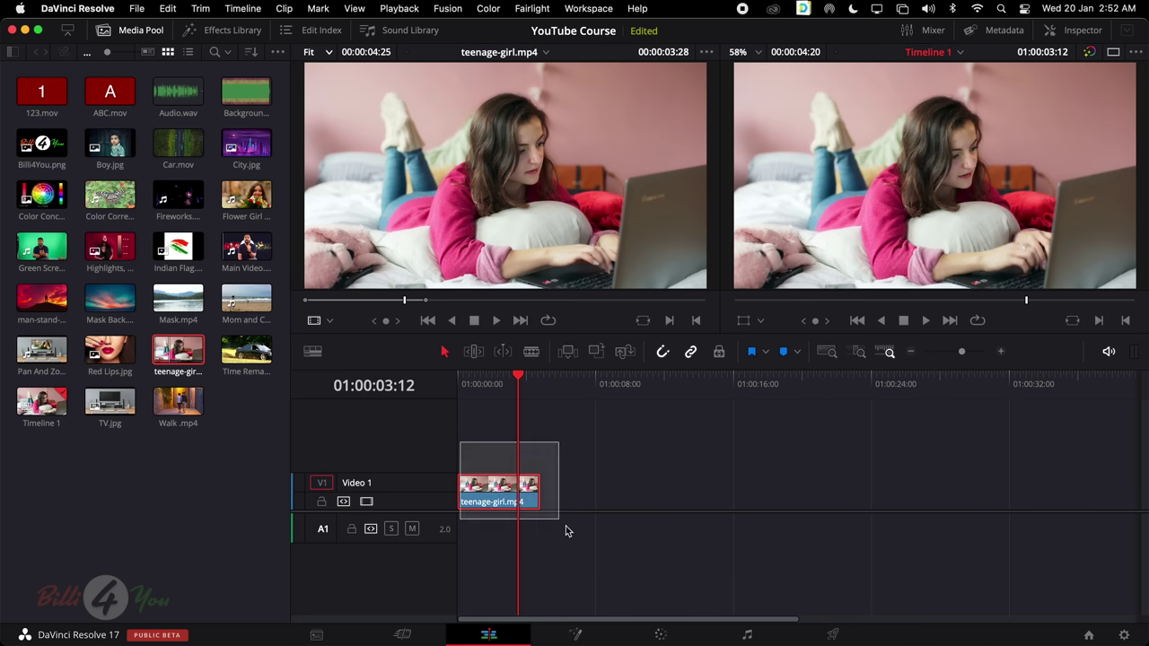
key("Delete")
left_click_drag(521, 143, 462, 508)
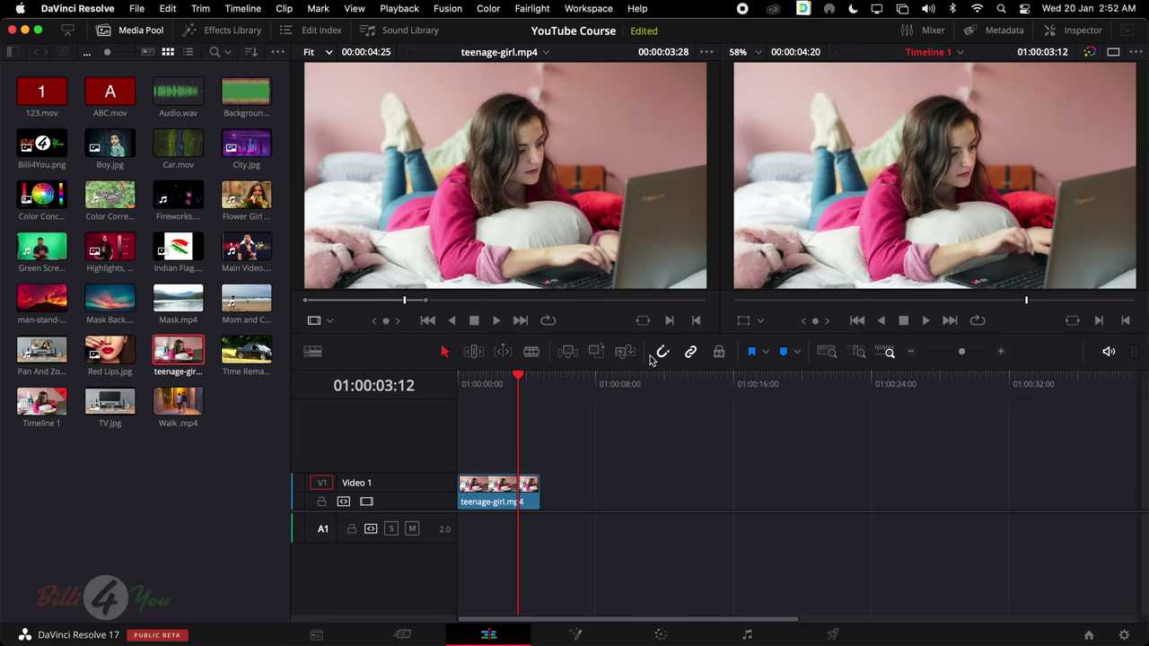
left_click_drag(493, 462, 520, 544)
key("Delete")
left_click(245, 249)
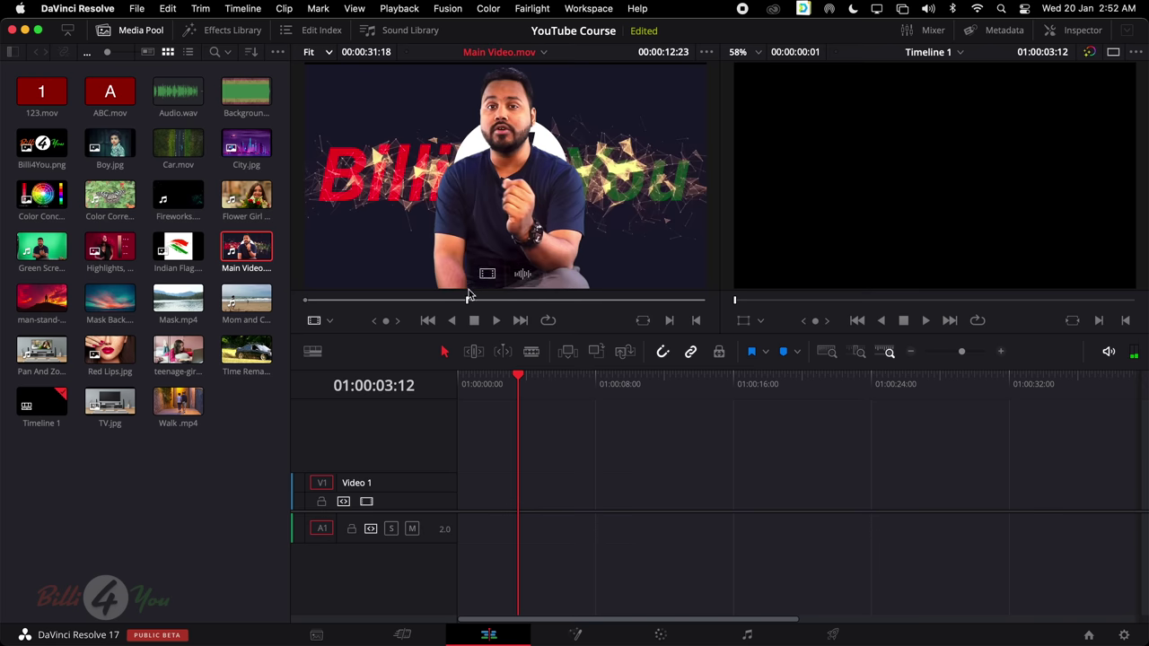
Mark an out point on Main Video.mov near 00:00:27:28 and drag it onto Timeline 1
left_click(314, 303)
left_click_drag(314, 302, 639, 303)
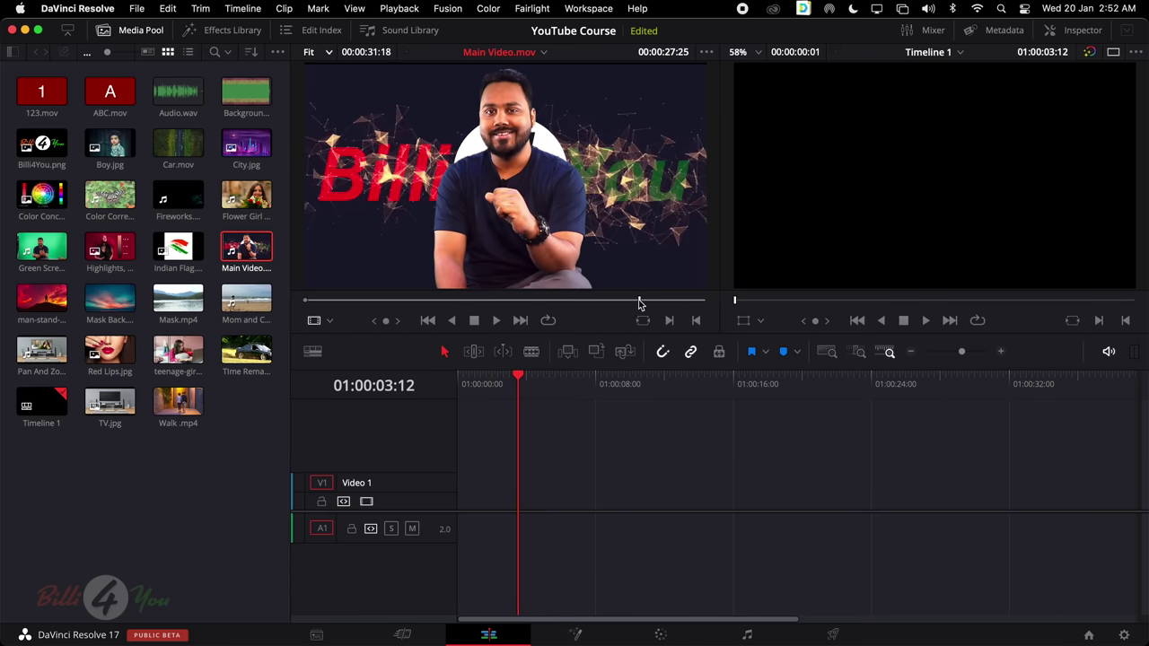
key("space")
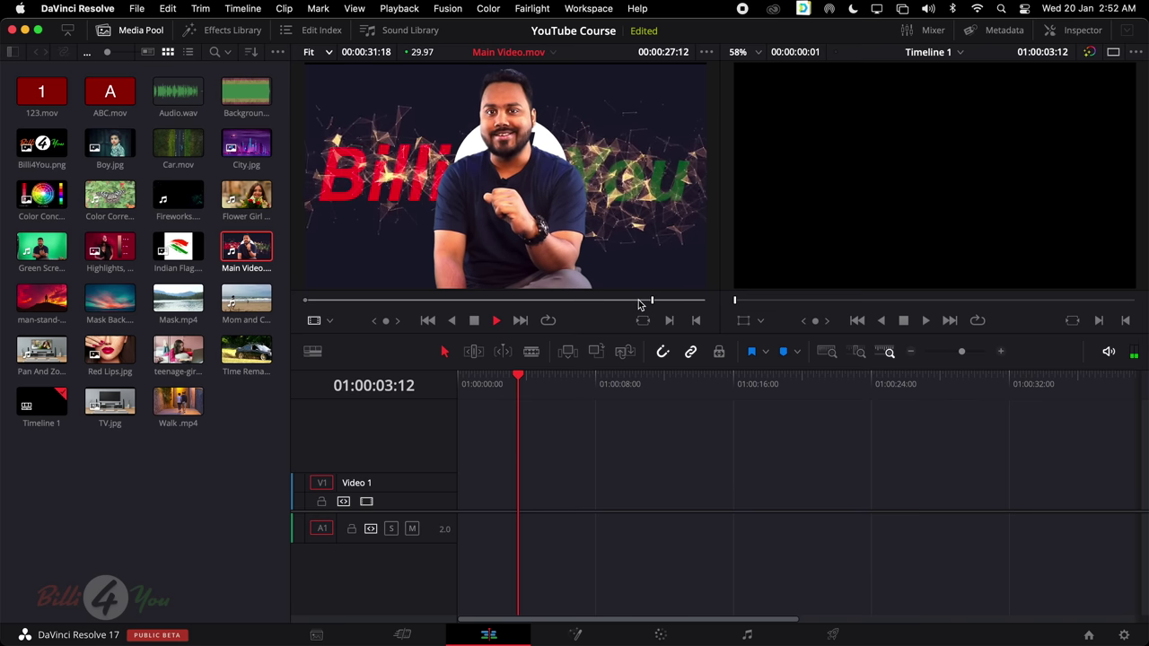
key("space")
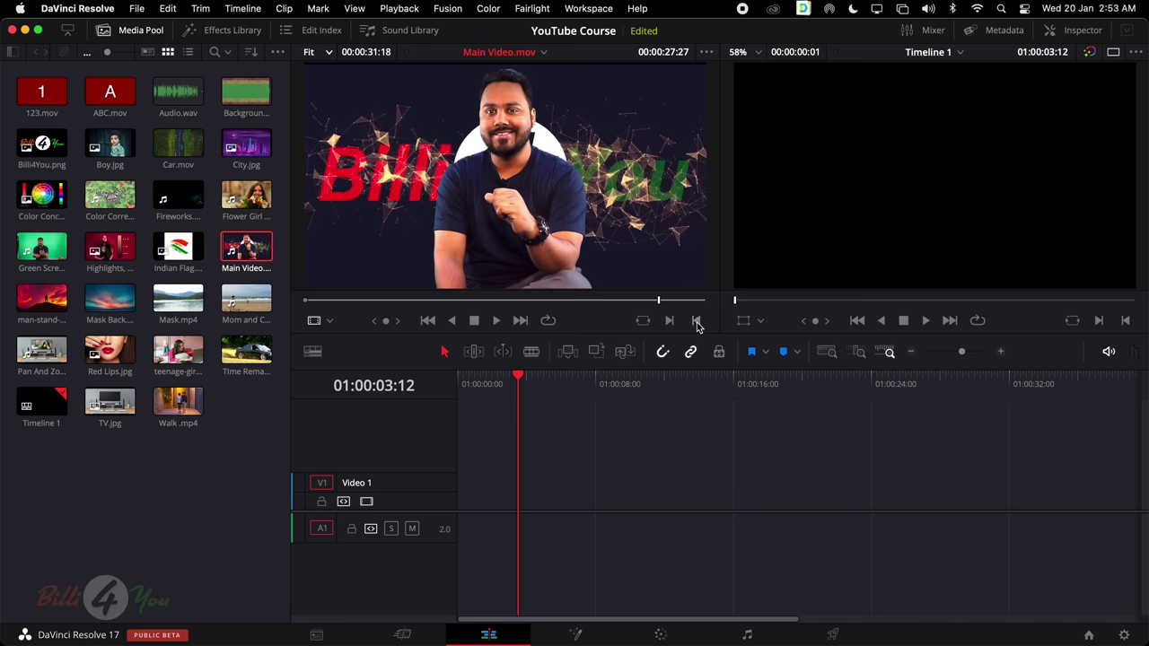
left_click(697, 322)
mouse_move(534, 232)
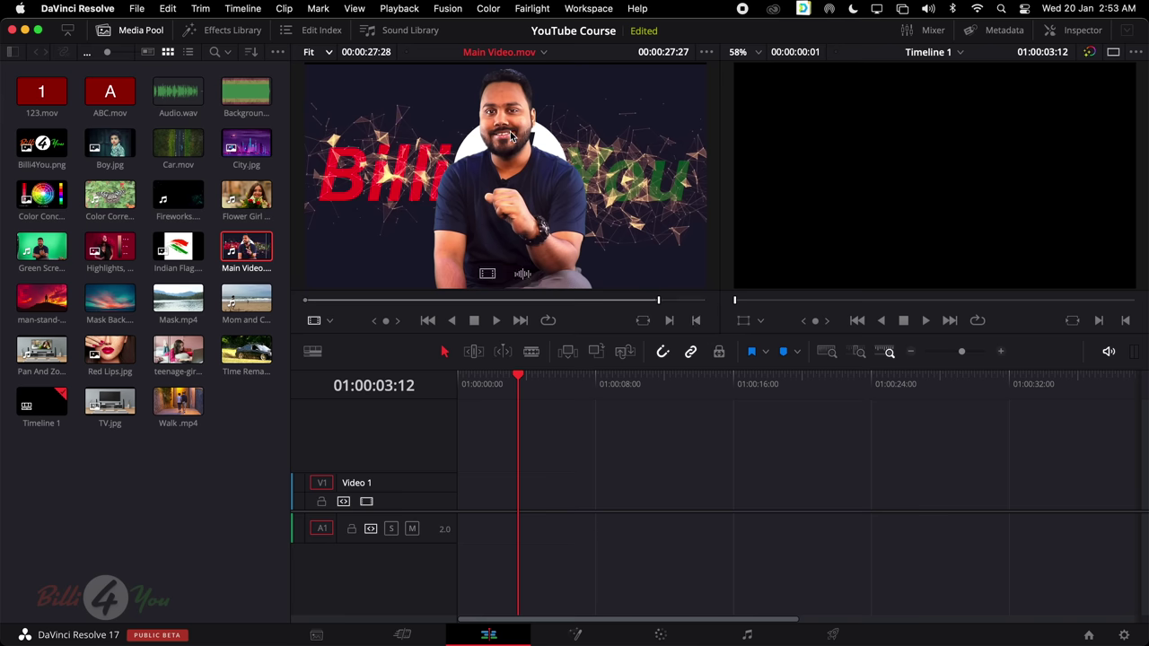
left_click_drag(511, 135, 474, 495)
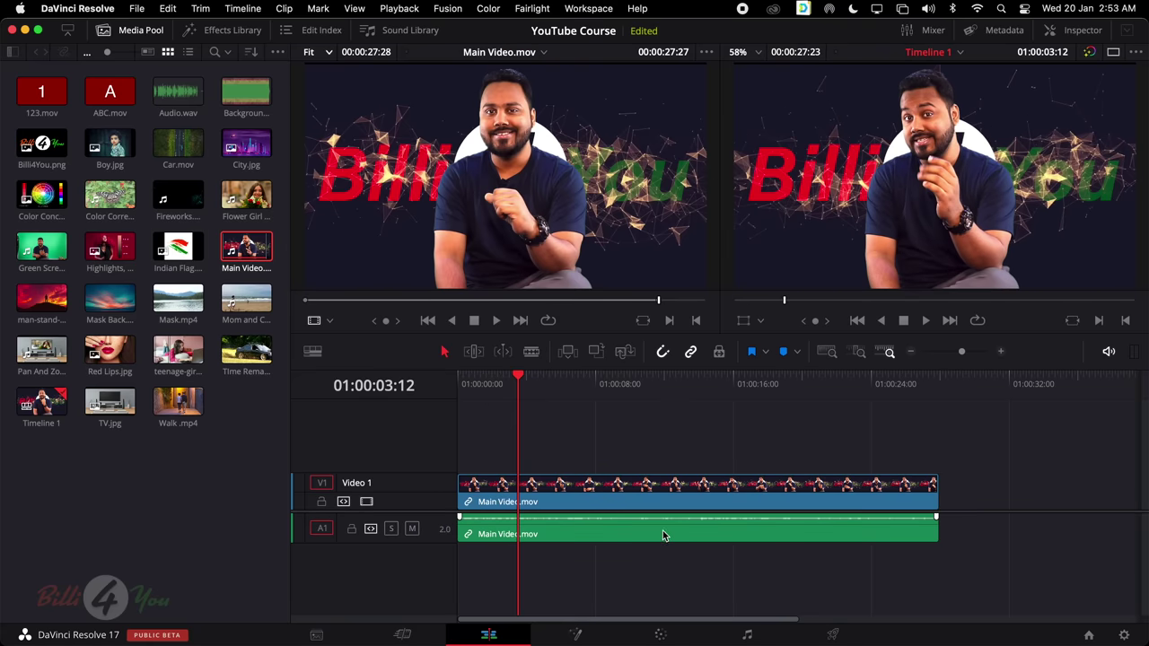
Undo the Main Video.mov drop, re-drag it onto V1 and A1, then undo again
key("super+z")
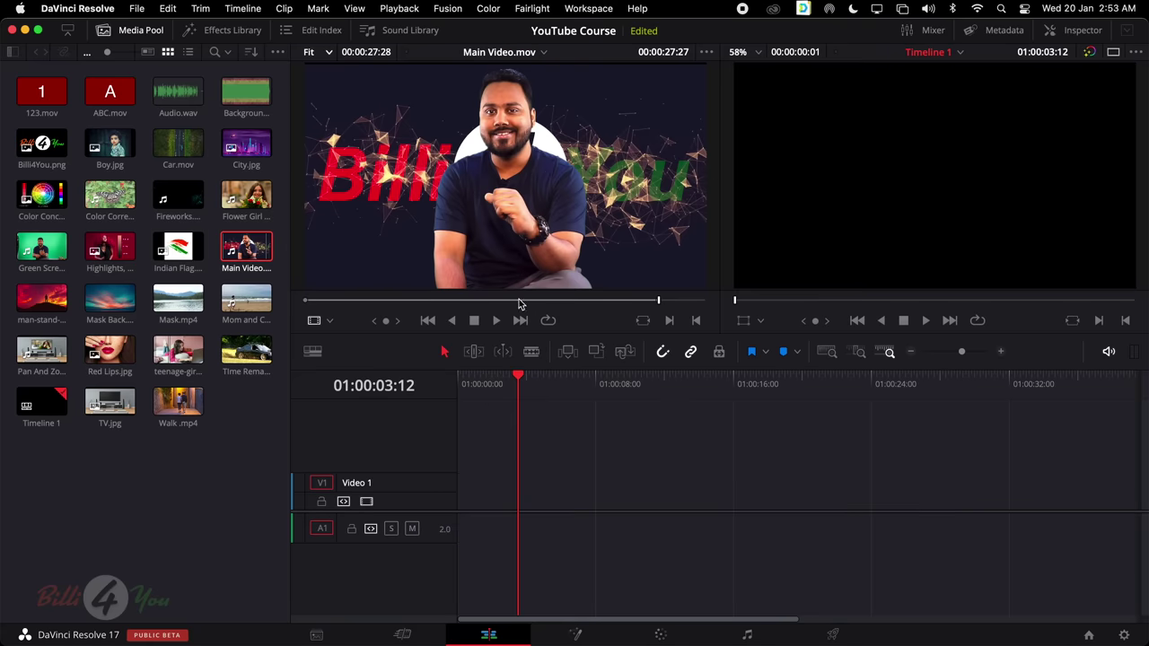
left_click(519, 136)
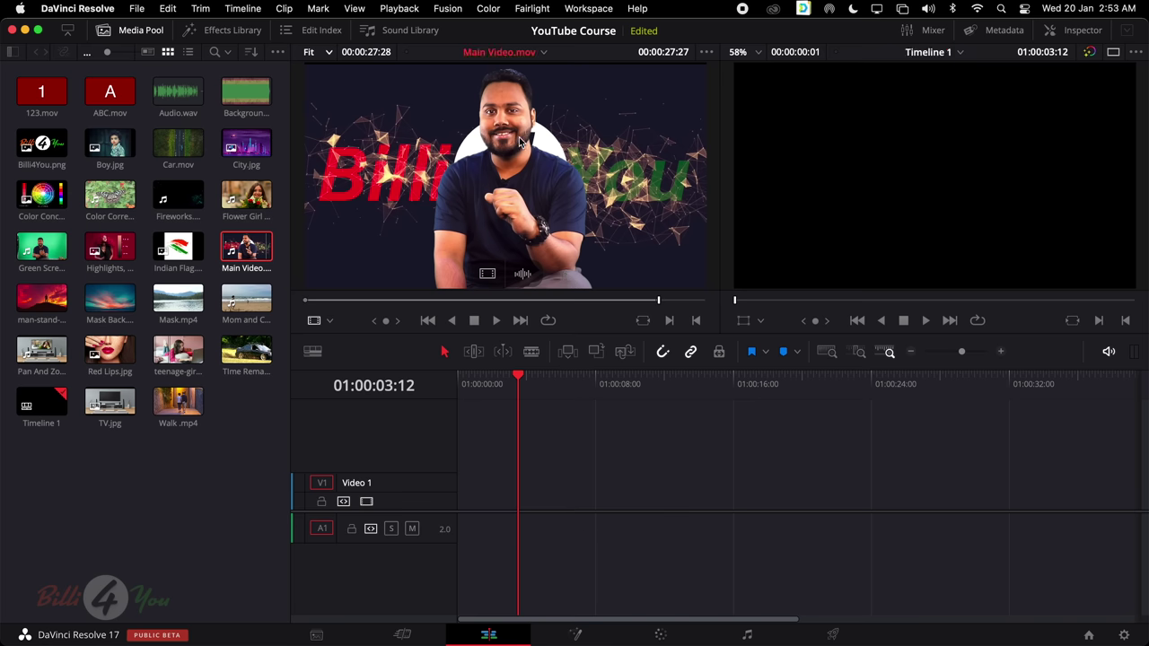
left_click_drag(519, 137, 460, 509)
key("super+z")
Place Main Video.mov on the timeline again, then select and delete its V1 and A1 clips
left_click(509, 158)
left_click_drag(505, 143, 476, 511)
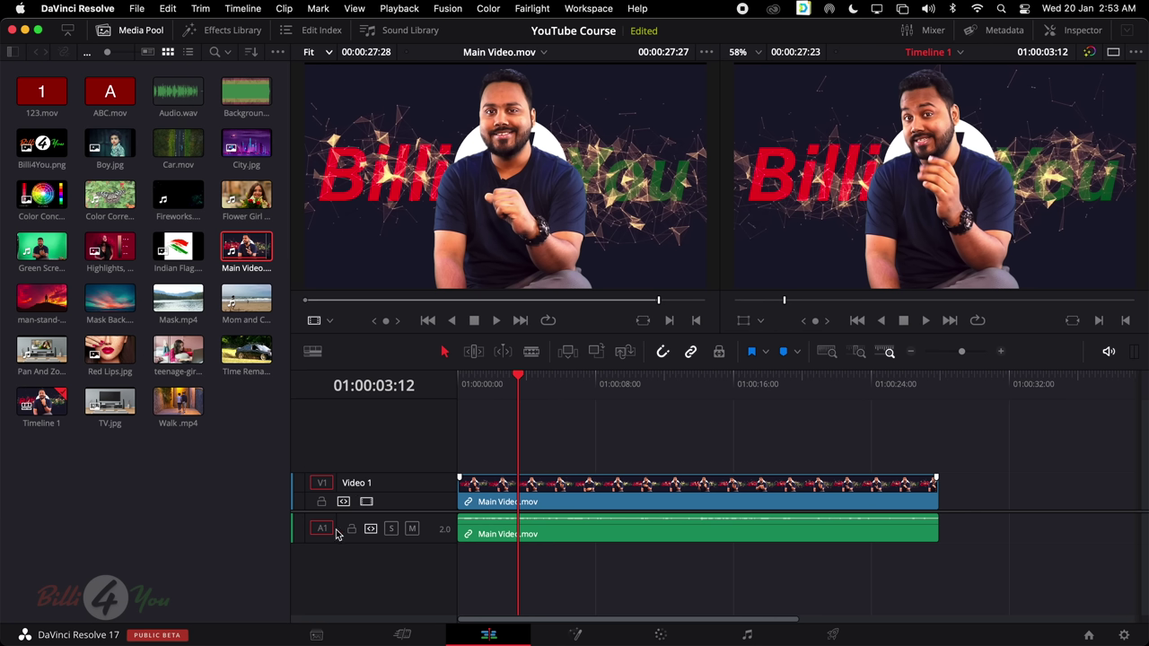
left_click(688, 536)
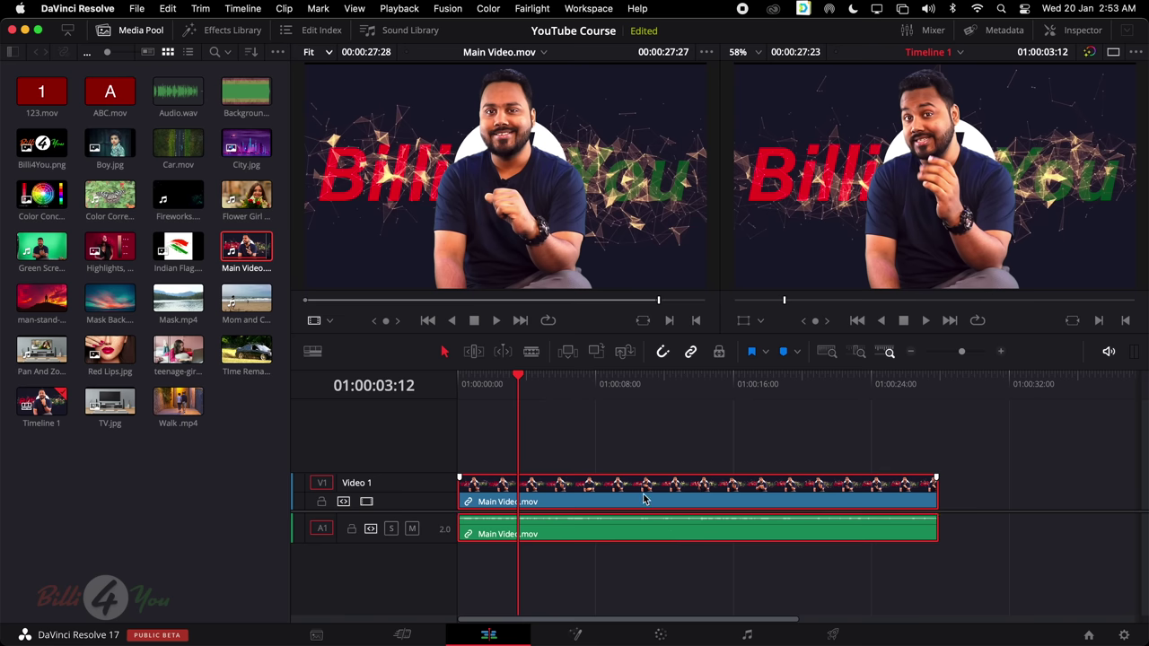
mouse_move(637, 510)
left_mouse_down()
mouse_move(686, 509)
mouse_move(638, 510)
left_mouse_up()
key("Delete")
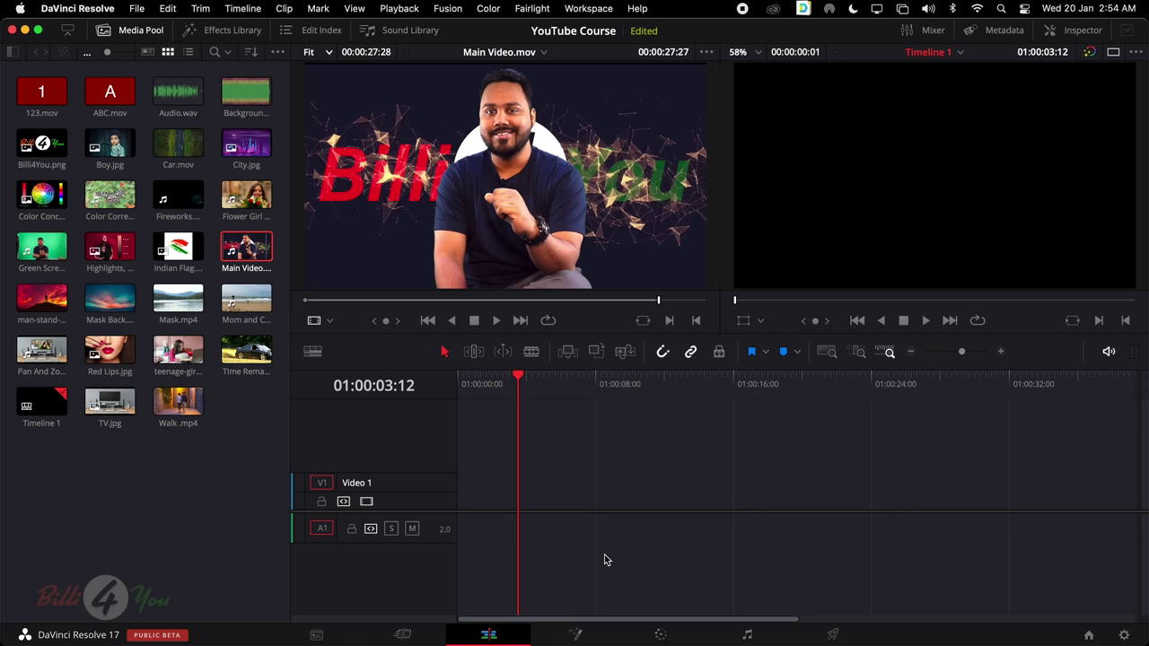
mouse_move(490, 277)
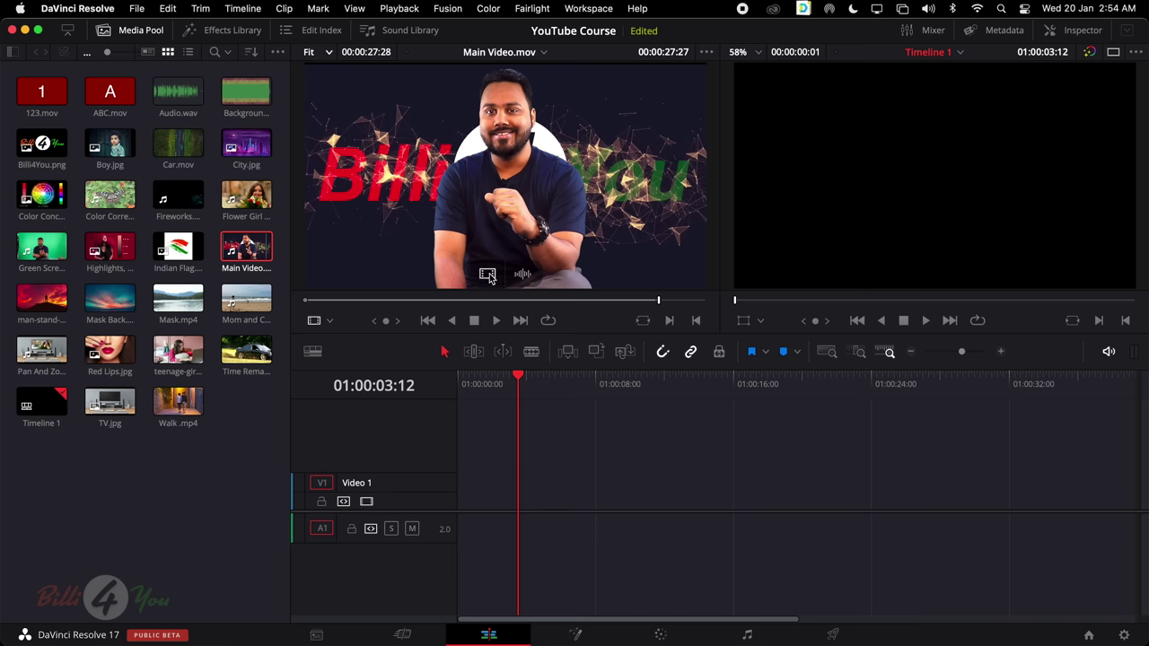
left_click_drag(487, 276, 465, 514)
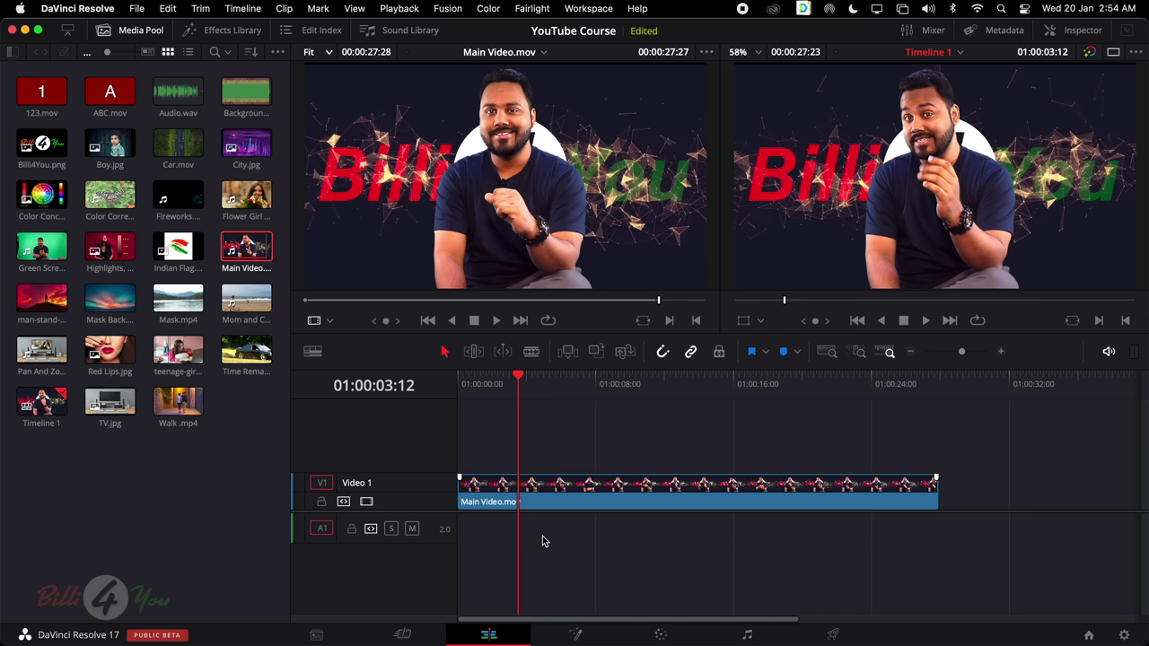
mouse_move(489, 271)
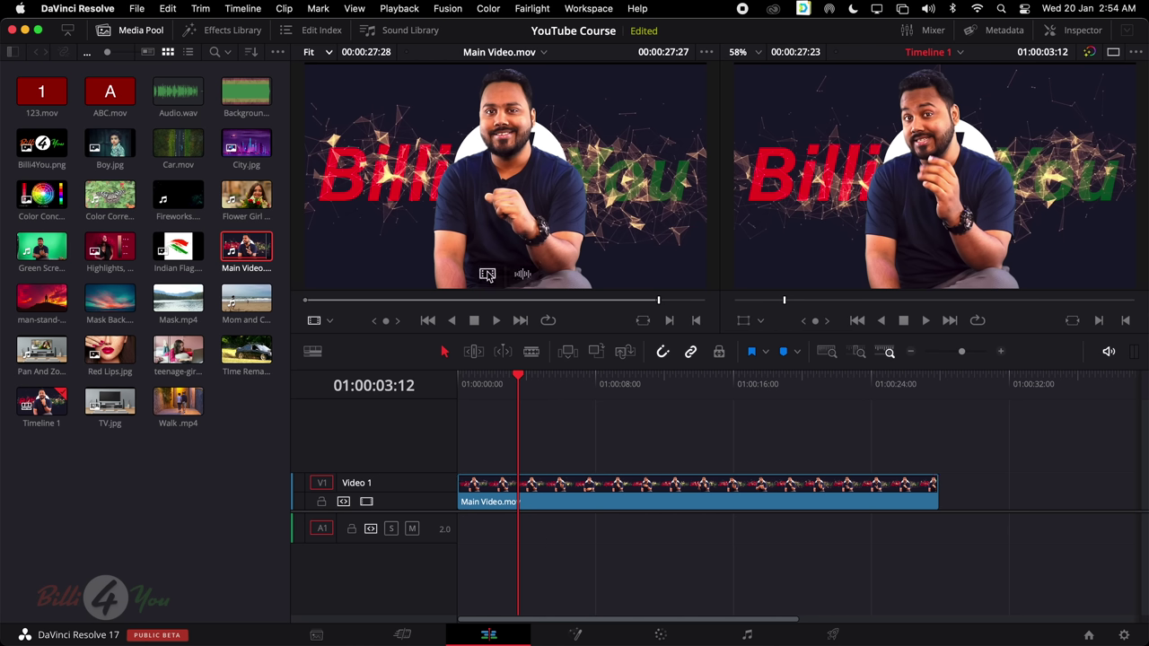
left_click(573, 495)
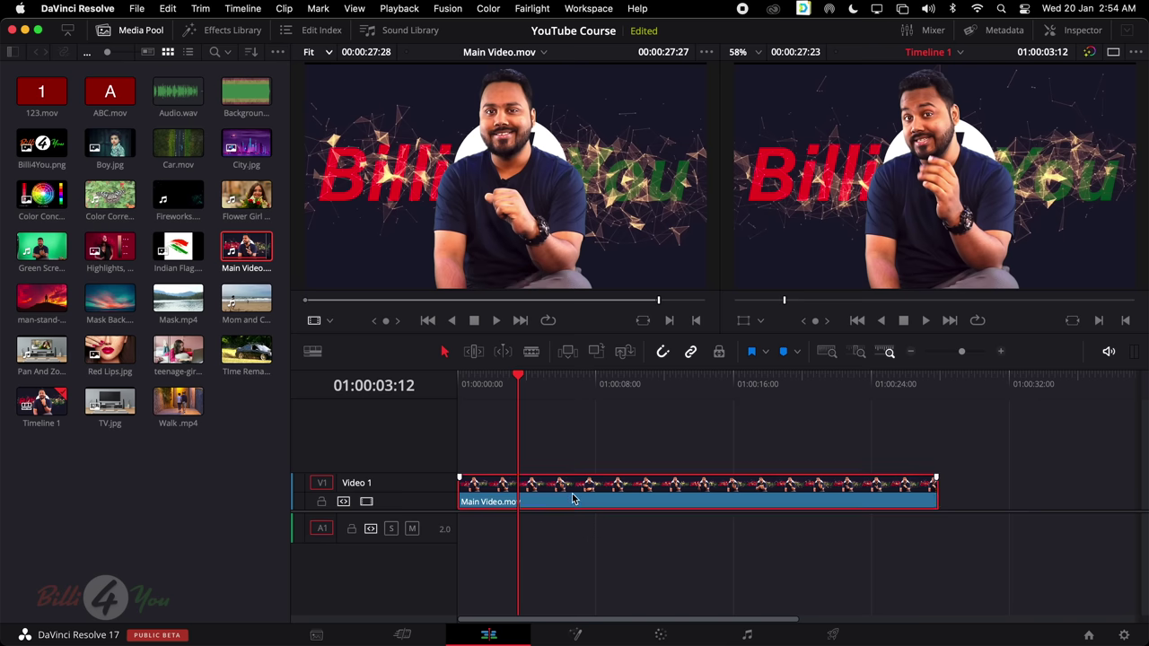
key("BackSpace")
mouse_move(514, 241)
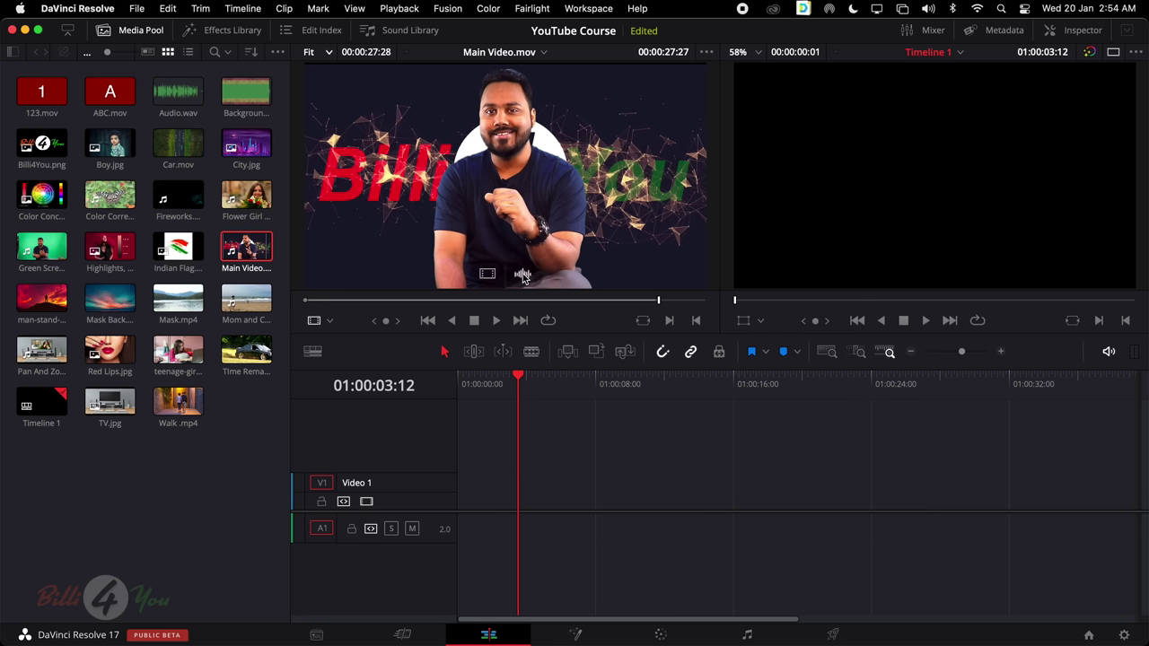
left_click_drag(523, 274, 460, 520)
scroll(528, 278, "up", 1)
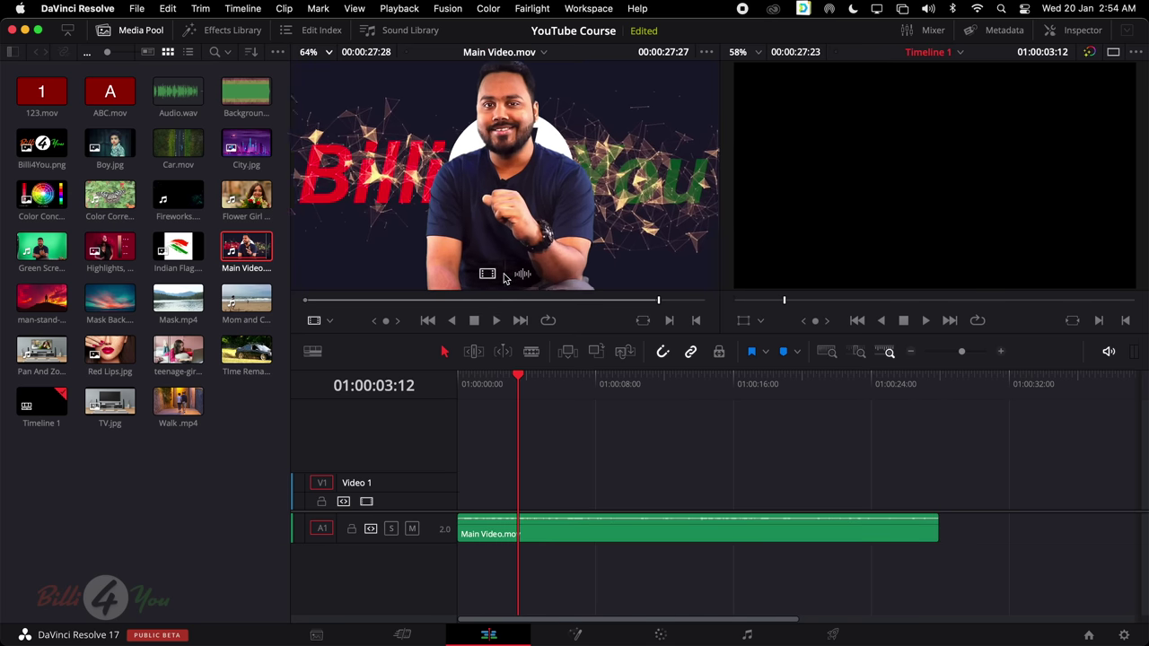
mouse_move(528, 278)
scroll(527, 278, "down", 1)
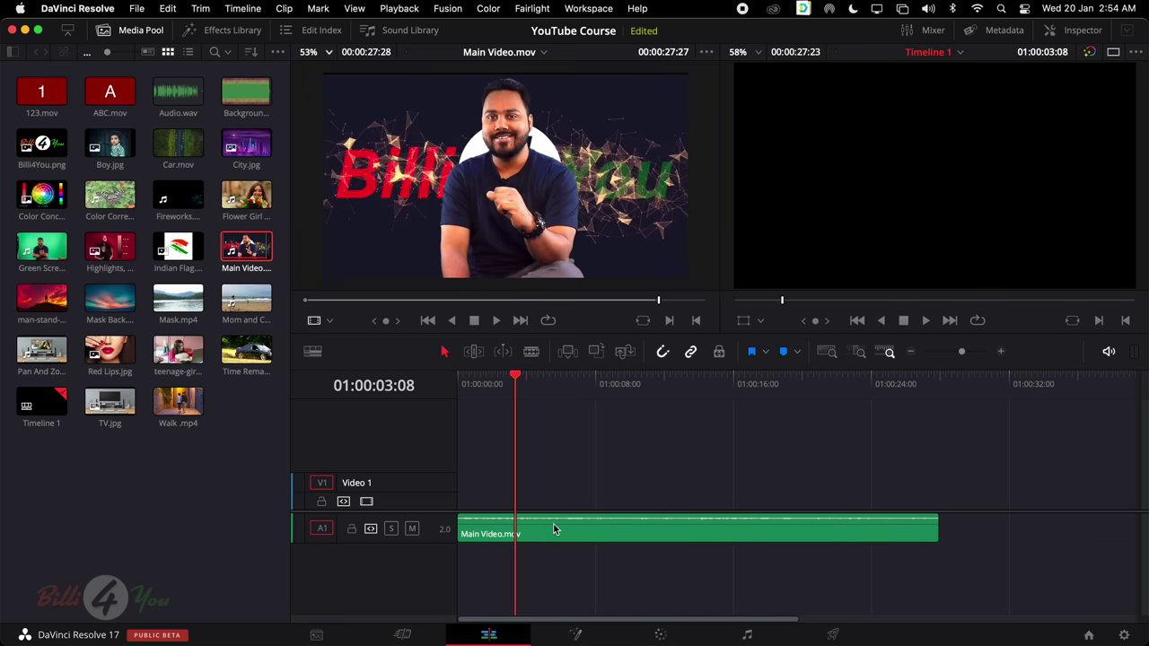
left_click_drag(549, 476, 605, 577)
key("Delete")
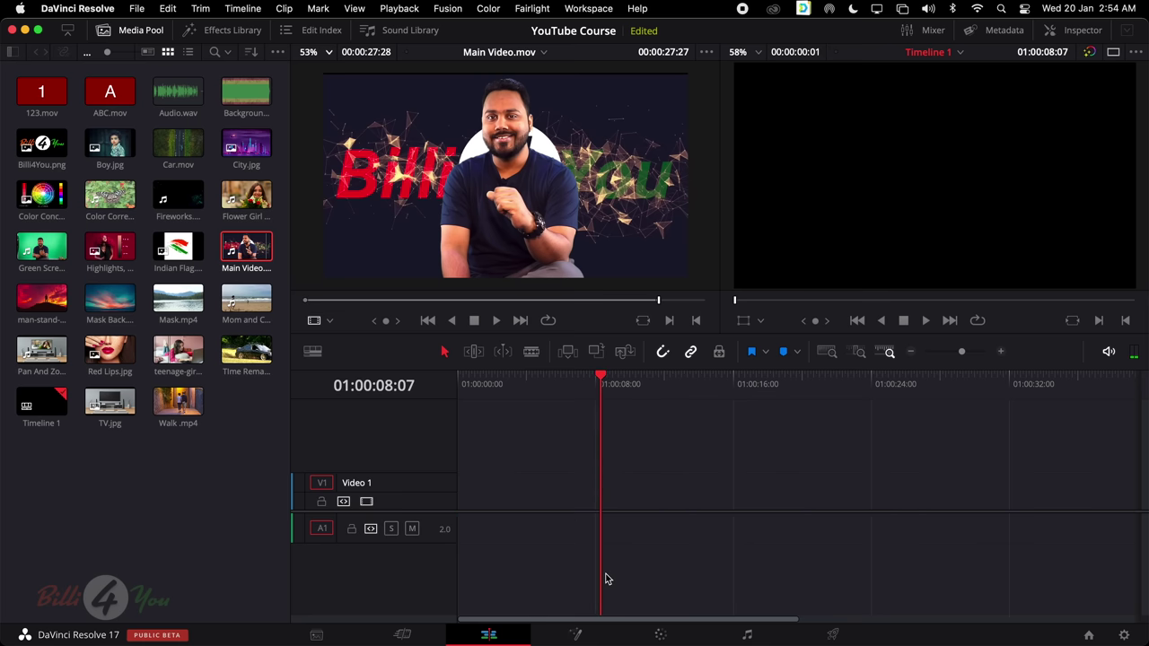
mouse_move(511, 193)
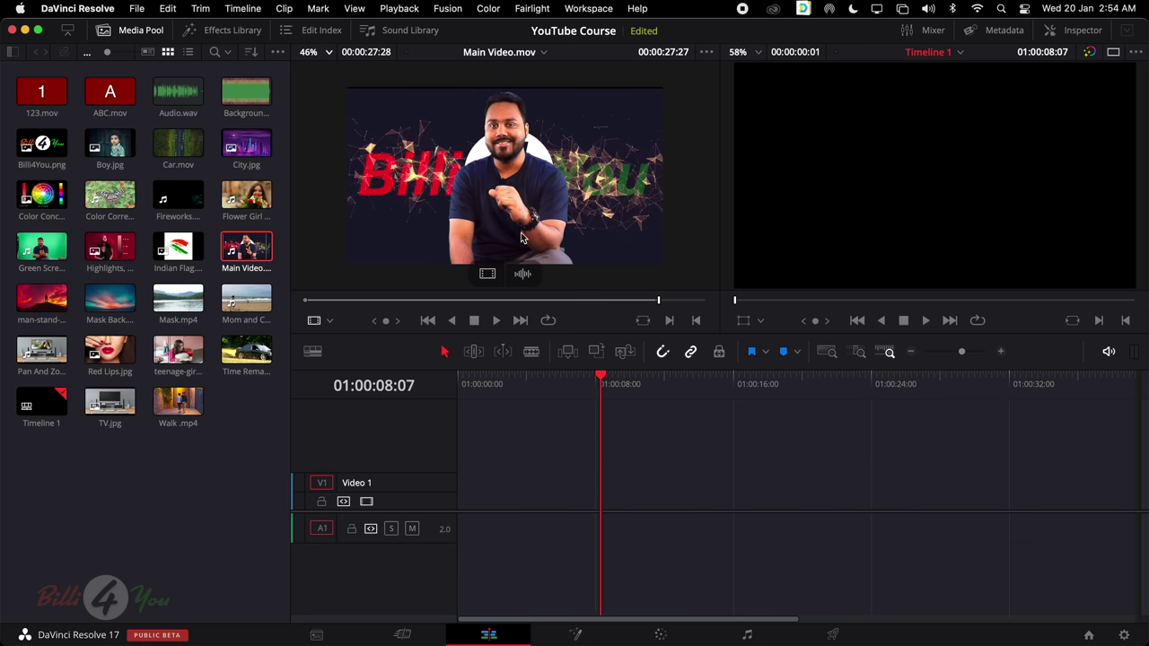
left_click_drag(254, 250, 547, 509)
left_click_drag(537, 460, 628, 559)
key("Delete")
left_click_drag(494, 205, 484, 510)
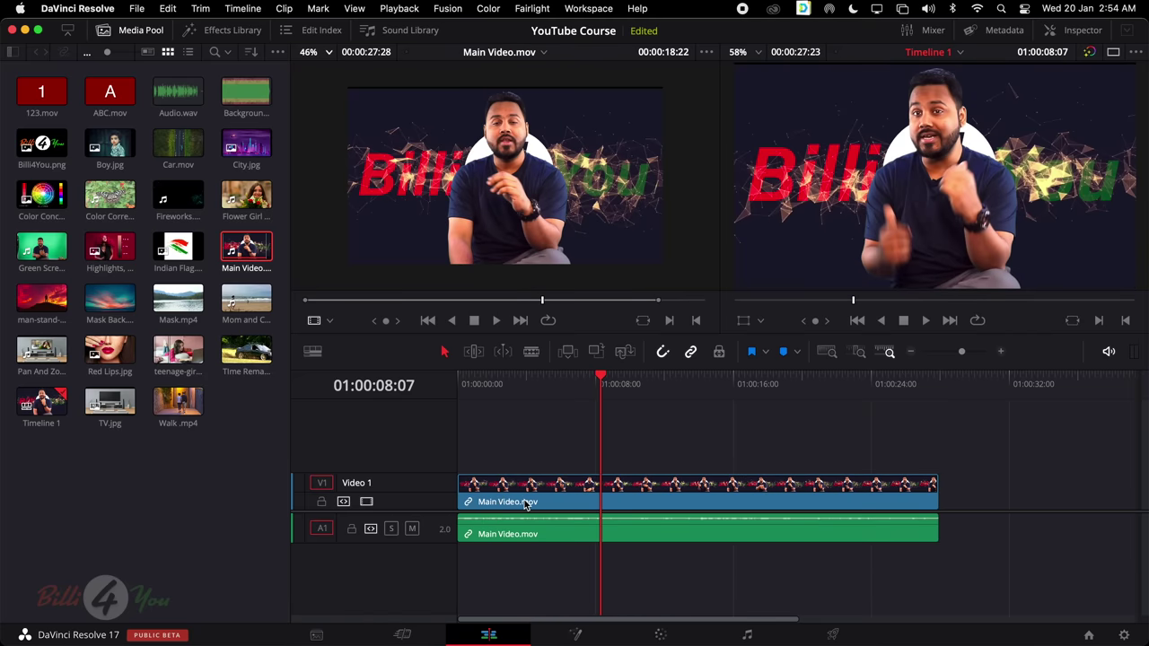
left_click(526, 504)
key("Delete")
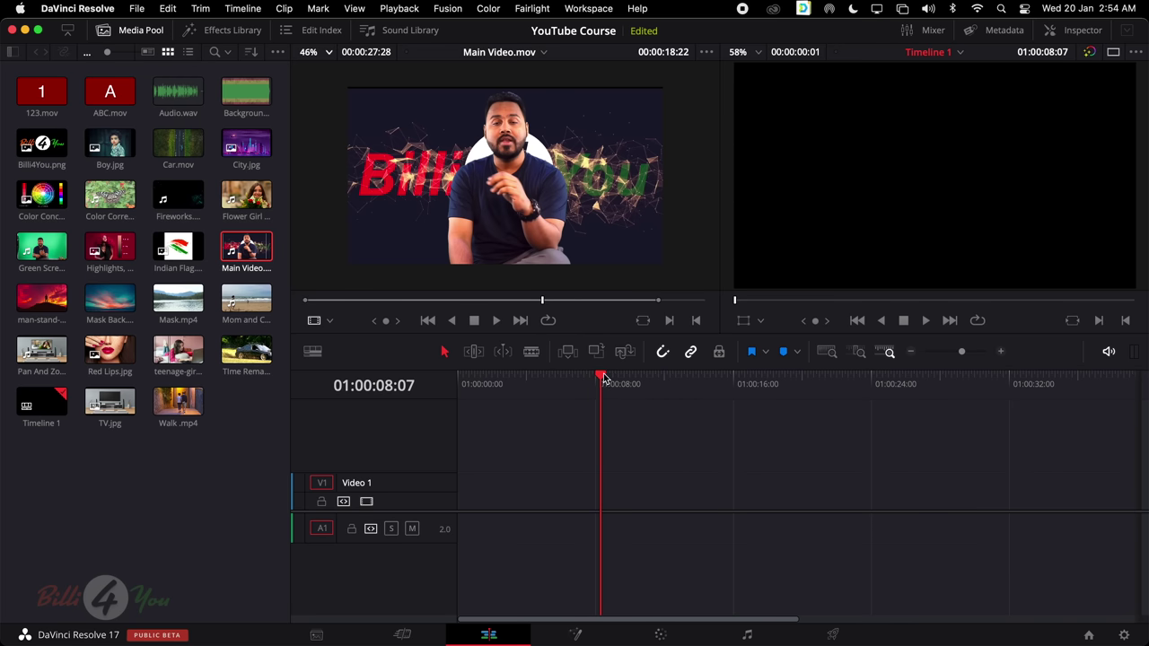
left_click_drag(601, 377, 566, 393)
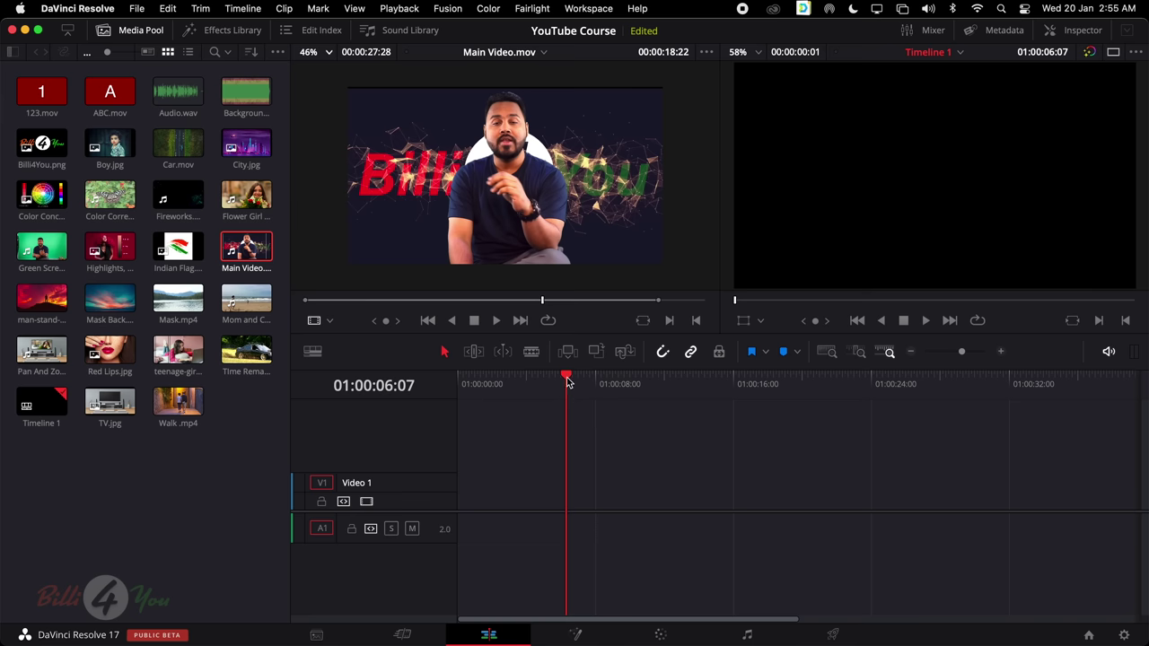
left_click_drag(567, 382, 449, 387)
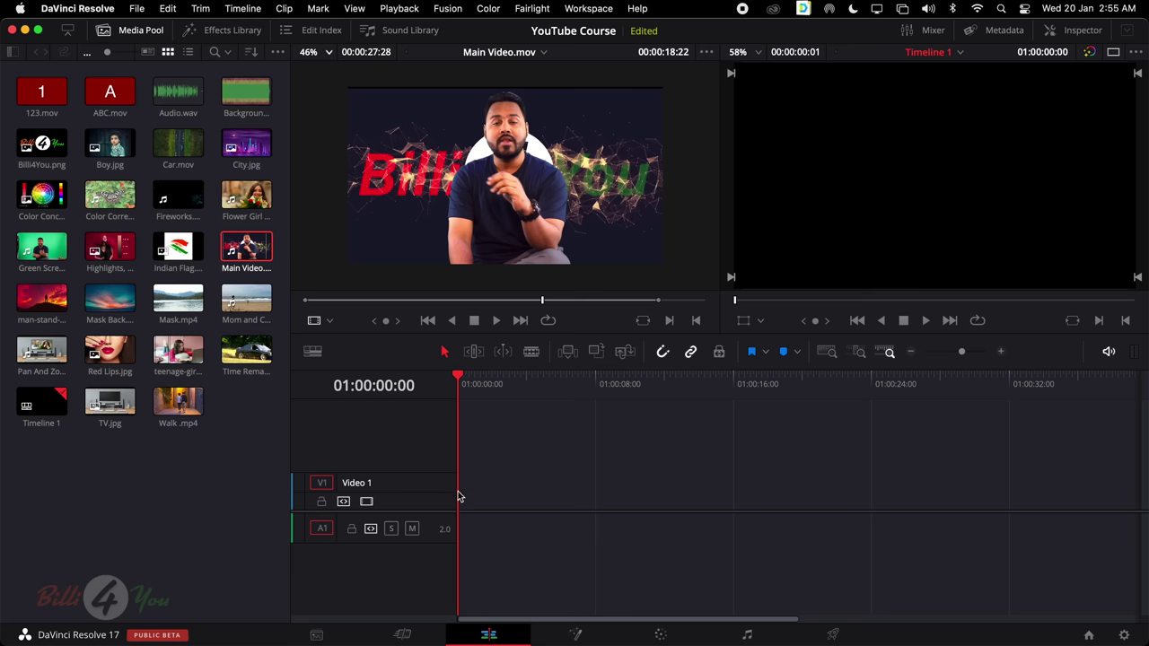
Insert Main Video.mov onto V1 and A1 of the empty Timeline 1, then load teenage-girl.mp4
left_click(531, 240)
left_click_drag(545, 300, 643, 320)
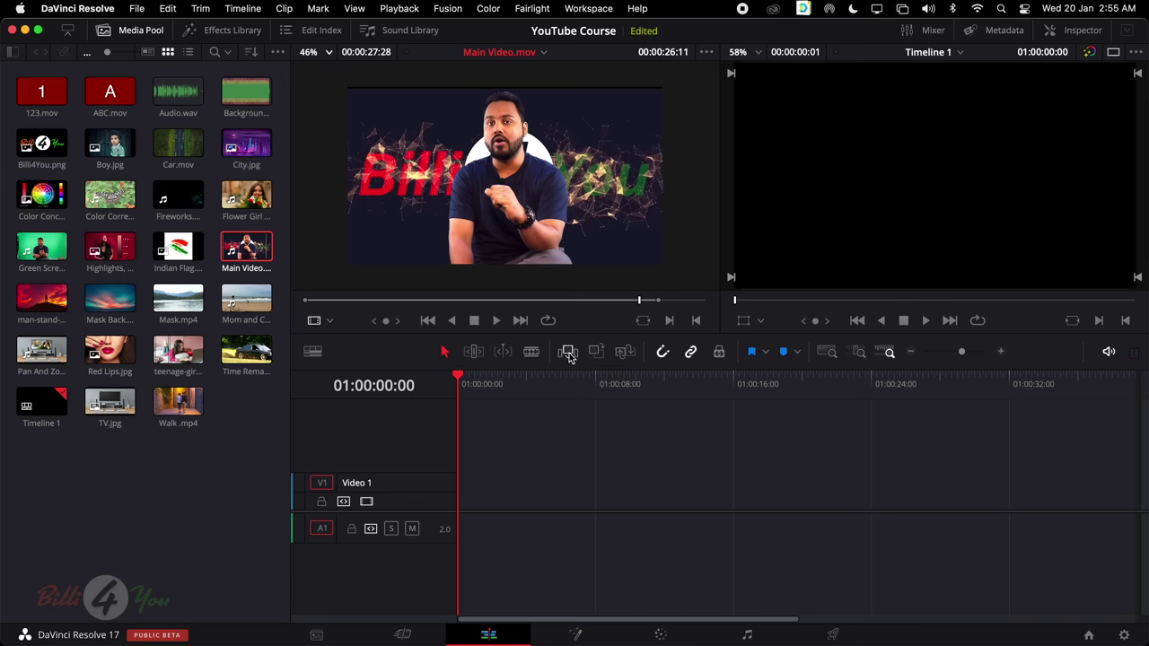
left_click(568, 353)
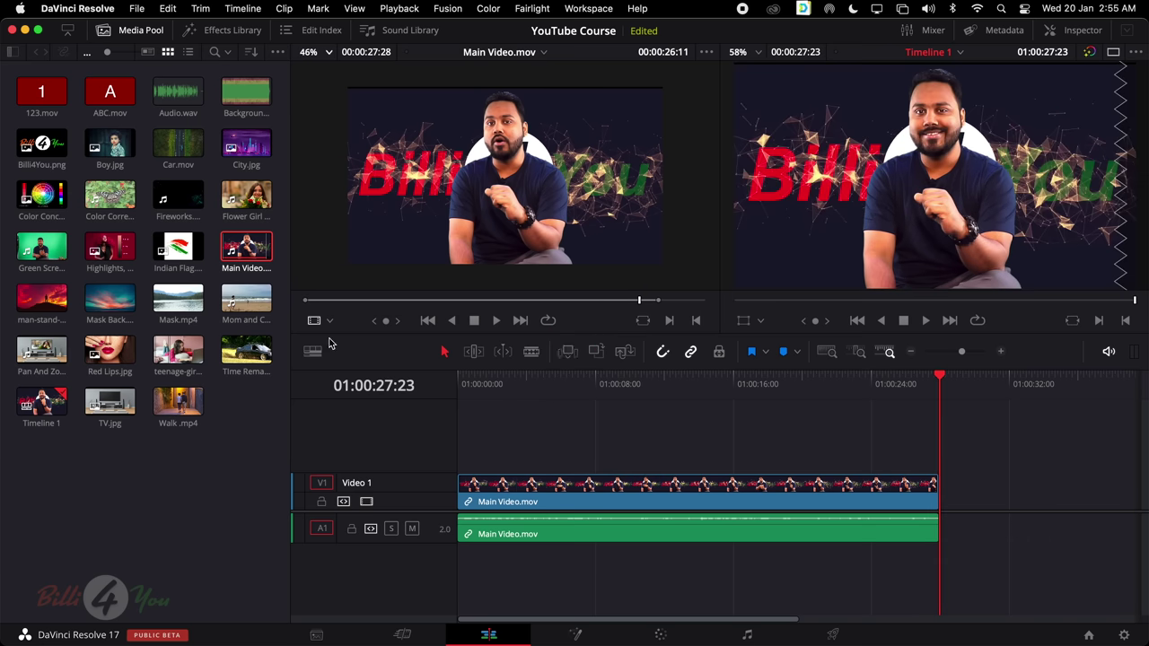
left_click(178, 350)
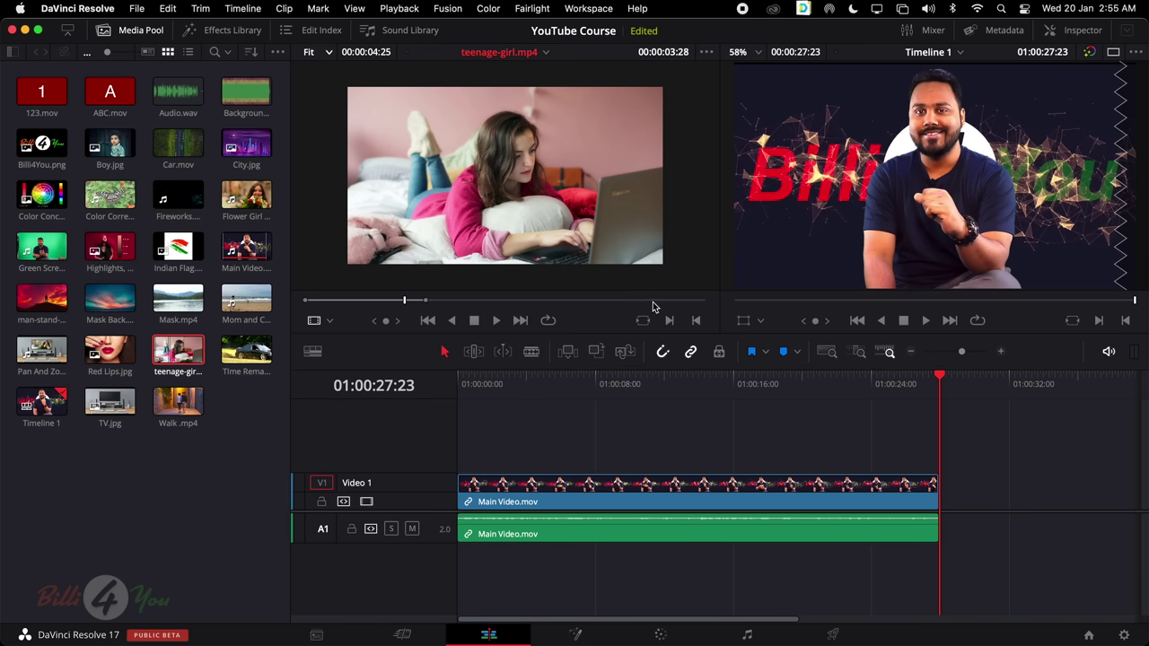
left_click(615, 302)
left_click(616, 302)
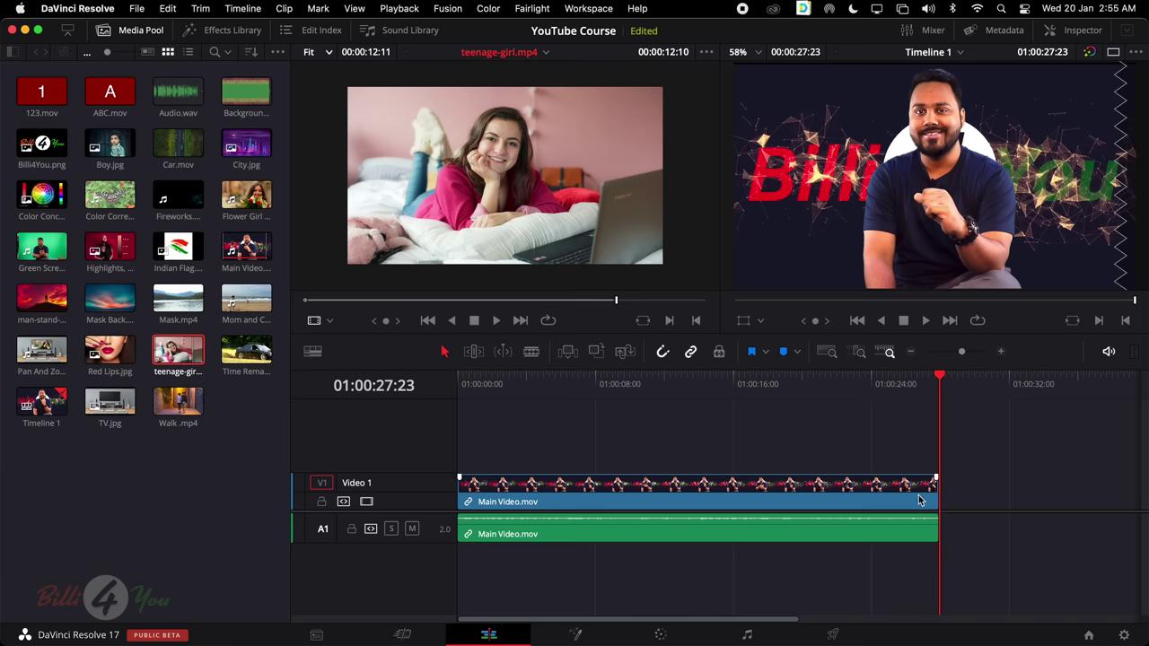
left_click(568, 356)
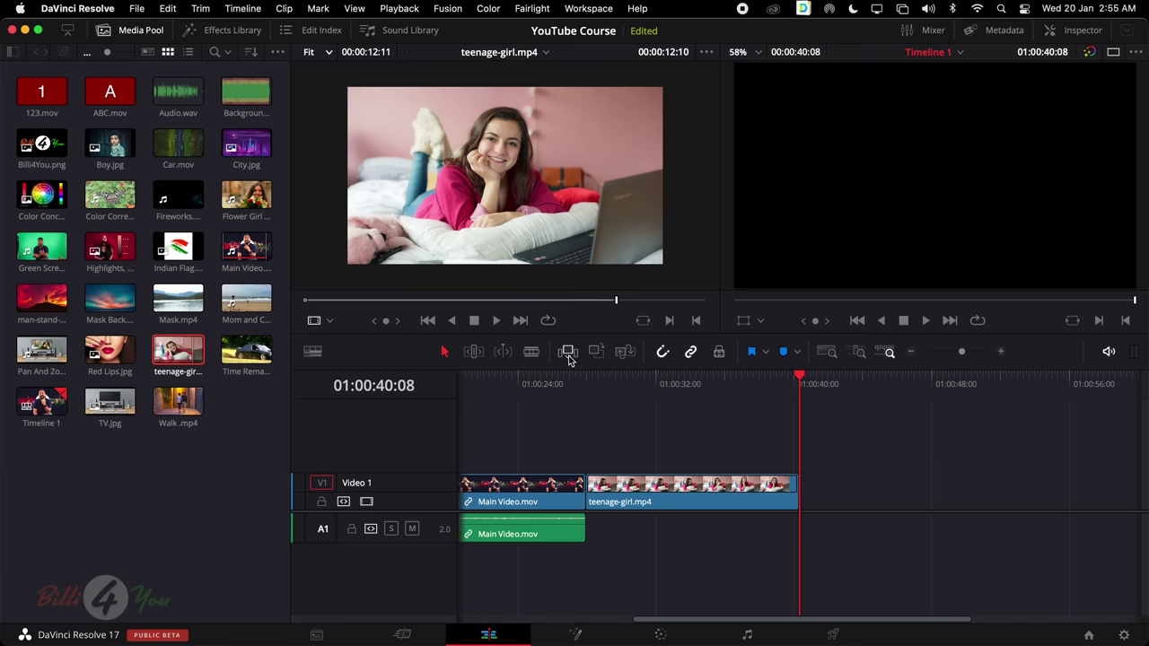
scroll(709, 480, "left", 5)
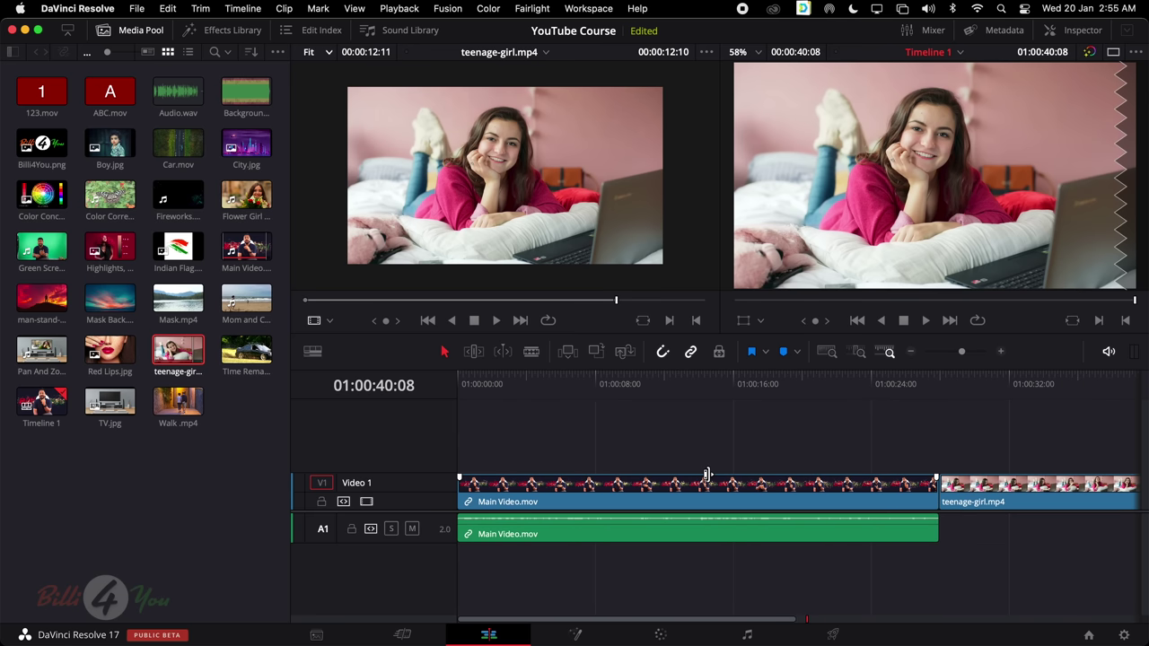
left_click(1011, 487)
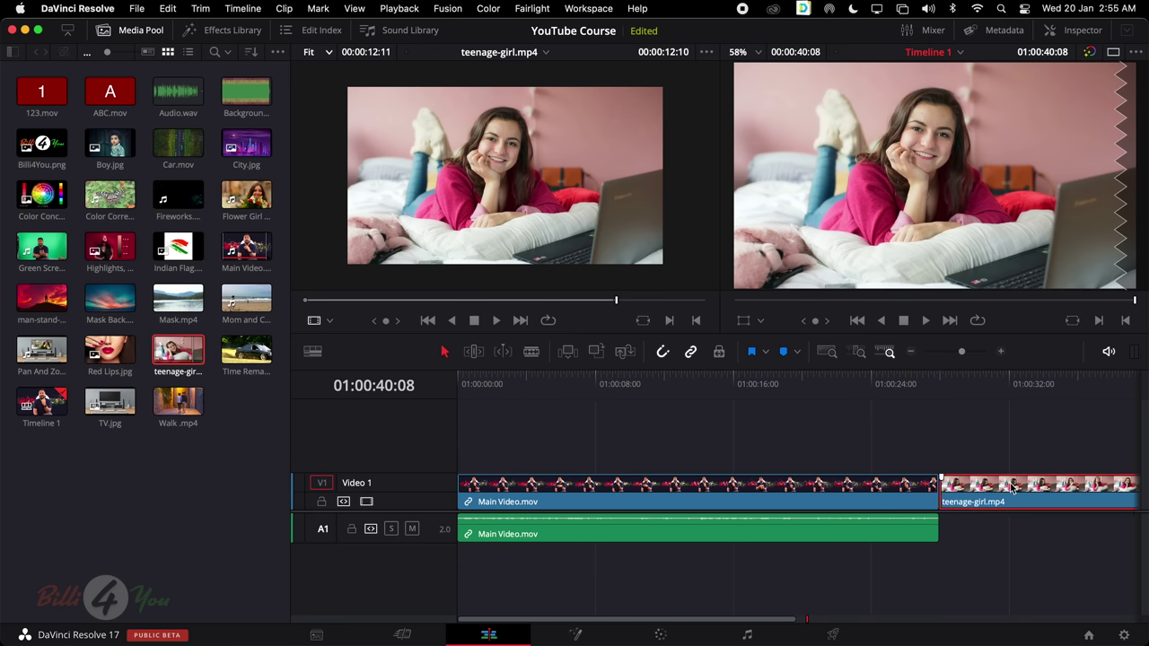
key("BackSpace")
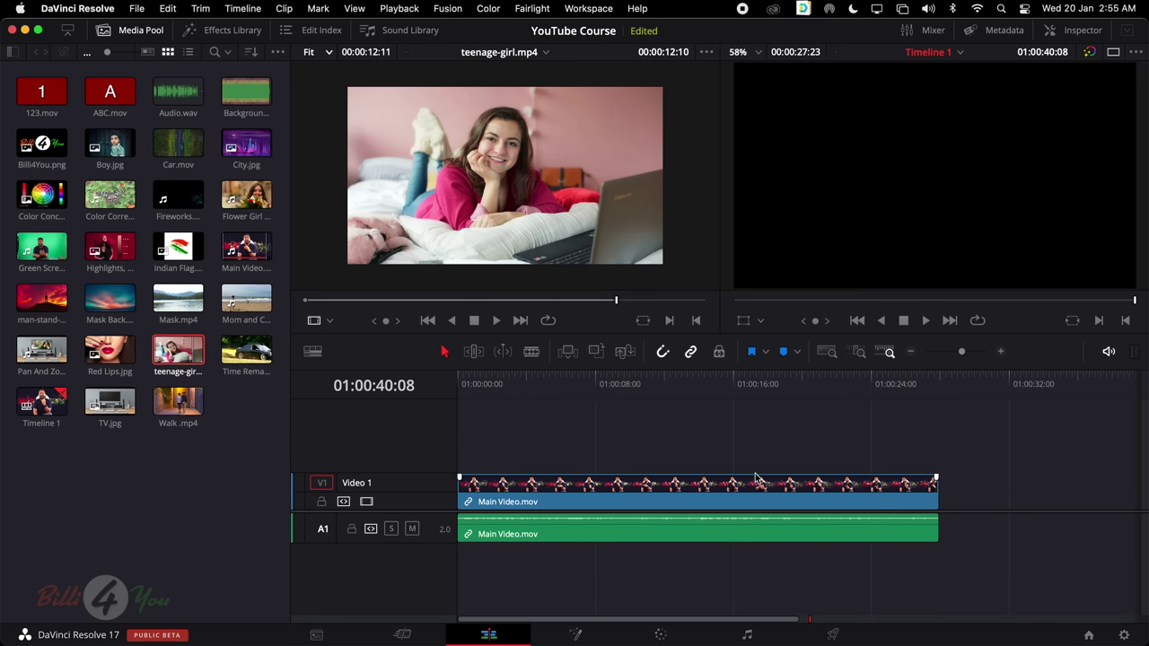
left_click(598, 377)
left_click_drag(599, 377, 668, 388)
left_click(592, 503)
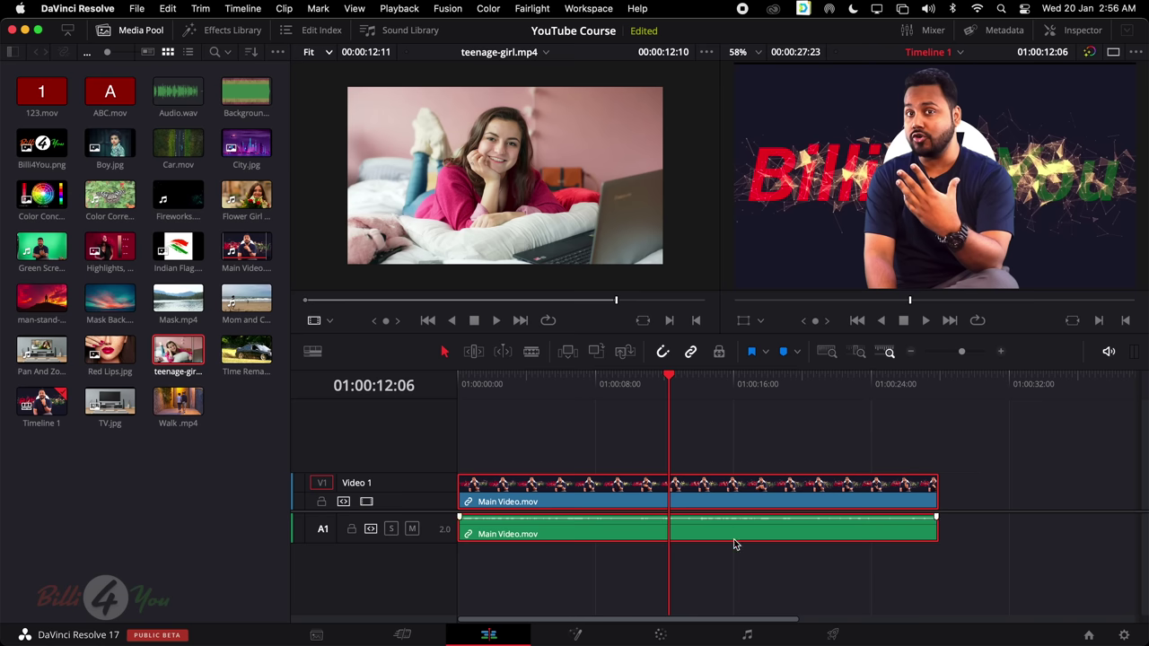
left_click(569, 352)
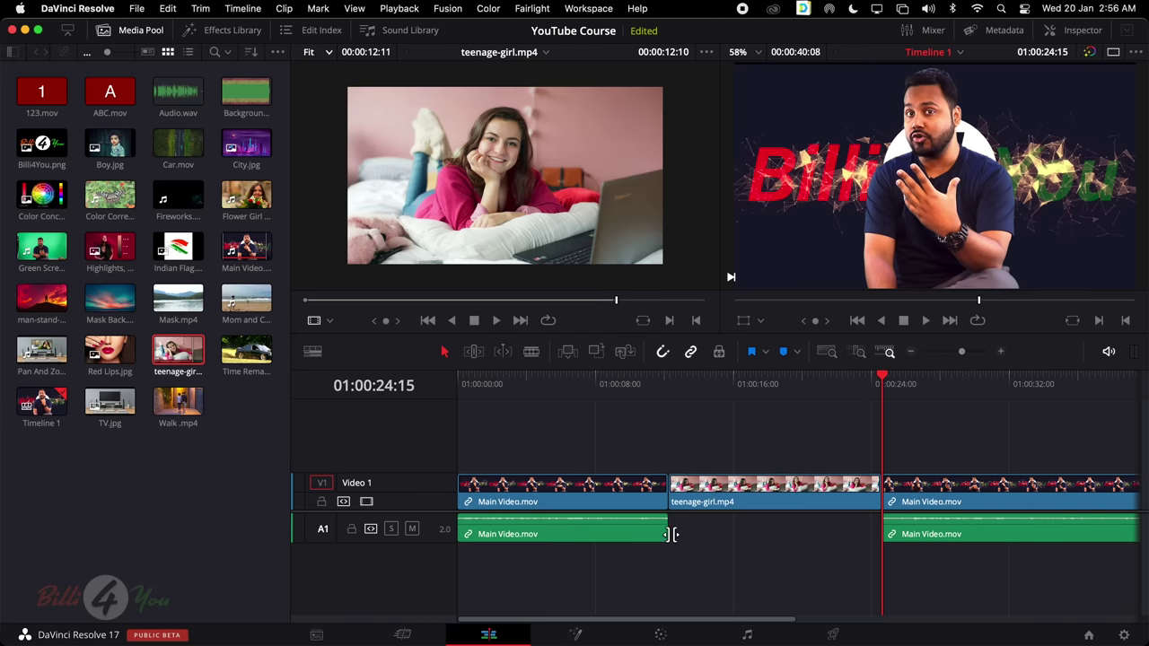
left_click(809, 497)
key("Delete")
key("Up")
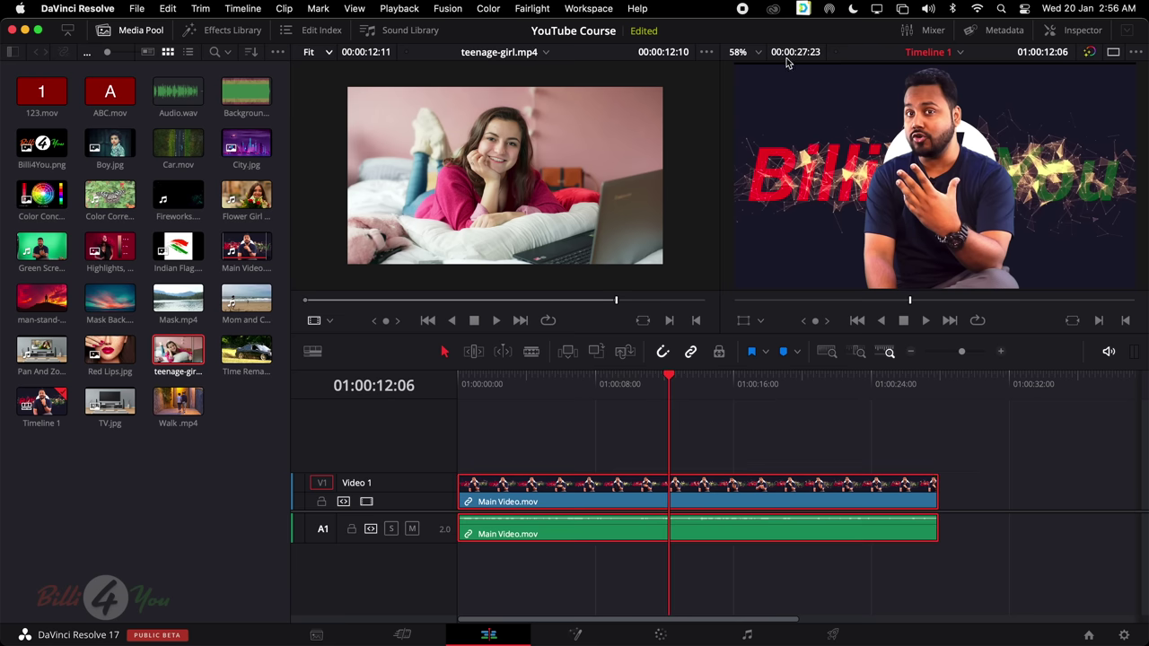
left_click_drag(671, 379, 947, 393)
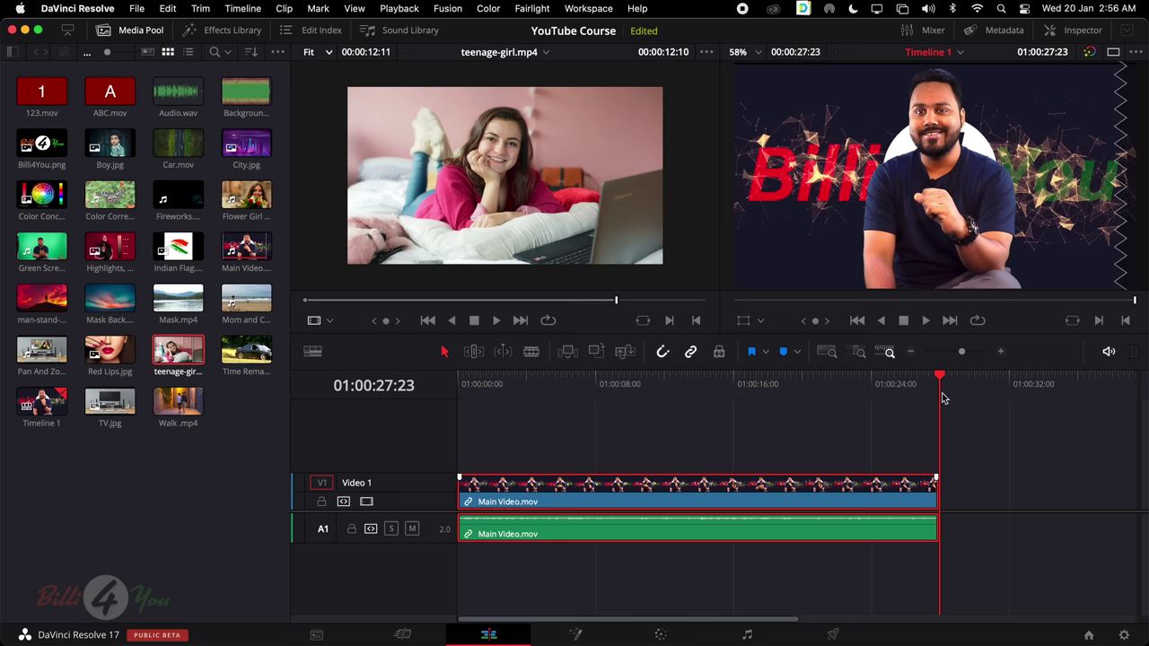
left_click_drag(940, 381, 687, 386)
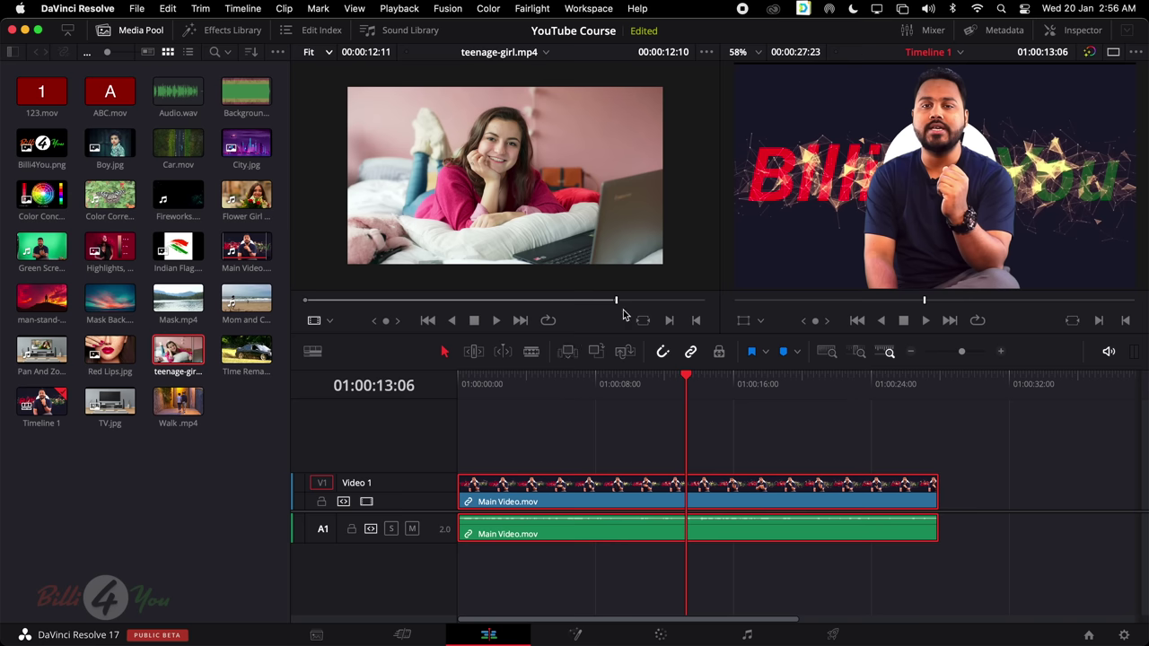
left_click(568, 352)
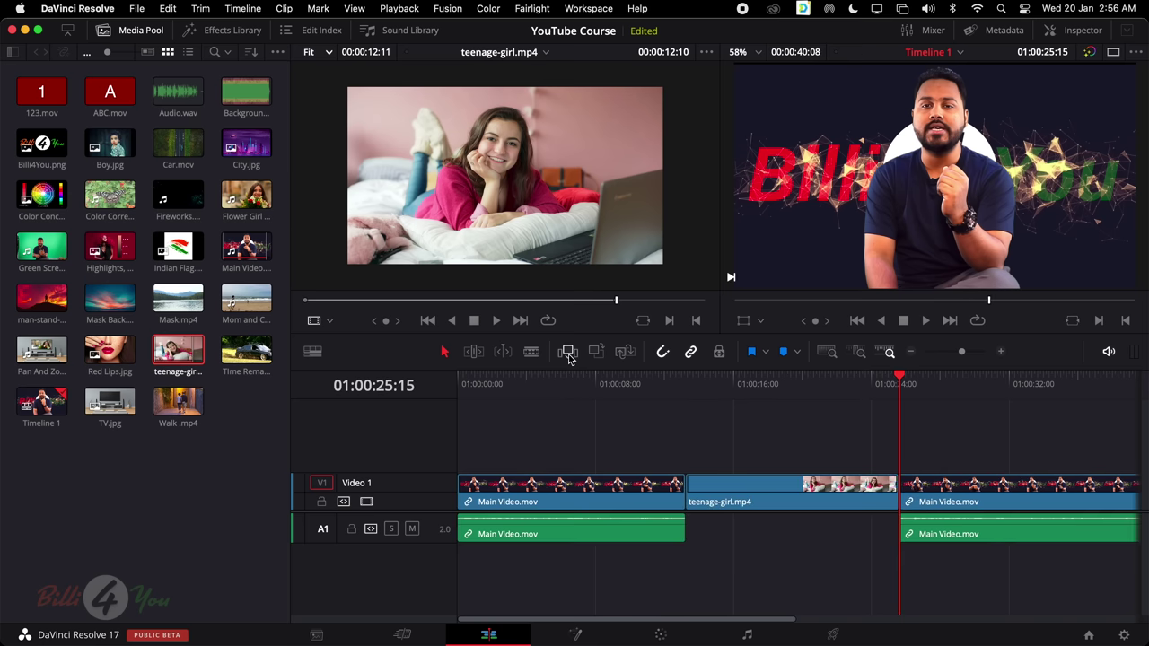
scroll(759, 505, "down", 2)
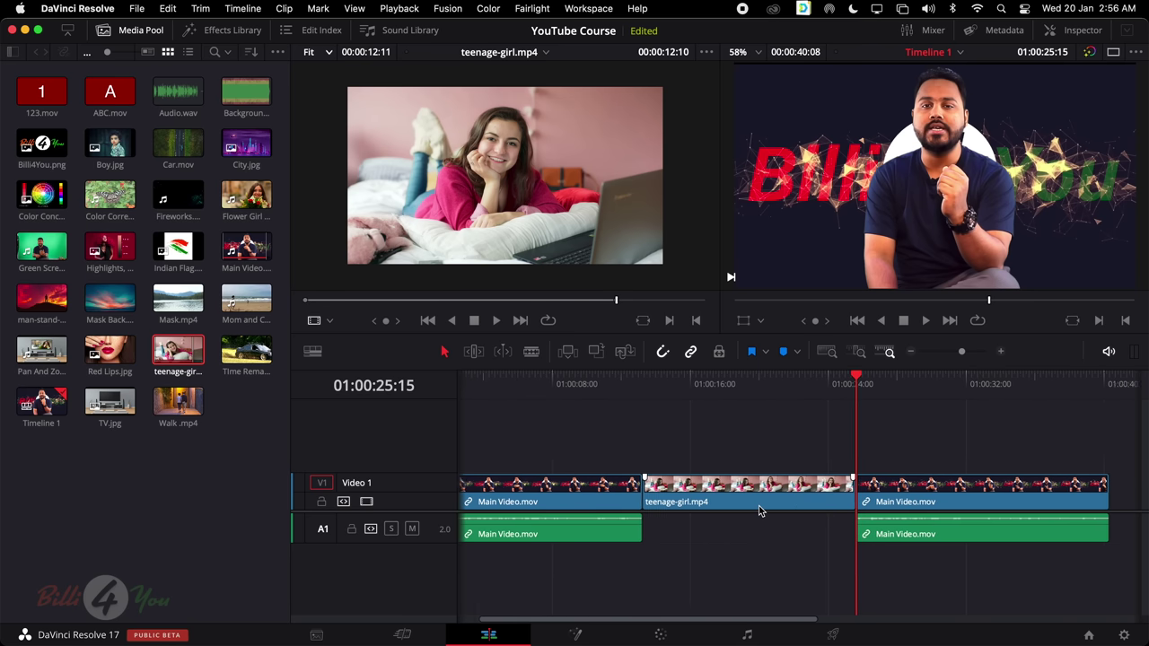
scroll(759, 508, "up", 2)
scroll(432, 134, "up", 2)
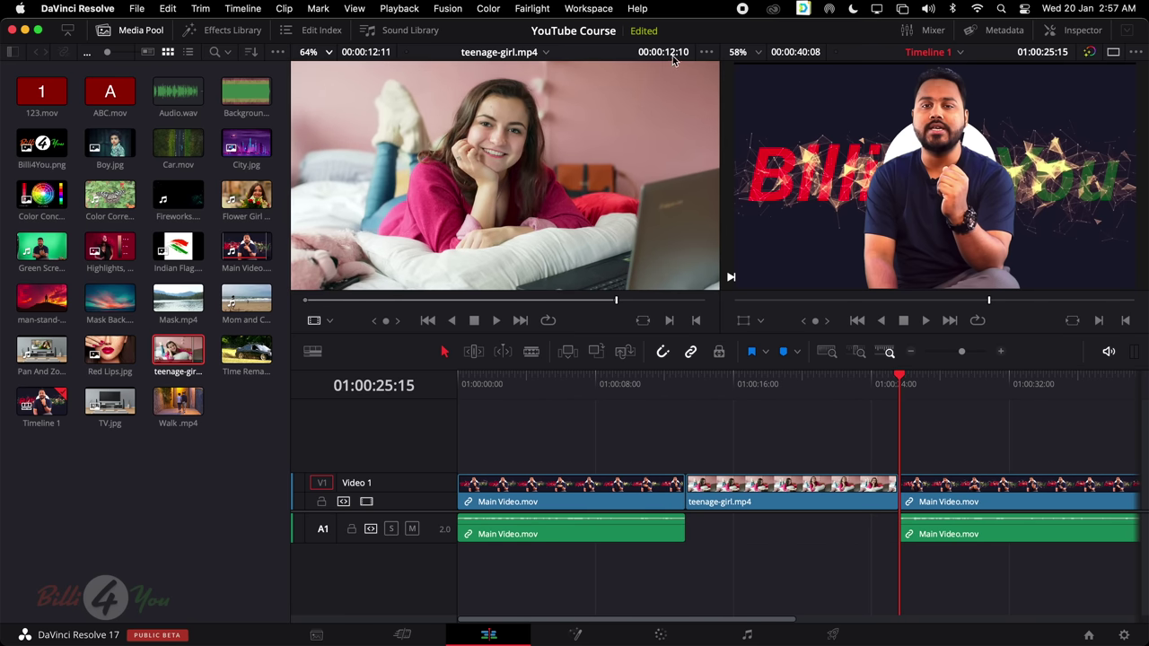
mouse_move(615, 306)
left_mouse_down()
mouse_move(593, 302)
mouse_move(615, 302)
left_mouse_up()
left_click(811, 504)
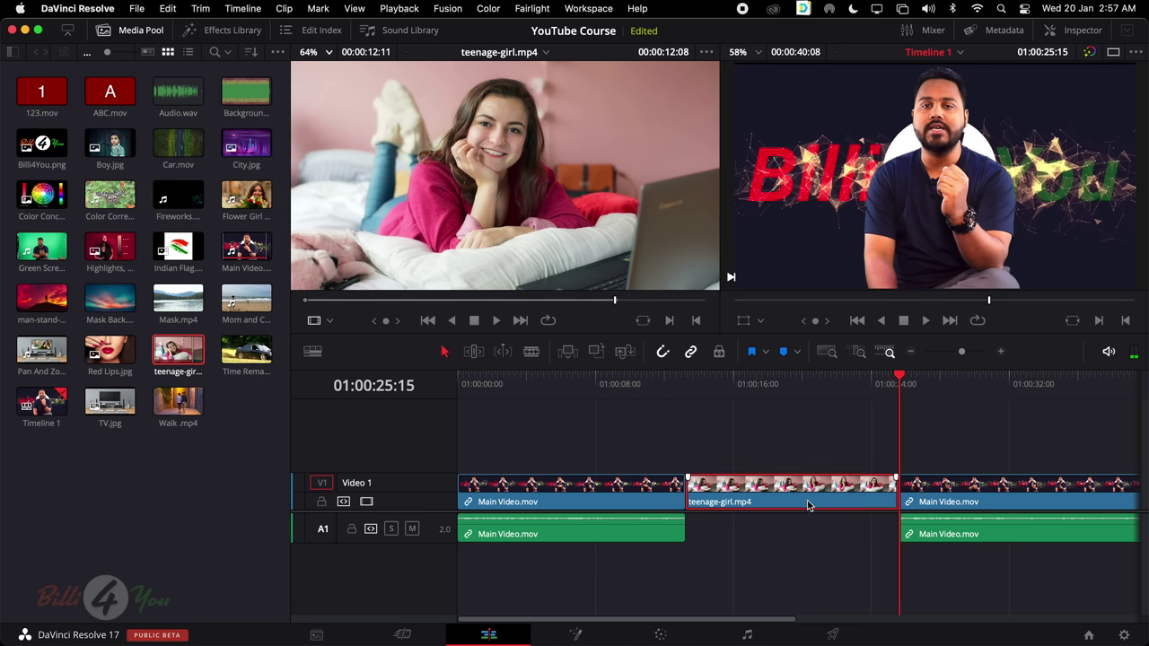
scroll(825, 501, "right", 3)
scroll(802, 64, "down", 1)
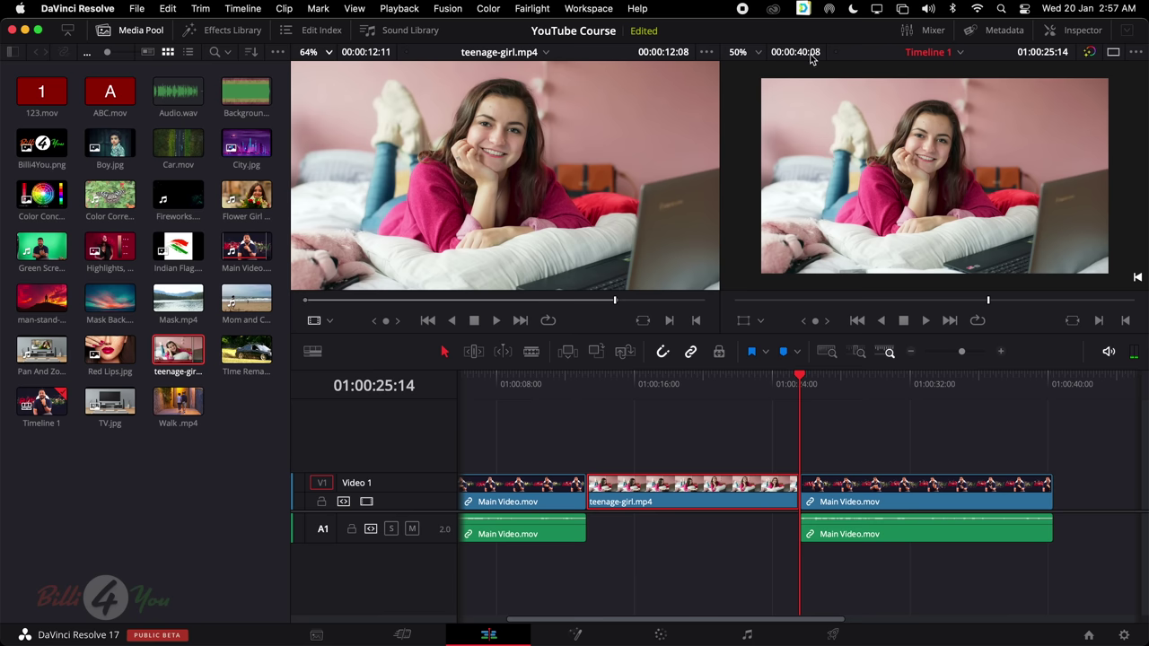
left_click(741, 56)
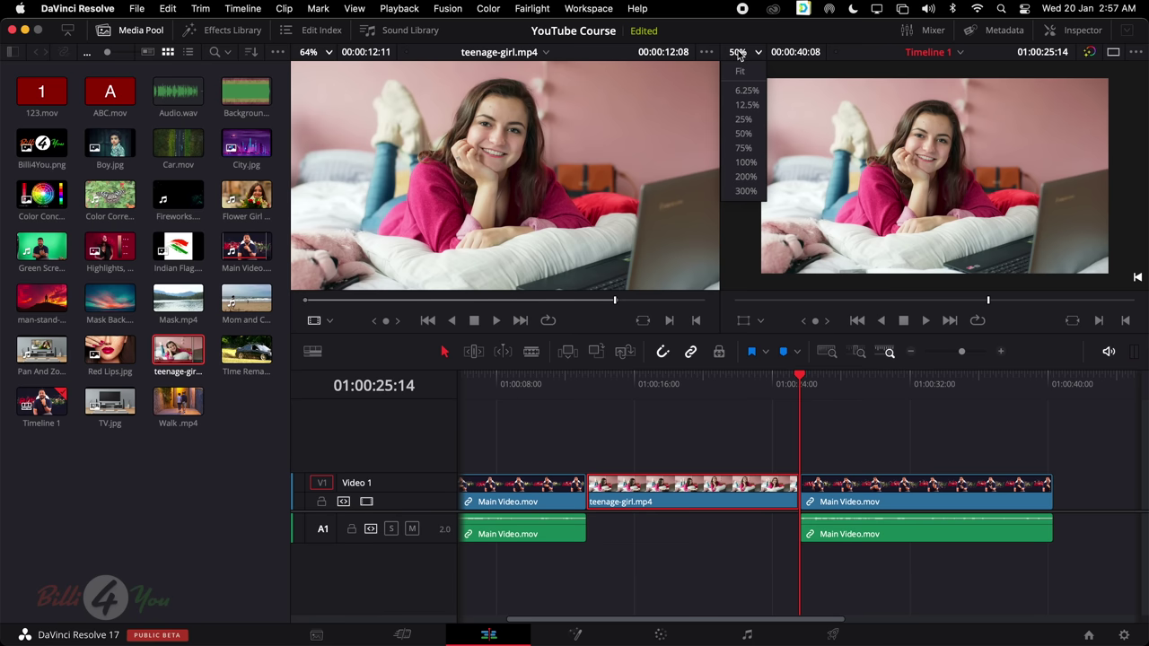
left_click(748, 72)
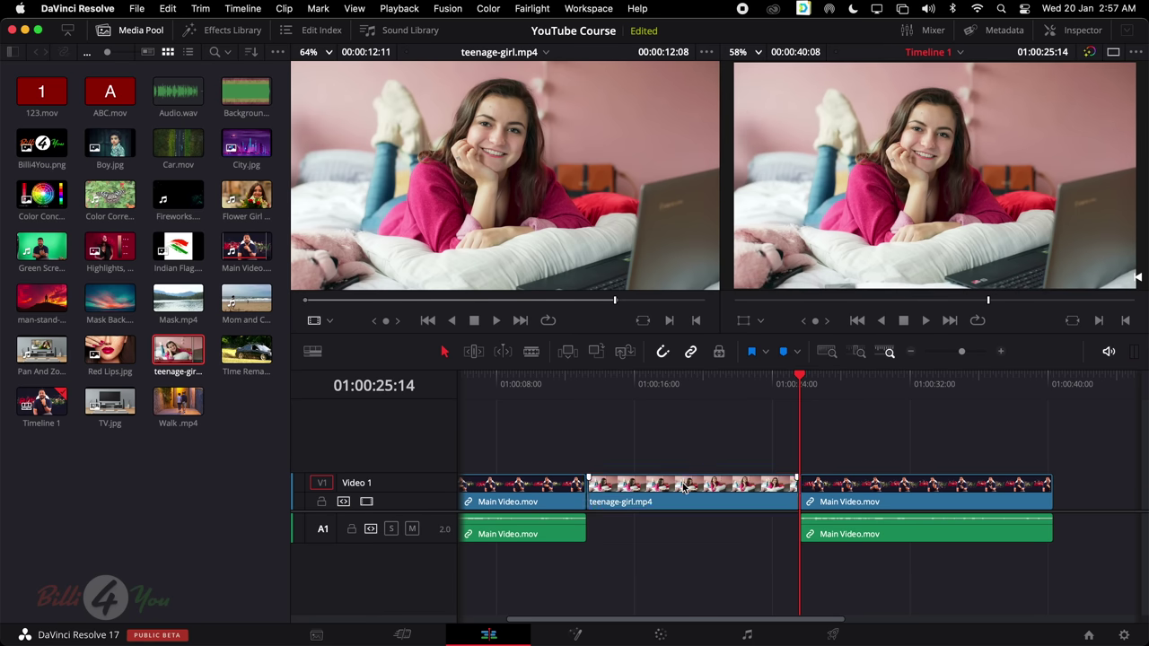
key("shift+BackSpace")
scroll(682, 449, "left", 3)
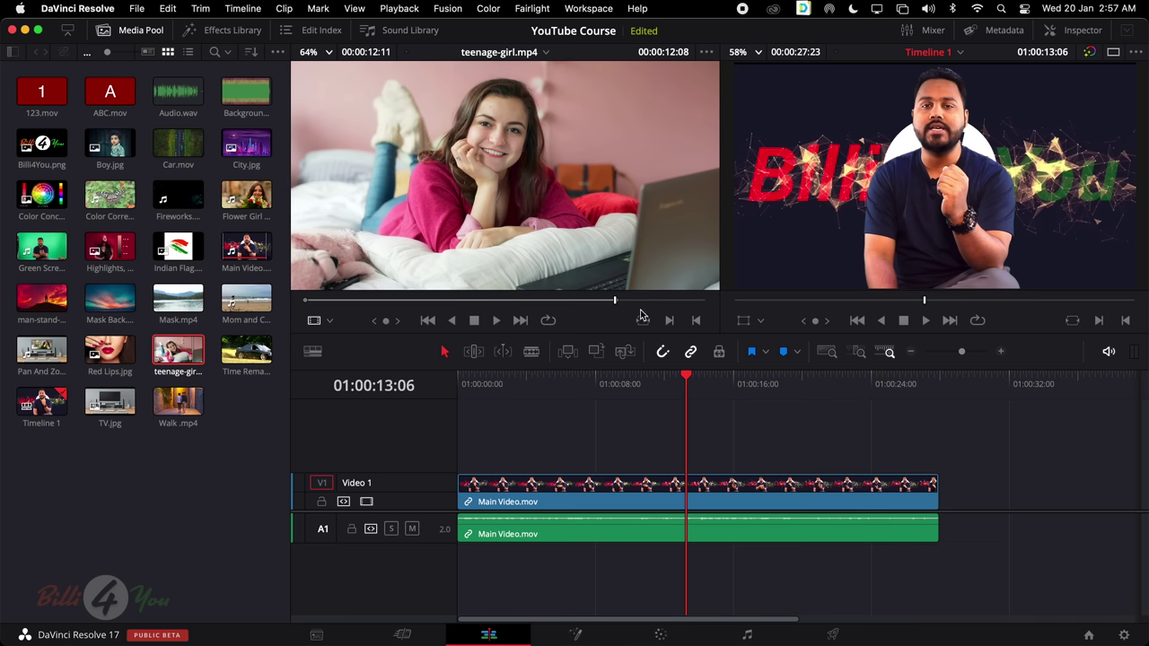
Overwrite Main Video.mov's picture with teenage-girl.mp4 starting at 01:00:08:01
left_click_drag(688, 381, 593, 395)
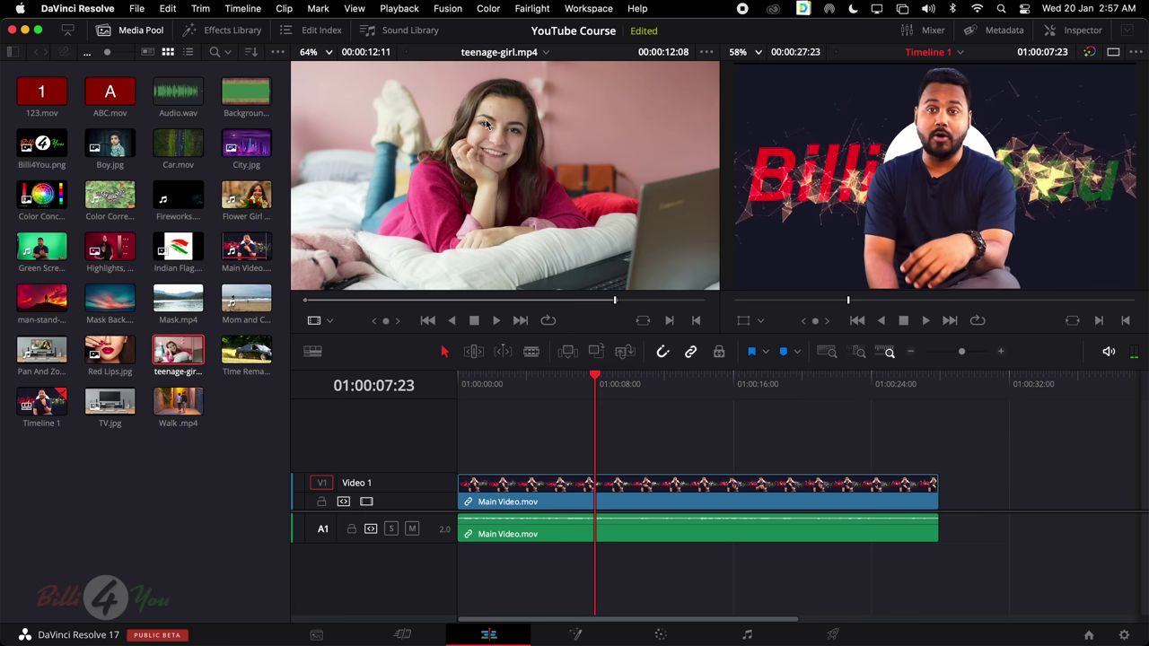
left_click(465, 305)
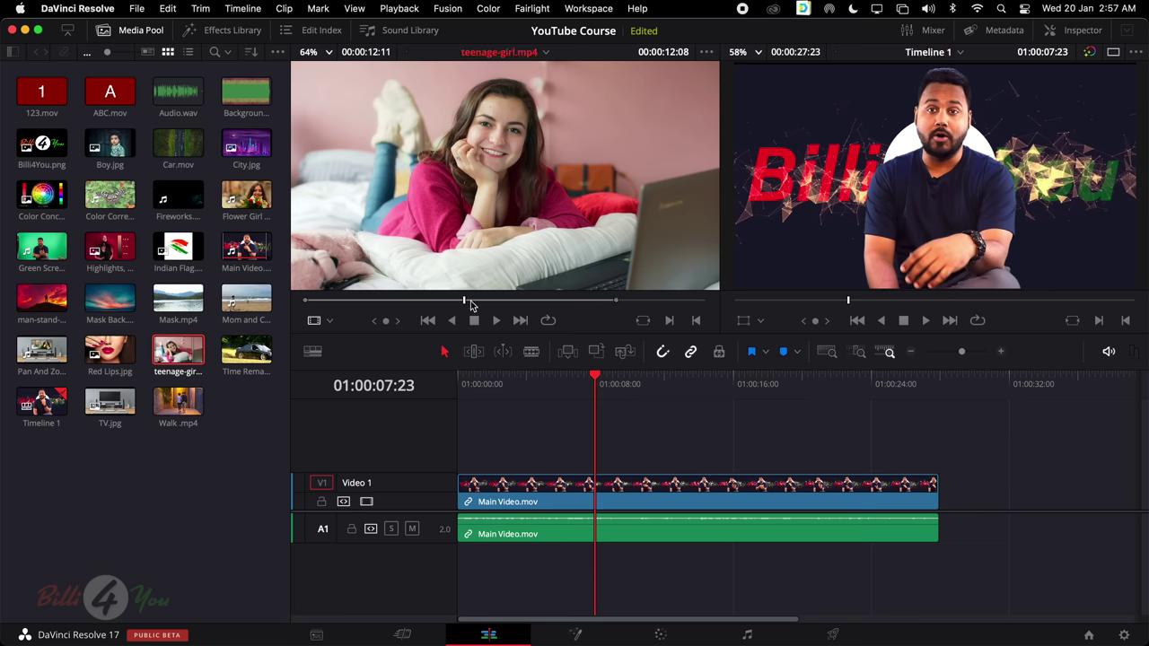
left_click_drag(469, 305, 606, 308)
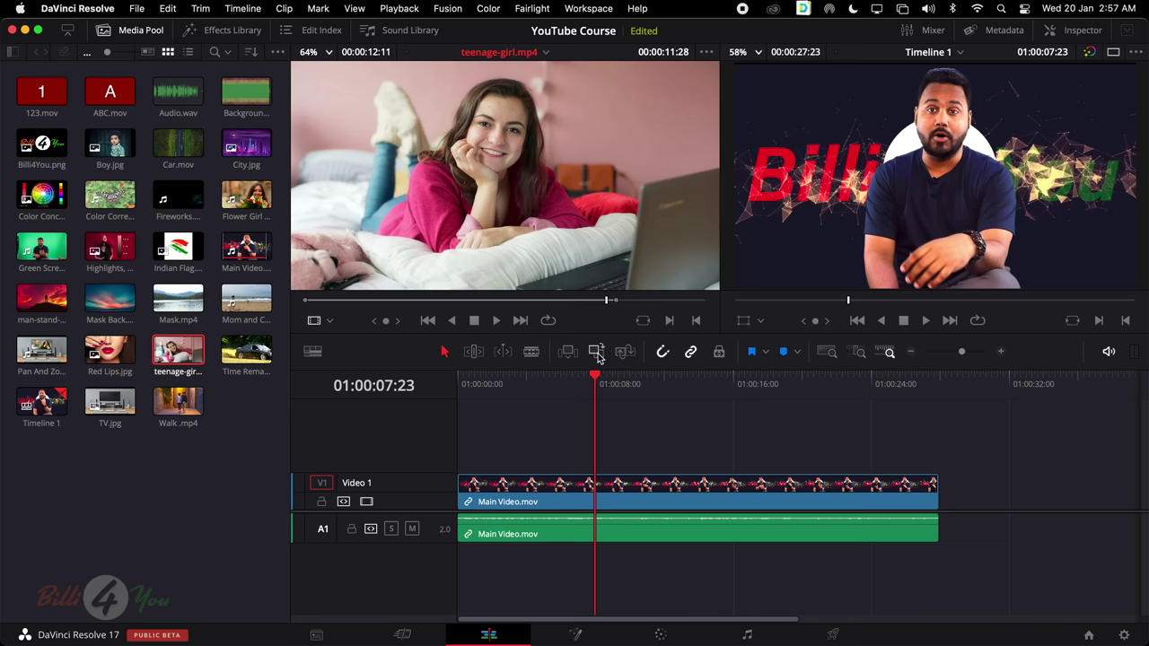
left_click_drag(598, 386, 598, 399)
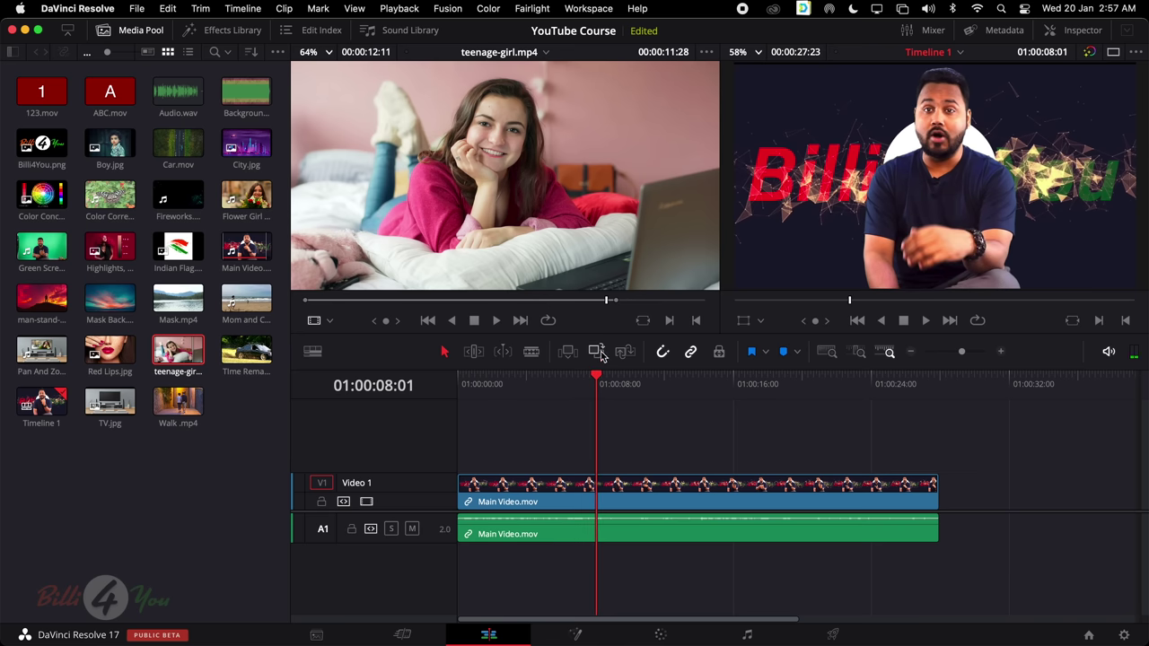
left_click(597, 351)
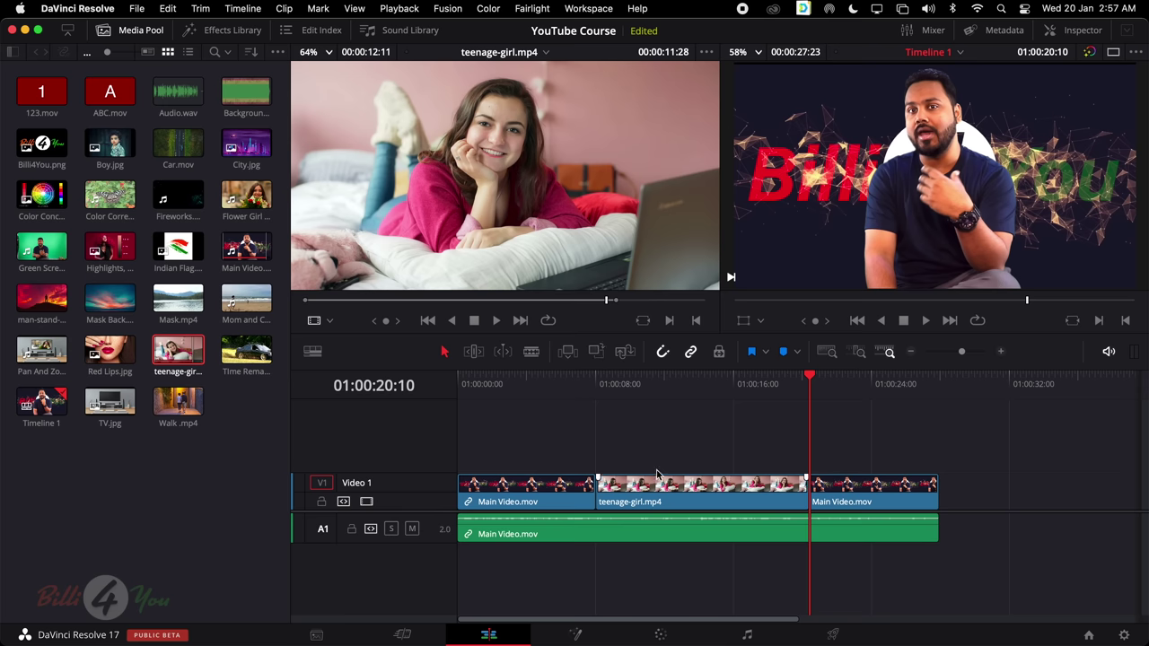
Preview the new teenage-girl section, select it, and undo the overwrite
left_click(594, 381)
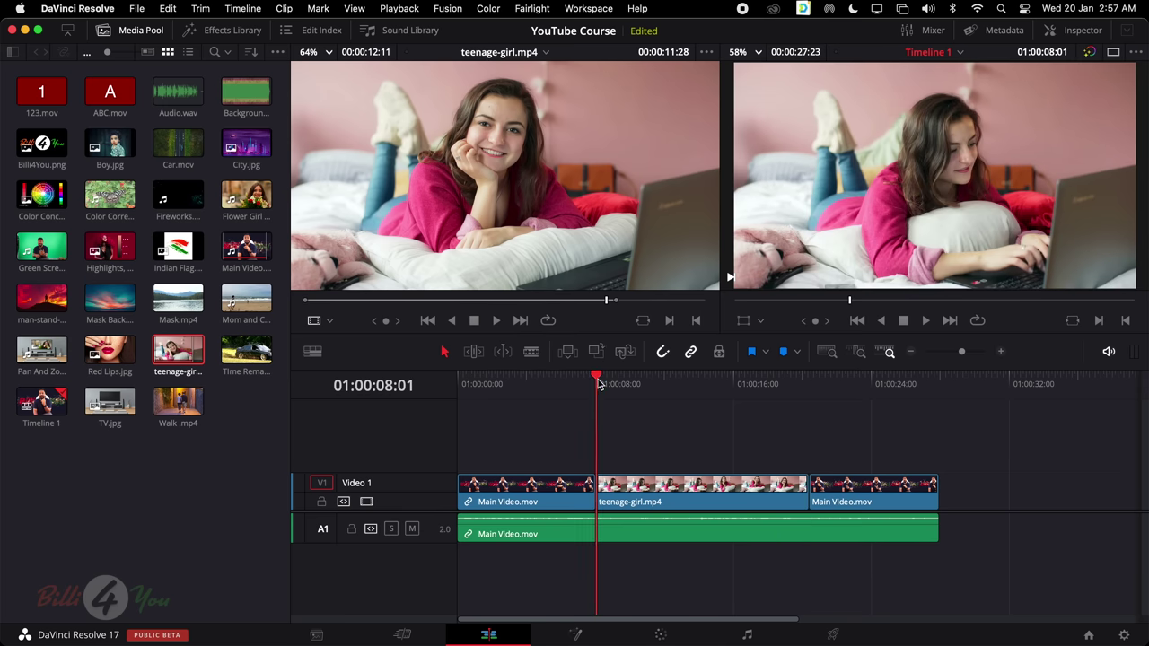
left_click_drag(616, 380, 688, 385)
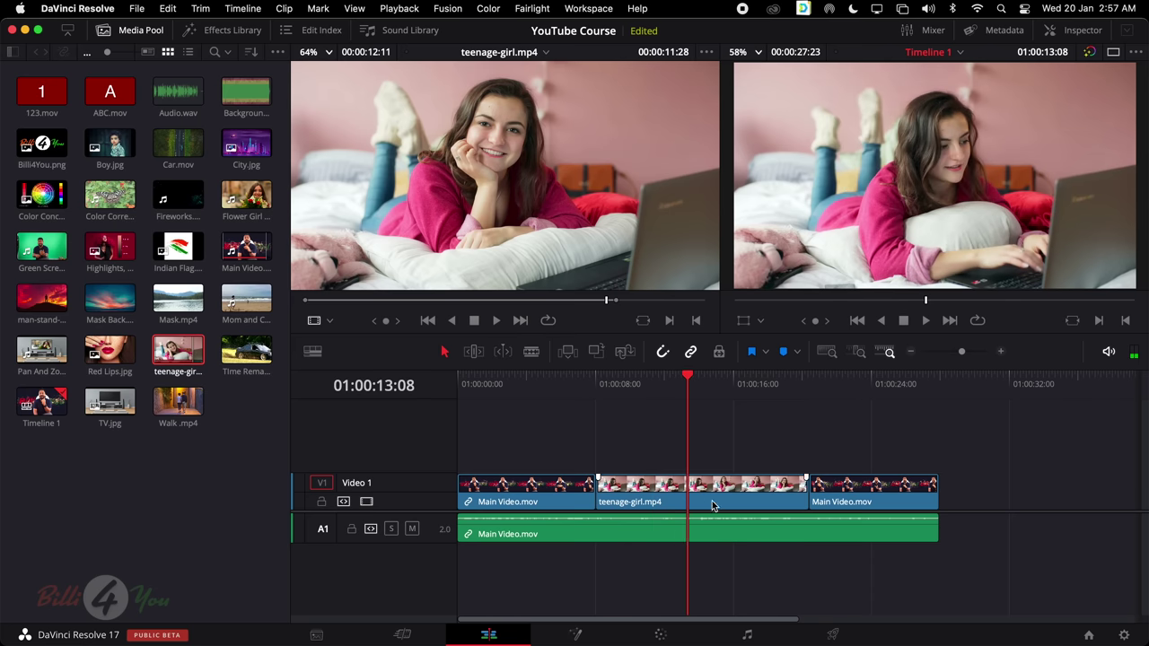
left_click(793, 495)
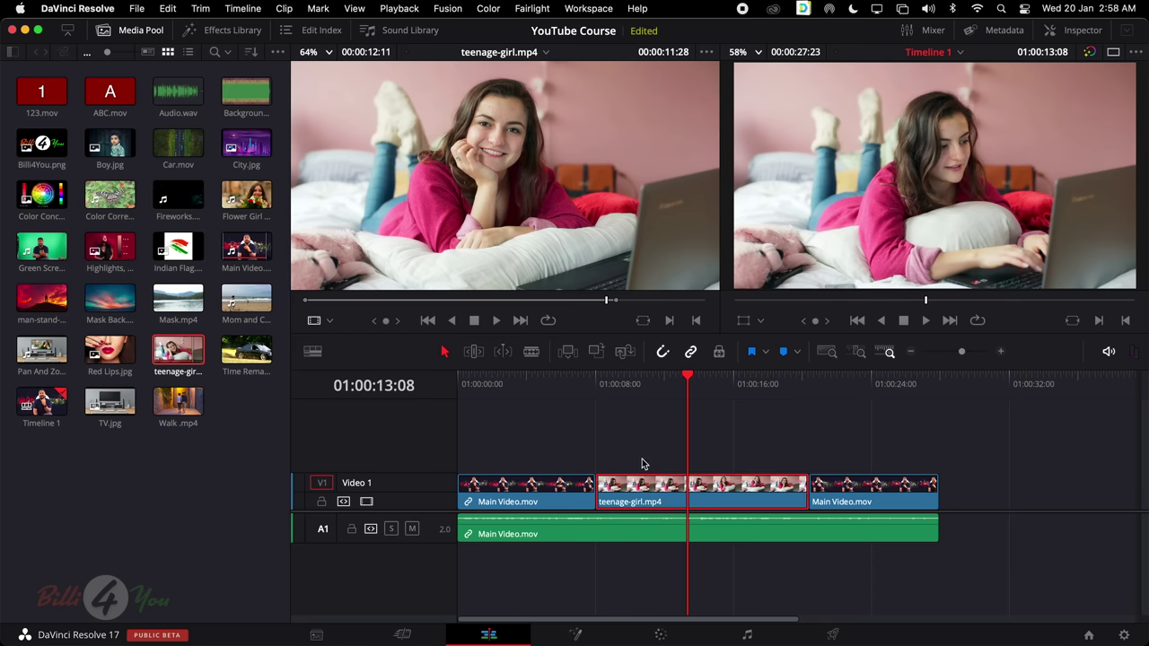
key("super+z")
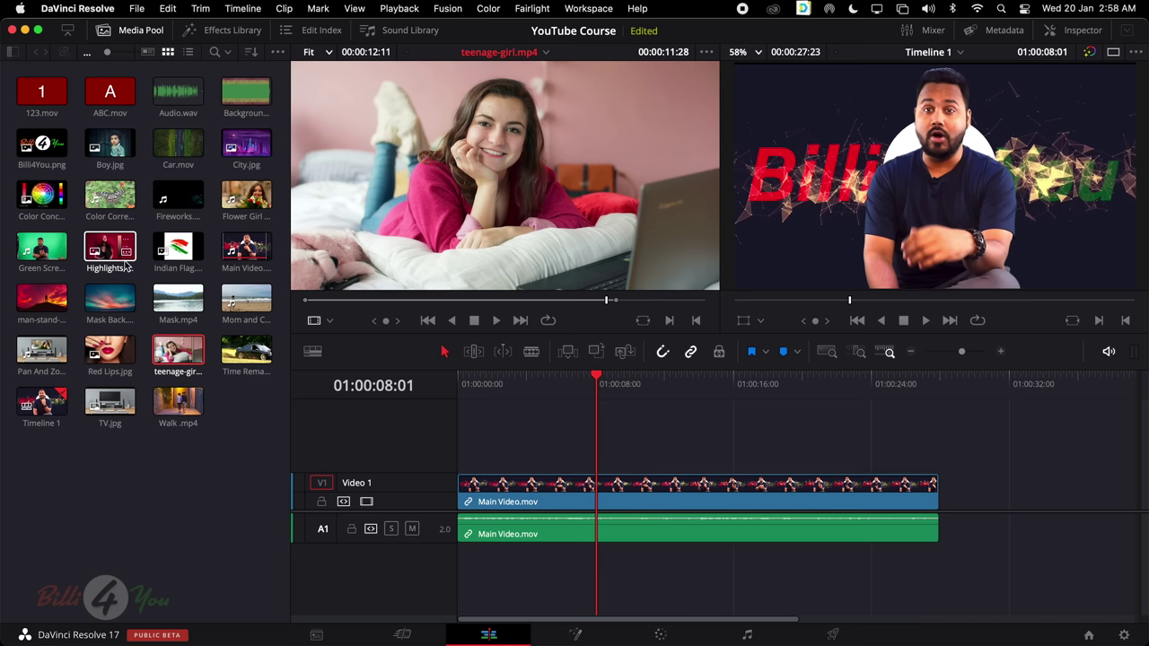
left_click(115, 254)
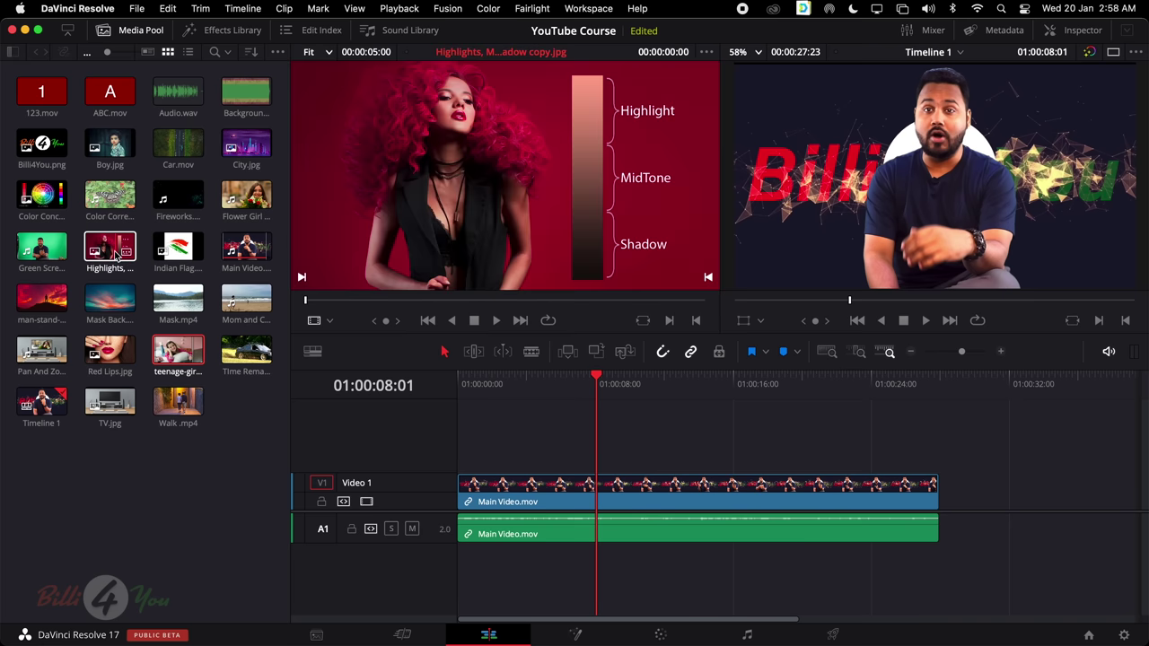
left_click(569, 354)
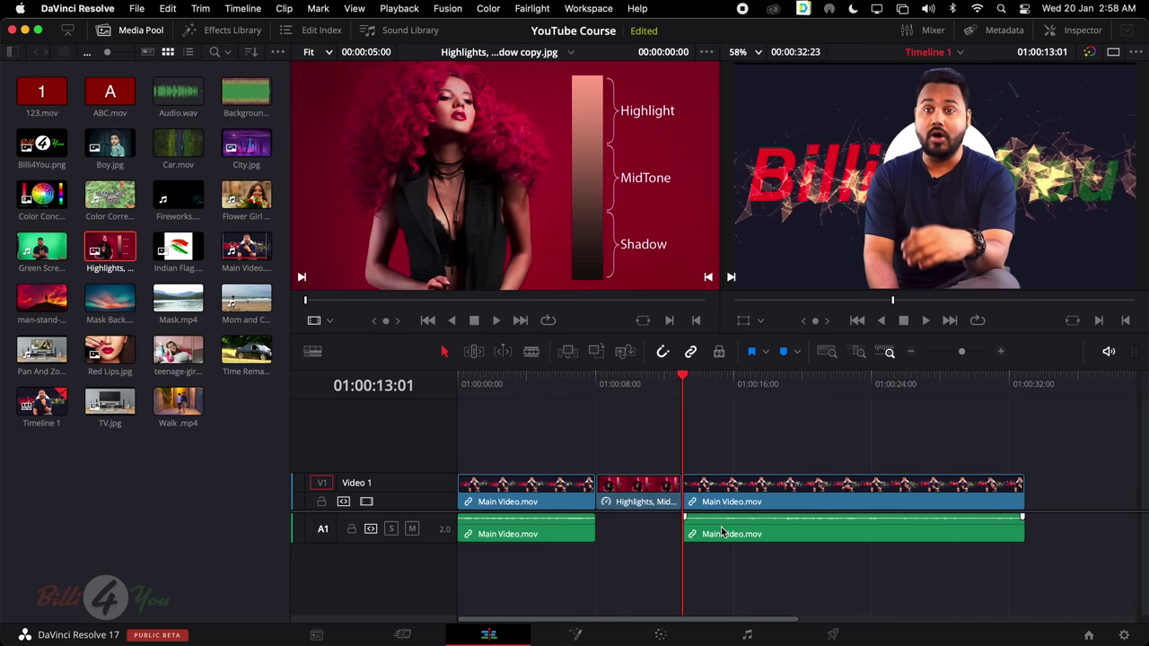
key("super+z")
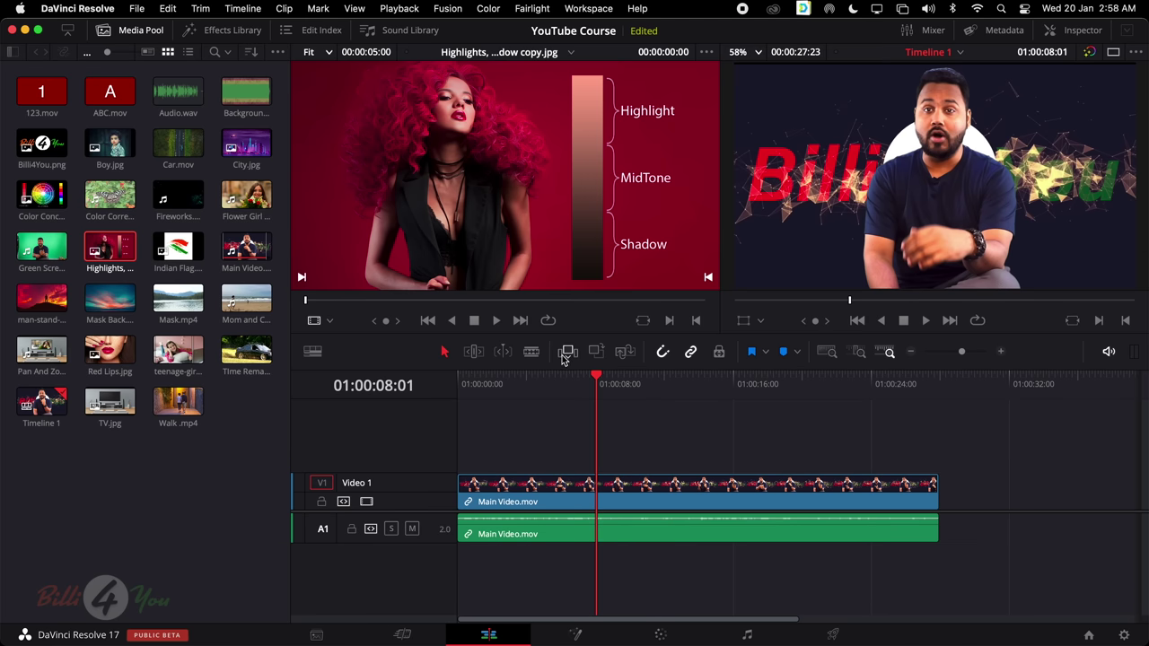
left_click(598, 353)
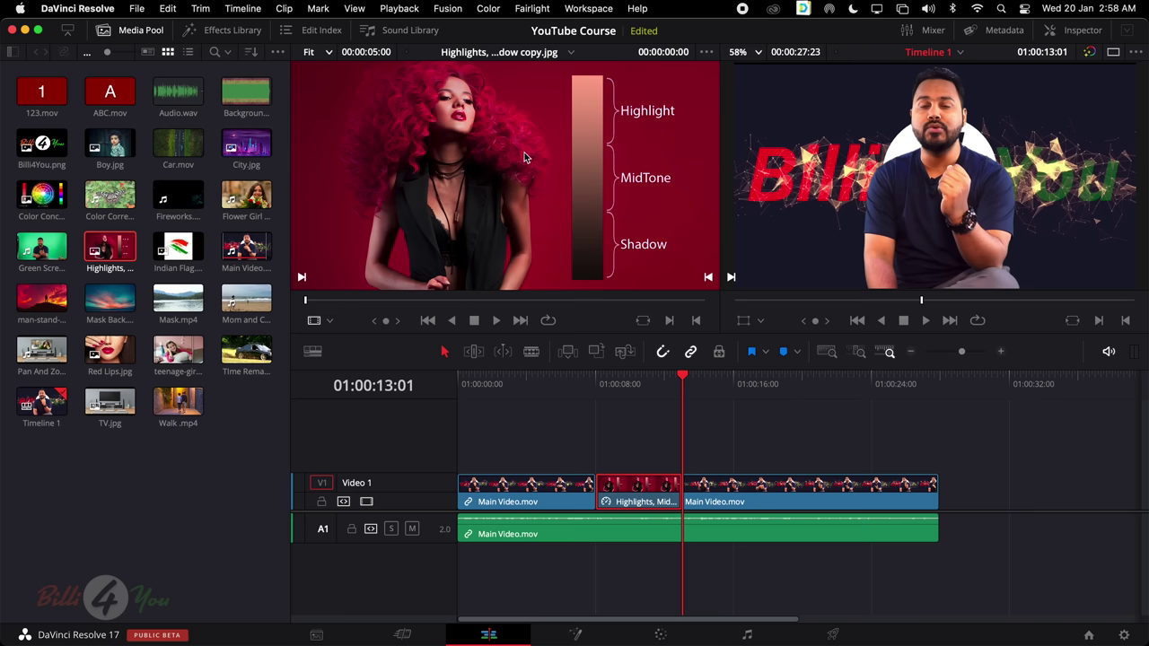
left_click(600, 377)
left_click(644, 381)
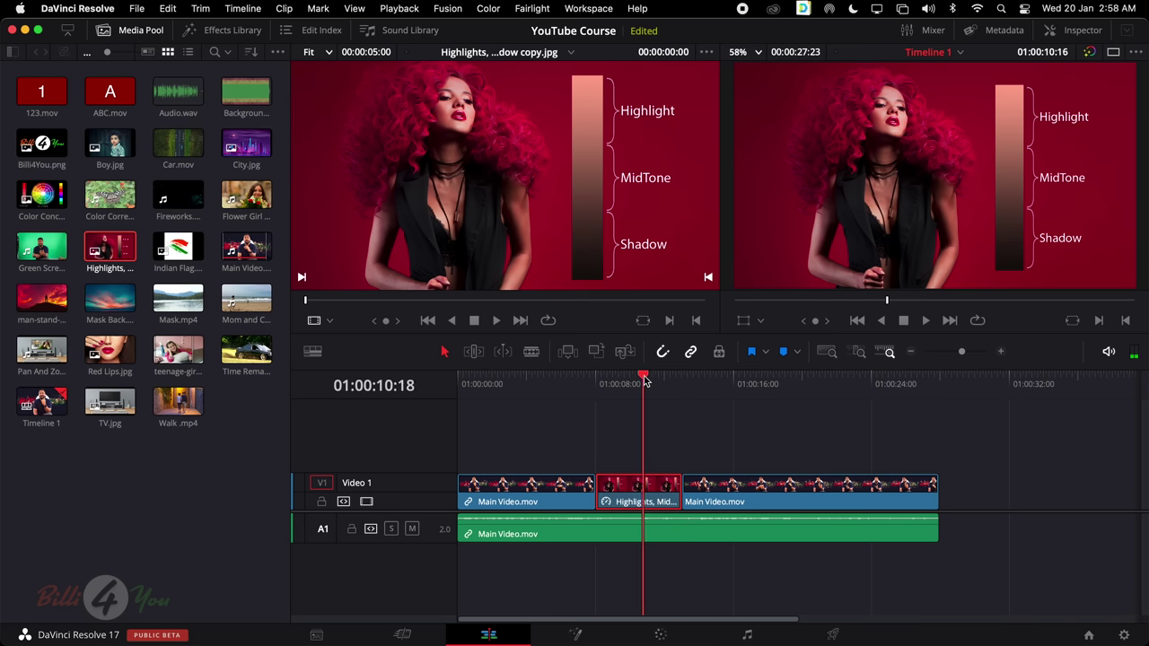
left_click_drag(643, 380, 644, 381)
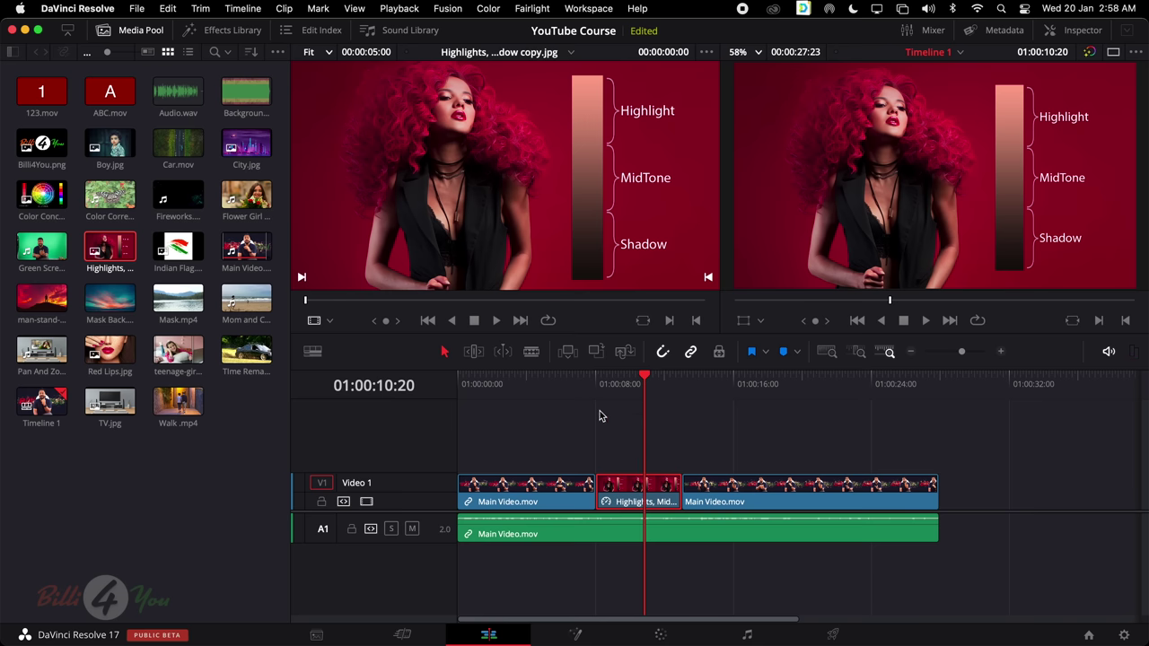
left_click(593, 381)
key("super+z")
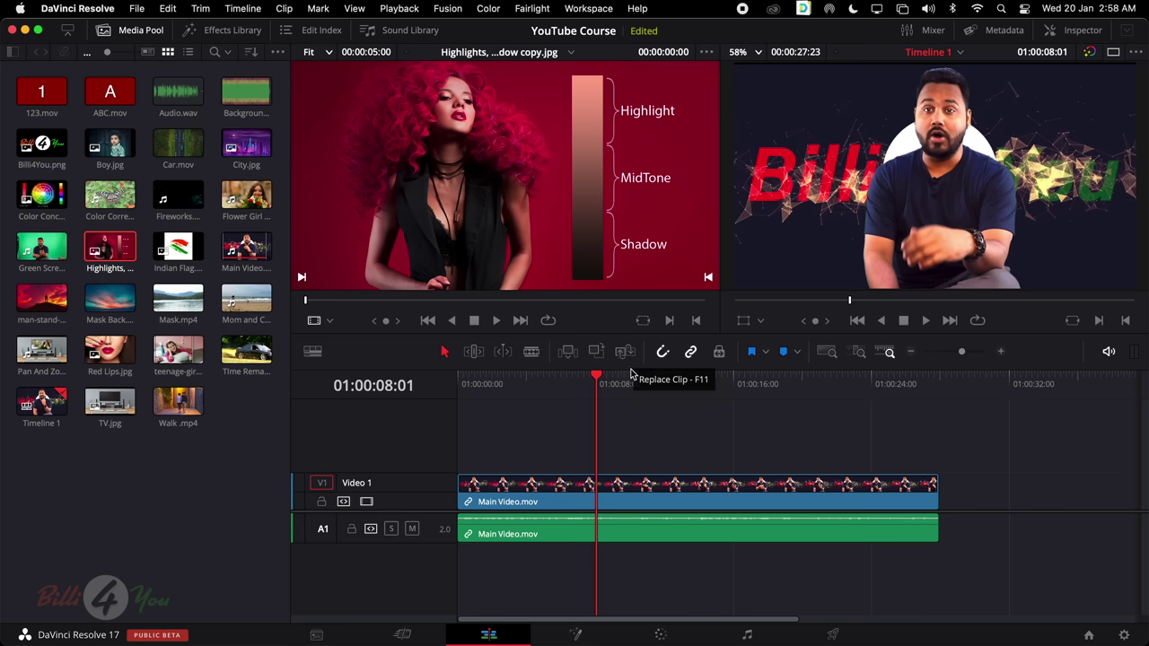
left_click(599, 380)
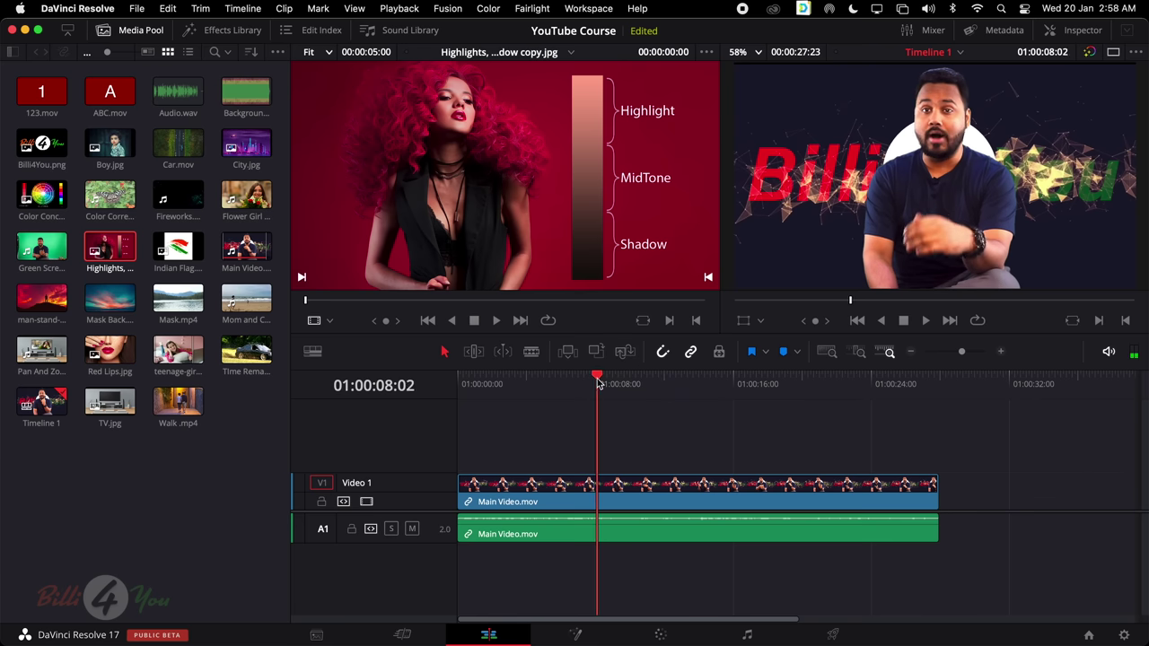
key("super+a")
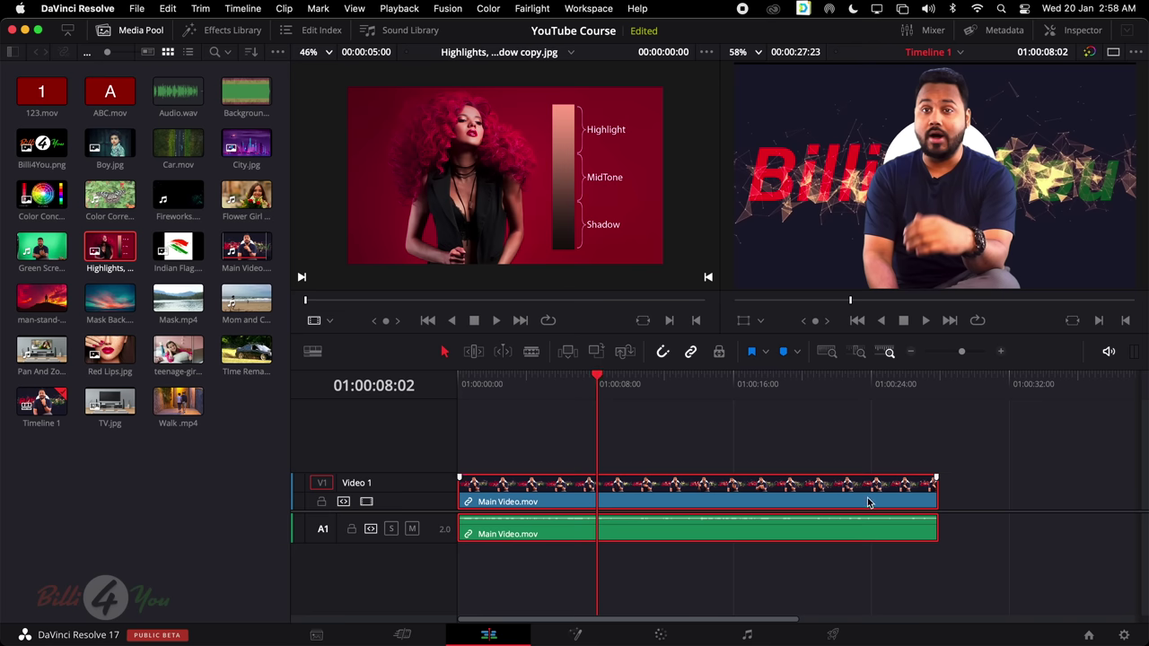
scroll(620, 192, "up", 2)
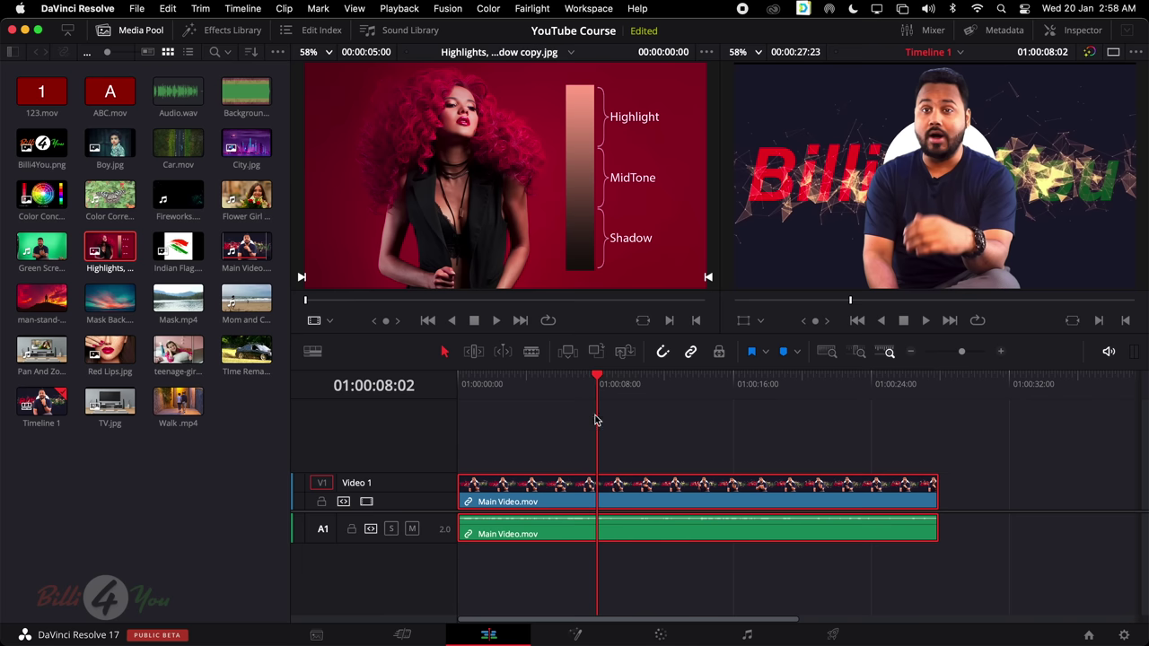
left_click(624, 353)
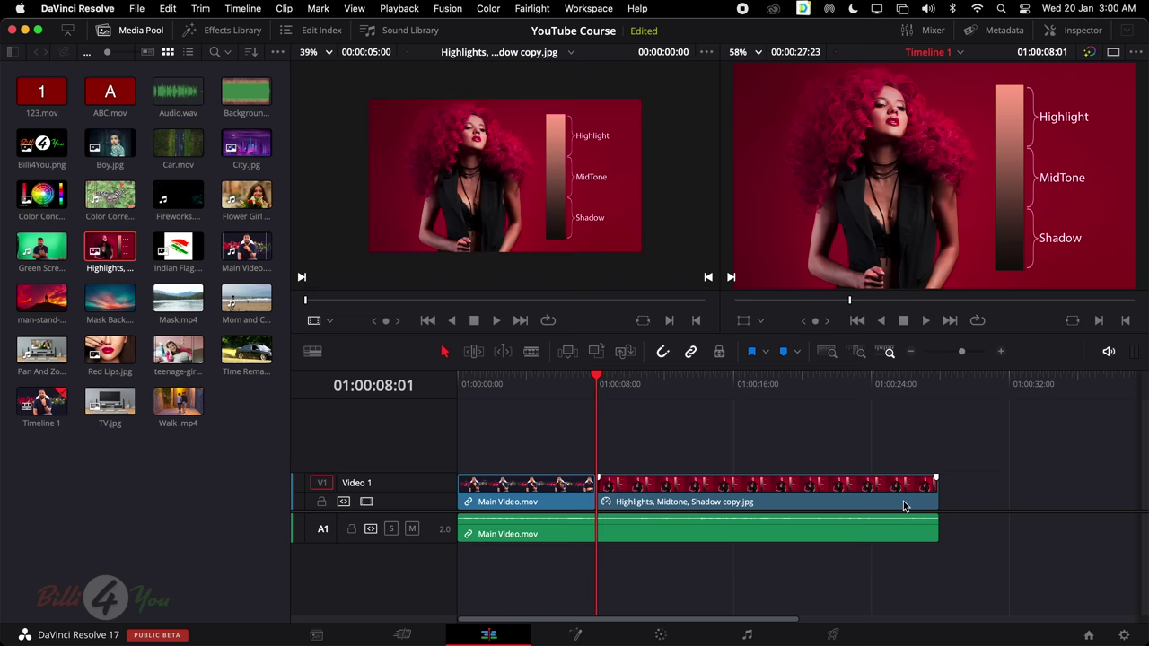
key("super+z")
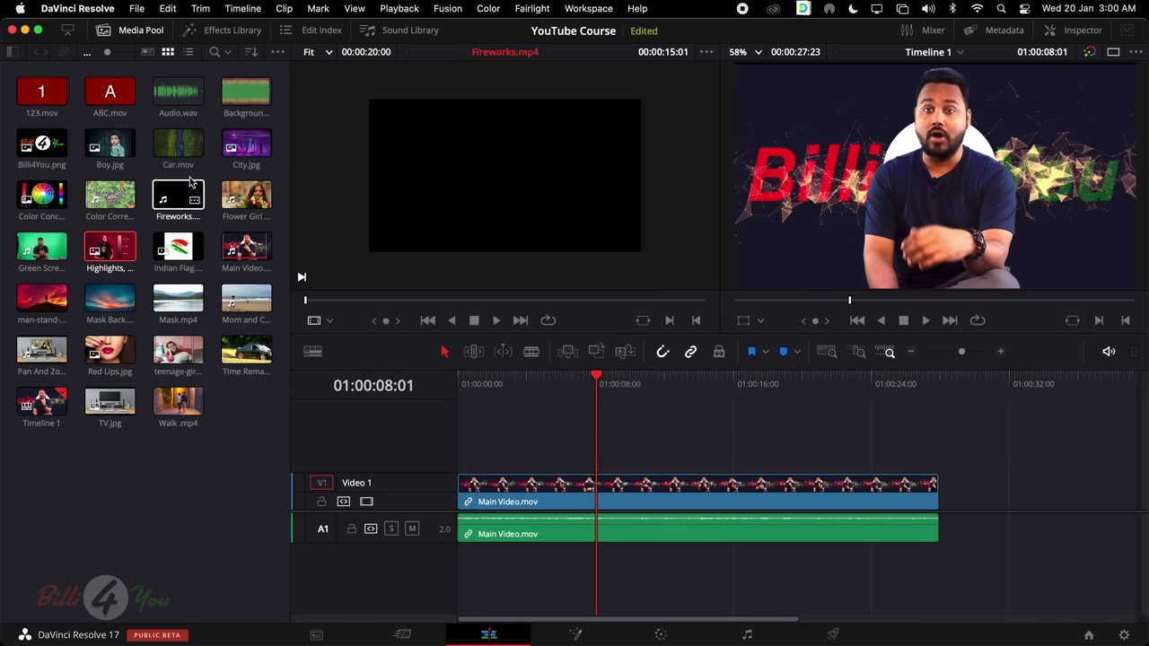
left_click(175, 152)
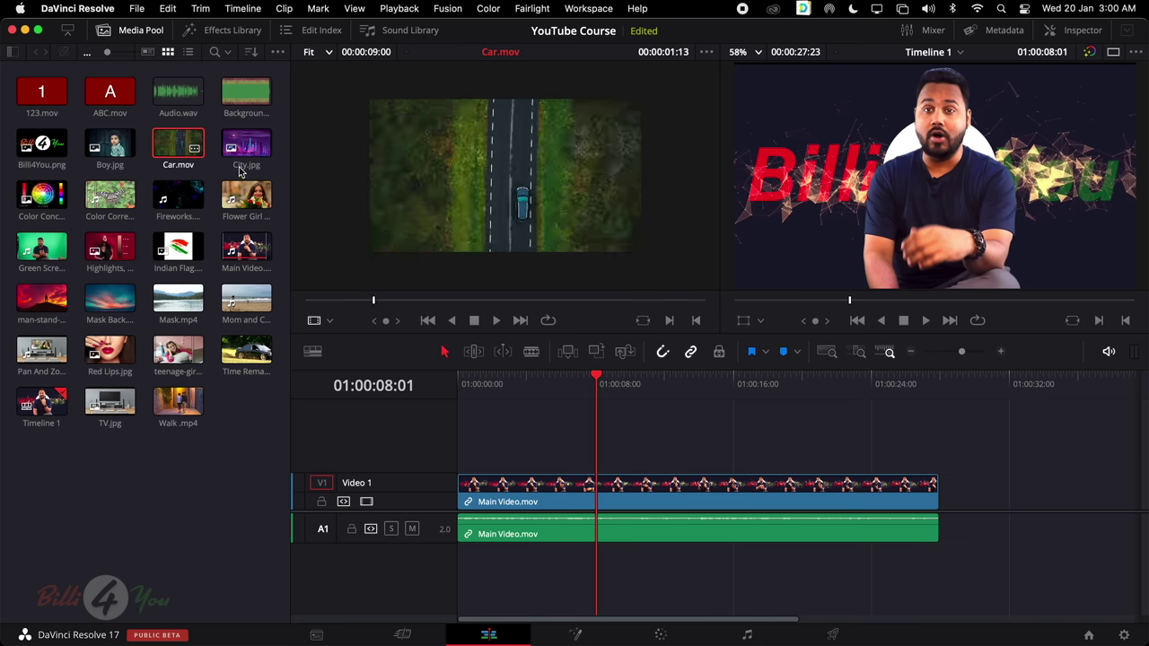
left_click_drag(462, 303, 296, 303)
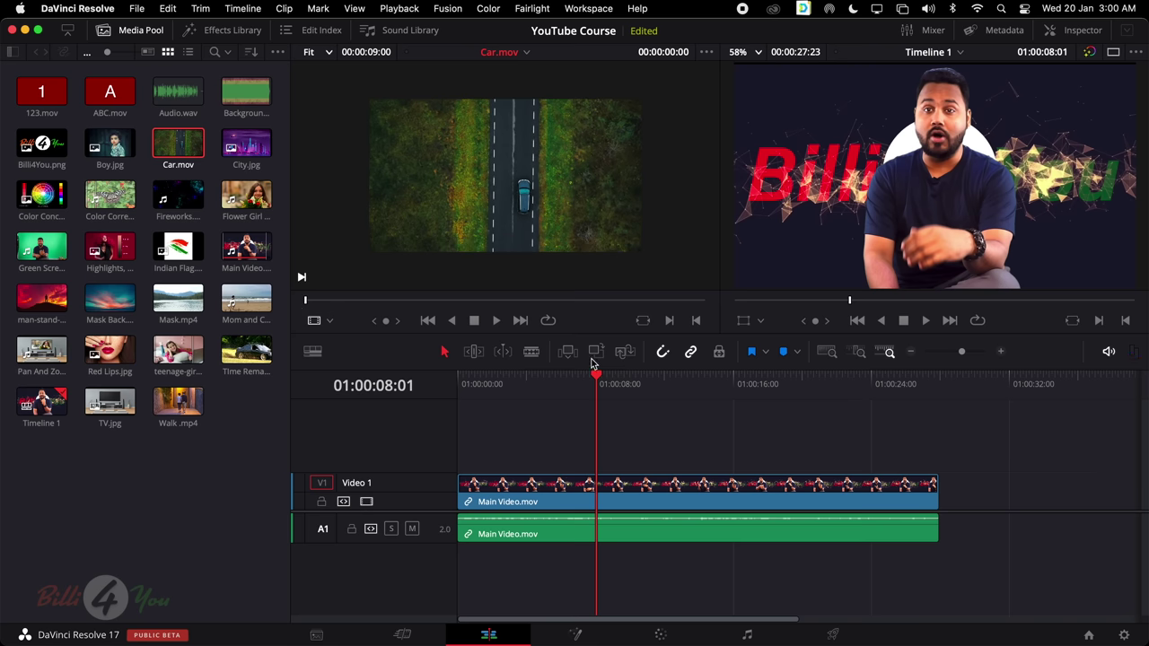
left_click(625, 352)
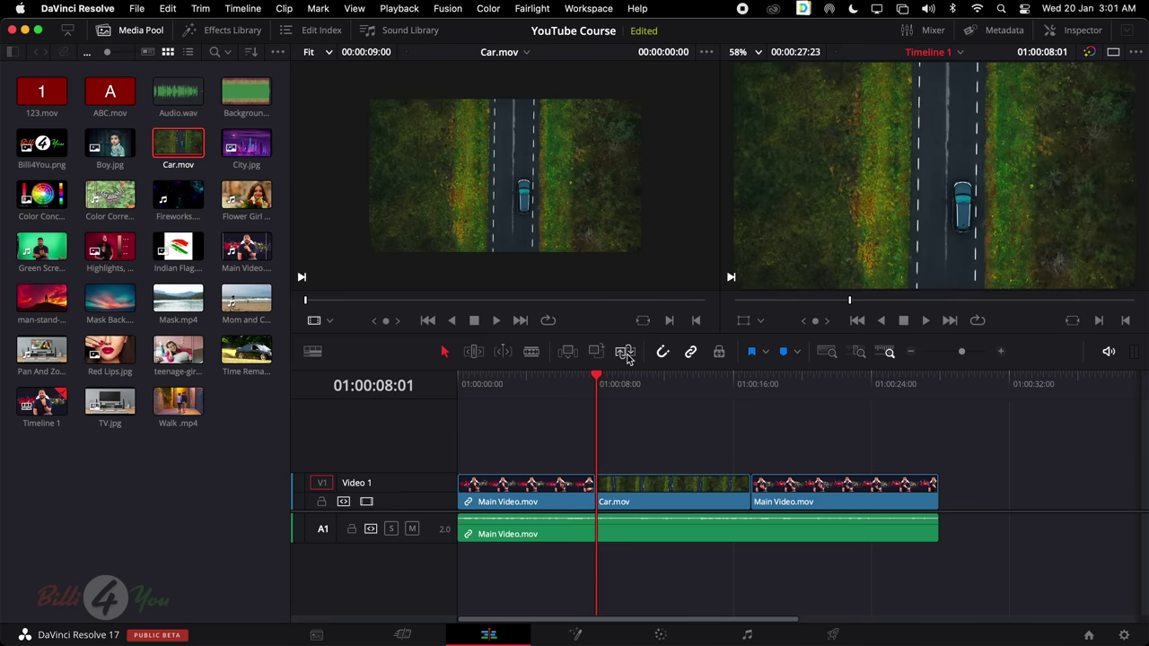
left_click_drag(506, 299, 707, 303)
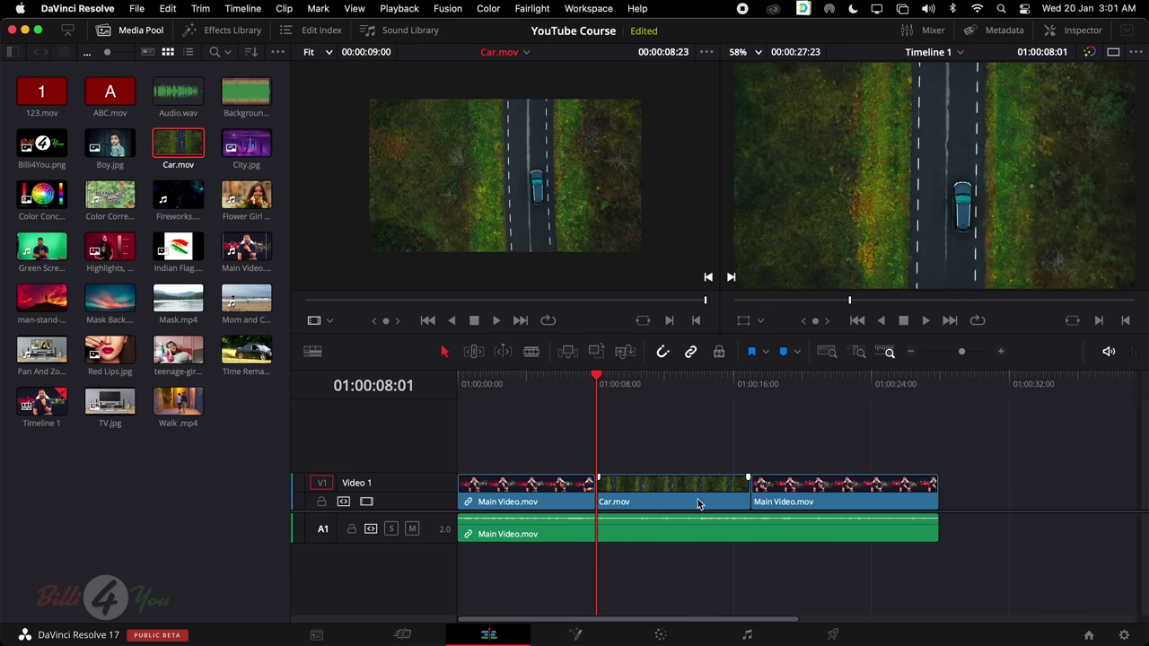
key("super+z")
left_click(108, 198)
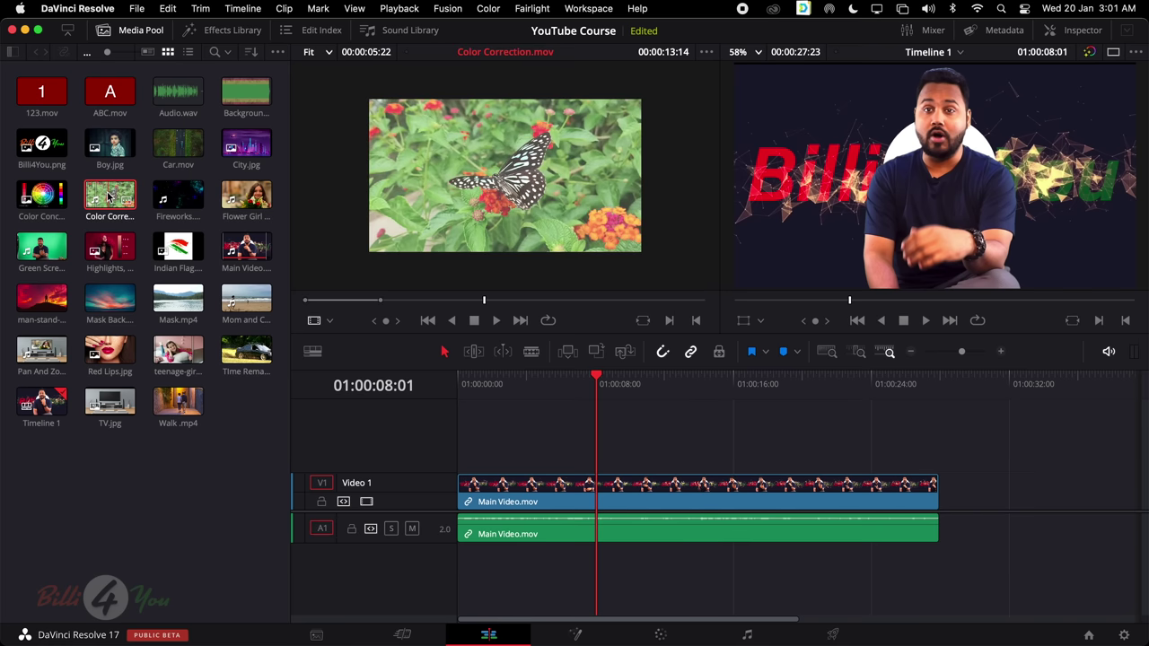
mouse_move(543, 303)
left_mouse_down()
mouse_move(297, 302)
mouse_move(590, 303)
mouse_move(534, 302)
left_mouse_up()
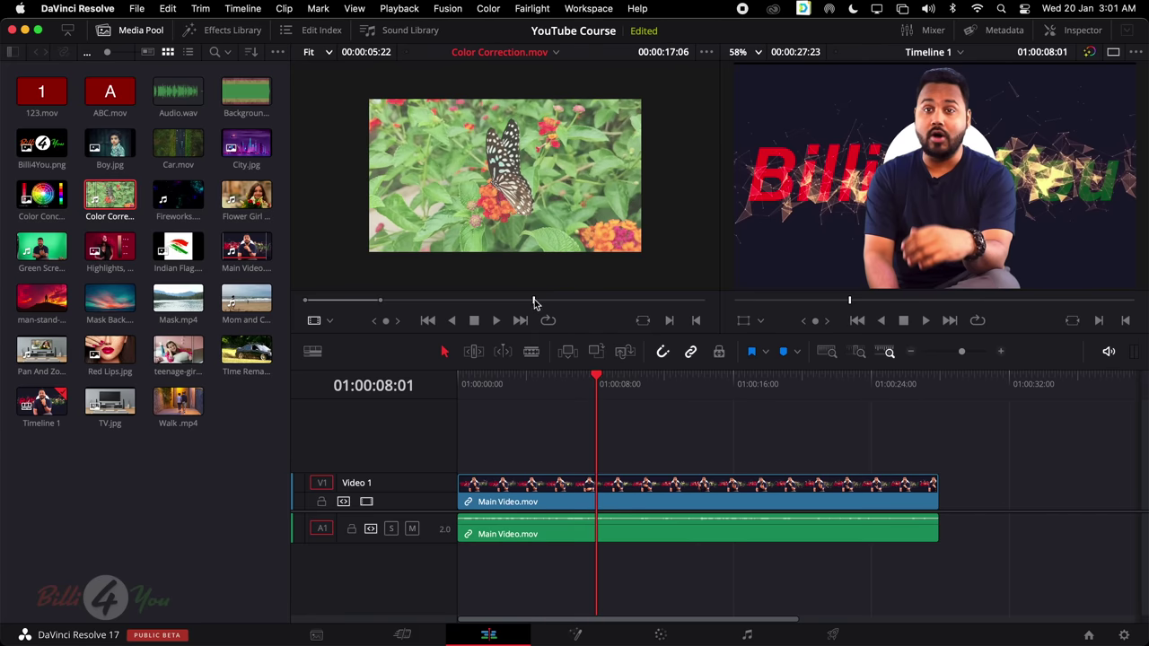
left_click(629, 352)
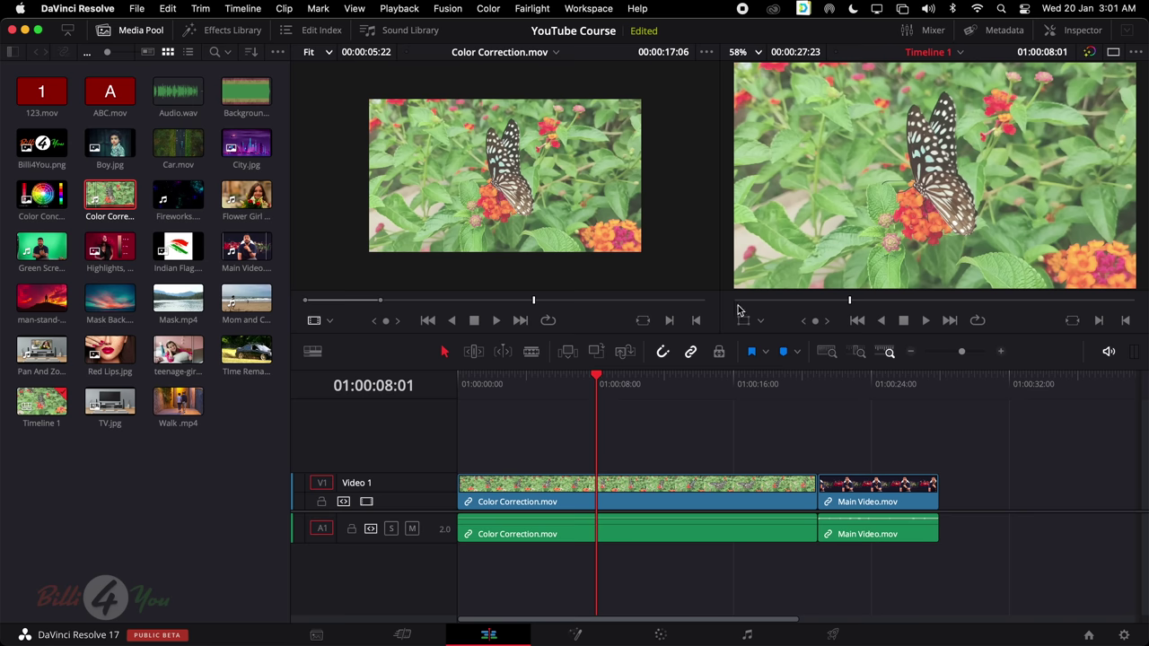
key("super+z")
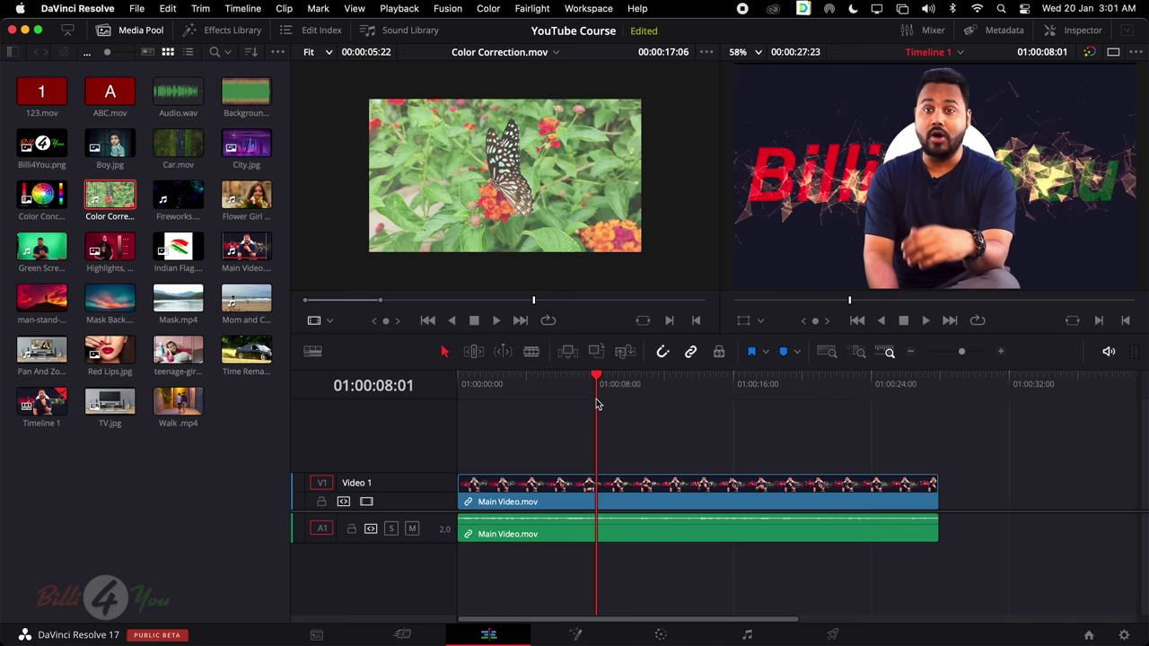
key("q")
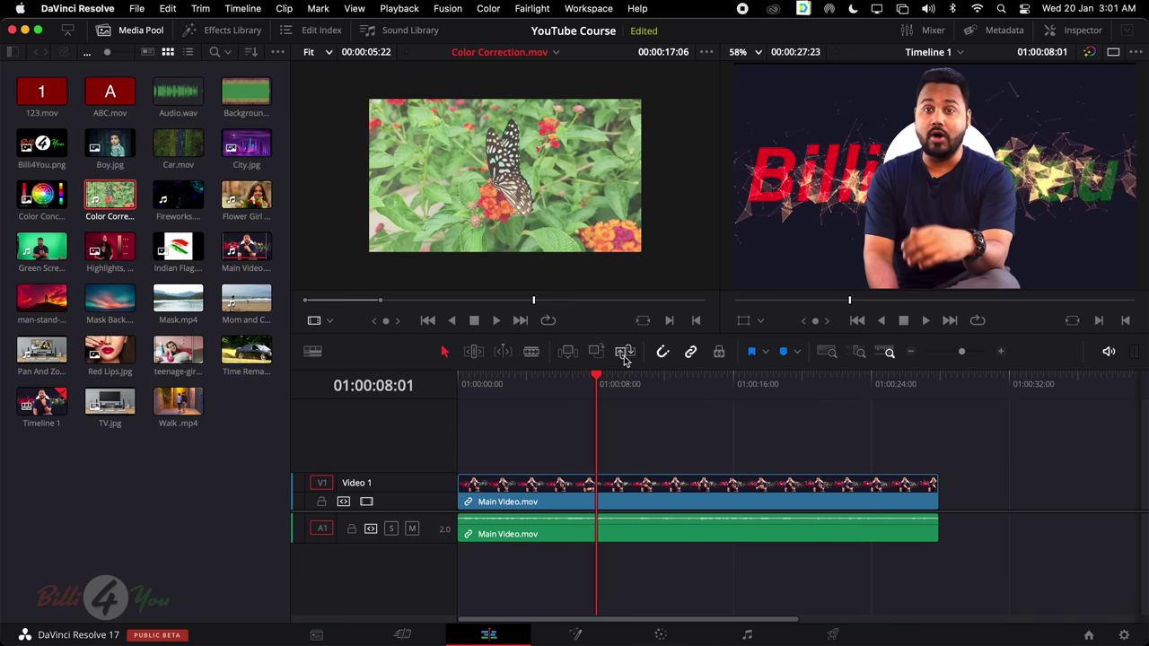
scroll(588, 157, "up", 2)
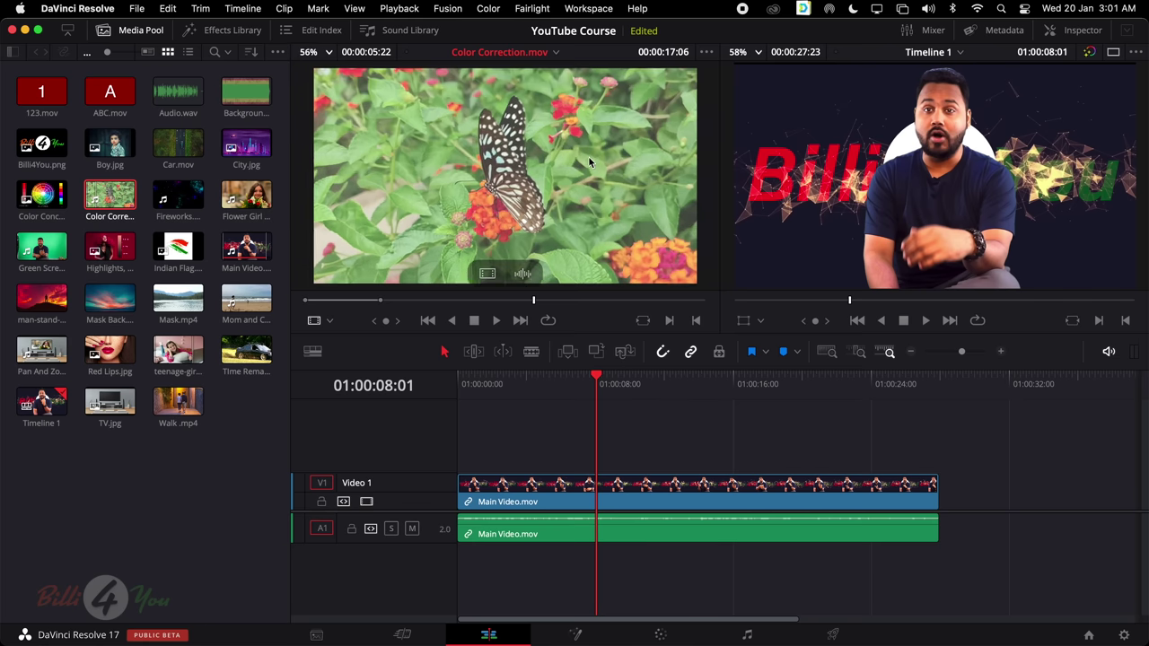
scroll(589, 159, "down", 1)
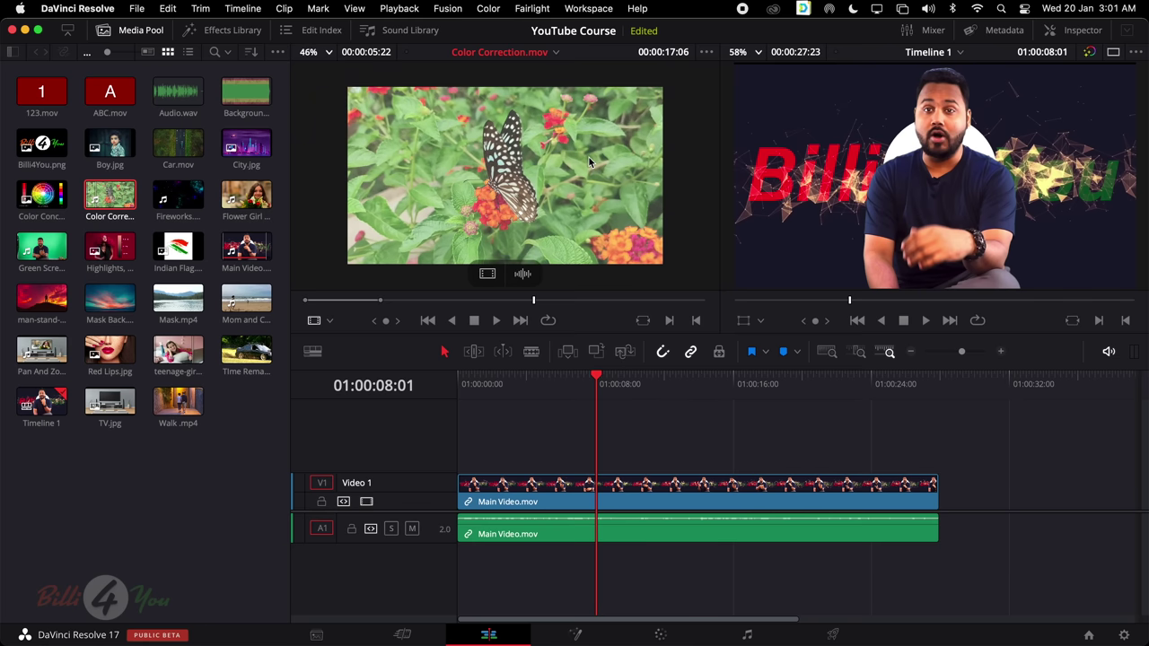
scroll(557, 184, "up", 1)
scroll(557, 184, "down", 1)
scroll(557, 185, "up", 1)
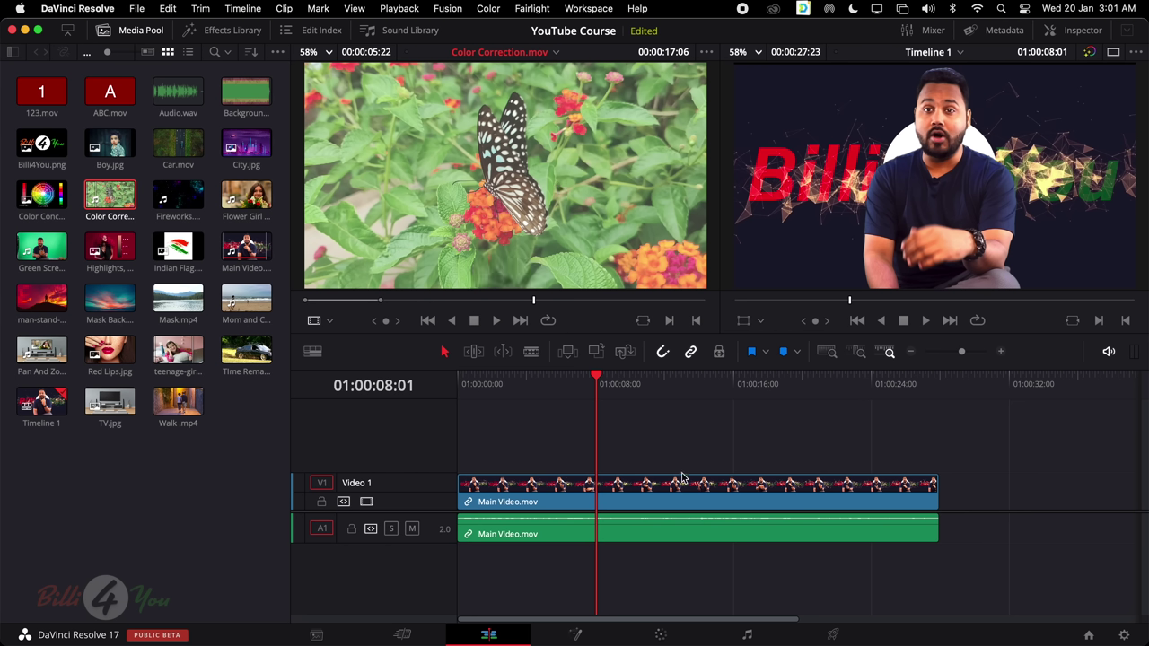
left_click(642, 434)
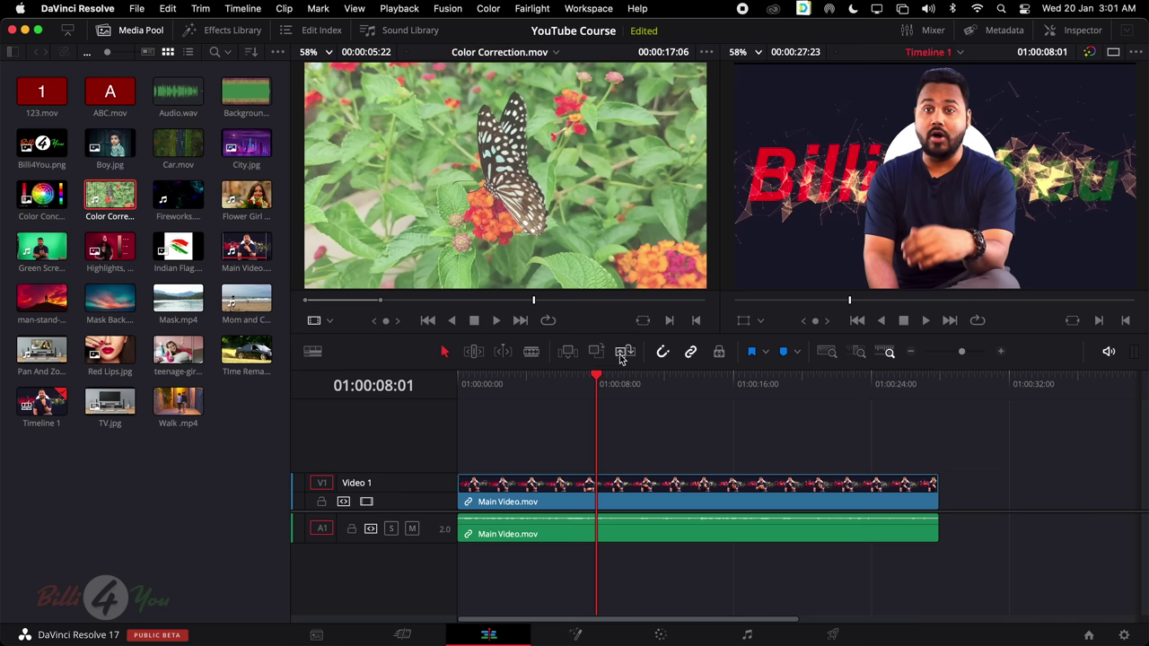
left_click_drag(544, 442, 930, 567)
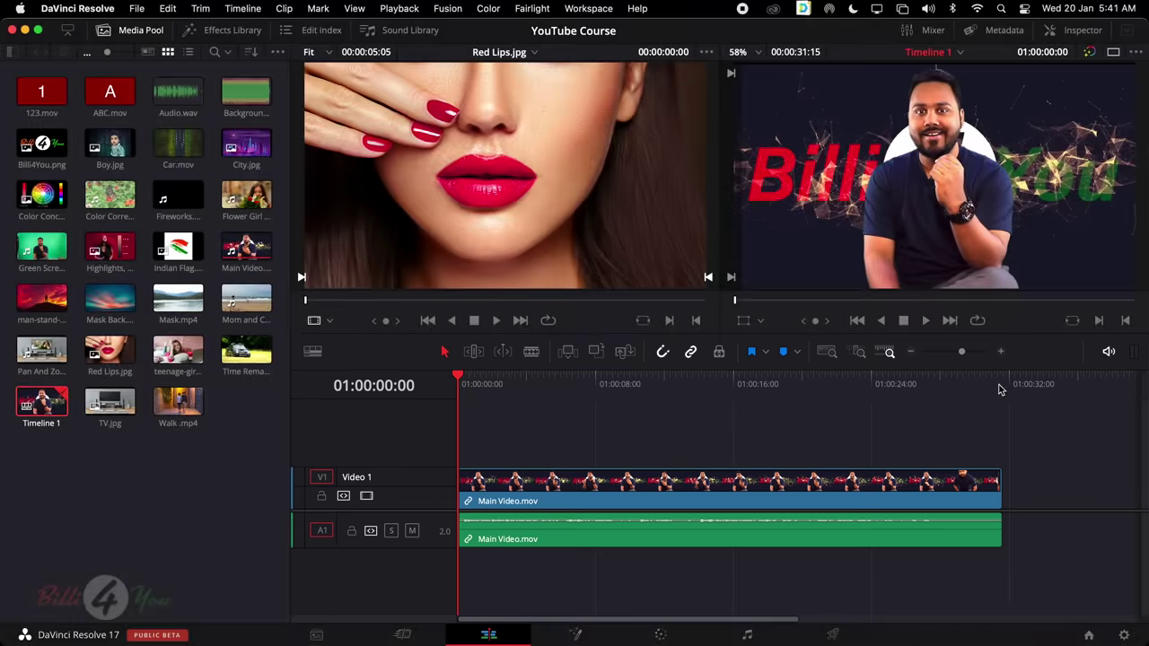
Scrub Timeline 1 from about 6 seconds through to the end of Main Video
left_click(575, 379)
left_click_drag(575, 379, 877, 377)
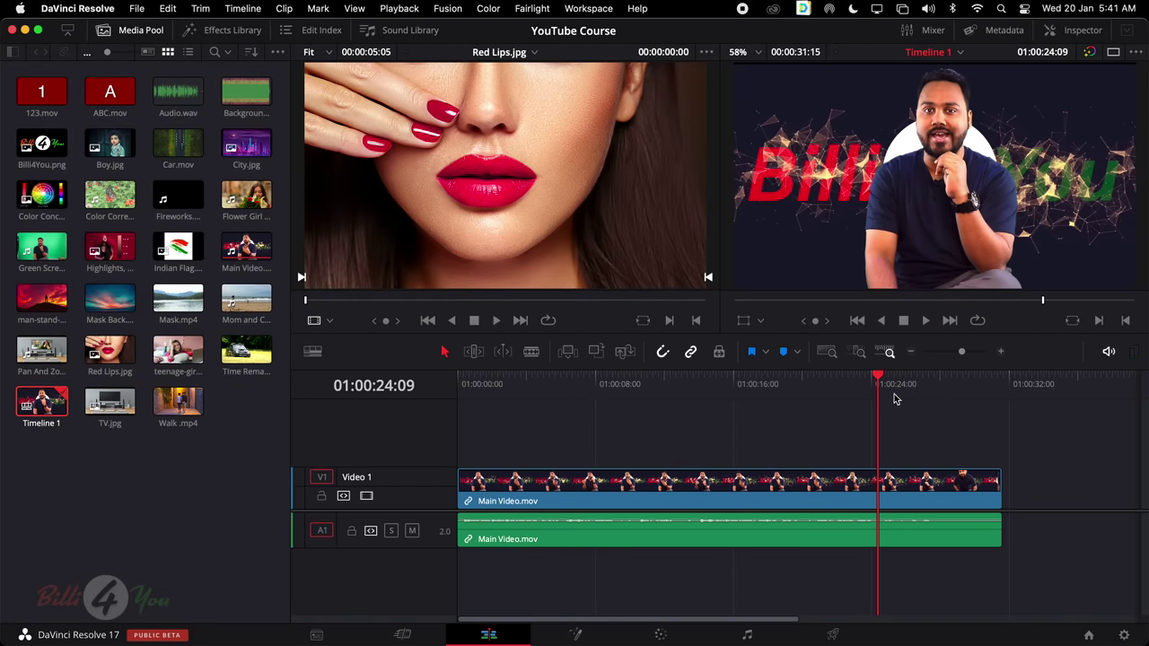
left_click(602, 380)
left_click_drag(608, 384, 1000, 387)
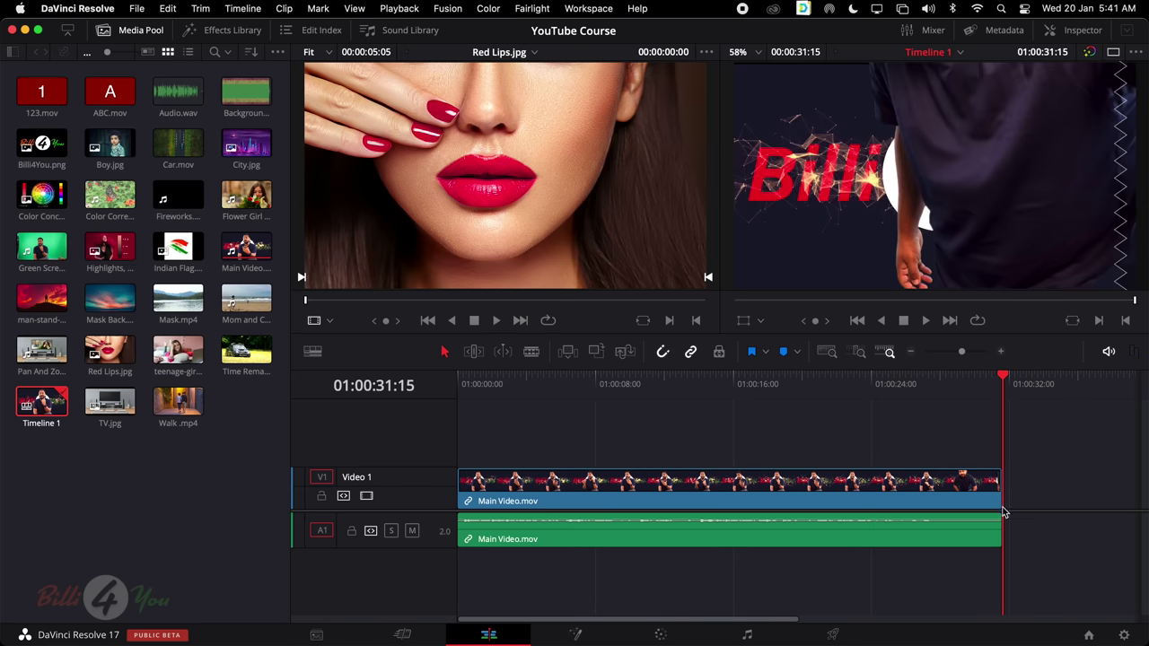
Bring the playhead back from the clip end to 01:00:15:05
scroll(1003, 536, "down", 1)
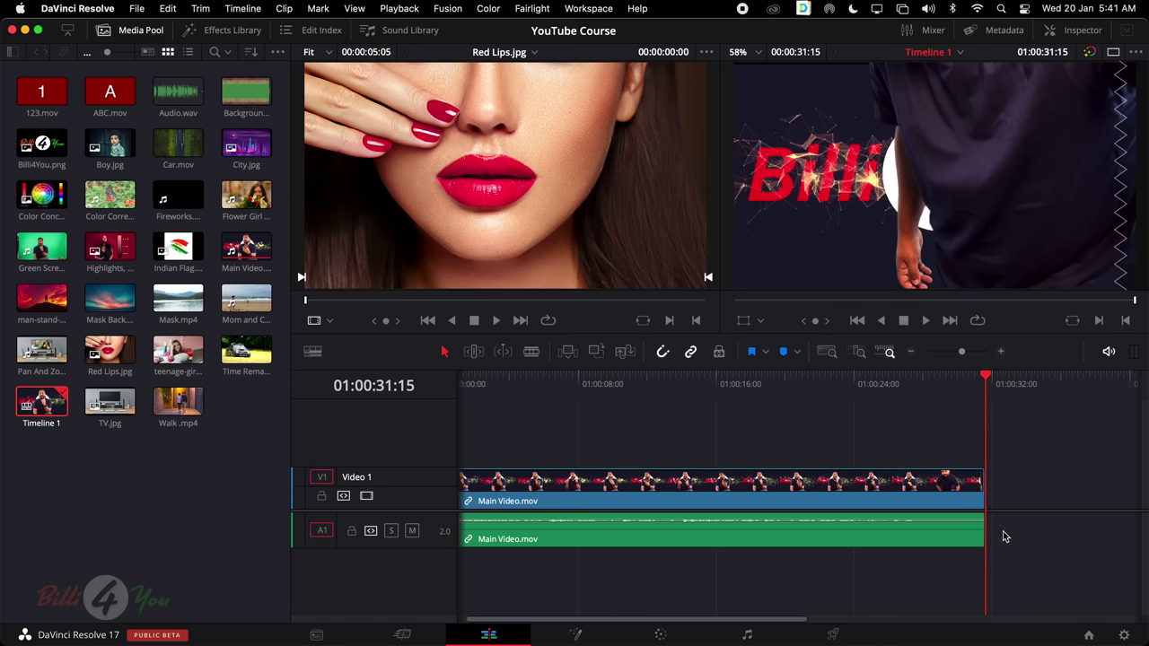
scroll(1002, 535, "up", 1)
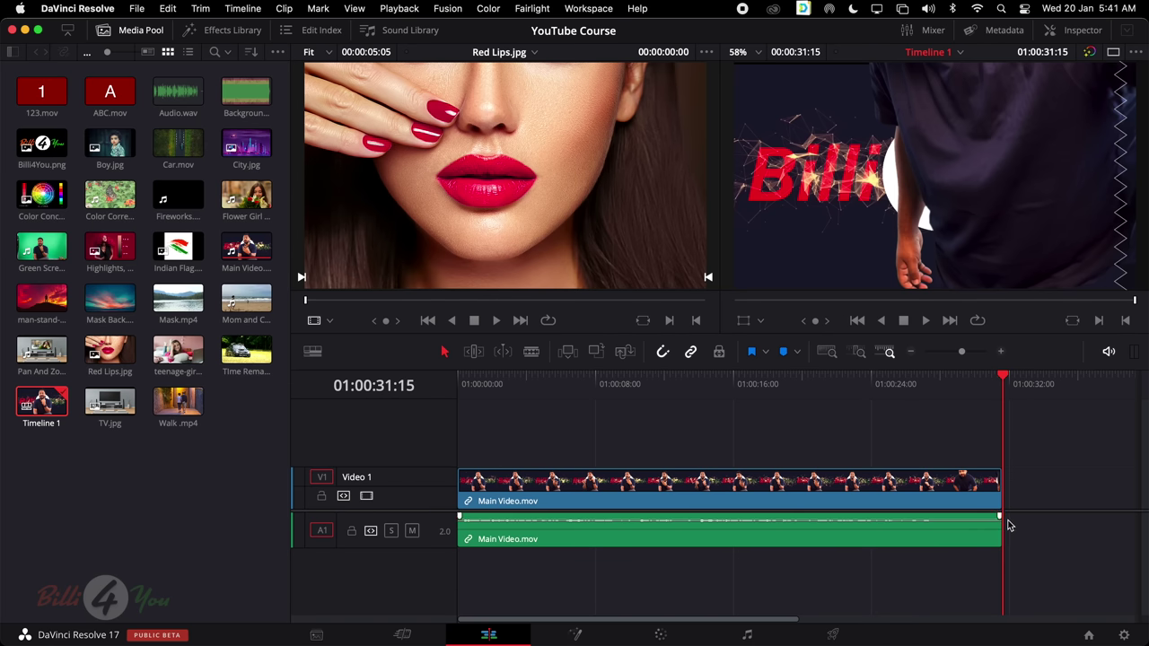
scroll(1005, 525, "right", 1)
scroll(1009, 525, "left", 1)
left_click_drag(1000, 377, 736, 384)
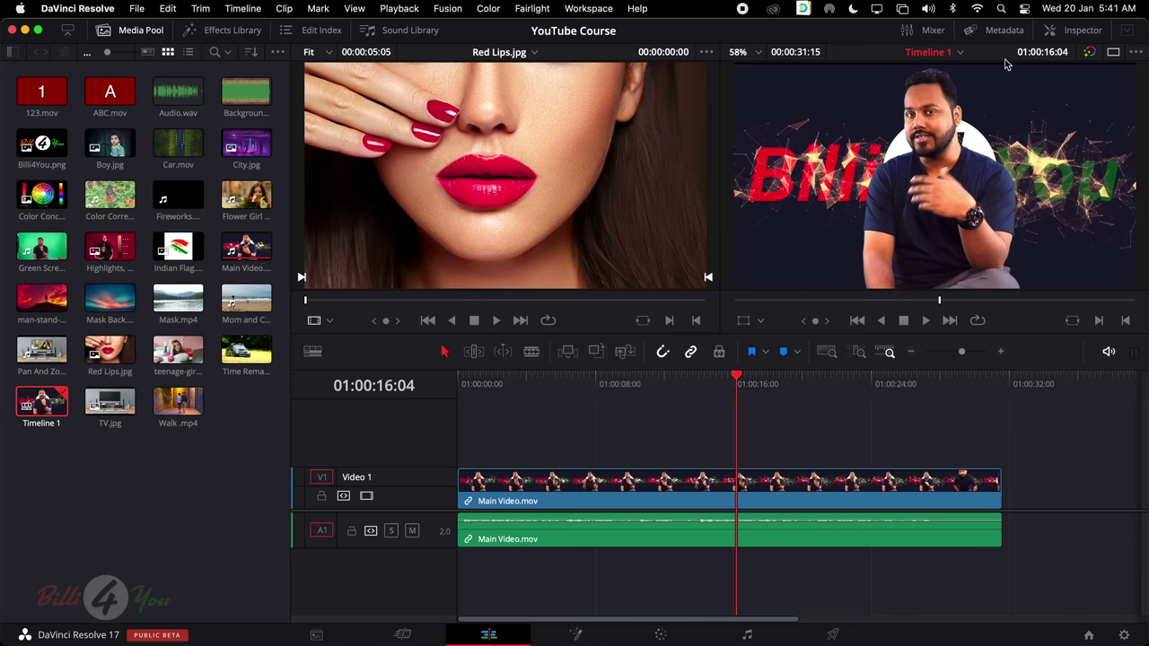
left_click_drag(737, 383, 720, 395)
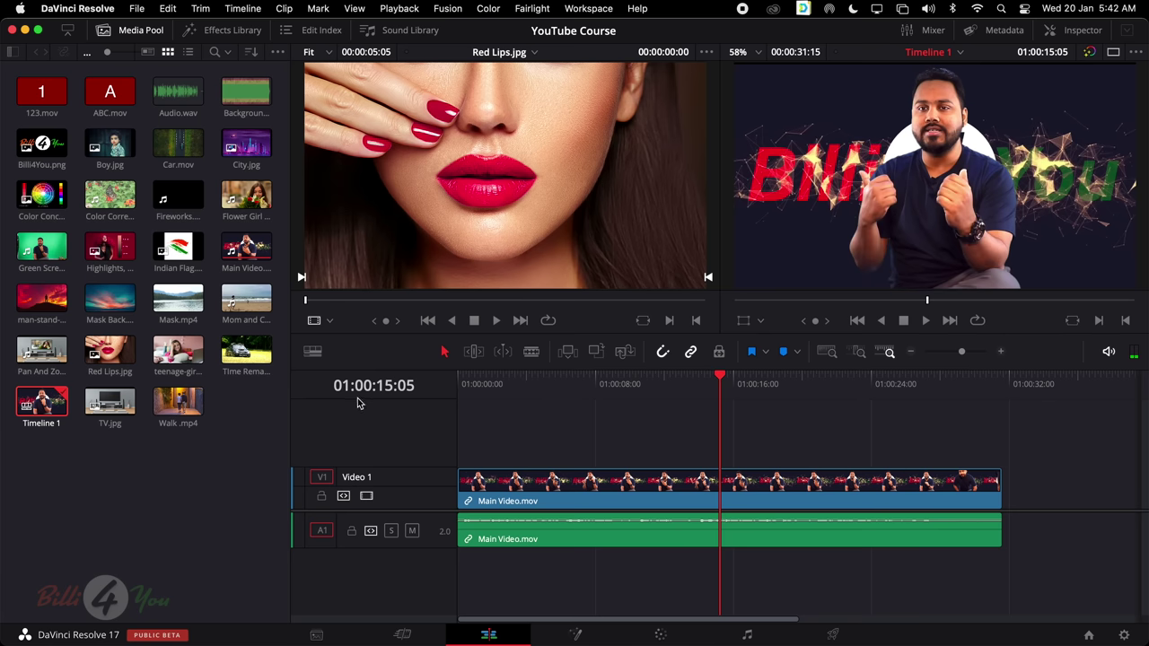
left_click_drag(720, 378, 707, 405)
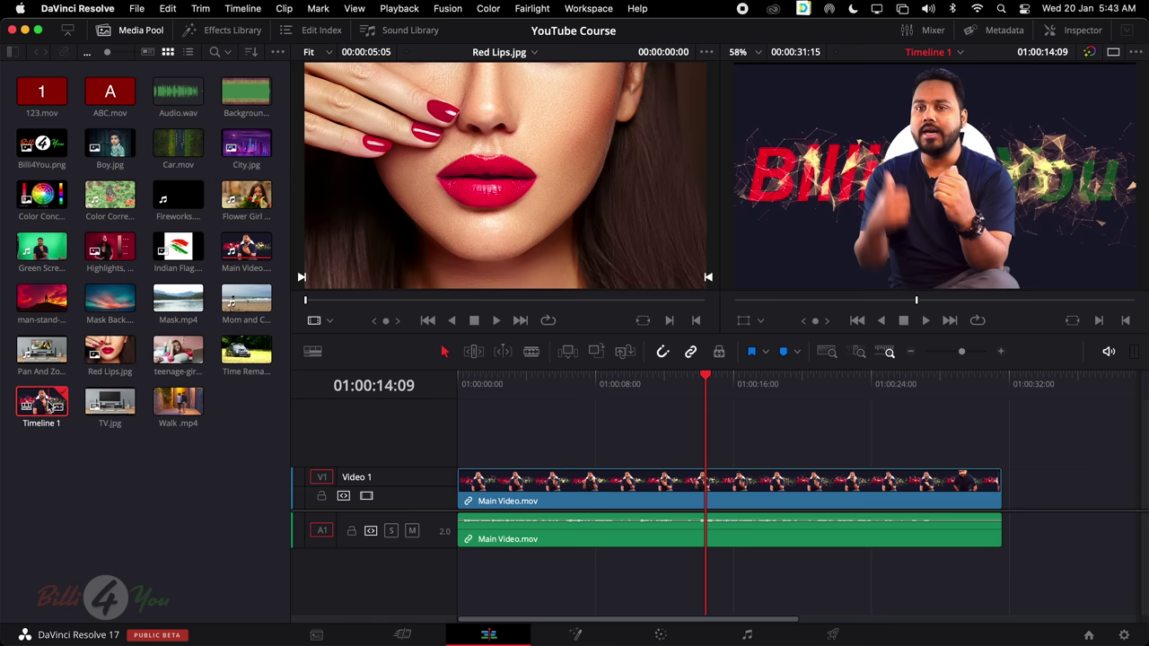
left_click(136, 9)
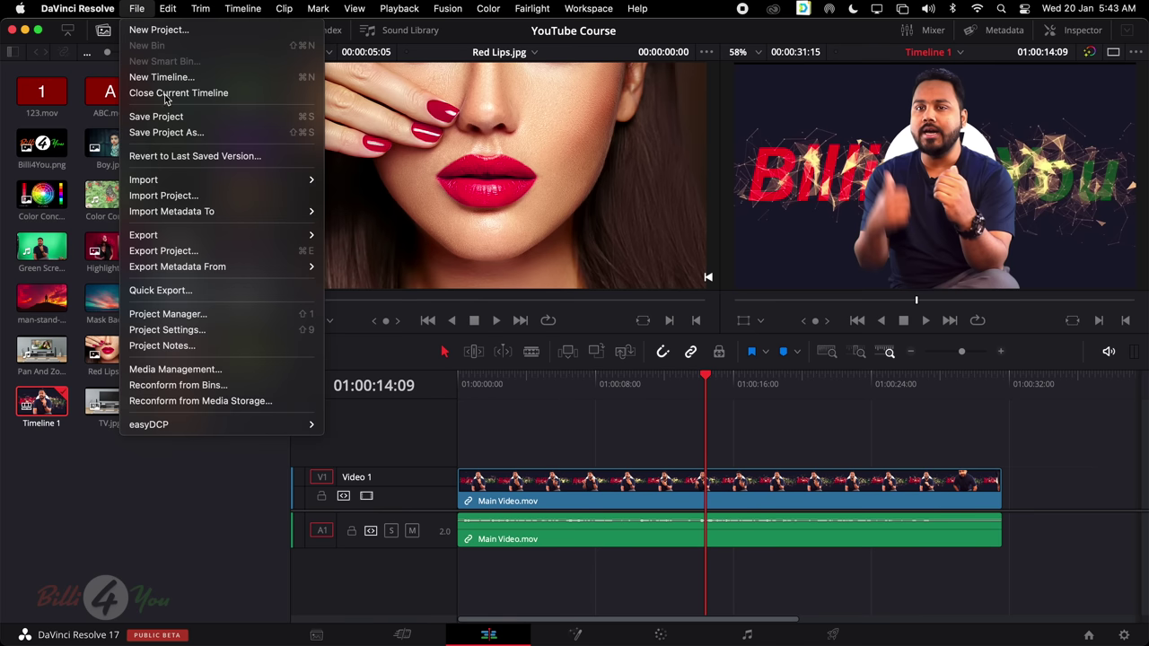
left_click(216, 332)
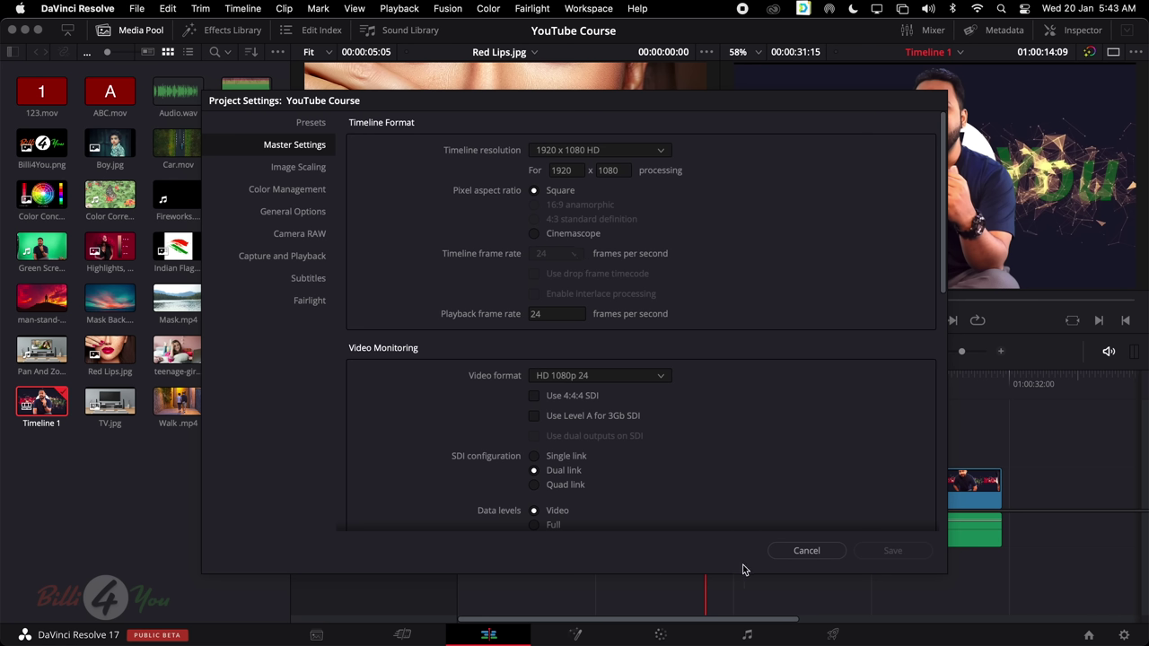
left_click(805, 551)
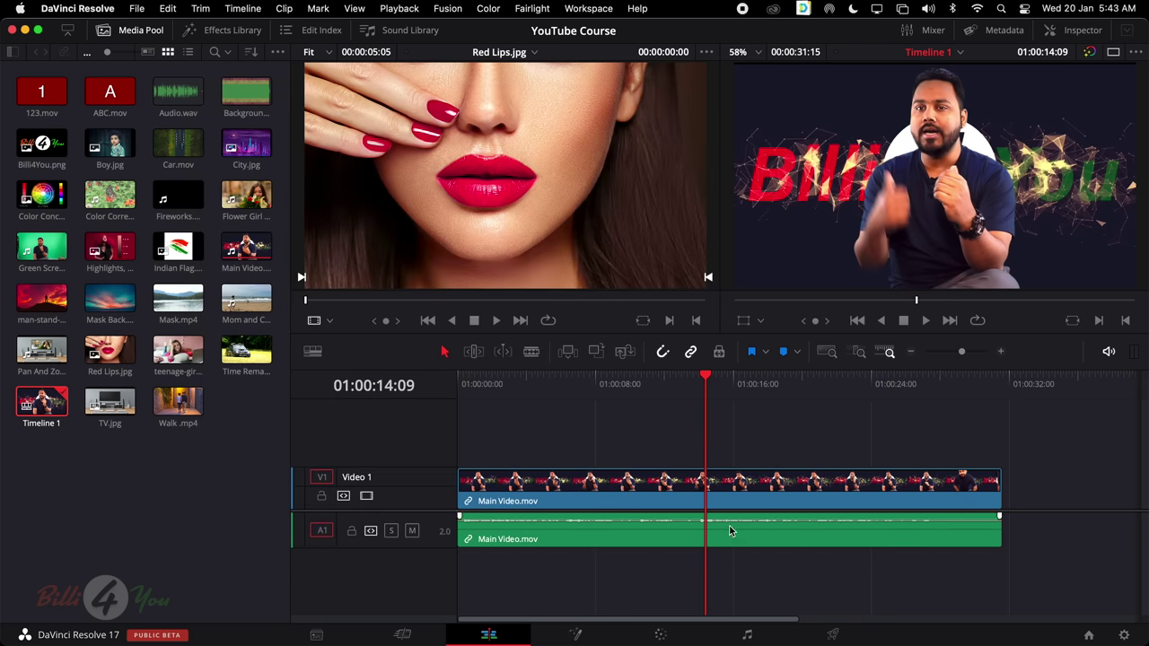
left_click(147, 462)
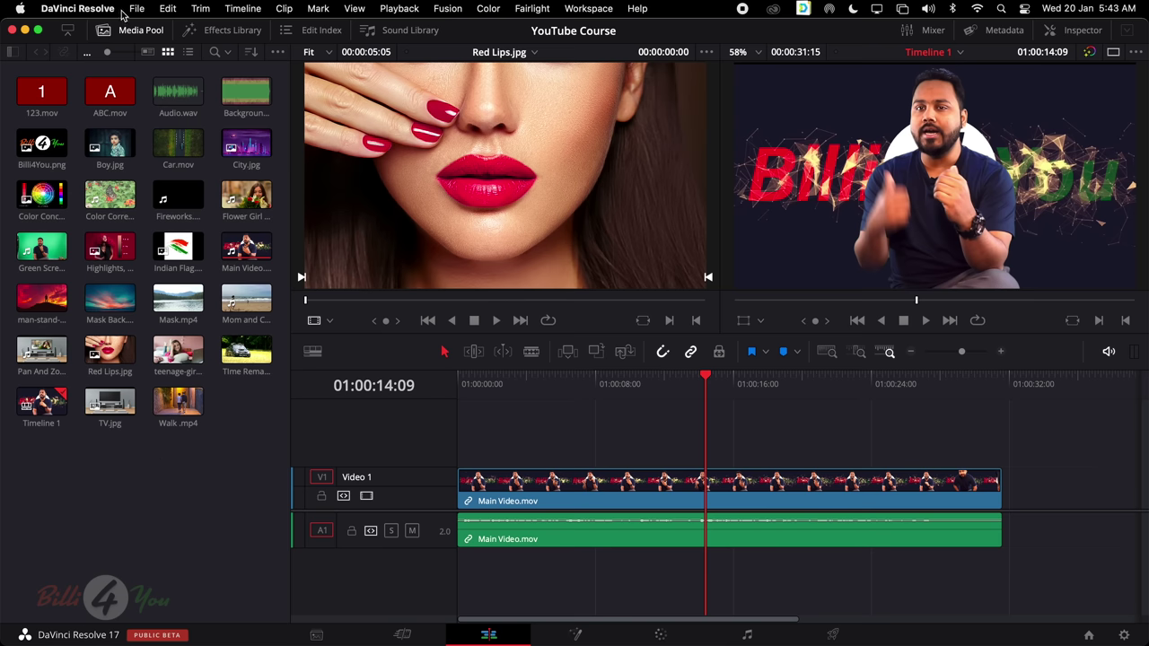
Remove Timeline 1 from the Media Pool, then drag Main Video.mov onto the empty timeline
left_click(66, 436)
left_click(50, 415)
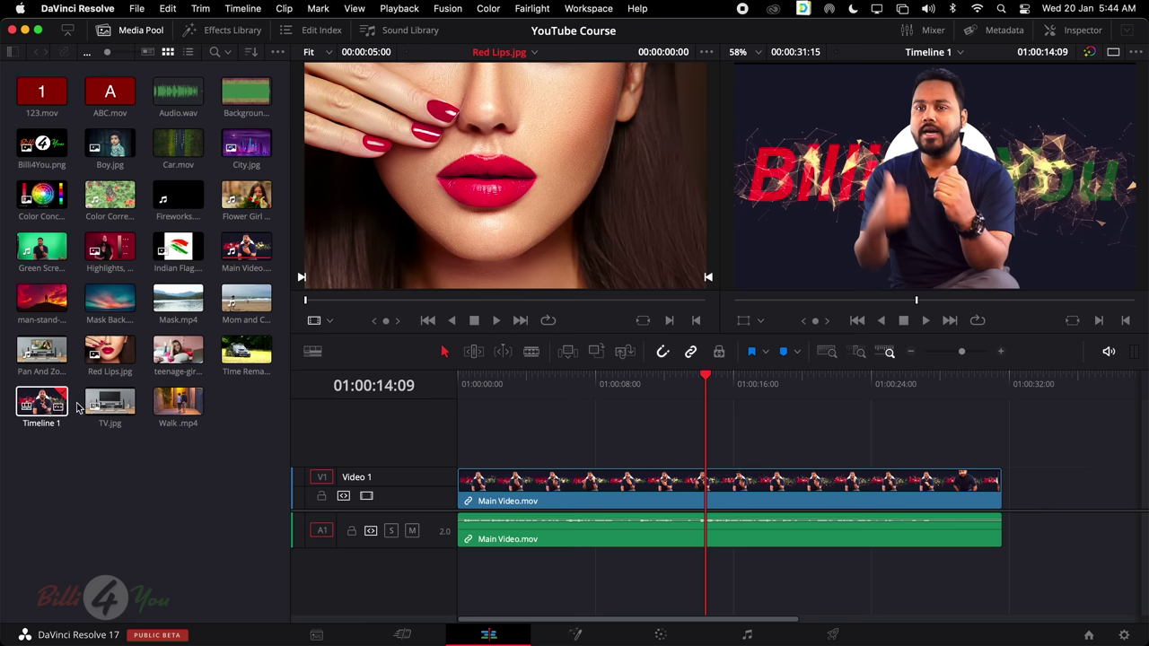
left_click_drag(510, 435, 568, 528)
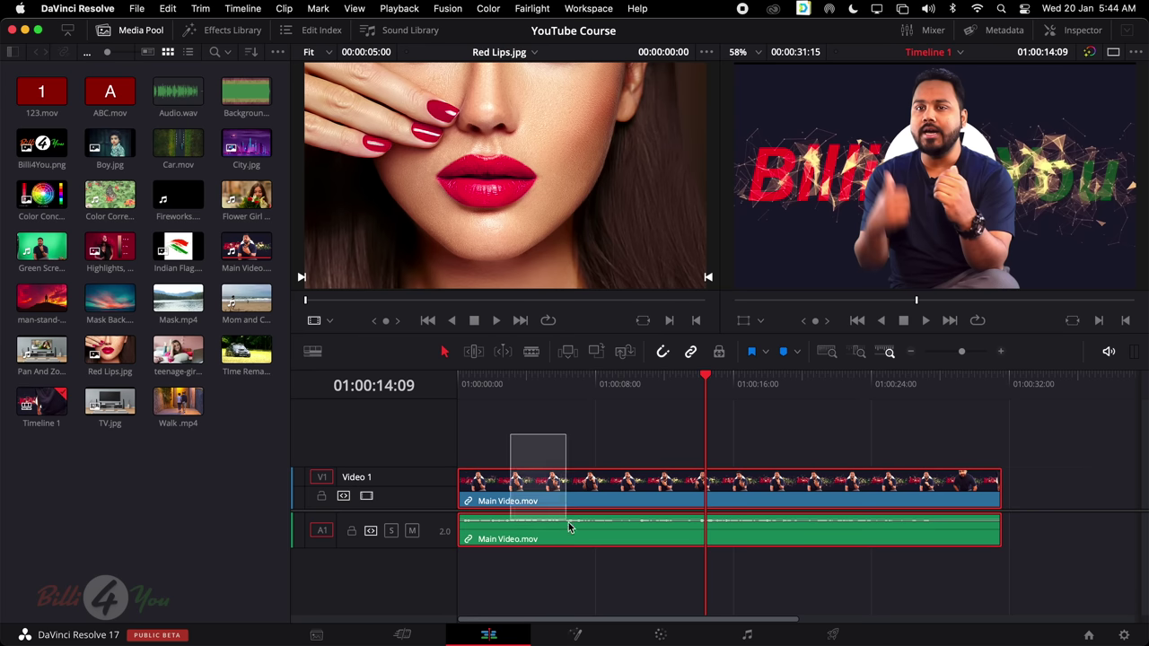
right_click(32, 400)
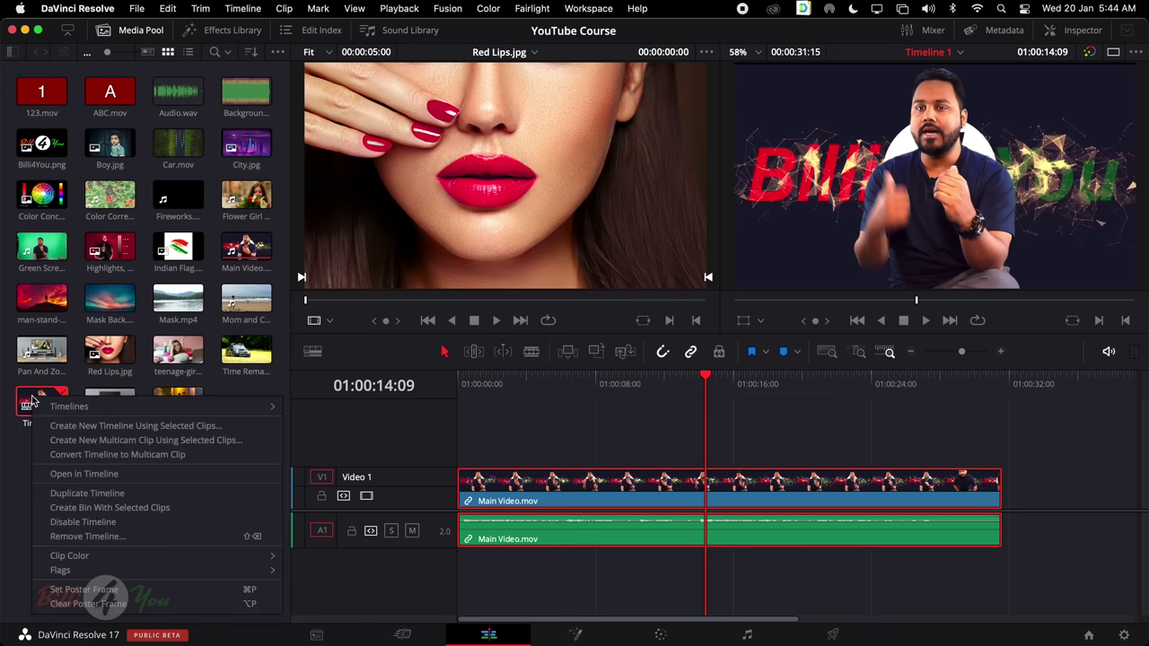
left_click(111, 535)
left_click(699, 381)
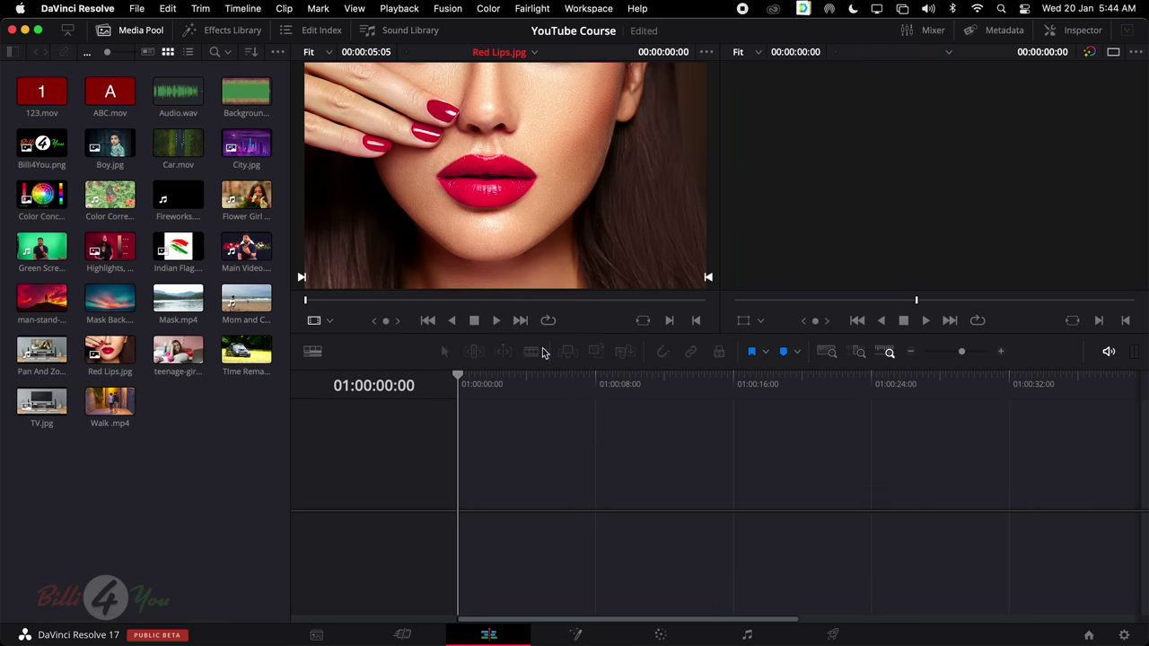
left_click(261, 247)
left_click_drag(263, 246, 455, 513)
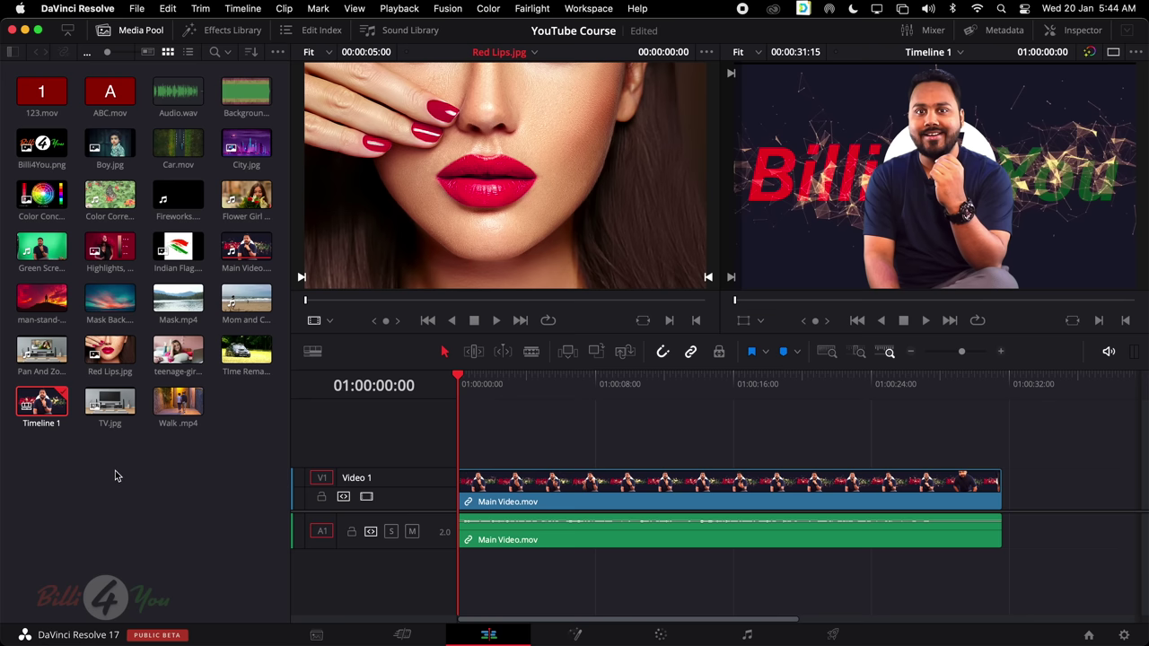
Create a new timeline named Timeline 2 with Use Project Settings unchecked
right_click(112, 466)
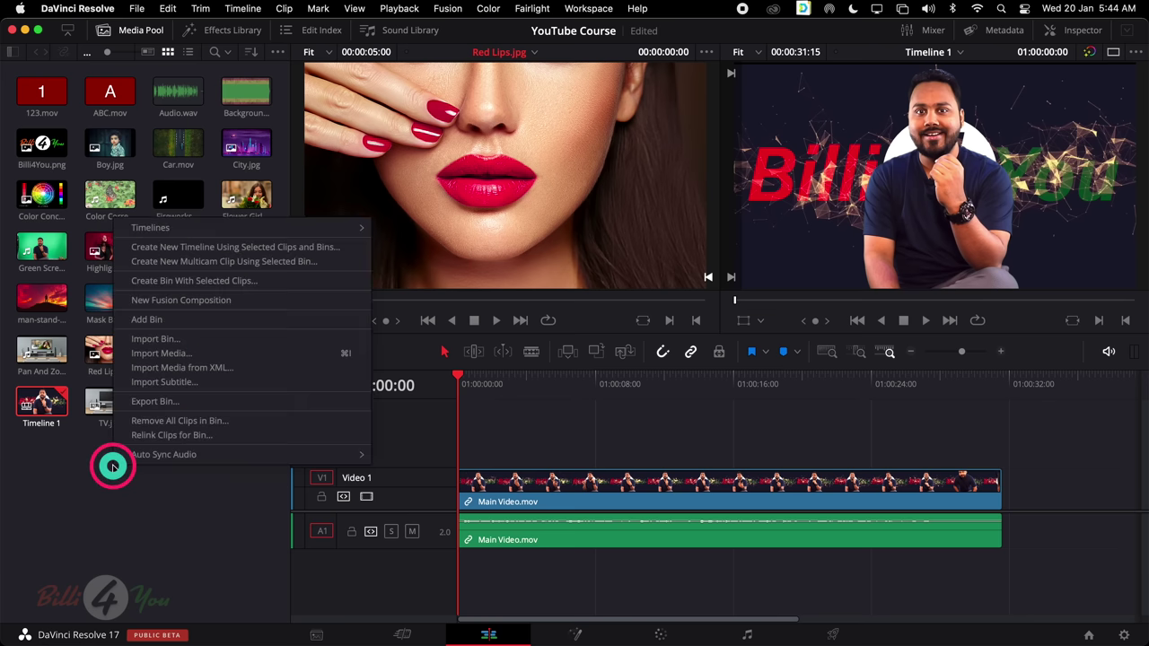
mouse_move(220, 231)
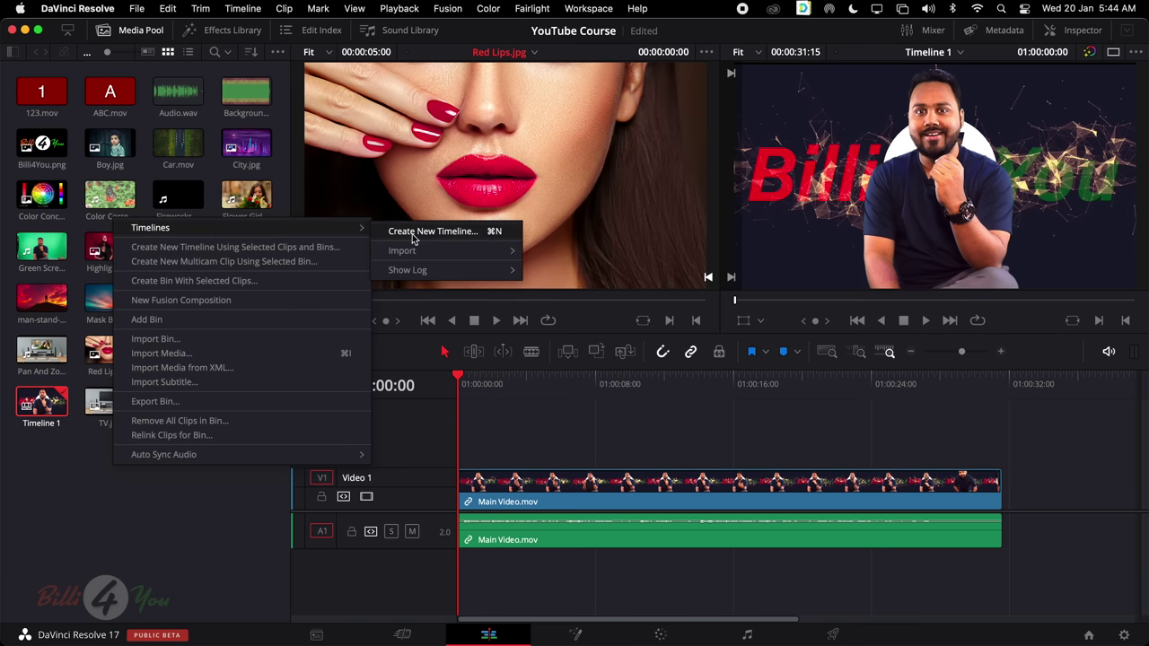
left_click(445, 233)
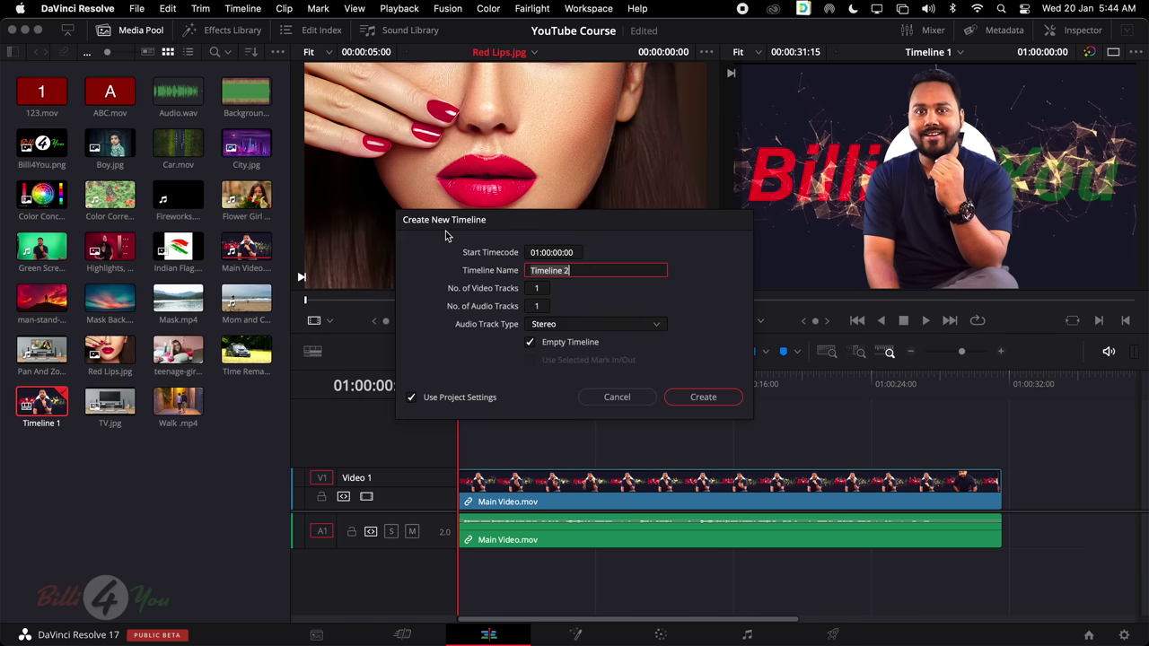
triple_click(575, 270)
left_click(420, 400)
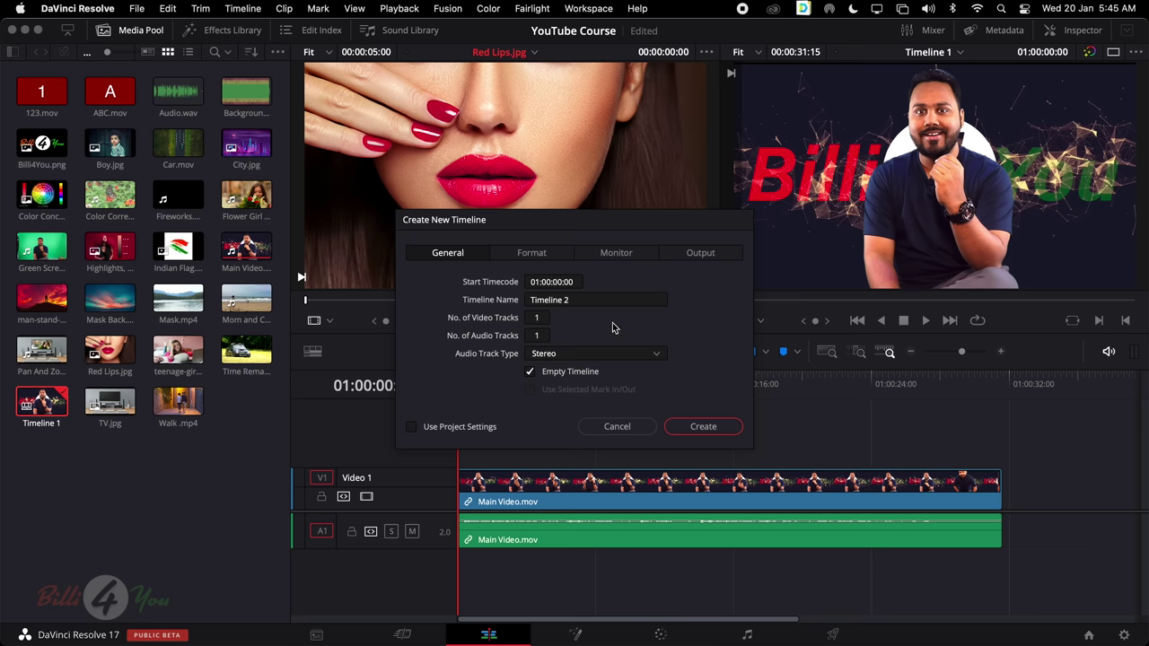
Set Timeline 2's format resolution to 1080 x 1080, entering 1080 as the width
left_click(531, 252)
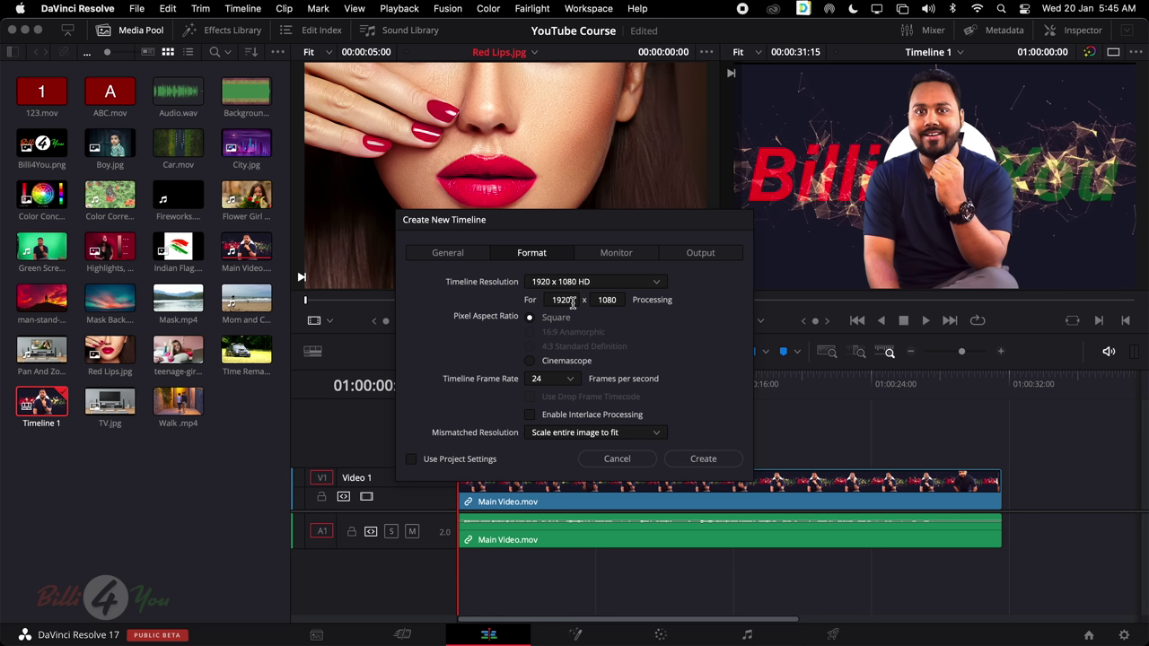
double_click(567, 301)
type("180")
key("BackSpace")
key("BackSpace")
type("080")
left_click_drag(608, 219, 655, 326)
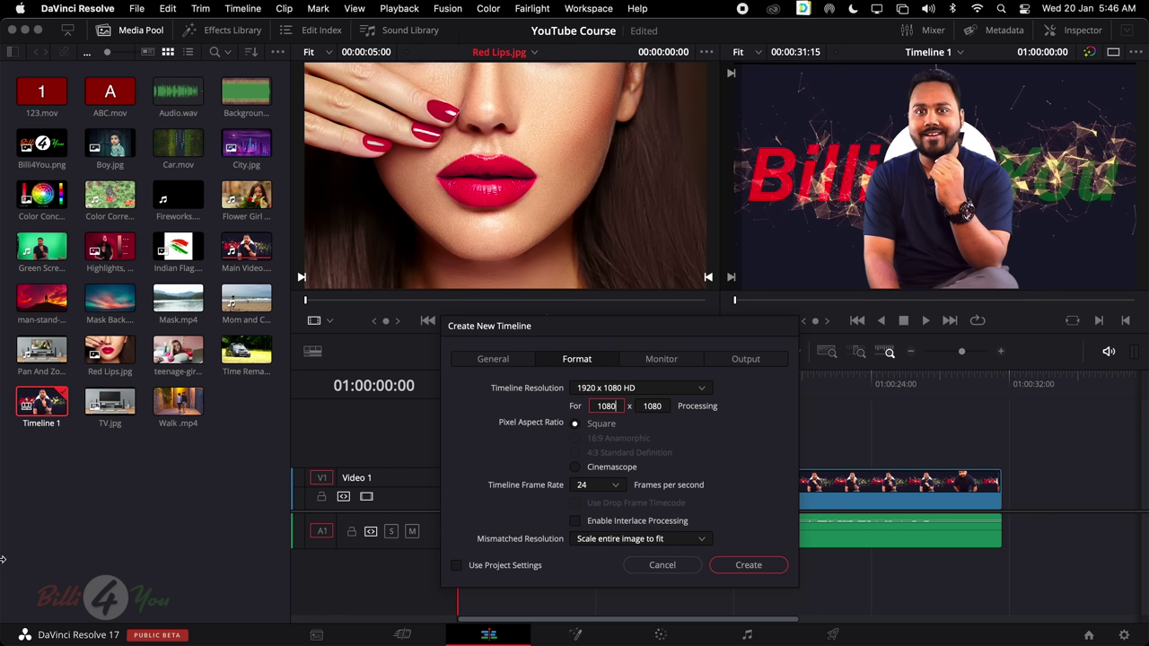
left_click(655, 406)
Create the 1080 x 1080 Timeline 2, then reopen Timeline 1 from the Media Pool
left_click(746, 566)
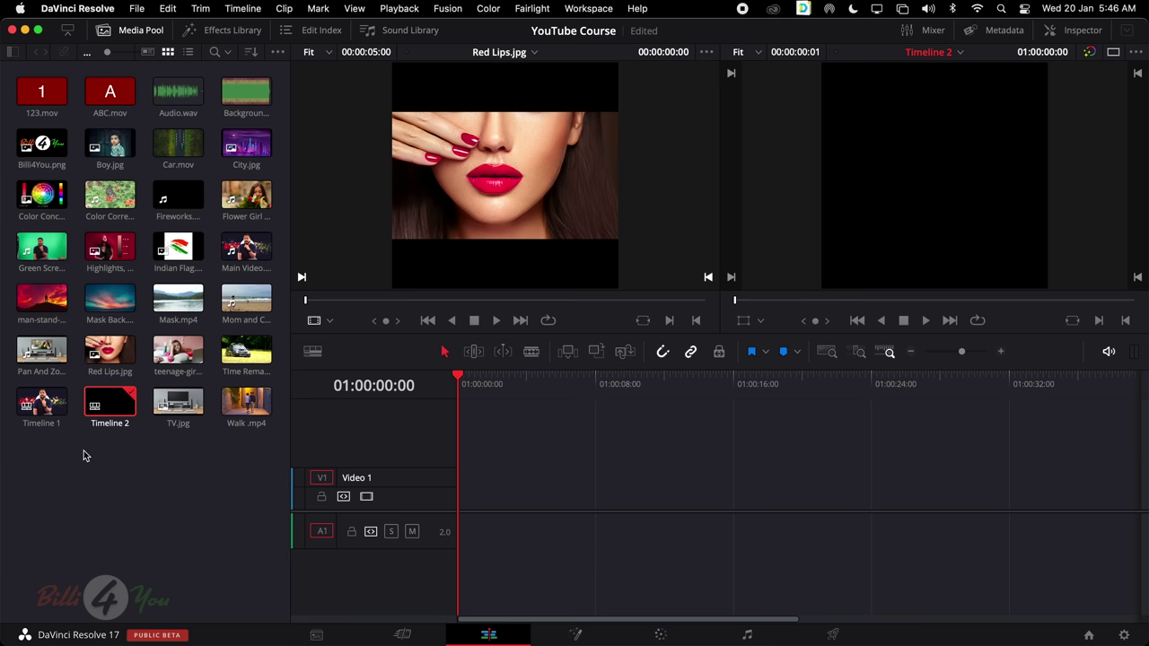
left_click(41, 407)
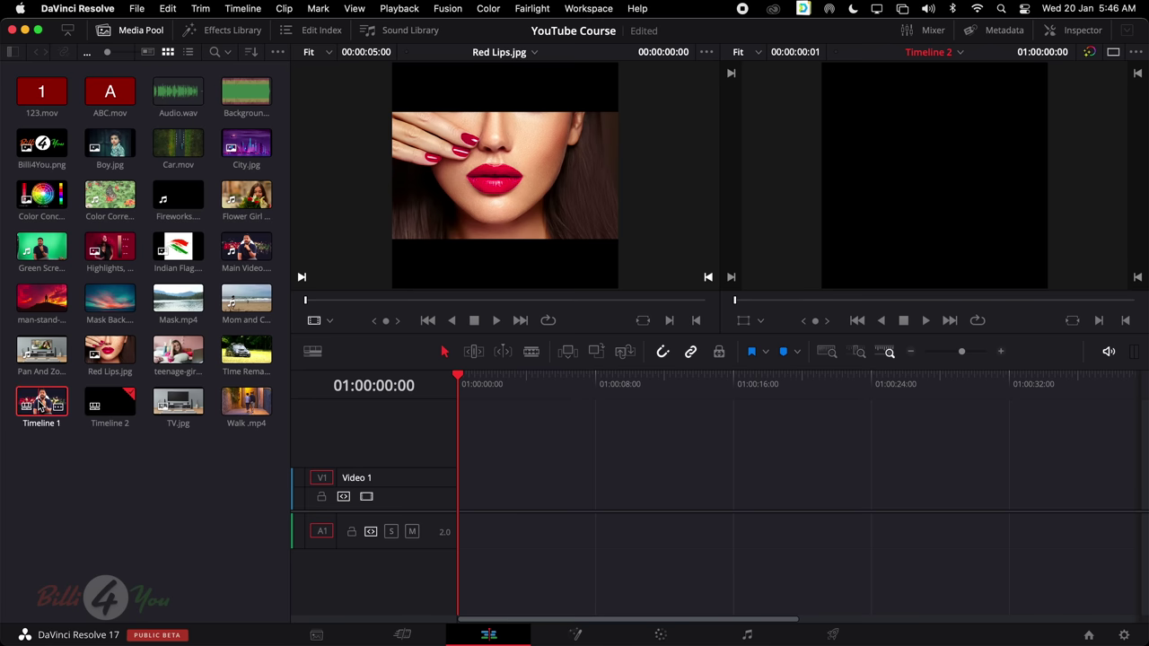
double_click(42, 402)
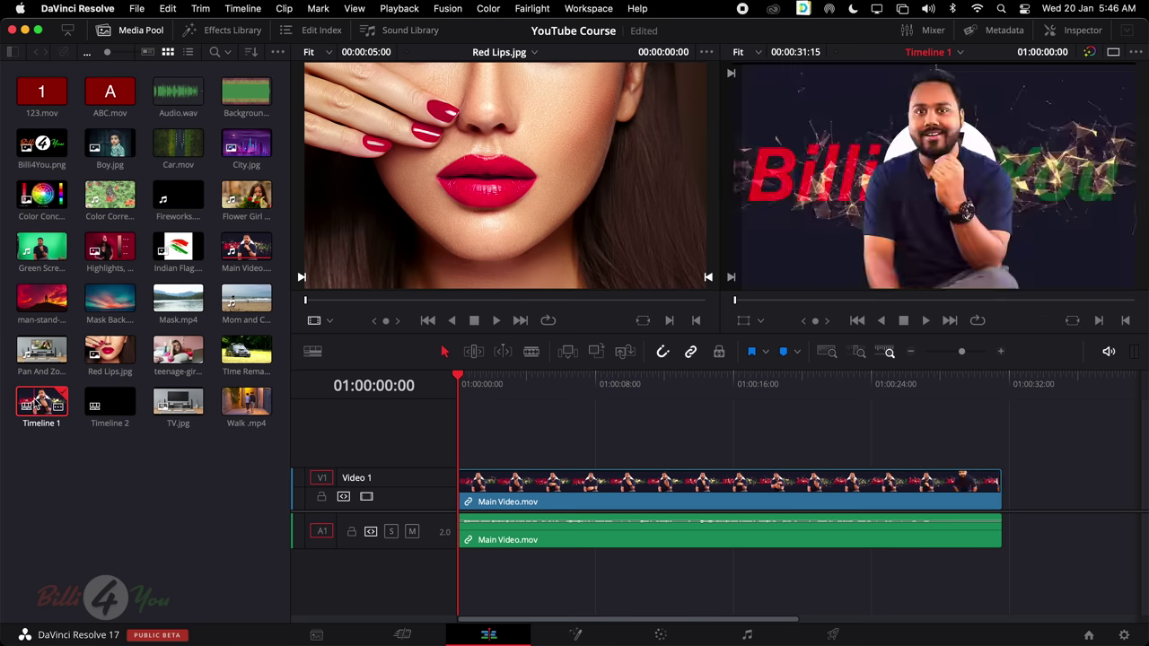
left_click(109, 404)
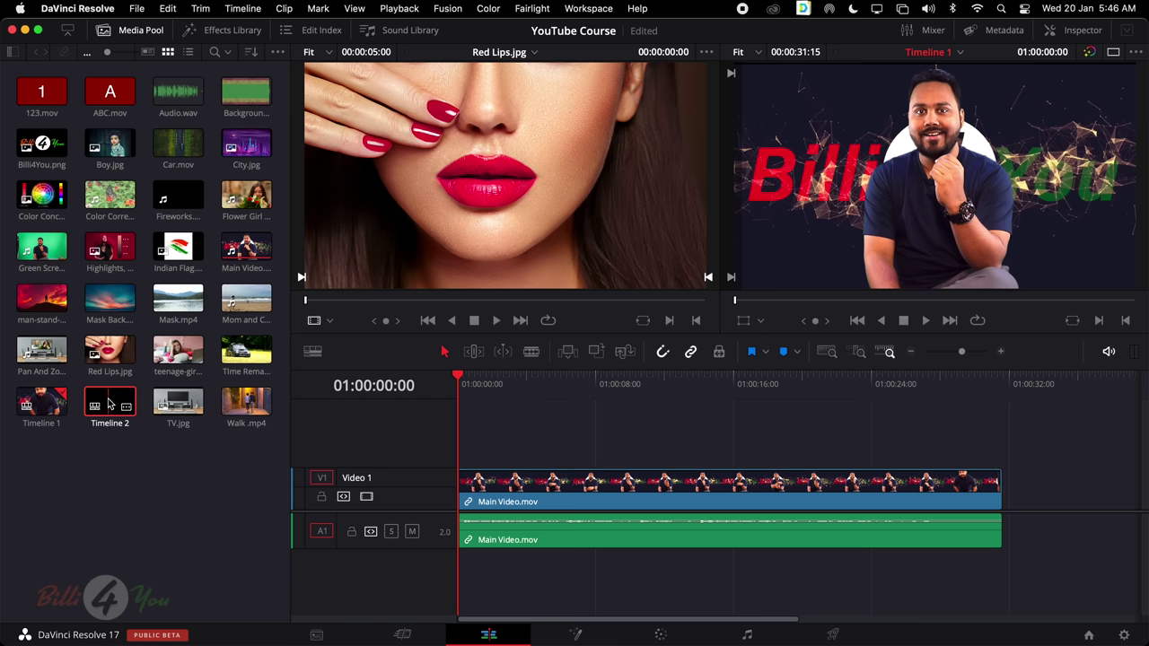
left_click(996, 32)
scroll(889, 186, "down", 1)
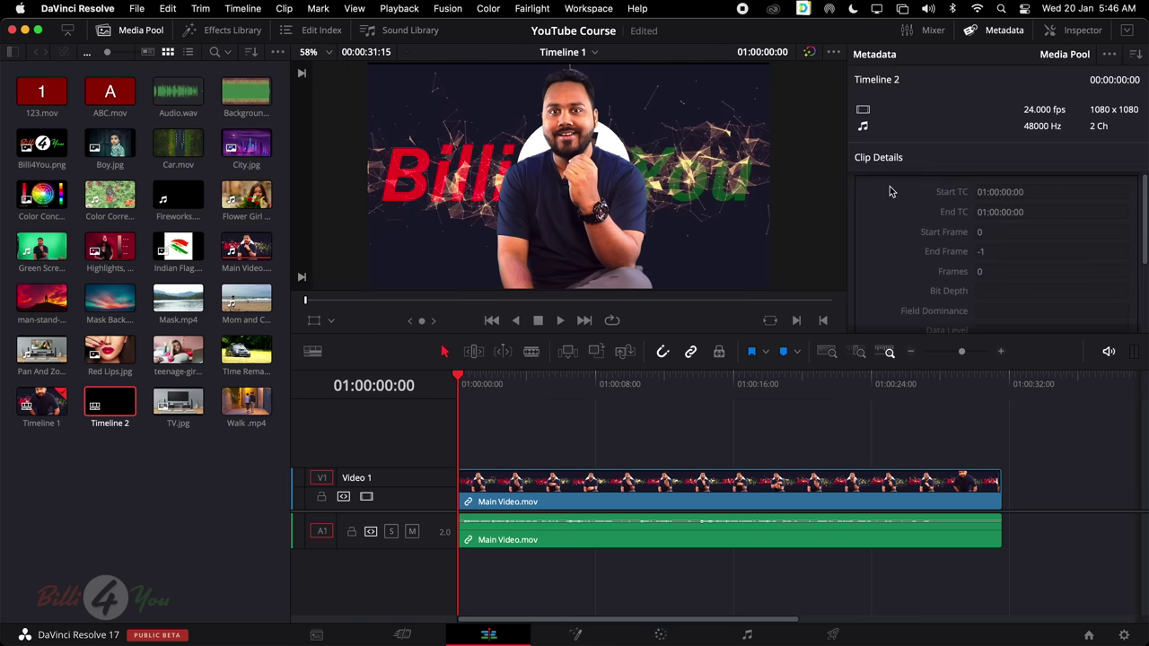
left_click(37, 403)
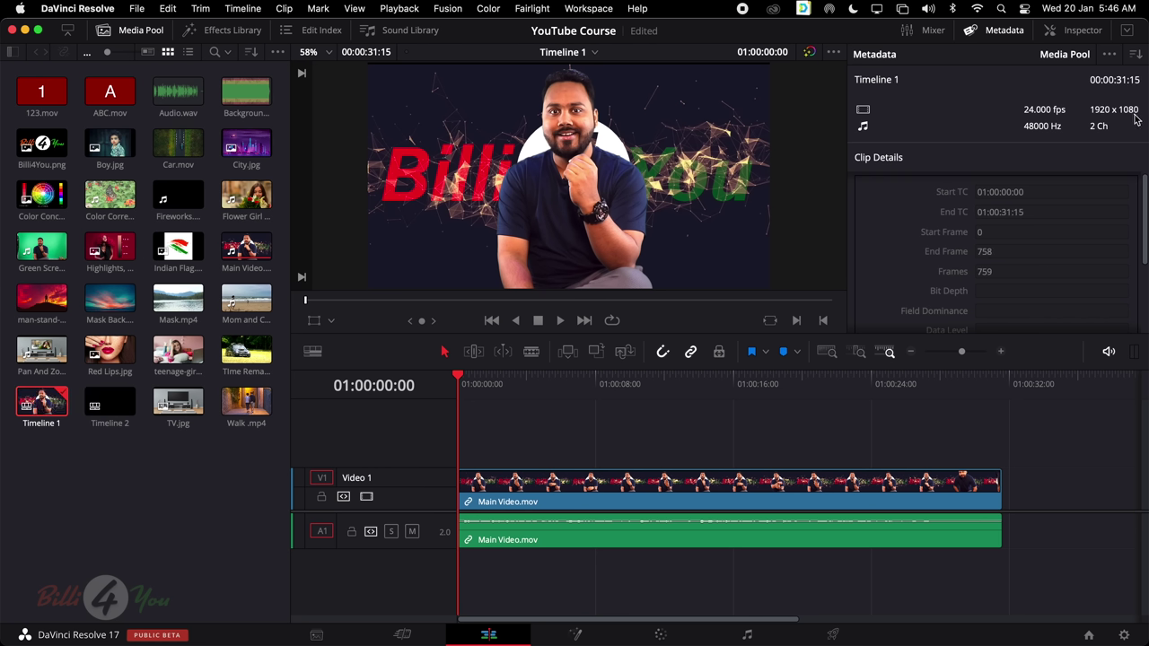
left_click(105, 401)
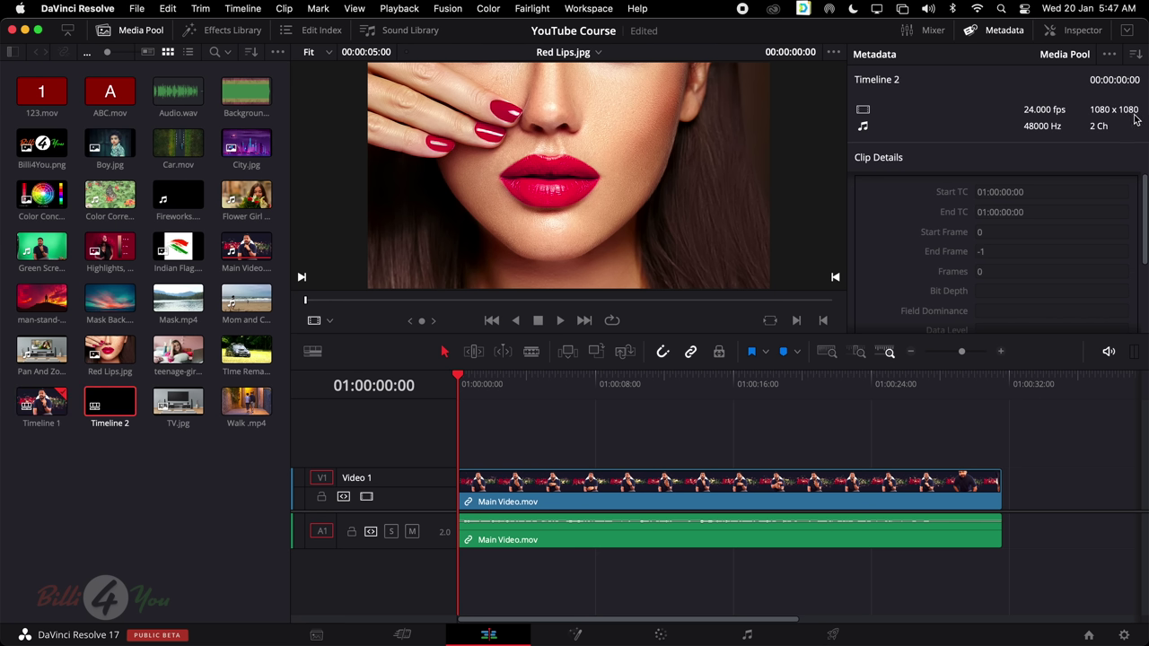
left_click(1012, 32)
left_click(139, 489)
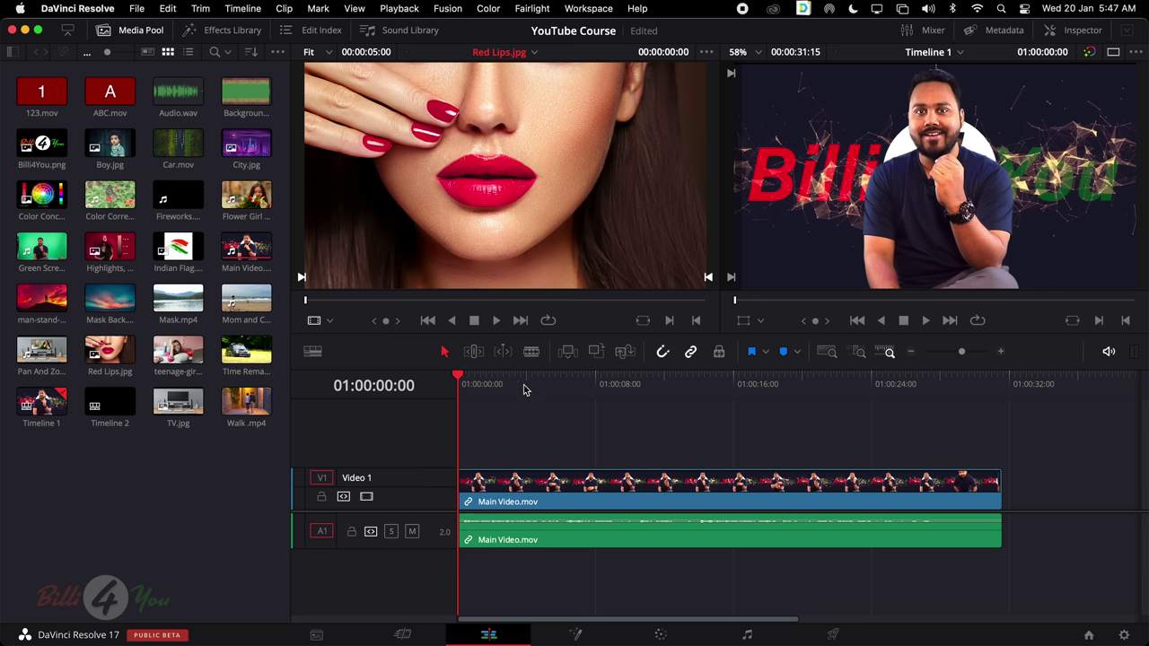
left_click(131, 417)
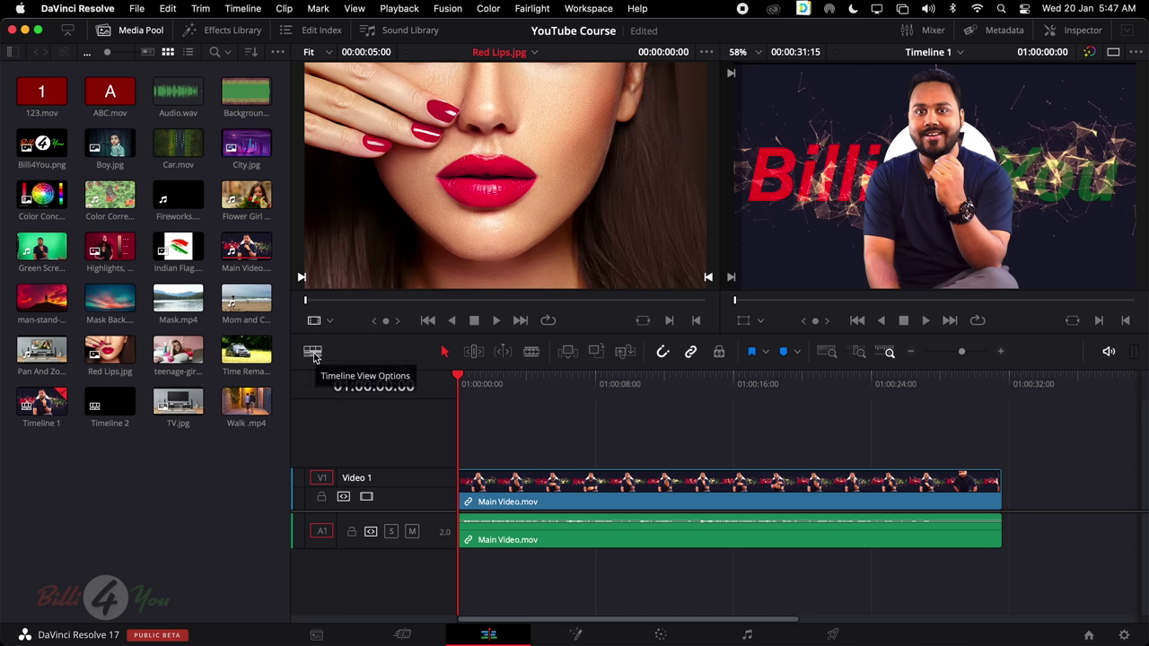
Turn on Stacked Timelines in the timeline view options so Timeline 1 shows as a tab
left_click(314, 353)
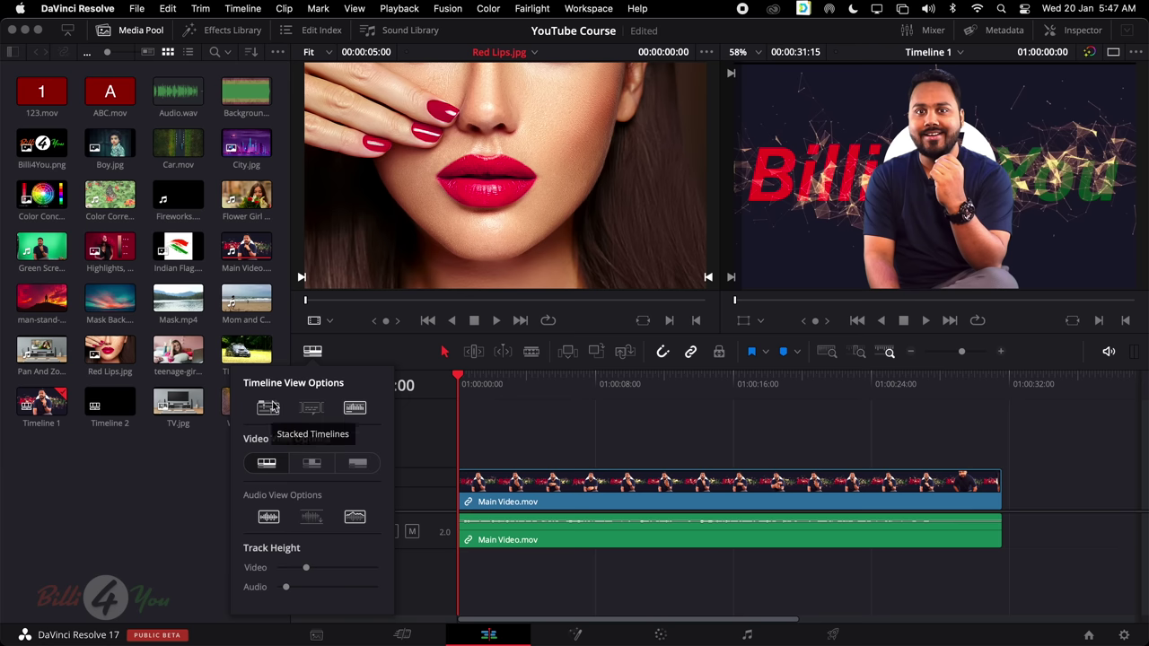
left_click(518, 427)
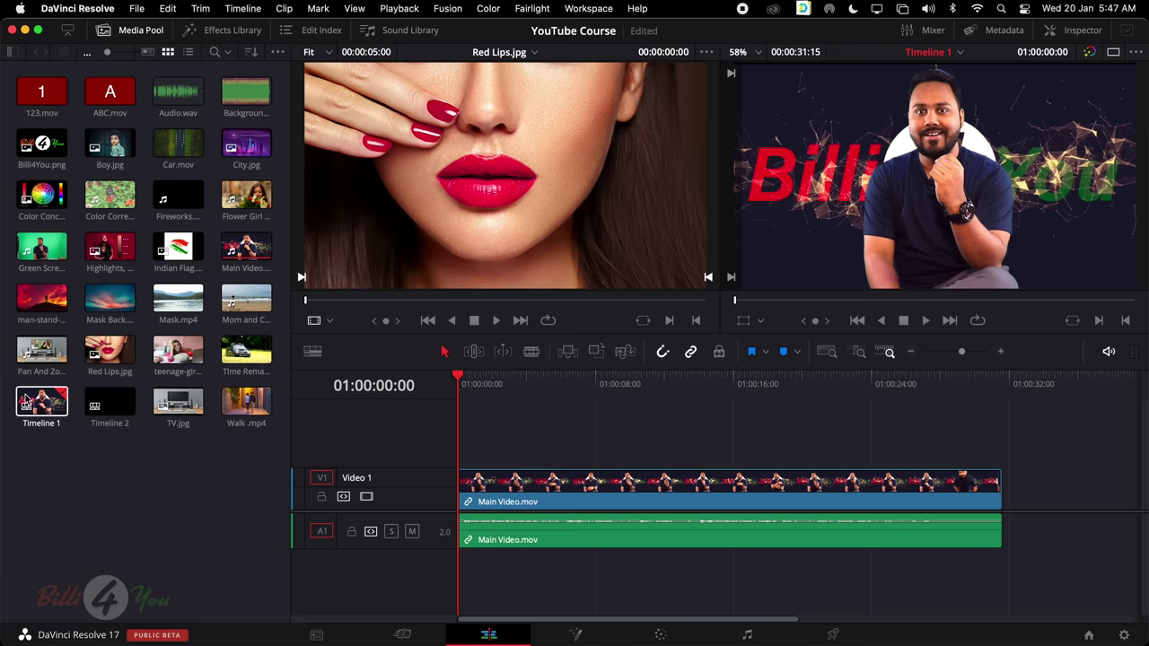
left_click(29, 400)
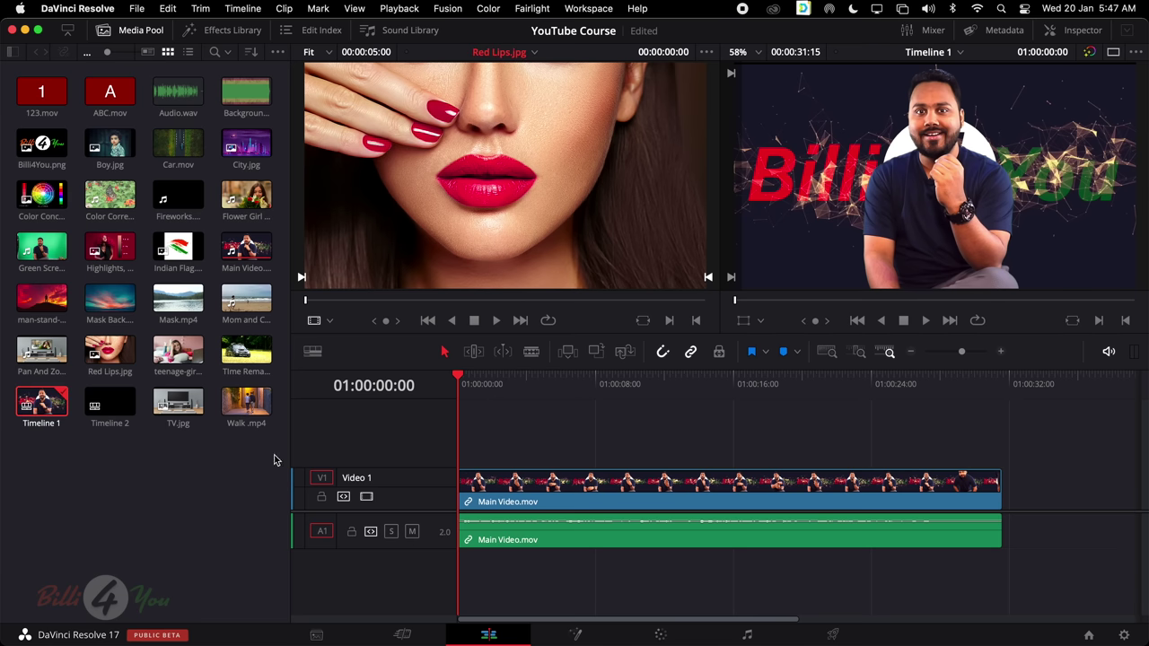
left_click(313, 355)
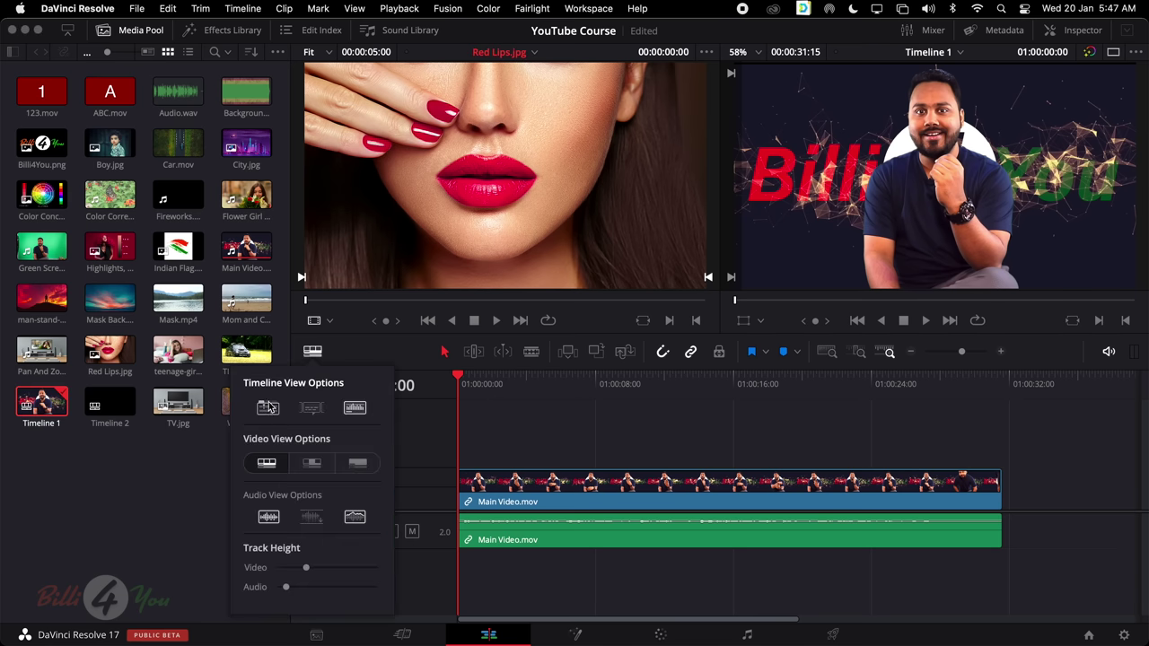
left_click(269, 407)
Open Timeline 2 as a second tab beside Timeline 1
left_click(533, 431)
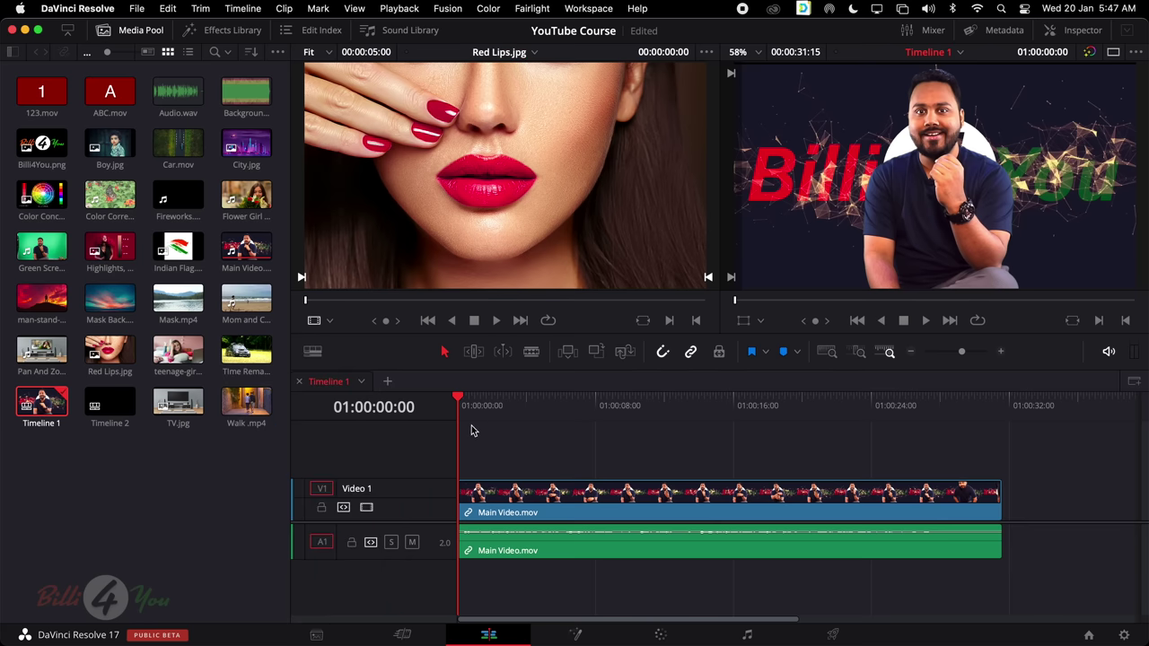
left_click(361, 383)
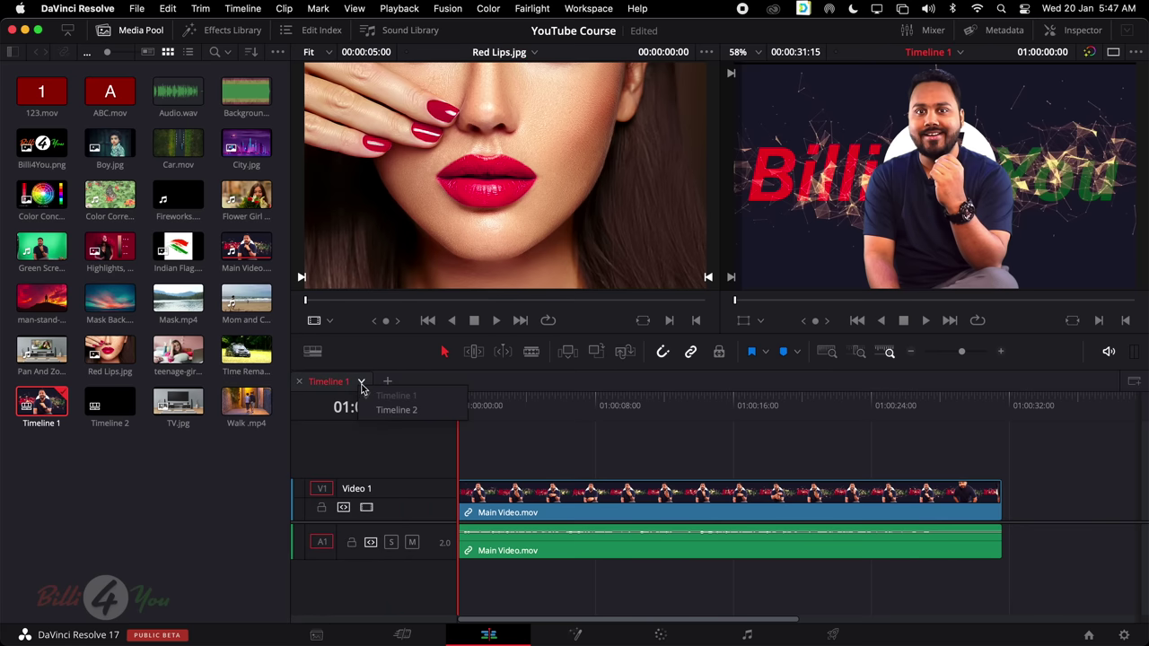
left_click(388, 412)
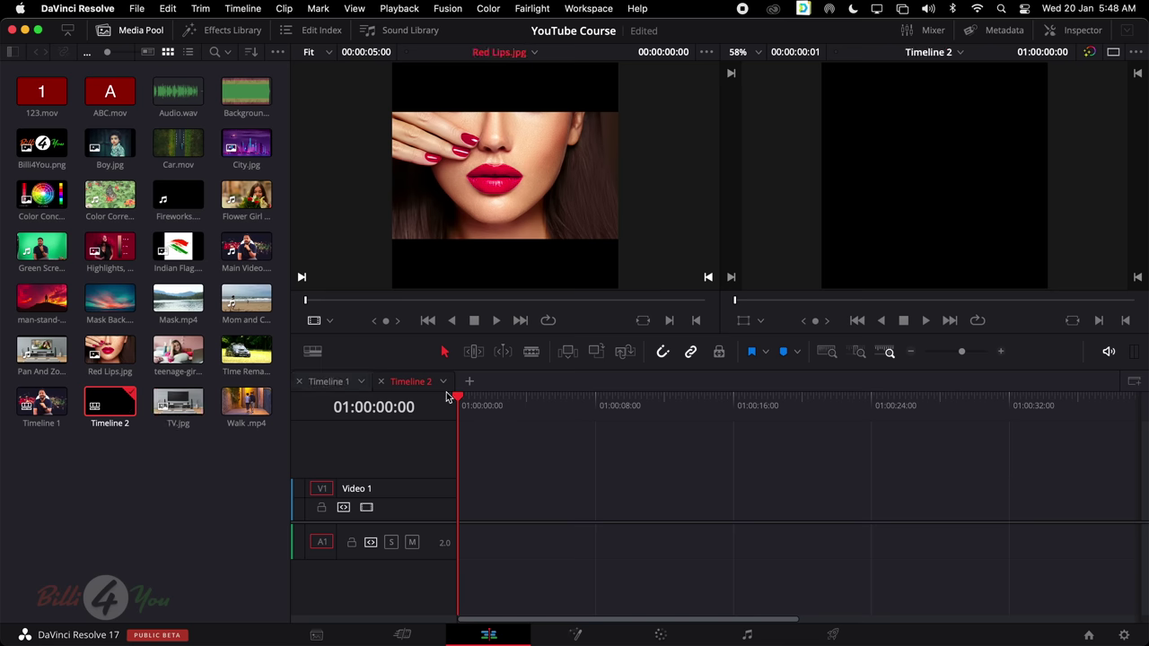
left_click(330, 384)
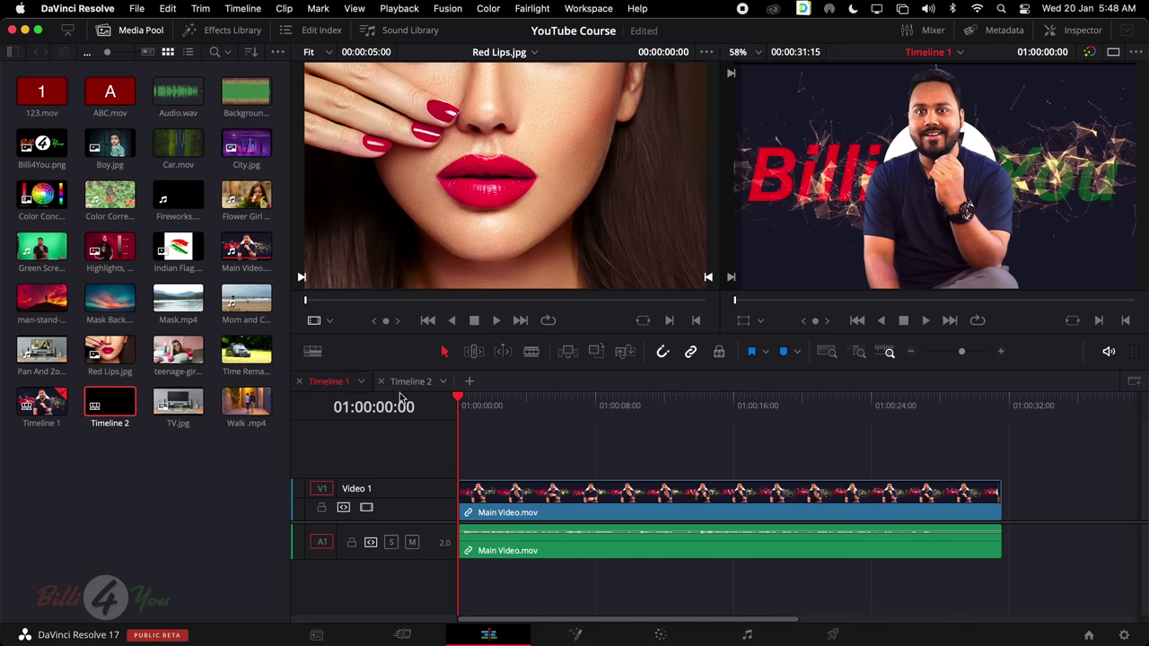
left_click(405, 386)
left_click(344, 387)
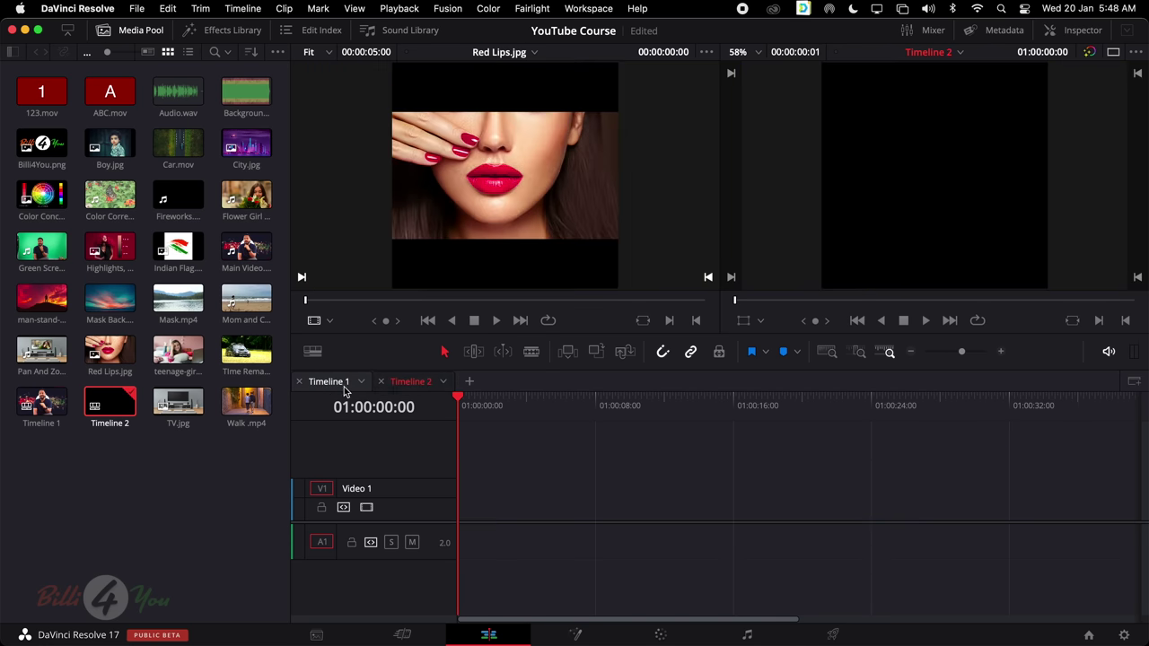
Place Indian Flag.png on Timeline 2's Video 1 track, then return to Timeline 1
double_click(121, 406)
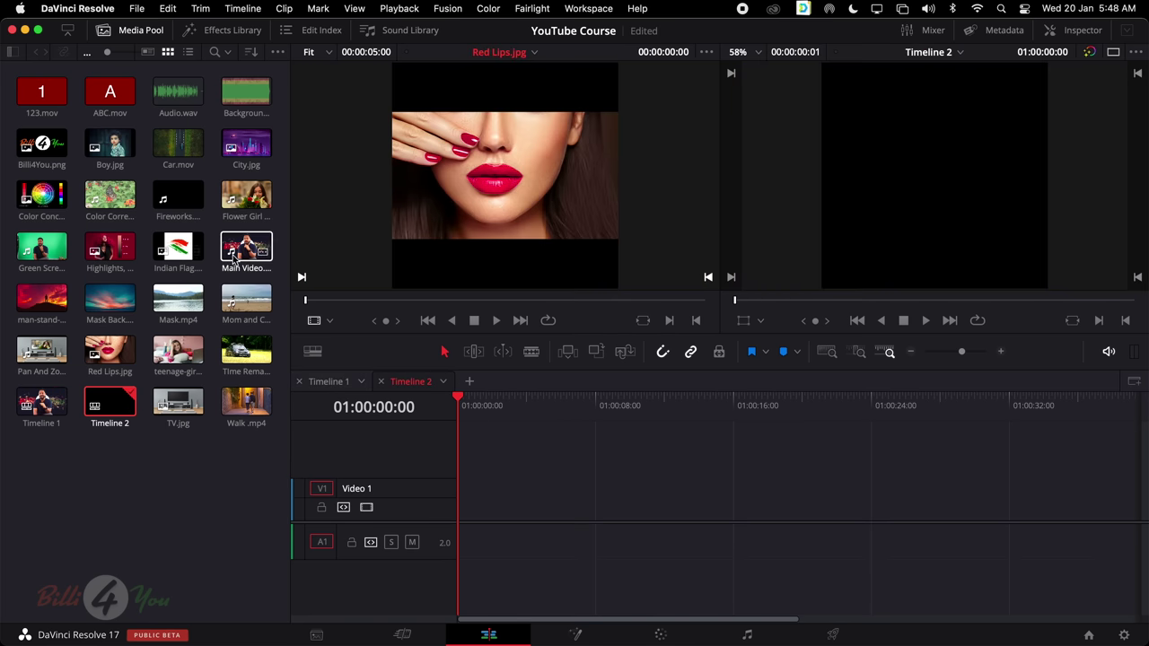
double_click(191, 250)
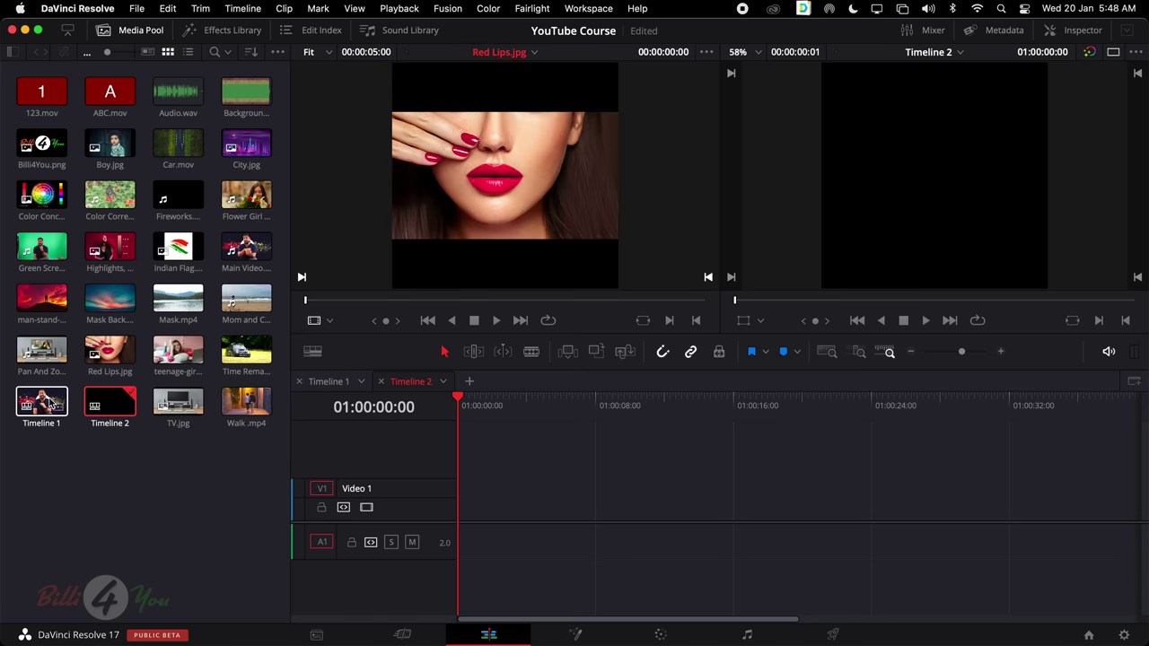
left_click_drag(183, 238, 455, 516)
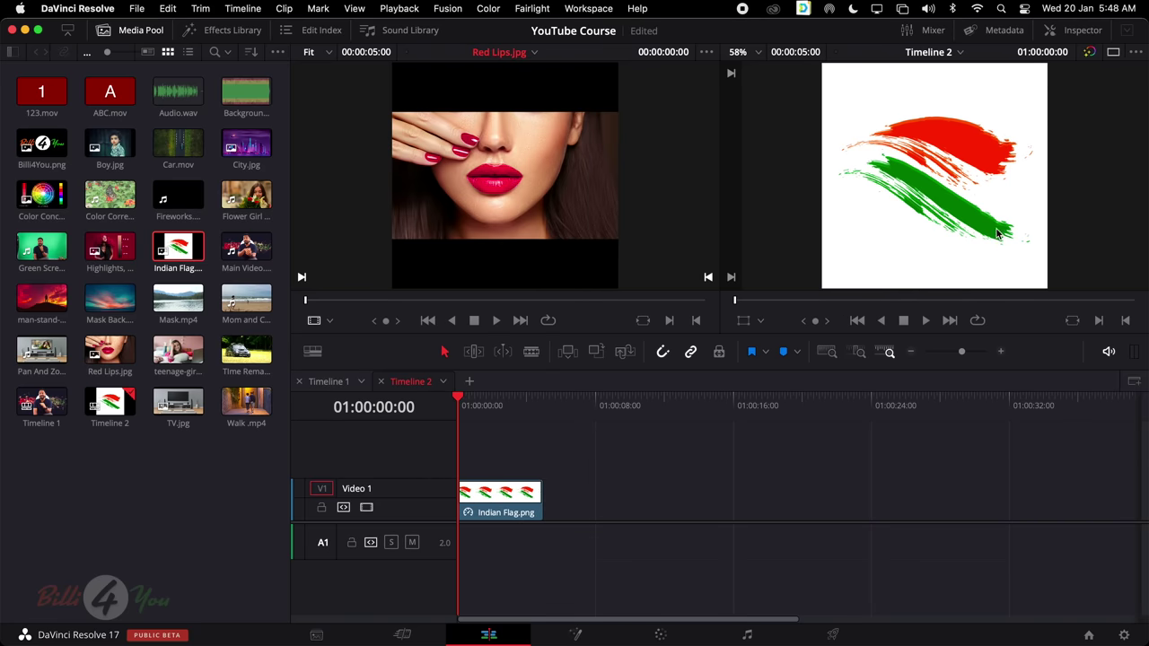
left_click(325, 384)
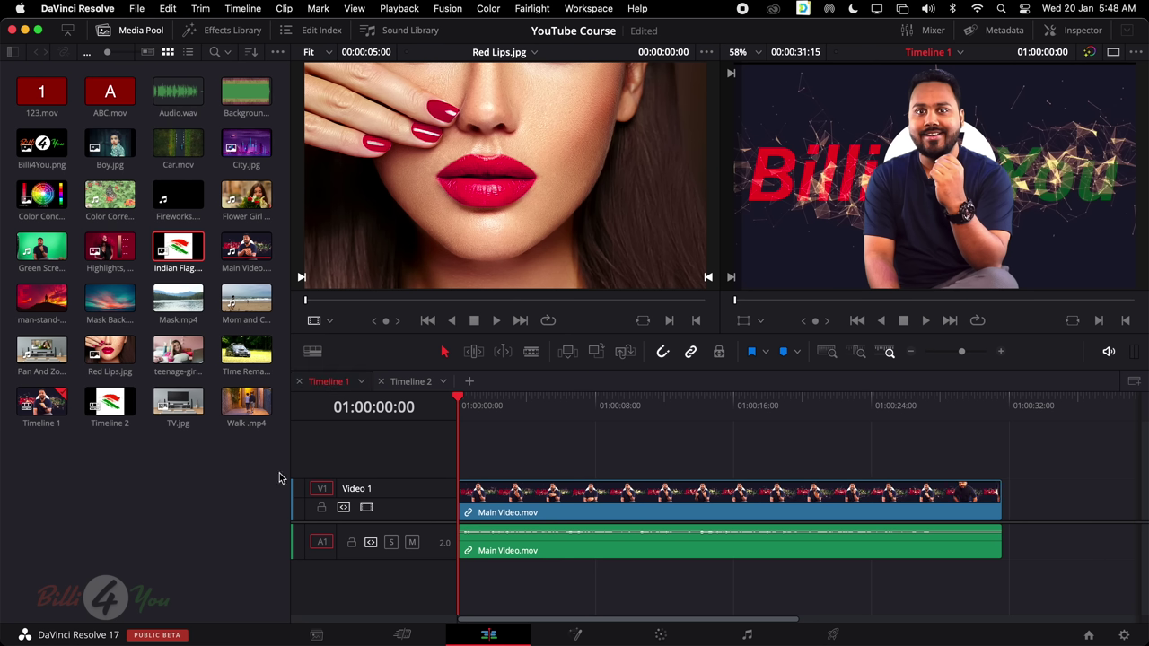
Nest Timeline 2 onto a new Video 2 track in Timeline 1, then delete the nested clip
left_click(106, 406)
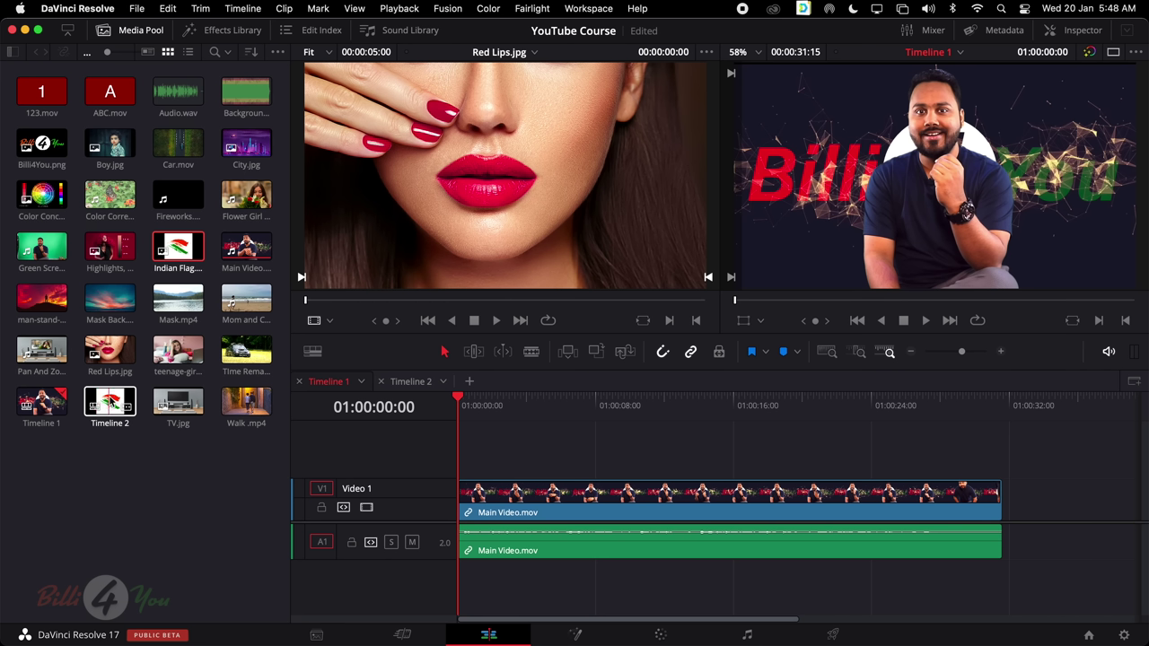
left_click_drag(111, 409, 627, 454)
left_click(501, 404)
left_click(610, 406)
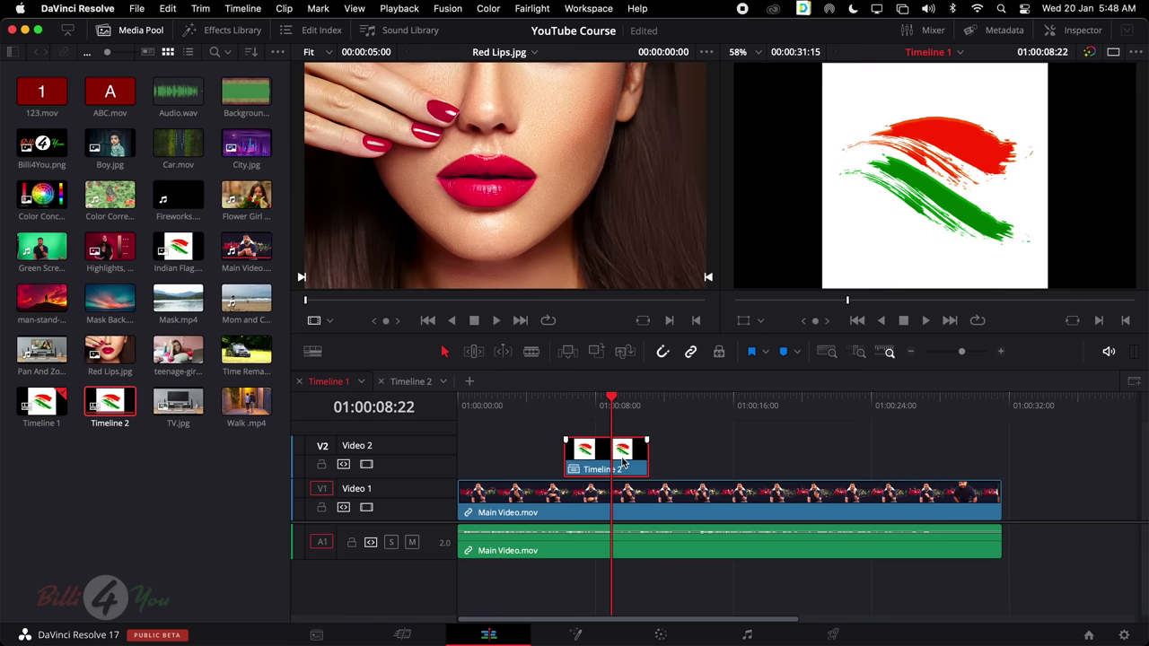
key("Delete")
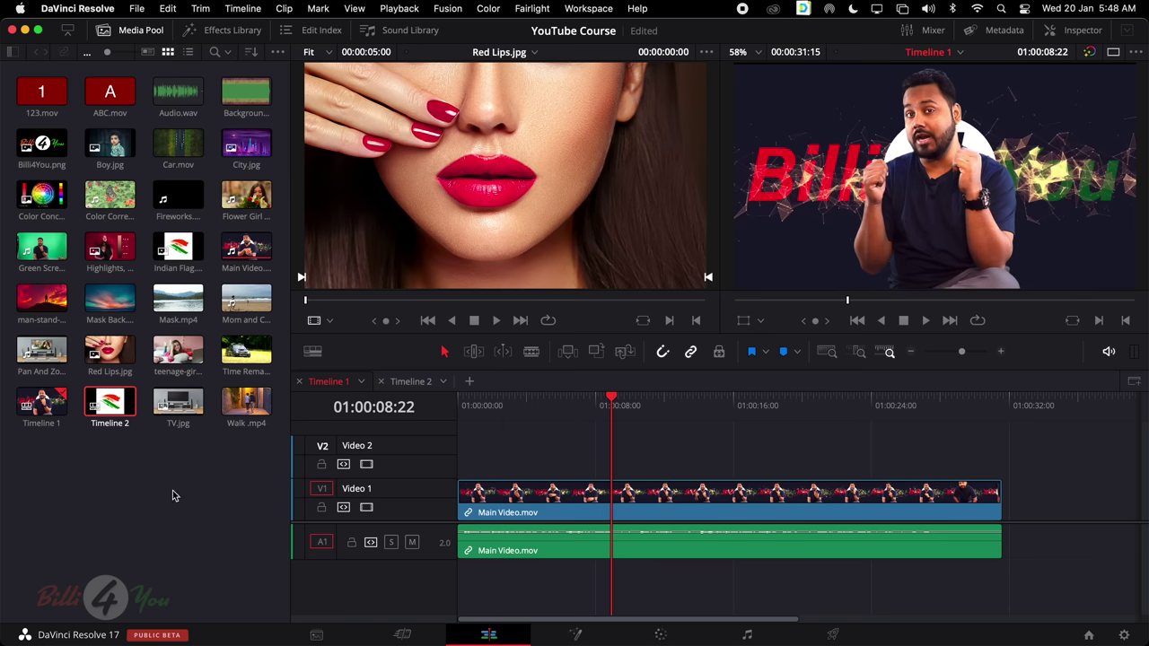
left_click(173, 490)
Back on the Timeline 1 tab, switch Stacked Timelines off in the view options
left_click(406, 381)
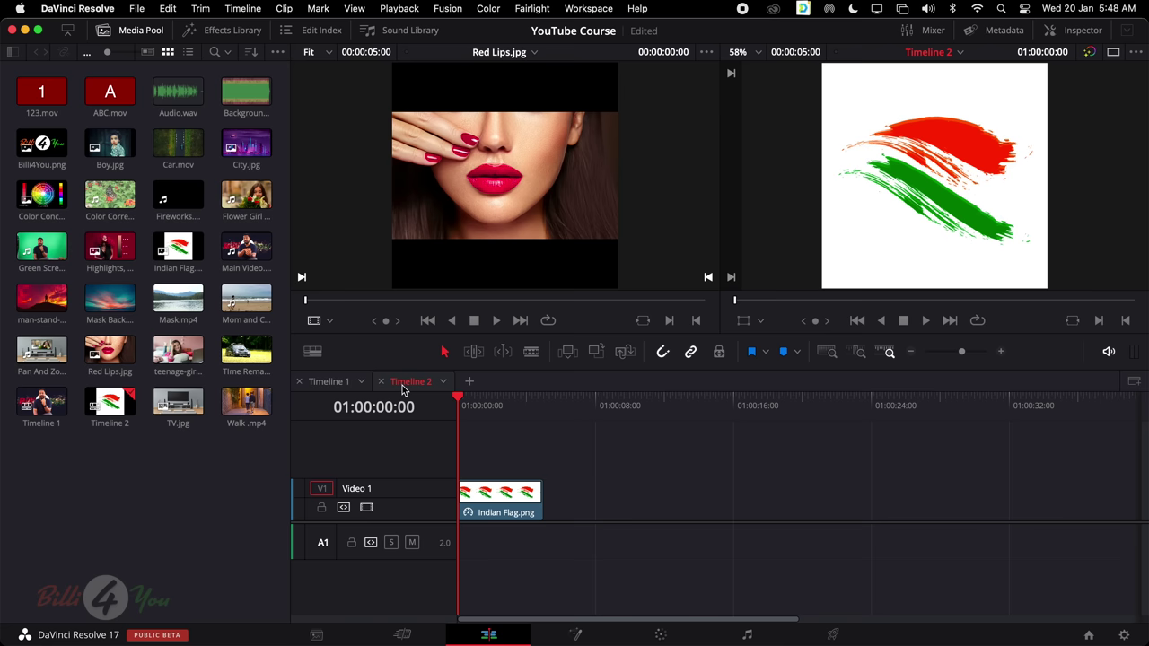
left_click(329, 382)
left_click(403, 382)
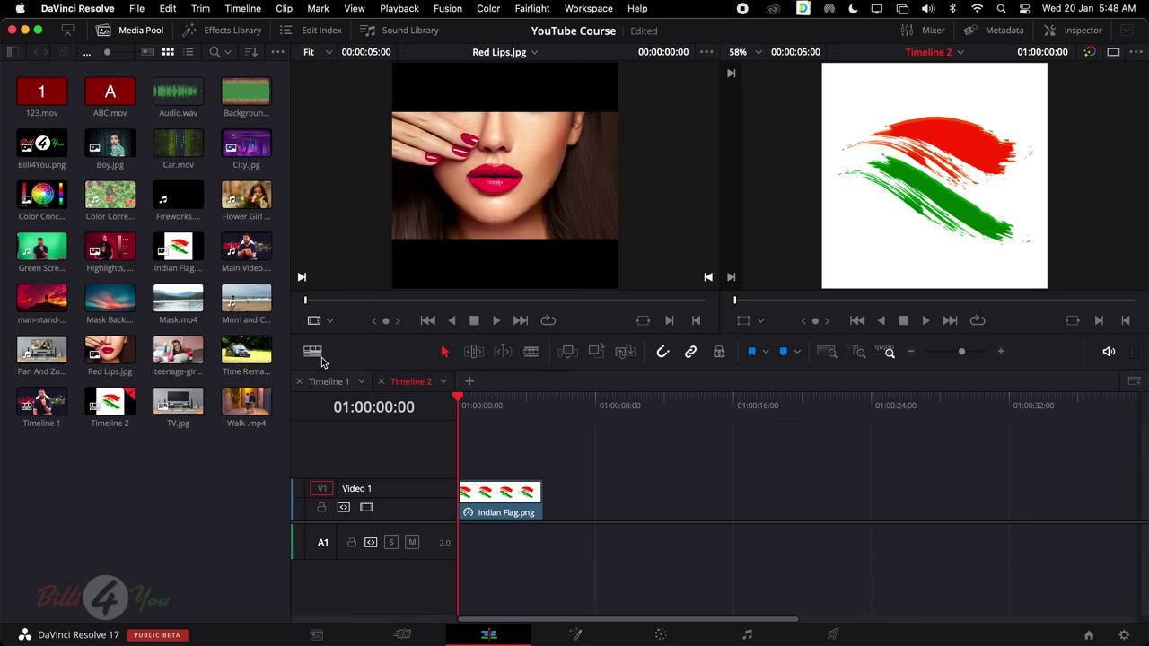
left_click(313, 351)
left_click(416, 383)
left_click(329, 382)
left_click(313, 351)
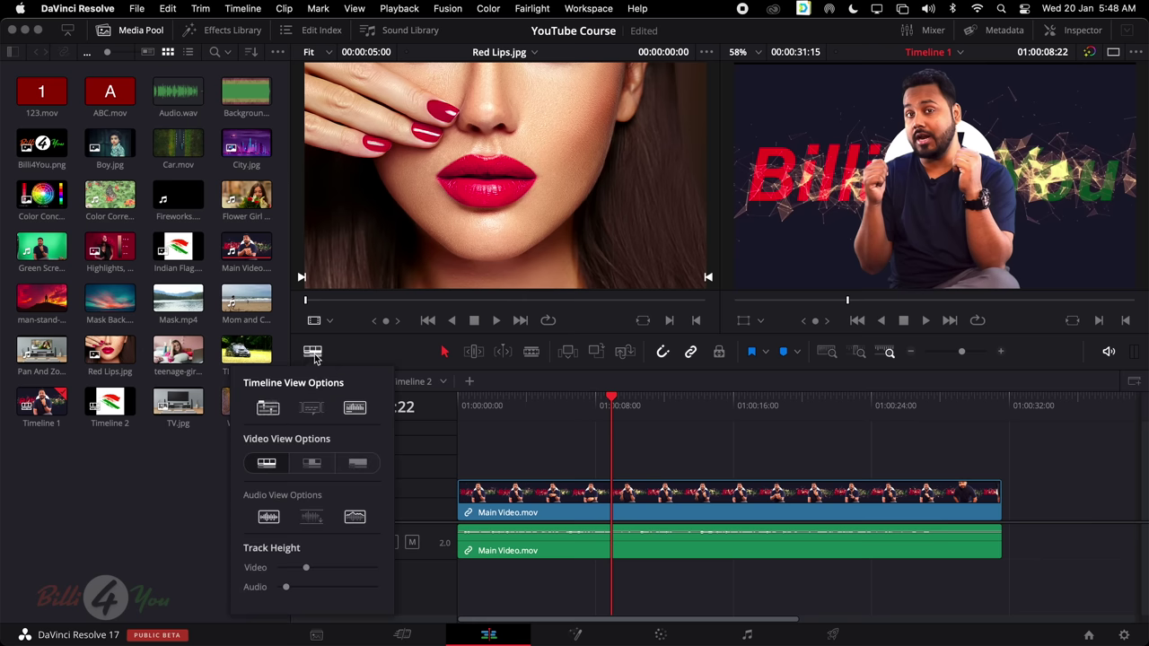
left_click(268, 409)
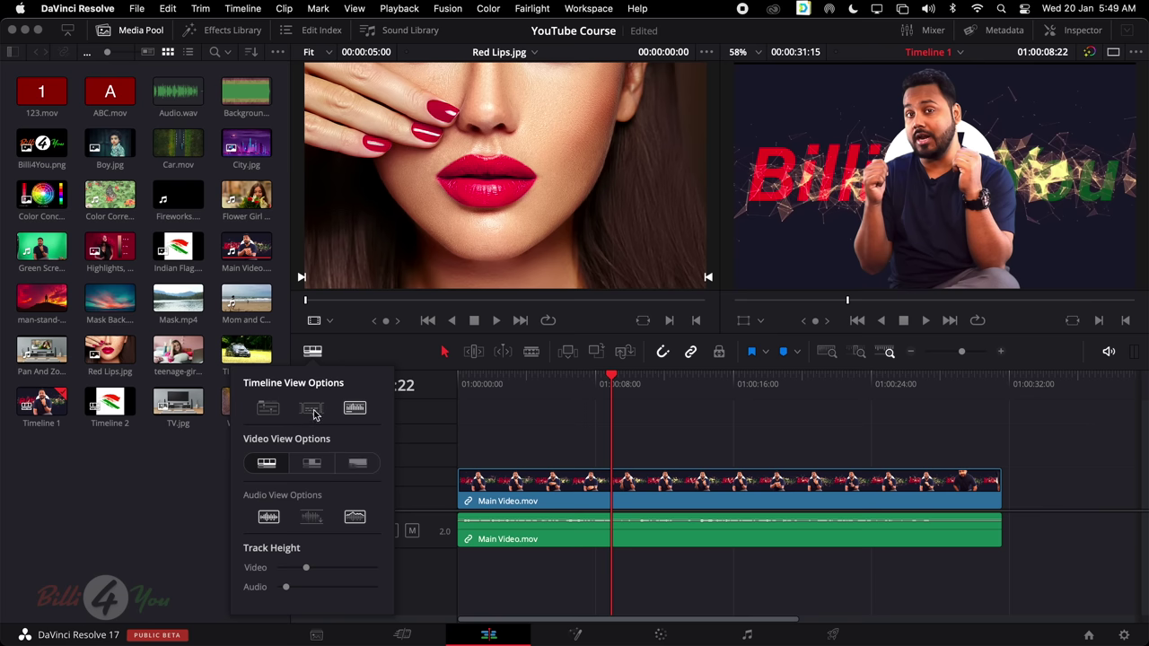
left_click(489, 583)
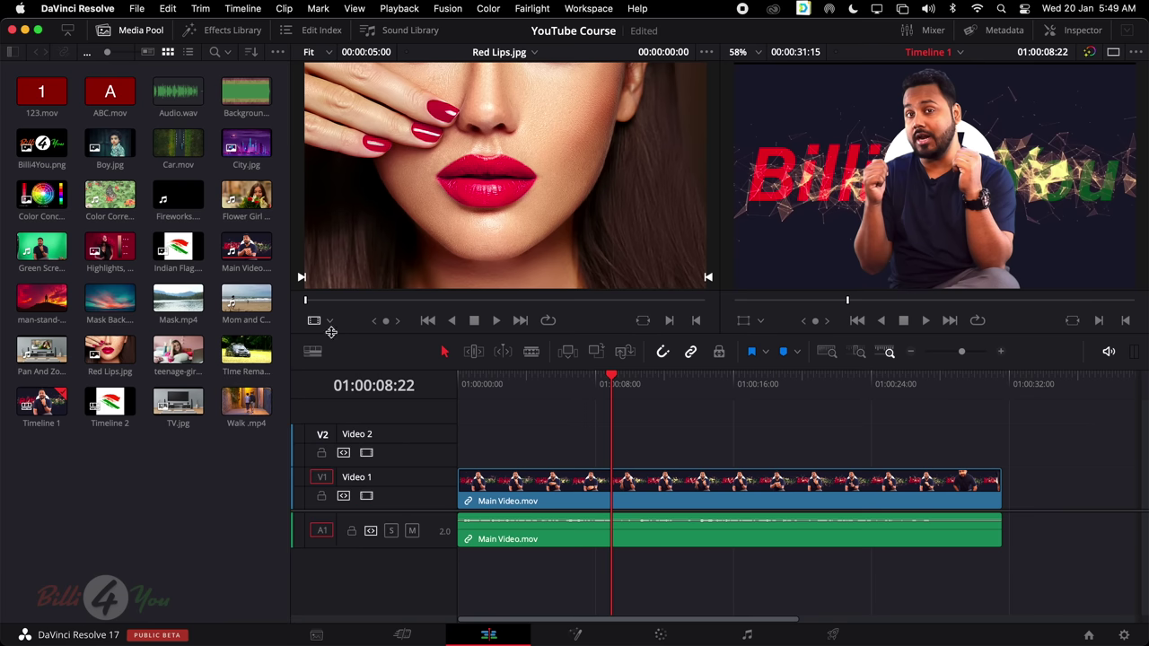
Drag Green Screen.mov onto Video 1 right after the end of Main Video.mov
left_click(313, 351)
scroll(736, 526, "right", 5)
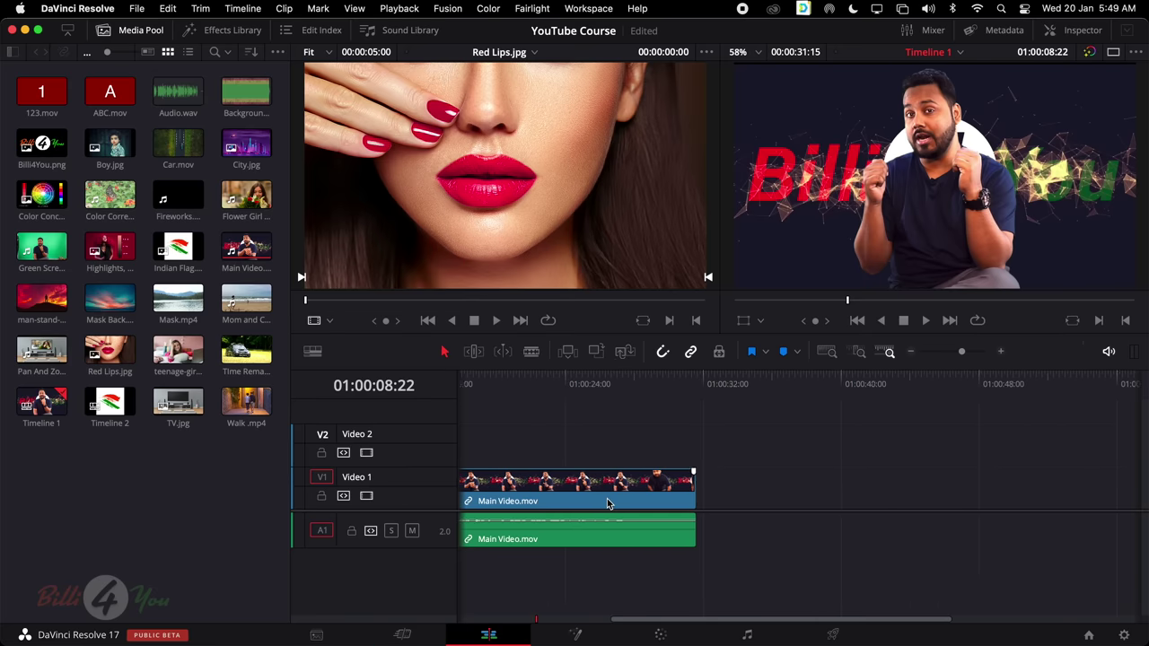
scroll(607, 501, "left", 1)
left_click_drag(41, 247, 729, 509)
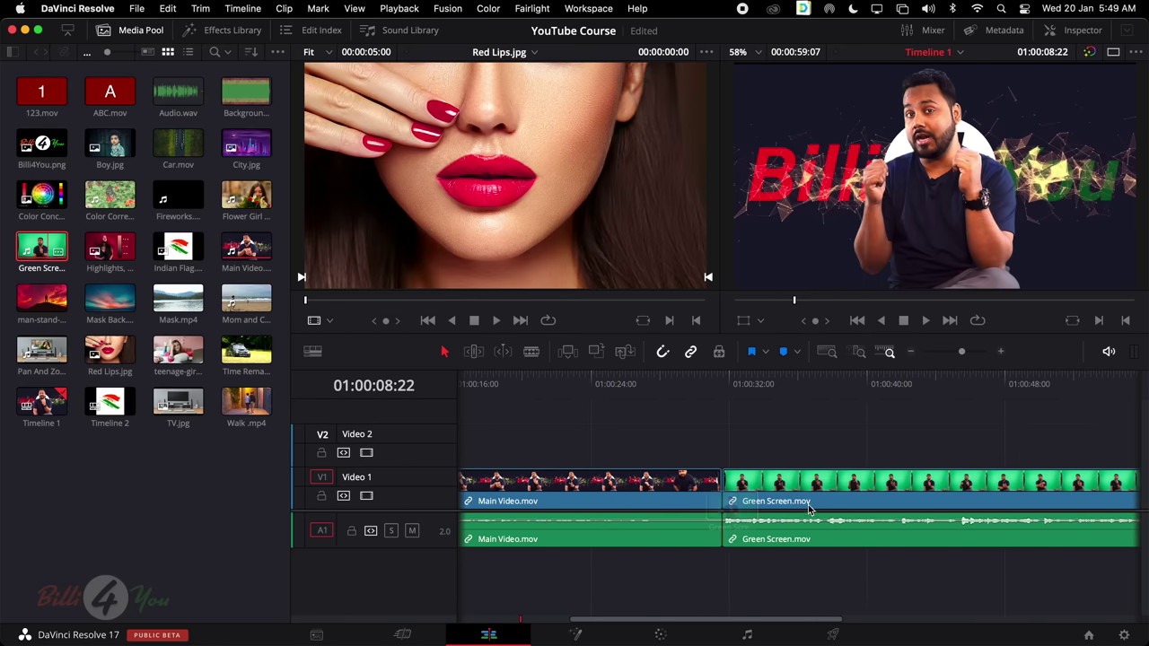
scroll(808, 509, "right", 4)
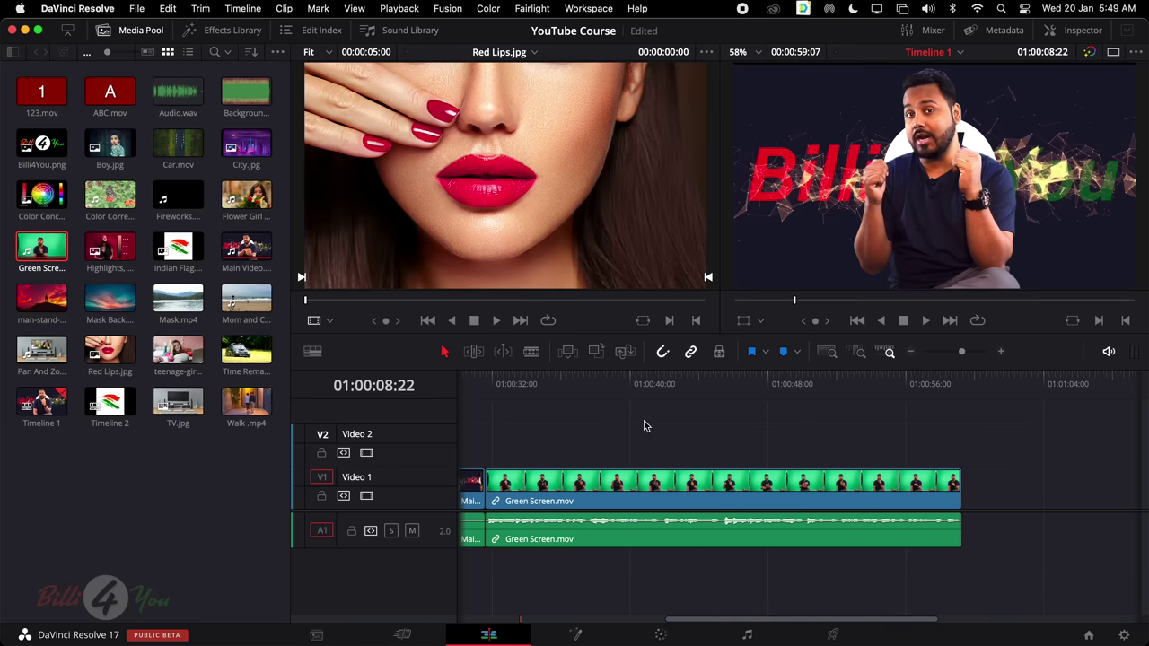
left_click(312, 351)
left_click(357, 409)
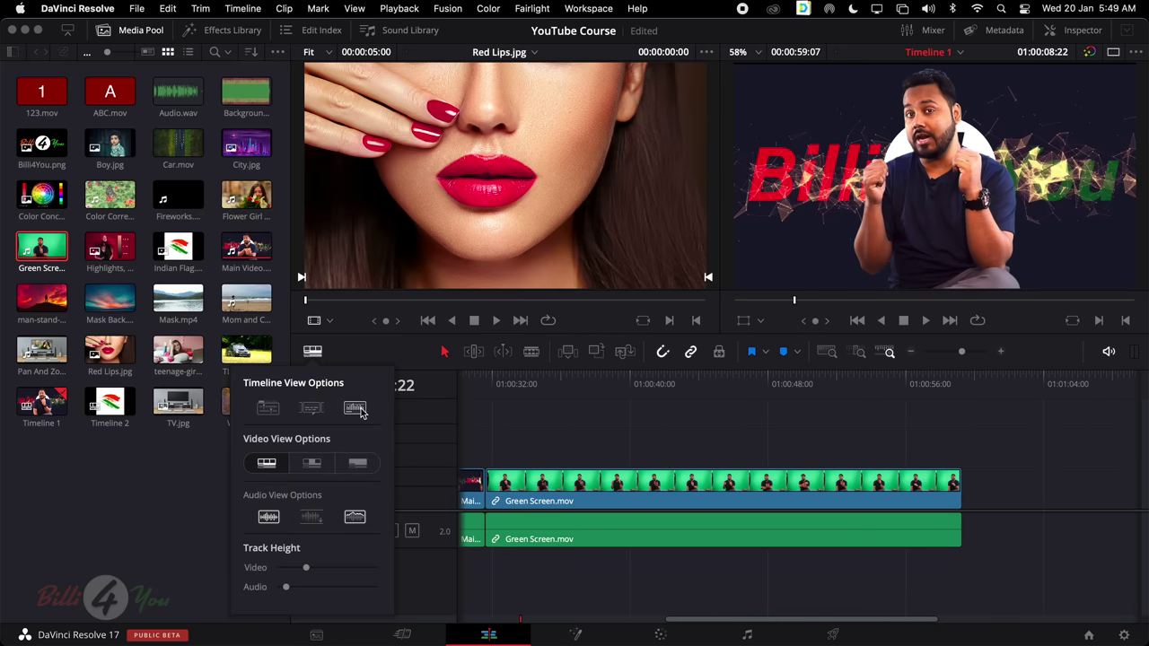
left_click(662, 533)
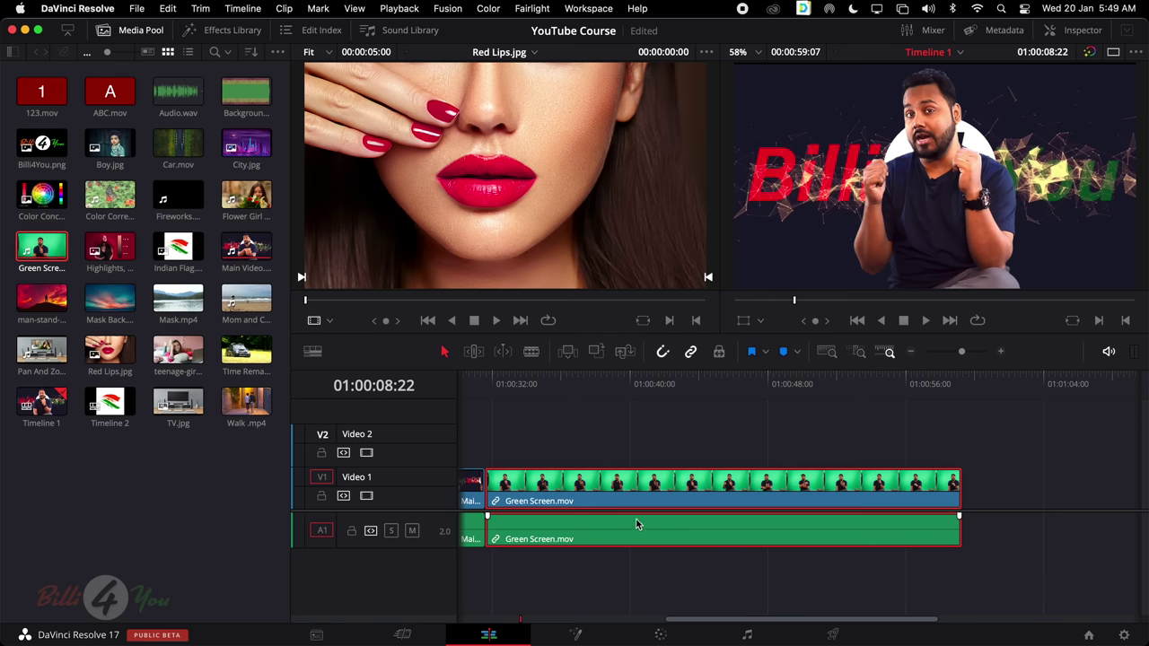
left_click(316, 353)
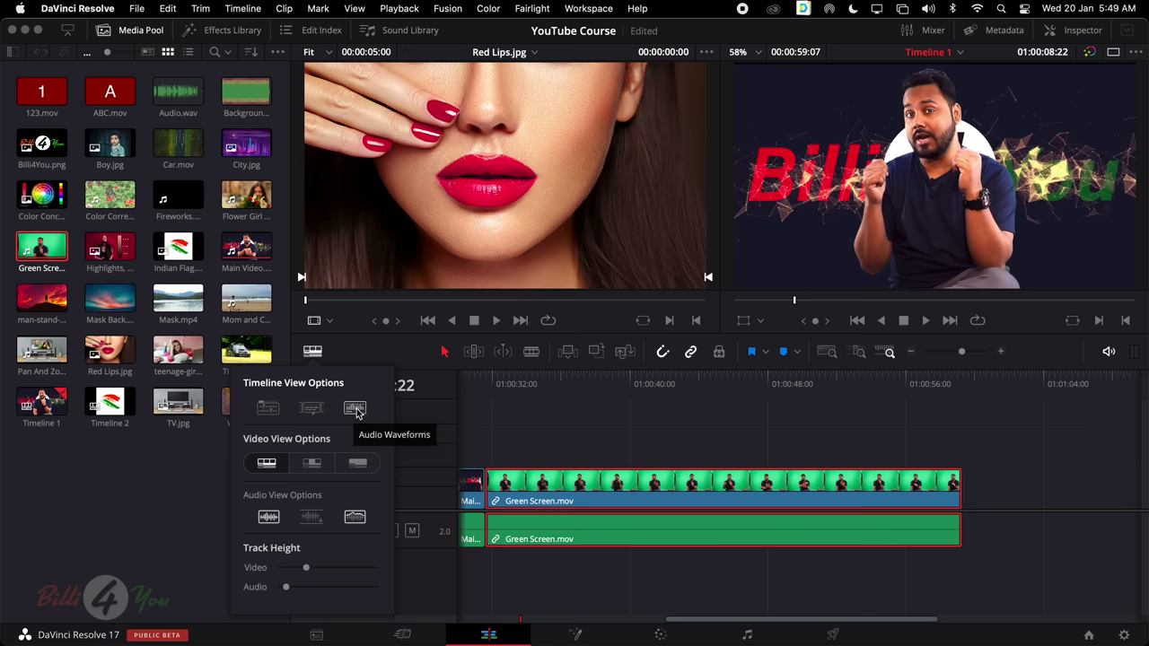
left_click(355, 410)
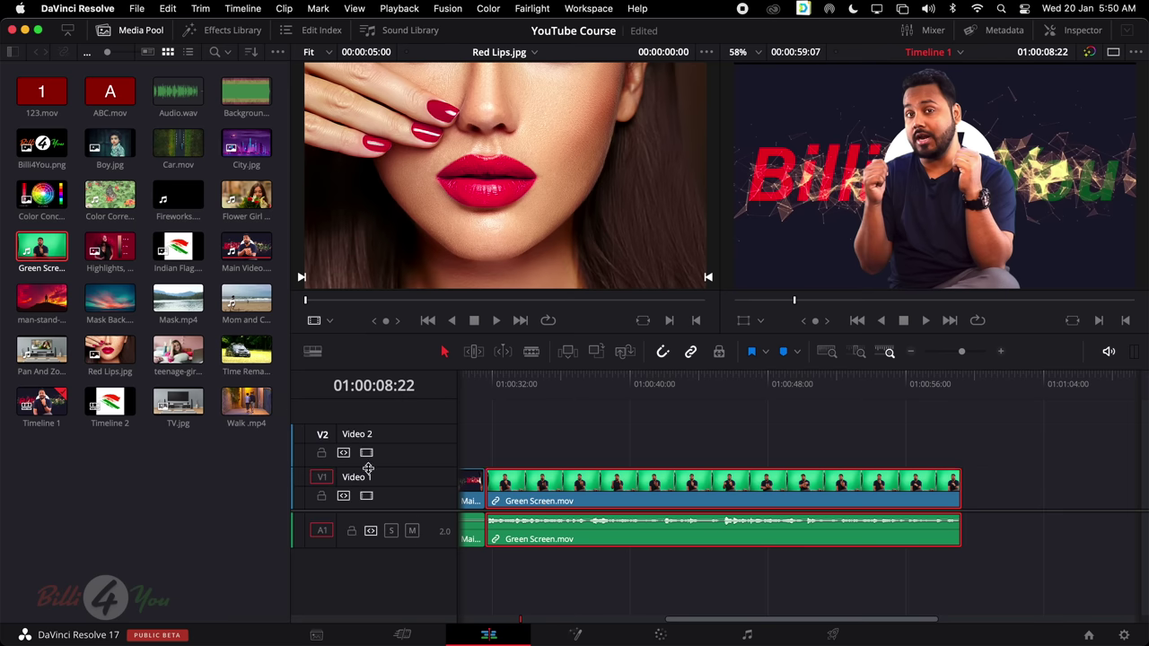
Delete the empty Video 2 track using Delete Track from its header's right-click menu
right_click(392, 435)
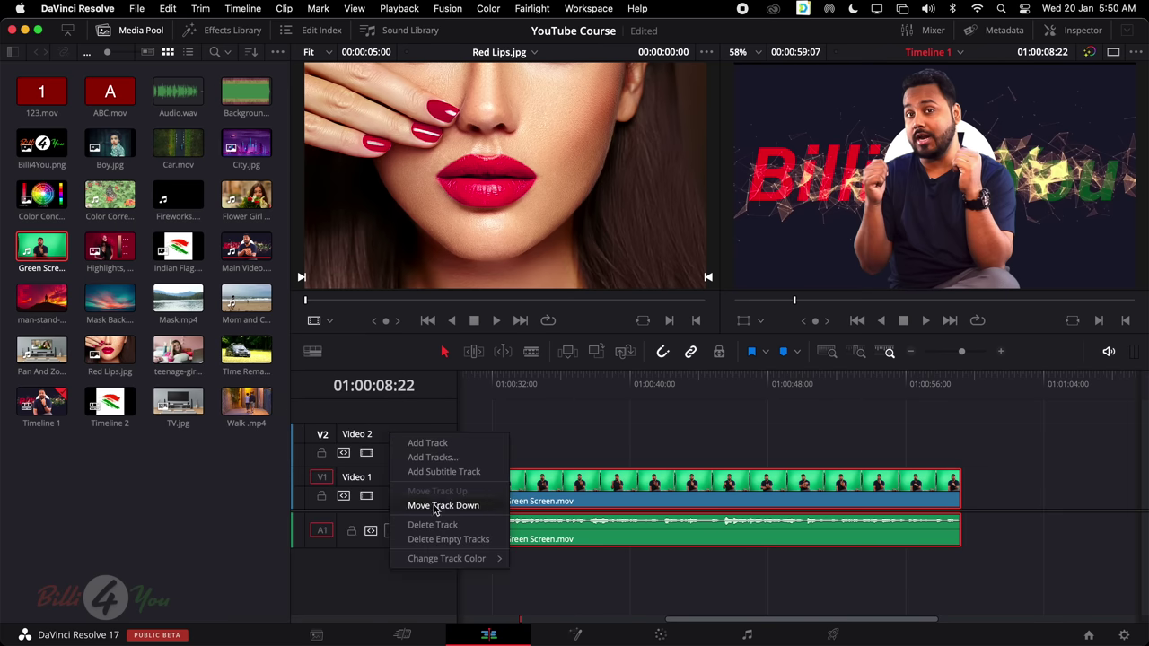
left_click(541, 457)
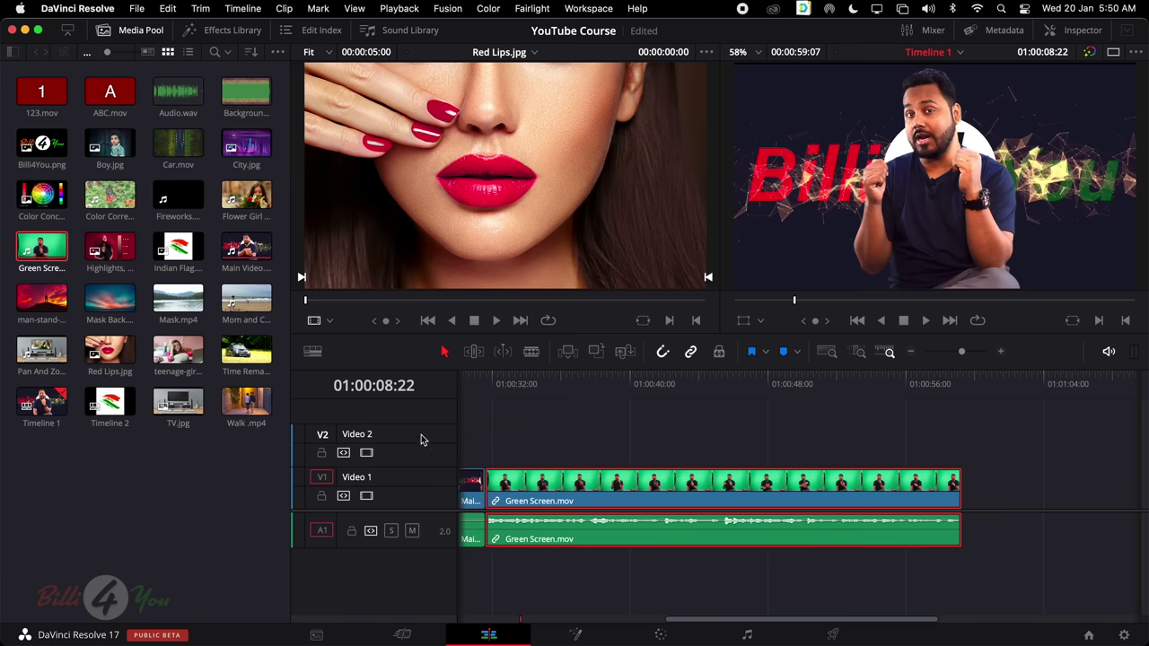
right_click(370, 436)
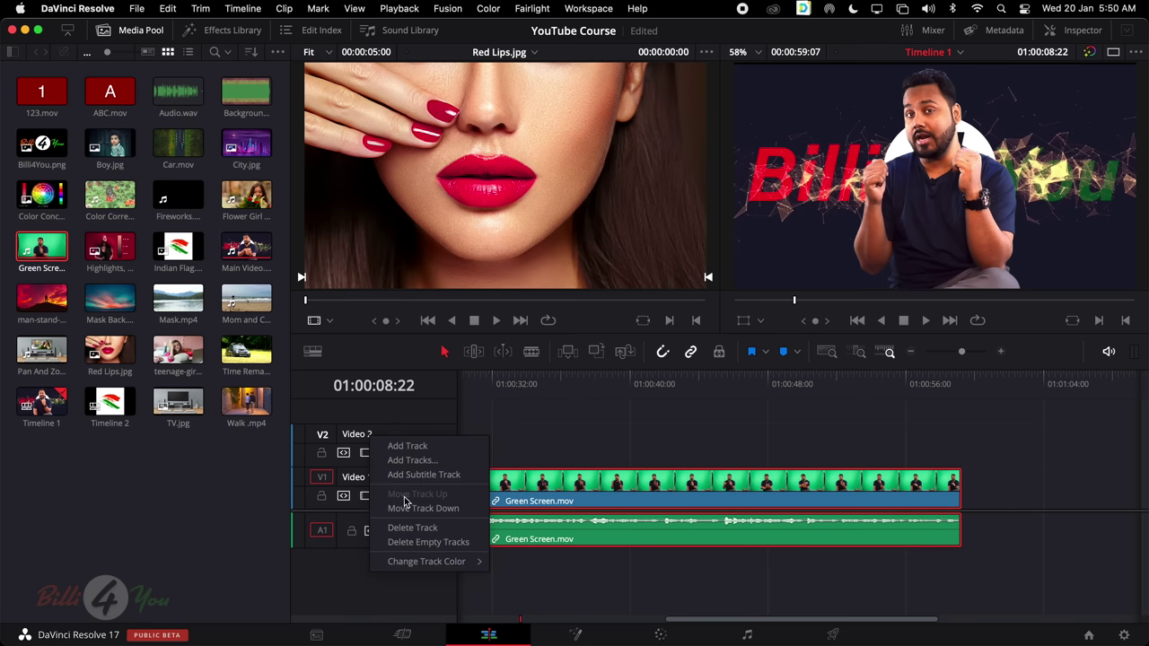
left_click(410, 529)
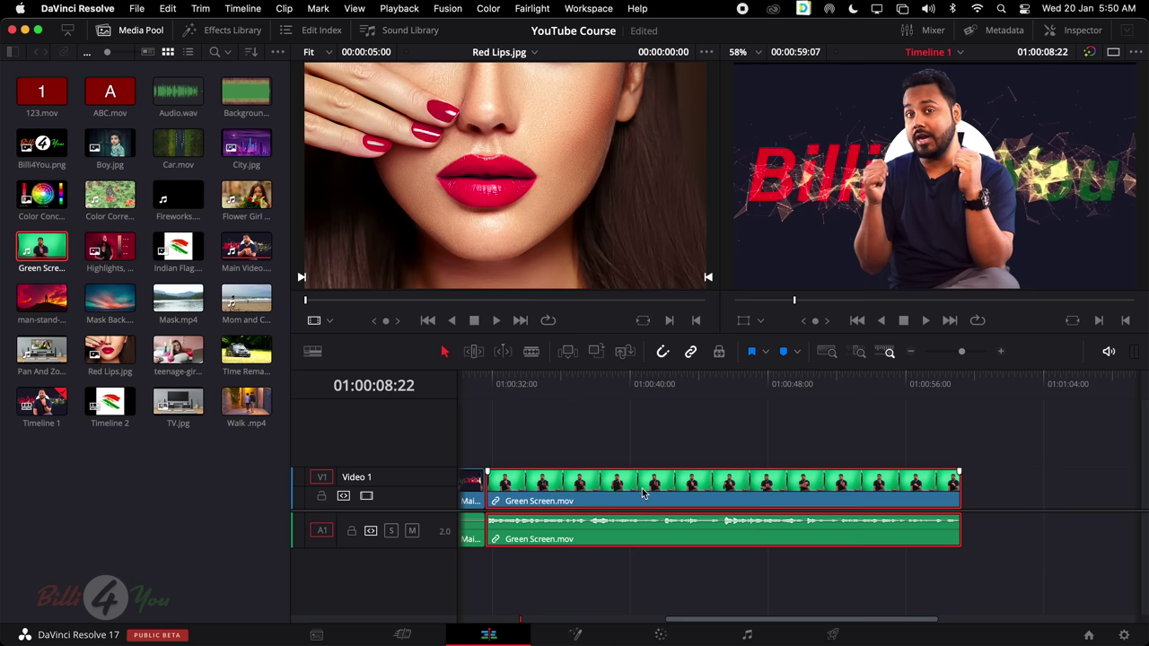
Drag the Video 1 track taller for bigger thumbnails, then scrub the playhead through Main Video
scroll(643, 487, "left", 5)
scroll(642, 488, "left", 5)
scroll(643, 488, "right", 4)
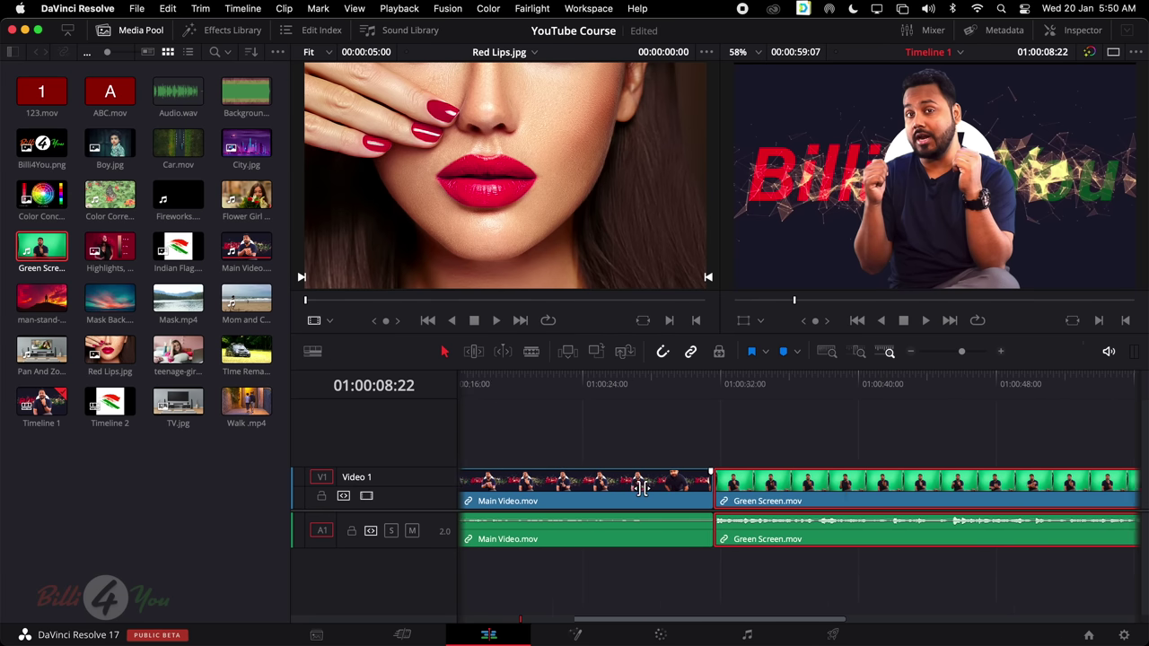
scroll(642, 487, "left", 4)
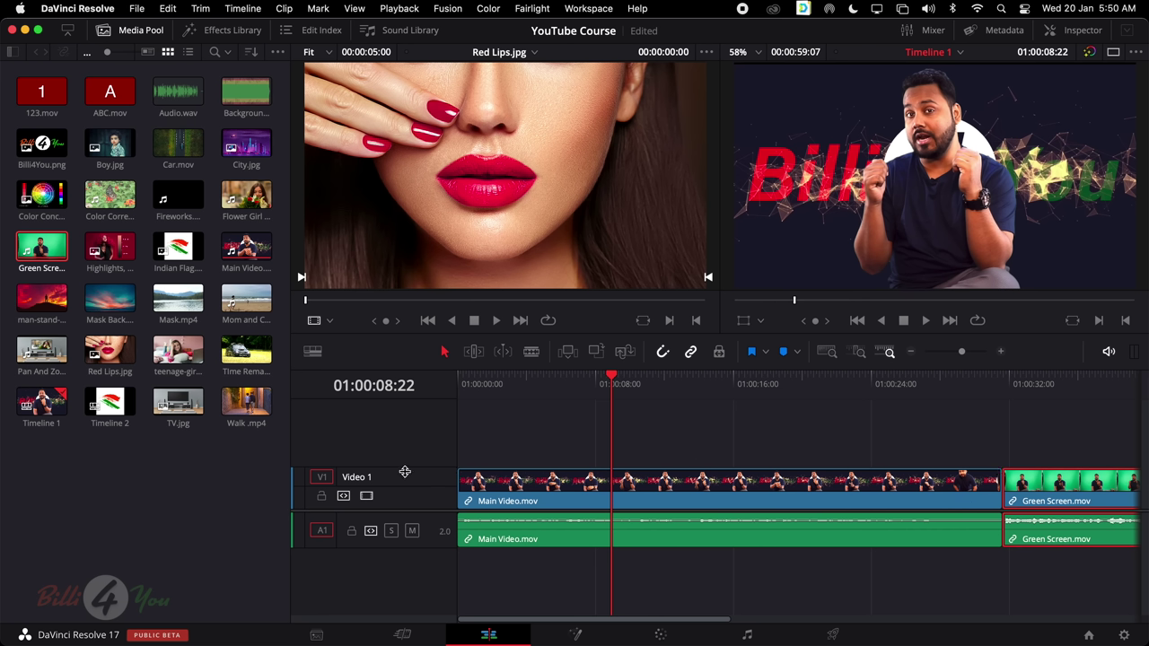
left_click_drag(405, 470, 406, 428)
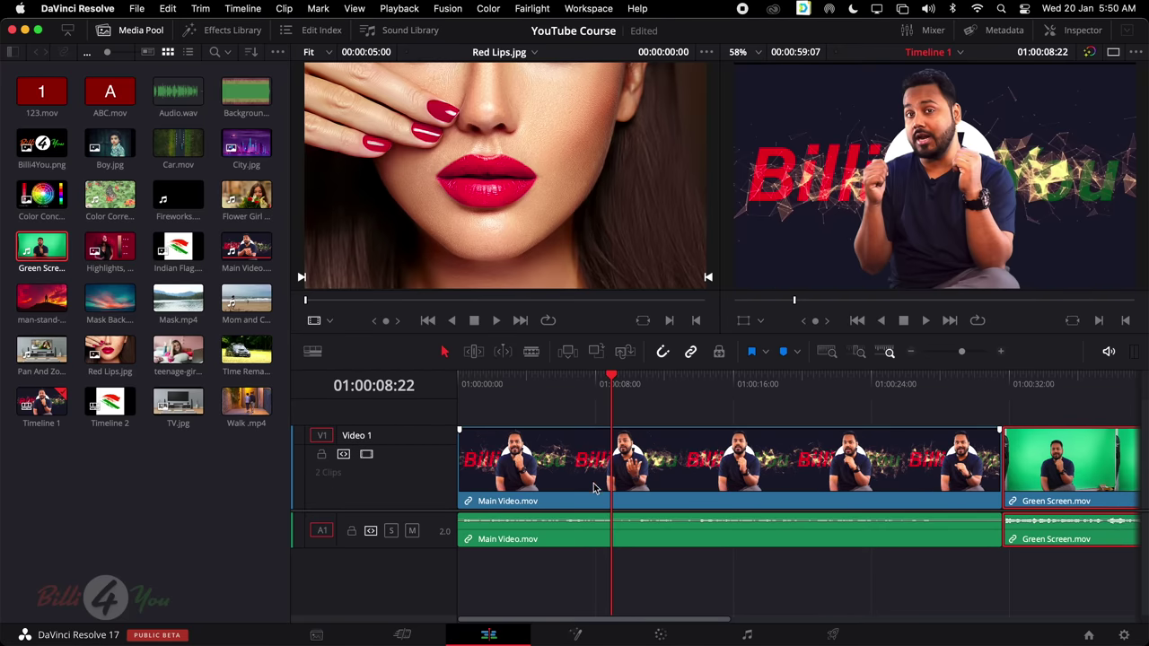
left_click_drag(620, 384, 677, 385)
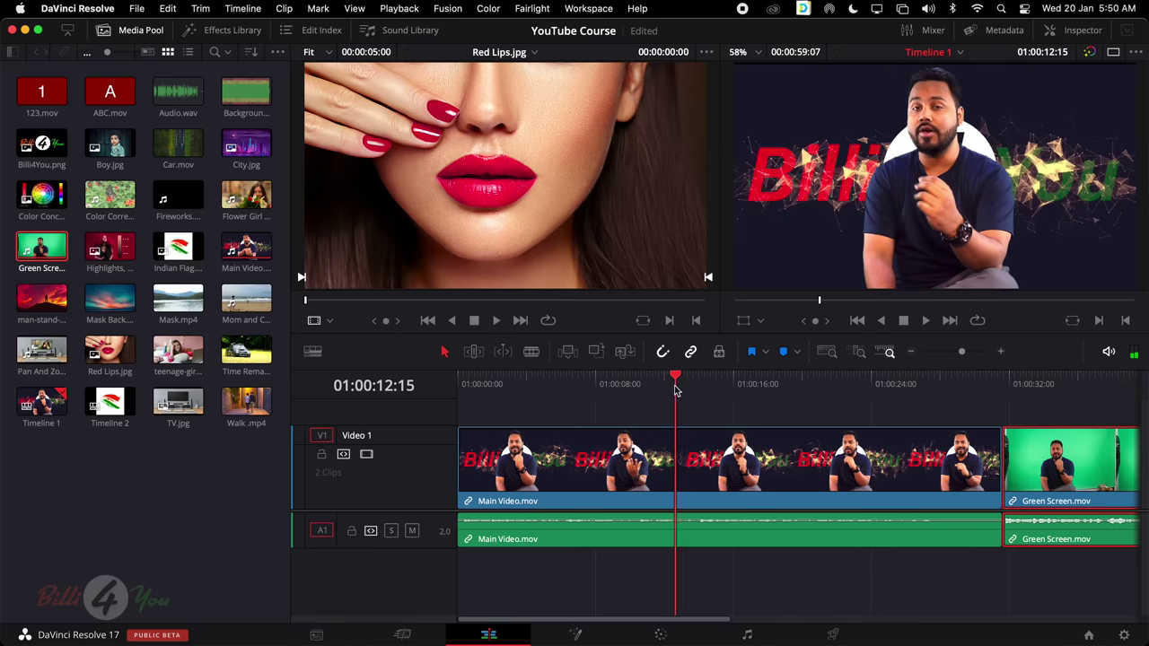
Try the first-and-last-frame and plain-bar clip views, then return to filmstrip thumbnails
left_click(312, 351)
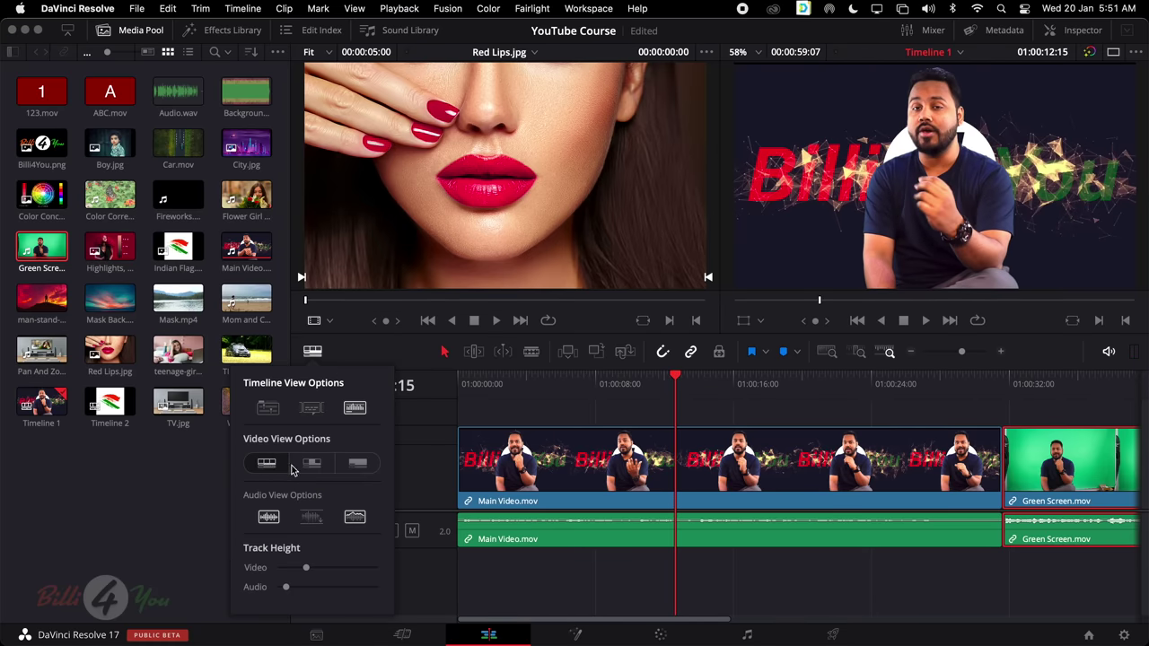
left_click(313, 465)
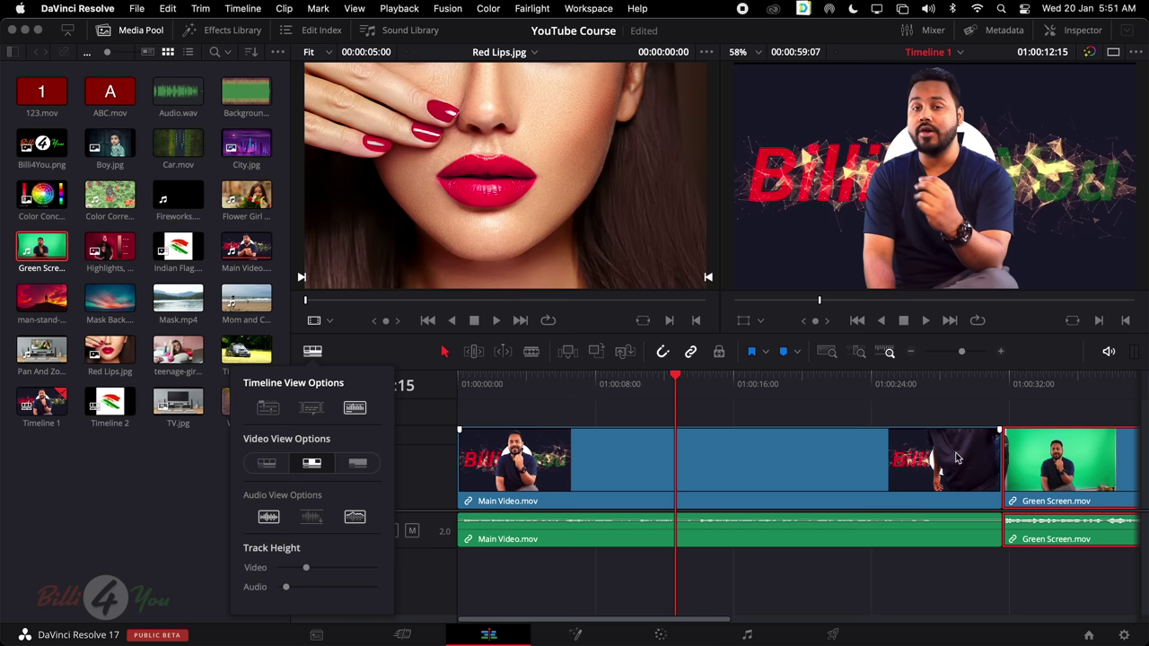
left_click(357, 464)
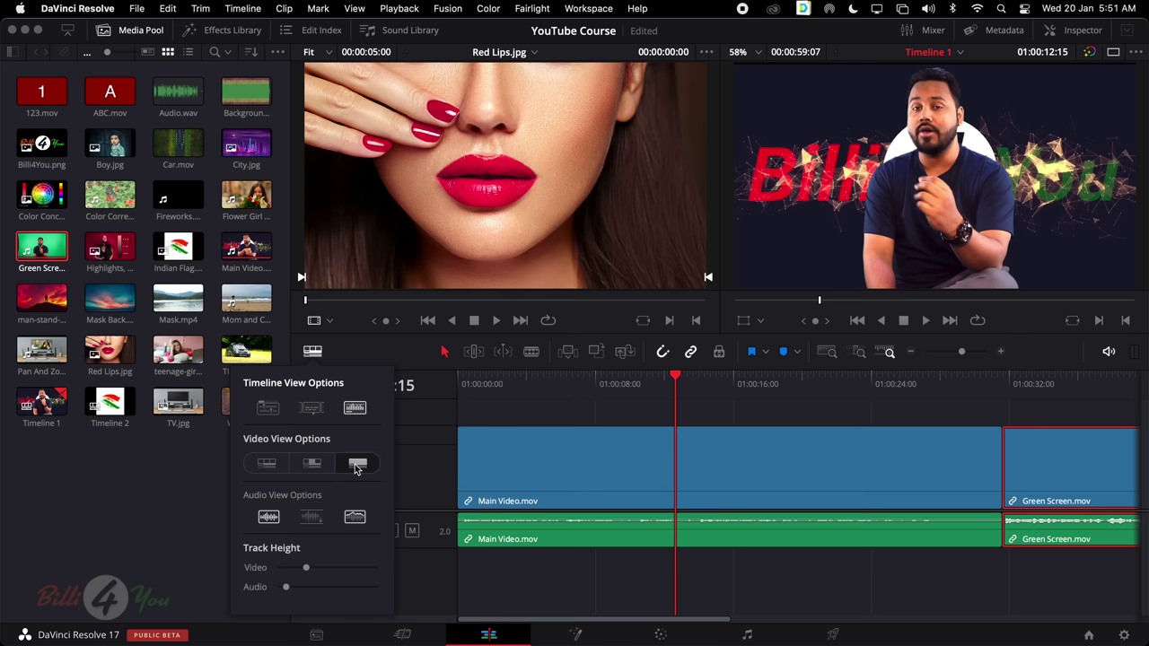
left_click(266, 464)
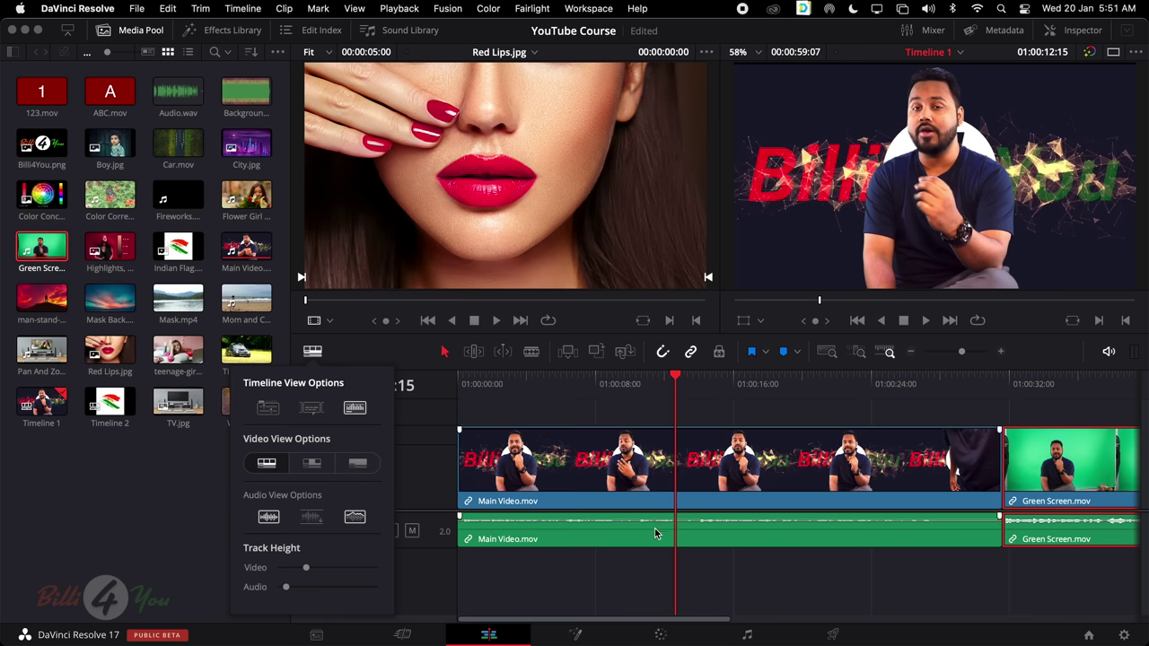
Zoom in, park the playhead at 01:00:10:20, select Main Video, then fit the edit
key("super+equal")
key("super+equal")
key("super+equal")
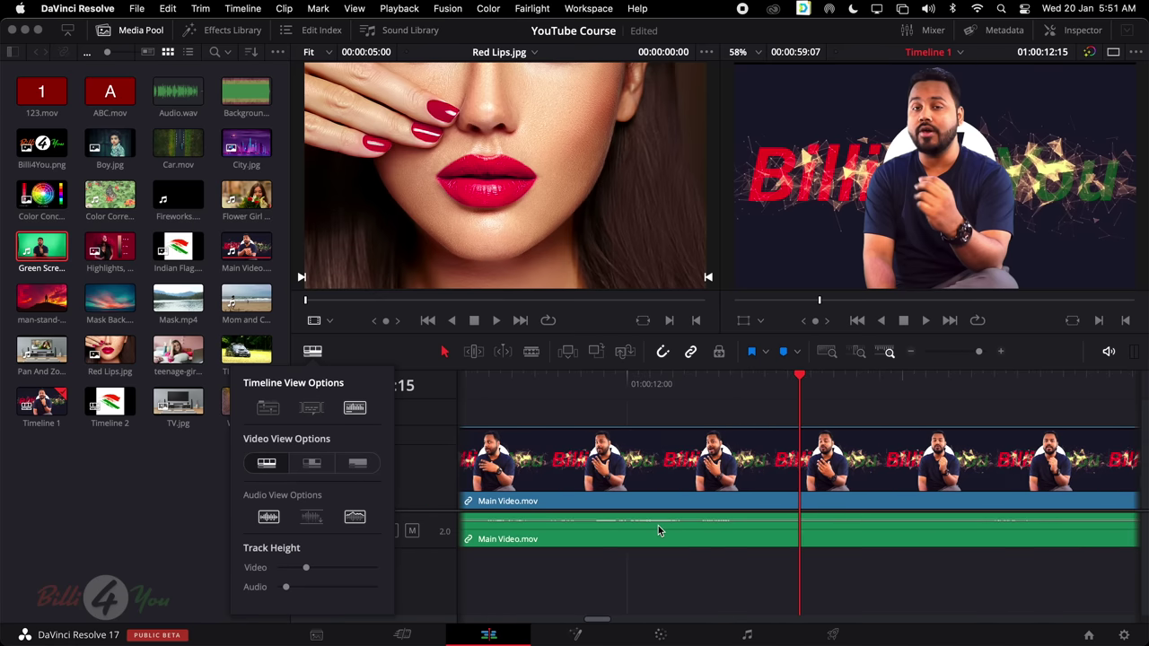
scroll(677, 536, "left", 10)
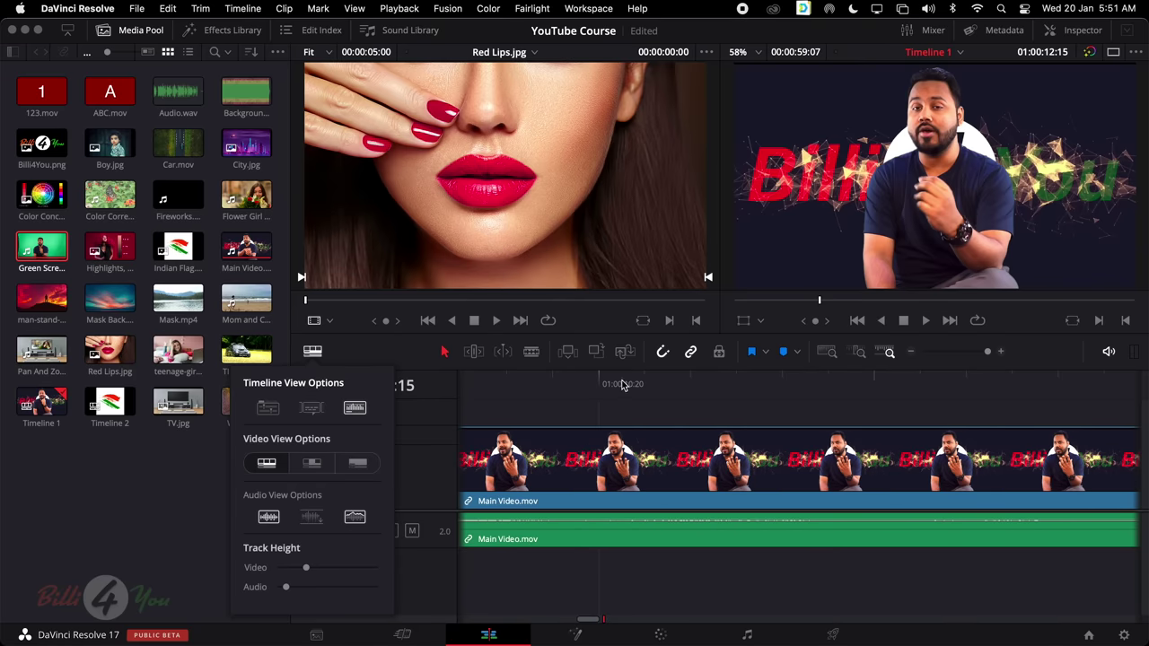
left_click_drag(623, 384, 592, 400)
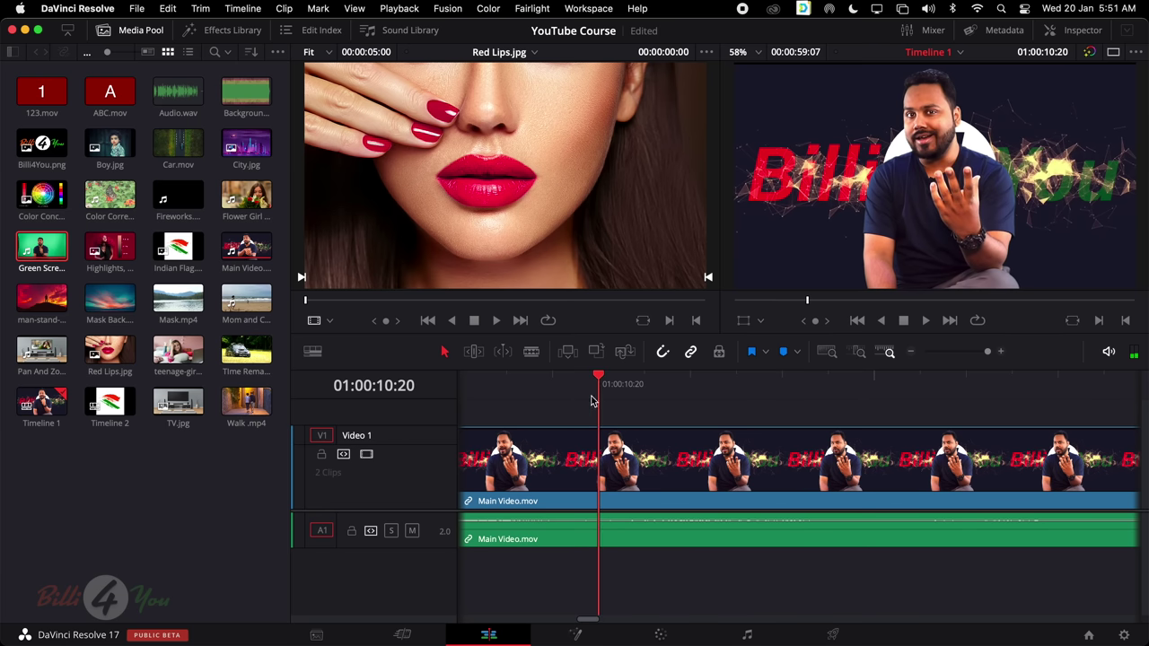
left_click(664, 464)
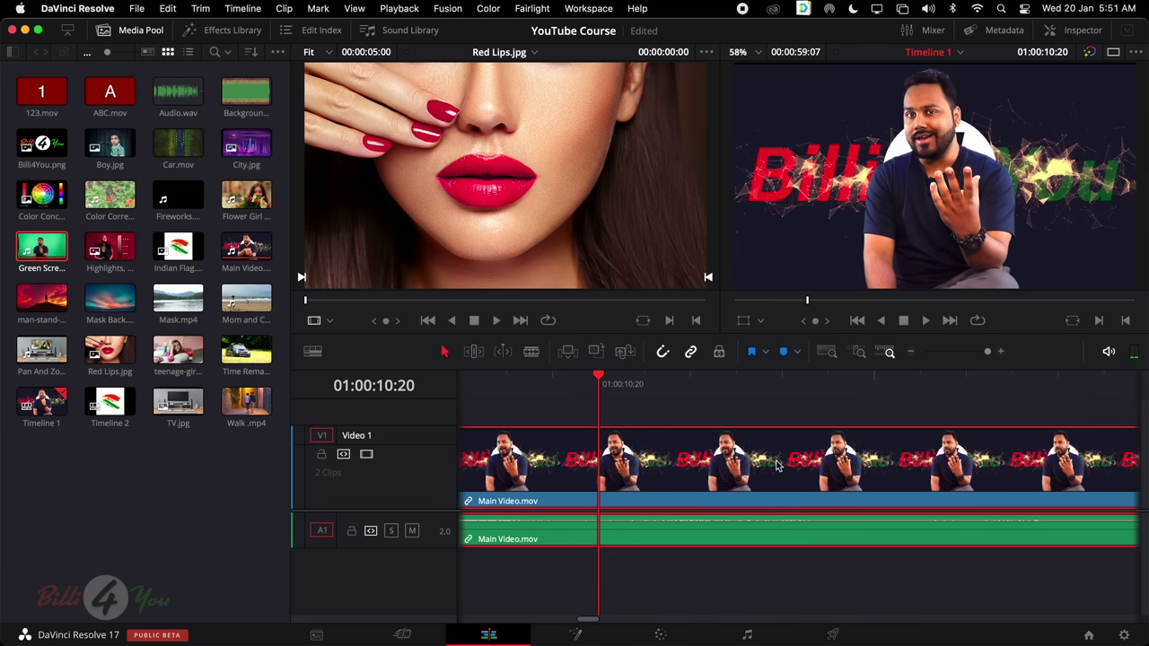
scroll(777, 464, "right", 5)
scroll(778, 464, "right", 3)
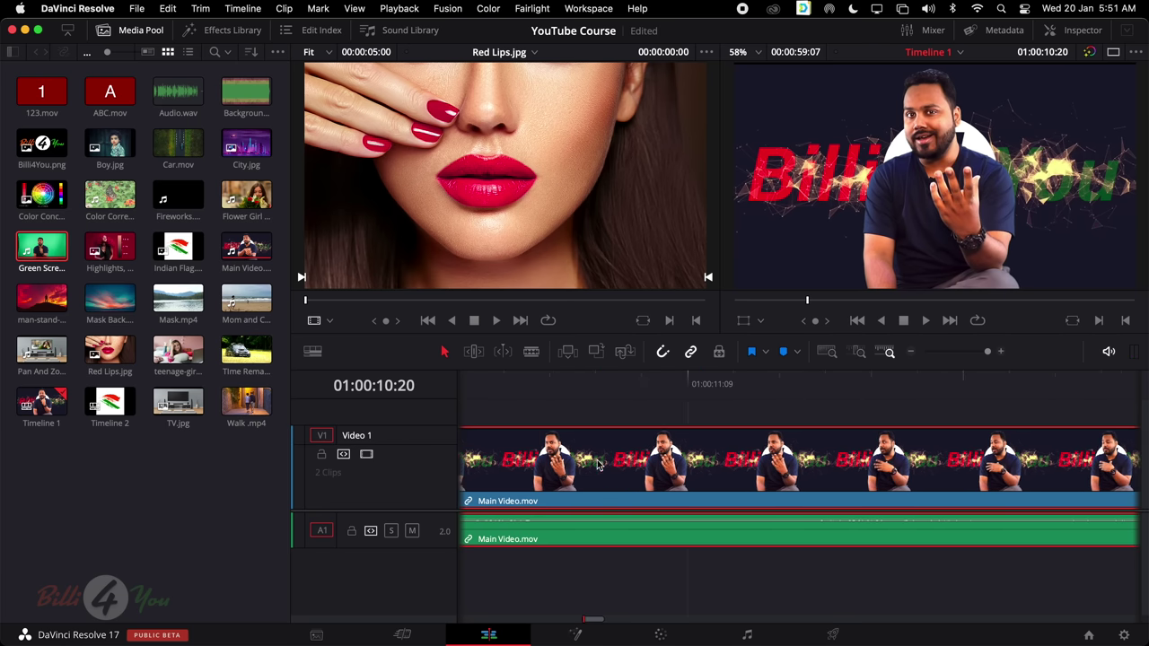
scroll(1054, 477, "right", 4)
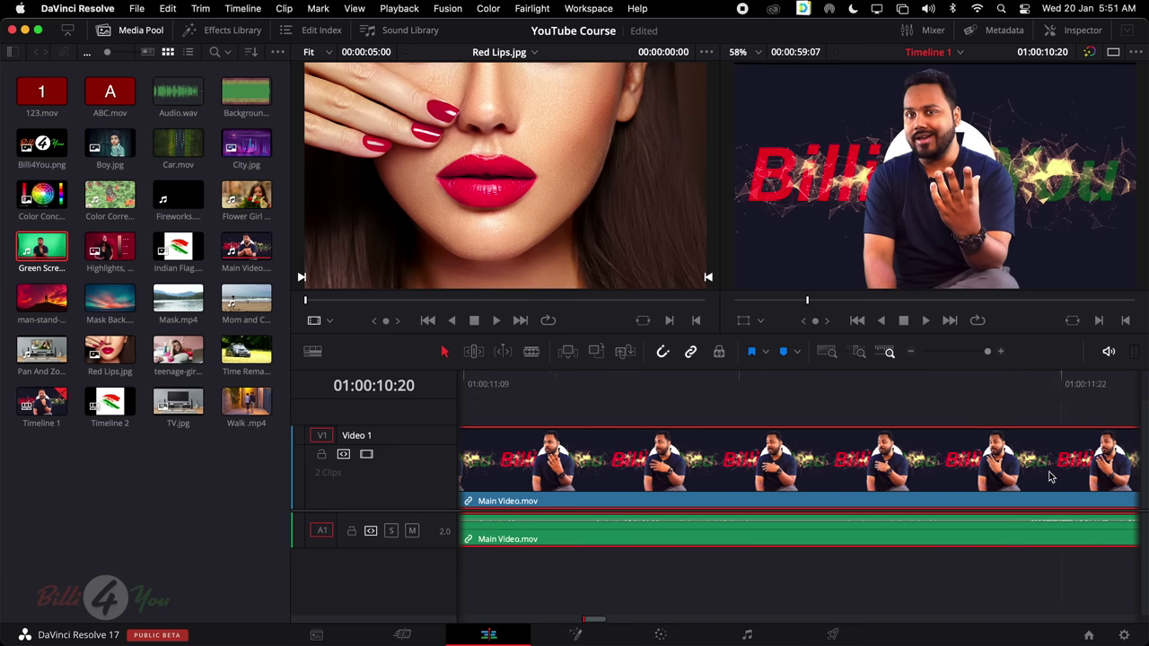
left_click(827, 351)
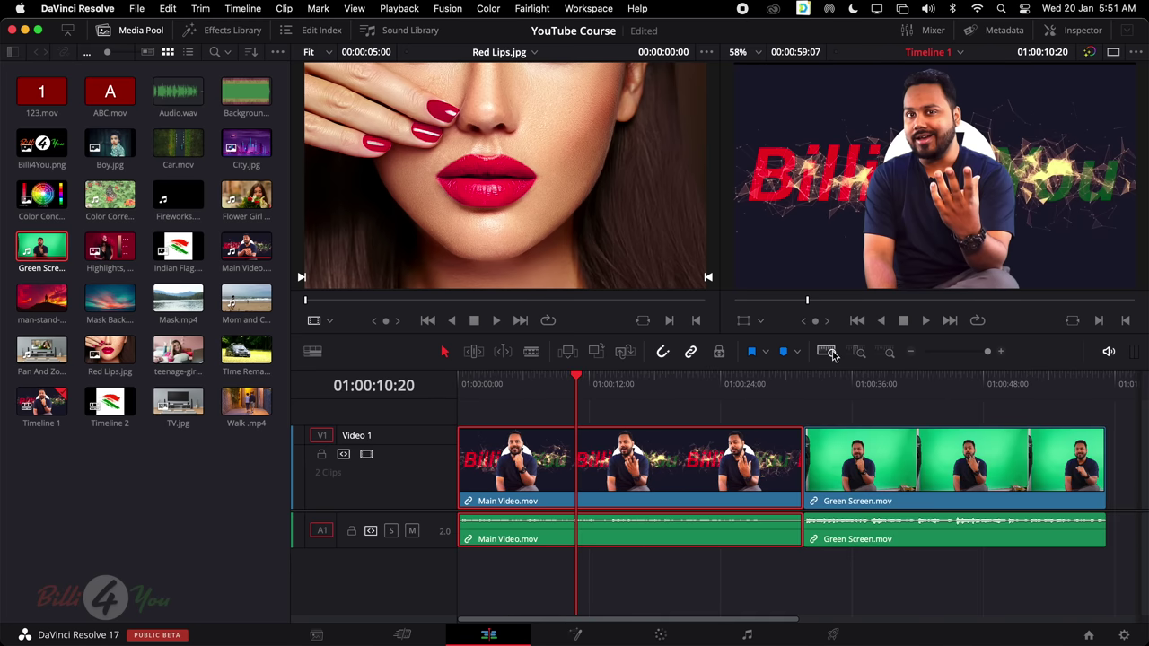
Park the playhead inside Green Screen.mov at 01:00:45:10
left_click(312, 352)
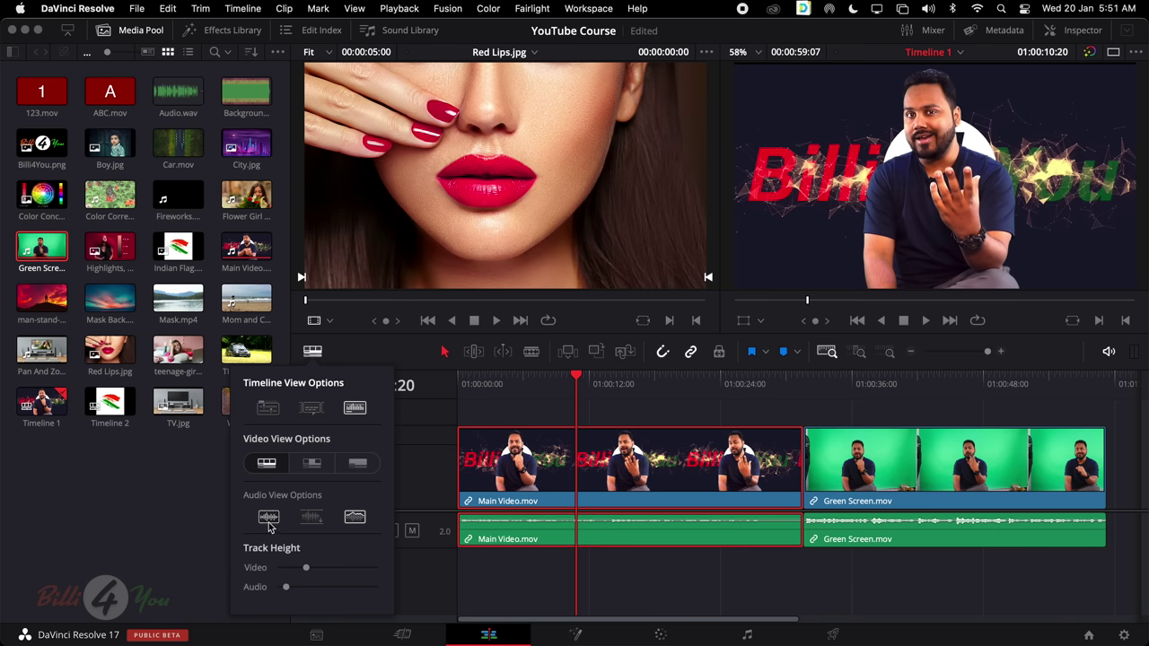
scroll(742, 525, "right", 2)
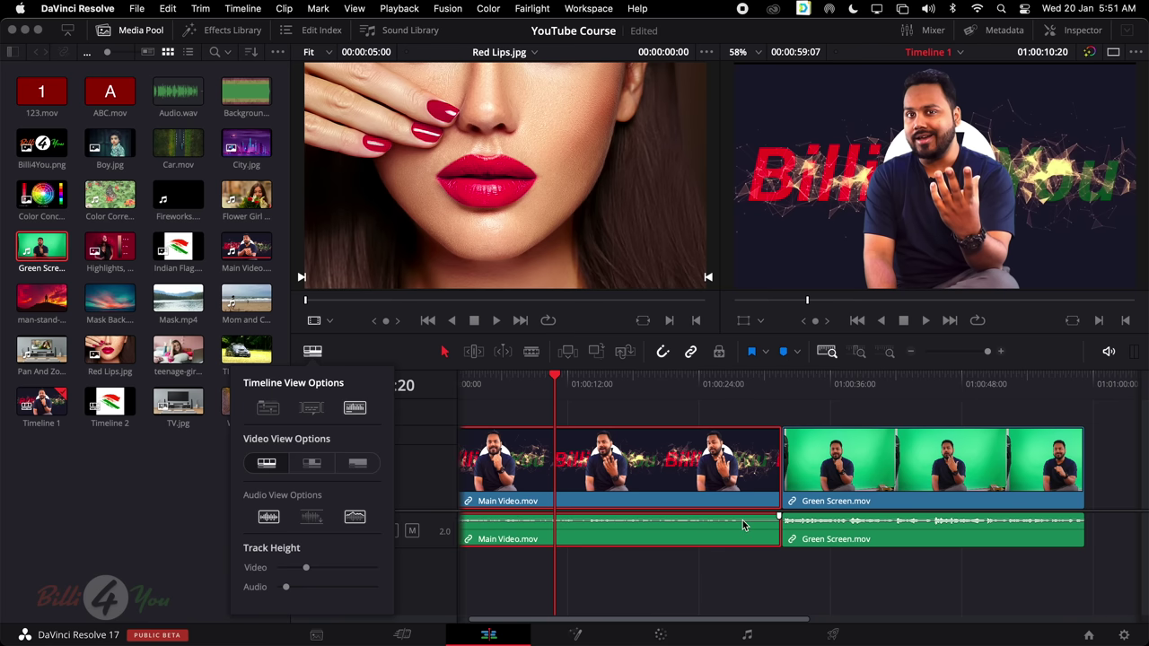
scroll(742, 525, "right", 10)
left_click(724, 382)
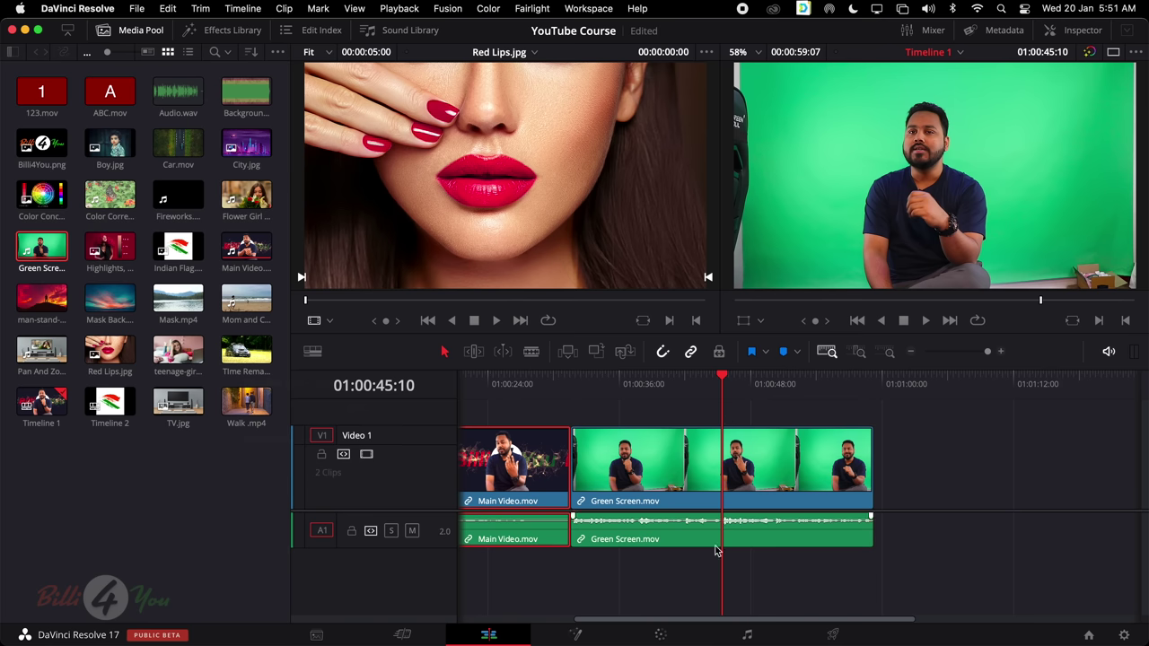
Try each audio waveform display style, including larger taller waveforms, then clear the clip selection
left_click(313, 351)
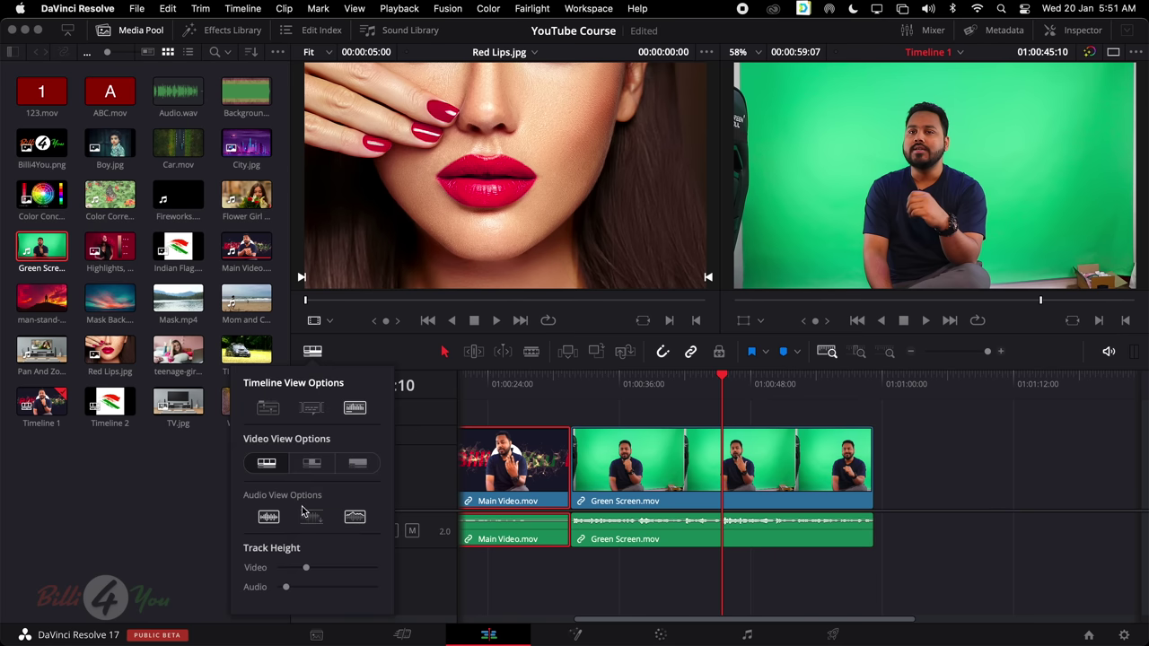
left_click(263, 522)
left_click(316, 523)
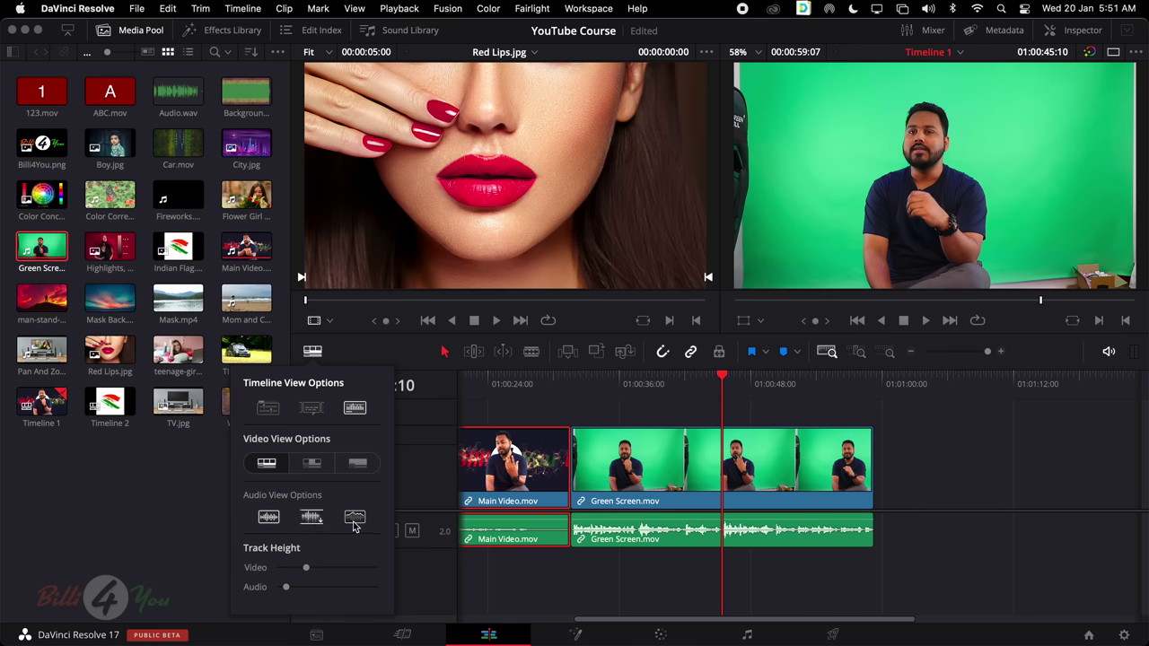
left_click(353, 522)
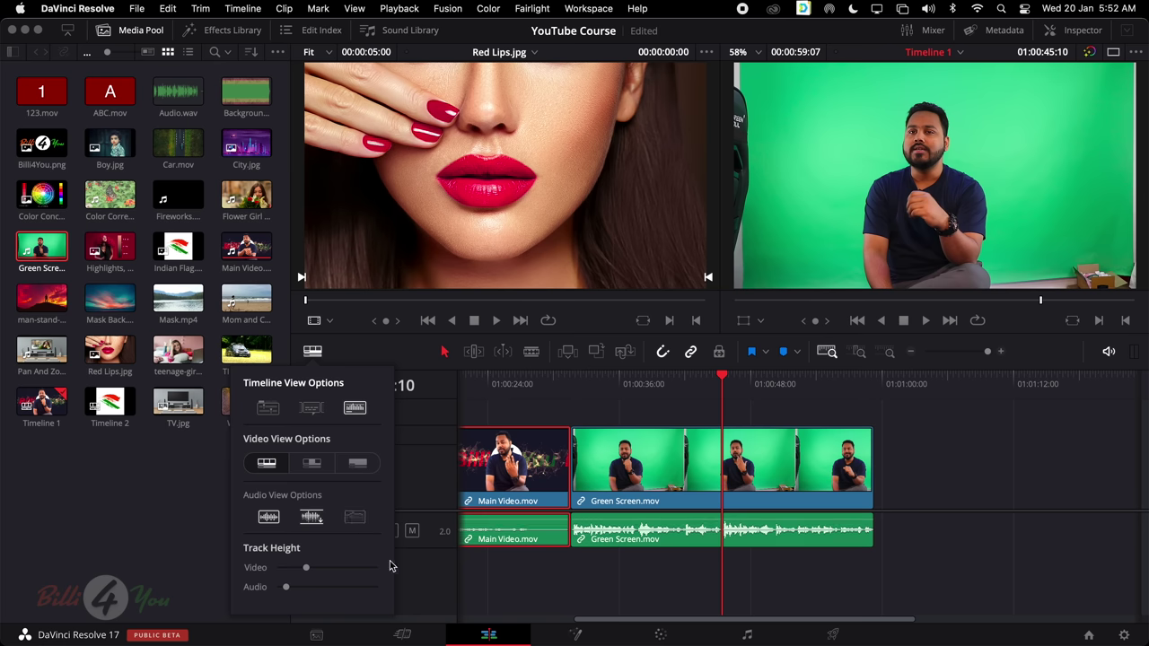
scroll(723, 558, "left", 1)
scroll(723, 558, "right", 2)
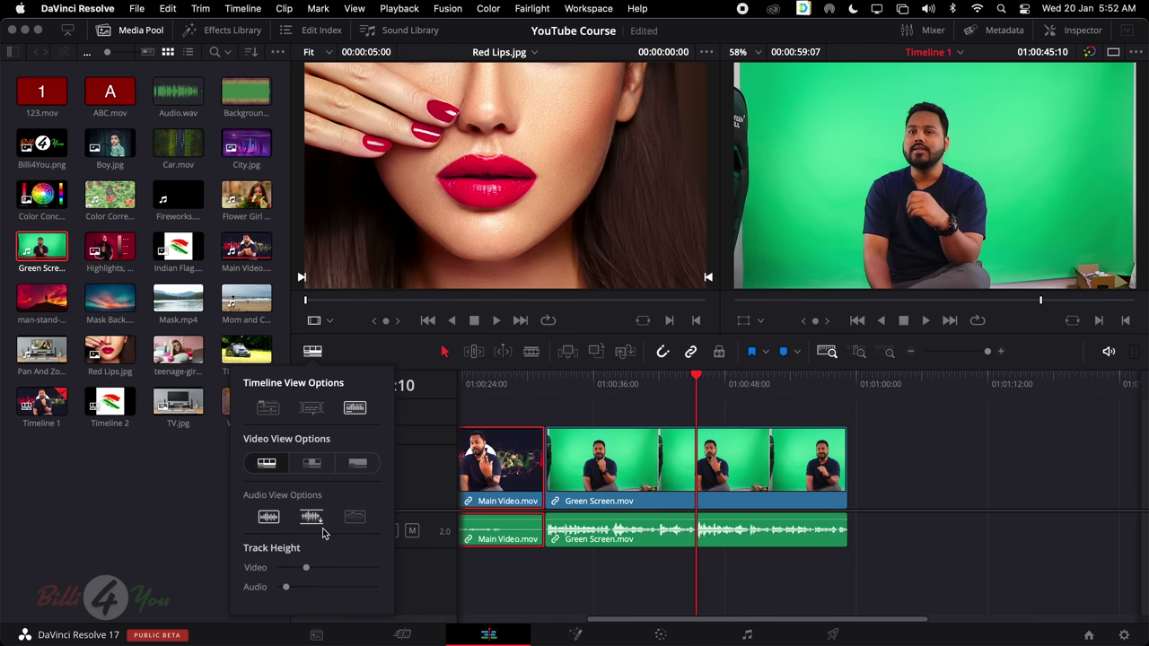
scroll(556, 535, "left", 1)
scroll(561, 536, "left", 10)
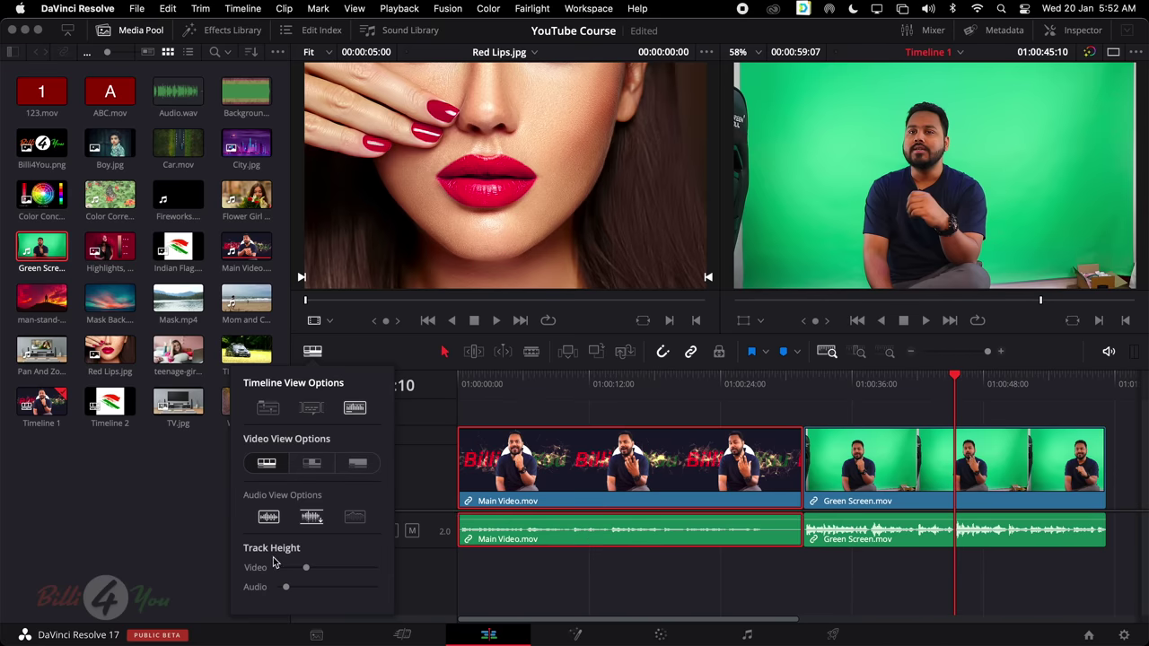
left_click(607, 559)
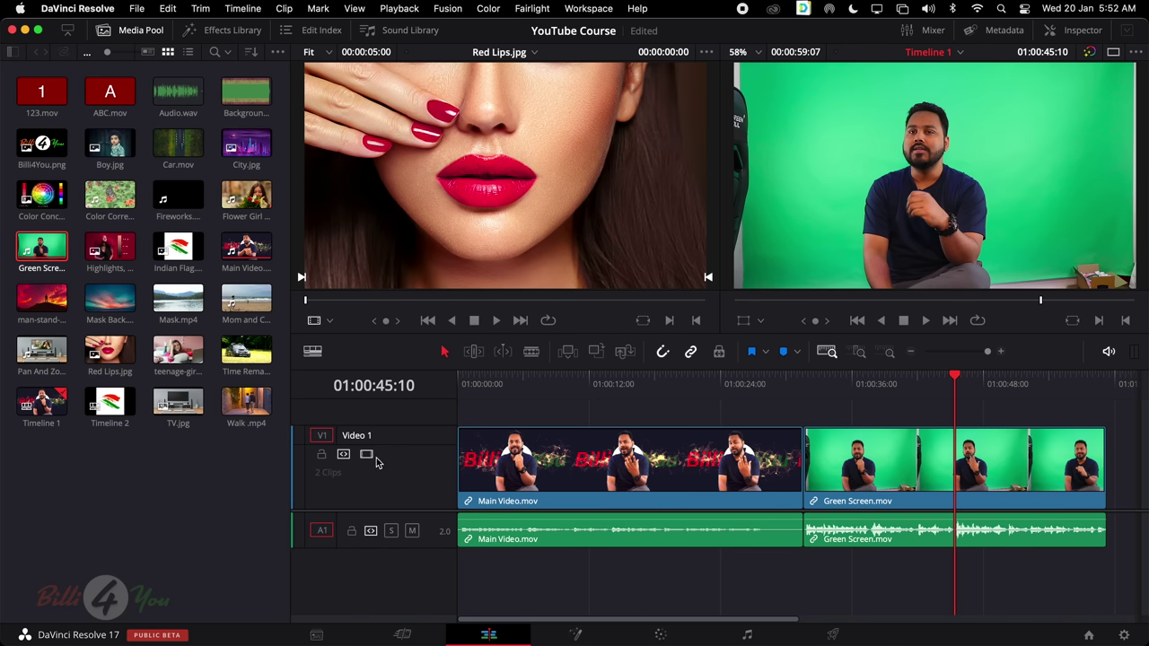
Alternately select Main Video.mov and Green Screen.mov, each picking up its linked audio
left_click(604, 466)
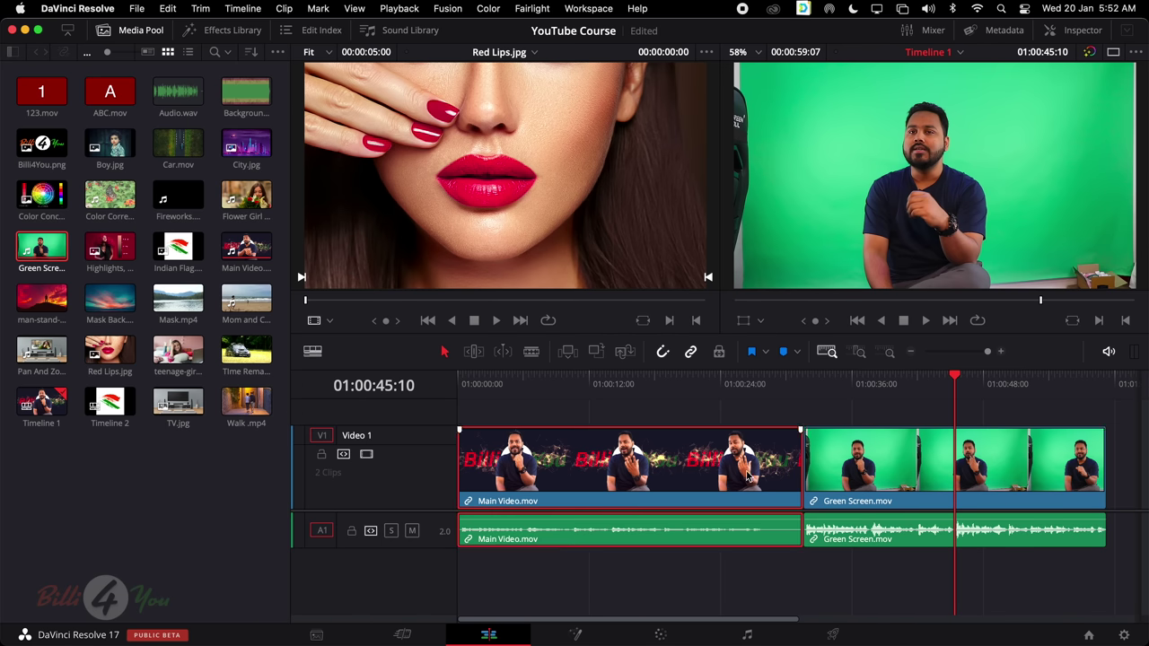
left_click(936, 488)
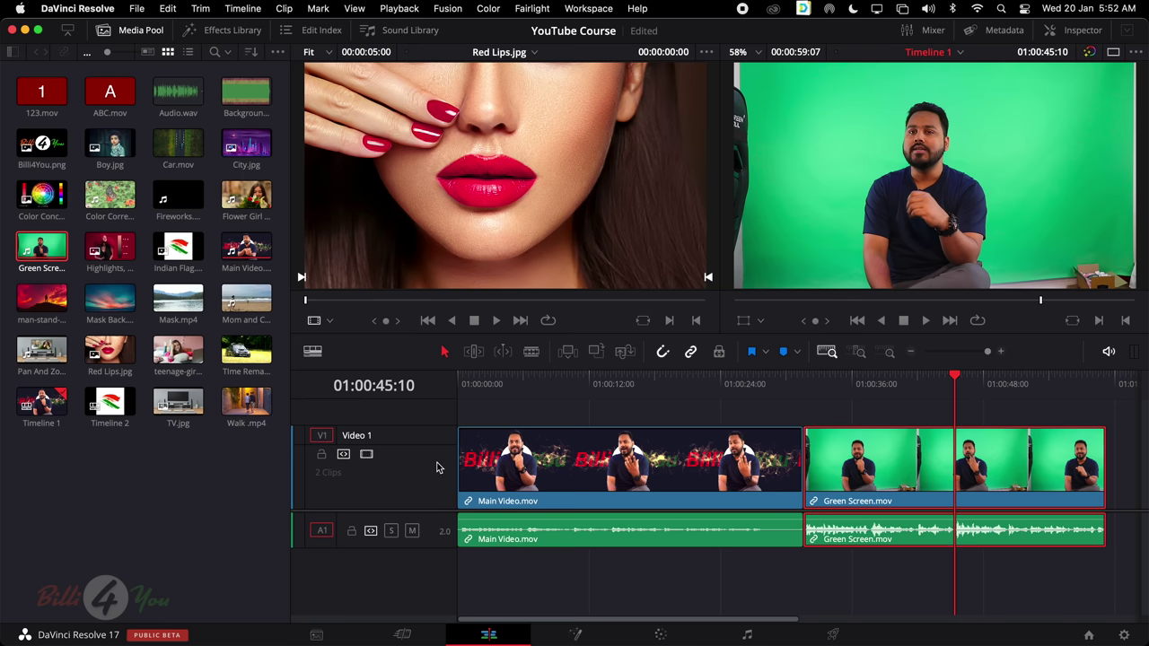
left_click(508, 476)
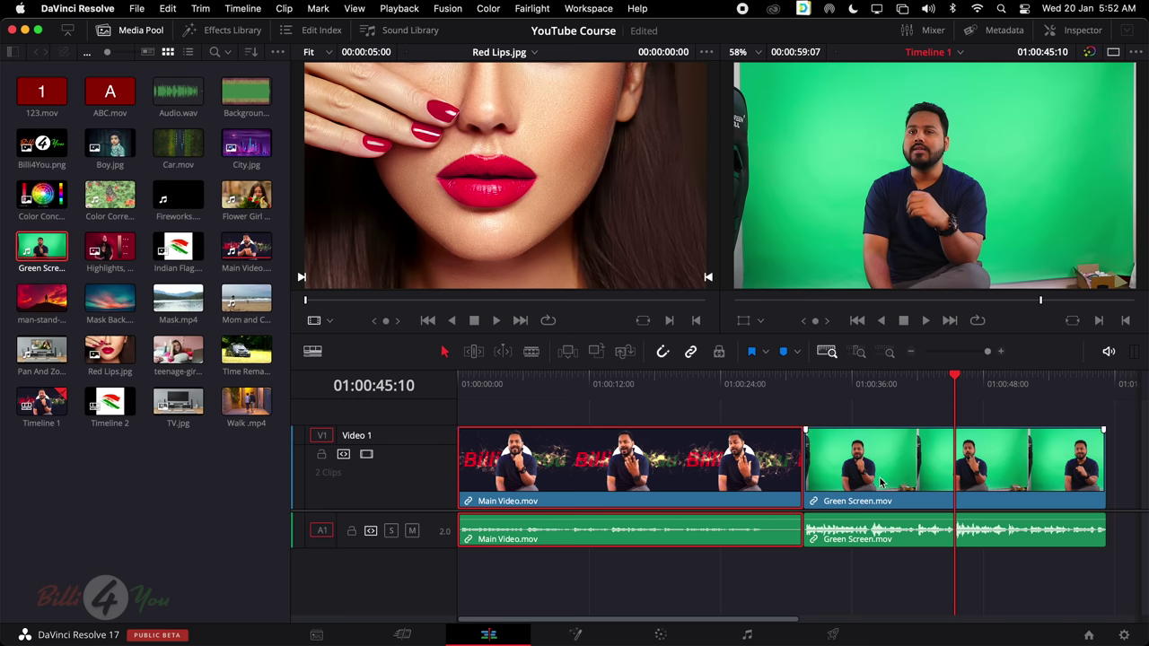
left_click(958, 480)
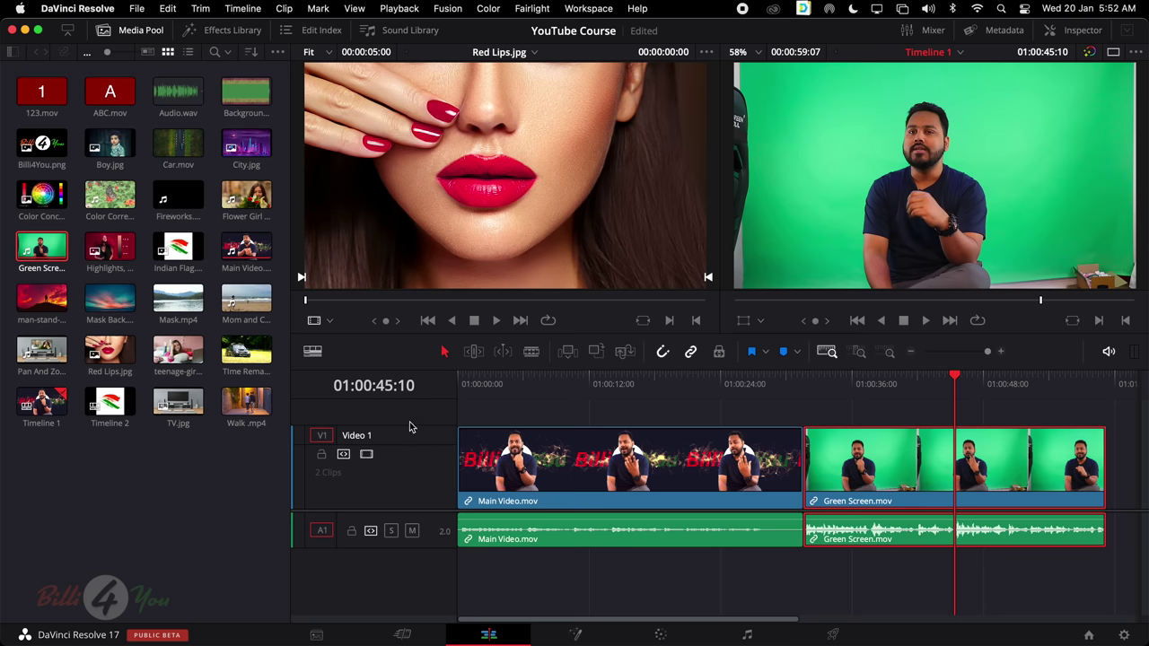
scroll(399, 419, "right", 2)
scroll(711, 505, "left", 2)
Adjust the track height slider in Timeline View Options, close it, and scrub the playhead toward the start
left_click(314, 352)
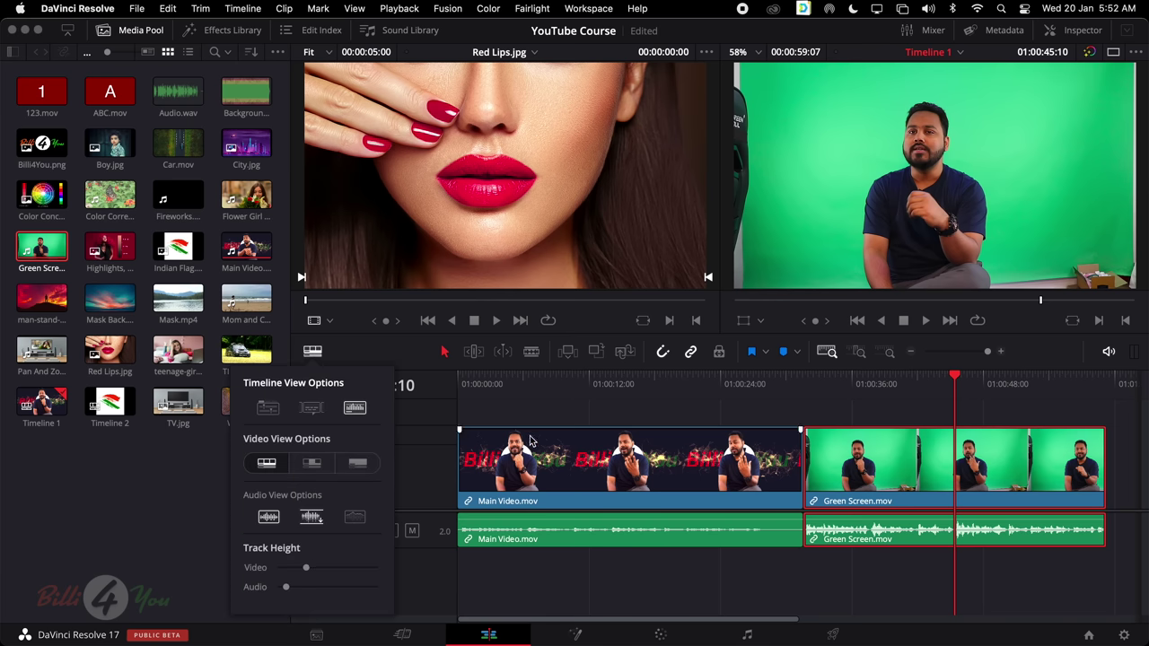
left_click_drag(309, 574, 294, 593)
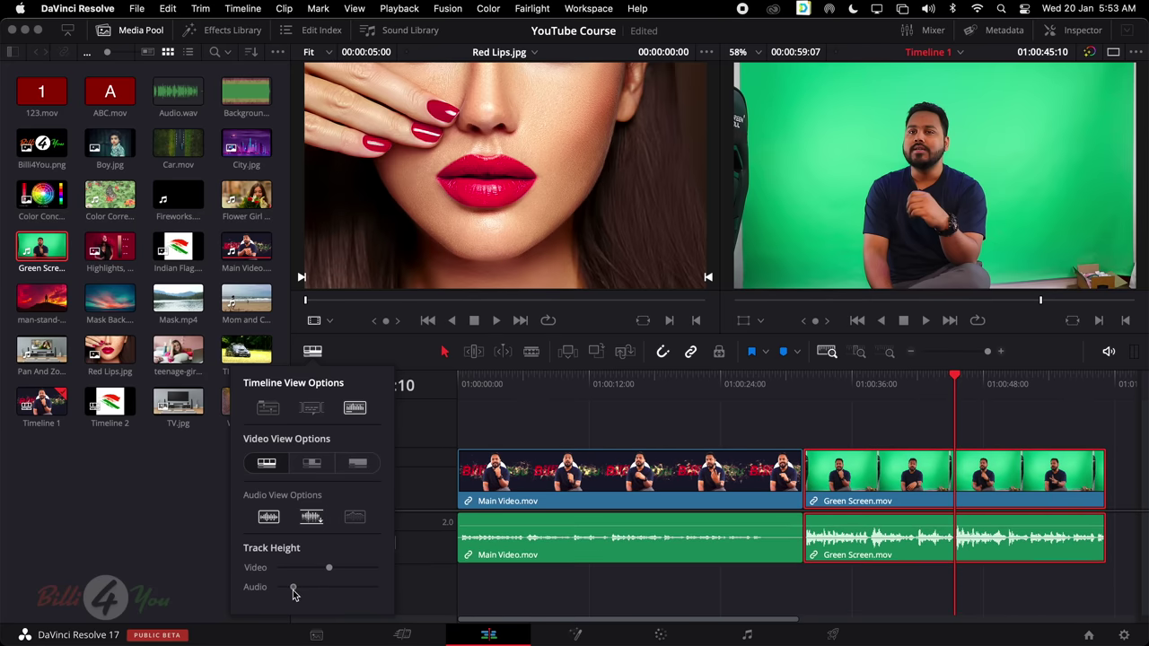
left_click(466, 411)
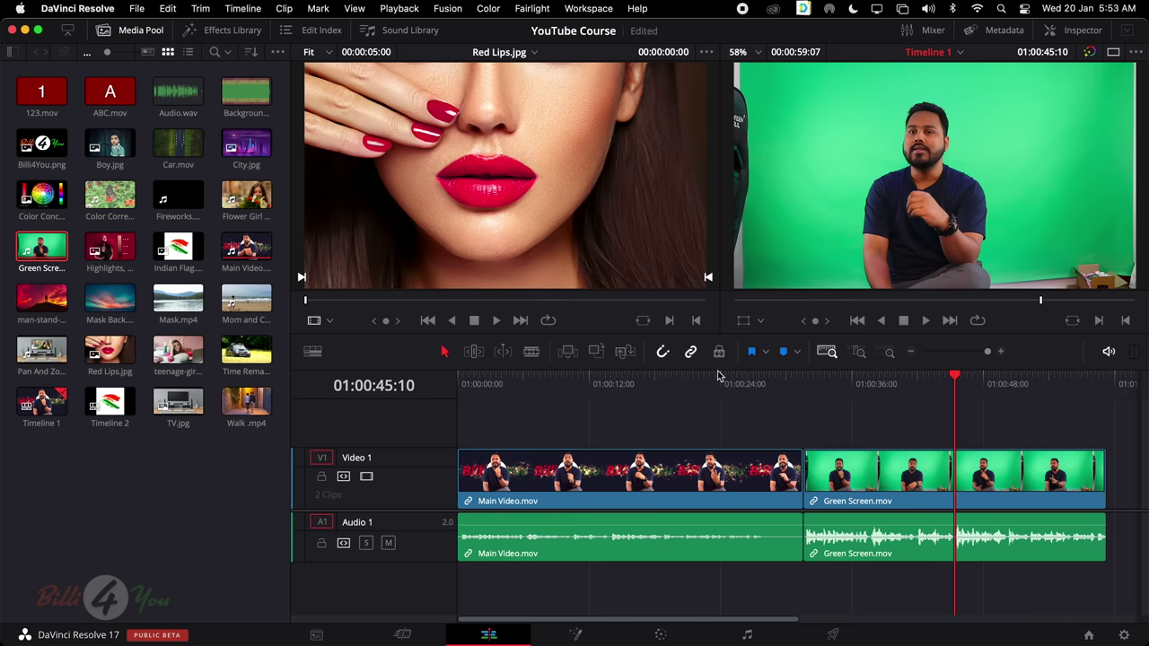
left_click_drag(718, 376, 846, 380)
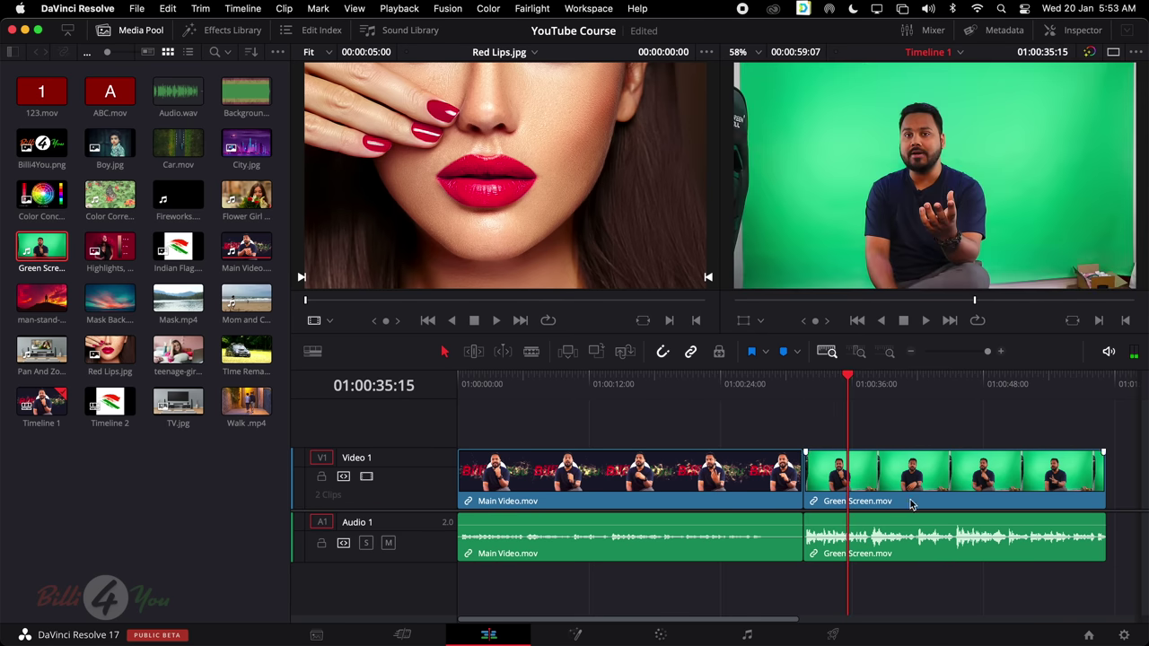
Place the playhead near 01:00:45:08 and zoom the timeline in around it
scroll(872, 404, "right", 5)
left_click(754, 381)
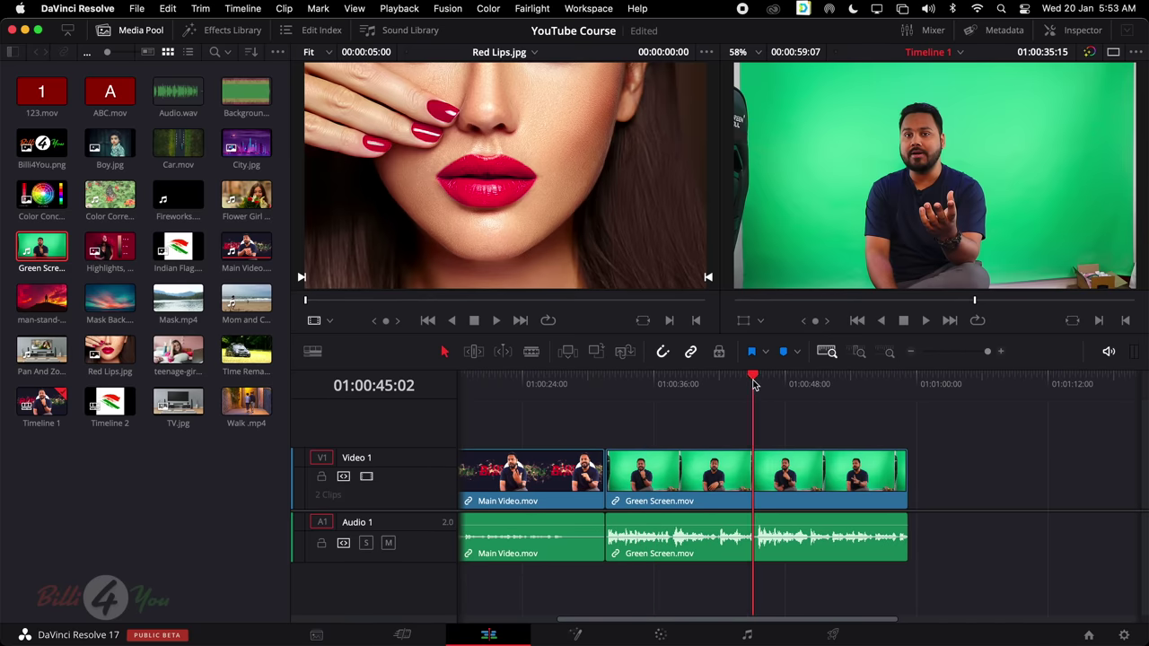
left_click_drag(754, 384, 757, 377)
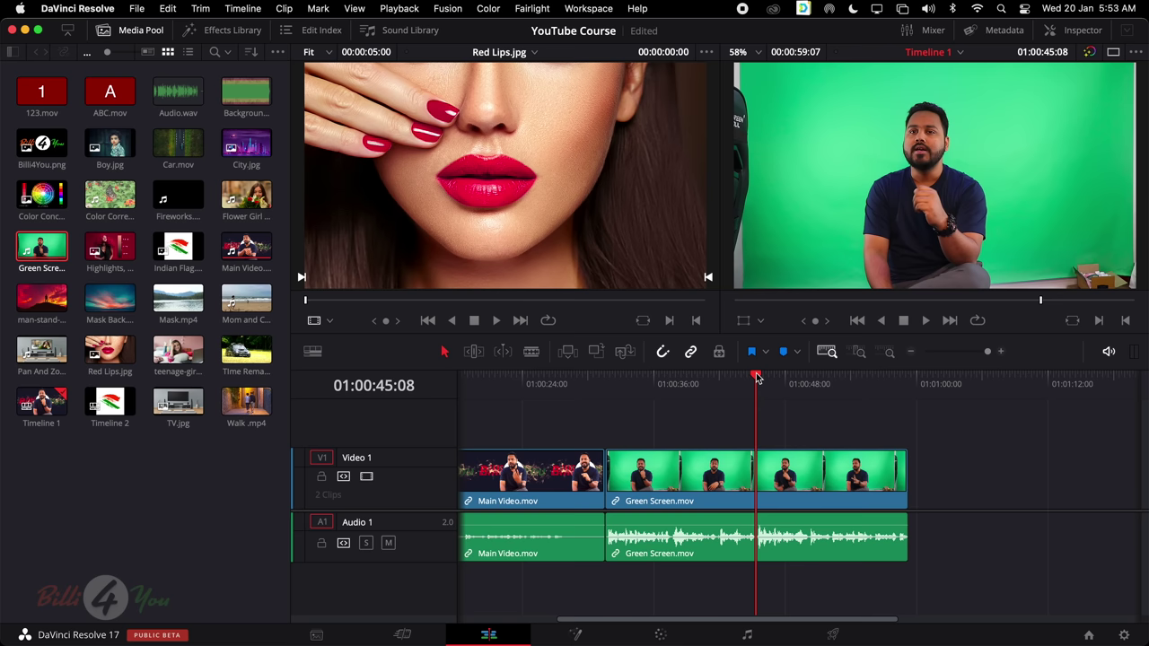
key("super+equal")
key("super+equal")
key("super+equal")
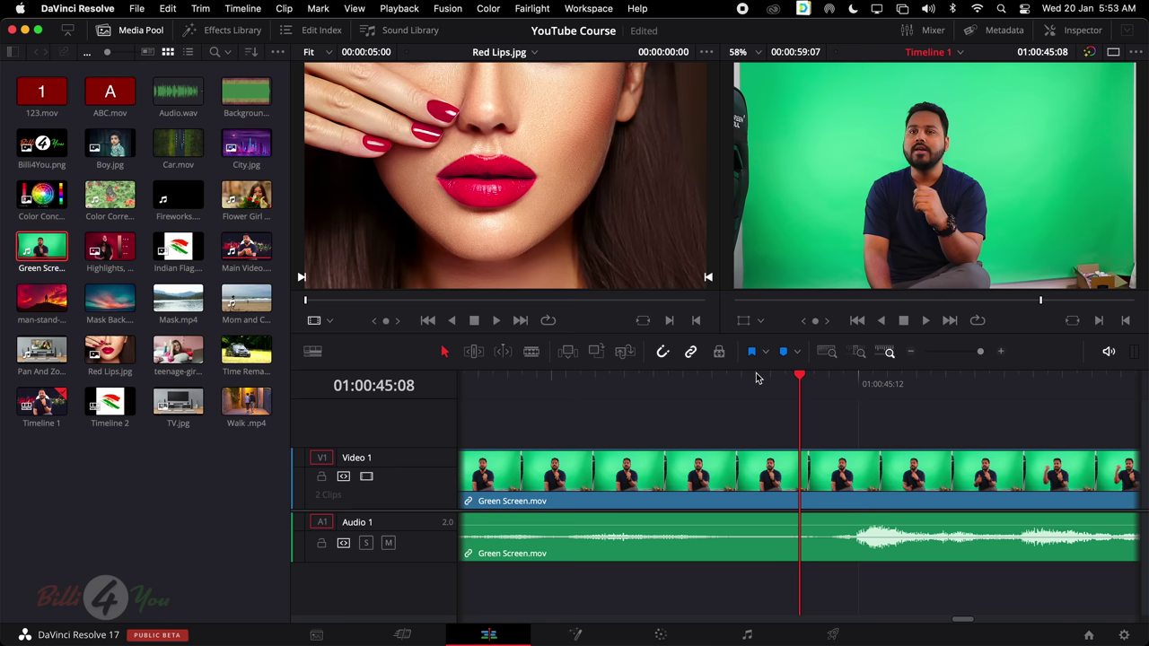
scroll(756, 378, "down", 3)
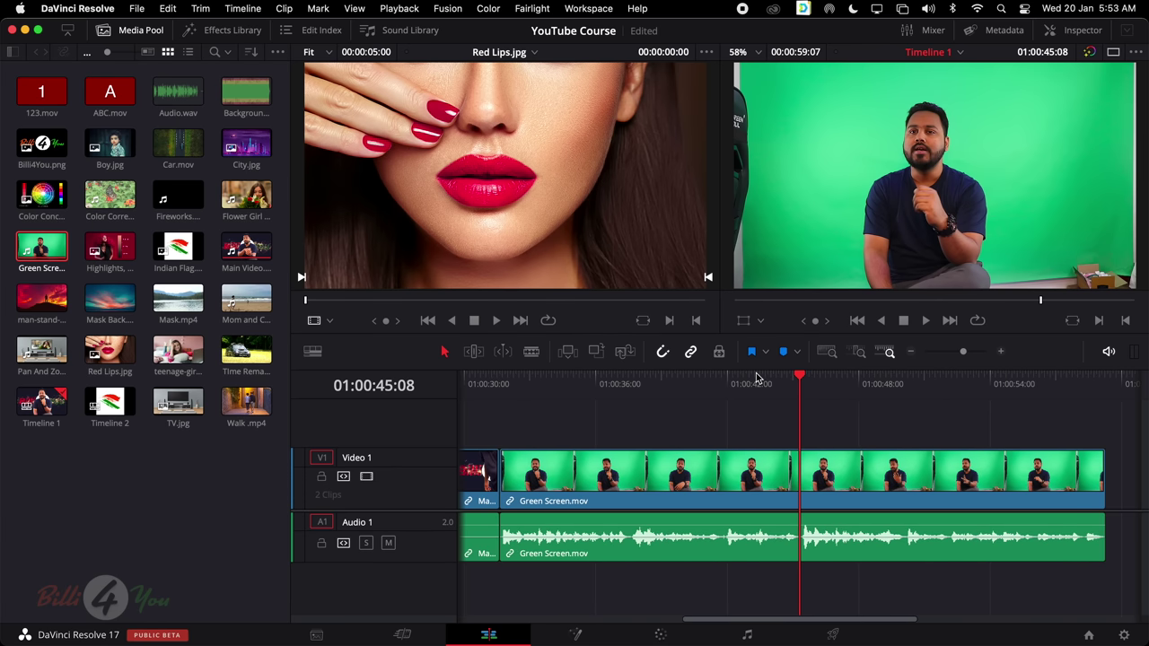
scroll(756, 378, "down", 2)
scroll(756, 378, "up", 2)
scroll(756, 378, "down", 3)
scroll(756, 378, "up", 3)
scroll(756, 378, "up", 2)
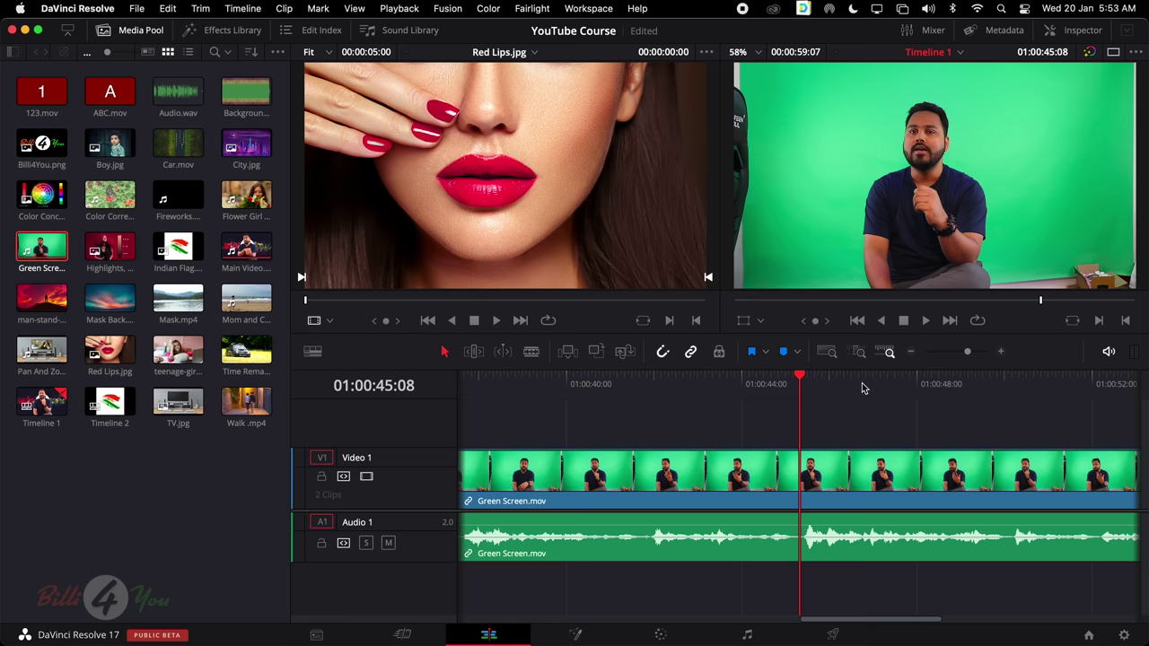
scroll(860, 417, "right", 5)
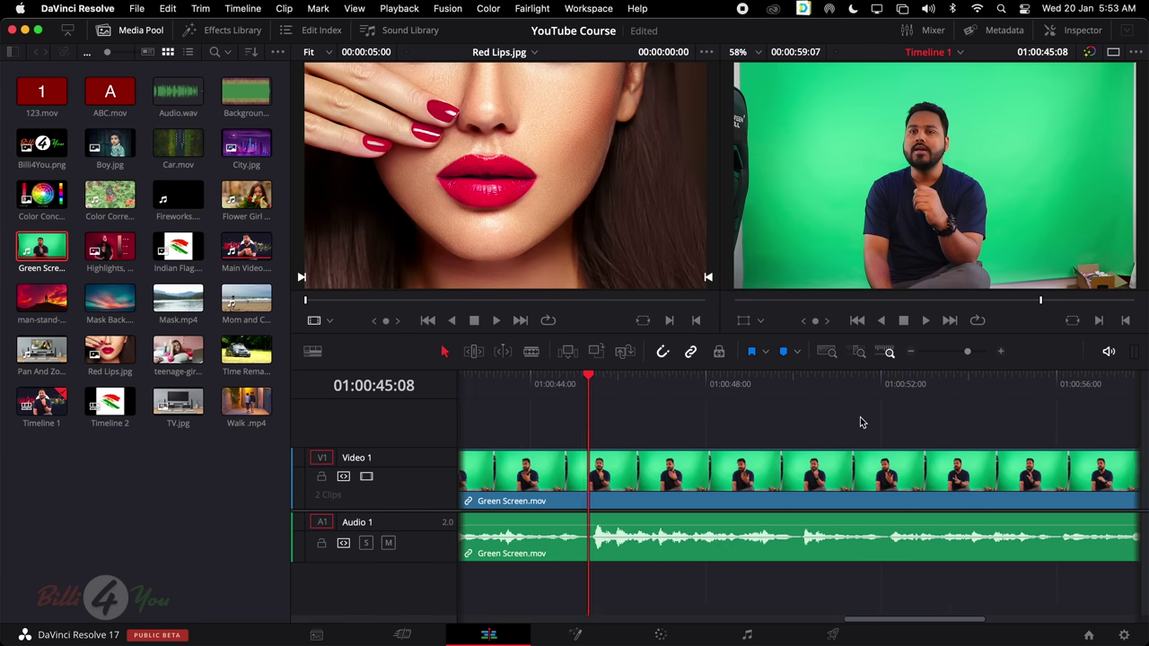
scroll(860, 416, "left", 5)
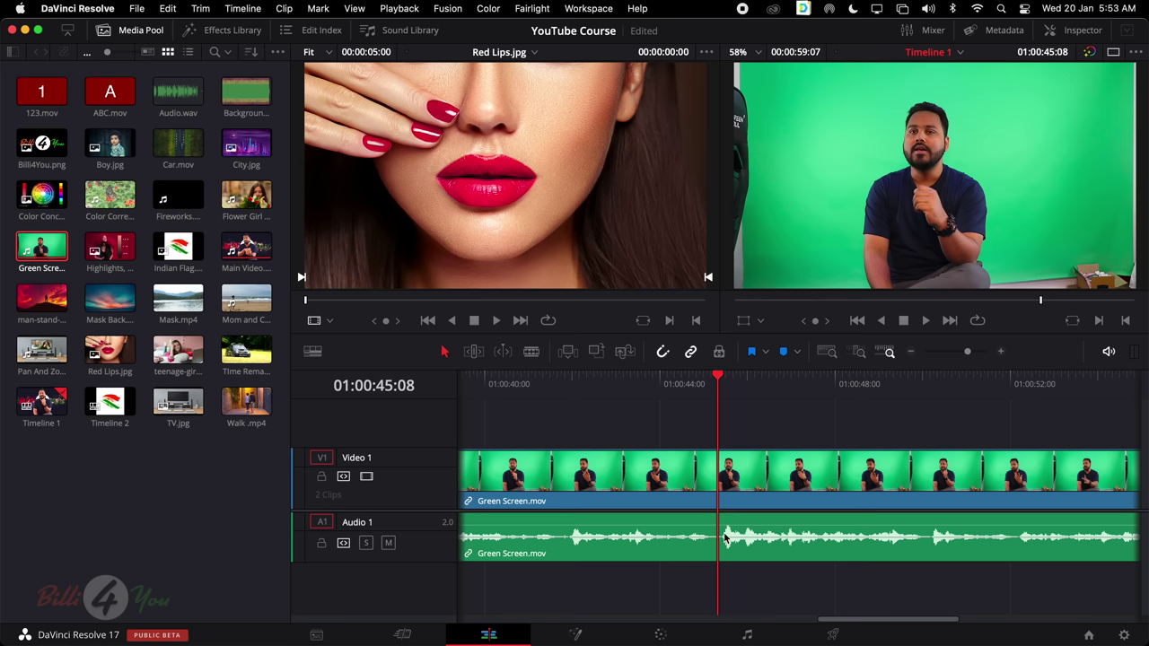
scroll(726, 537, "up", 3)
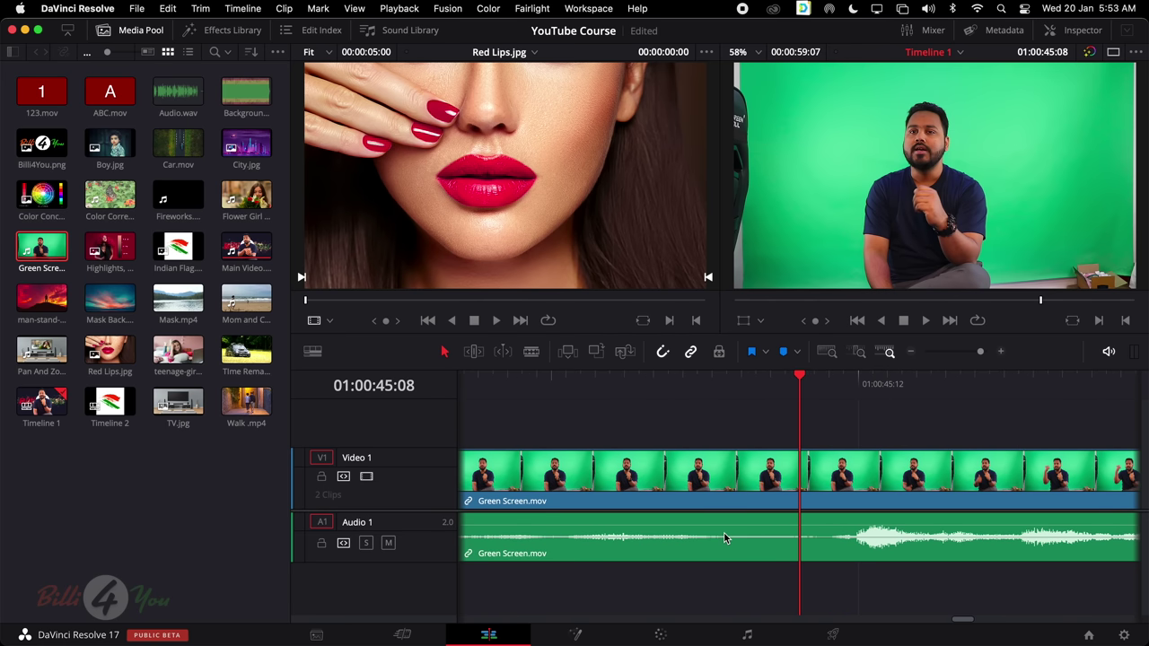
Settle the playhead at 01:00:45:11 and select Green Screen.mov with its linked audio
left_click_drag(794, 381, 822, 384)
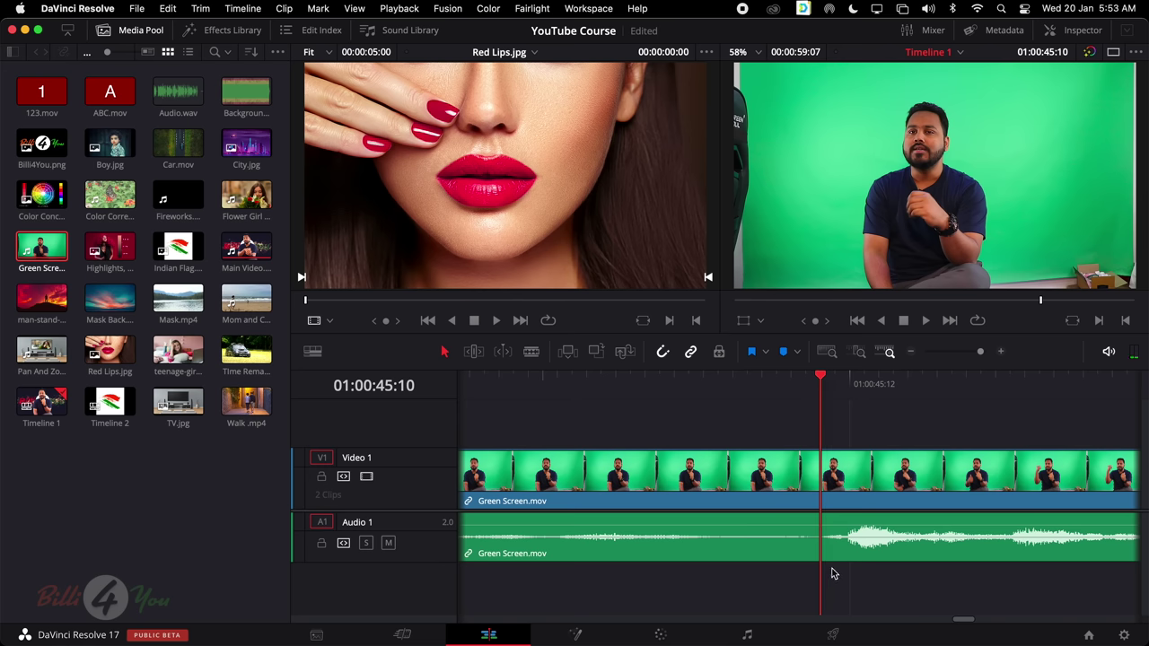
scroll(832, 573, "down", 5)
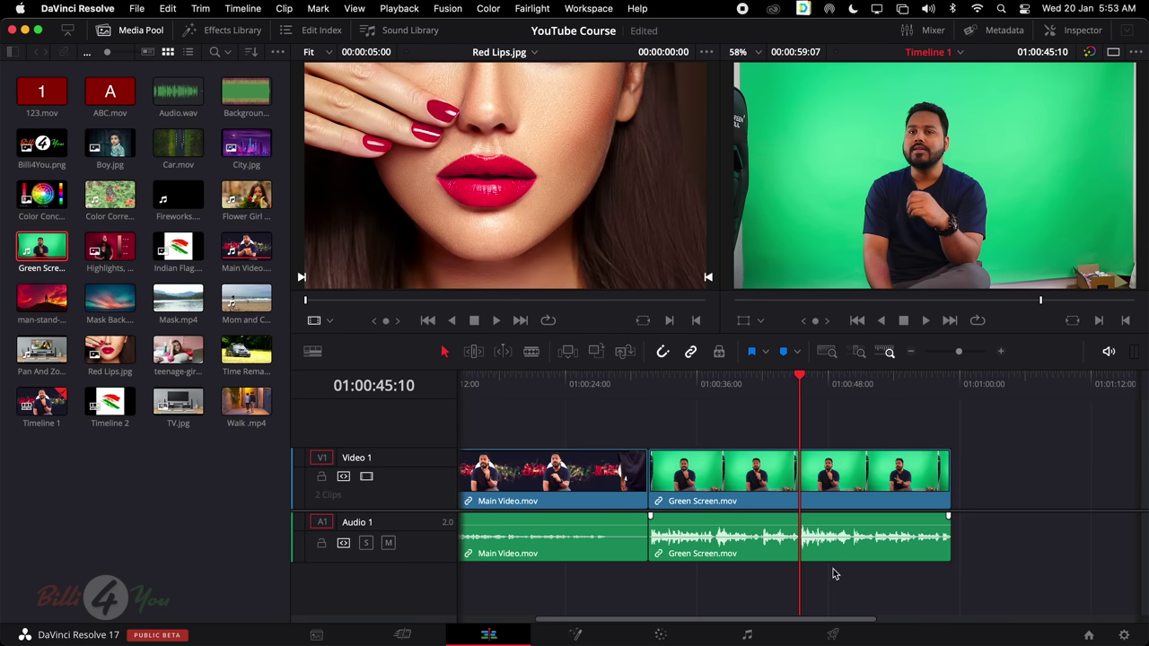
mouse_move(801, 381)
left_mouse_down()
mouse_move(784, 384)
mouse_move(802, 384)
left_mouse_up()
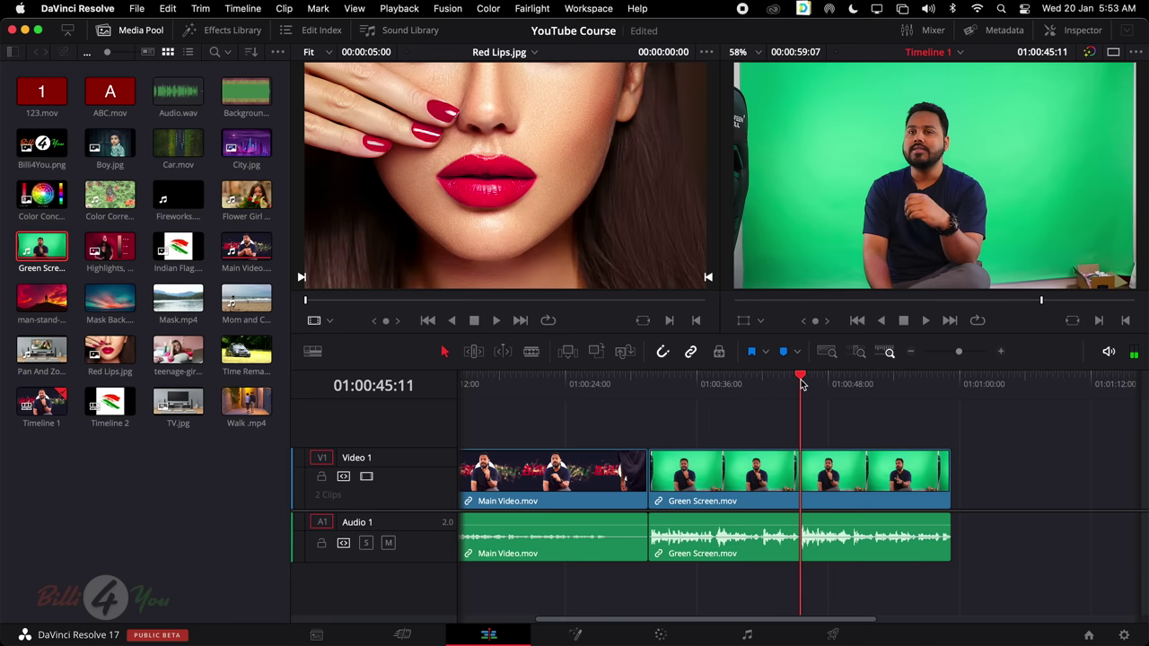
left_click(759, 495)
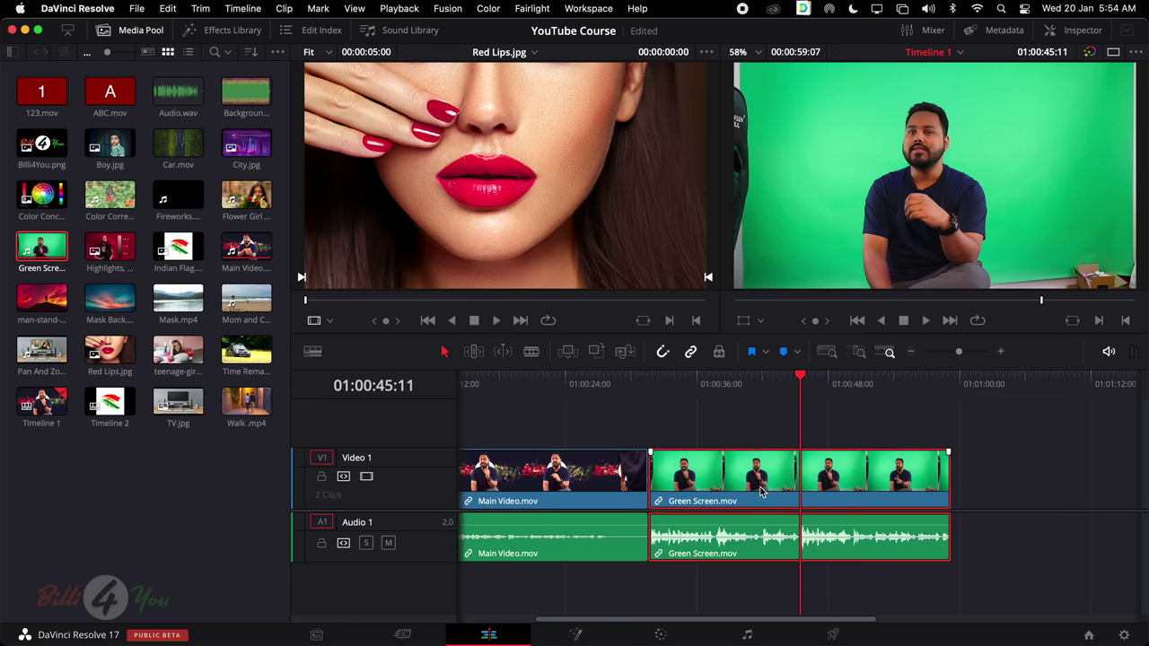
scroll(761, 491, "left", 3)
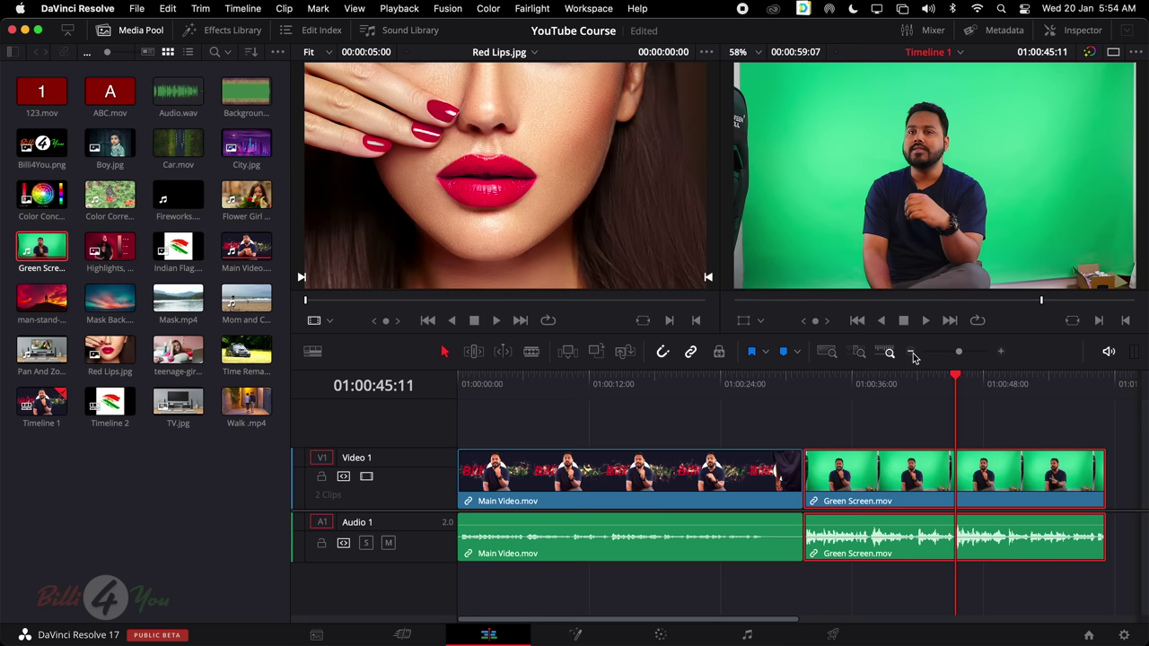
Step the timeline zoom out and in with the zoom buttons, then ease it out with the slider
left_click(911, 353)
left_click(911, 353)
left_click(1001, 352)
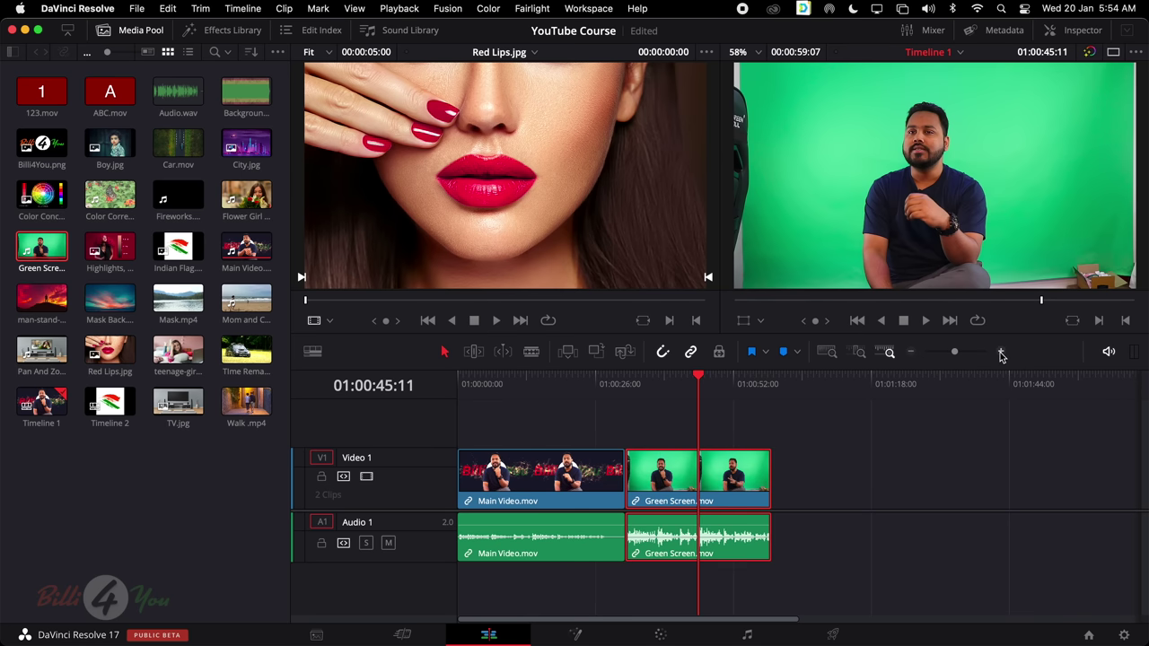
left_click(1001, 352)
left_click(1001, 352)
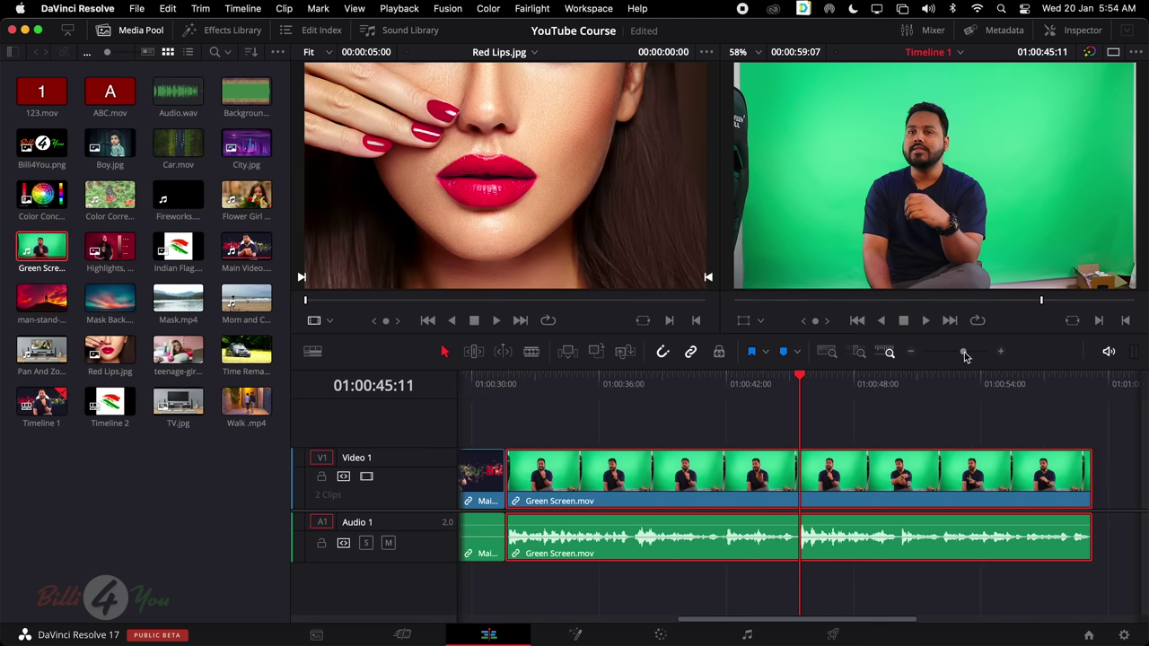
left_click(911, 353)
left_click(912, 353)
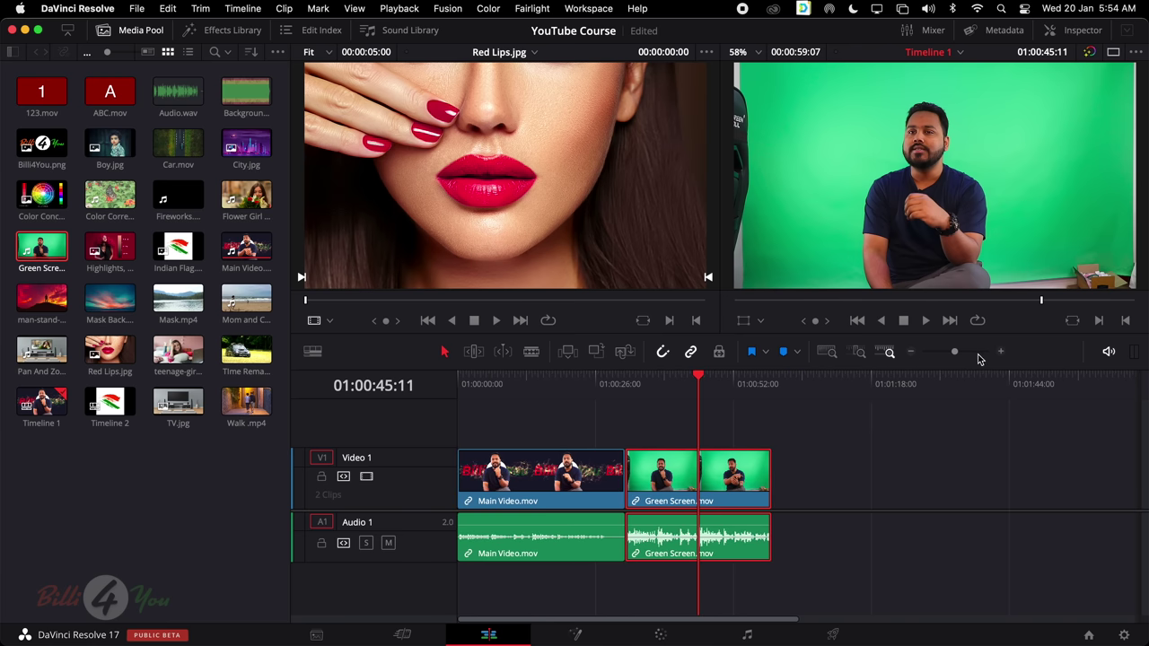
left_click(1002, 352)
left_click_drag(961, 354, 957, 358)
Zoom the timeline in three steps, then fit the whole timeline in view
left_click_drag(775, 623, 629, 612)
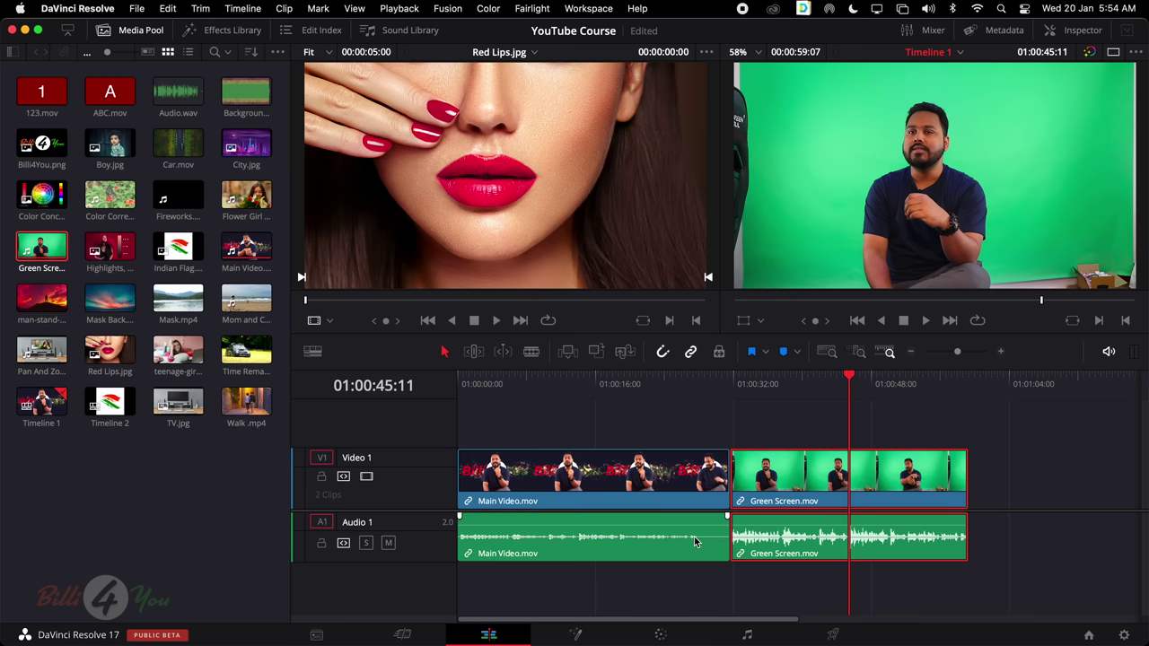
scroll(695, 538, "right", 10)
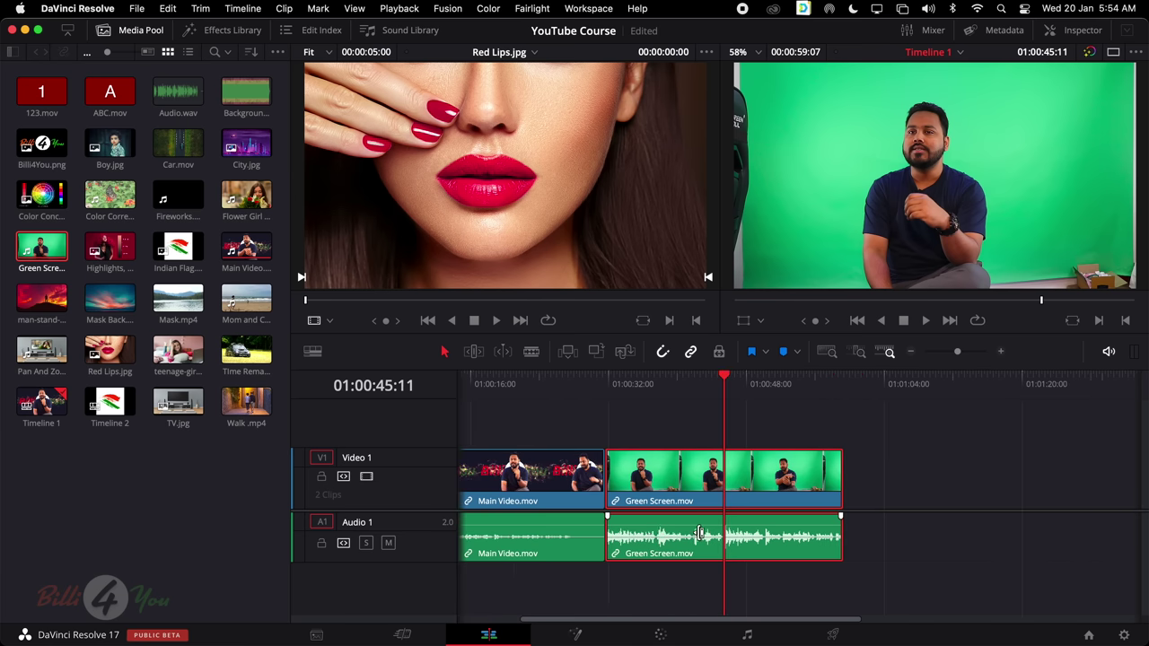
scroll(697, 537, "left", 10)
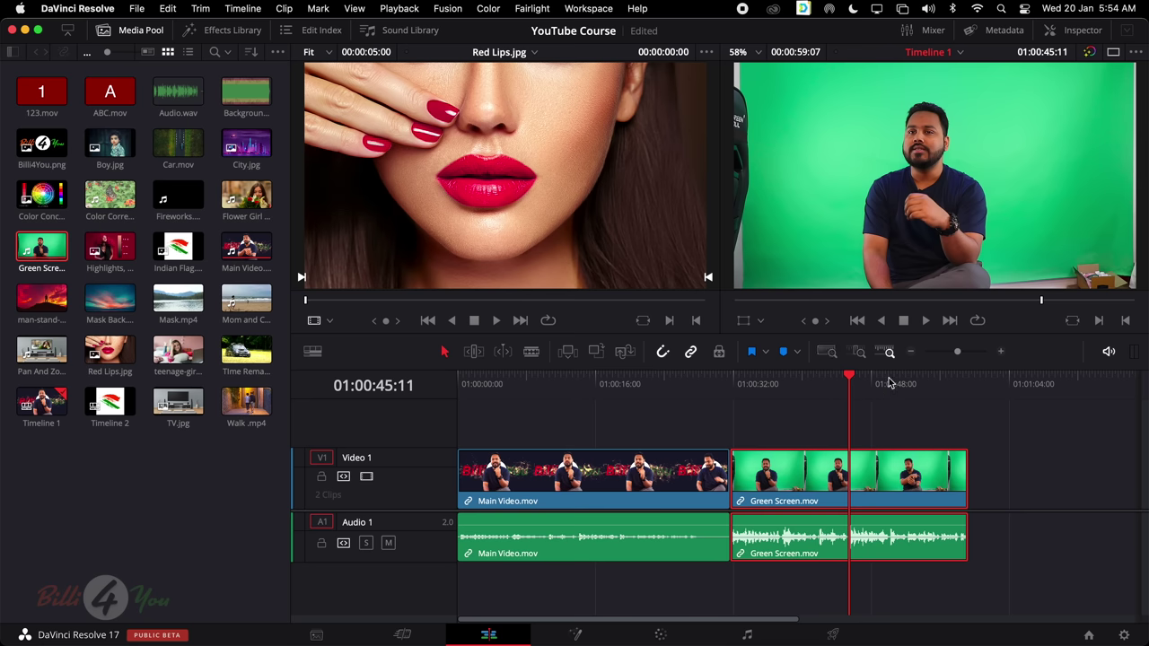
left_click(1002, 353)
left_click(1002, 353)
left_click(1002, 352)
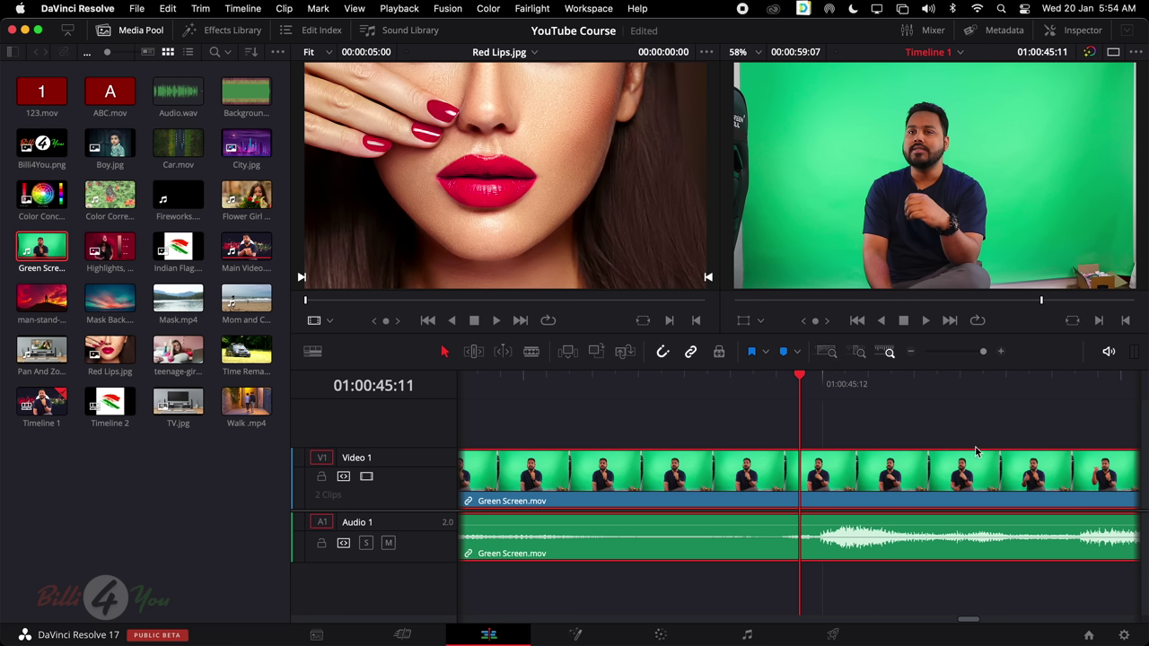
left_click(828, 352)
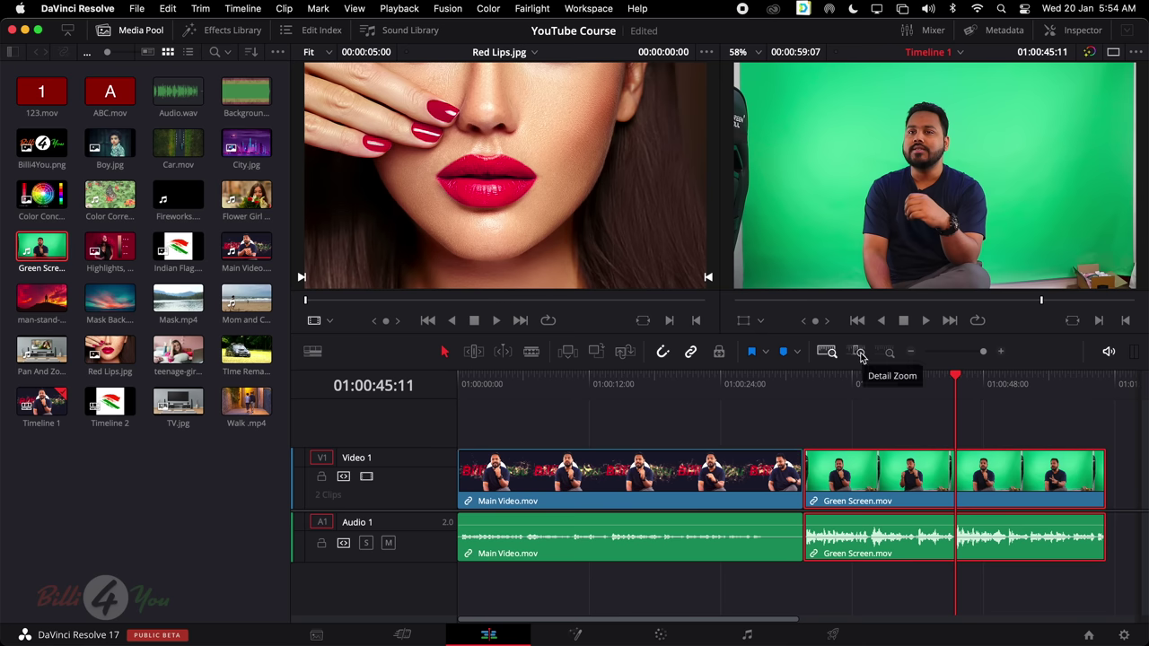
Deselect the clips, switch between Detail Zoom and Full Extent, and scrub the playhead to about 01:00:37
left_click(858, 352)
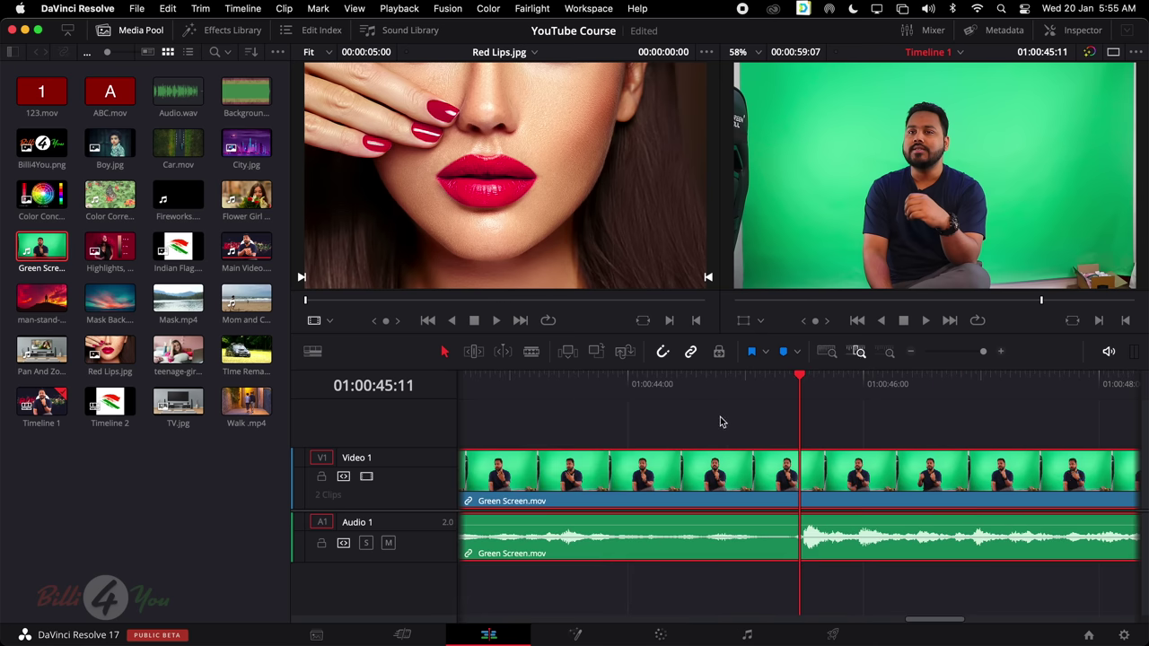
left_click(605, 432)
scroll(822, 434, "left", 10)
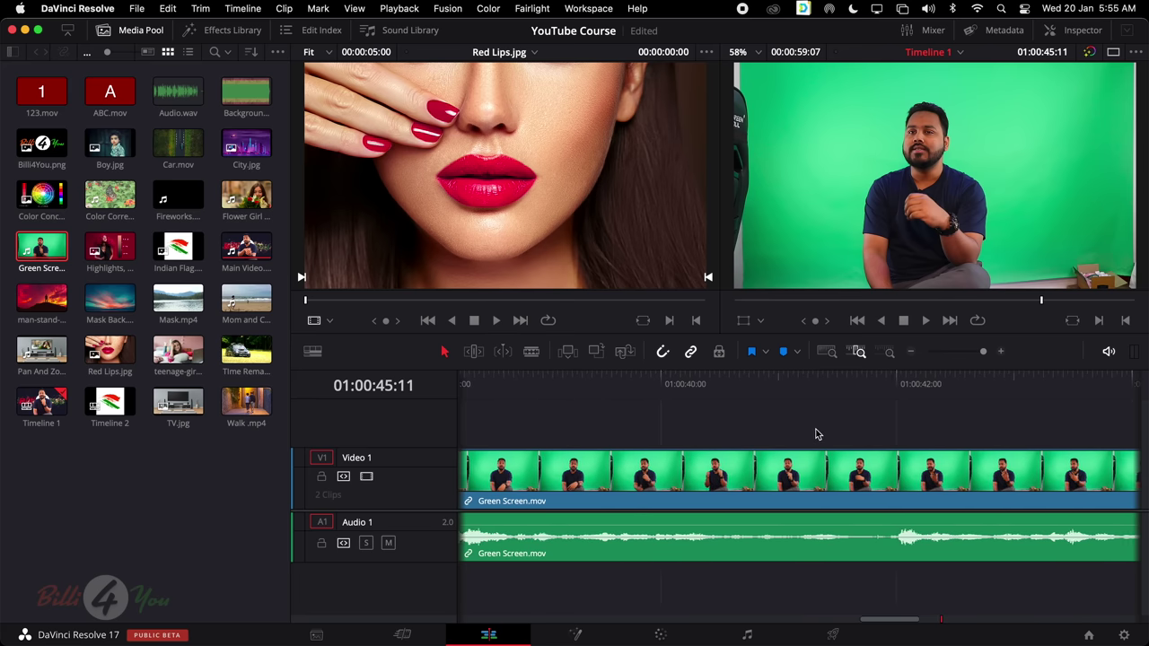
left_click(826, 352)
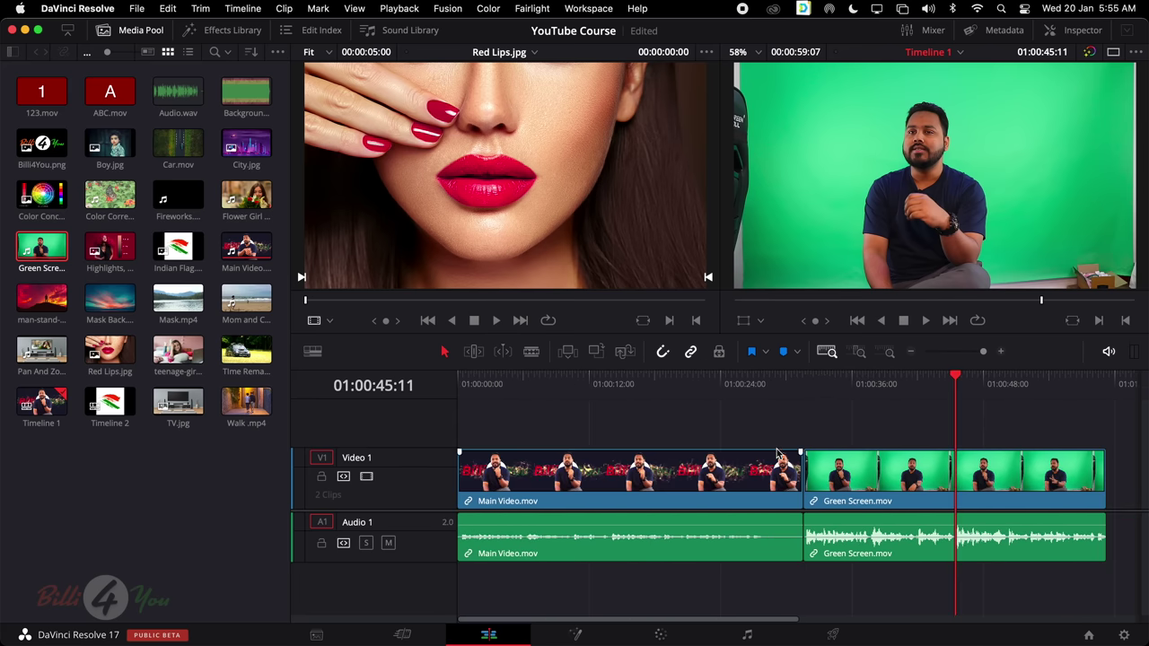
left_click_drag(959, 379, 870, 409)
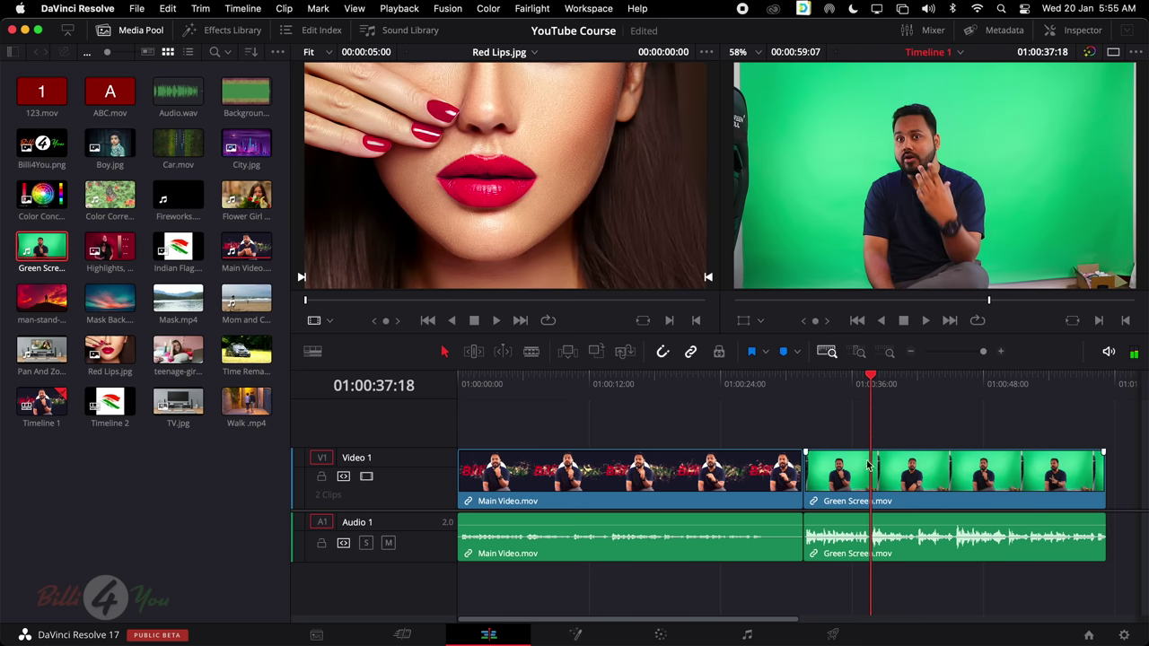
Move the playhead into Main Video, zoom in closely around it, then zoom back out
left_click(858, 352)
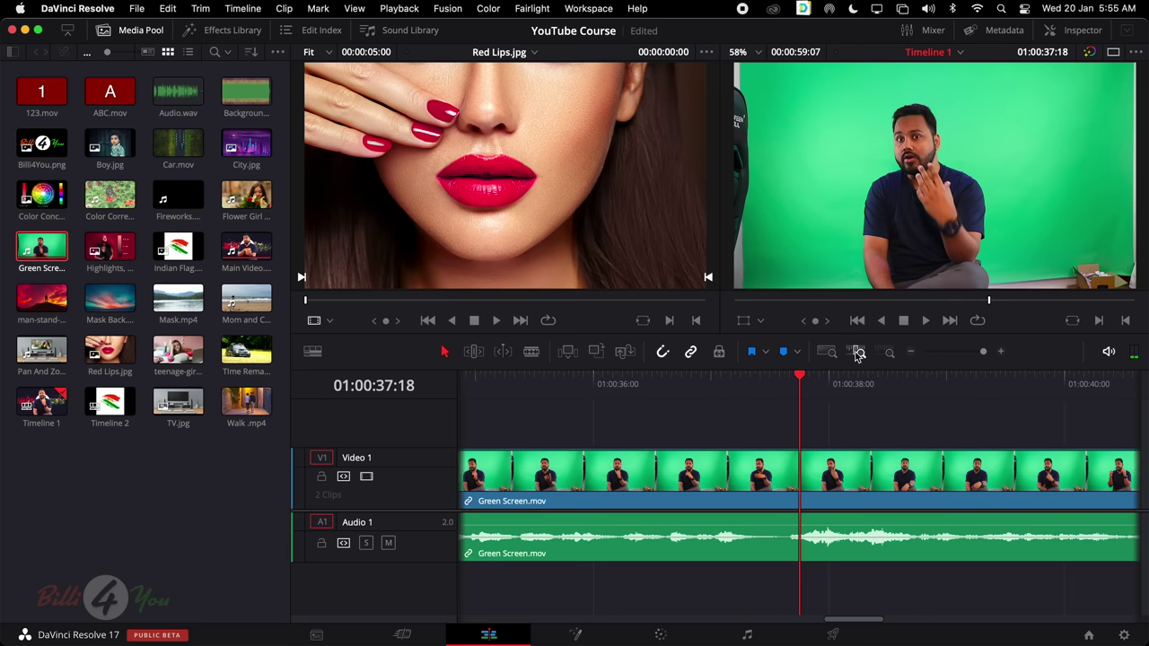
left_click(830, 352)
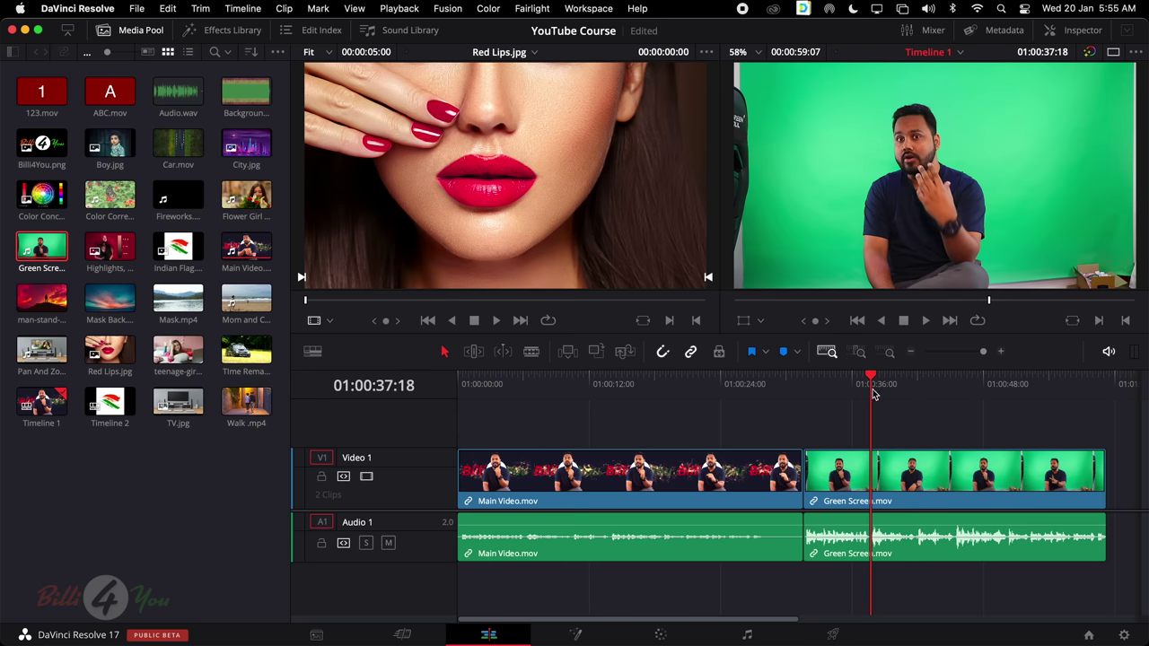
left_click_drag(875, 395, 605, 395)
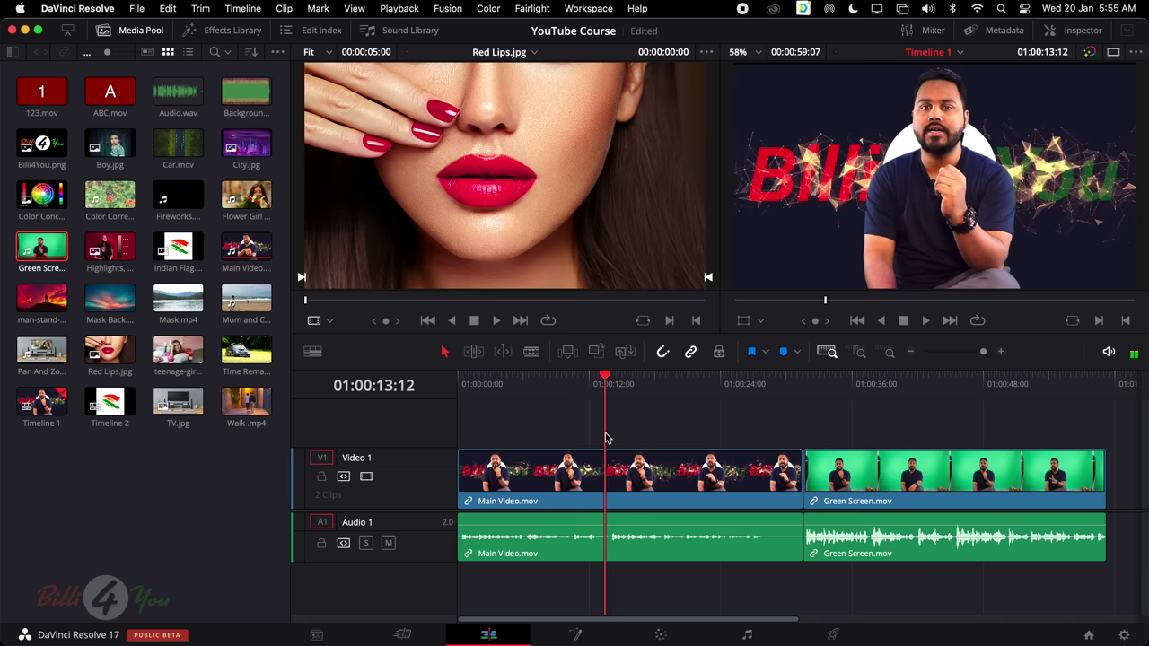
left_click(859, 353)
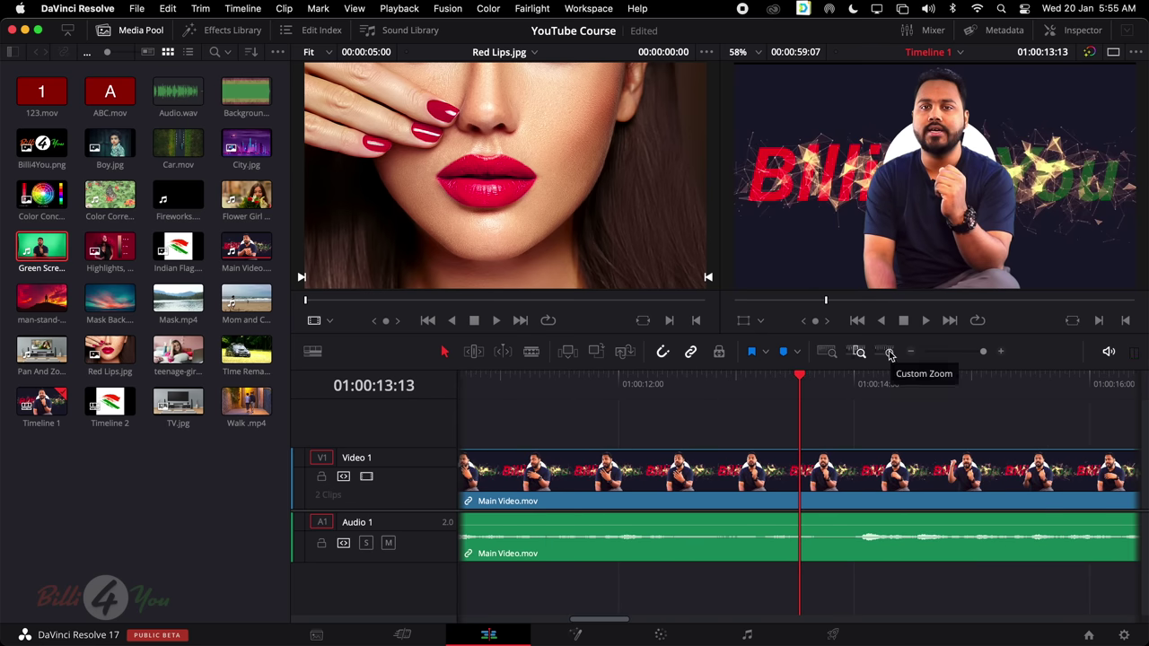
left_click(889, 353)
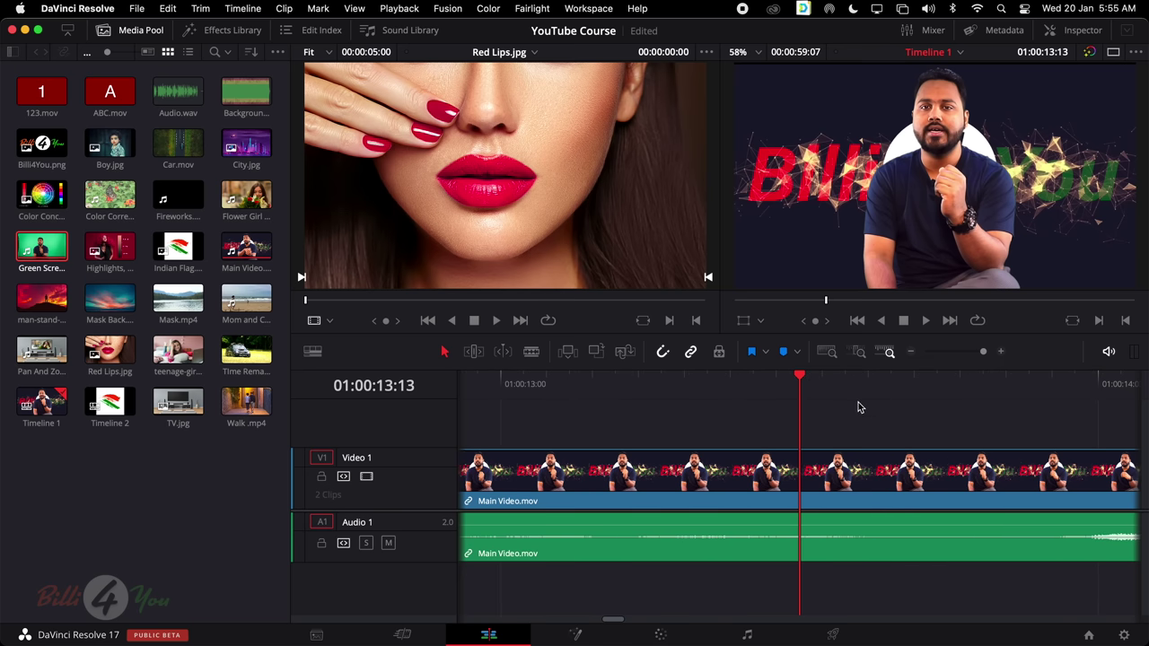
scroll(859, 405, "right", 10)
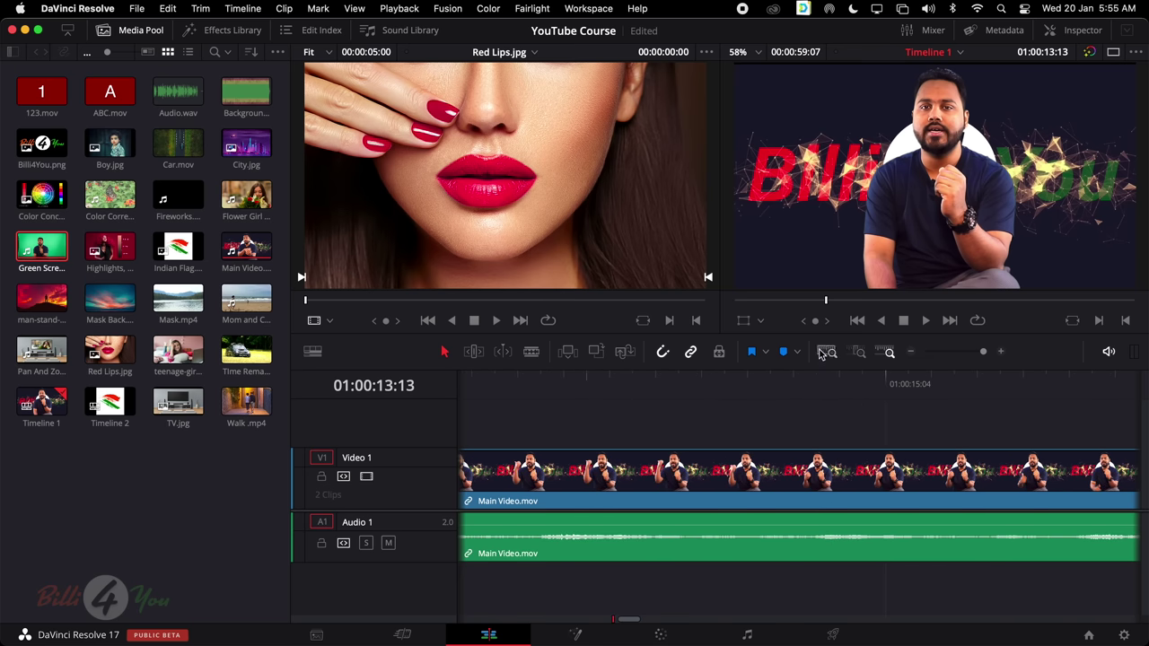
left_click(910, 352)
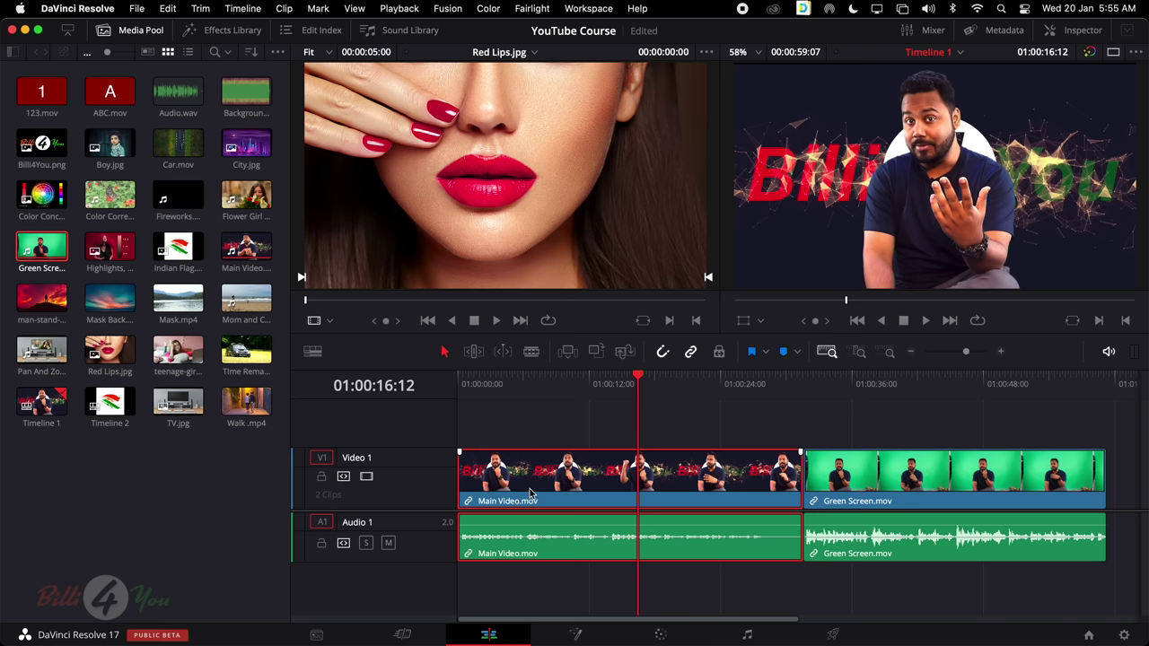
Shorten the Video 1 and Audio 1 tracks, then trim Main Video's end to about 8 seconds
mouse_move(495, 548)
left_click_drag(446, 451, 447, 472)
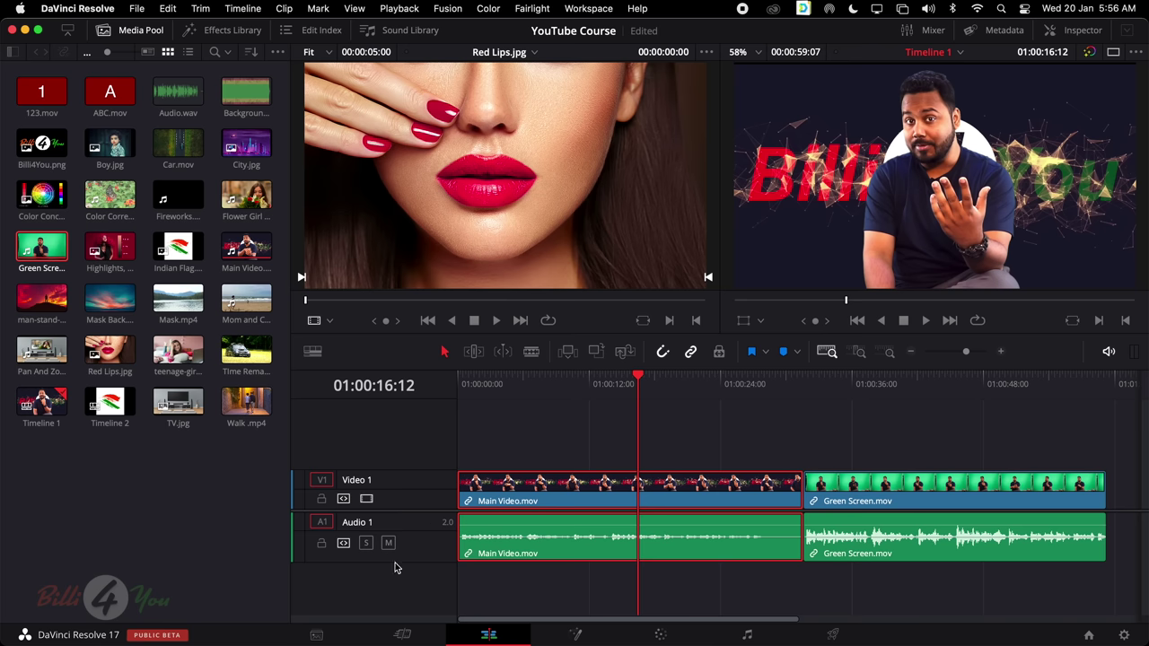
left_click_drag(394, 562, 396, 556)
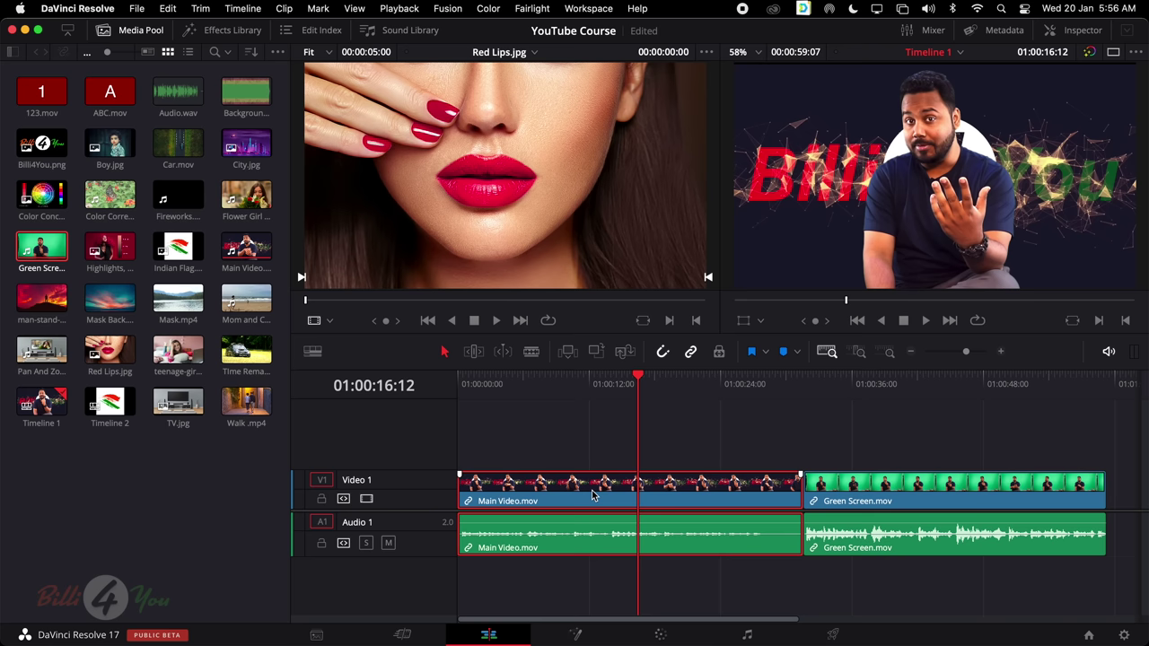
mouse_move(630, 487)
left_mouse_down()
mouse_move(655, 454)
mouse_move(605, 497)
mouse_move(631, 489)
left_mouse_up()
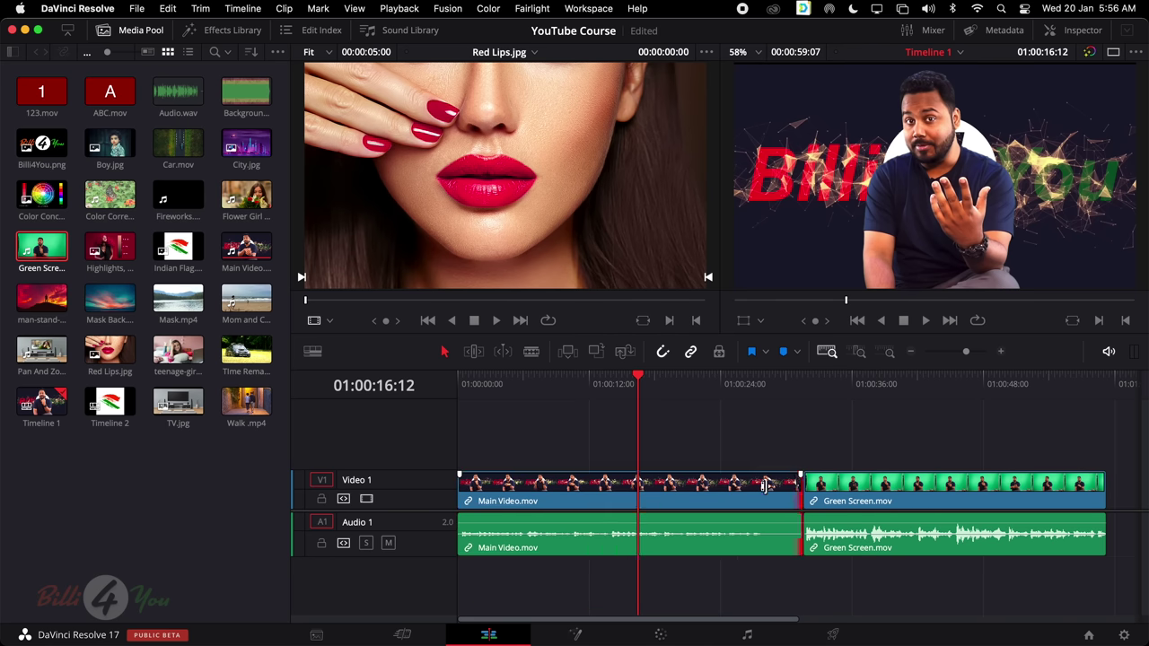
left_click_drag(801, 487, 564, 487)
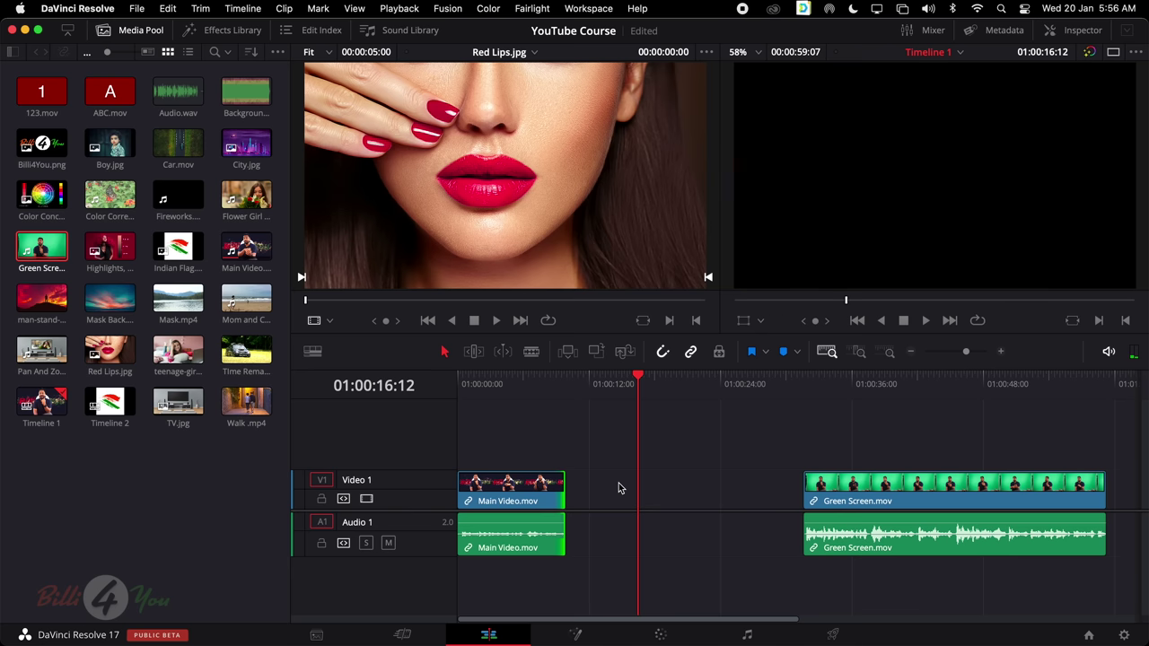
Undo the trim, slide Main Video's audio away and back with V1 locked, then unlock V1
key("super+z")
left_click(621, 488)
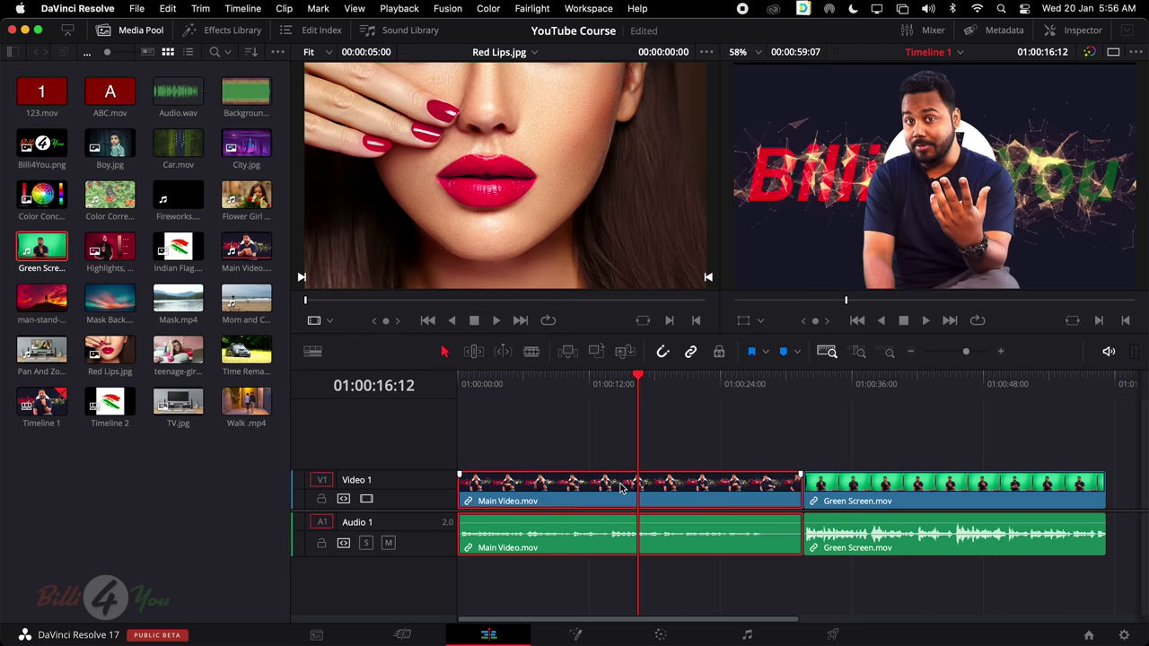
left_click(321, 501)
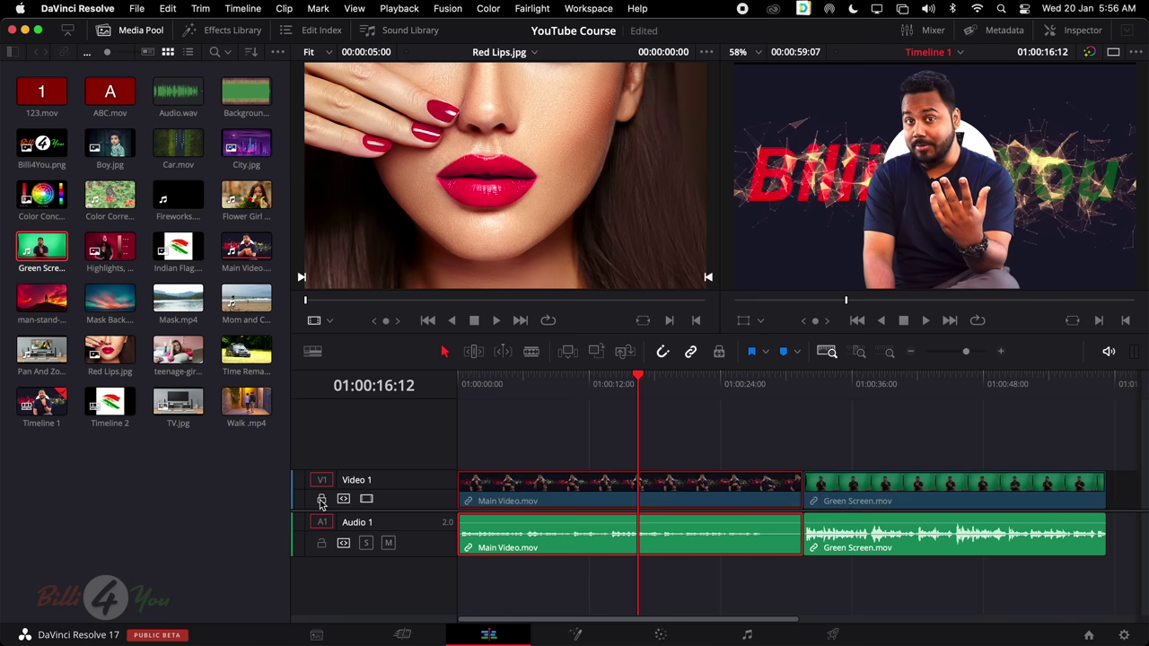
left_click_drag(652, 494, 923, 485)
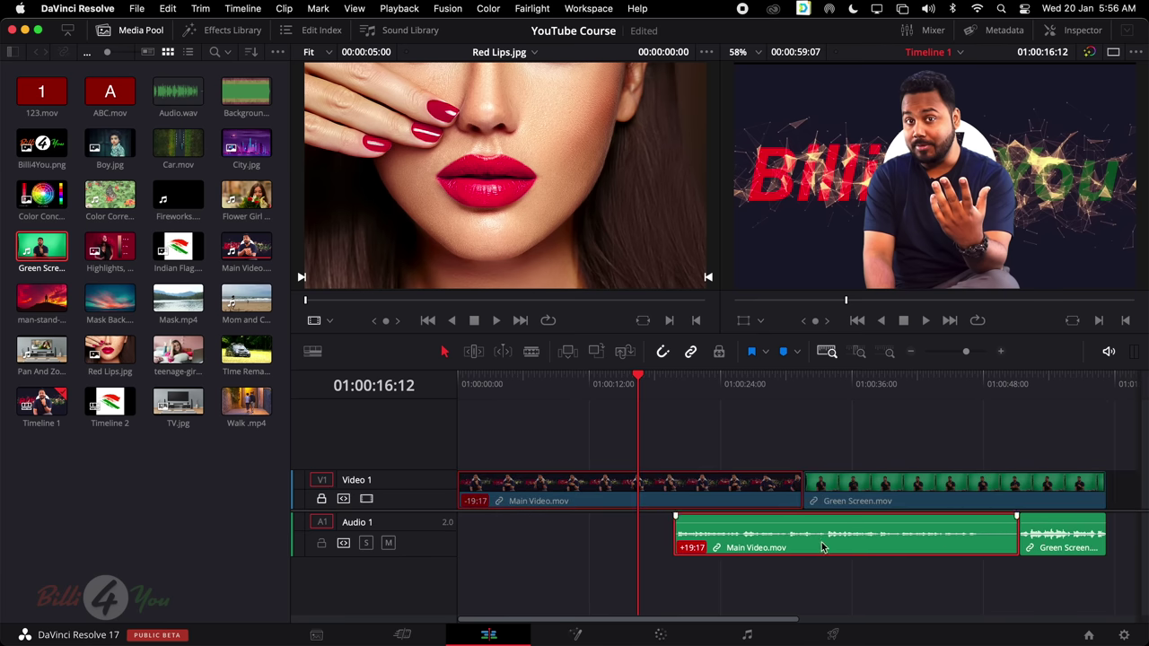
left_click_drag(935, 542, 582, 487)
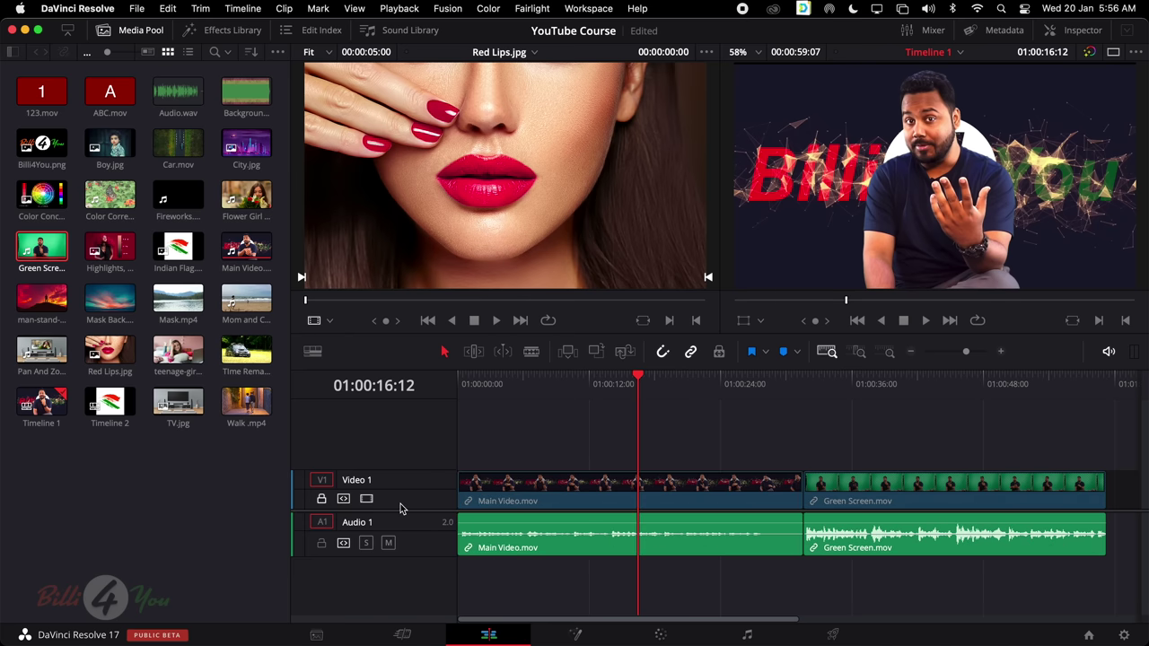
left_click(323, 500)
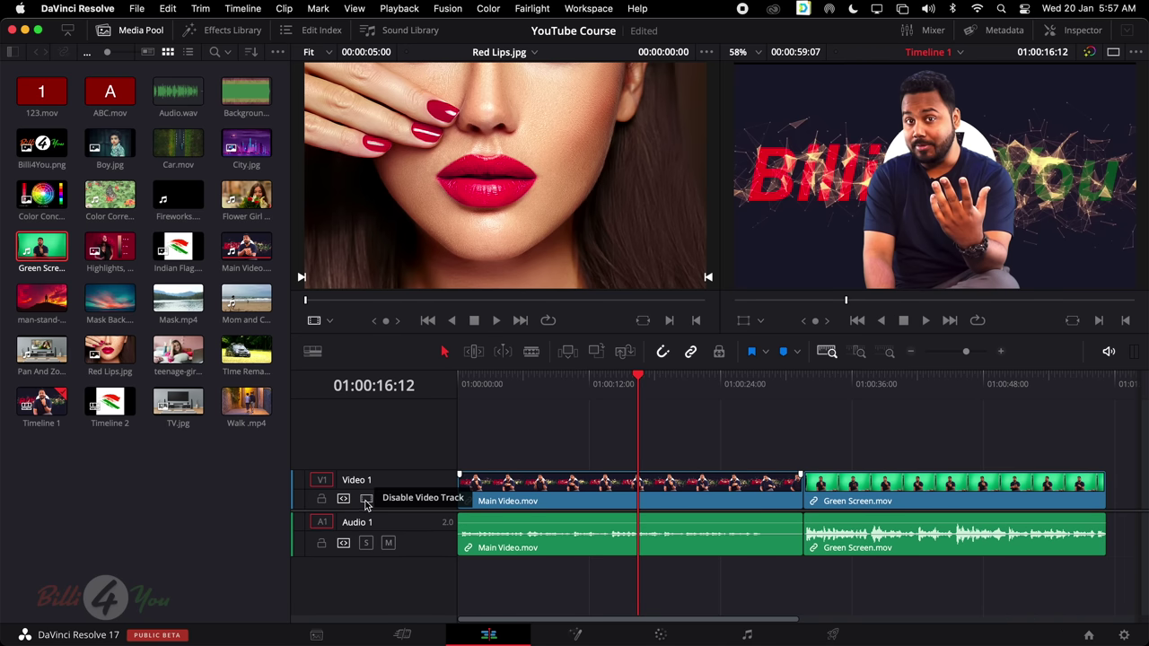
Toggle Video 1 off and on, add the Indian Flag image to V2, and select it at 01:00:19:06
left_click(366, 500)
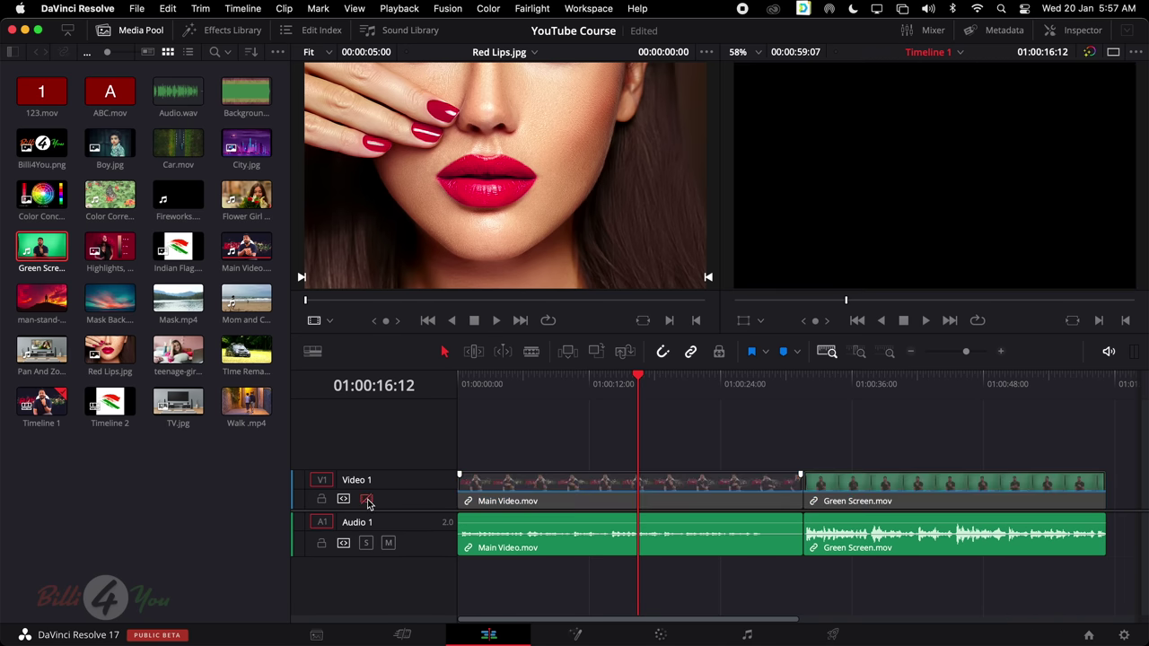
left_click(366, 500)
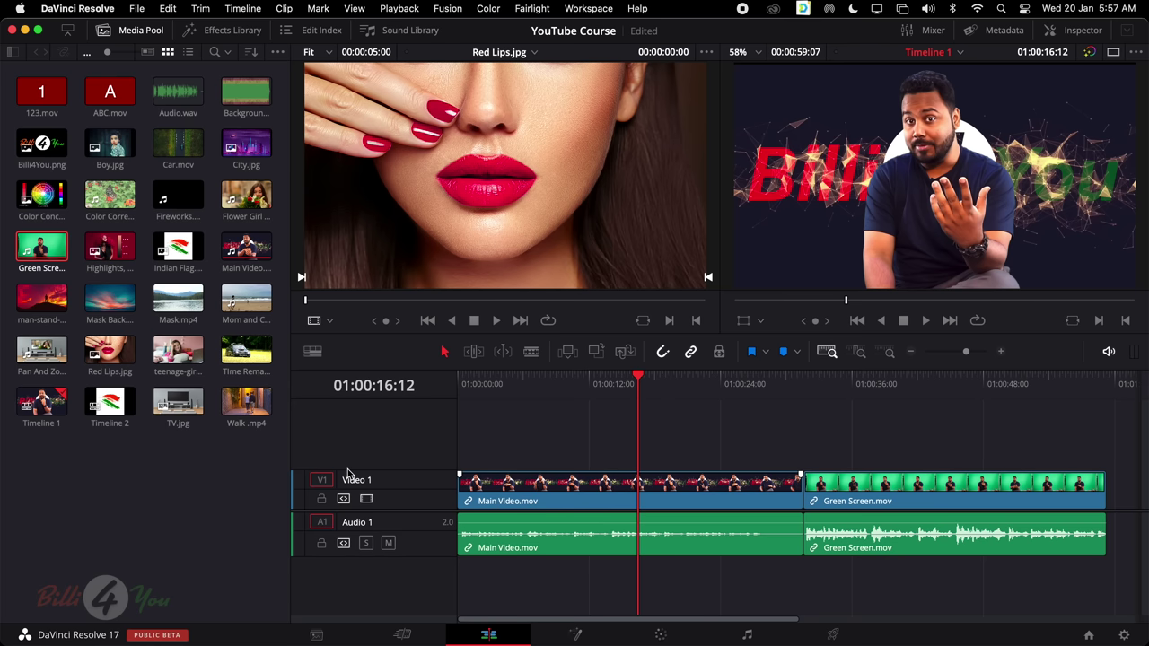
left_click_drag(178, 249, 620, 453)
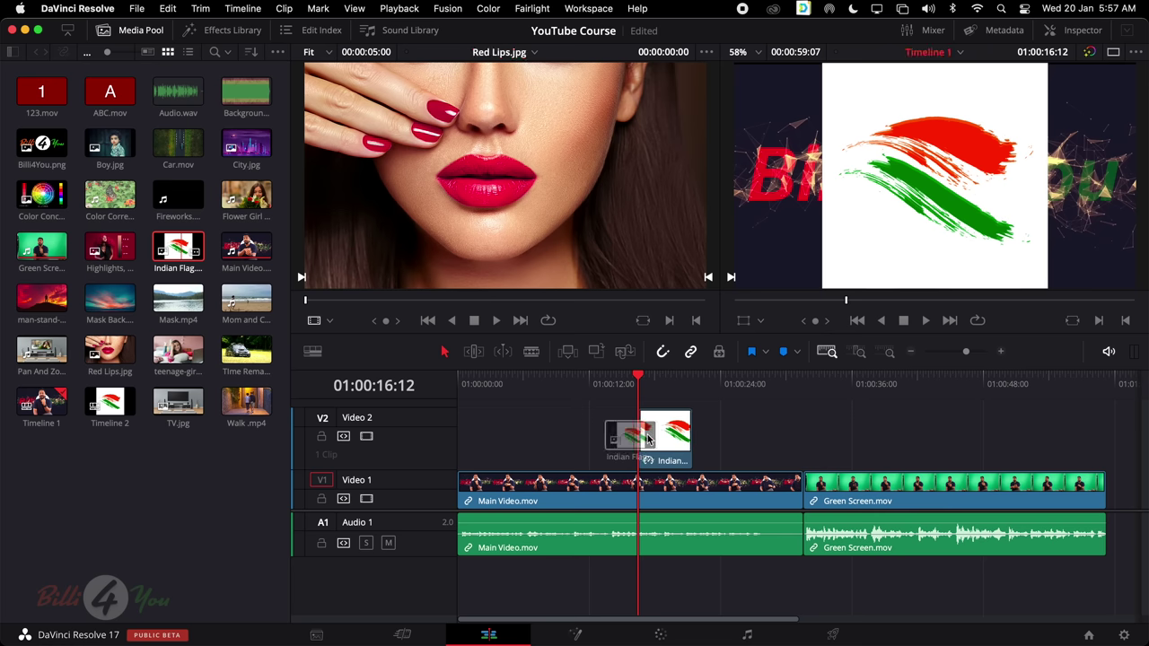
left_click(666, 385)
left_click(670, 440)
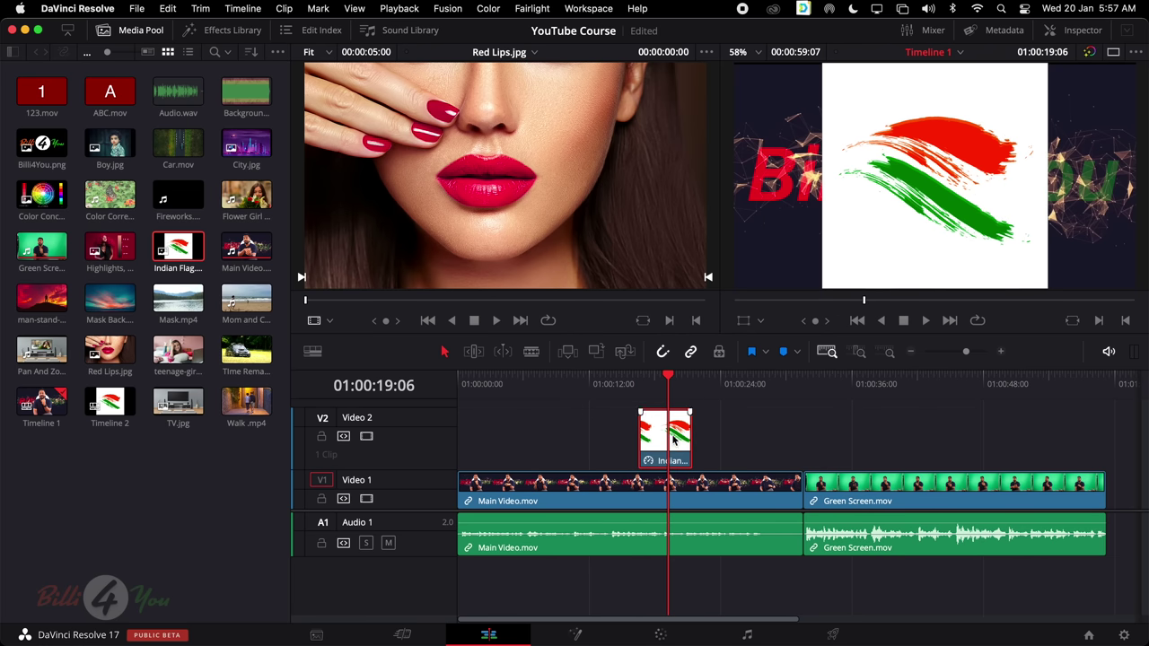
Toggle the Video 2 track off and on repeatedly, leaving it disabled
left_click(366, 437)
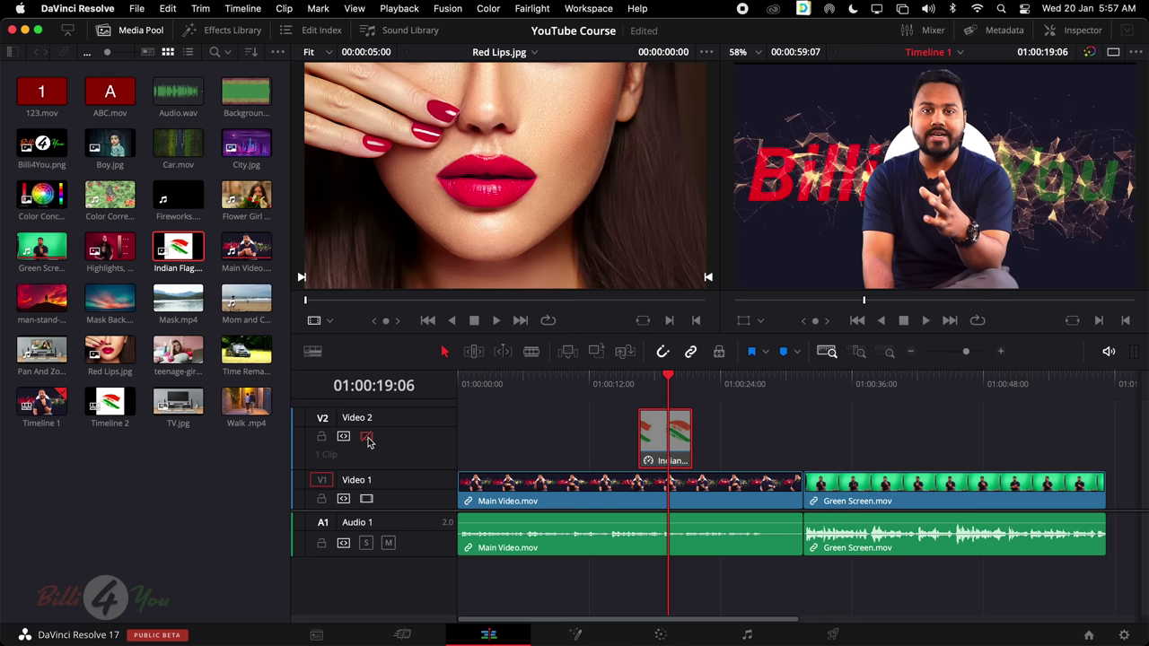
left_click(366, 437)
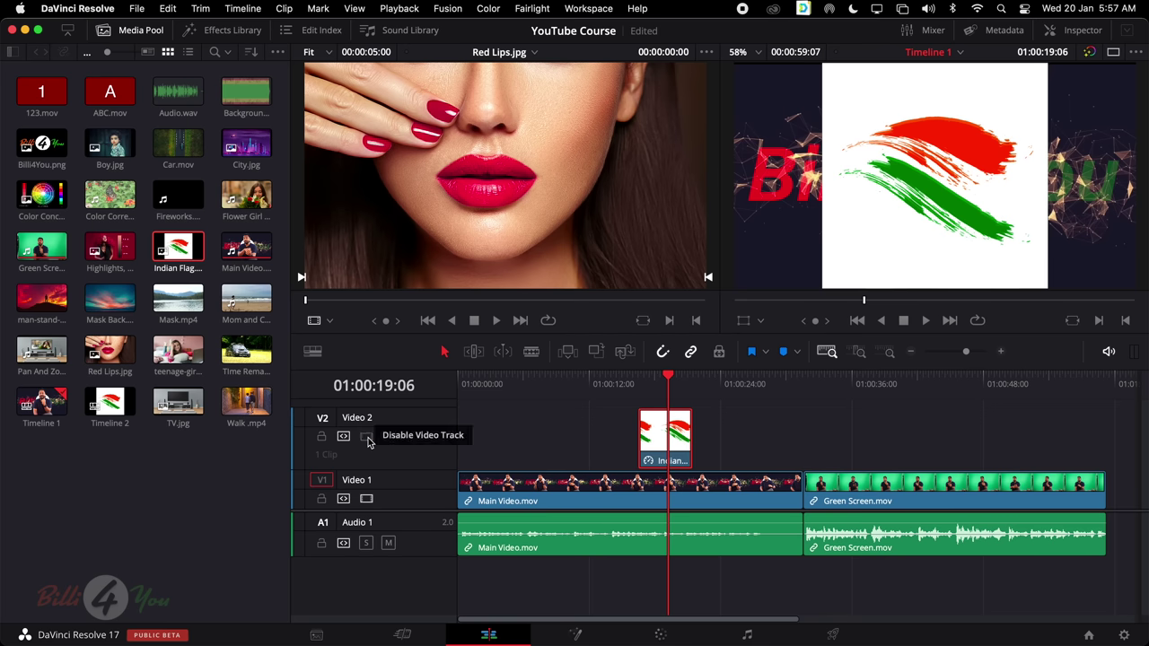
left_click(366, 438)
left_click(366, 437)
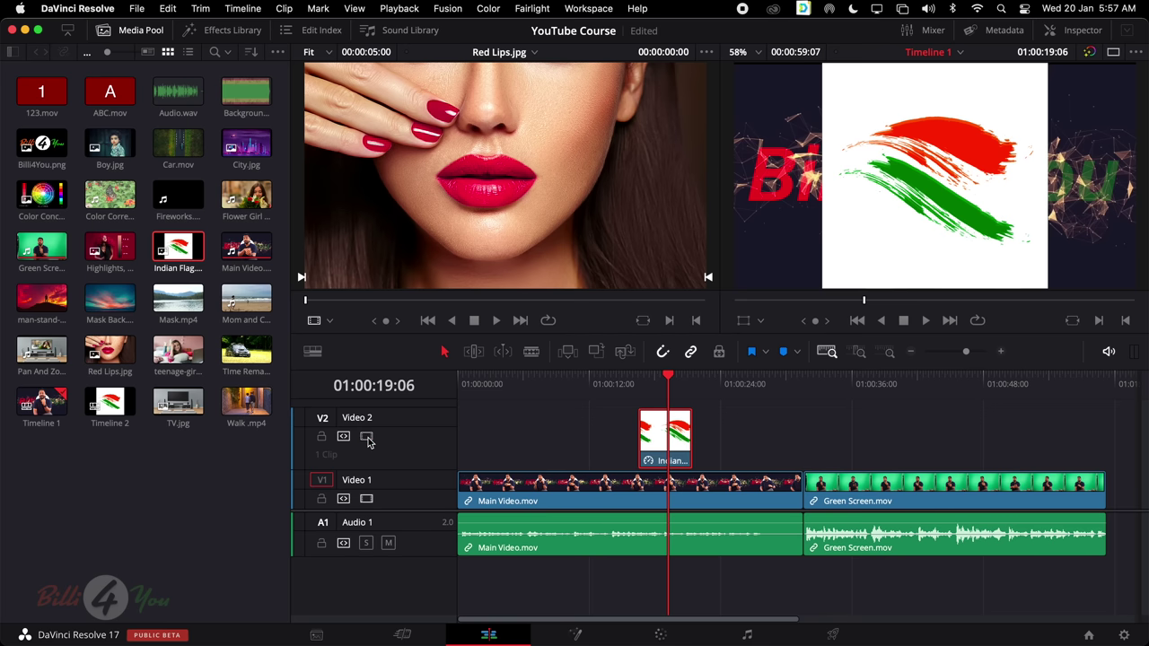
left_click(366, 437)
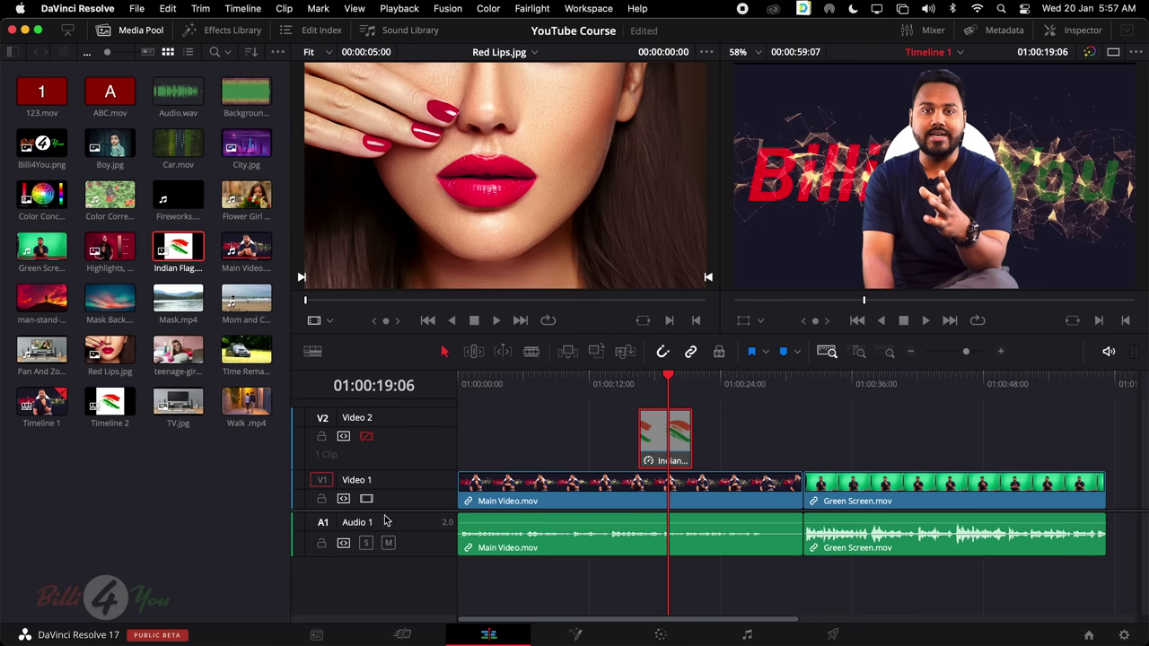
Delete the Video 2 track and its flag clip, then lock Audio 1 to slide Main Video's picture alone, and unlock it
right_click(384, 424)
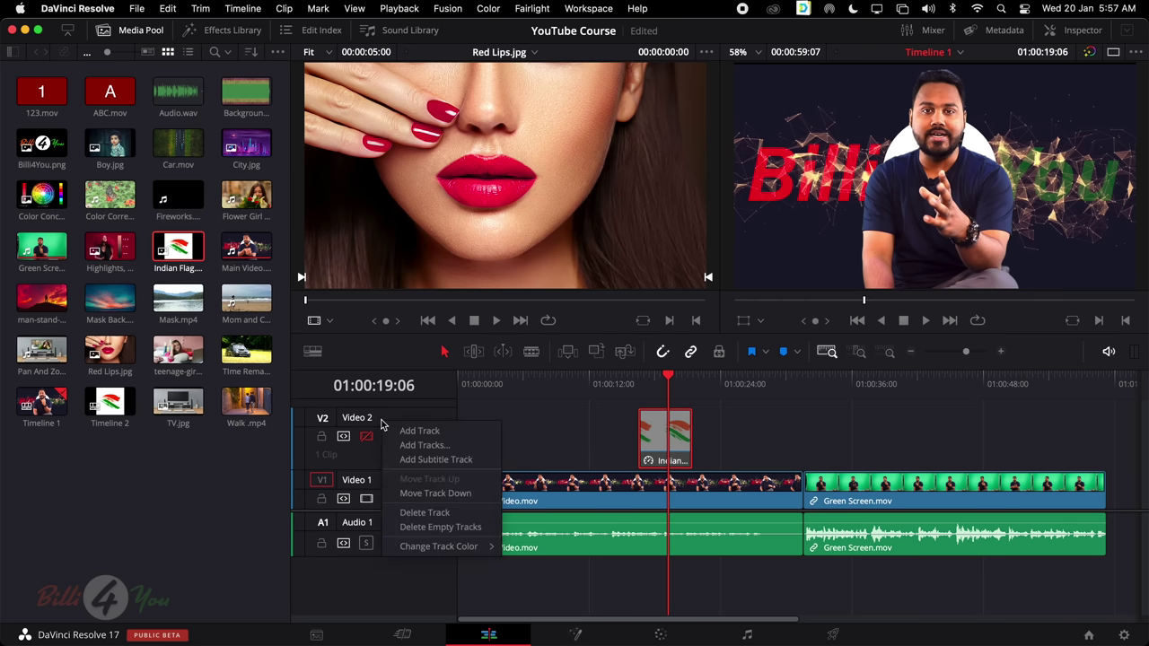
left_click(424, 513)
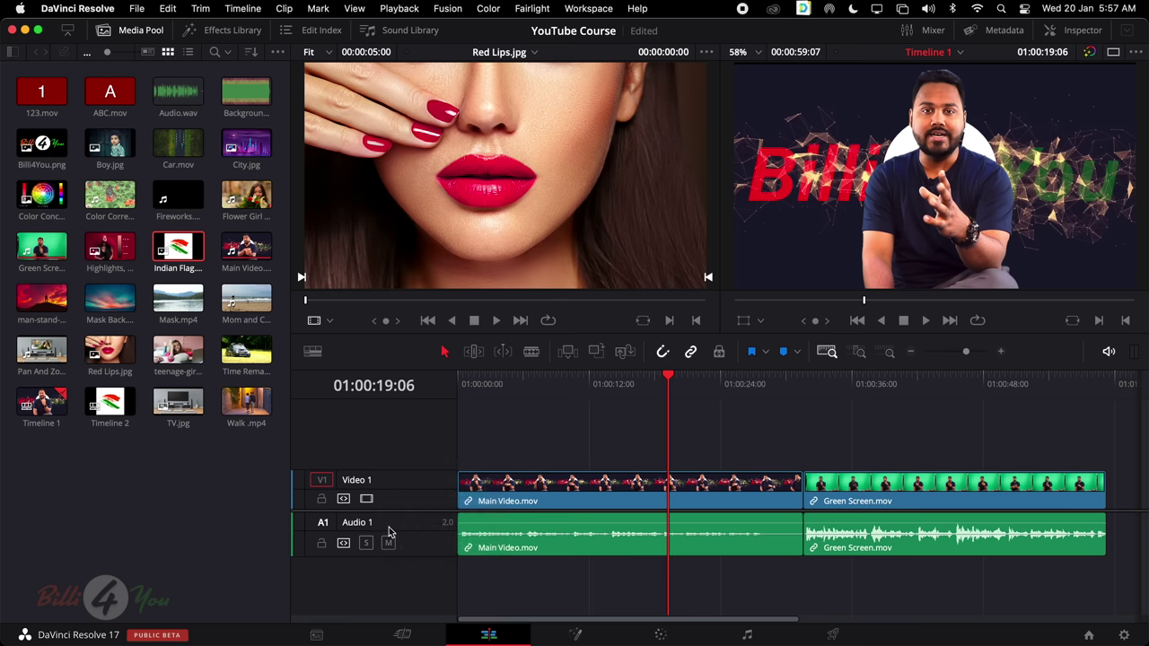
left_click(322, 548)
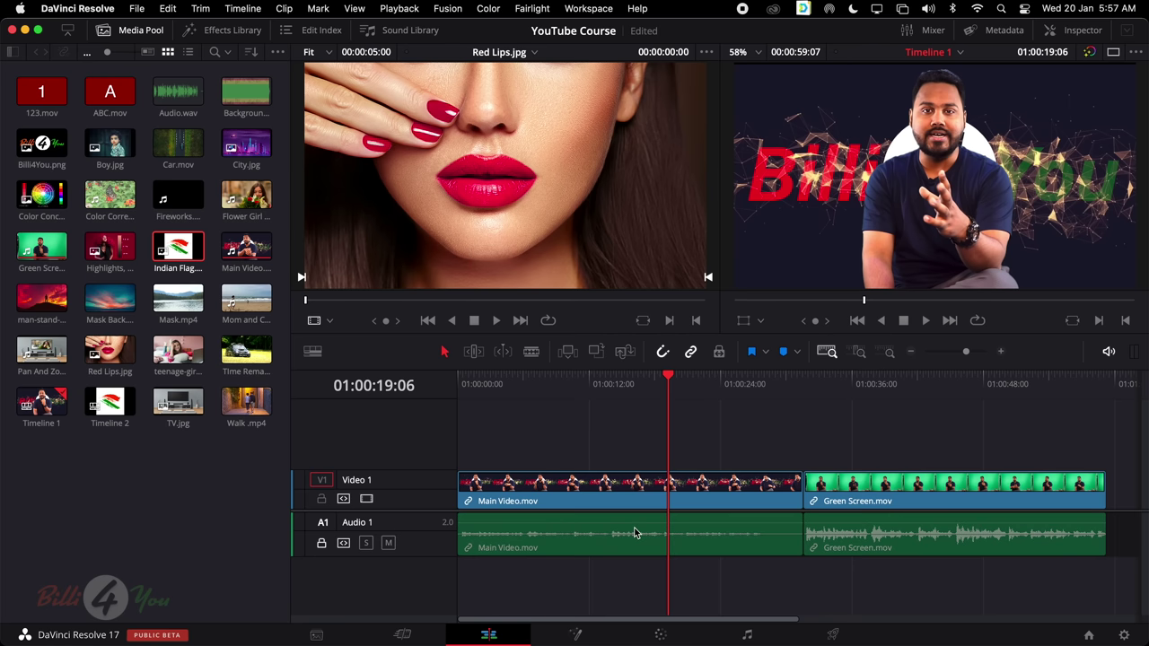
mouse_move(637, 534)
left_mouse_down()
mouse_move(718, 534)
mouse_move(627, 539)
left_mouse_up()
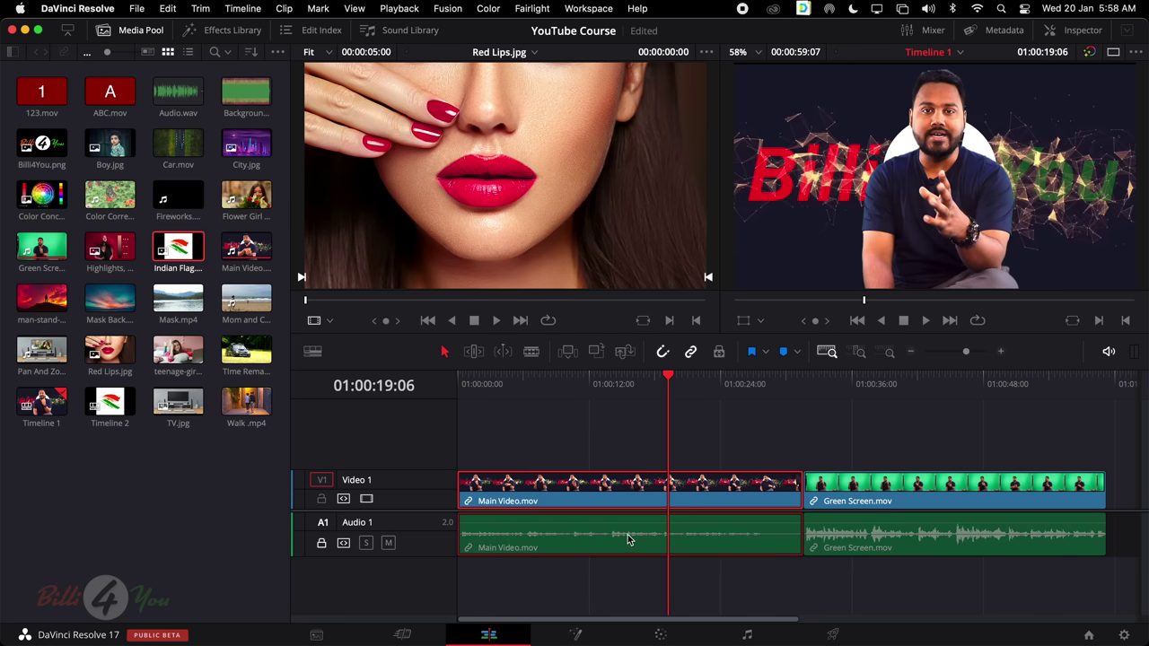
left_click(627, 534)
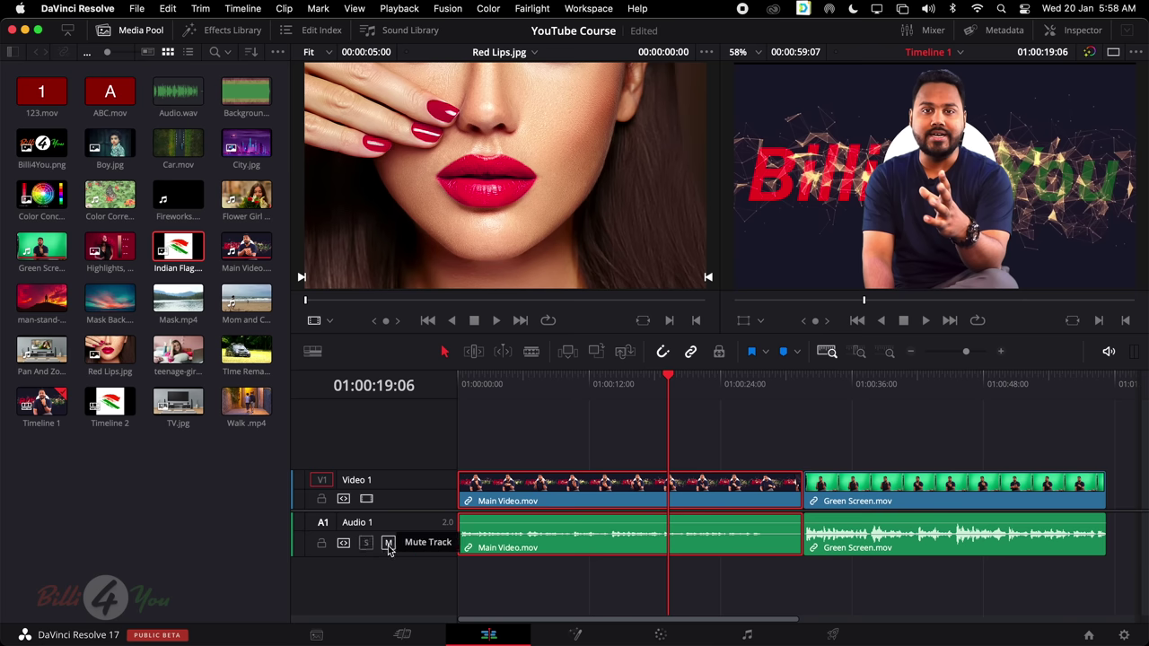
Add Background Music.mp3 on a new audio track at 01:00:18:21 and test selecting Green Screen with Main Video
left_click(664, 587)
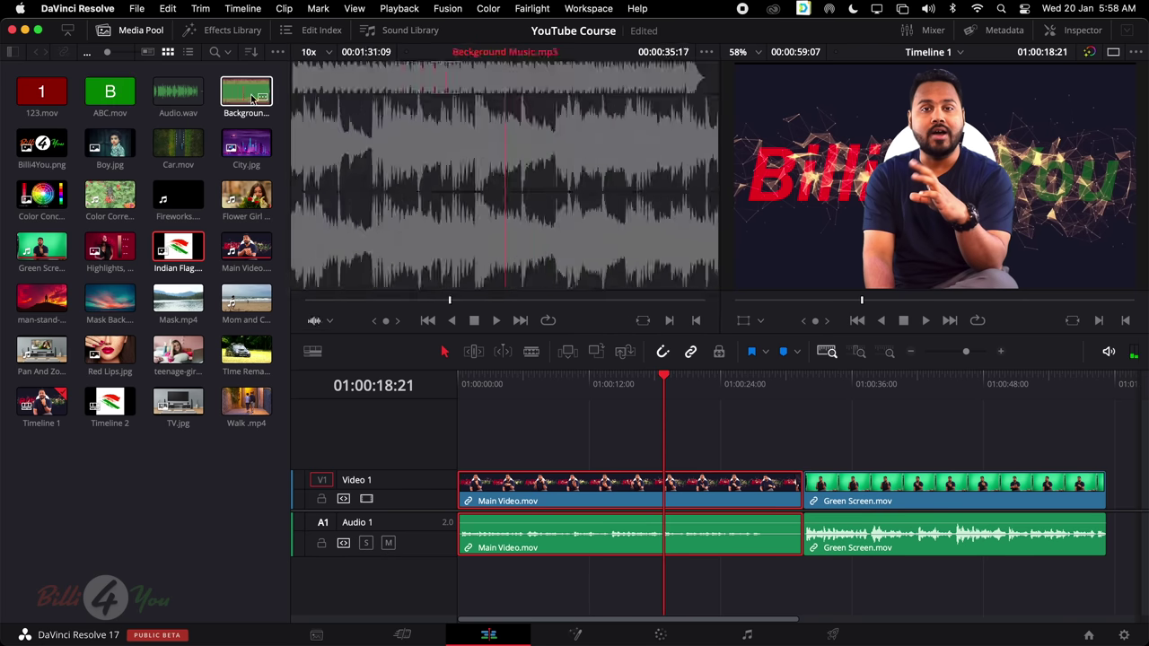
left_click_drag(246, 94, 460, 589)
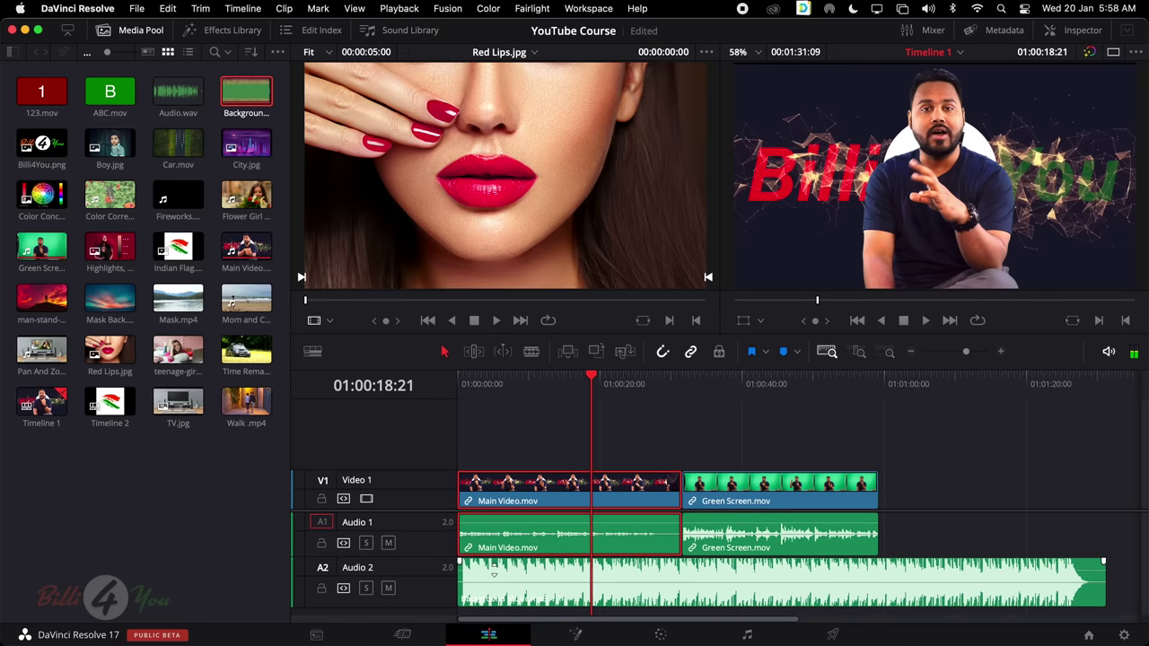
left_click(783, 539)
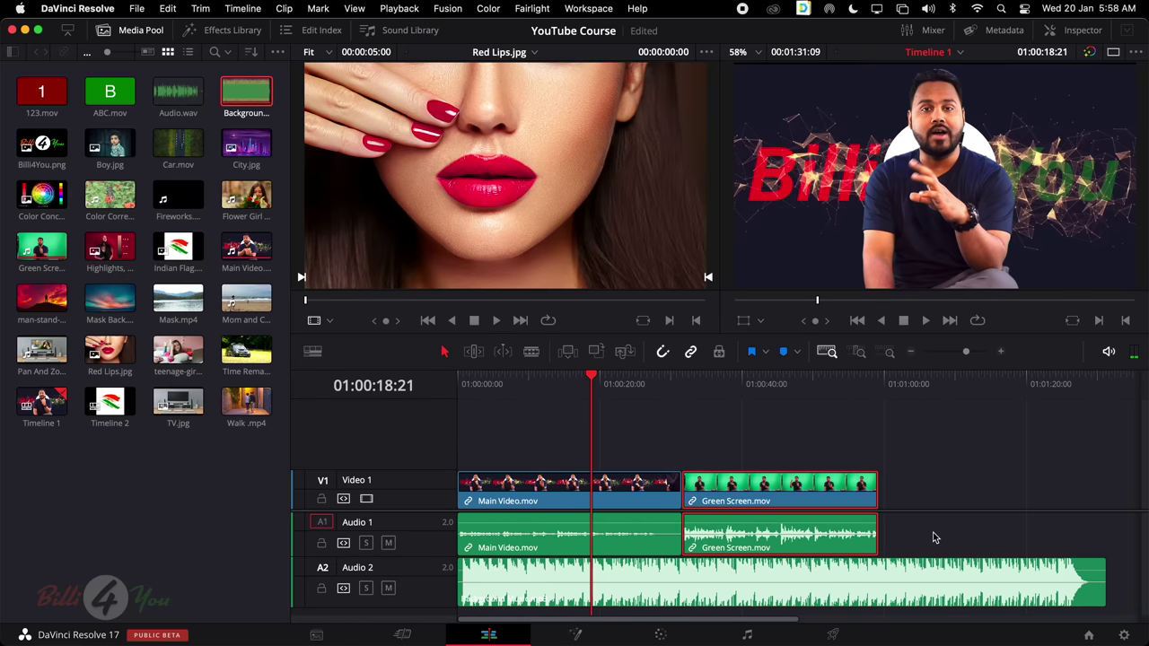
left_click(507, 536, "super")
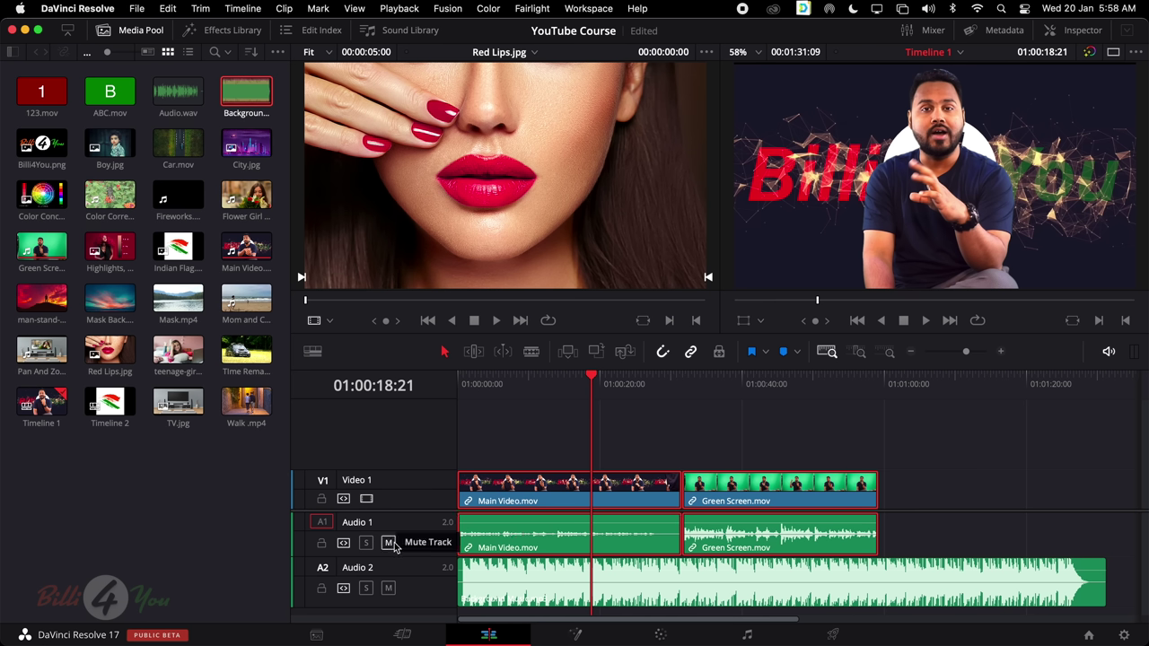
left_click(757, 414)
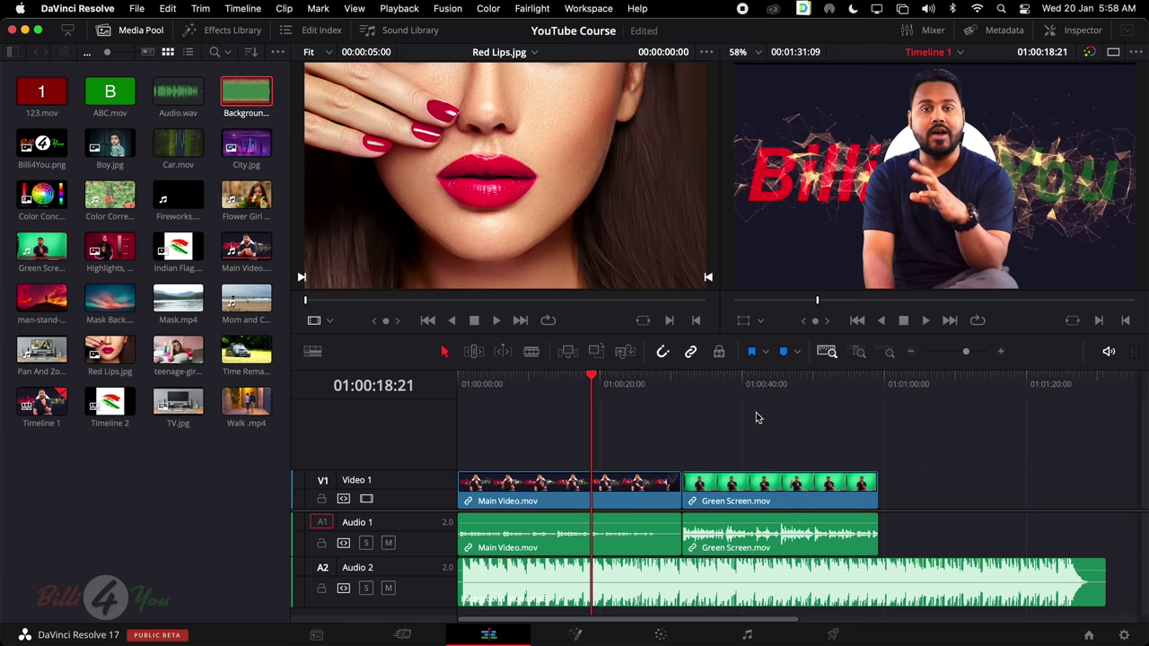
Lower the background music volume to about -19 dB and play from around 40 seconds
key("space")
left_click(745, 384)
key("space")
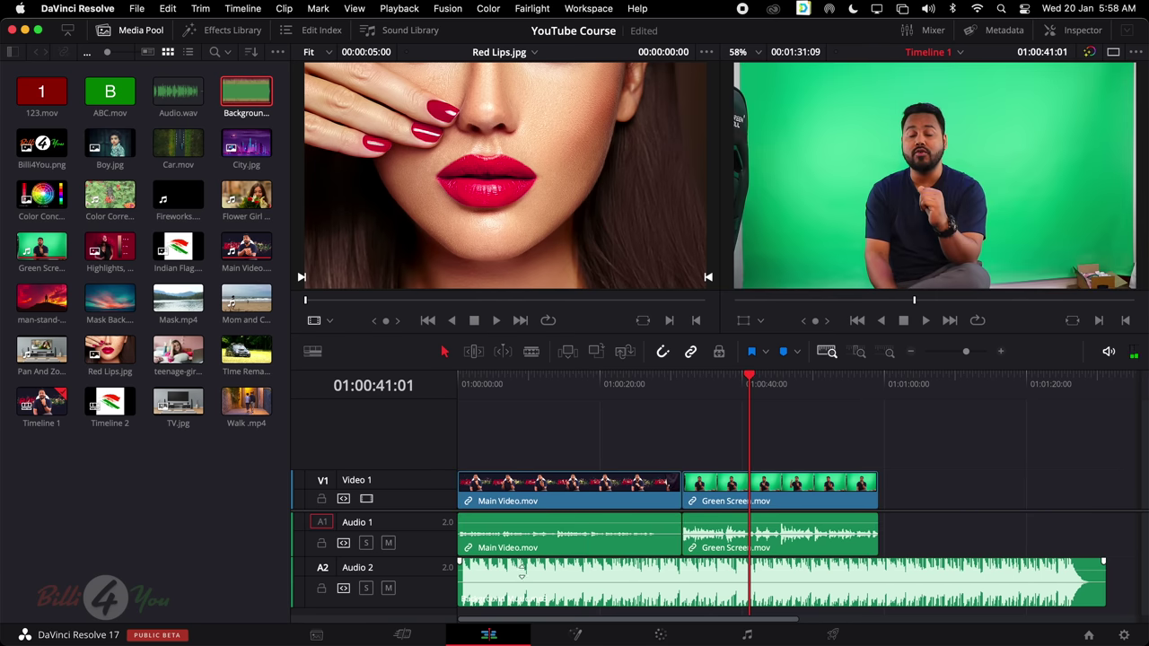
left_click_drag(522, 570, 521, 578)
key("space")
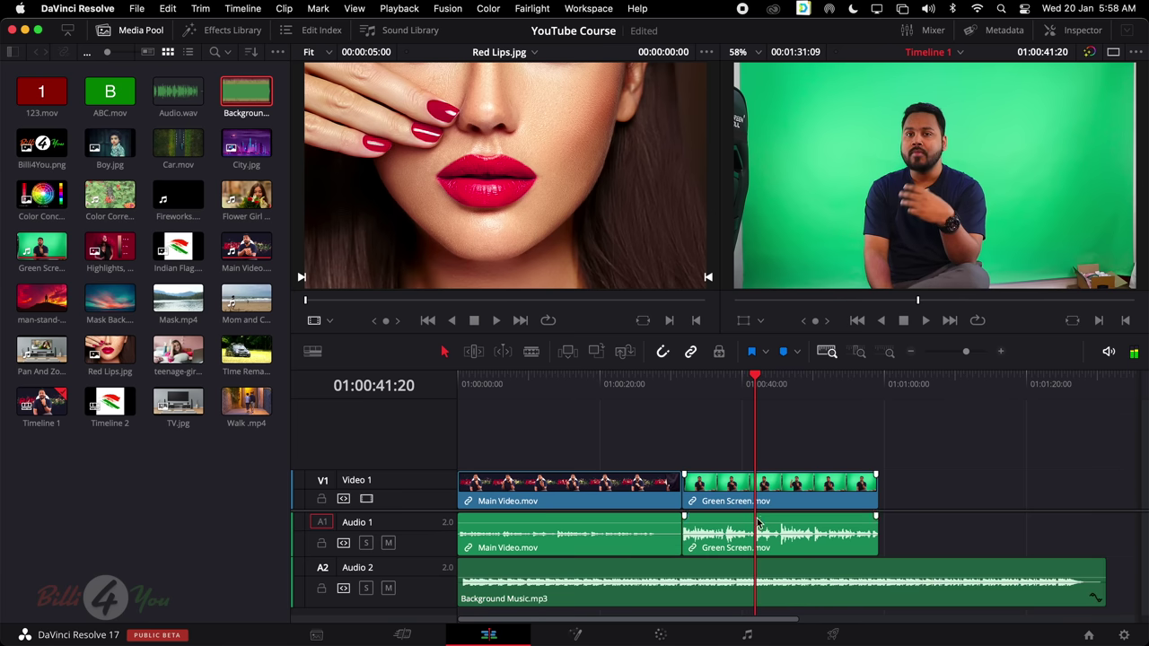
Mute Audio 1 to hear the music alone and lower it further to about -22.67 dB
left_click(389, 543)
key("space")
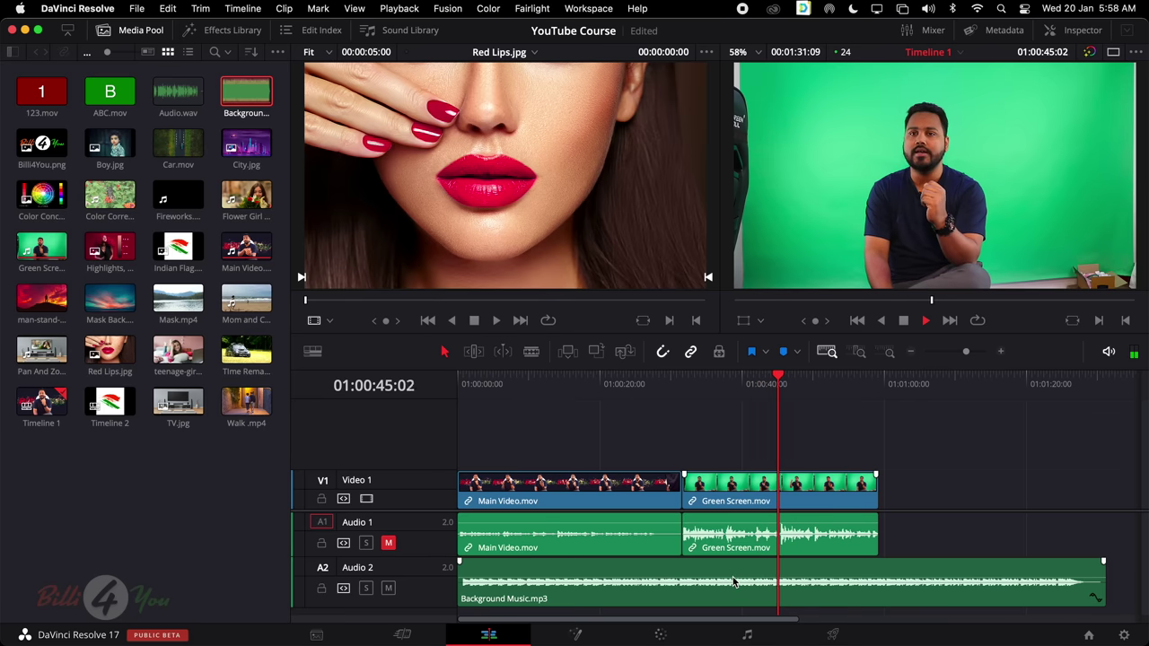
key("space")
left_click_drag(732, 573, 732, 579)
left_click(926, 321)
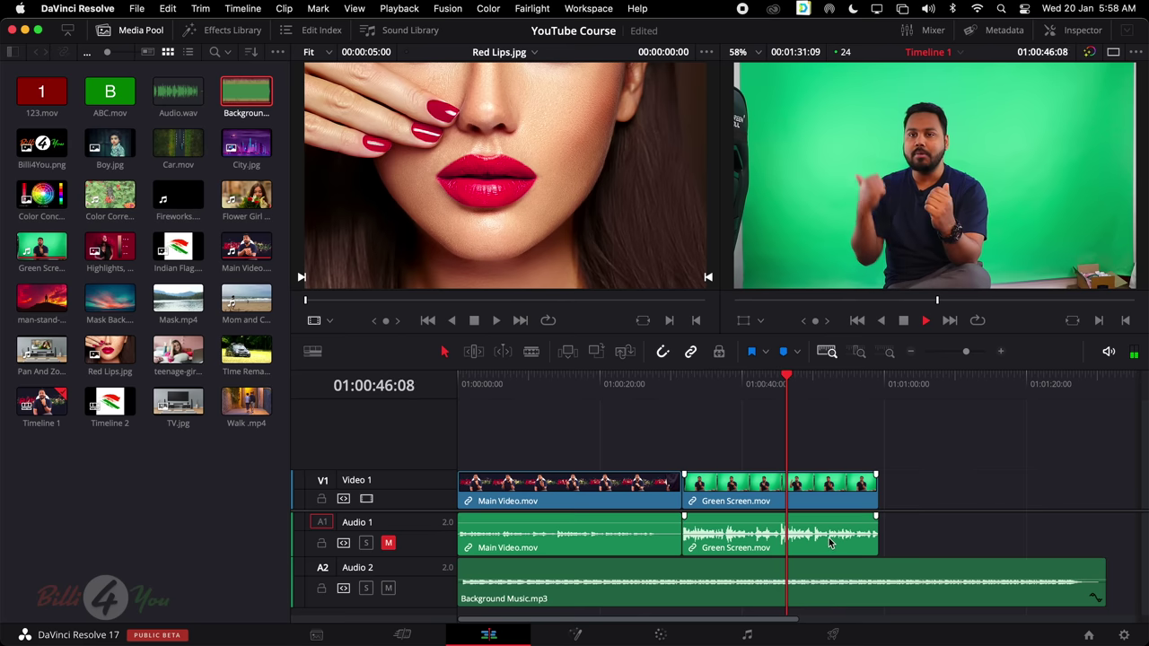
Unmute Audio 1, set the music to about -20.93 dB, and replay from around 39 seconds
left_click(388, 543)
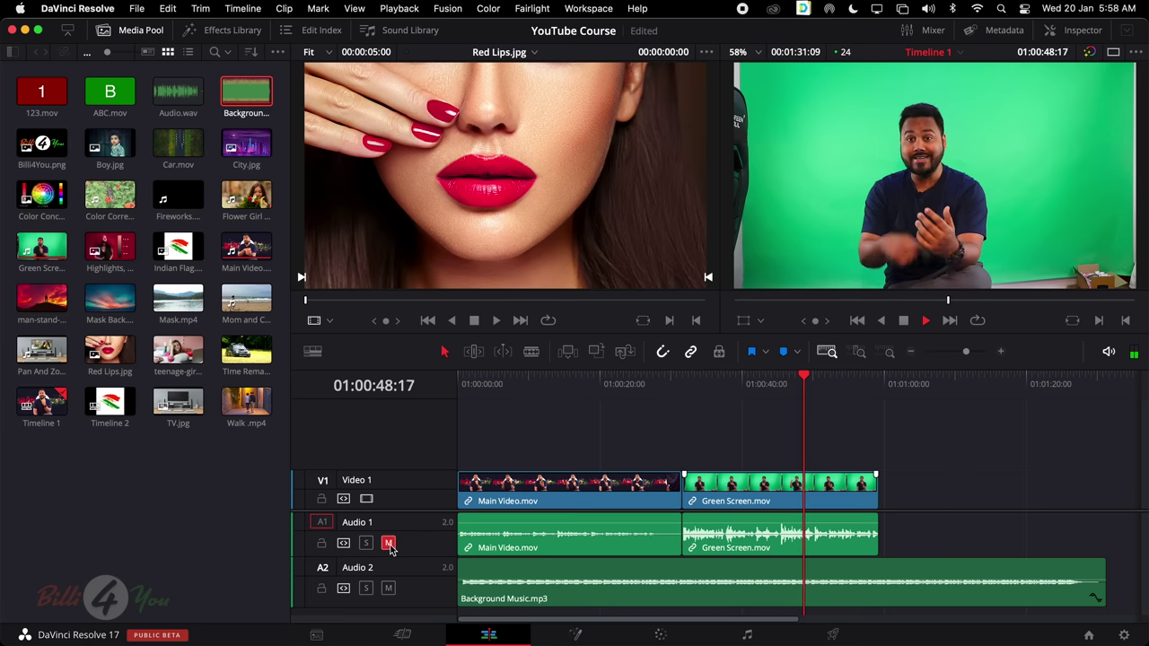
left_click(388, 543)
key("space")
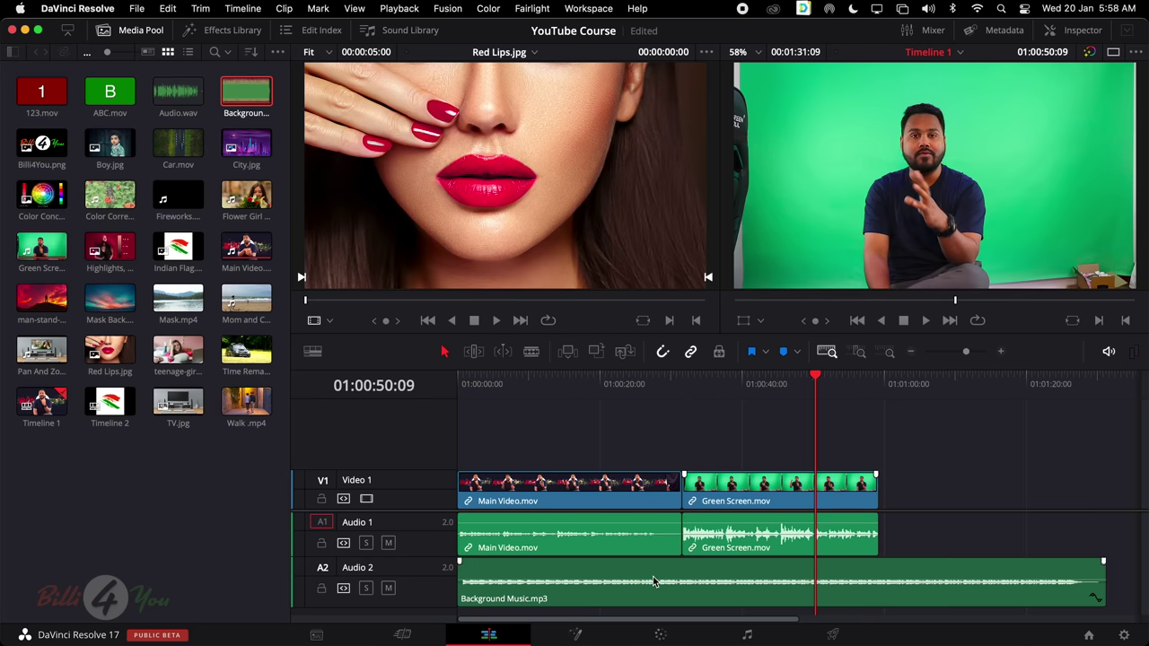
left_click_drag(652, 576, 653, 578)
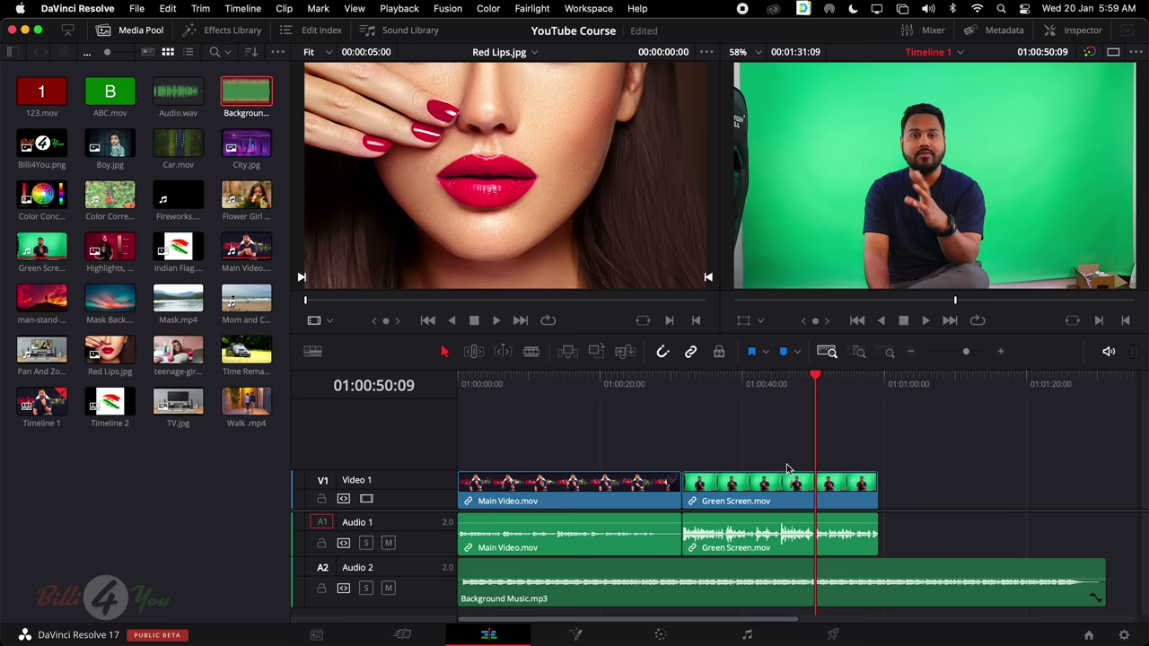
left_click(733, 384)
key("space")
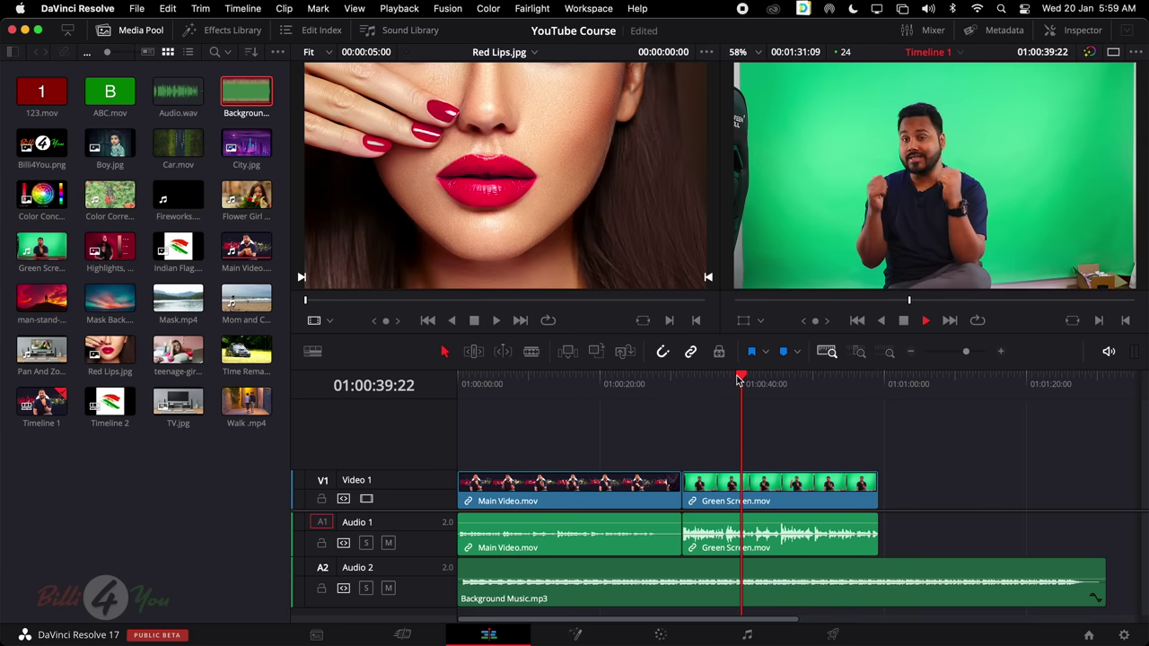
key("space")
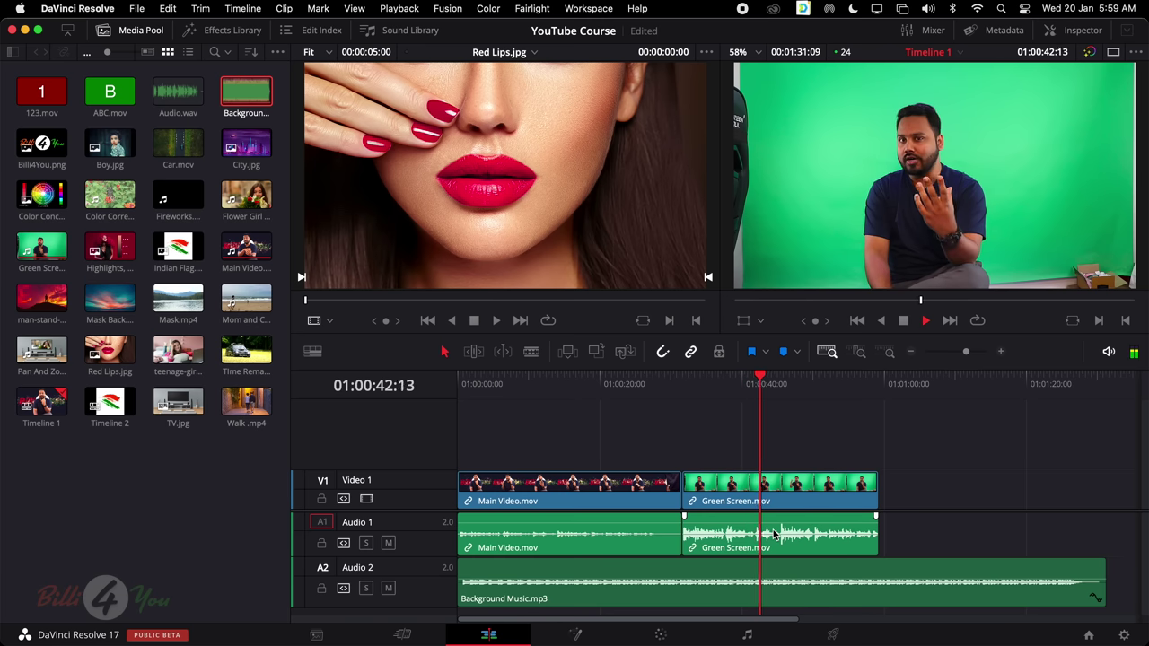
key("space")
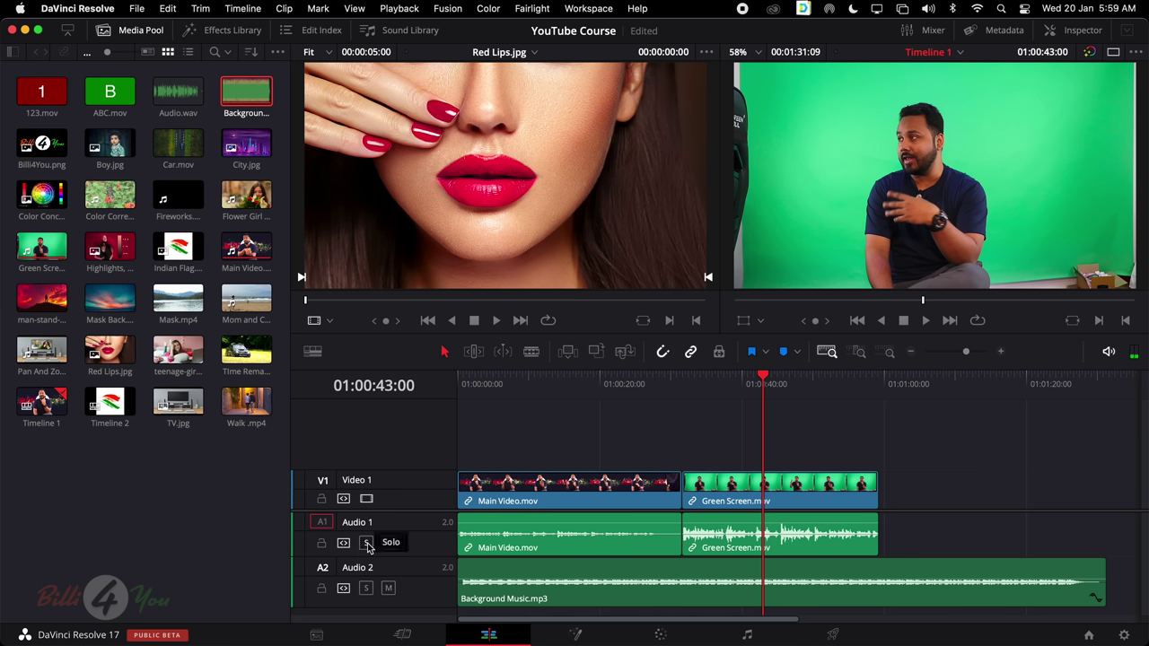
left_click(366, 543)
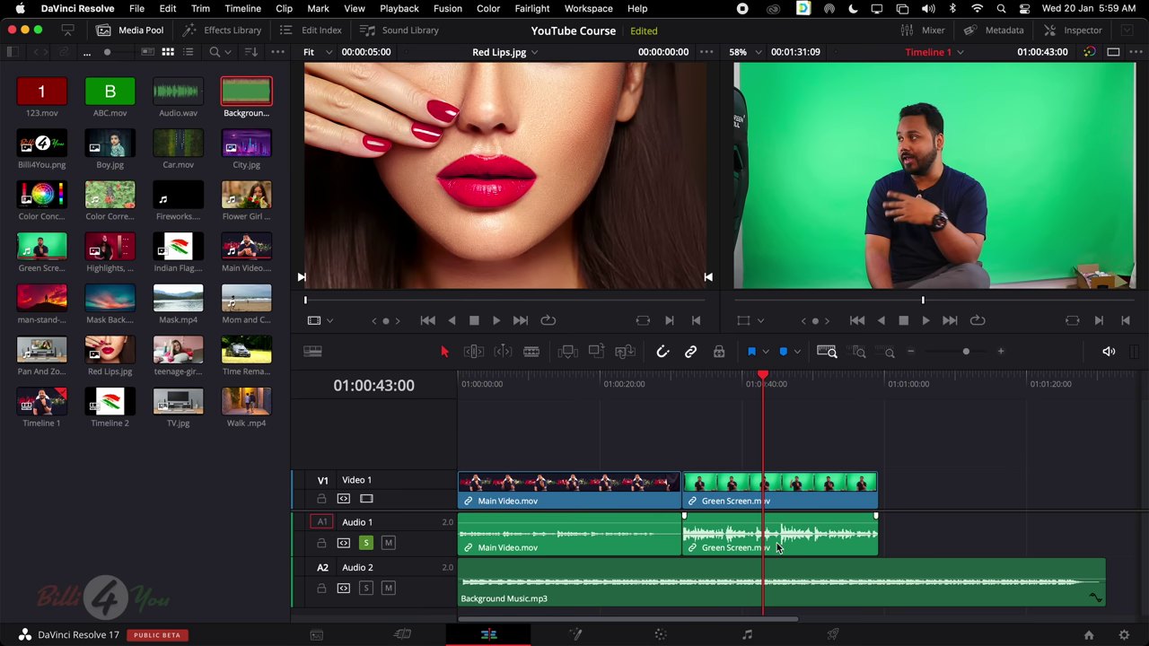
key("space")
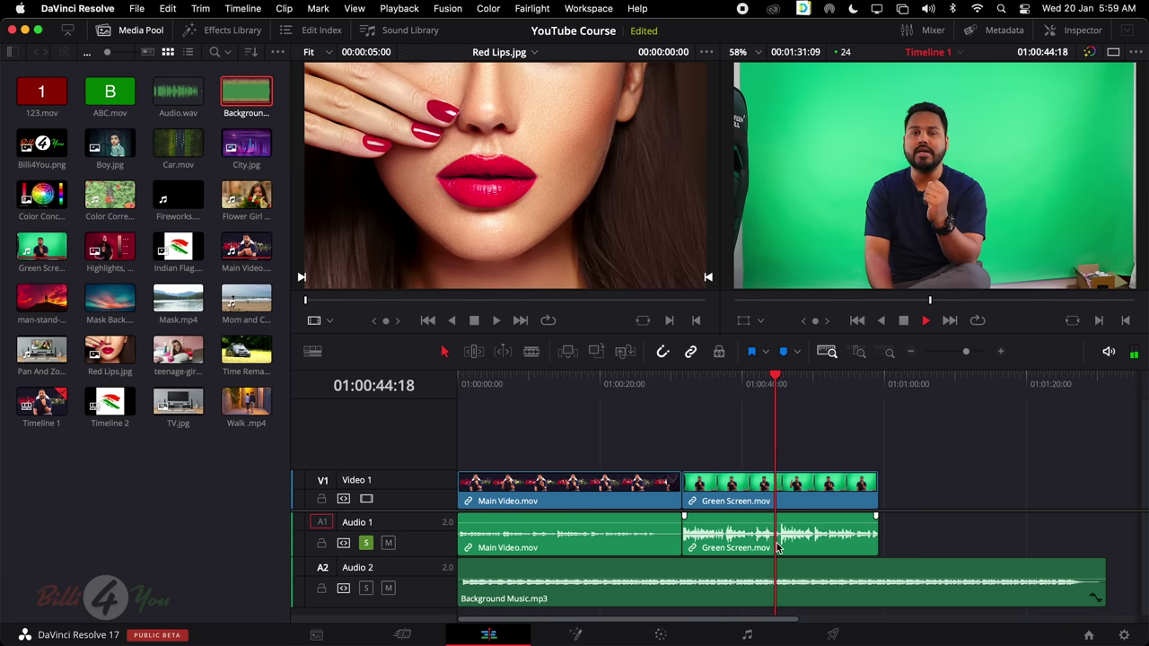
key("space")
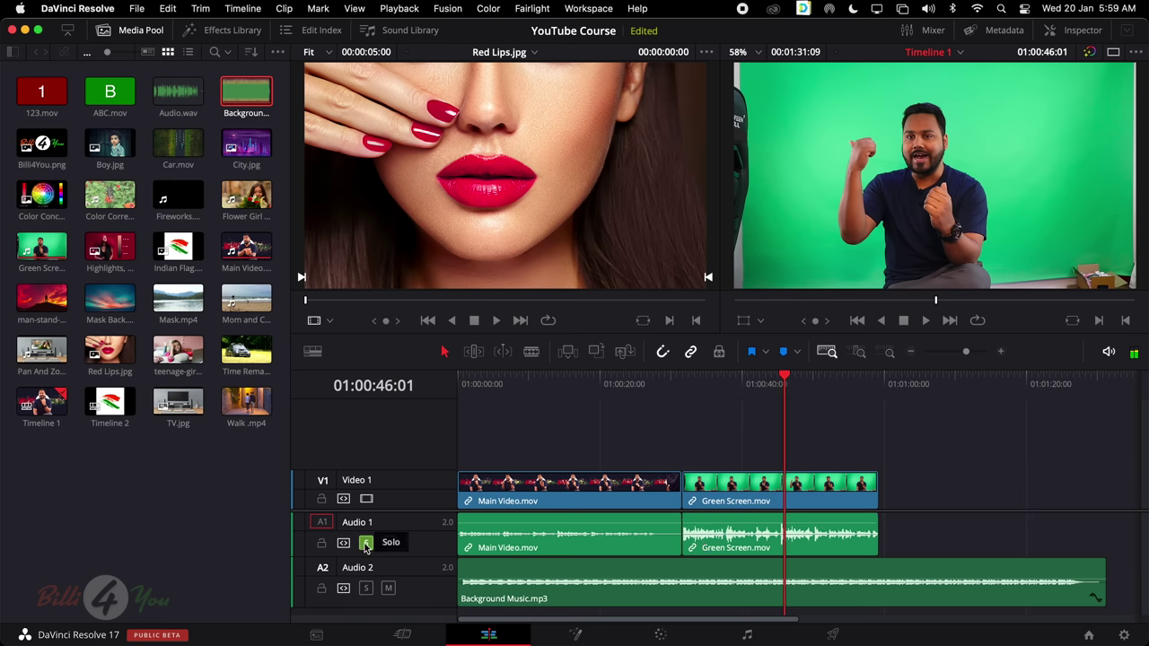
left_click(366, 544)
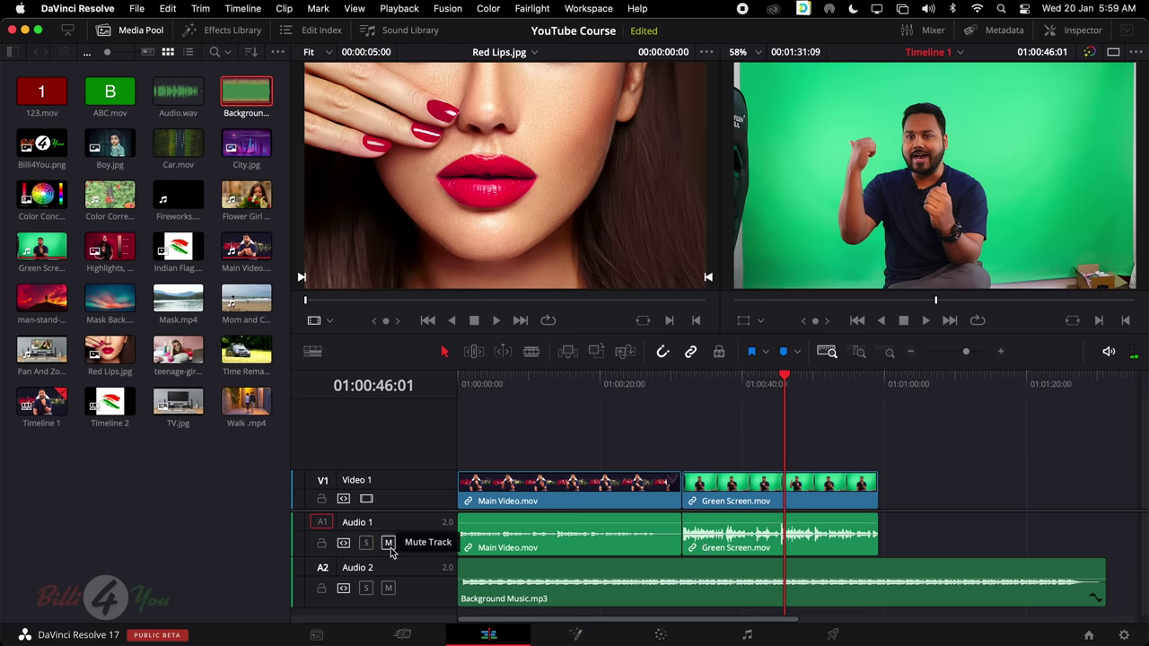
left_click(366, 588)
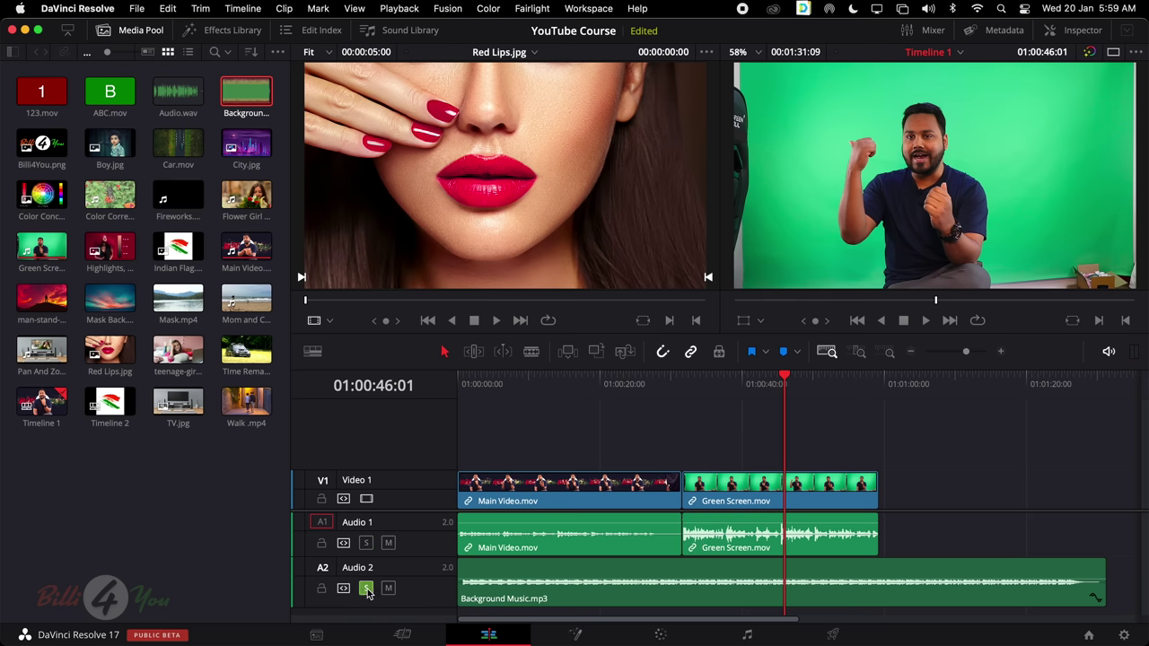
key("space")
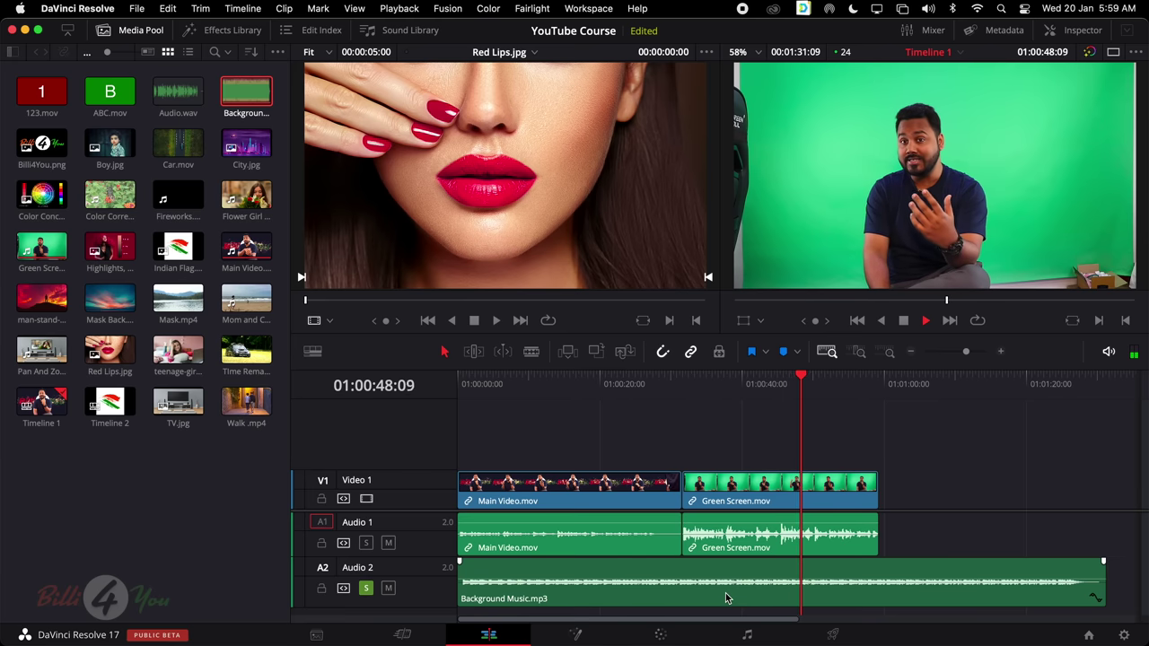
key("space")
left_click(366, 588)
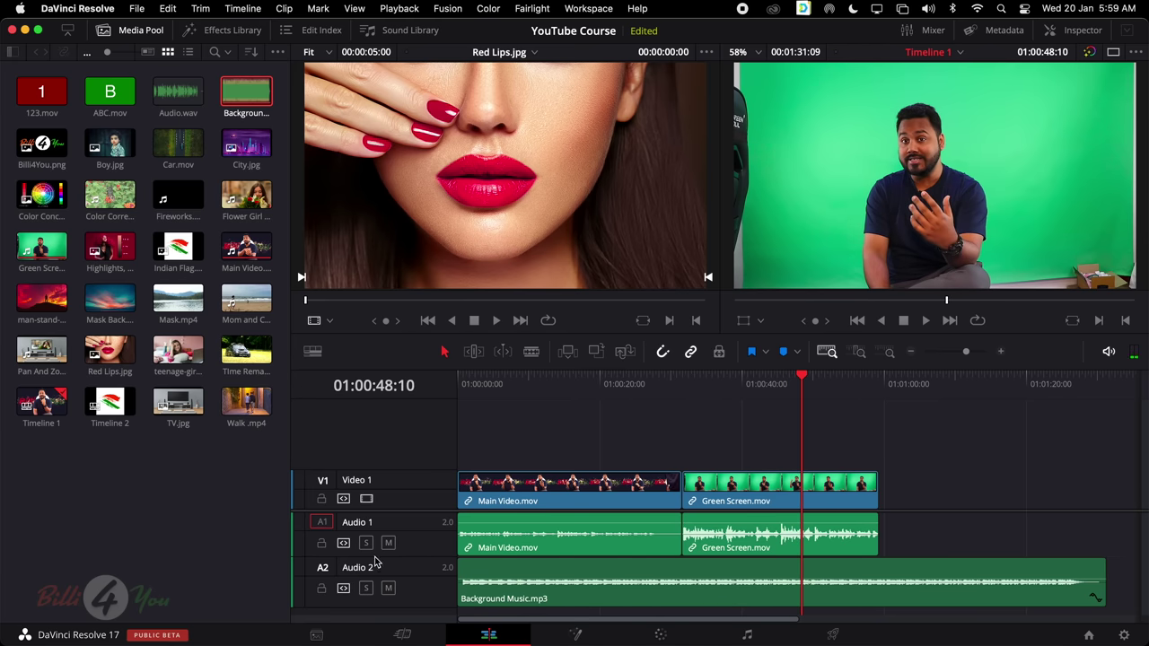
left_click(656, 575)
scroll(656, 575, "right", 1)
scroll(656, 576, "left", 1)
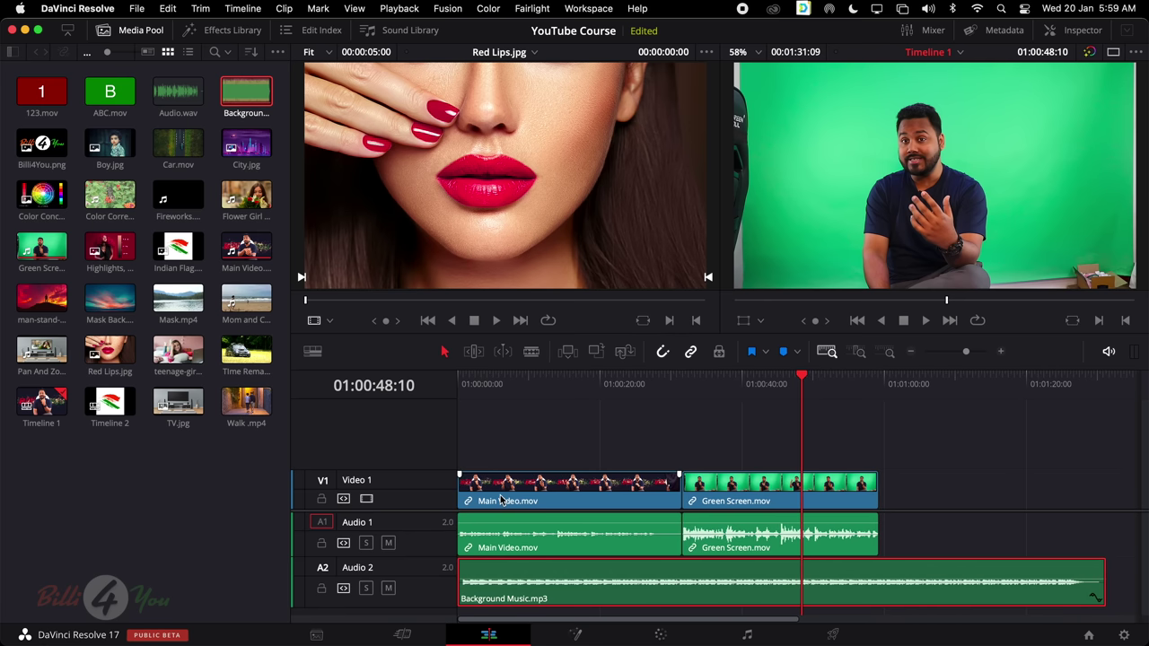
Delete all timeline clips and the Audio 2 track, then undo a trial placement of Main Video.mov
left_click_drag(531, 411, 1076, 621)
key("Delete")
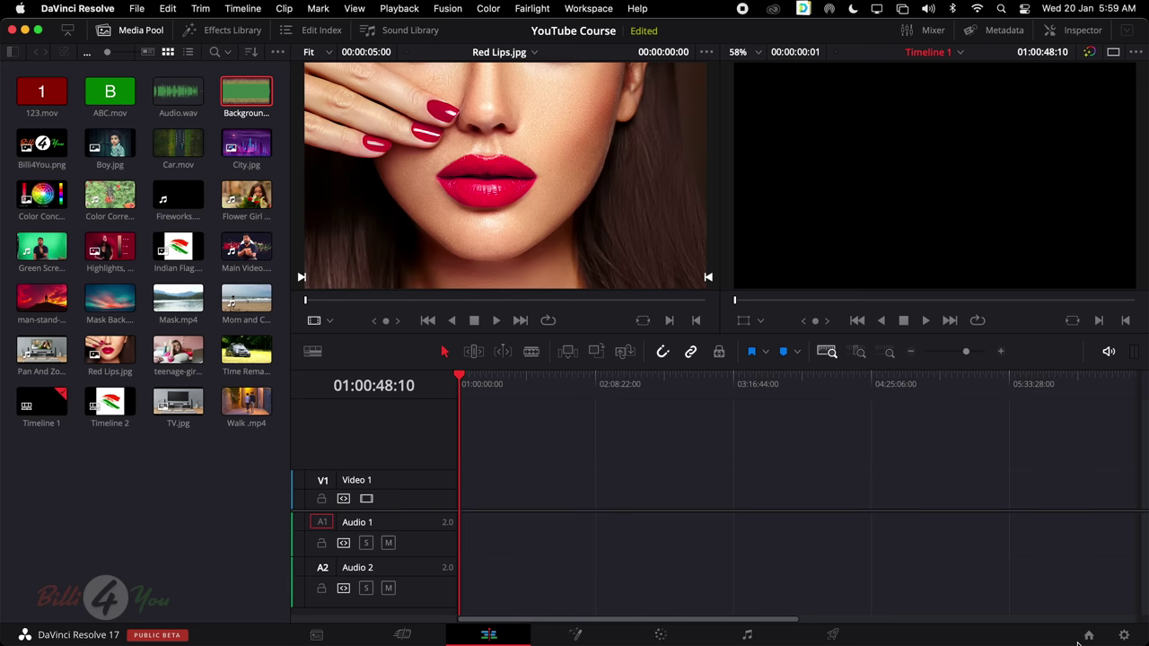
right_click(408, 567)
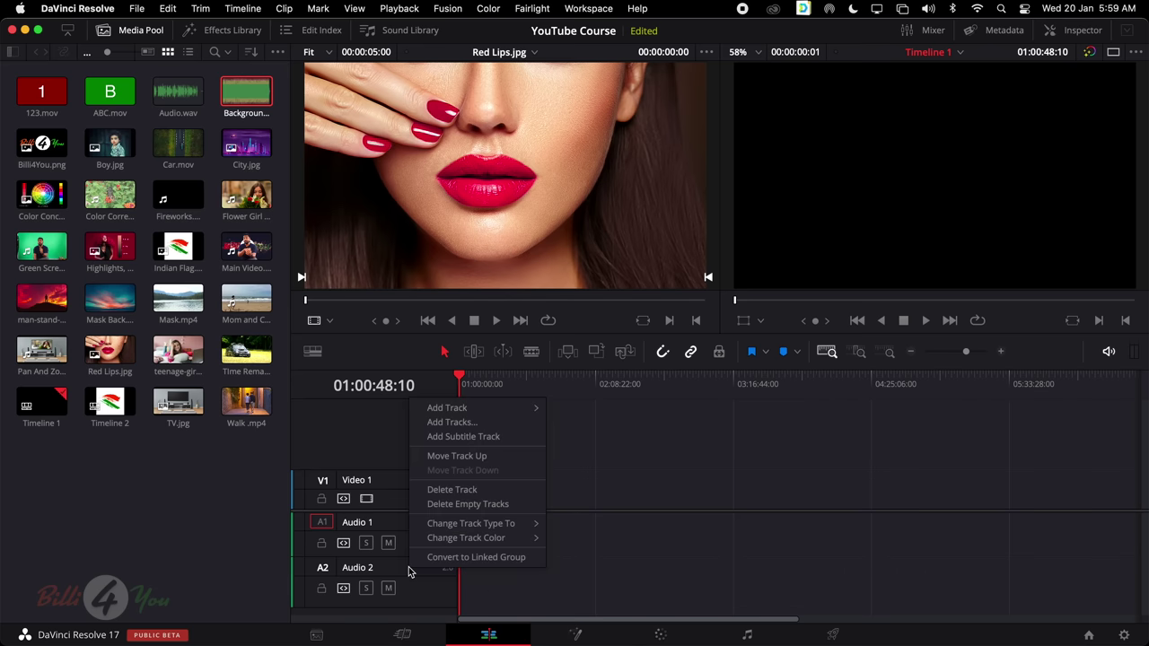
left_click(453, 490)
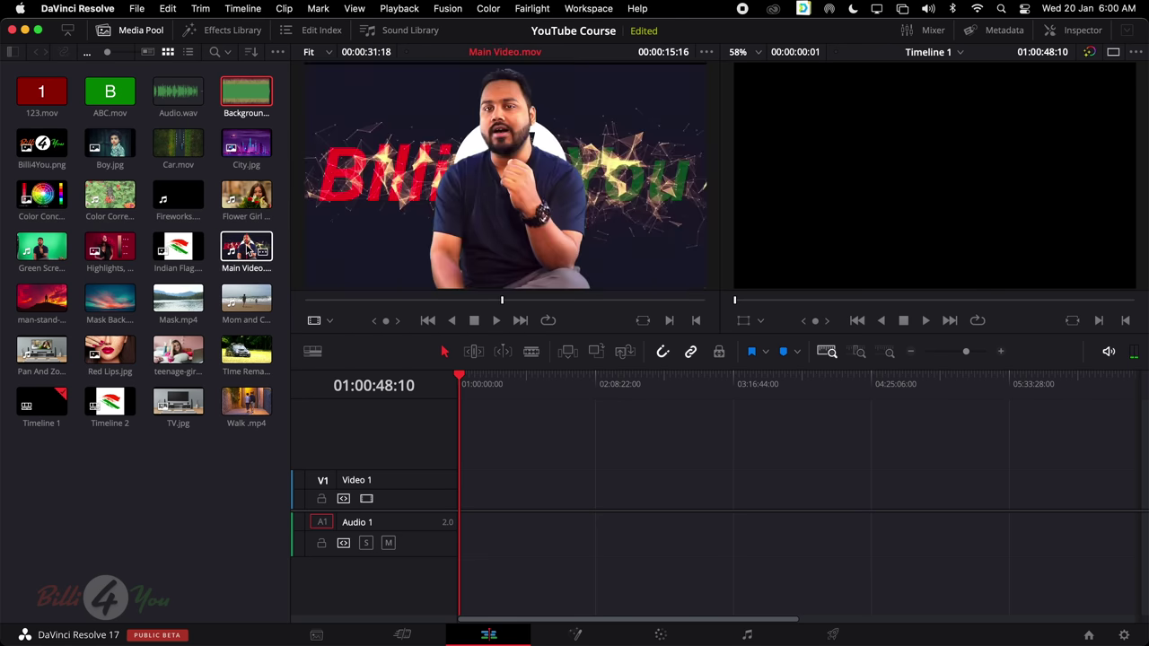
left_click_drag(248, 250, 543, 496)
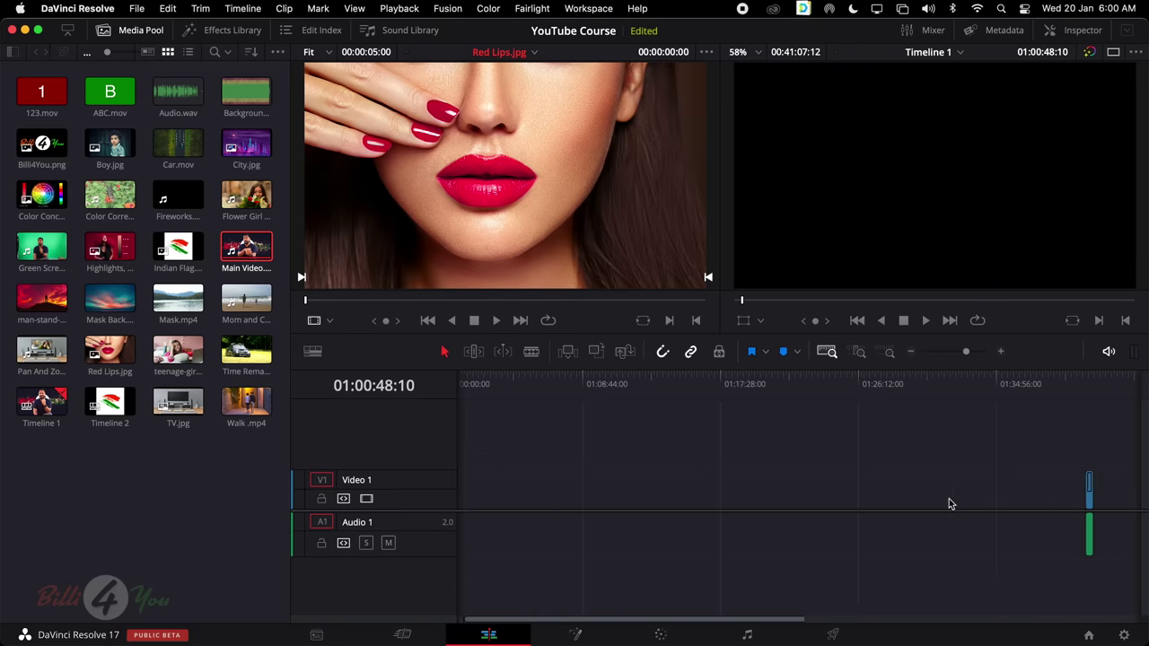
key("super+z")
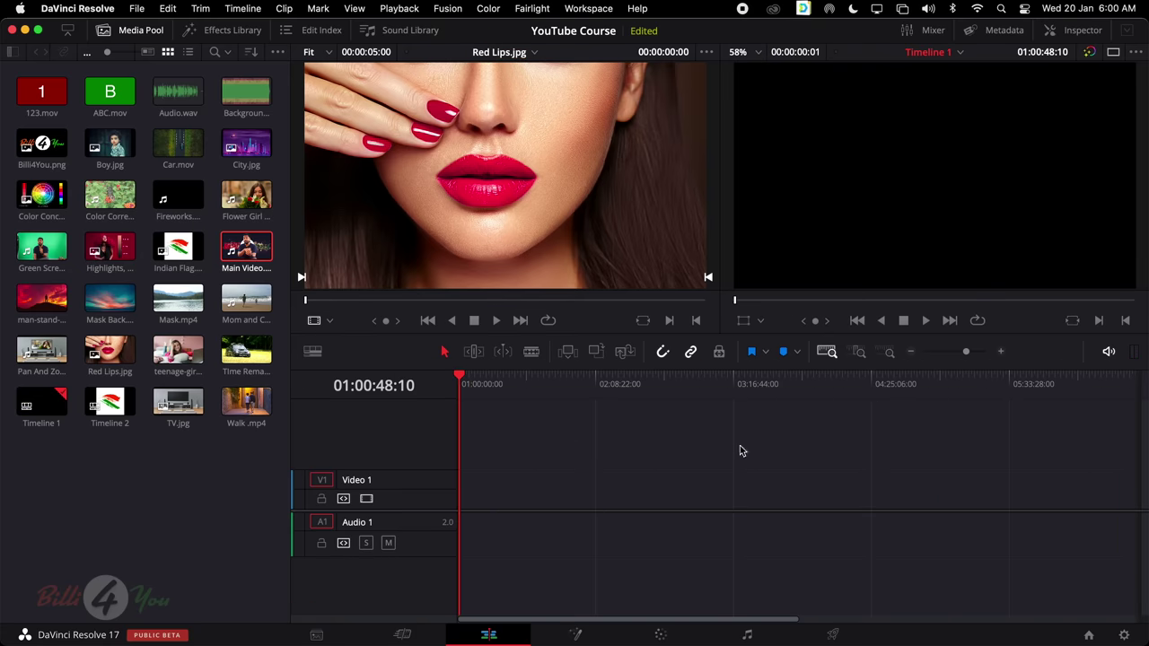
Put Main Video.mov onto V1 and A1, with the playhead at the timeline start
left_click(246, 250)
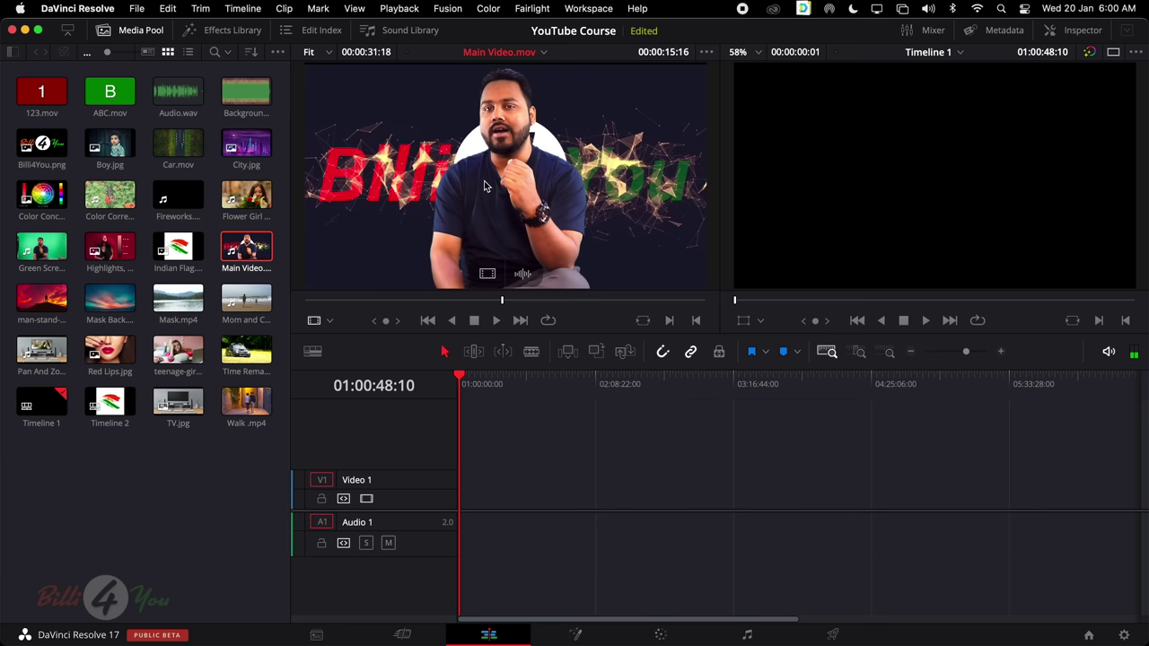
left_click_drag(483, 185, 469, 508)
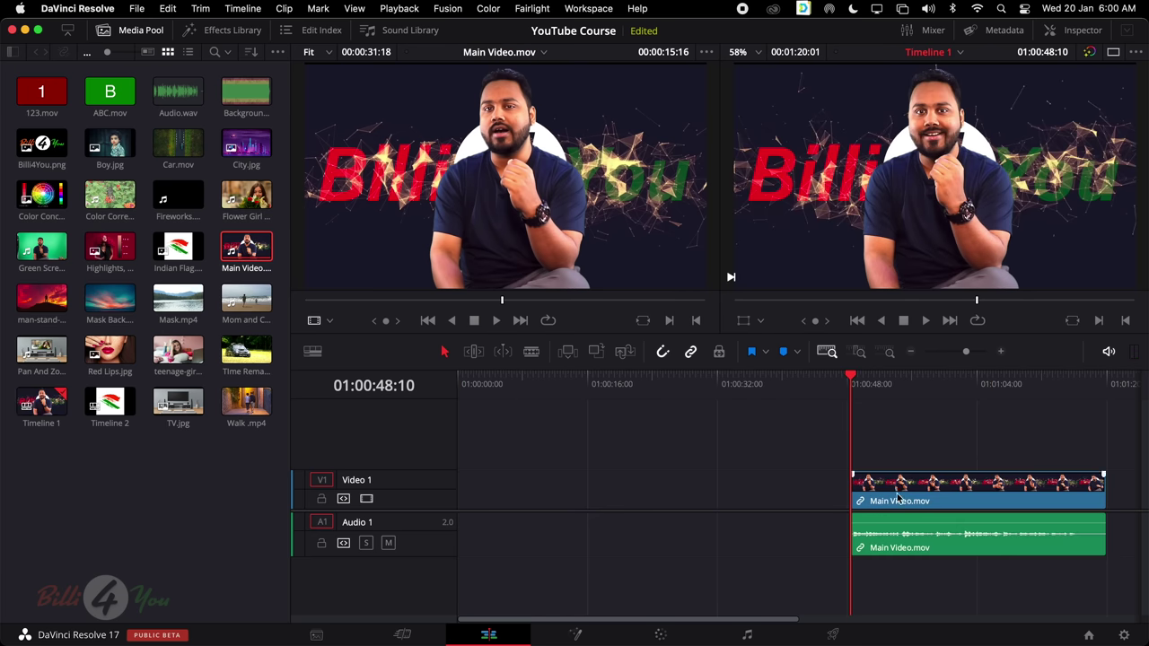
key("Home")
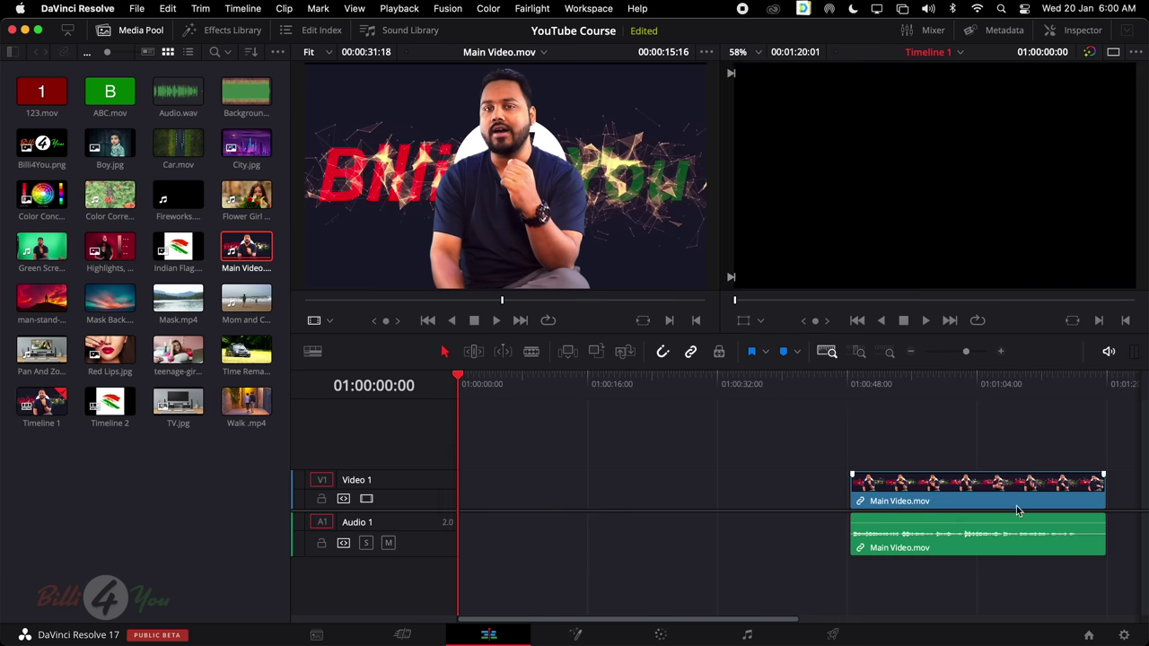
Drag Main Video.mov left until it snaps to 01:00:00:00 and zoom the timeline out
left_click(970, 498)
left_click_drag(969, 498, 576, 498)
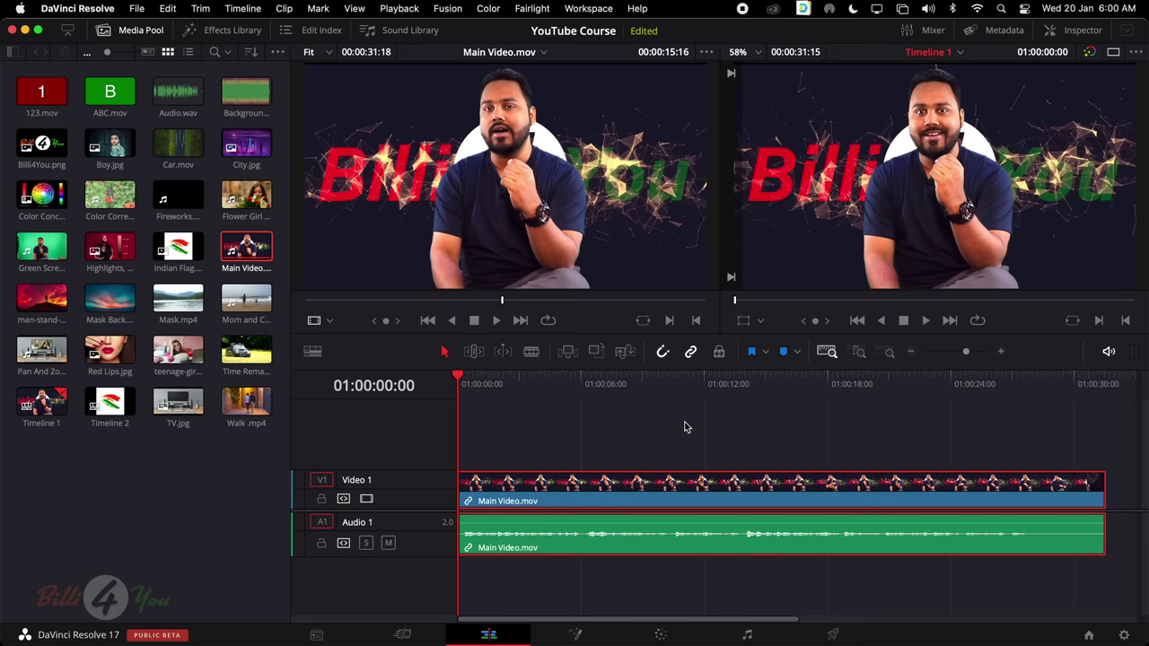
left_click_drag(595, 384, 329, 416)
scroll(671, 463, "right", 5)
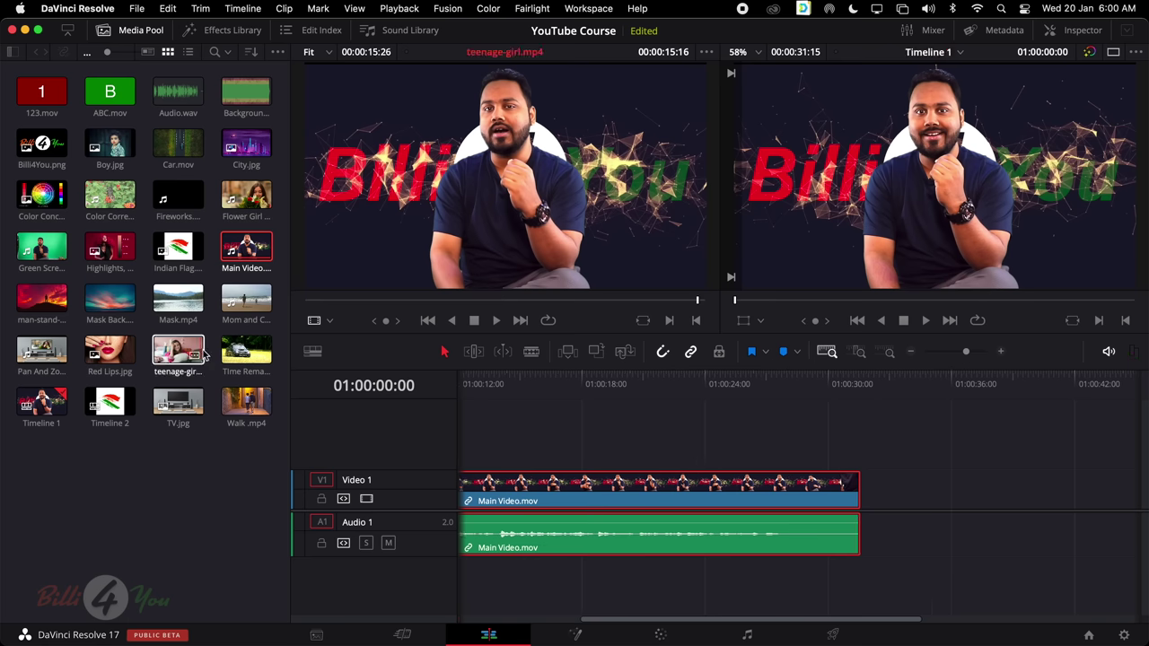
scroll(659, 476, "left", 3)
scroll(659, 476, "left", 6)
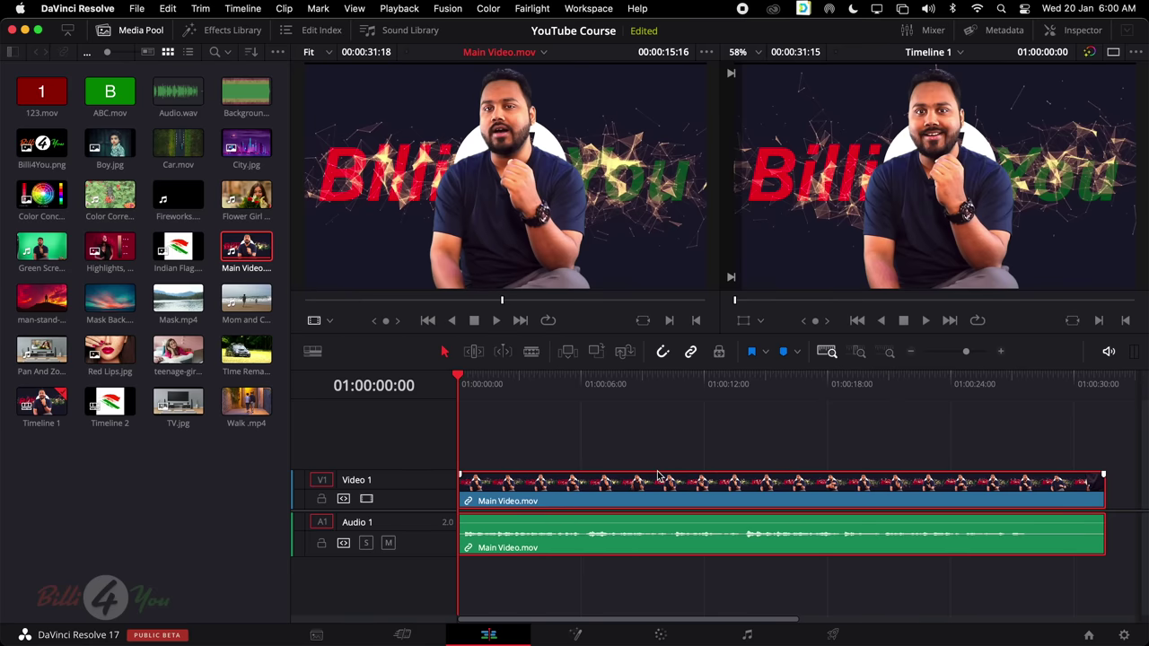
scroll(659, 476, "down", 2)
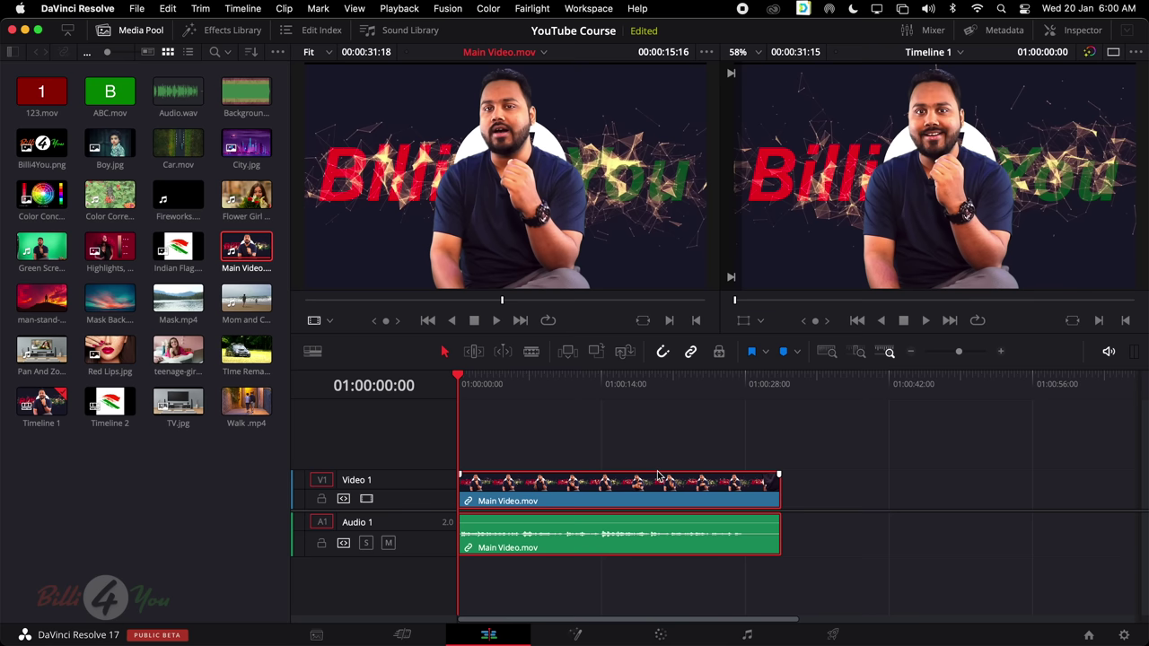
left_click(645, 501)
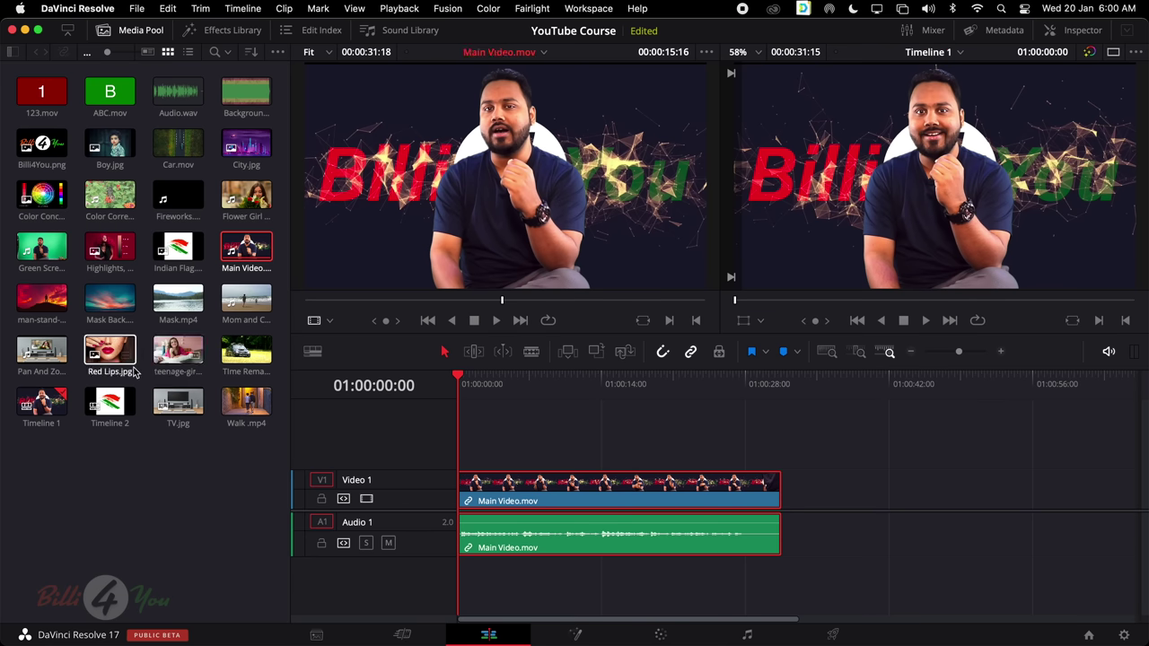
Place teenage-girl.mp4 after Main Video.mov, test moving and playing across the join, then delete it
left_click_drag(178, 345, 783, 508)
left_click_drag(895, 494, 848, 482)
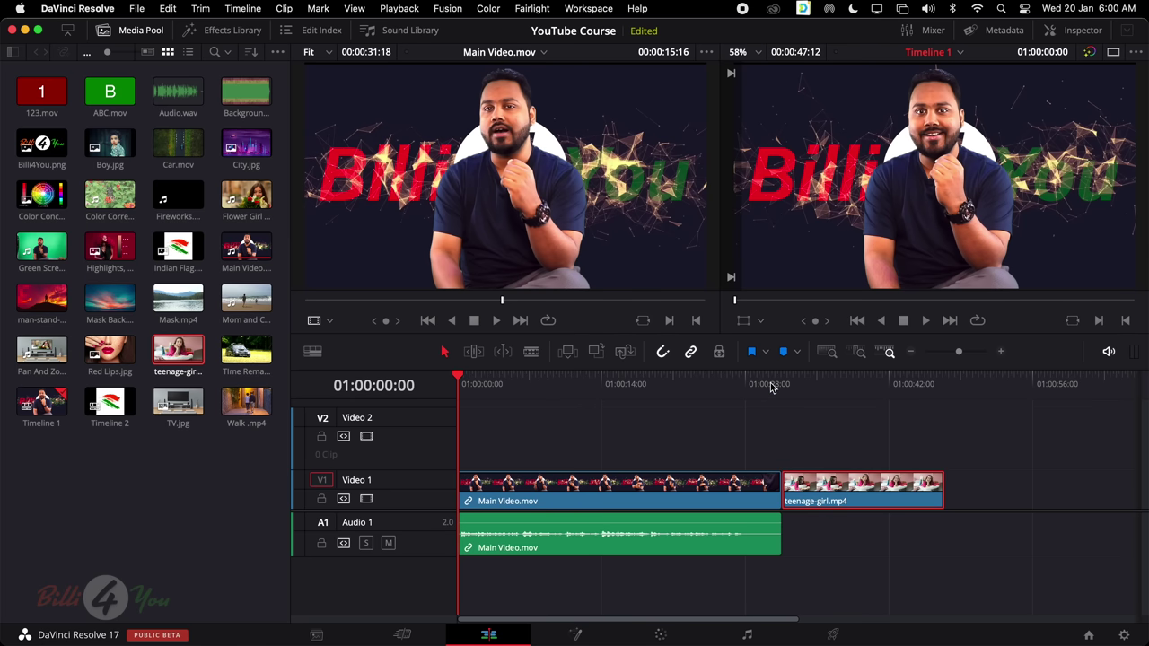
mouse_move(770, 386)
left_mouse_down()
mouse_move(780, 388)
mouse_move(754, 392)
left_mouse_up()
key("space")
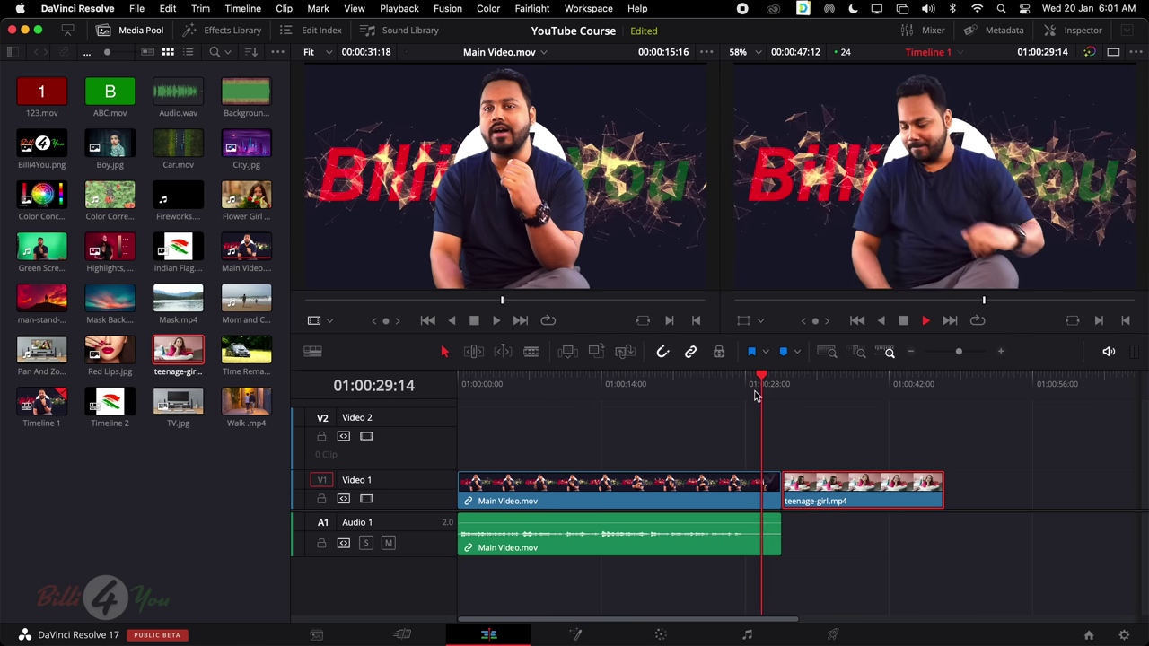
key("space")
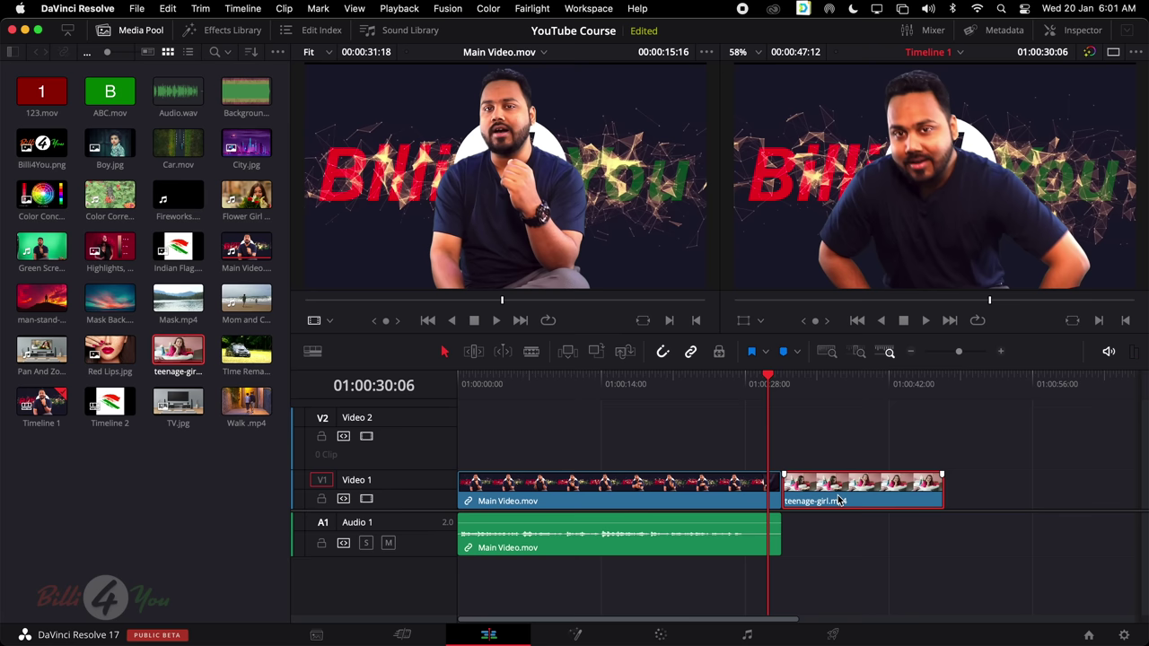
left_click_drag(492, 440, 988, 530)
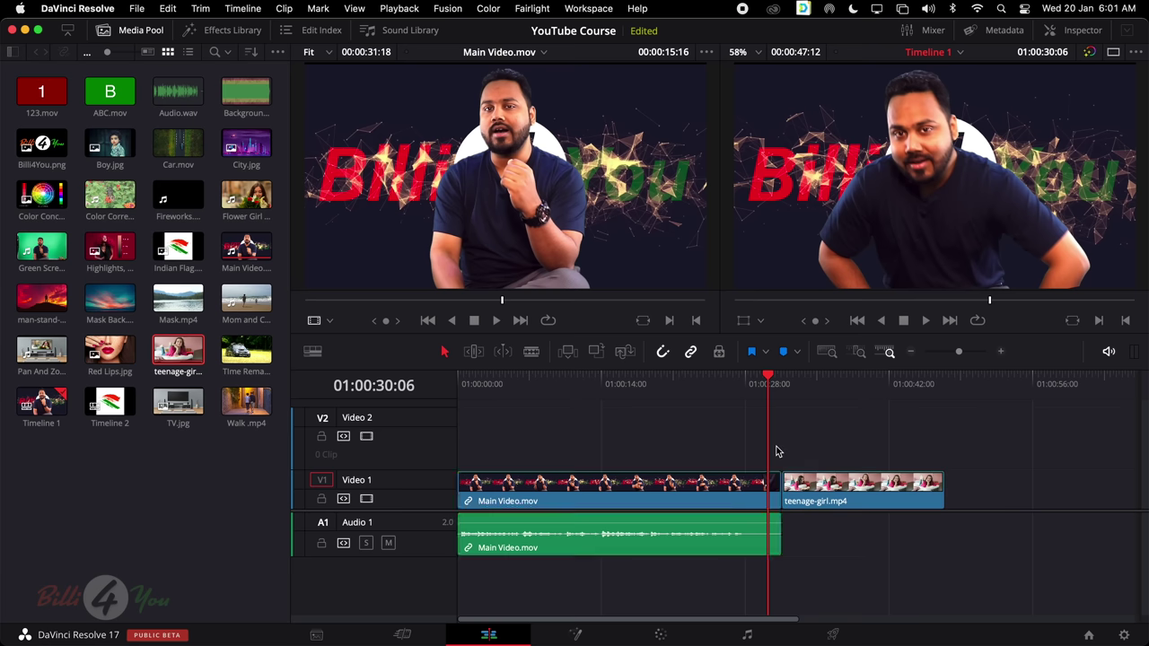
left_click(884, 575)
left_click(824, 497)
key("Delete")
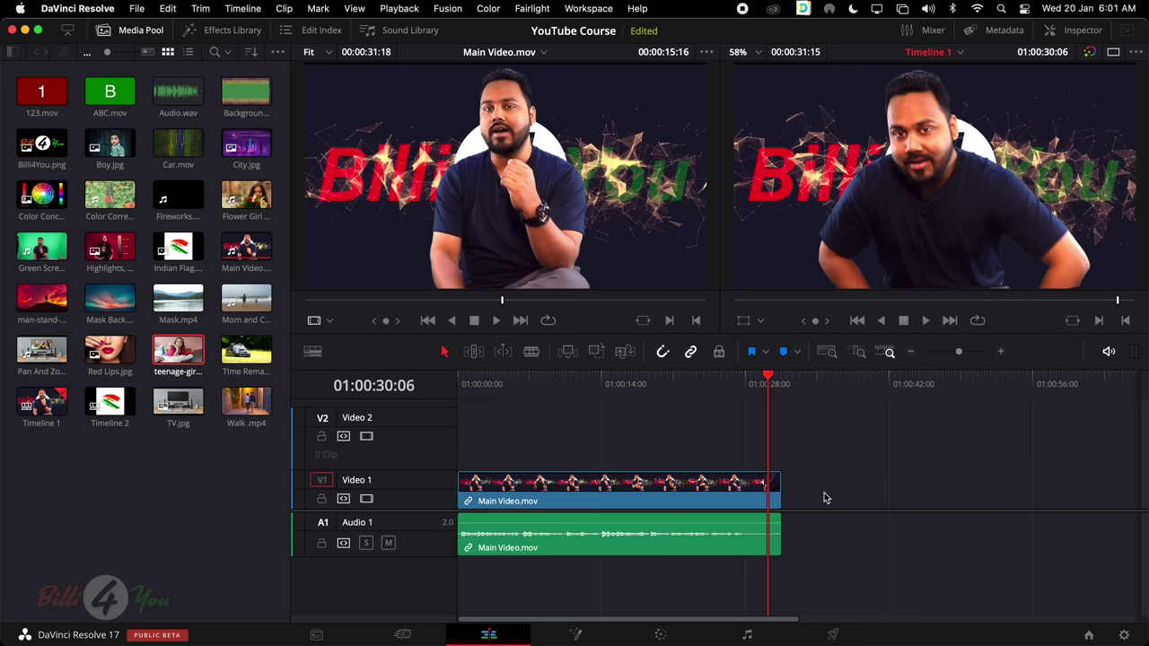
Place and delete man-stand-alone.mp4, then select Main Video.mov to show its linked audio selecting with it
left_click_drag(42, 298, 788, 502)
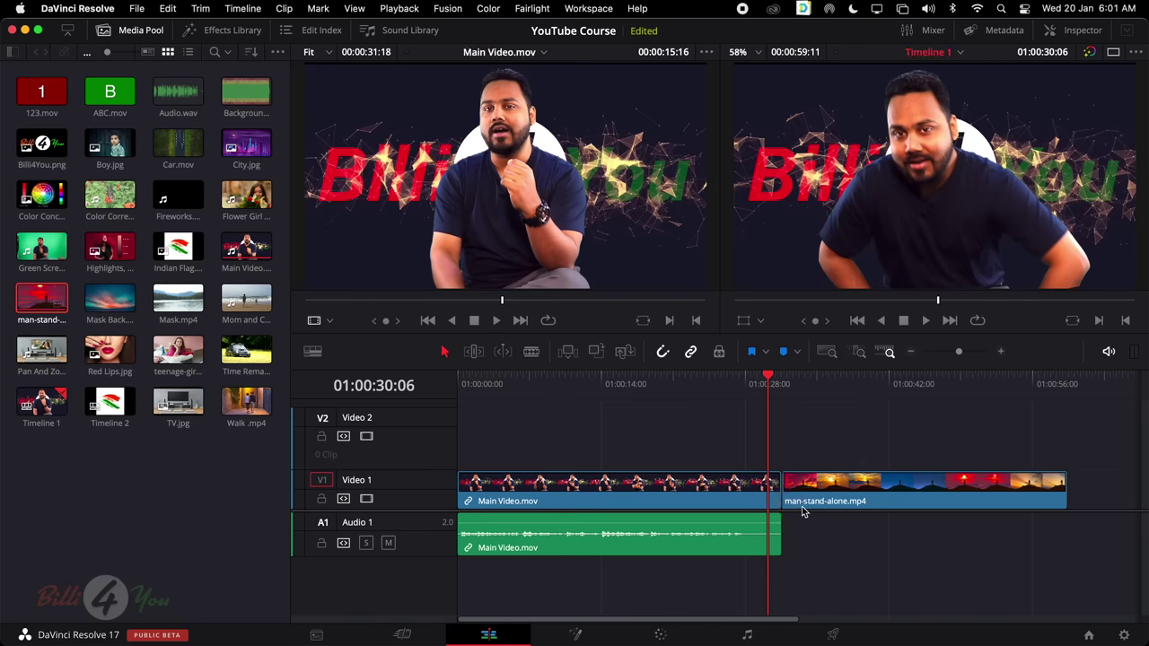
left_click(859, 493)
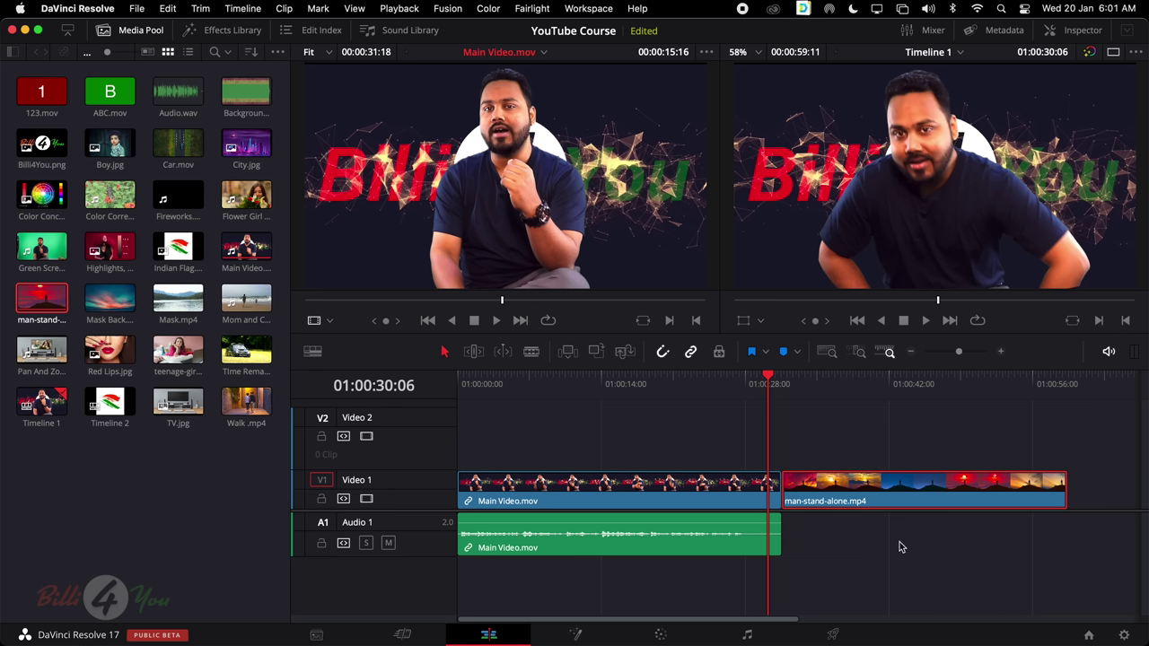
left_click(871, 485)
key("Delete")
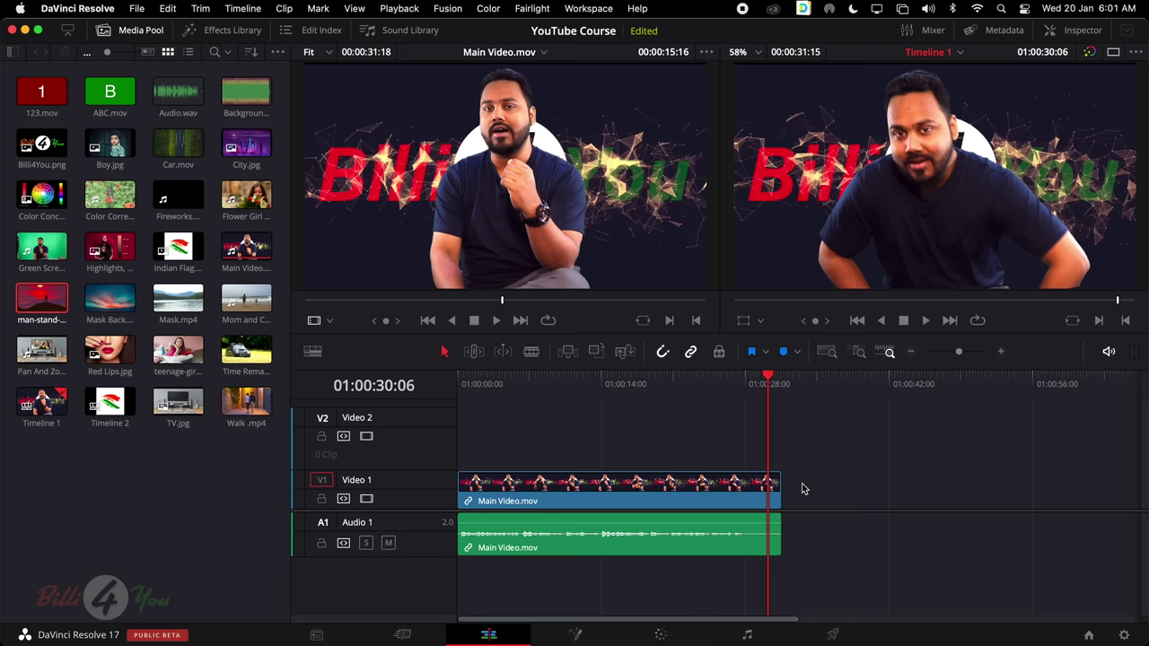
mouse_move(802, 303)
left_mouse_down()
mouse_move(819, 307)
mouse_move(805, 302)
left_mouse_up()
left_click(604, 486)
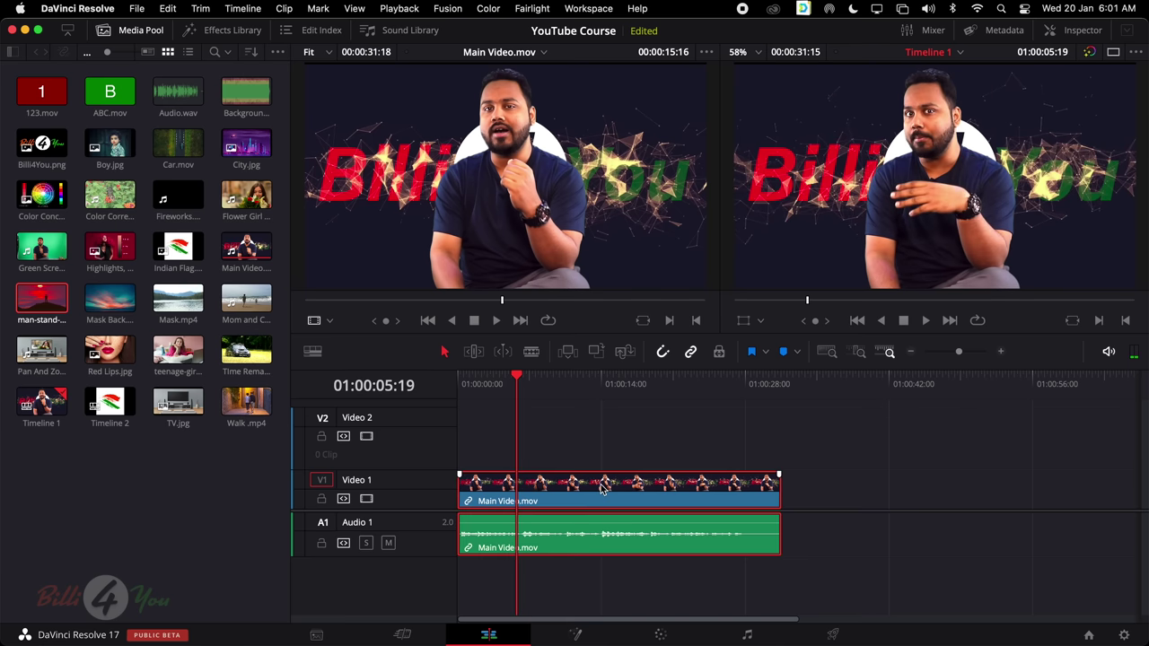
Delete the empty Video 2 track from the timeline
right_click(411, 421)
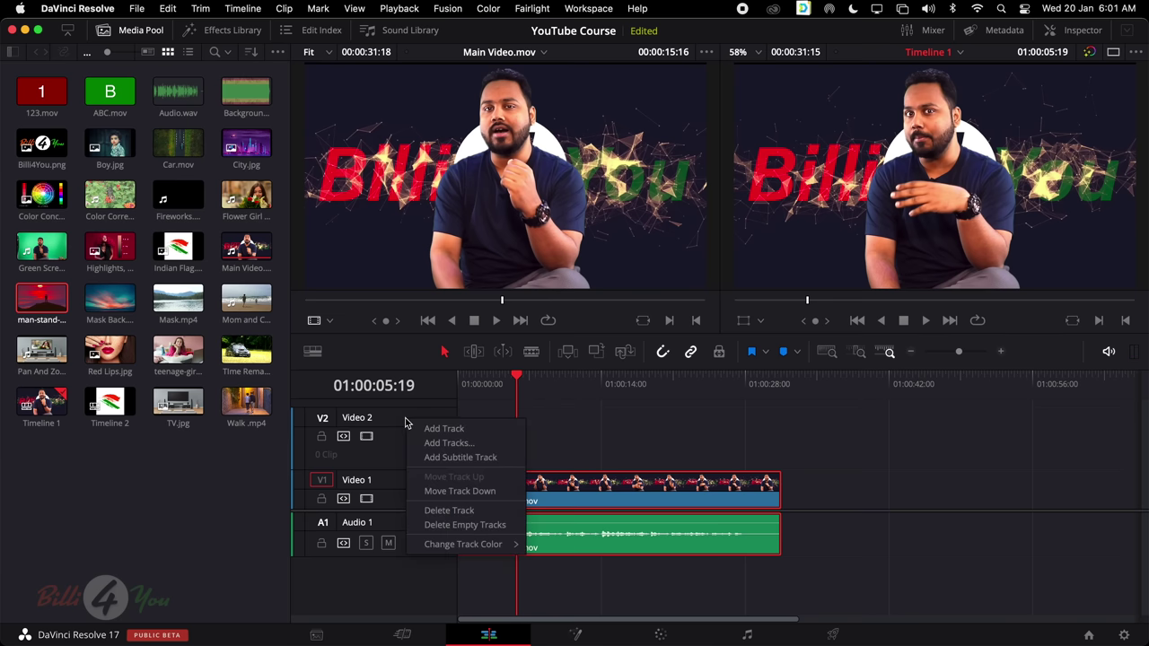
left_click(450, 511)
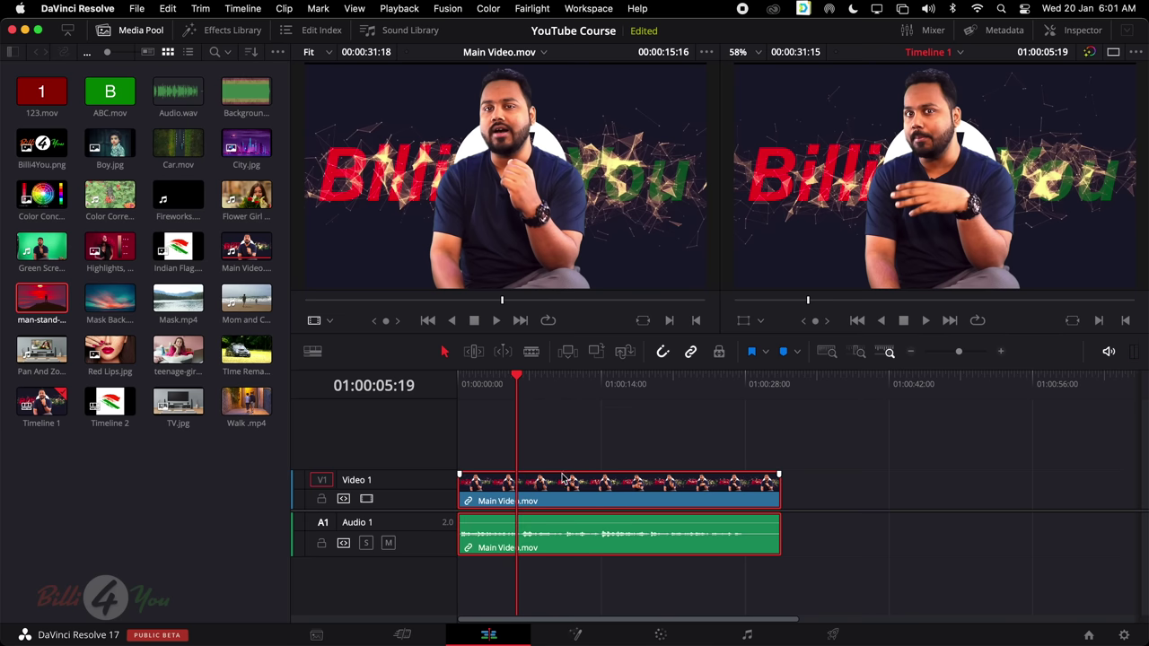
right_click(369, 427)
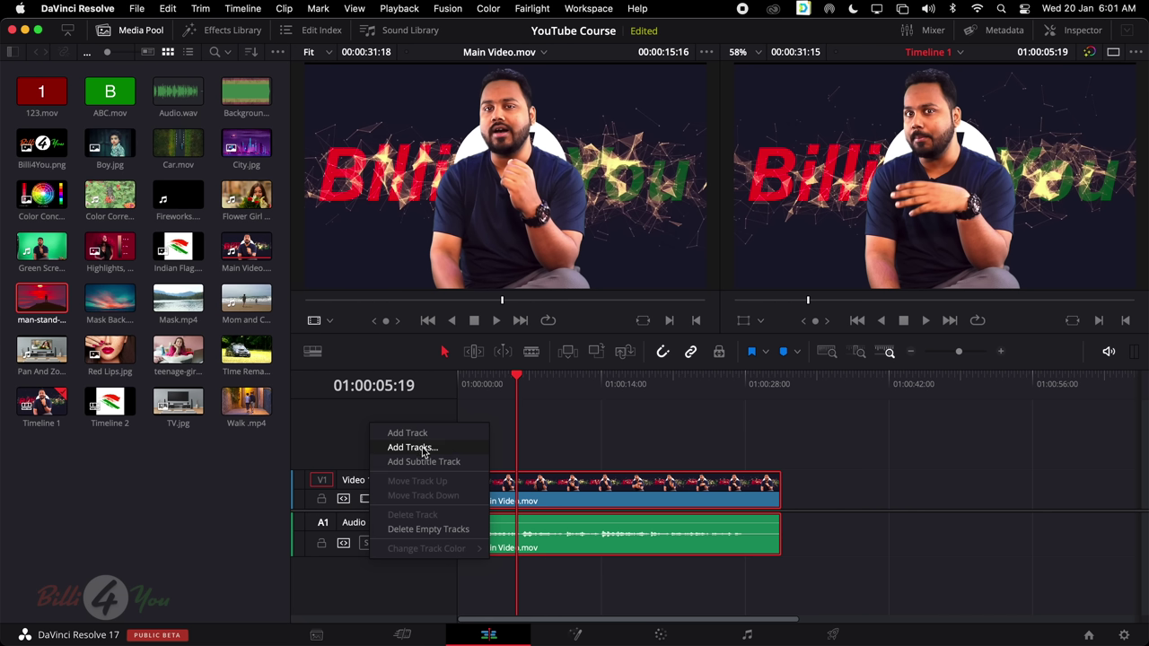
left_click(420, 417)
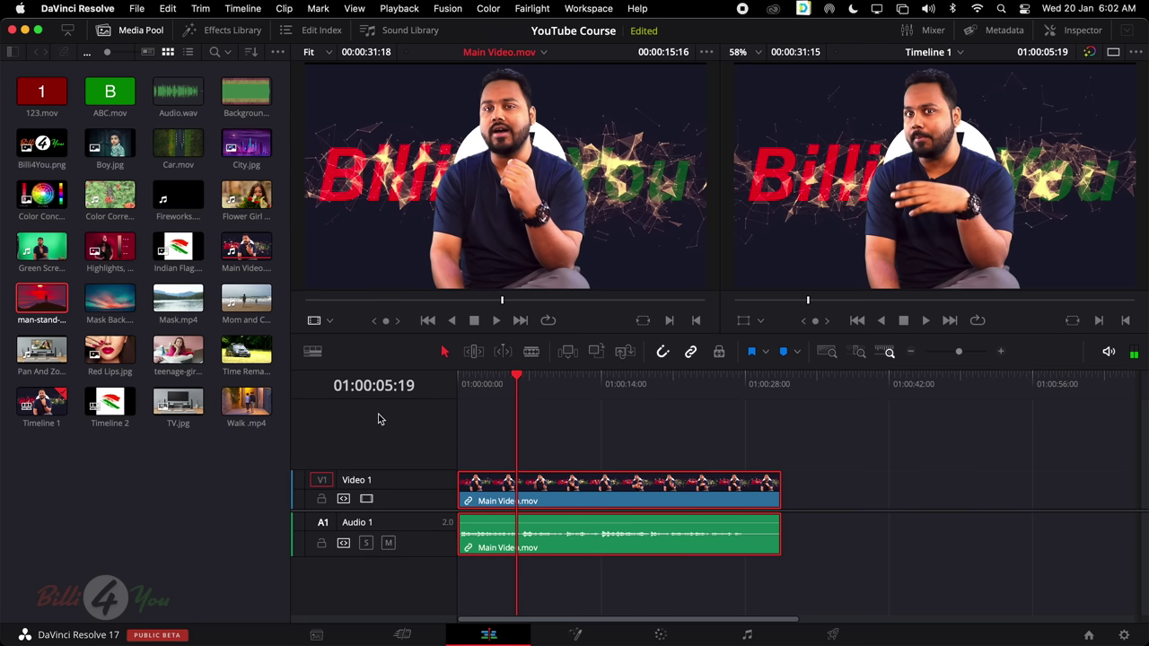
Add a new empty video track and then delete that Video 2 track again
right_click(380, 418)
left_click(402, 429)
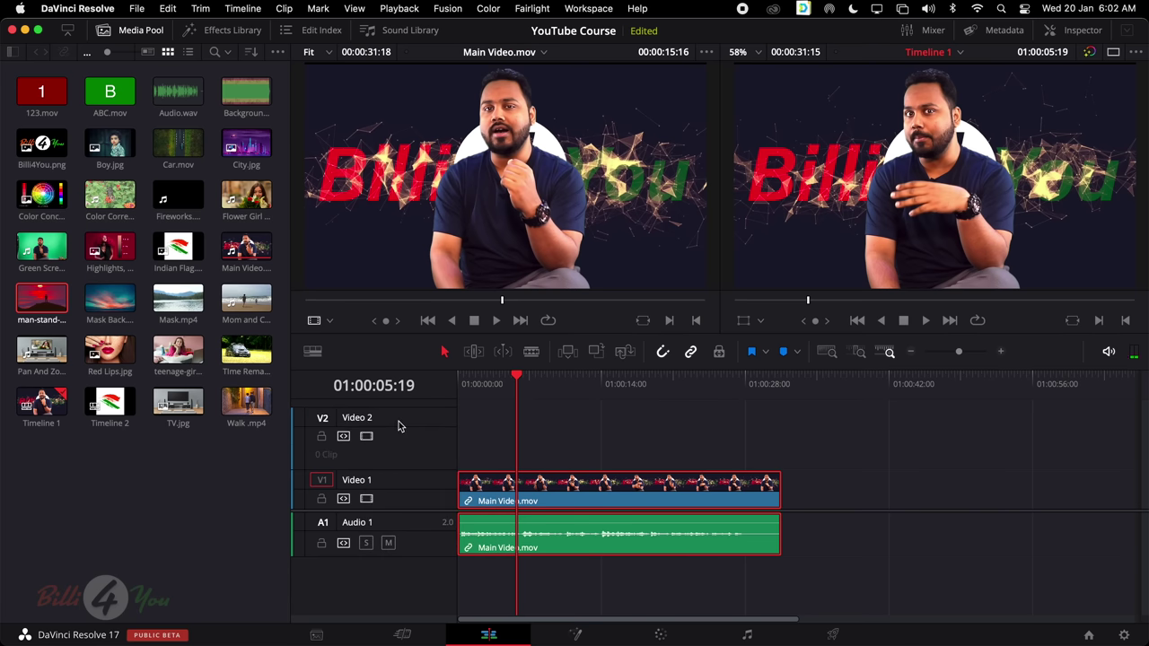
right_click(400, 420)
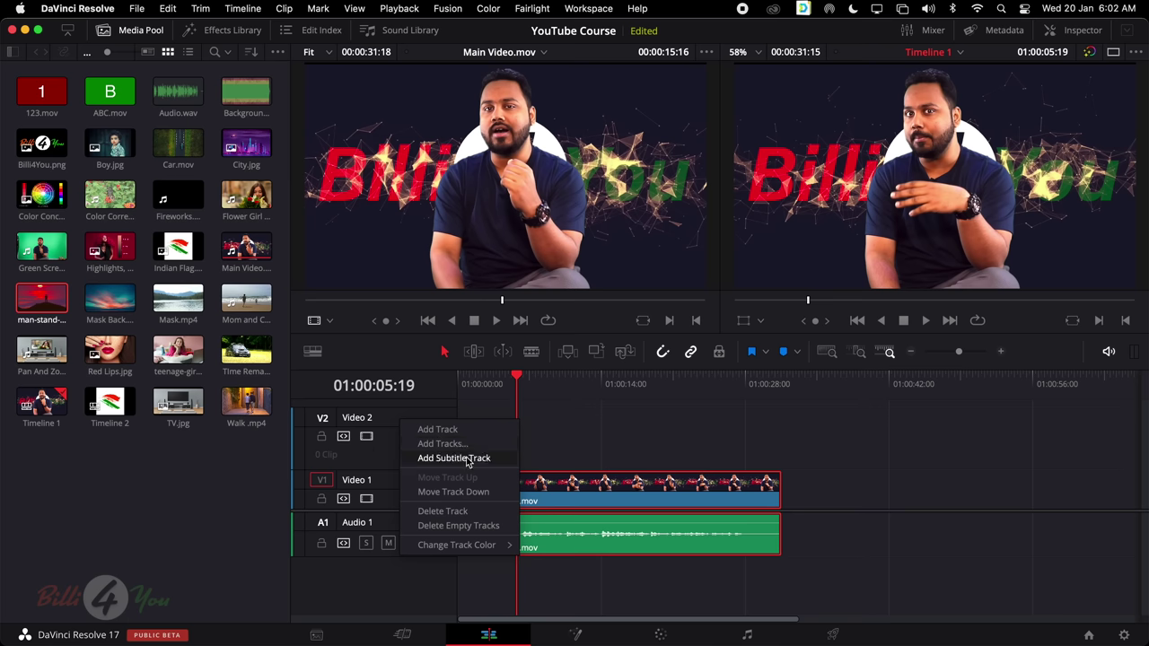
left_click(481, 514)
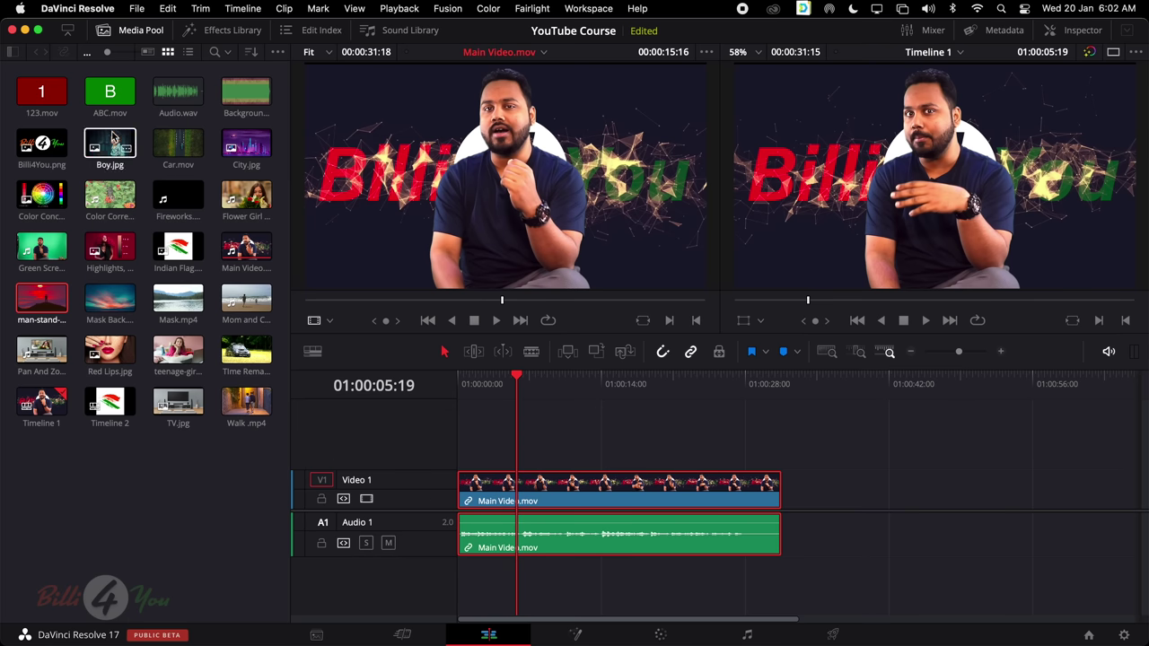
left_click(177, 148)
Place Car.mov at 01:00:00:00 on a new Video 2 track and make that track shorter
left_click_drag(196, 148, 459, 437)
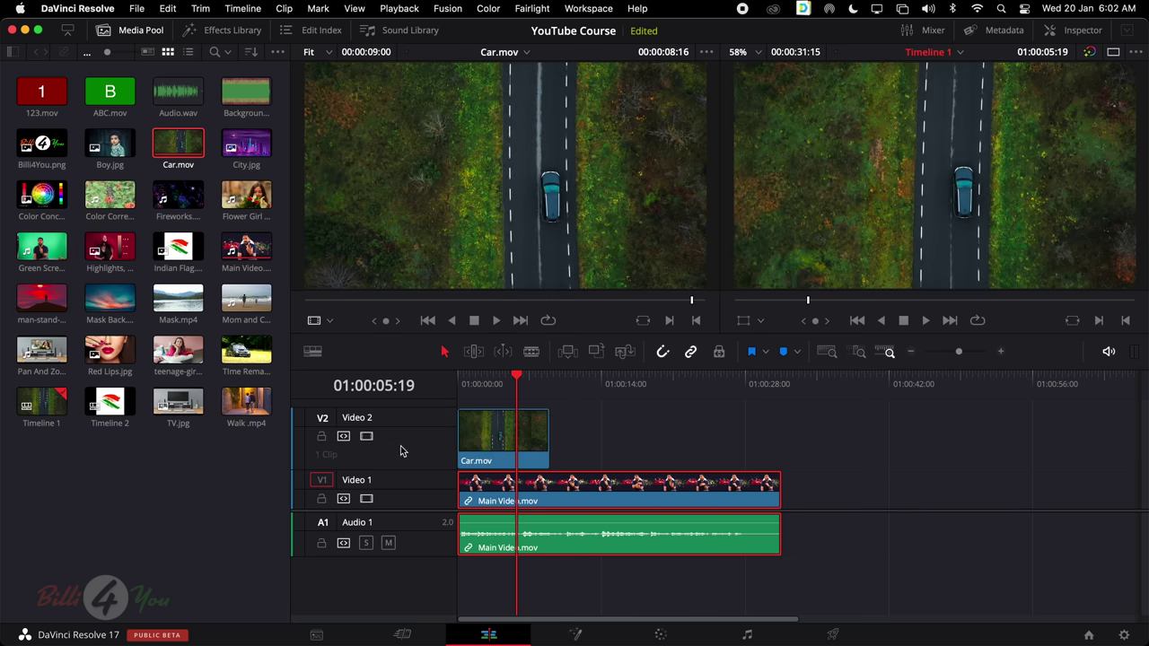
left_click_drag(436, 410, 435, 418)
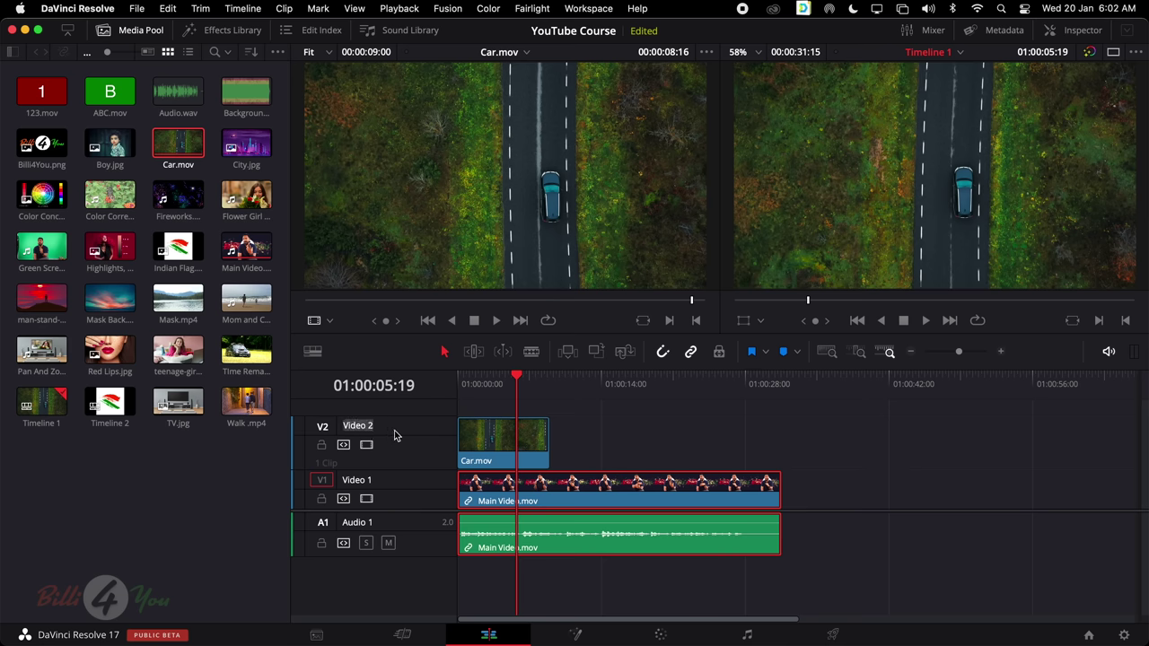
left_click(189, 95)
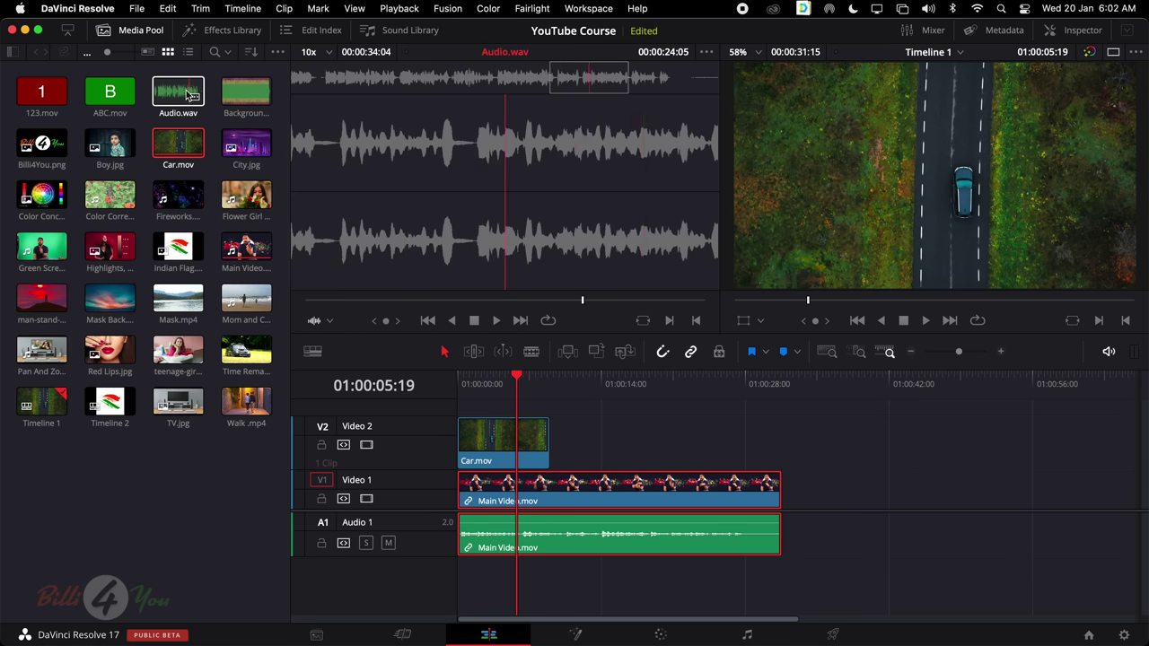
Put Background Music.mp3 on a new Audio 2 track and jump the playhead to the main clip's end
left_click(250, 95)
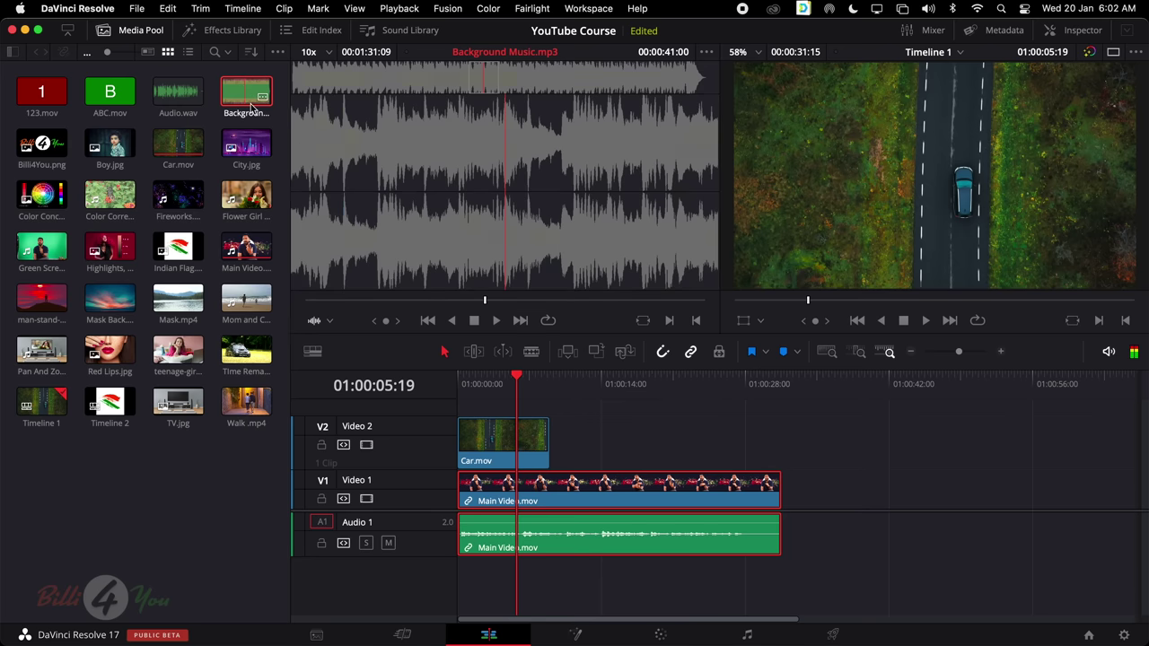
left_click_drag(252, 108, 460, 588)
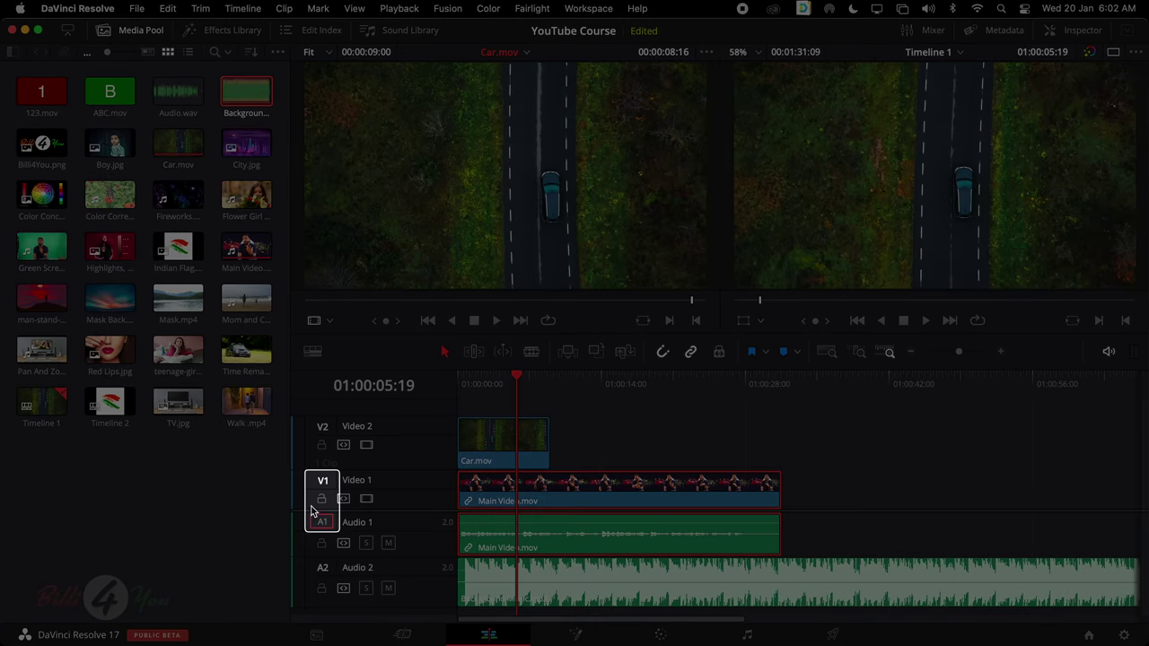
key("Down")
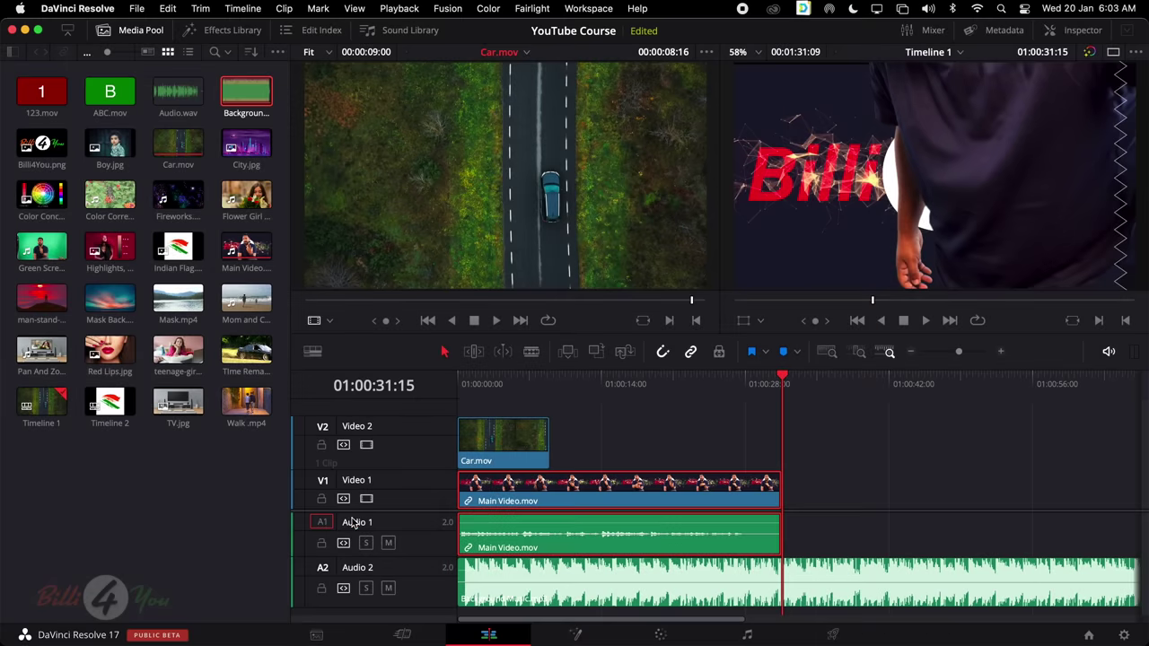
Append Color Correction.mov after Main Video on Video 1, then overwrite another copy onto Video 2
left_click(112, 197)
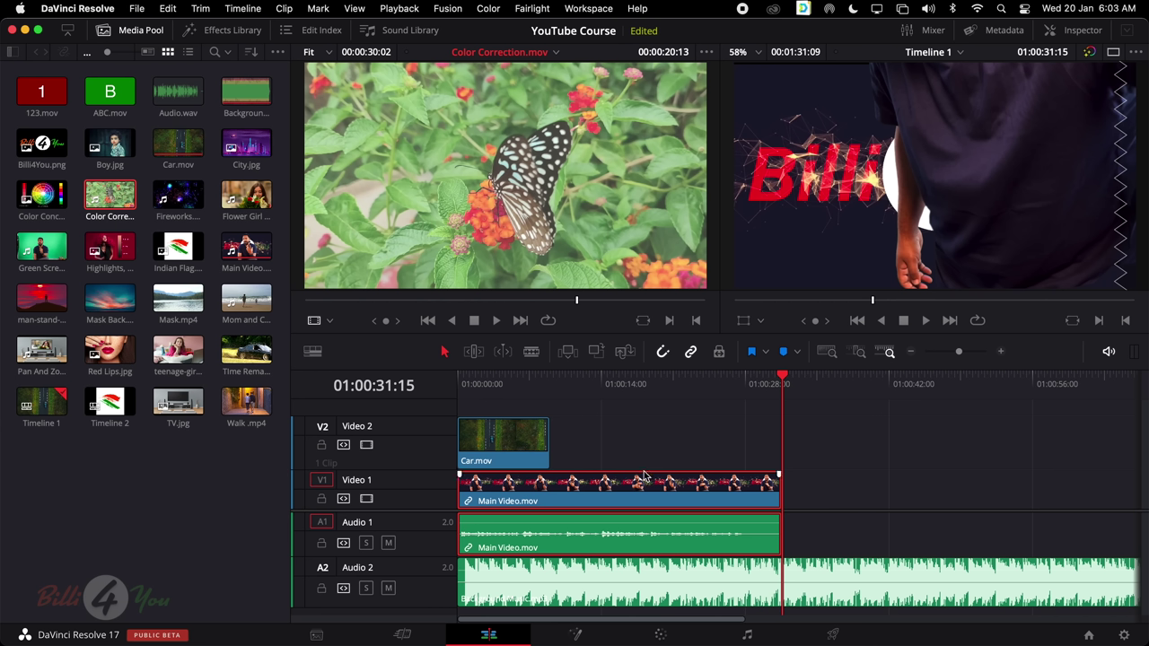
left_click(567, 355)
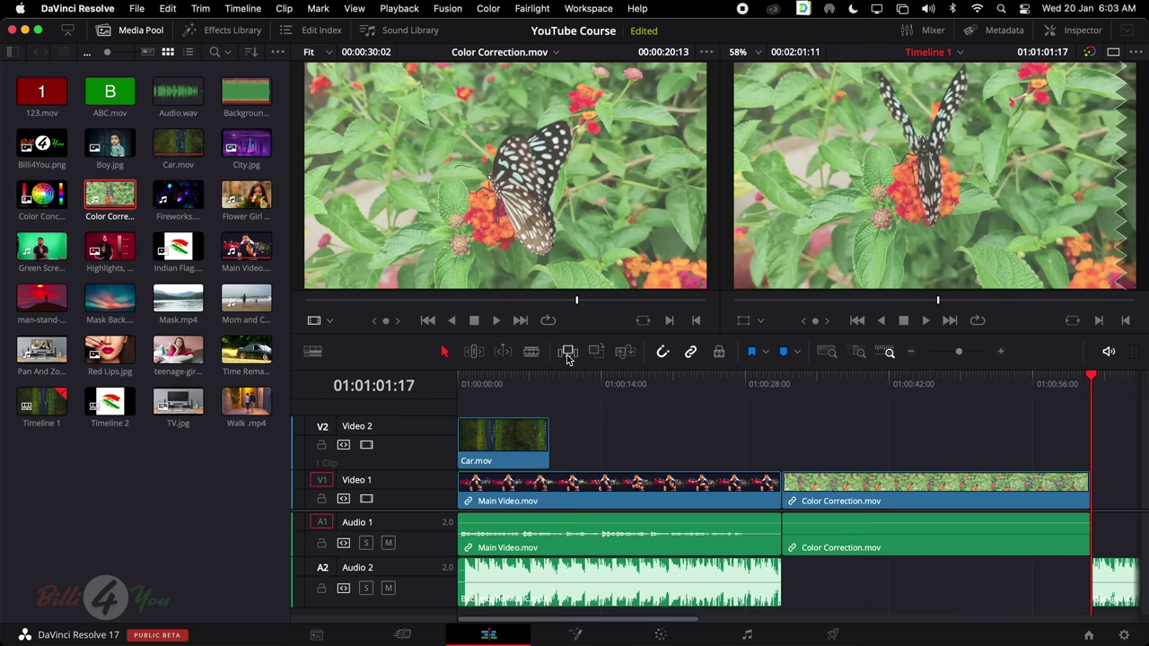
left_click(323, 427)
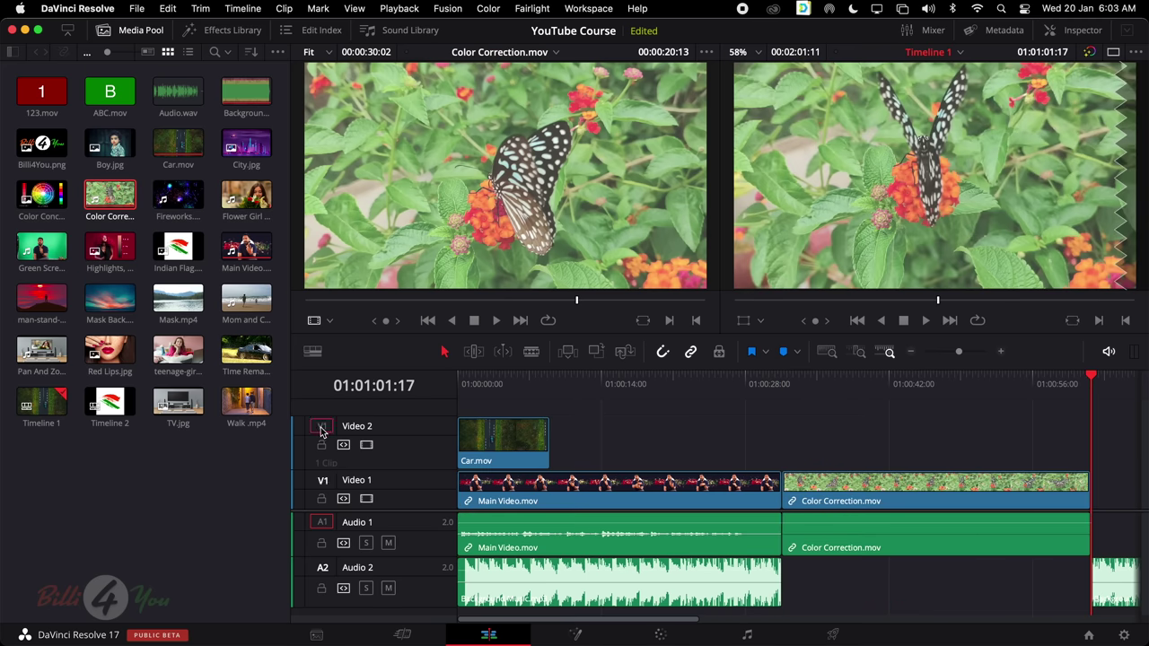
scroll(639, 472, "right", 5)
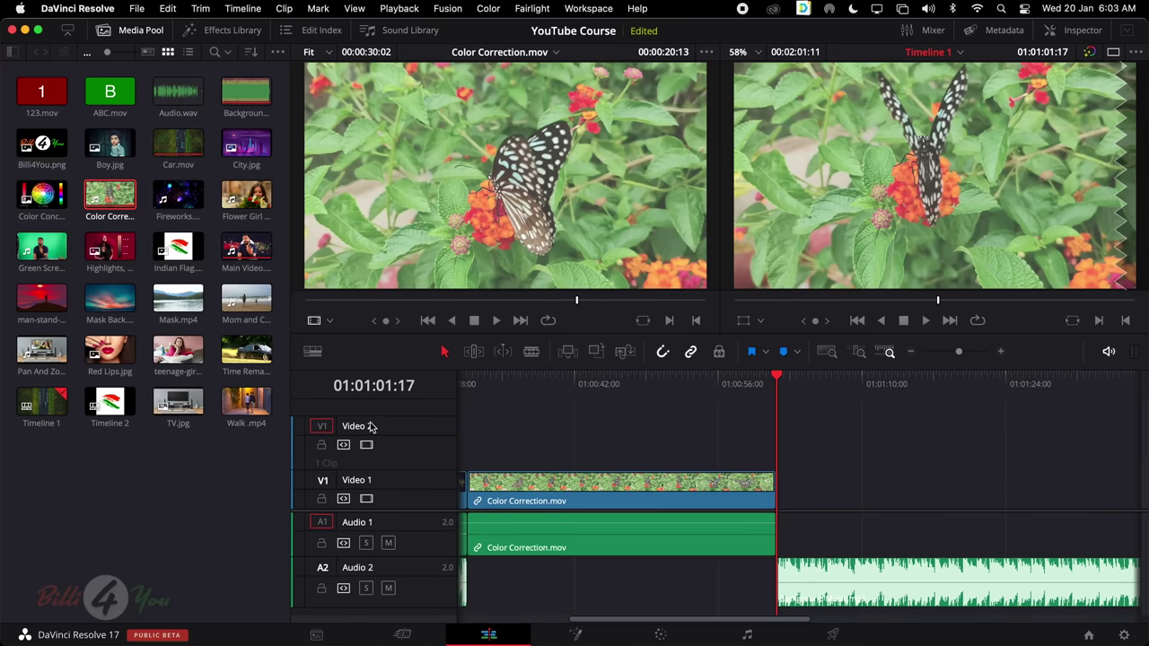
left_click(567, 352)
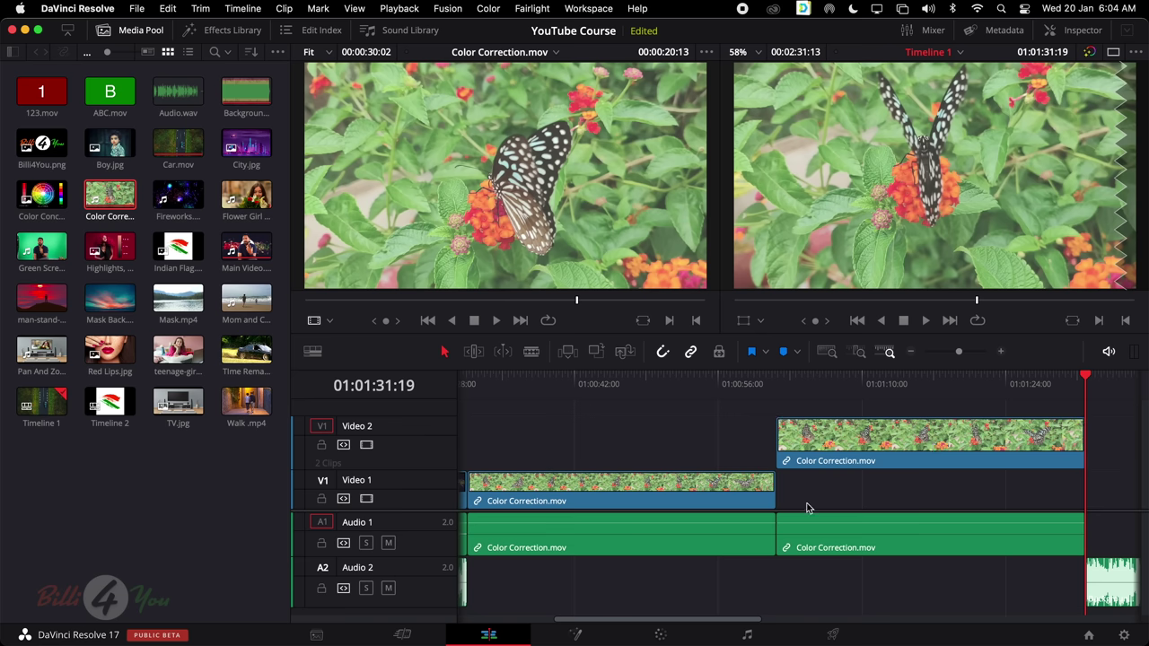
Delete both Color Correction.mov clips placed after Main Video.mov
scroll(769, 500, "left", 5)
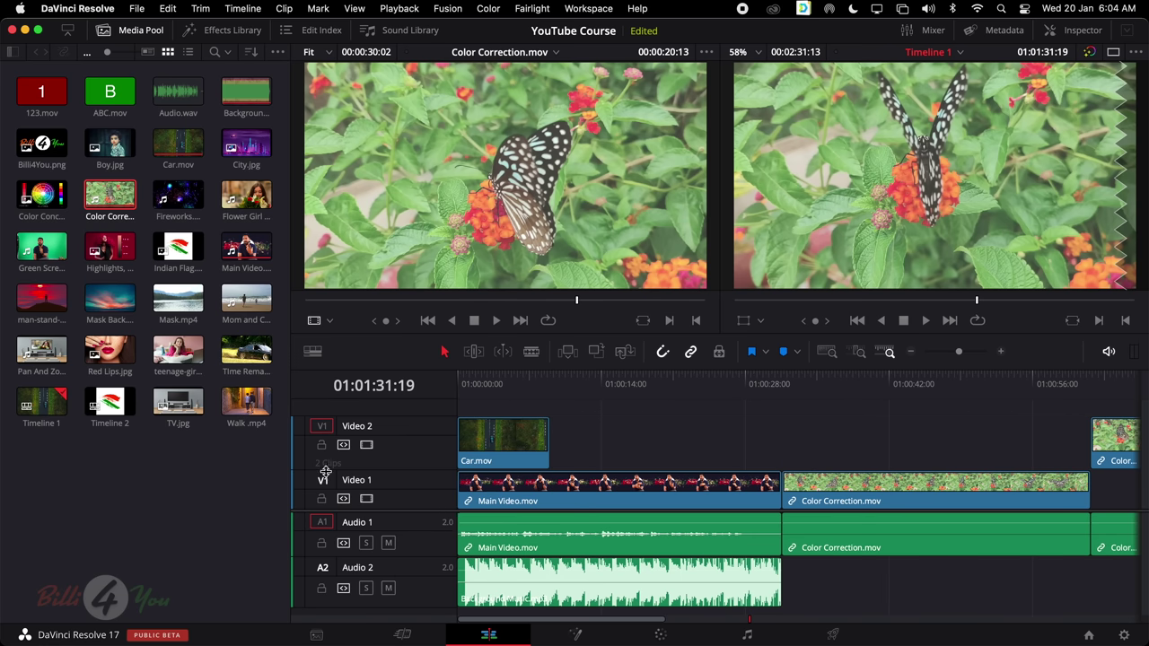
left_click_drag(896, 456, 1138, 639)
key("Delete")
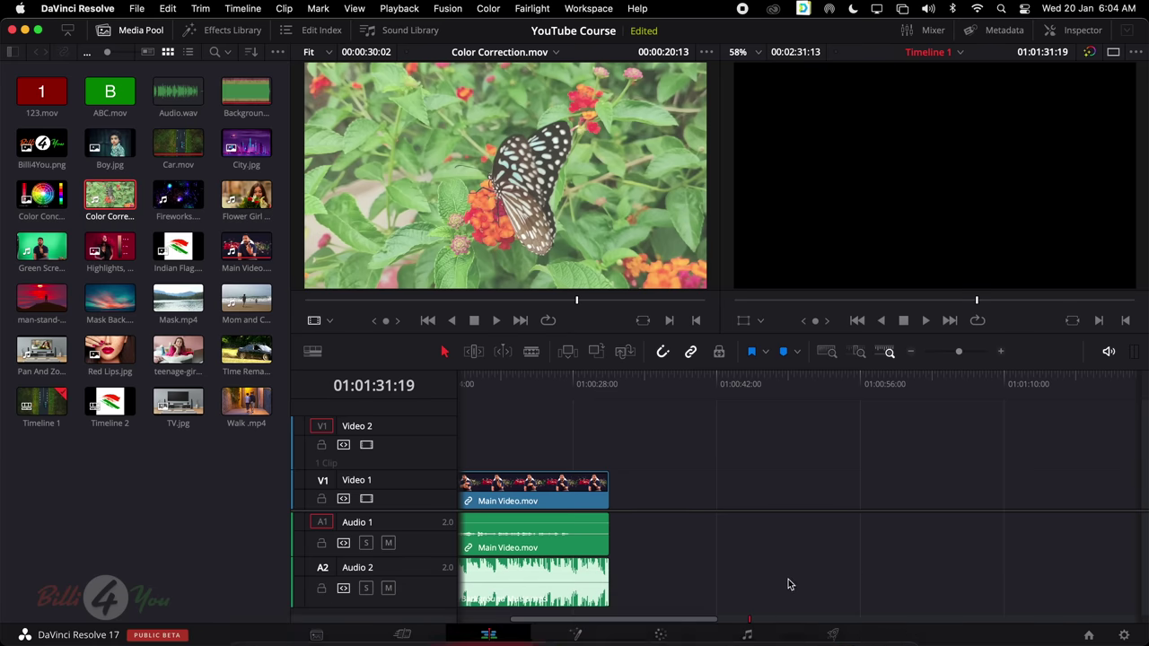
Marquee-select every clip on the timeline and delete them, leaving all four tracks empty
scroll(788, 579, "left", 3)
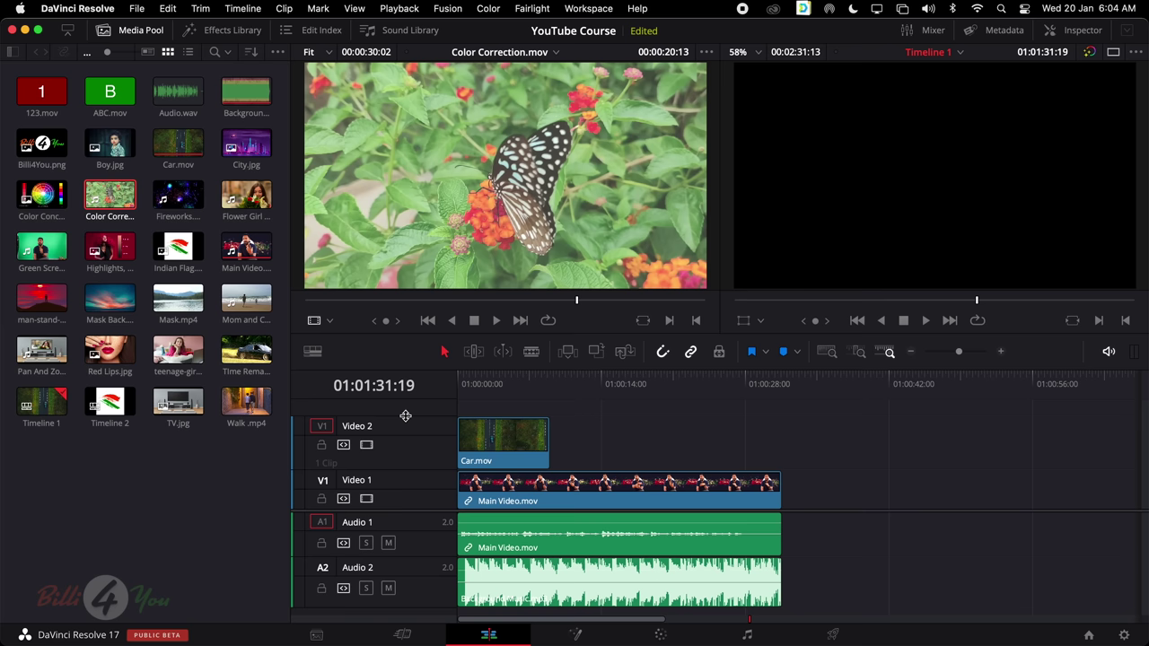
left_click(784, 583)
left_click_drag(479, 406, 885, 609)
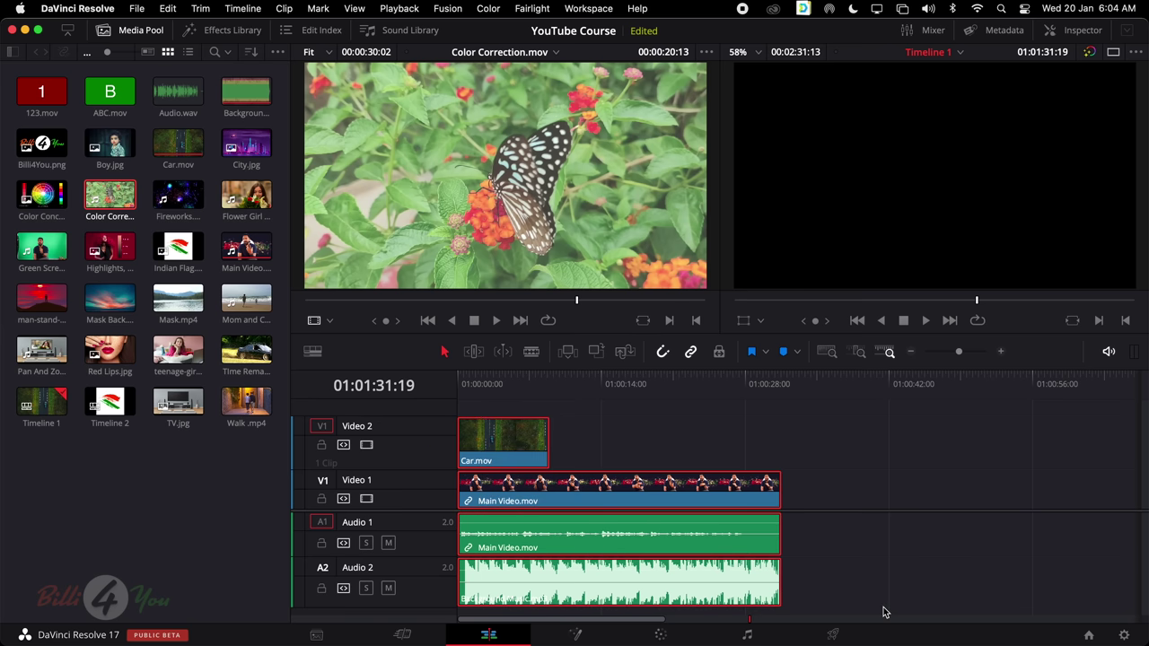
key("Delete")
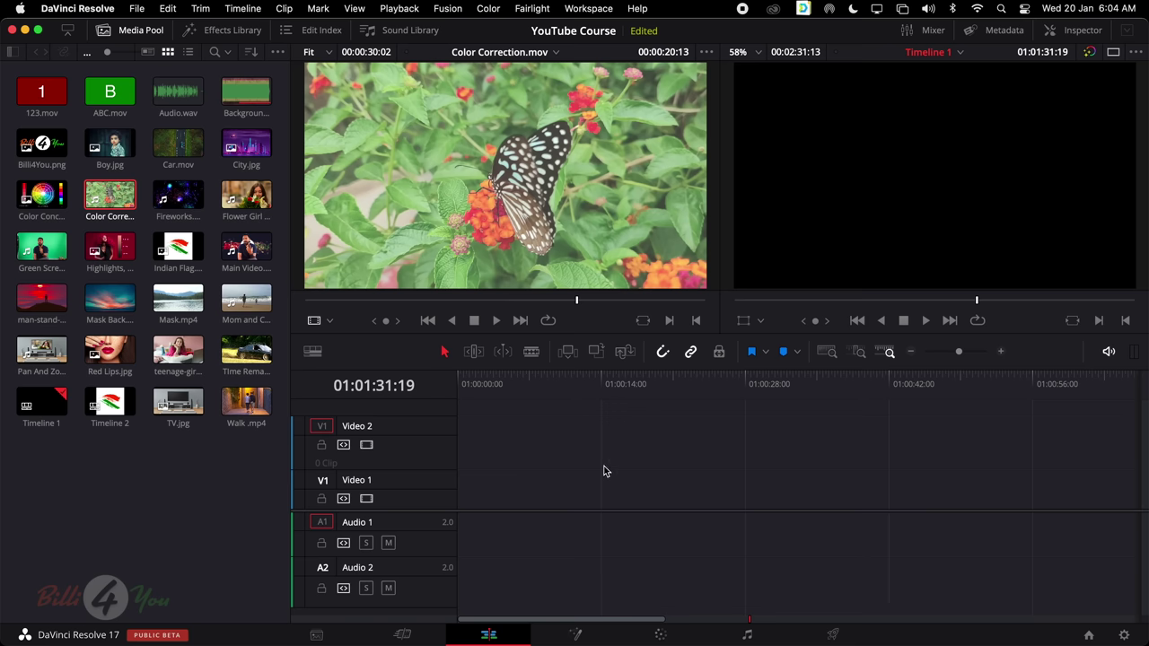
Place TV.jpg from the Media Pool at the start of Video 1 and park the playhead on it
left_click(180, 405)
left_click_drag(181, 404, 457, 495)
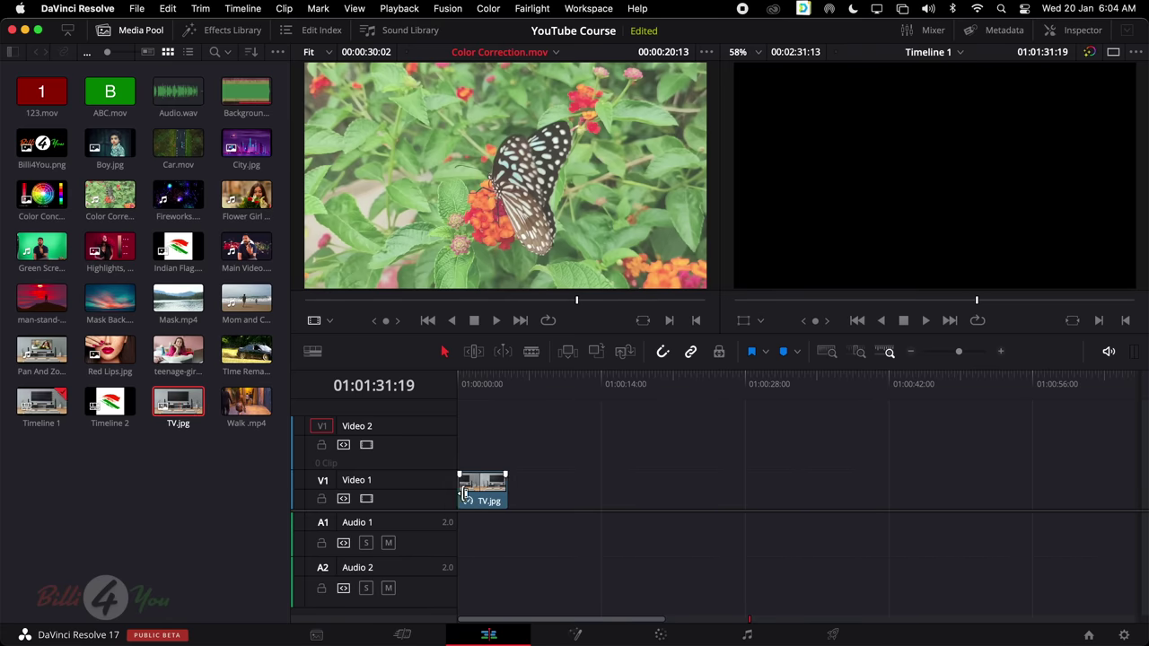
left_click(486, 384)
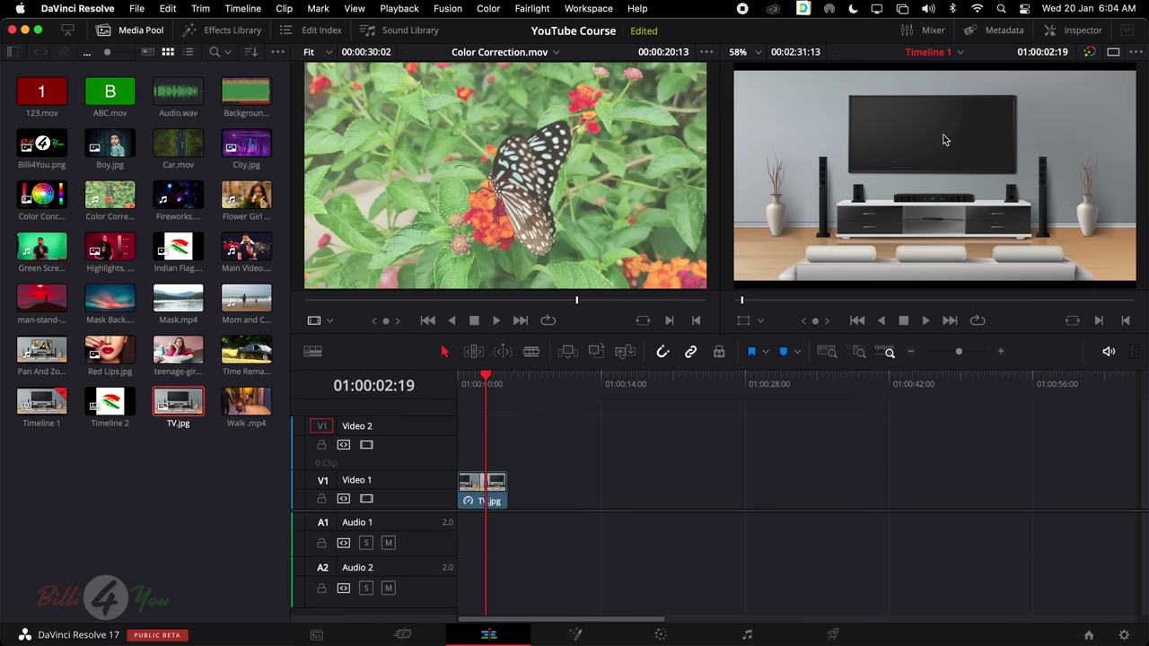
Set the TV.jpg clip's Transform Zoom to 1.090 in the Inspector
left_click(1080, 30)
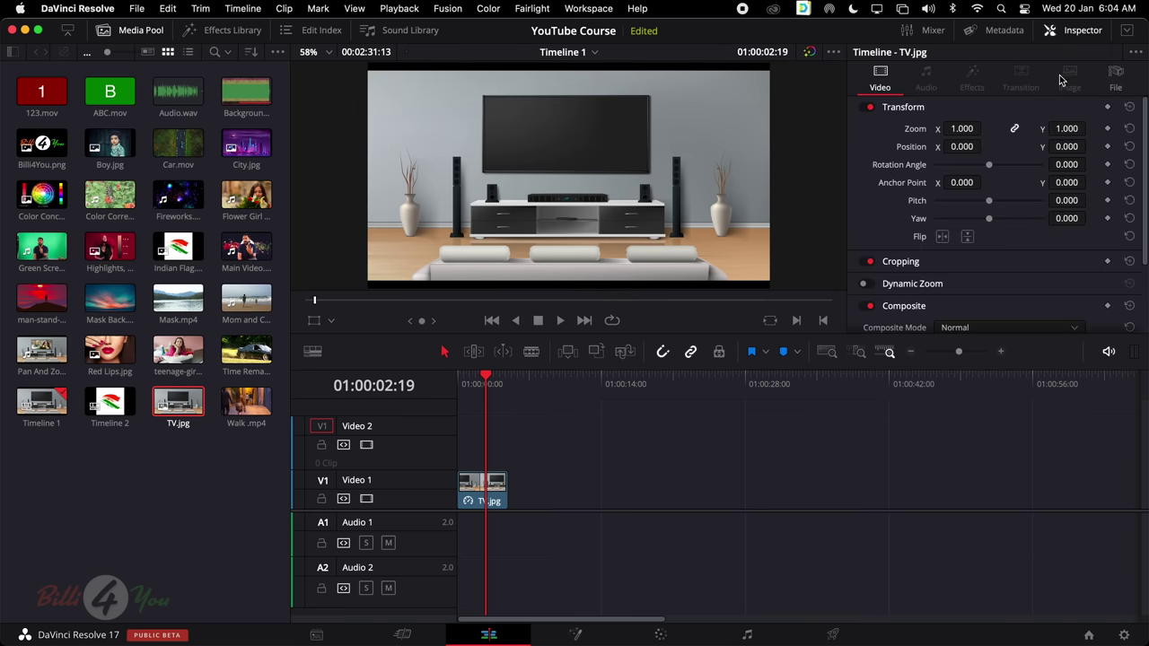
mouse_move(963, 128)
left_mouse_down()
mouse_move(975, 126)
mouse_move(961, 115)
left_mouse_up()
scroll(956, 111, "down", 1)
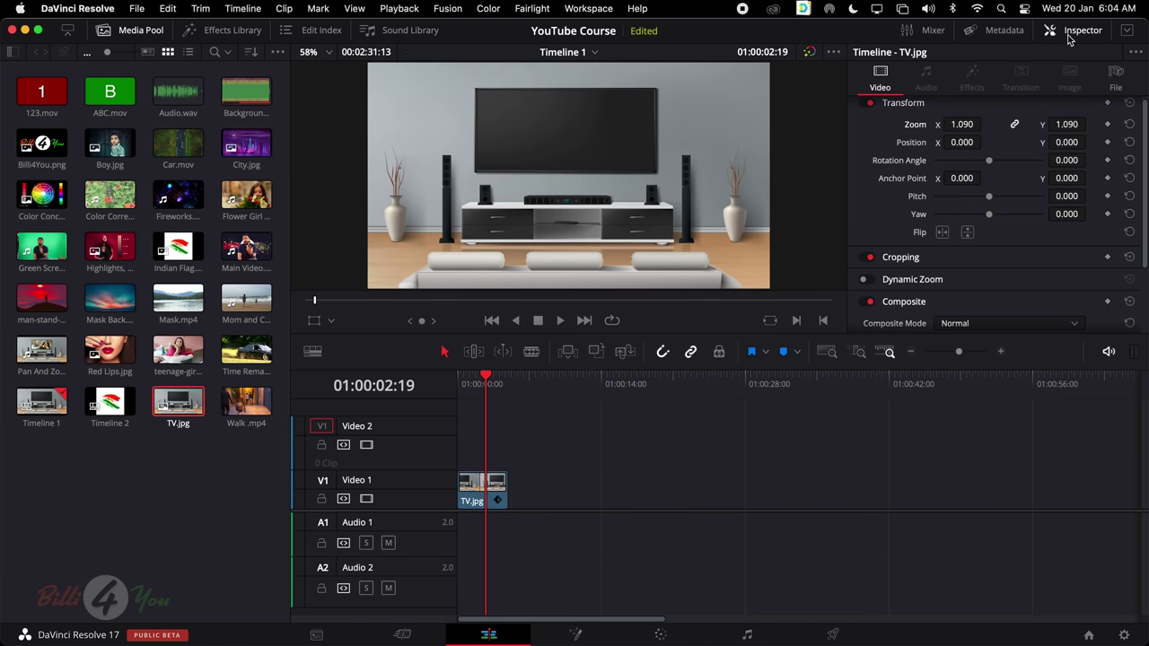
left_click(1074, 32)
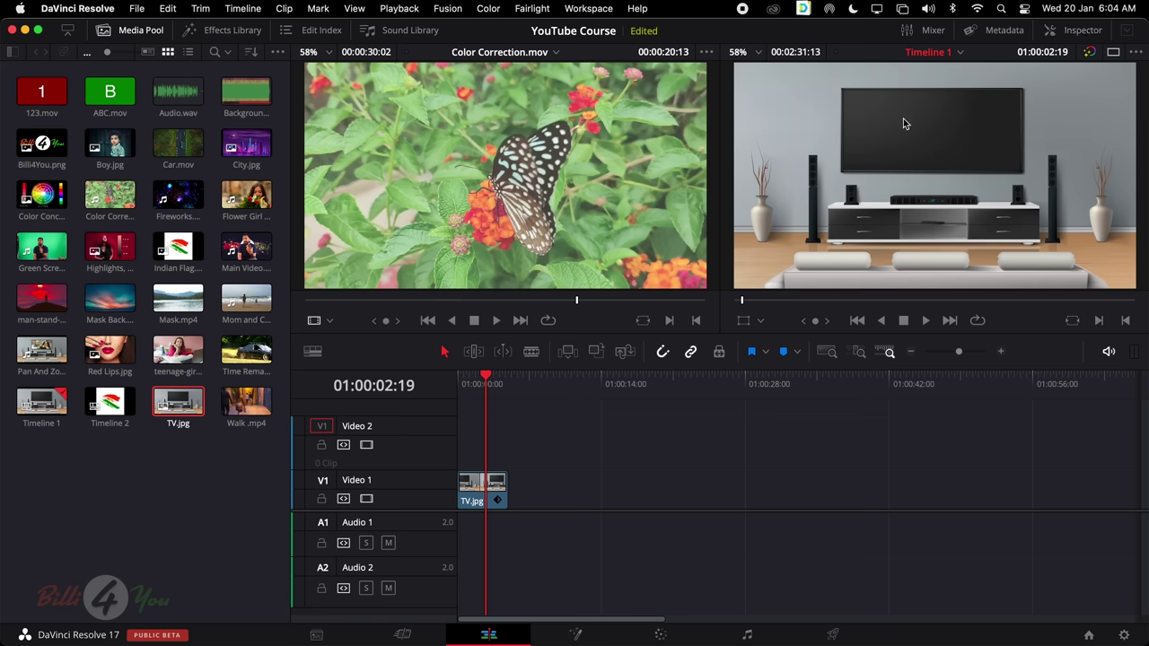
Use a single viewer showing the TV.jpg clip on Video 1, with the viewer zoom adjusted
left_click(1114, 52)
key("q")
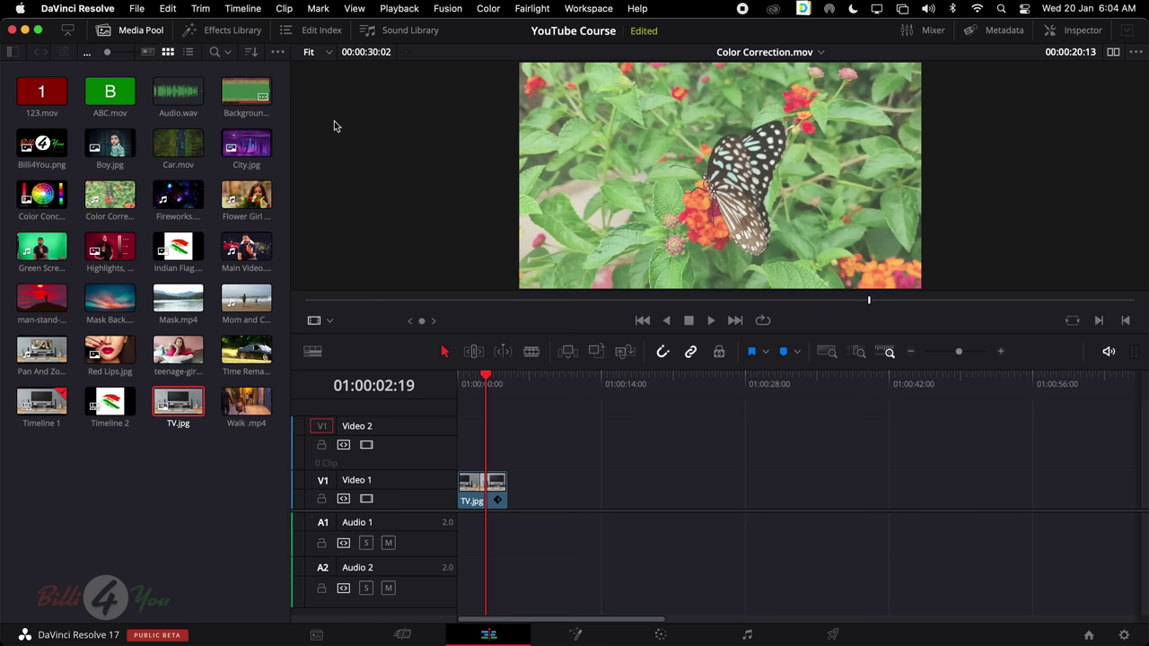
left_click(490, 482)
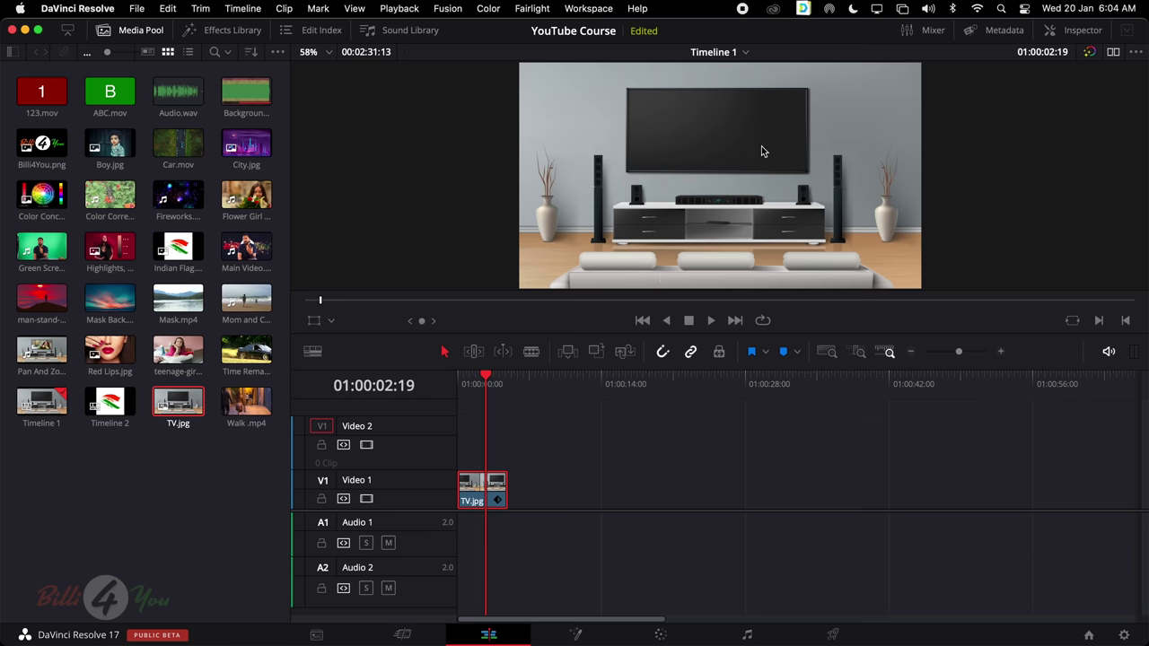
scroll(761, 146, "up", 2)
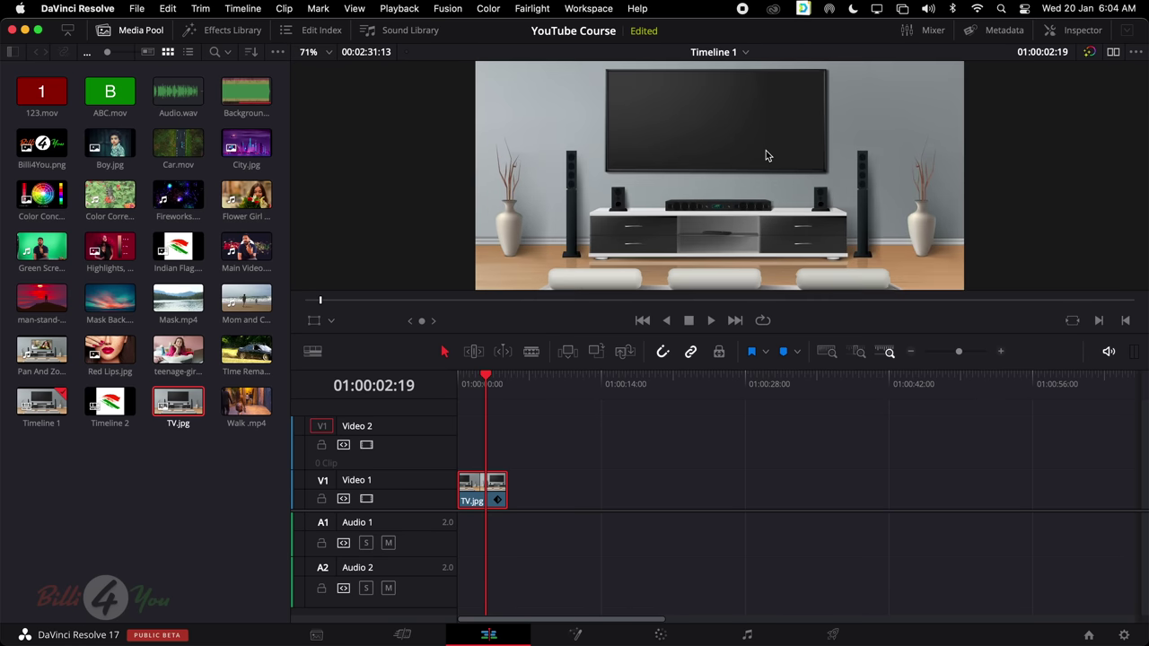
scroll(765, 156, "up", 2)
scroll(766, 155, "down", 5)
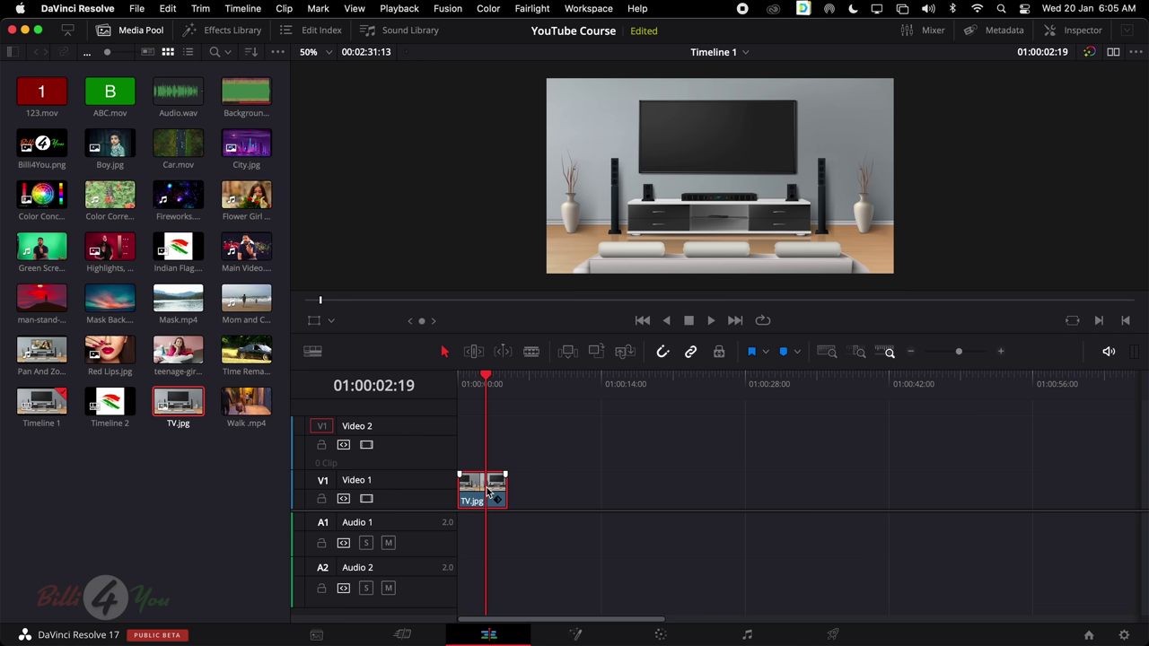
Place teenage-girl.mp4 on Video 2 directly above TV.jpg
key("q")
left_click(491, 379)
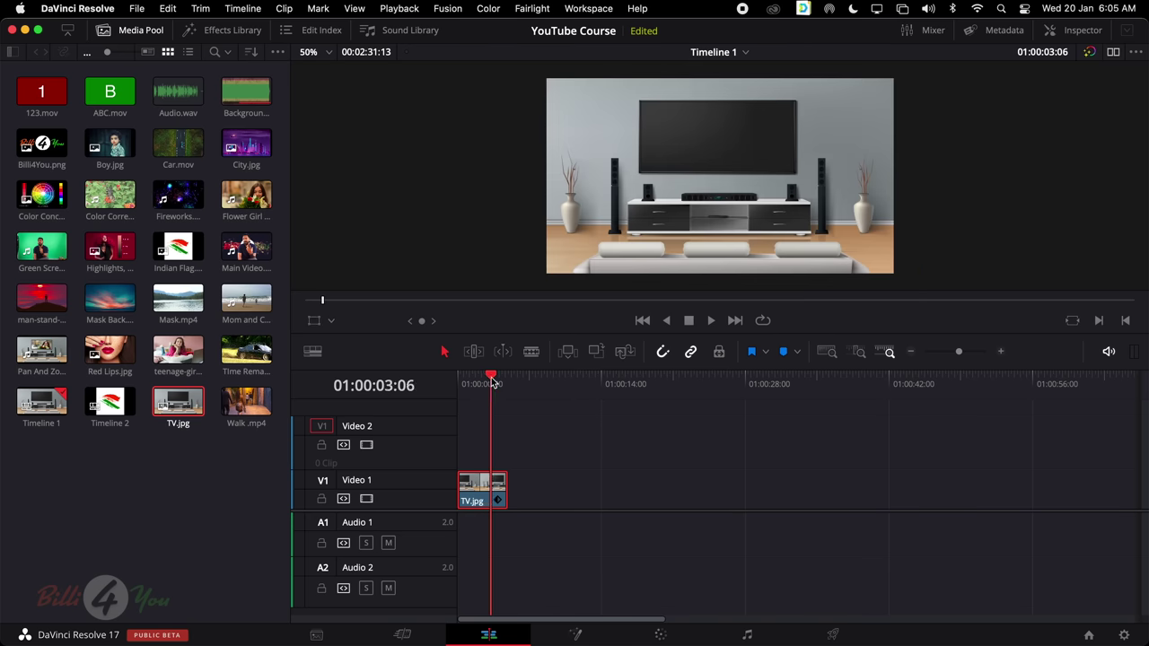
left_click_drag(491, 381, 480, 382)
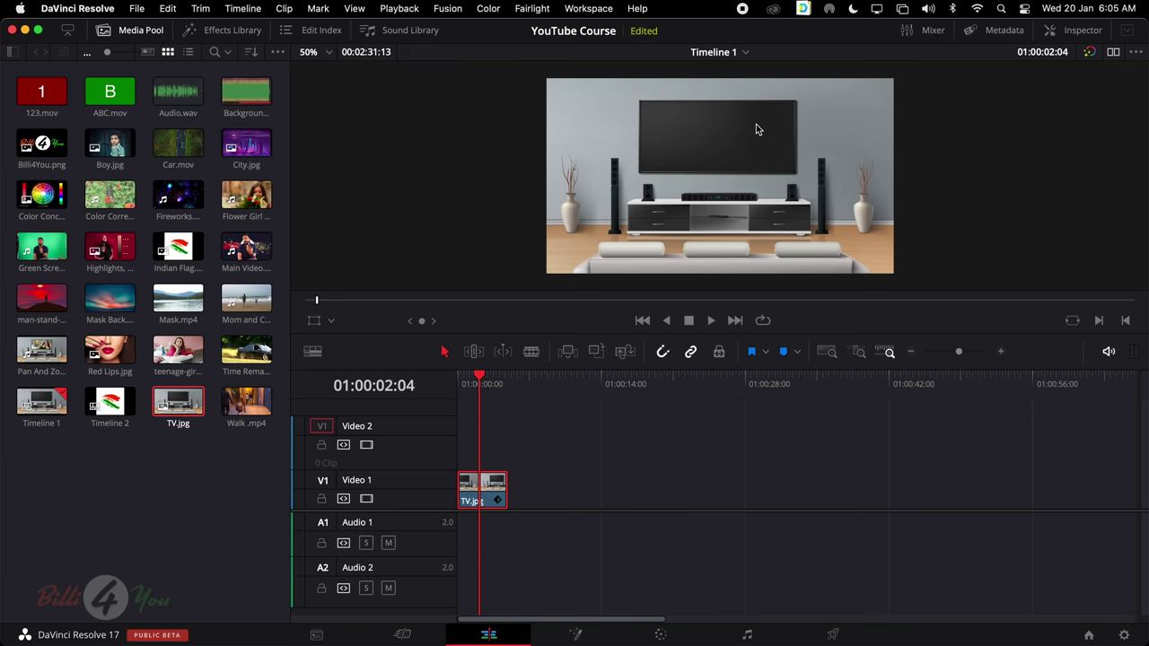
key("q")
mouse_move(180, 352)
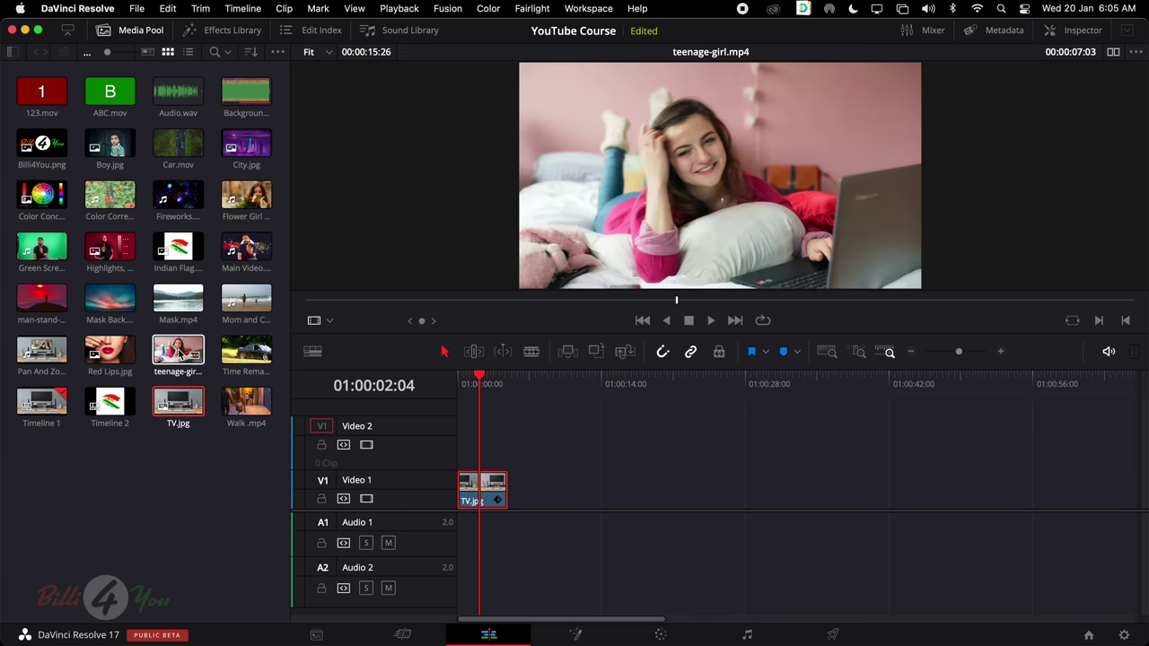
left_click_drag(179, 352, 461, 430)
key("q")
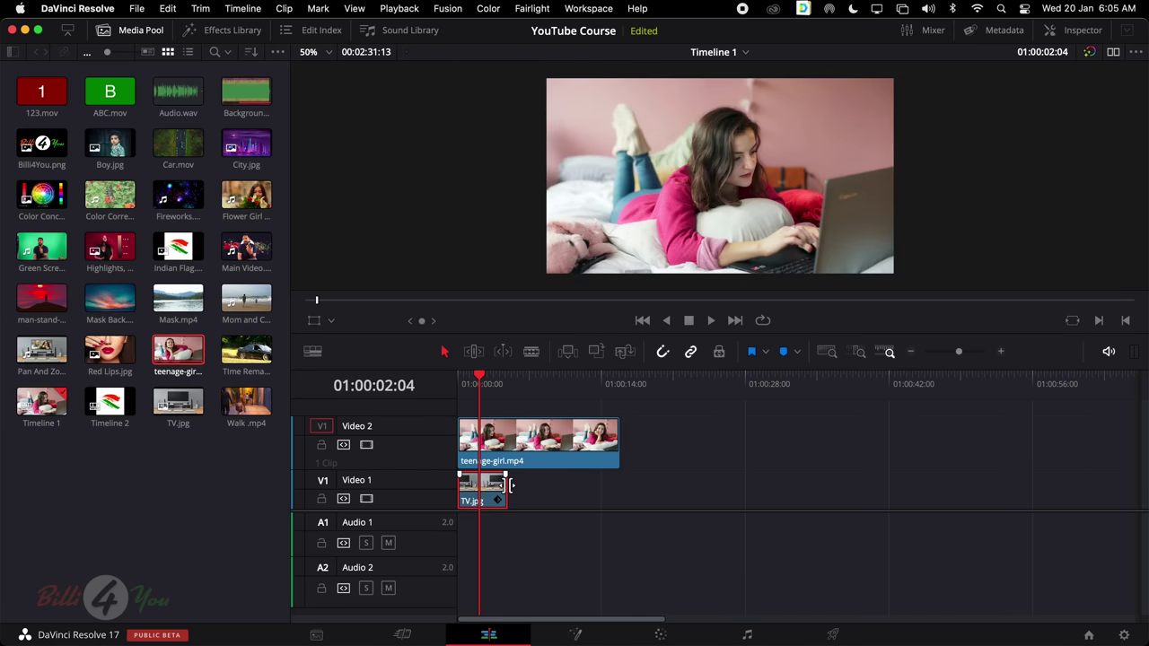
Extend TV.jpg on Video 1 so it ends with teenage-girl.mp4
left_click_drag(510, 485, 619, 488)
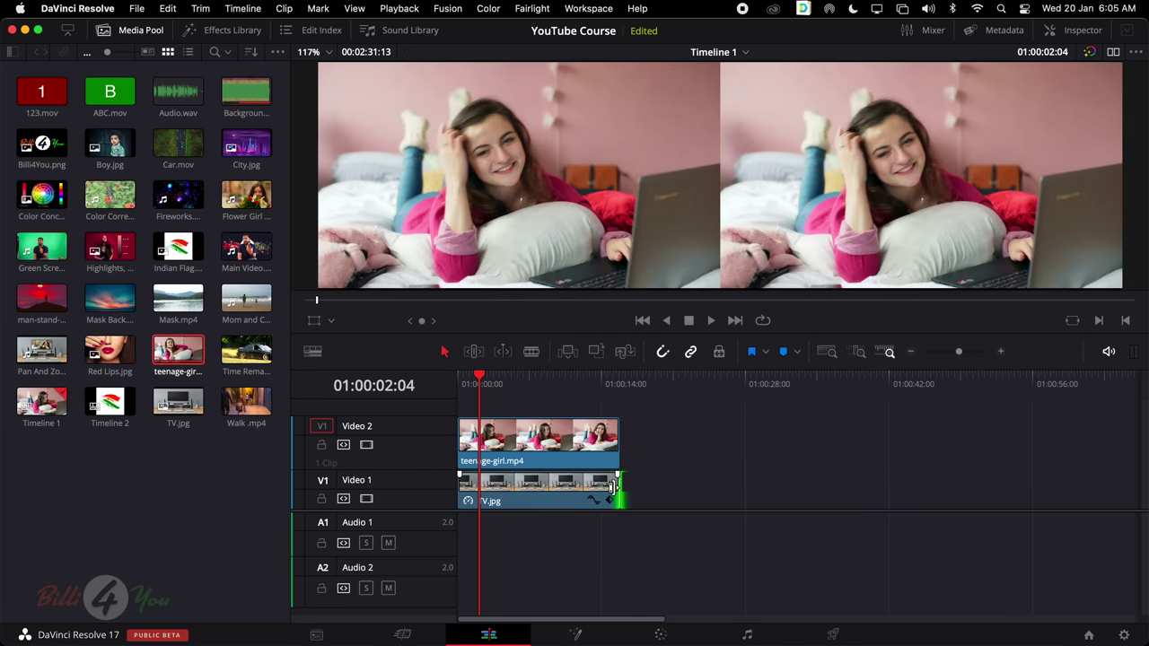
left_click(528, 384)
key("shift+z")
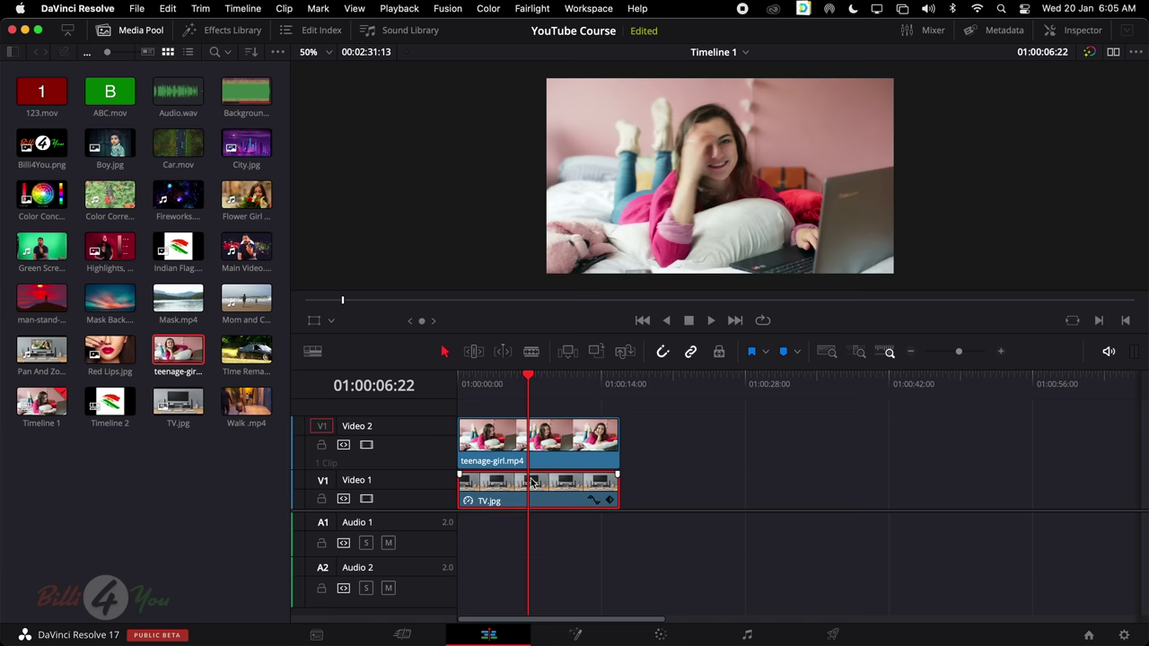
left_click(533, 453)
Select both clips, then toggle the Video 2 track off and back on
left_click(554, 490)
left_click(550, 440)
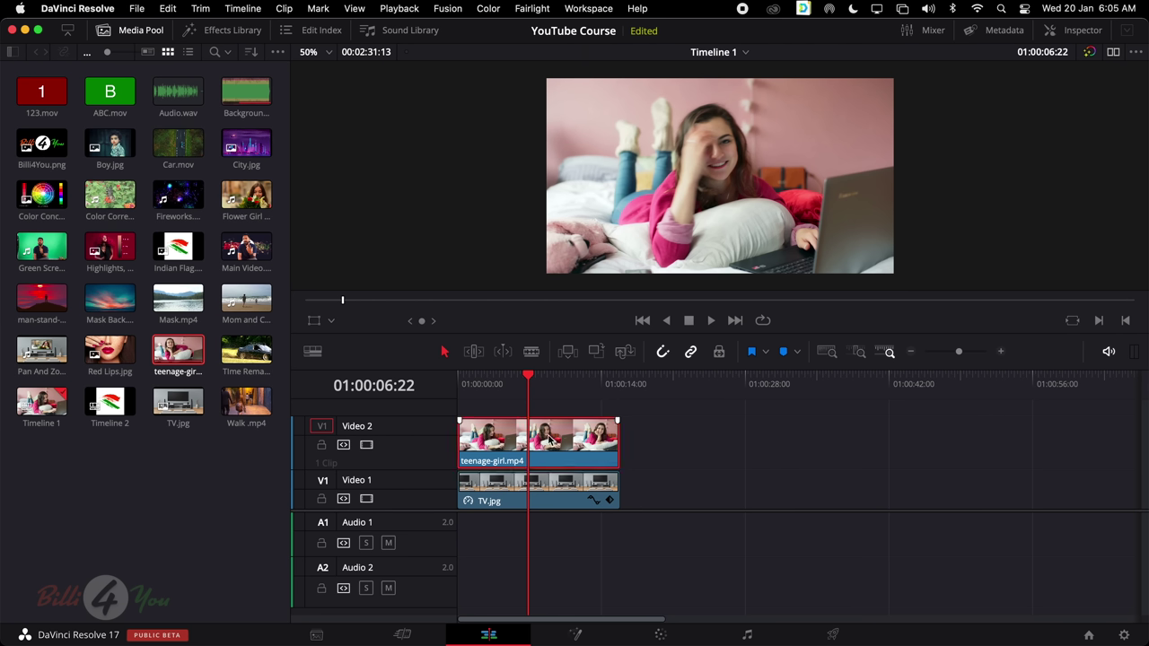
left_click(366, 446)
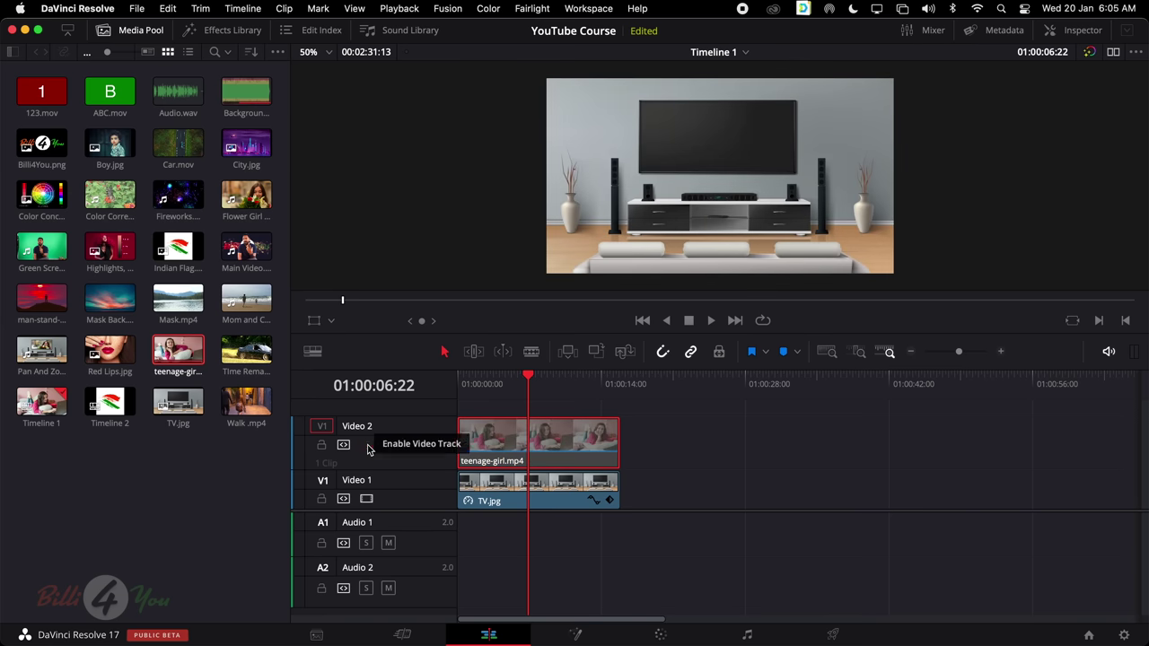
left_click(366, 445)
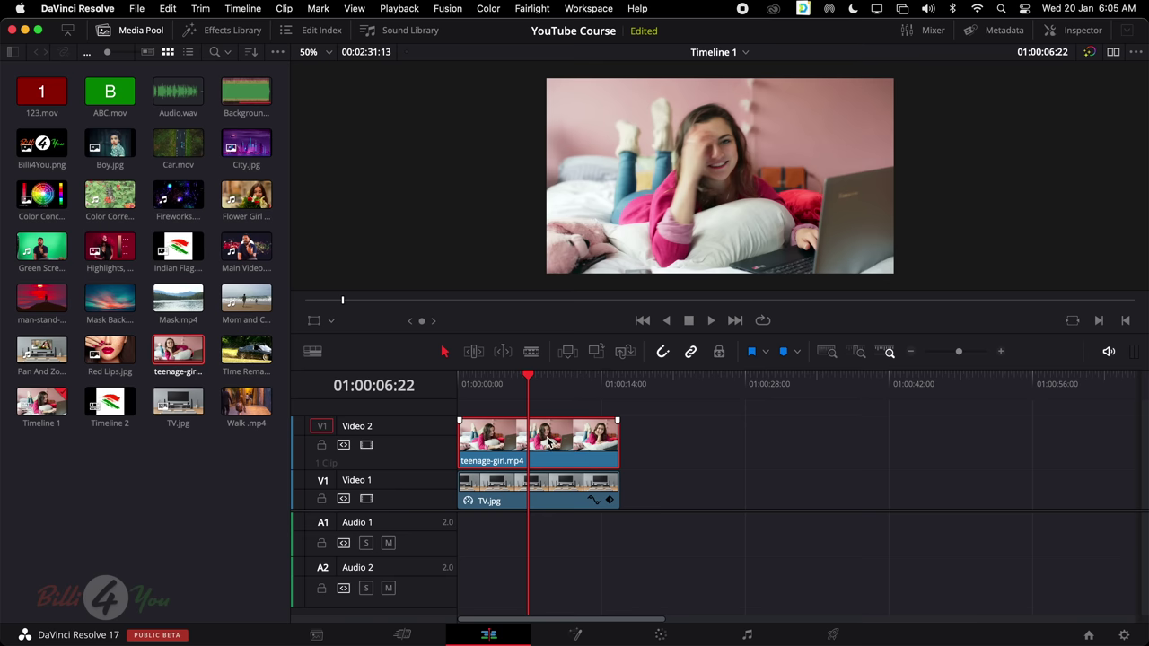
Shrink the teenage-girl clip by lowering its Inspector Zoom value
left_click(1077, 29)
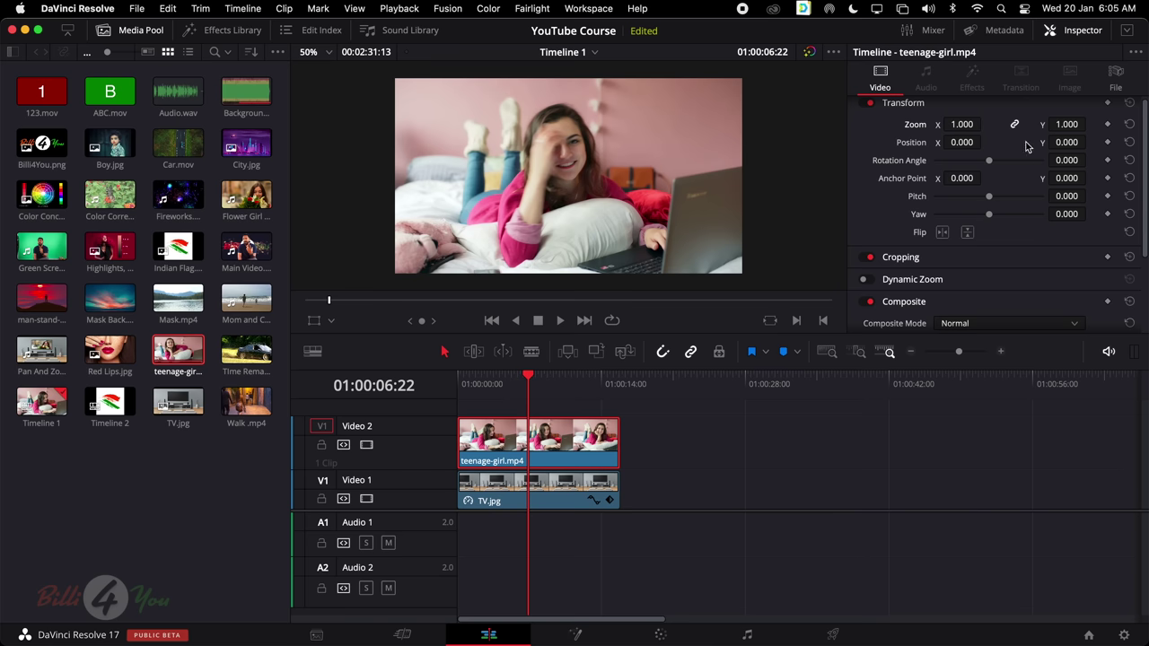
scroll(1027, 173, "up", 1)
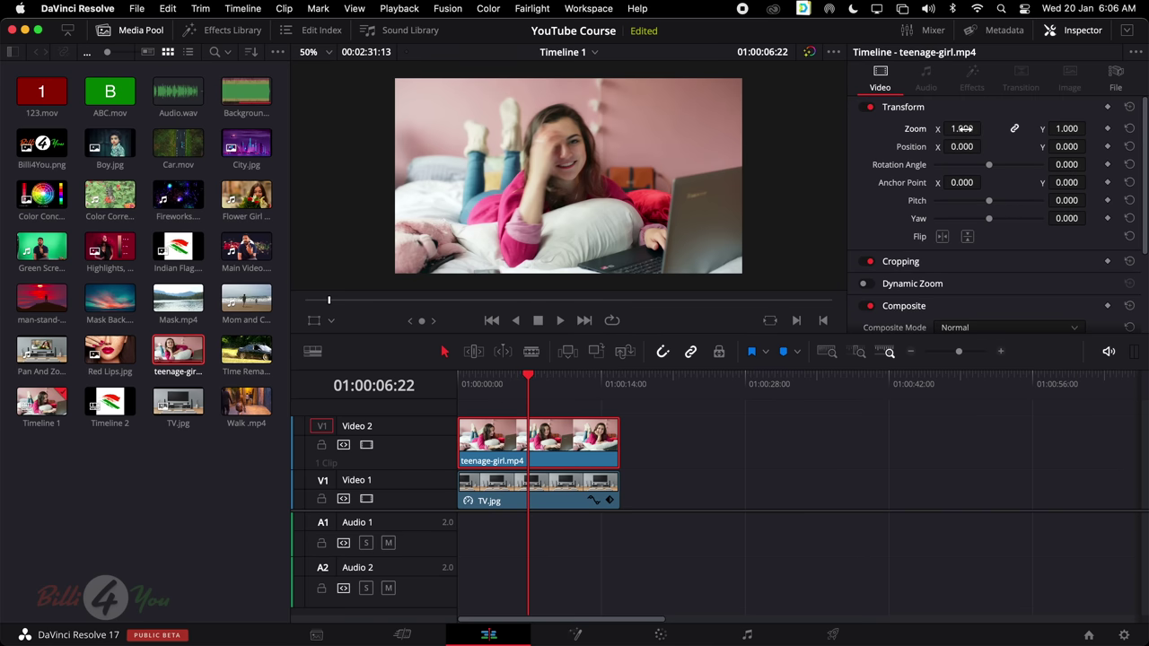
left_click_drag(962, 128, 669, 186)
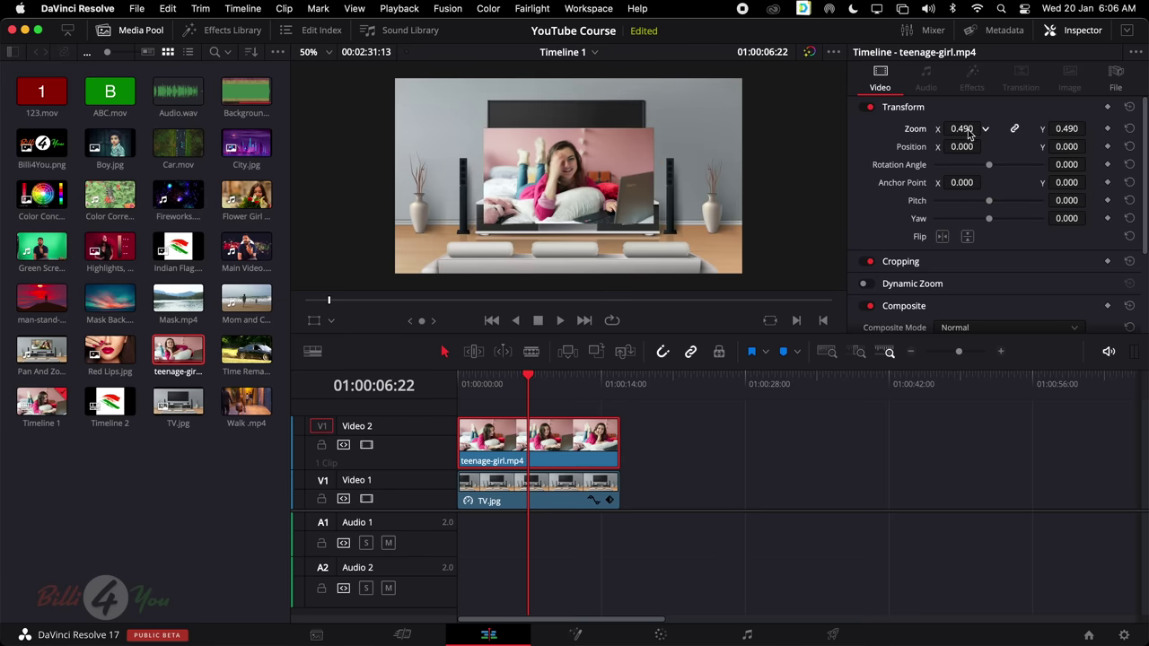
left_click(534, 487)
left_click(534, 452)
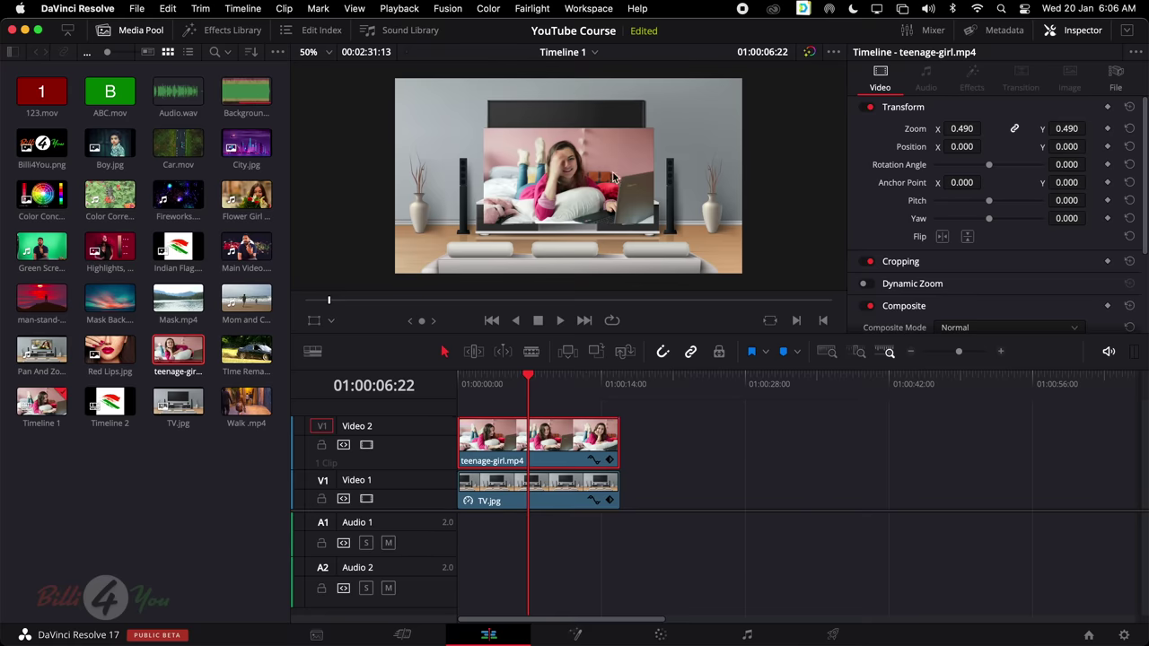
left_click_drag(961, 128, 979, 128)
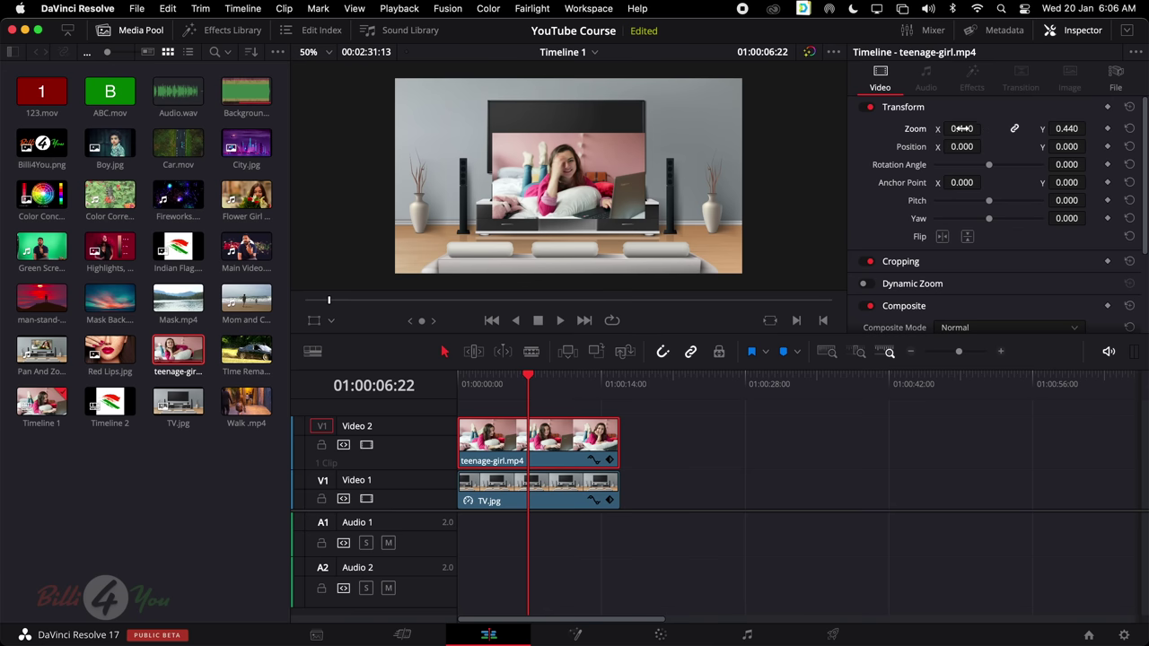
Move and squash the girl clip to 0.440 by 0.351 inside the TV screen
left_click(313, 321)
left_click_drag(605, 191, 603, 159)
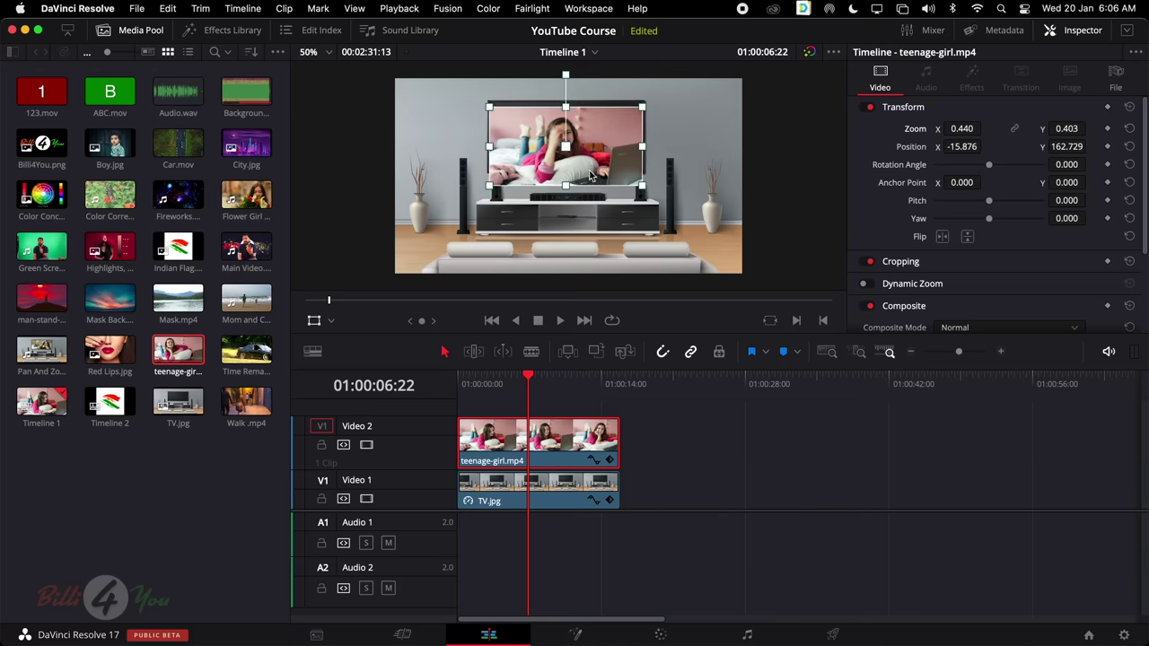
left_click_drag(567, 190, 597, 160)
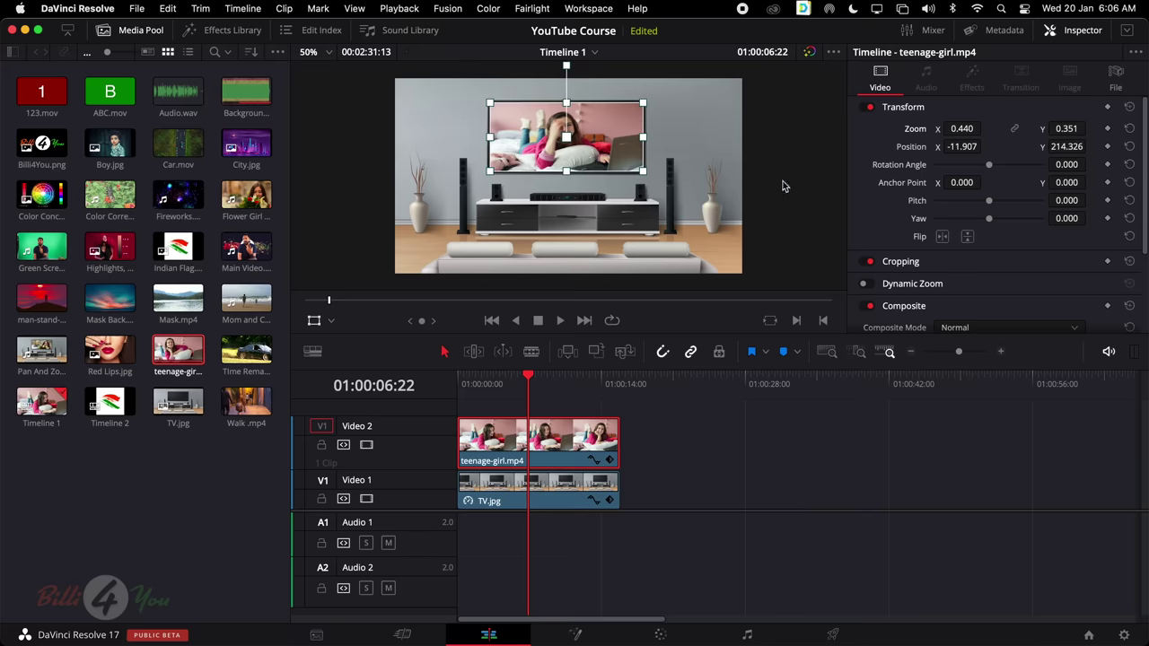
left_click(314, 322)
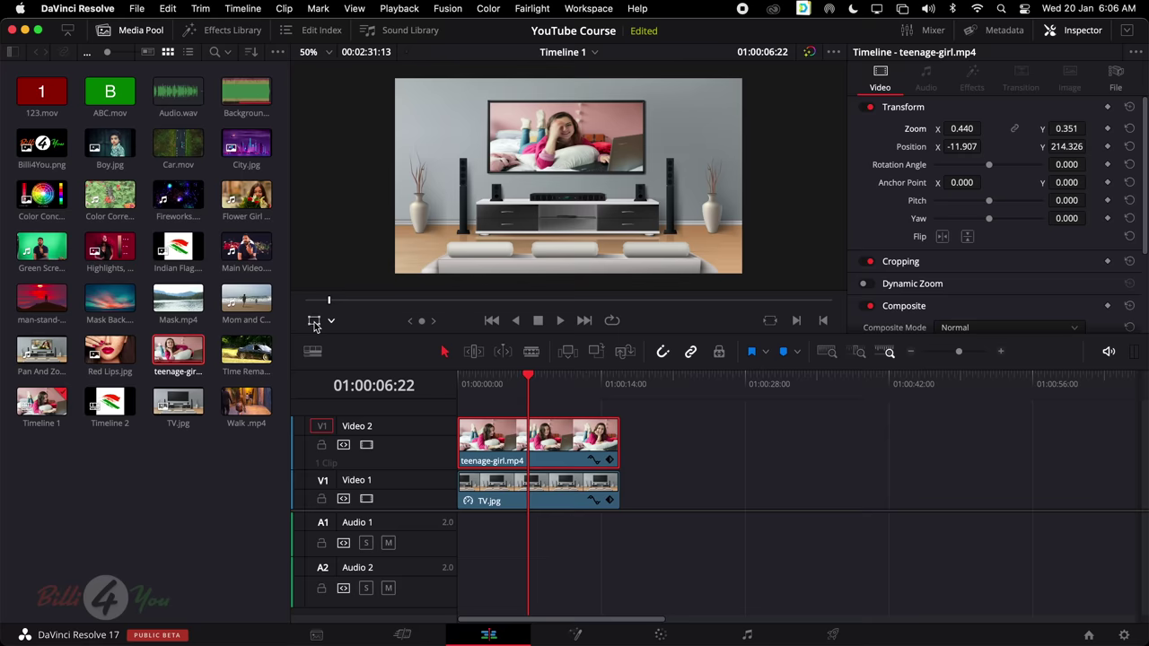
left_click(515, 500)
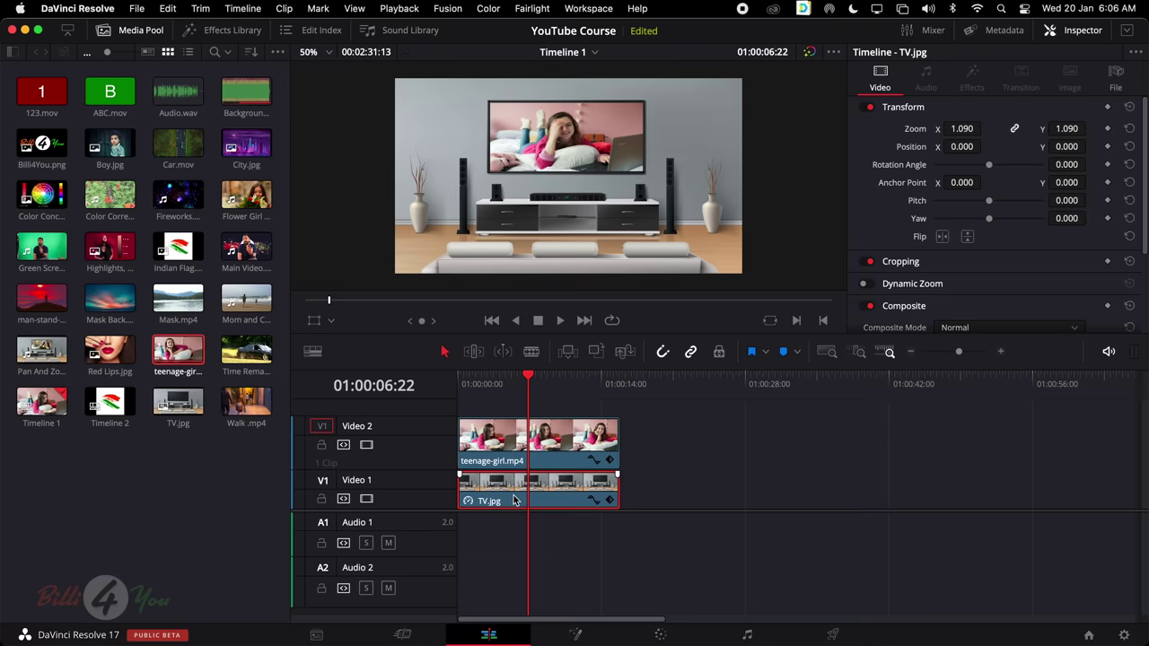
left_click(542, 439)
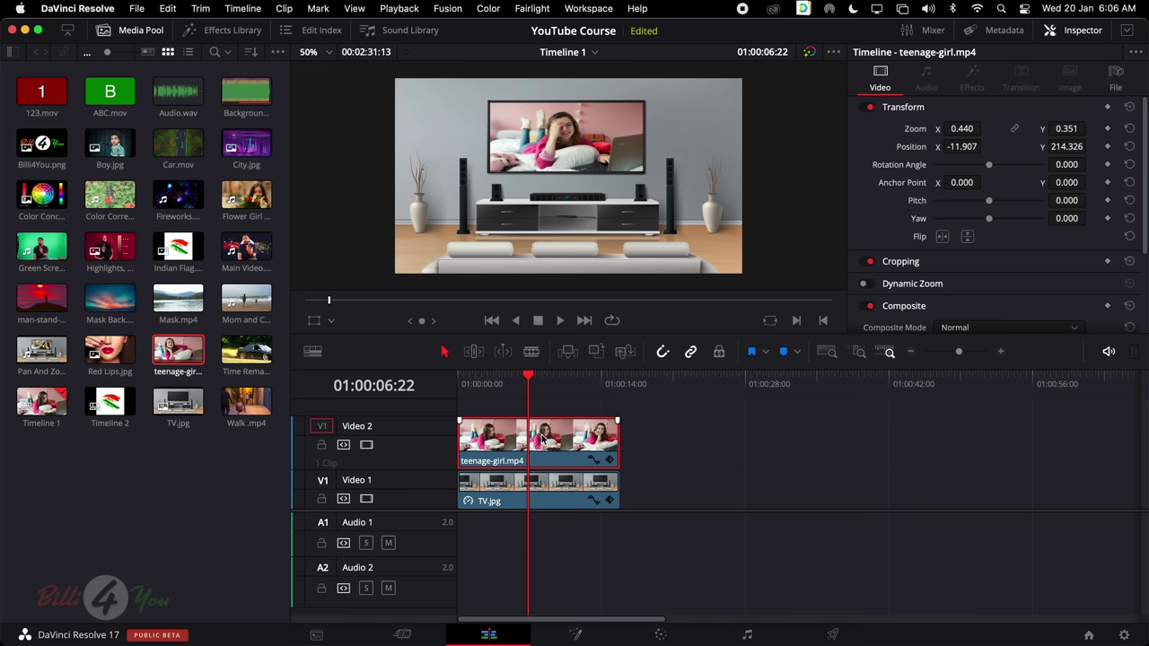
left_click_drag(530, 376, 452, 380)
key("space")
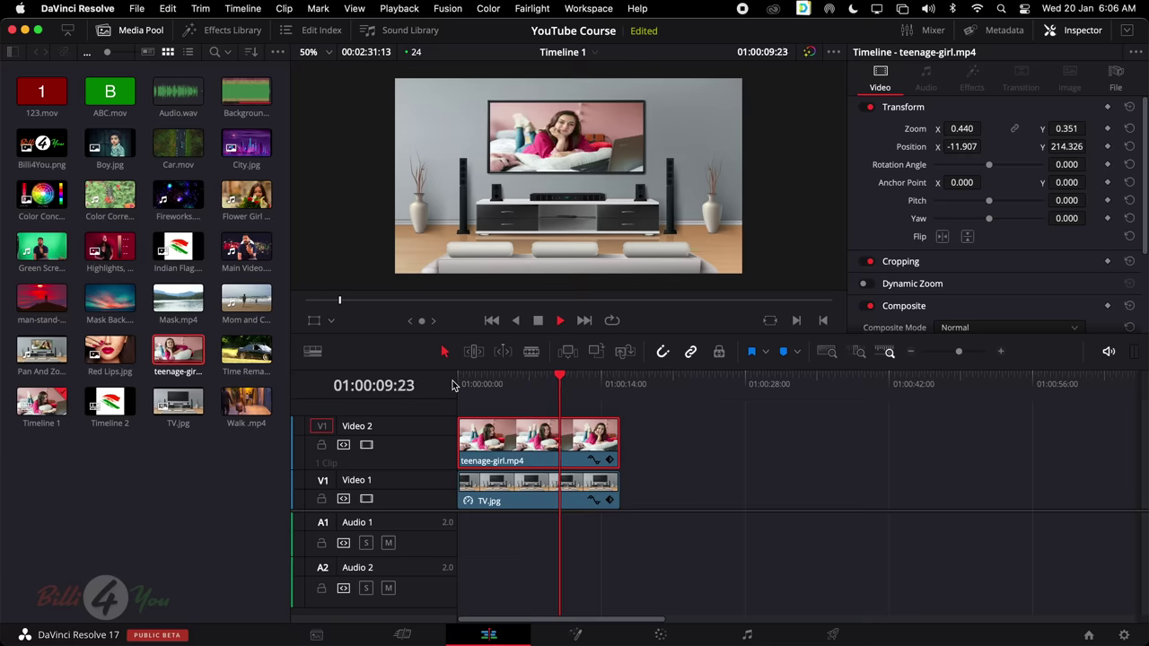
key("space")
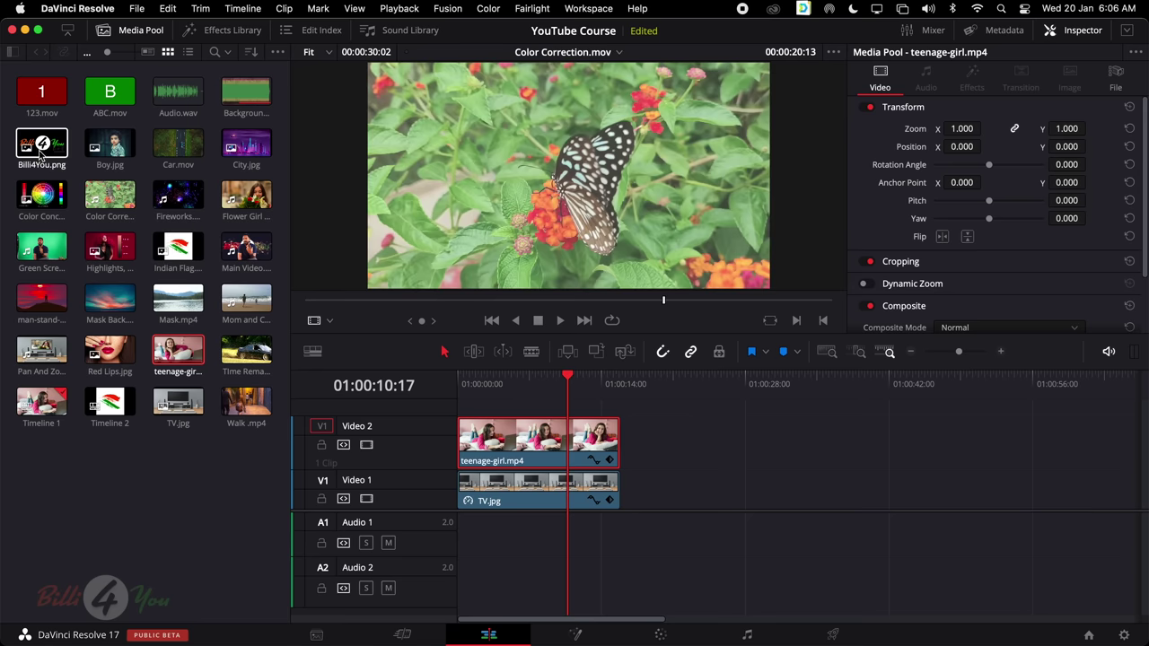
Add Billi4You.png on a new top track, lengthened to match the girl clip
left_click_drag(40, 155, 470, 404)
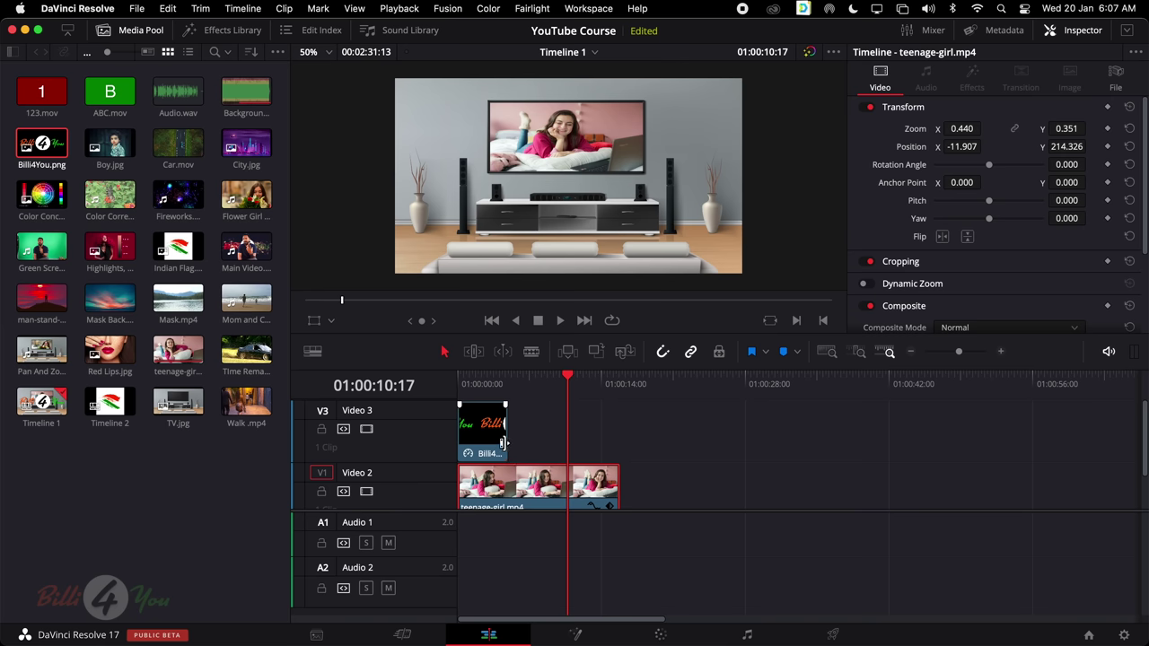
left_click_drag(502, 442, 615, 439)
scroll(549, 439, "down", 2)
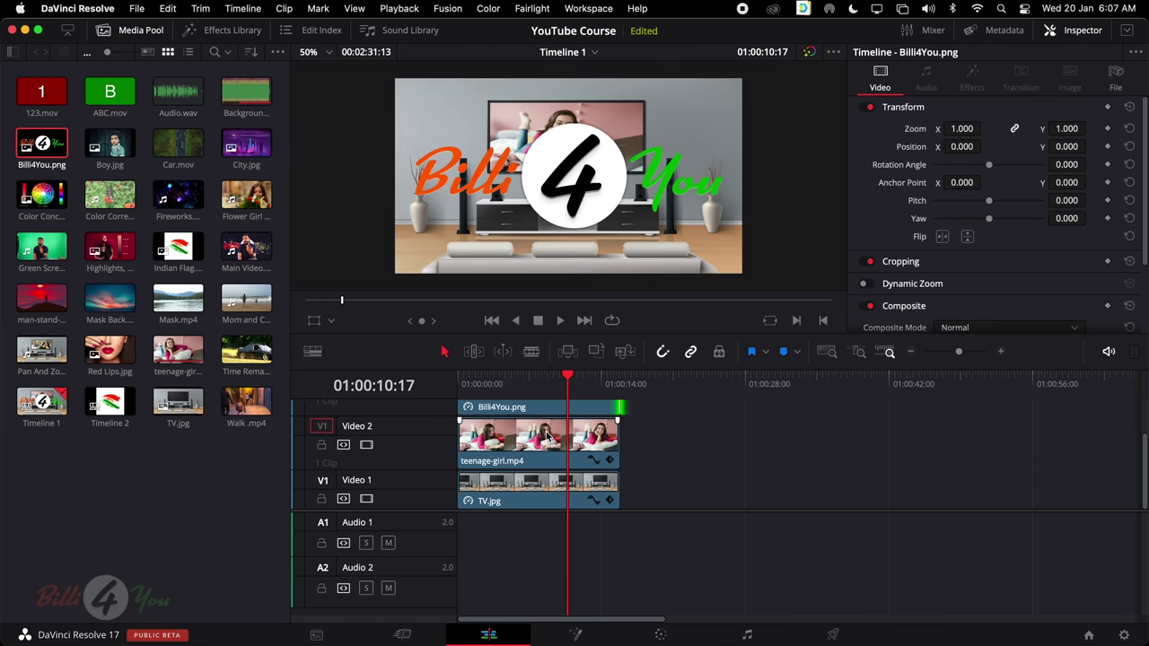
scroll(548, 436, "up", 2)
Shrink the logo to zoom 0.089 and move it onto the TV picture's top-right corner
left_click(542, 436)
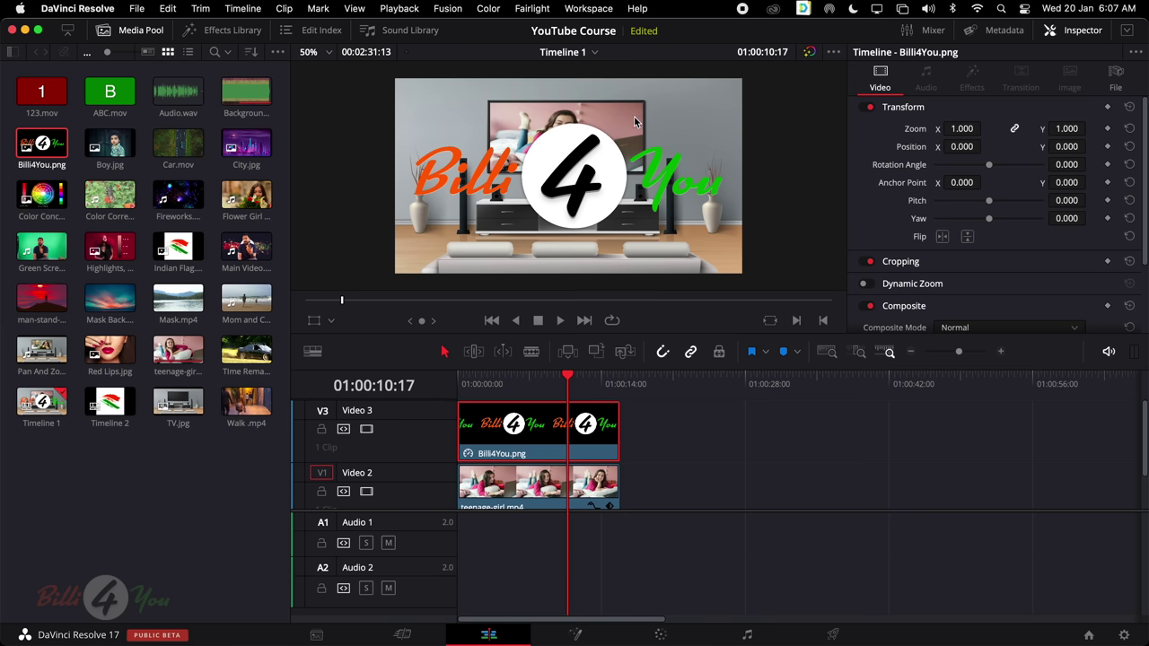
mouse_move(962, 128)
left_mouse_down()
mouse_move(929, 128)
mouse_move(966, 129)
left_mouse_up()
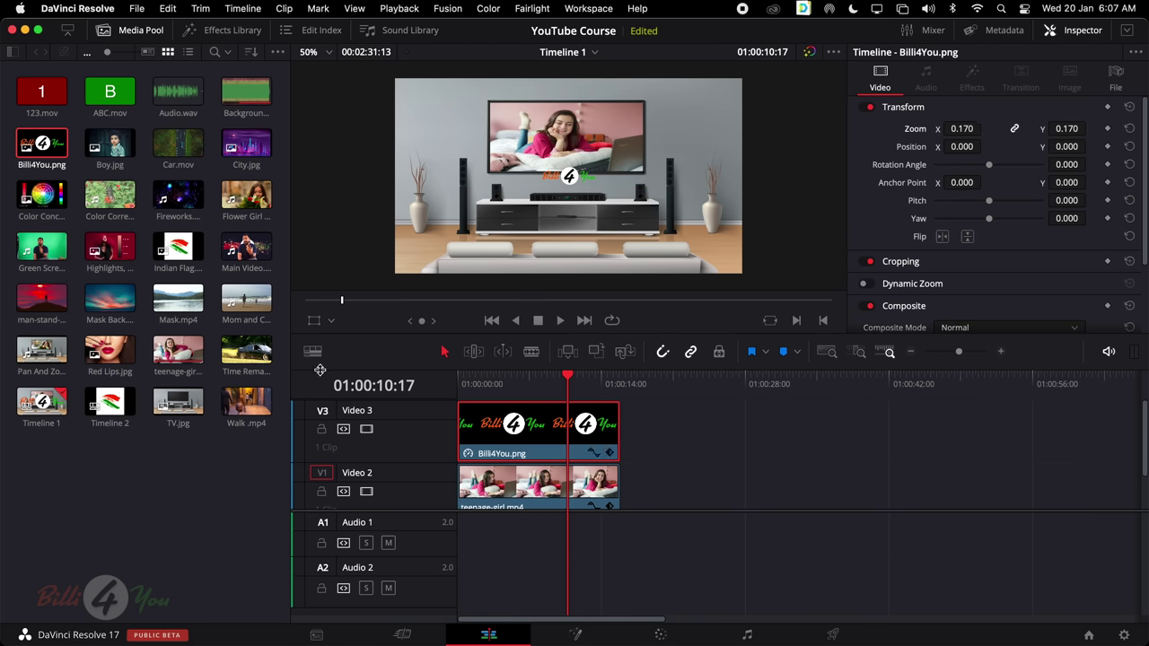
left_click(313, 322)
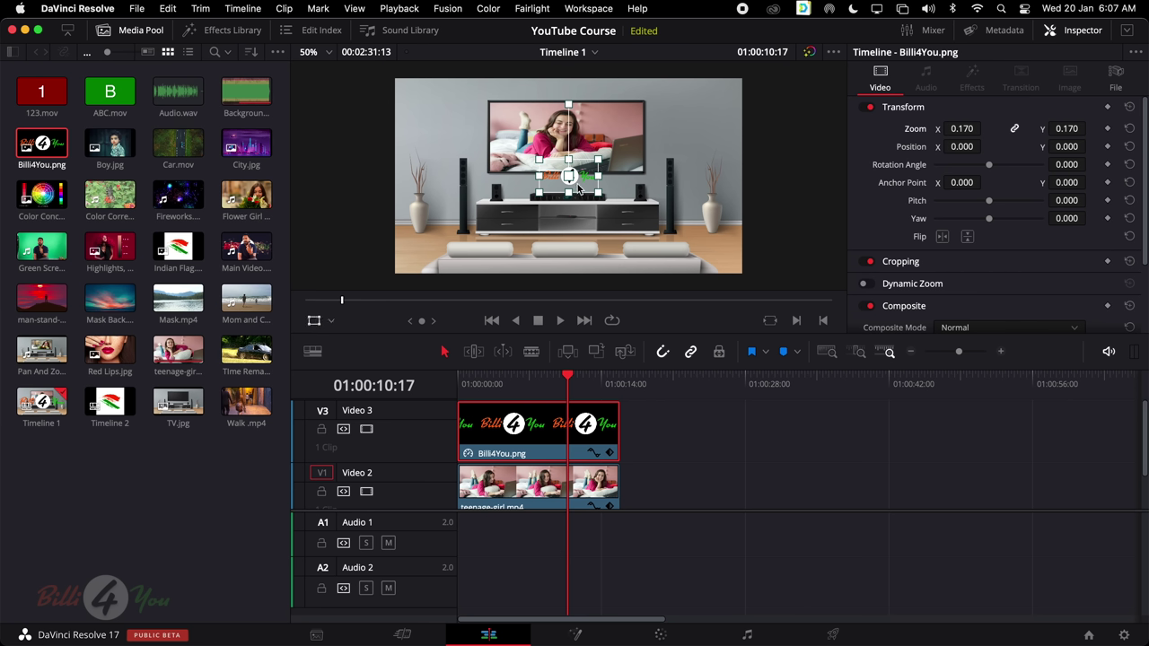
left_click_drag(574, 177, 634, 117)
left_click_drag(567, 376, 459, 386)
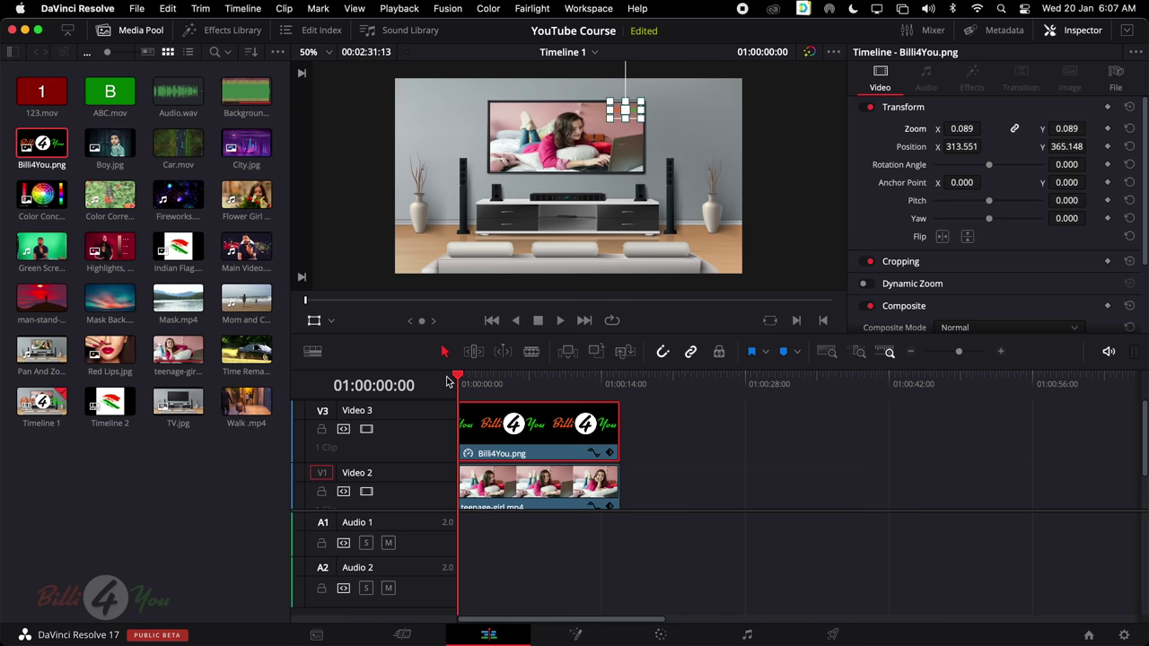
scroll(693, 456, "down", 2)
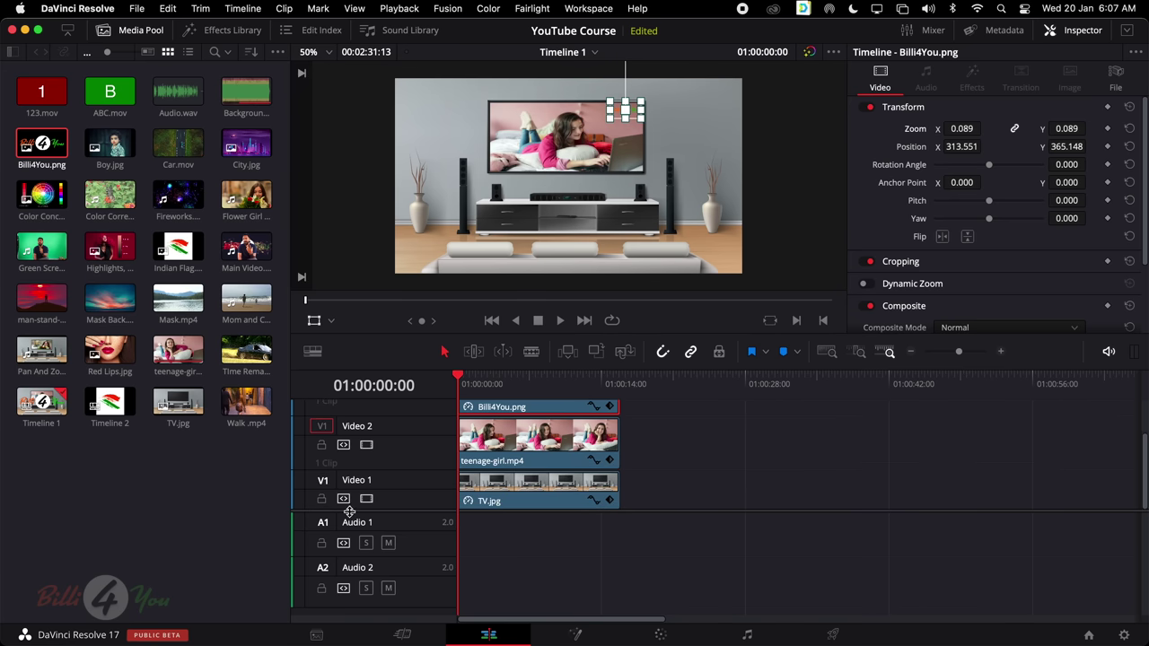
scroll(345, 526, "up", 3)
Move teenage-girl.mp4 up to Video 3 and Billi4You.png down to Video 2, aligned at the start
left_click(490, 459)
key("space")
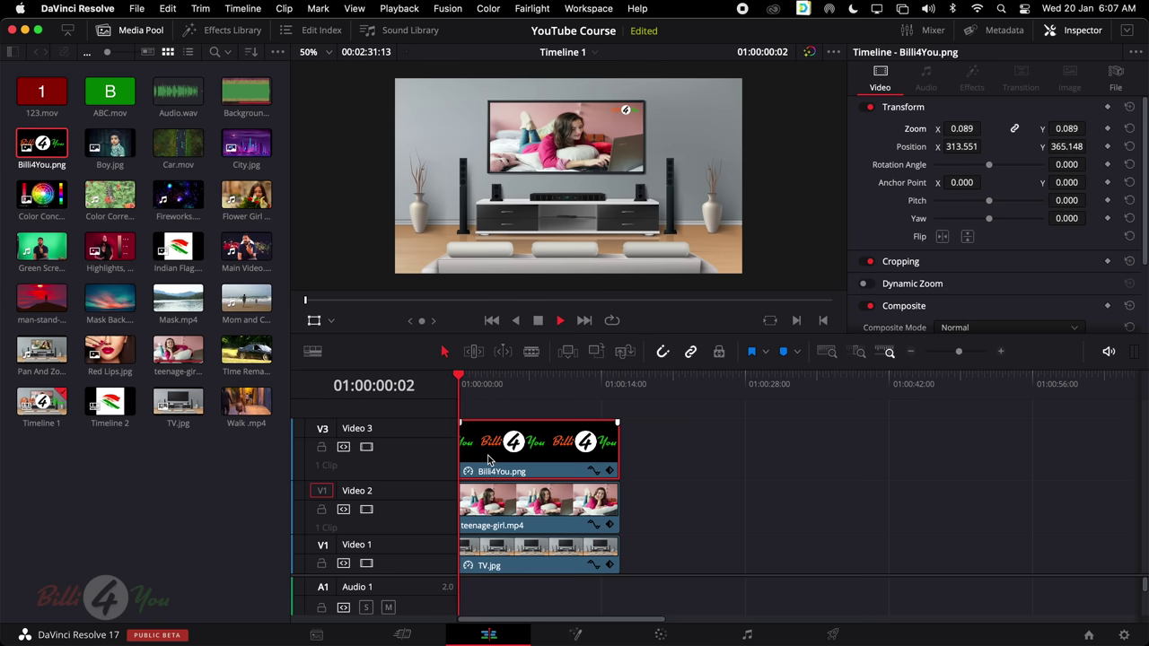
left_click(577, 558)
left_click(533, 519)
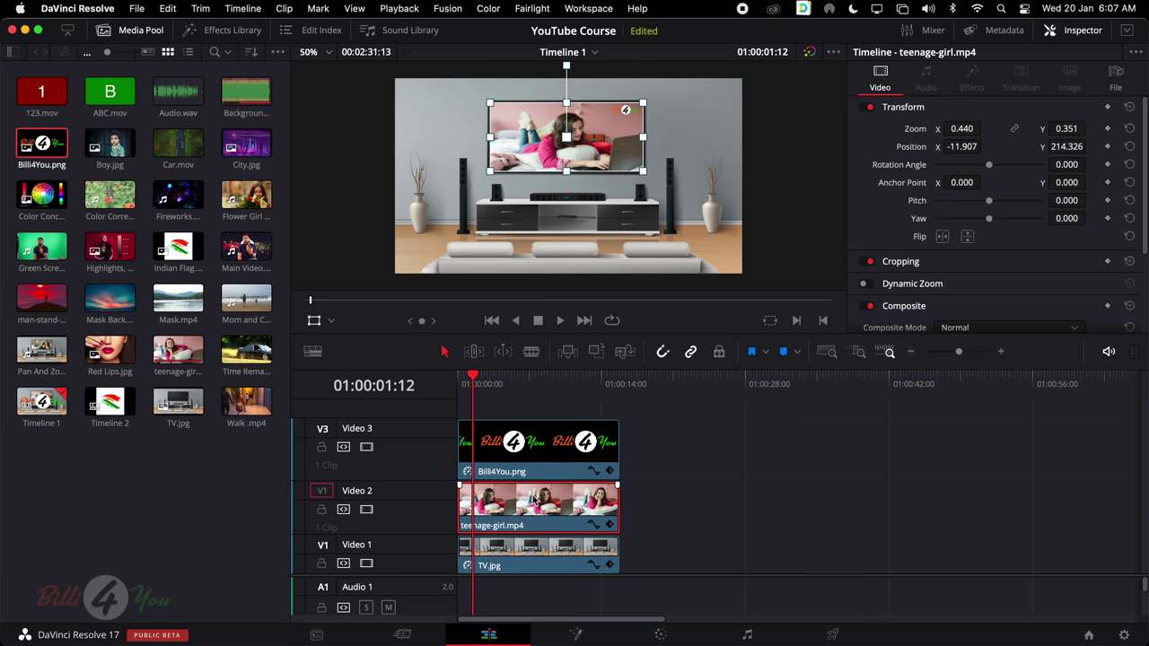
left_click(535, 428)
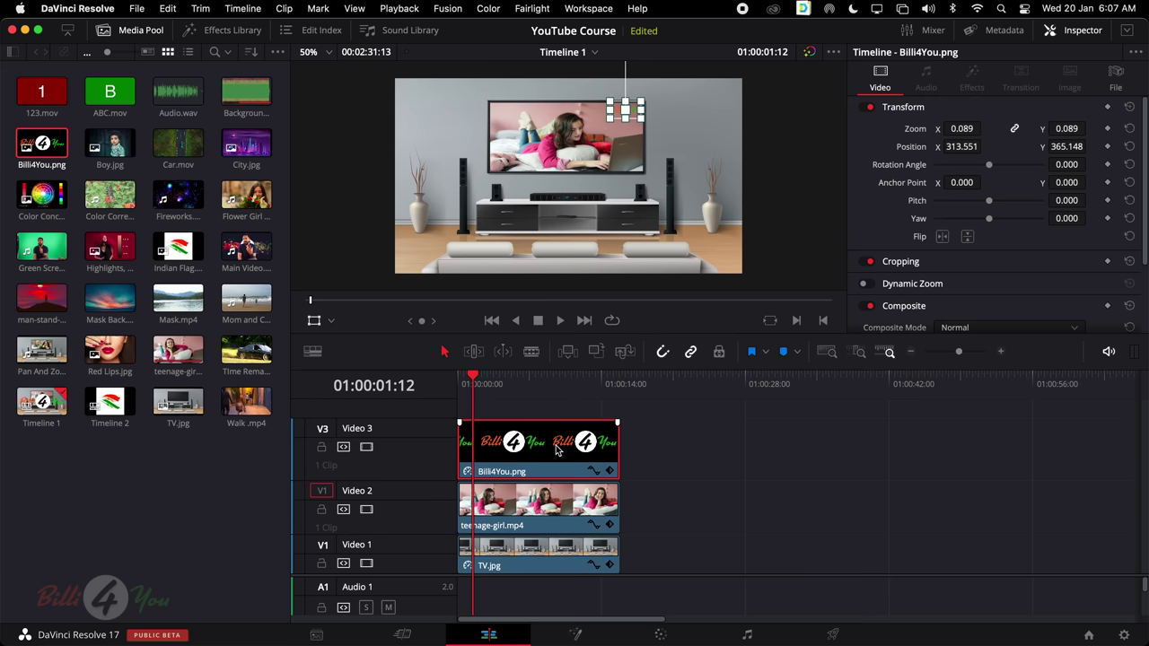
left_click(534, 512)
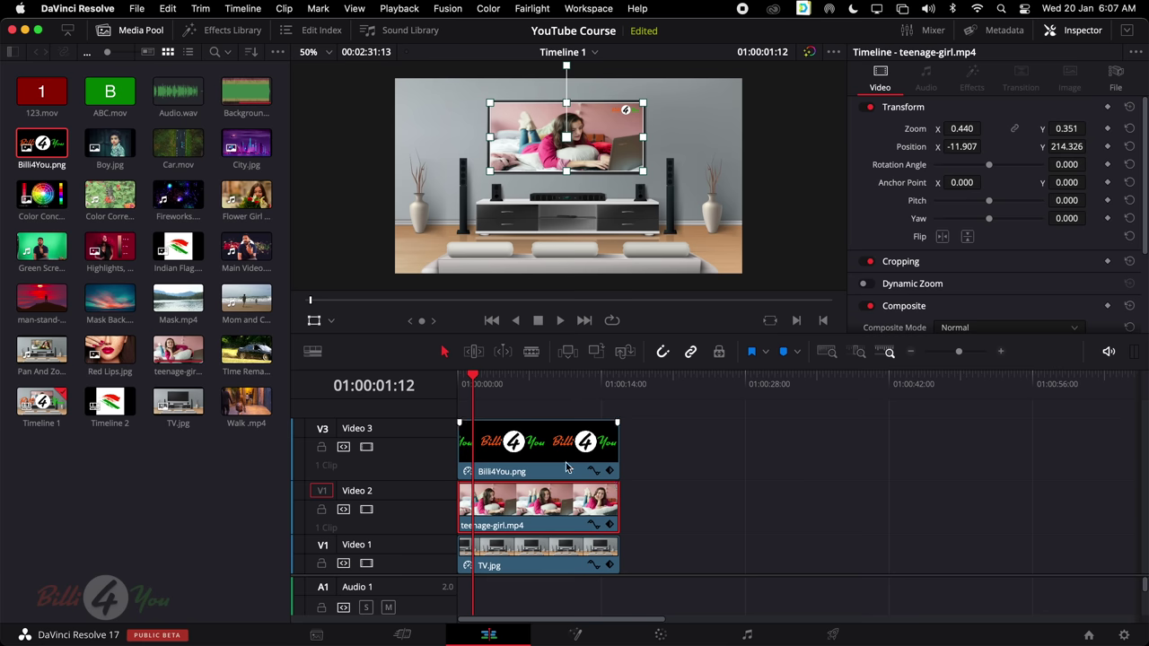
left_click_drag(534, 511, 788, 447)
left_click_drag(550, 458, 552, 510)
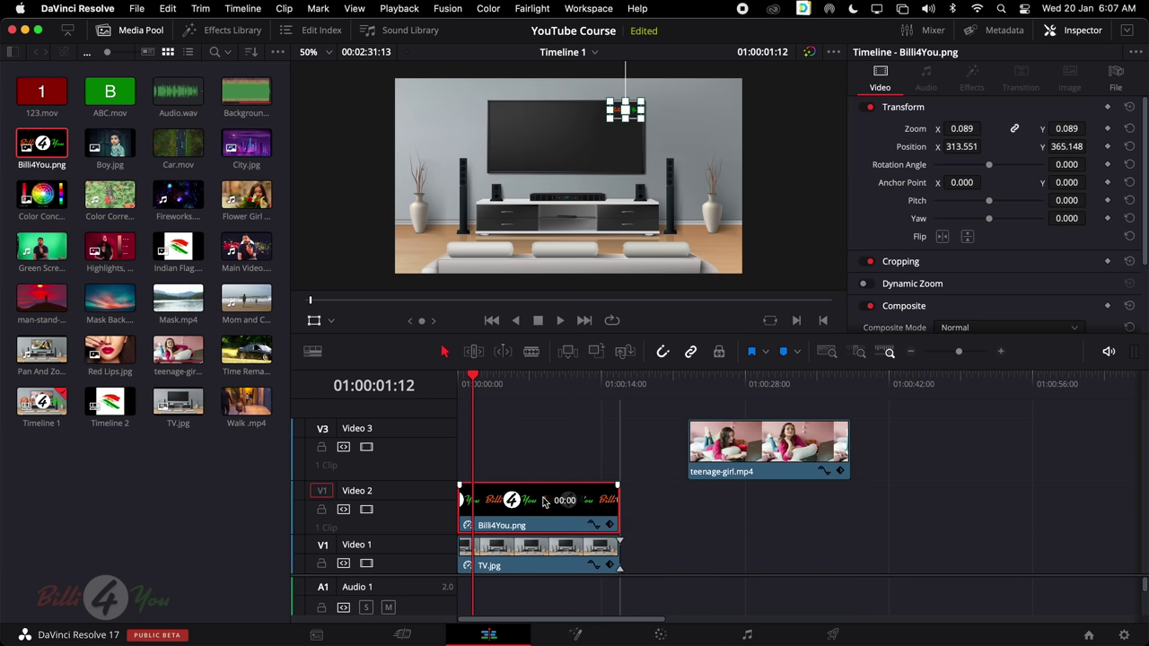
left_click_drag(693, 447, 463, 446)
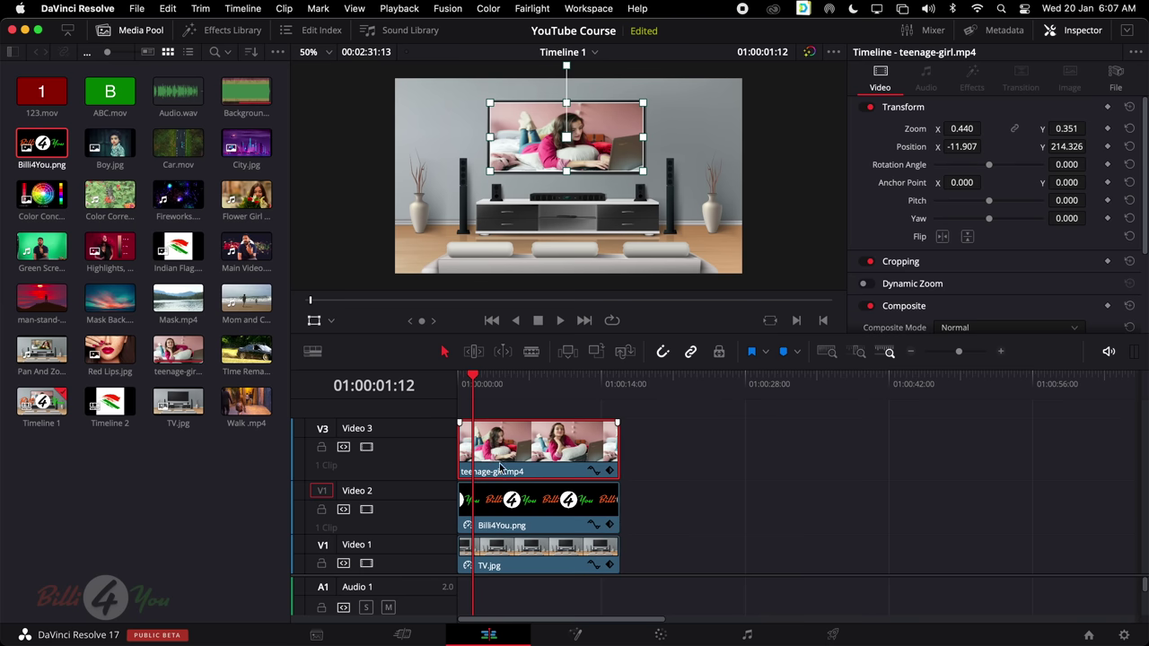
Disable Video 3 to reveal the logo, play it back, then re-enable Video 3
left_click(522, 513)
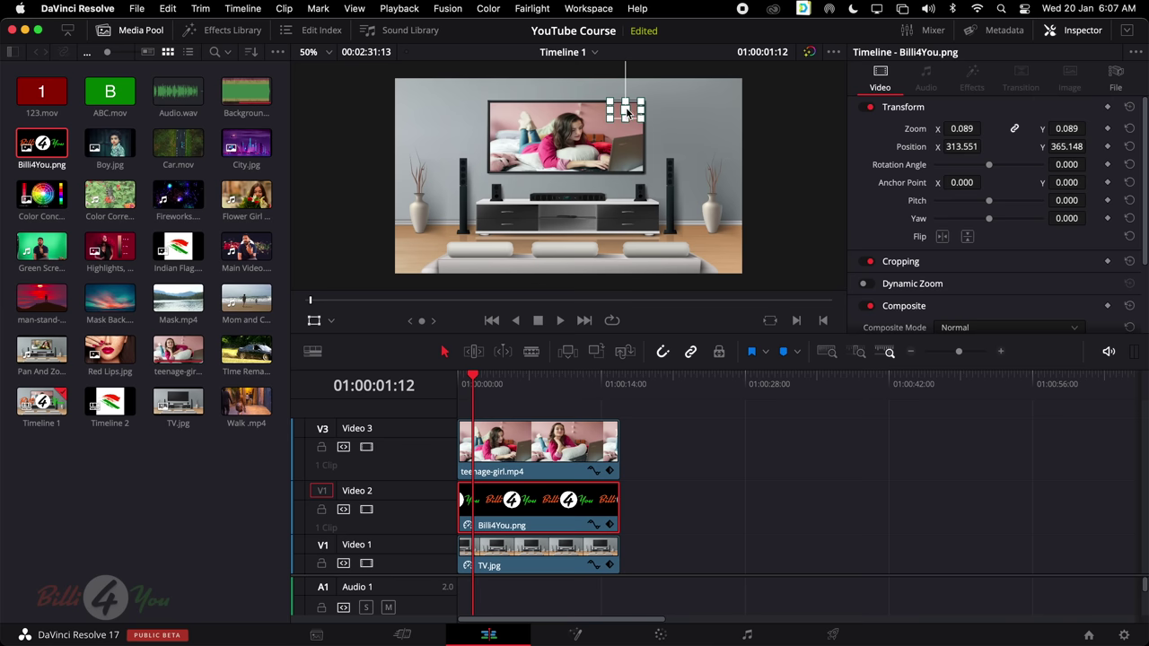
left_click(366, 447)
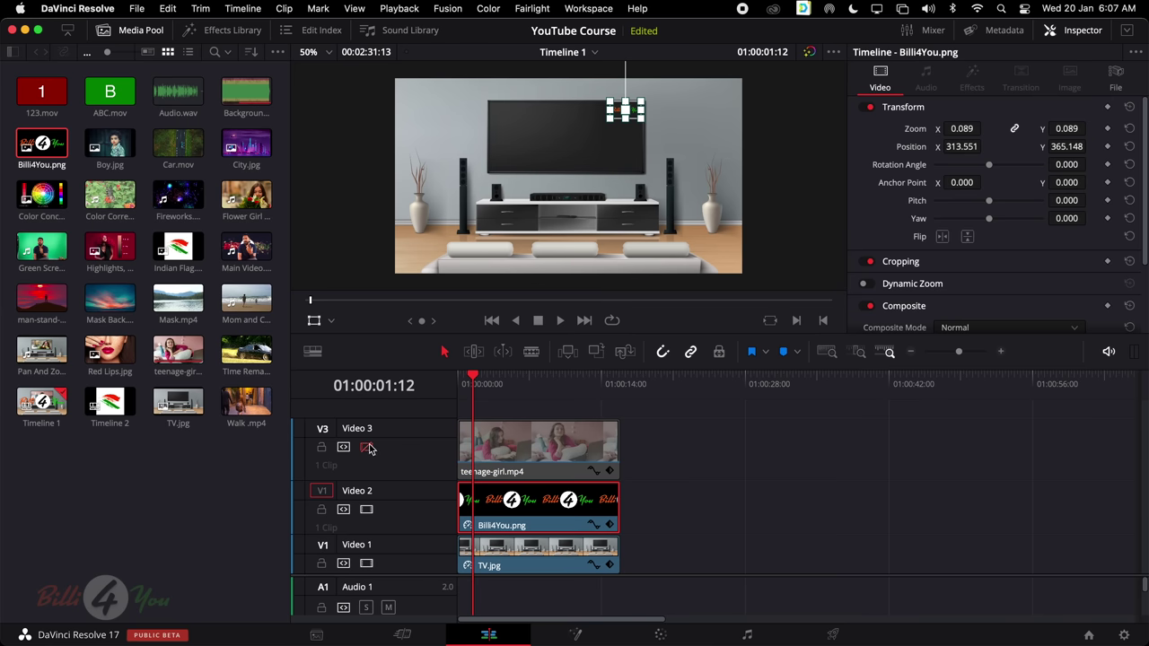
left_click_drag(485, 384, 440, 385)
key("space")
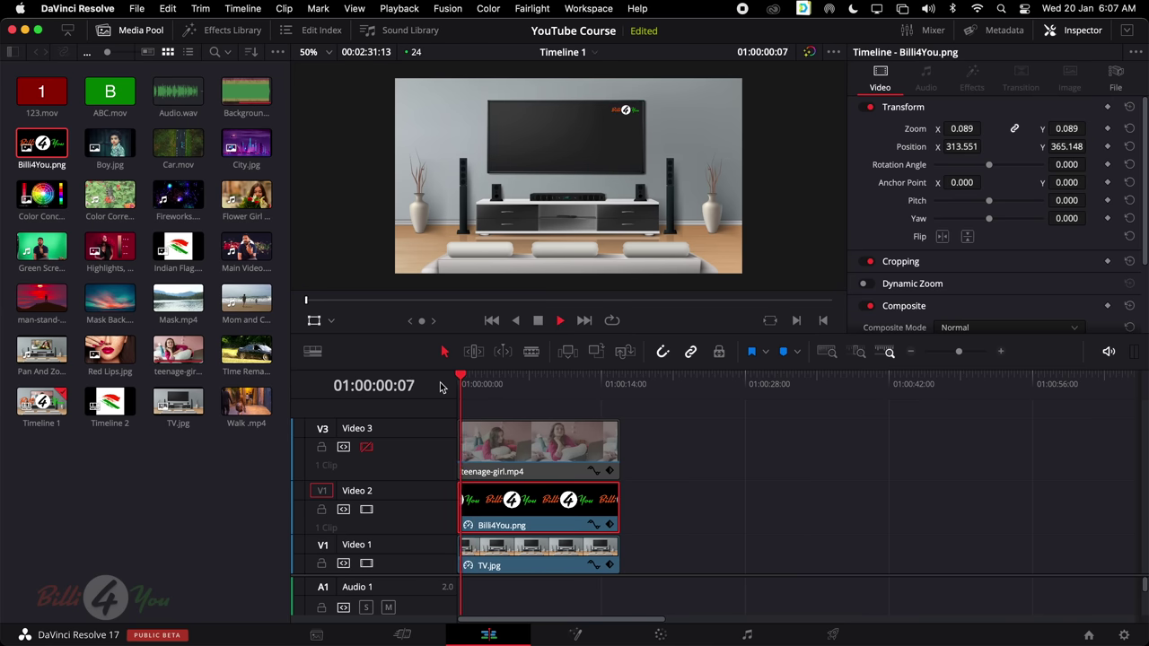
key("space")
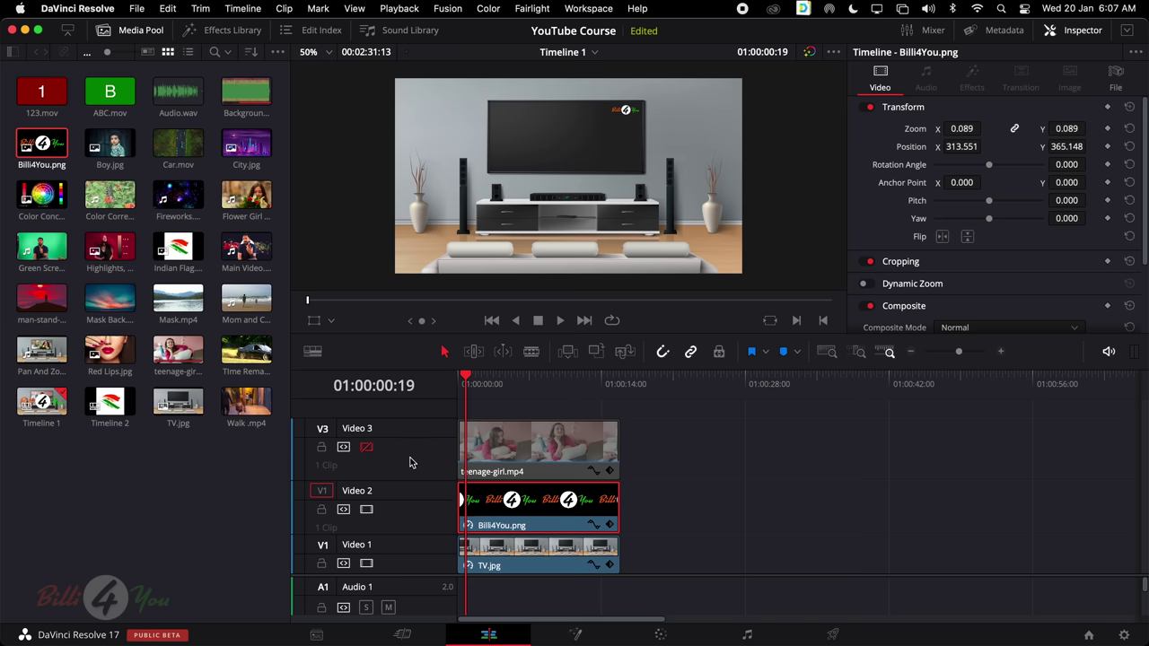
left_click(366, 447)
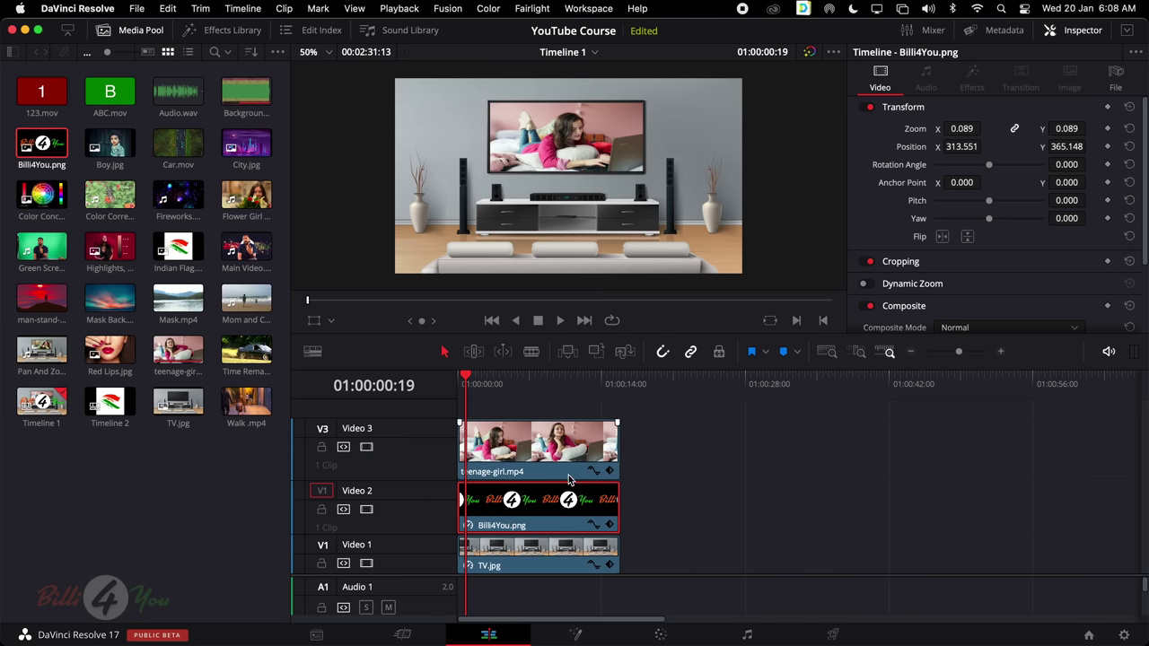
Put Billi4You.png back on Video 3 above teenage-girl.mp4 on Video 2
left_click_drag(502, 508, 505, 406)
left_click_drag(525, 485, 529, 538)
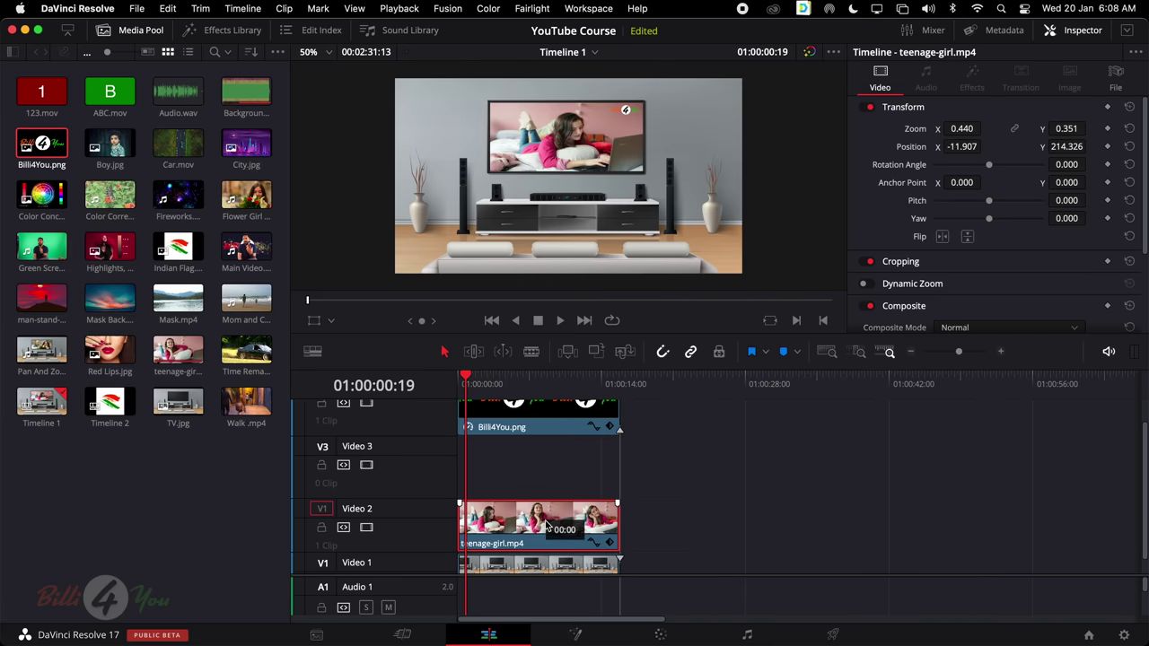
left_click_drag(541, 426, 541, 488)
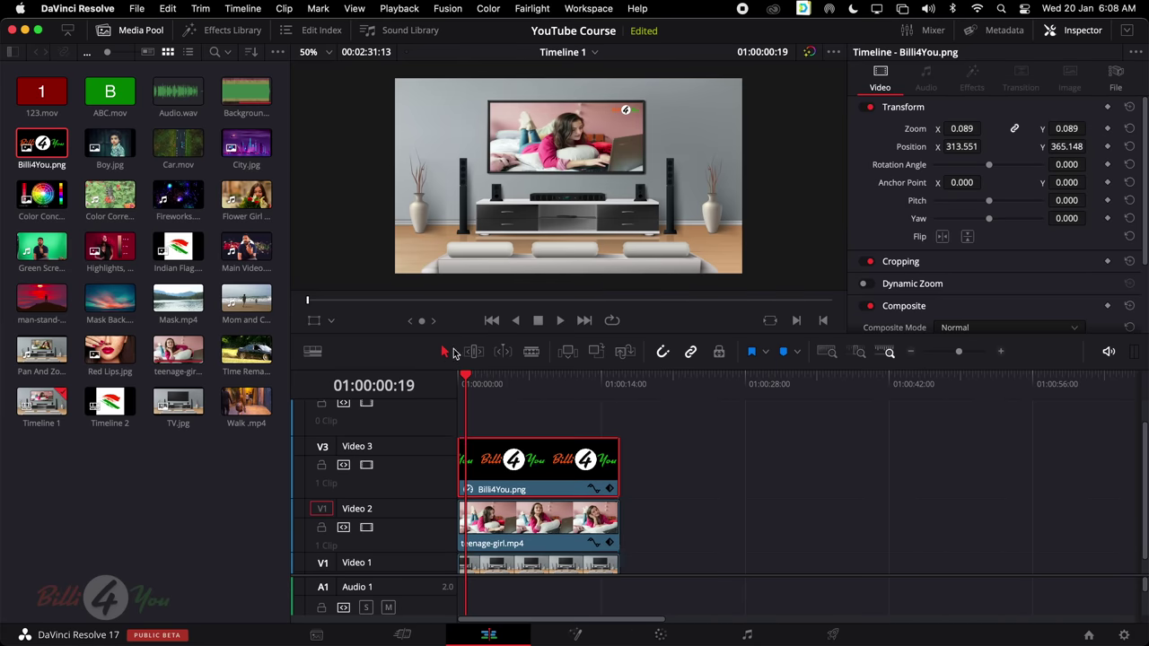
left_click(442, 352)
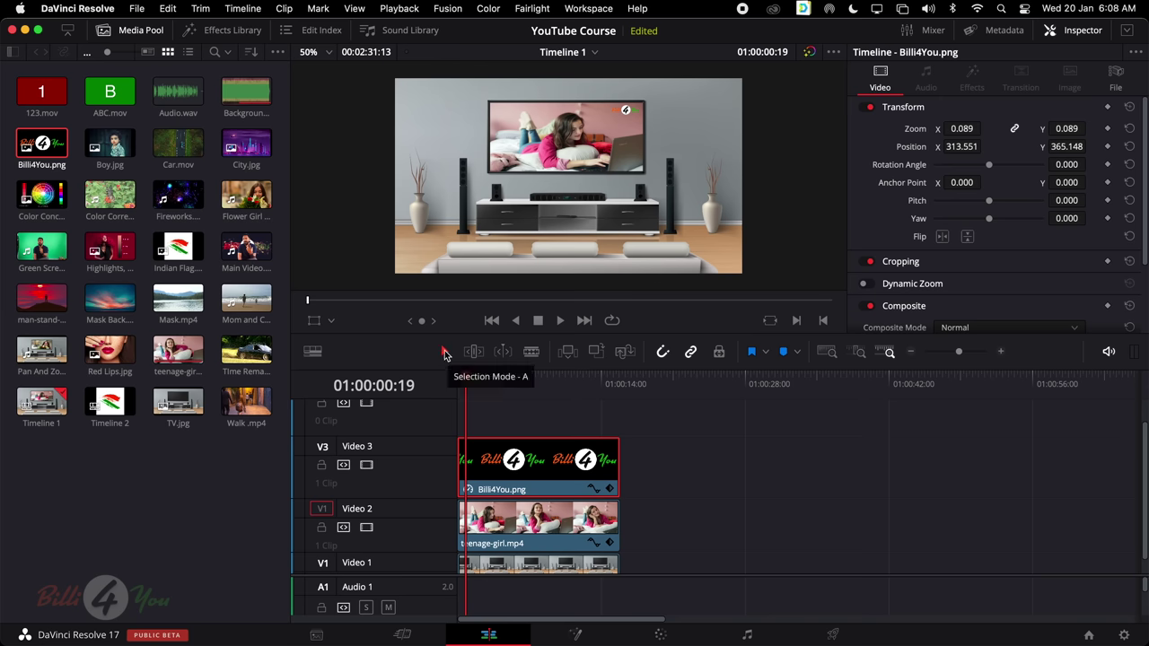
left_click_drag(513, 459, 588, 479)
Play the timeline from the start, pausing once to check the composite
left_click_drag(534, 385, 398, 386)
key("space")
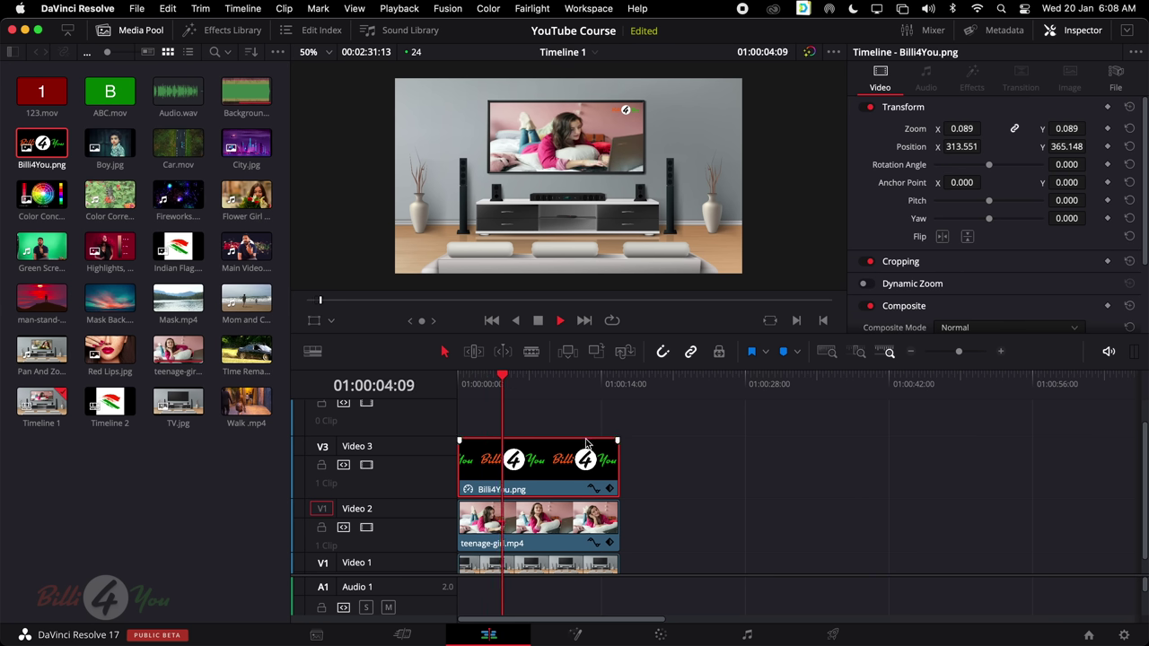
key("space")
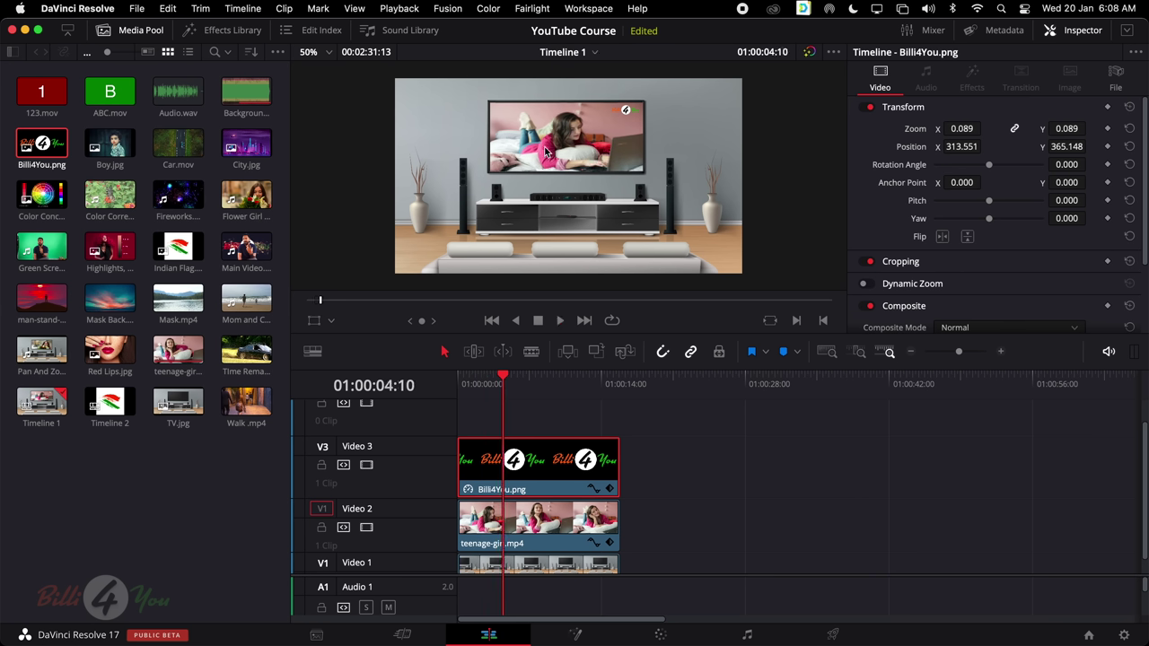
key("space")
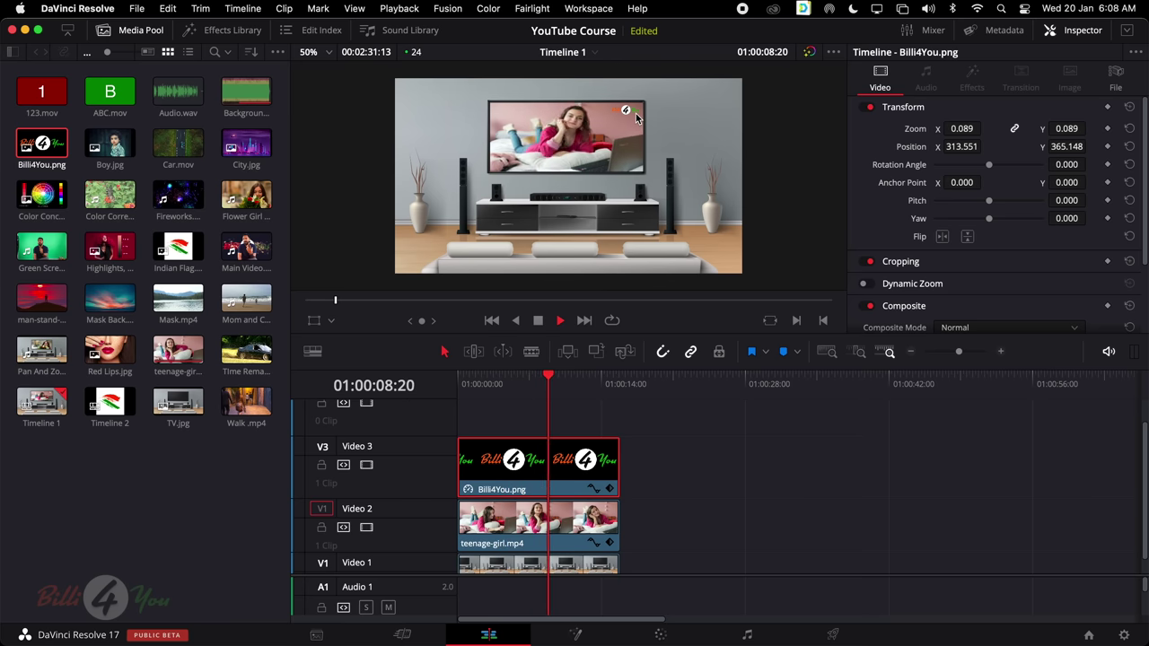
key("space")
scroll(524, 530, "down", 1)
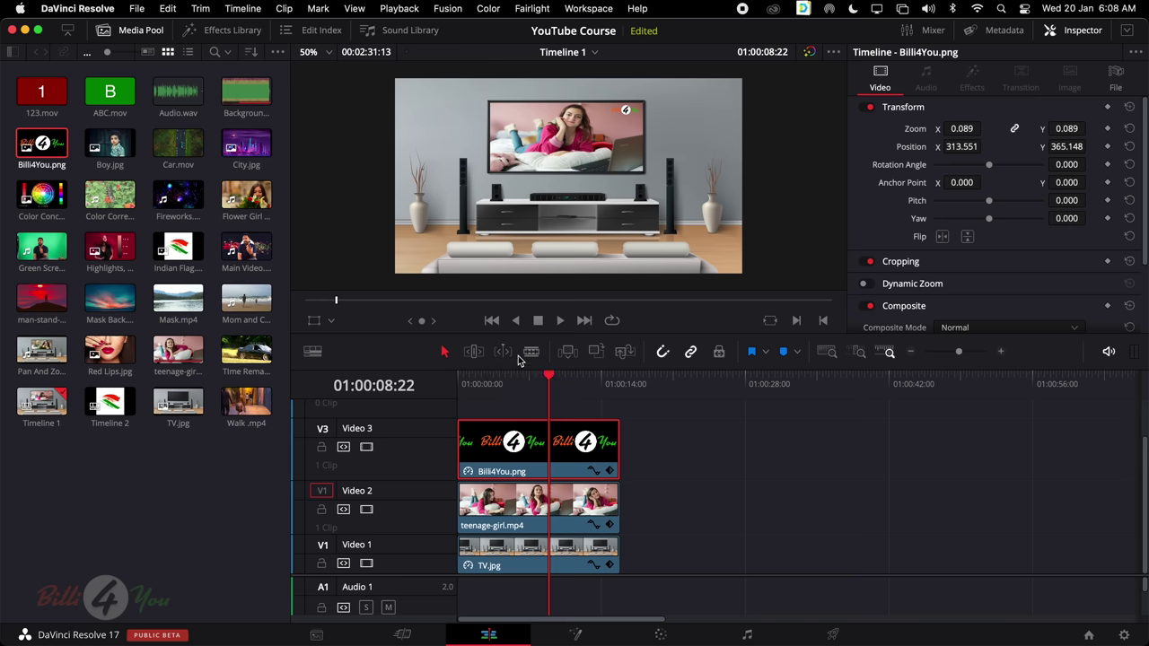
Close the Inspector, delete Billi4You.png from Video 3, and select teenage-girl.mp4
left_click(1084, 33)
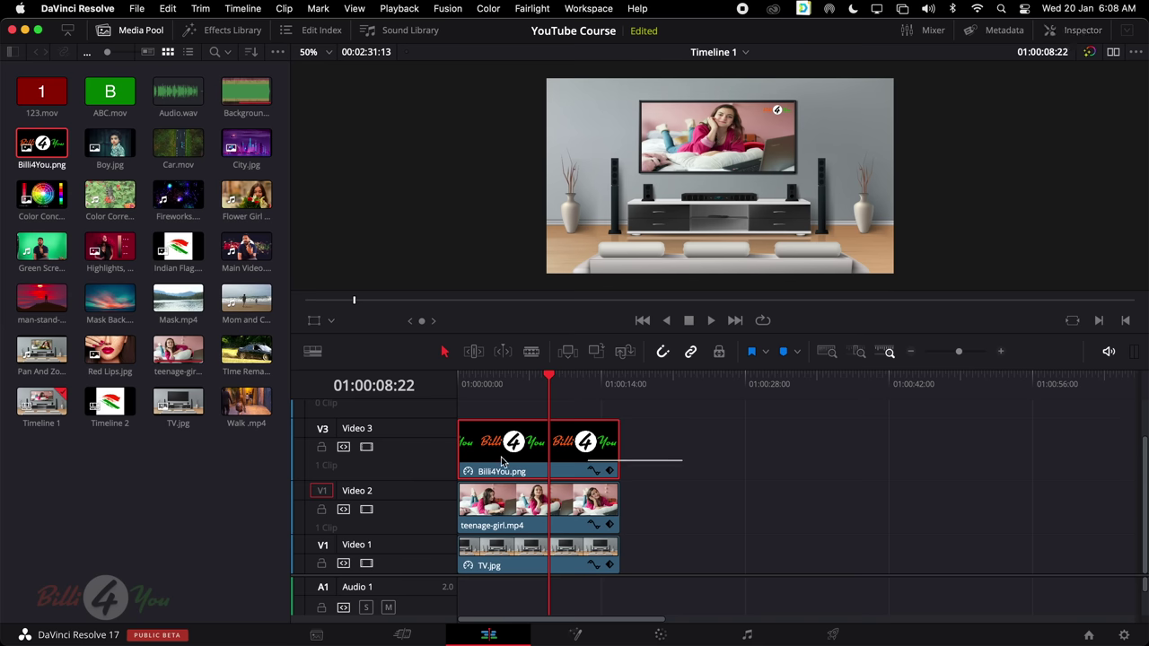
key("Delete")
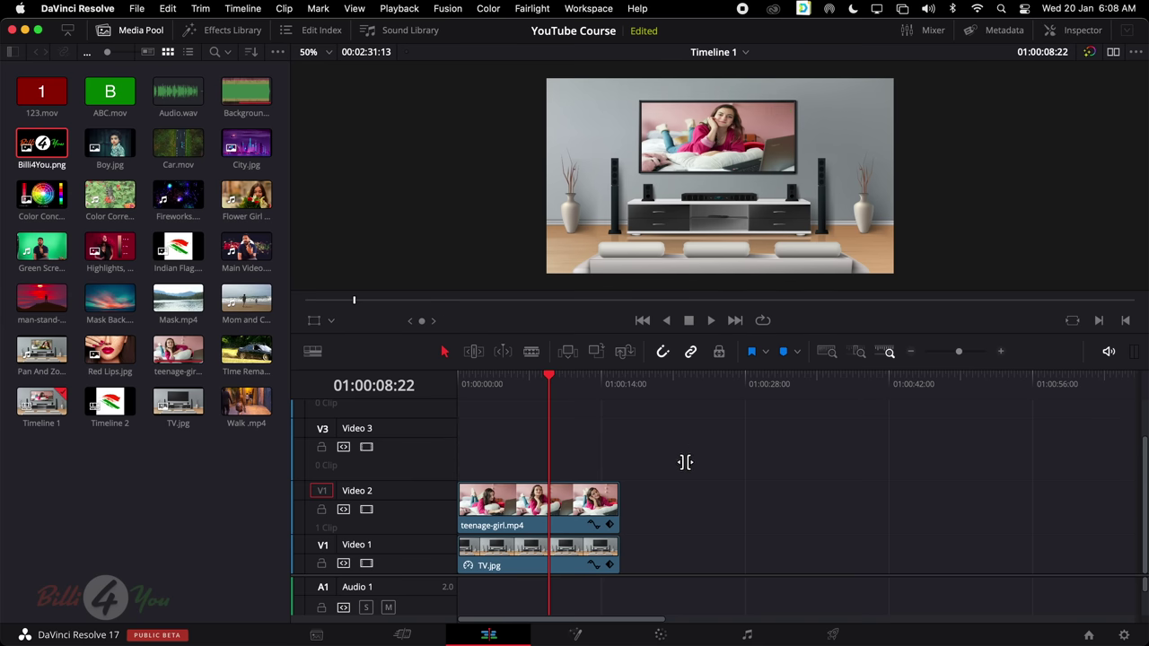
left_click(582, 514)
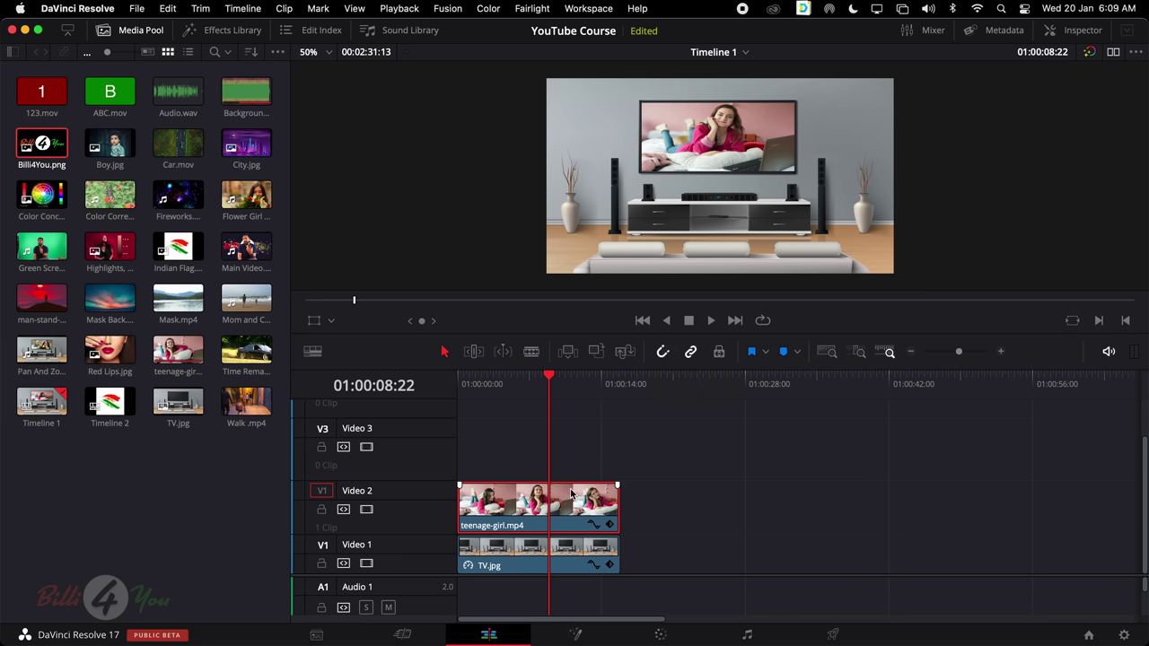
Drop Red Lips.jpg onto Video 2 right after teenage-girl.mp4, leaving a short gap
key("q")
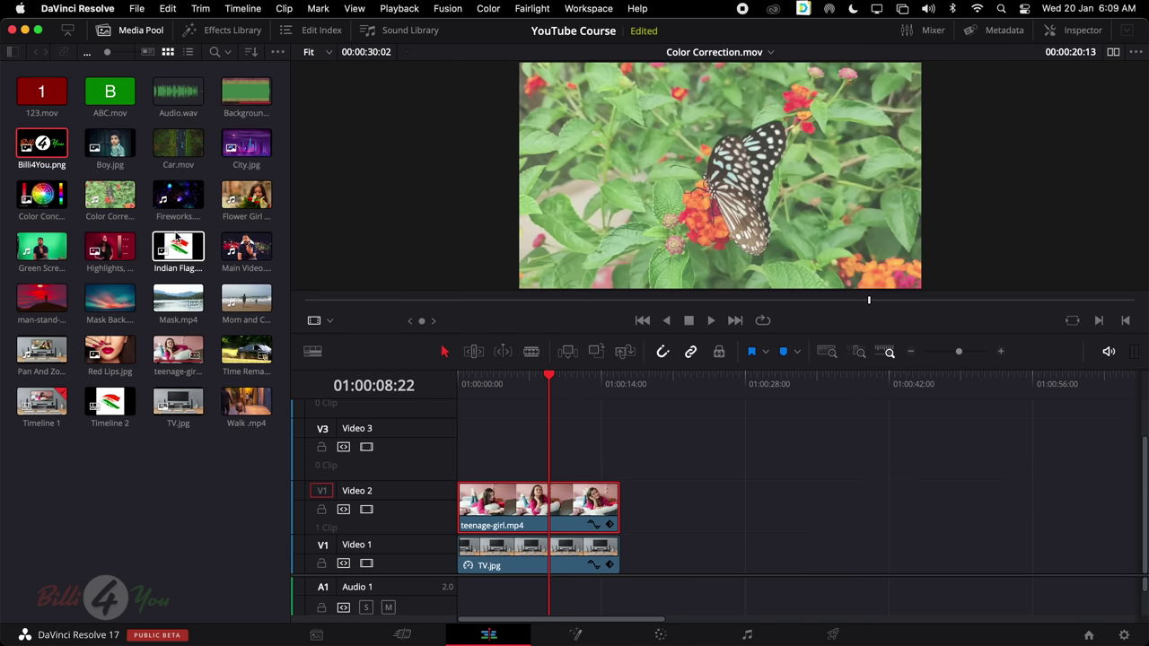
left_click(120, 353)
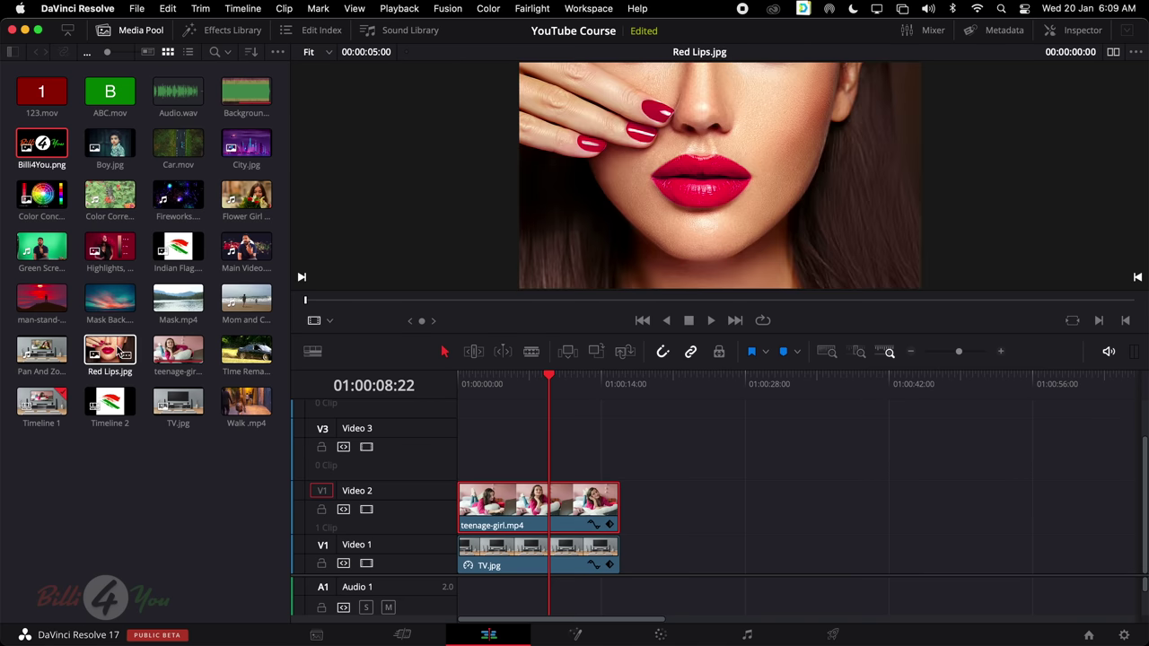
left_click_drag(113, 354, 655, 508)
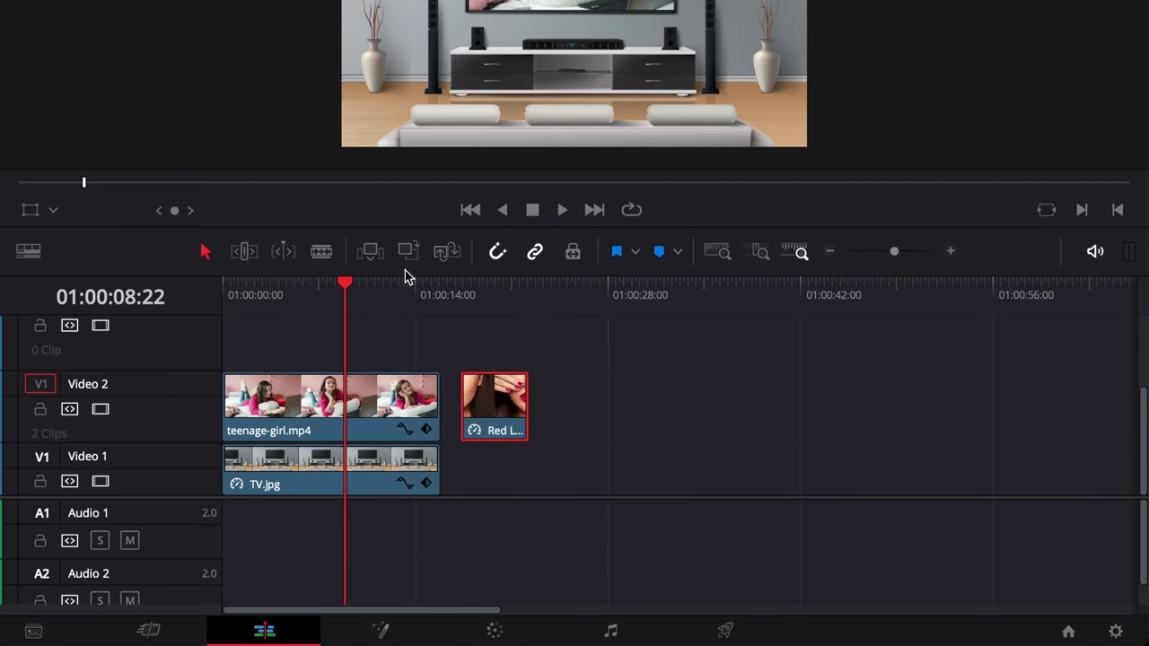
left_click_drag(346, 285, 440, 289)
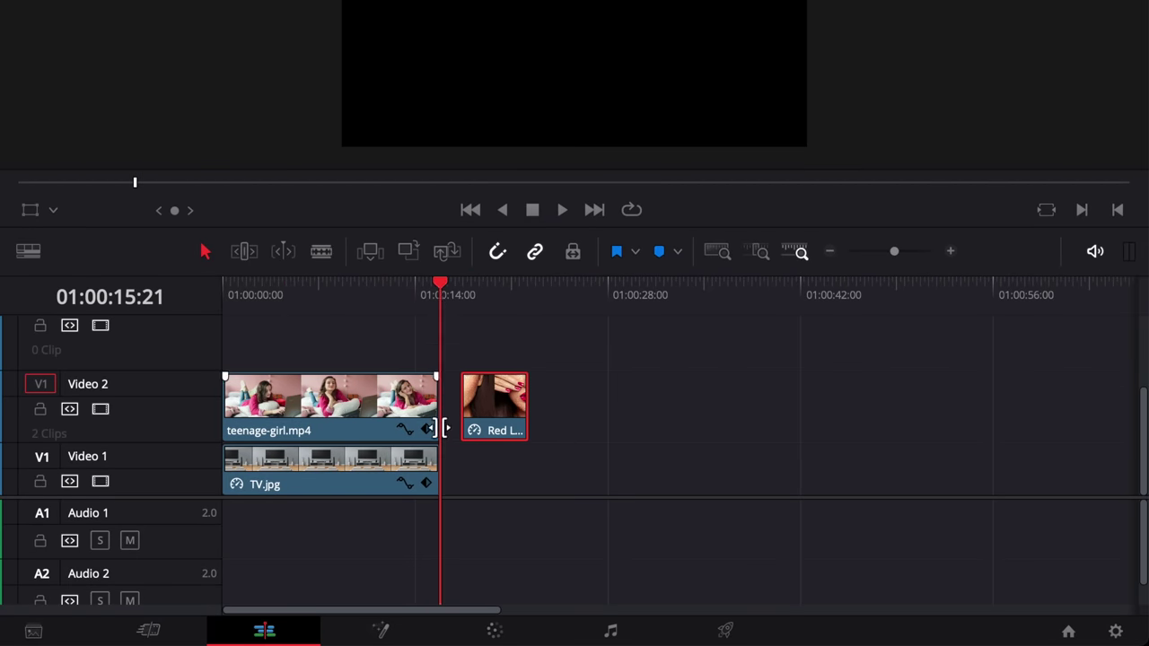
Turn snapping off and test-nudge Red Lips.jpg without it snapping
left_click_drag(440, 285, 398, 287)
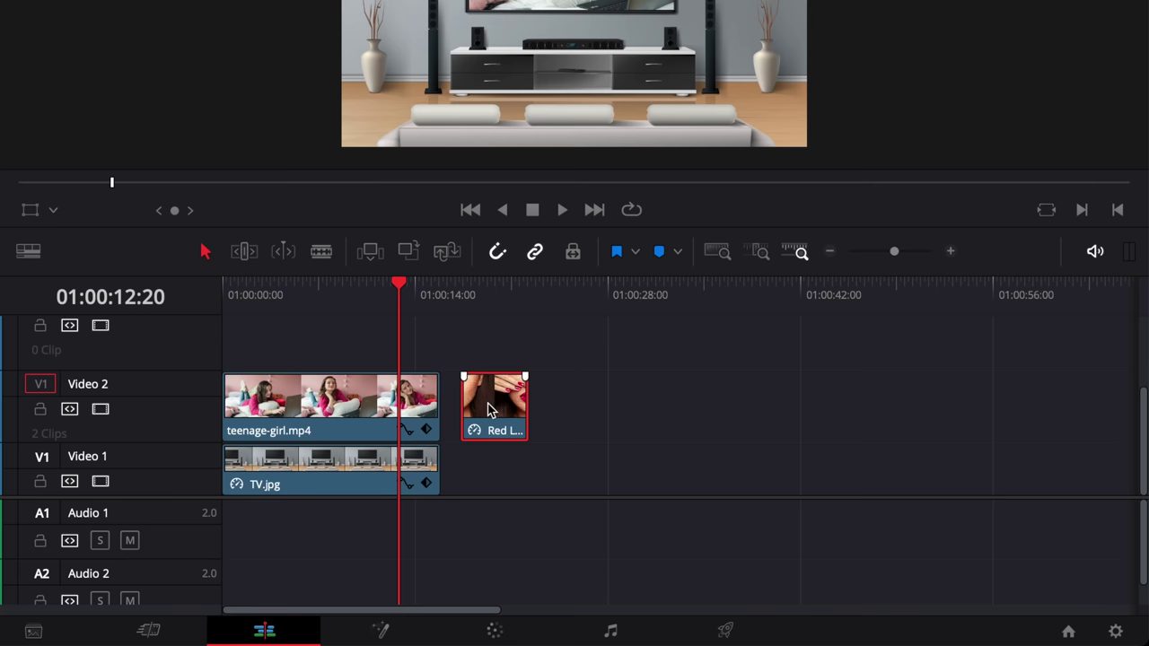
left_click_drag(482, 410, 490, 409)
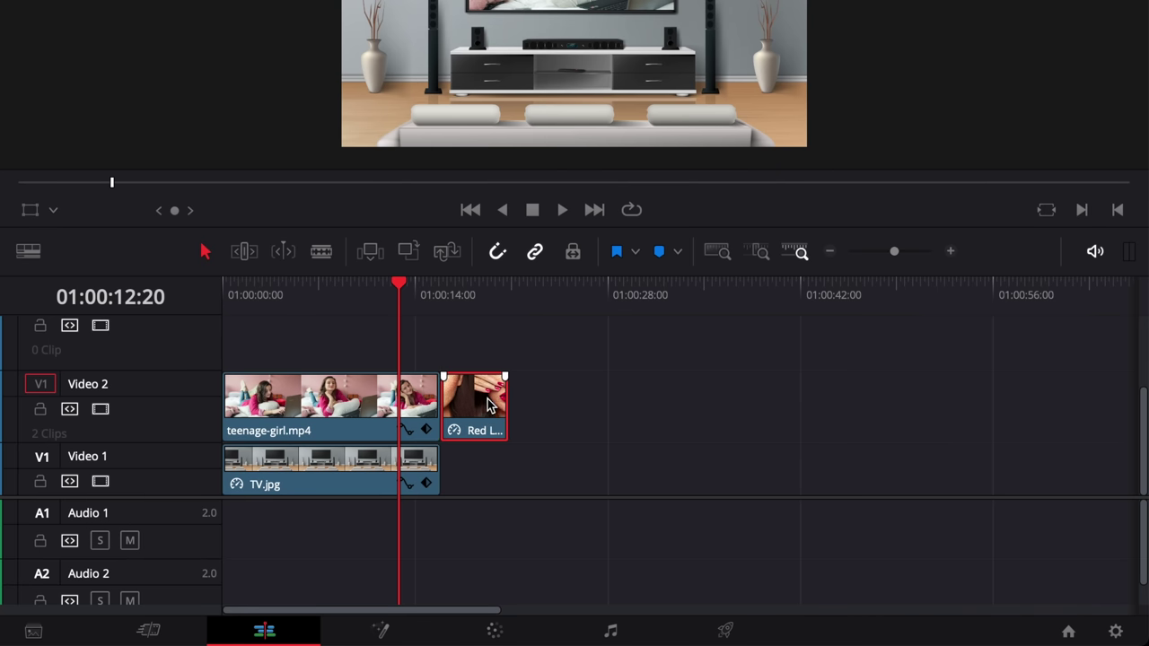
left_click(498, 251)
left_click_drag(483, 405, 485, 406)
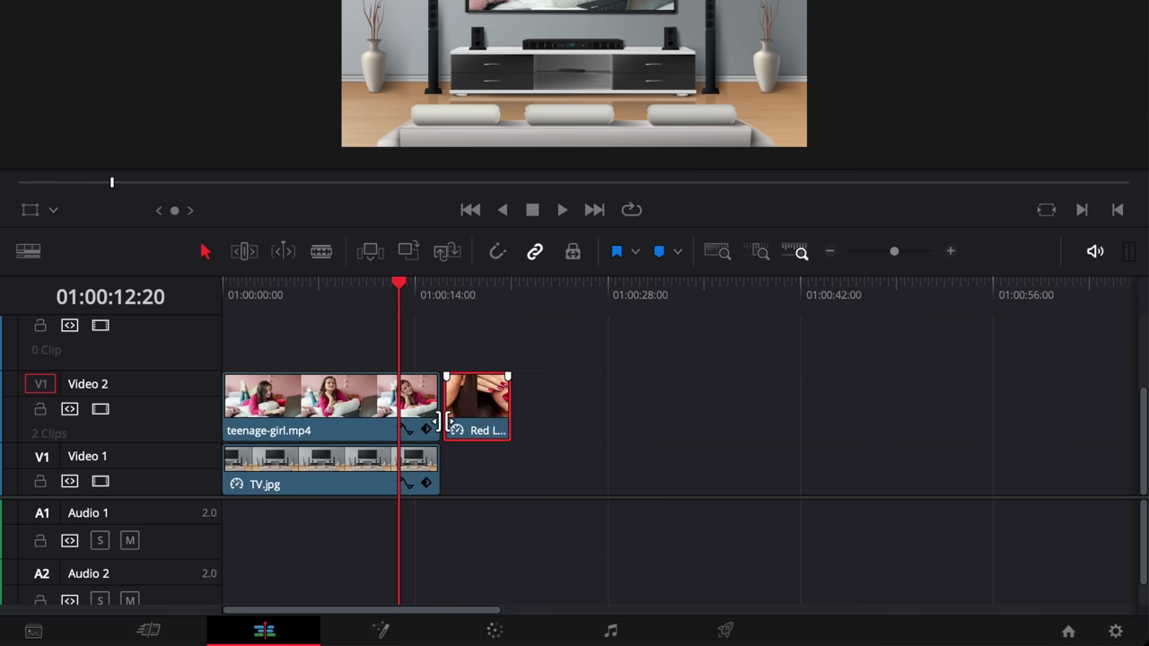
Zoom into the timeline and slide Red Lips.jpg left until it butts against teenage-girl.mp4
scroll(478, 438, "up", 5)
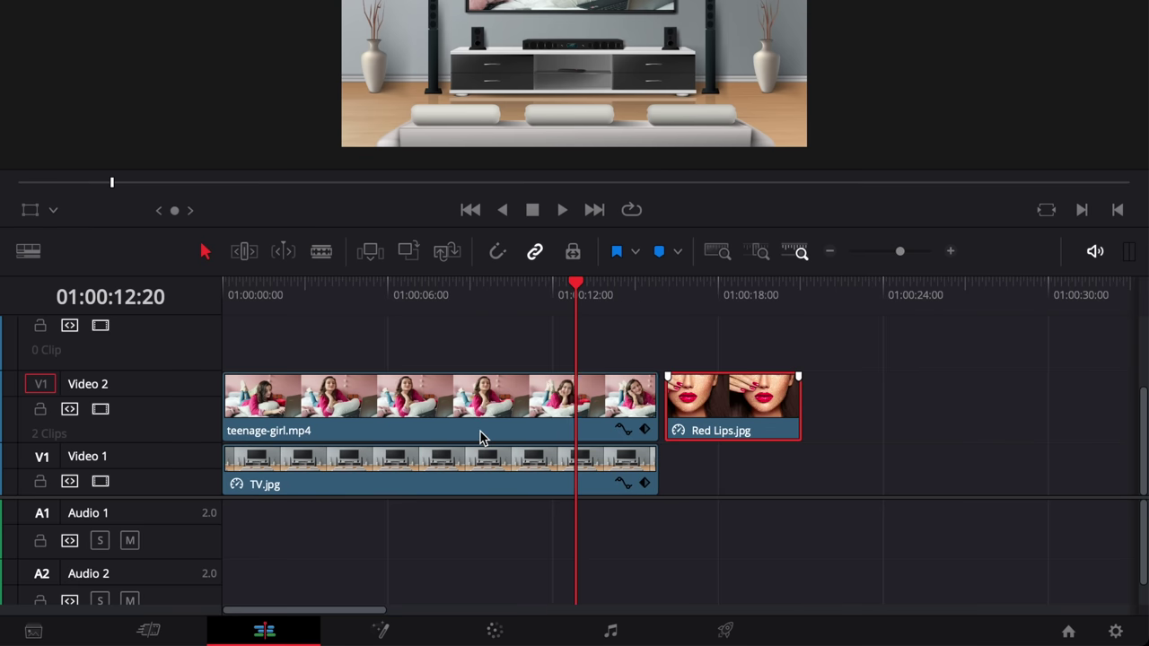
scroll(482, 437, "right", 6)
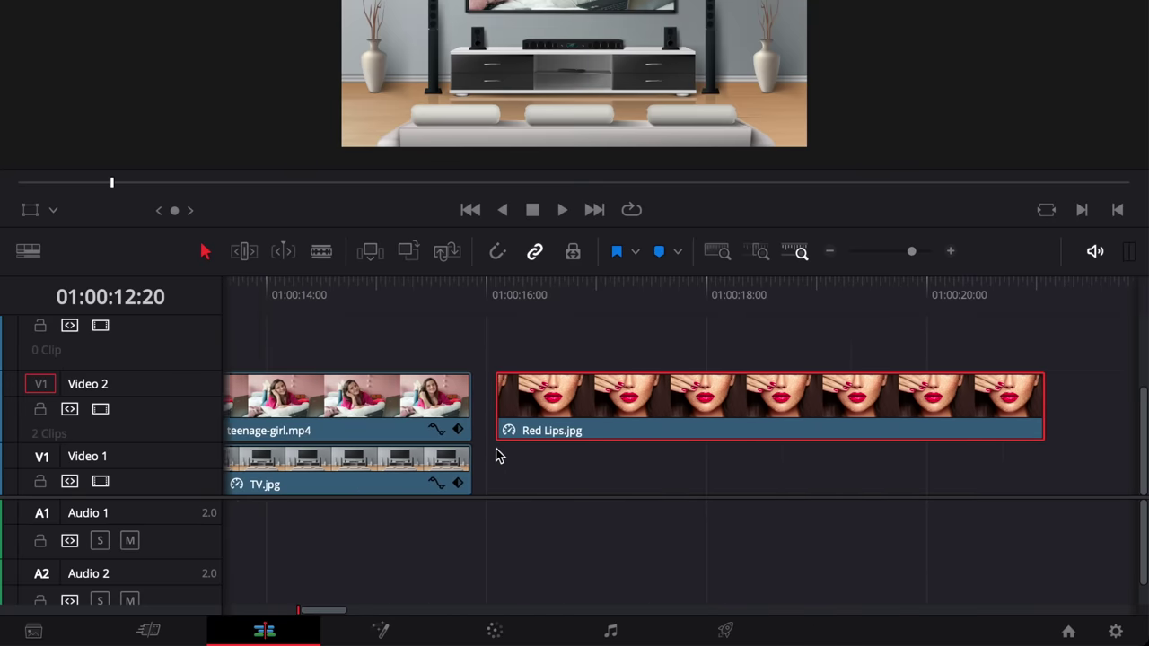
scroll(500, 457, "left", 2)
scroll(499, 458, "right", 1)
scroll(497, 457, "up", 3)
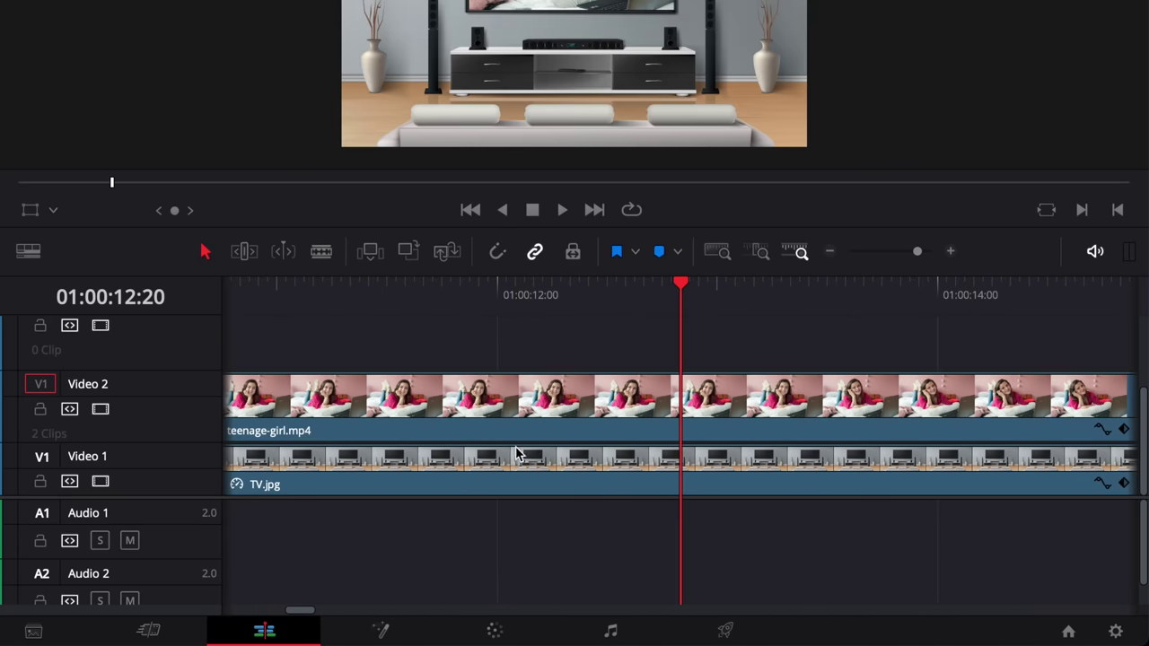
scroll(513, 454, "right", 6)
scroll(525, 451, "left", 1)
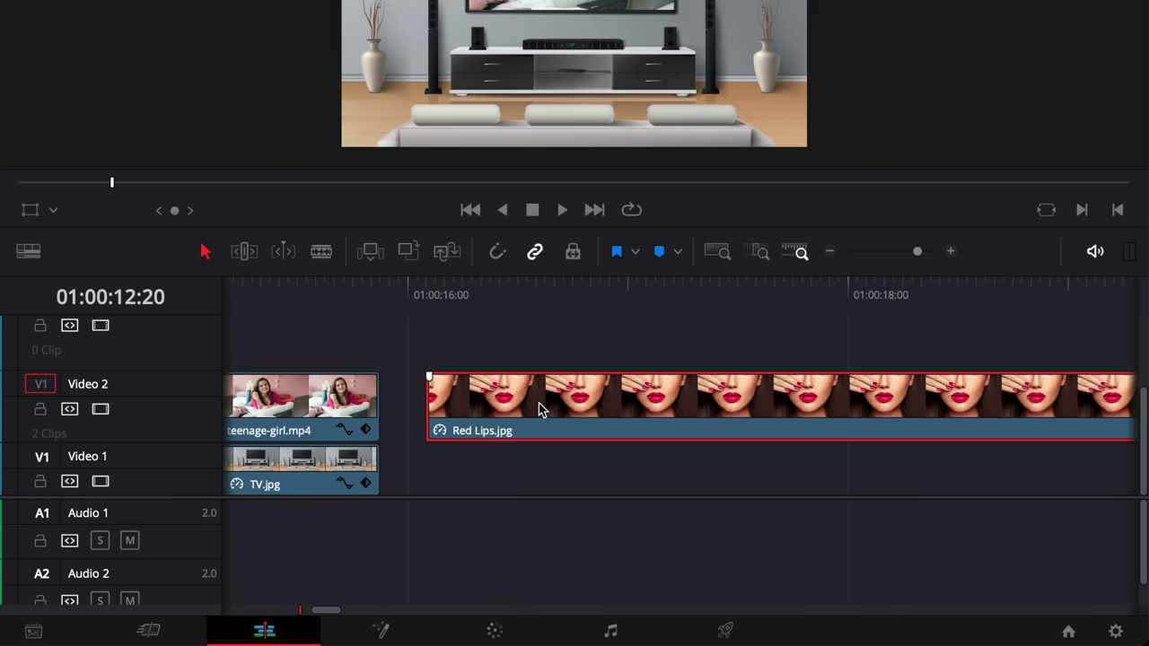
left_click_drag(539, 409, 505, 420)
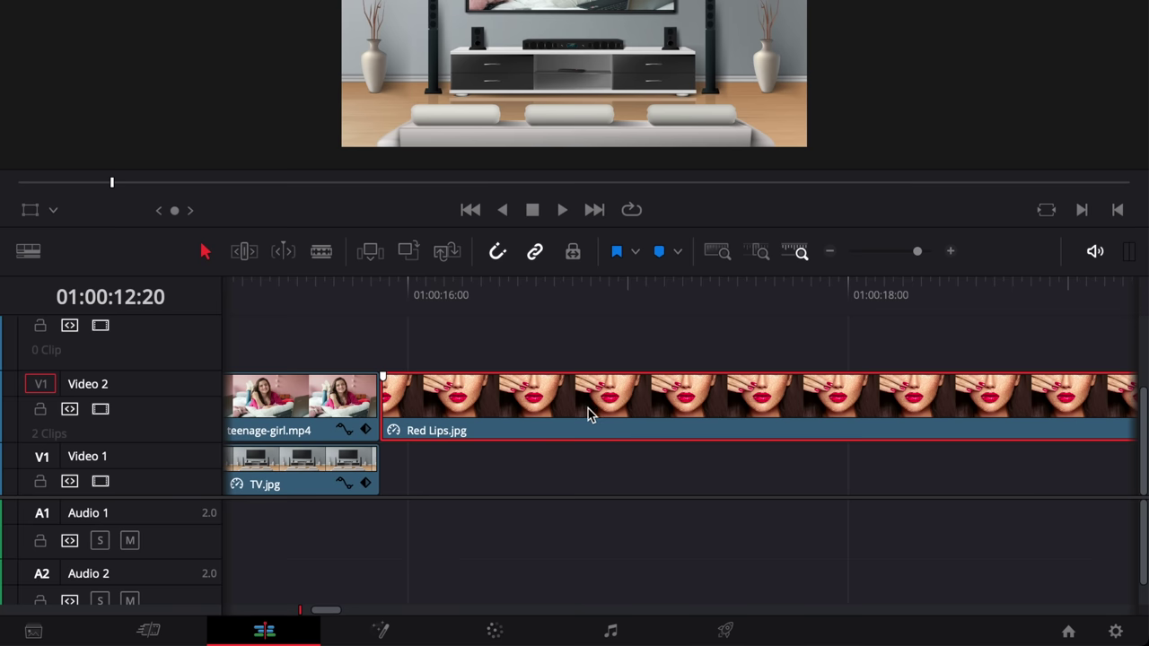
left_click_drag(621, 415, 621, 415)
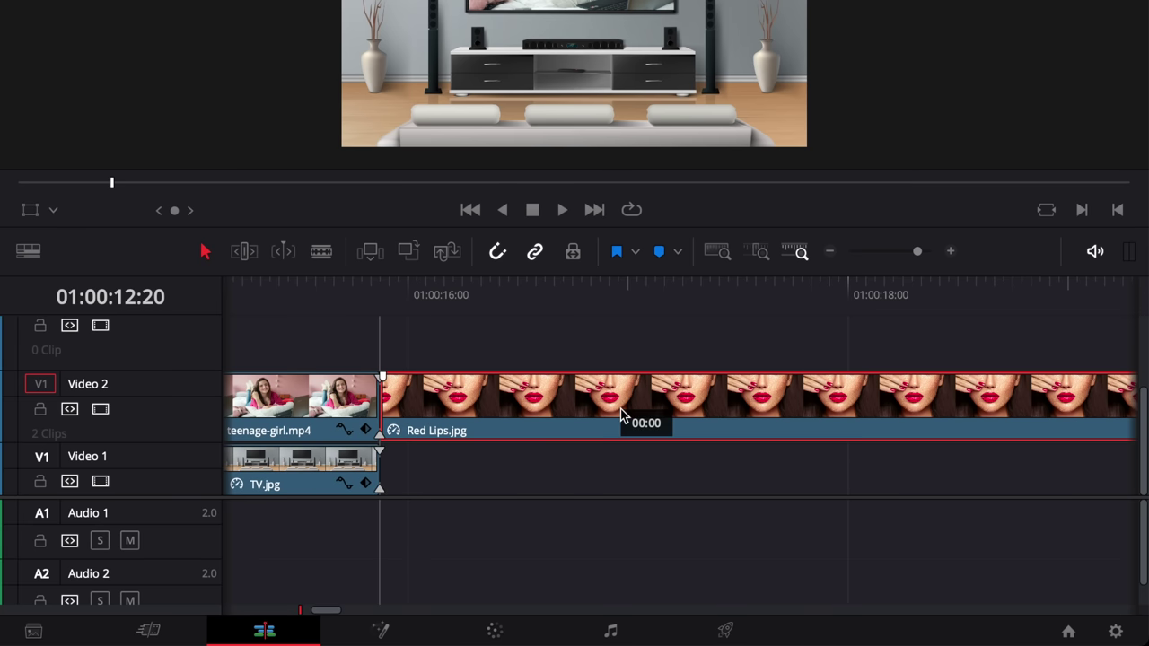
left_click_drag(621, 414, 621, 415)
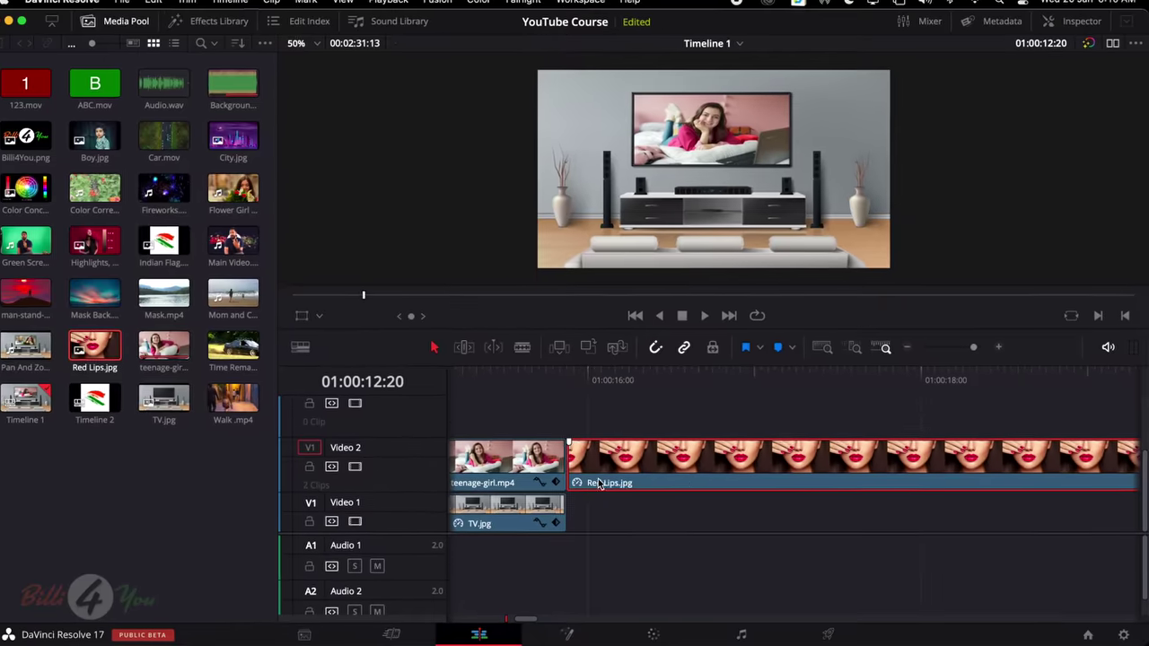
Delete Red Lips.jpg from Video 2, then add it back after teenage-girl.mp4
scroll(515, 418, "down", 3)
scroll(675, 477, "down", 4)
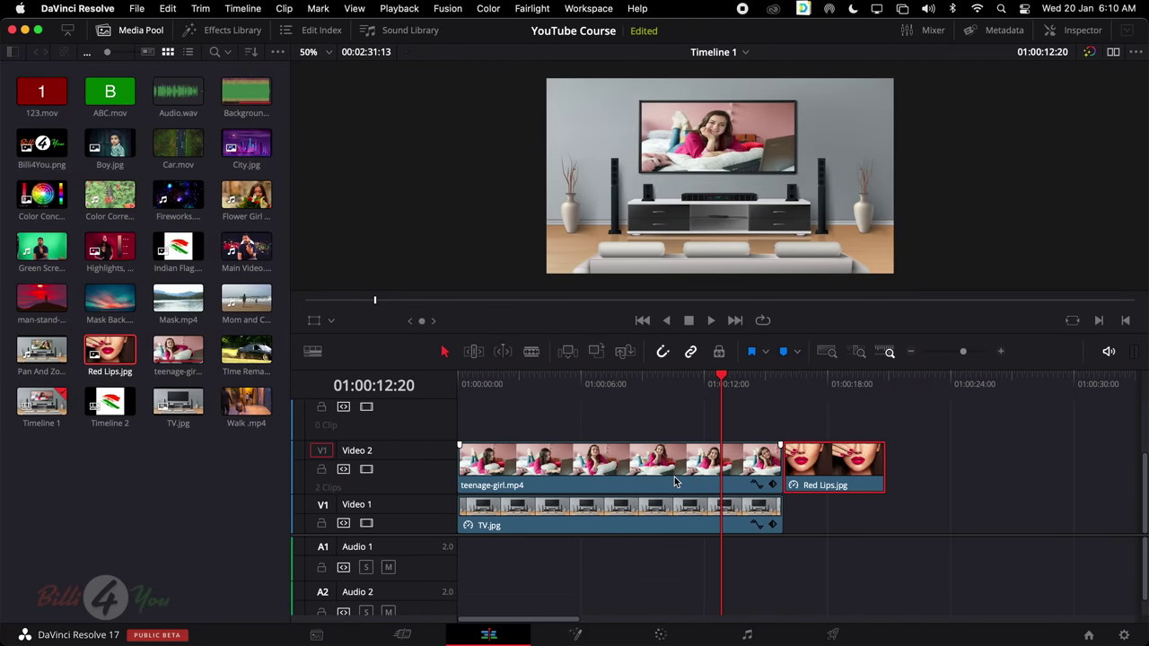
key("Delete")
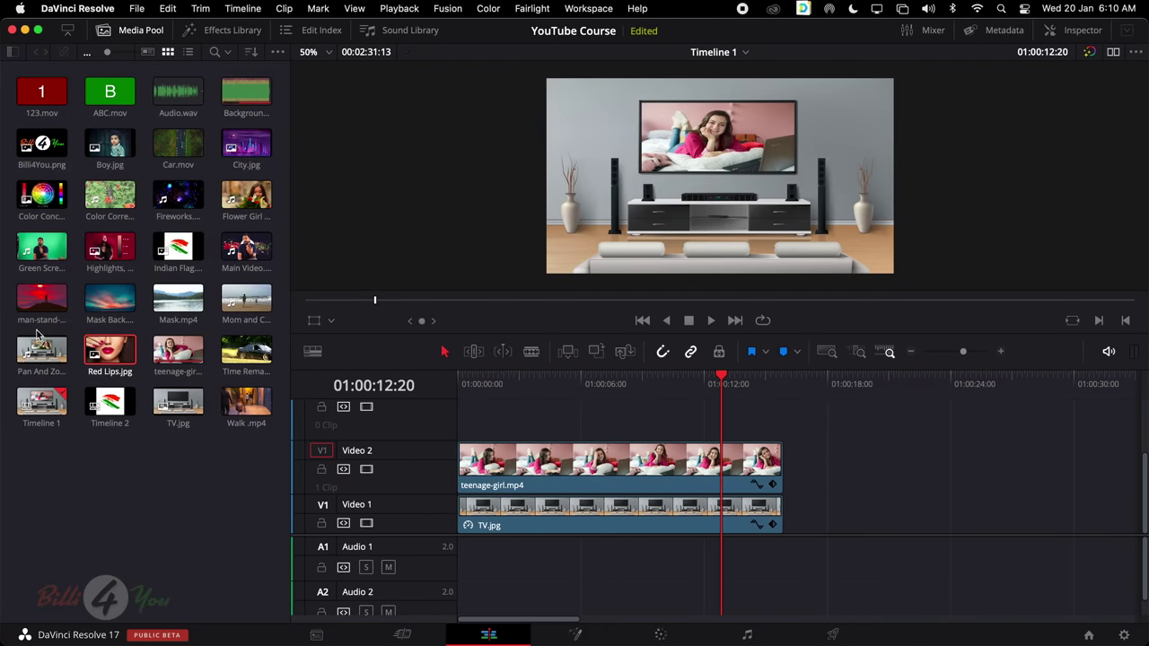
left_click(178, 350)
double_click(178, 350)
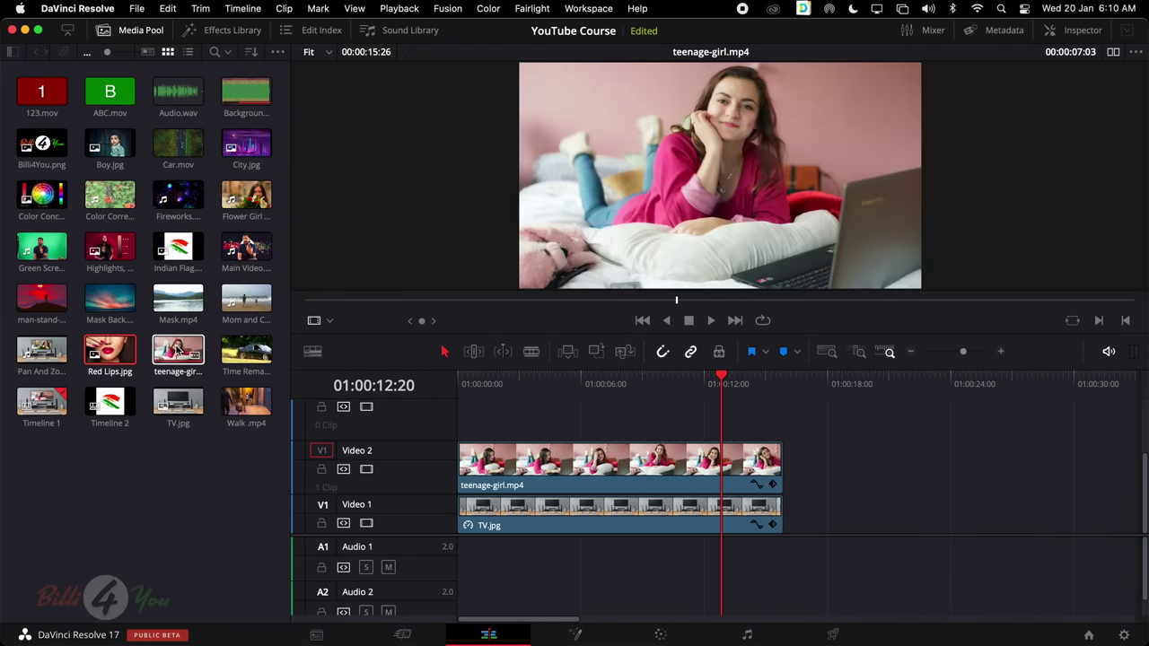
left_click_drag(110, 350, 805, 476)
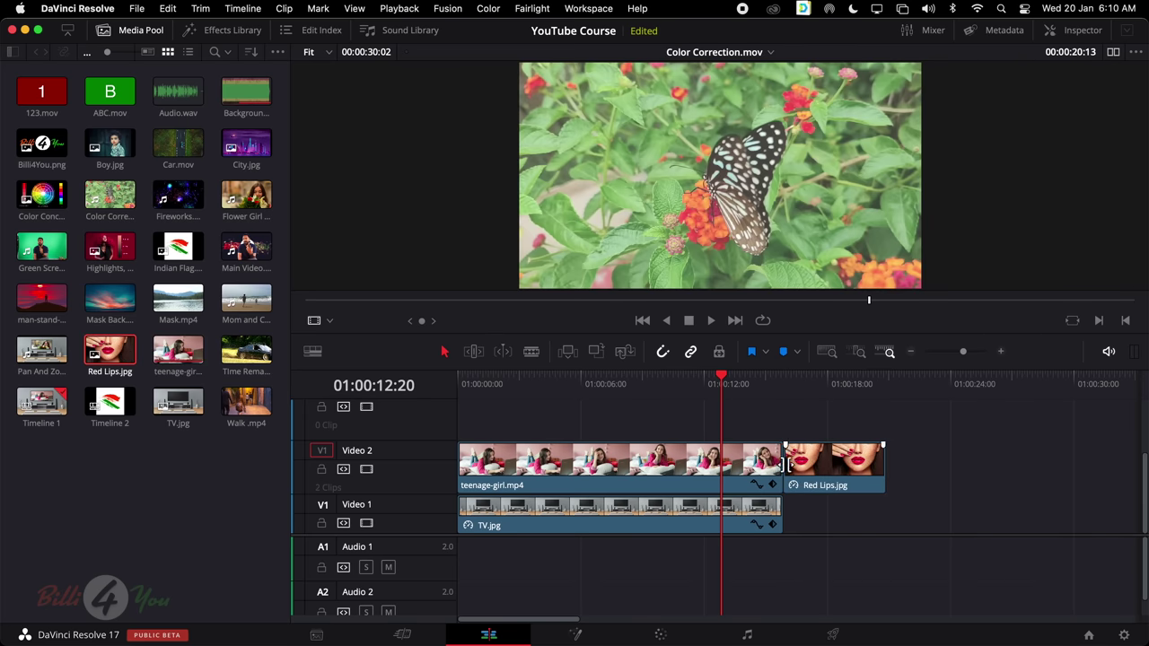
Move the playhead to 01:00:13:01, delete Red Lips.jpg, and place it on Video 2 again
mouse_move(723, 384)
left_mouse_down()
mouse_move(799, 384)
mouse_move(725, 400)
left_mouse_up()
left_click(834, 485)
key("Delete")
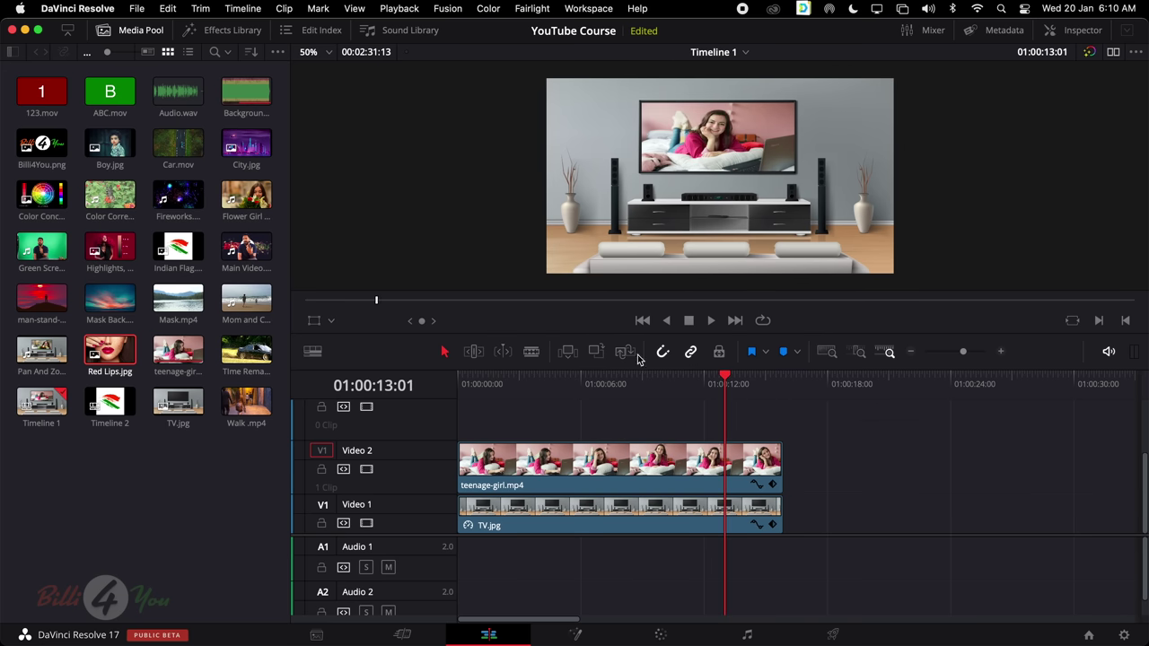
left_click_drag(110, 352, 792, 476)
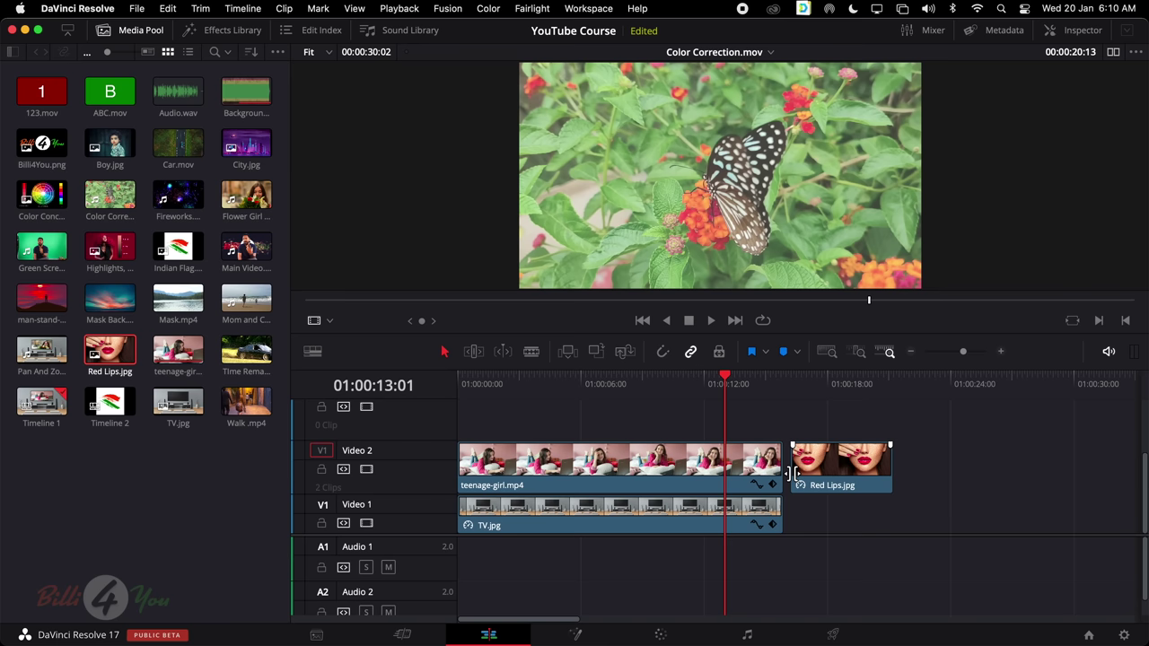
Re-enable snapping, snap Red Lips.jpg to teenage-girl.mp4's end, then toggle linked selection and delete it
left_click(669, 354)
mouse_move(815, 467)
left_mouse_down()
mouse_move(831, 467)
mouse_move(813, 465)
left_mouse_up()
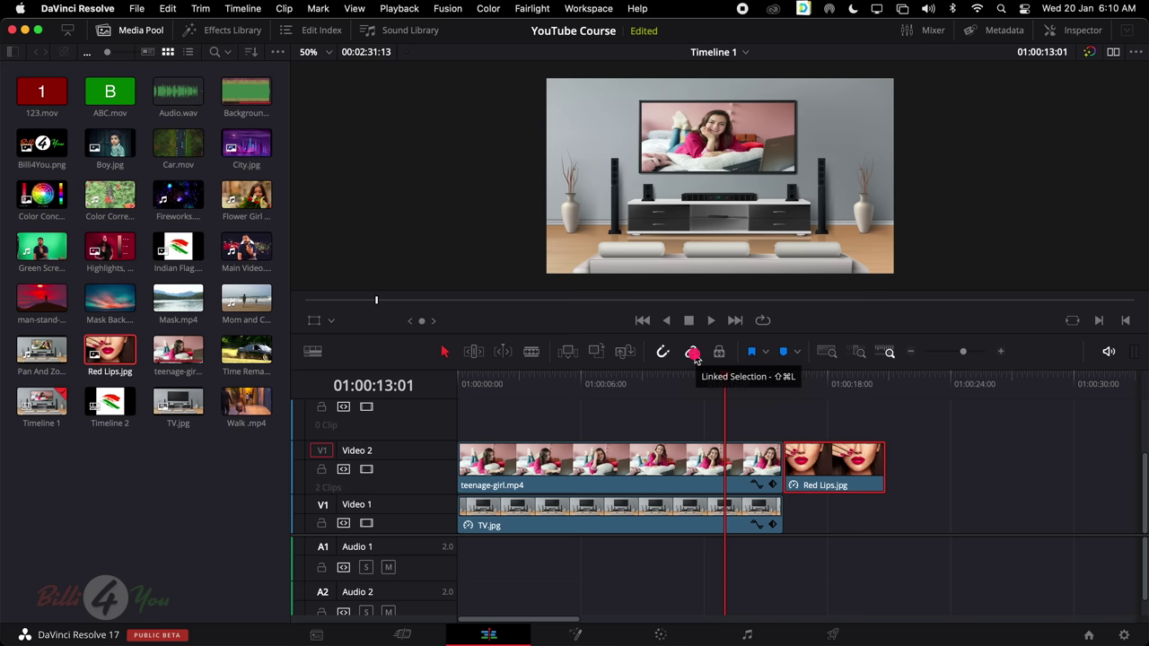
left_click(692, 353)
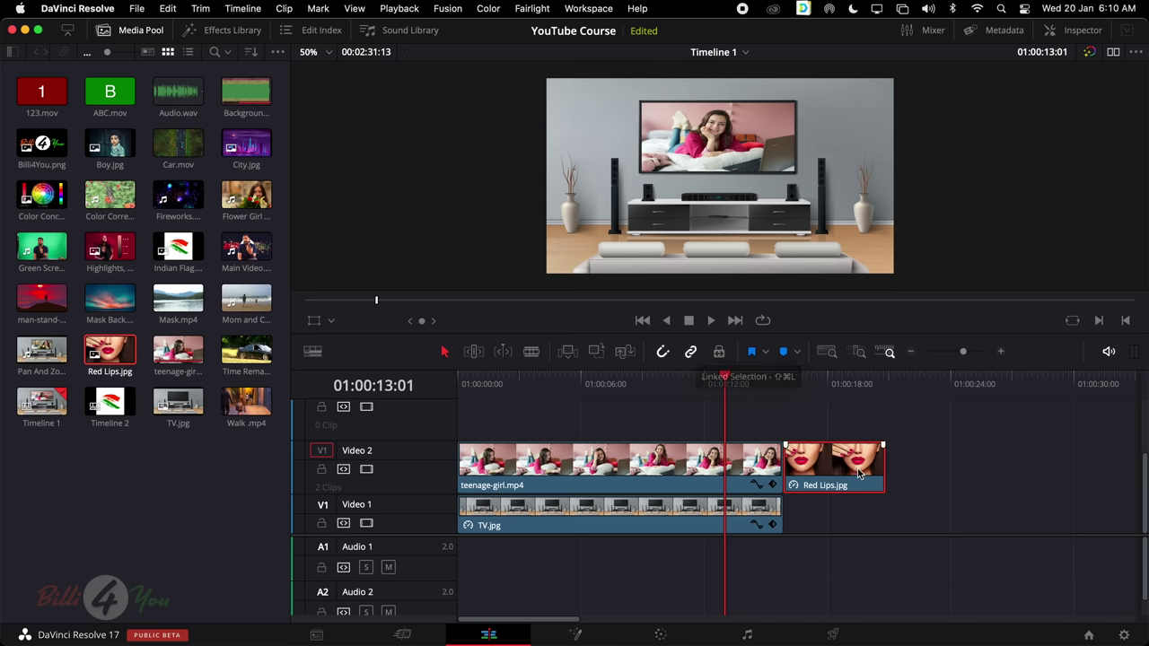
key("Delete")
Delete both remaining clips and place Main Video.mov at the start of the timeline
key("Home")
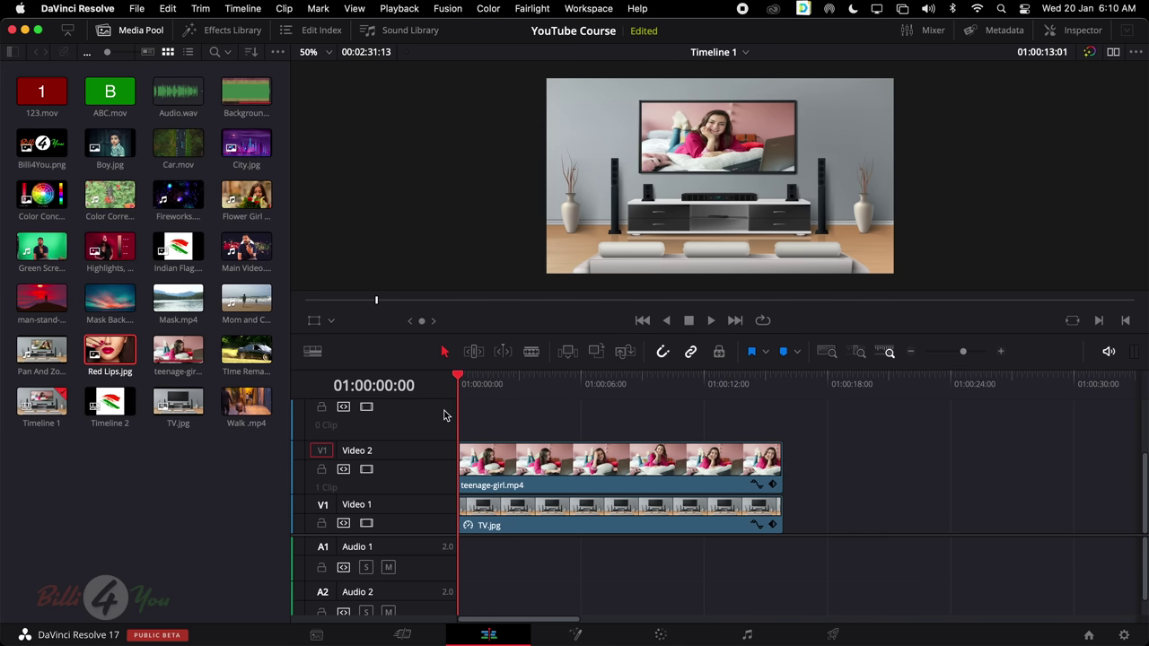
left_click_drag(494, 410, 768, 578)
key("Delete")
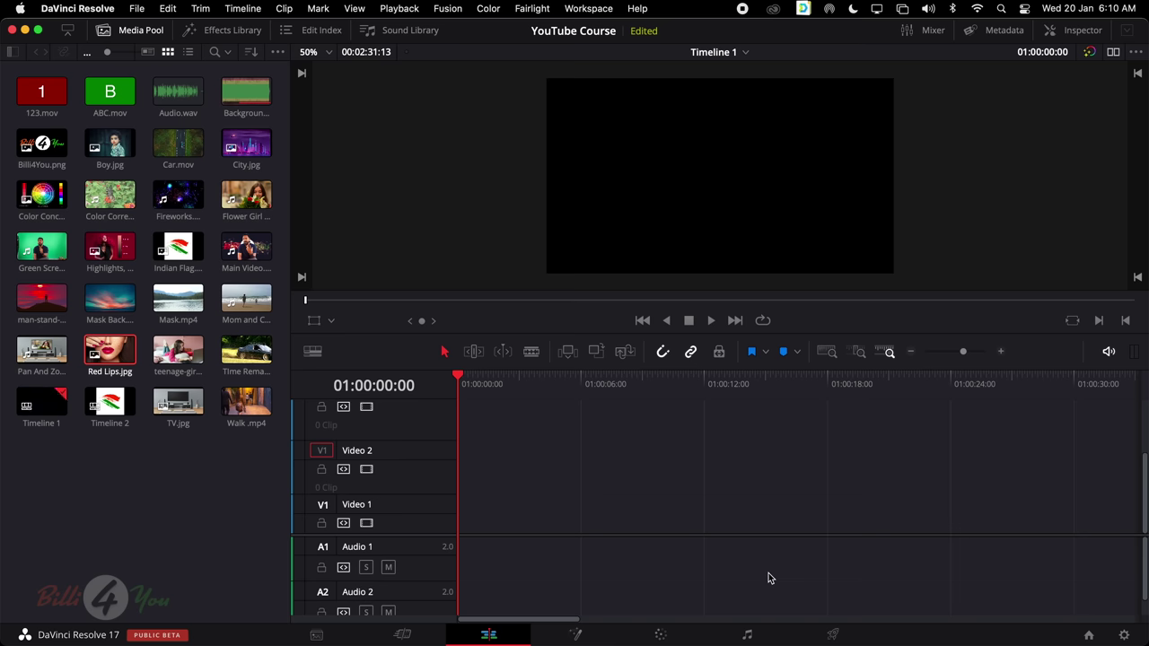
double_click(247, 248)
left_click_drag(248, 248, 466, 523)
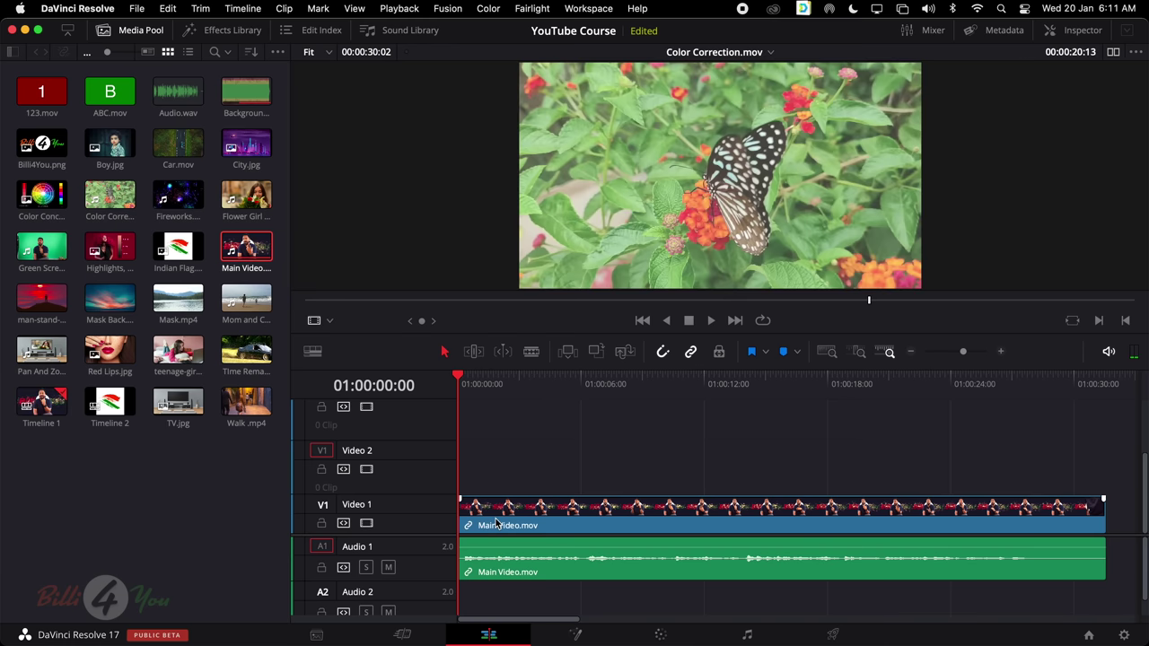
left_click(497, 524)
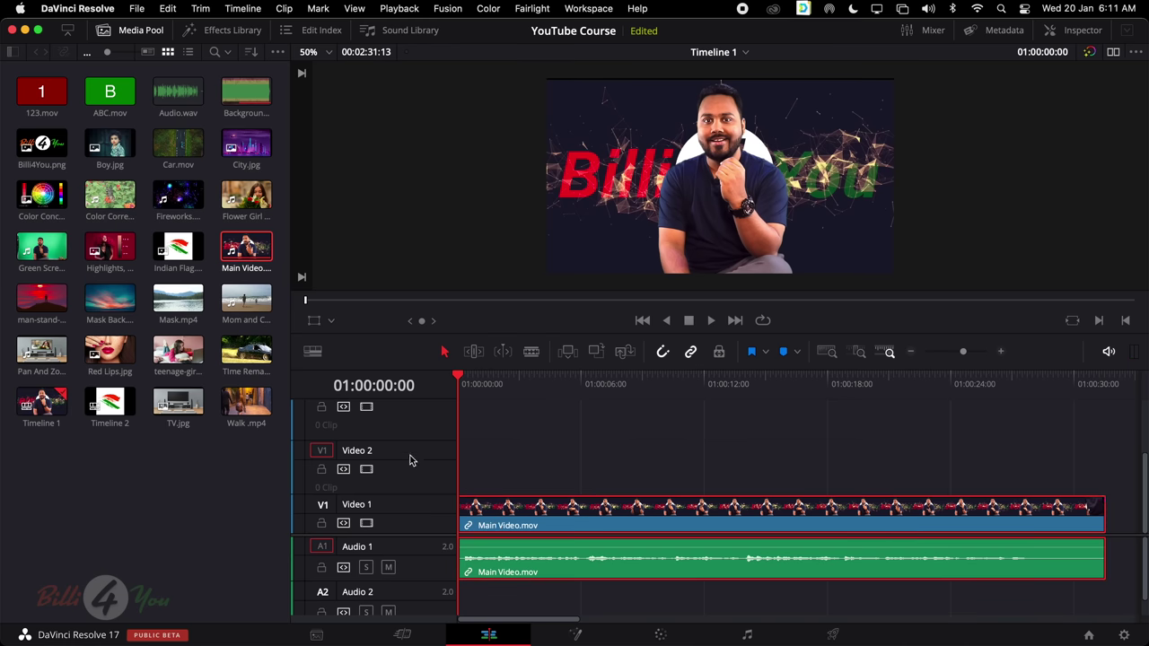
Delete the empty extra video tracks and the Audio 2 track
right_click(411, 420)
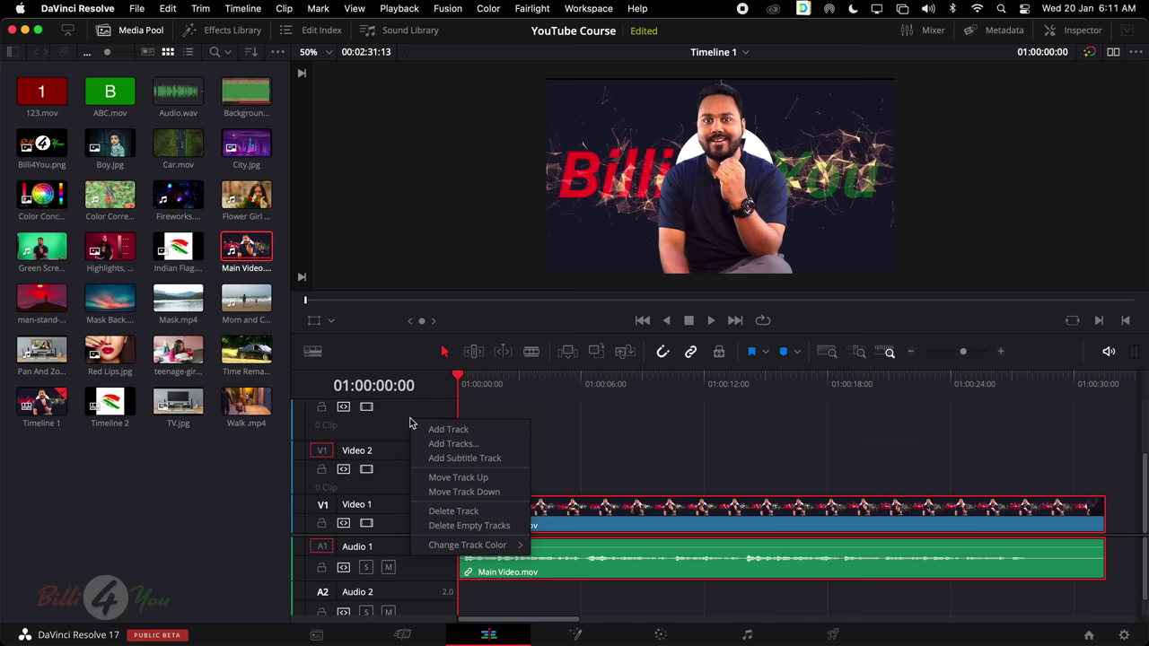
left_click(454, 511)
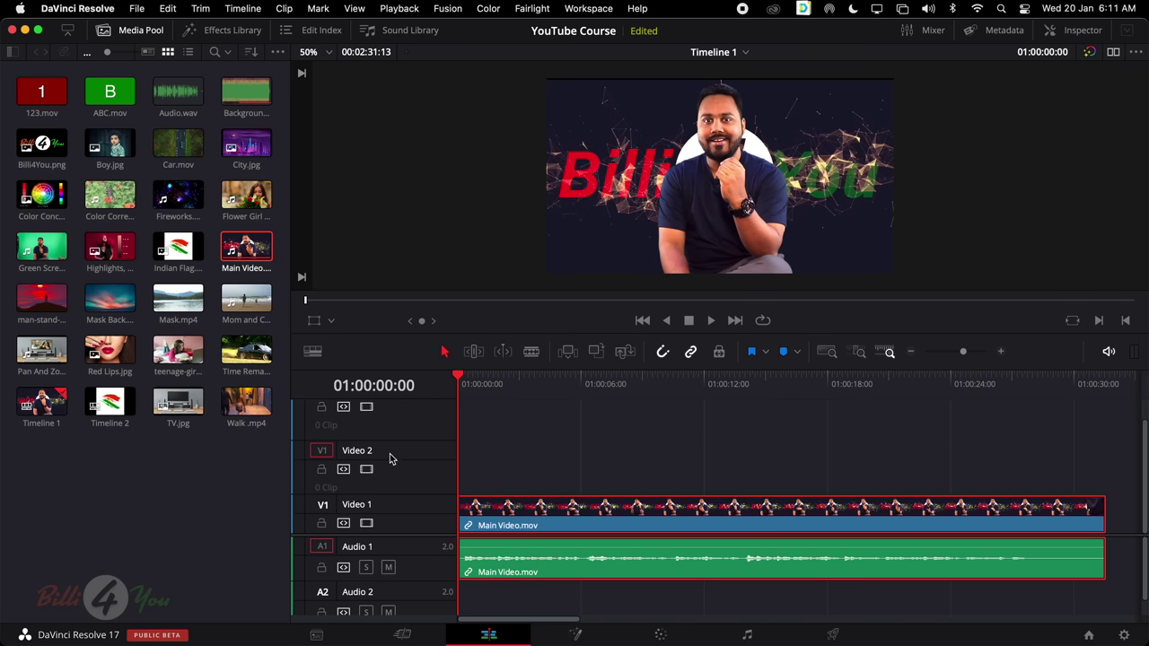
right_click(389, 459)
left_click(422, 545)
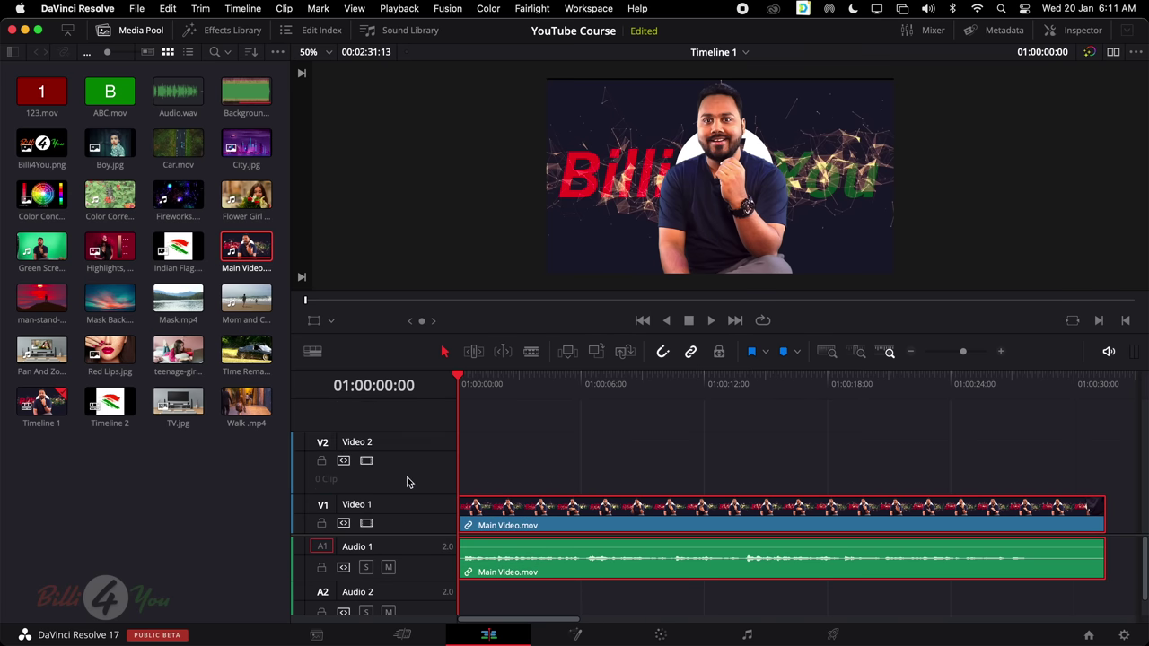
right_click(391, 443)
left_click(418, 543)
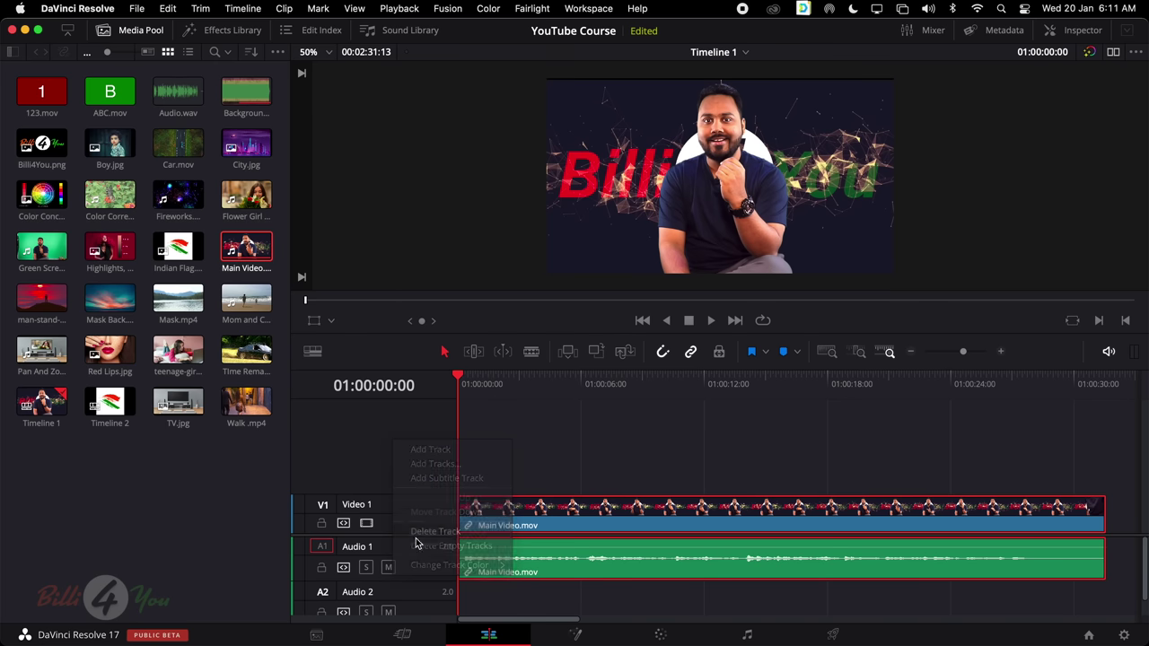
right_click(386, 595)
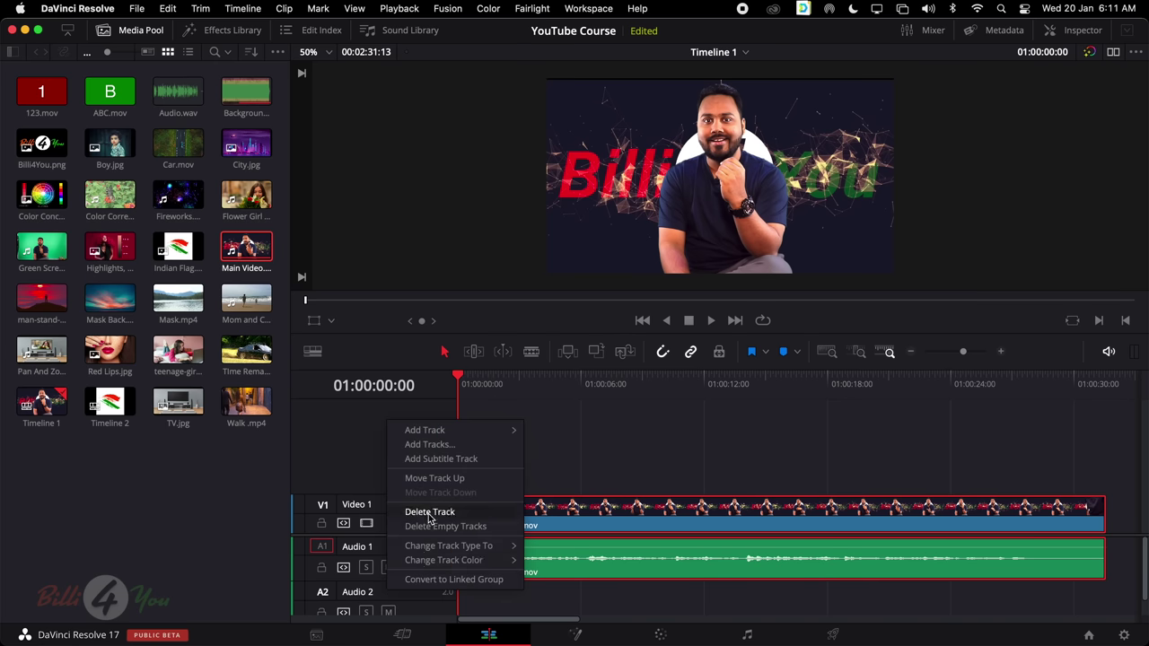
left_click(429, 514)
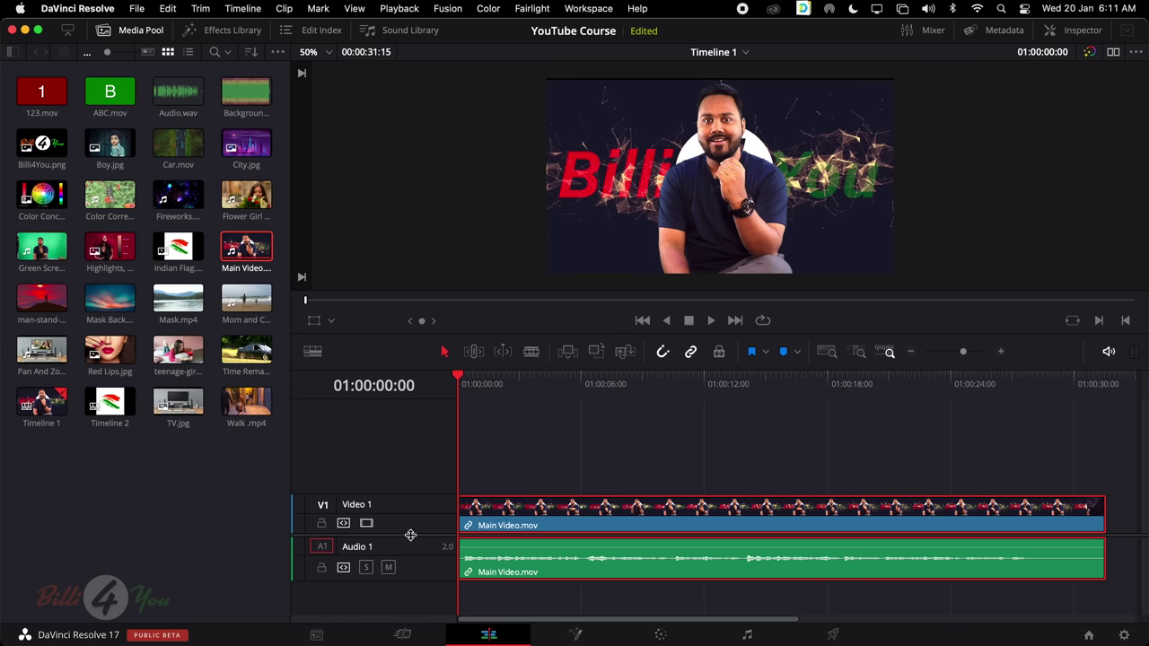
Show that Main Video.mov's linked video and audio select and move together, then zoom the timeline out
left_click_drag(410, 535, 413, 492)
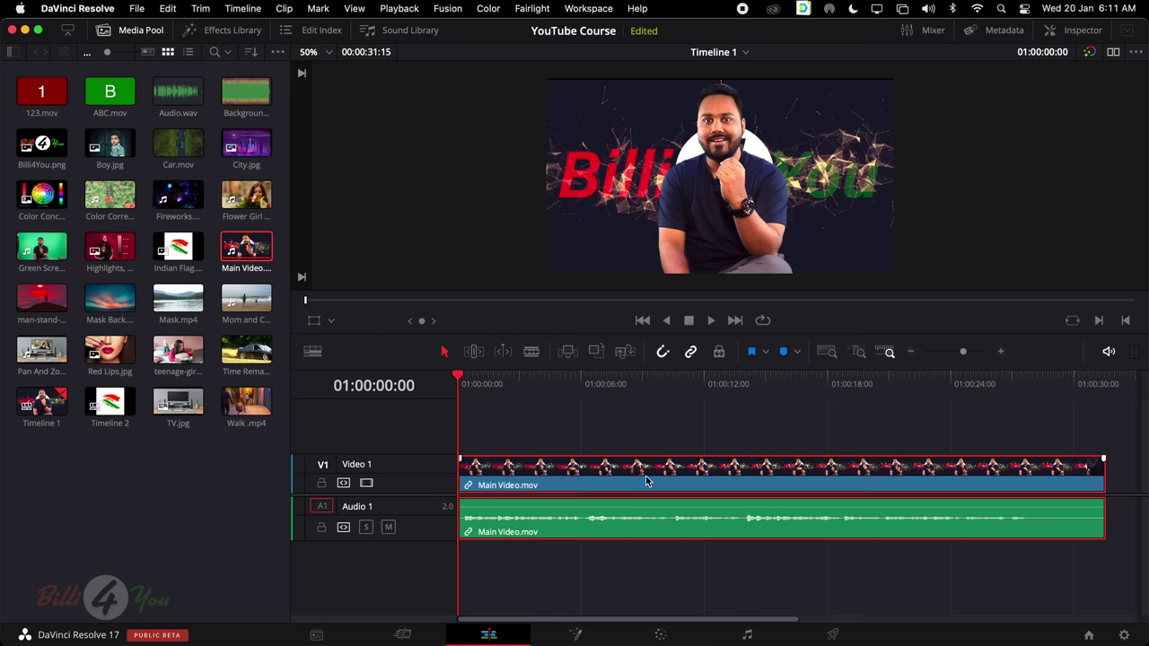
scroll(641, 529, "right", 3)
scroll(642, 532, "left", 3)
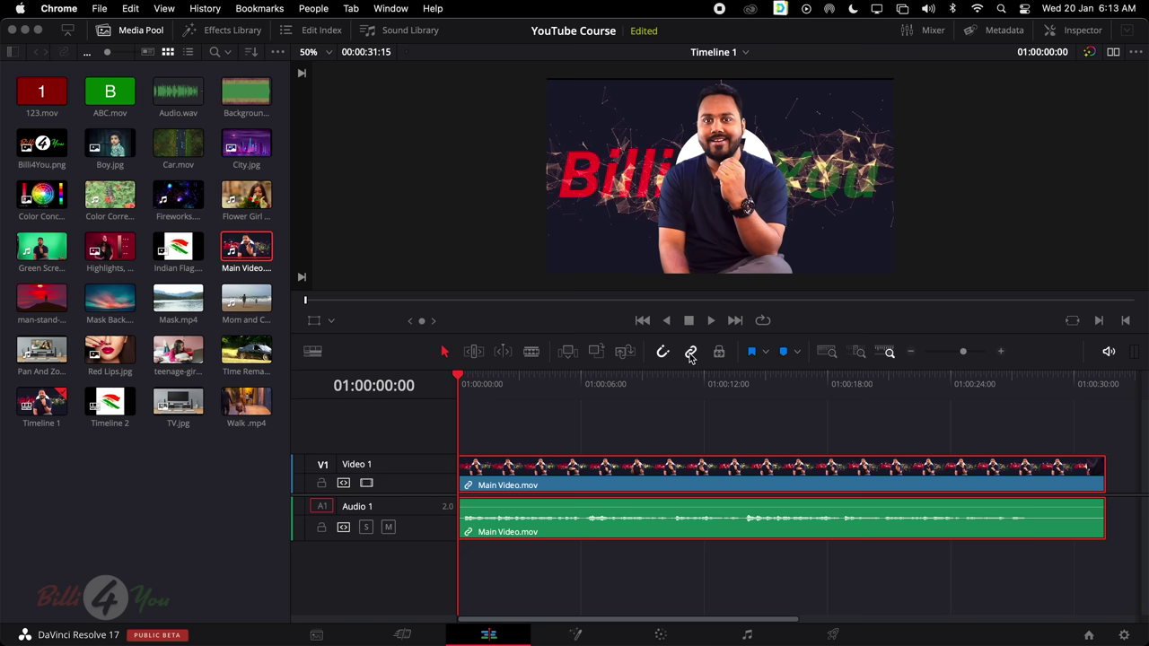
left_click(656, 433)
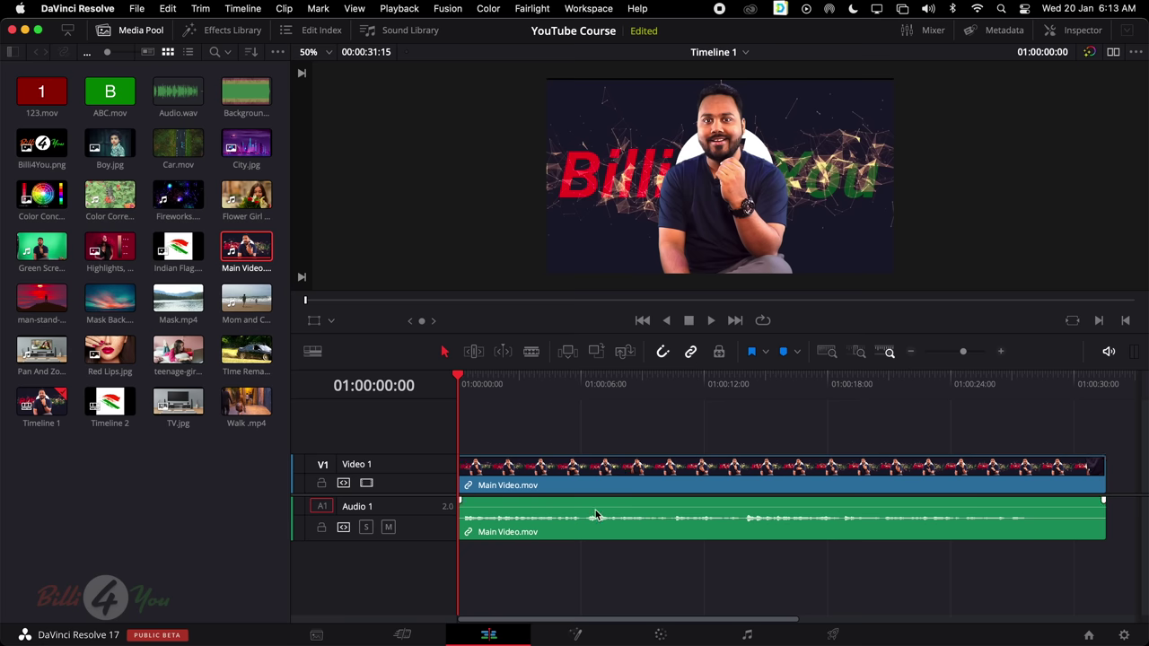
left_click(585, 476)
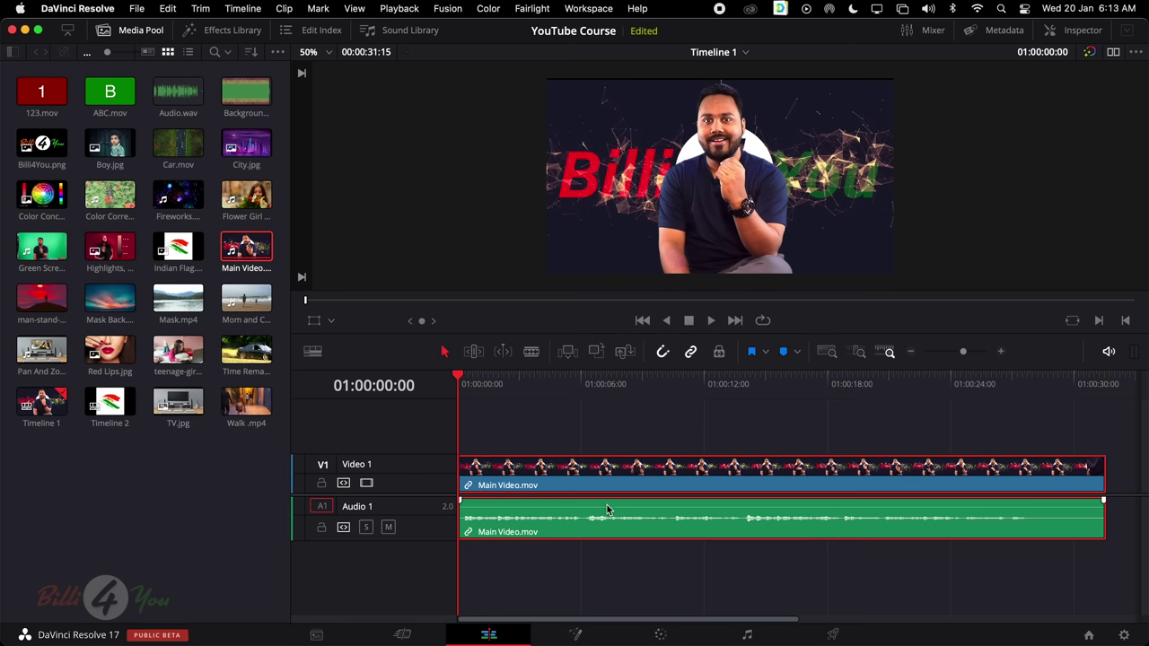
left_click(615, 437)
left_click(633, 472)
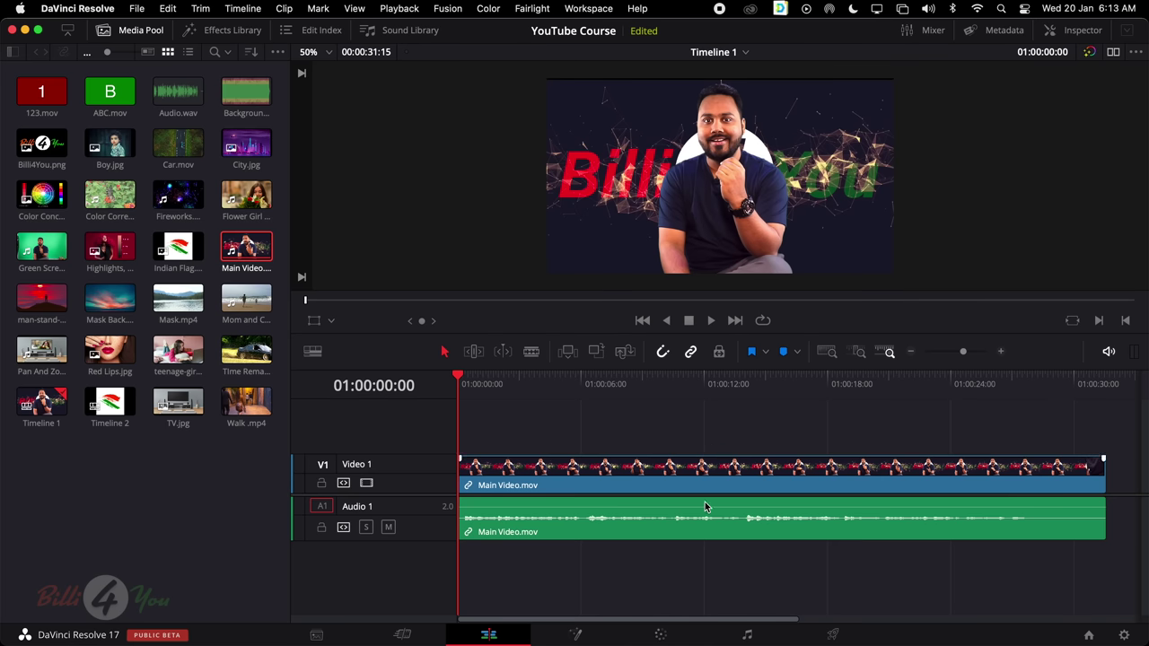
left_click(650, 446)
left_click_drag(648, 469, 694, 477)
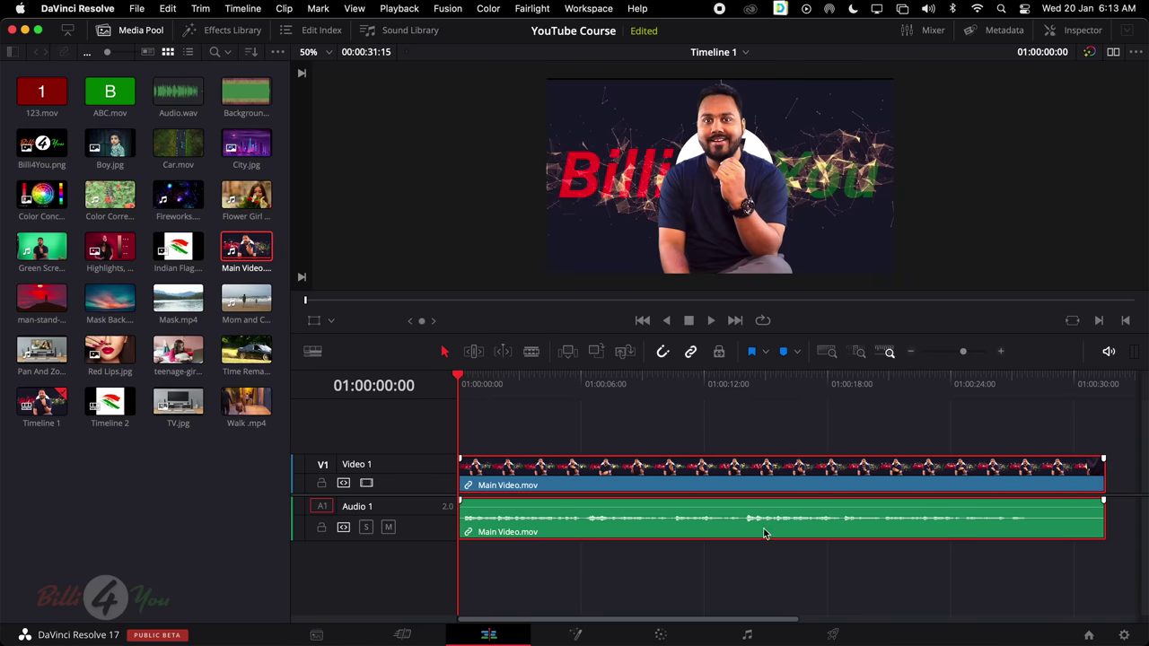
key("super+minus")
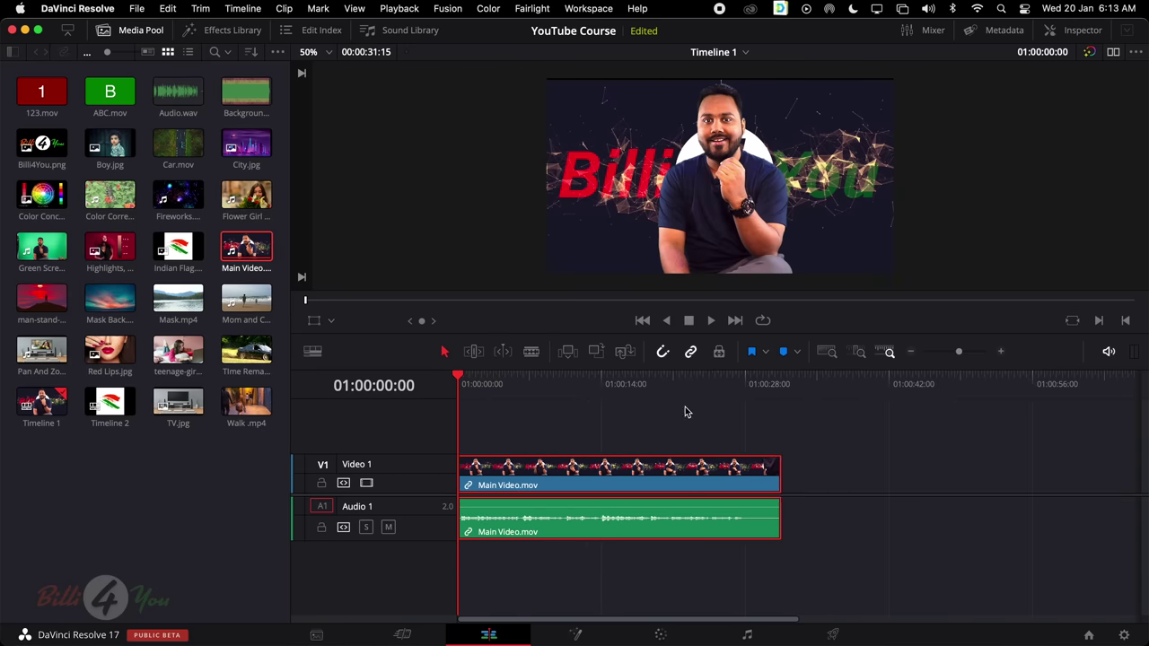
Turn off linked selection and drag the video clip away from its audio and back
left_click(691, 352)
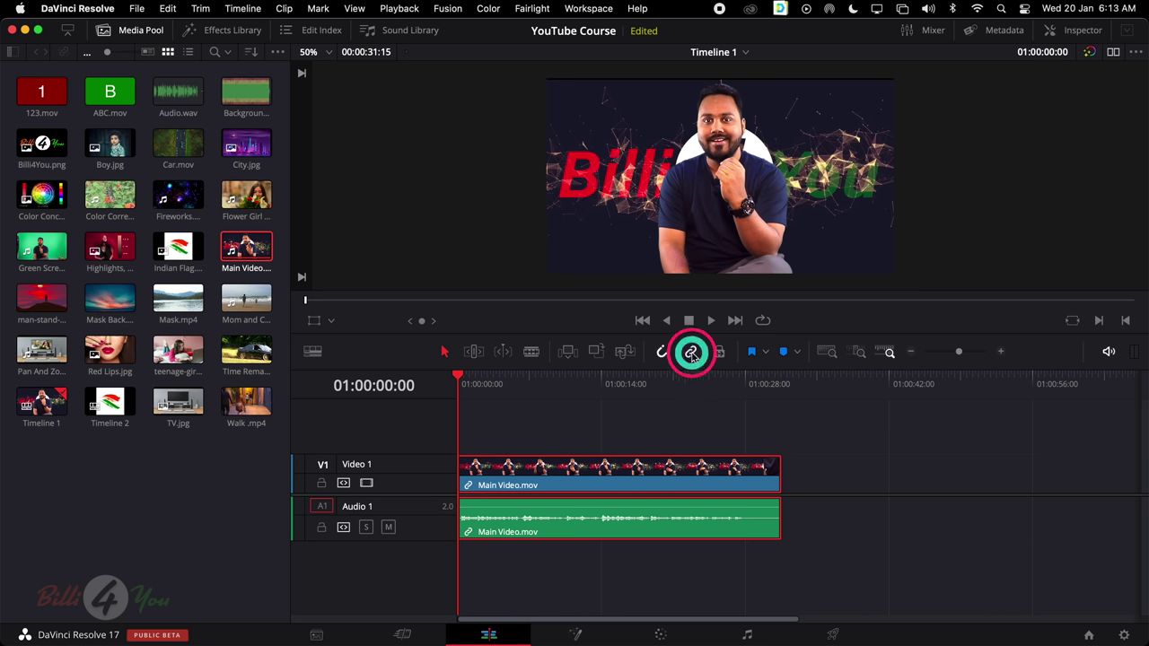
left_click(700, 426)
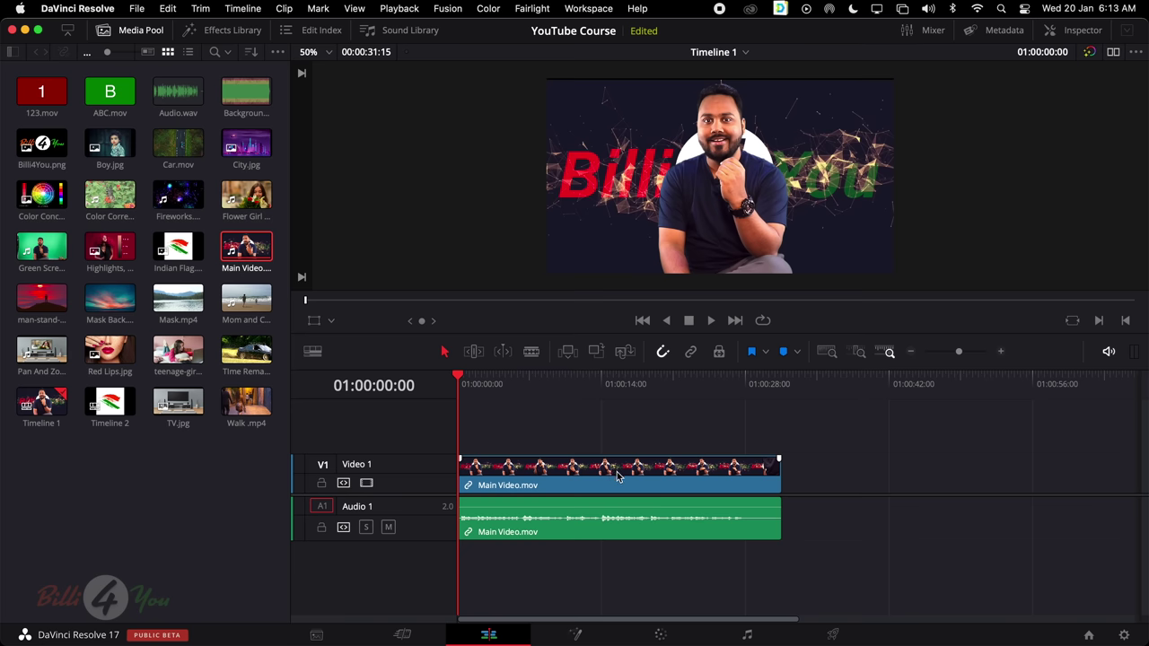
left_click_drag(646, 470, 686, 471)
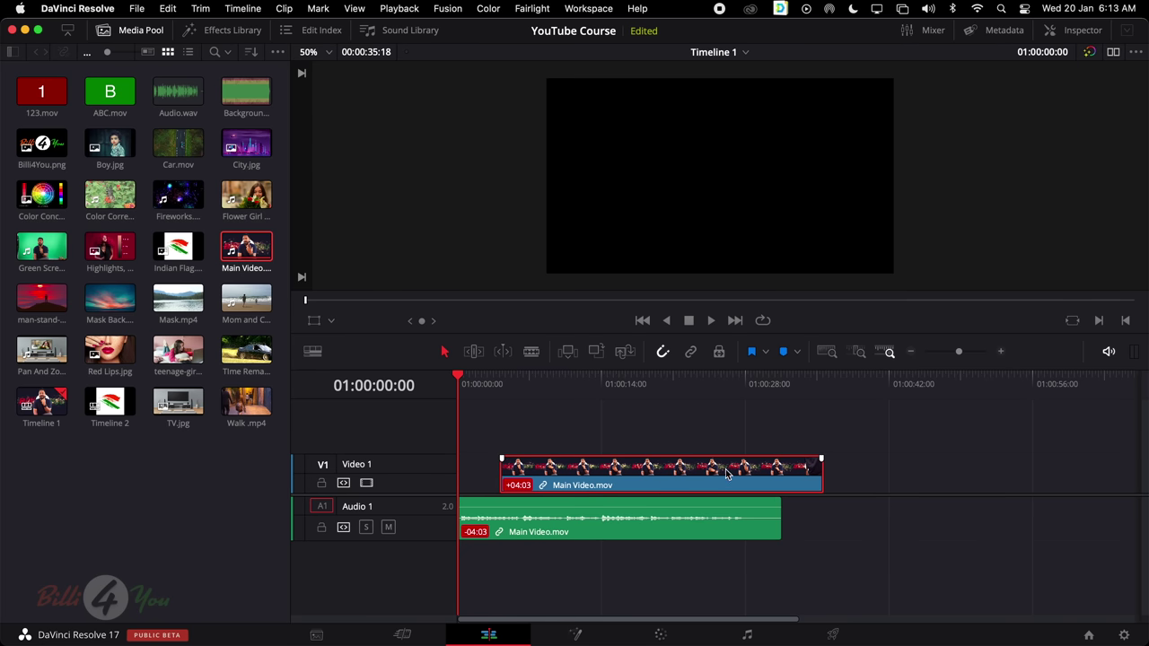
left_click_drag(728, 473, 688, 471)
Move the audio clip alone and undo it, then shift the video clip about 3 seconds later
left_click(656, 515)
left_click_drag(656, 515, 706, 522)
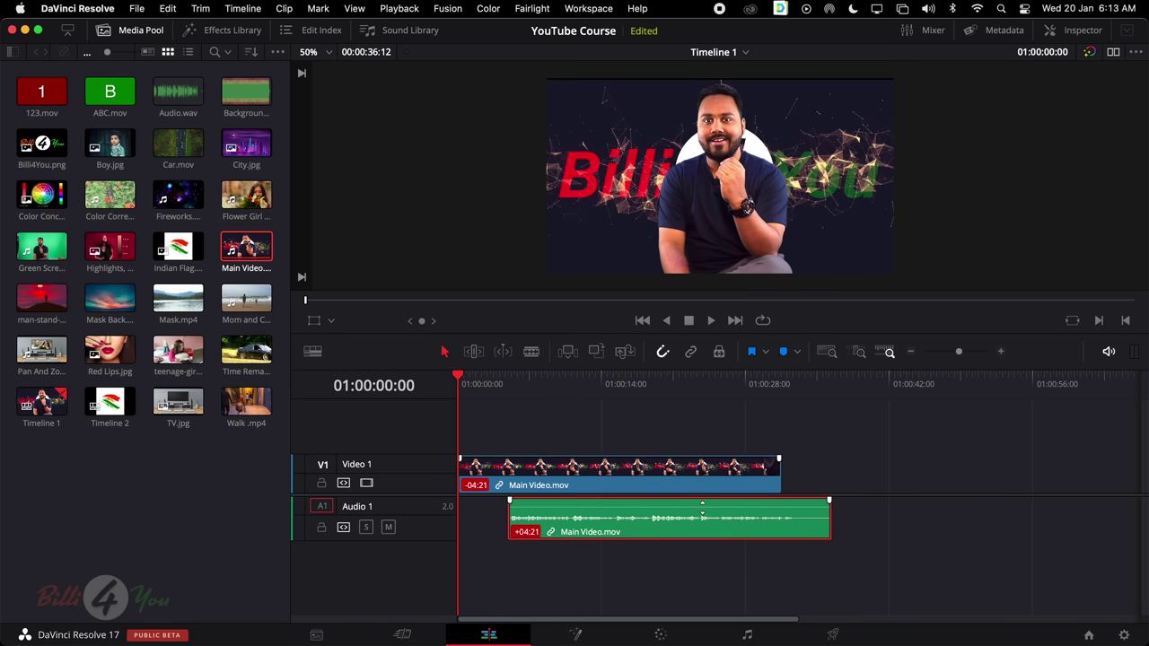
key("super+z")
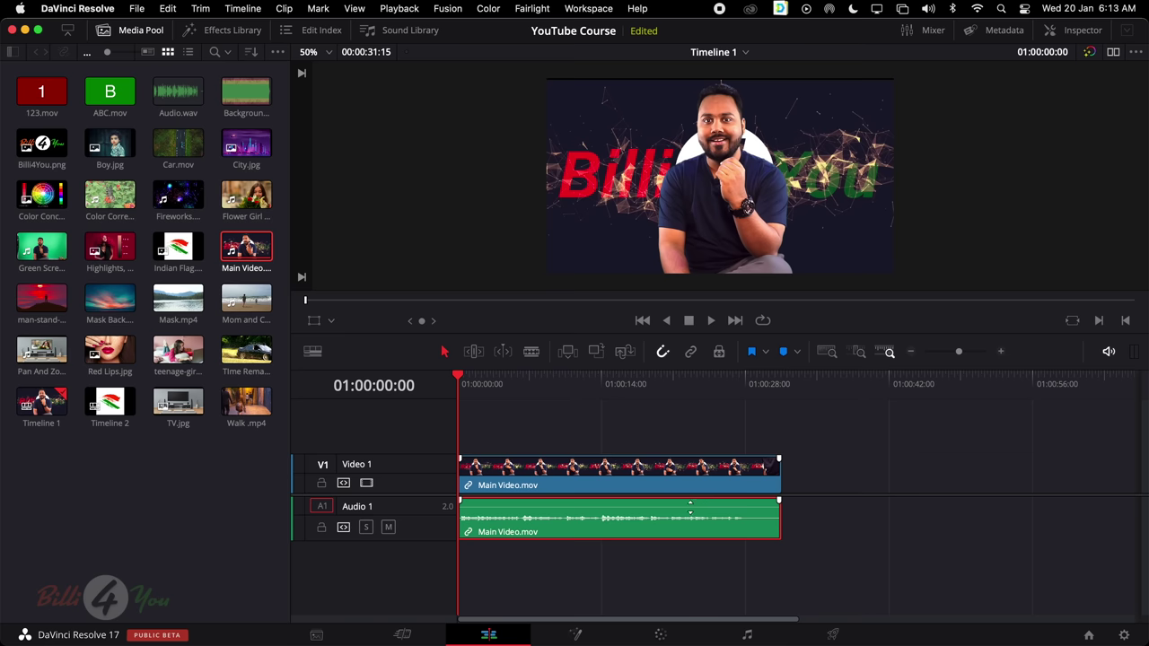
left_click(679, 470)
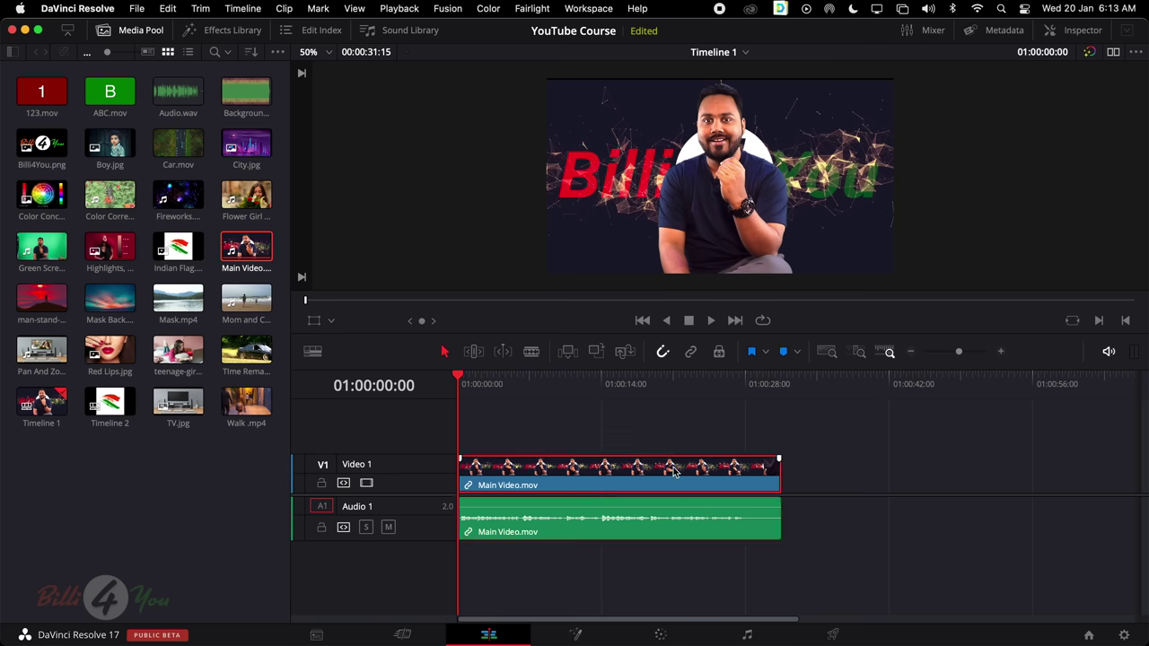
left_click_drag(635, 469, 665, 473)
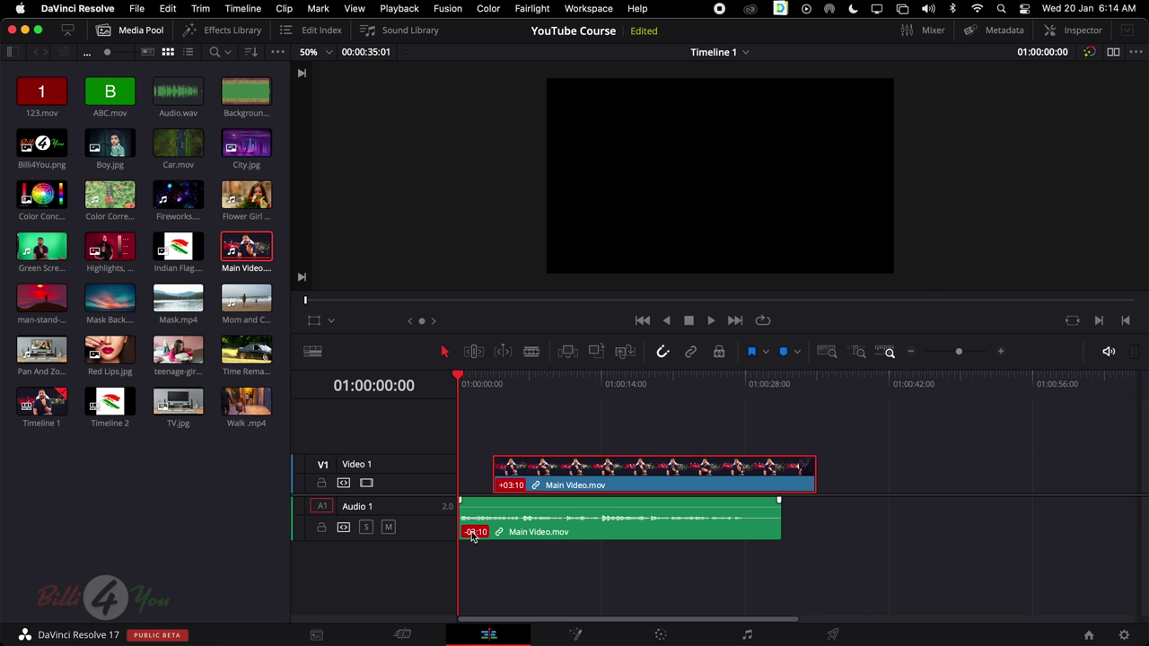
Use Move into place to resync Main Video.mov's video with its audio, clearing the +03:10 offset
right_click(517, 486)
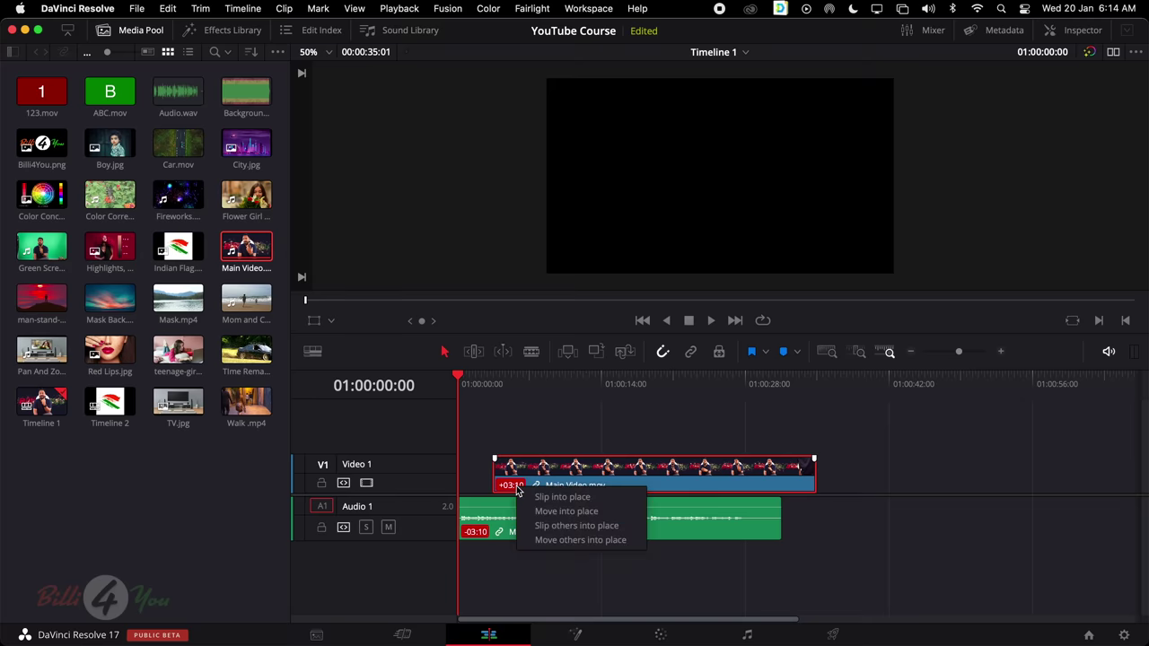
left_click(565, 511)
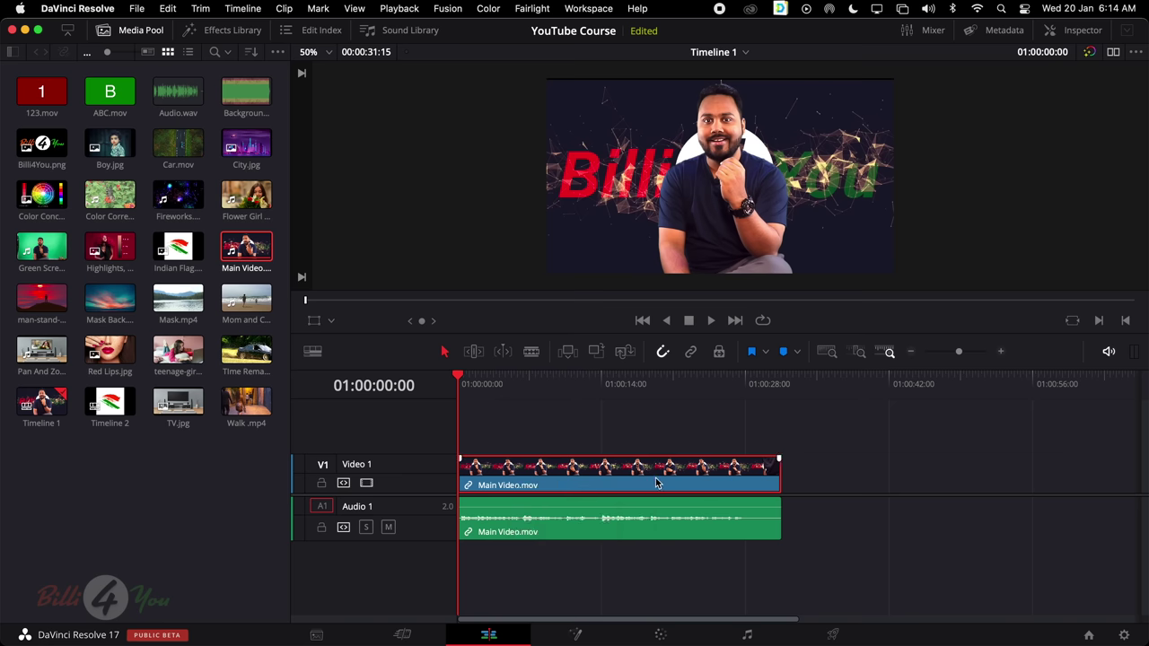
Enable Linked Selection, test-drag the clip and undo, then move video and audio together
left_click(646, 445)
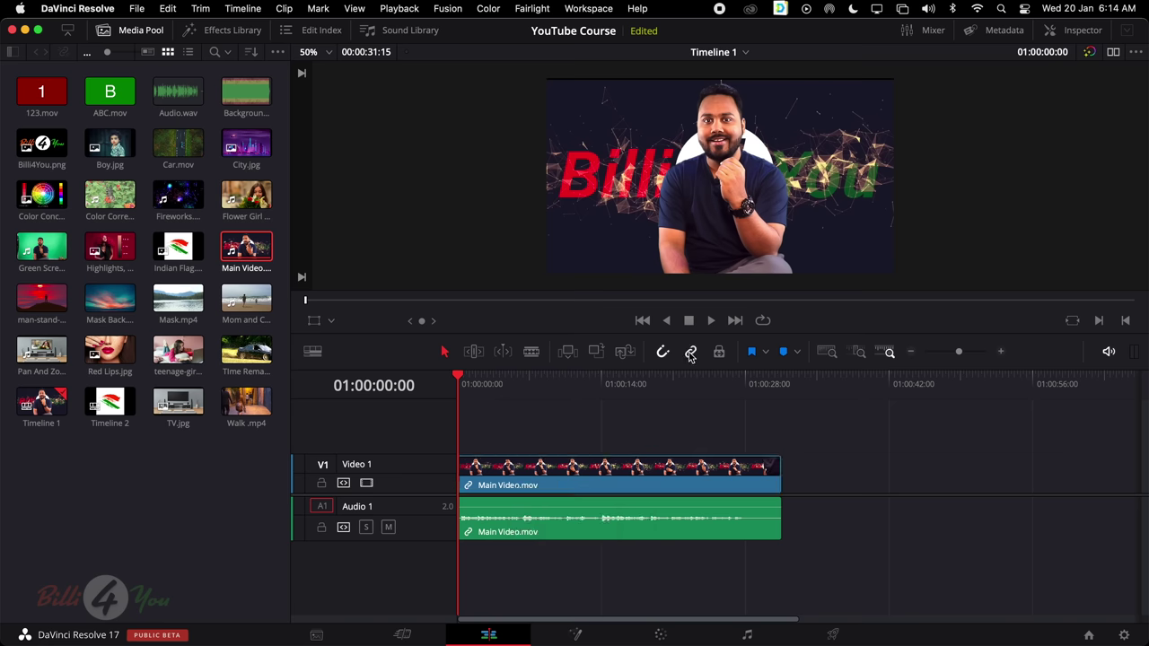
left_click(690, 352)
left_click(637, 489)
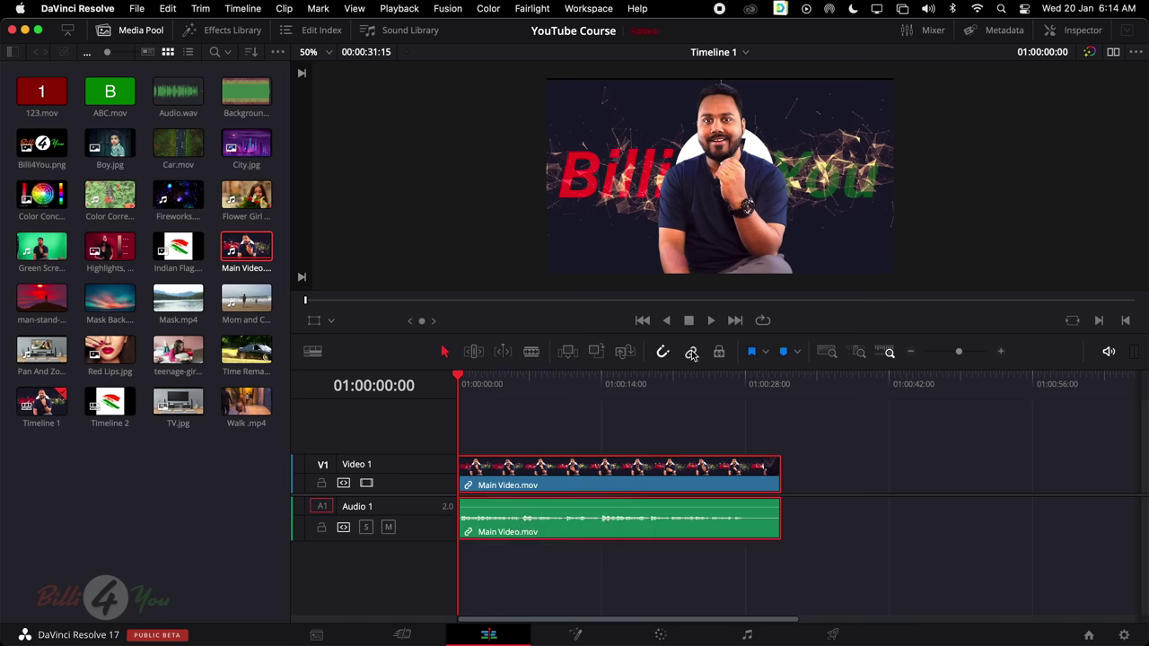
left_click(683, 384)
left_click(633, 443)
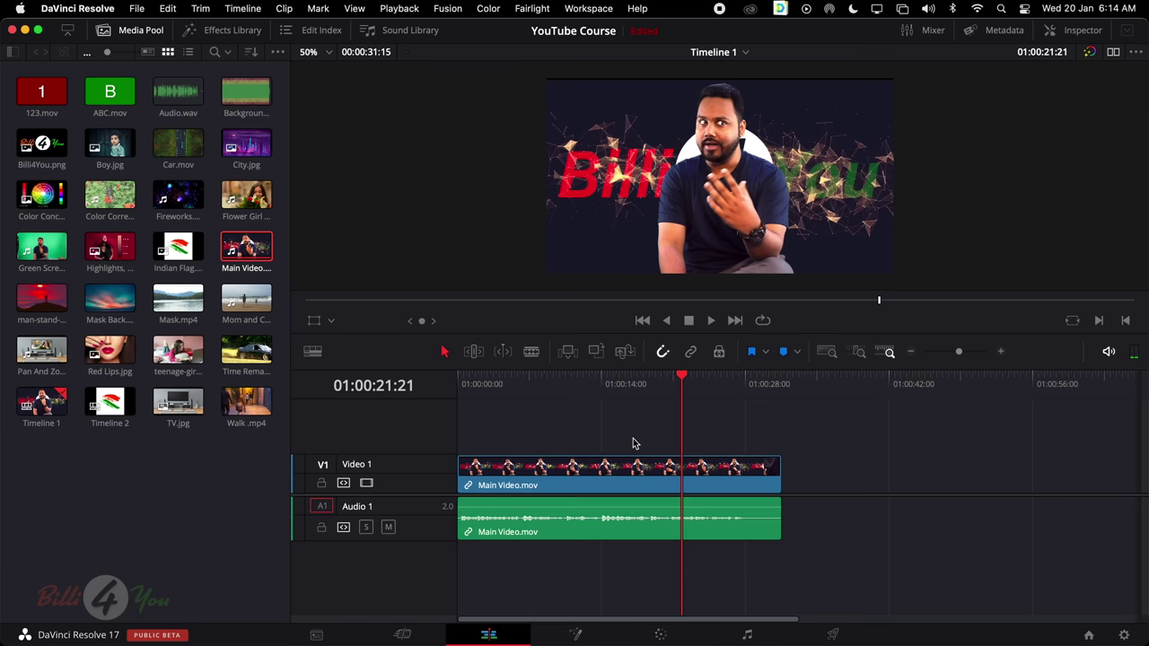
left_click_drag(629, 473, 684, 478)
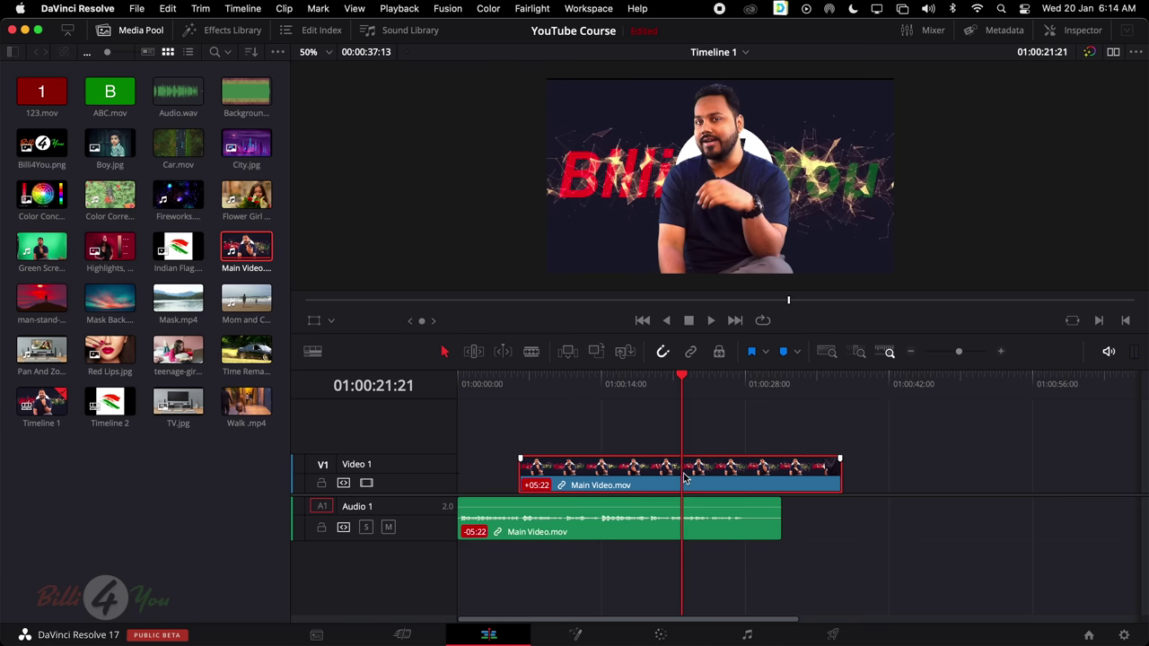
key("super+z")
left_click(691, 352)
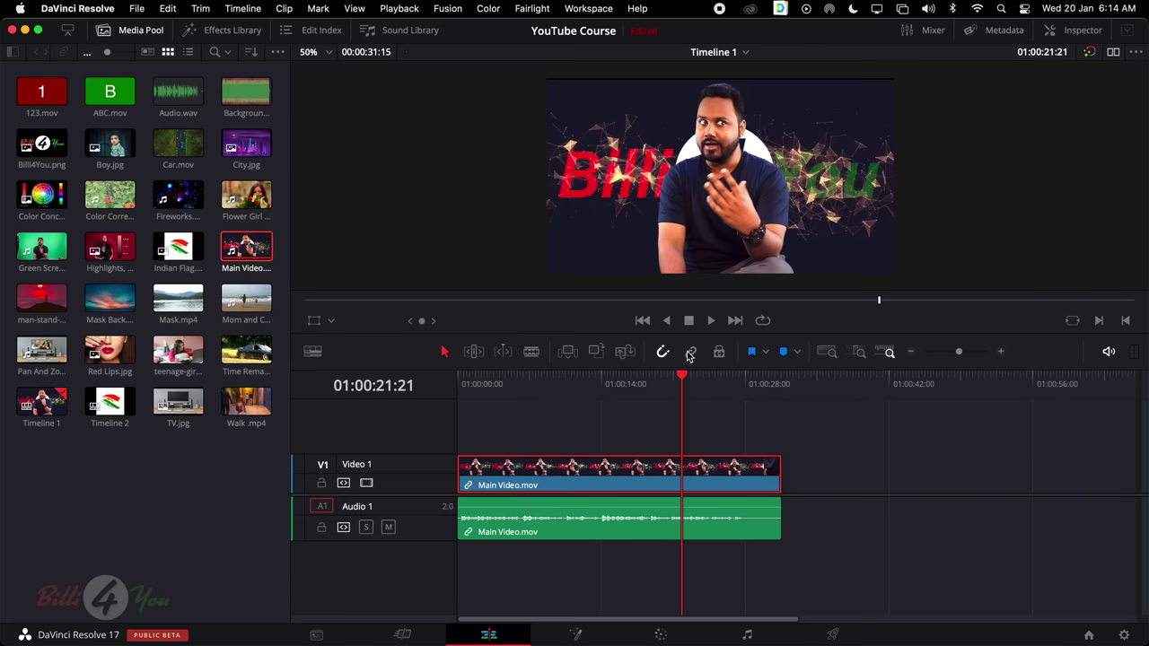
mouse_move(597, 483)
left_mouse_down()
mouse_move(620, 483)
mouse_move(578, 484)
left_mouse_up()
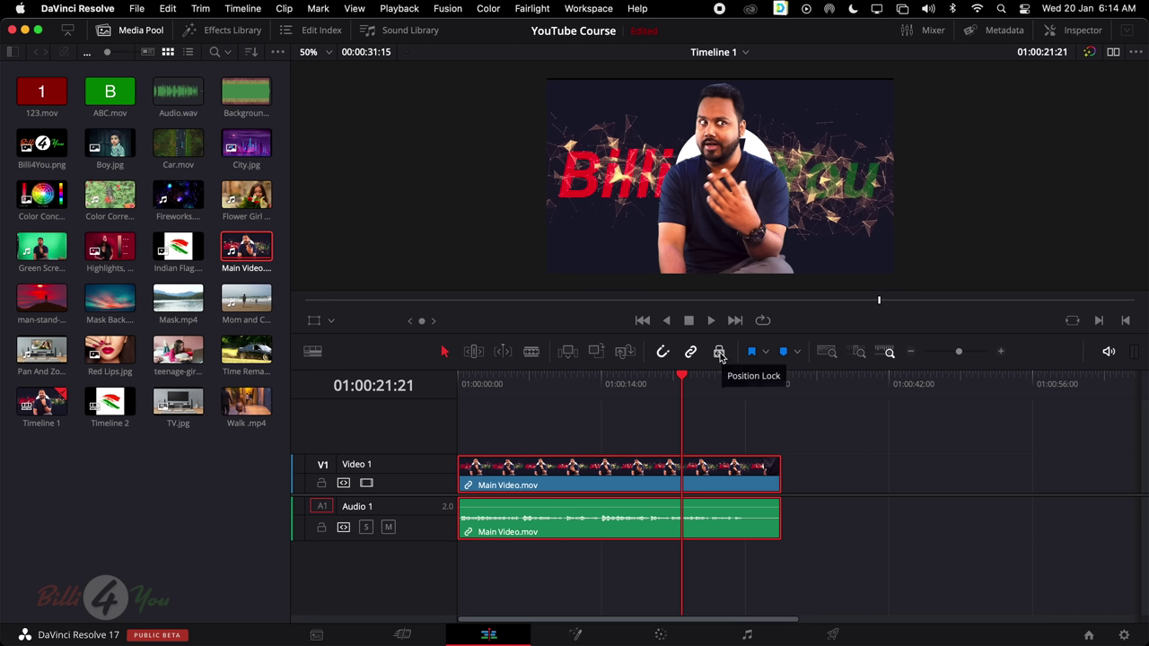
Turn on Position Lock to lock the linked Main Video.mov clips in place
left_click(719, 353)
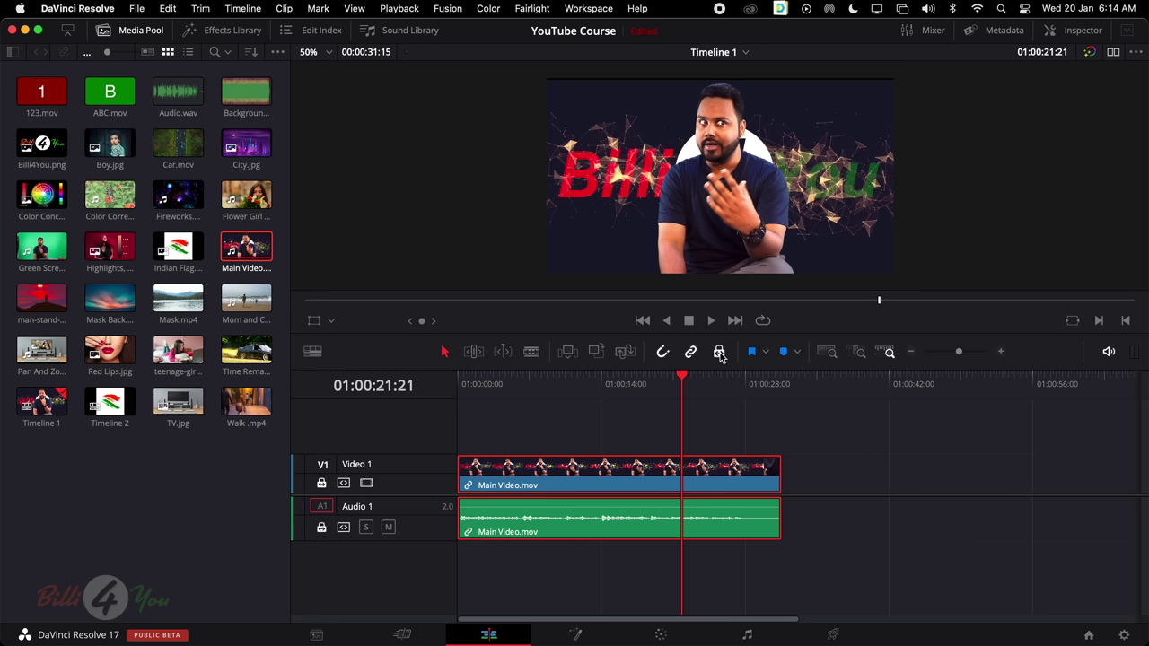
left_click(649, 421)
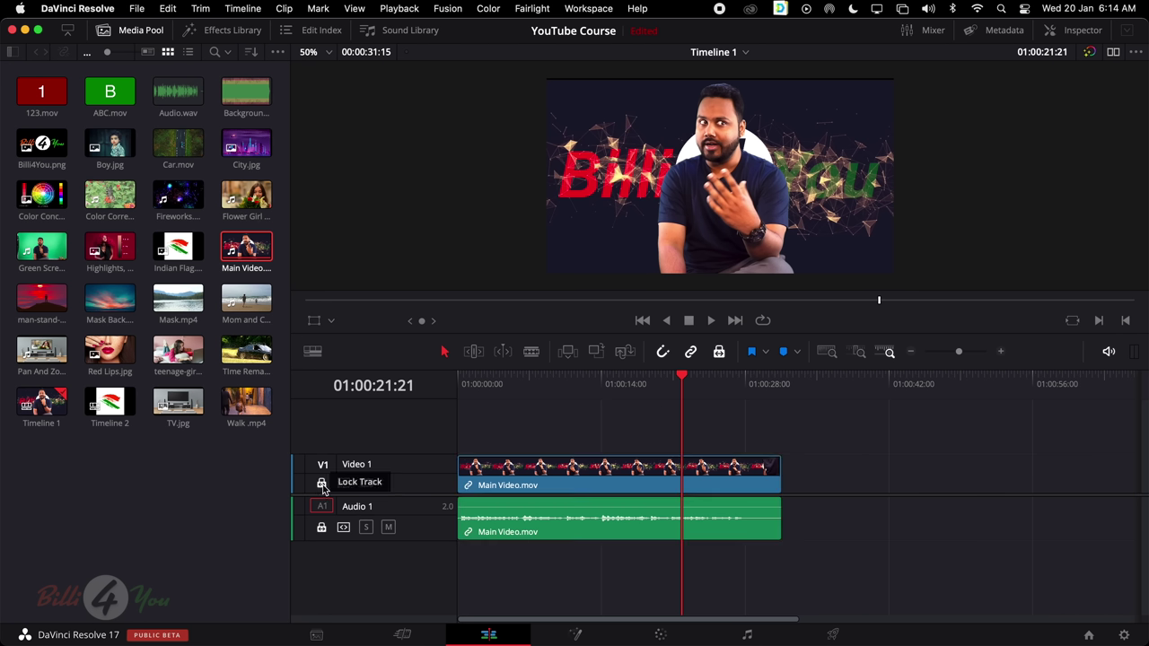
left_click(555, 482)
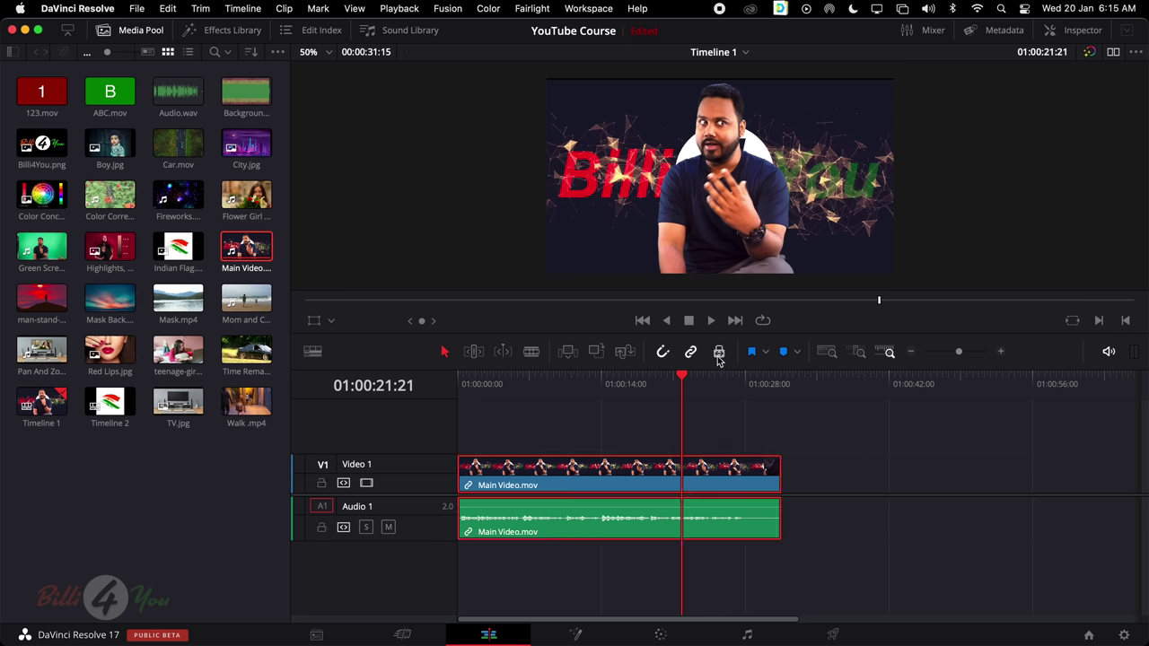
left_click(644, 437)
left_click(643, 467)
left_click(718, 355)
Unlock clip positions and park the playhead at 01:00:14:01
left_click(717, 356)
left_click(604, 453)
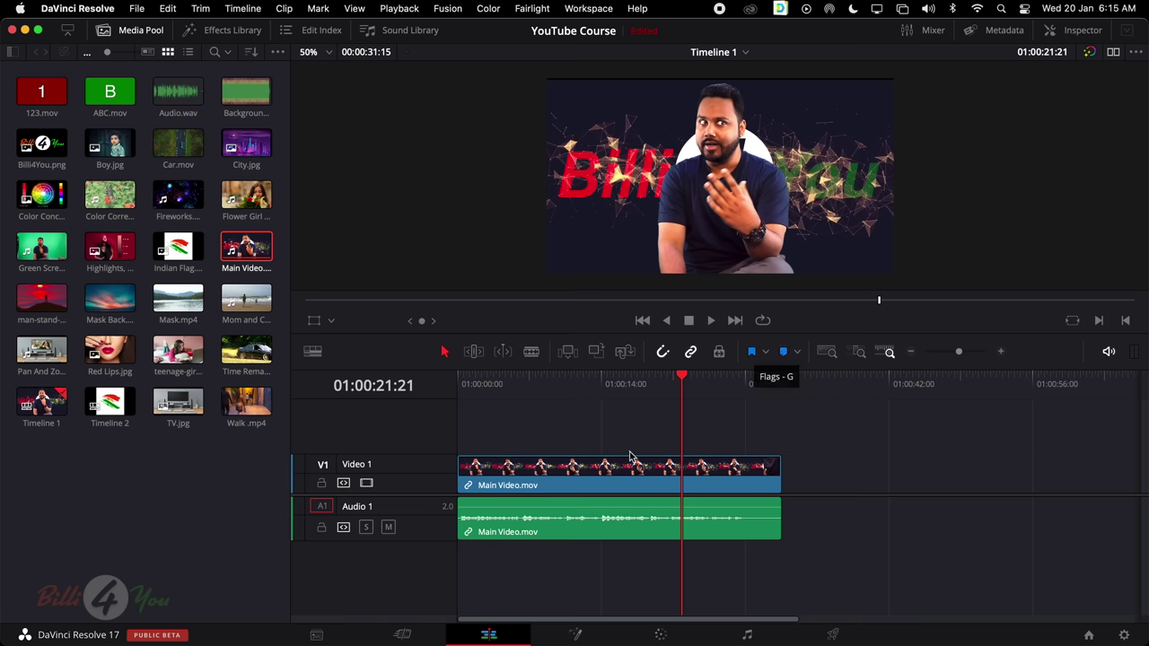
left_click_drag(682, 381, 603, 381)
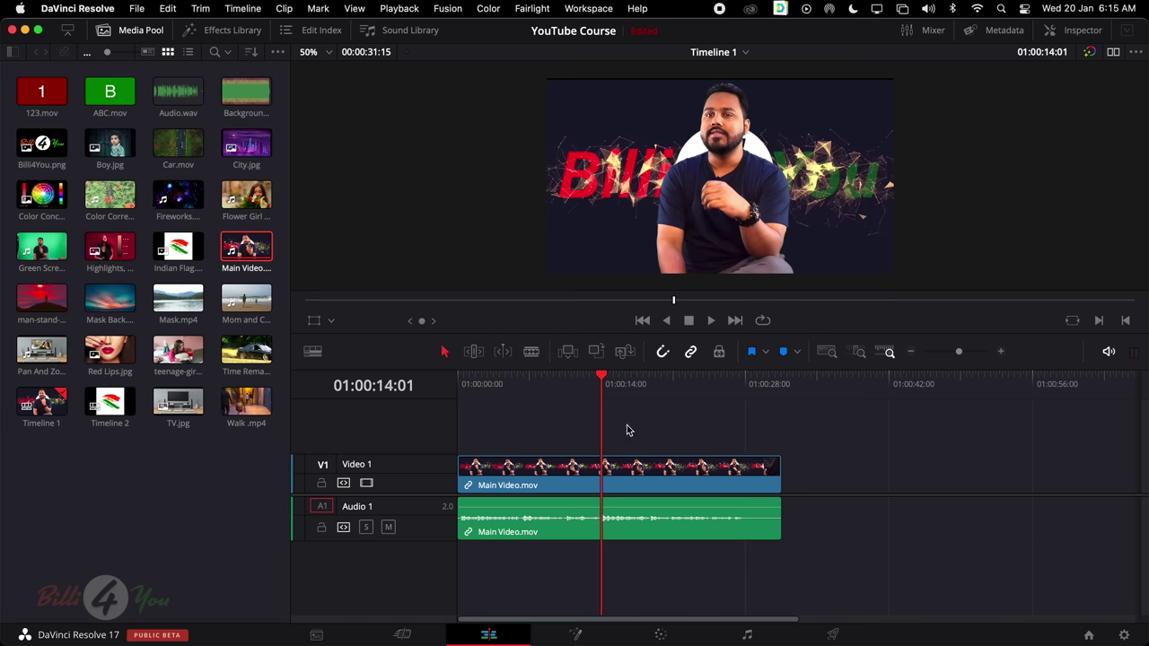
Set the flag colour to Red and flag both the Main Video.mov video and audio clips
left_click(765, 351)
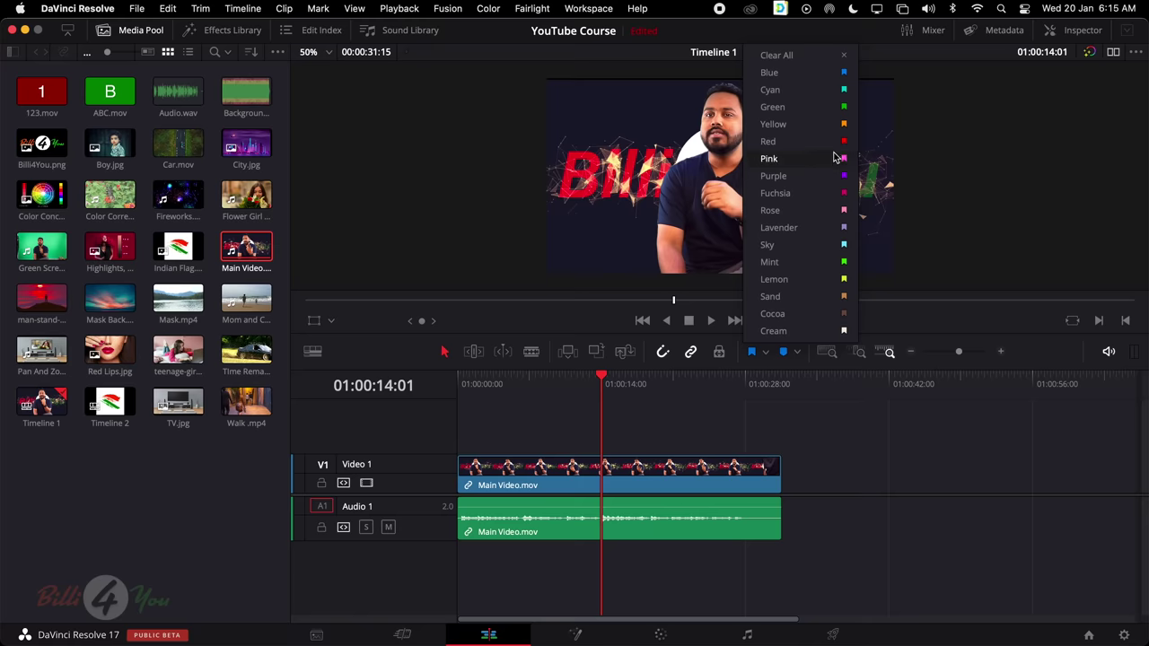
left_click(831, 142)
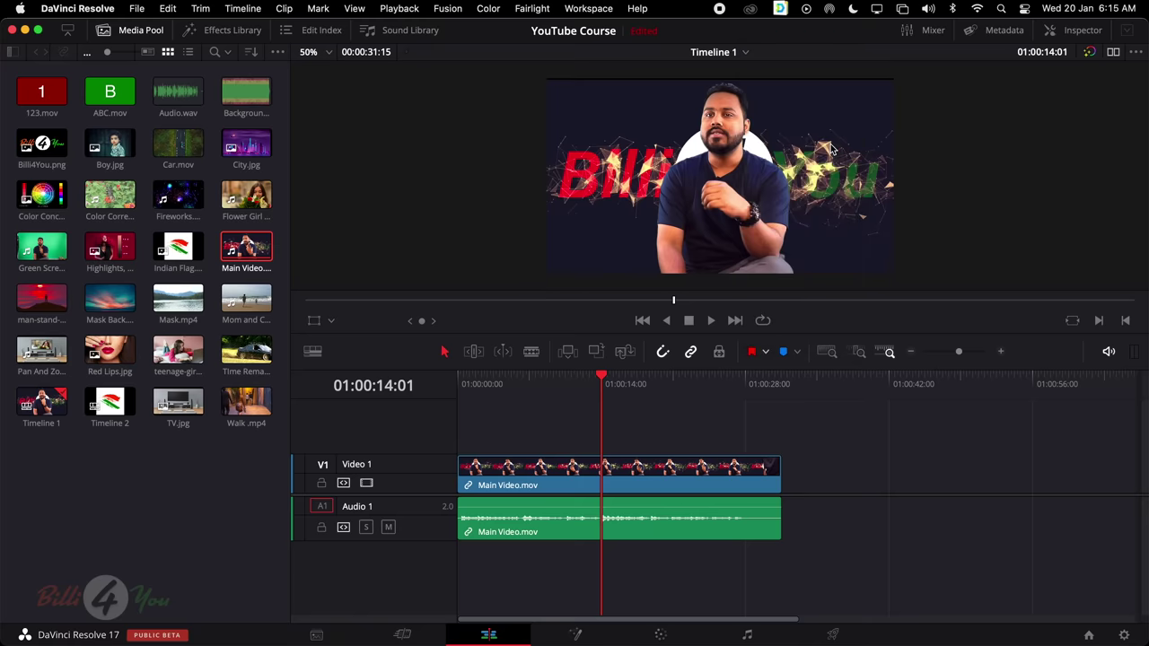
left_click(753, 355)
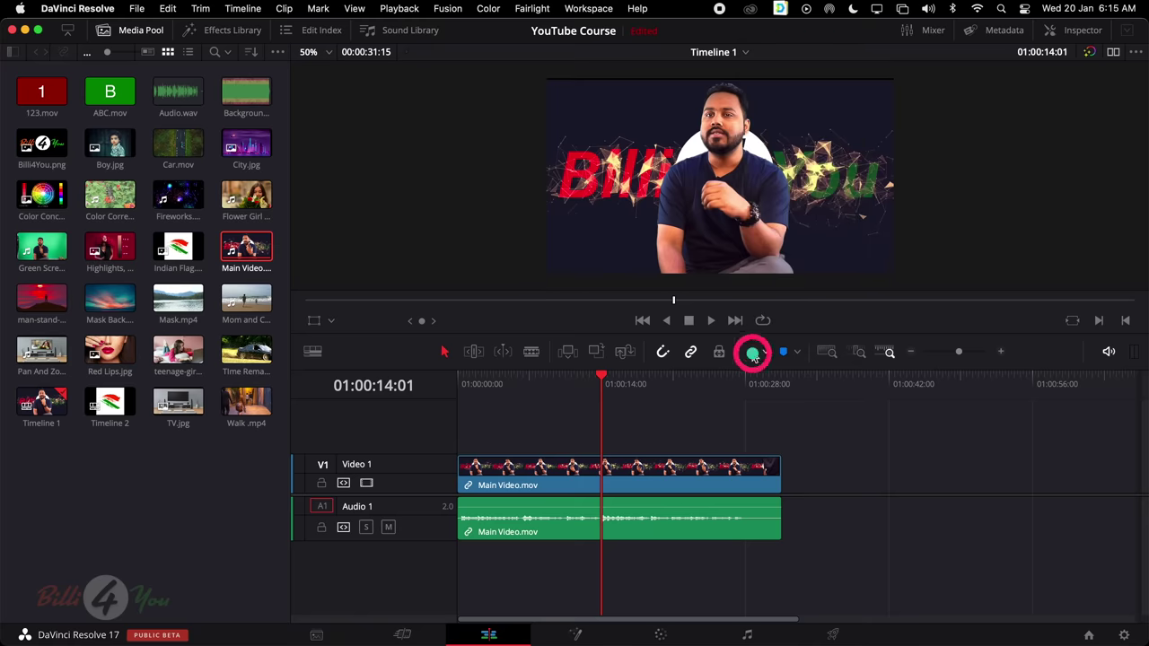
left_click_drag(606, 377, 600, 403)
left_click(604, 487)
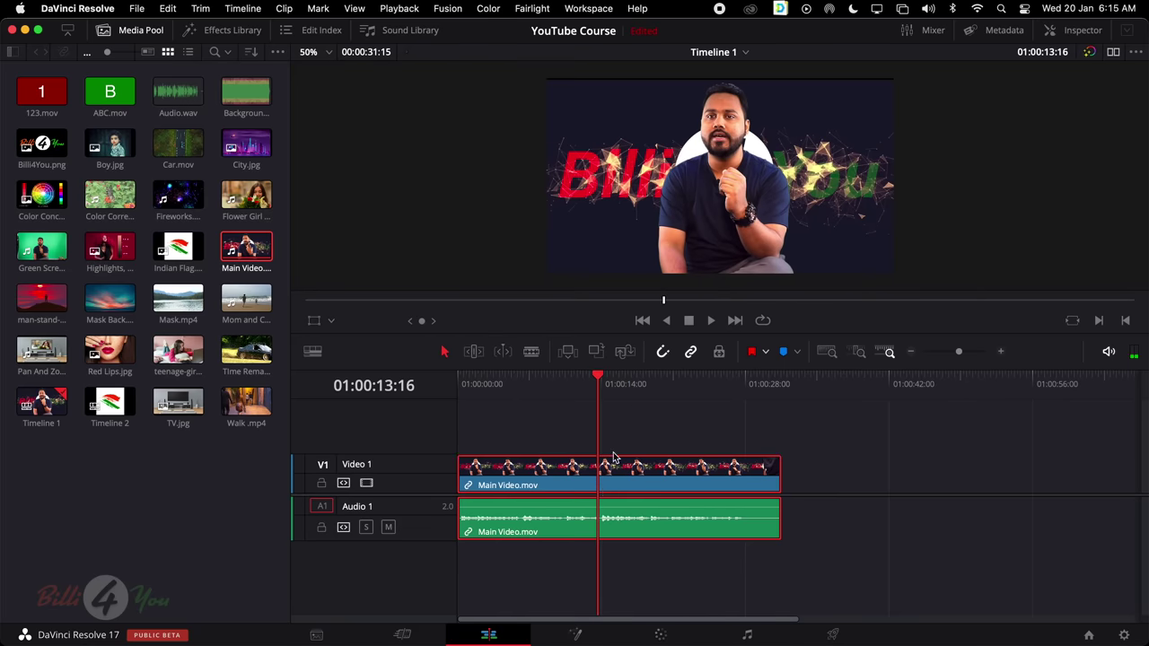
left_click(752, 352)
left_click_drag(610, 381, 675, 382)
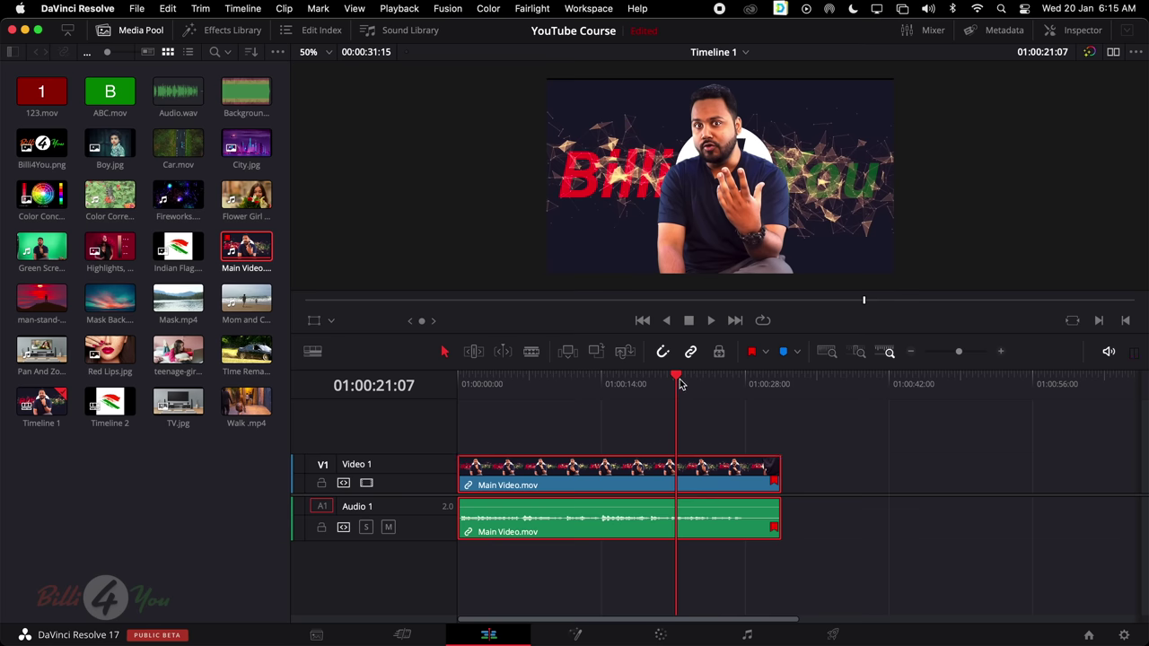
left_click_drag(606, 382, 600, 382)
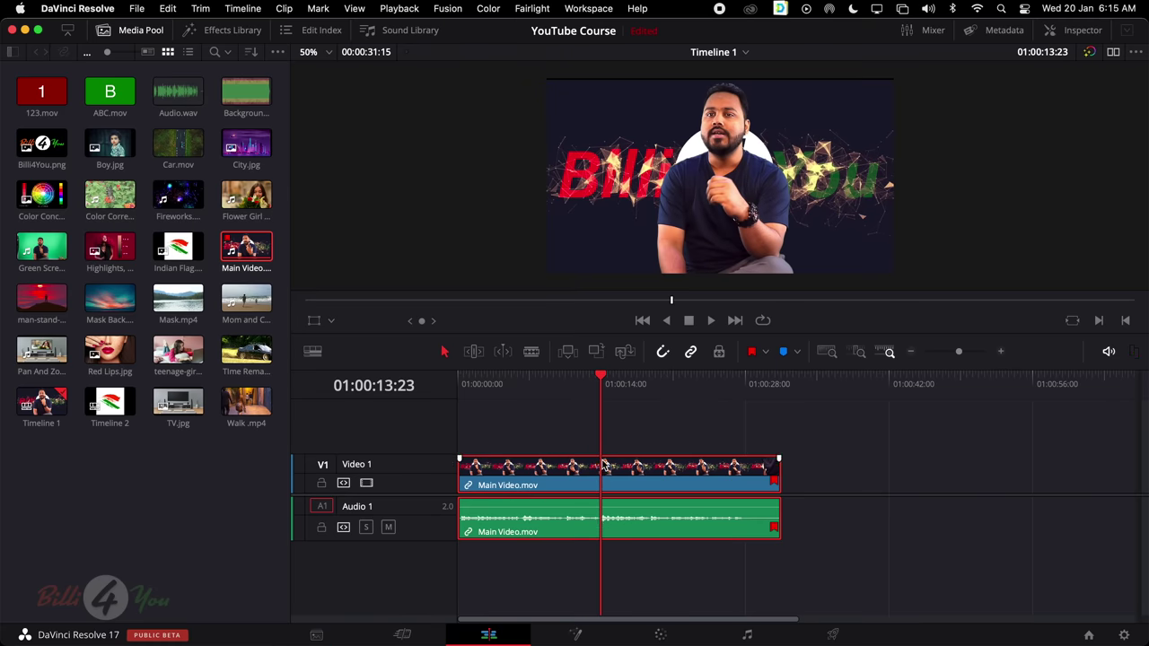
Choose Mint as the marker colour, add Marker 2 at 01:00:13:23, and jump back to it
left_click(796, 352)
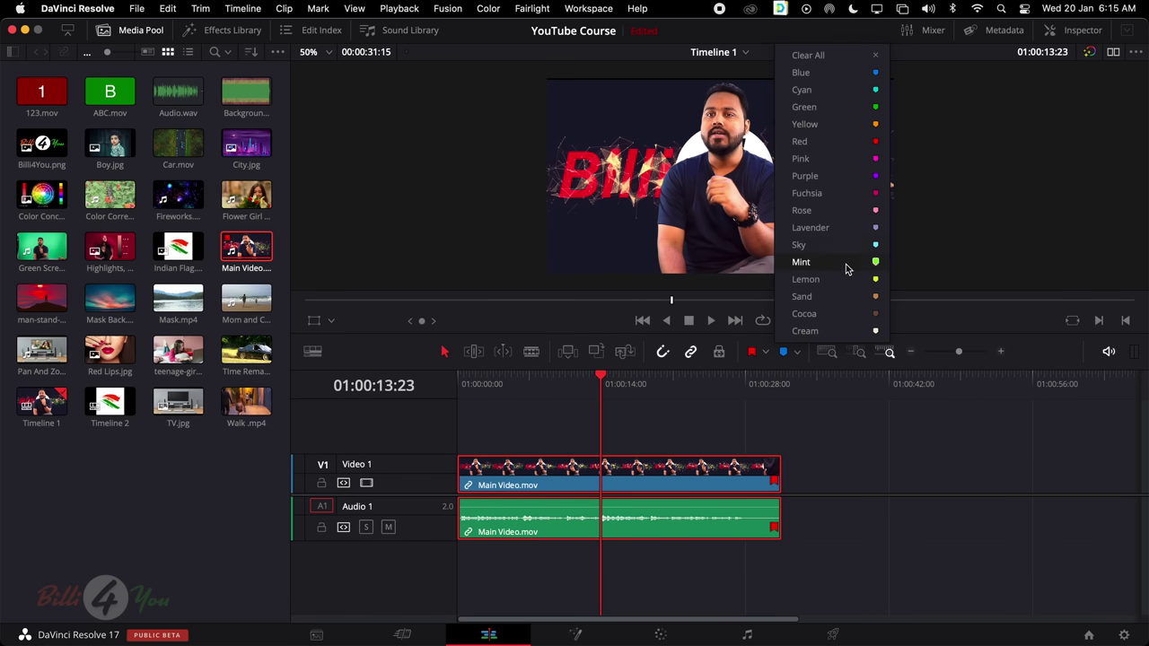
left_click(845, 269)
left_click(784, 353)
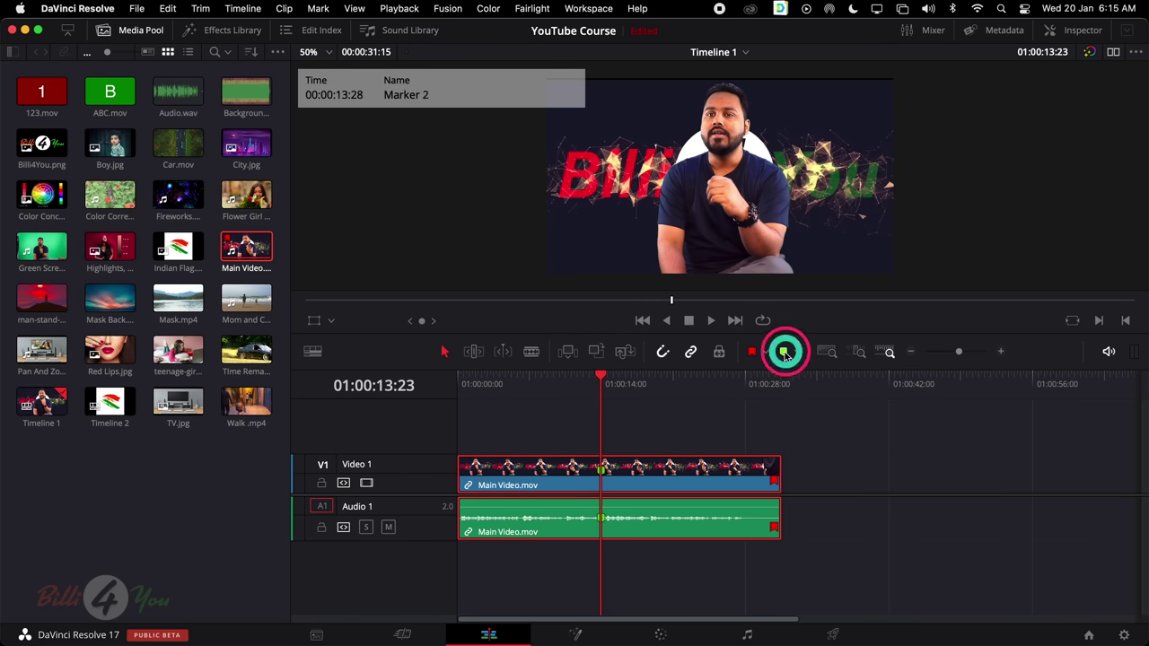
left_click_drag(602, 370, 675, 382)
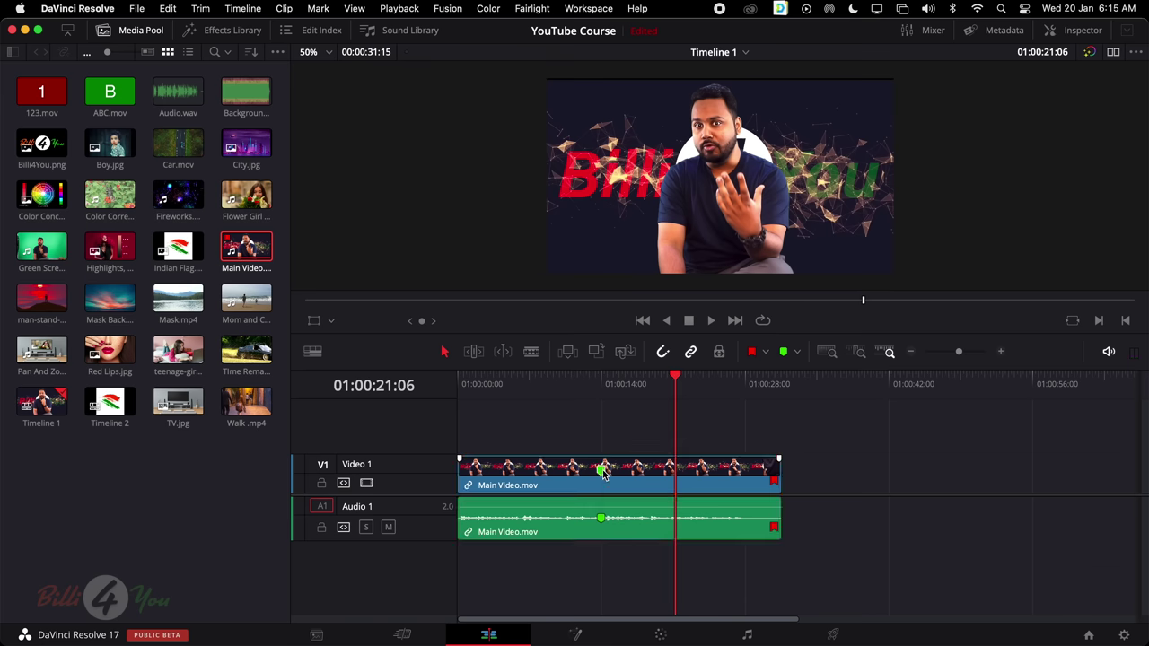
left_click(603, 384)
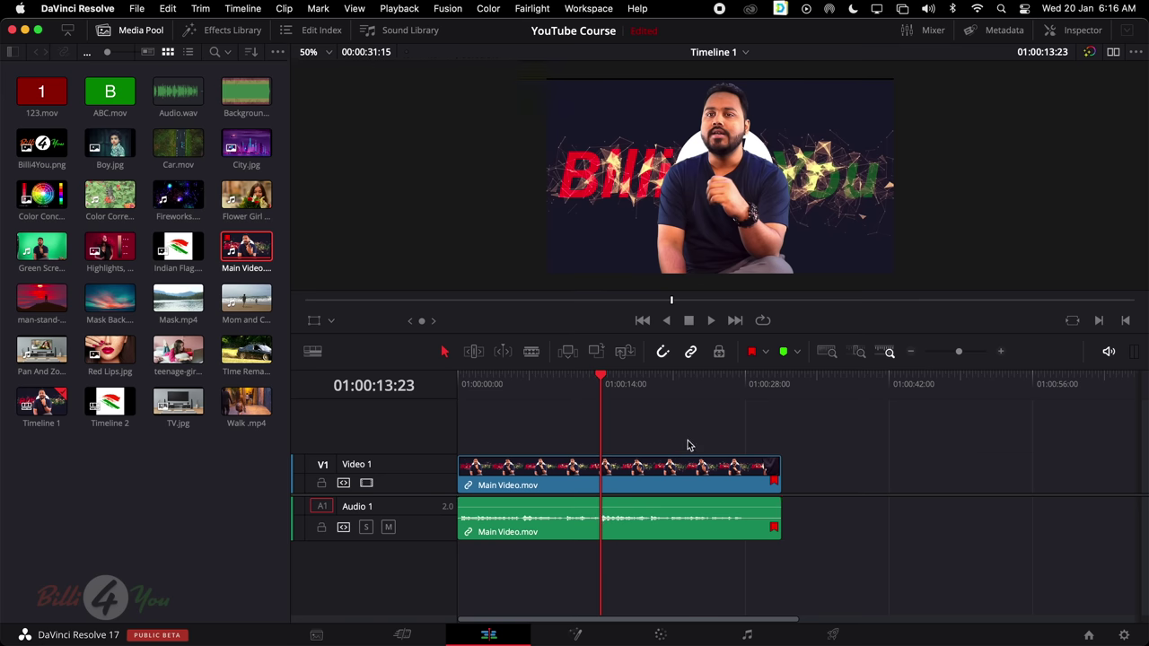
left_click(588, 377)
left_click_drag(581, 380, 674, 384)
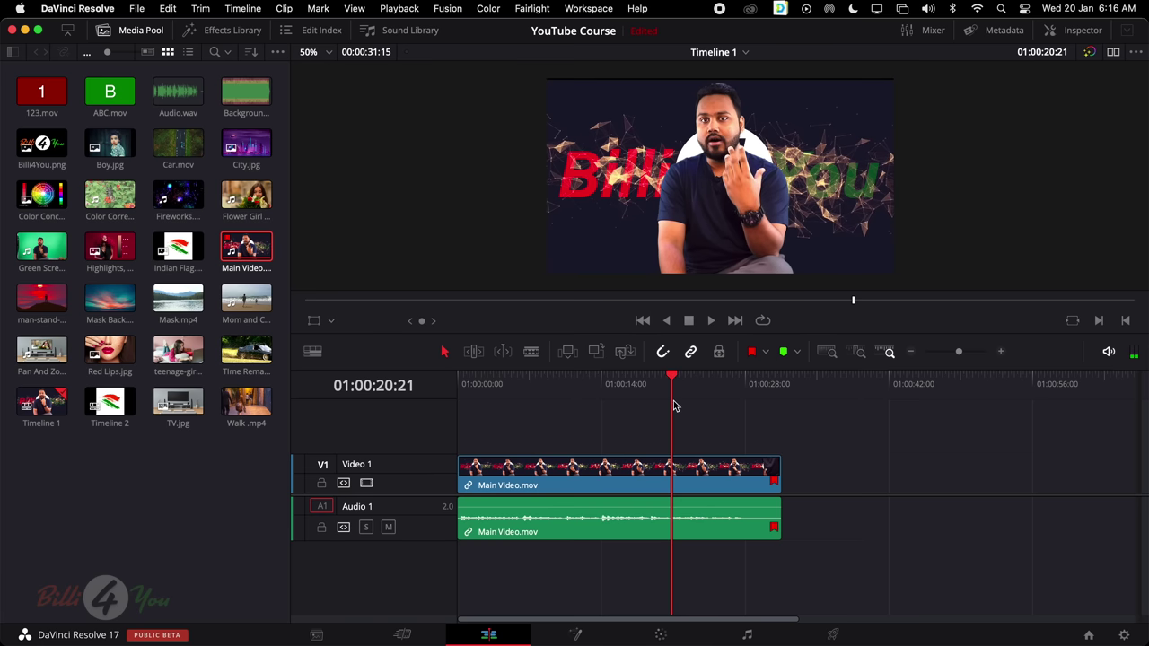
scroll(759, 471, "right", 5)
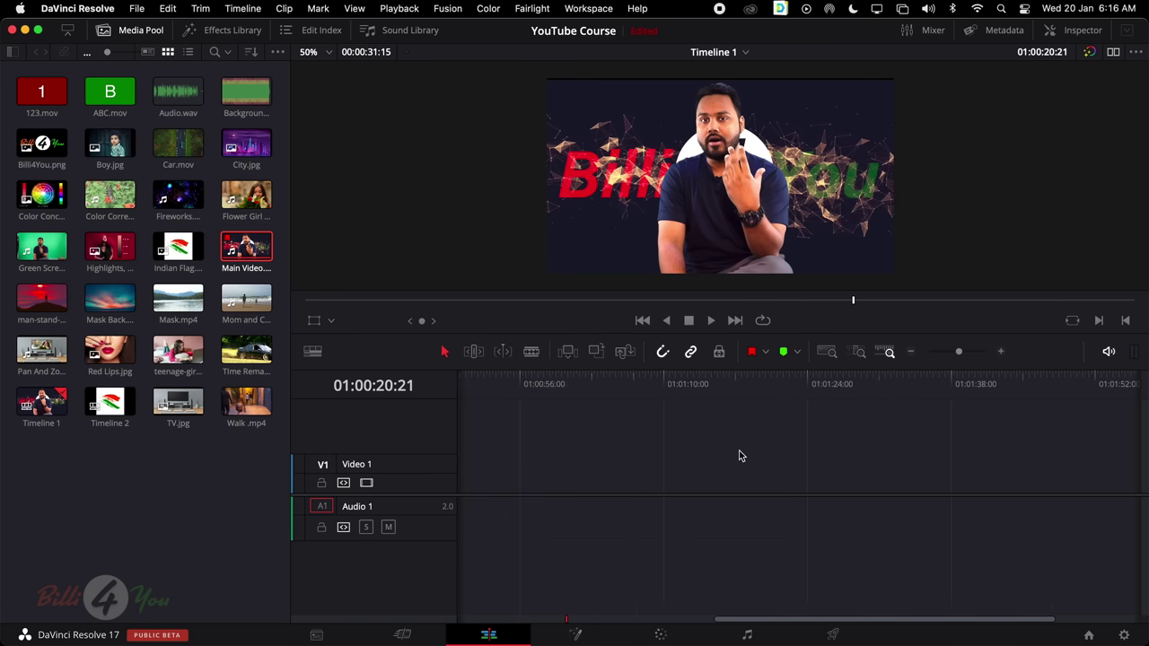
scroll(743, 457, "left", 5)
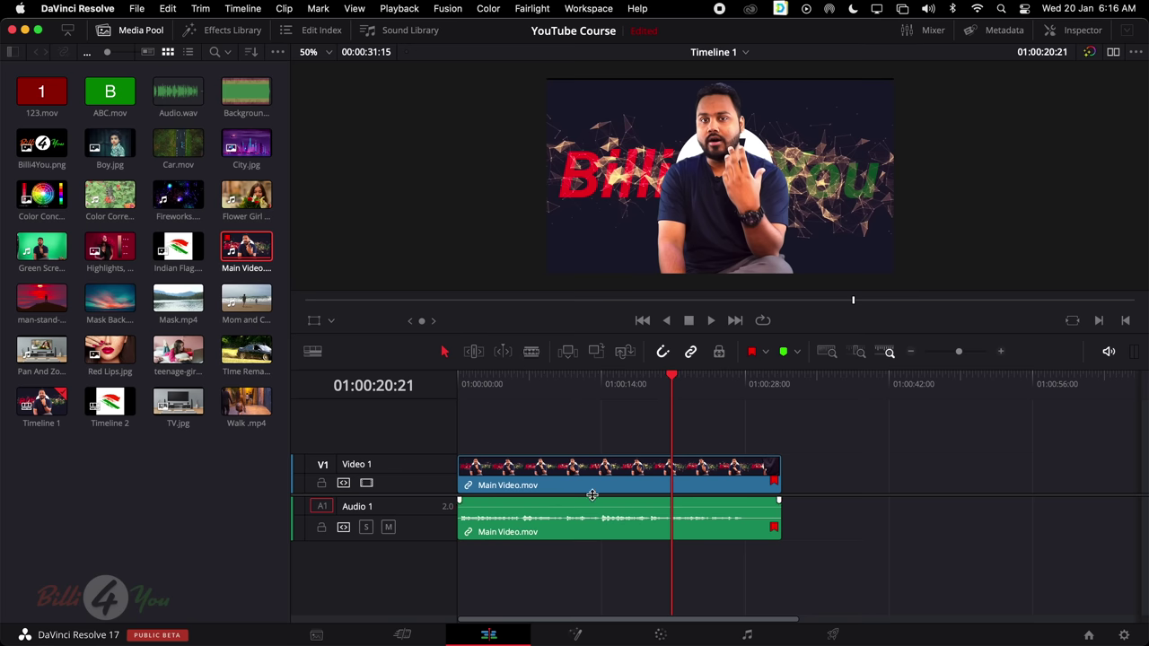
left_click_drag(591, 494, 435, 477)
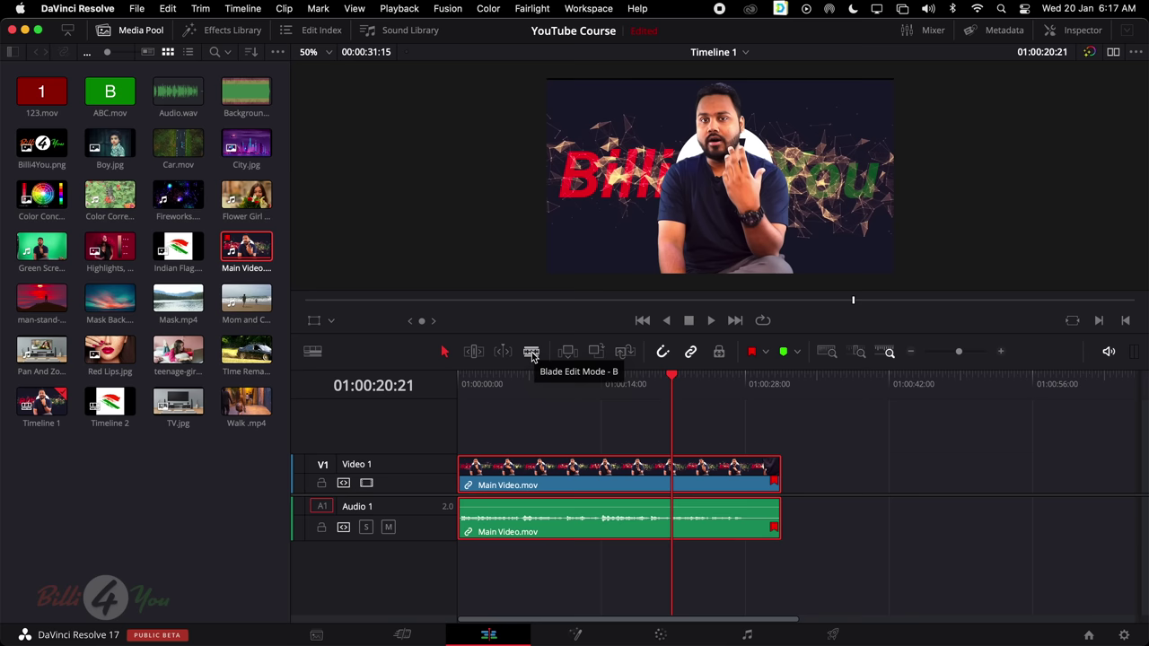
Select and delete all clips from the timeline
key("q")
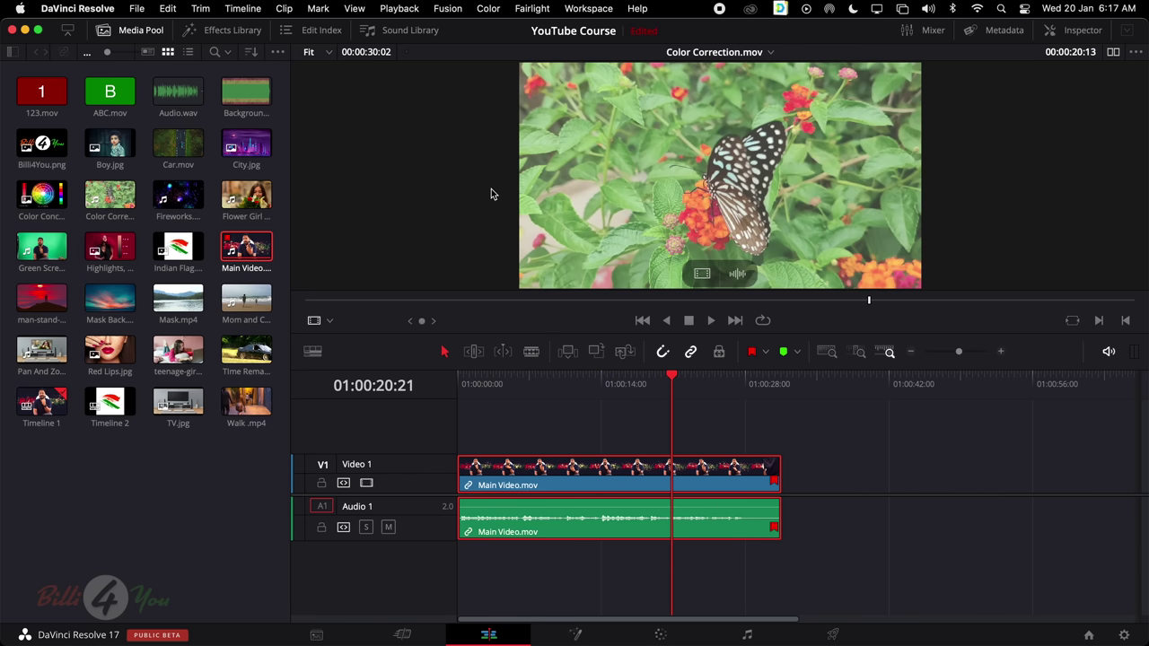
left_click_drag(597, 437, 782, 587)
key("Delete")
Add Main Video.mov at the timeline start, delete it again, then preview Red Lips.jpg
key("q")
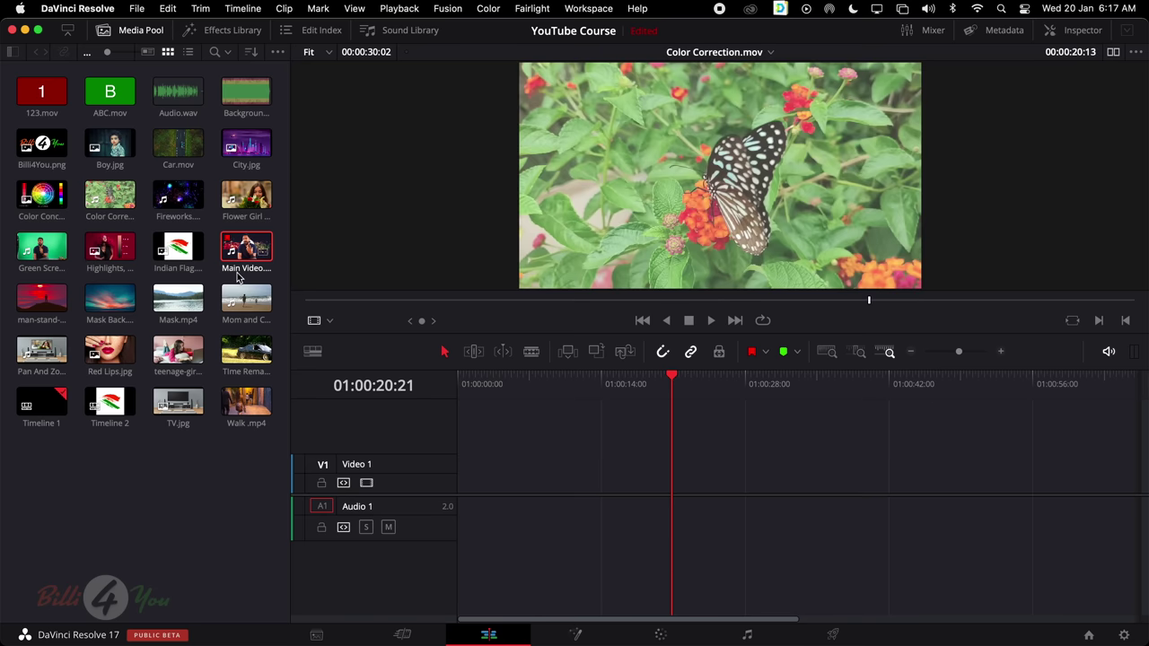
left_click_drag(238, 273, 470, 488)
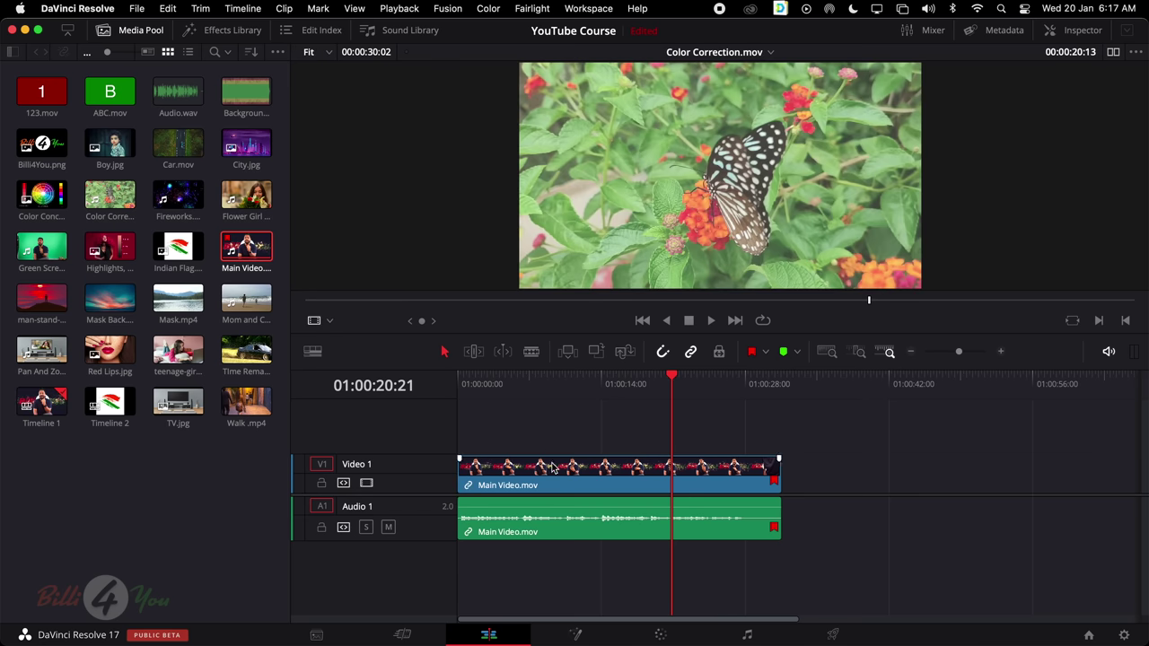
left_click_drag(527, 418, 732, 582)
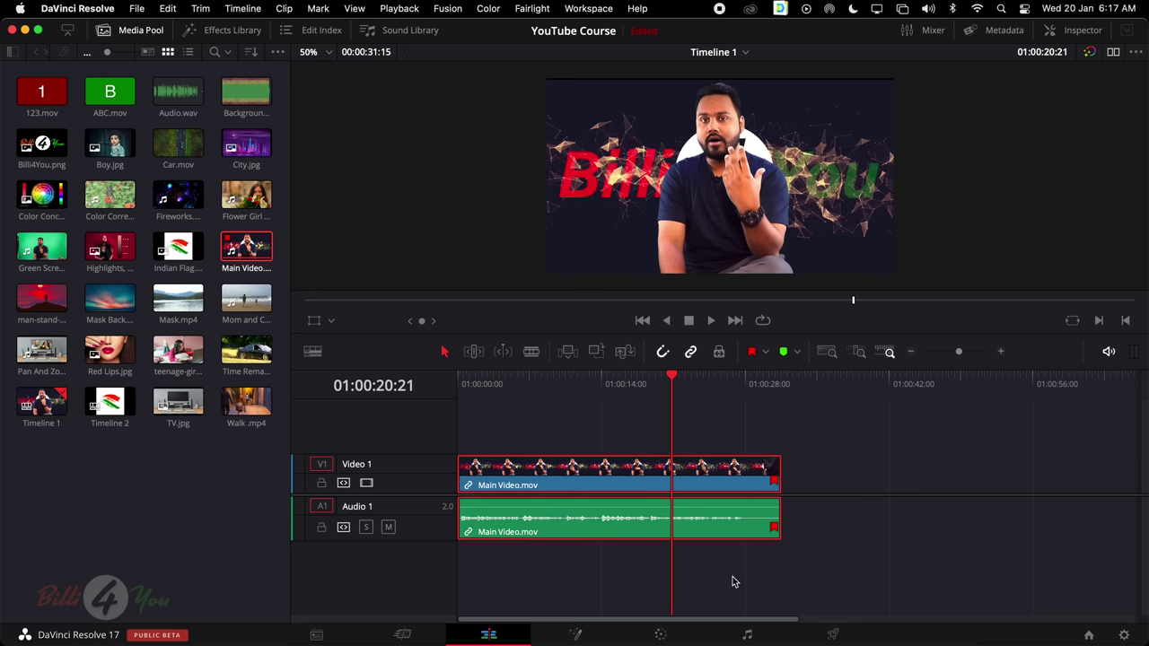
key("Delete")
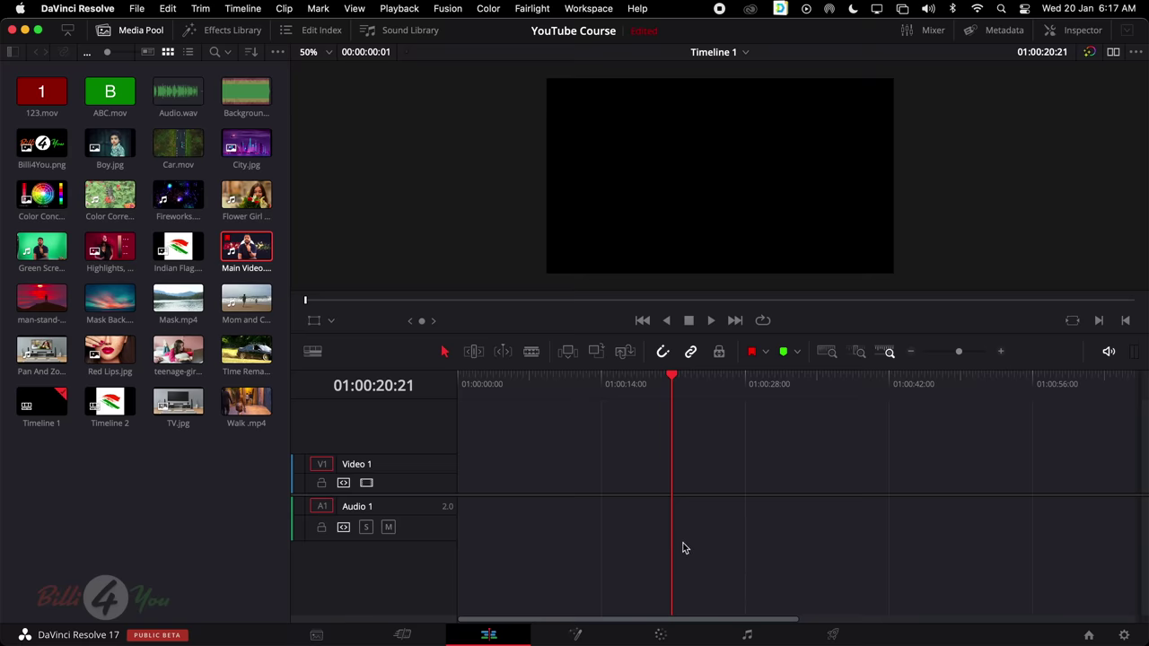
left_click(115, 350)
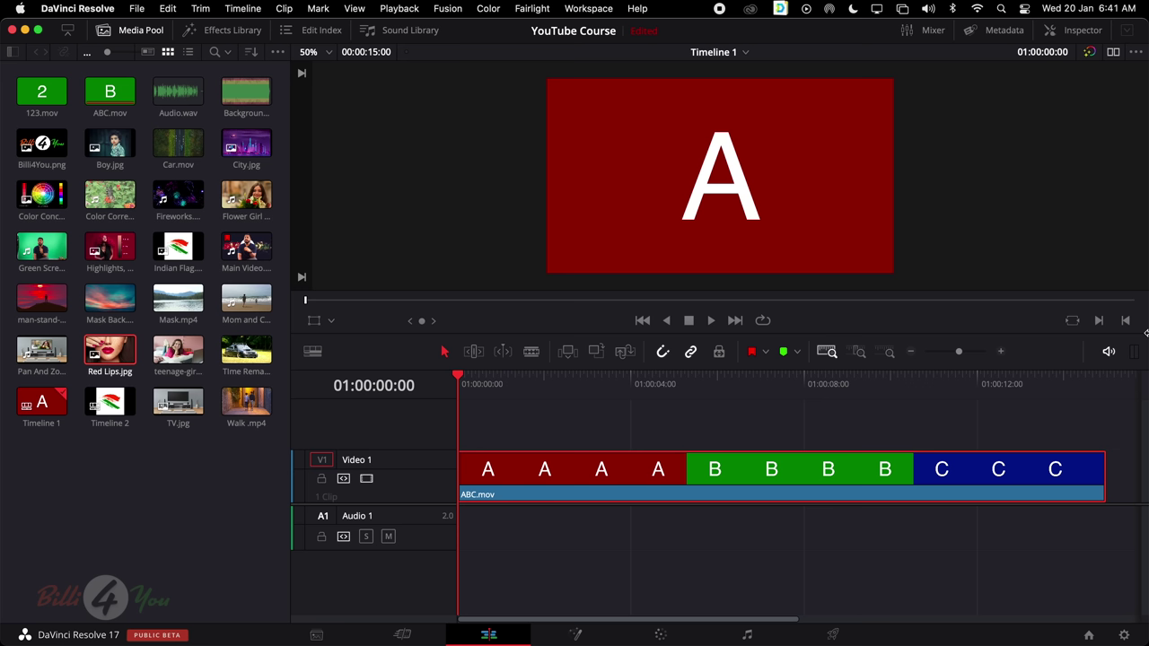
Switch to the Cut page showing Timeline 1 with the ABC.mov clip
left_click(422, 632)
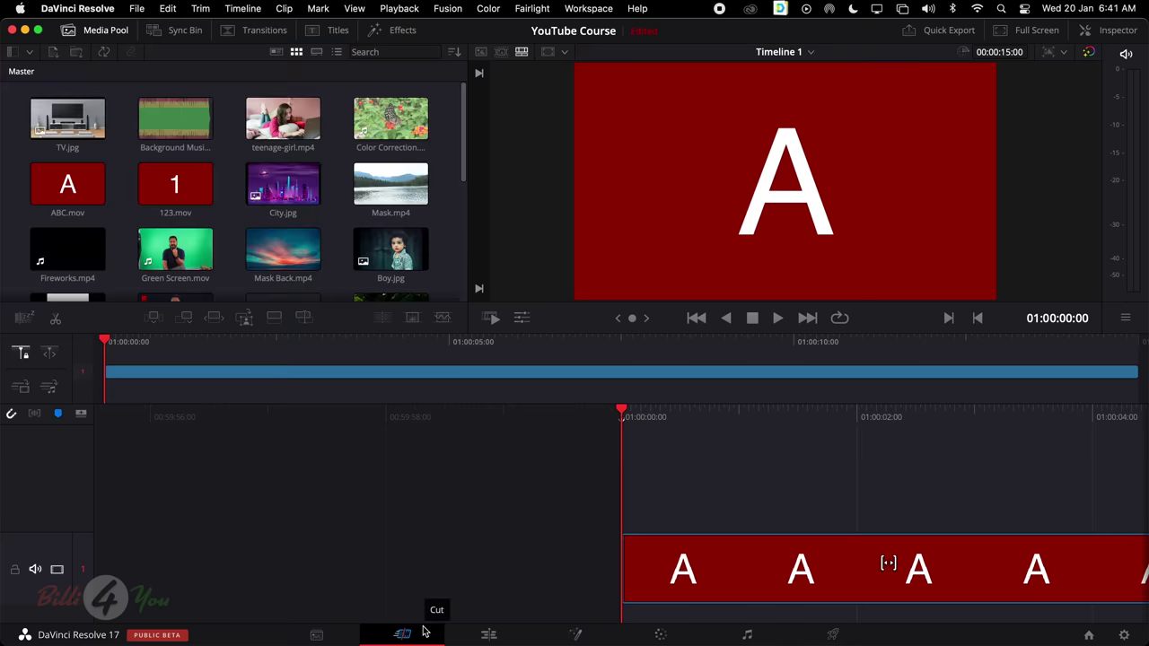
Return to the Edit page with ABC.mov alone on Video 1
left_click(485, 632)
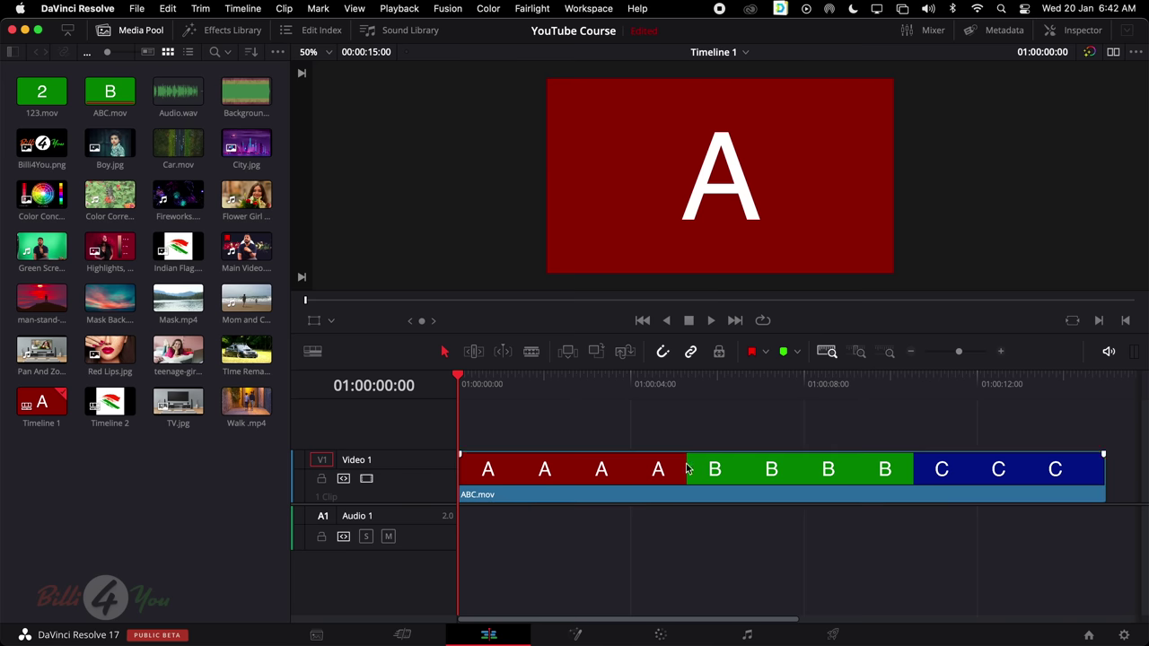
Append the Highlights still after ABC.mov, then select and delete it from the timeline
mouse_move(716, 472)
left_mouse_down()
mouse_move(770, 472)
mouse_move(715, 471)
left_mouse_up()
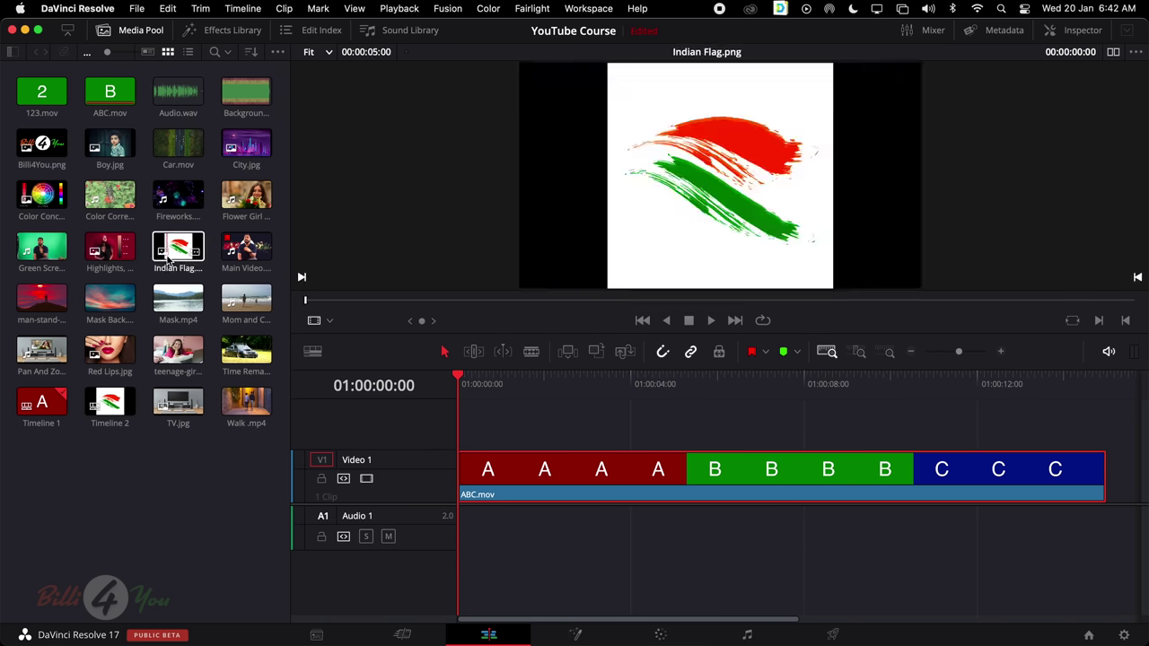
left_click_drag(110, 251, 956, 485)
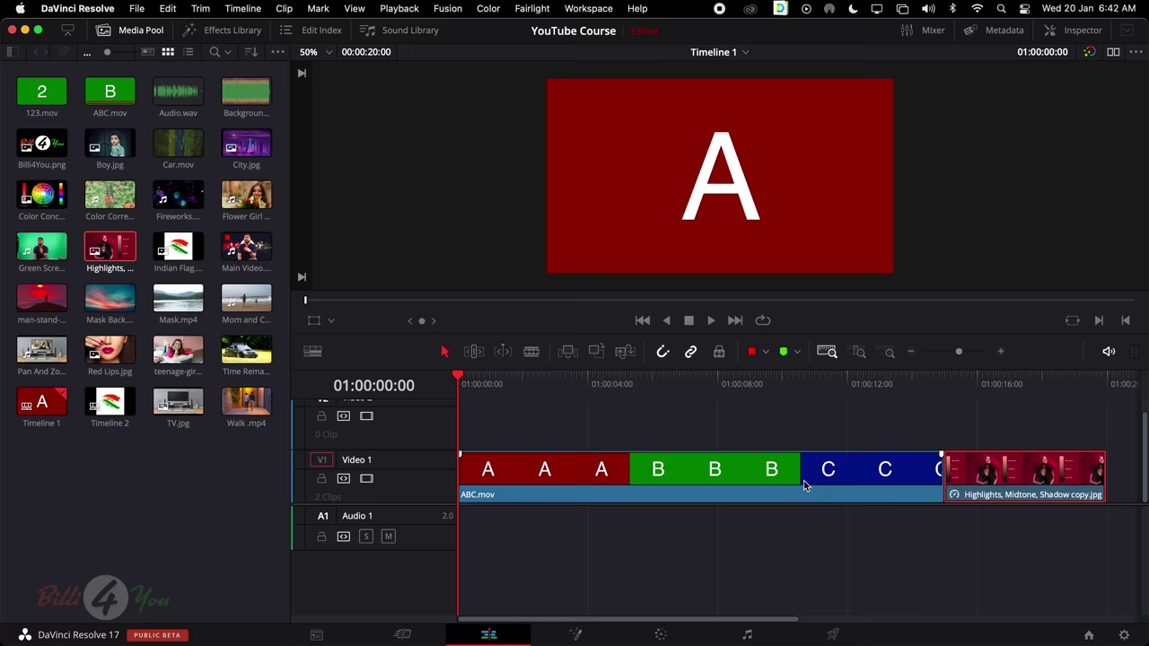
left_click(763, 472)
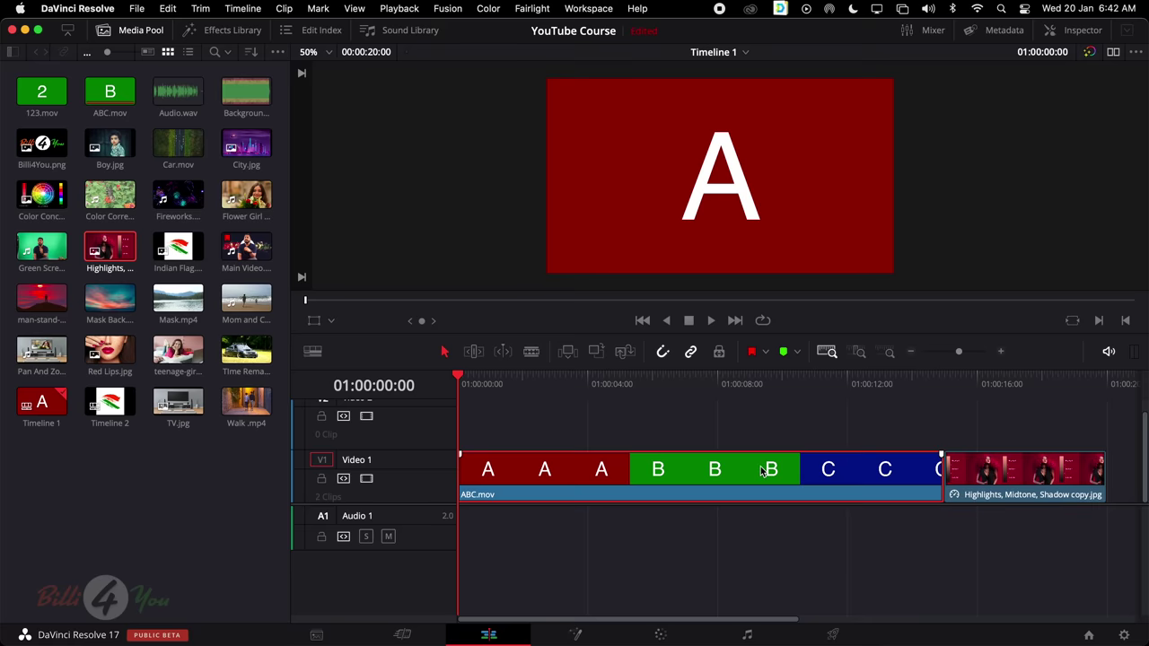
left_click(980, 472)
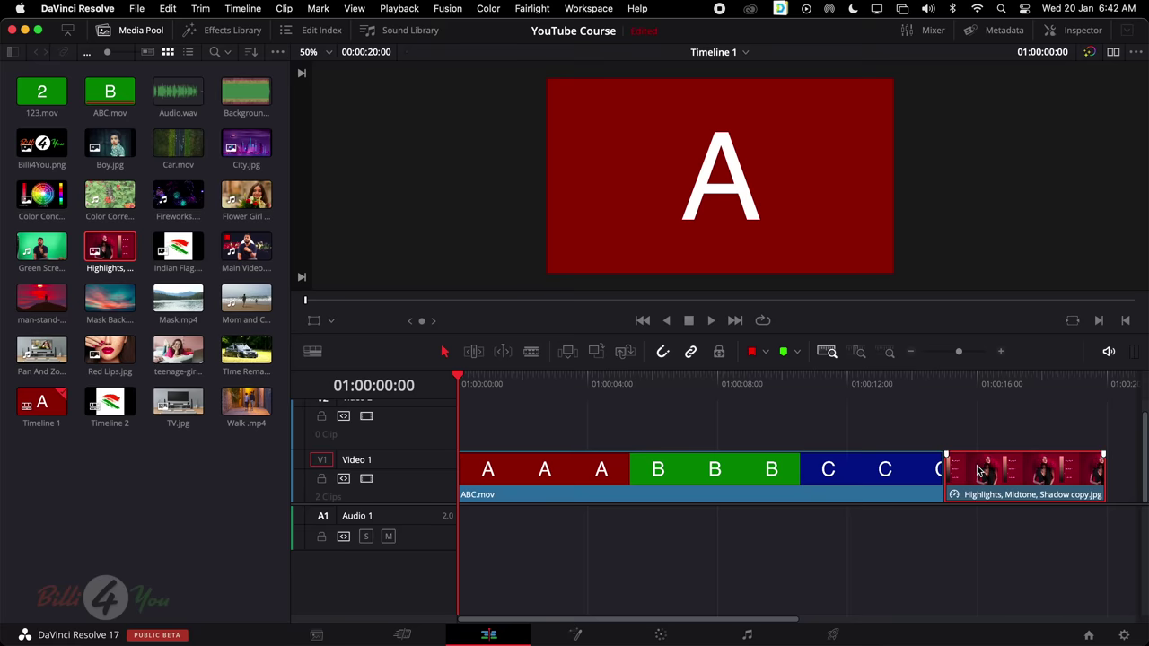
key("Delete")
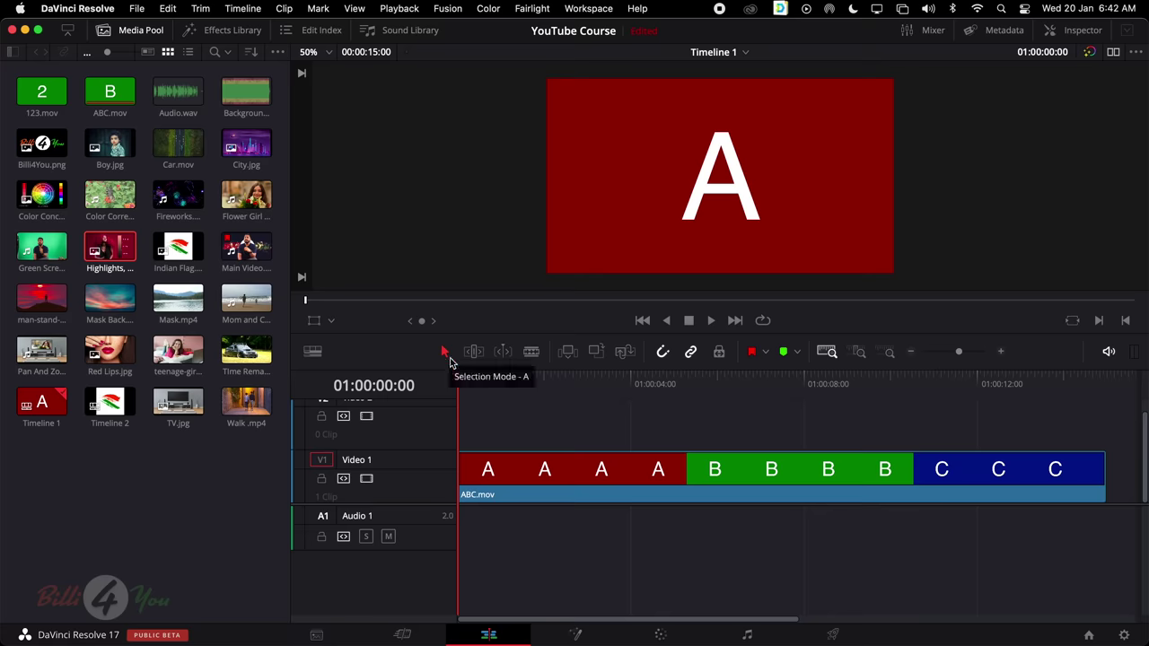
Select ABC.mov and scrub the playhead through its A and B sections
left_click(544, 476)
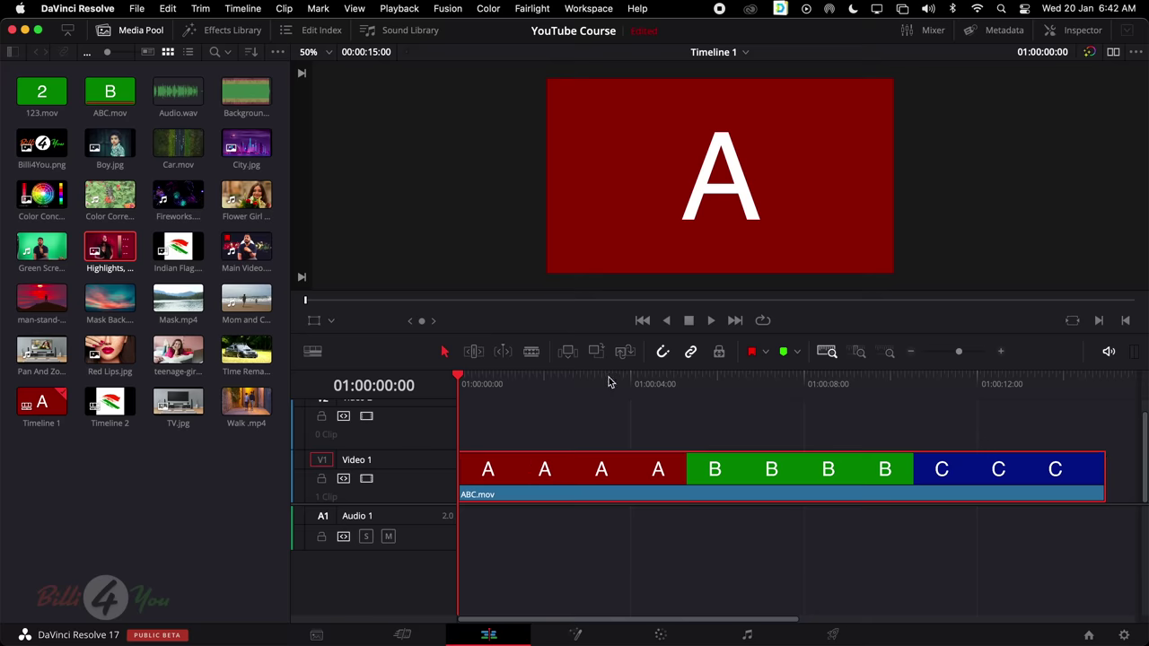
left_click_drag(608, 377, 834, 417)
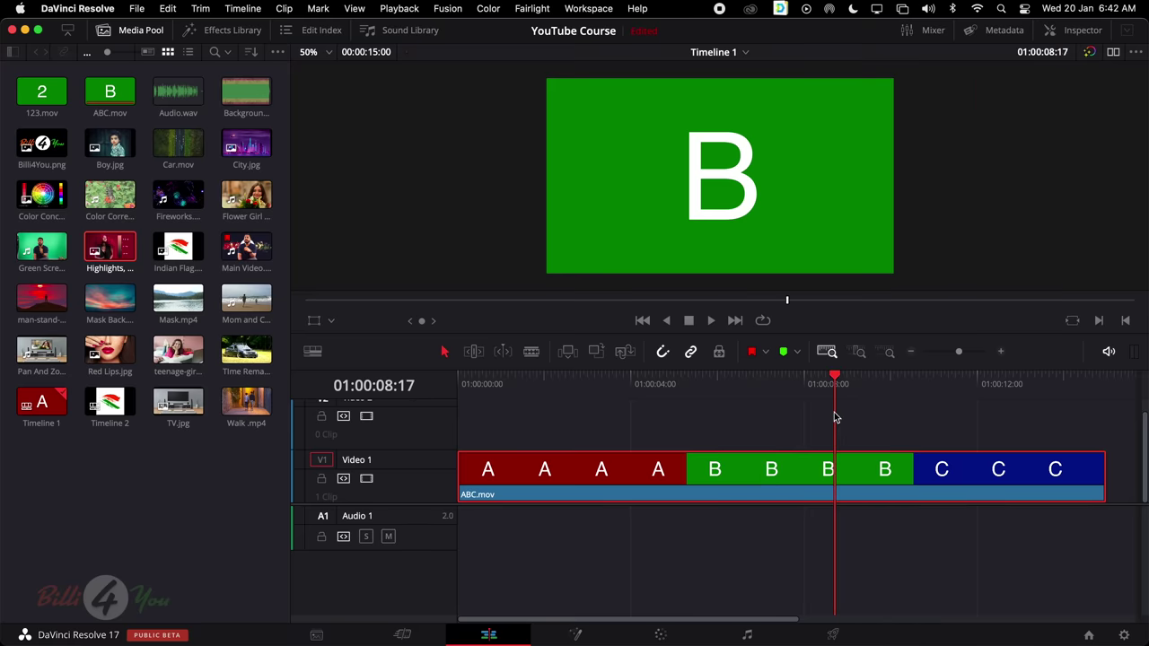
left_click_drag(727, 383, 911, 383)
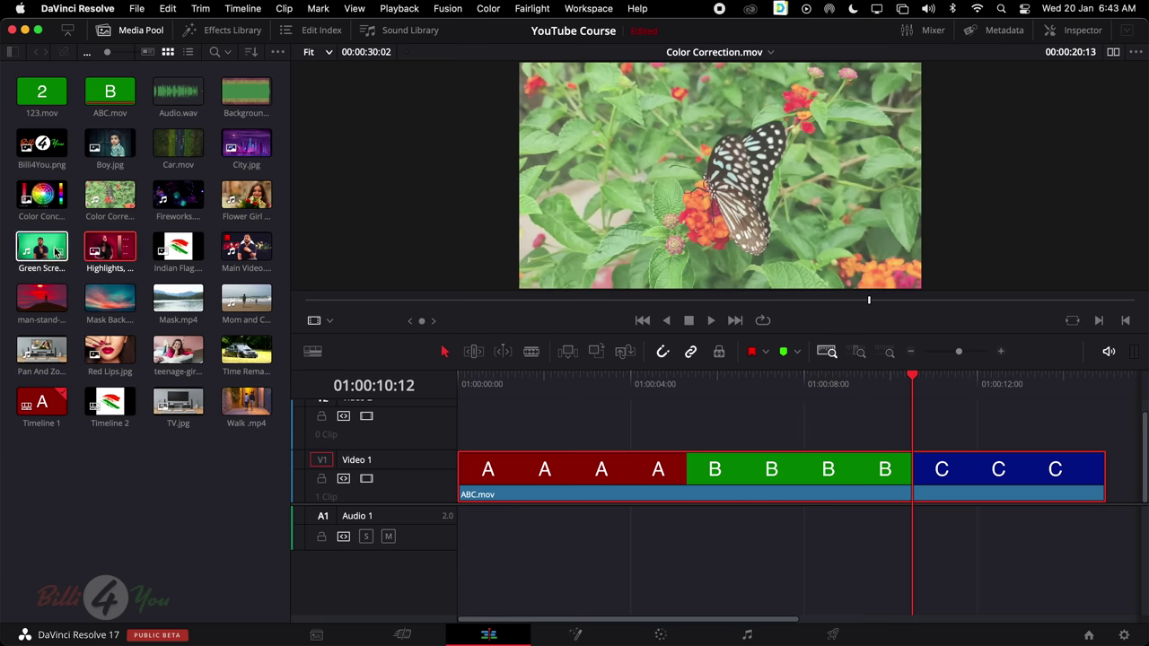
Preview Main Video.mov to its end in the source viewer, then show timeline section C again
left_click(252, 253)
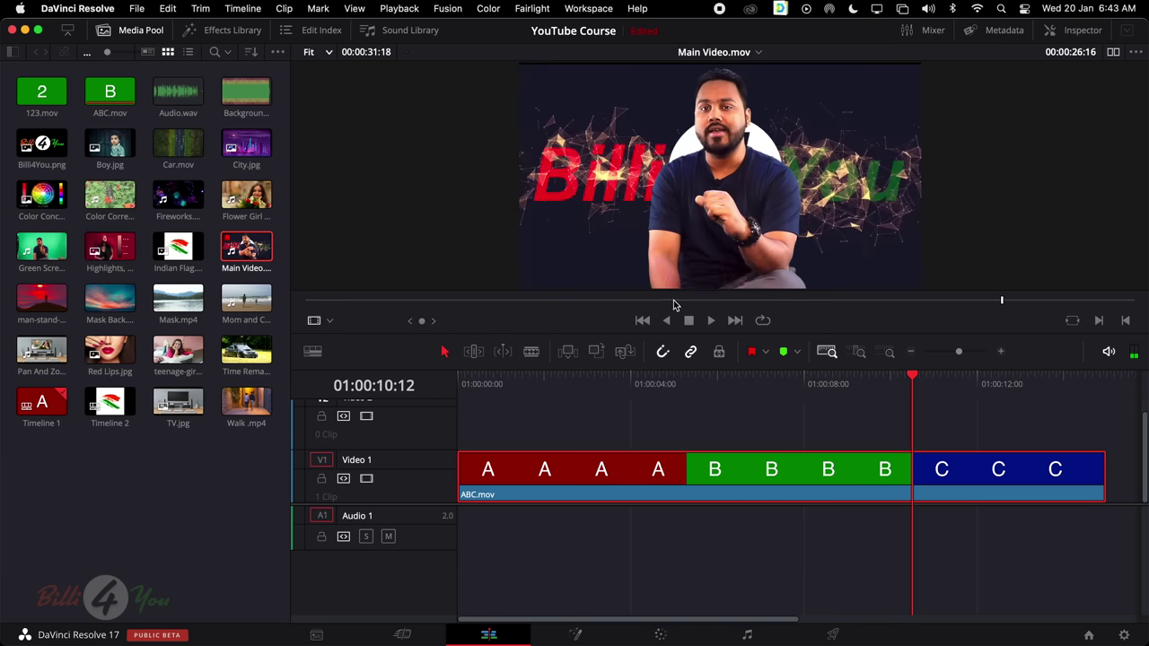
left_click(1014, 300)
mouse_move(1026, 309)
left_mouse_down()
mouse_move(1142, 308)
mouse_move(1033, 307)
mouse_move(1057, 307)
left_mouse_up()
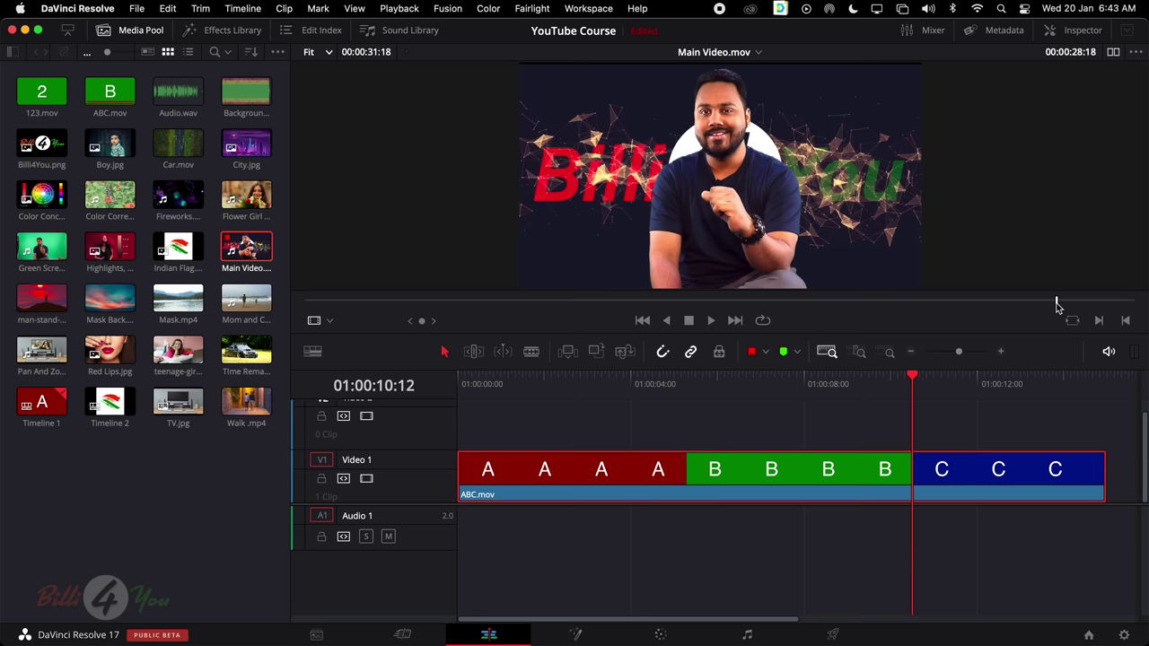
mouse_move(1057, 307)
left_mouse_down()
mouse_move(1140, 303)
mouse_move(1036, 302)
mouse_move(1052, 305)
left_mouse_up()
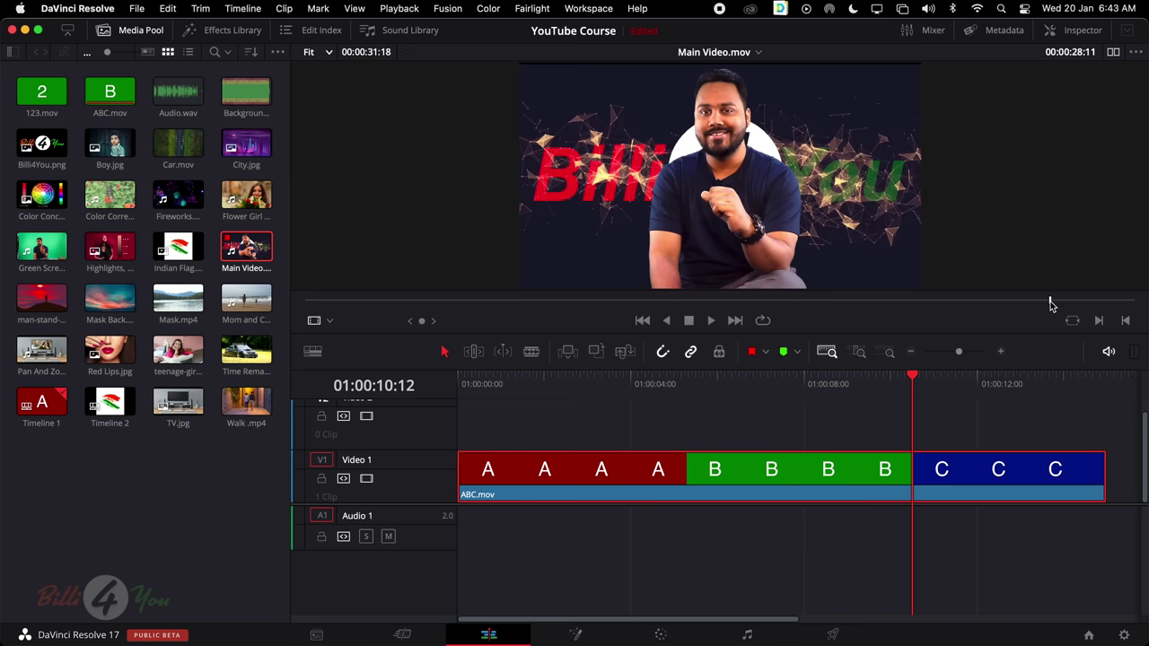
left_click(951, 478)
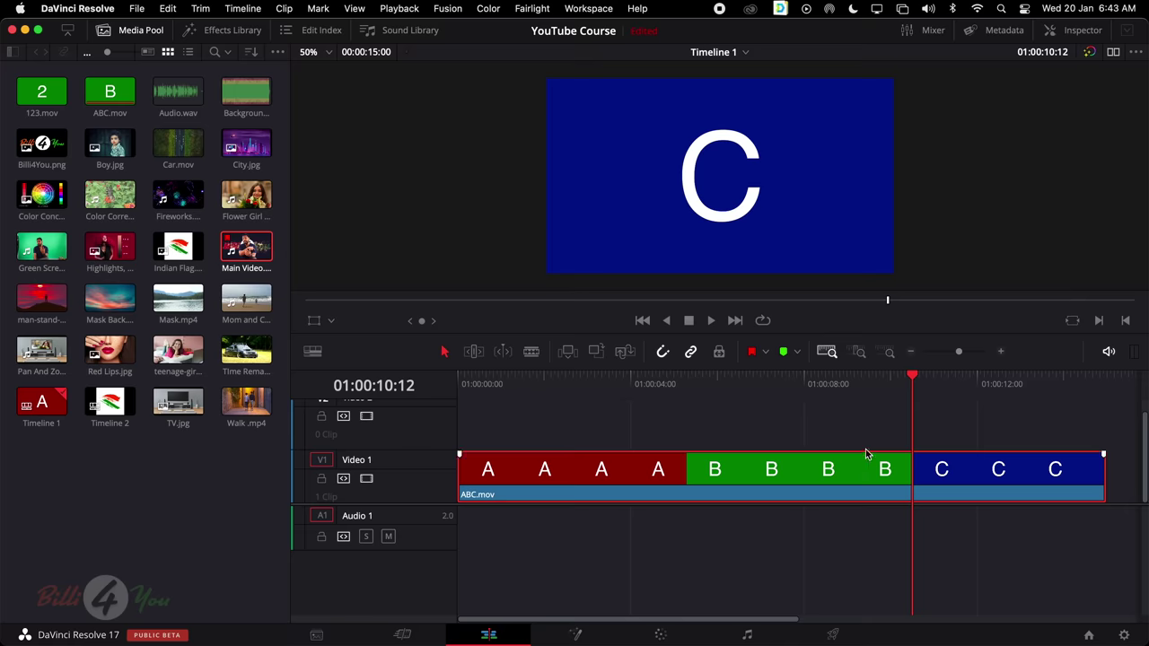
Park the playhead in the B section and select ABC.mov's end edit point for trimming
left_click(899, 384)
left_click_drag(894, 398, 884, 404)
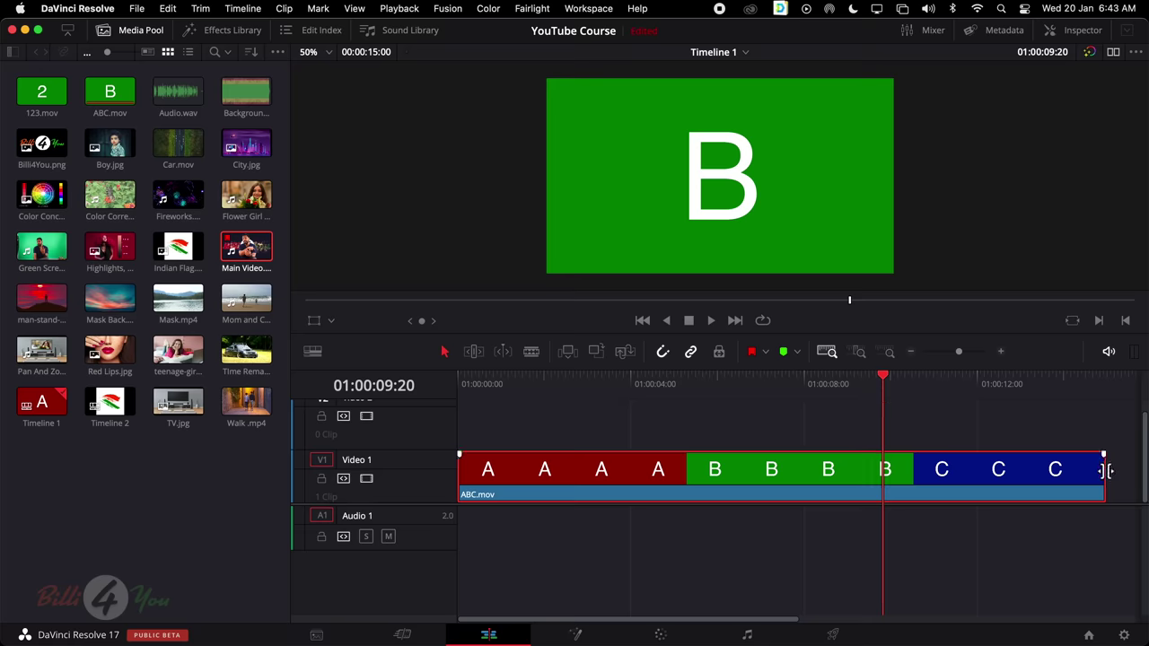
scroll(1048, 471, "right", 10)
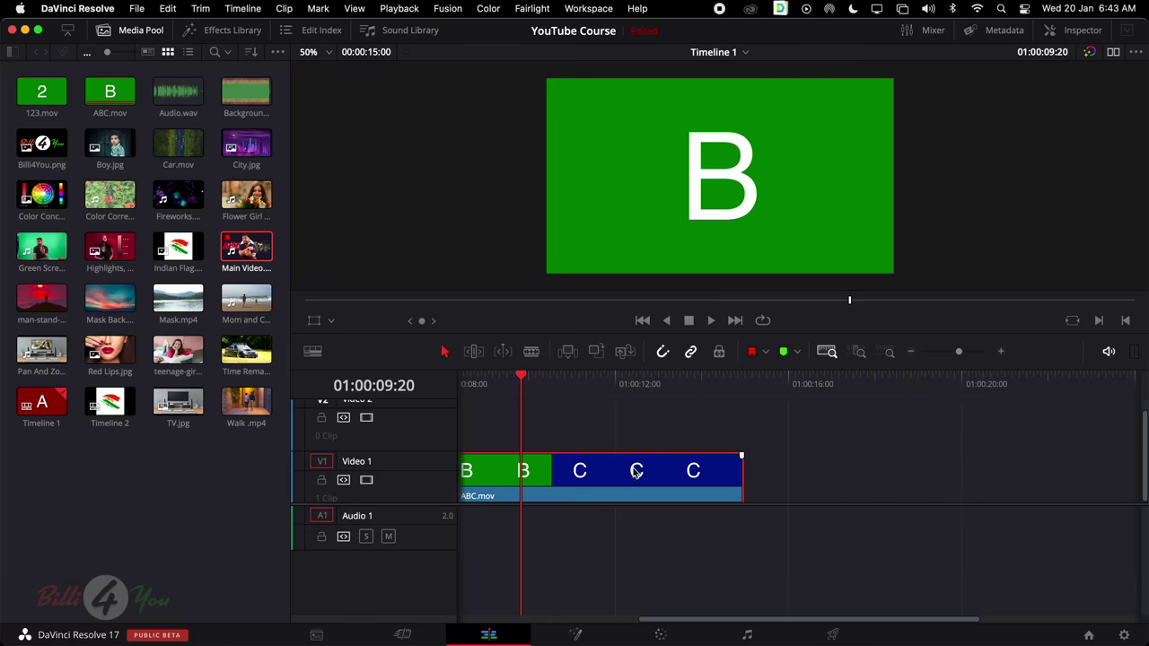
left_click(737, 470)
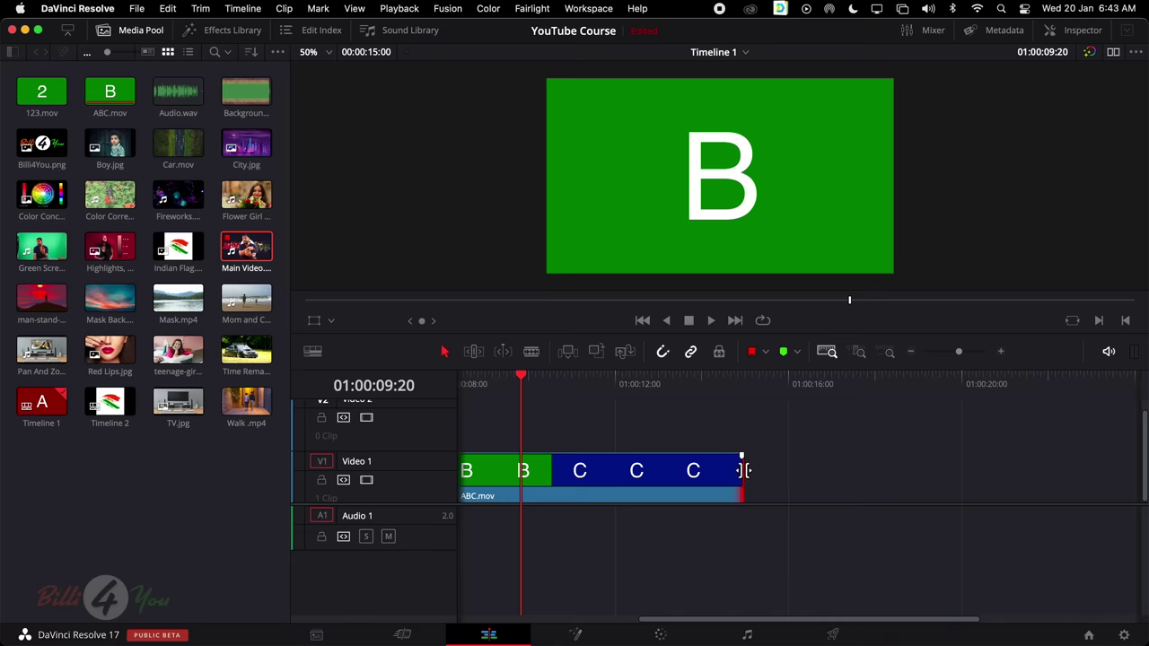
left_click(741, 470)
left_click(740, 470)
left_click(743, 474)
Drag ABC.mov's end back about 04:18, cutting off the blue C section
scroll(553, 472, "left", 5)
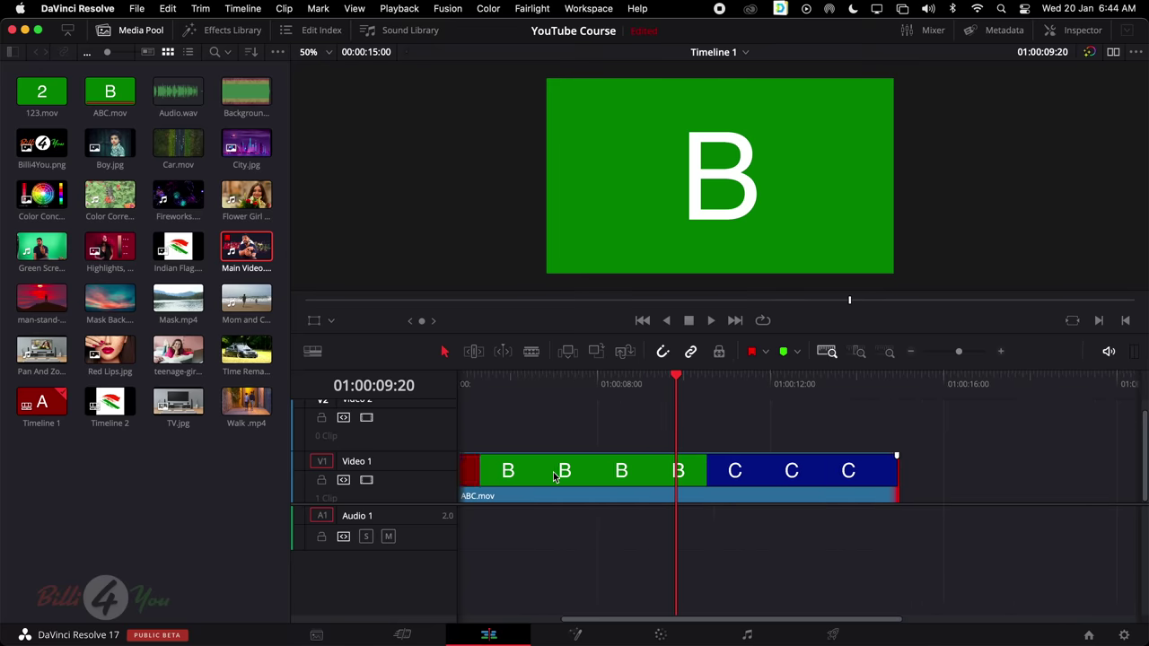
scroll(553, 472, "right", 2)
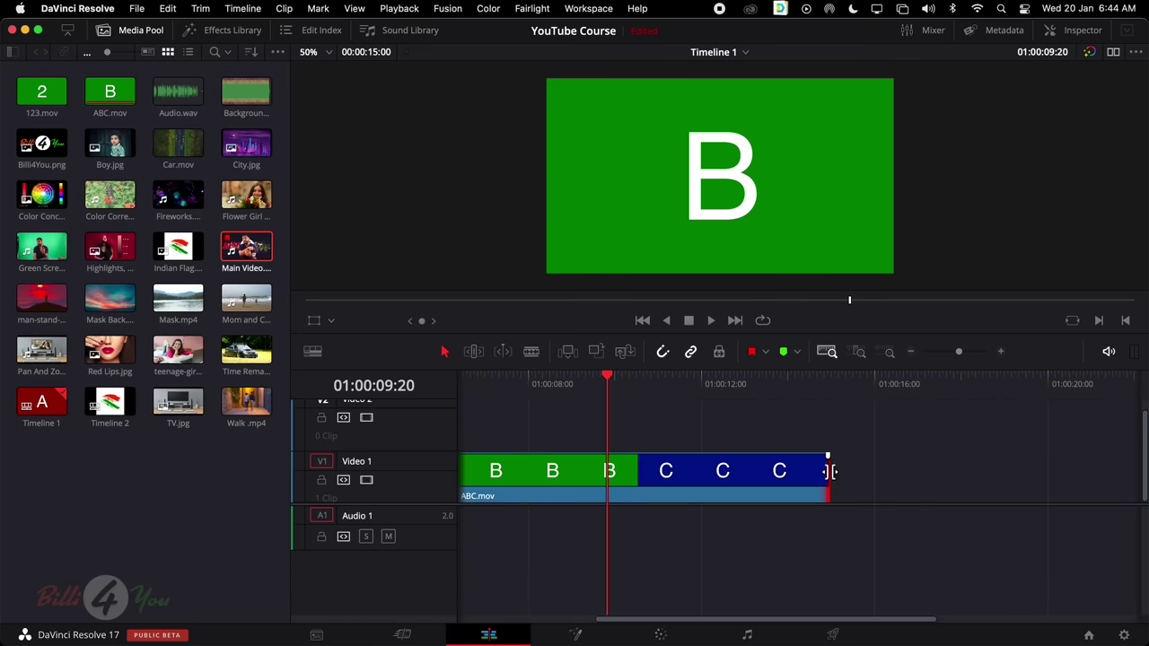
left_click(827, 470)
mouse_move(828, 470)
left_mouse_down()
mouse_move(799, 470)
mouse_move(827, 472)
left_mouse_up()
key("shift+z")
scroll(999, 473, "right", 5)
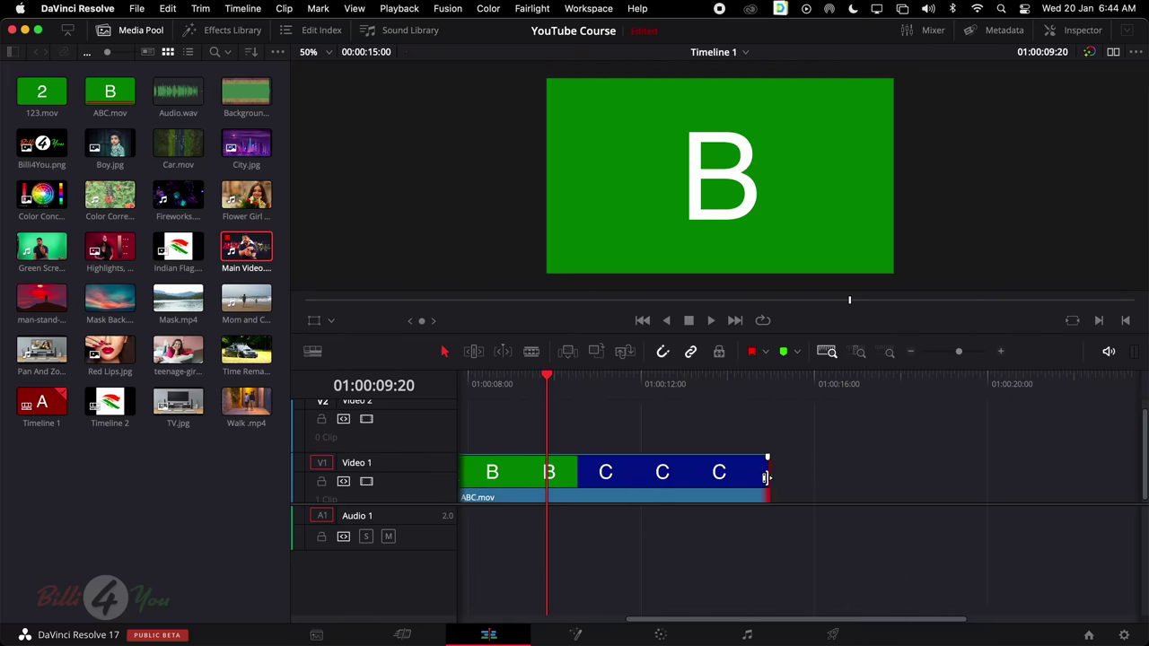
left_click_drag(765, 477, 559, 484)
Trim ABC.mov's end back to 01:00:10:01 inside the green B section, then scrub past it to check
scroll(724, 440, "up", 3)
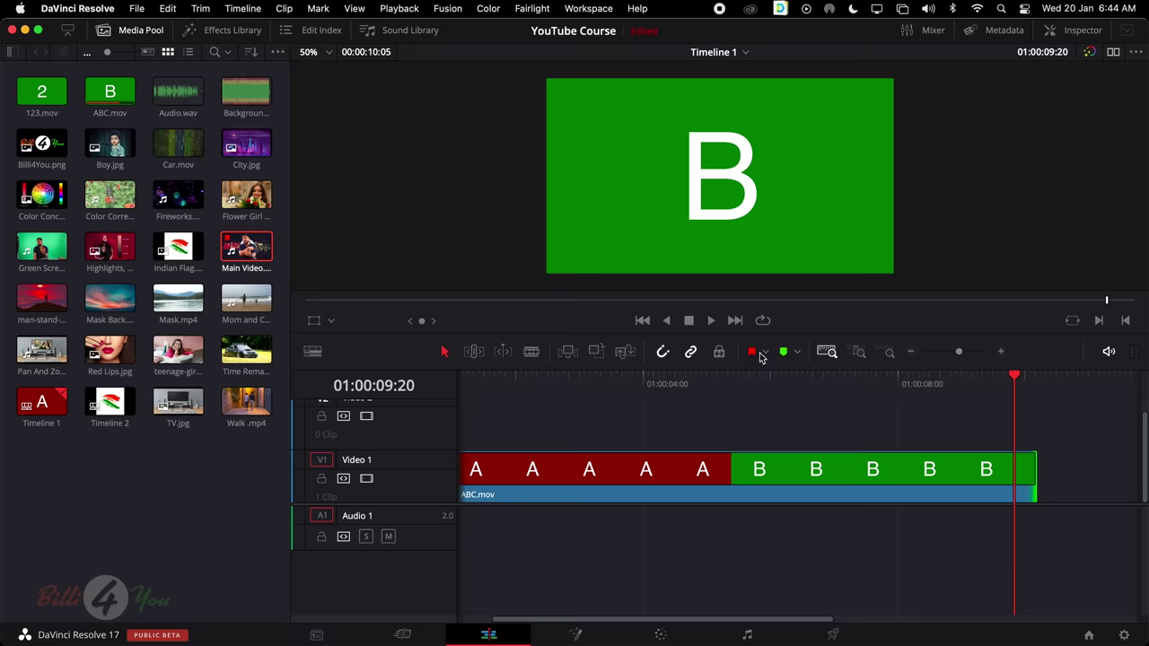
left_click_drag(1019, 380, 918, 393)
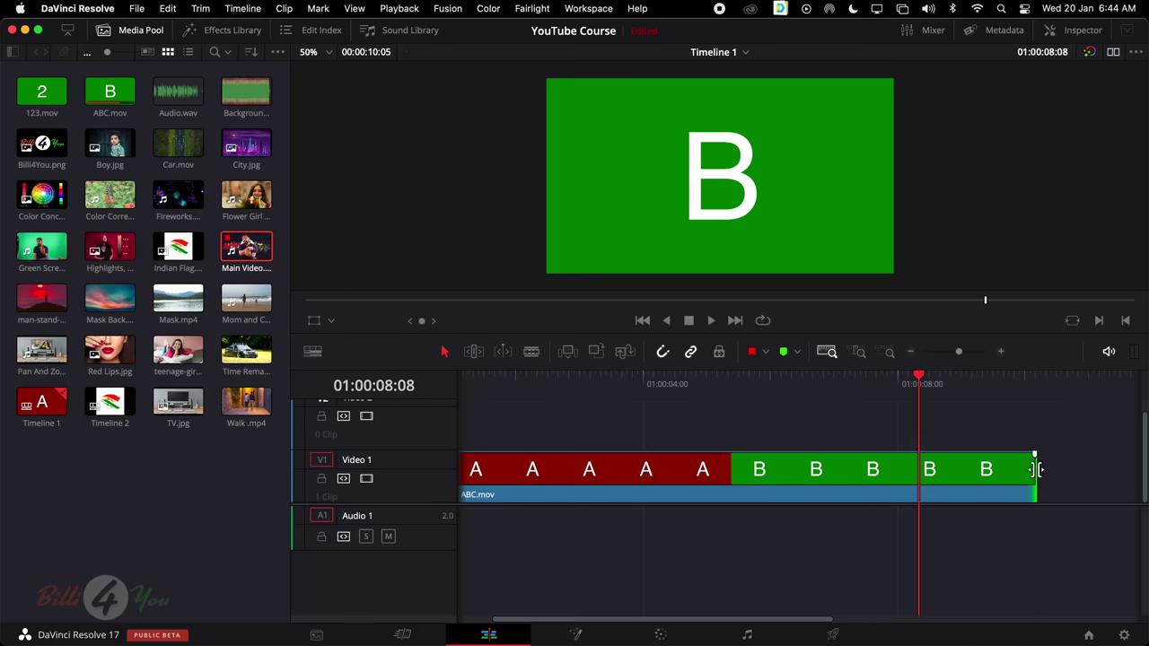
left_click_drag(1033, 470, 1026, 477)
left_click_drag(1005, 385, 1096, 395)
scroll(901, 443, "right", 5)
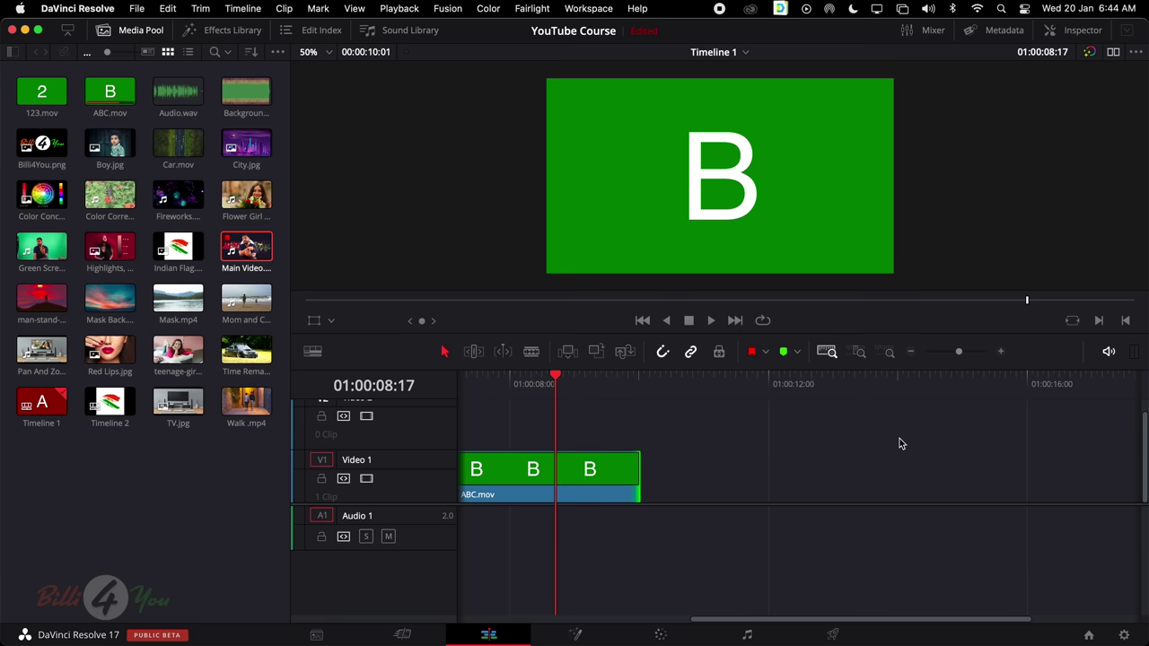
scroll(900, 440, "left", 3)
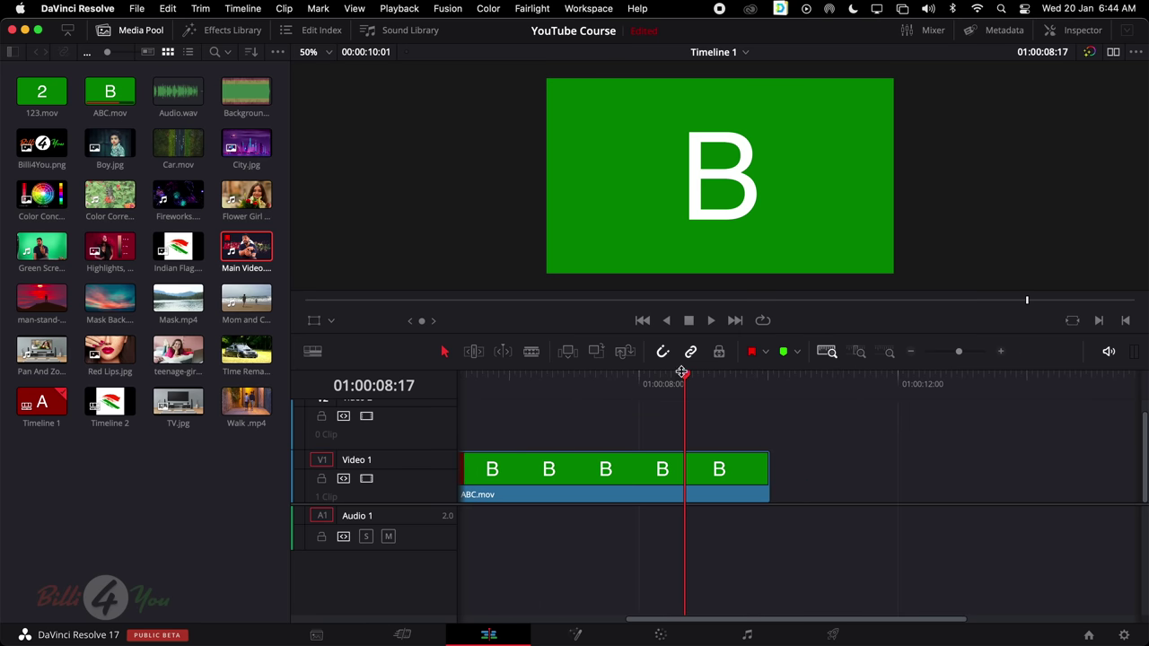
left_click_drag(682, 371, 874, 377)
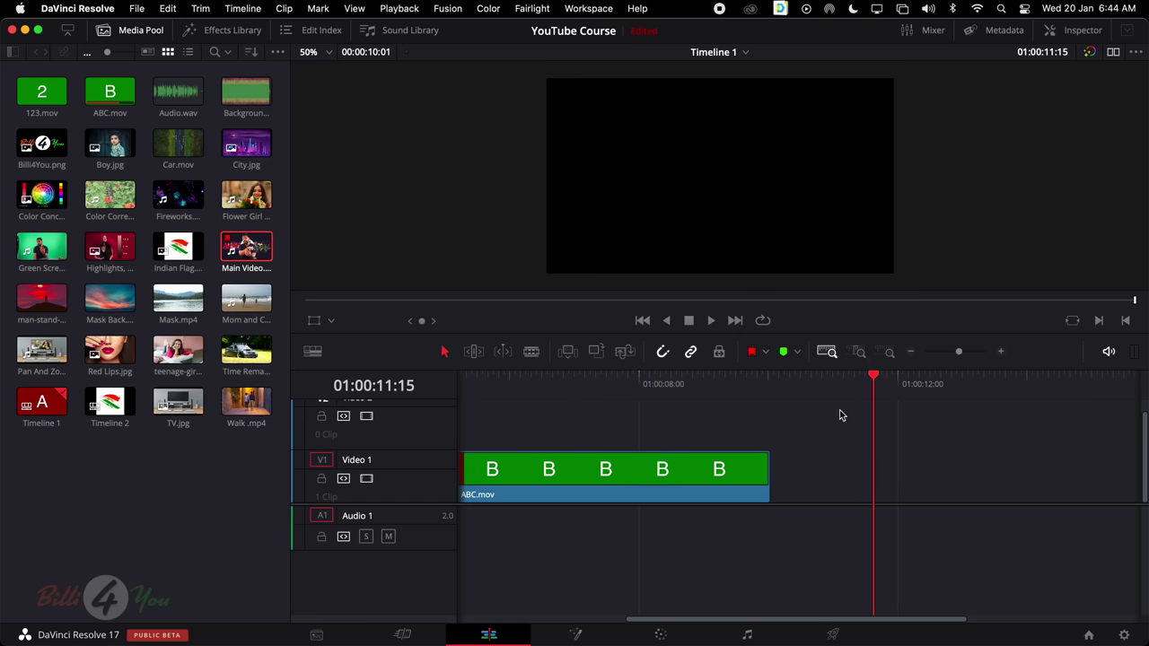
scroll(841, 414, "left", 6)
left_click(483, 470)
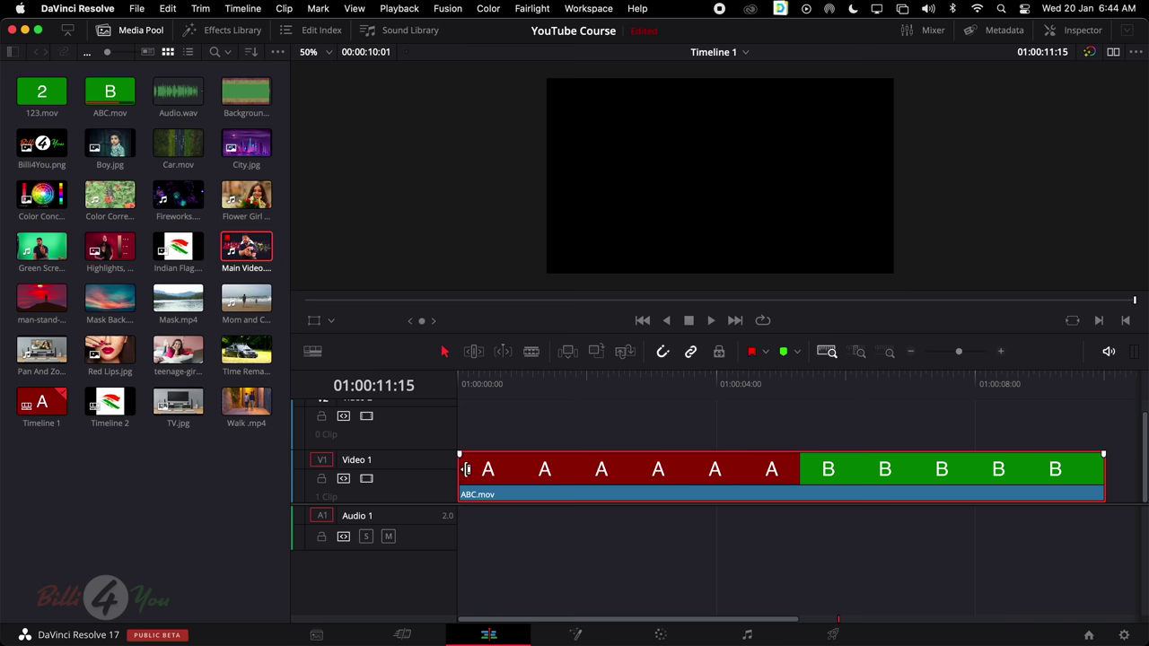
Trim the red A section off ABC.mov's head and slide the green B clip to 01:00:00:00
left_click_drag(462, 469, 790, 482)
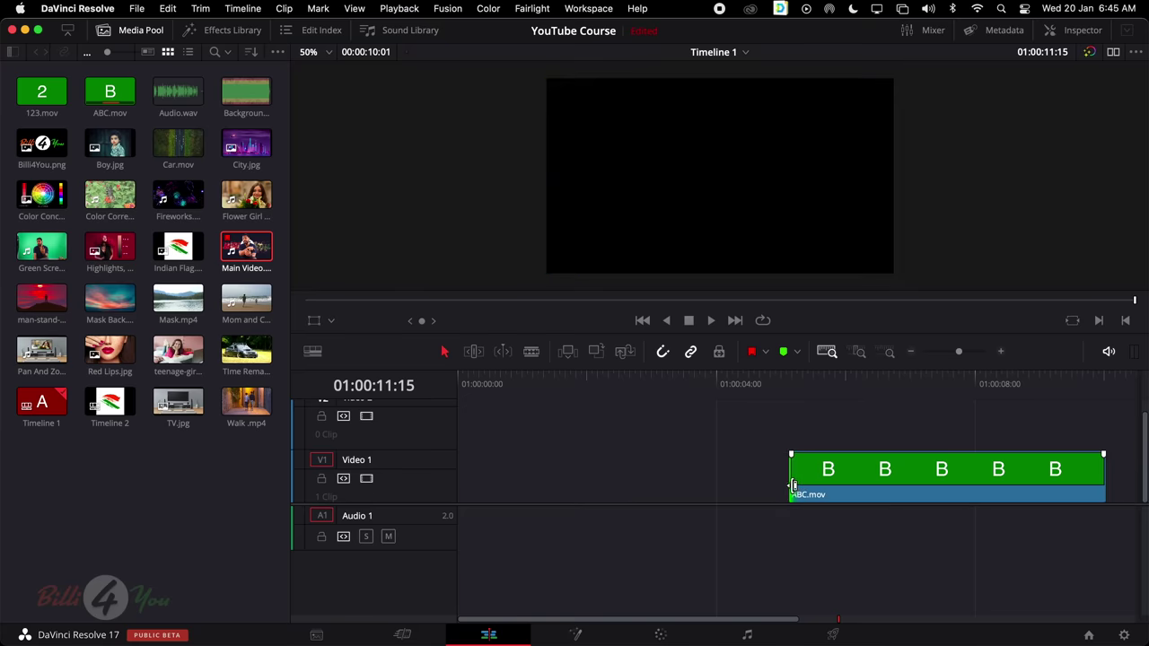
left_click_drag(913, 473, 575, 477)
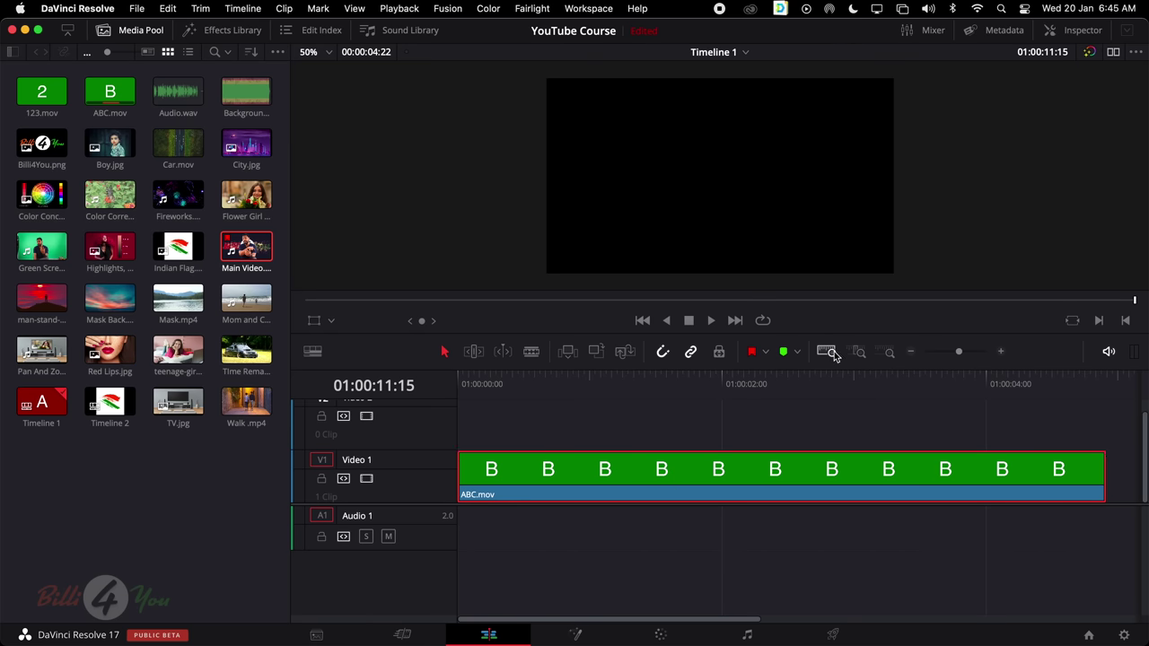
left_click(887, 353)
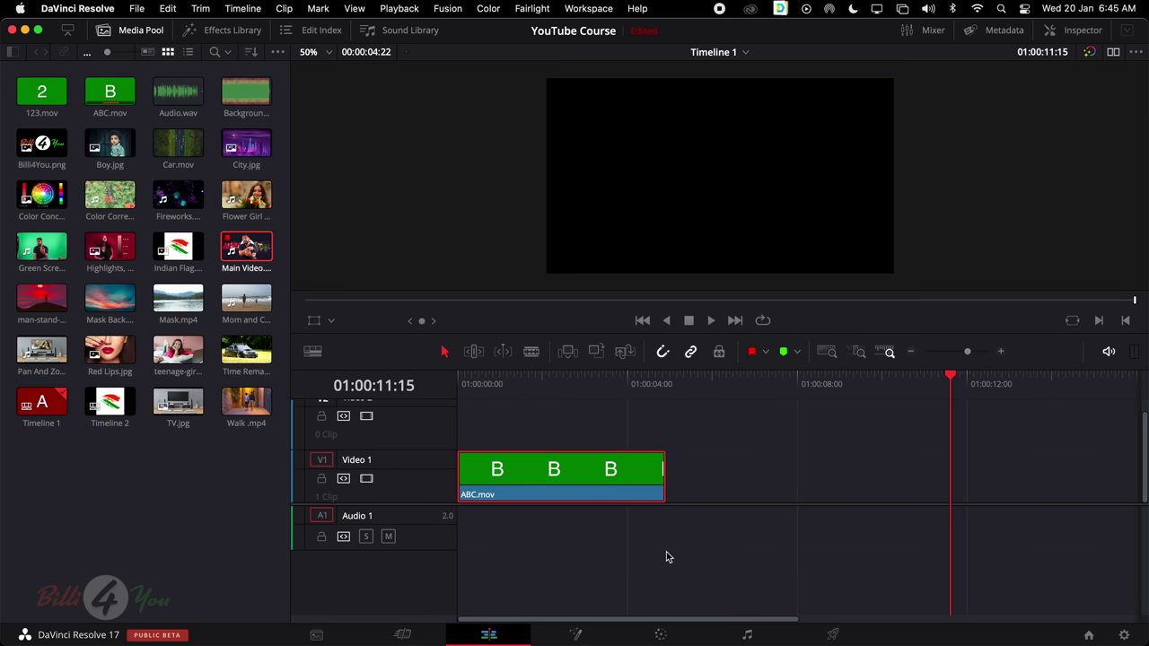
key("super+equal")
scroll(704, 555, "left", 10)
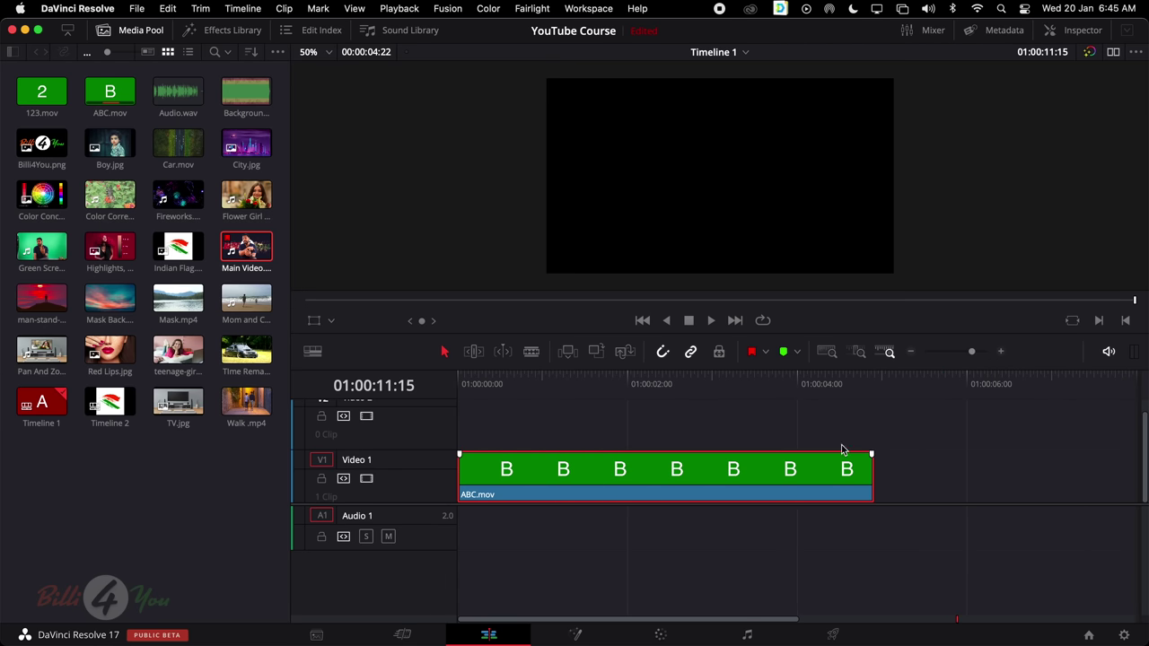
key("q")
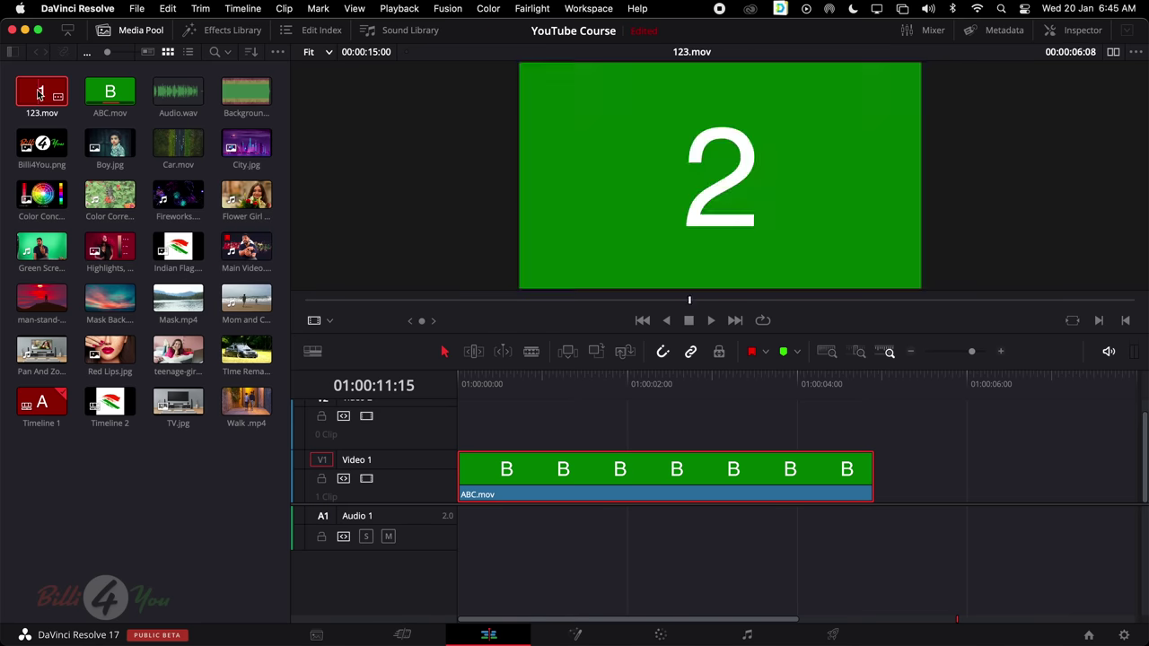
Place 123.mov on Video 1 right after ABC.mov, then select each clip in turn
left_click_drag(41, 90, 867, 501)
scroll(814, 469, "right", 5)
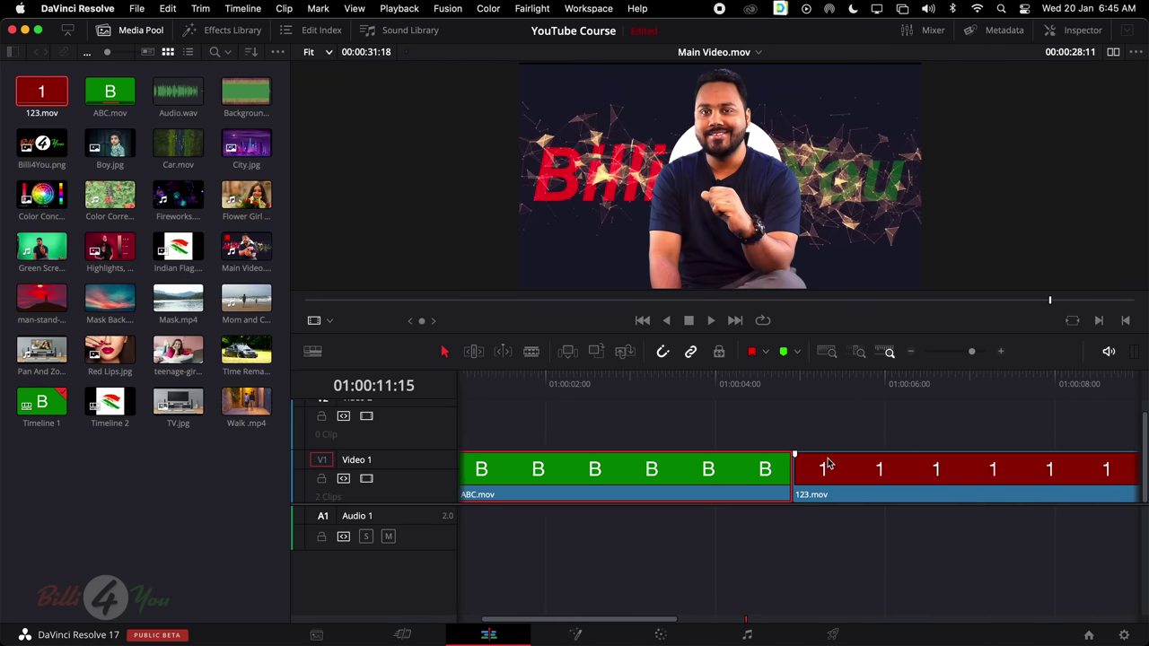
key("super+minus")
scroll(799, 460, "left", 8)
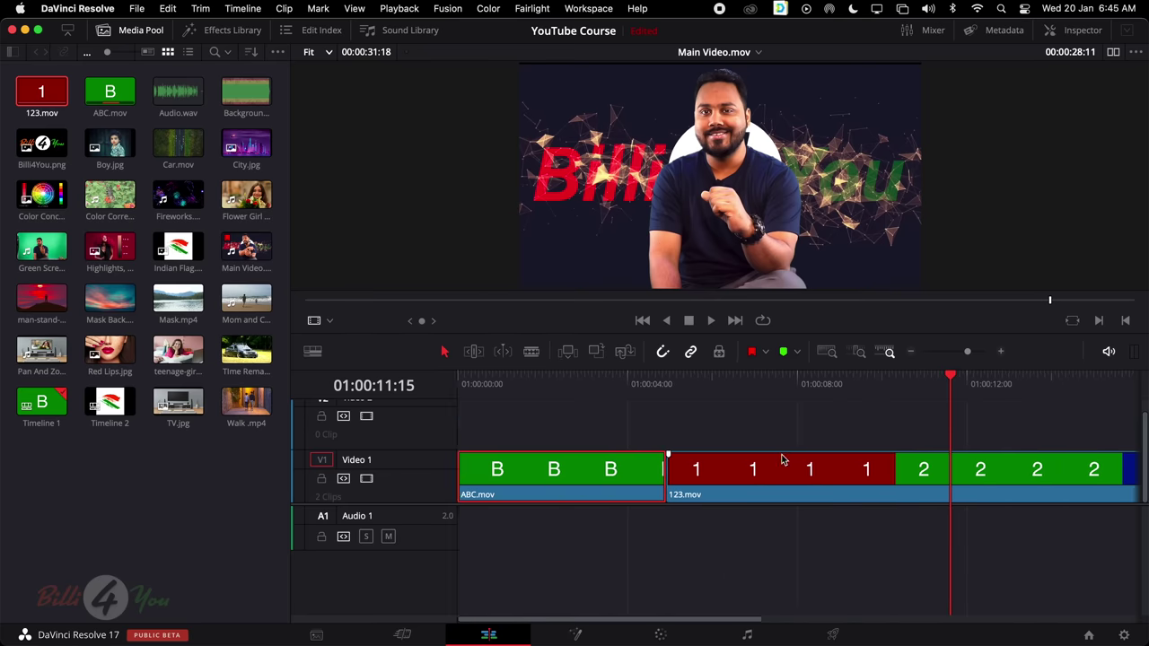
scroll(628, 471, "right", 2)
left_click(588, 476)
scroll(602, 471, "left", 2)
left_click(792, 469)
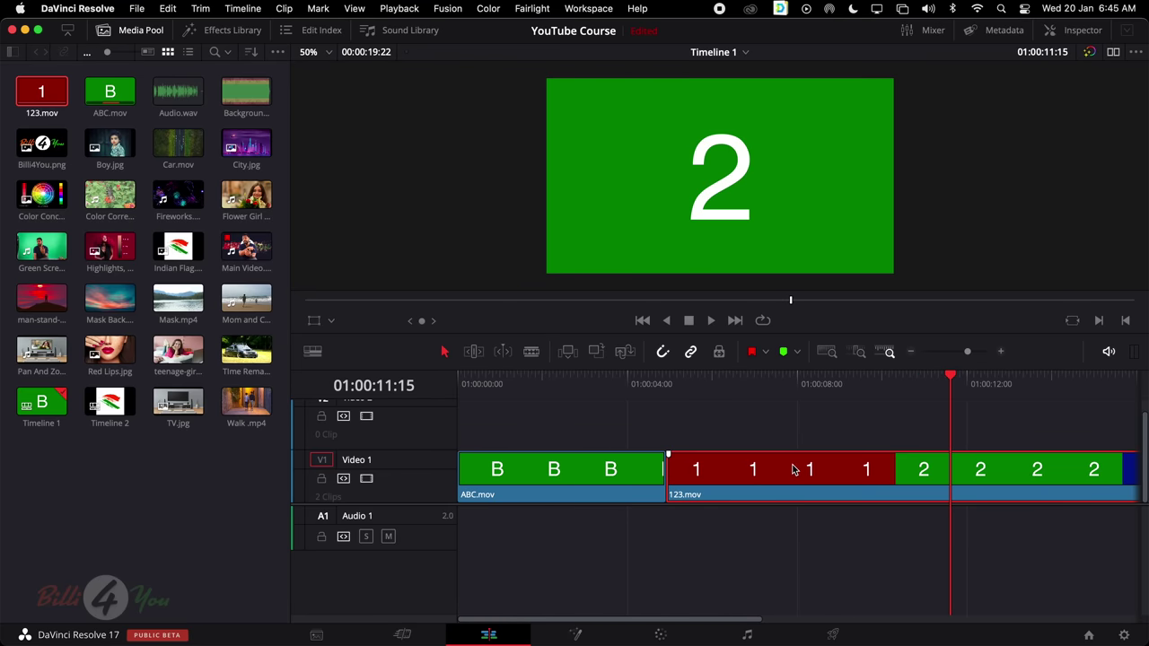
left_click(607, 470)
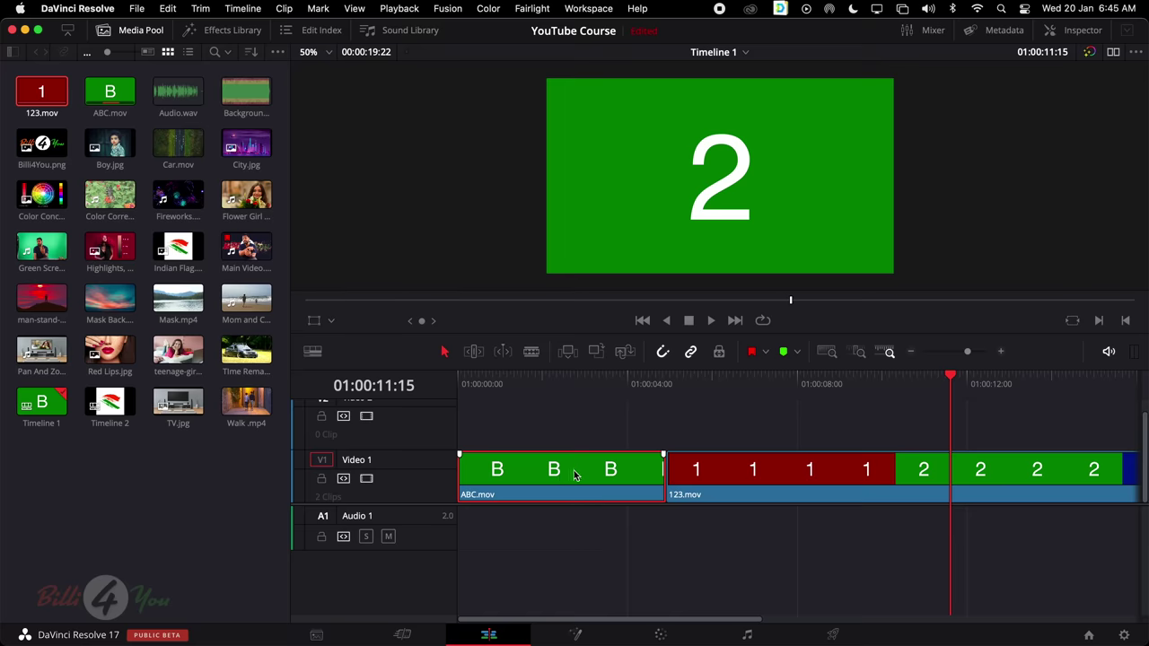
left_click(840, 466)
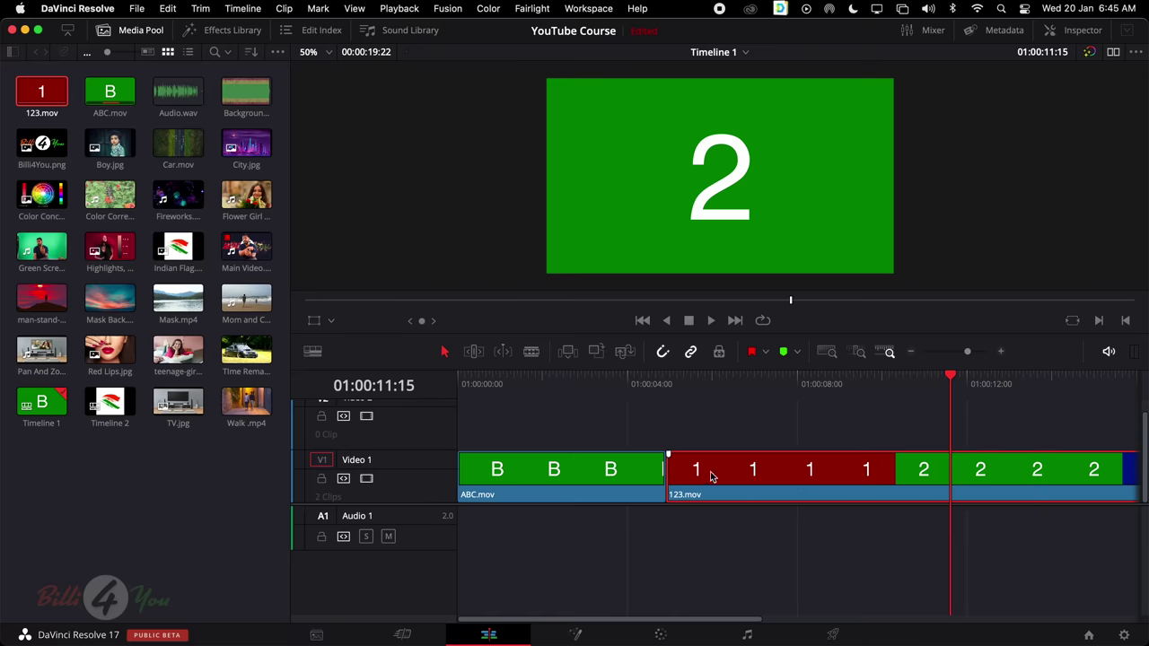
left_click(631, 485)
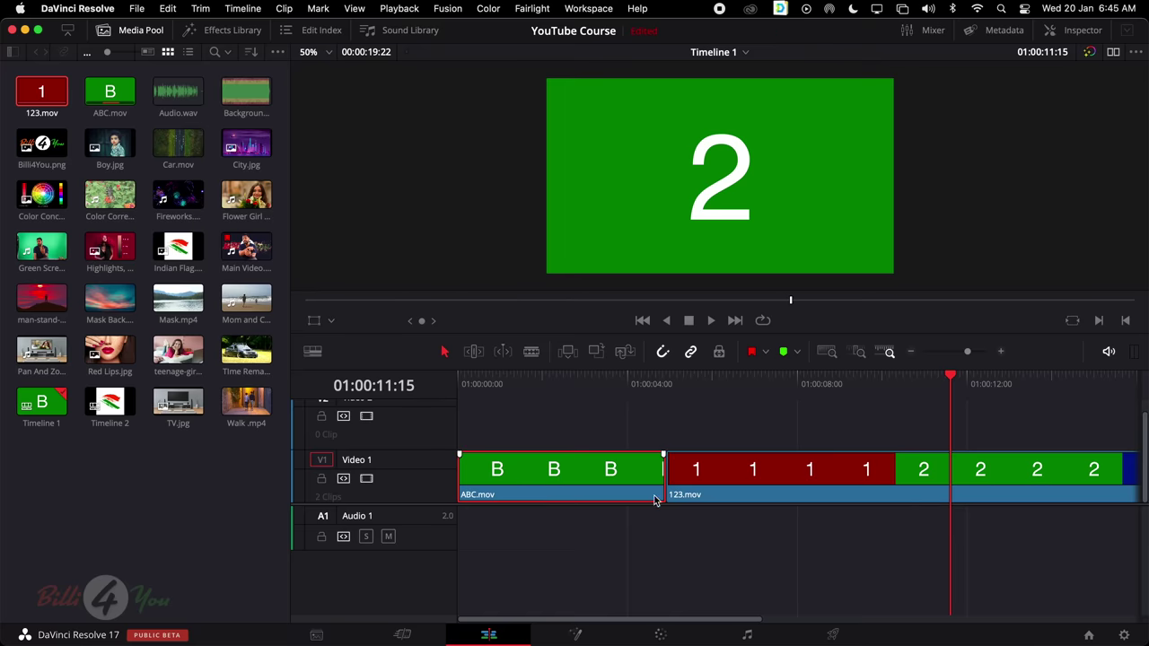
Select the cut between ABC.mov and 123.mov and drag it back and forth to preview trimming
left_click(666, 480)
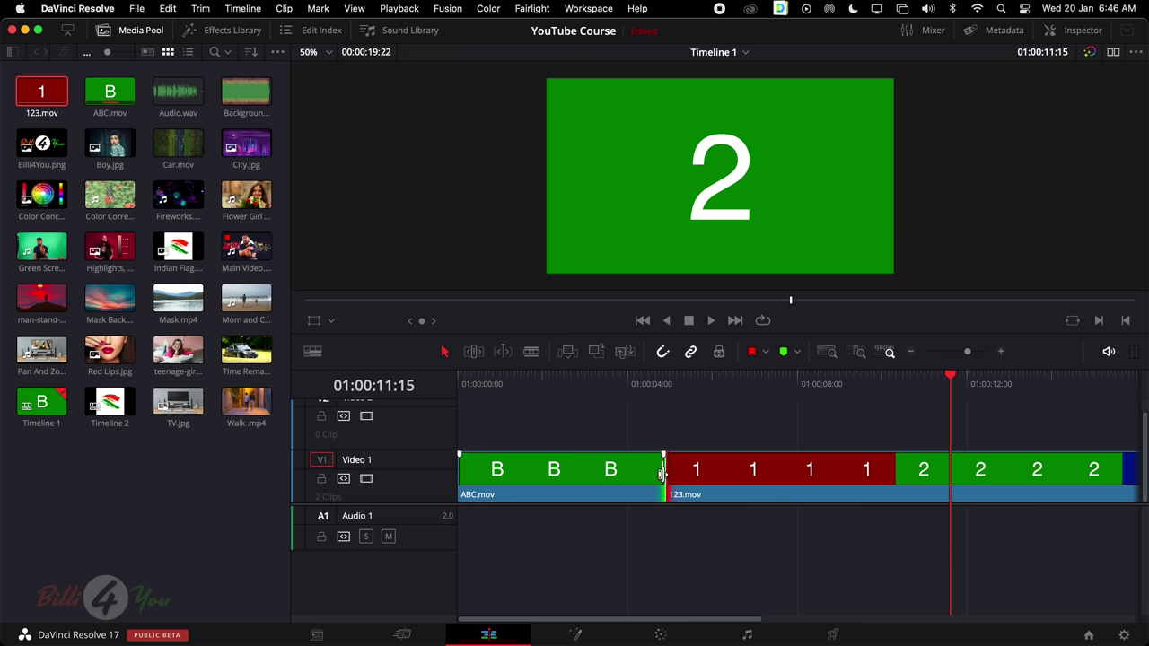
mouse_move(663, 473)
left_mouse_down()
mouse_move(861, 473)
mouse_move(643, 482)
mouse_move(666, 480)
left_mouse_up()
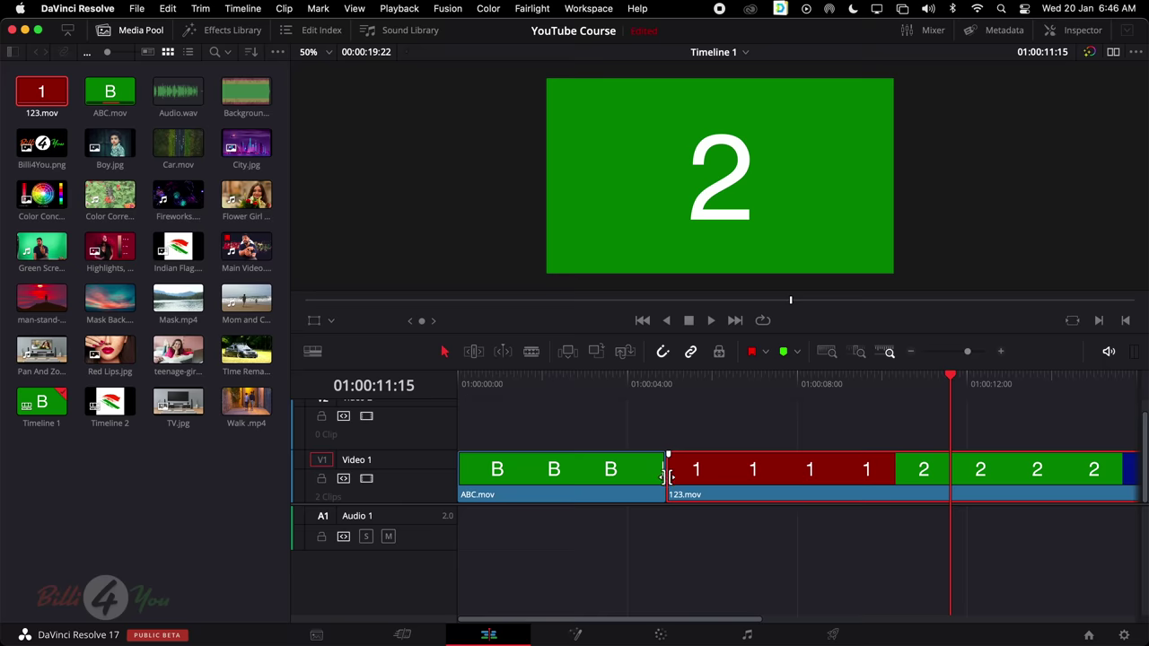
left_click(667, 476)
mouse_move(667, 476)
left_mouse_down()
mouse_move(815, 477)
mouse_move(666, 486)
left_mouse_up()
Extend ABC.mov about two seconds to reveal C, then undo back to ABC.mov alone
left_click(640, 484)
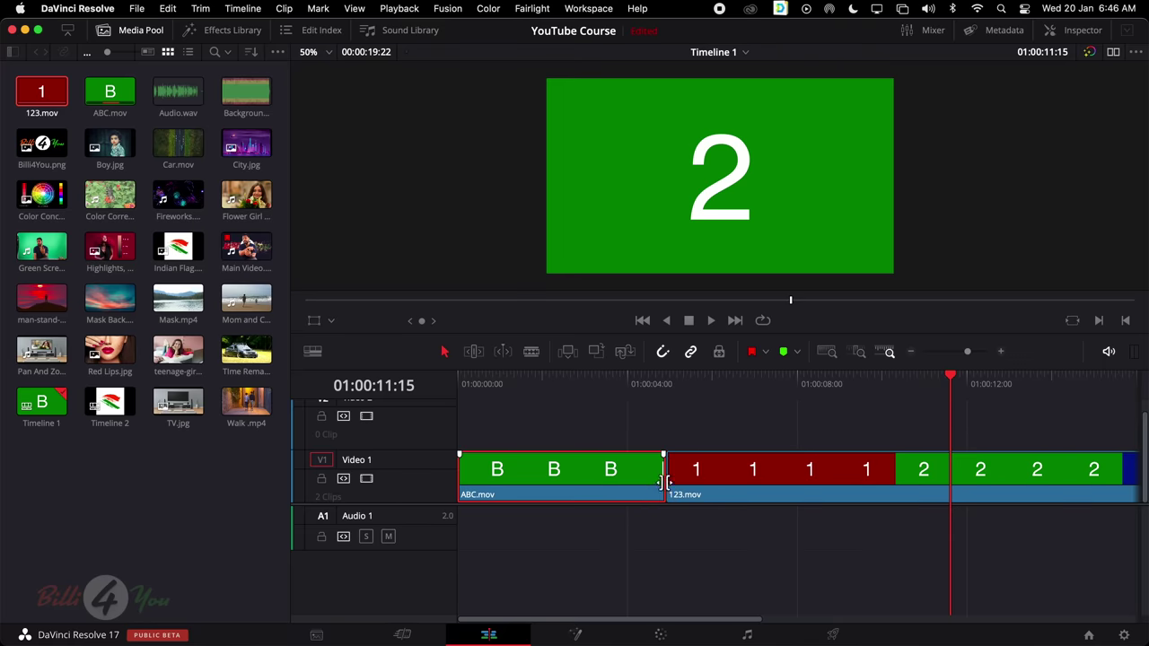
left_click(666, 480)
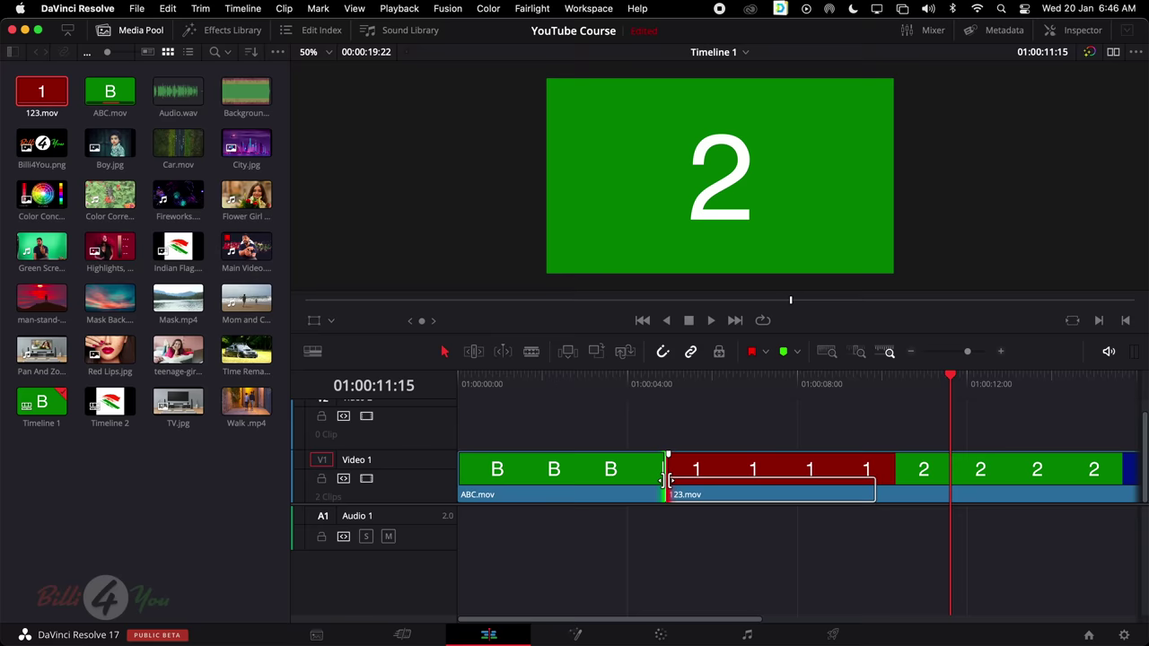
left_click_drag(668, 480, 765, 481)
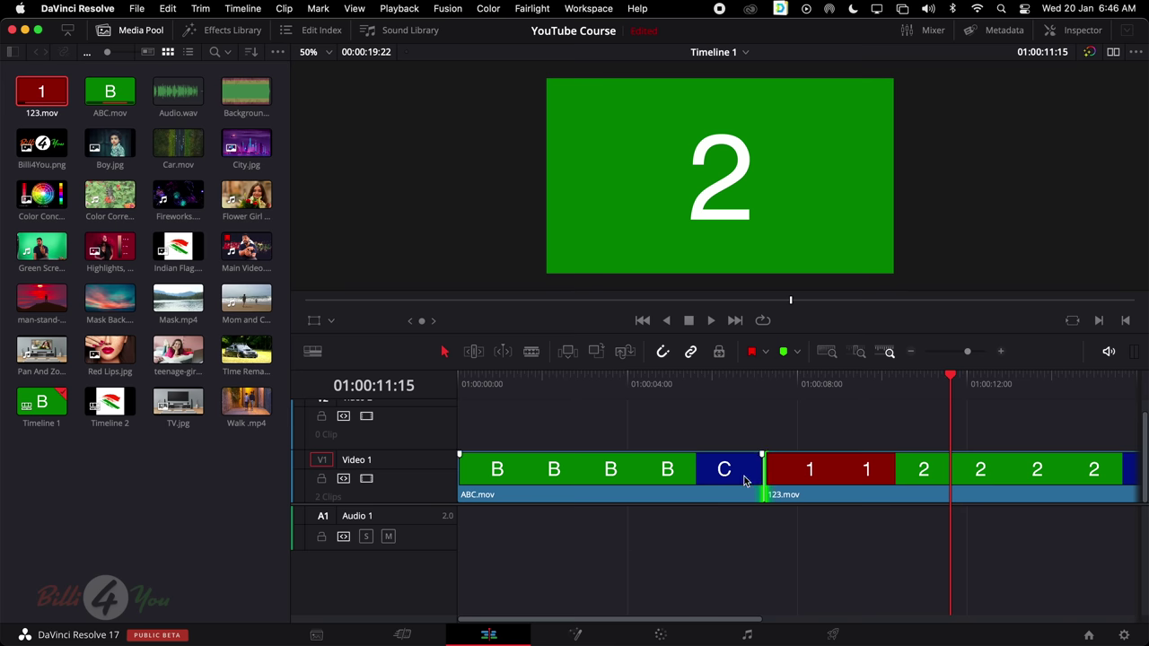
key("super+z")
key("super+z")
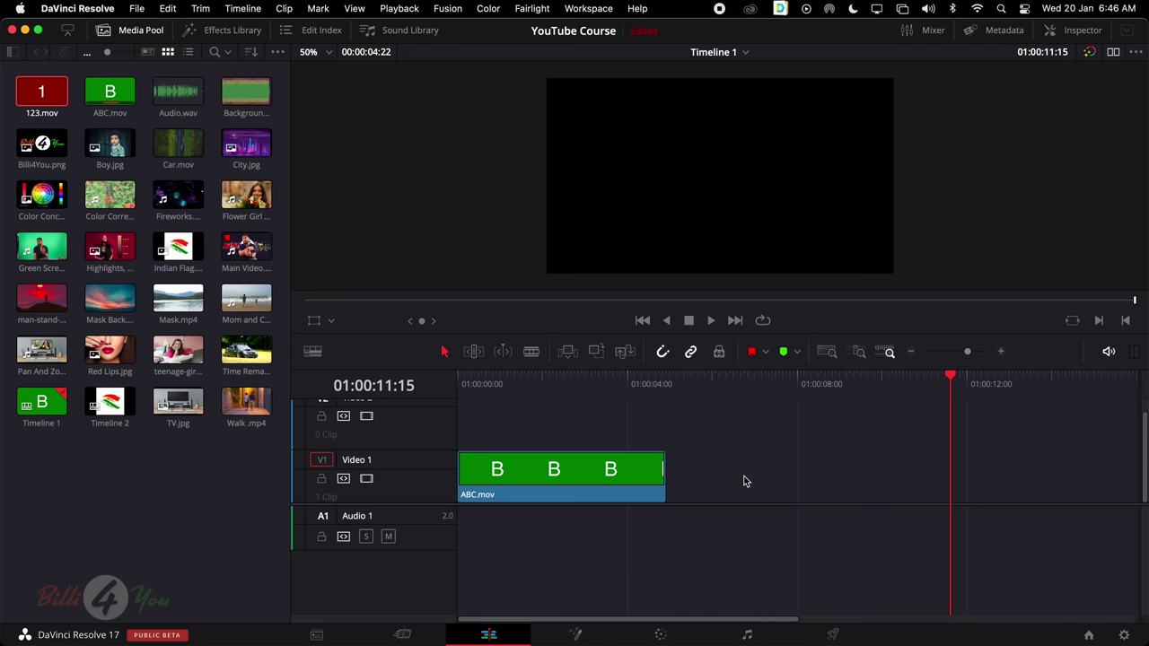
Box-select ABC.mov and delete it from the timeline
left_click(583, 476)
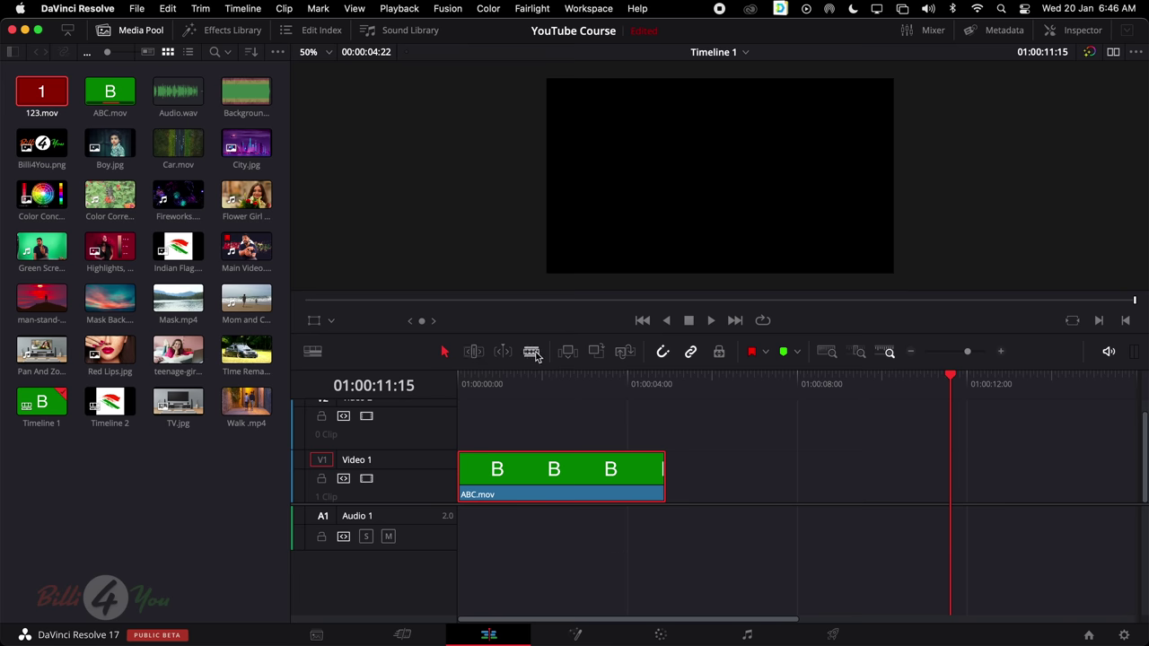
left_click(641, 429)
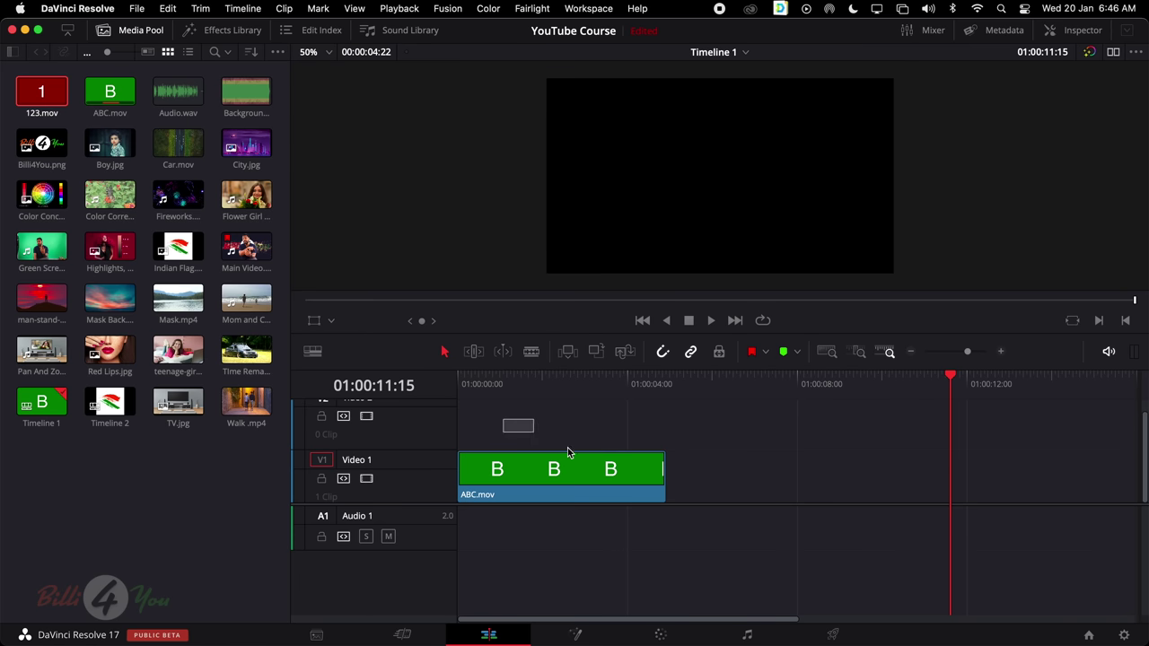
left_click_drag(567, 452, 677, 524)
key("Delete")
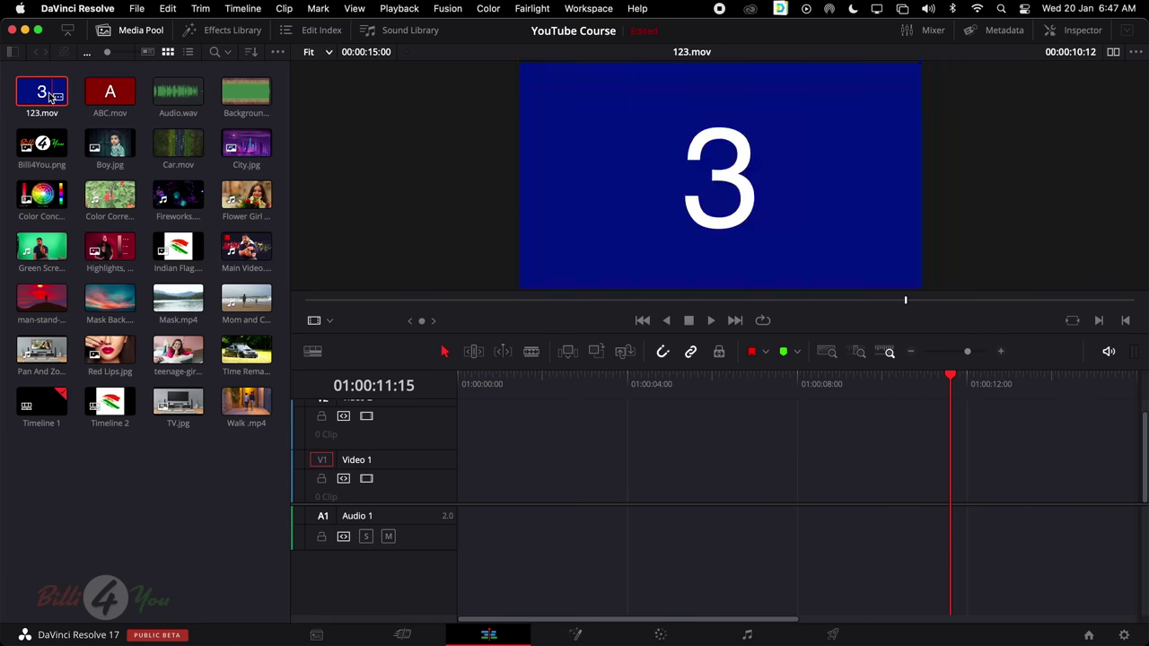
Place 123.mov at the start of Video 1 and scrub back to about 01:00:04:17
left_click_drag(45, 94, 463, 493)
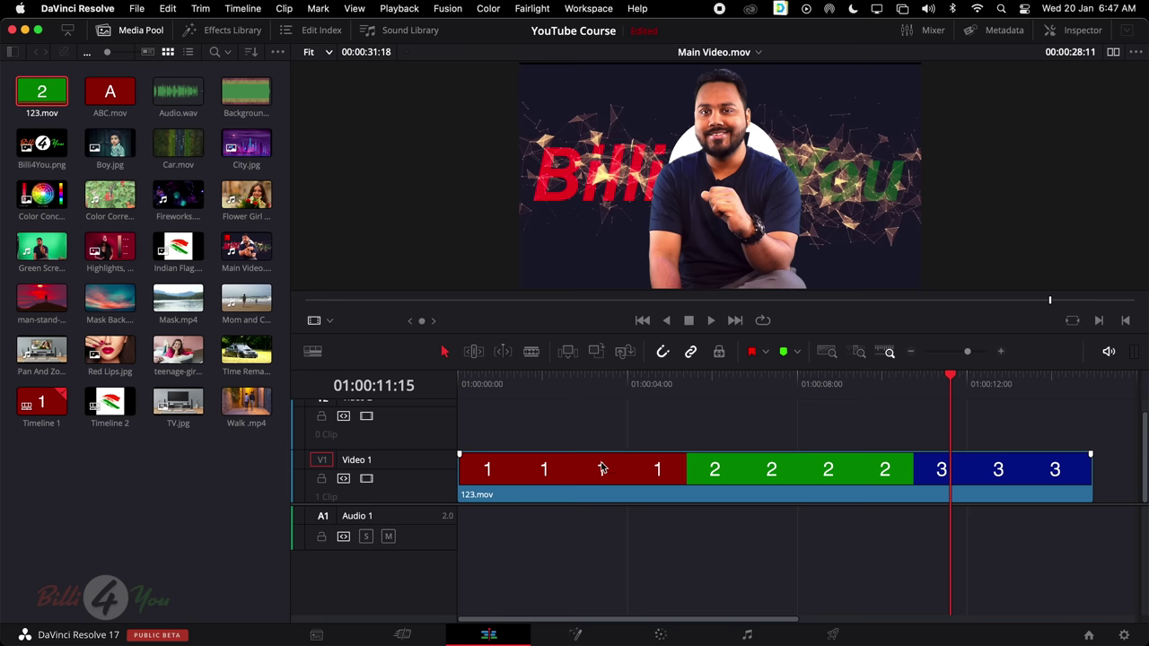
left_click_drag(600, 380, 728, 417)
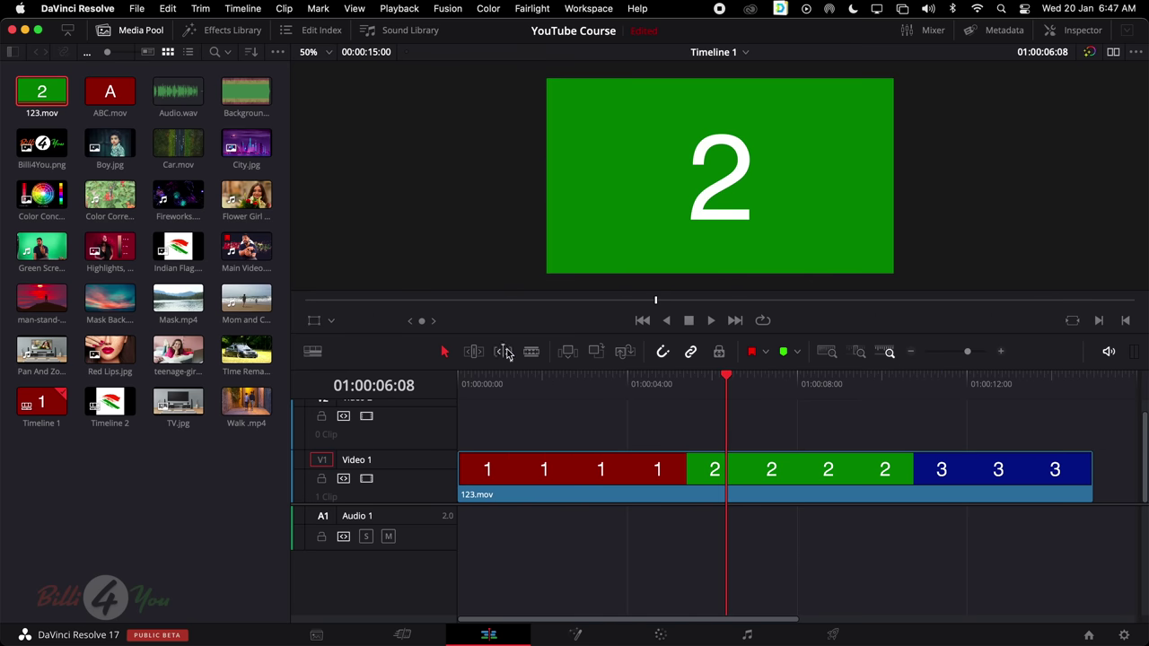
left_click_drag(727, 380, 673, 389)
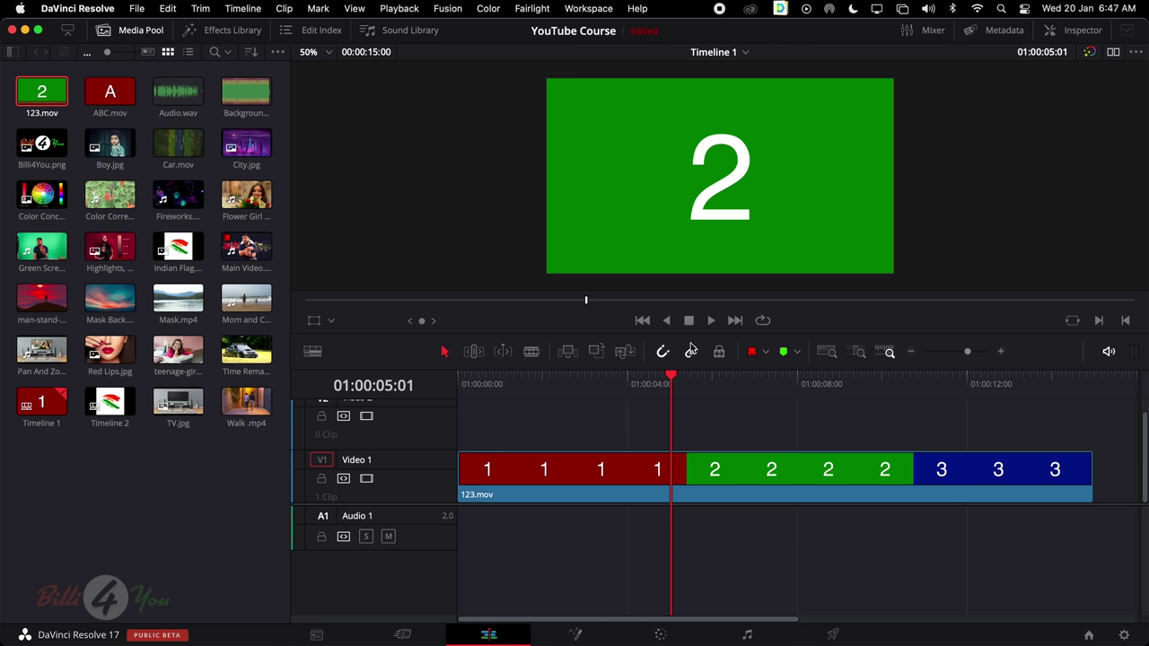
Play the timeline forward and in reverse with the transport controls, then return to the start
left_click(711, 321)
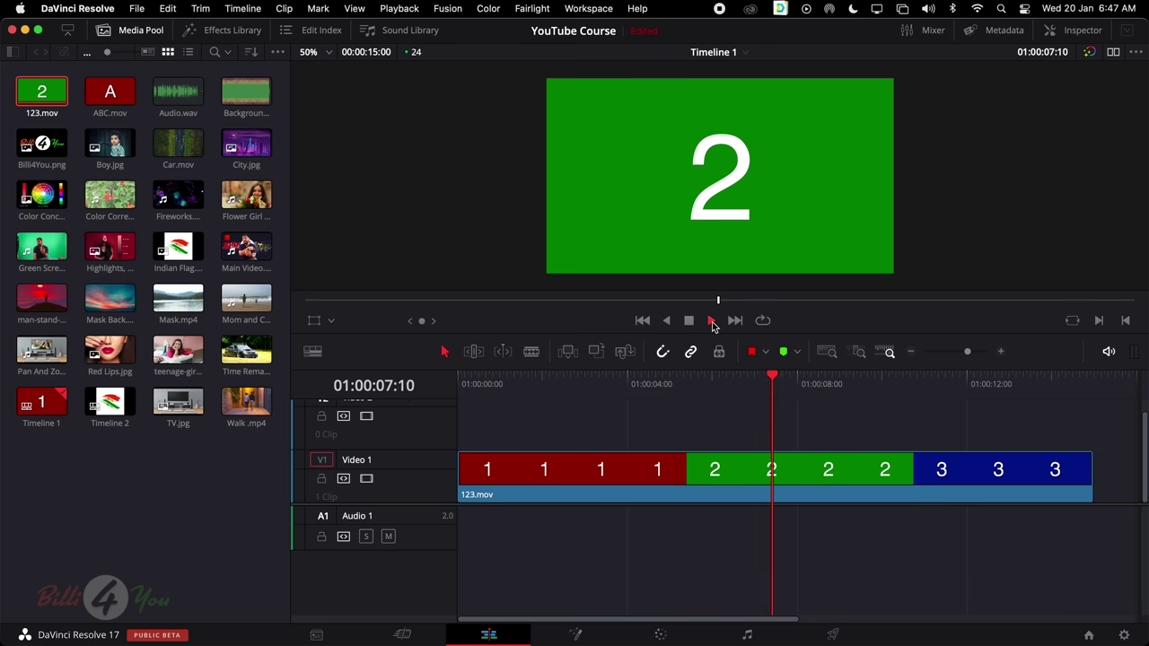
left_click(666, 320)
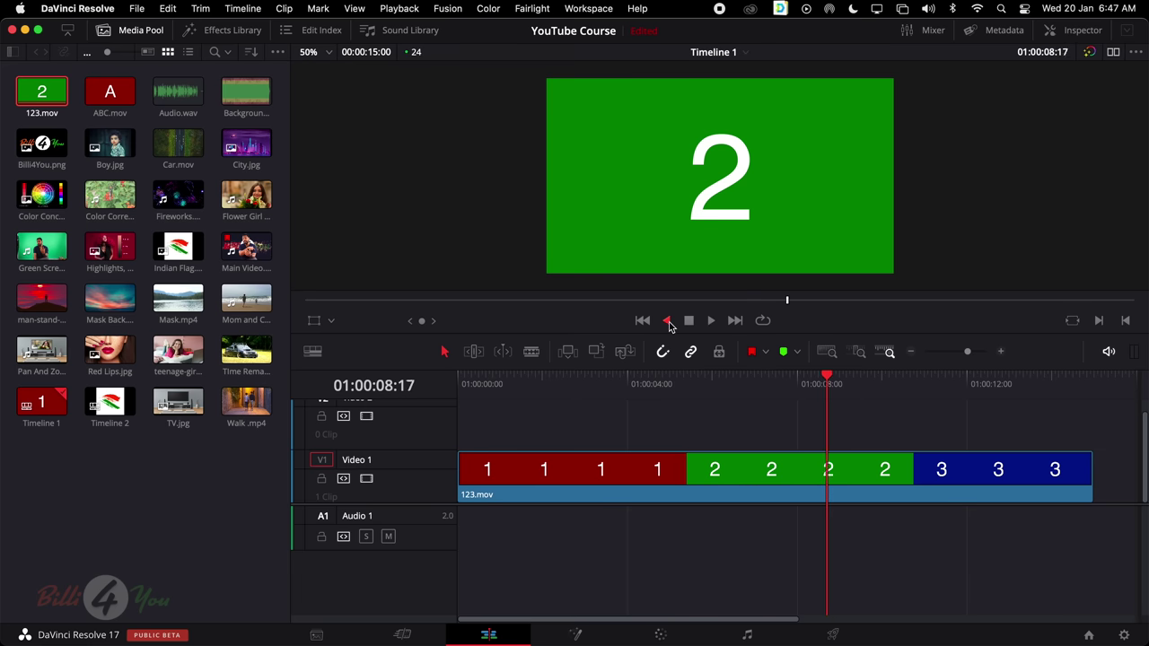
left_click(689, 322)
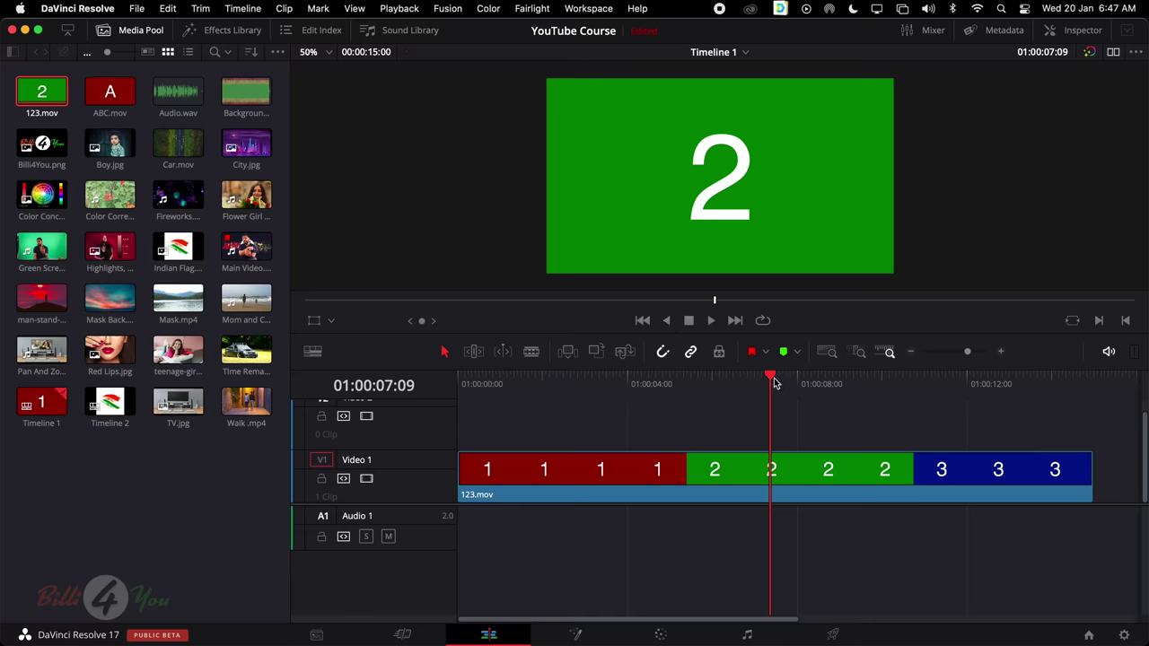
left_click_drag(775, 379, 340, 416)
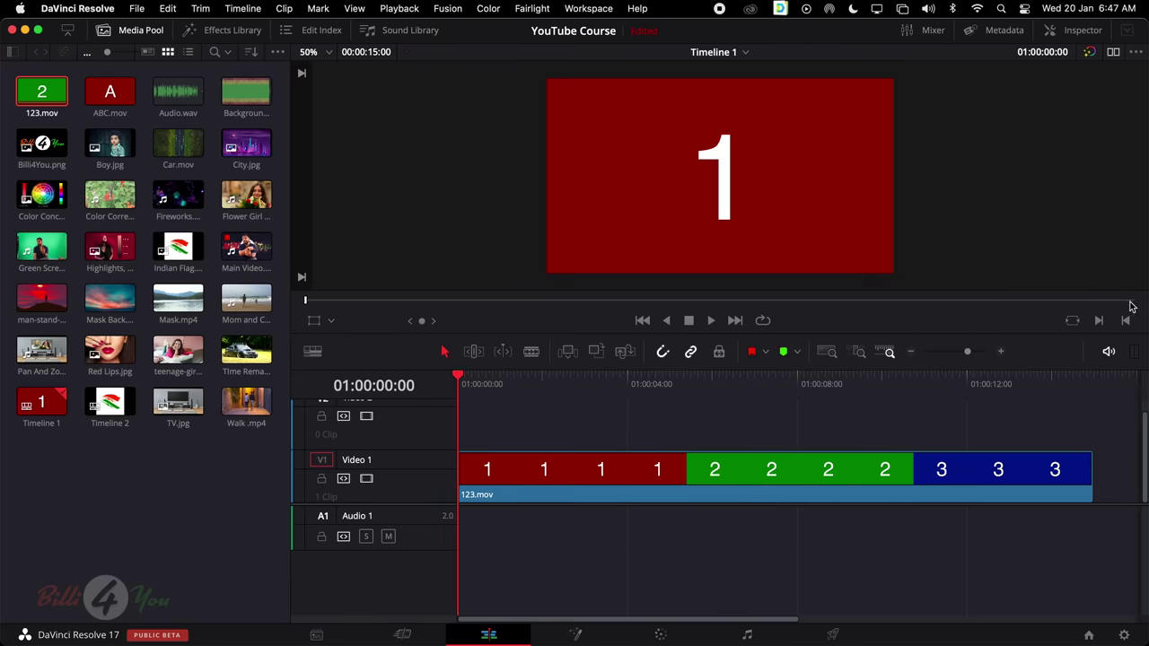
Shuttle forward at 4x with L, back at 2x and 4x with J, then stop with K
key("space")
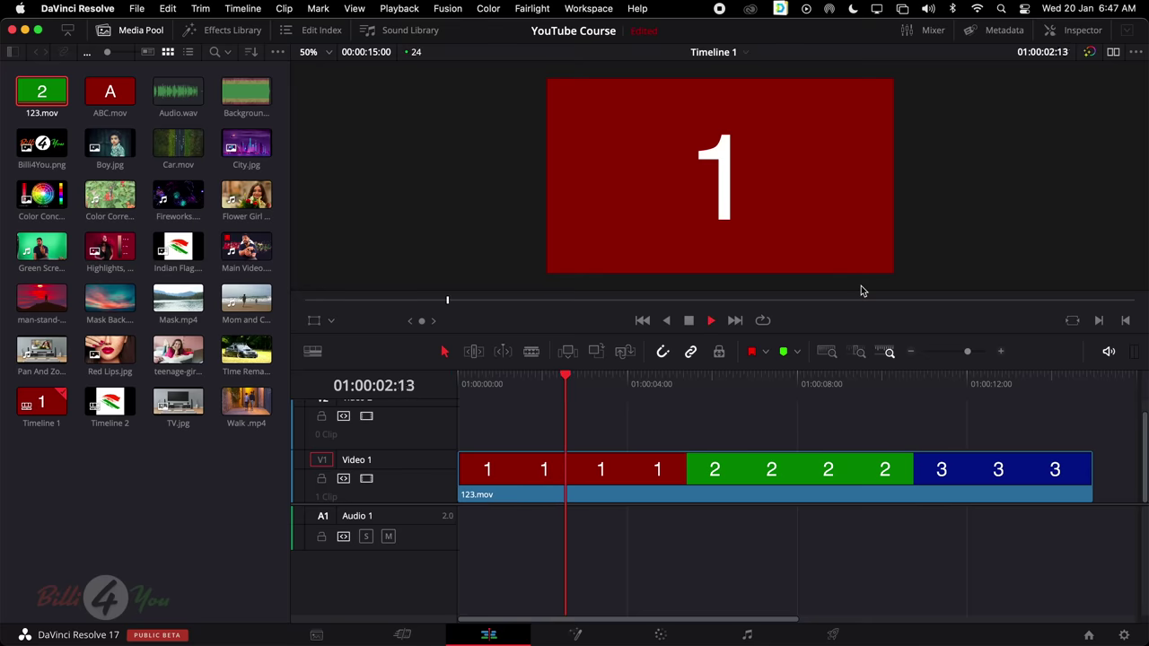
key("l")
key("l")
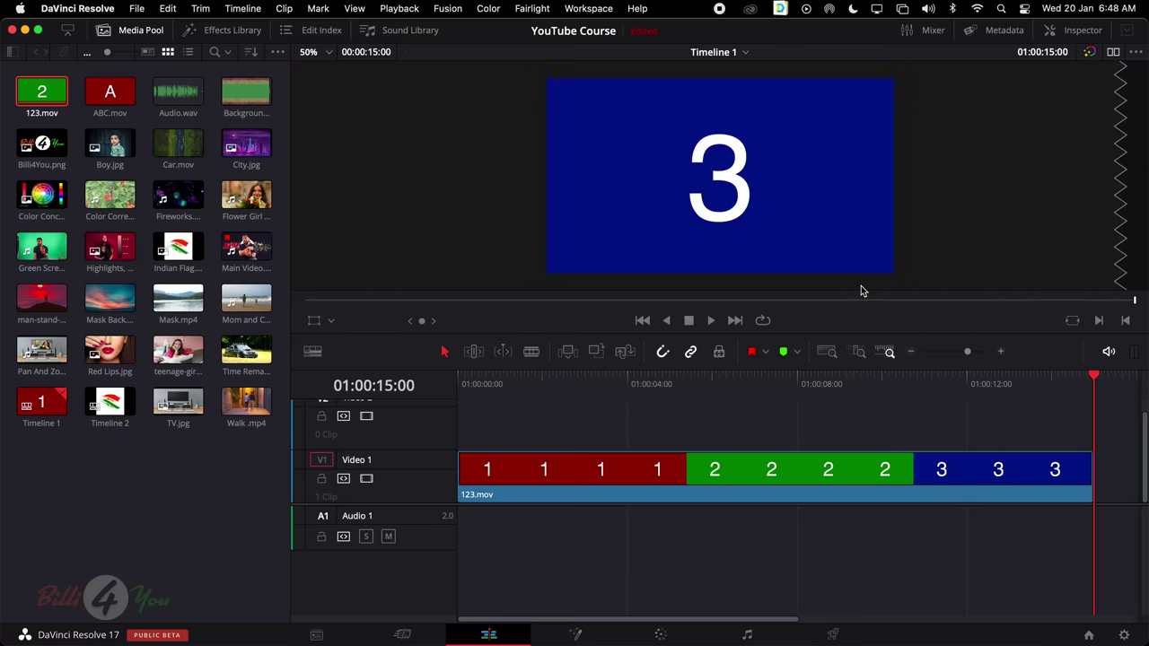
key("j")
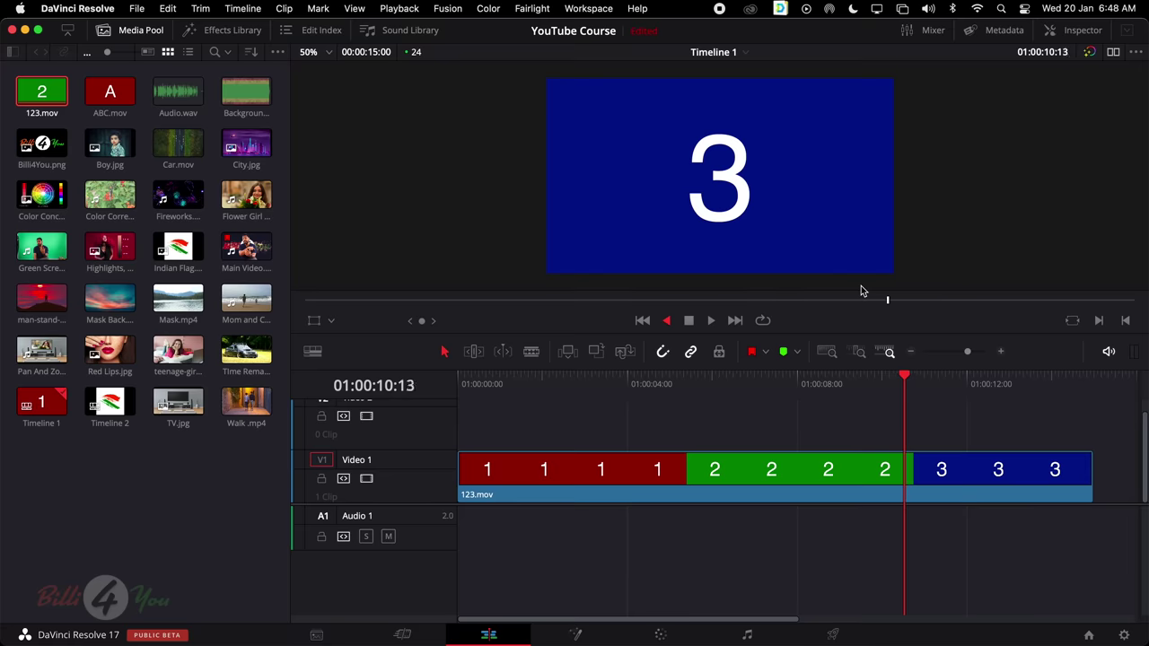
key("j")
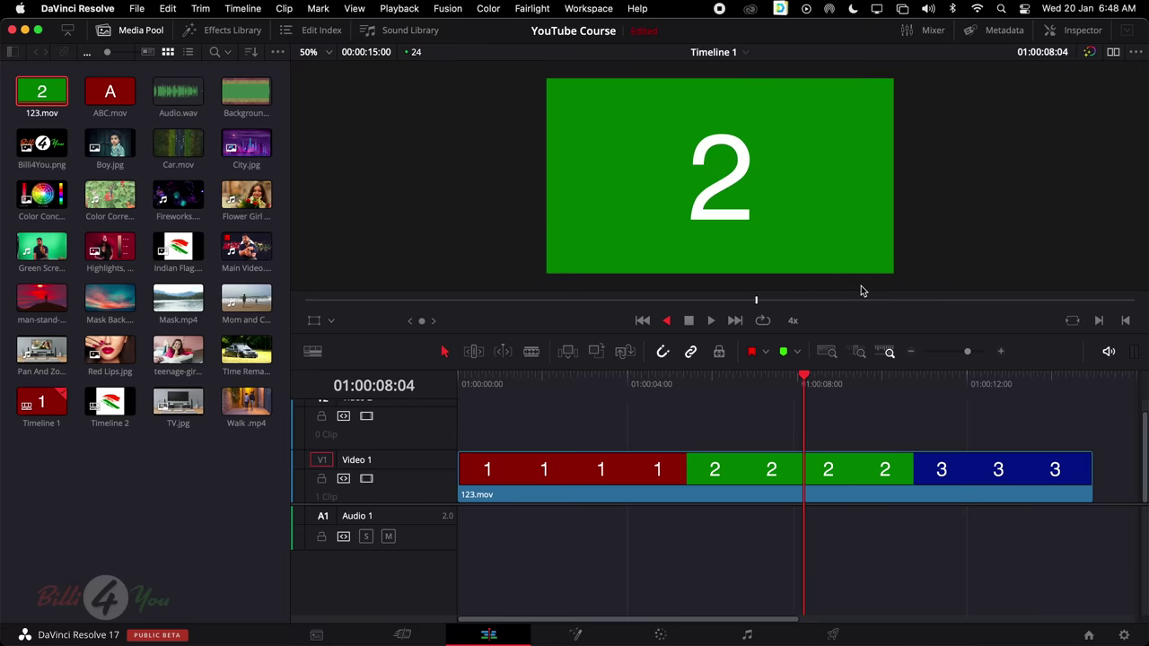
key("j")
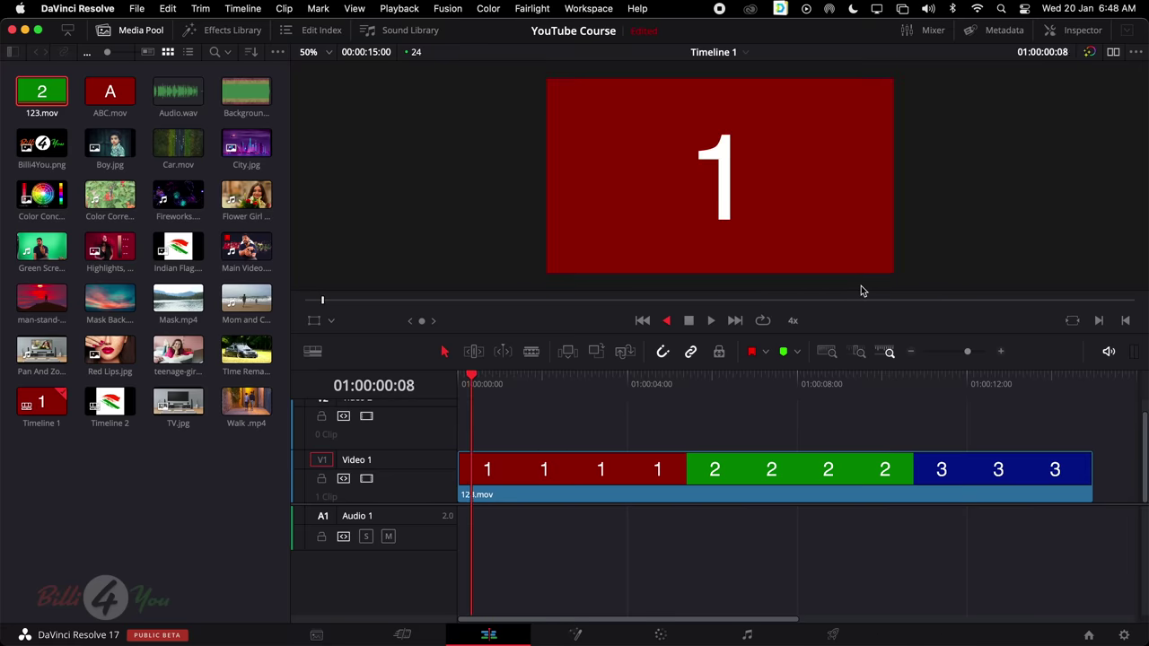
key("l")
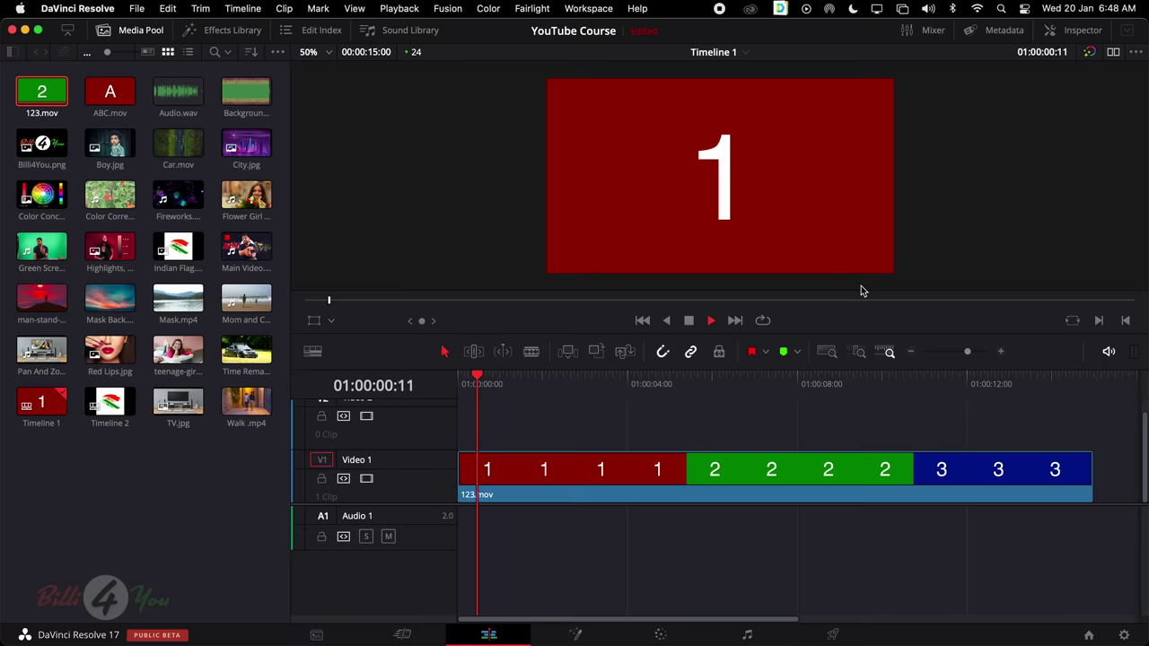
key("k")
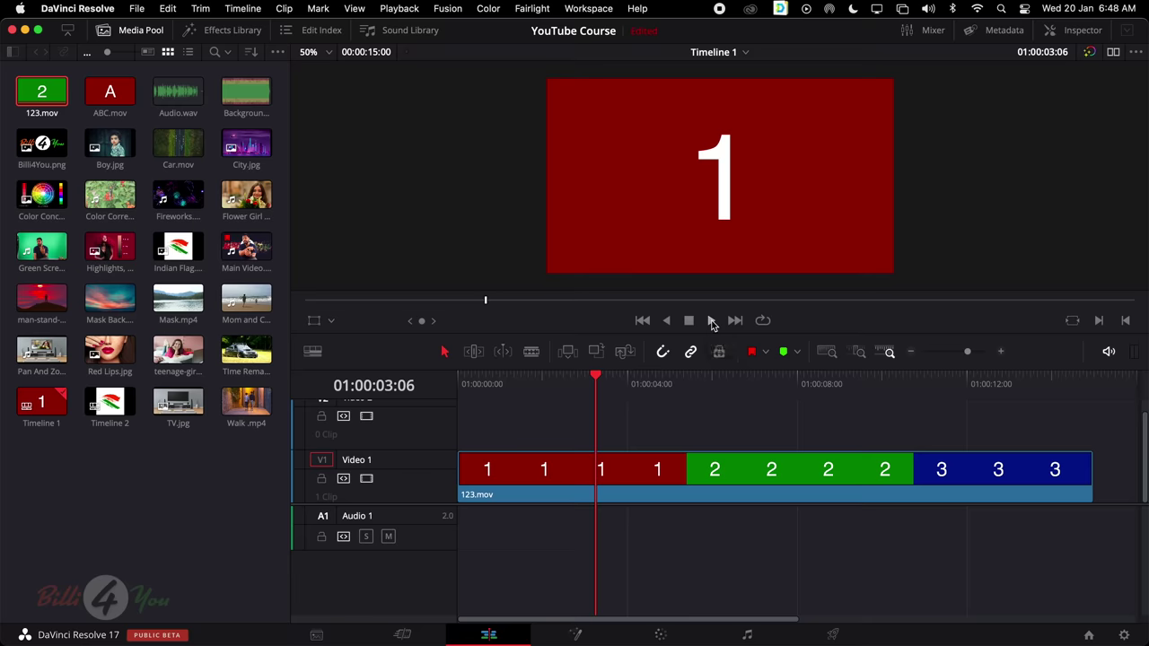
Play forward up to 4x, then reverse at 2x and 4x until back at 01:00:00:00
left_click(711, 321)
key("l")
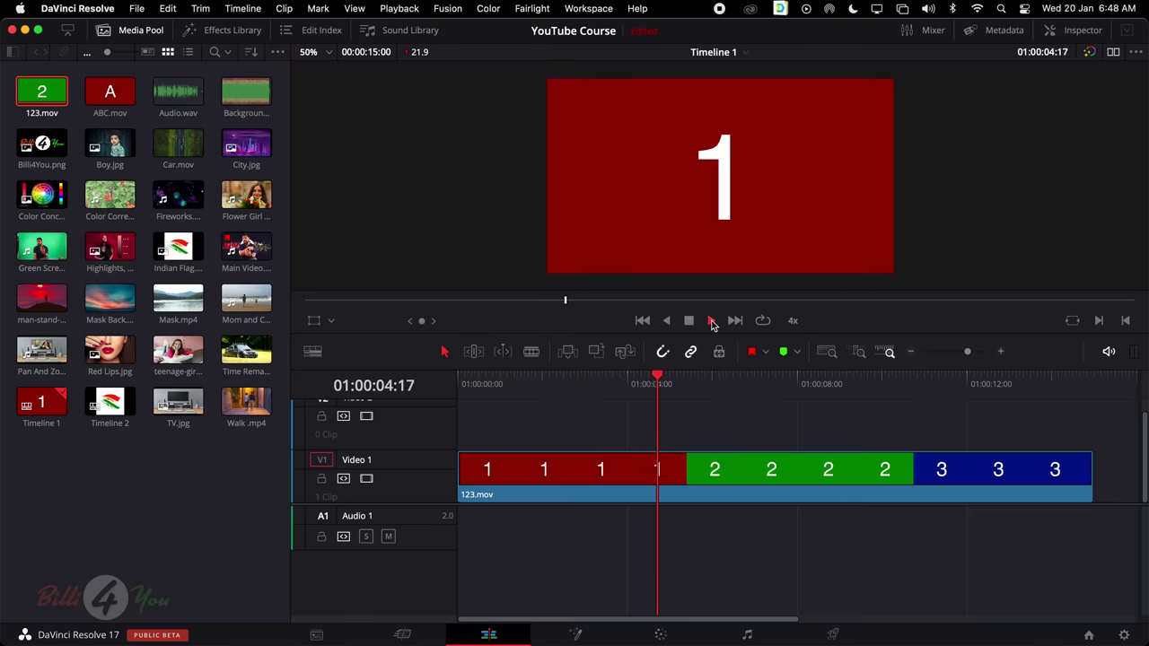
key("l")
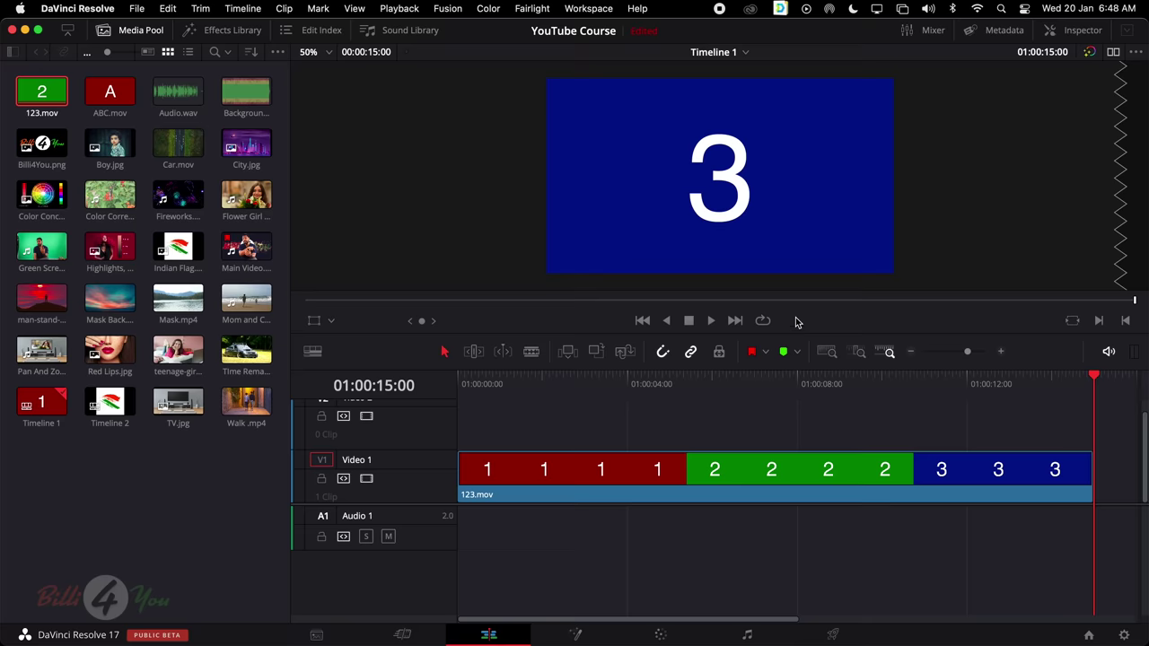
key("j")
key("j")
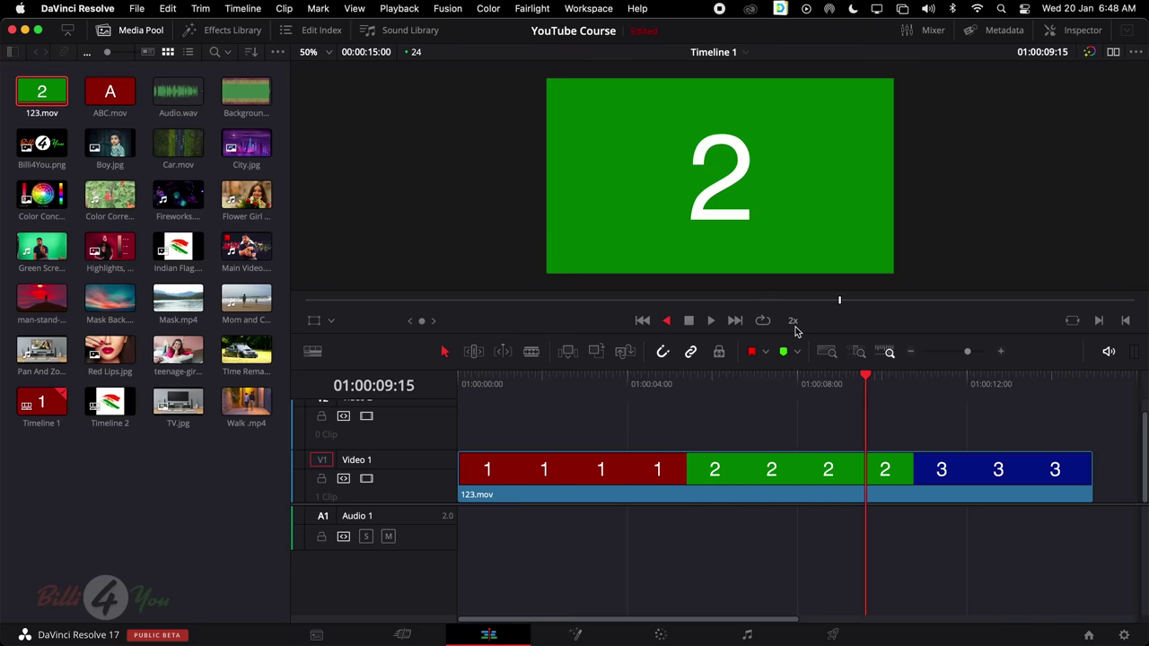
key("j")
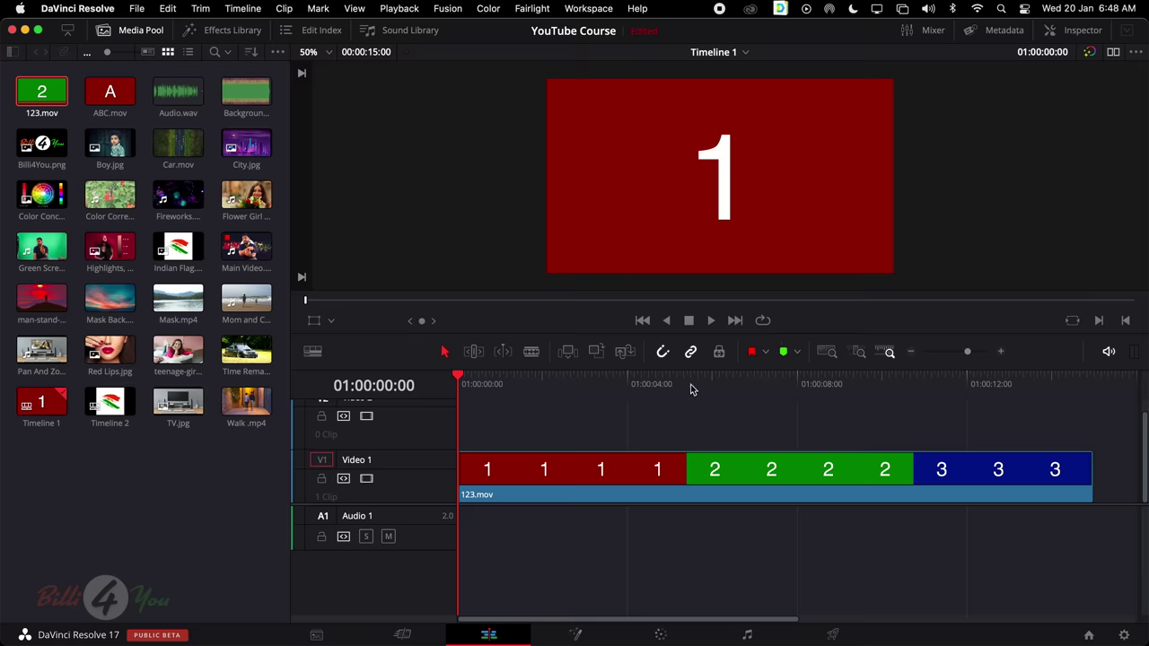
Step frame by frame from near the 1/2 boundary to 01:00:05:01, the first green 2 frame
left_click_drag(692, 384, 665, 396)
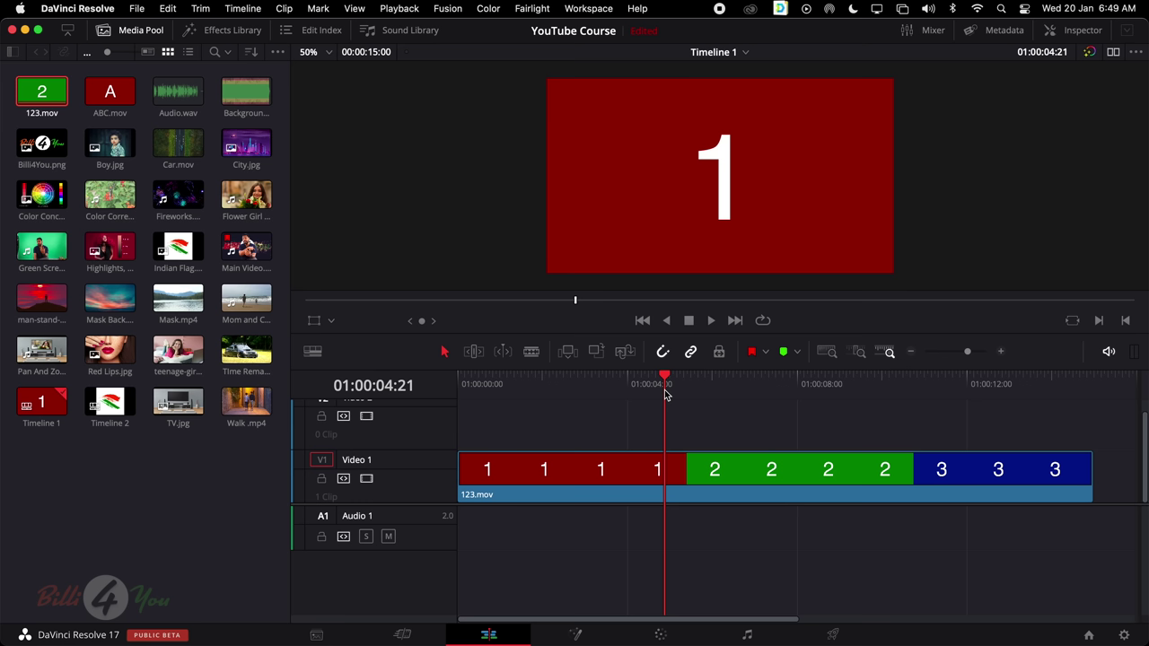
key("Right")
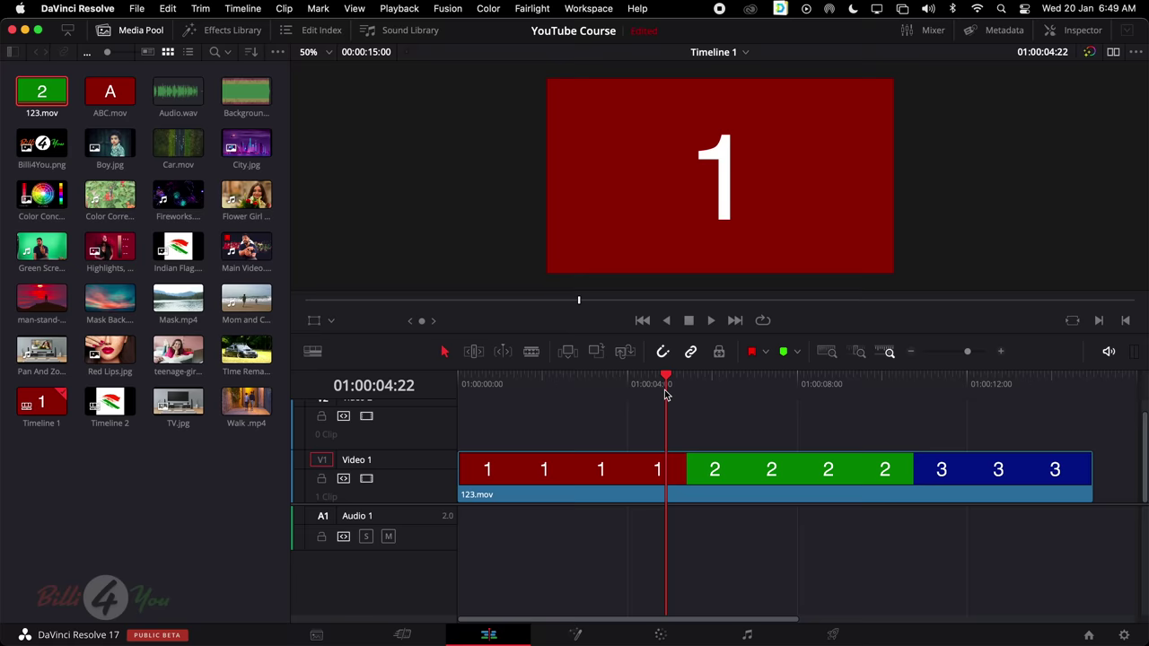
key("Right")
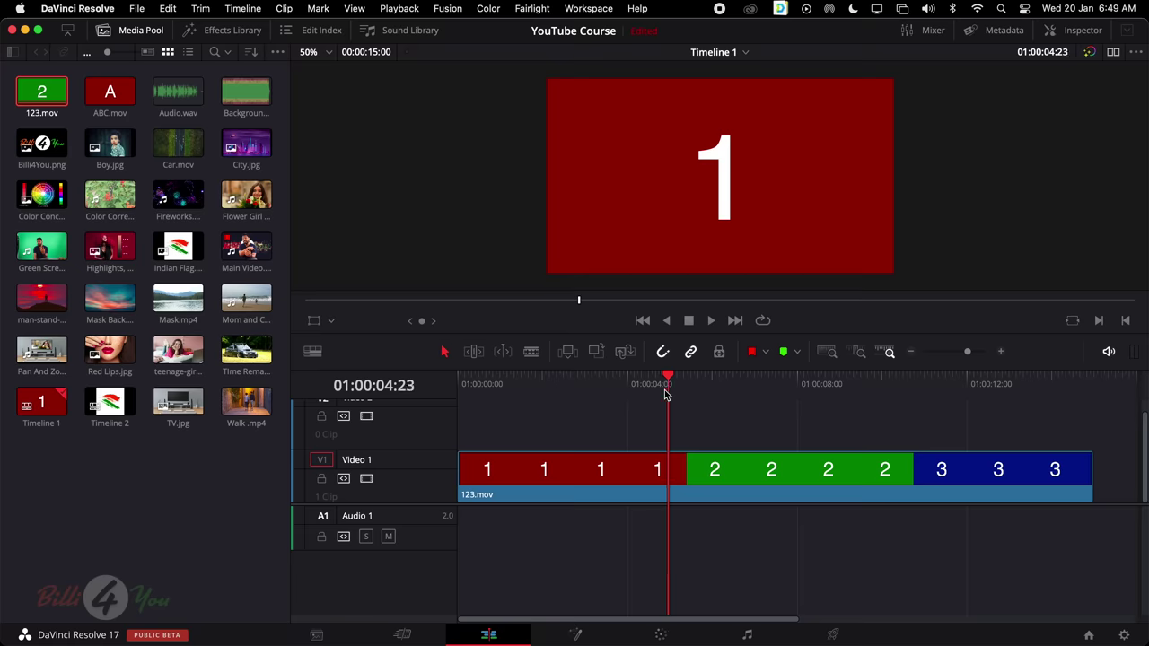
key("Right")
key("Right")
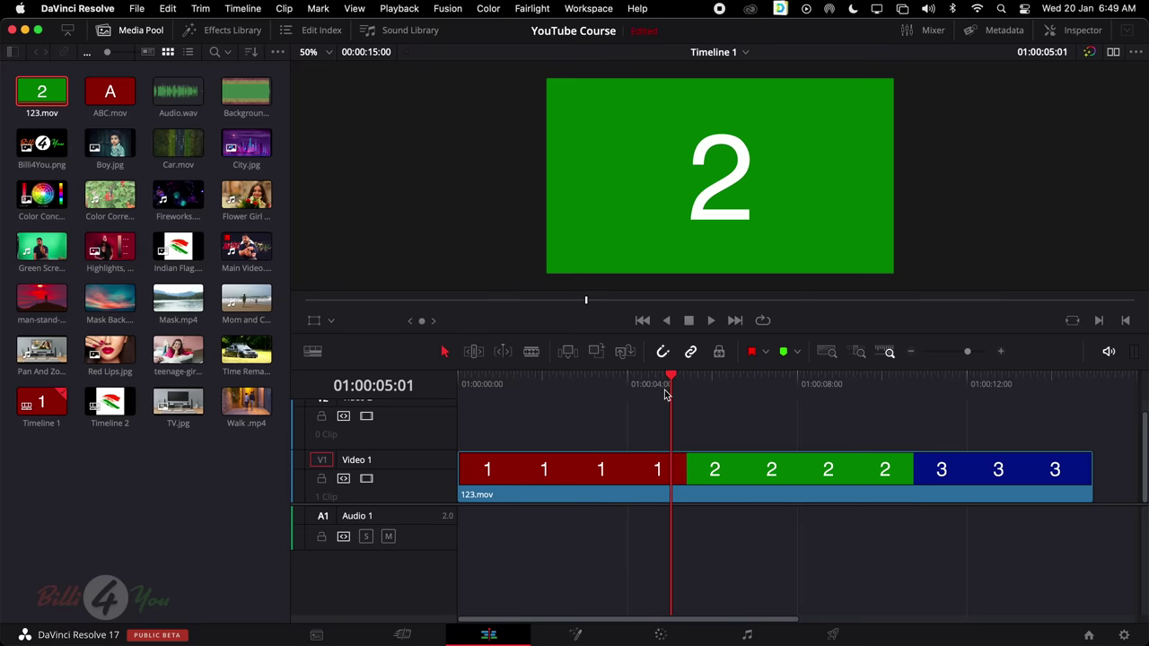
key("Left")
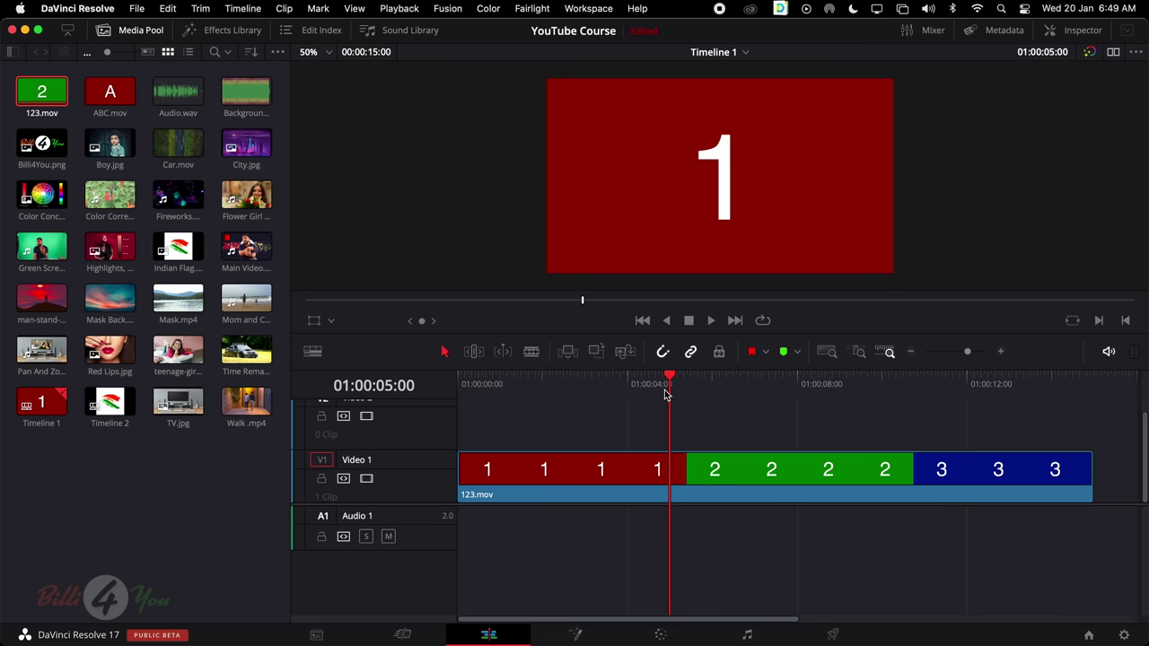
key("Right")
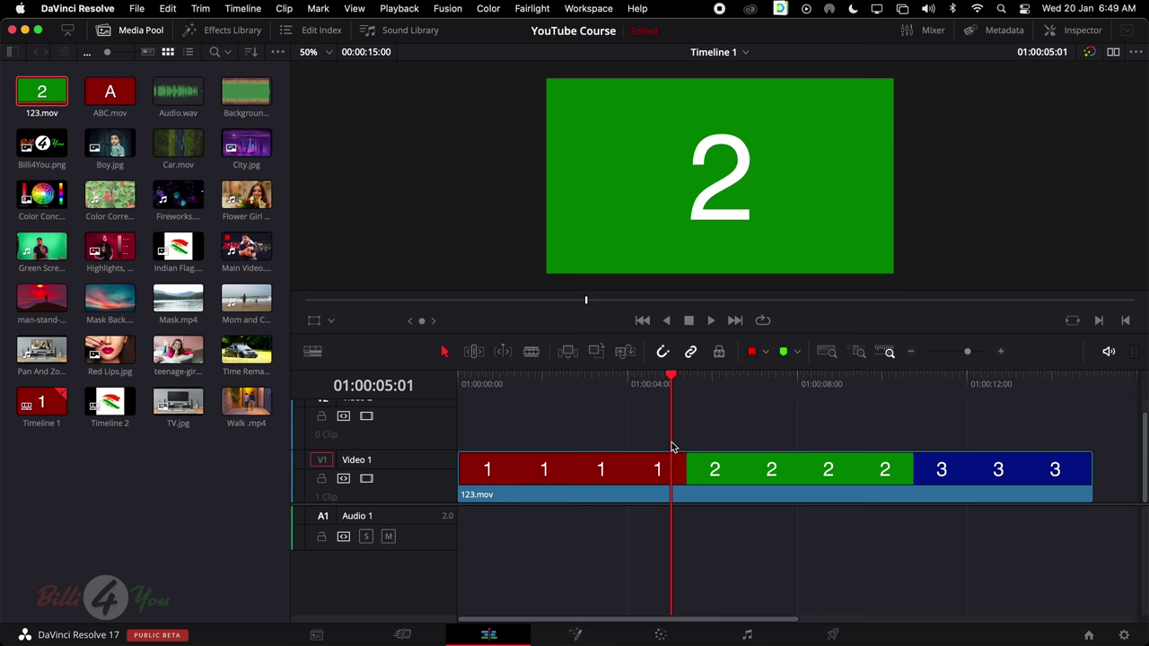
Switch to Blade Edit Mode, make two test cuts in the green 2 section, and undo them
left_click(532, 351)
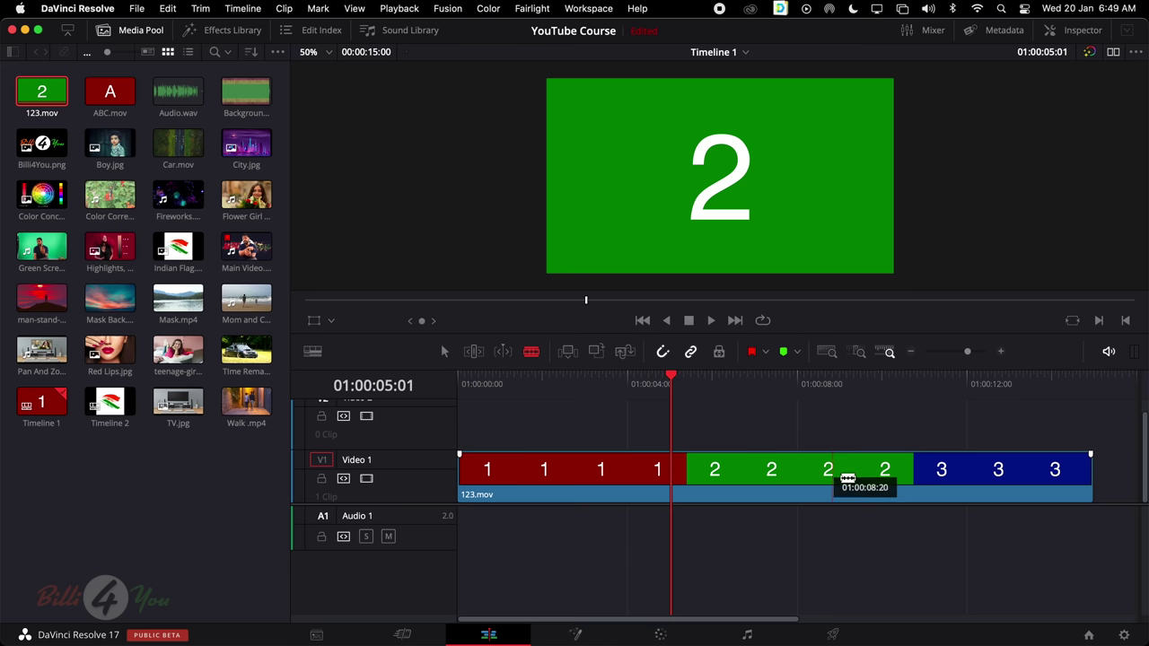
left_click(829, 474)
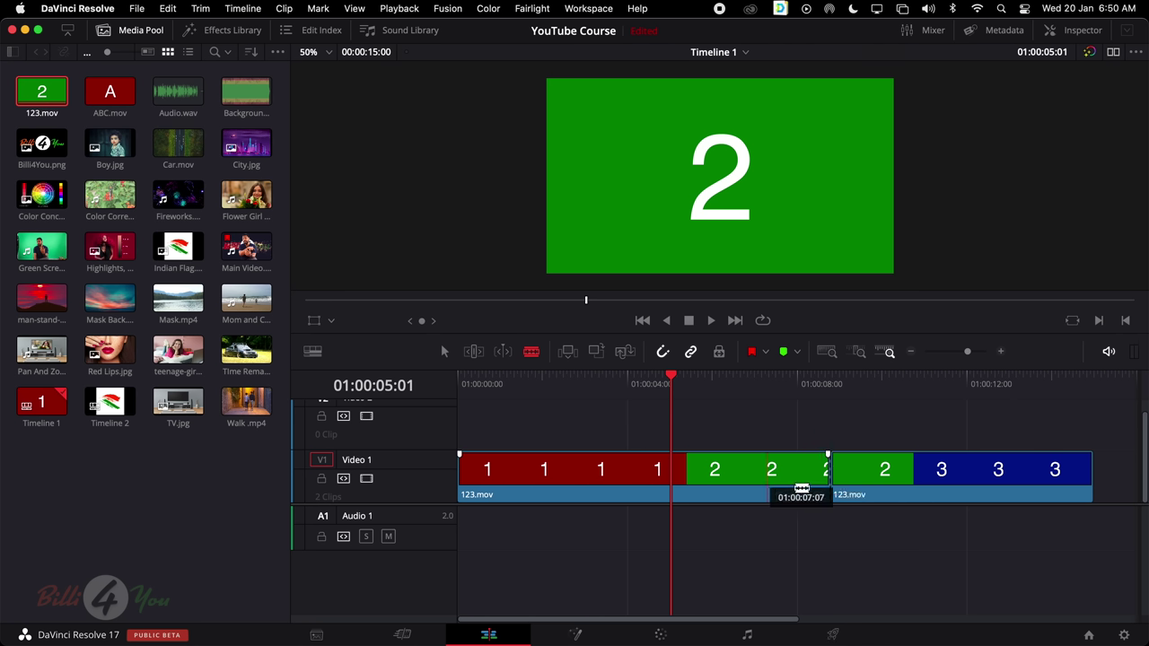
left_click(769, 476)
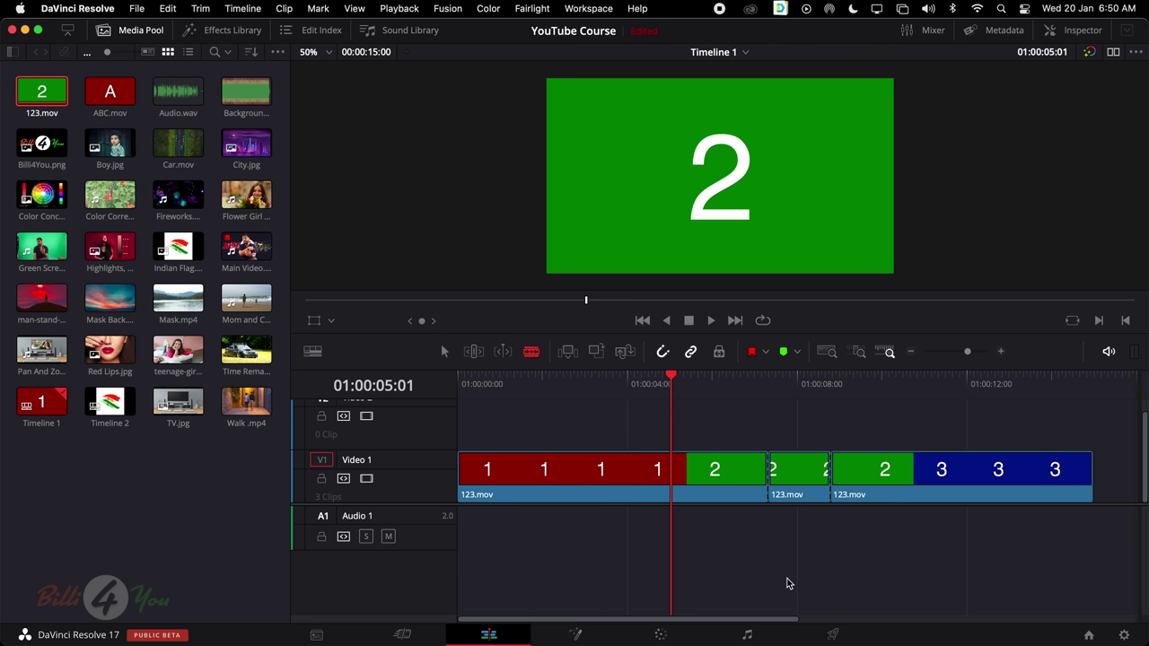
key("super+z")
key("super+z")
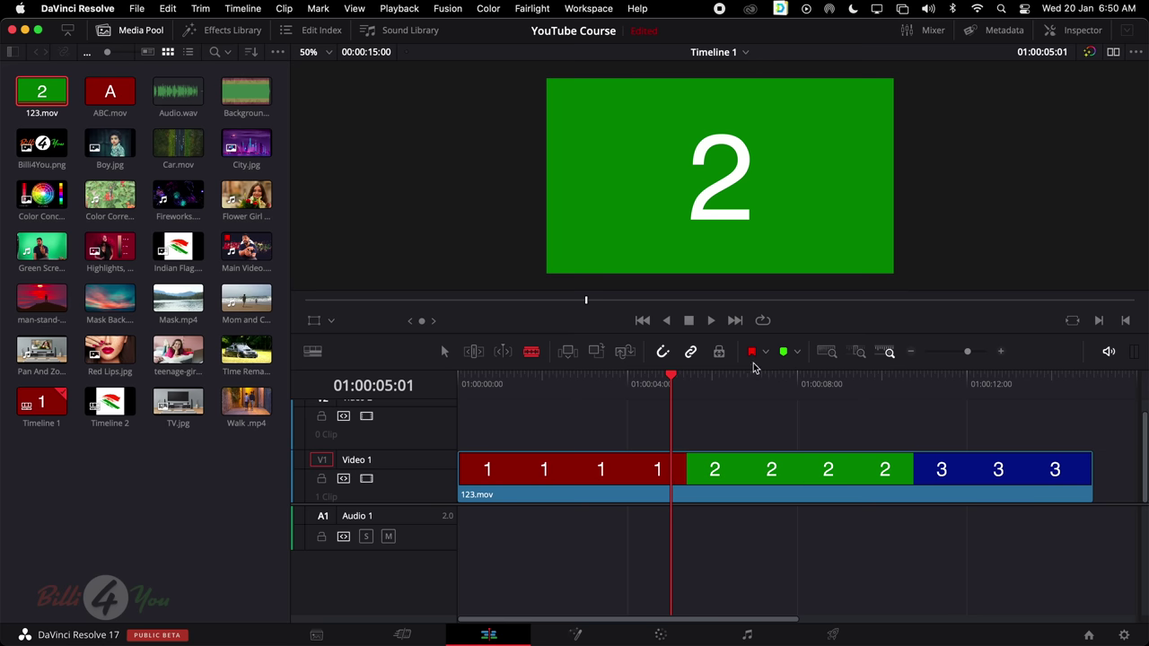
Turn on snapping and blade 123.mov at the playhead at 01:00:05:01, undoing an extra cut
left_click(662, 352)
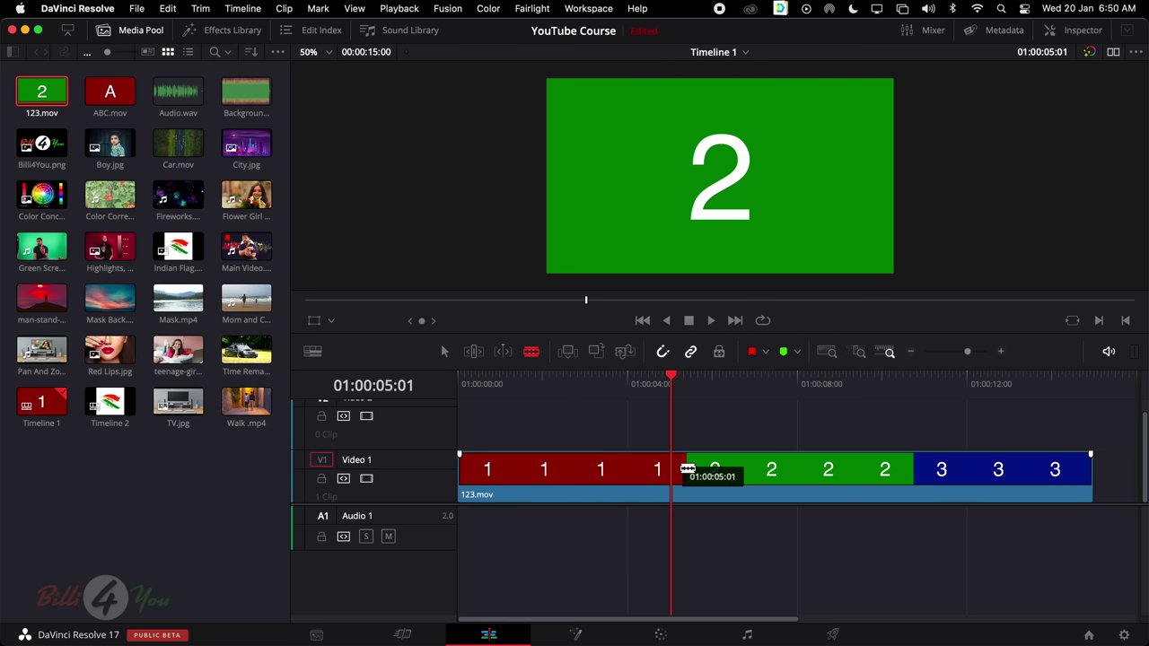
left_click(680, 470)
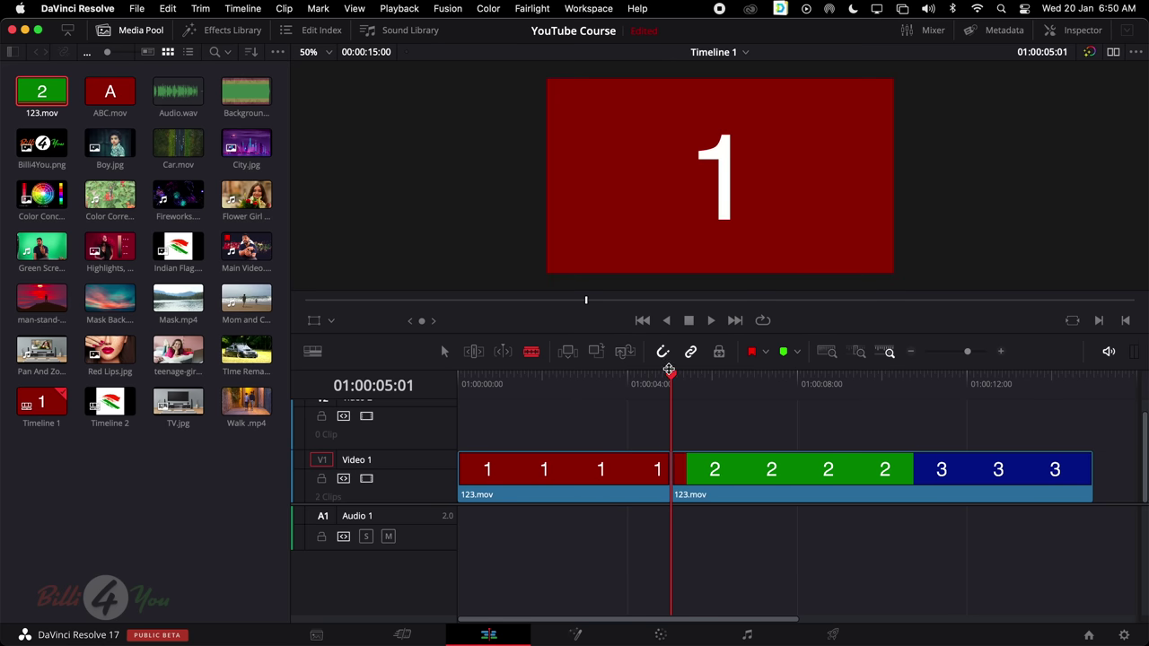
key("Left")
key("Left")
key("Left")
key("Left")
key("Left")
key("Left")
key("Left")
key("Left")
key("Left")
key("Left")
key("Left")
key("Left")
key("Left")
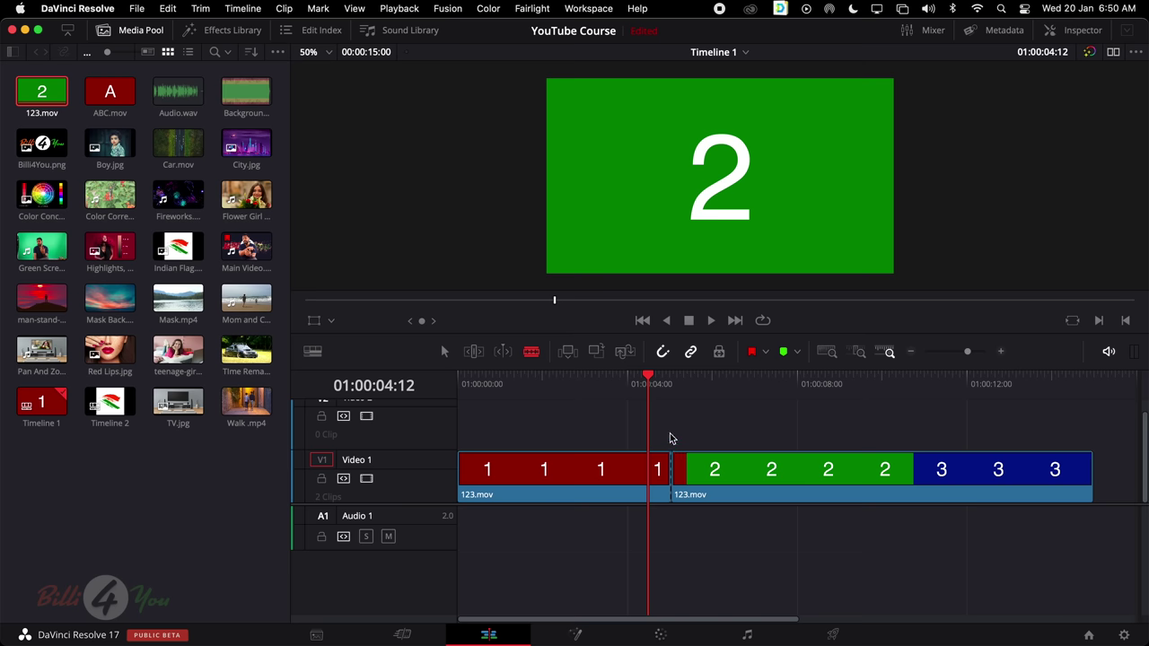
left_click(671, 379)
left_click(744, 469)
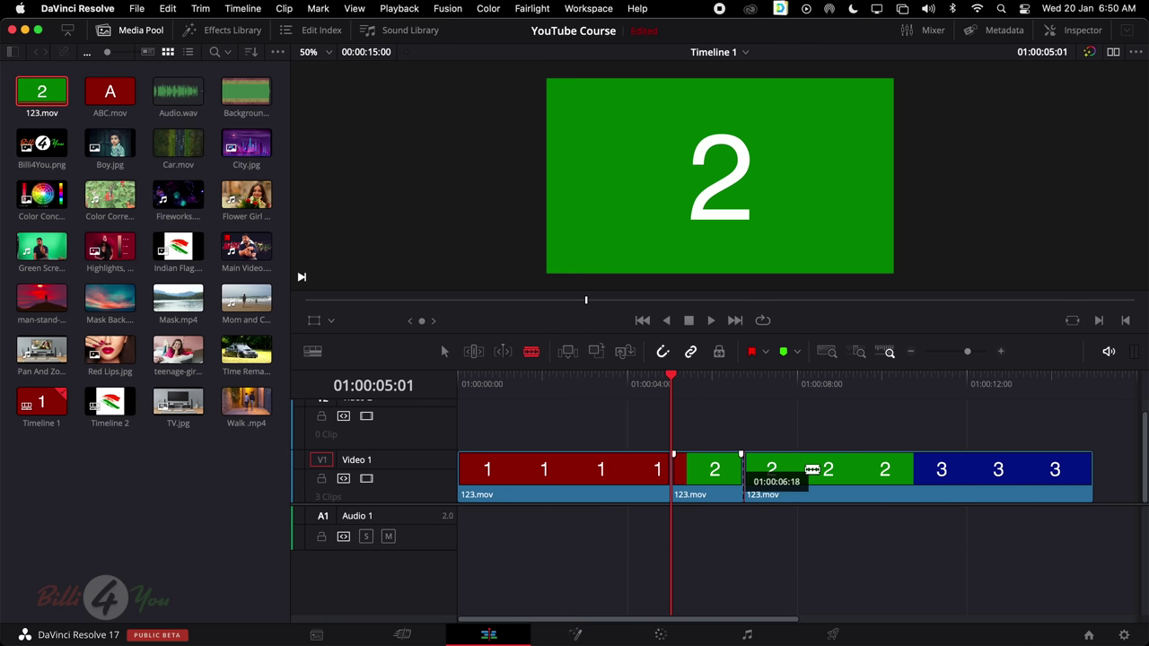
key("super+z")
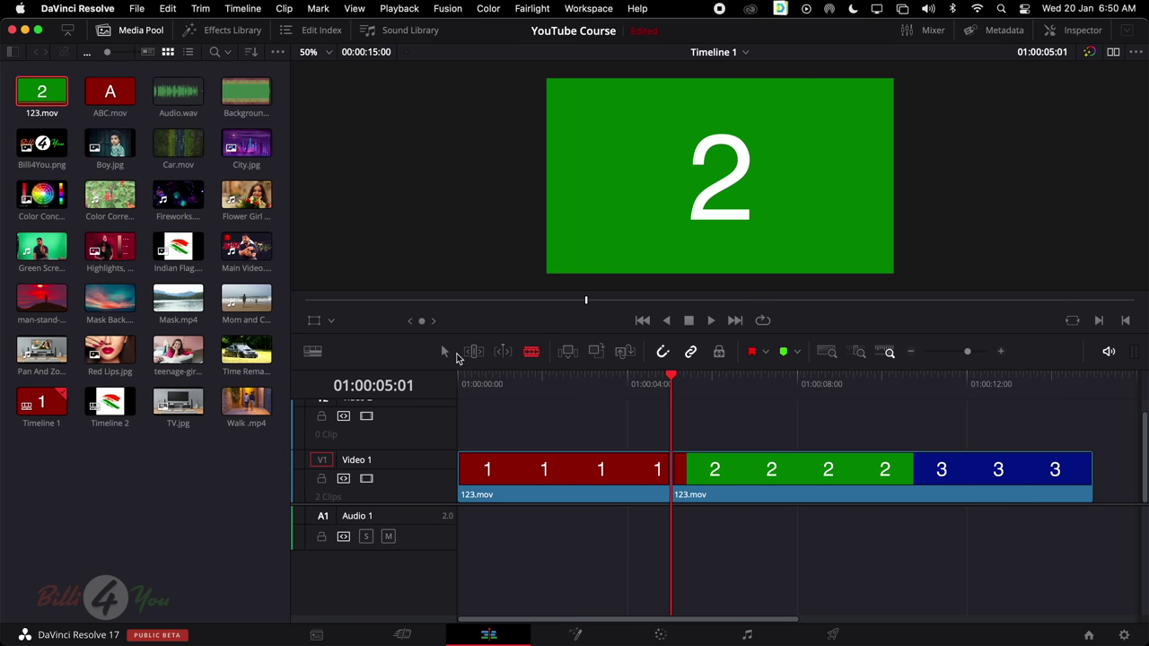
Drag the green-and-blue clip right to open a gap, then play across the gap
left_click(443, 351)
left_click_drag(719, 492, 745, 476)
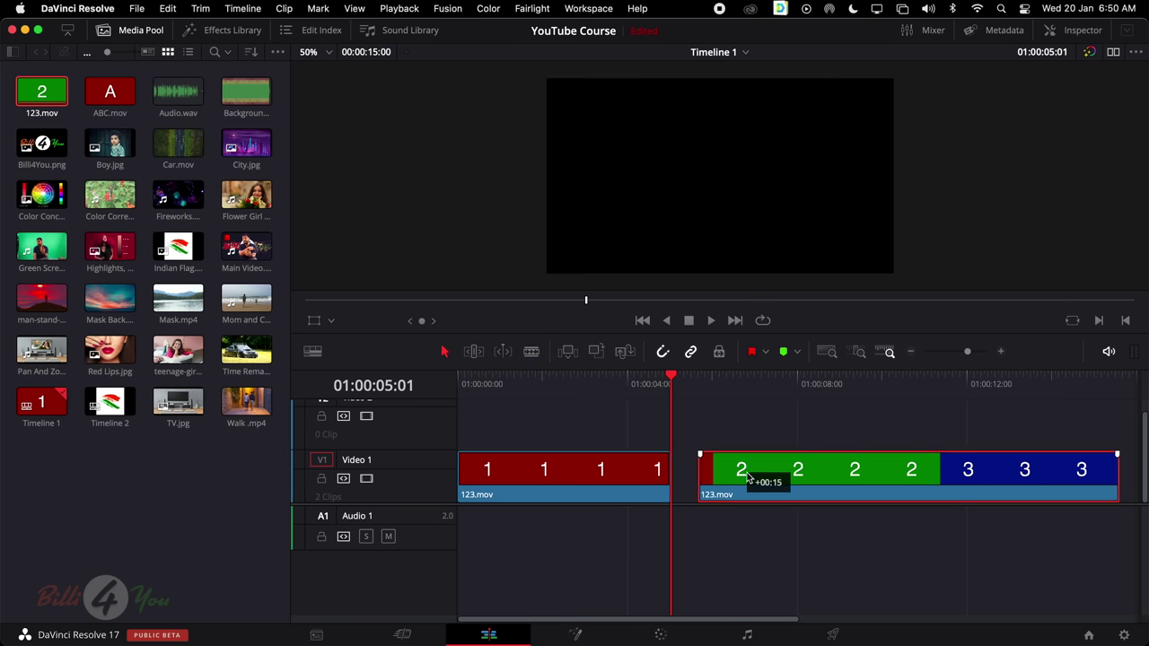
left_click(698, 378)
left_click_drag(703, 381, 682, 392)
key("space")
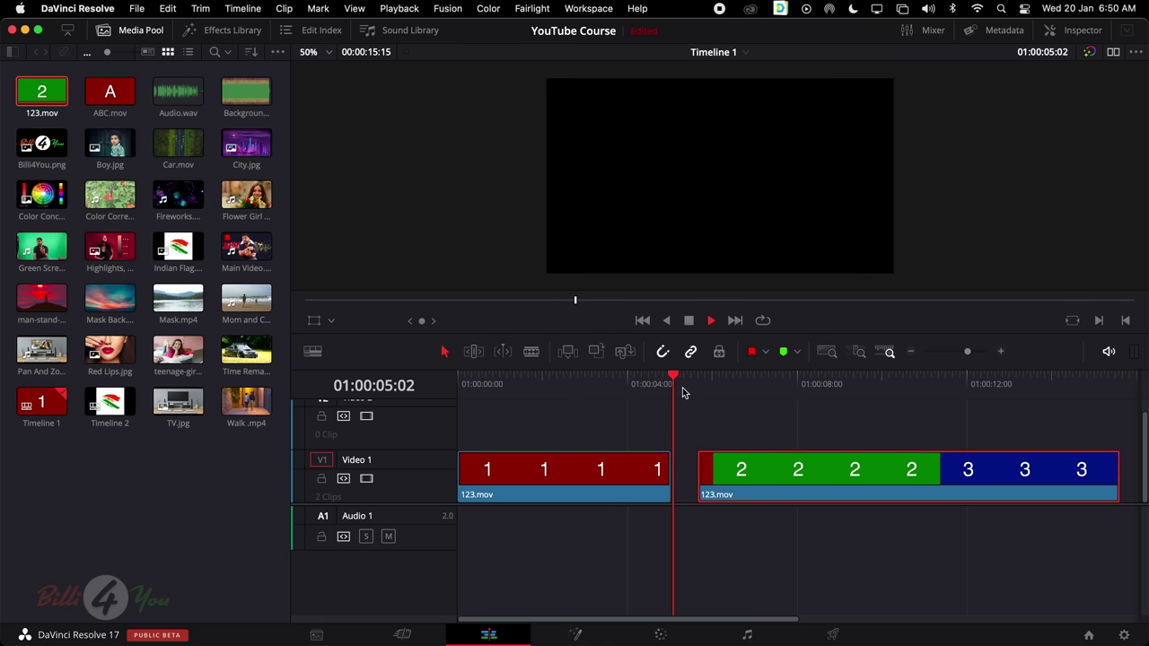
key("space")
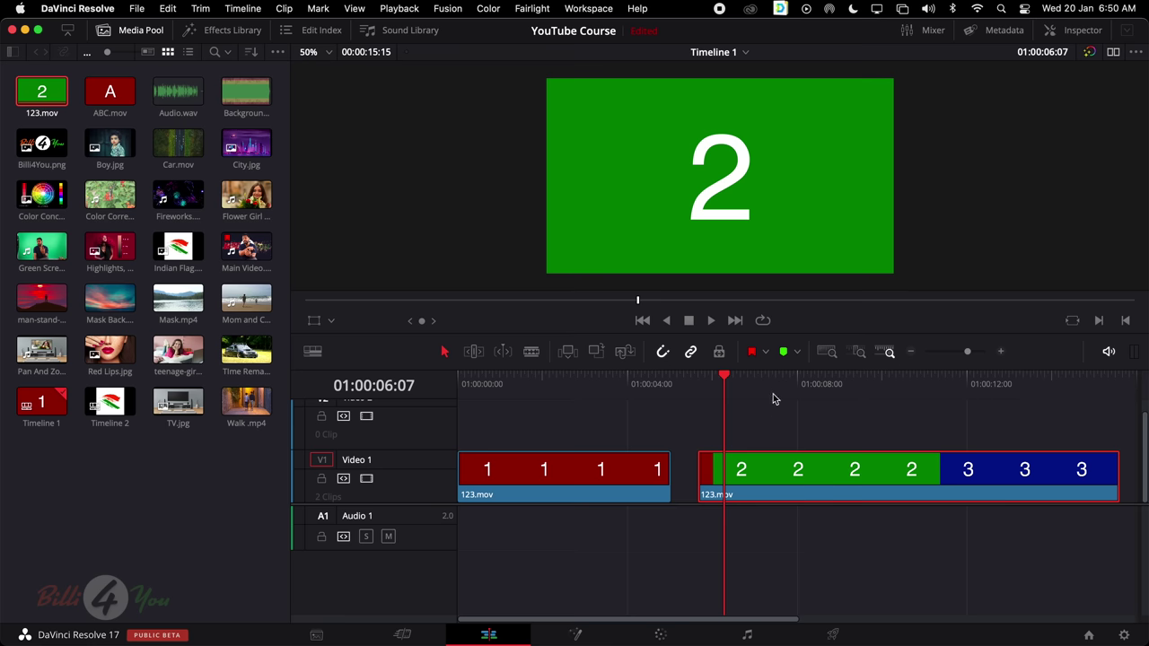
Blade the clip where the green 2 turns into the blue 3
key("b")
left_click_drag(900, 389, 849, 386)
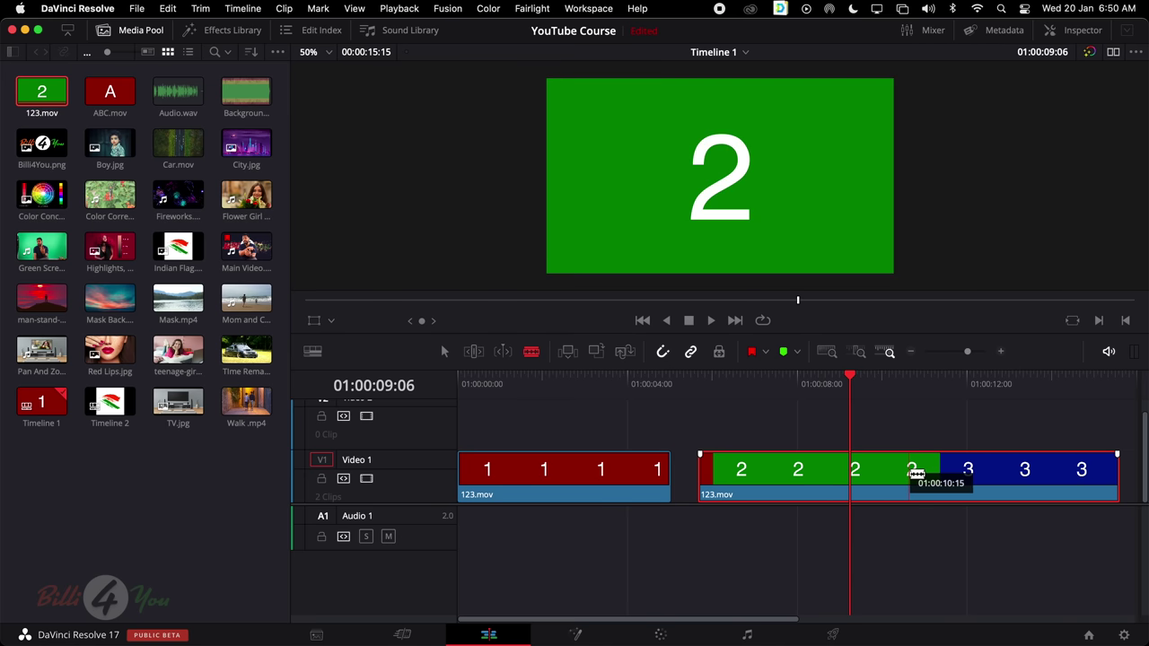
left_click(914, 474)
Delete the red 1 and blue 3 clips, move green 2 to the start, then delete it
key("a")
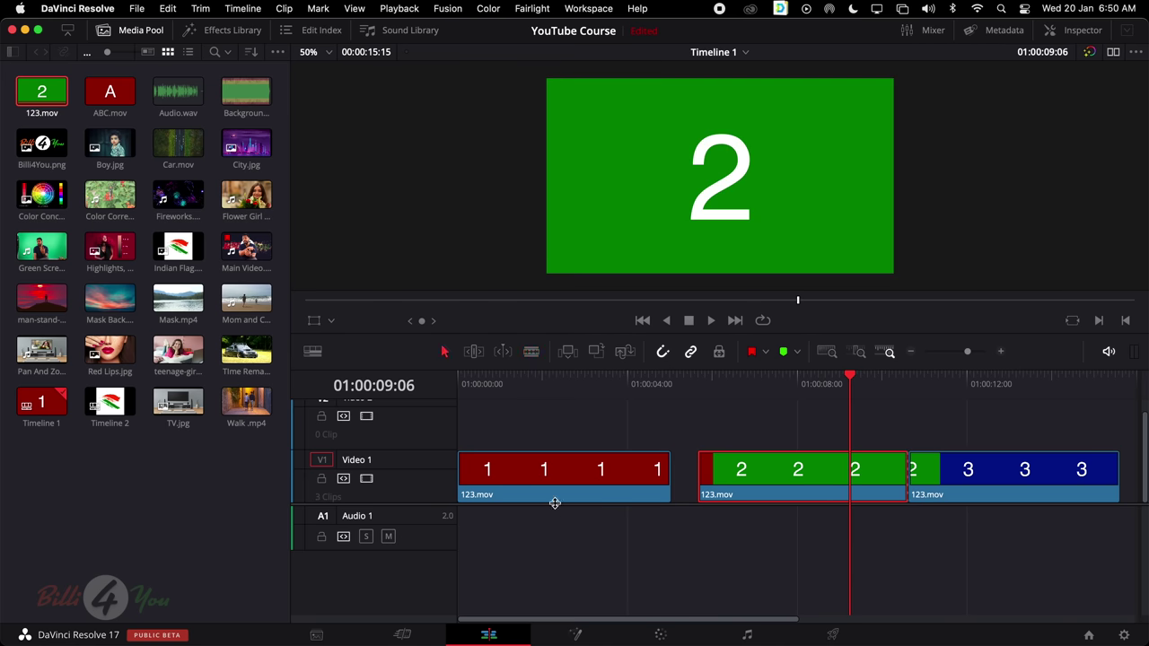
left_click(572, 480)
key("BackSpace")
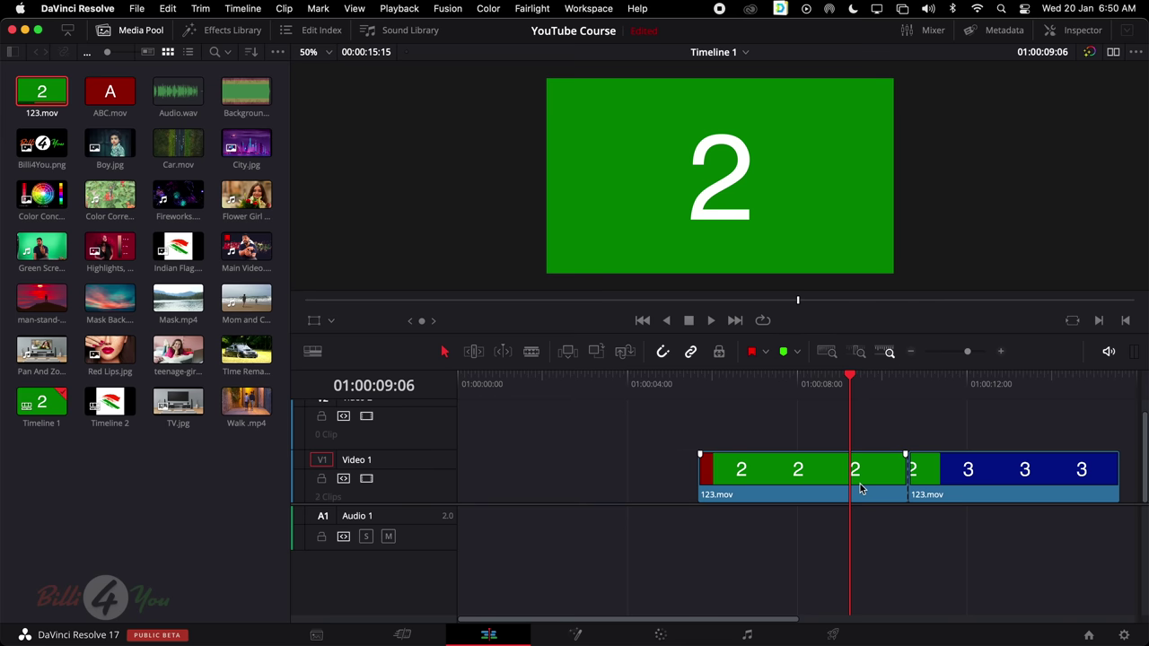
left_click(945, 476)
key("BackSpace")
left_click(864, 471)
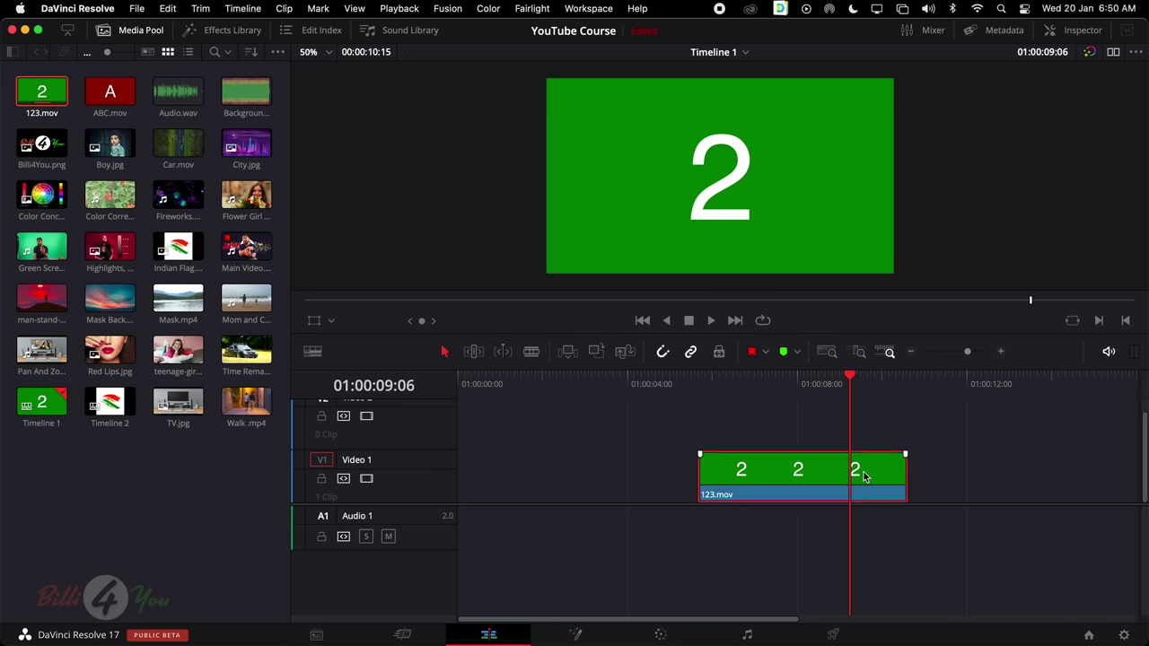
left_click_drag(863, 472, 626, 482)
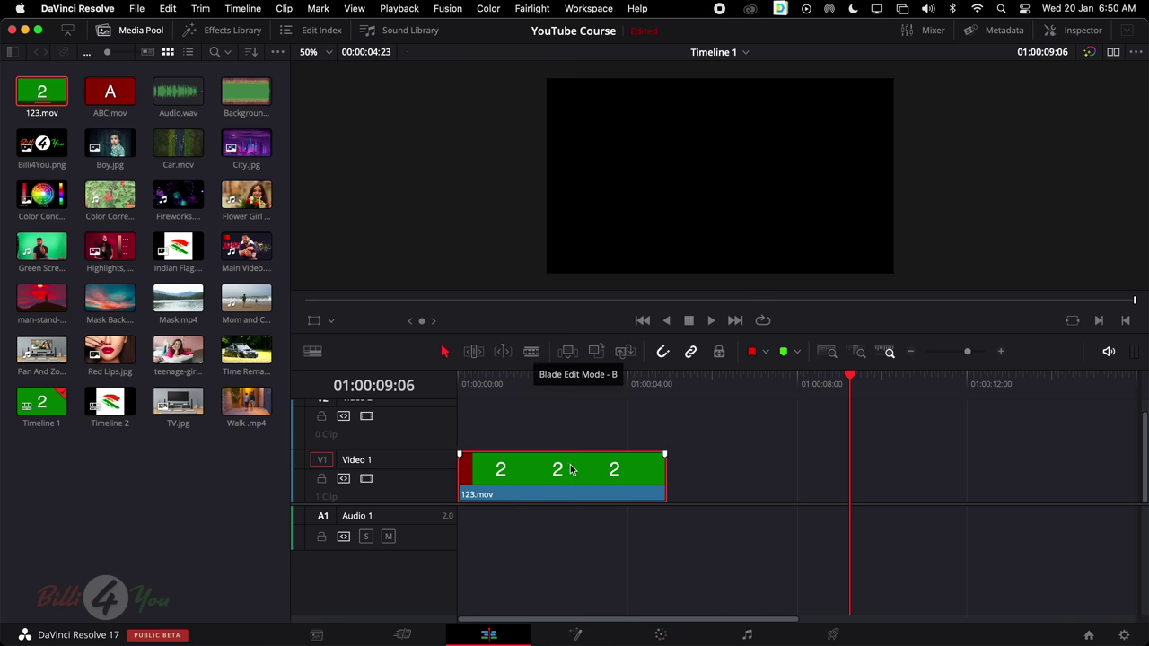
mouse_move(571, 466)
left_mouse_down()
mouse_move(585, 472)
mouse_move(575, 467)
left_mouse_up()
key("Delete")
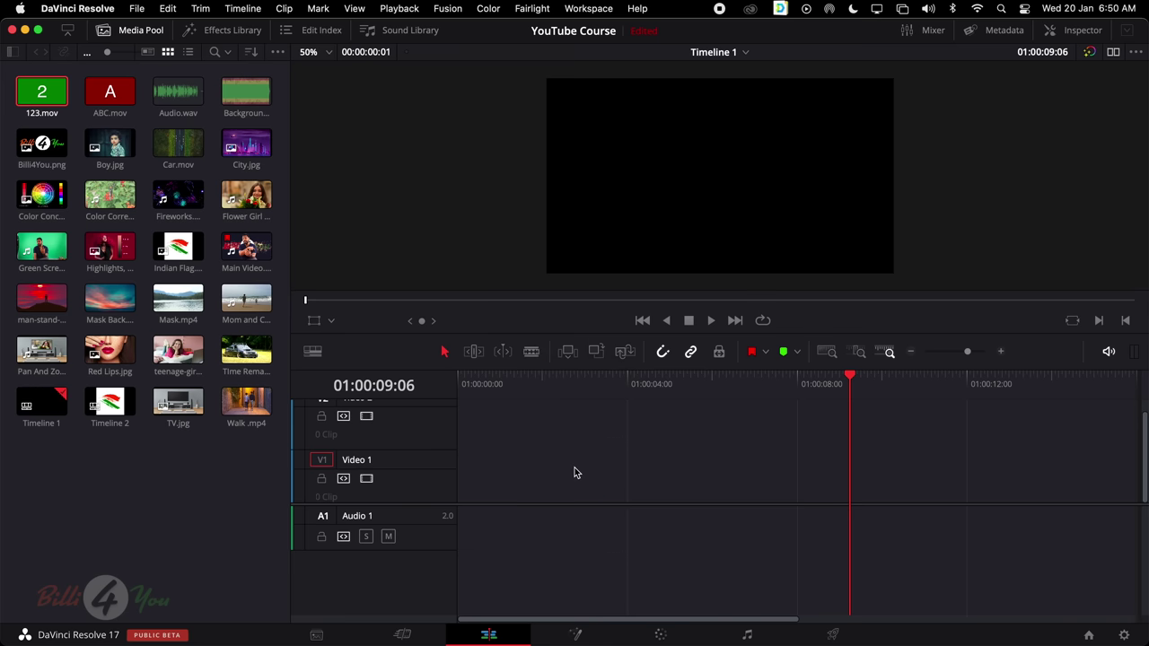
Add Main Video.mov at the start of Timeline 1
left_click(238, 248)
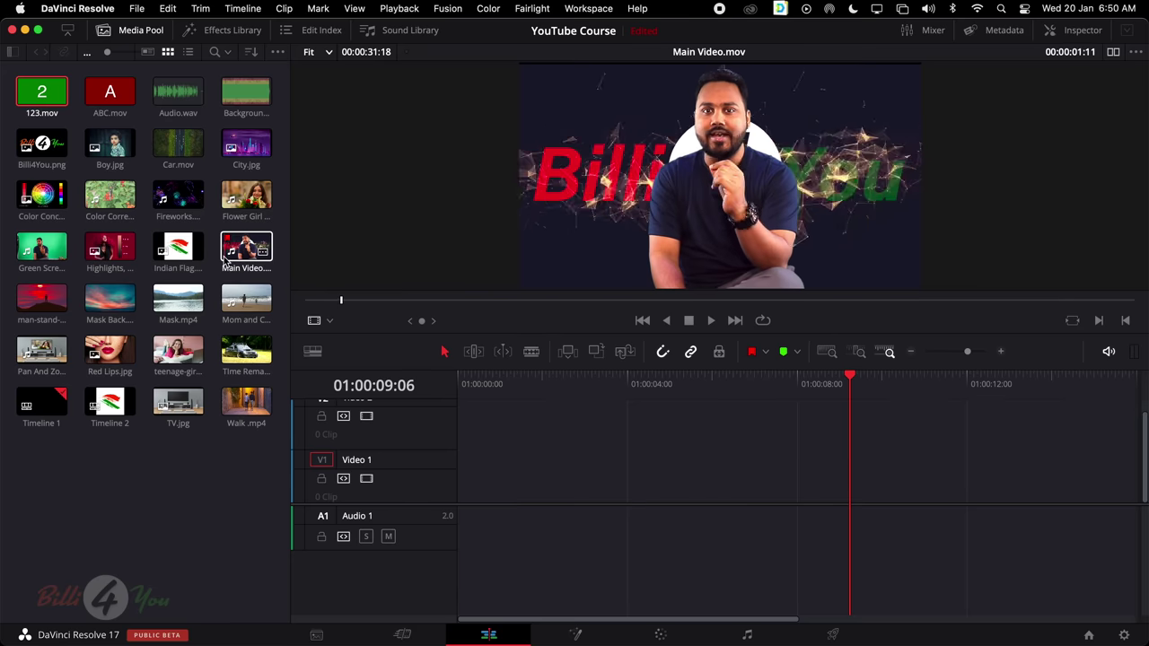
left_click_drag(239, 248, 472, 492)
scroll(739, 490, "right", 15)
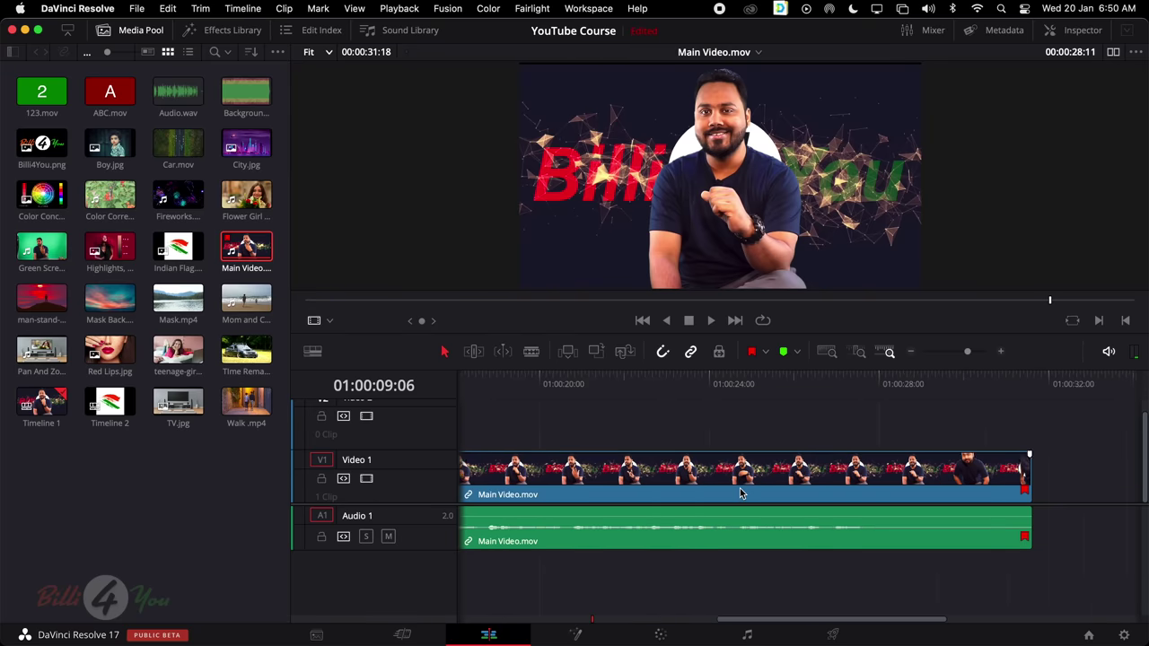
scroll(740, 490, "left", 8)
left_click(711, 417)
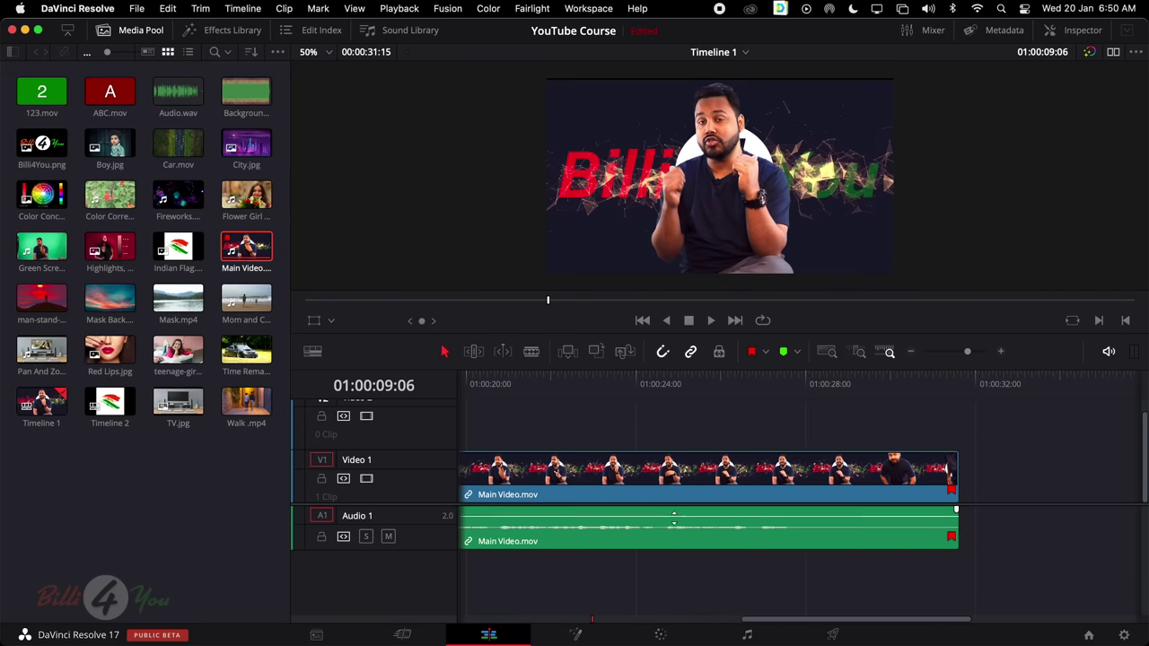
Raise the clip's audio to 25.71 dB and scrub toward a cut point near 01:00:27:19
left_click_drag(674, 517, 669, 508)
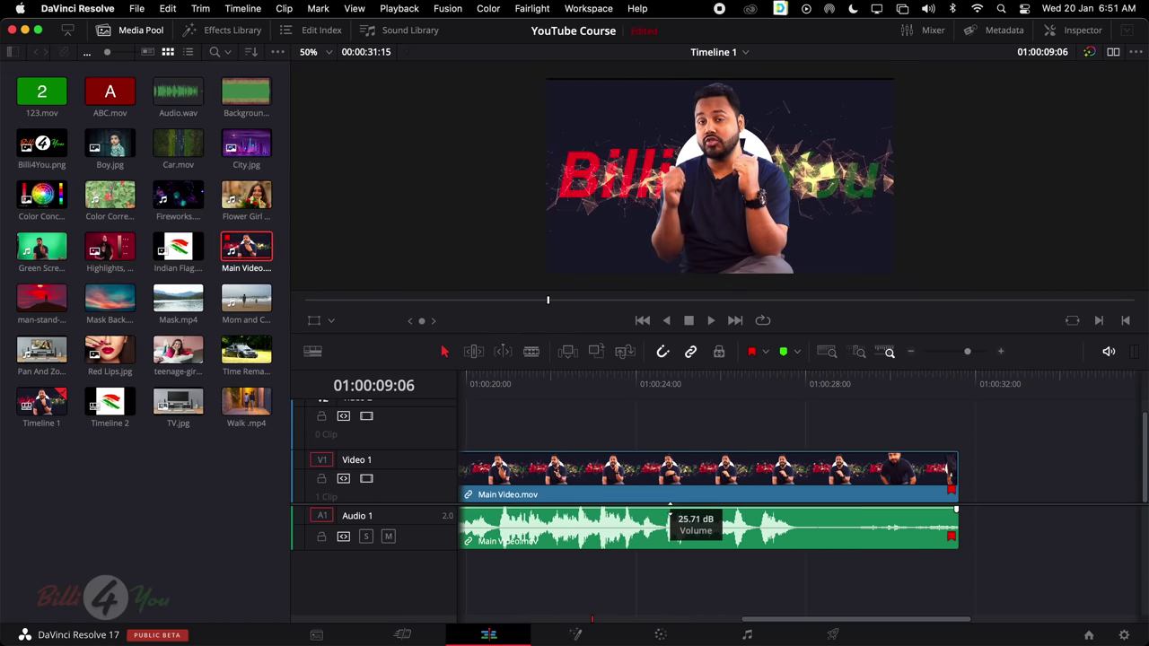
left_click(733, 378)
left_click_drag(735, 382, 795, 384)
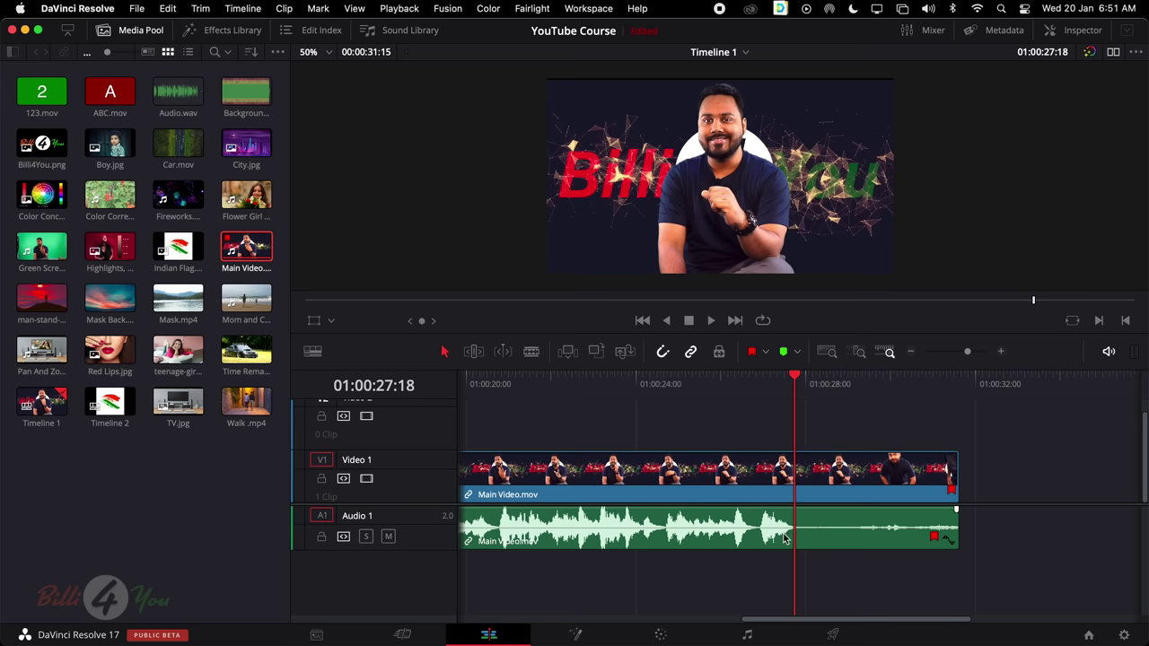
left_click_drag(799, 382, 865, 385)
Blade Main Video.mov at about 01:00:27:20 and delete the tail after the cut
left_click(531, 351)
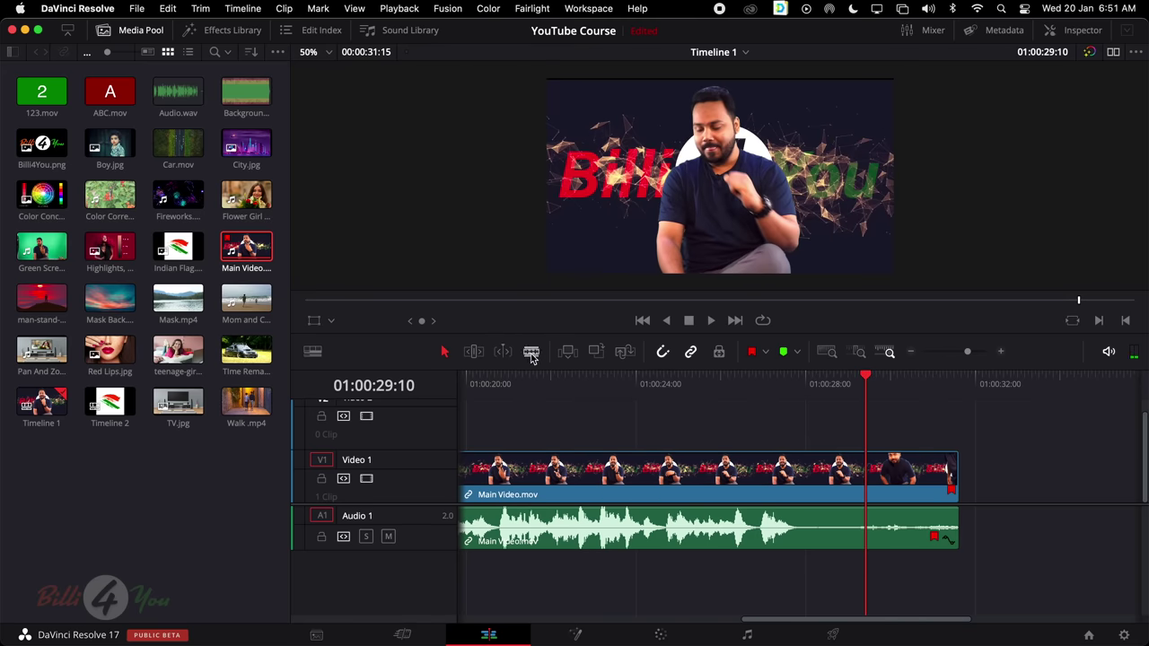
left_click(799, 521)
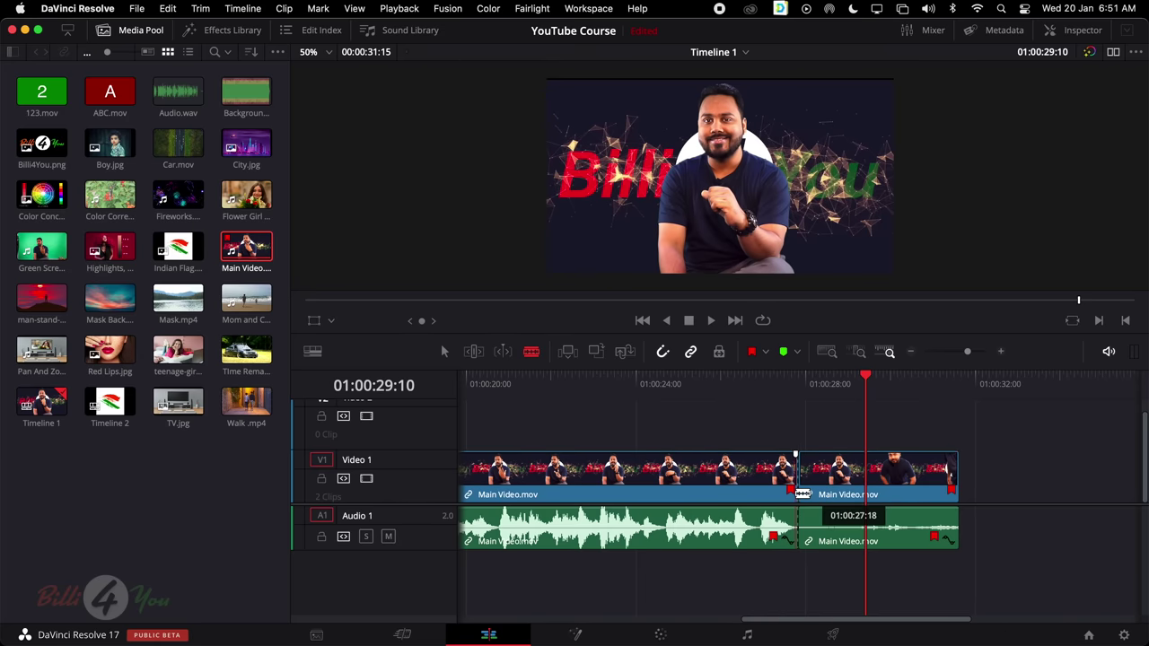
key("a")
left_click(833, 482)
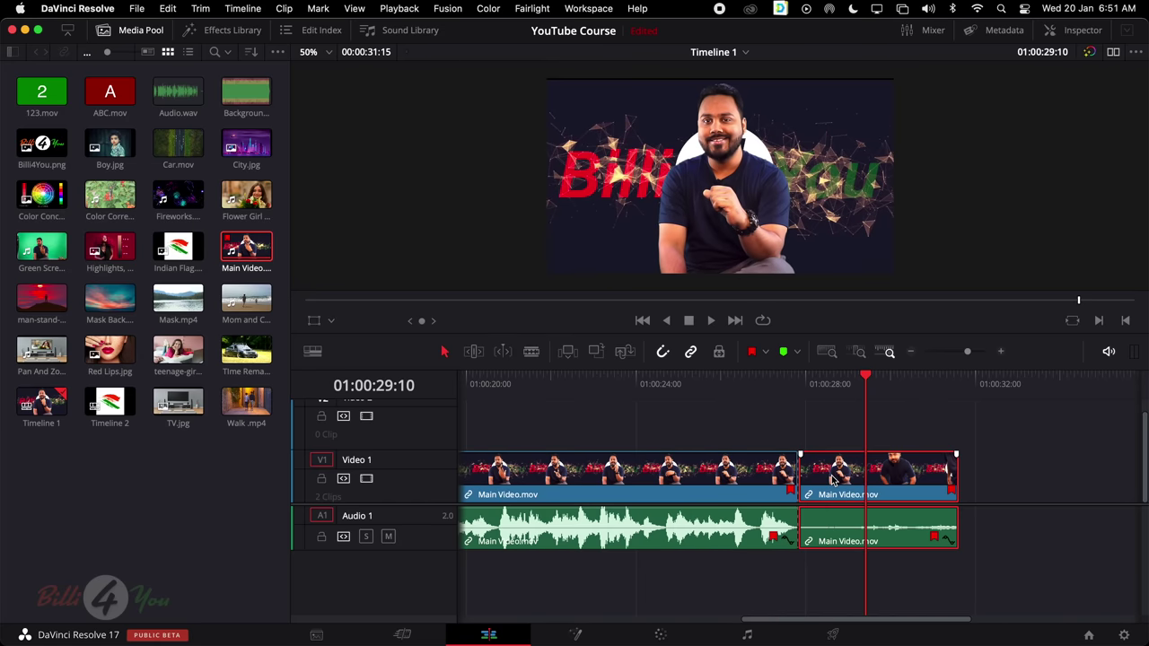
key("BackSpace")
Review the clip start, split six frames in, and delete that short first piece
scroll(790, 485, "left", 10)
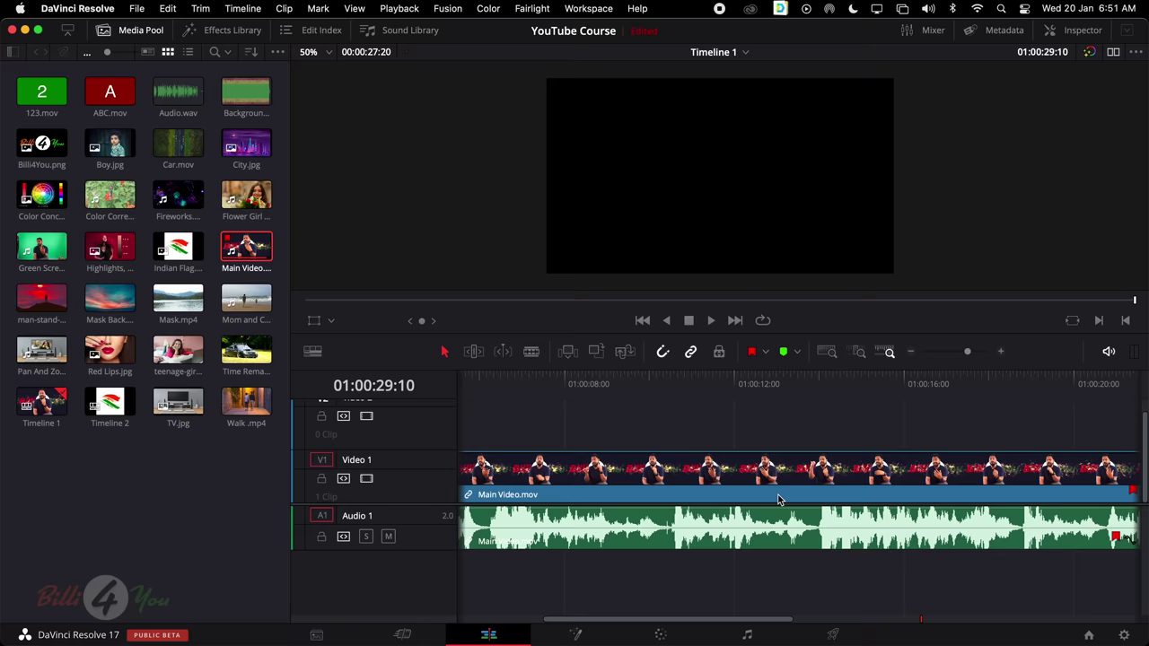
left_click_drag(476, 388, 455, 380)
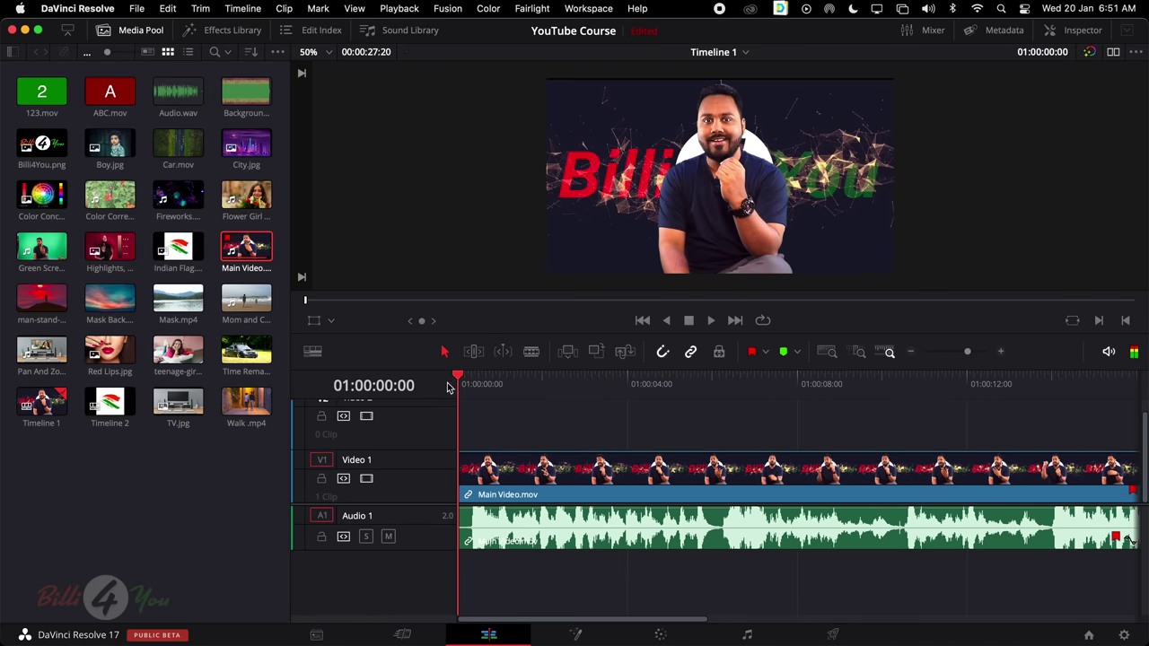
key("space")
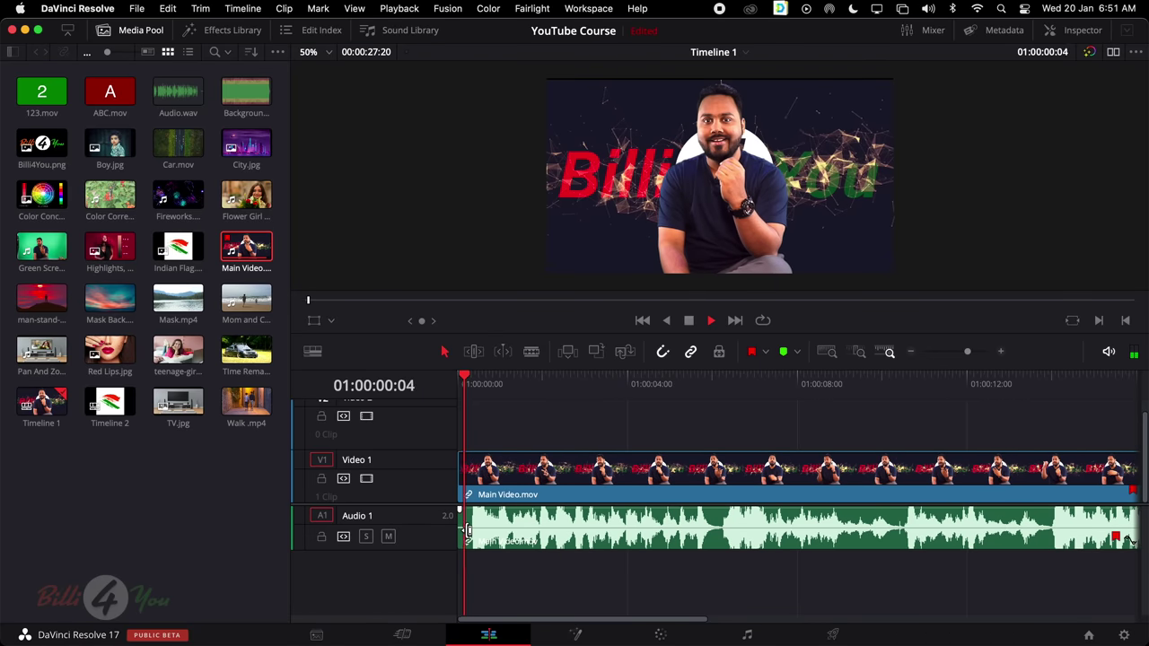
left_click_drag(473, 380, 458, 381)
left_click(530, 353)
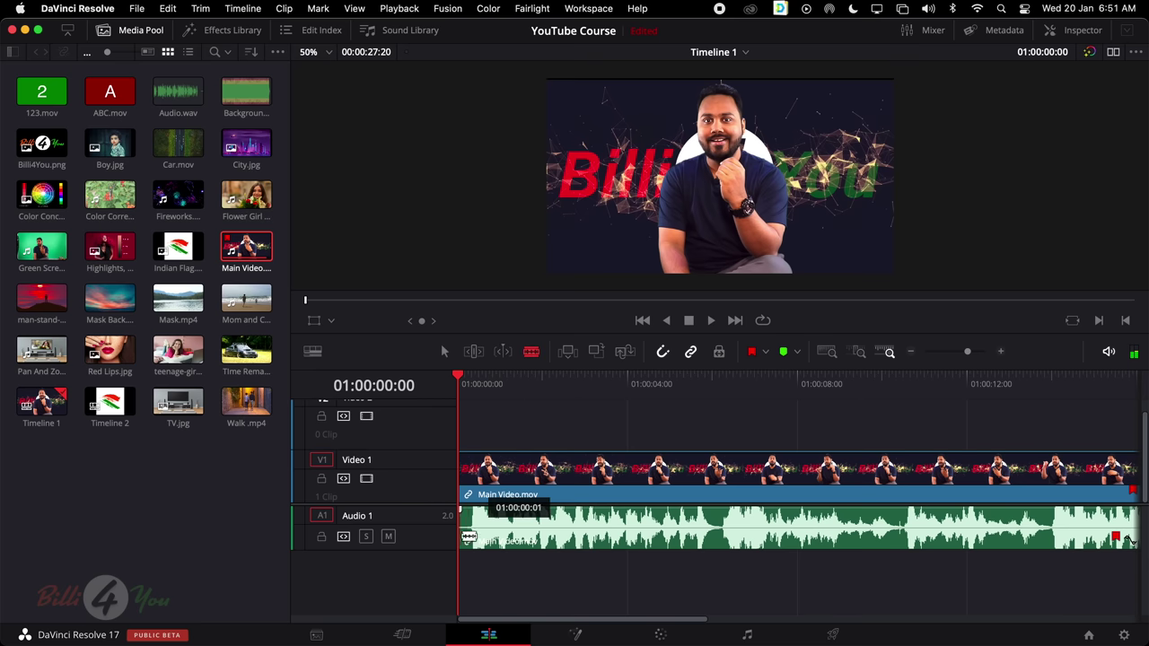
left_click(469, 527)
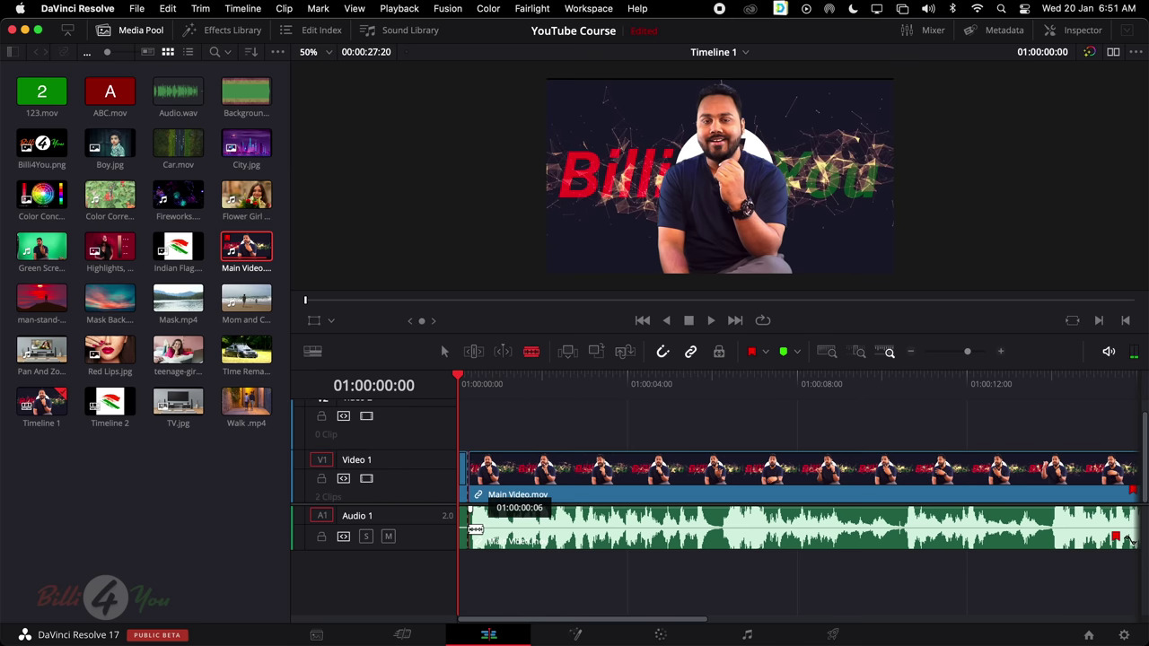
key("a")
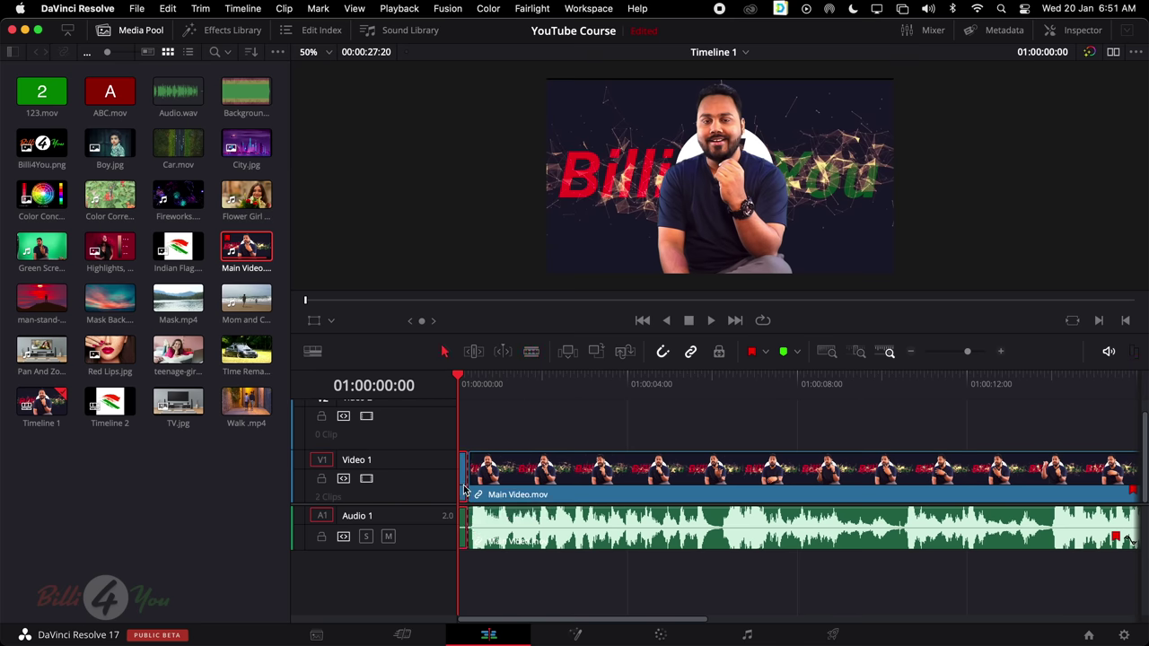
key("BackSpace")
Slide the remaining Main Video.mov clip left so it starts at the timeline start
key("Down")
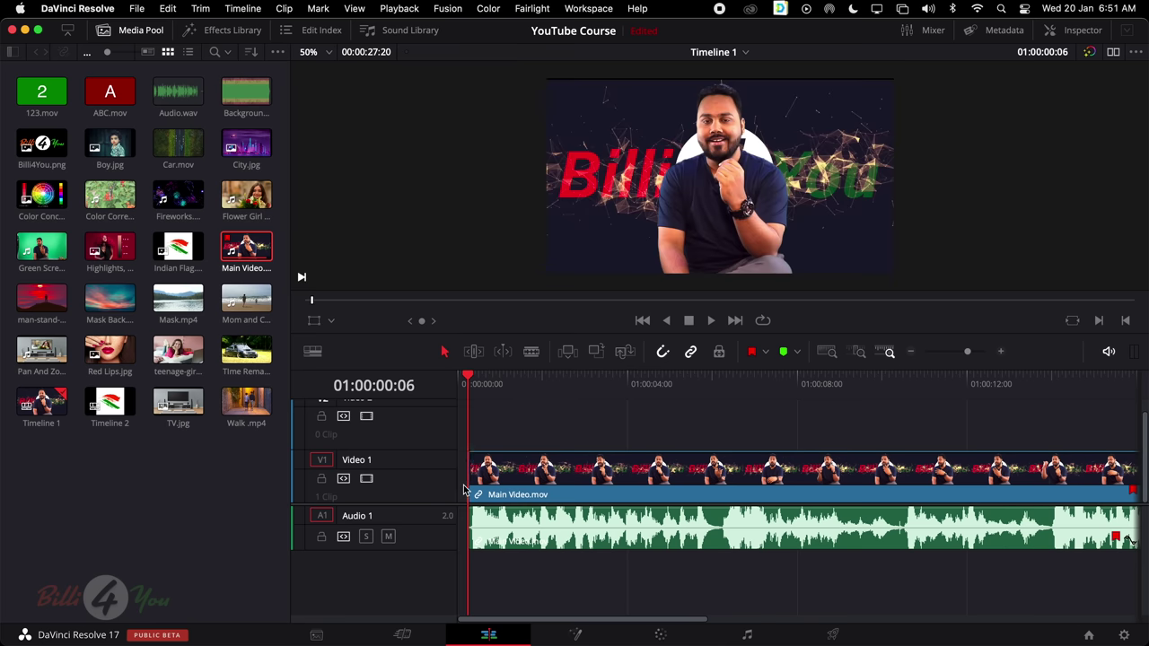
left_click(500, 456)
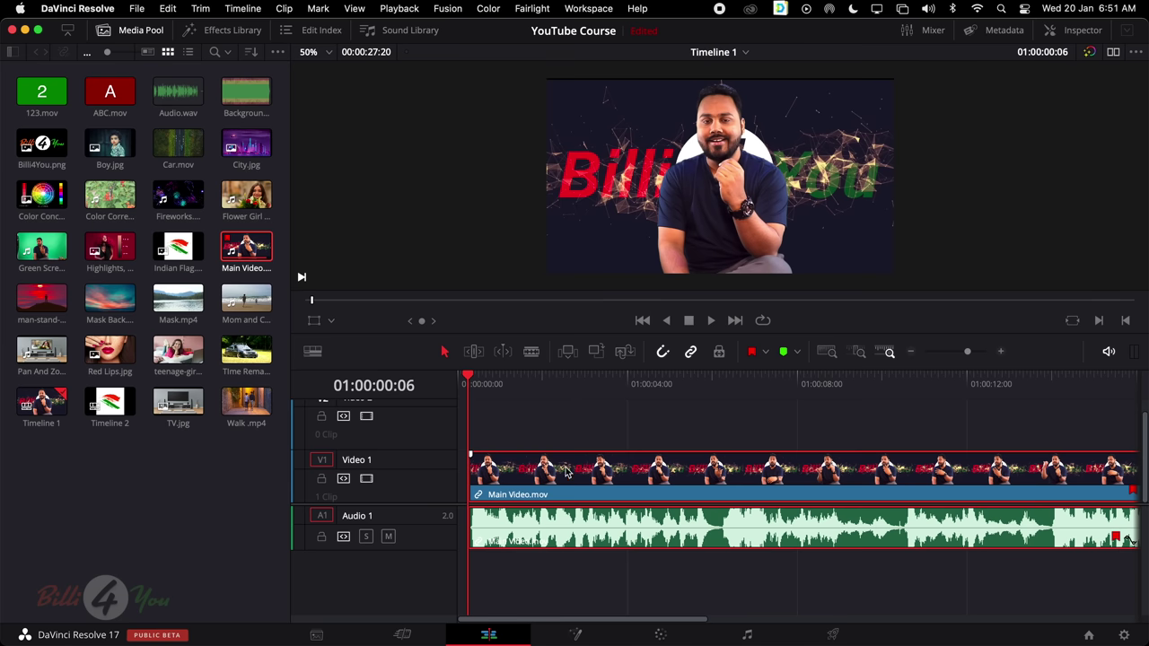
left_click(516, 420)
left_click_drag(477, 382, 603, 386)
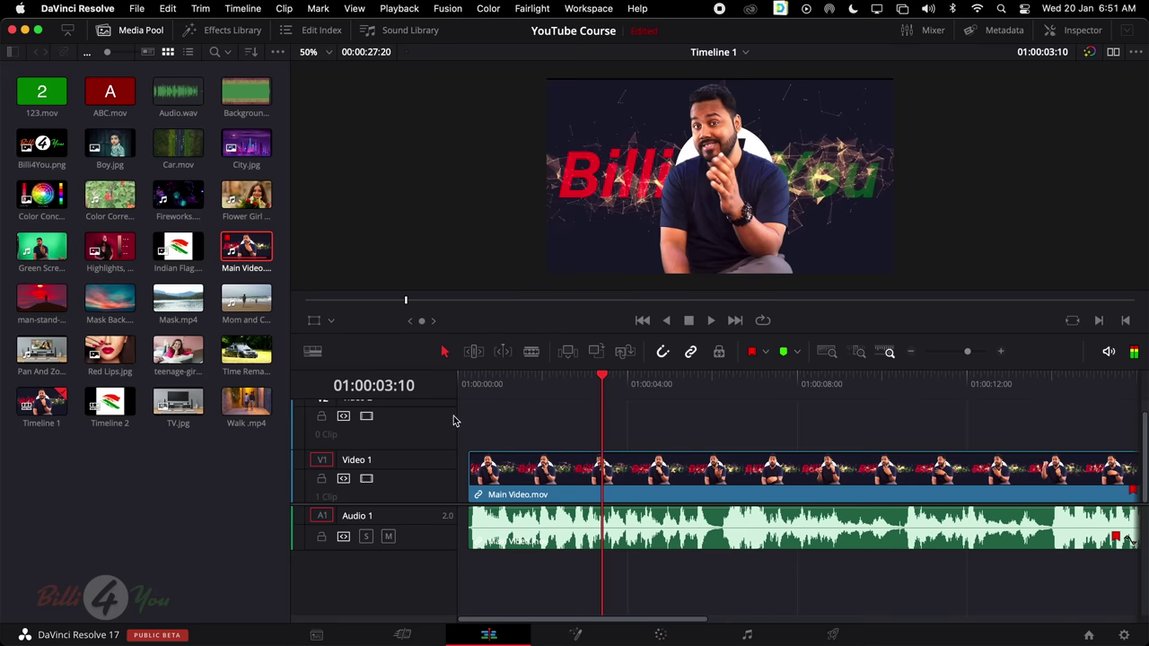
left_click_drag(509, 490, 484, 489)
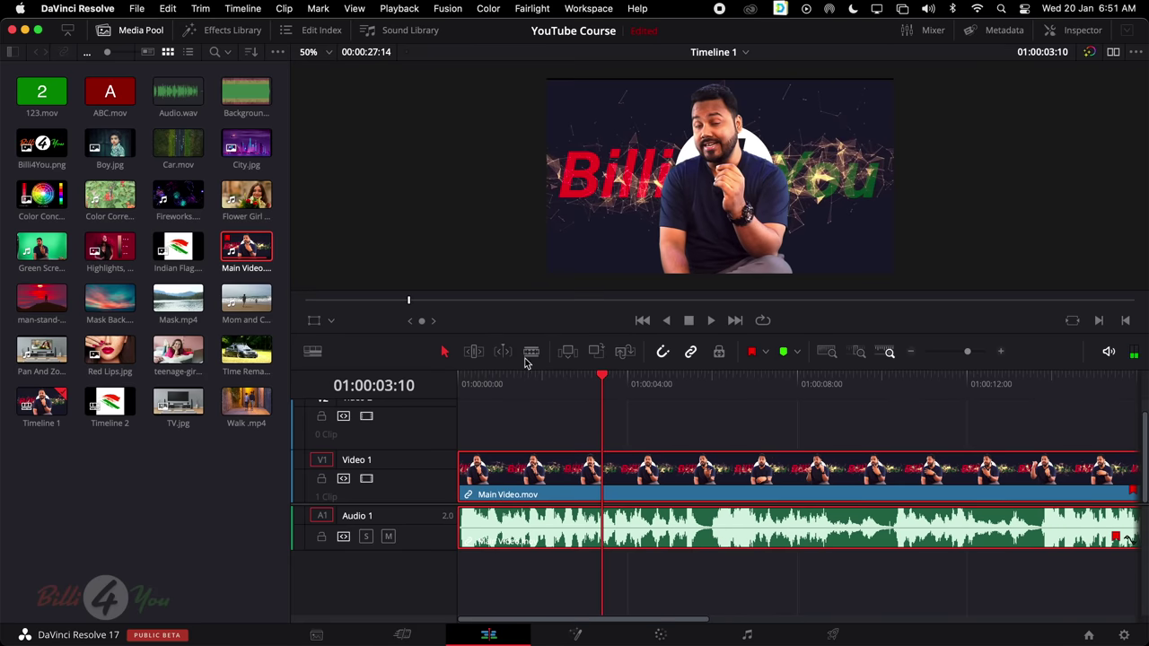
Raise the A1 Main Video.mov audio volume and play back from about 01:00:11 to check it
scroll(691, 458, "right", 5)
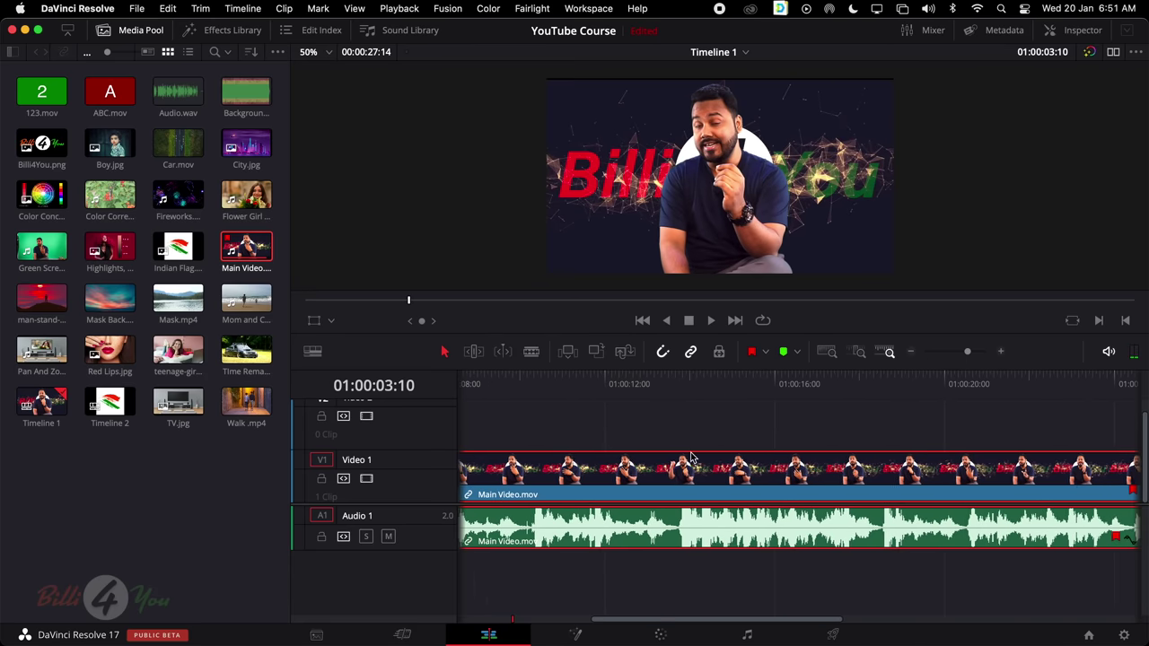
scroll(691, 457, "up", 1)
left_click_drag(679, 378, 712, 383)
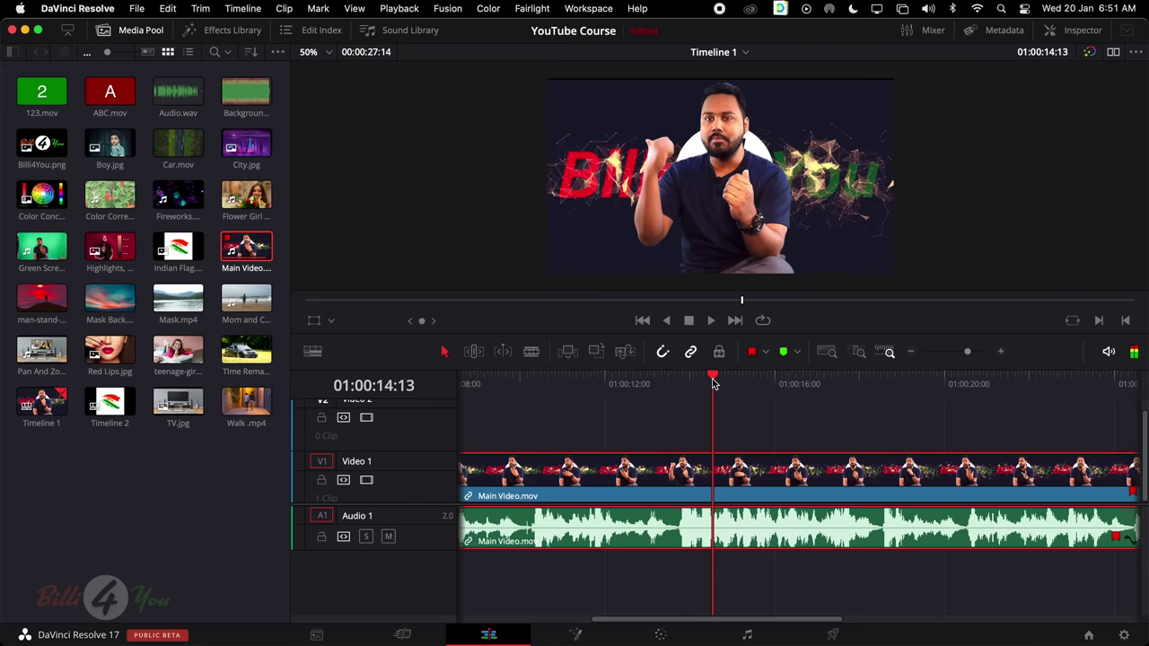
key("super+minus")
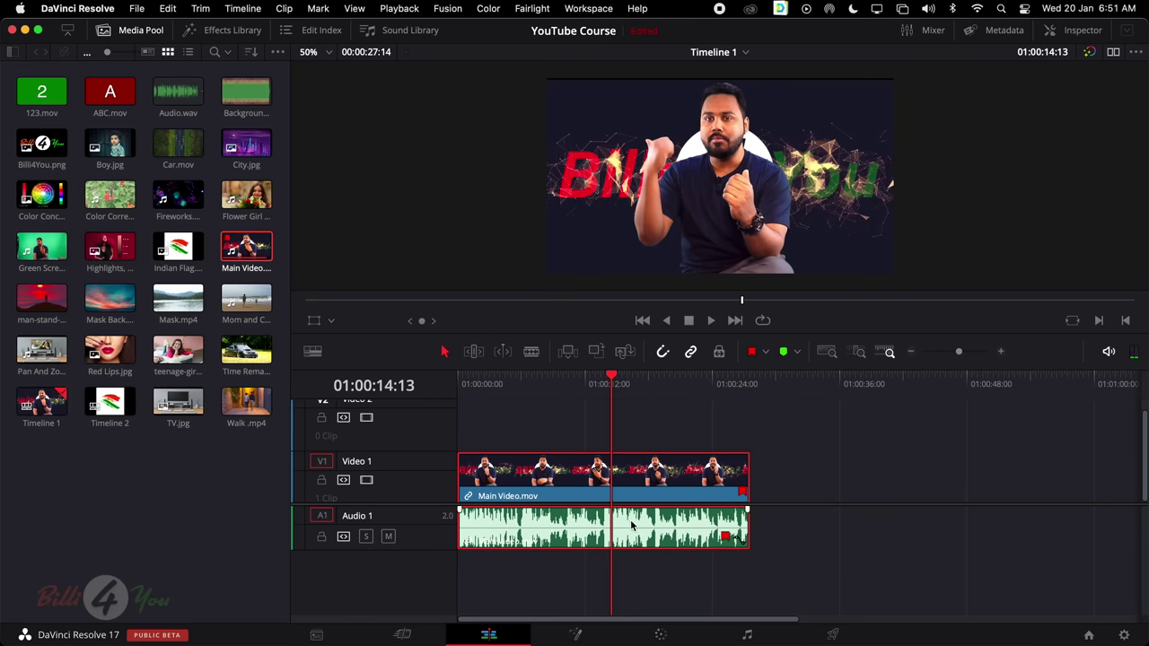
left_click(582, 533)
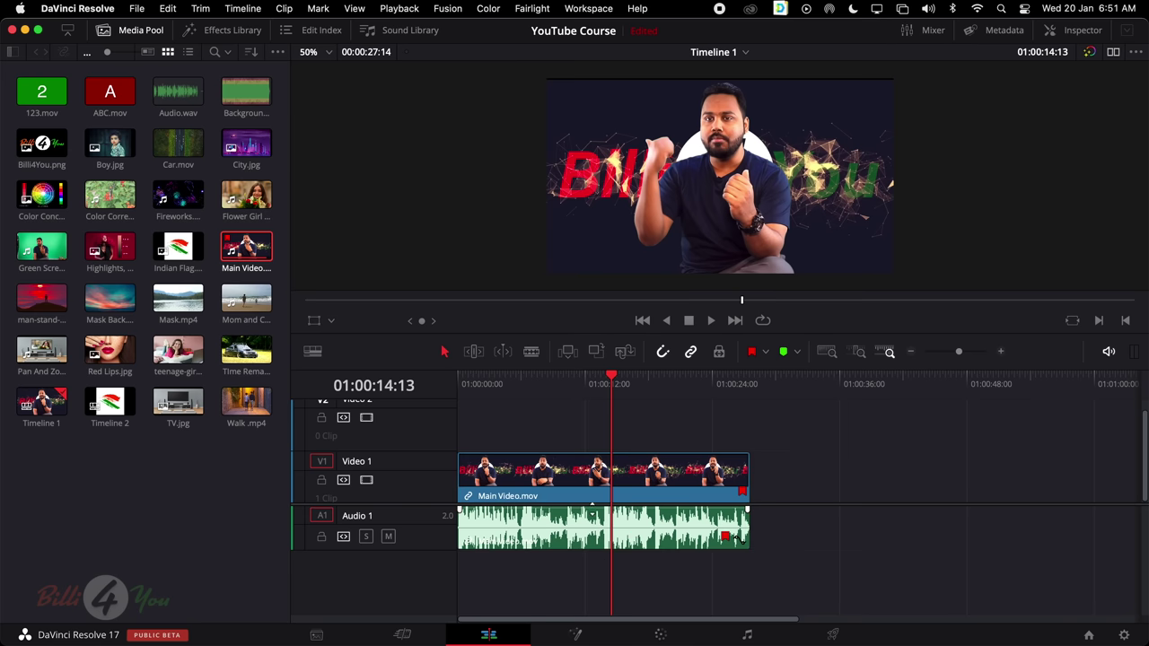
left_click_drag(592, 506, 595, 512)
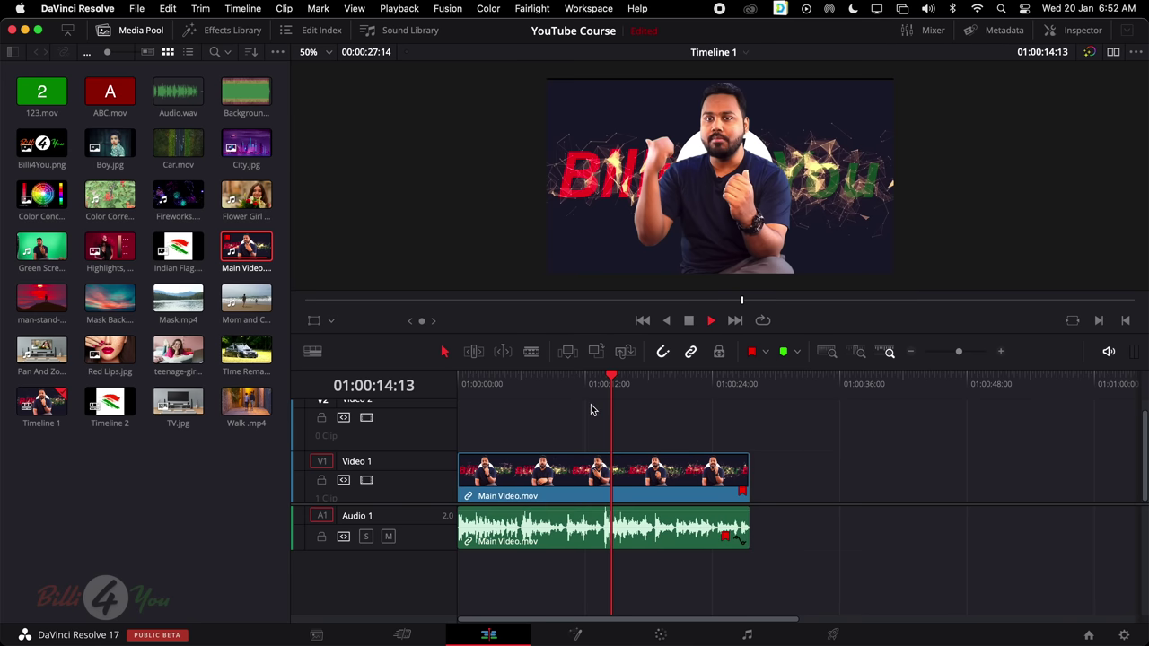
left_click(576, 381)
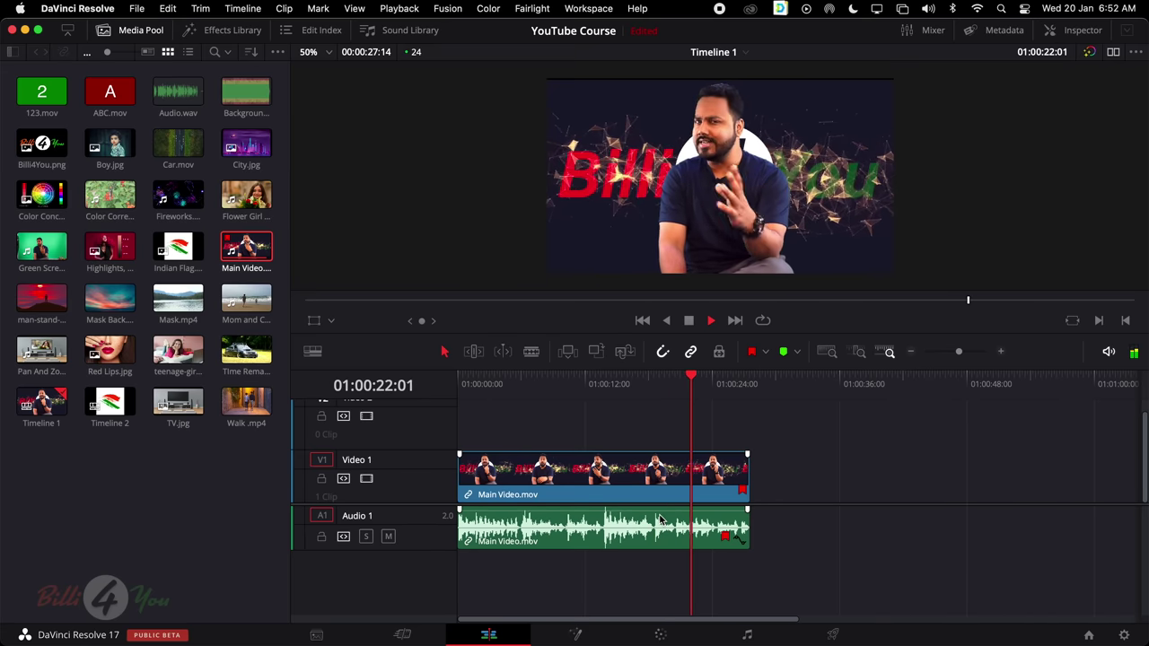
key("space")
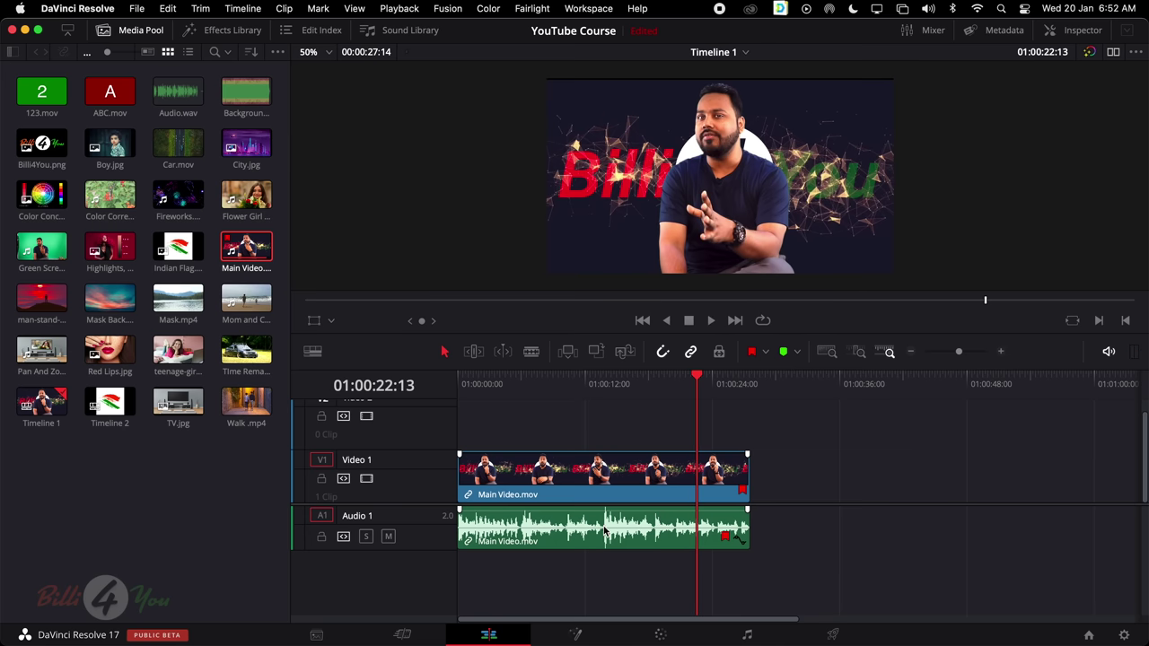
Blade Main Video.mov at about 13 seconds and again at about 21 seconds
left_click_drag(704, 384, 726, 383)
left_click(531, 351)
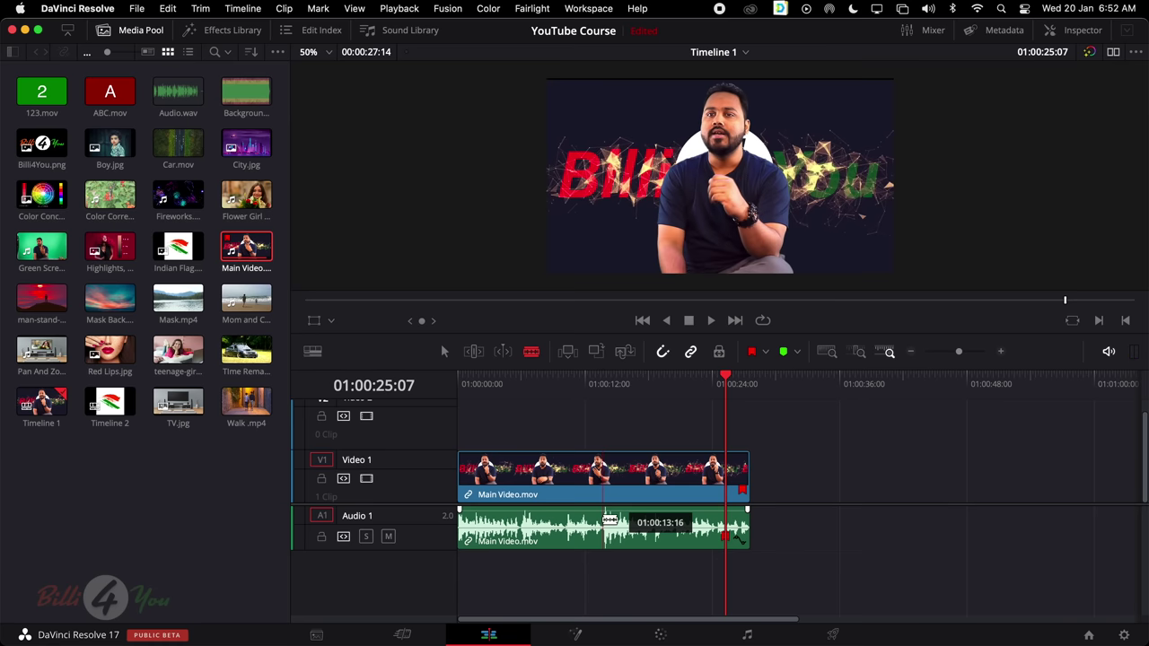
left_click(602, 522)
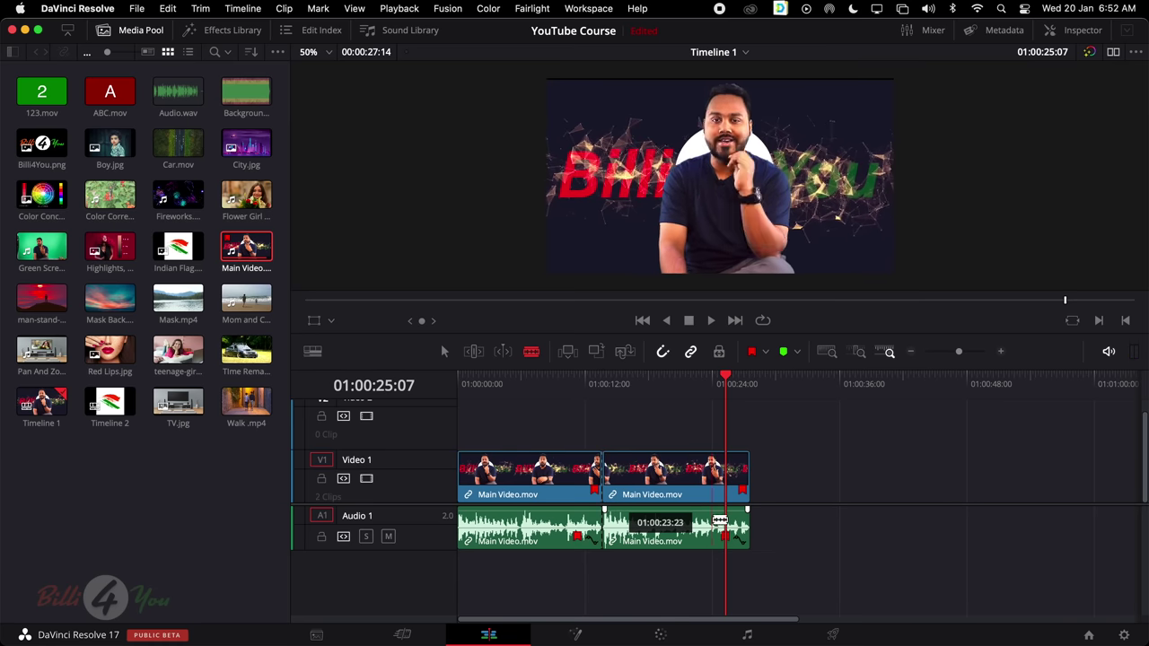
left_click_drag(730, 377, 695, 396)
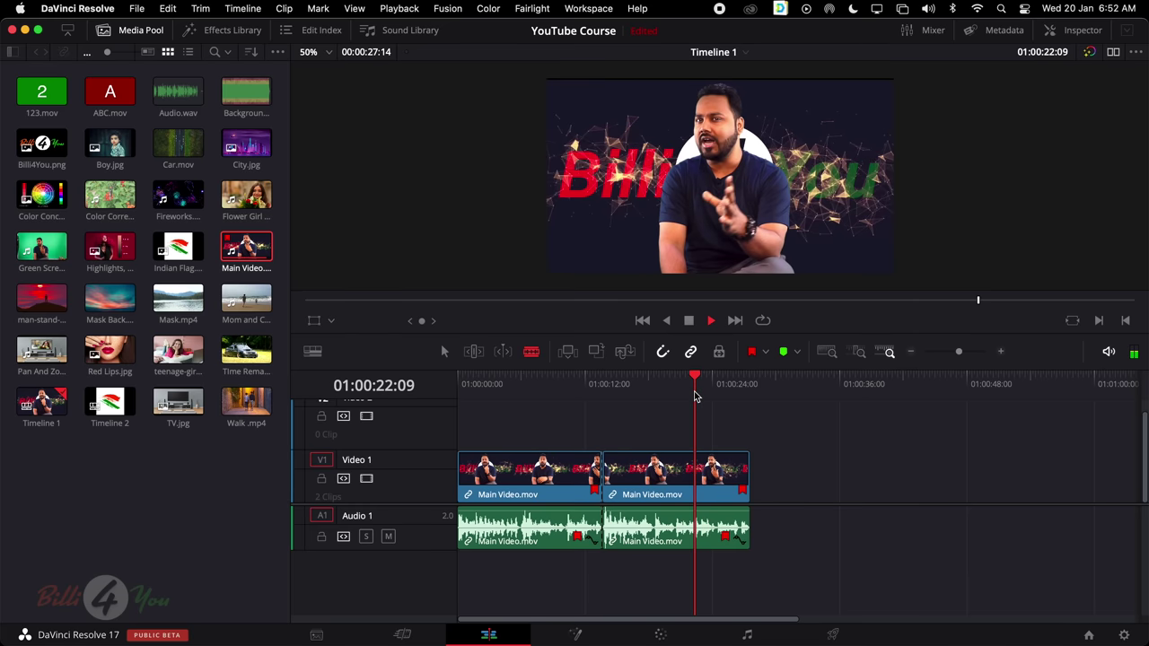
key("space")
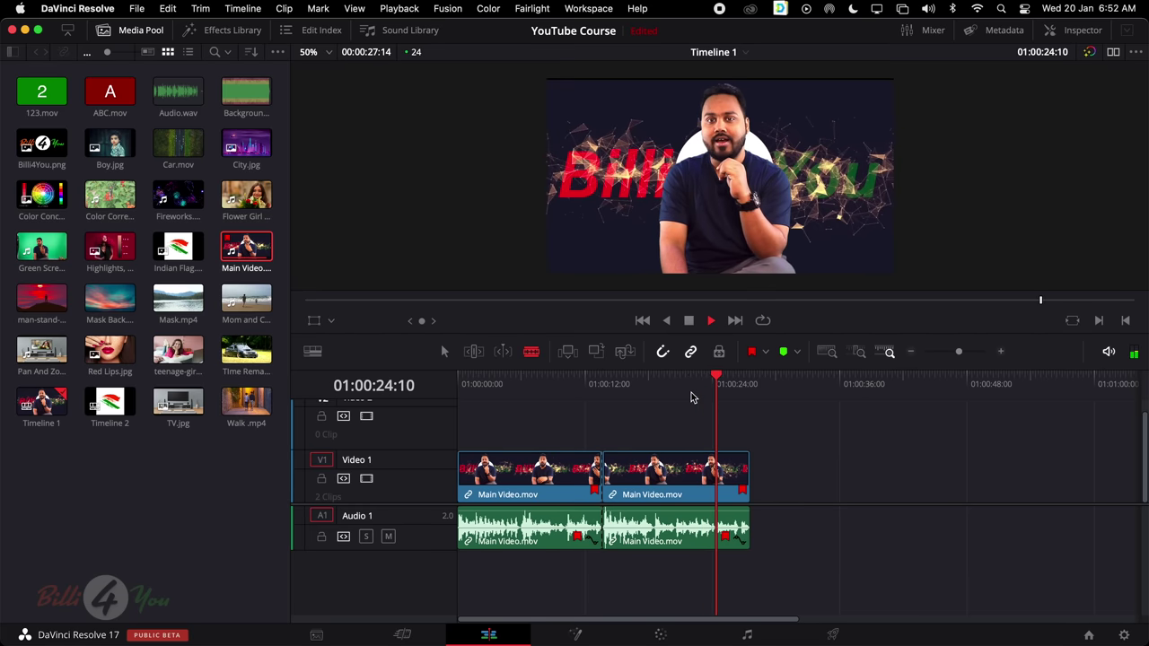
left_click(674, 378)
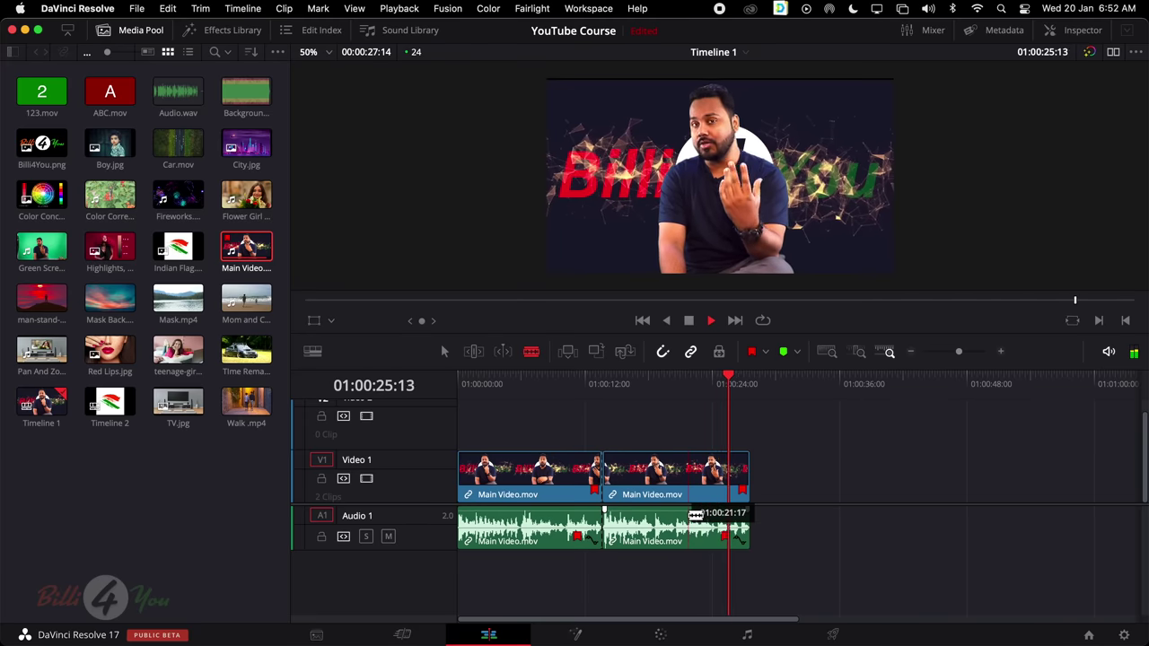
left_click(689, 514)
Delete the middle piece between the two cuts, with its audio
key("a")
key("space")
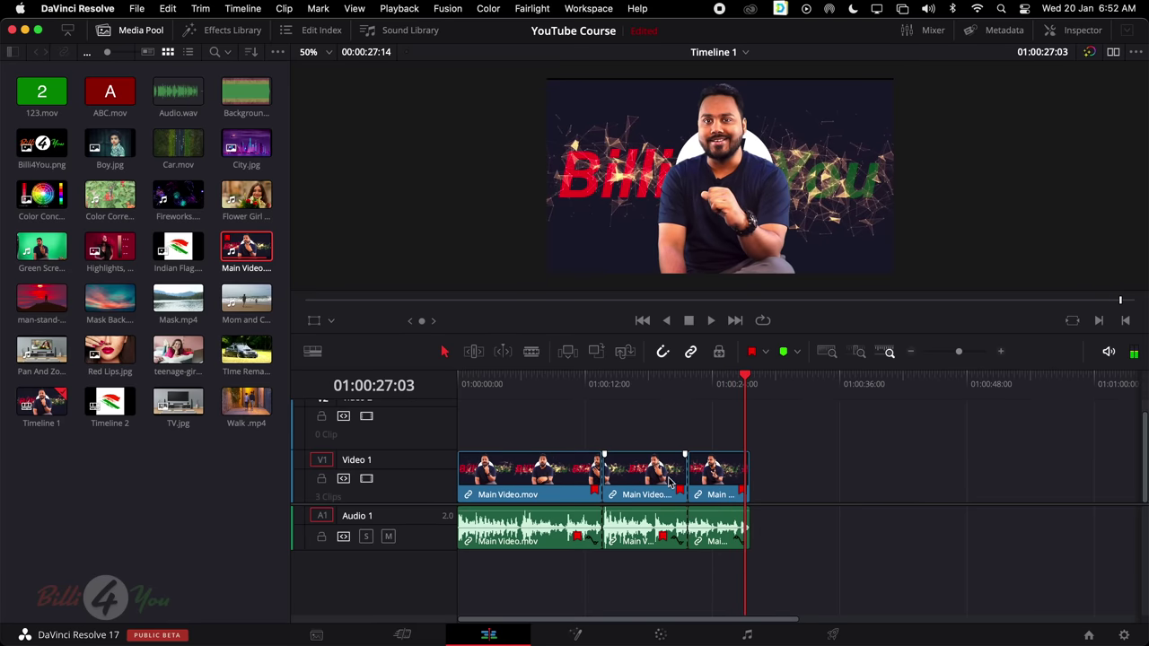
left_click(665, 478)
key("BackSpace")
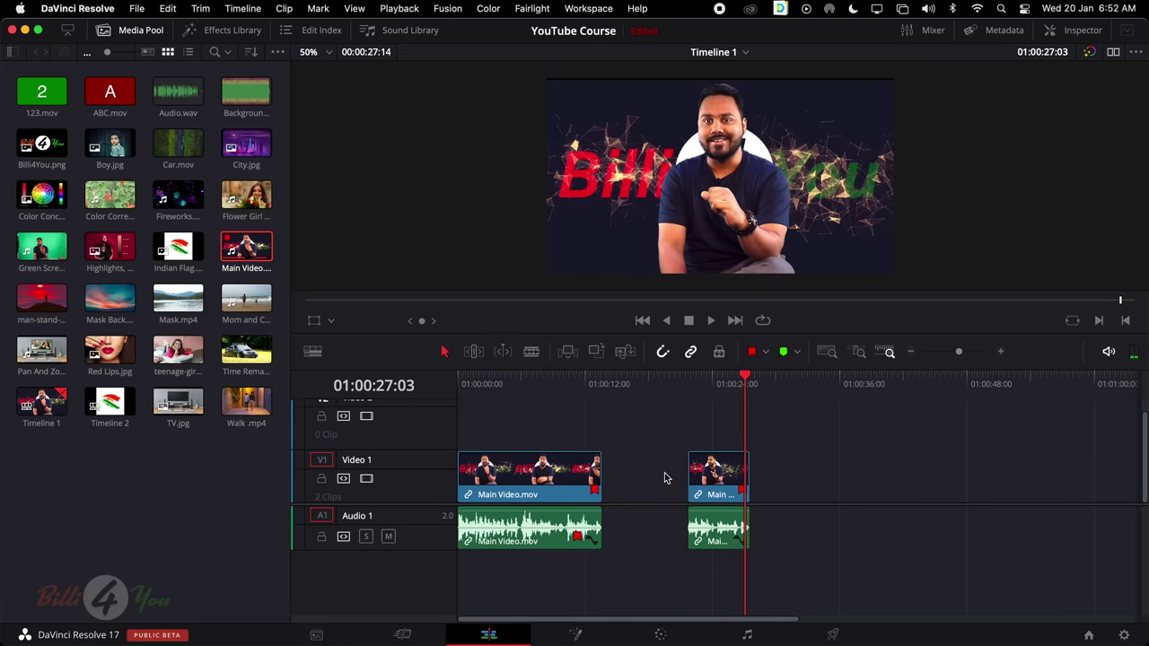
Ripple-delete the leftover gap so the pieces join, then play across the new join
left_click(665, 479)
key("BackSpace")
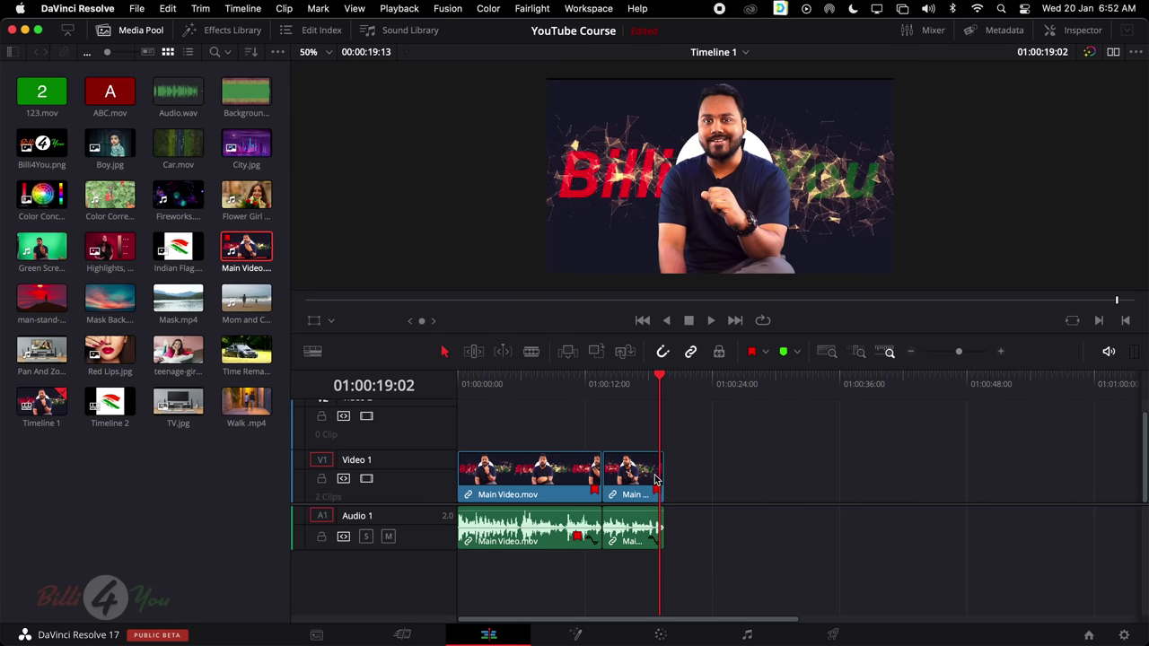
key("super+z")
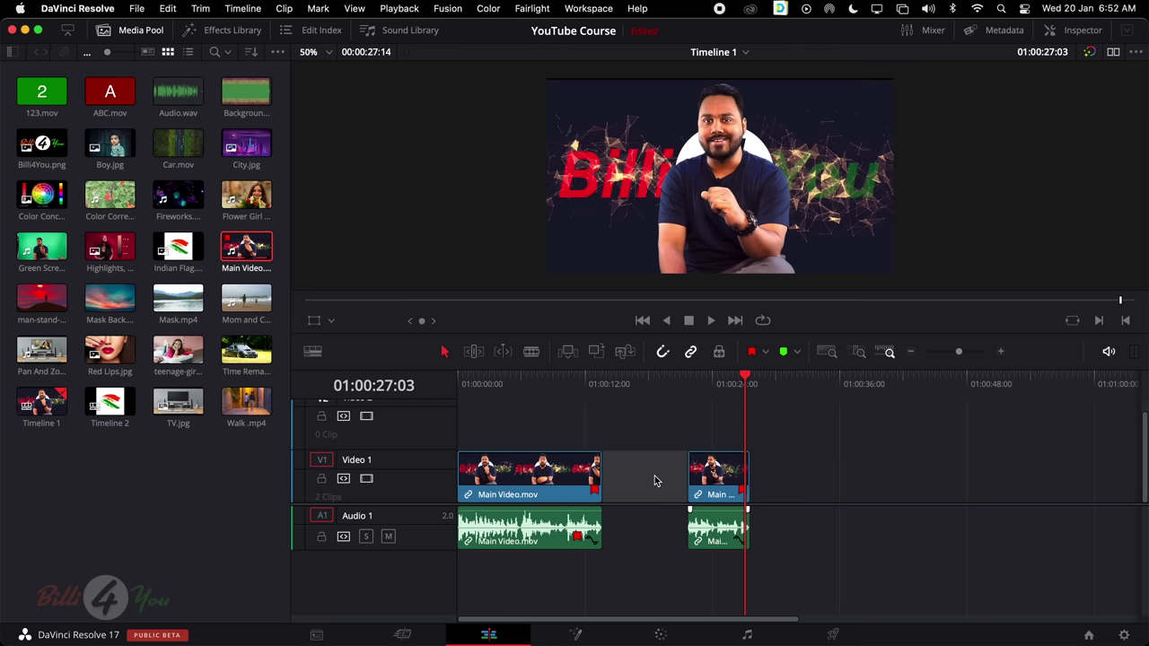
left_click(654, 476)
key("BackSpace")
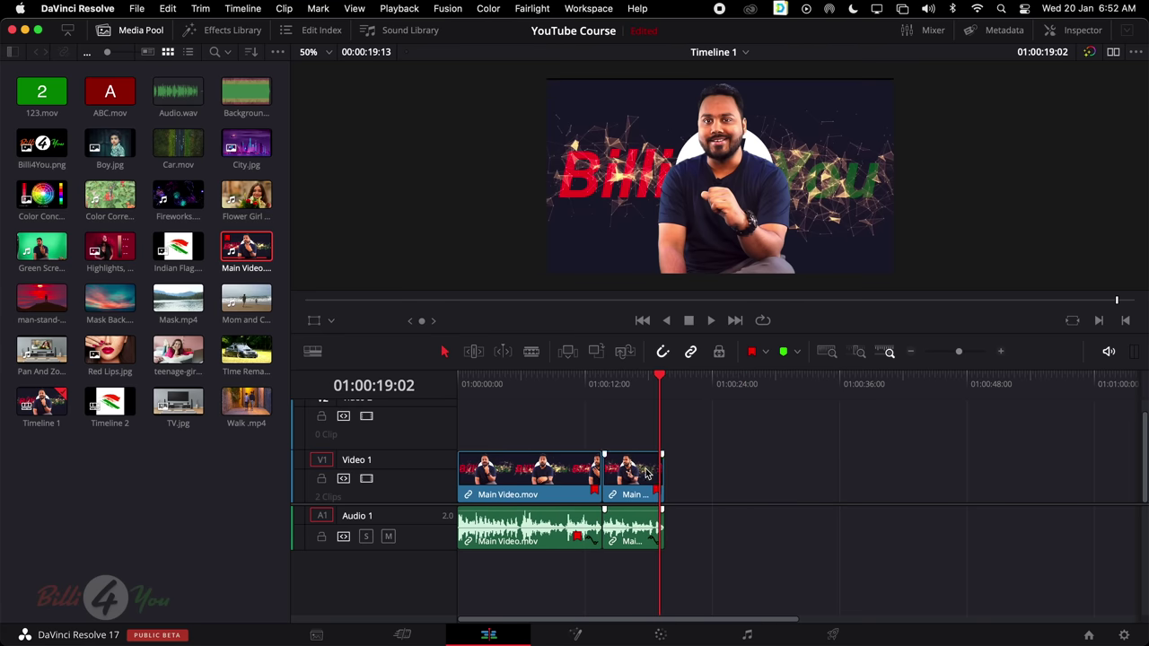
left_click(584, 382)
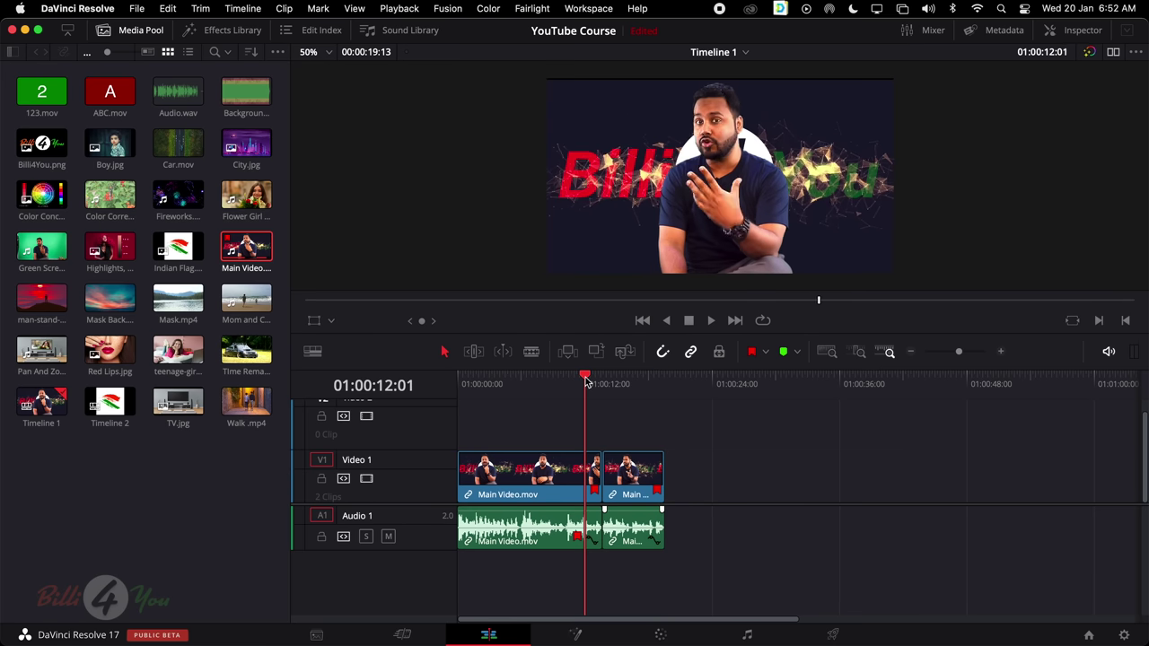
key("space")
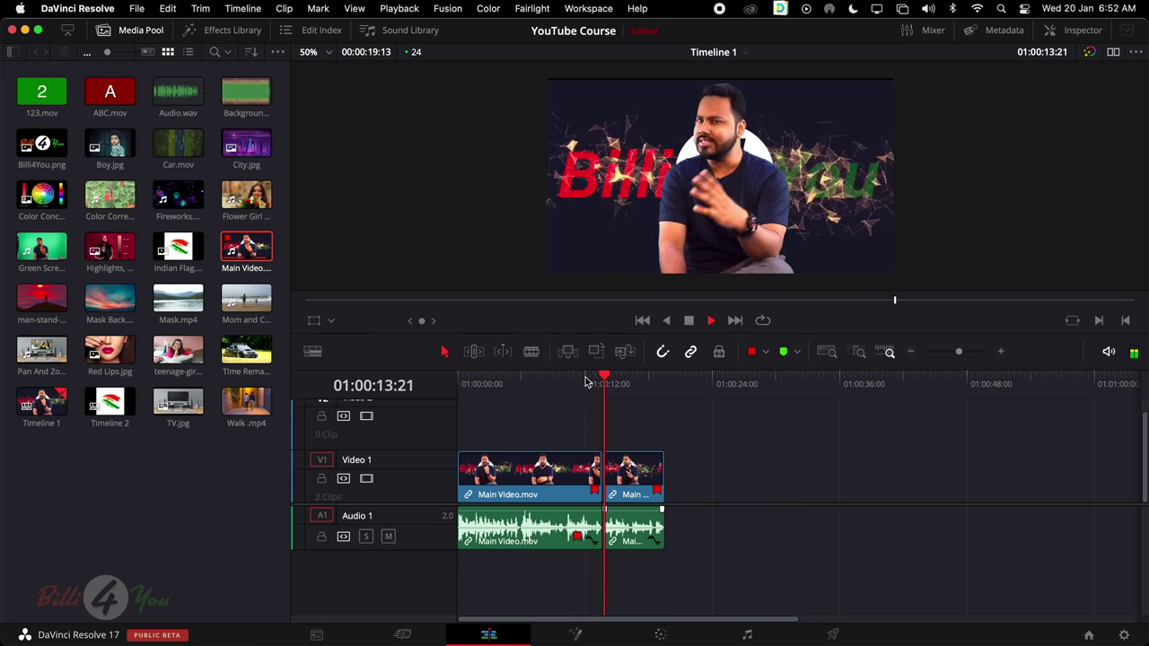
key("space")
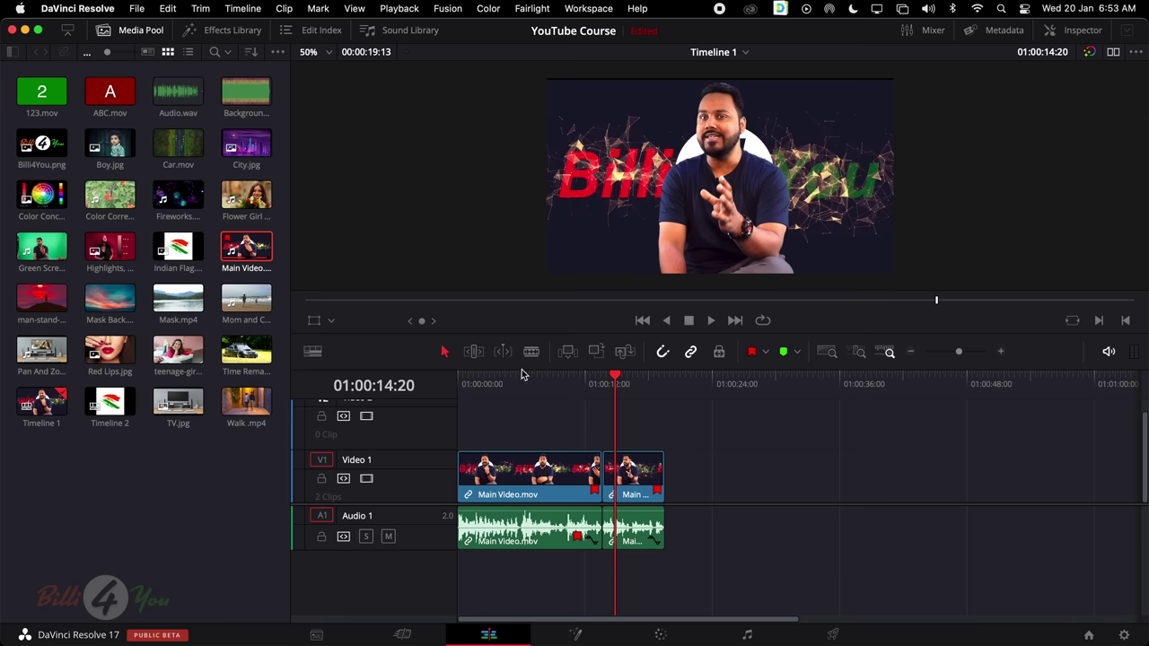
Make two blade cuts in Main Video.mov around five seconds into the timeline
key("Home")
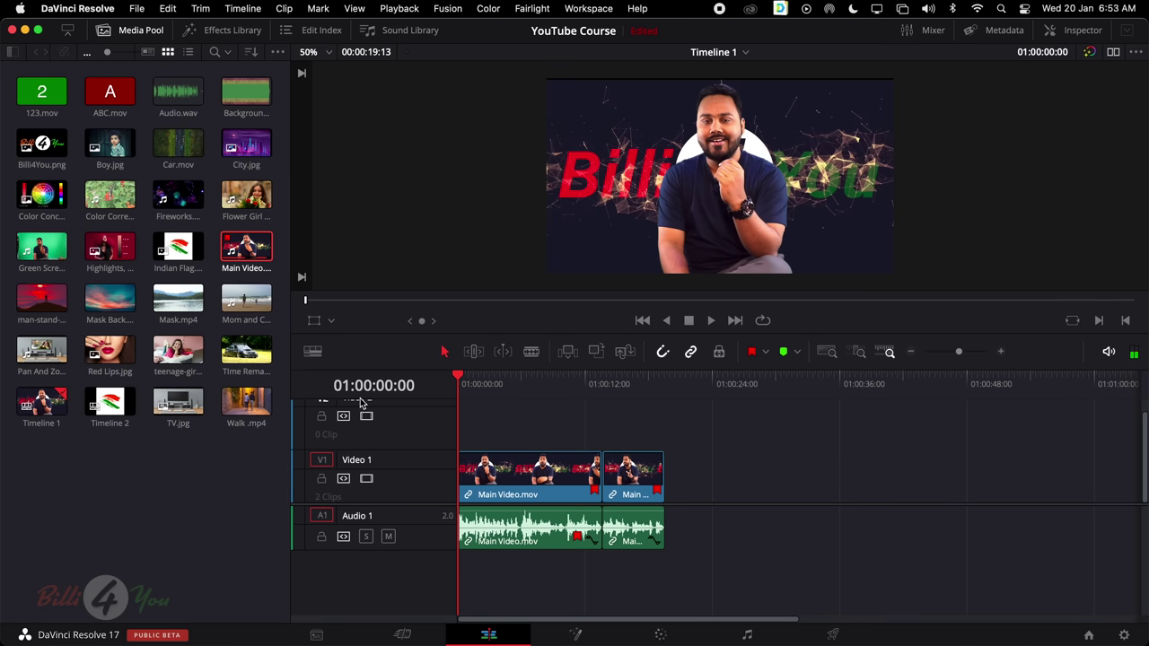
key("space")
mouse_move(516, 384)
left_mouse_down()
mouse_move(569, 384)
mouse_move(522, 389)
left_mouse_up()
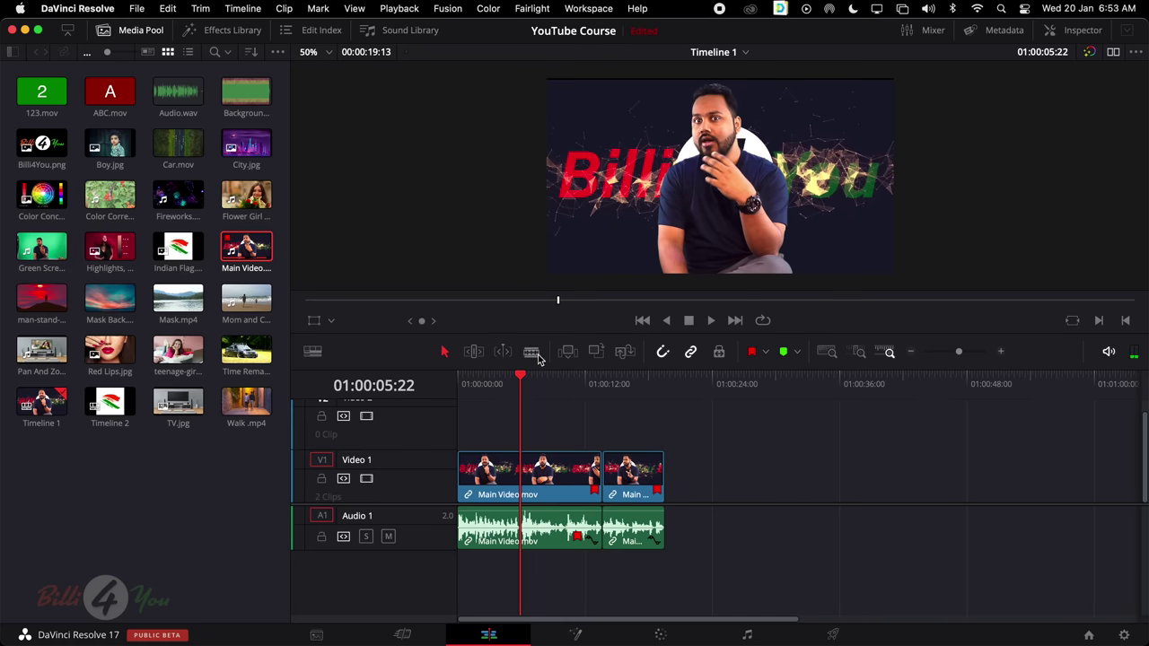
left_click(531, 351)
left_click(520, 521)
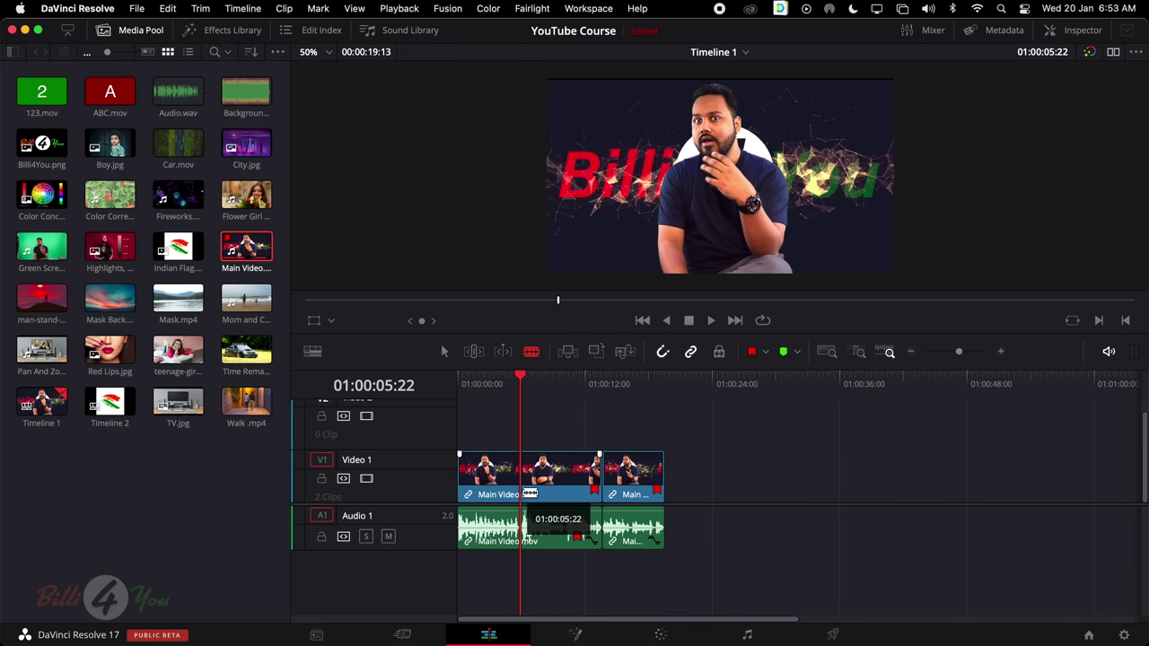
left_click(563, 494)
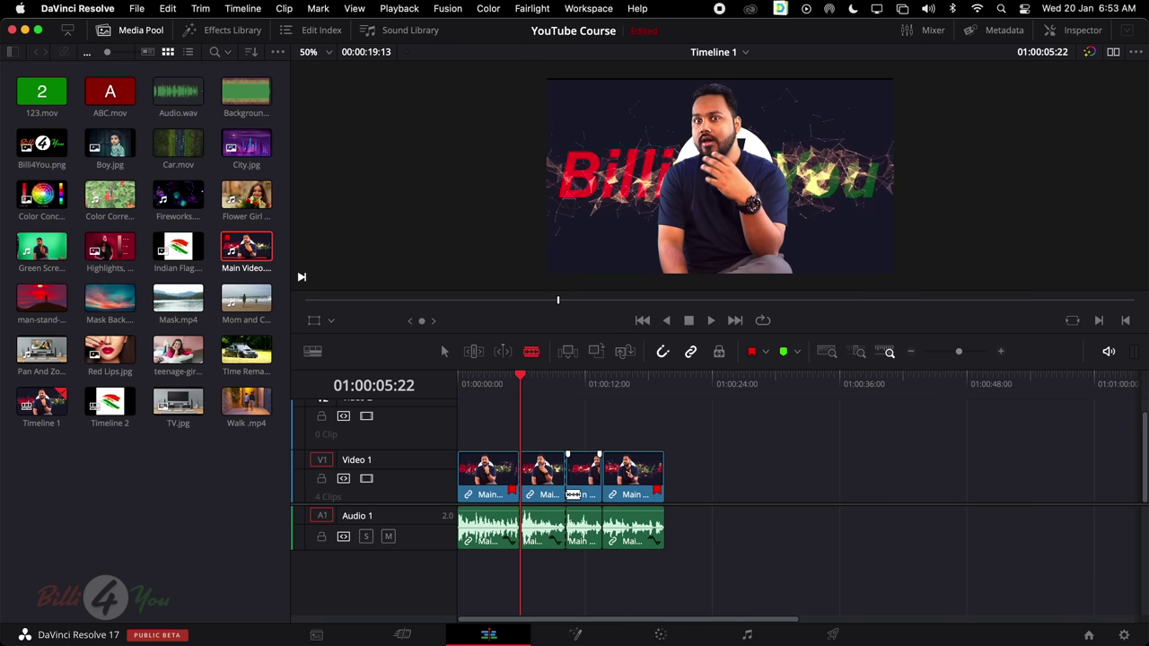
Delete the short piece between the cuts and close the resulting gap
key("a")
left_click(546, 476)
key("BackSpace")
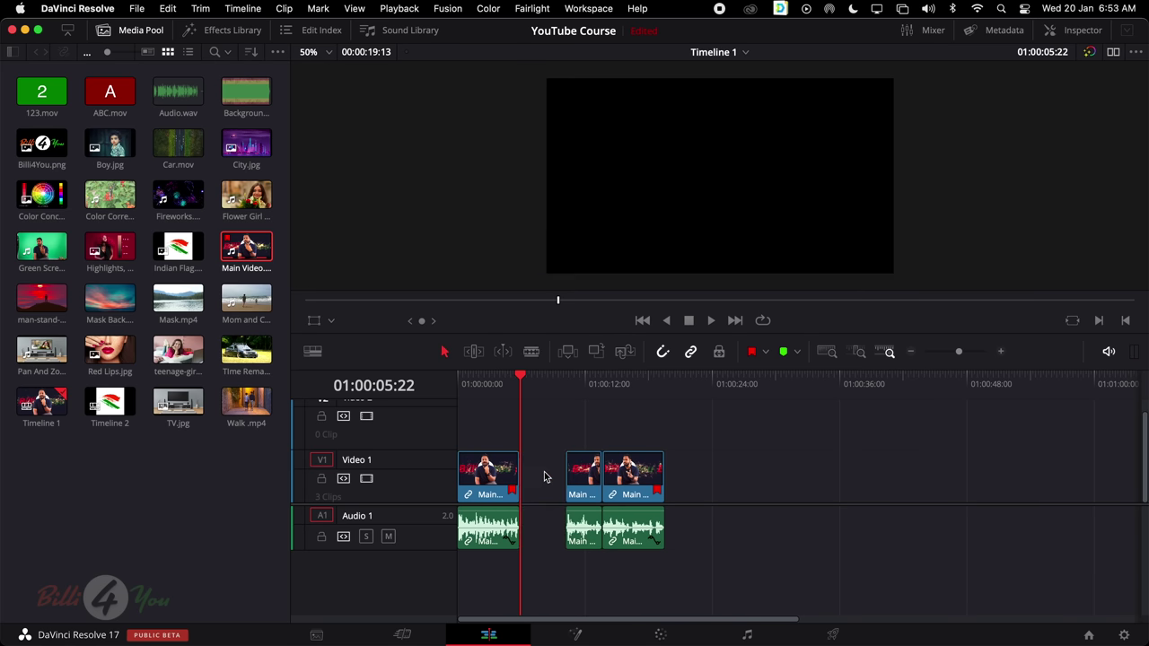
key("BackSpace")
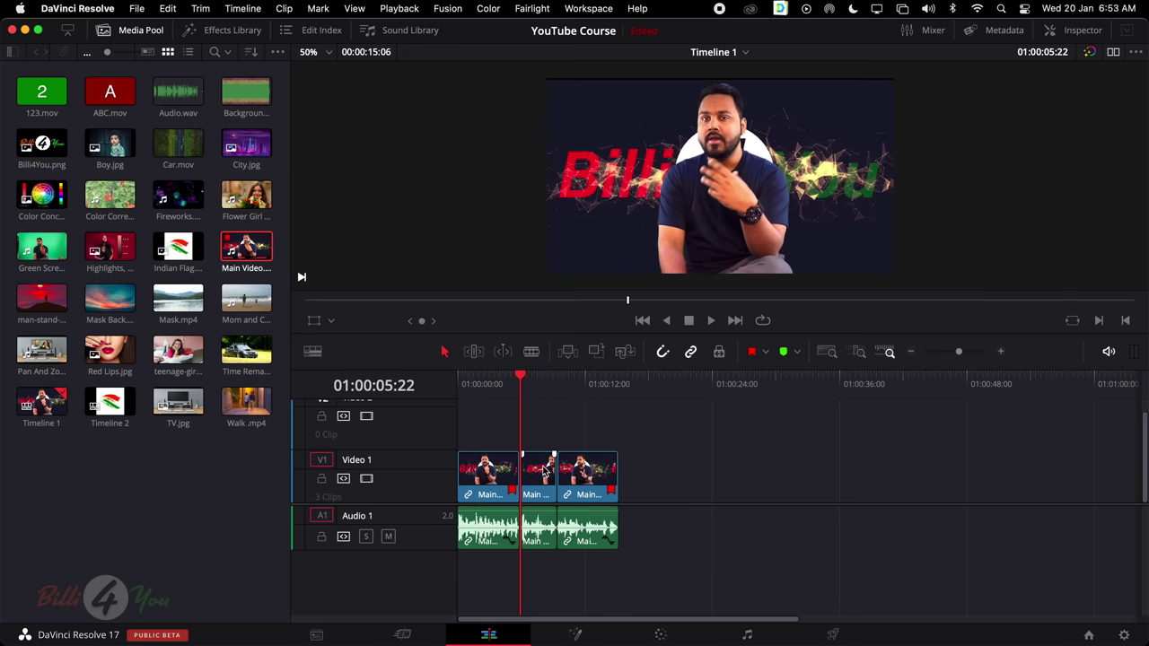
Play the edited timeline from the start, then marquee-select and delete every clip
left_click_drag(541, 377, 404, 410)
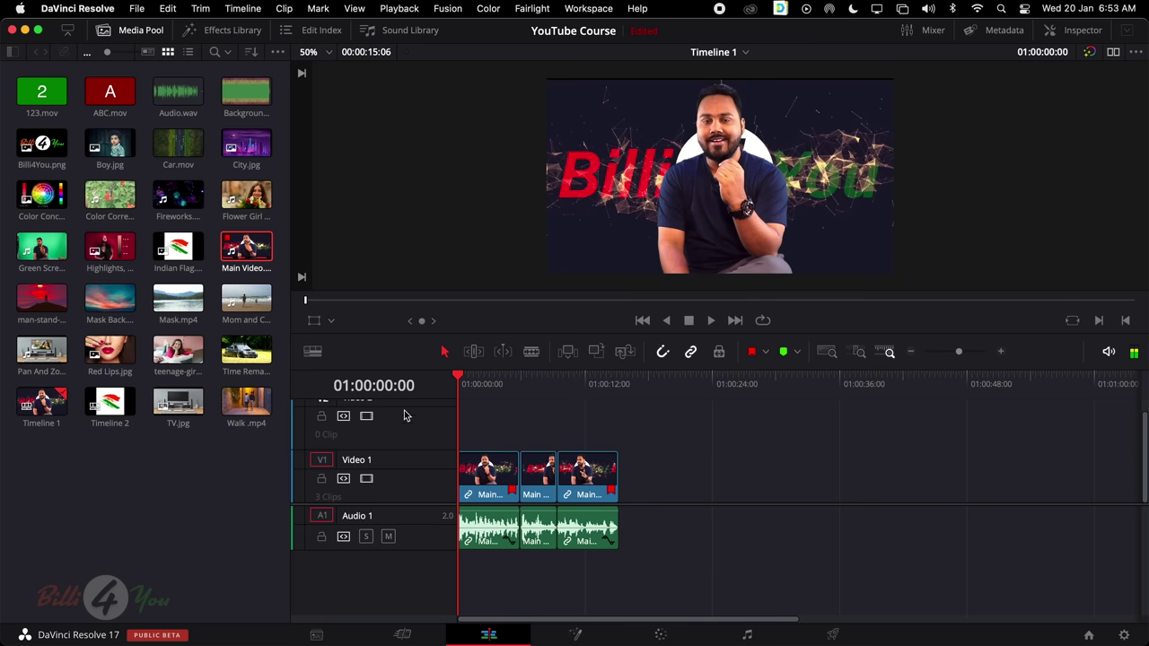
key("space")
key("space")
left_click_drag(488, 423, 693, 581)
key("BackSpace")
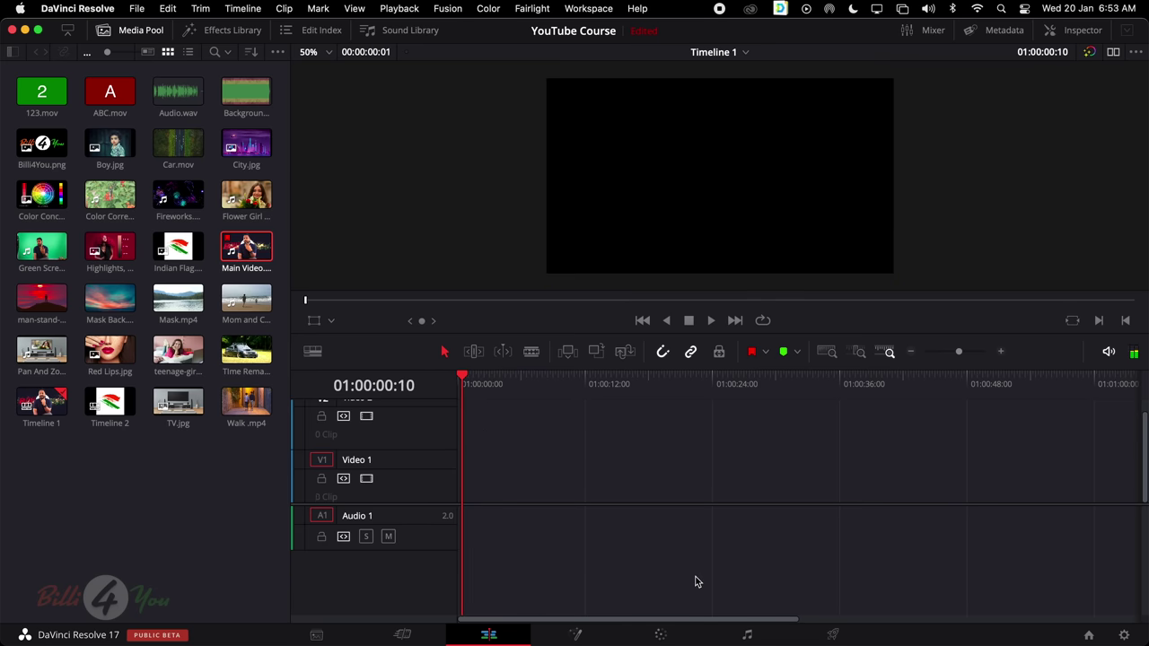
Place ABC.mov on Video 1, remove it again, and switch to side-by-side source and timeline viewers
key("q")
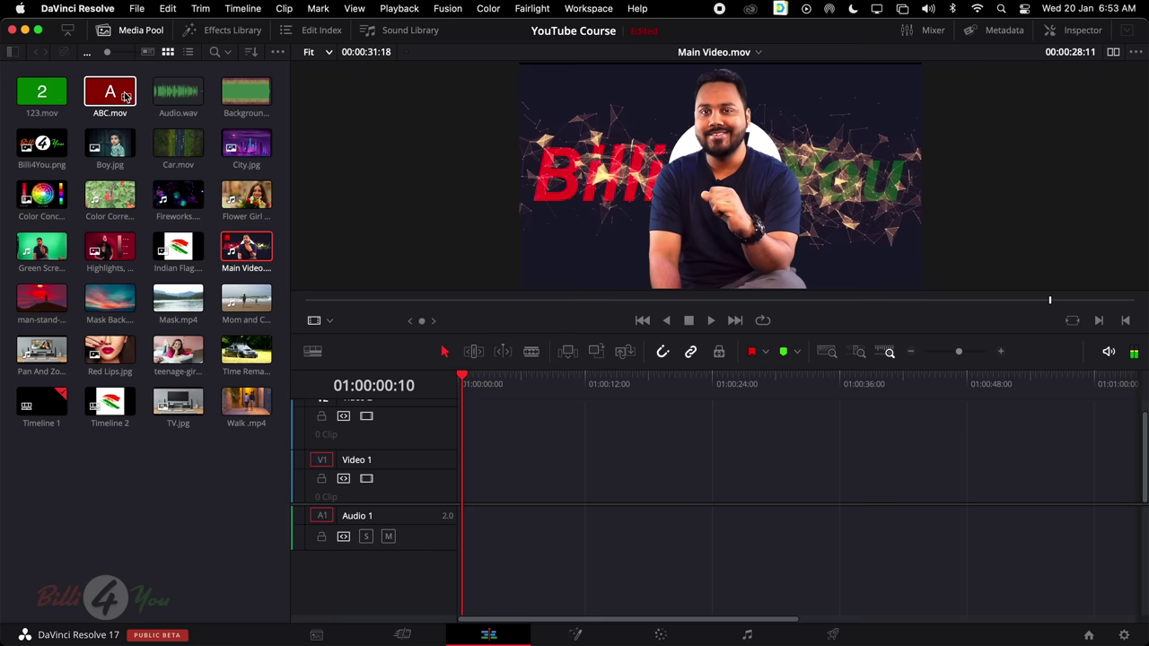
left_click_drag(109, 94, 471, 480)
left_click(827, 351)
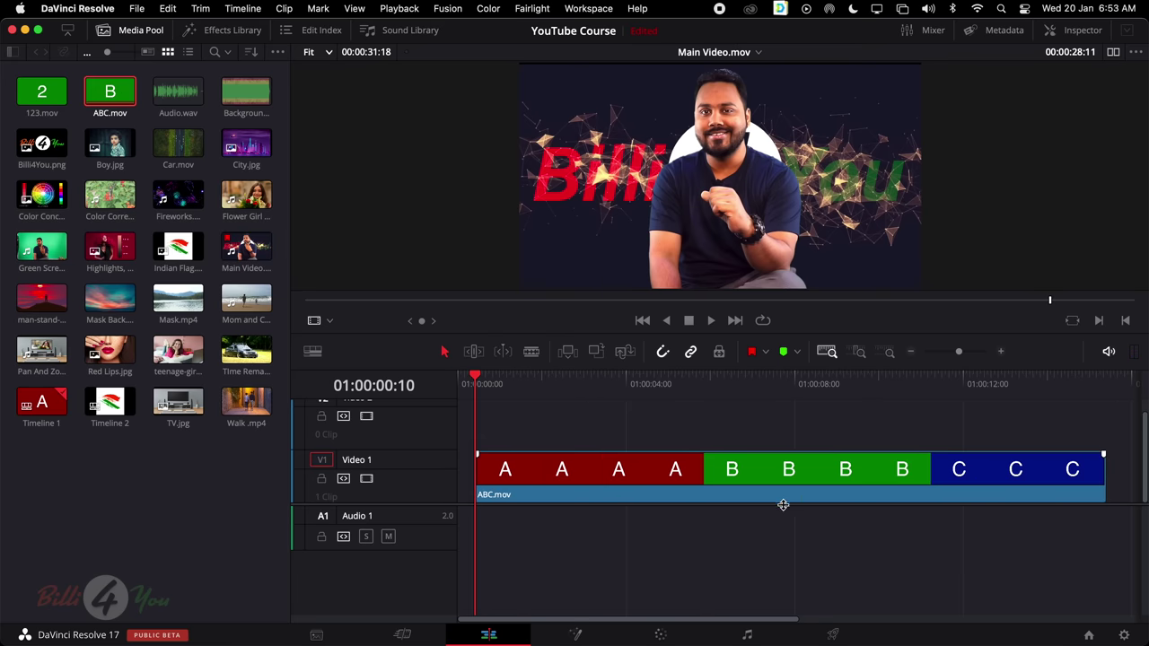
key("b")
key("a")
left_click_drag(641, 430, 707, 518)
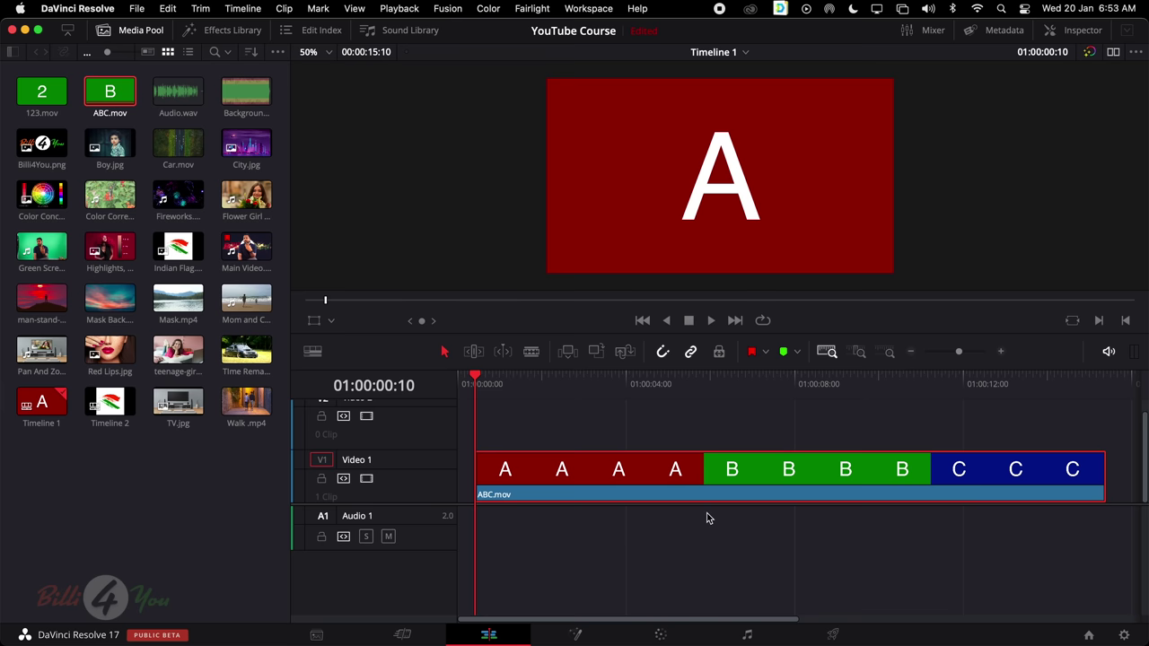
key("BackSpace")
left_click(1113, 52)
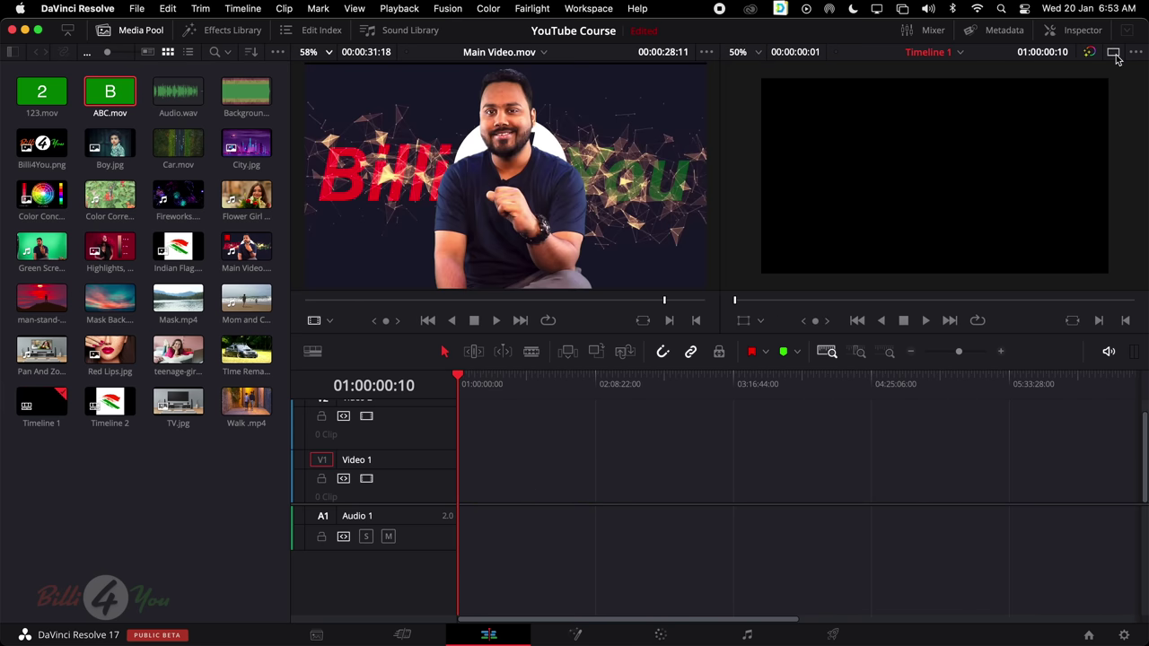
Mark in and out points around ABC.mov's green B section in the source viewer
left_click(110, 91)
left_click_drag(372, 306, 439, 305)
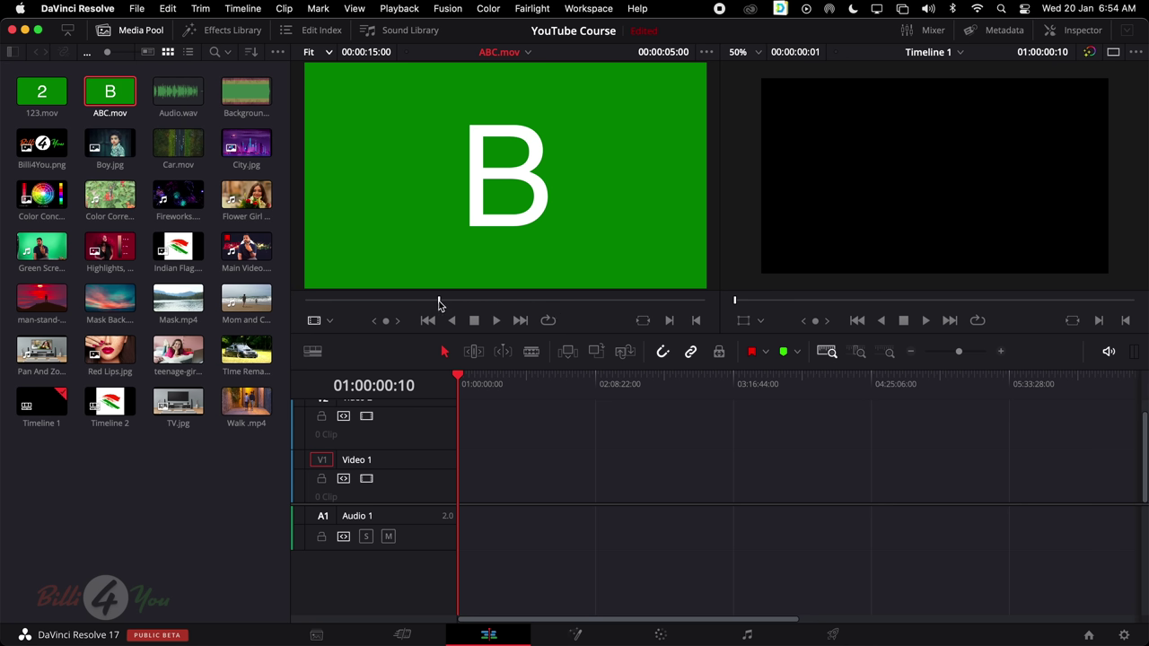
key("i")
left_click_drag(498, 303, 569, 307)
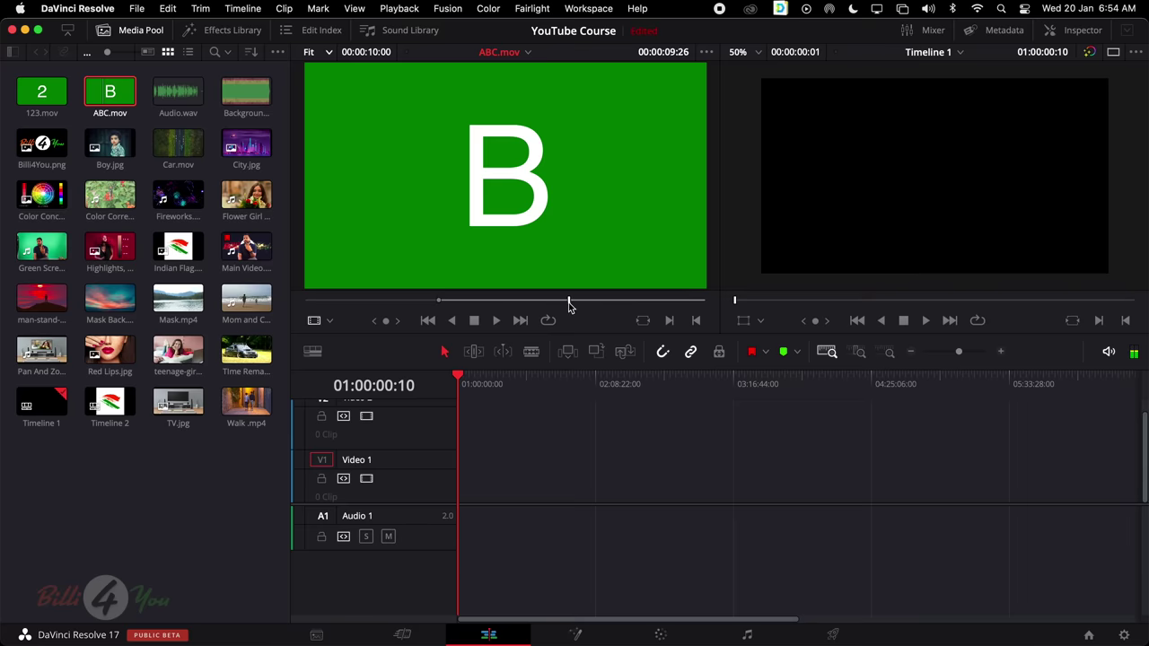
key("o")
Place the 00:00:04:27 B section on Video 1 at the timeline start and preview it
left_click_drag(511, 180, 467, 485)
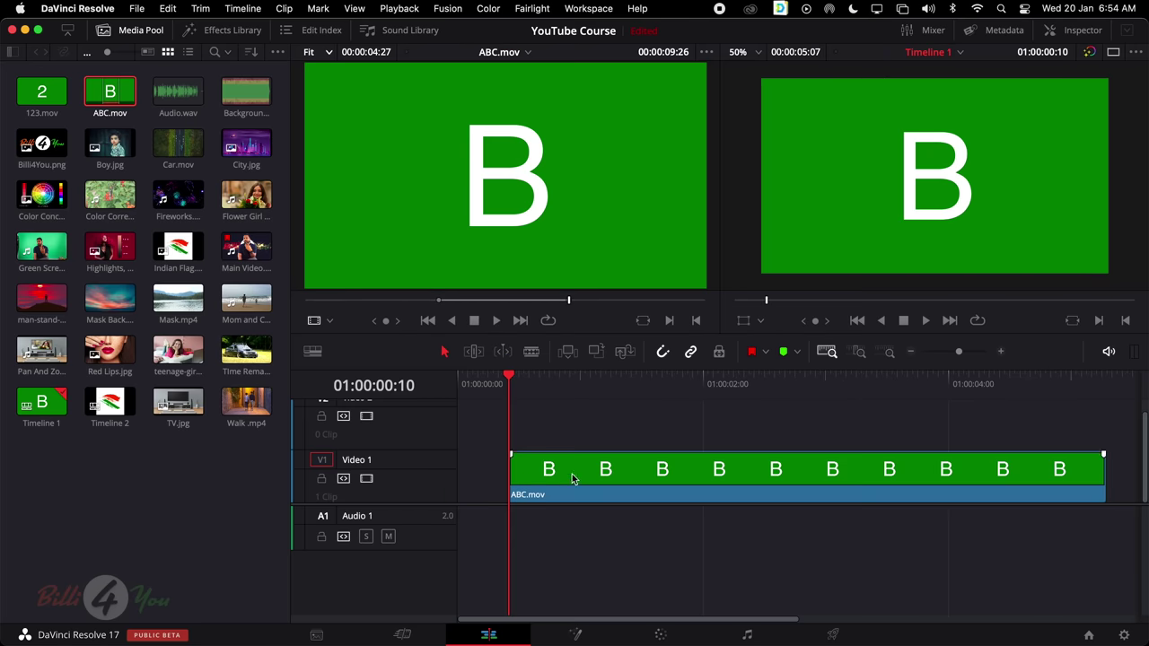
left_click_drag(574, 479, 523, 478)
left_click_drag(599, 384, 464, 422)
scroll(429, 453, "up", 1)
Delete the empty Video 2 track and return to a single viewer
right_click(388, 417)
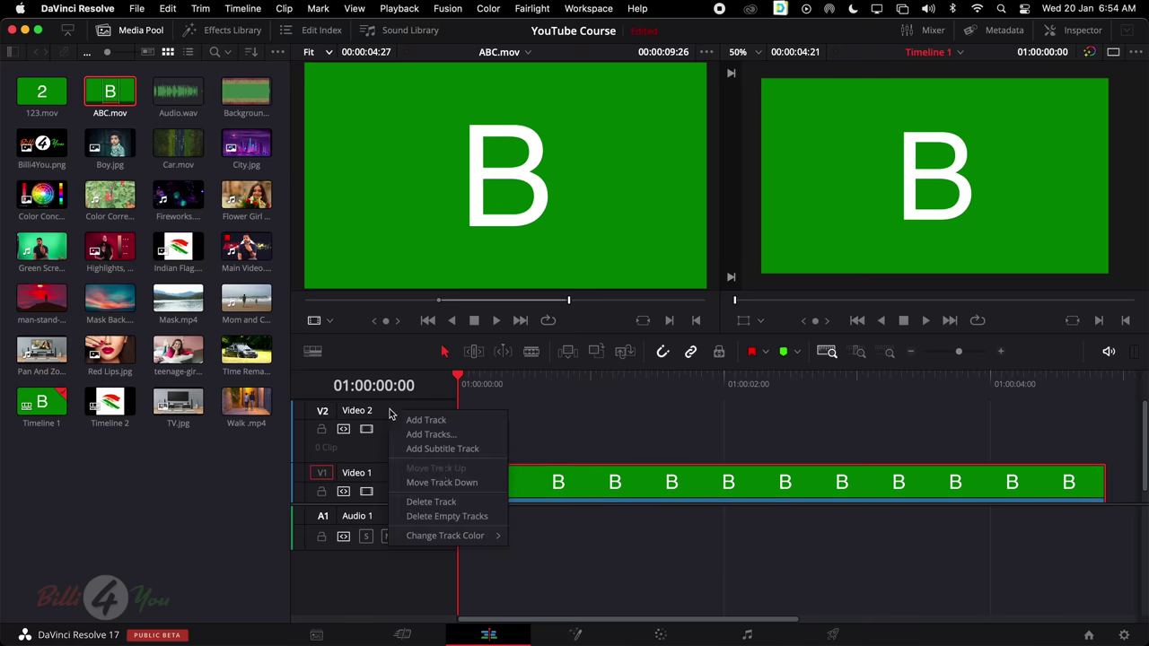
left_click(440, 500)
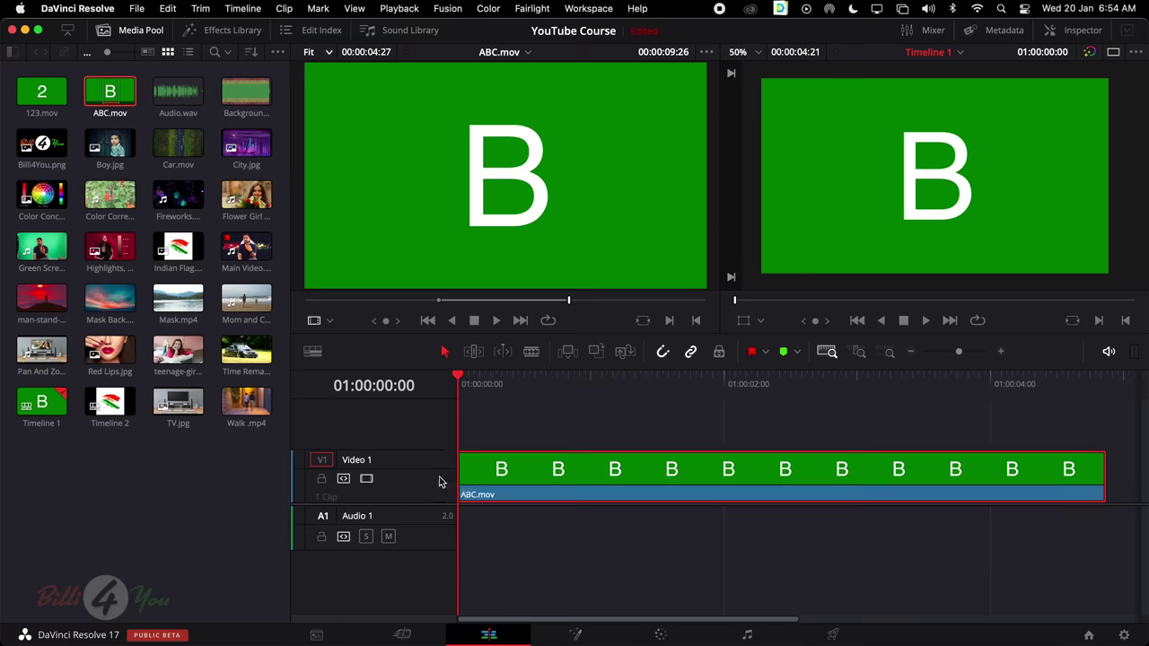
left_click(790, 433)
left_click_drag(779, 376, 342, 410)
key("q")
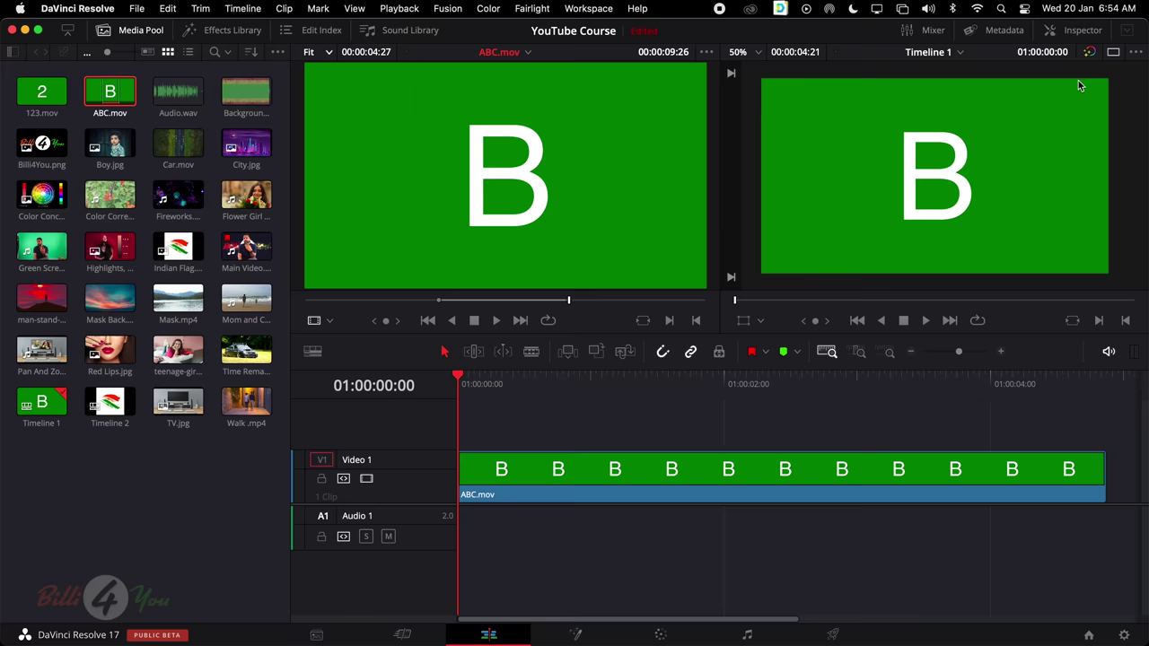
left_click(1112, 54)
Drop the Highlights, Midtone, Shadow copy.jpg clip onto Video 1 right after ABC.mov
left_click(579, 472)
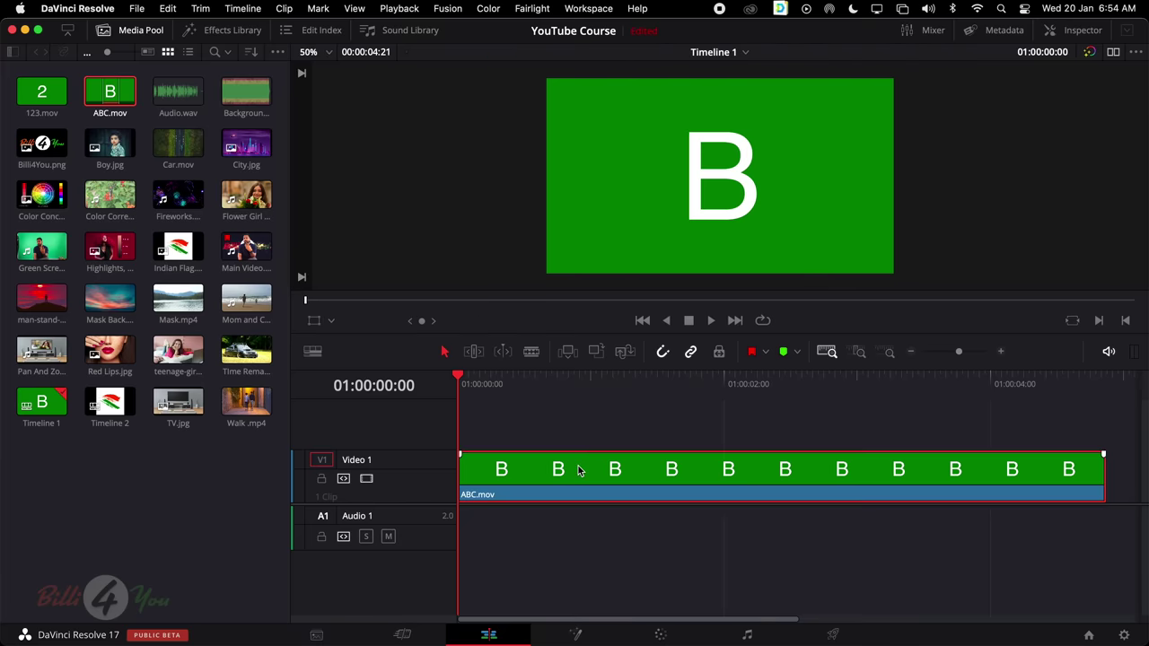
scroll(681, 425, "right", 5)
key("q")
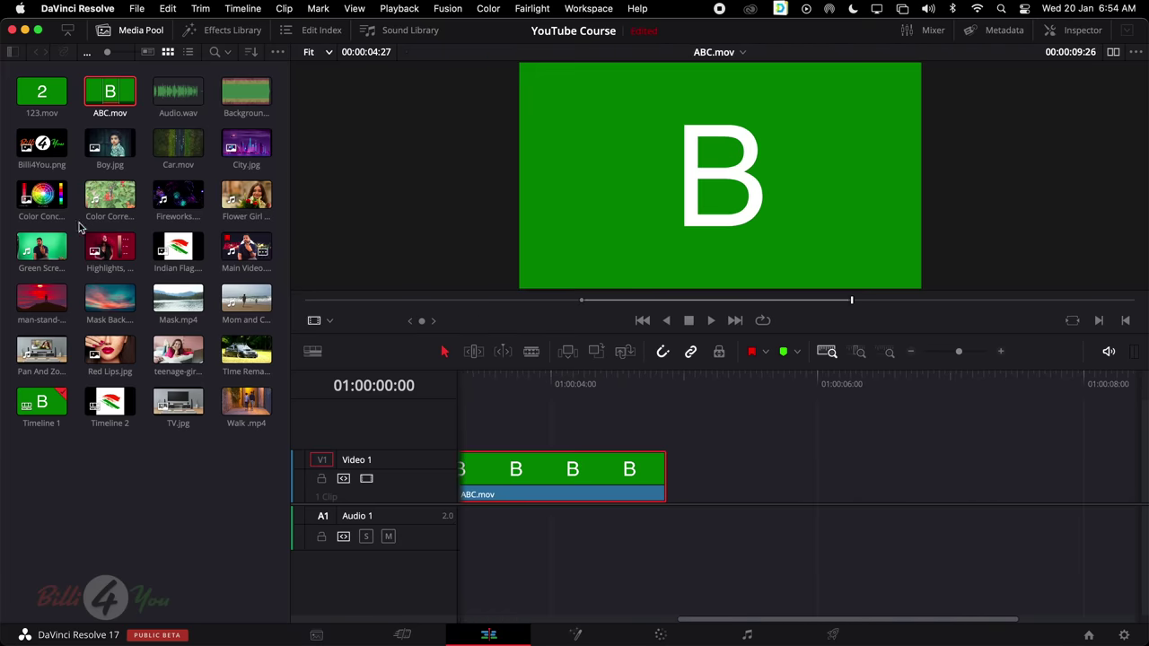
left_click_drag(130, 244, 668, 484)
Fit both clips in view, park the playhead inside ABC.mov, and enter Trim Edit Mode
key("shift+z")
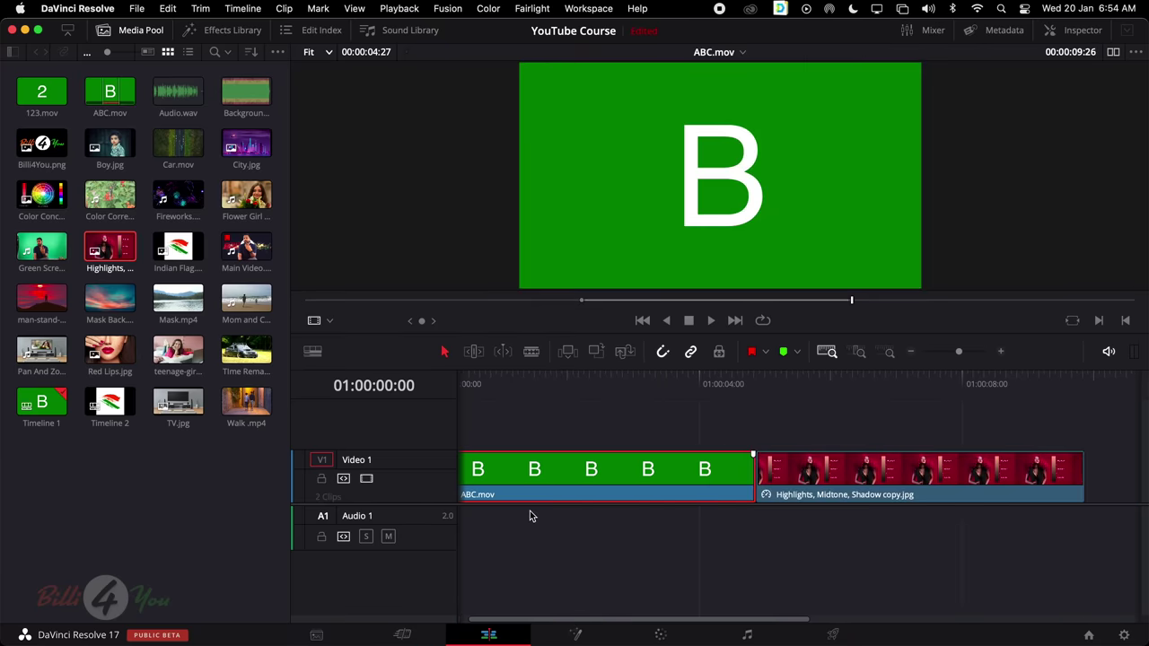
left_click(580, 386)
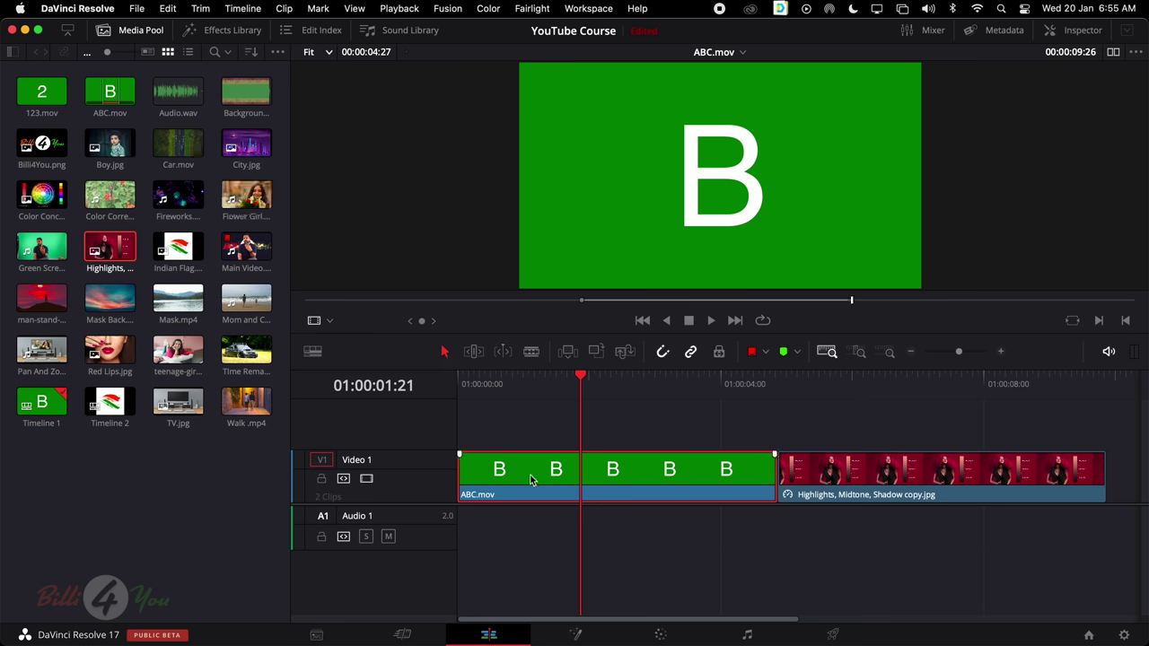
left_click(474, 353)
Slip ABC.mov's content back and forth until only B plays, then load it as source
left_click_drag(524, 467, 690, 471)
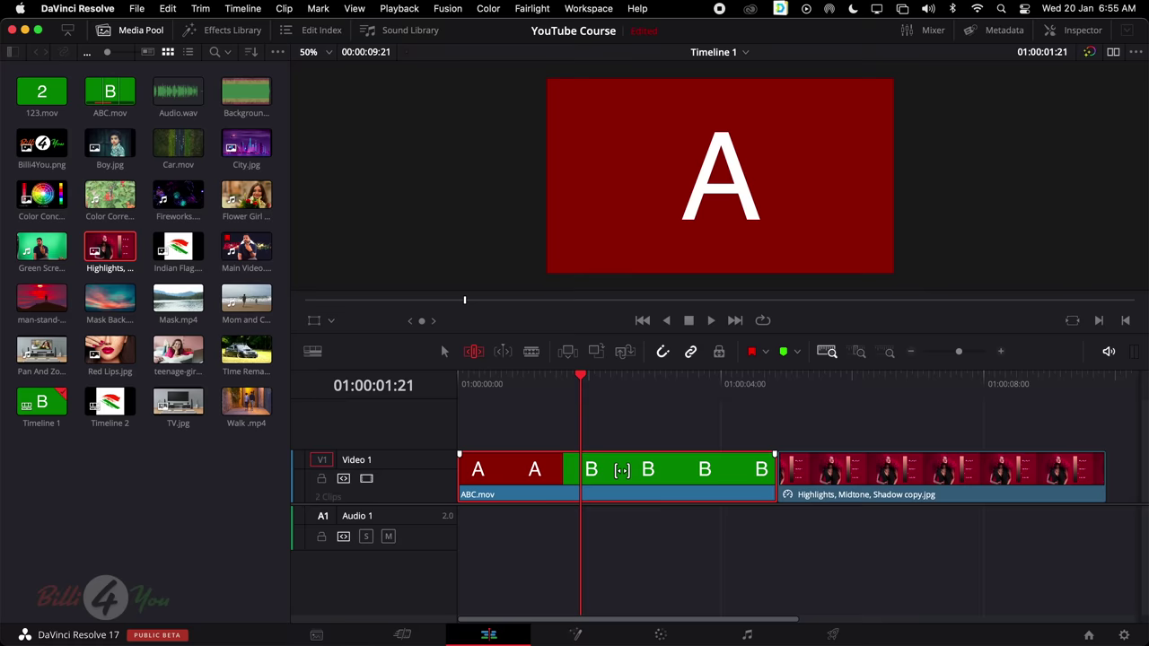
left_click_drag(621, 469, 593, 465)
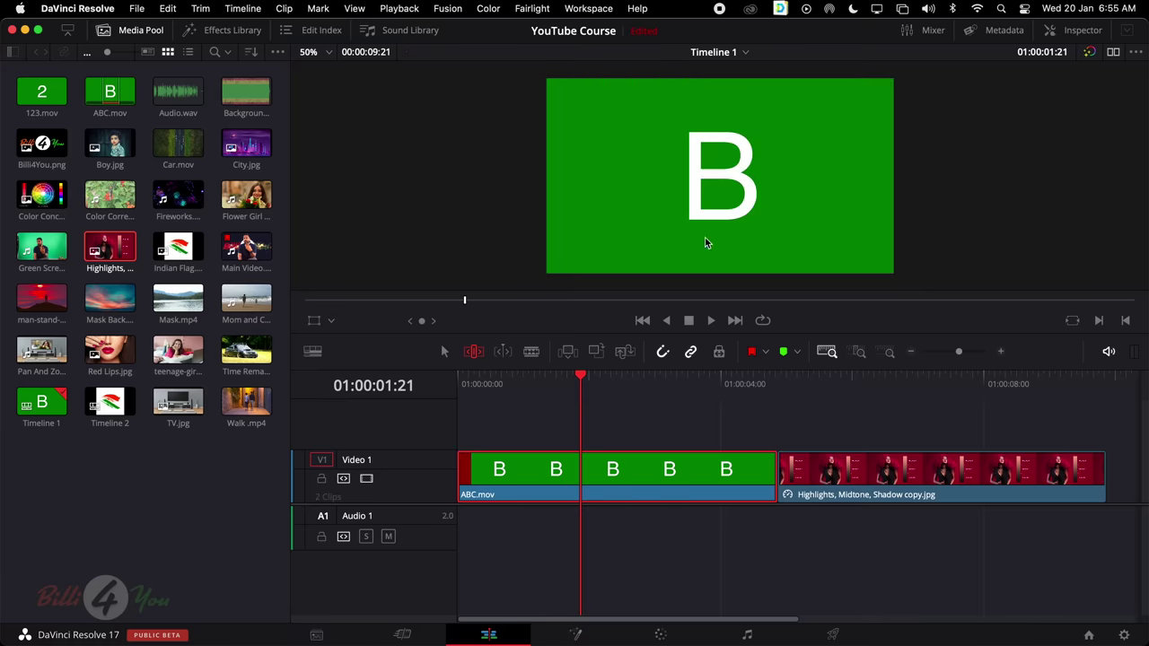
mouse_move(616, 470)
left_mouse_down()
mouse_move(631, 471)
mouse_move(619, 470)
left_mouse_up()
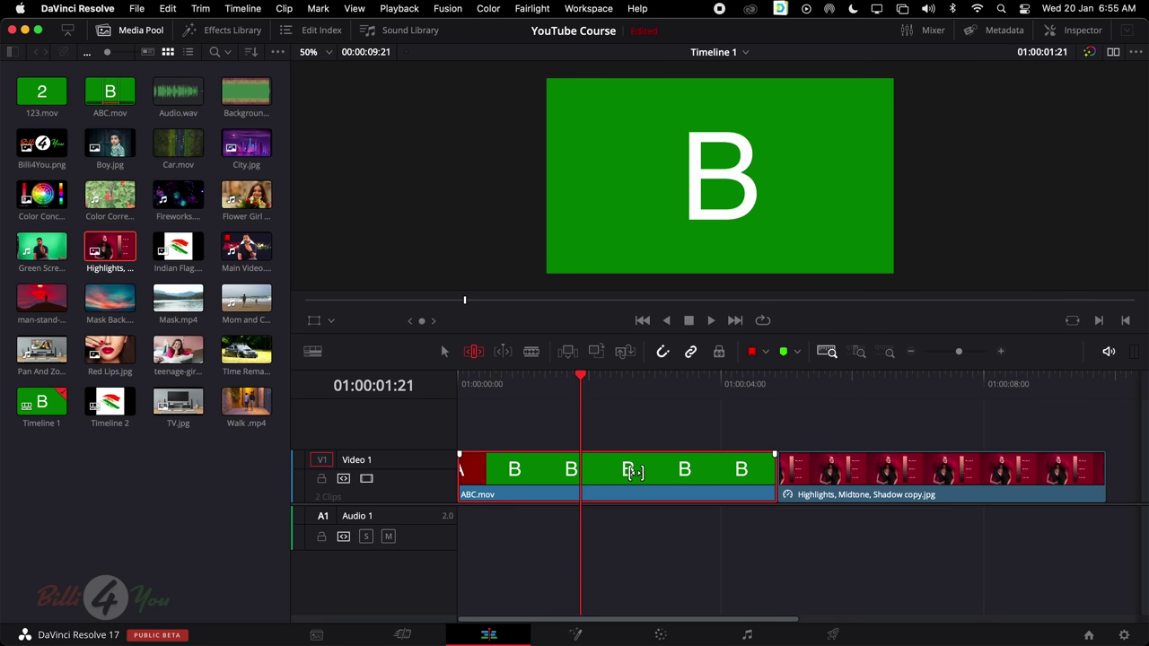
double_click(564, 483)
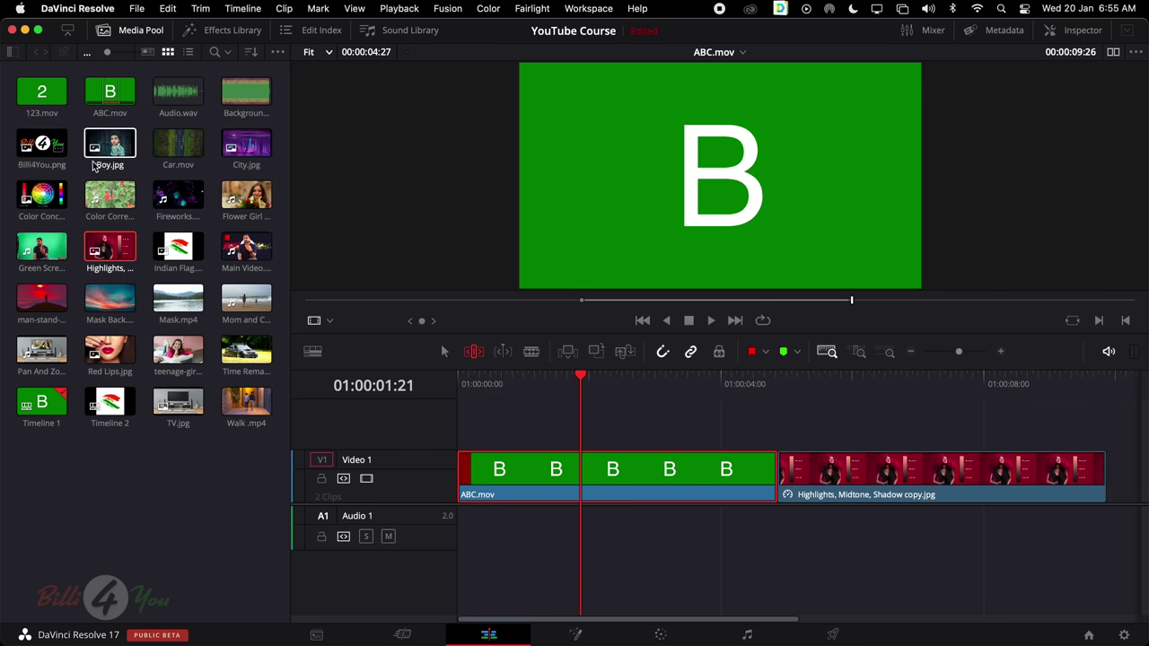
left_click_drag(113, 383, 76, 171)
Insert Red Lips.jpg at the start of Video 1 using Insert Clip (F9)
left_click(1116, 52)
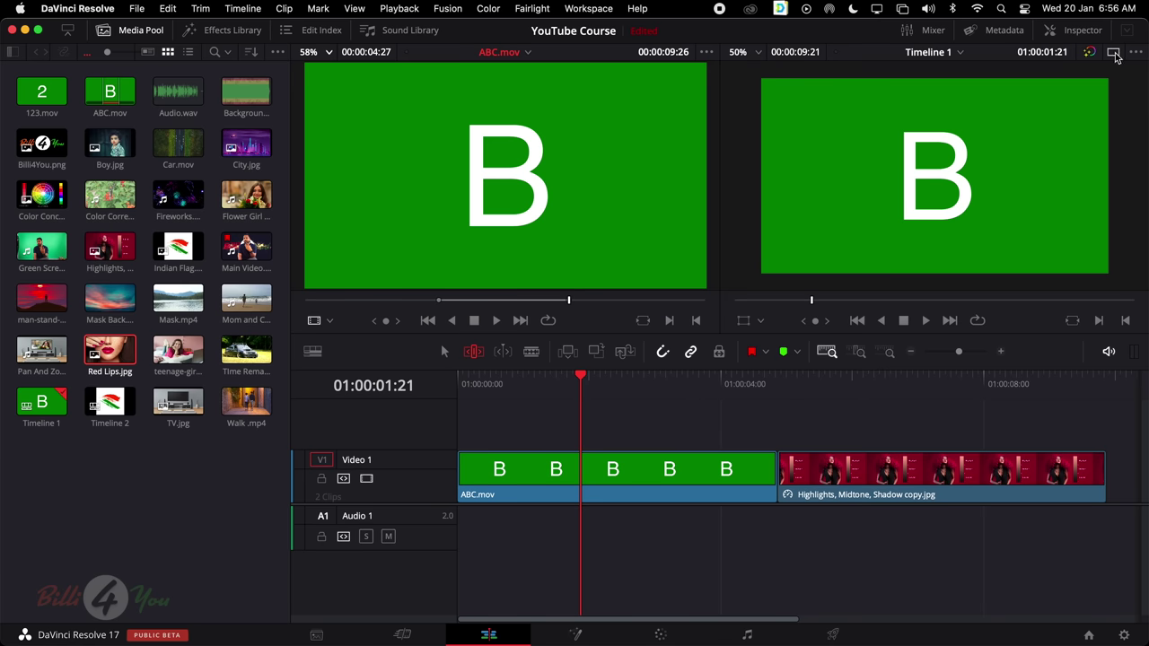
left_click(120, 254)
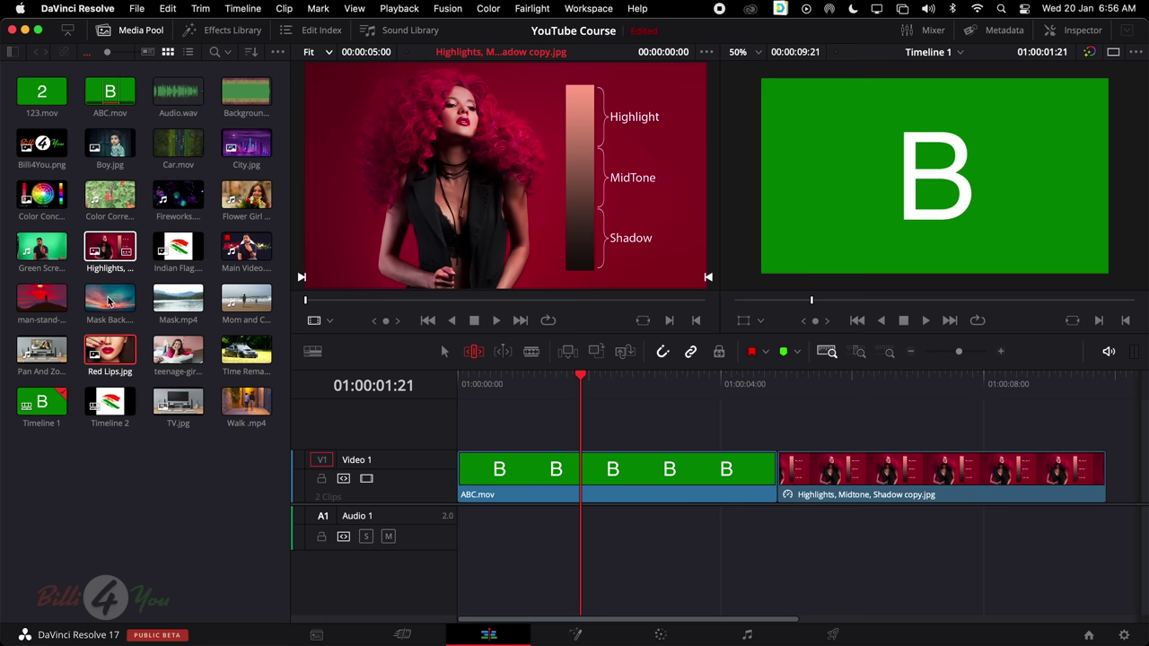
left_click(124, 359)
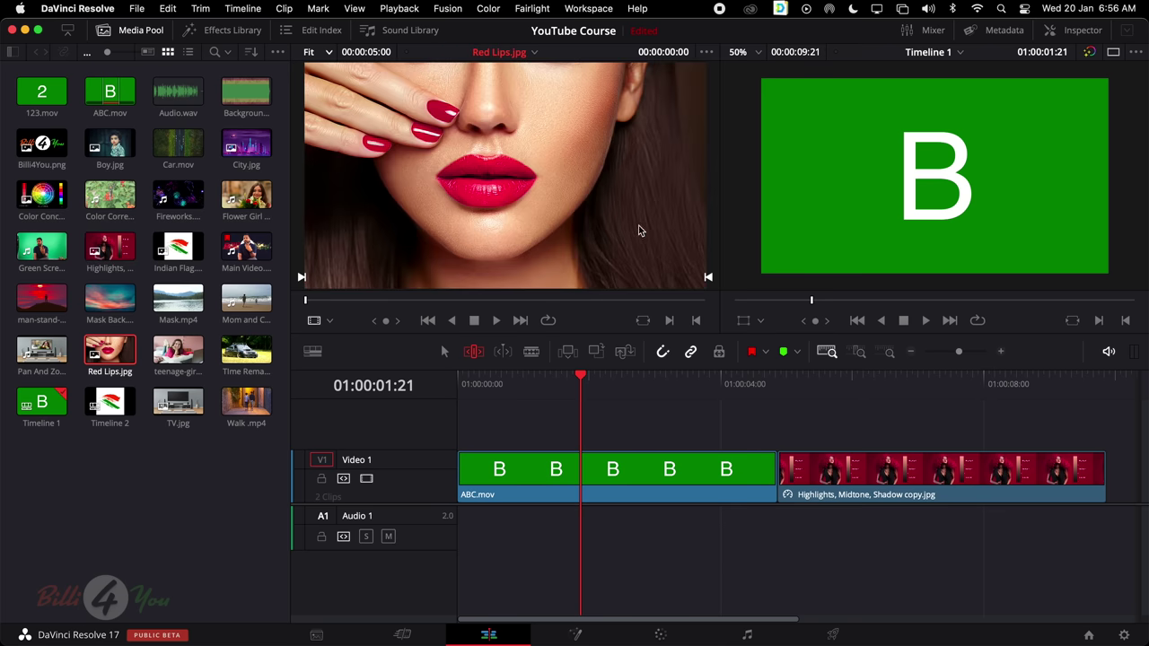
left_click(587, 392)
key("Home")
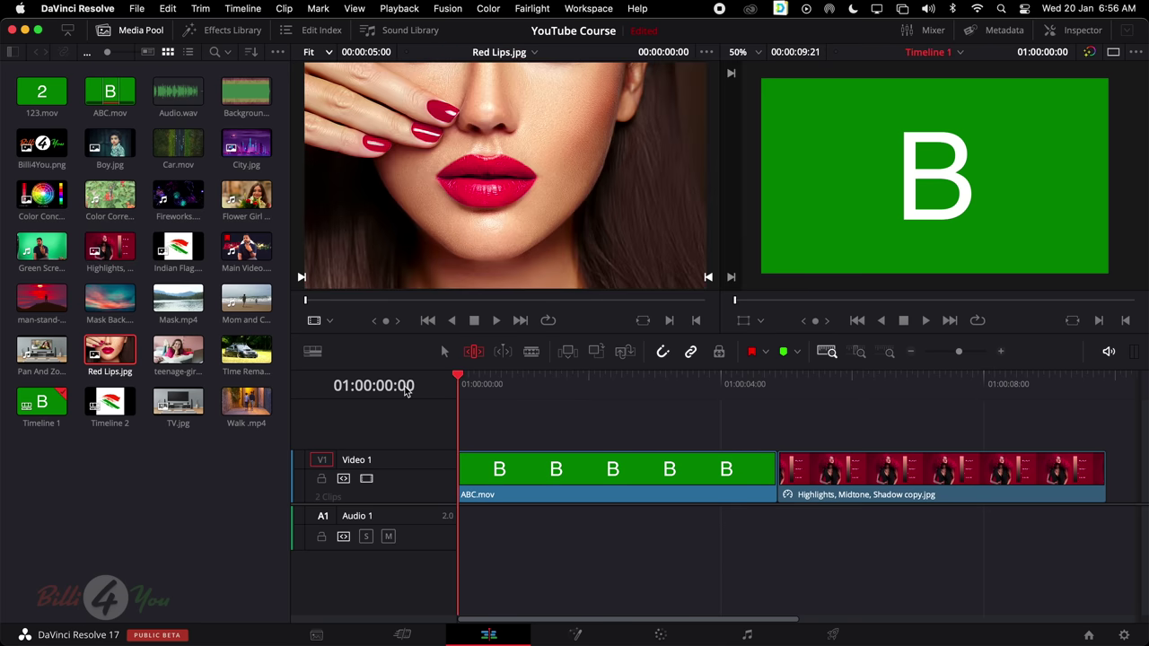
left_click(569, 354)
Select the new 5-second Red Lips.jpg clip and scrub across its end to check it
left_click(642, 472)
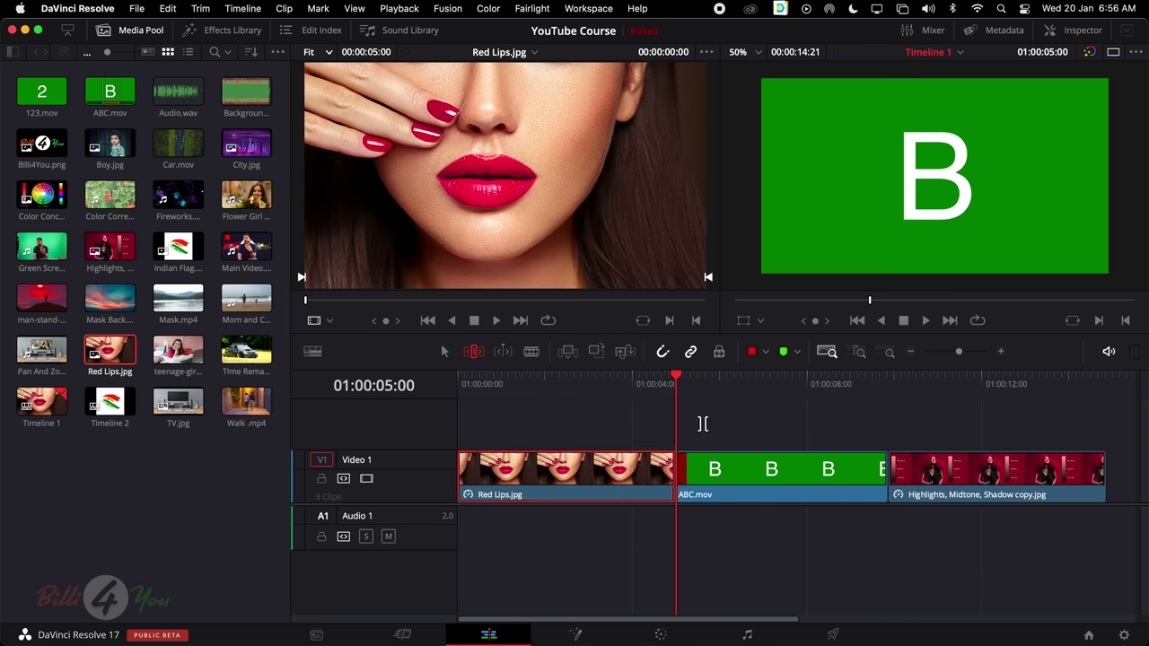
left_click_drag(678, 381, 621, 383)
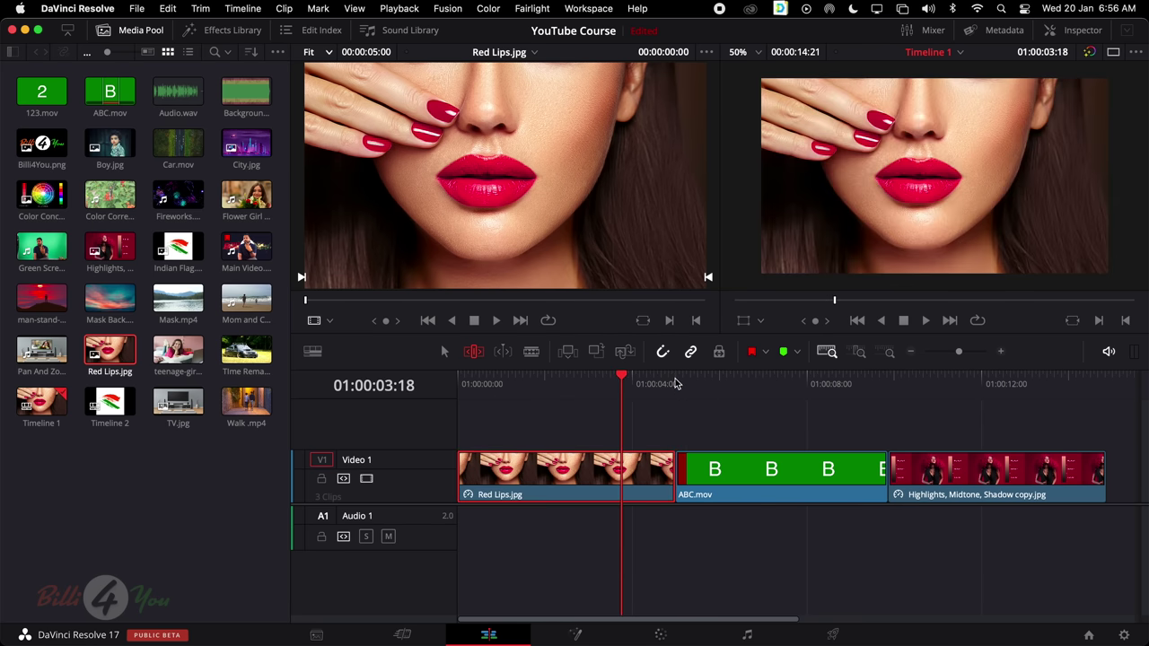
left_click(699, 383)
Preview ABC.mov and make a first small slip of its footage between Red Lips.jpg and Highlights
left_click_drag(701, 384, 787, 384)
left_click(768, 472)
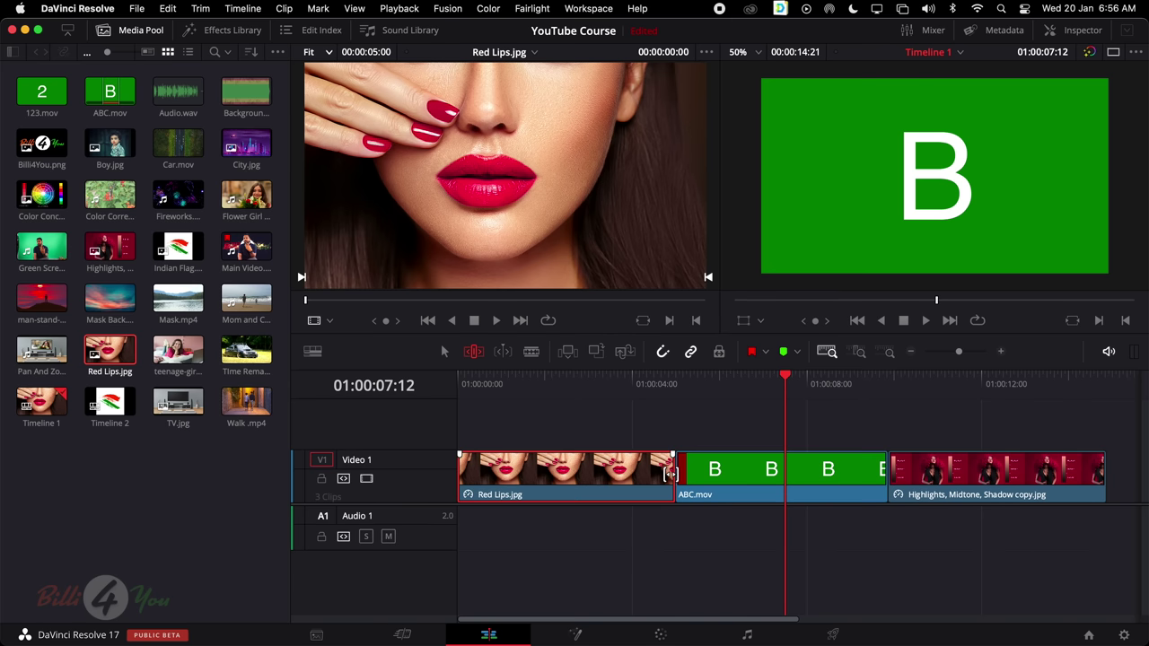
left_click(991, 464)
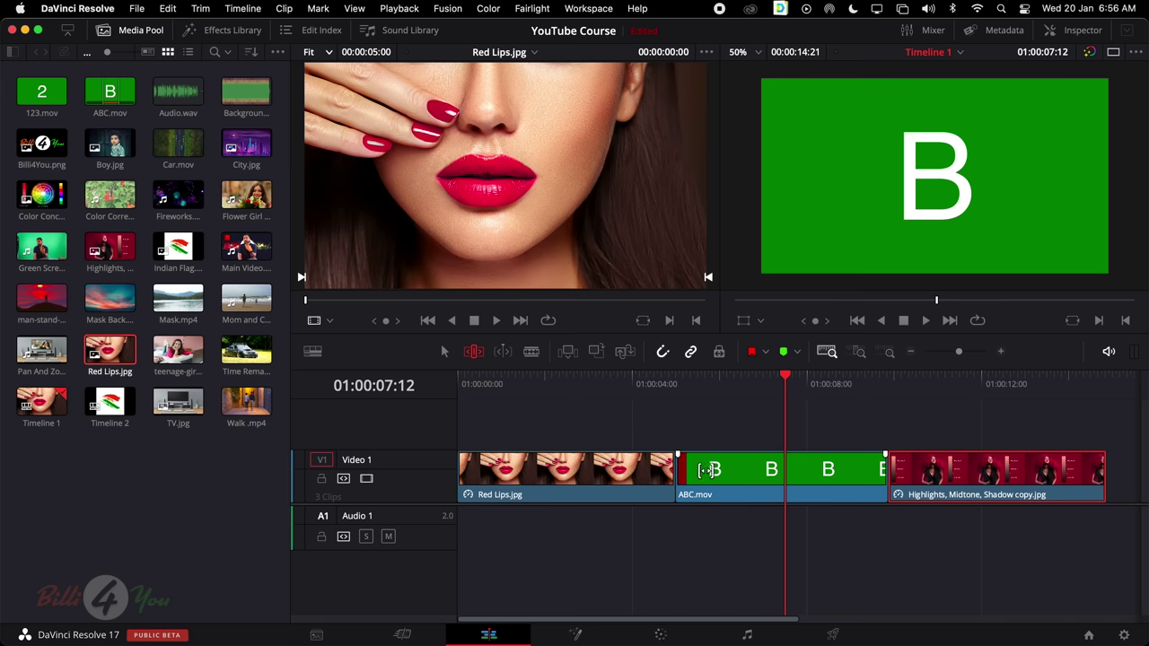
mouse_move(709, 469)
left_mouse_down()
mouse_move(730, 470)
mouse_move(677, 473)
mouse_move(726, 473)
mouse_move(695, 475)
left_mouse_up()
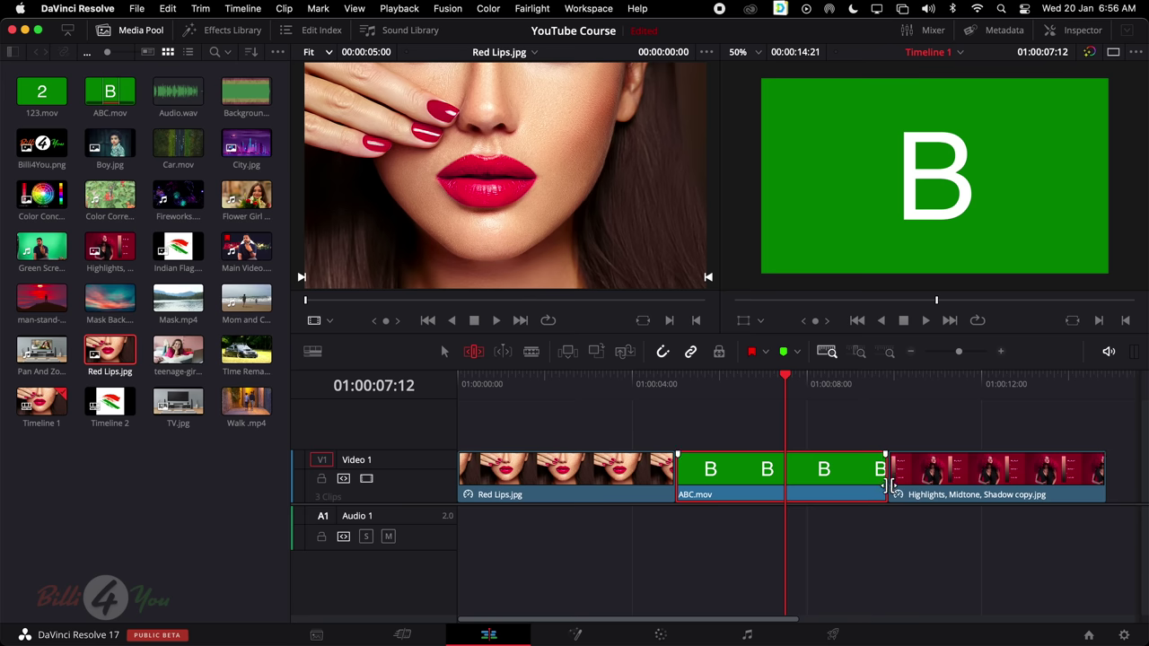
left_click(522, 465)
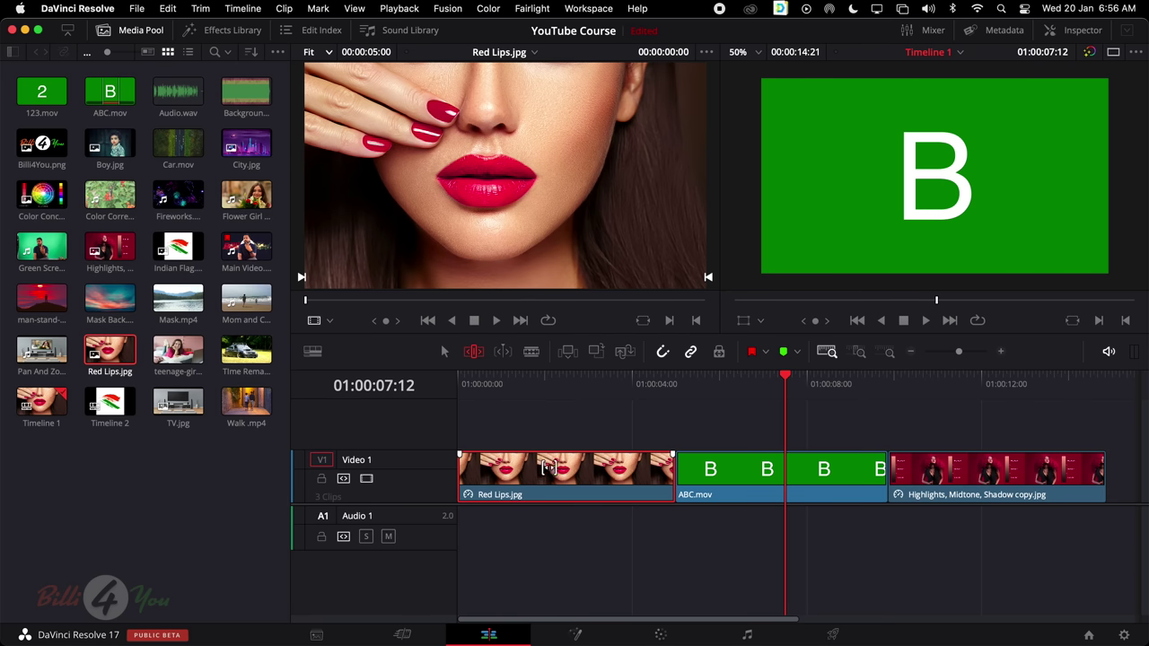
left_click(897, 483)
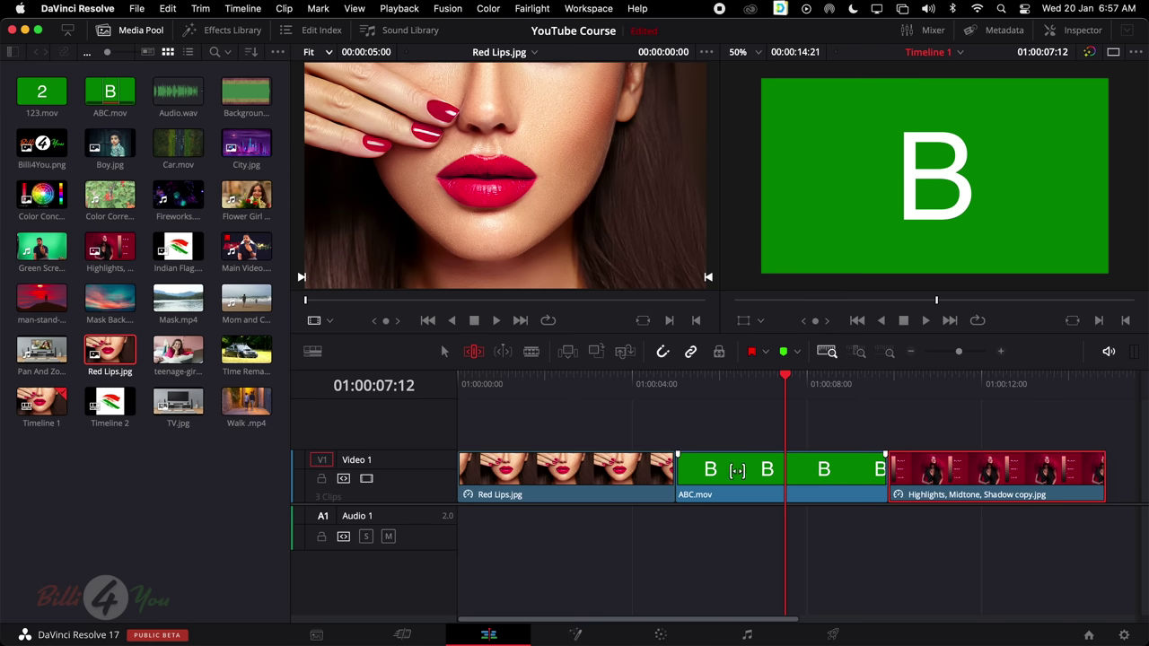
Slip ABC.mov past its A section until it shows C, then return to the Selection tool
left_click_drag(715, 471, 1008, 474)
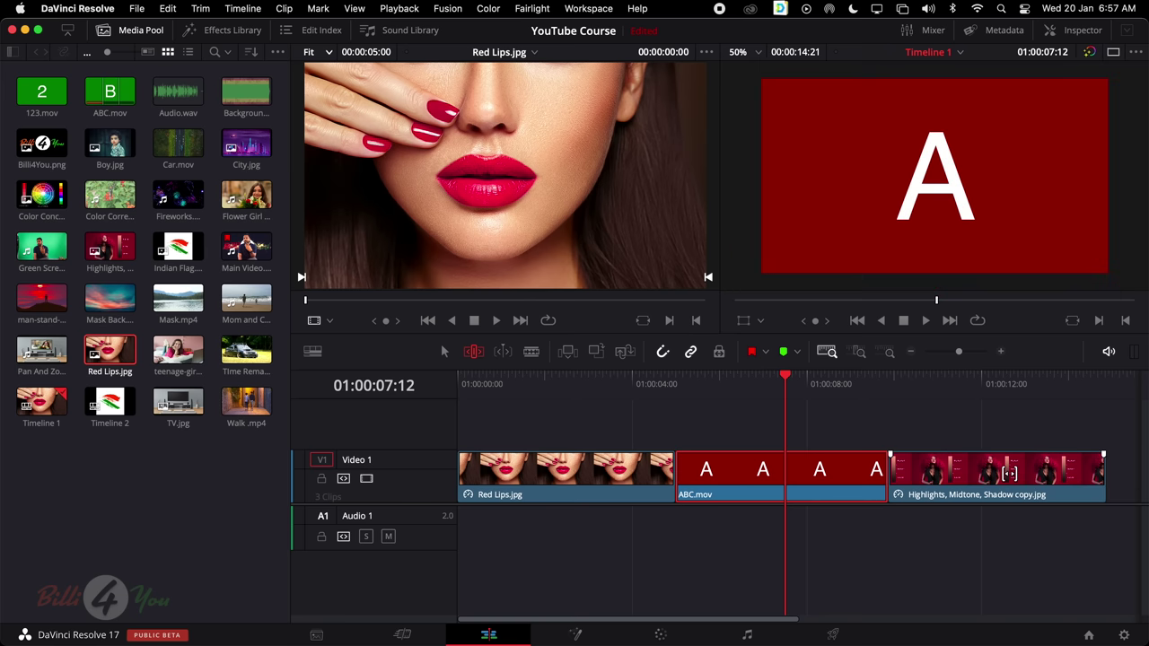
left_click_drag(791, 378, 682, 384)
left_click(796, 384)
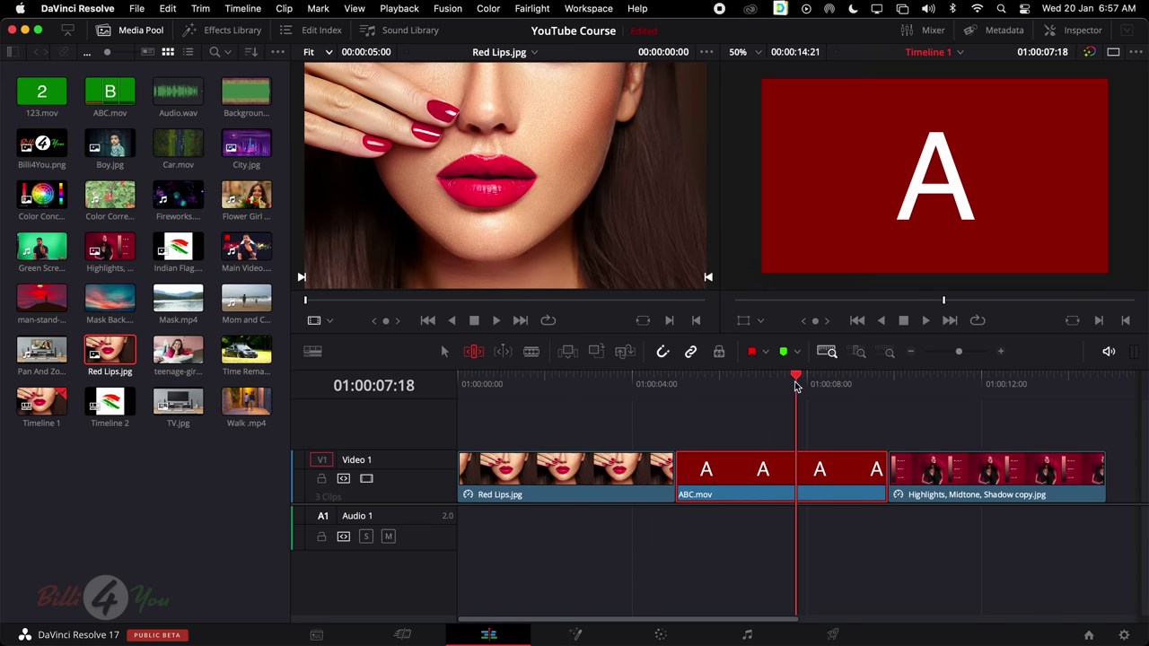
left_click_drag(835, 469, 651, 469)
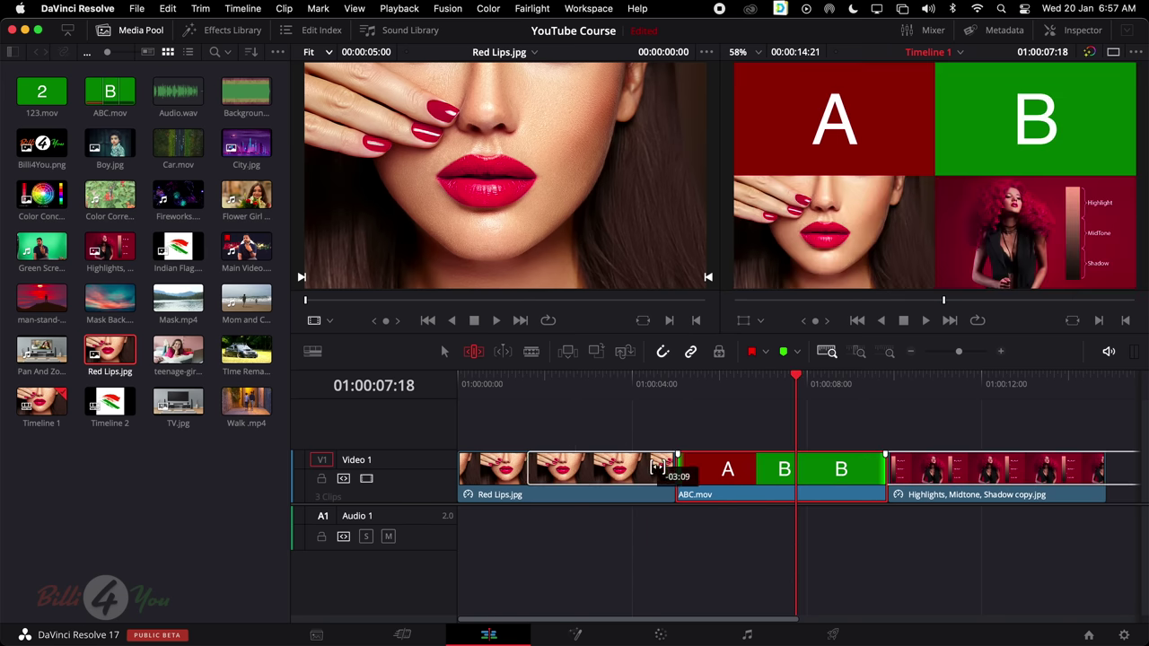
left_click_drag(920, 468, 478, 473)
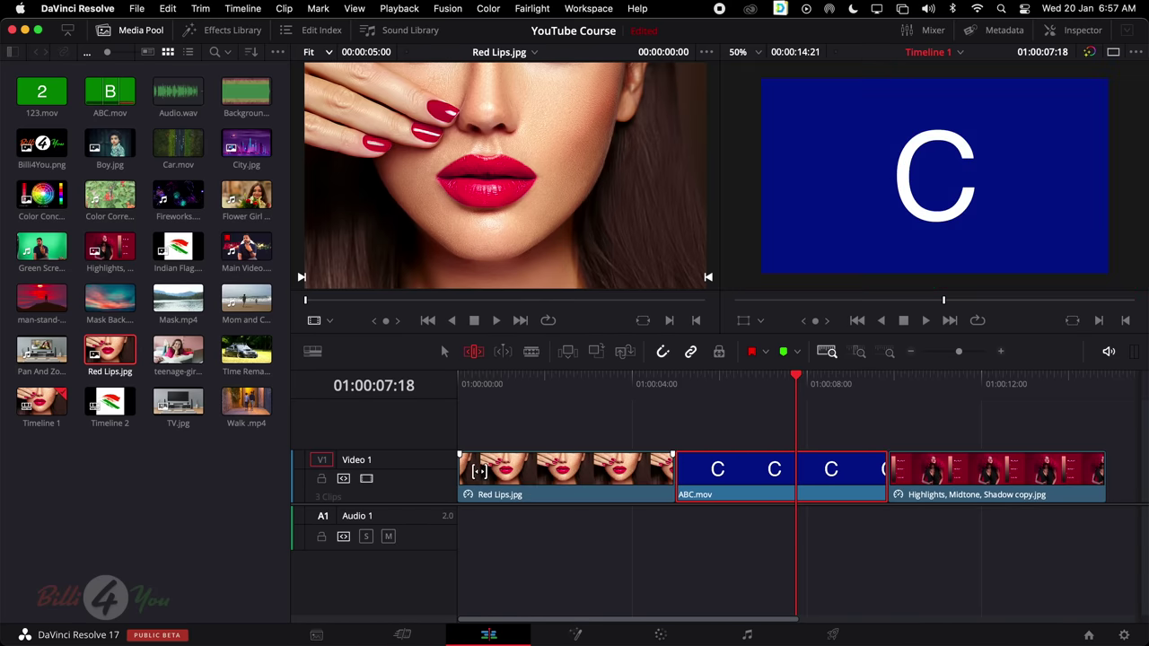
left_click(672, 384)
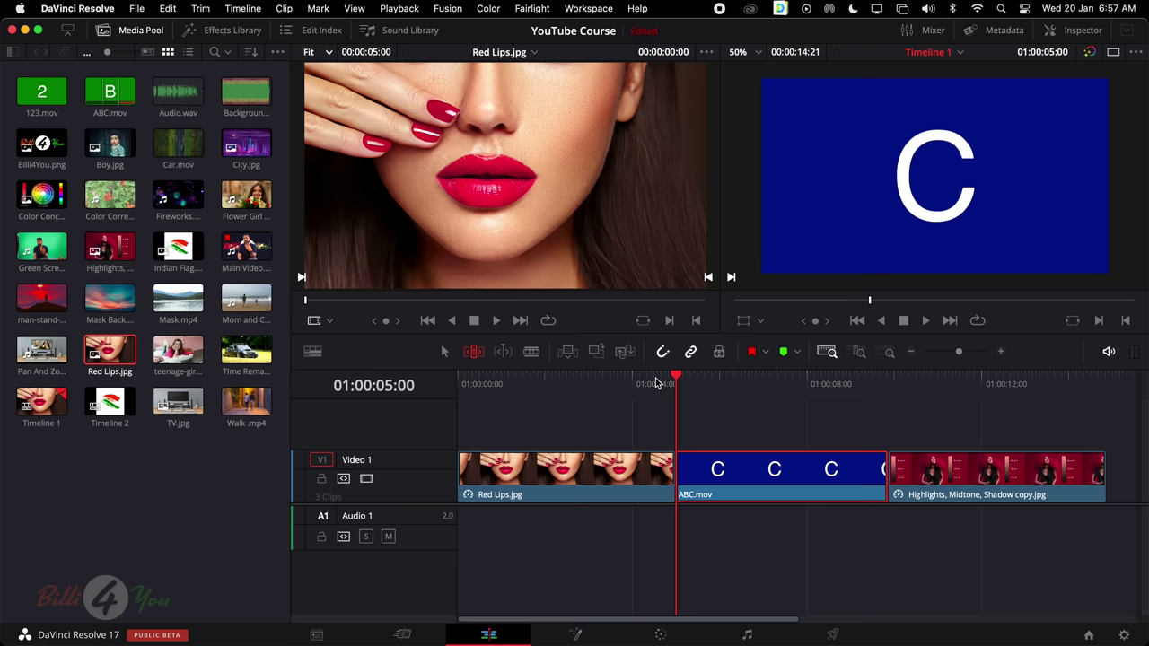
left_click(637, 386)
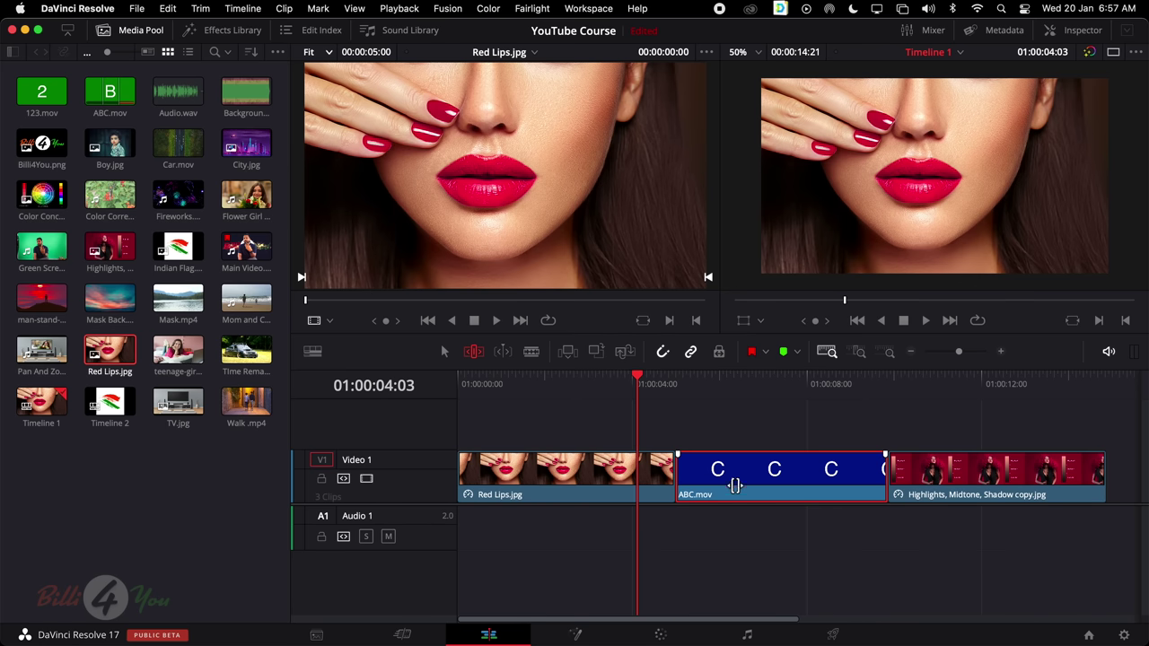
left_click(443, 351)
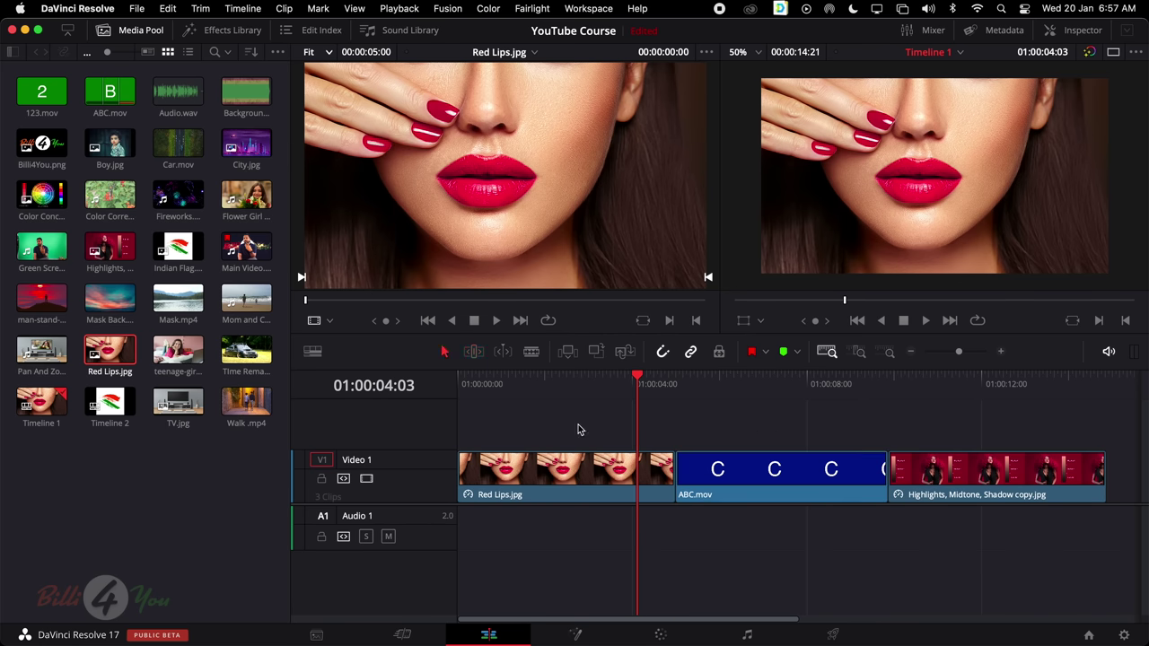
Delete ABC.mov and place teenage-girl.mp4 on Video 1 after Red Lips.jpg, with Highlights following it
left_click(692, 461)
key("BackSpace")
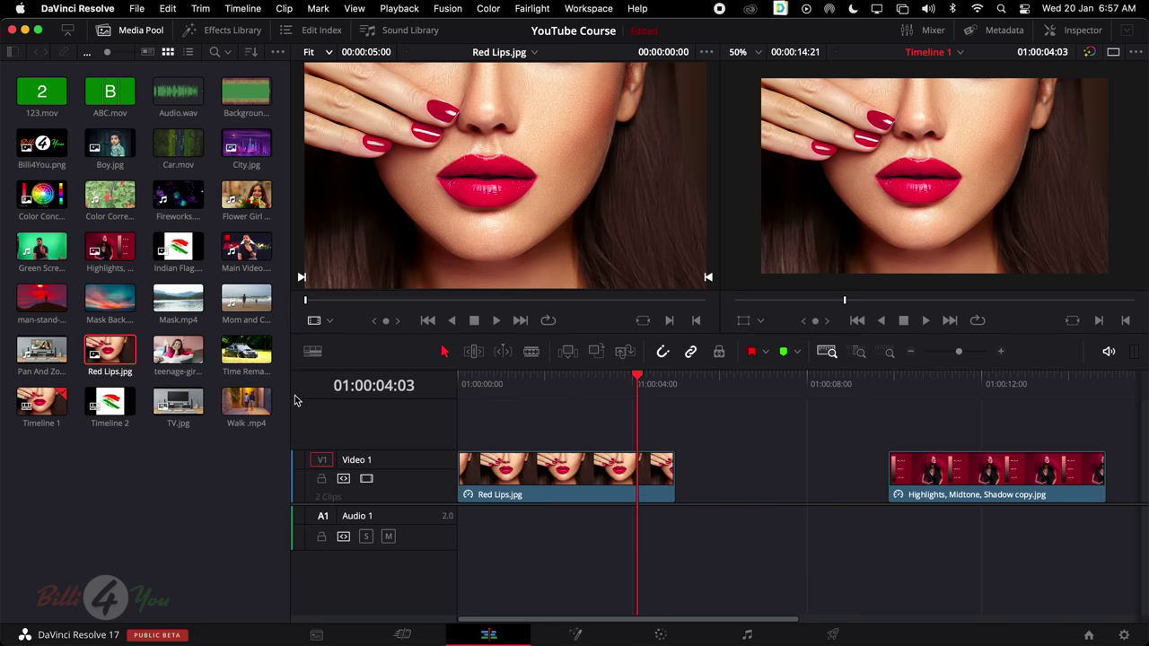
left_click_drag(178, 351, 676, 431)
mouse_move(749, 437)
left_mouse_down()
mouse_move(718, 457)
mouse_move(745, 476)
mouse_move(728, 442)
left_mouse_up()
left_click_drag(859, 478, 620, 482)
left_click(827, 352)
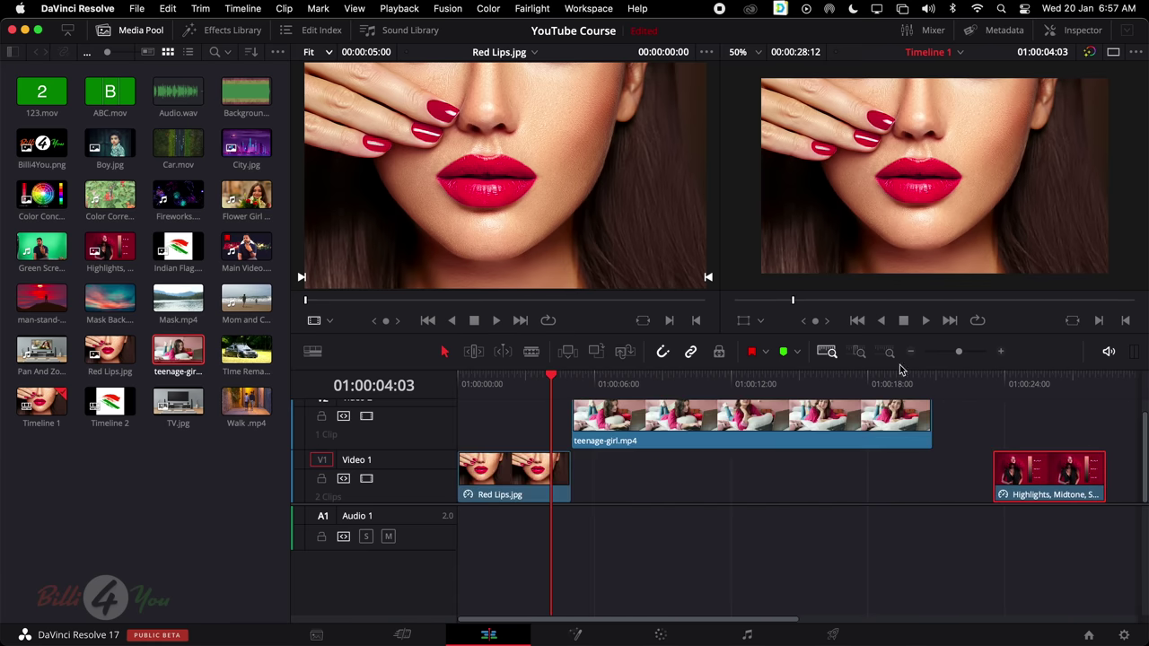
left_click_drag(762, 430, 767, 469)
left_click_drag(1054, 471, 993, 473)
Trim both ends of teenage-girl.mp4, close the gaps on either side, and preview the clip
left_click(778, 458)
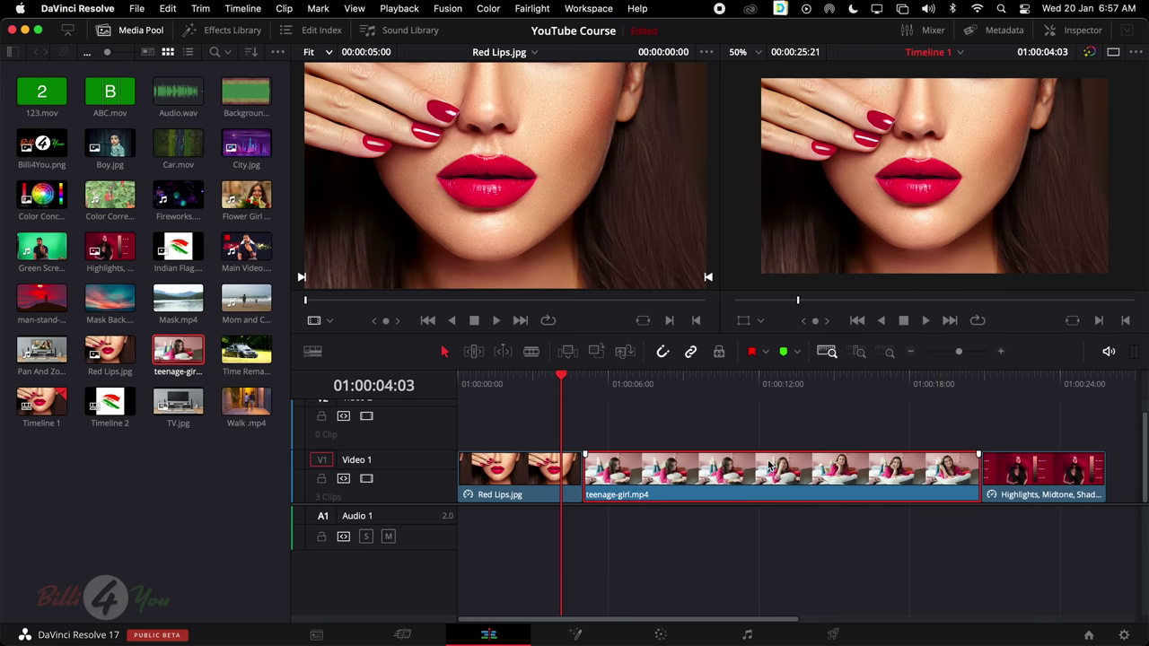
left_click_drag(976, 475, 885, 476)
left_click_drag(579, 473, 709, 475)
left_click_drag(814, 480, 715, 482)
left_click_drag(1037, 480, 817, 480)
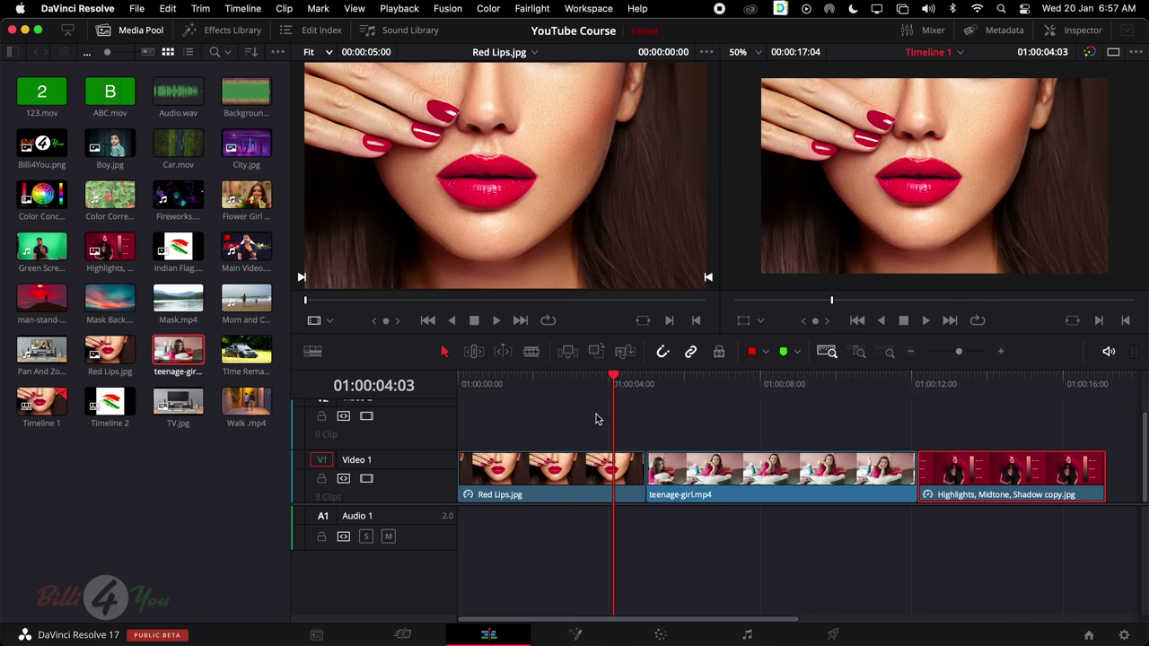
left_click_drag(596, 381, 802, 386)
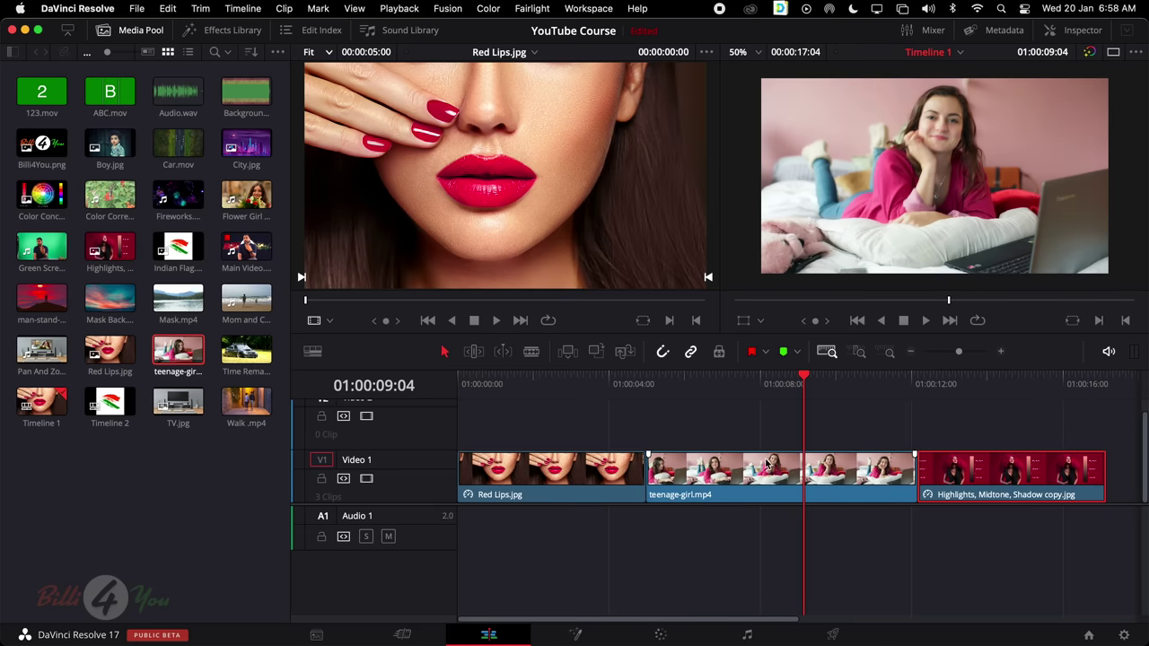
In Trim Edit mode, slip teenage-girl.mp4's footage by +03:04
left_click(765, 467)
left_click_drag(647, 385, 808, 384)
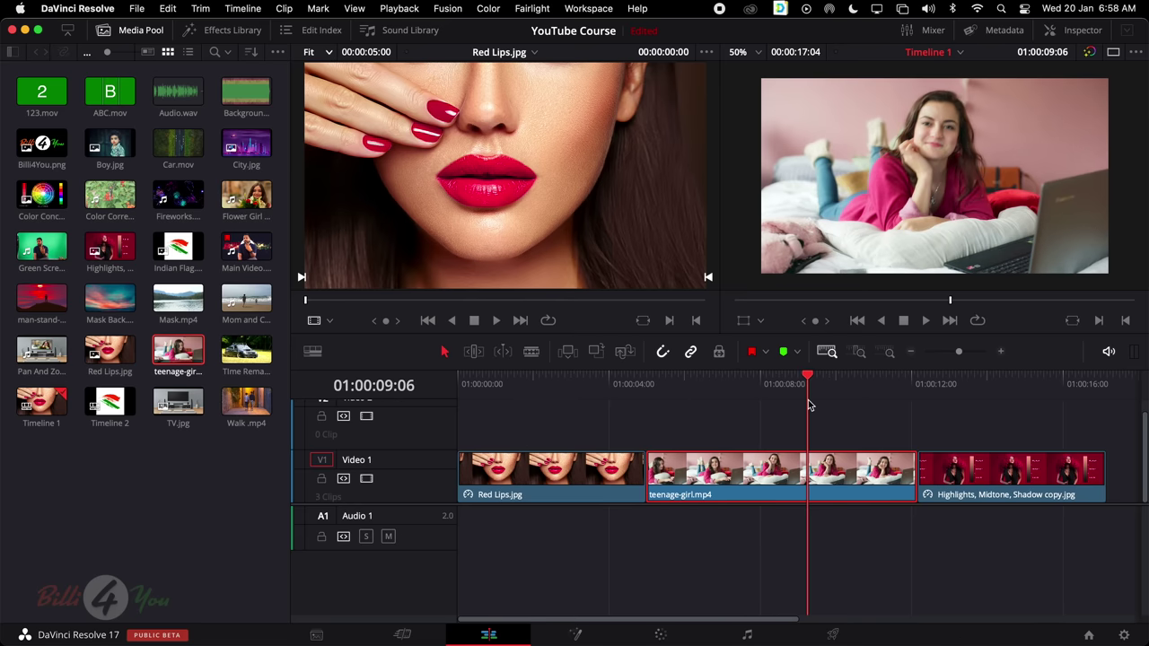
left_click(474, 351)
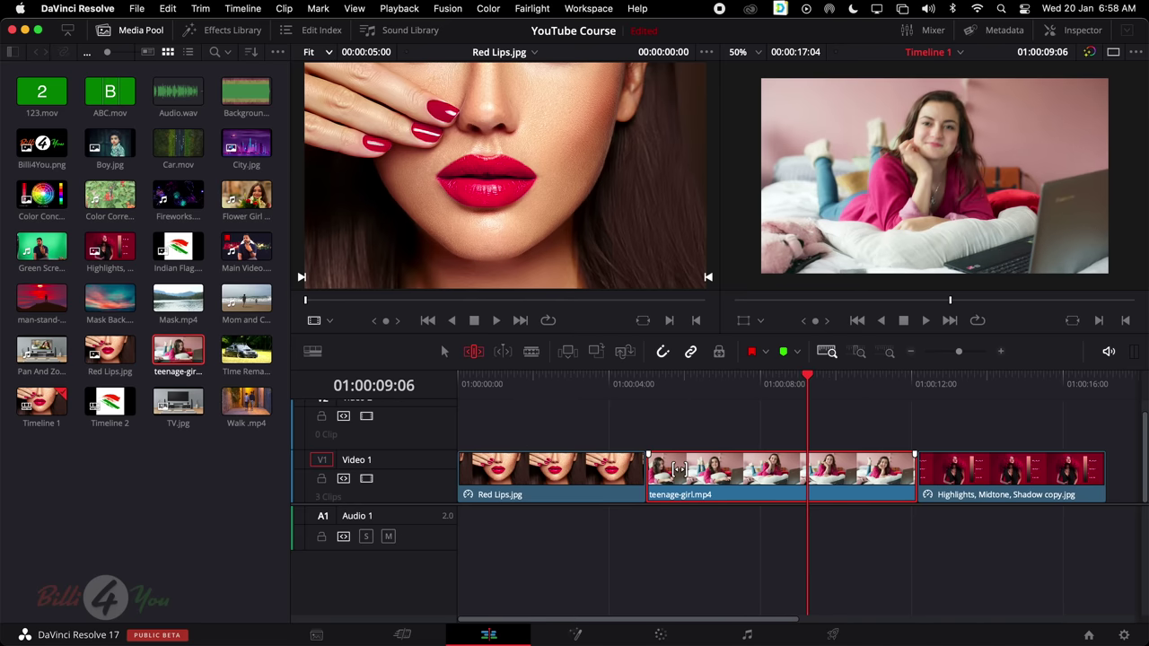
left_click_drag(682, 466, 1005, 472)
Play back the slipped teenage-girl.mp4 from 01:00:05:00, then park the playhead near 01:00:08:03
left_click(644, 386)
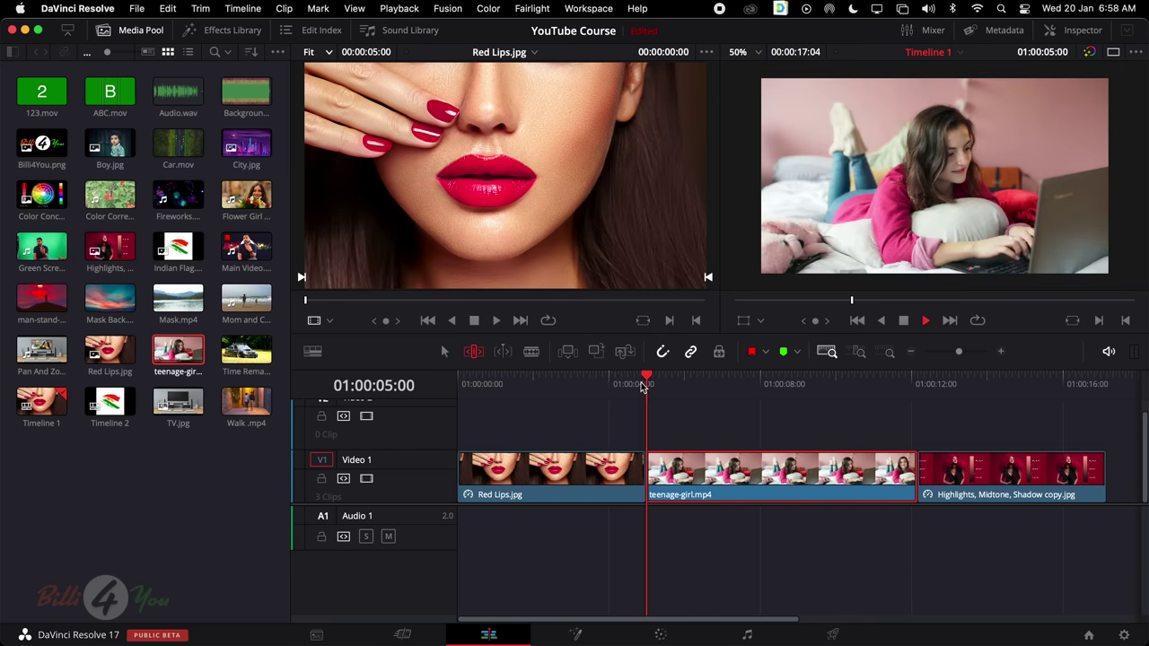
key("space")
left_click(843, 379)
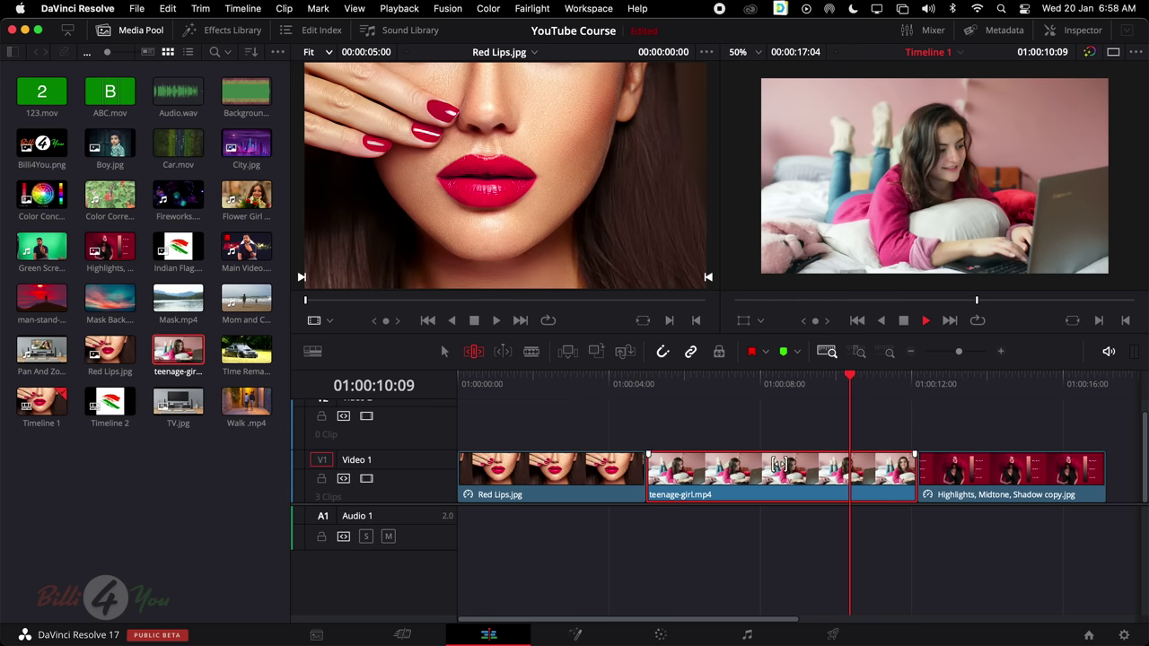
key("space")
key("space")
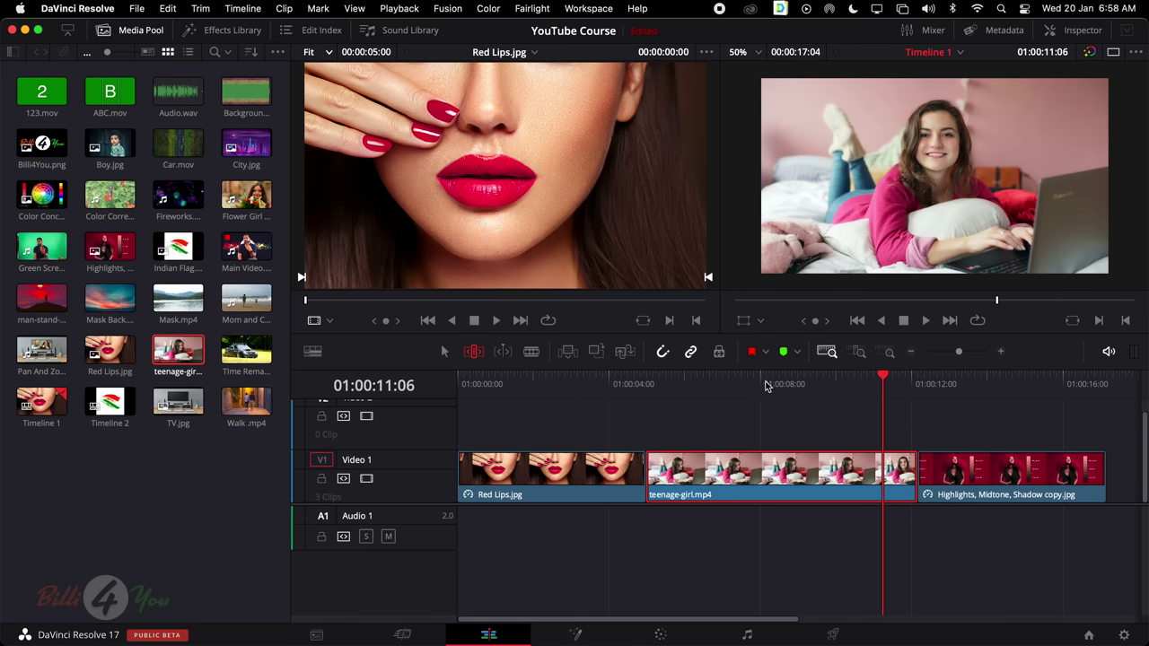
left_click(766, 382)
left_click(763, 386)
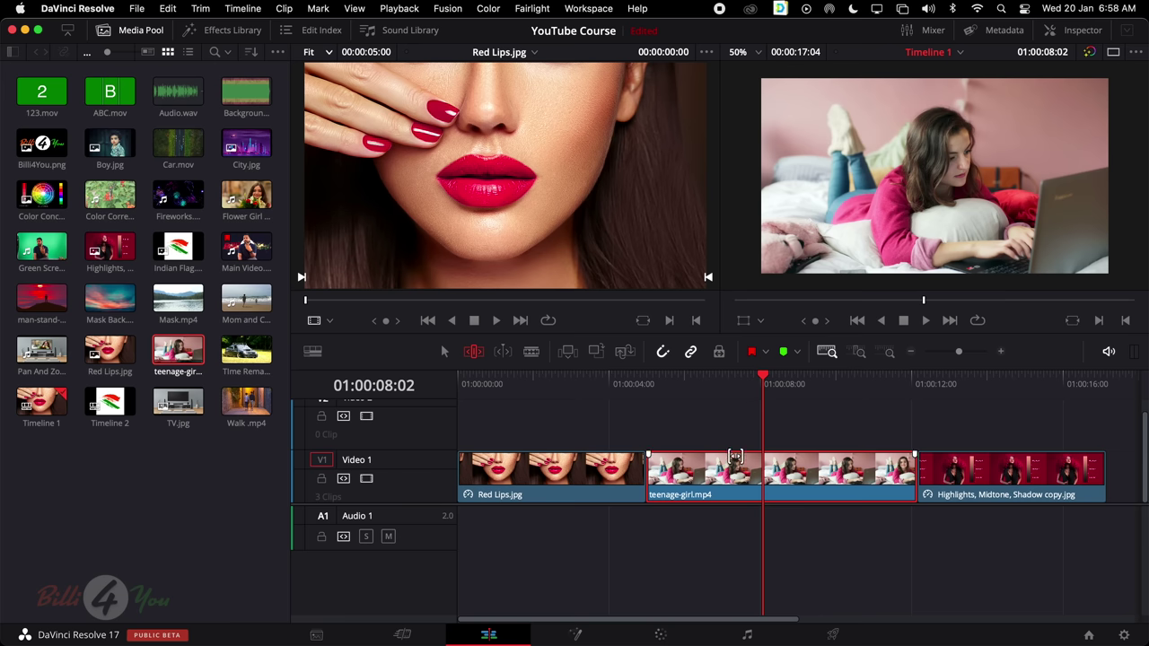
Enable Dynamic Trim Mode and slip teenage-girl.mp4 back 00:06, then forward 00:13
left_click_drag(741, 459, 491, 460)
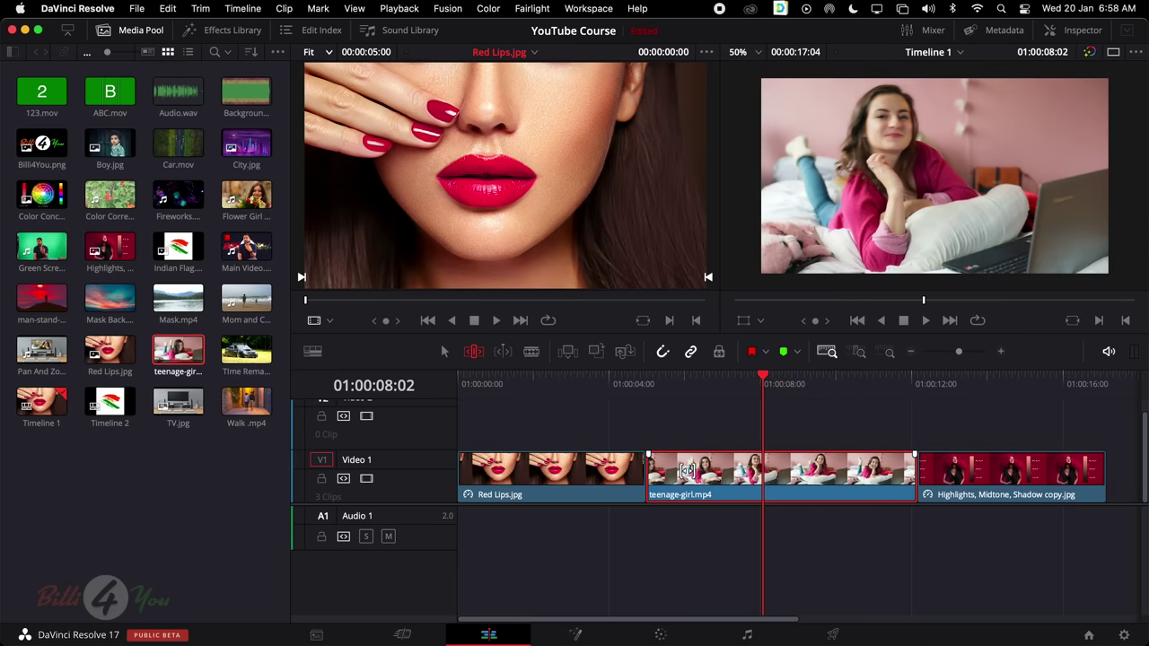
left_click(503, 352)
left_click_drag(698, 470, 685, 469)
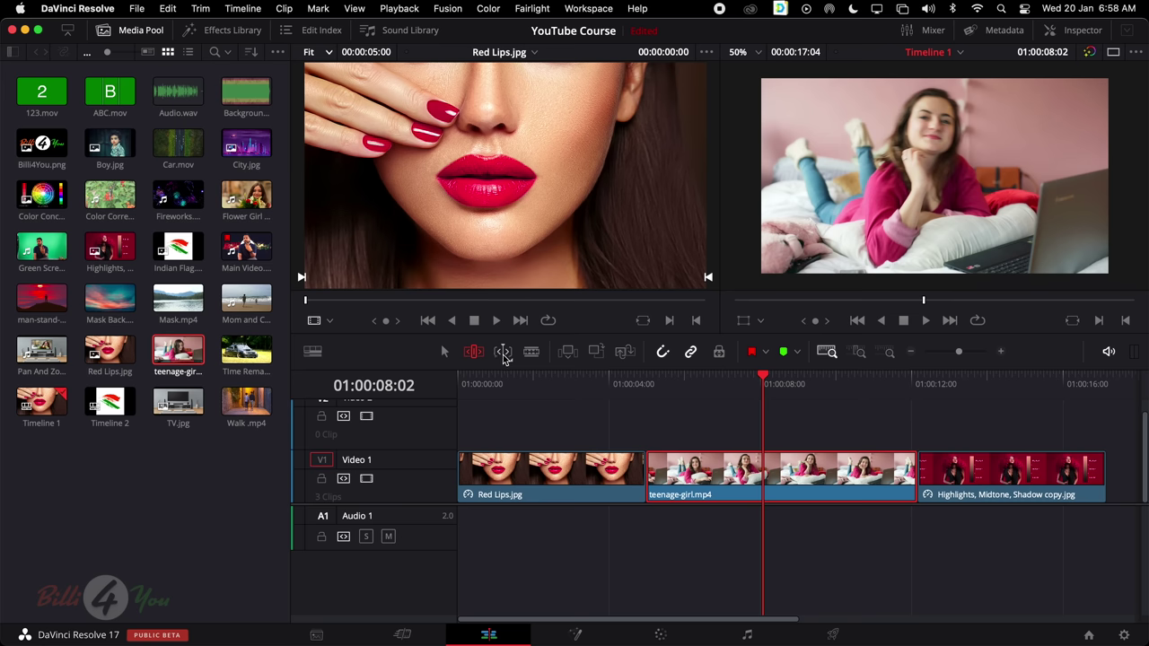
left_click_drag(706, 467, 718, 463)
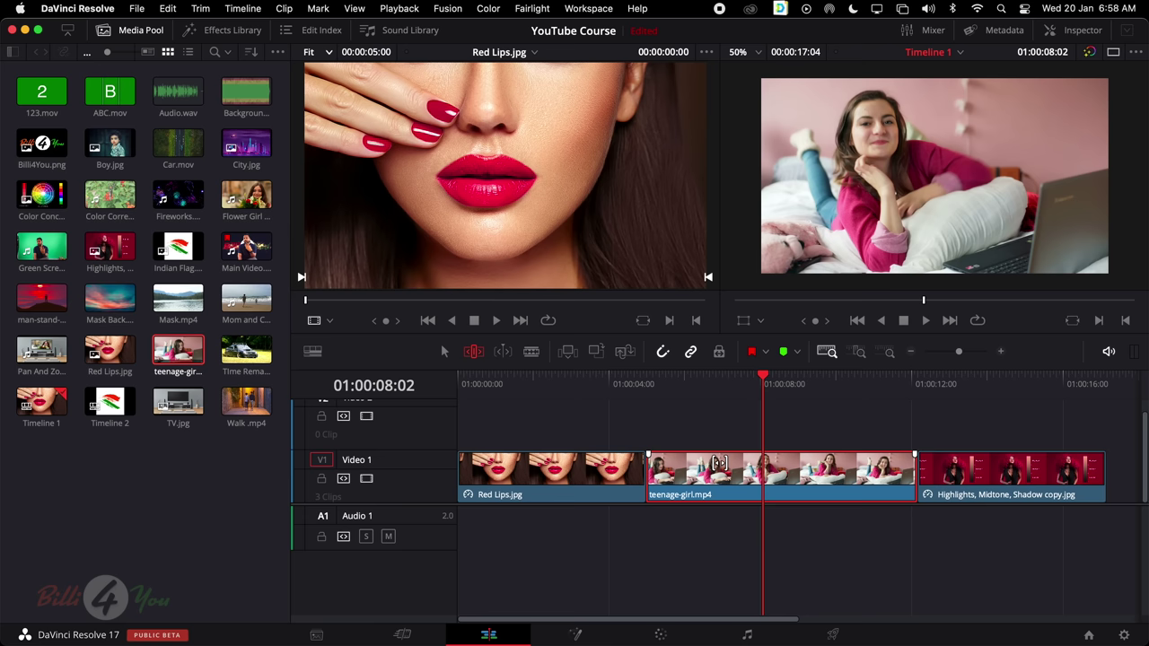
Dynamically slip teenage-girl.mp4 at 01:00:07:18 and preview it with fast L playback
left_click(503, 351)
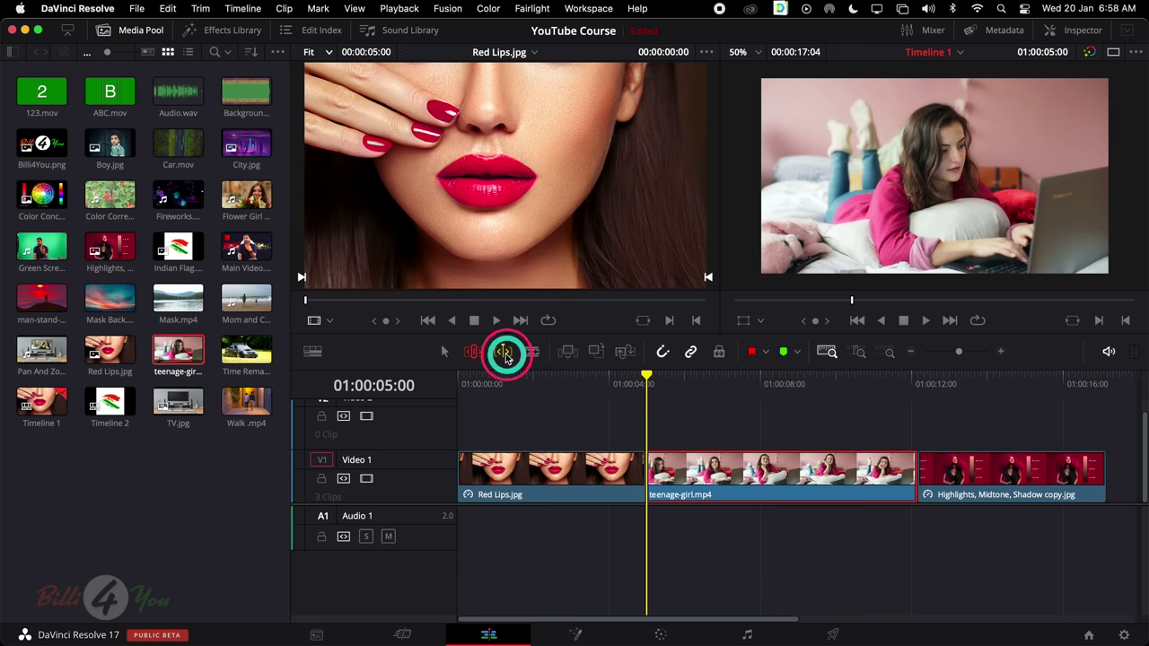
left_click_drag(646, 375, 737, 388)
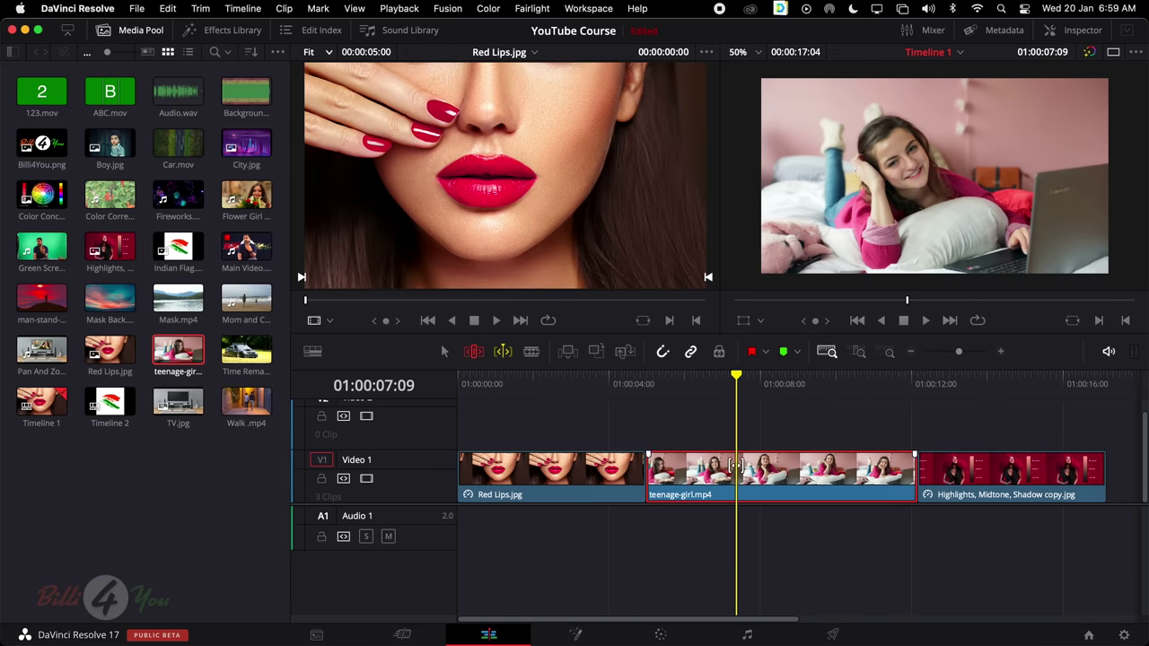
left_click(504, 355)
left_click_drag(675, 473, 678, 473)
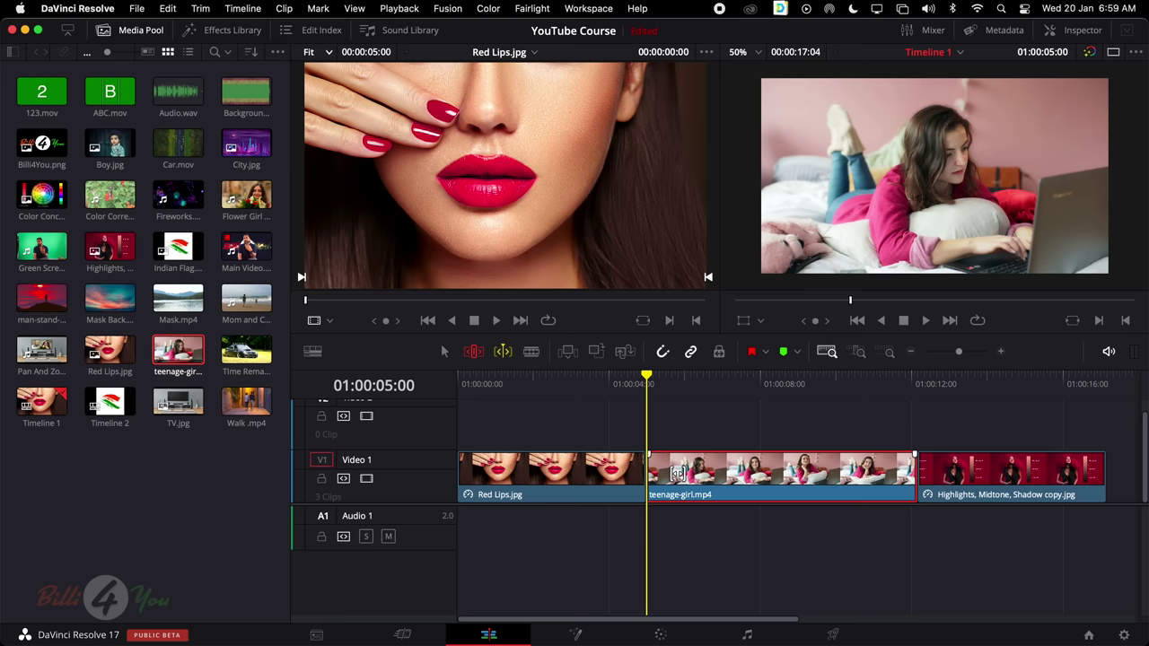
key("l")
key("l")
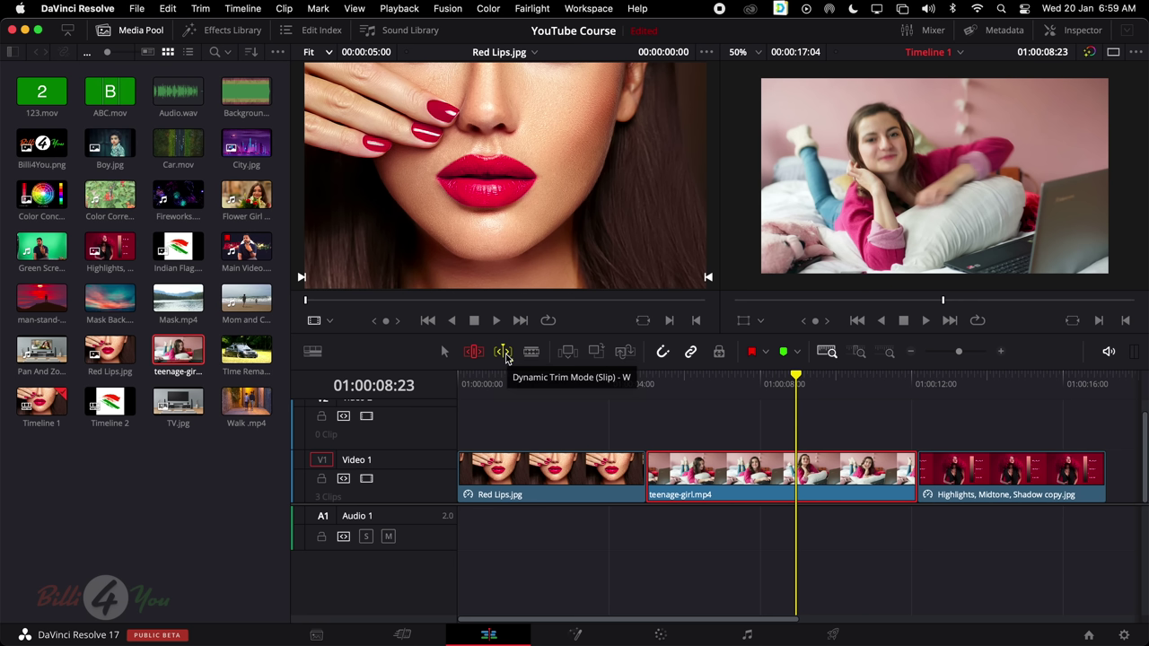
Turn dynamic trimming off and return to the Selection tool
left_click(506, 353)
left_click_drag(665, 386, 588, 402)
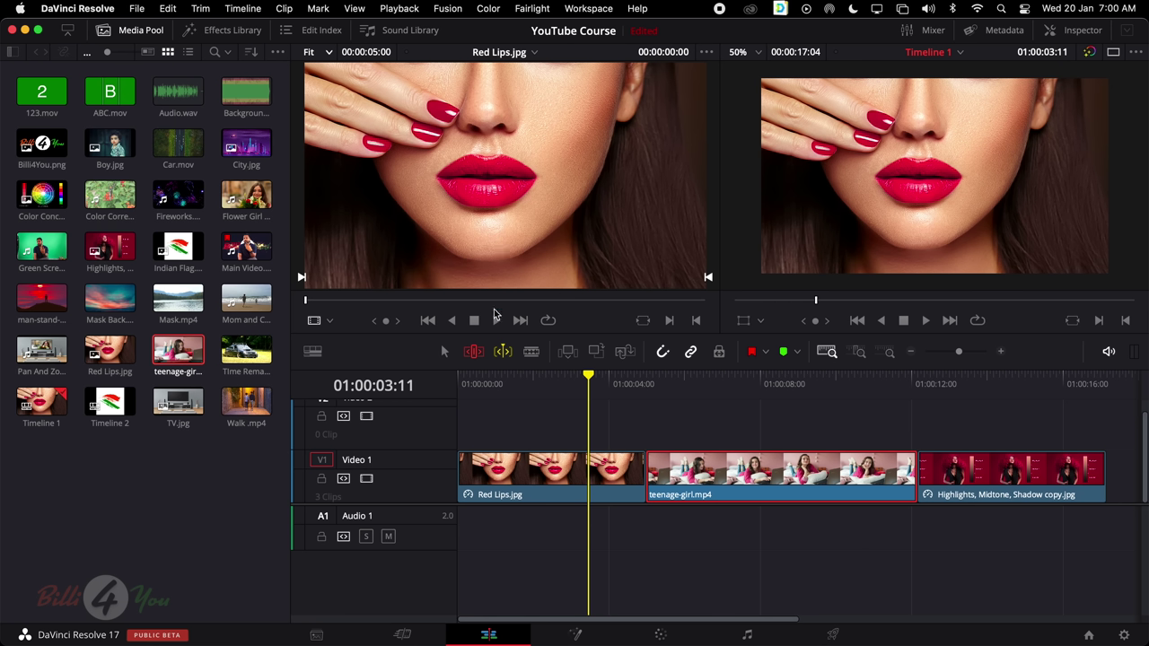
left_click(472, 353)
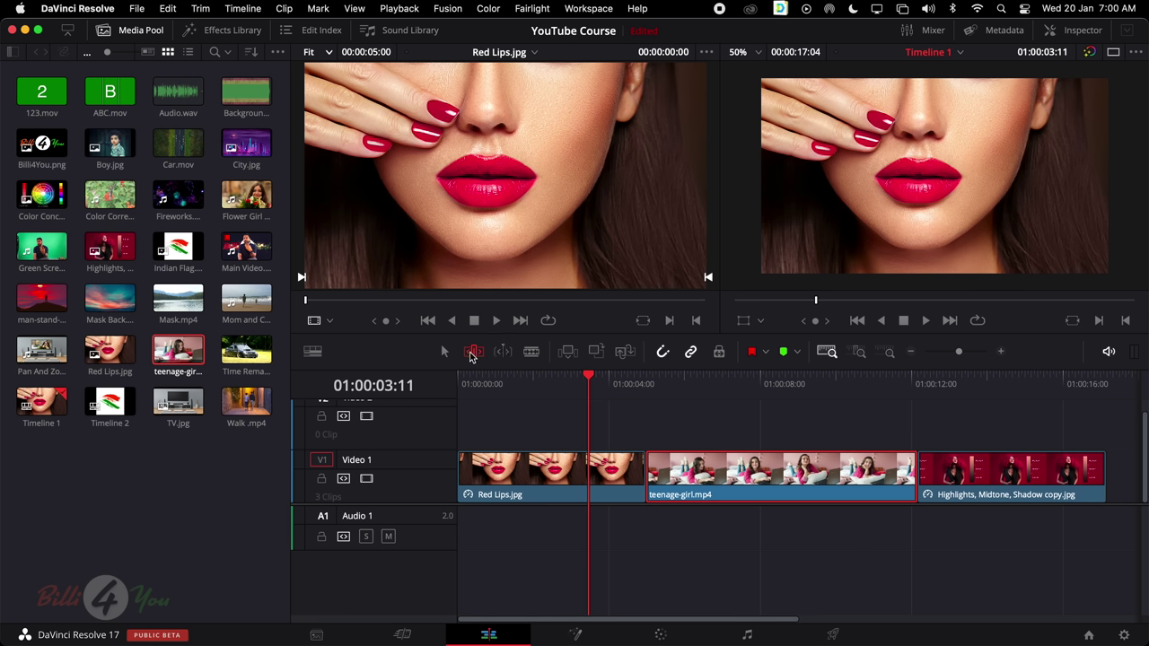
left_click(443, 352)
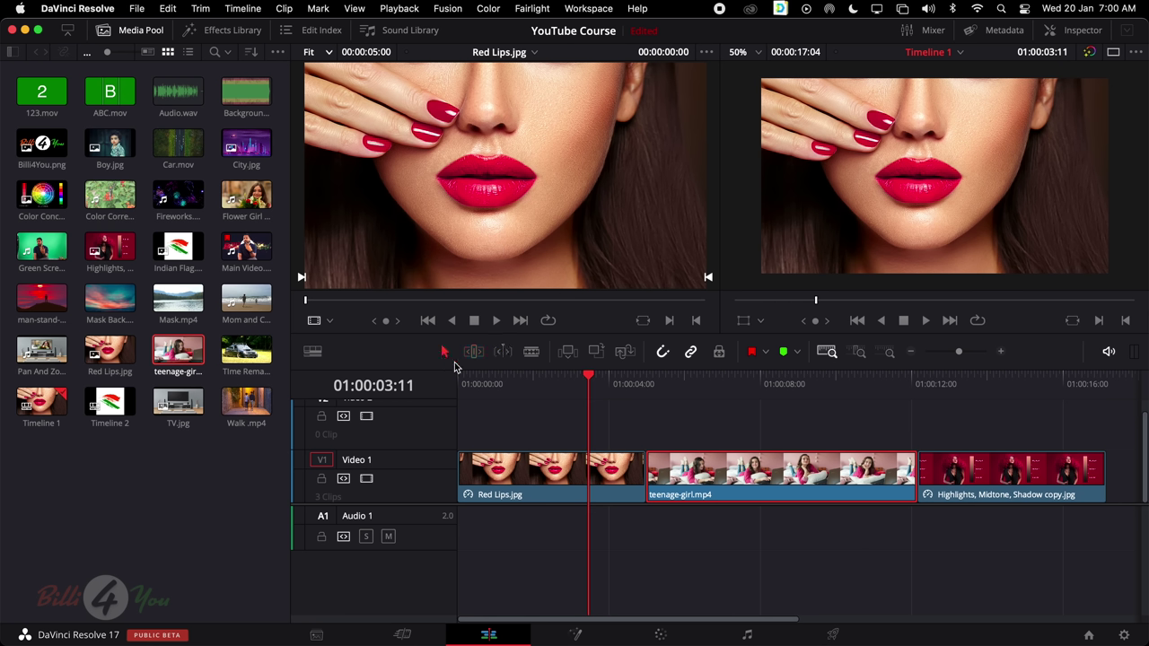
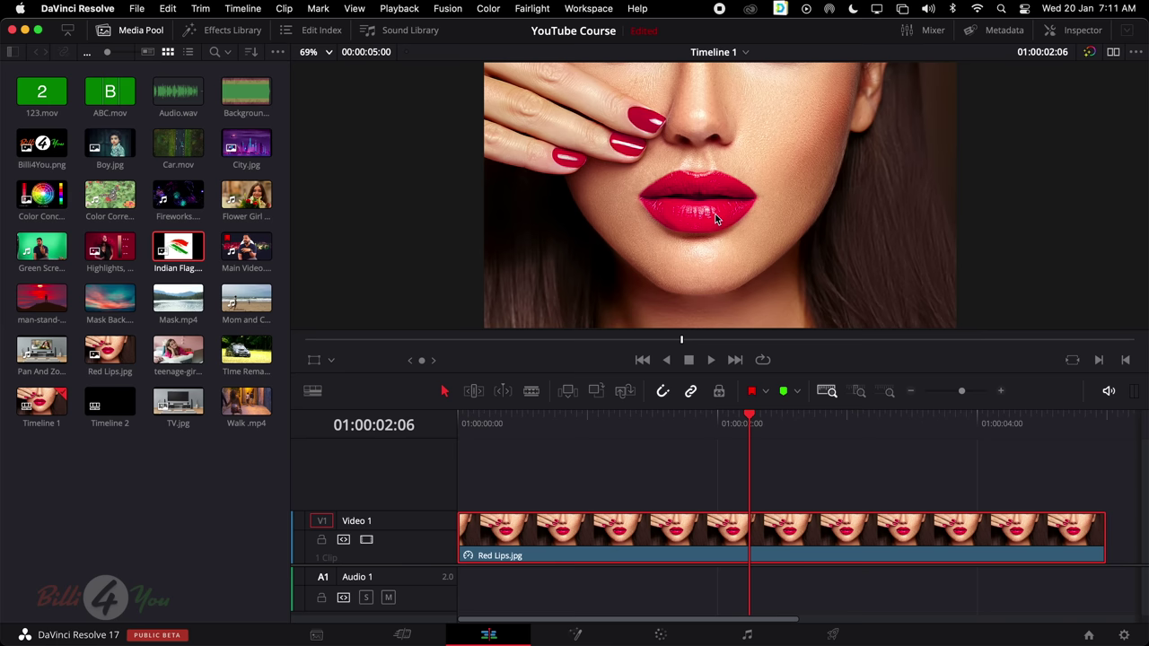
Move the playhead to 01:00:01:01 and select the Red Lips clip on the timeline
left_click(684, 473)
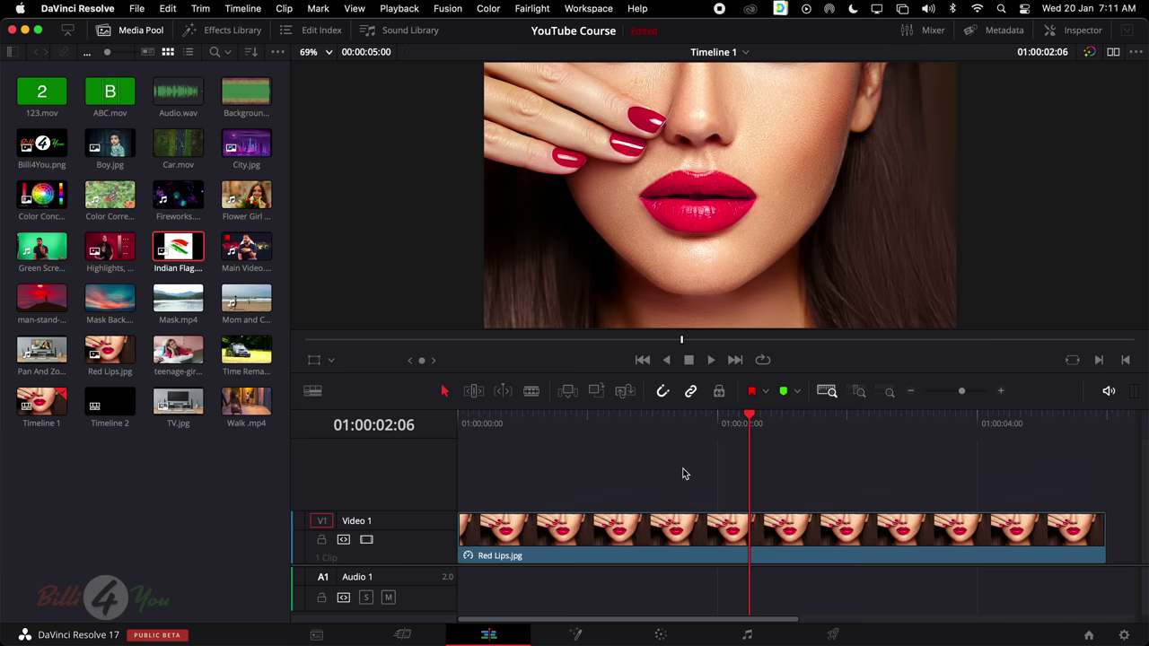
left_click_drag(752, 418, 591, 449)
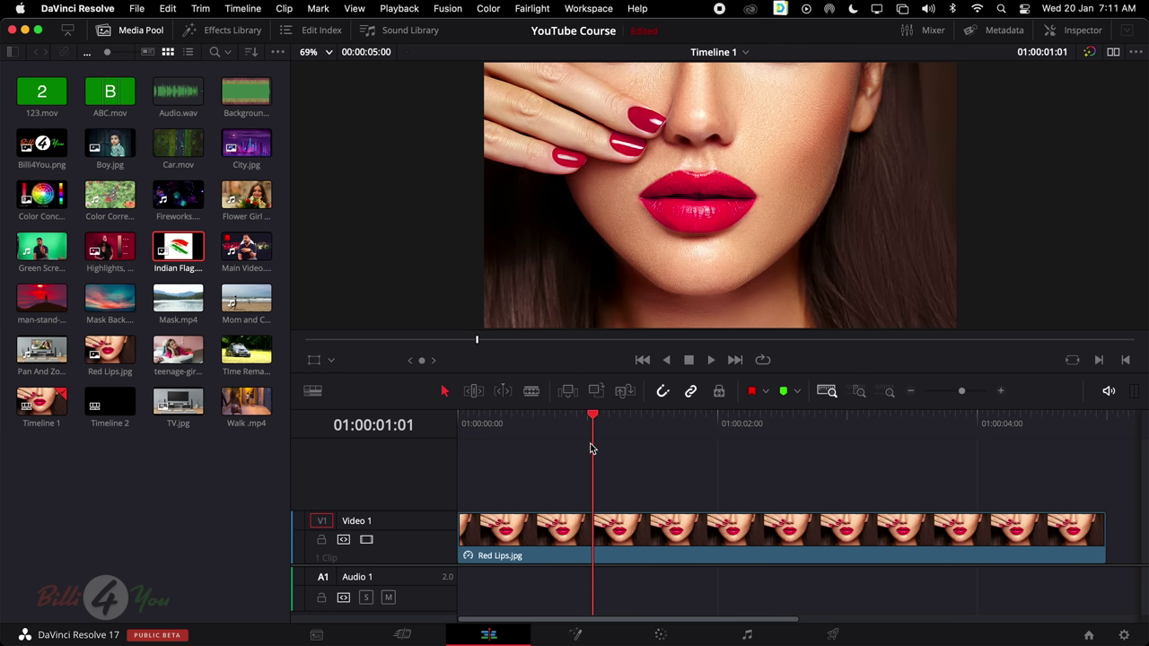
left_click(623, 542)
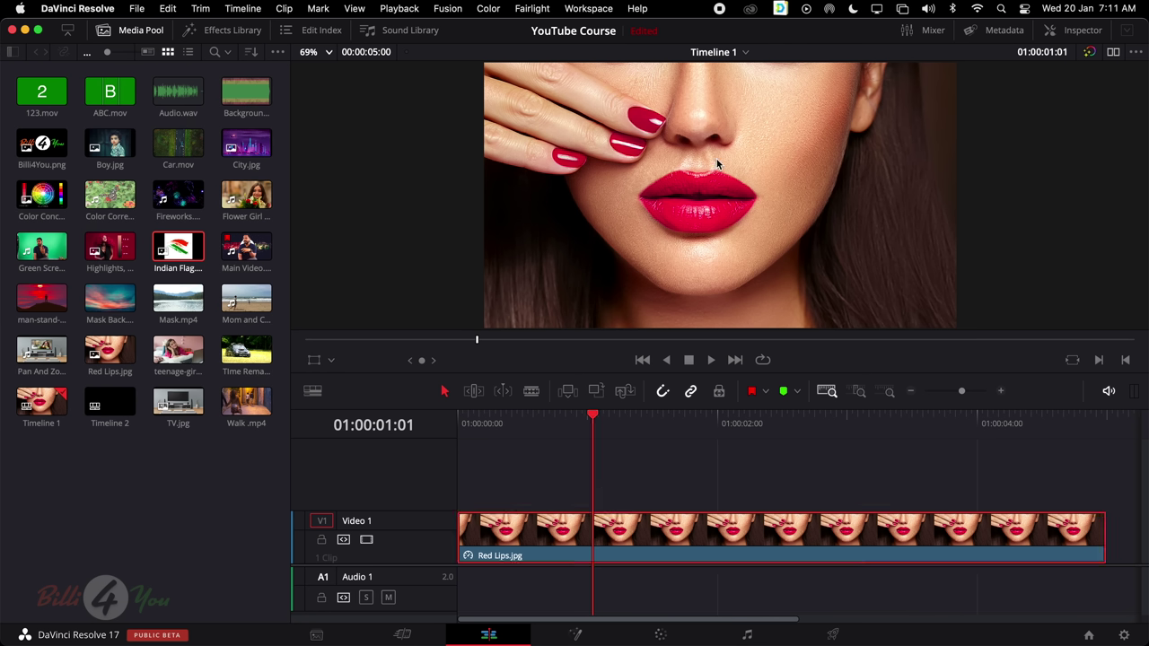
Show the Red Lips clip's Inspector and look through its transform and composite settings
left_click(1080, 34)
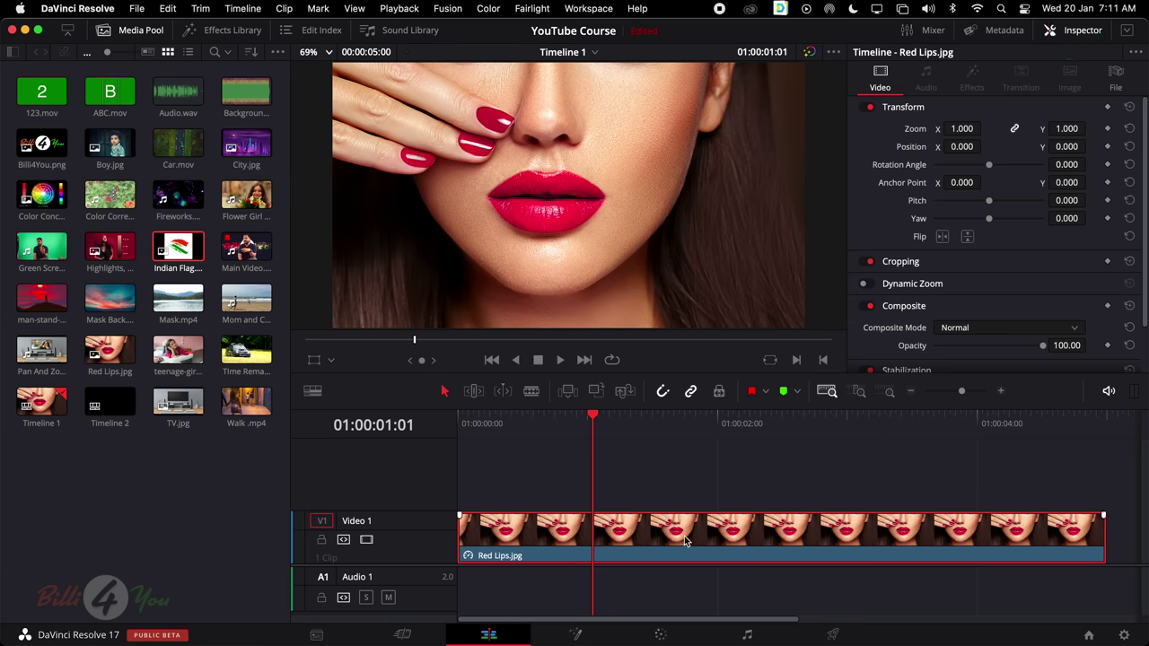
scroll(964, 178, "down", 2)
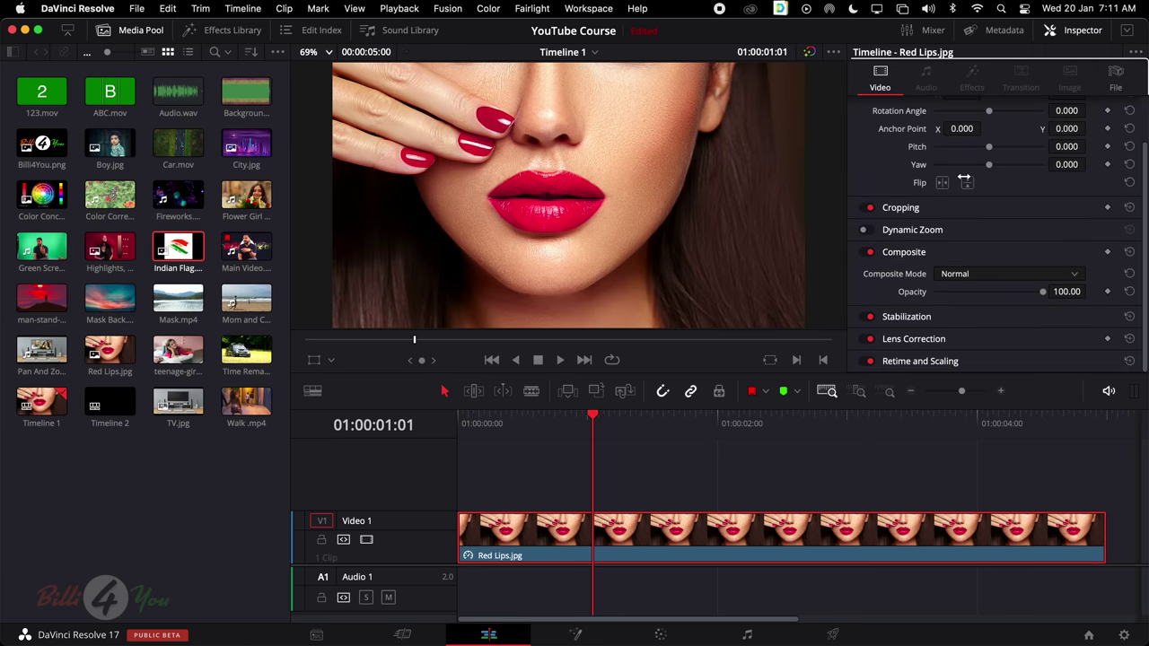
scroll(964, 181, "up", 2)
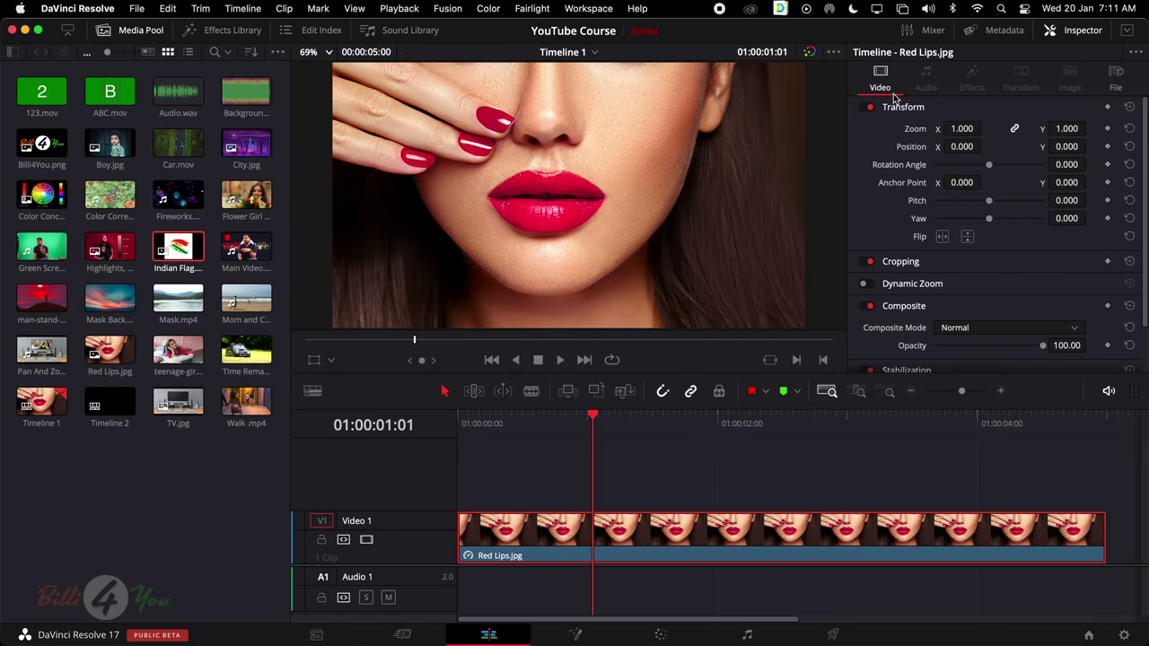
scroll(910, 154, "down", 2)
scroll(908, 155, "up", 2)
scroll(904, 215, "down", 4)
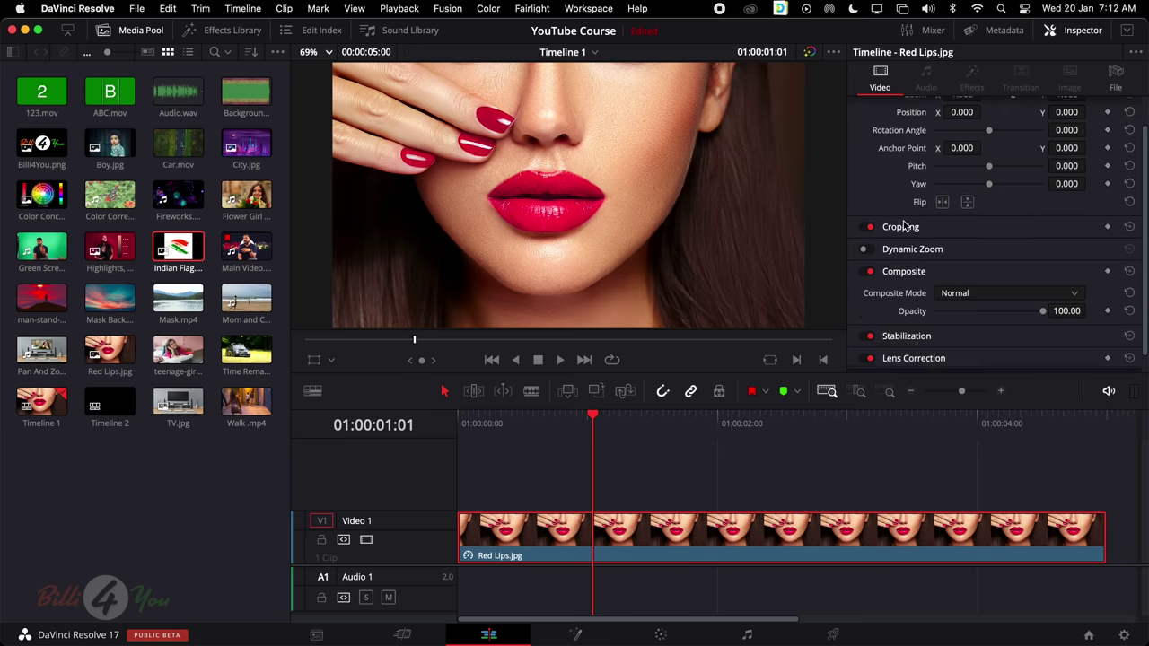
scroll(904, 215, "up", 4)
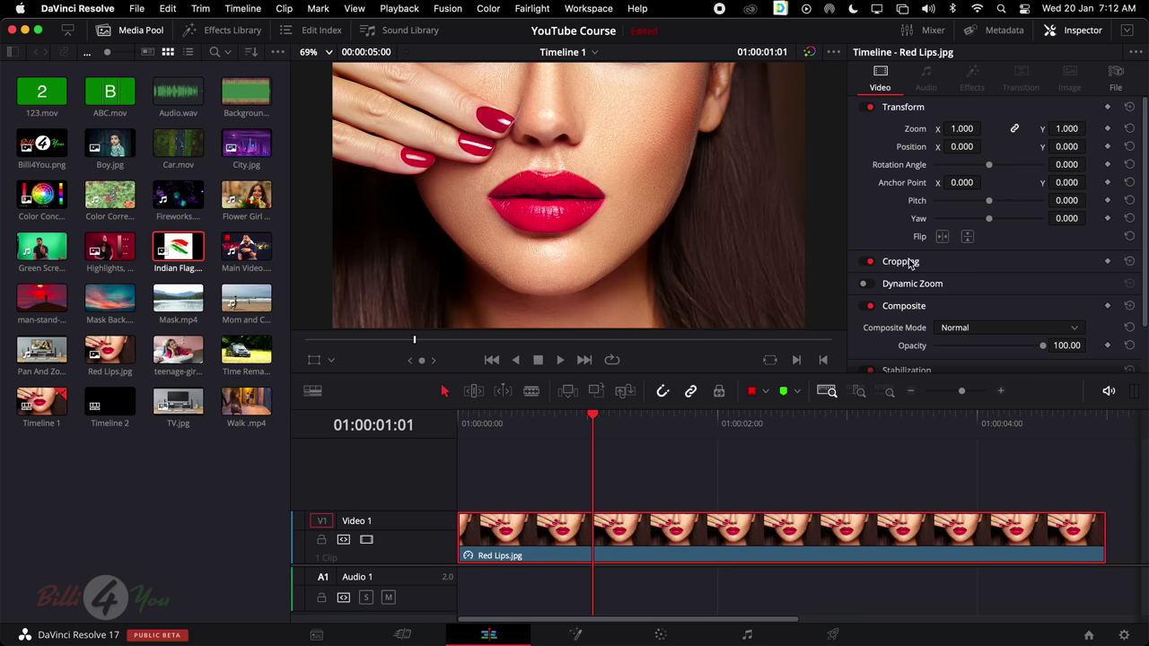
scroll(914, 262, "down", 2)
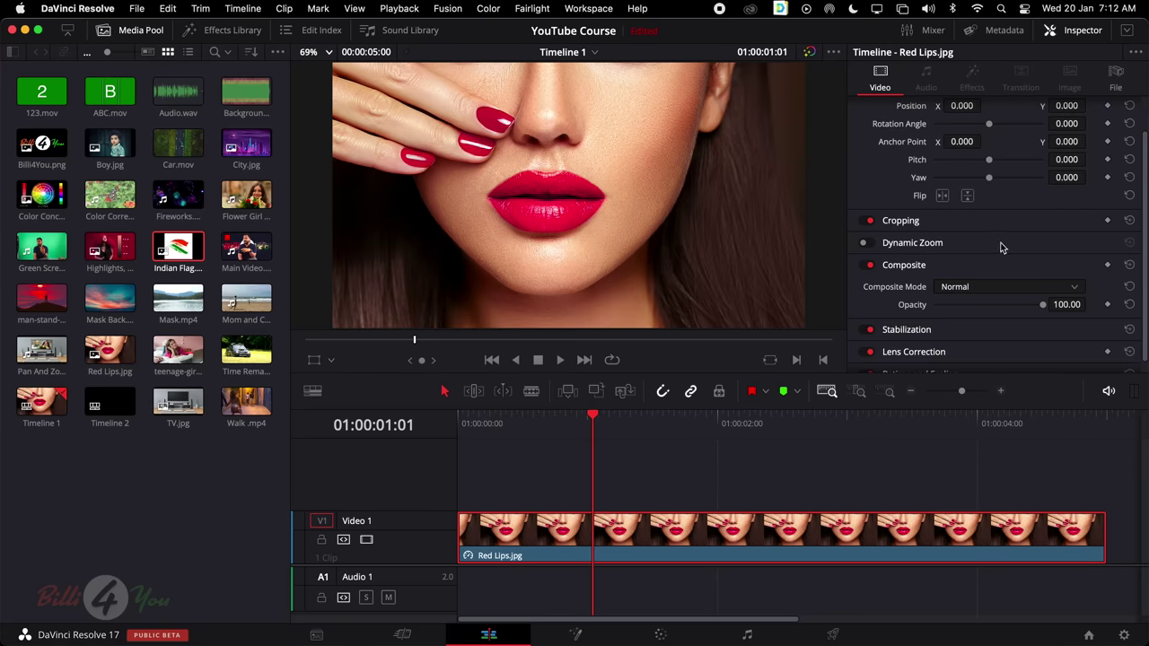
scroll(998, 248, "down", 1)
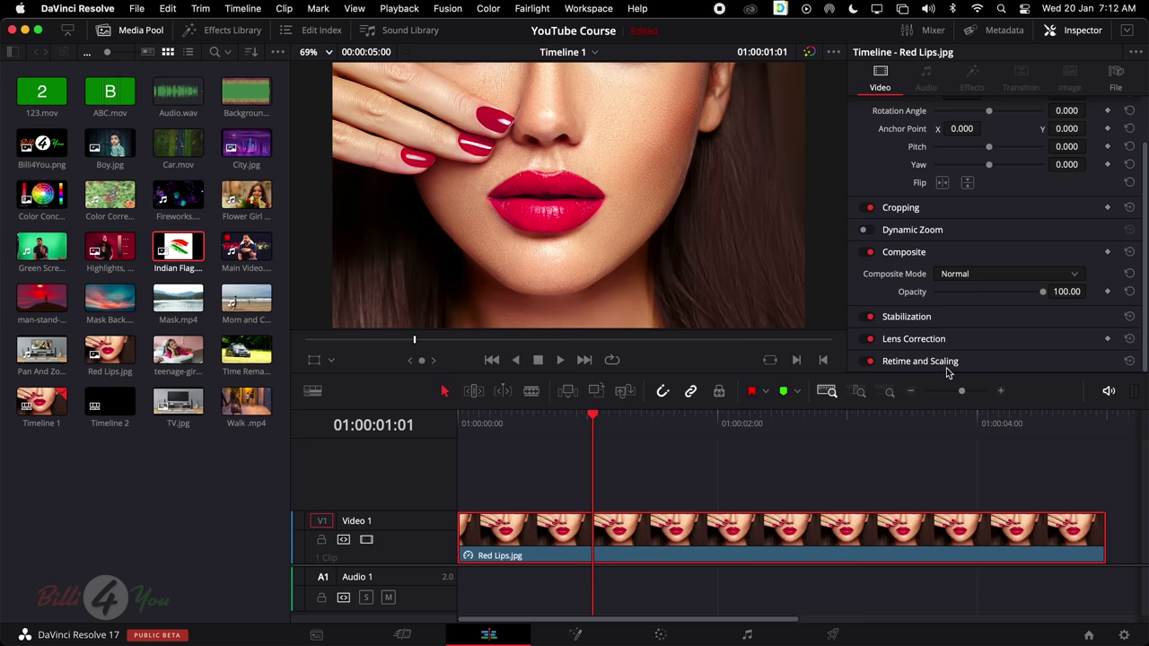
scroll(966, 278, "up", 4)
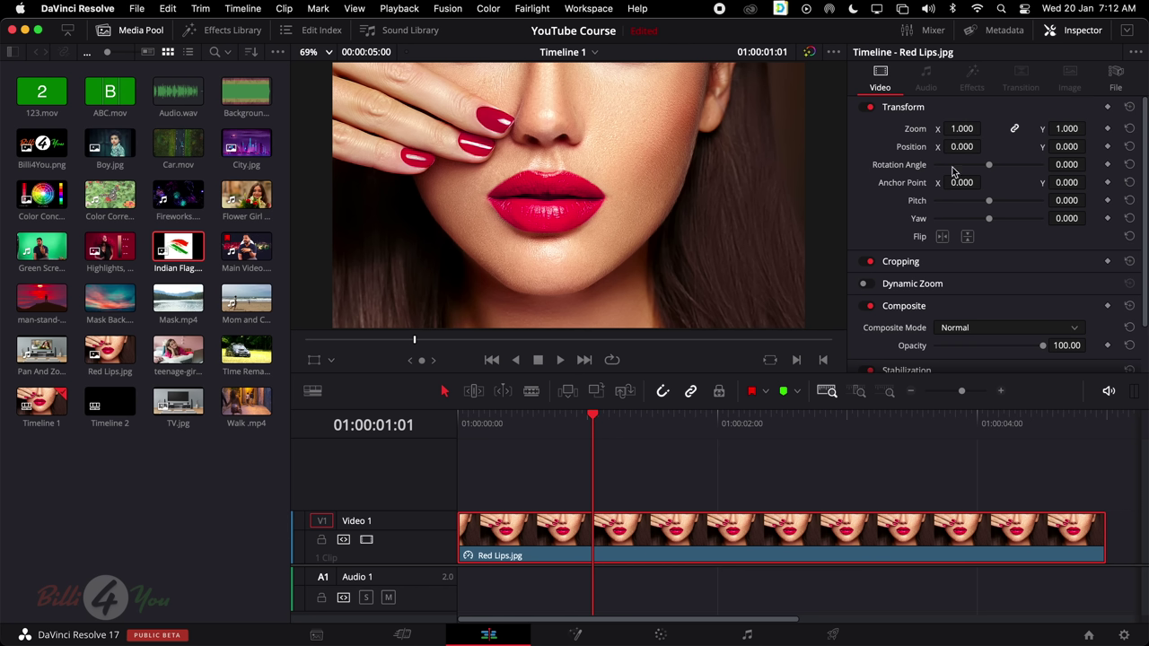
left_click(332, 362)
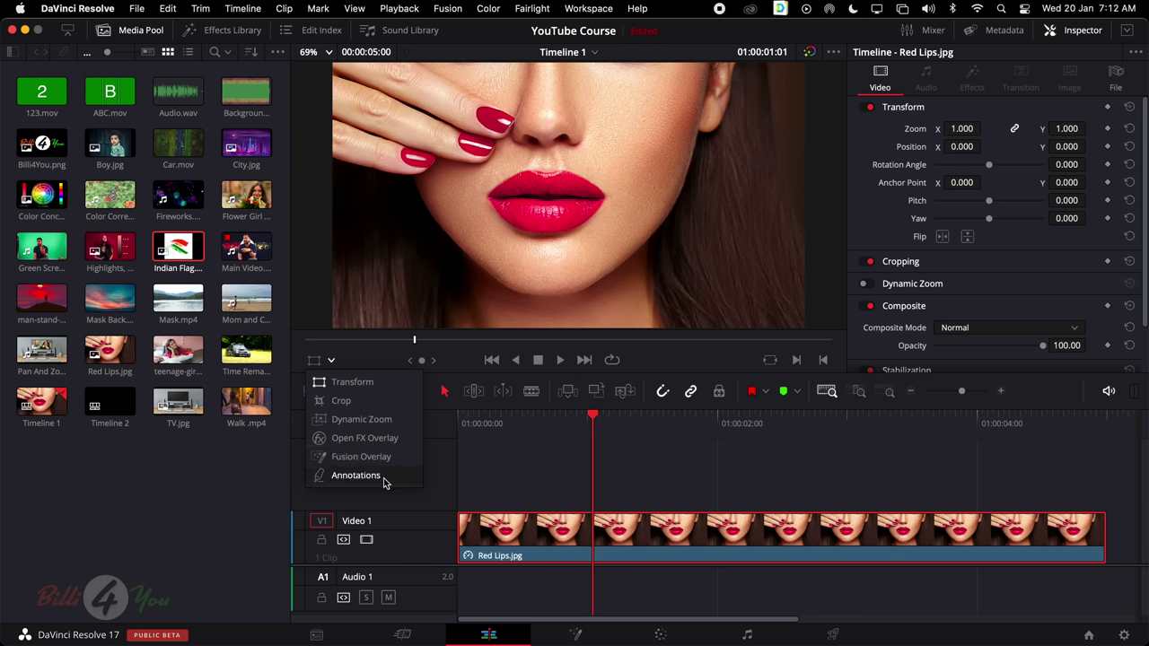
left_click(380, 386)
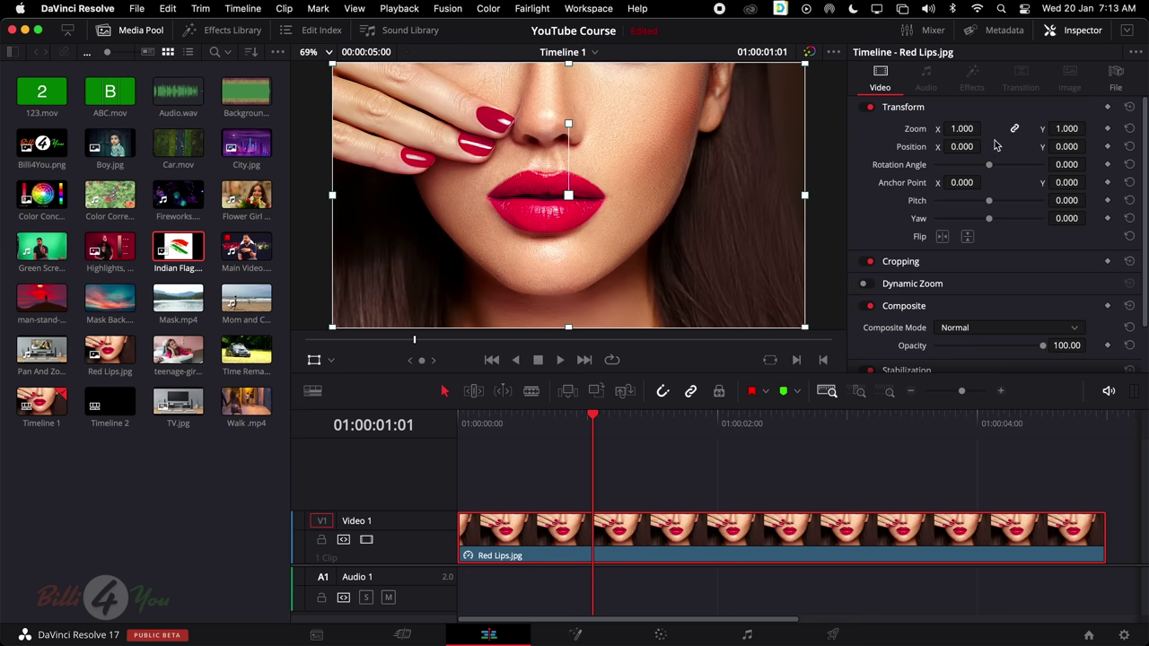
left_click(314, 360)
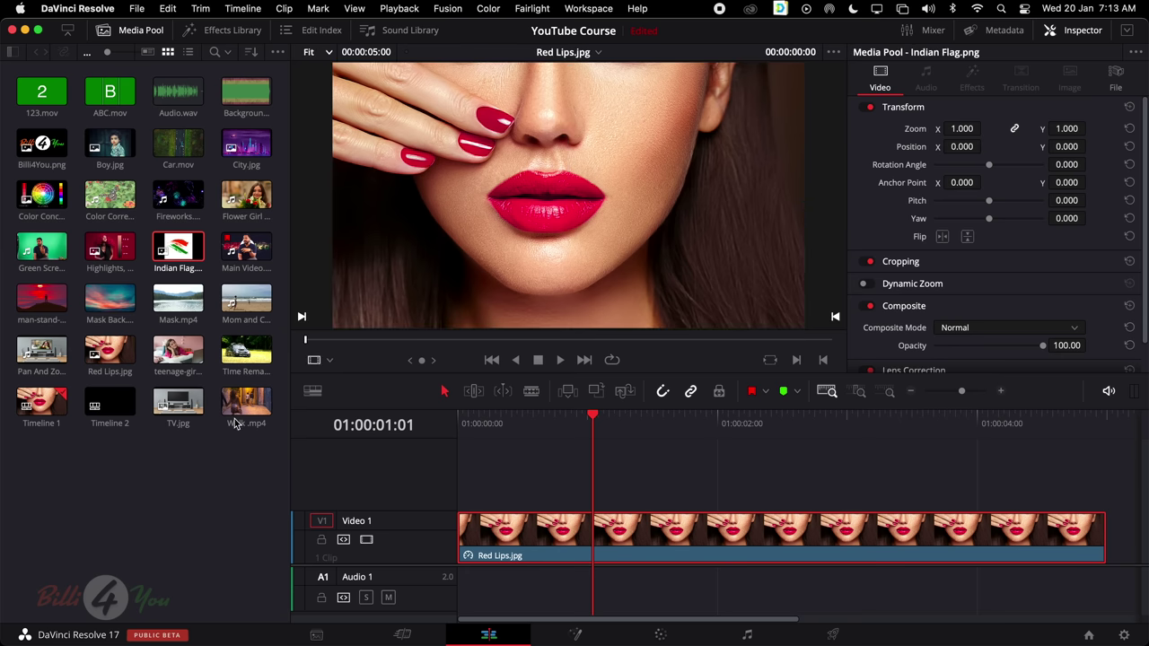
left_click(329, 361)
left_click(357, 368)
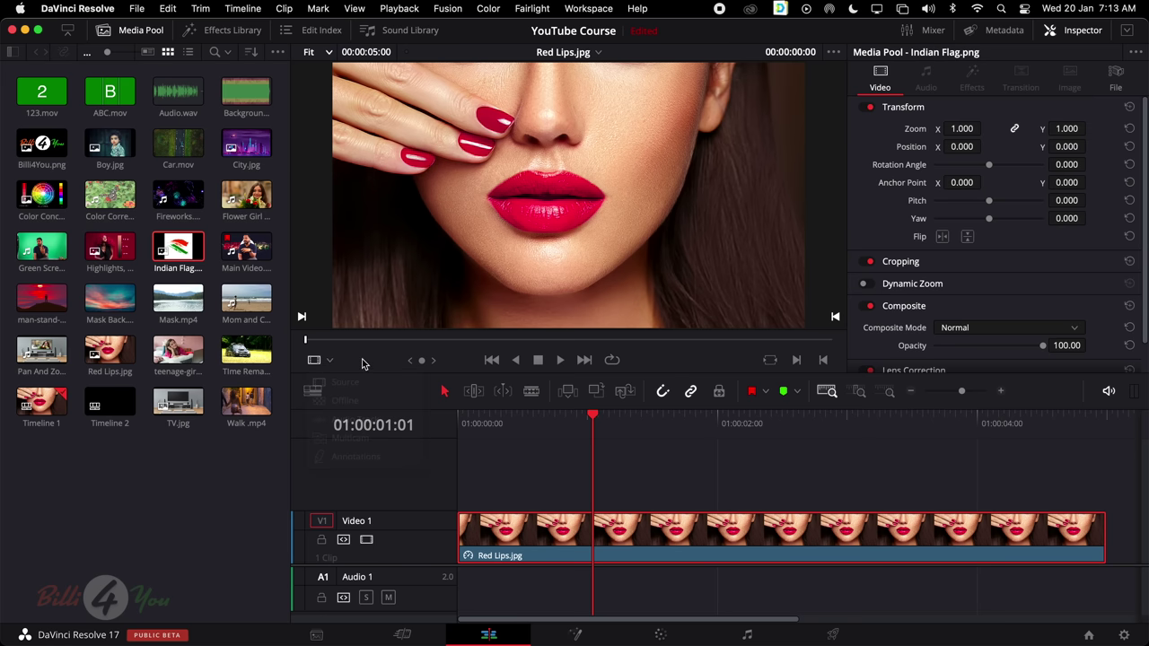
left_click(650, 523)
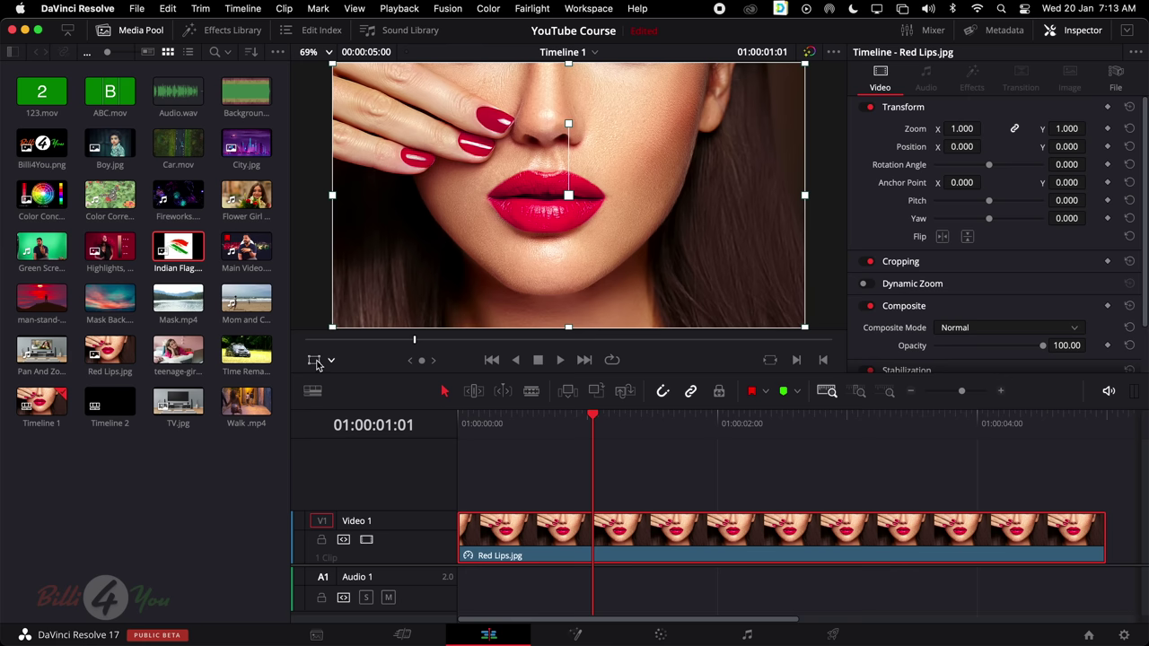
left_click(316, 361)
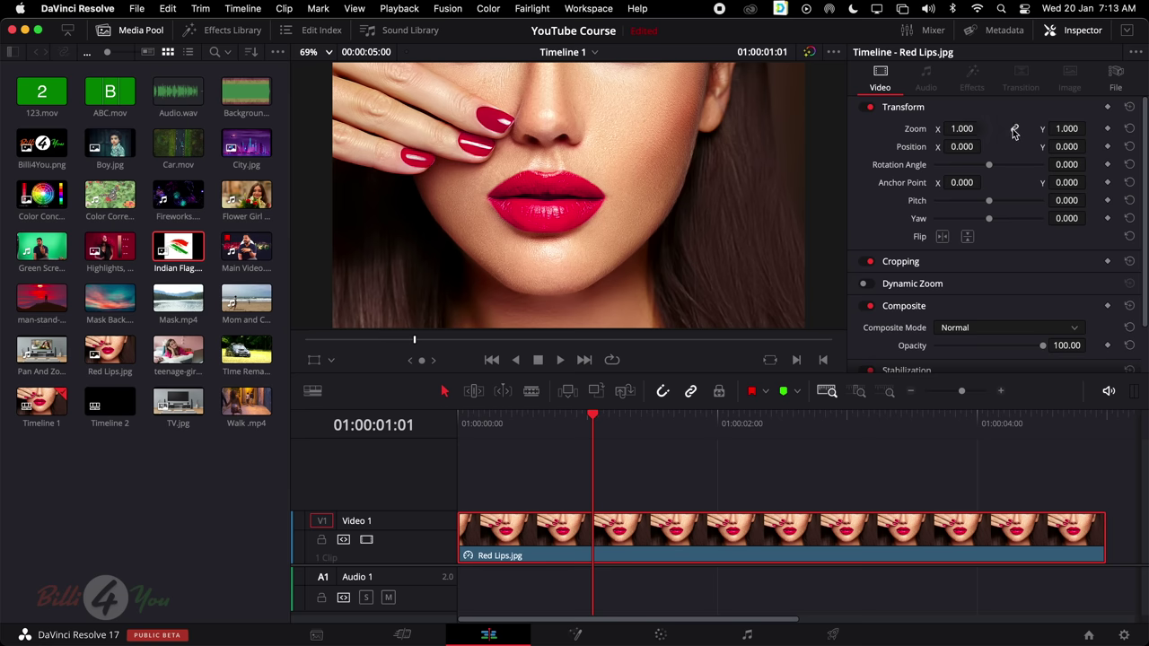
mouse_move(963, 128)
left_mouse_down()
mouse_move(916, 128)
mouse_move(1066, 128)
mouse_move(924, 128)
mouse_move(985, 128)
left_mouse_up()
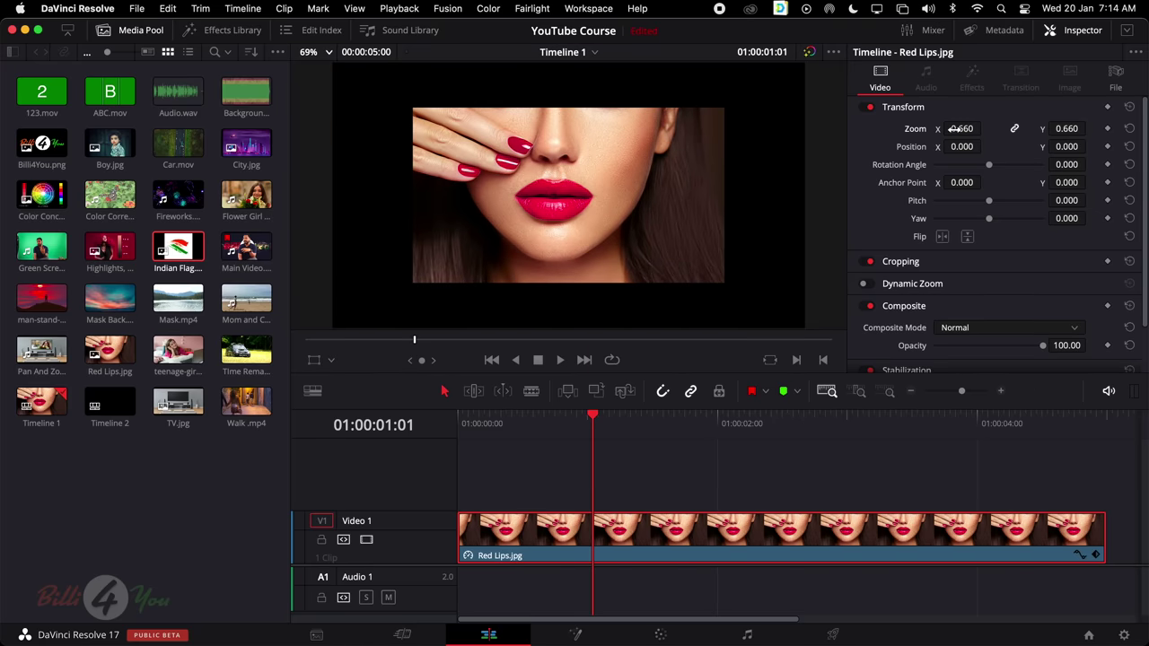
mouse_move(963, 128)
left_mouse_down()
mouse_move(920, 128)
mouse_move(1065, 128)
mouse_move(939, 129)
mouse_move(964, 128)
left_mouse_up()
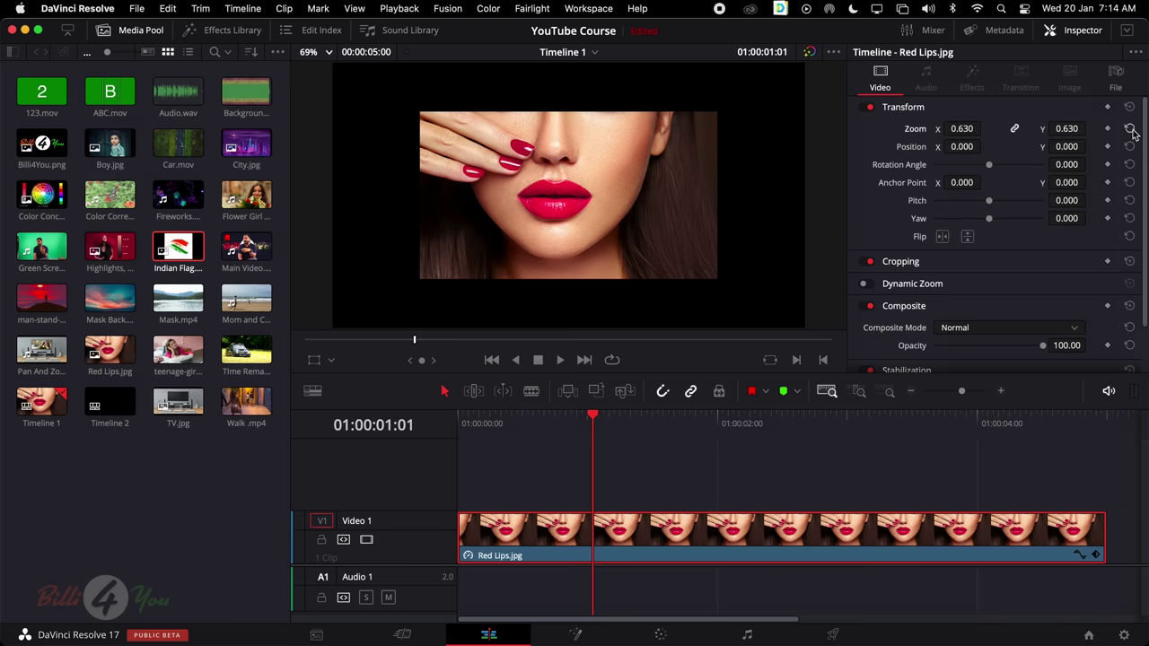
left_click(1129, 131)
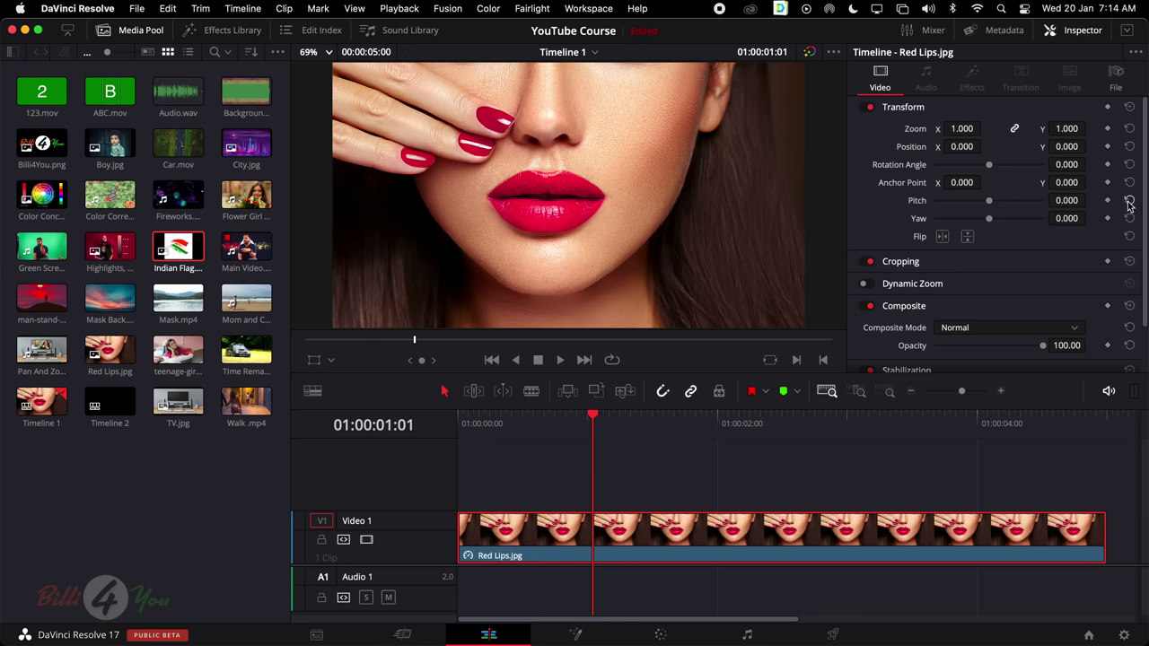
left_click_drag(977, 133, 961, 147)
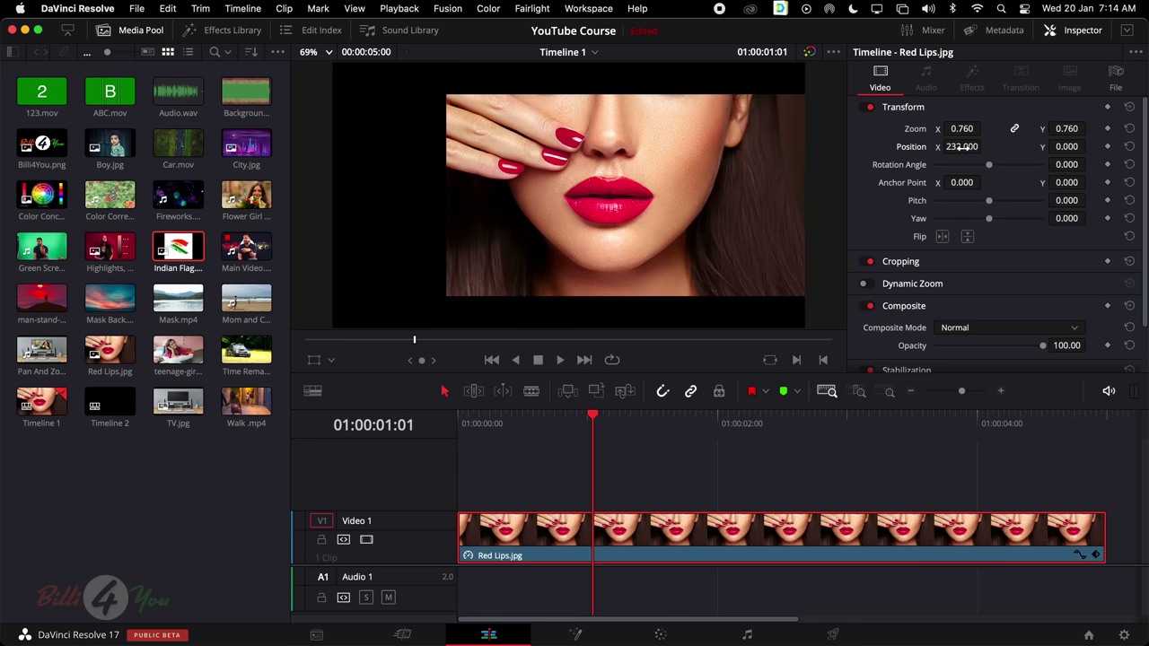
left_click_drag(1073, 147, 1090, 146)
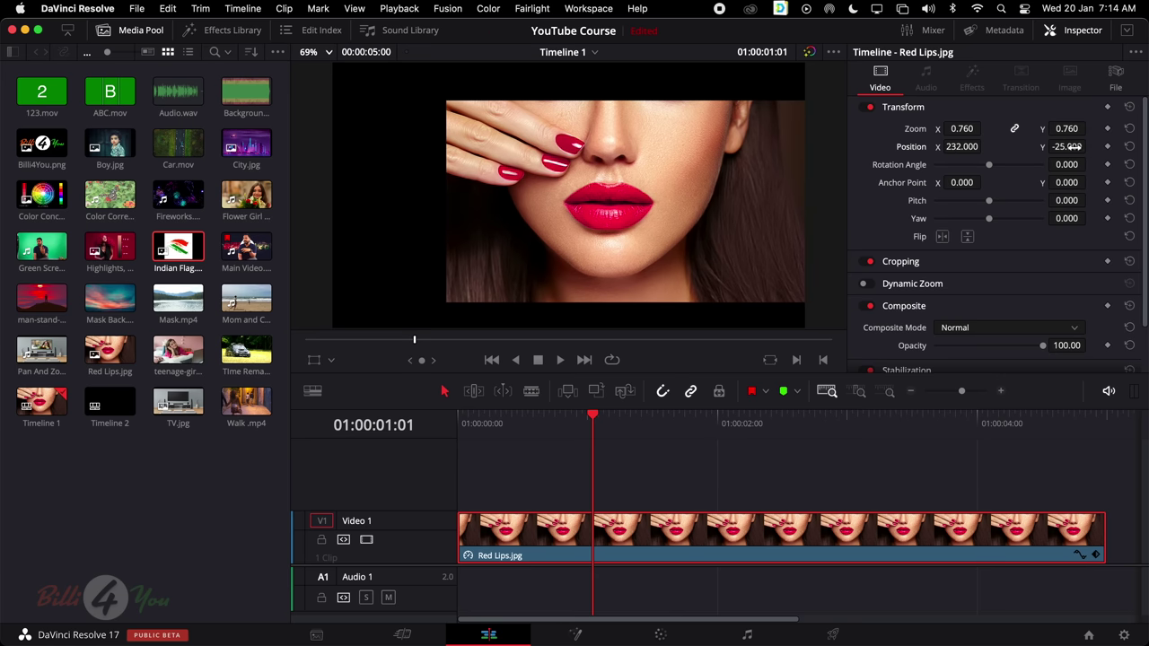
left_click(1129, 146)
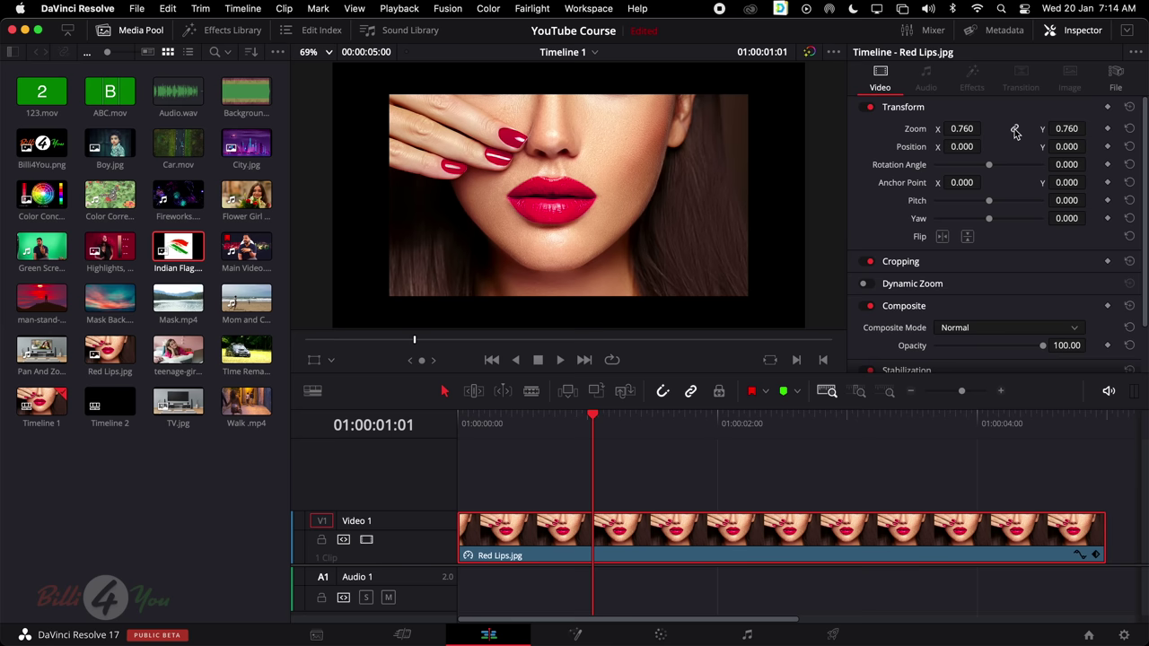
left_click(1015, 130)
left_click_drag(962, 128, 997, 129)
mouse_move(1089, 128)
left_mouse_down()
mouse_move(1122, 129)
mouse_move(1066, 130)
mouse_move(1090, 130)
left_mouse_up()
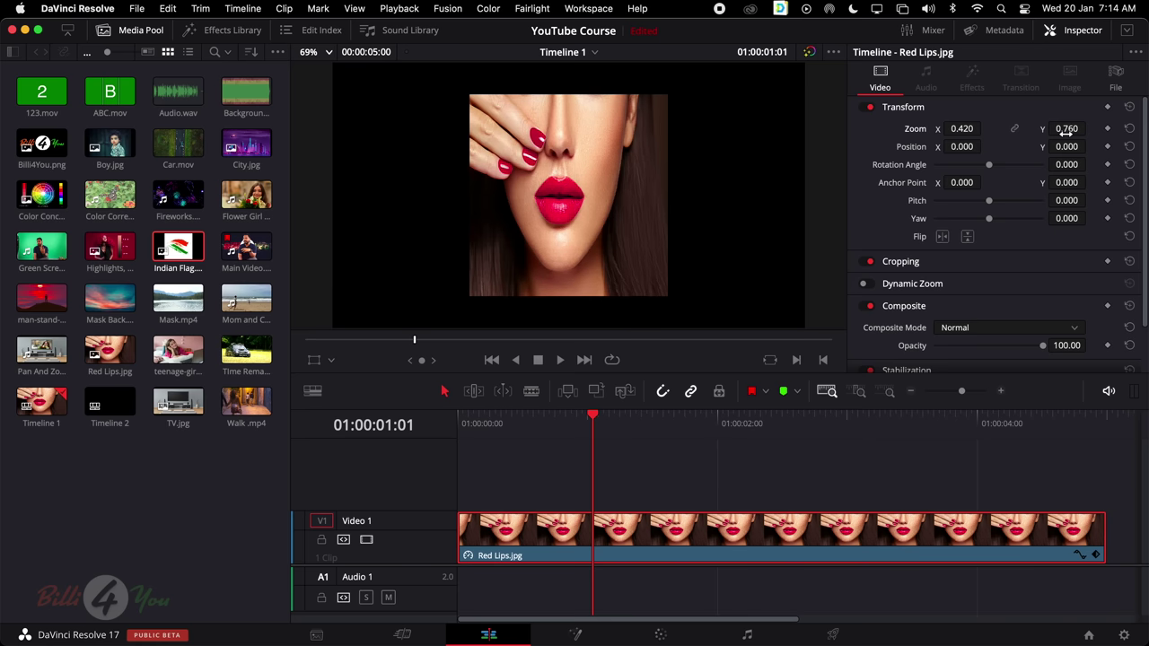
left_click(1129, 128)
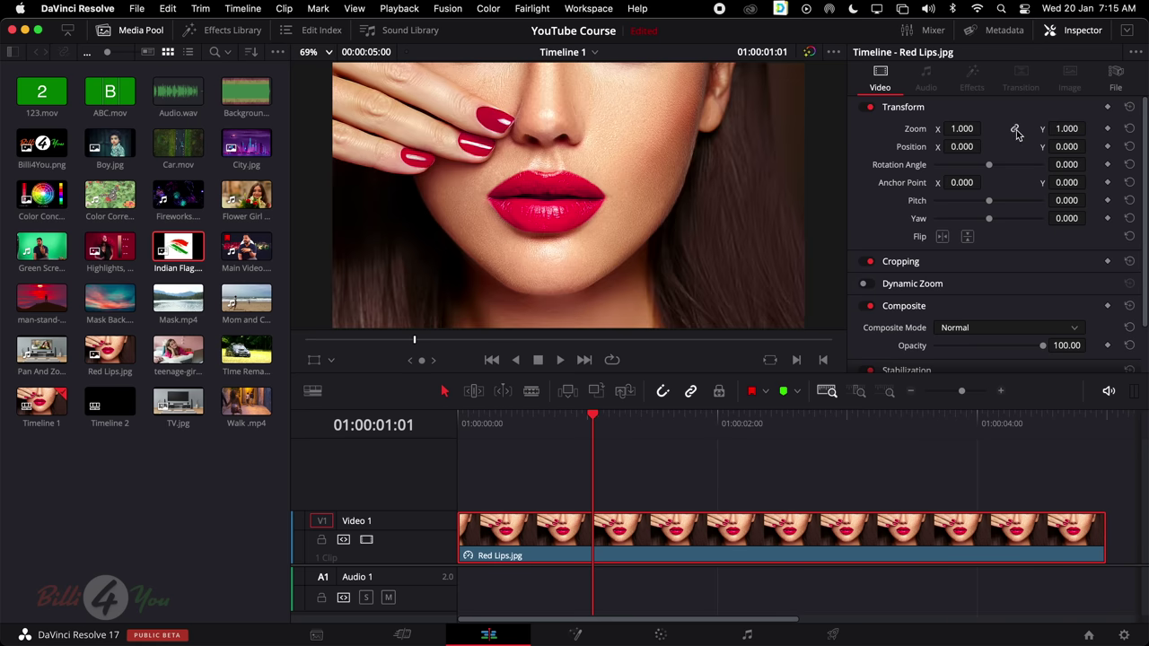
Unlink zoom, shrink the image to 0.470 zoom and try different rotation angles
left_click(1015, 131)
mouse_move(989, 165)
left_mouse_down()
mouse_move(1008, 172)
mouse_move(995, 170)
left_mouse_up()
mouse_move(963, 130)
left_mouse_down()
mouse_move(949, 130)
mouse_move(962, 130)
left_mouse_up()
mouse_move(985, 171)
left_mouse_down()
mouse_move(971, 169)
mouse_move(991, 170)
left_mouse_up()
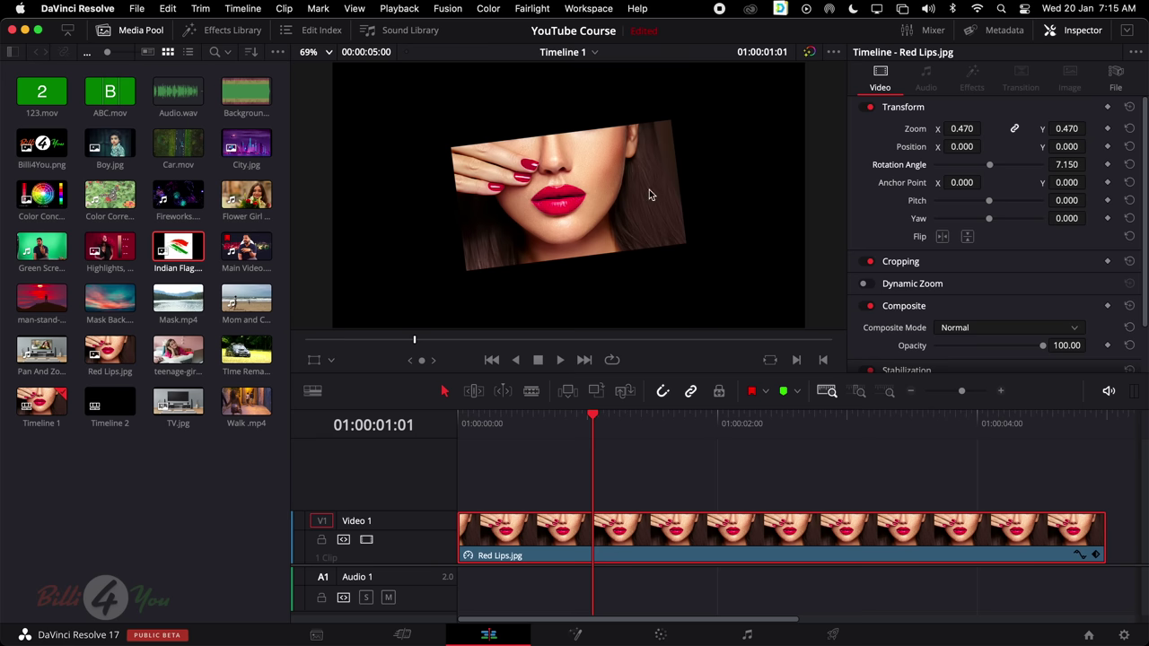
mouse_move(989, 165)
left_mouse_down()
mouse_move(1007, 168)
mouse_move(981, 169)
left_mouse_up()
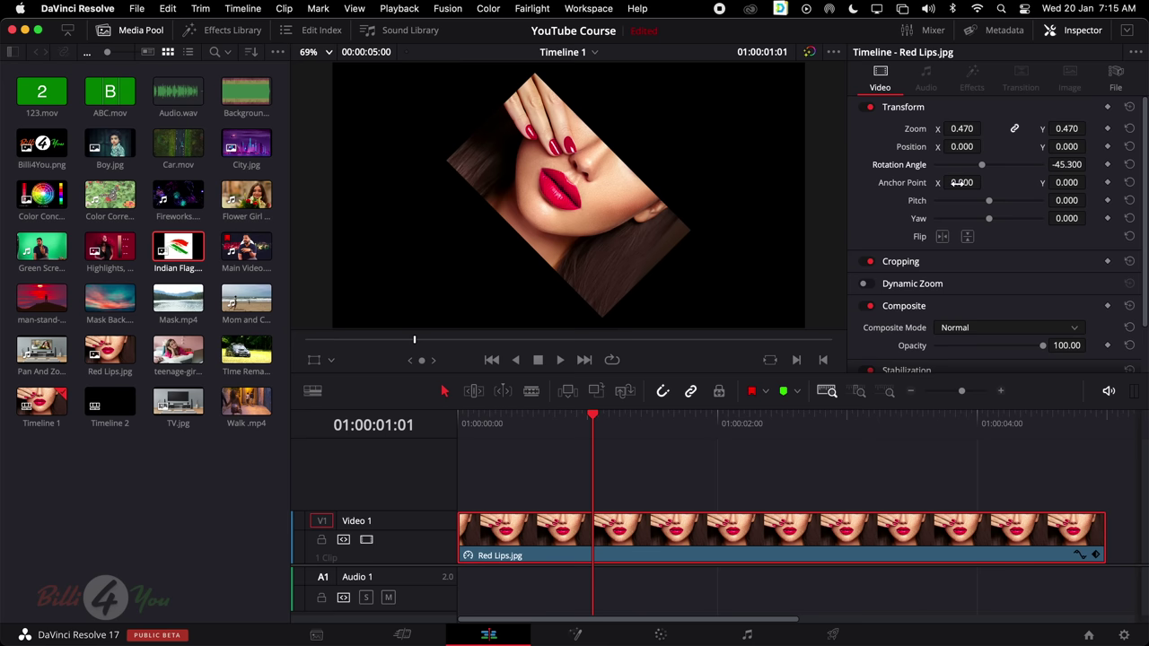
Move the anchor point down to -240, spin the image, then reset rotation and anchor to zero
left_click_drag(962, 182, 984, 182)
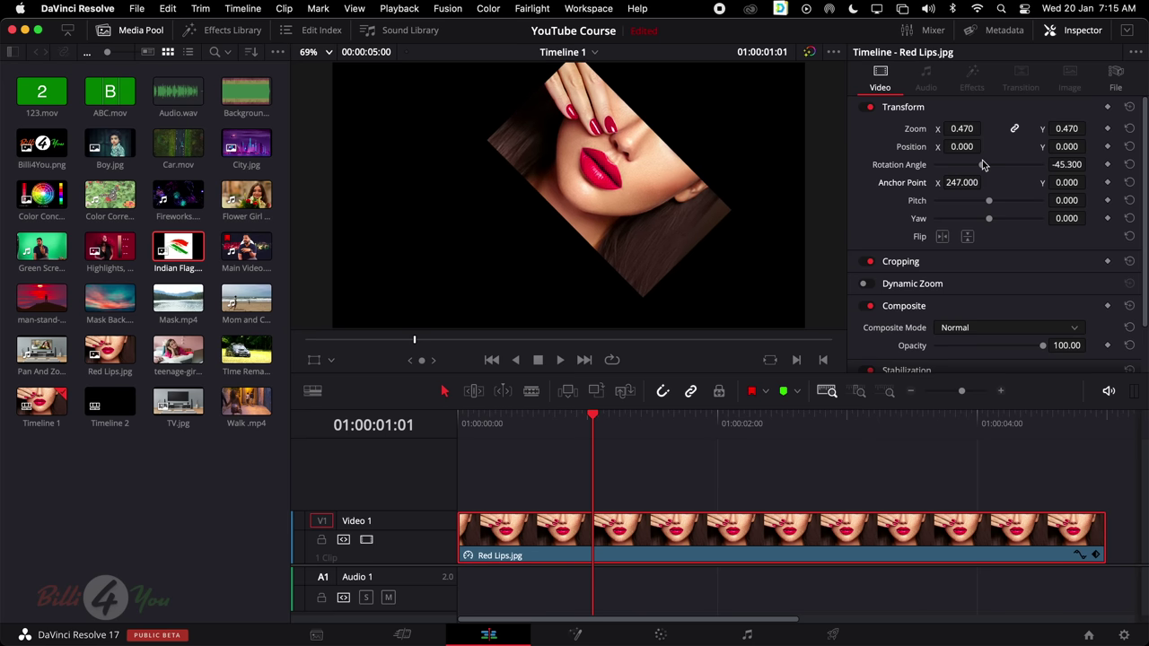
mouse_move(983, 164)
left_mouse_down()
mouse_move(1012, 167)
mouse_move(979, 168)
left_mouse_up()
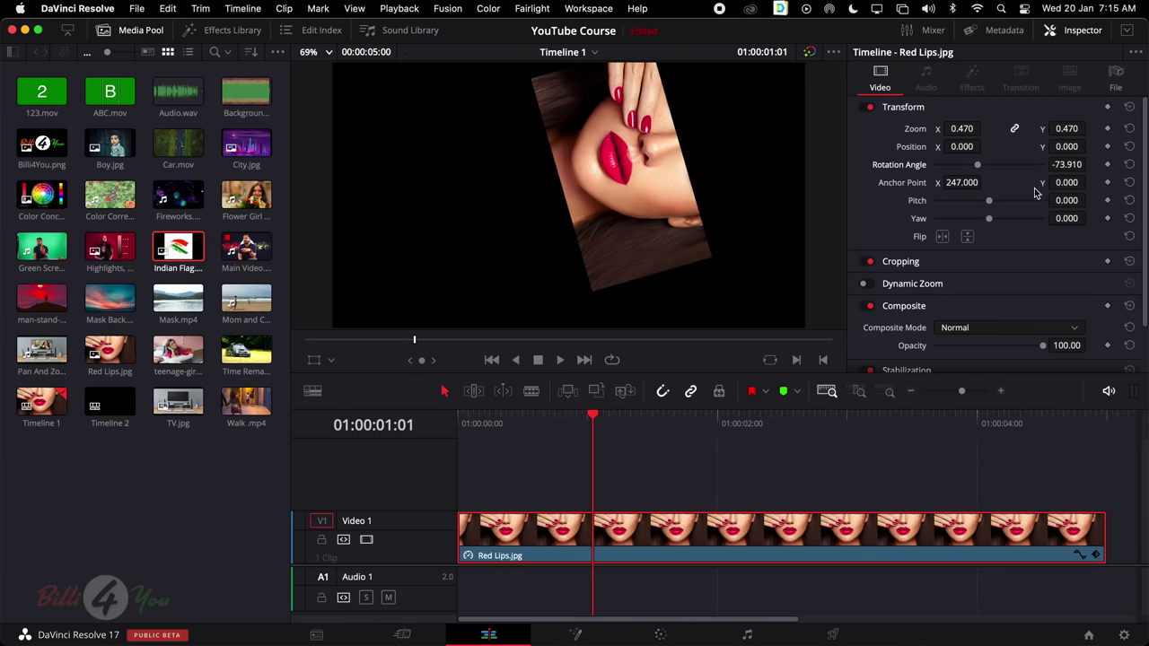
left_click_drag(1066, 182, 1070, 190)
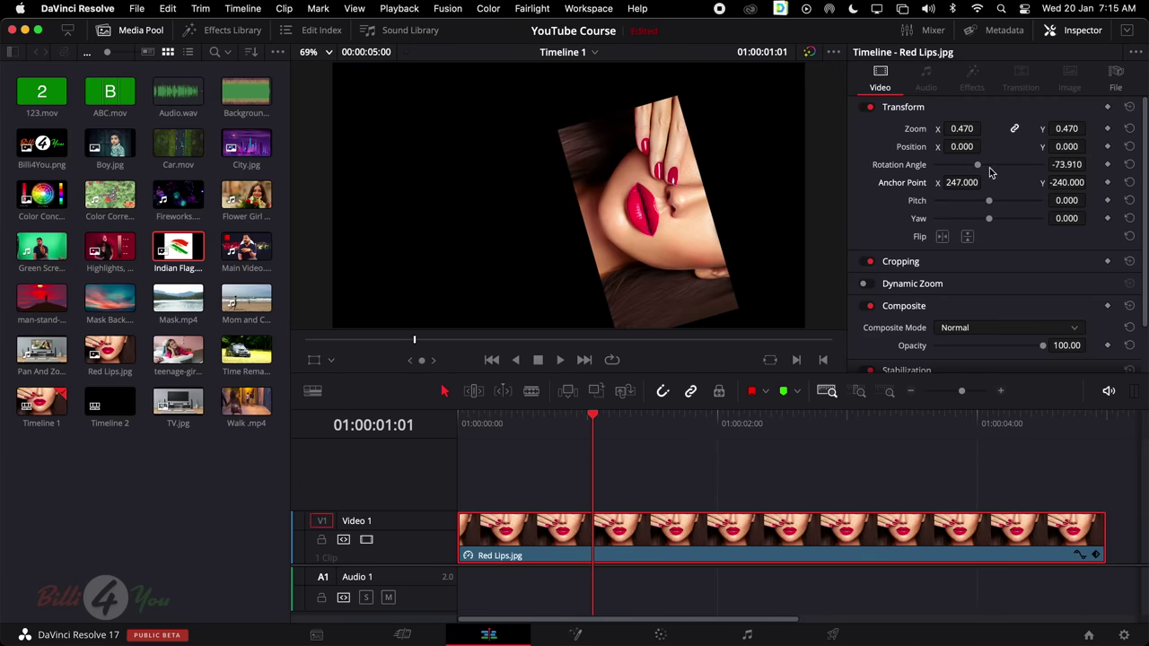
left_click_drag(990, 172, 1054, 169)
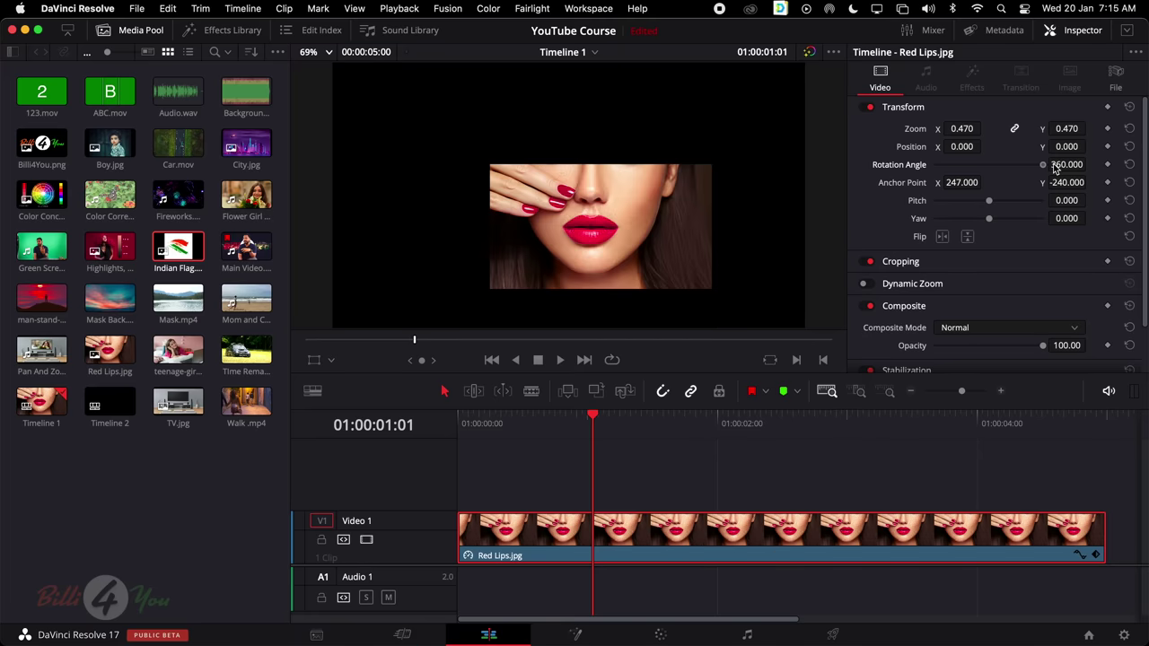
left_click(1130, 167)
left_click(1130, 183)
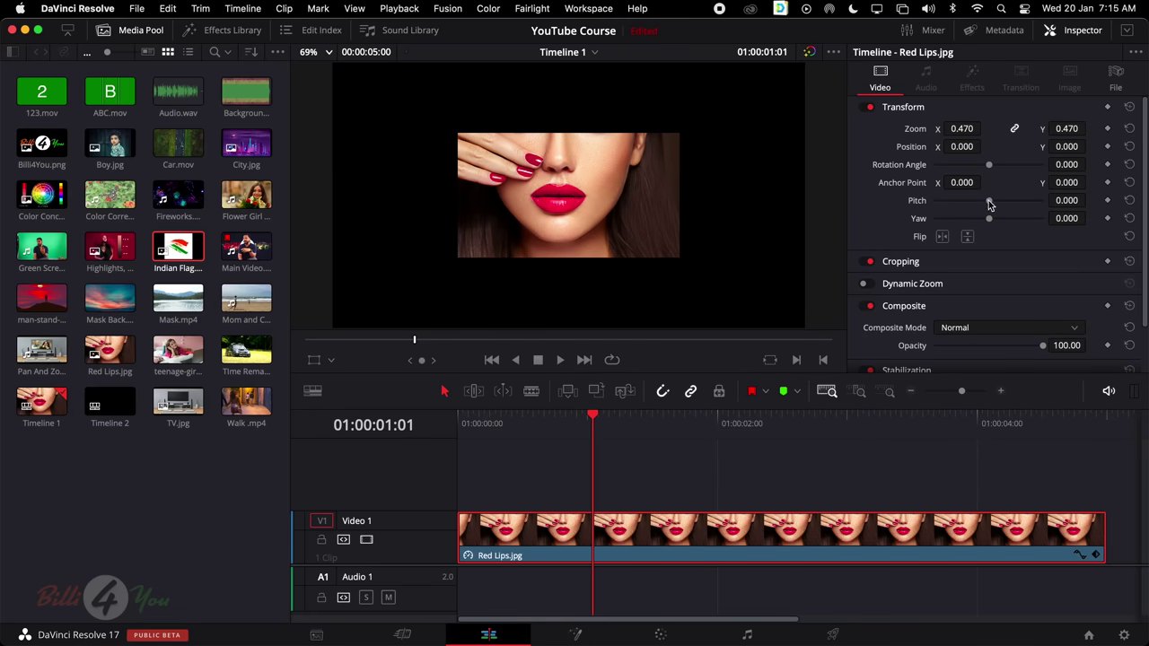
Test pitch and yaw tilts, set zoom to 0.340 at X -386, and reset pitch and yaw to zero
left_click_drag(988, 201, 978, 223)
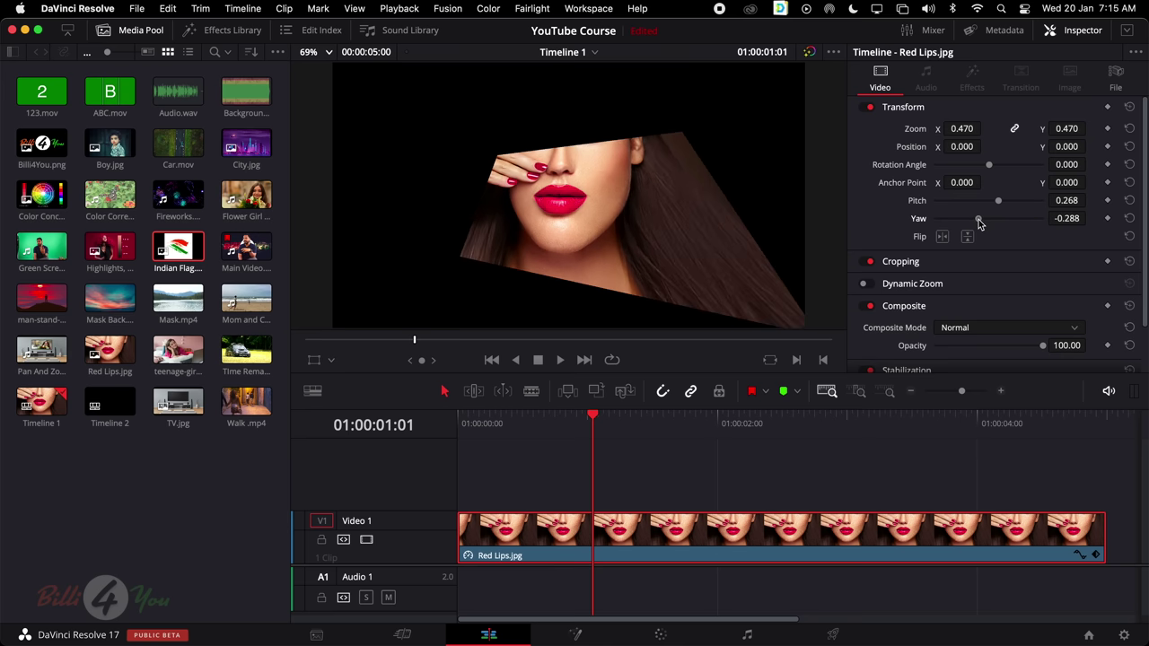
left_click(1130, 201)
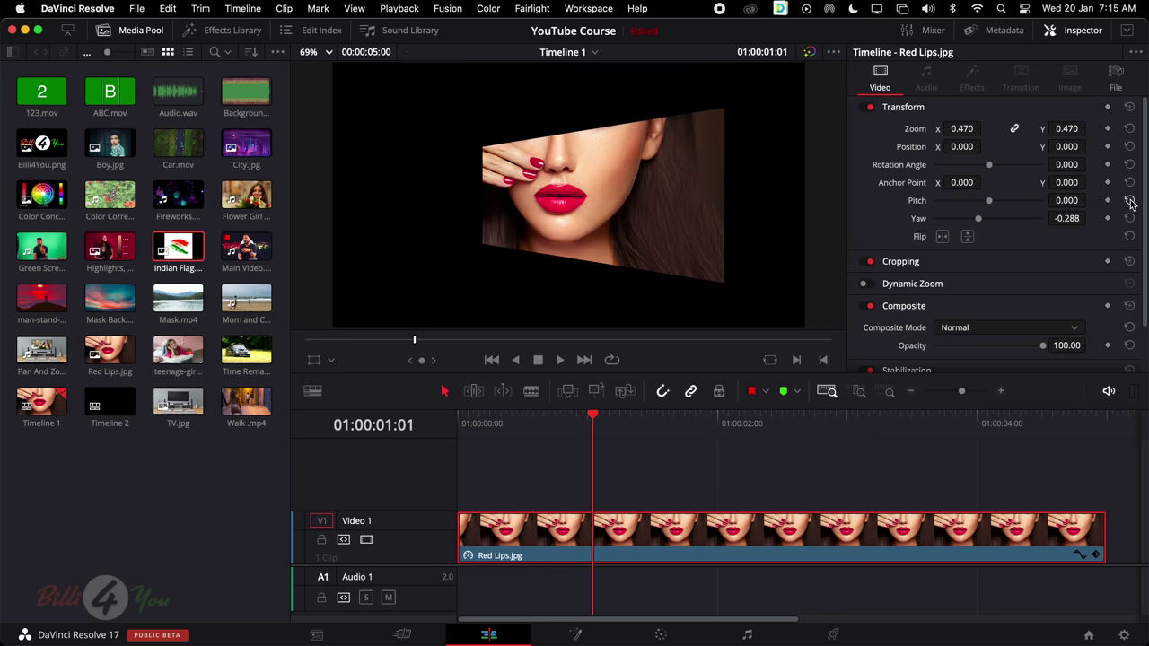
left_click_drag(977, 222, 1000, 218)
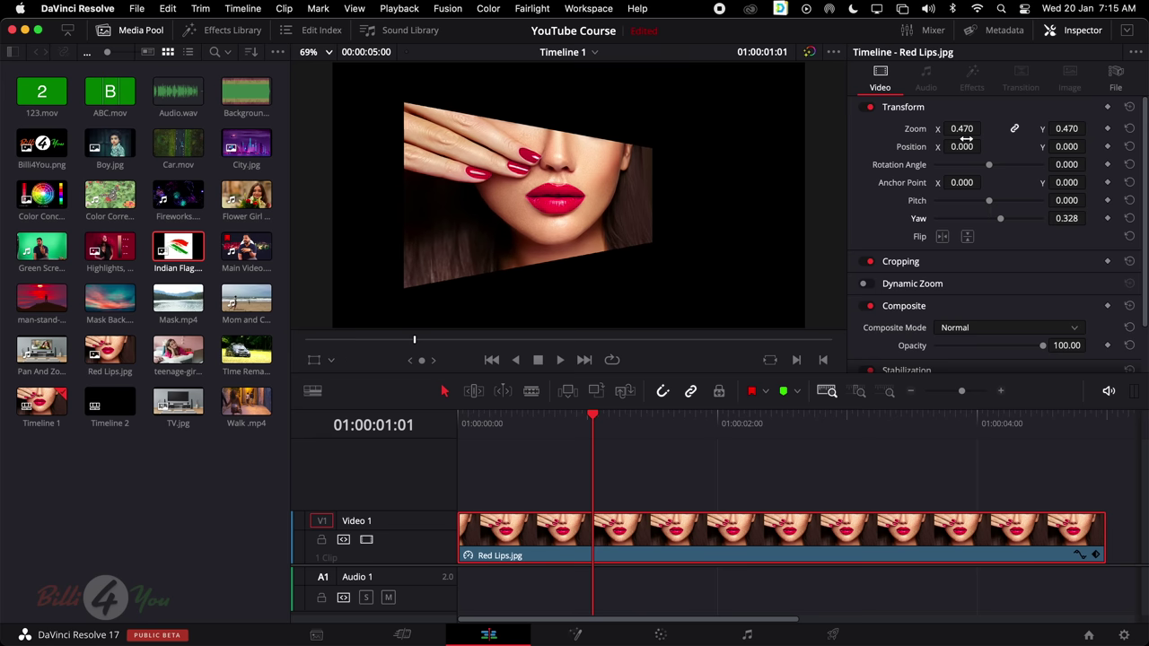
left_click_drag(984, 128, 915, 144)
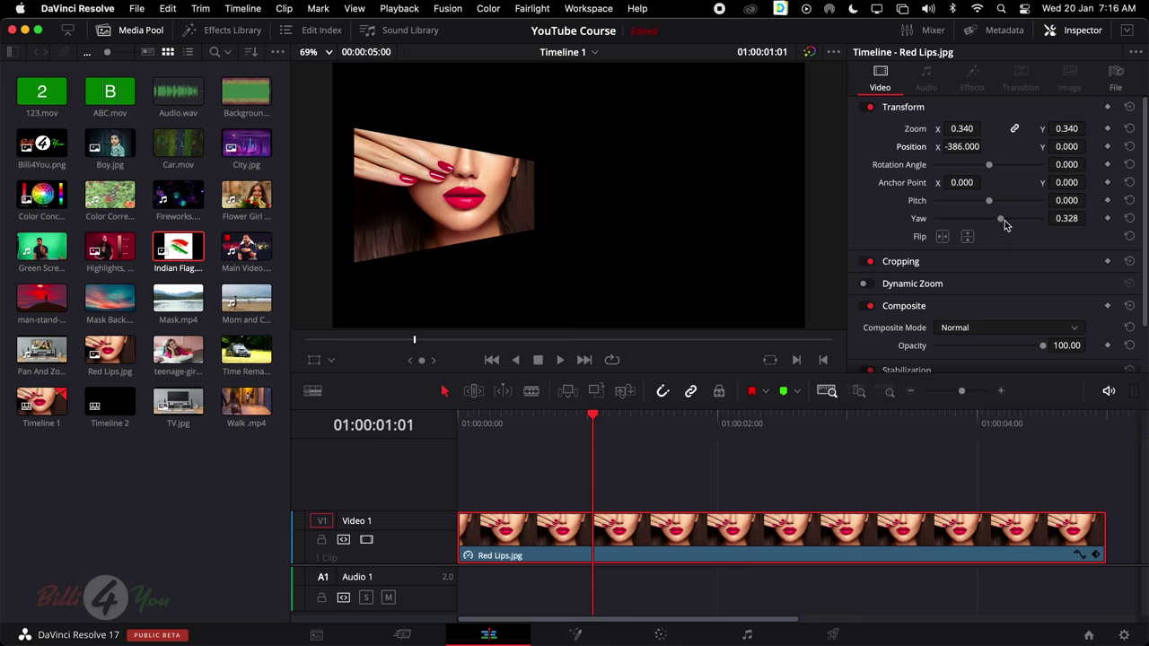
left_click(1129, 218)
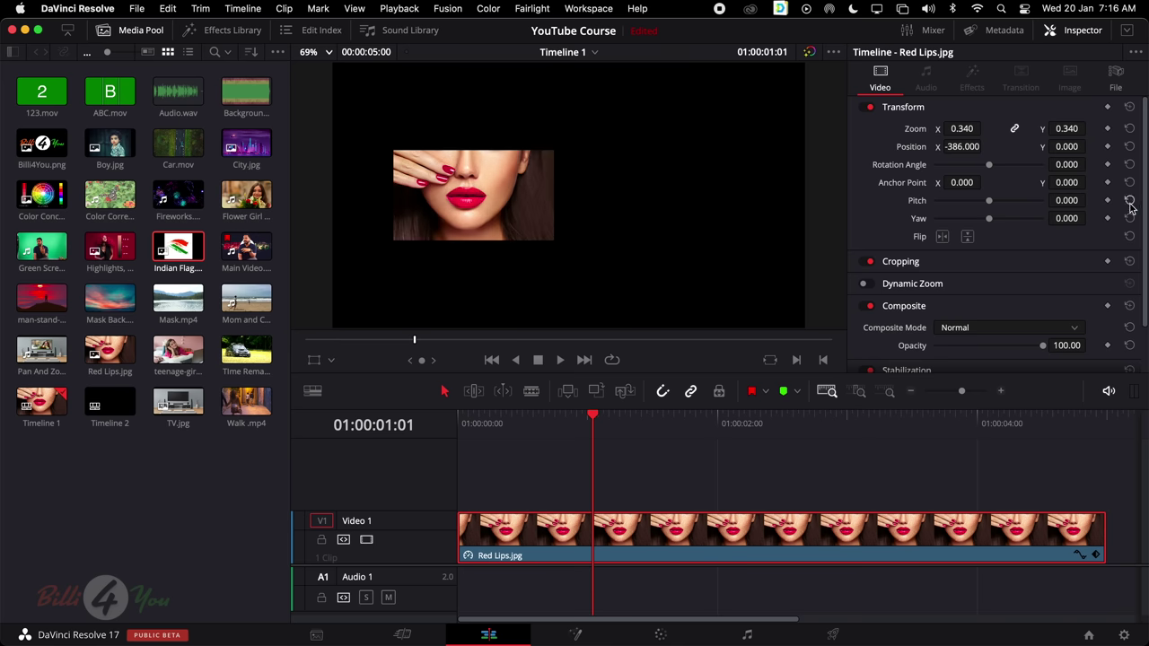
Reset zoom and position, then shrink the image to 0.740 zoom
left_click(1130, 130)
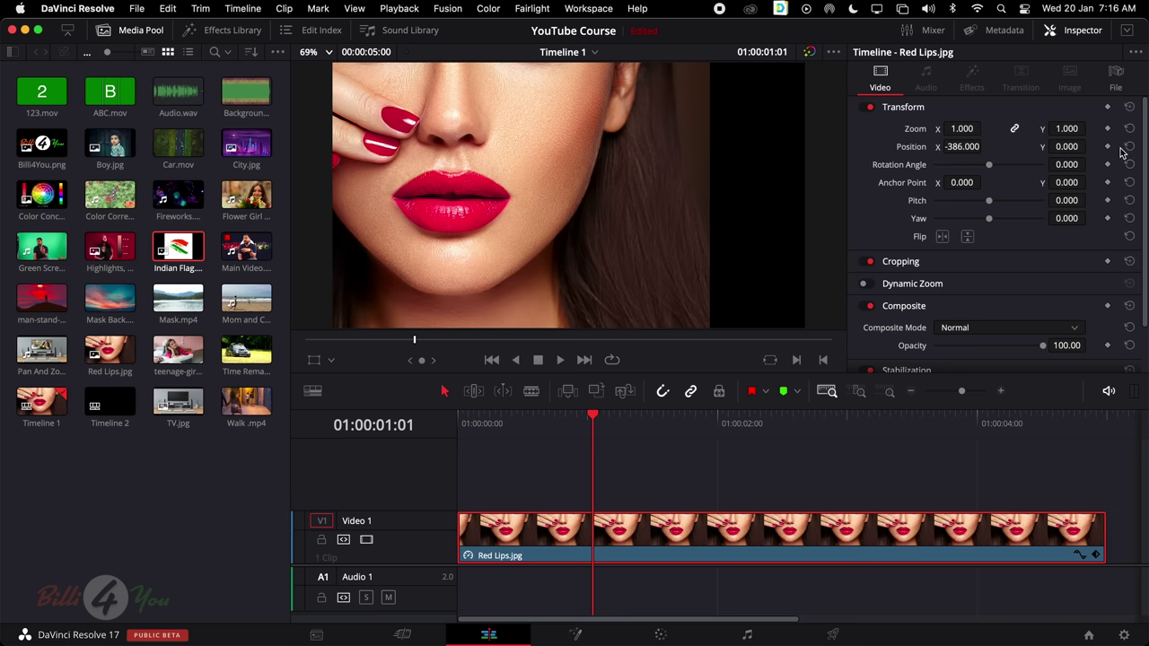
left_click(1129, 147)
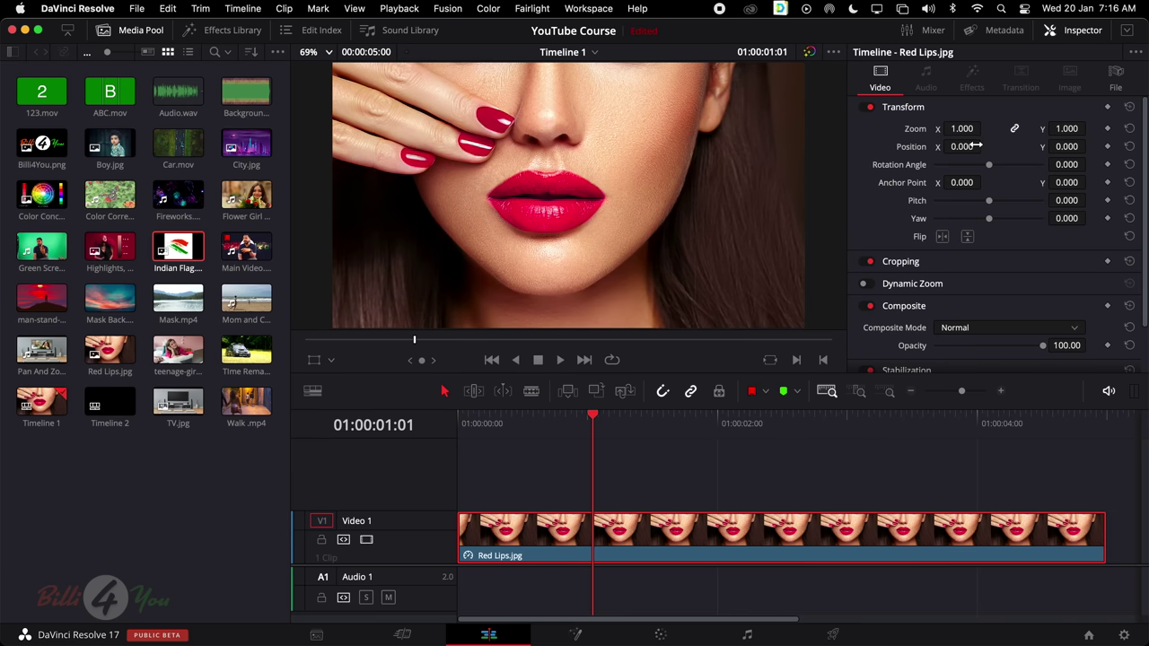
left_click_drag(962, 128, 939, 128)
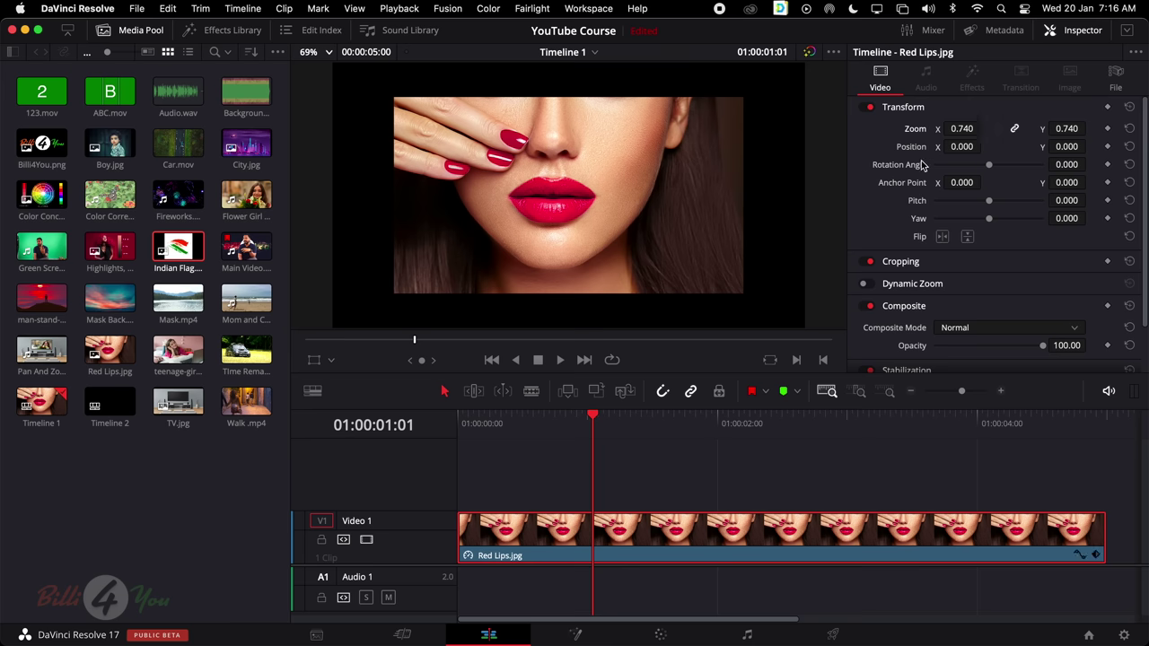
Try horizontal and vertical flips, then reset all transform settings to default
left_click(942, 237)
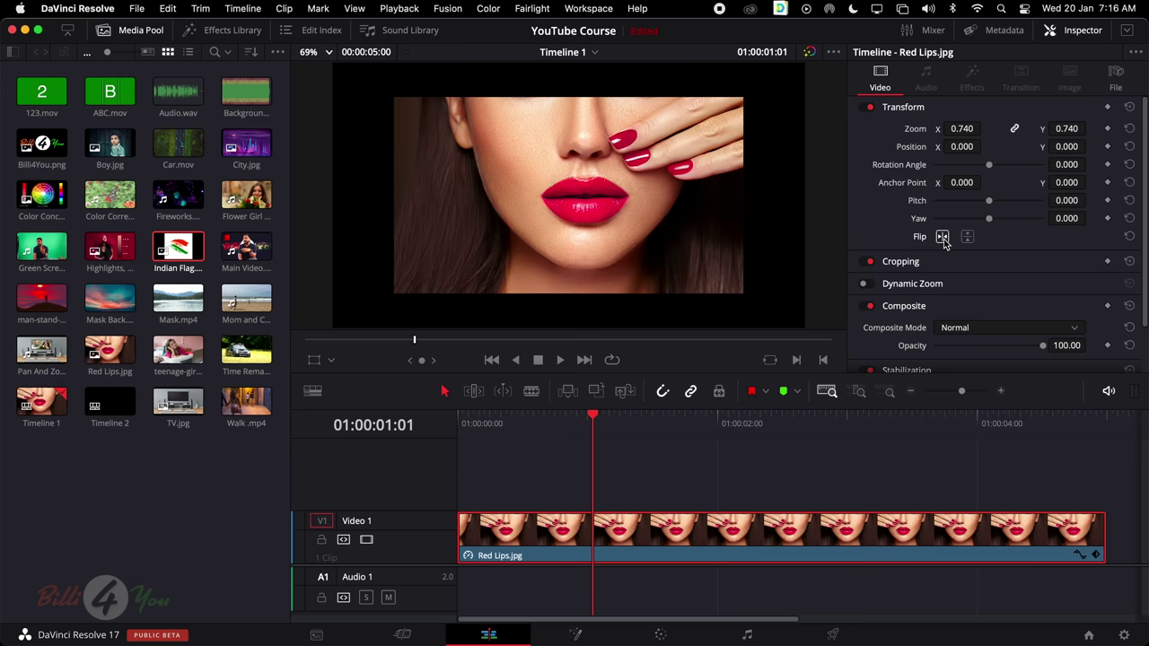
left_click(943, 237)
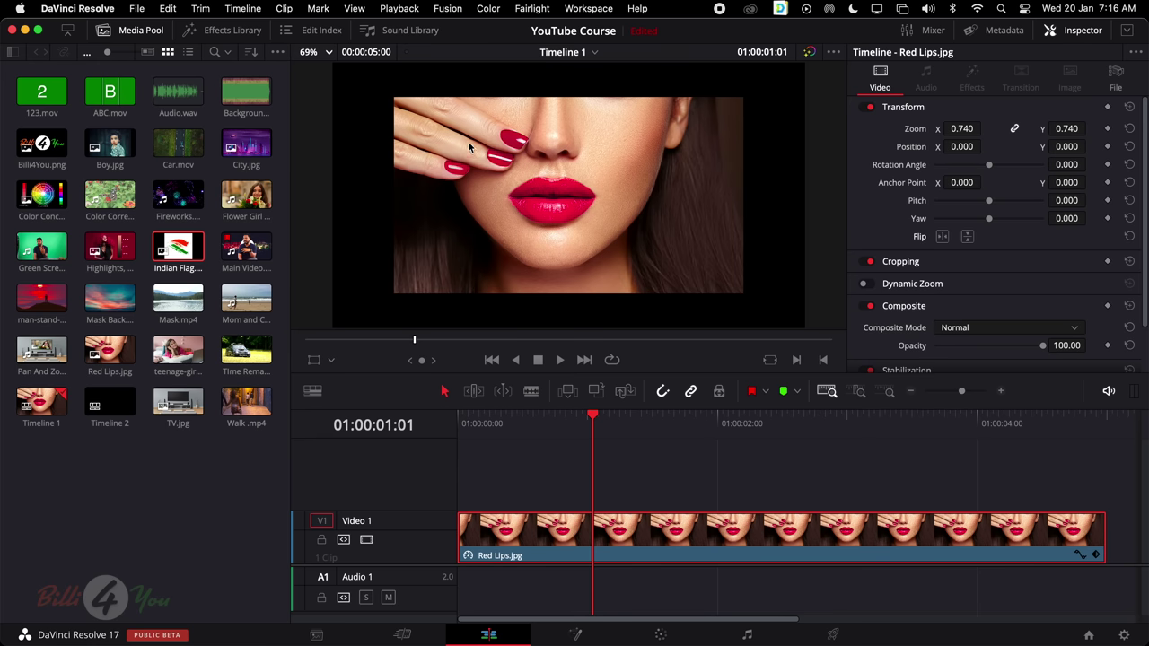
left_click(942, 237)
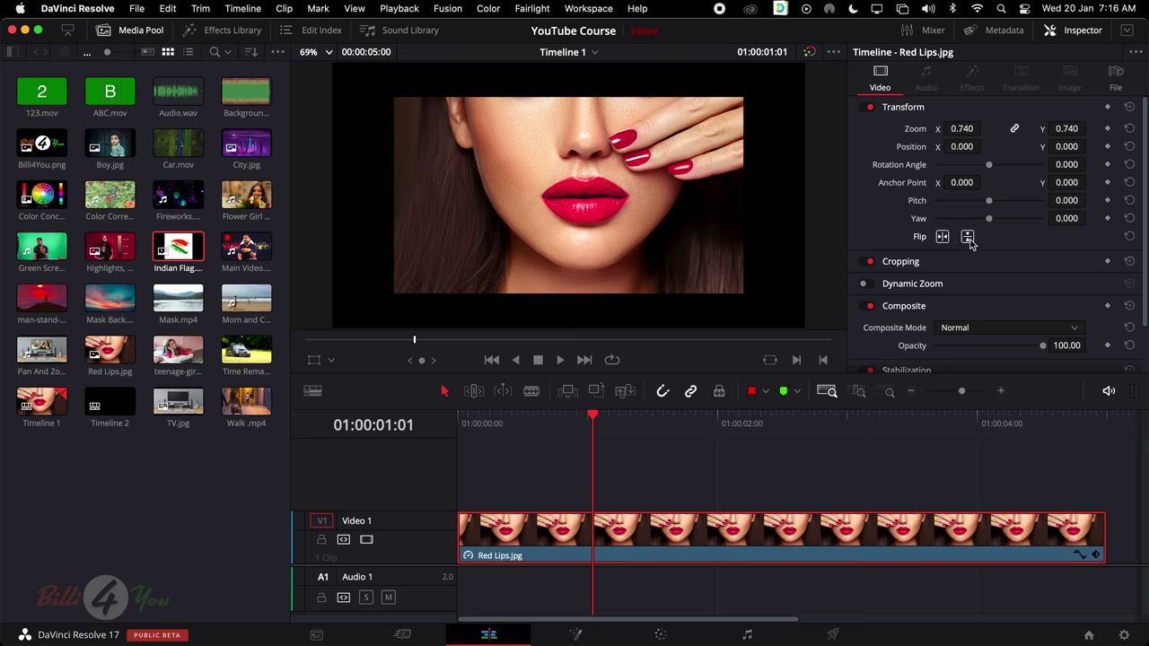
left_click(969, 238)
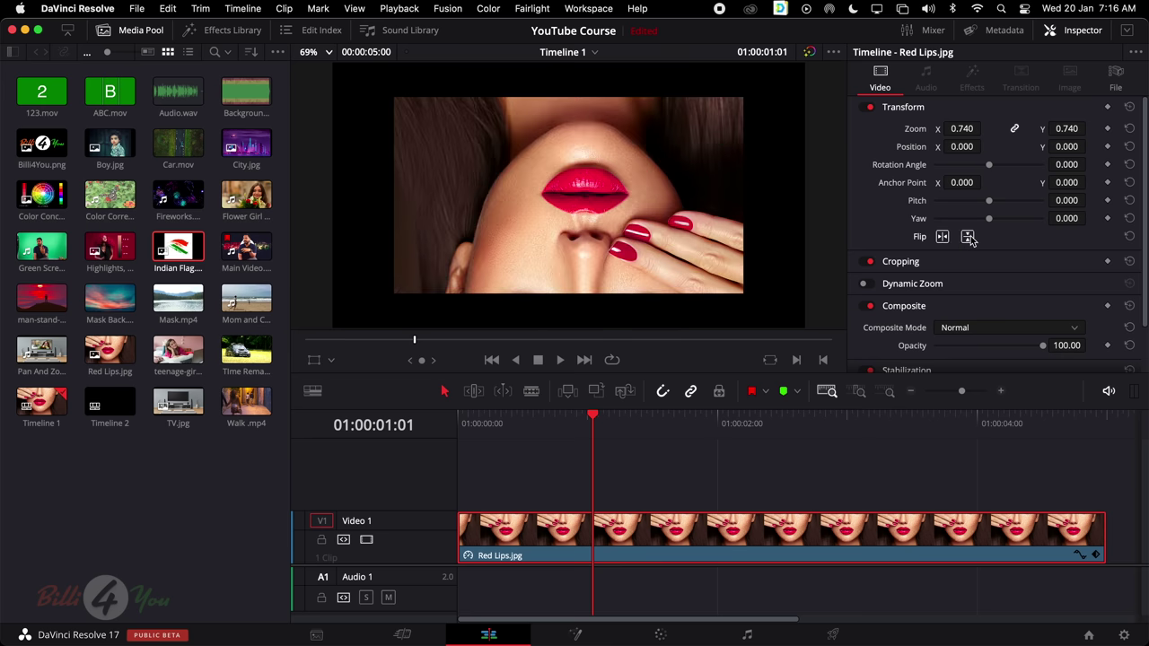
left_click(969, 238)
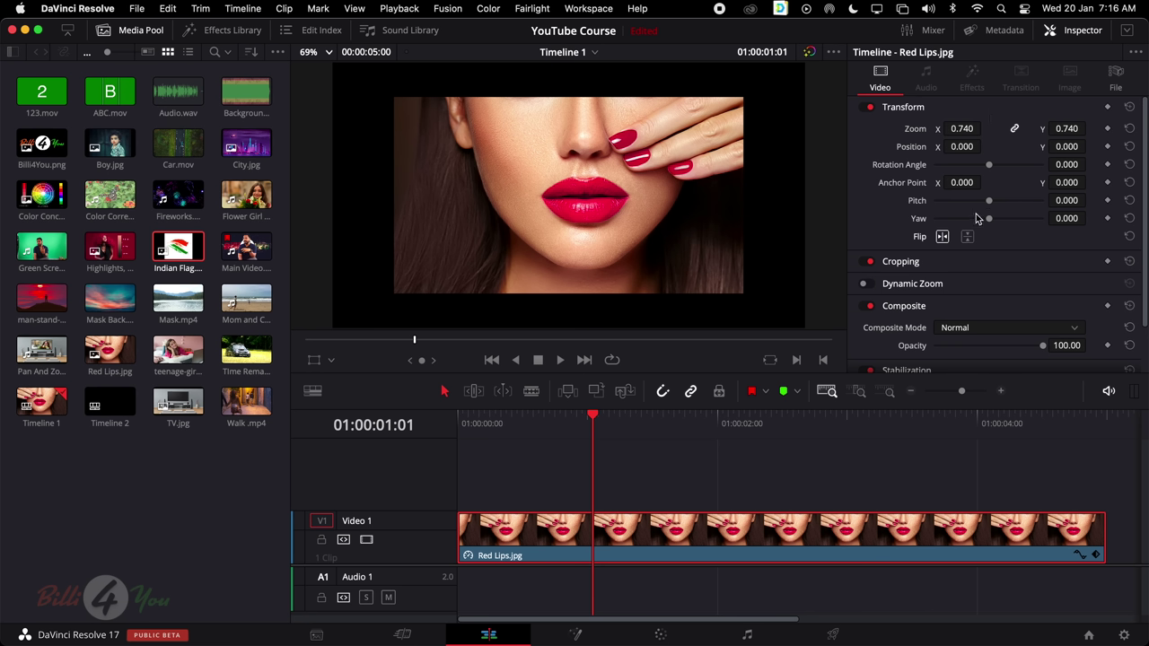
left_click(949, 243)
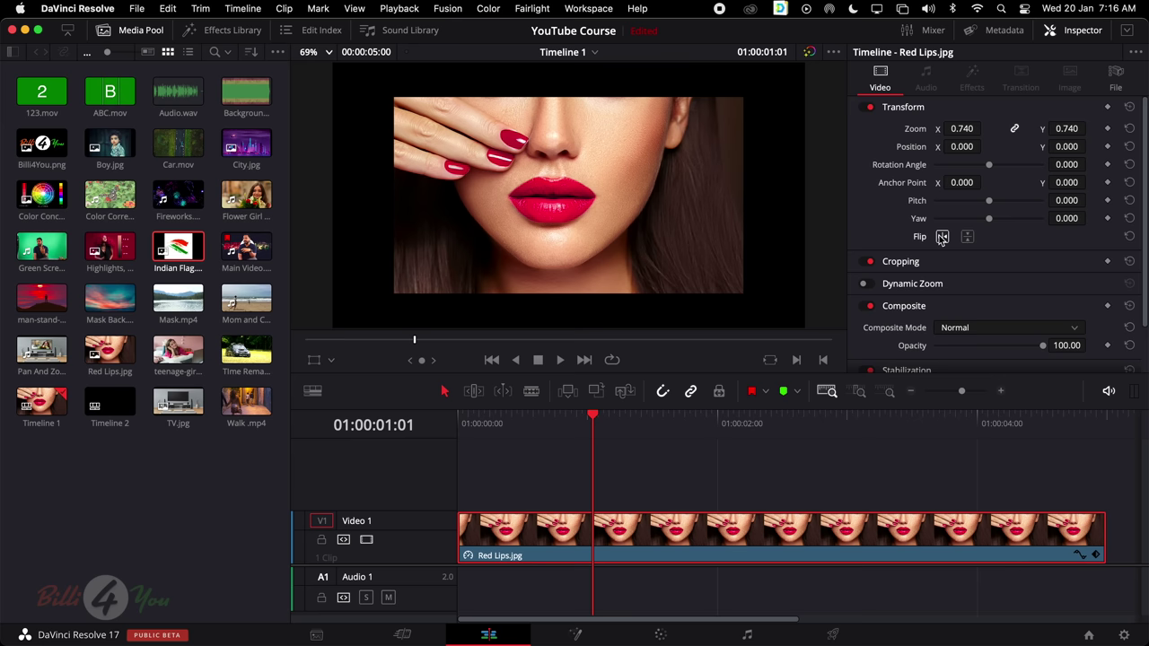
left_click(1130, 107)
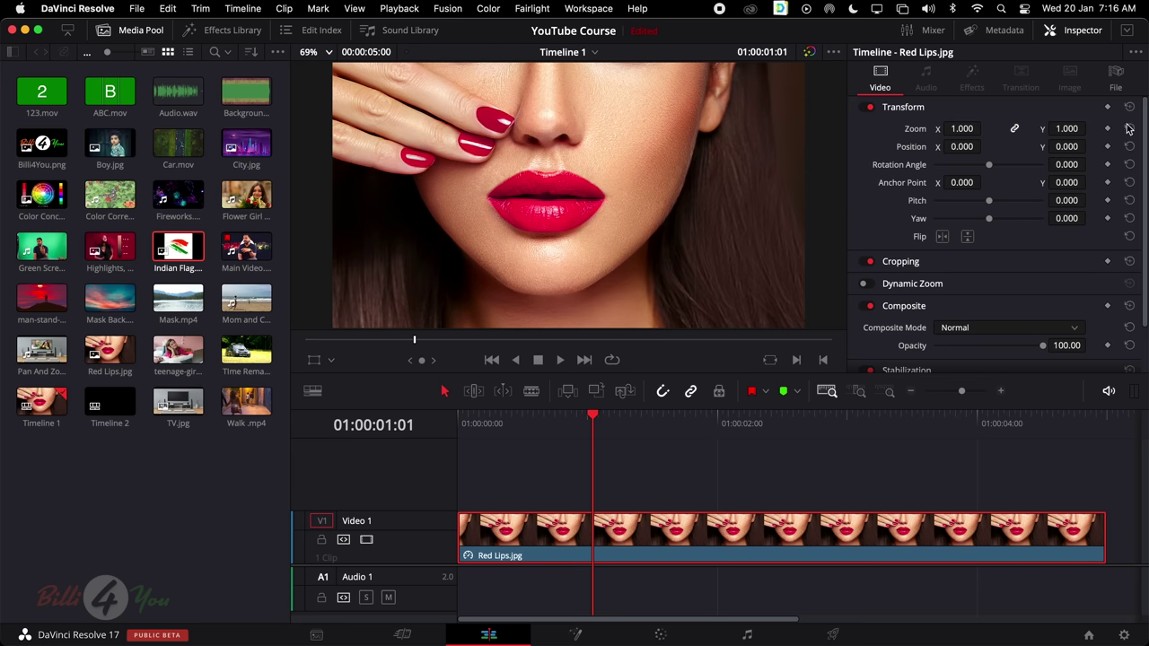
Use the viewer's crop controls to crop away the left and right sides of the image
left_click(1024, 264)
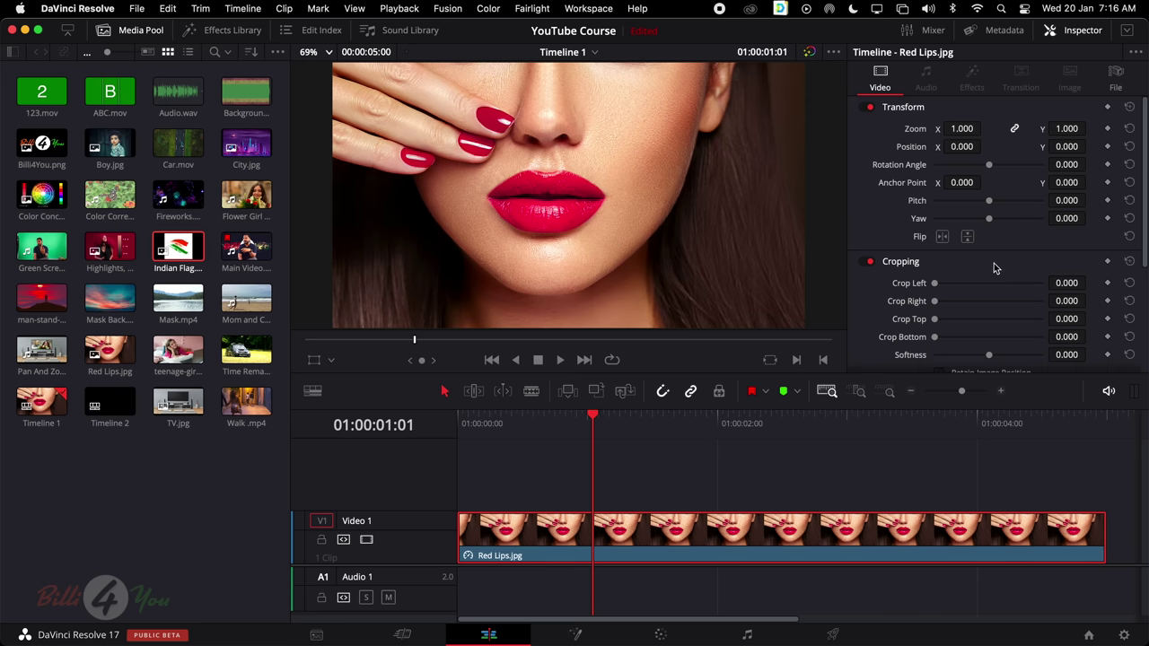
scroll(996, 268, "down", 2)
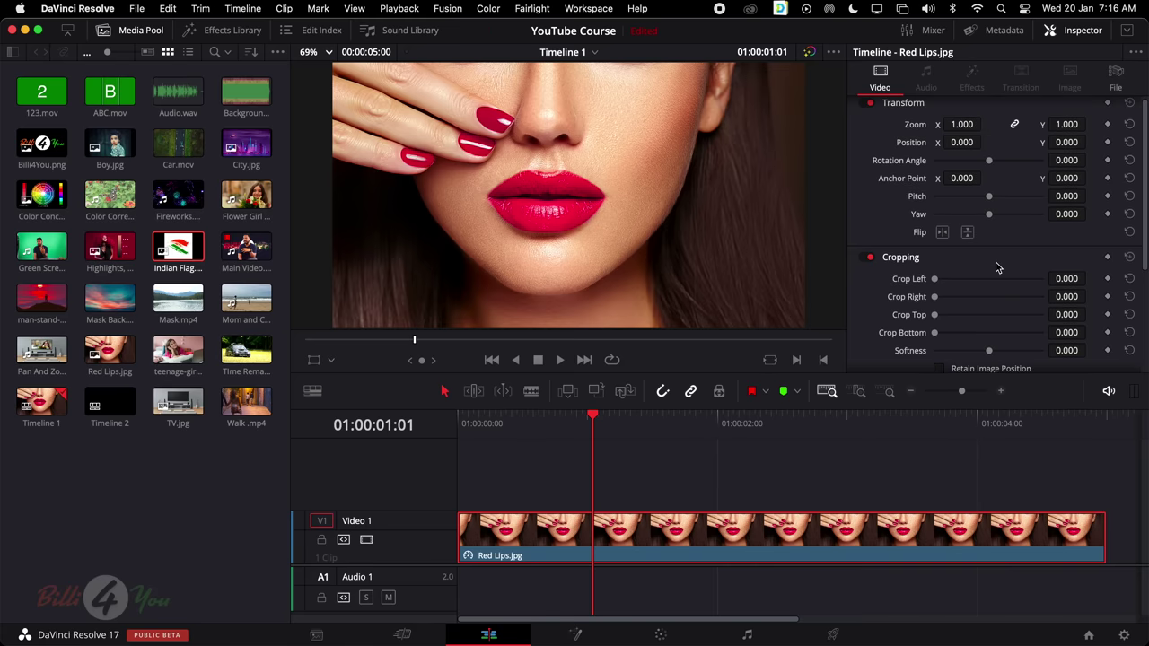
left_click(950, 261)
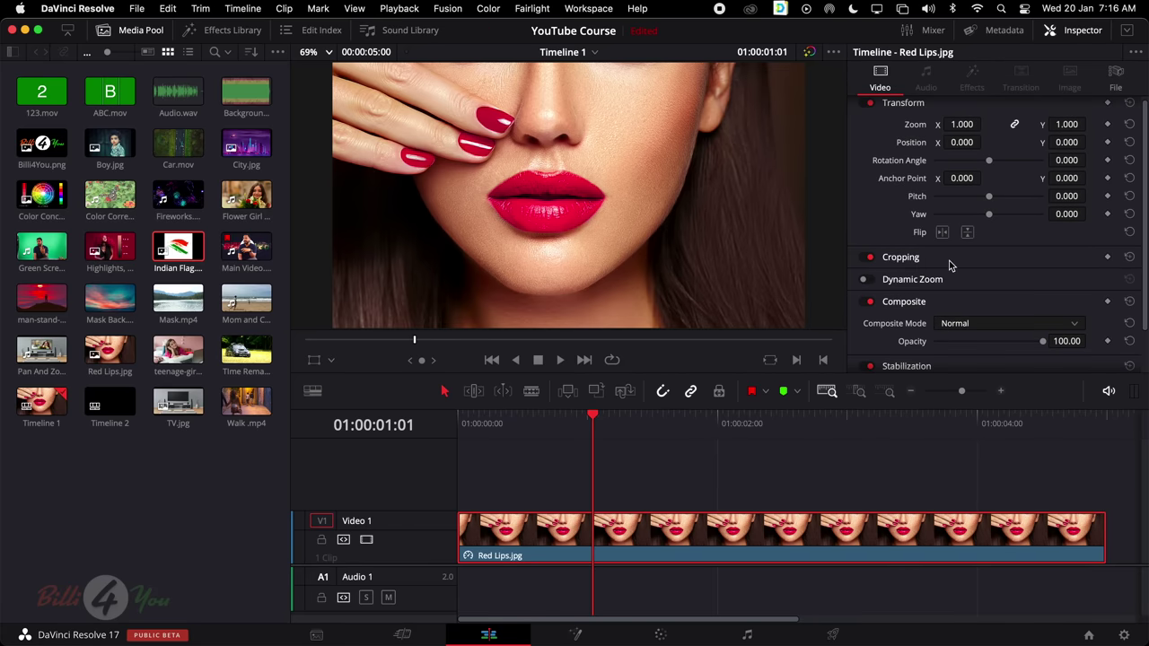
left_click(329, 357)
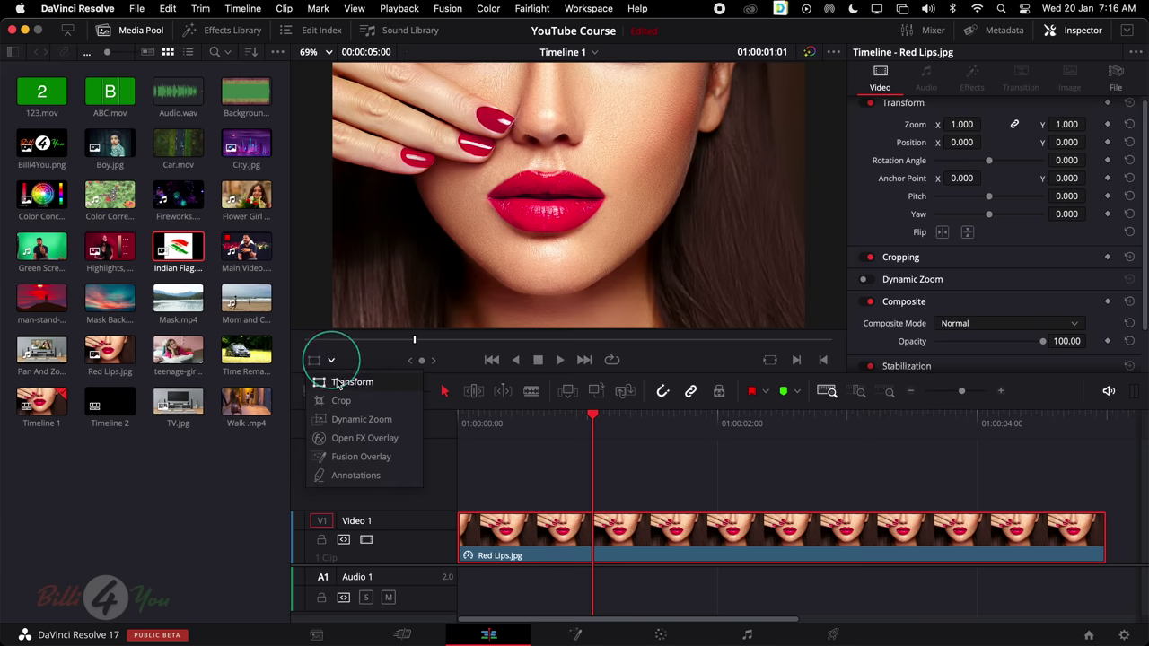
left_click(339, 402)
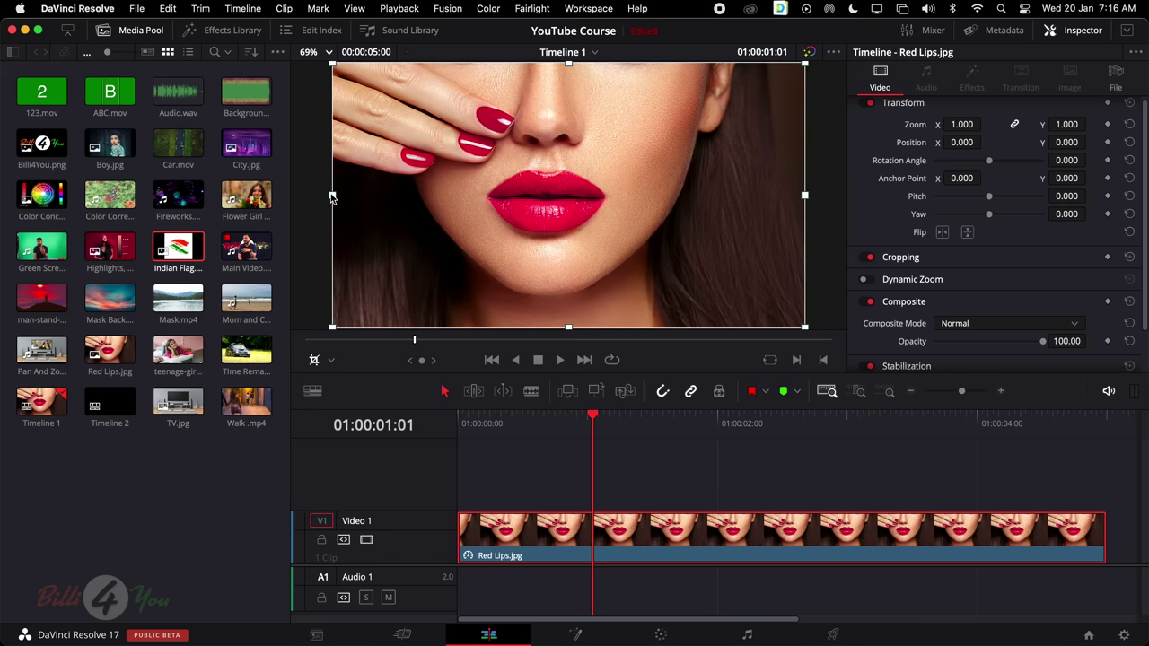
left_click_drag(332, 196, 548, 208)
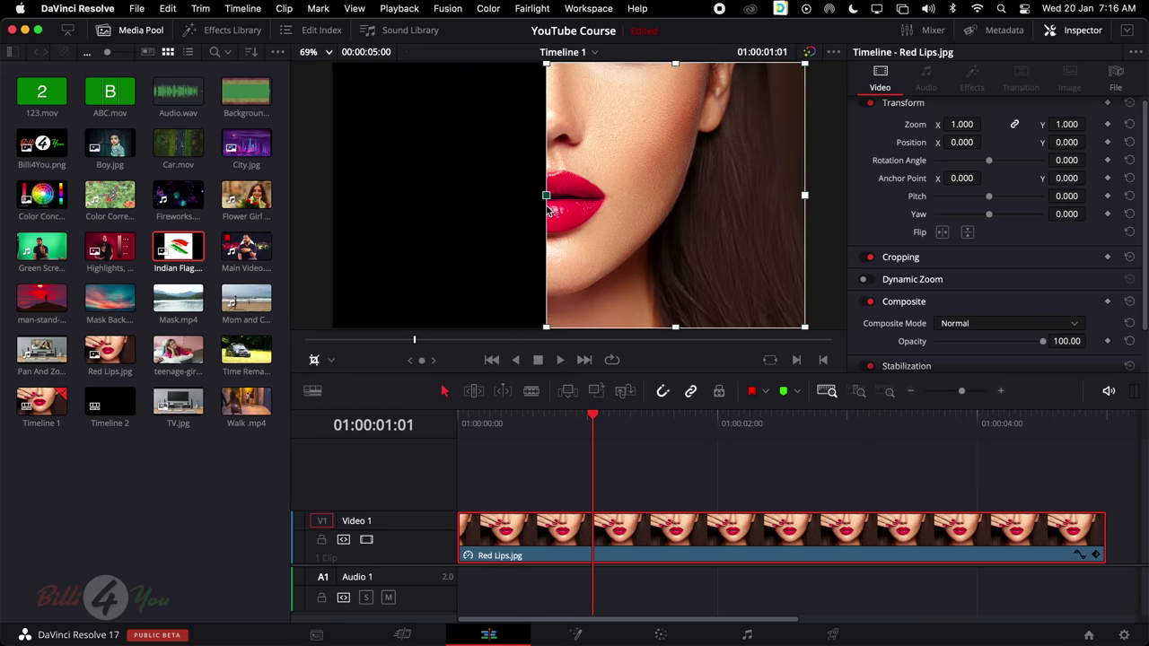
left_click_drag(803, 195, 742, 200)
mouse_move(642, 199)
left_mouse_down()
mouse_move(661, 210)
mouse_move(657, 177)
mouse_move(634, 180)
mouse_move(643, 184)
left_mouse_up()
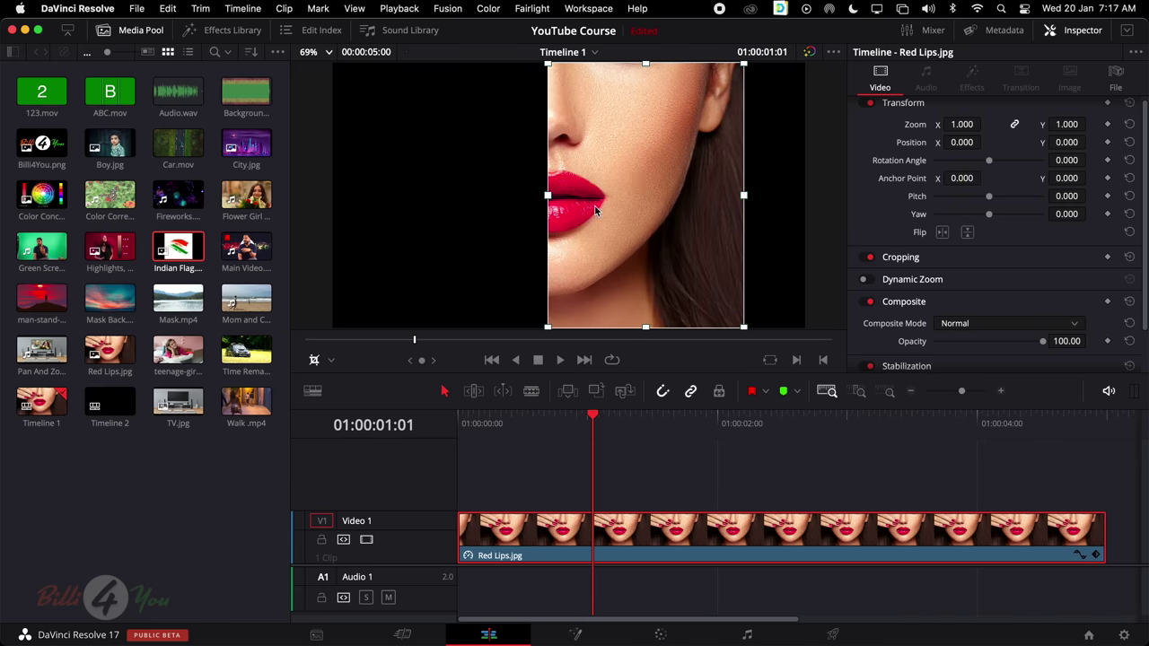
Return the viewer to transform controls and show Timeline 1 again
left_click(314, 360)
left_click(331, 361)
left_click(352, 382)
key("q")
left_click(331, 361)
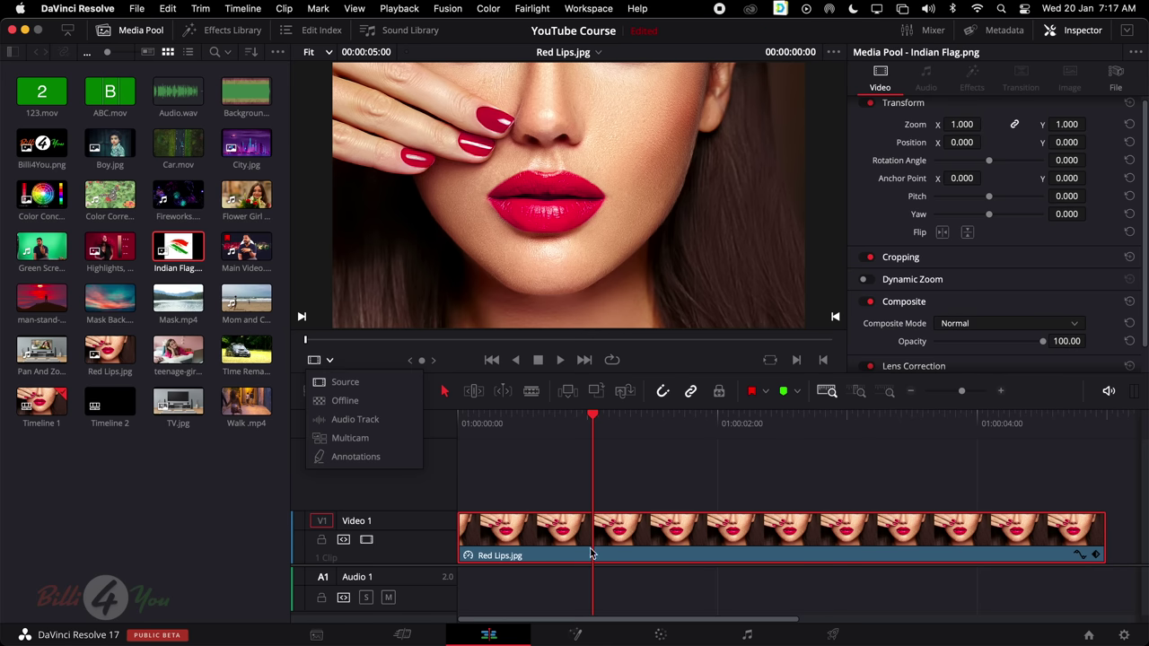
left_click(639, 559)
left_click(624, 531)
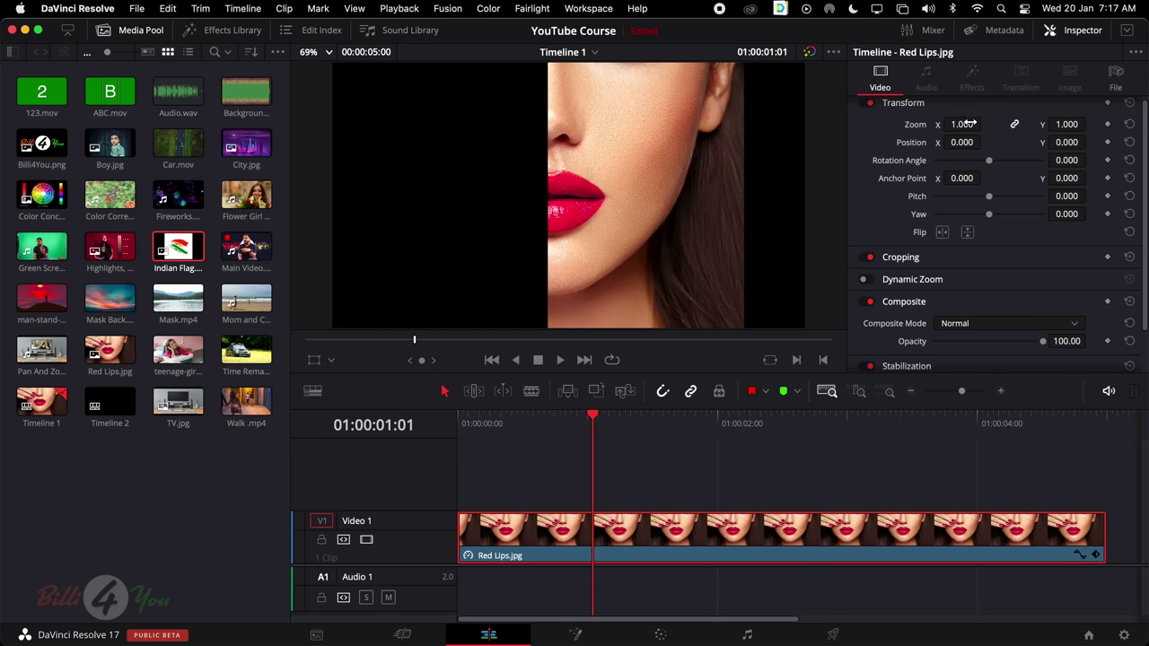
Set zoom to 0.950, crop the left side to 902.756 and feather the crop edges
mouse_move(968, 124)
left_mouse_down()
mouse_move(953, 124)
mouse_move(964, 125)
left_mouse_up()
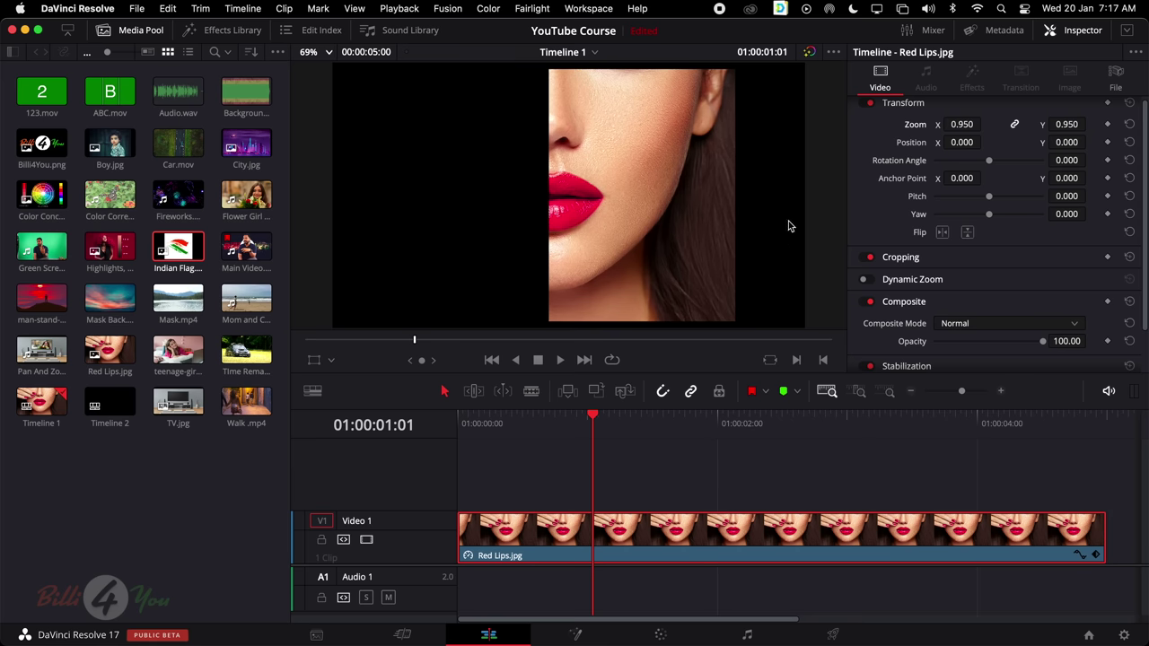
left_click(1051, 262)
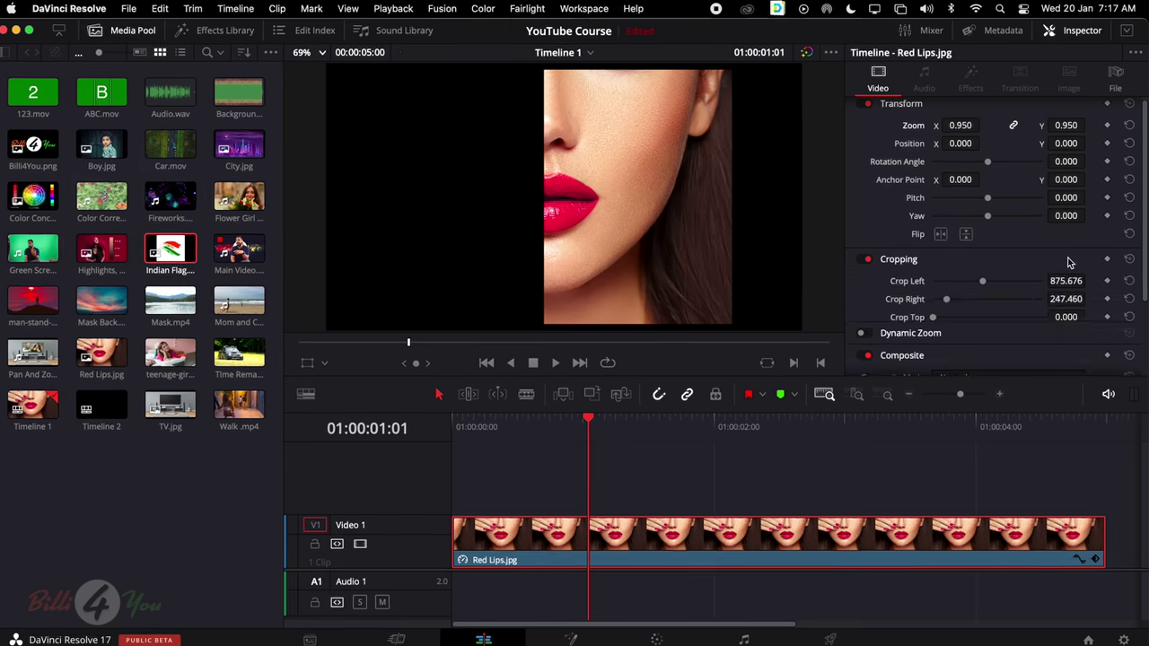
scroll(991, 251, "down", 1)
left_click_drag(985, 246, 988, 248)
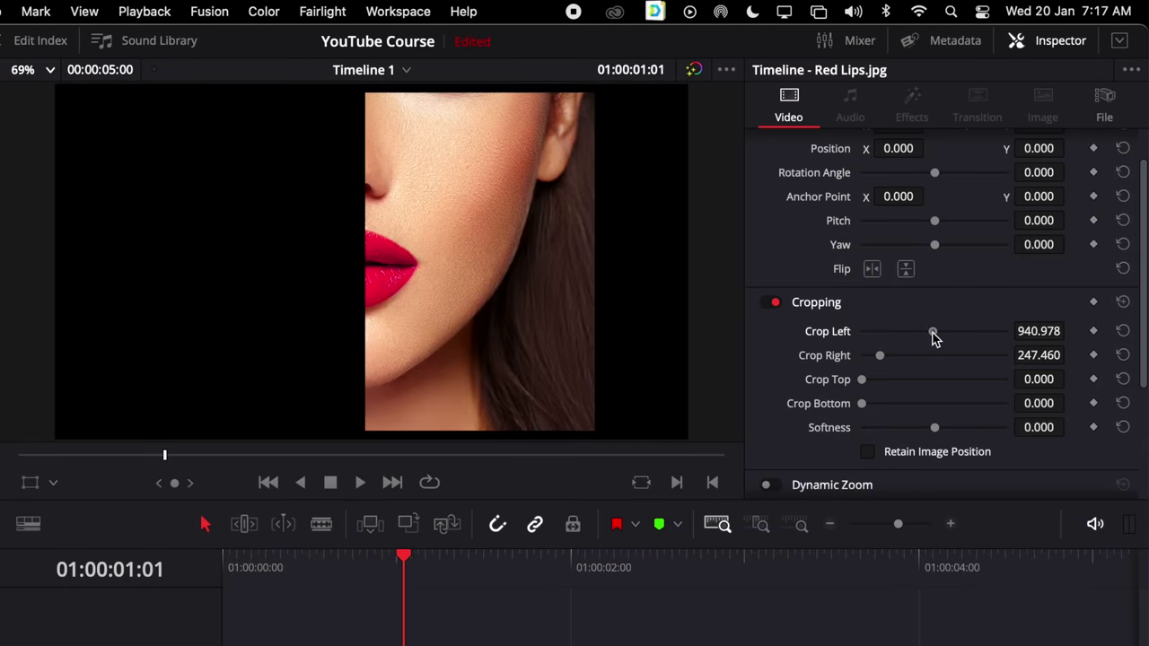
left_click_drag(934, 338, 878, 407)
mouse_move(933, 431)
left_mouse_down()
mouse_move(906, 431)
mouse_move(954, 423)
mouse_move(888, 429)
mouse_move(997, 427)
mouse_move(937, 429)
left_mouse_up()
left_click(1122, 427)
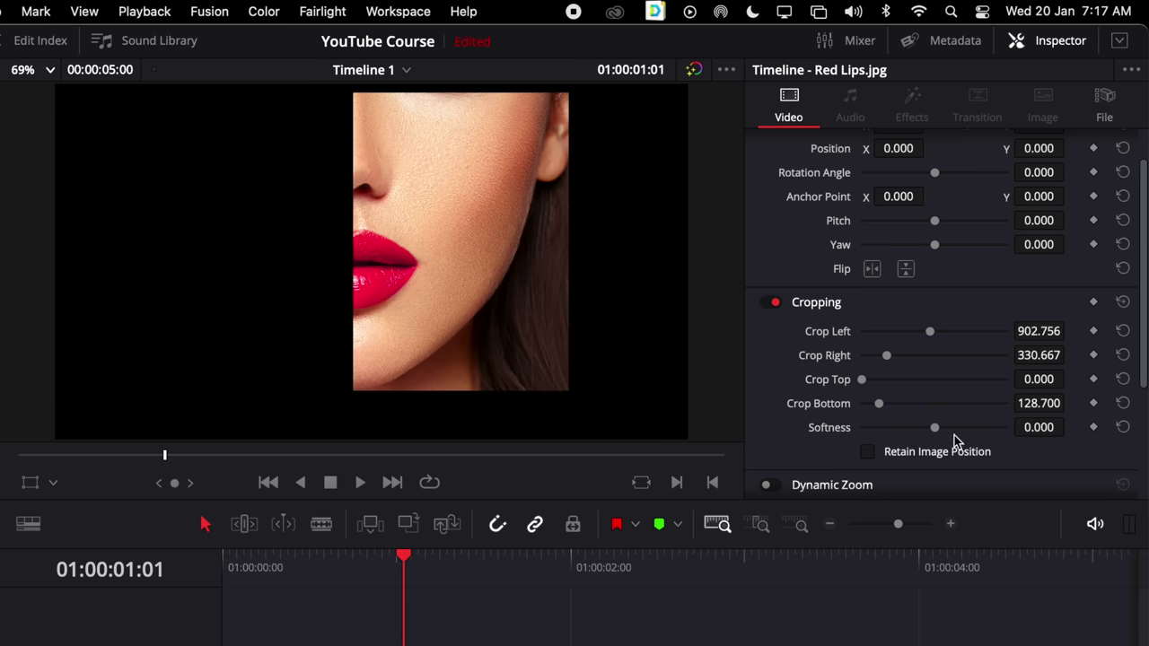
left_click_drag(937, 431, 960, 435)
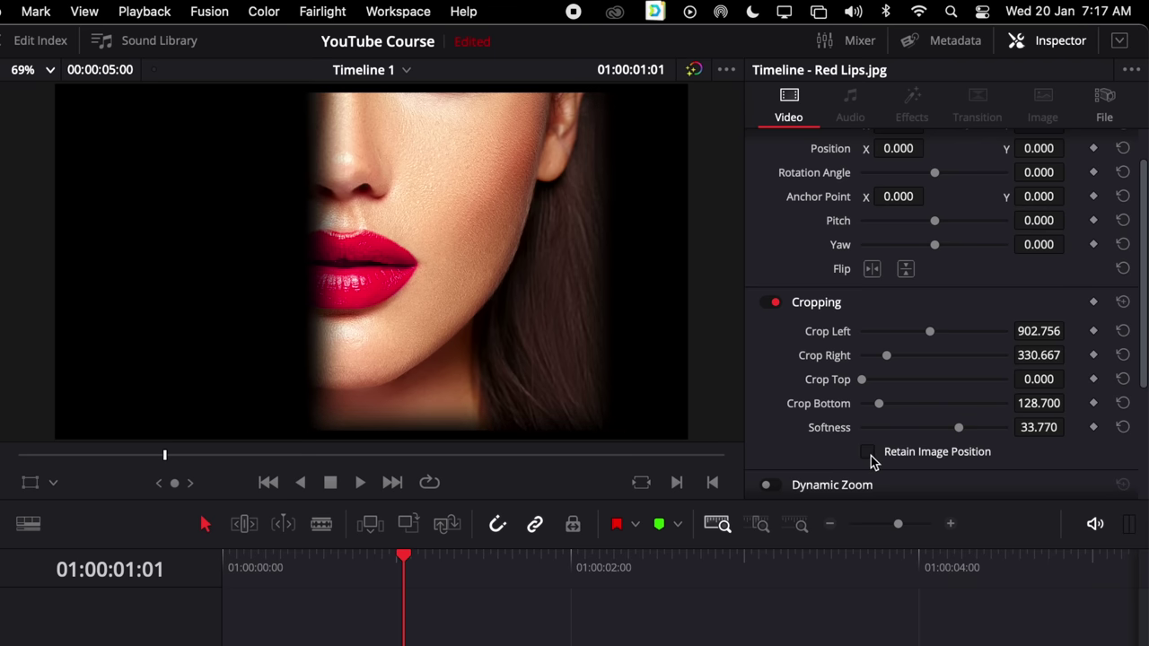
Reset the transform to full size and all crop values to zero
scroll(916, 322, "up", 2)
left_click(909, 351)
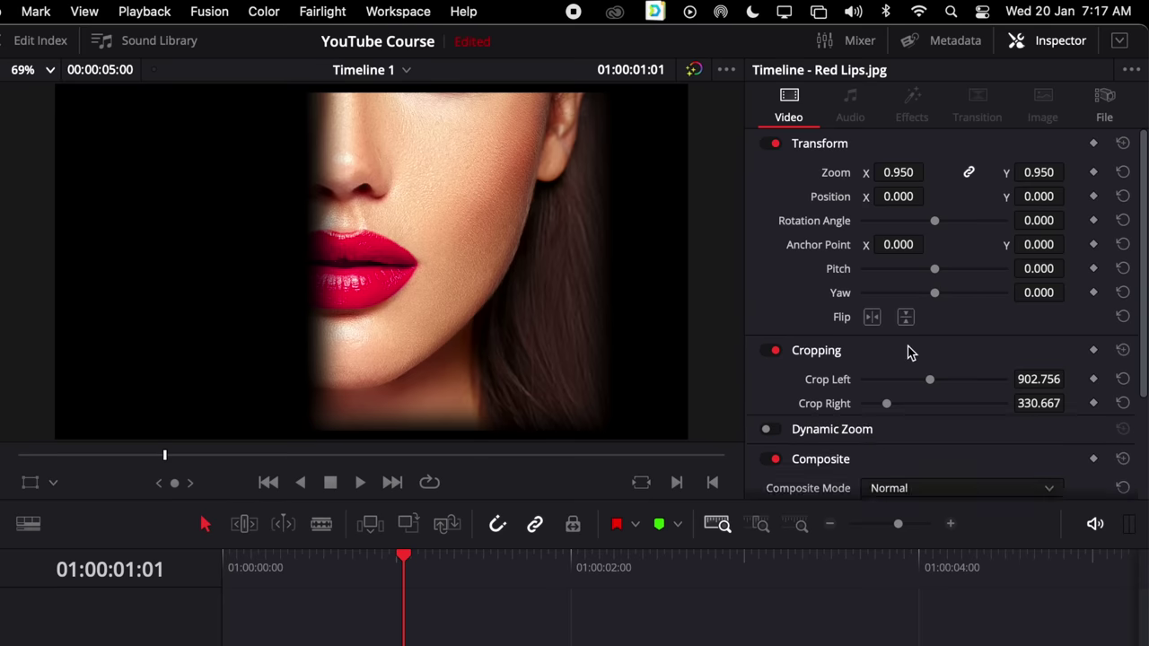
scroll(988, 328, "down", 2)
left_click(904, 316)
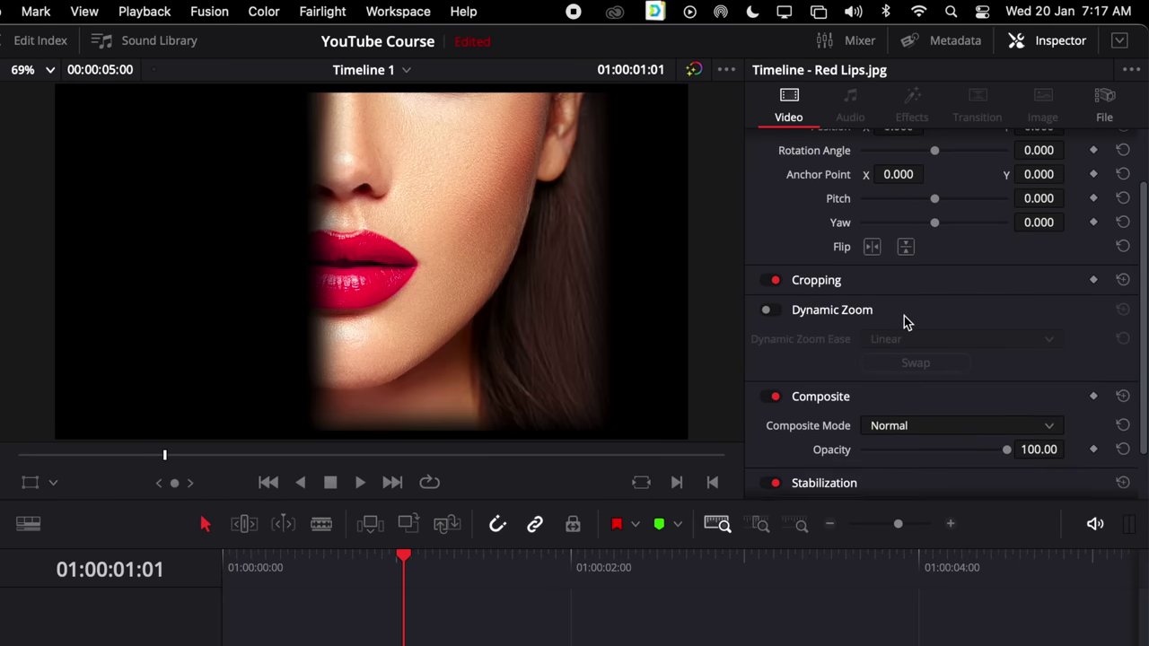
left_click(904, 316)
scroll(956, 285, "up", 2)
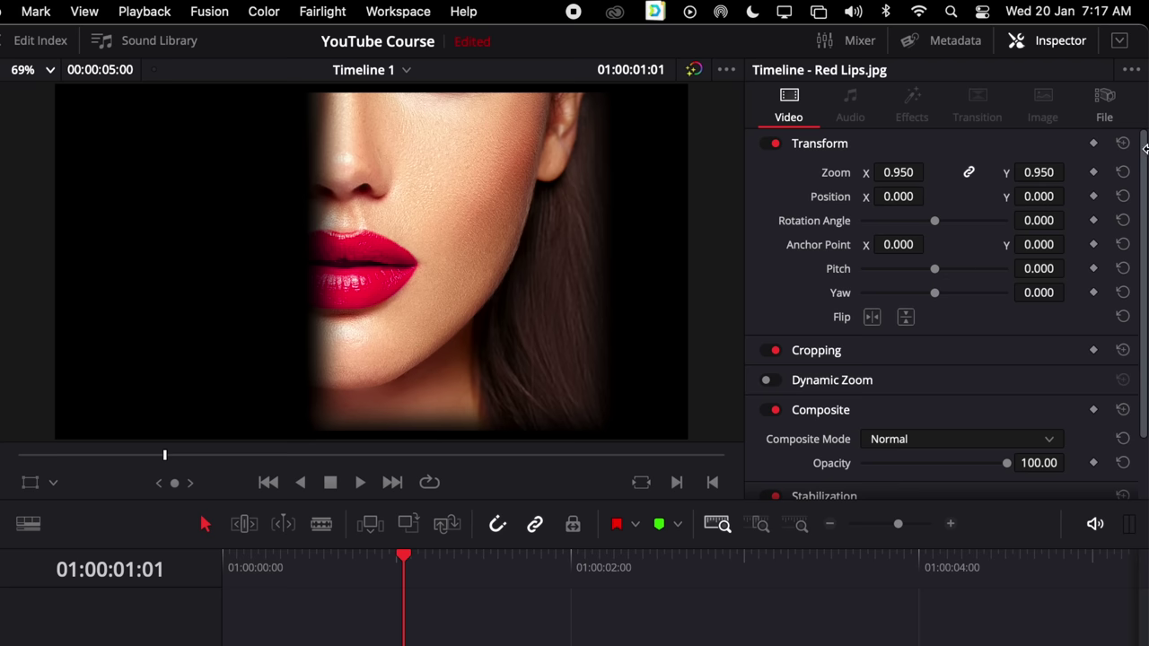
left_click(1123, 145)
left_click(1020, 353)
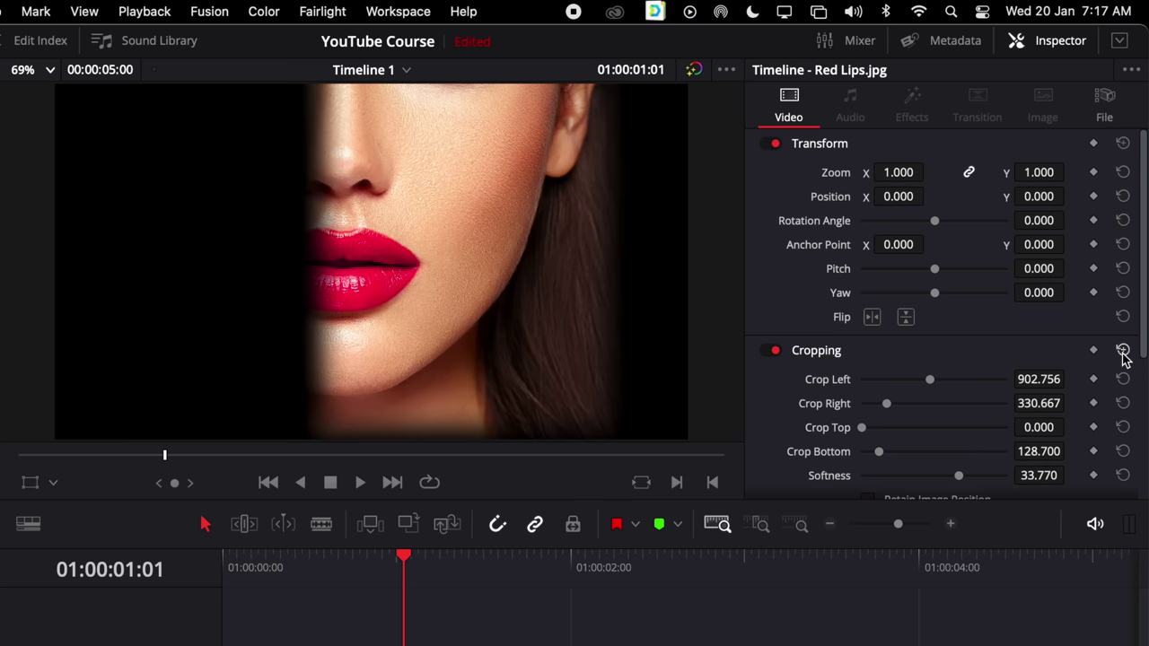
left_click(1123, 351)
scroll(912, 305, "down", 2)
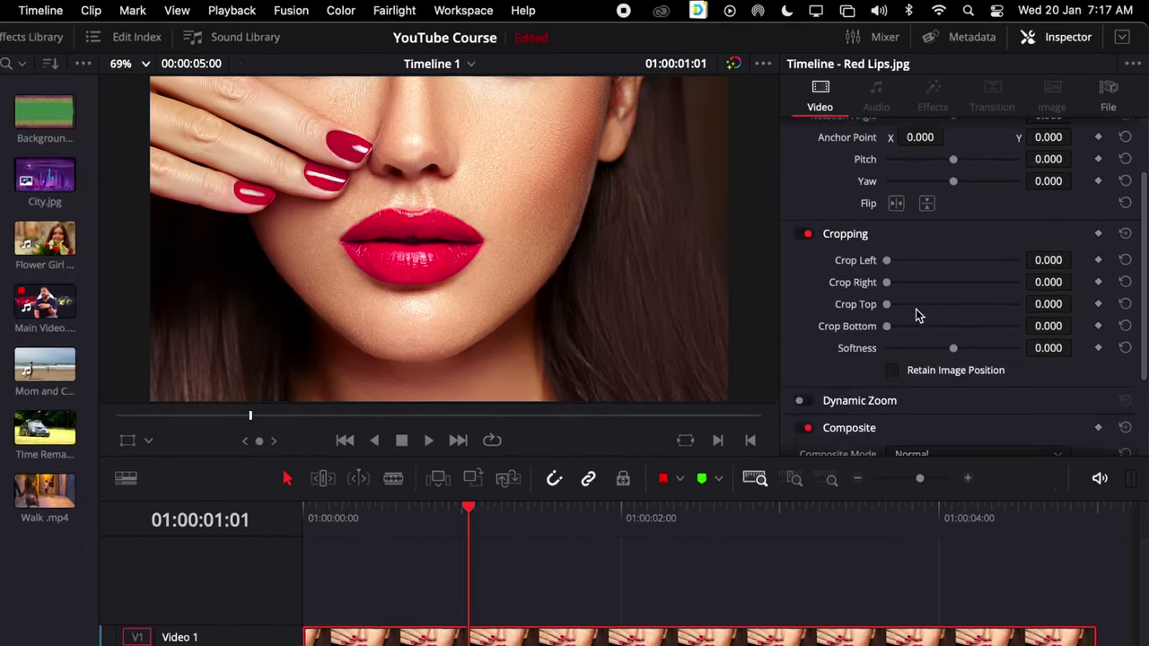
scroll(913, 321, "down", 2)
Enable Dynamic Zoom with its viewer boxes and move the start box over the lips
left_click(895, 311)
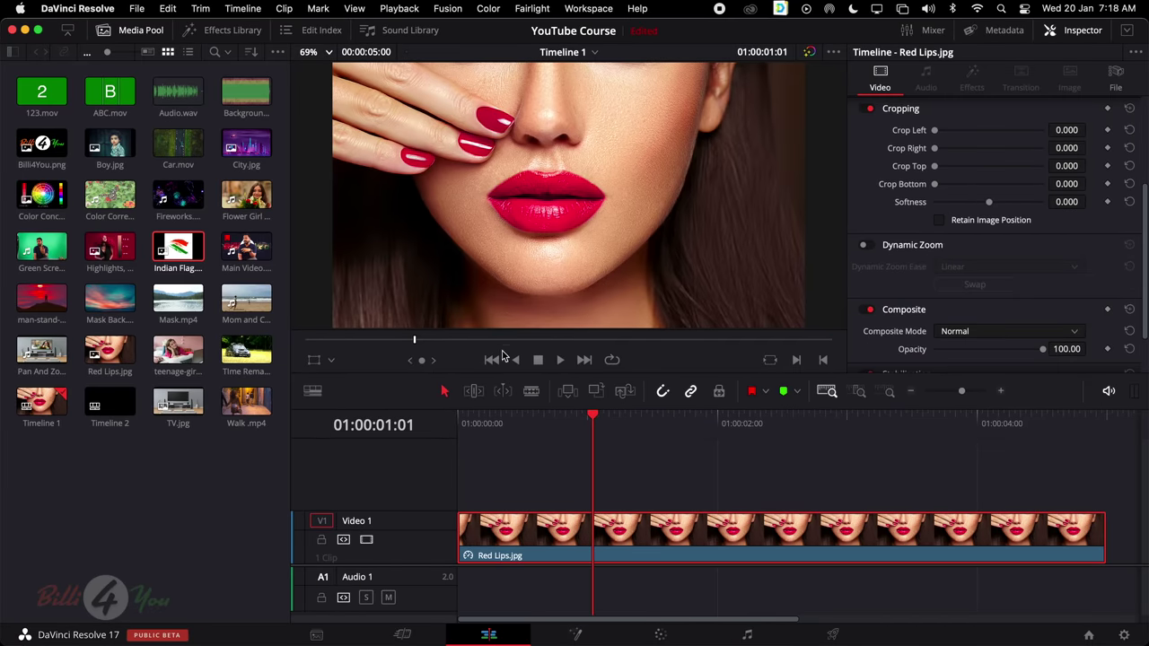
left_click(331, 361)
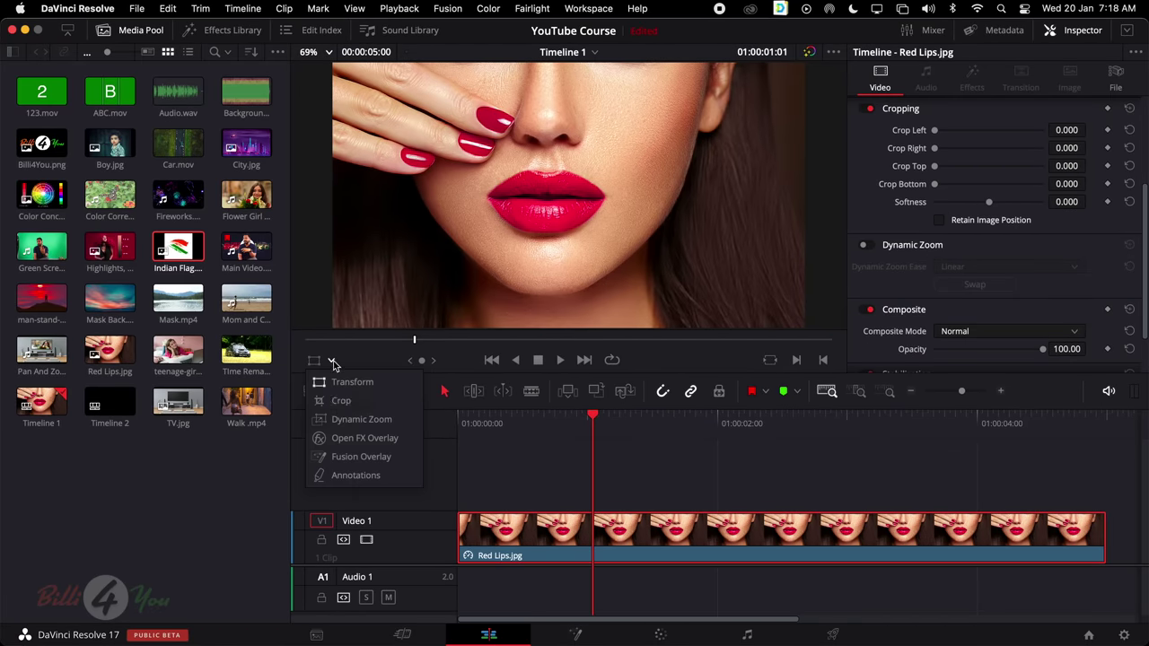
left_click(362, 419)
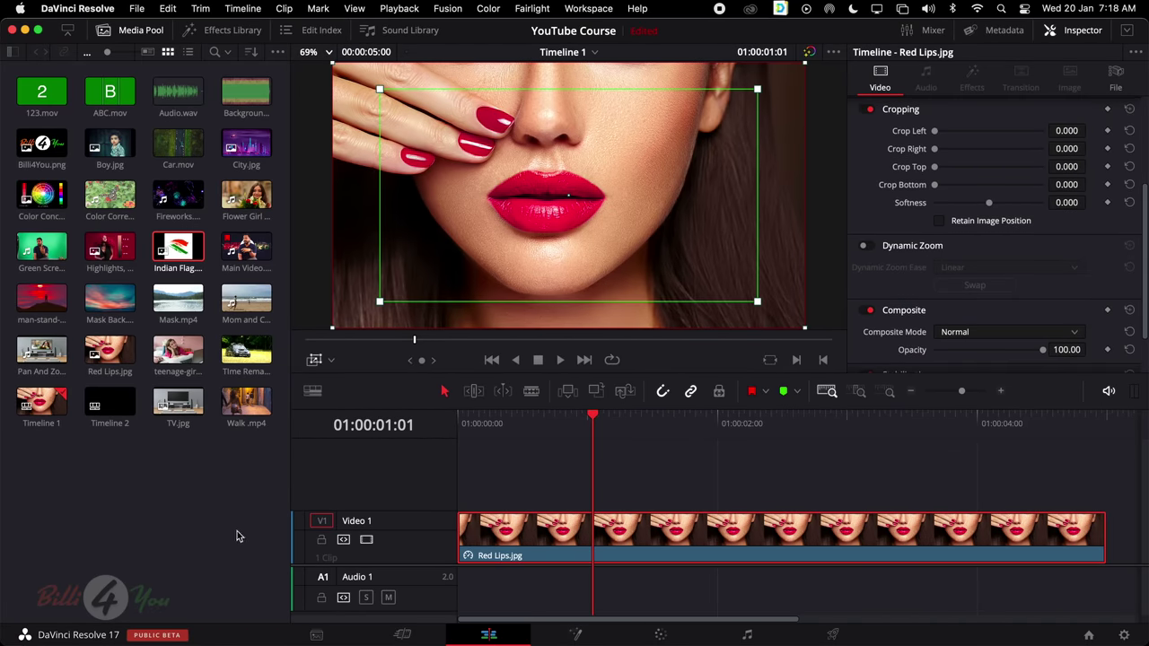
left_click_drag(596, 422, 432, 432)
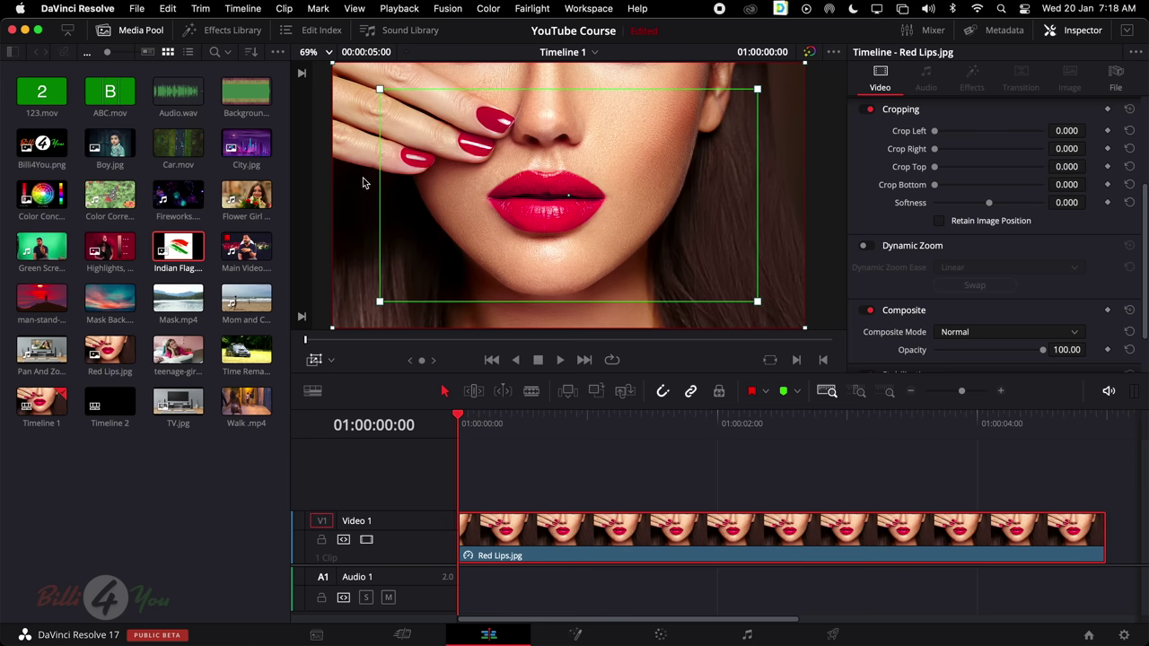
left_click_drag(379, 91, 462, 136)
left_click_drag(601, 172, 575, 171)
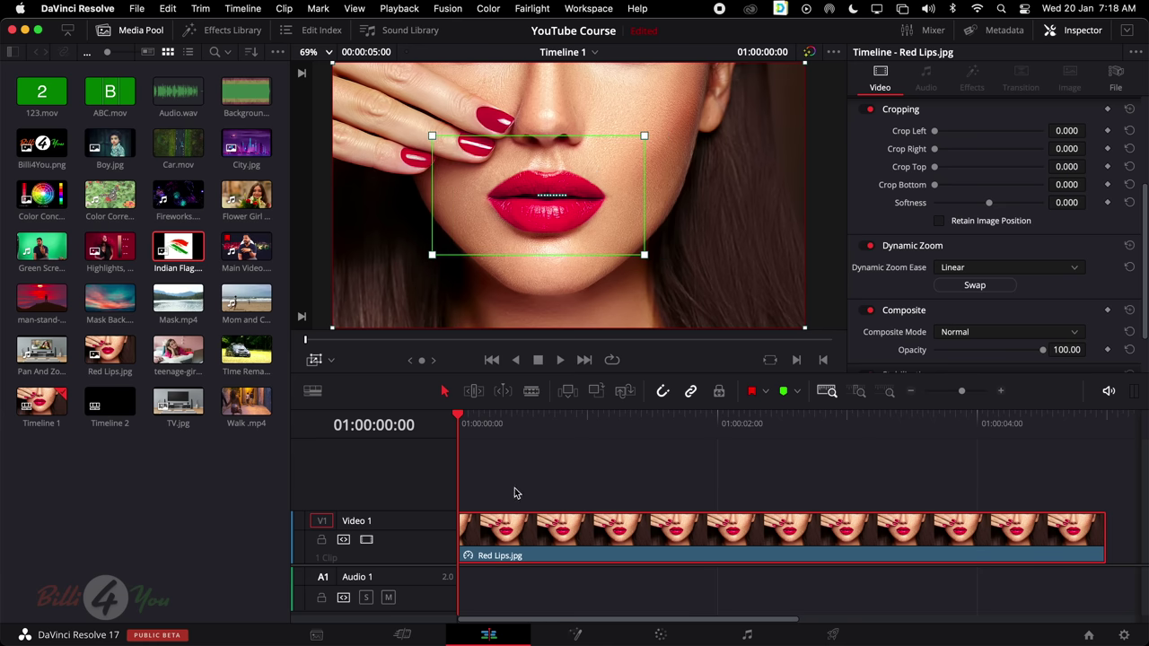
key("space")
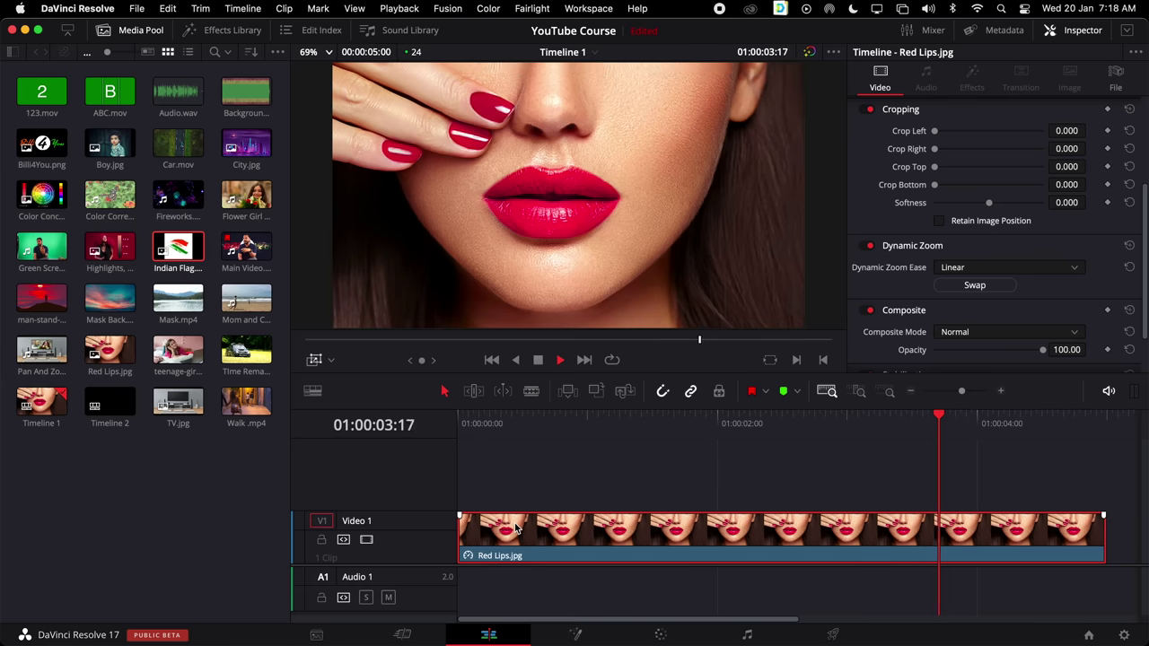
key("Home")
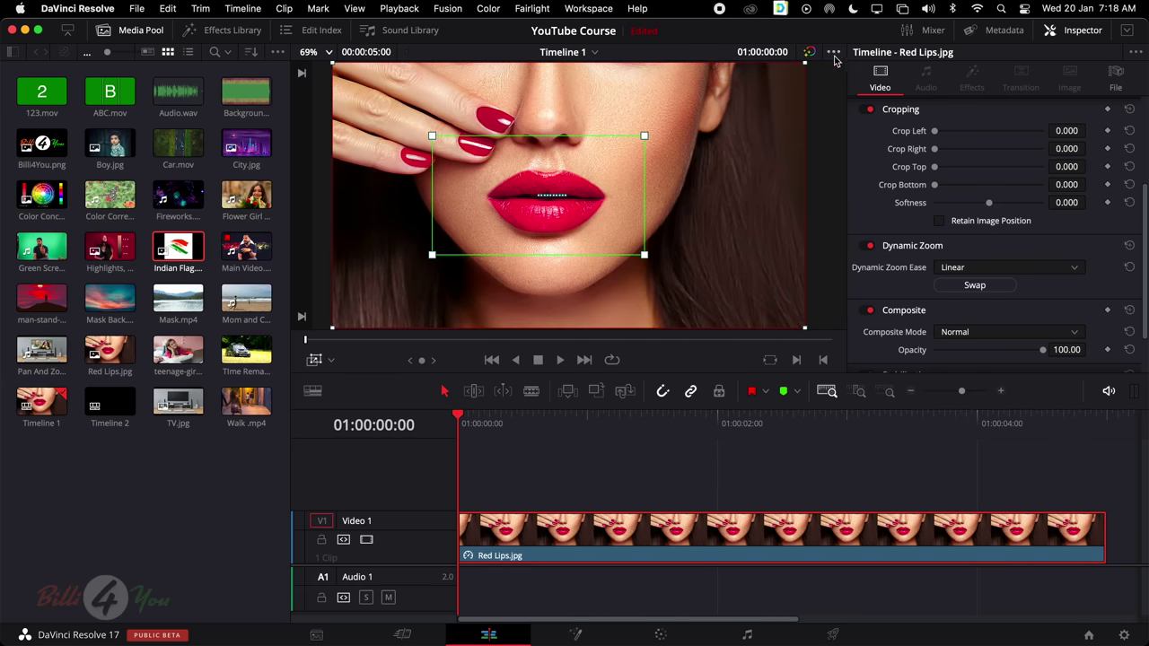
Frame the end box on the lips, widen the start box to nearly full frame, and trim the clip to about two seconds
left_click_drag(739, 99, 636, 156)
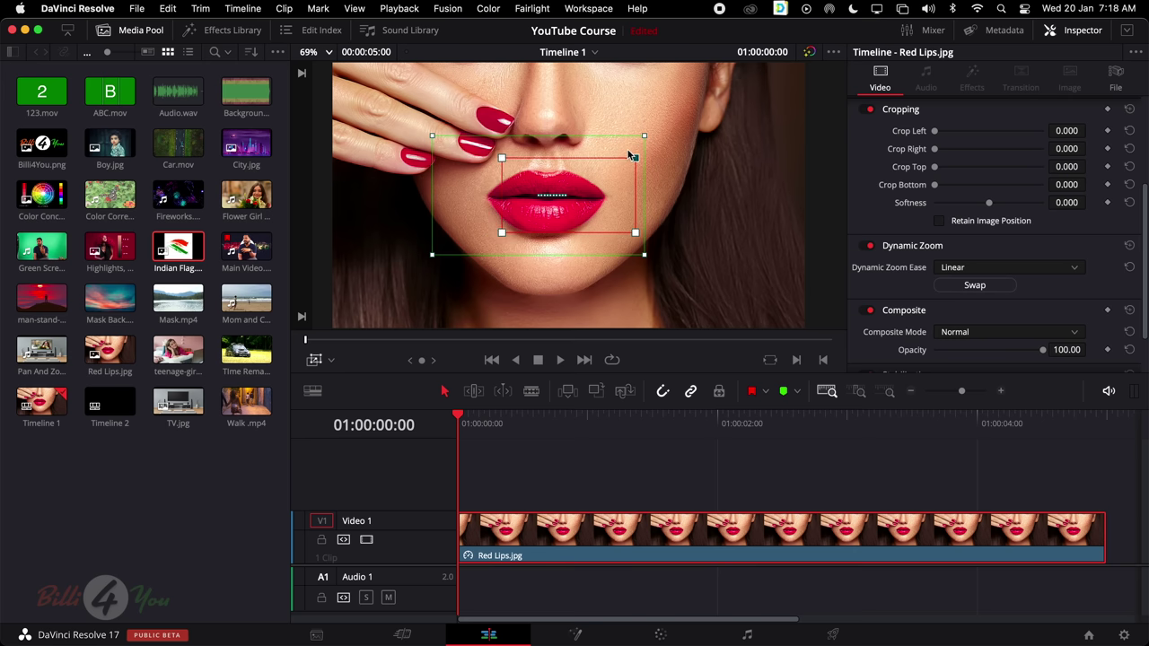
left_click_drag(600, 190, 581, 189)
left_click_drag(643, 135, 769, 117)
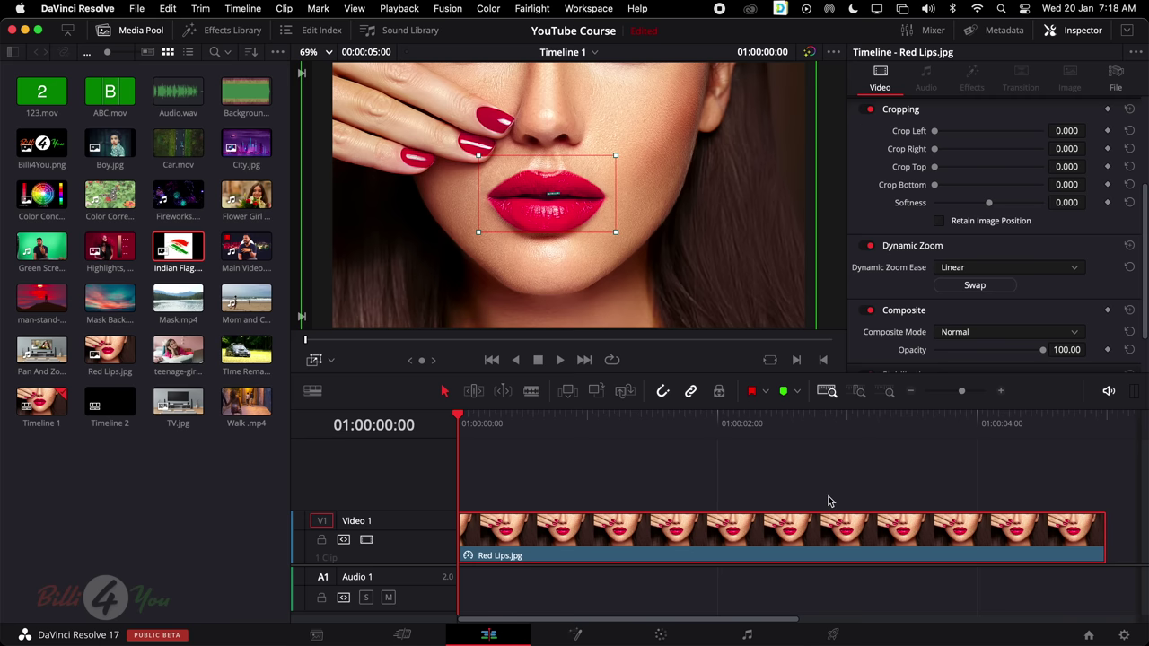
key("space")
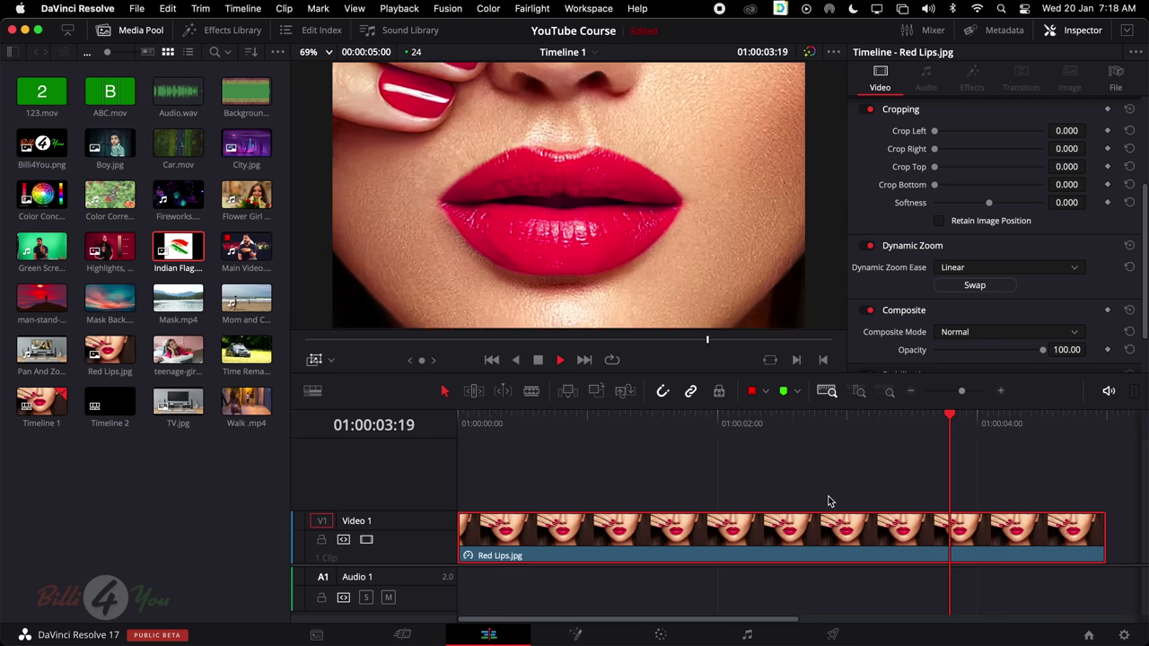
key("space")
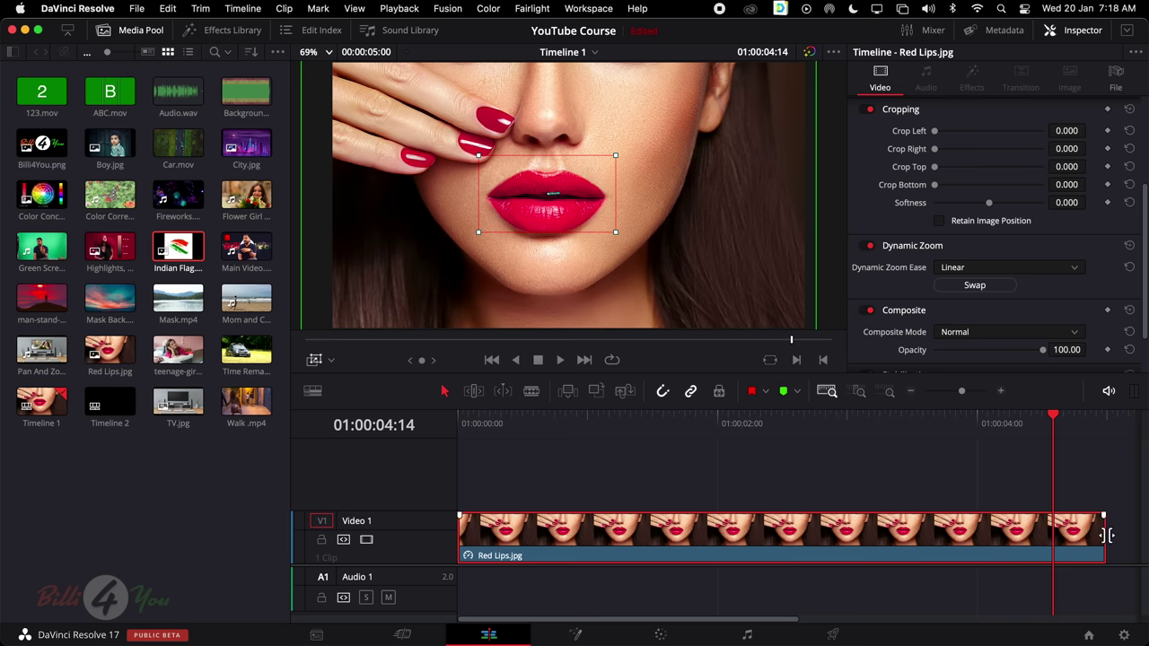
left_click_drag(1106, 535, 729, 535)
key("Home")
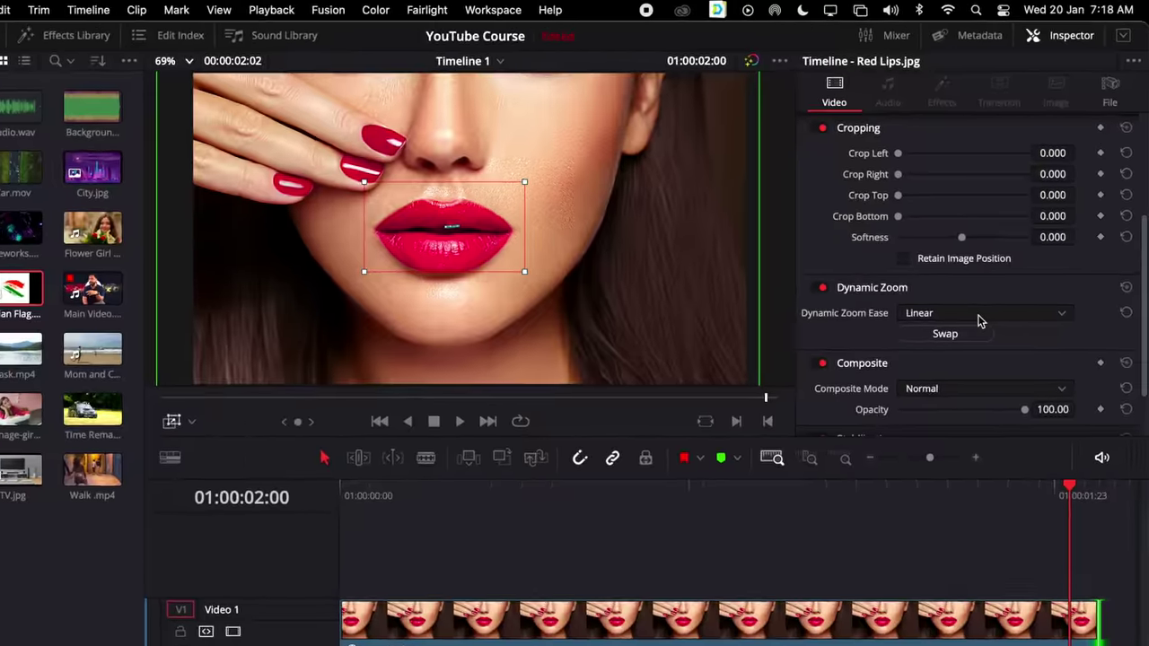
Preview the Dynamic Zoom with Ease In and then Ease Out easing
left_click(1010, 267)
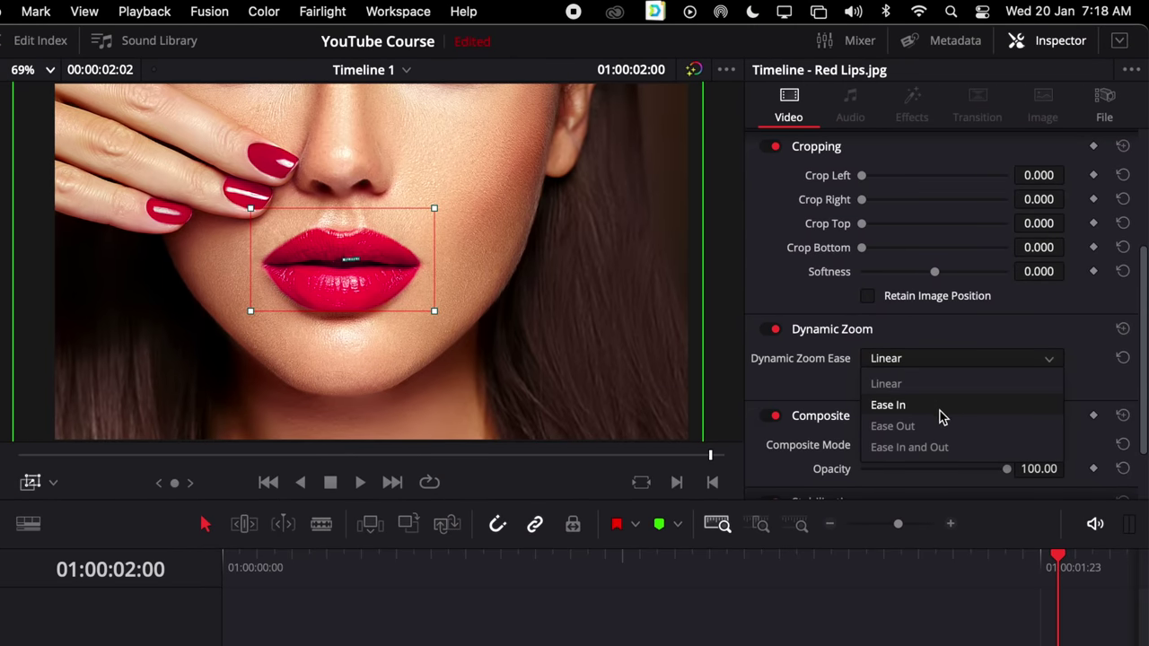
left_click(943, 405)
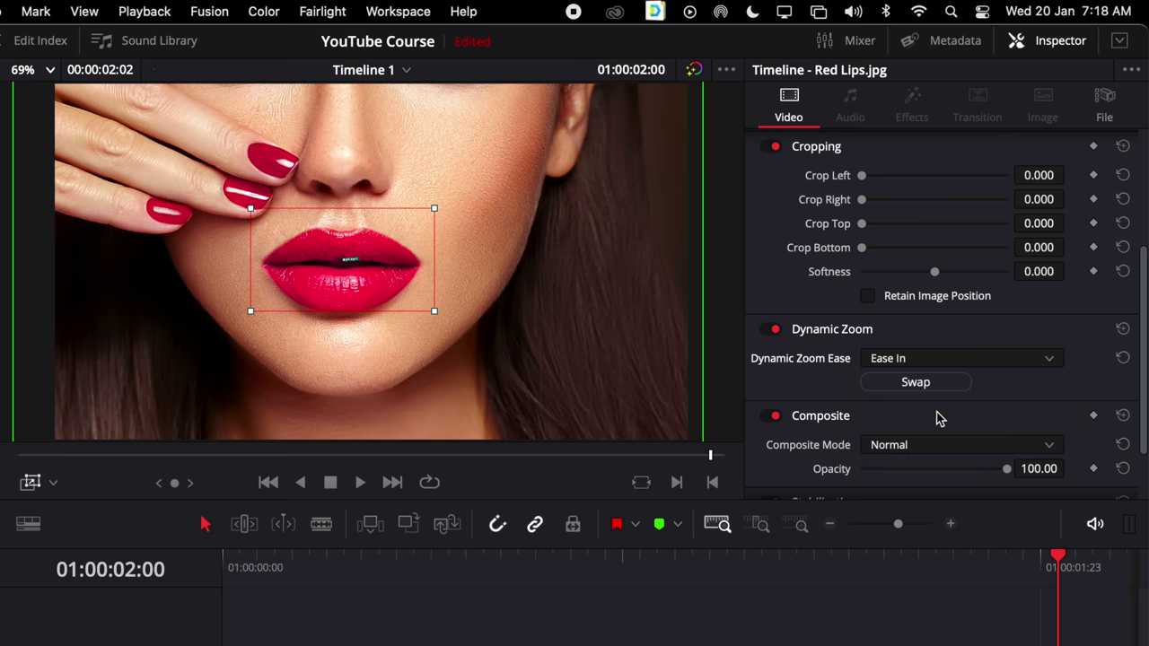
left_click_drag(485, 574, 184, 596)
key("space")
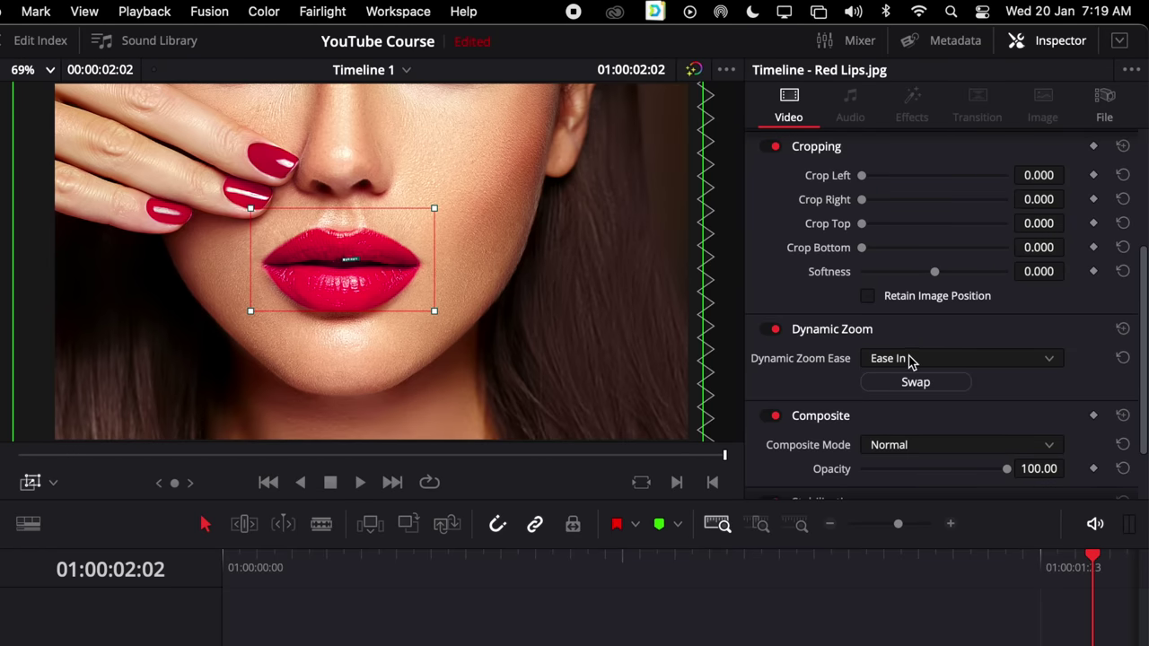
left_click(910, 361)
left_click(920, 431)
left_click_drag(669, 561, 225, 561)
key("space")
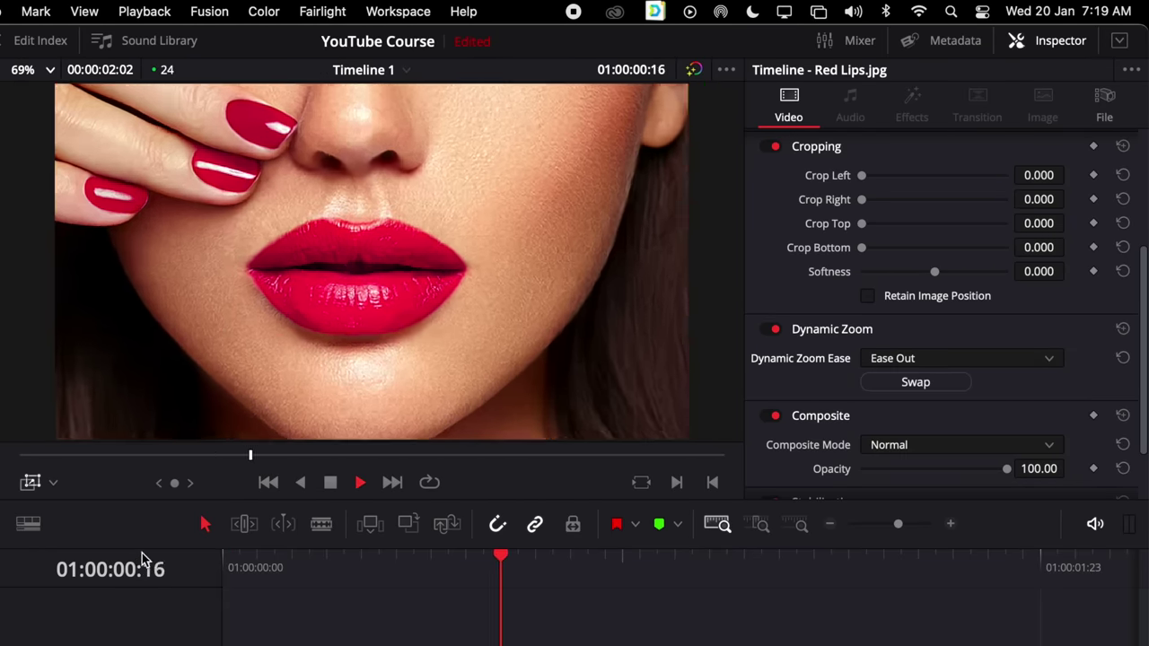
key("space")
Swap start and end back and forth, reset Dynamic Zoom to Linear, and shrink the start box around the lips
left_click(932, 386)
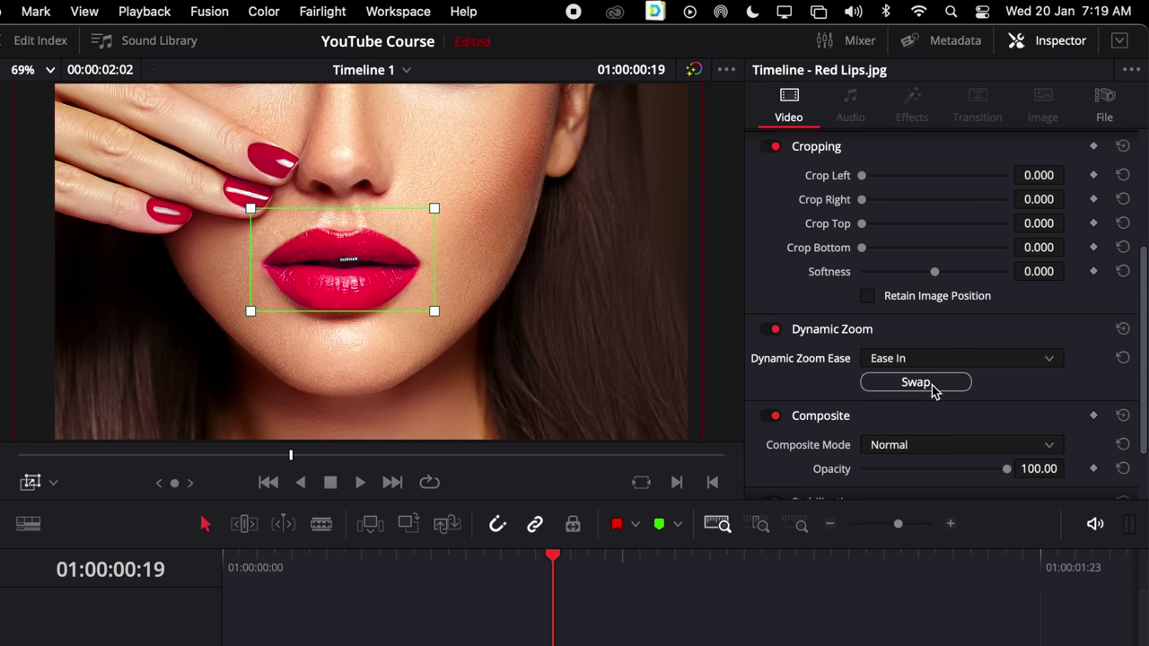
left_click(934, 388)
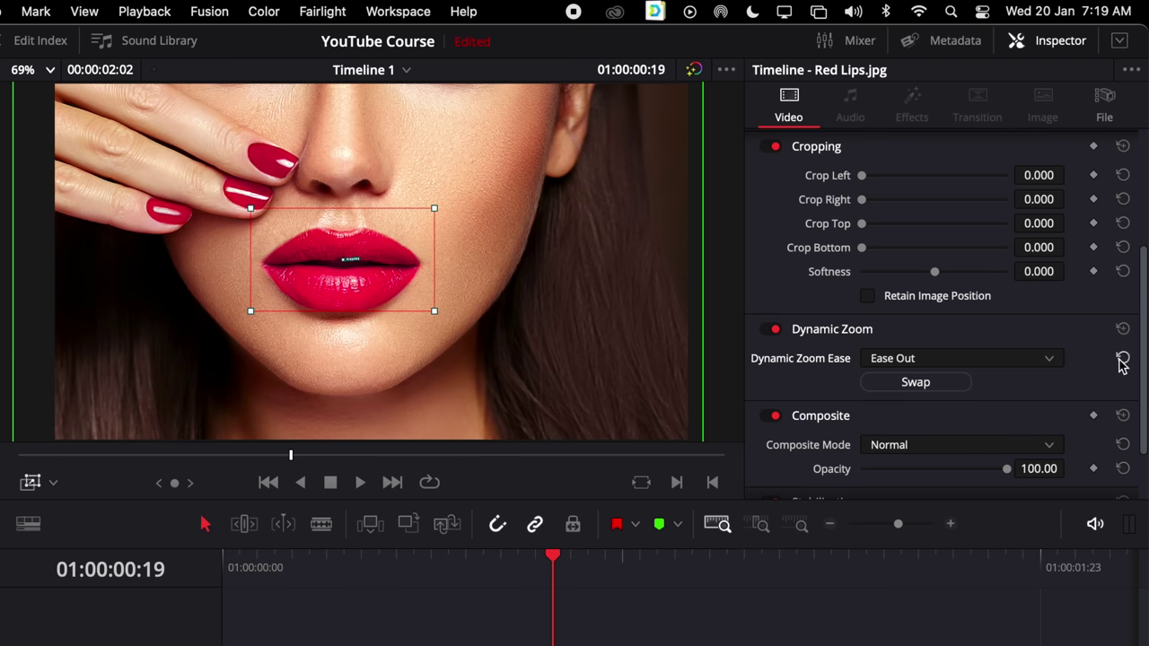
left_click(1122, 329)
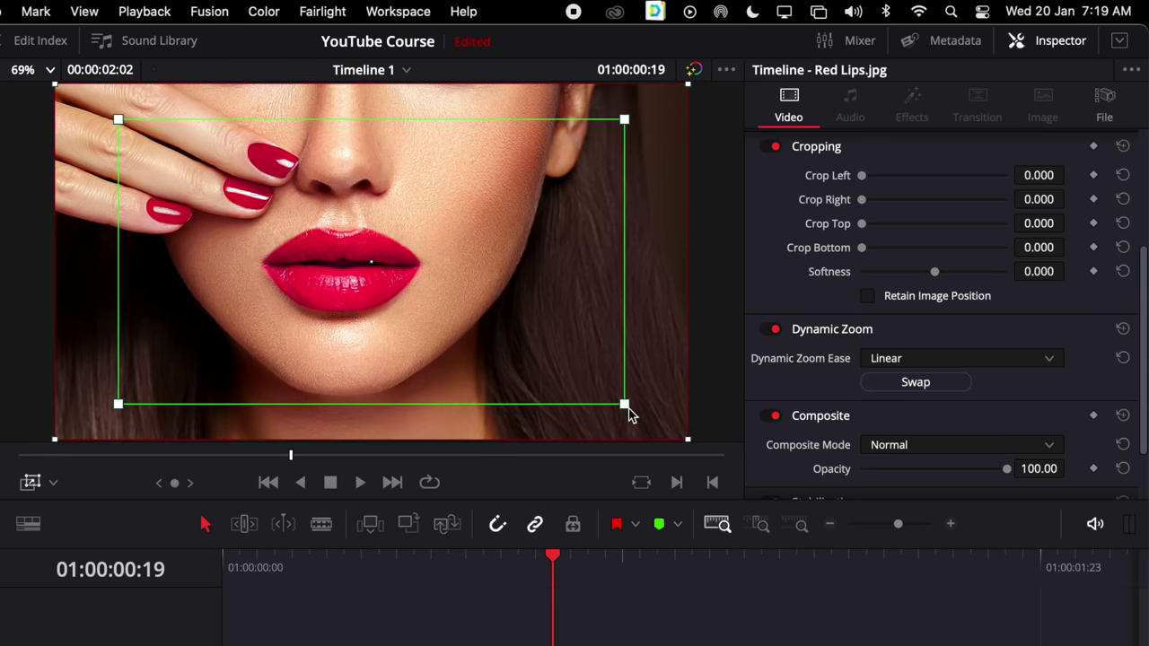
left_click_drag(624, 404, 453, 350)
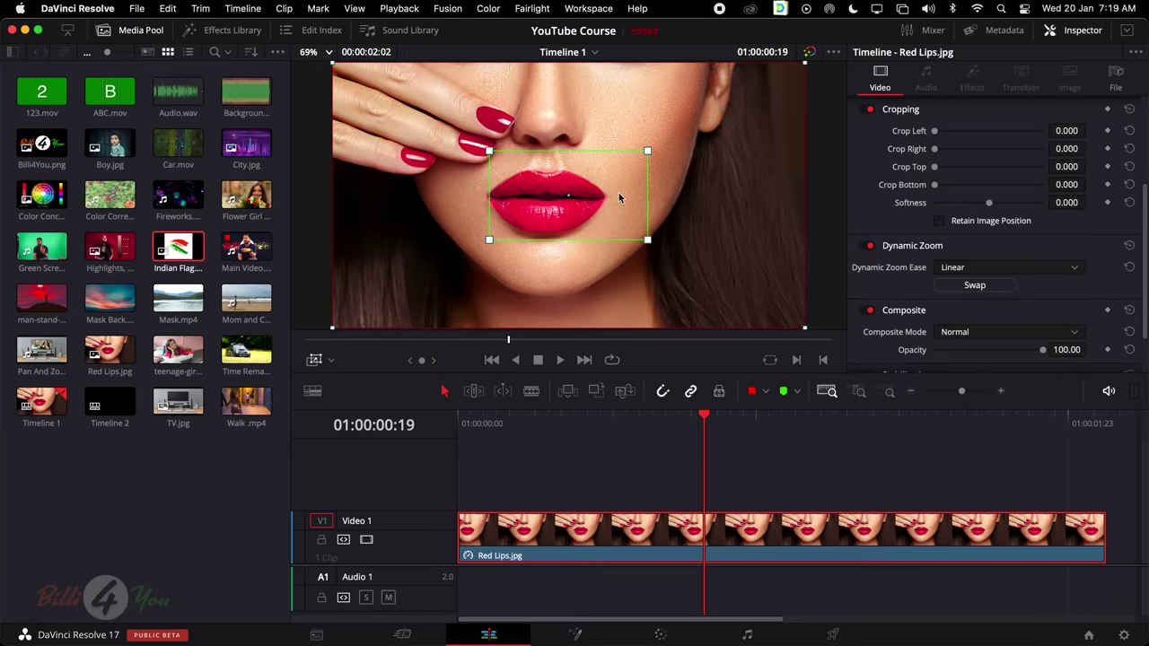
Centre the start box on the lips and preview the zoom before and after swapping start and end
left_click_drag(622, 199, 593, 201)
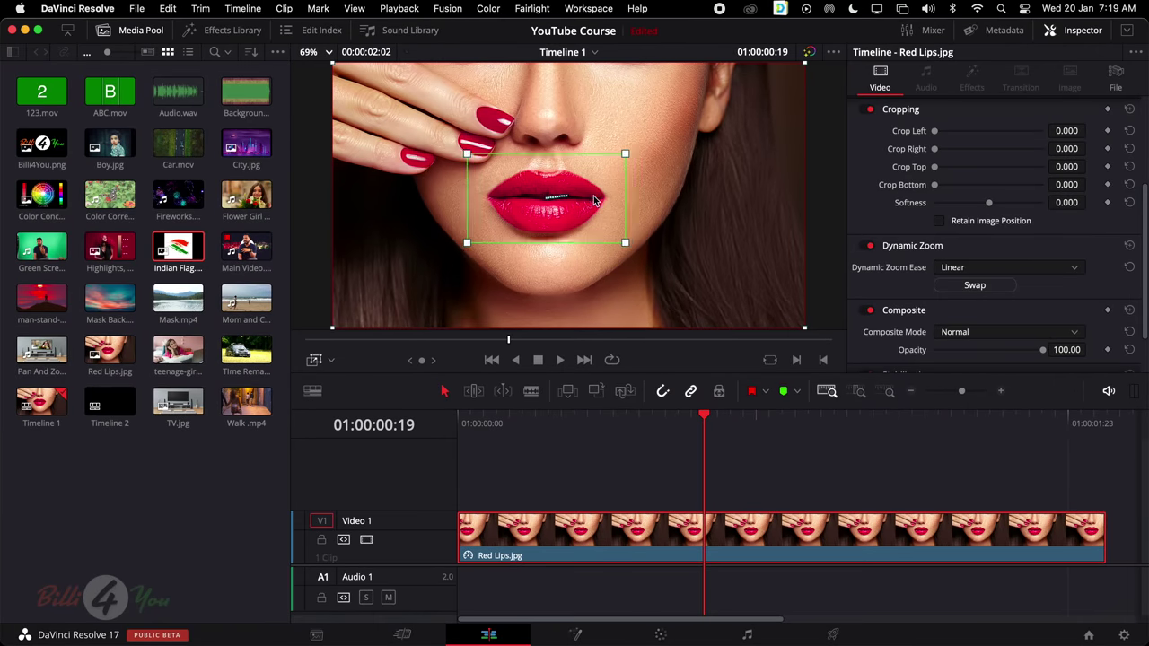
key("Home")
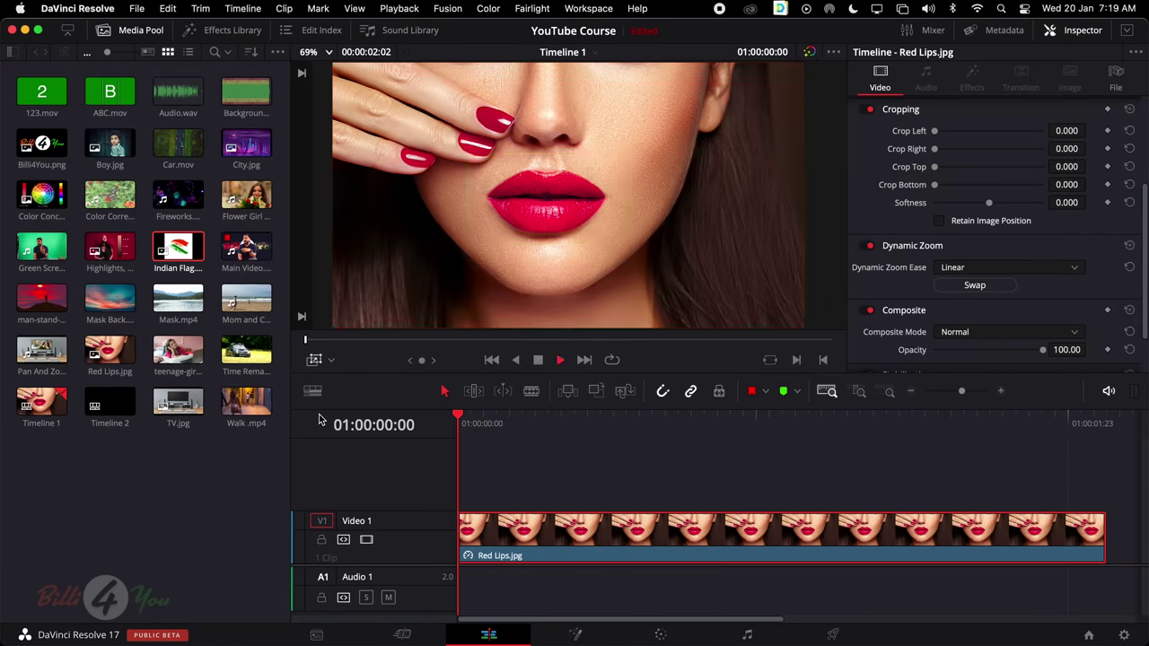
key("space")
key("space")
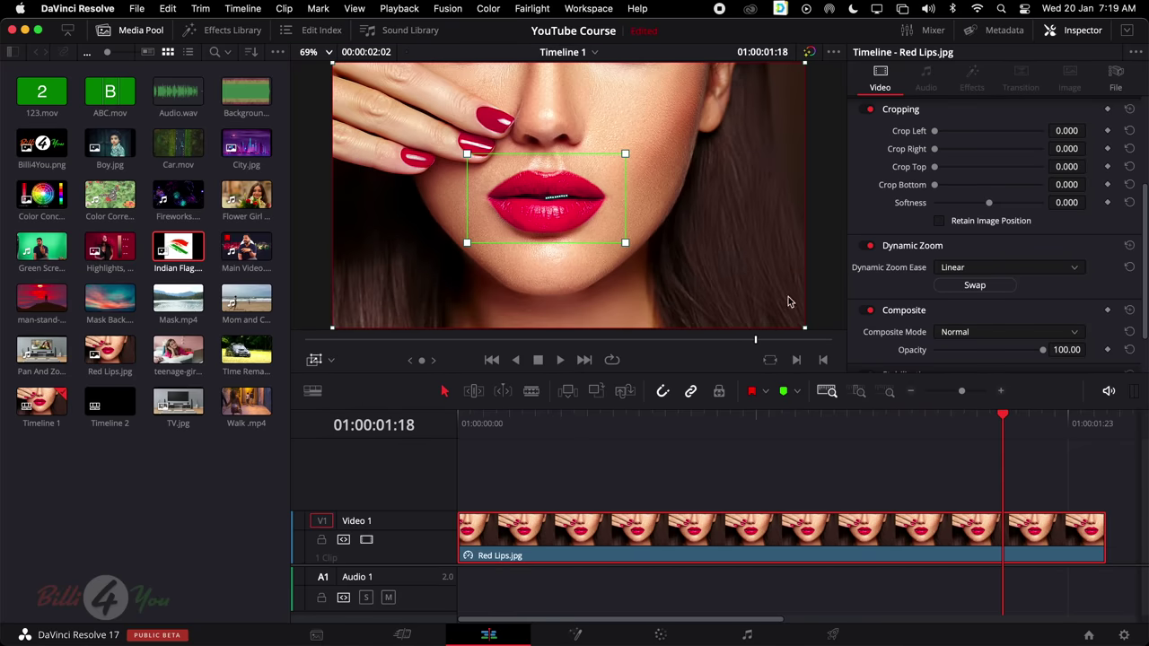
left_click(974, 285)
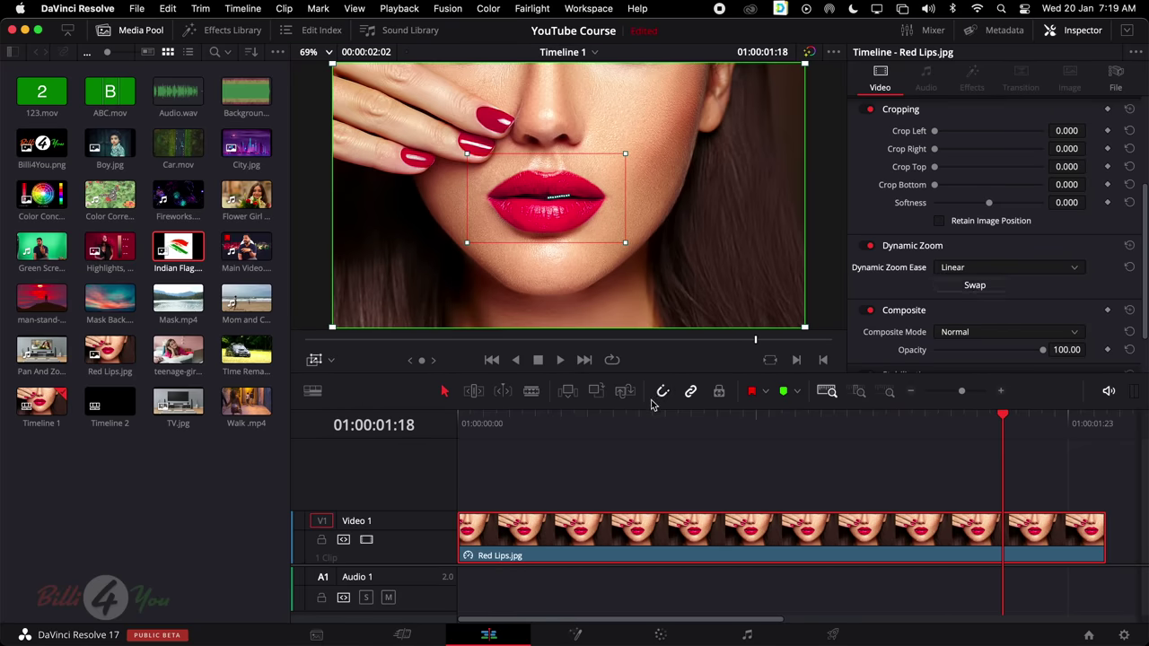
left_click(626, 420)
key("Home")
key("space")
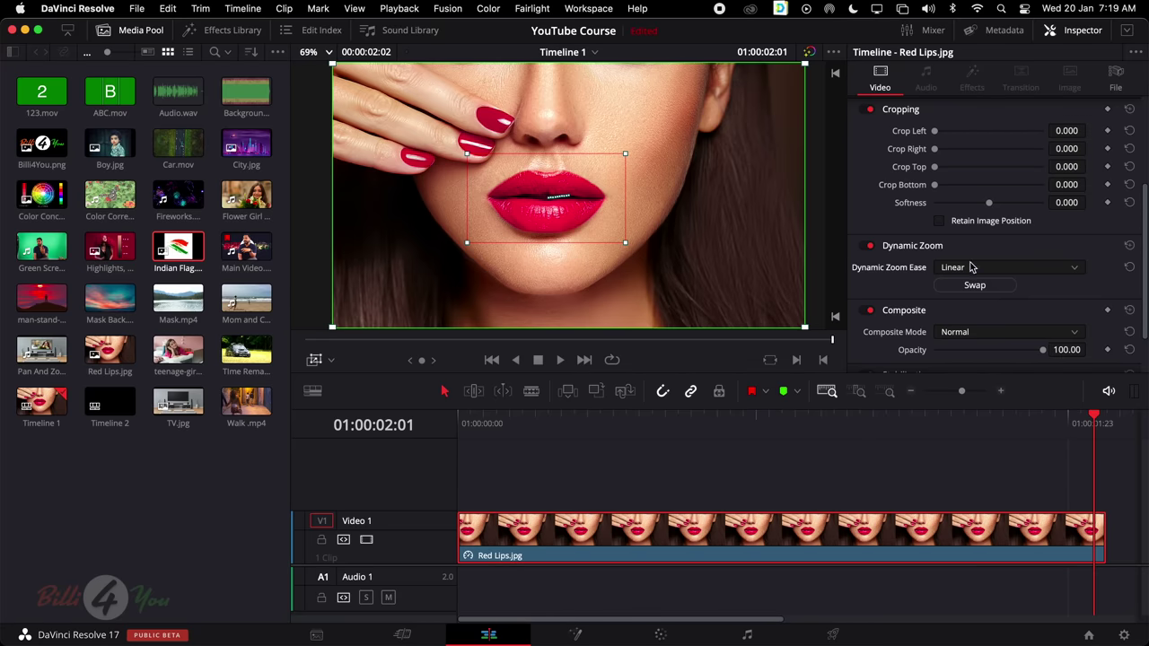
Reset Dynamic Zoom and delete the Red Lips clip from the timeline
left_click(1129, 245)
scroll(1095, 262, "down", 2)
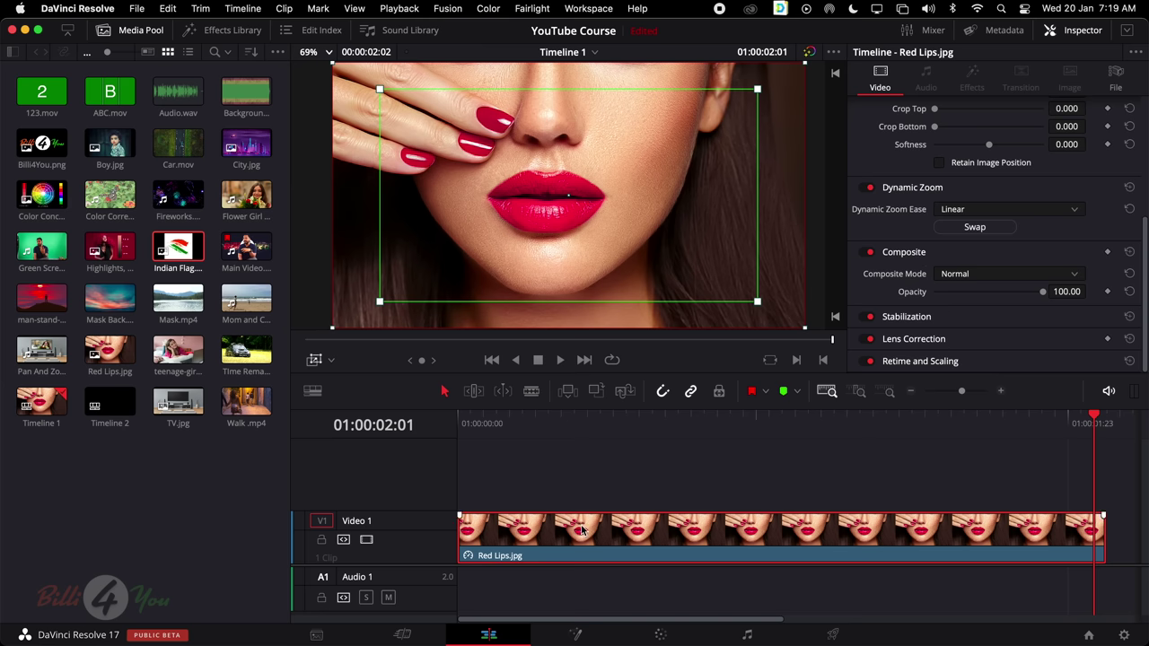
key("Delete")
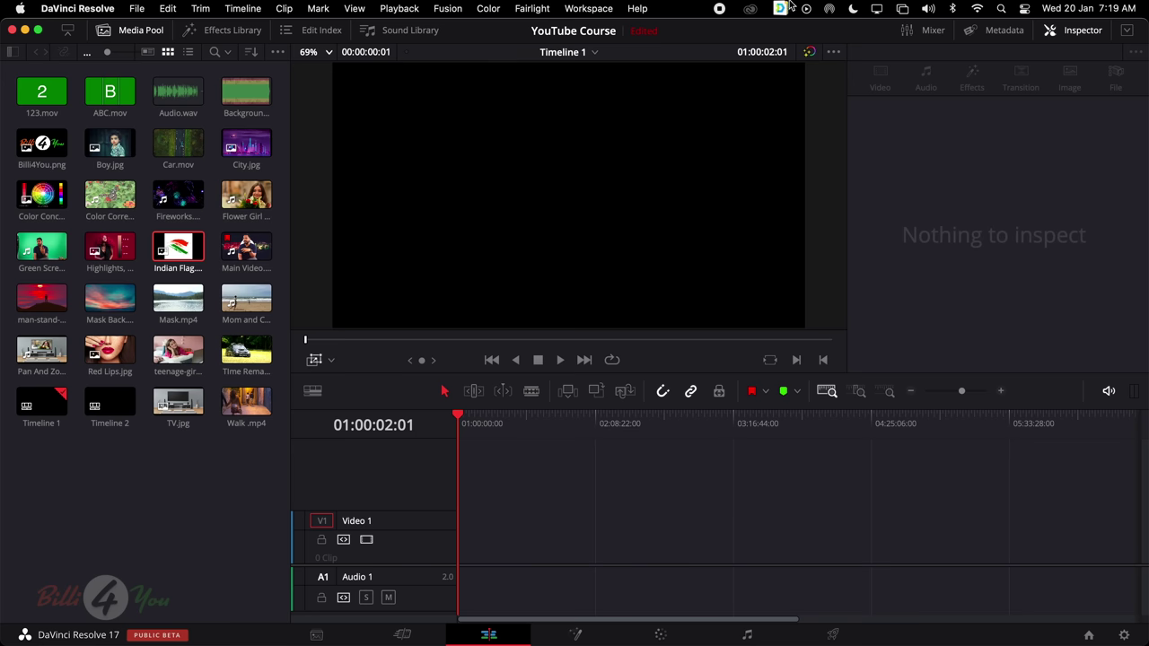
left_click(109, 350)
left_click_drag(109, 350, 533, 545)
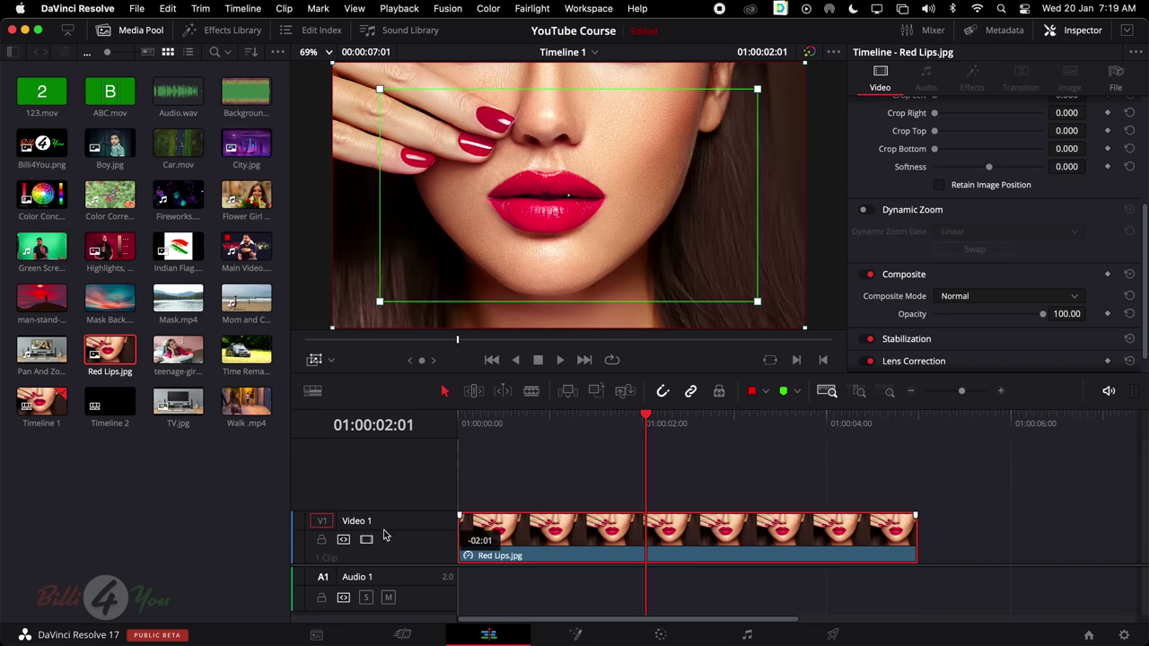
key("shift+z")
Return to the timeline start and toggle the viewer's transform overlay on and off
key("Home")
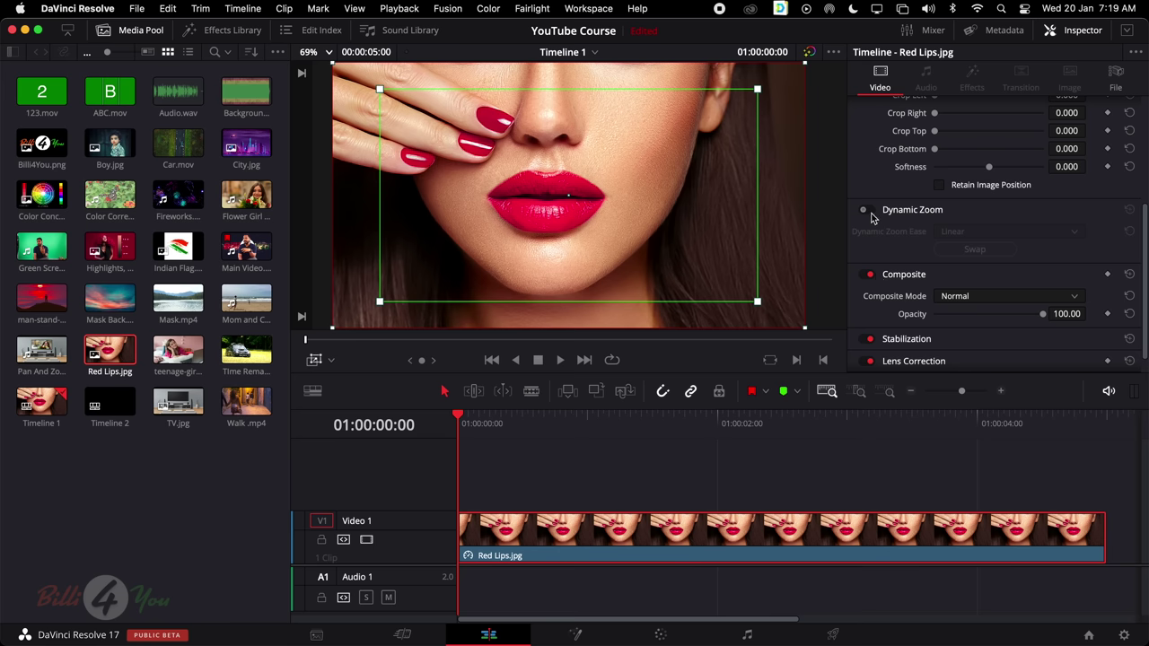
left_click(331, 360)
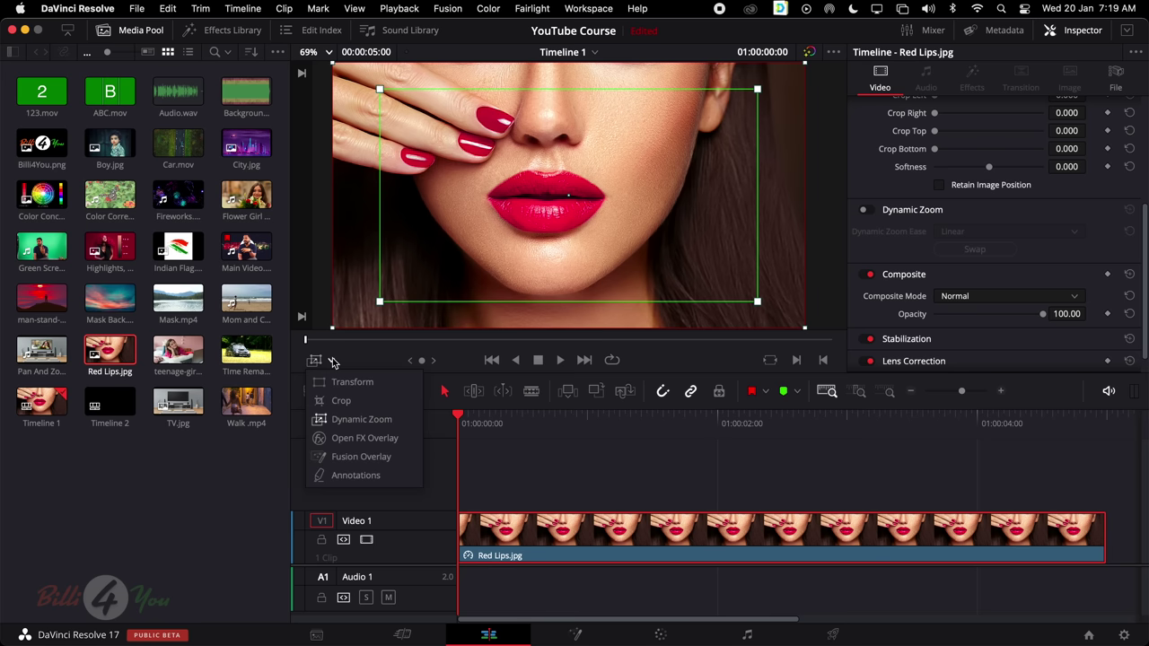
left_click(339, 381)
left_click(314, 362)
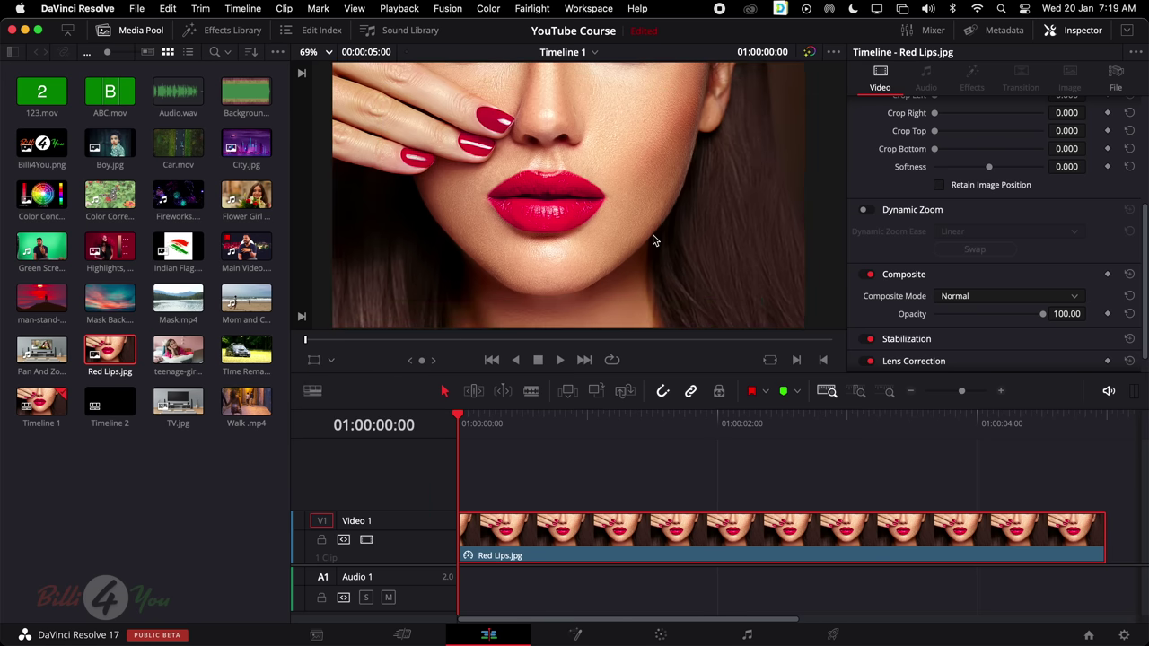
scroll(652, 235, "up", 2)
scroll(653, 234, "down", 4)
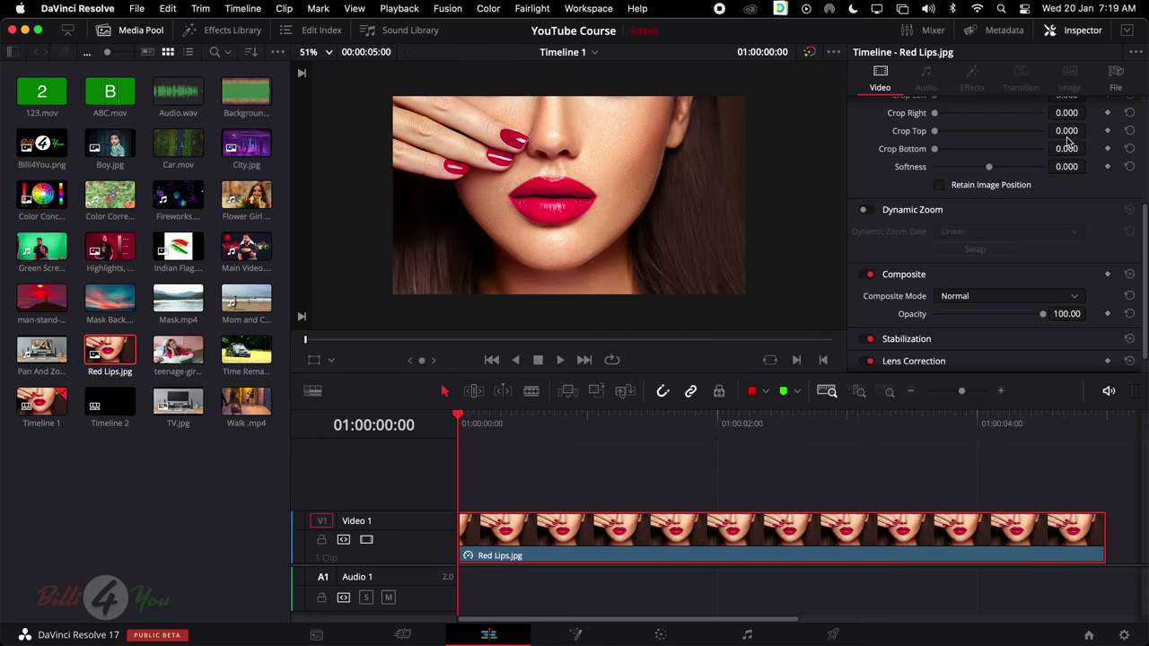
scroll(1069, 142, "up", 1)
Fit the viewer zoom to 69% and preview Indian Flag.png in the viewer
left_click(315, 58)
left_click(328, 72)
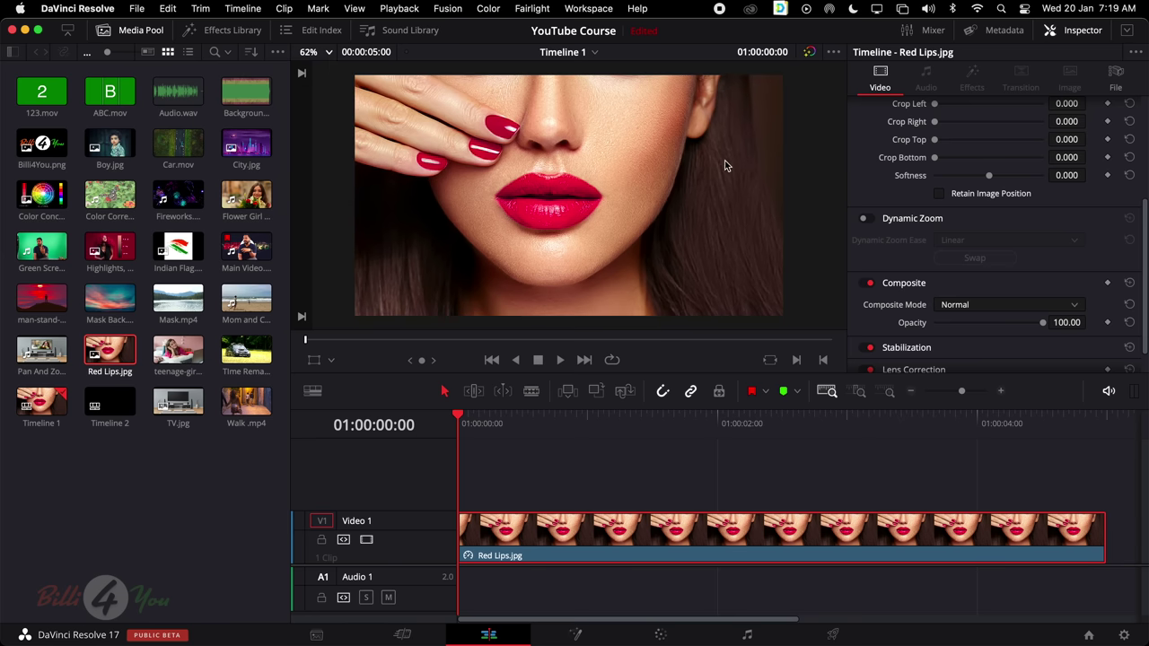
left_click(318, 58)
left_click(322, 71)
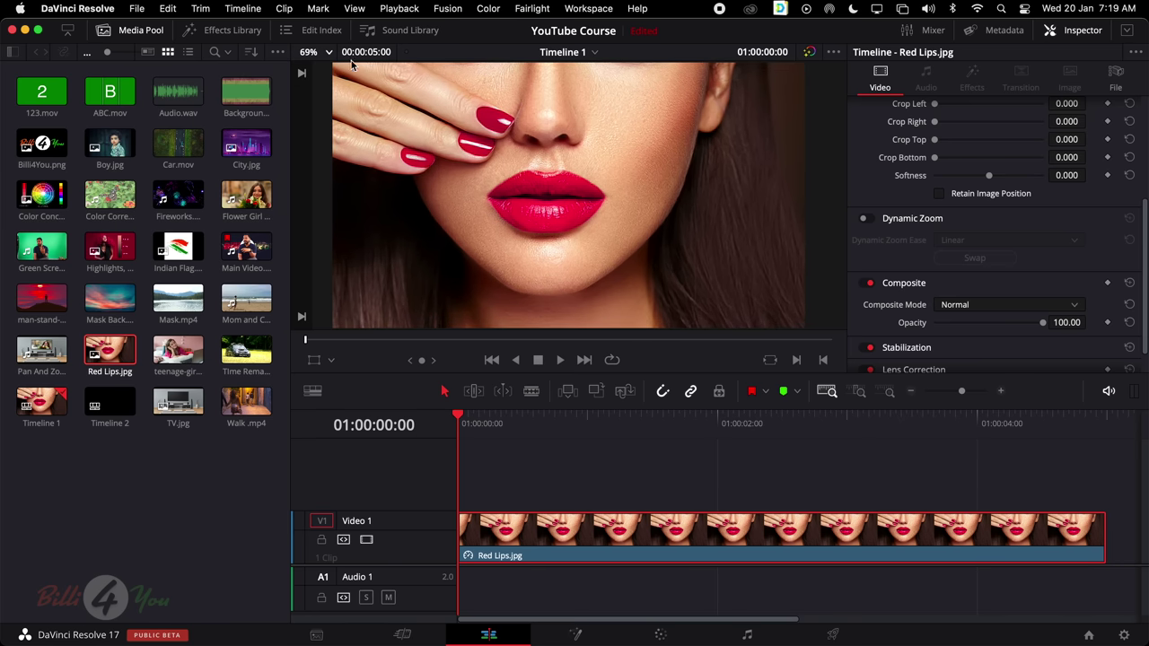
left_click(178, 247)
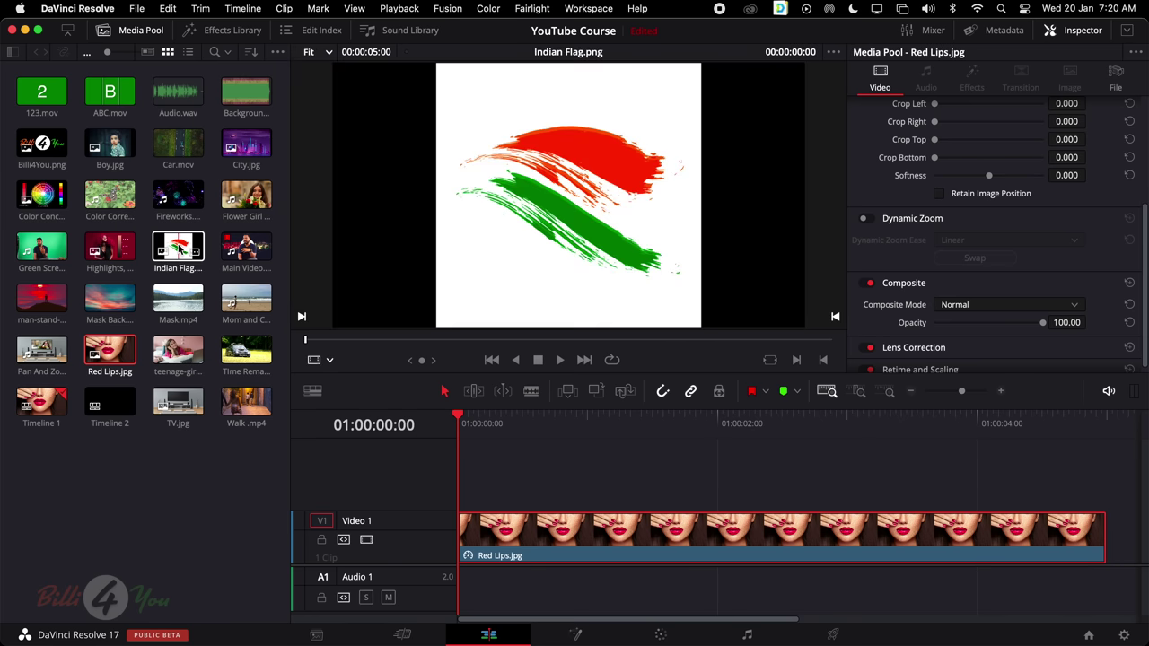
Drop Indian Flag.png onto a new V2 track above Red Lips.jpg and preview it over the lips
left_click_drag(180, 247, 460, 480)
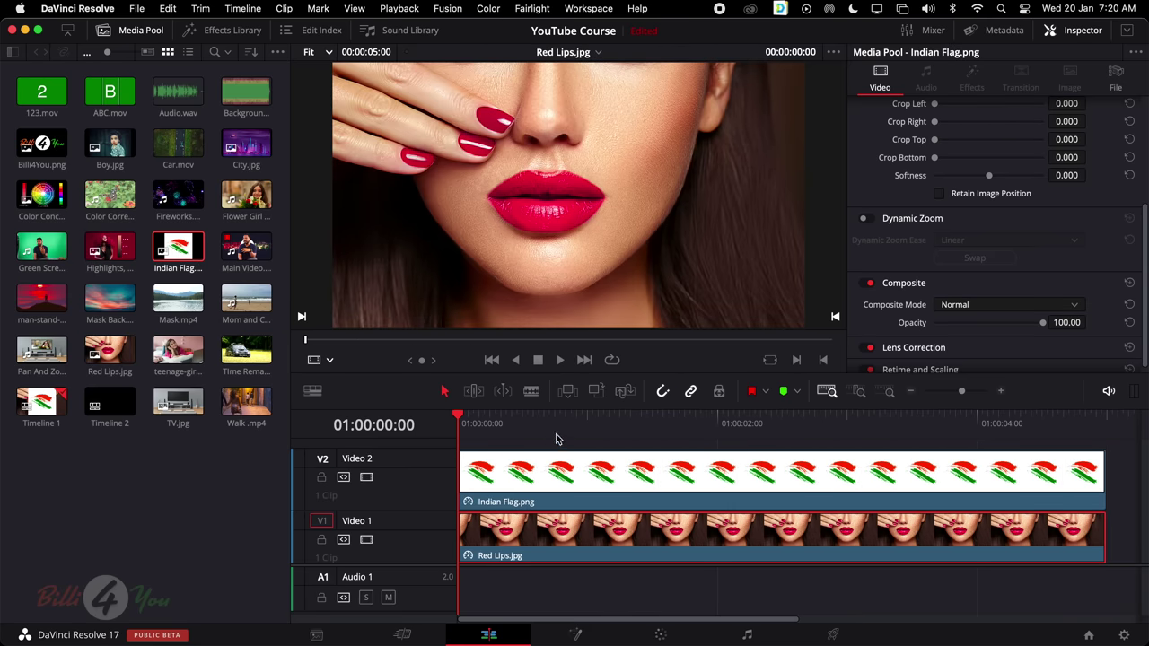
left_click_drag(567, 420, 668, 422)
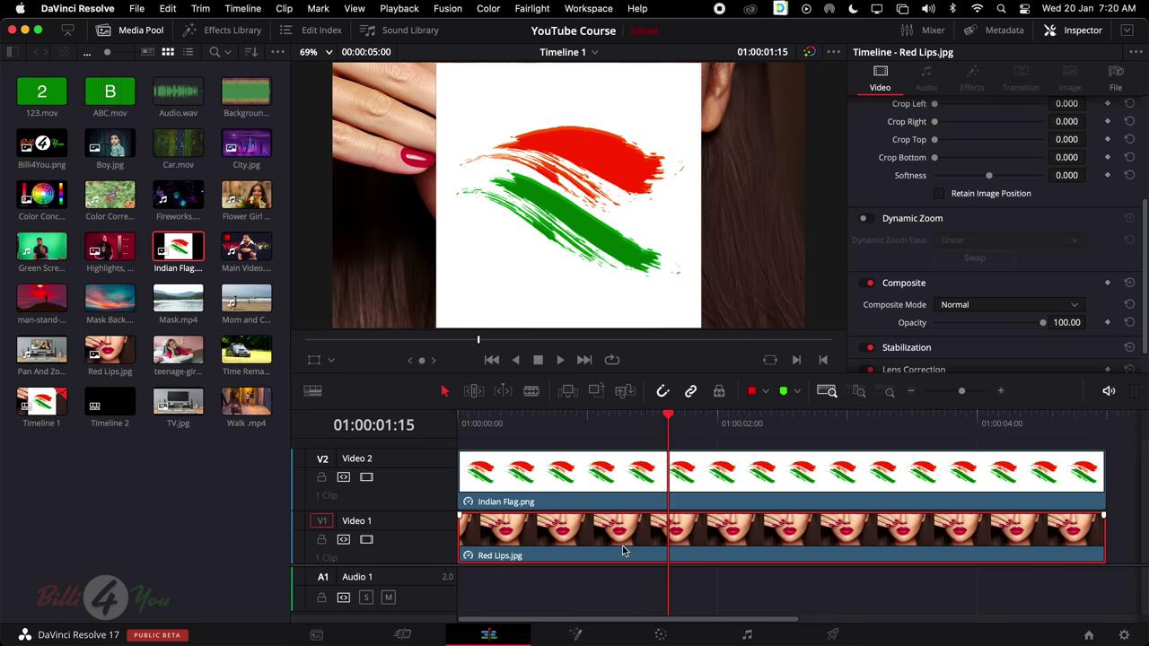
left_click_drag(637, 463, 789, 464)
key("super+minus")
Check frames around the flag's start and move the flag clip back to the timeline start
left_click(554, 417)
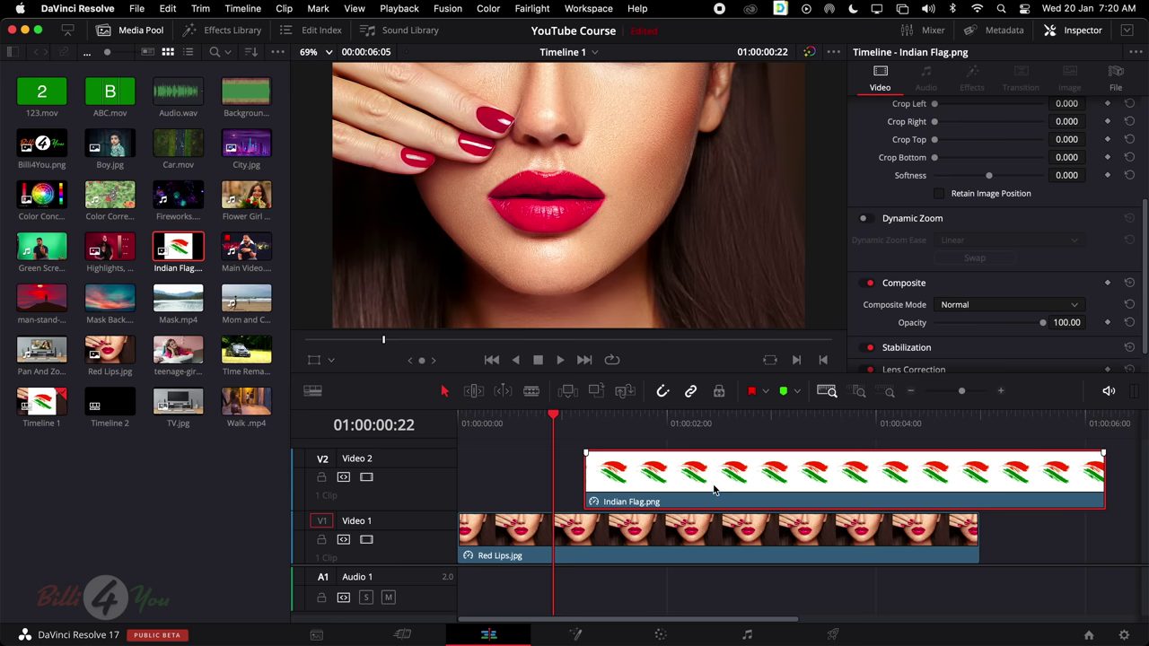
left_click(707, 422)
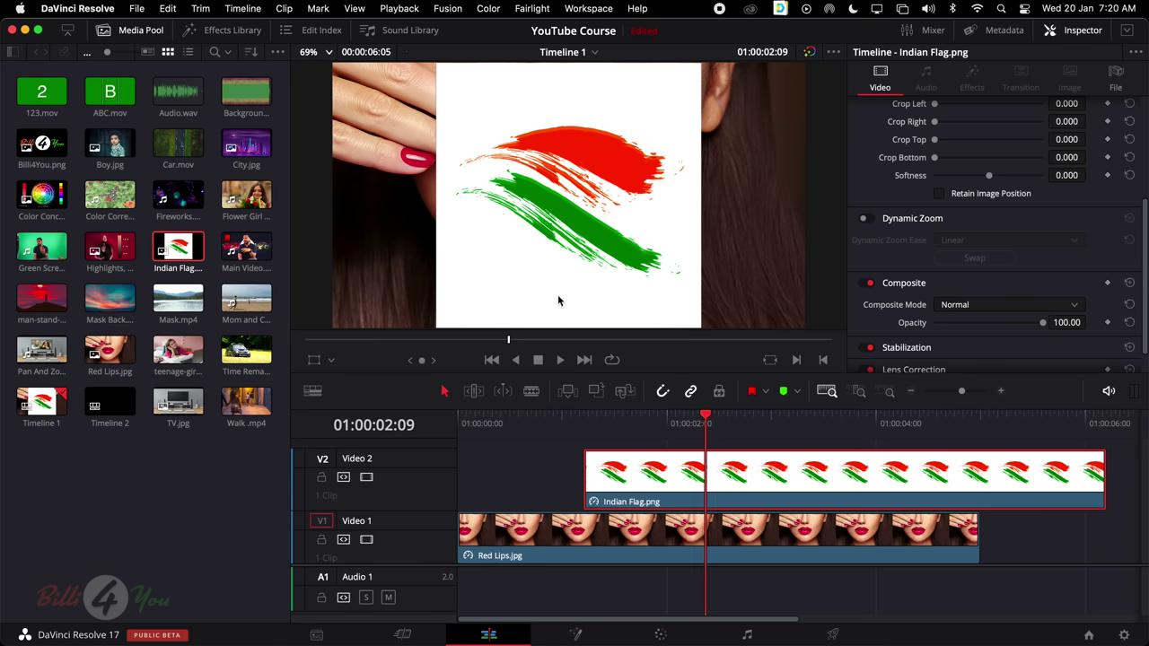
left_click(537, 422)
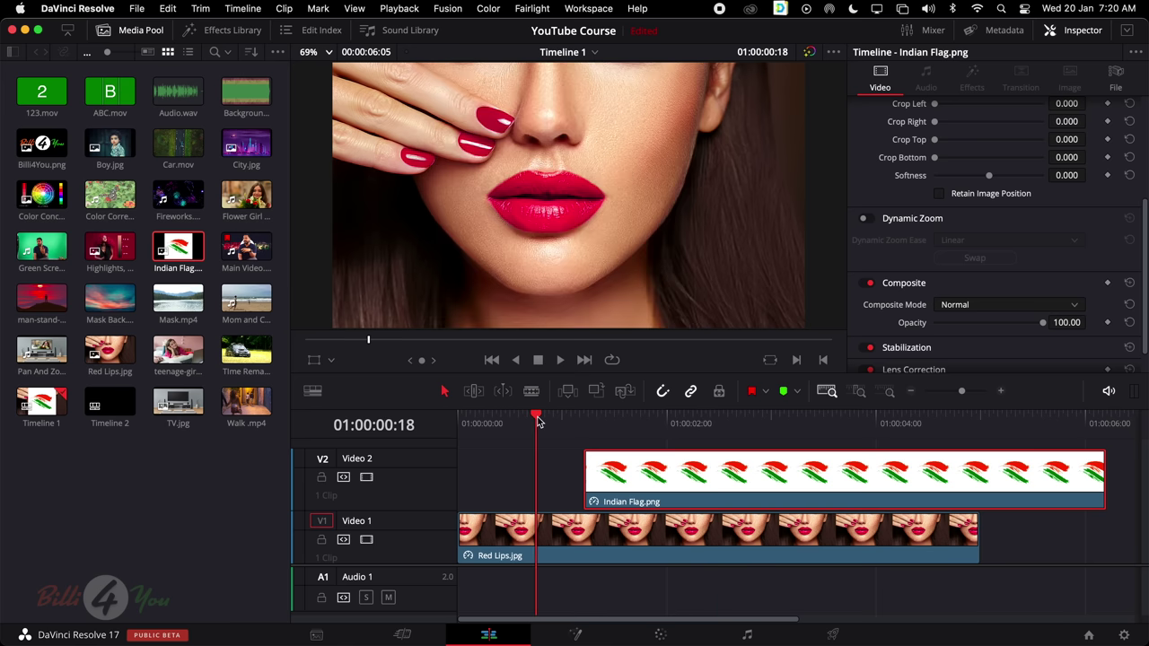
left_click(618, 422)
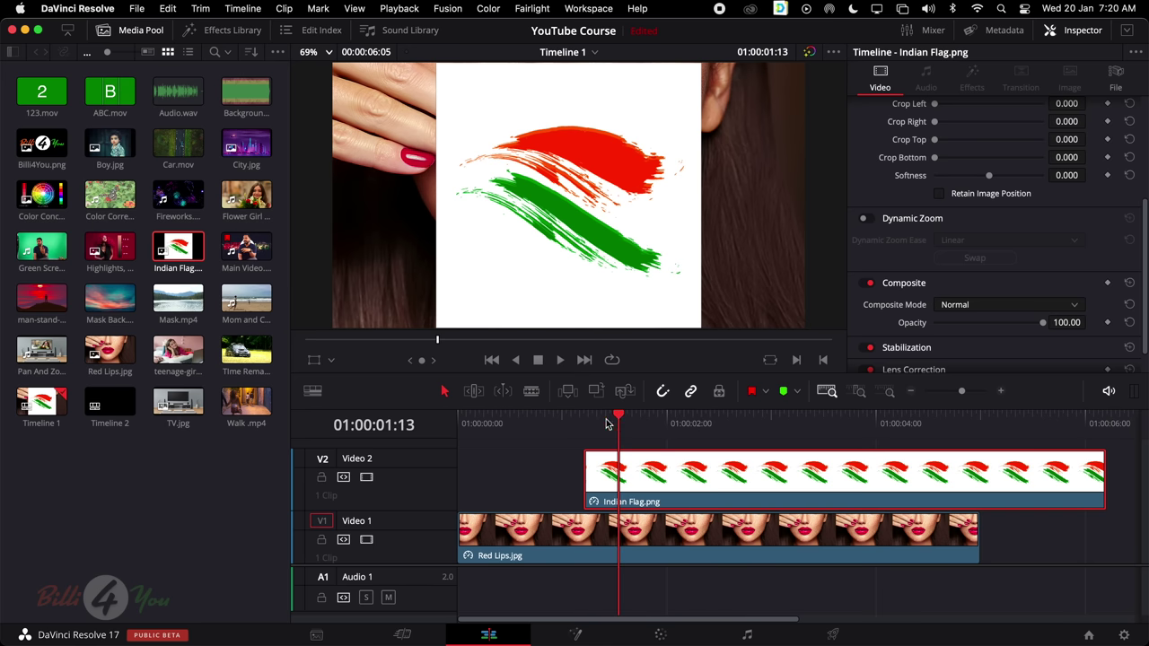
left_click(501, 422)
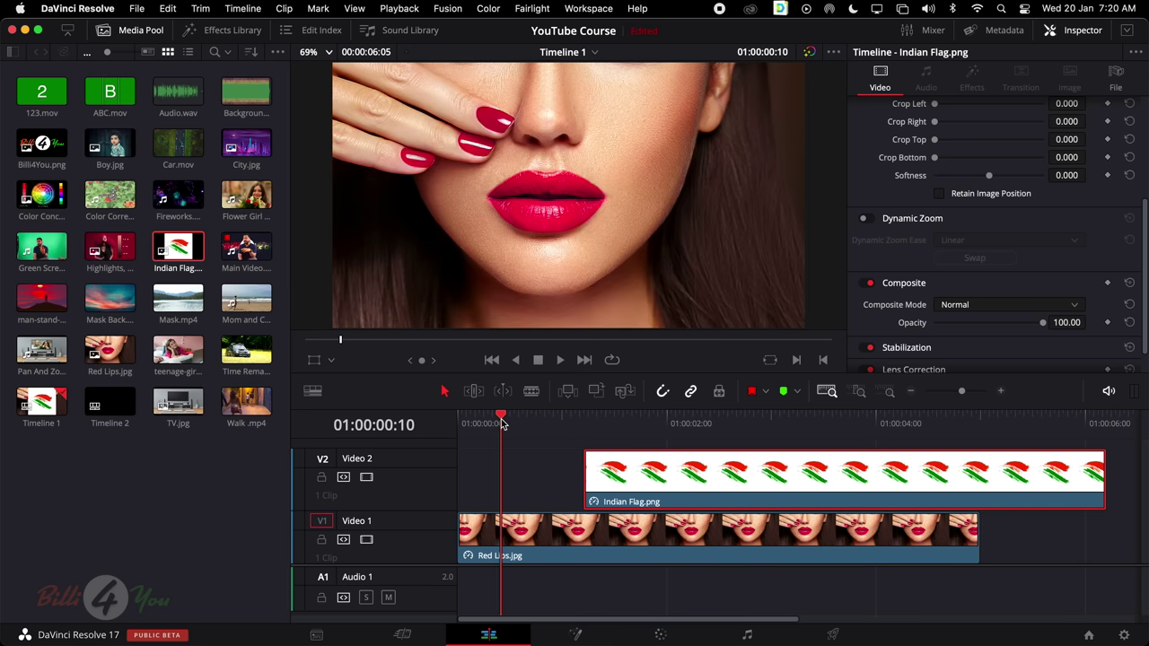
left_click_drag(655, 474, 529, 476)
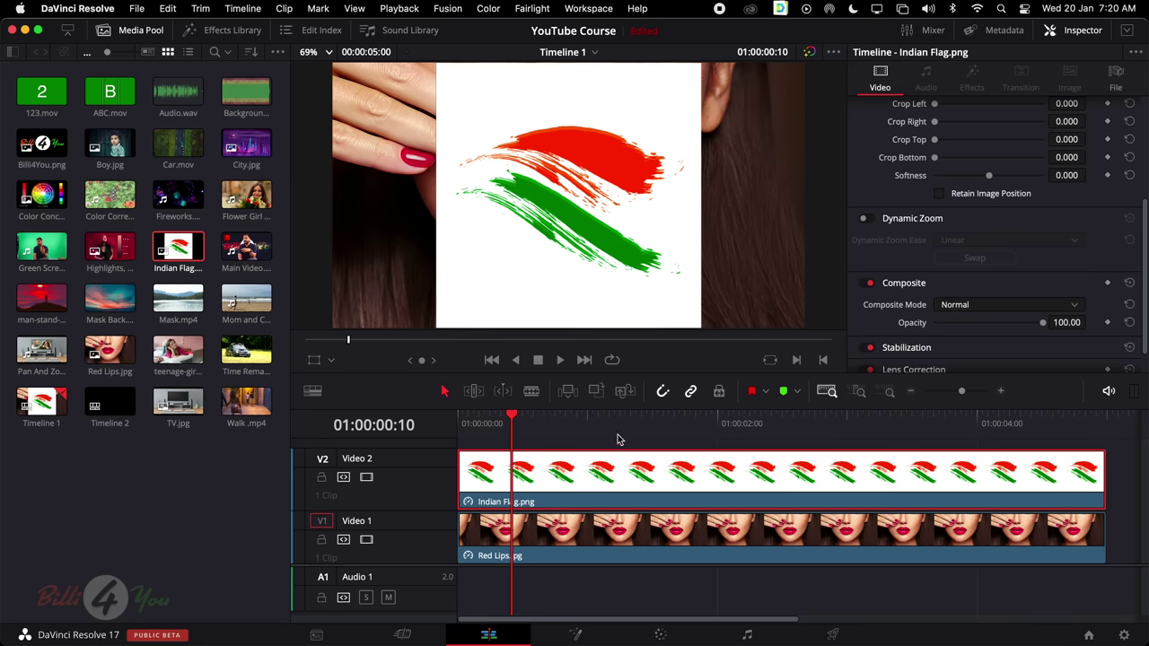
left_click(675, 420)
scroll(981, 191, "up", 5)
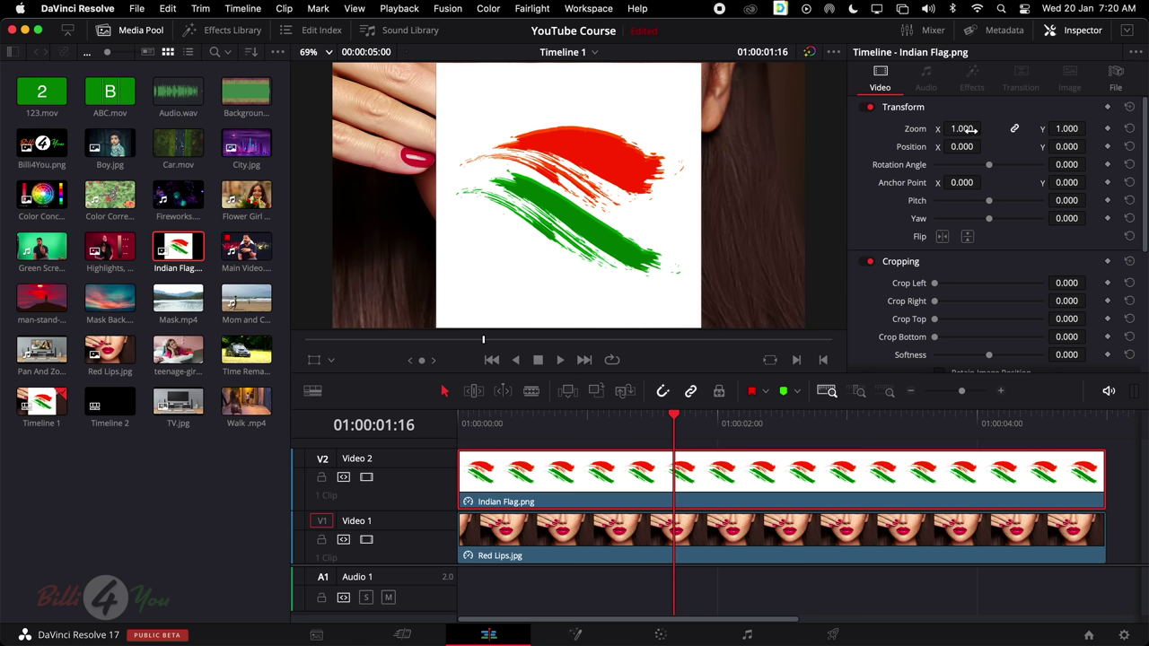
Scale the flag to zoom 0.409 with equal width and height, using the Transform overlay handles
left_click_drag(979, 130, 970, 134)
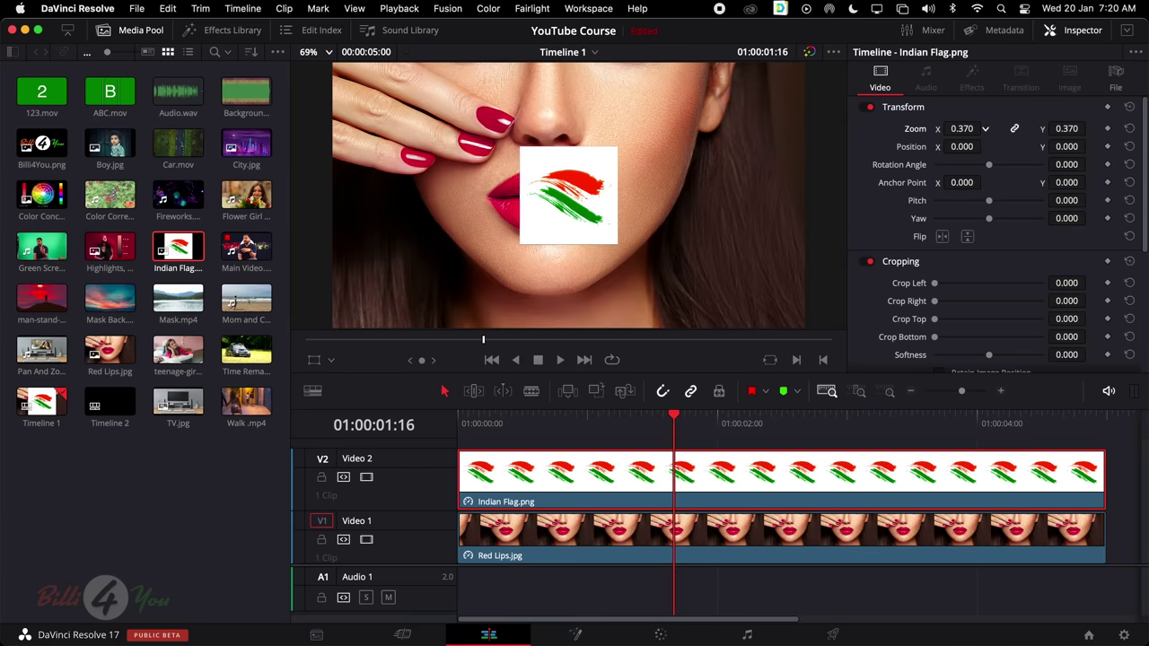
left_click(313, 361)
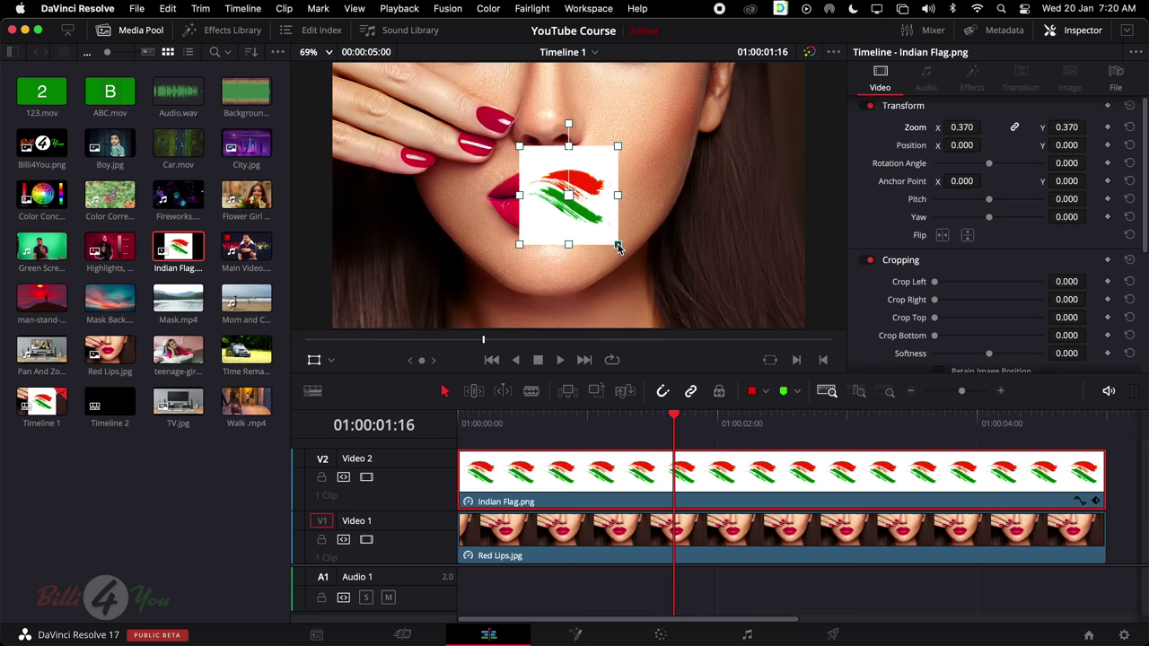
left_click_drag(617, 248, 642, 265)
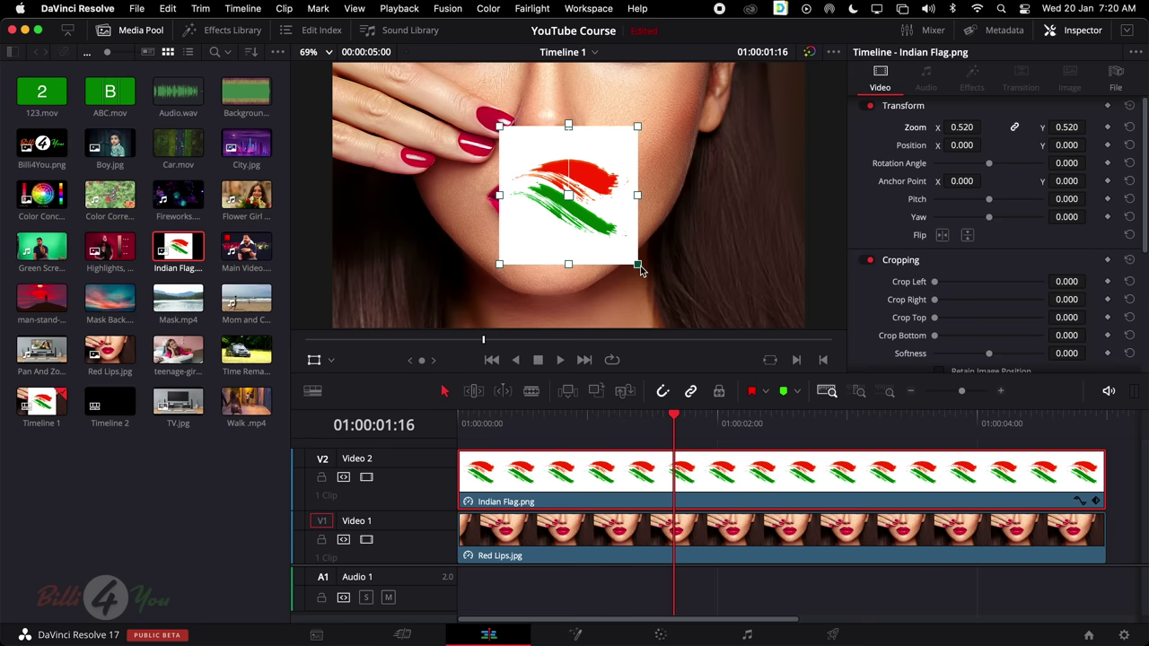
left_click_drag(640, 266, 623, 249)
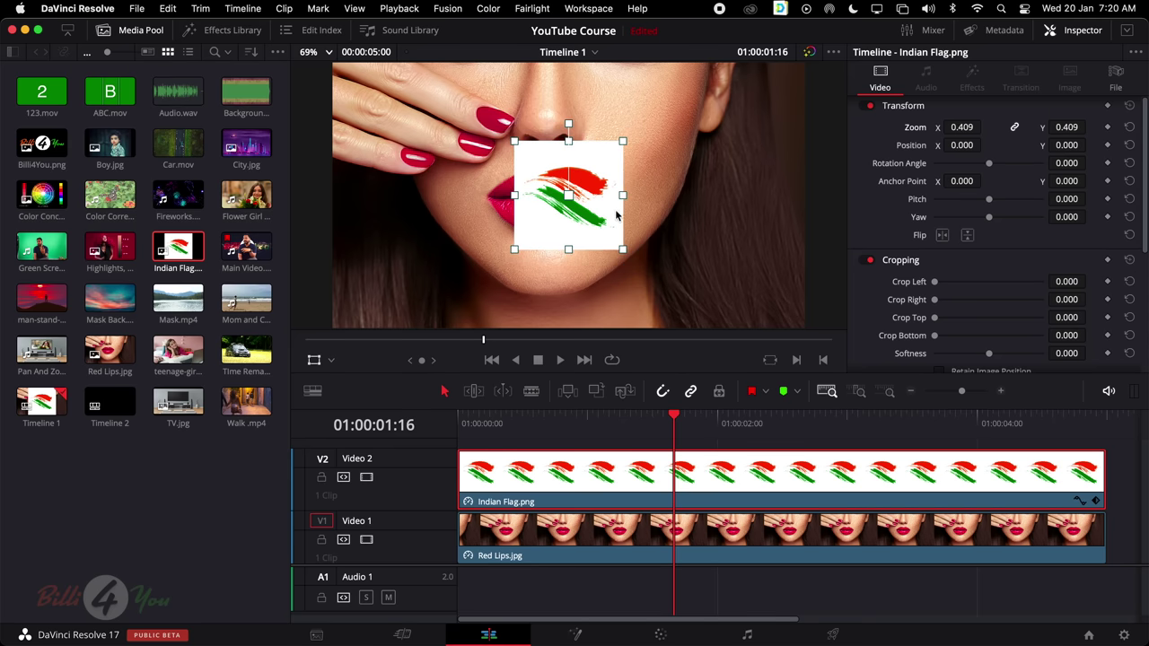
left_click_drag(626, 200, 678, 207)
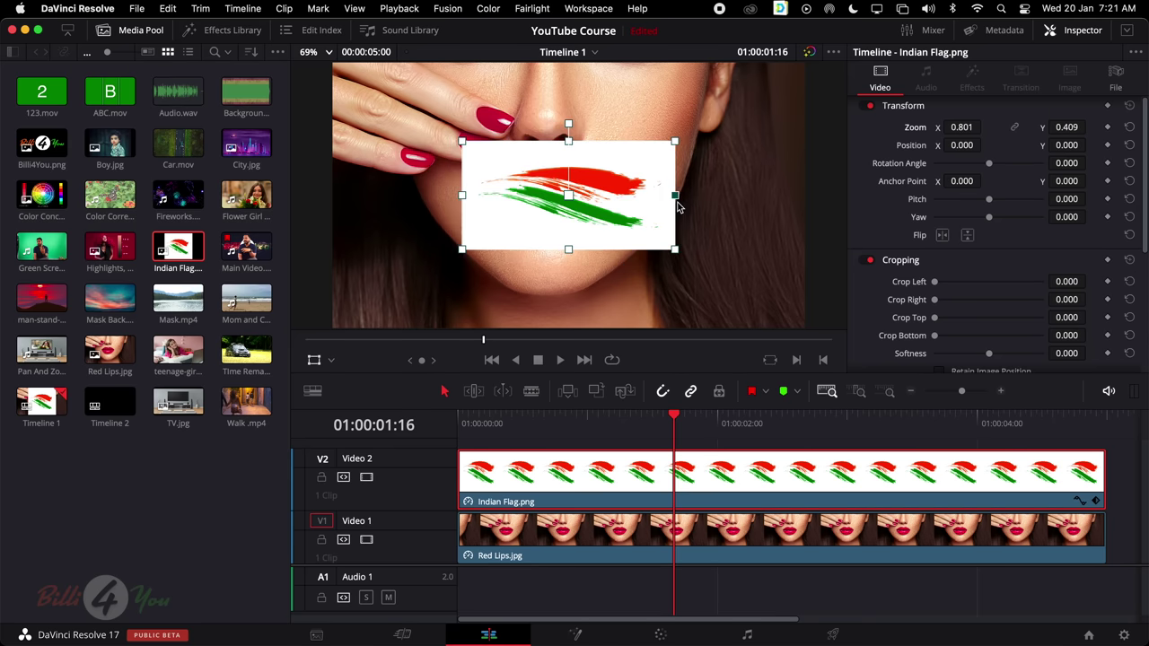
left_click(1015, 128)
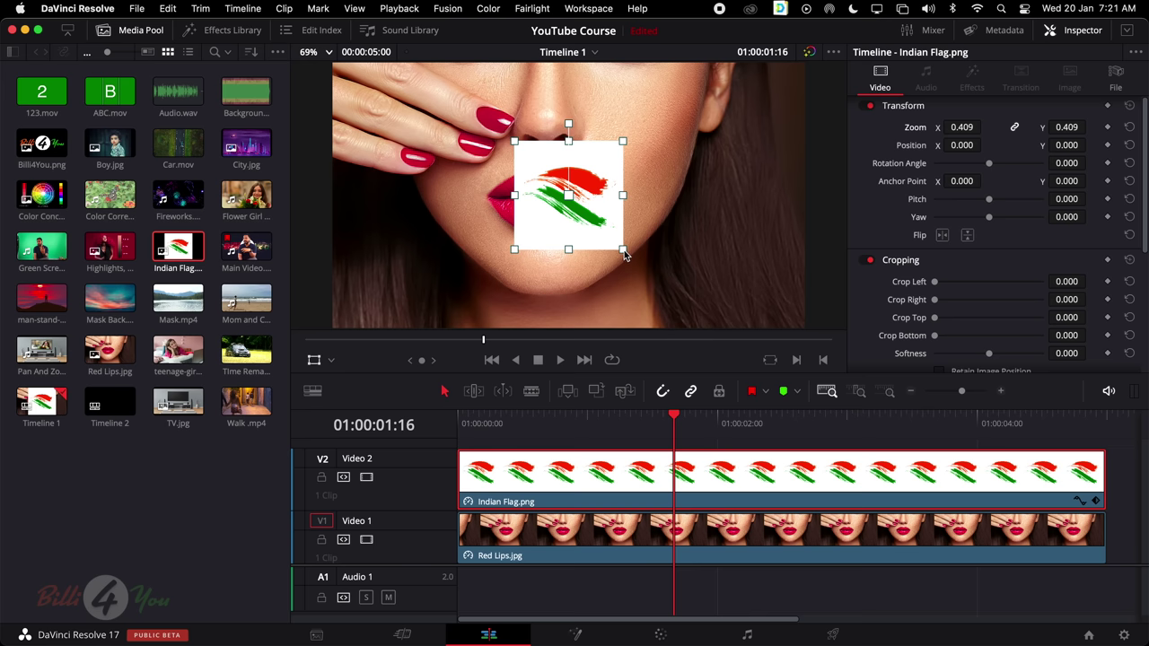
mouse_move(623, 250)
left_mouse_down()
mouse_move(643, 274)
mouse_move(637, 263)
mouse_move(570, 259)
mouse_move(571, 248)
mouse_move(632, 259)
left_mouse_up()
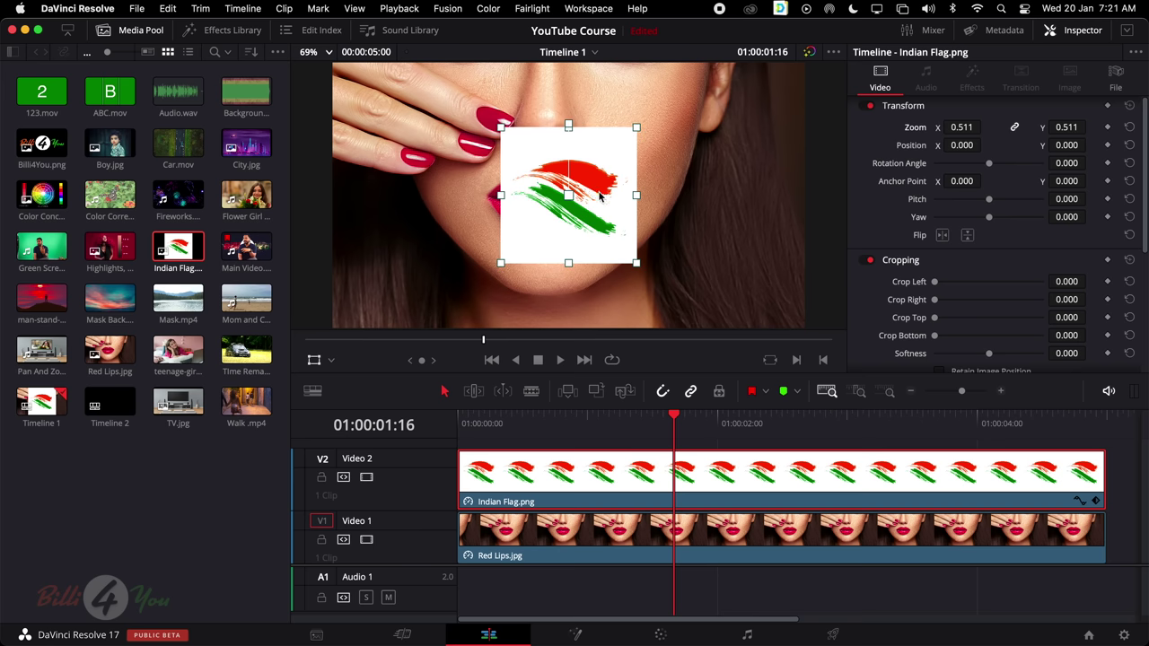
key("super+z")
key("super+z")
key("super+z")
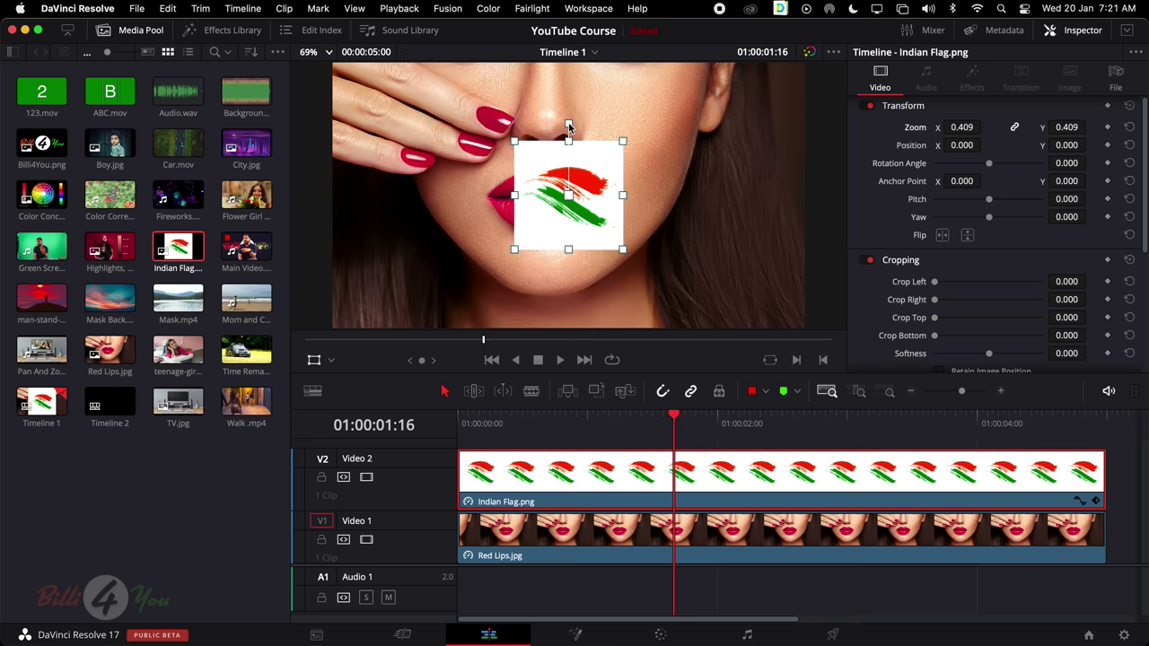
Try rotating the flag image, then undo back to the upright flag
left_click_drag(568, 125, 627, 137)
key("ctrl+z")
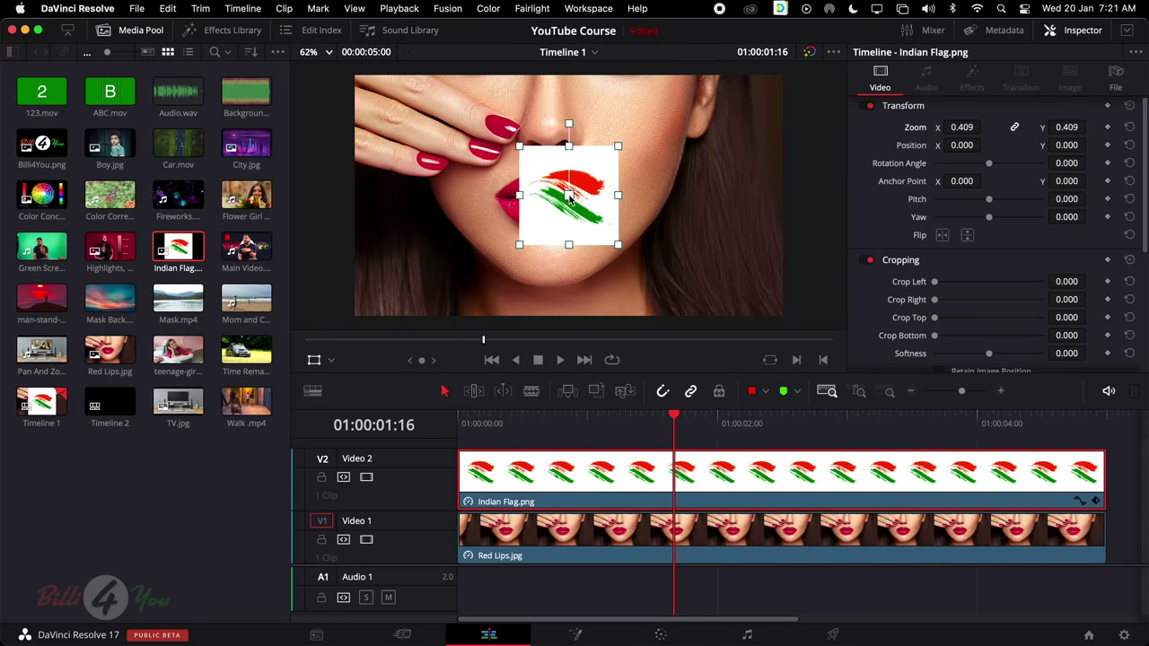
left_click_drag(570, 125, 637, 197)
key("super+z")
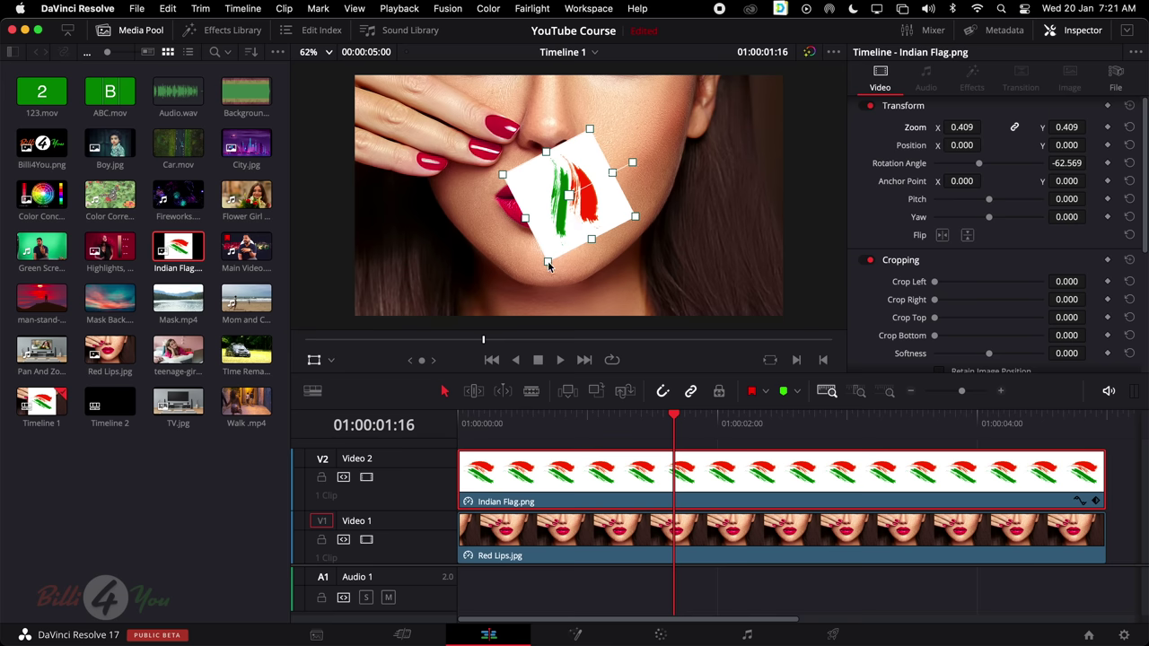
key("super+z")
key("super+z")
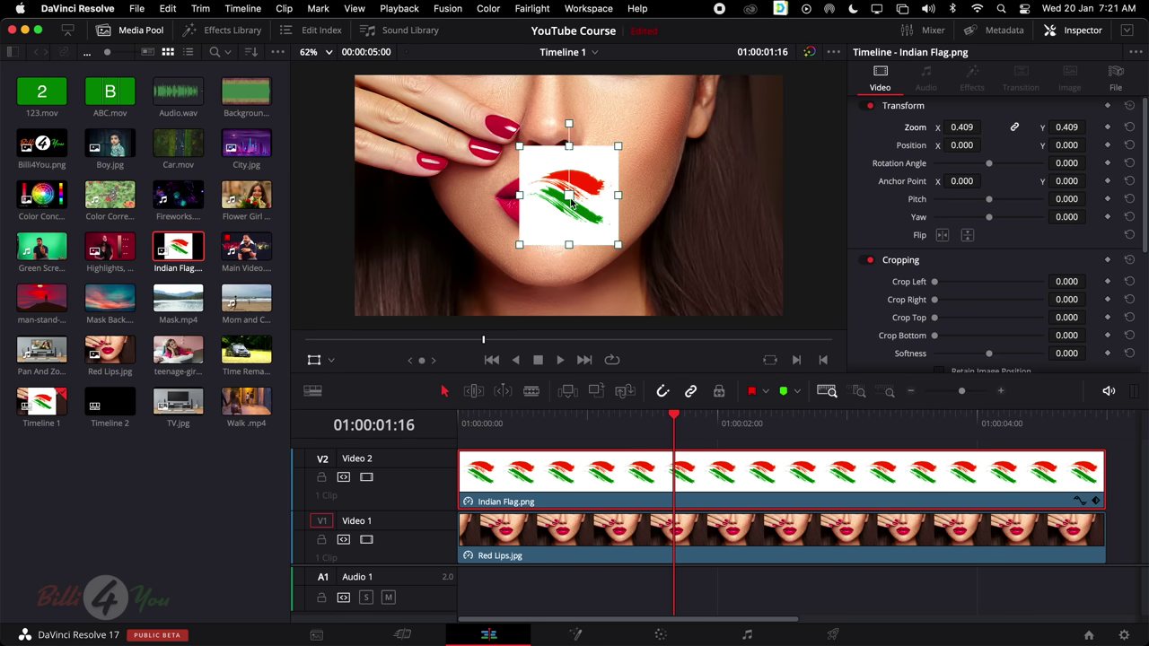
Experiment with the flag's anchor point, position and rotation, then undo back to centred and upright at 0.409 zoom
left_click_drag(571, 203, 498, 257)
left_click_drag(571, 196, 583, 199)
key("super+z")
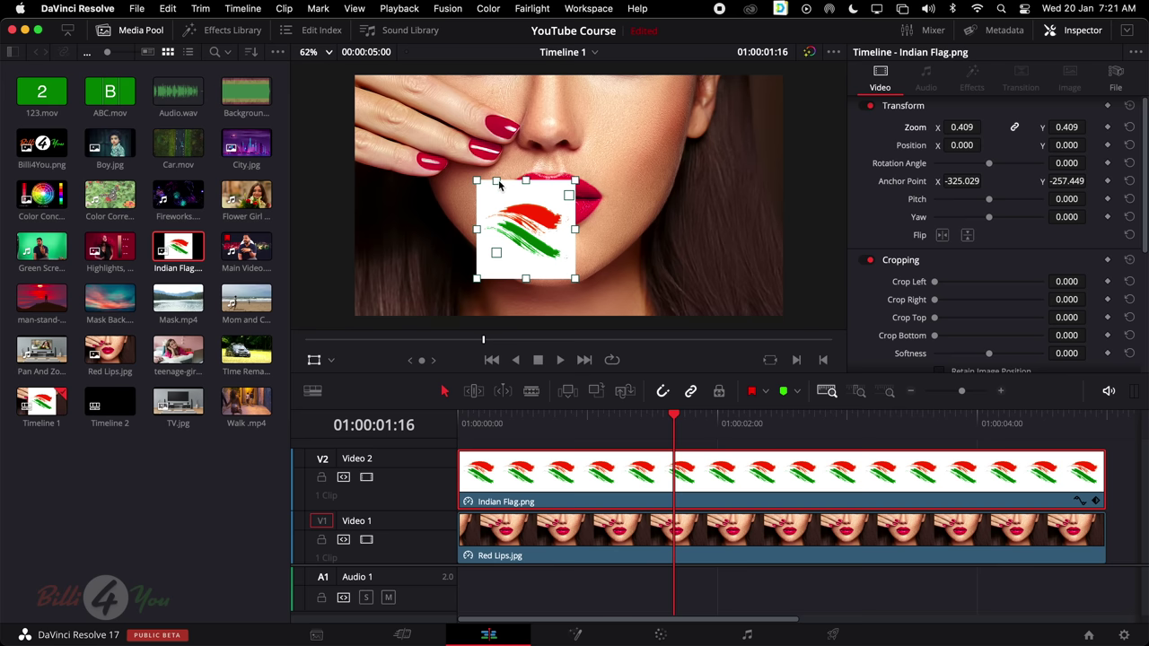
left_click_drag(499, 183, 541, 199)
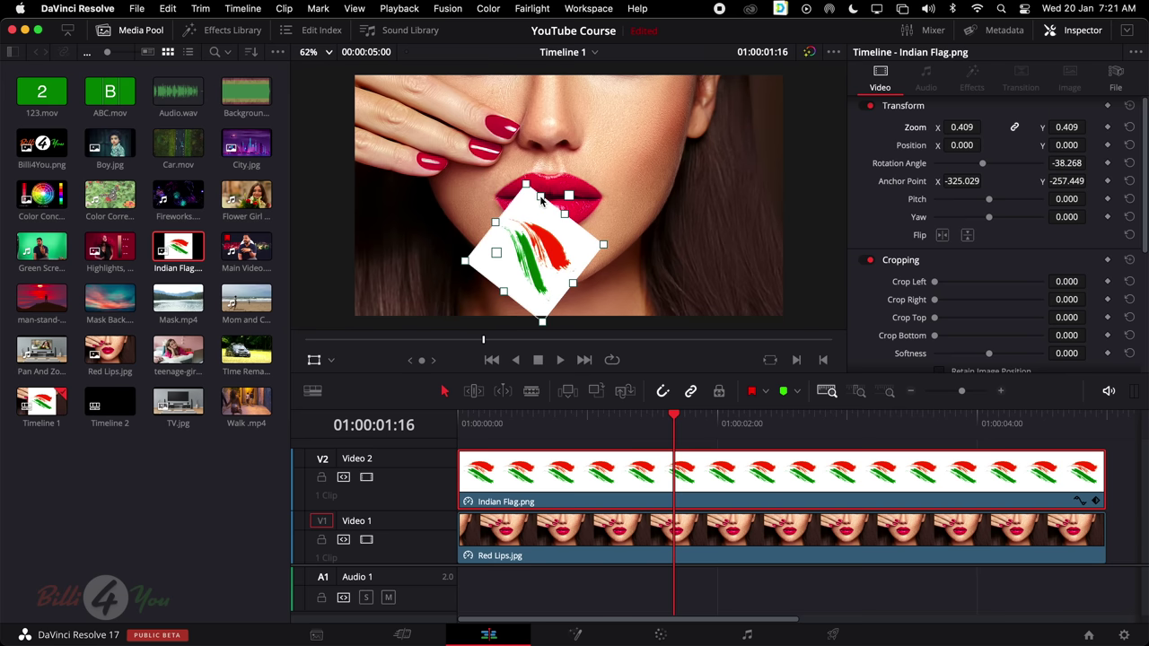
key("super+z")
left_click_drag(496, 255, 456, 317)
left_click_drag(1066, 145, 1136, 146)
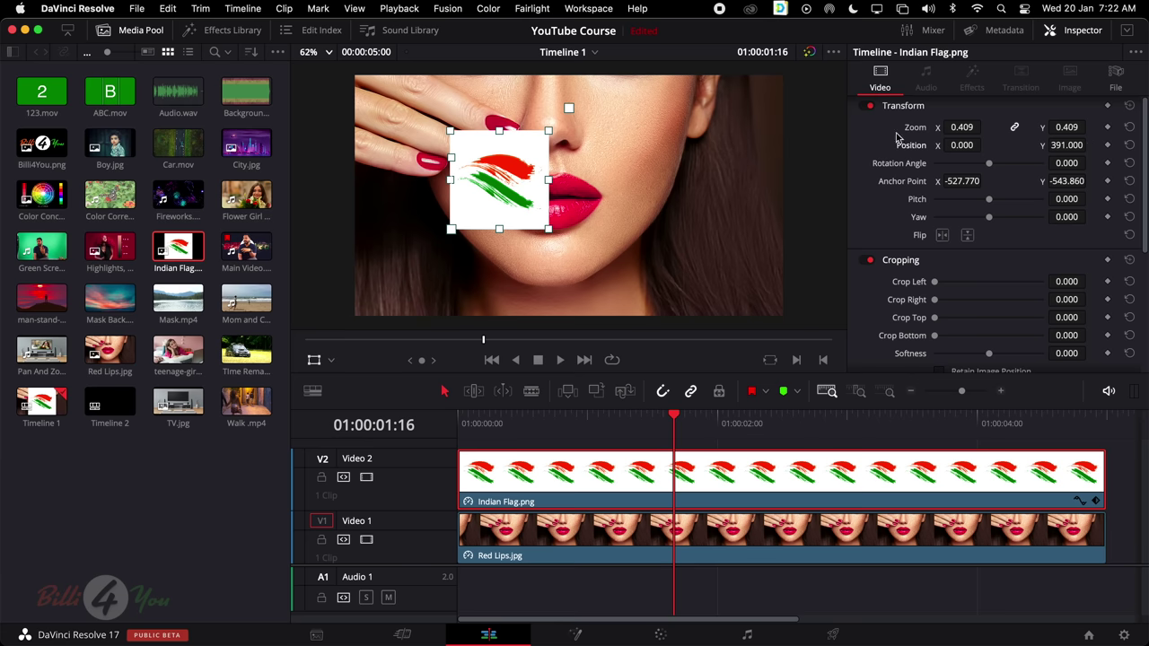
left_click_drag(452, 159, 516, 232)
key("super+z")
key("super+z")
key("super+z")
key("super+z")
key("super+z")
key("super+z")
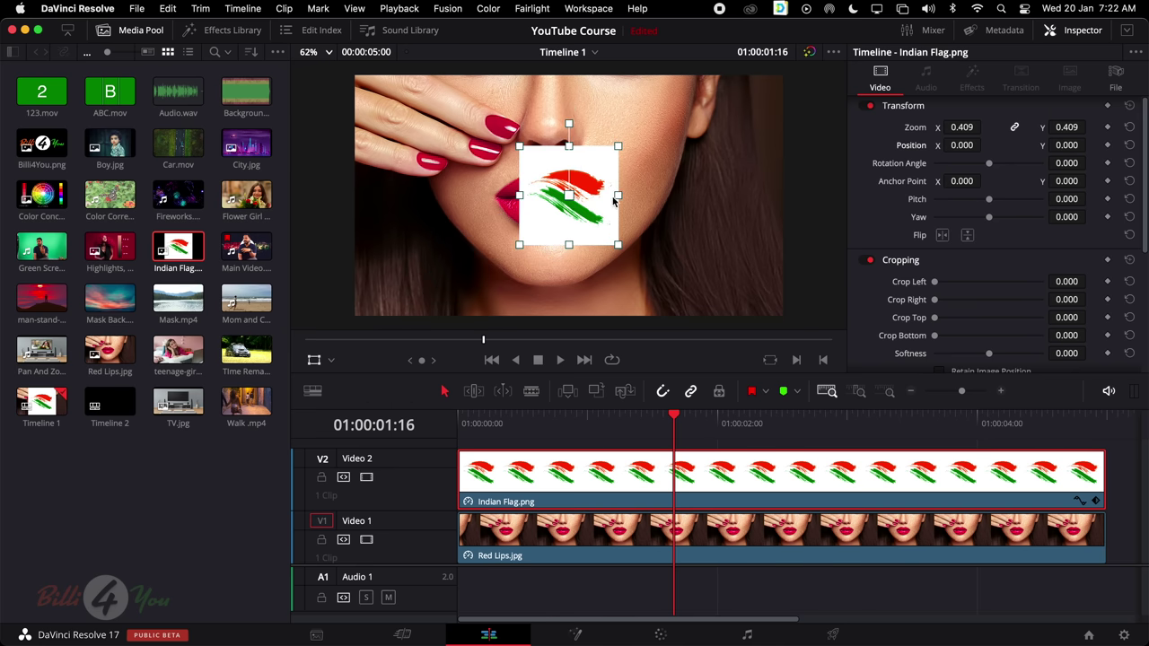
Try moving and stretching the flag, then undo and reset its transform to zoom 1.000, centred
left_click_drag(616, 121, 602, 173)
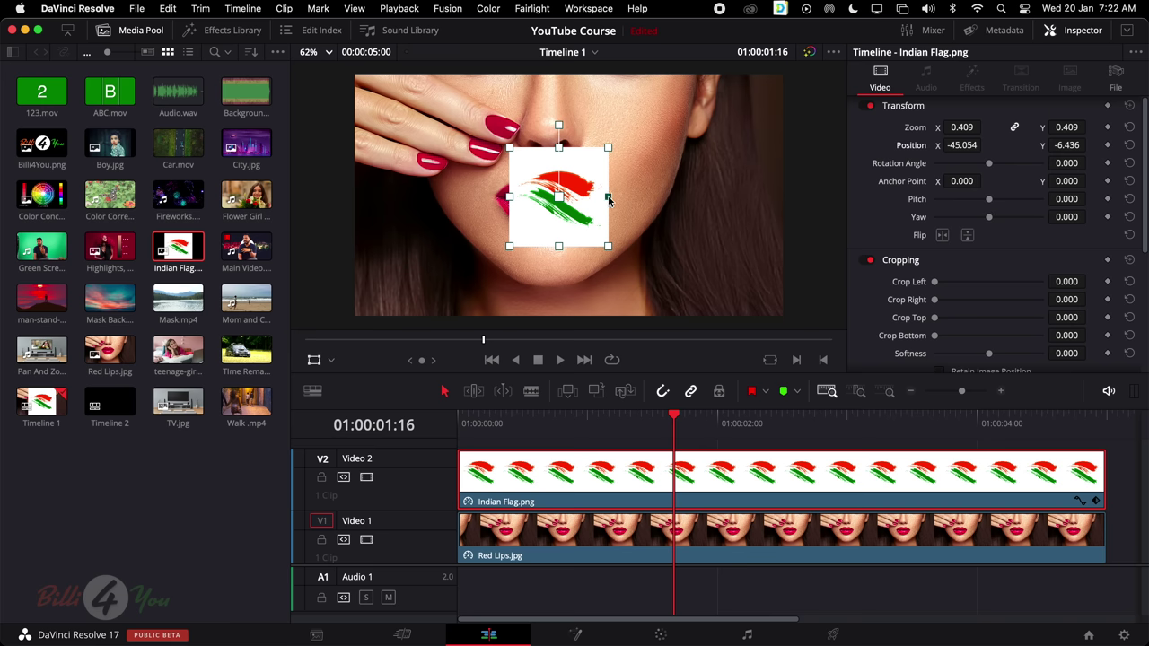
left_click_drag(608, 199, 505, 203)
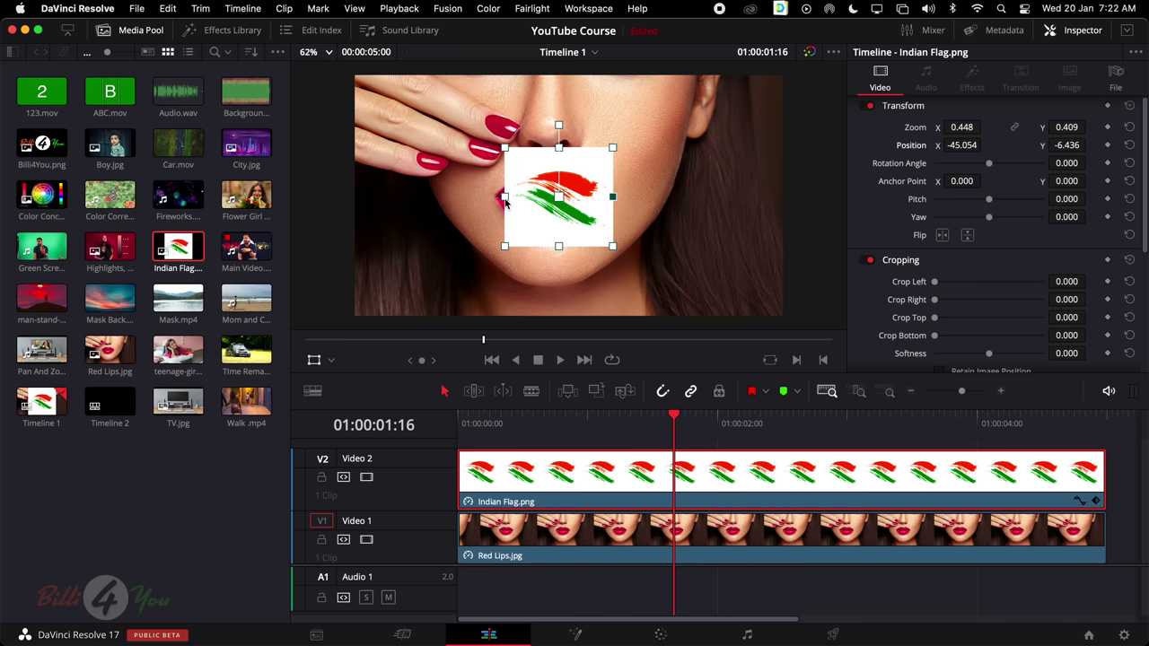
left_click_drag(619, 196, 621, 196)
left_click_drag(559, 246, 557, 217)
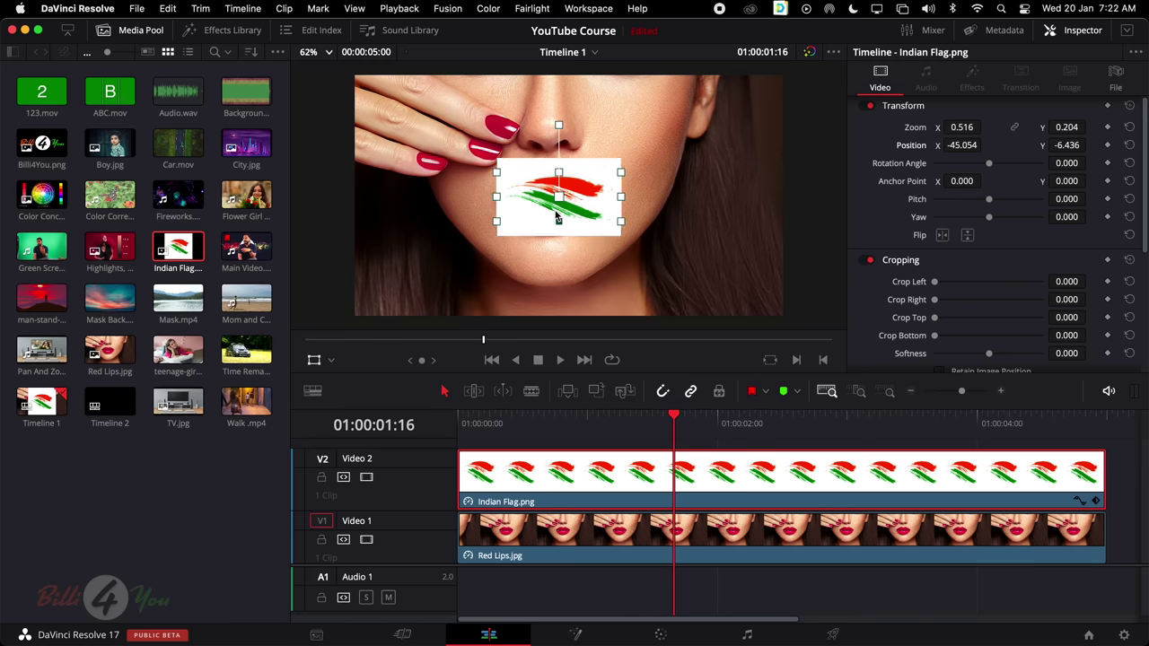
left_click_drag(558, 172, 561, 148)
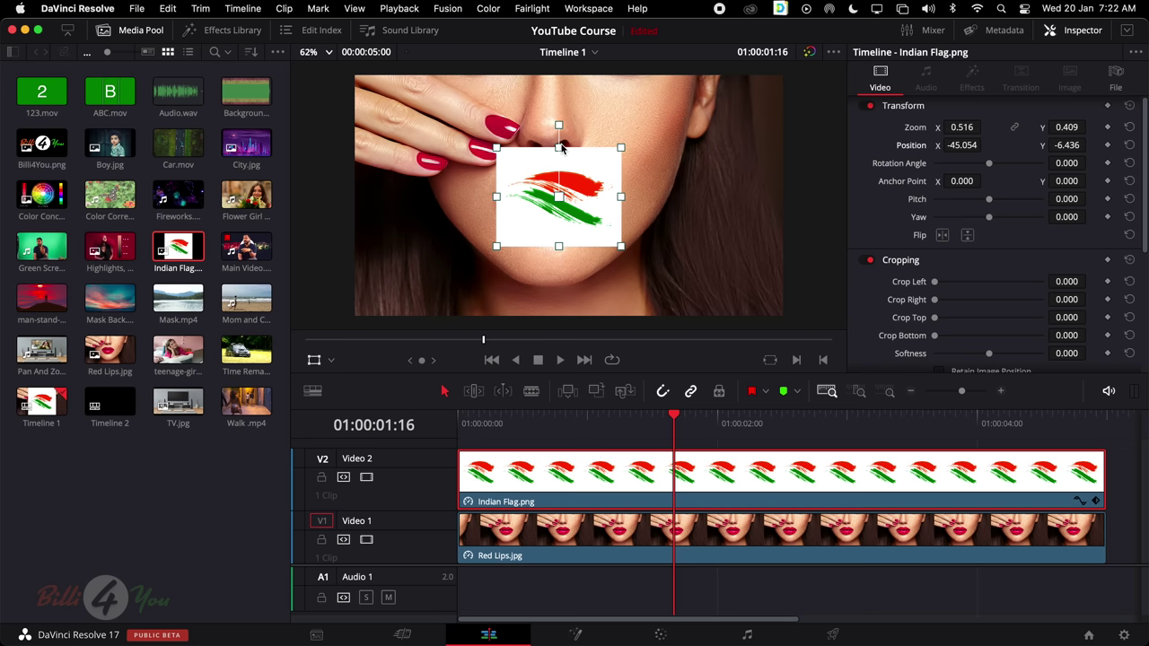
key("super+z")
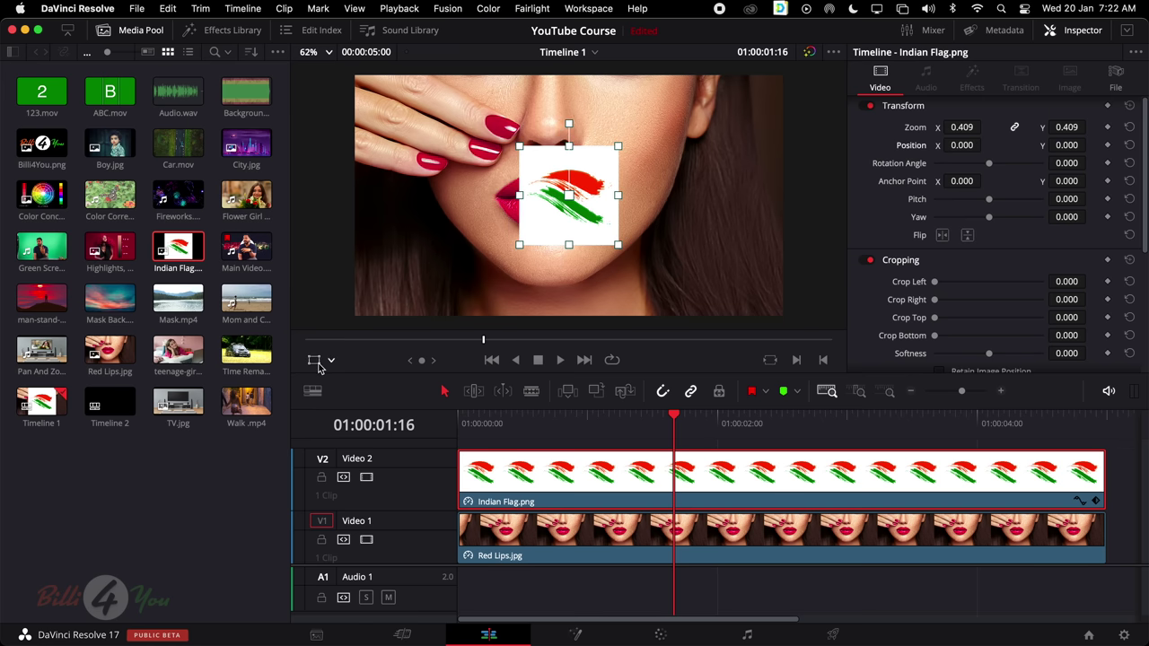
left_click(1131, 106)
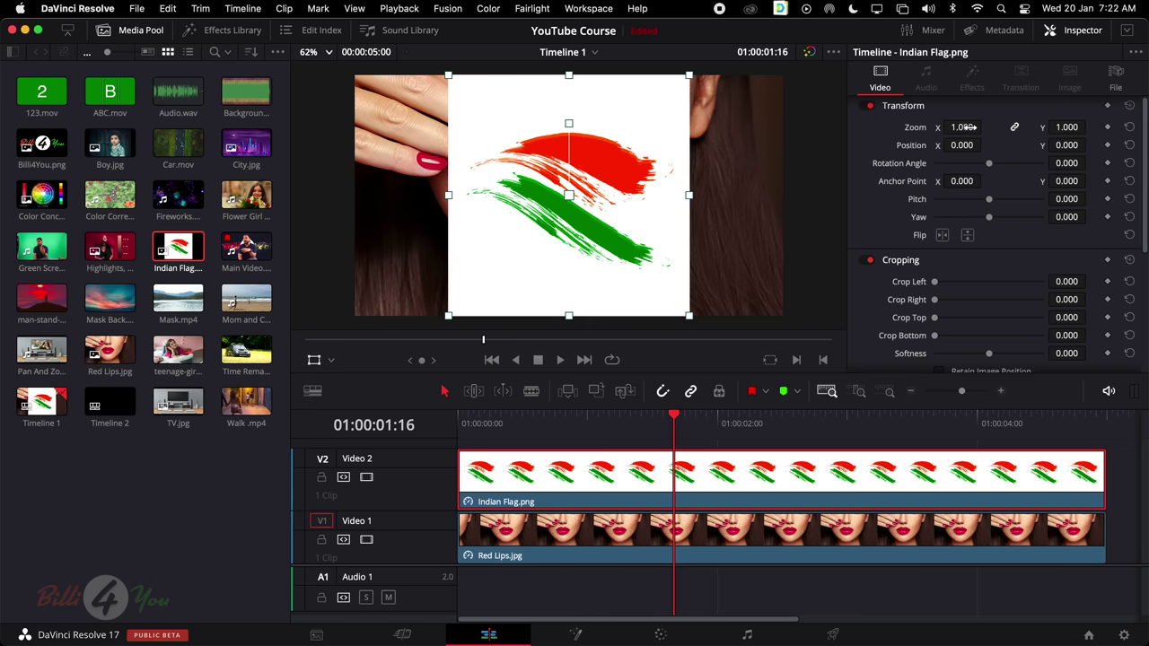
Shrink the flag to zoom 0.380, position it at 290/313 on the cheek and tilt it -16.69°
left_click_drag(965, 128, 902, 128)
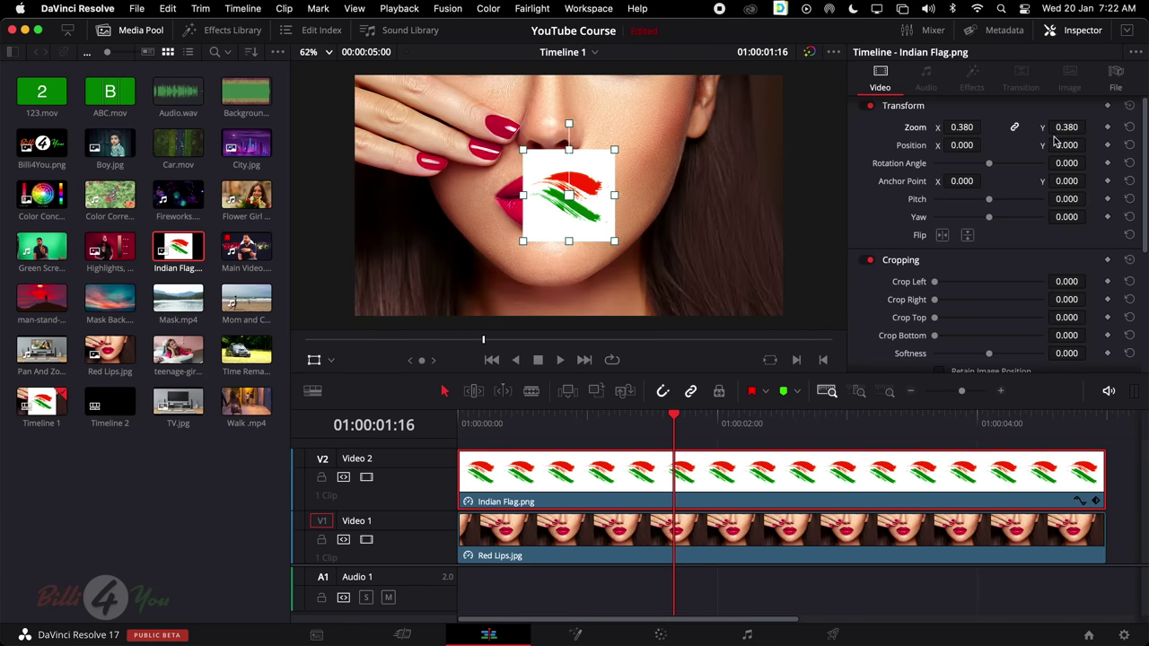
left_click_drag(1064, 144, 1095, 145)
left_click_drag(961, 144, 985, 171)
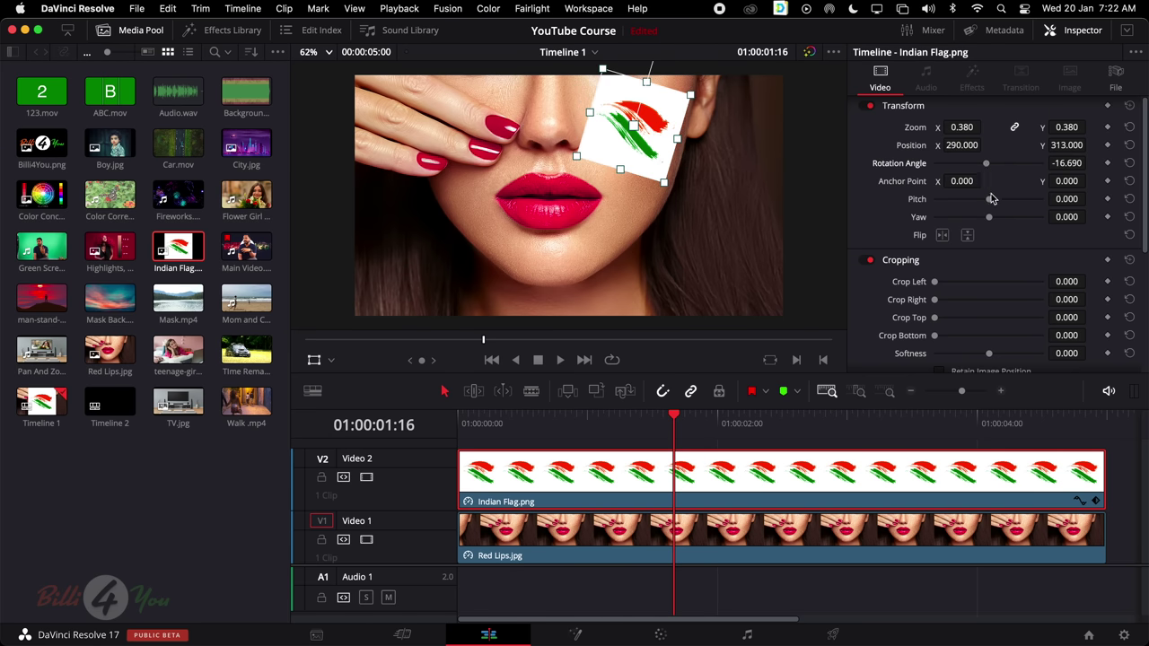
scroll(983, 301, "down", 1)
scroll(983, 301, "down", 5)
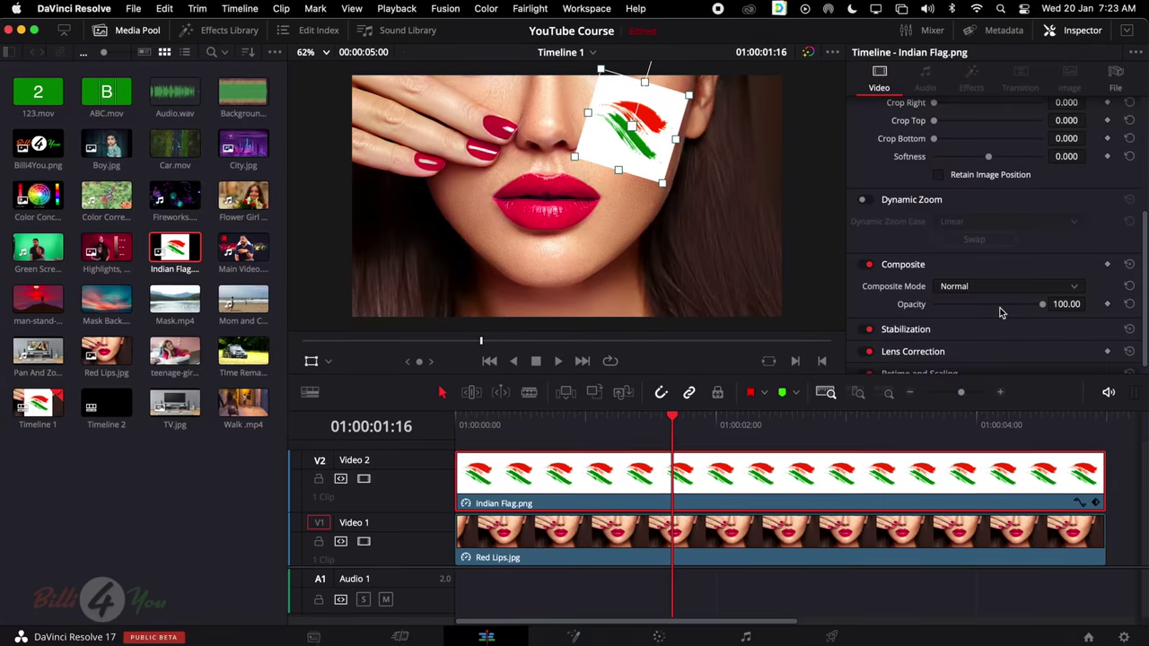
Select the Indian Flag clip and test its Opacity, ending at full 100 opacity
left_click(683, 532)
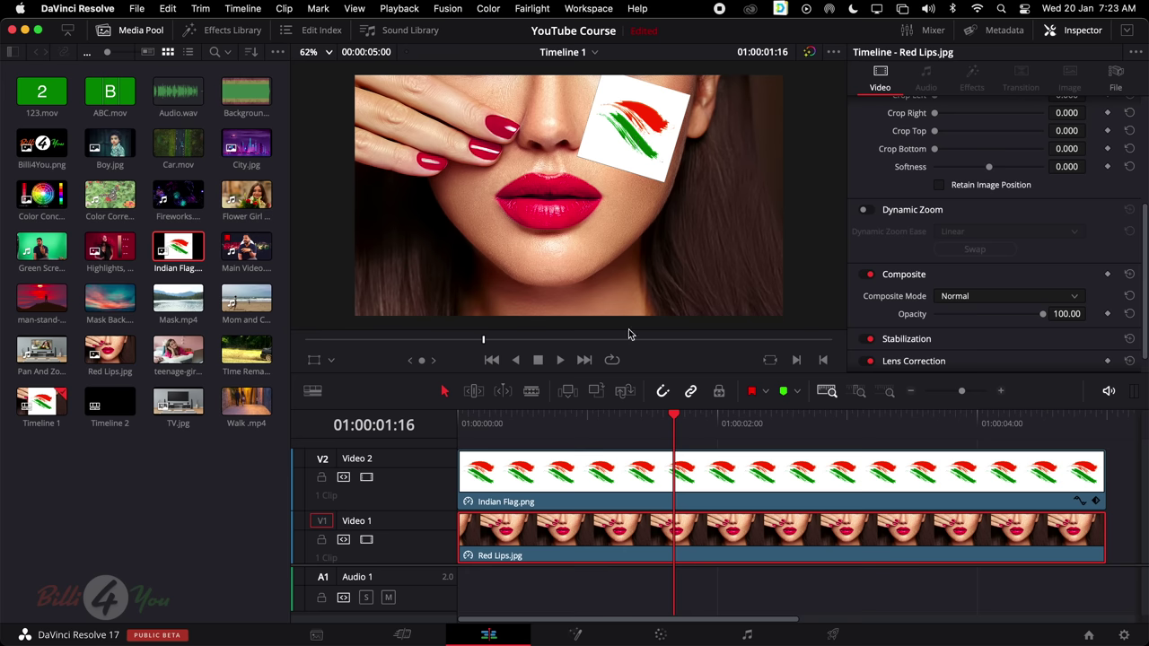
left_click(661, 487)
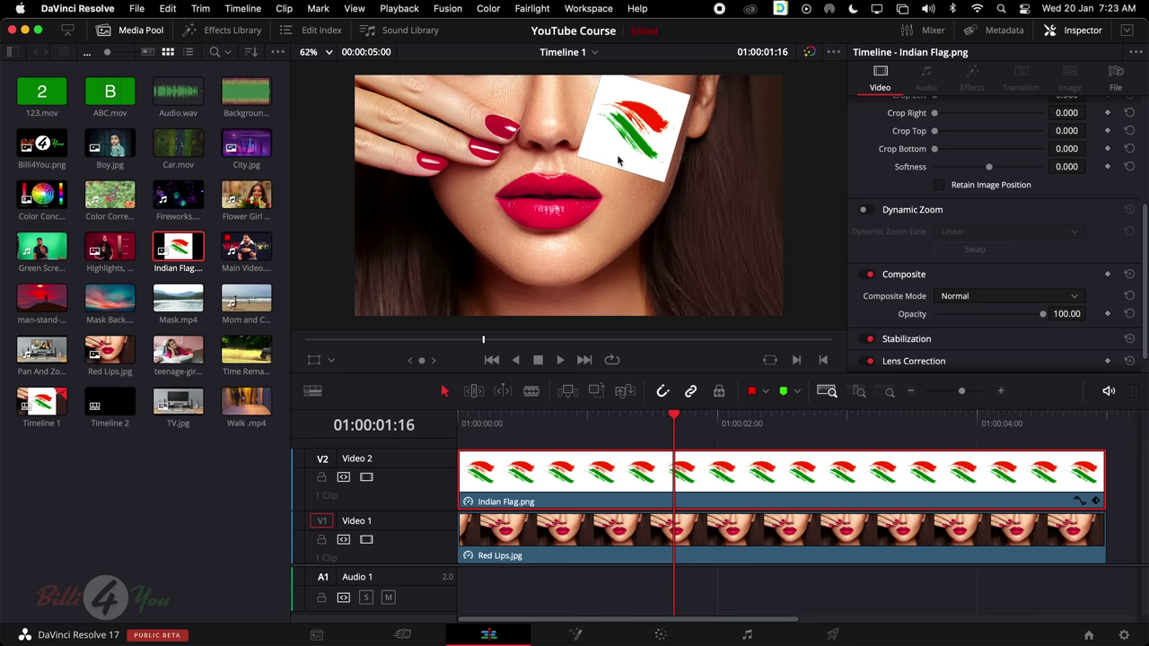
scroll(1008, 235, "down", 1)
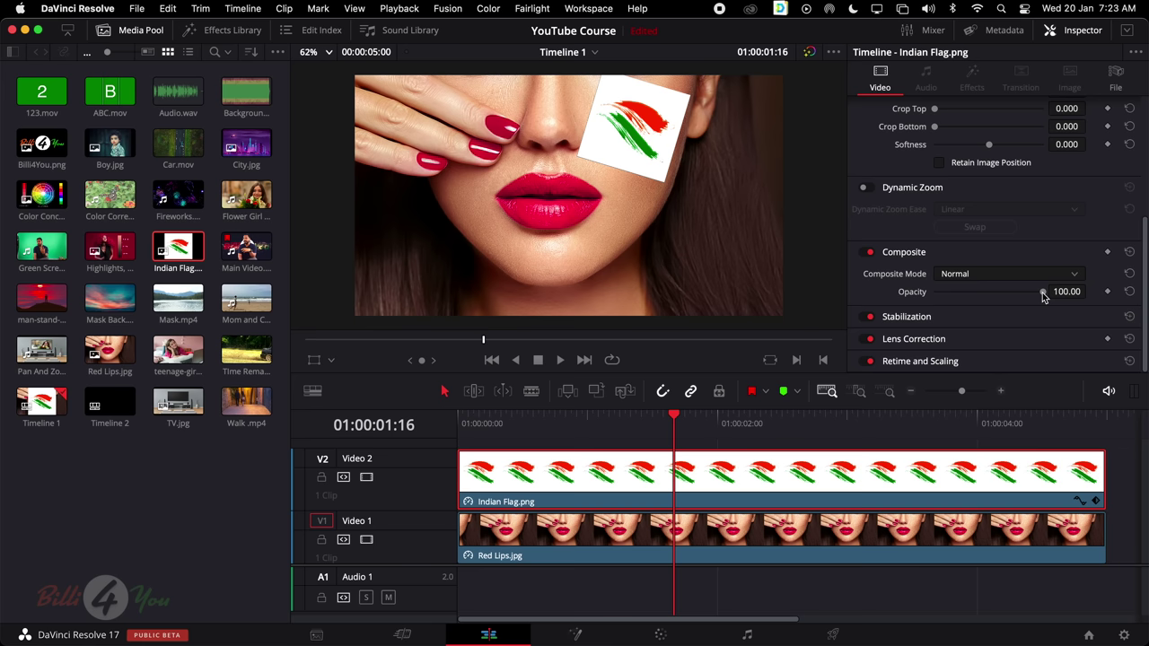
left_click_drag(1044, 297, 980, 299)
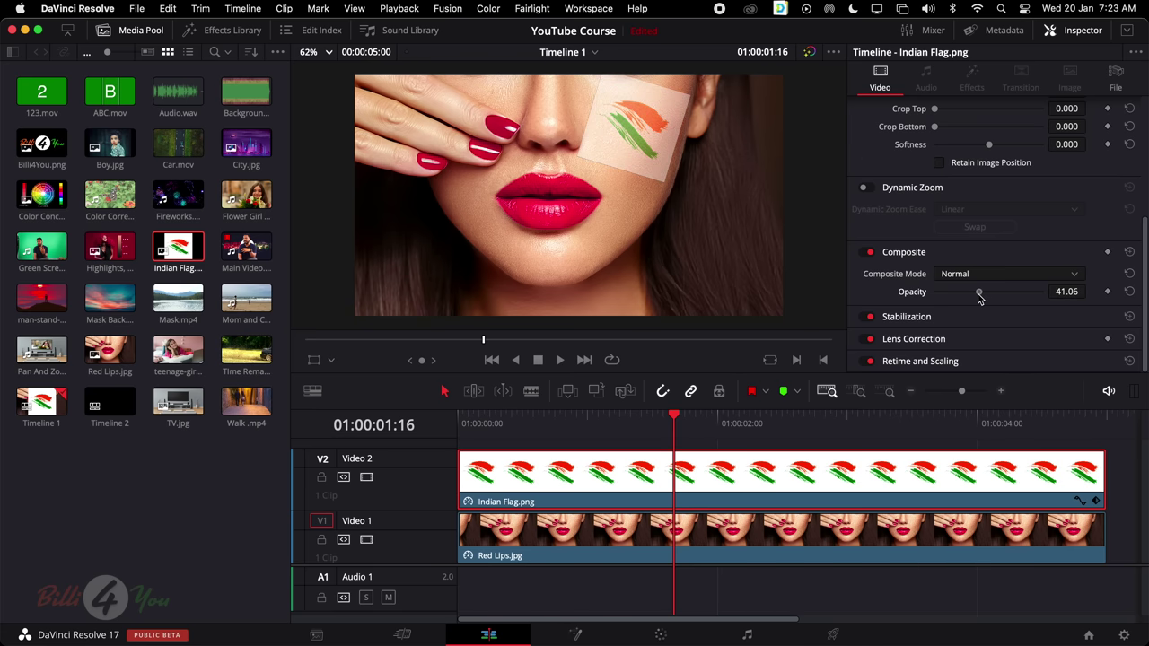
mouse_move(979, 299)
left_mouse_down()
mouse_move(1080, 298)
mouse_move(964, 302)
left_mouse_up()
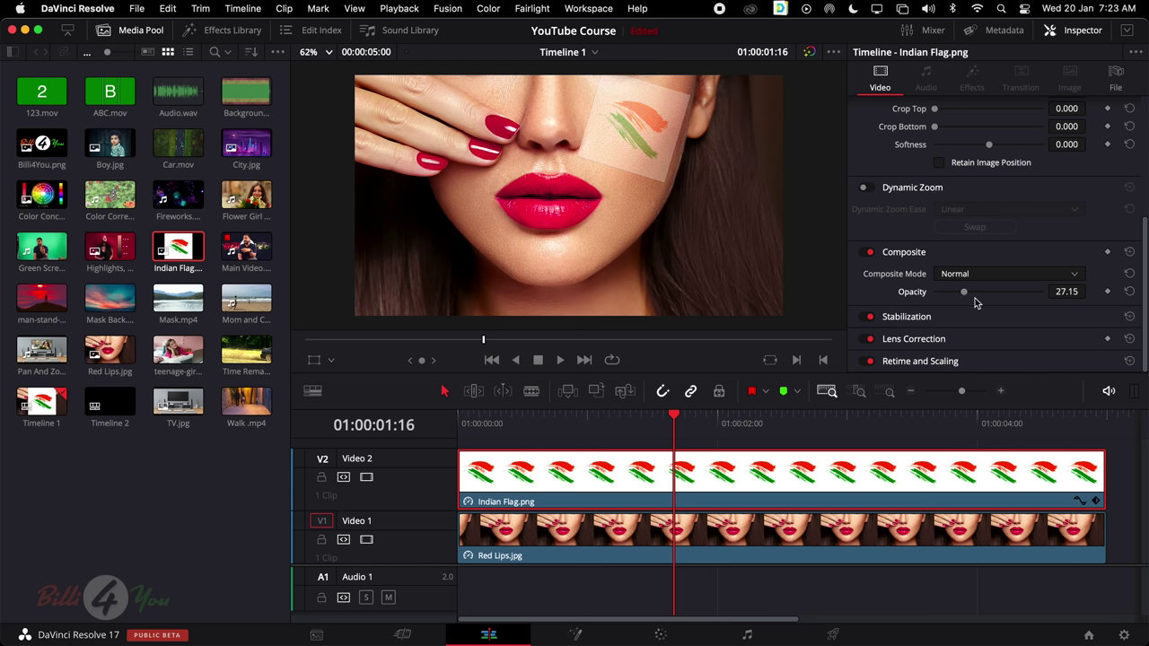
left_click_drag(974, 298, 1068, 300)
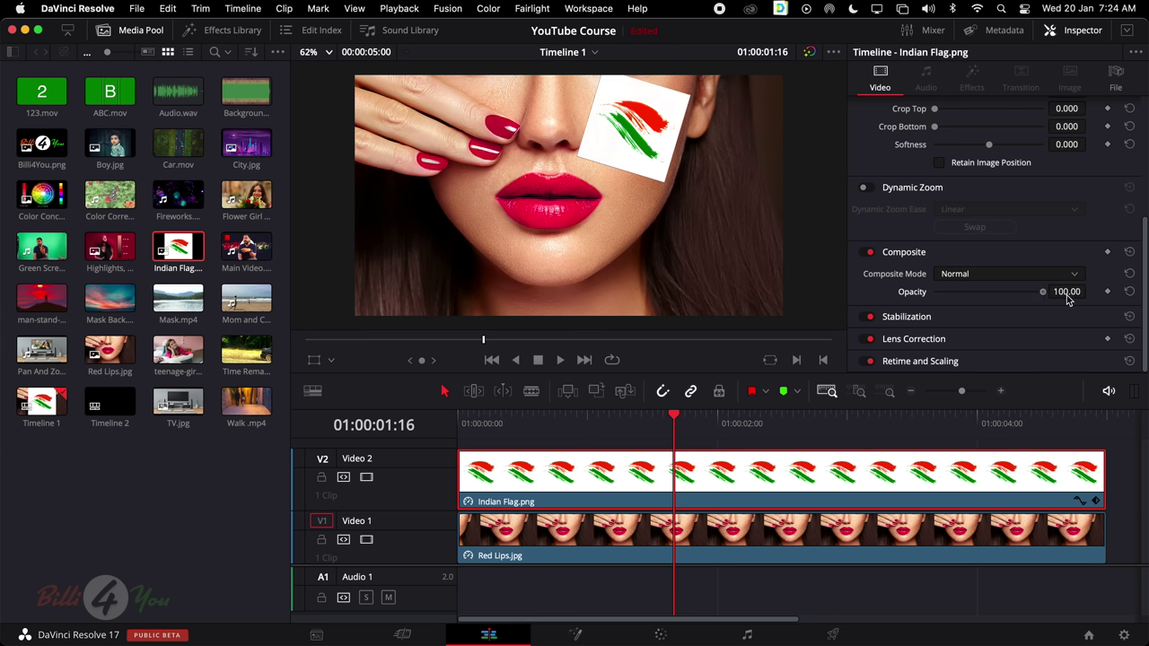
Compare Add and Darken composite modes on the flag, settling on Darken
left_click(966, 275)
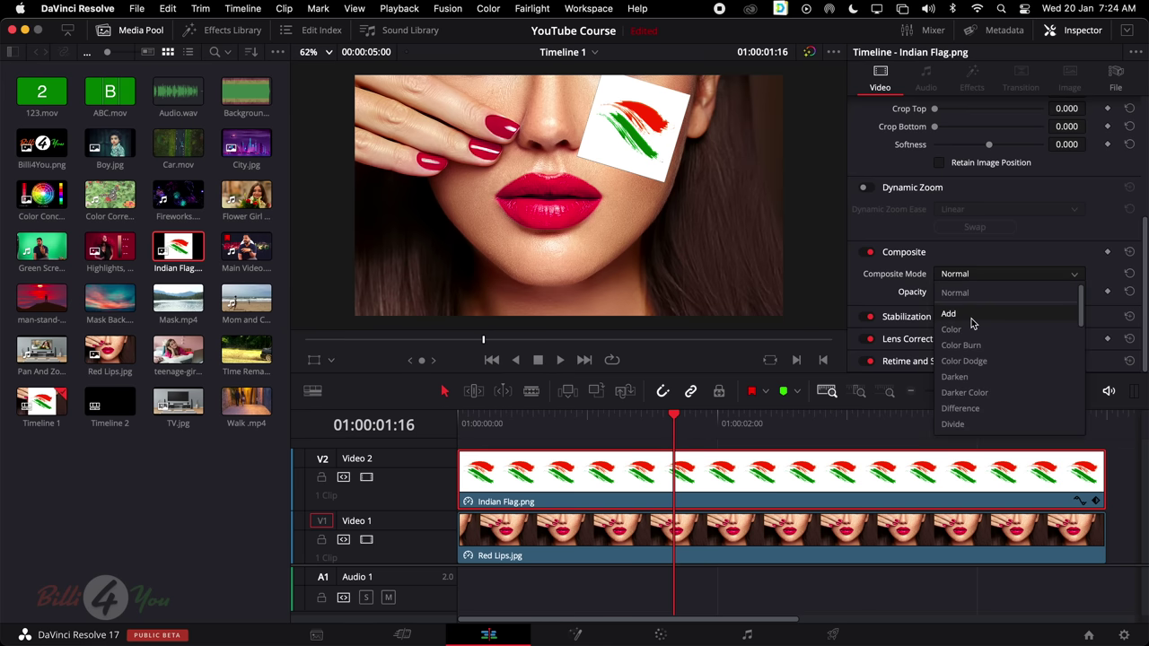
left_click(983, 318)
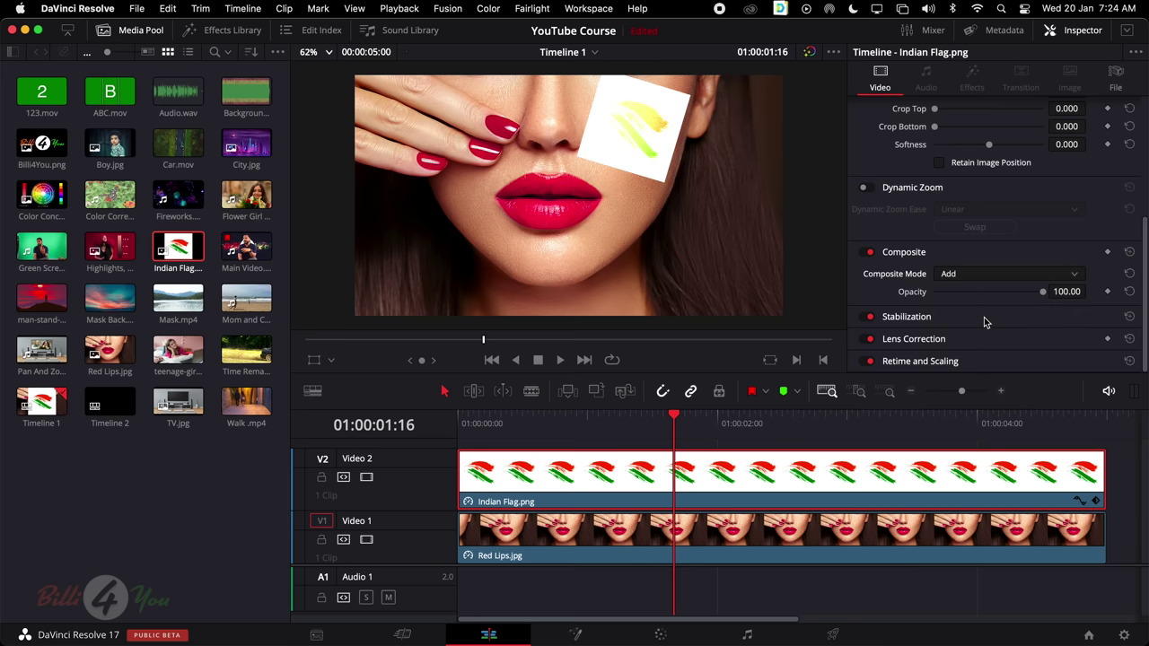
left_click(972, 276)
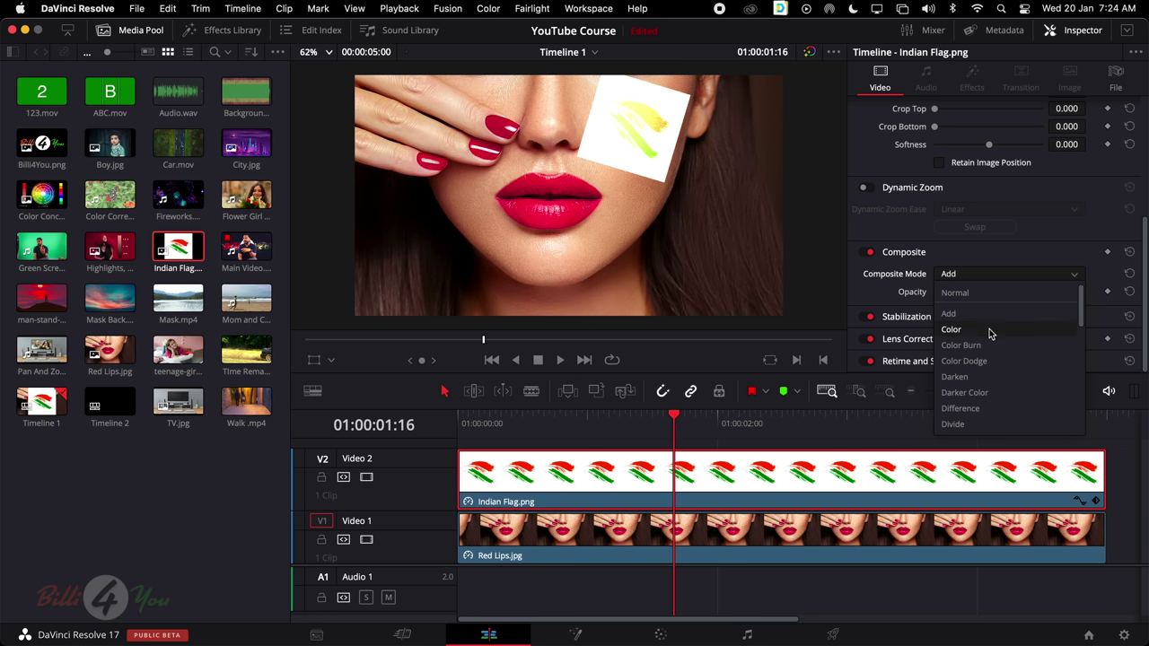
left_click(975, 380)
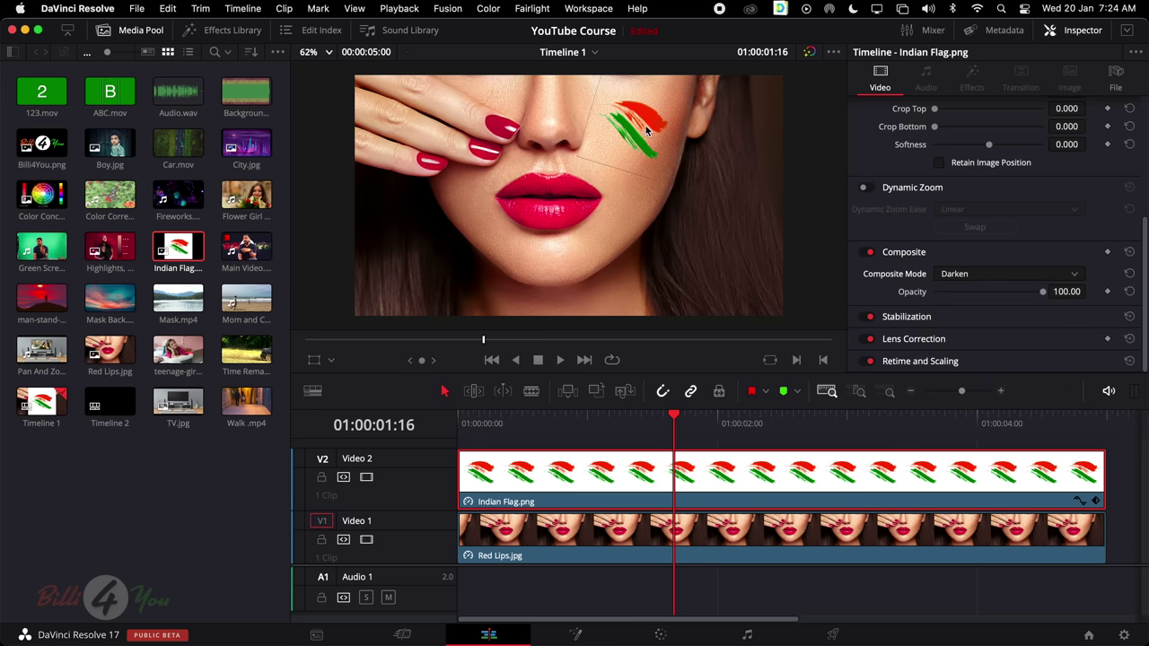
left_click(991, 278)
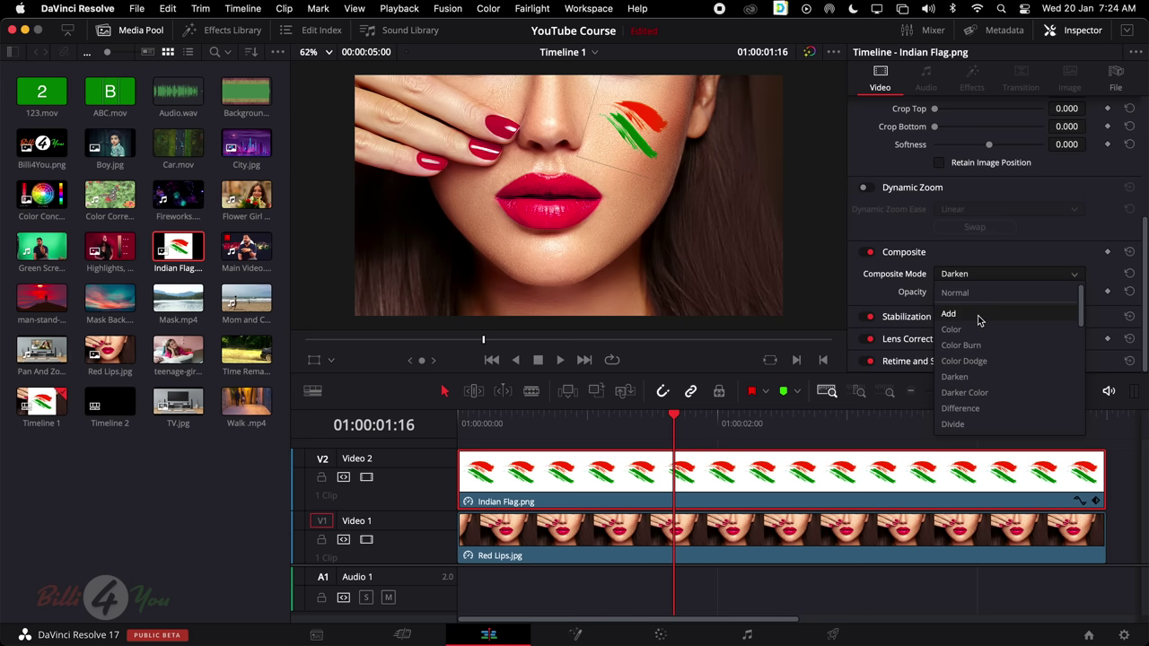
left_click(948, 314)
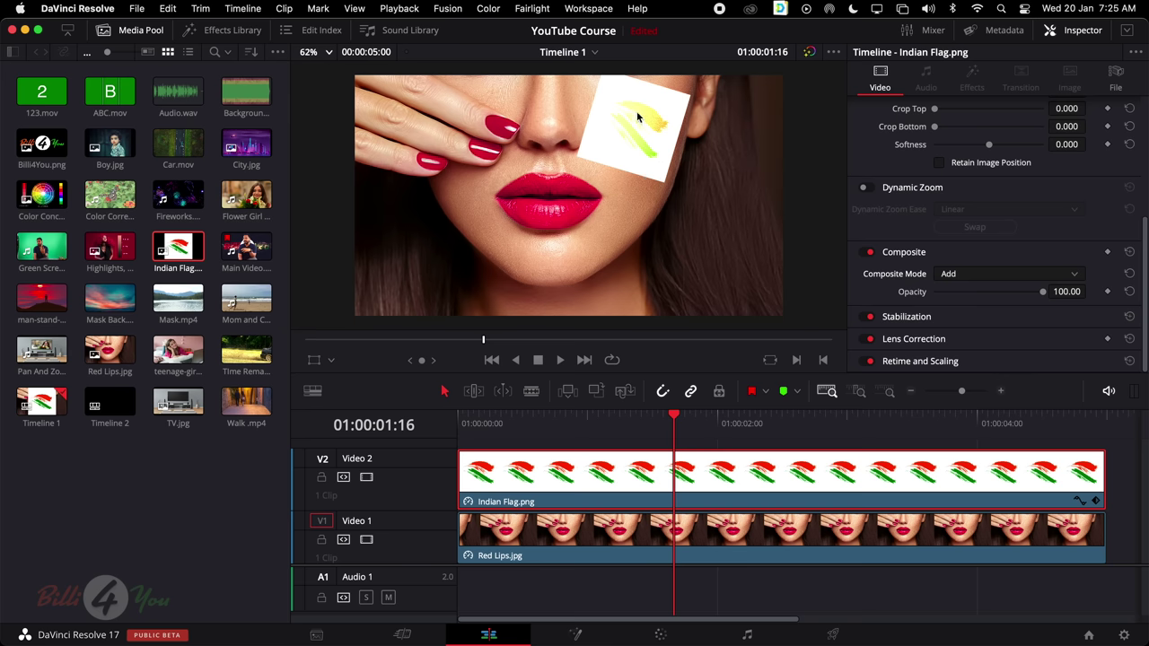
left_click(994, 281)
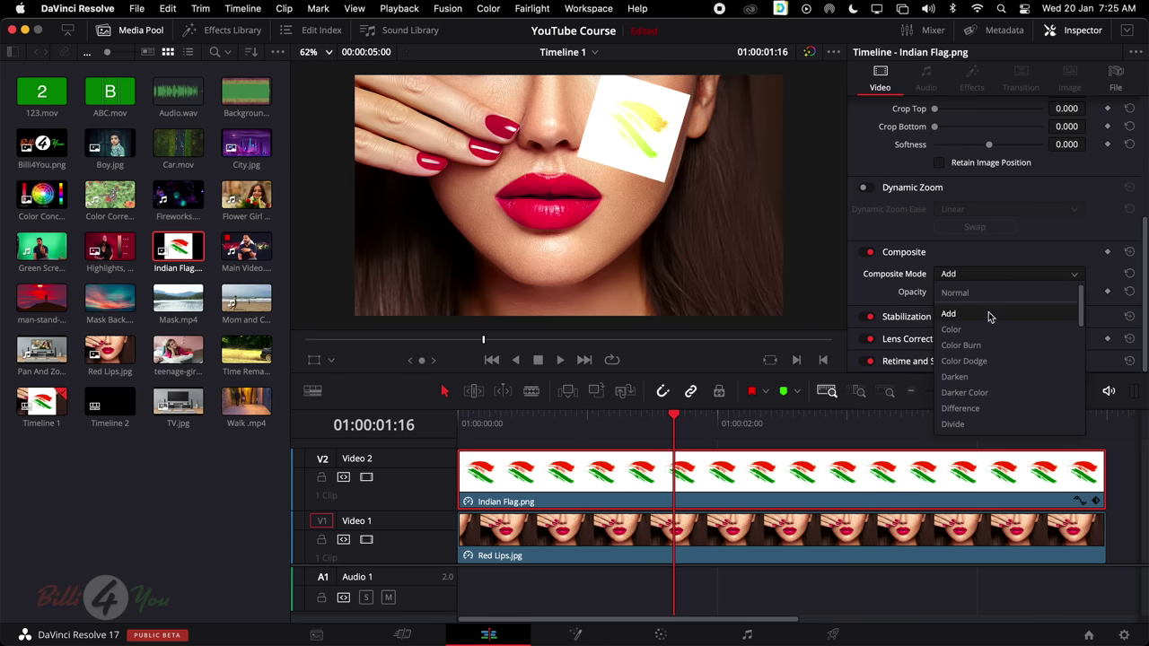
left_click(981, 378)
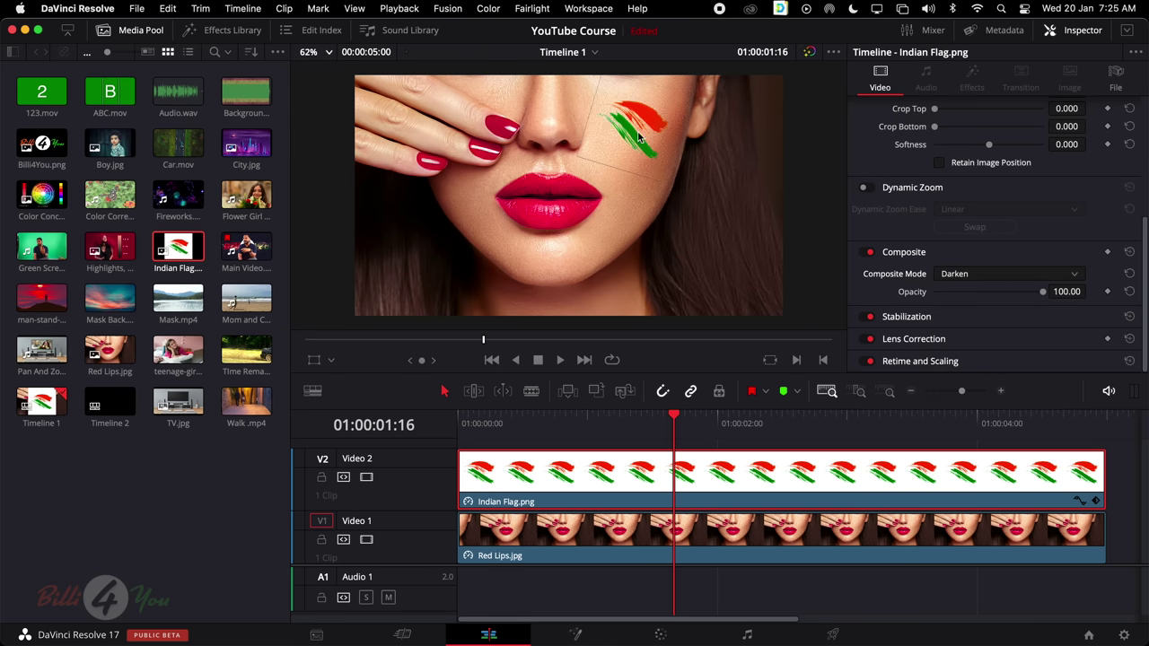
scroll(639, 136, "down", 3)
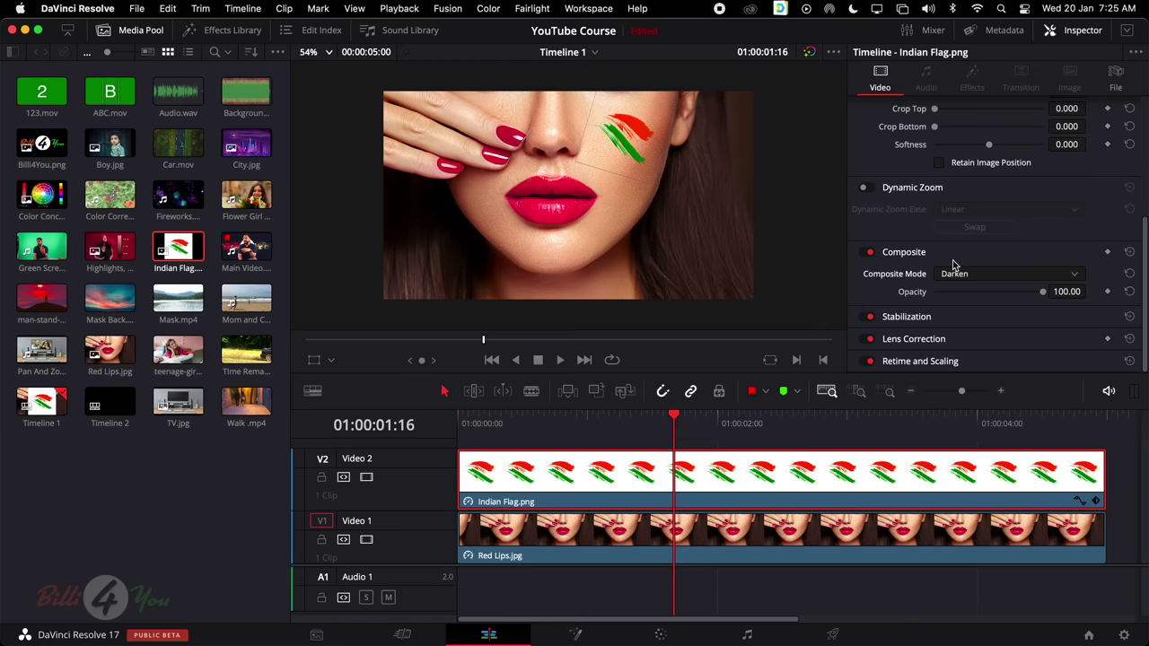
scroll(954, 257, "up", 1)
scroll(954, 256, "up", 3)
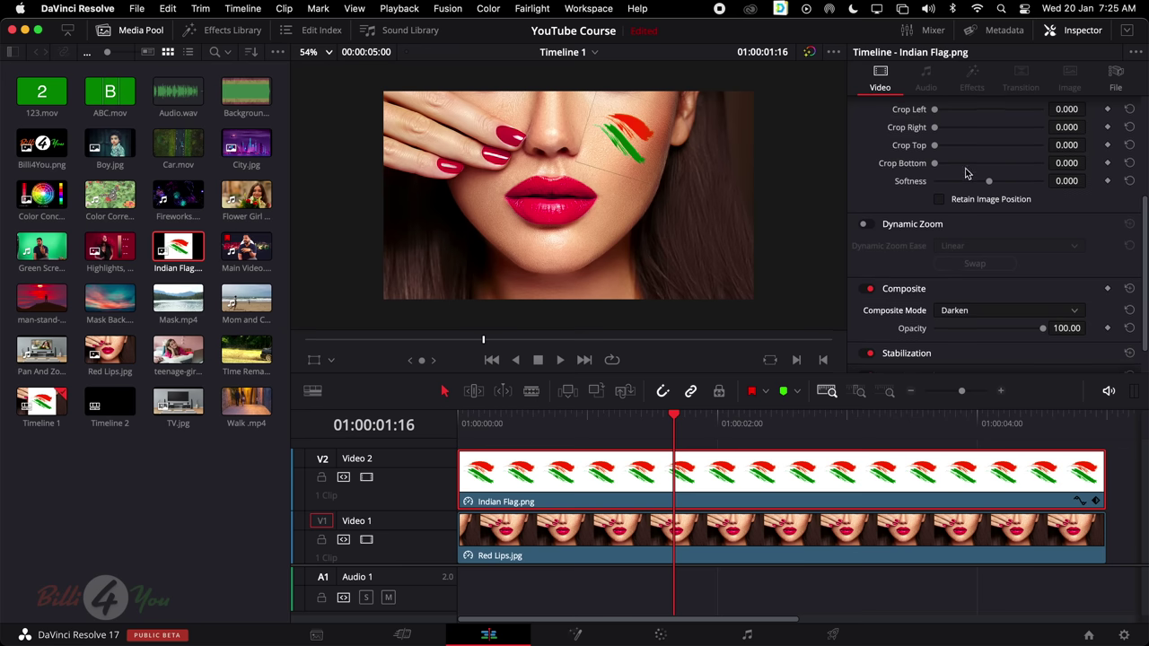
scroll(976, 210, "up", 5)
Switch on the viewer's crop overlay and trim the flag's left, right, top and bottom edges
key("q")
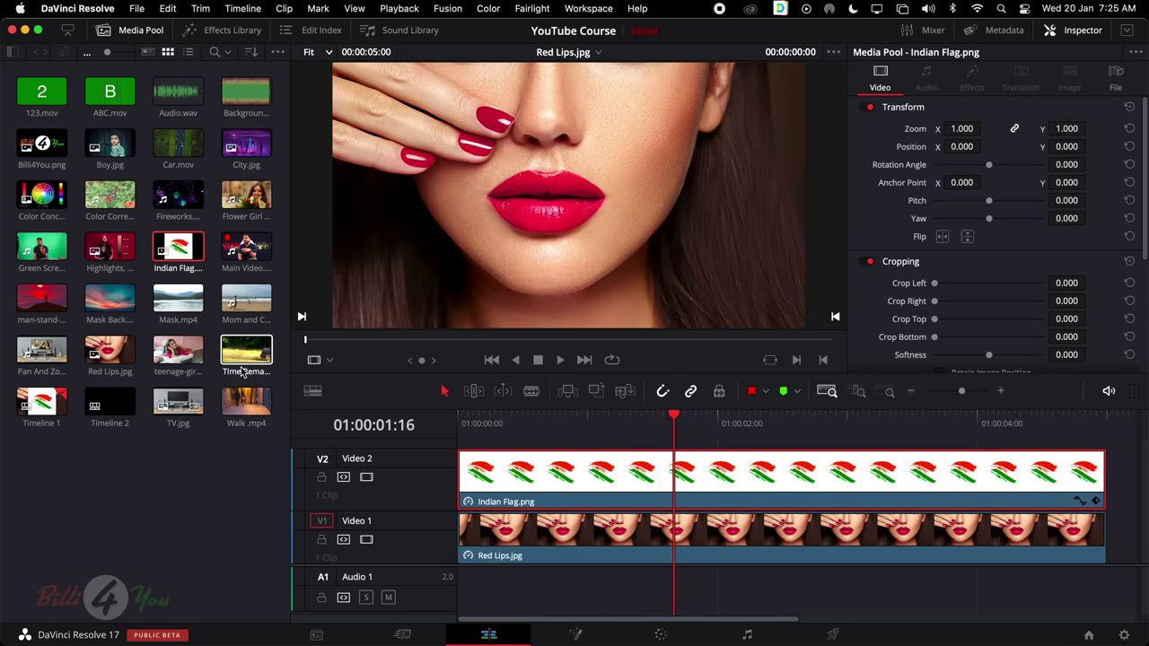
left_click(527, 543)
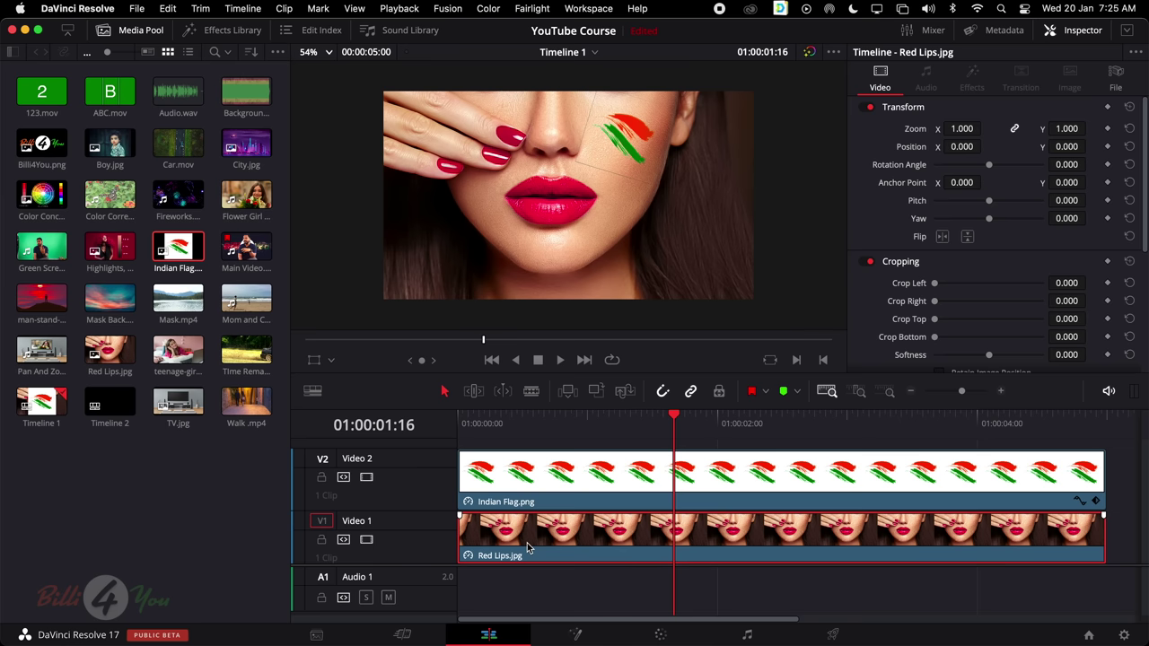
left_click(330, 360)
left_click(339, 401)
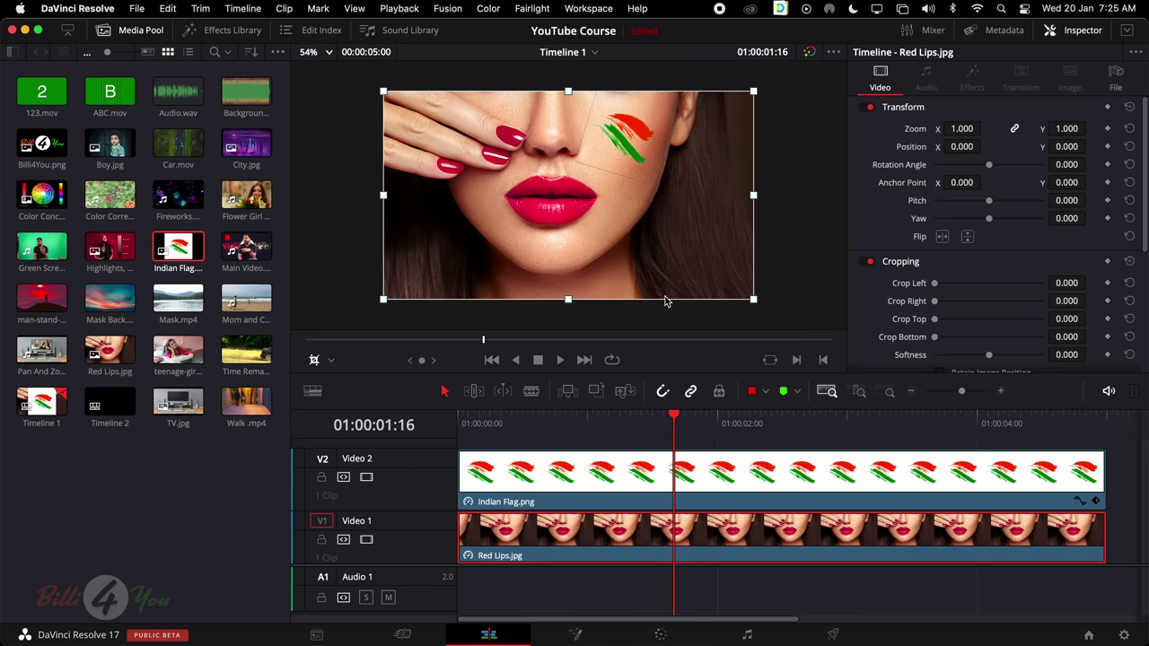
left_click(660, 492)
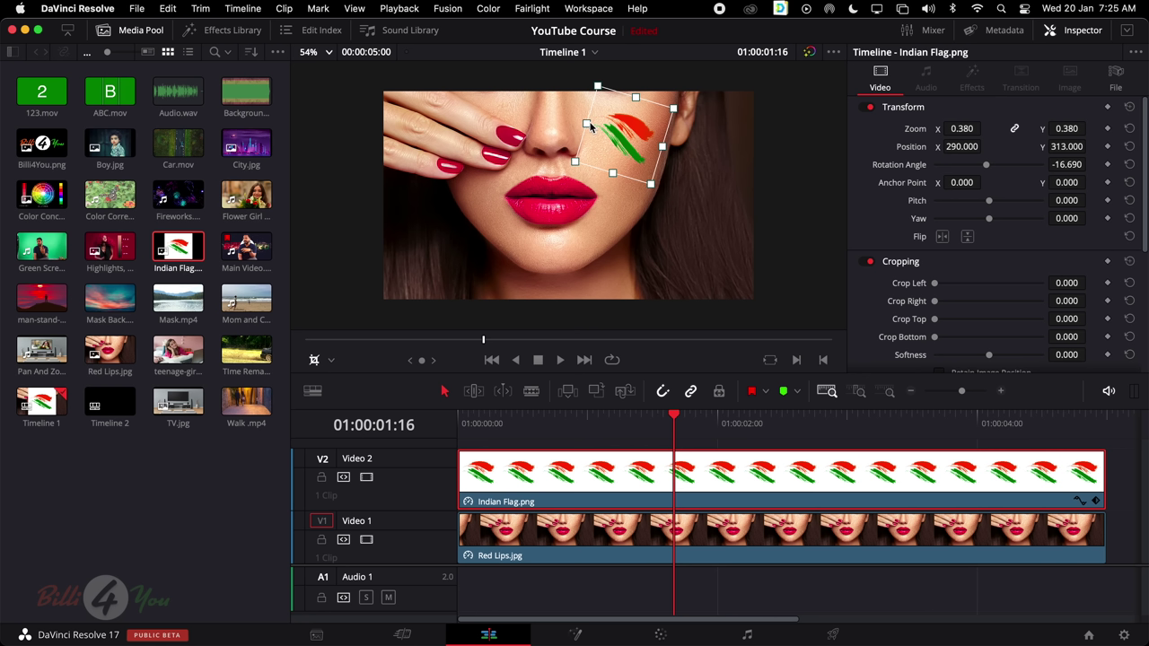
left_click_drag(587, 127, 592, 123)
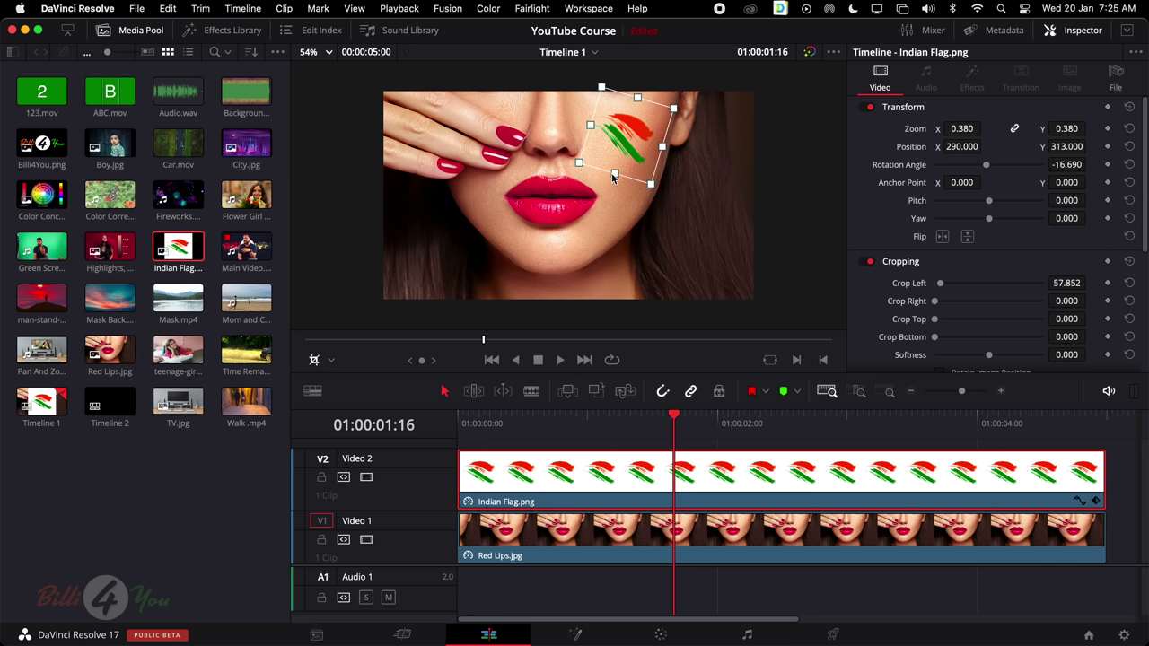
left_click_drag(614, 172, 656, 145)
left_click_drag(633, 96, 633, 108)
left_click_drag(614, 167, 615, 162)
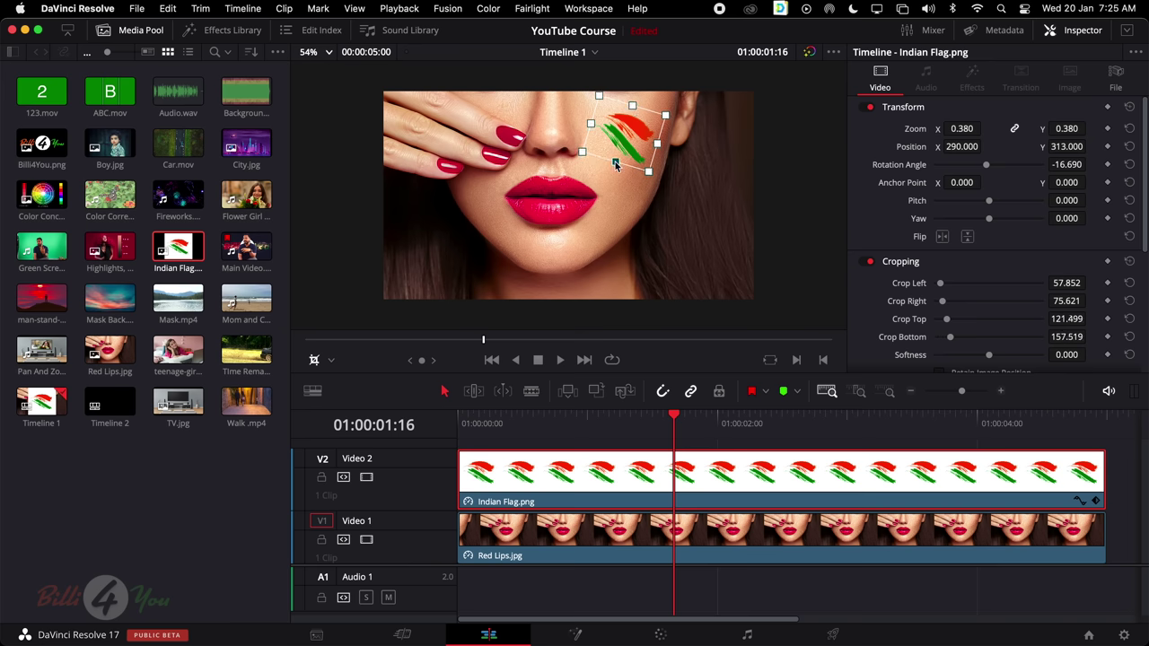
Hide the flag's on-screen transform handles and keep Darken as its Composite Mode
left_click(313, 361)
scroll(979, 297, "down", 5)
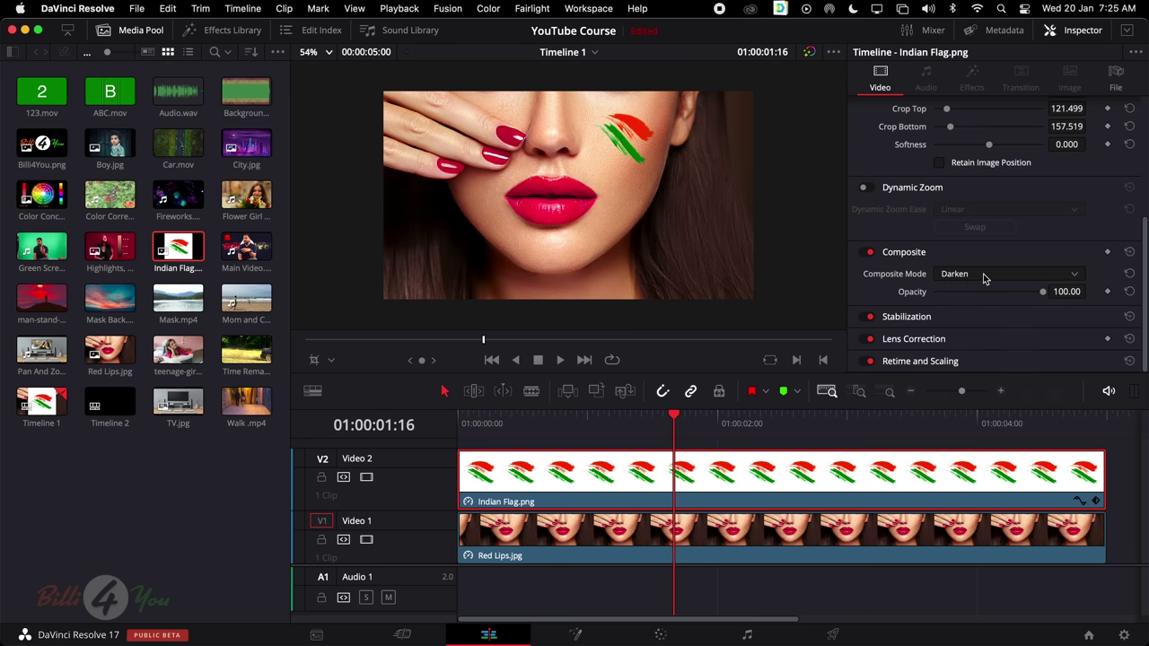
left_click(984, 276)
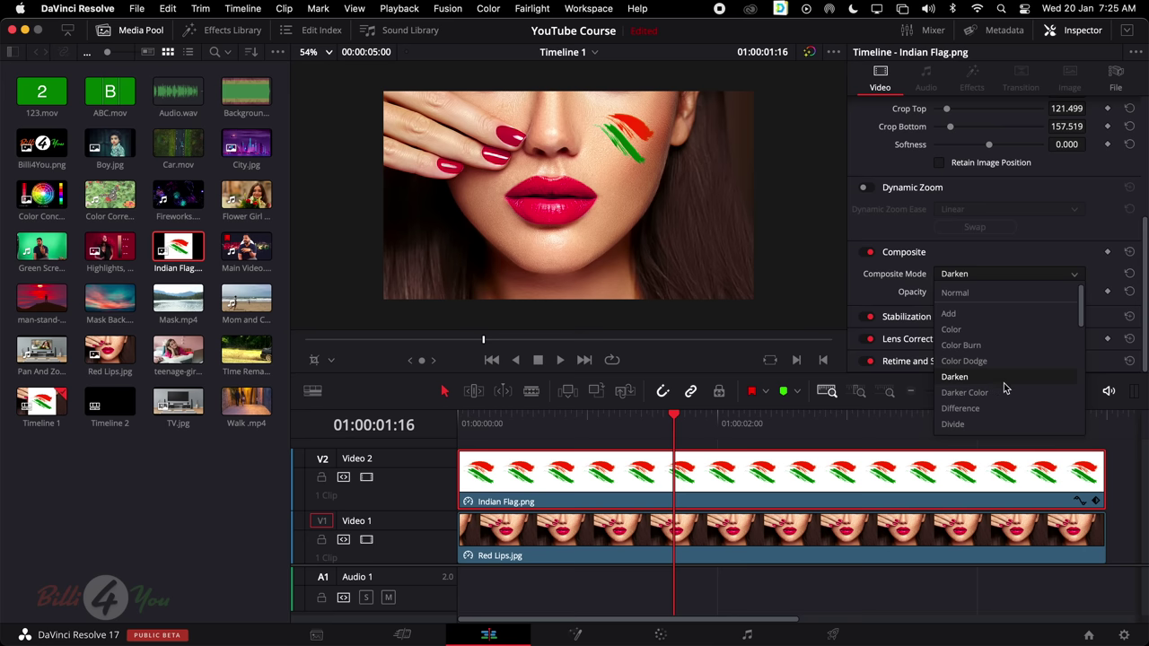
left_click(781, 476)
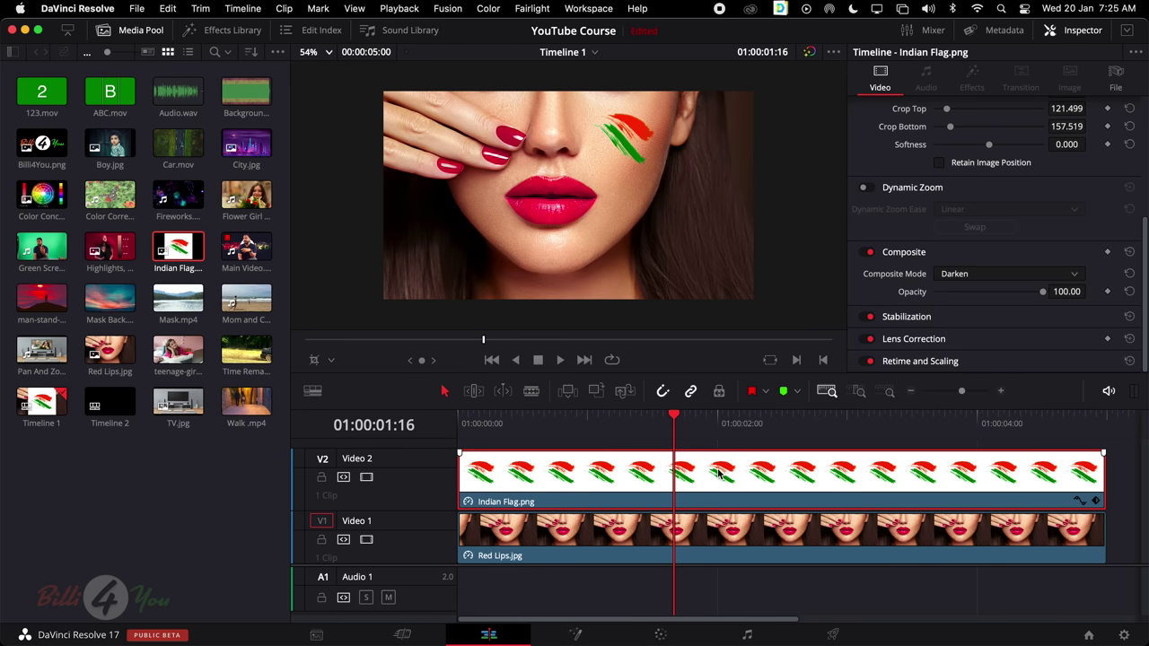
Place Fireworks.mp4 on V3 above the flag and trim the head of the clip
left_click_drag(178, 195, 456, 461)
left_click_drag(453, 458, 456, 459)
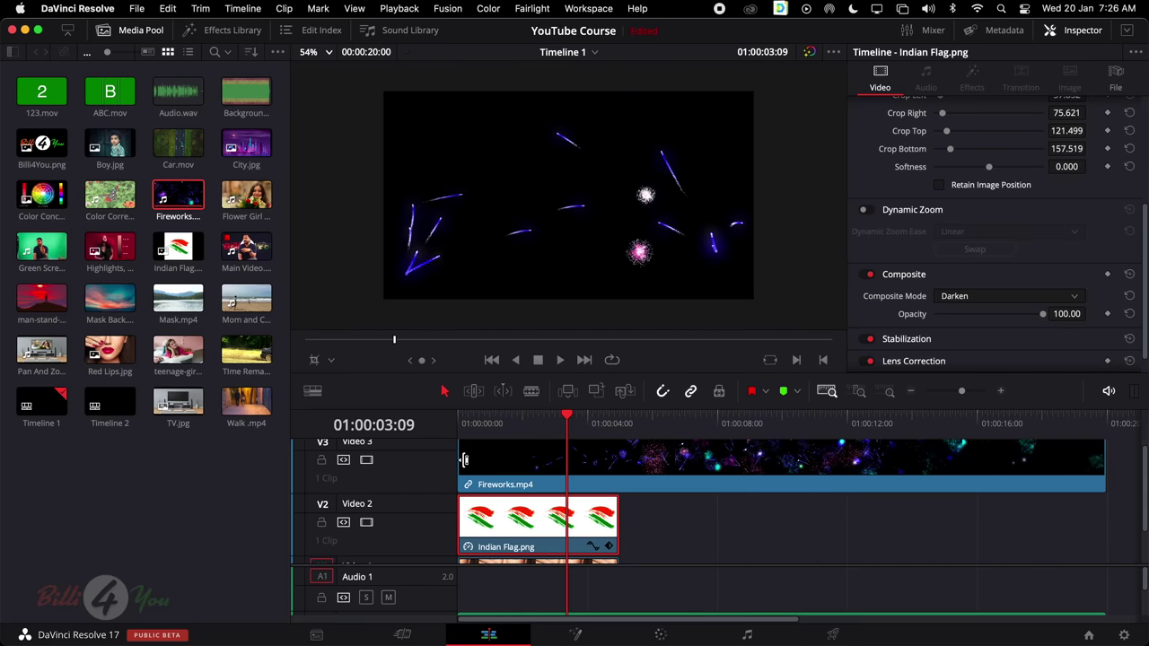
left_click_drag(457, 459, 483, 469)
left_click_drag(551, 422, 680, 438)
key("Home")
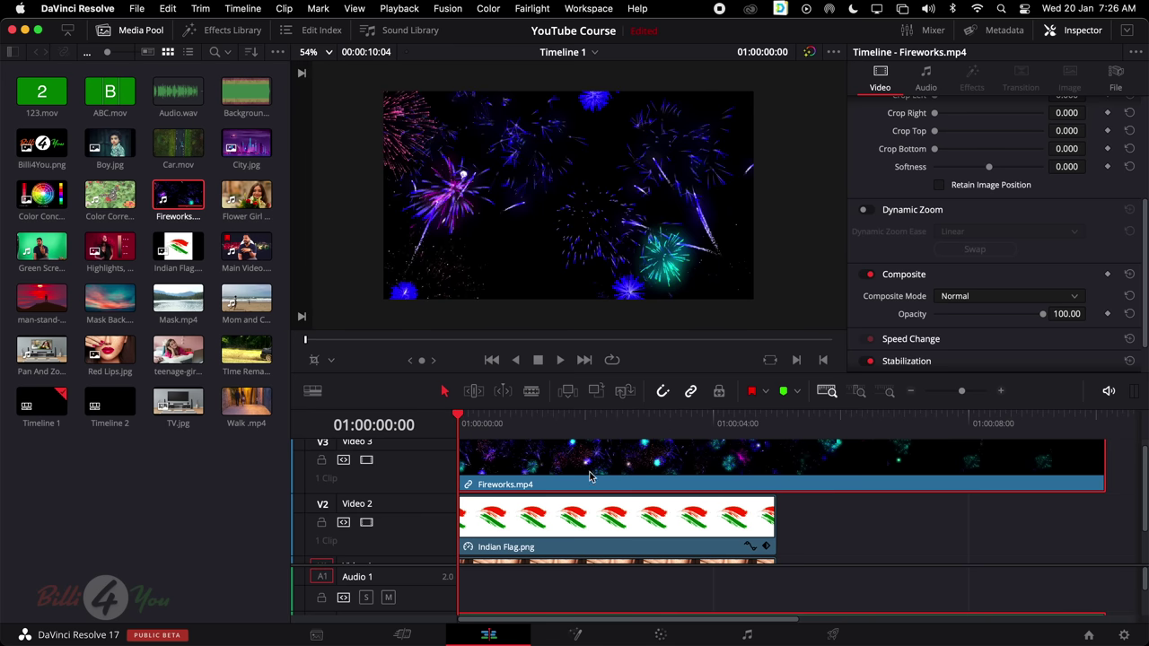
Set the fireworks' Composite Mode to Add and play back the layered result
left_click(987, 300)
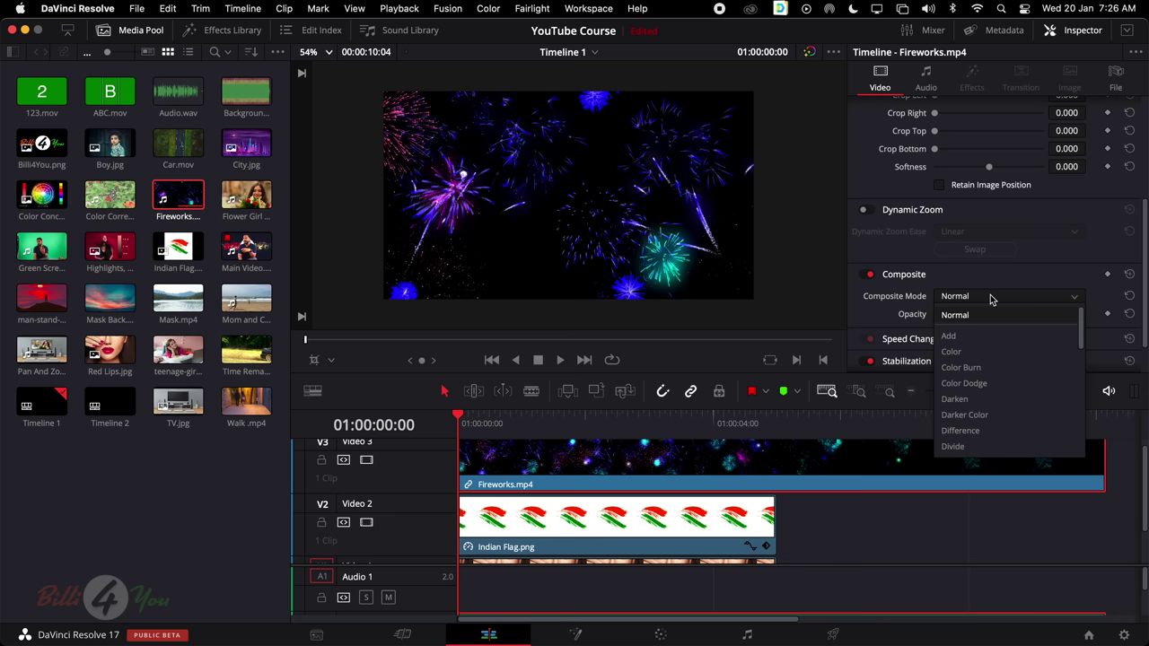
left_click(980, 340)
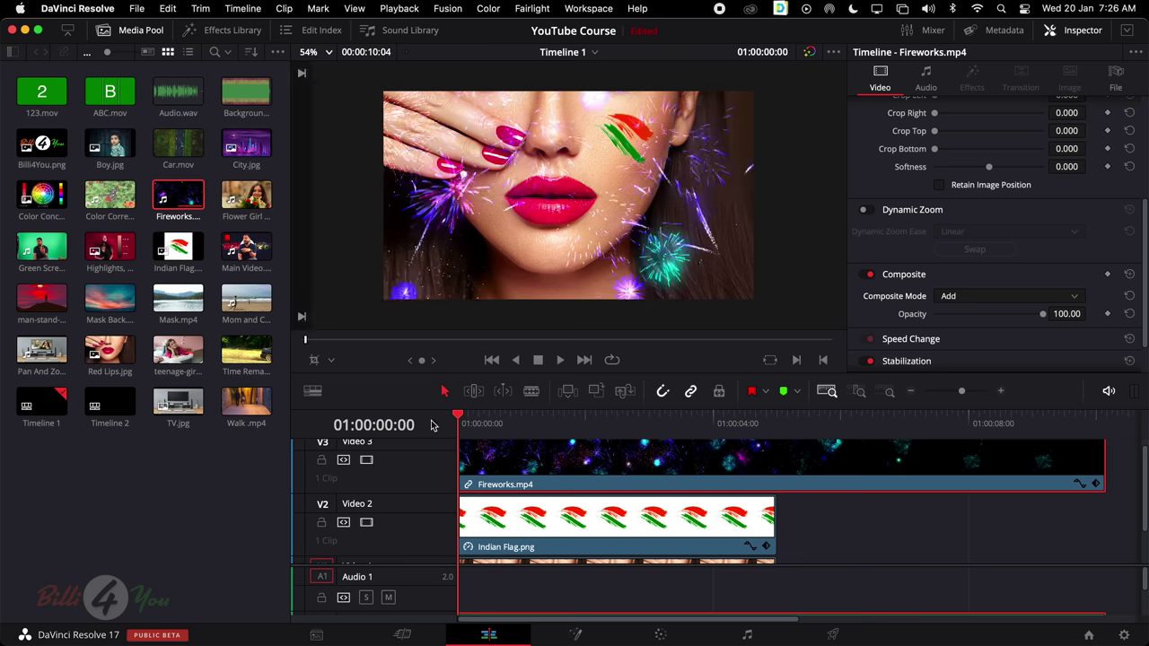
key("space")
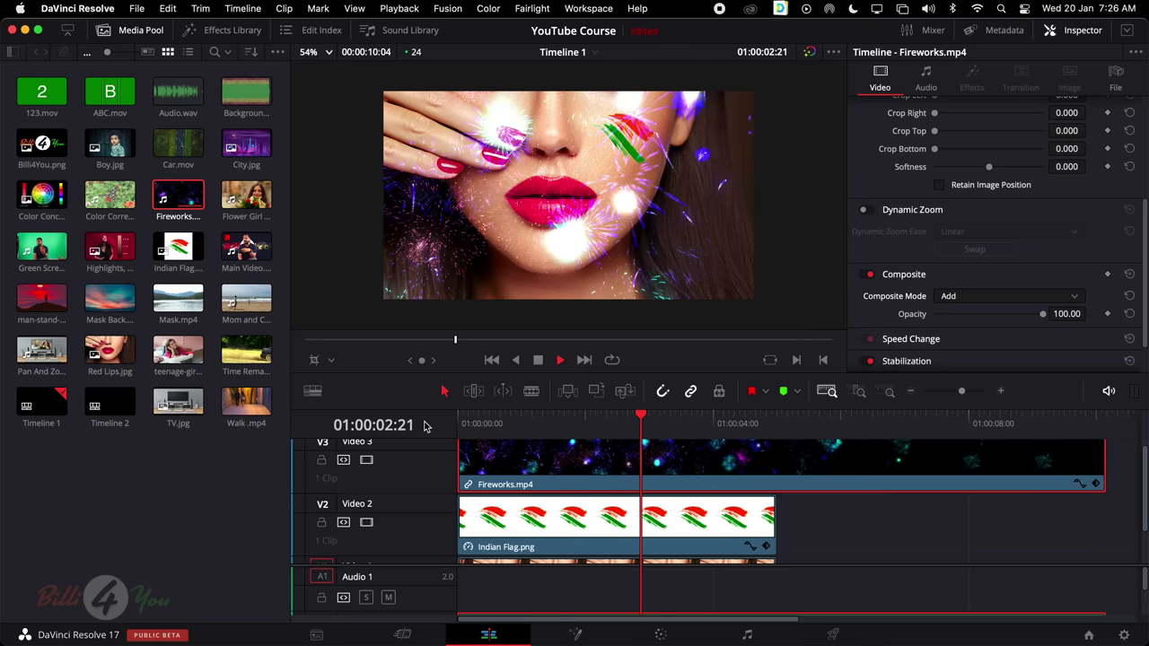
key("space")
scroll(611, 478, "up", 1)
scroll(611, 478, "down", 2)
scroll(610, 481, "up", 2)
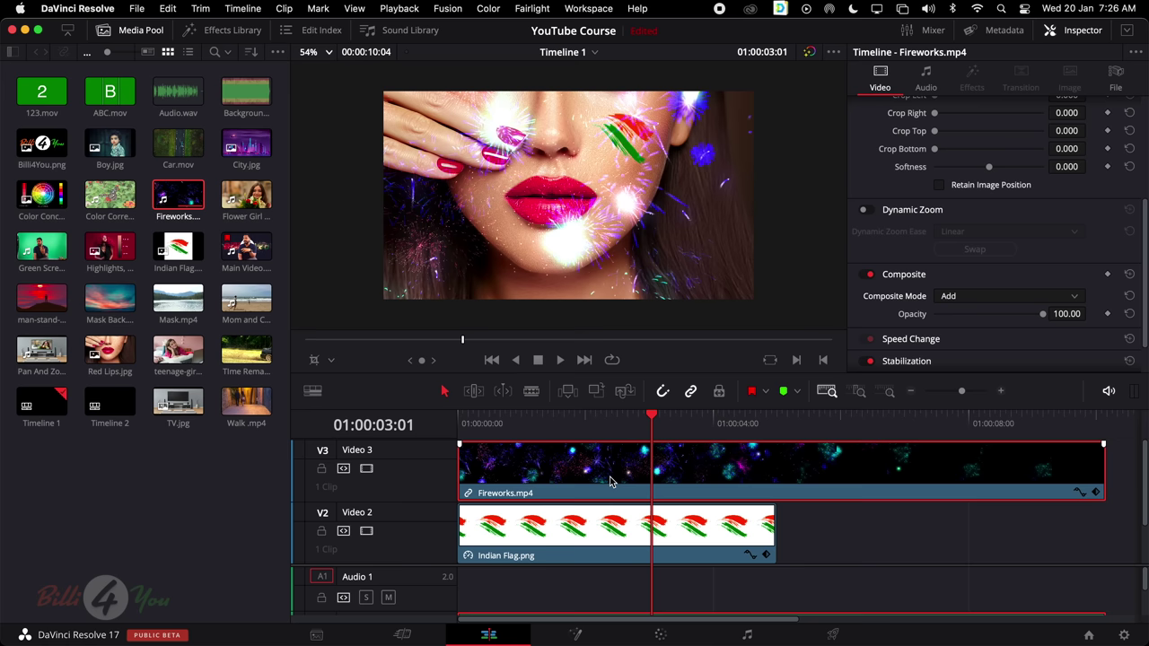
Reopen the fireworks' Composite Mode list and keep Add
scroll(977, 301, "down", 2)
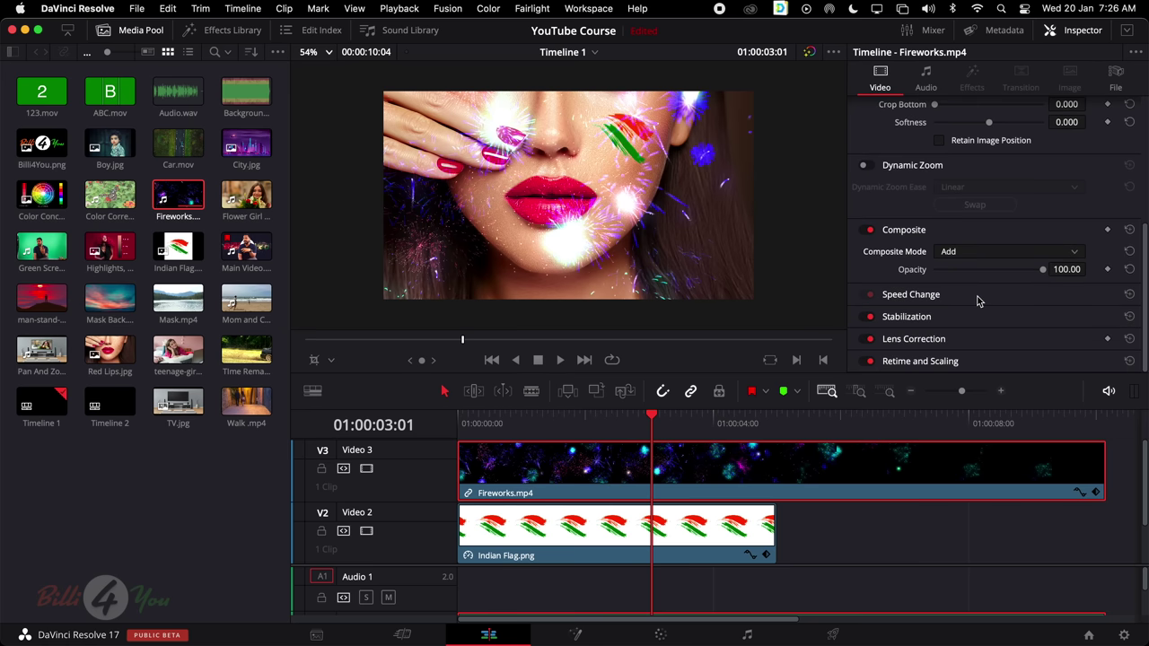
scroll(972, 280, "up", 1)
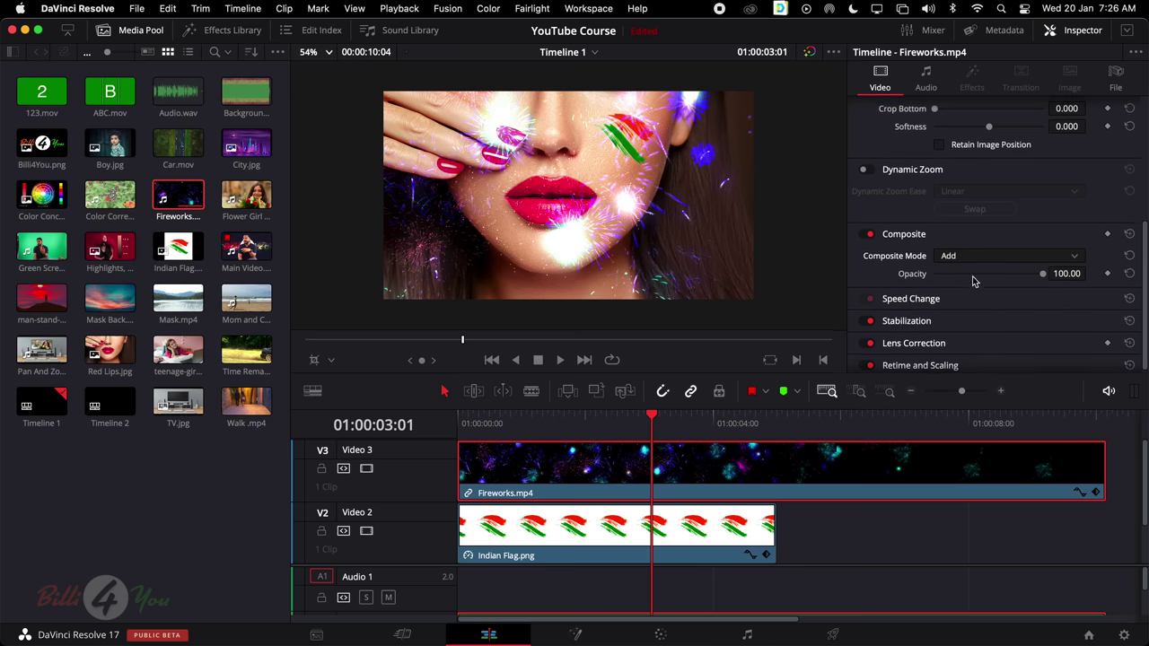
left_click(968, 261)
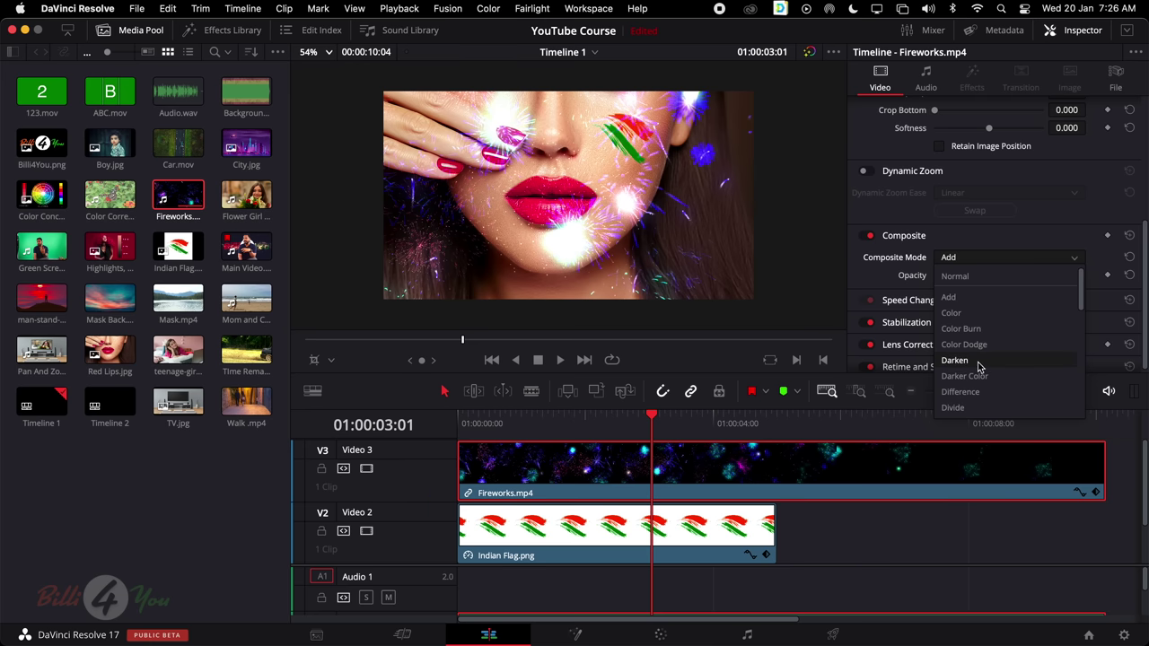
left_click(950, 297)
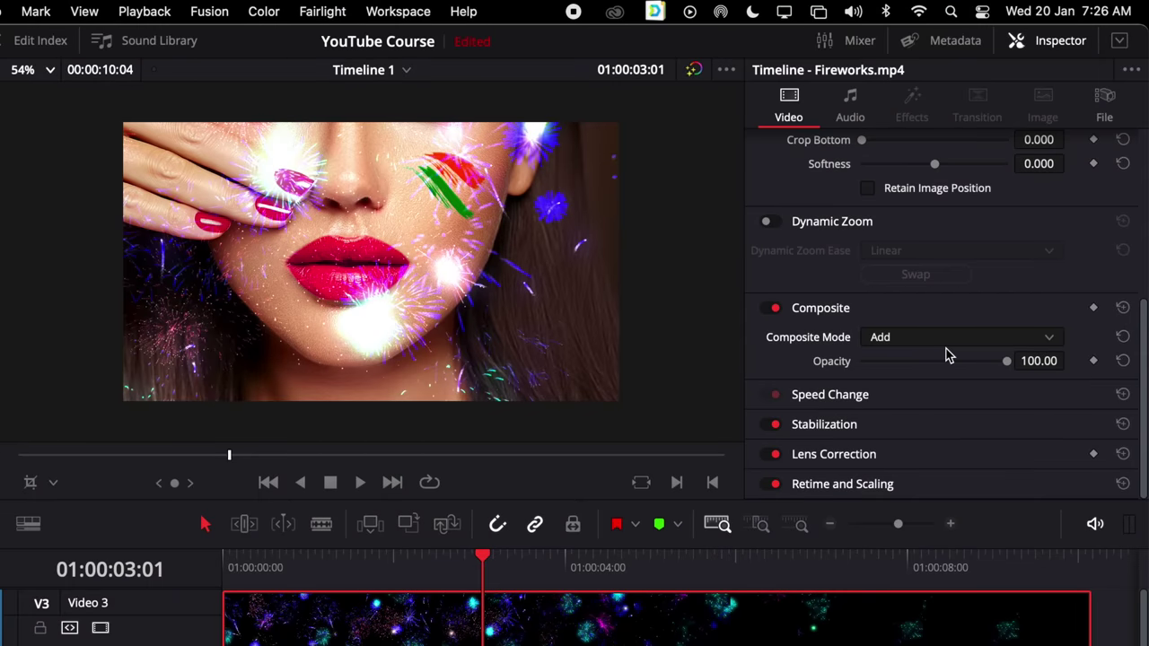
Expand Stabilization, stabilize the Fireworks clip, then select its video and audio
left_click(938, 427)
scroll(960, 413, "down", 3)
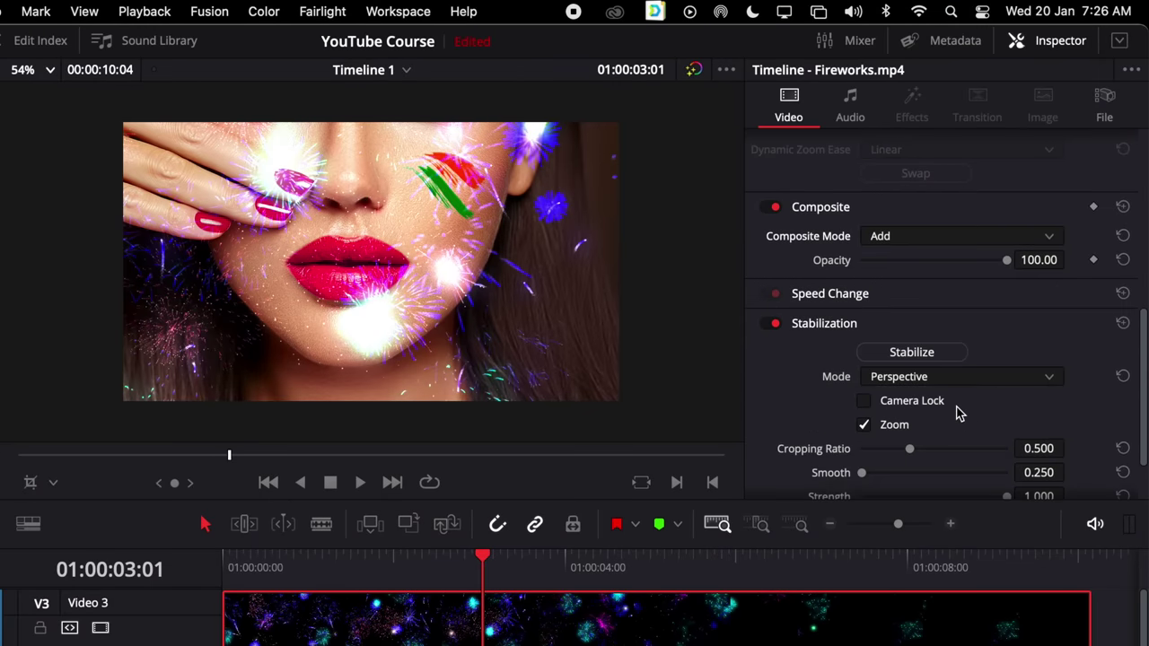
scroll(1055, 406, "down", 2)
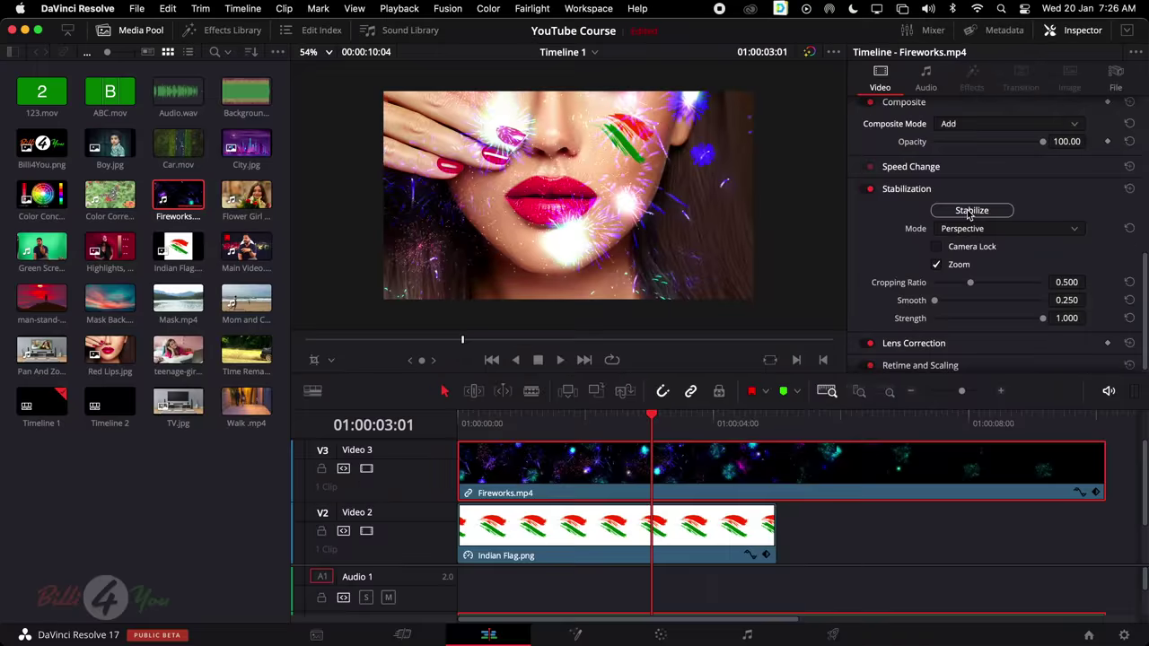
left_click(968, 212)
left_click(864, 544)
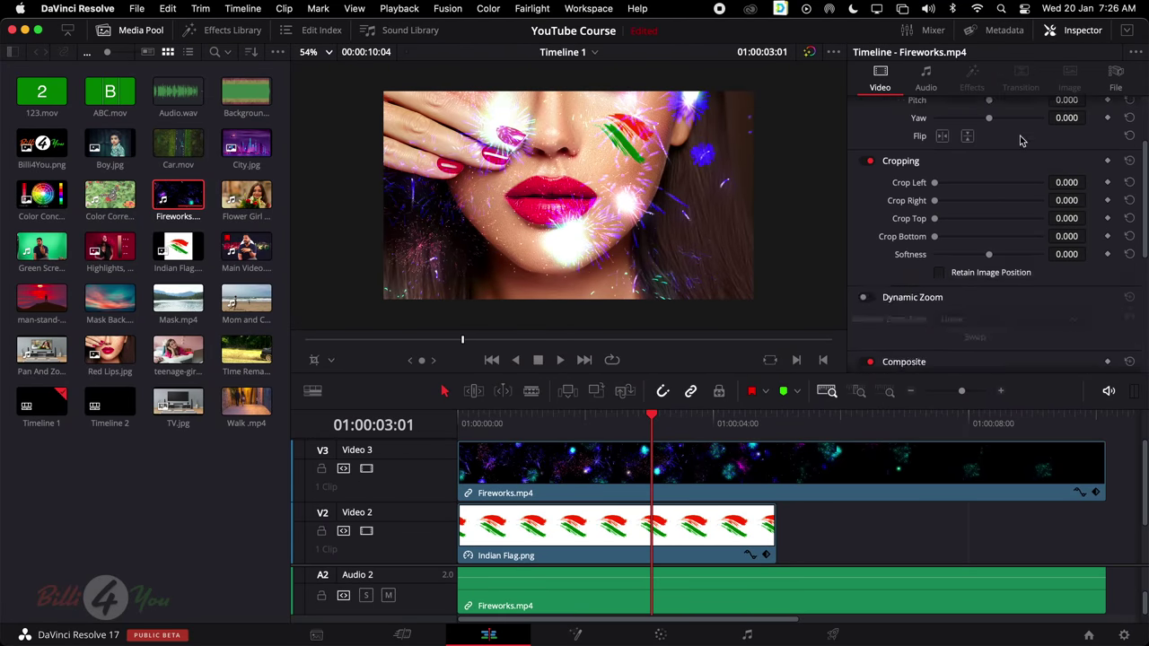
left_click(668, 475)
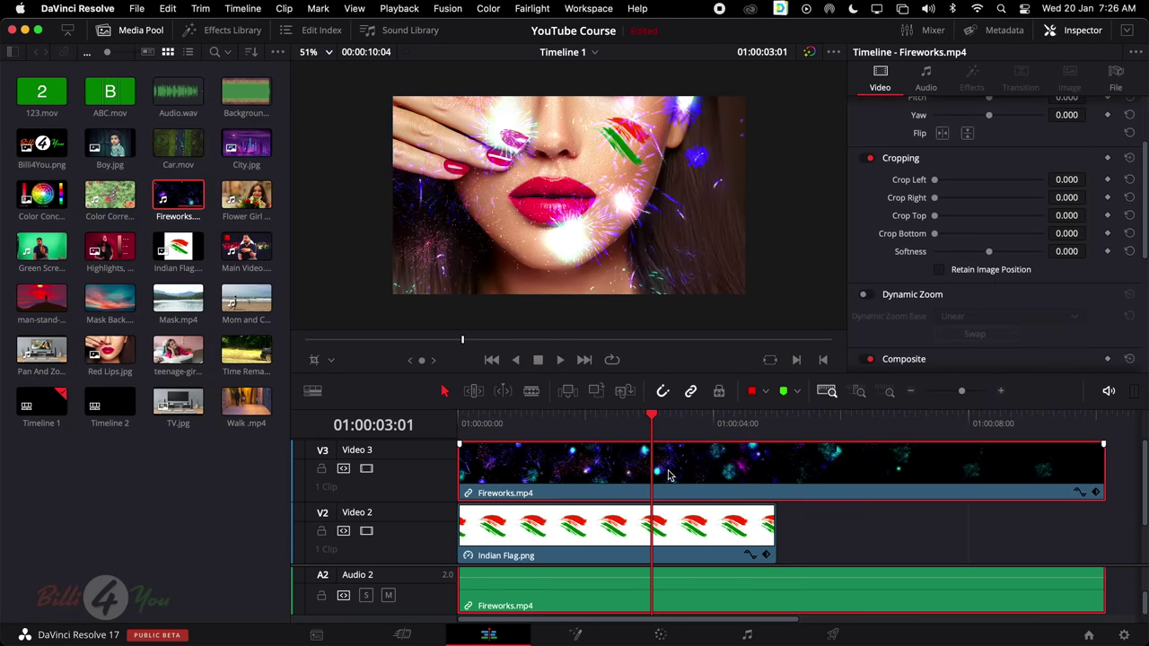
Delete the Fireworks clips and enlarge the flag logo to zoom 0.450
key("Delete")
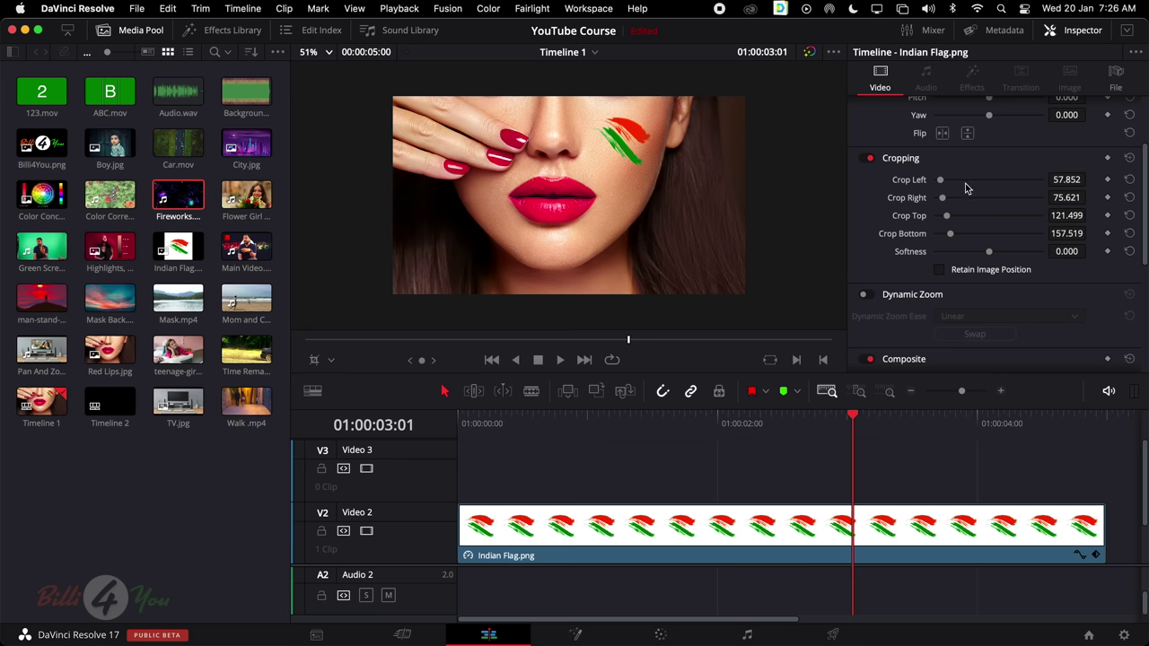
scroll(966, 188, "up", 3)
left_click_drag(960, 129, 948, 149)
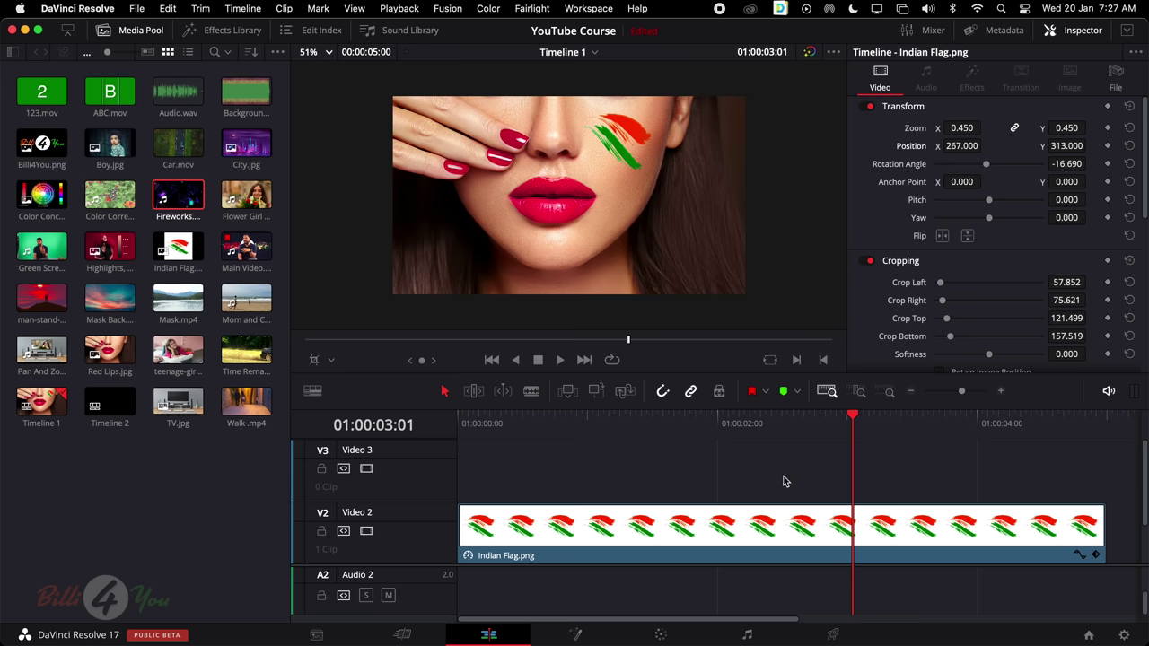
Delete the Indian Flag.png and Red Lips.jpg clips from the timeline
left_click(793, 526)
scroll(970, 261, "down", 10)
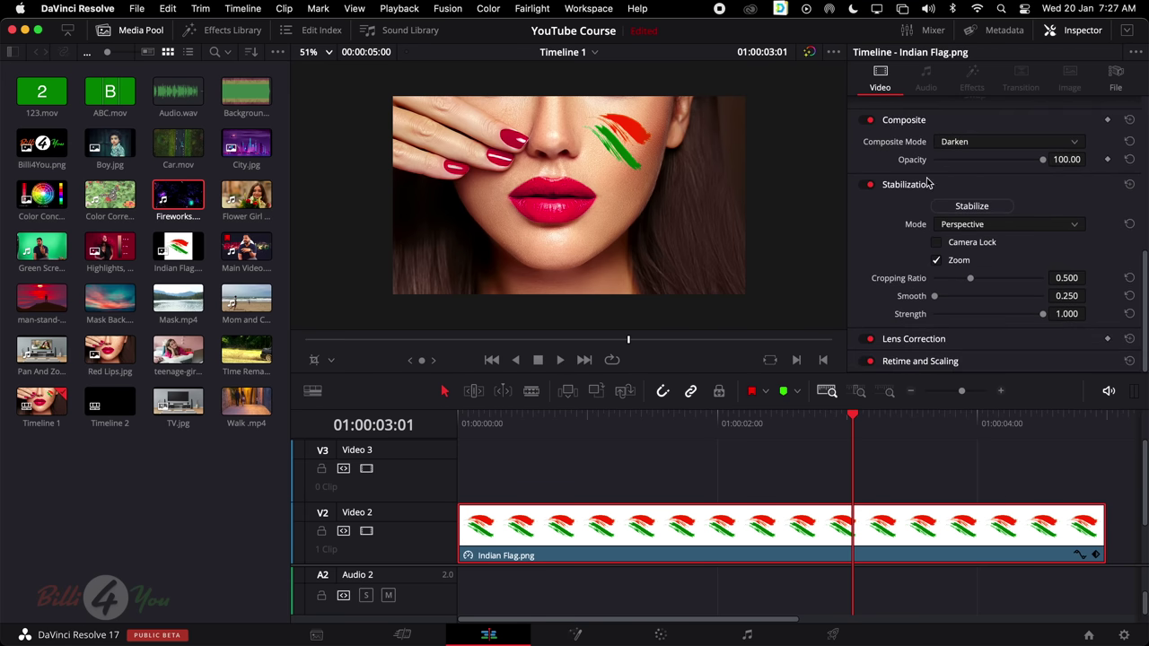
left_click_drag(660, 493, 904, 607)
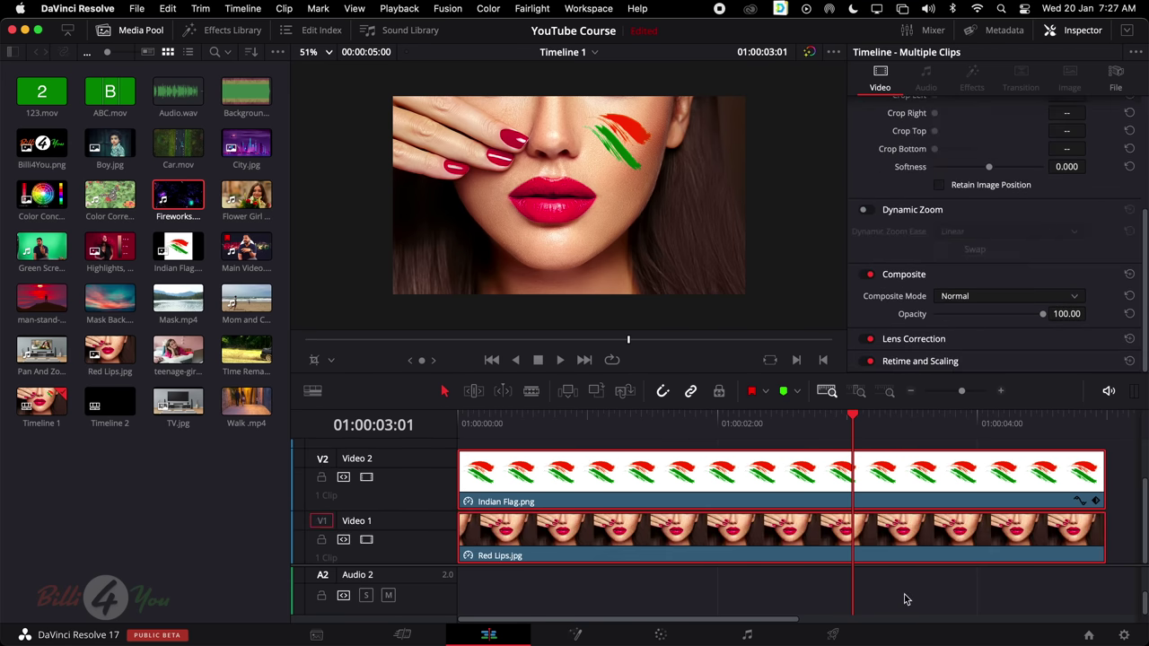
key("Delete")
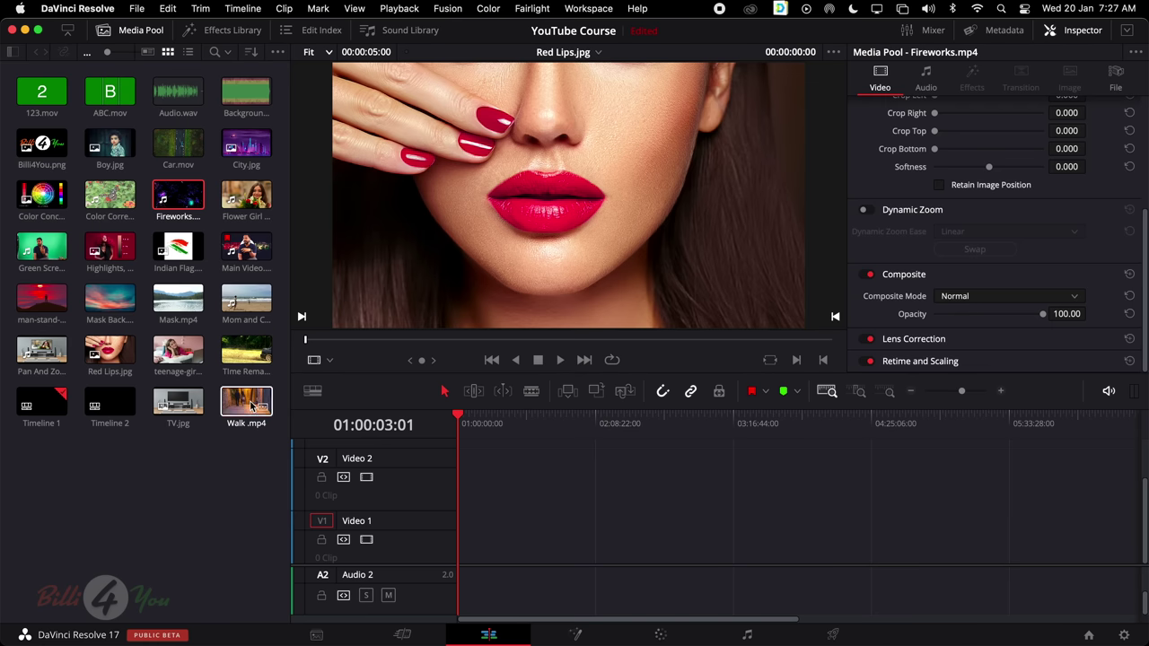
Place Walk.mp4 at the start of Video 1 and play it from the beginning
left_click_drag(246, 401, 446, 542)
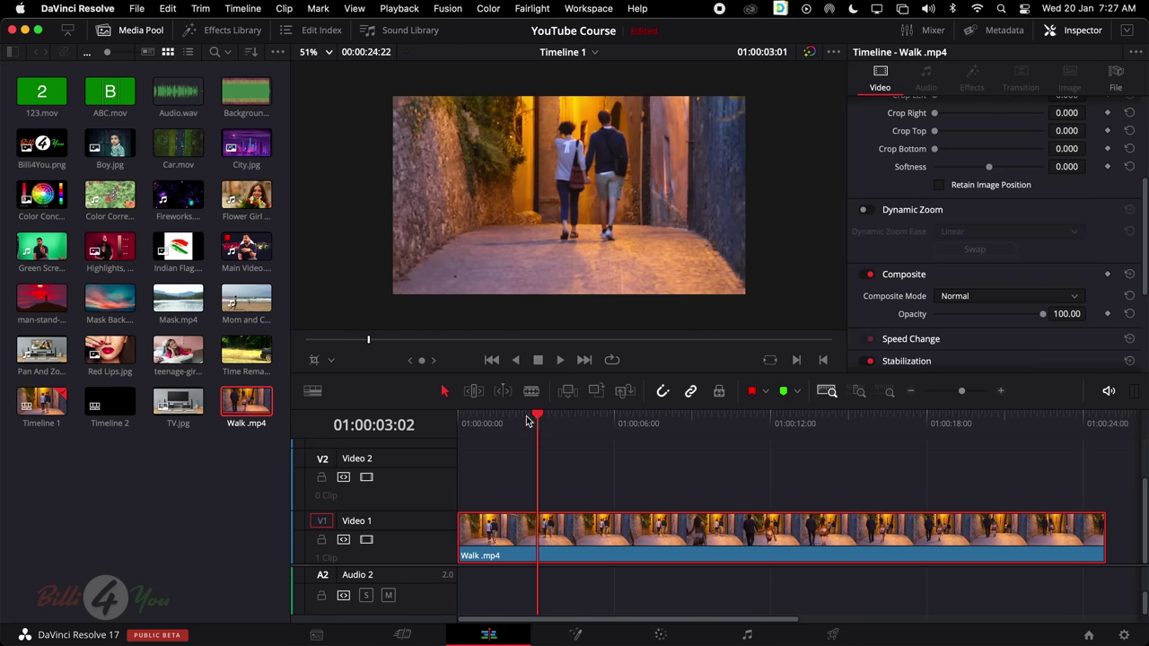
key("Home")
key("space")
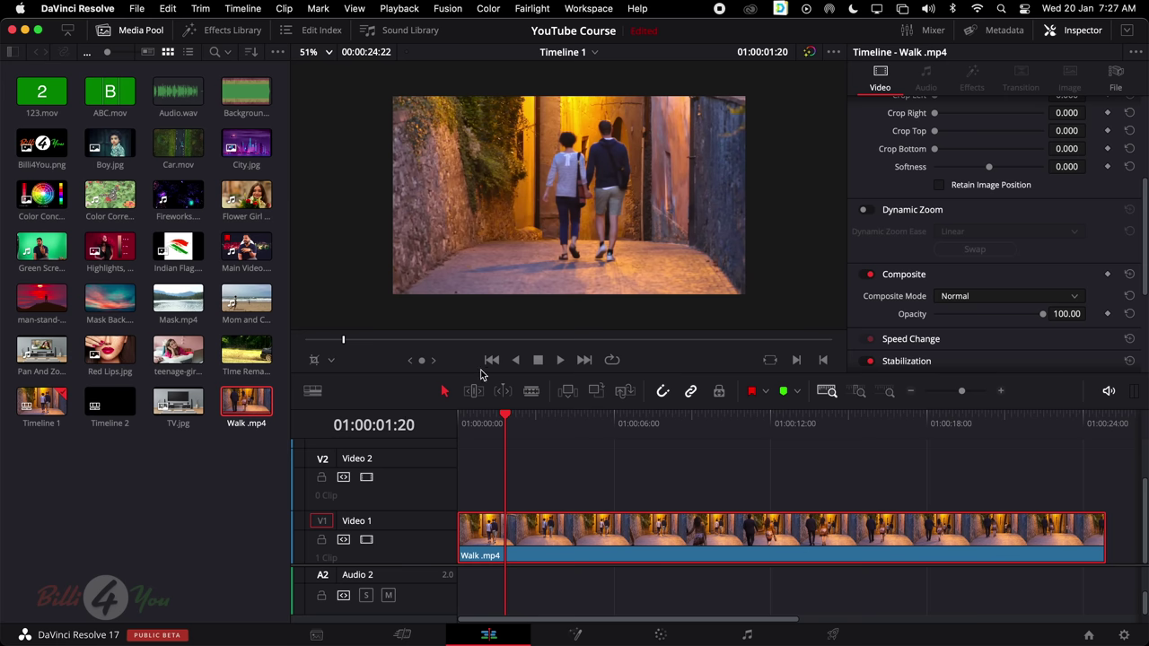
Scroll the Inspector down to the Walk clip's Stabilization settings
scroll(686, 323, "down", 1)
scroll(688, 321, "up", 5)
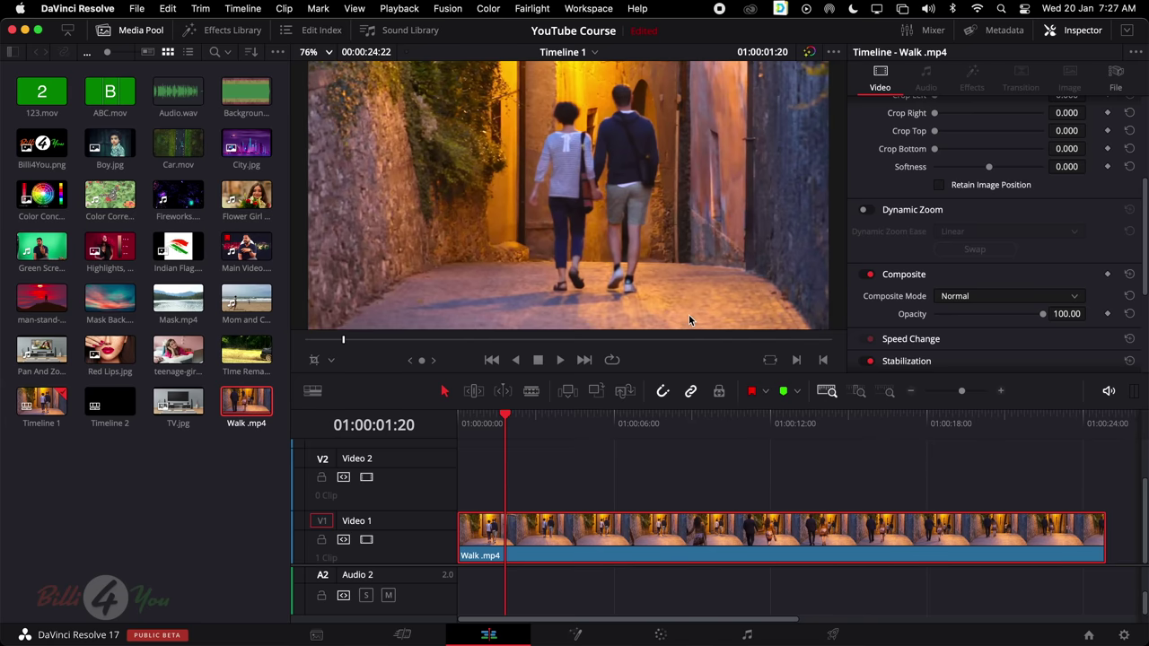
scroll(689, 321, "down", 8)
scroll(692, 318, "up", 3)
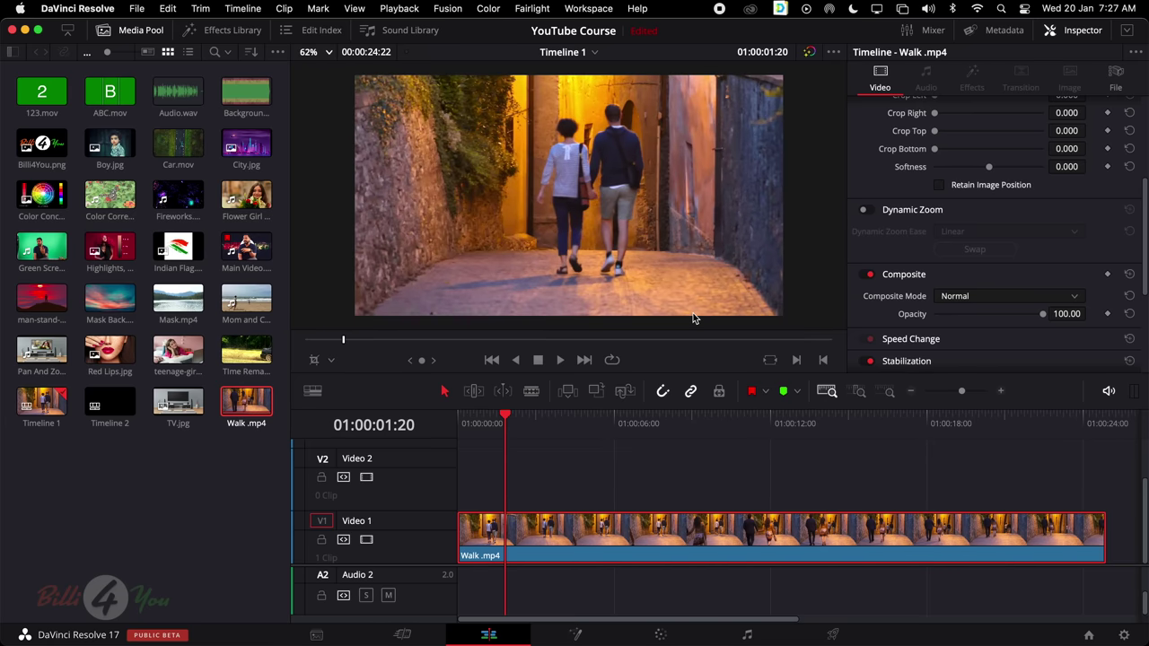
scroll(943, 314, "down", 5)
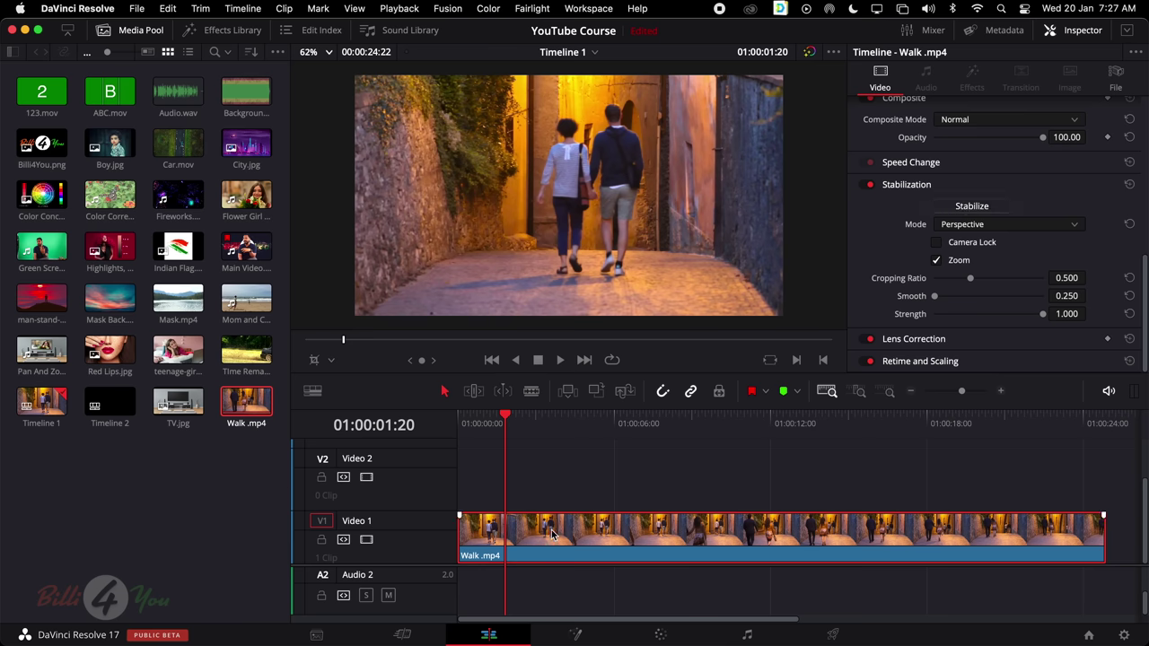
left_click_drag(514, 420, 437, 425)
key("space")
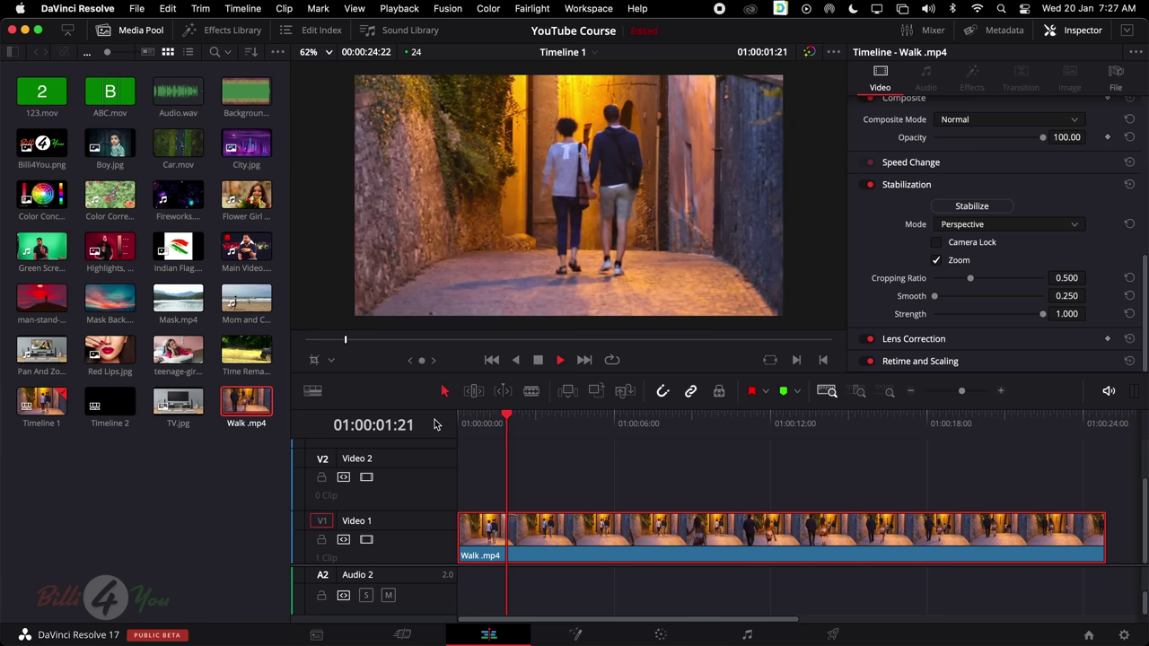
key("space")
left_click_drag(518, 420, 397, 422)
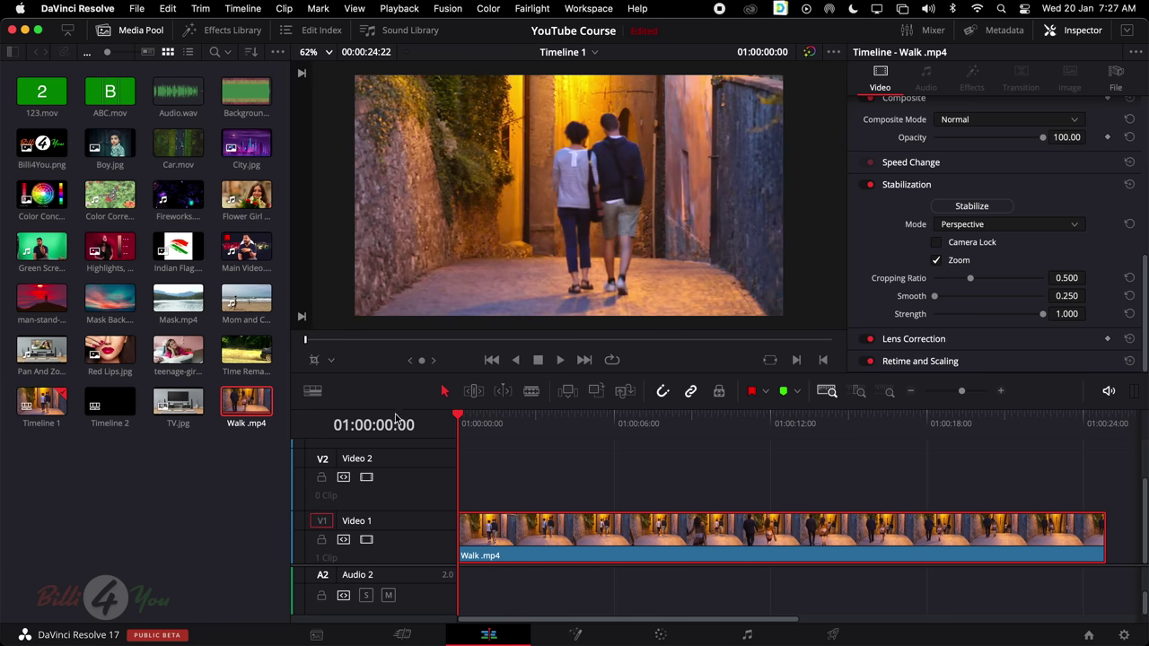
left_click(973, 209)
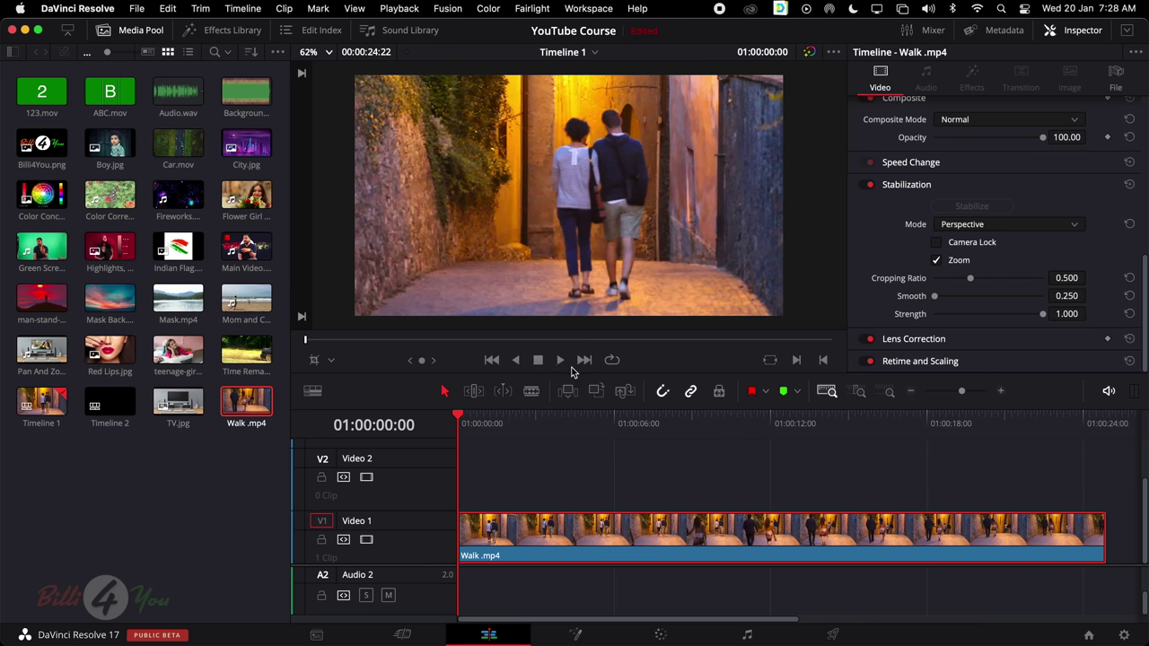
left_click_drag(509, 417, 411, 425)
key("space")
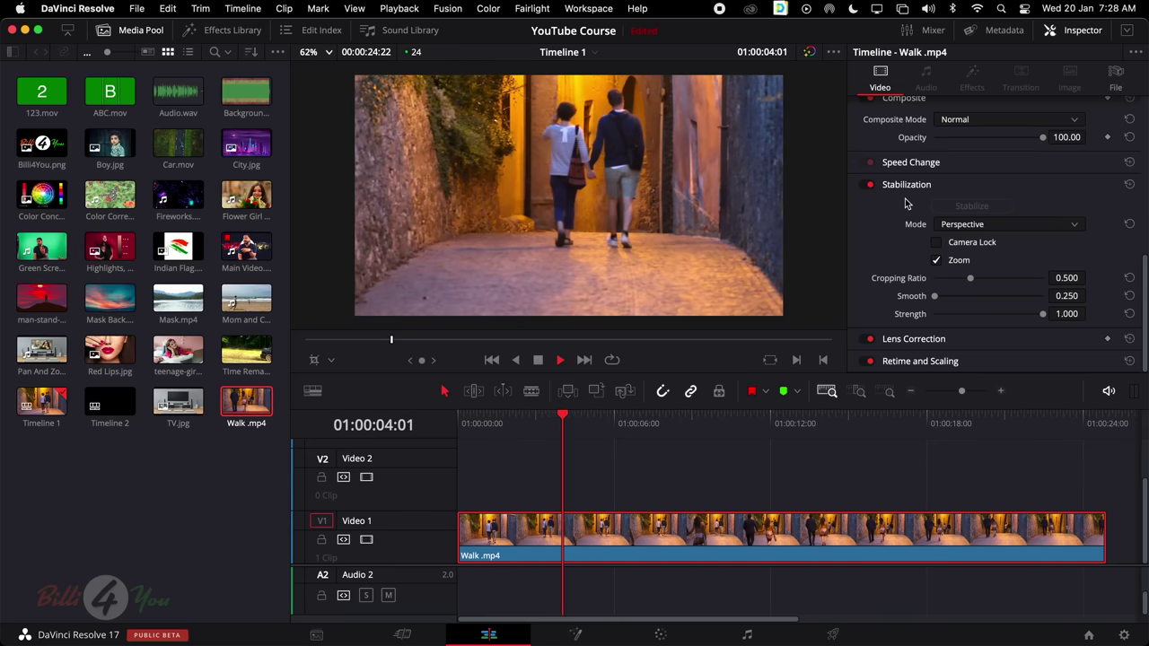
key("space")
left_click(867, 185)
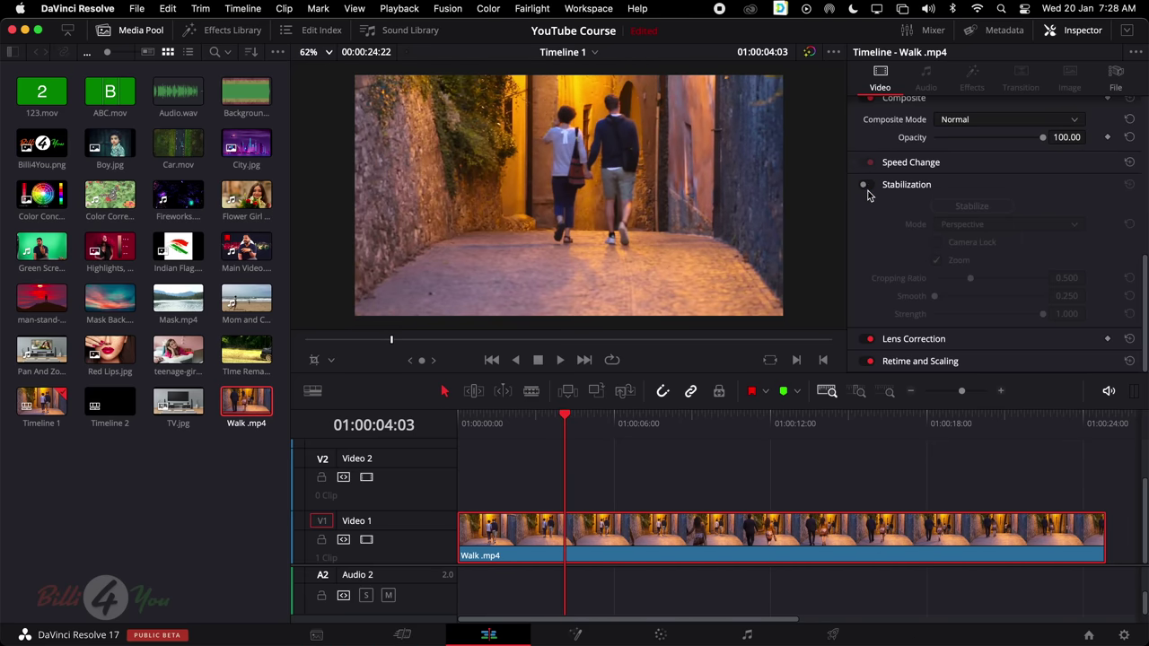
left_click_drag(563, 422, 450, 427)
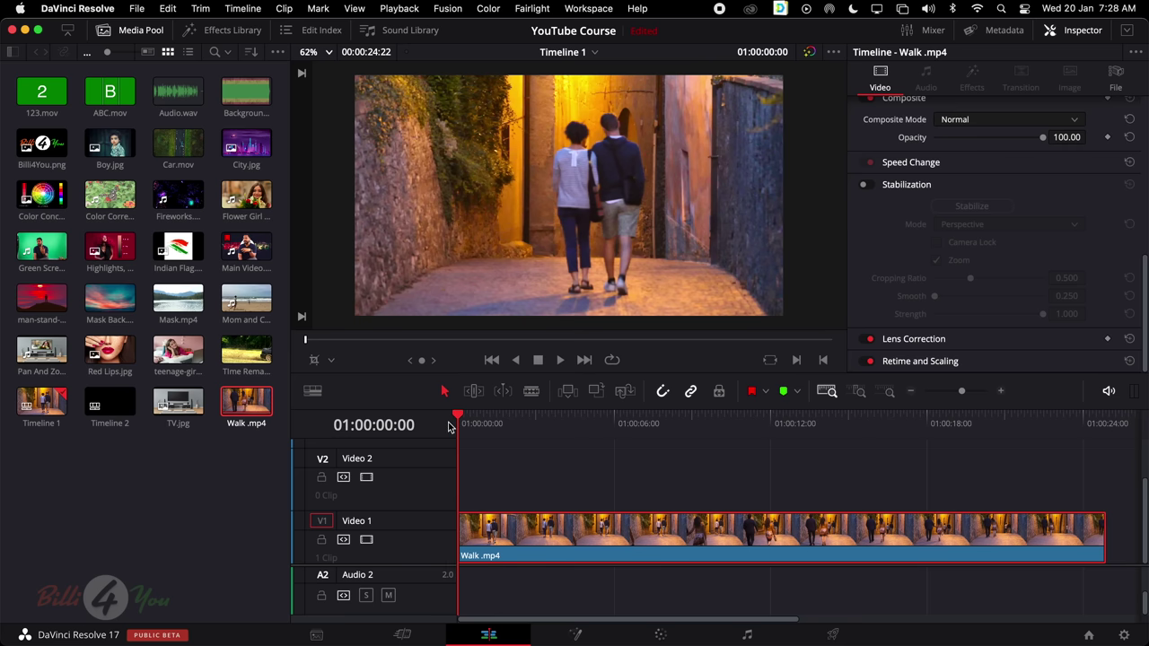
key("space")
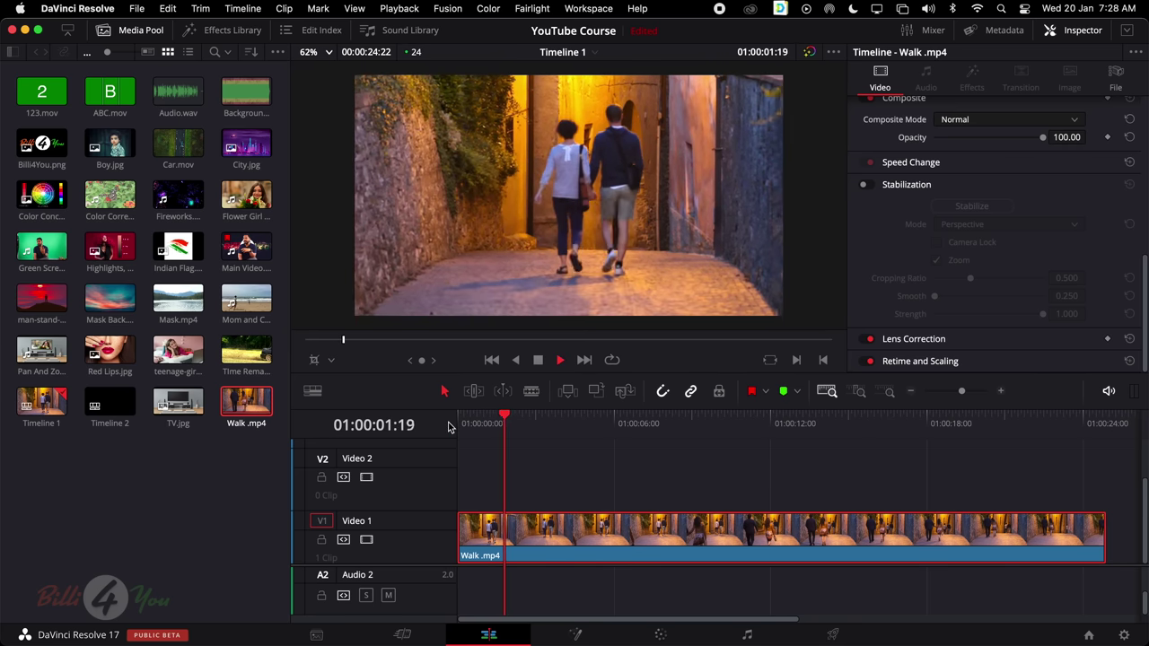
key("space")
left_click(862, 184)
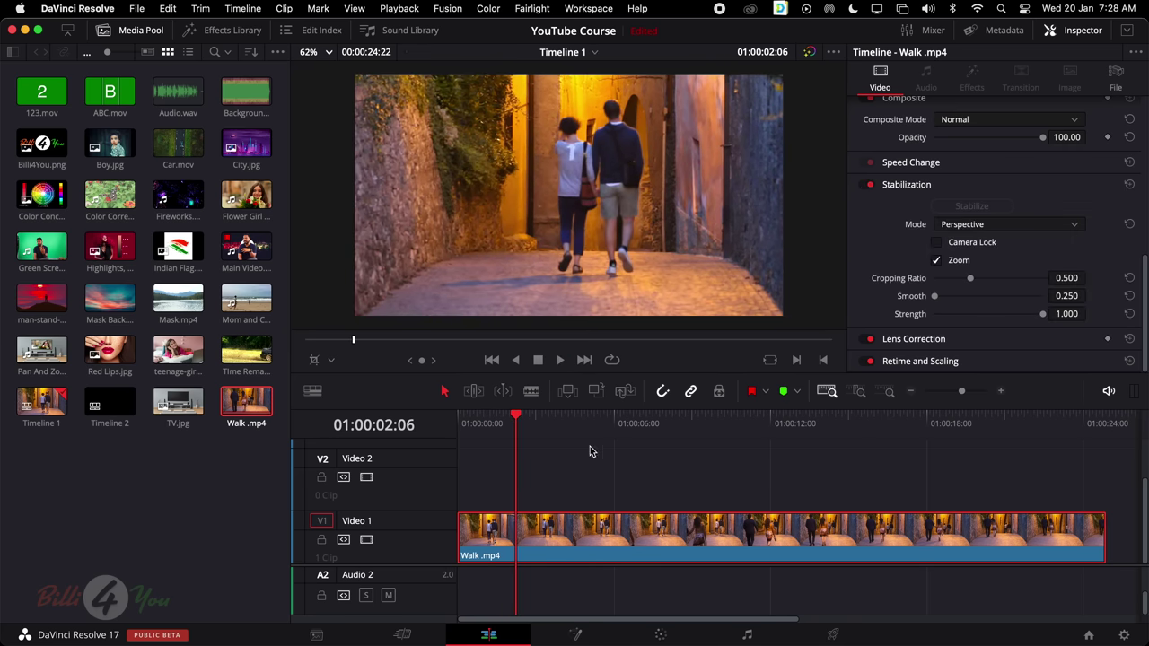
left_click_drag(518, 419, 406, 422)
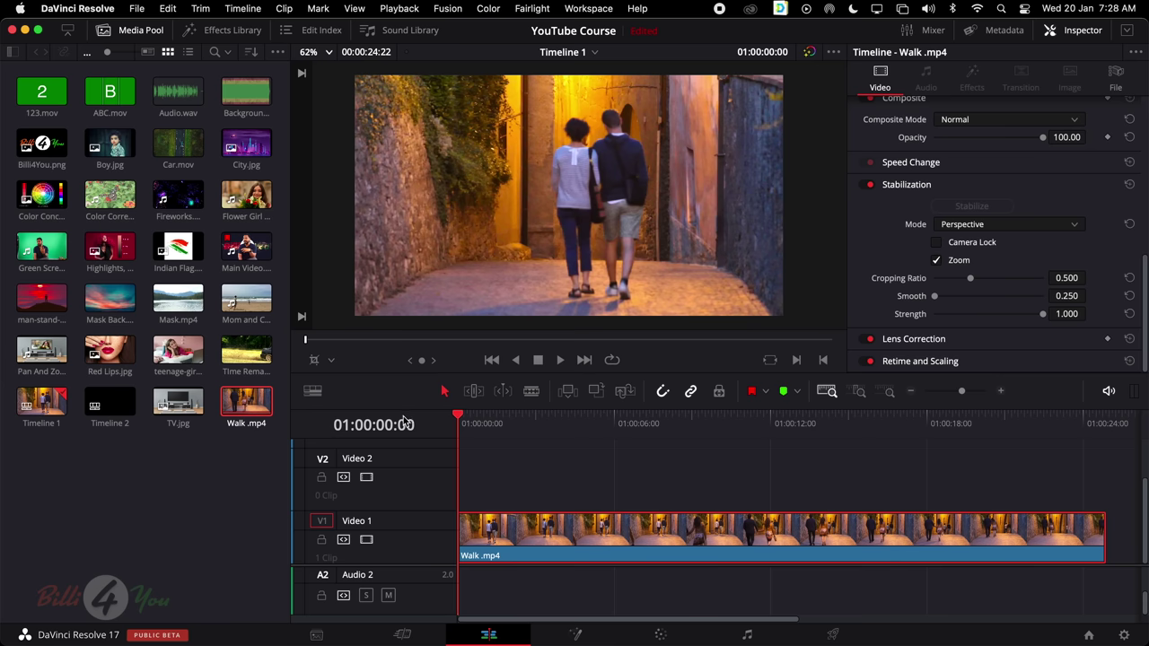
key("space")
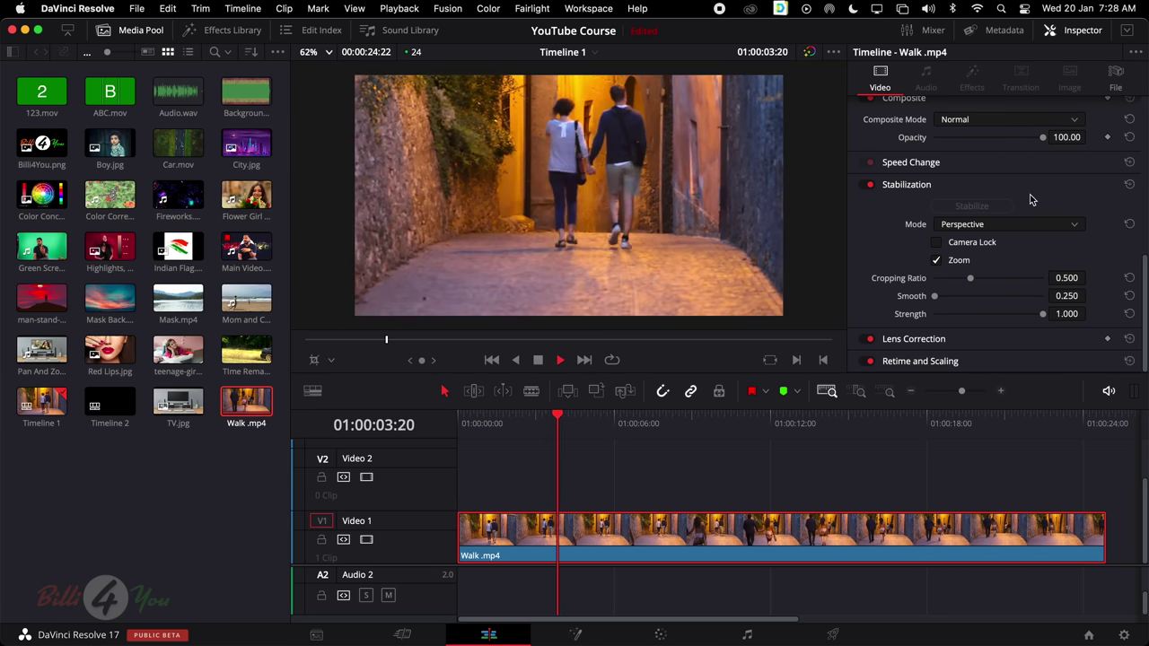
key("space")
Keep Perspective stabilization, raise the cropping ratio to 0.528, and preview from the start
left_click(1017, 224)
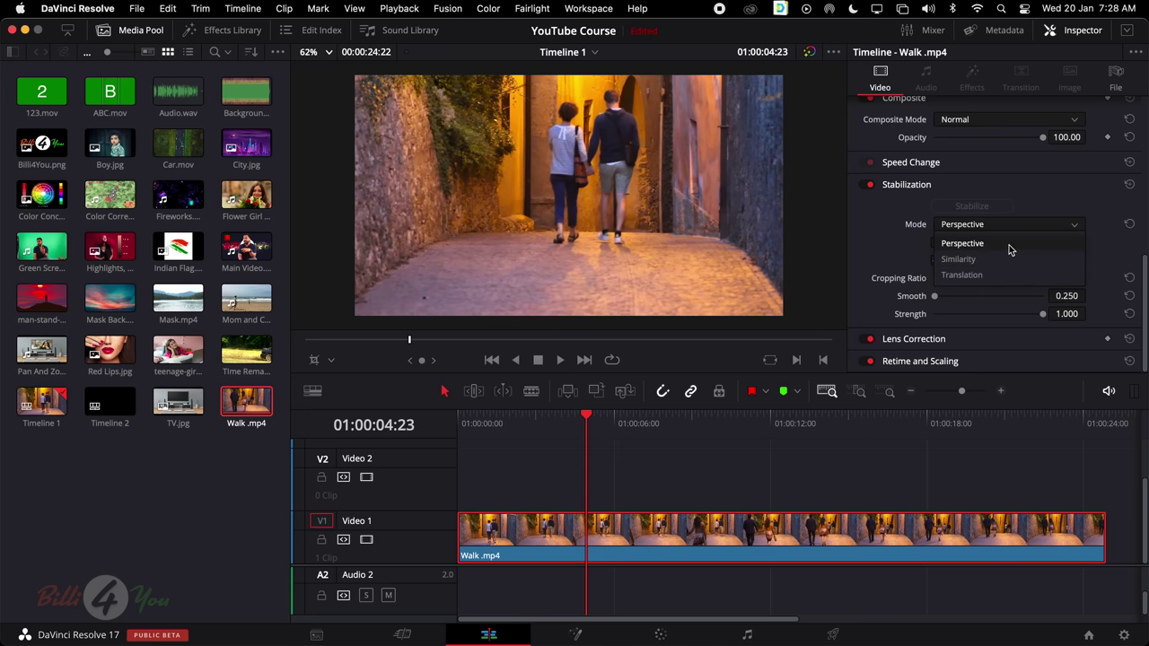
left_click(1010, 248)
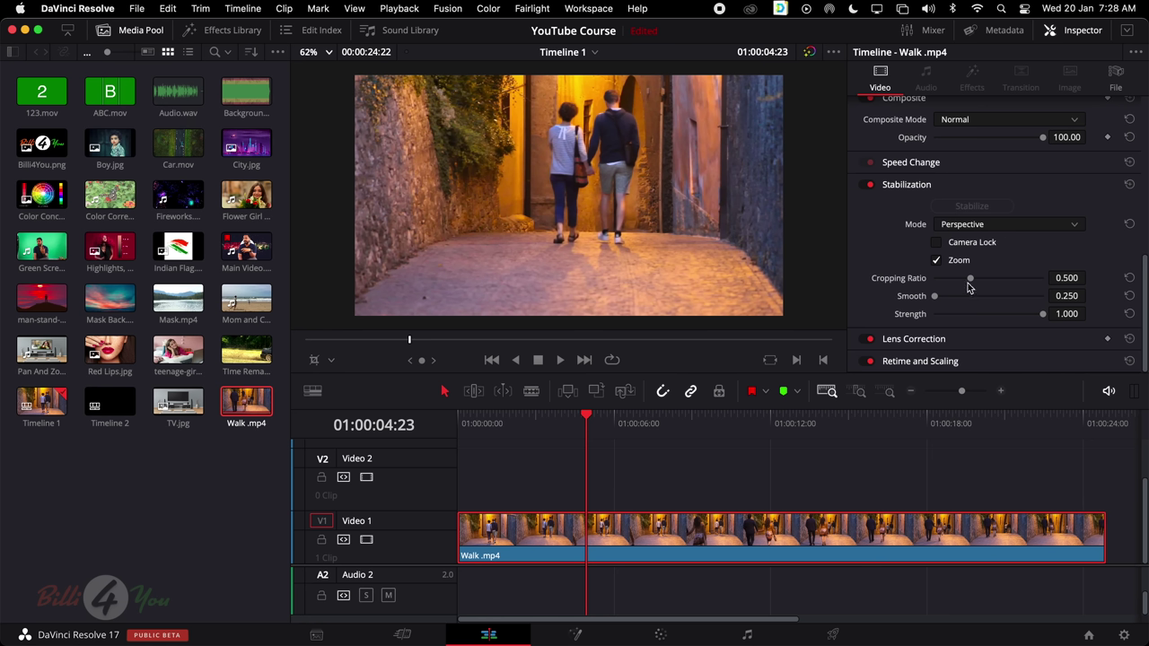
left_click_drag(970, 281, 944, 298)
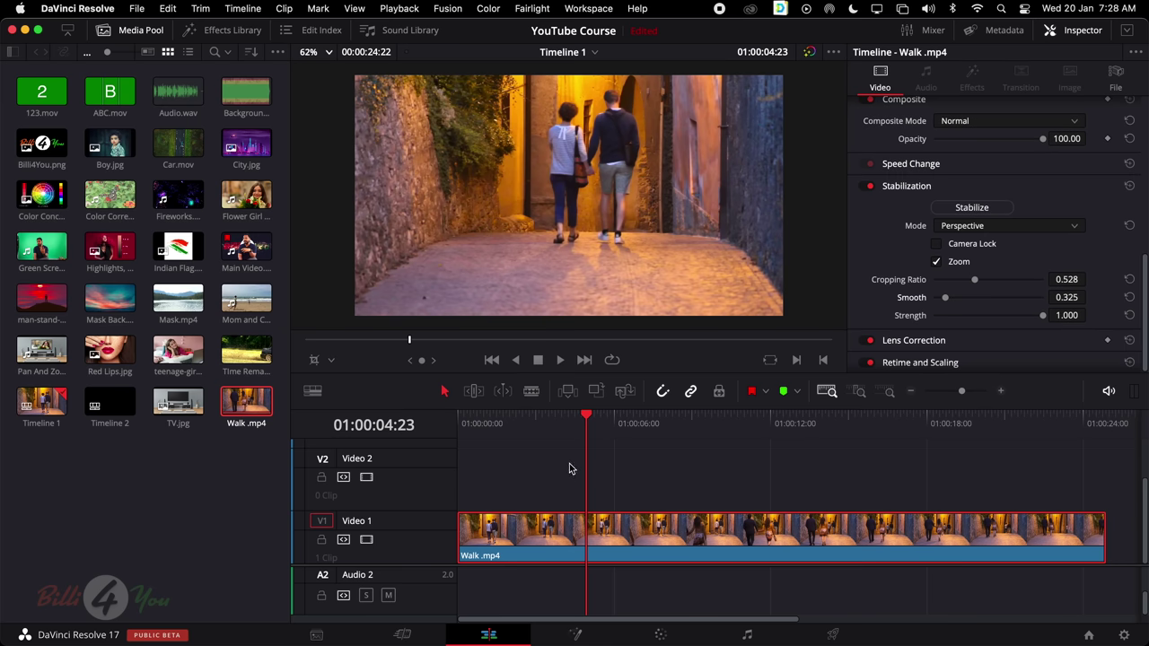
left_click_drag(592, 420, 443, 431)
key("space")
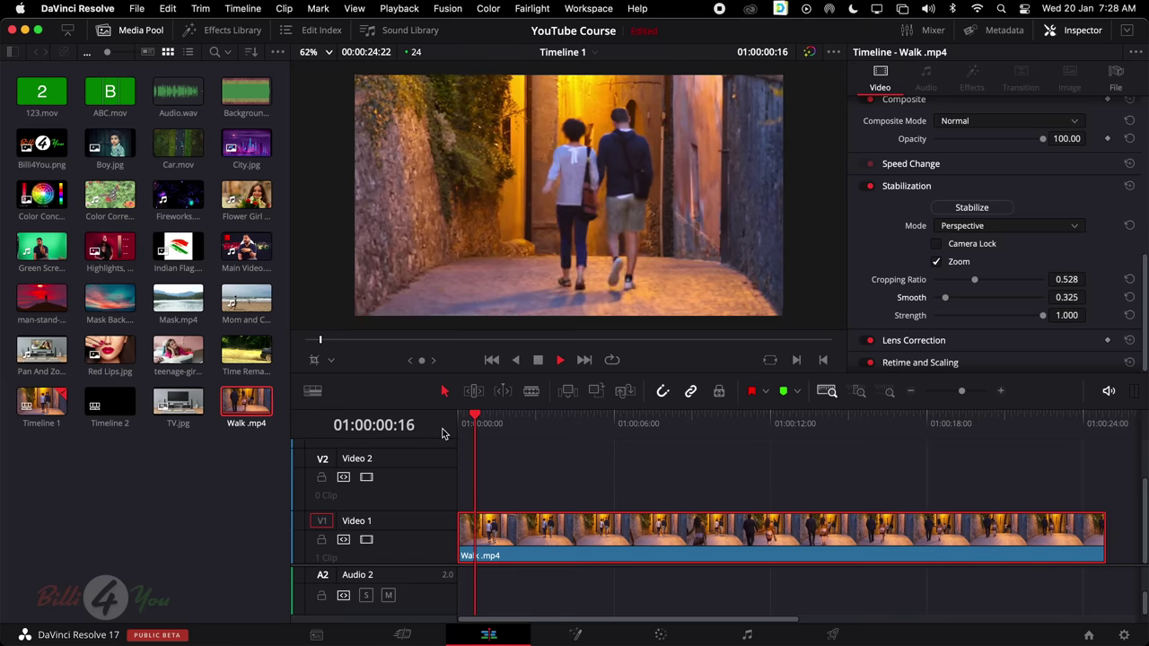
key("space")
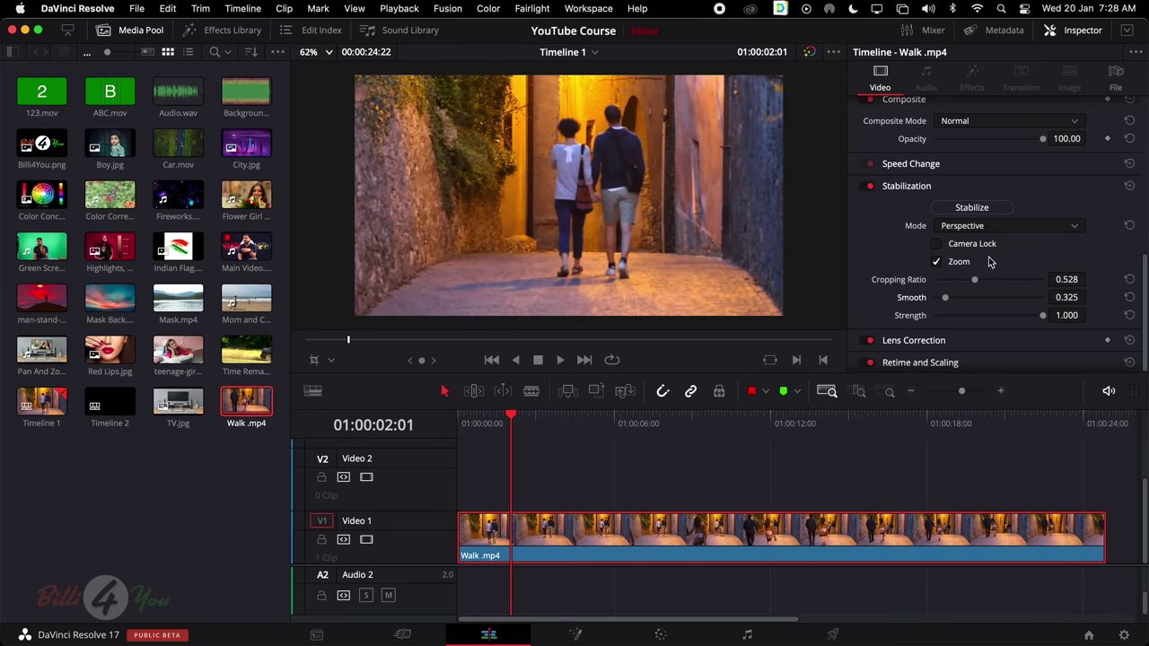
Try Camera Lock, preview the result, then turn Camera Lock back off
left_click(939, 246)
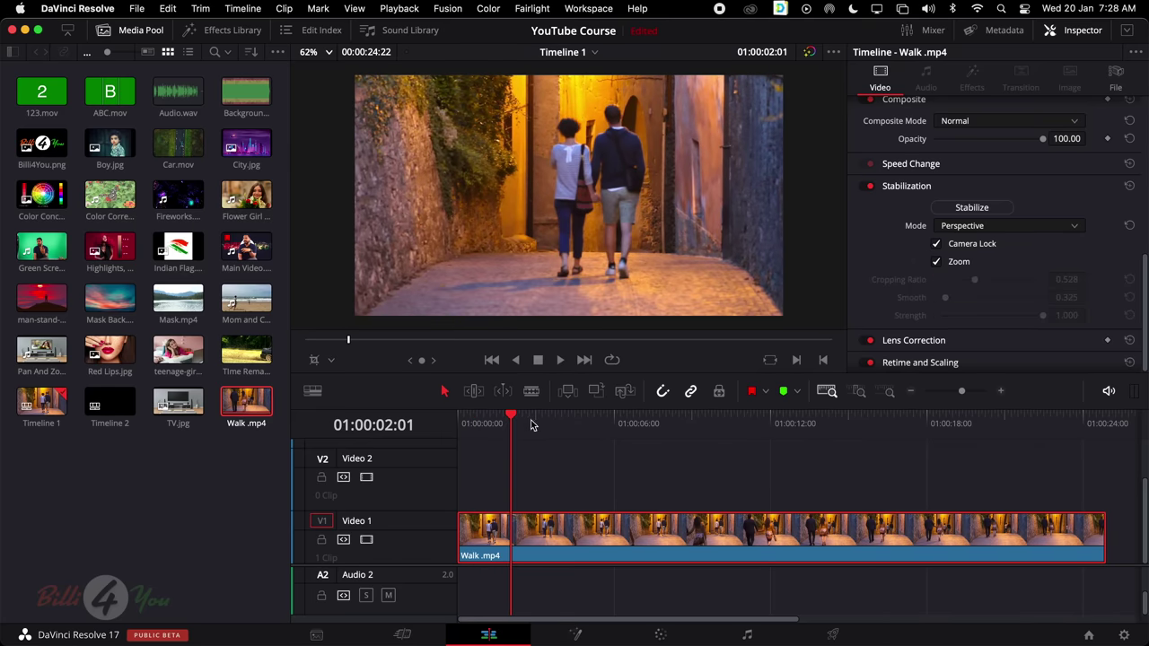
left_click(454, 423)
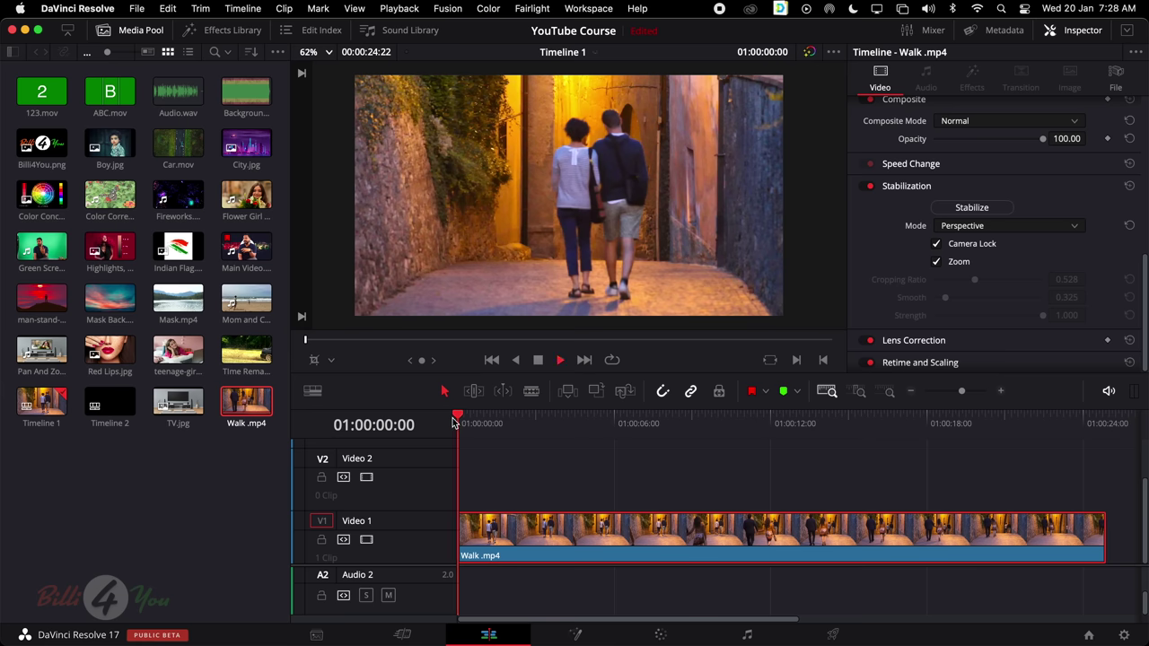
key("space")
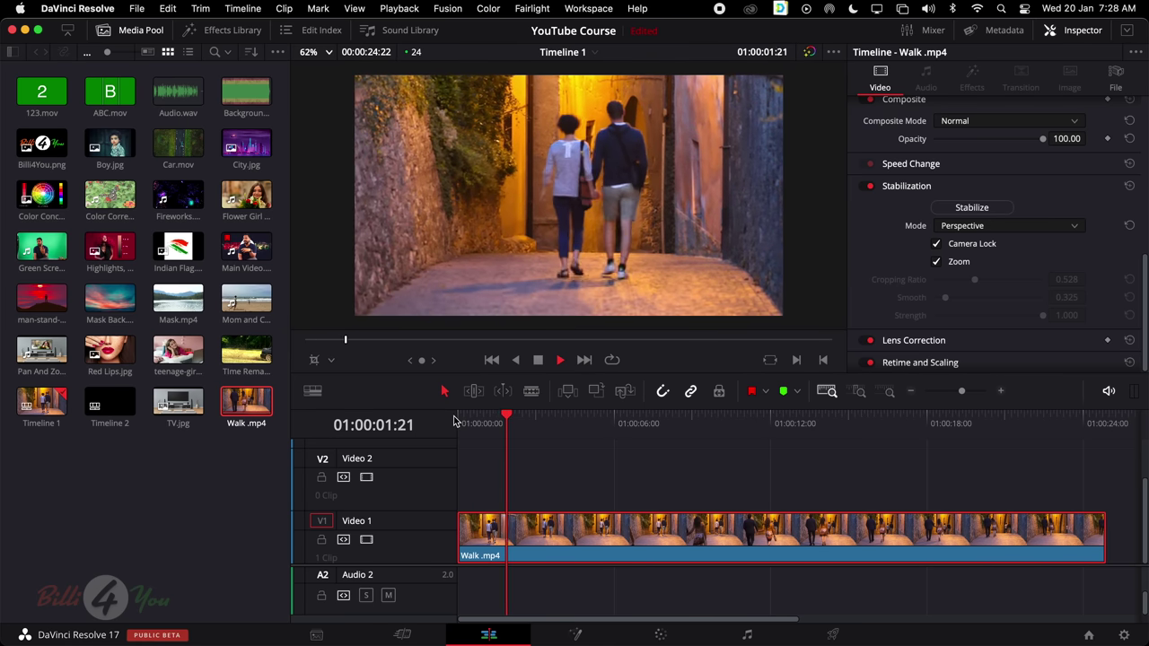
key("space")
left_click(938, 244)
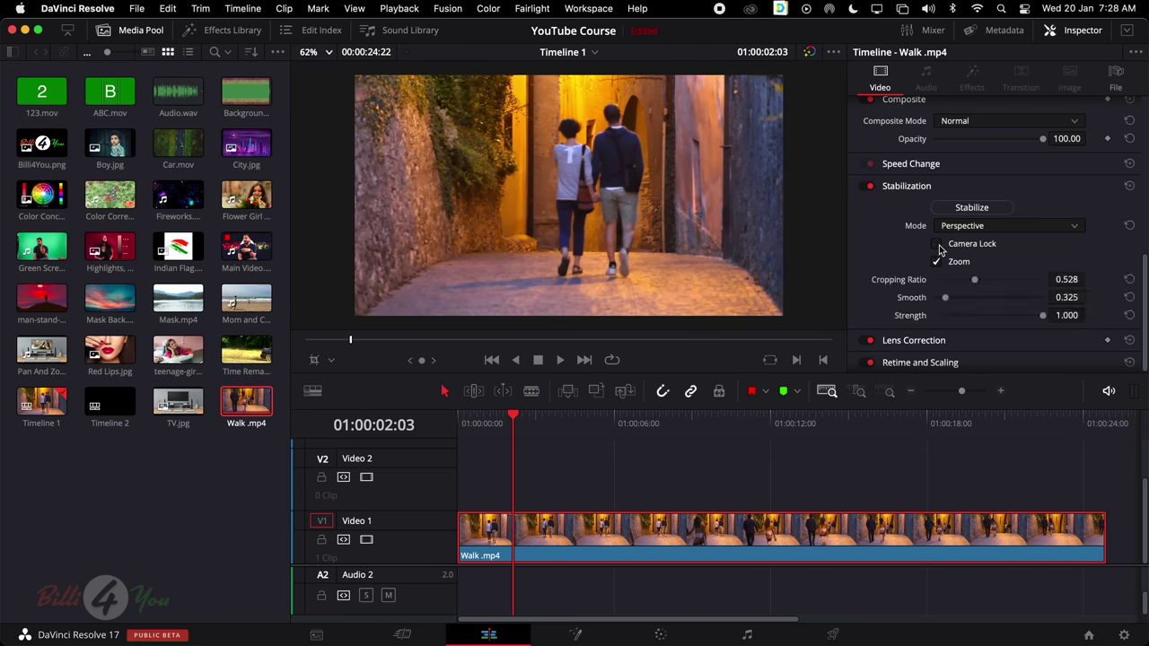
scroll(982, 232, "up", 10)
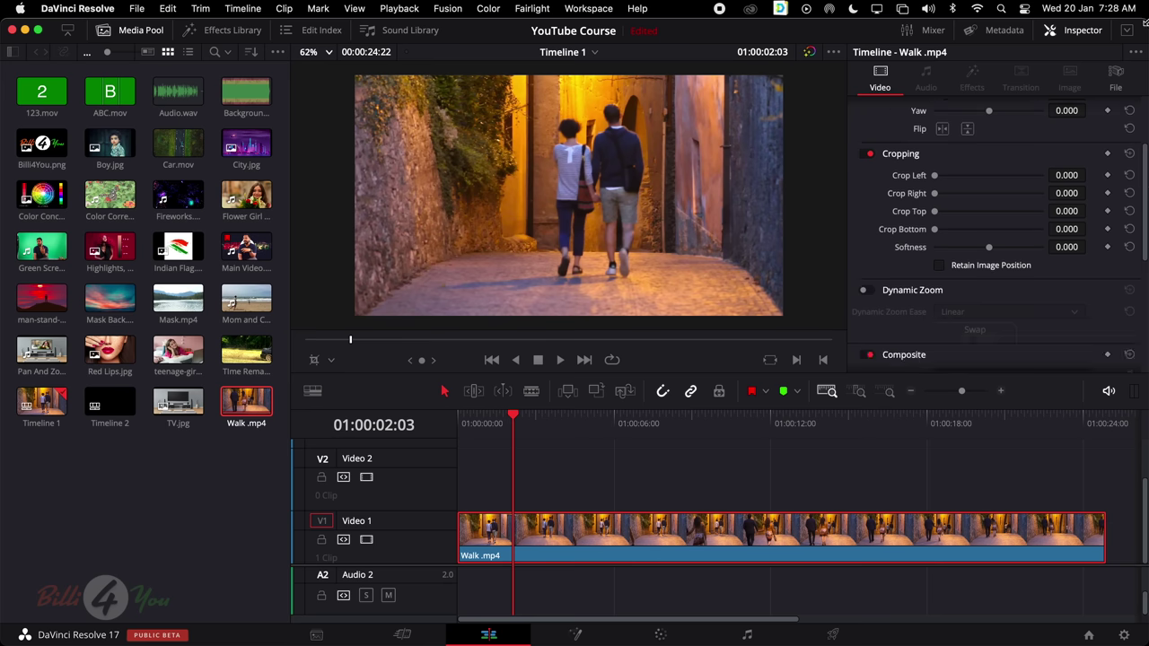
scroll(932, 118, "up", 3)
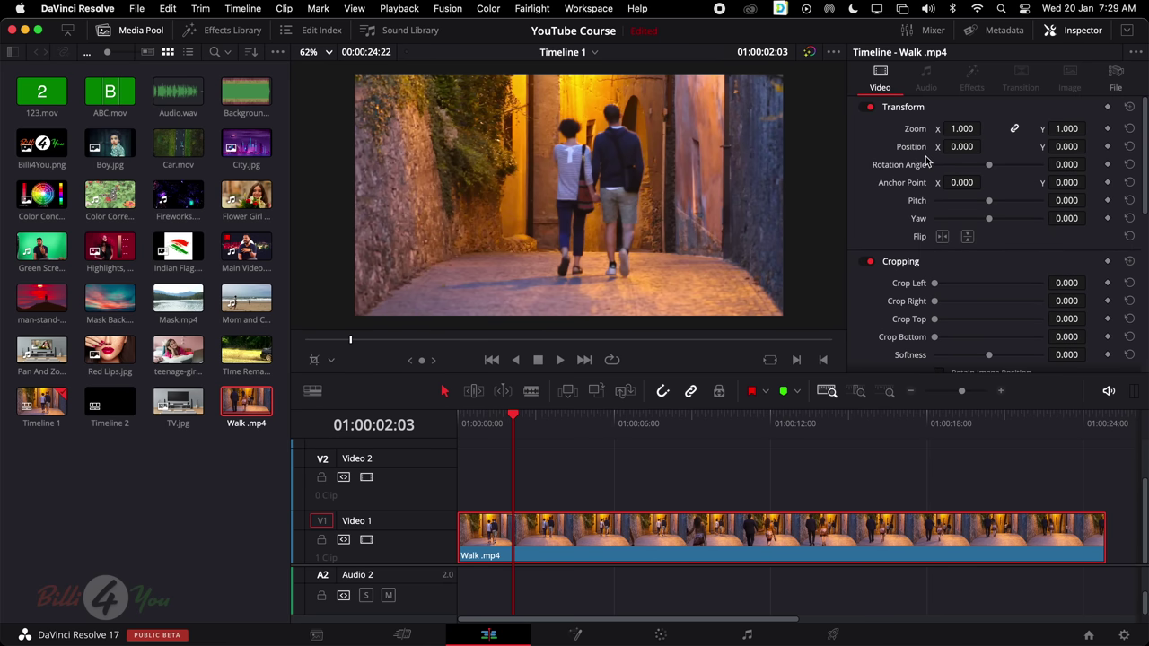
Delete the Walk clip from the timeline and drag in Audio.wav
key("Delete")
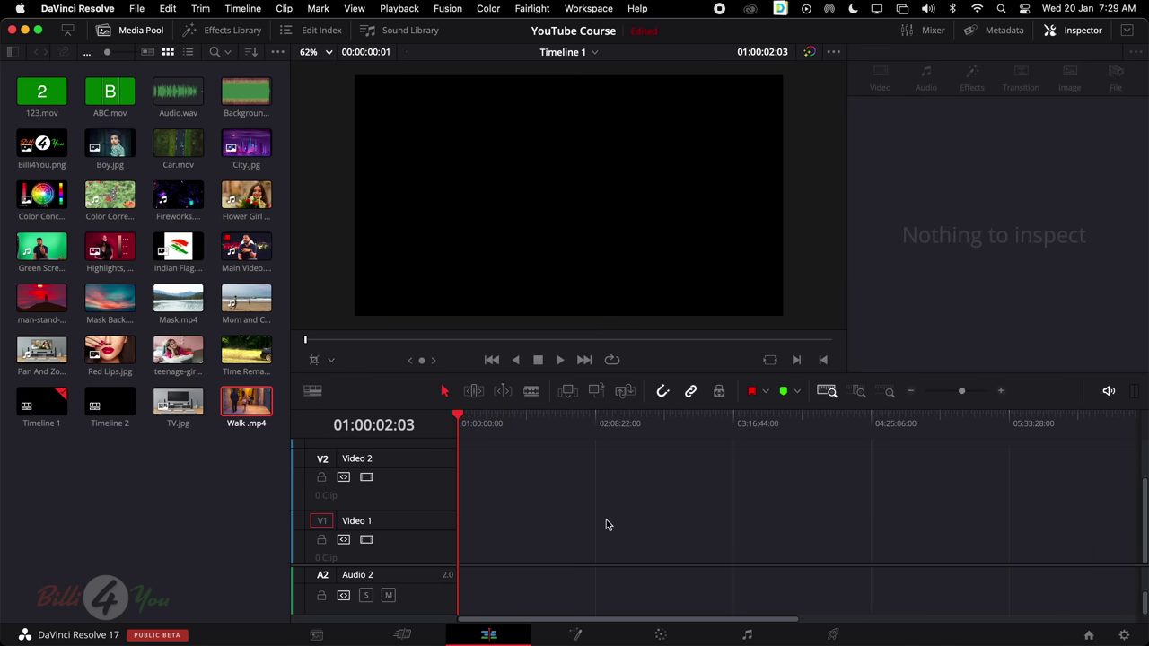
left_click_drag(178, 91, 511, 539)
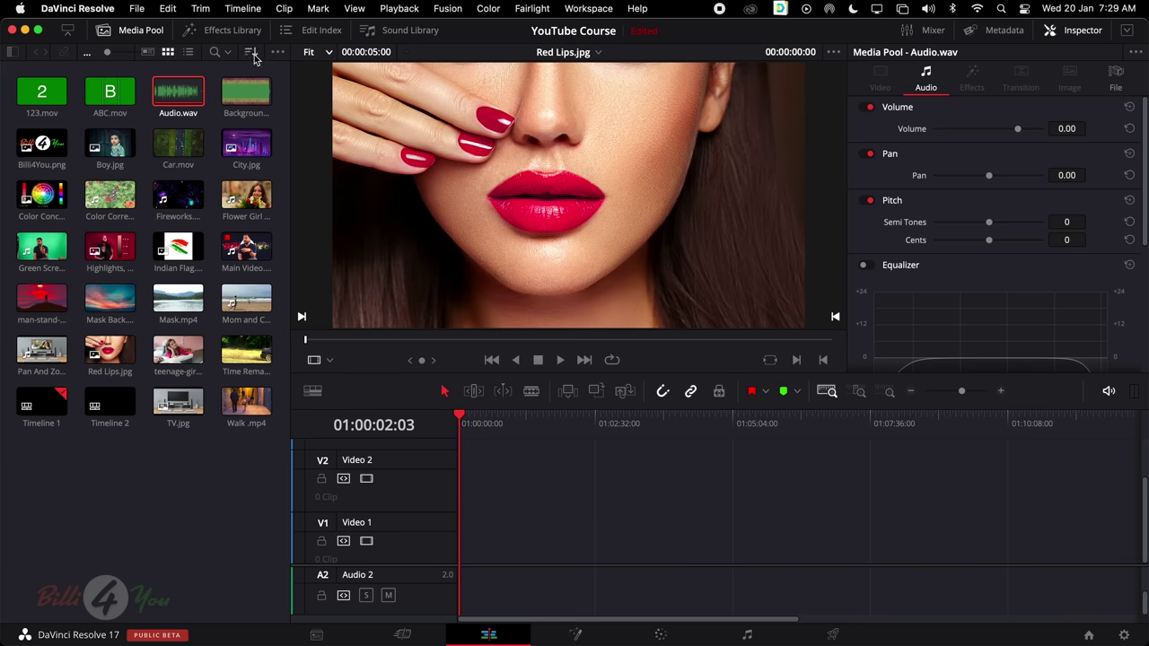
mouse_move(177, 90)
left_mouse_down()
mouse_move(449, 410)
mouse_move(519, 526)
mouse_move(154, 96)
mouse_move(171, 90)
left_mouse_up()
Delete the empty Video 2 track, leaving Video 1 and Audio 2
right_click(386, 463)
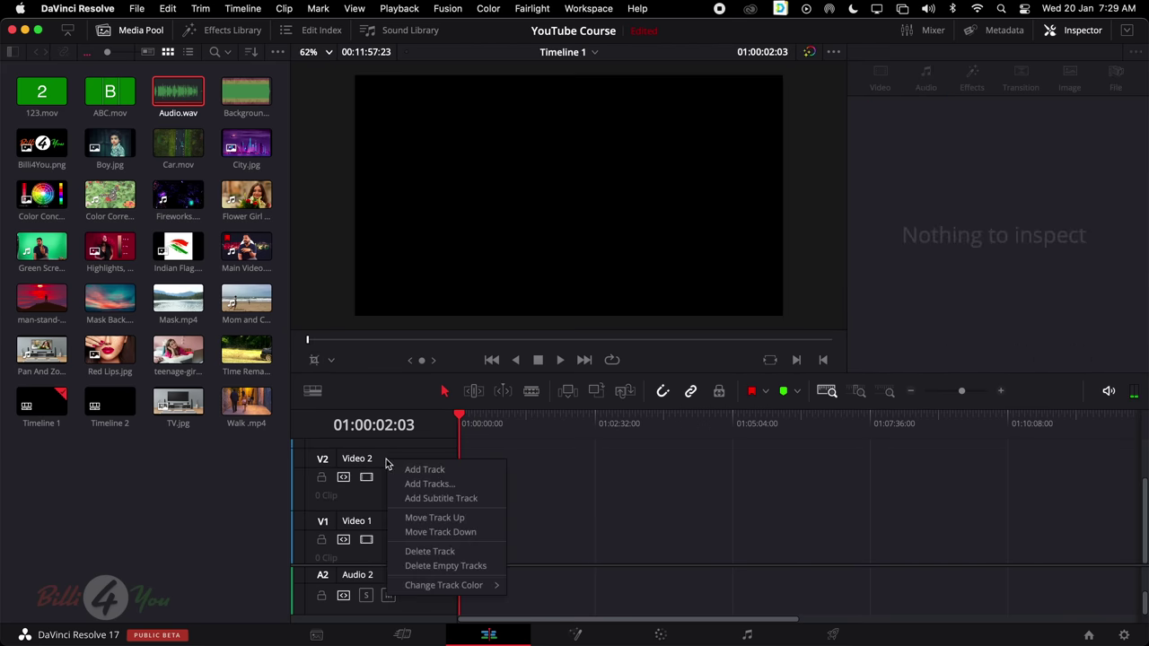
left_click(425, 548)
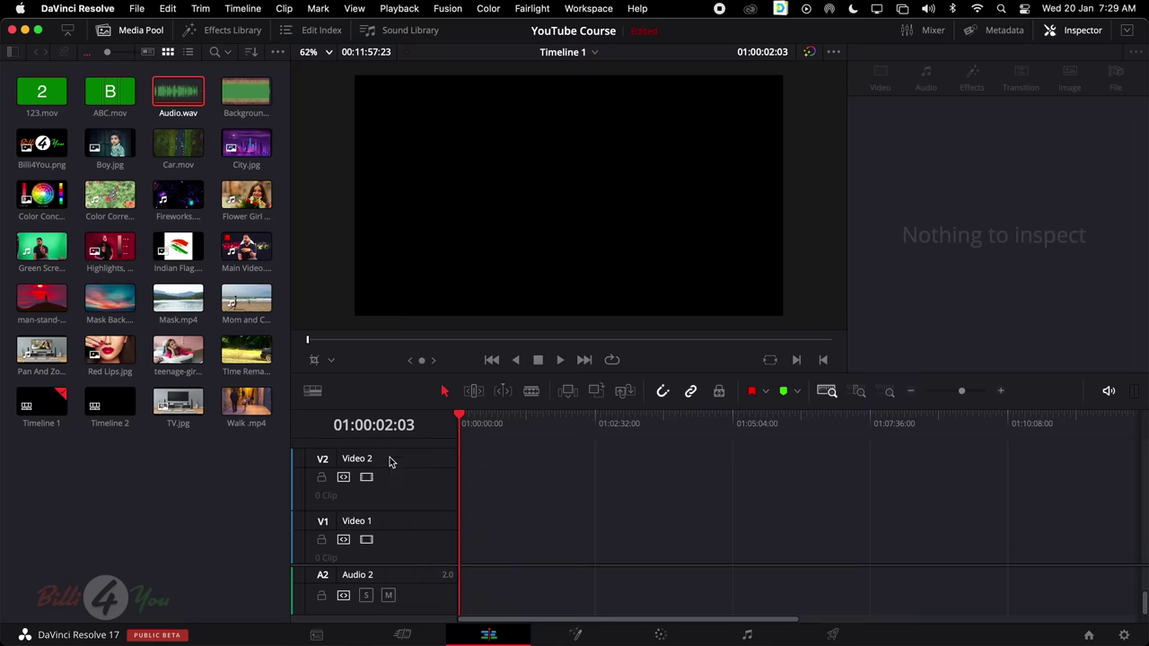
right_click(391, 462)
left_click(413, 550)
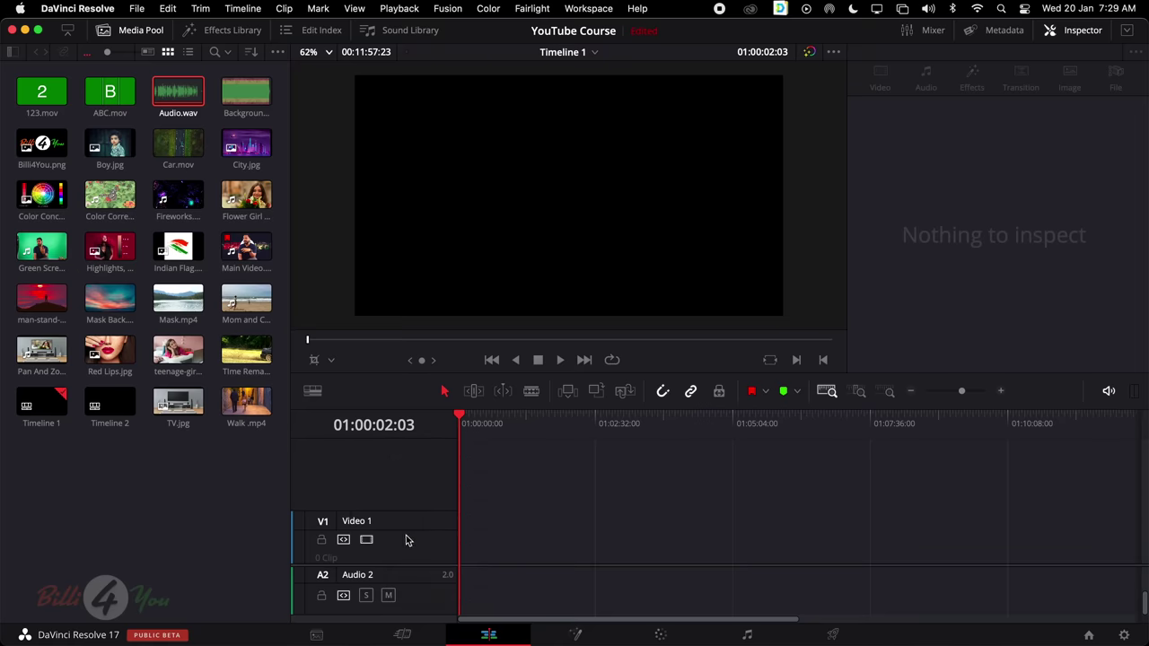
Undo the stray edits and put Audio.wav on Audio 1 starting at 01:00:00:00
key("super+z")
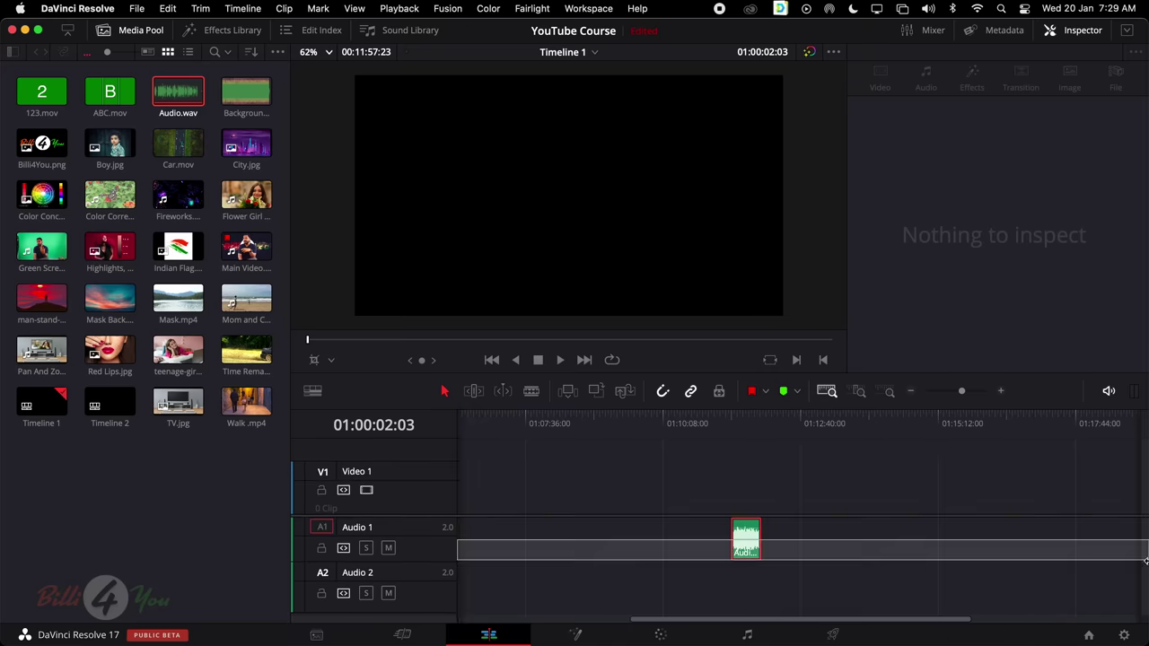
key("super+z")
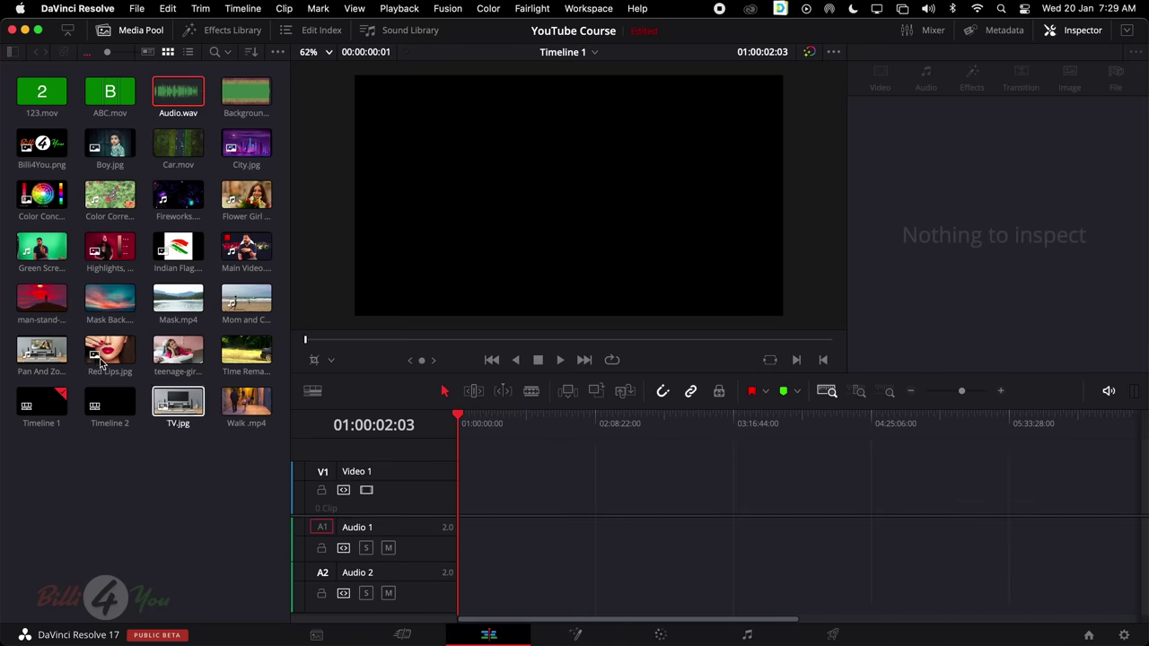
mouse_move(178, 93)
left_mouse_down()
mouse_move(197, 97)
mouse_move(479, 404)
mouse_move(538, 489)
mouse_move(478, 487)
mouse_move(505, 488)
mouse_move(480, 488)
mouse_move(500, 505)
left_mouse_up()
left_click_drag(1093, 538, 461, 538)
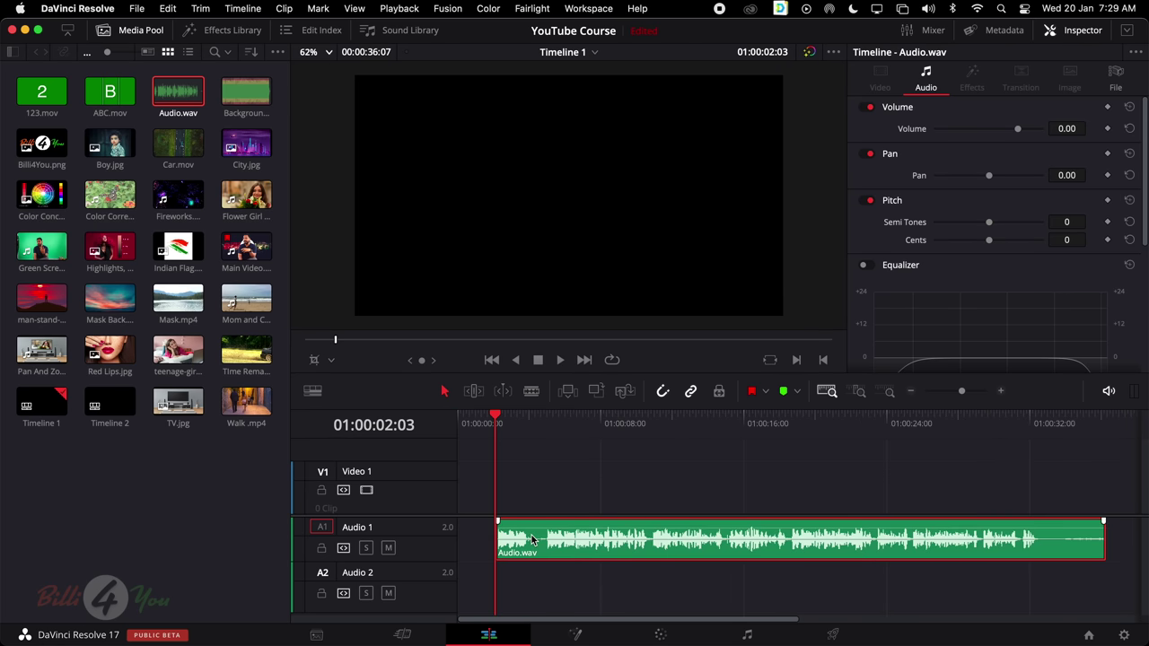
key("BackSpace")
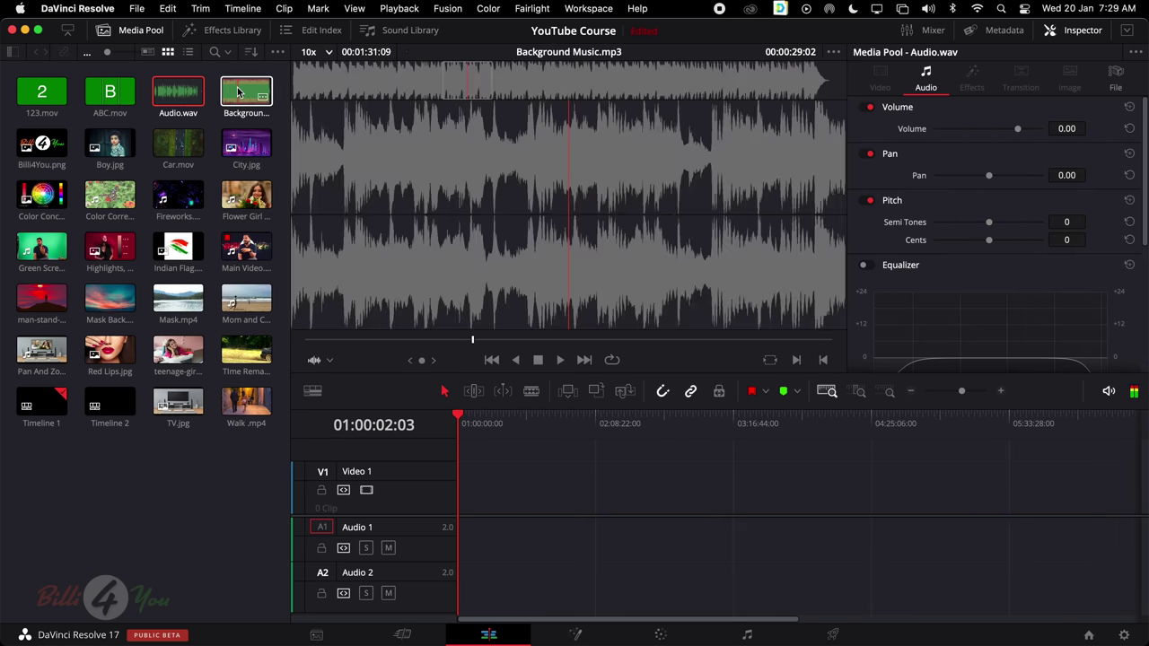
left_click(246, 92)
left_click_drag(178, 91, 539, 548)
left_click_drag(1095, 540, 469, 538)
left_click_drag(603, 538, 444, 540)
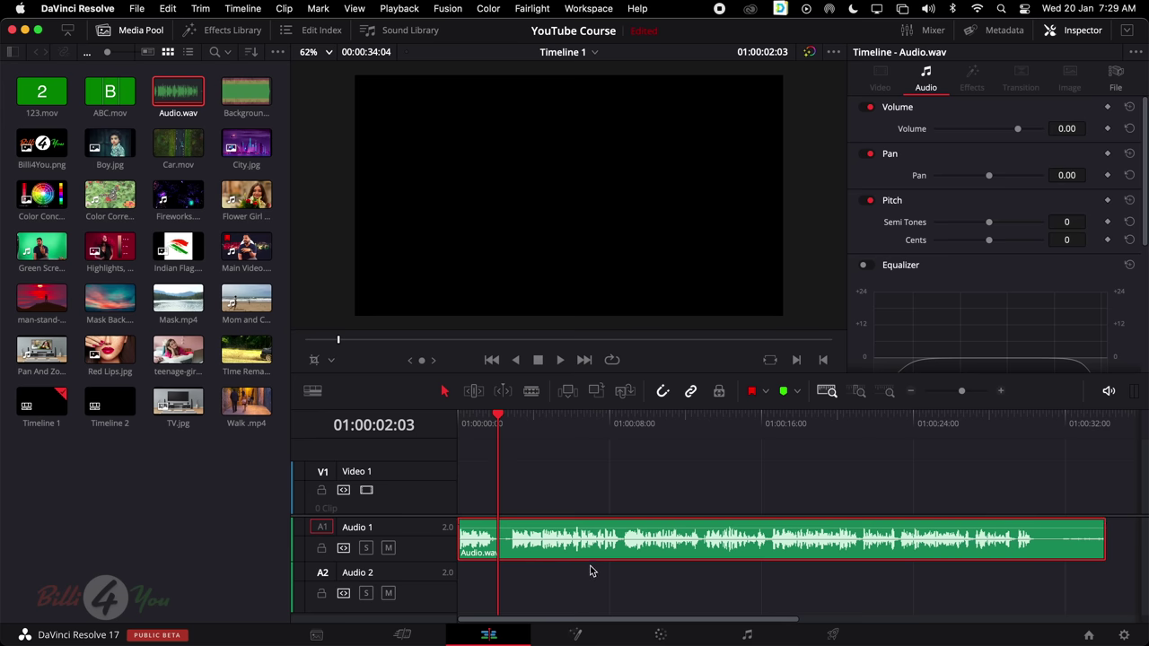
Drag the Audio.wav Volume slider in the Inspector, raising it to 6.75
scroll(836, 170, "down", 1)
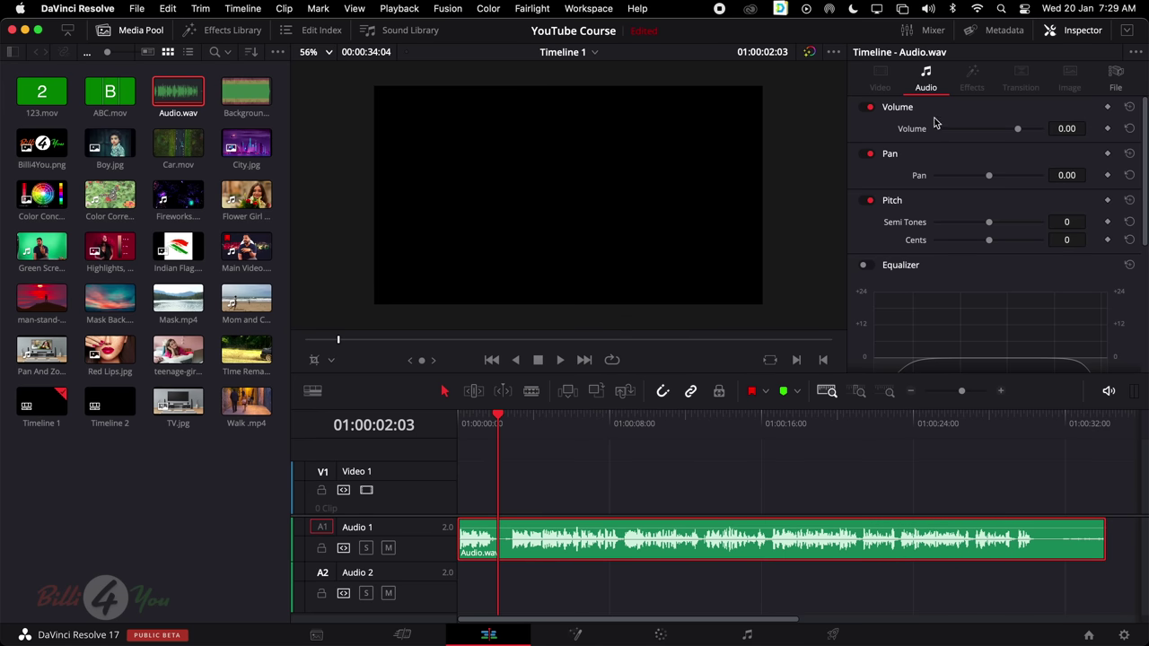
scroll(937, 128, "down", 1)
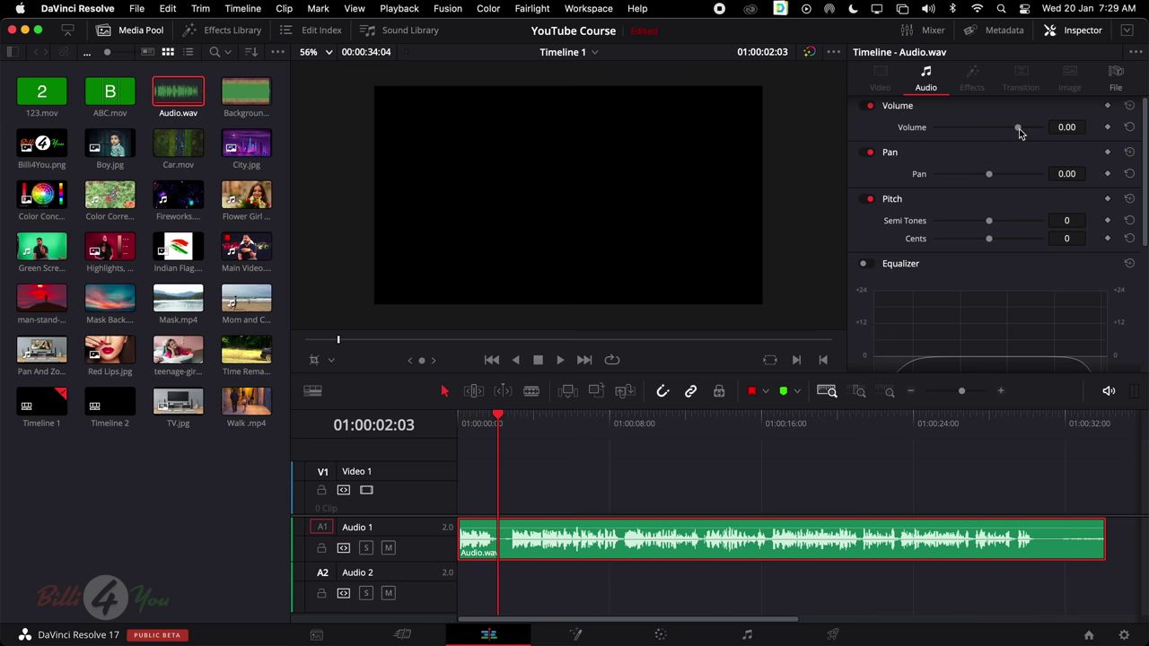
scroll(1018, 129, "down", 1)
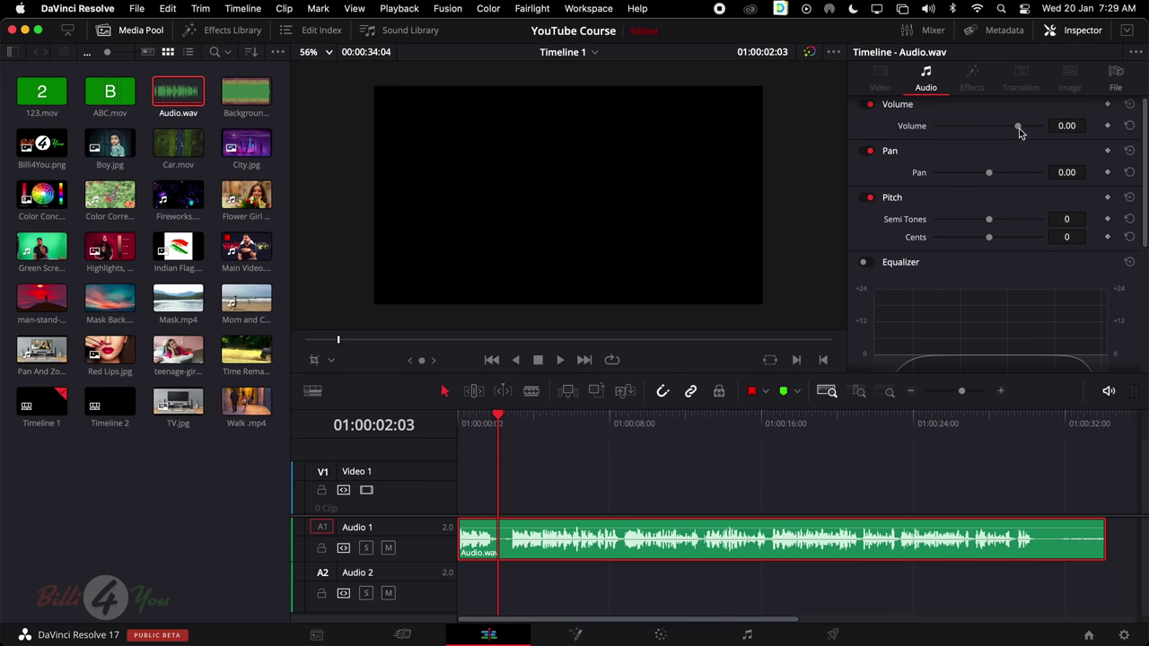
mouse_move(1018, 128)
left_mouse_down()
mouse_move(962, 131)
mouse_move(1030, 135)
mouse_move(1017, 133)
mouse_move(1024, 125)
left_mouse_up()
scroll(969, 244, "down", 1)
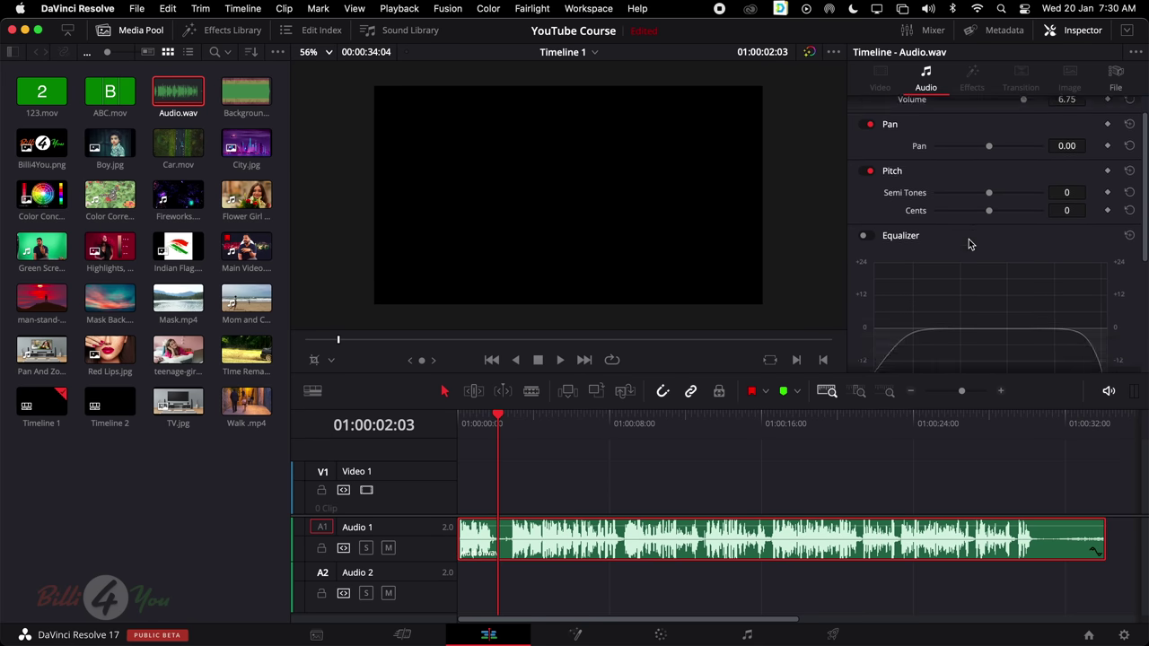
scroll(970, 244, "down", 5)
scroll(970, 243, "up", 5)
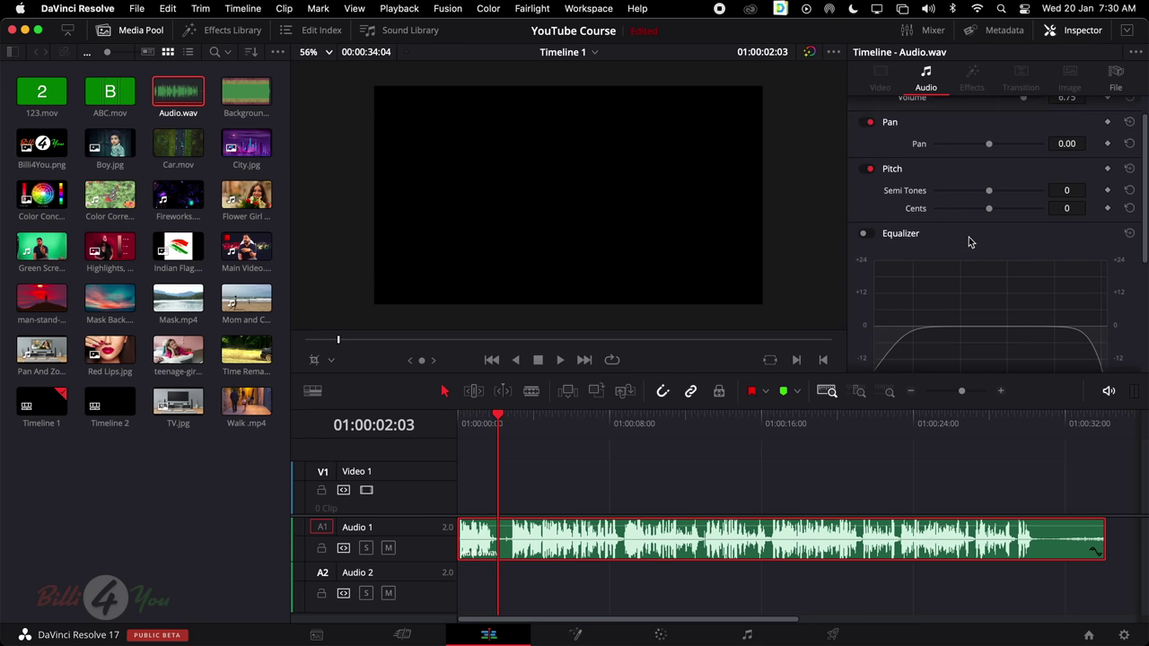
scroll(969, 243, "up", 1)
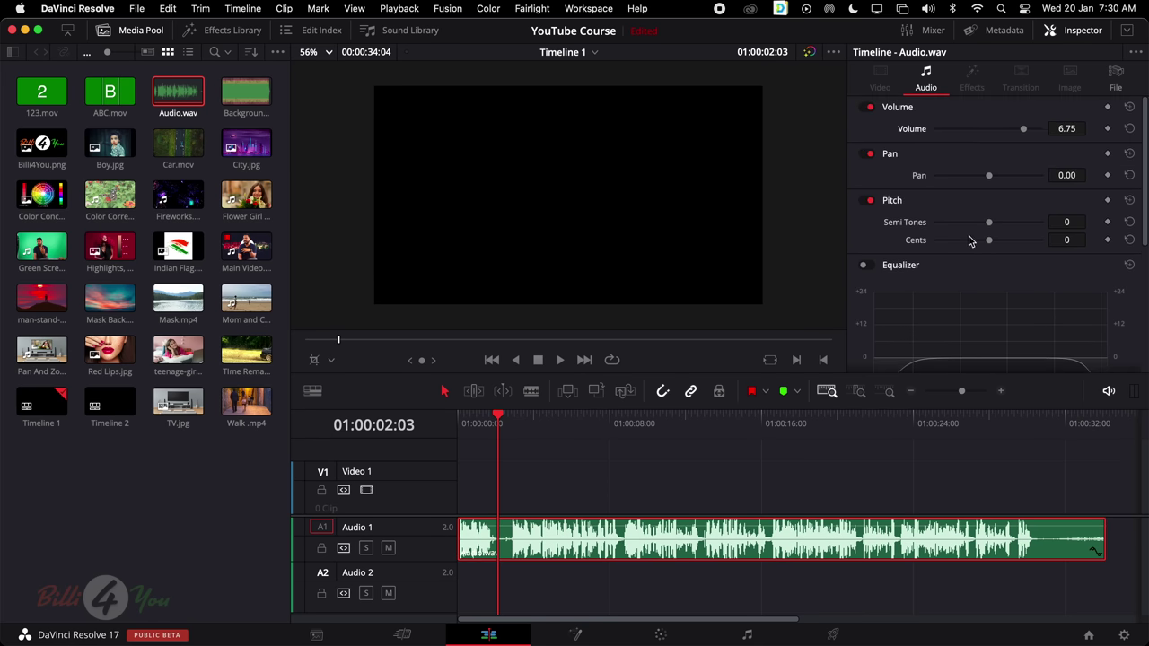
Reset volume to 0.00, raise Pitch to 8 semitones, and play to hear it
left_click(1132, 109)
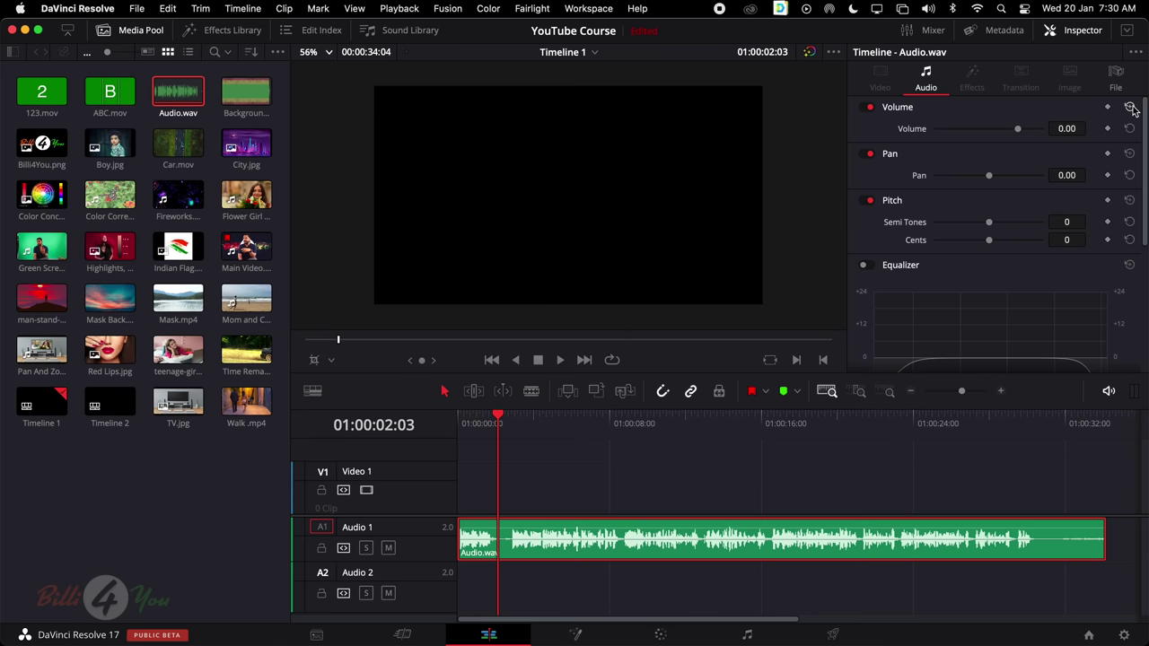
key("space")
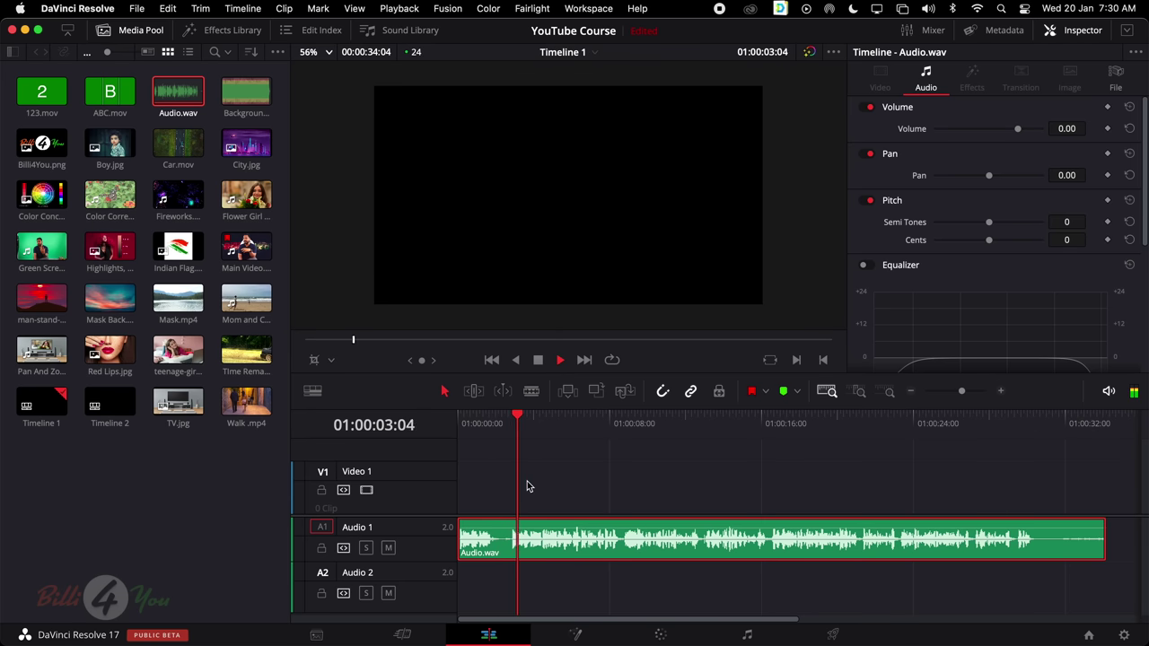
key("space")
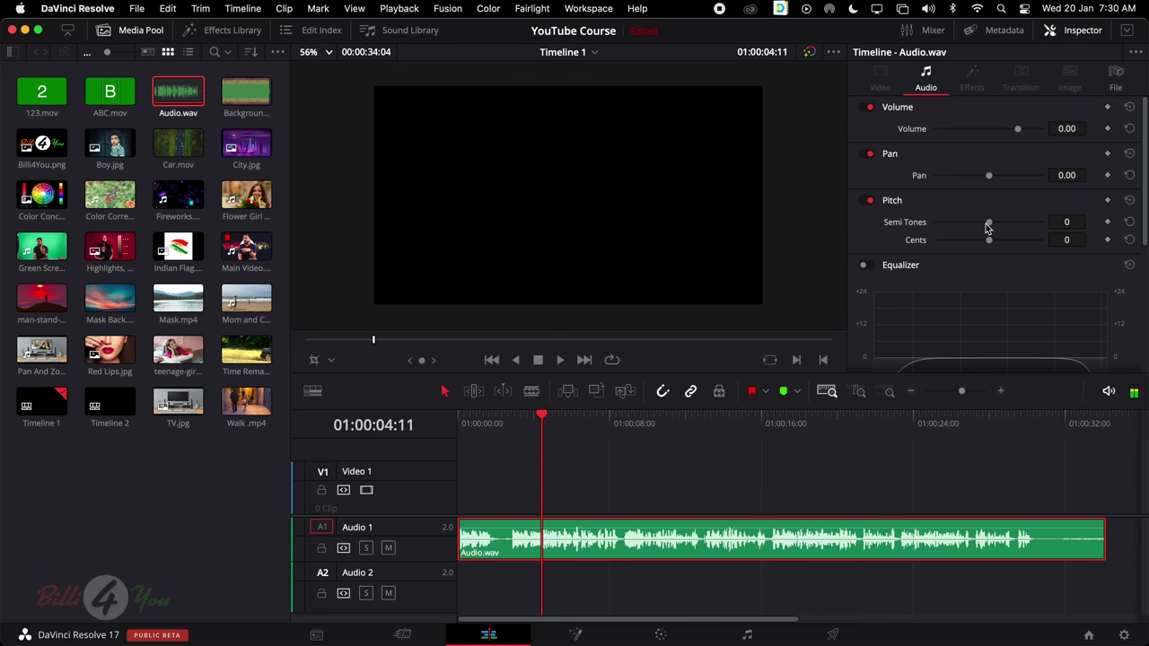
mouse_move(989, 222)
left_mouse_down()
mouse_move(1009, 223)
mouse_move(952, 225)
mouse_move(1018, 225)
mouse_move(1007, 229)
left_mouse_up()
key("space")
key("space")
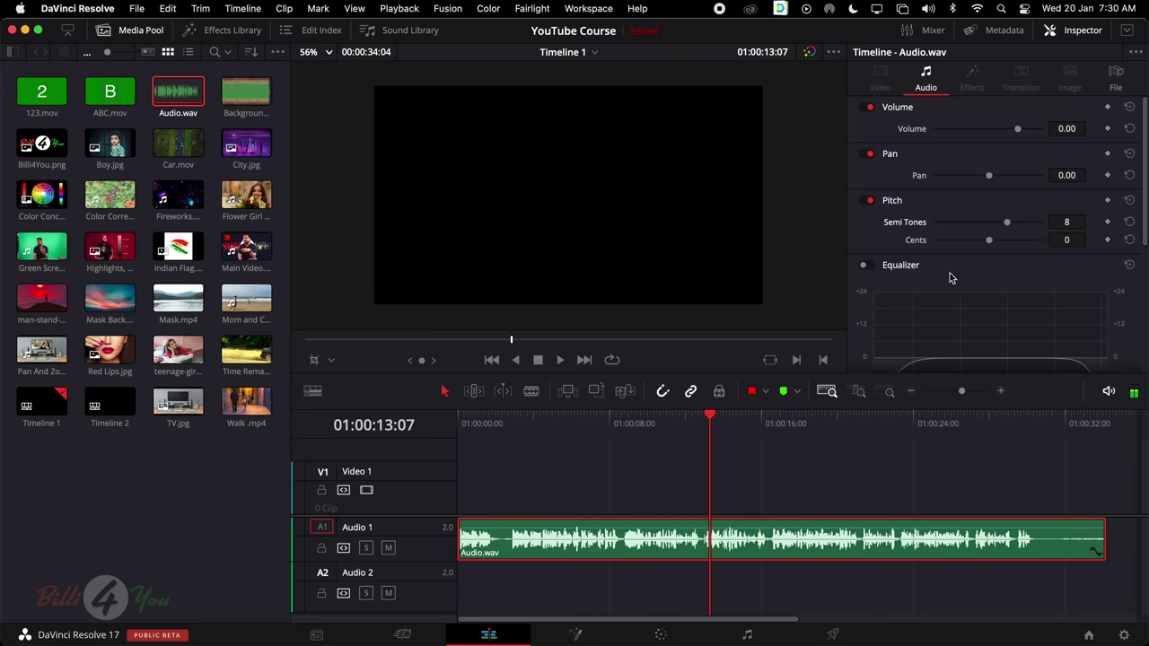
Raise the Audio.wav volume to 7.17 with the slider and the clip's volume line
scroll(951, 276, "down", 5)
scroll(949, 272, "up", 5)
scroll(949, 270, "down", 5)
scroll(949, 269, "up", 5)
left_click_drag(1019, 131, 1021, 133)
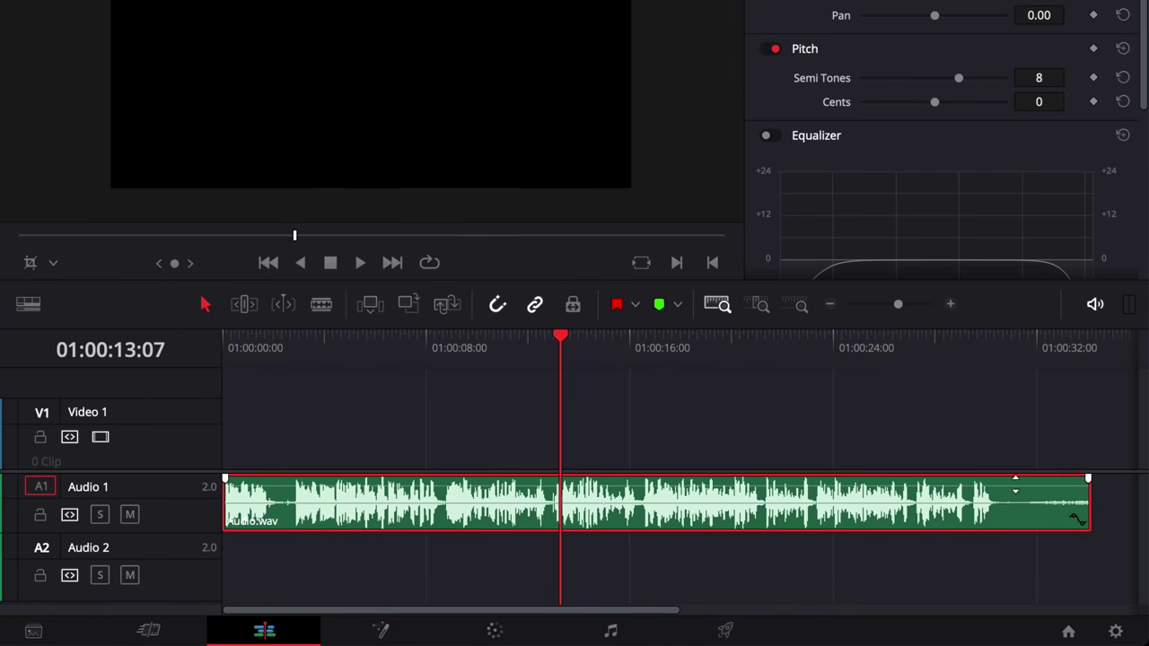
scroll(769, 464, "right", 5)
scroll(762, 465, "left", 3)
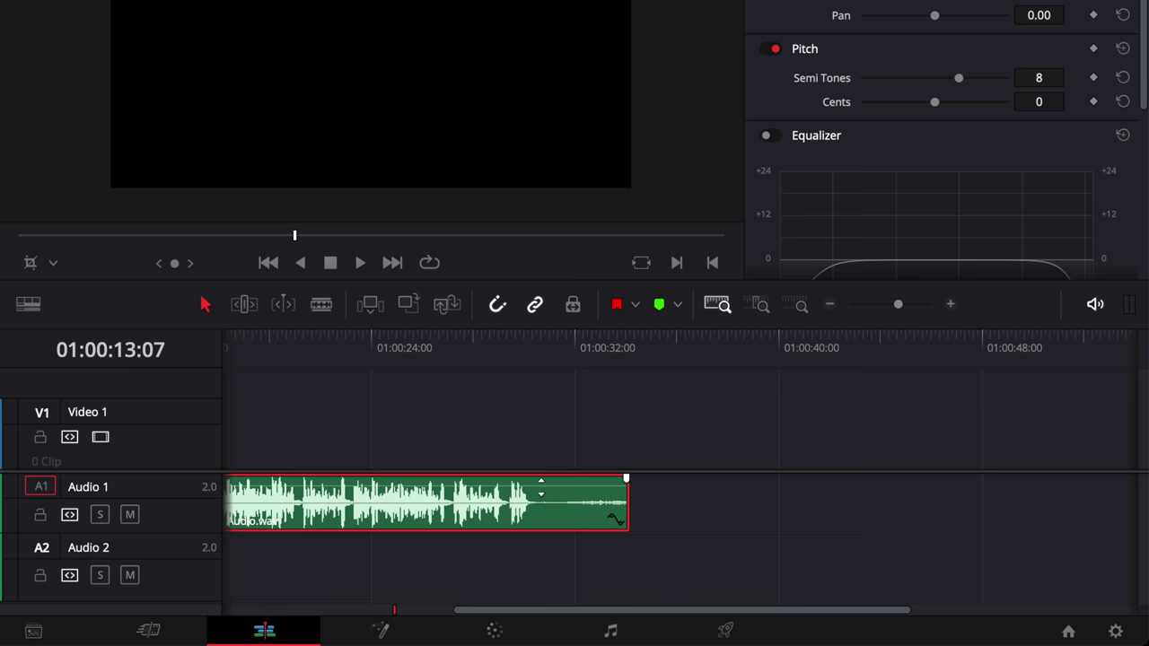
left_click_drag(556, 486, 610, 523)
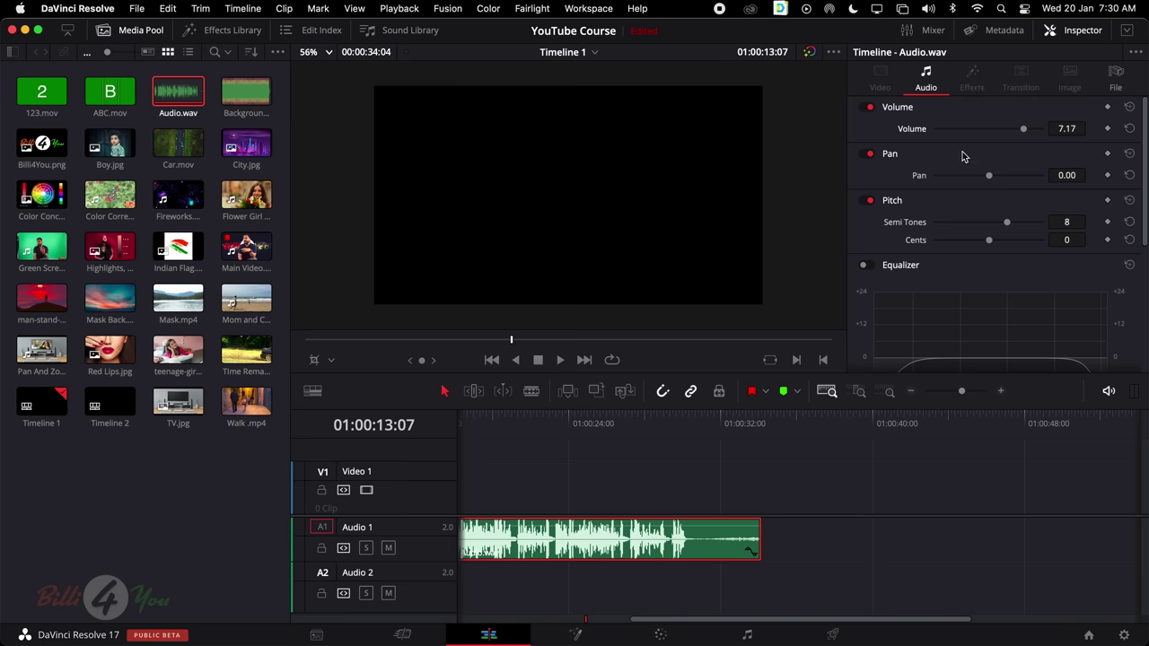
scroll(952, 179, "down", 3)
scroll(938, 198, "up", 3)
scroll(730, 517, "left", 5)
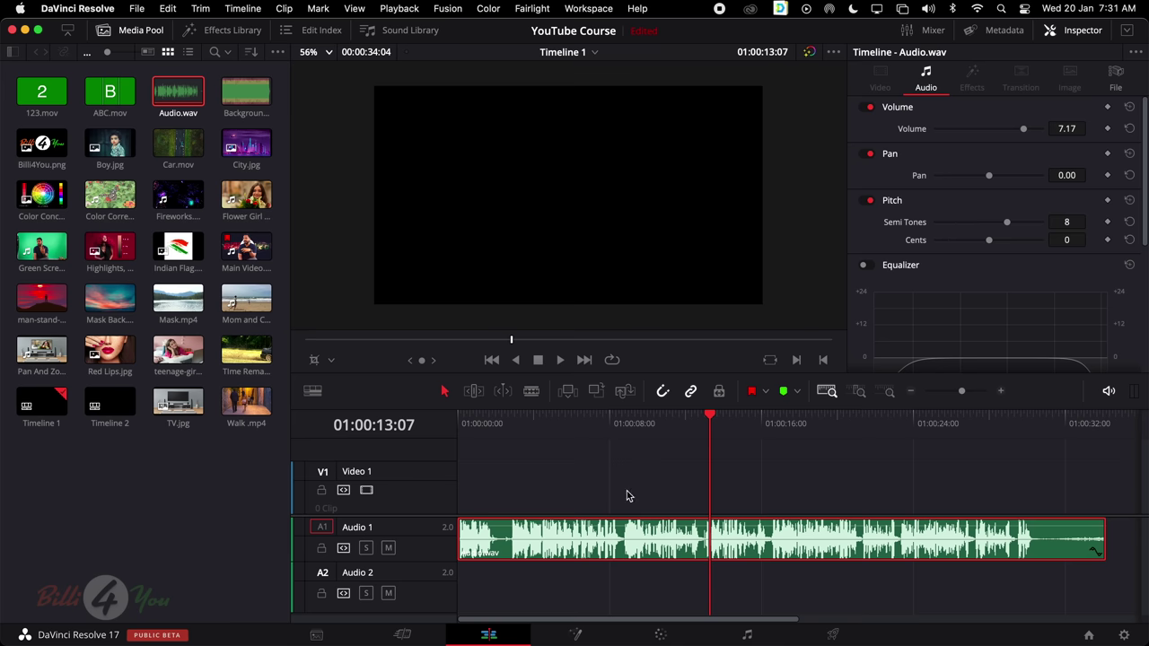
Delete the audio clip and place Main Video.mov at the timeline start
left_click_drag(569, 485, 823, 603)
key("Delete")
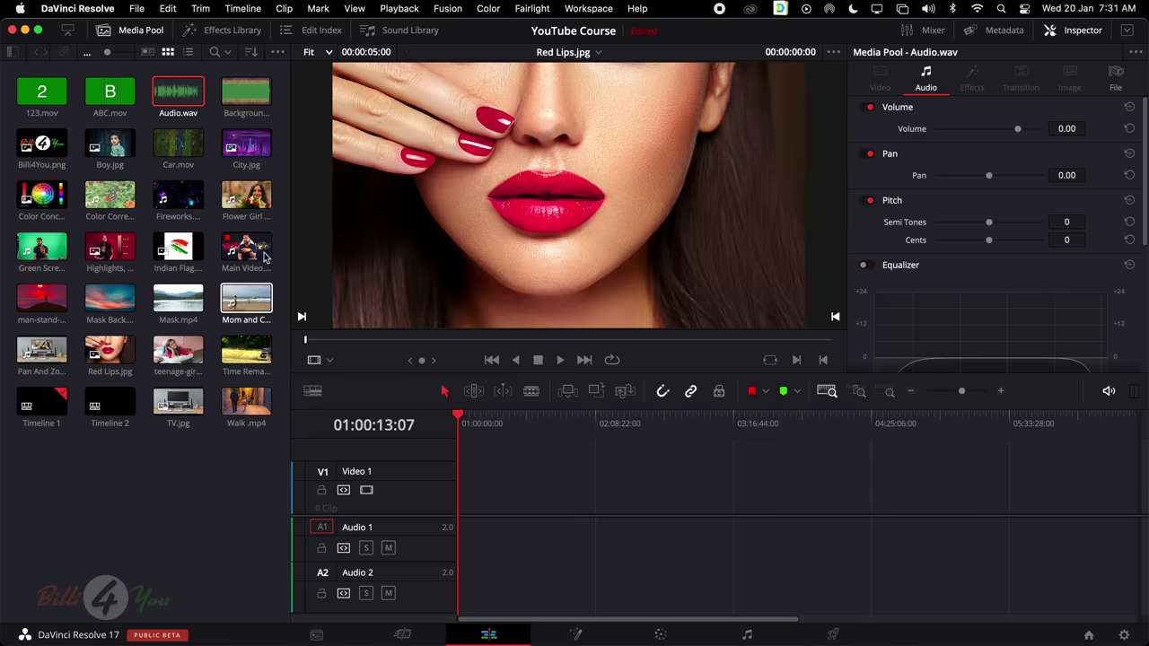
left_click_drag(265, 257, 467, 487)
key("shift+z")
left_click_drag(709, 490, 264, 482)
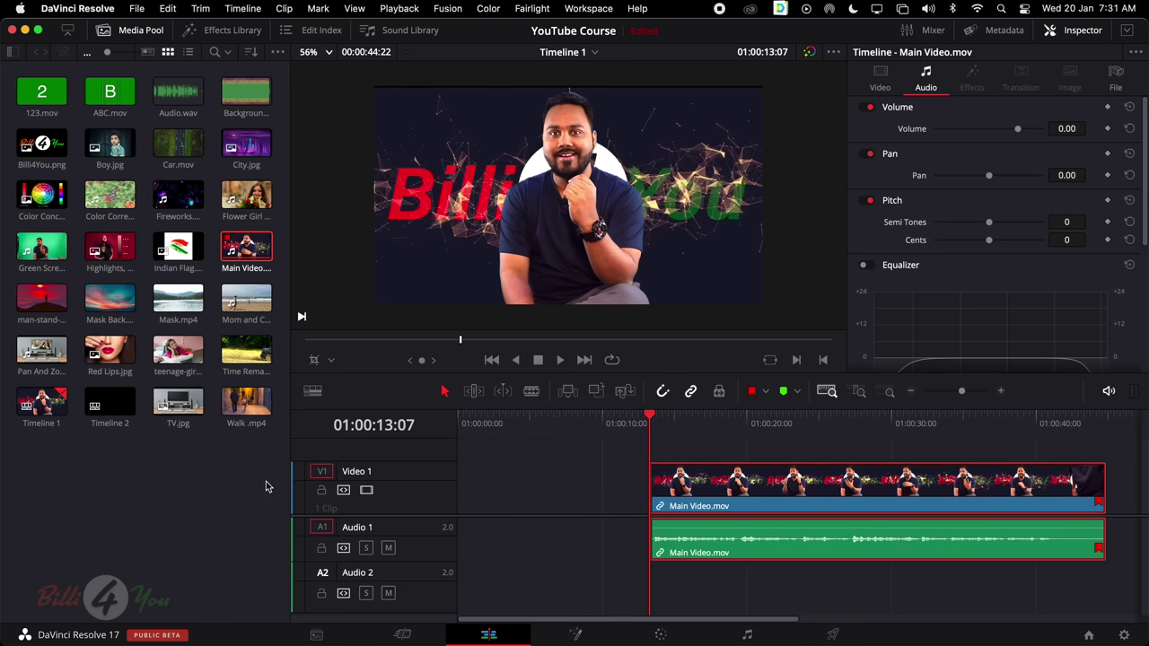
left_click_drag(695, 493, 461, 492)
key("shift+z")
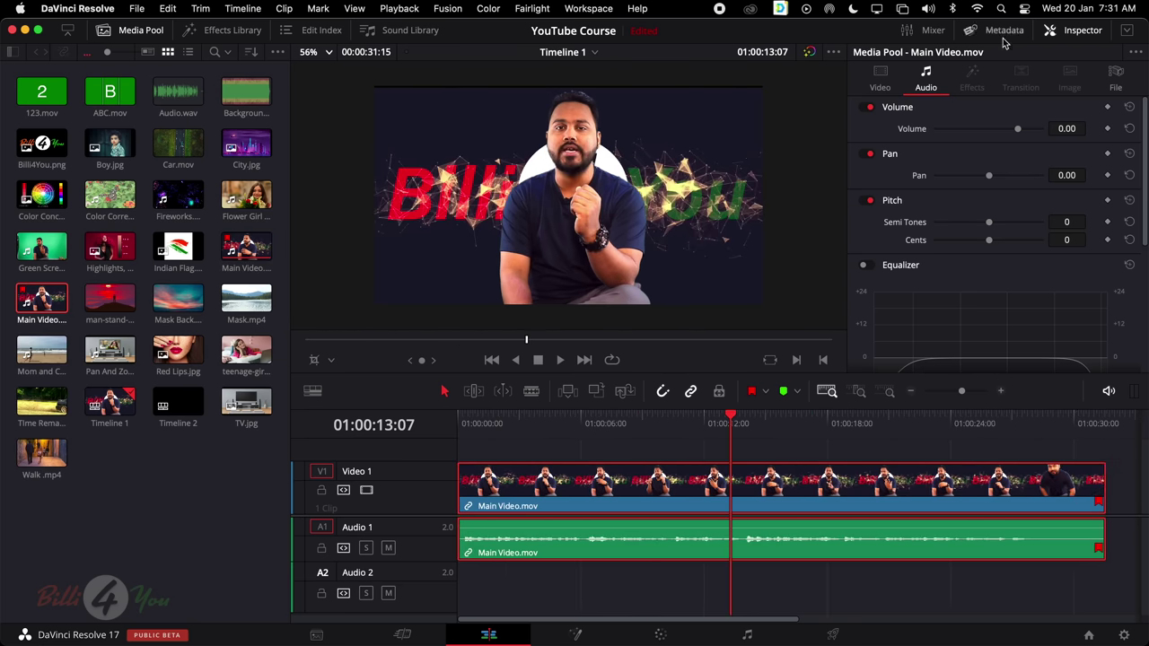
Review Main Video.mov's Video and Audio properties in the Inspector
left_click(880, 79)
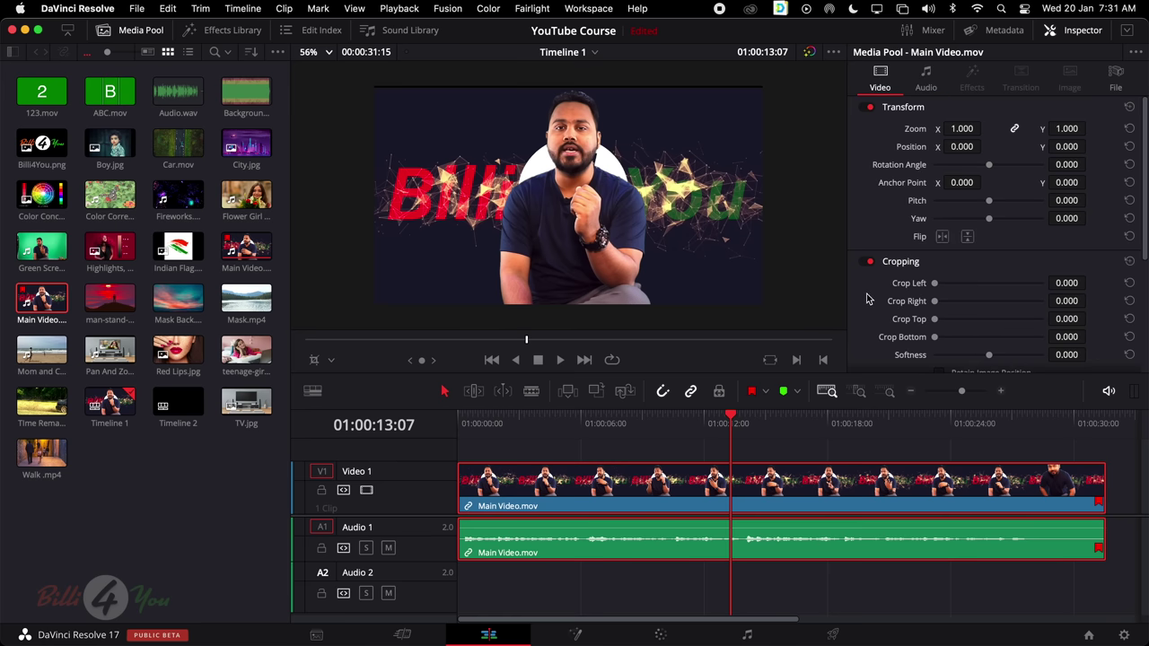
scroll(868, 299, "down", 5)
scroll(868, 299, "up", 5)
left_click(925, 79)
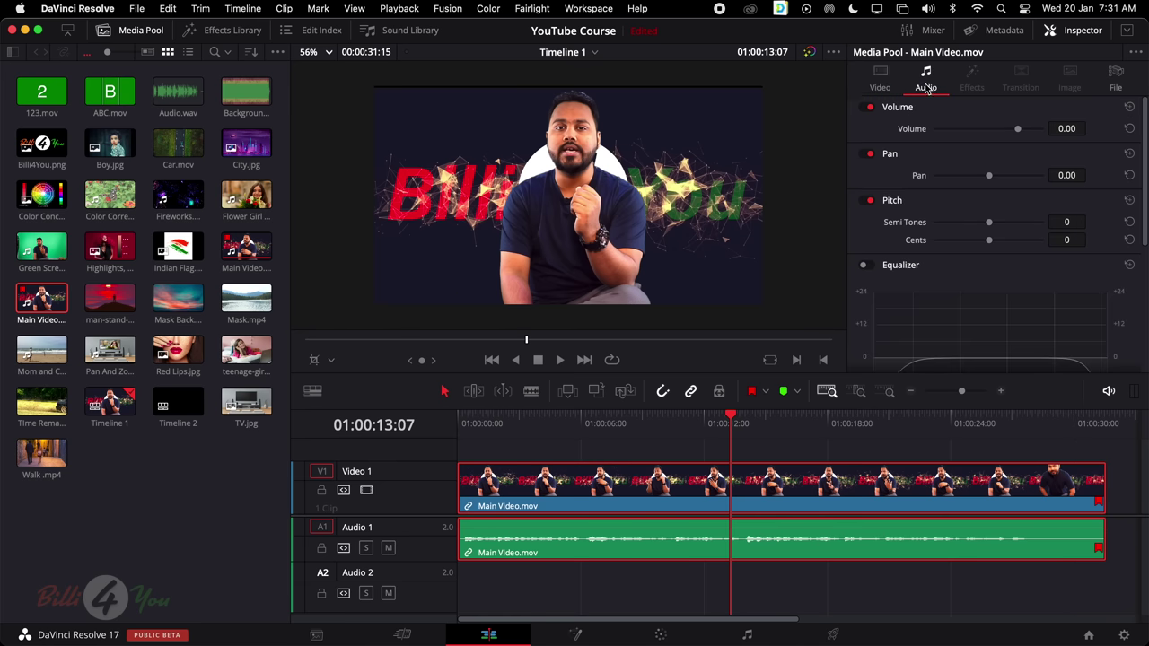
left_click(880, 79)
left_click(925, 79)
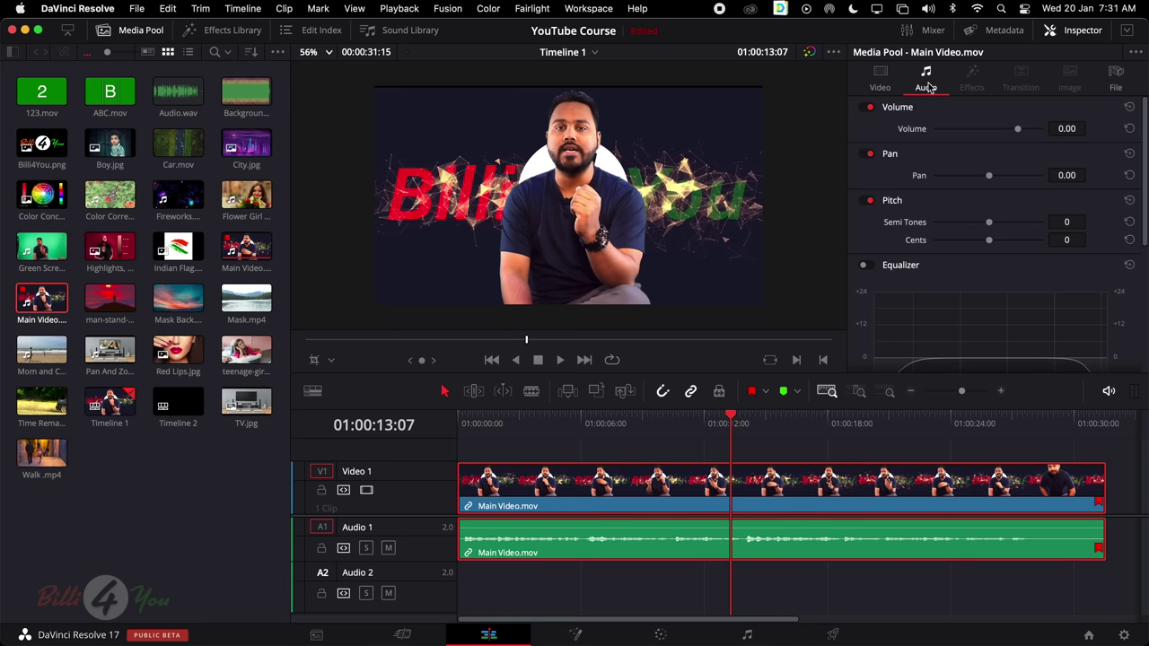
Blade Main Video.mov in two at 01:00:13:07 and list the Video Transitions
left_click(533, 393)
left_click(730, 502)
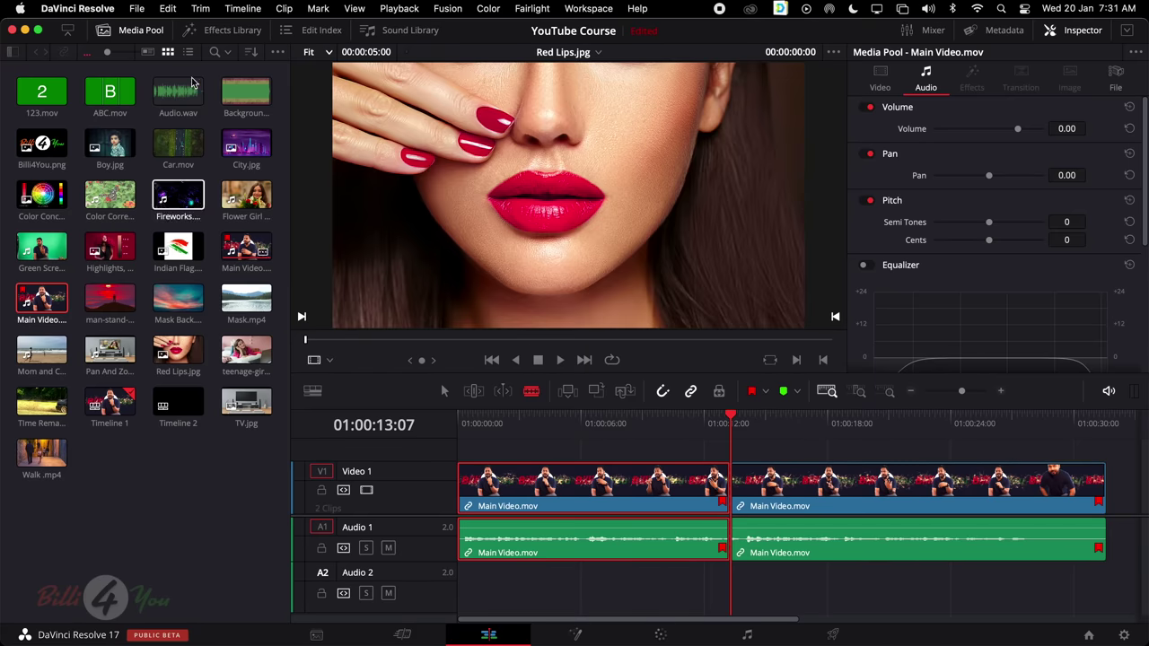
left_click(231, 30)
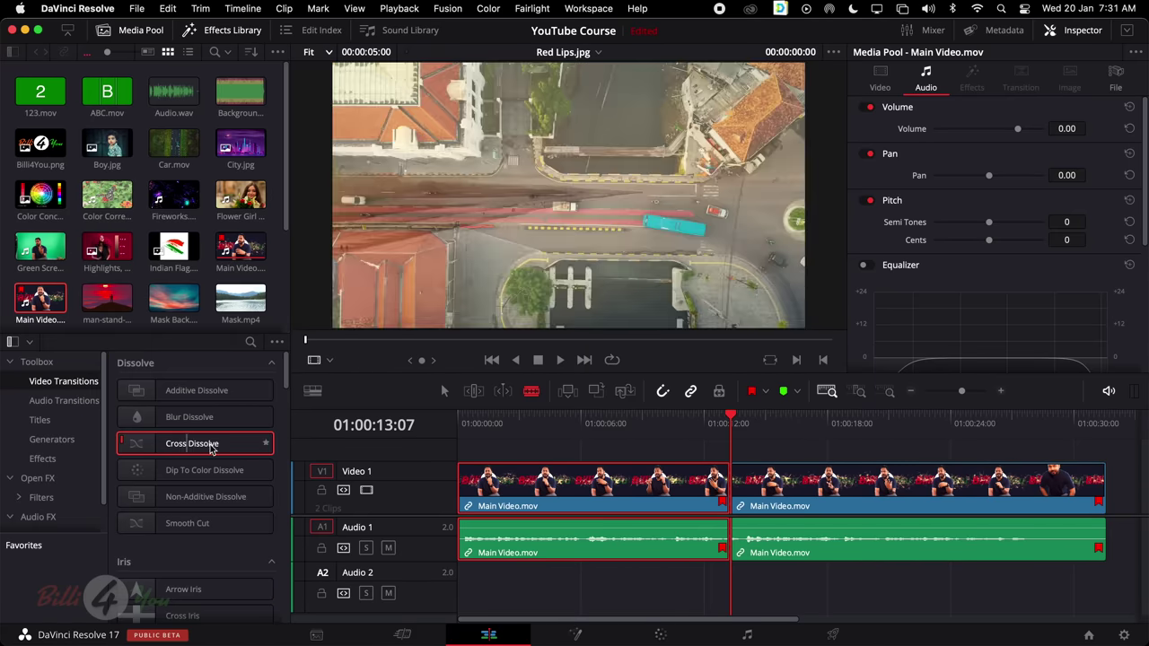
Add a Cross Dissolve at the V1 cut, review its Inspector tabs, then select all clips
left_click_drag(213, 449, 734, 485)
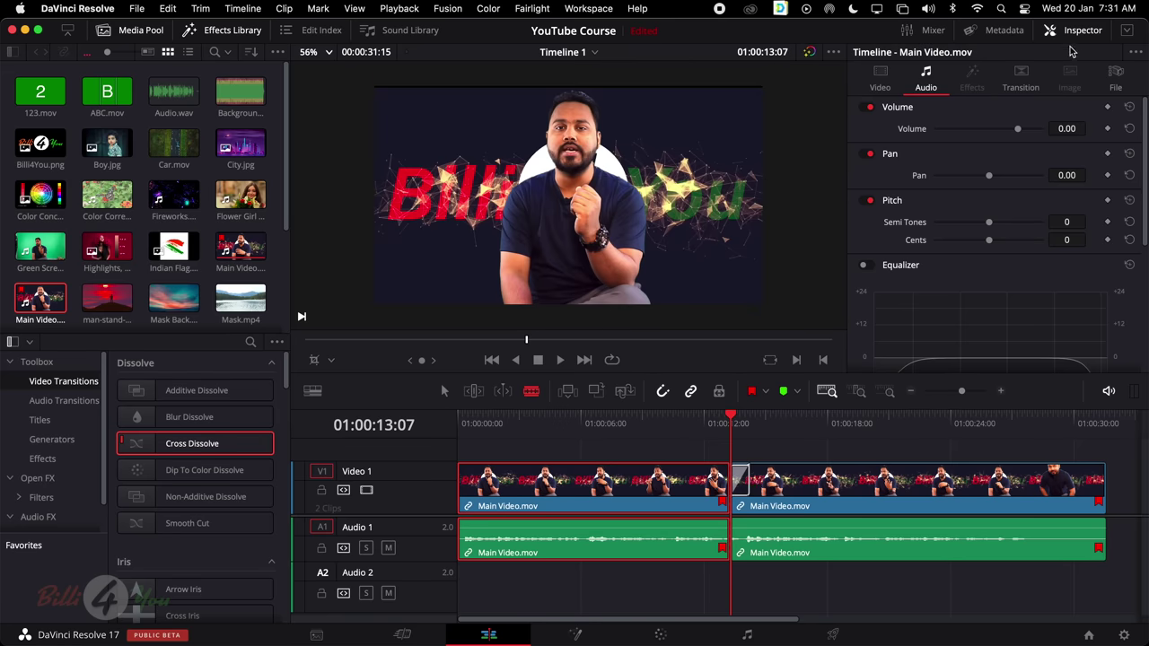
left_click(1021, 87)
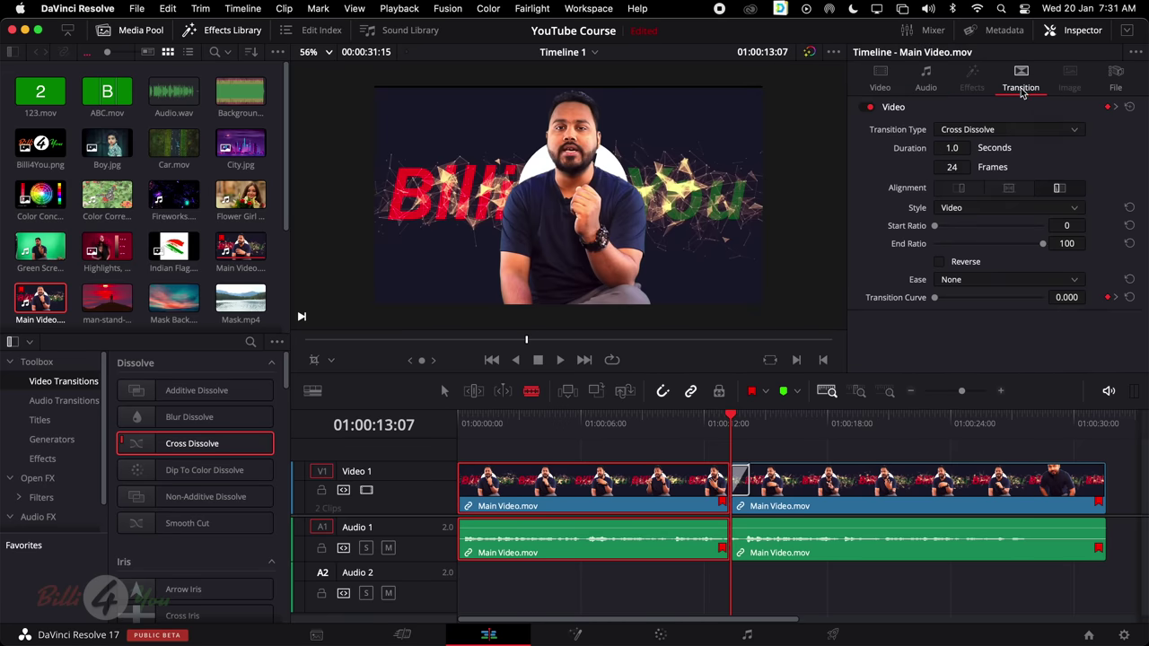
left_click(1122, 84)
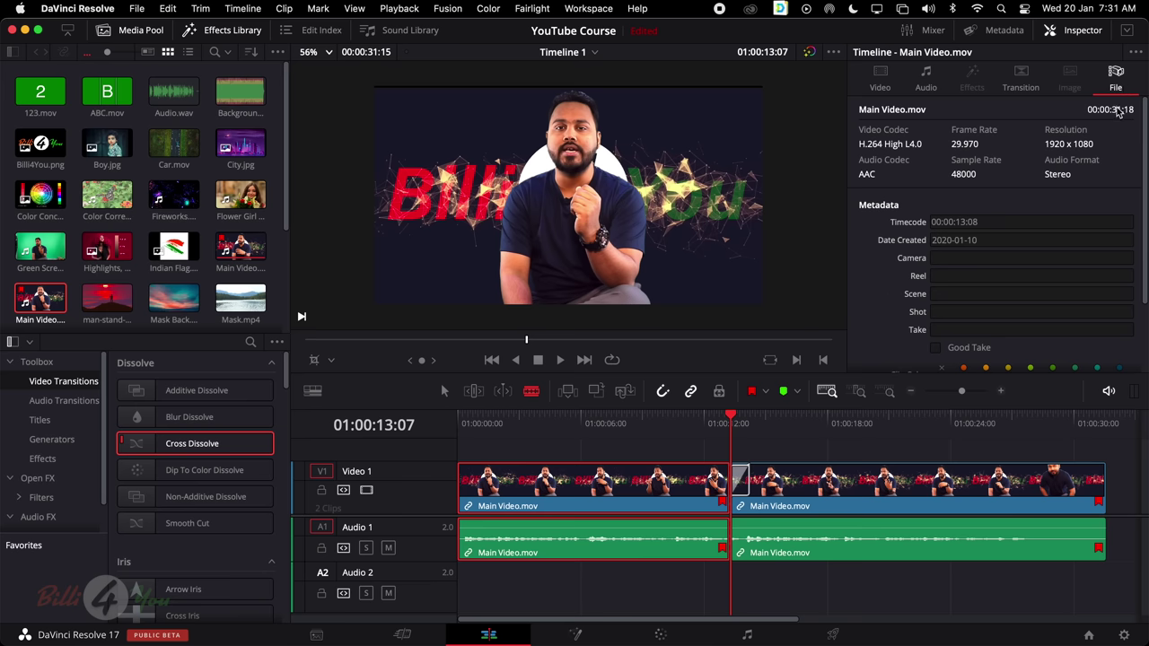
left_click(1027, 81)
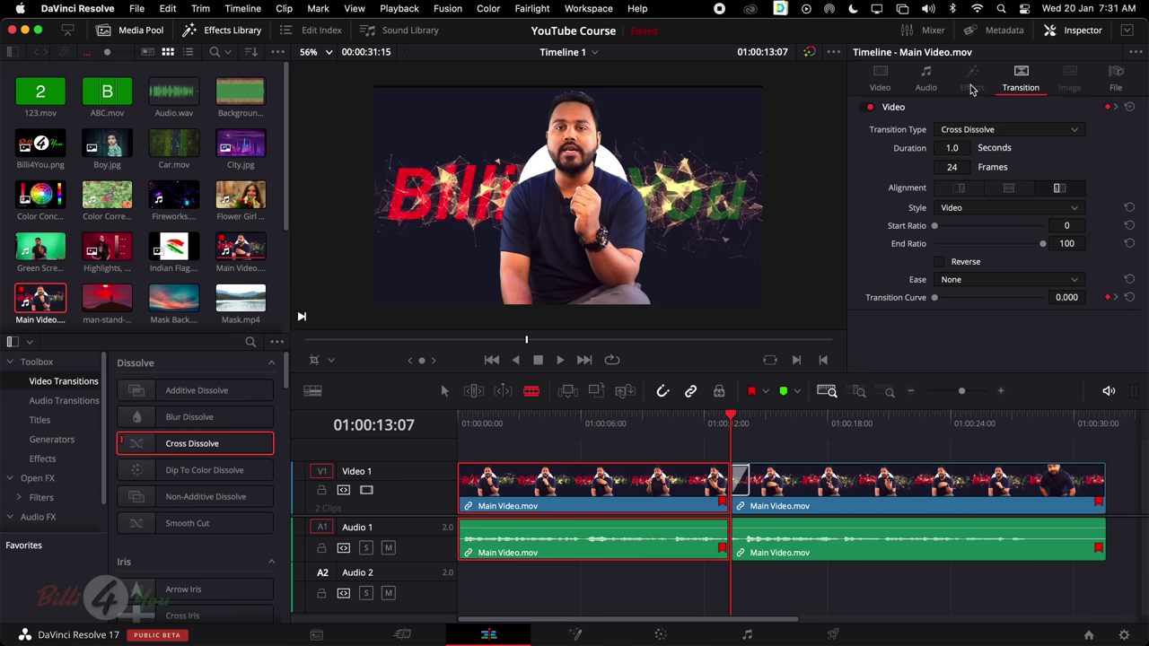
left_click(893, 79)
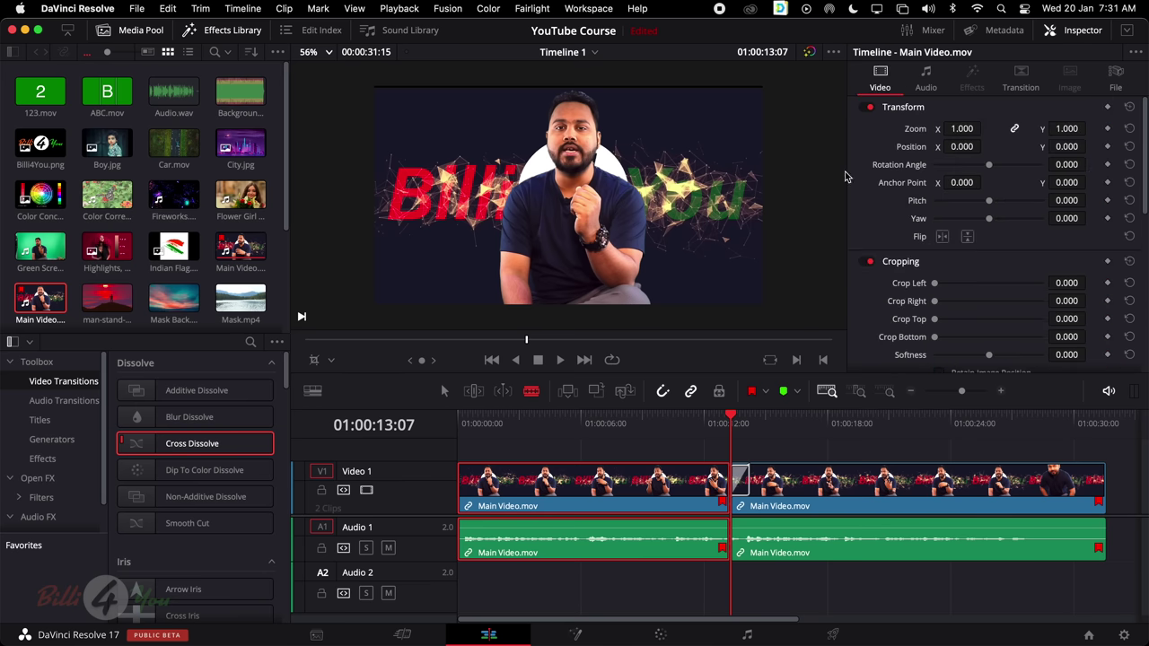
left_click(671, 459)
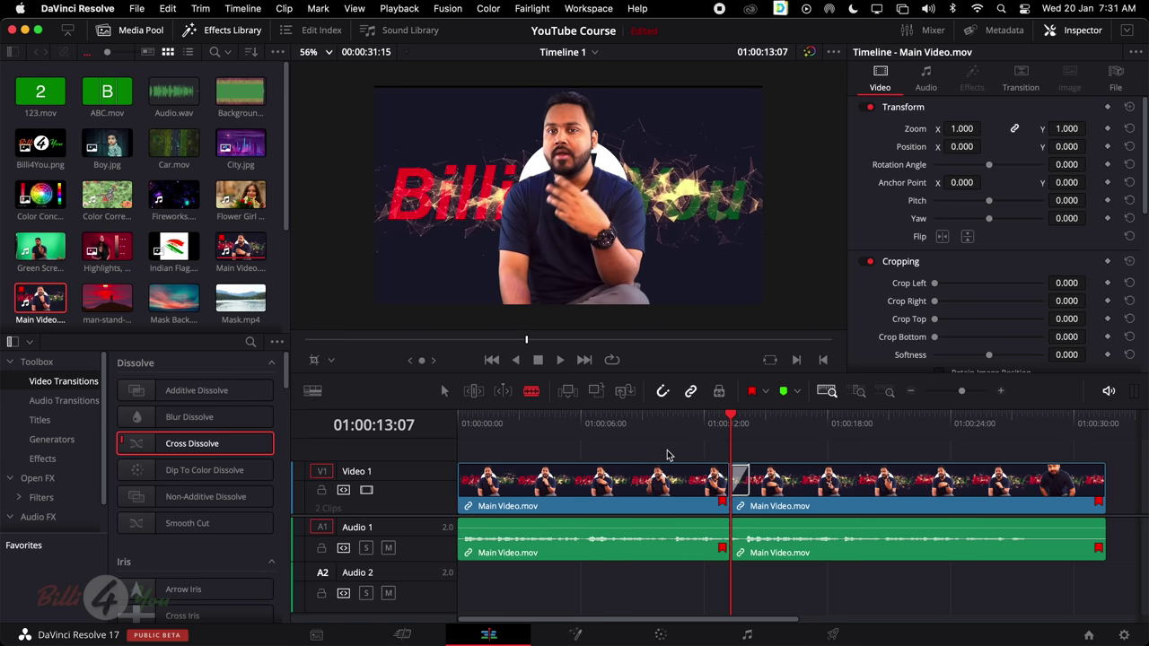
left_click_drag(667, 455, 1057, 623)
Clear the timeline and place TV.jpg at the start of Video 1
key("Delete")
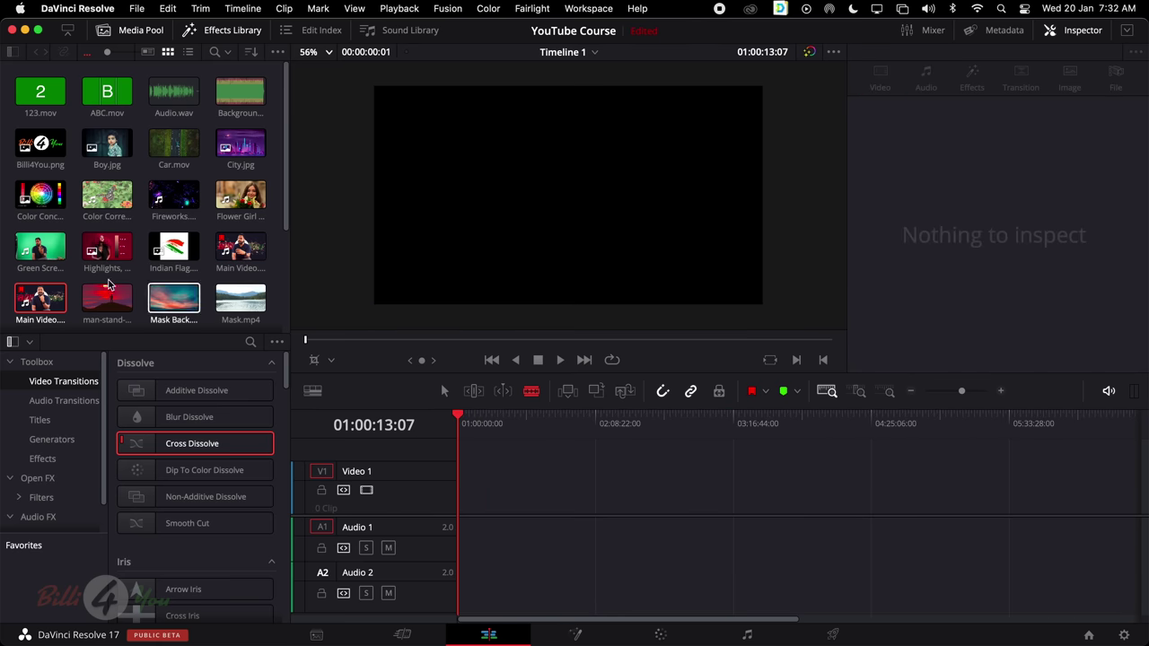
scroll(135, 269, "down", 5)
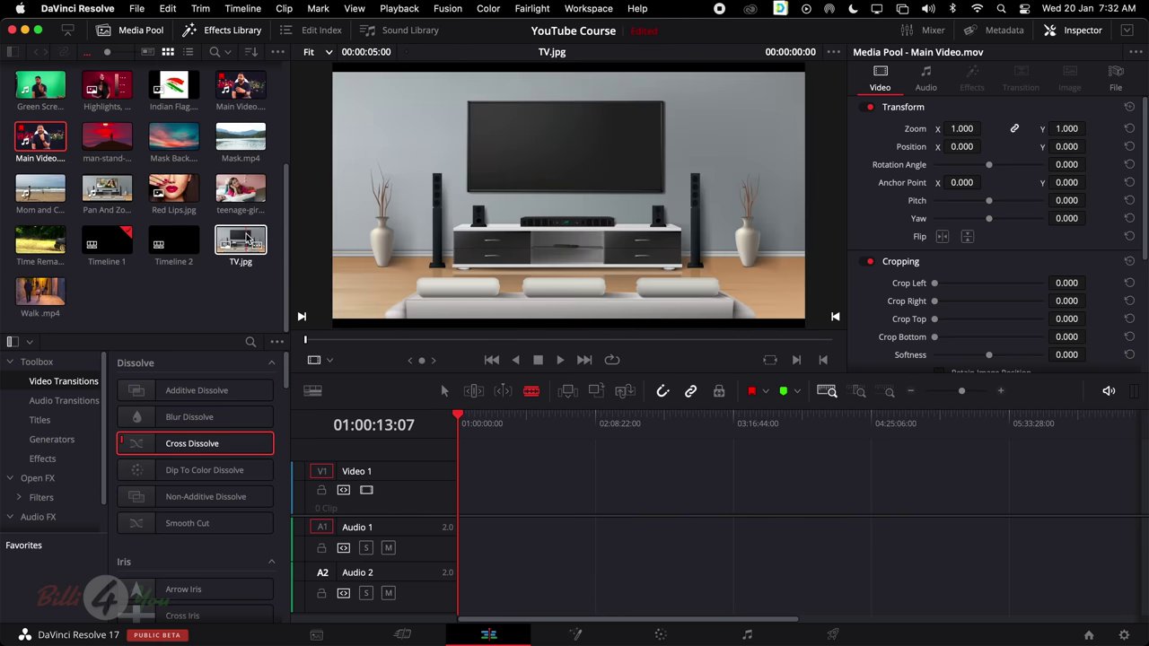
left_click_drag(238, 244, 473, 499)
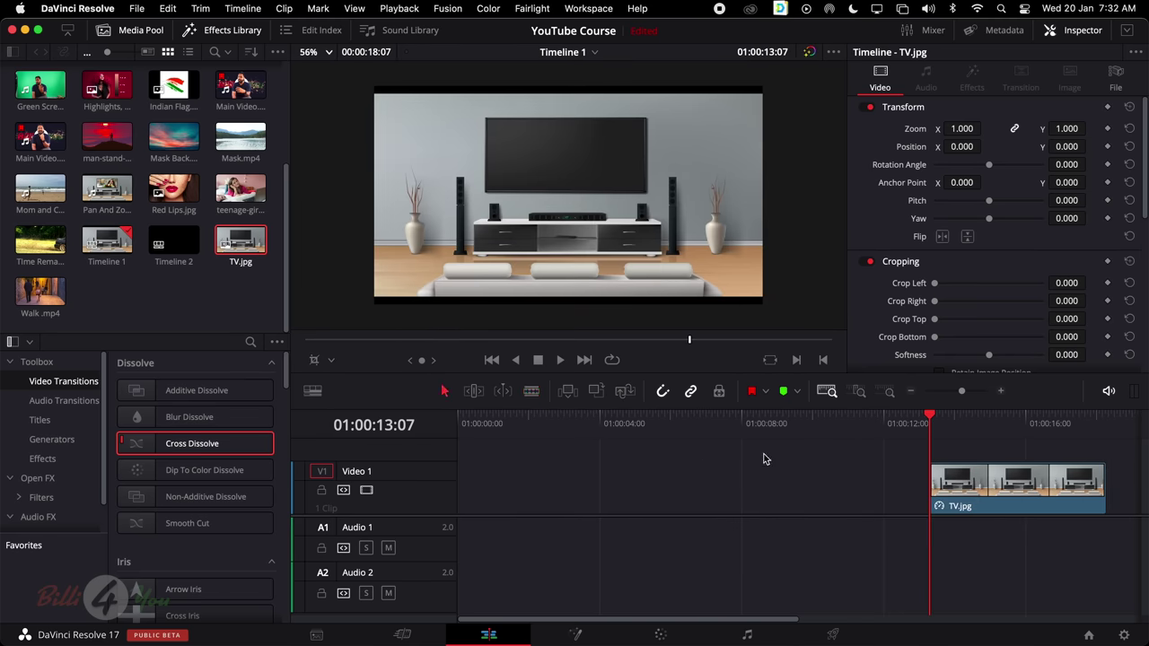
left_click_drag(996, 485, 518, 483)
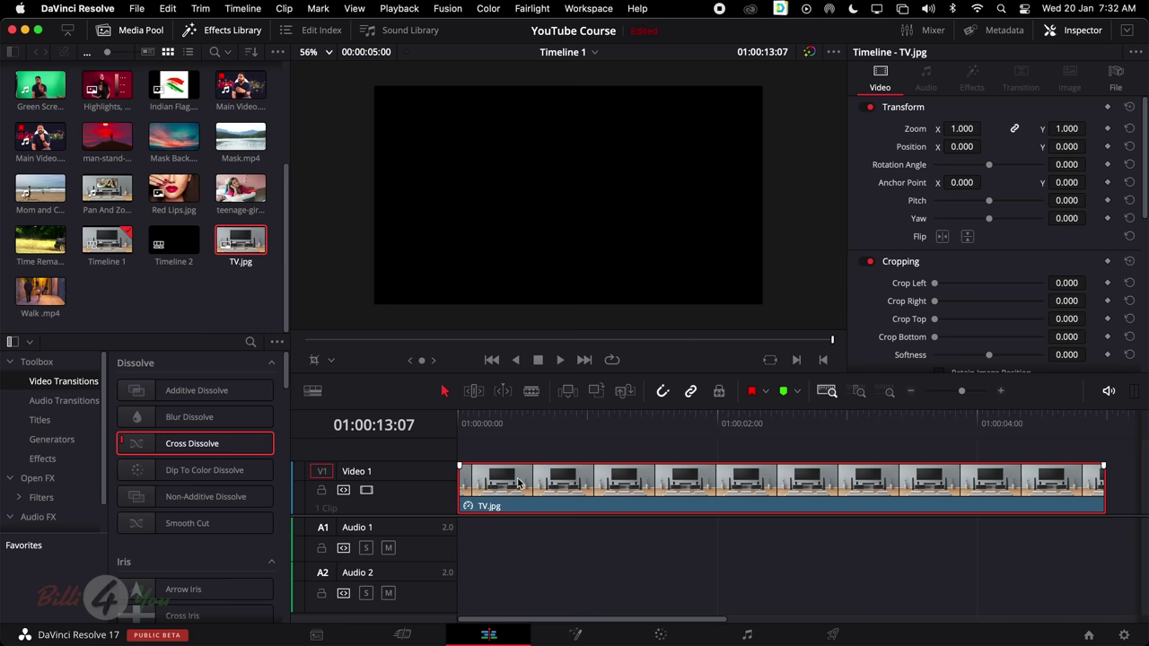
left_click_drag(633, 422, 609, 434)
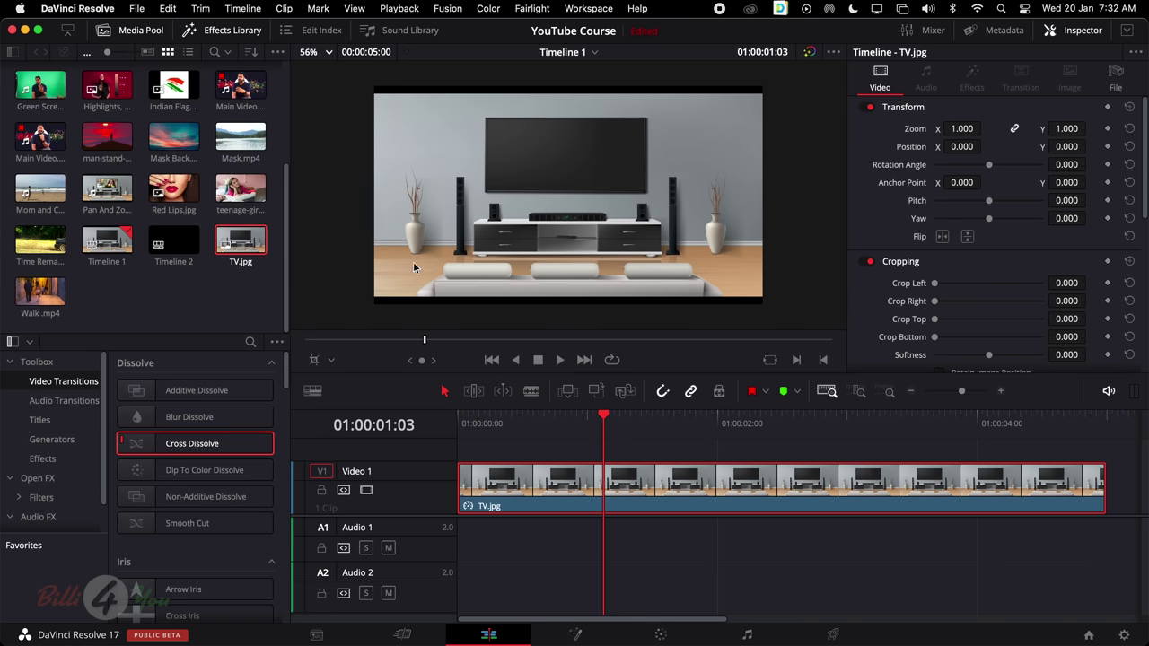
Using the Transform overlay, enlarge TV.jpg to zoom 1.251, nudged slightly right and down
left_click(323, 360)
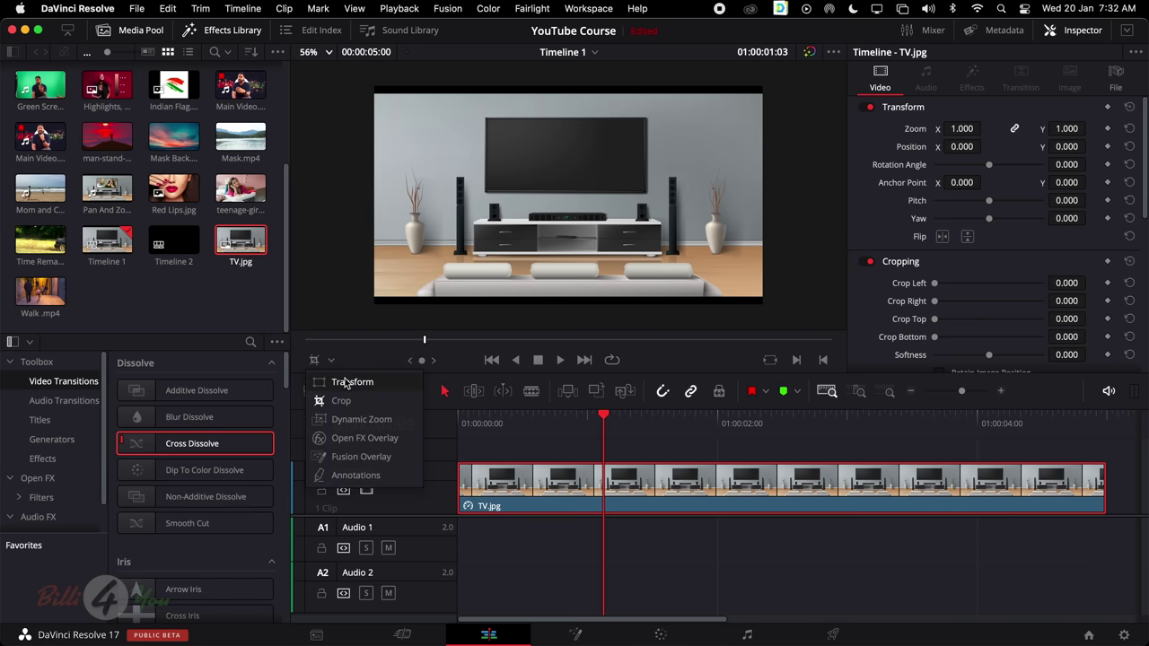
left_click(347, 382)
left_click_drag(375, 302, 325, 344)
left_click_drag(725, 153, 727, 154)
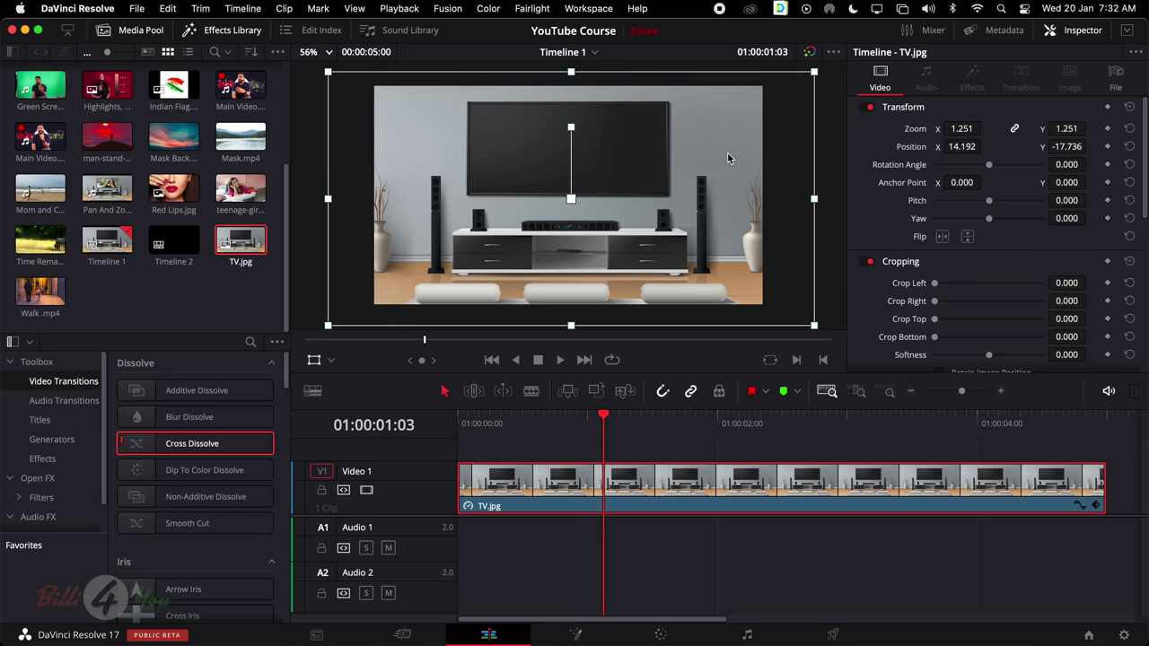
Return the viewer to the timeline, hide the Effects Library, and turn off the transform overlay
key("q")
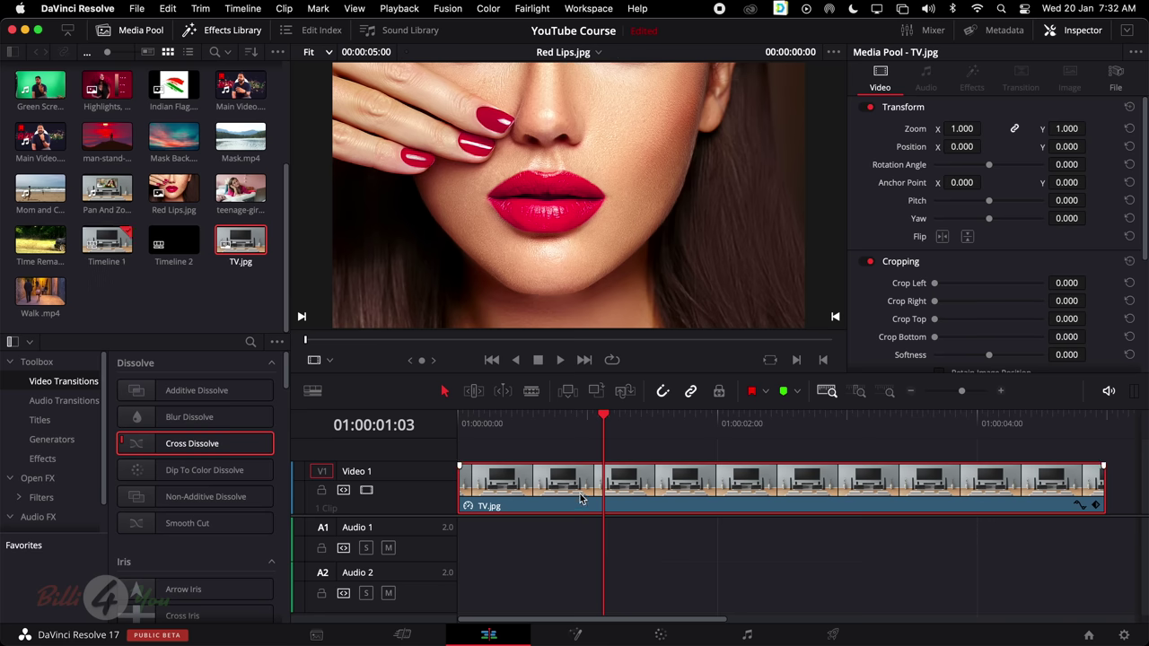
key("q")
key("q")
left_click(235, 32)
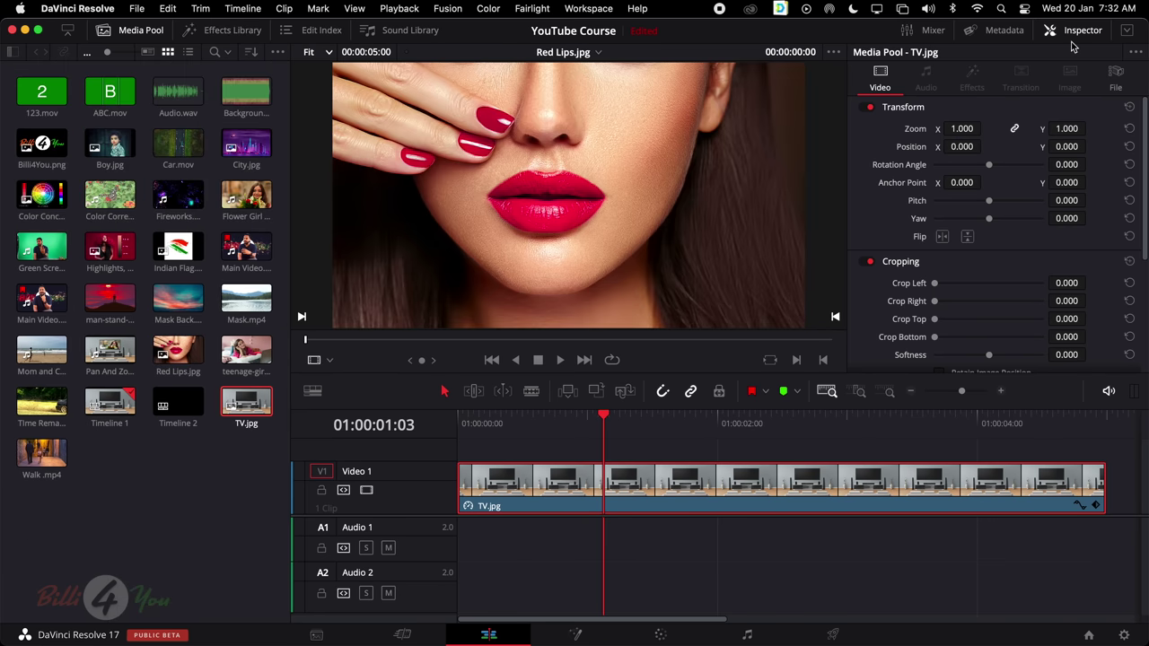
left_click(601, 494)
left_click(315, 359)
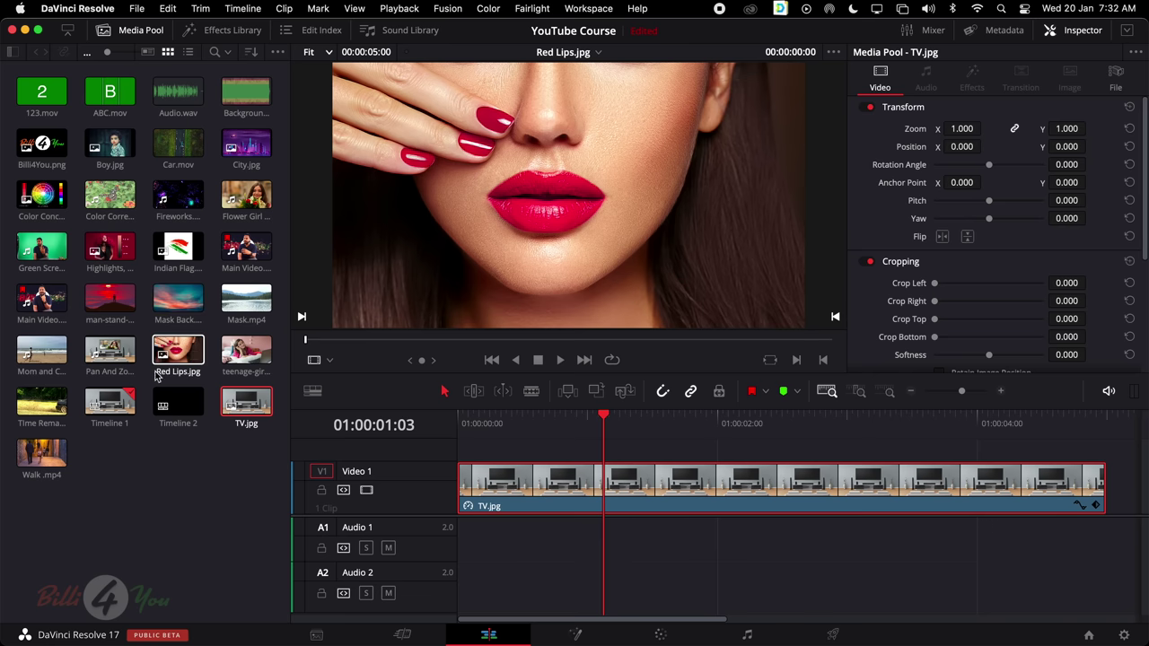
Put man-stand-alone.mp4 on Video 2 and extend TV.jpg on Video 1 to match its length
left_click(103, 306)
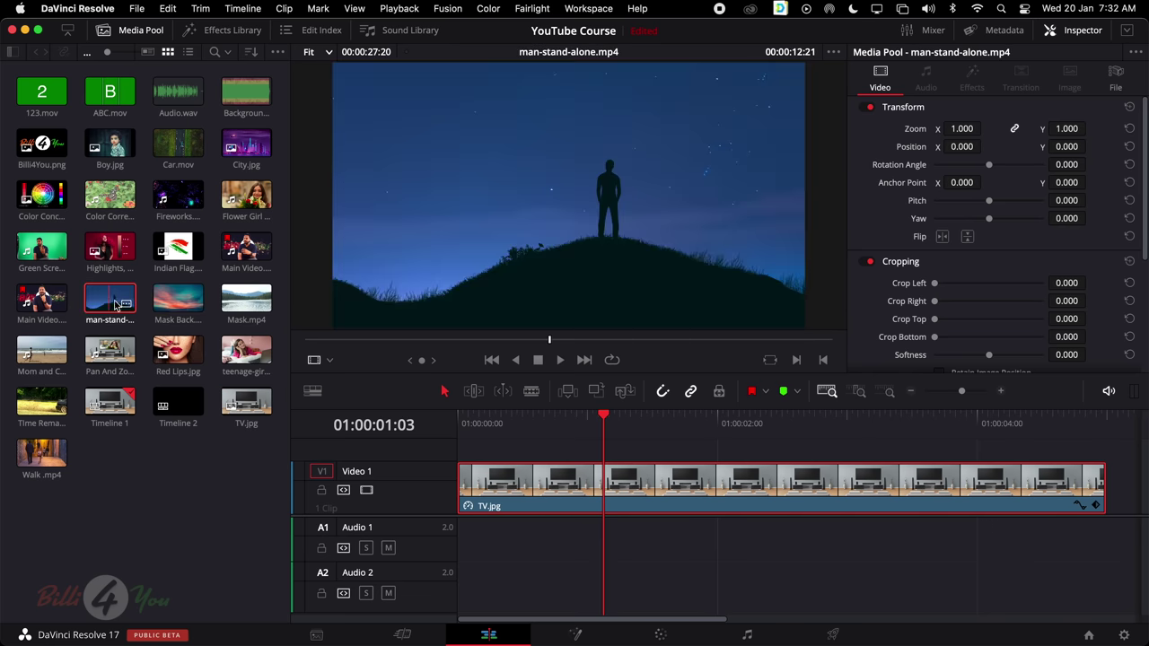
left_click_drag(108, 302, 469, 455)
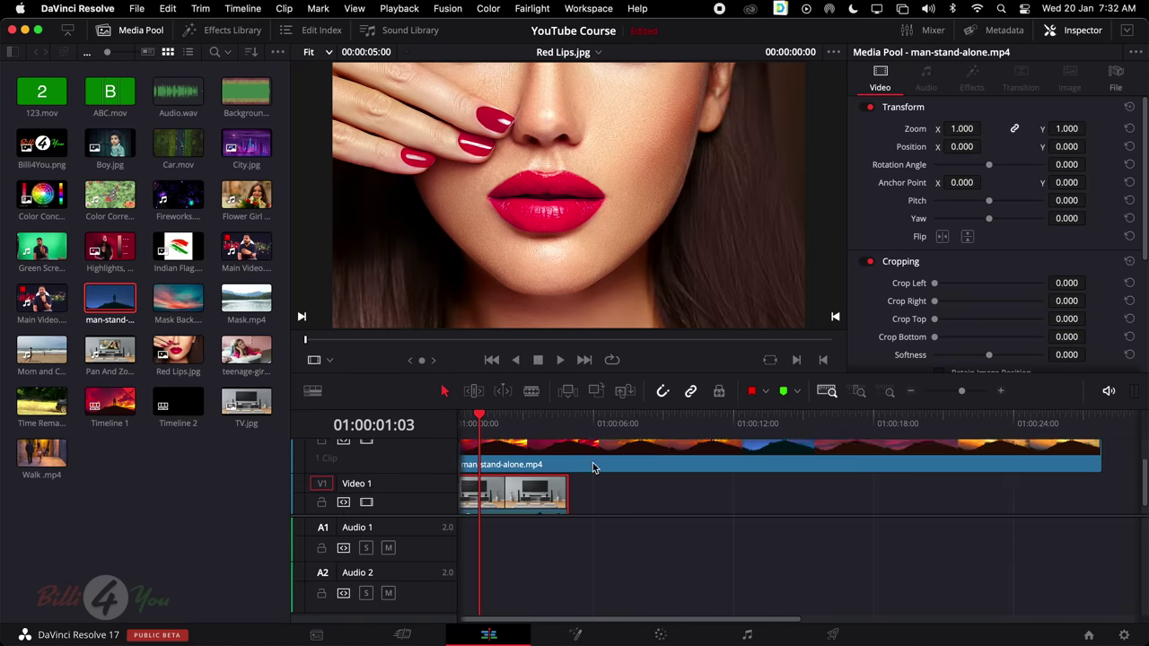
left_click_drag(571, 485, 1102, 485)
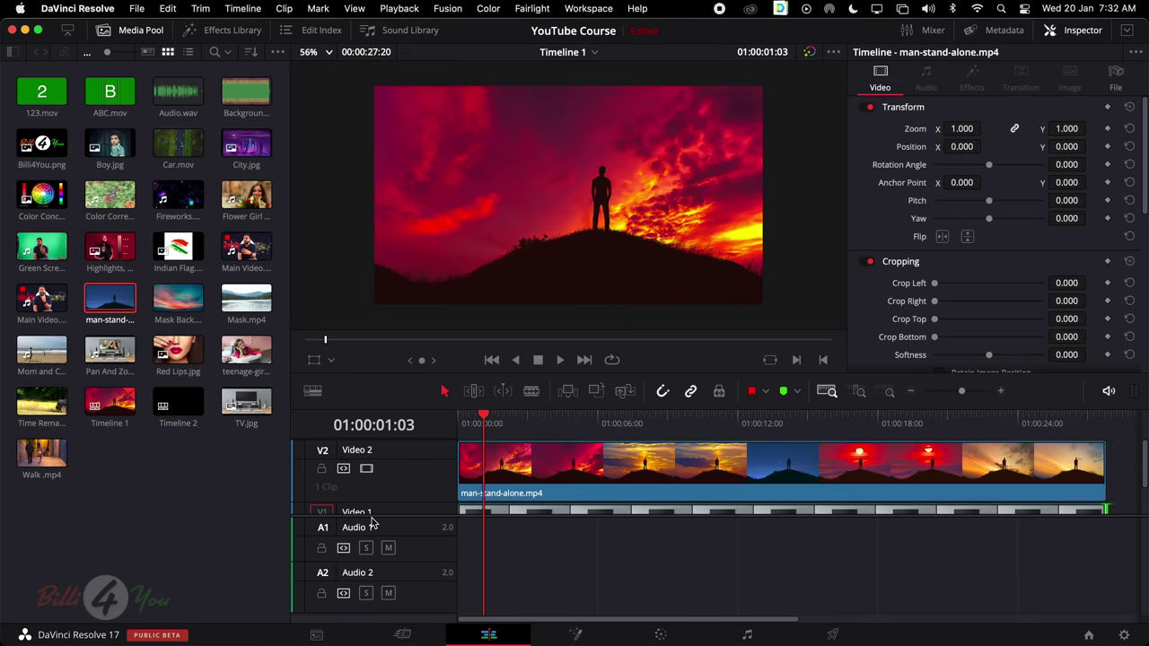
left_click_drag(370, 515, 367, 578)
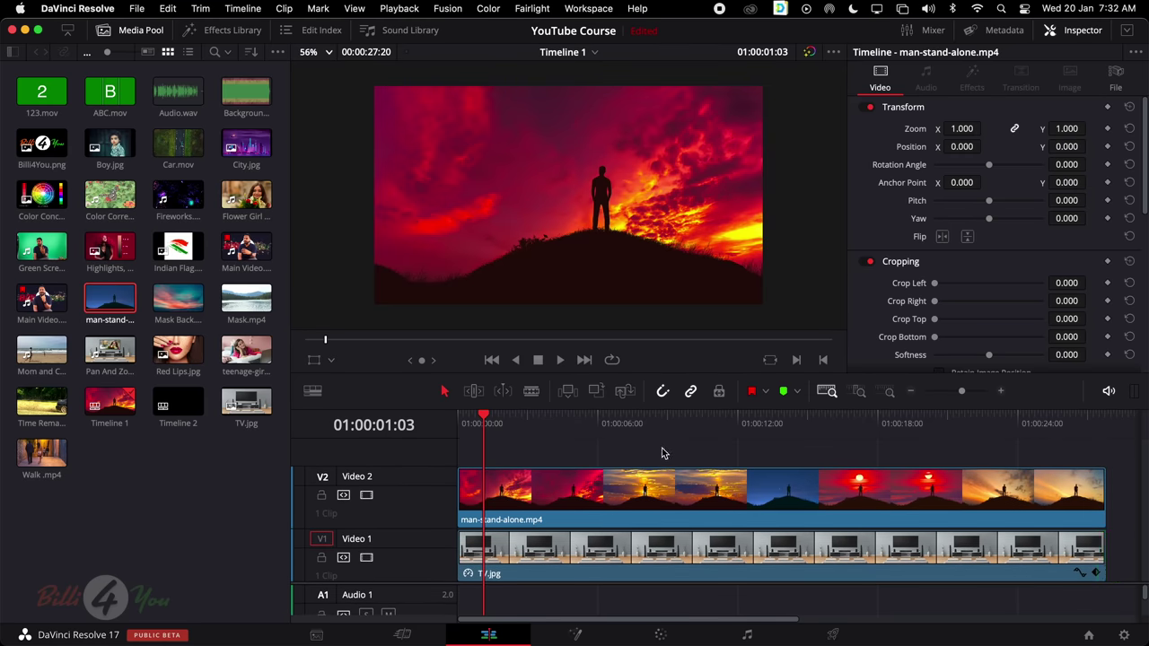
mouse_move(673, 424)
left_mouse_down()
mouse_move(633, 426)
mouse_move(679, 435)
left_mouse_up()
left_click(680, 494)
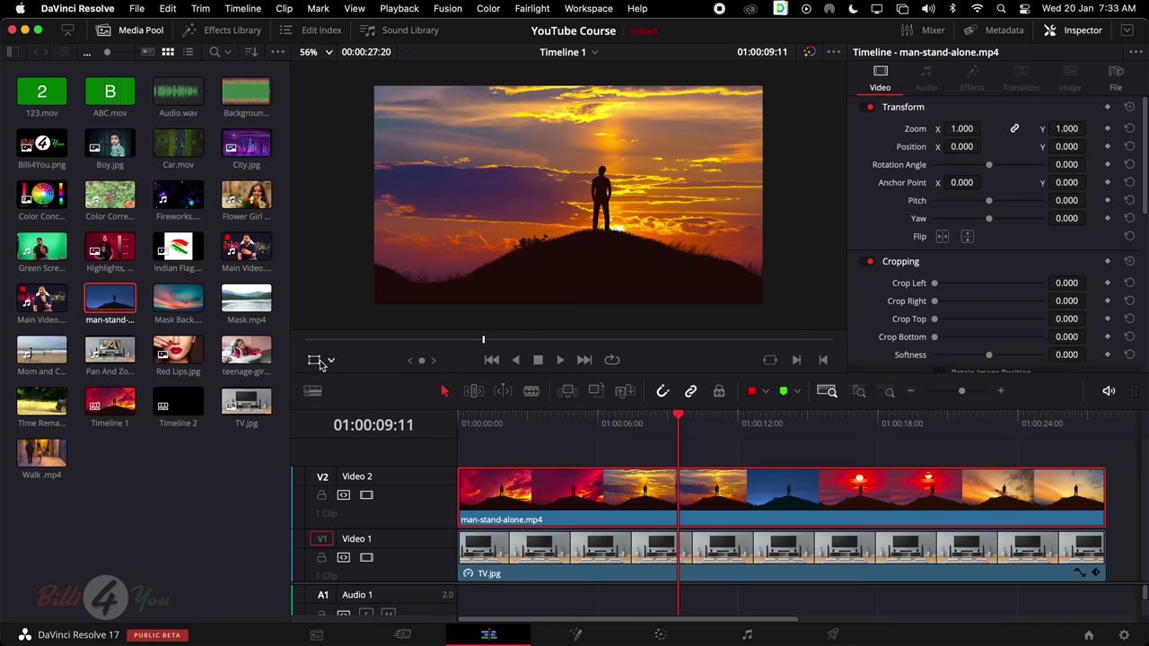
Scale the sunset clip to Zoom 0.500 x 0.400 at position -3, 229 to fill the TV screen
left_click_drag(968, 129, 931, 129)
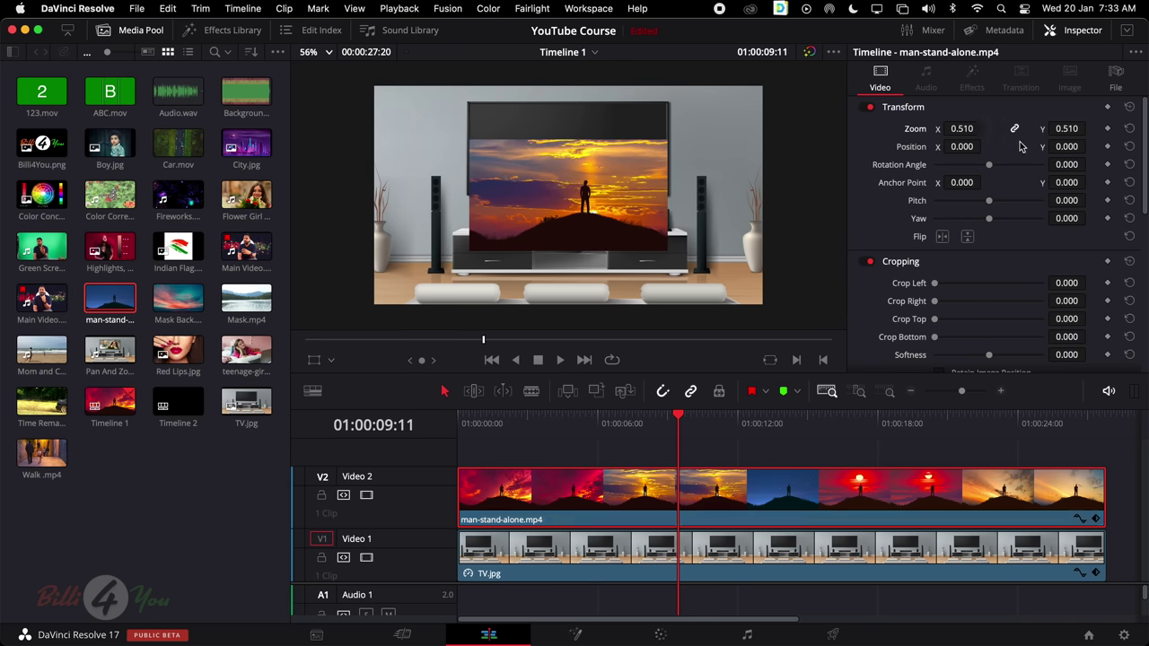
left_click_drag(1063, 146, 1087, 146)
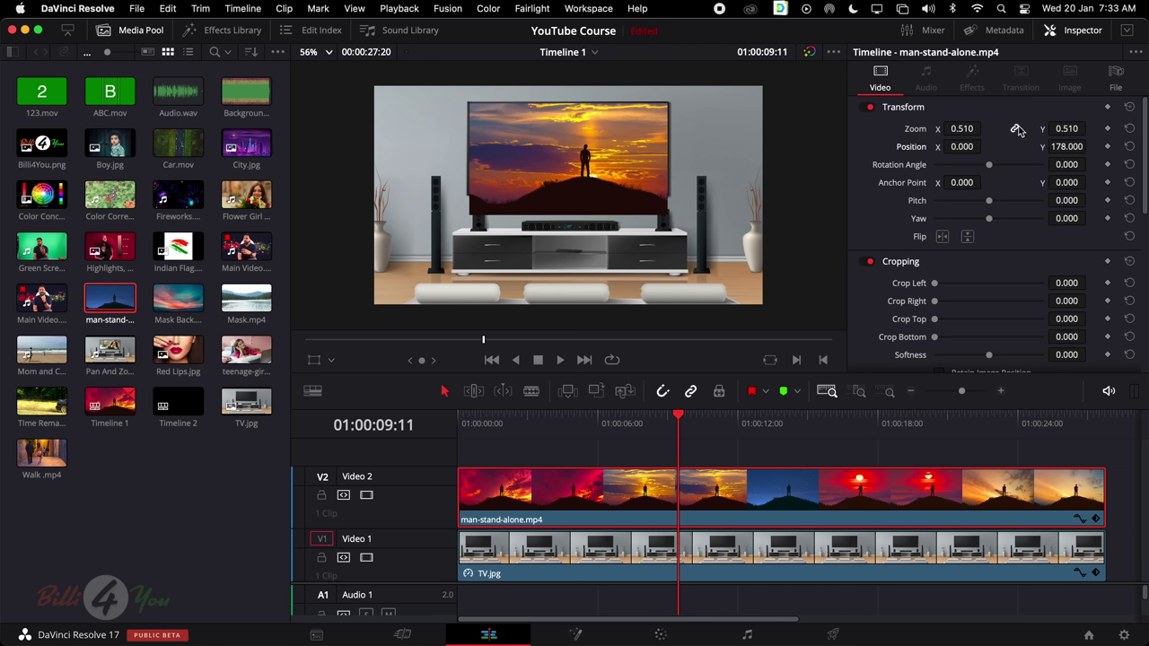
left_click_drag(987, 129, 985, 128)
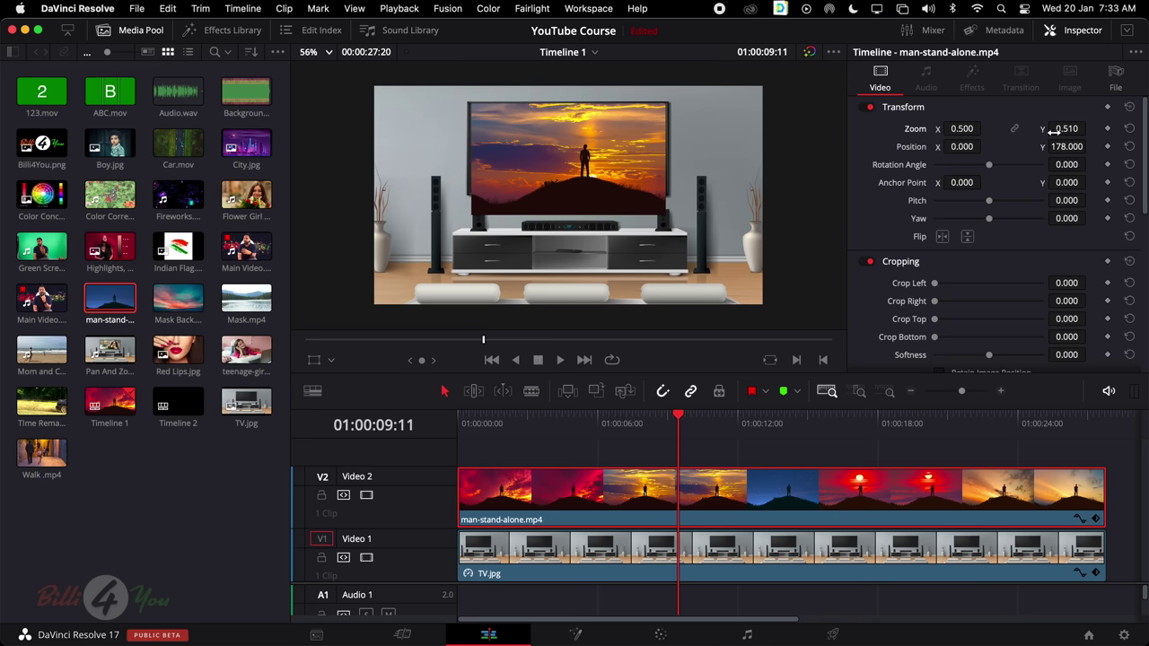
left_click_drag(1067, 129, 1089, 145)
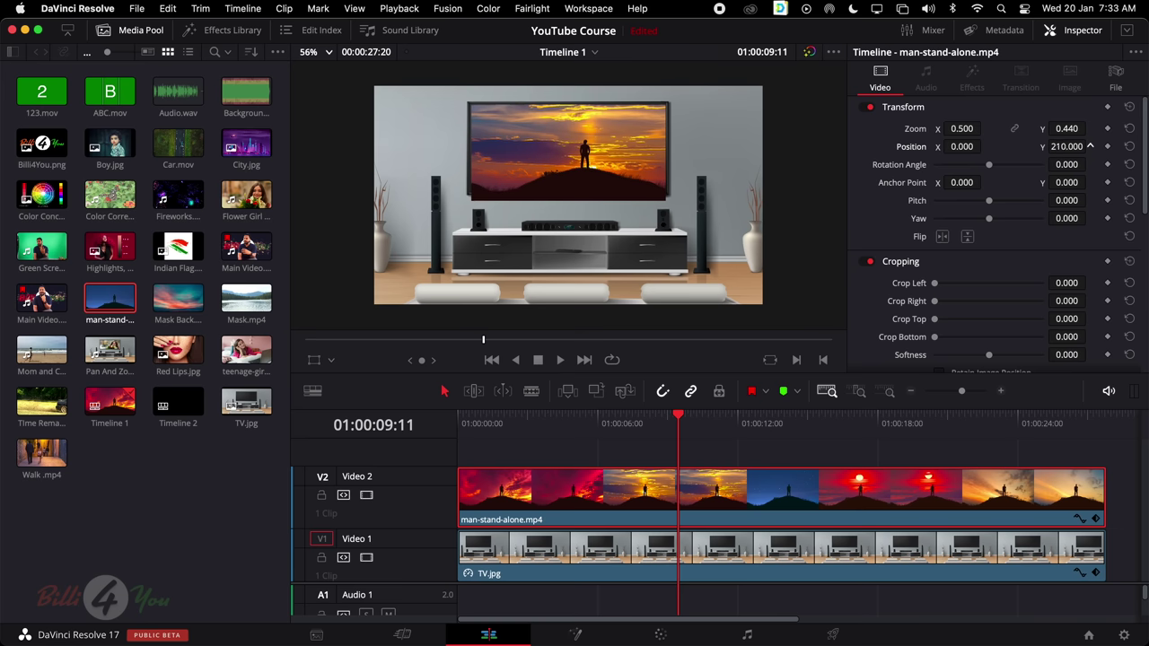
left_click_drag(962, 128, 983, 129)
mouse_move(1090, 128)
left_mouse_down()
mouse_move(1072, 129)
mouse_move(1073, 146)
mouse_move(1088, 147)
left_mouse_up()
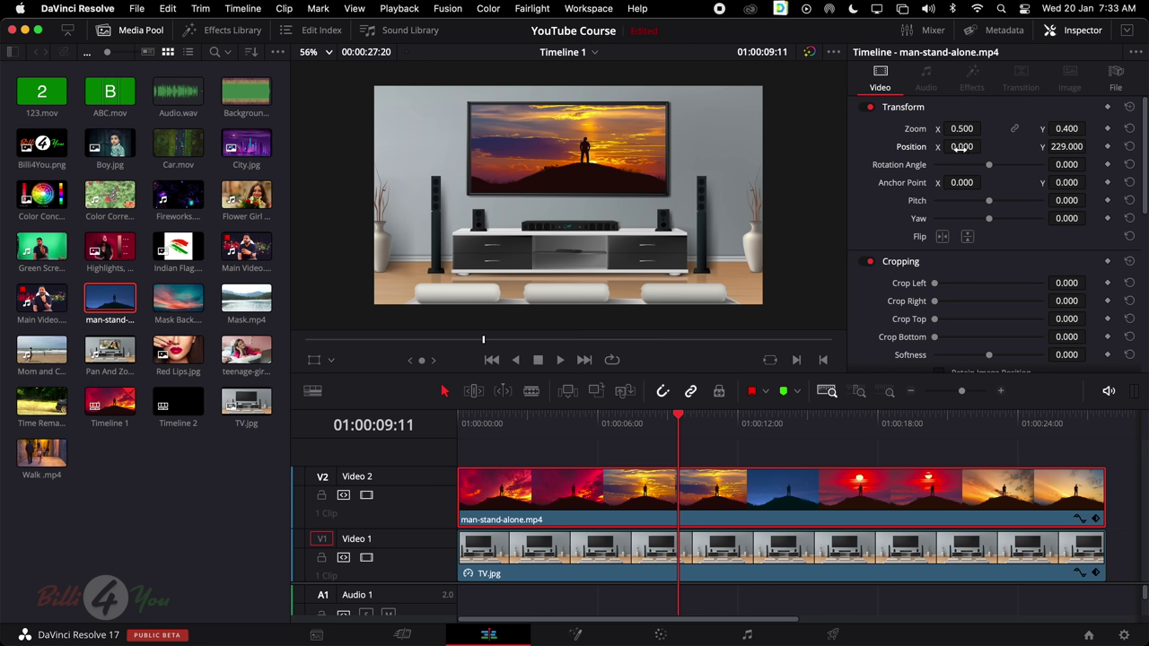
left_click_drag(962, 146, 958, 147)
left_click_drag(1066, 130, 1070, 129)
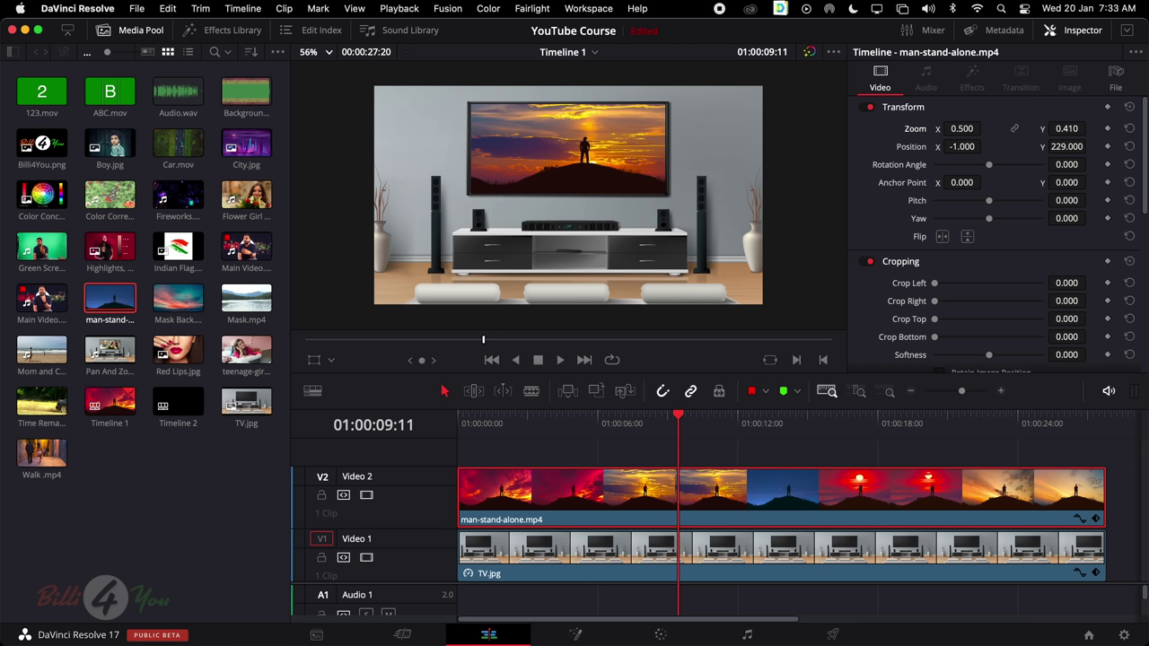
left_click_drag(962, 146, 959, 146)
left_click_drag(1066, 129, 1063, 129)
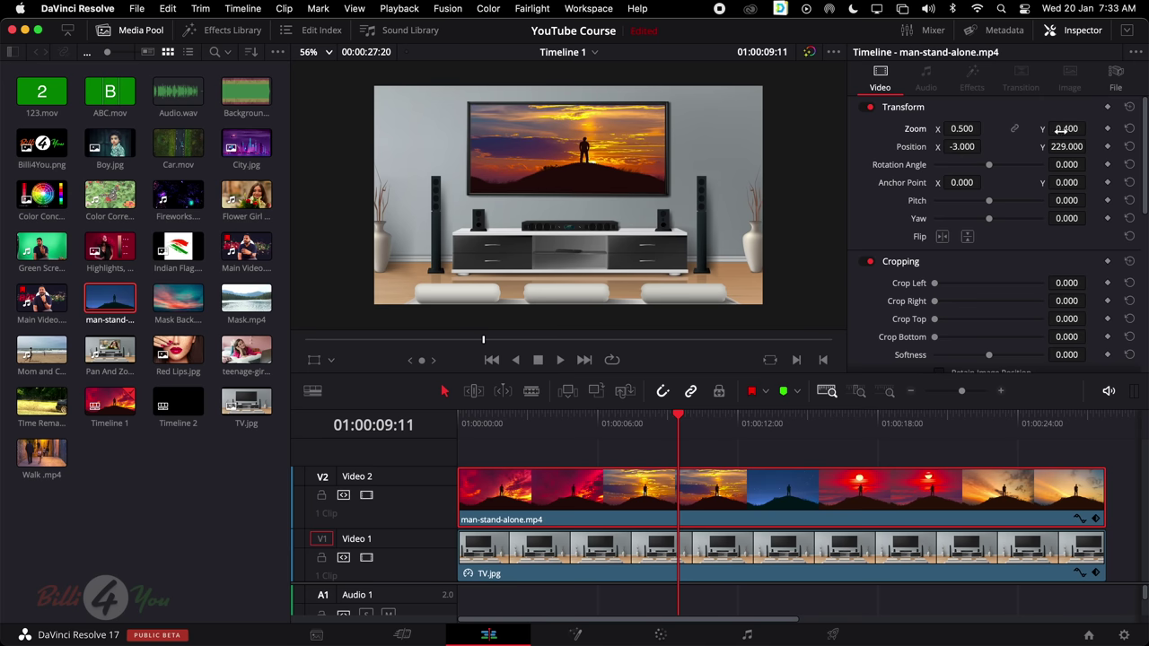
left_click_drag(957, 128, 957, 128)
Play the edit from the start, then stop and switch the viewer back to the source clip
left_click_drag(693, 424, 412, 425)
key("space")
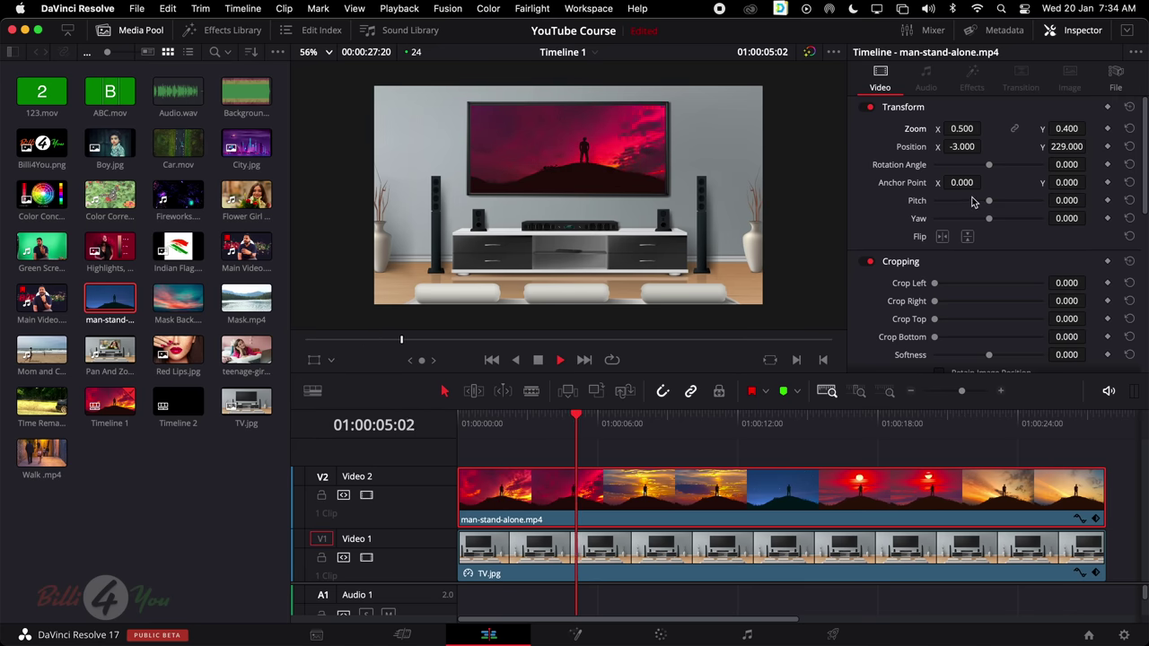
scroll(967, 188, "down", 5)
scroll(967, 189, "up", 5)
scroll(687, 269, "up", 1)
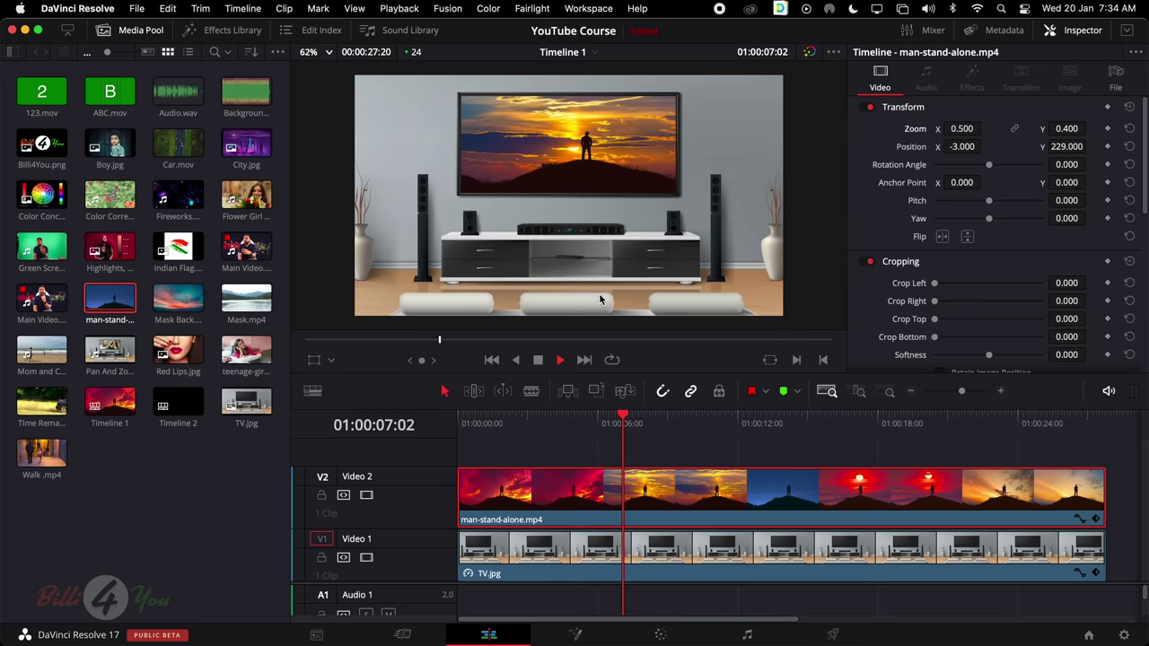
key("space")
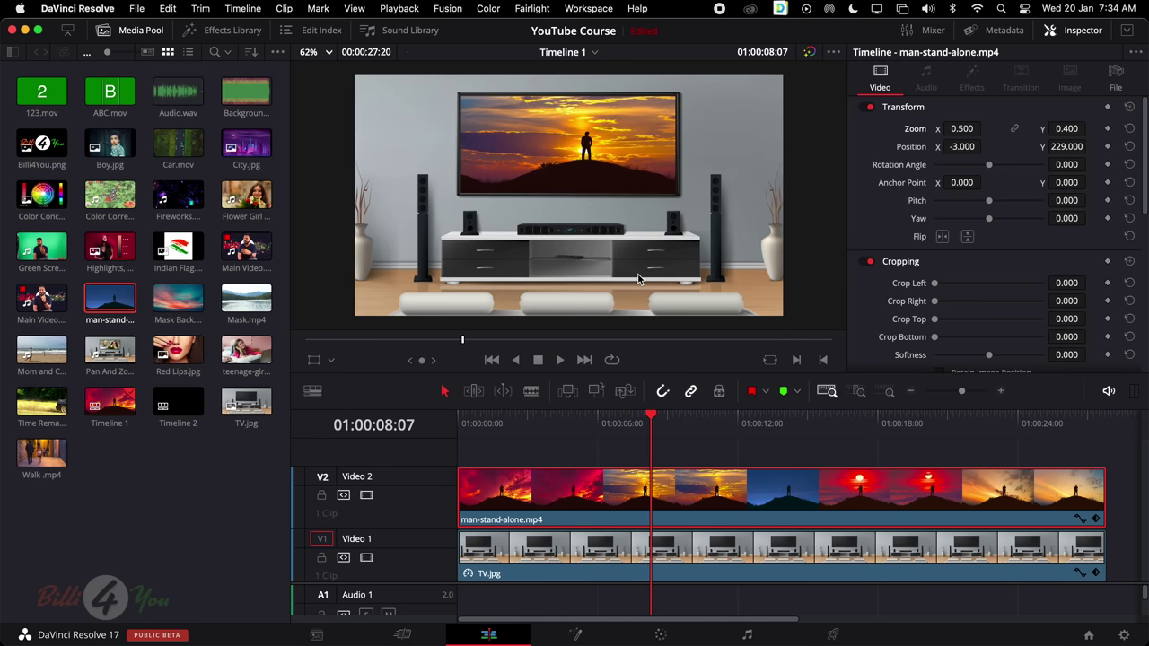
key("q")
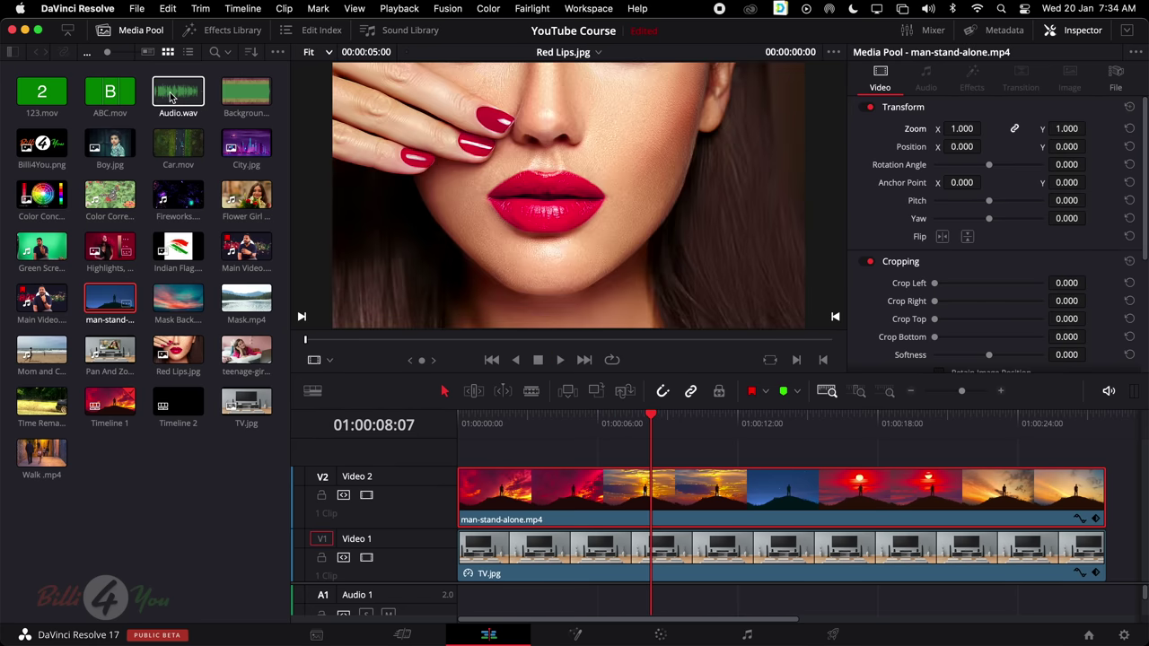
Place Indian Flag.png on track V3 above the video and extend it to the video's end
left_click_drag(177, 259, 470, 456)
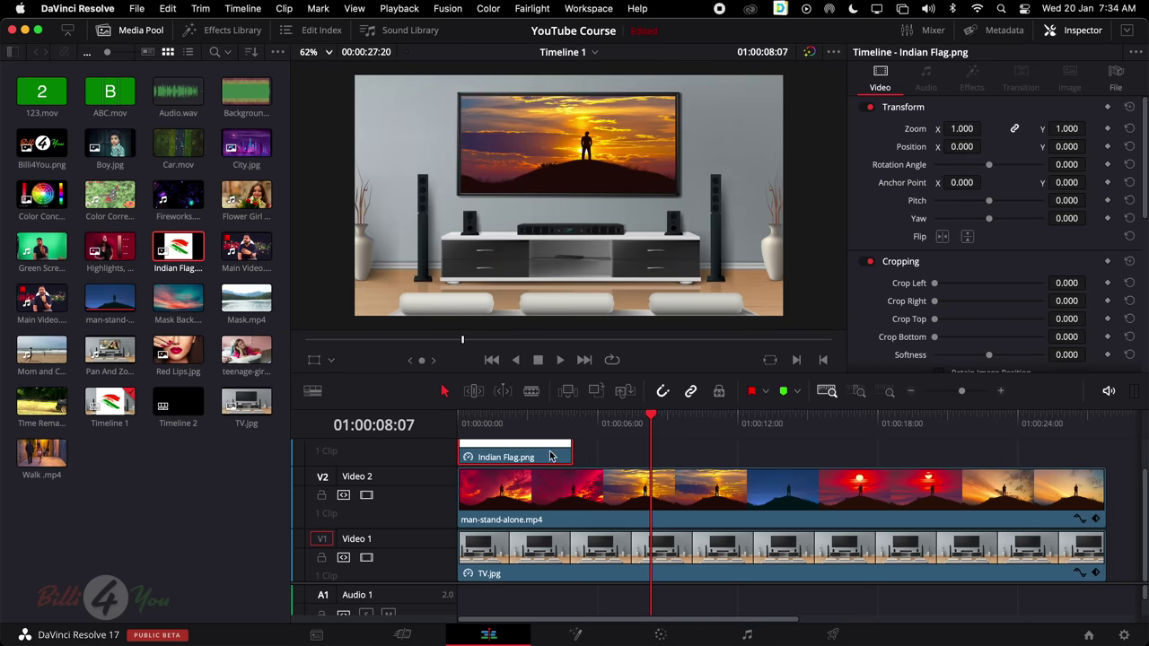
left_click_drag(571, 449, 1106, 451)
left_click(662, 427)
left_click(662, 453)
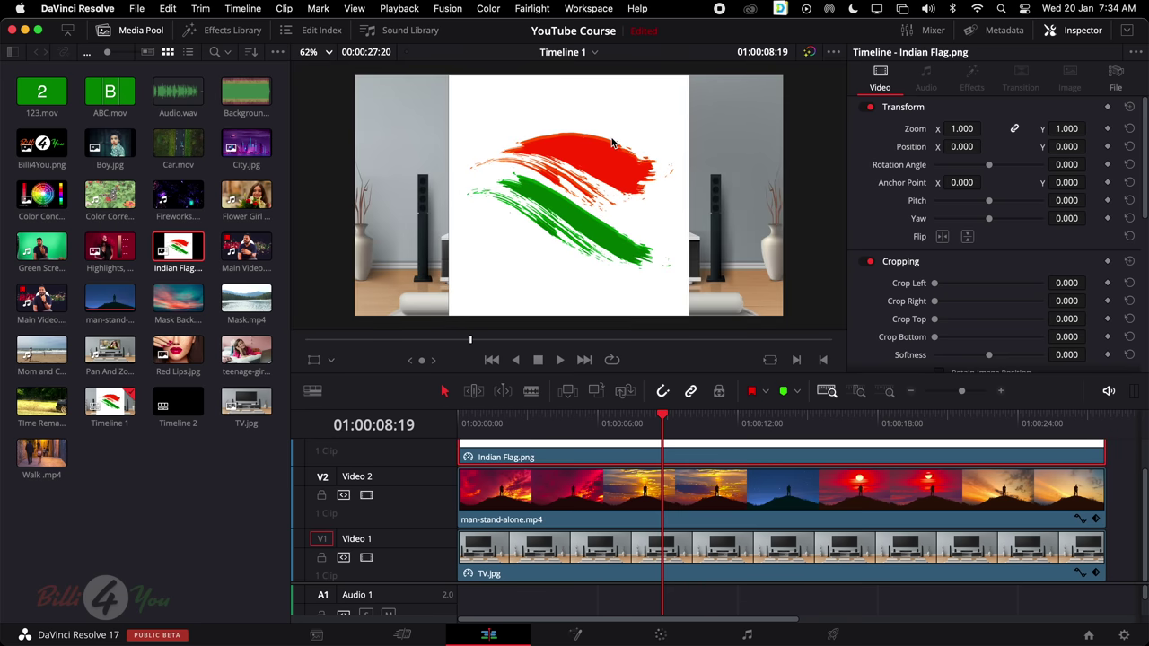
Shrink the flag, move it onto the TV's top-left corner, and crop away its white background
left_click(314, 359)
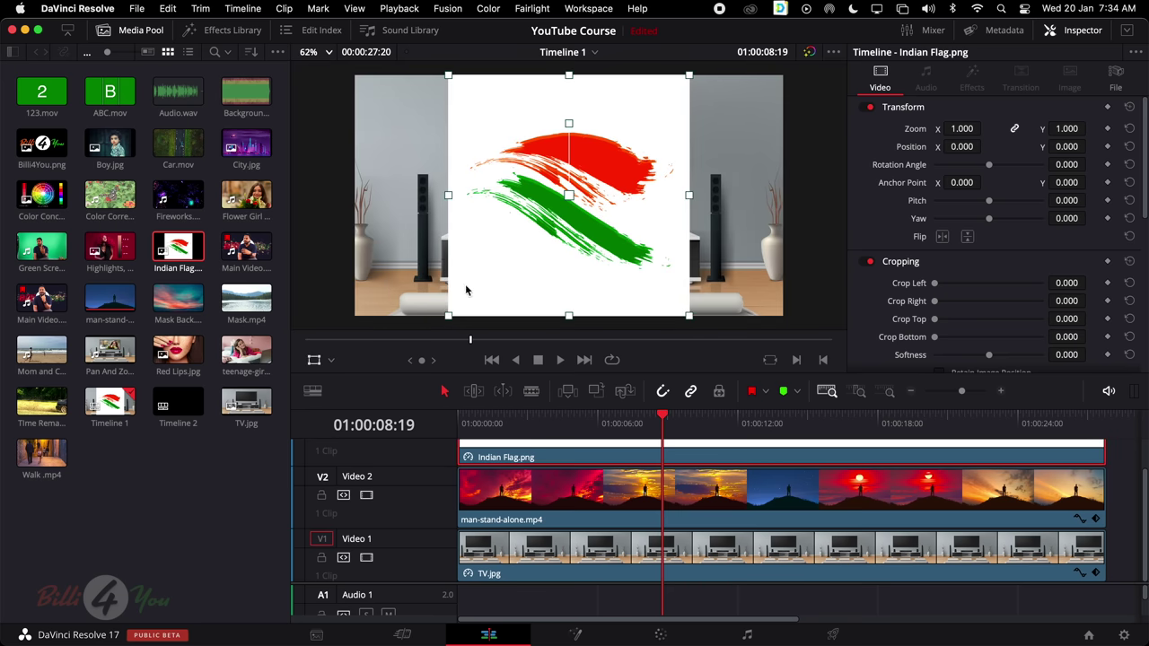
left_click_drag(447, 316, 508, 131)
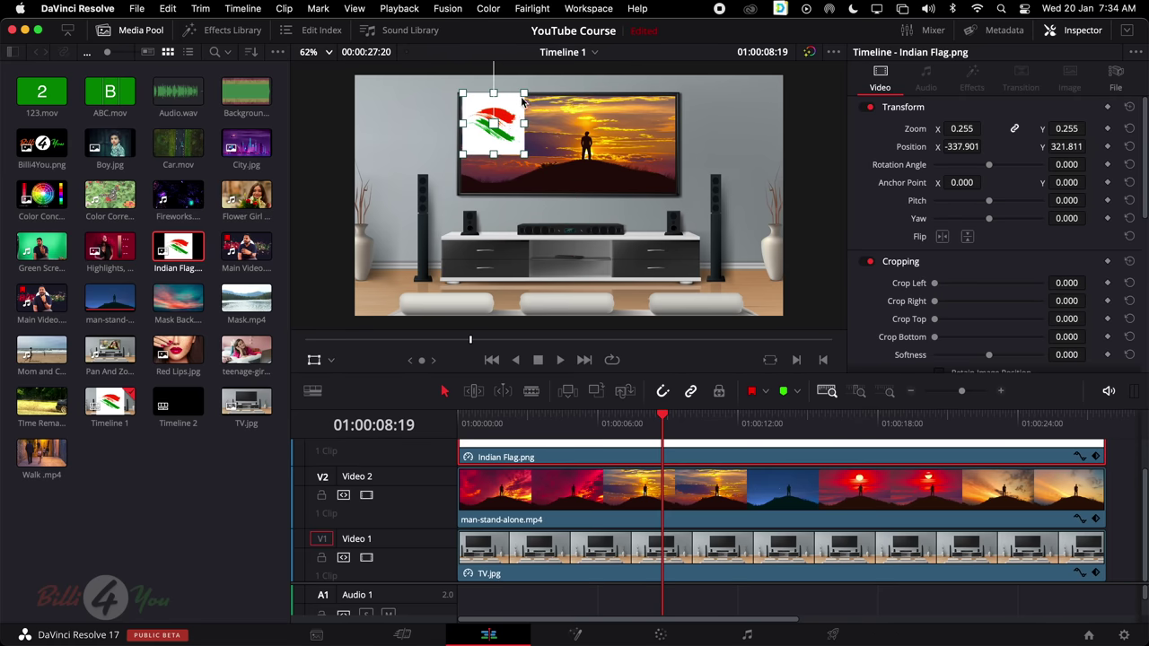
left_click_drag(526, 91, 490, 108)
left_click(331, 359)
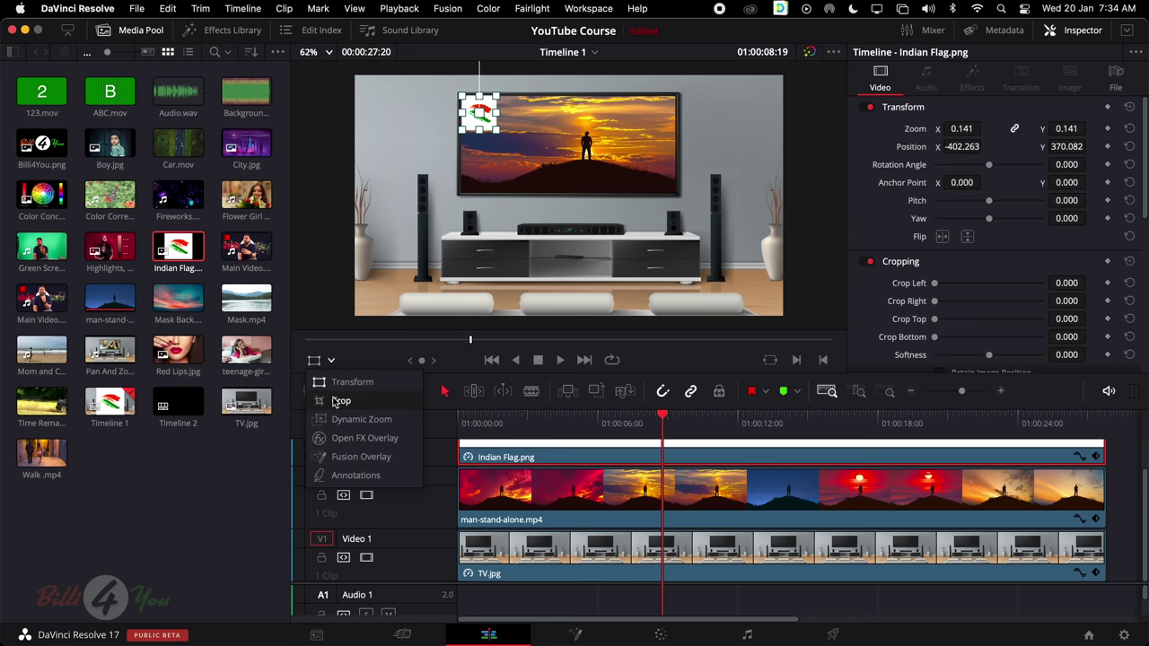
left_click(335, 398)
left_click_drag(465, 118, 492, 119)
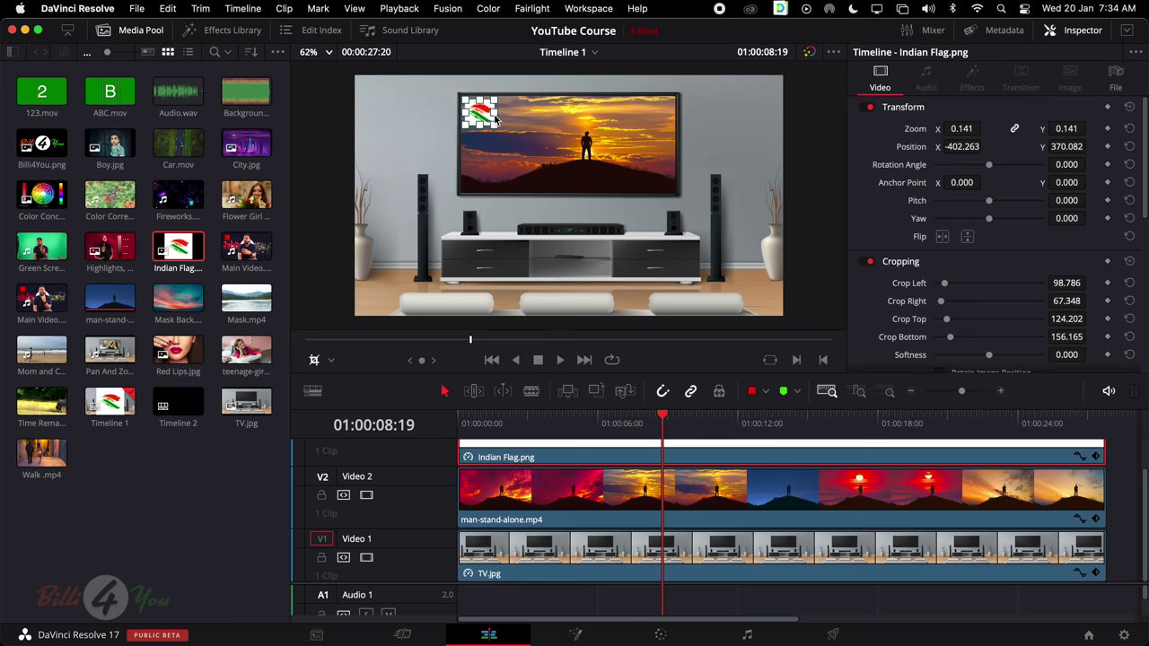
left_click(318, 362)
Set the flag's composite mode to Darken and shrink the logo slightly
scroll(974, 309, "down", 5)
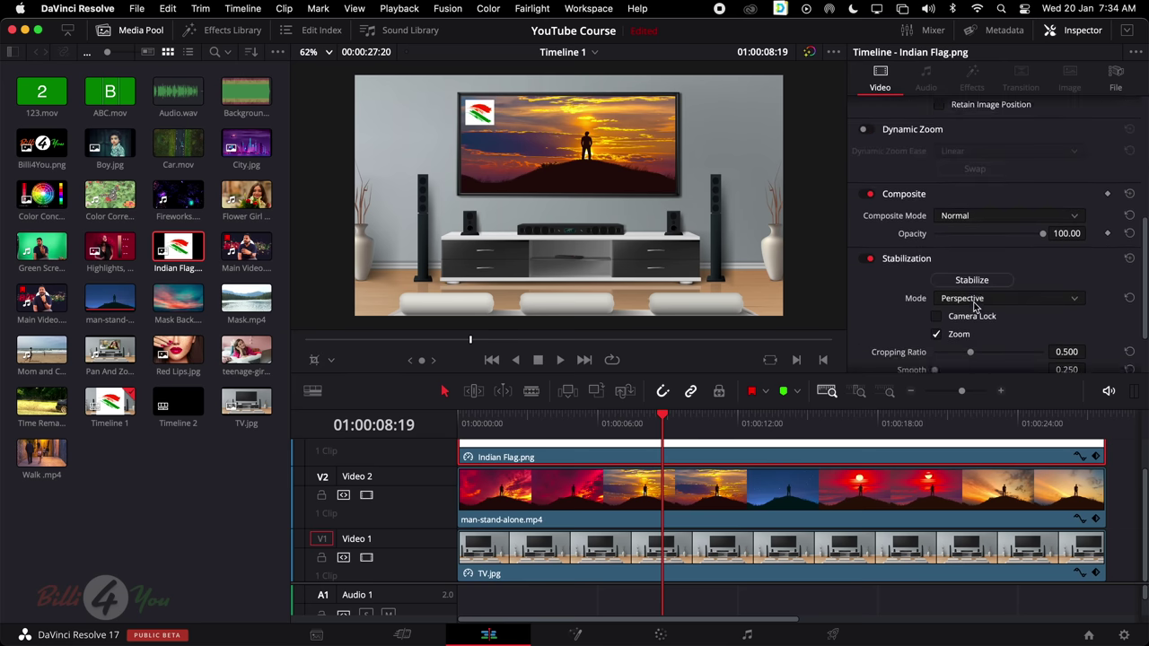
scroll(974, 307, "up", 1)
left_click(976, 245)
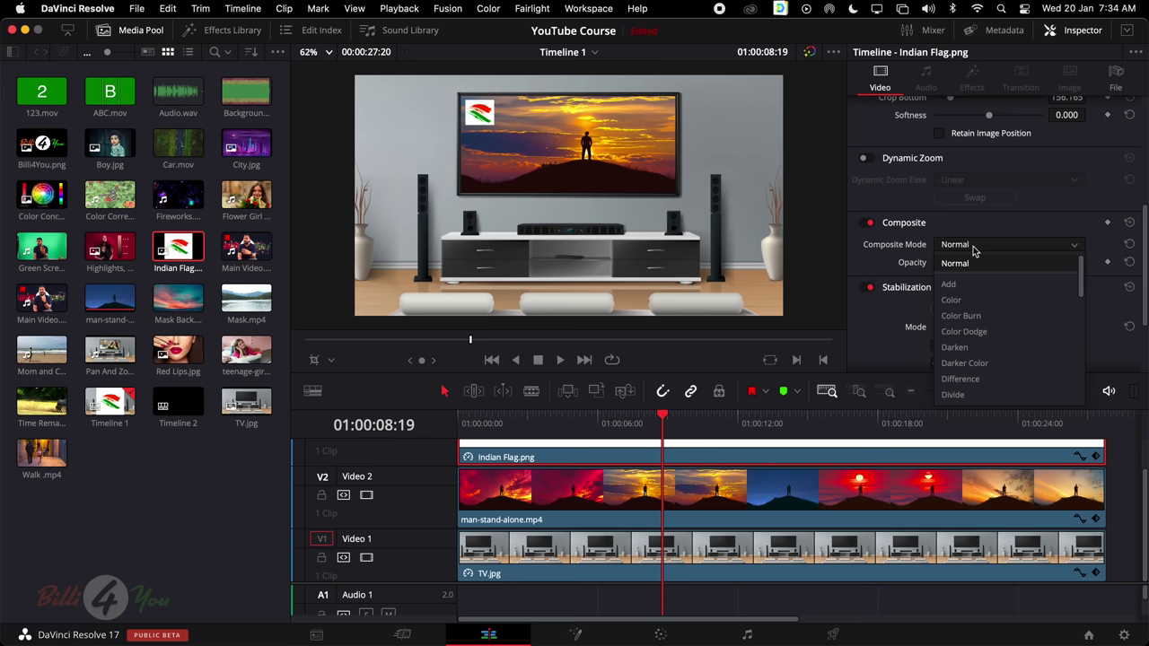
left_click(953, 348)
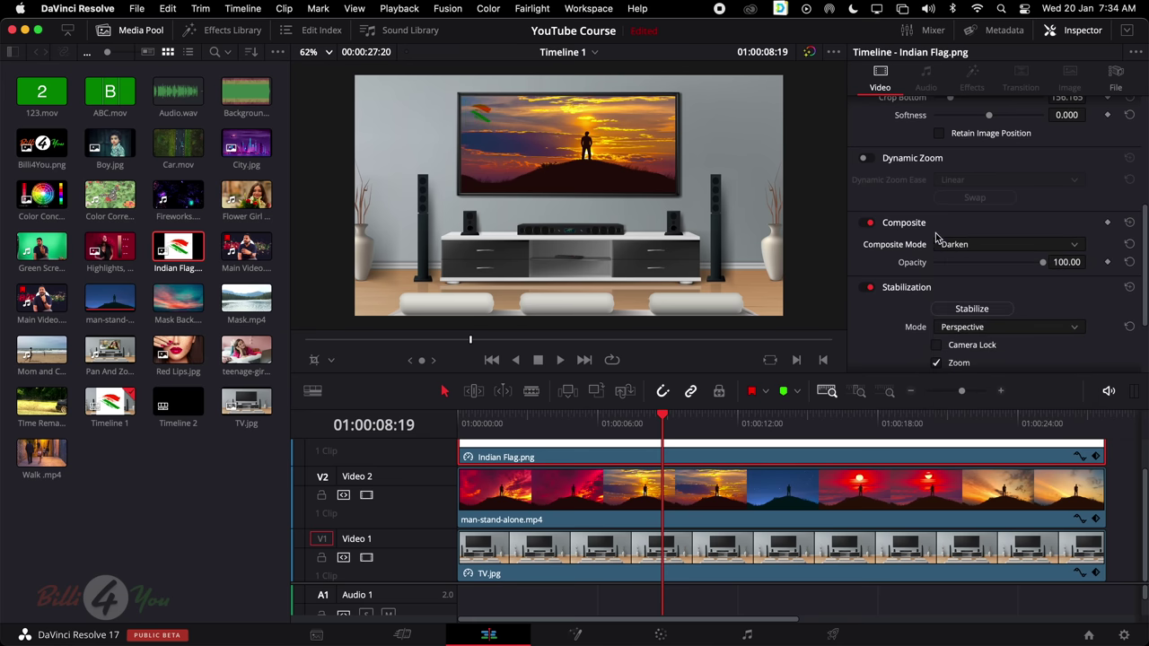
scroll(976, 253, "up", 3)
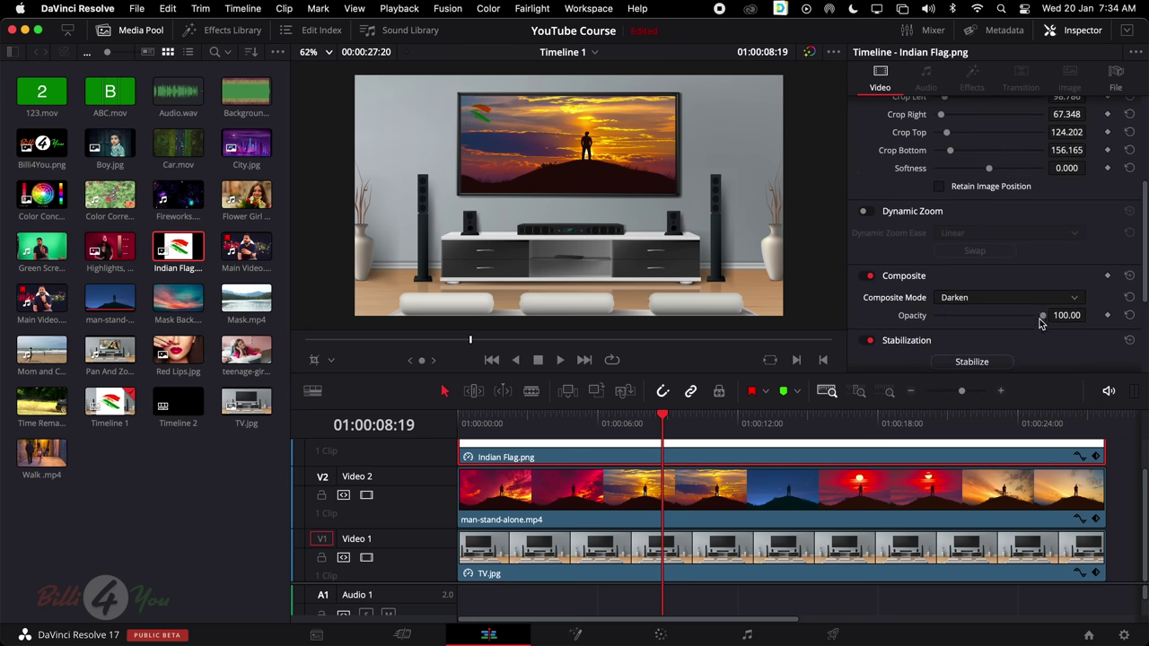
left_click_drag(1042, 315, 1106, 322)
scroll(1021, 258, "up", 10)
mouse_move(967, 128)
left_mouse_down()
mouse_move(953, 128)
mouse_move(985, 129)
left_mouse_up()
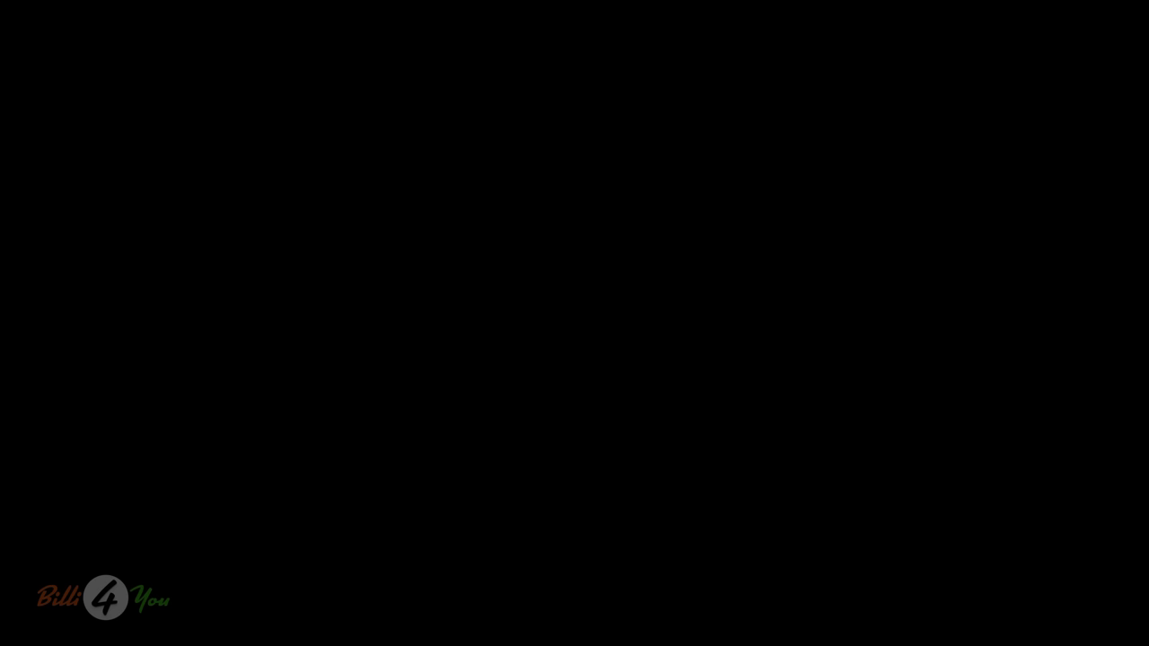
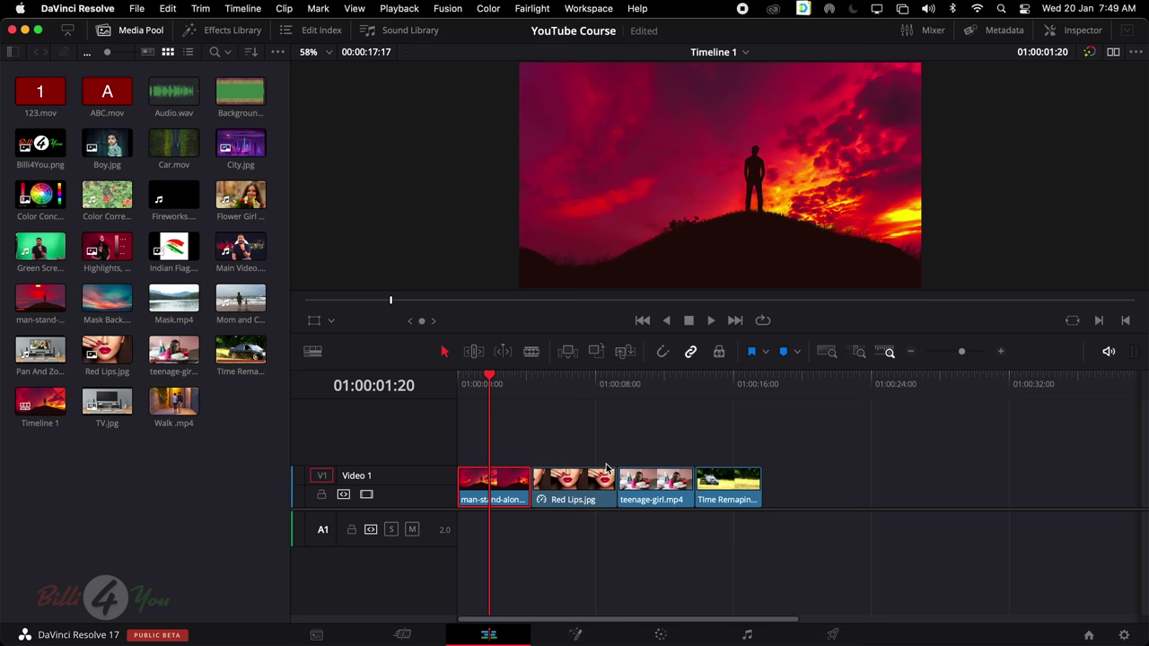
Add Main Video.mov to the end of the Video 1 track
left_click(241, 247)
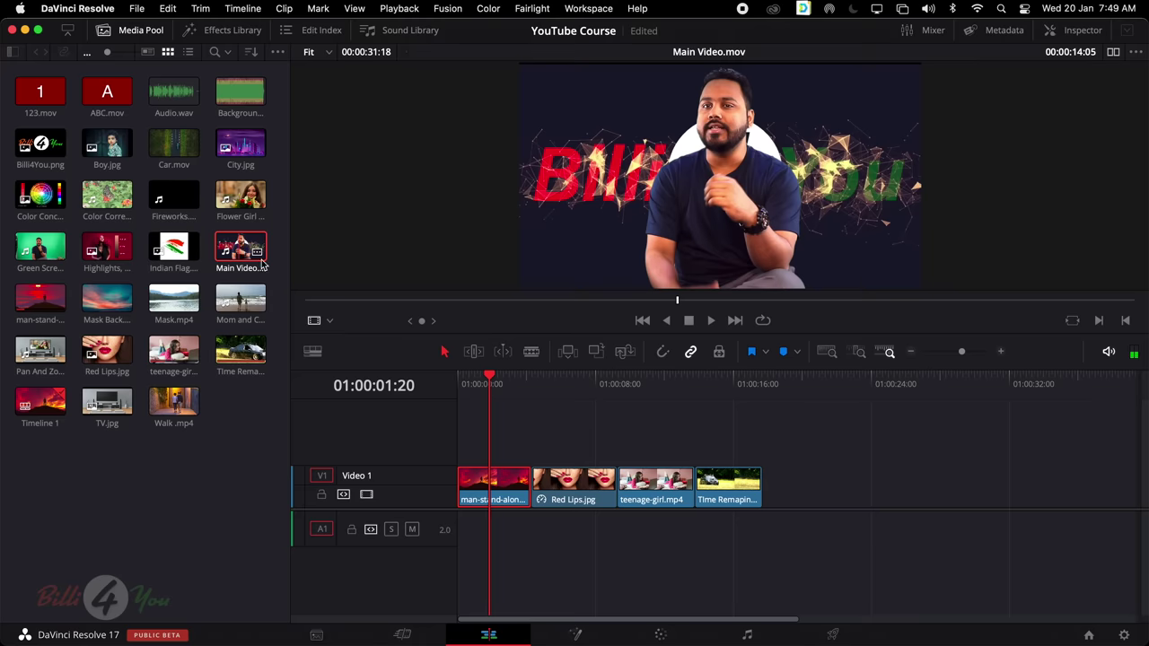
left_click_drag(240, 247, 780, 490)
scroll(848, 477, "right", 5)
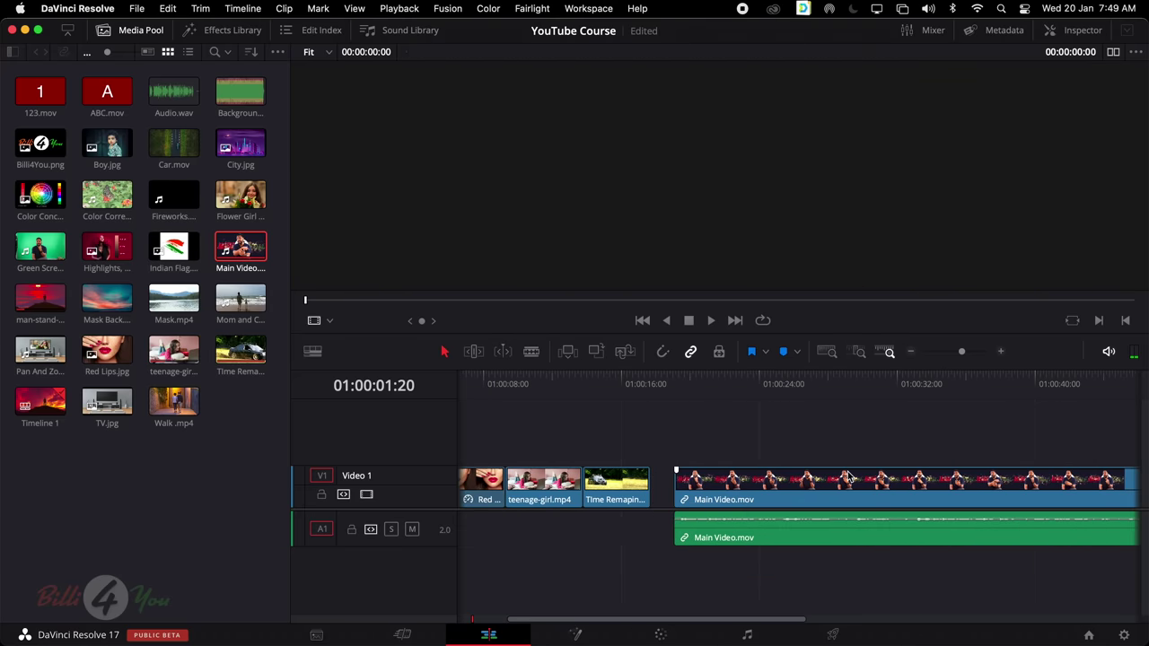
scroll(848, 477, "left", 5)
left_click_drag(713, 376, 660, 419)
Raise the Main Video.mov audio on A1 to about 9.78 dB and preview it
key("space")
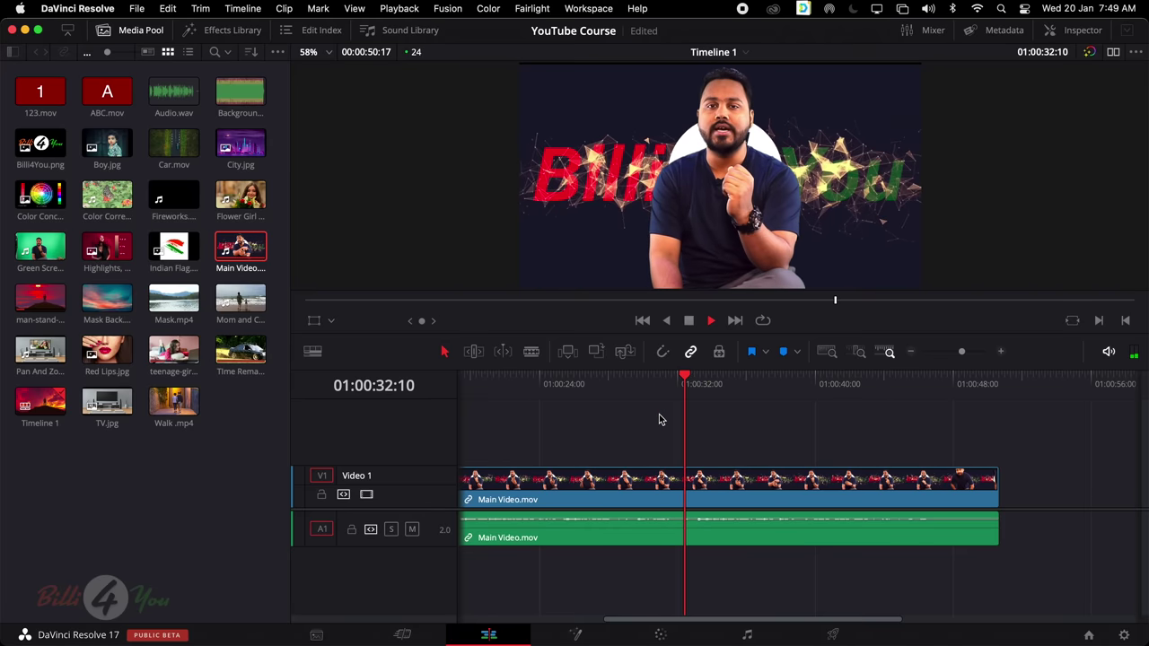
key("space")
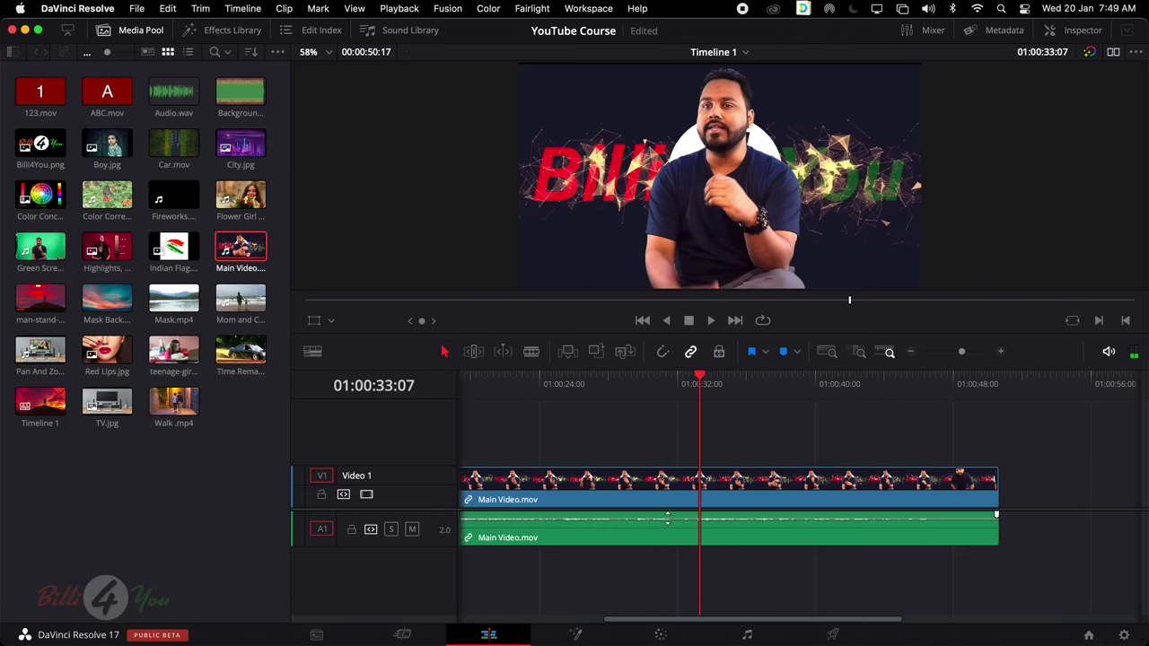
left_click_drag(667, 518, 680, 515)
key("space")
key("space")
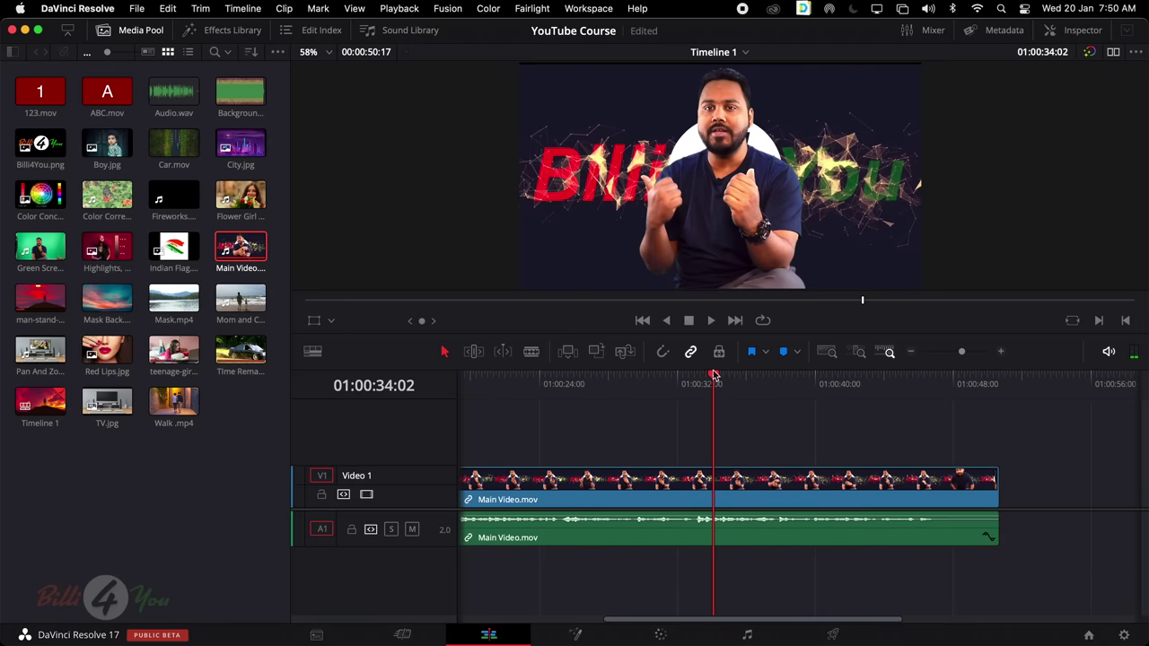
left_click_drag(715, 376, 694, 395)
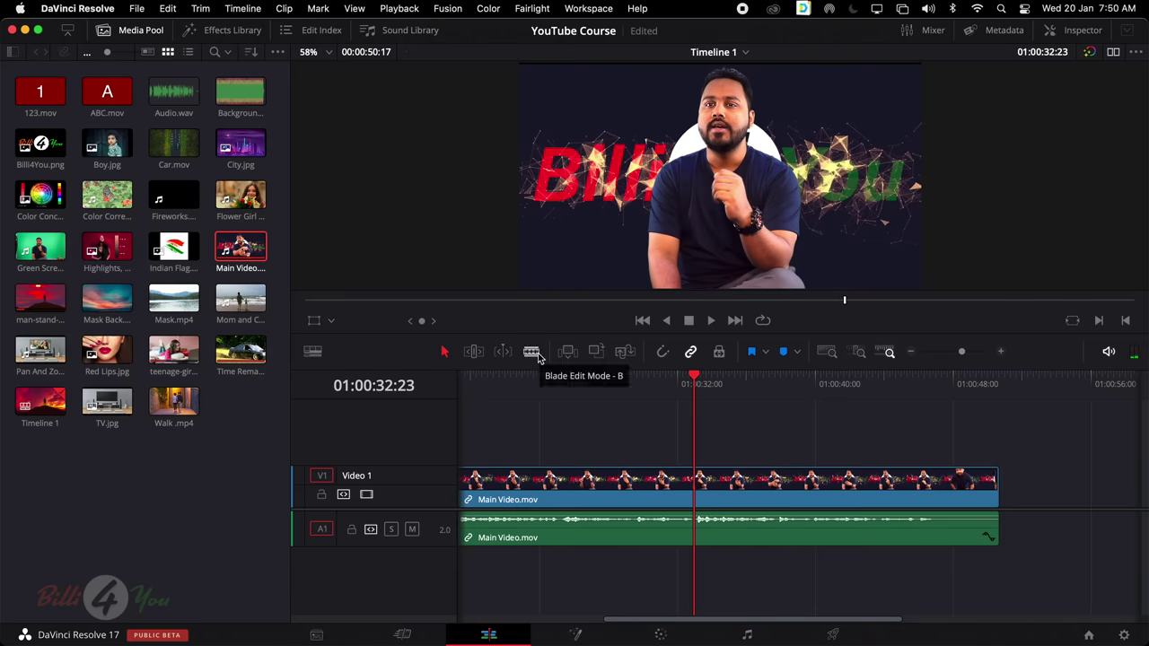
Blade two cuts into Main Video.mov, delete the middle piece and close the gap
left_click(532, 352)
left_click(696, 490)
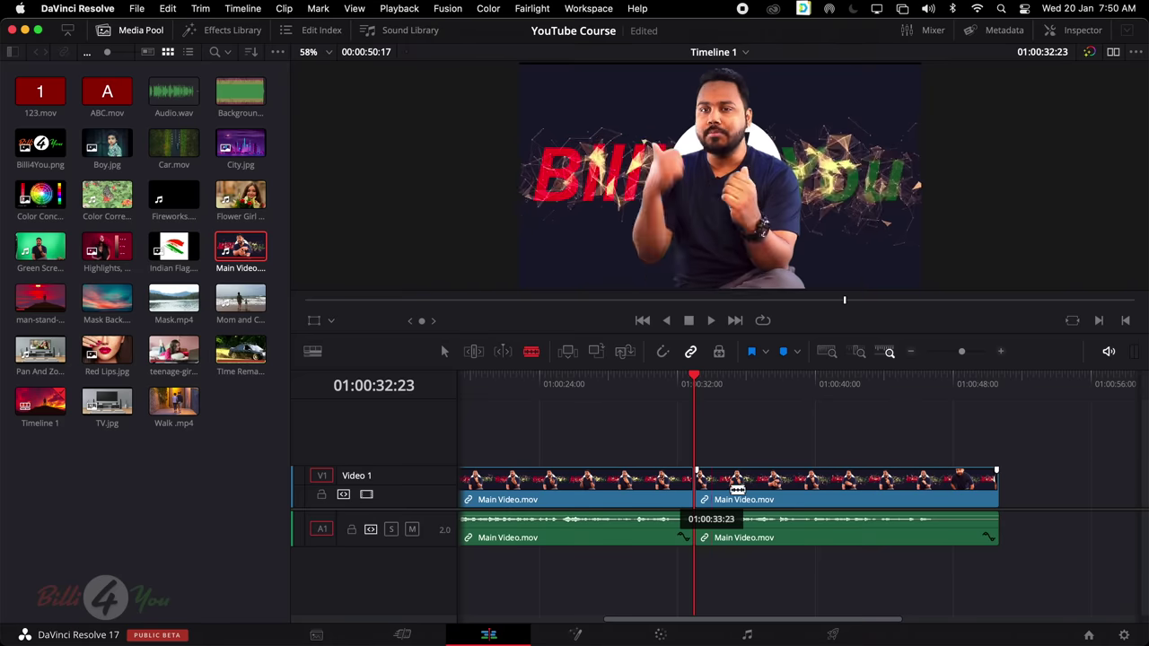
left_click(778, 490)
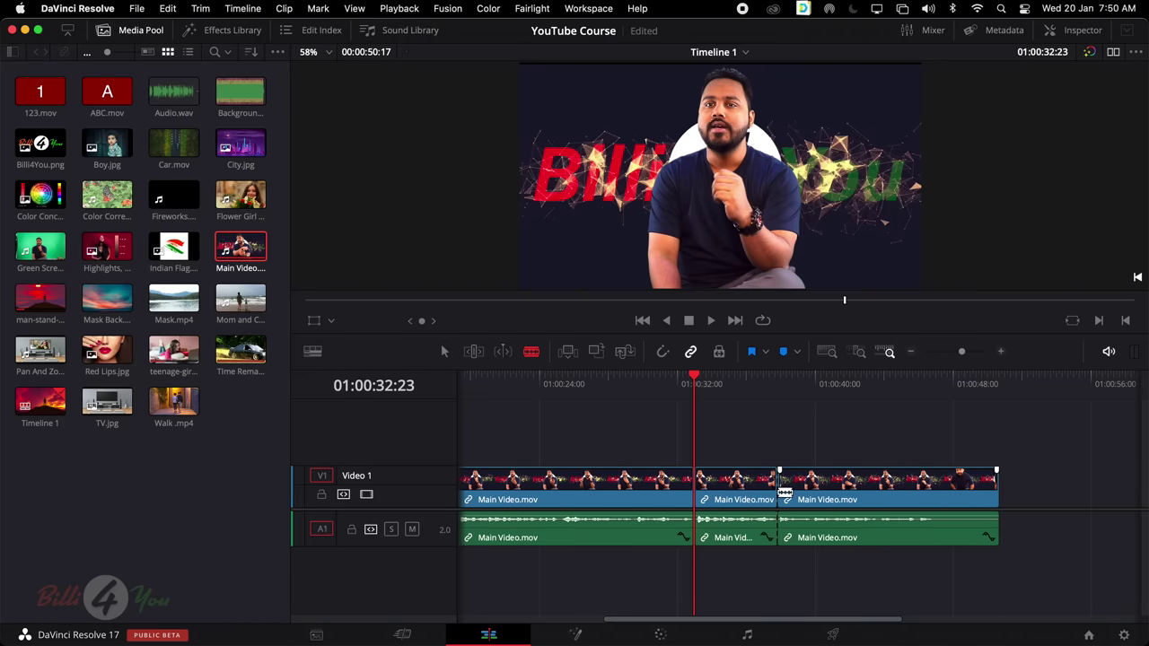
key("a")
scroll(772, 489, "left", 3)
left_click(771, 490)
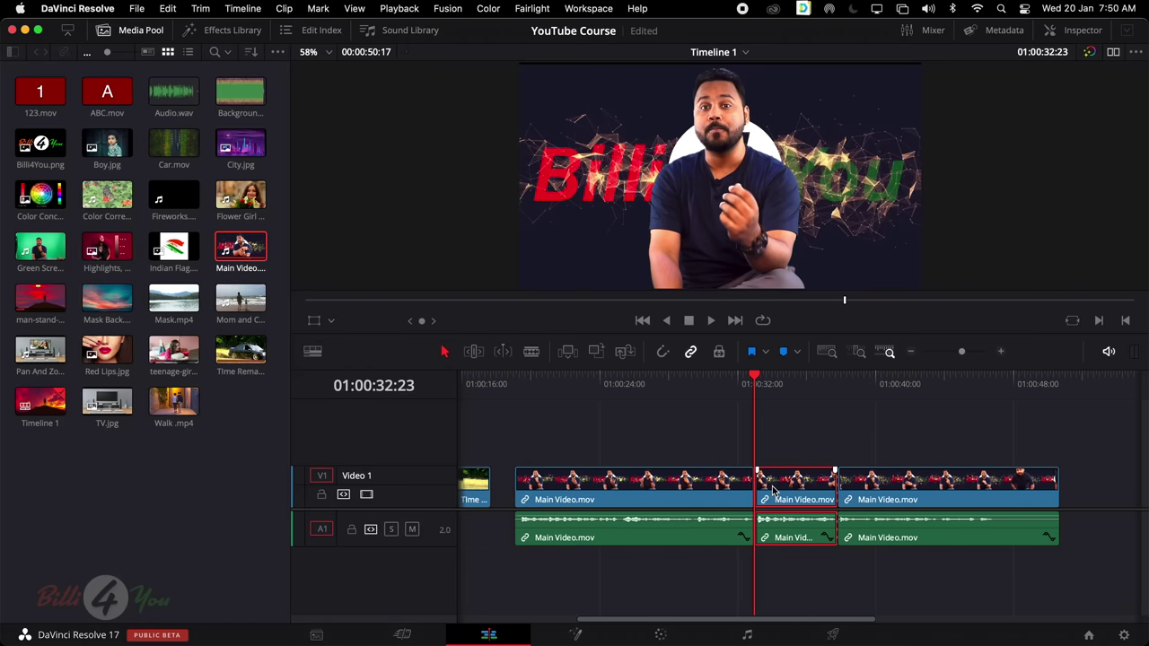
key("Delete")
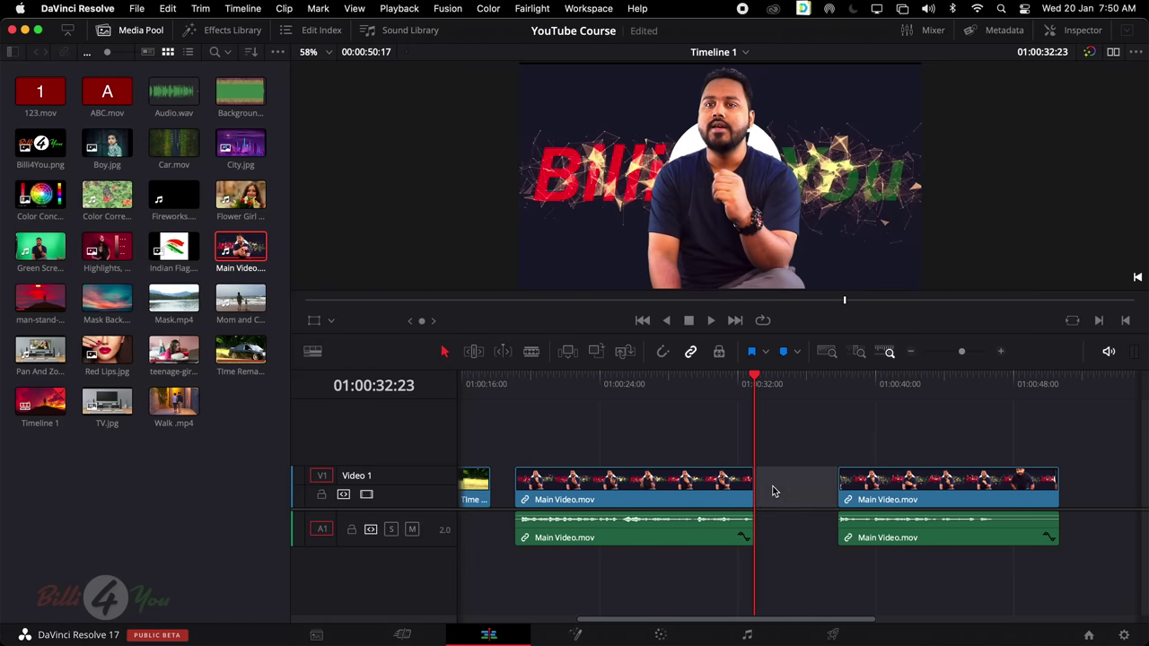
key("Delete")
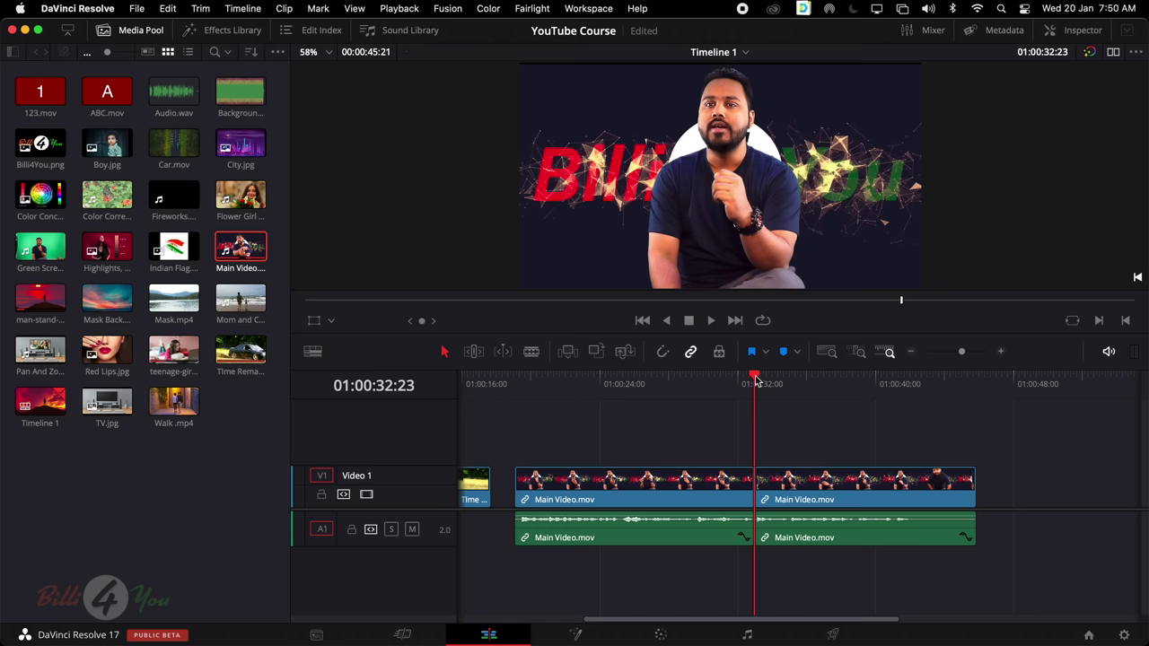
Play back the new join near 01:00:33 and check both Main Video.mov pieces
left_click_drag(754, 377, 737, 395)
scroll(736, 398, "right", 1)
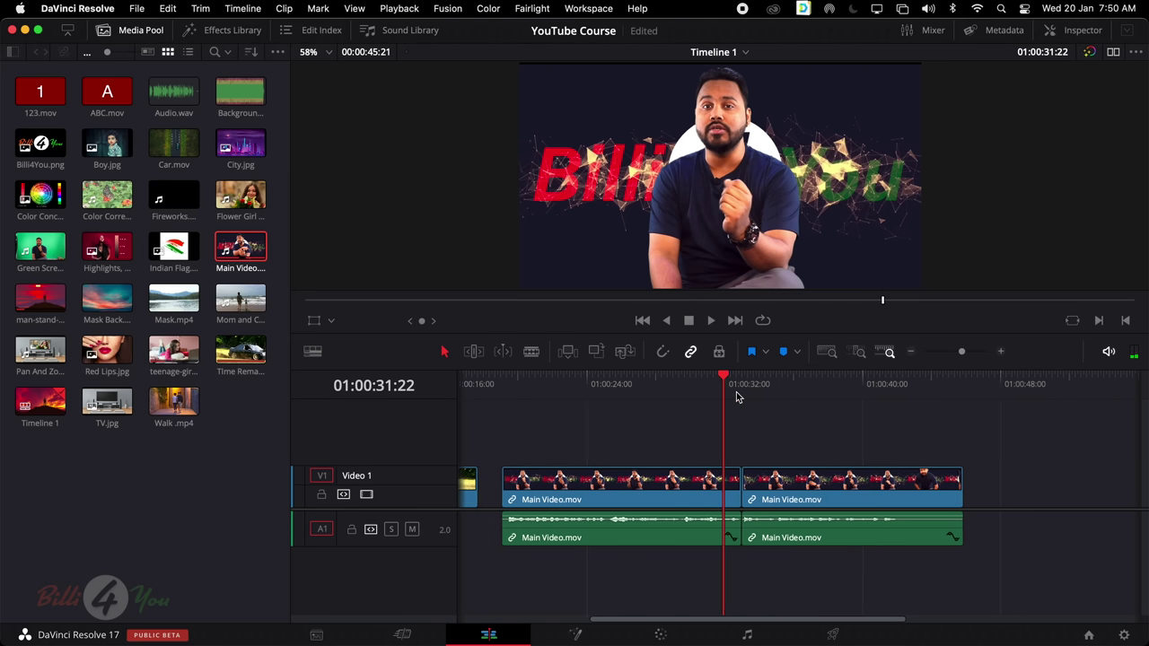
key("space")
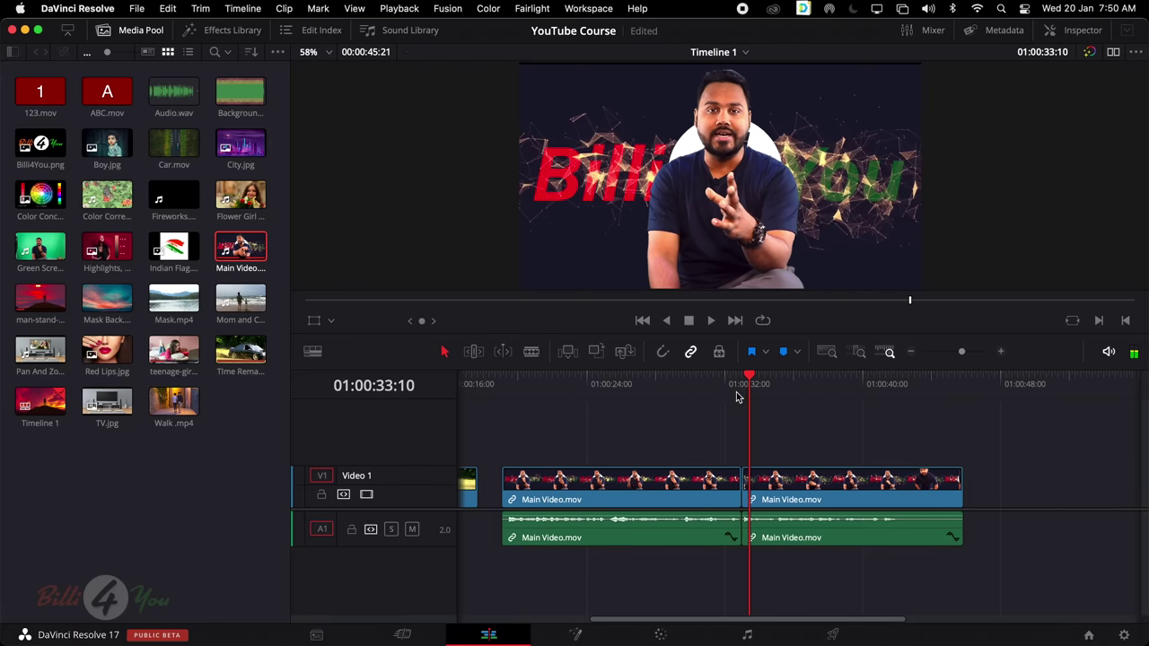
left_click(731, 377)
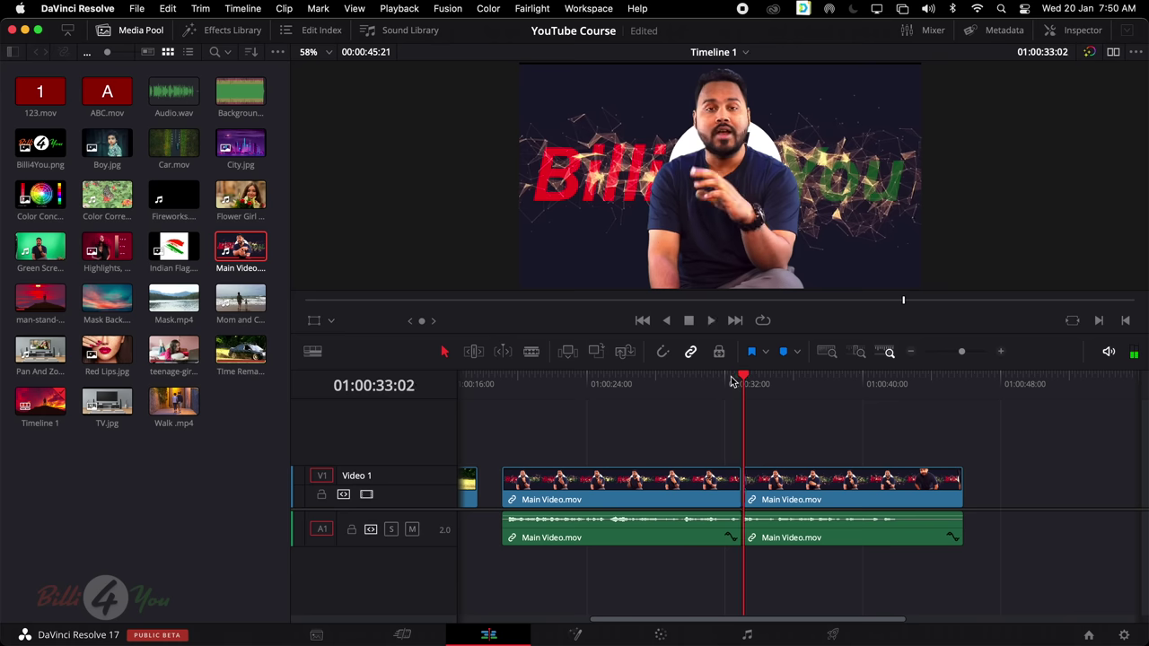
left_click(709, 381)
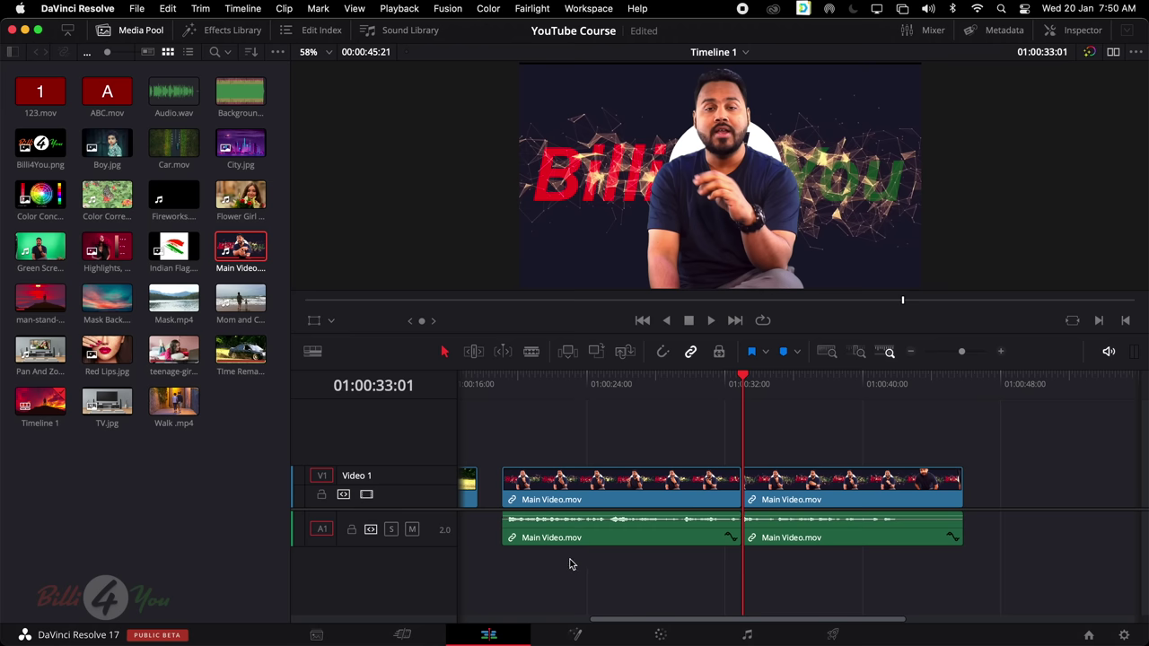
left_click(727, 487)
left_click(764, 489)
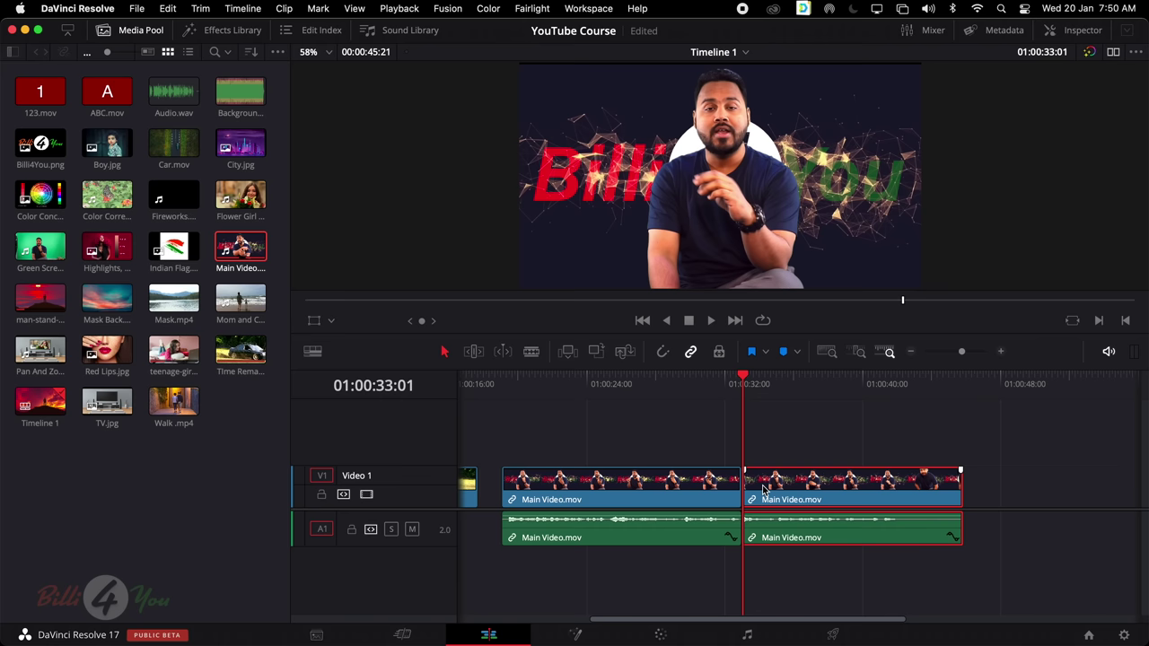
left_click(725, 396)
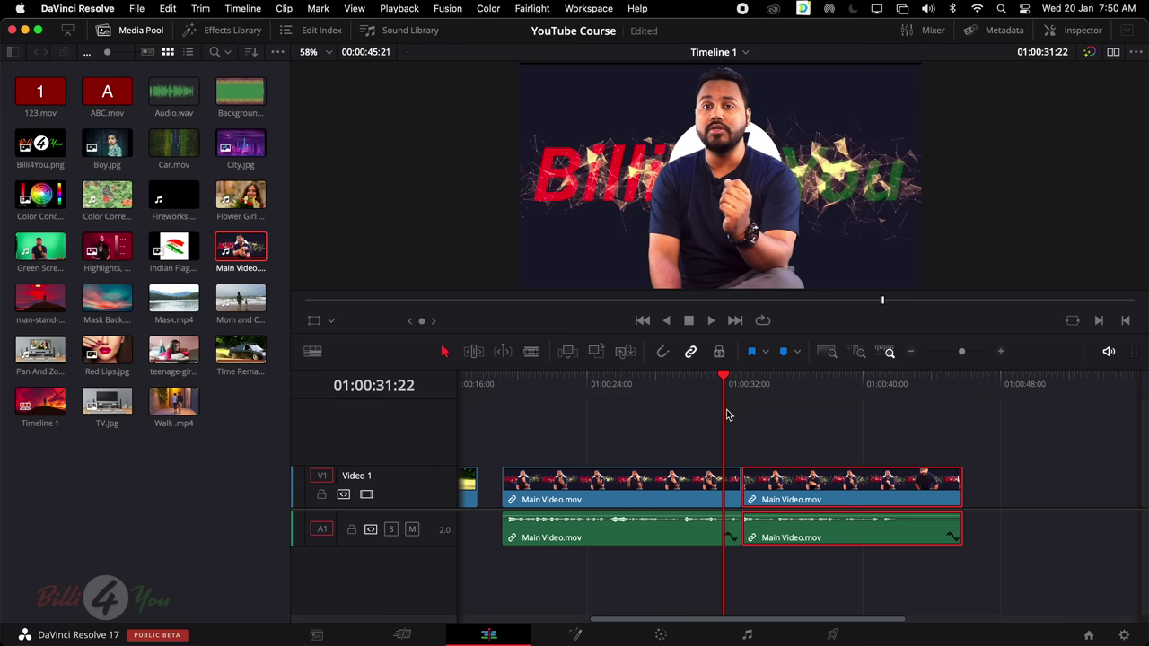
Show the Effects Library and hide the Media Pool
left_click(232, 32)
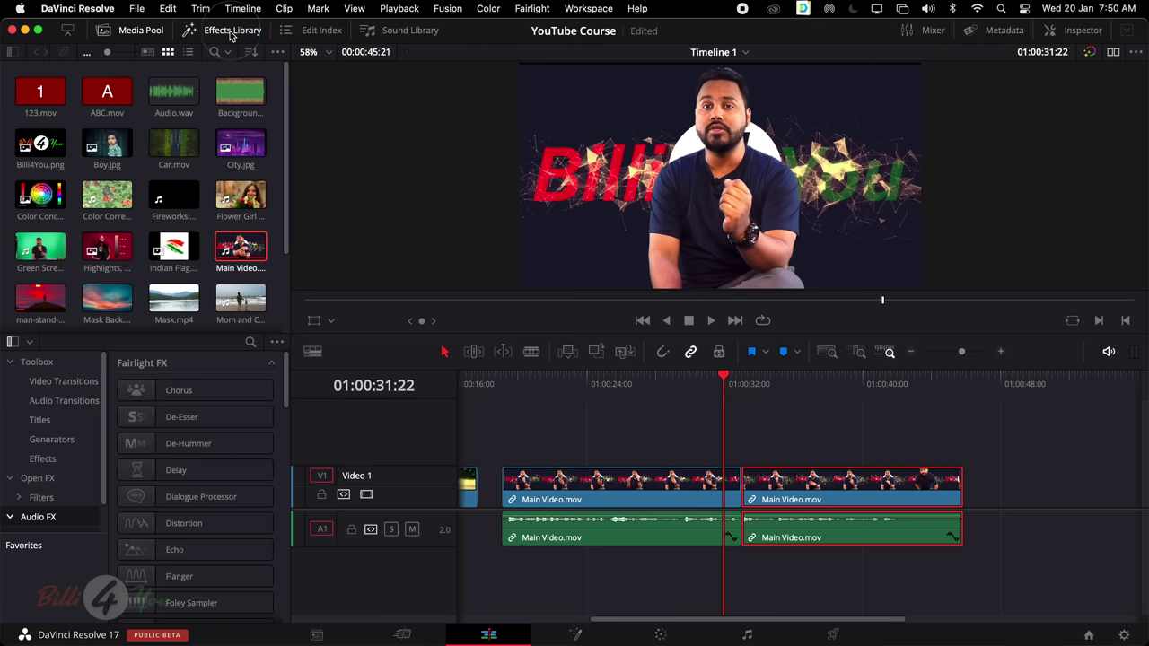
left_click(139, 33)
scroll(213, 367, "down", 10)
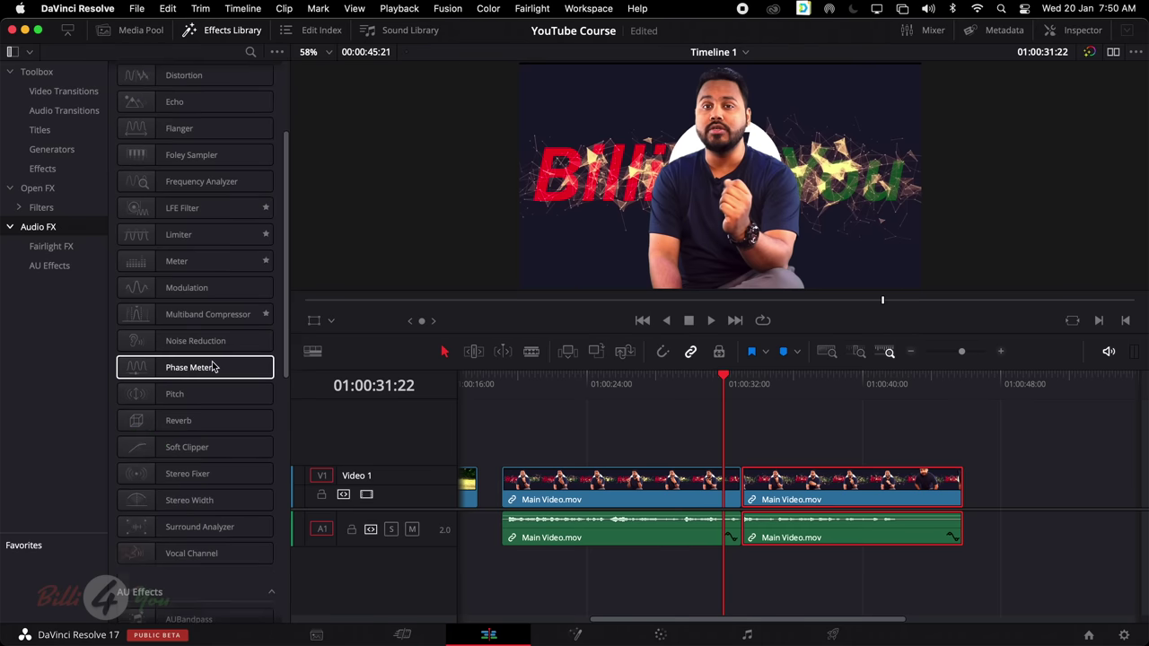
scroll(218, 289, "up", 10)
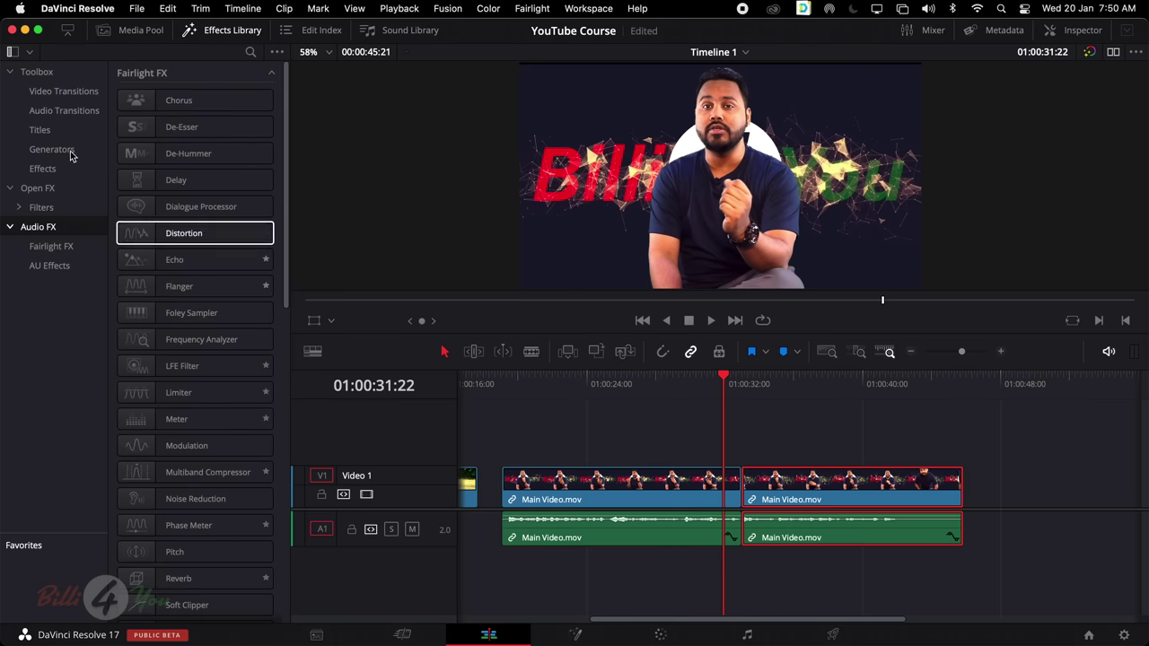
Browse the Video Transitions list, briefly checking Audio Transitions
left_click(67, 94)
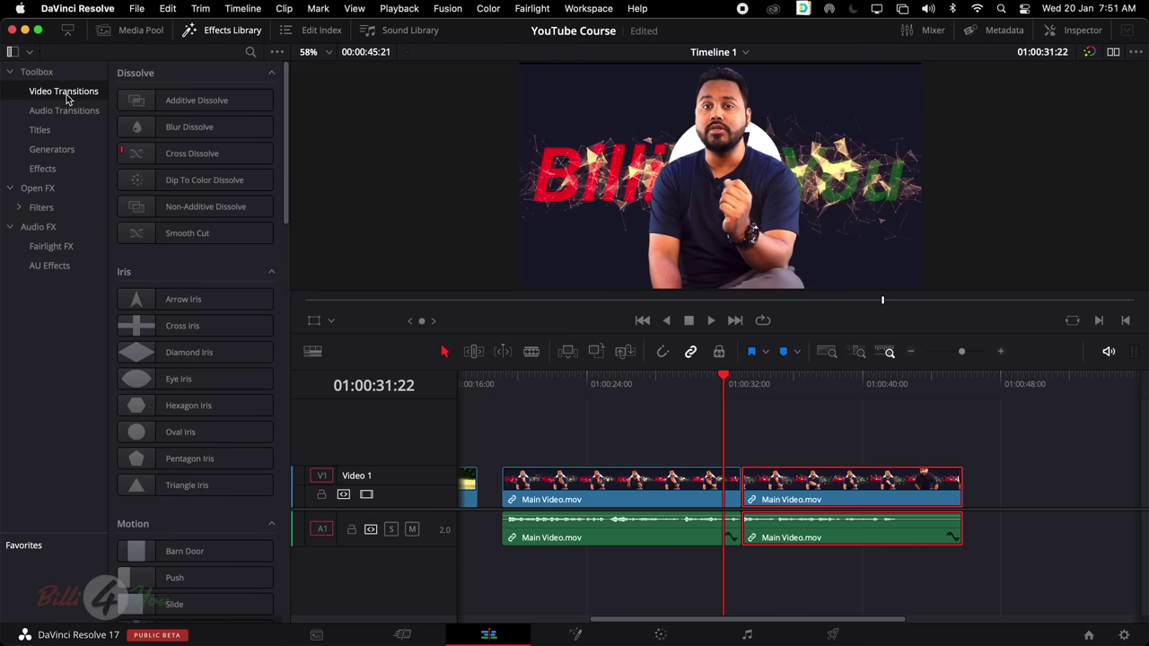
left_click(76, 115)
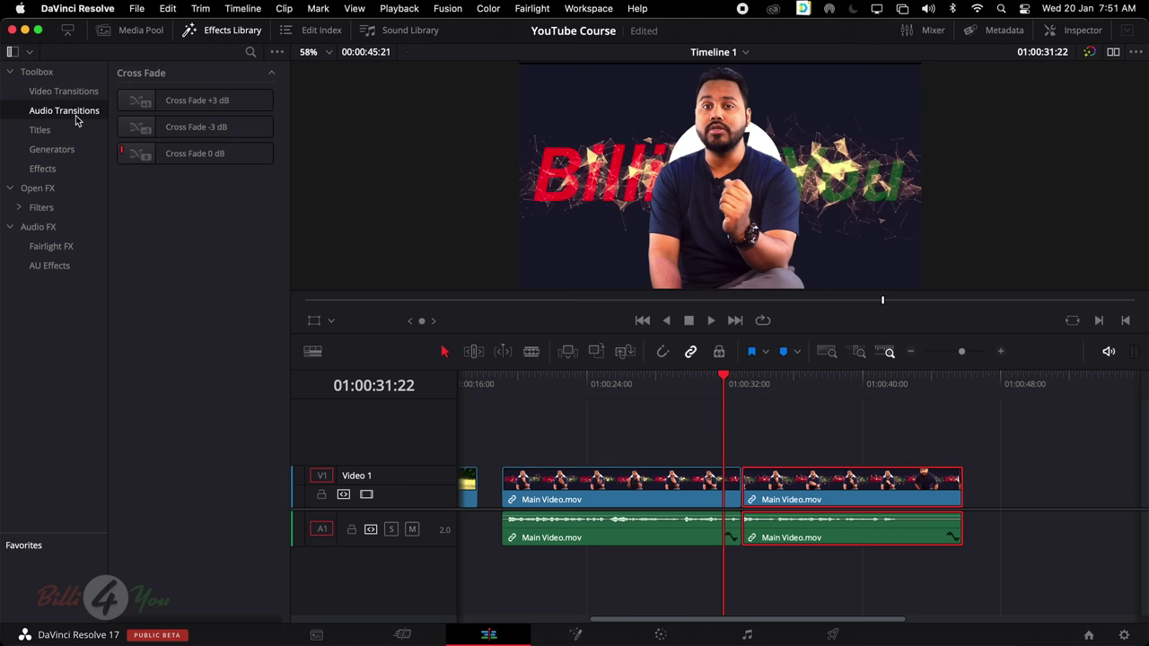
left_click(64, 93)
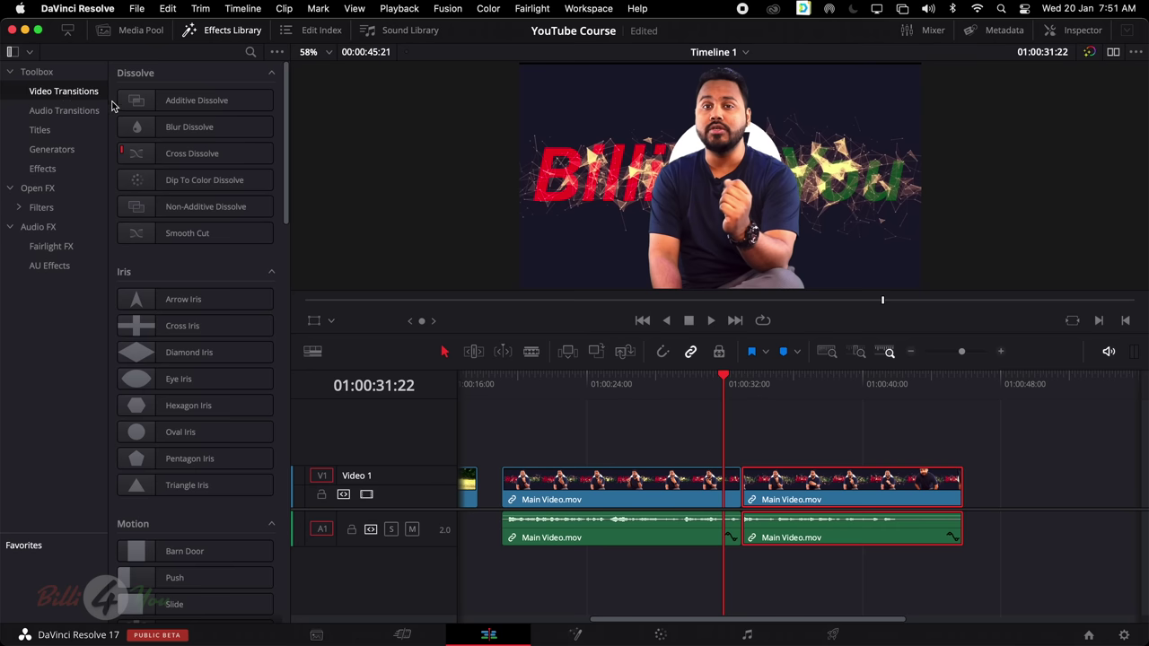
scroll(192, 162, "down", 20)
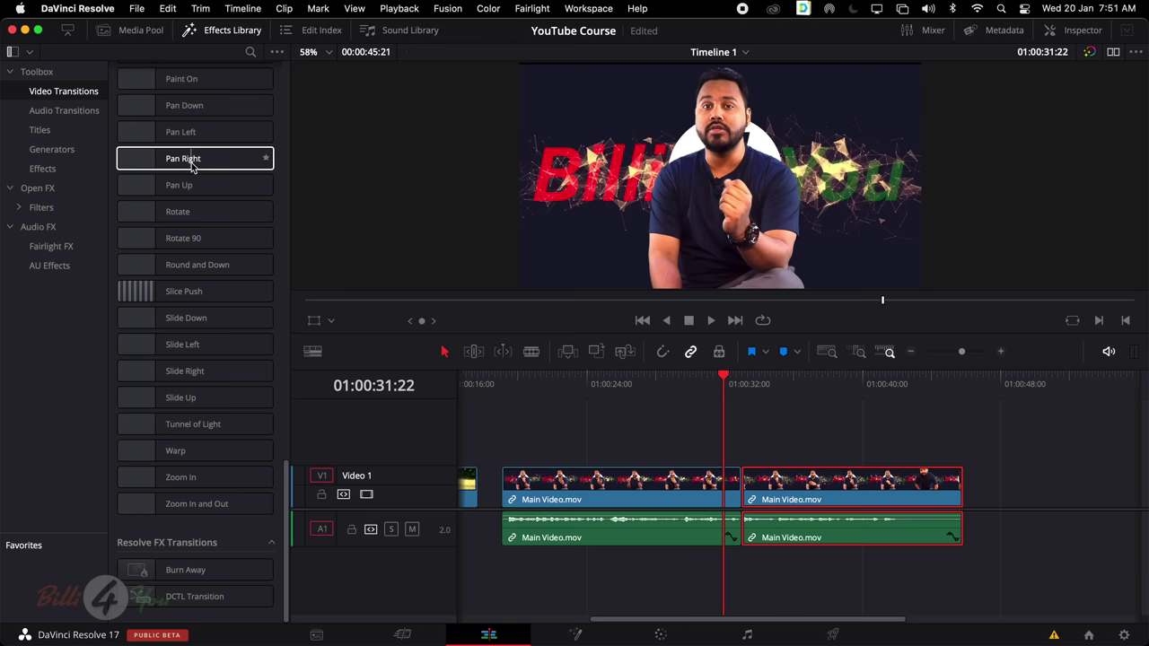
scroll(192, 162, "up", 20)
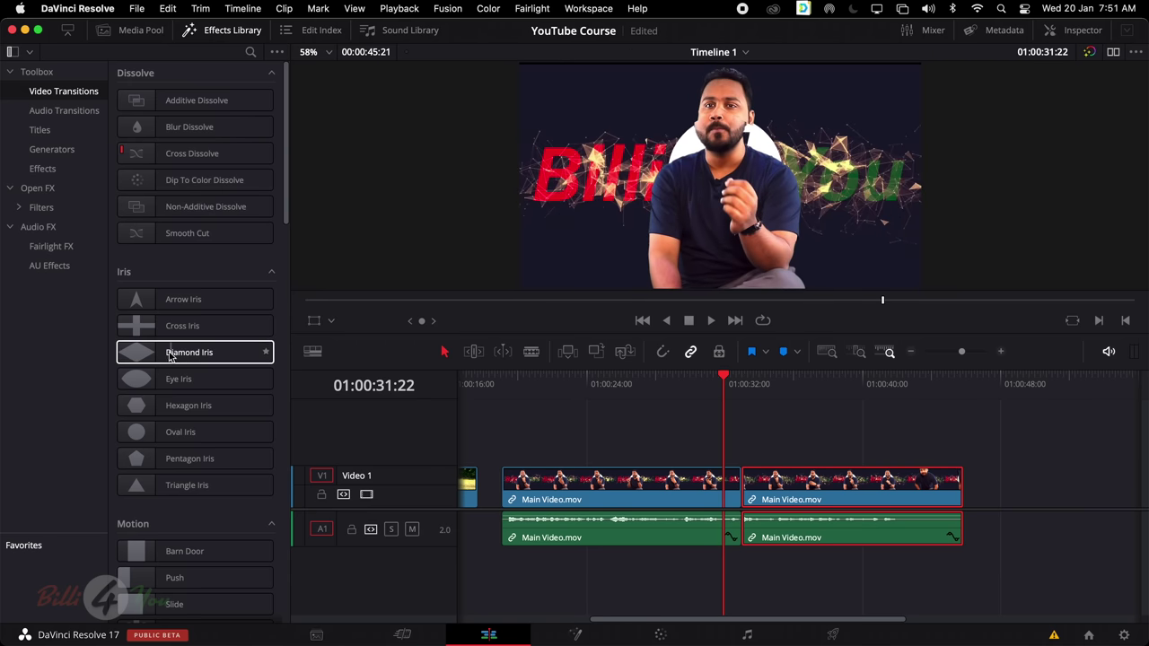
scroll(171, 341, "down", 8)
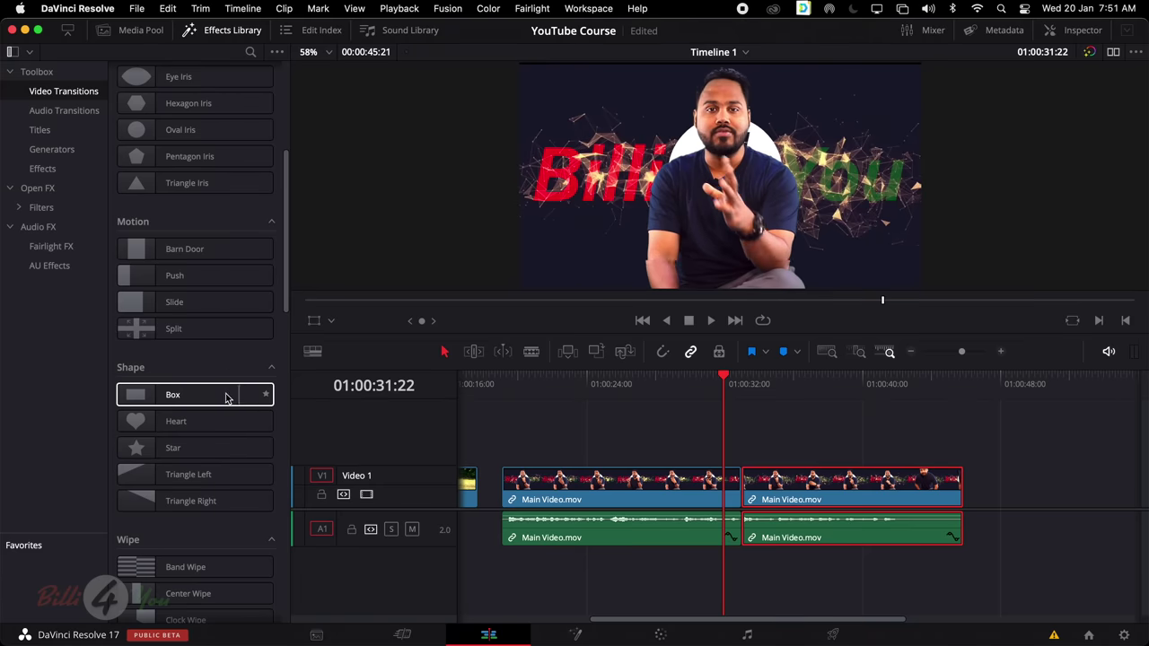
scroll(623, 439, "left", 5)
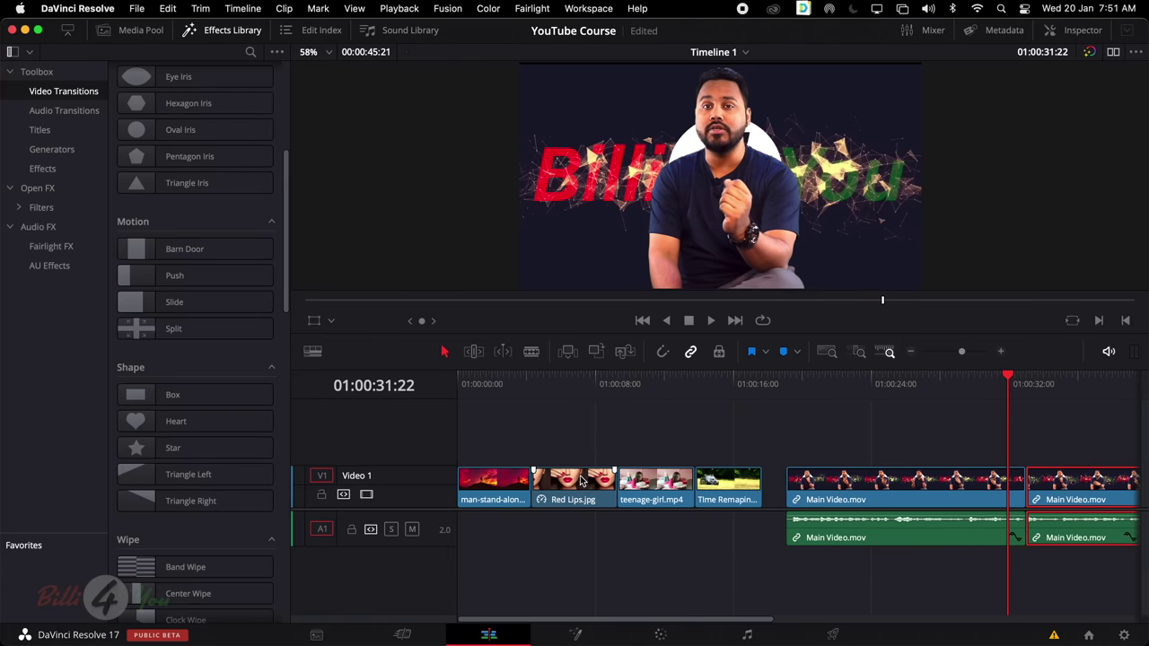
left_click(579, 479)
left_click(571, 381)
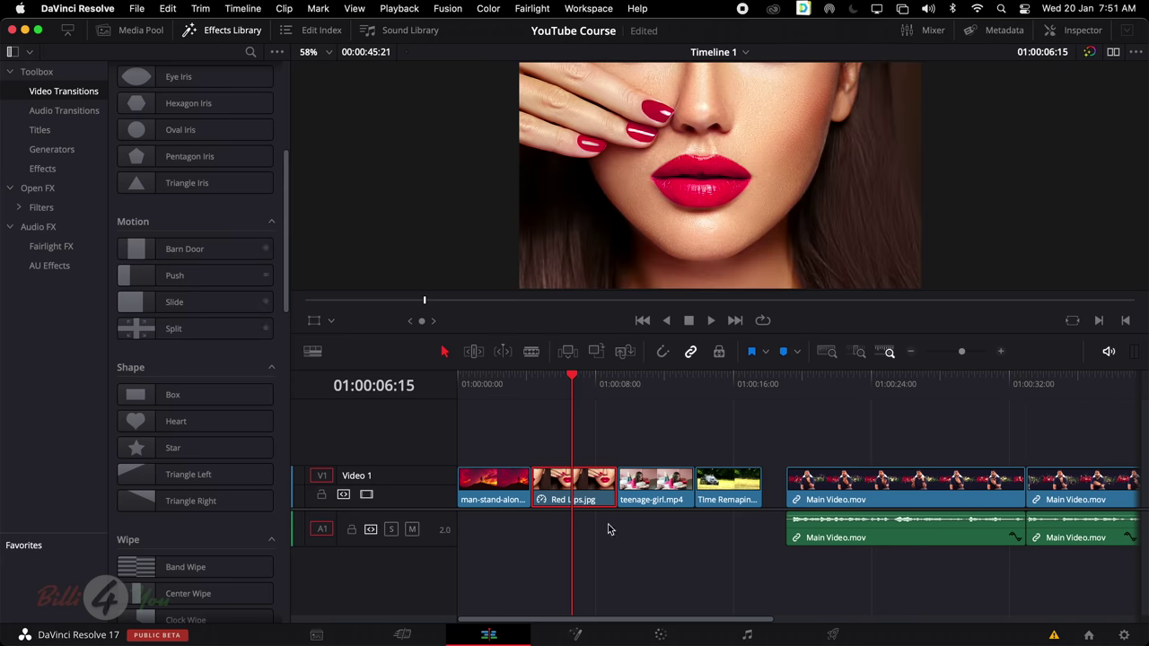
left_click_drag(503, 379, 447, 386)
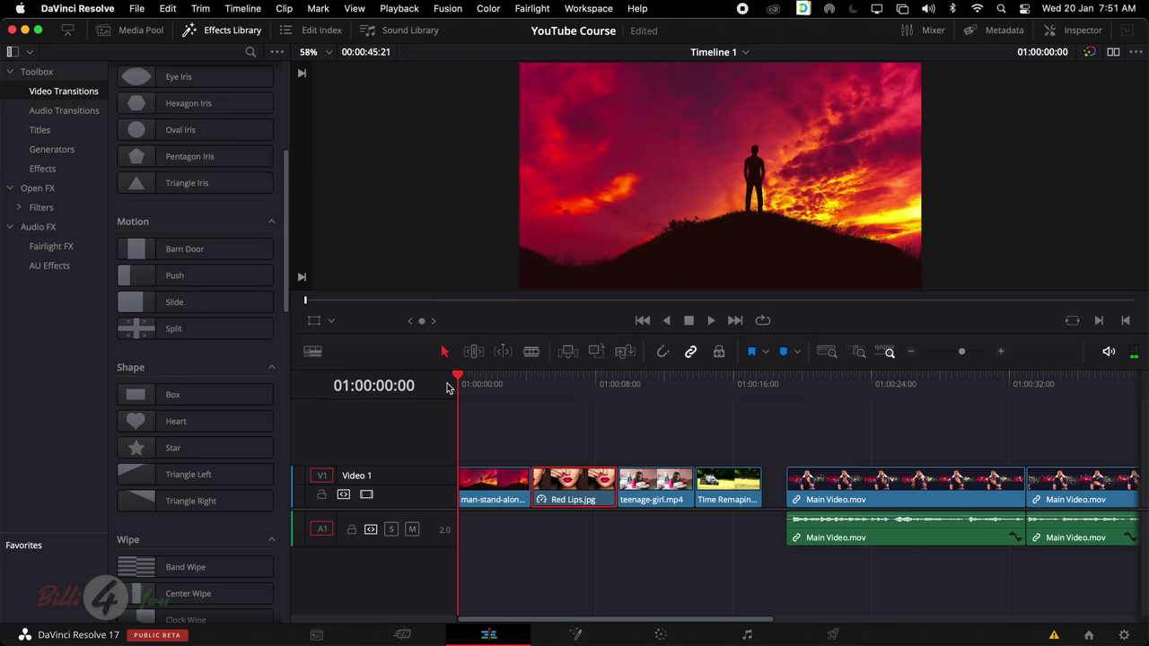
key("space")
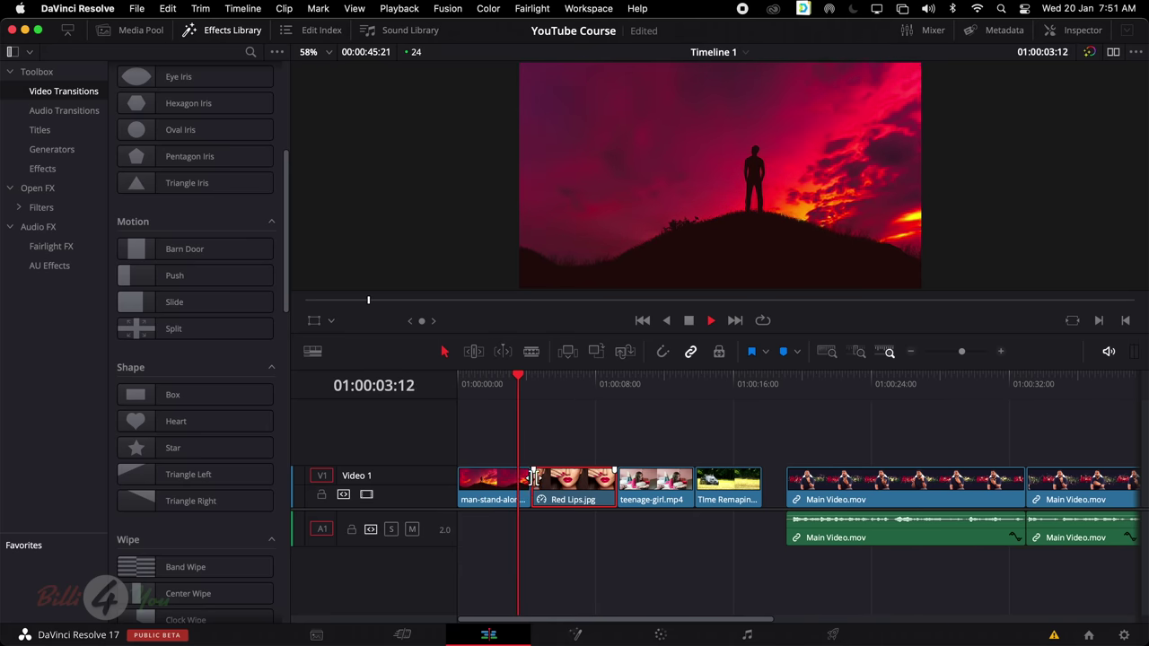
key("space")
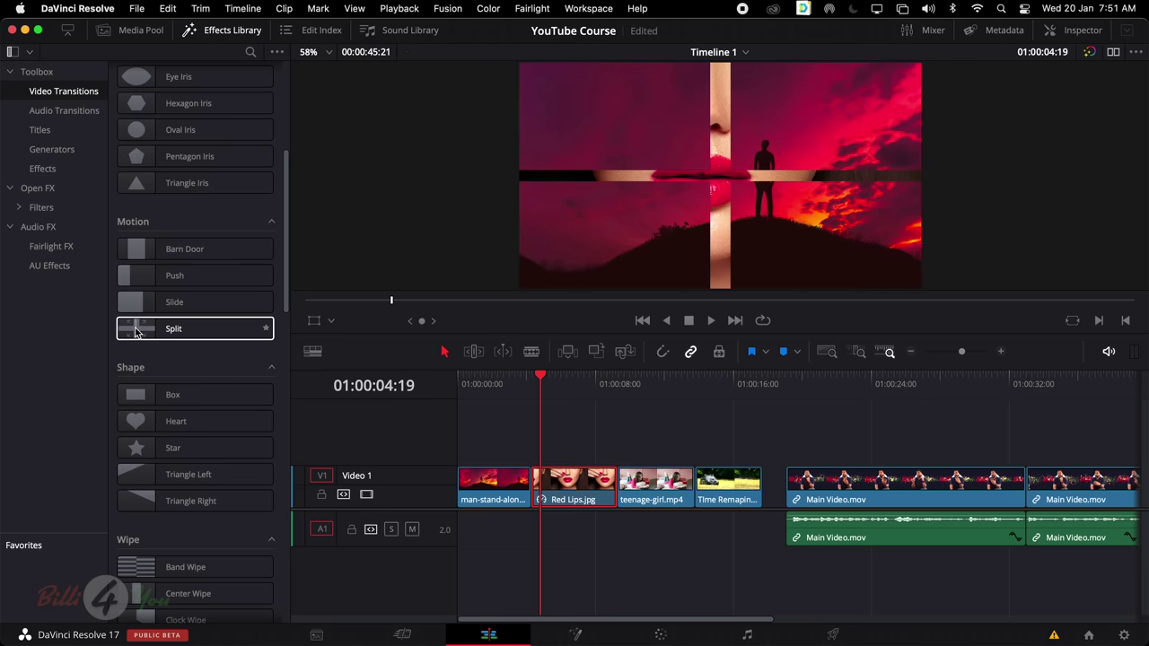
scroll(202, 346, "down", 3)
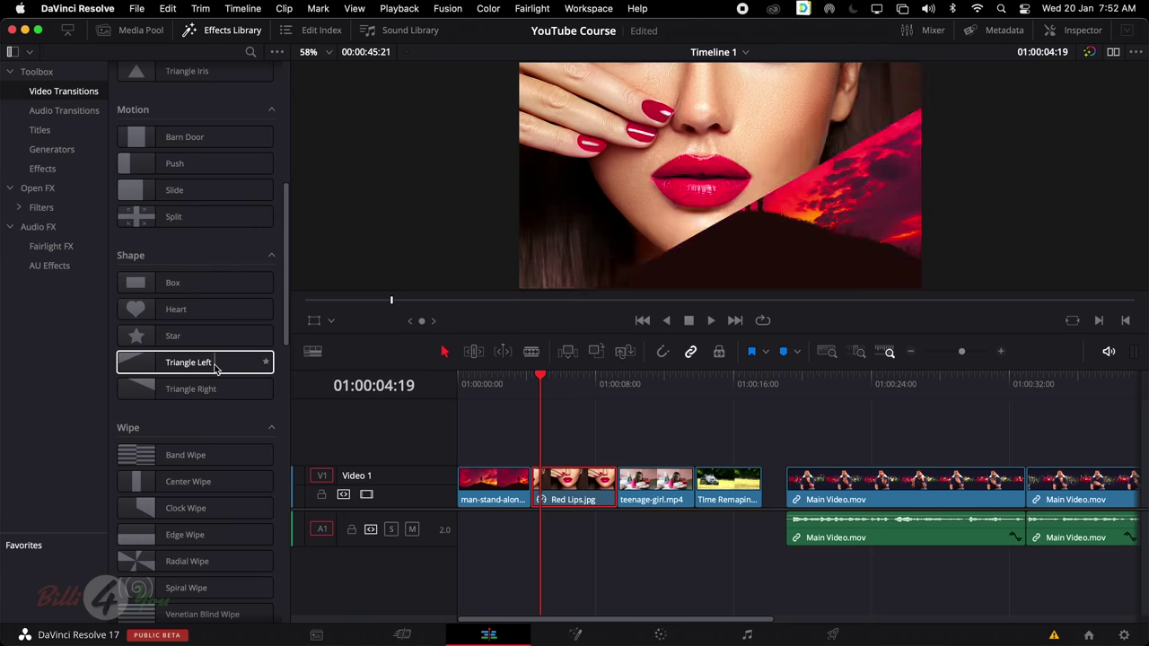
scroll(186, 360, "down", 2)
scroll(187, 360, "down", 10)
scroll(189, 359, "up", 20)
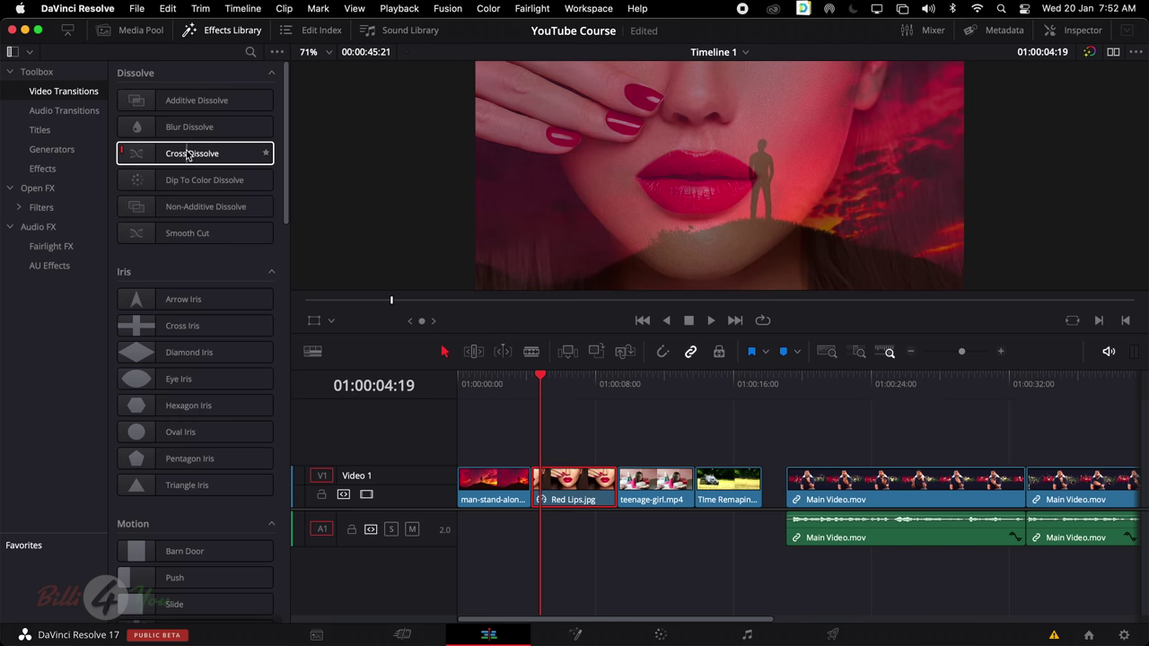
left_click_drag(188, 155, 227, 165)
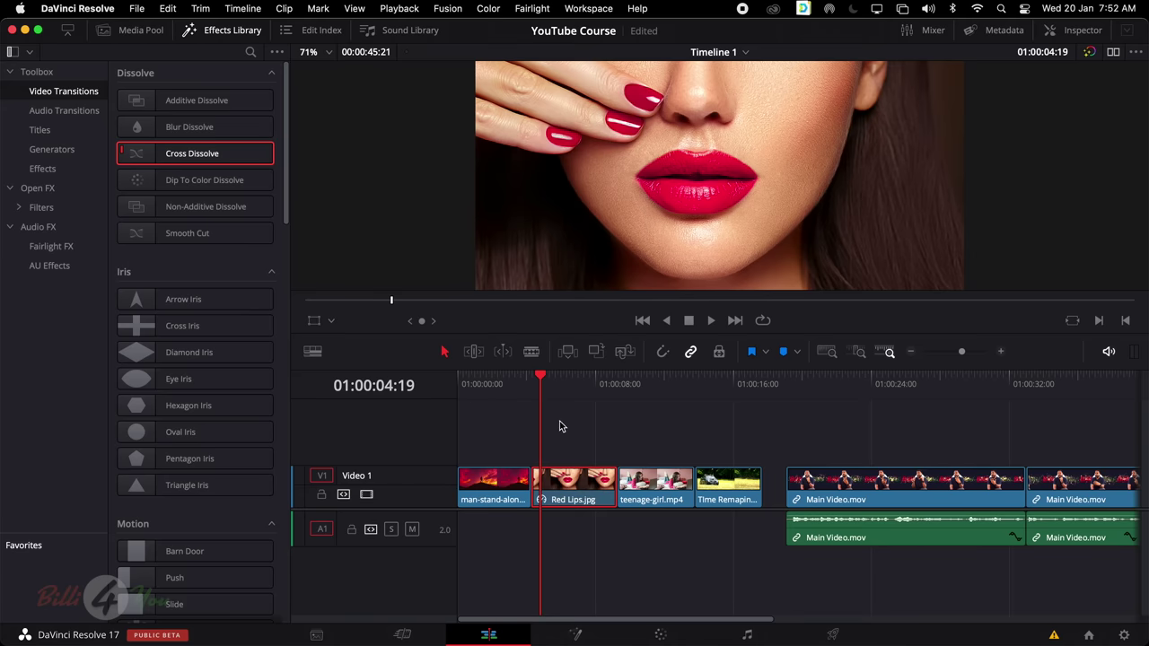
Zoom into the timeline near the first cut and make the Video 1 track taller
left_click(566, 446)
key("super+equal")
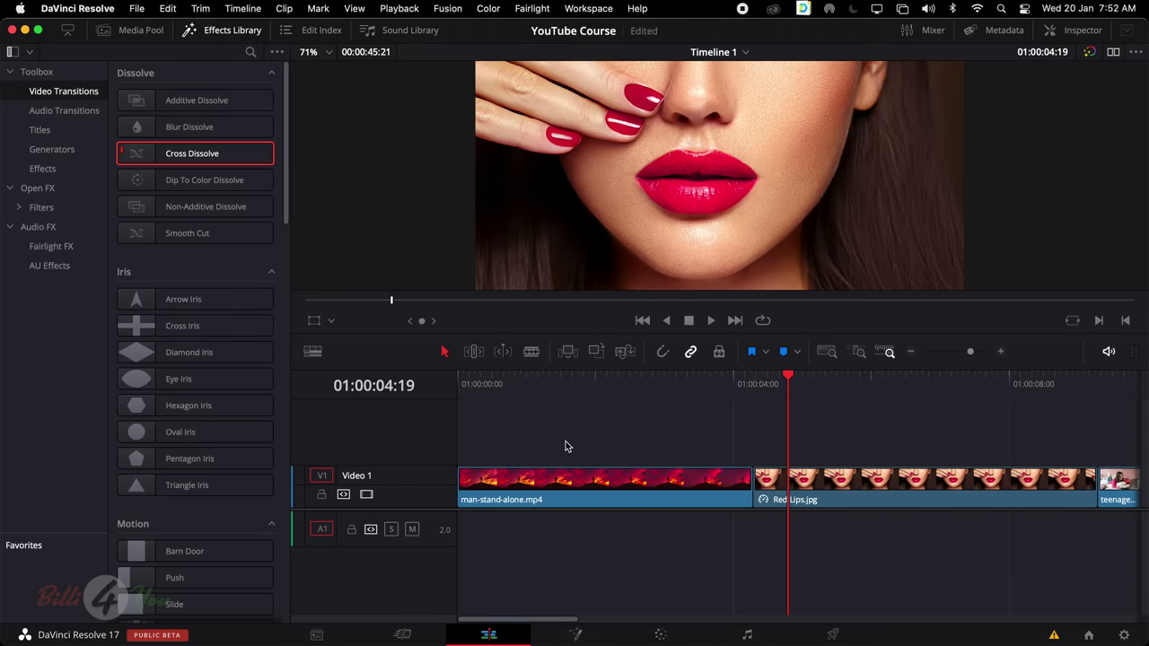
left_click_drag(435, 466, 434, 407)
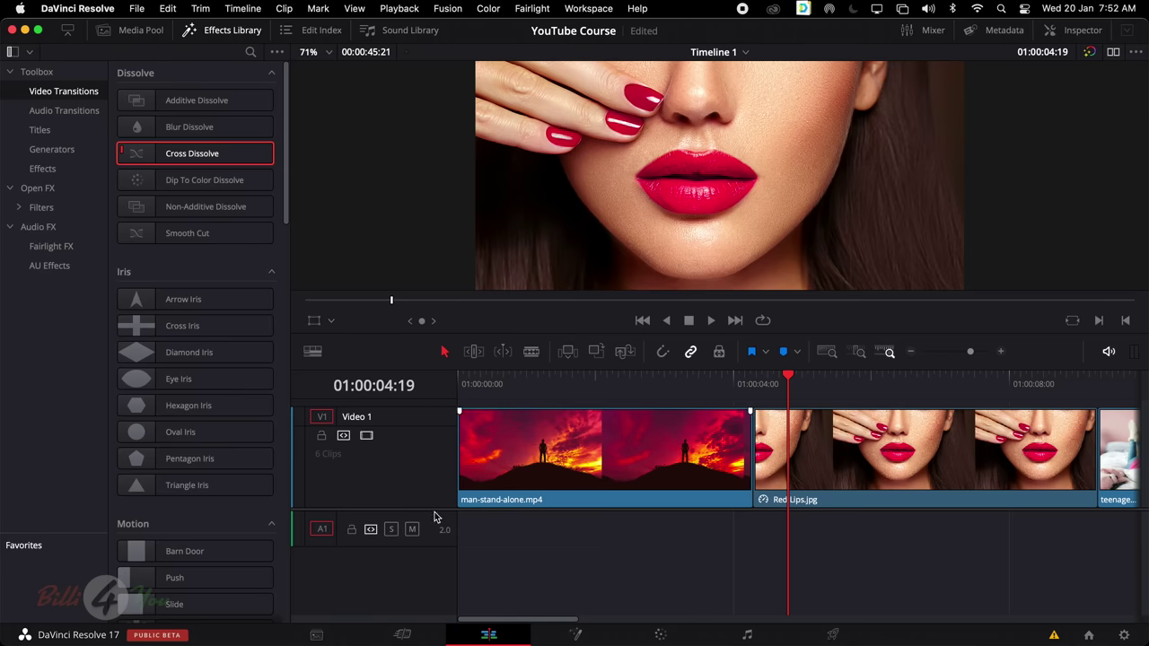
scroll(436, 517, "up", 3)
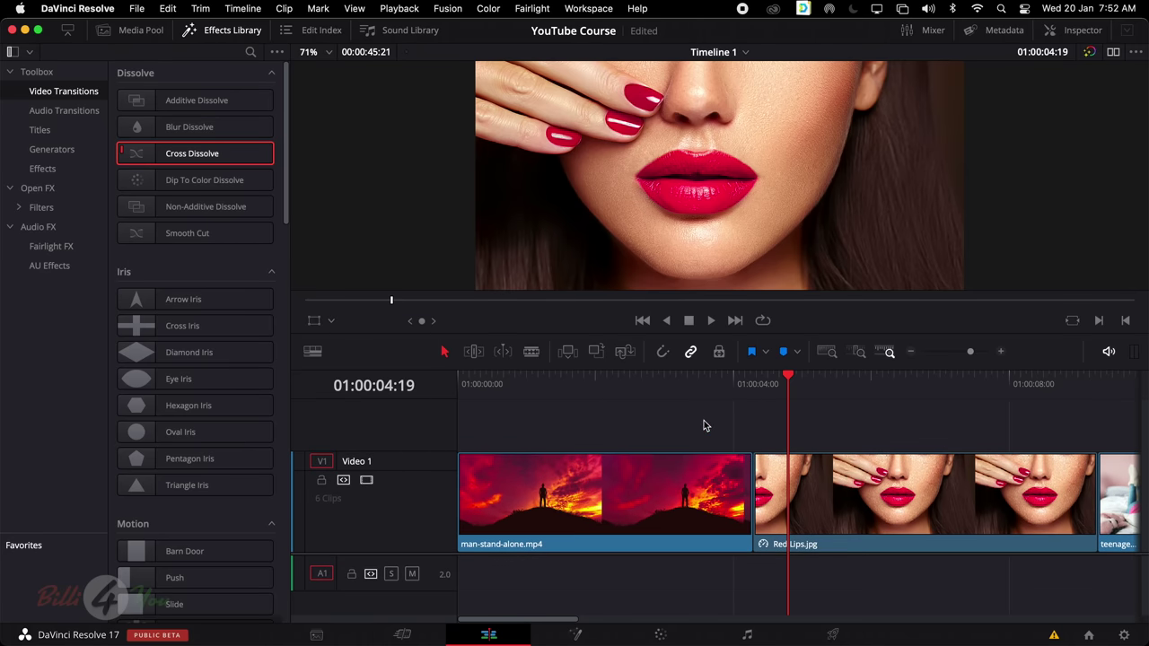
left_click_drag(723, 381, 551, 413)
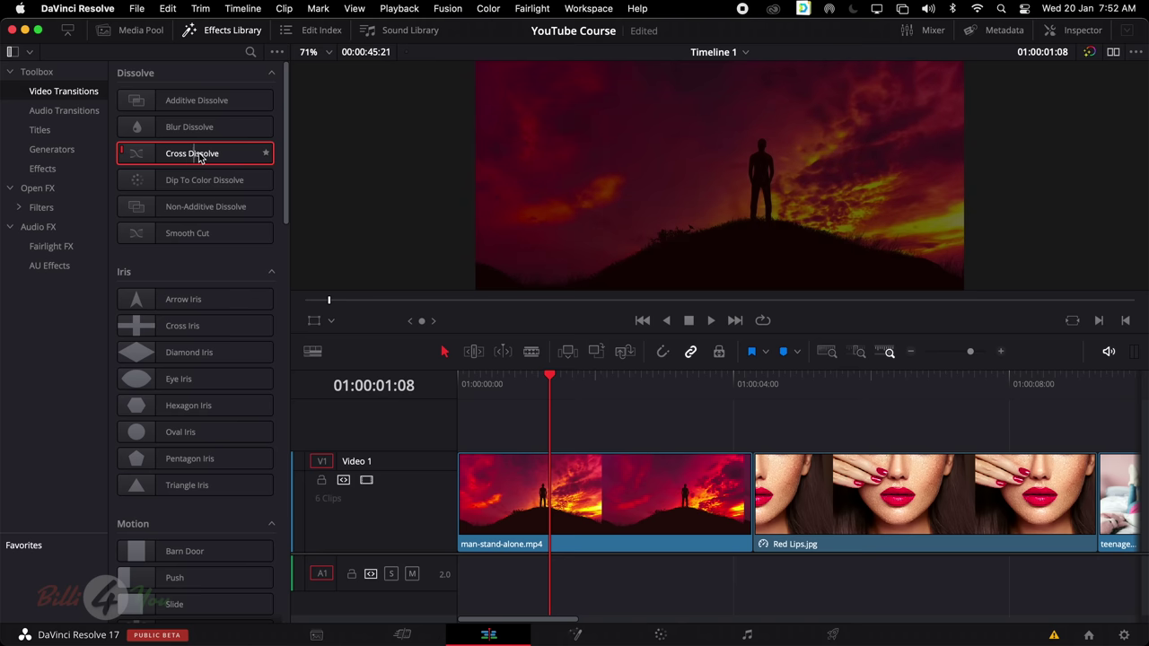
Drop a Cross Dissolve on the man-stand-alone.mp4 / Red Lips.jpg cut and play it
left_click_drag(188, 158, 752, 491)
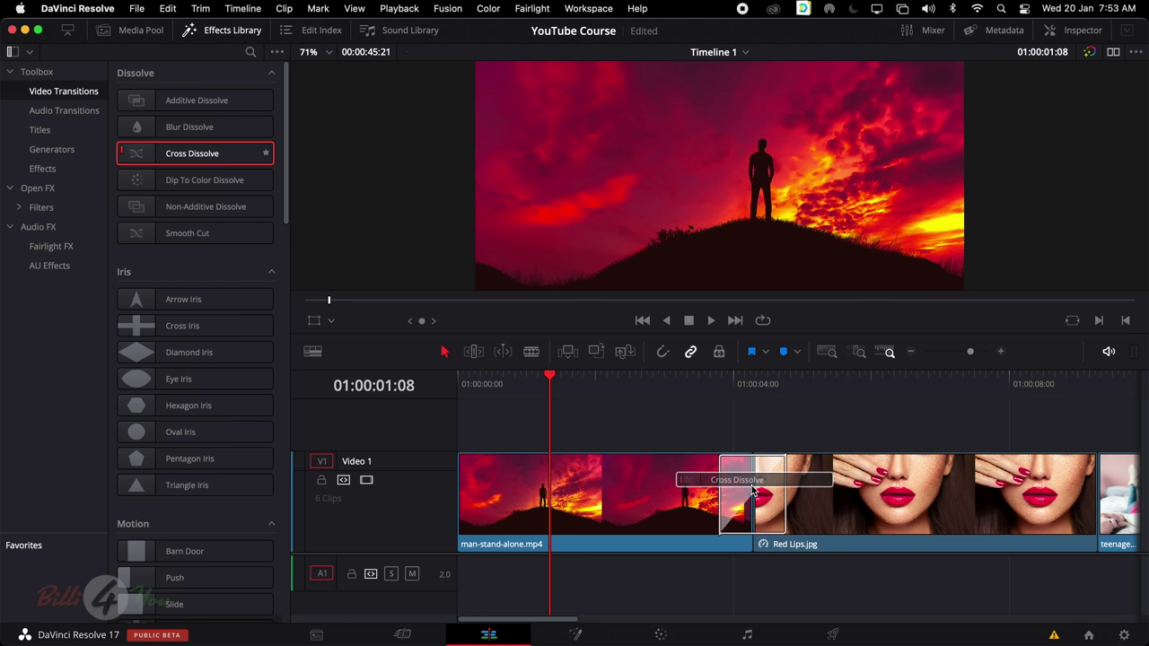
left_click_drag(752, 490, 754, 486)
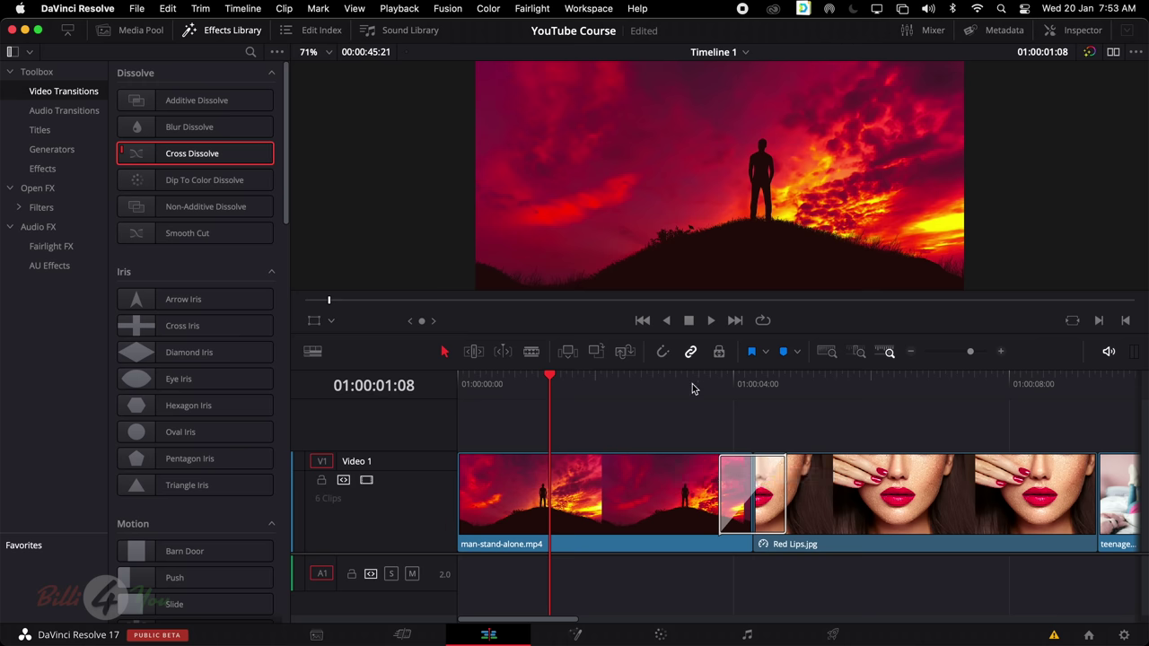
key("space")
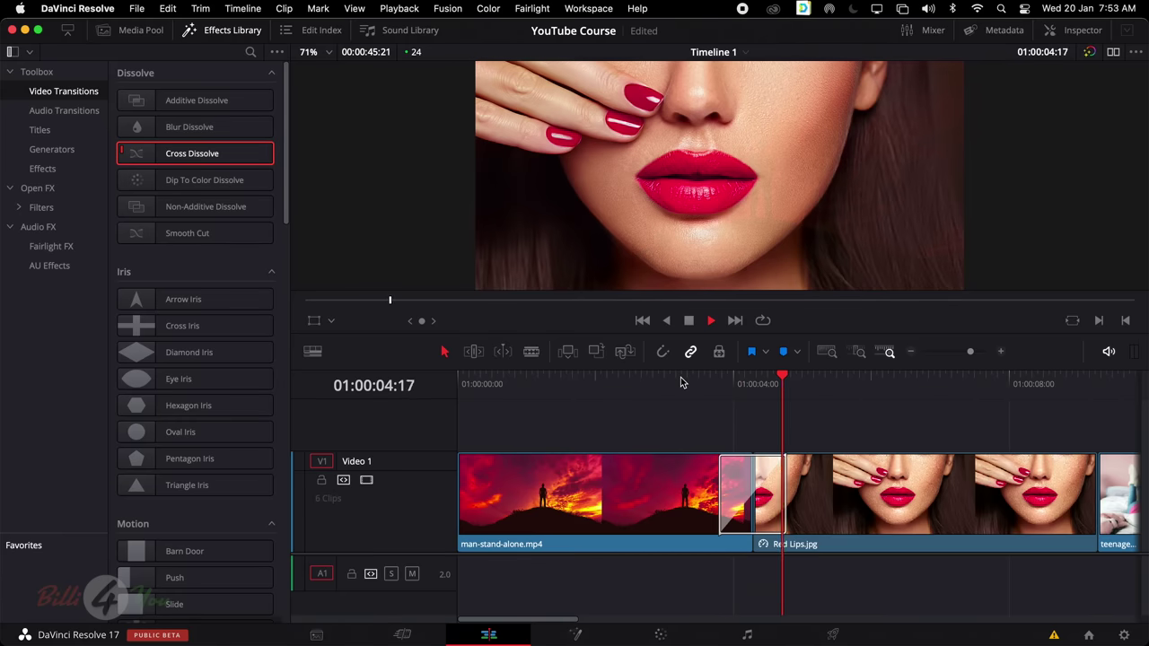
left_click(695, 383)
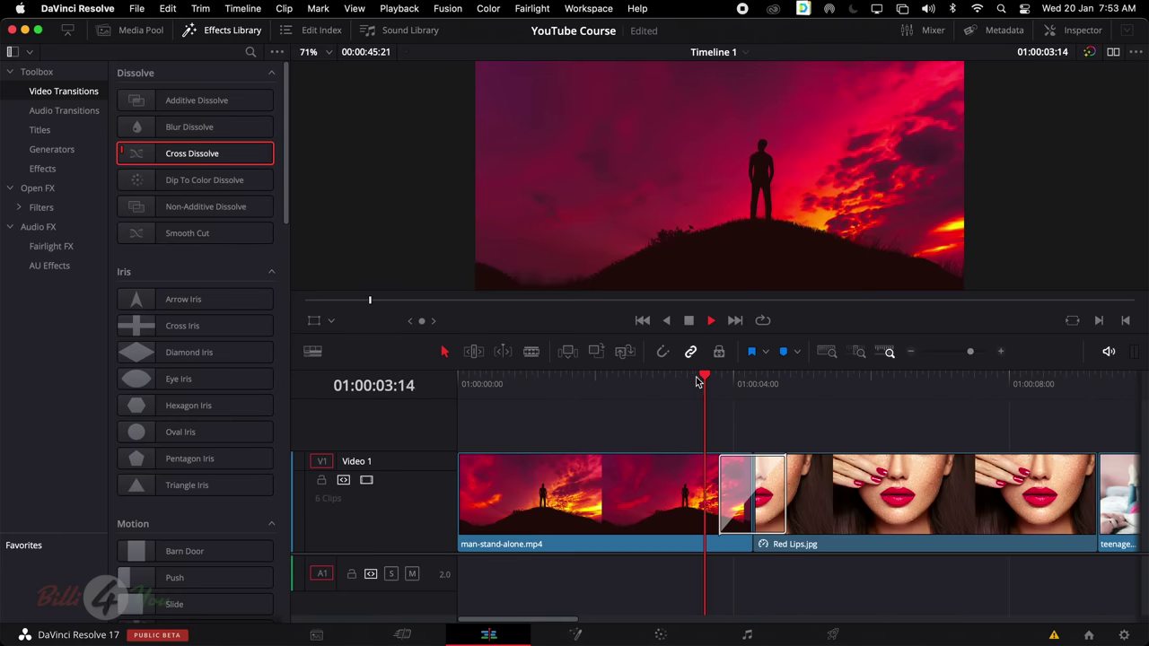
key("space")
key("space")
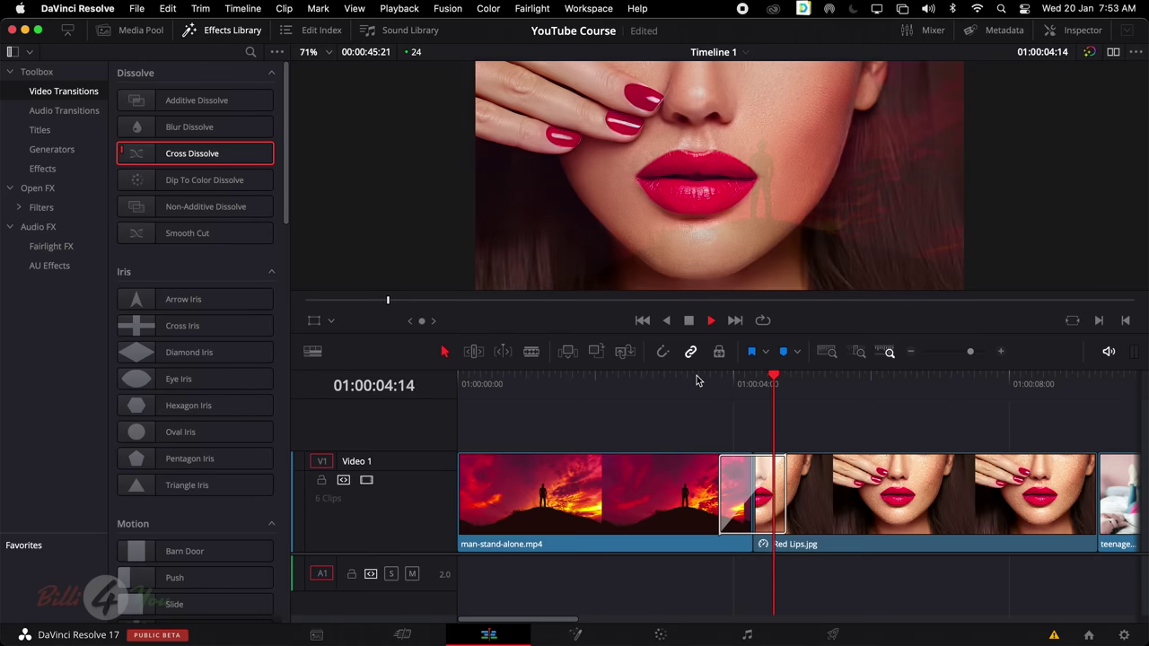
key("space")
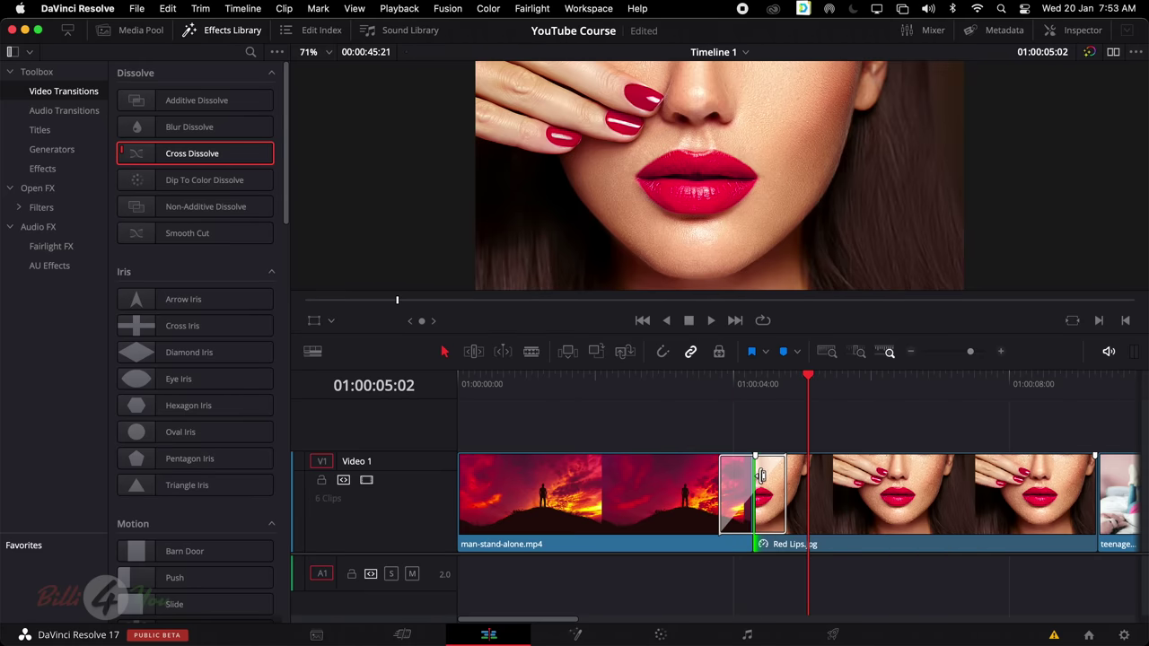
Replace the dissolve with one ending at the cut and preview it
left_click(730, 480)
left_click(700, 433)
left_click(728, 476)
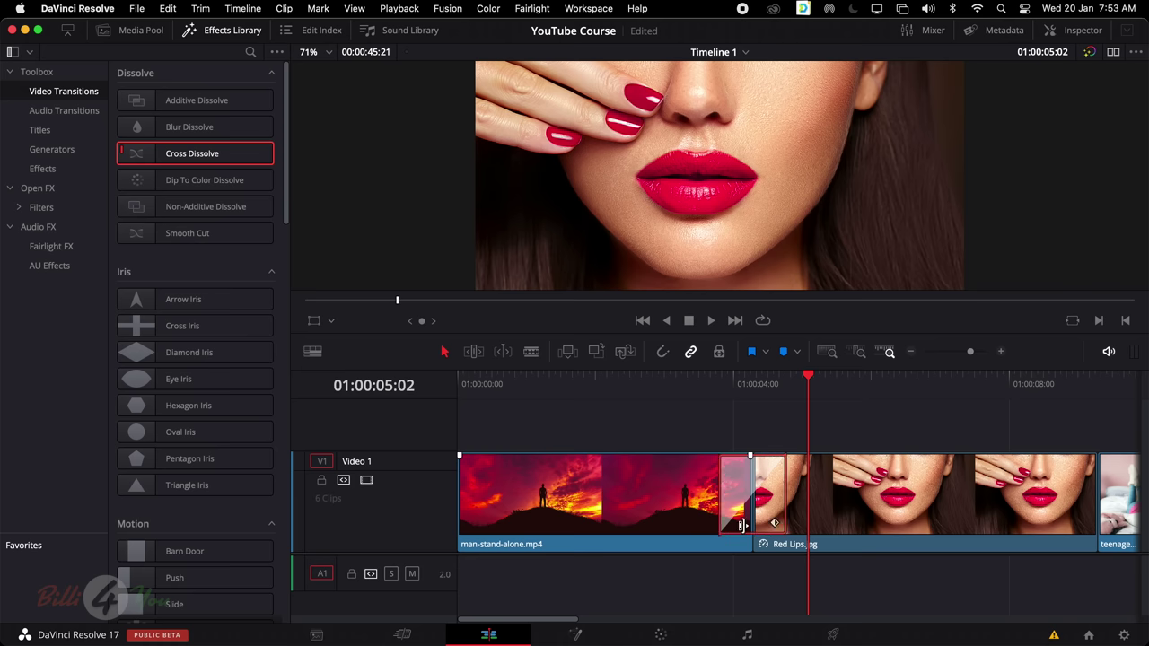
key("Delete")
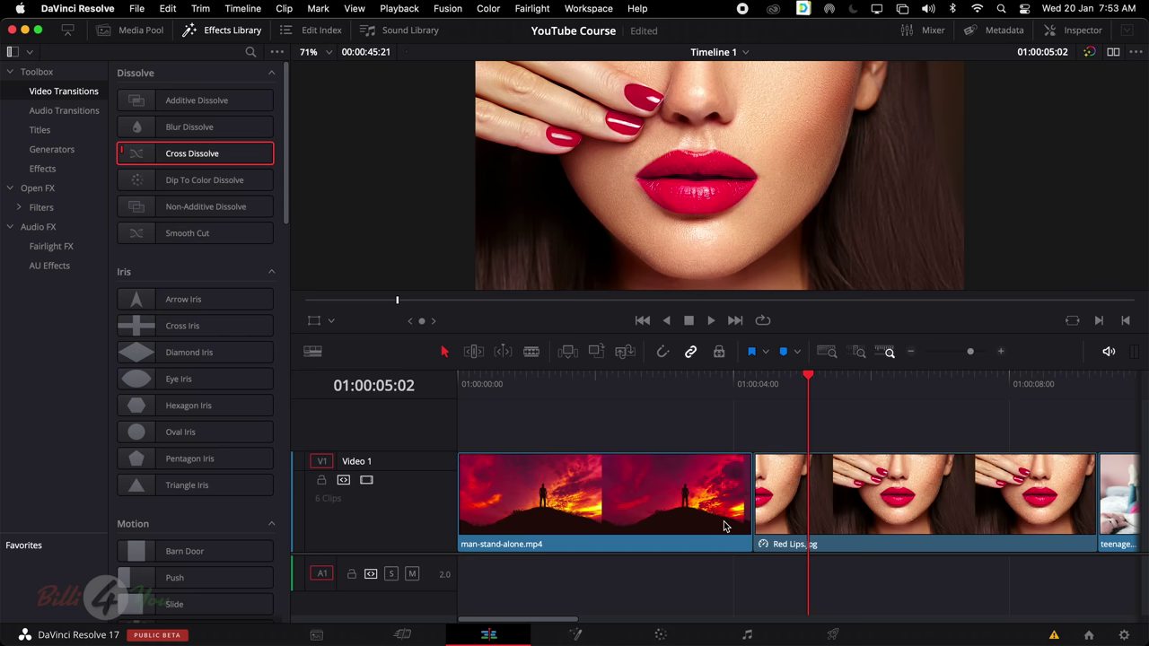
left_click_drag(197, 155, 729, 485)
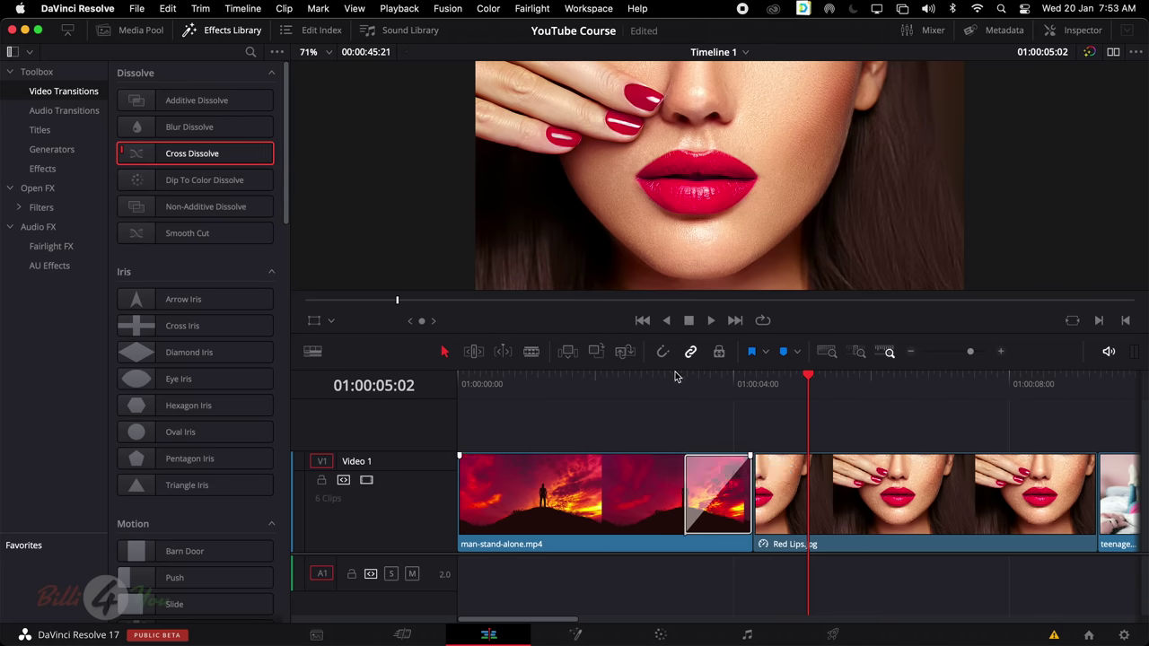
left_click(677, 377)
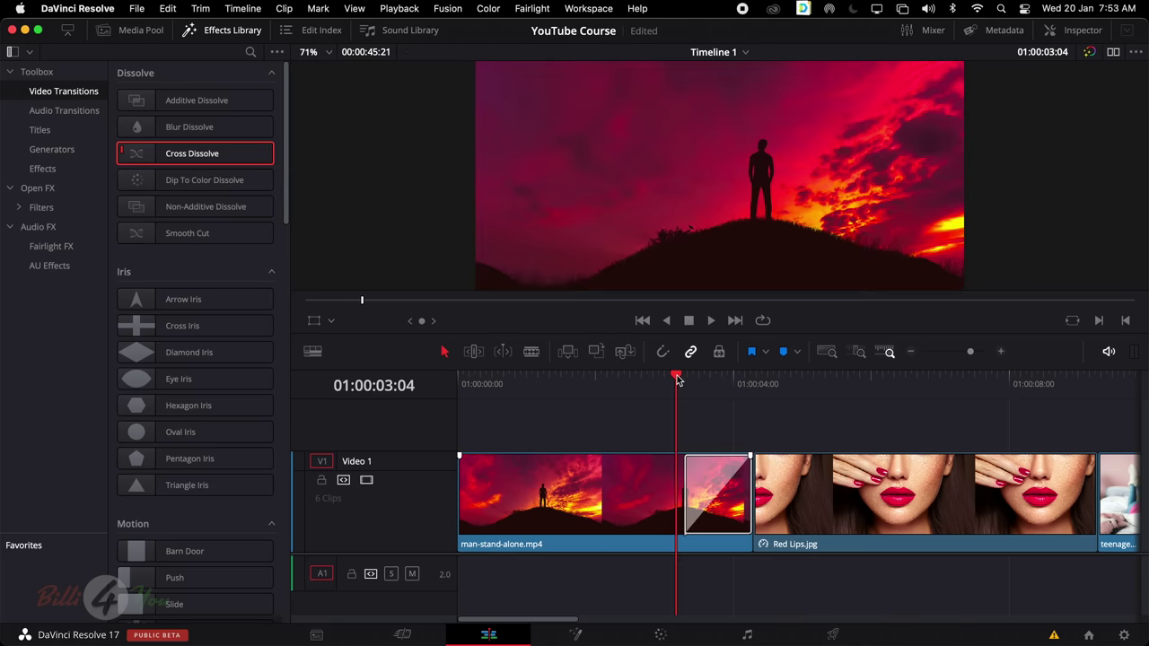
key("space")
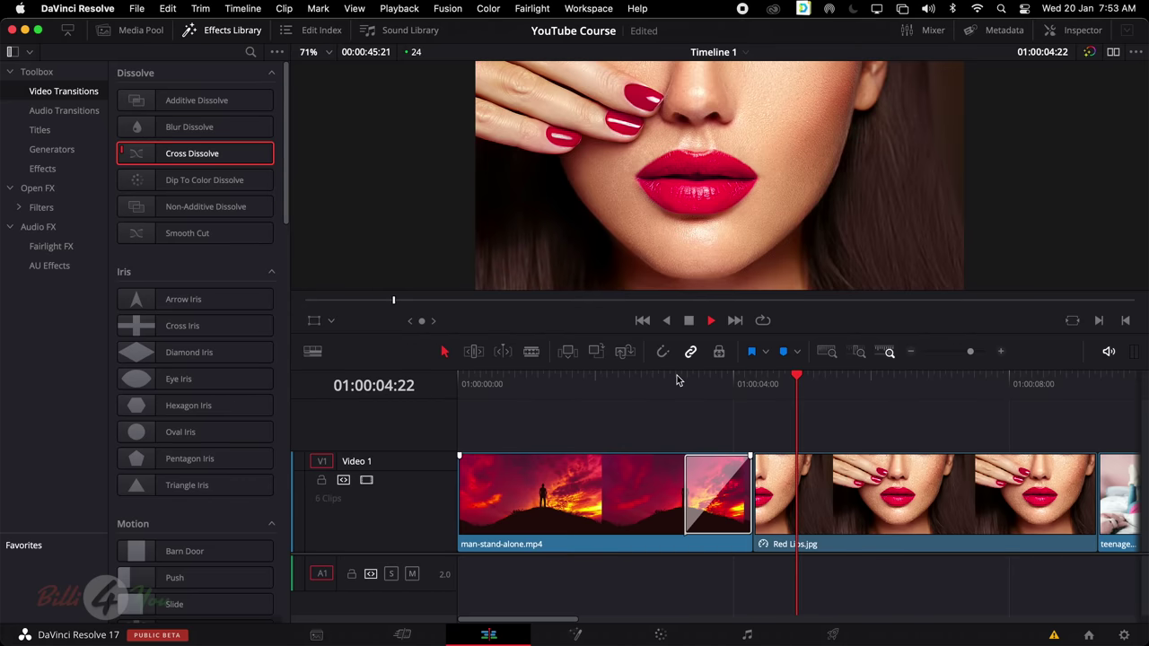
left_click(676, 377)
key("space")
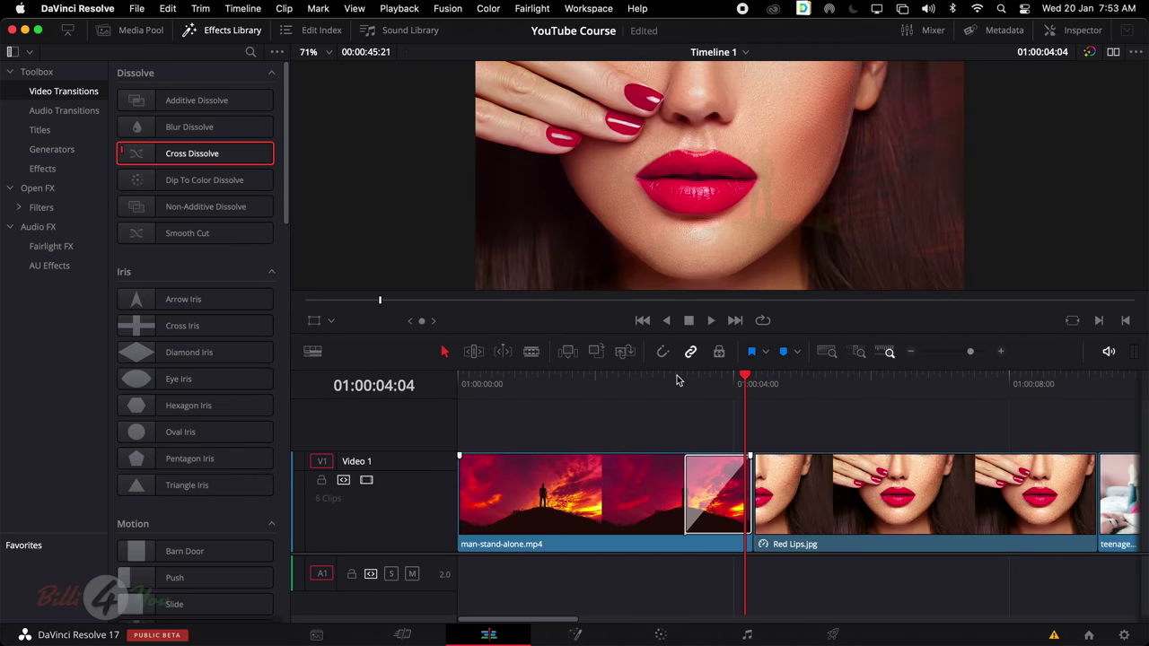
Undo it and add a Cross Dissolve centred on the cut, then select it
key("super+z")
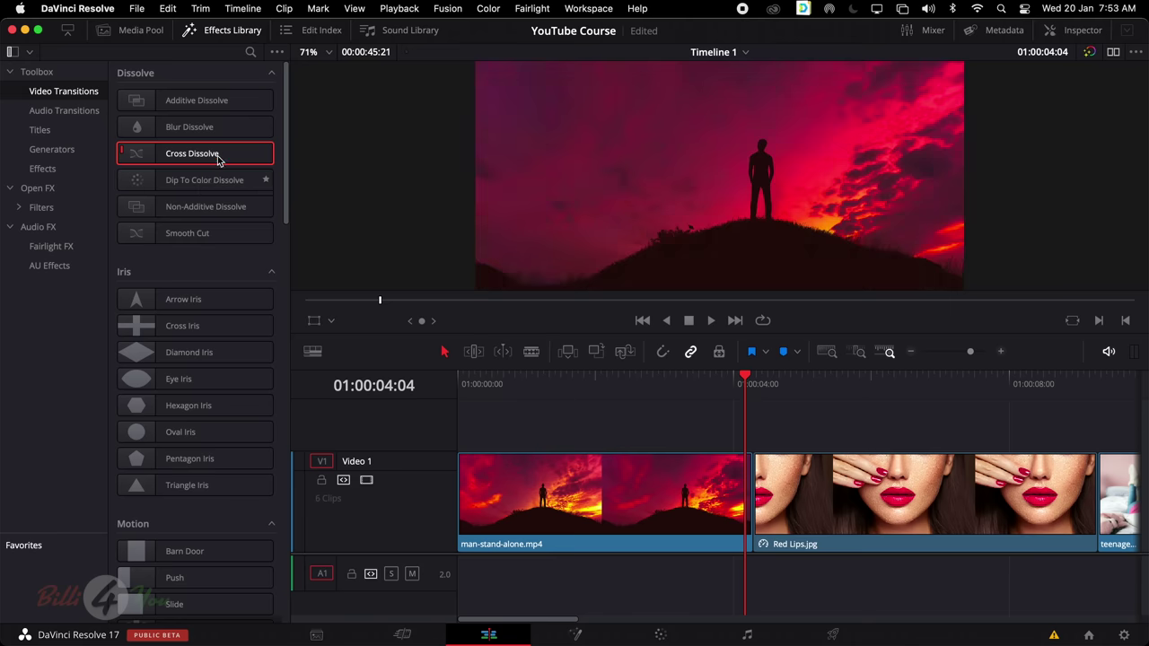
left_click_drag(218, 159, 763, 496)
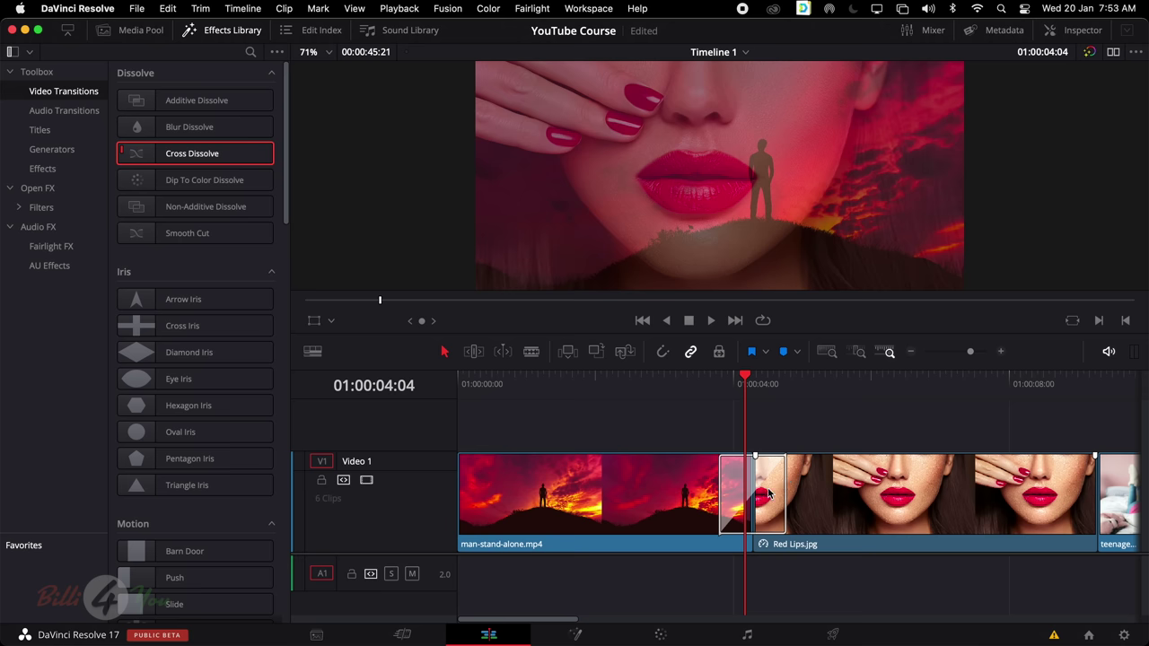
left_click(725, 473)
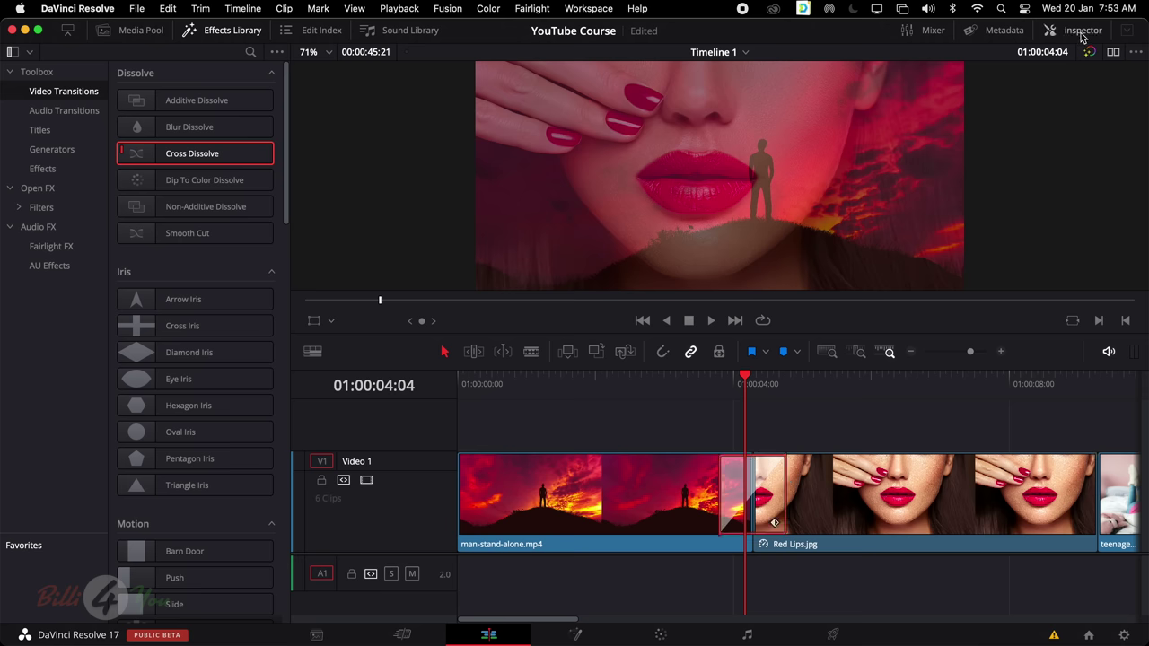
Change the selected transition to a Clock Wipe in the Inspector and preview it
left_click(1082, 33)
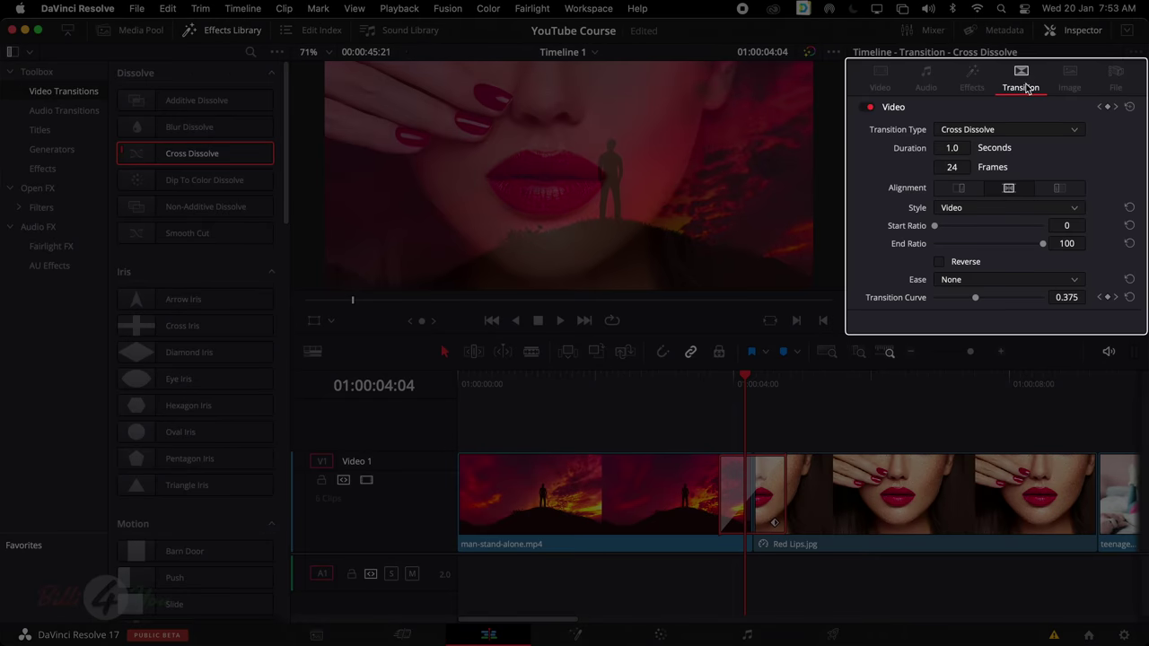
left_click(1007, 131)
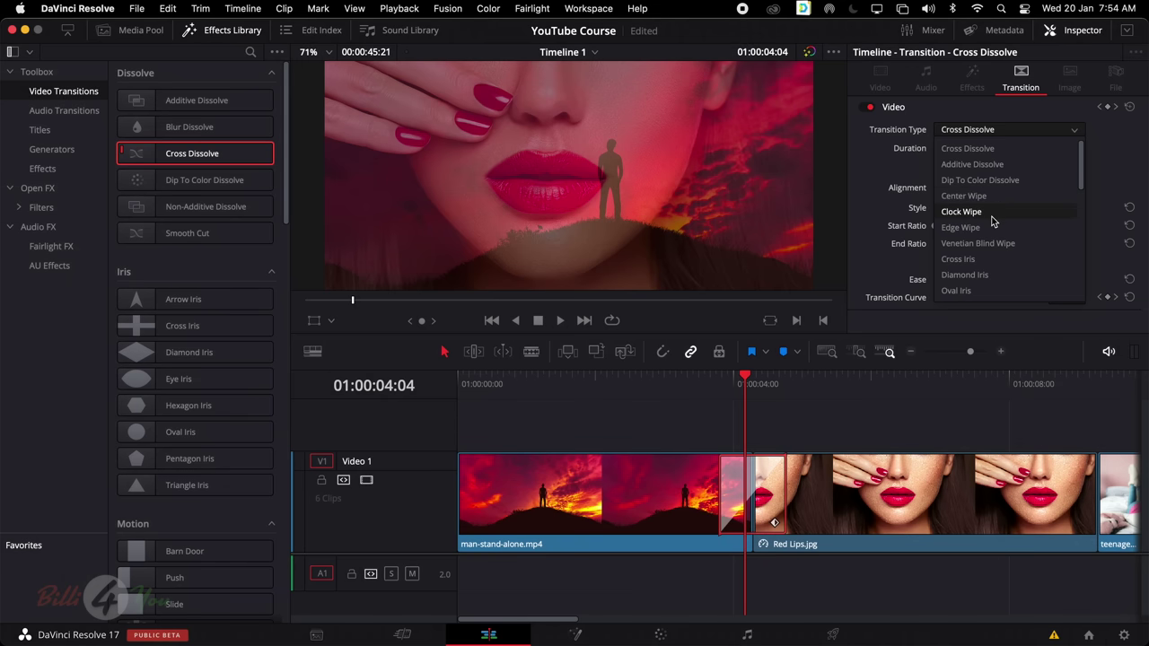
left_click(992, 215)
left_click_drag(745, 384, 698, 387)
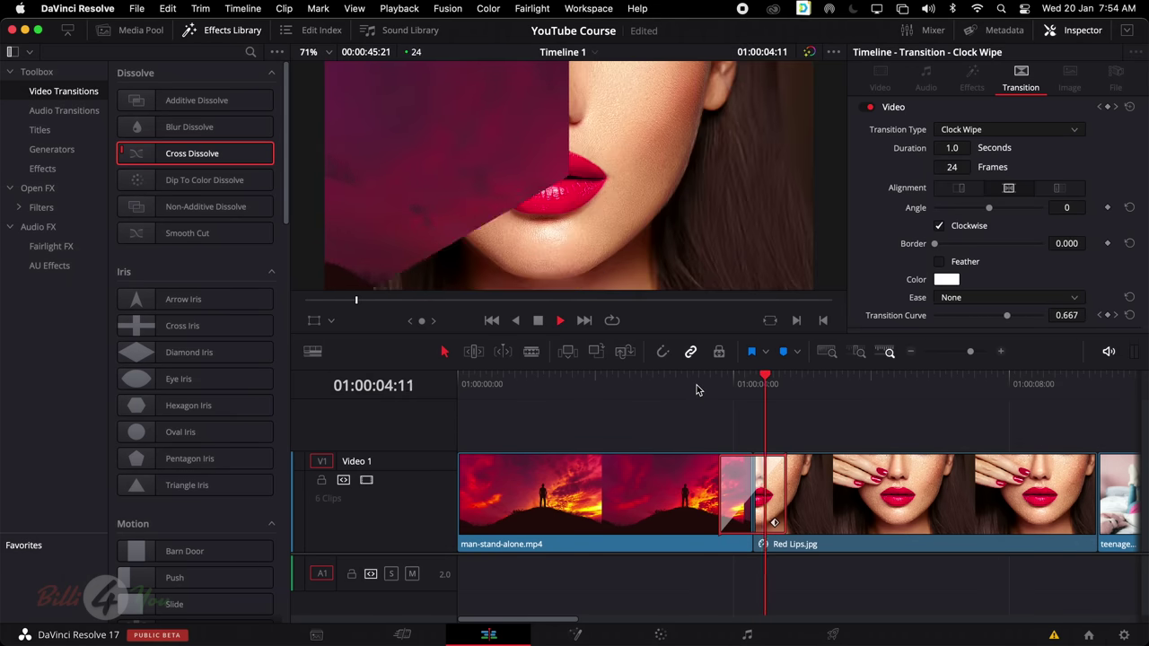
key("space")
left_click(752, 465)
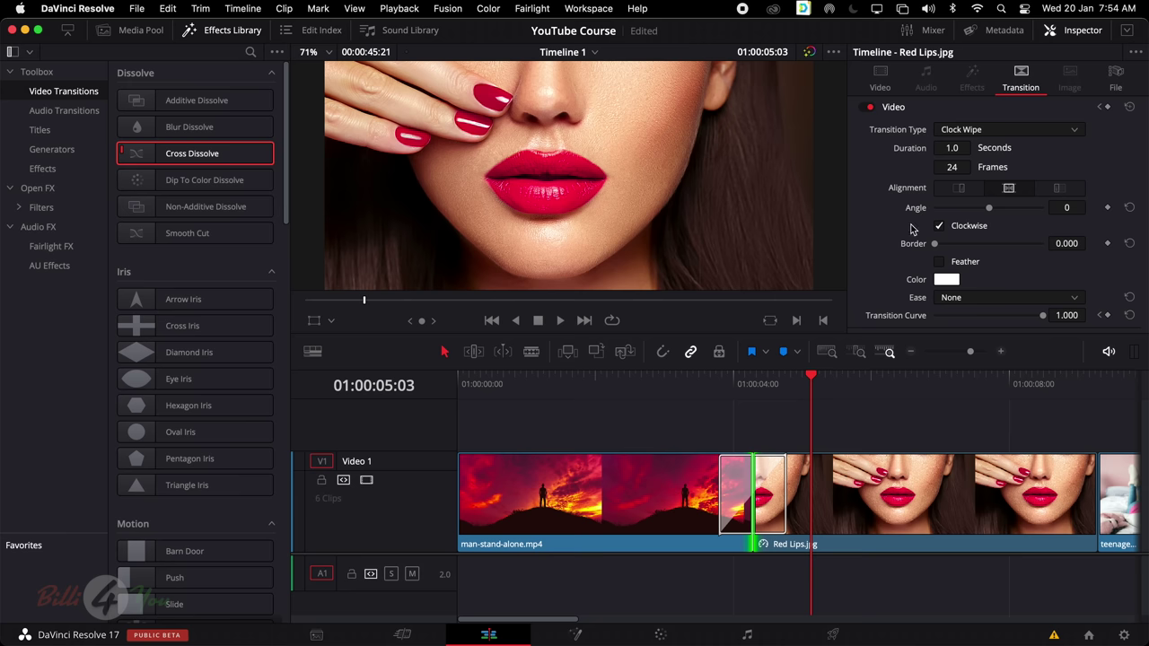
left_click(775, 483)
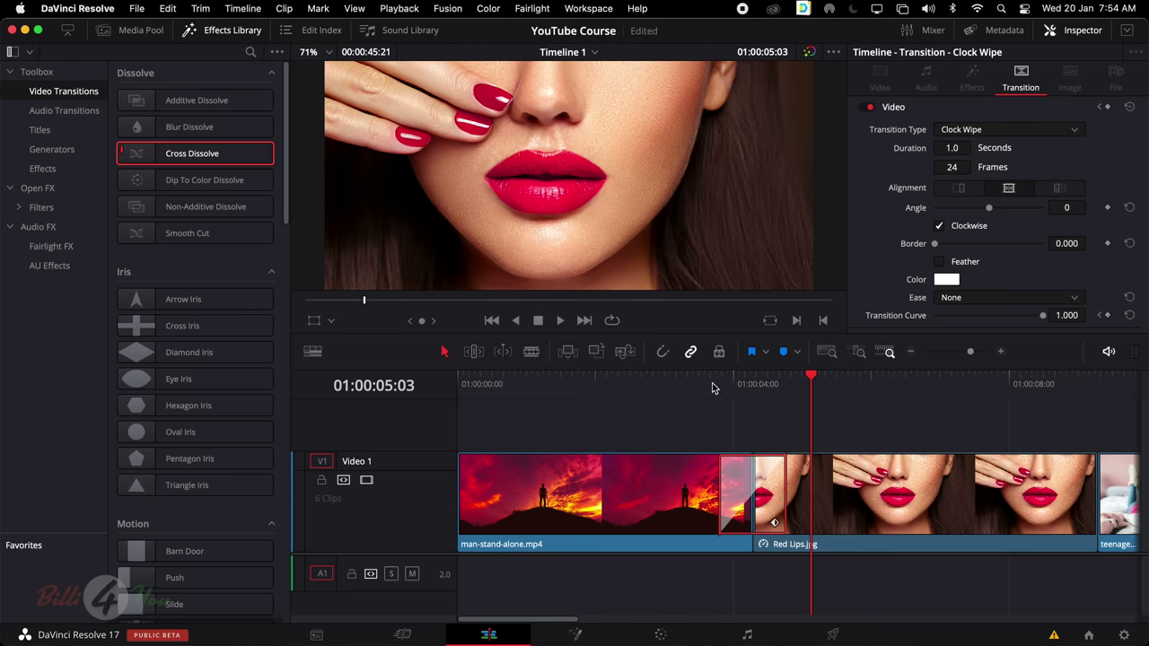
left_click_drag(712, 388, 740, 385)
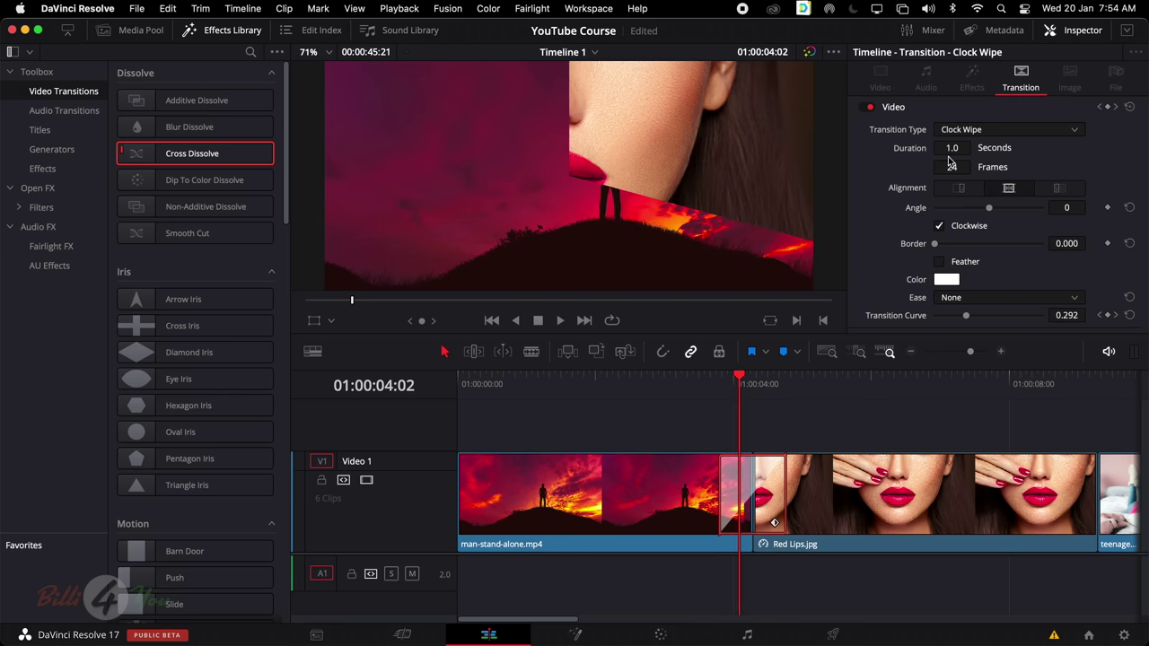
Lengthen, then shorten the Clock Wipe to 0.7 seconds, previewing each change
left_click_drag(774, 523, 835, 523)
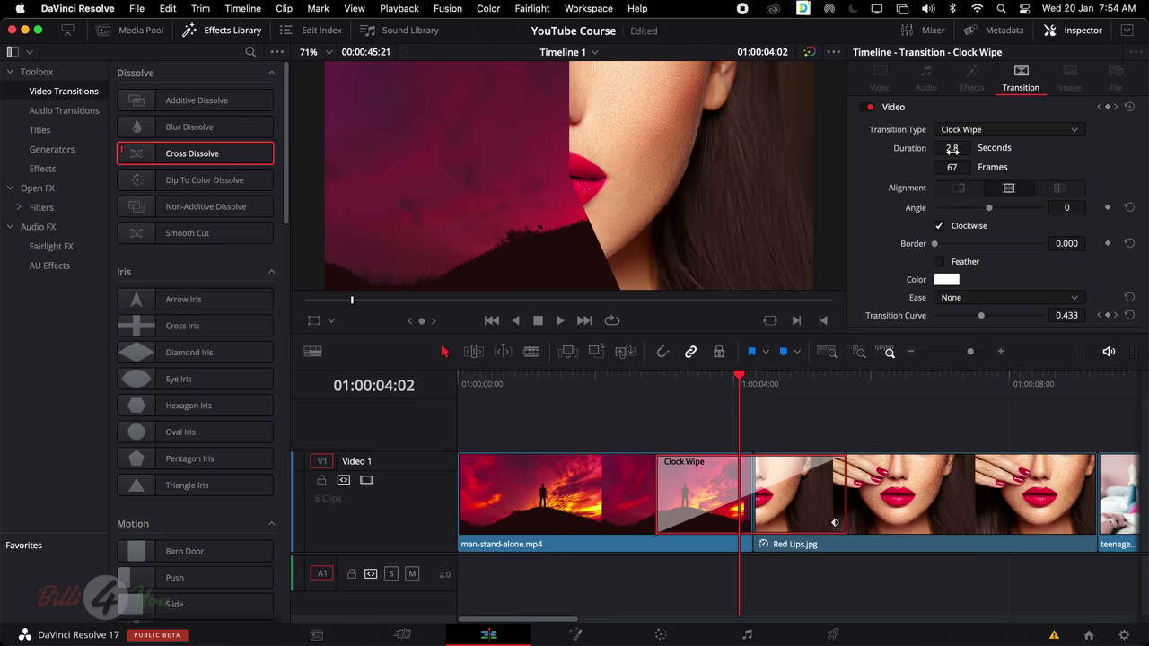
left_click(637, 382)
key("space")
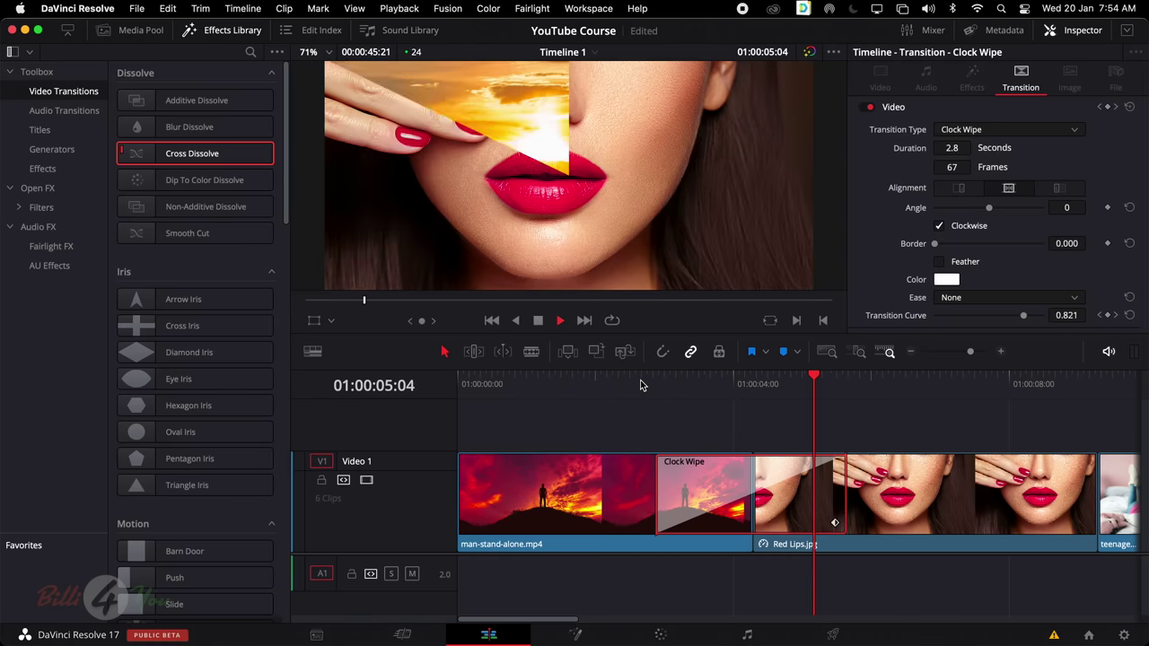
key("space")
left_click_drag(833, 523, 763, 523)
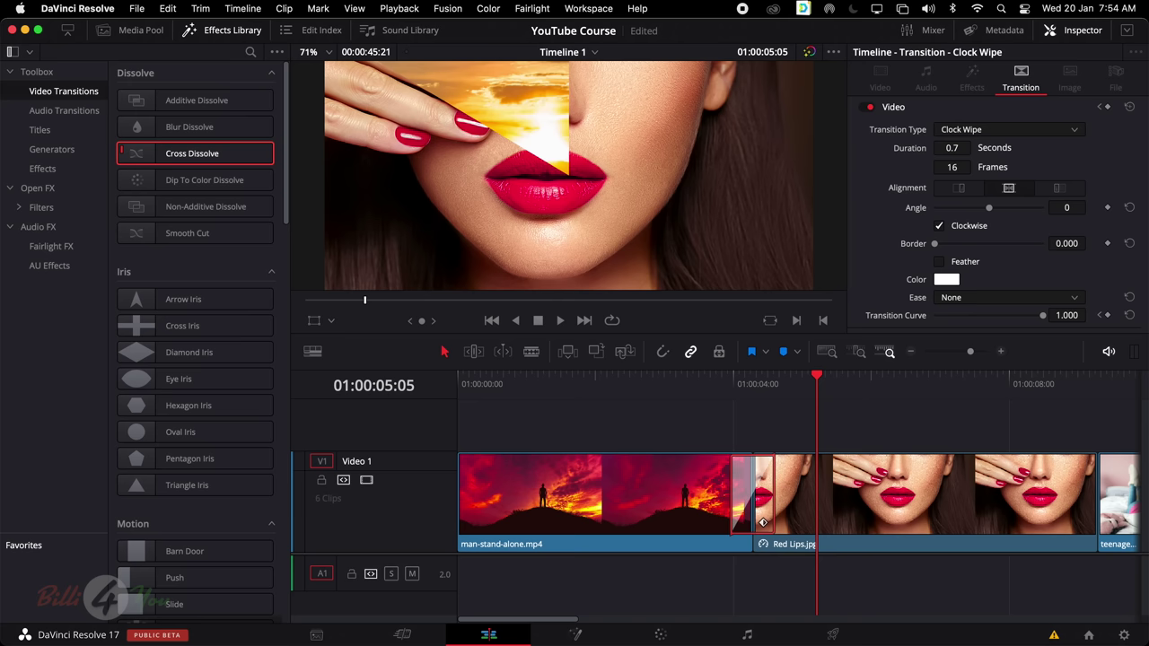
left_click(685, 393)
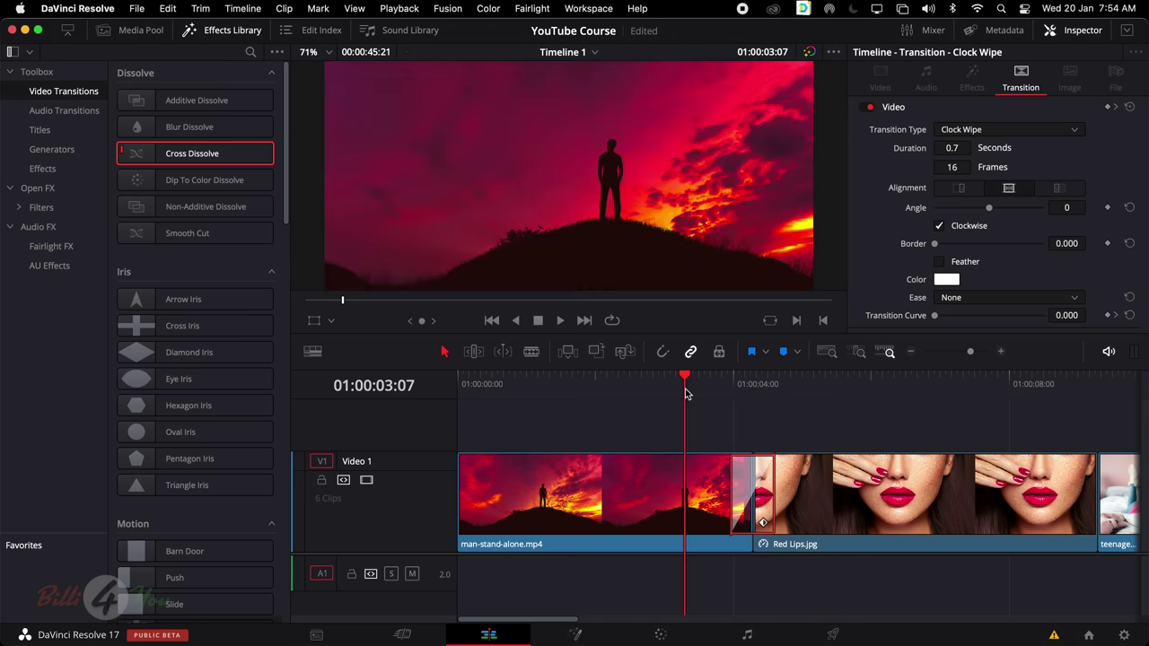
key("space")
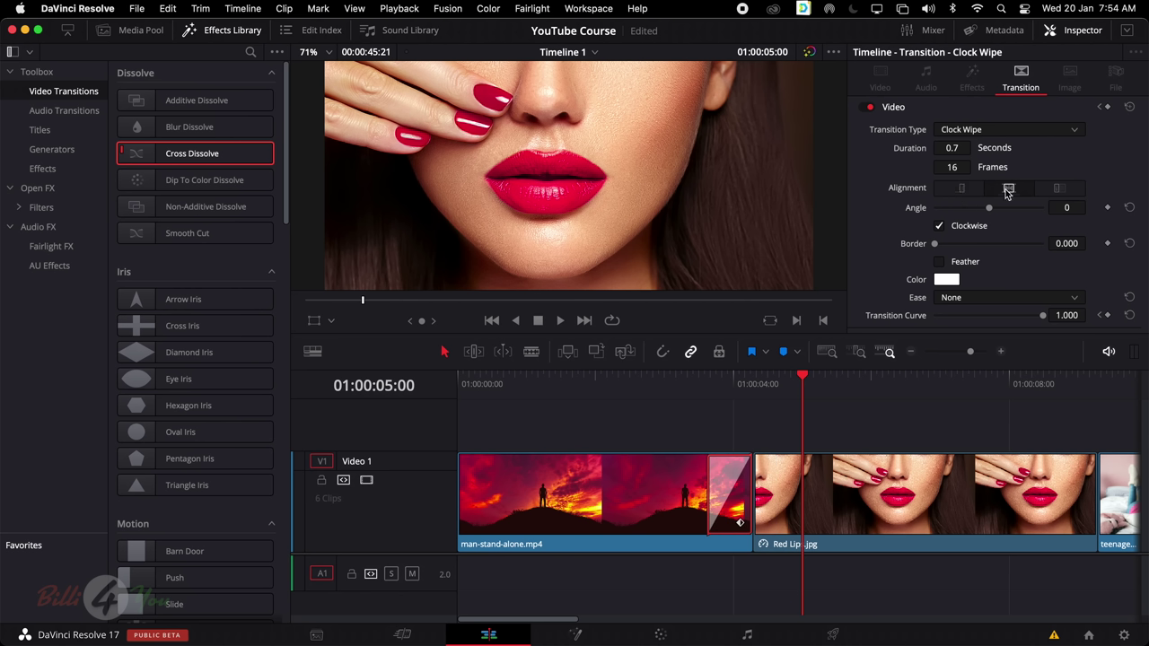
Centre the Clock Wipe on the cut, rotate its angle and preview it
left_click(1056, 191)
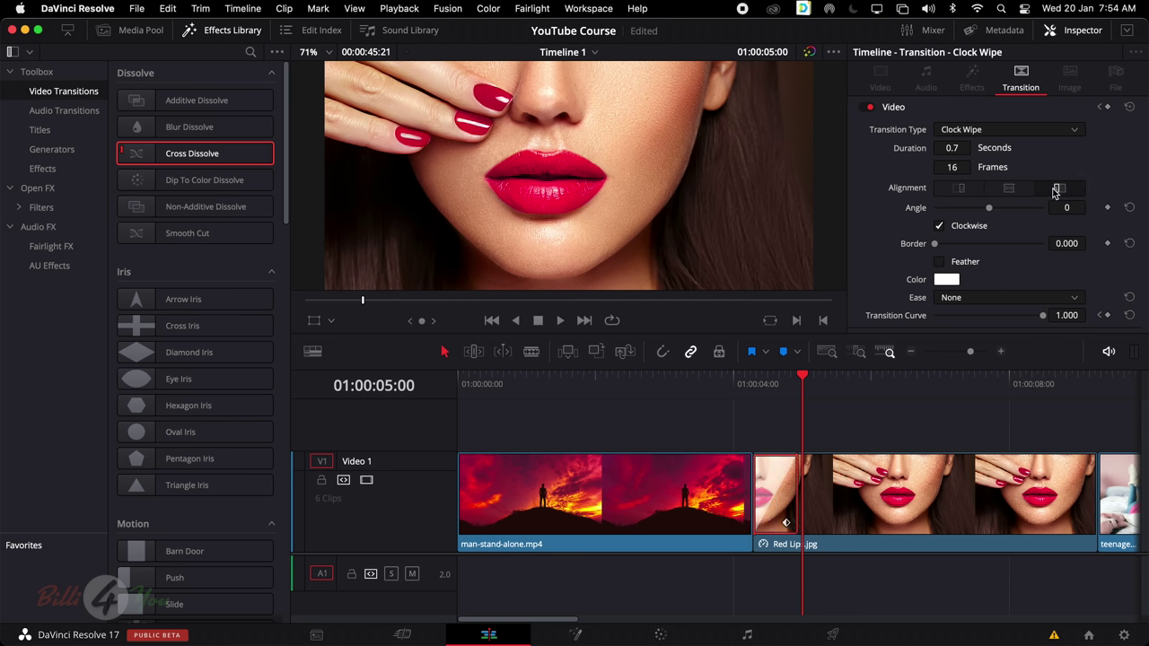
left_click(1009, 190)
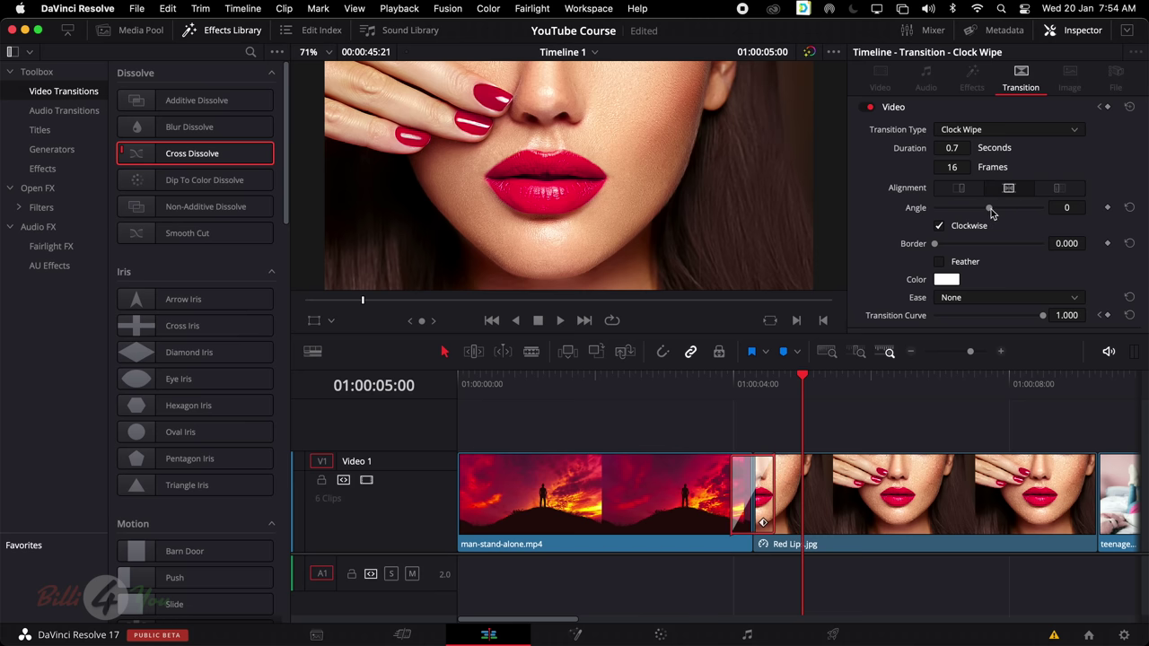
mouse_move(991, 211)
left_mouse_down()
mouse_move(1009, 212)
mouse_move(979, 212)
mouse_move(1006, 211)
left_mouse_up()
left_click(1006, 210)
left_click(728, 377)
key("space")
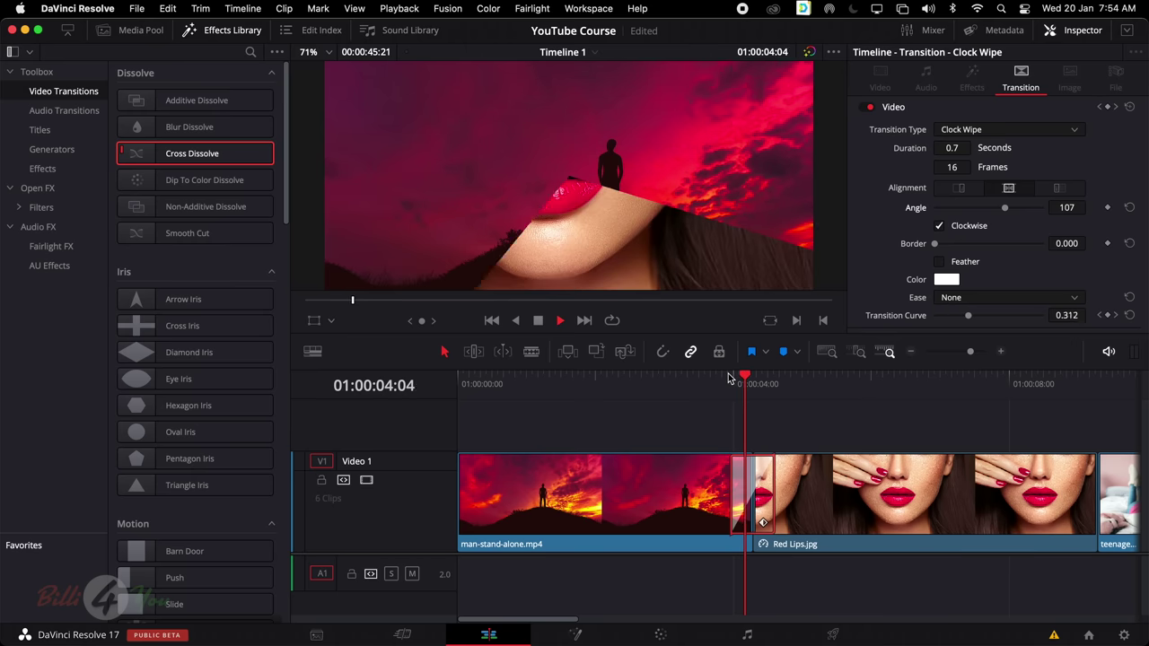
key("space")
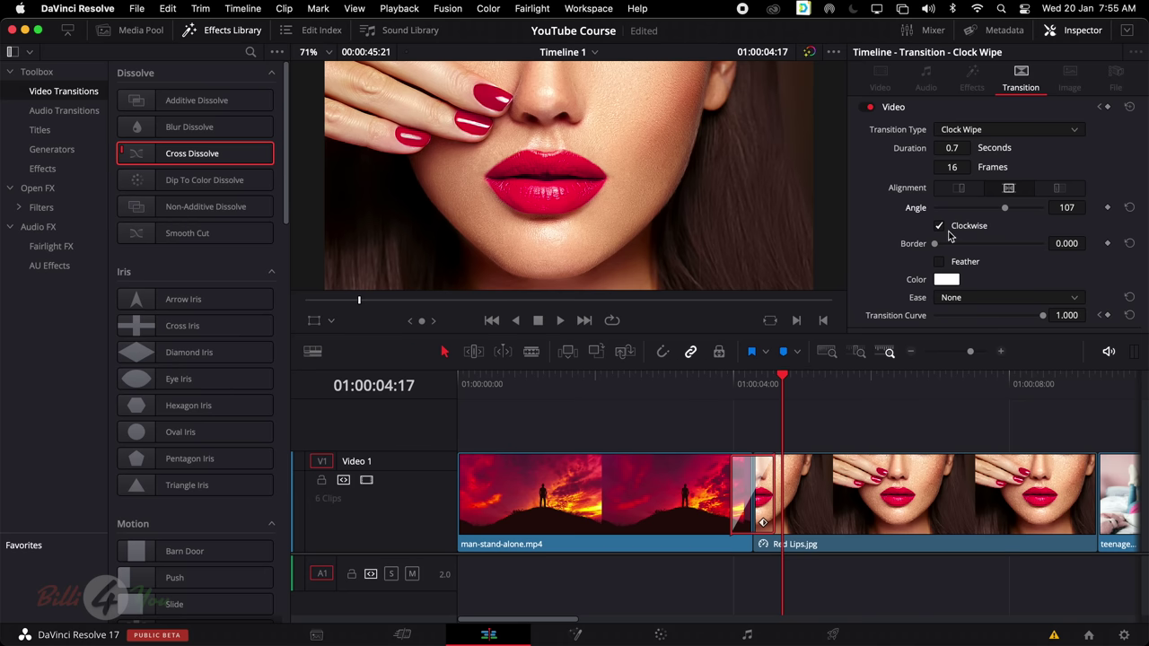
Give the wipe an 82.65 border, angle 26 and feathering, keeping it Clockwise
left_click(750, 383)
mouse_move(936, 250)
left_mouse_down()
mouse_move(969, 249)
mouse_move(954, 254)
left_mouse_up()
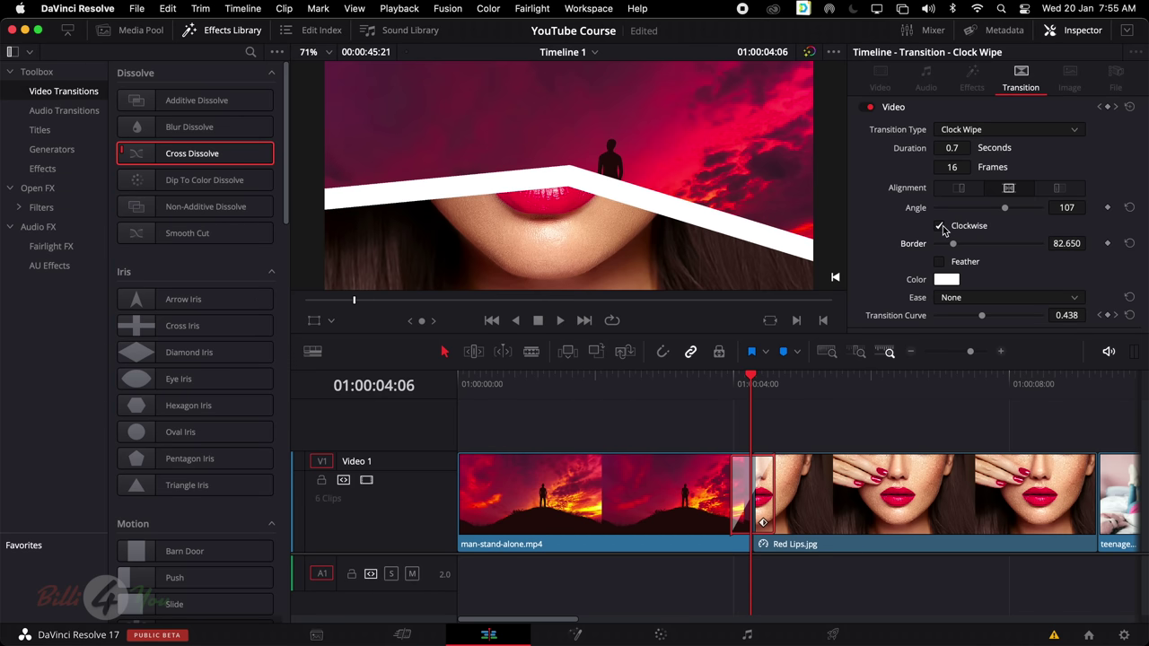
left_click(940, 227)
left_click(940, 226)
left_click_drag(991, 215, 994, 215)
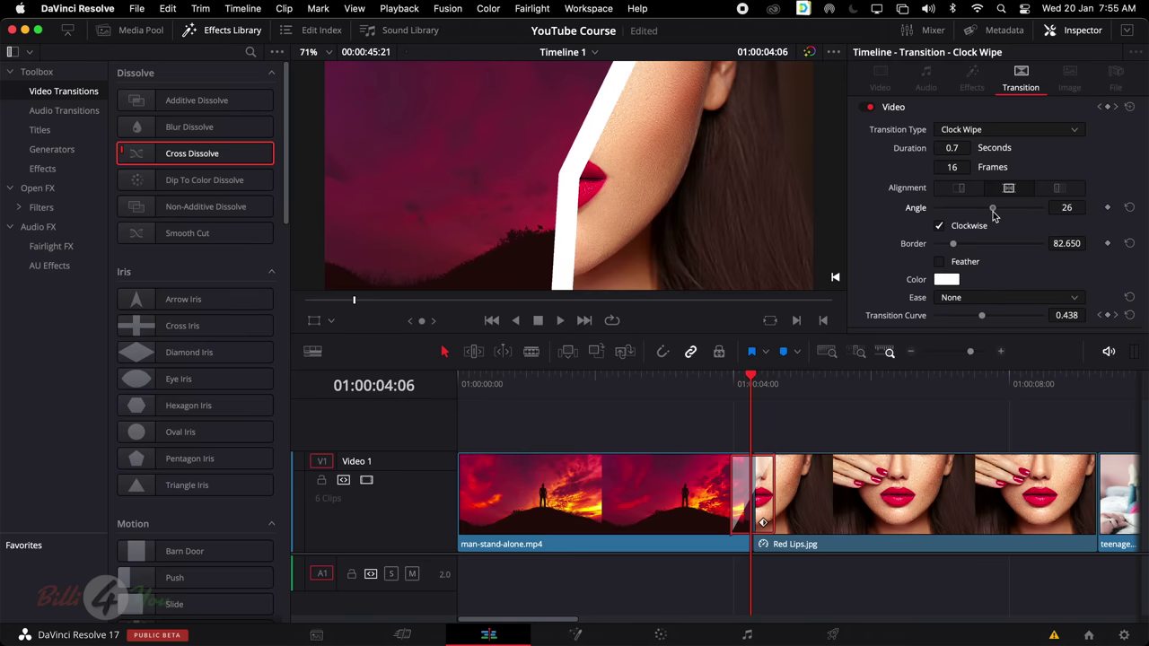
left_click(942, 262)
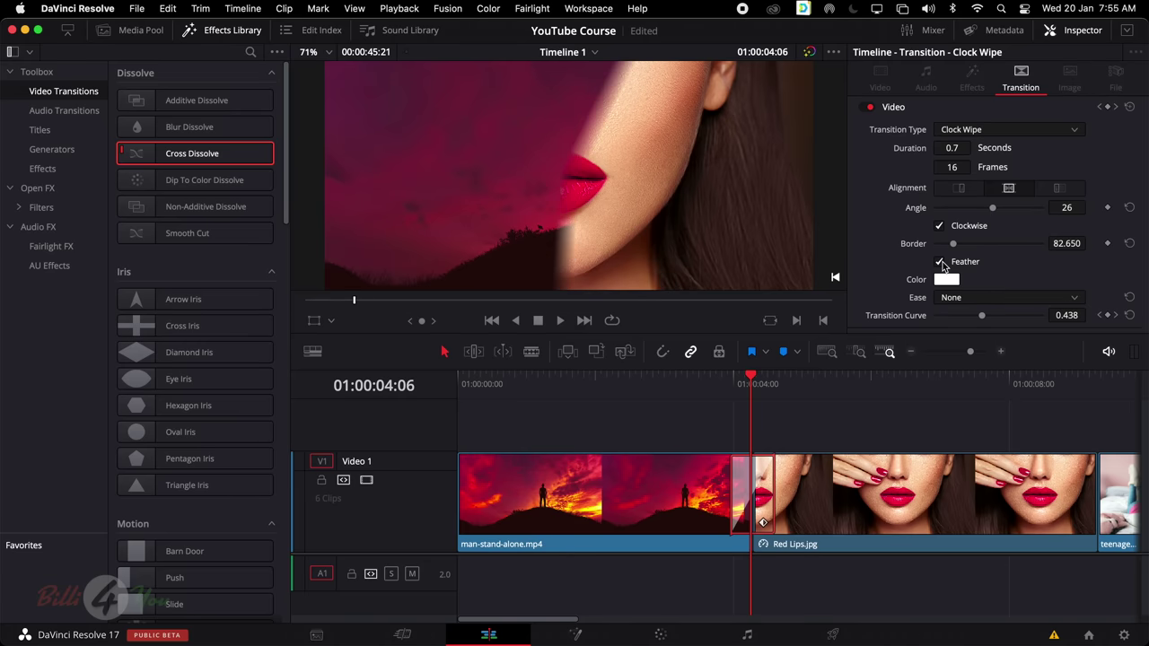
left_click_drag(717, 386, 780, 518)
Switch the transition back to a Video-style Cross Dissolve and view it mid-dissolve
left_click(1060, 133)
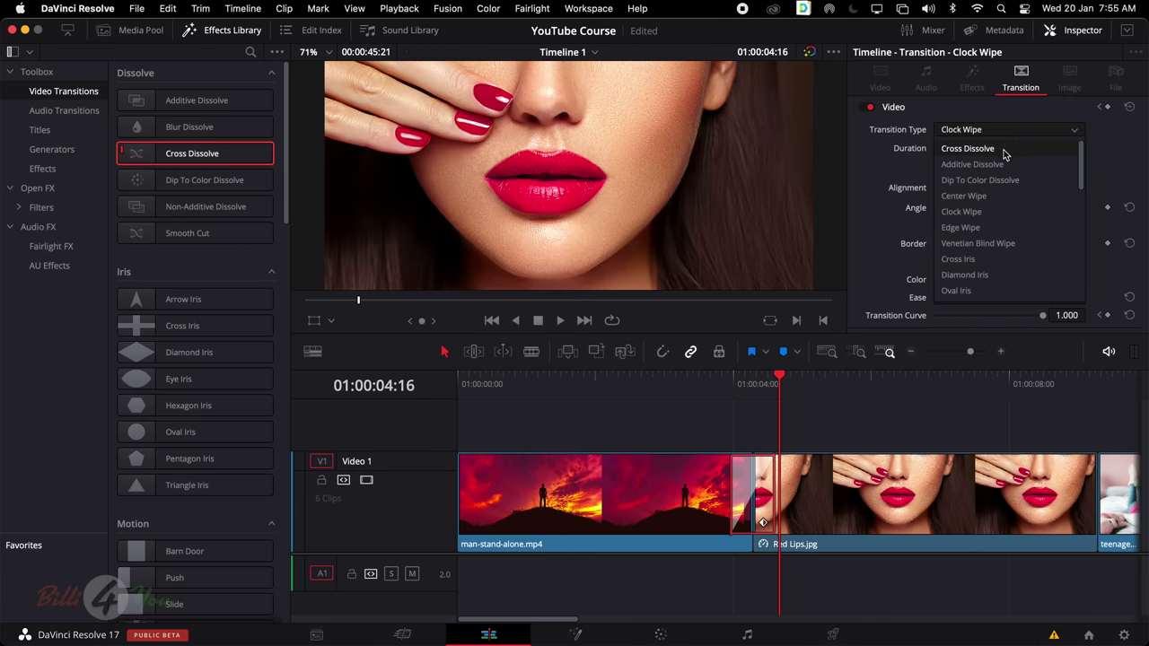
left_click(1004, 151)
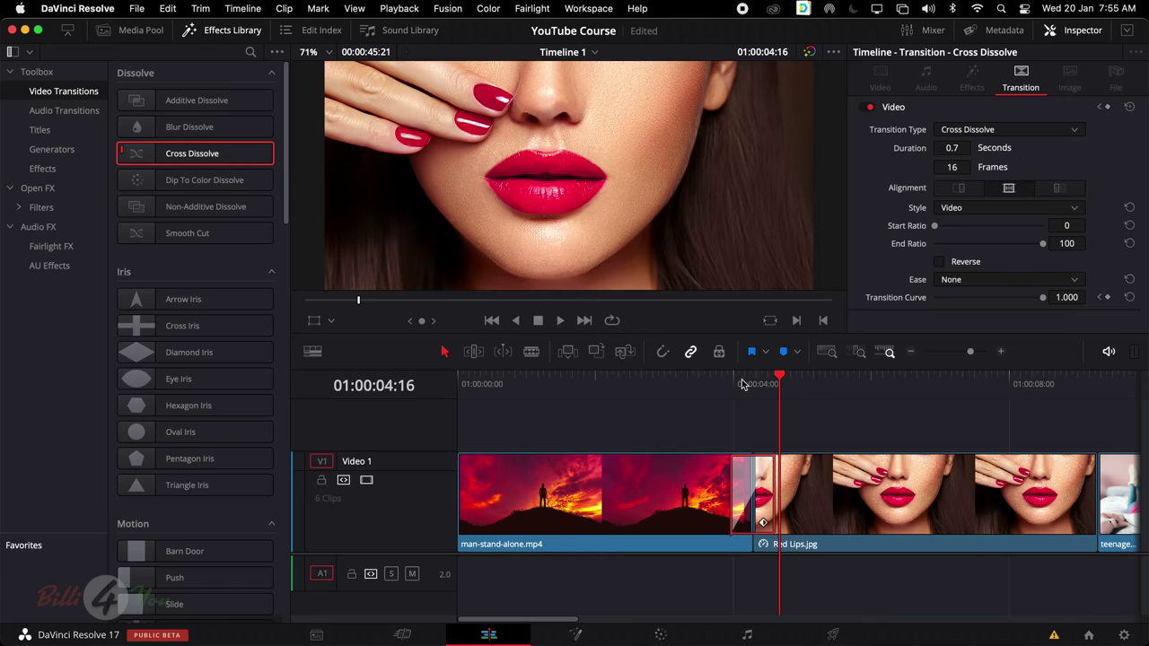
left_click(959, 211)
left_click(917, 230)
left_click(751, 378)
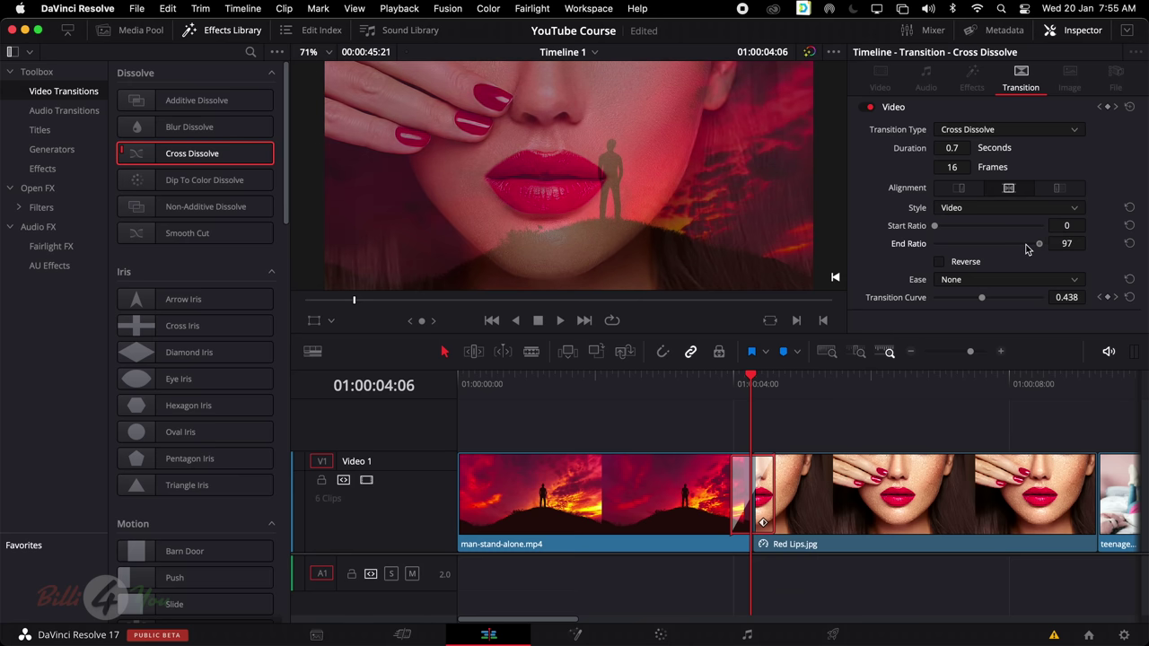
left_click(940, 262)
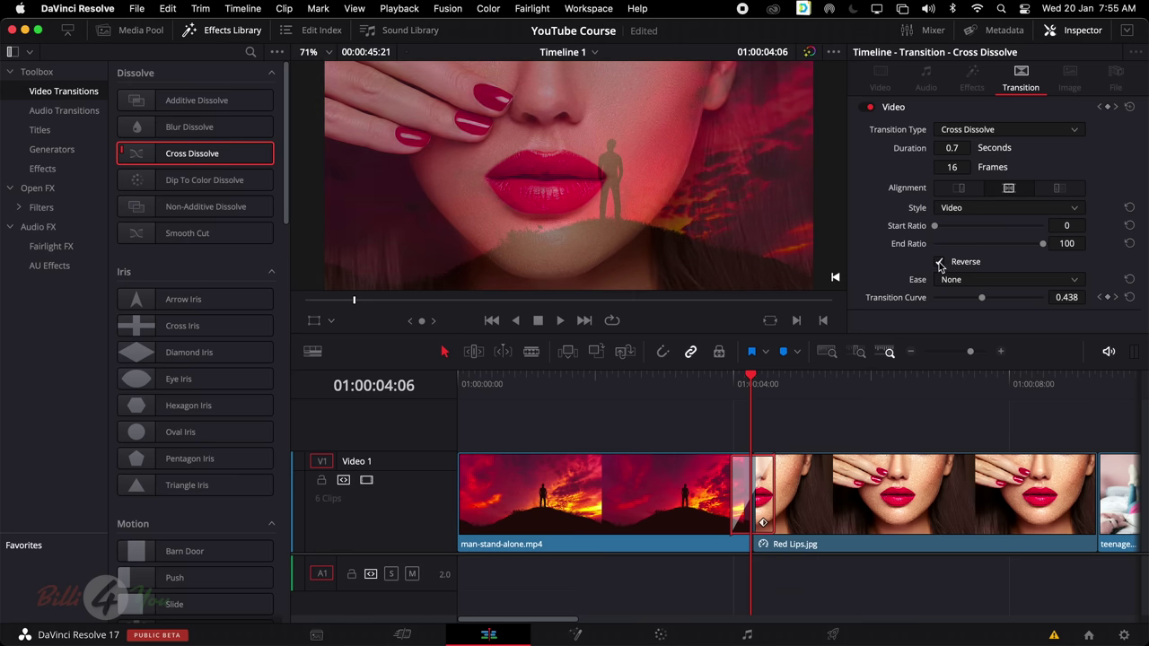
left_click(940, 262)
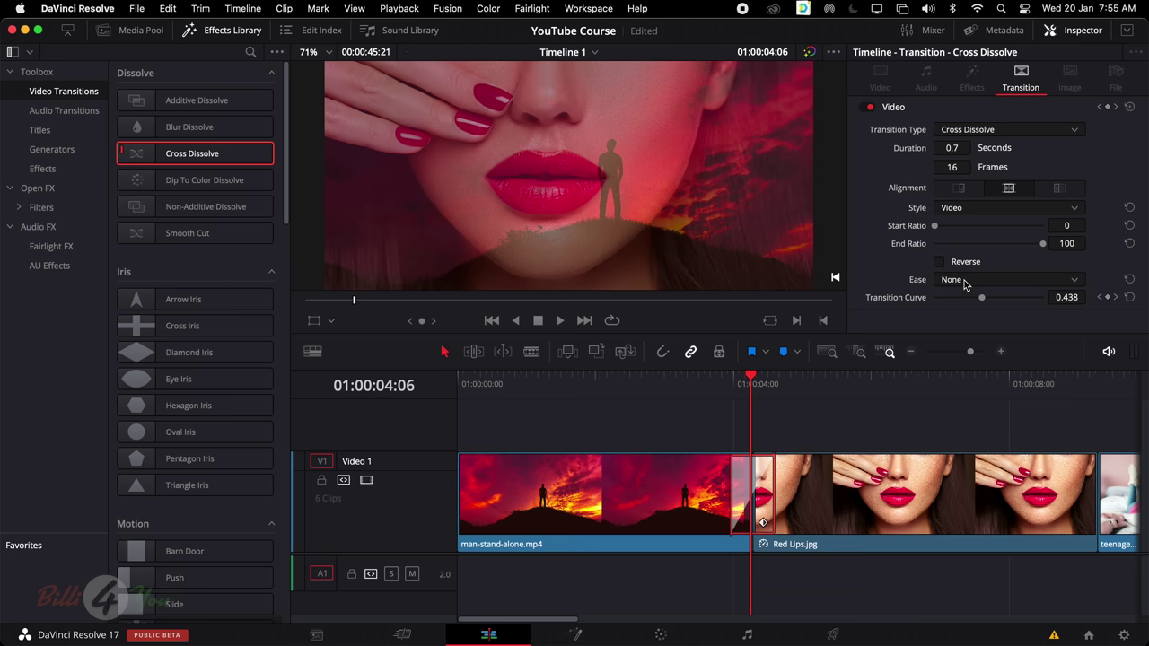
Set the dissolve's easing to In and Out and lengthen it to 2.2 seconds
left_click(964, 282)
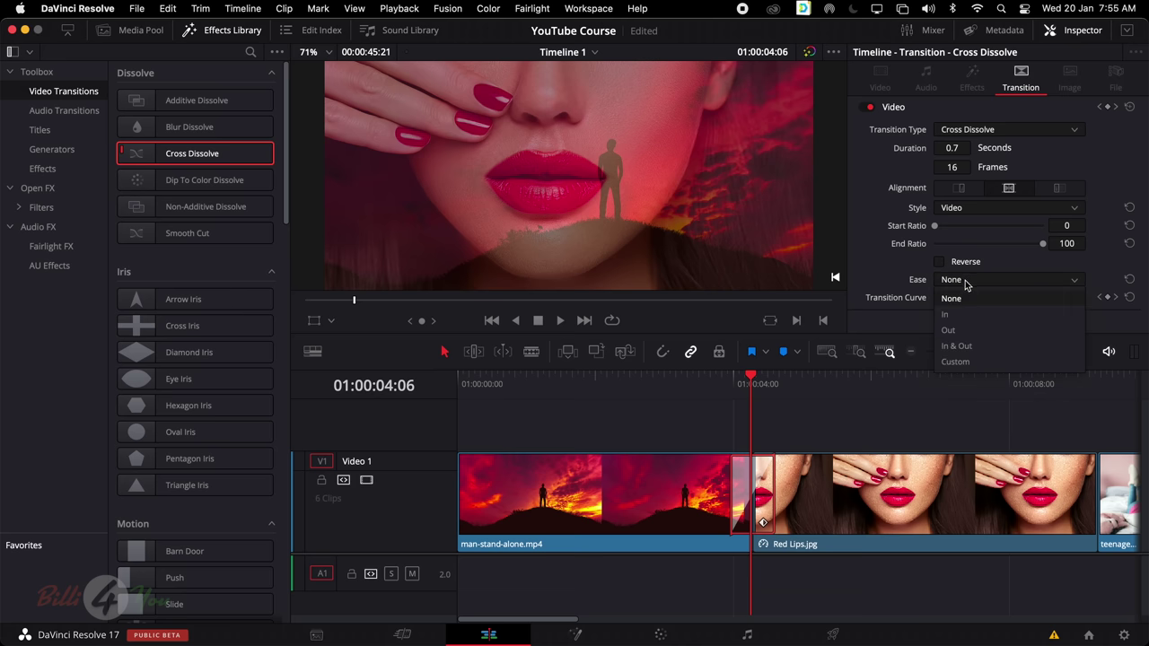
left_click(955, 346)
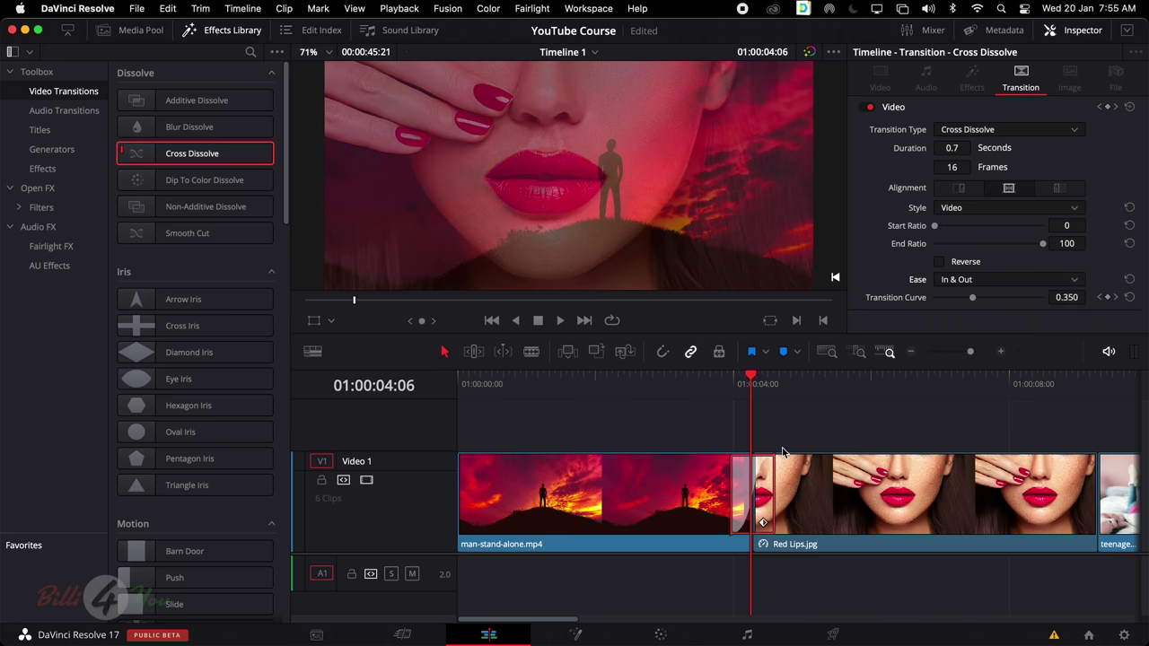
left_click(738, 384)
key("Left")
key("Left")
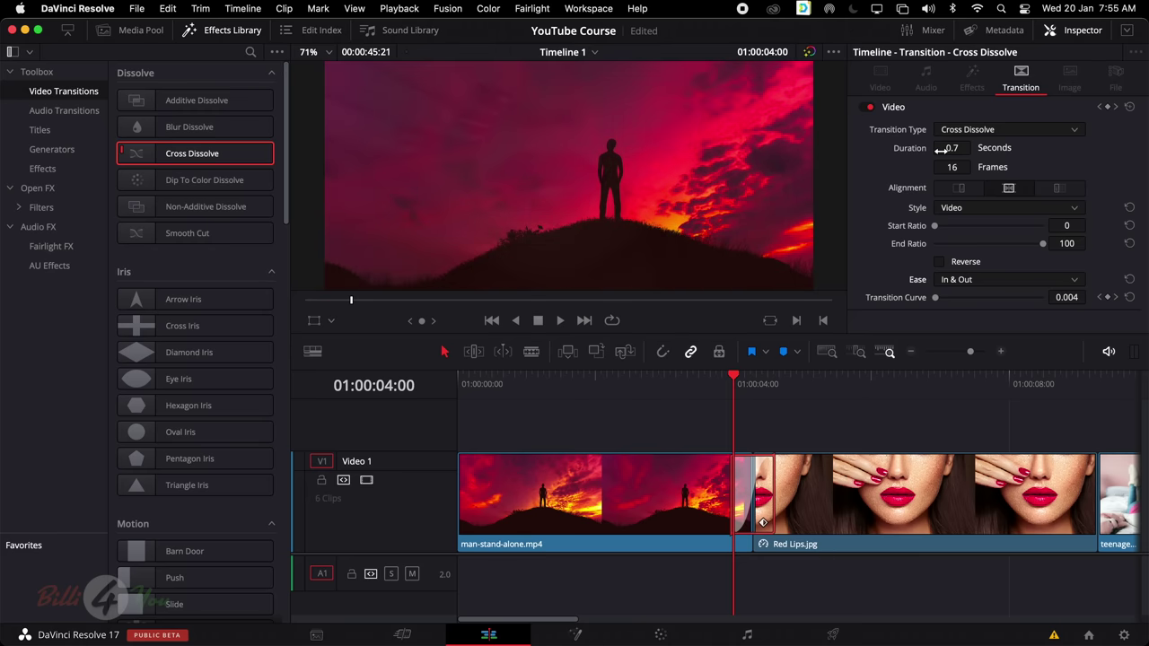
left_click_drag(940, 150, 949, 148)
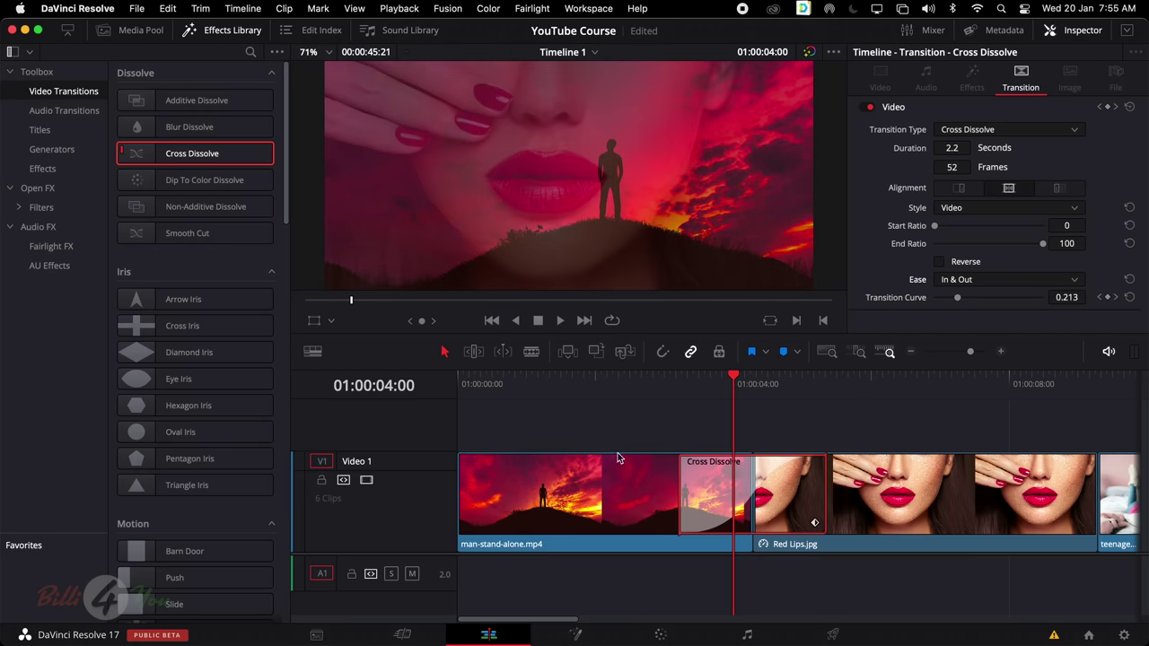
left_click(674, 400)
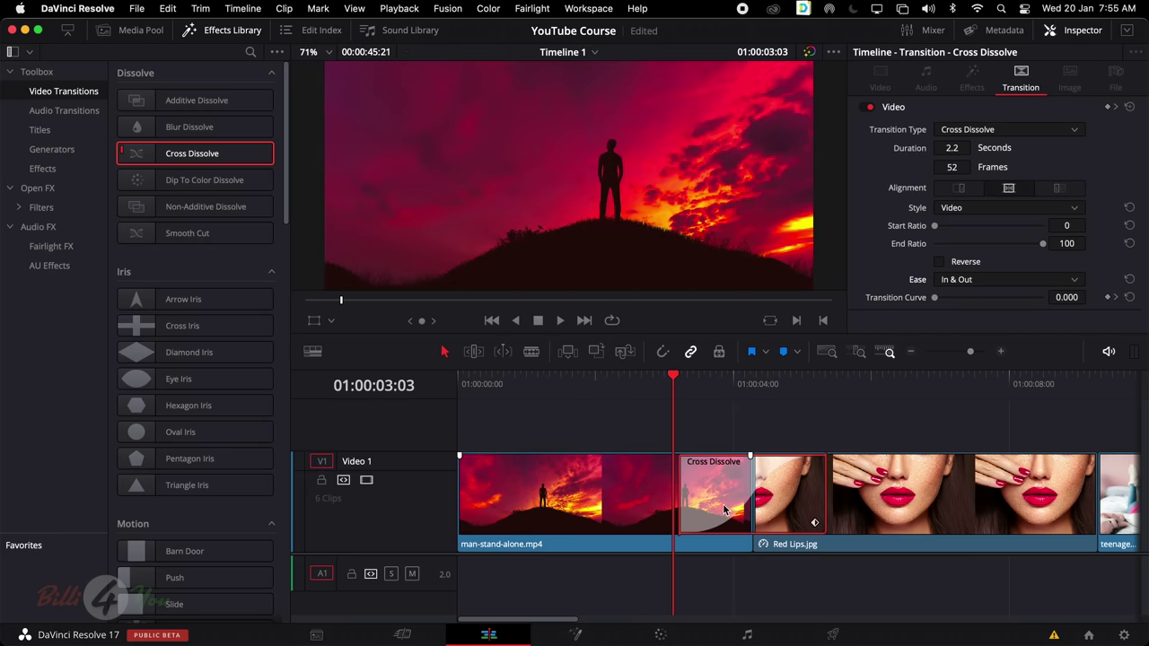
left_click(744, 418)
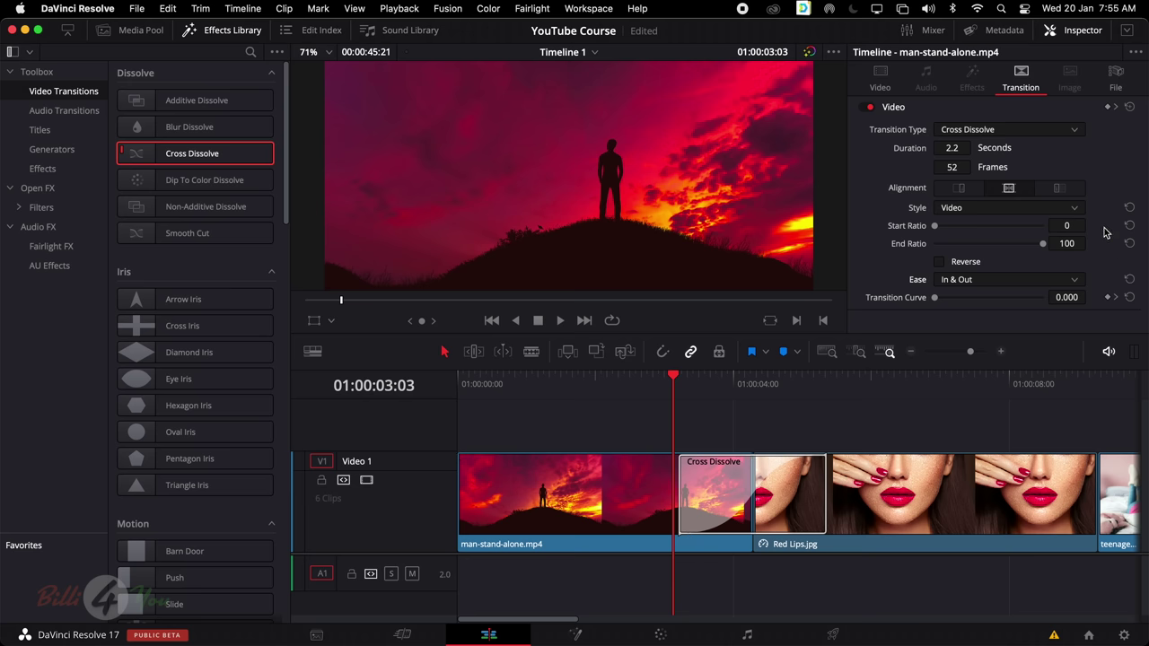
Change the easing to Out only and replay the dissolve
key("space")
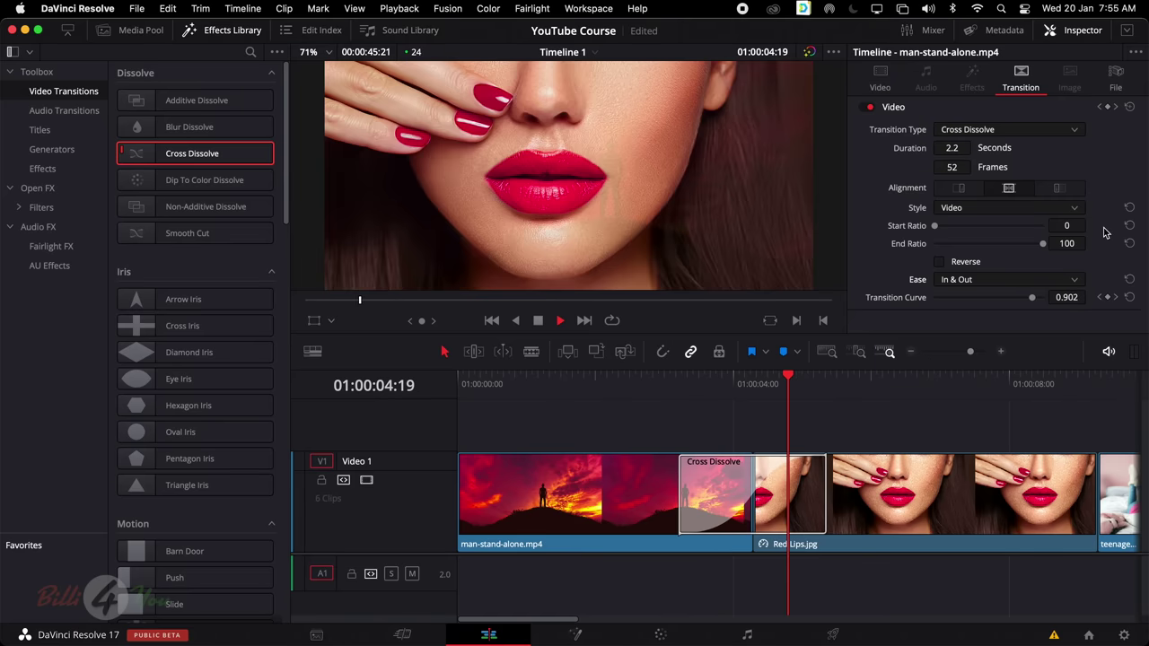
key("space")
left_click(1001, 280)
left_click(978, 330)
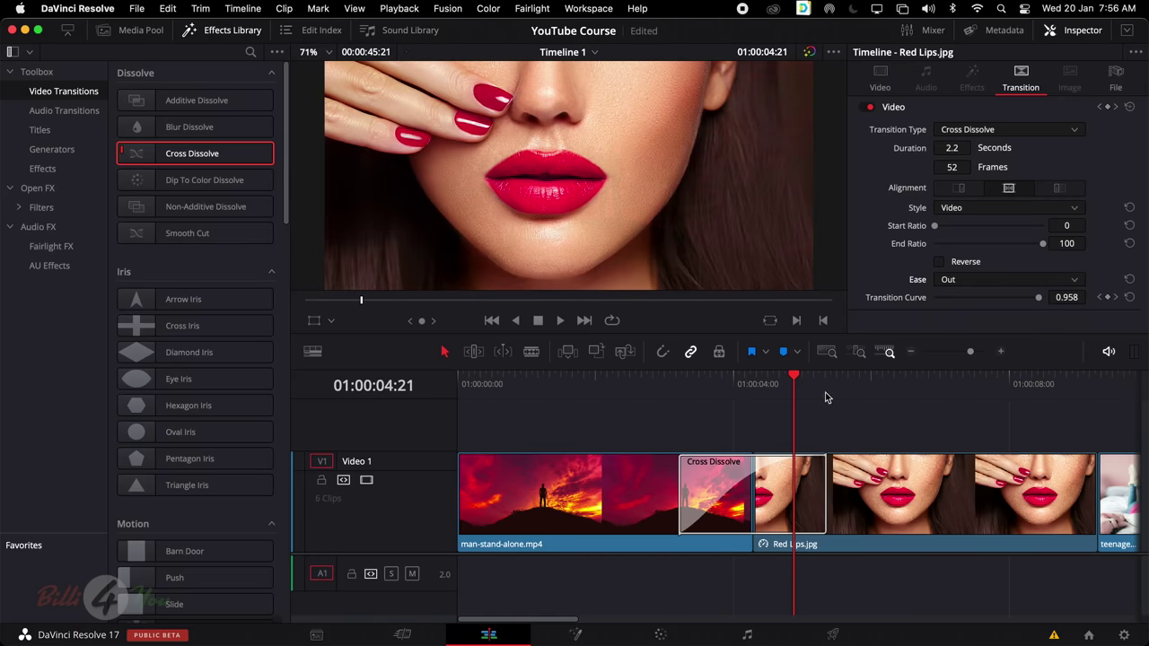
left_click(677, 391)
key("space")
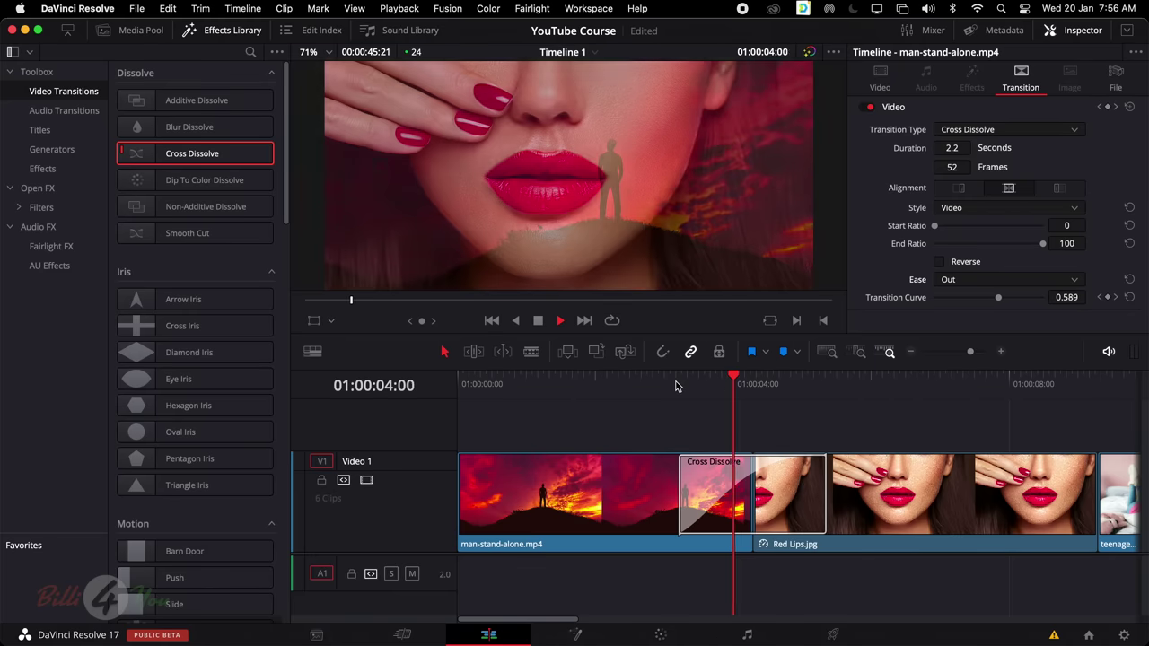
left_click(676, 386)
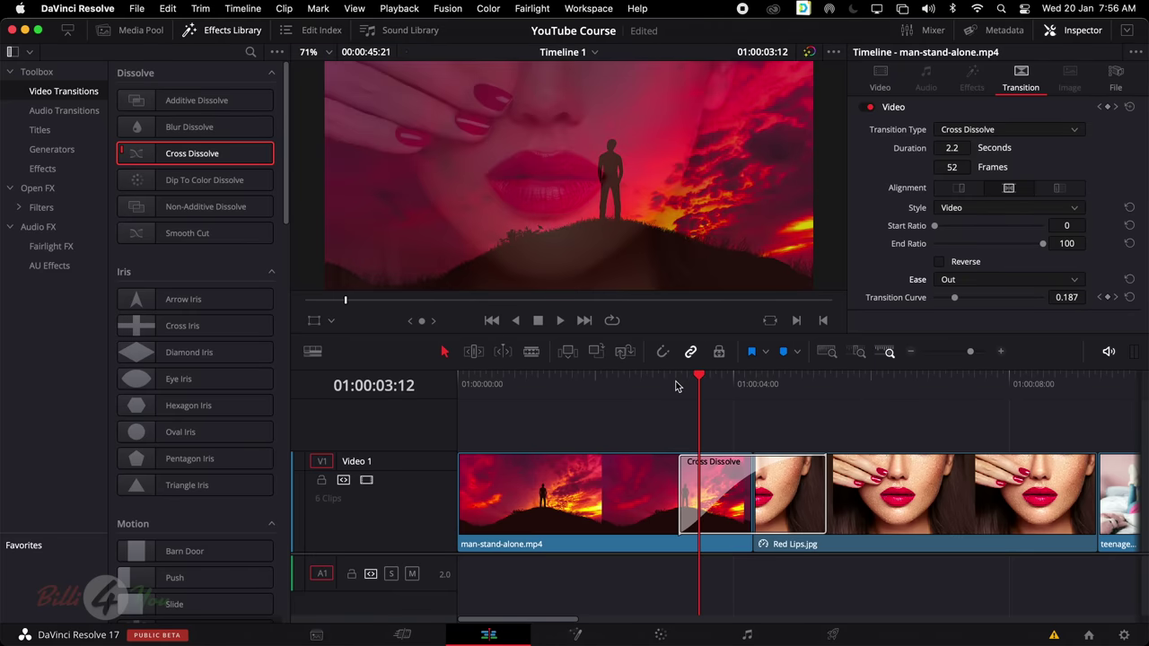
Delete the Cross Dissolve on the first cut and scroll down to the Fusion Transitions
left_click(706, 473)
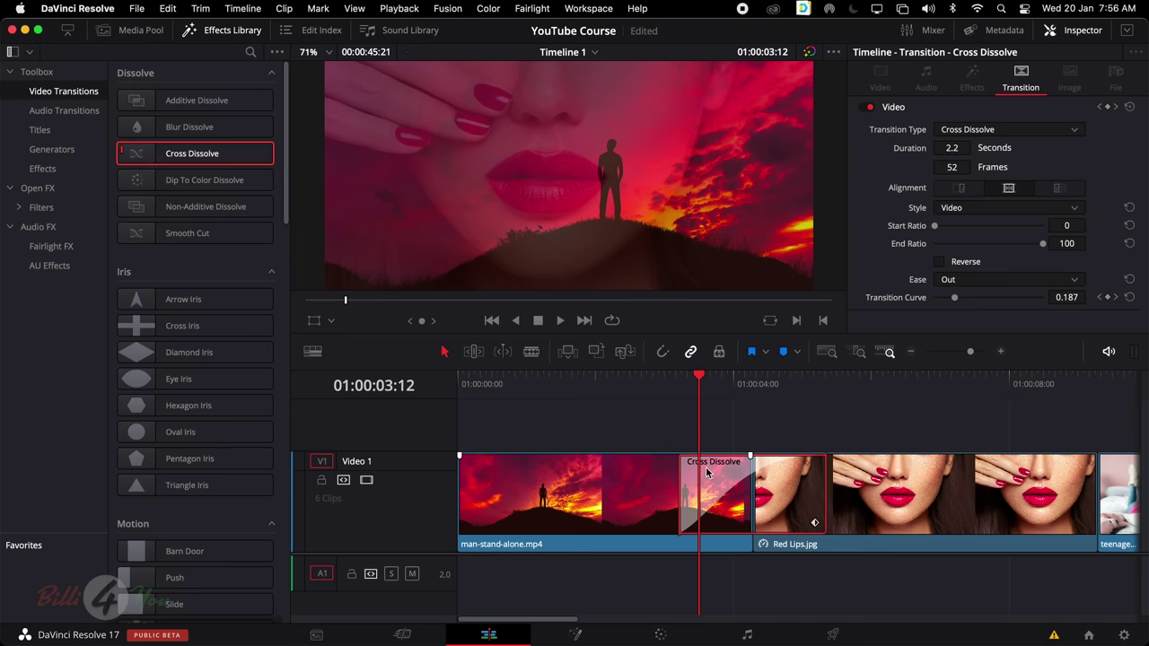
key("Delete")
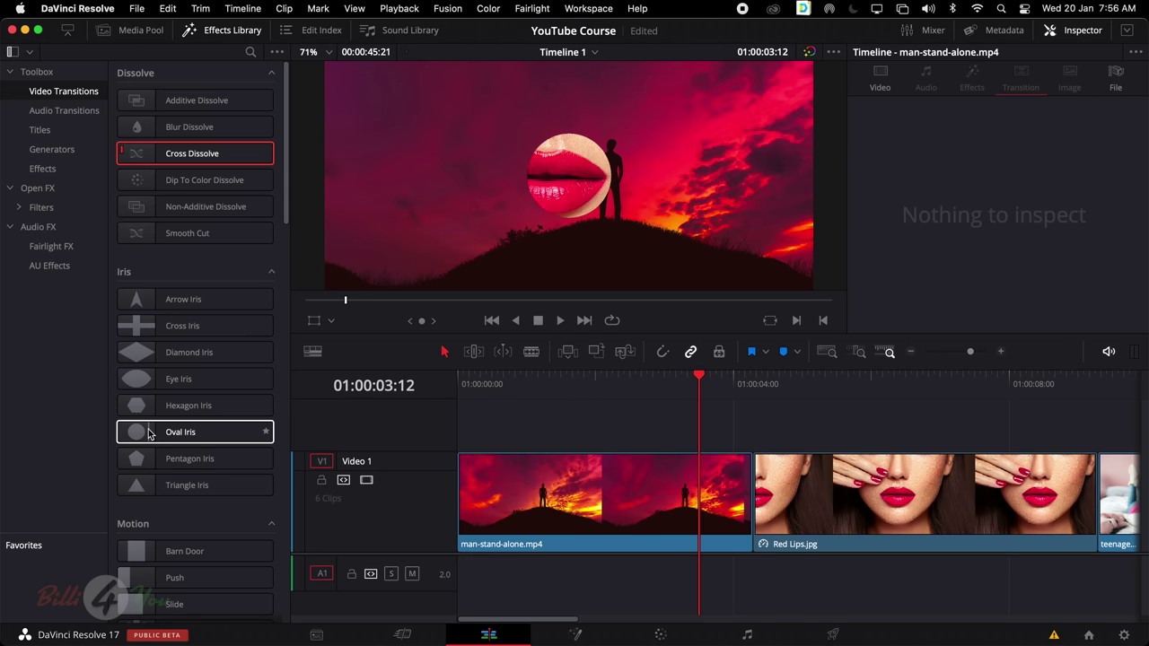
scroll(171, 431, "down", 12)
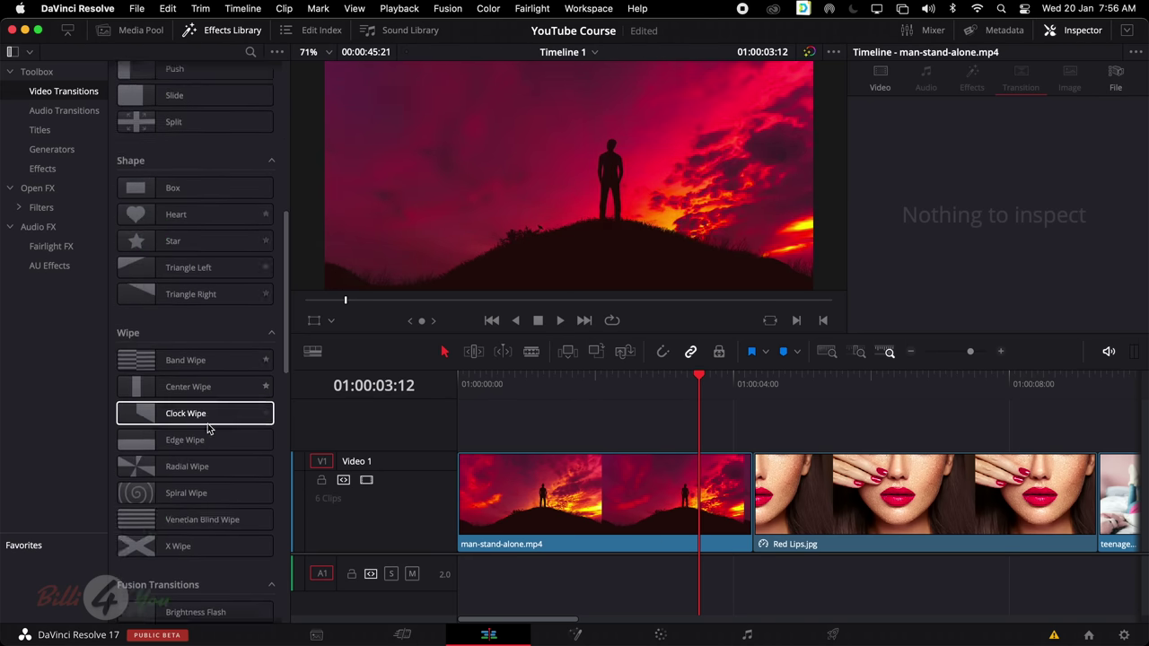
scroll(207, 429, "down", 5)
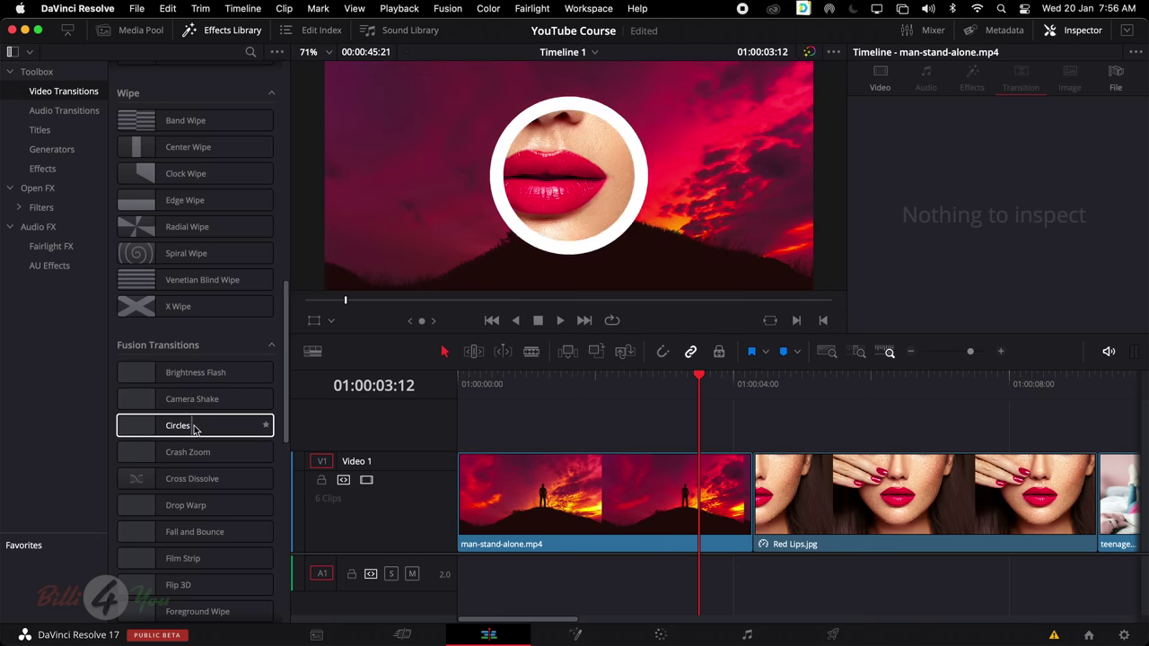
scroll(214, 430, "down", 3)
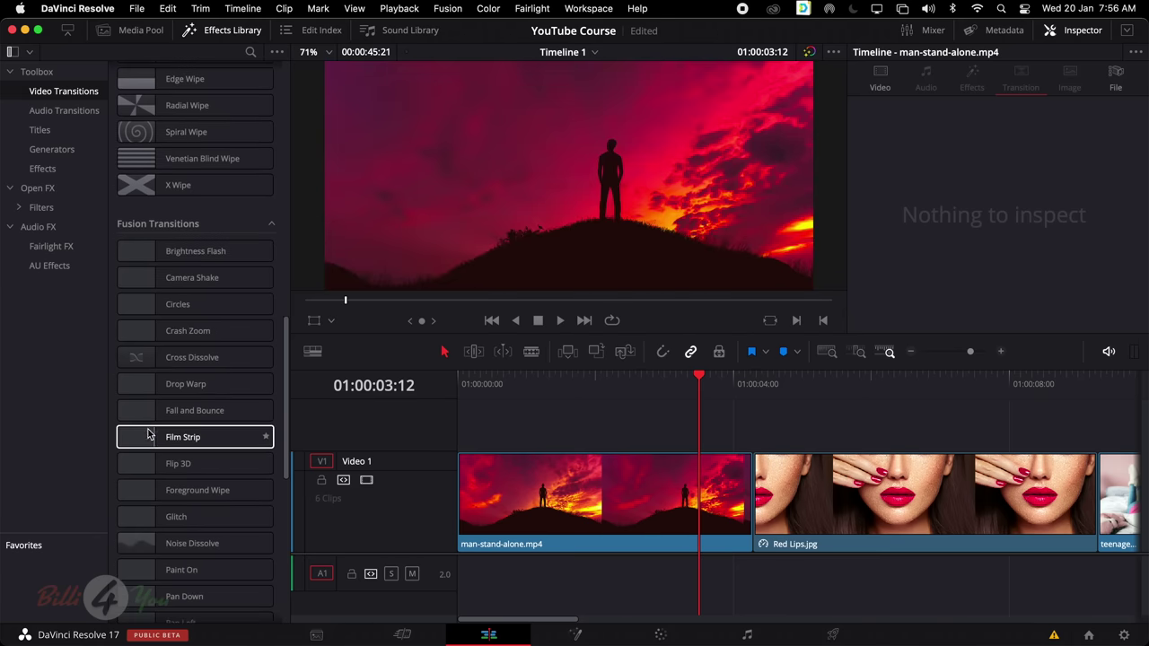
scroll(179, 431, "down", 8)
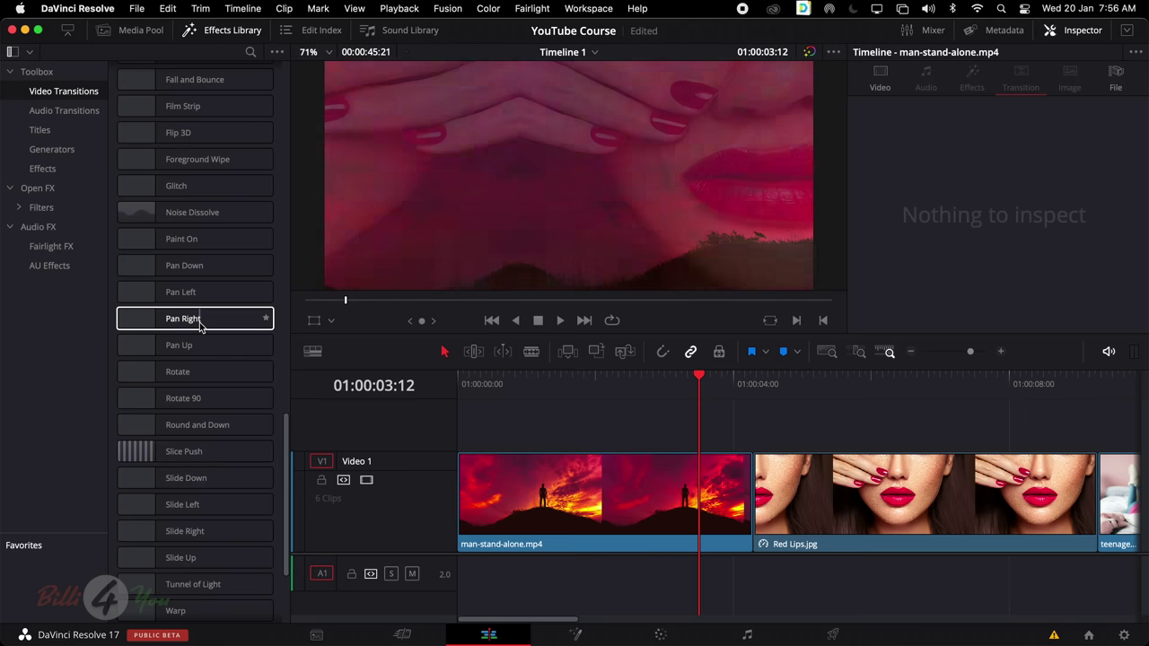
Try Pan Right on the man-stand-alone.mp4 / Red Lips.jpg cut, play it, then delete it
left_click_drag(185, 328, 711, 544)
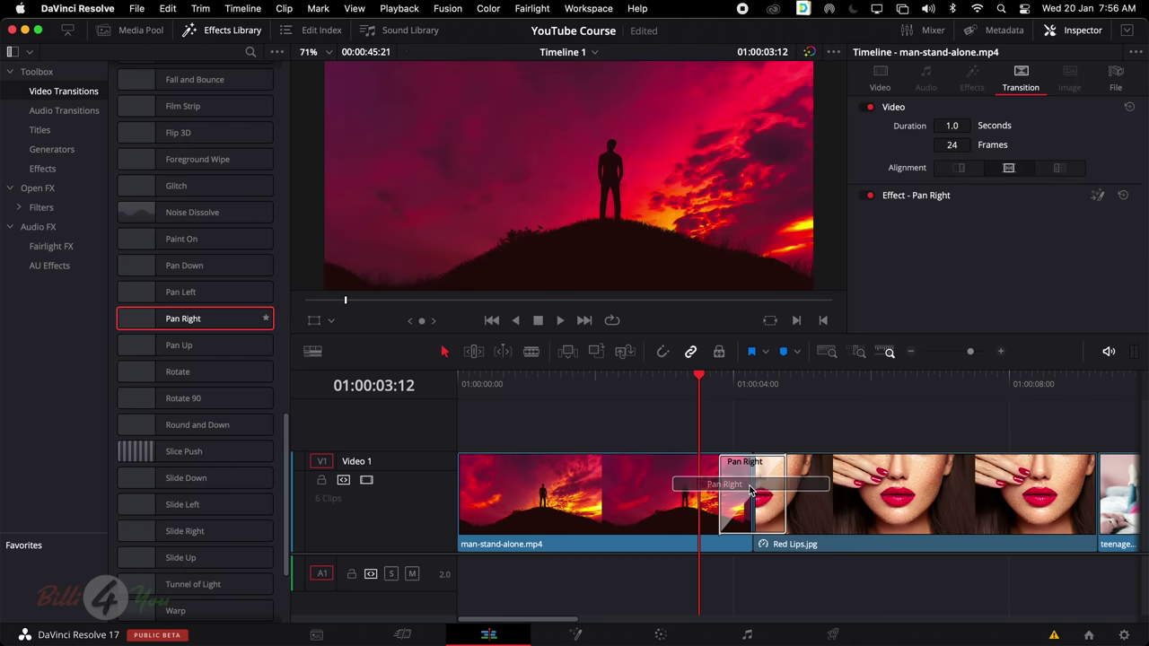
key("space")
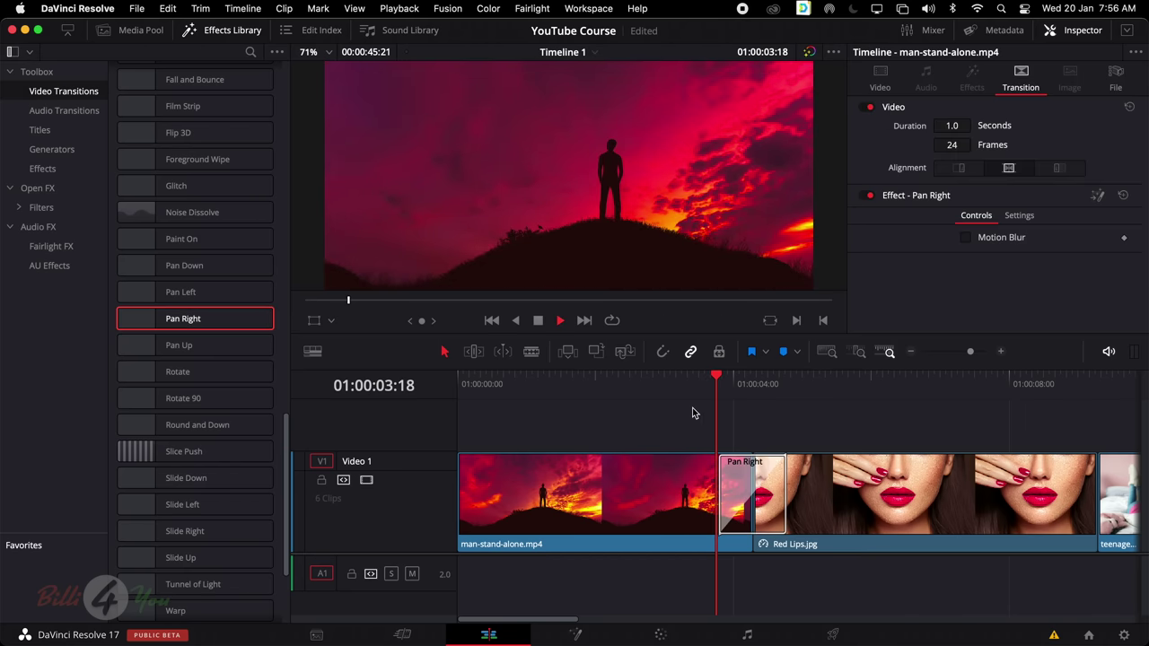
left_click(687, 384)
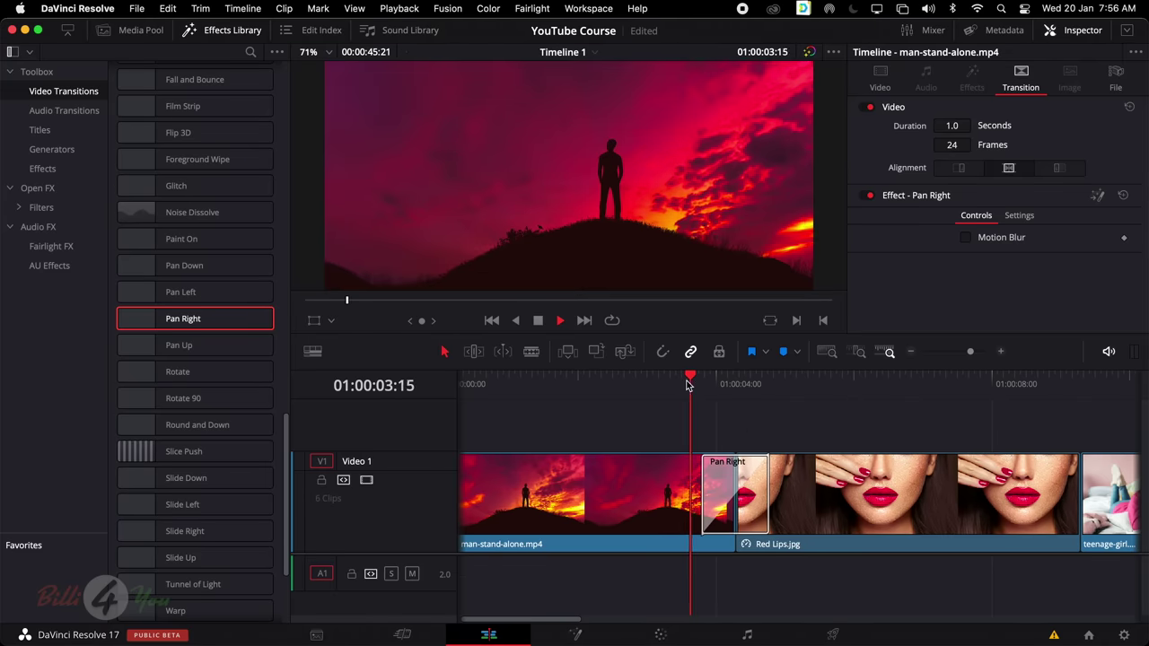
left_click(637, 384)
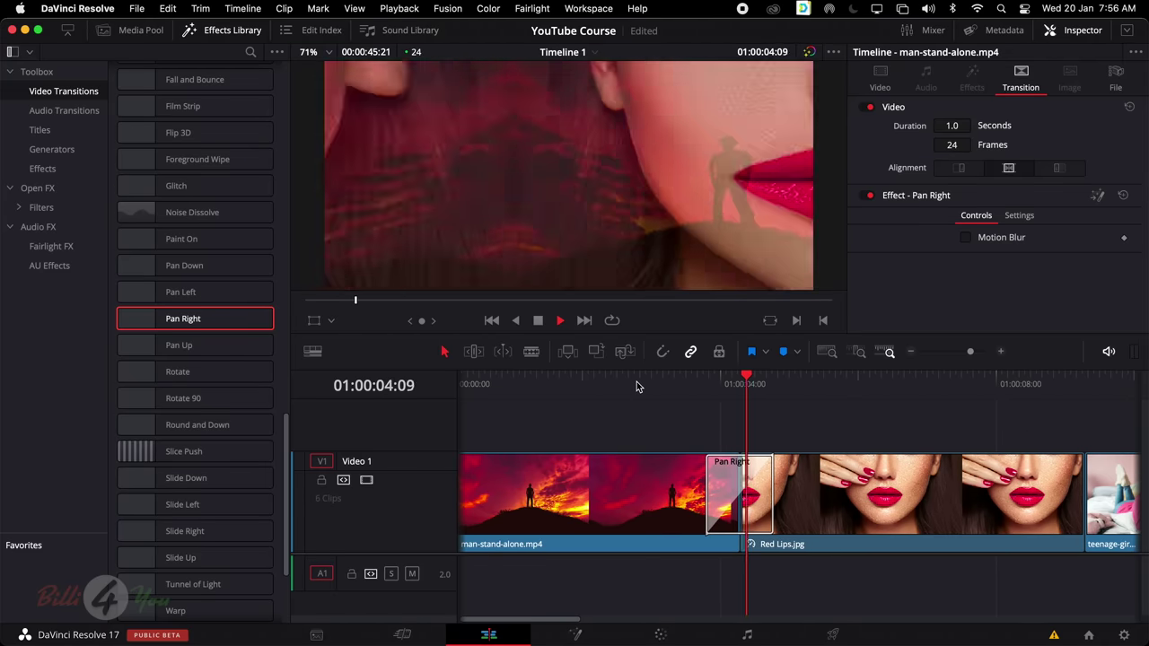
key("space")
scroll(844, 493, "right", 5)
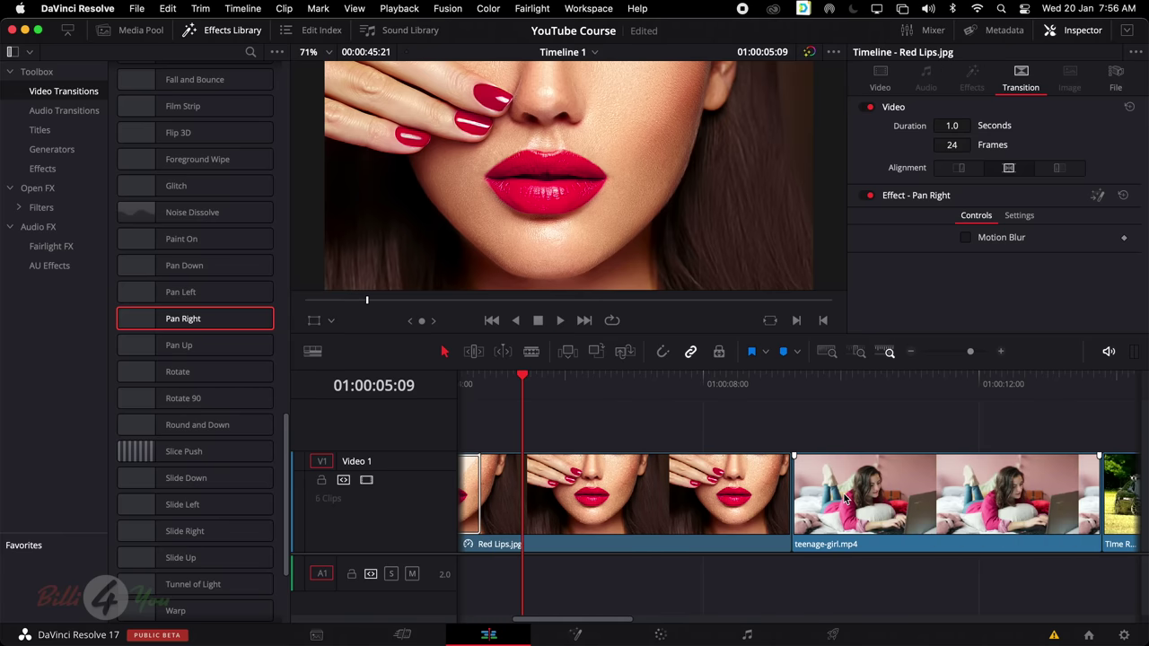
scroll(843, 498, "right", 3)
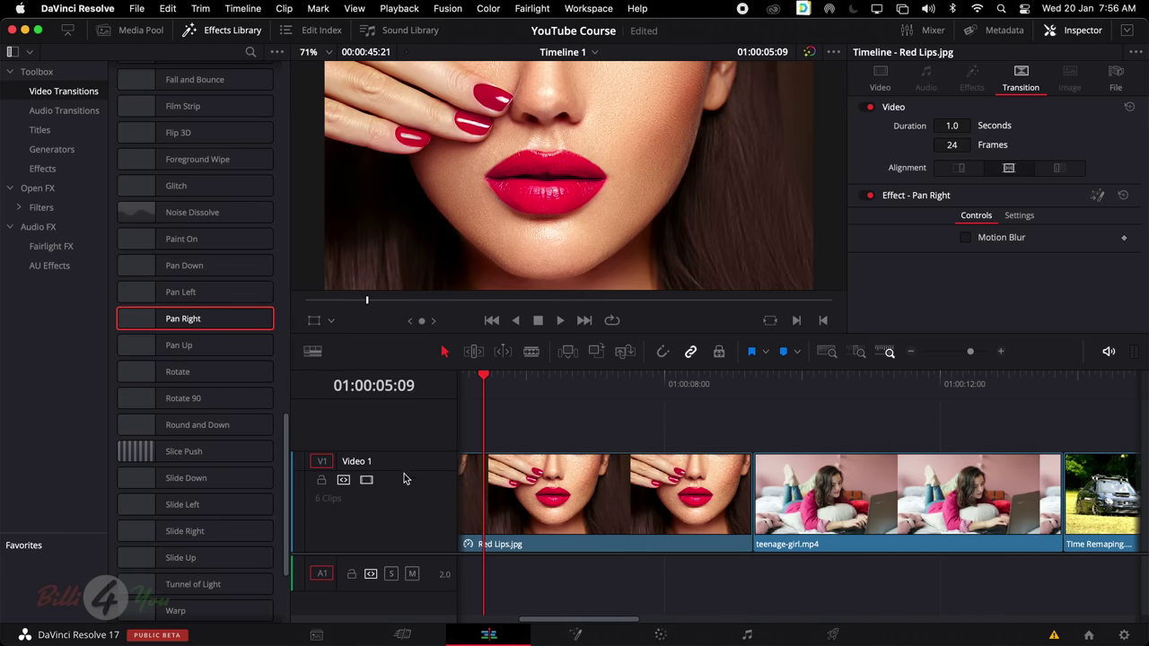
scroll(652, 485, "left", 10)
key("space")
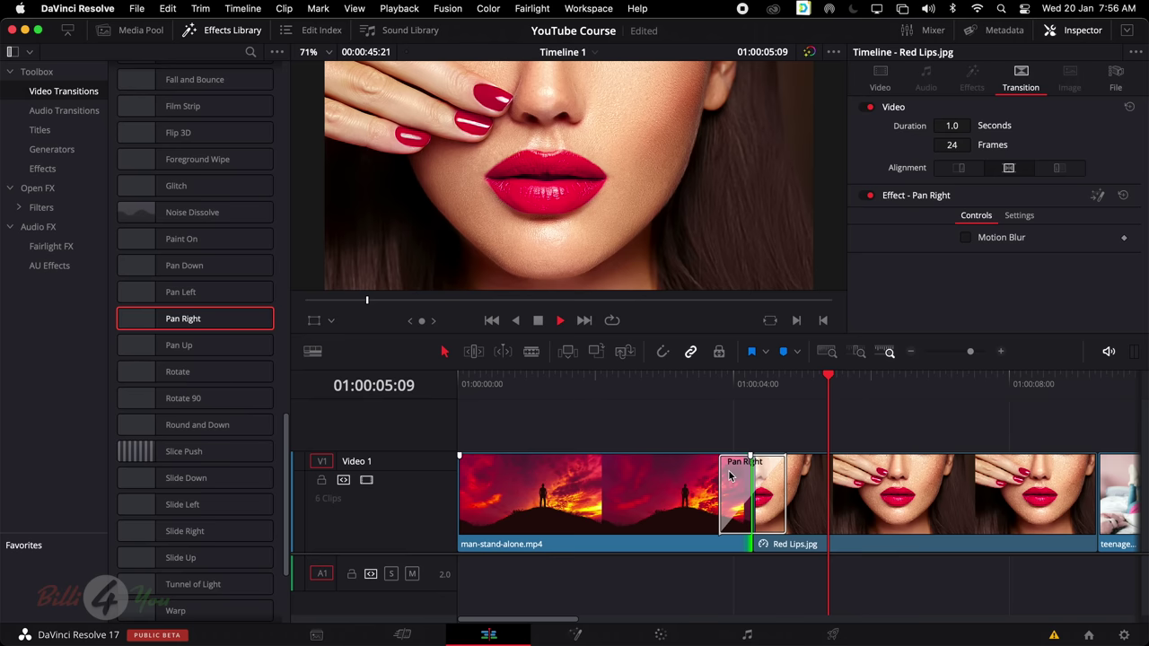
key("Delete")
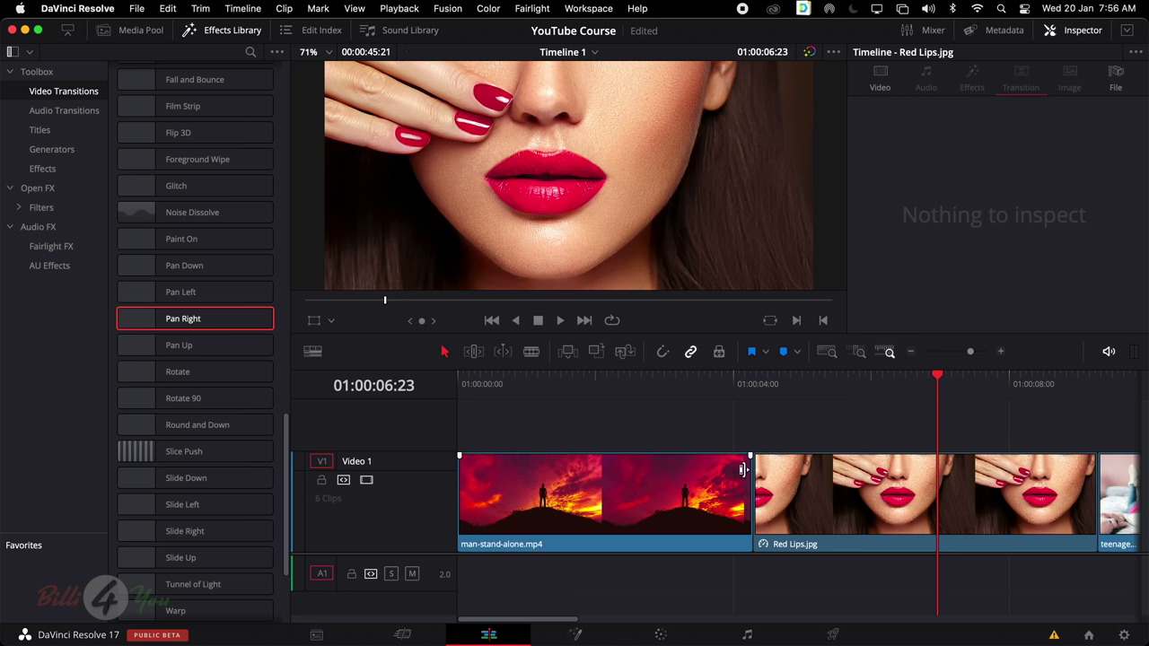
Zoom the timeline to full extent and scroll the transitions list up to Dip To Color Dissolve
left_click(826, 353)
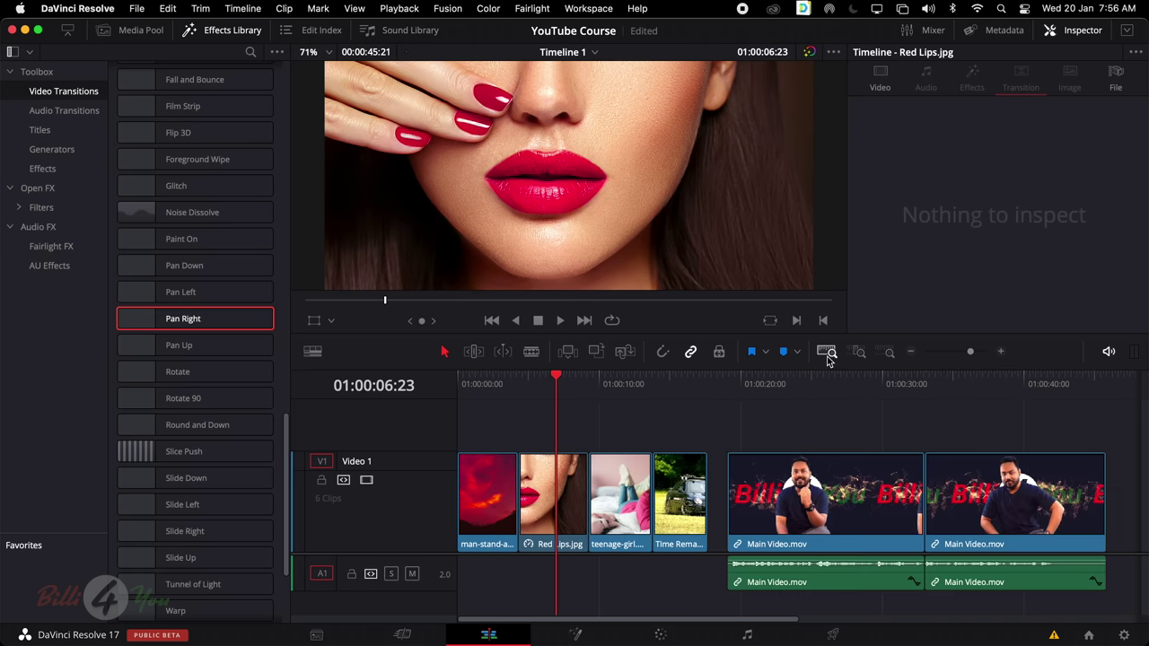
left_click_drag(781, 431, 1042, 557)
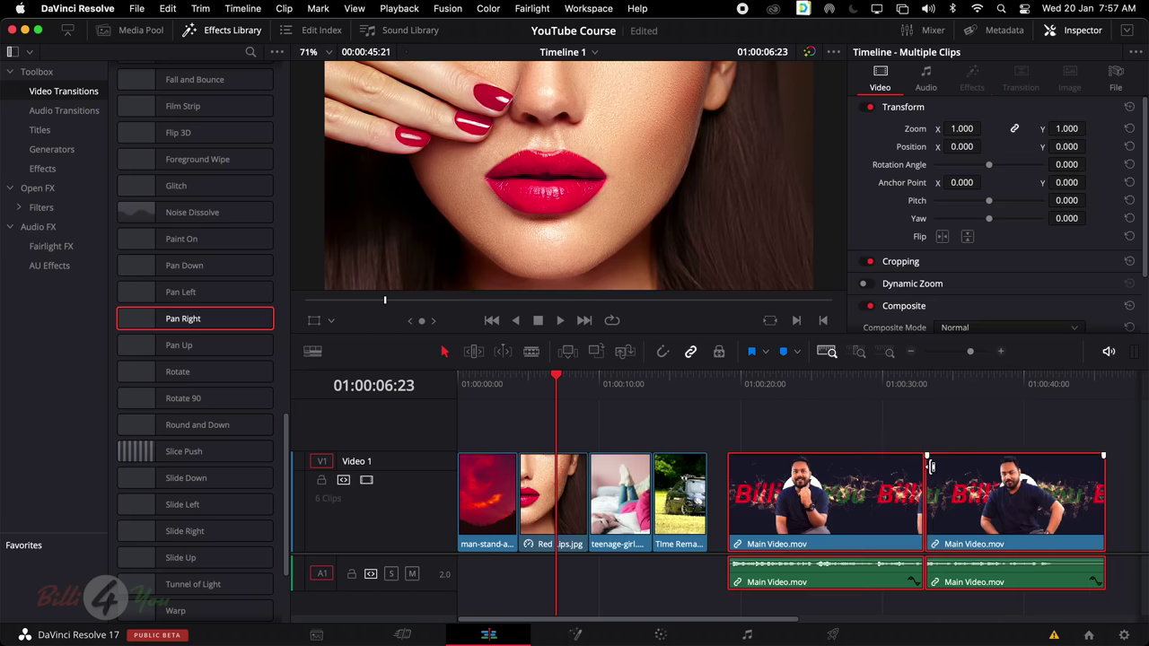
left_click(777, 413)
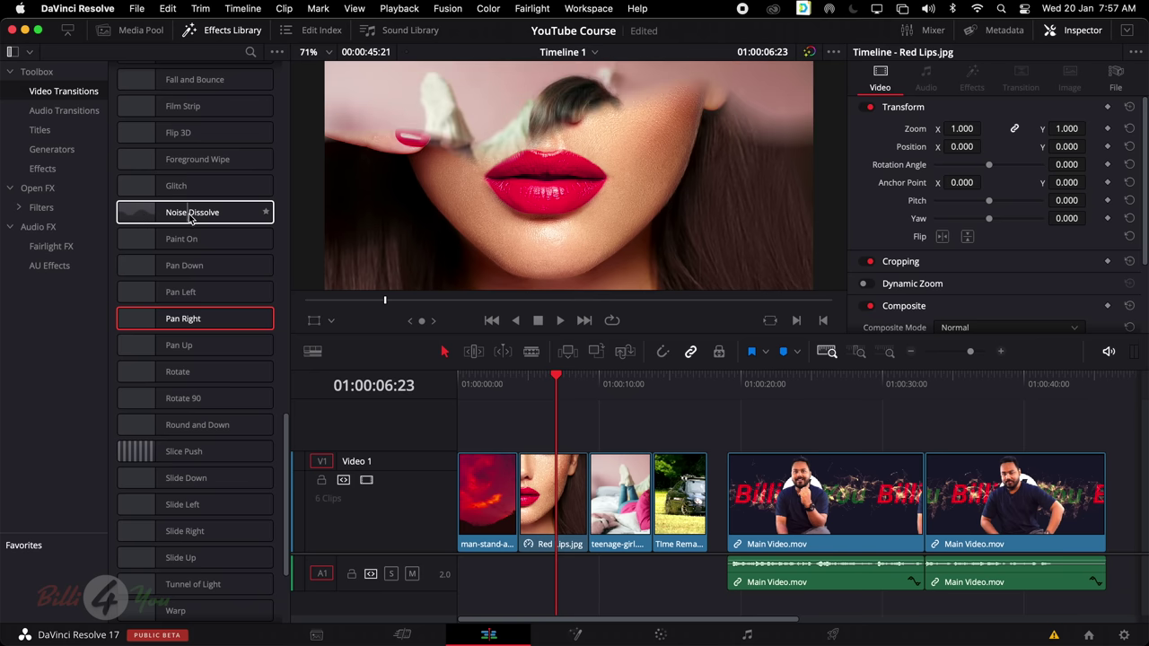
scroll(184, 220, "up", 10)
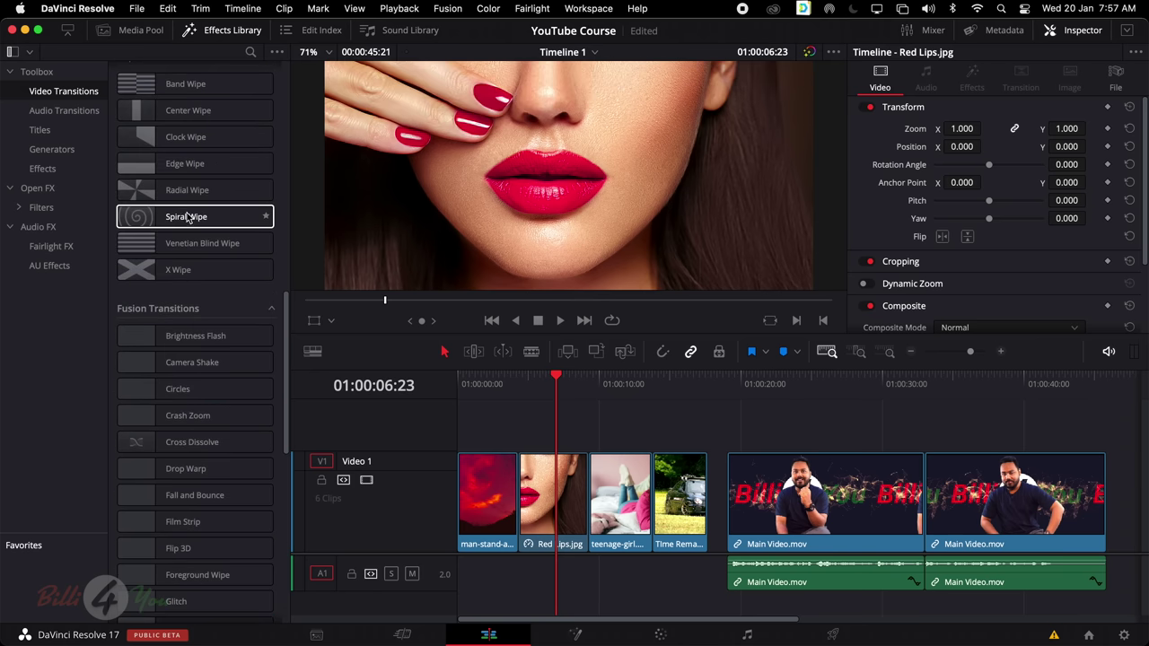
scroll(173, 226, "up", 15)
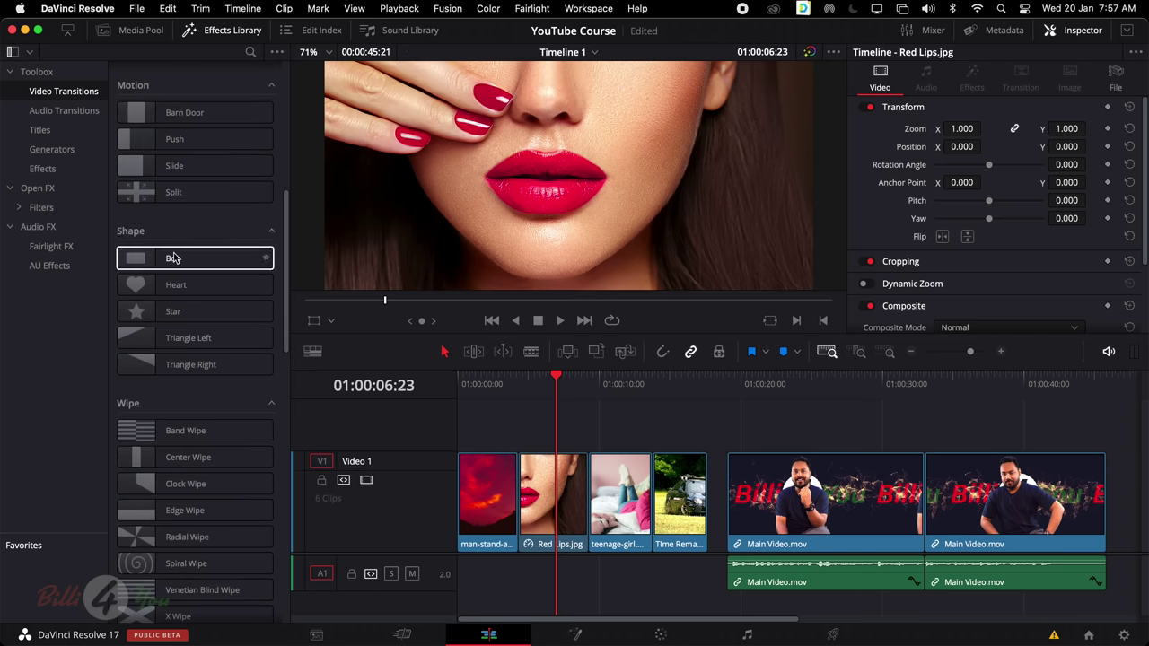
scroll(173, 252, "up", 5)
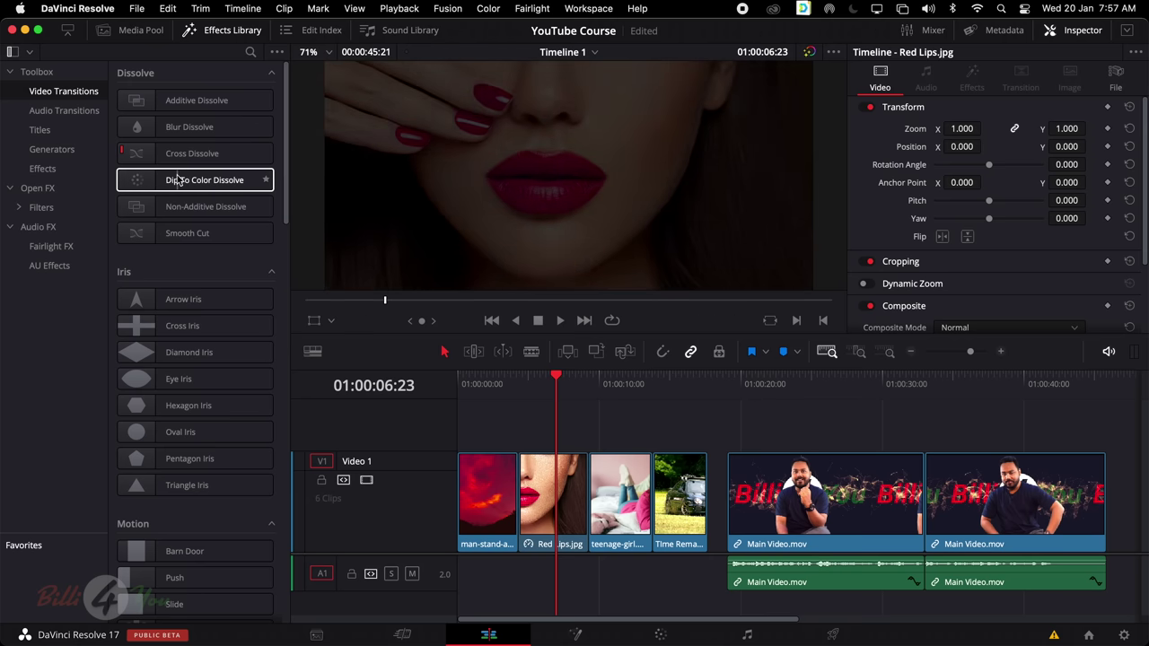
Preview a Dip To Color Dissolve between the Main Video.mov clips, then delete both clips
left_click_drag(178, 180, 935, 493)
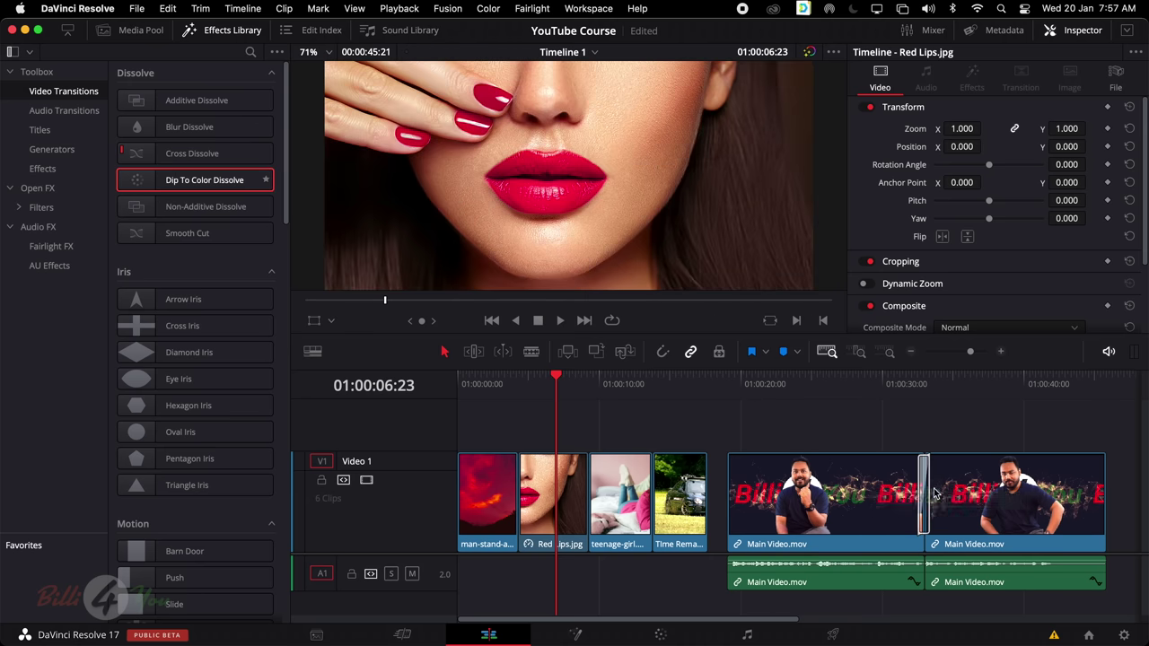
left_click(912, 384)
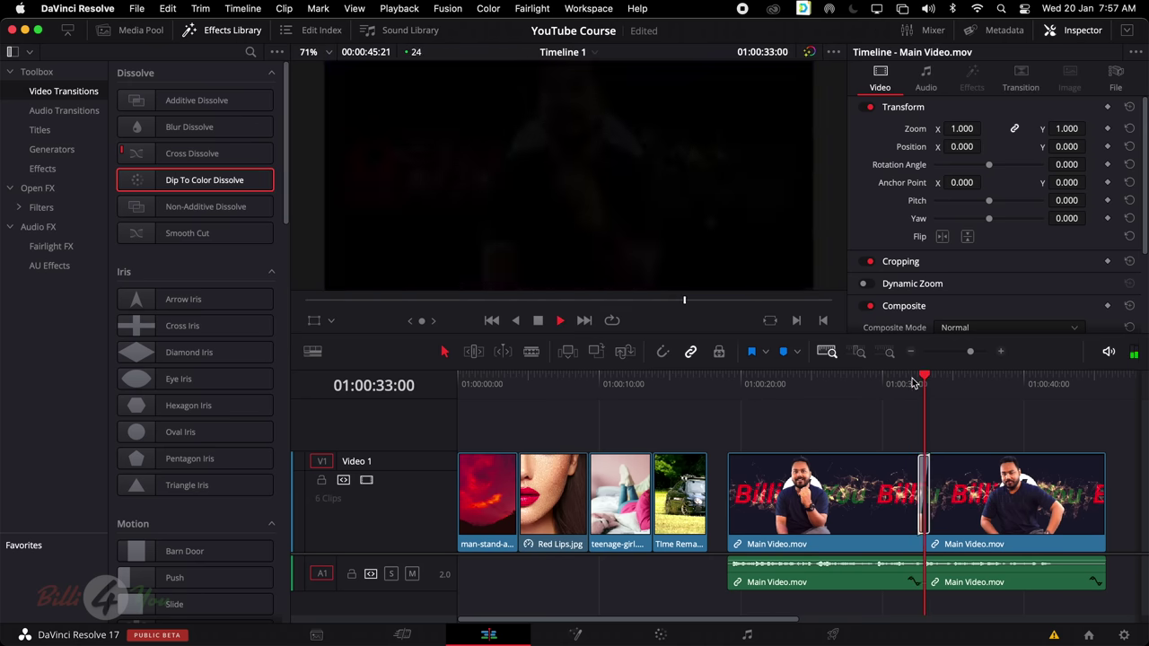
key("space")
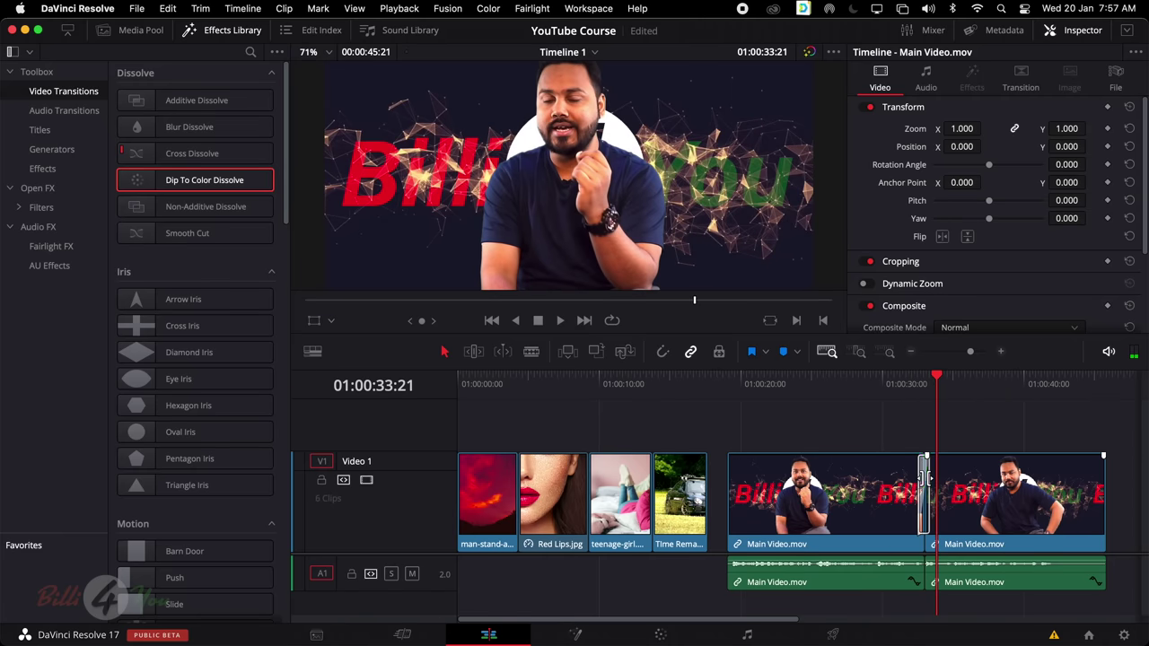
left_click(924, 479)
left_click(918, 469)
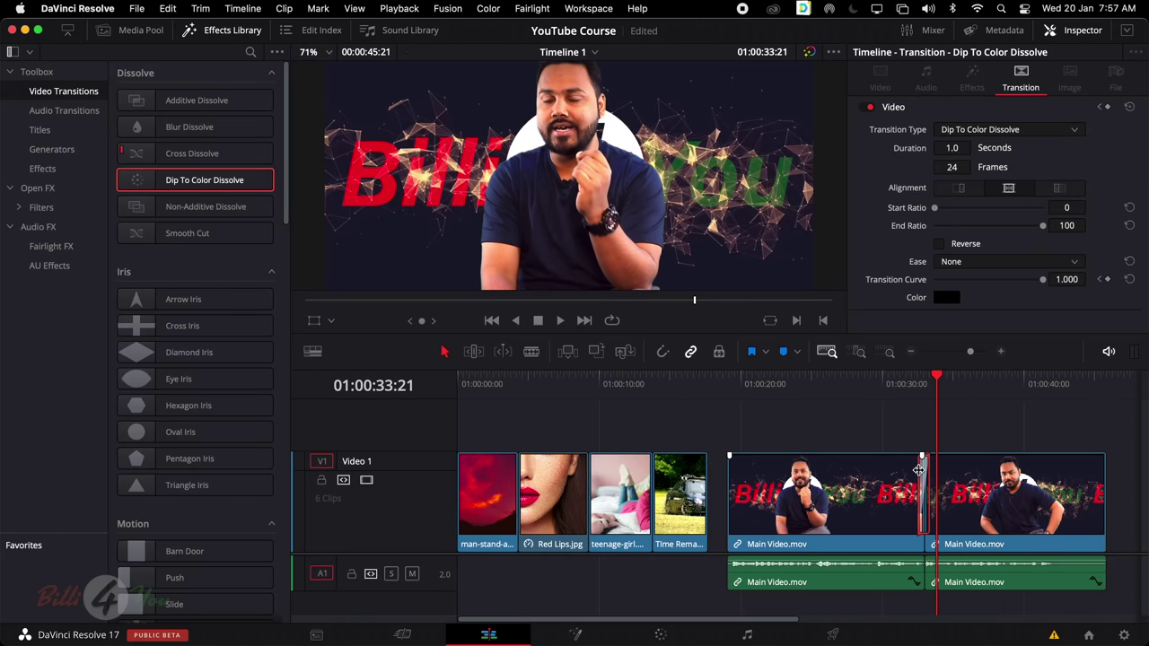
left_click_drag(840, 414, 1058, 608)
key("BackSpace")
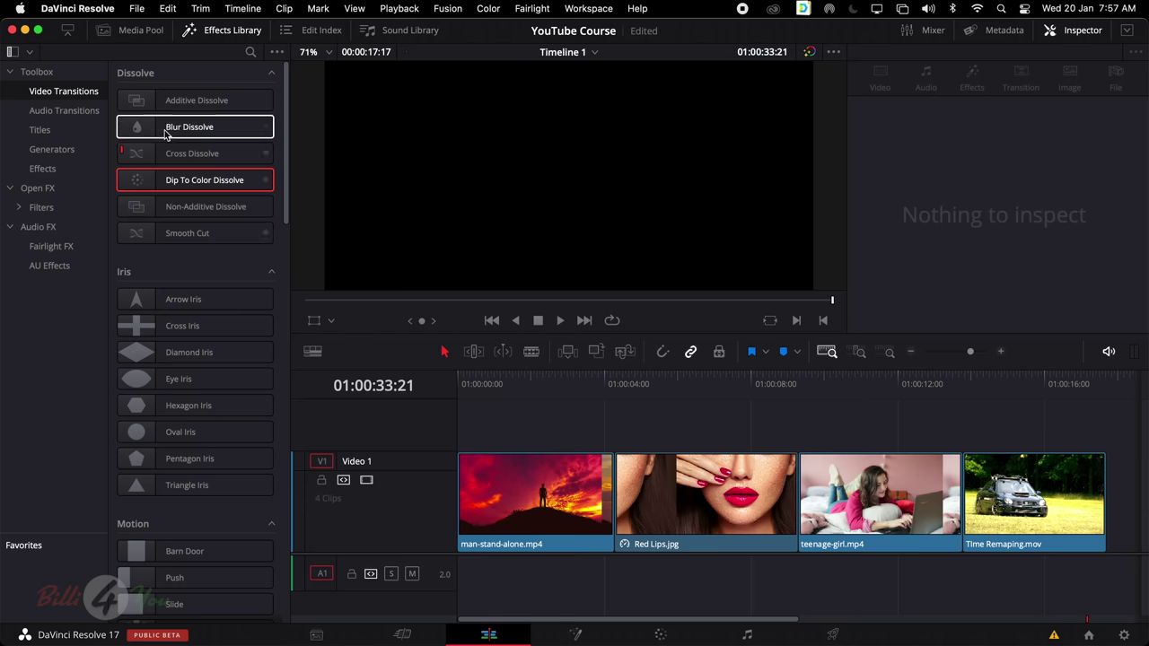
Place Zoom In and Out transitions on the first cut and the following clip joins
scroll(208, 482, "down", 20)
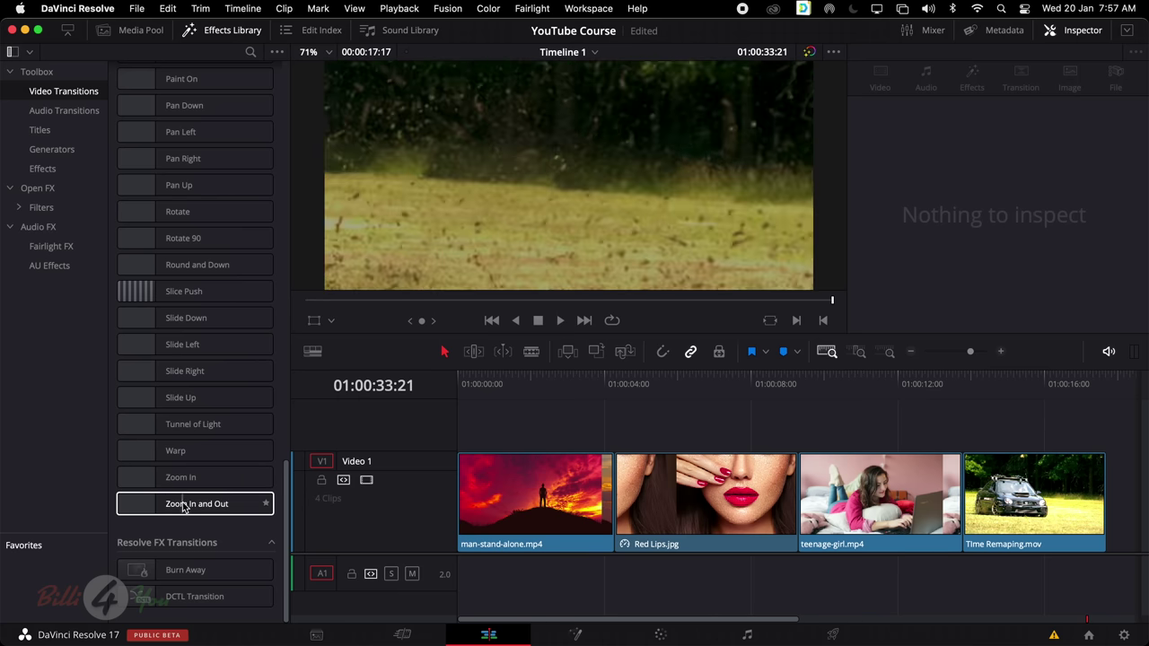
left_click_drag(179, 505, 817, 476)
left_click_drag(194, 504, 969, 491)
Play back the Zoom In and Out transitions and show their settings in the Inspector
left_click(579, 392)
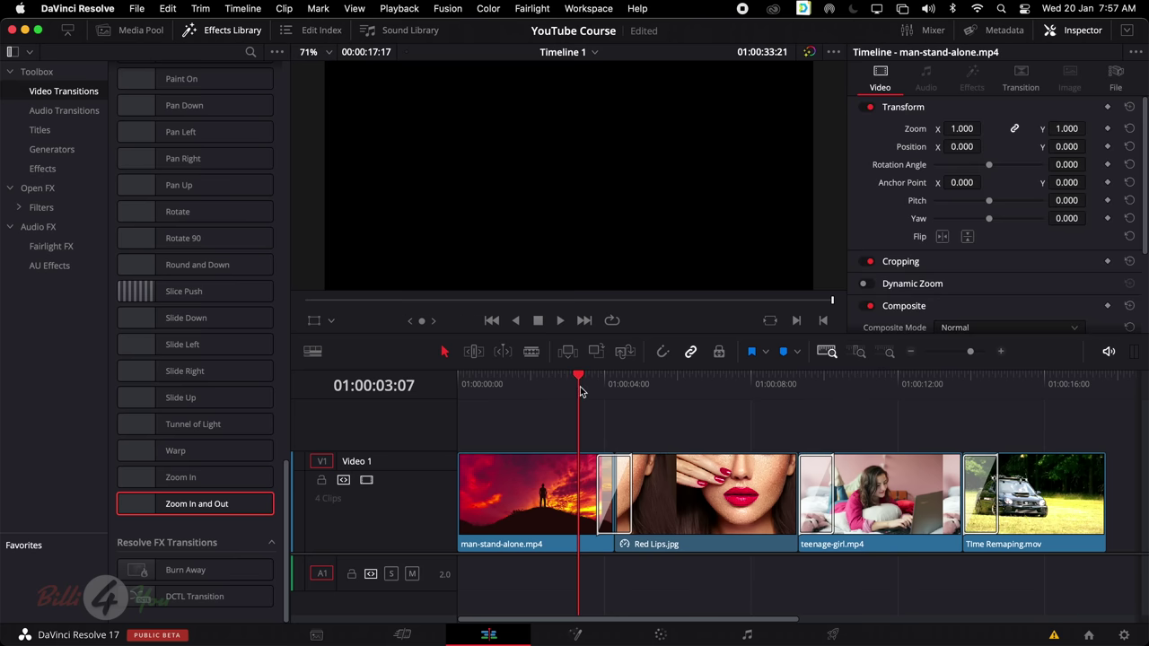
key("space")
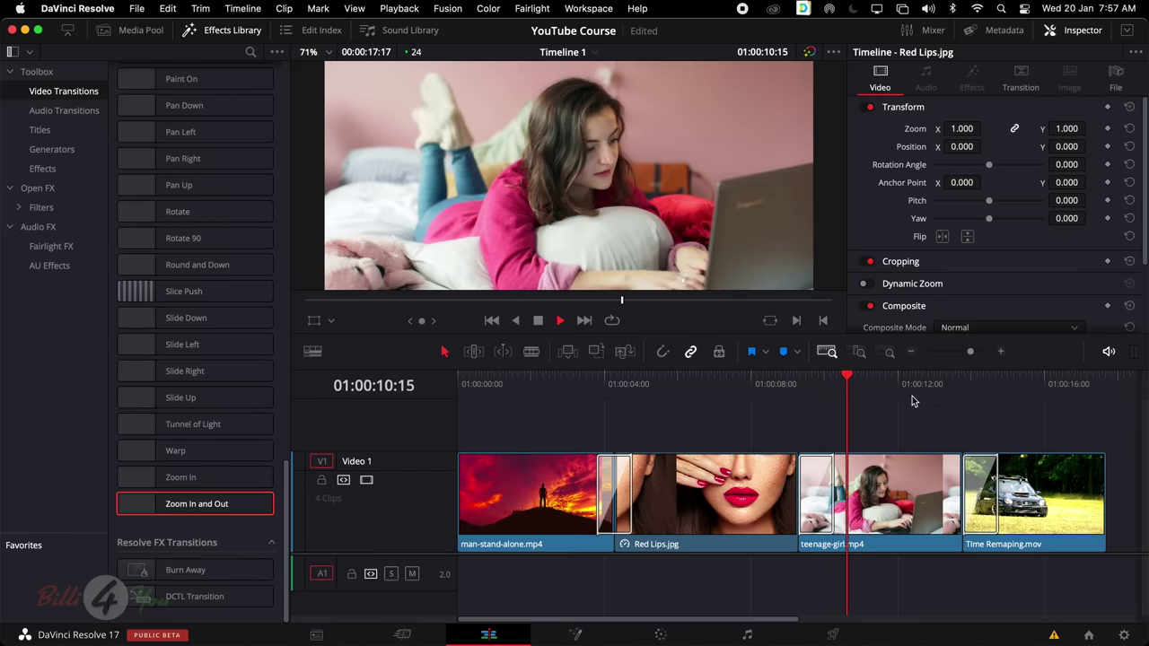
left_click(955, 384)
key("space")
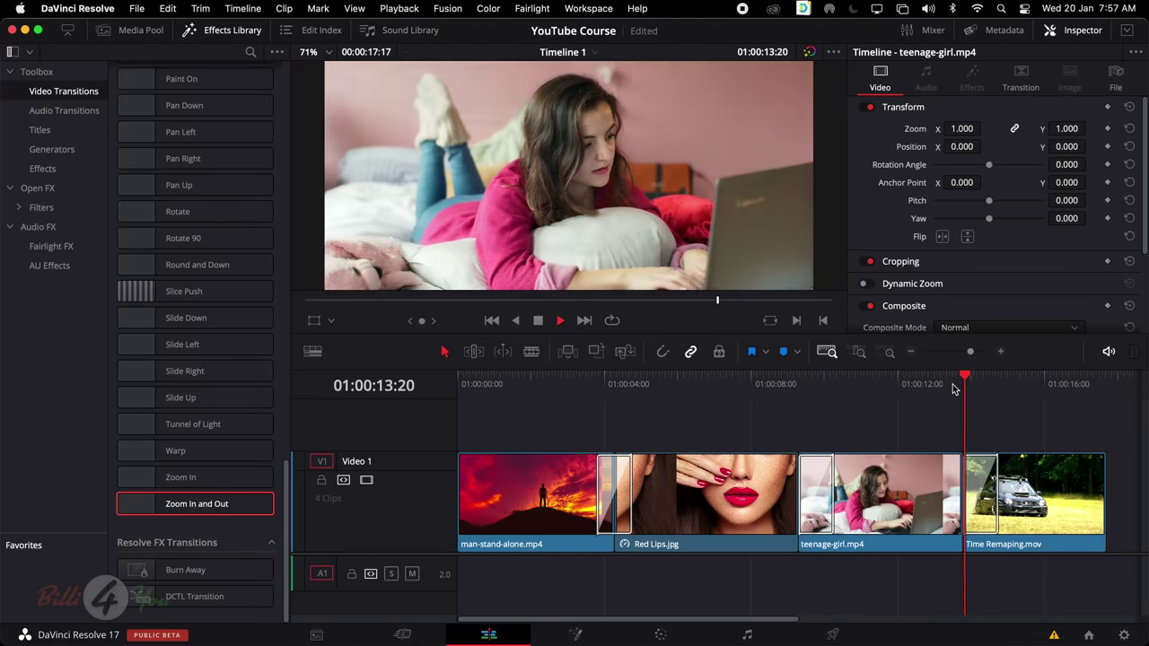
left_click(1021, 85)
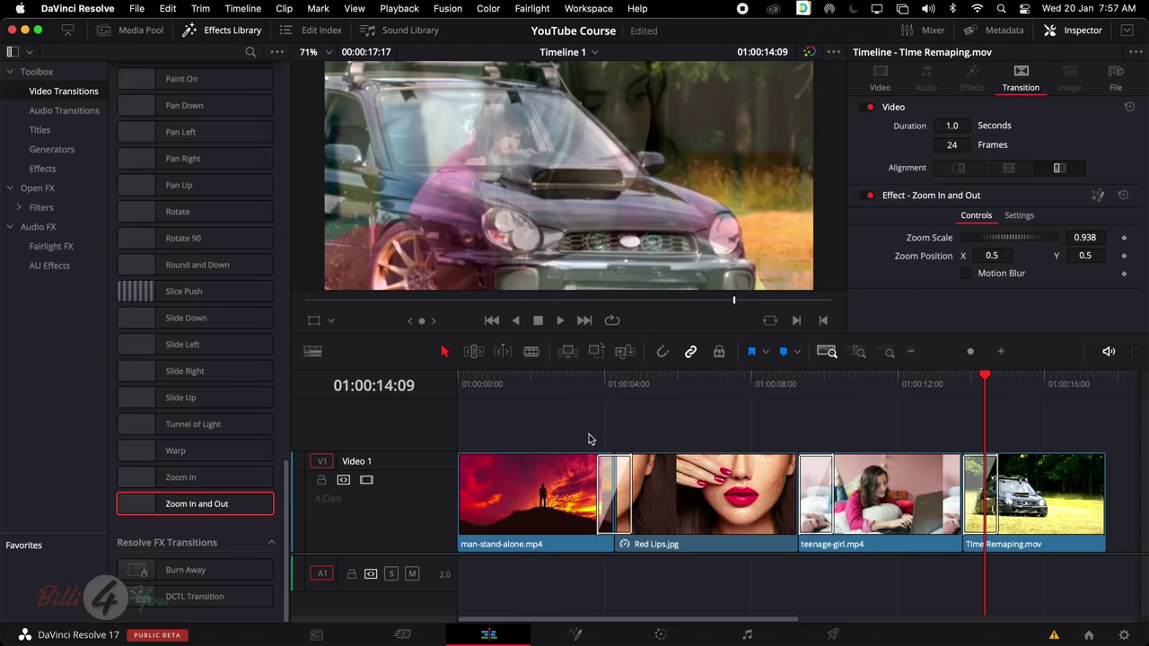
left_click(572, 384)
key("space")
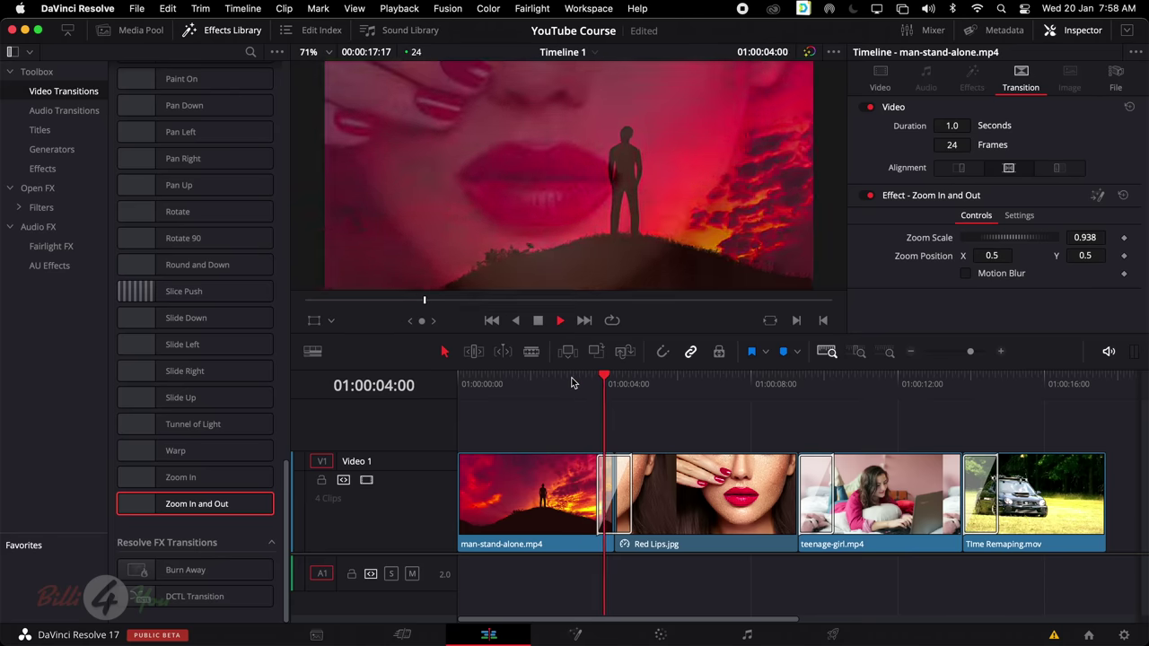
key("space")
scroll(176, 209, "up", 10)
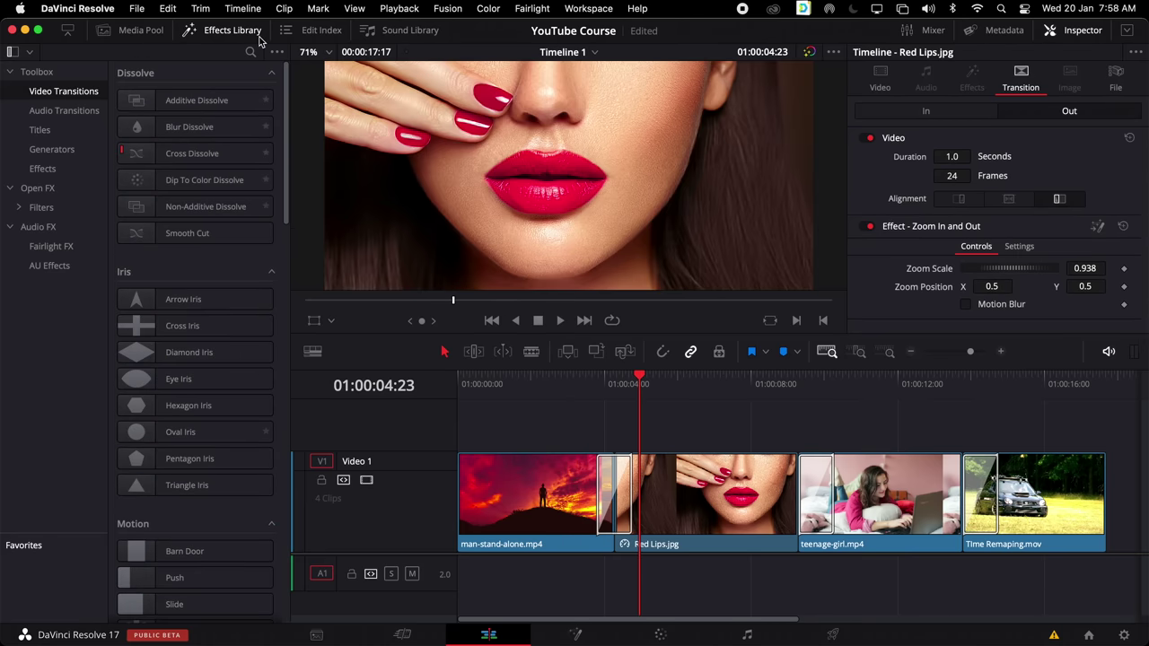
Browse video transitions, audio transitions and Cross Fade +3 dB, then move to the Cut page
left_click(68, 97)
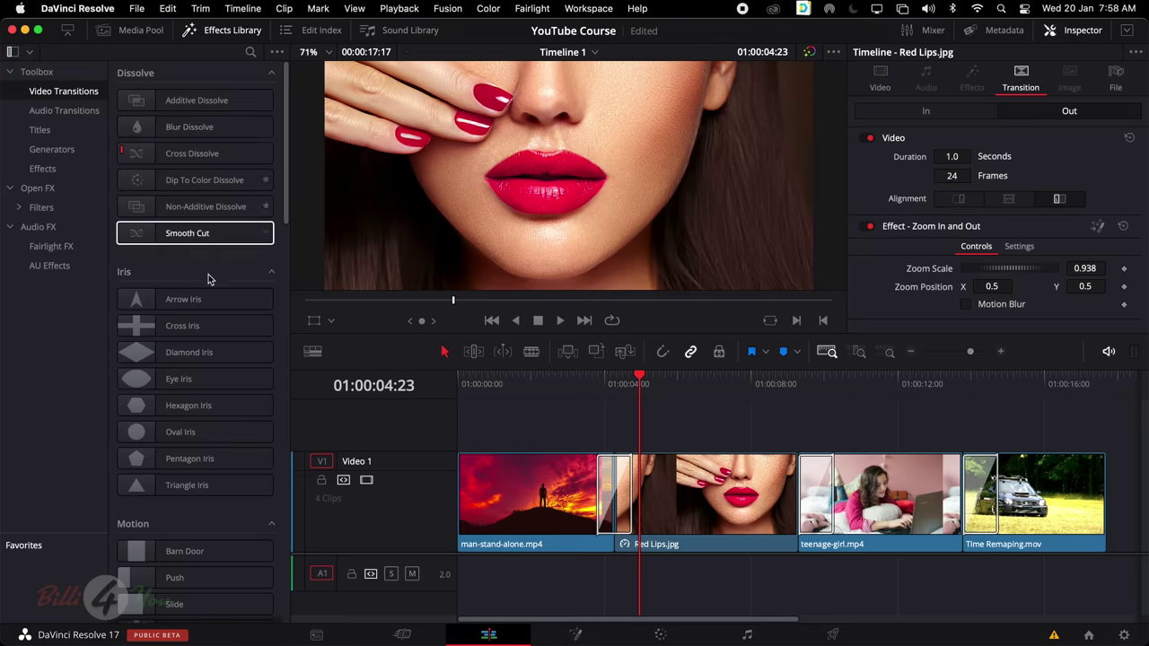
scroll(208, 282, "down", 10)
scroll(208, 282, "up", 10)
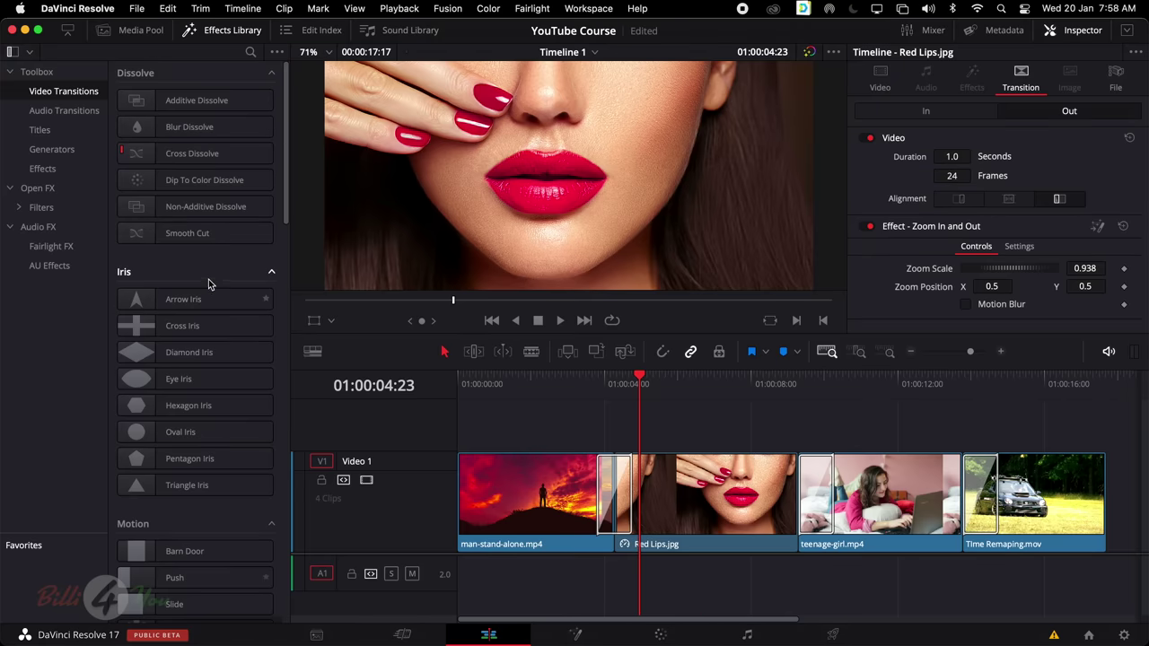
left_click(76, 115)
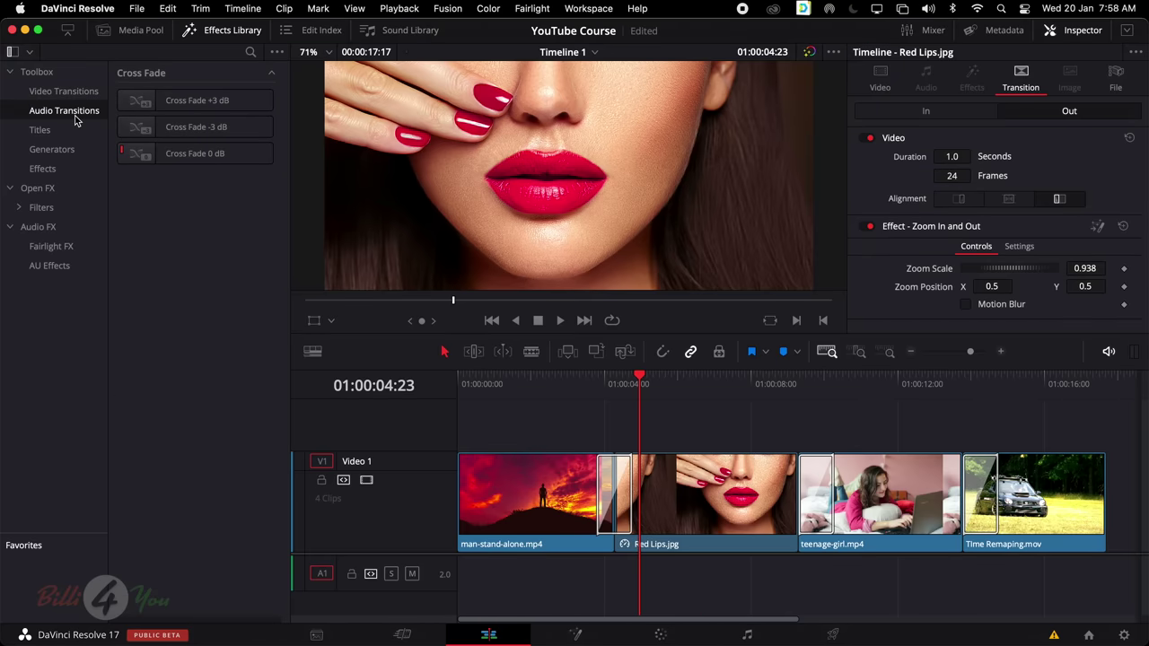
left_click(223, 106)
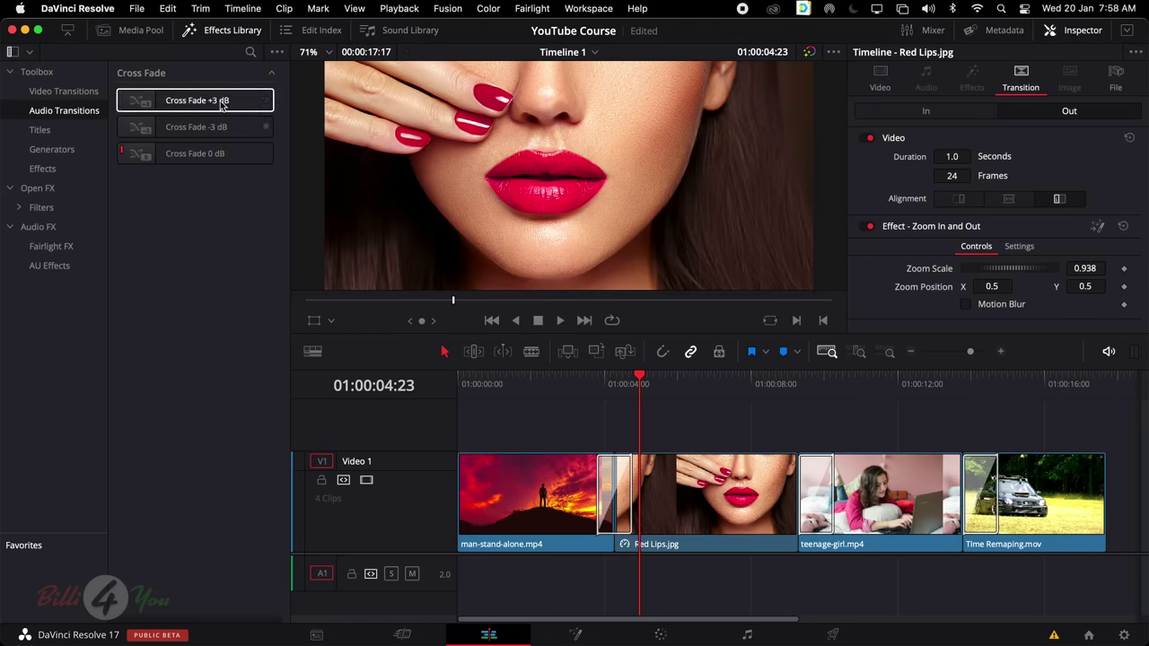
left_click(62, 91)
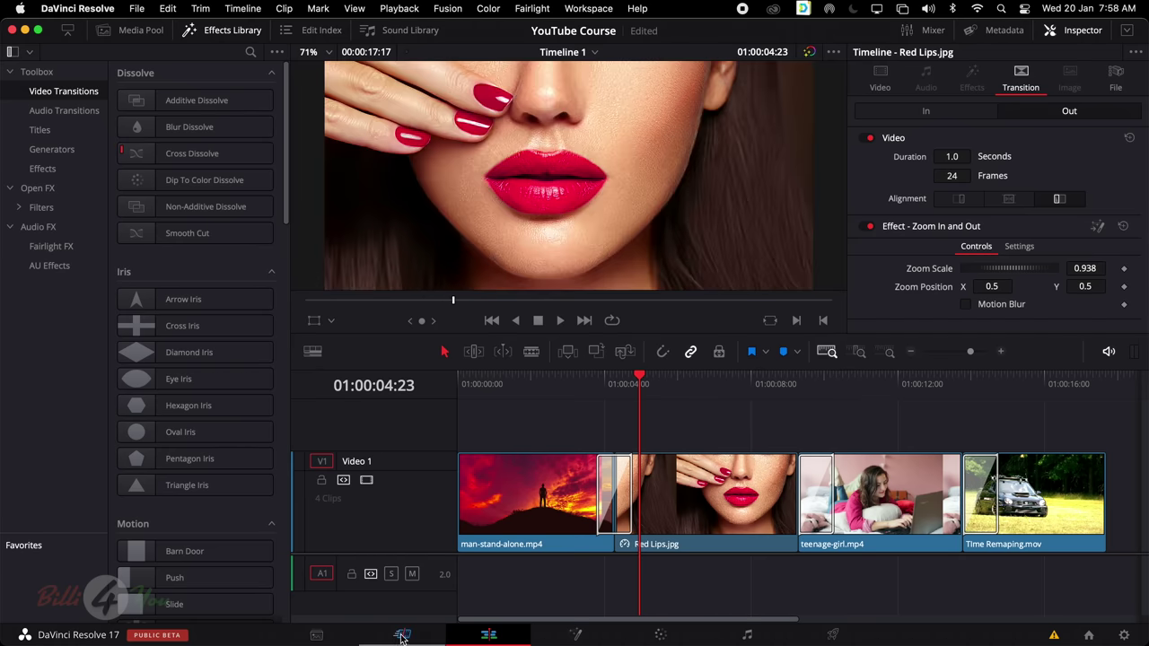
left_click(401, 636)
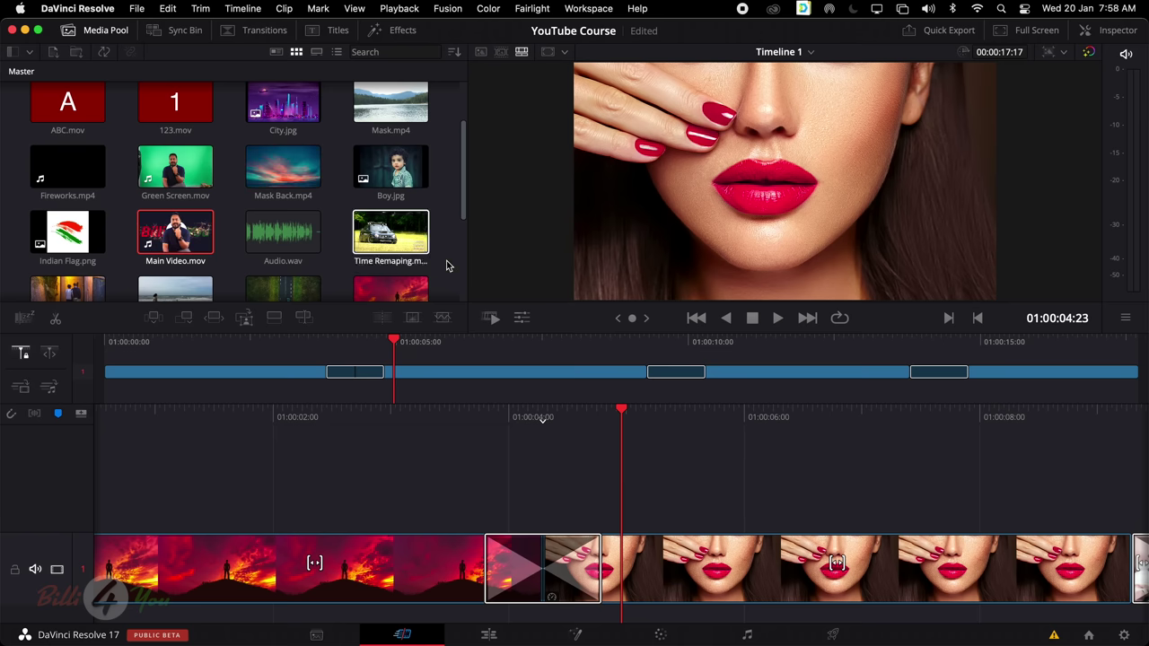
Delete all three Zoom In and Out transitions from the timeline
left_click(592, 509)
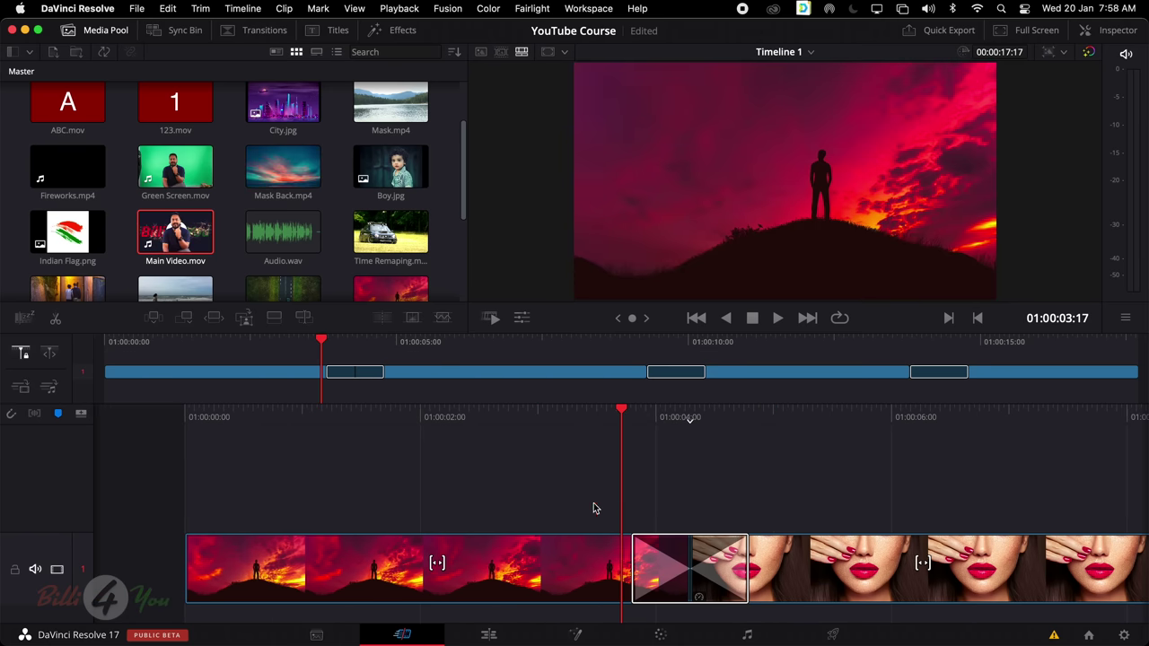
left_click(731, 549)
key("Delete")
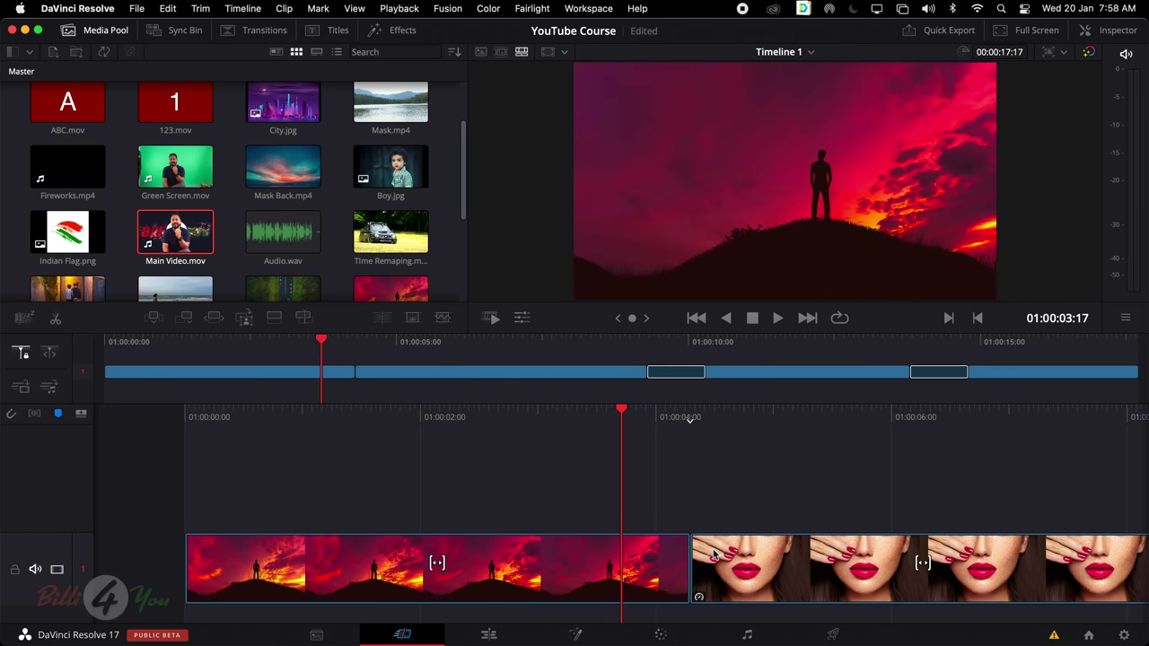
left_click(682, 373)
key("Delete")
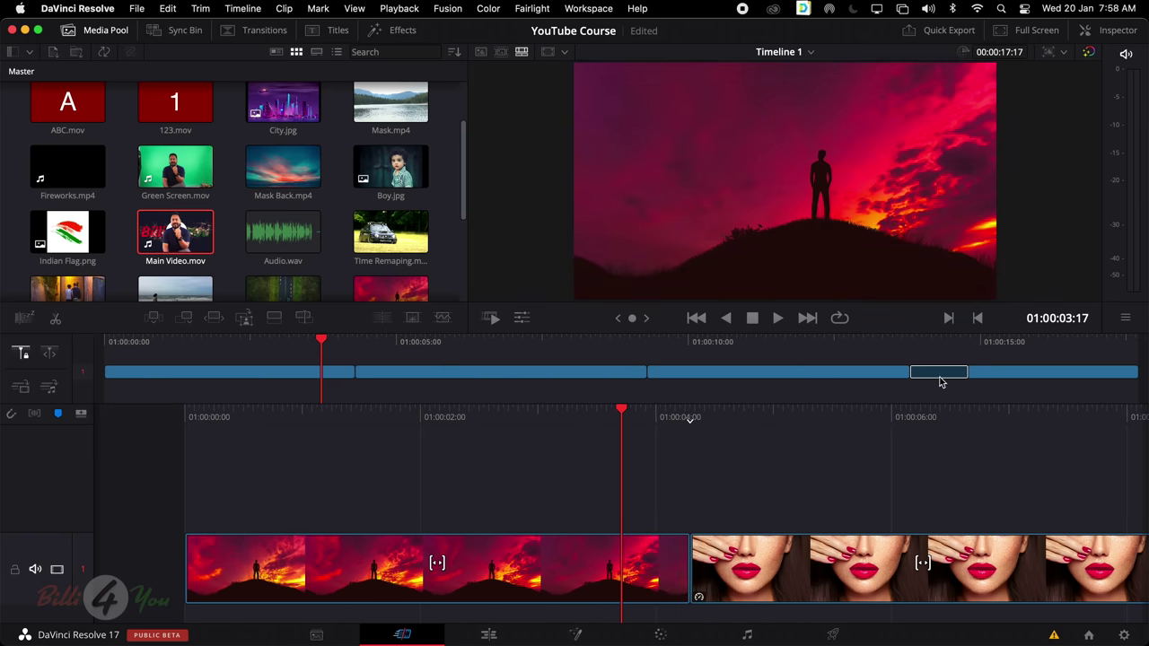
left_click(941, 377)
key("Delete")
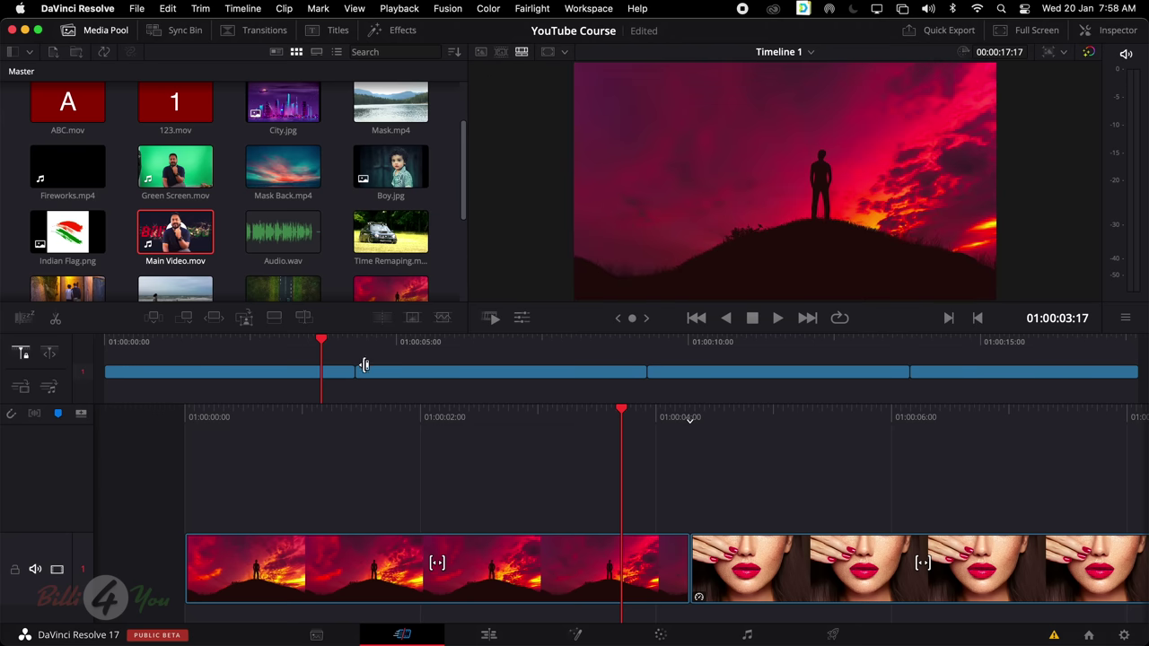
Add the default transition after the sunset clip and play it back
left_click(334, 375)
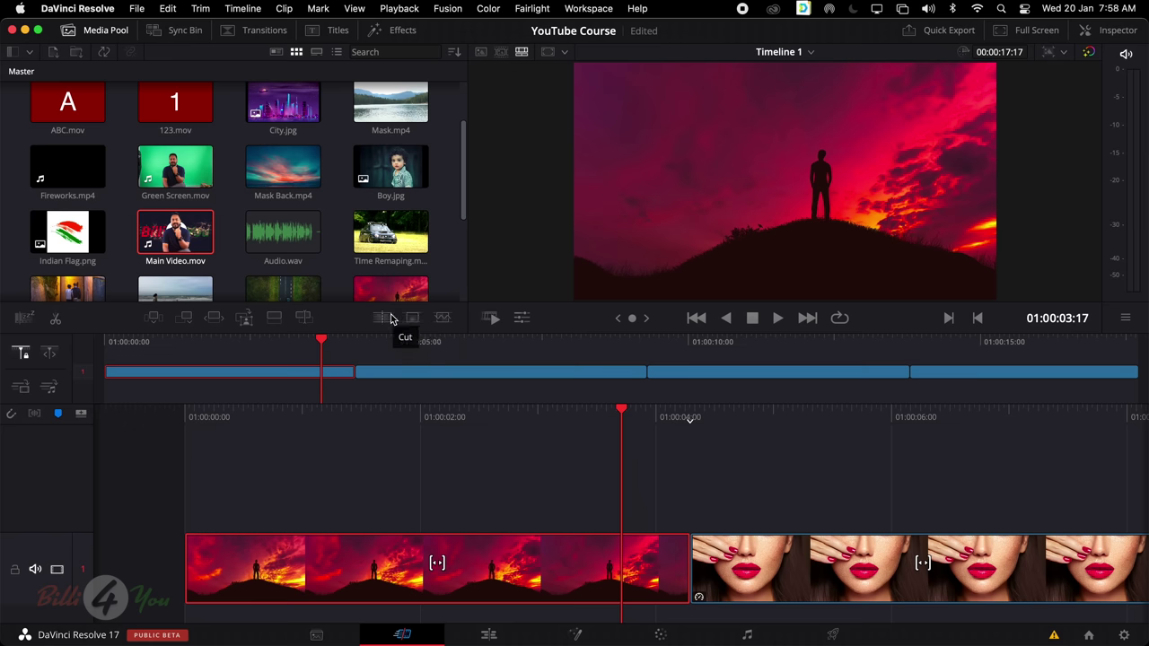
left_click(417, 320)
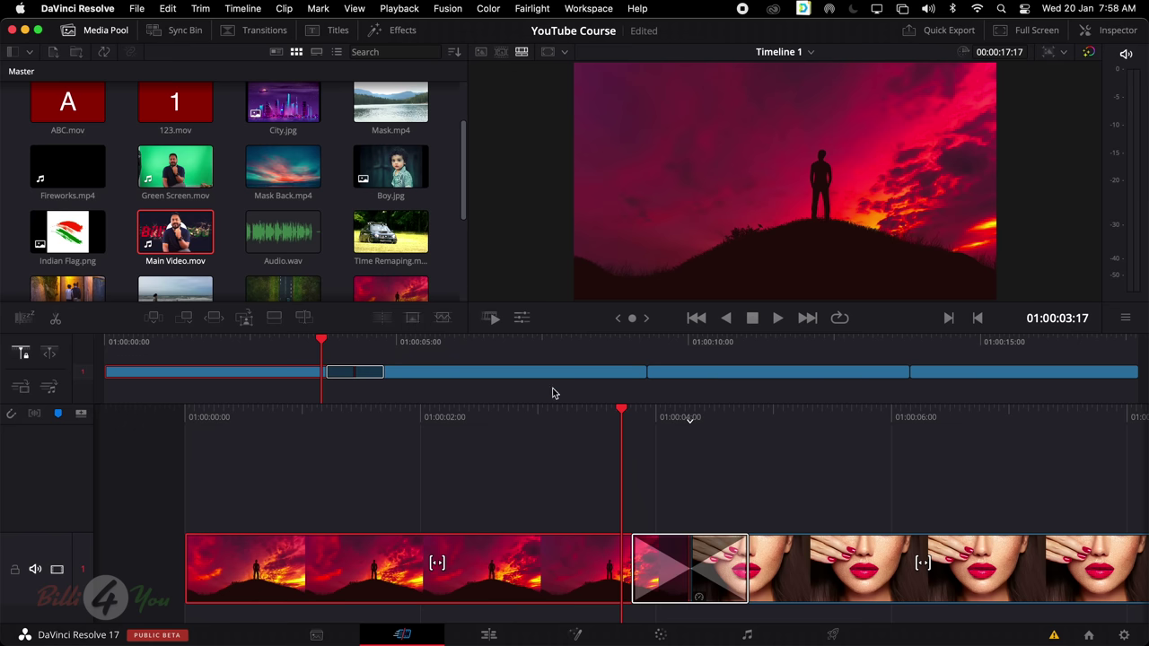
left_click(667, 373)
key("space")
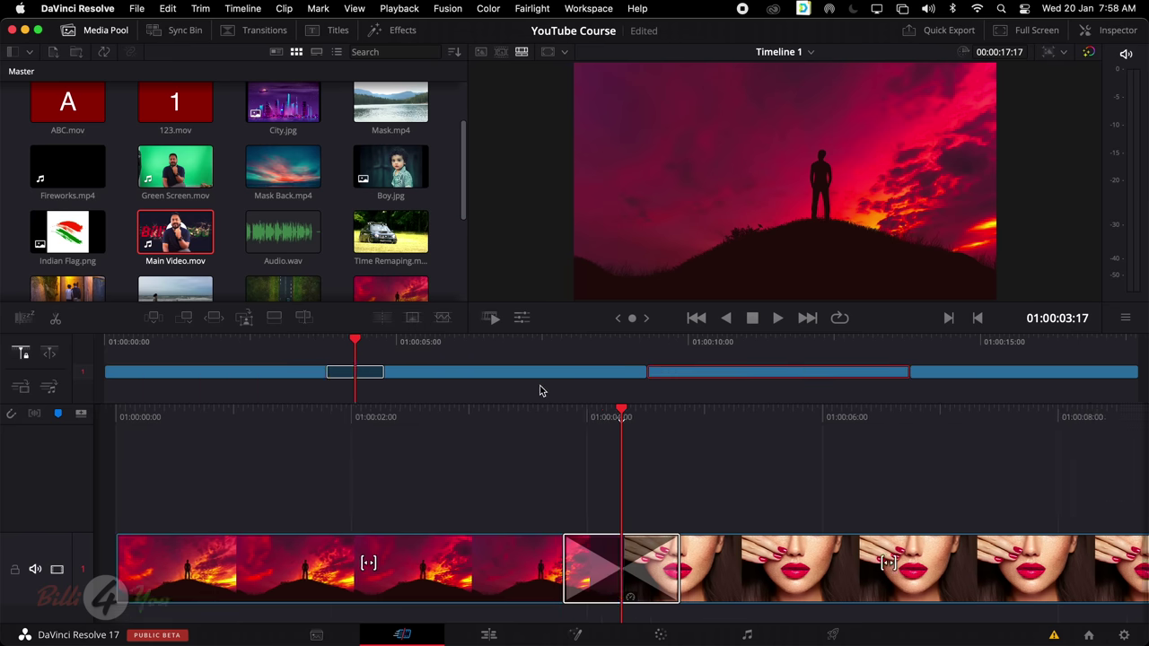
key("space")
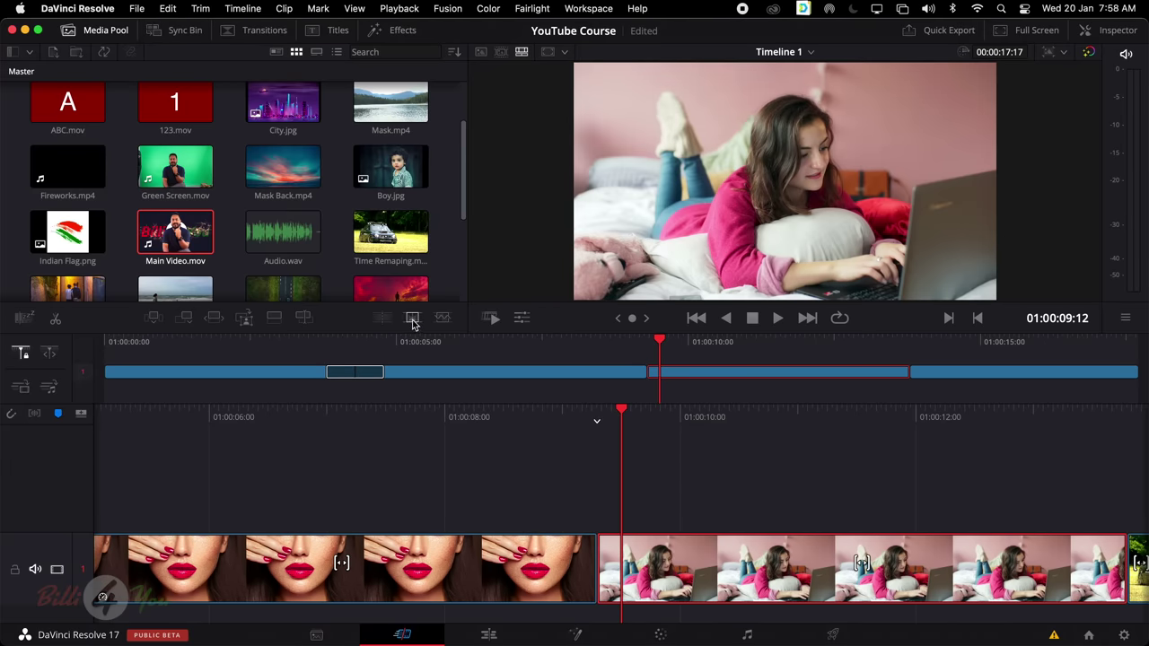
Select the lips and girl clips, then go back to the Edit page
left_click(625, 378)
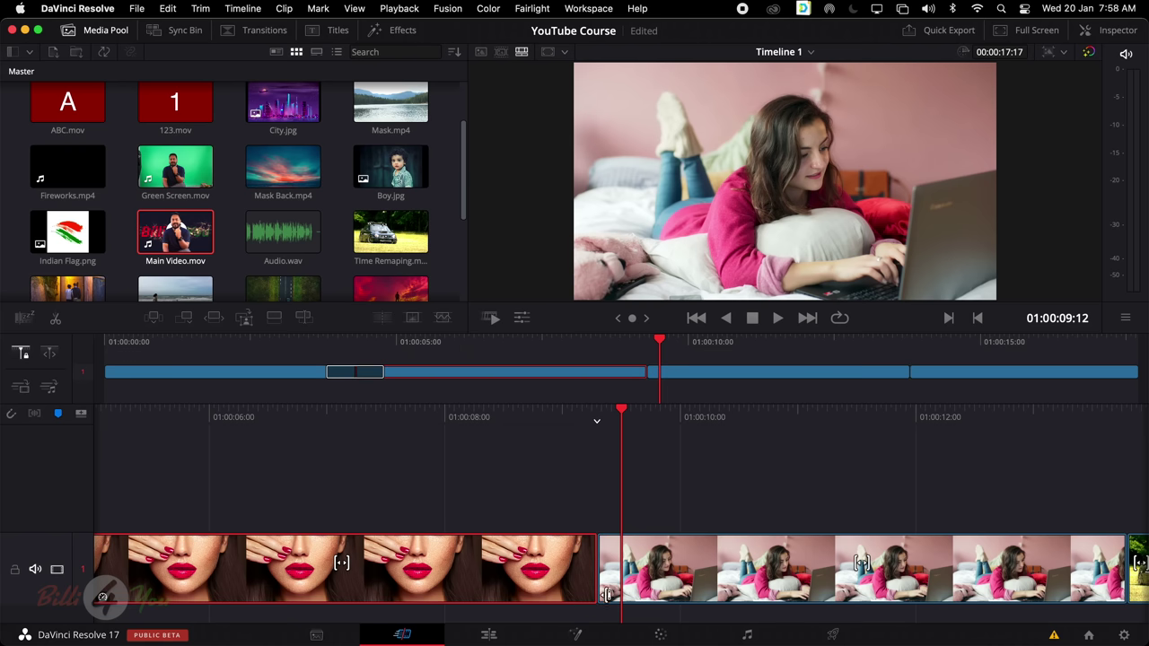
left_click(620, 566)
left_click(571, 563)
left_click(508, 634)
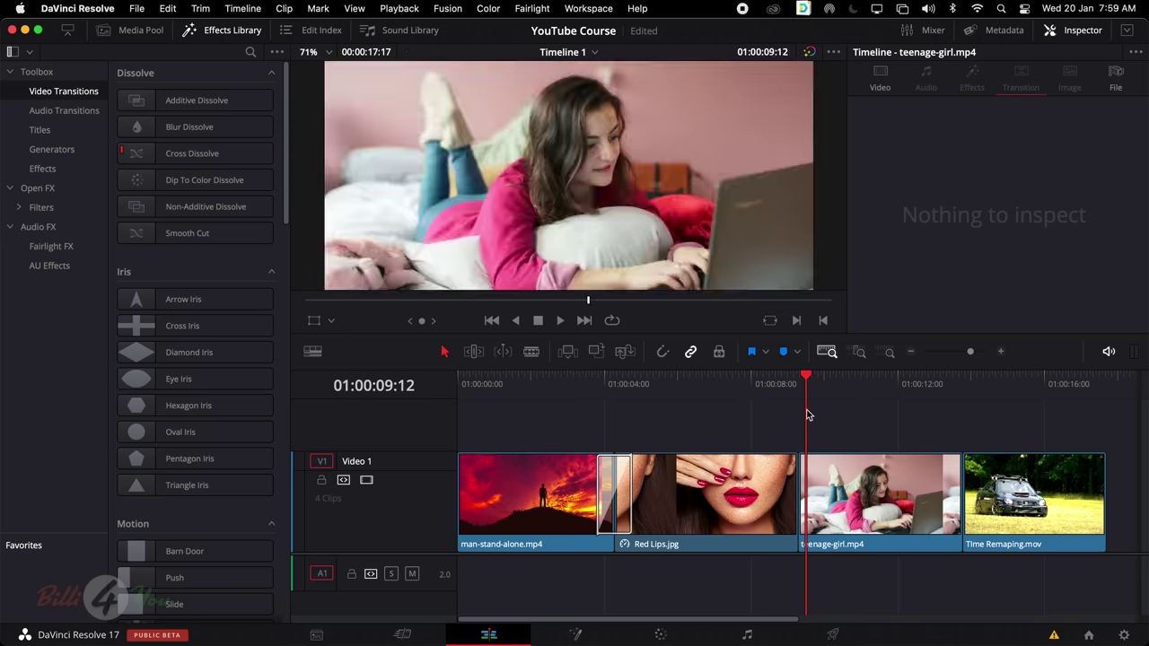
Play the new cross dissolve from just before the first transition into the lips clip
key("space")
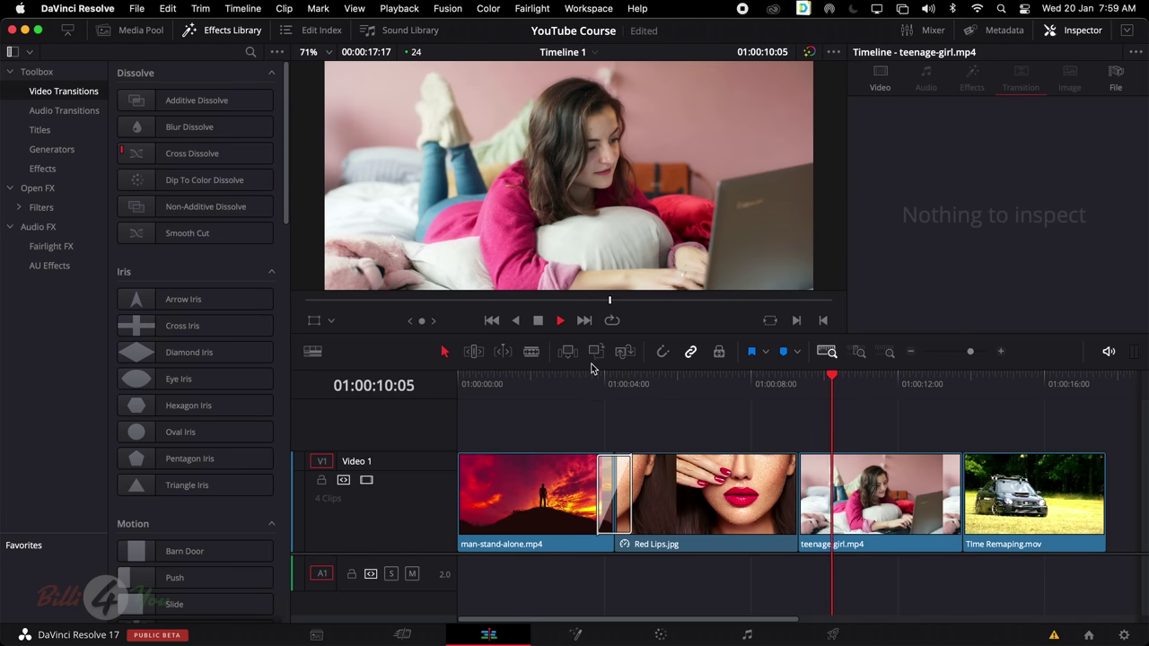
left_click(592, 379)
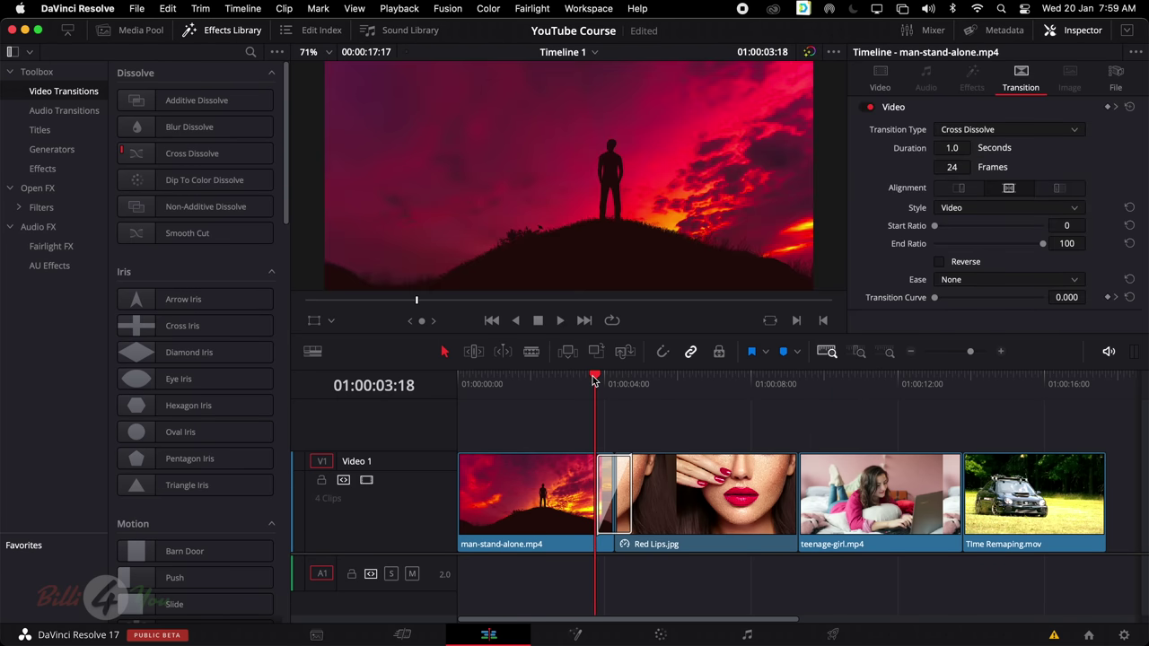
key("space")
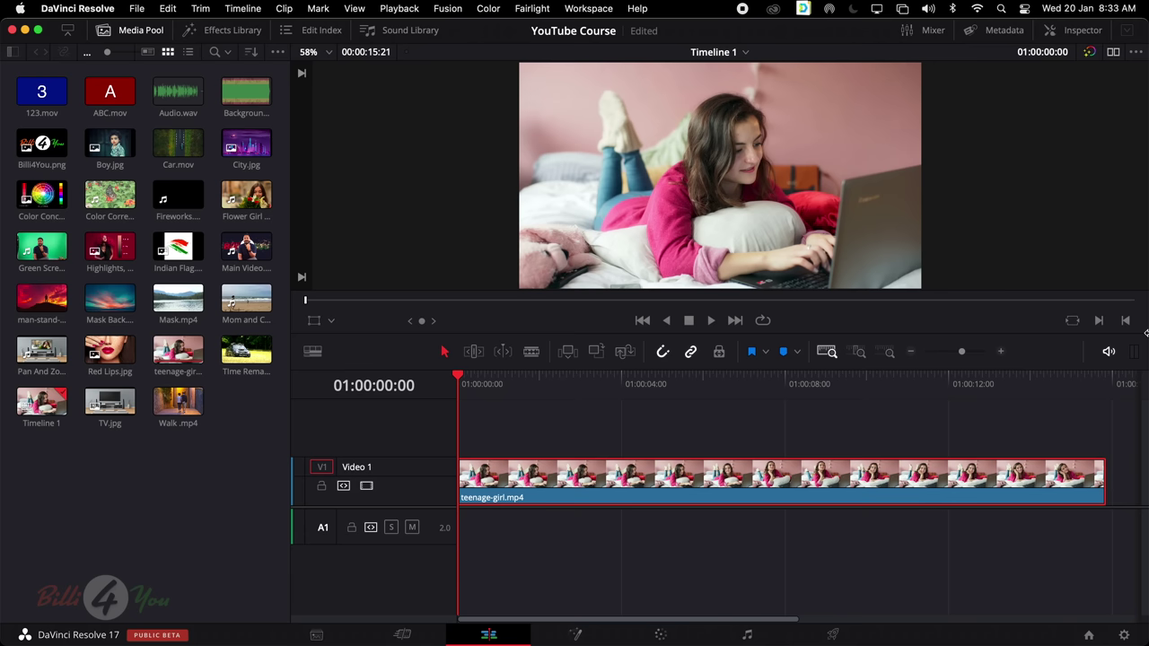
Play the teenage-girl clip, then swap the Media Pool for the Effects Library
key("space")
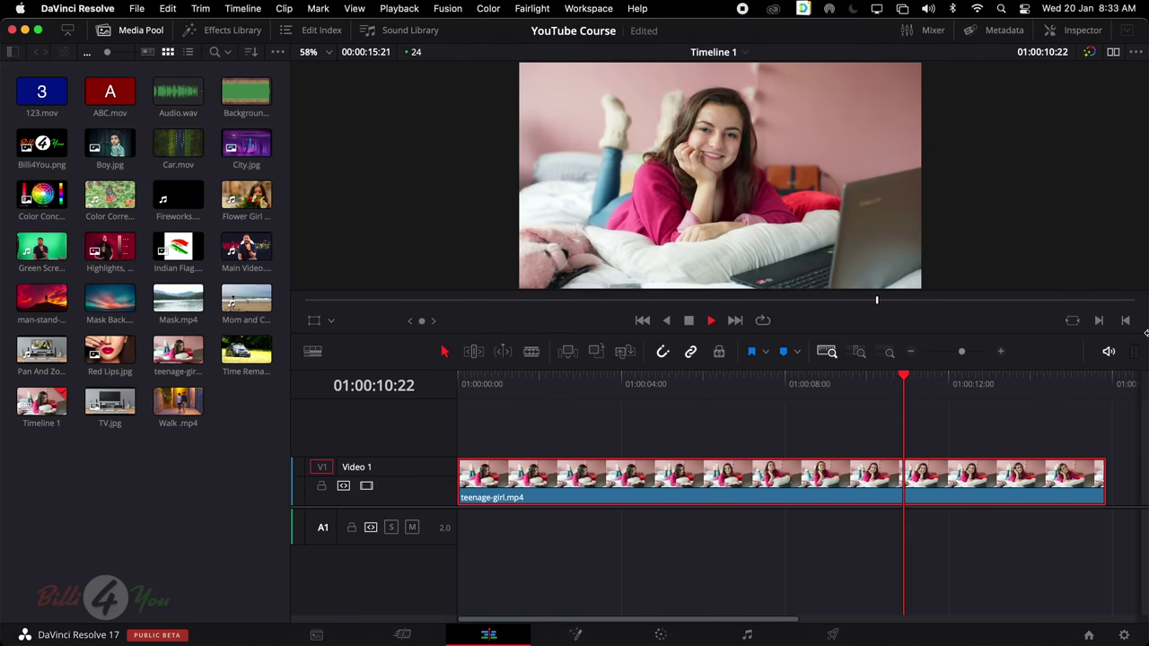
key("space")
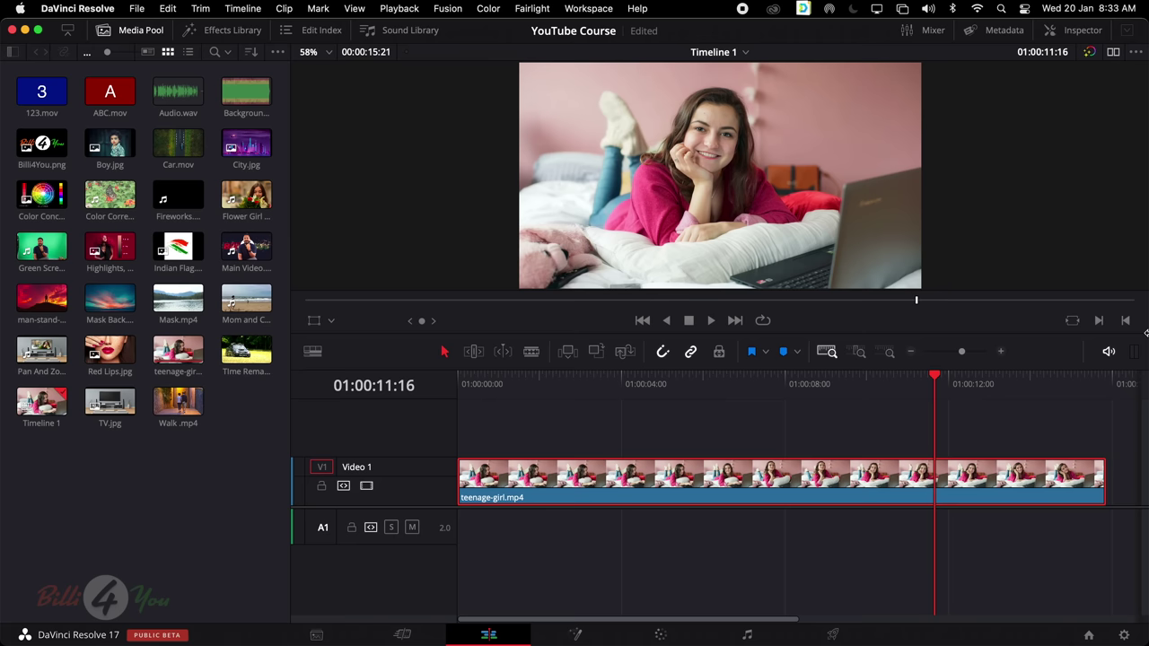
left_click(141, 32)
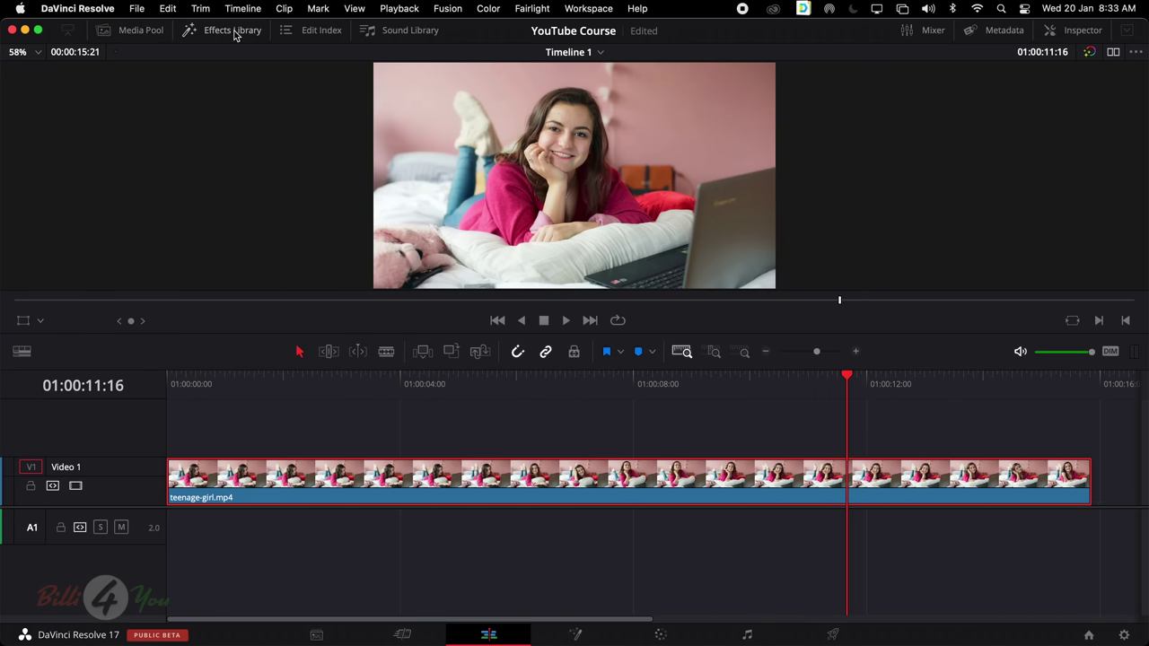
left_click(234, 31)
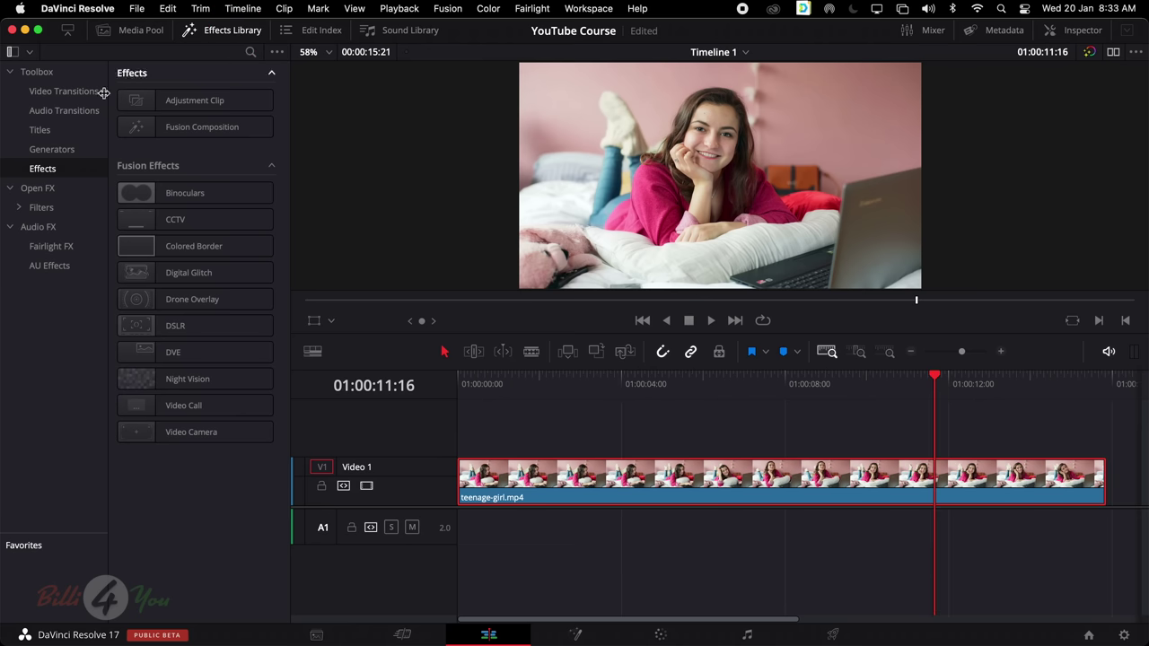
Make Cross Dissolve the standard video transition, then show the Effects category
left_click(83, 92)
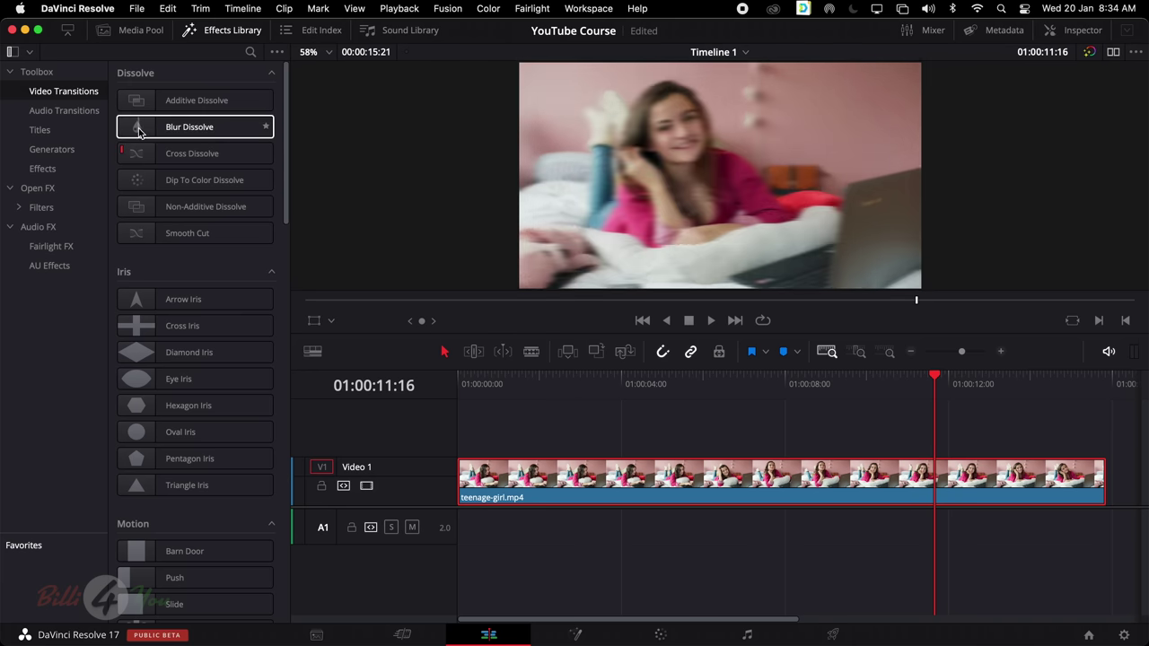
right_click(139, 129)
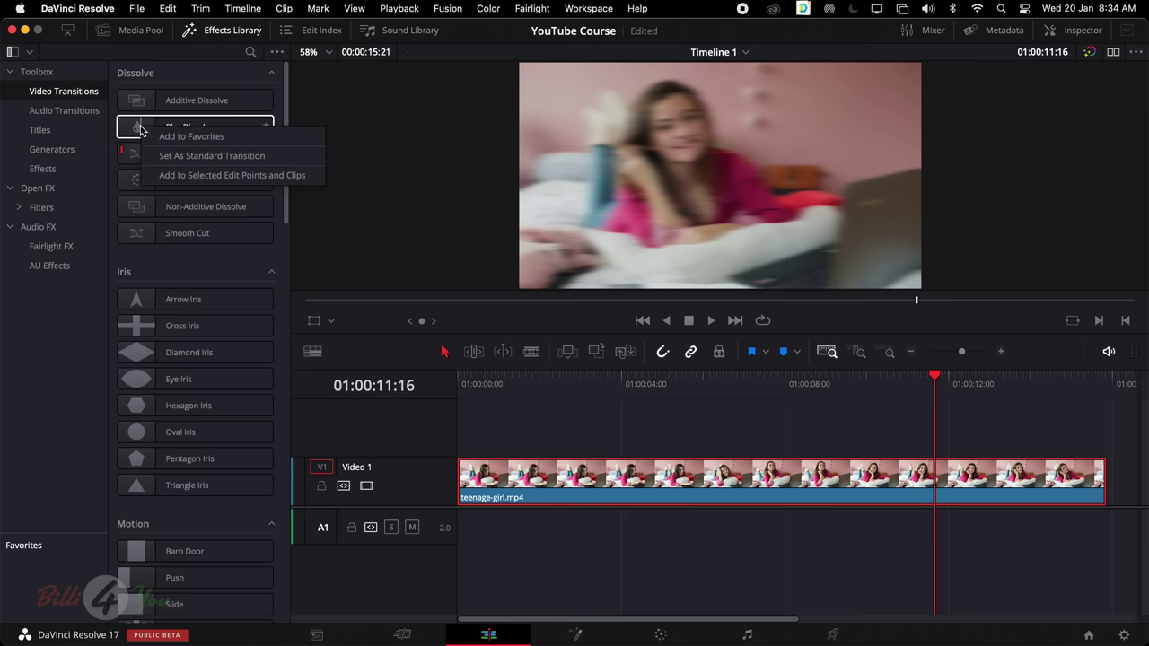
left_click(189, 158)
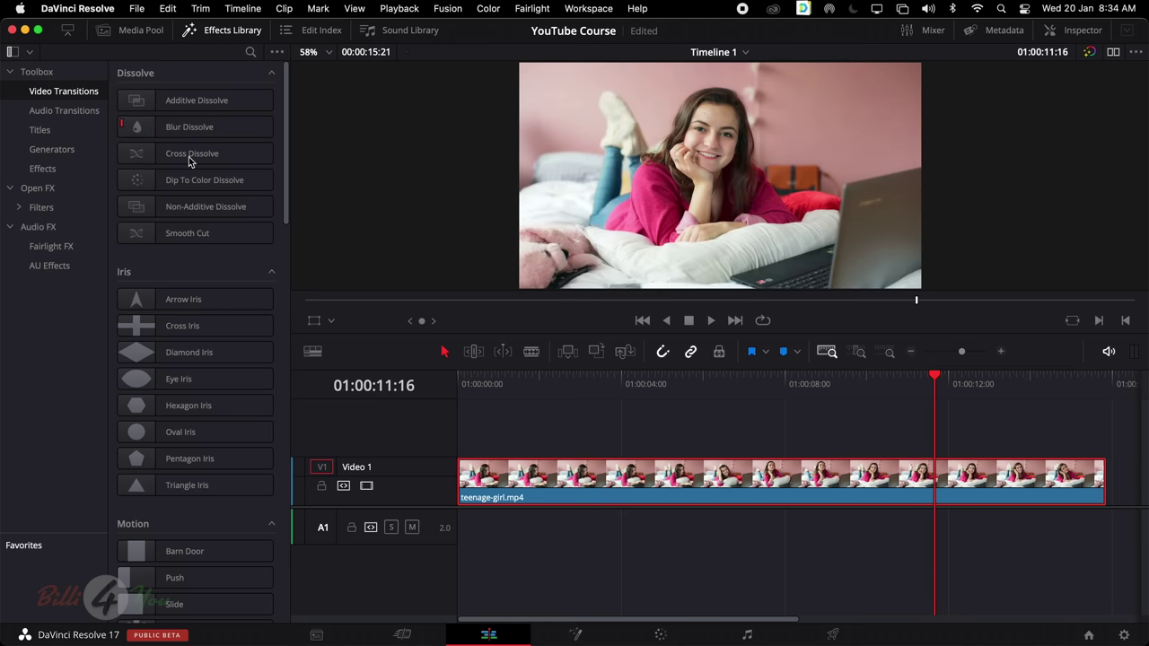
right_click(155, 154)
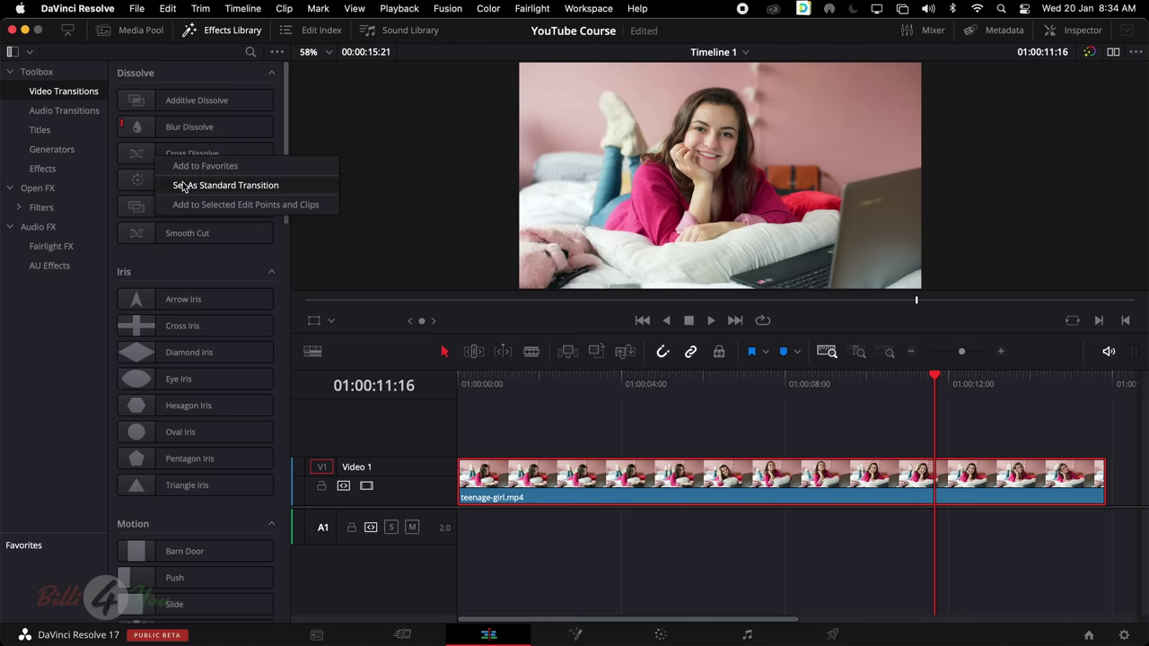
left_click(183, 186)
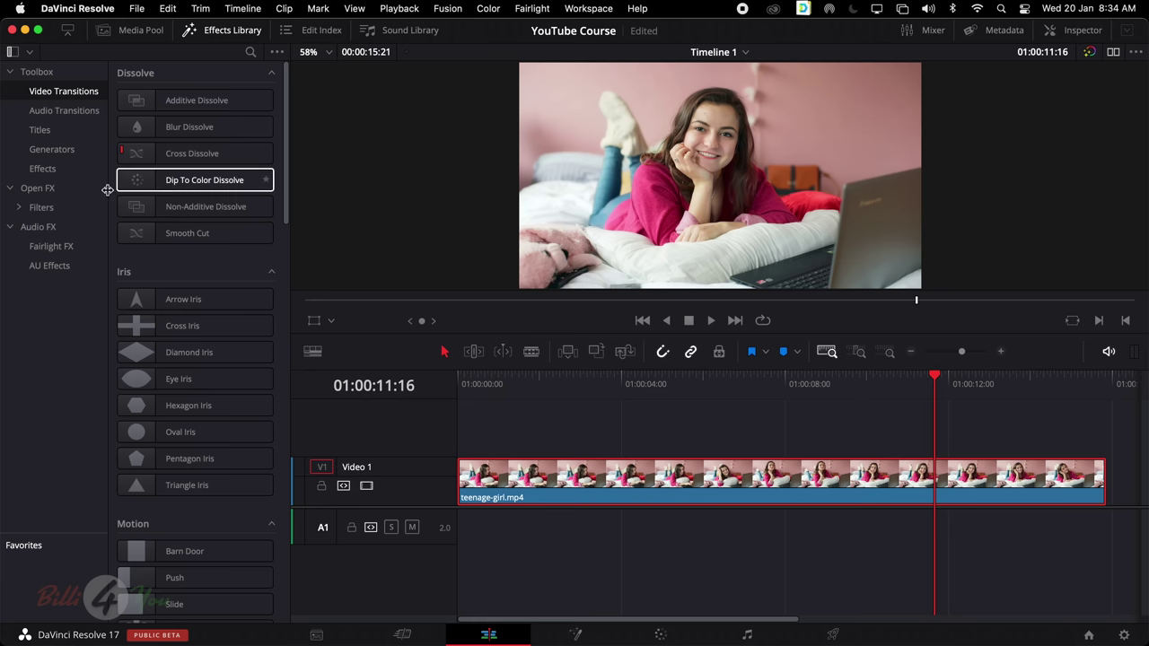
left_click(54, 170)
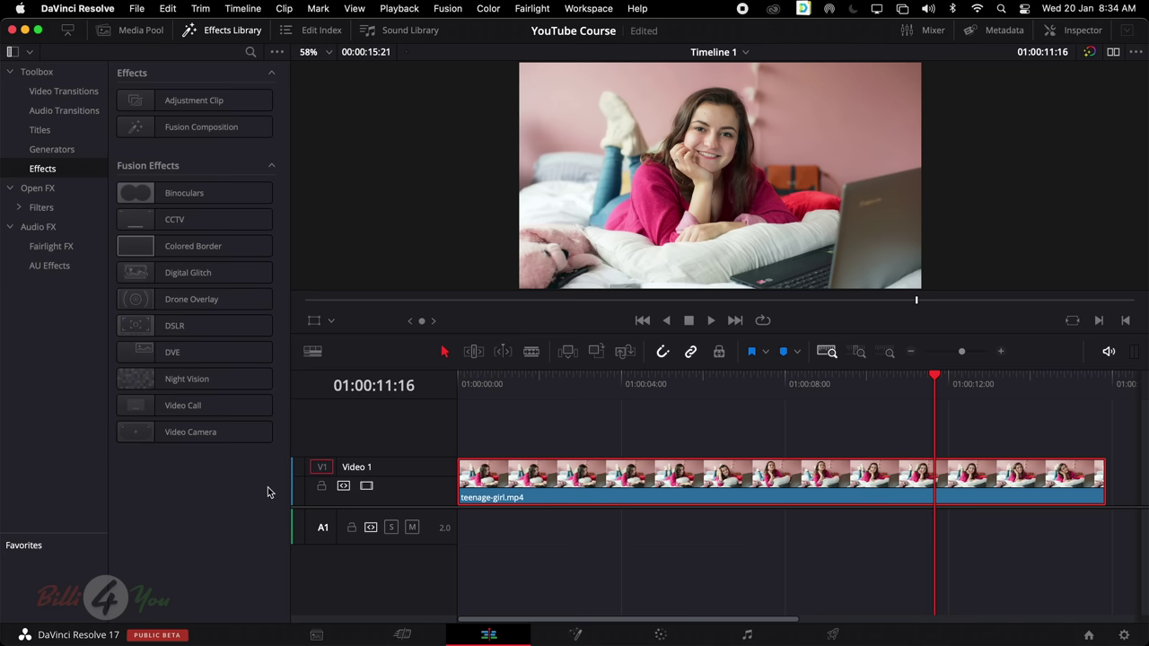
left_click(56, 190)
scroll(216, 206, "down", 10)
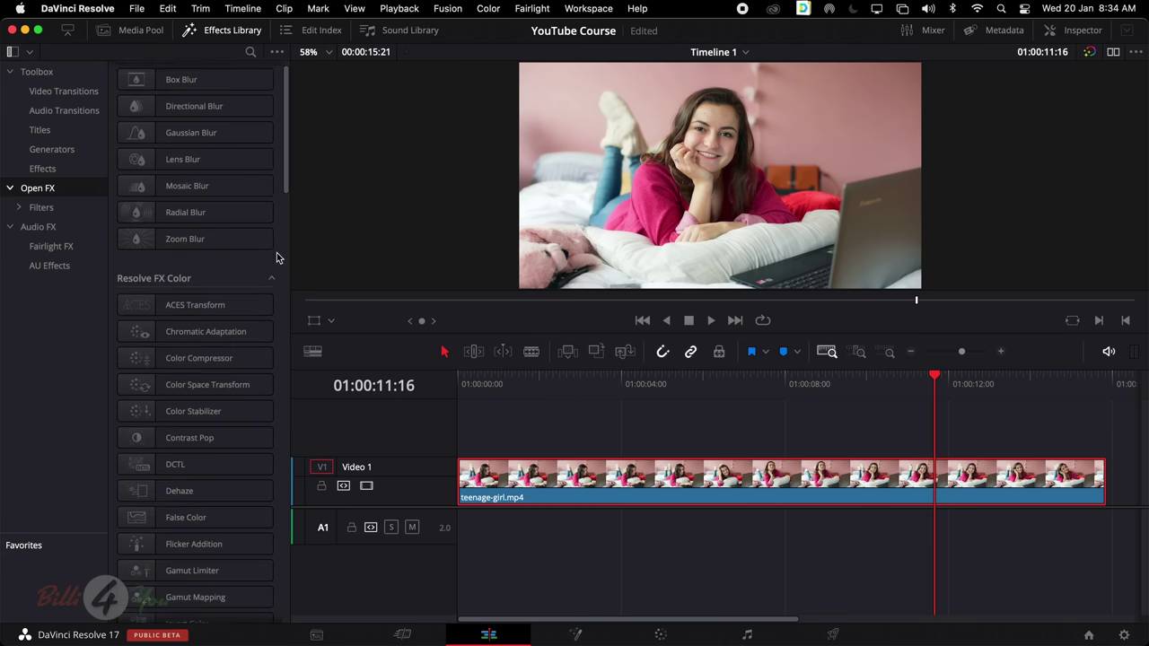
scroll(277, 258, "down", 5)
scroll(277, 257, "up", 15)
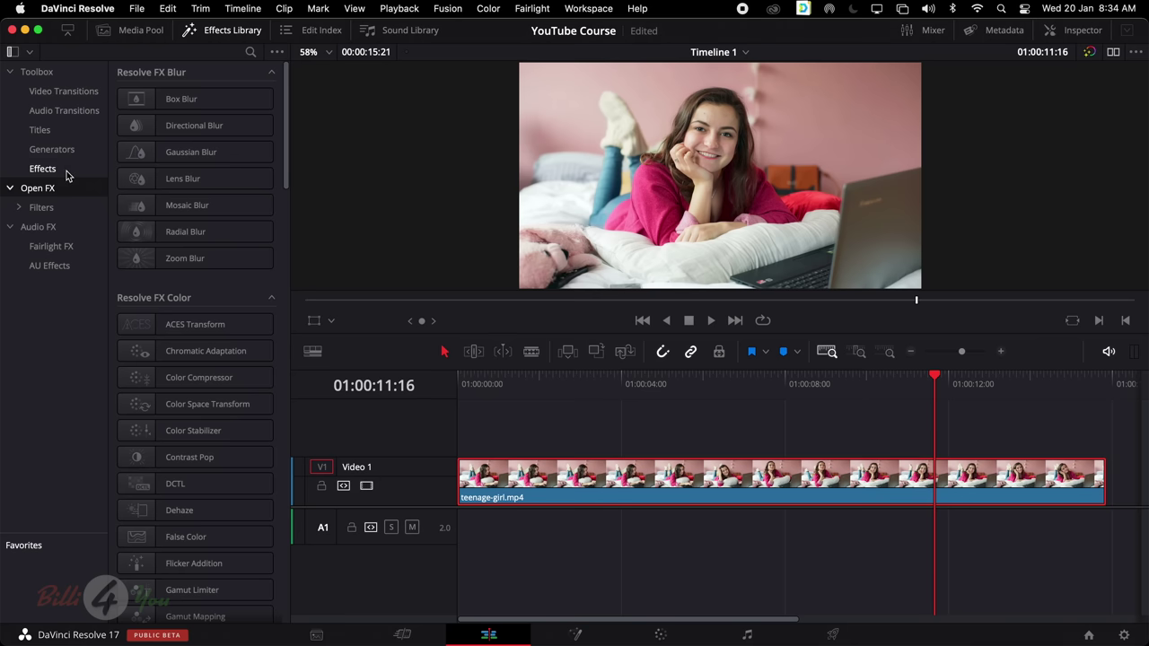
left_click(66, 172)
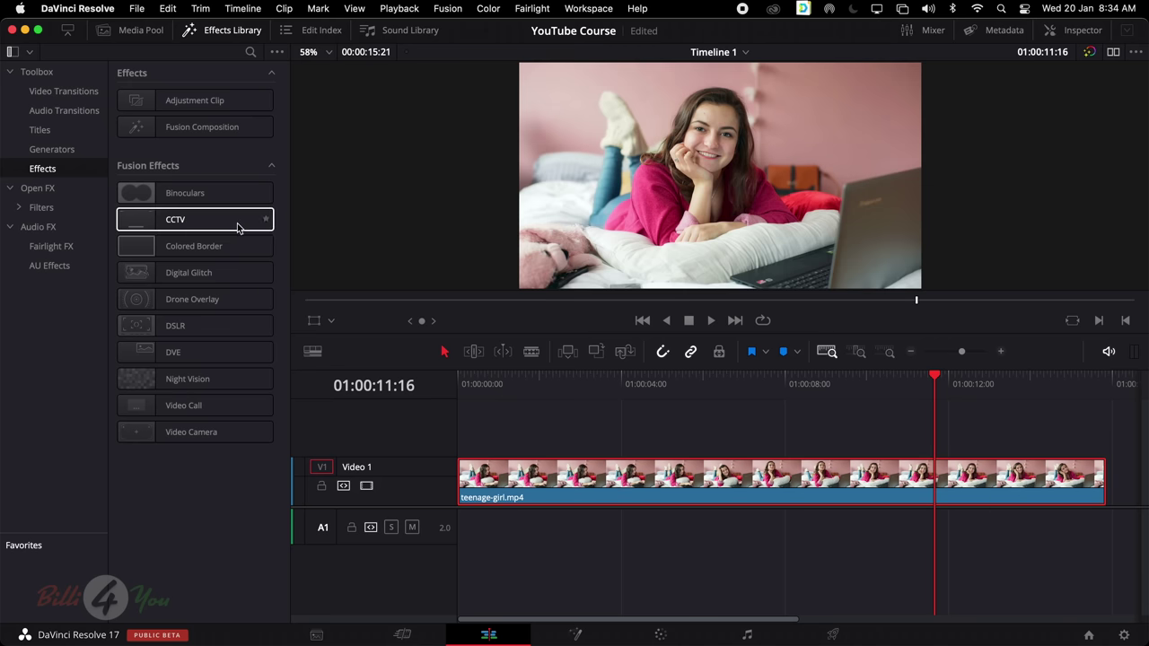
mouse_move(239, 224)
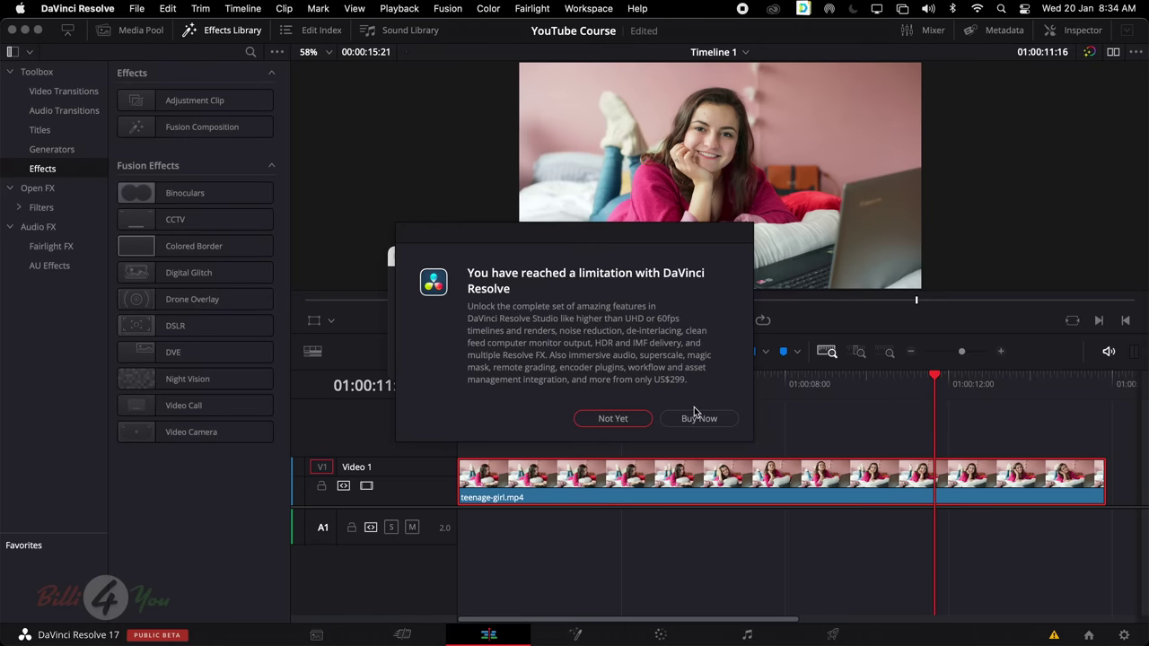
left_click(613, 418)
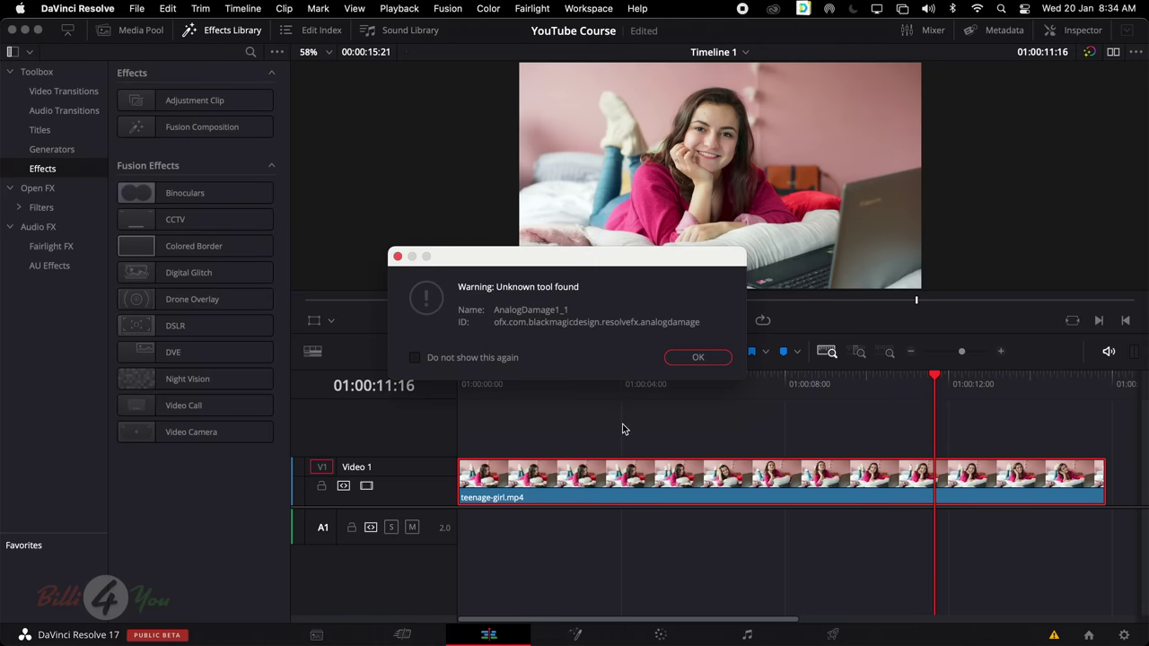
left_click(699, 360)
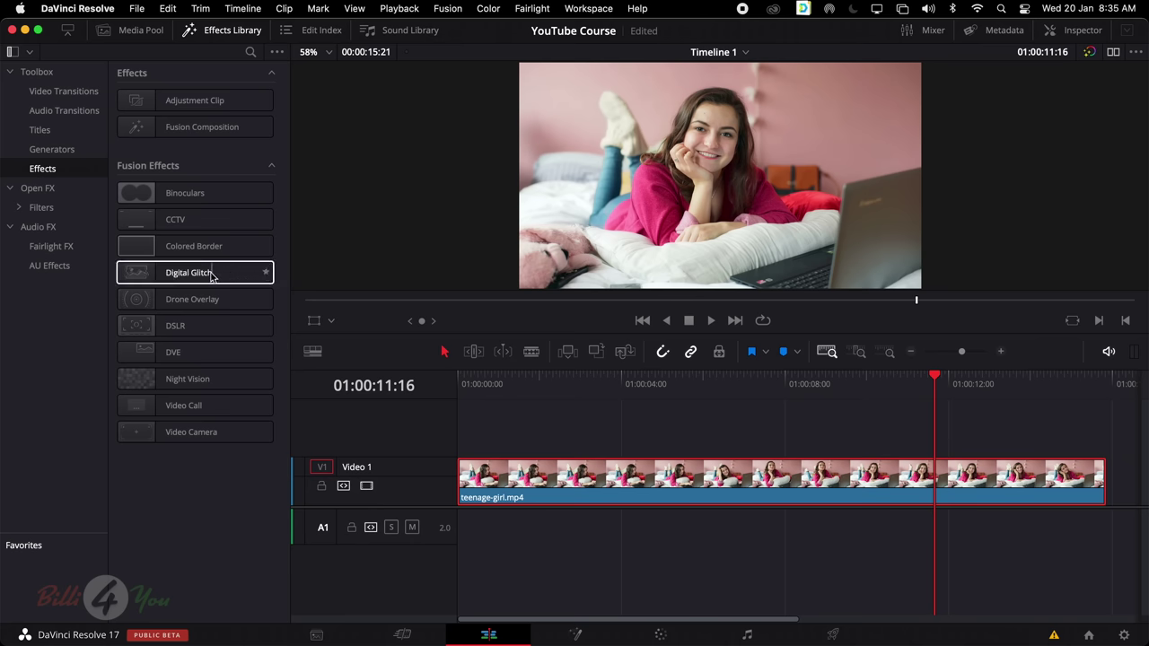
mouse_move(209, 276)
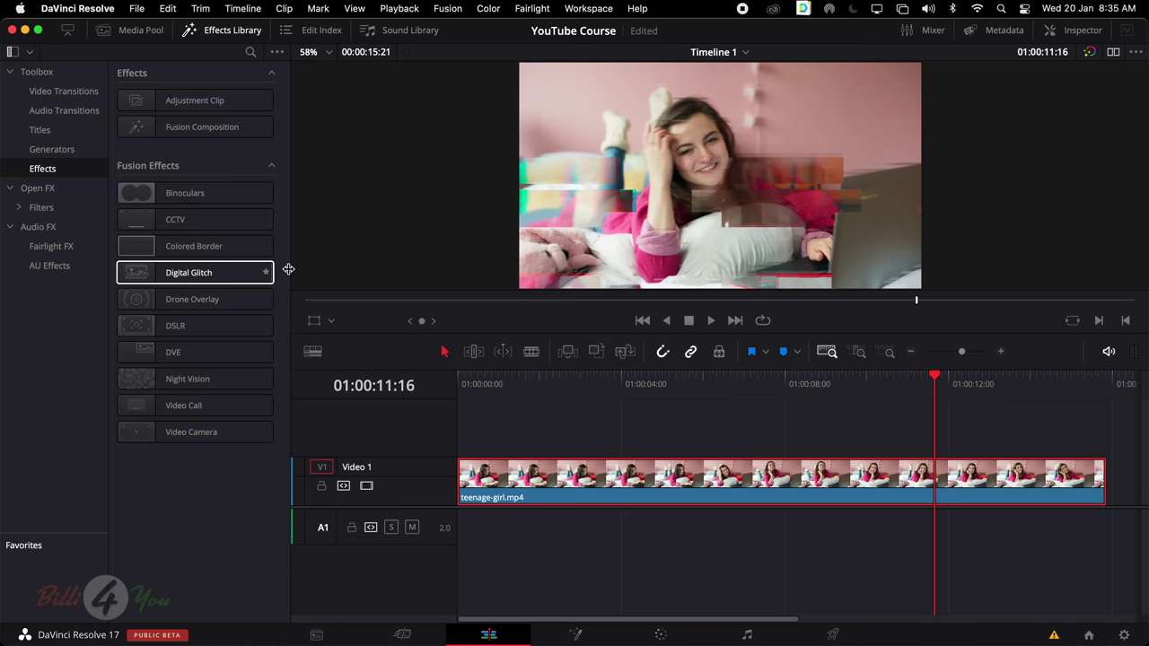
mouse_move(189, 331)
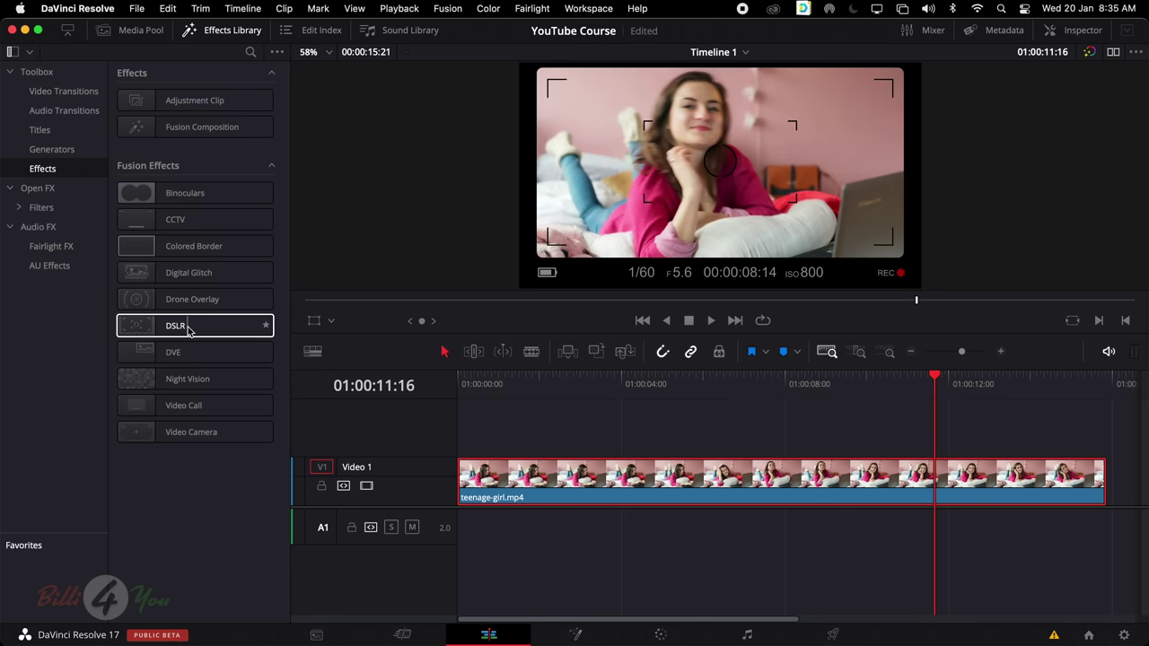
mouse_move(227, 354)
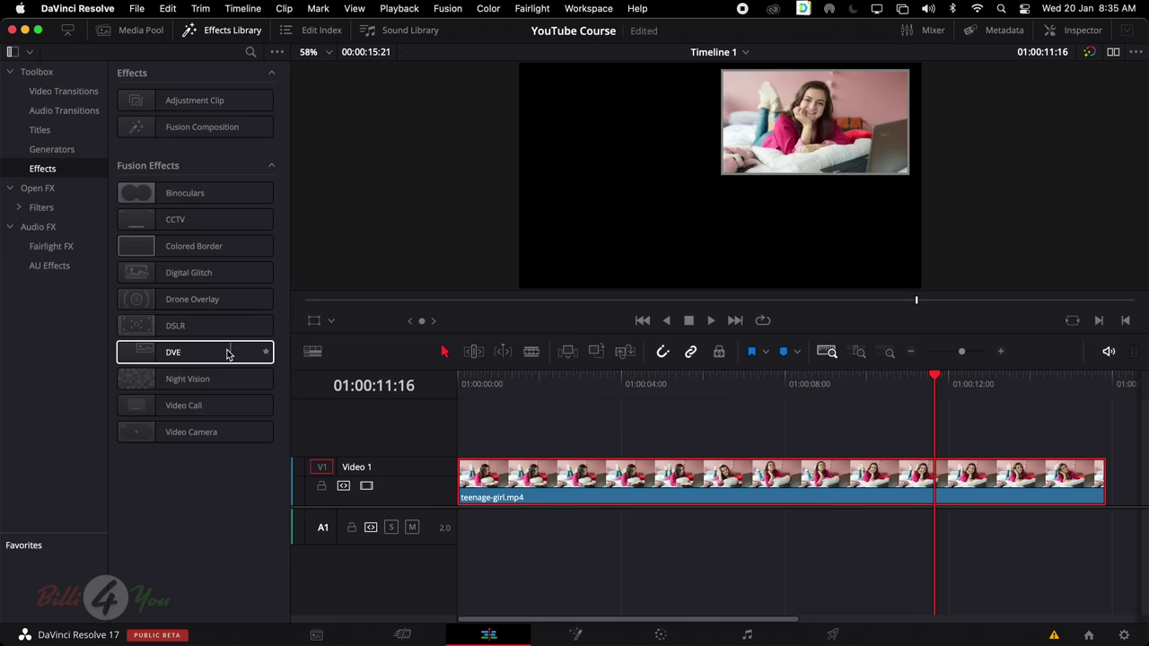
mouse_move(200, 382)
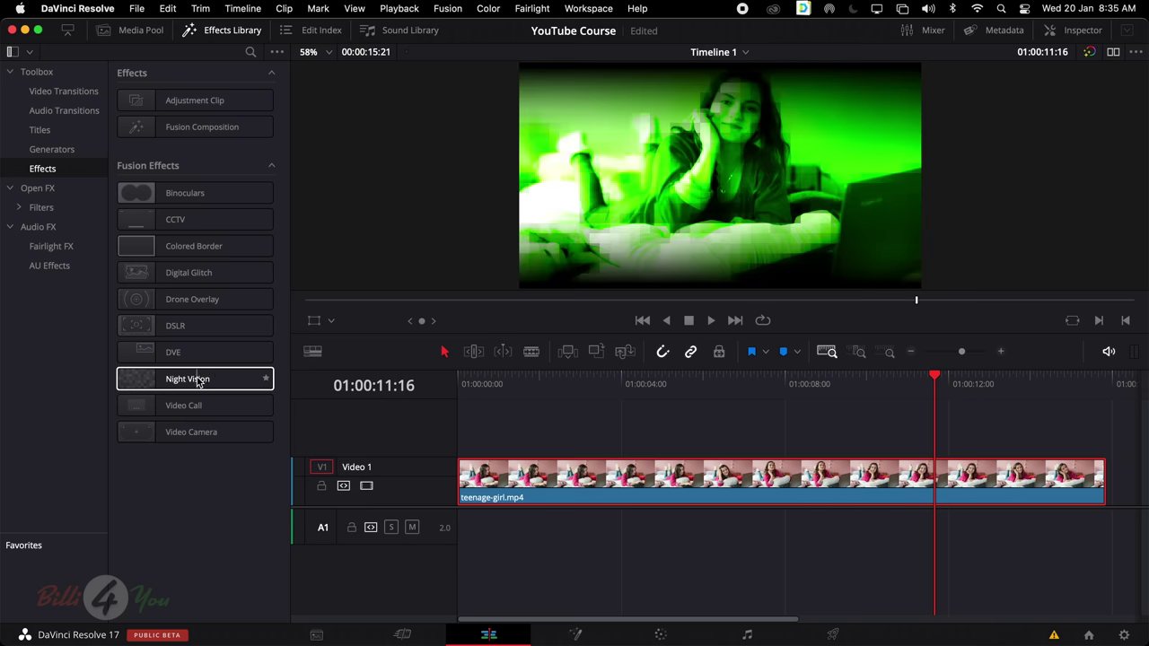
mouse_move(194, 408)
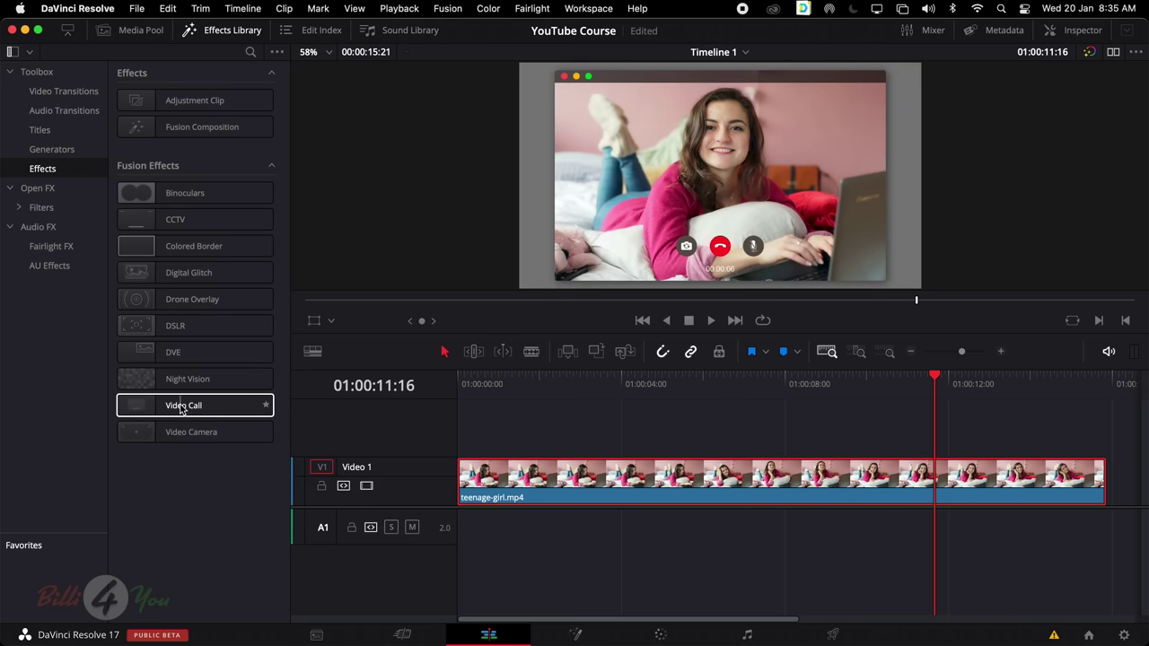
mouse_move(201, 431)
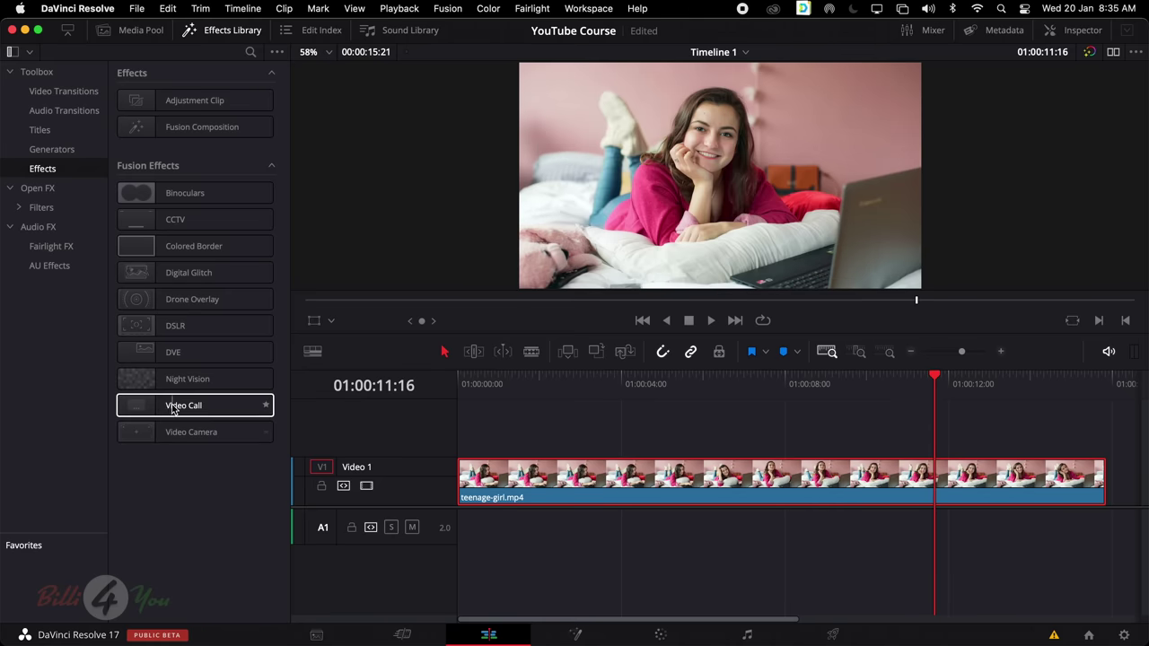
Apply Video Call to teenage-girl.mp4 and show its controls on the Inspector's Effects tab
left_click_drag(175, 409, 689, 485)
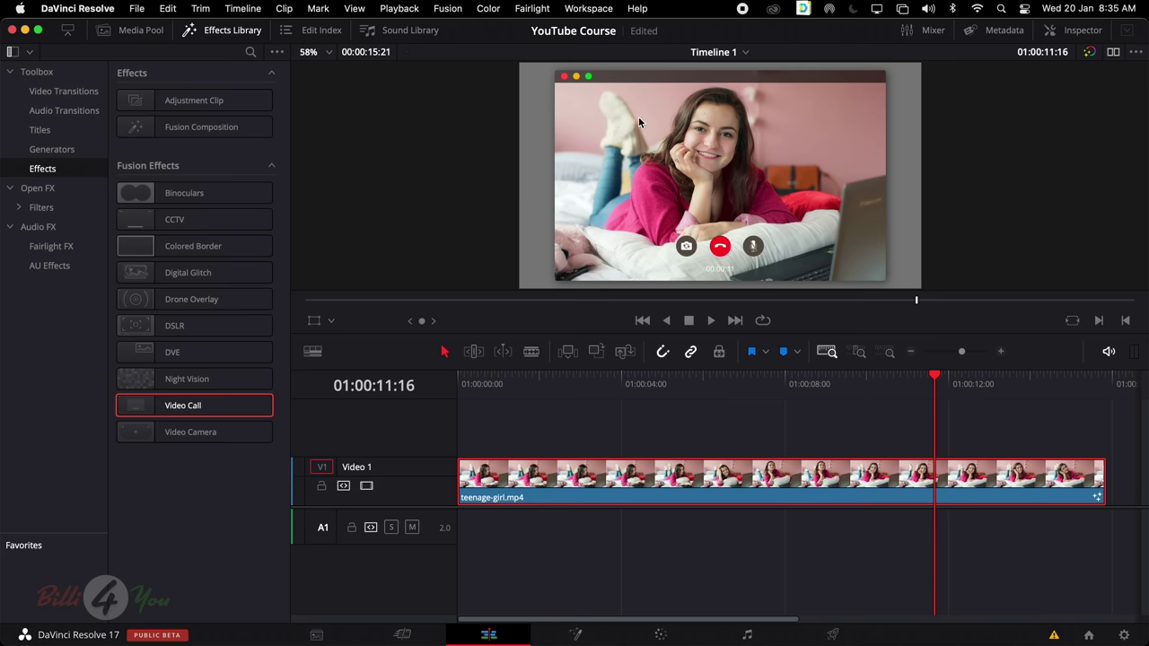
left_click(1081, 31)
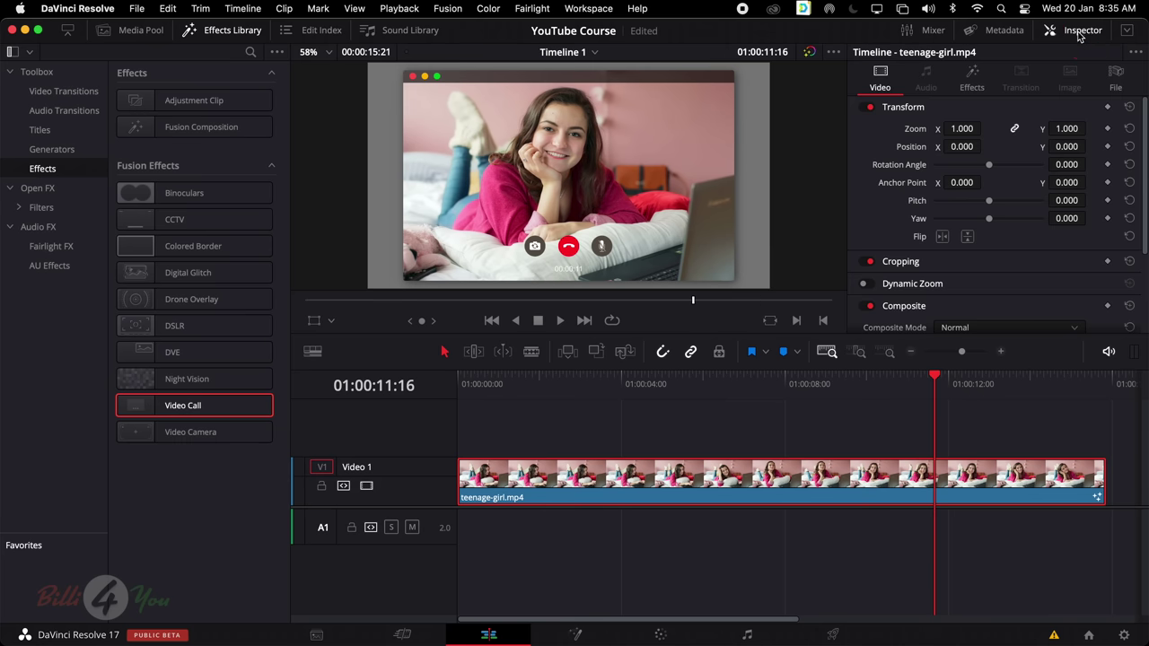
left_click(974, 89)
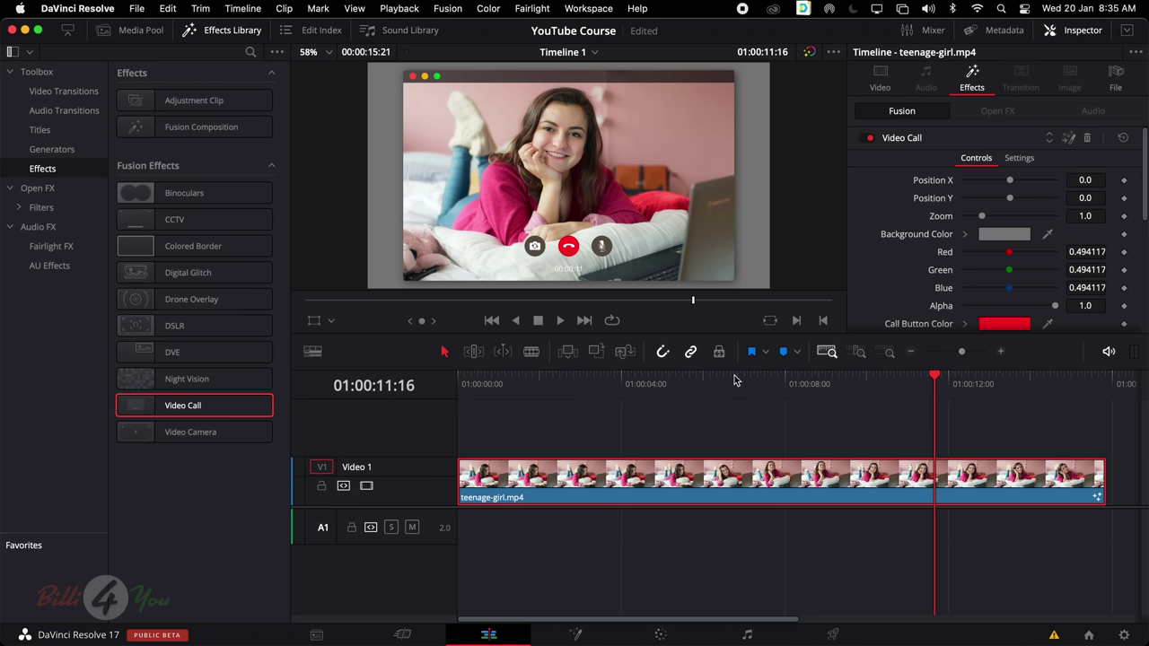
Set the Video Call window to Zoom 0.722 at position -0.008, -0.008
left_click(869, 139)
left_click(869, 139)
scroll(1013, 224, "down", 3)
scroll(1012, 234, "up", 4)
scroll(1046, 201, "down", 5)
scroll(1045, 201, "up", 5)
left_click(883, 86)
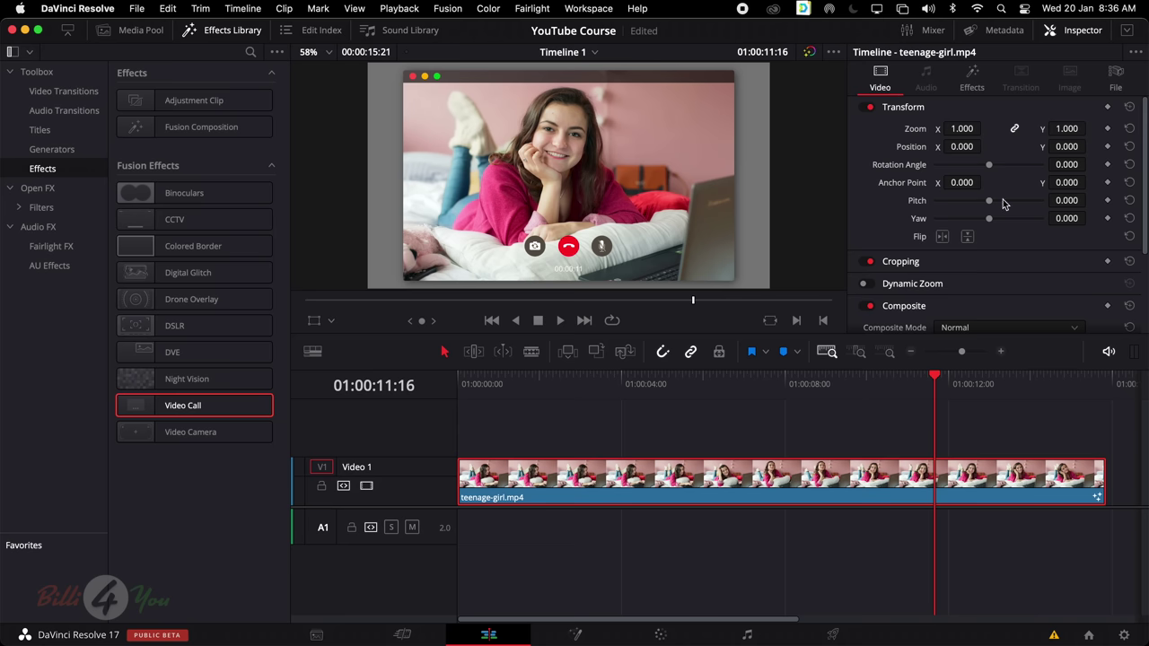
left_click(973, 79)
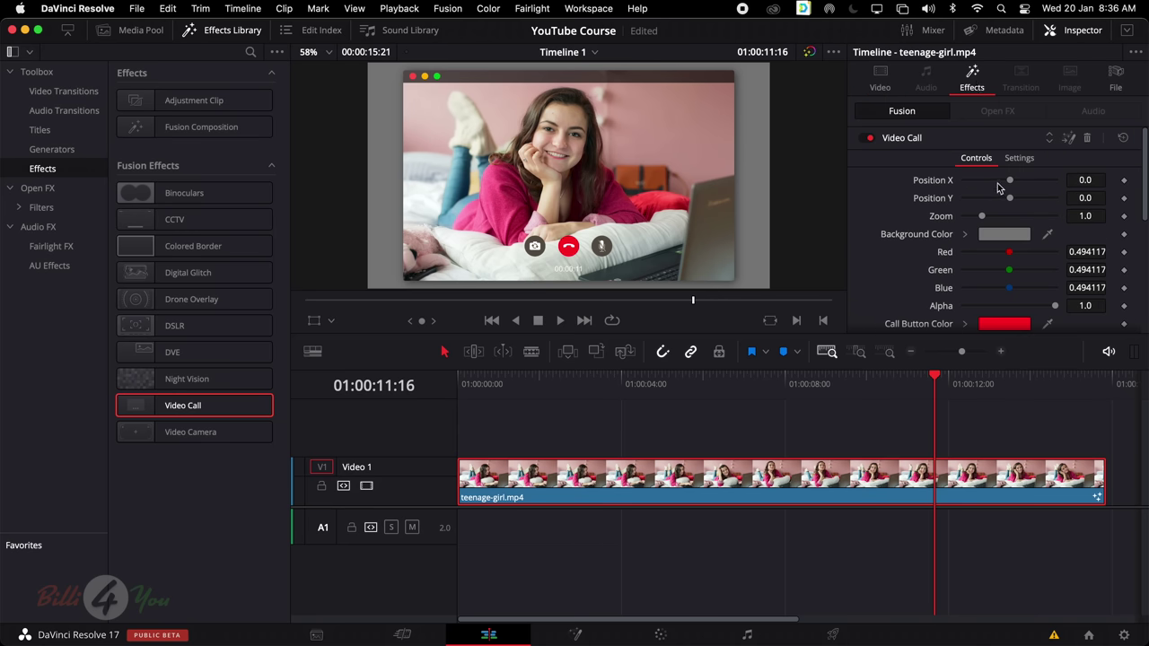
left_click_drag(1010, 180, 975, 230)
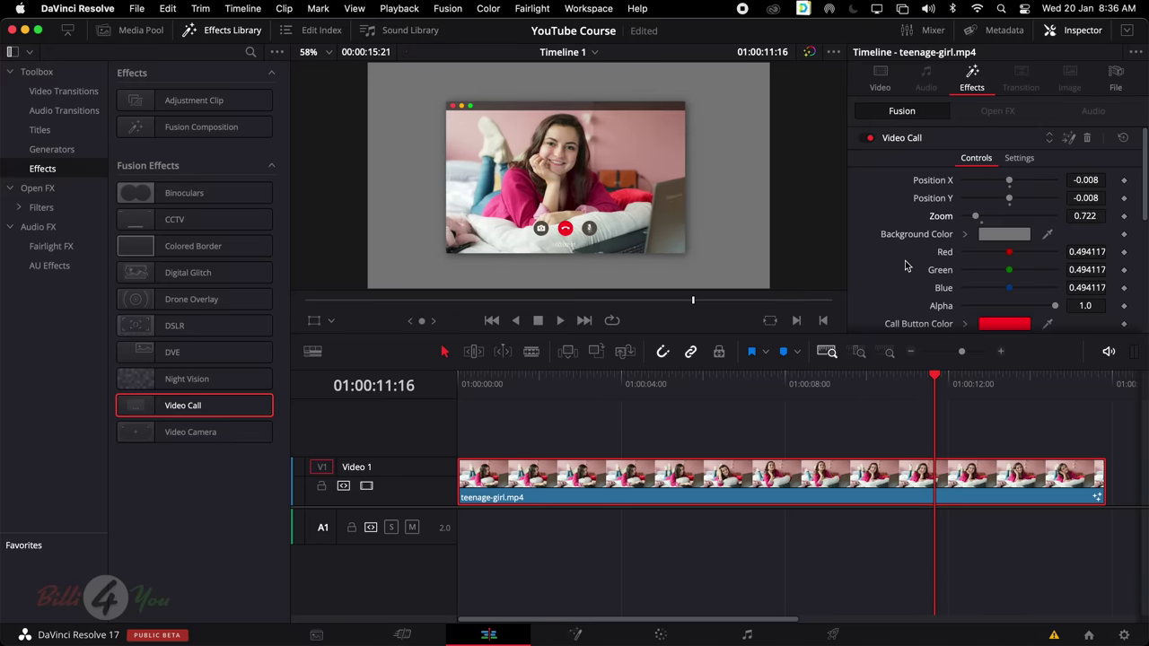
Change the Video Call background colour to black
left_click(995, 237)
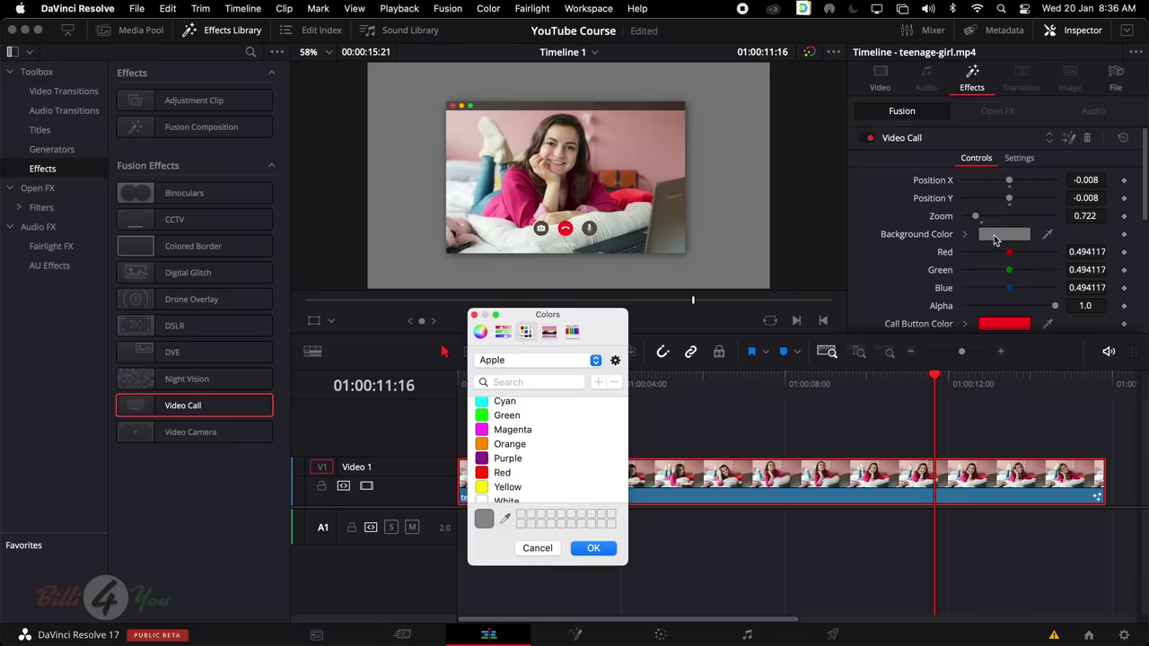
left_click(502, 474)
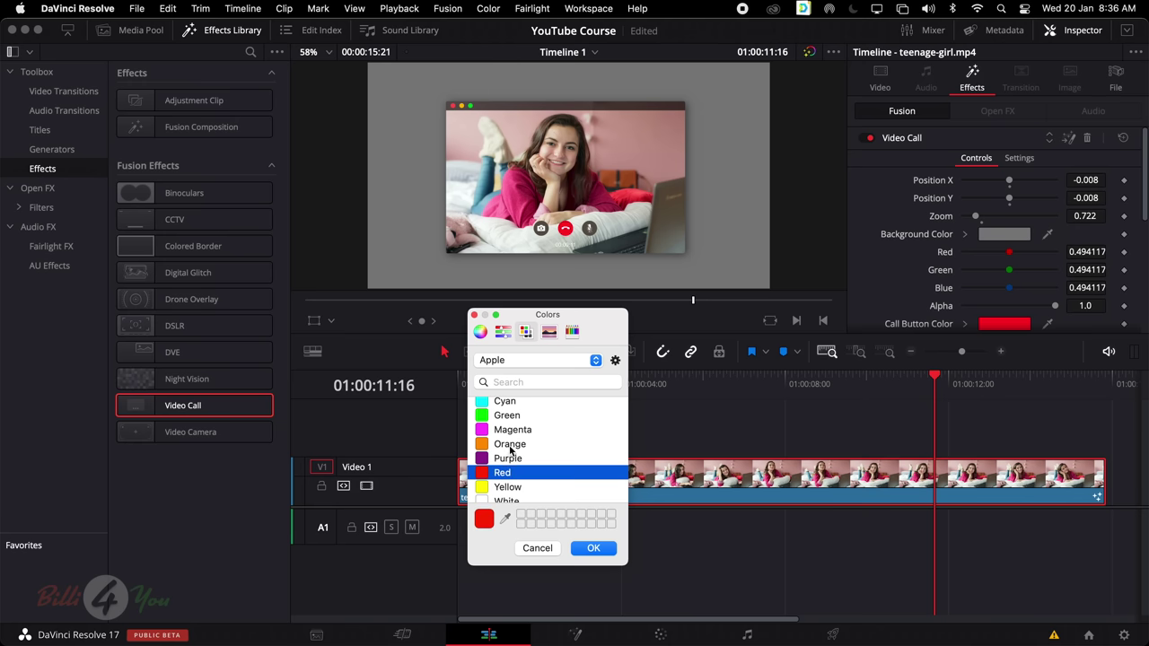
scroll(510, 416, "up", 2)
left_click(508, 406)
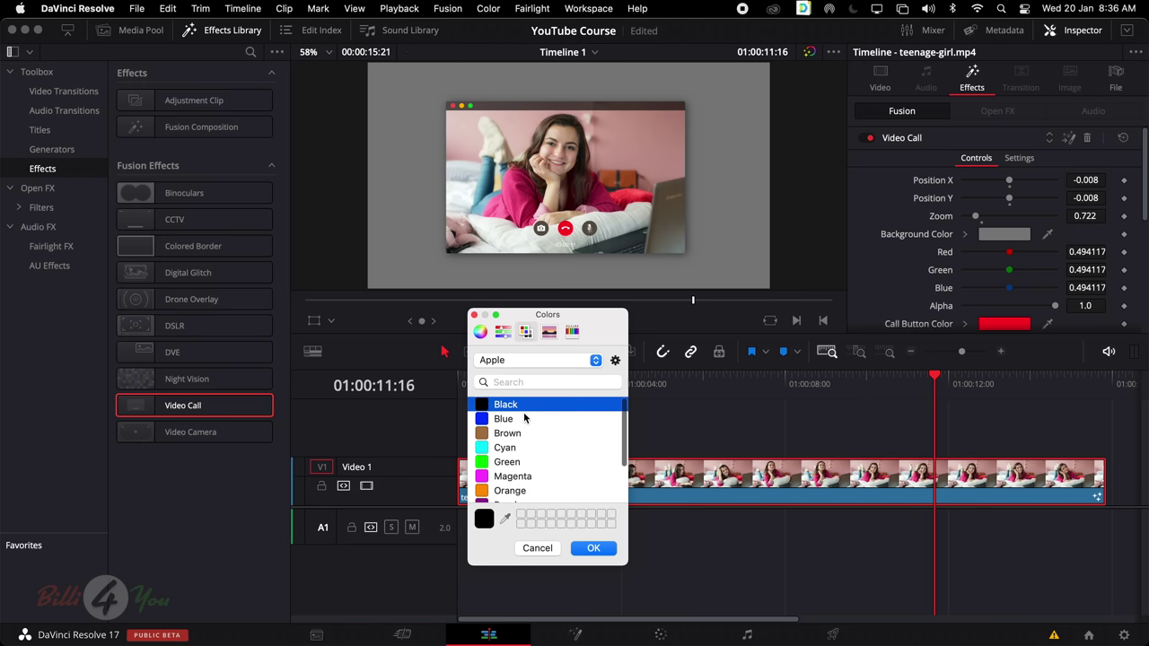
left_click(599, 548)
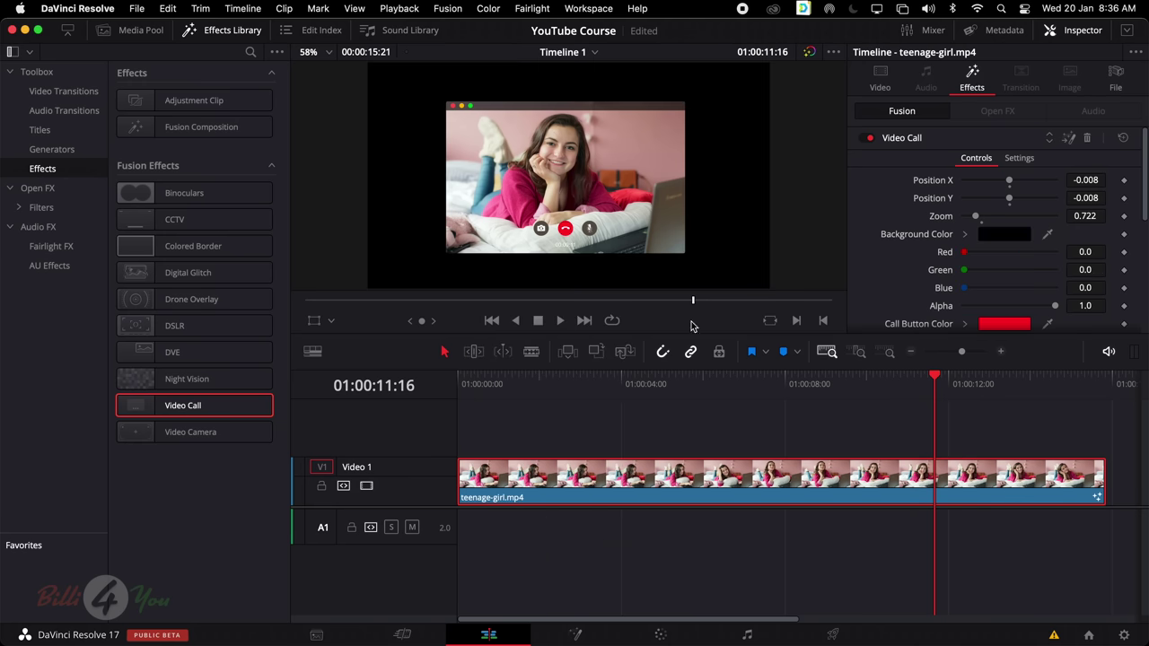
scroll(1003, 265, "down", 2)
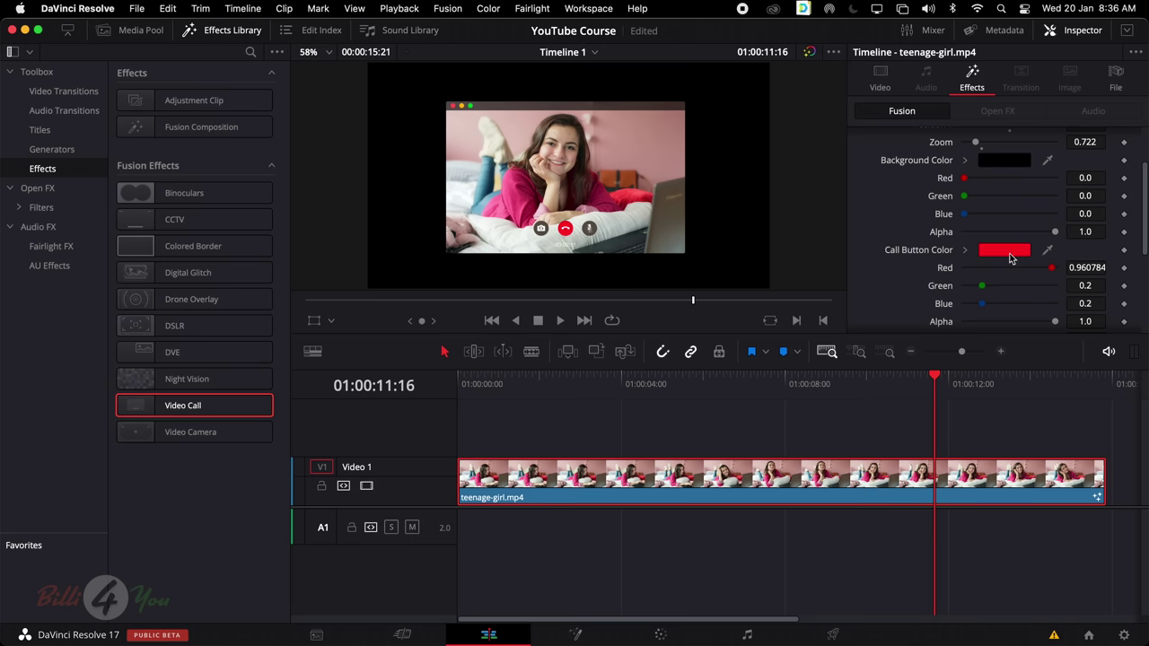
Shift the Video Call window's Position X slightly to the right
scroll(1010, 258, "down", 5)
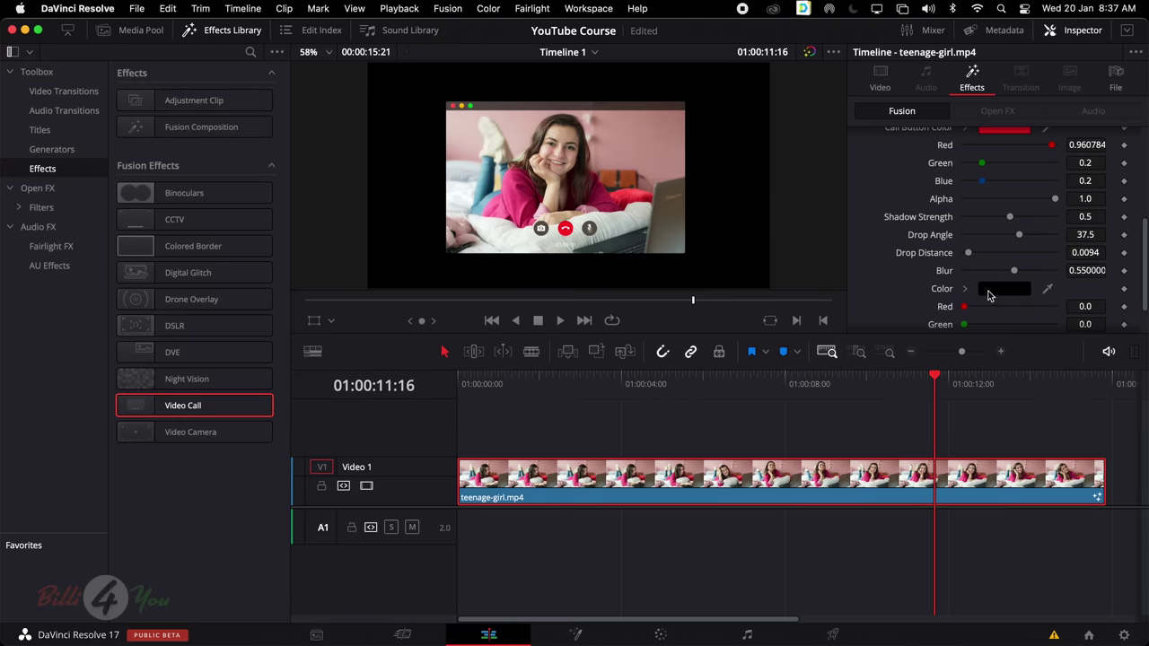
scroll(987, 296, "down", 2)
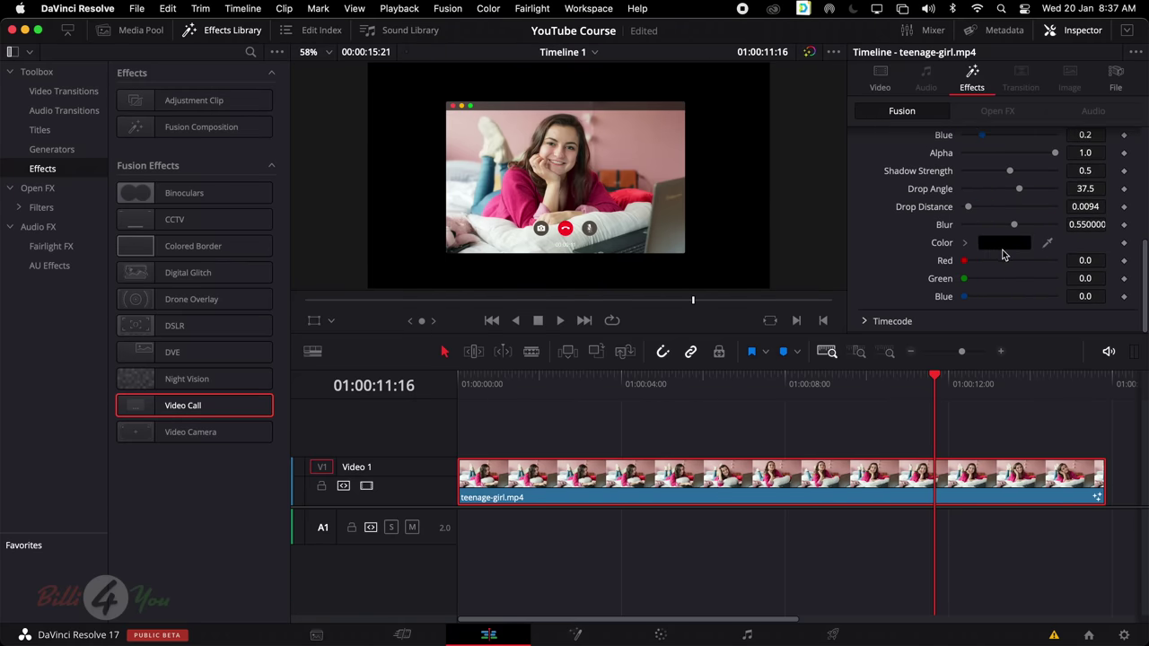
scroll(951, 285, "up", 10)
scroll(950, 281, "down", 6)
scroll(950, 281, "up", 4)
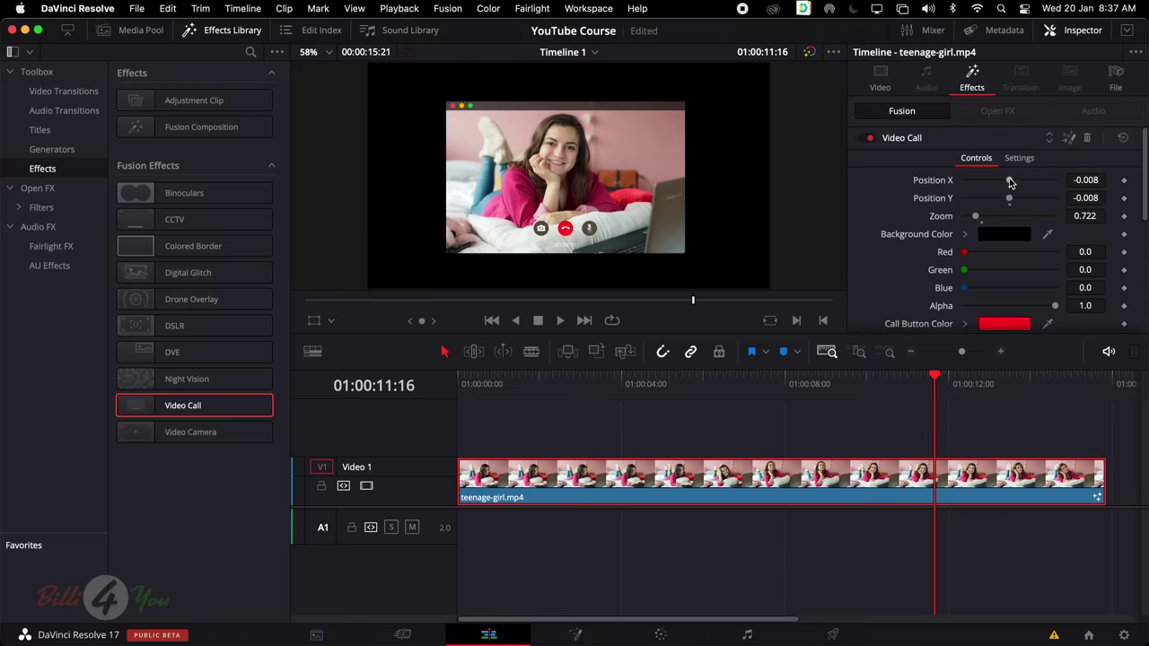
left_click_drag(1009, 180, 1009, 184)
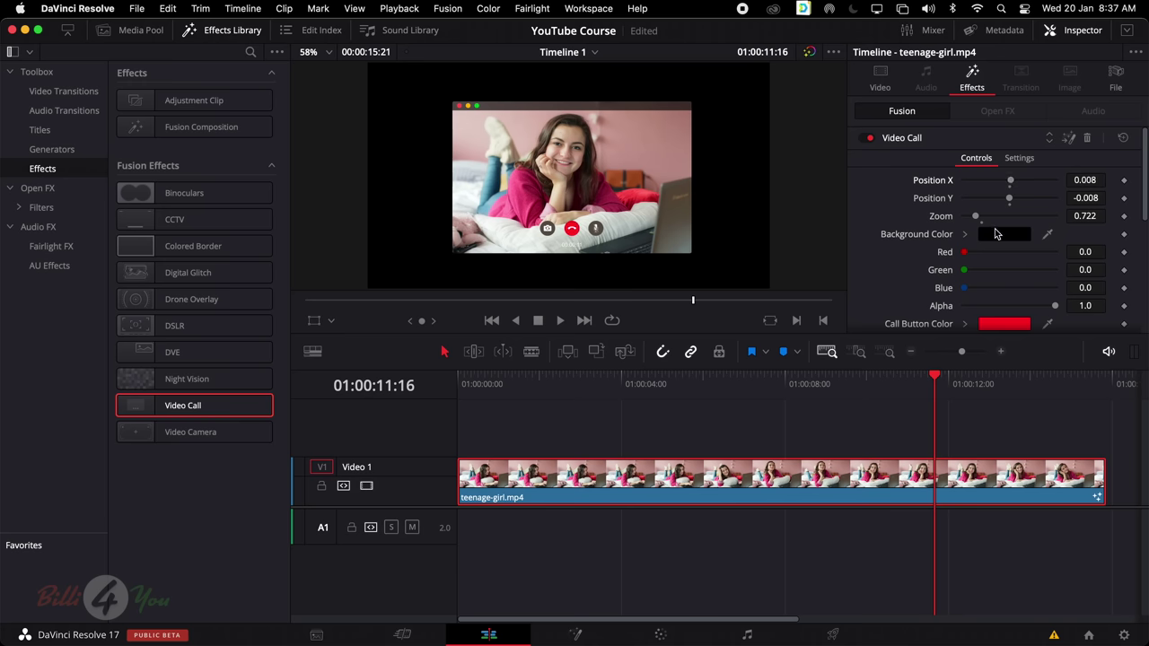
Set the call background colour to White, then reset the Video Call settings and delete the effect
left_click(995, 234)
scroll(548, 466, "down", 3)
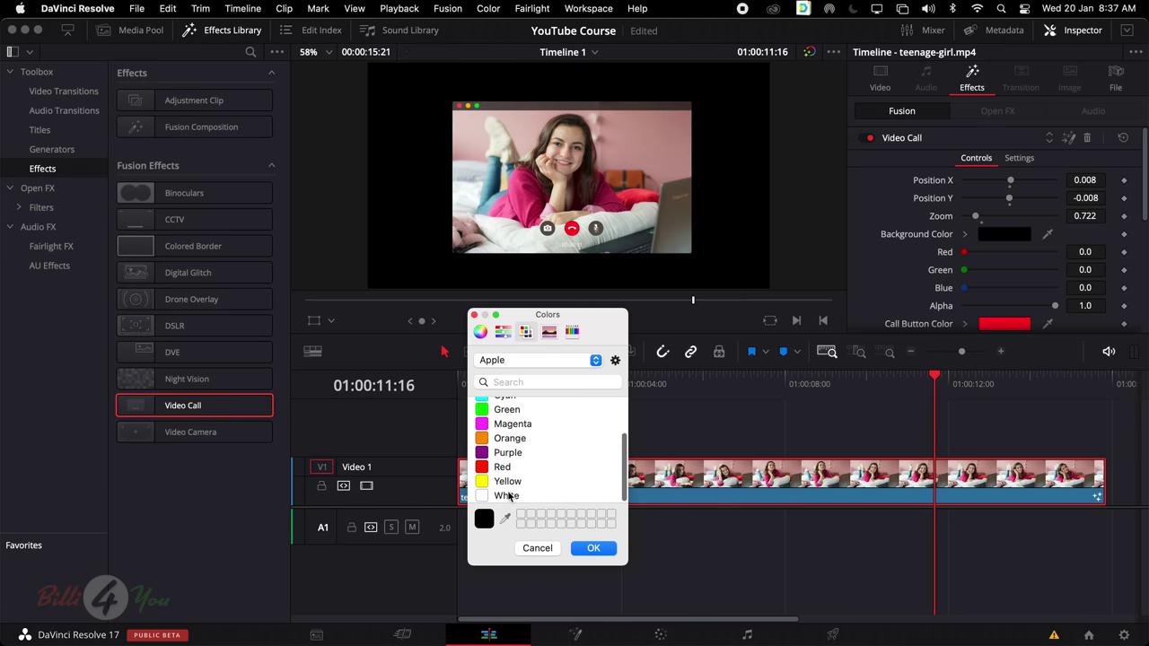
left_click(508, 495)
left_click(474, 315)
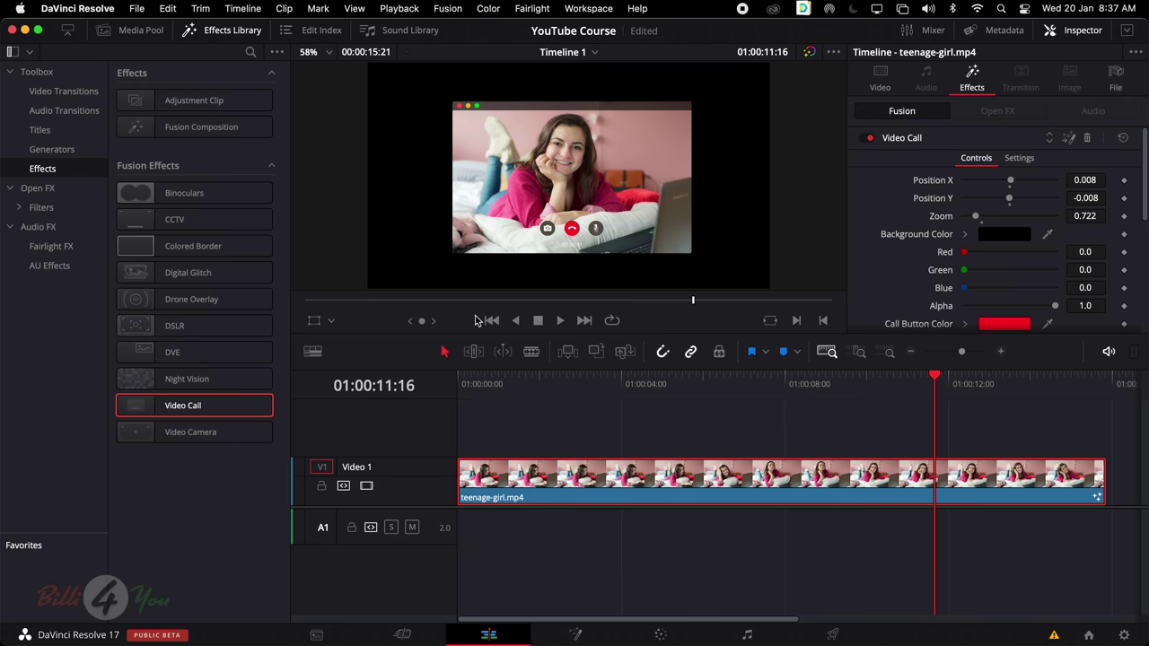
left_click(1123, 139)
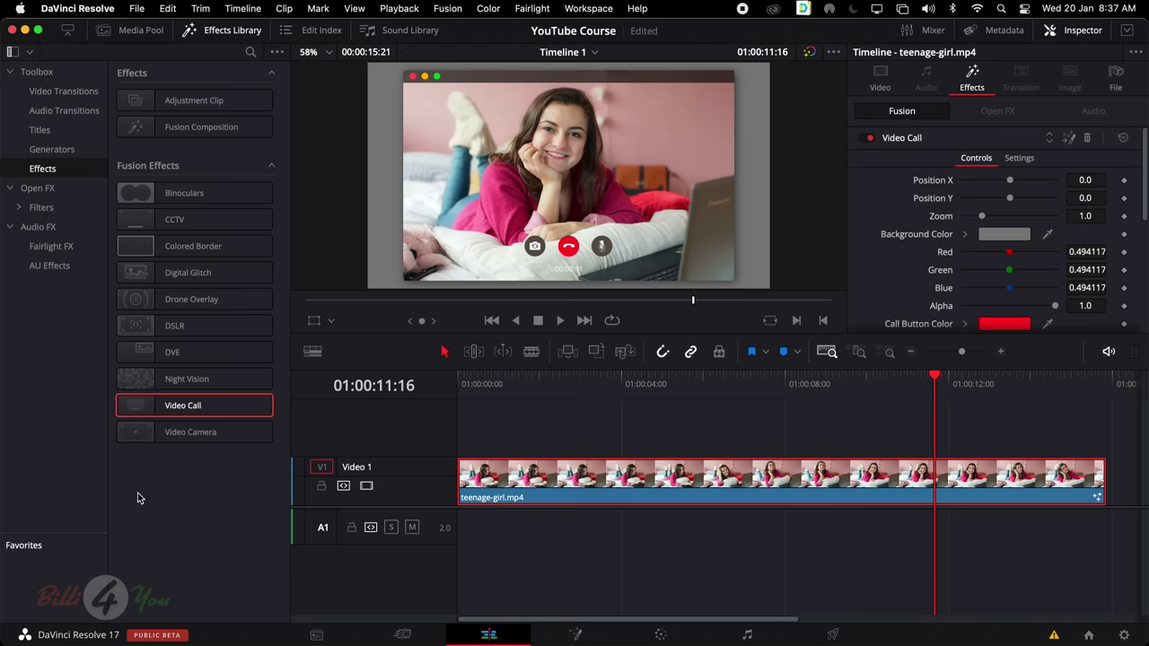
left_click(1087, 140)
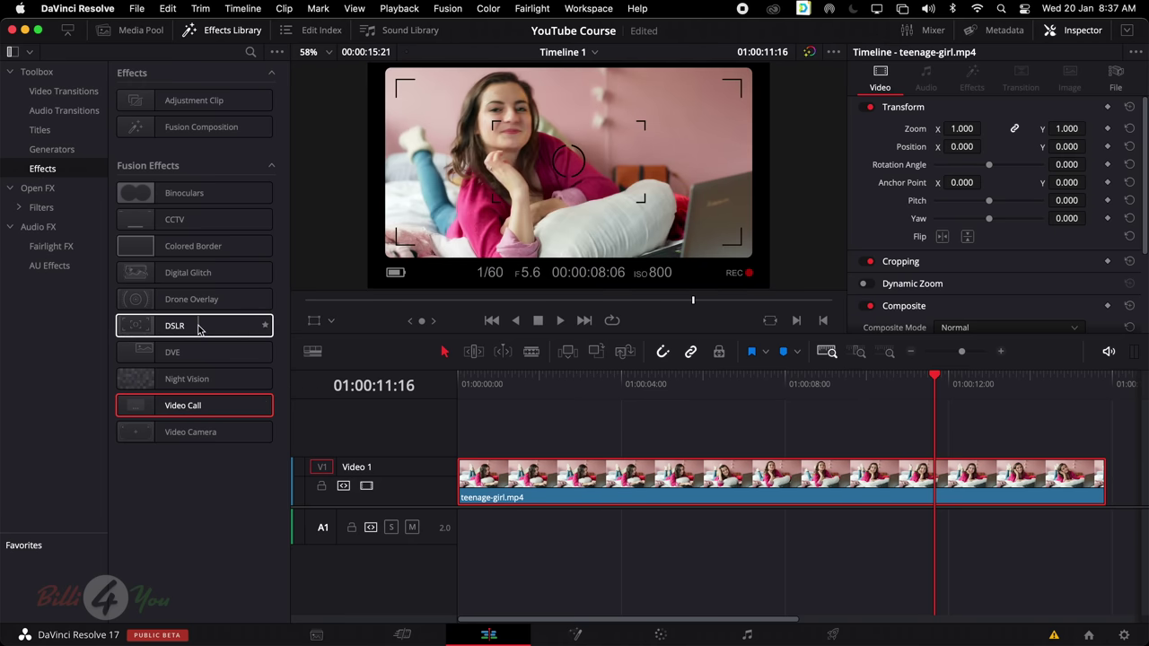
left_click_drag(208, 327, 618, 486)
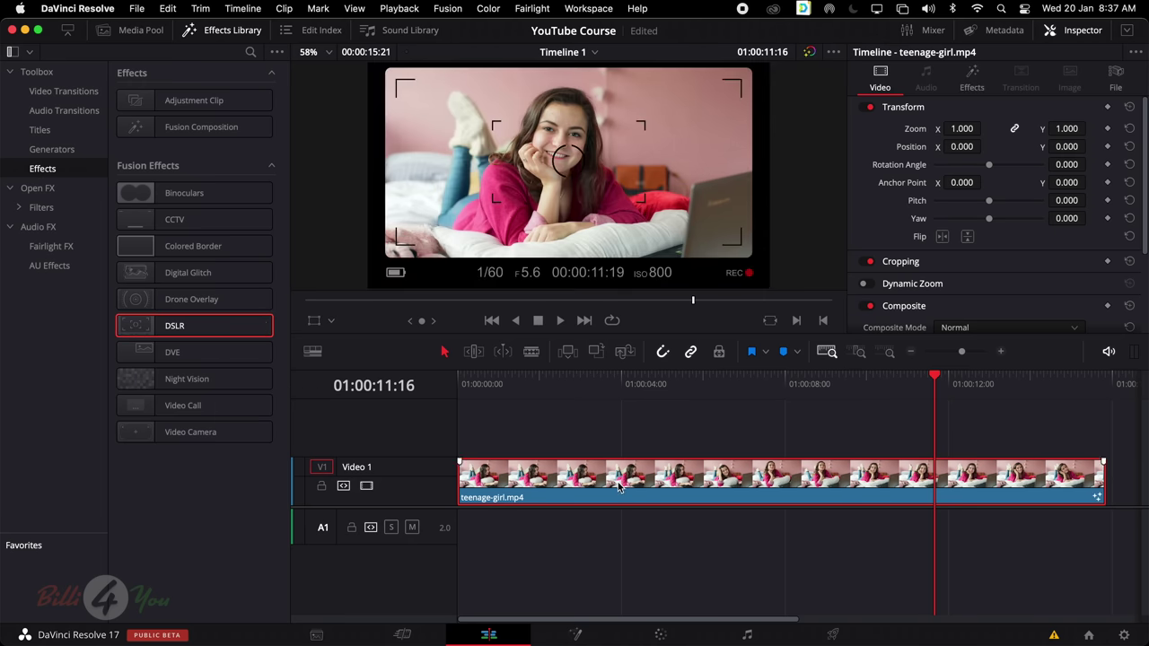
left_click(983, 81)
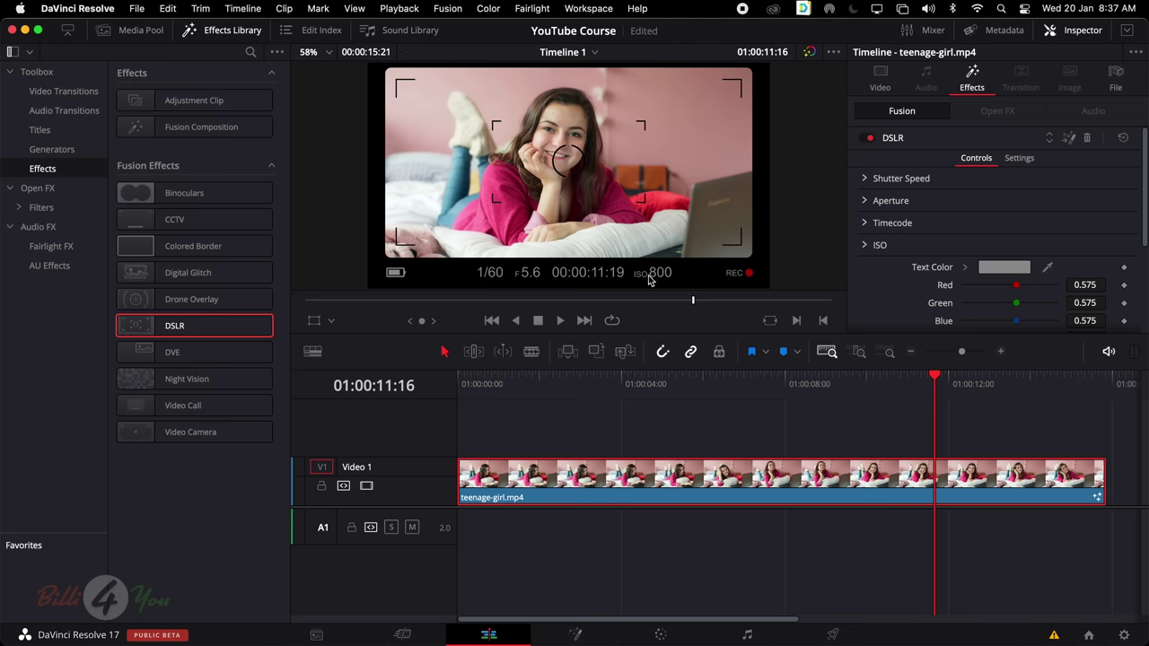
left_click(865, 179)
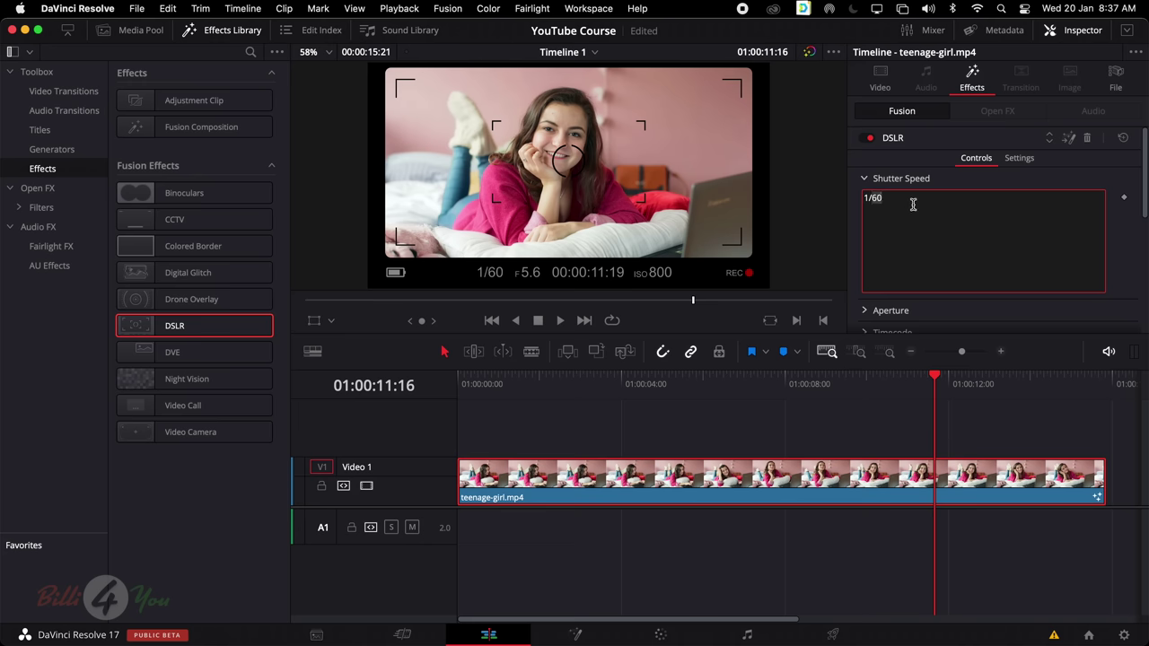
type("120")
left_click(885, 179)
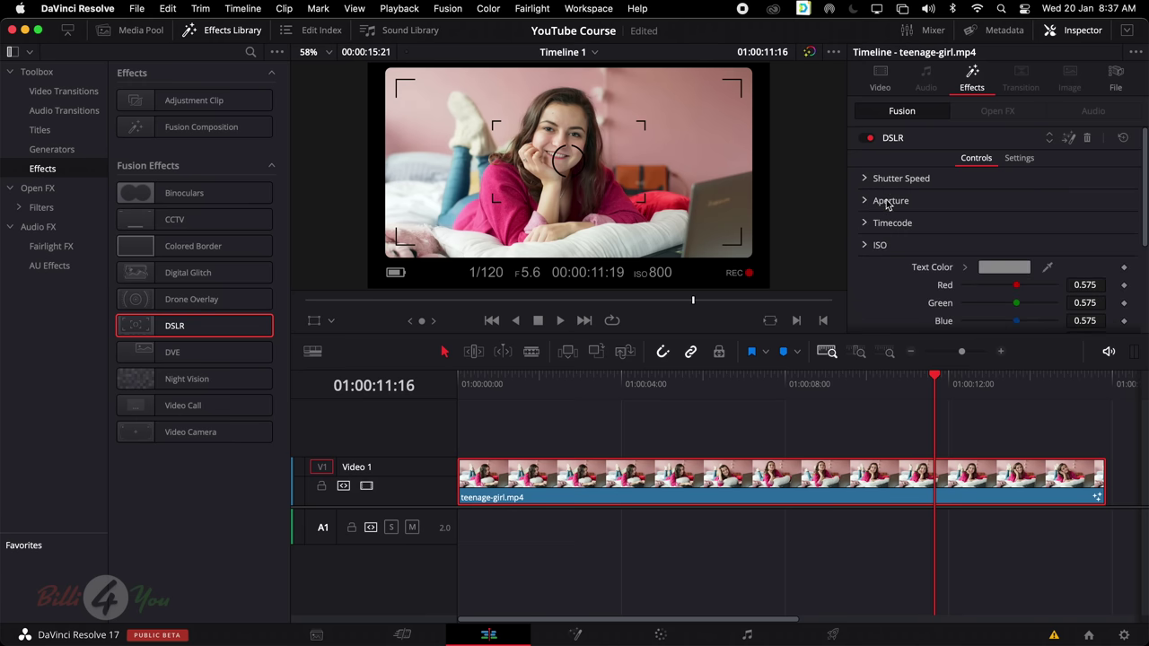
left_click(871, 245)
left_click(912, 265)
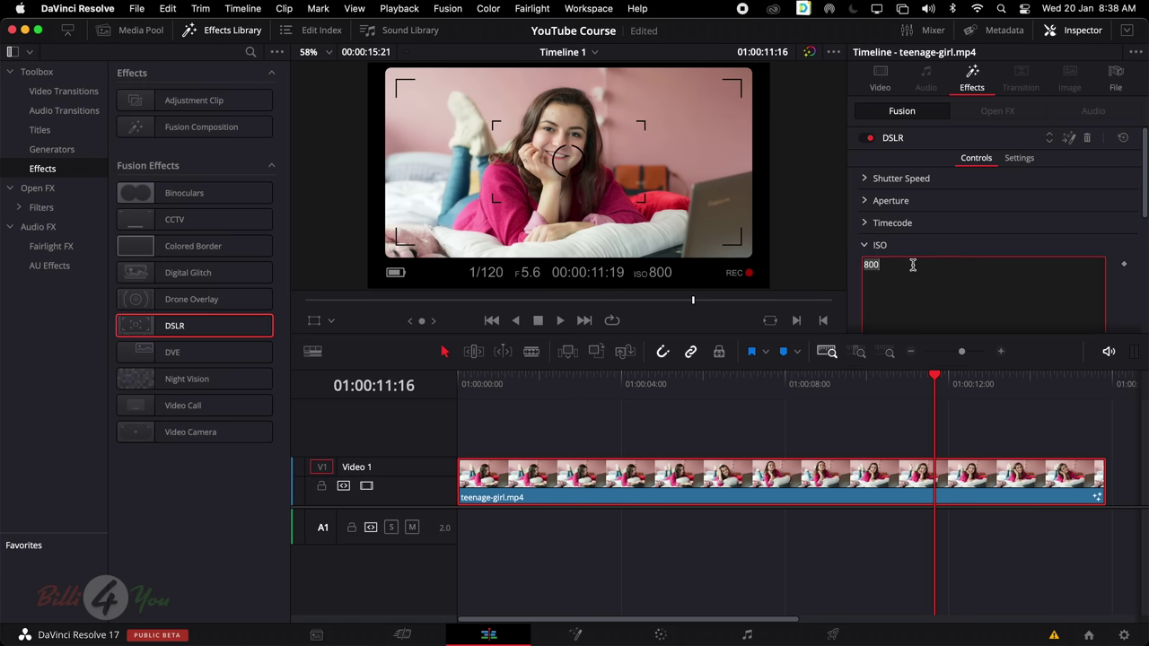
type("1000")
key("Return")
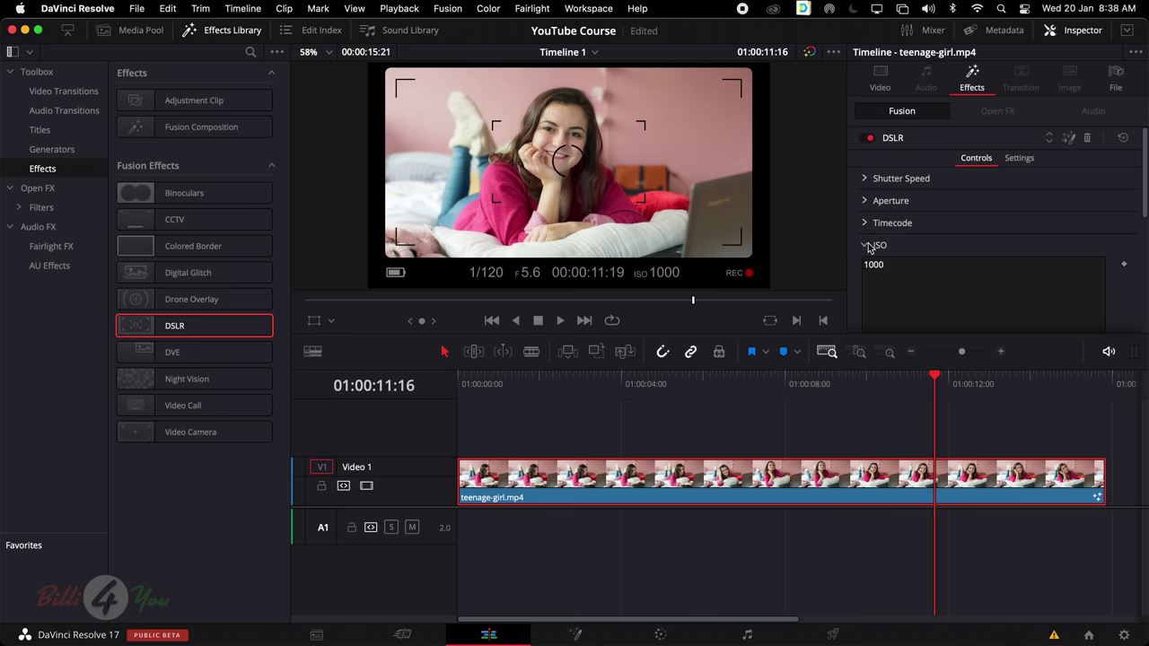
left_click(865, 245)
scroll(956, 258, "down", 3)
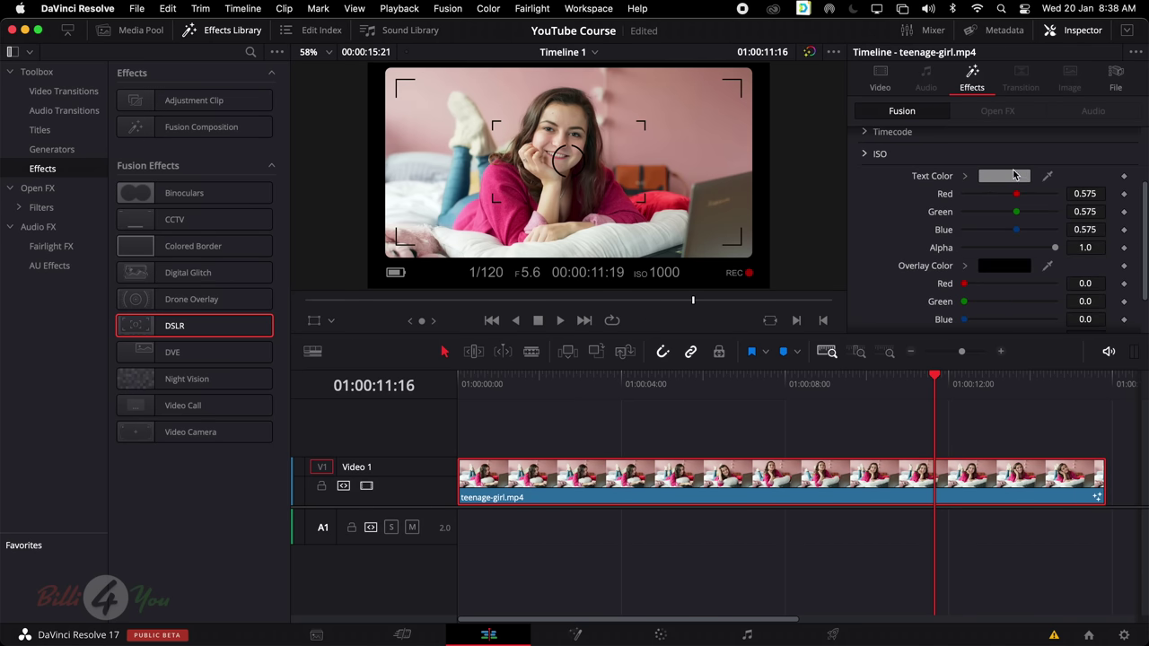
scroll(1001, 235, "down", 2)
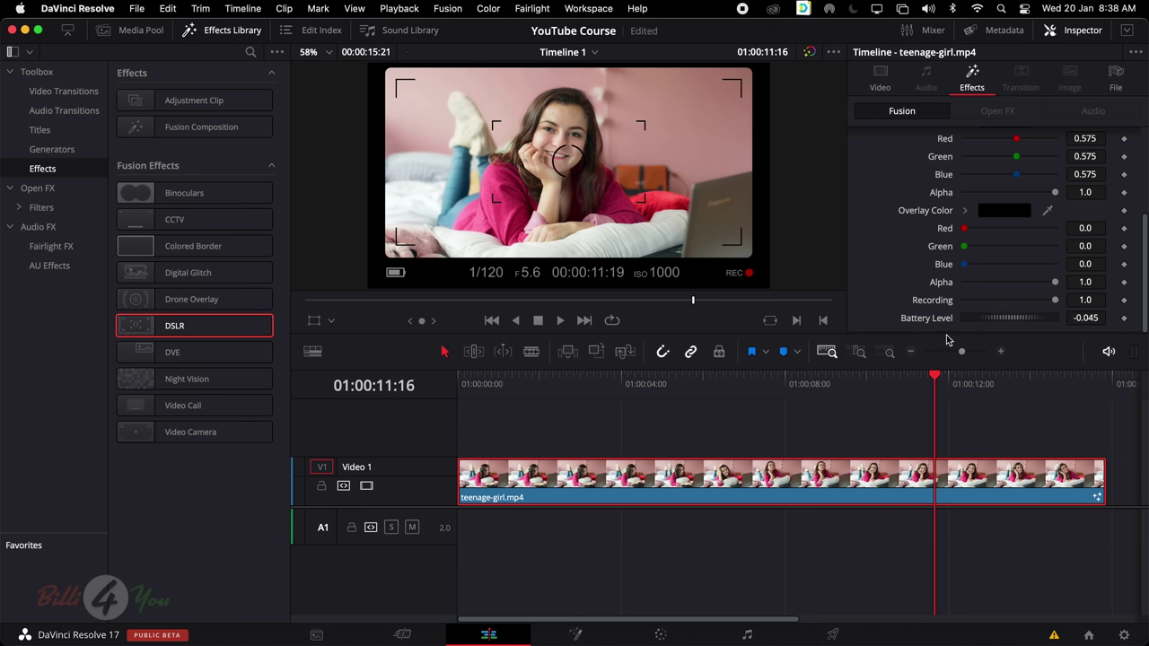
mouse_move(1009, 325)
left_mouse_down()
mouse_move(993, 324)
mouse_move(1031, 324)
left_mouse_up()
scroll(966, 231, "up", 4)
left_click(1022, 159)
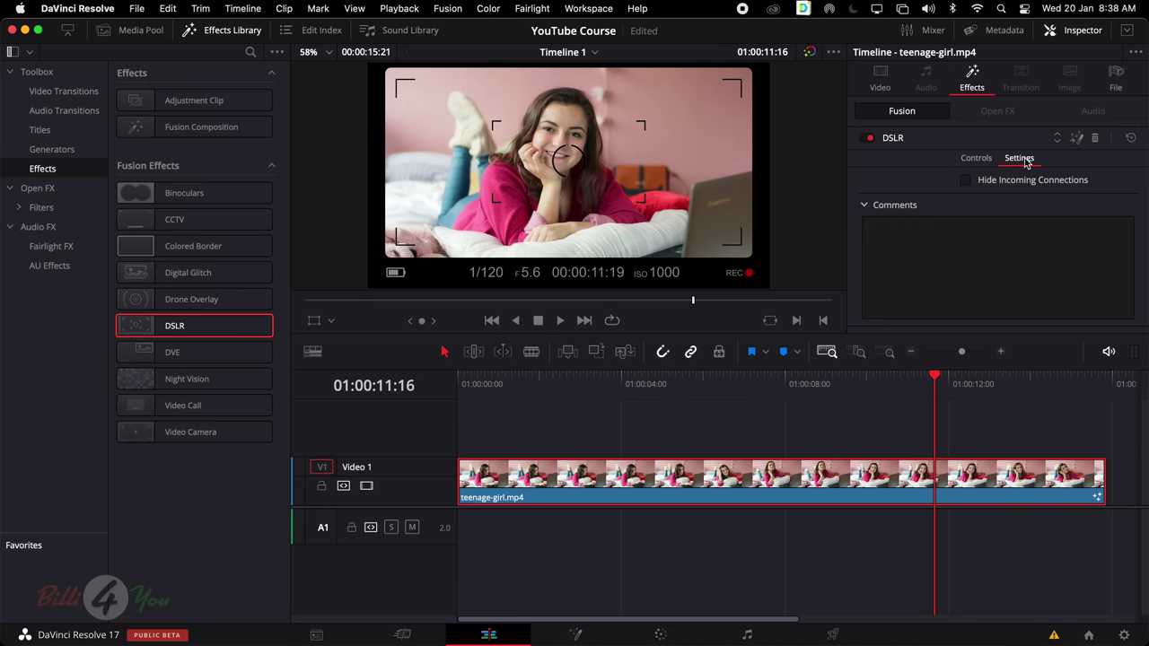
left_click(986, 159)
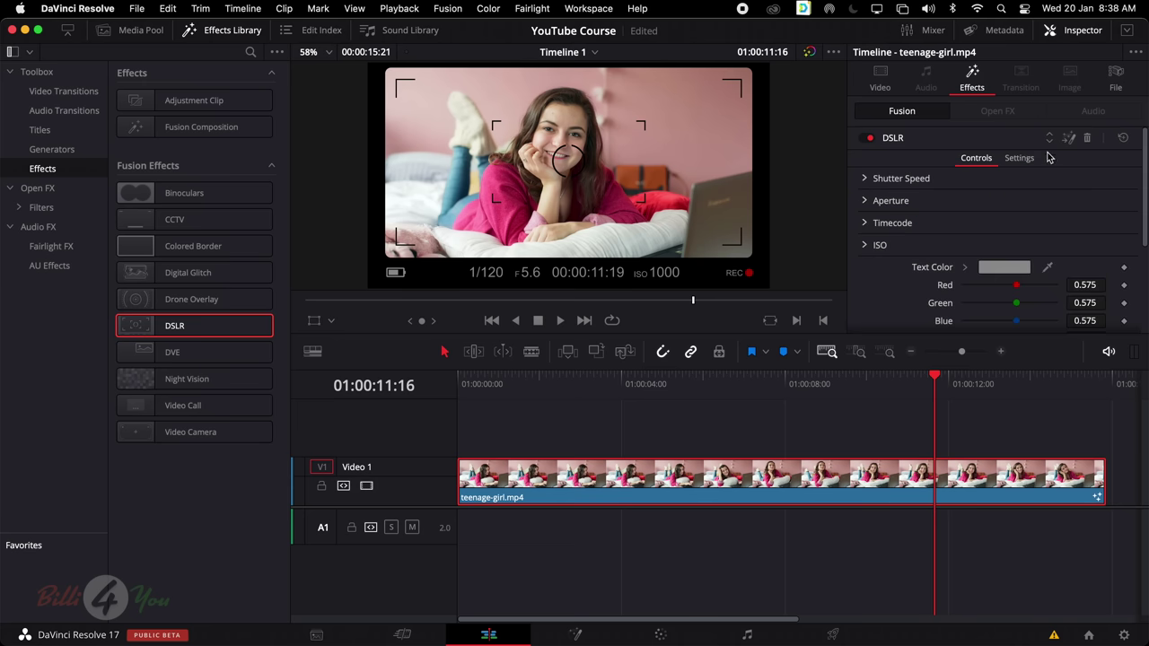
left_click(869, 138)
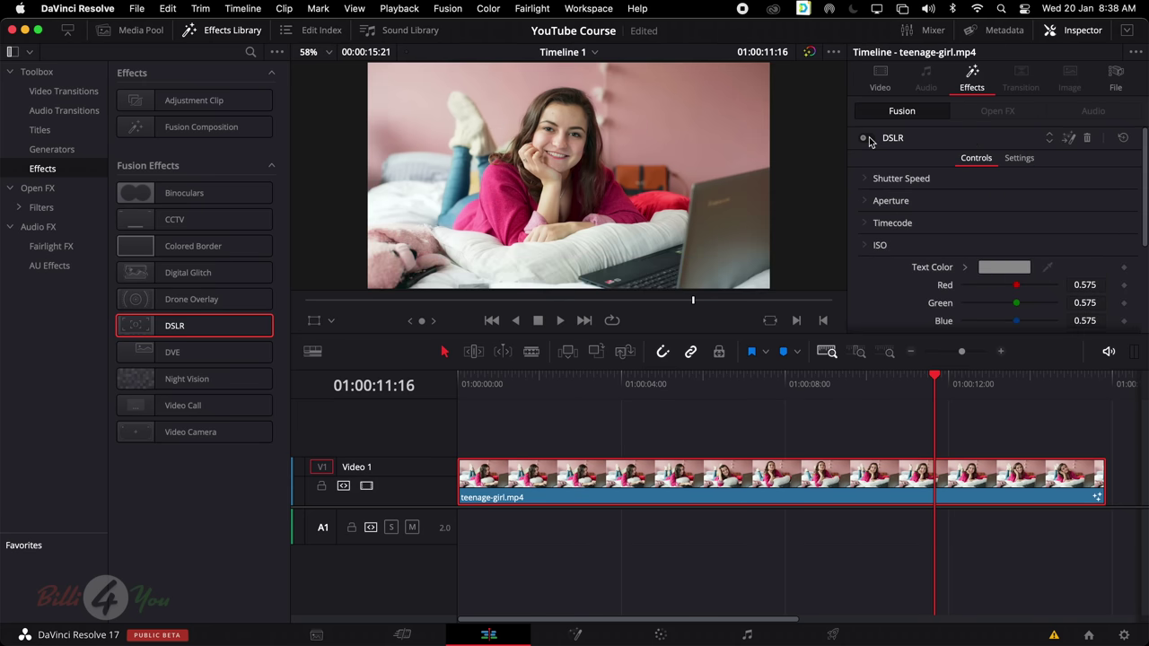
left_click(864, 138)
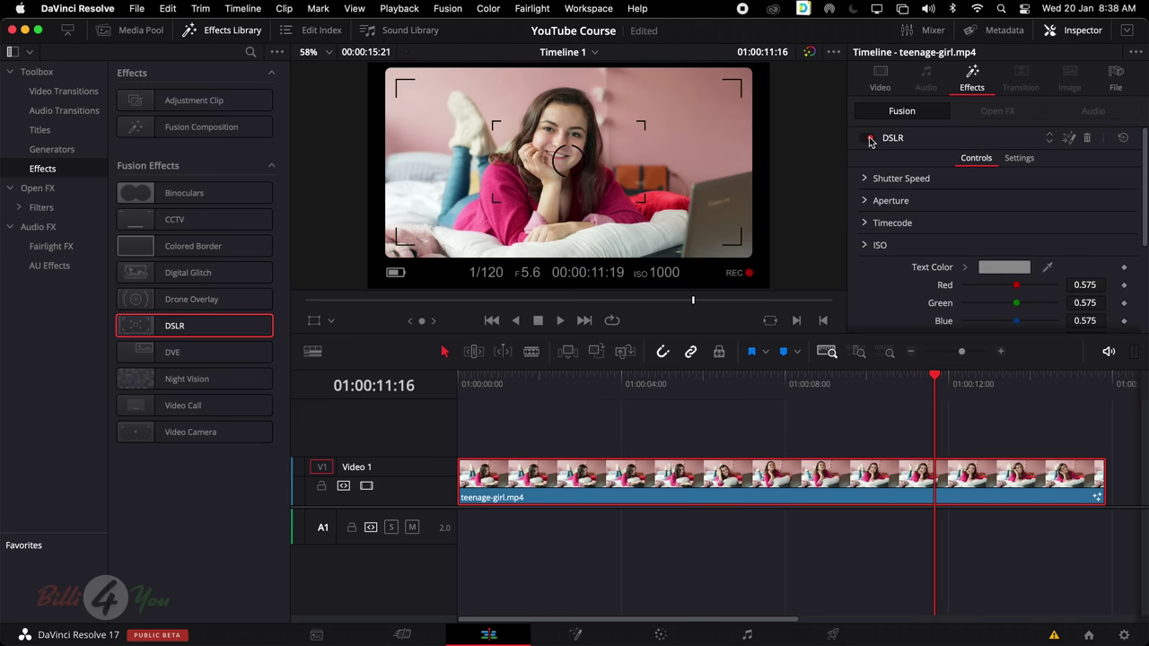
left_click(1122, 138)
left_click(1087, 138)
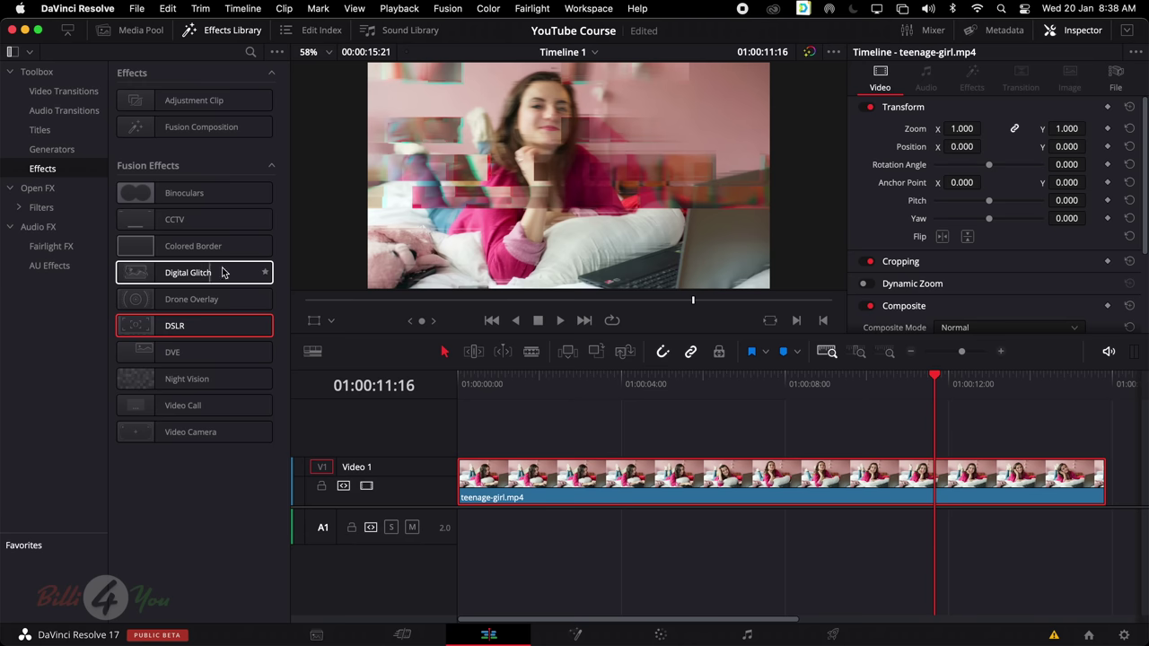
left_click(38, 189)
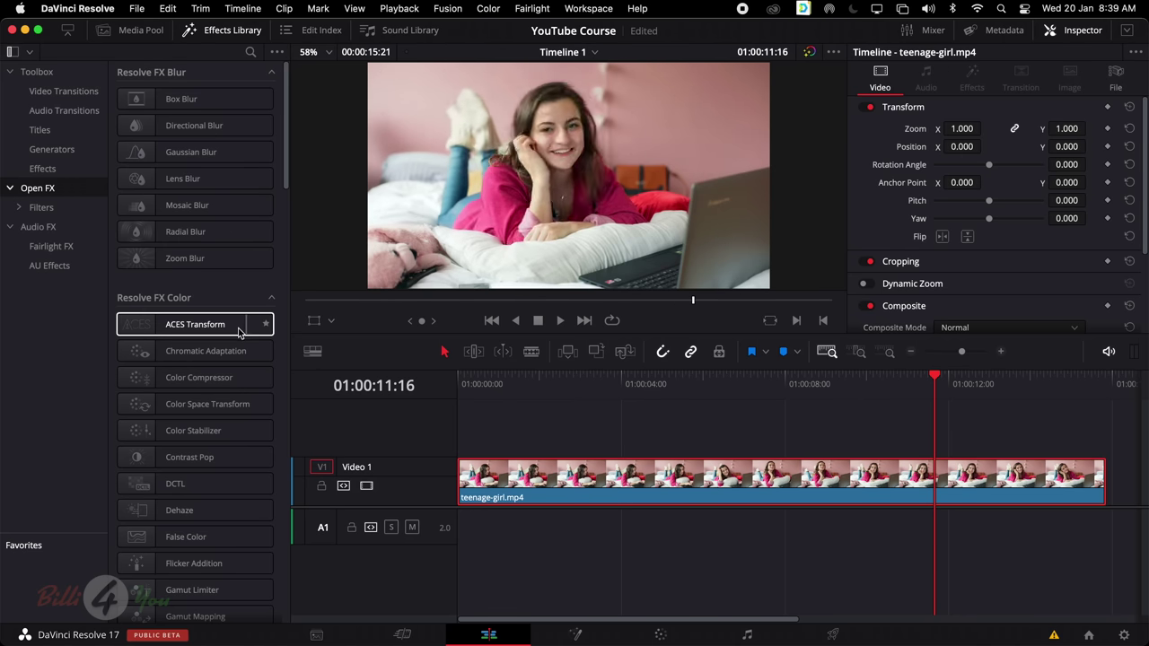
scroll(286, 323, "down", 2)
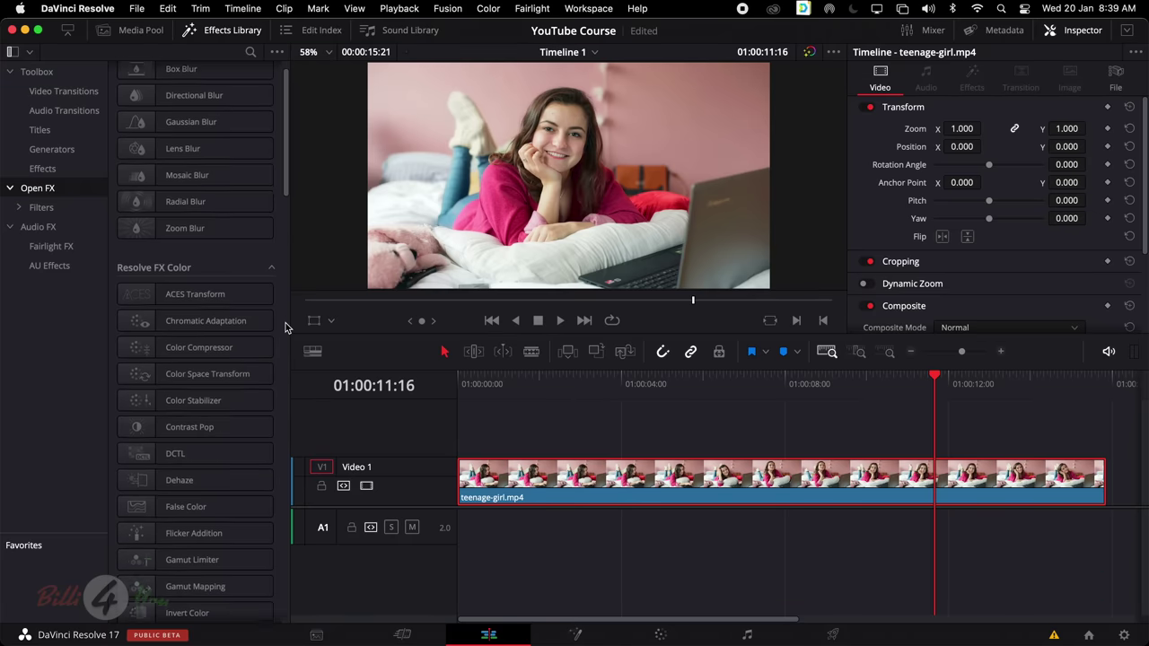
scroll(286, 327, "down", 10)
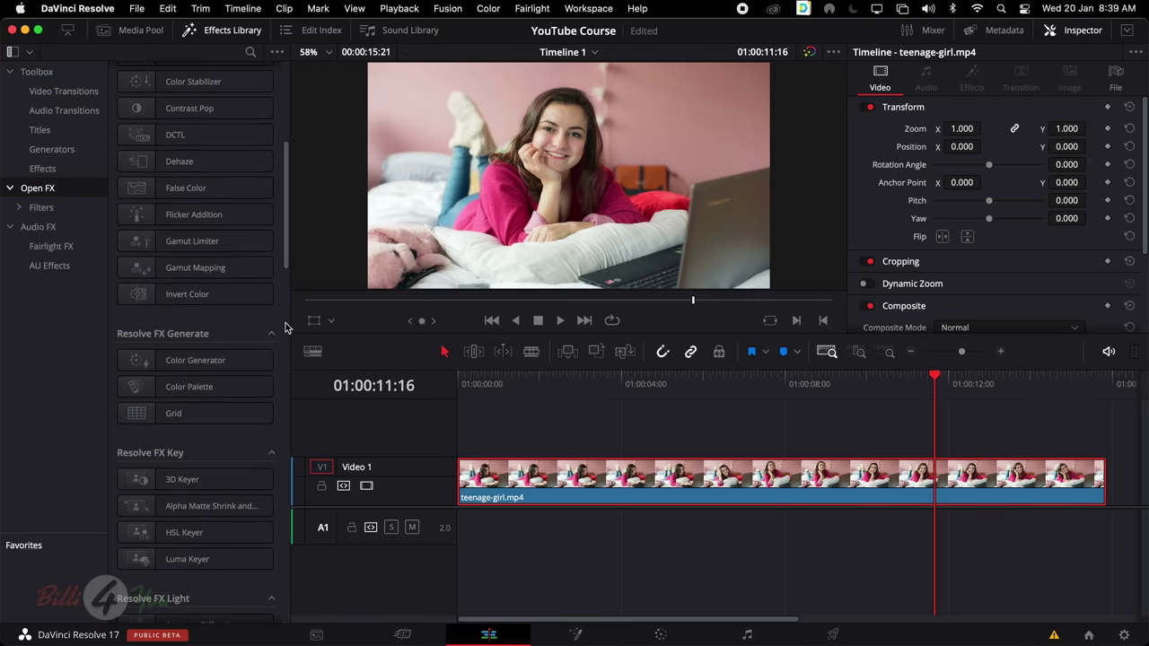
scroll(286, 327, "down", 10)
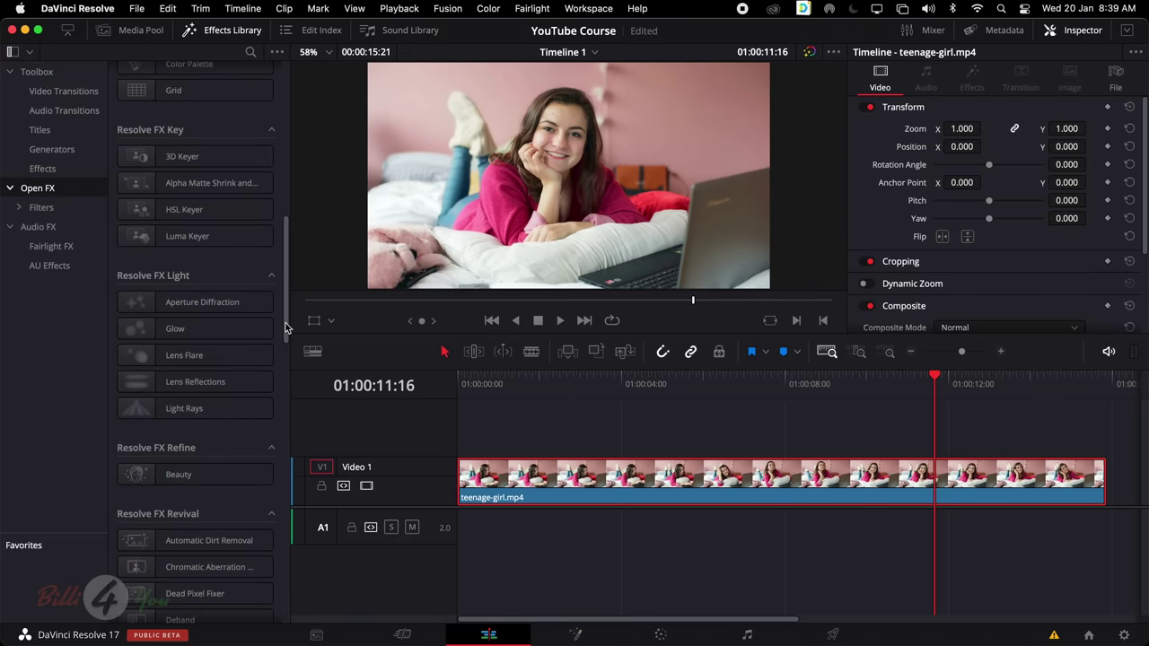
scroll(285, 327, "down", 1)
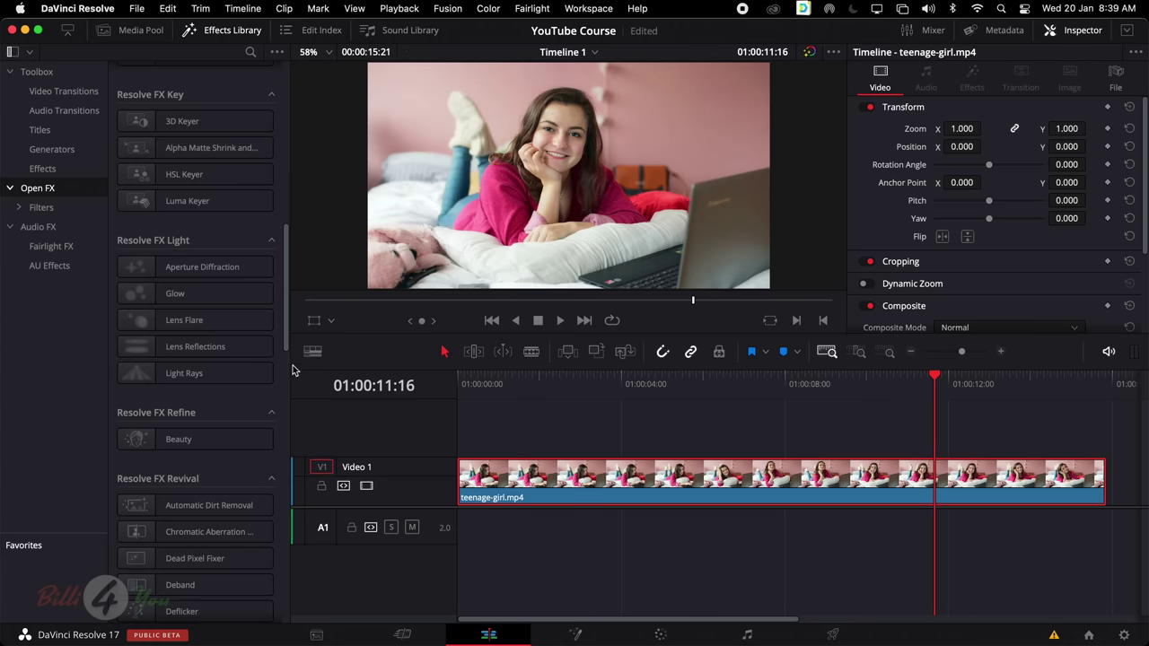
scroll(215, 341, "down", 5)
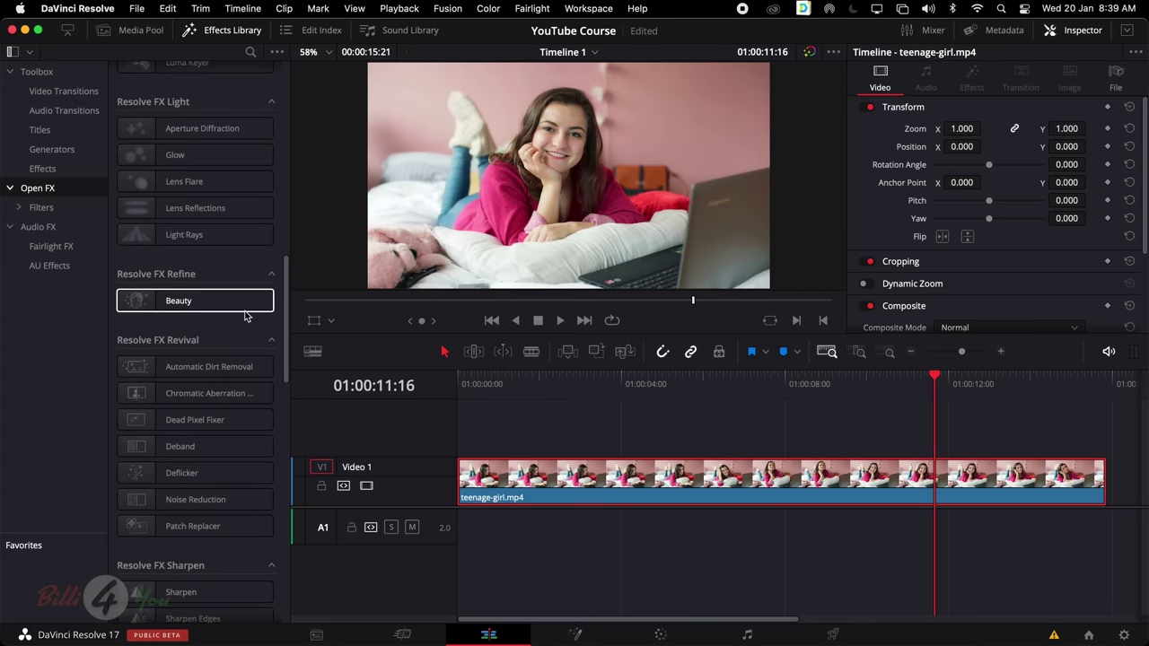
scroll(225, 307, "down", 1)
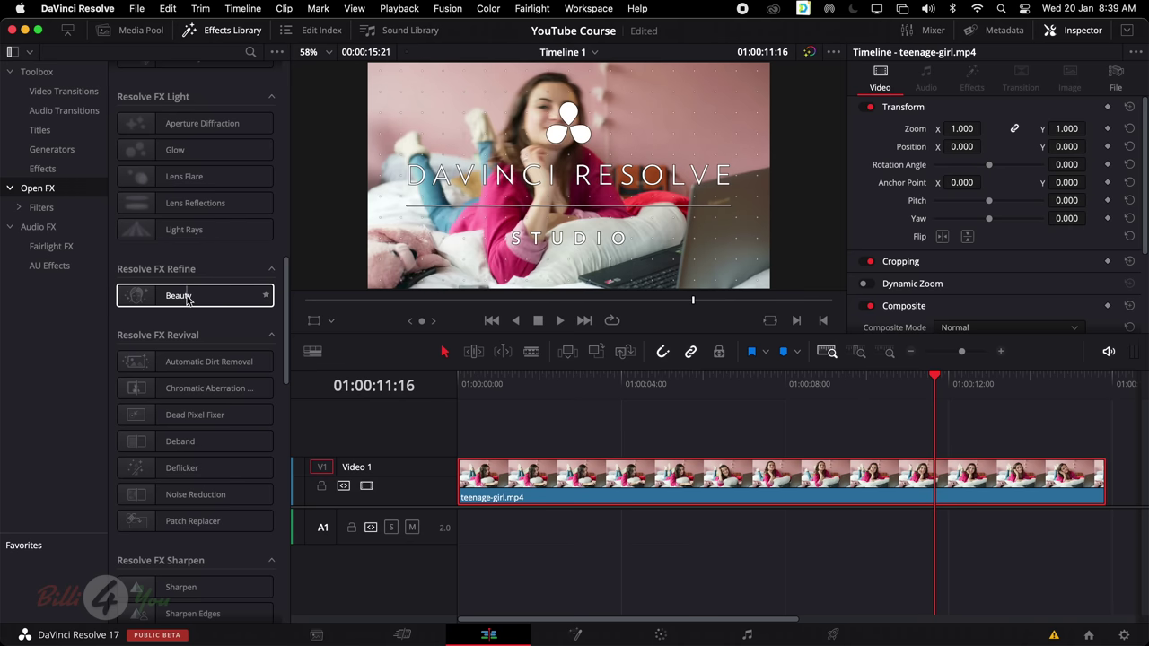
scroll(276, 321, "down", 2)
scroll(276, 321, "down", 2)
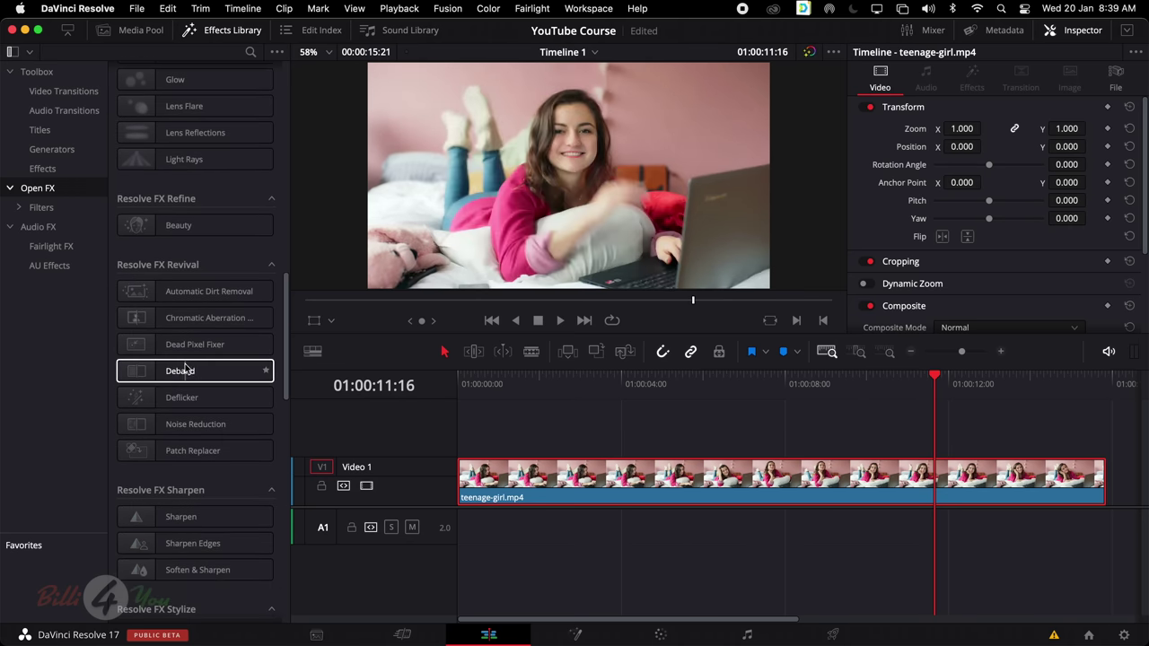
scroll(196, 255, "down", 15)
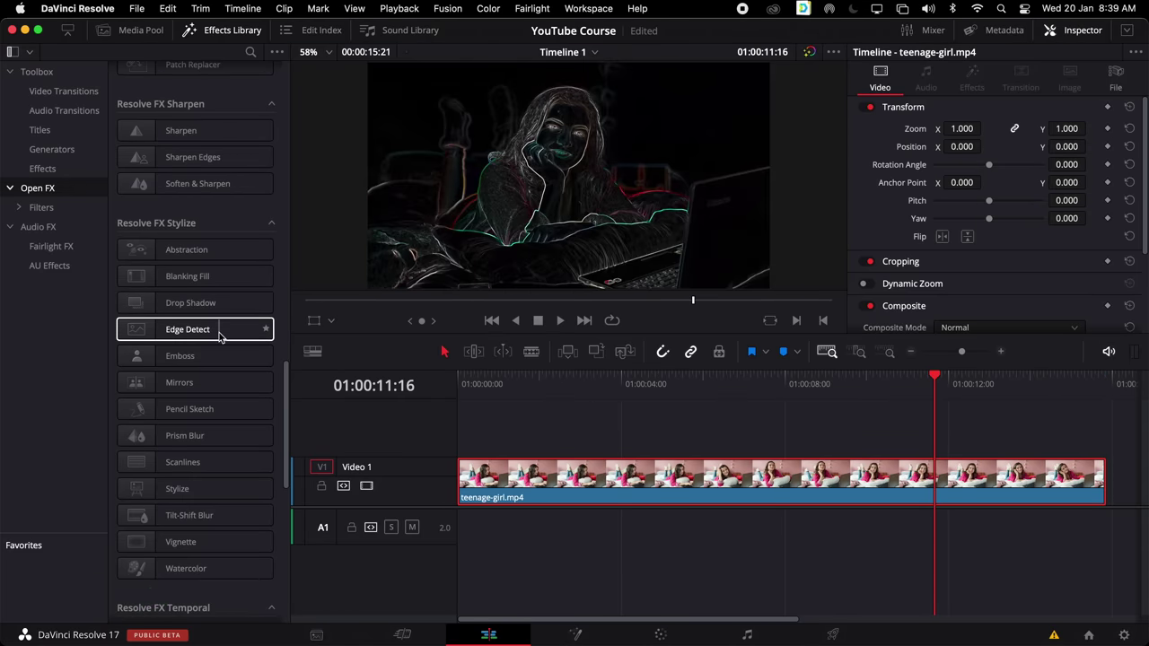
scroll(224, 377, "down", 10)
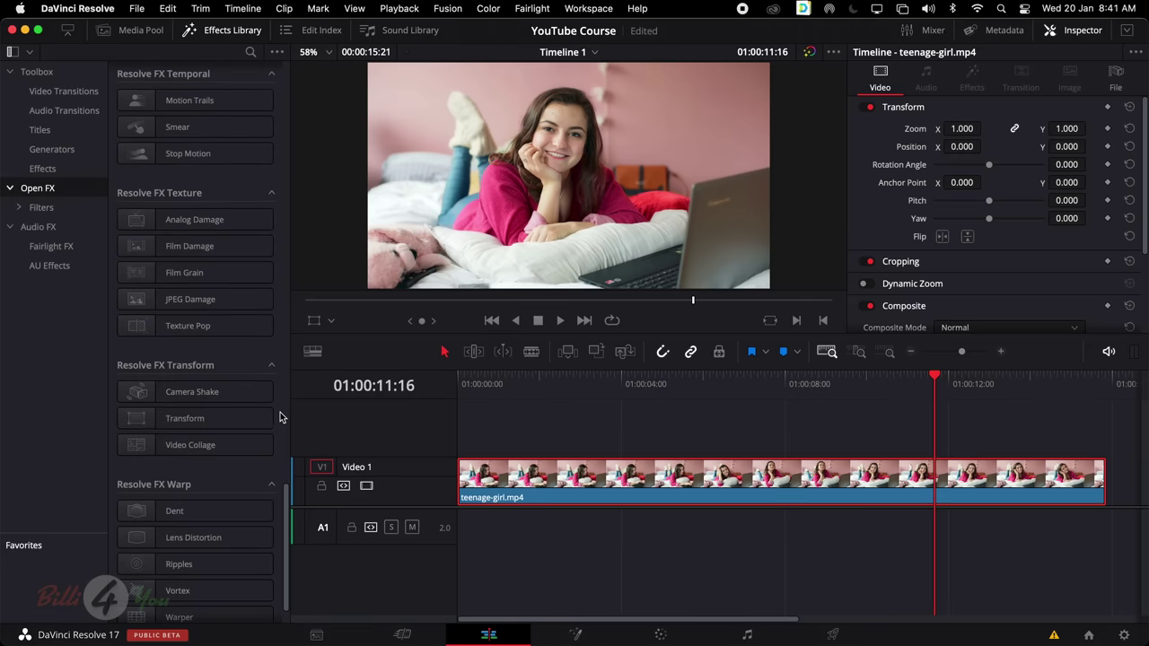
scroll(269, 296, "up", 2)
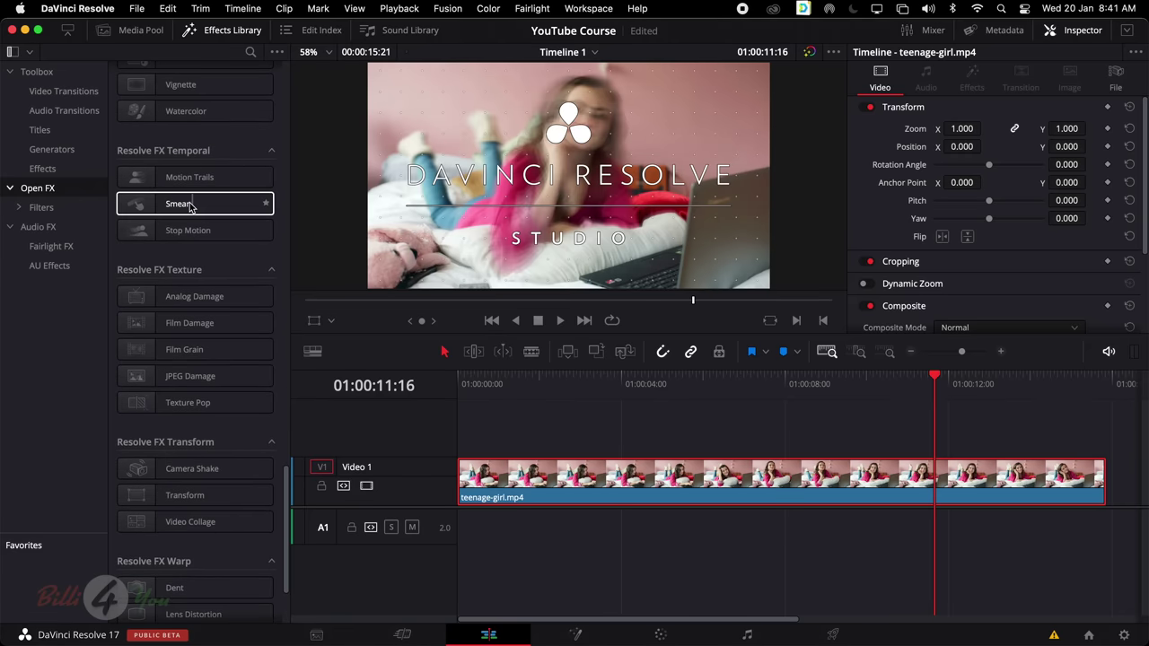
scroll(218, 453, "down", 1)
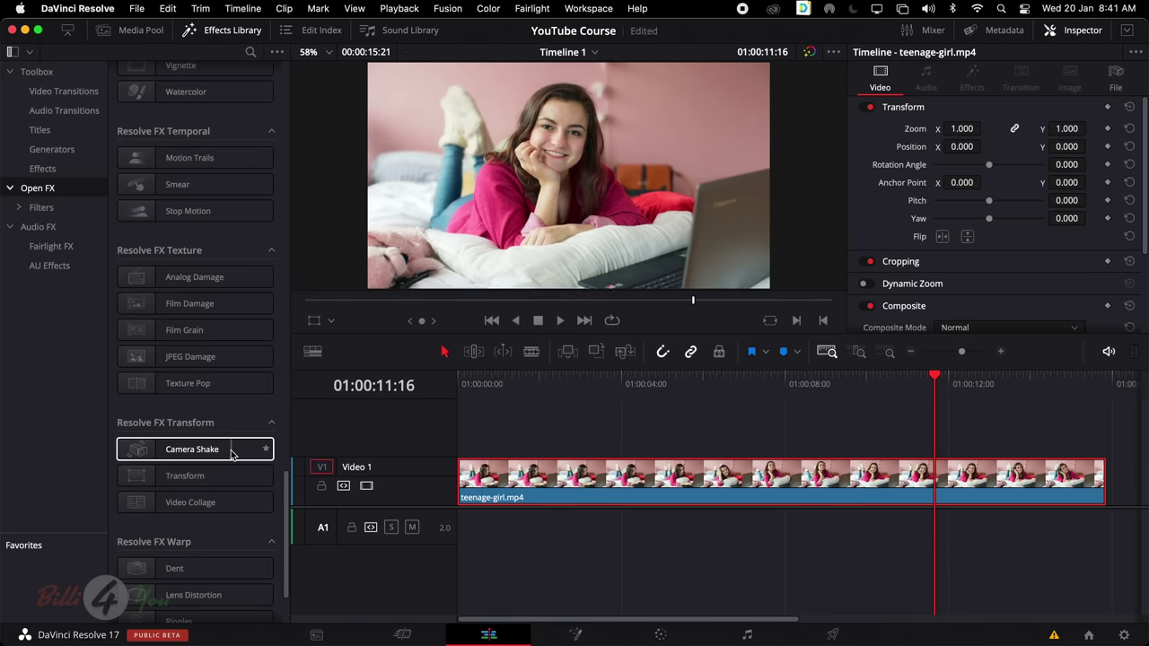
scroll(224, 449, "down", 2)
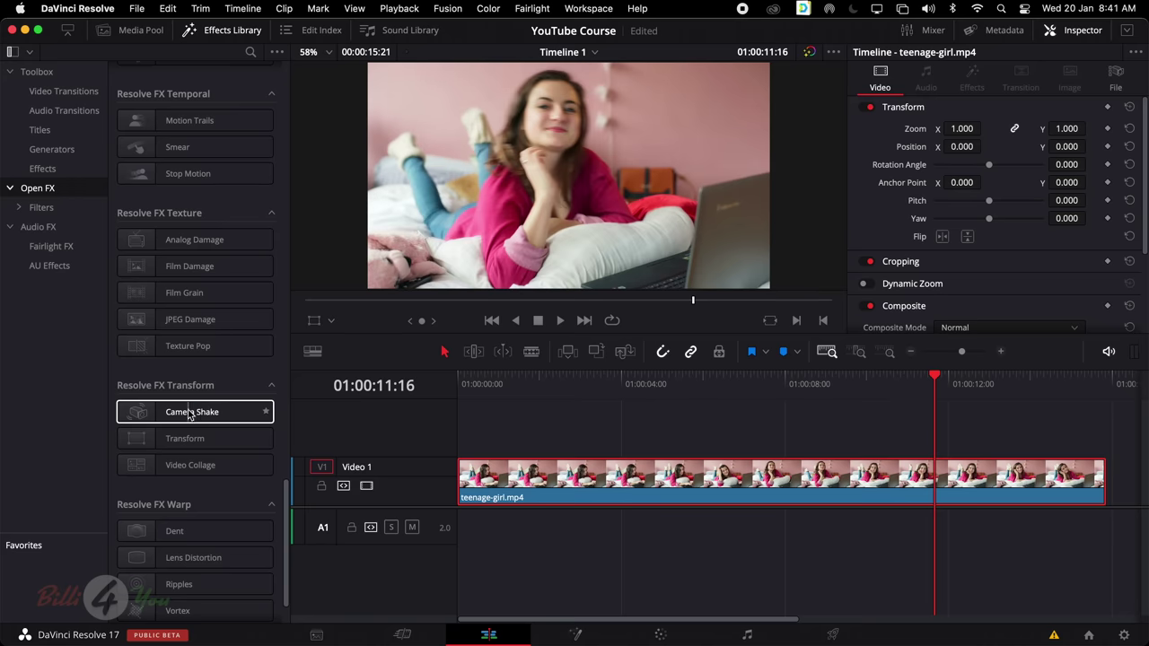
left_click_drag(212, 413, 601, 482)
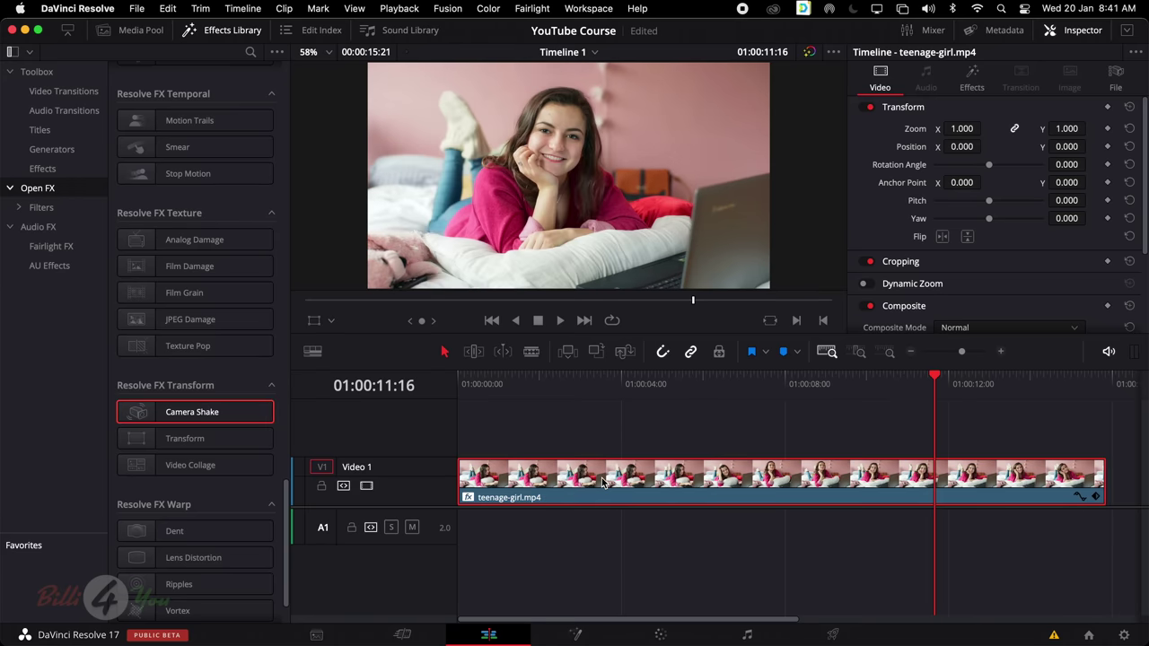
key("space")
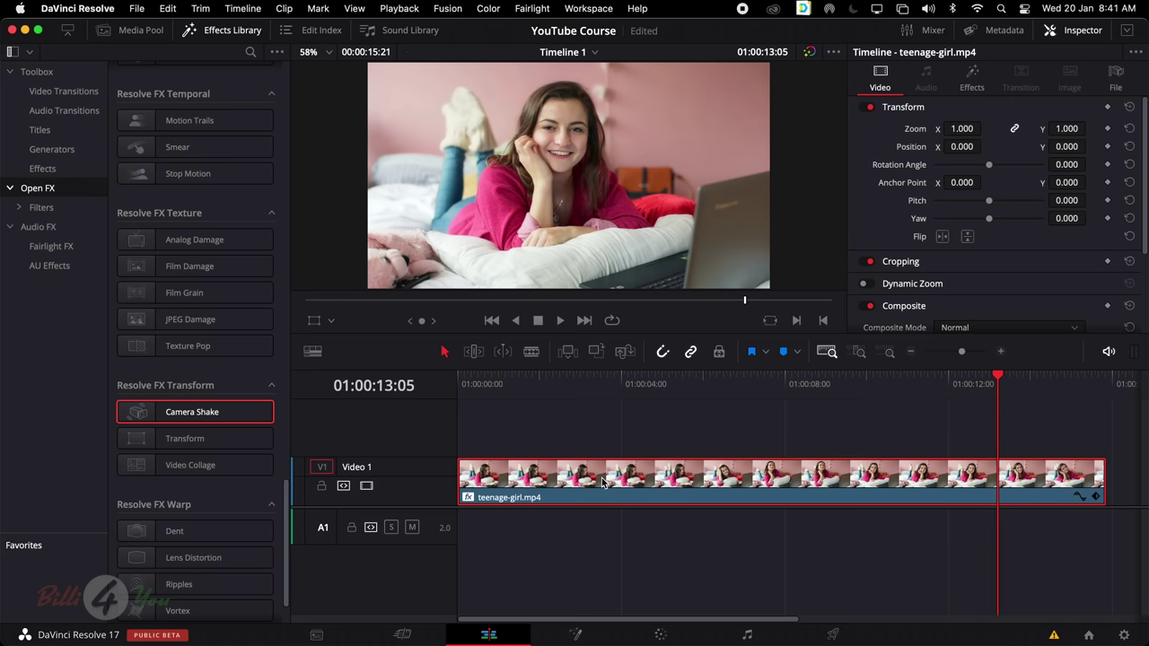
left_click(970, 86)
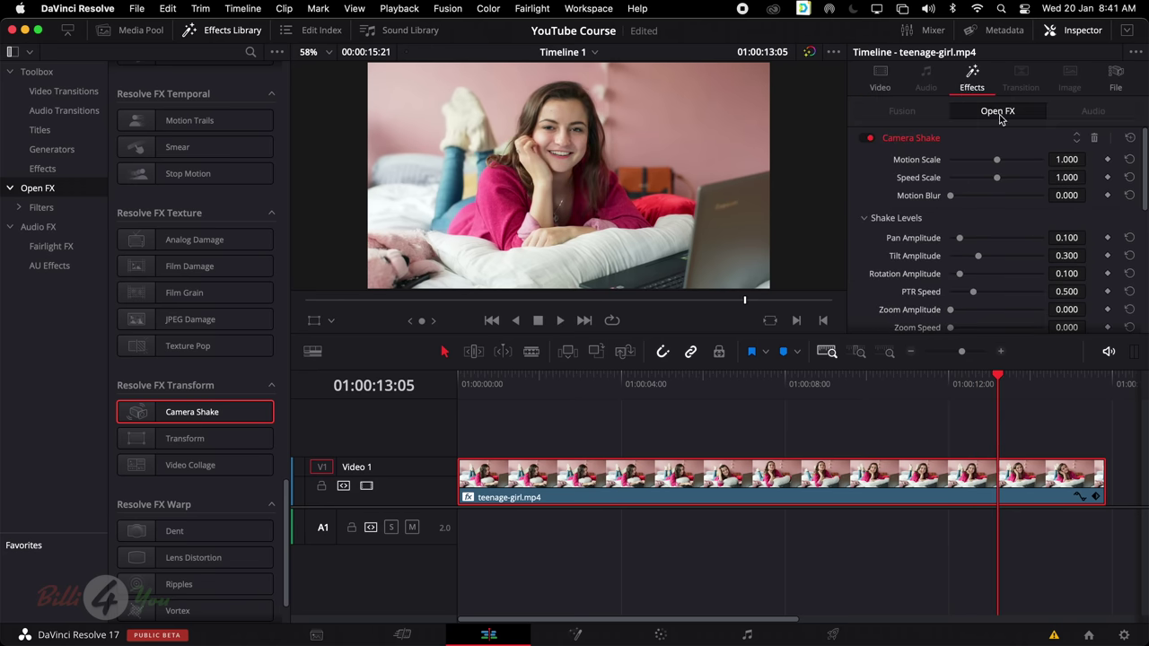
scroll(996, 260, "down", 5)
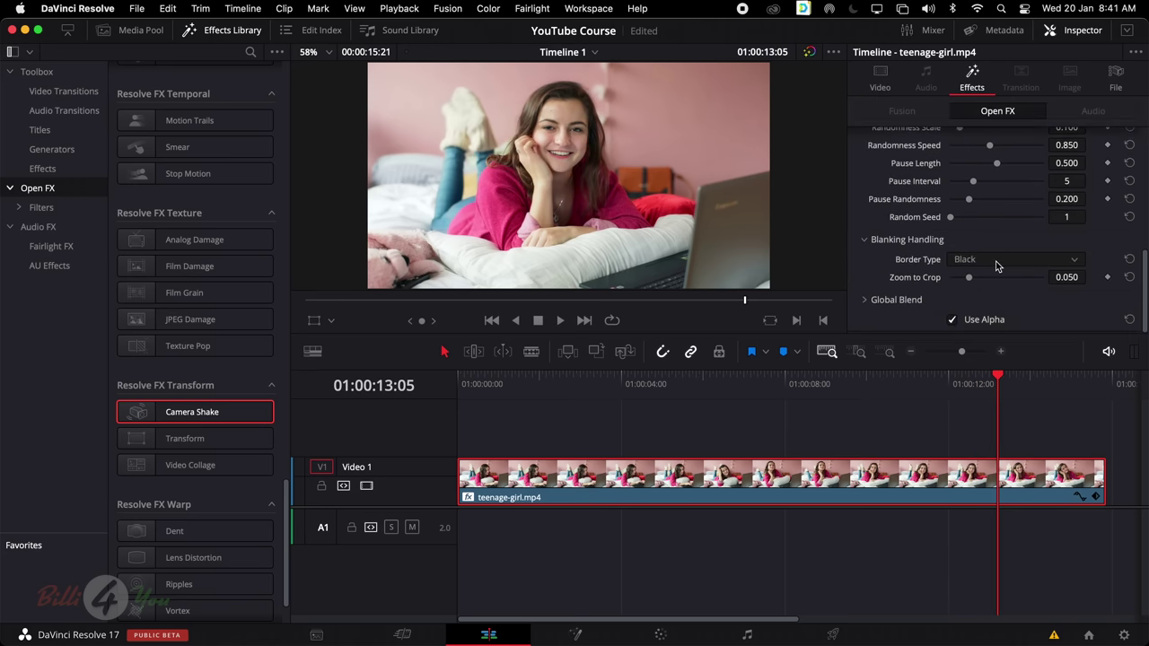
scroll(996, 261, "up", 5)
left_click_drag(996, 160, 977, 201)
double_click(976, 197)
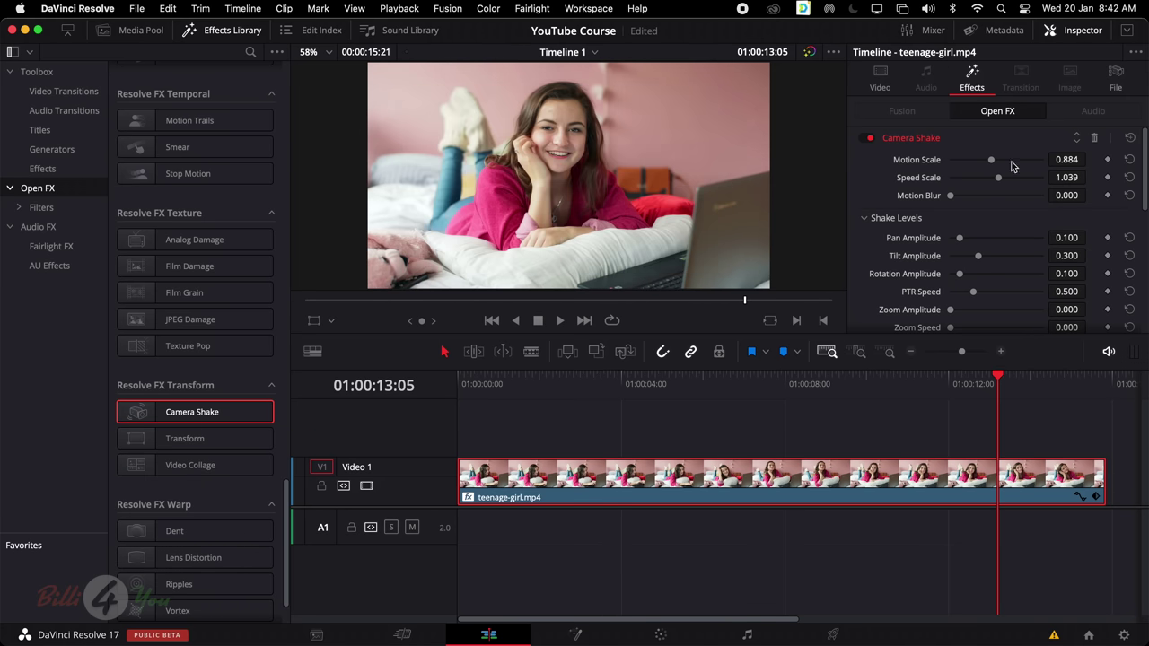
left_click(1093, 138)
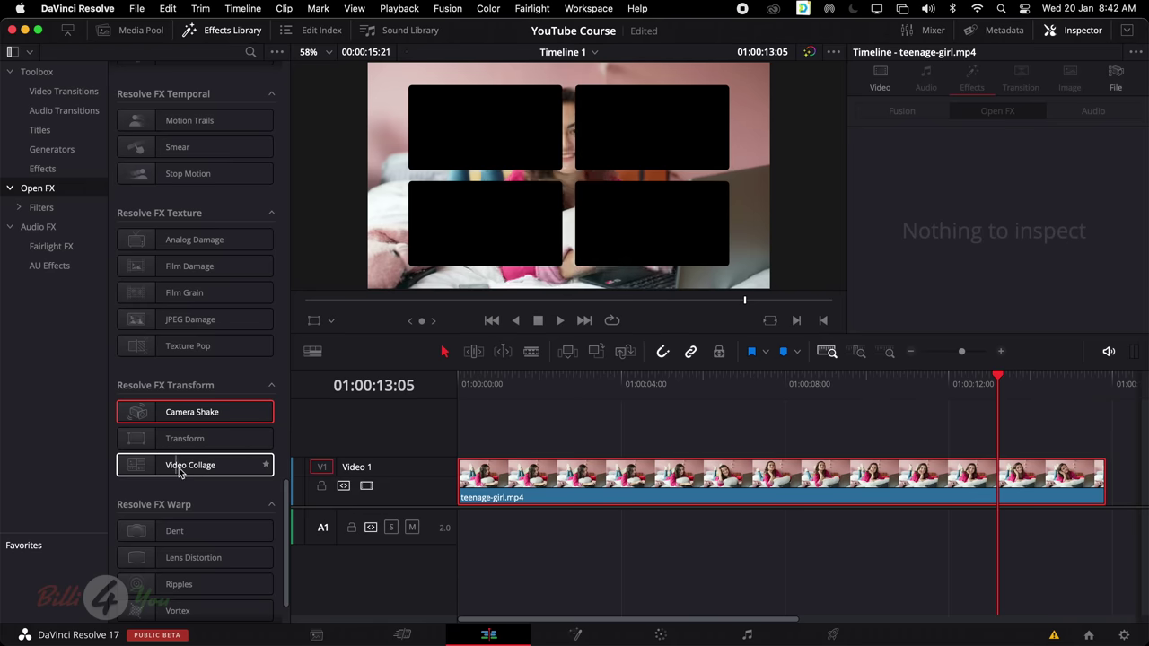
Apply Video Collage to teenage-girl.mp4 with the Create Tile workflow, Active Tile set to Tile 4
left_click_drag(197, 467, 584, 487)
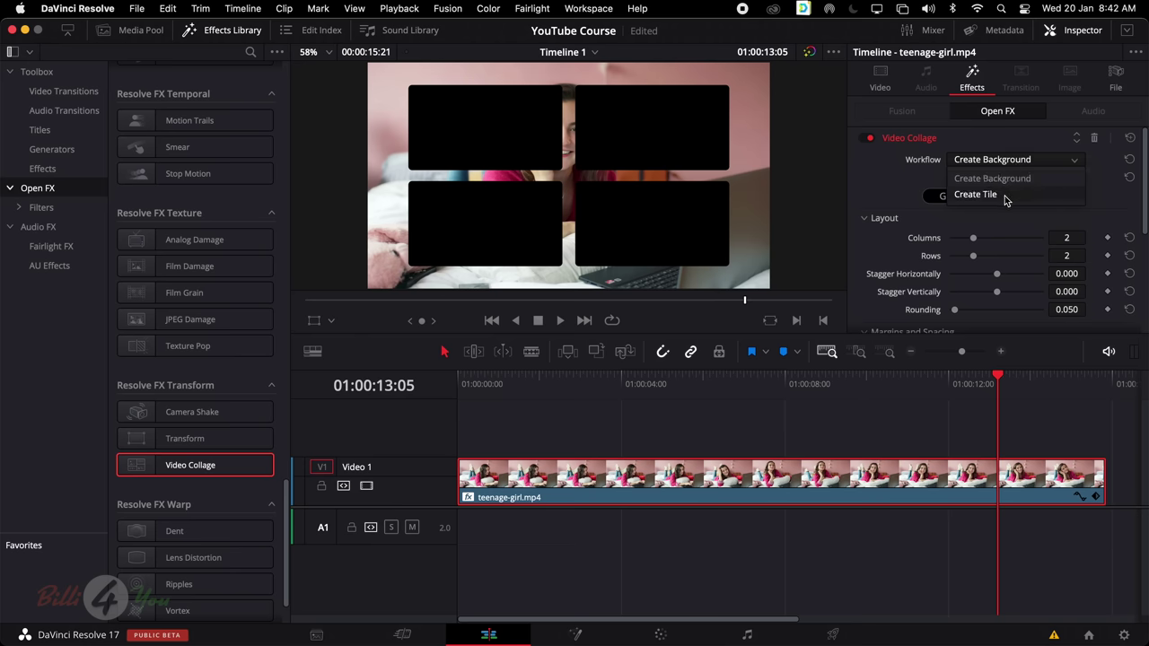
left_click(1003, 196)
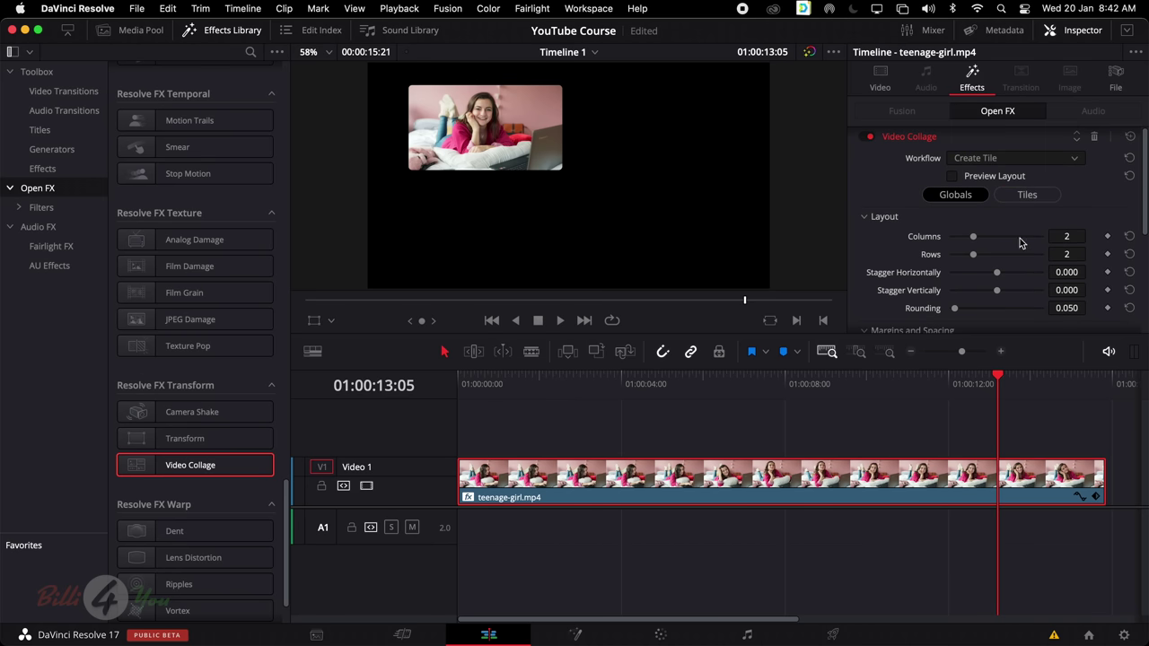
left_click(1029, 197)
left_click(1003, 237)
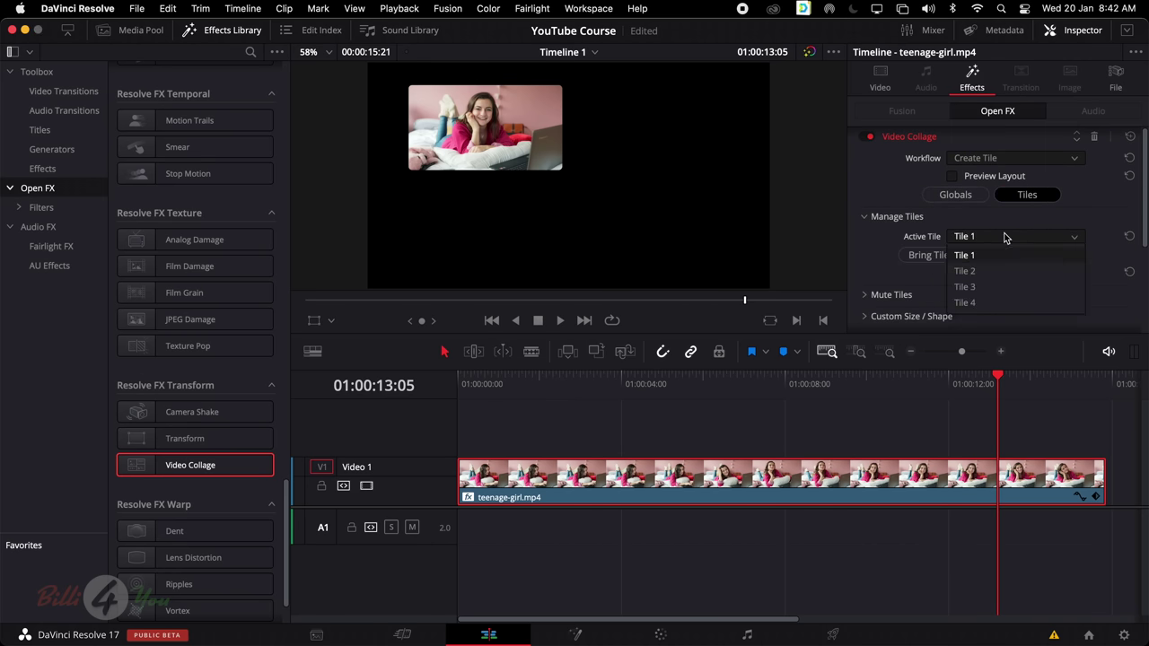
left_click(1003, 271)
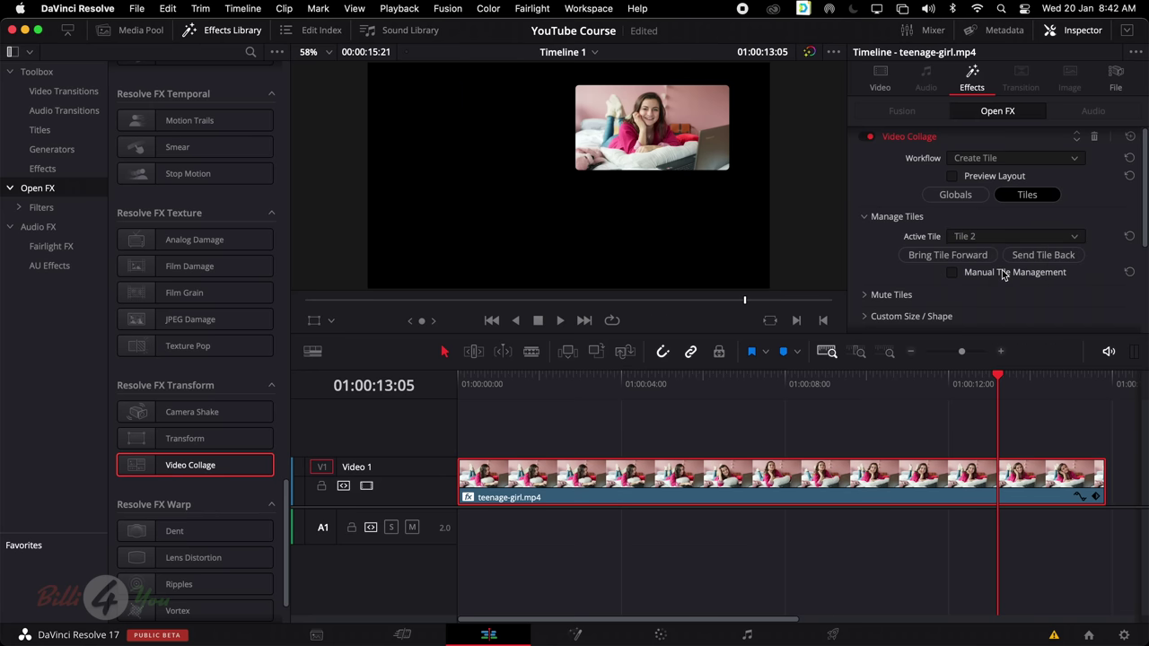
left_click(1006, 239)
left_click(997, 286)
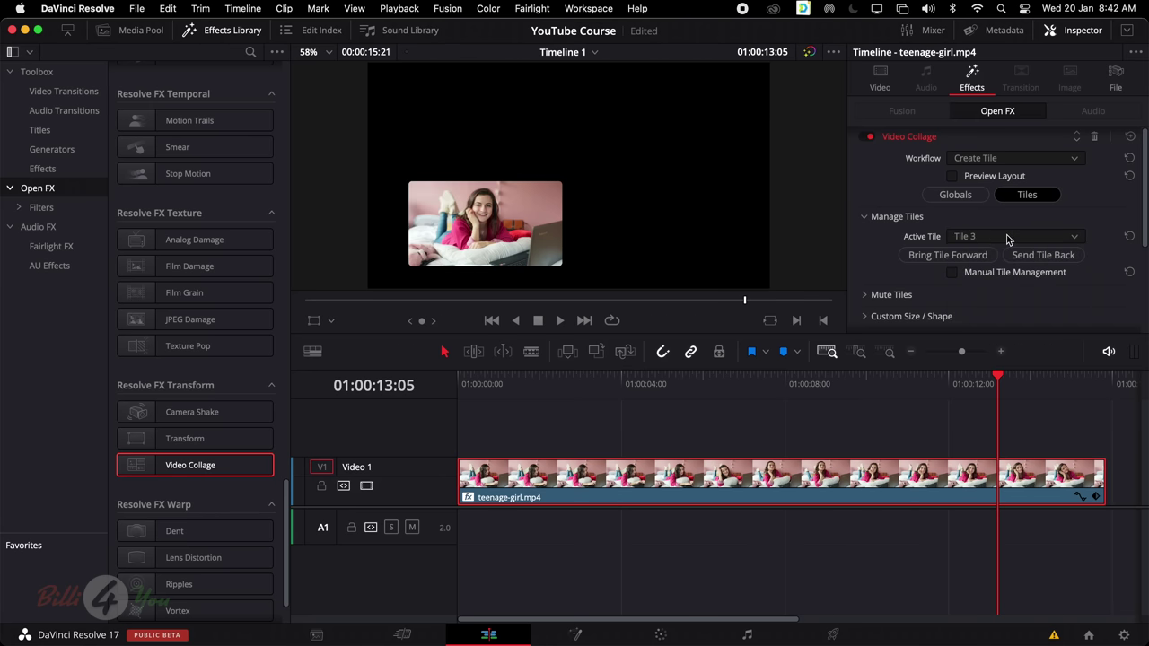
left_click(1006, 238)
left_click(984, 303)
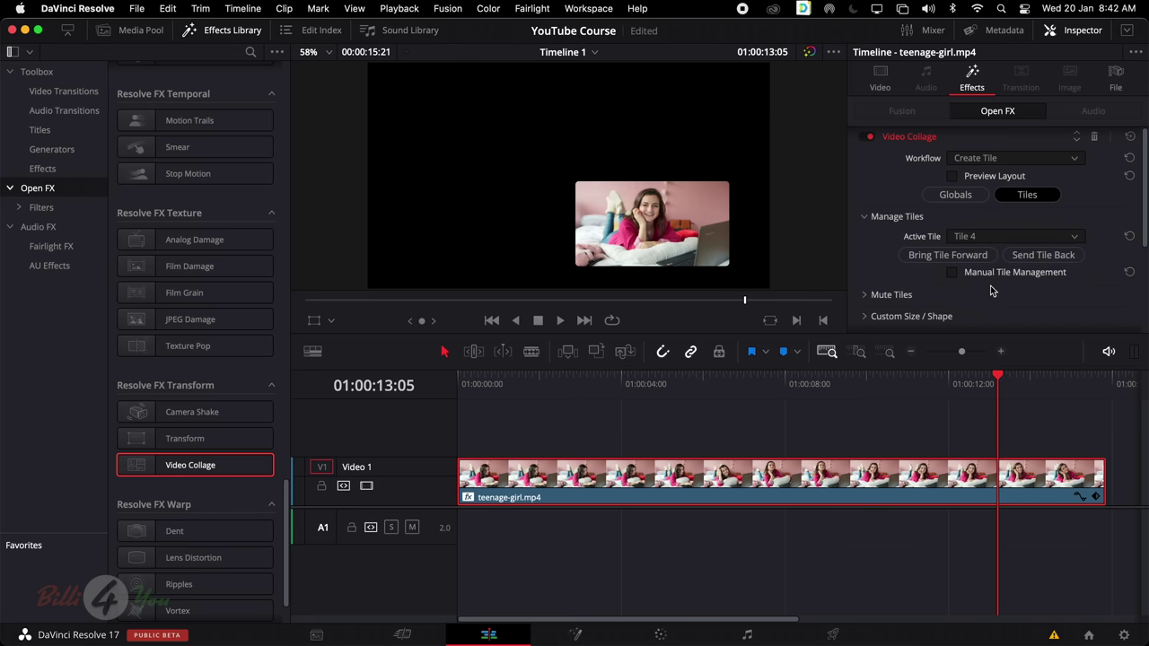
left_click(139, 29)
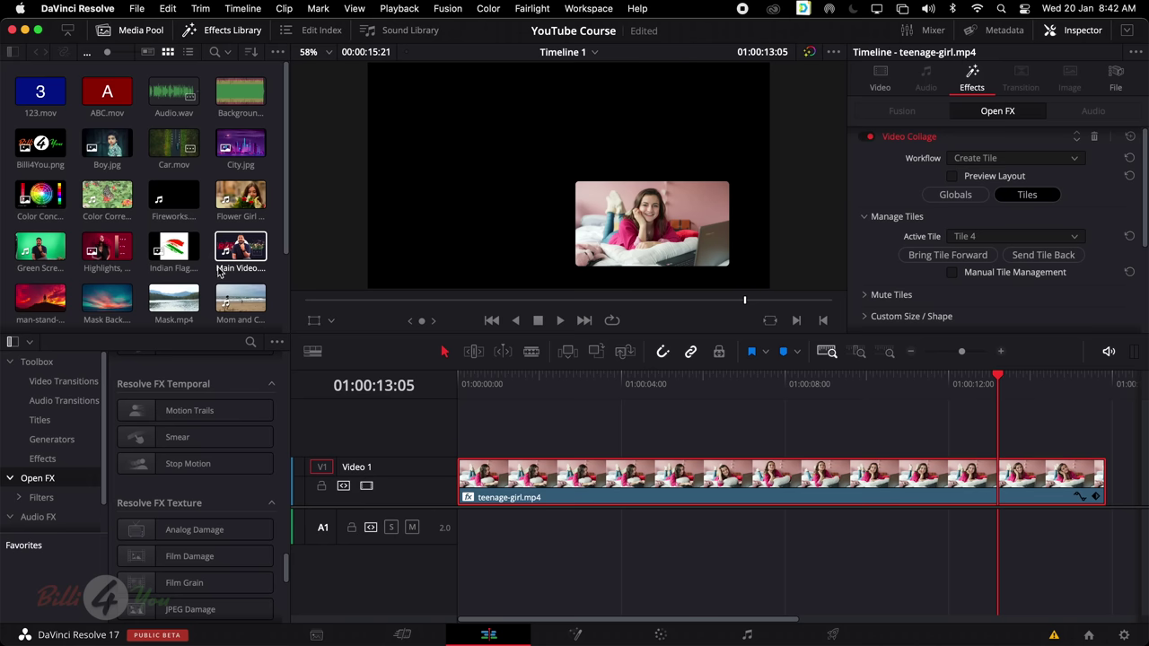
Add the Highlights, Midtone, Shadow image on Video 2, extended to match teenage-girl.mp4
left_click(111, 254)
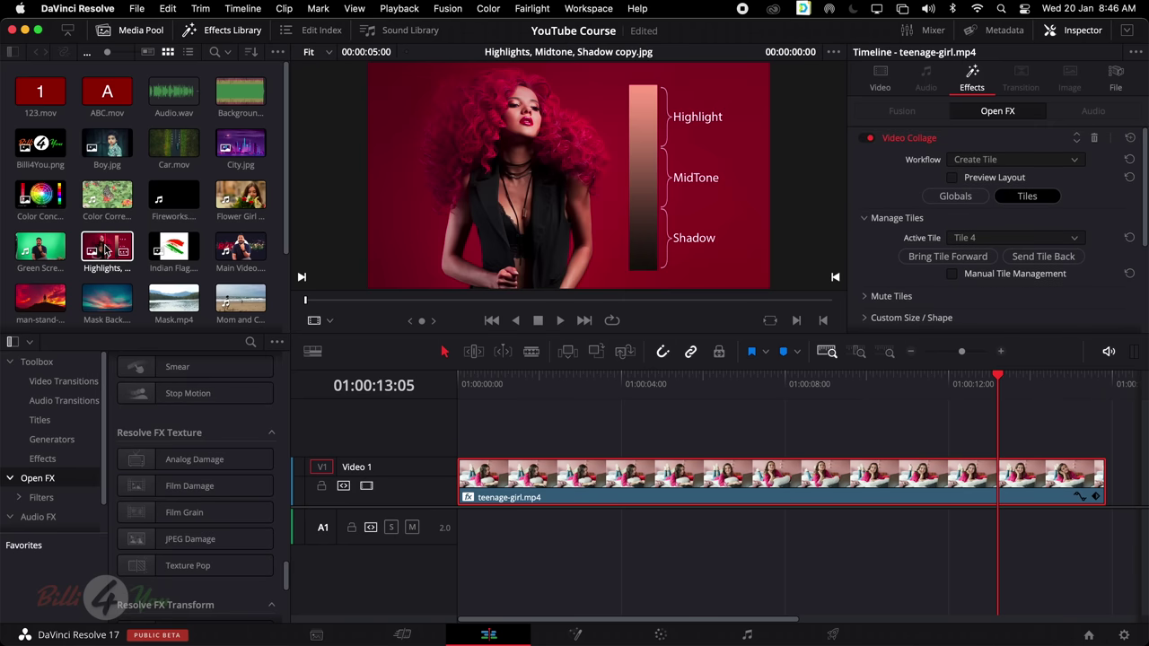
left_click_drag(105, 250, 463, 432)
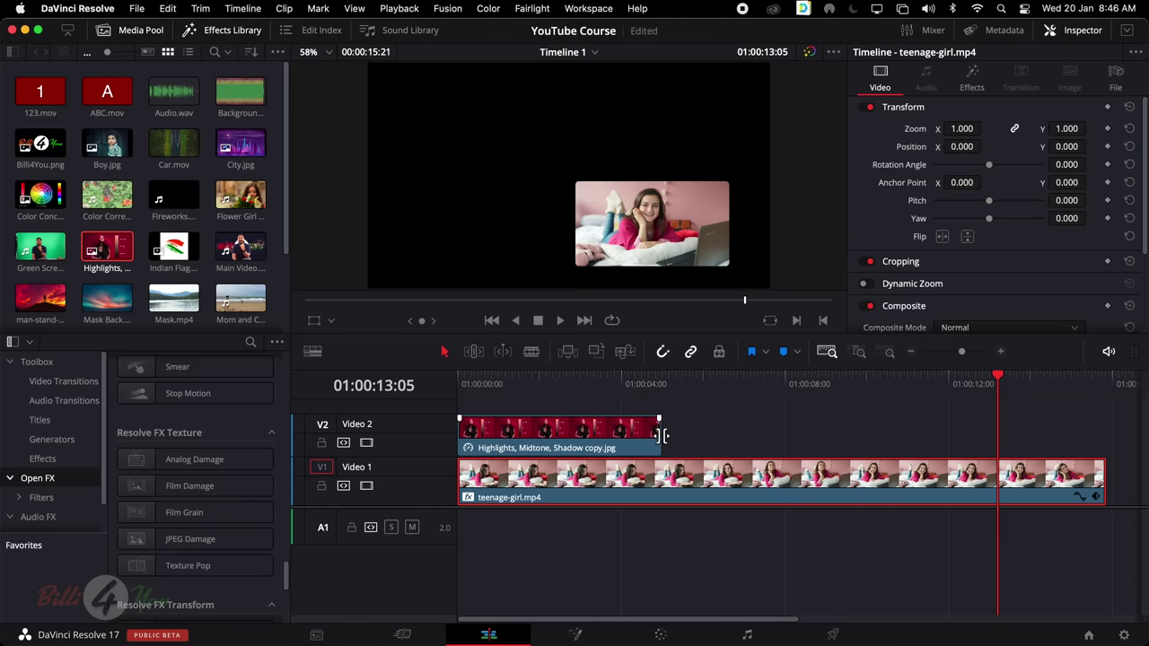
left_click_drag(662, 435, 1104, 440)
left_click_drag(1021, 448, 1022, 448)
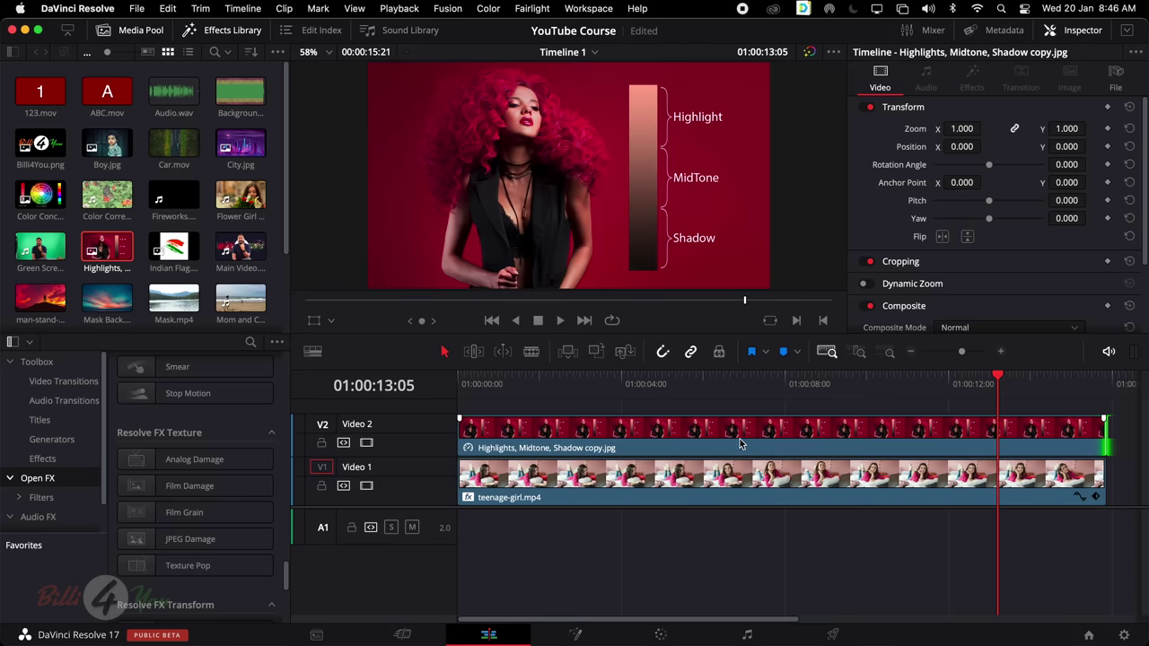
Add man-stand-alone.mp4 on Video 3, trimmed to end with the others, and enlarge track heights
left_click_drag(41, 297, 462, 401)
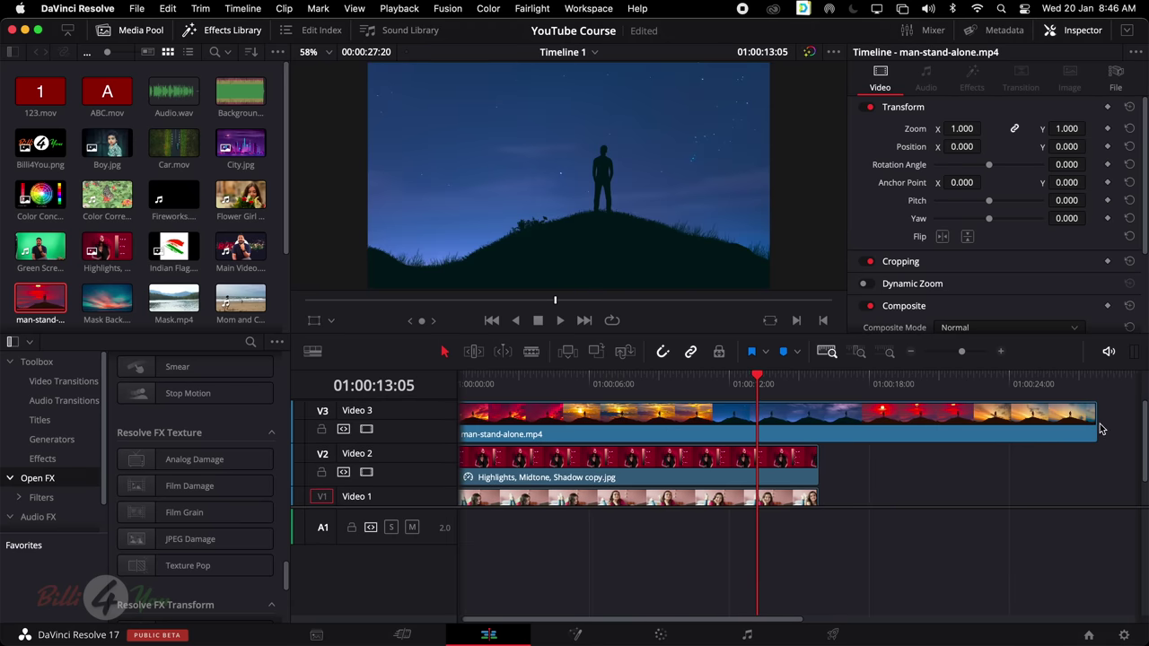
left_click_drag(1100, 429, 817, 422)
key("shift+z")
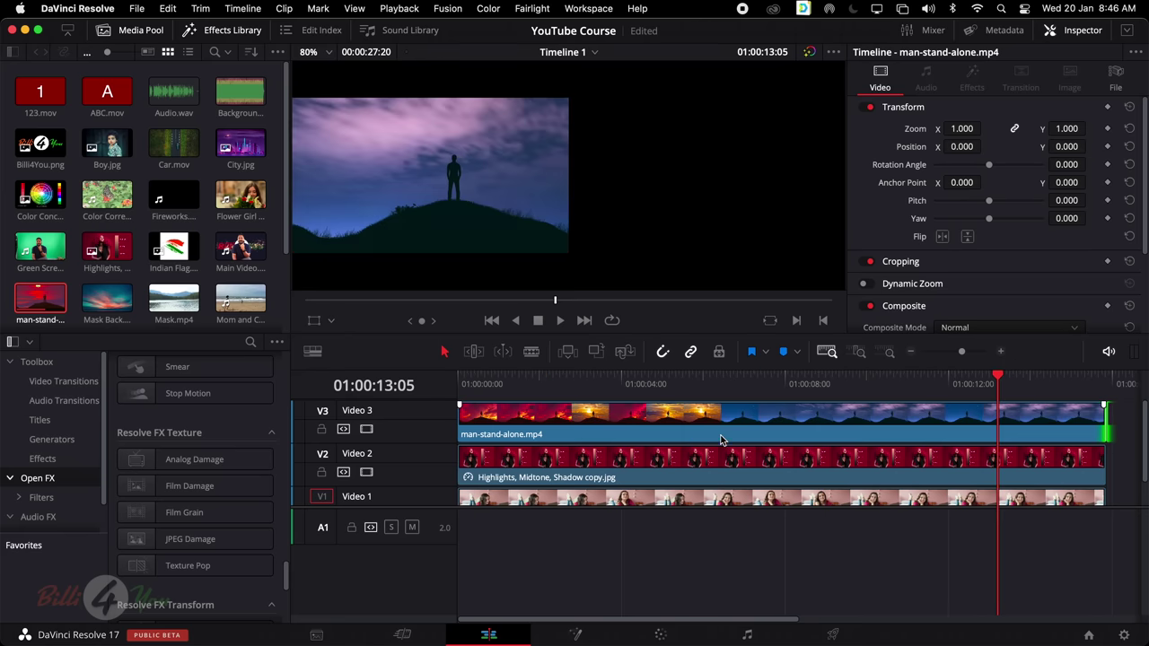
left_click_drag(423, 509, 423, 574)
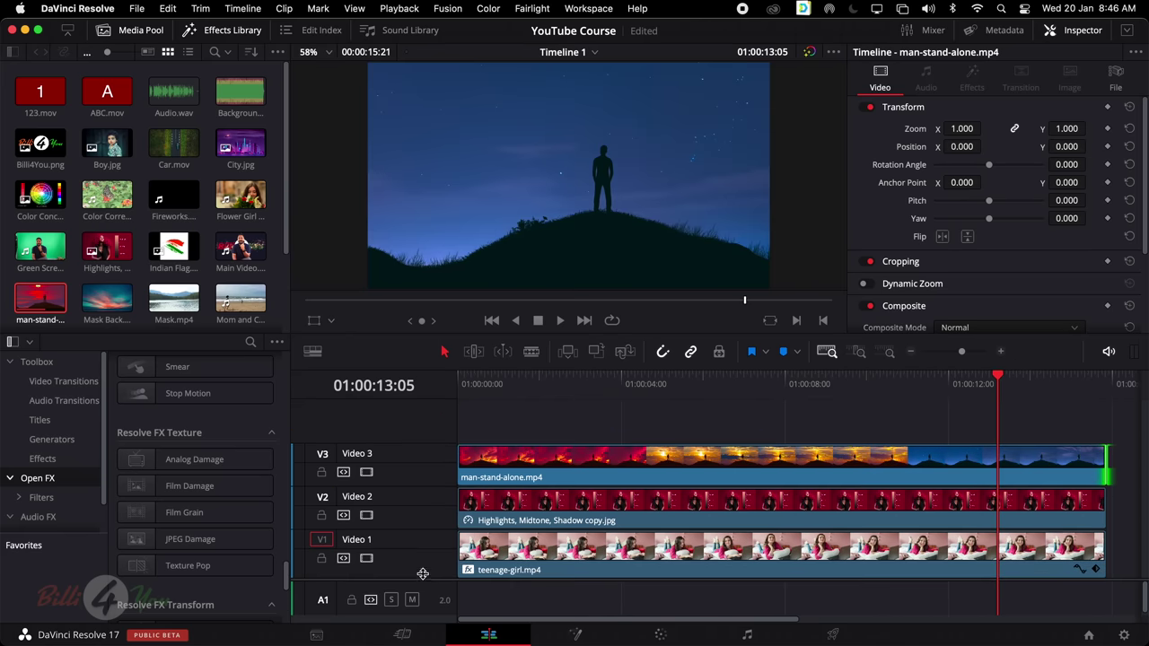
scroll(153, 280, "down", 3)
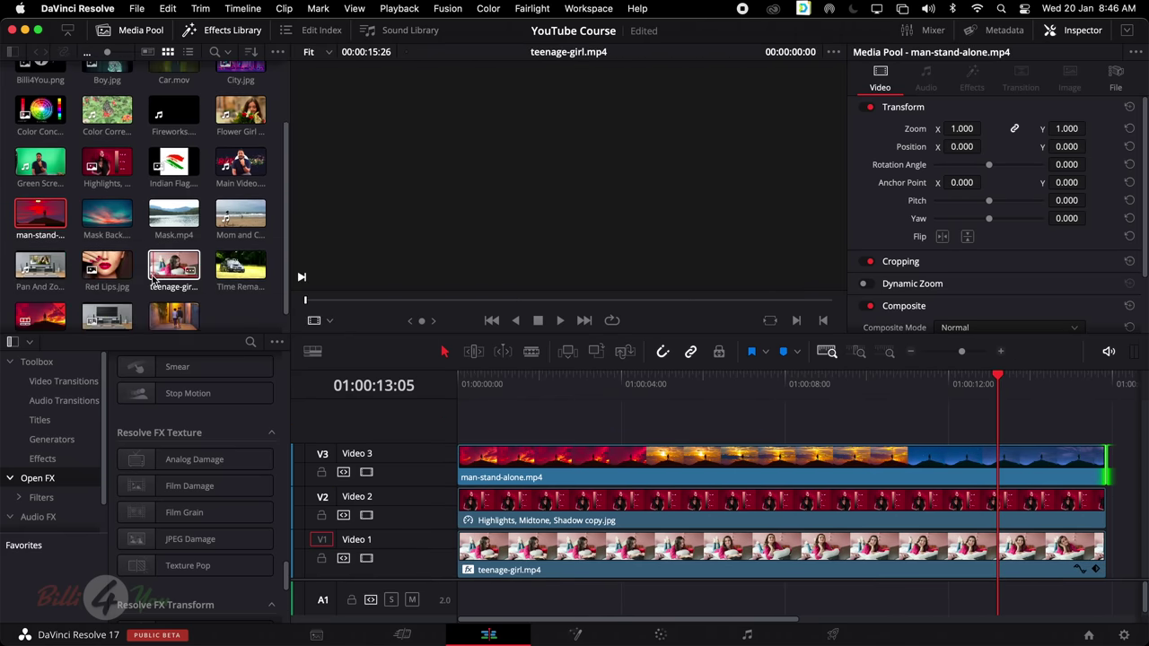
Add Red Lips.jpg on Video 4, stretched to the same length as the other clips
left_click_drag(107, 264, 460, 425)
left_click_drag(657, 420, 1097, 432)
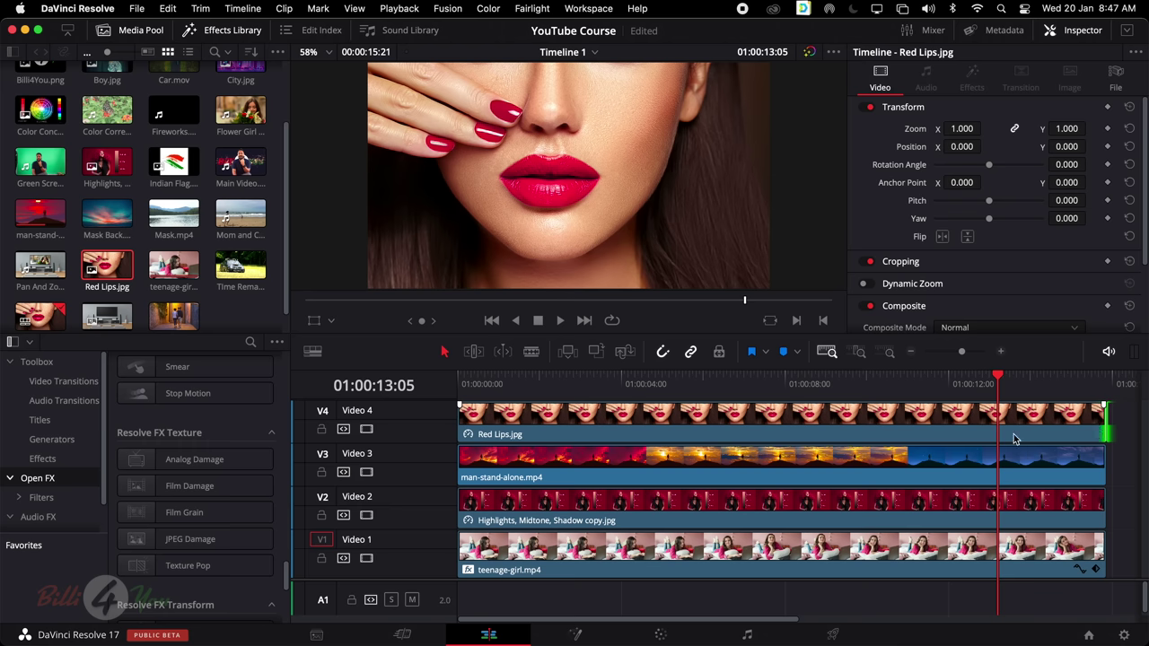
left_click(790, 506)
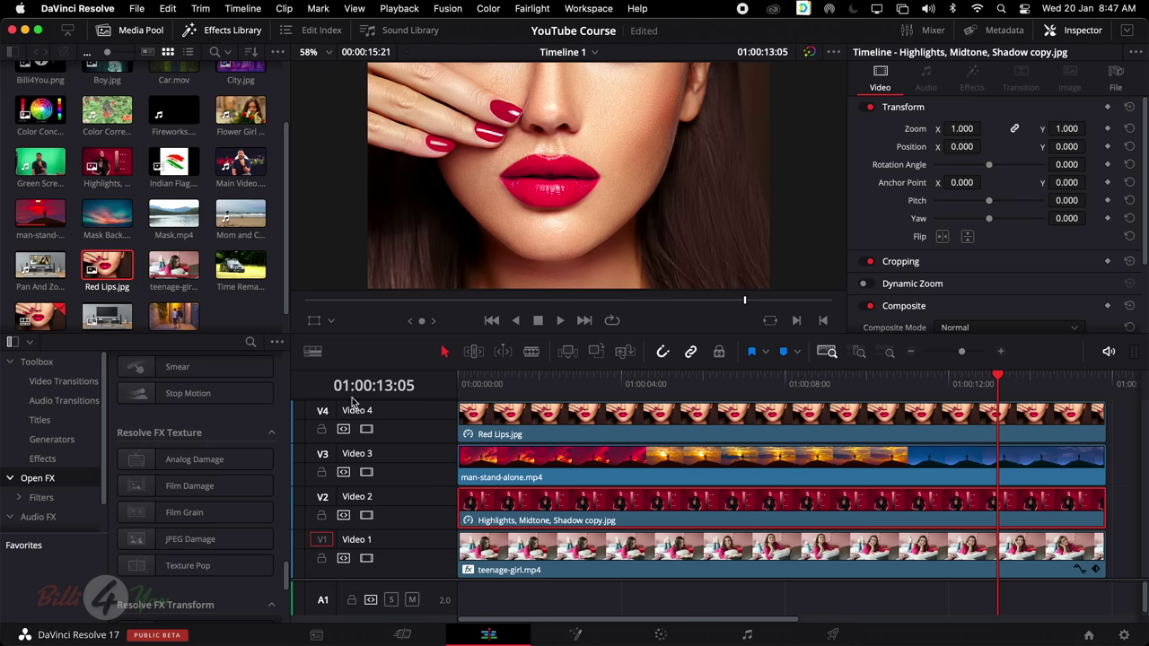
scroll(274, 422, "up", 2)
scroll(269, 428, "down", 10)
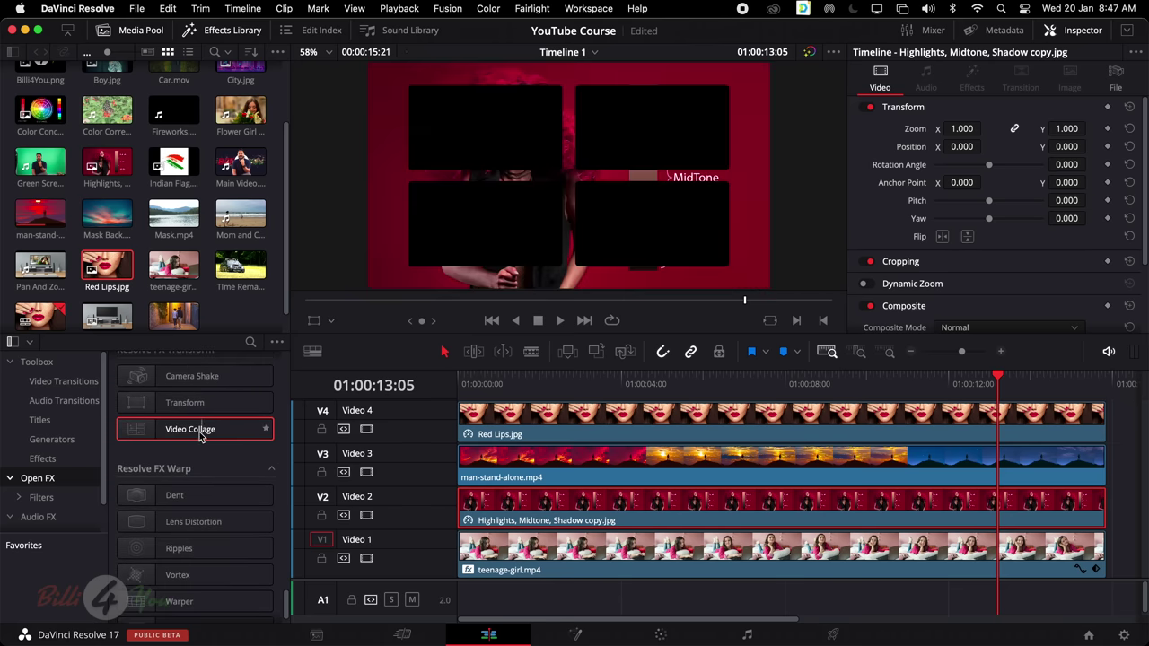
Apply Video Collage to the Highlights, man-stand-alone and Red Lips clips, then select Red Lips
left_click_drag(193, 431, 567, 514)
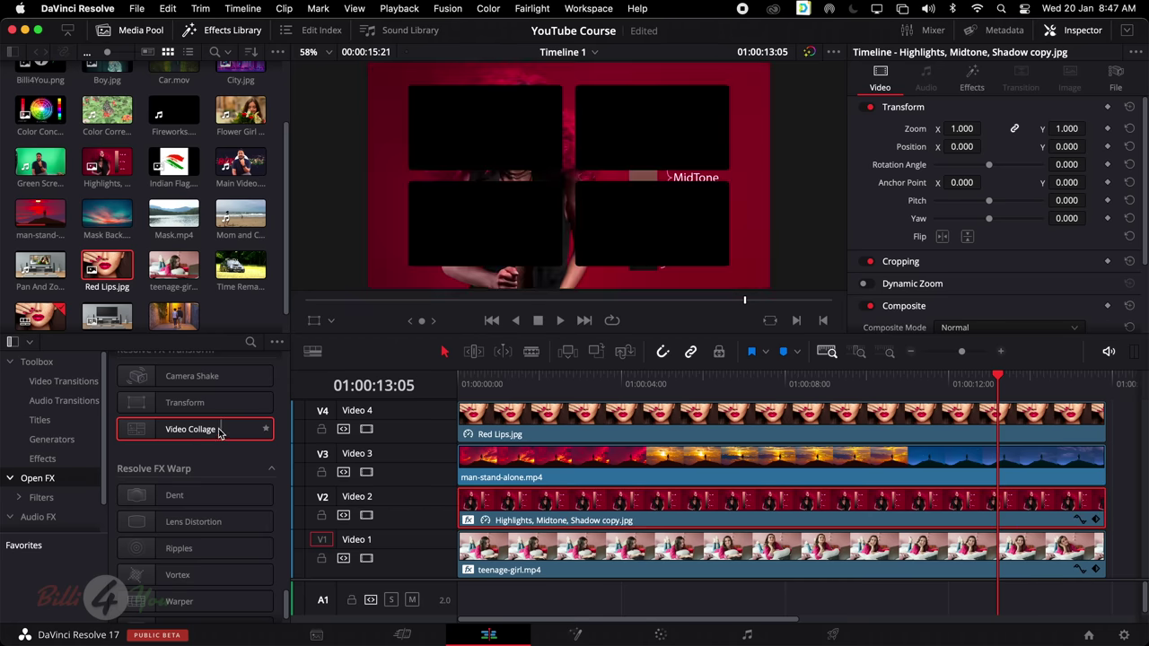
left_click_drag(223, 430, 518, 467)
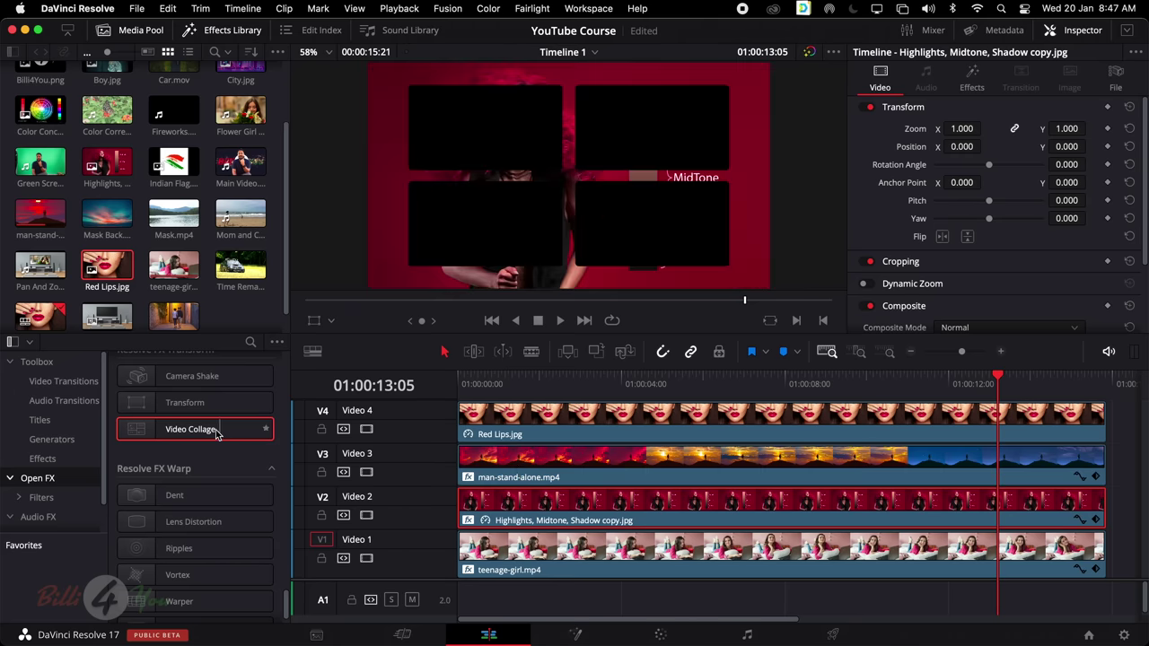
left_click_drag(247, 436, 530, 432)
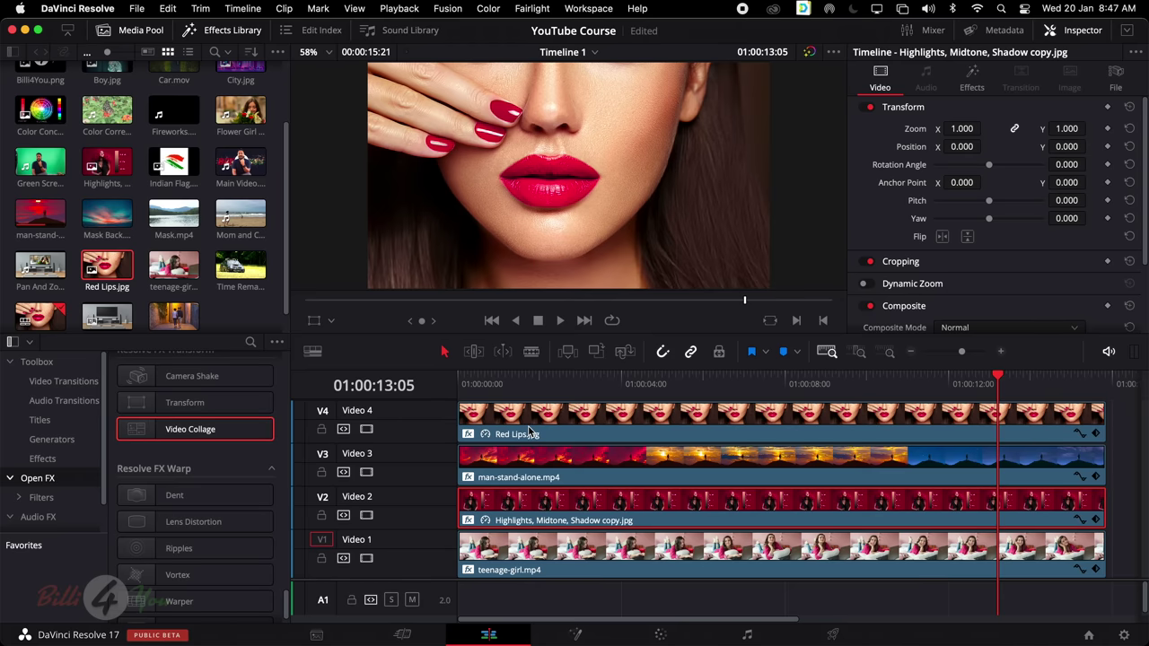
left_click(833, 419)
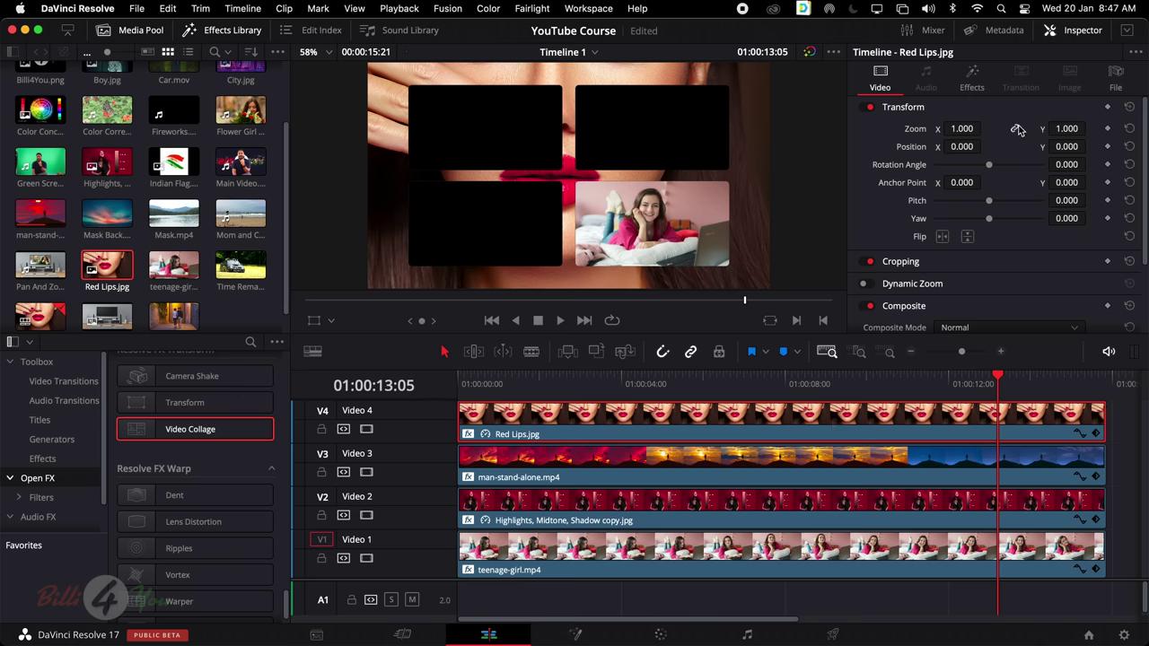
Set Red Lips.jpg's Video Collage workflow to Create Tile with Active Tile kept at Tile 1
left_click(968, 79)
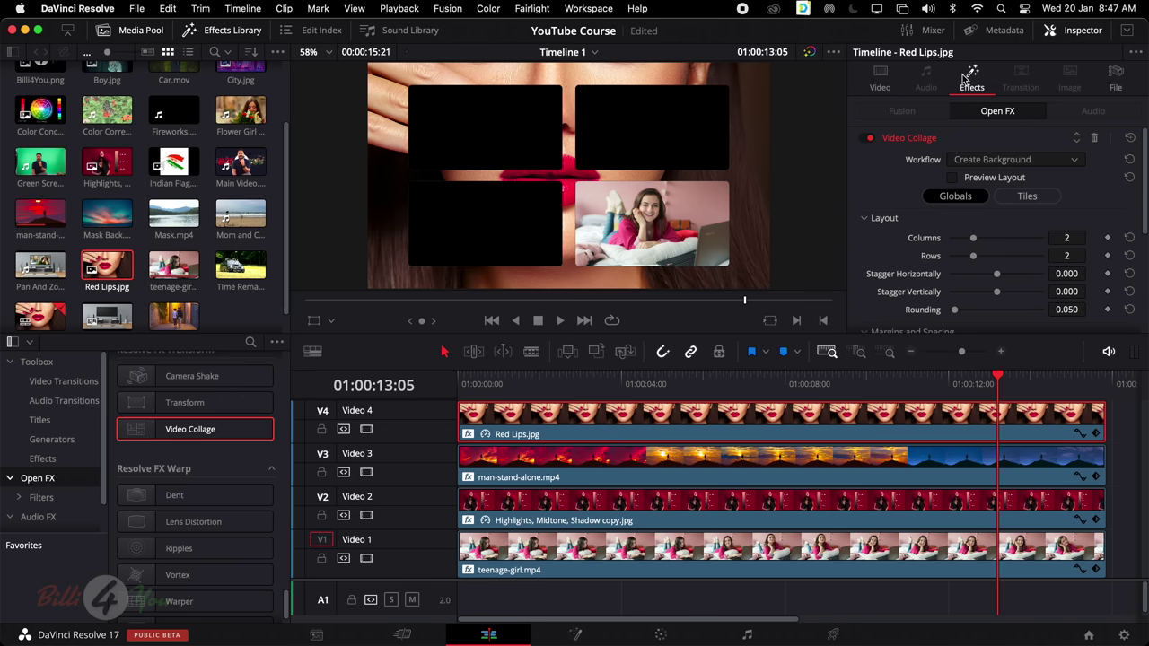
left_click(1026, 159)
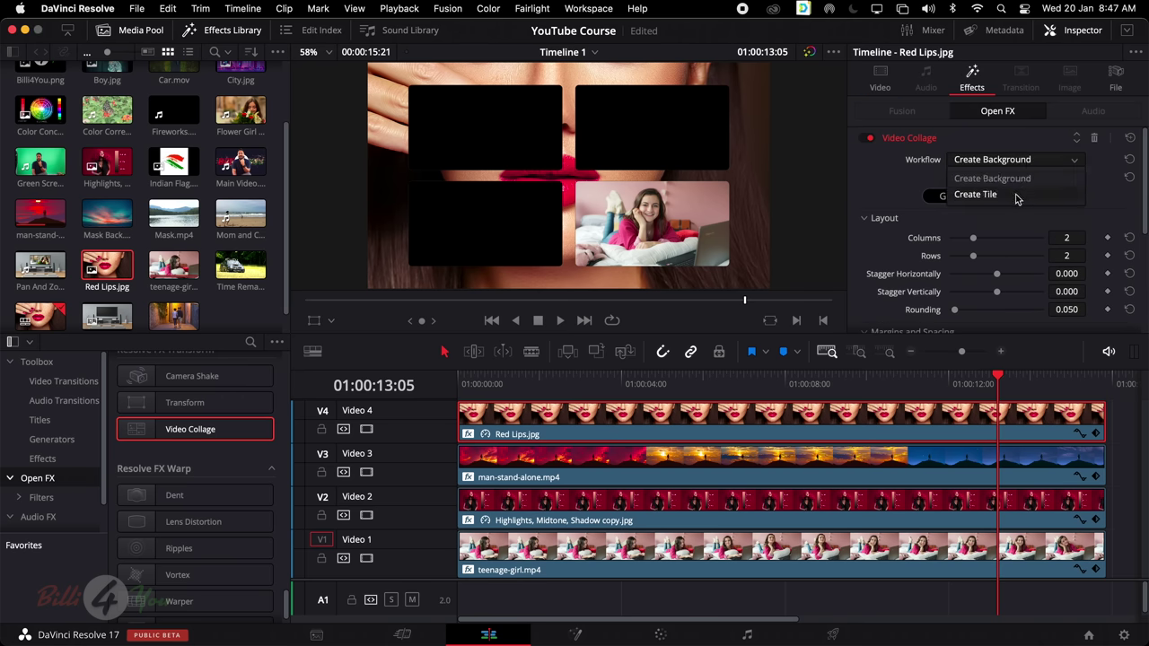
left_click(1017, 196)
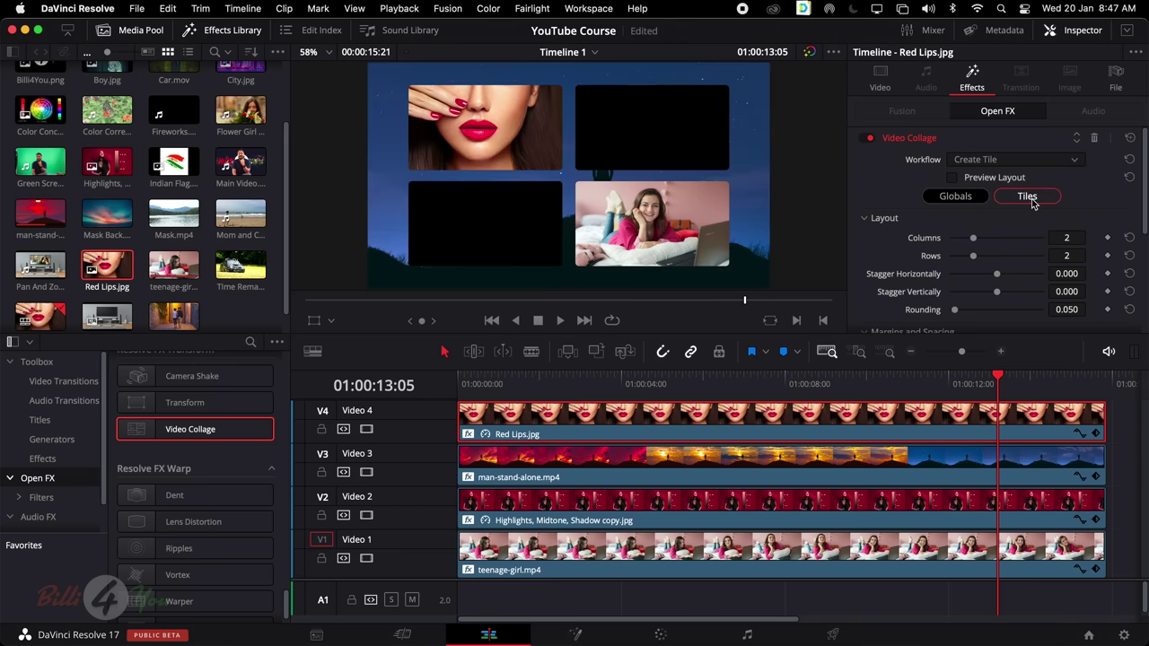
left_click(1028, 199)
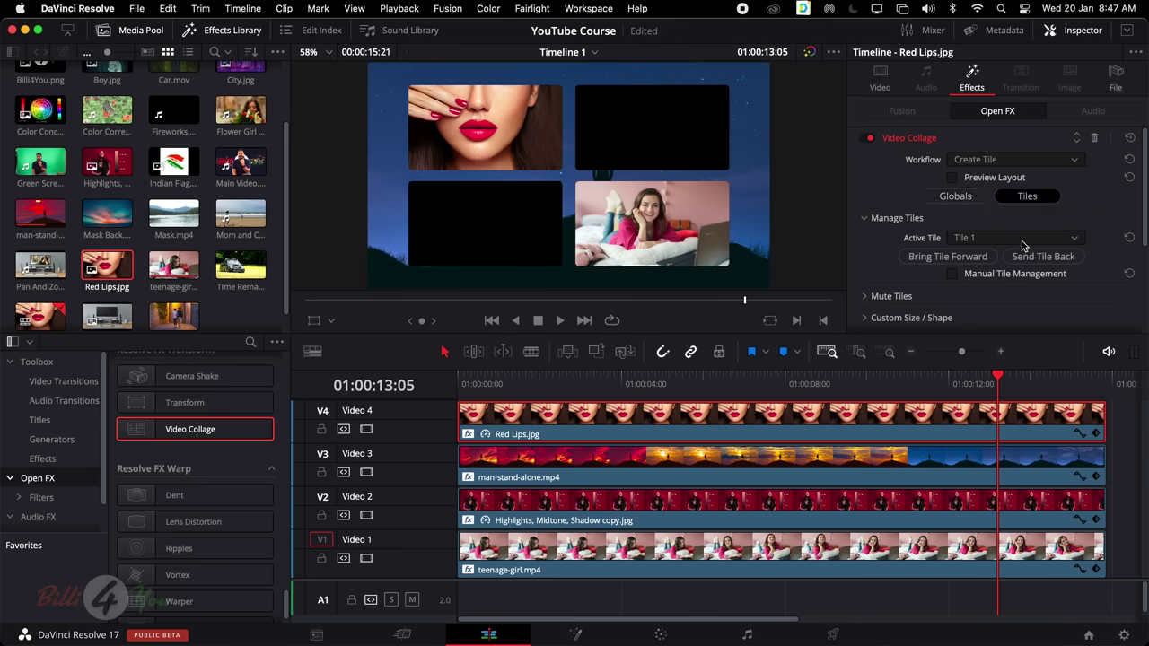
left_click(1022, 242)
left_click(1014, 256)
left_click(844, 469)
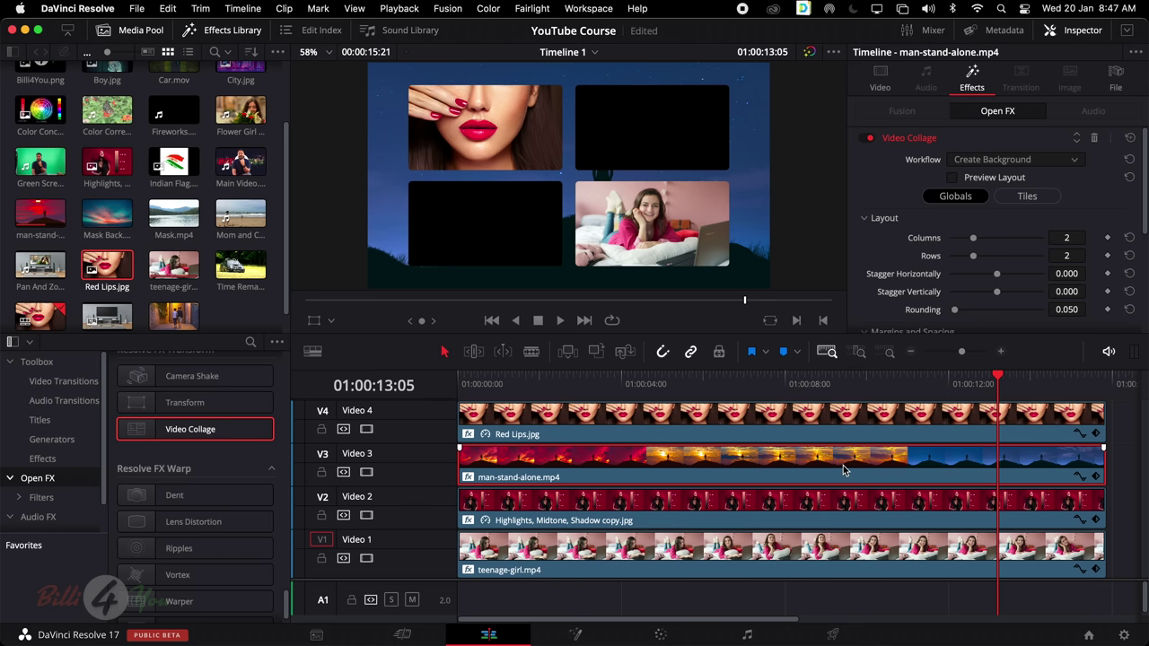
Make man-stand-alone.mp4 a Create Tile collage tile placed in Tile 2
left_click(1015, 167)
left_click(1010, 199)
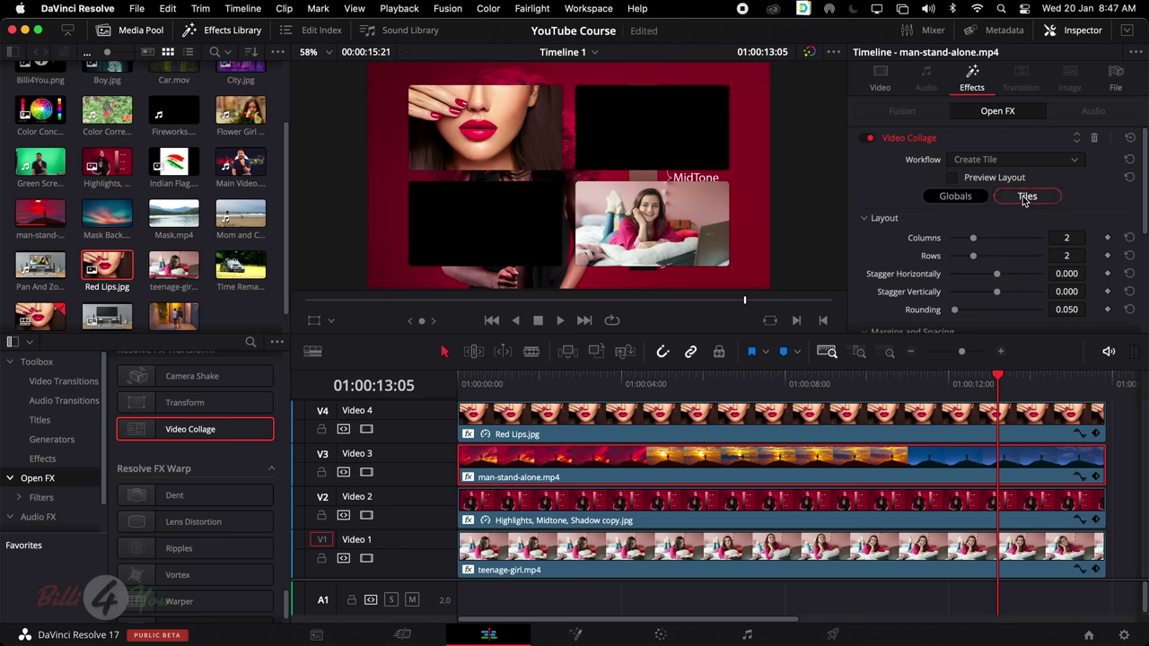
left_click(1026, 196)
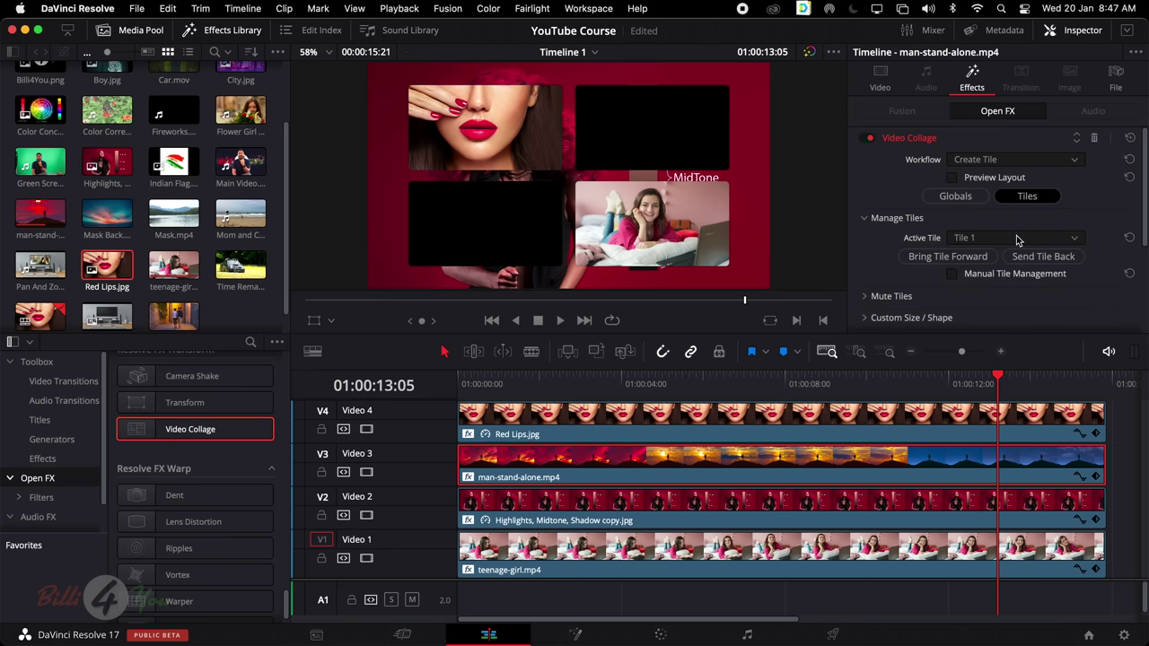
left_click(1017, 240)
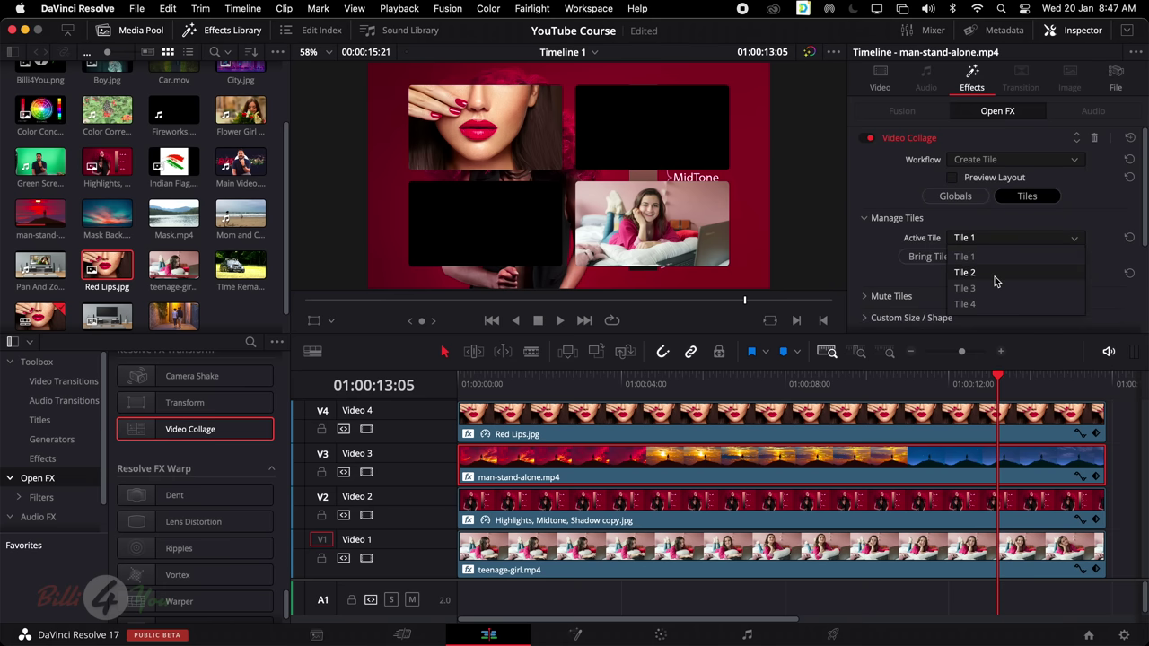
left_click(995, 275)
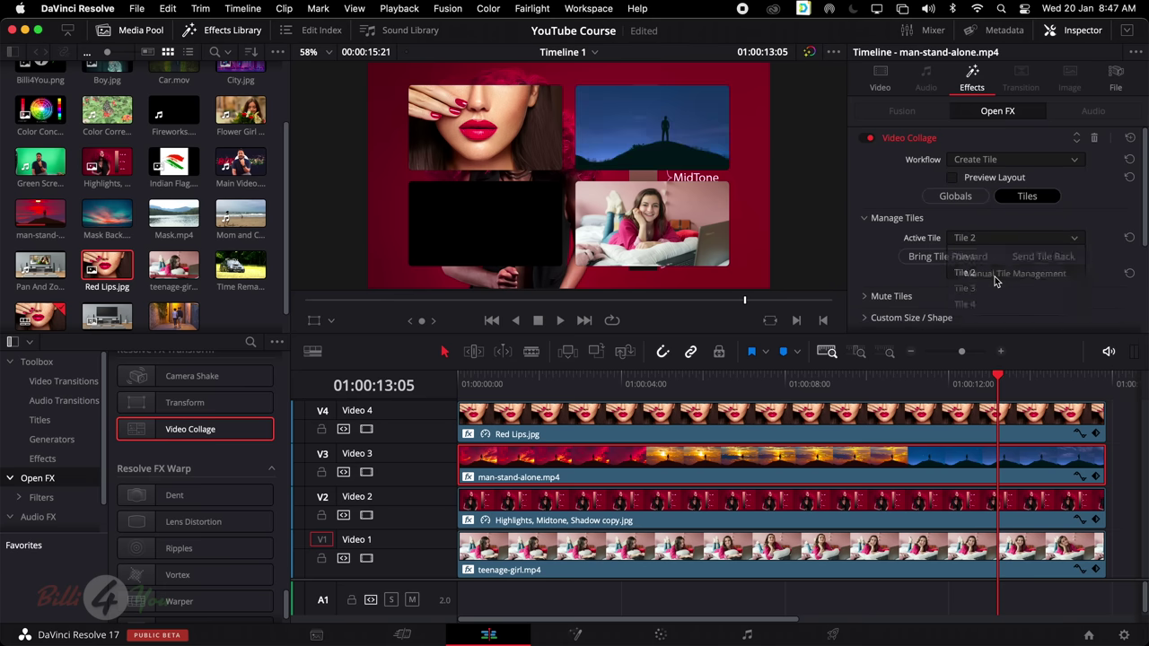
left_click(844, 504)
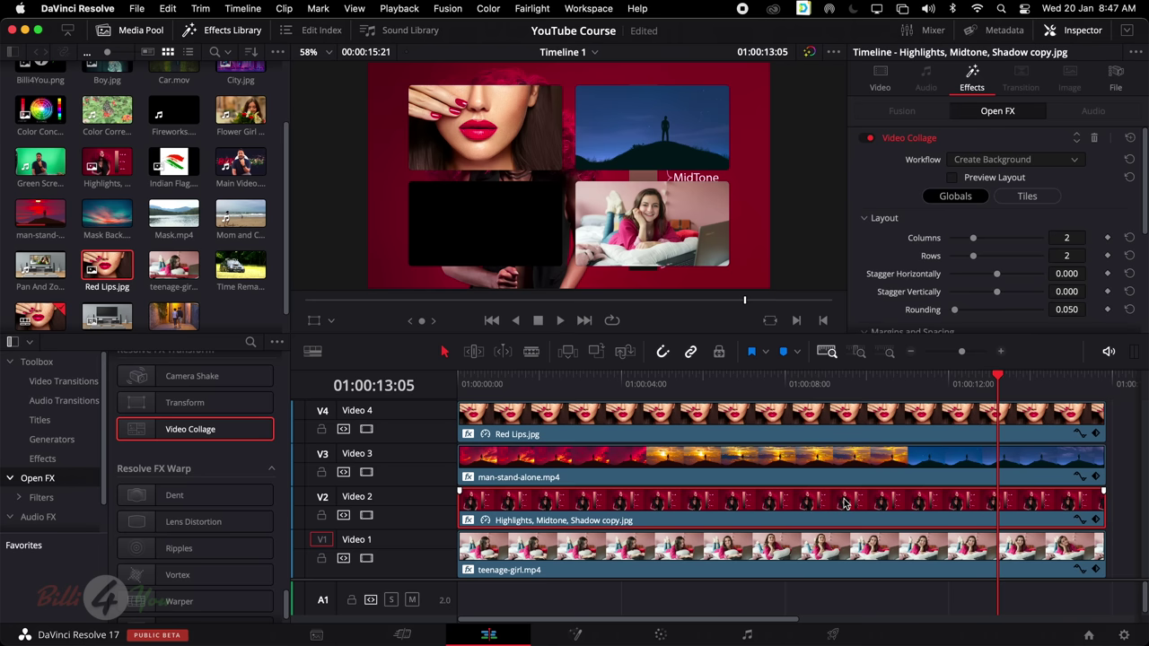
Make the Highlights clip a Create Tile tile in Tile 3, then move the playhead to 01:00:06:16
left_click(1014, 163)
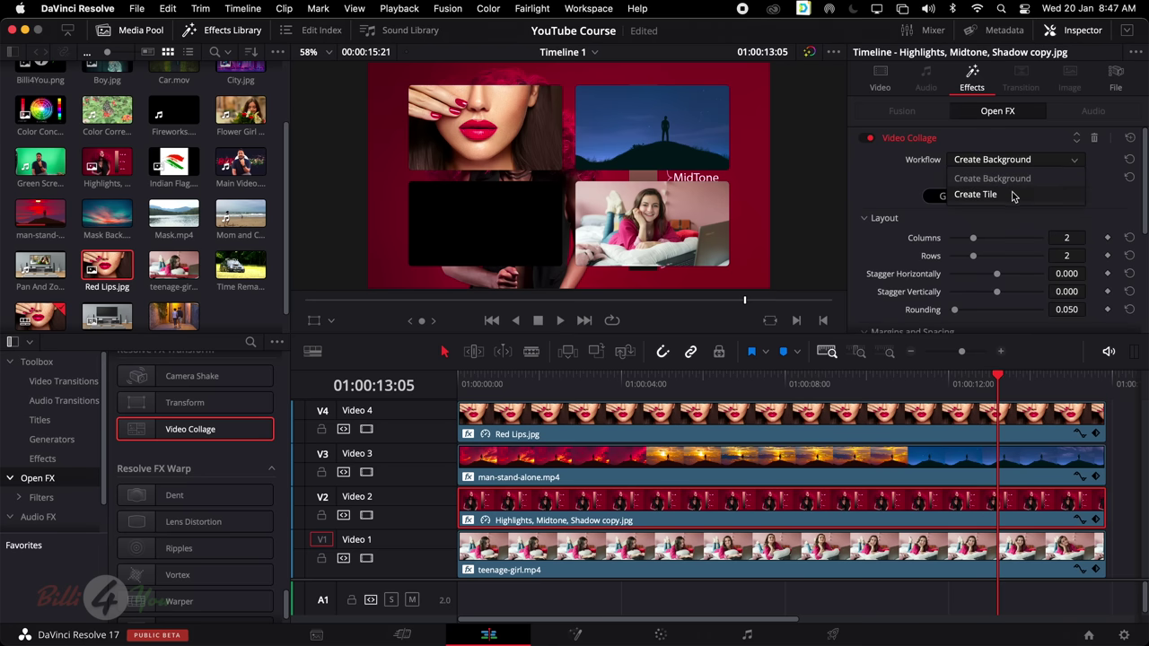
left_click(1014, 195)
left_click(1028, 197)
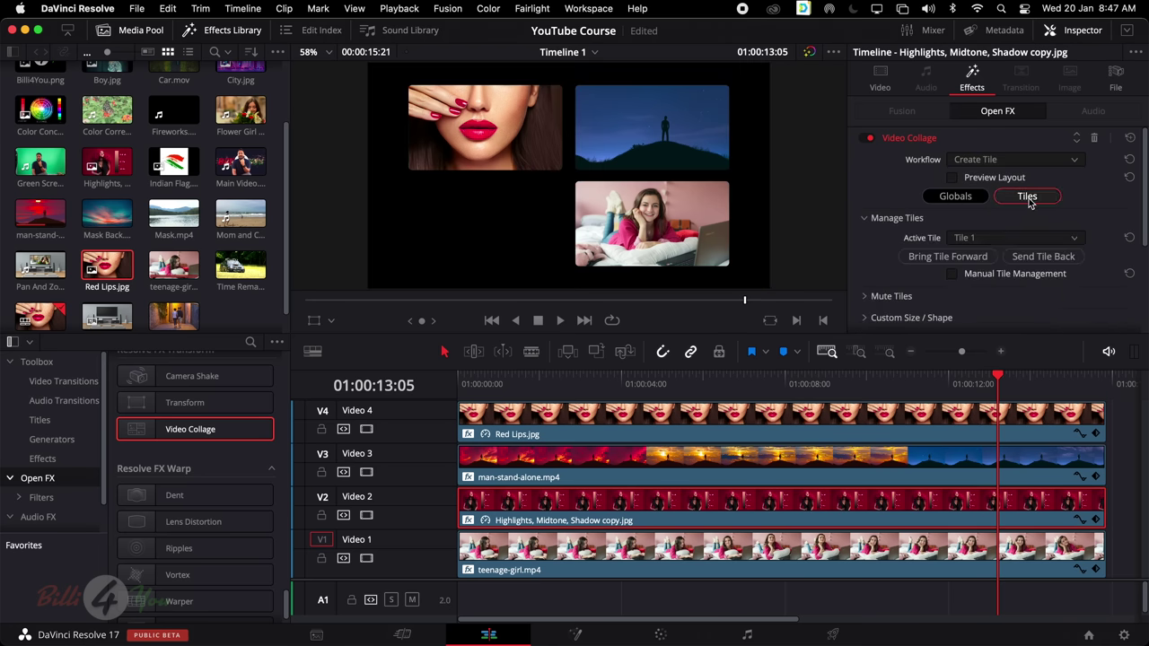
left_click(998, 238)
left_click(976, 290)
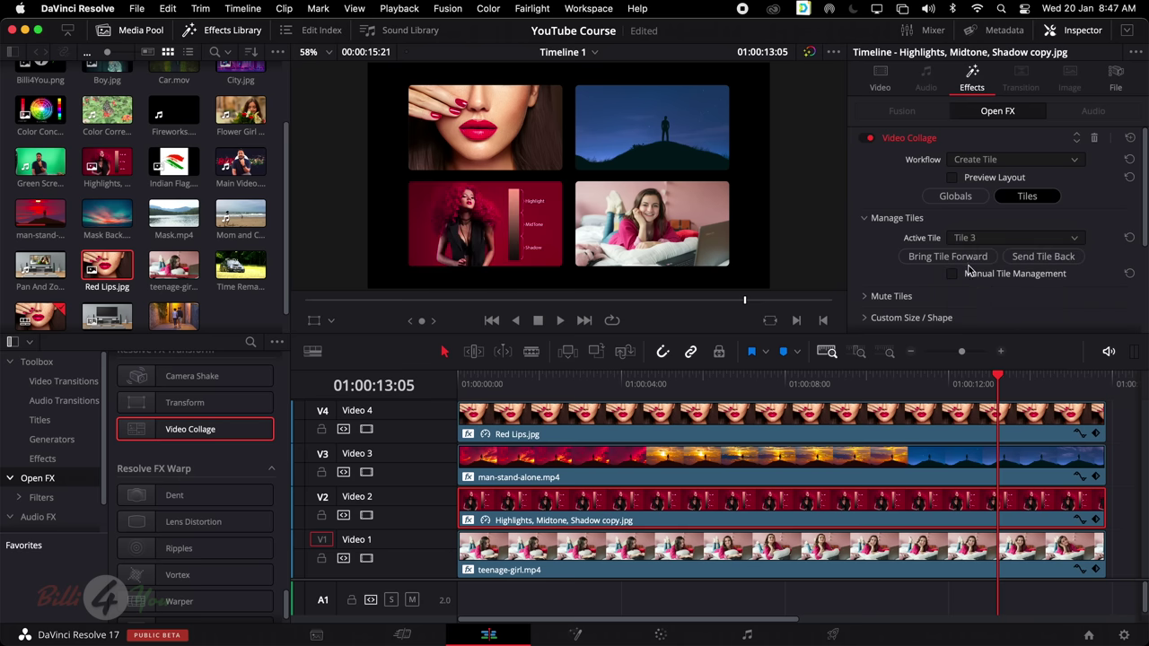
left_click(732, 377)
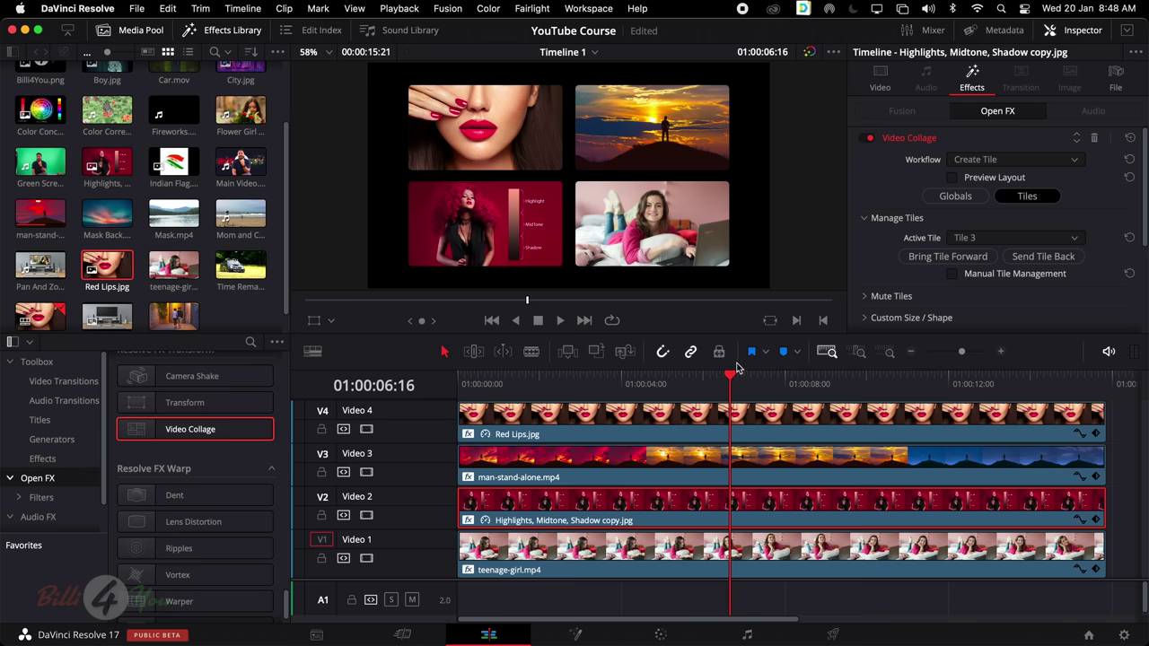
left_click_drag(732, 376, 453, 392)
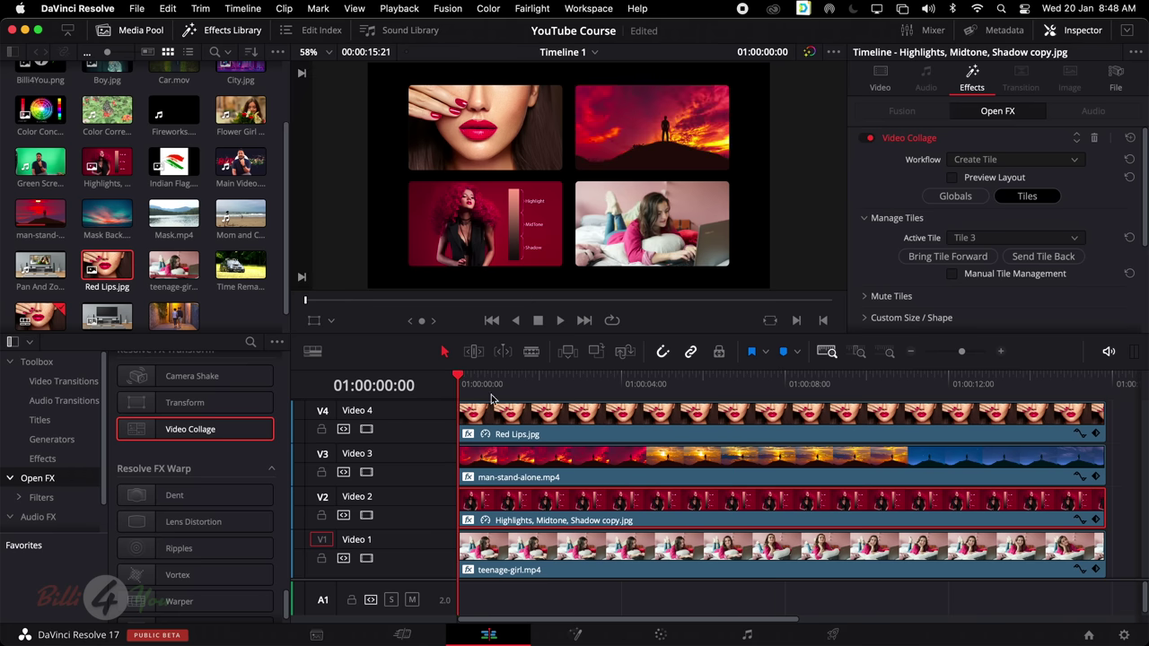
key("space")
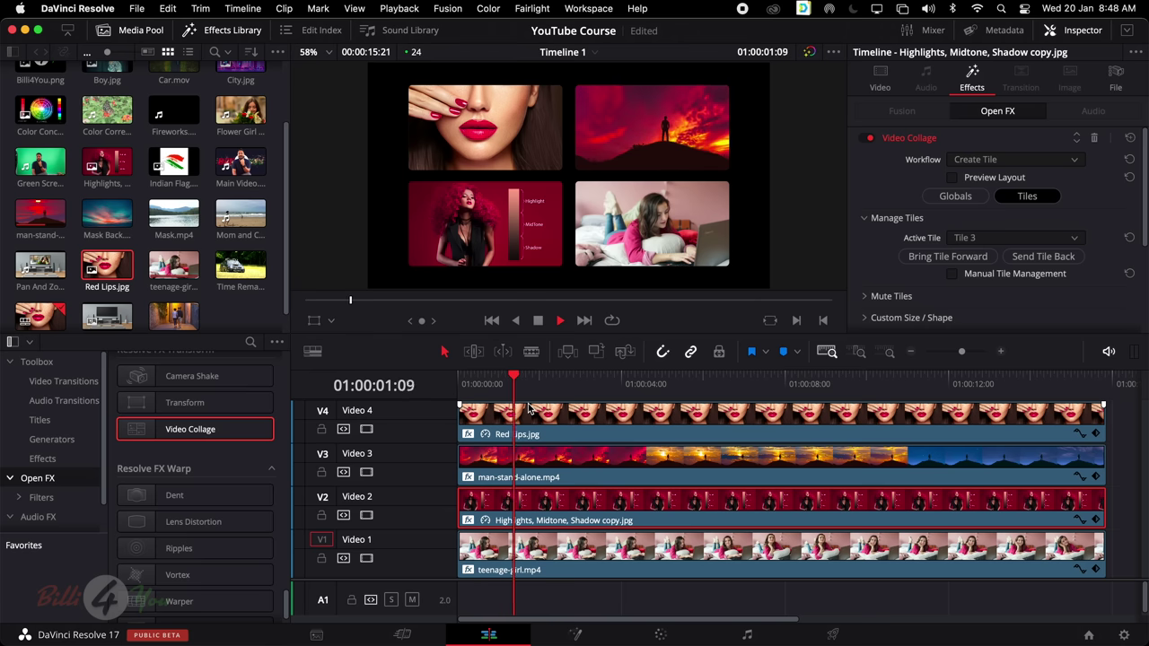
key("space")
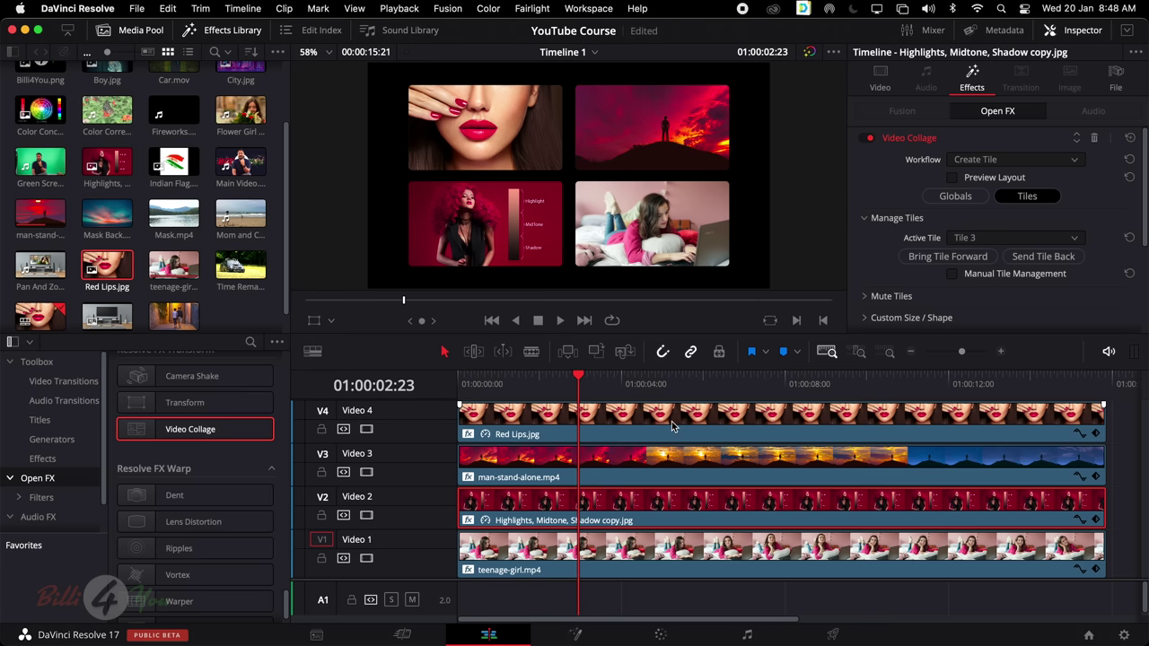
left_click(139, 223)
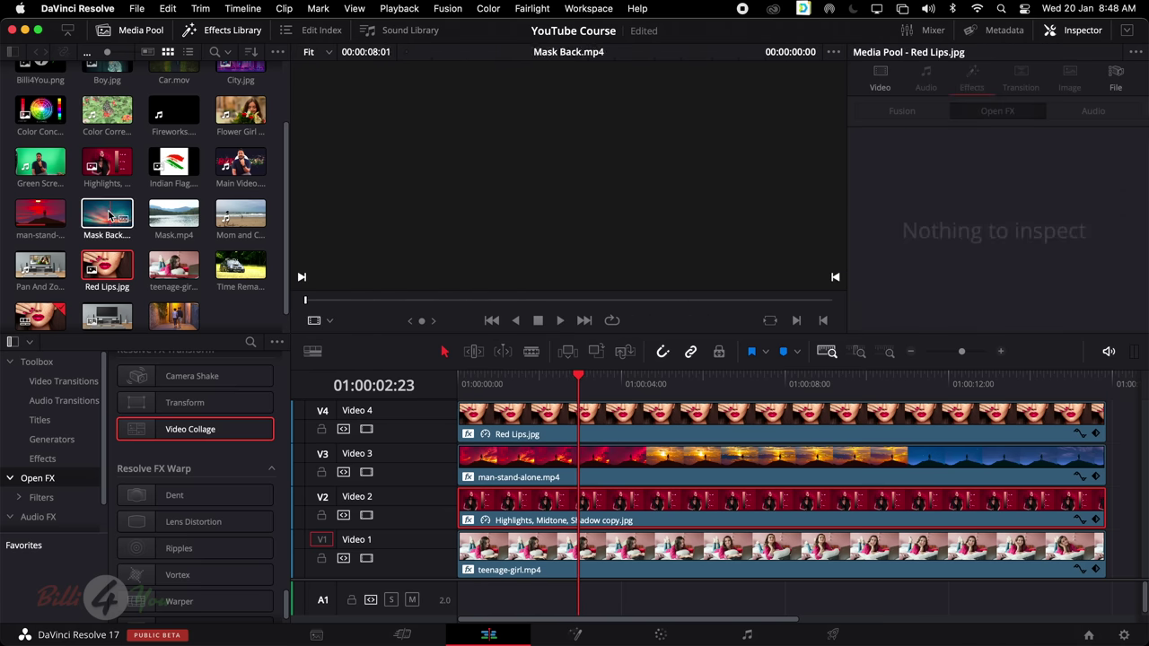
Place Mask Back.mp4 on a new track above Red Lips.jpg and select it
left_click_drag(113, 218, 411, 335)
left_click(441, 585)
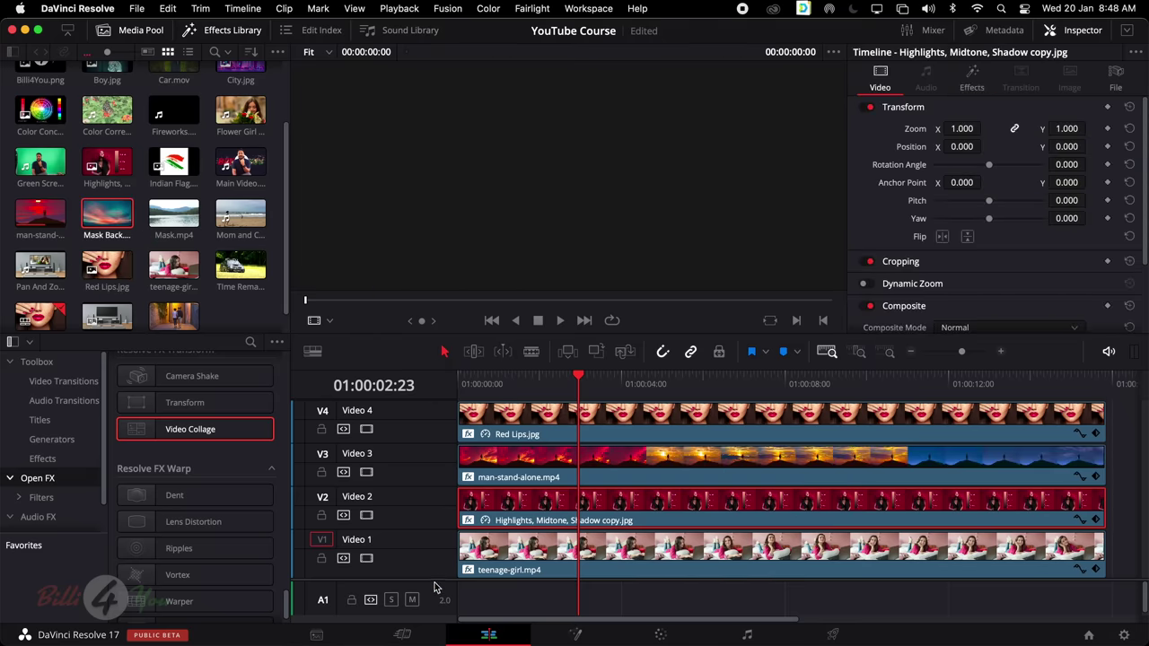
left_click(436, 580)
scroll(437, 580, "up", 1)
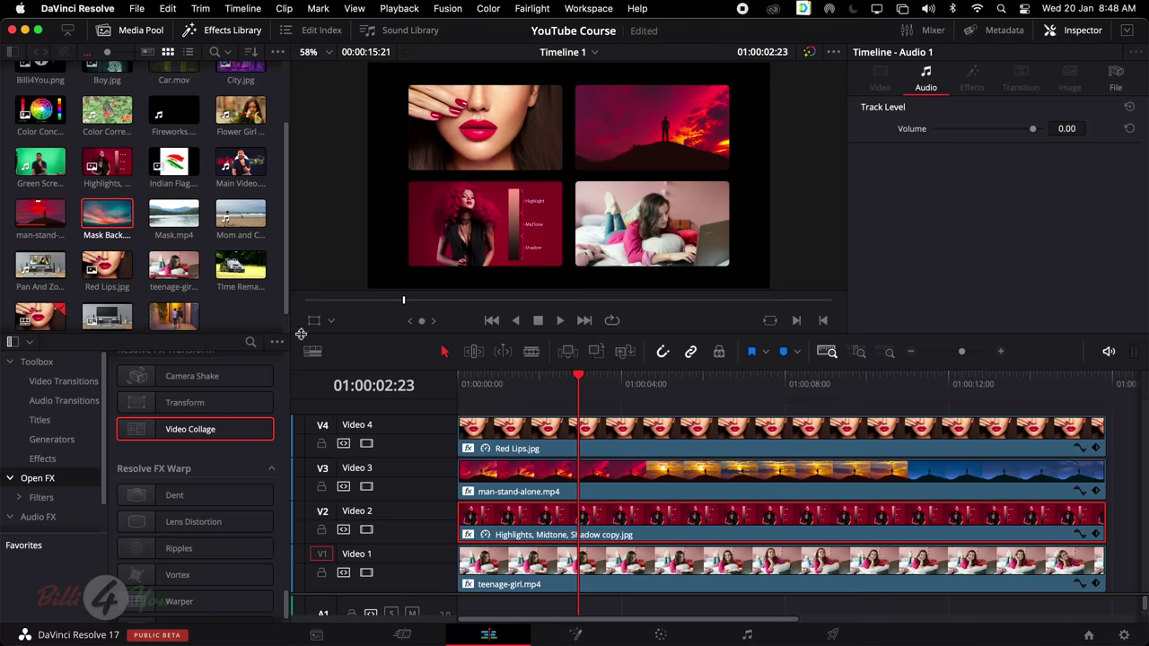
left_click_drag(106, 224, 465, 405)
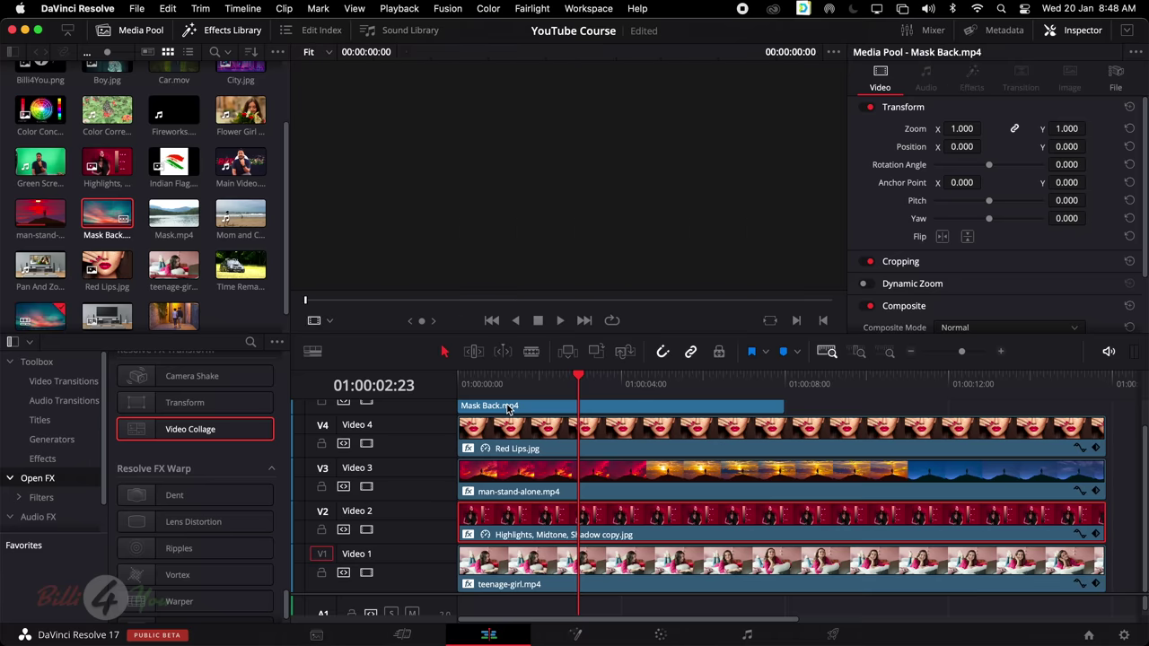
left_click_drag(780, 410, 1083, 415)
left_click(675, 406)
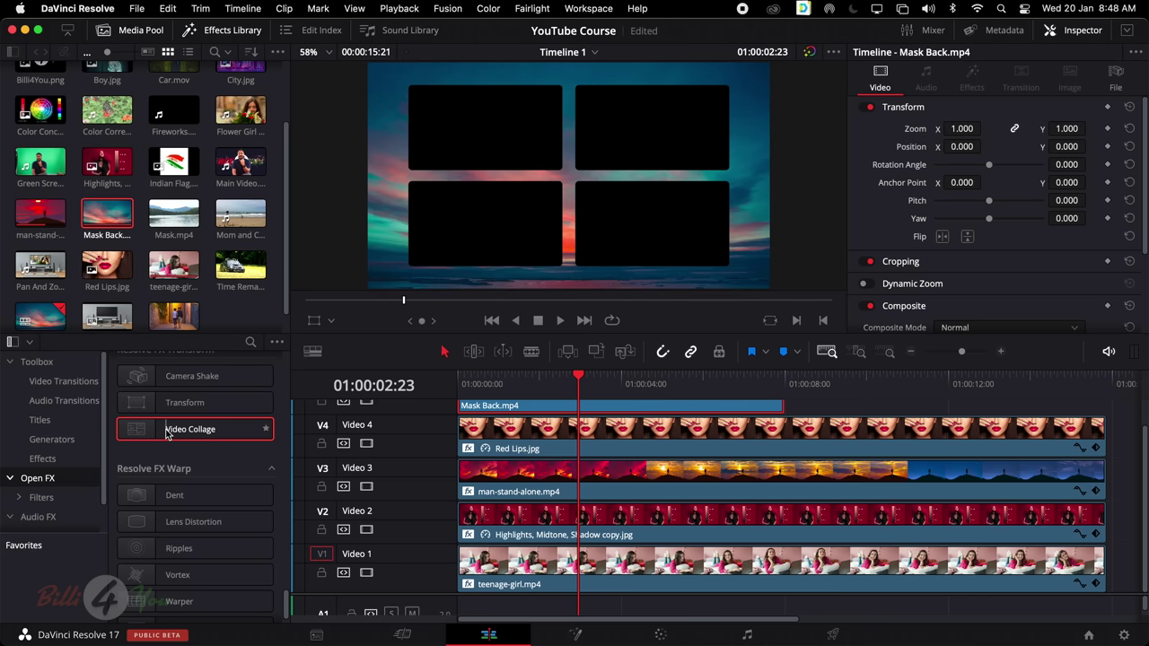
Apply Video Collage to Mask Back.mp4 and play from 01:00:00:00 to preview the sunset background
left_click_drag(166, 431, 508, 417)
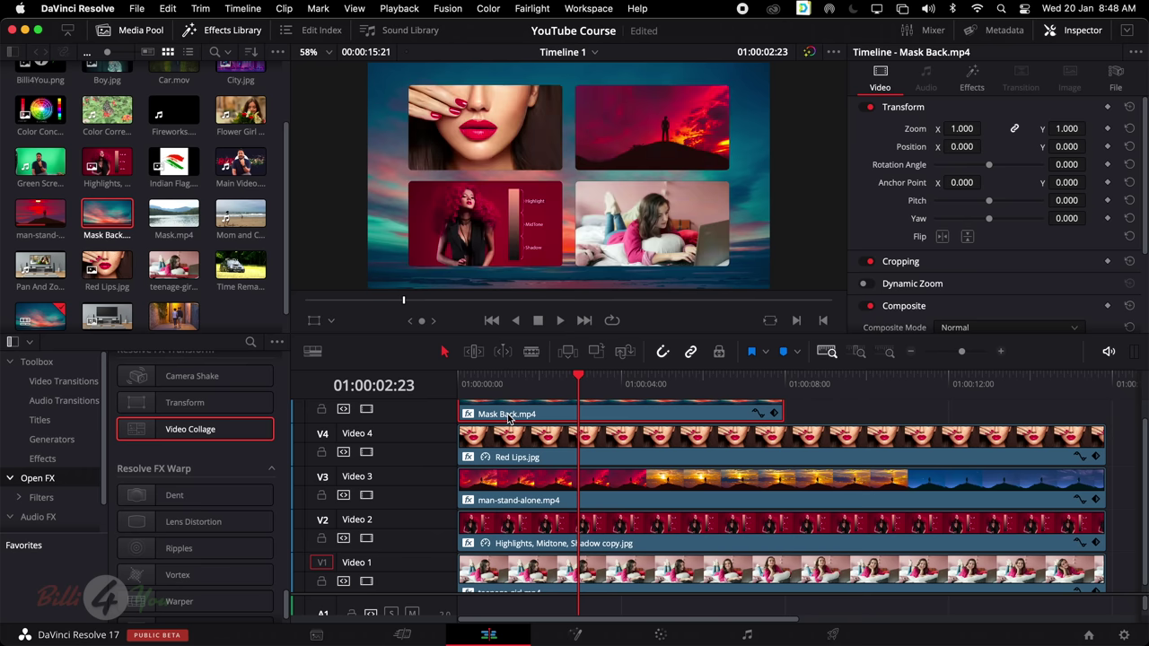
left_click_drag(583, 375, 456, 383)
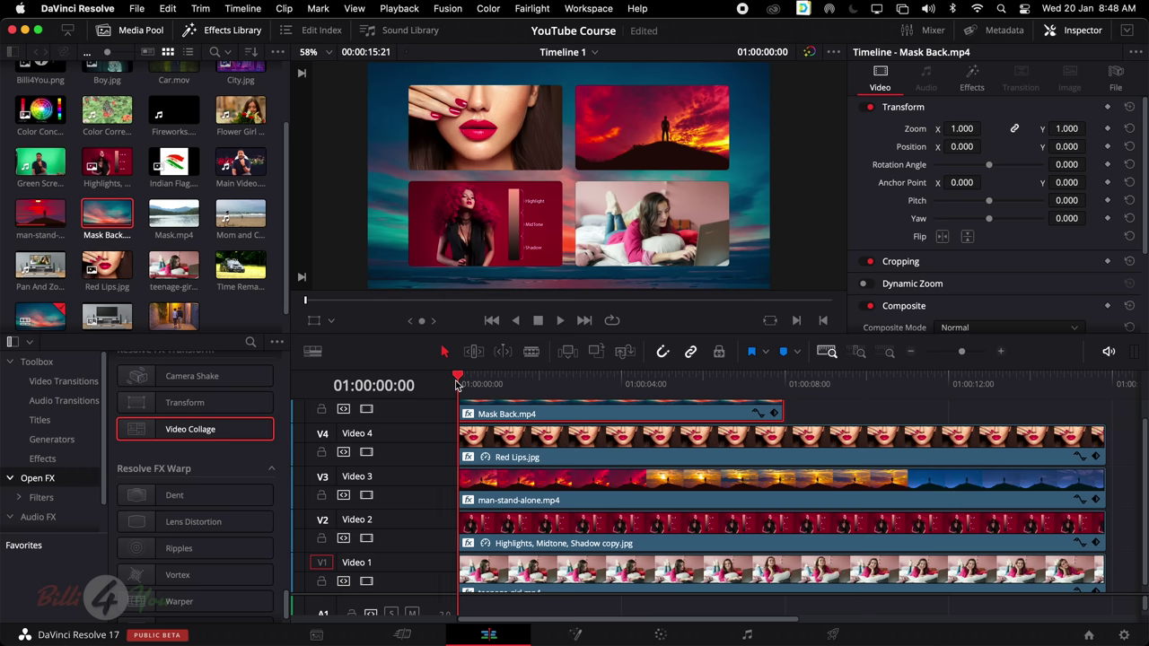
key("space")
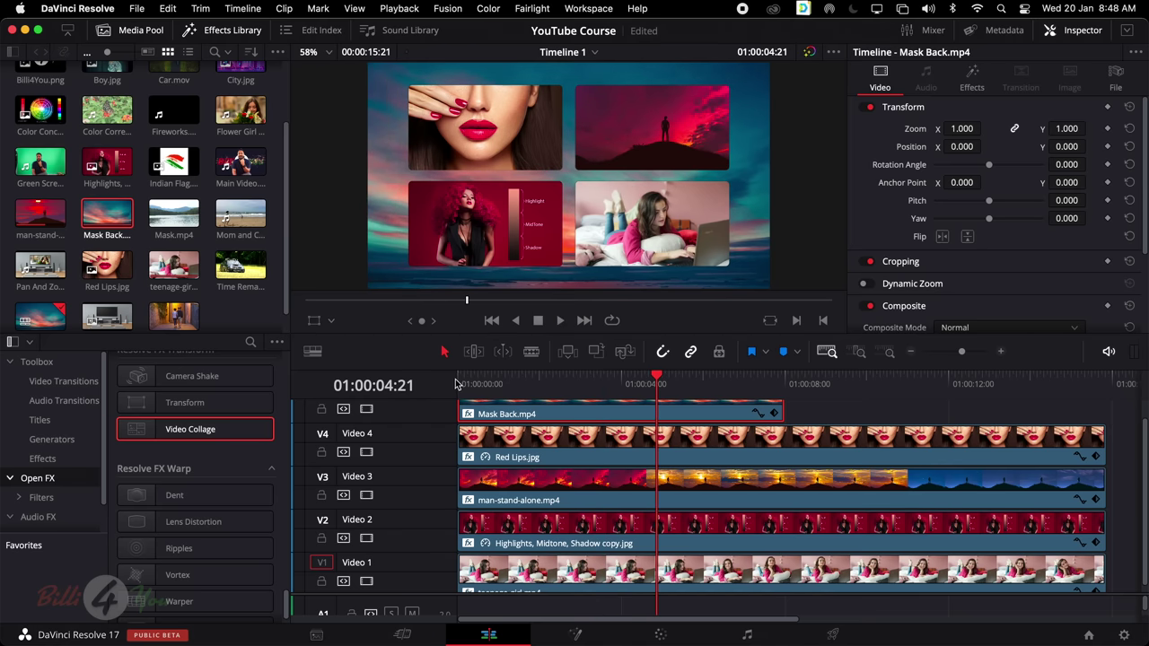
Show Mask Back.mp4's Video Collage settings down to margins 0.170/0.150 and spacing 0.075/0.110
left_click(978, 86)
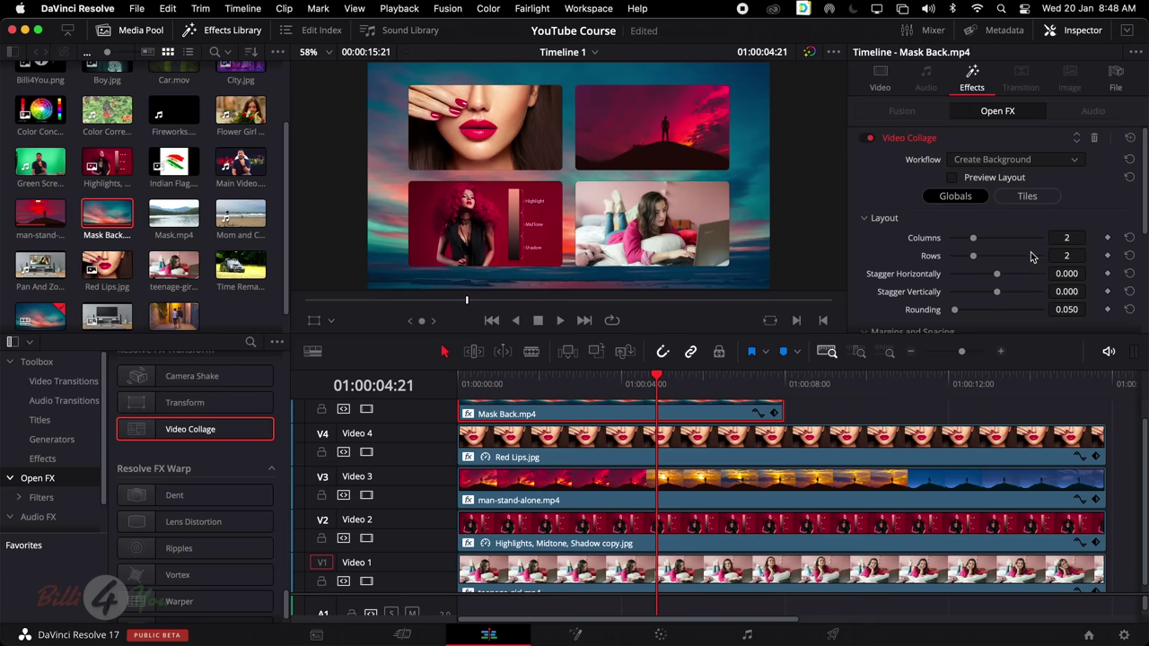
scroll(1031, 257, "down", 2)
scroll(996, 264, "down", 4)
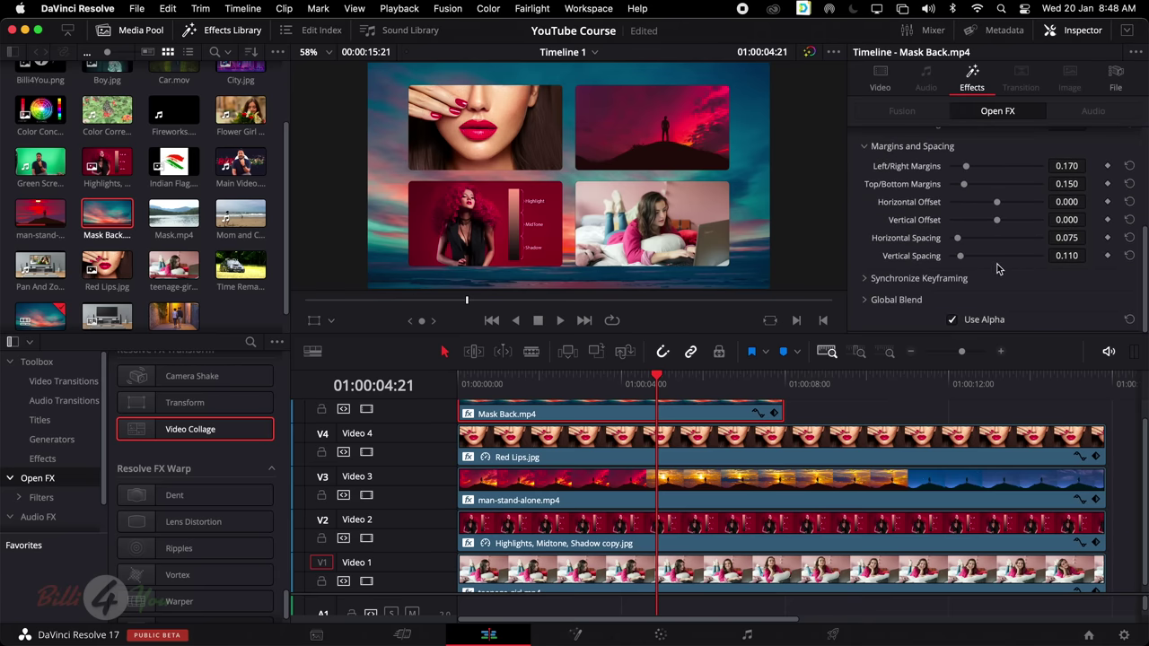
scroll(984, 215, "up", 4)
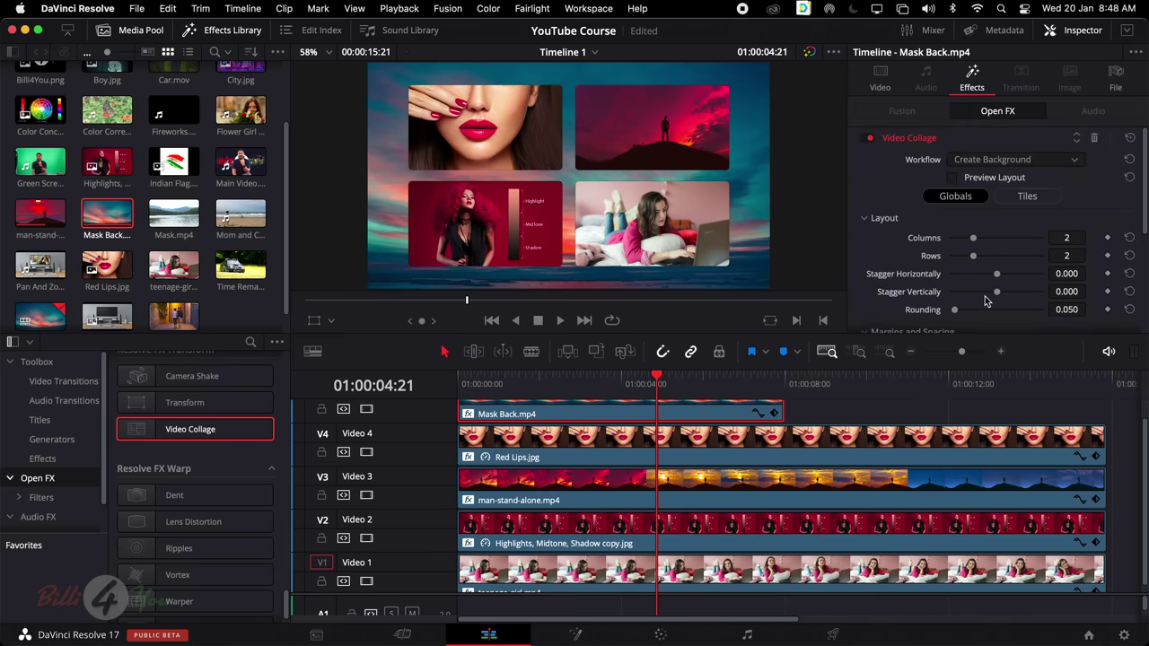
scroll(985, 292, "down", 4)
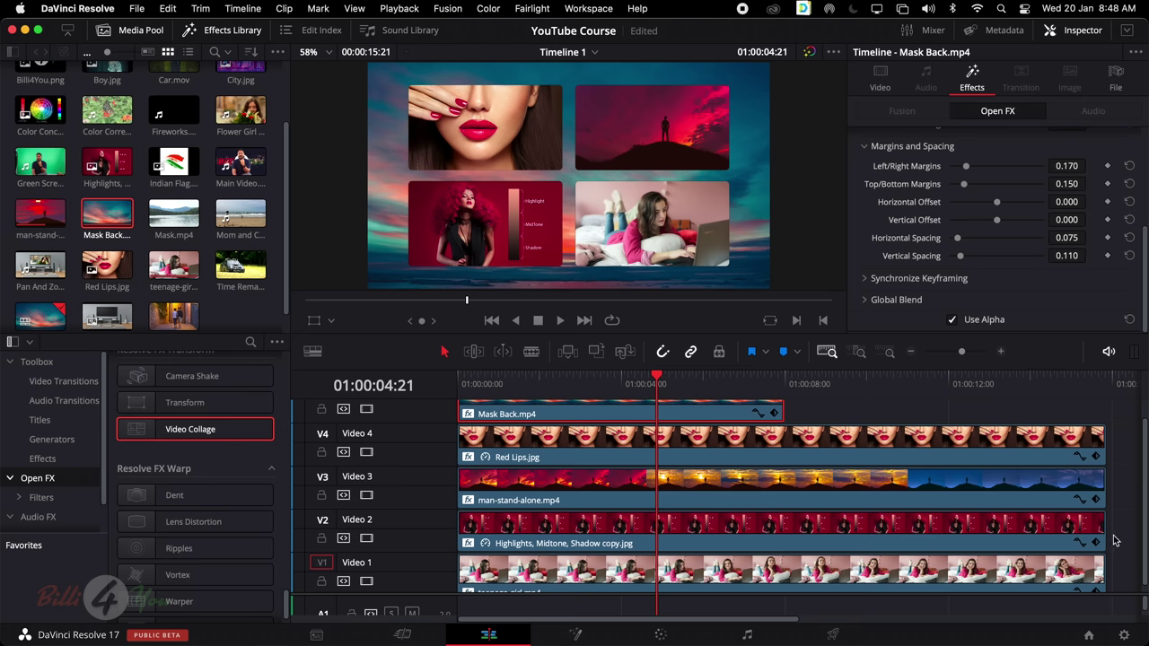
Delete the collage clips on the upper tracks and remove tracks Video 5, 4 and 3
left_click_drag(1114, 537, 495, 366)
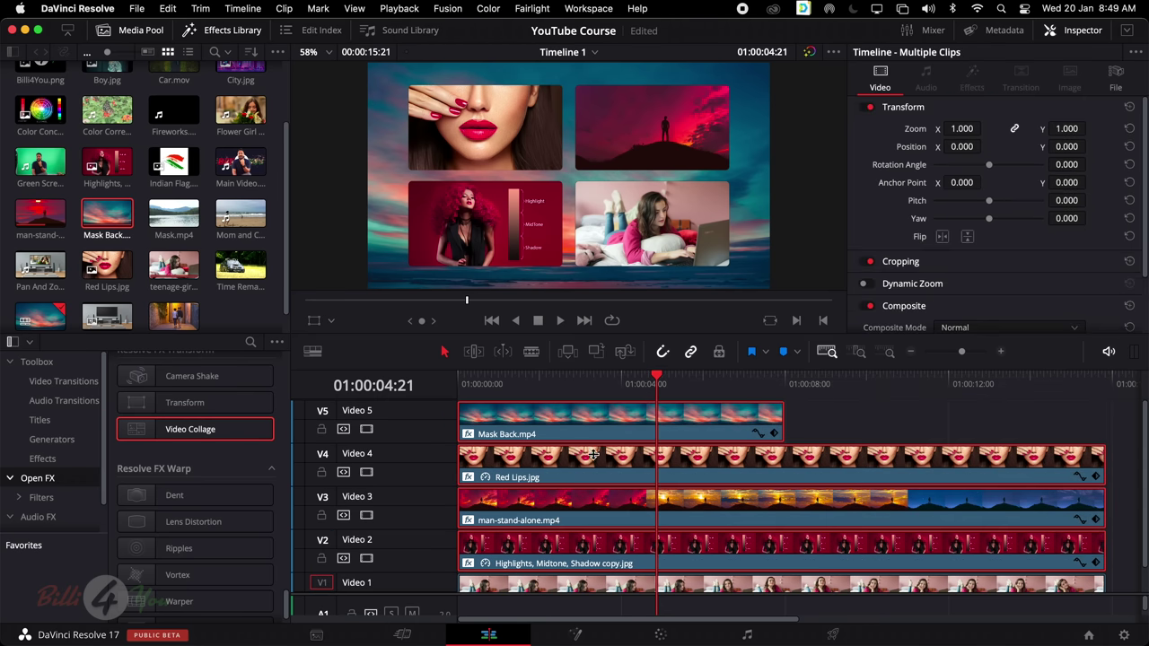
key("Delete")
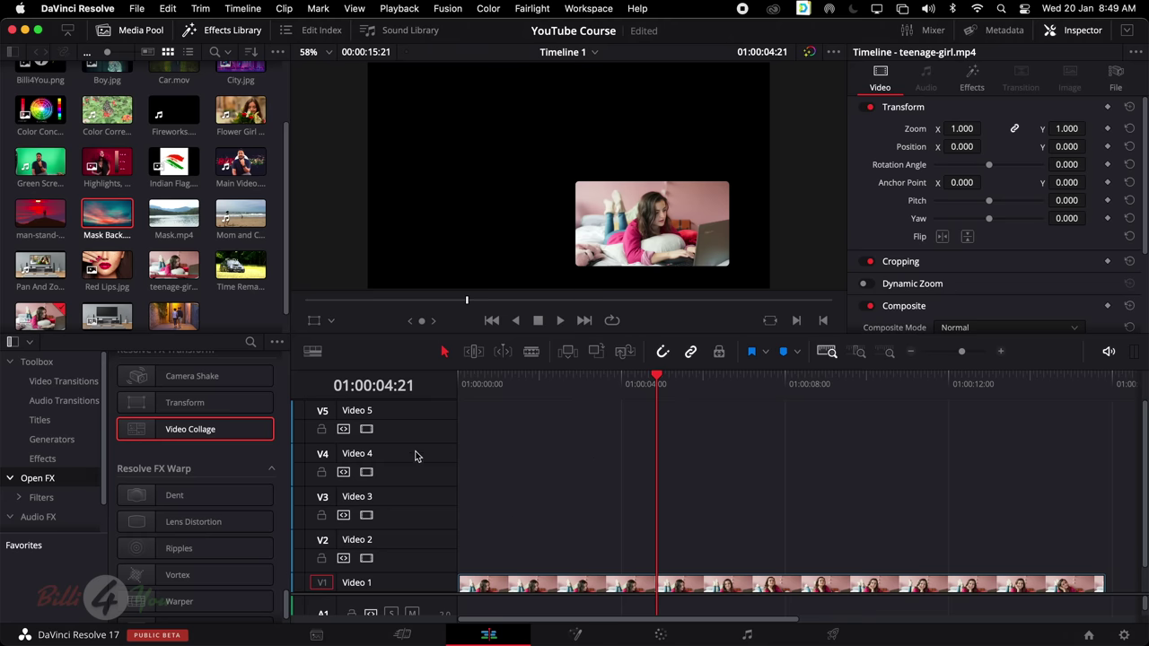
right_click(392, 413)
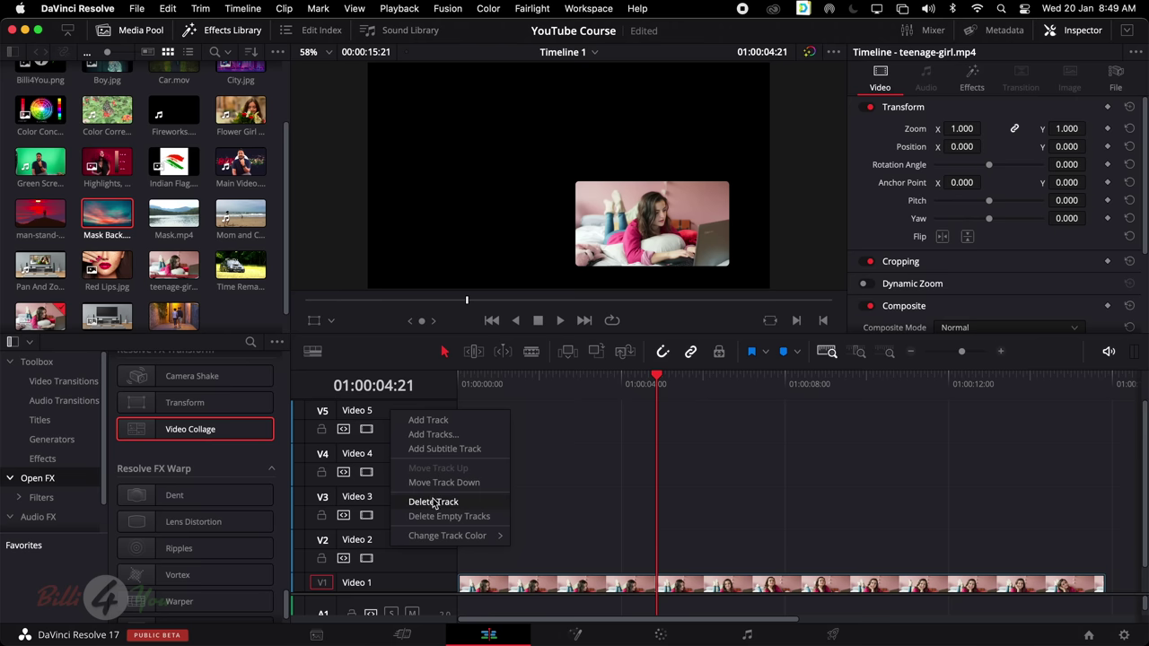
left_click(435, 504)
right_click(386, 430)
left_click(432, 518)
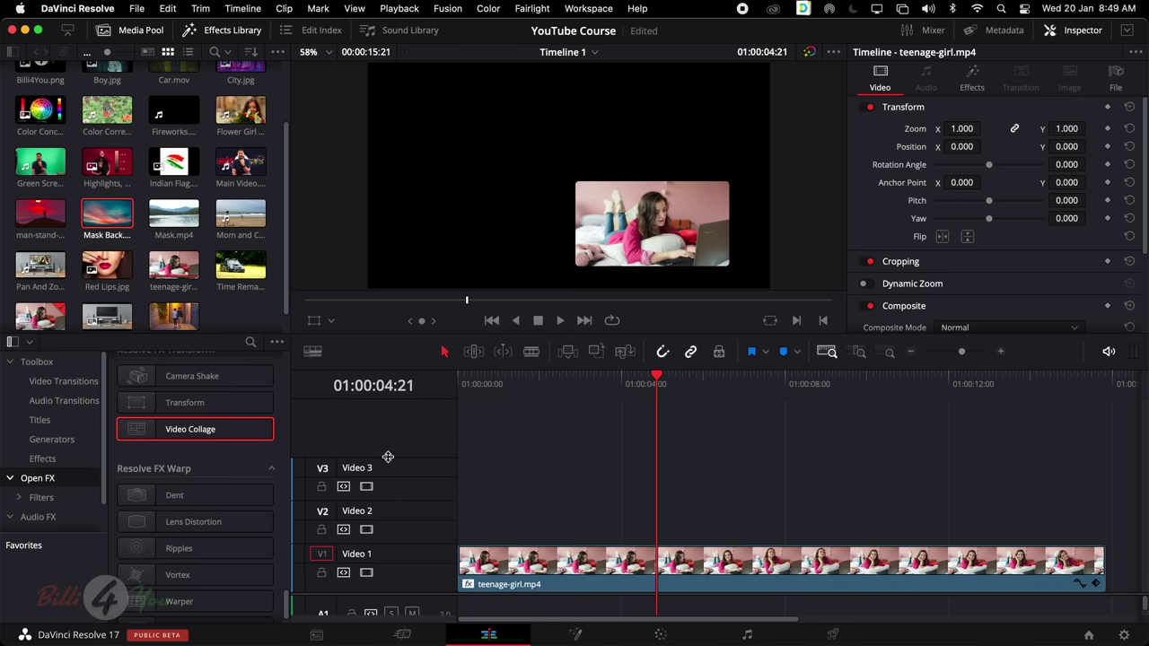
right_click(387, 479)
left_click(427, 567)
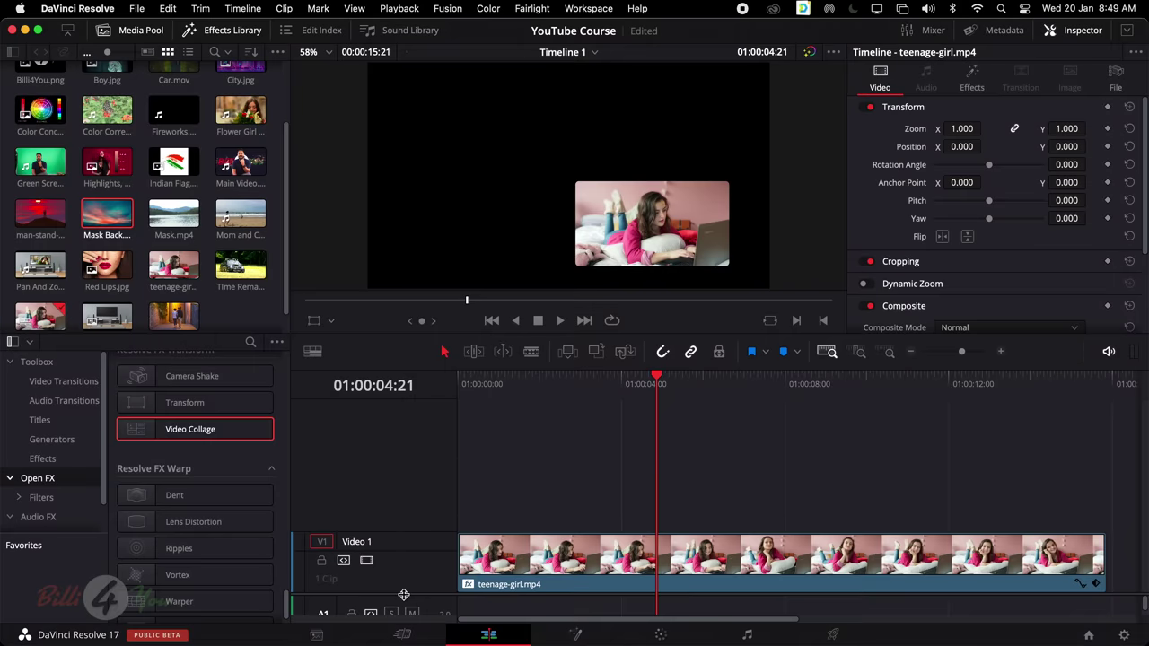
left_click_drag(404, 594, 404, 524)
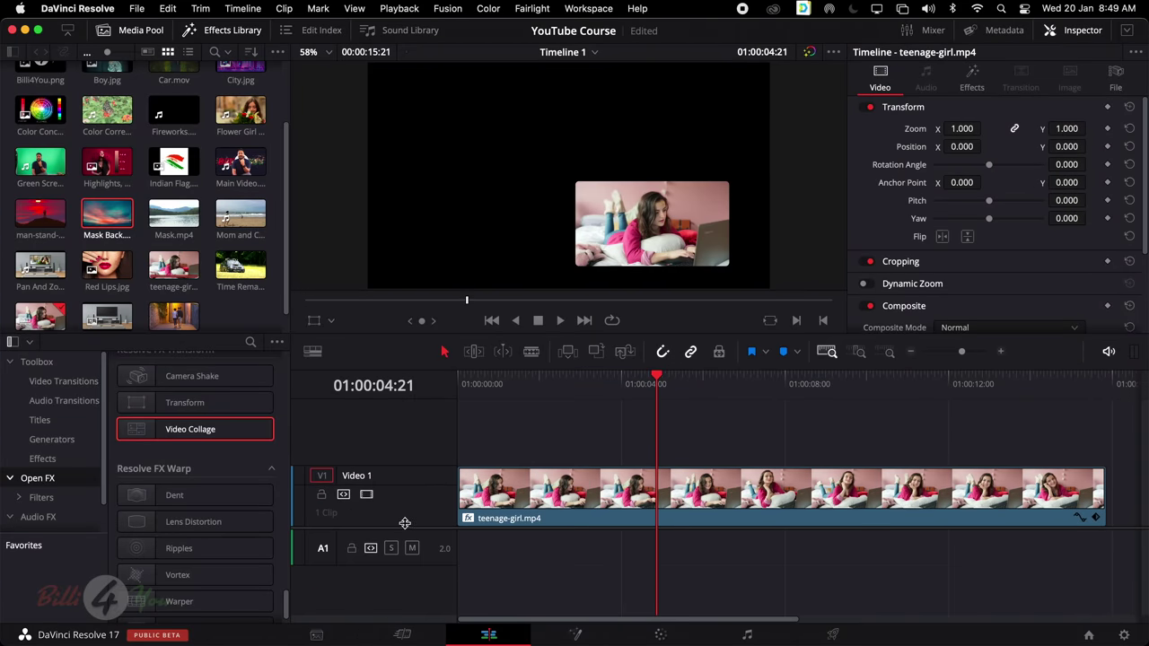
Remove the Video Collage effect from the teenage-girl clip's Open FX list
left_click(610, 478)
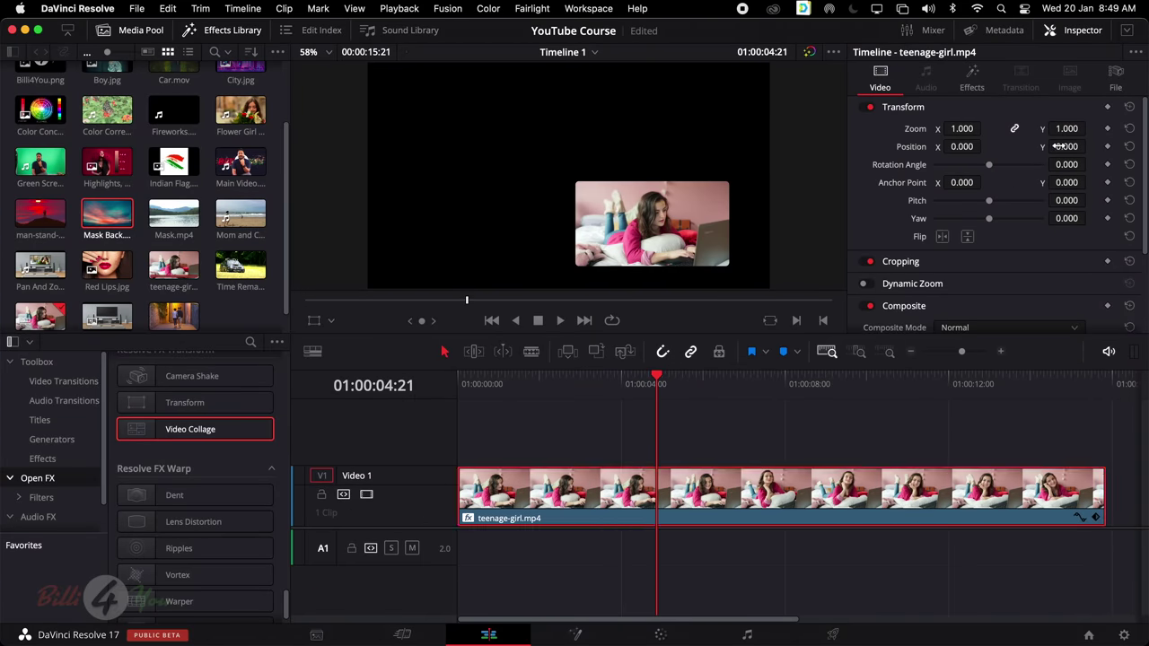
left_click(980, 86)
scroll(1001, 191, "up", 5)
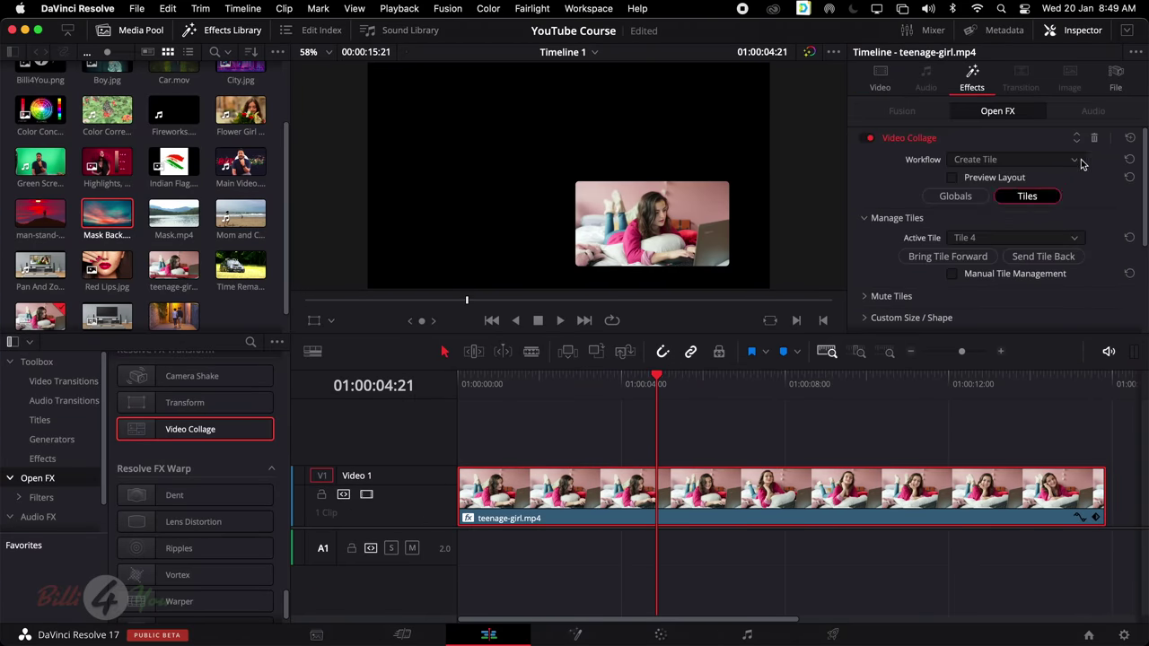
left_click(1095, 142)
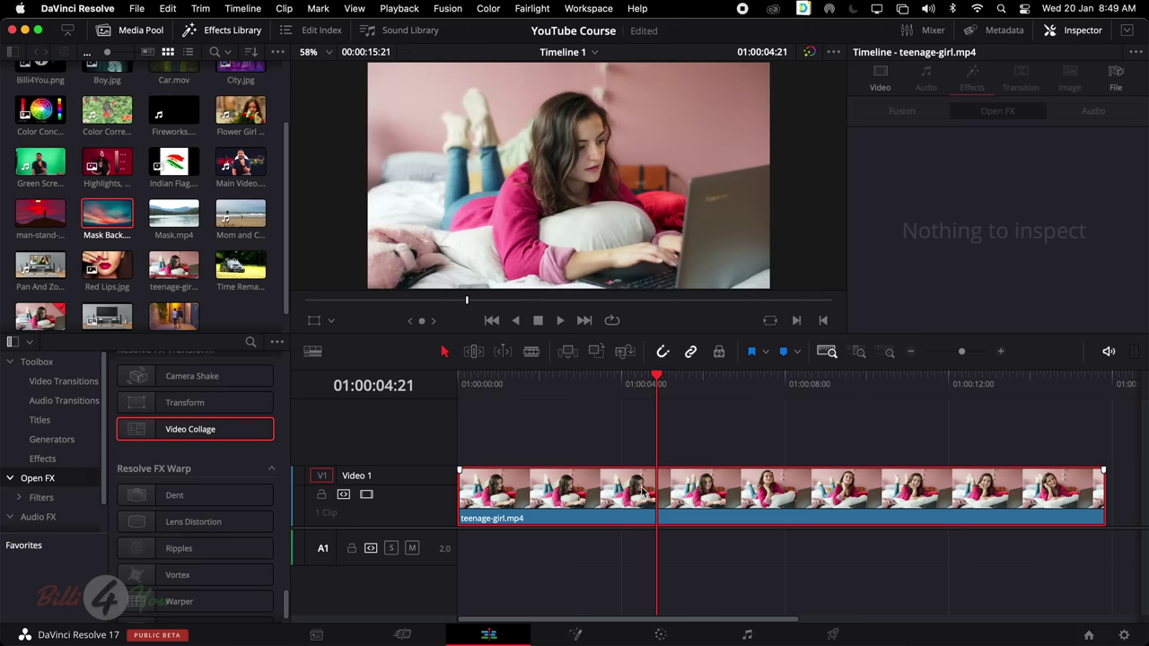
Apply the Resolve FX Dent effect to the teenage-girl clip with Dent Type set to Type 2
scroll(265, 467, "down", 1)
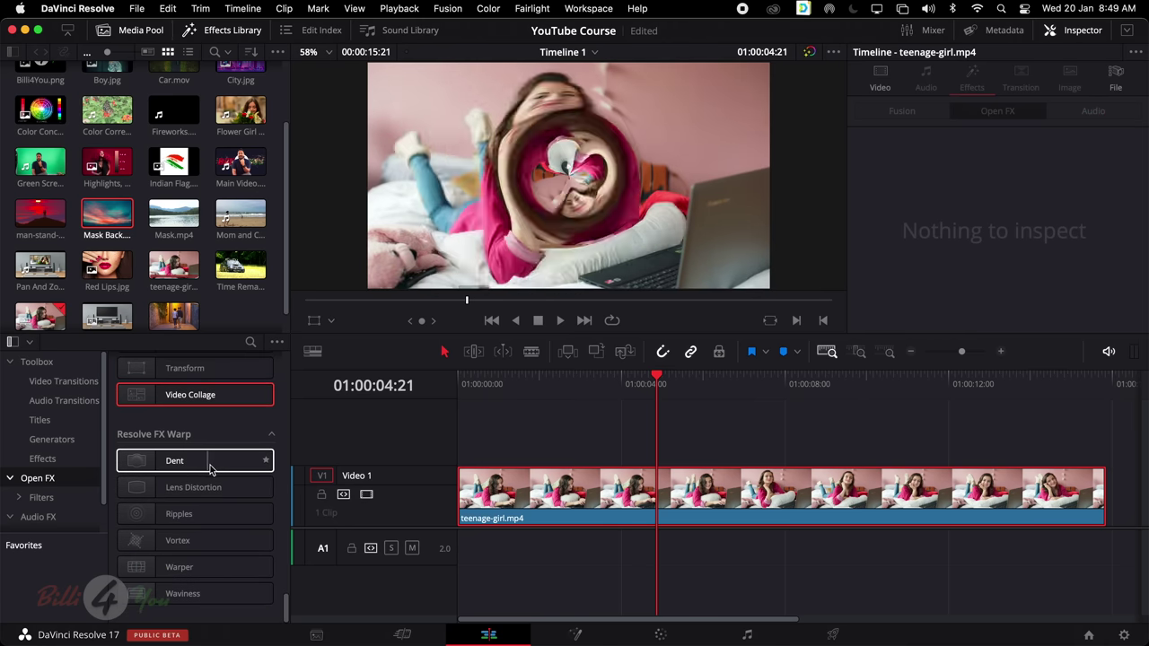
left_click_drag(186, 464, 579, 482)
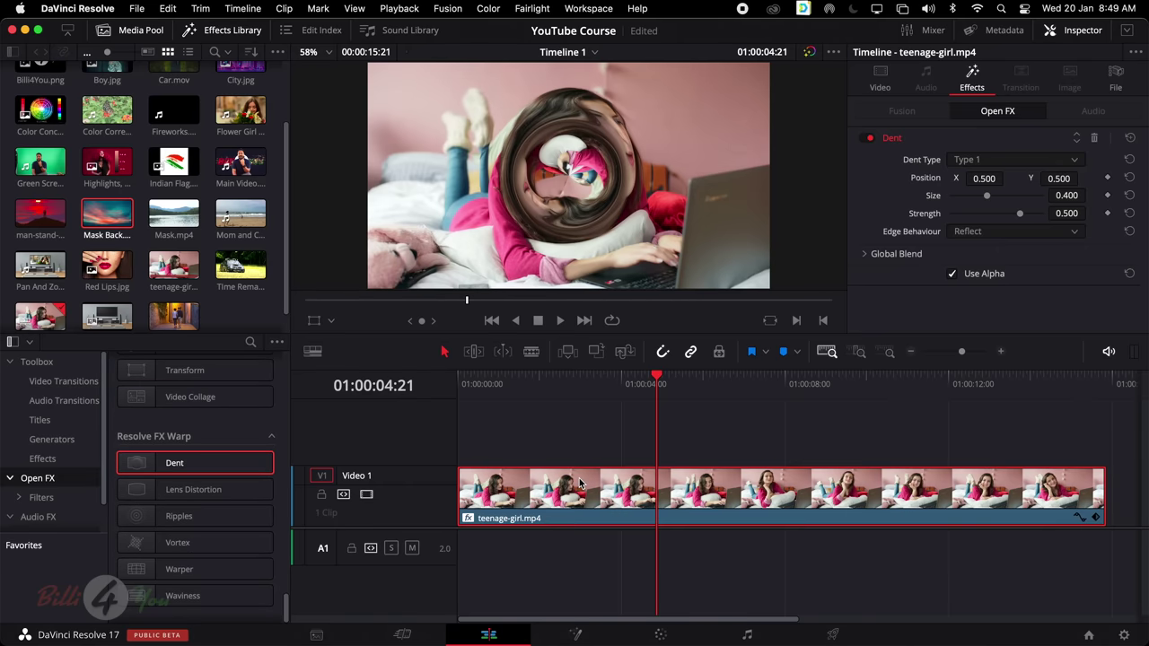
left_click(1070, 163)
left_click(1055, 193)
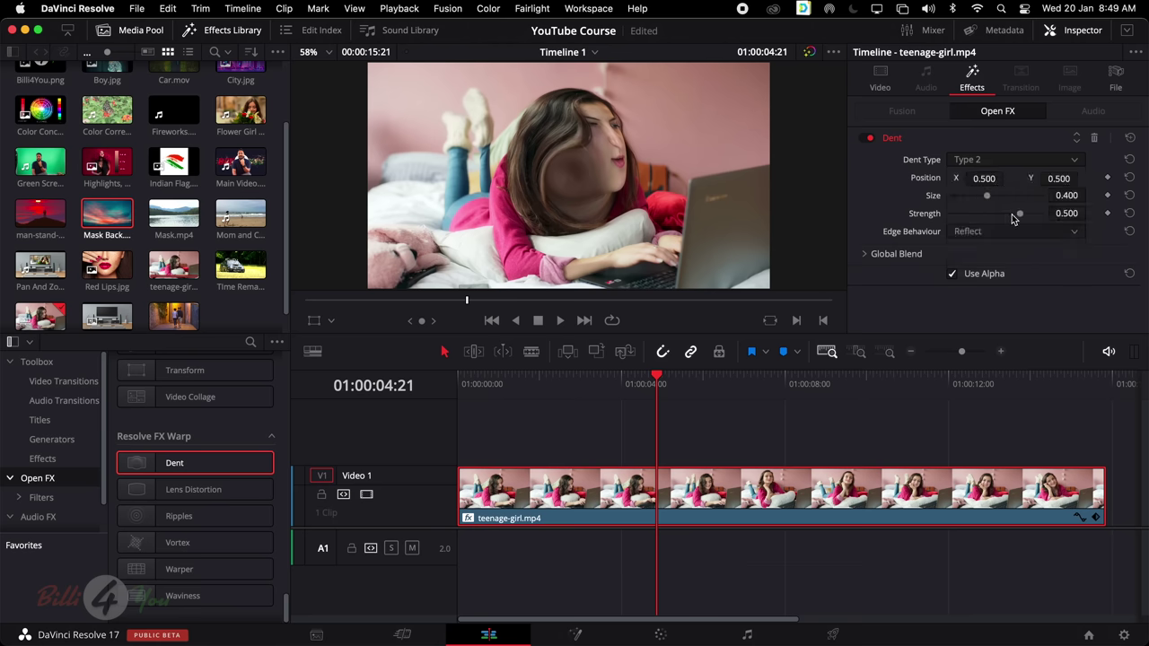
Position the dent over the girl's face at X 0.502, Y 0.636 and preview playback
left_click_drag(984, 178, 1081, 178)
left_click_drag(1082, 179, 1082, 178)
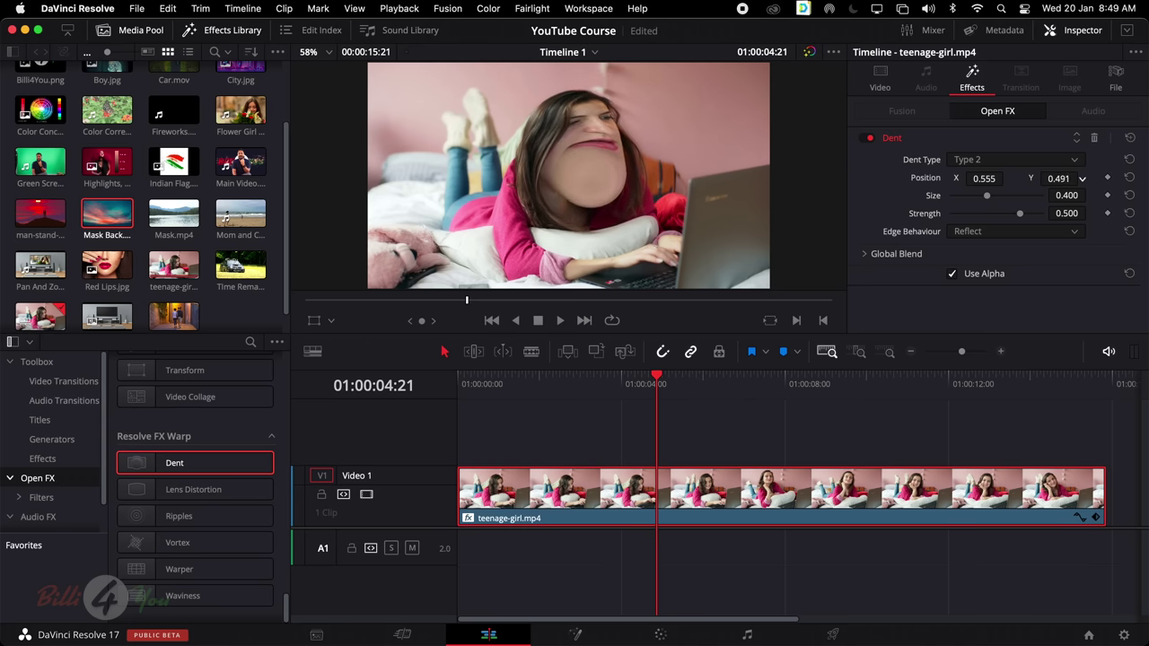
left_click_drag(1007, 178, 986, 179)
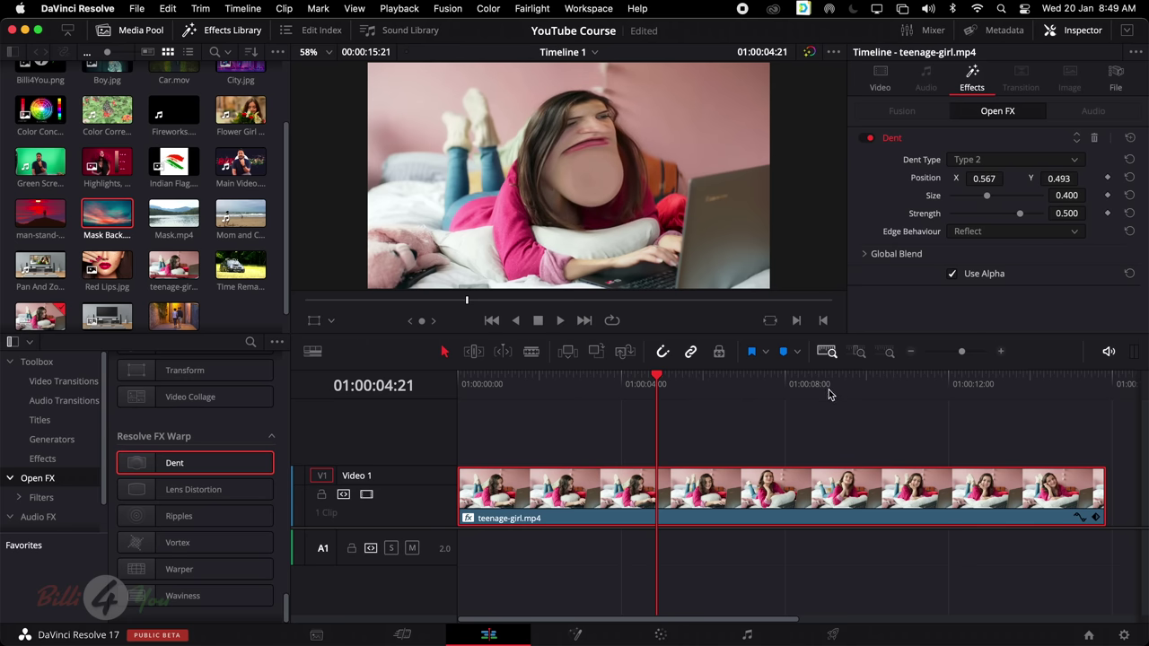
left_click_drag(826, 387, 835, 377)
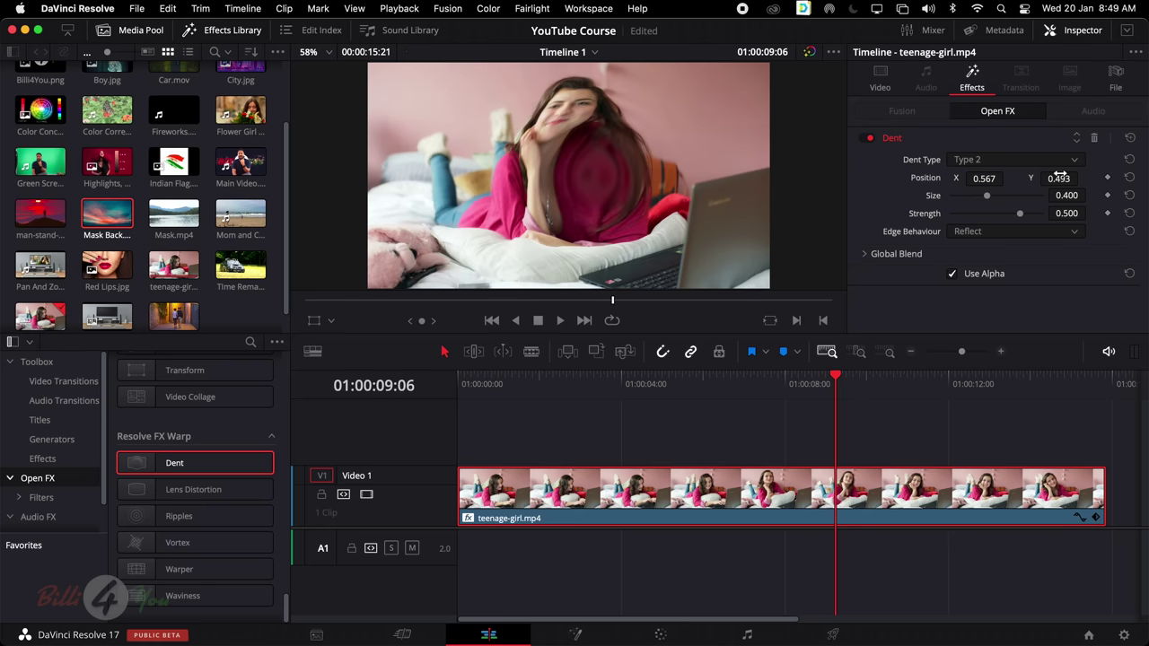
left_click_drag(1060, 178, 982, 201)
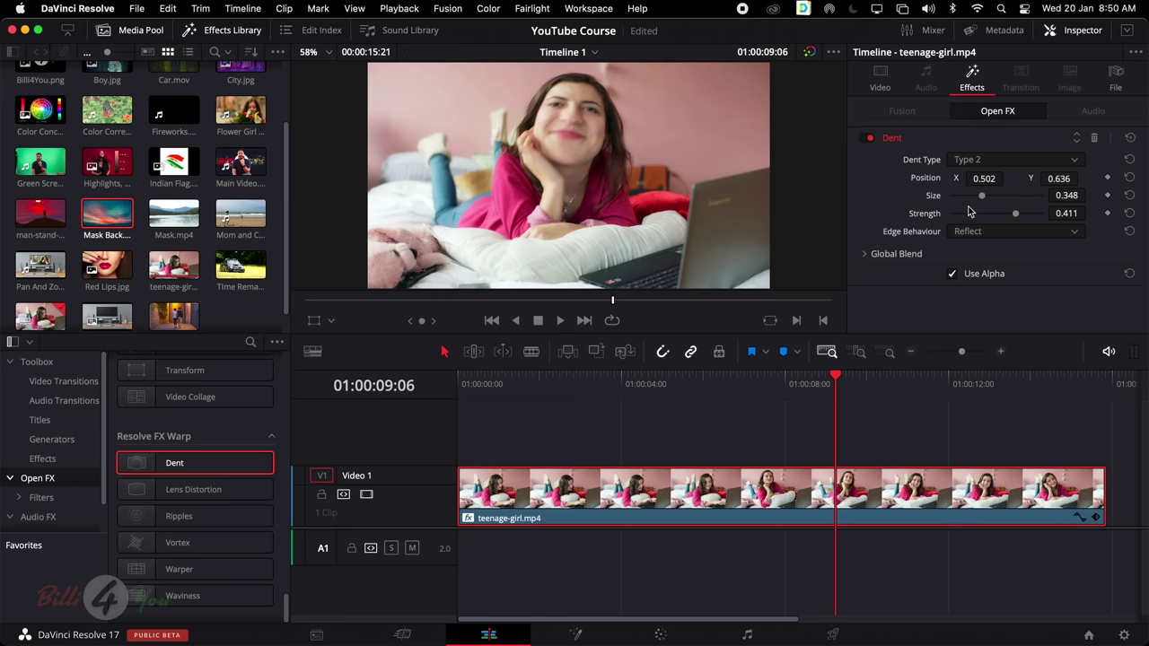
left_click(814, 384)
key("space")
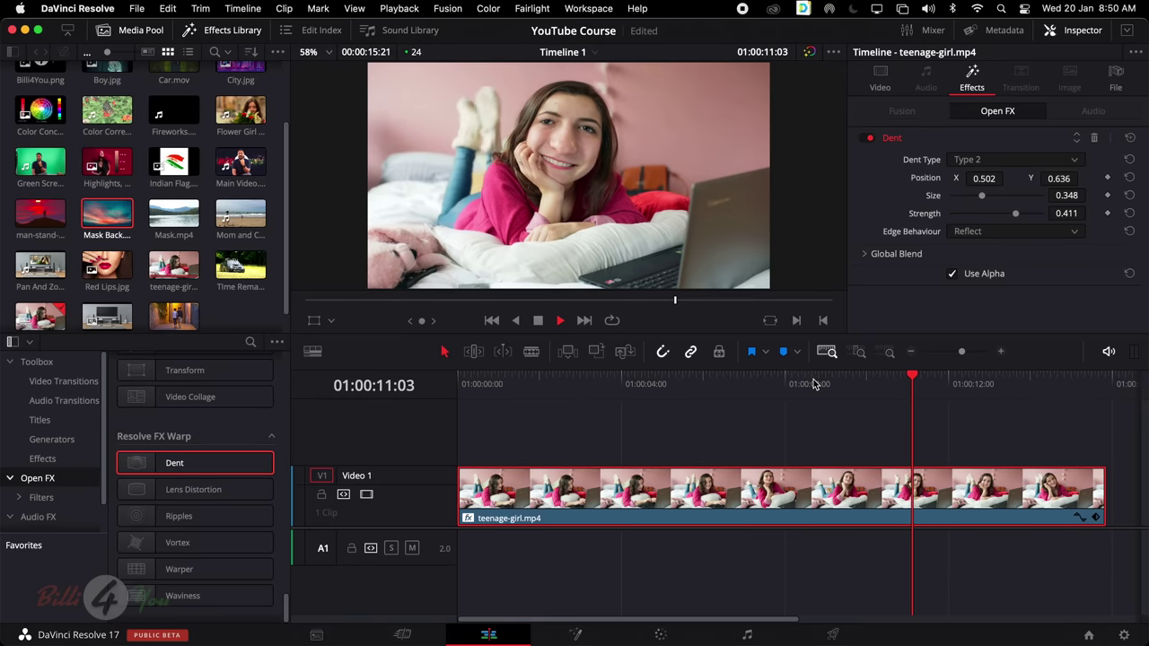
key("space")
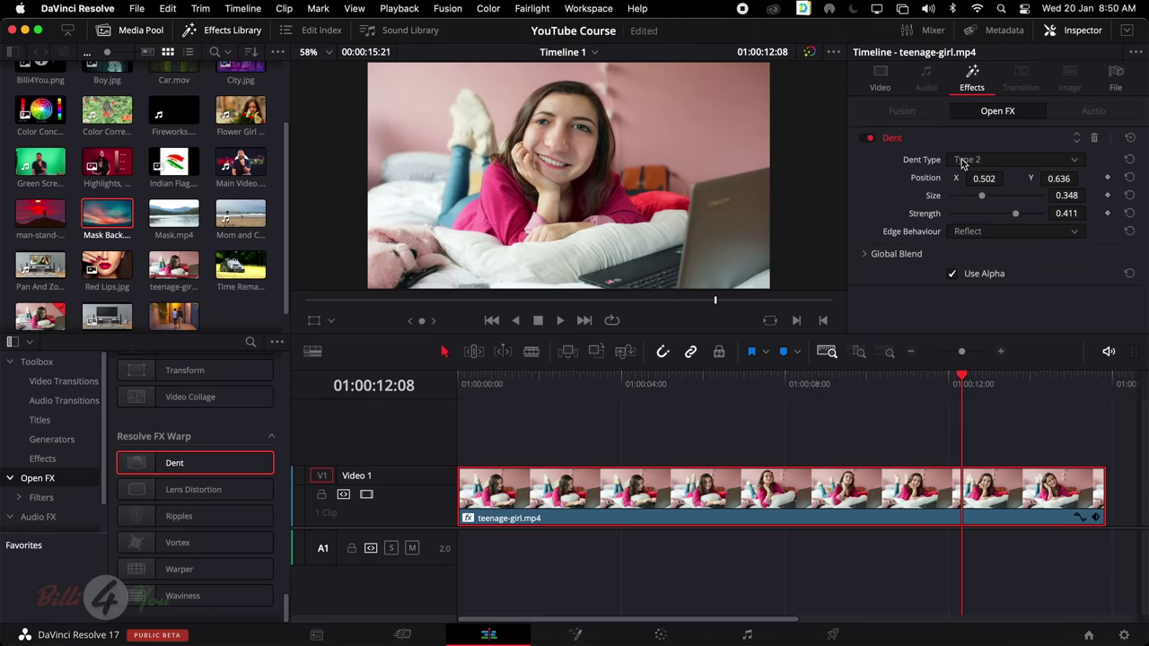
Change the Dent to Type 1 with size 0.685 and strength -0.008, then preview it
left_click(963, 160)
left_click(970, 179)
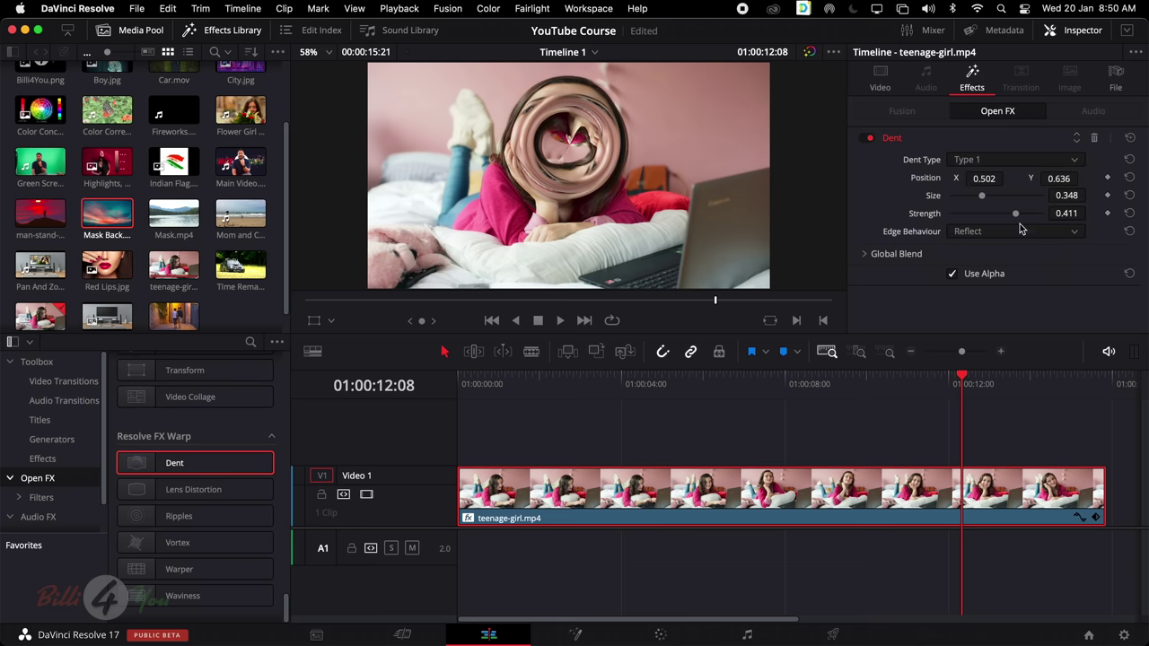
mouse_move(1015, 216)
left_mouse_down()
mouse_move(995, 218)
mouse_move(996, 201)
mouse_move(1014, 201)
left_mouse_up()
key("space")
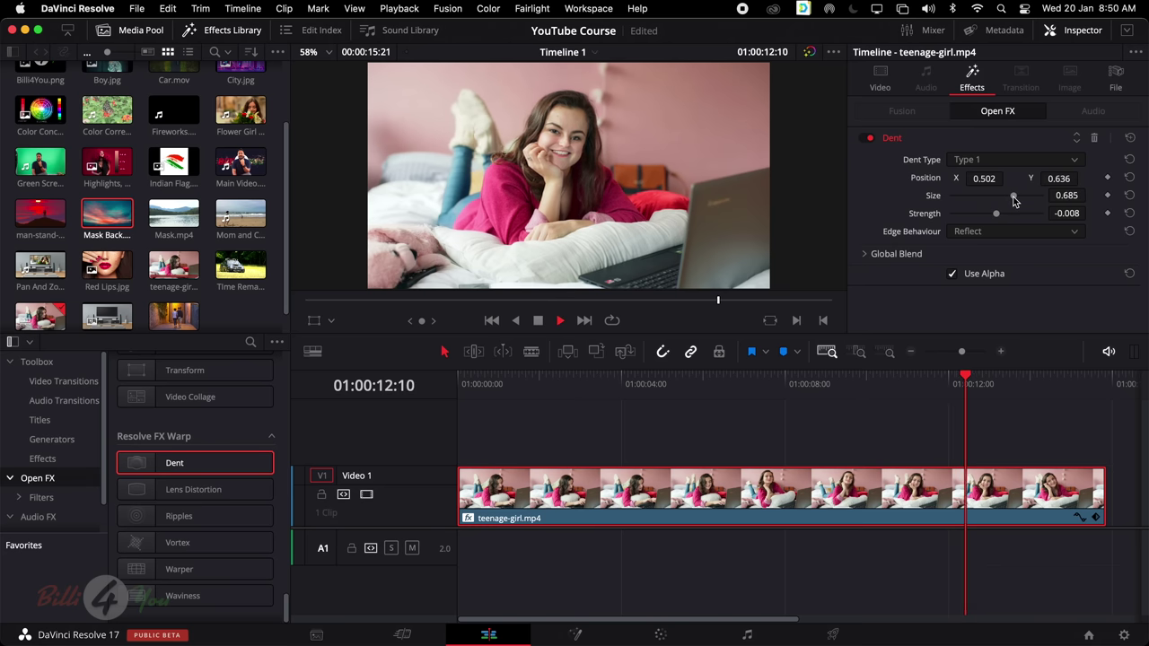
key("space")
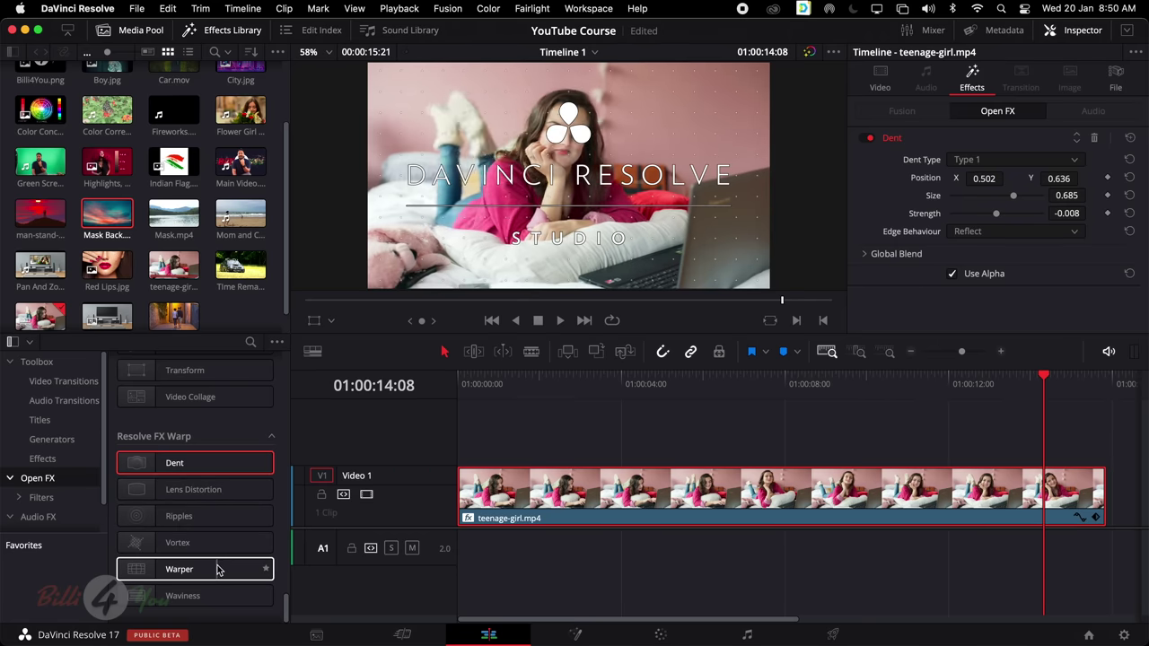
Hide the Media Pool, list the Fairlight FX audio effects, and delete the teenage-girl clip
scroll(284, 553, "up", 3)
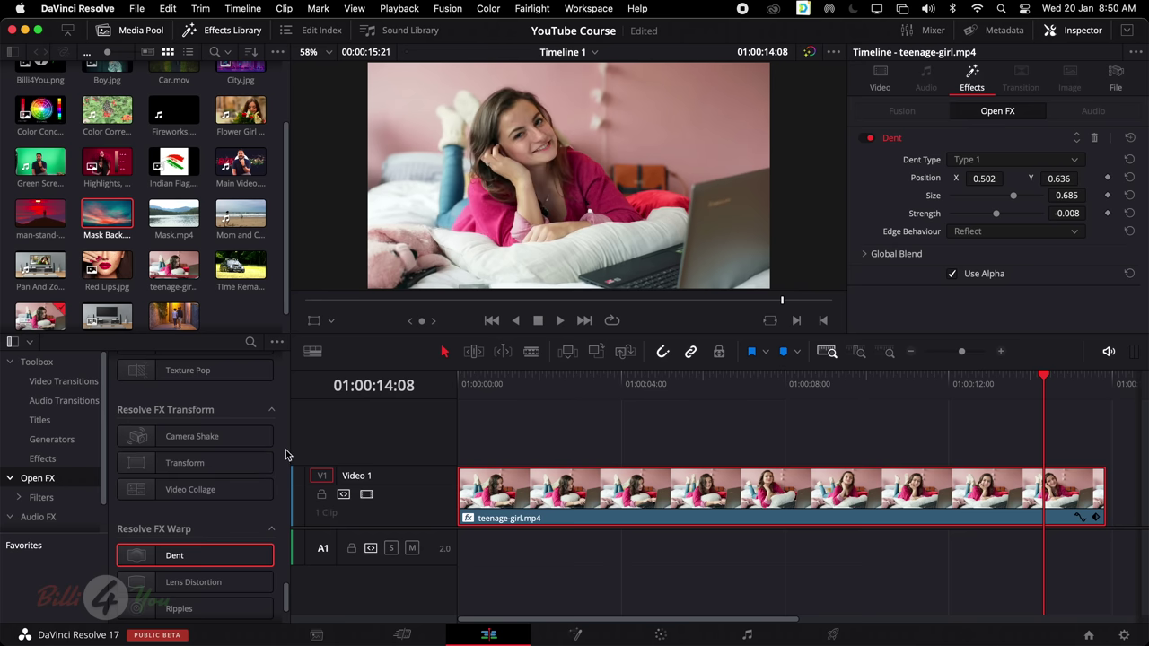
scroll(285, 453, "up", 7)
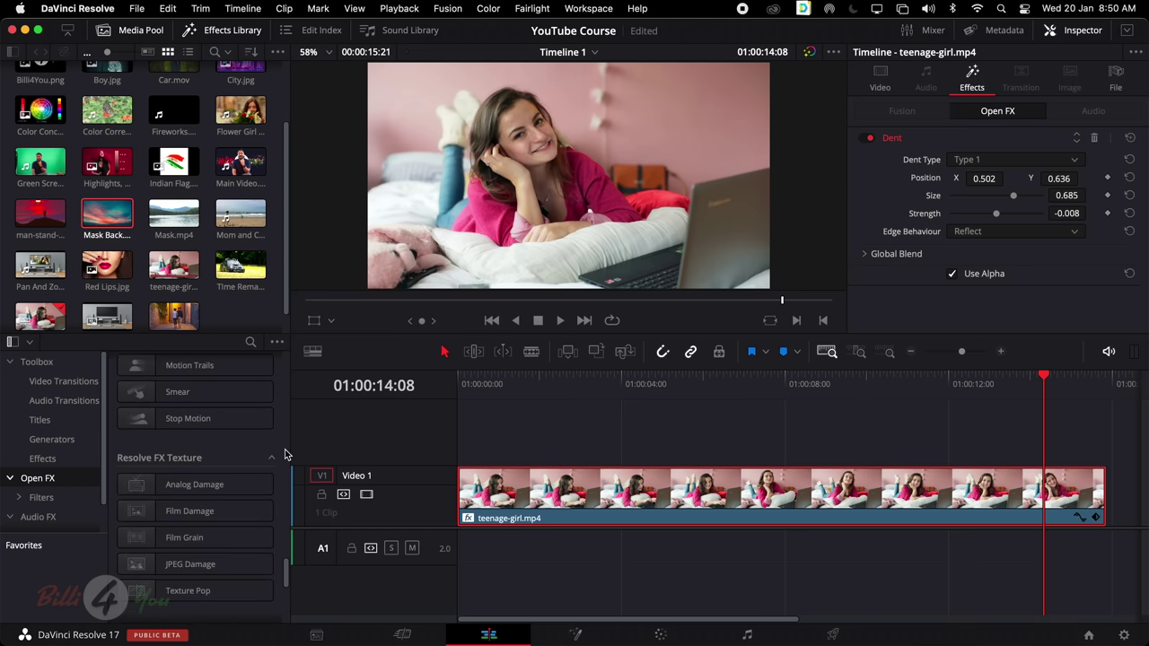
scroll(284, 453, "up", 7)
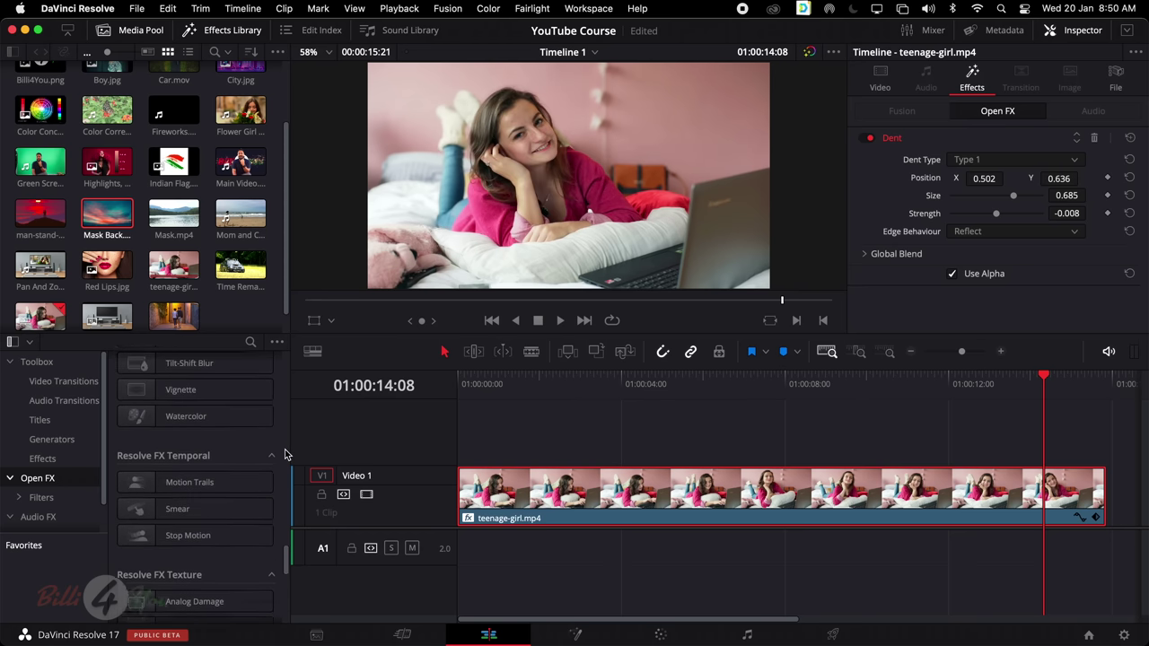
scroll(284, 449, "up", 2)
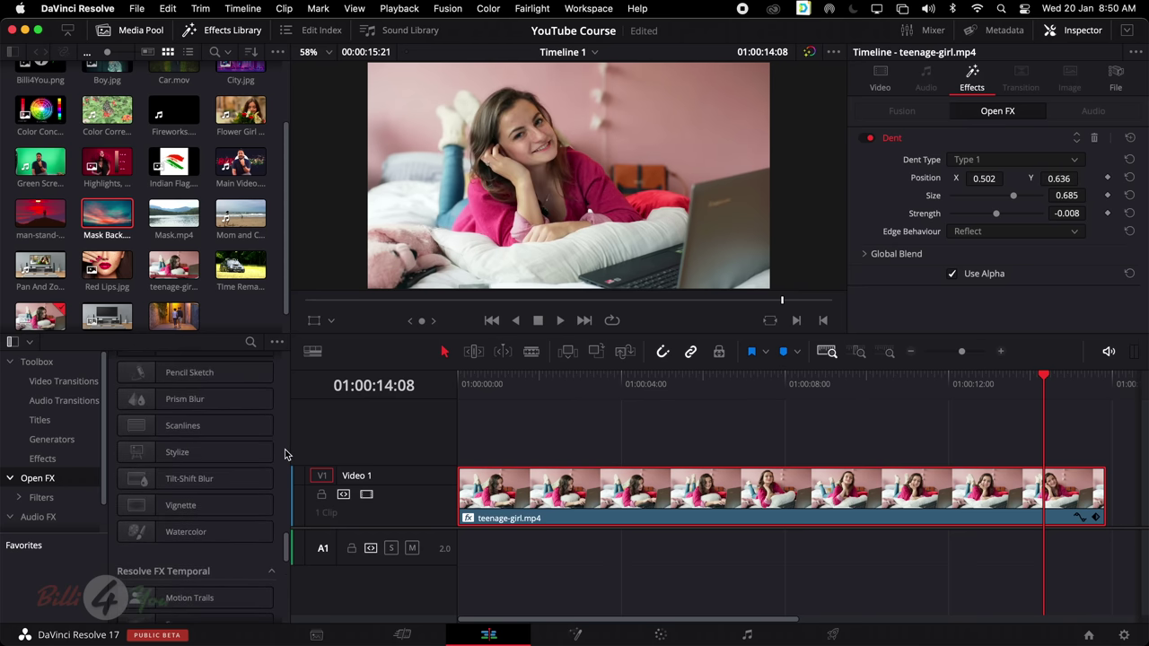
scroll(284, 450, "up", 15)
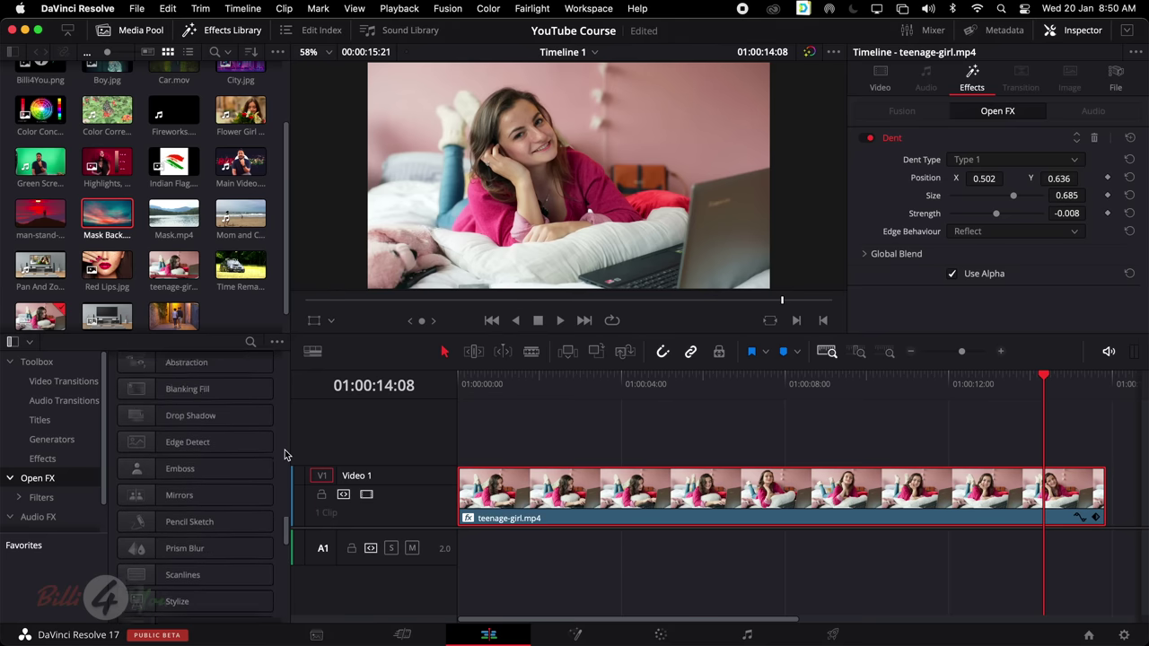
left_click(231, 295)
left_click(136, 33)
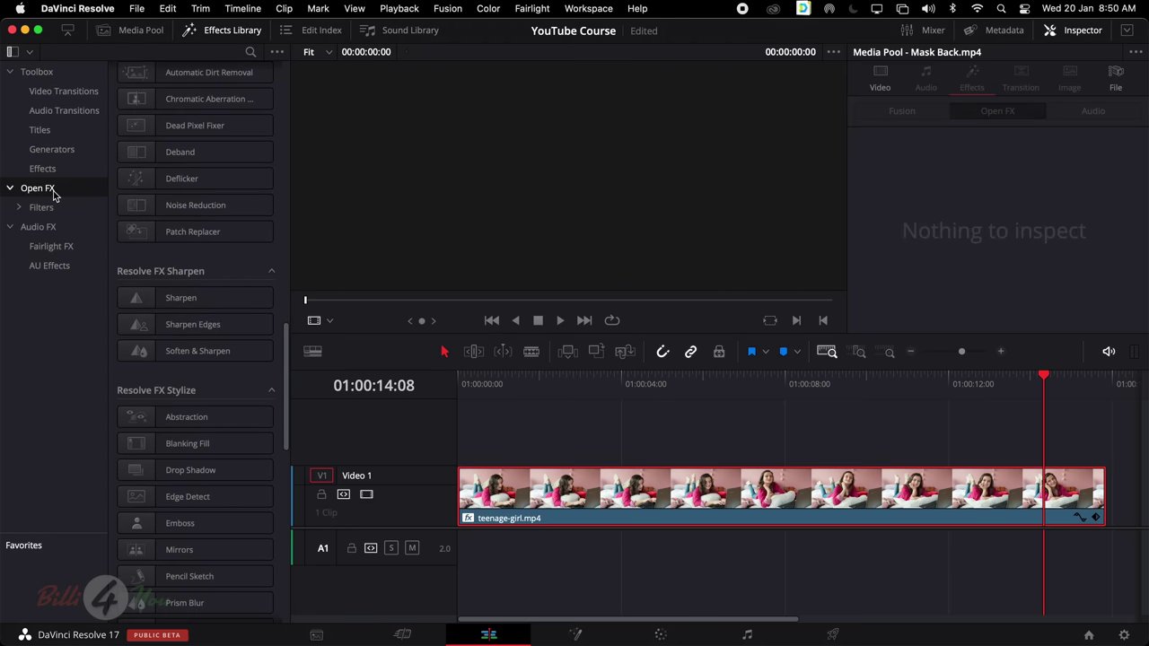
left_click(53, 251)
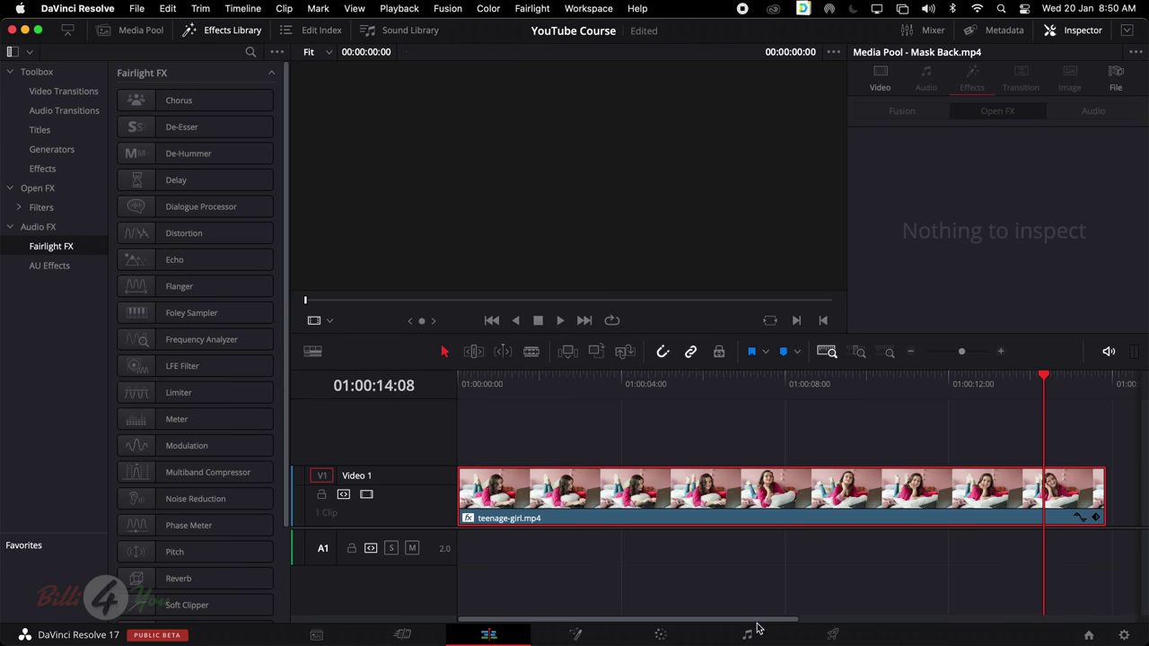
left_click(669, 491)
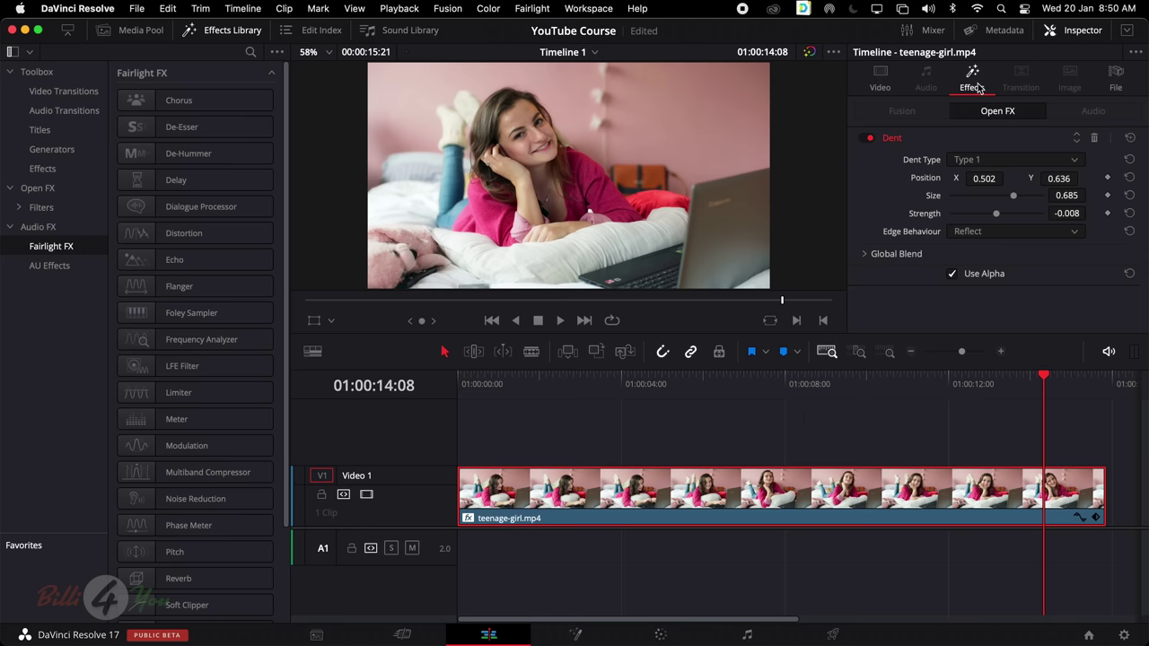
key("Delete")
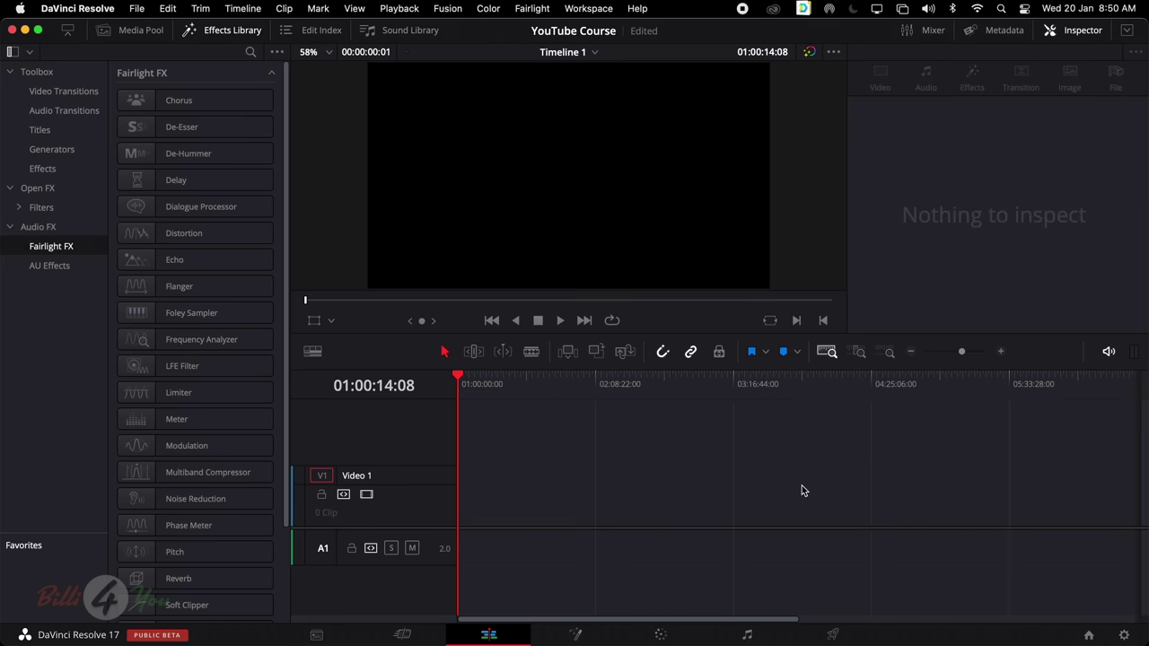
Place Green Screen.mov's video and audio at the timeline start and preview playback
left_click(133, 30)
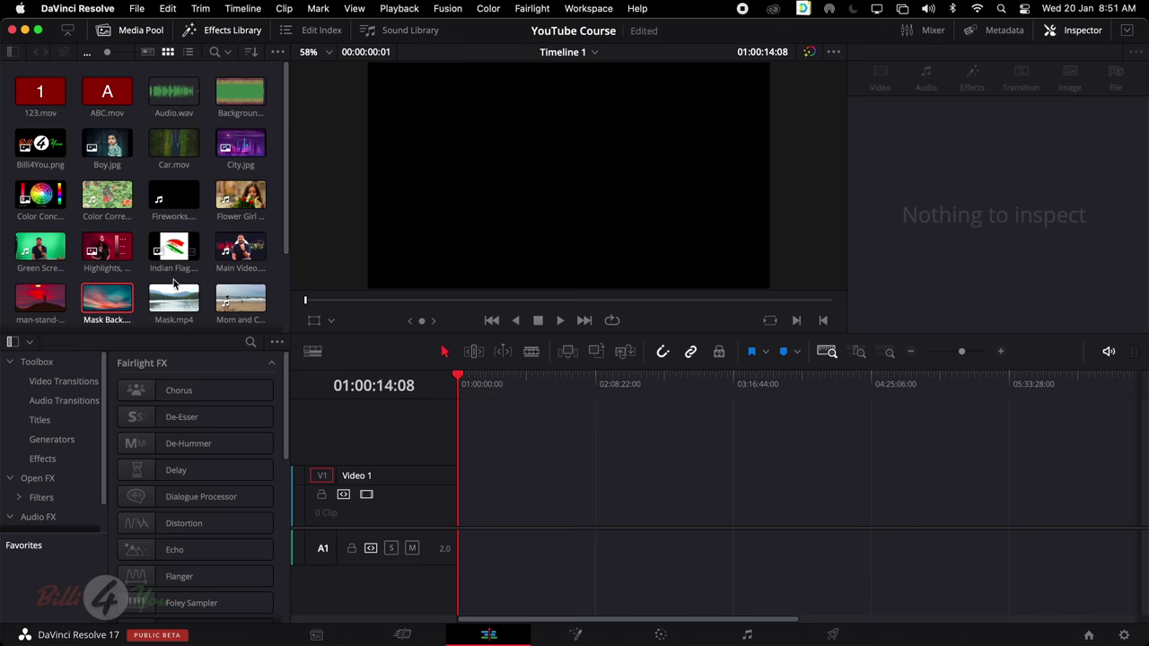
left_click(40, 251)
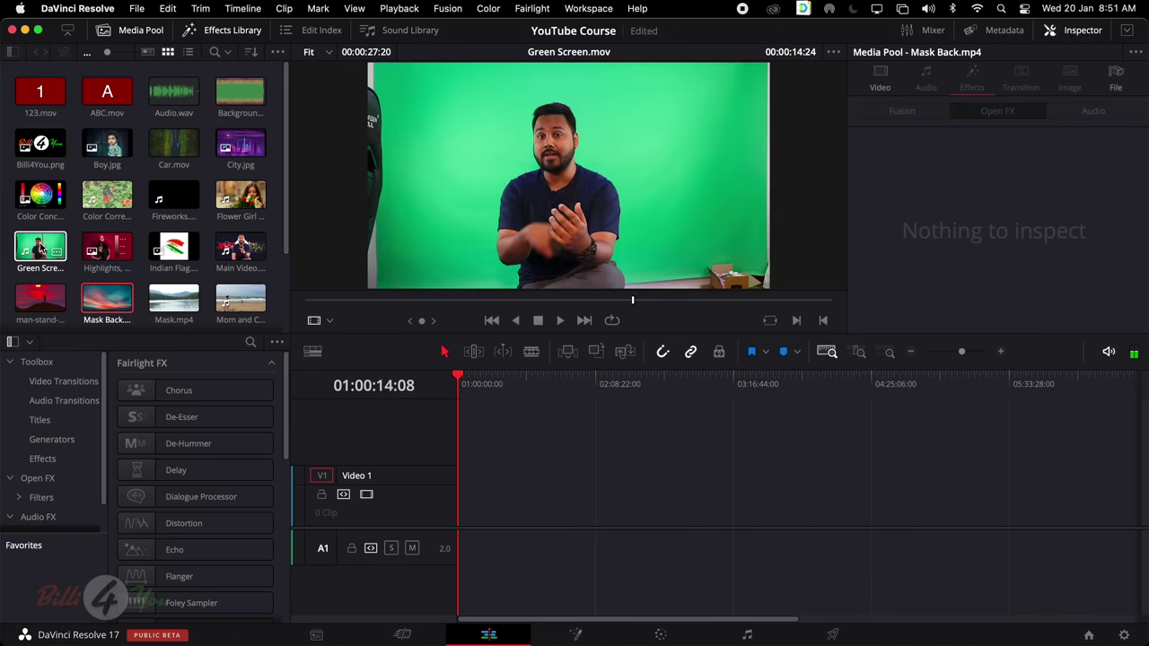
left_click_drag(40, 251, 490, 516)
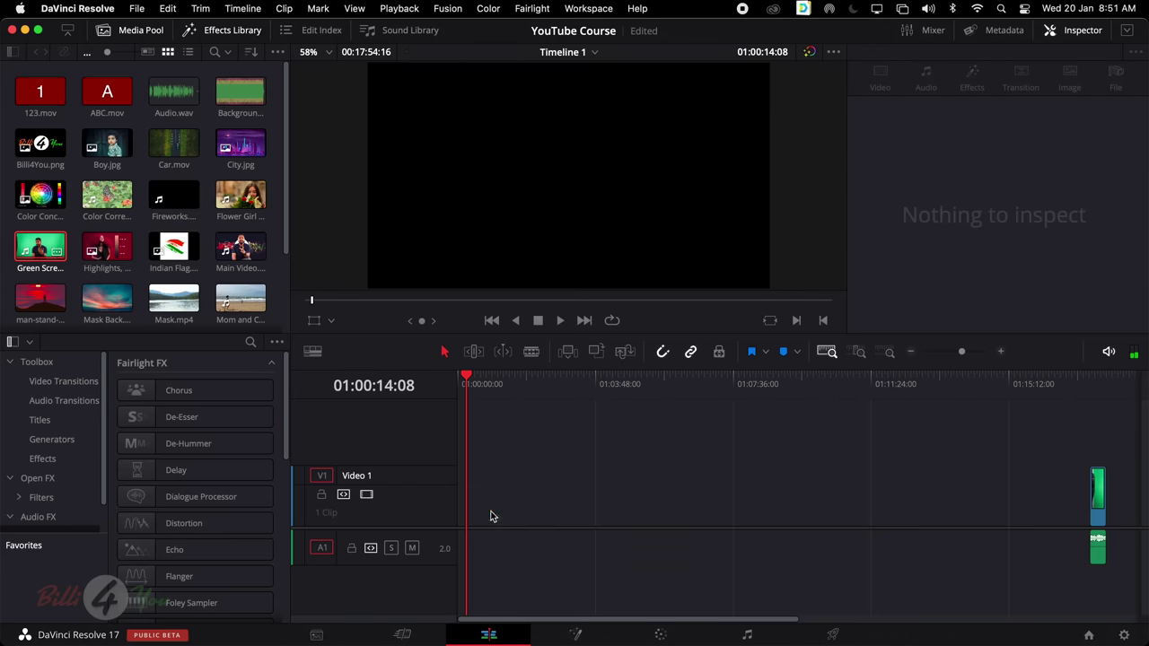
left_click_drag(1099, 501, 397, 527)
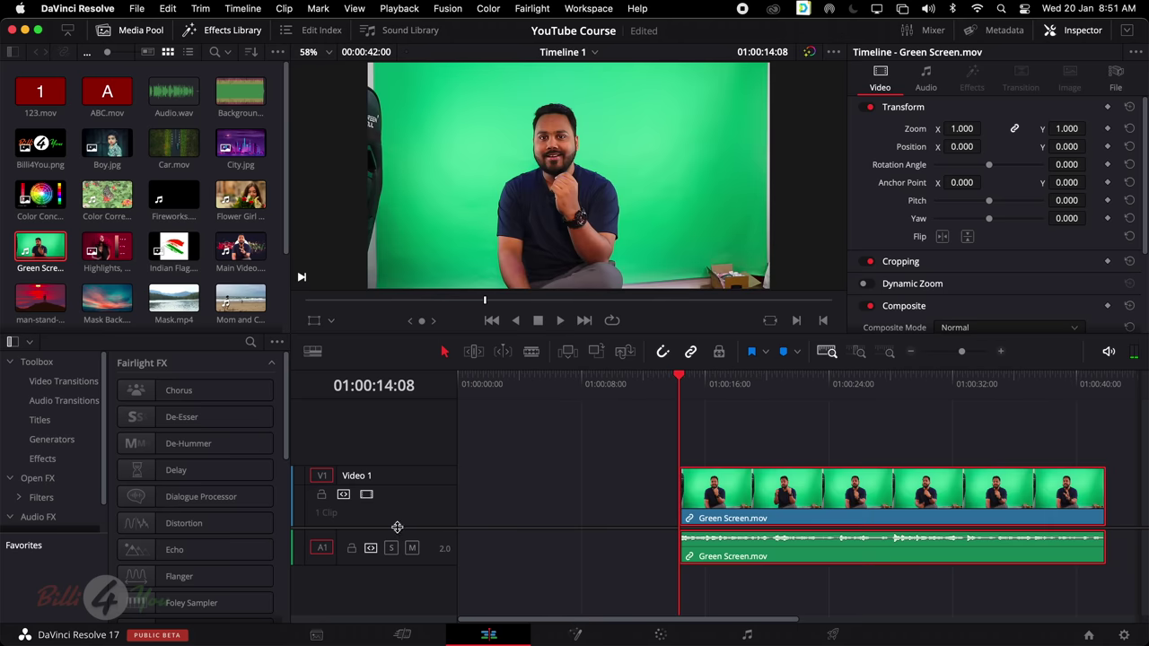
left_click_drag(778, 509, 551, 509)
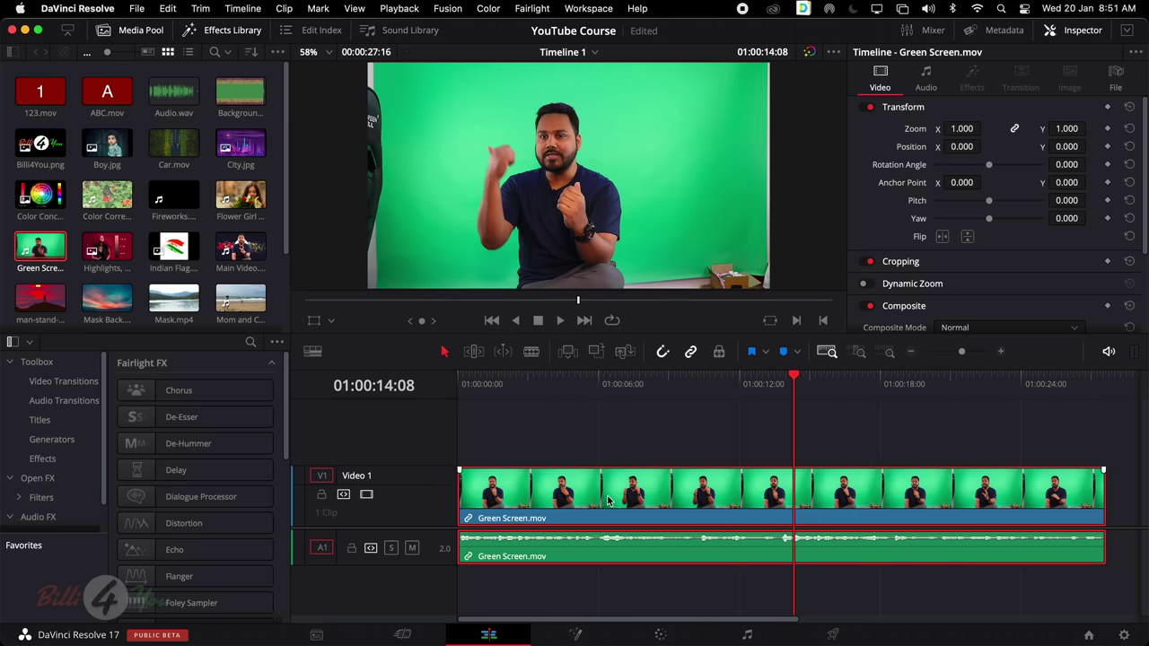
key("space")
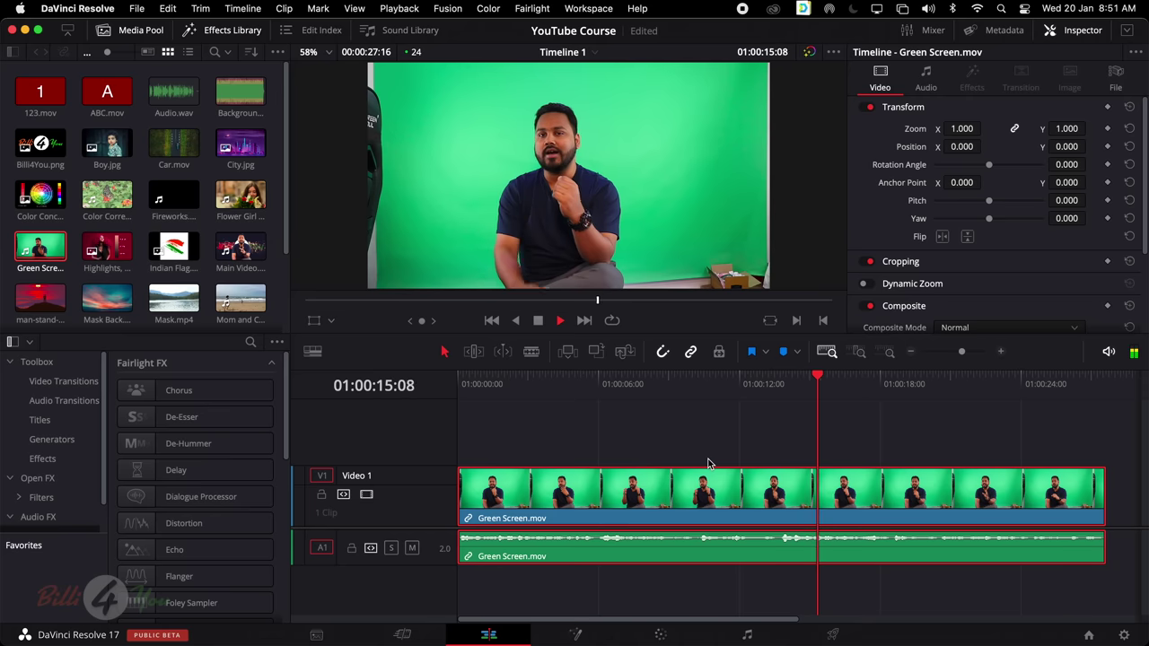
key("space")
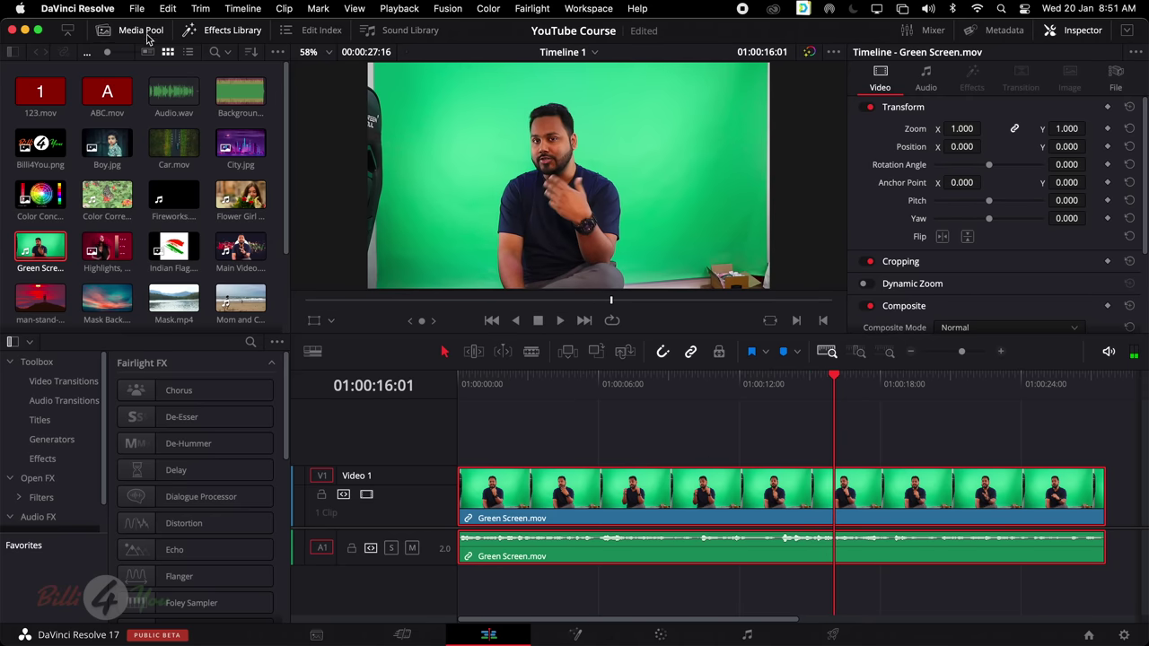
left_click(146, 31)
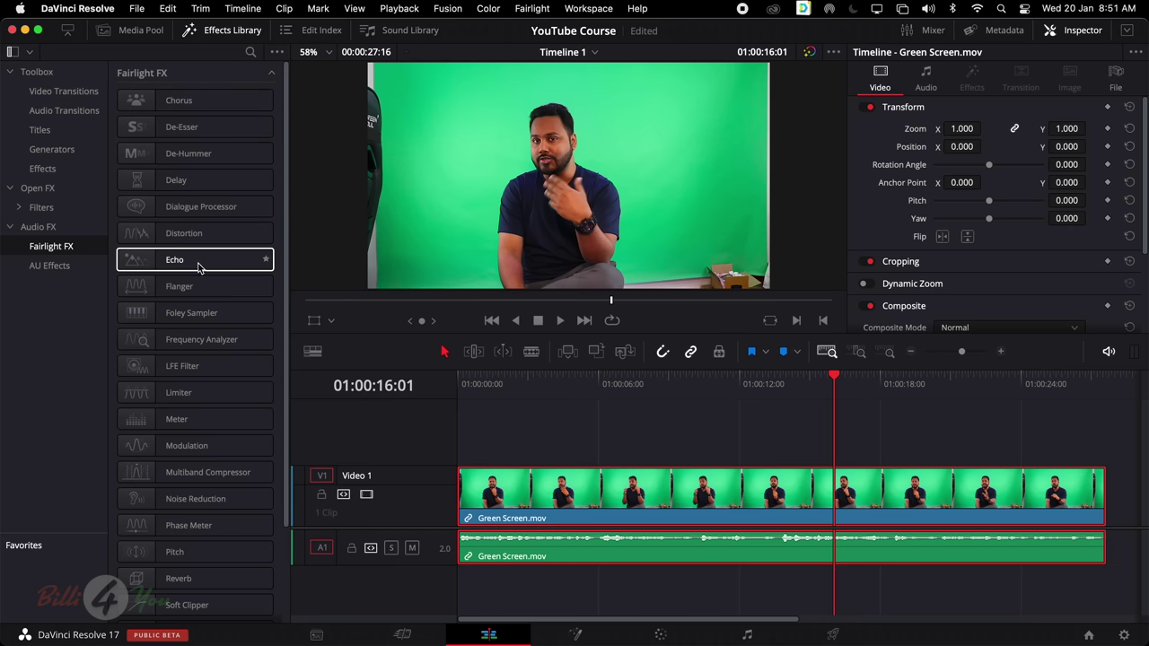
left_click_drag(183, 265, 660, 502)
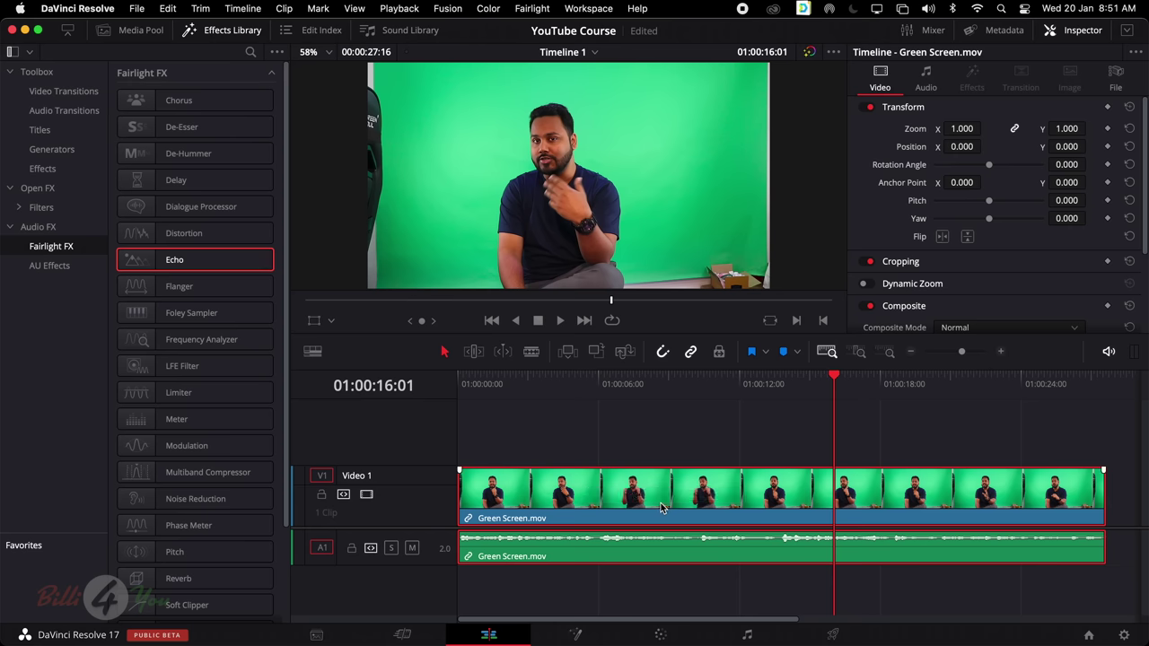
scroll(662, 507, "right", 1)
scroll(666, 505, "left", 1)
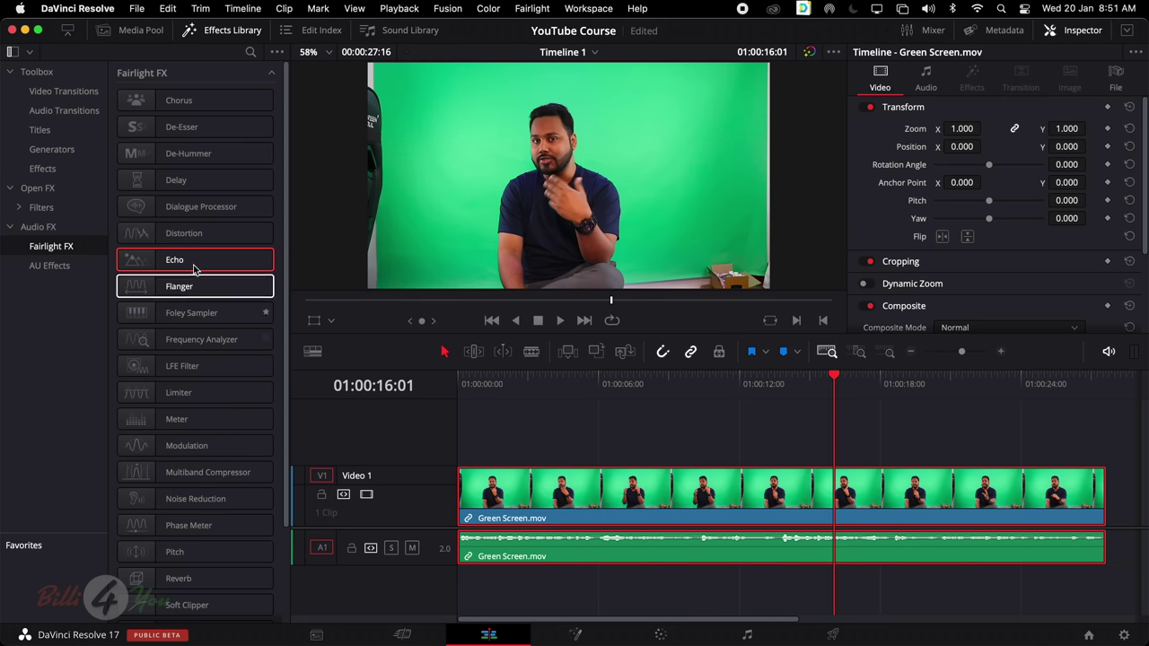
left_click_drag(191, 262, 652, 557)
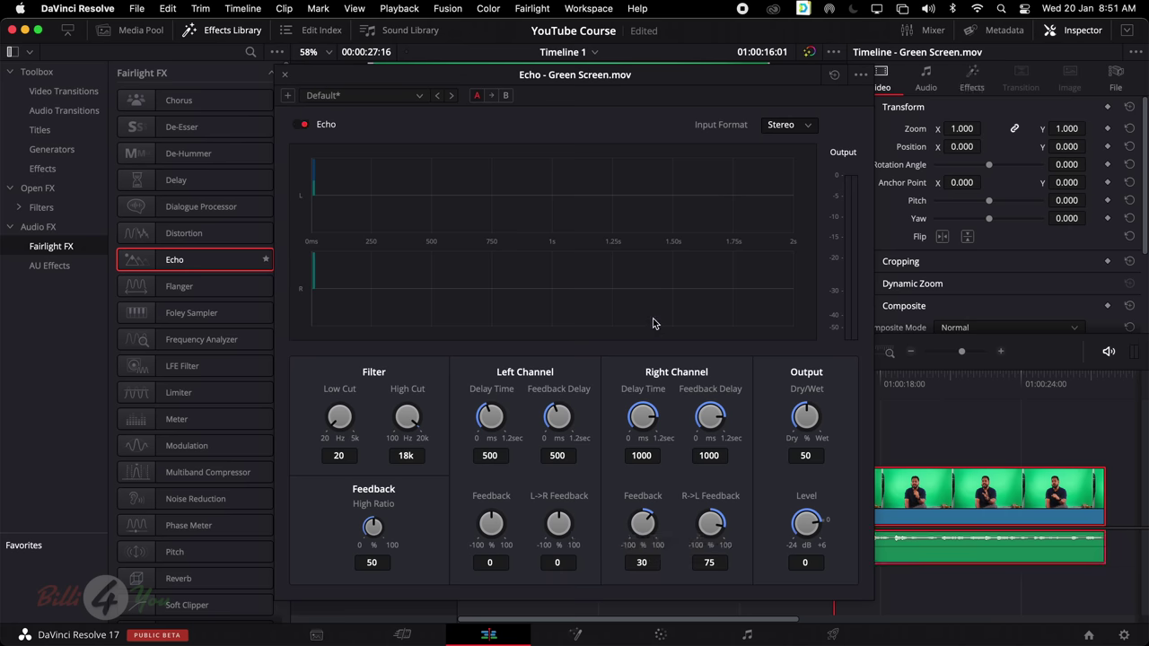
key("space")
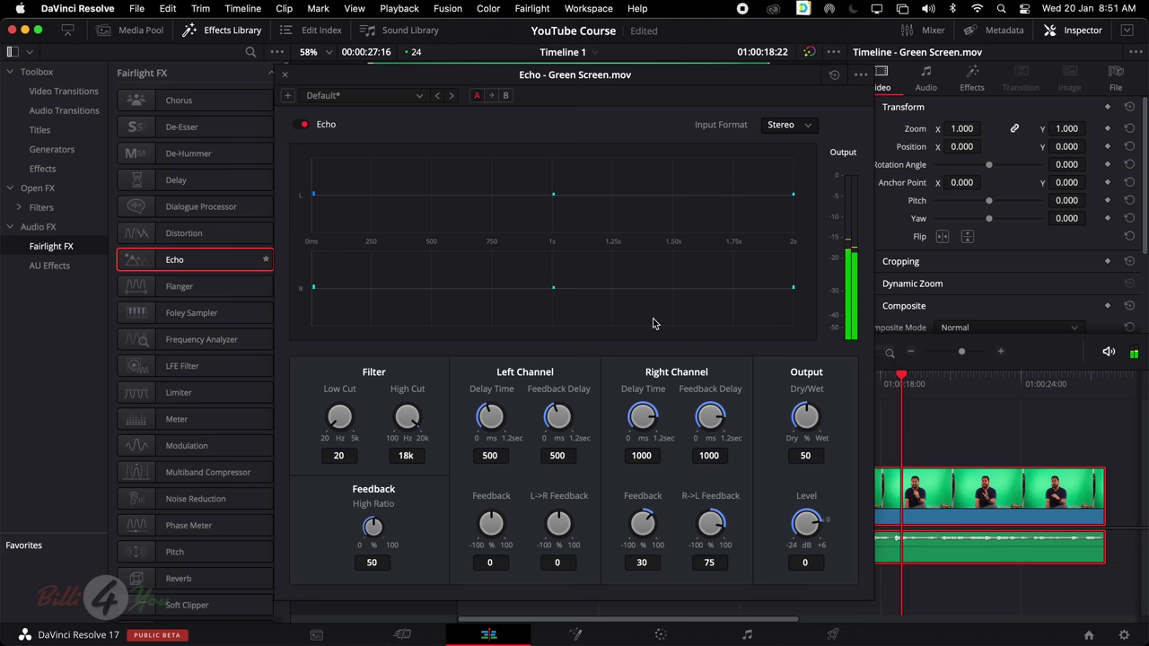
key("space")
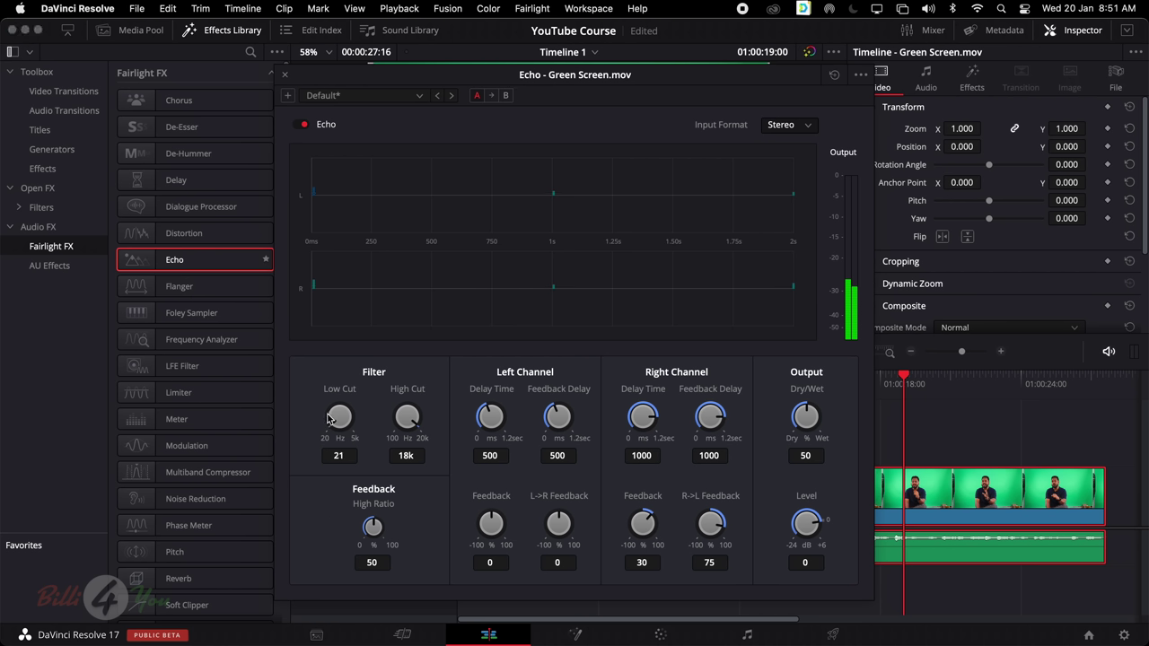
left_click(353, 461)
left_click_drag(348, 427, 341, 411)
key("space")
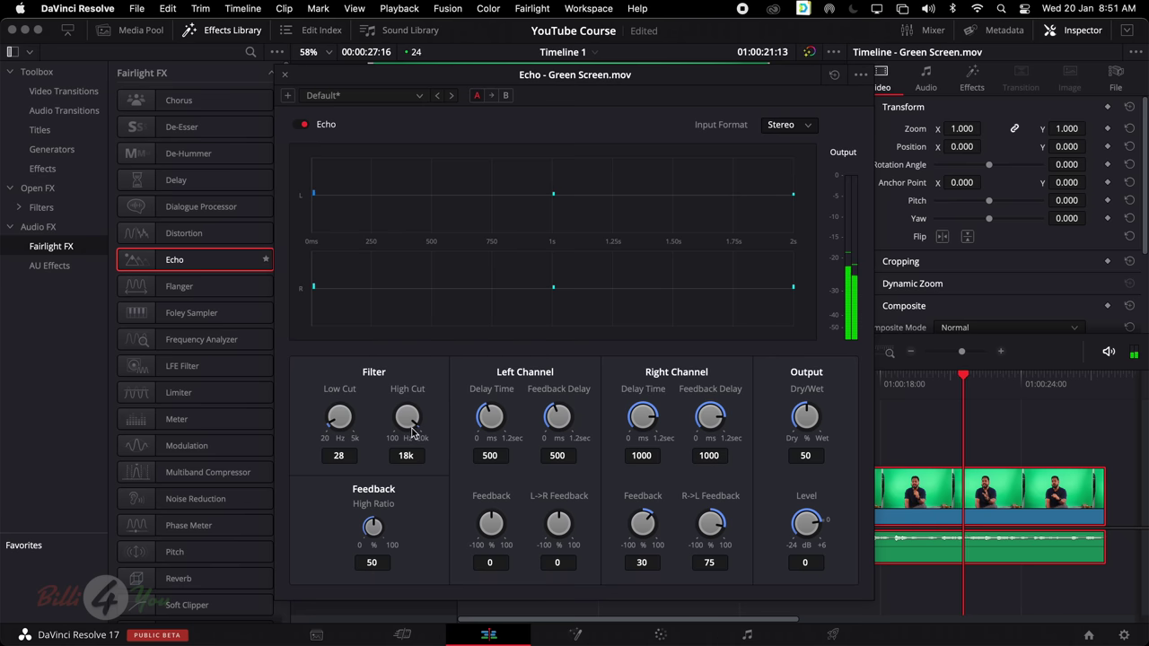
left_click_drag(413, 429, 415, 420)
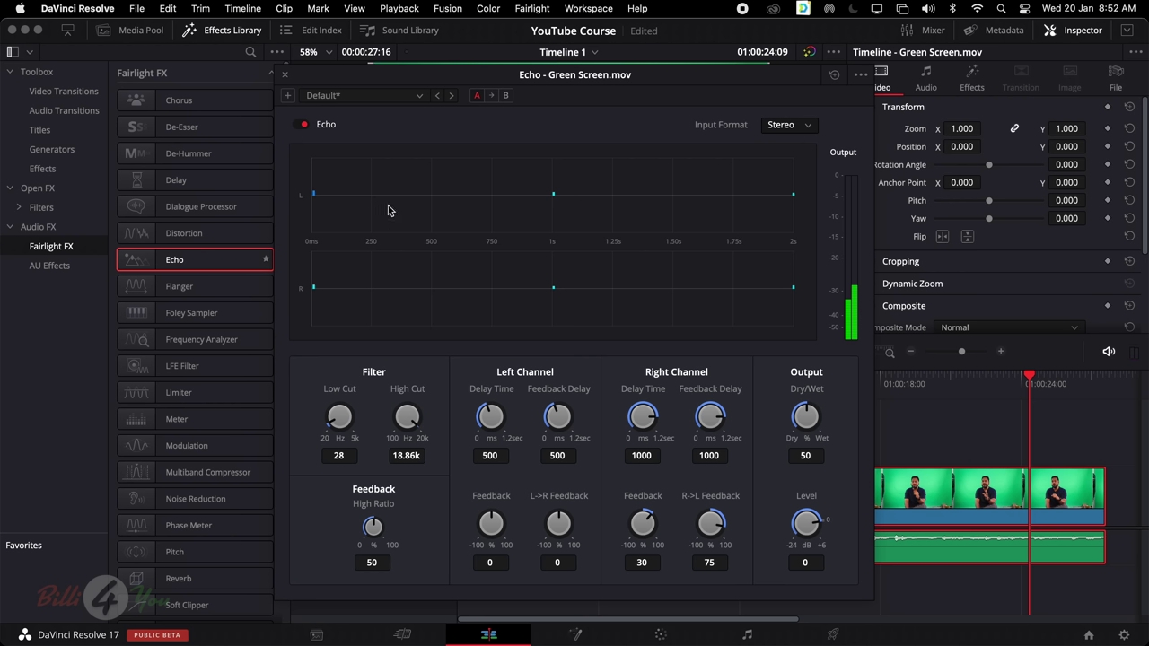
left_click(285, 76)
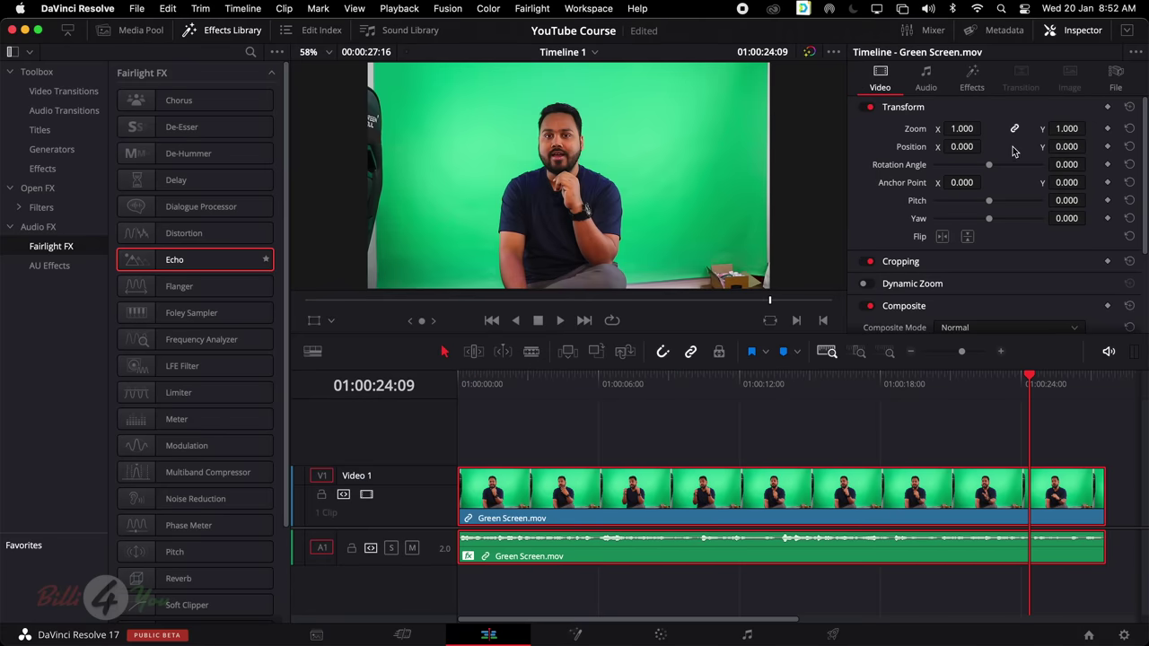
left_click(972, 79)
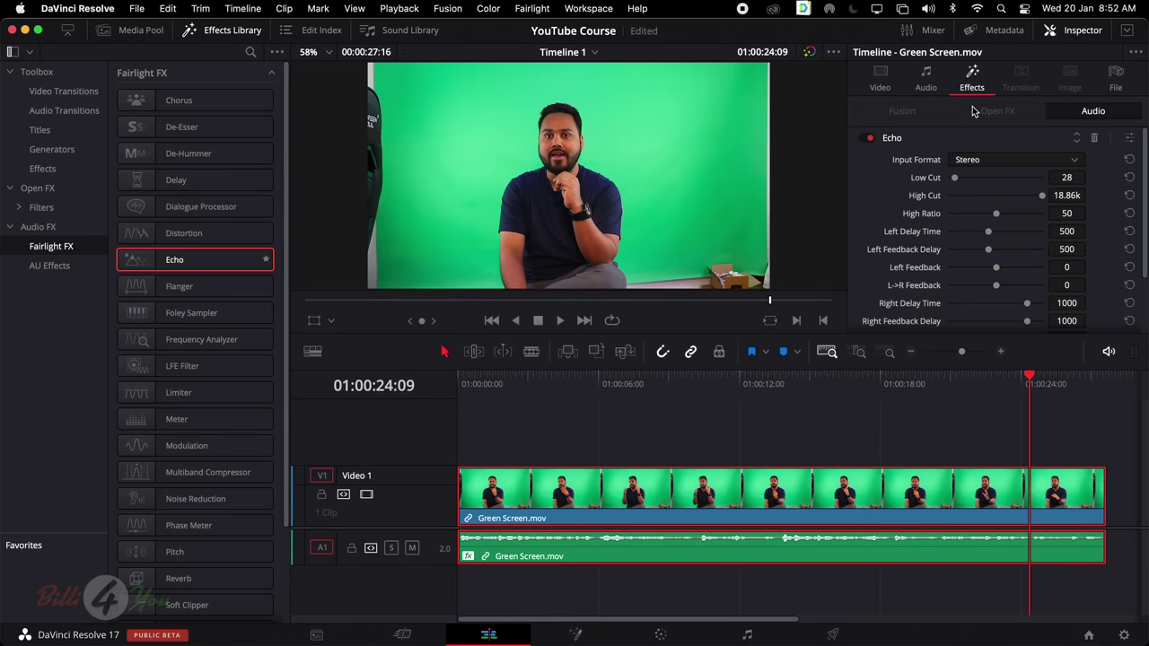
left_click(1095, 138)
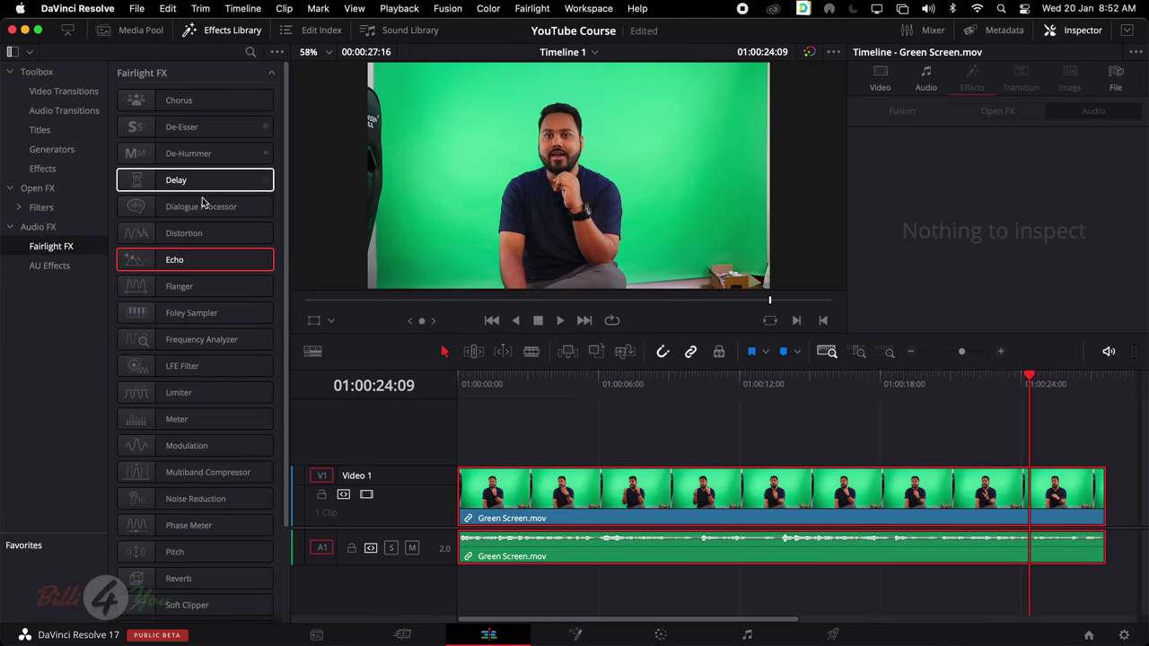
Apply the Fairlight Pitch effect to the Green Screen audio clip and preview it
scroll(220, 216, "down", 4)
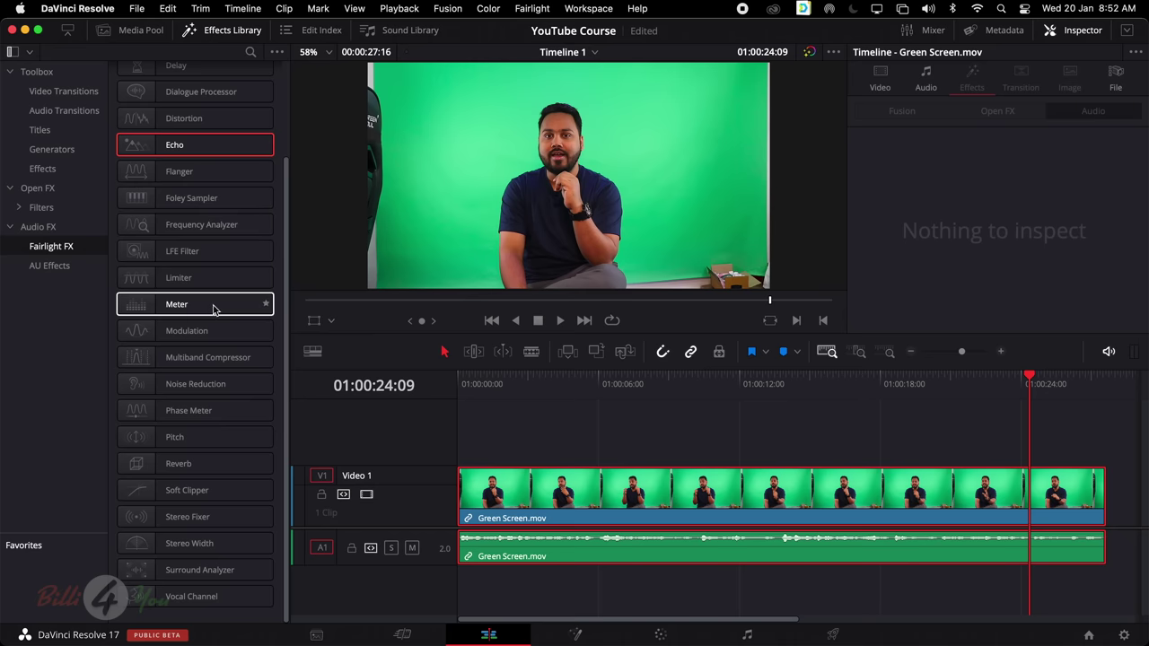
left_click(186, 438)
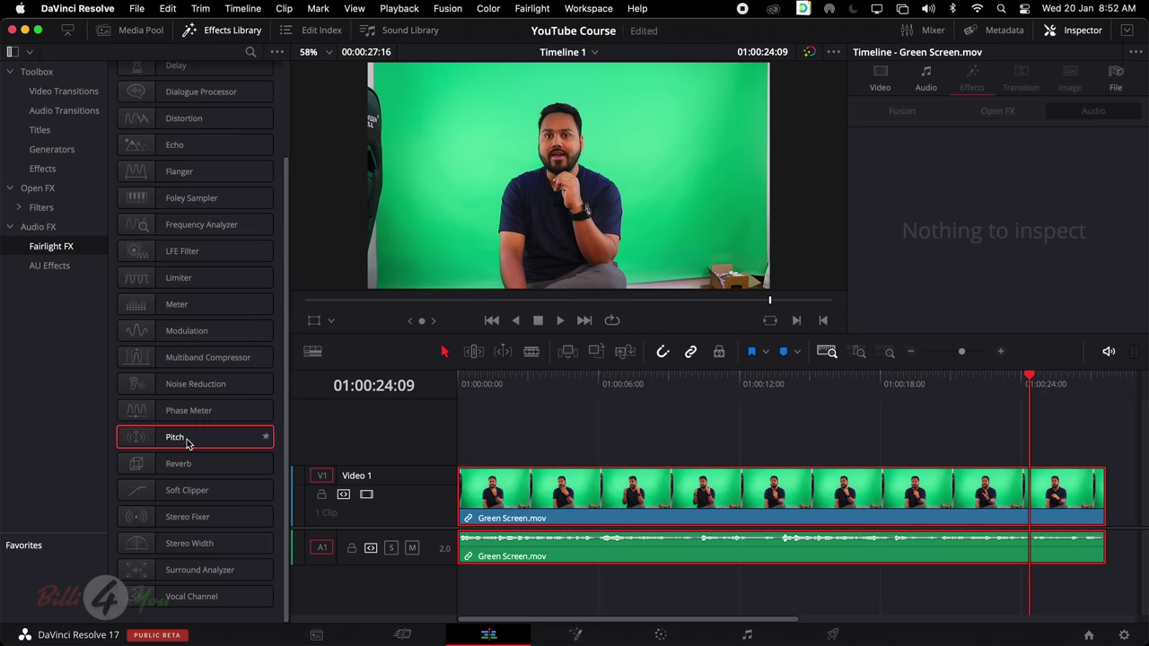
left_click_drag(187, 441, 584, 555)
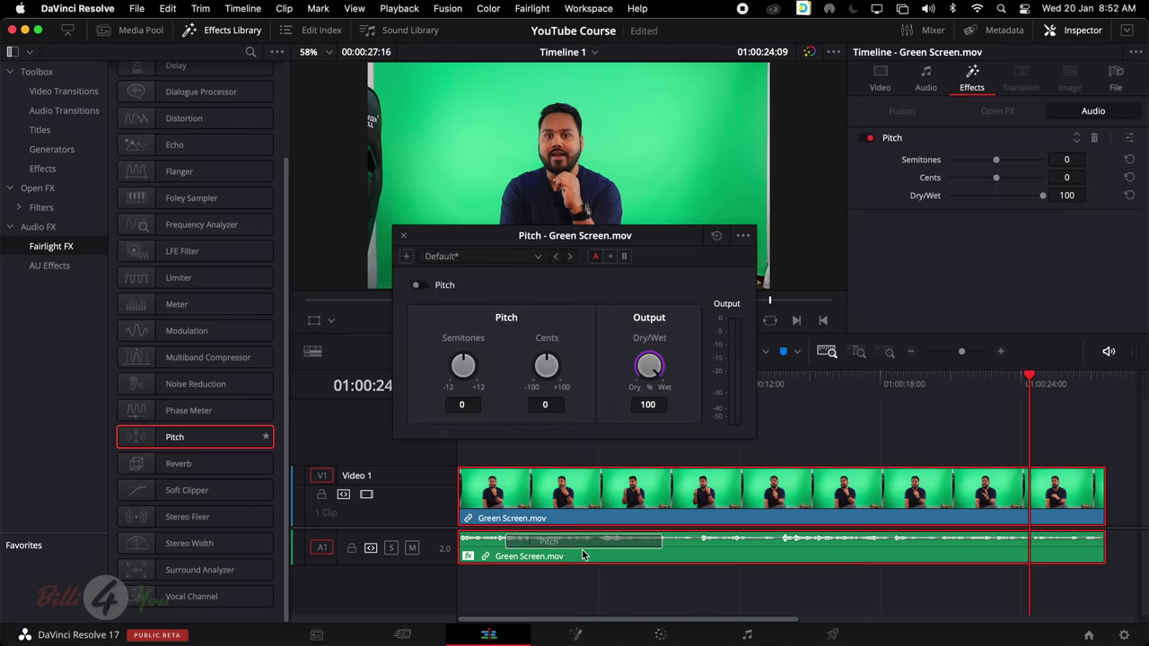
key("space")
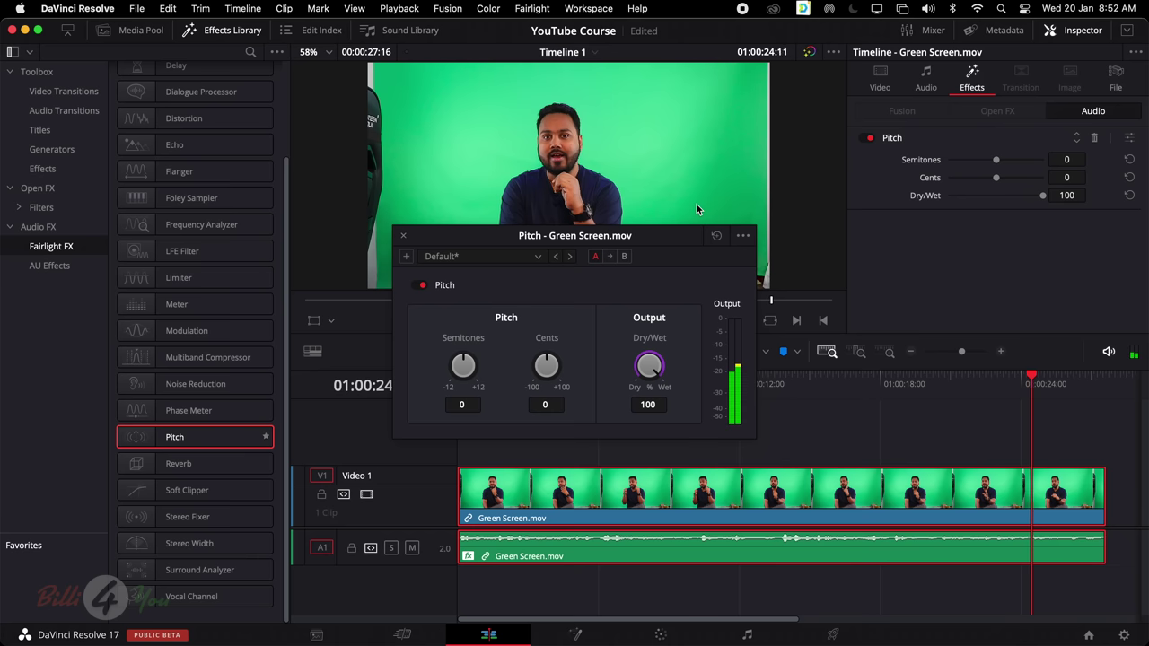
left_click(780, 384)
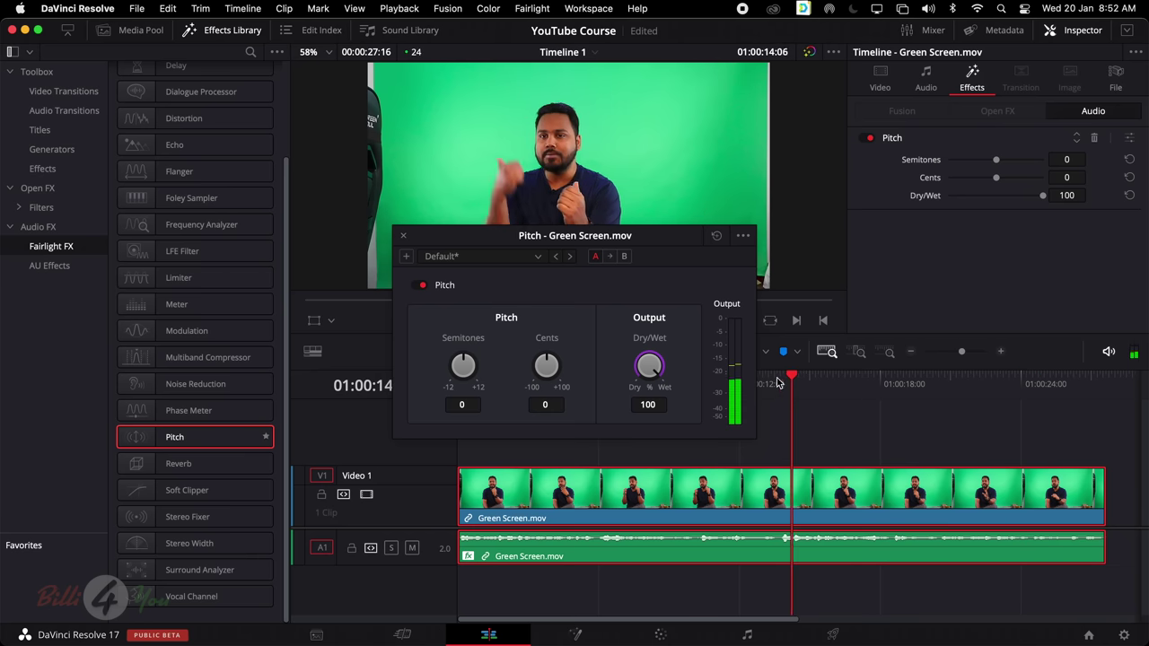
Set the Pitch effect to 4 semitones and 43.5 cents and close its window
left_click_drag(996, 160, 1019, 161)
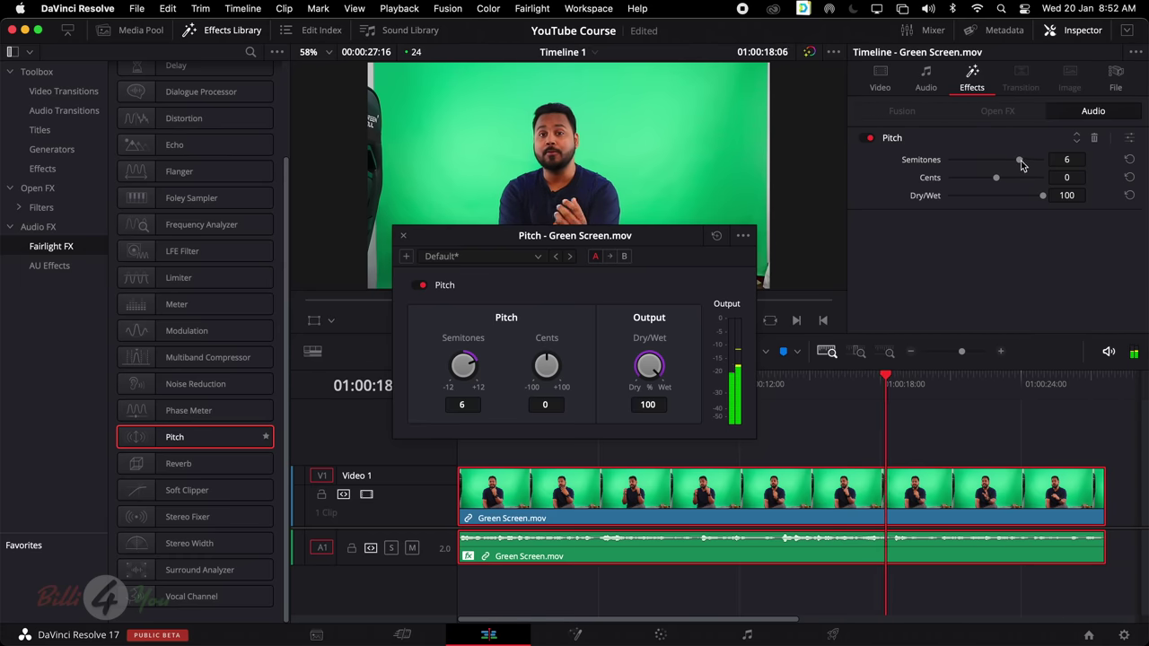
mouse_move(1020, 160)
left_mouse_down()
mouse_move(977, 160)
mouse_move(1013, 162)
mouse_move(979, 180)
mouse_move(1015, 175)
left_mouse_up()
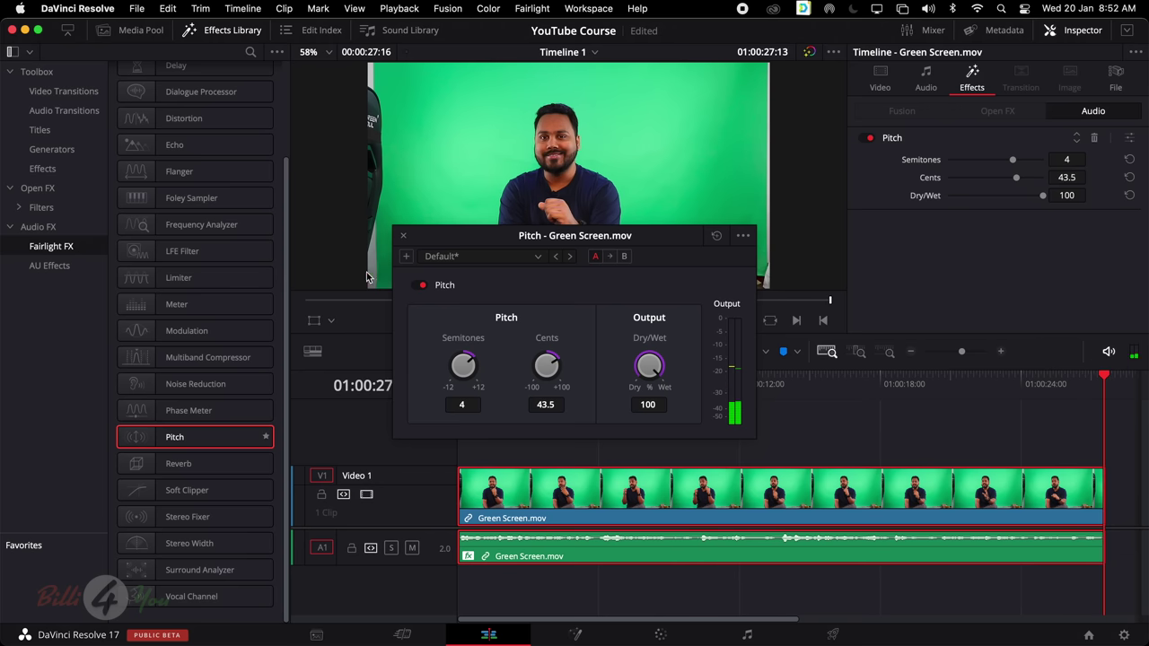
left_click(403, 235)
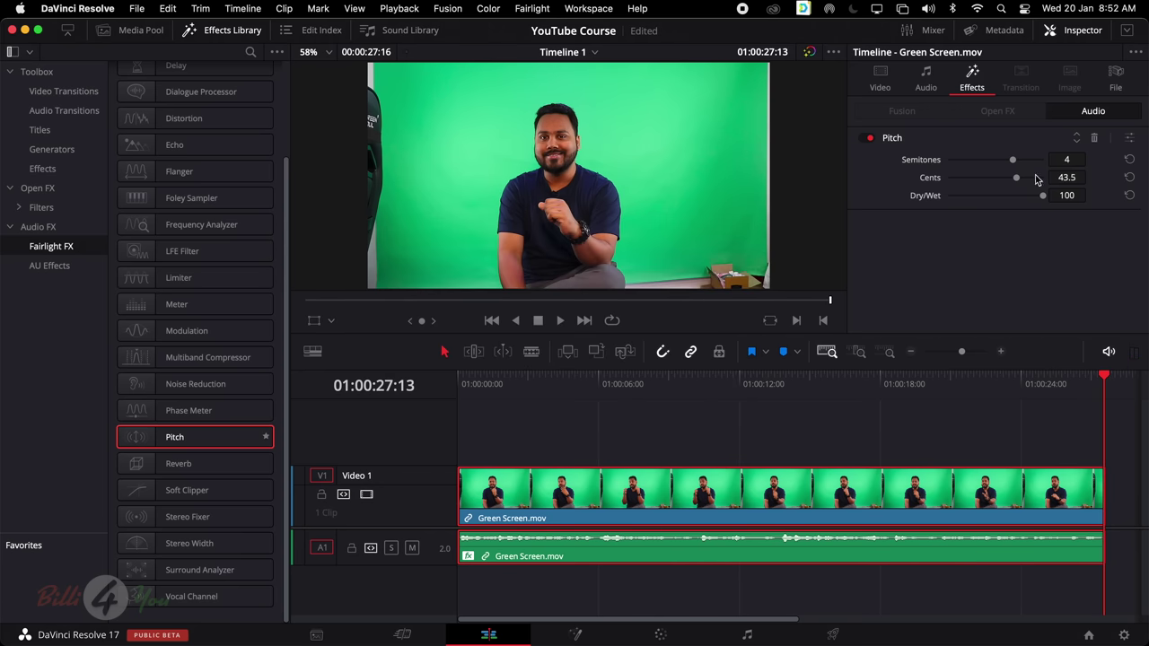
left_click(1130, 140)
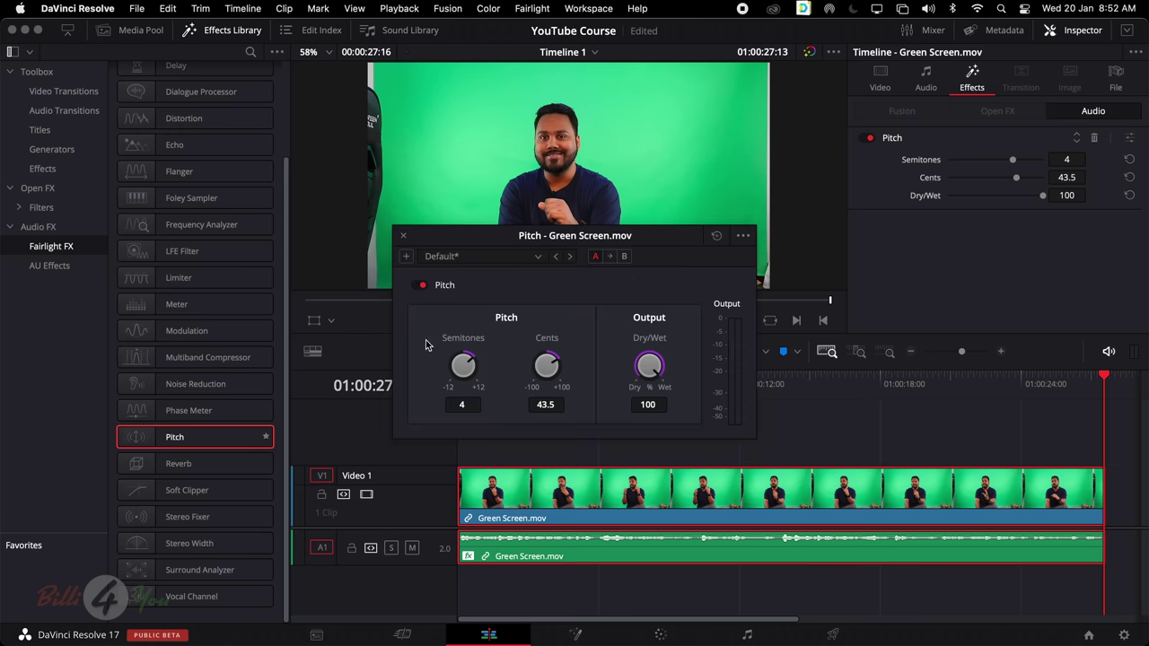
left_click_drag(557, 244, 573, 227)
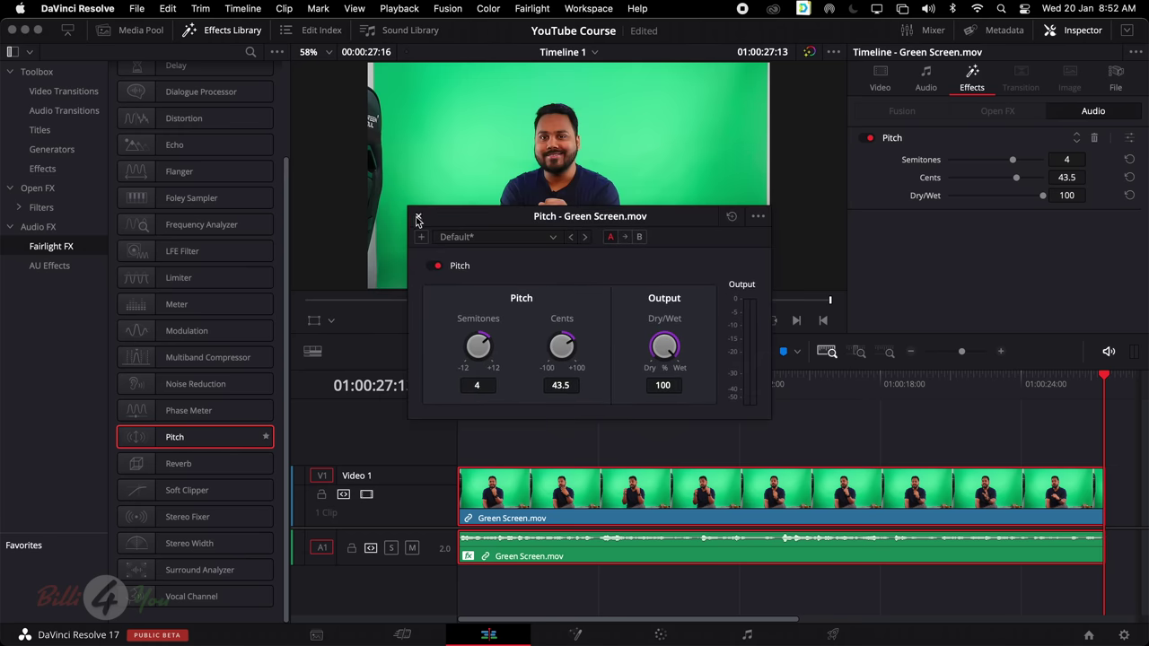
left_click(416, 218)
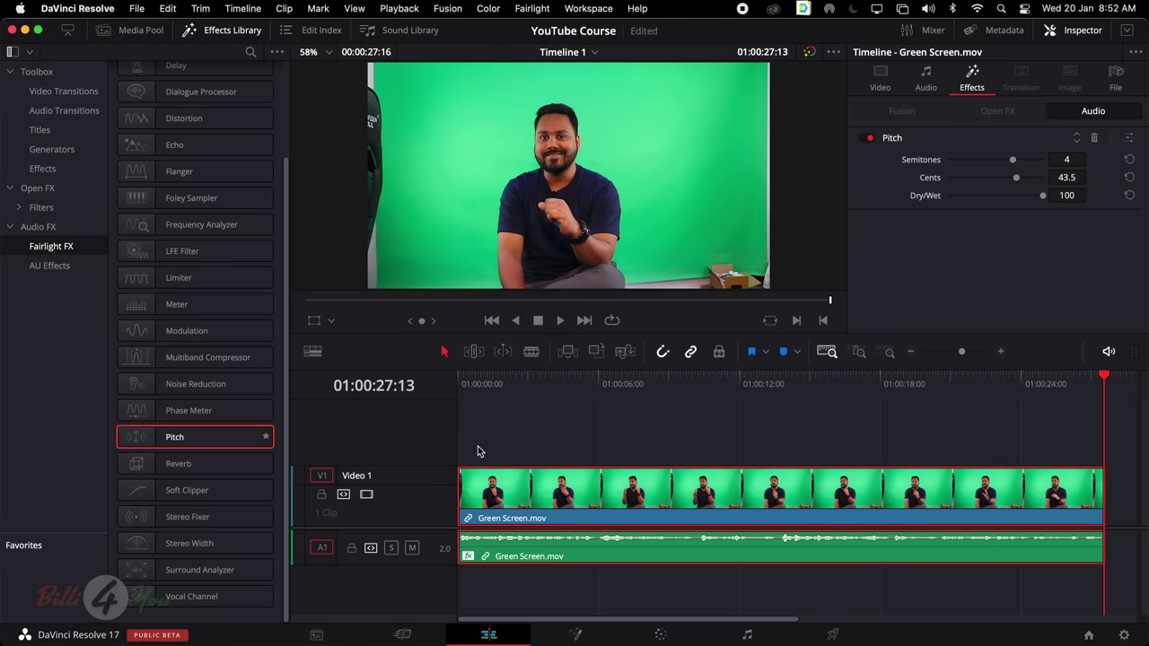
scroll(167, 400, "up", 3)
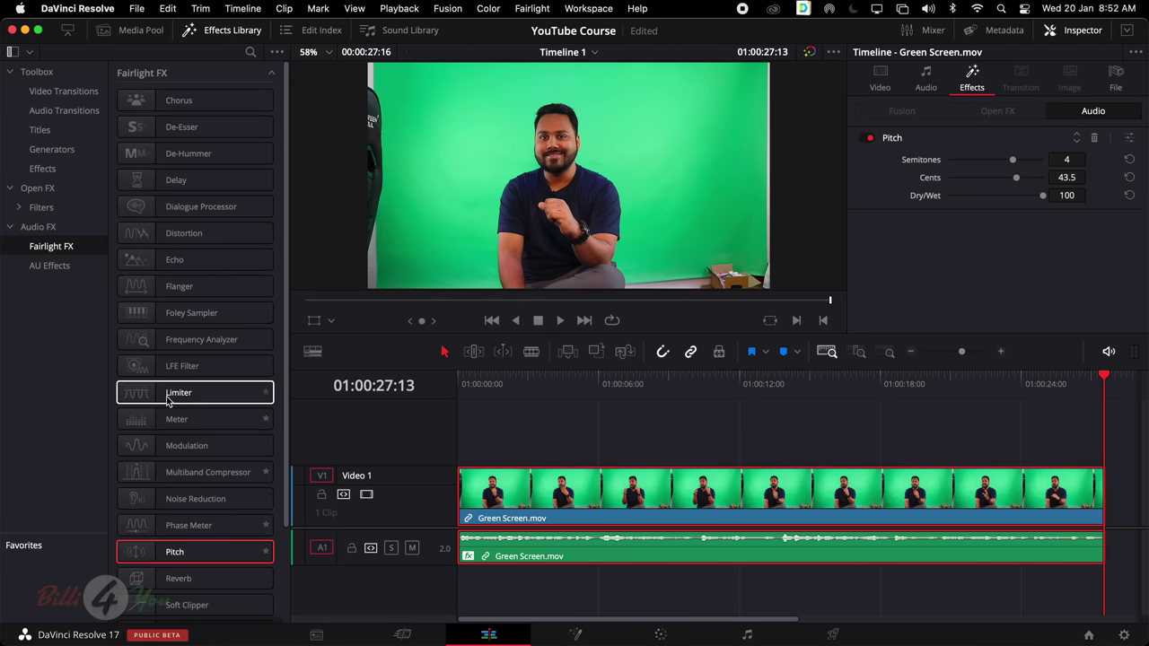
Add AUHipass to the Green Screen audio and lower its cutoff frequency to 1291.07
left_click(61, 269)
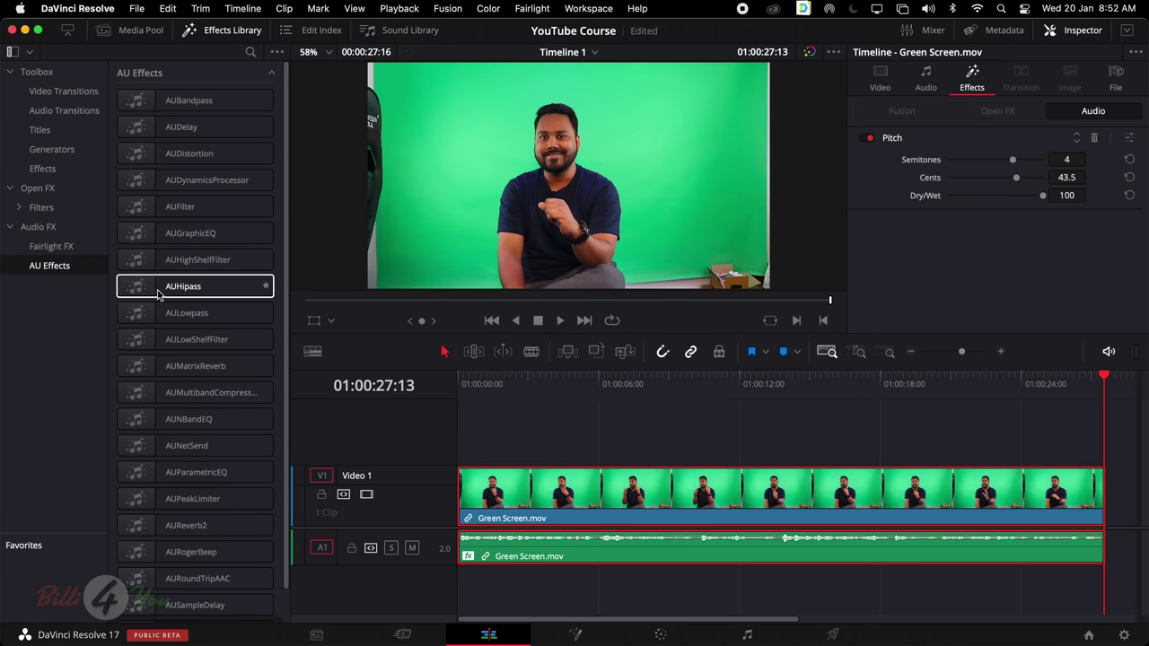
left_click_drag(167, 291, 599, 555)
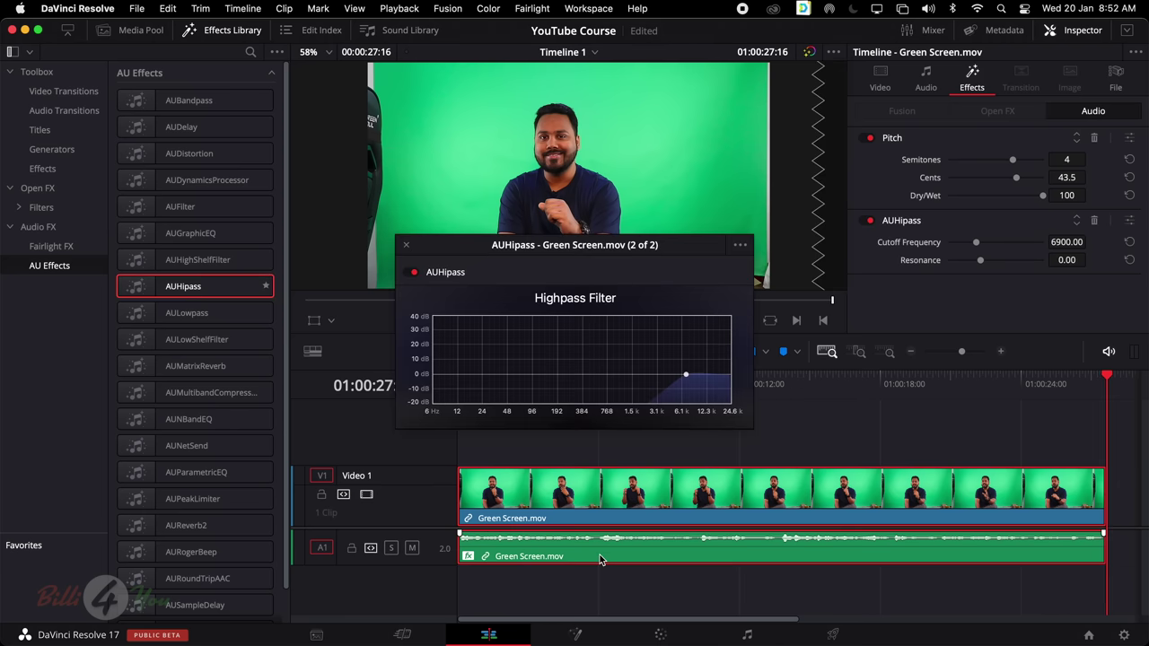
left_click(770, 383)
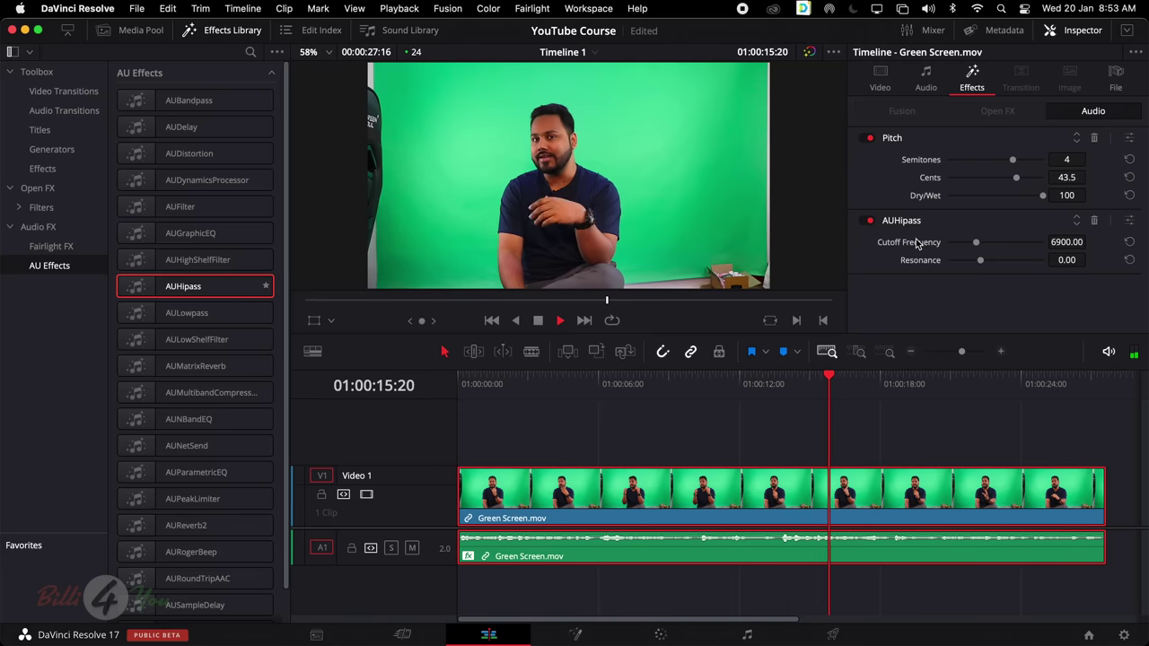
left_click_drag(976, 242, 953, 253)
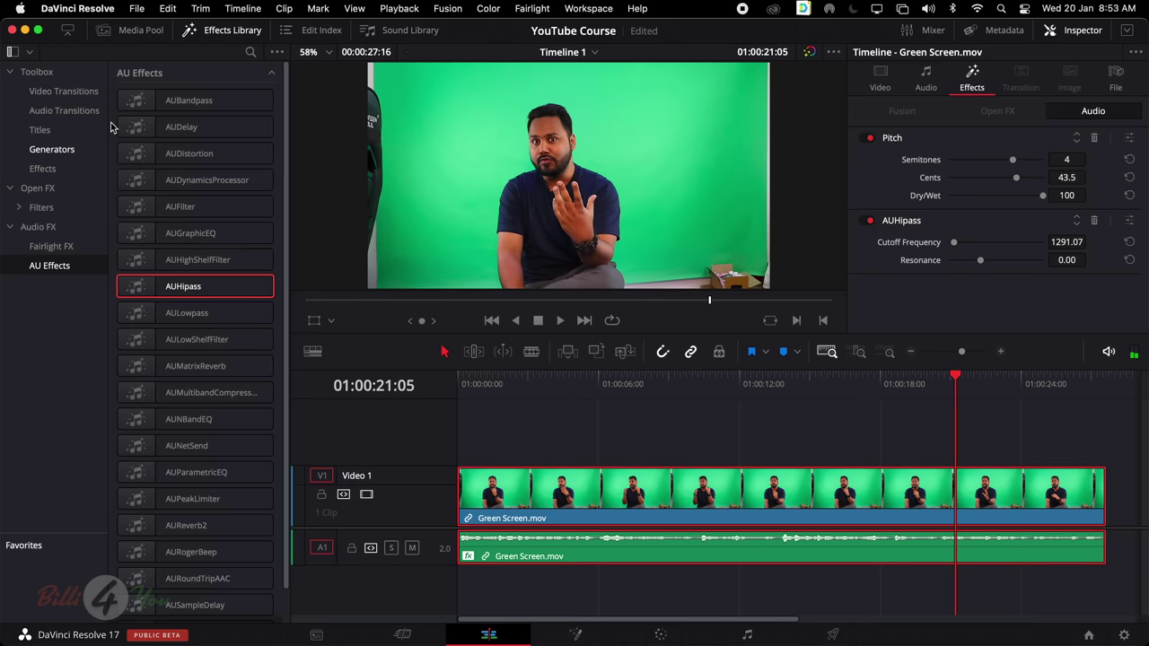
scroll(184, 265, "down", 2)
scroll(188, 274, "up", 2)
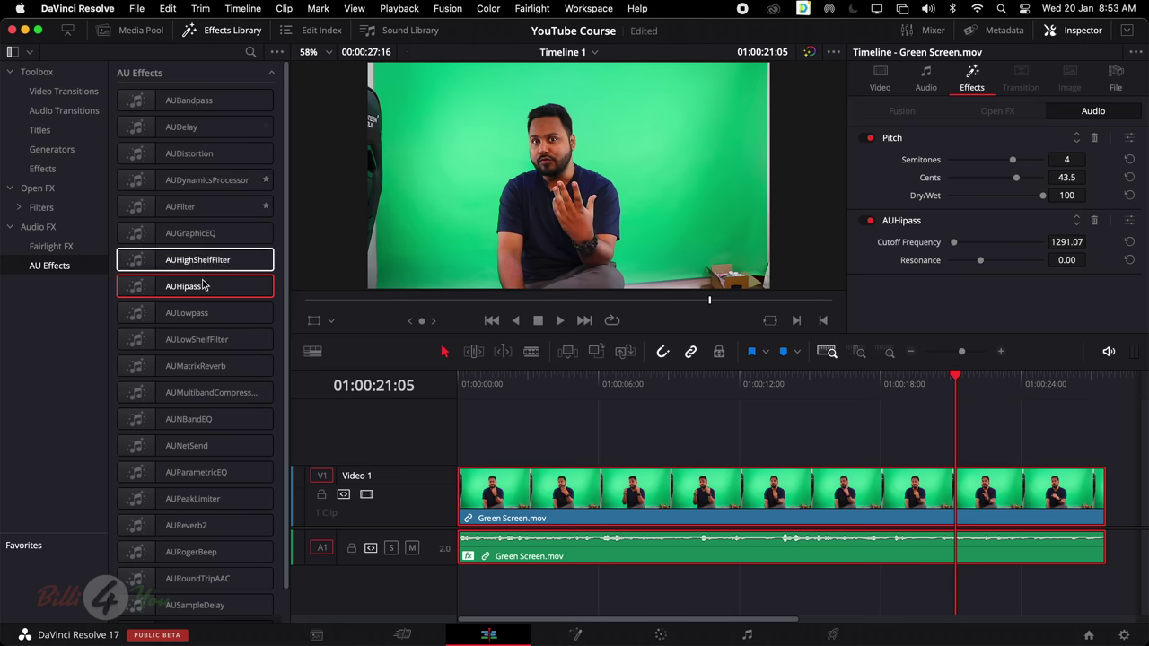
Add AUBandpass and CCTV to the Favorites list and enlarge the Favorites panel
left_click(266, 102)
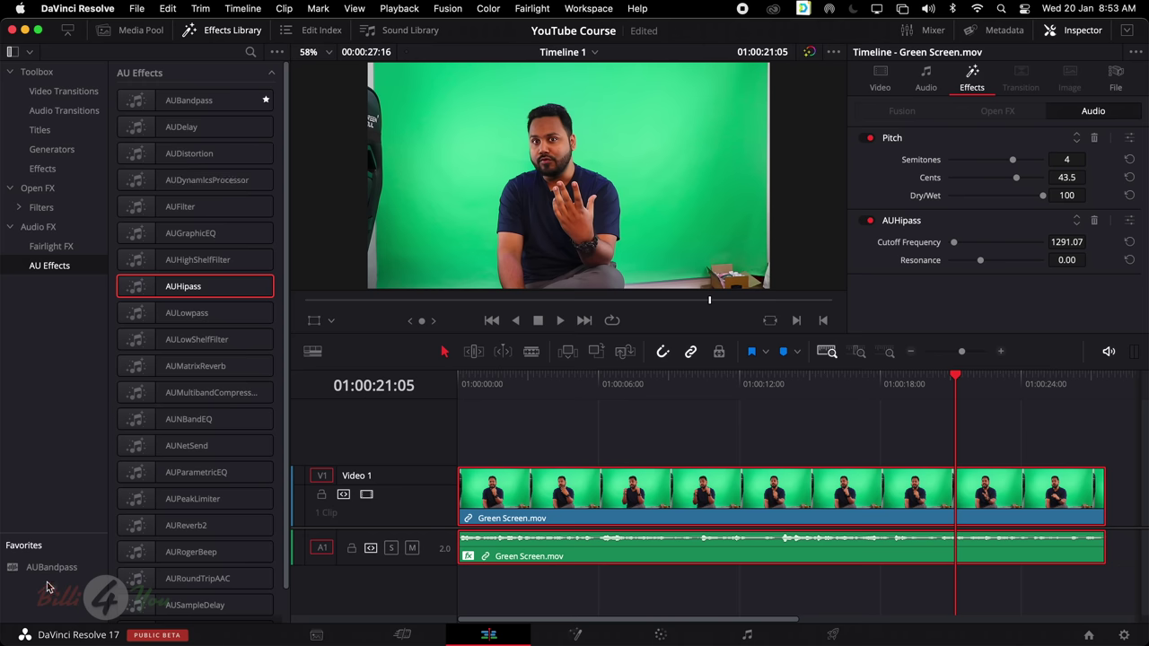
left_click(62, 171)
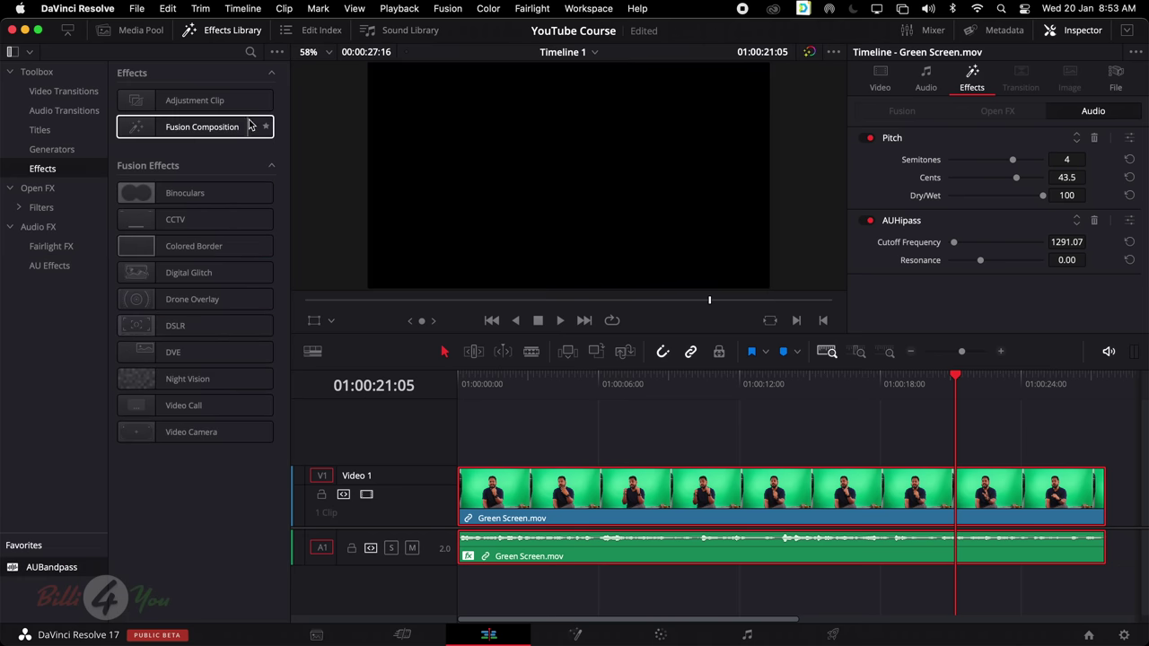
left_click(266, 223)
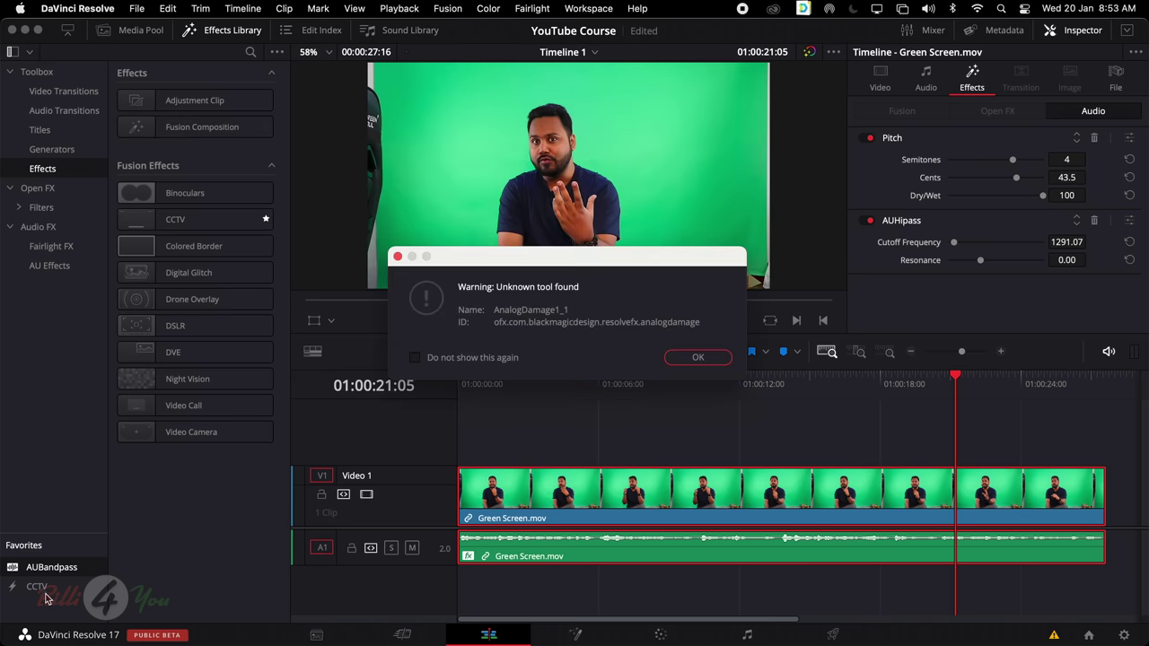
left_click(706, 360)
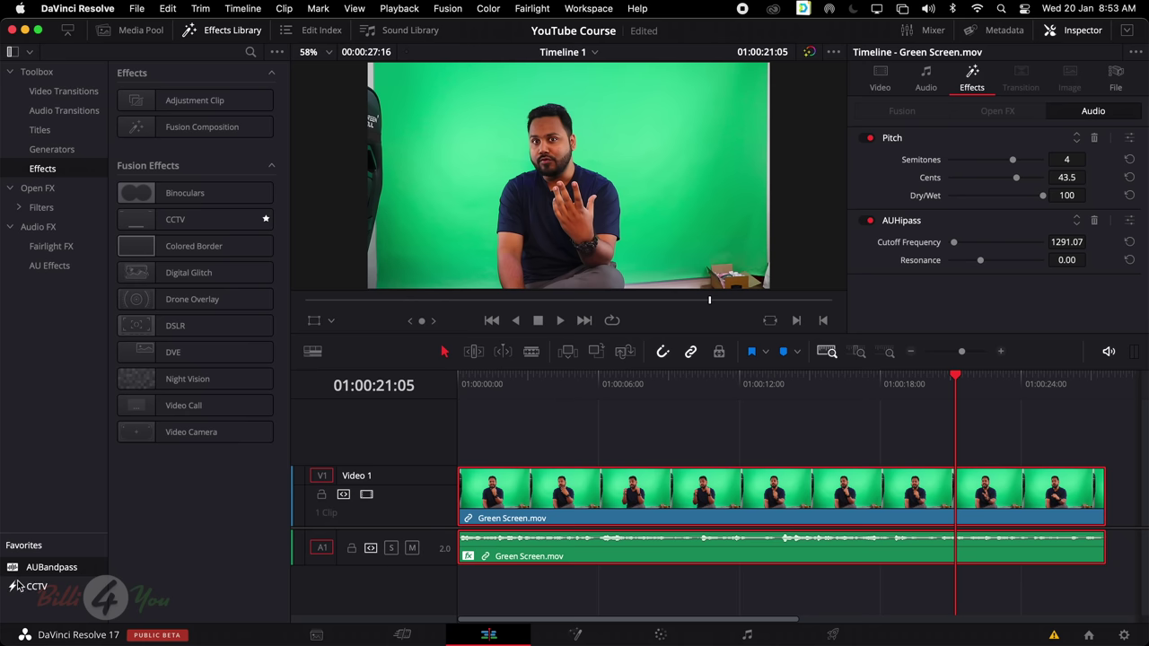
left_click_drag(39, 534, 32, 315)
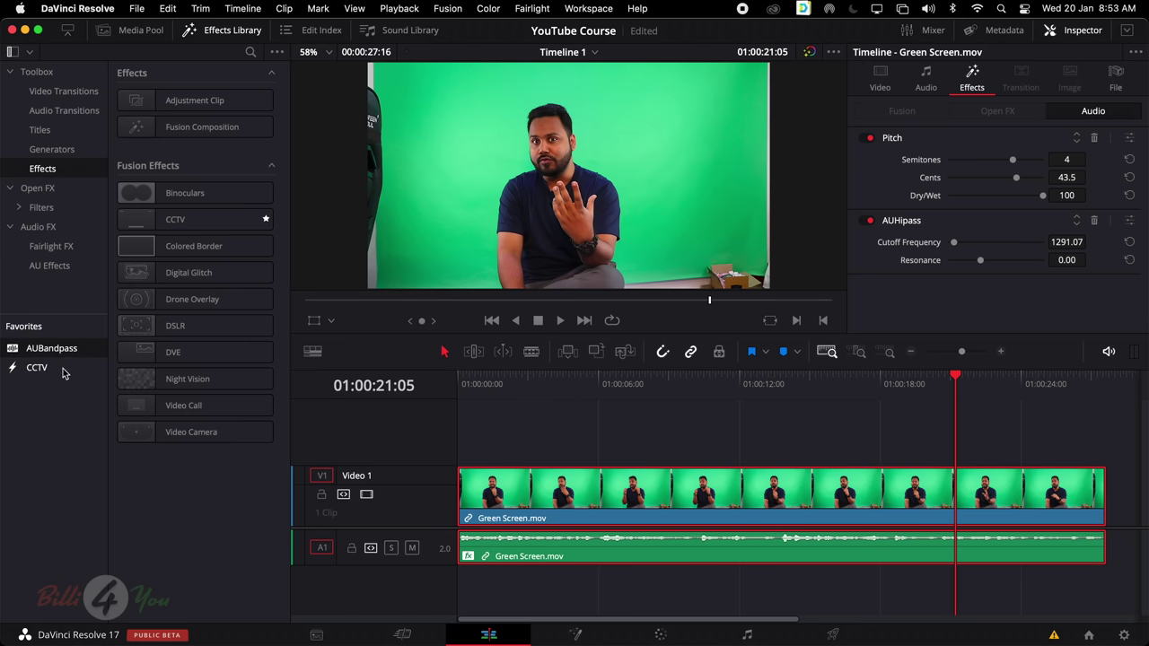
left_click(67, 356)
Delete the Green Screen clips and place teenage-girl.mp4 at the start of Video 1
left_click_drag(548, 420, 680, 589)
key("Delete")
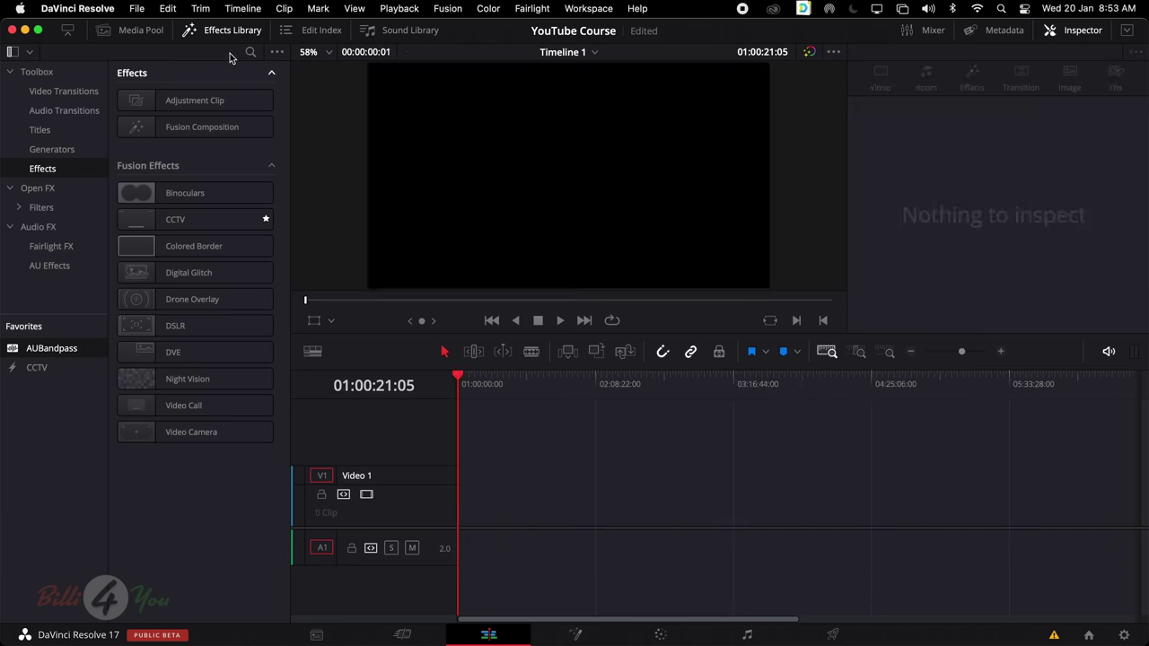
left_click(140, 31)
scroll(154, 281, "down", 3)
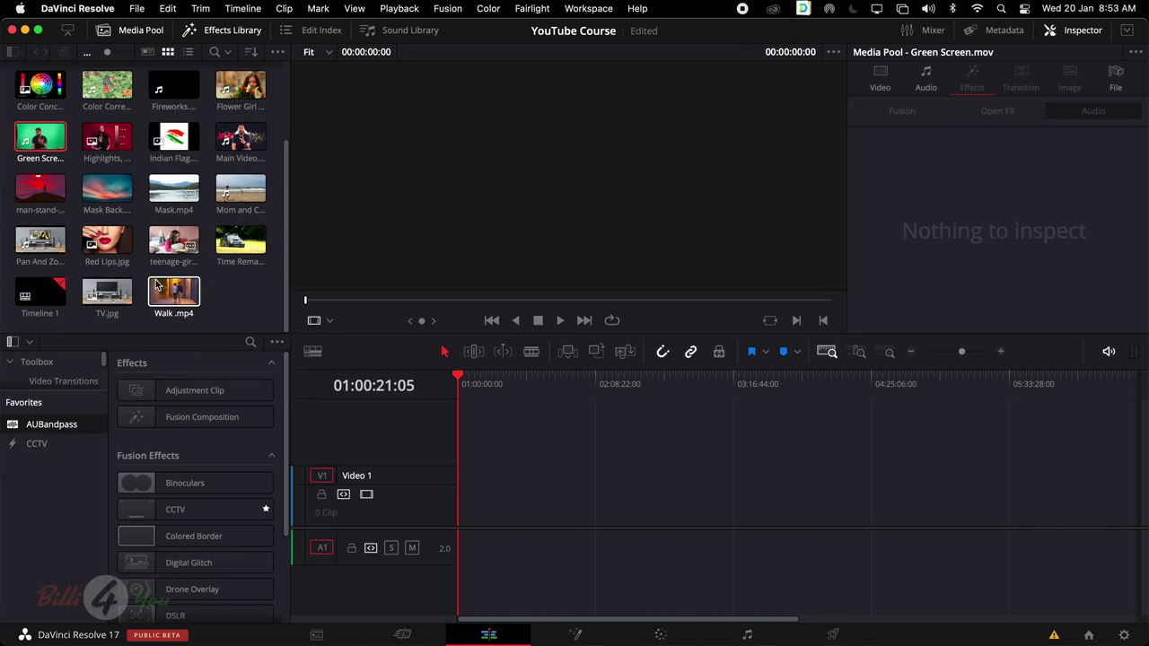
left_click_drag(173, 242, 509, 499)
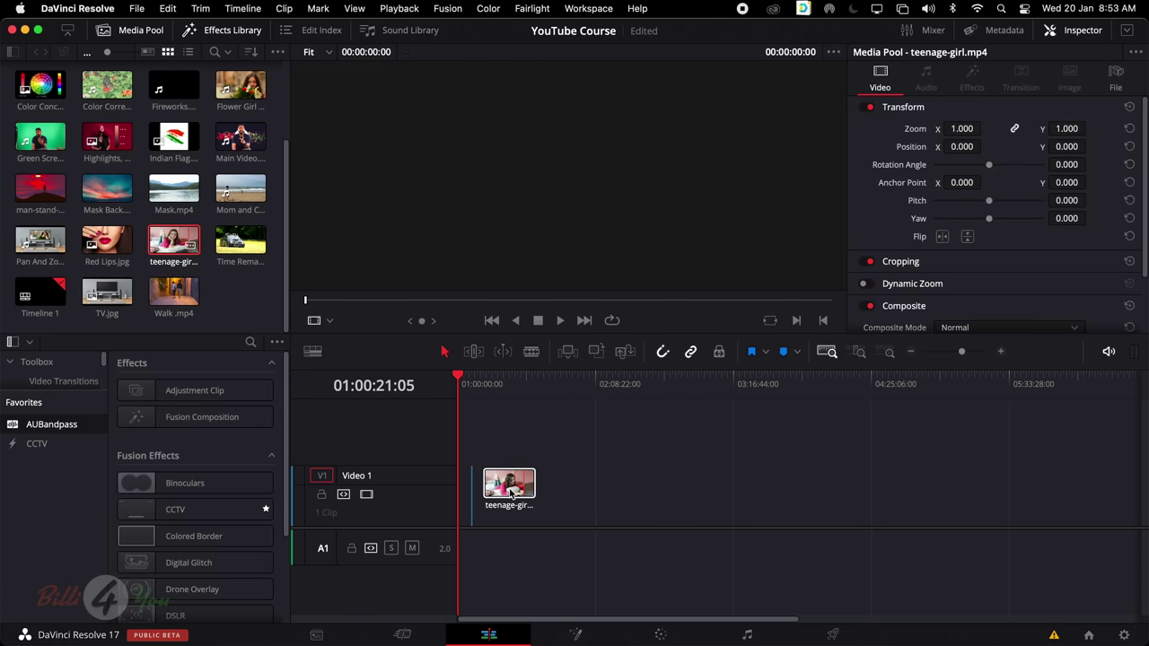
left_click_drag(1106, 505, 423, 521)
left_click_drag(613, 495, 454, 494)
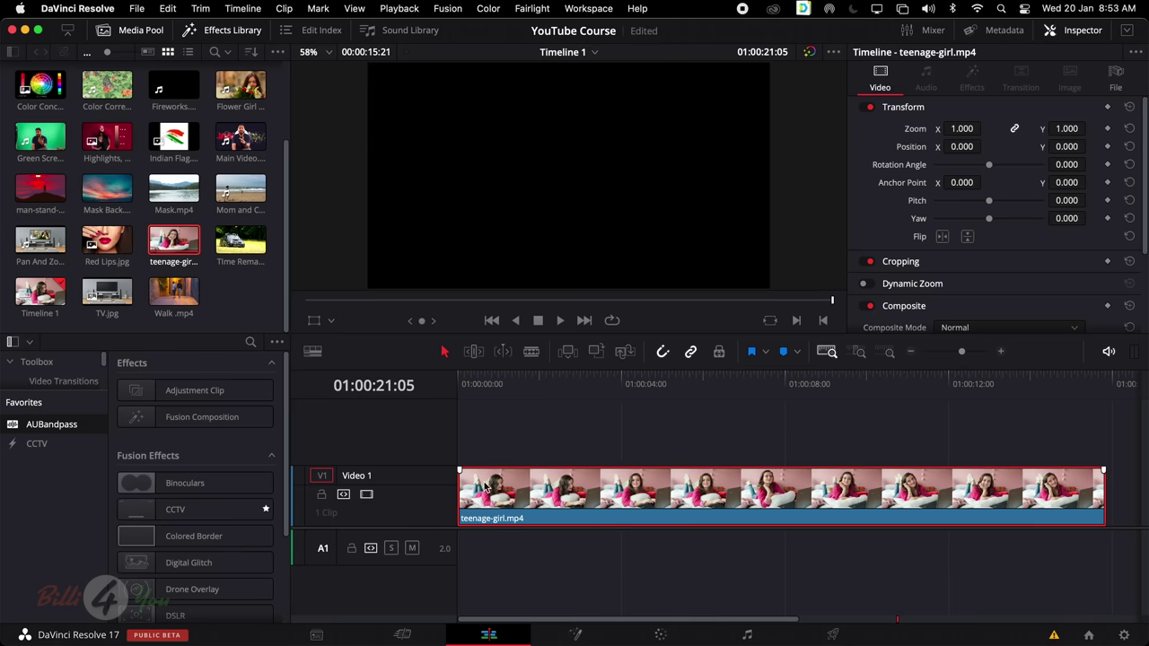
left_click_drag(700, 388, 617, 419)
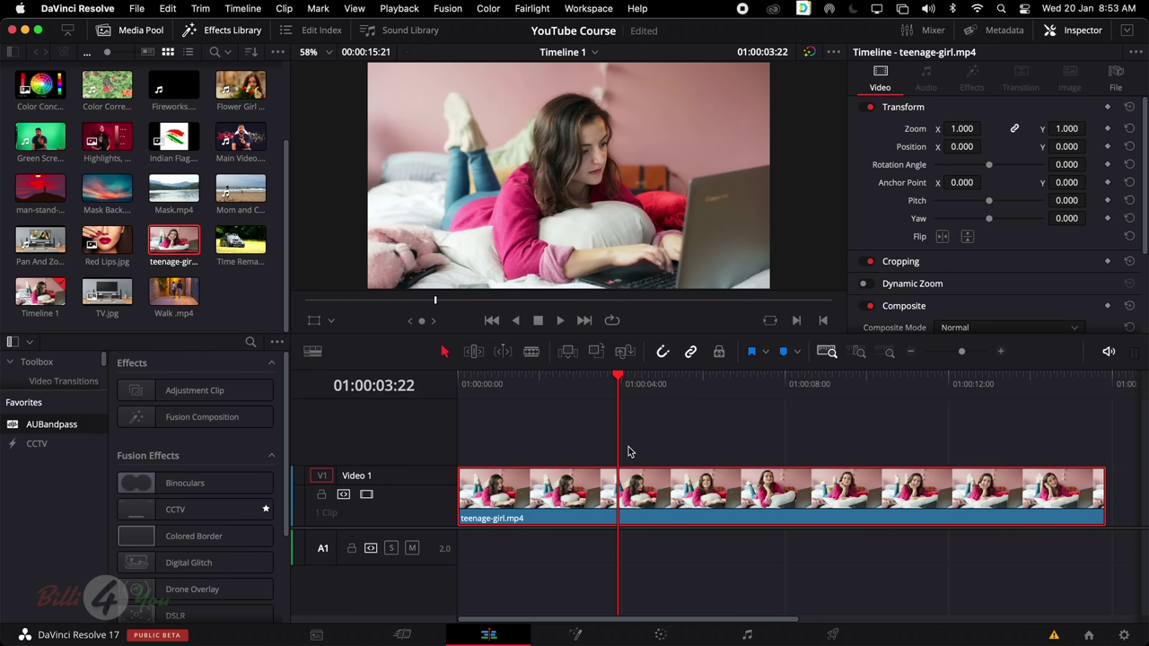
Blade the teenage-girl clip at two points, splitting it into three pieces
key("b")
left_click(618, 487)
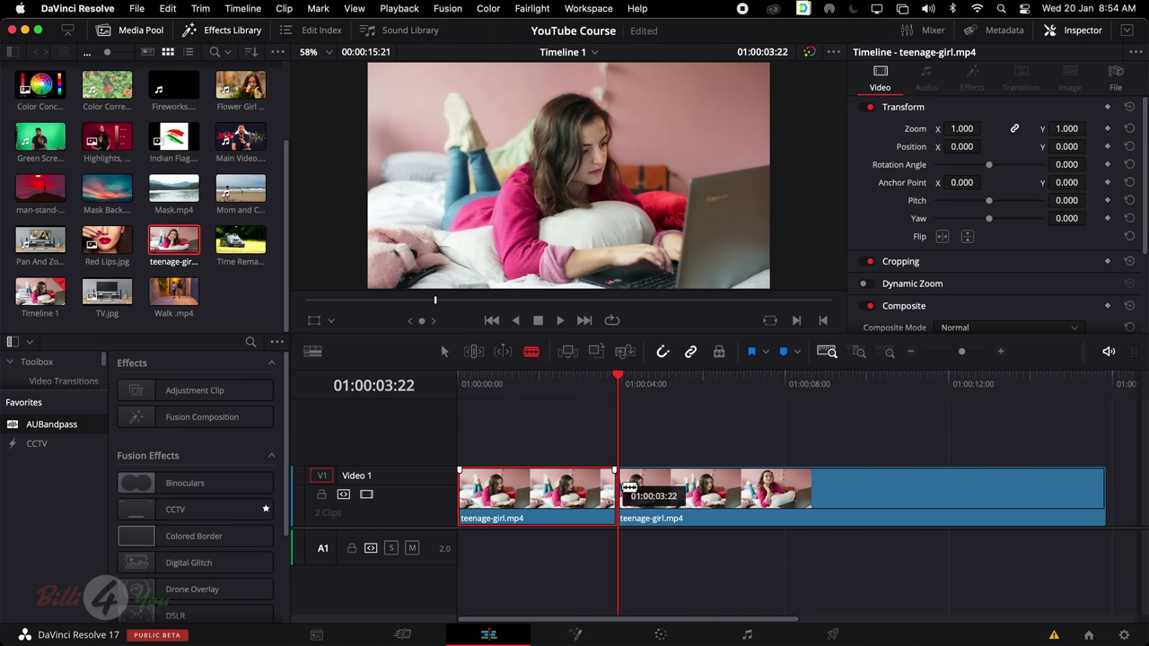
left_click(824, 489)
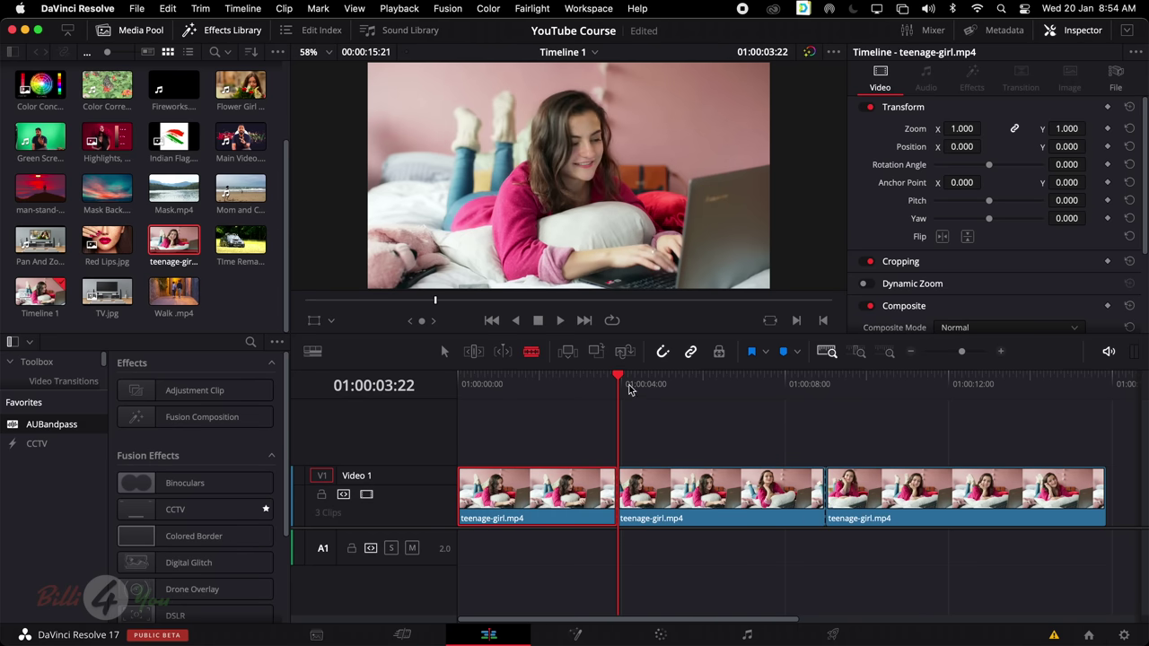
left_click_drag(633, 384, 531, 386)
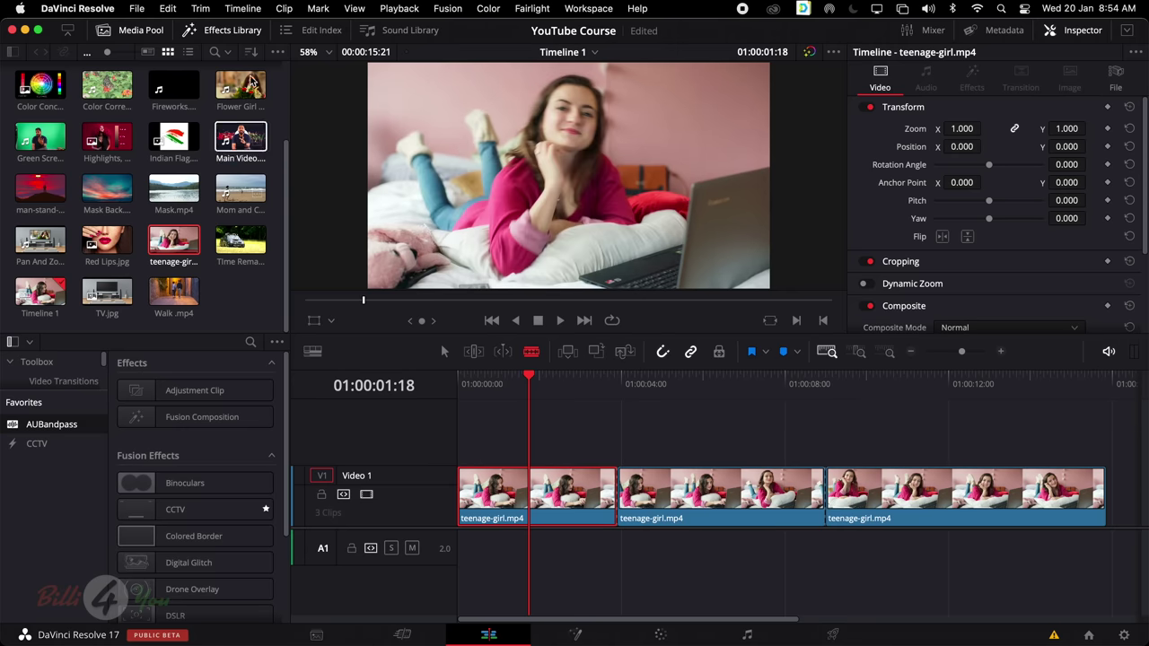
left_click(216, 34)
Reopen the Effects Library without the Media Pool and browse the Open FX effects
left_click(217, 33)
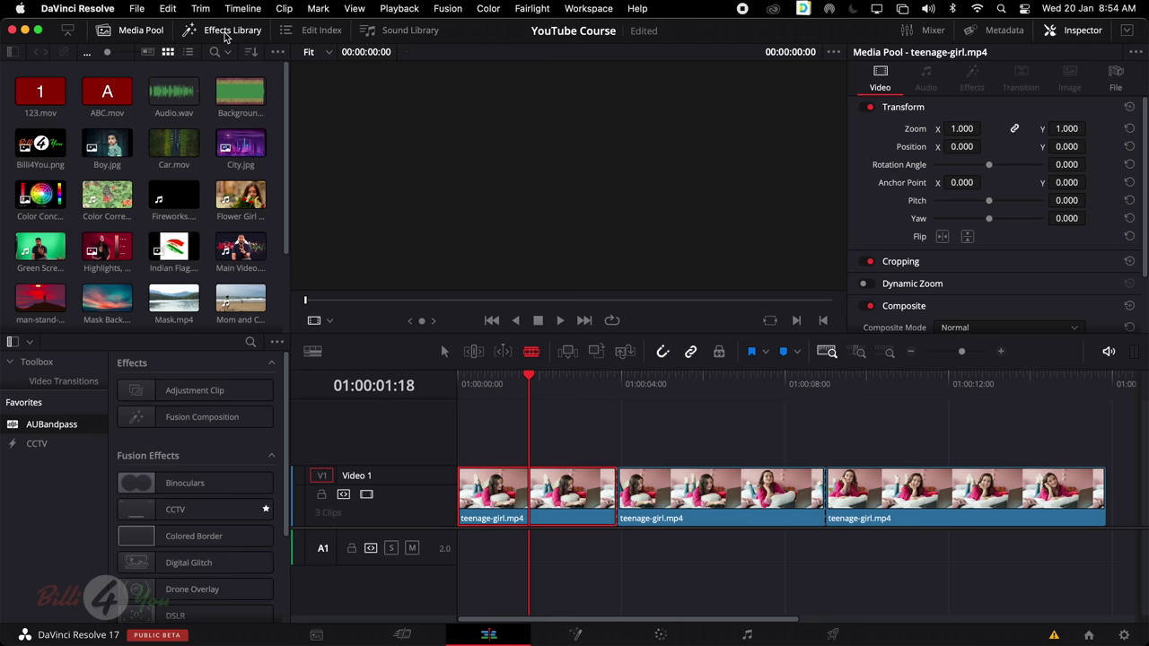
left_click(104, 30)
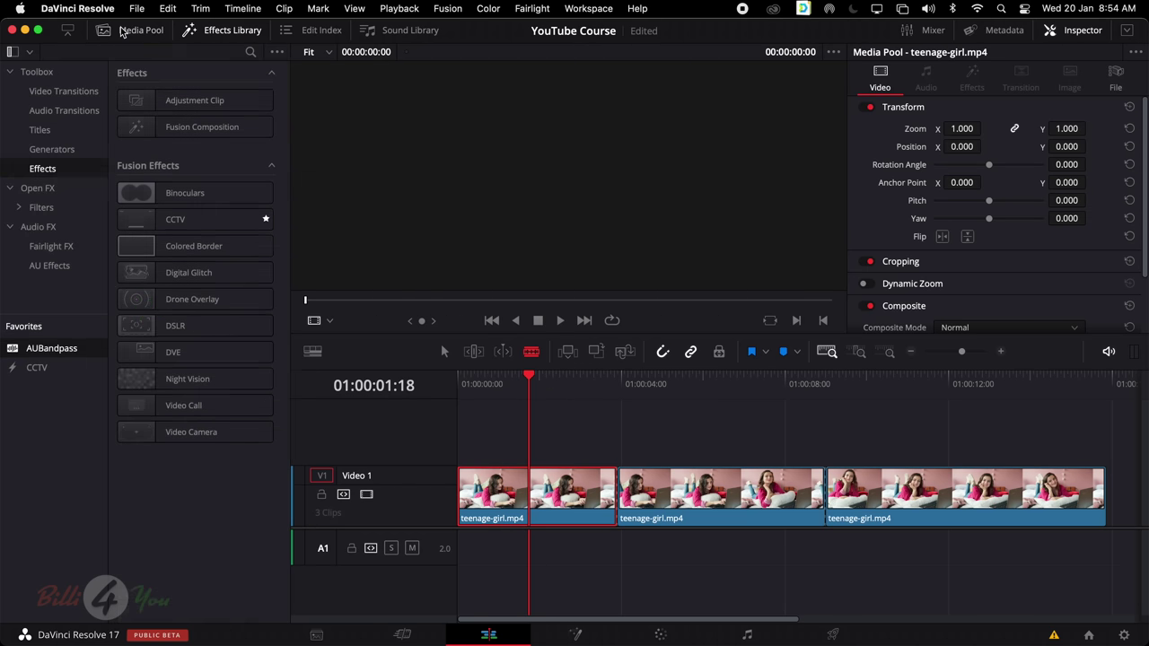
left_click(54, 191)
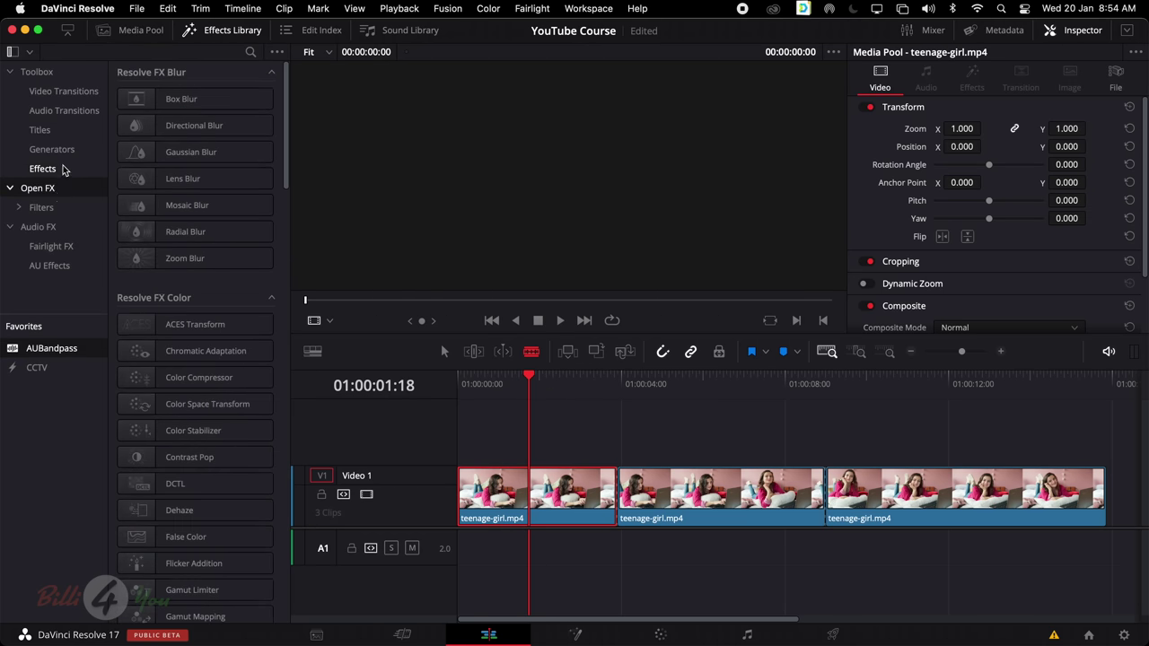
left_click(65, 168)
left_click(59, 191)
scroll(279, 240, "down", 1)
scroll(279, 240, "down", 10)
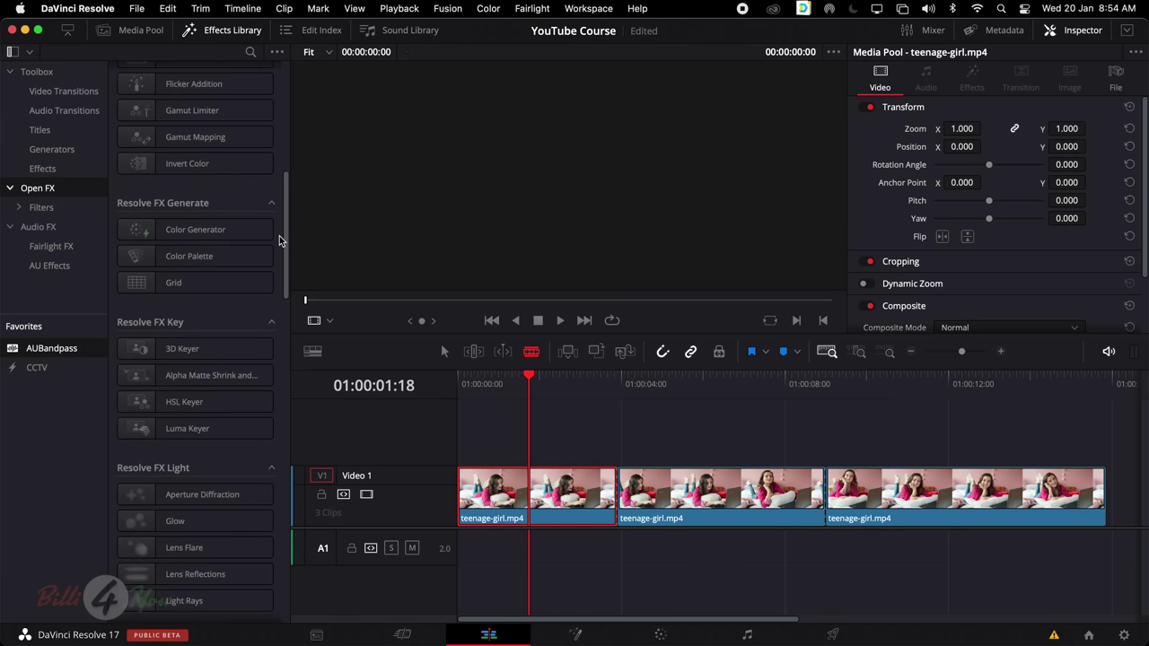
scroll(279, 236, "down", 5)
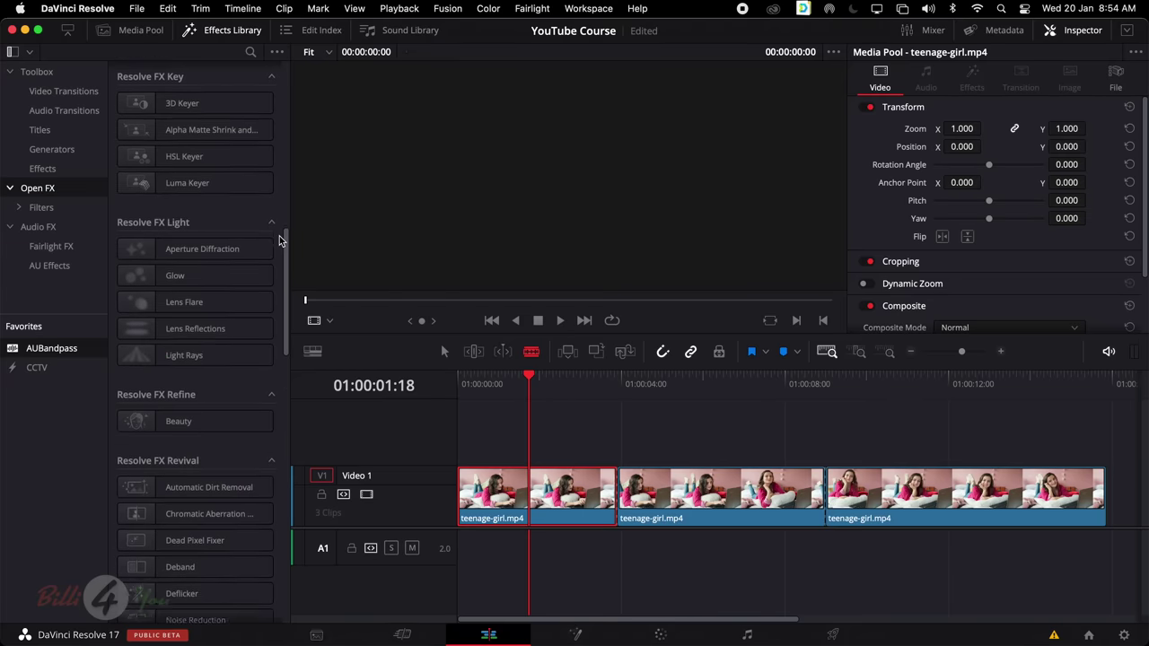
scroll(279, 241, "down", 6)
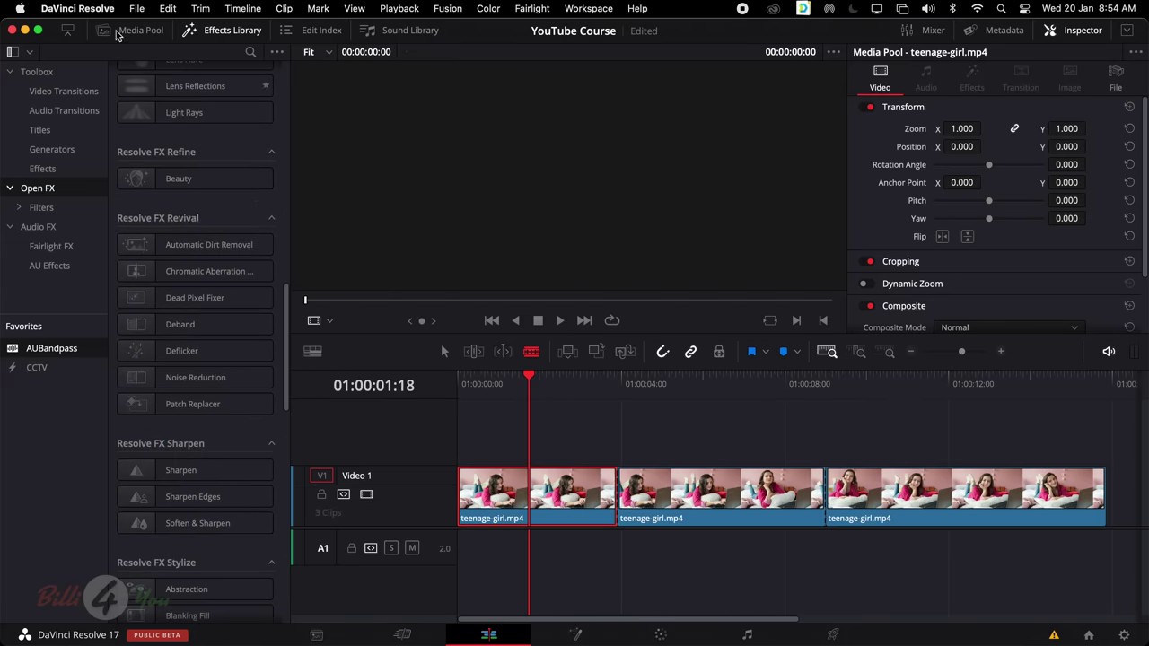
Search the effects for 'colo', then clear the search on the Effects category
left_click(250, 51)
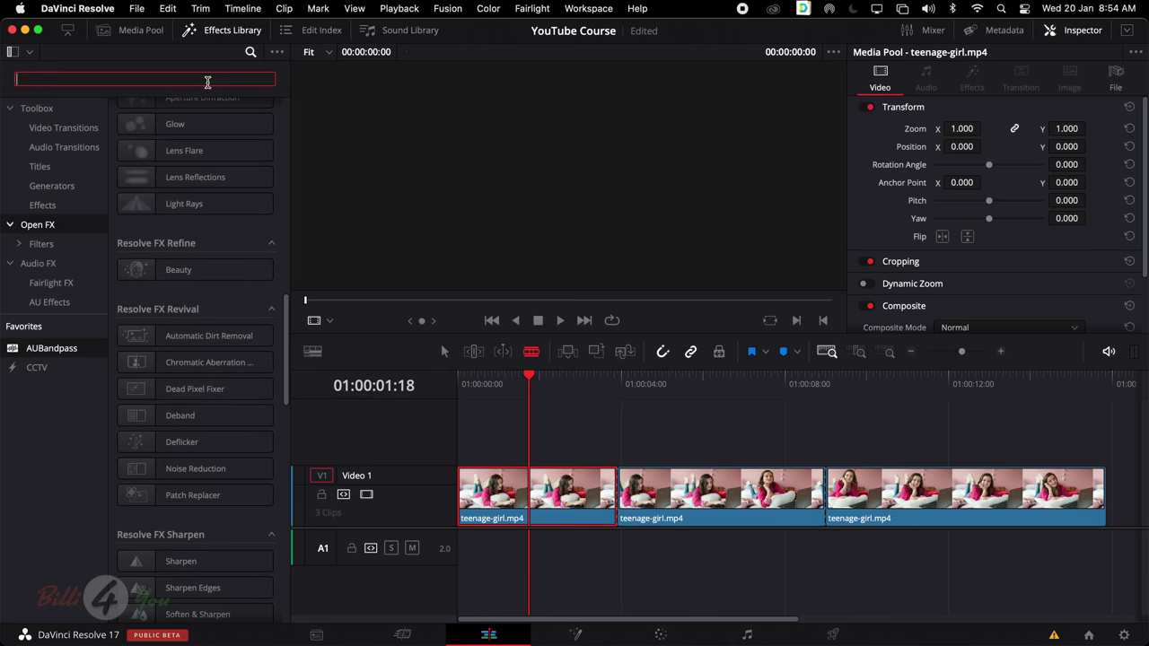
type("colo")
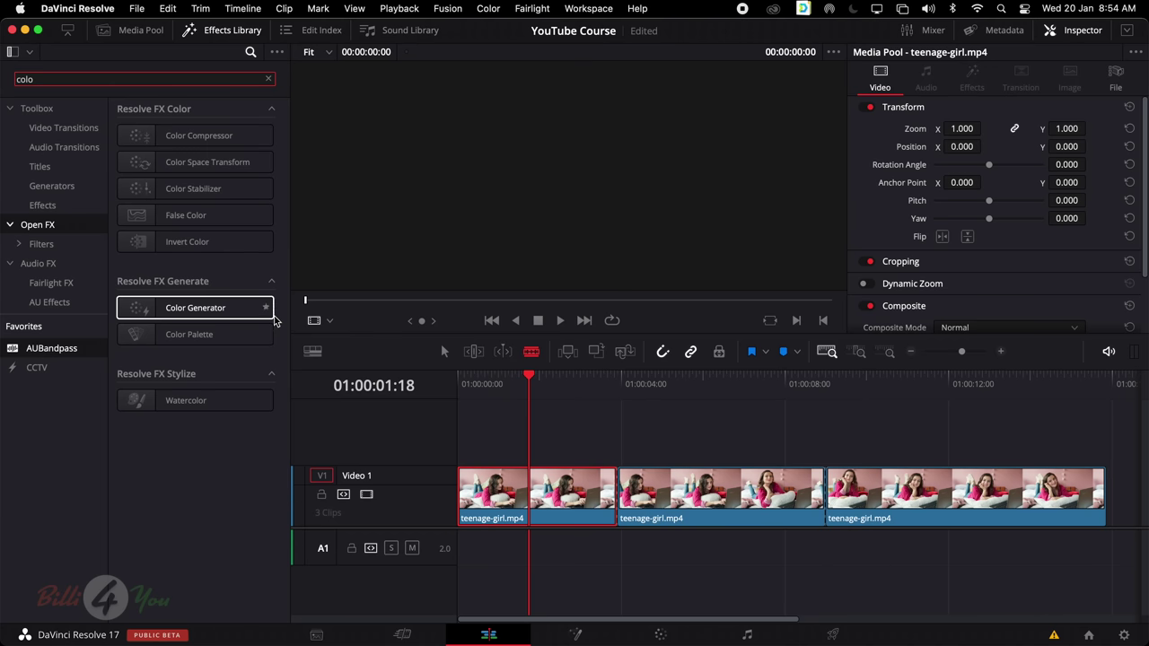
left_click(63, 210)
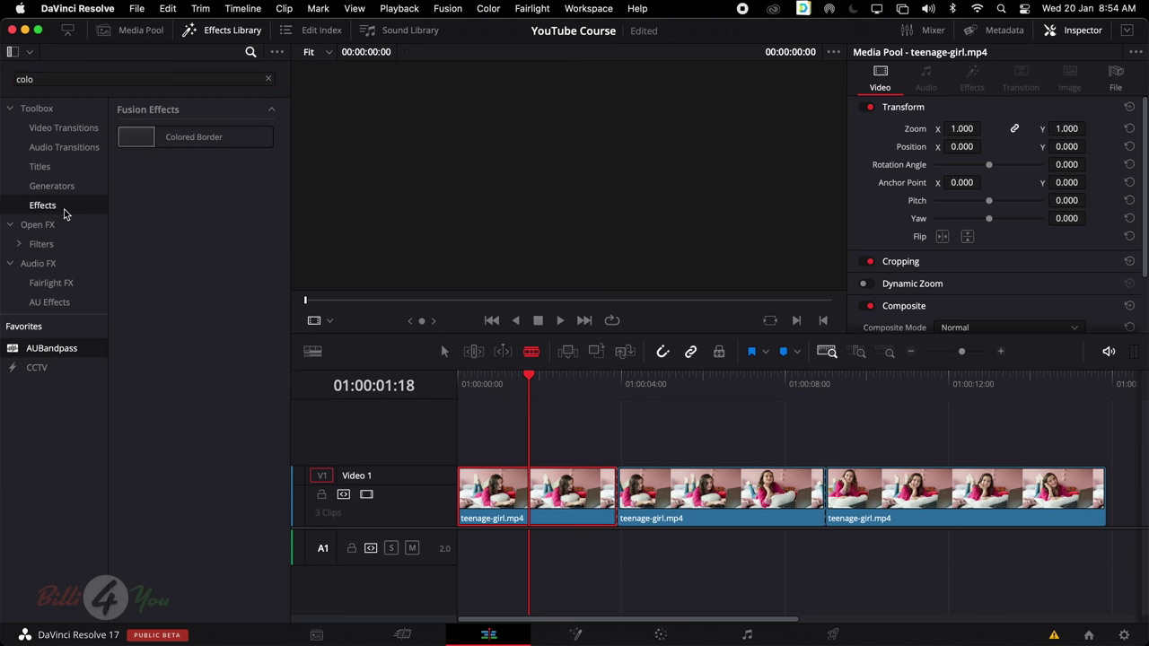
left_click(268, 79)
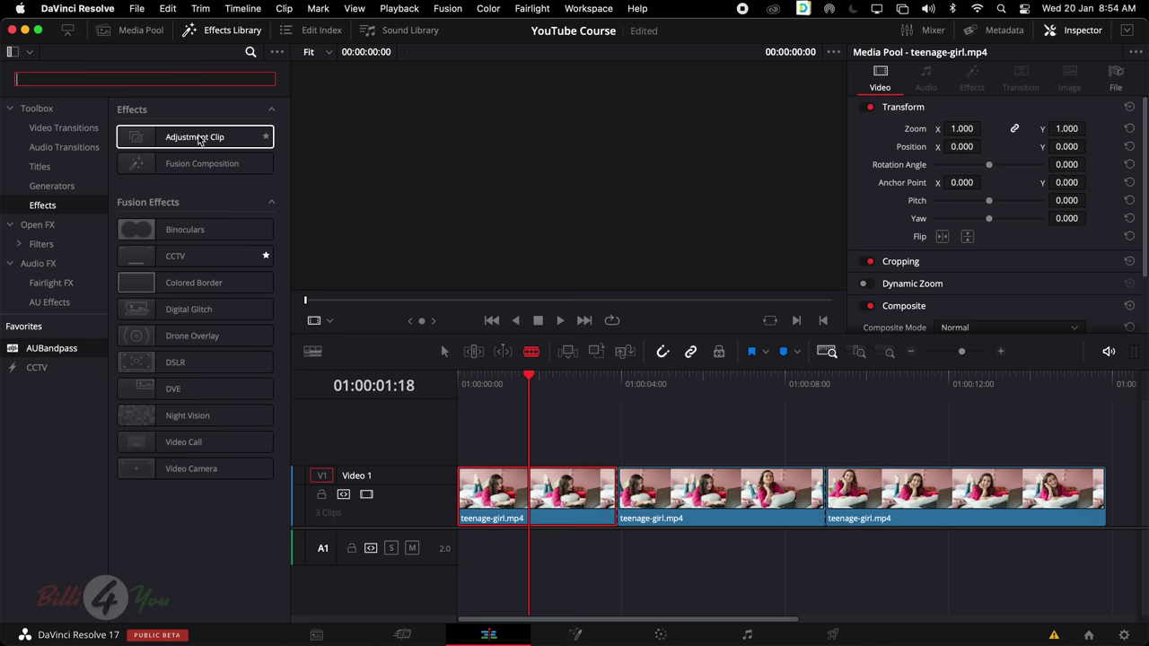
Place an Adjustment Clip on Video 2 and stretch its end across all three teenage-girl clips
left_click_drag(194, 141, 460, 441)
left_click_drag(660, 441, 619, 441)
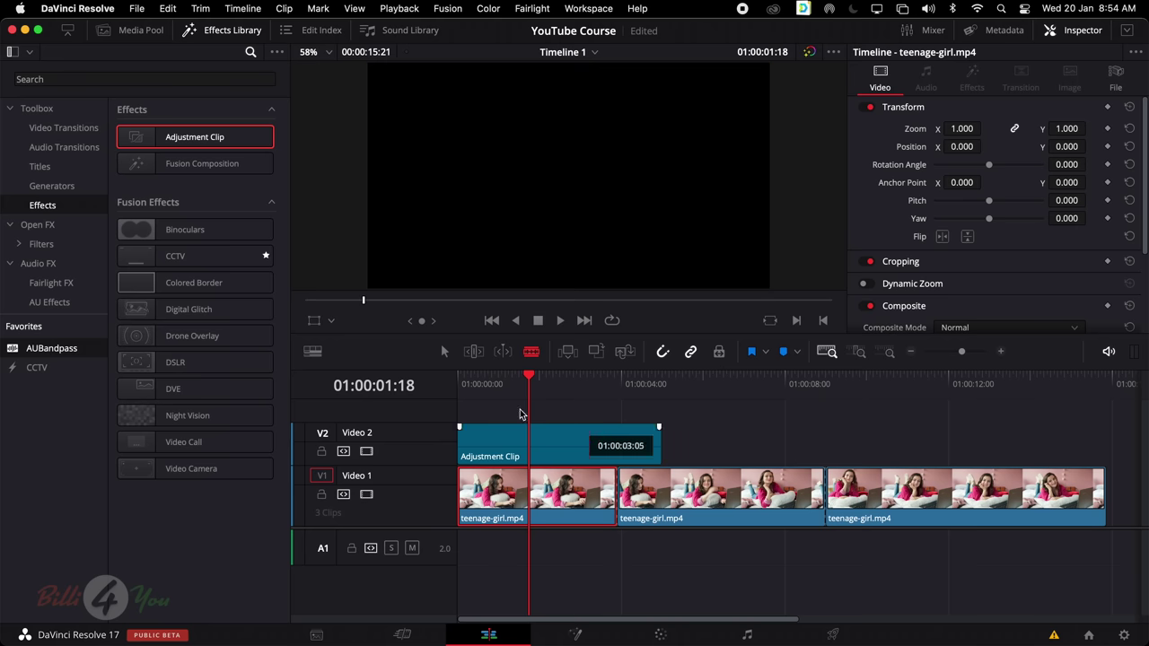
left_click(443, 351)
left_click(595, 448)
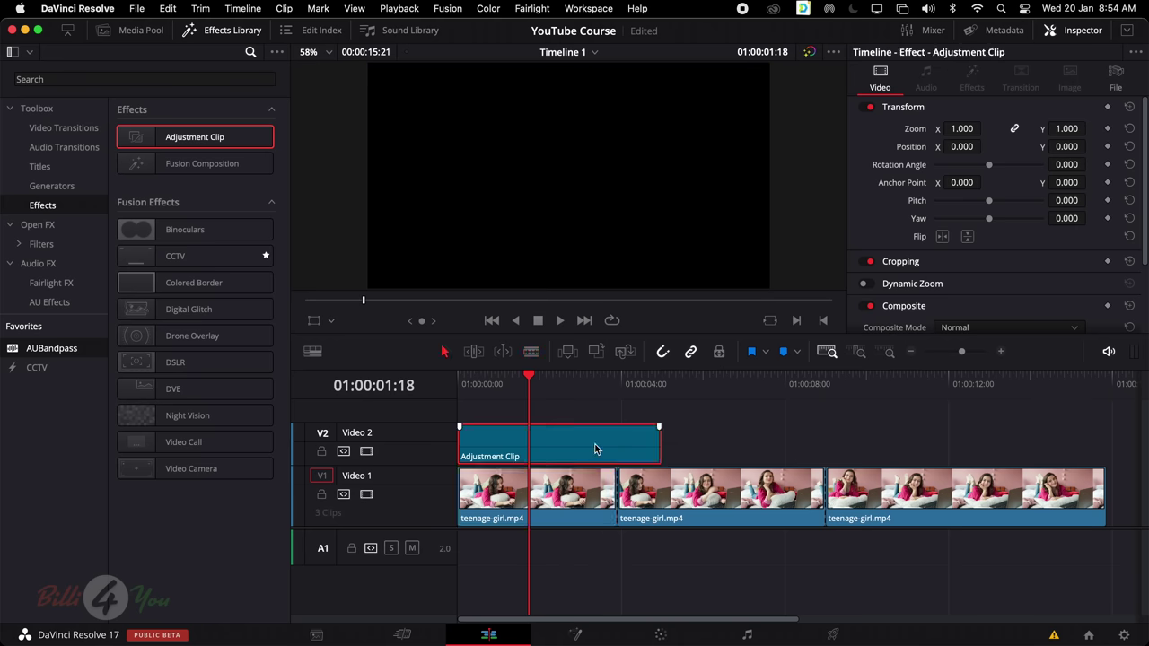
left_click(560, 377)
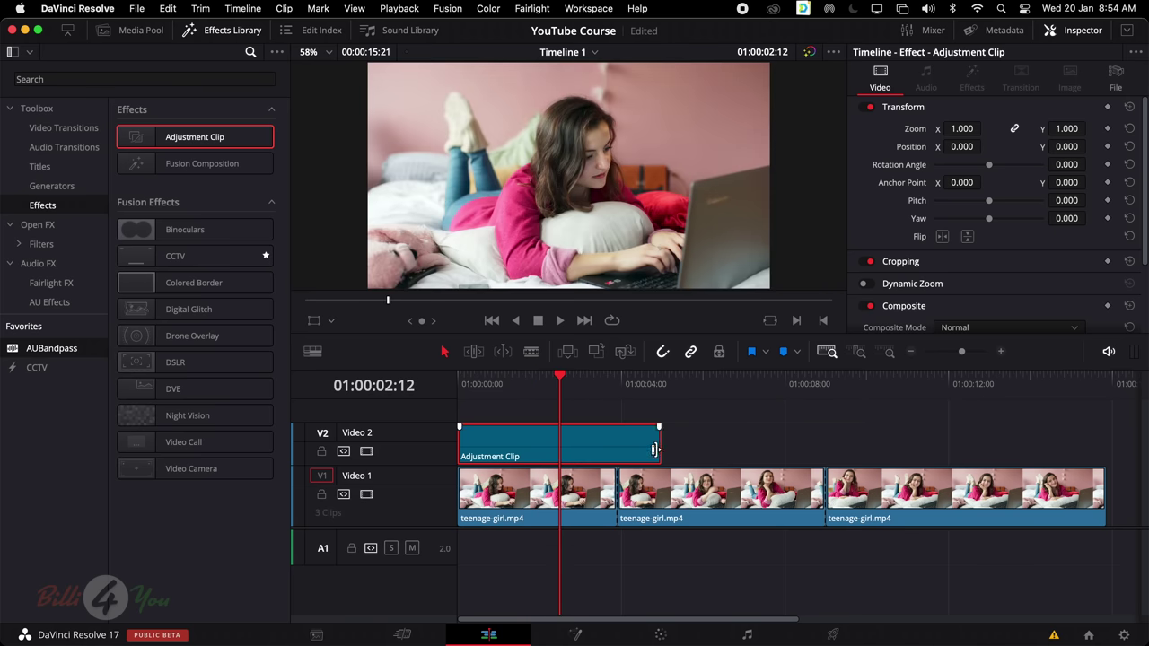
left_click_drag(660, 448, 1109, 458)
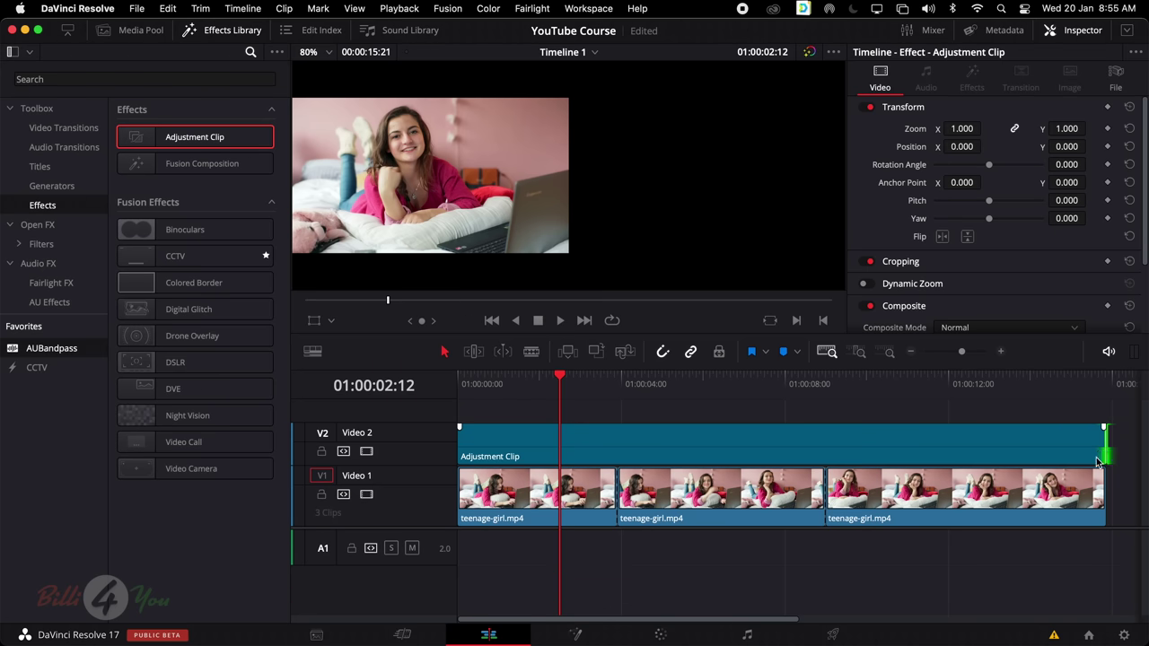
left_click(941, 437)
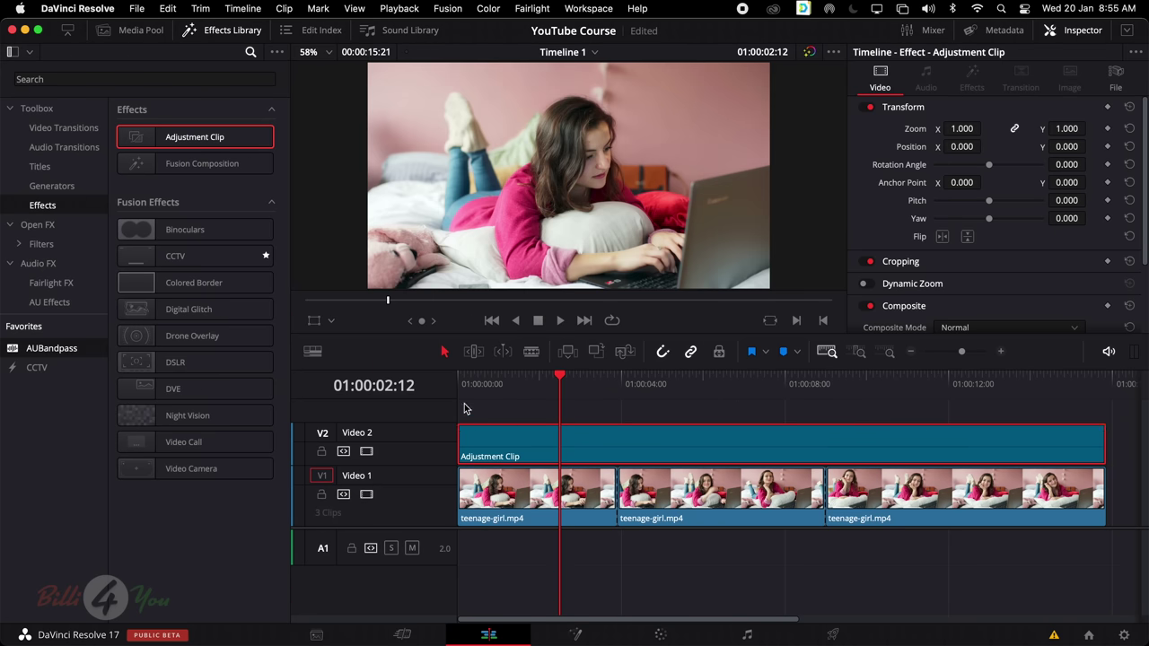
Apply the Binoculars effect to the Adjustment Clip and preview it along the timeline
mouse_move(238, 261)
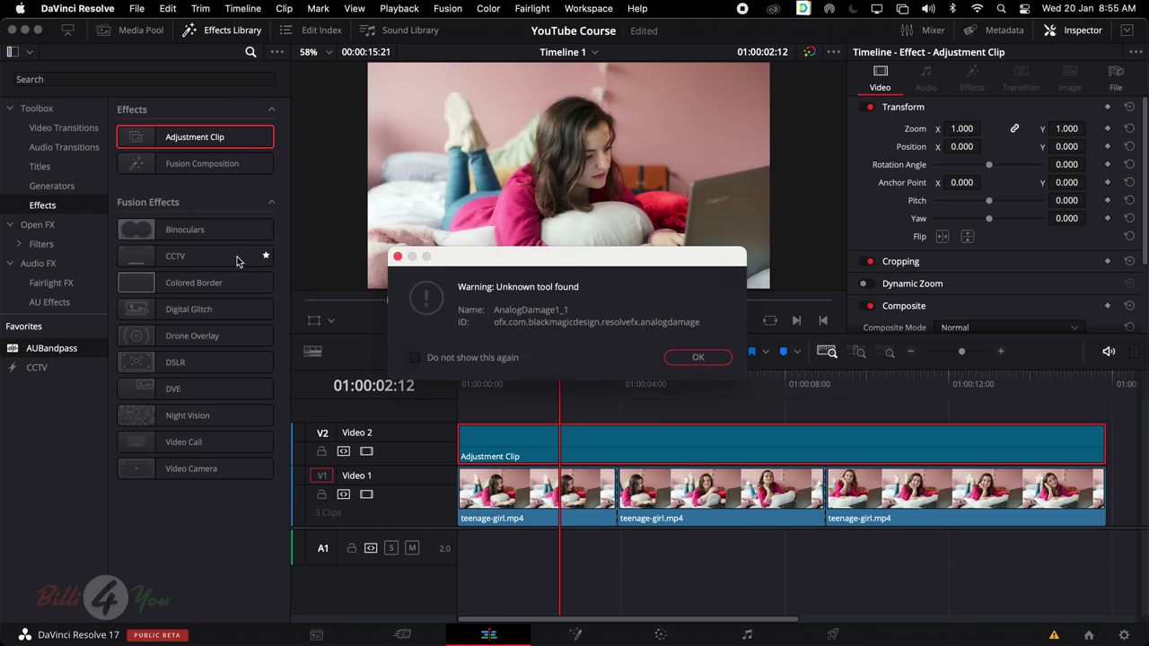
left_click(698, 357)
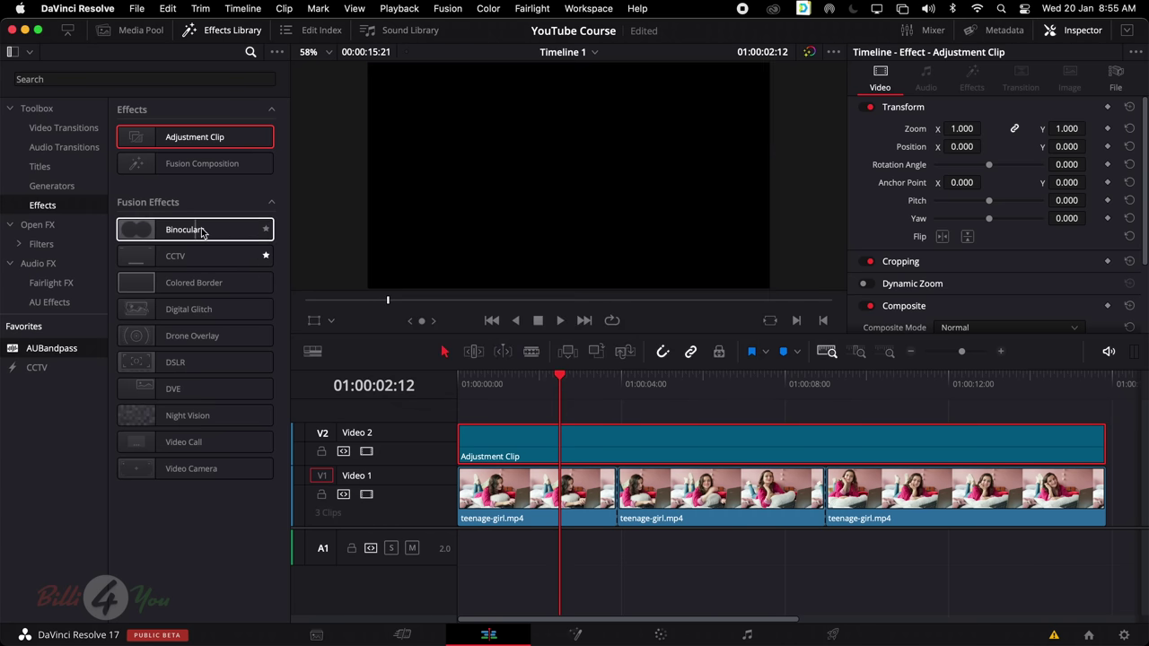
left_click_drag(197, 232, 545, 448)
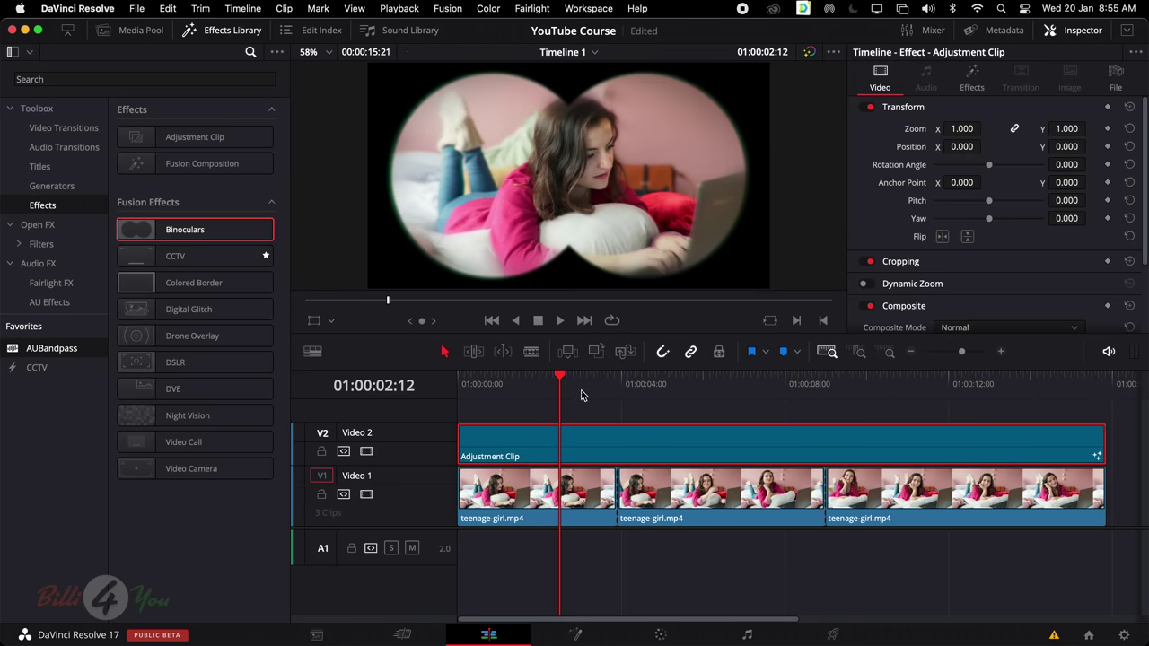
left_click_drag(556, 381, 667, 393)
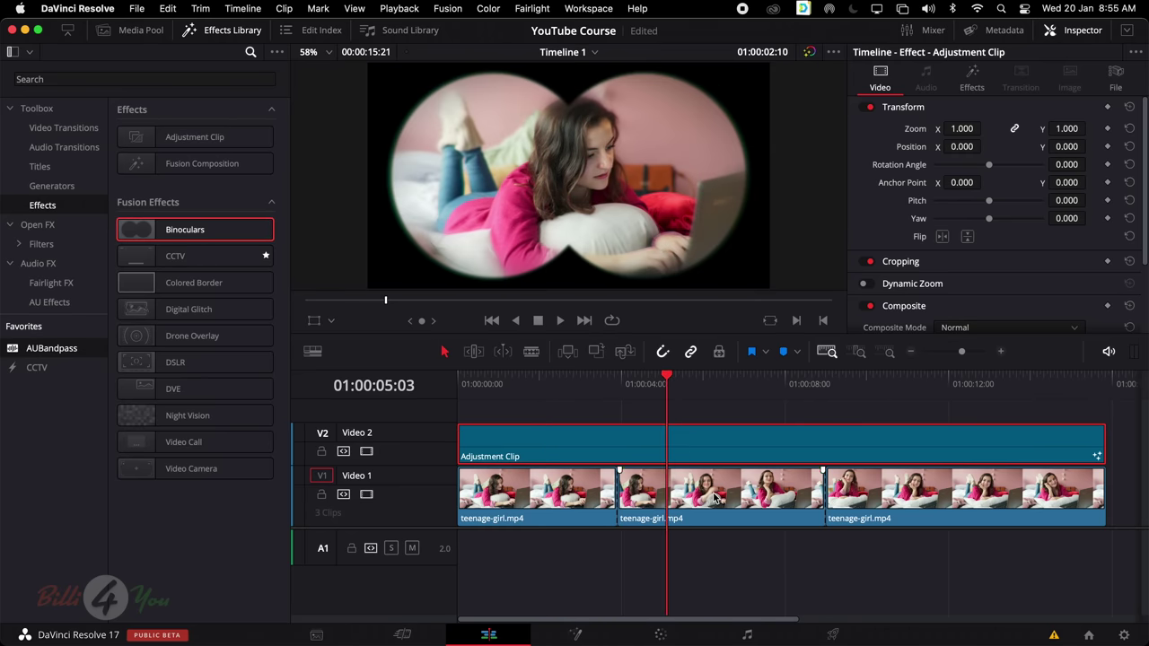
Replace the middle teenage-girl clip with the Red Lips image from the media pool
left_click(715, 499)
left_click(144, 30)
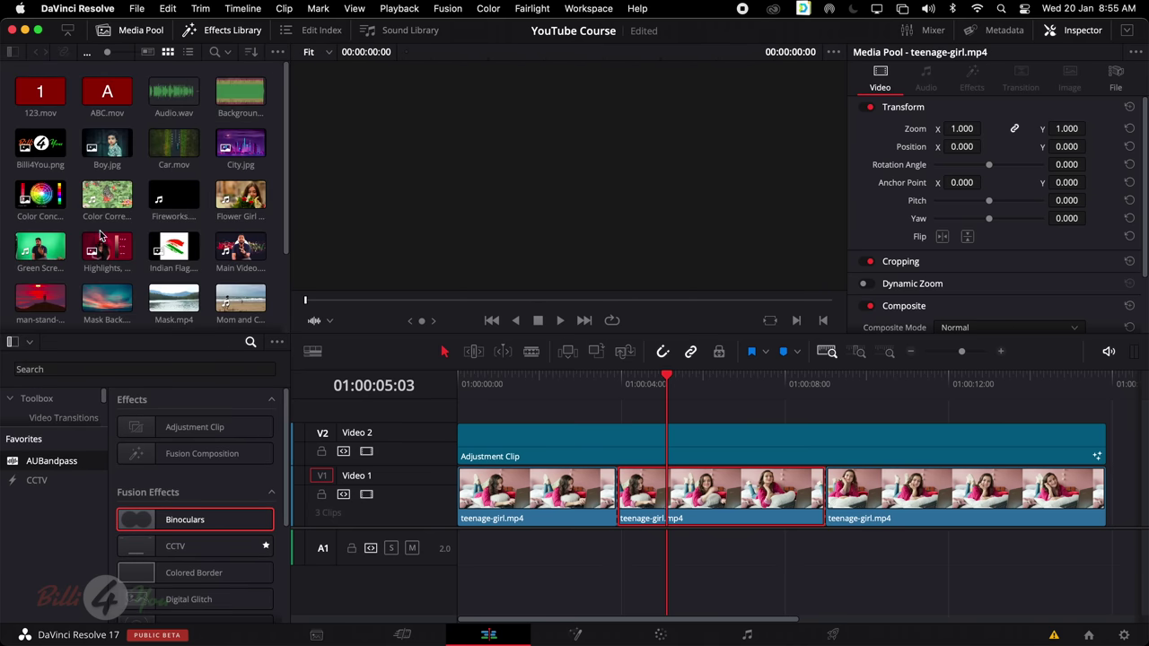
scroll(153, 236, "down", 3)
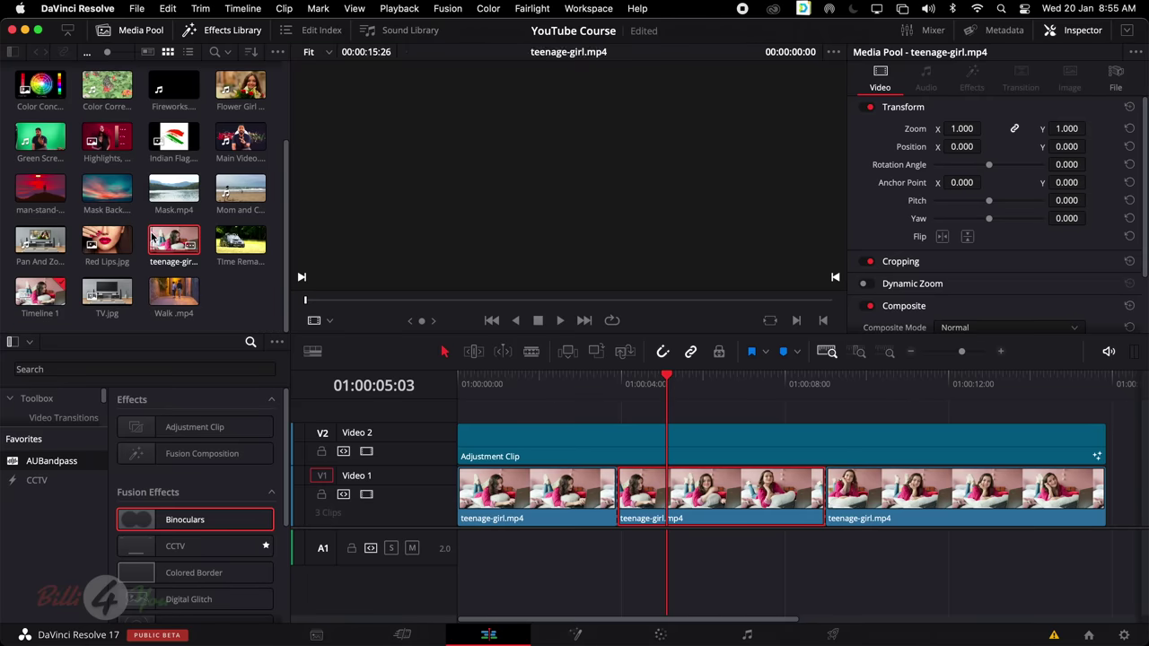
left_click(106, 240)
left_click_drag(107, 240, 639, 494)
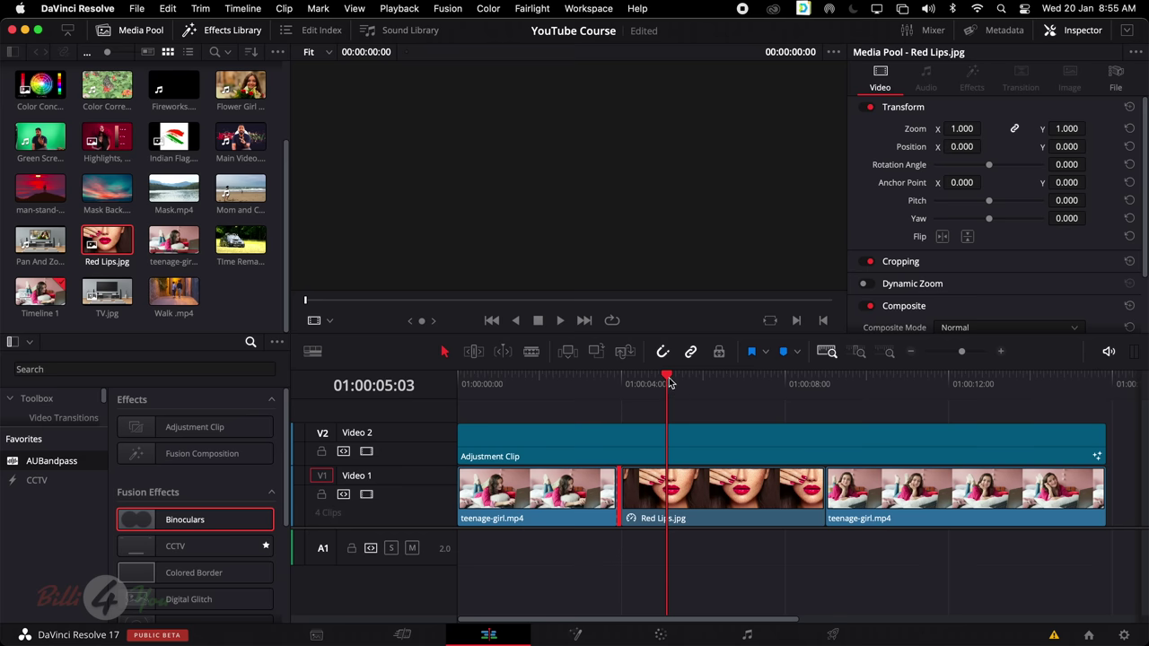
left_click_drag(669, 383, 643, 386)
Show the Adjustment Clip's Binoculars settings in the Inspector, then test-trim and restore its end
left_click(631, 449)
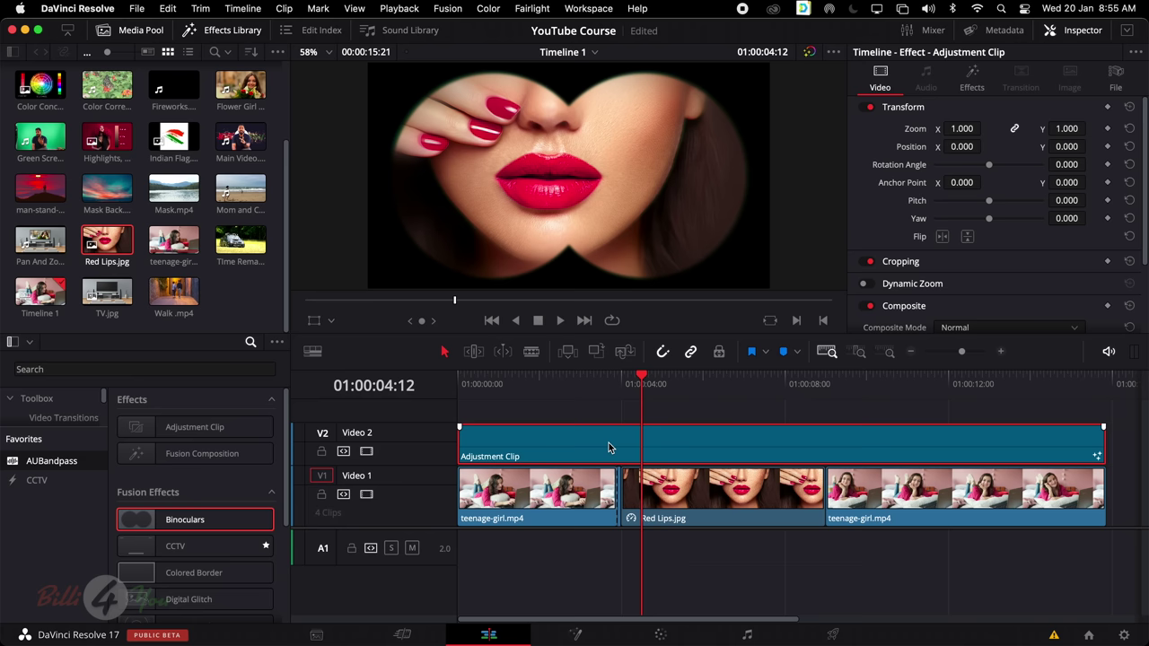
left_click(579, 493)
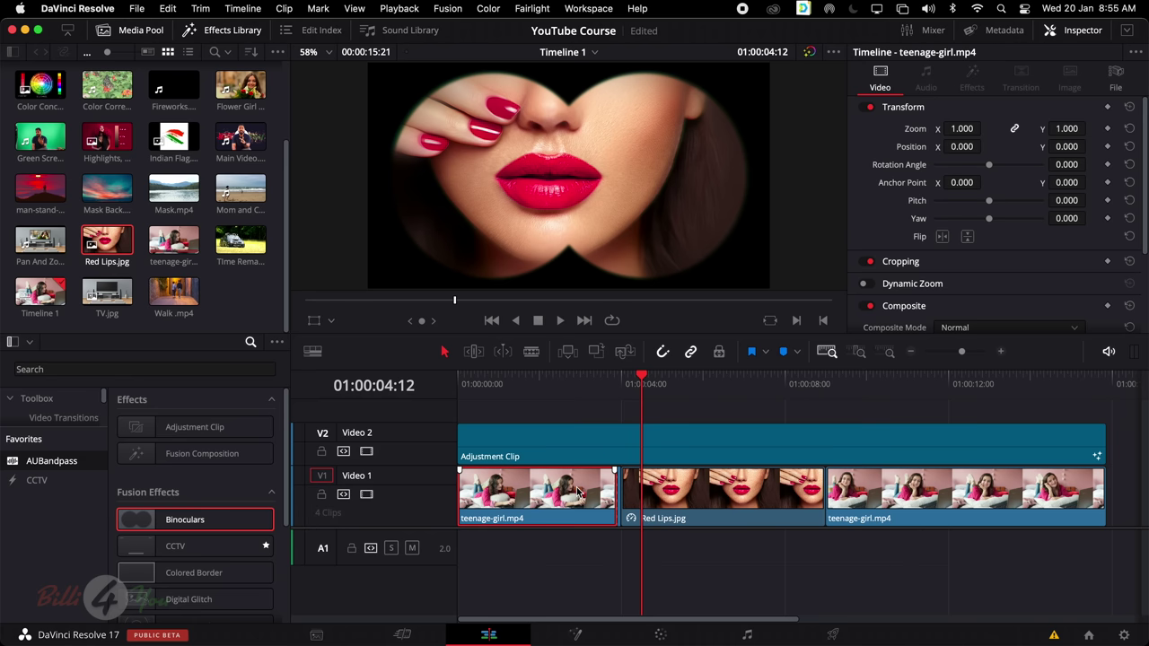
left_click(655, 446)
left_click(976, 91)
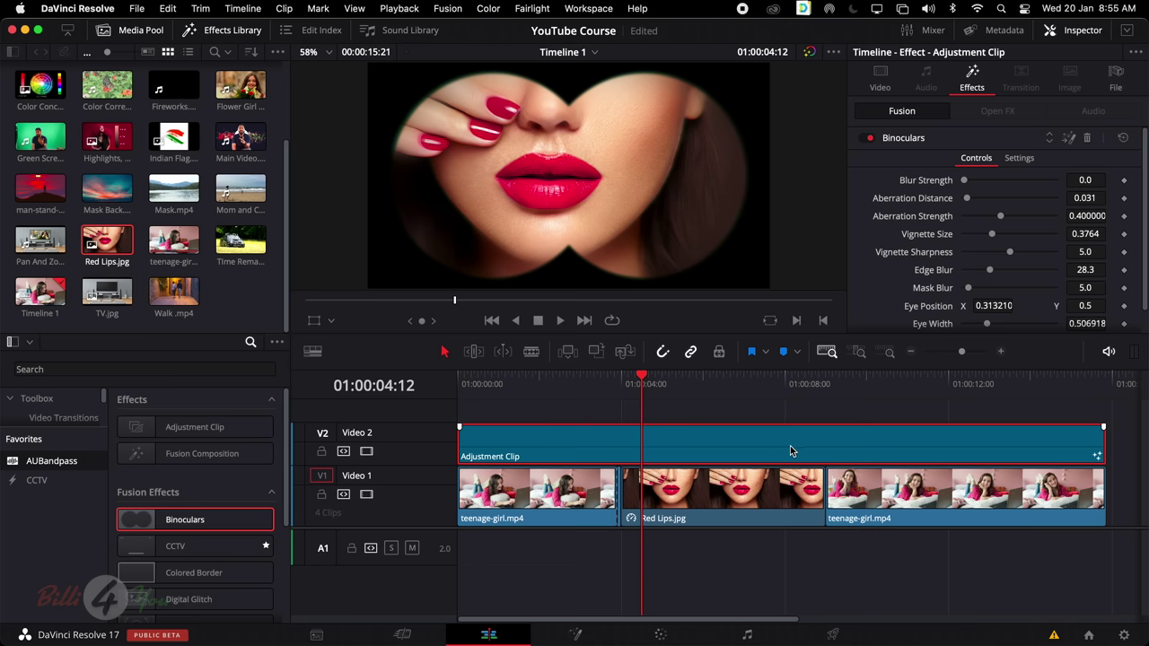
mouse_move(1097, 446)
left_mouse_down()
mouse_move(639, 447)
mouse_move(1103, 447)
left_mouse_up()
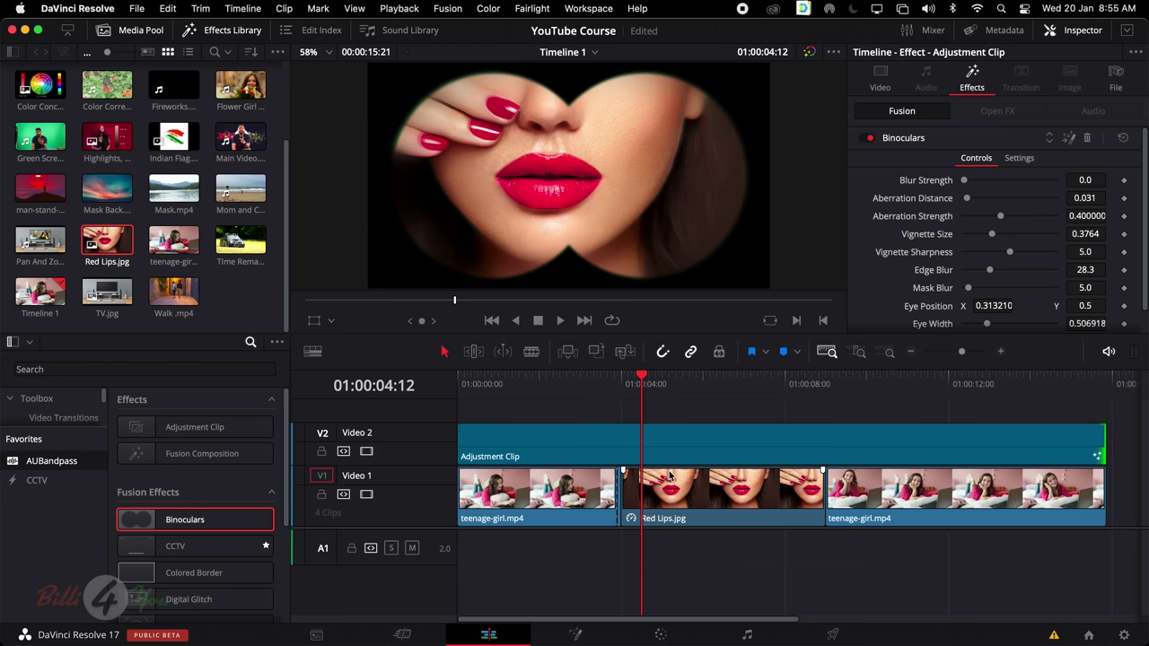
Toggle the Effects Library and Media Pool panels, leaving only the Effects Library on the left
left_click(663, 434)
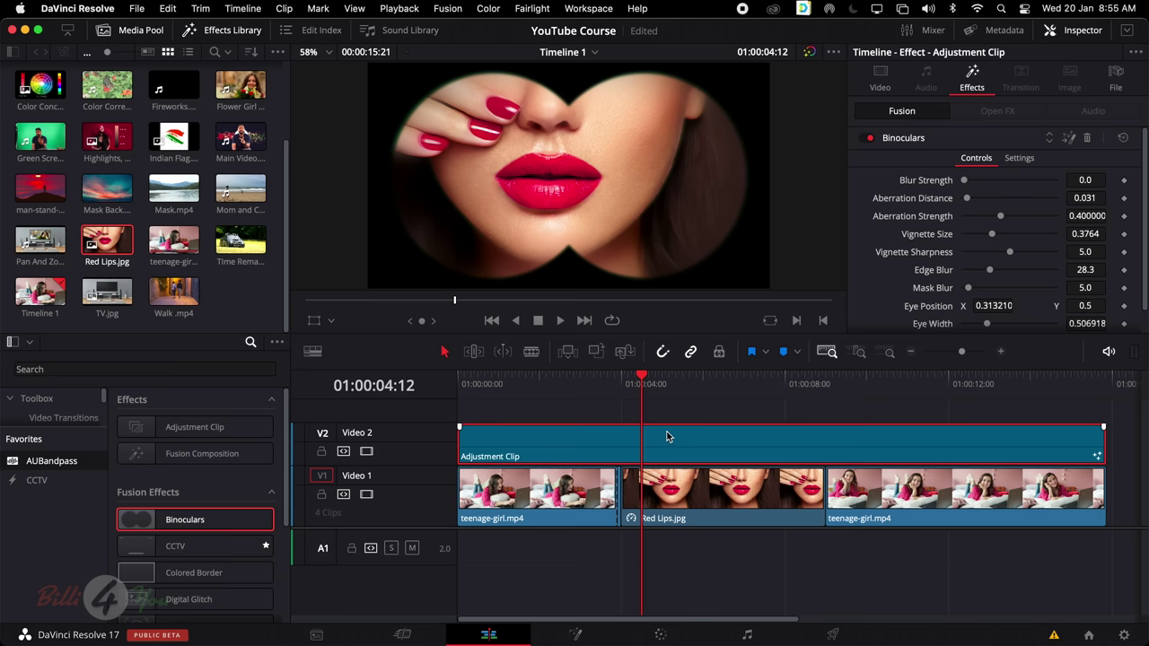
left_click(230, 32)
left_click(150, 32)
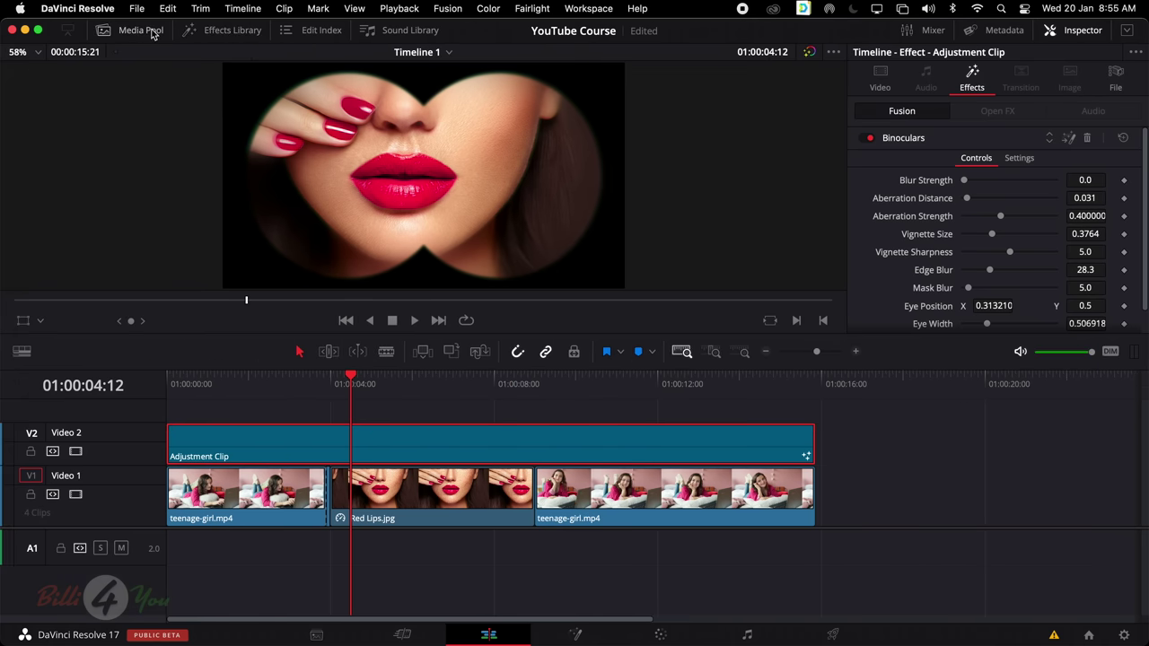
left_click(152, 32)
left_click(220, 30)
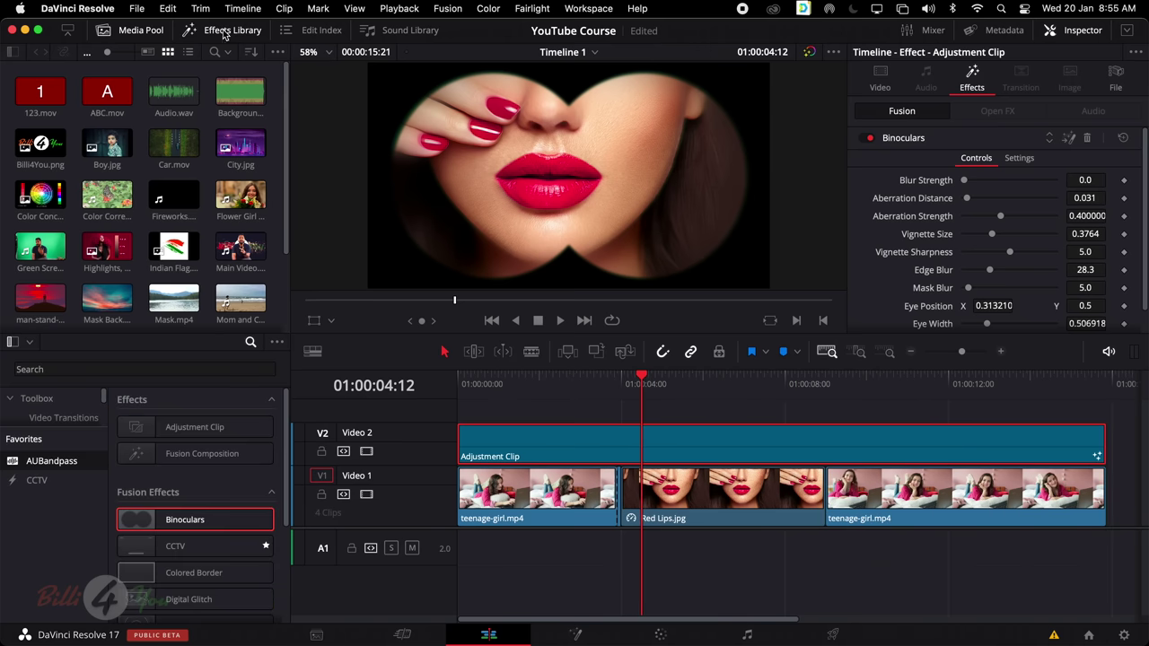
left_click(108, 30)
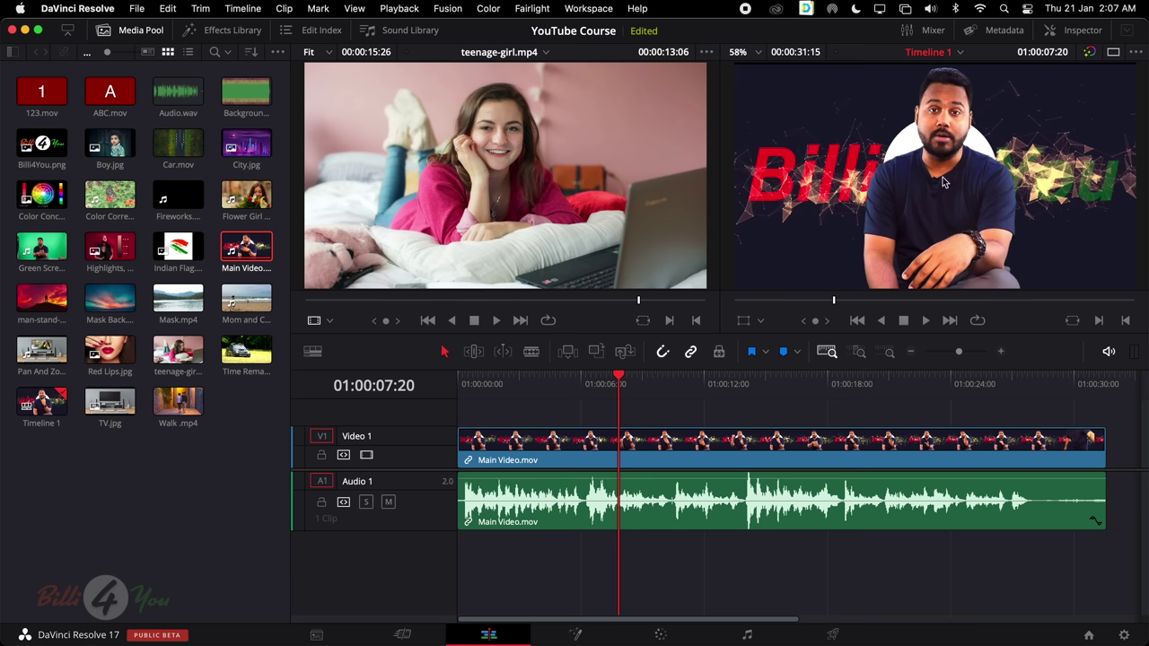
Park the playhead at 01:00:06:03 and show Main Video.mov's properties in the Inspector
left_click(687, 380)
left_click(718, 380)
left_click(584, 381)
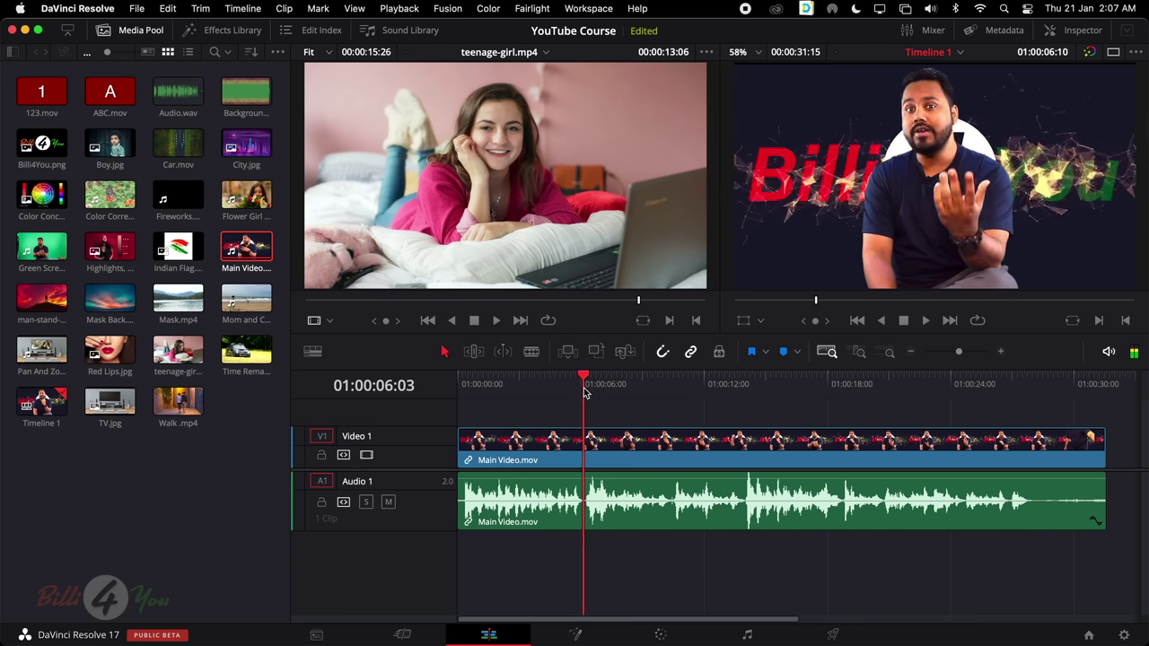
left_click(1089, 34)
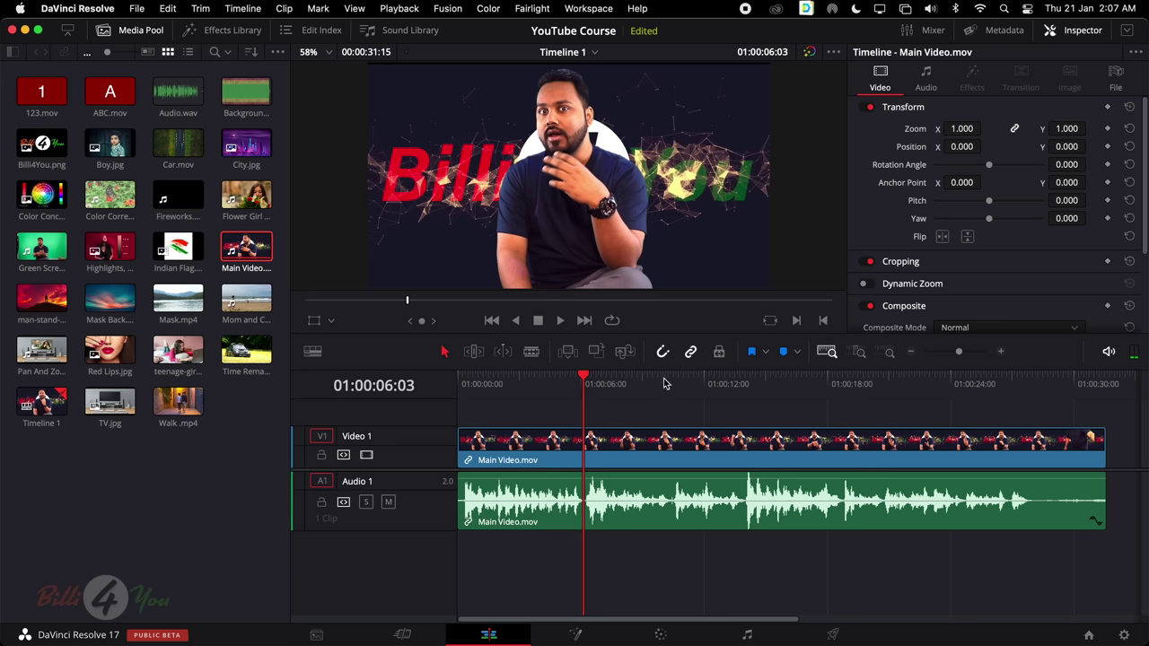
left_click(658, 451)
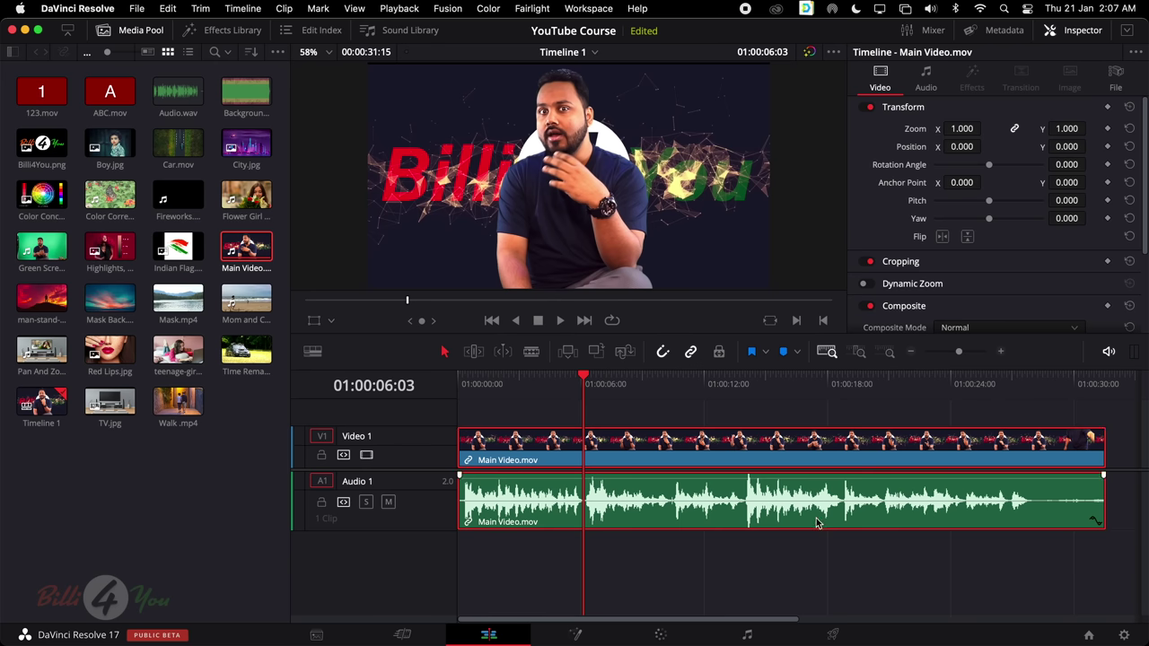
Try the bottom-aligned and centred audio waveform styles in Timeline View Options, then close them
left_click(314, 351)
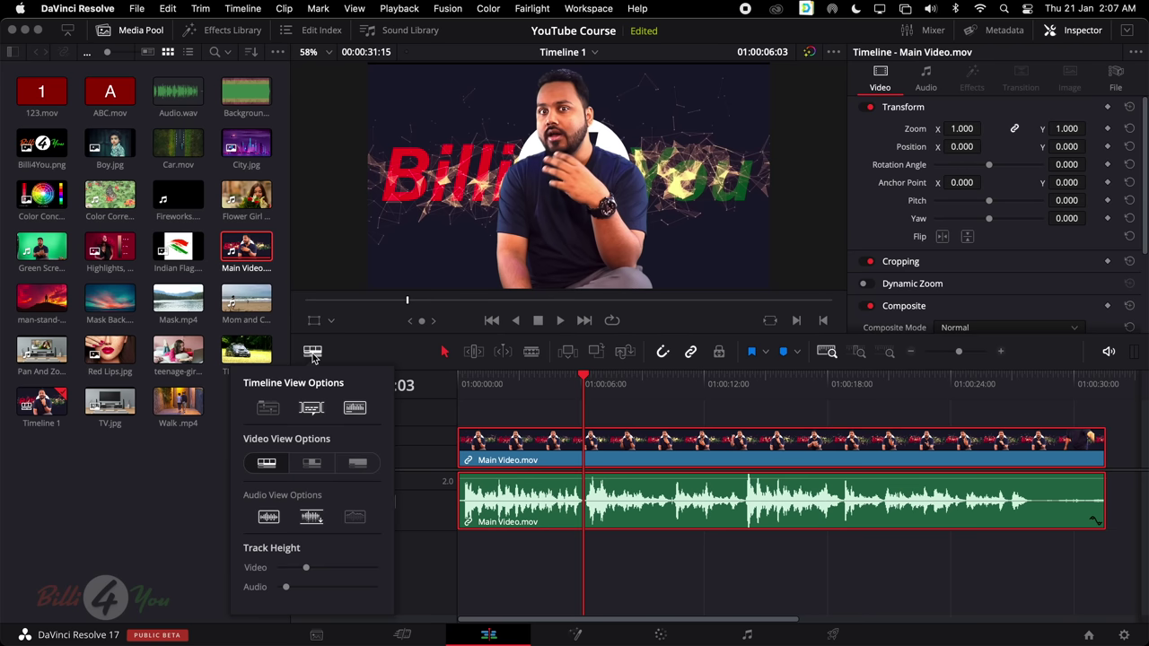
left_click(269, 521)
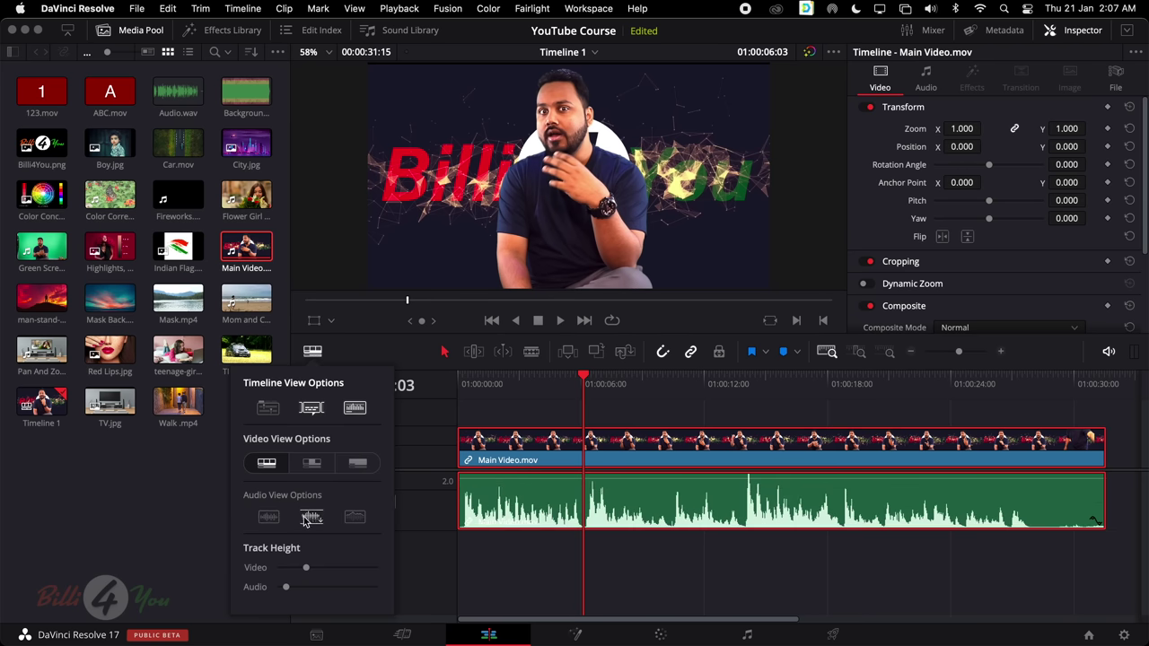
left_click(305, 519)
left_click(270, 518)
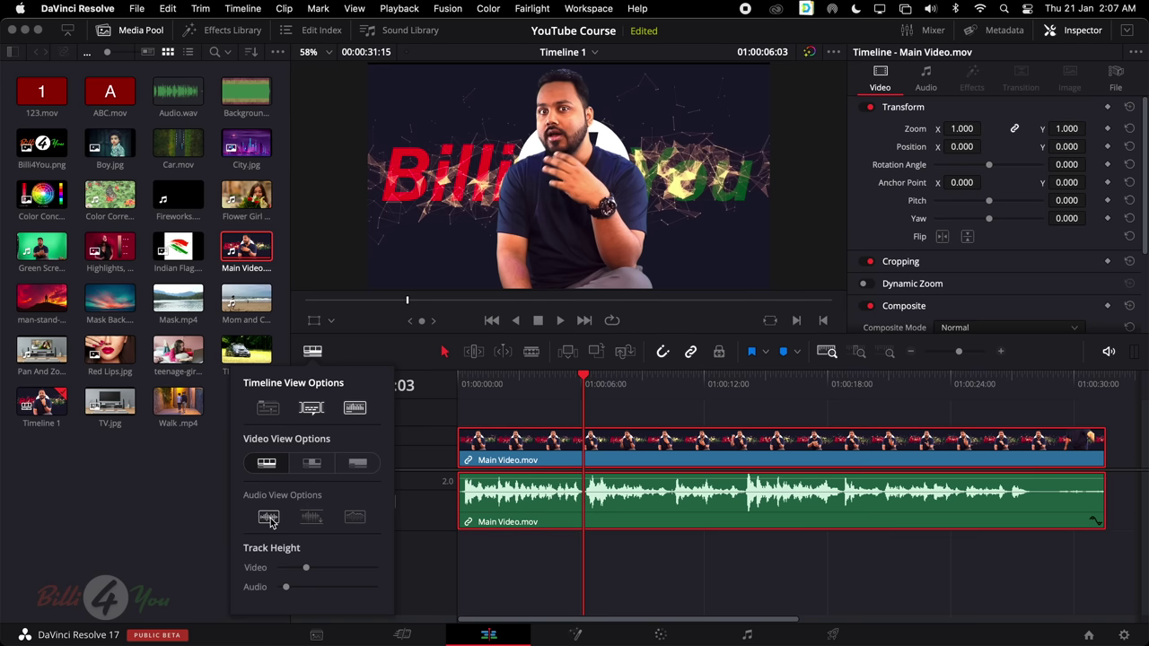
left_click(309, 519)
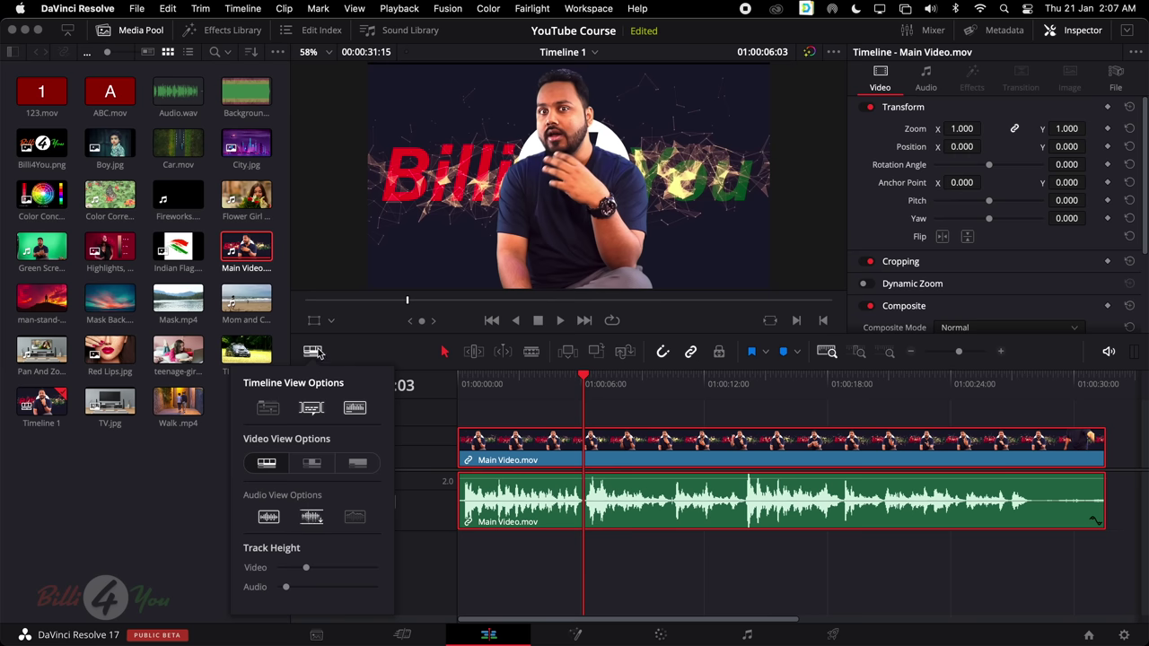
left_click(591, 510)
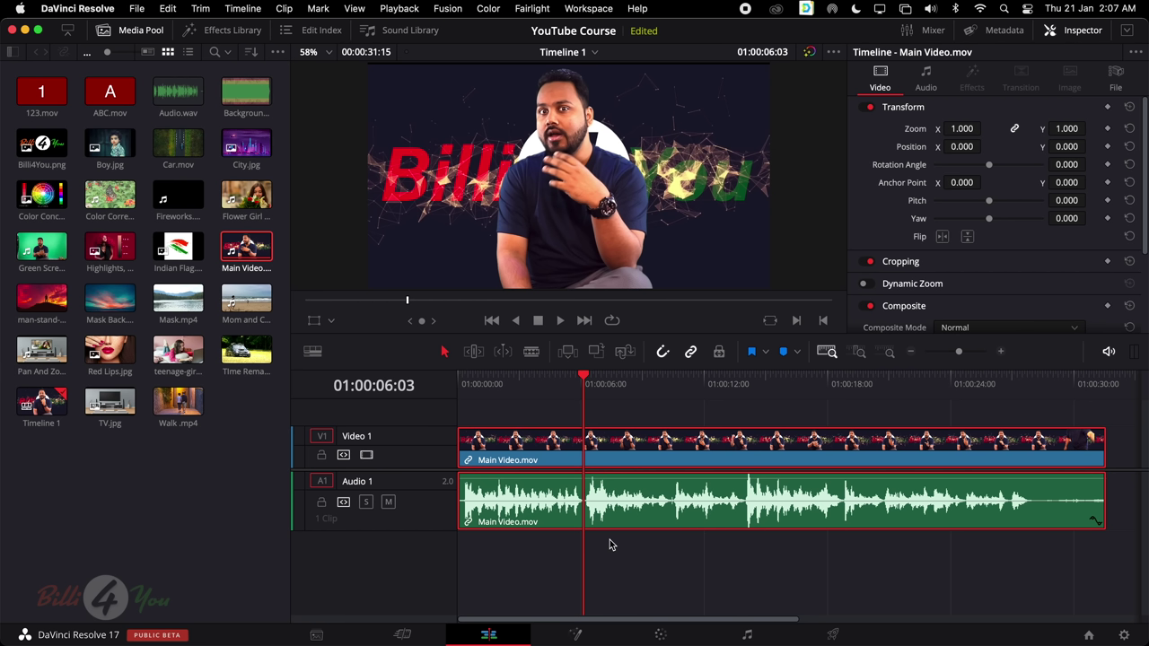
mouse_move(633, 513)
Drag Main Video.mov's Audio Volume slider down to -8.74 dB, then back up to a positive boost
left_click(937, 79)
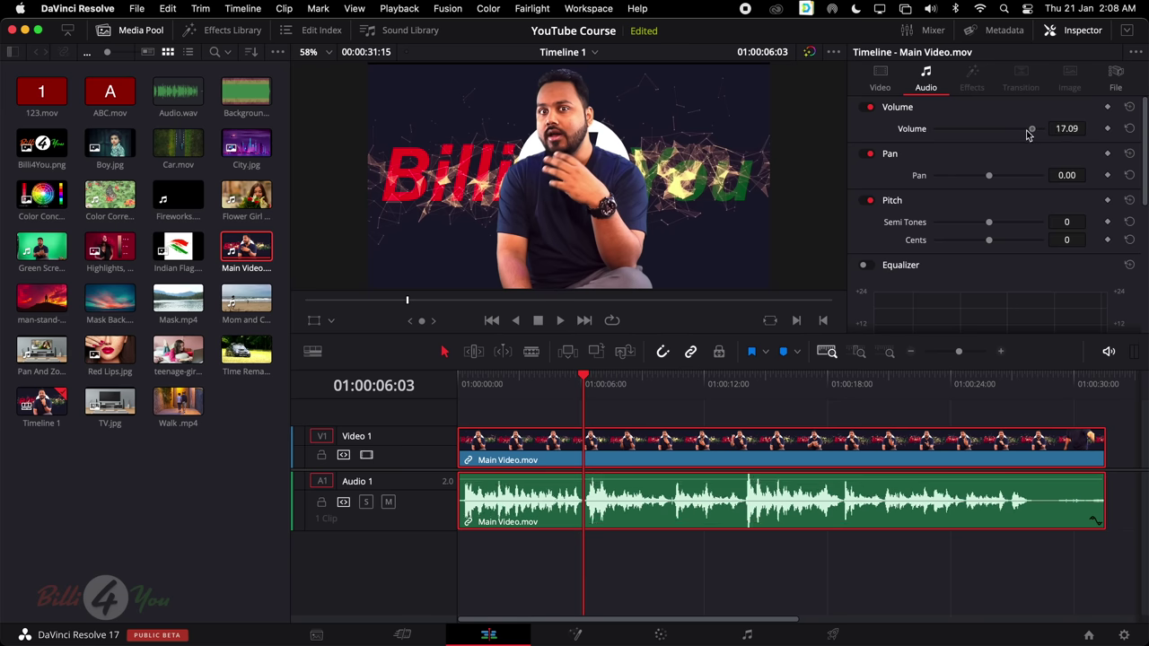
left_click_drag(1033, 132, 1010, 131)
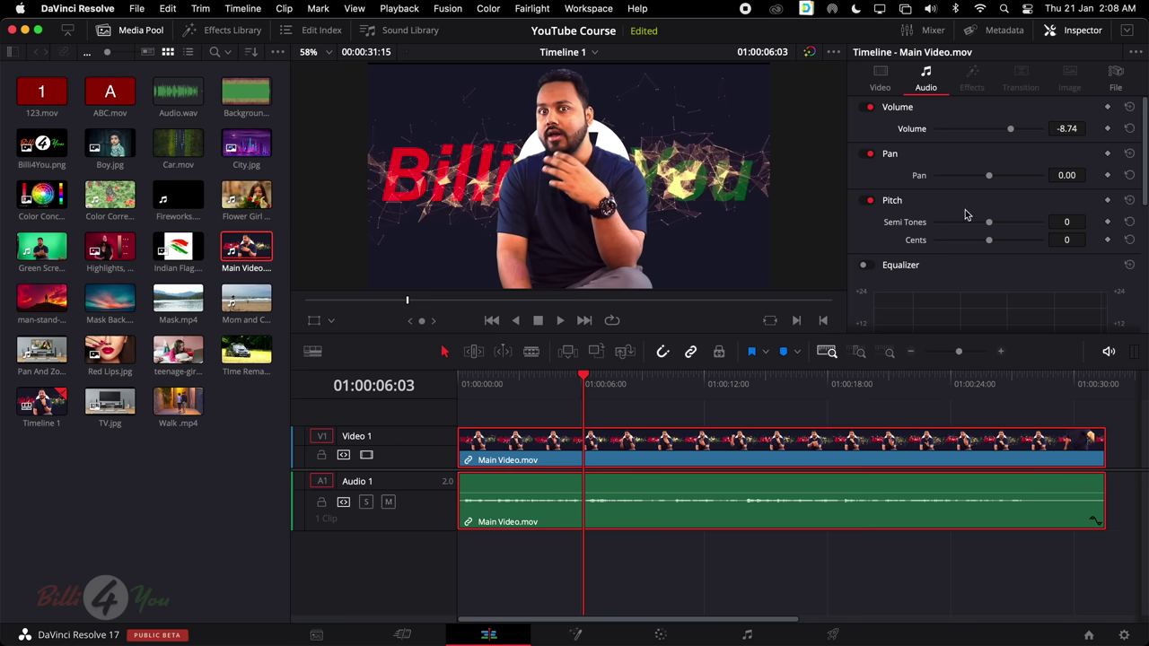
left_click_drag(1011, 132, 1032, 133)
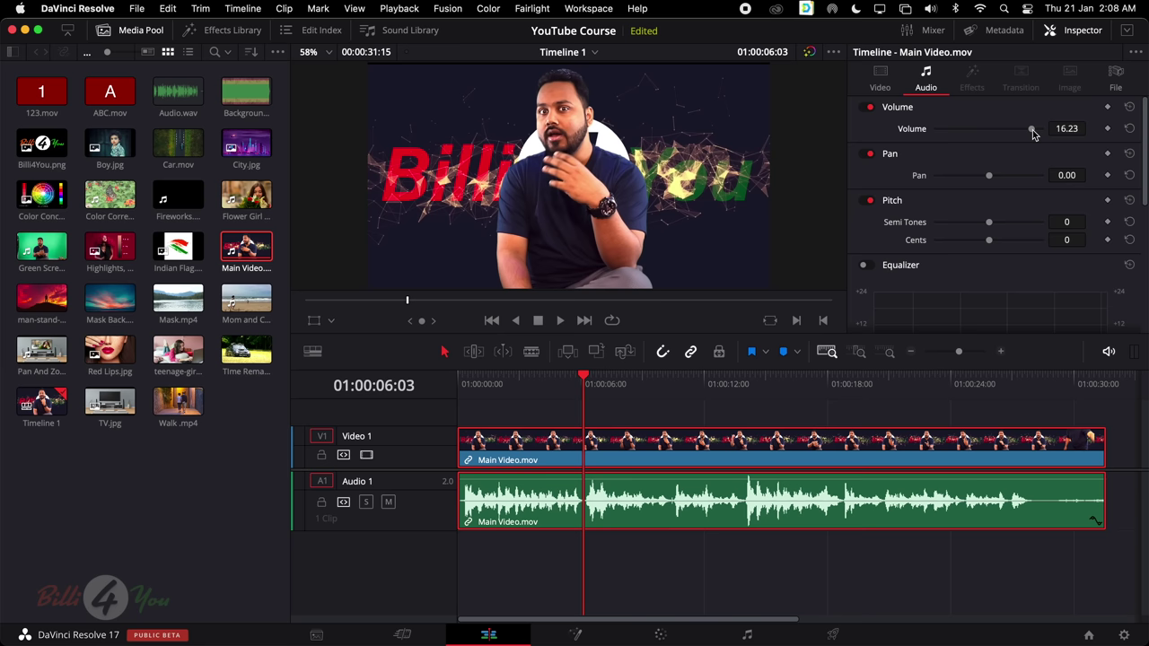
mouse_move(1033, 133)
left_mouse_down()
mouse_move(1014, 133)
mouse_move(1028, 133)
left_mouse_up()
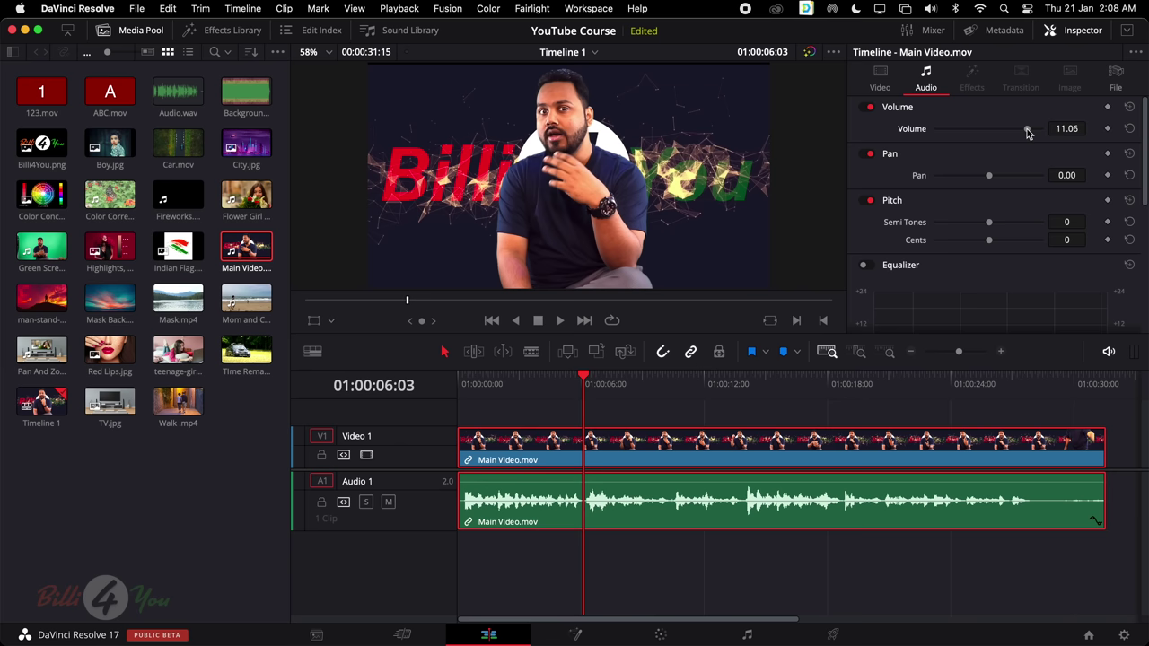
left_click_drag(1029, 133, 1034, 131)
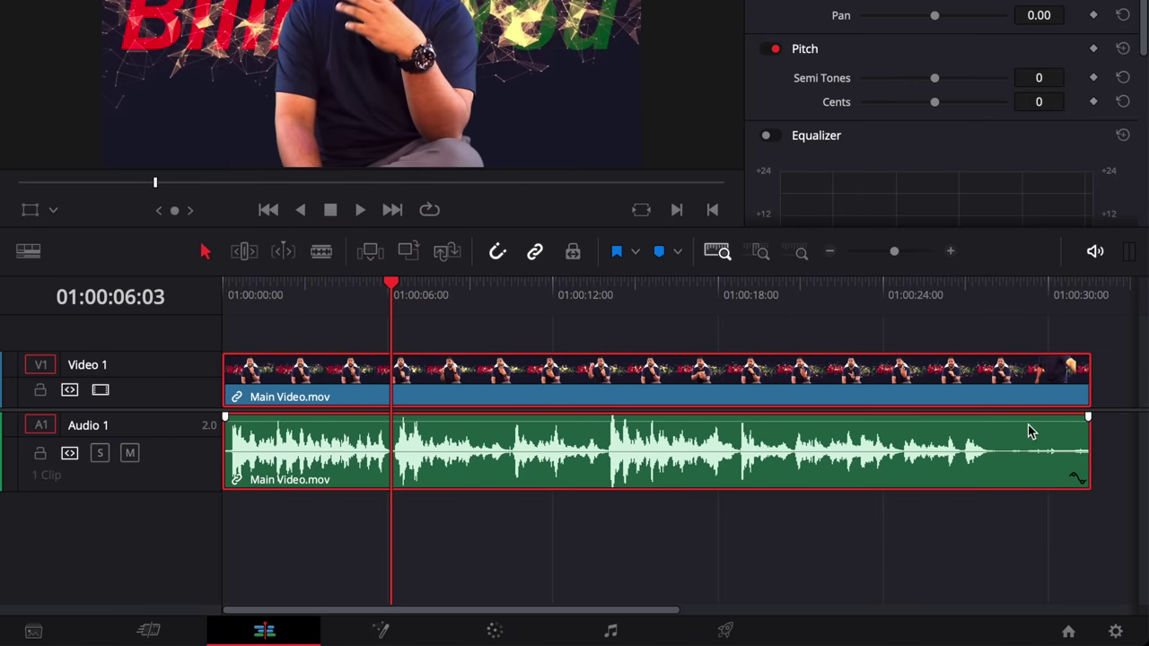
Drag the audio clip's volume line from 8.57 to 16.61 and finally 23.31 dB
scroll(1031, 432, "down", 3)
scroll(1013, 431, "up", 3)
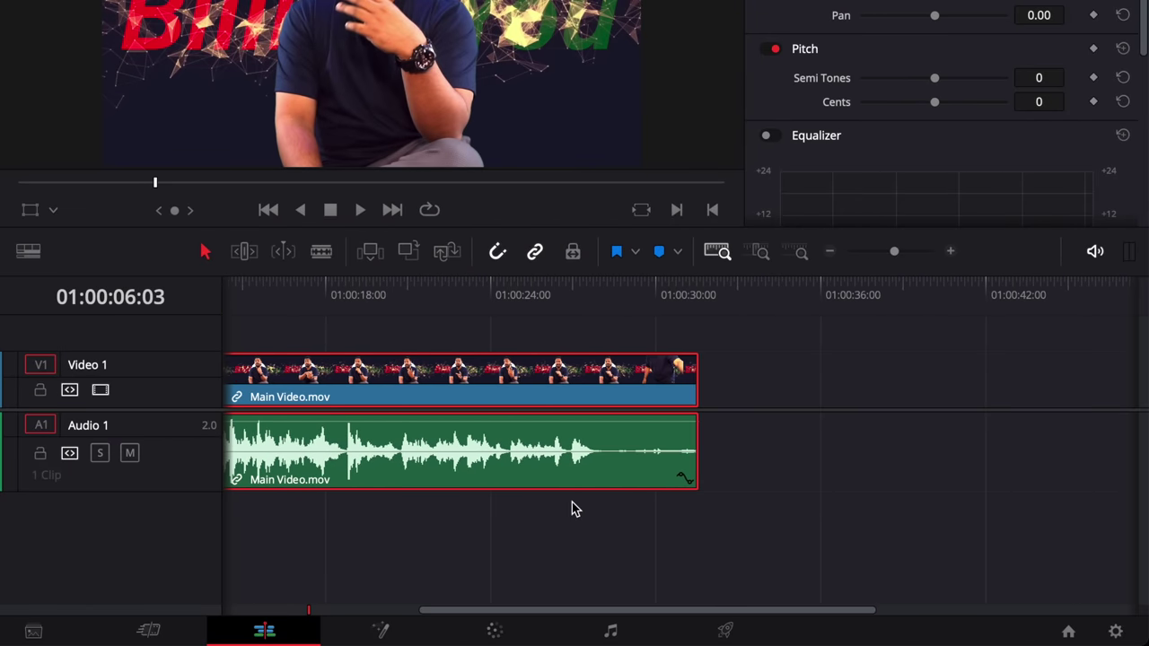
scroll(569, 508, "up", 3)
scroll(569, 508, "right", 10)
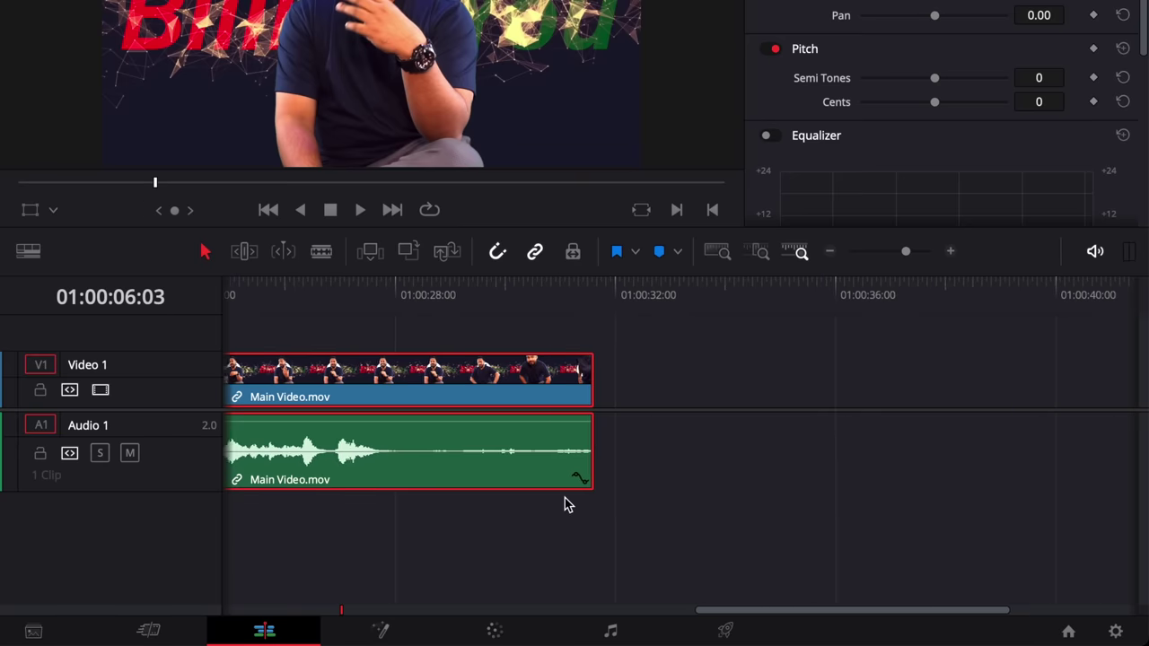
scroll(564, 501, "left", 1)
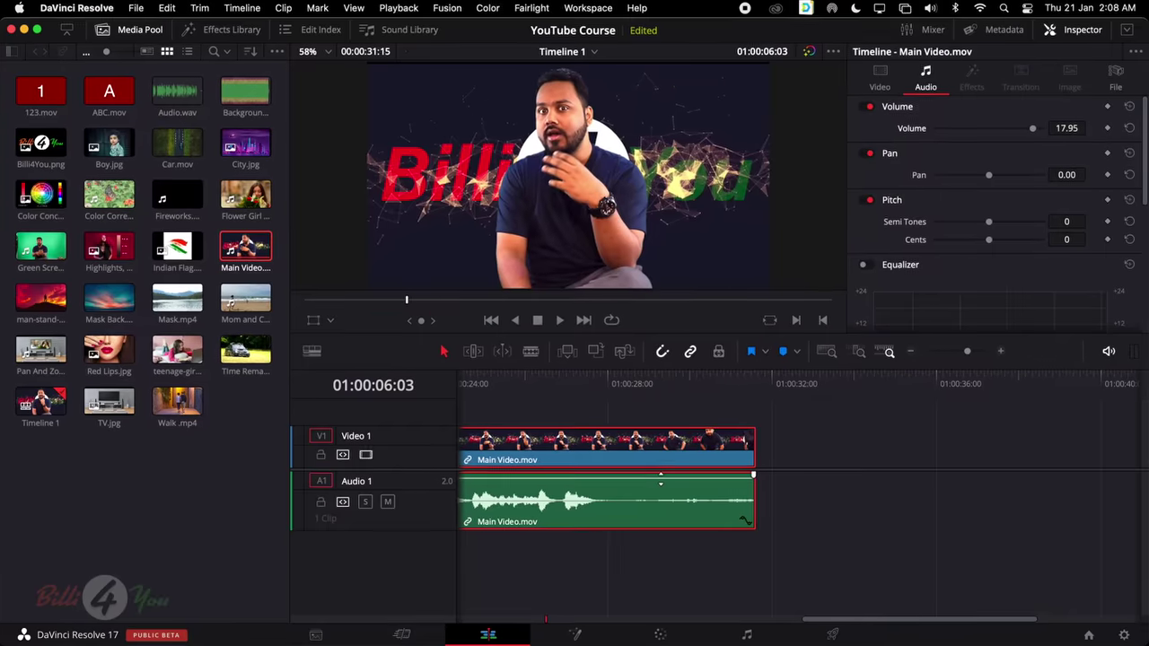
left_click_drag(494, 422, 494, 431)
left_click_drag(661, 484, 661, 484)
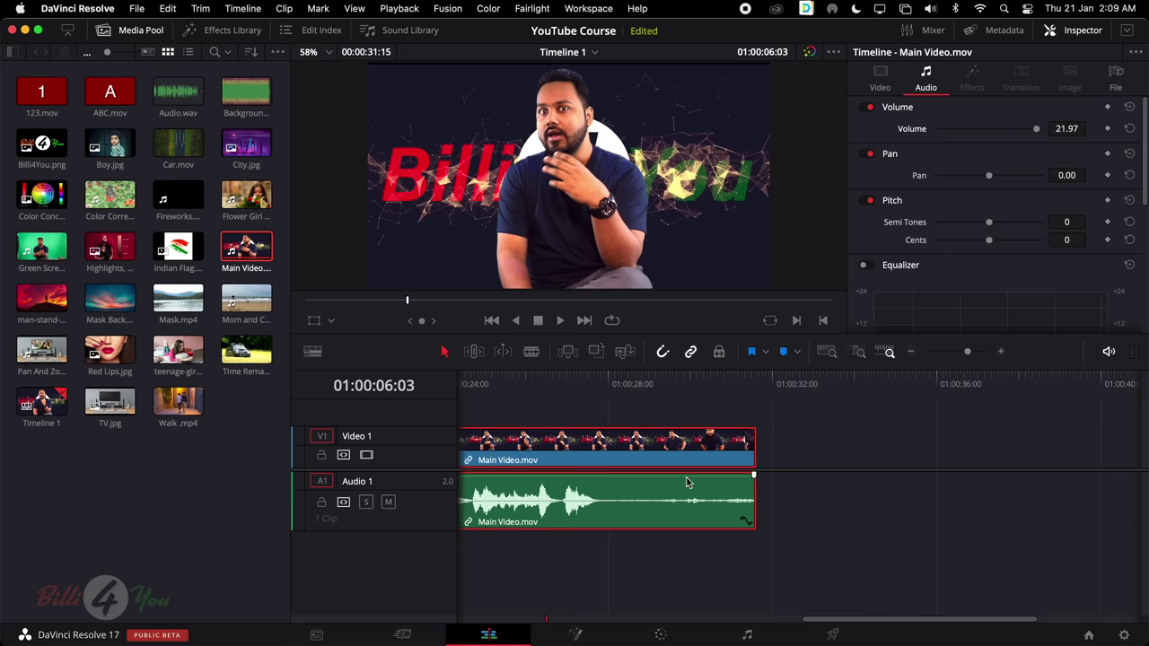
left_click_drag(688, 482, 688, 481)
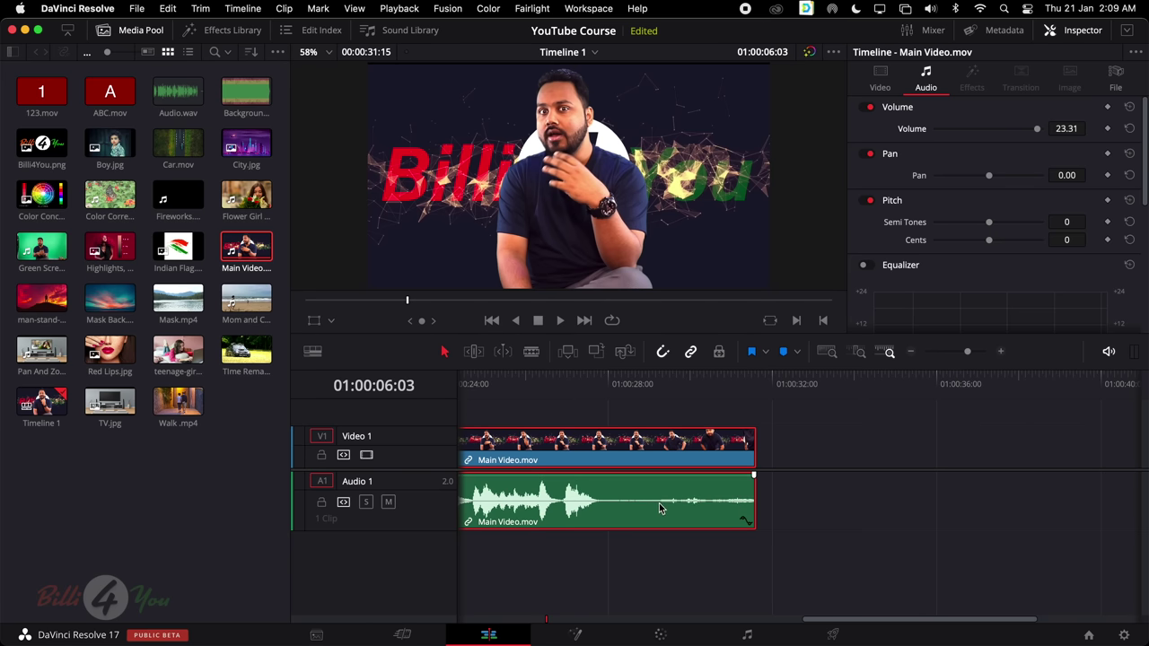
scroll(662, 508, "left", 10)
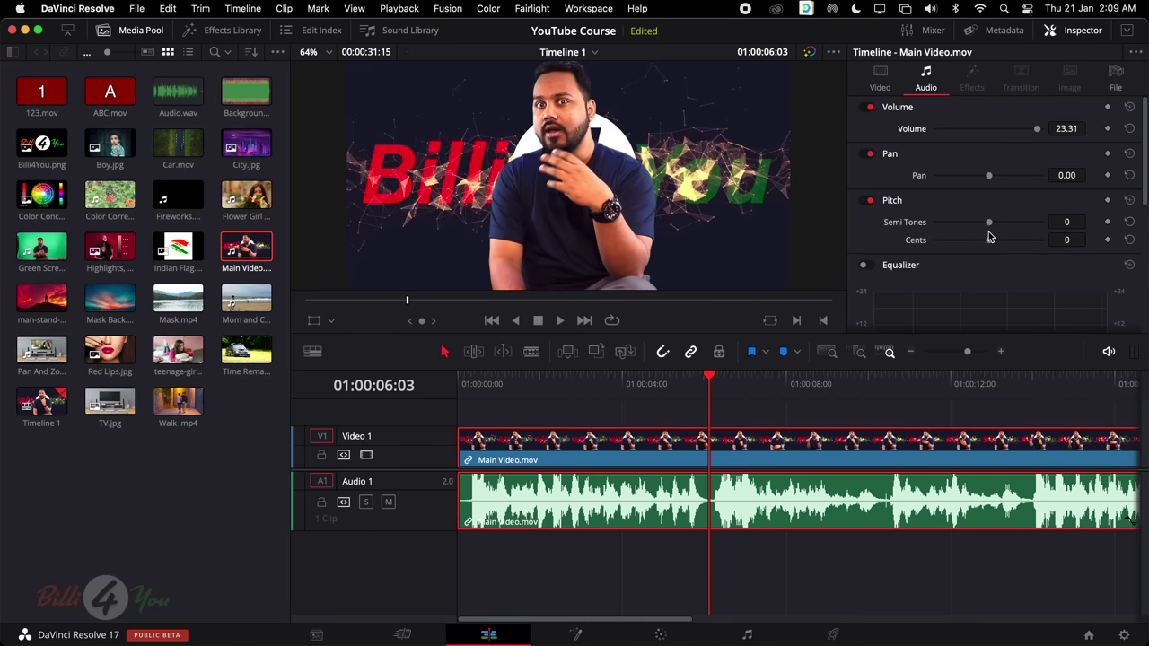
Set the viewer zoom to Fit, then try trimming Main Video.mov's start and undo it
left_click(325, 52)
left_click(314, 72)
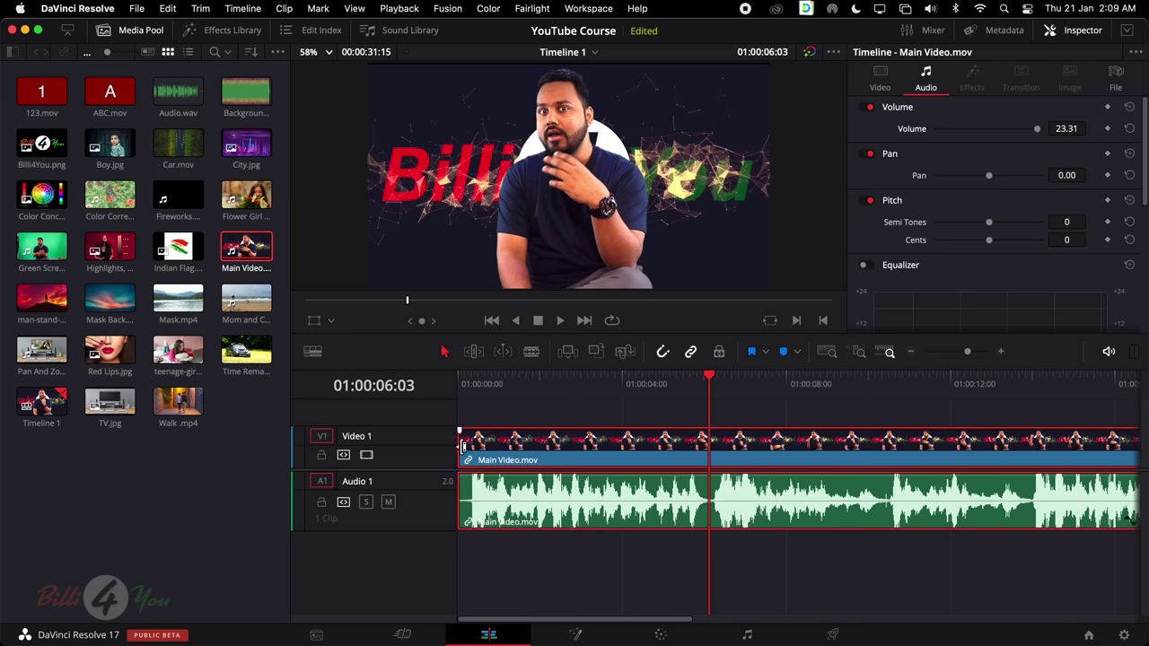
left_click_drag(461, 445, 474, 438)
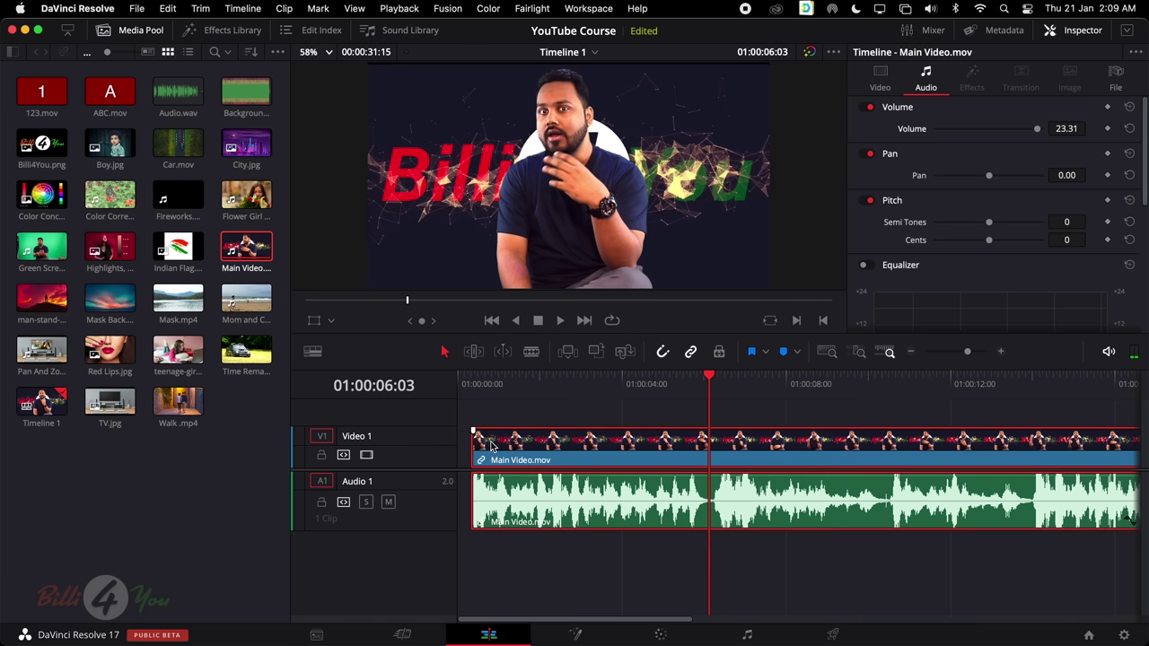
key("super+z")
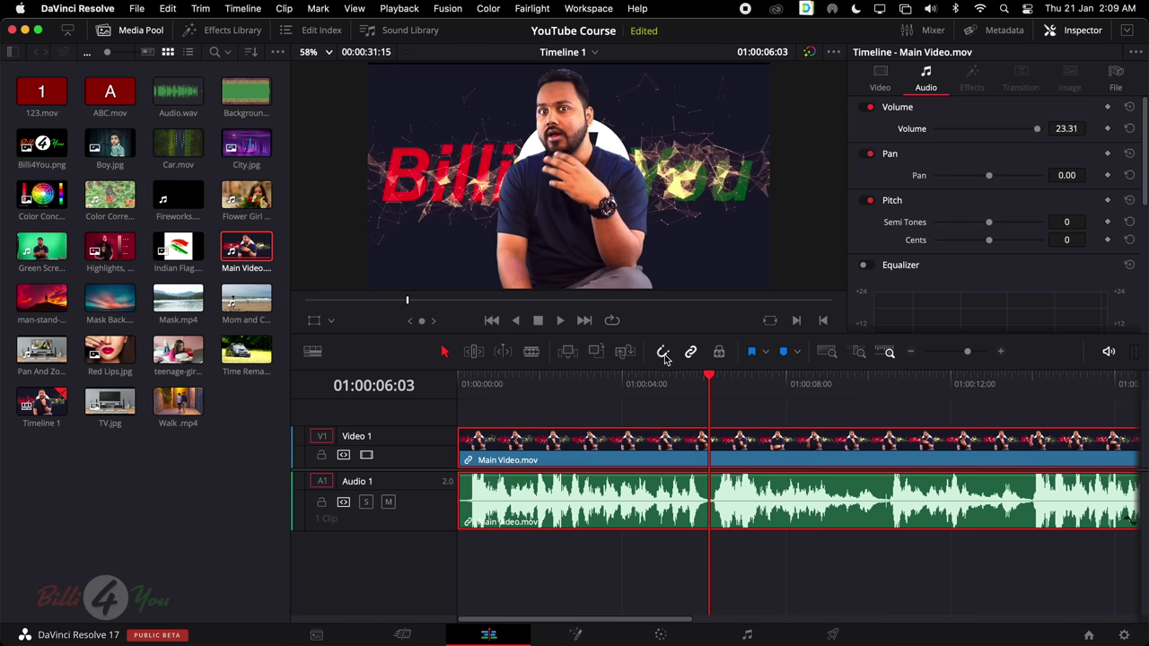
Trim 7 frames off Main Video.mov's start and play the edit from the timeline beginning
scroll(514, 464, "up", 3)
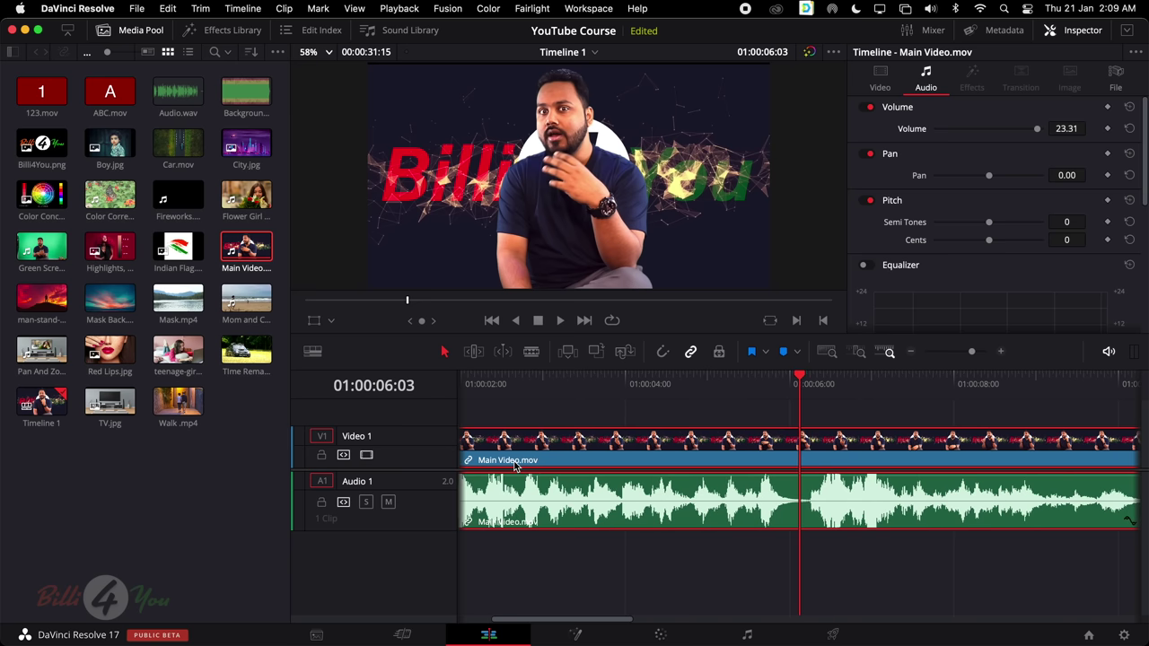
left_click_drag(455, 446, 489, 449)
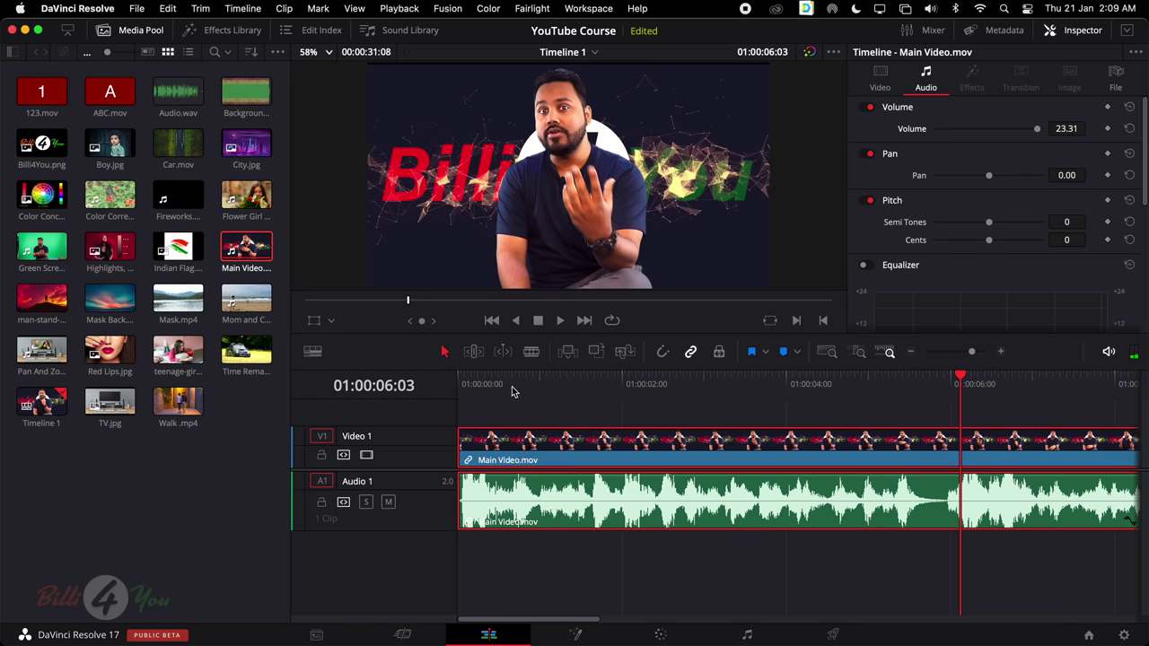
left_click_drag(518, 384, 411, 385)
key("space")
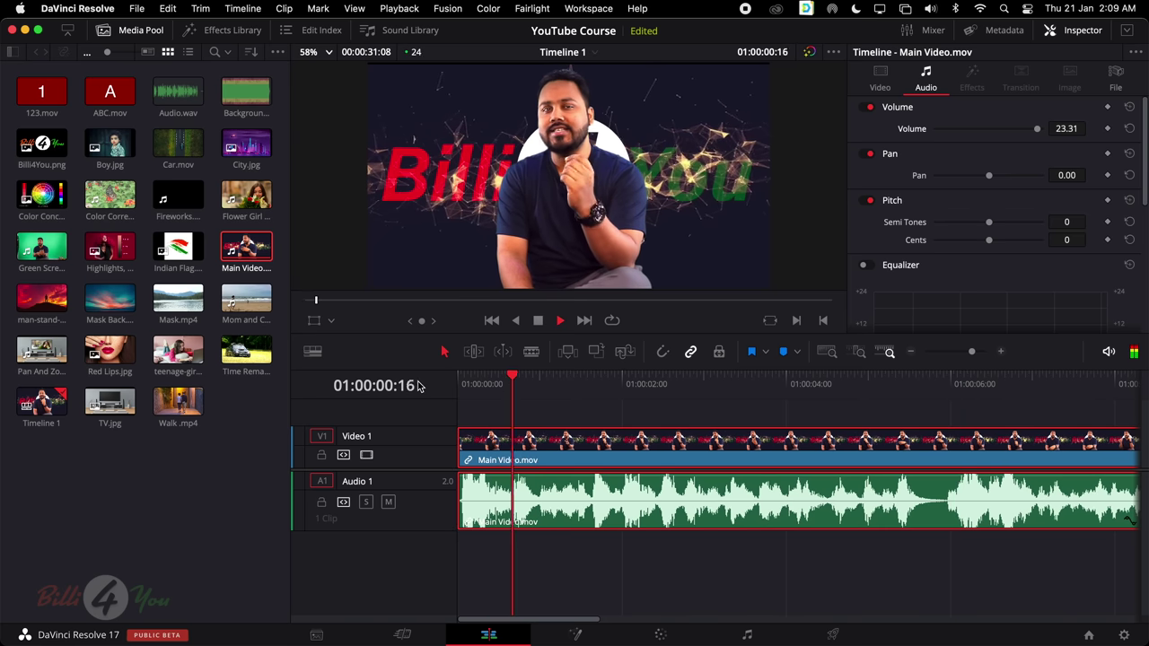
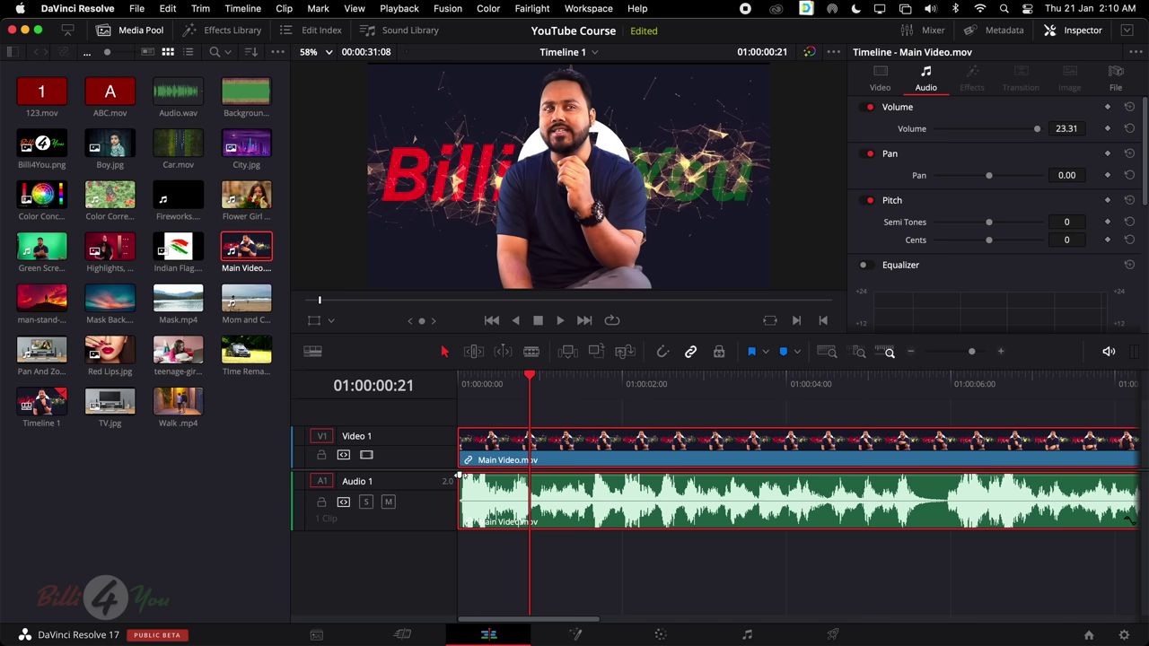
Add a roughly one-second fade-in to the Main Video.mov audio and play it back from the start
left_click_drag(459, 476, 554, 474)
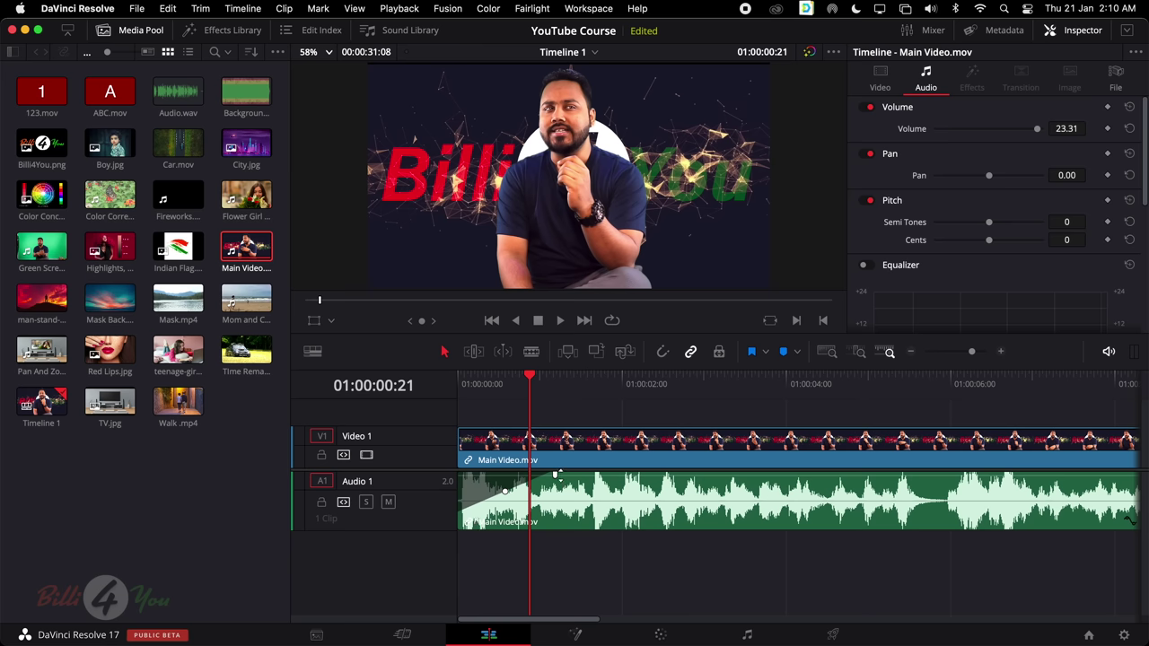
left_click_drag(542, 381, 446, 397)
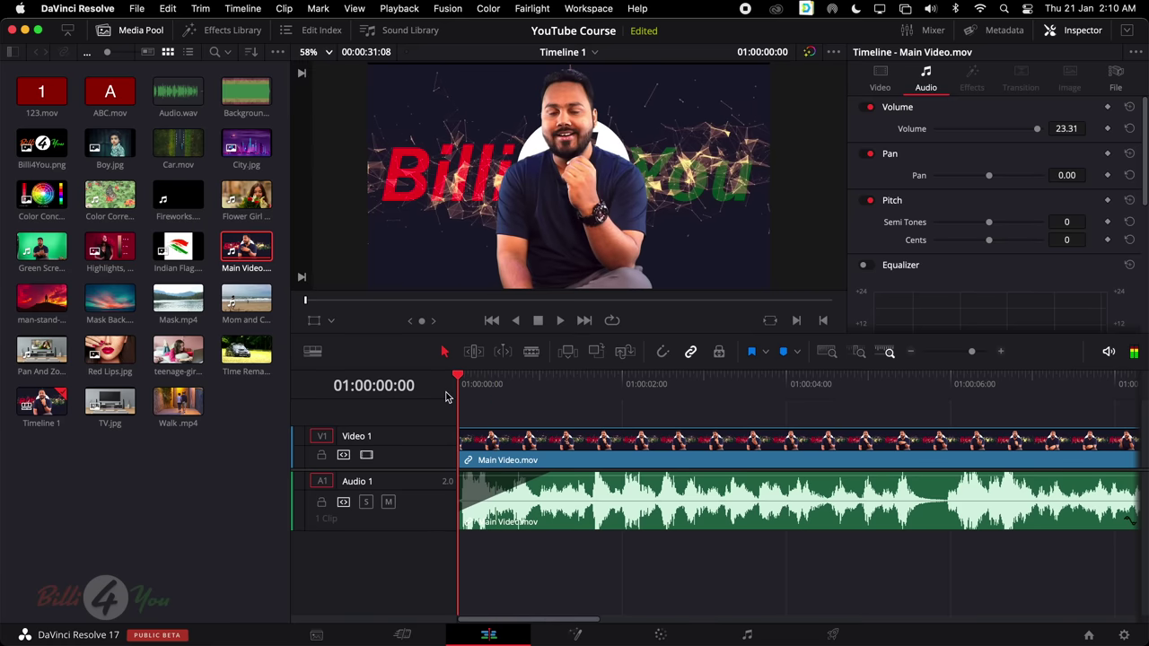
key("space")
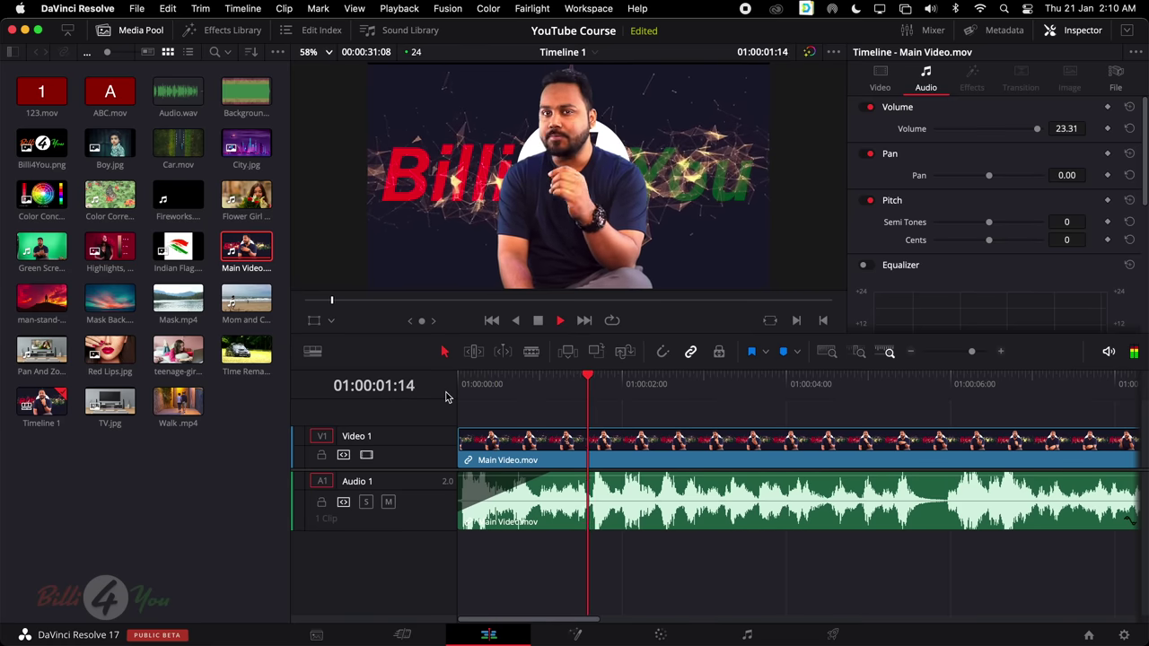
key("space")
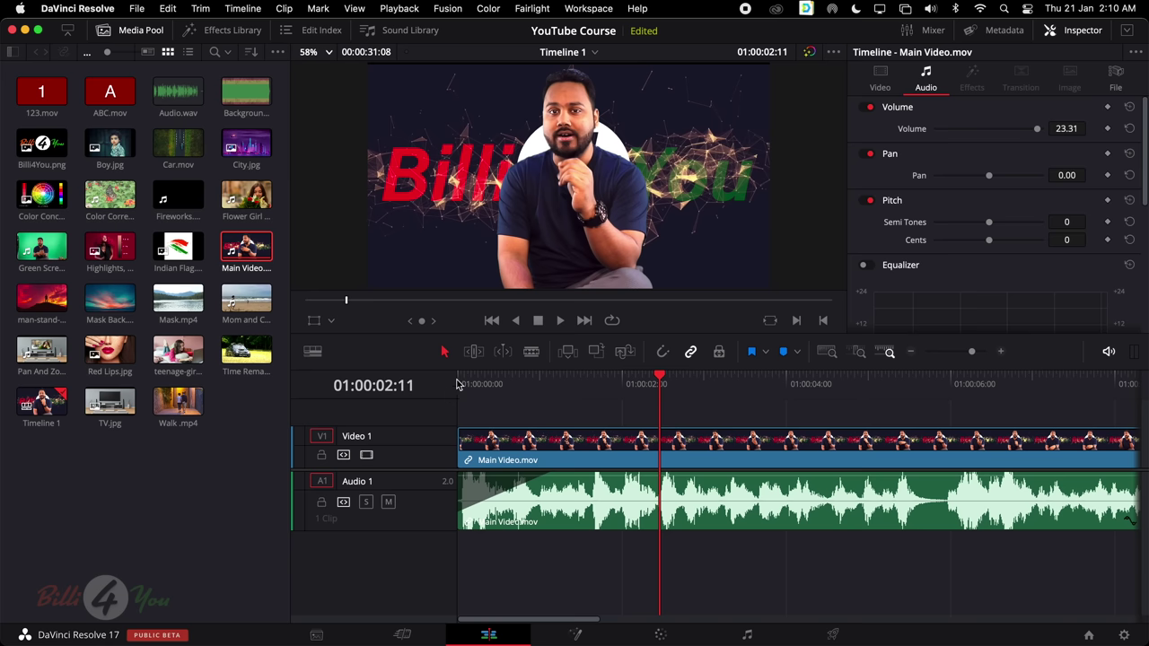
left_click_drag(473, 383, 456, 394)
key("space")
key("space")
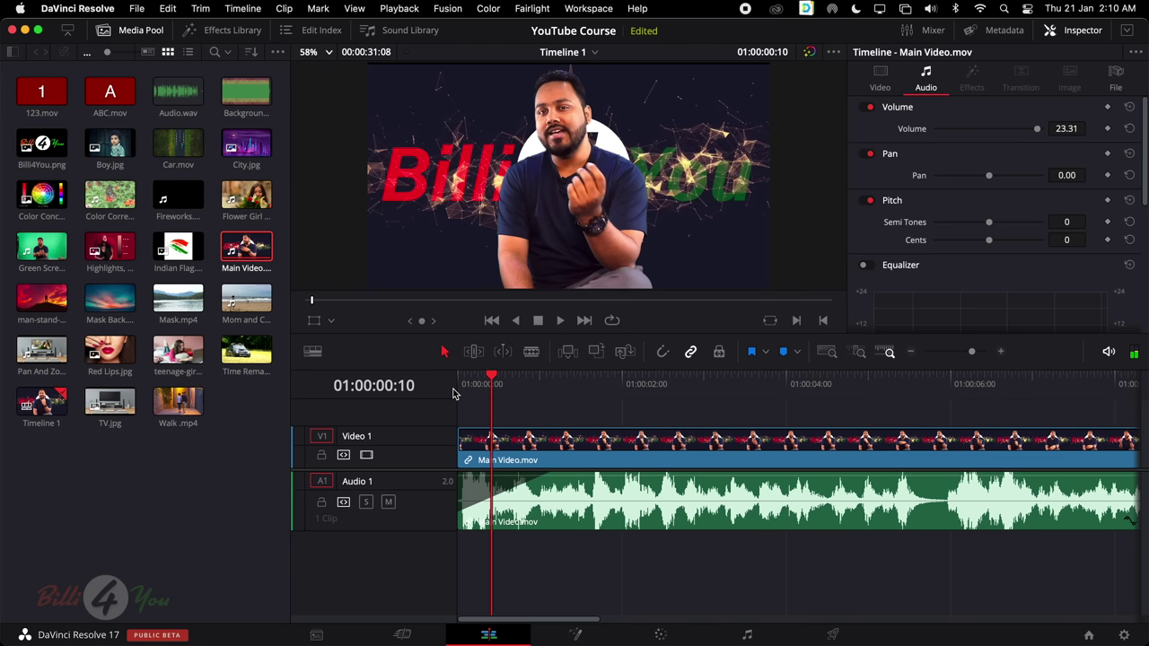
left_click(503, 507)
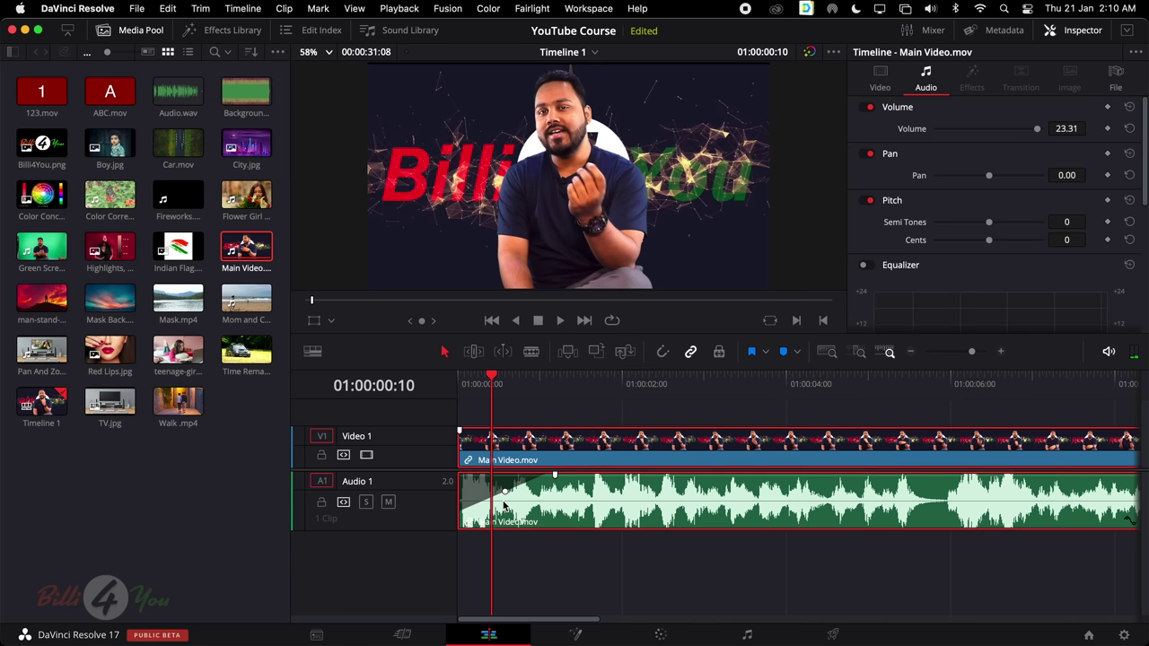
List the audio Cross Fade transitions under Audio Transitions in the Effects Library
left_click(225, 225)
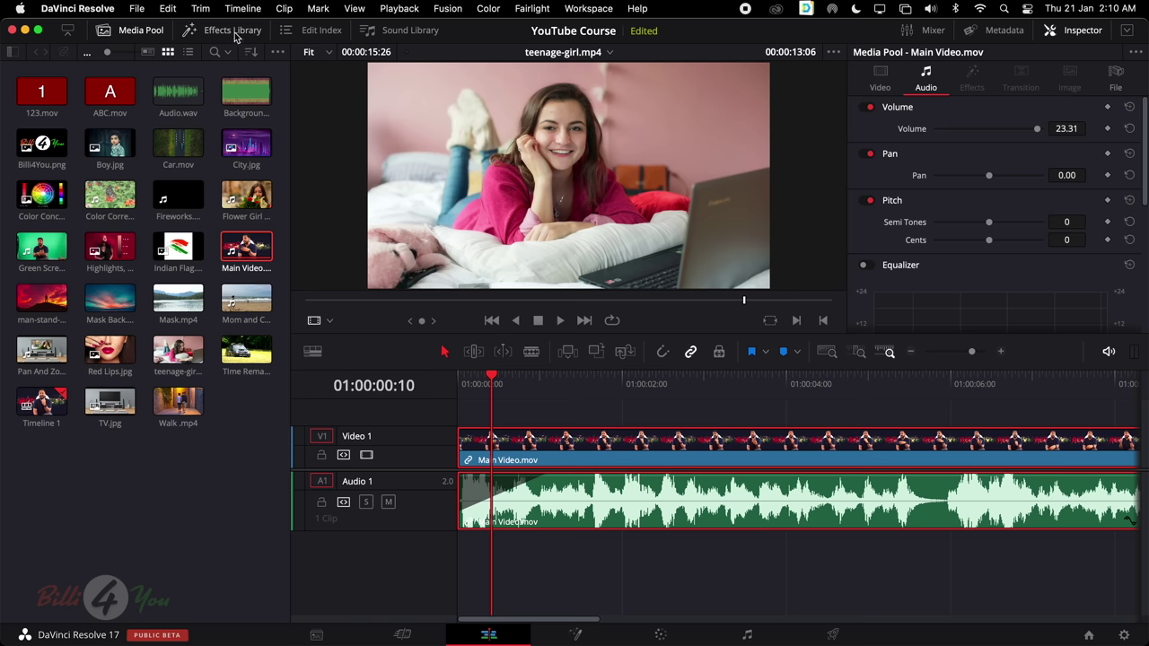
left_click(235, 34)
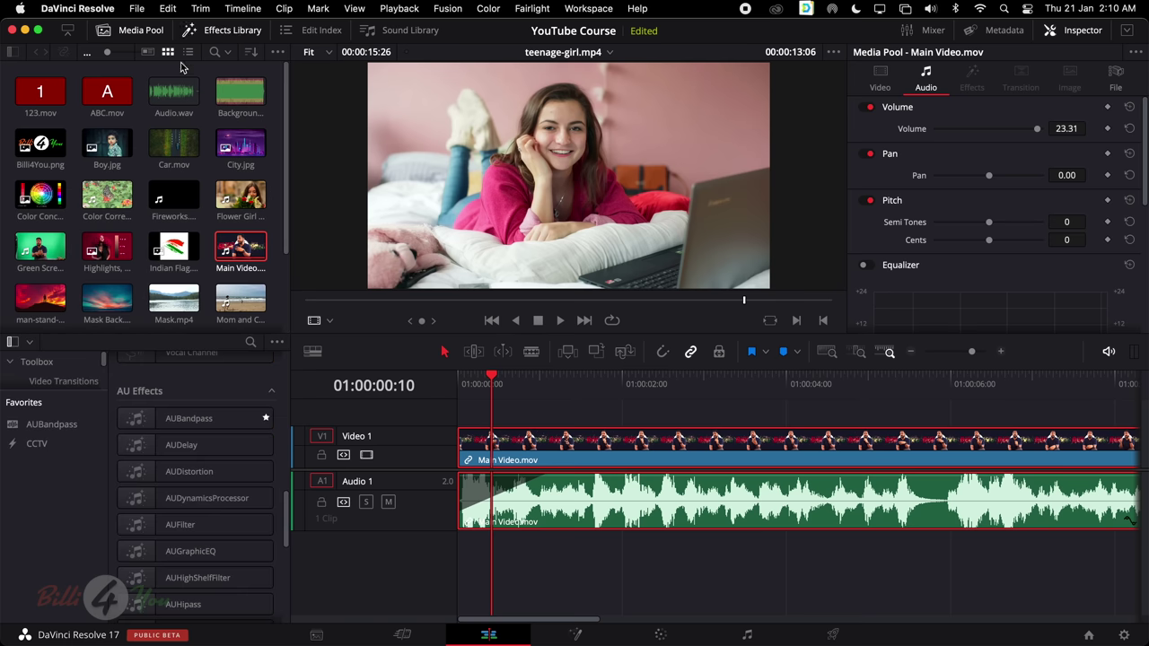
left_click(128, 32)
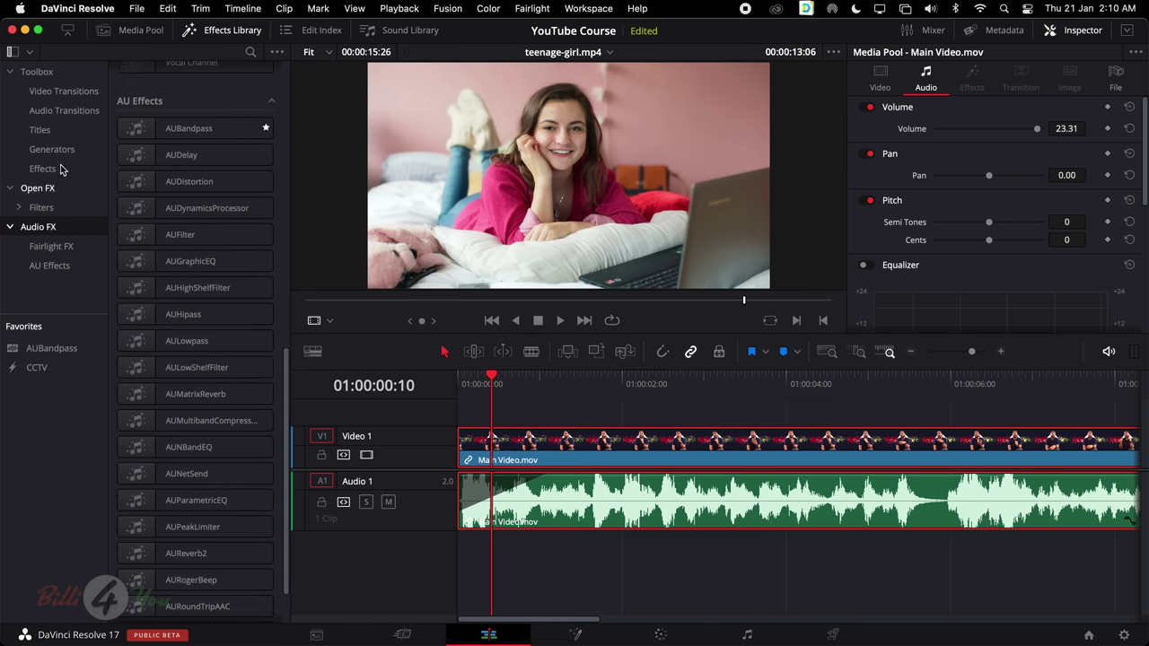
left_click(64, 113)
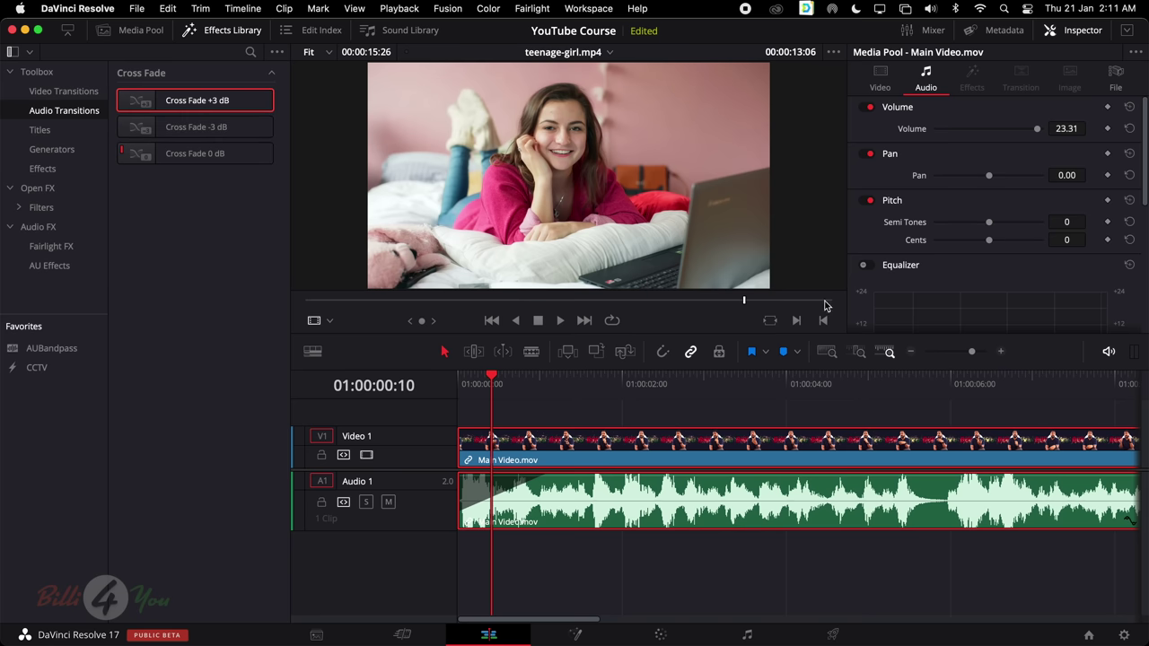
Deselect the clips and bend the audio fade-in curve so it ramps up faster
left_click(633, 446)
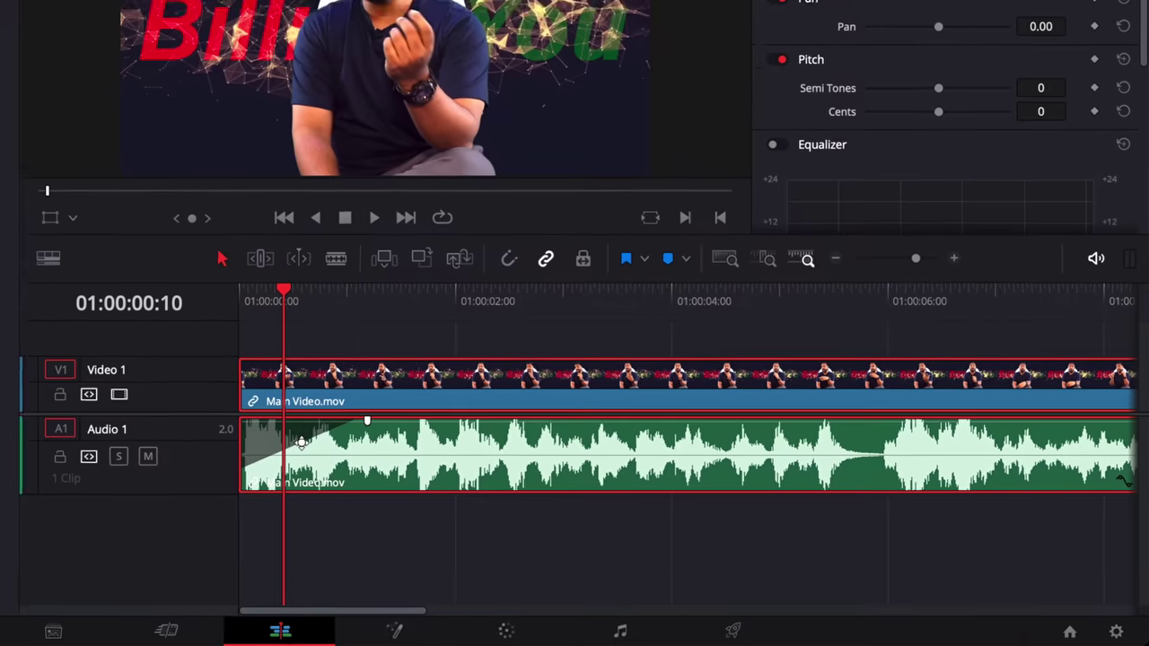
mouse_move(507, 493)
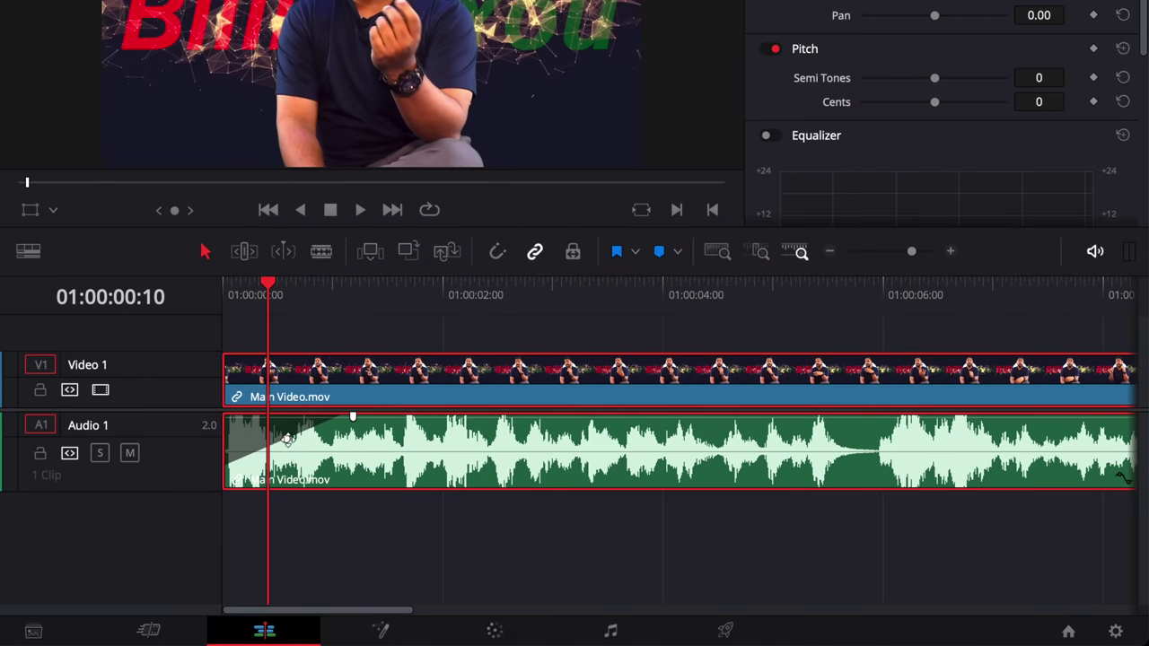
left_click(287, 438)
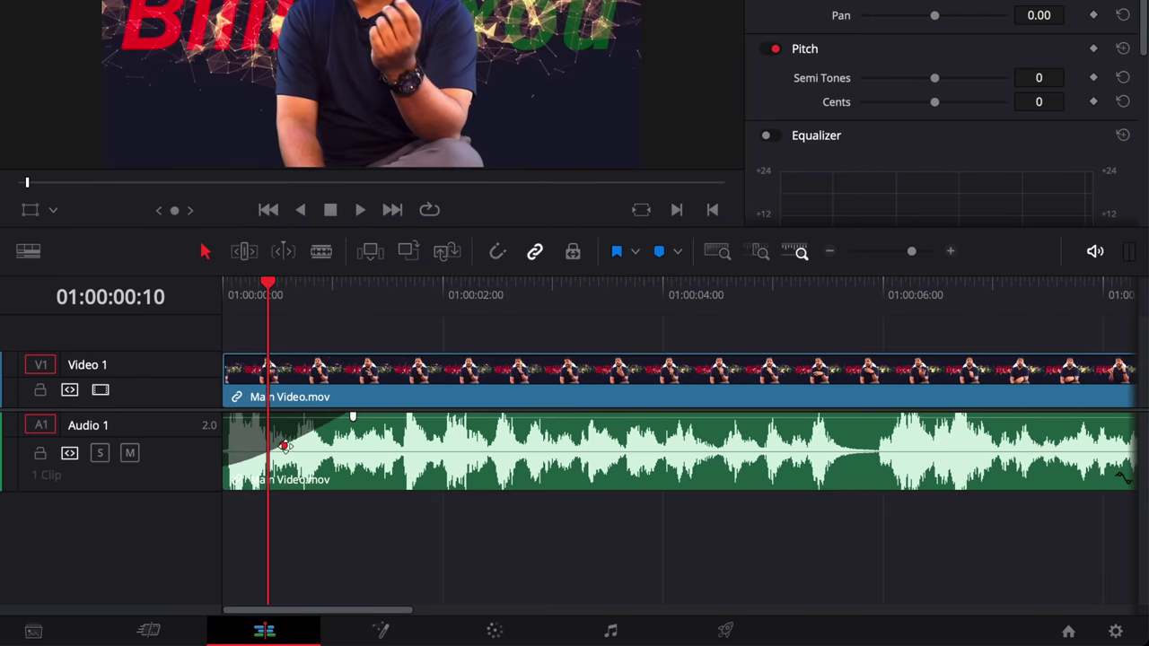
left_click_drag(283, 446, 287, 425)
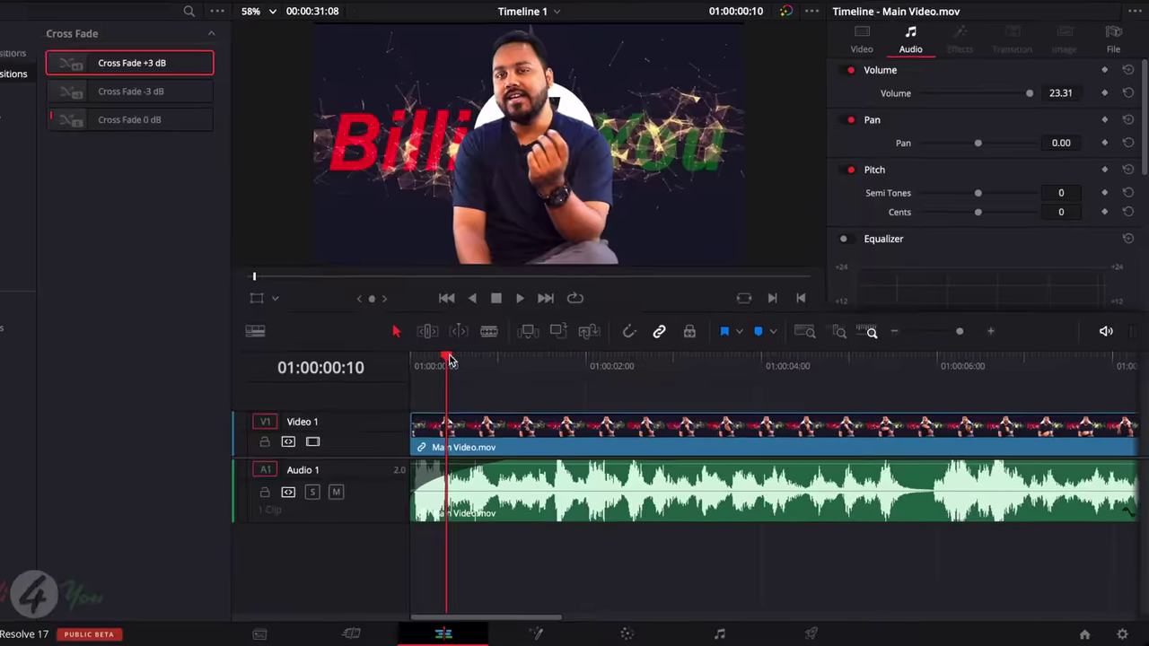
key("Home")
key("space")
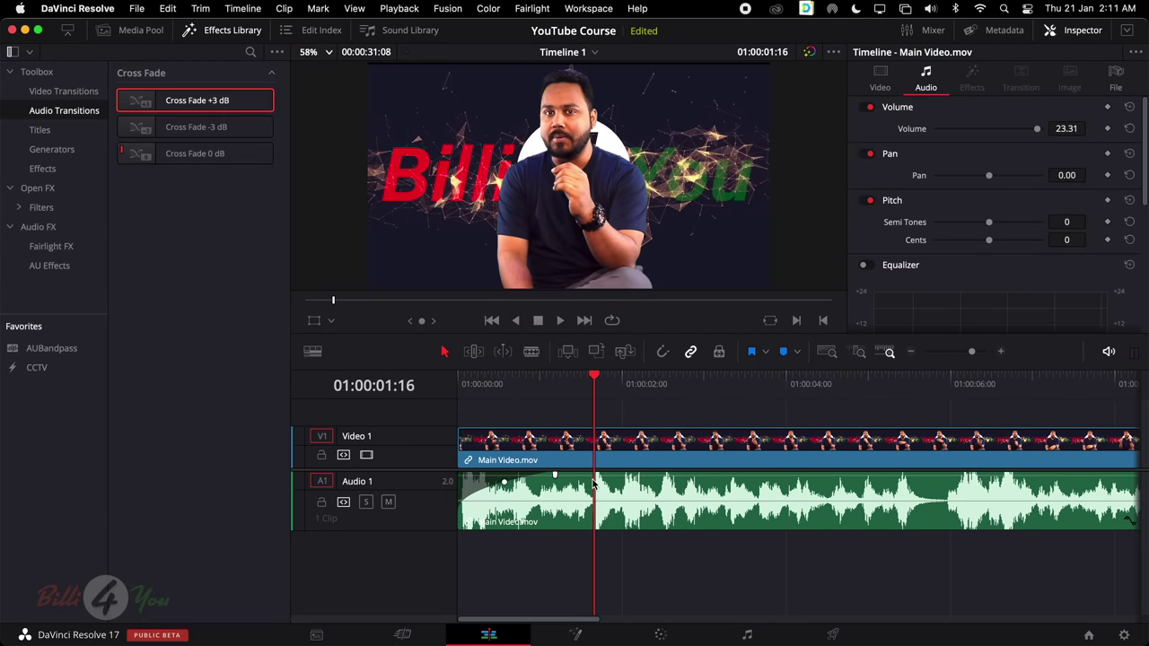
scroll(686, 497, "right", 10)
scroll(682, 497, "right", 10)
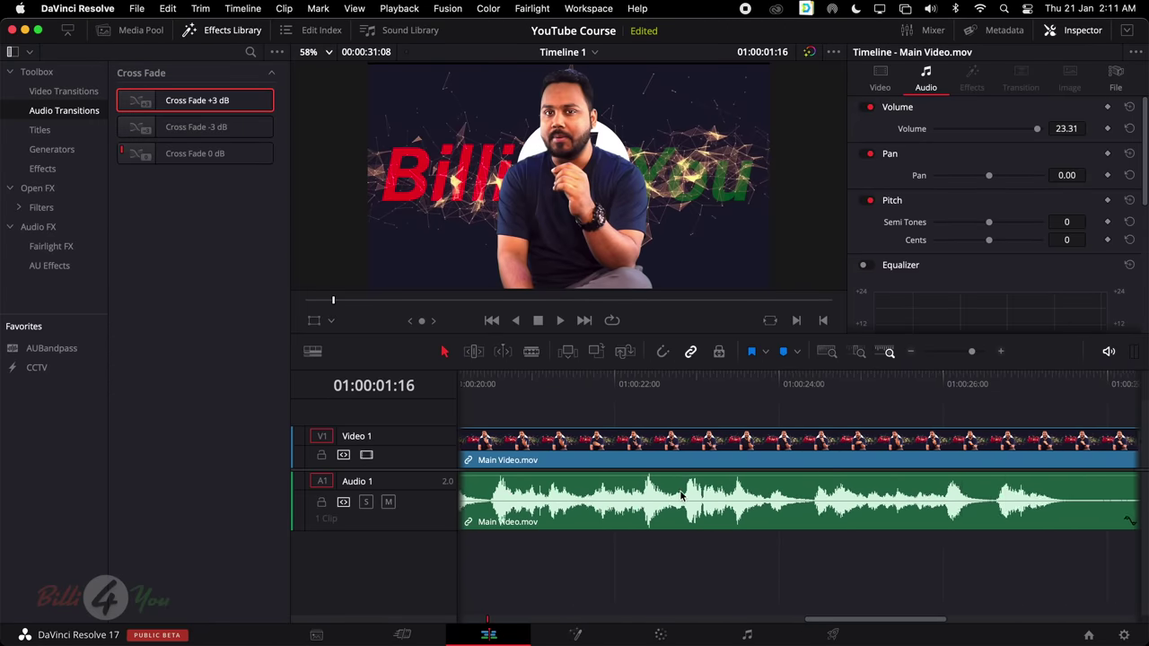
scroll(679, 496, "right", 5)
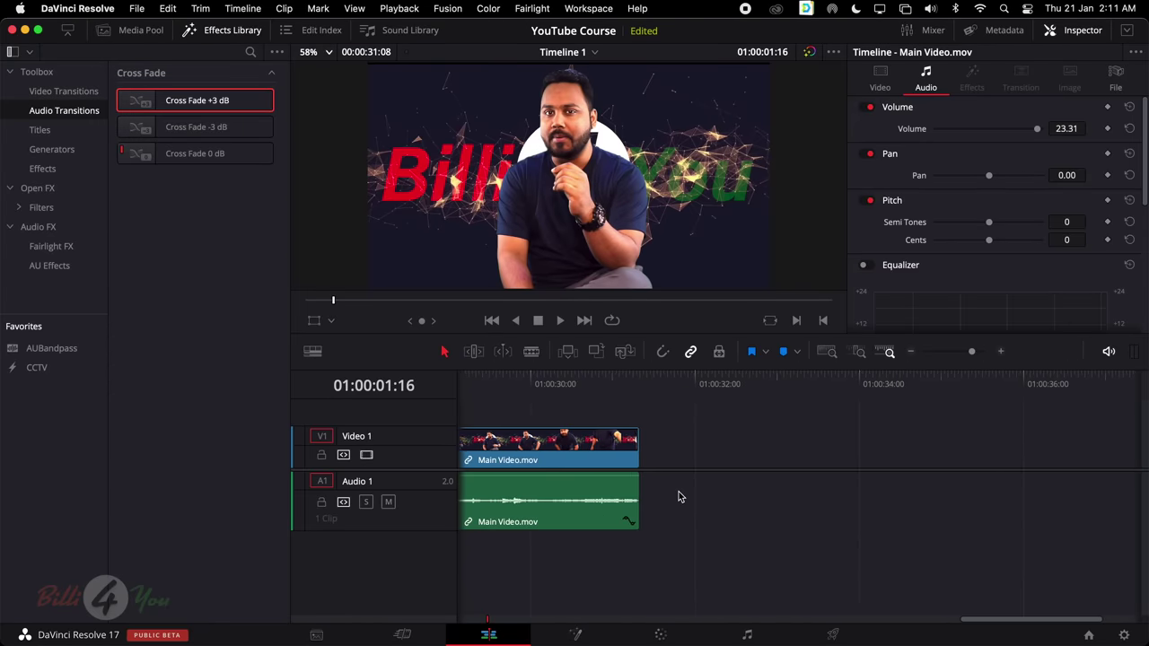
scroll(678, 494, "left", 3)
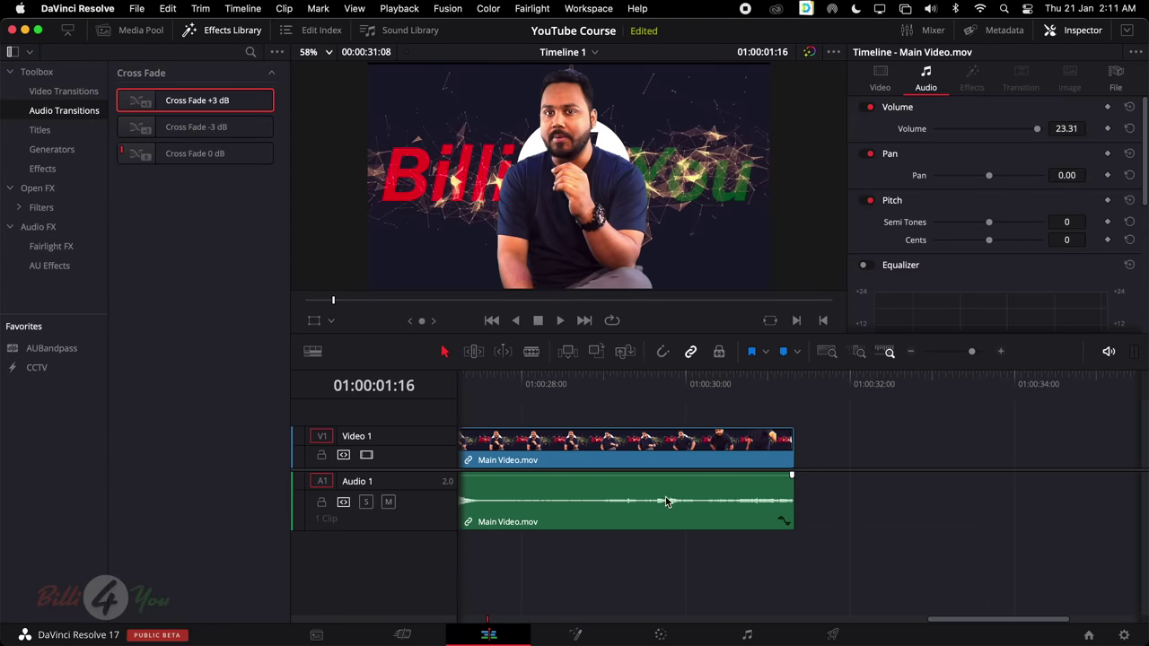
scroll(666, 496, "left", 2)
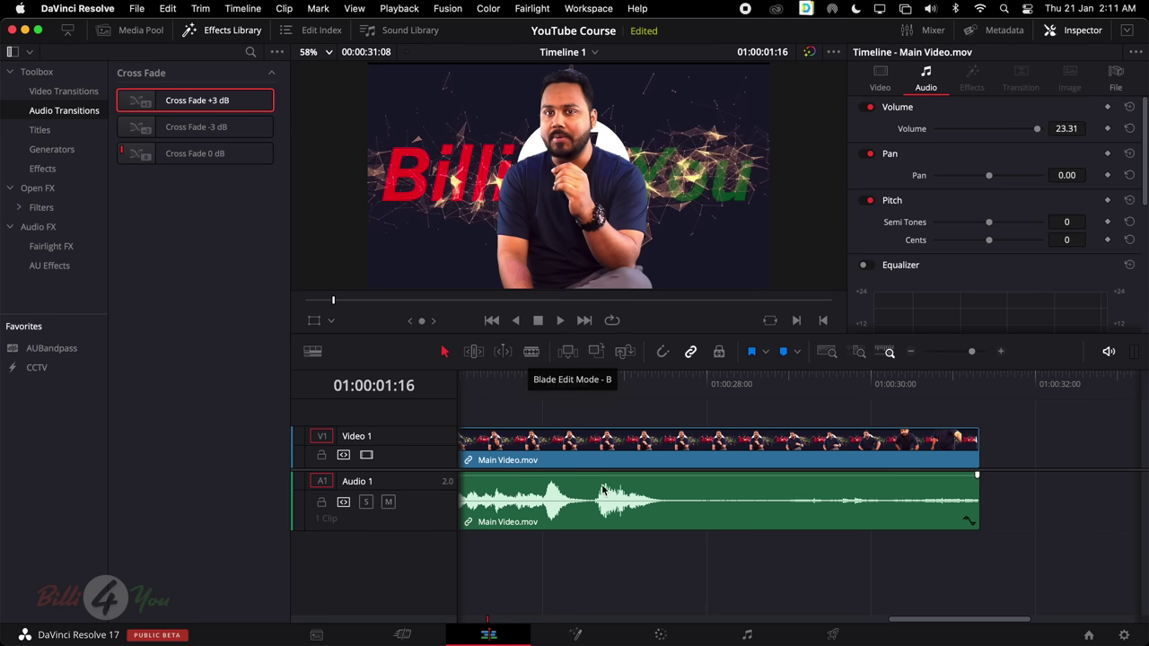
Play the clip near its end to find the cut point, stopping at 01:00:30:09
left_click(601, 379)
key("space")
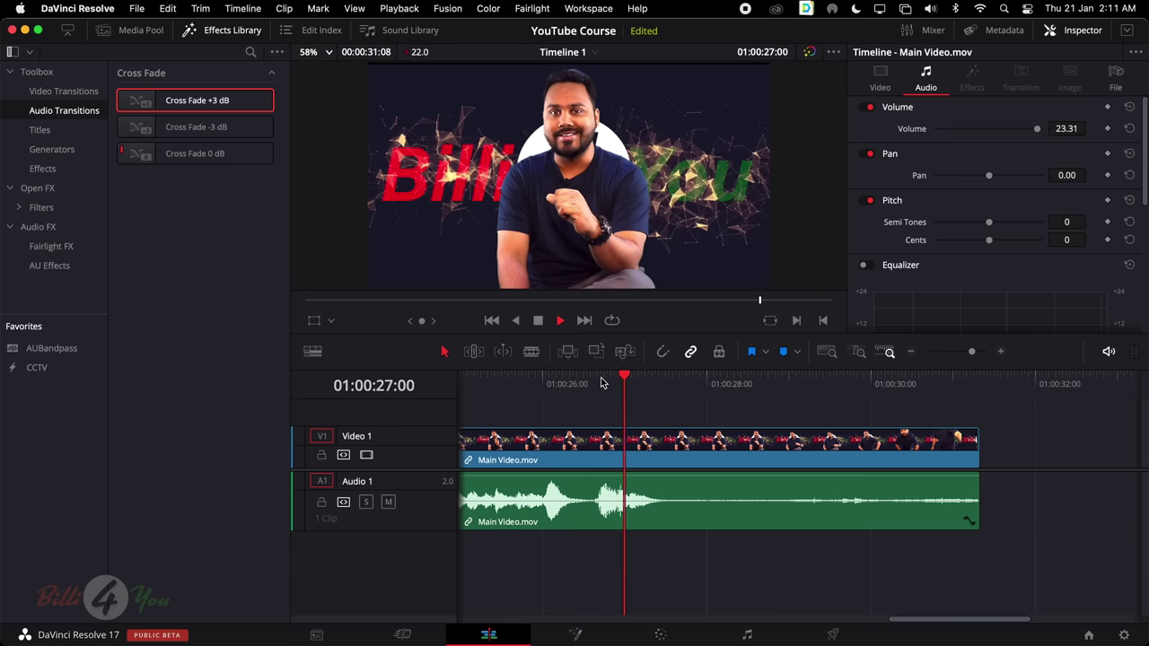
key("space")
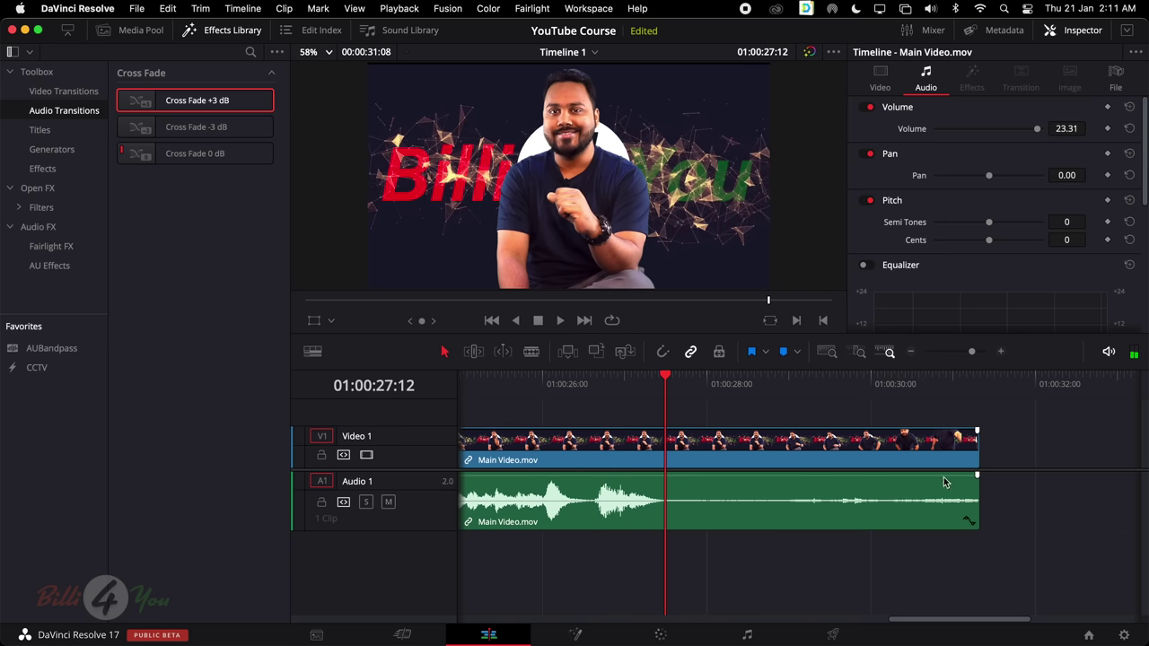
key("space")
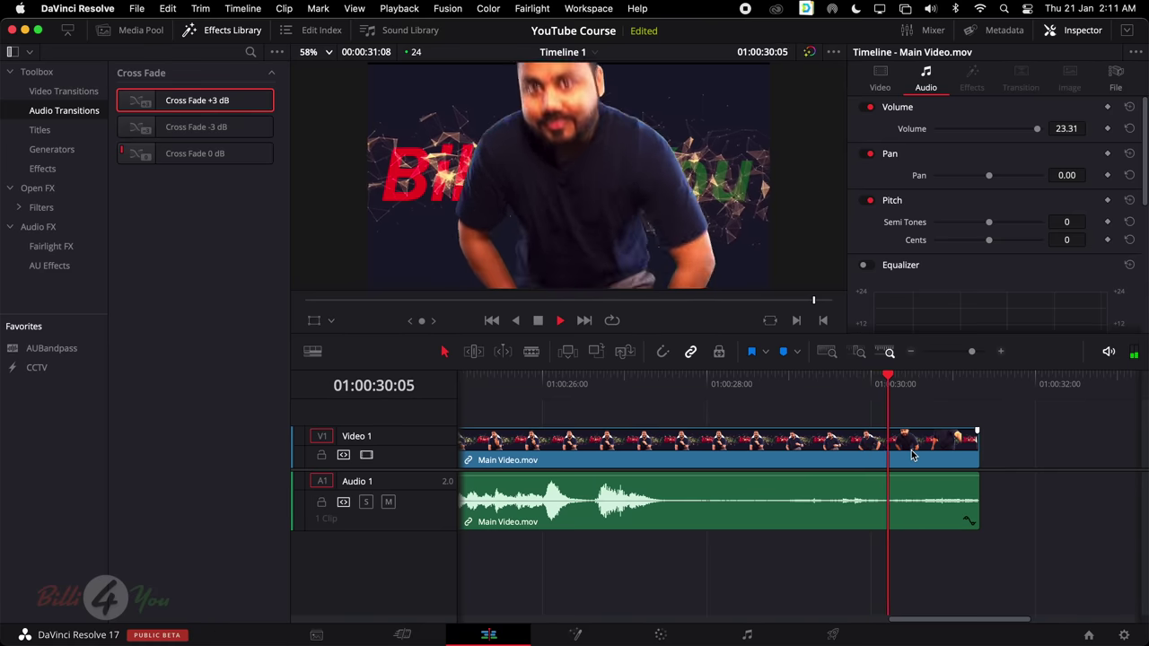
key("space")
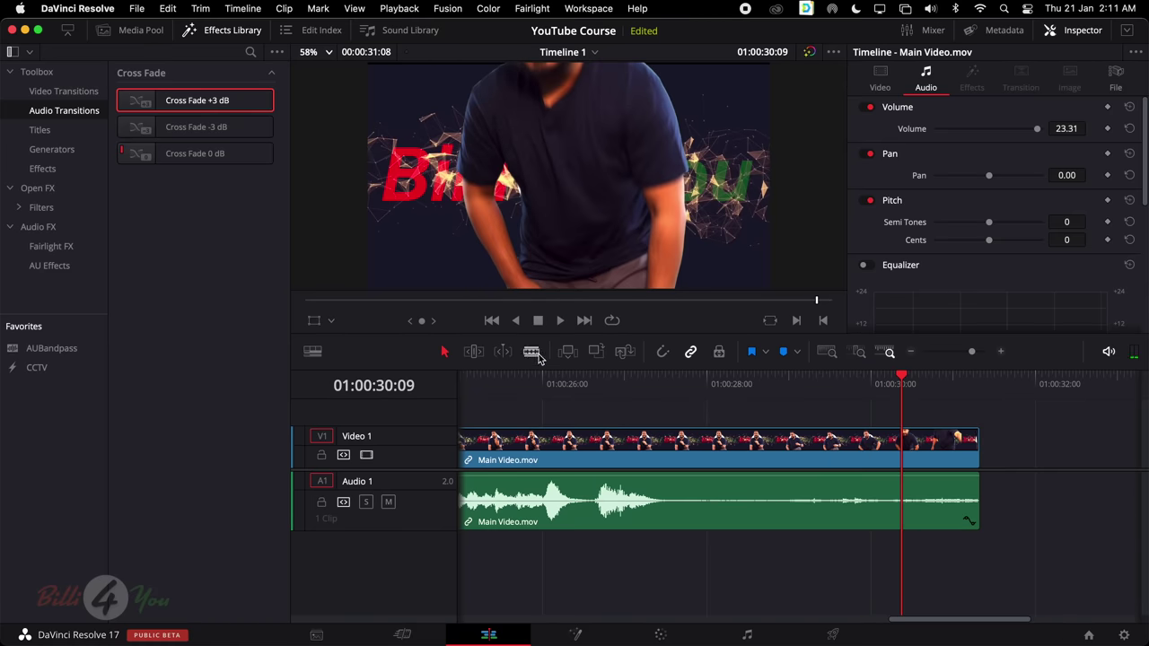
Blade Main Video.mov at about 01:00:27:15, delete the tail, and replay the new ending
left_click(531, 352)
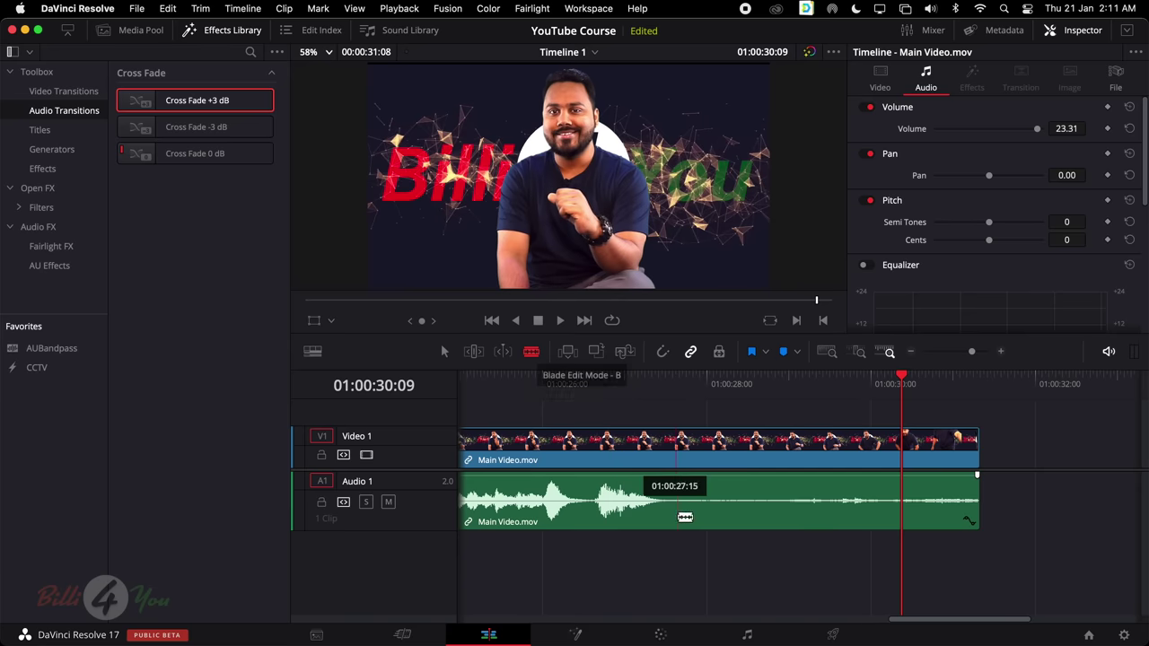
left_click(671, 485)
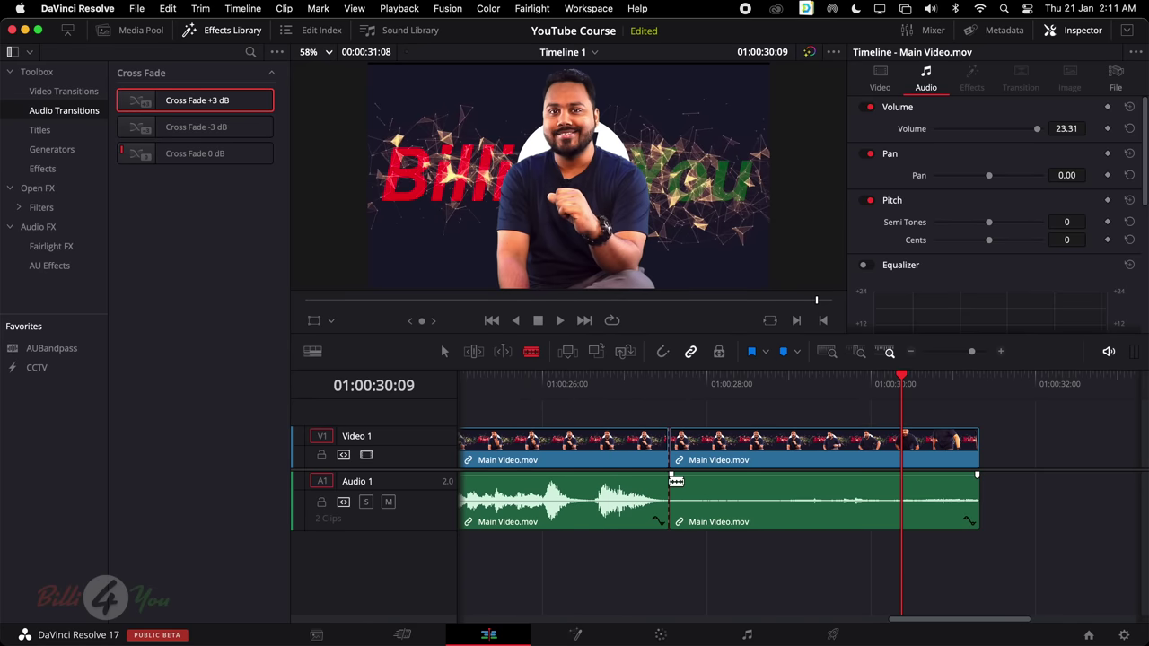
key("a")
left_click(706, 455)
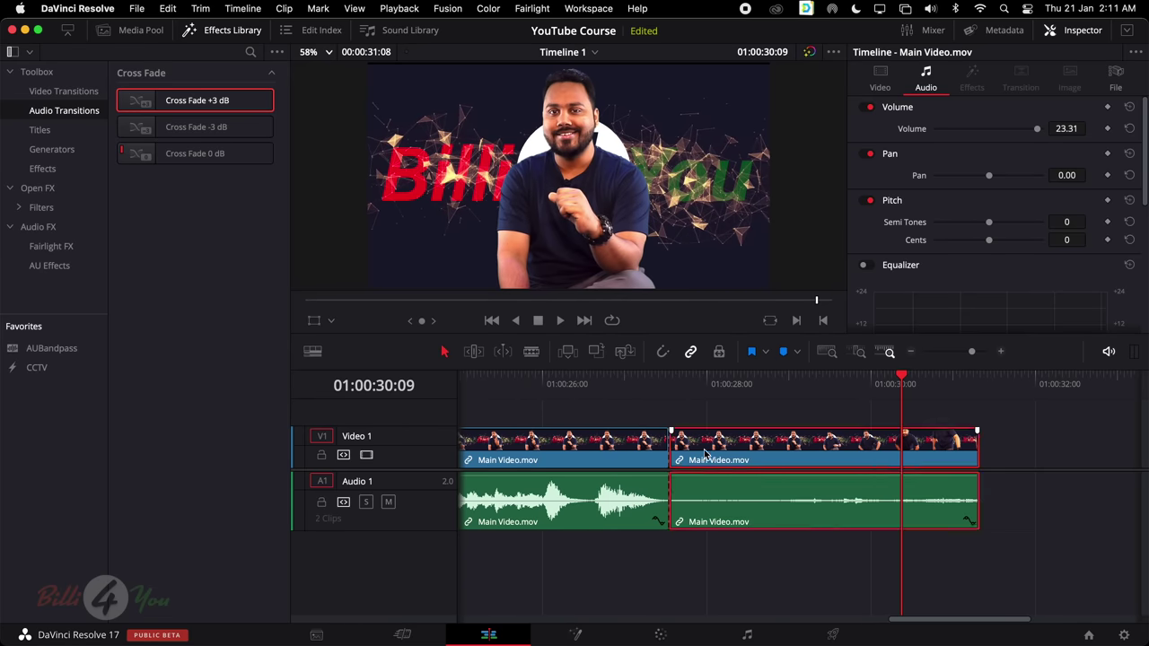
key("Delete")
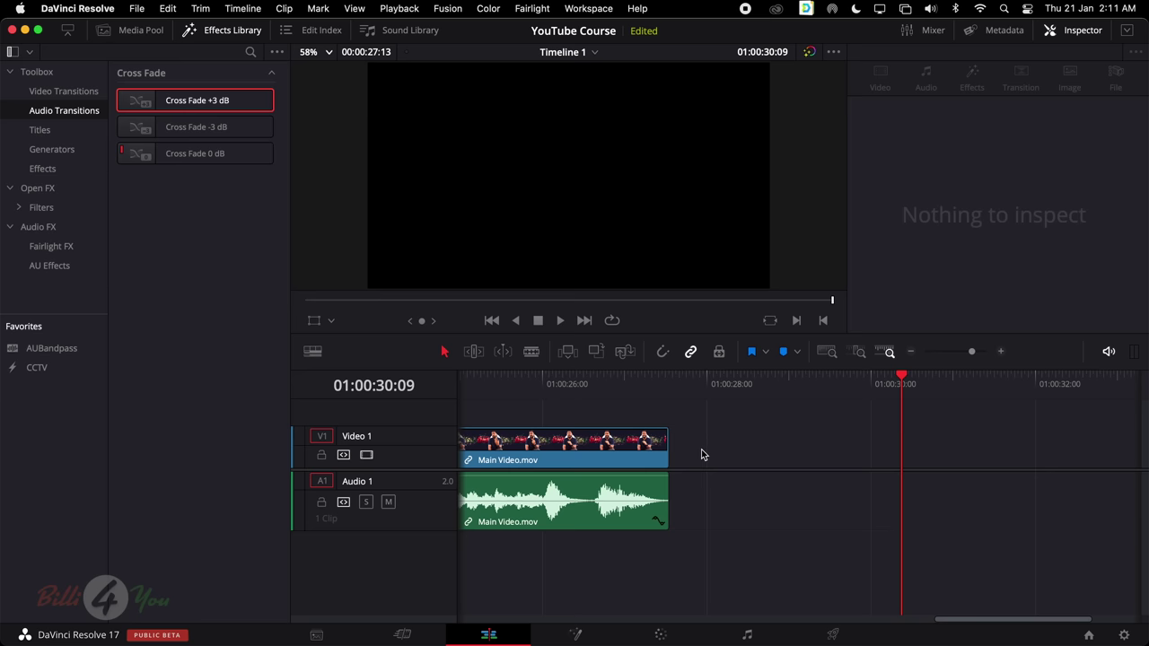
scroll(709, 444, "left", 5)
left_click(760, 395)
key("space")
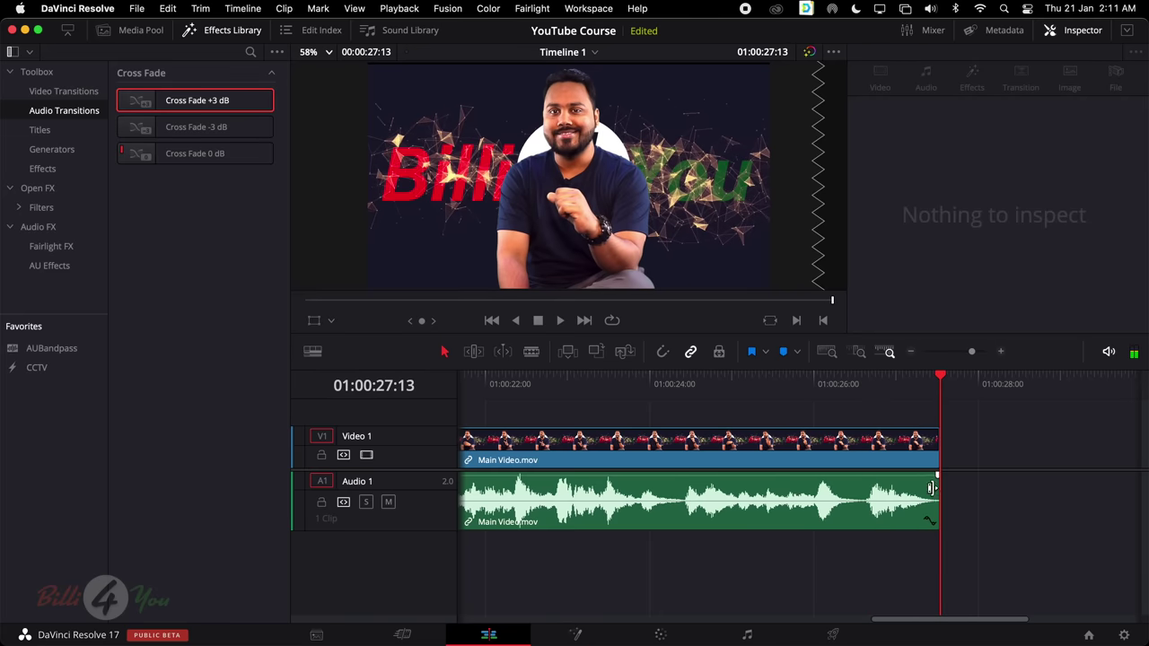
left_click_drag(935, 475, 520, 486)
scroll(680, 492, "left", 3)
scroll(679, 492, "left", 3)
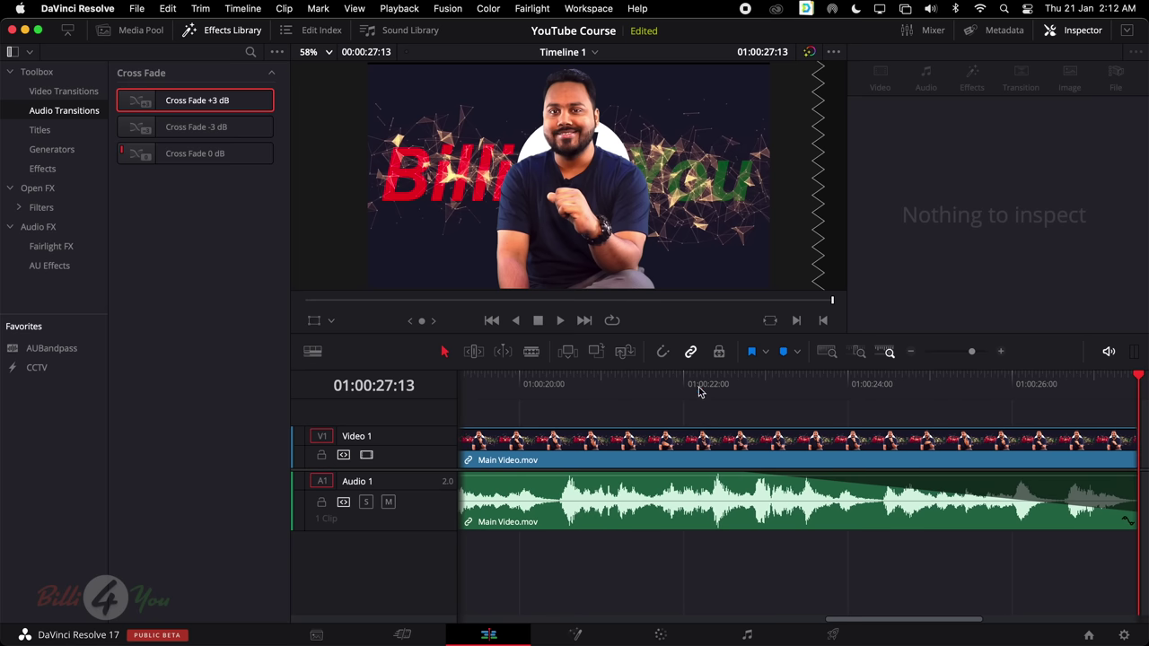
left_click(724, 384)
key("space")
key("super+z")
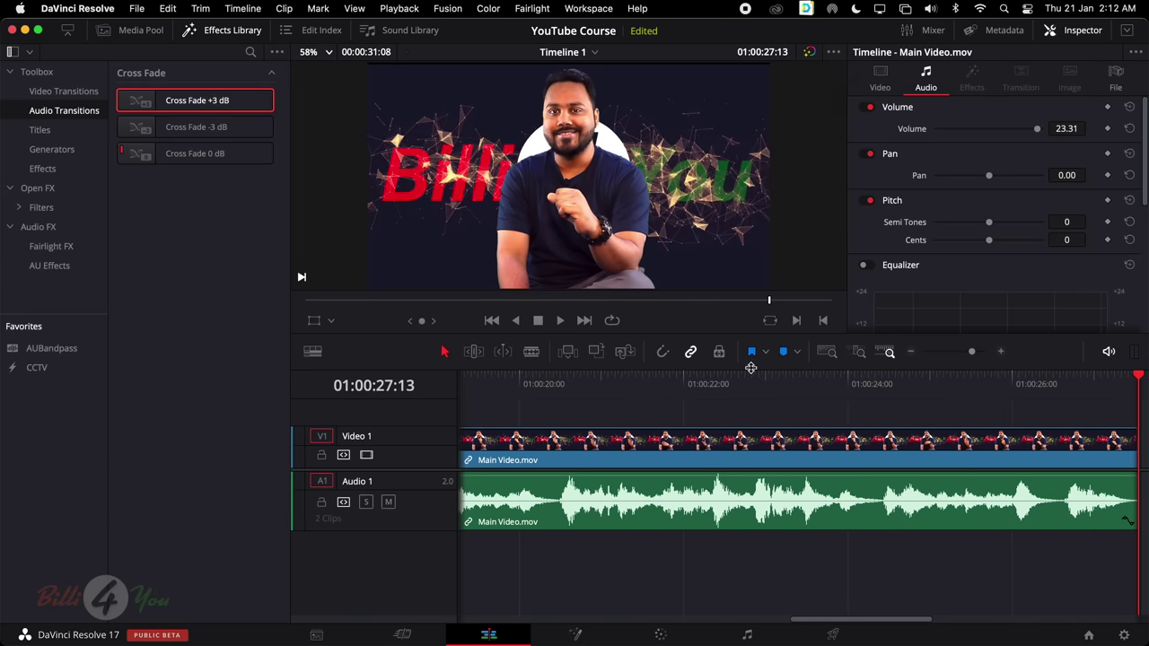
scroll(754, 444, "left", 3)
scroll(754, 445, "left", 10)
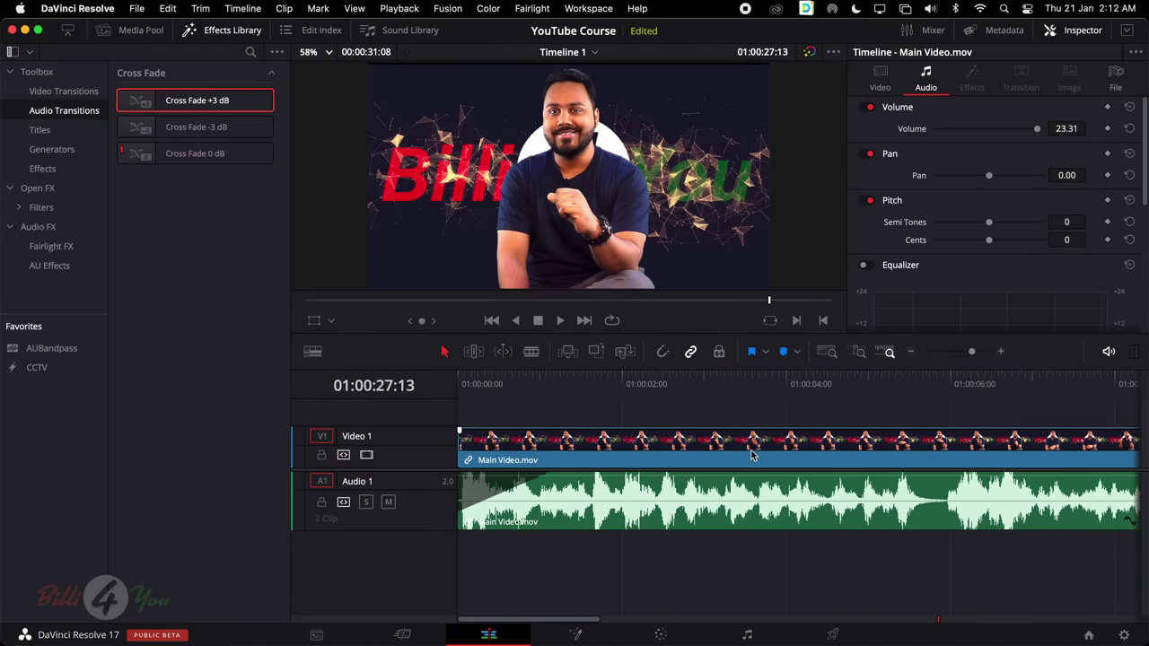
key("super+z")
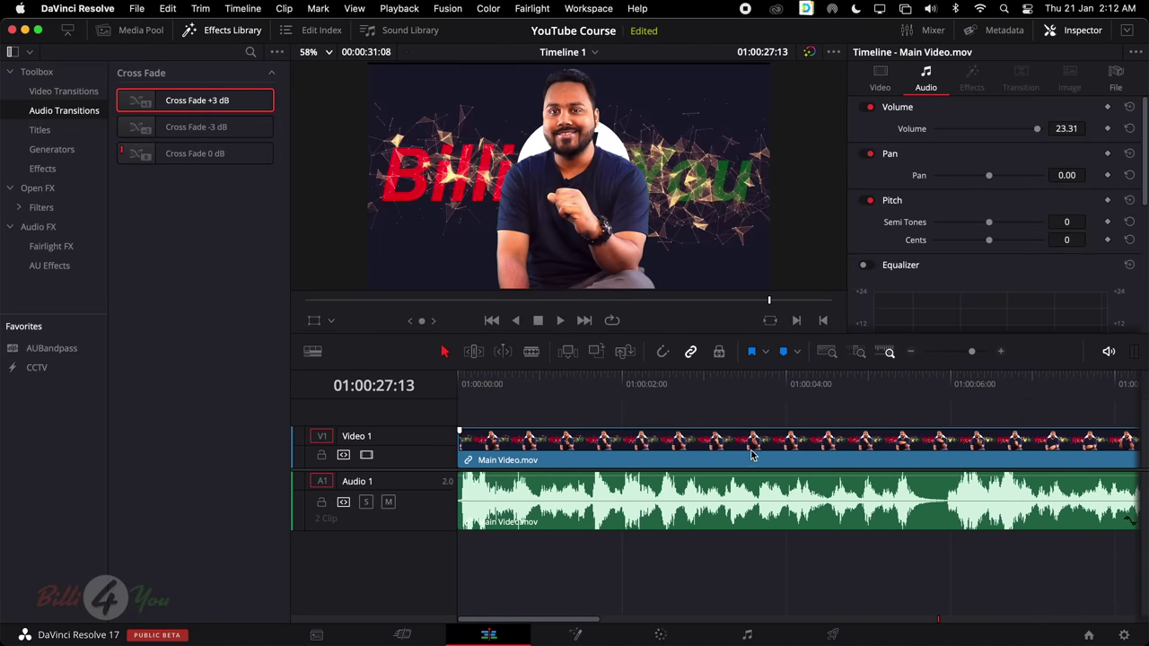
left_click(752, 455)
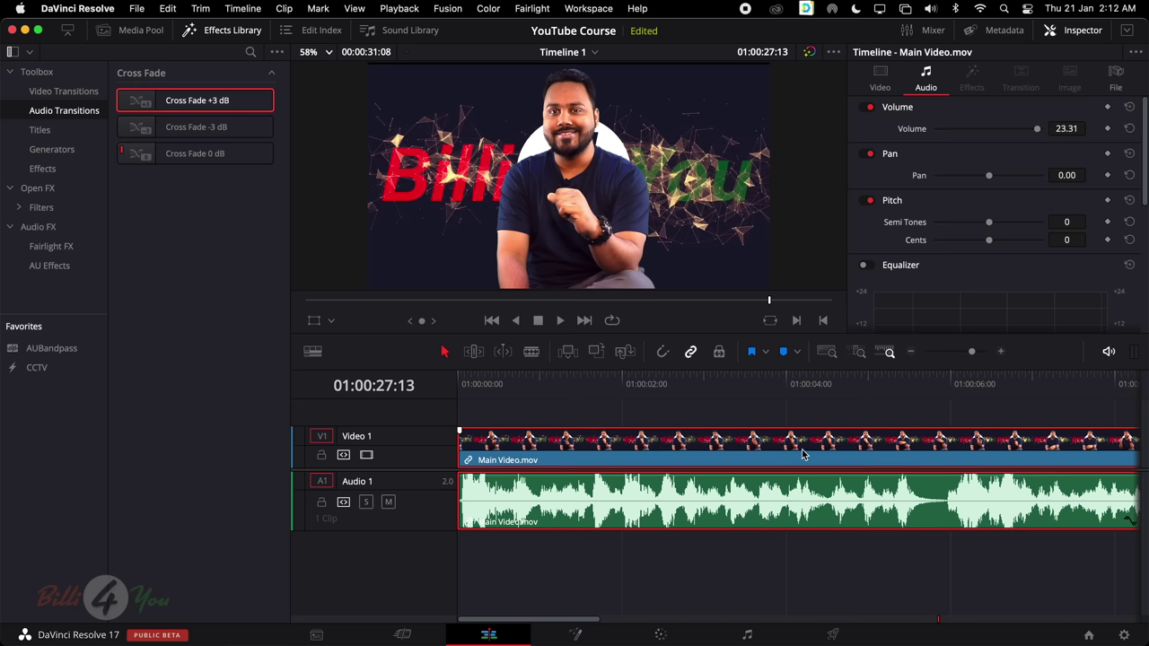
left_click(753, 566)
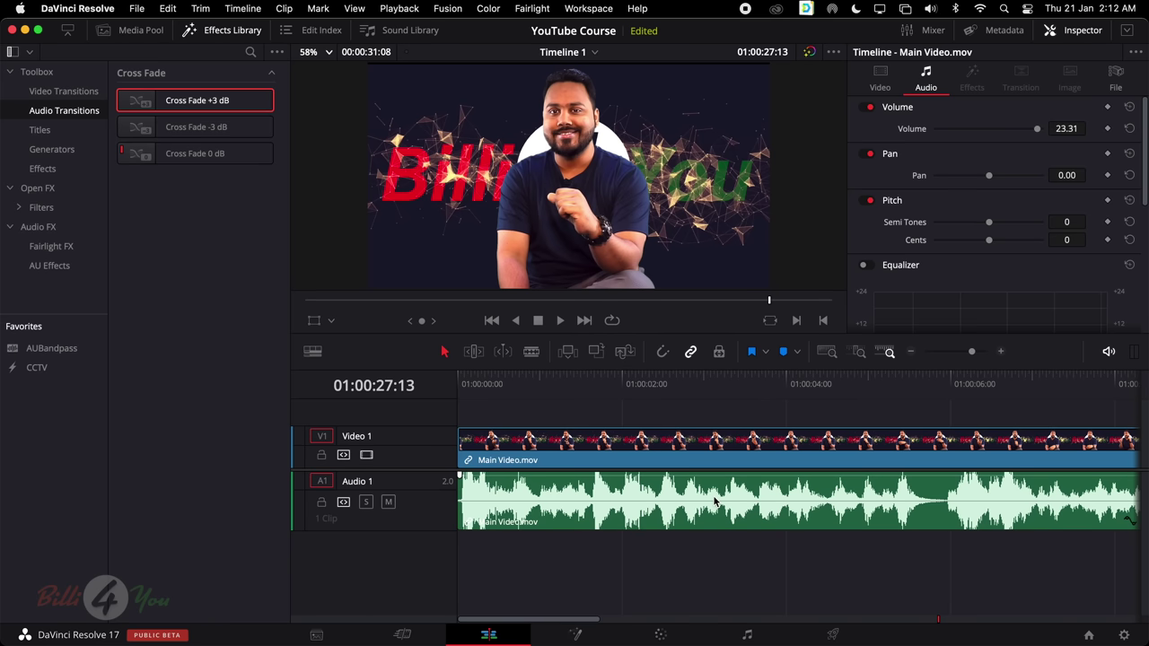
left_click(715, 455)
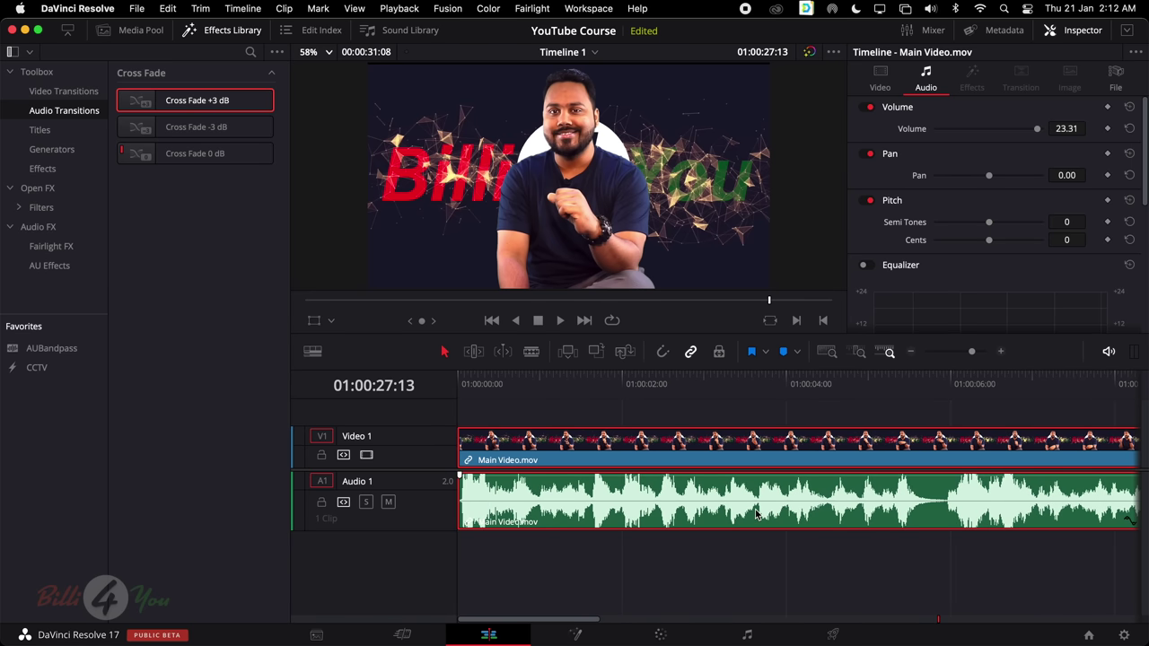
key("super+minus")
scroll(755, 514, "left", 10)
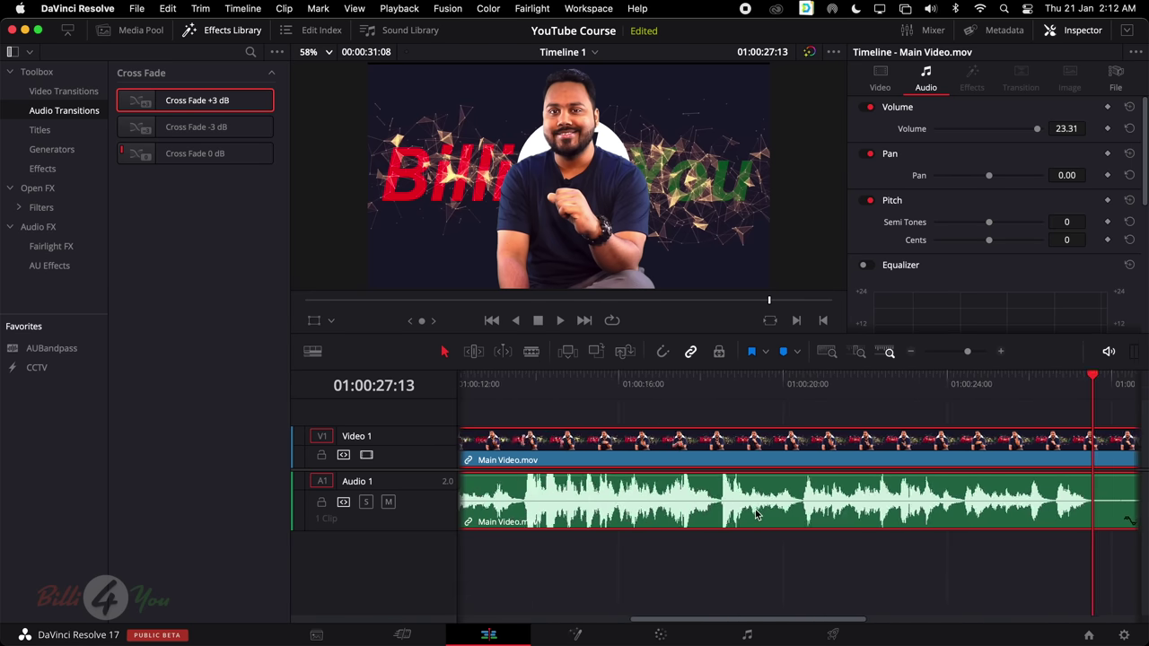
scroll(755, 513, "right", 2)
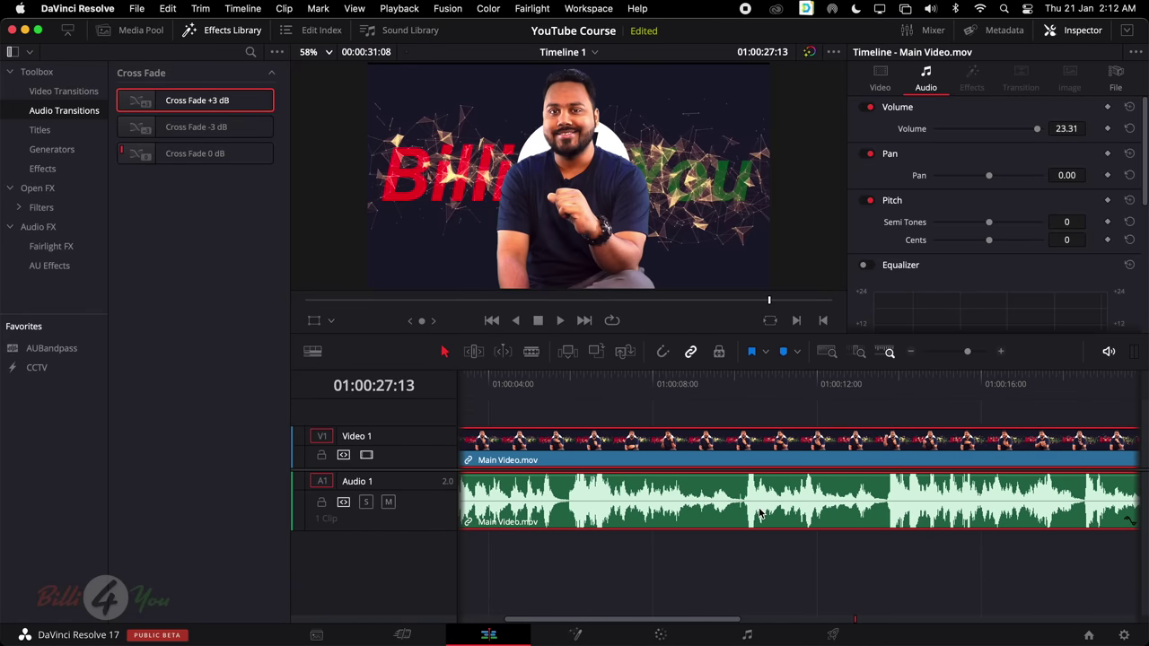
scroll(759, 513, "left", 3)
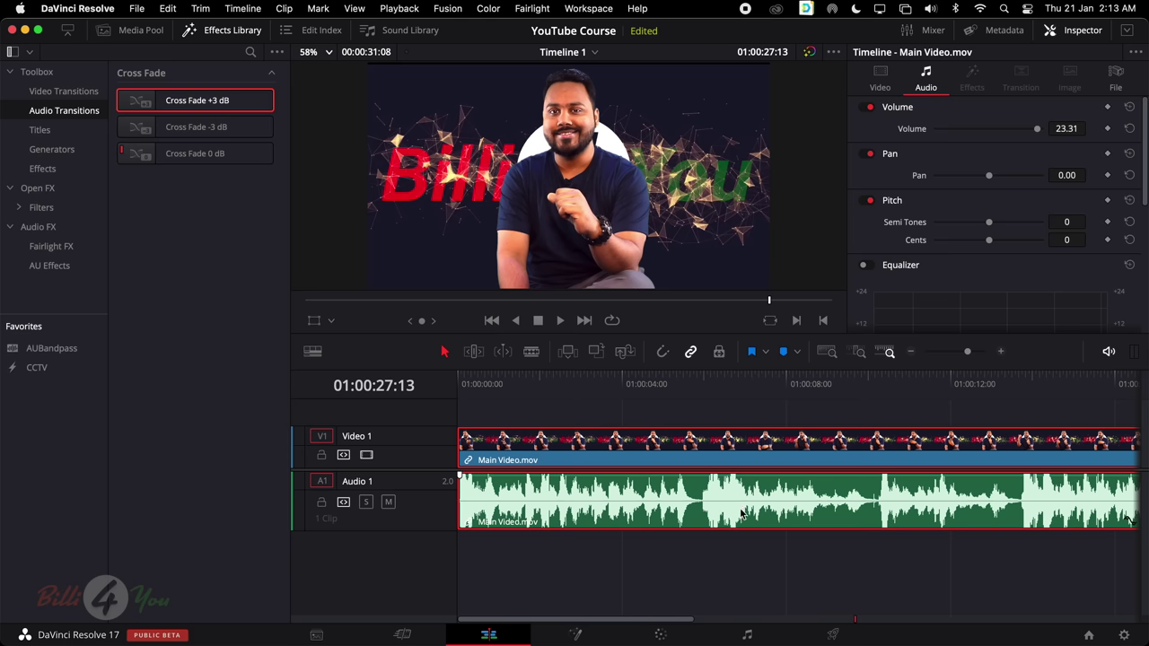
scroll(743, 511, "down", 3)
scroll(745, 507, "up", 3)
Replace the Effects Library with the Media Pool and place Audio.wav on a new, taller Audio 2 track
left_click(135, 29)
left_click(189, 30)
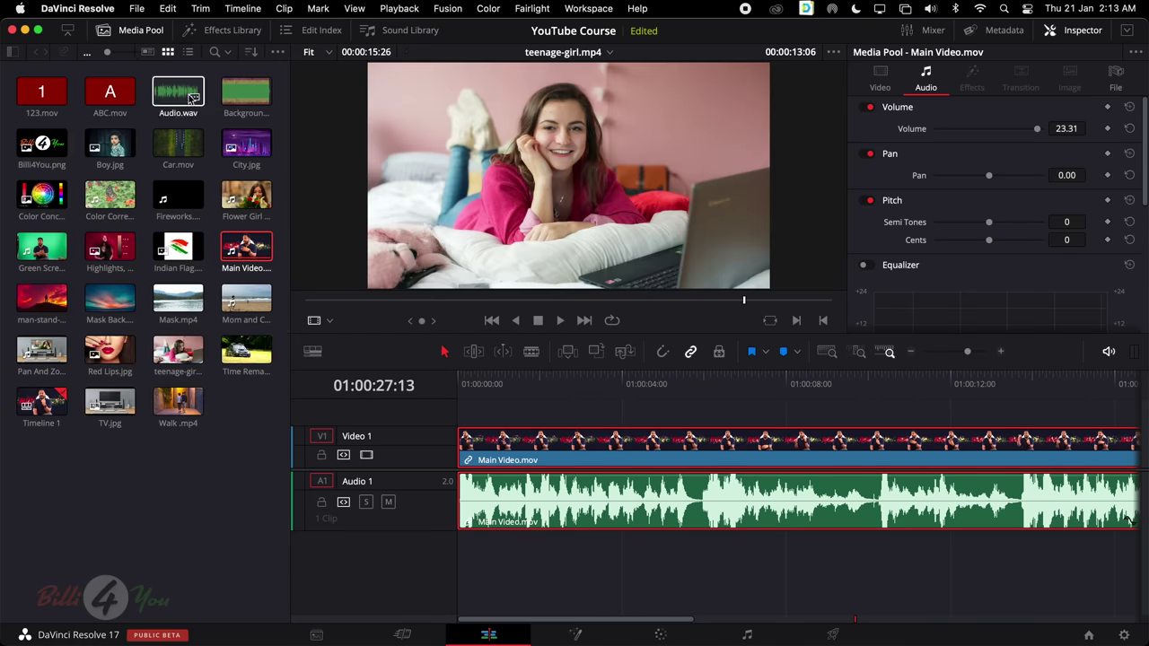
left_click(177, 95)
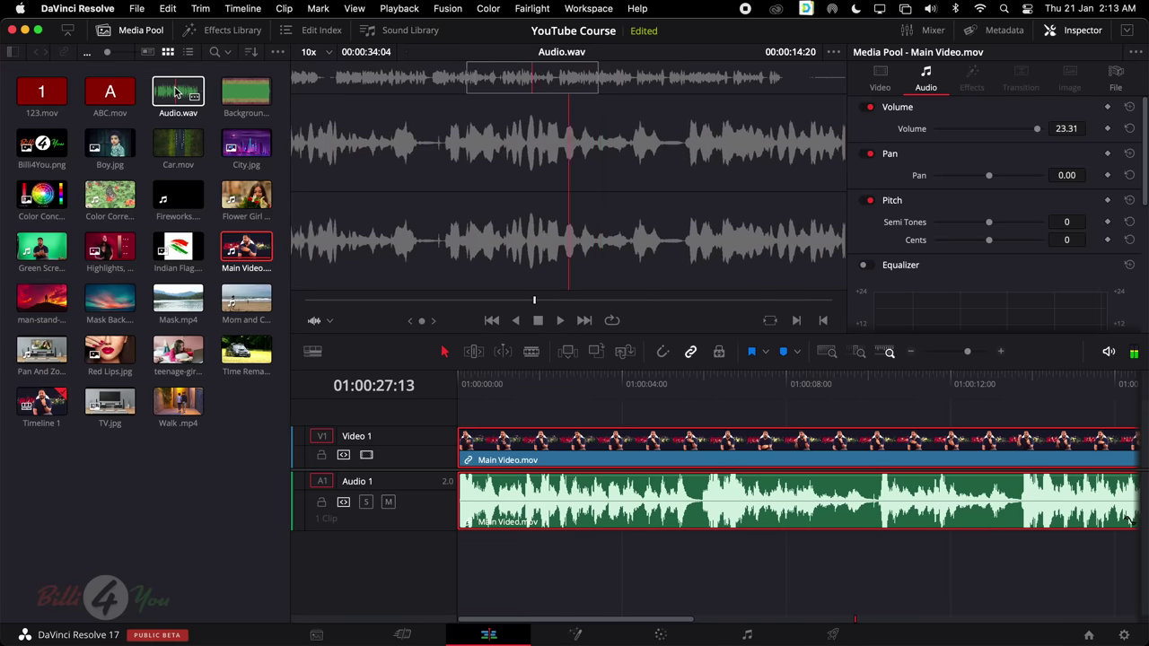
left_click_drag(177, 95, 455, 564)
scroll(660, 562, "right", 10)
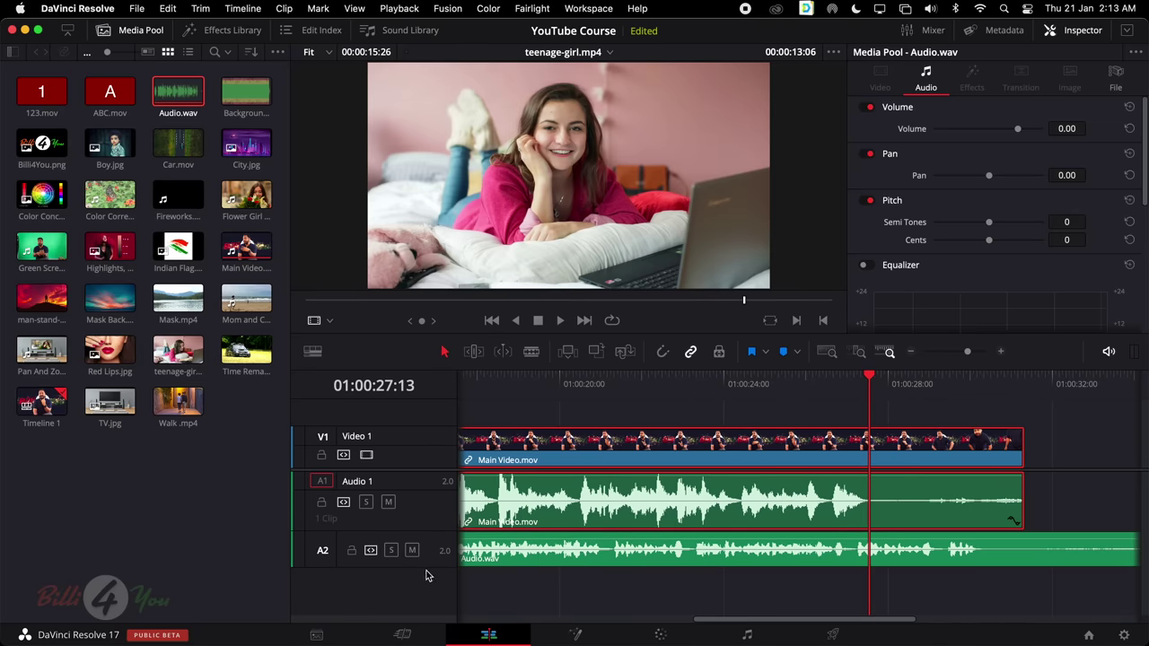
left_click_drag(428, 566, 425, 592)
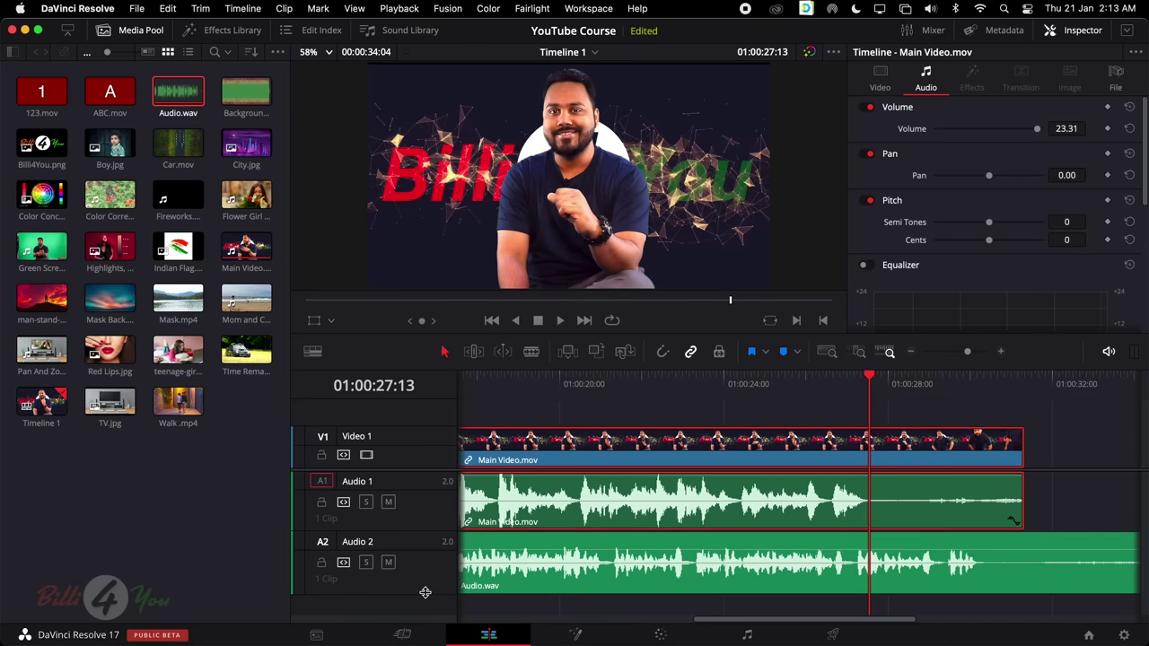
Review the timeline and set the playhead at 01:00:02:15
scroll(669, 542, "right", 3)
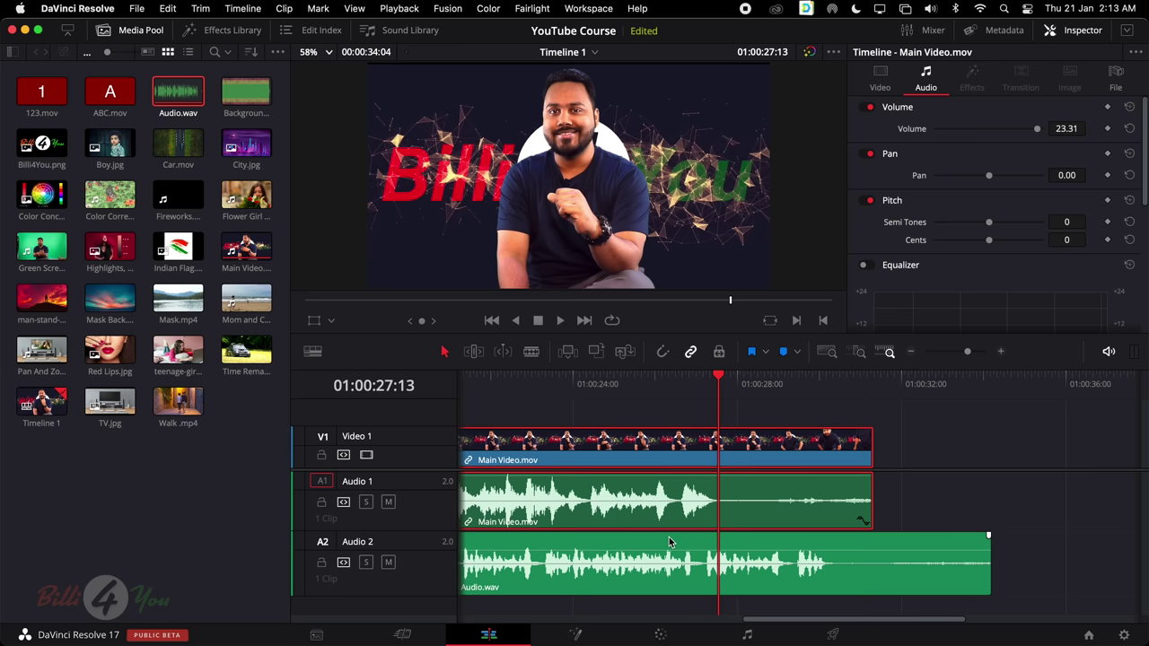
scroll(675, 526, "right", 1)
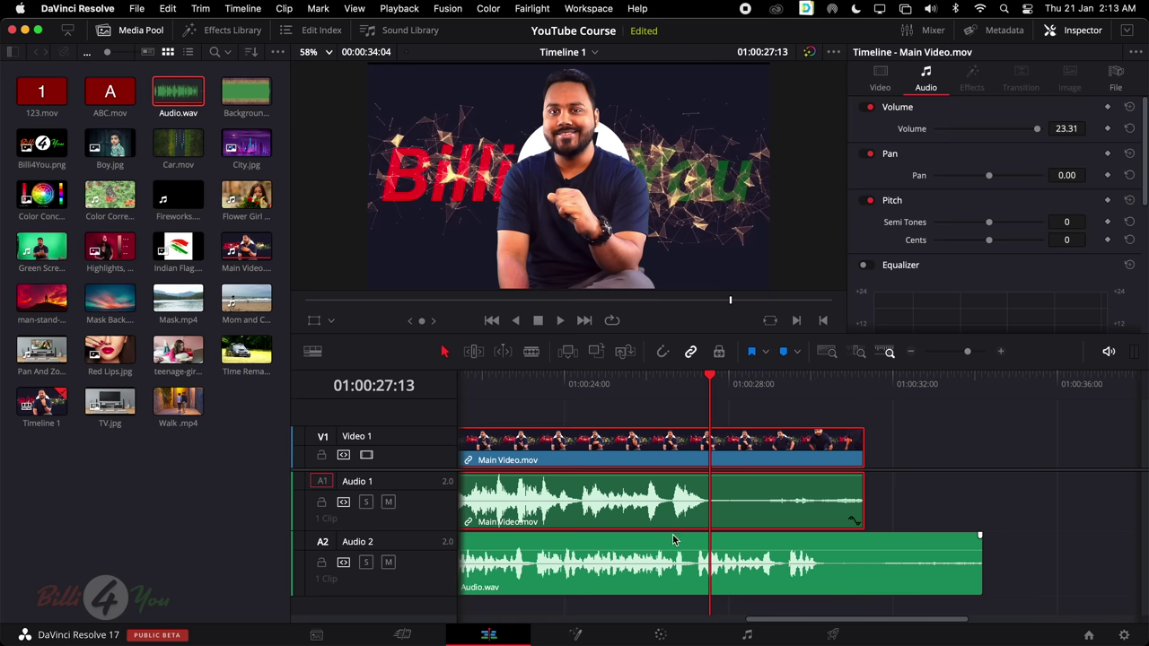
left_click(671, 376)
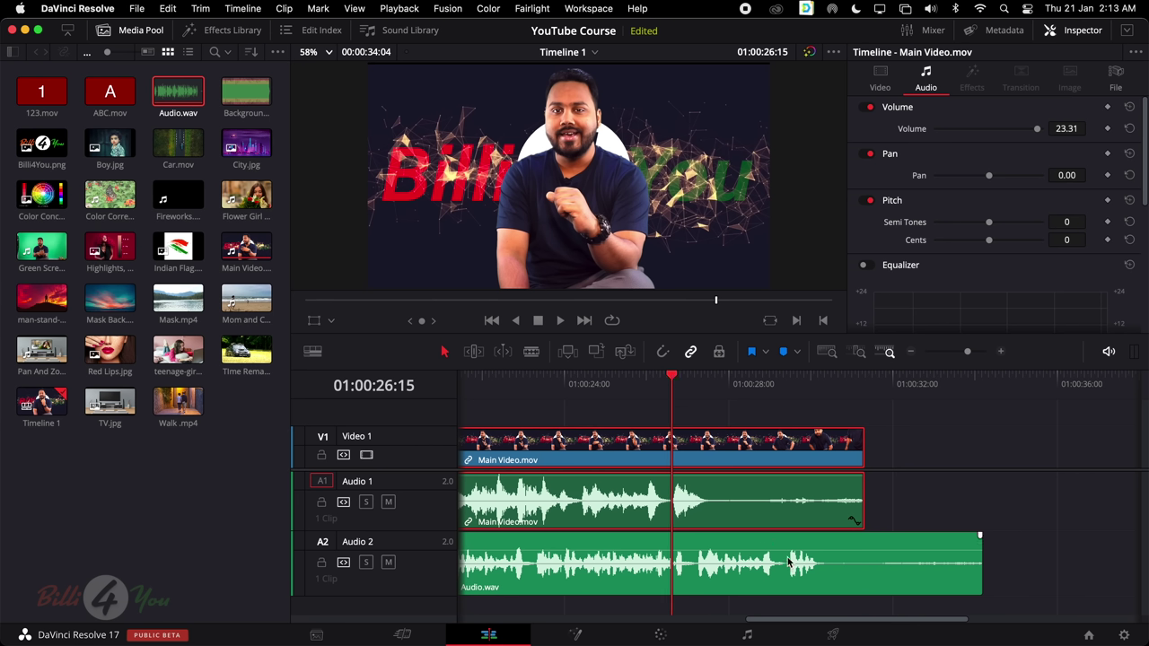
scroll(789, 562, "left", 10)
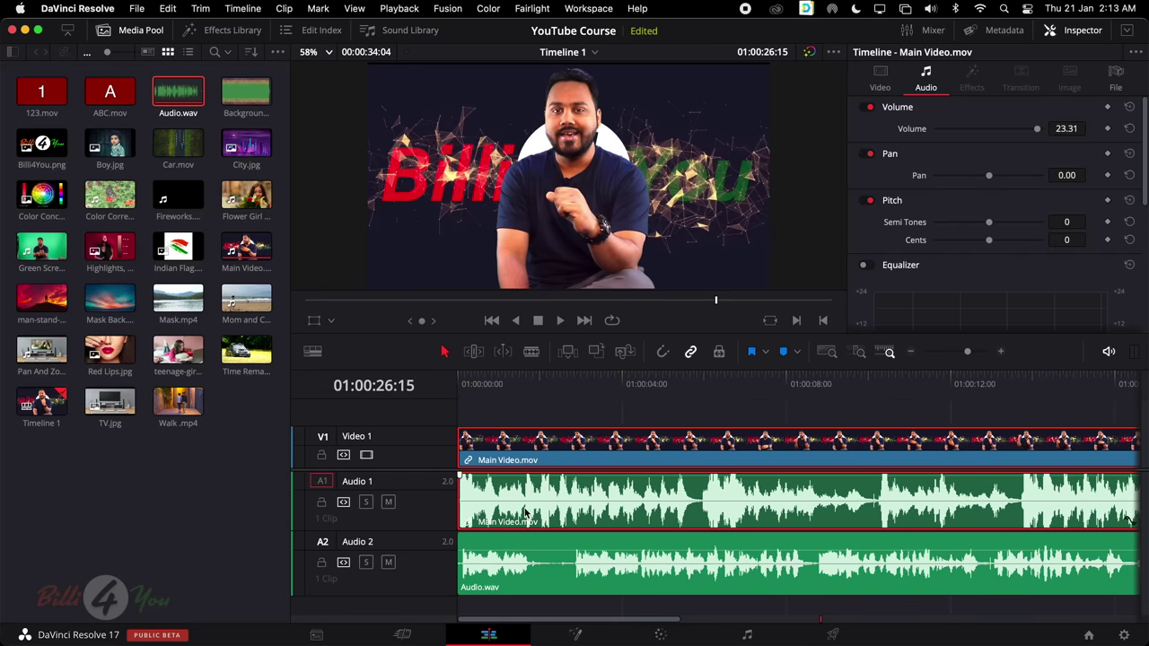
left_click(516, 395)
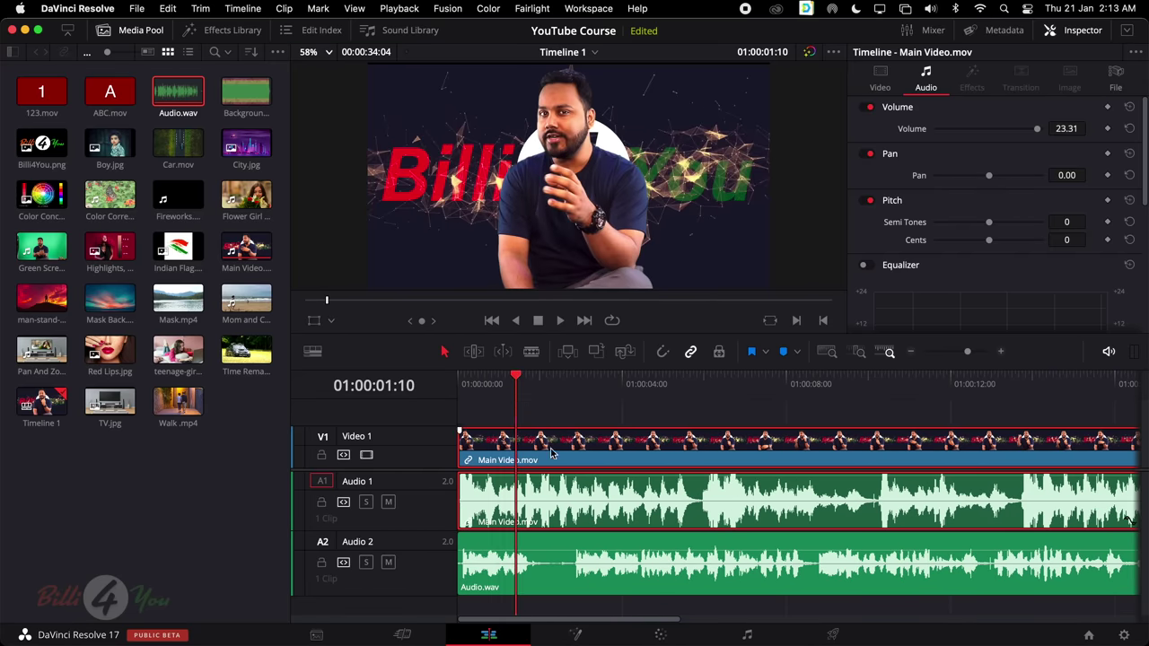
left_click_drag(520, 383, 568, 388)
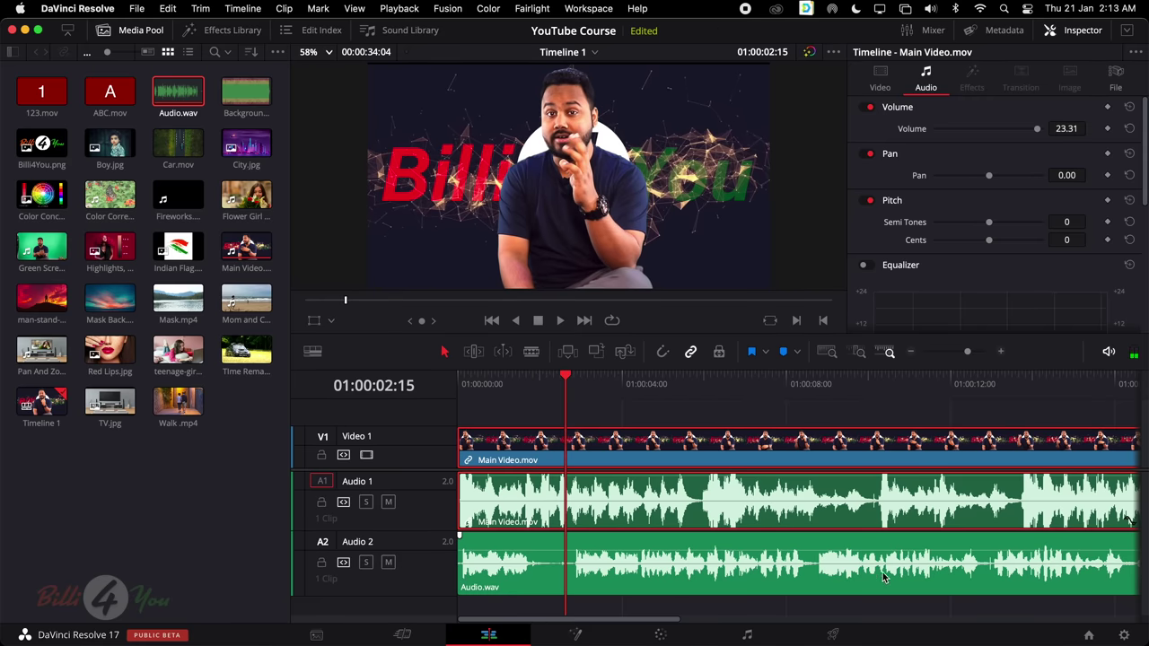
scroll(894, 576, "right", 5)
scroll(894, 576, "left", 5)
scroll(894, 575, "down", 2)
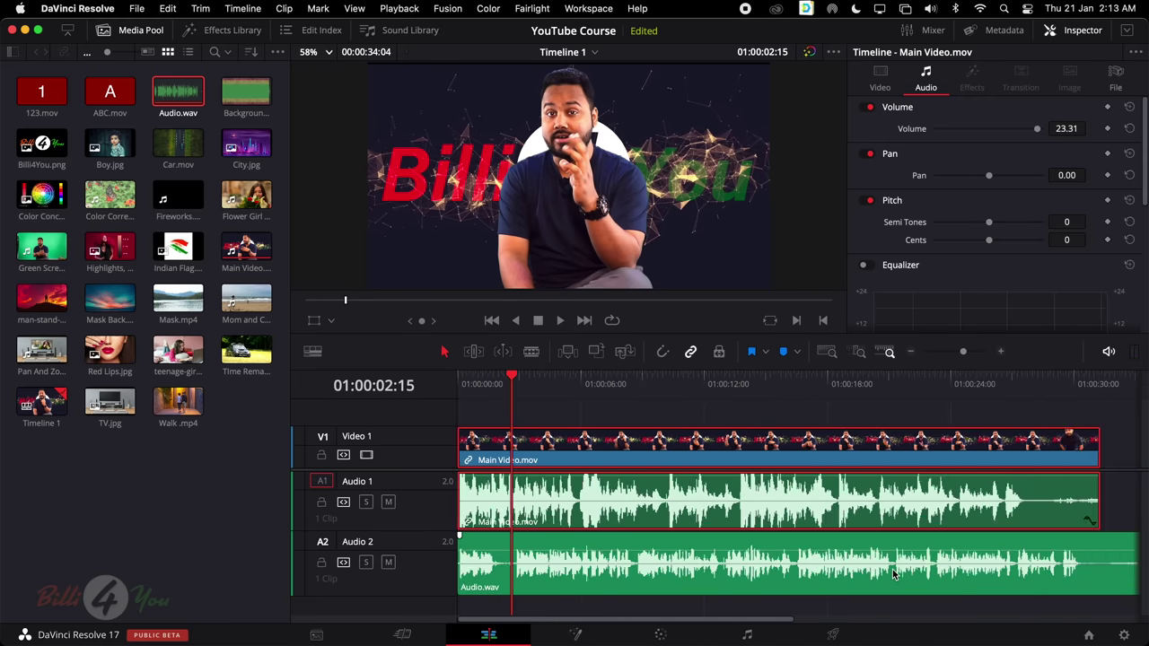
scroll(894, 576, "down", 3)
scroll(894, 576, "up", 3)
scroll(516, 568, "up", 5)
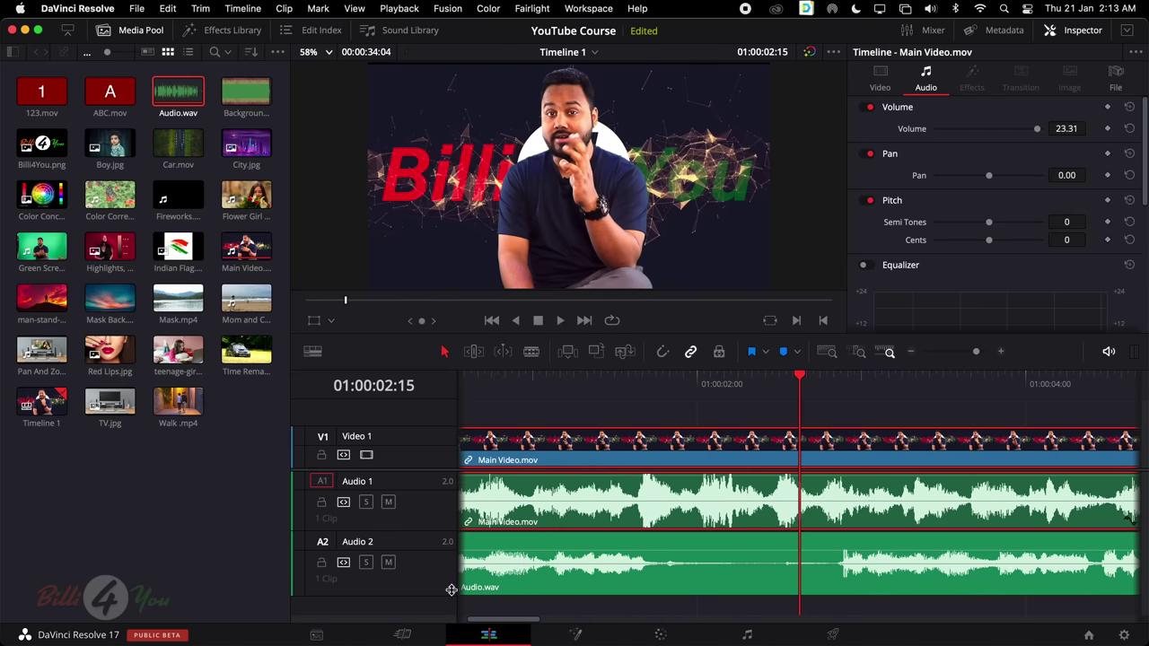
Blade Audio.wav at 01:00:02:15, delete the first piece, and slide the rest to the timeline start
left_click(783, 557)
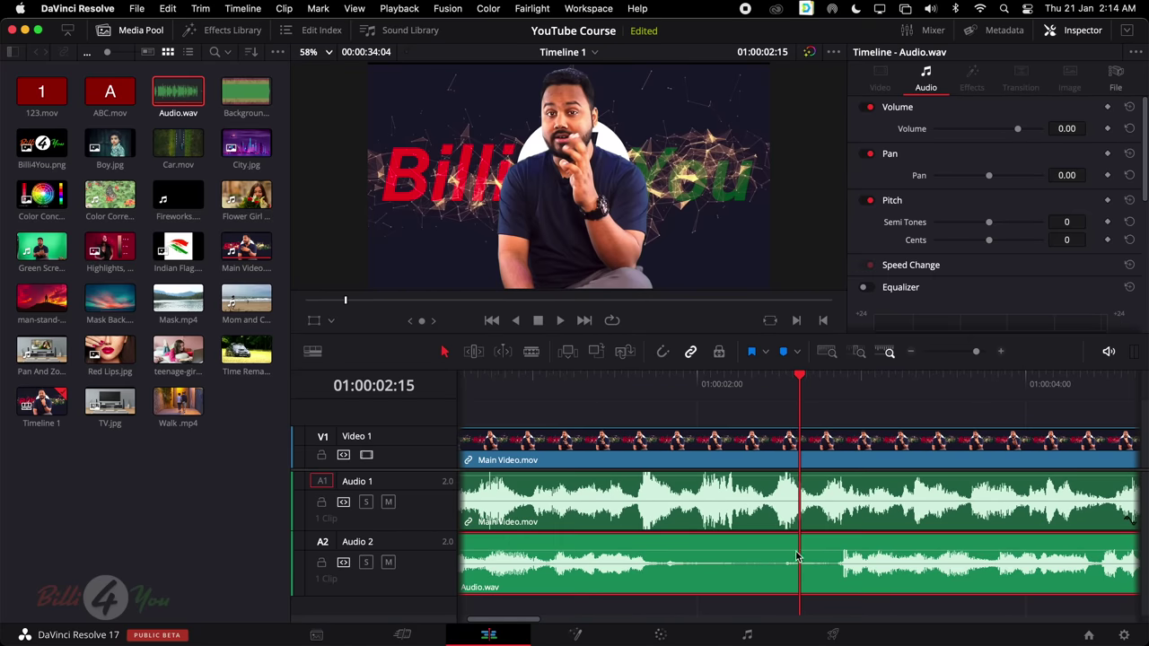
left_click(531, 351)
left_click(806, 565)
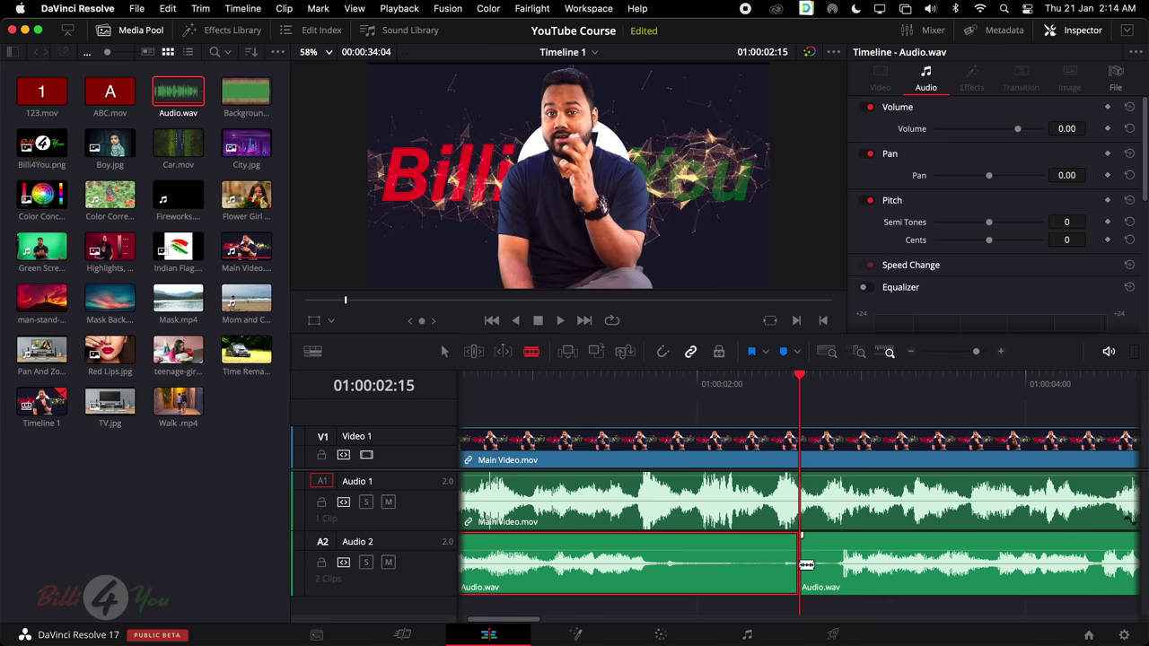
key("a")
key("BackSpace")
scroll(760, 560, "down", 2)
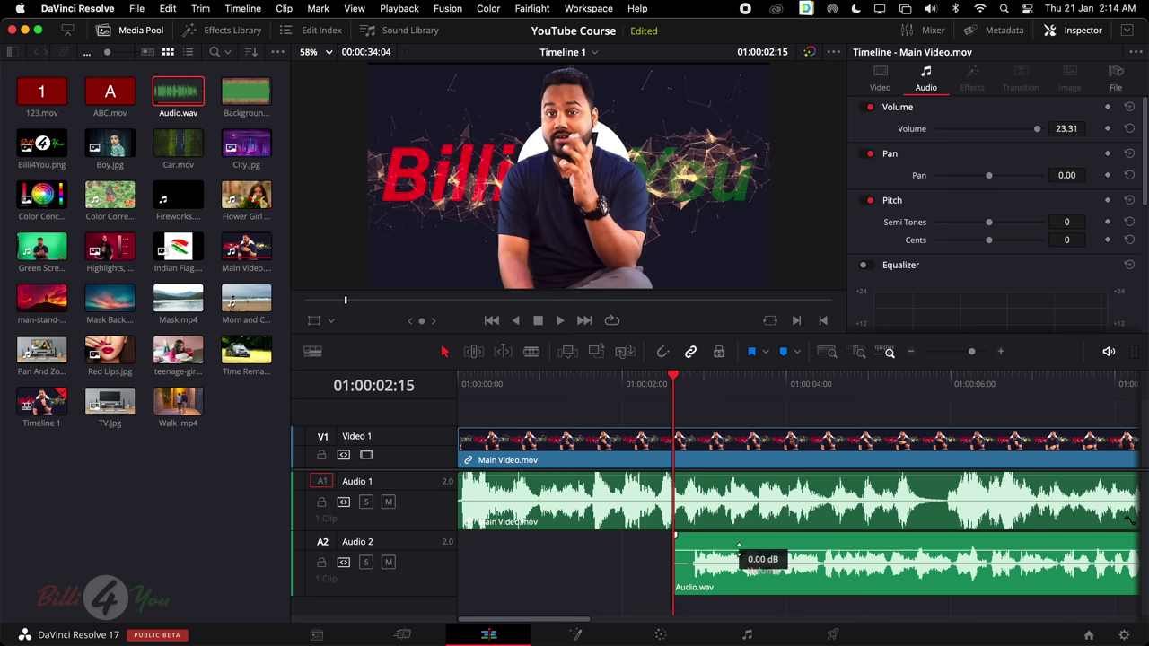
left_click_drag(737, 543, 482, 543)
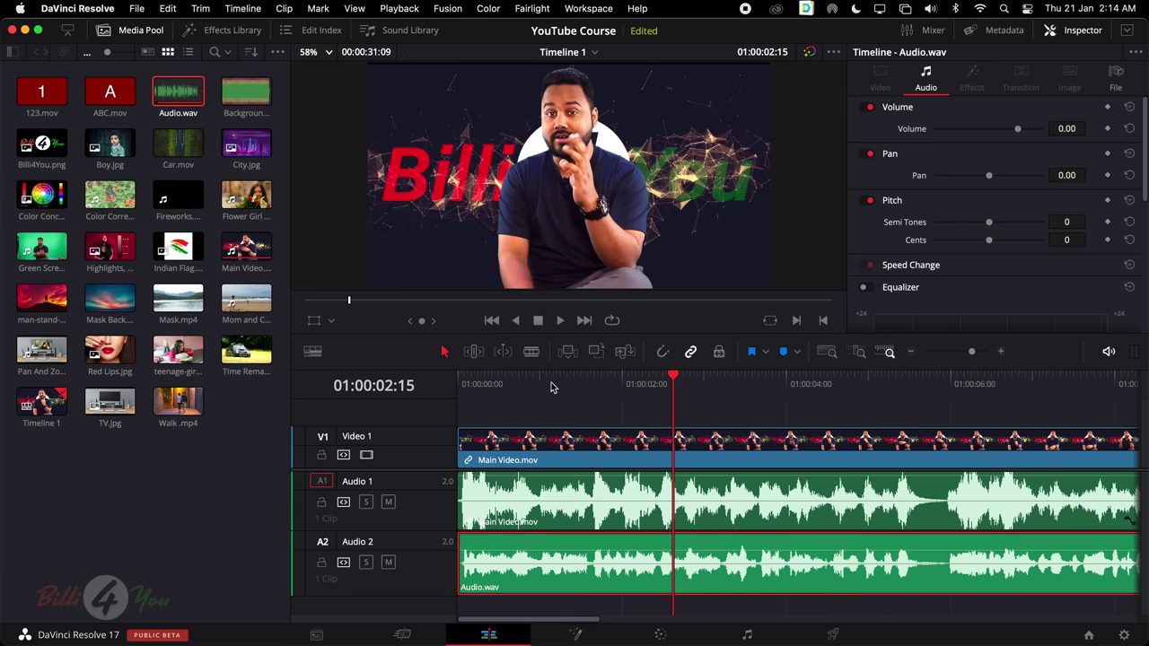
Zoom in at the start, trim a few frames off Audio.wav's head, and move it back to 01:00:00:00
left_click_drag(552, 387, 431, 392)
key("super+equal")
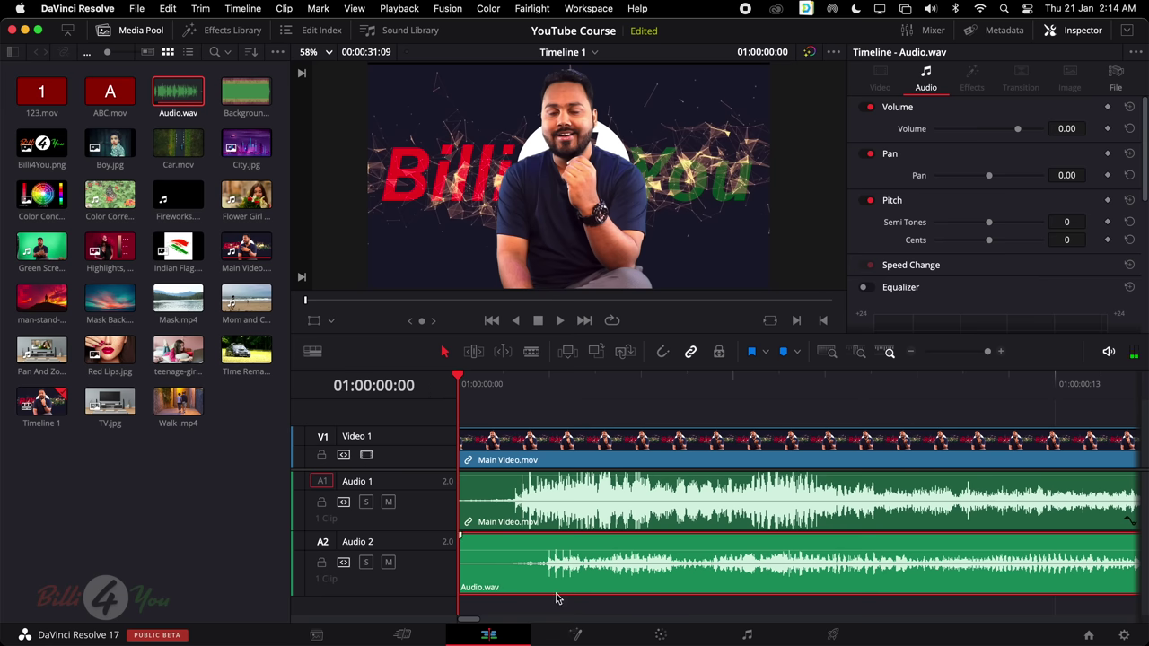
left_click(460, 560)
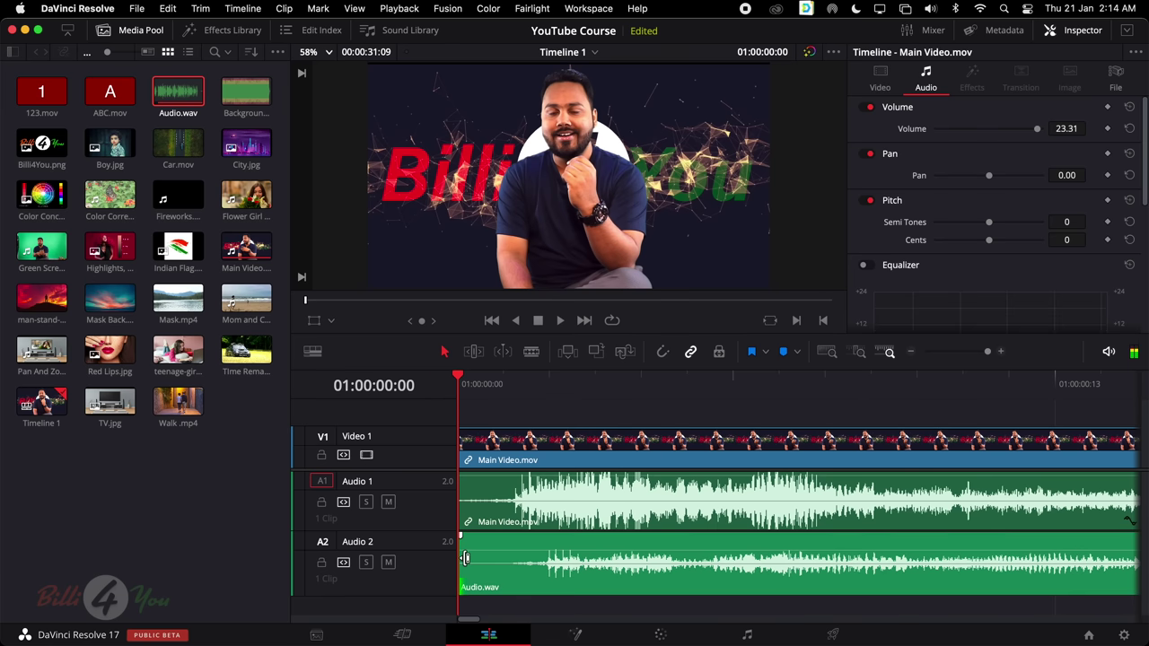
left_click_drag(465, 558, 483, 555)
left_click_drag(537, 581, 472, 581)
Play the timeline from 01:00:10:06 to check the audio alignment
scroll(533, 572, "down", 3)
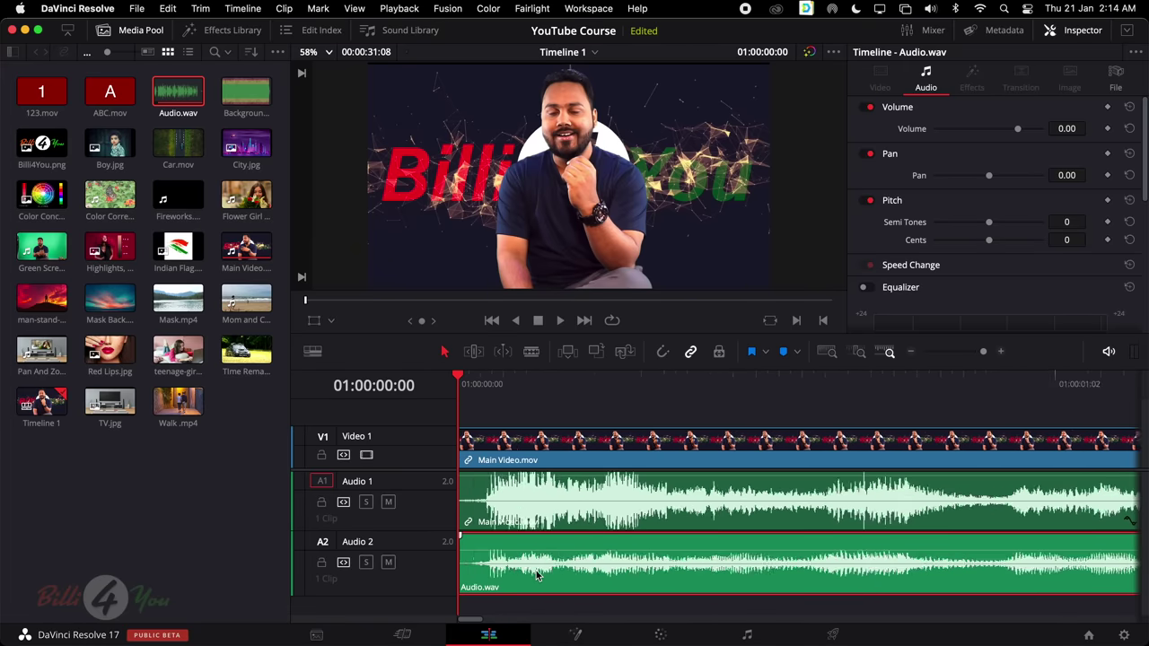
scroll(536, 573, "down", 2)
scroll(536, 576, "down", 2)
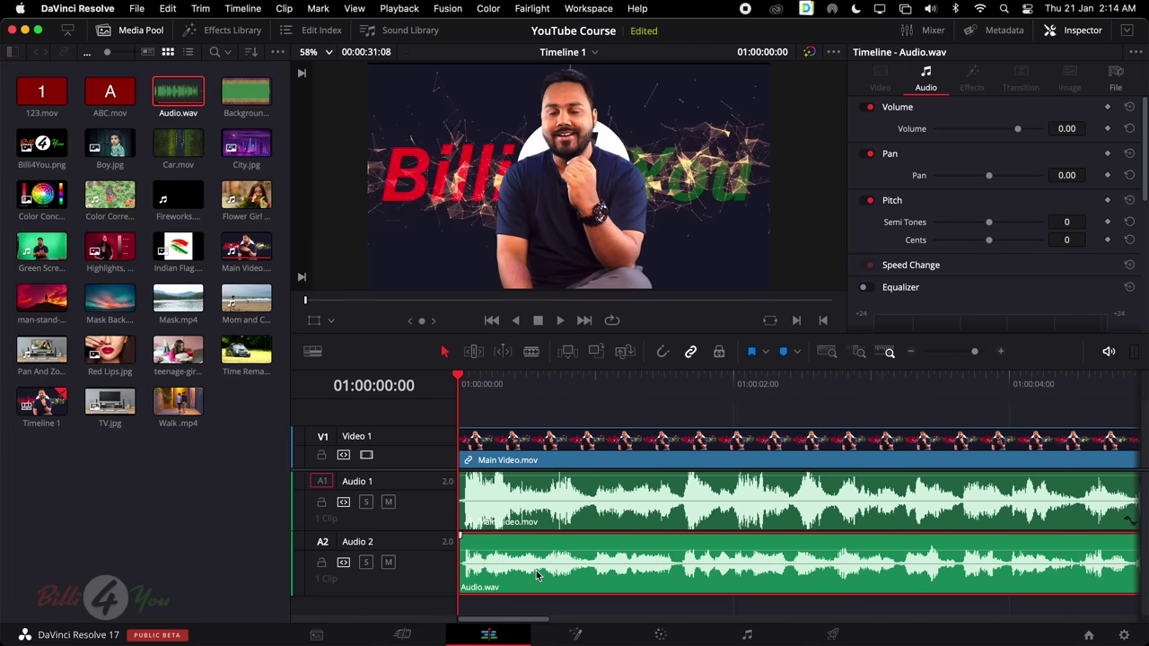
scroll(763, 544, "right", 10)
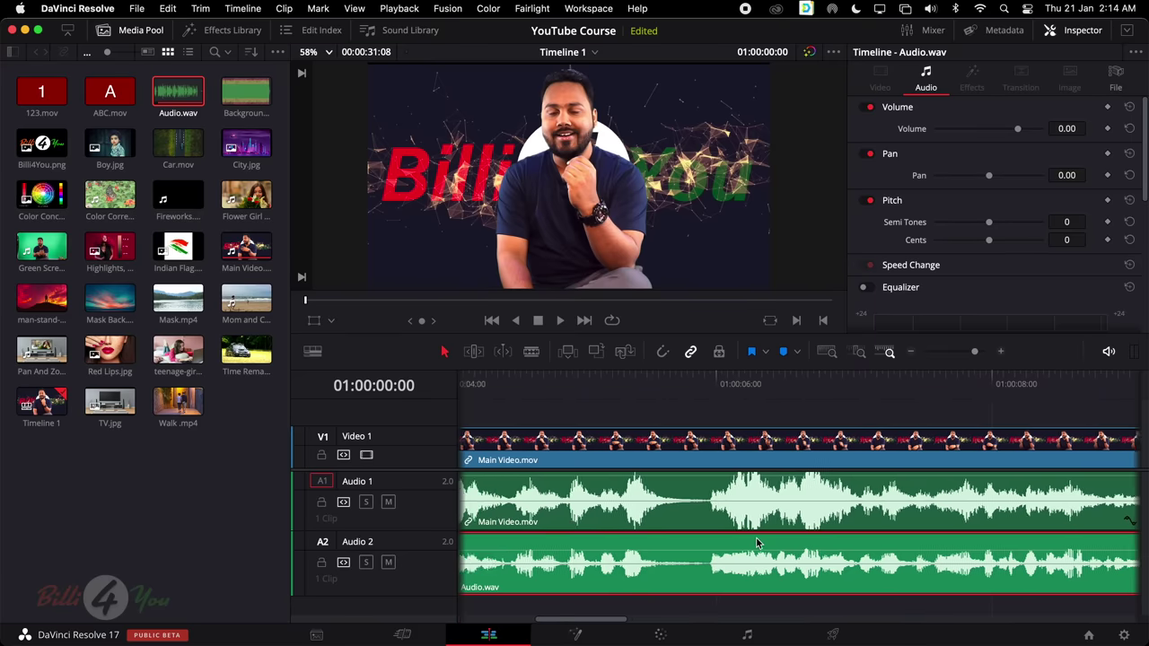
scroll(655, 547, "right", 8)
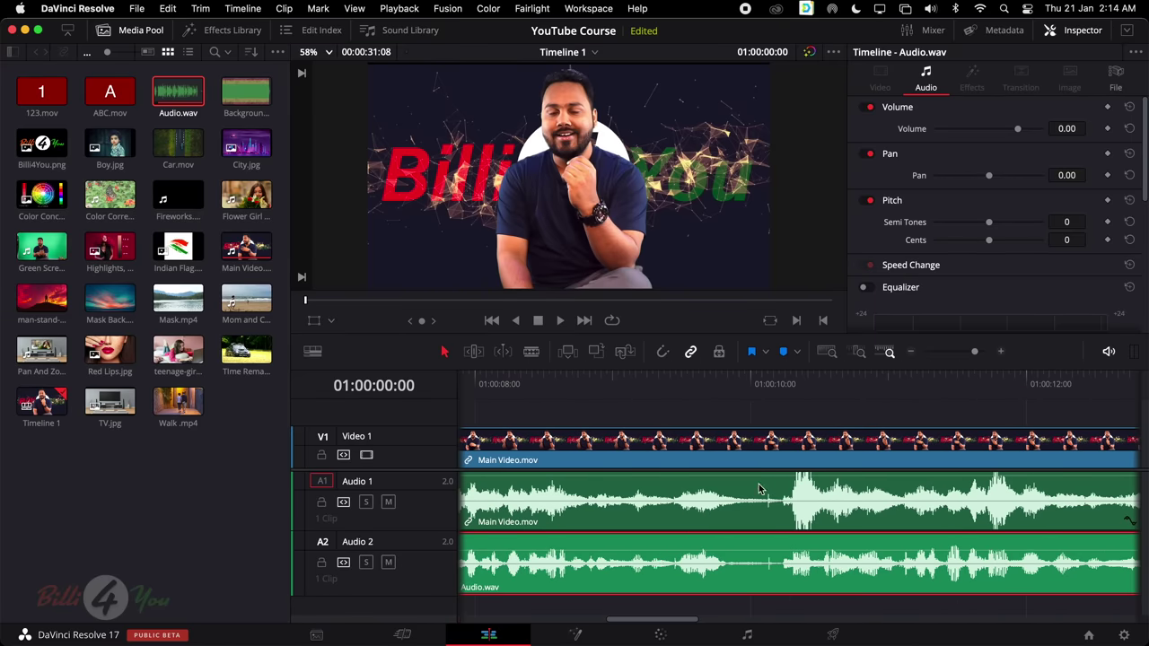
scroll(753, 577, "right", 6)
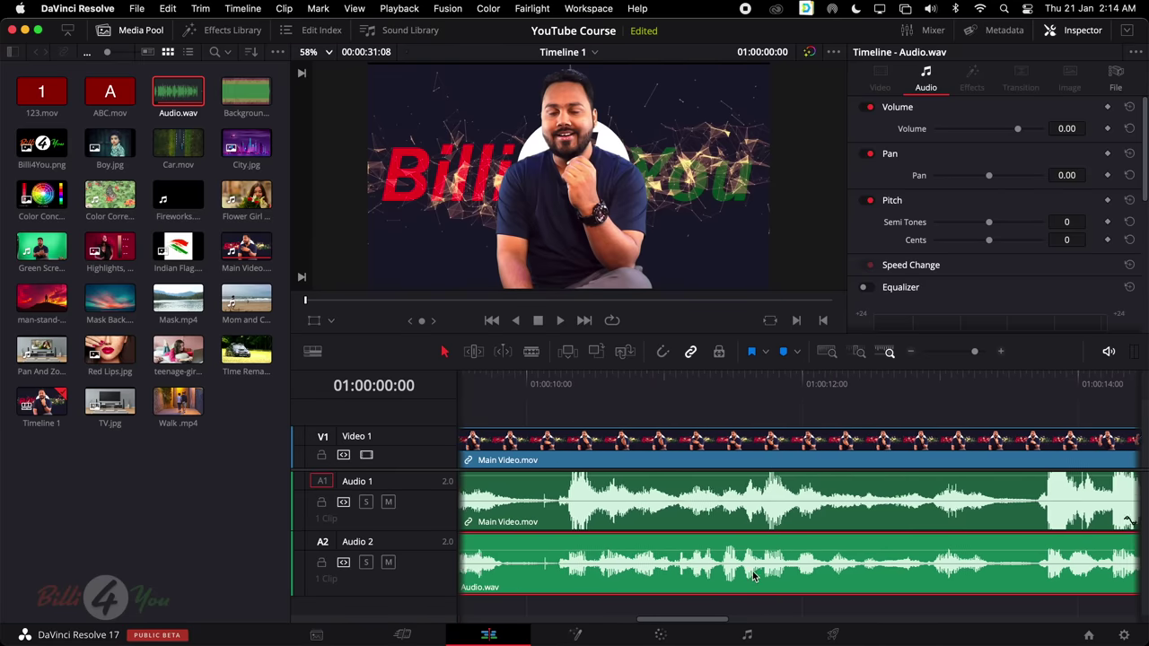
left_click(544, 384)
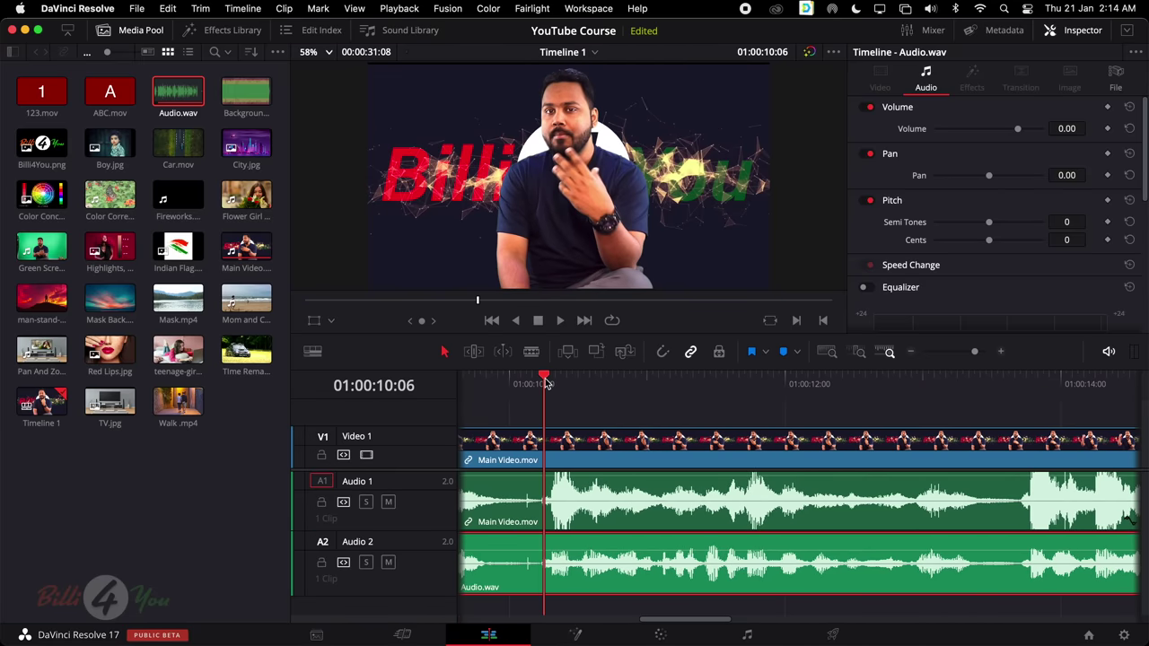
scroll(781, 530, "down", 5)
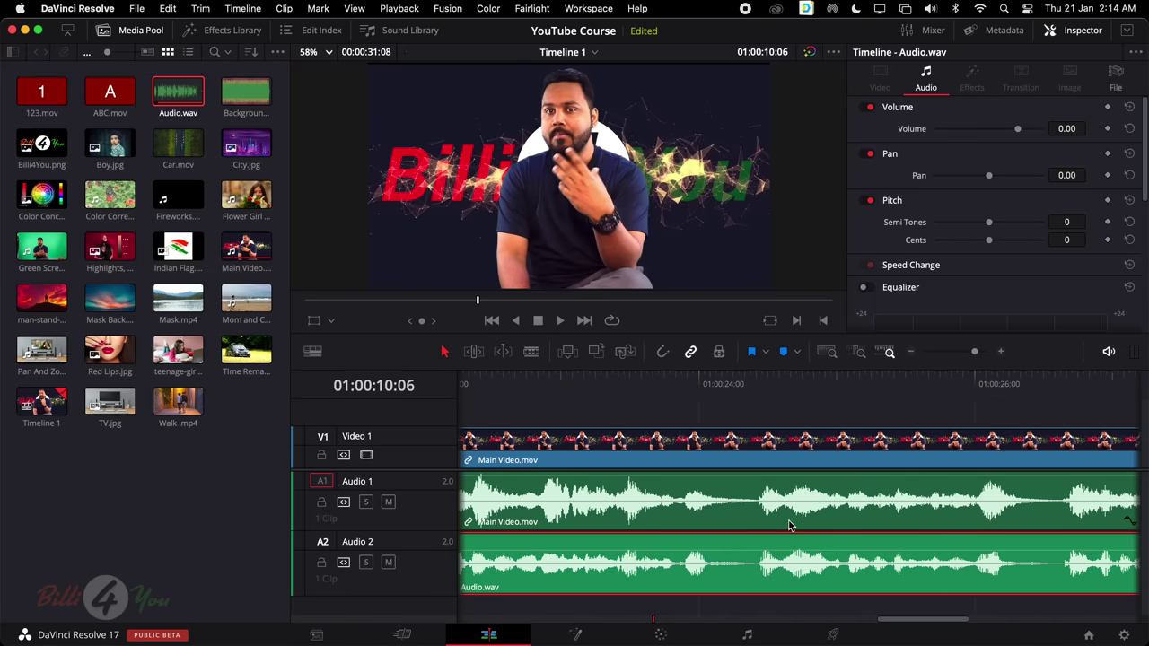
scroll(789, 526, "down", 3)
key("space")
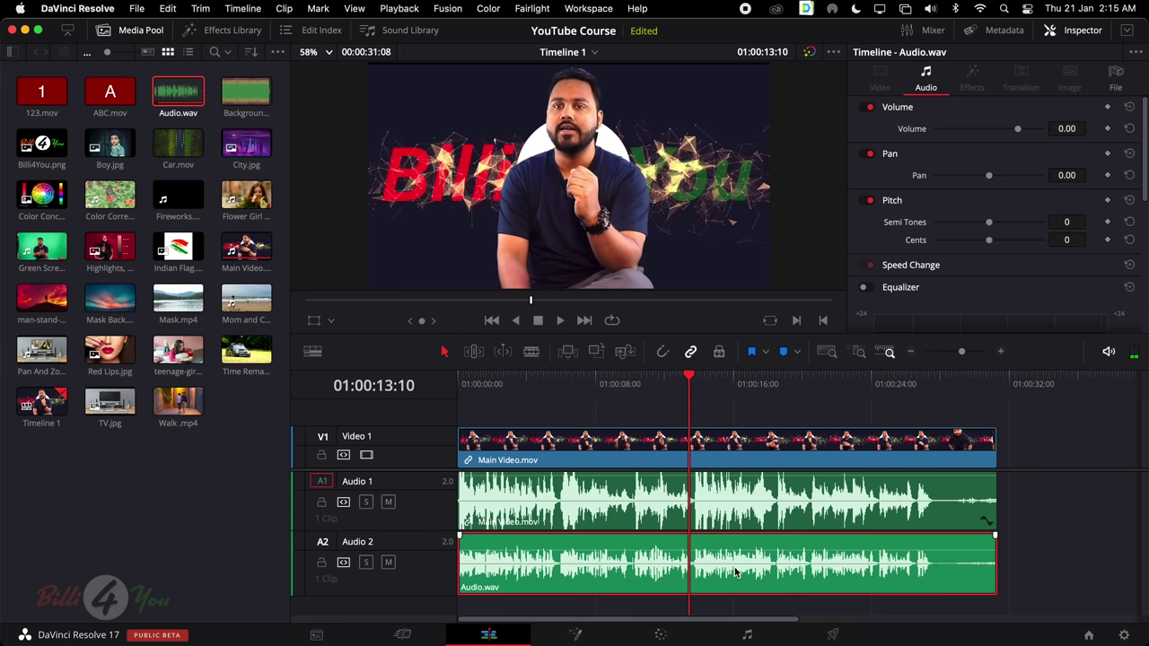
Mute Audio 1 and raise Audio.wav's volume to 4.76 dB, playing back to check
left_click(742, 507)
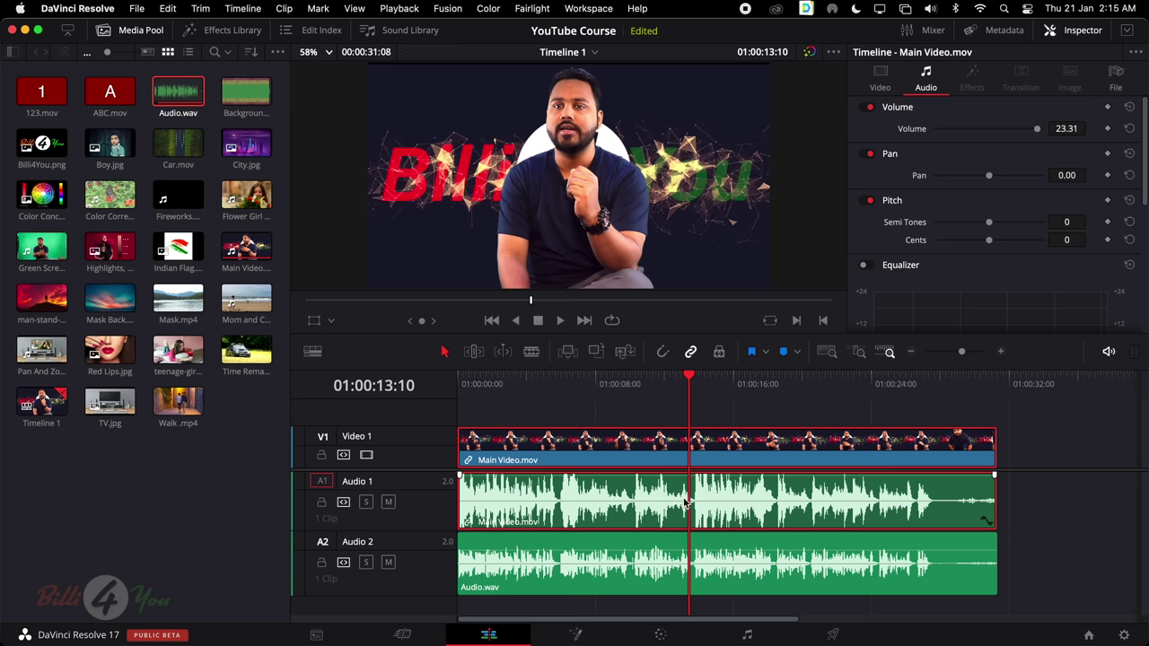
left_click(388, 502)
key("space")
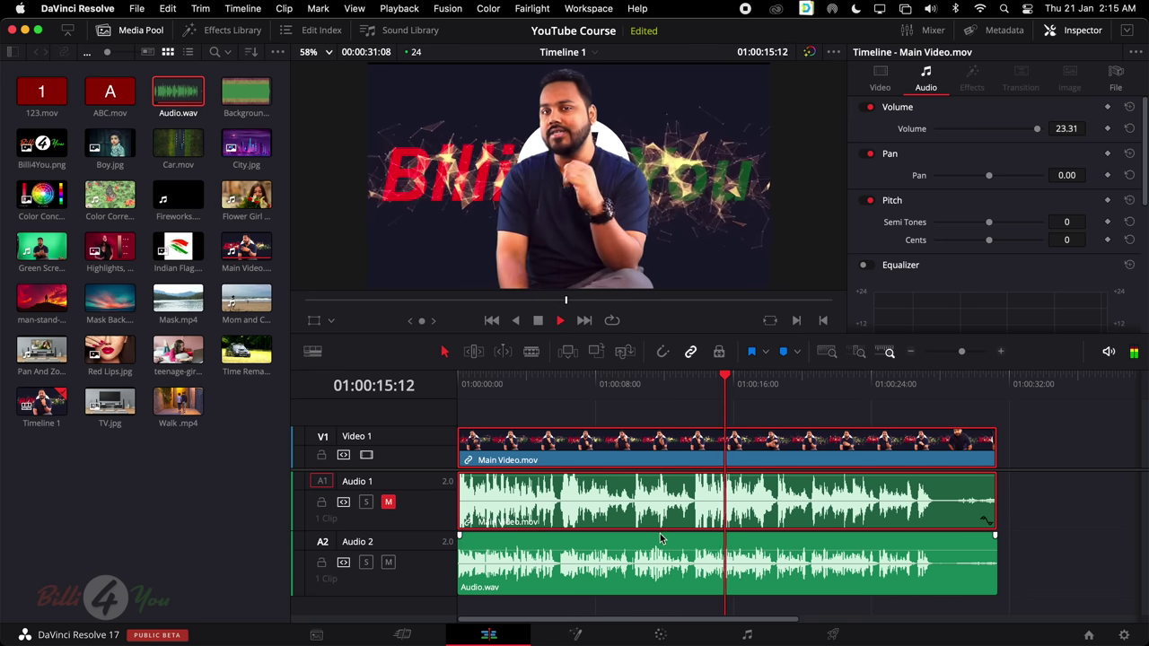
key("space")
left_click_drag(660, 550, 658, 543)
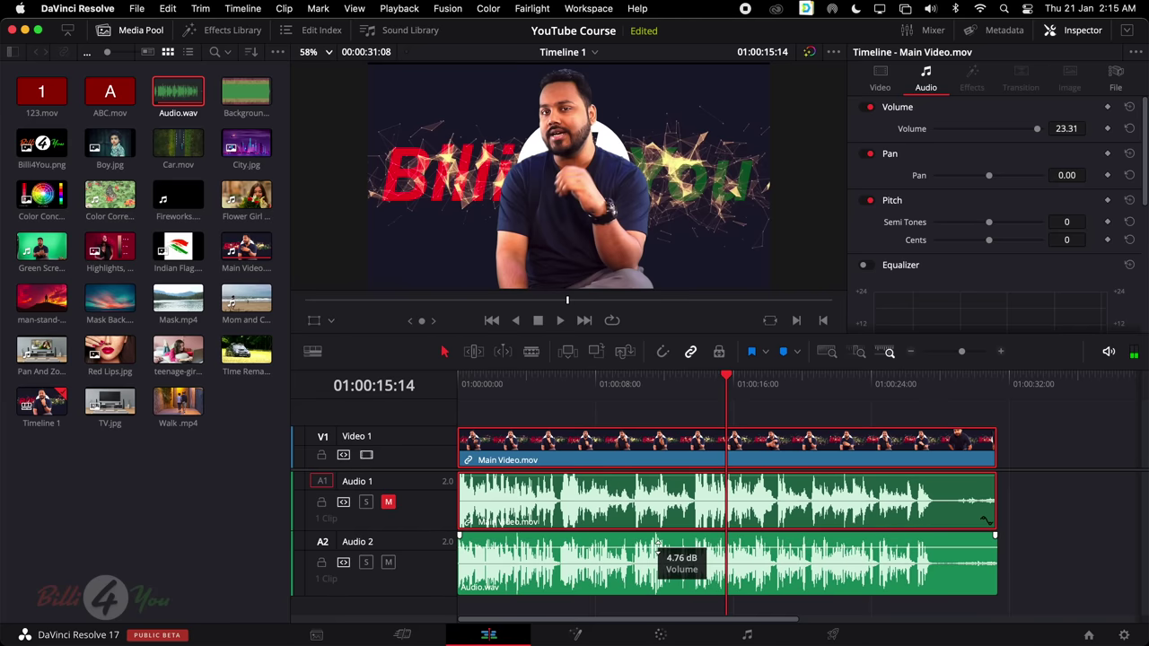
key("space")
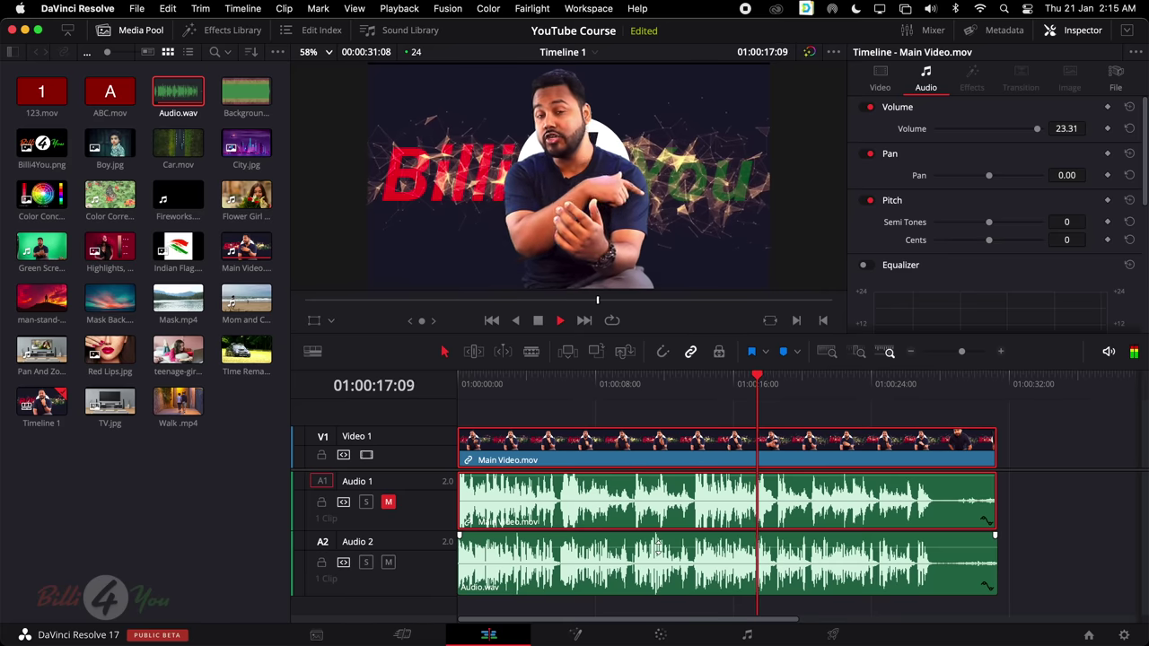
key("space")
Test the A1 and A2 Solo and Mute buttons during playback, then turn them all off
left_click(389, 504)
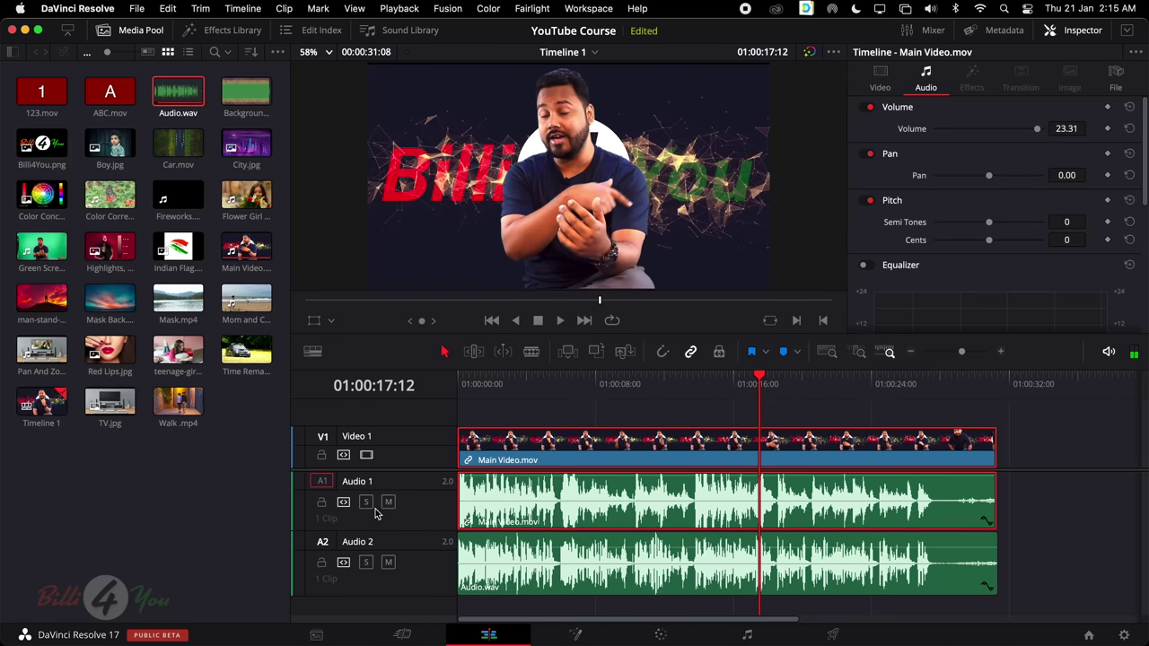
left_click(366, 503)
key("space")
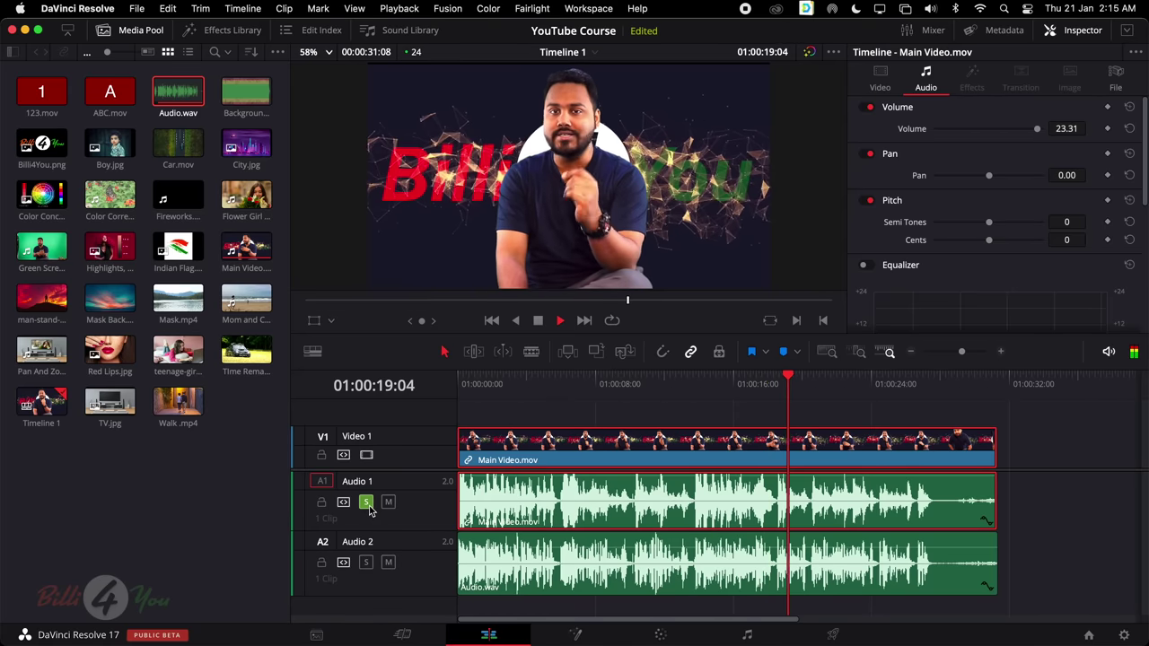
left_click(366, 562)
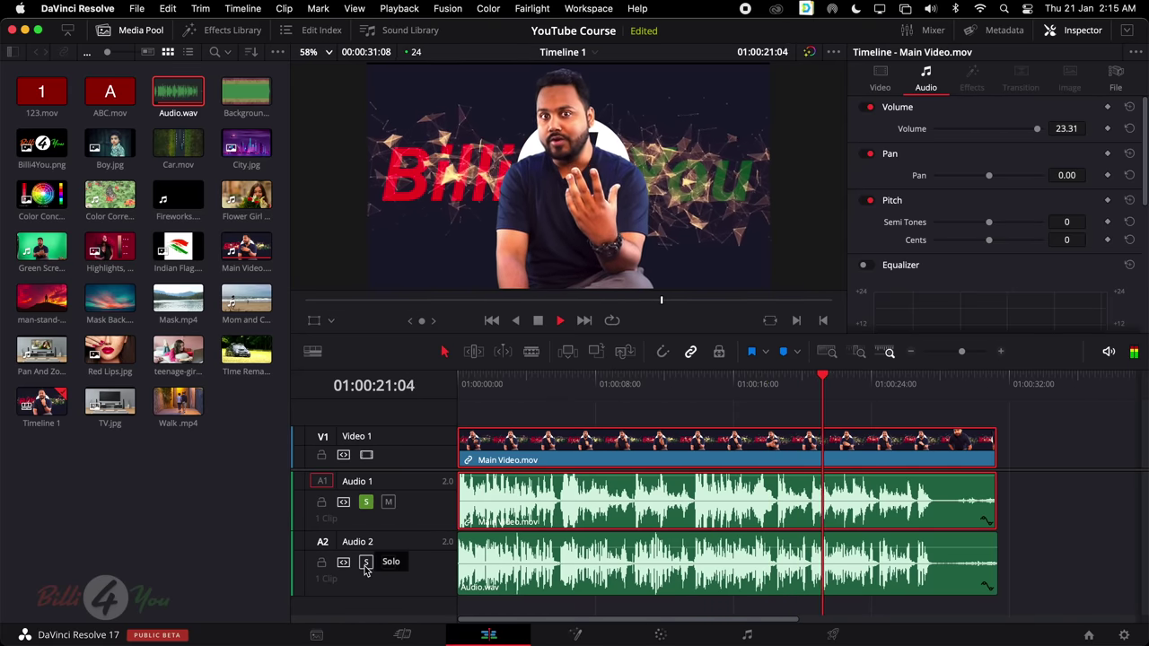
left_click(366, 502)
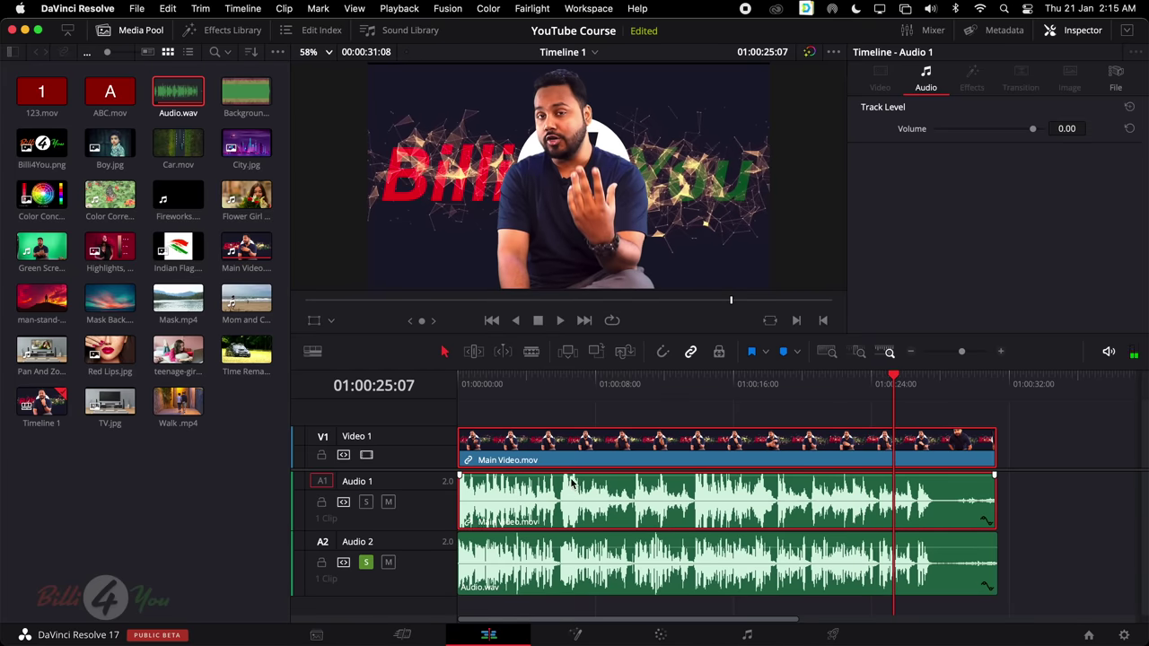
left_click(735, 493)
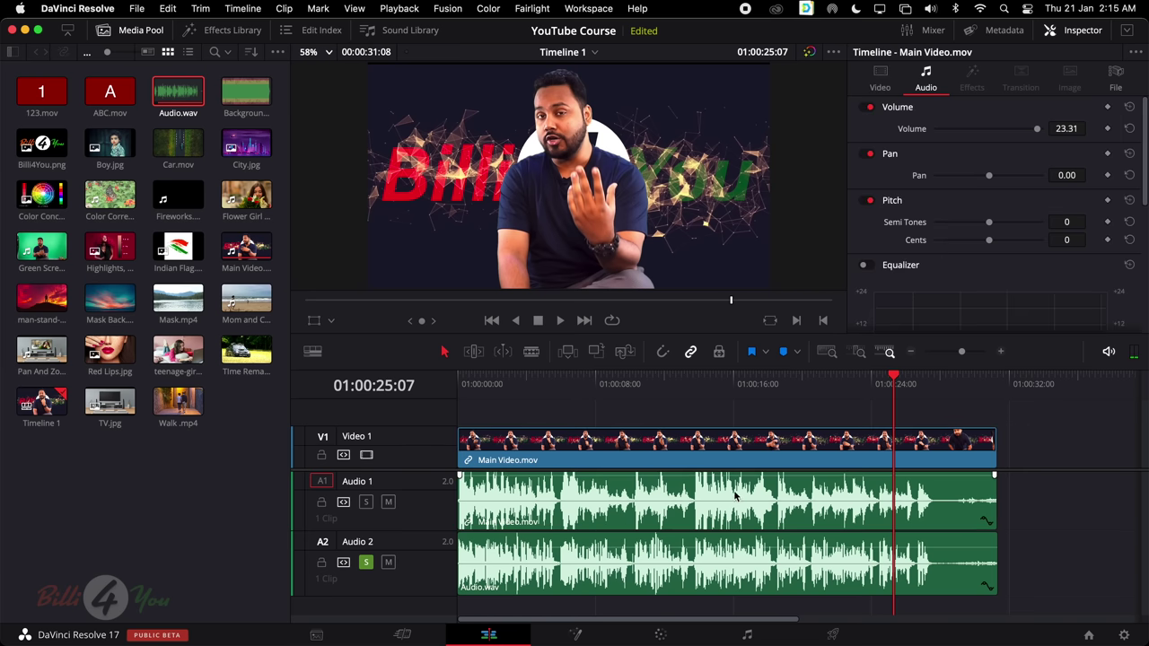
left_click(388, 502)
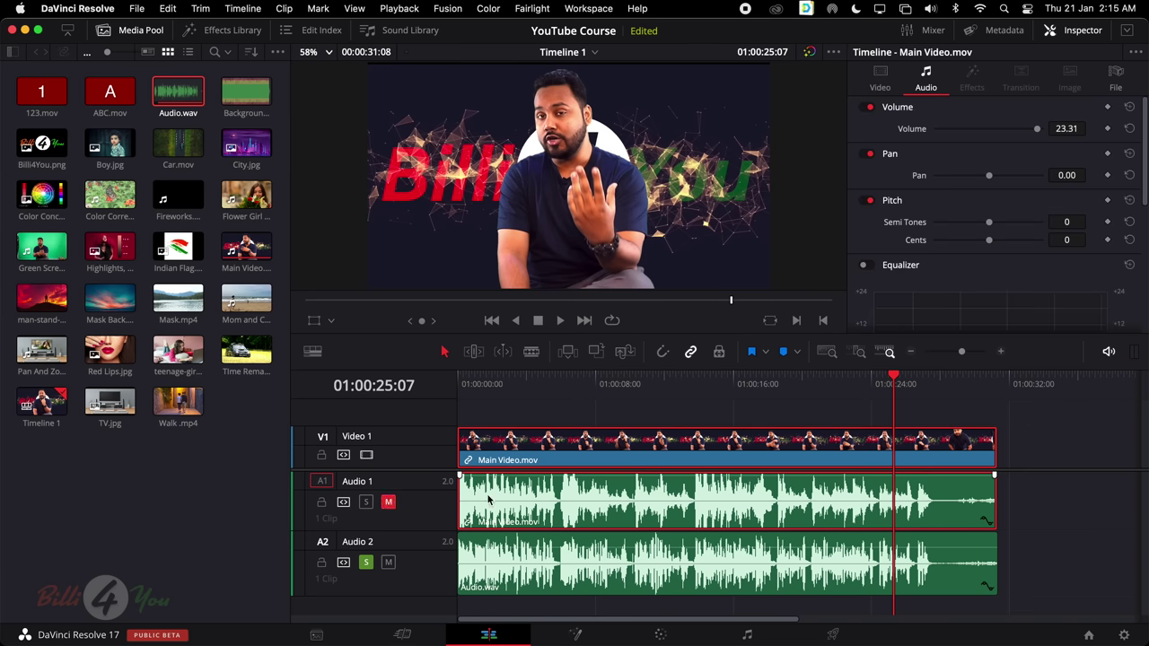
left_click(366, 562)
left_click(388, 502)
left_click(1029, 496)
Unlink Main Video.mov from its camera audio and delete that audio clip from Audio 1
right_click(709, 454)
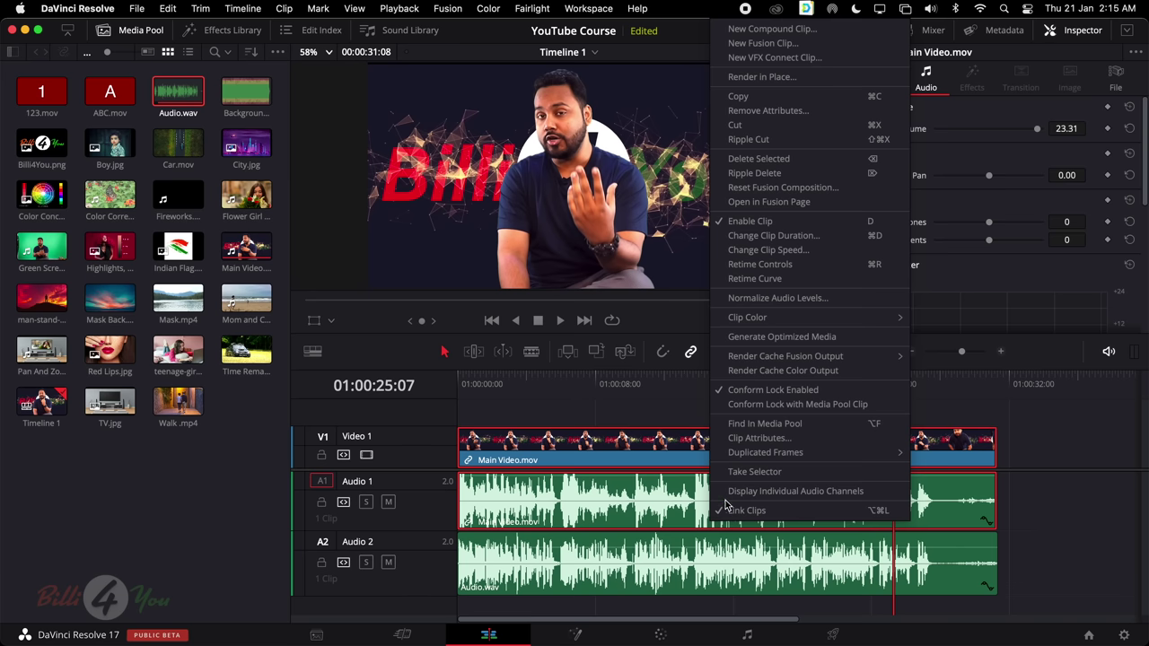
left_click(792, 511)
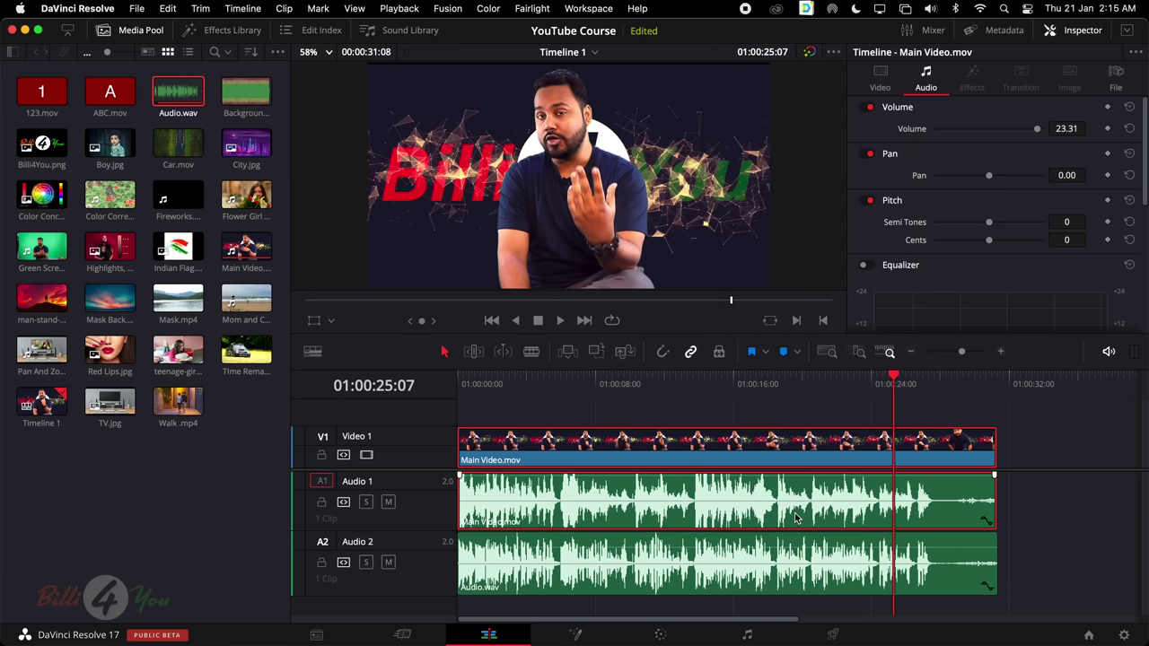
left_click(1067, 517)
left_click(826, 465)
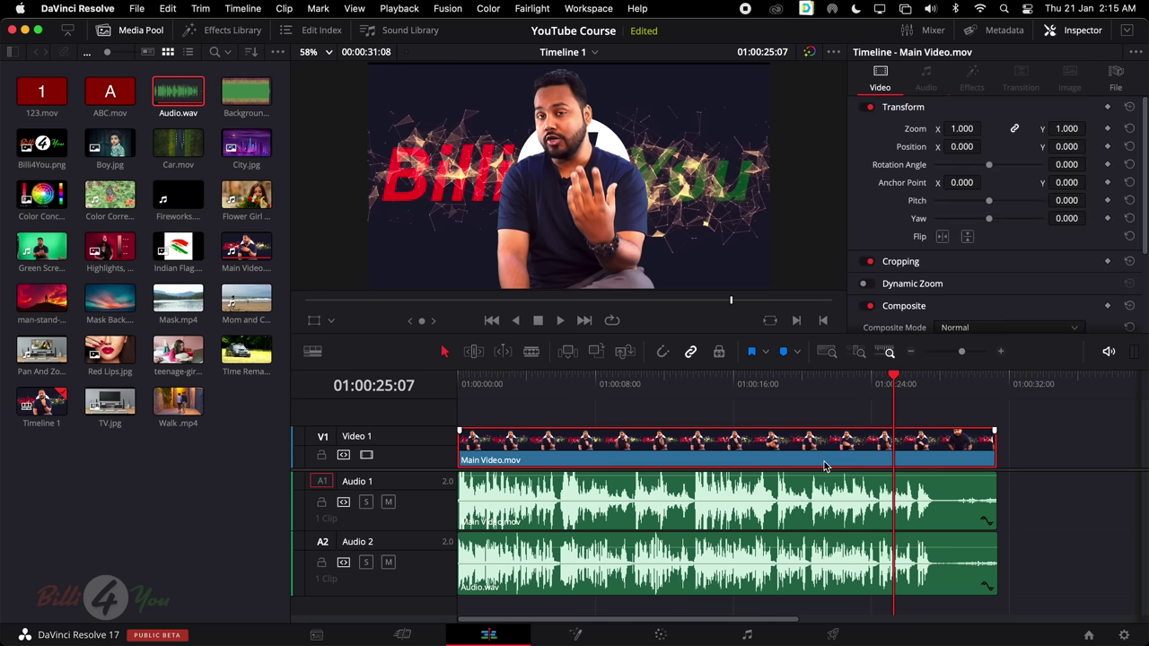
left_click(768, 502)
left_click(753, 465)
left_click(745, 500)
left_click(744, 463)
left_click(635, 512)
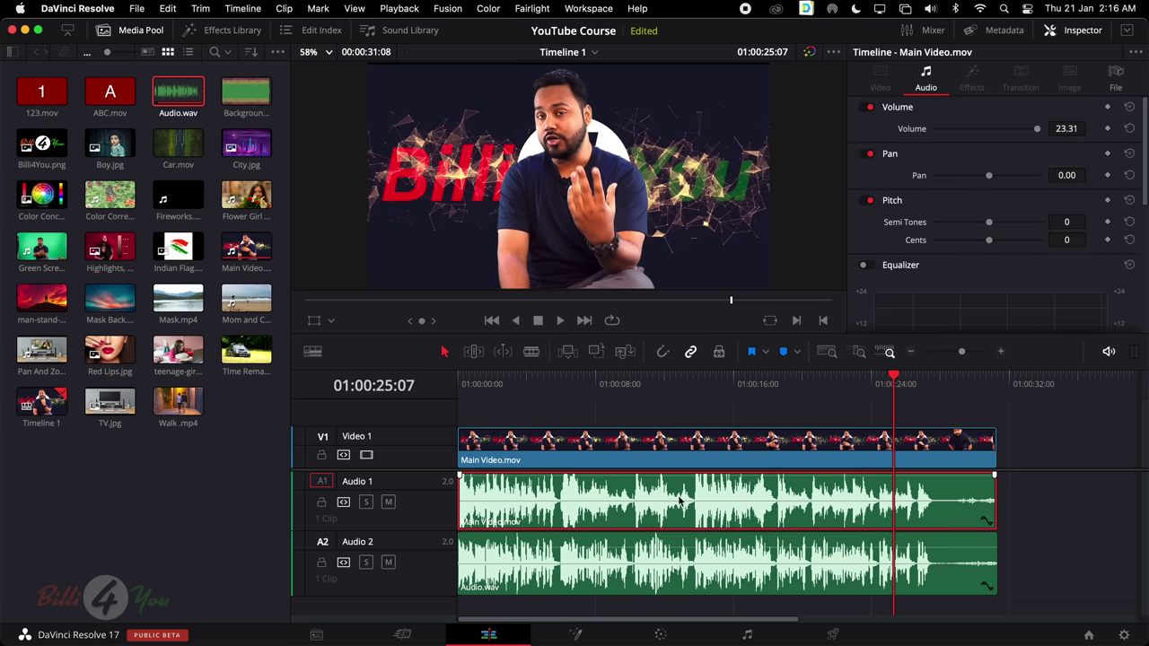
key("Delete")
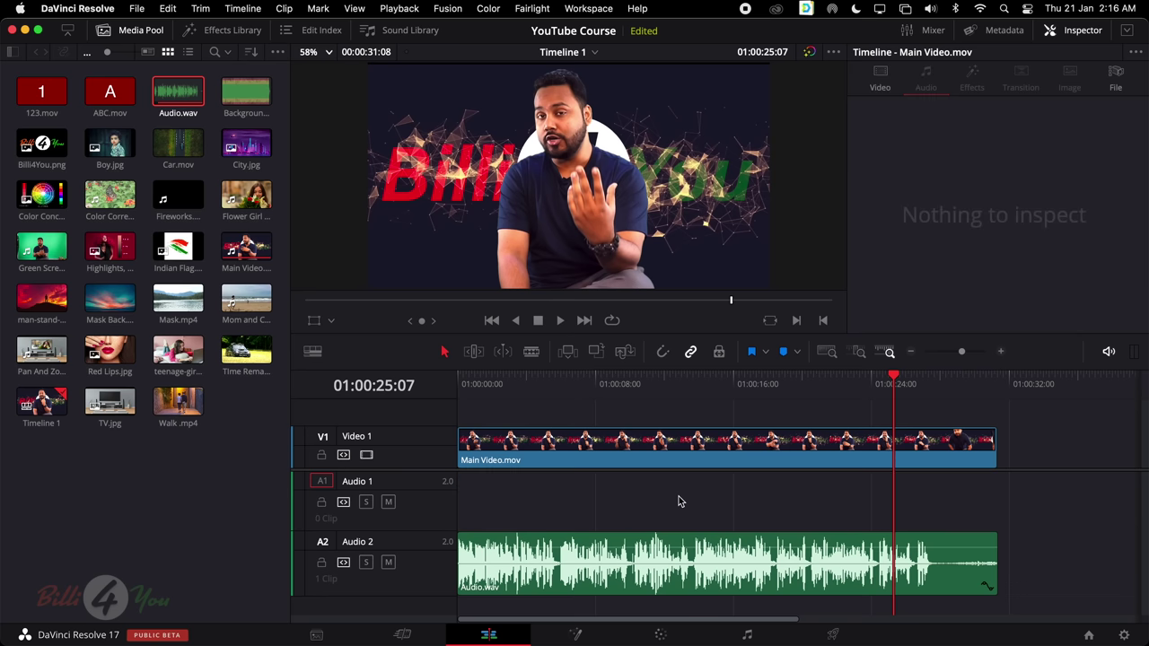
Move Audio.wav from Audio 2 up to Audio 1 and return the playhead to the start
left_click(609, 570)
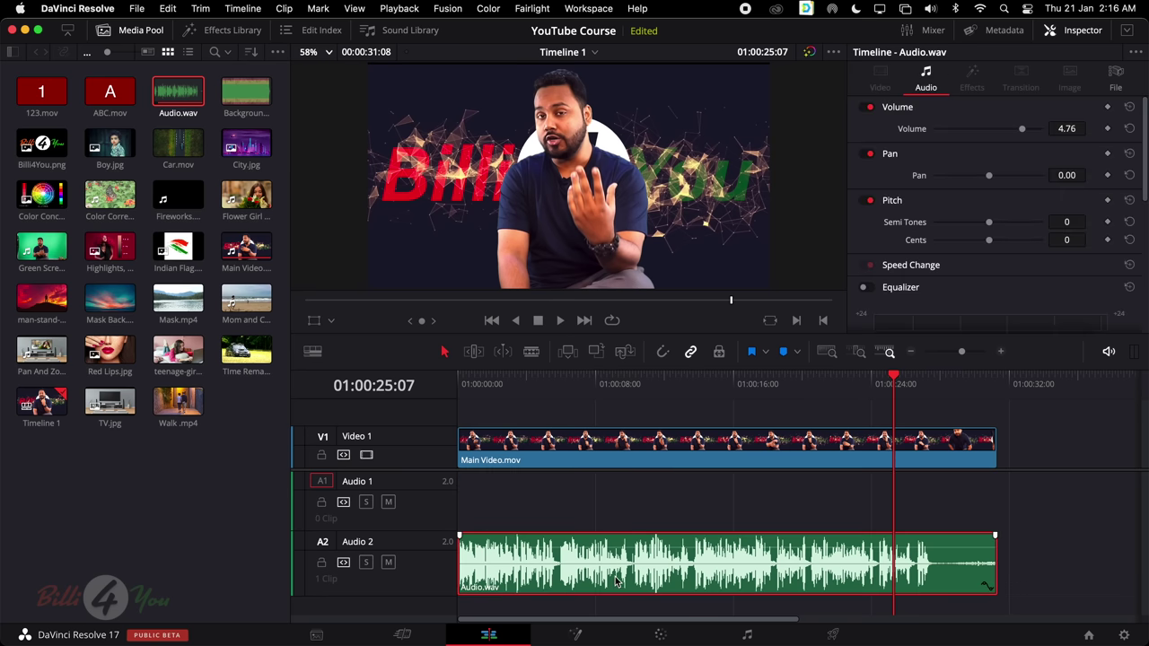
left_click_drag(616, 581, 607, 519)
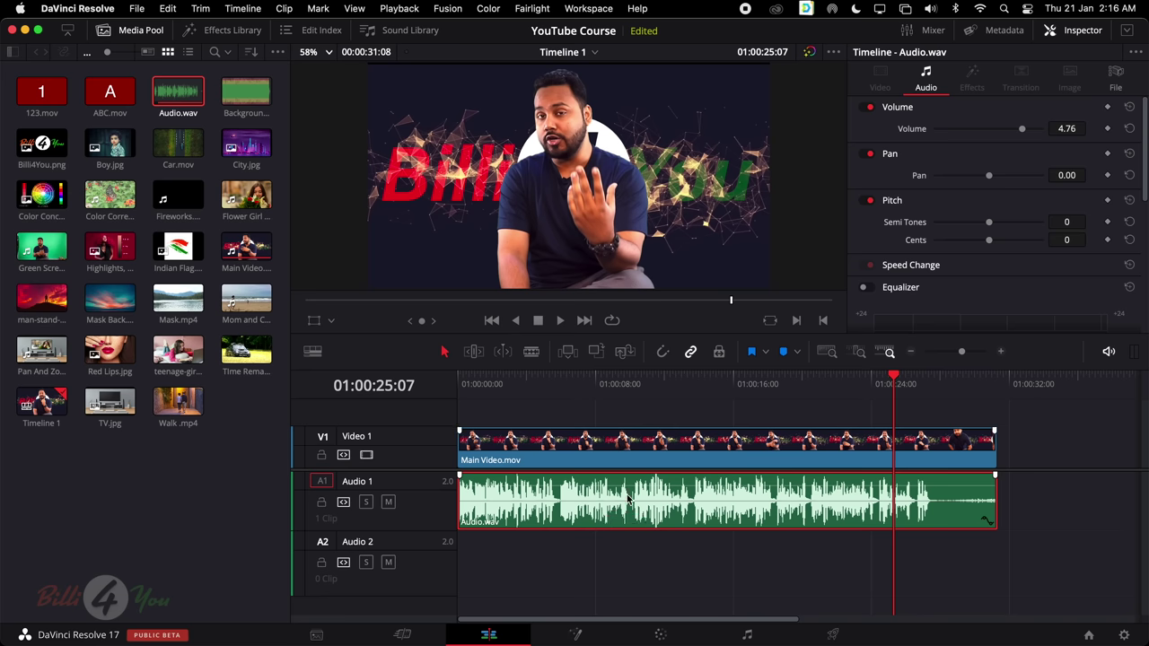
left_click(653, 380)
key("Home")
Blade Main Video.mov and Audio.wav near 01:00:27:12 and delete both short tail pieces
key("space")
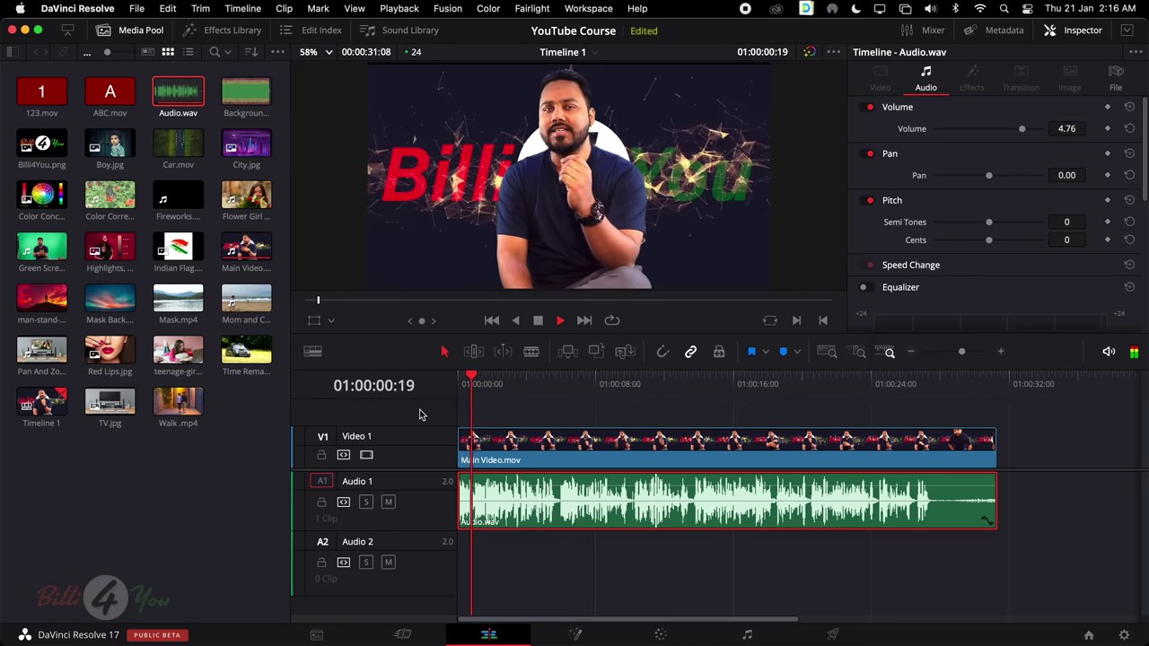
key("space")
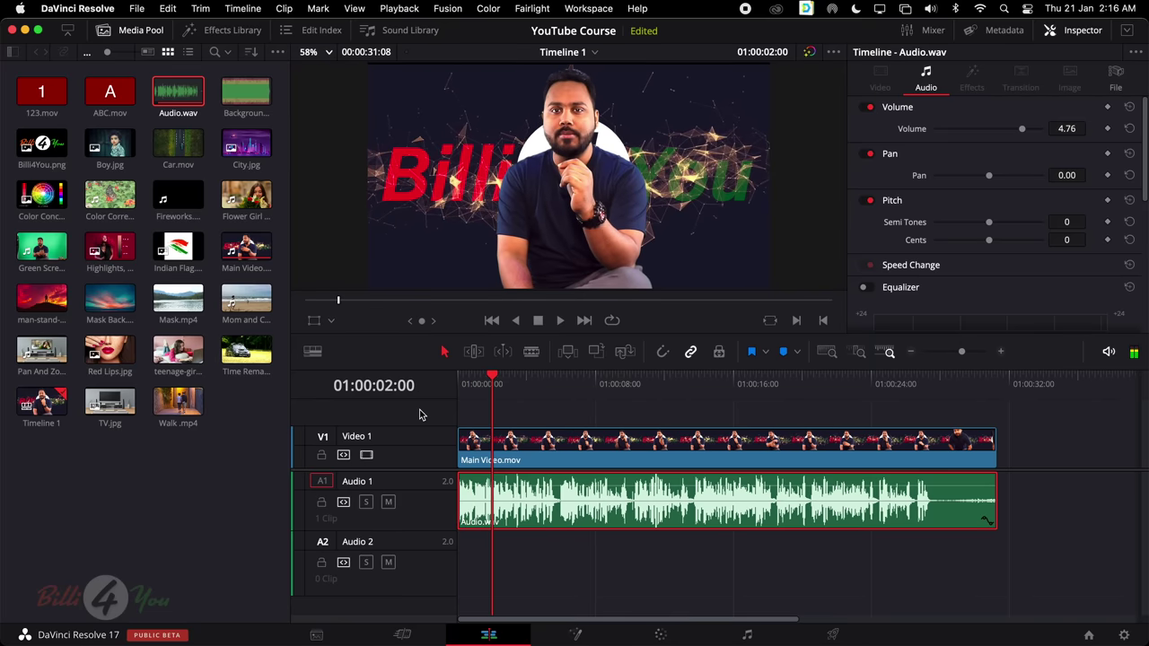
left_click(531, 352)
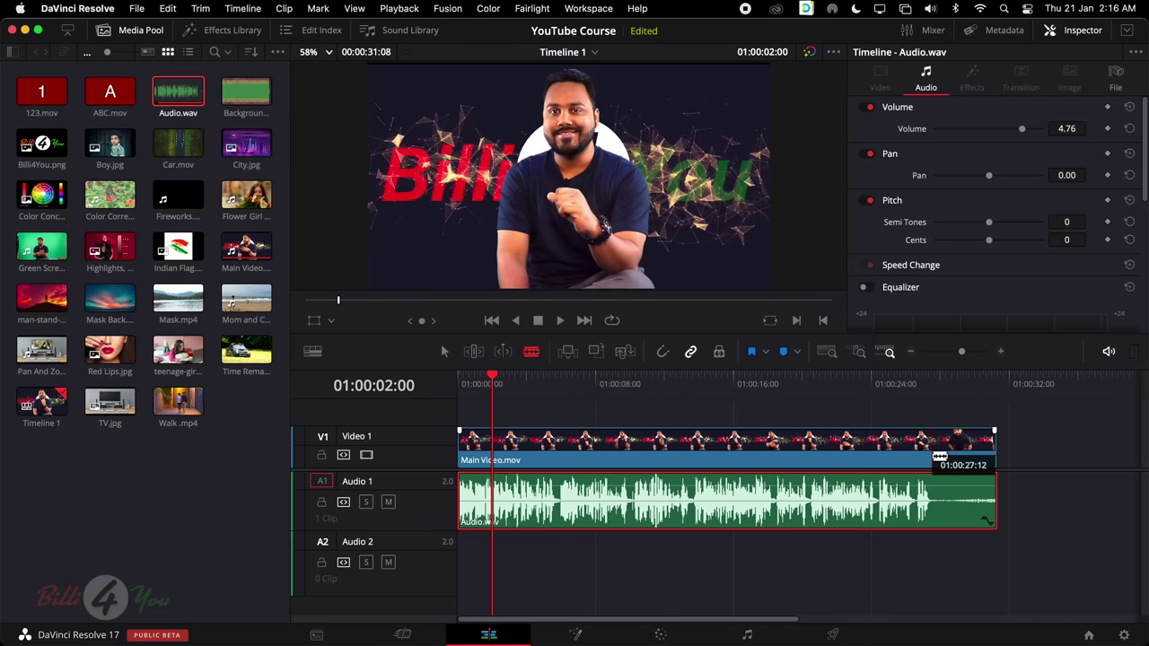
left_click(934, 456)
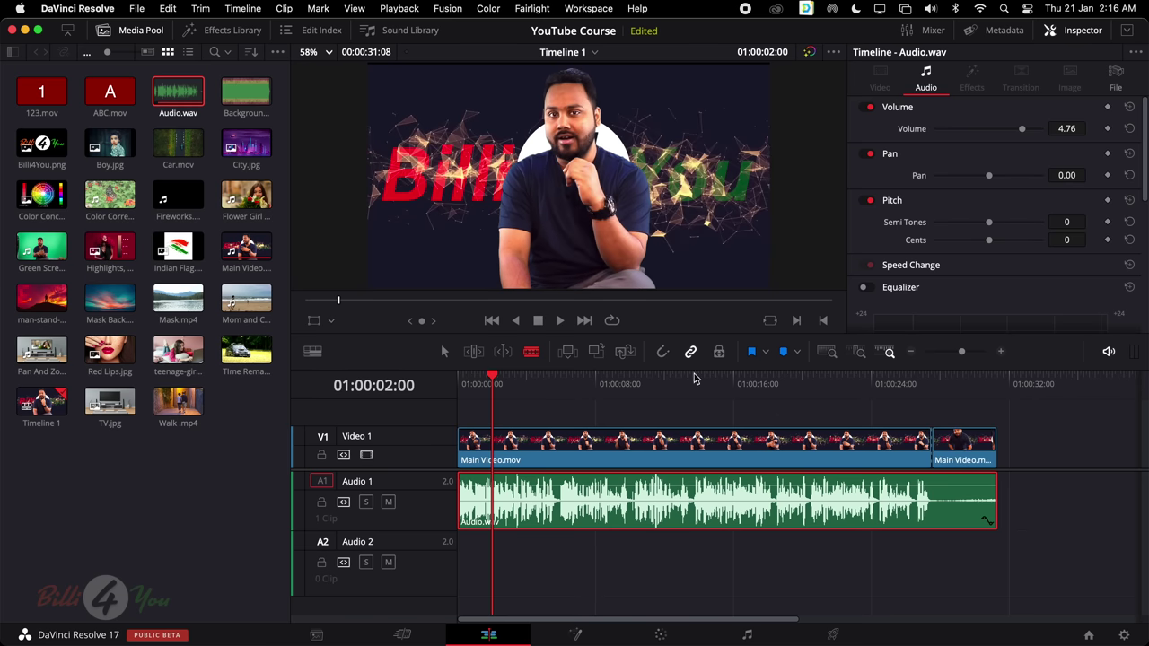
left_click(933, 501)
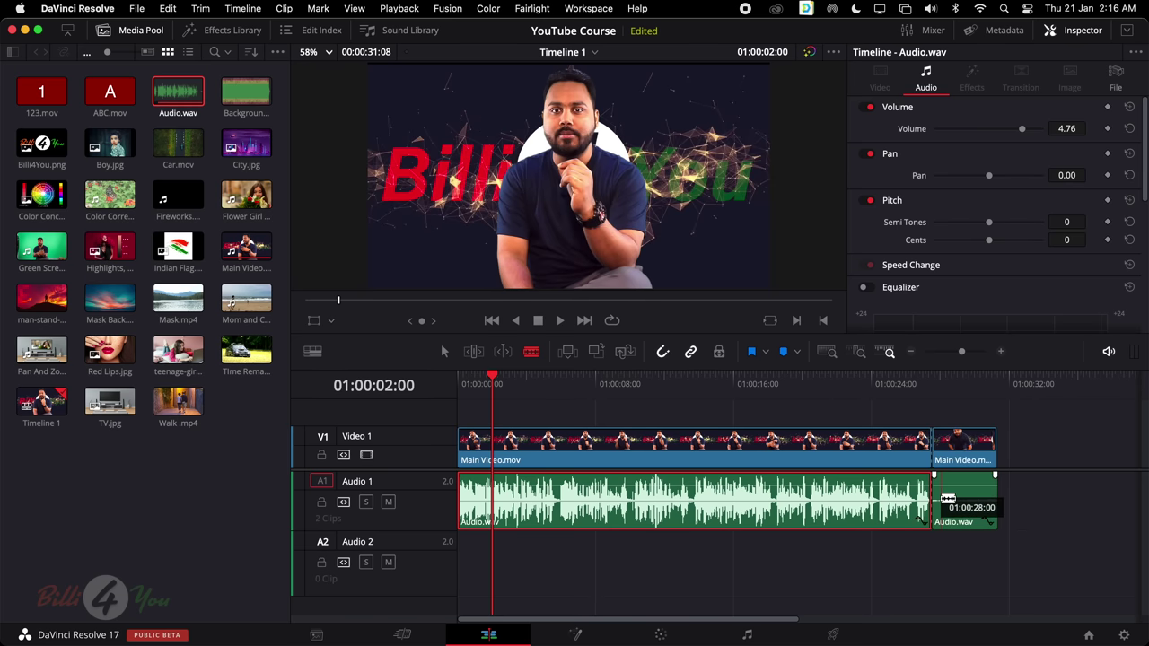
key("a")
left_click_drag(961, 534, 943, 381)
key("Delete")
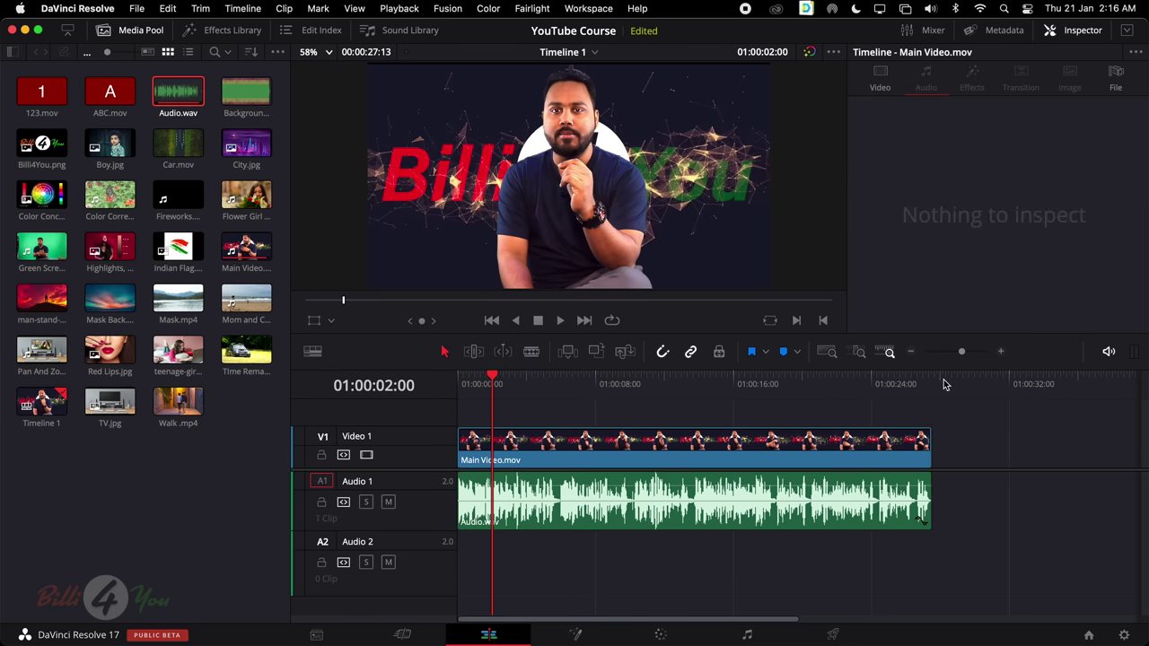
Play the trimmed timeline, then drop Background Music.mp3 onto Audio 2 at the timeline start
key("space")
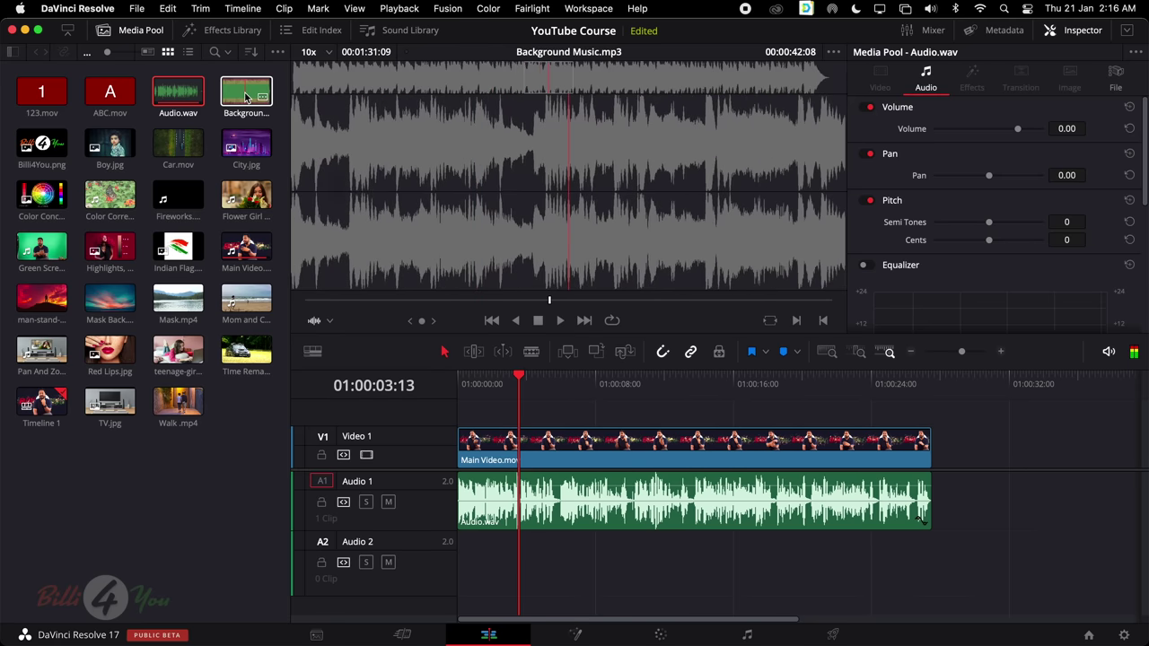
left_click_drag(247, 96, 458, 553)
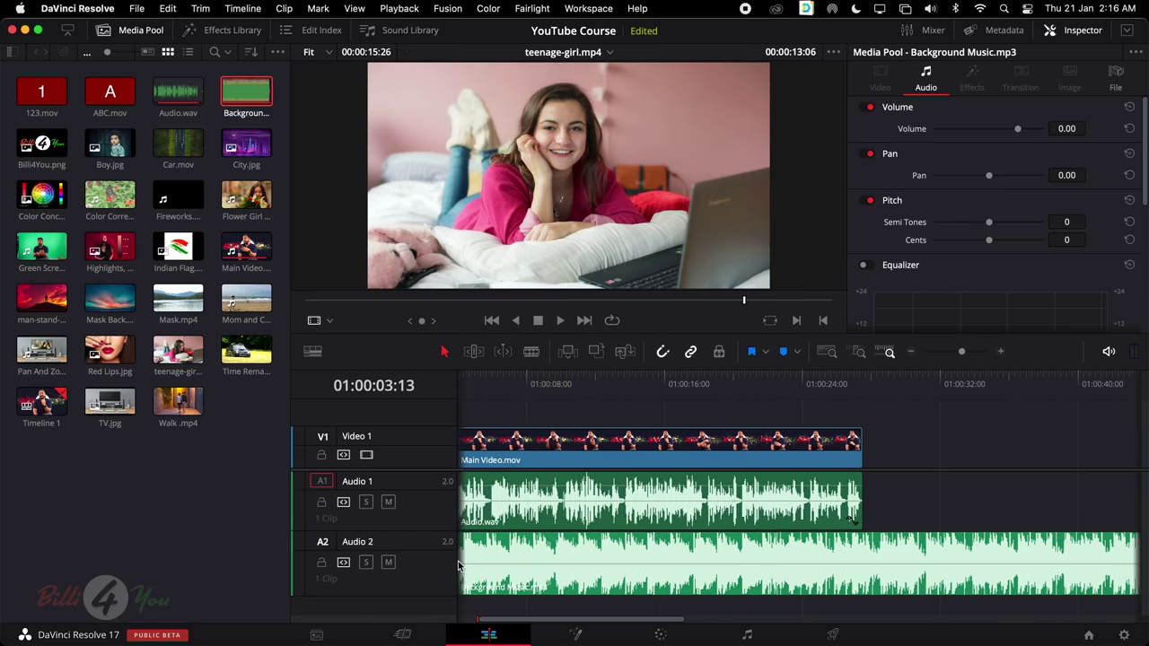
left_click(458, 555)
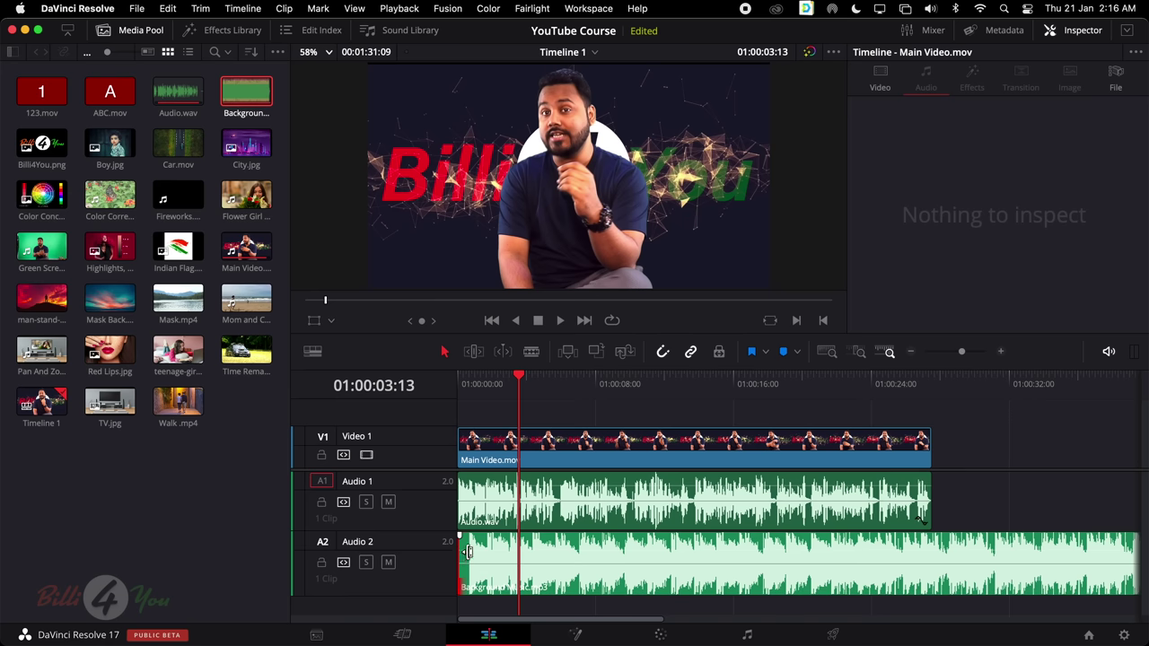
scroll(469, 552, "up", 5)
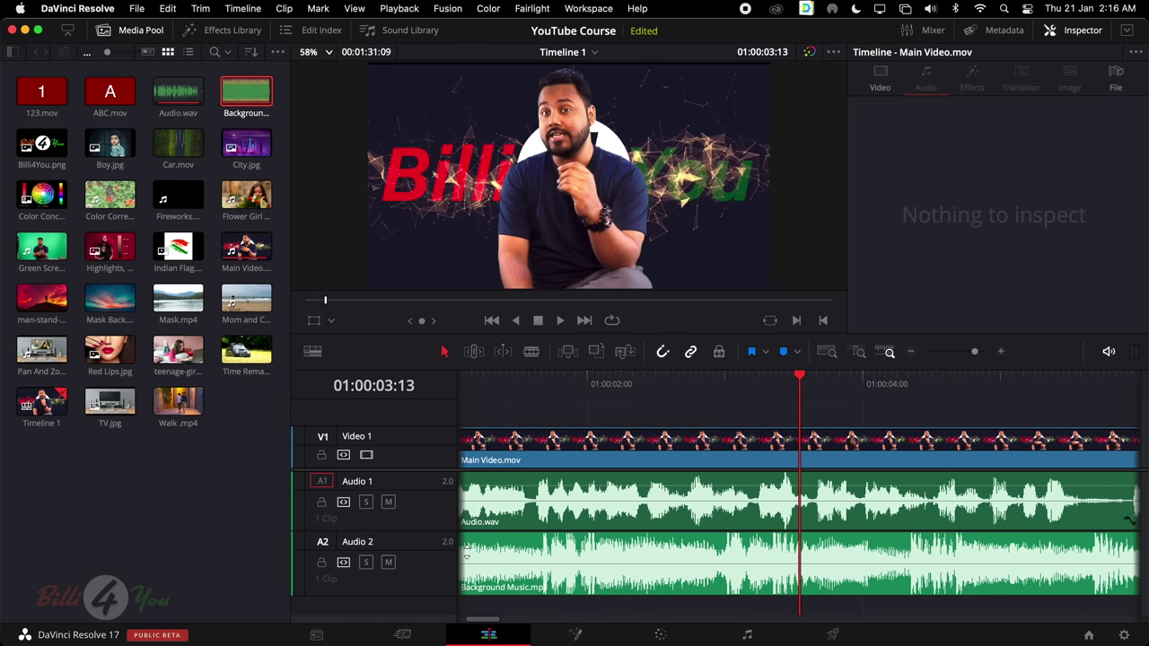
scroll(480, 554, "left", 2)
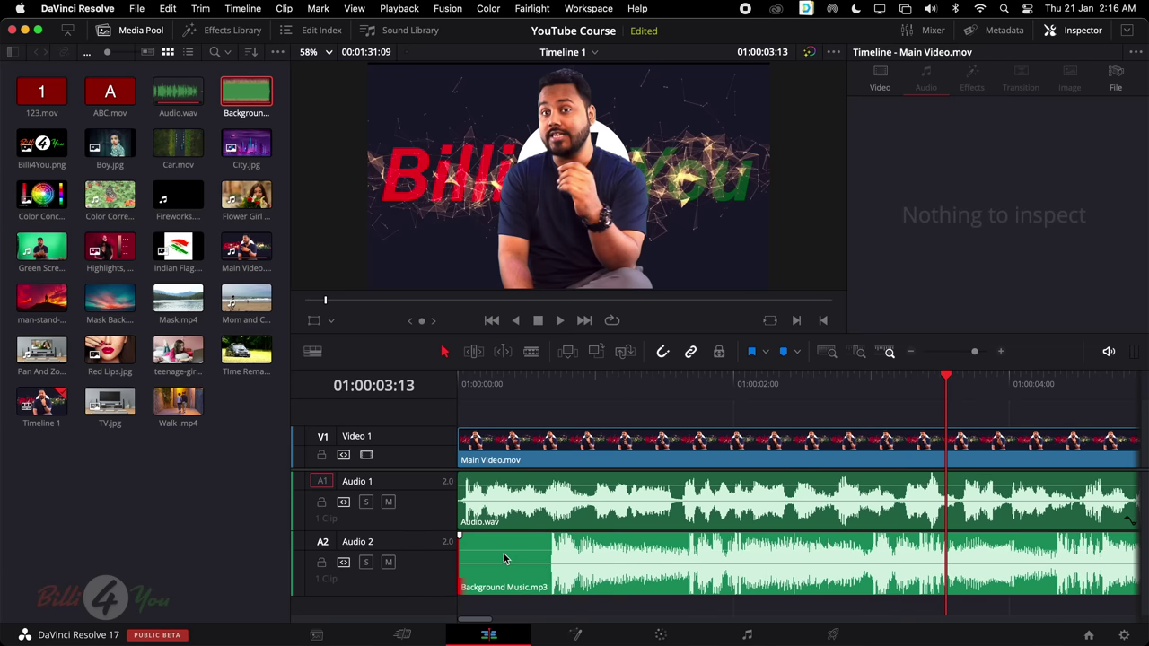
Trim a few frames off the start of Background Music.mp3 and give it a fade-in
left_click(529, 566)
left_click_drag(456, 562, 502, 552)
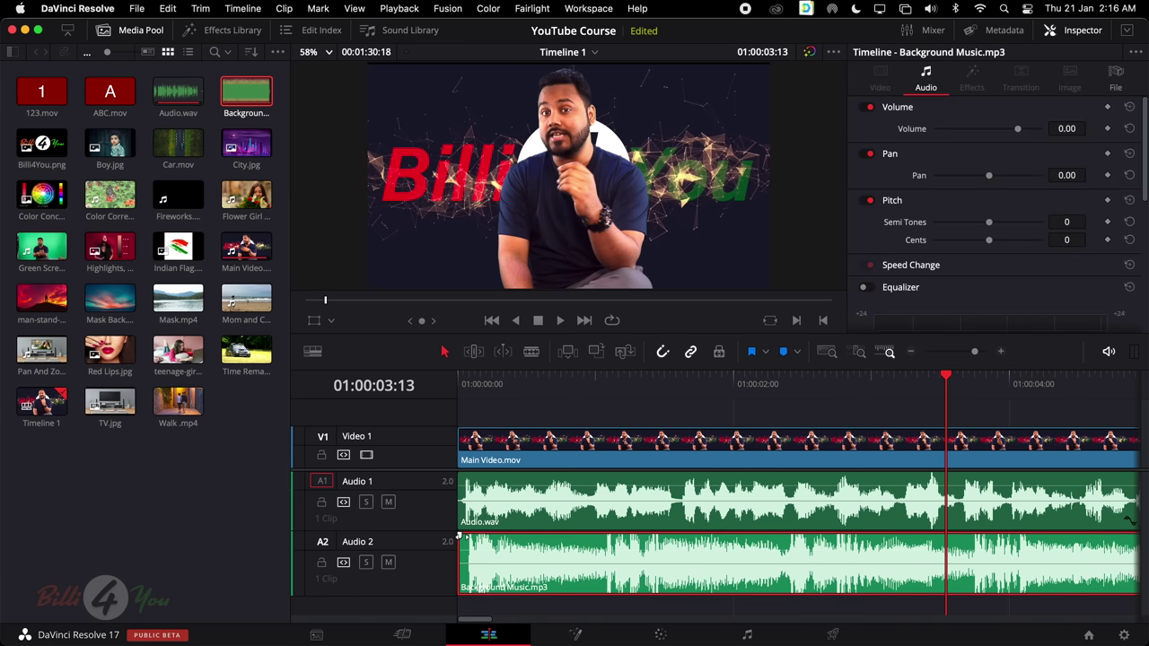
left_click_drag(458, 536, 761, 536)
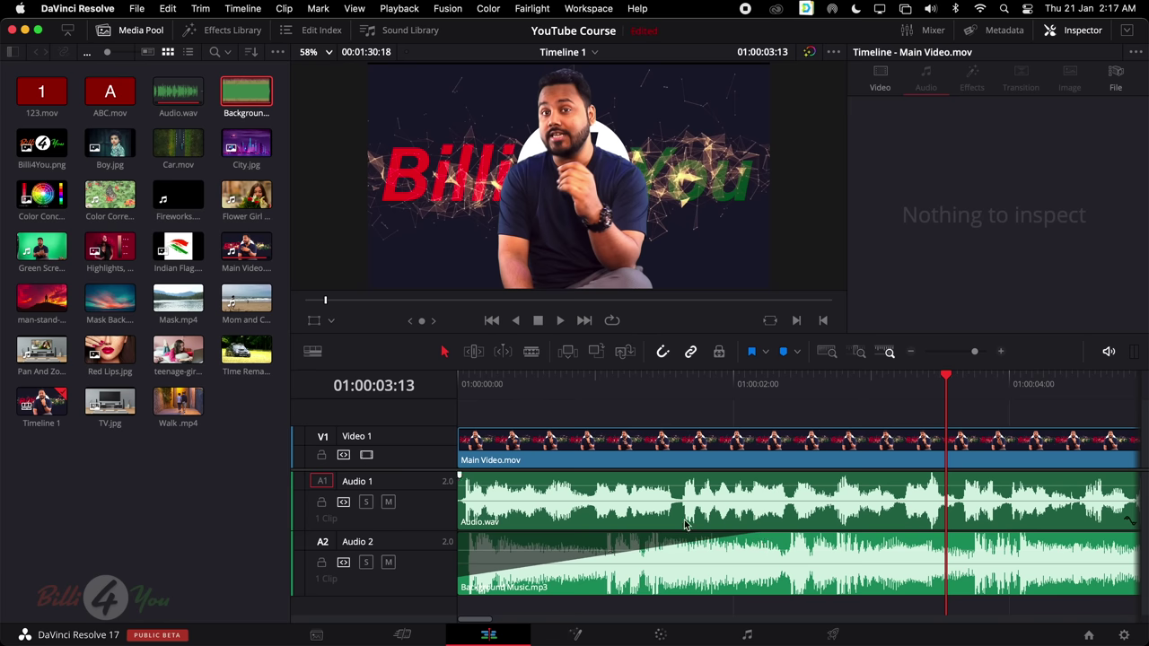
Play from the start, then lower the Background Music volume to -7.14 dB and replay to check
key("Home")
key("space")
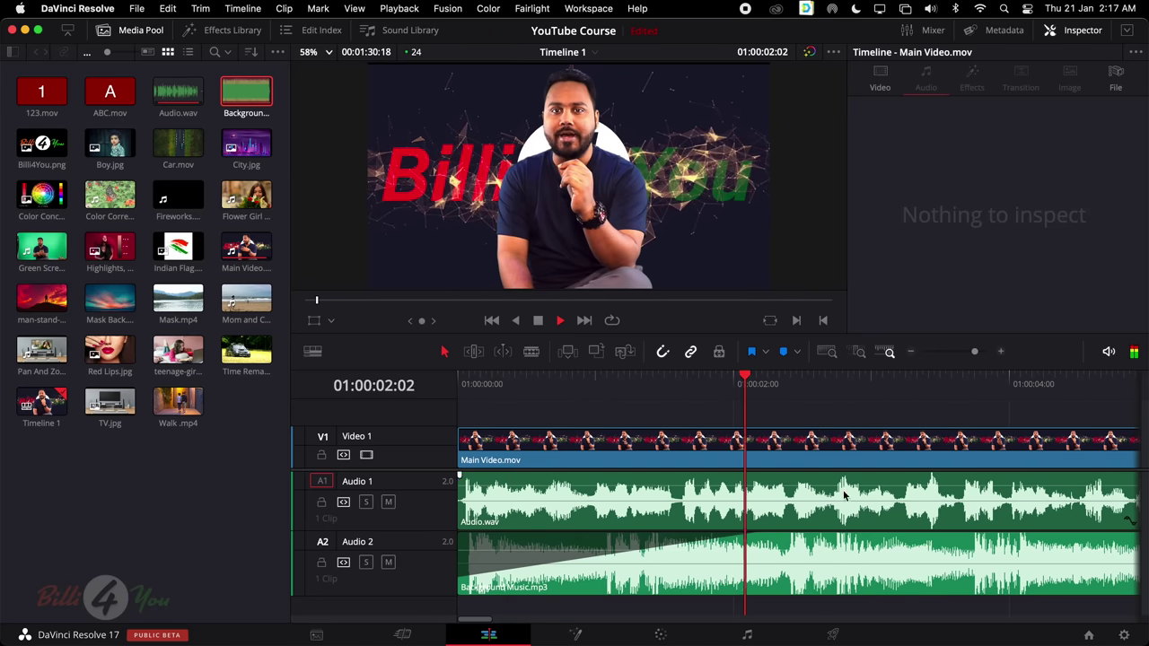
key("space")
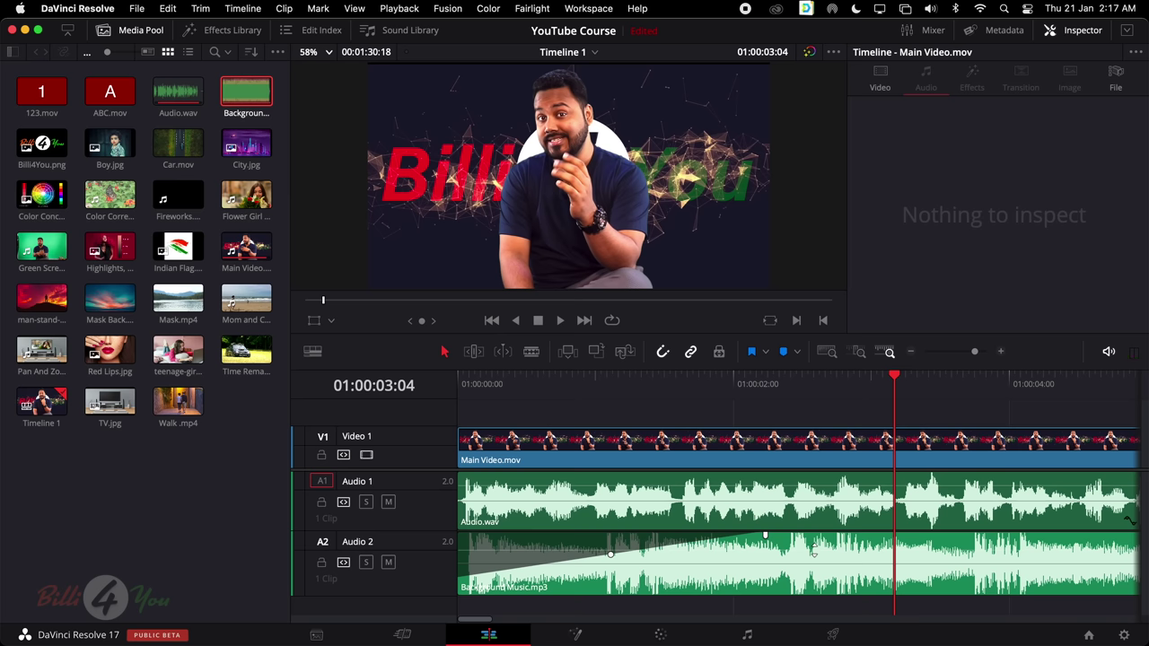
left_click_drag(814, 549, 791, 560)
key("space")
key("space")
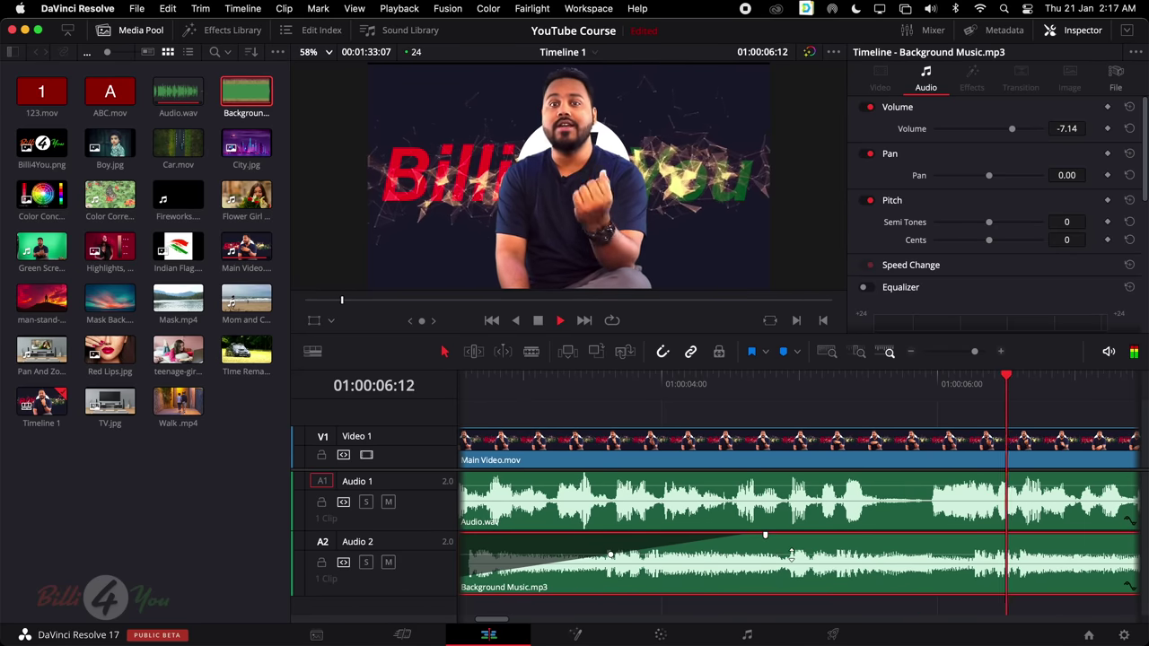
key("space")
Move the music clip to the timeline start and cut it to end with the main video
scroll(795, 554, "right", 10)
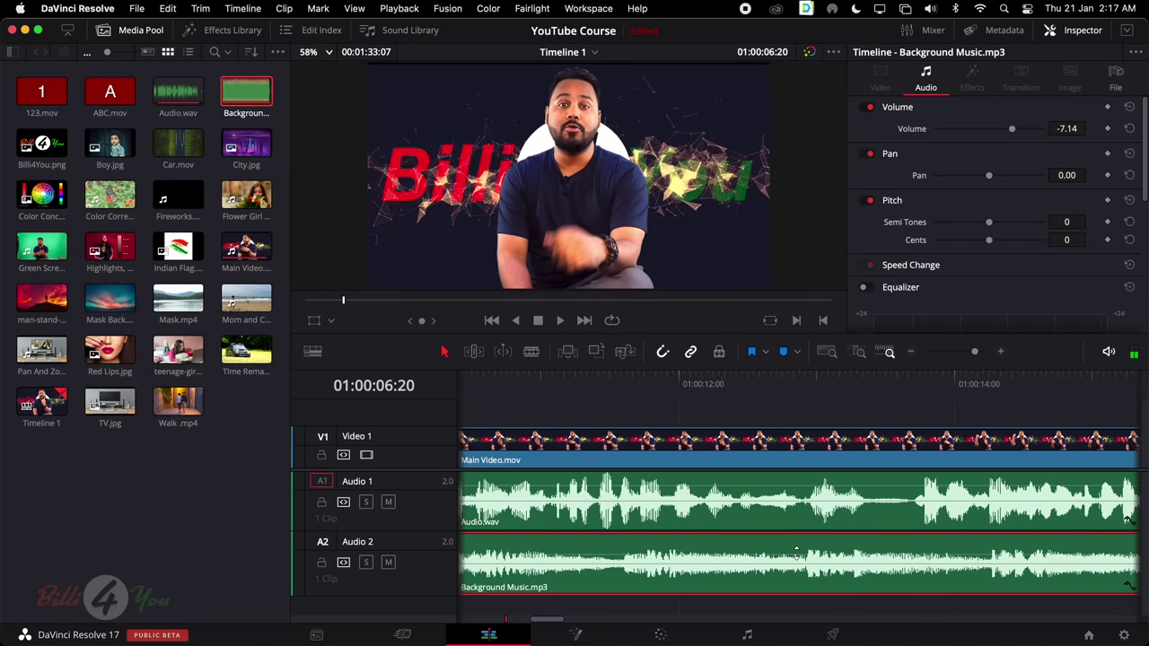
scroll(795, 554, "down", 5)
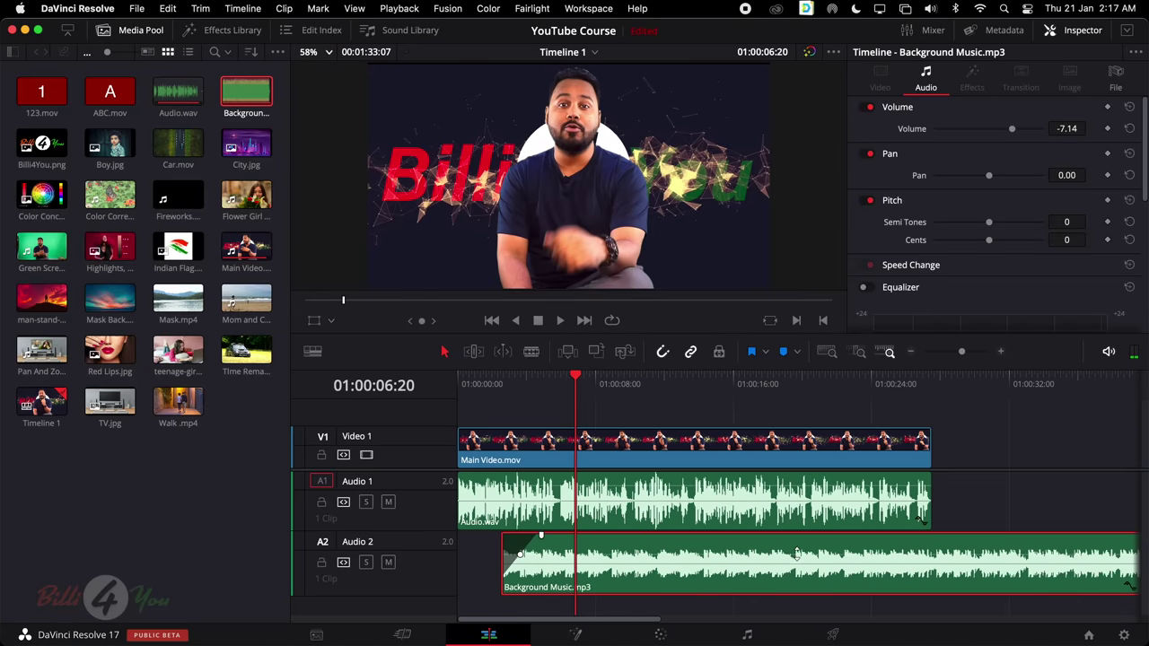
left_click_drag(650, 545, 607, 546)
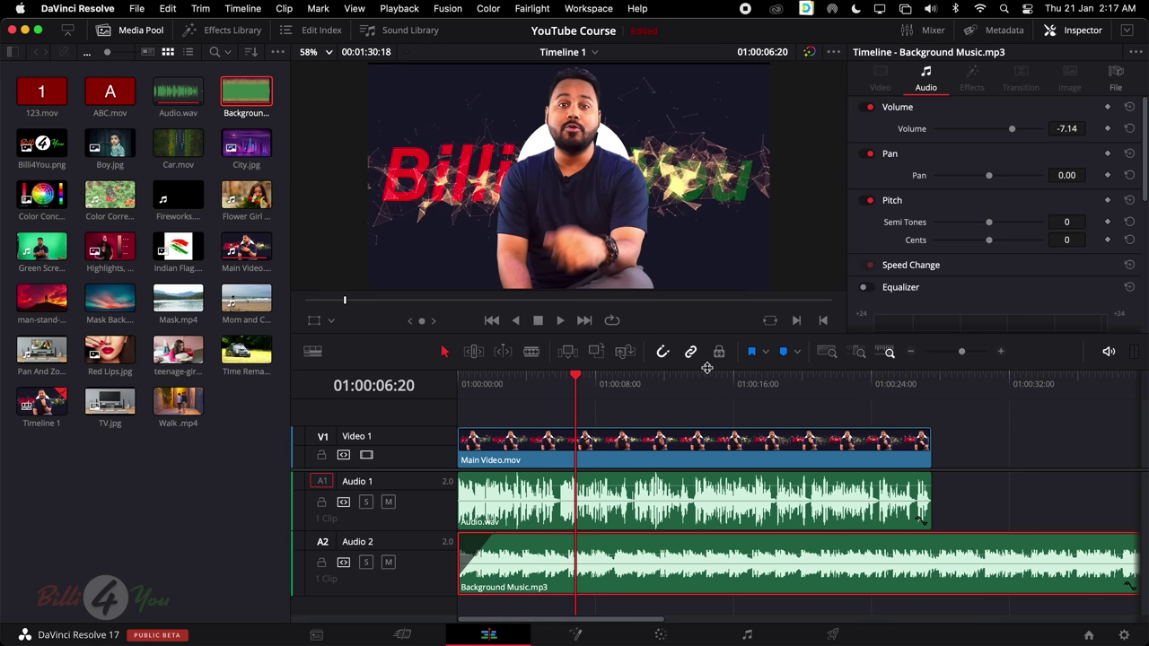
left_click(532, 351)
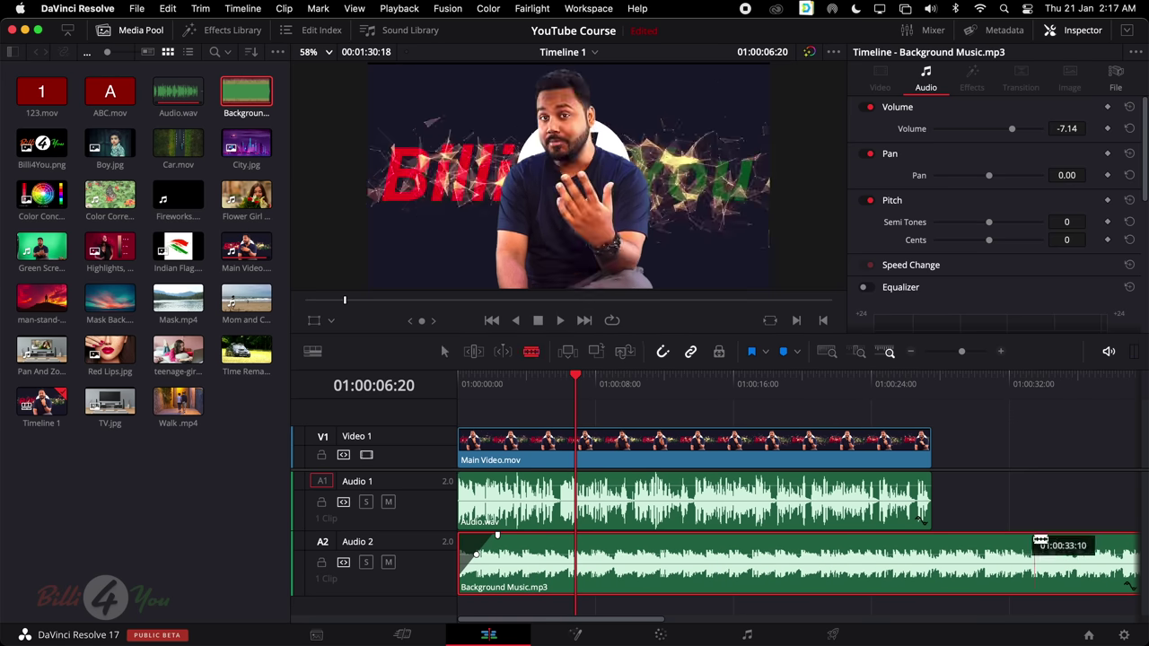
left_click(932, 564)
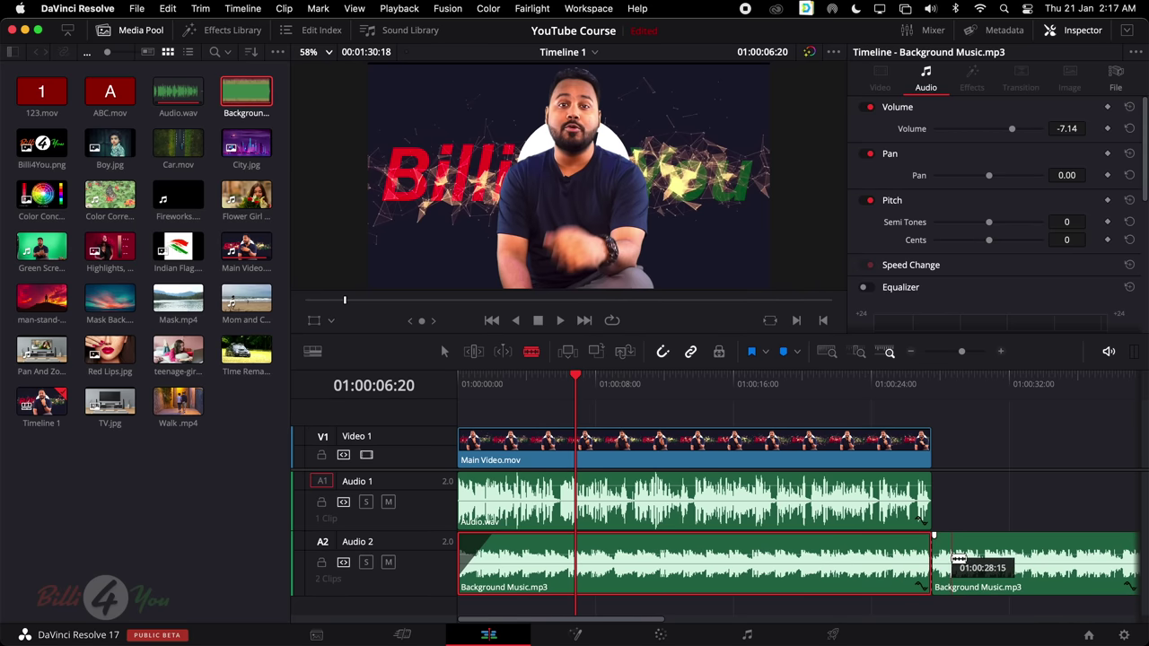
key("a")
left_click(968, 548)
key("BackSpace")
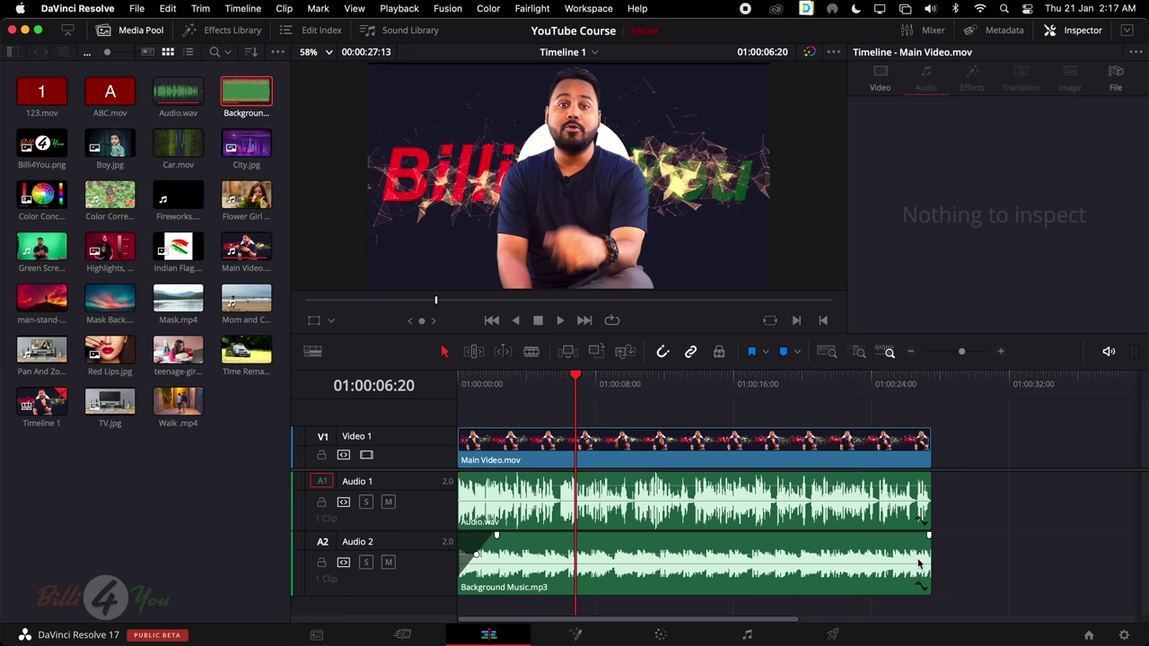
Play the ending and add a fade-out to the end of the music clip
left_click(906, 555)
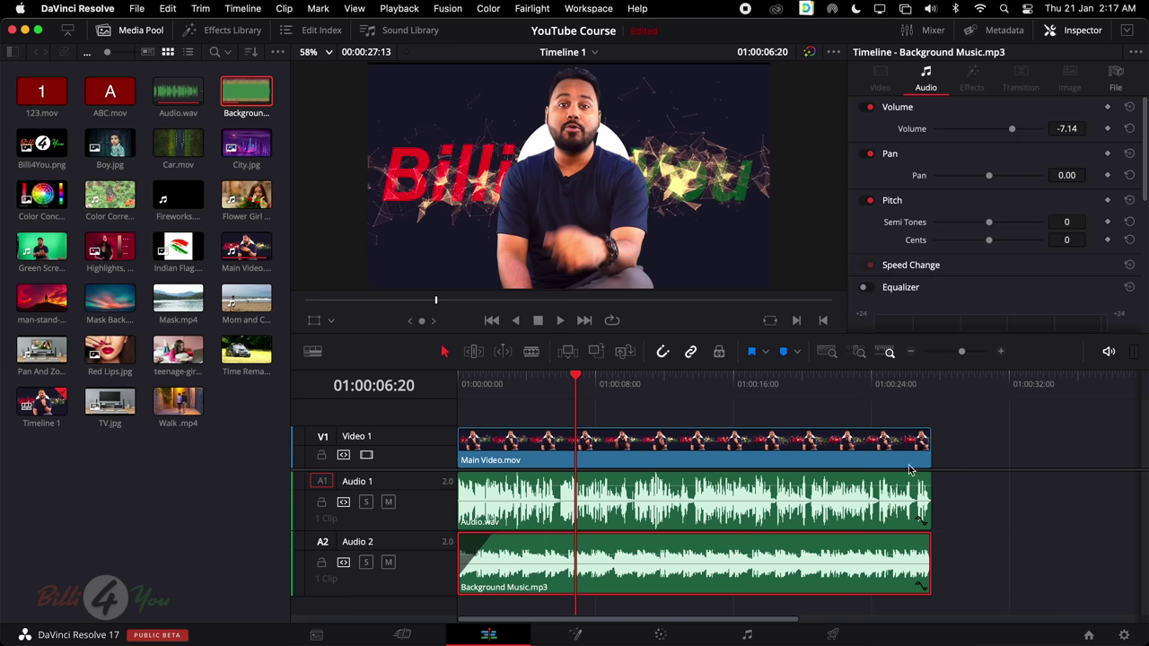
left_click(903, 382)
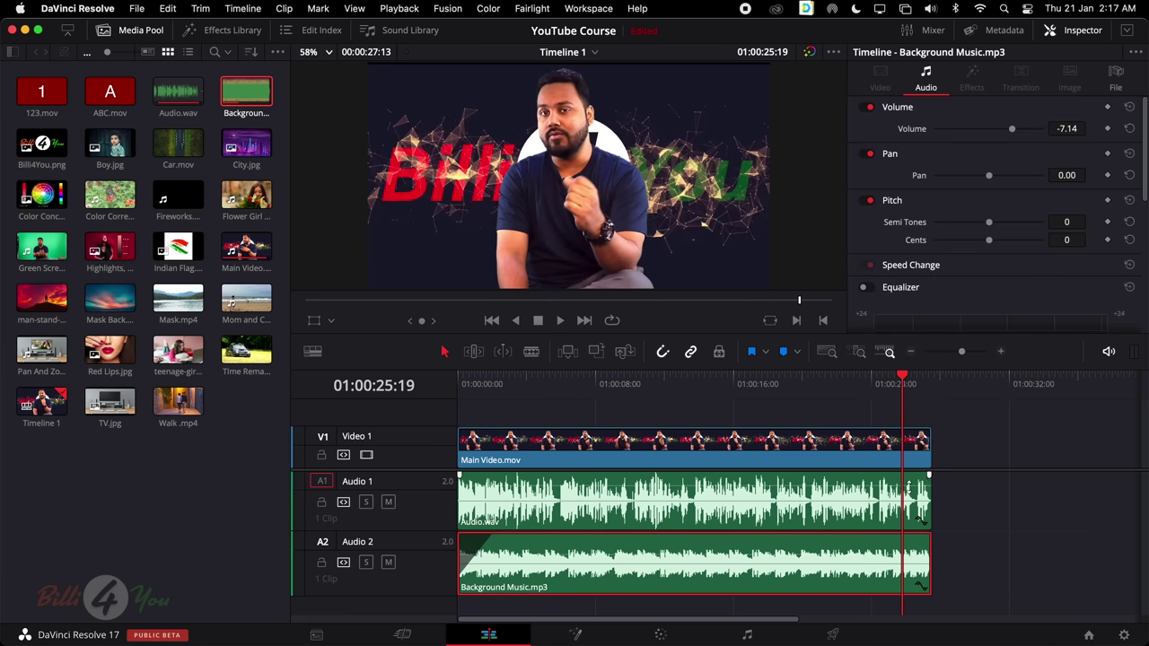
key("space")
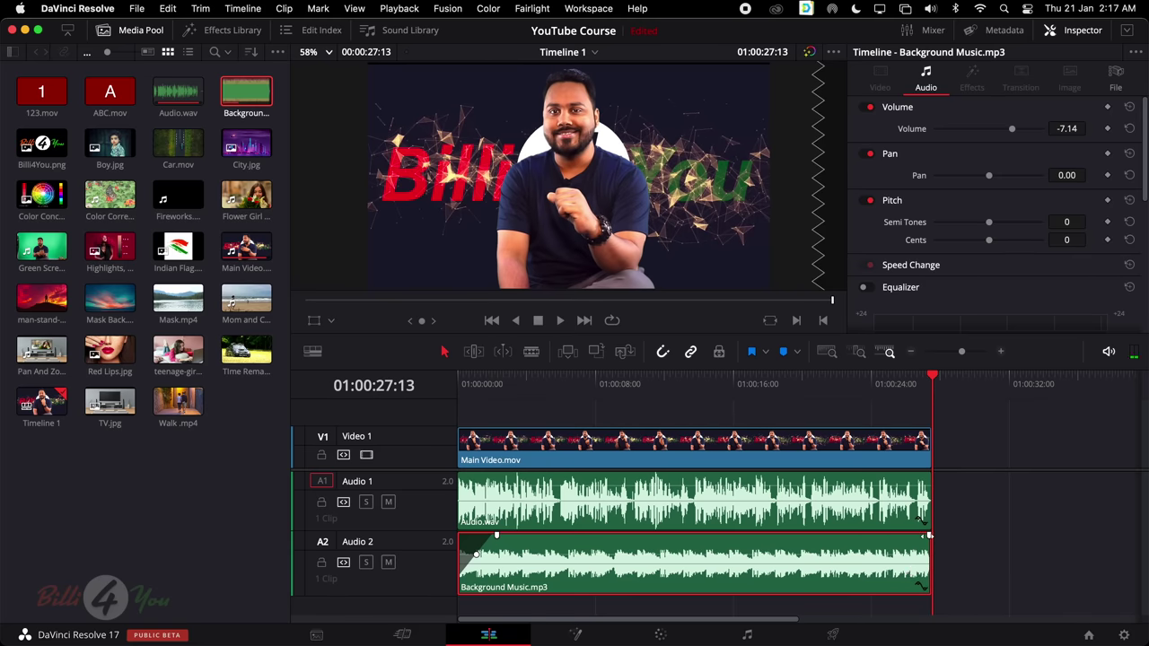
left_click_drag(929, 536, 844, 535)
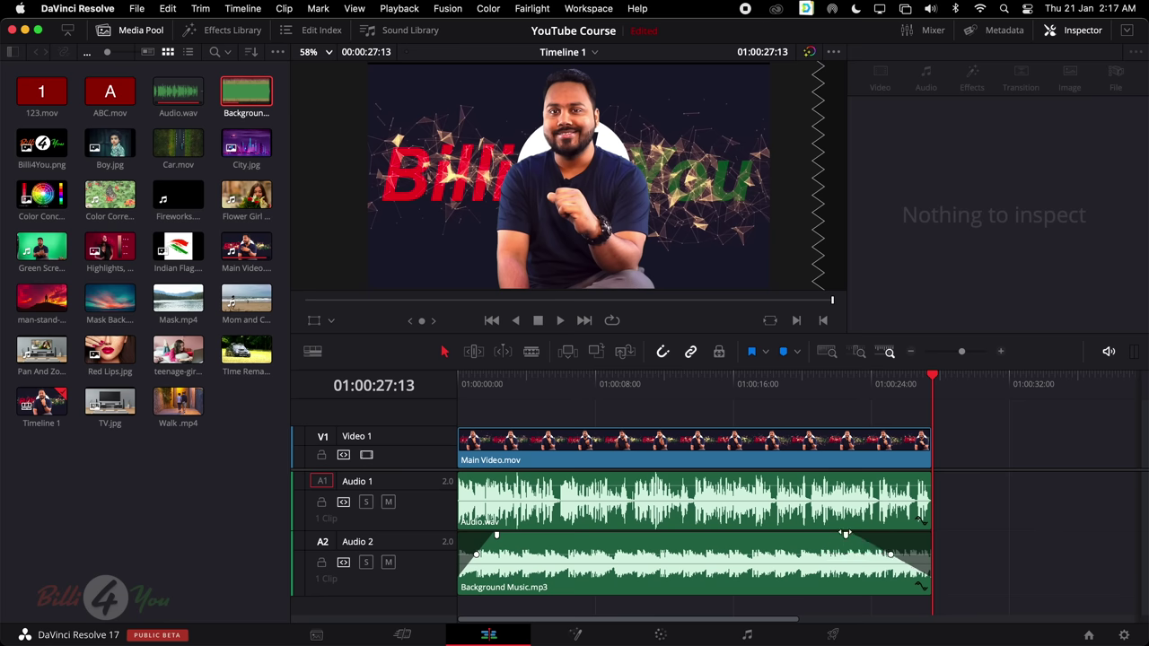
left_click(849, 377)
Play back the fade-out, then undo it
key("space")
mouse_move(877, 562)
key("super+z")
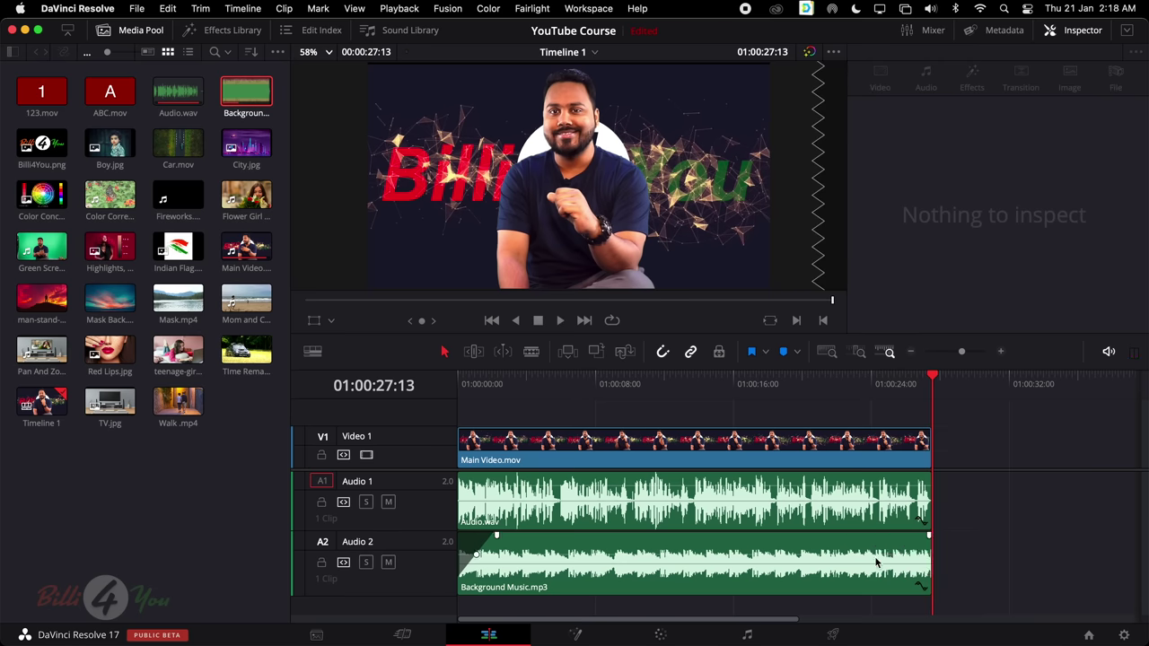
Zoom the timeline out to see all clips, paste a copy of the music, then delete the copy
scroll(855, 555, "right", 5)
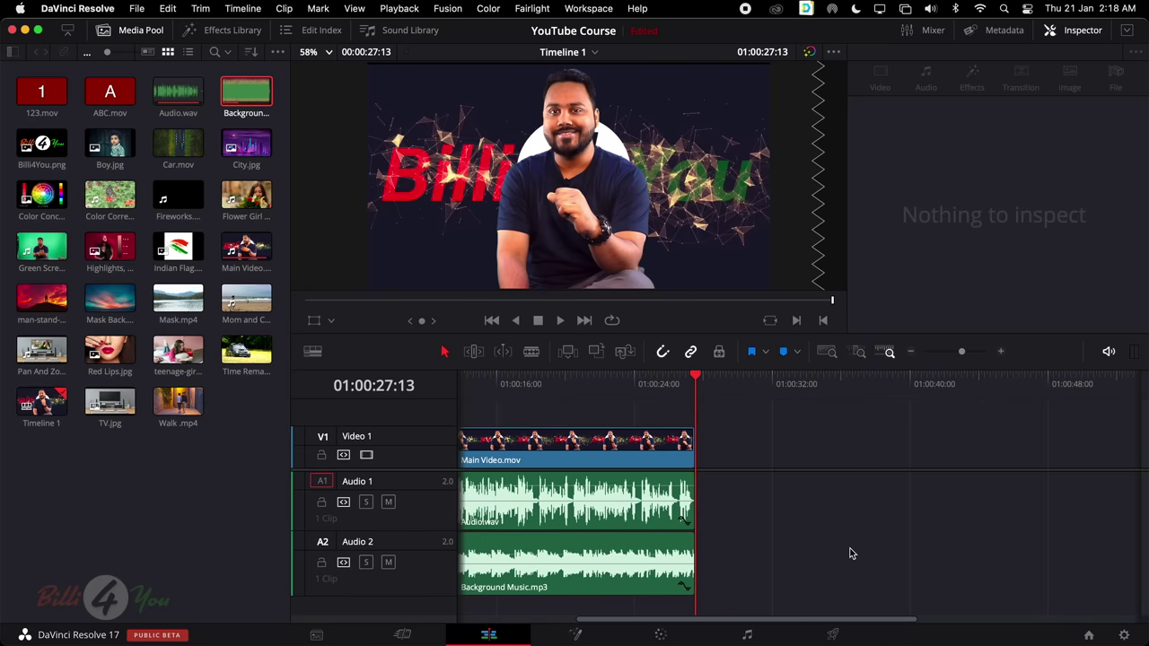
key("super+minus")
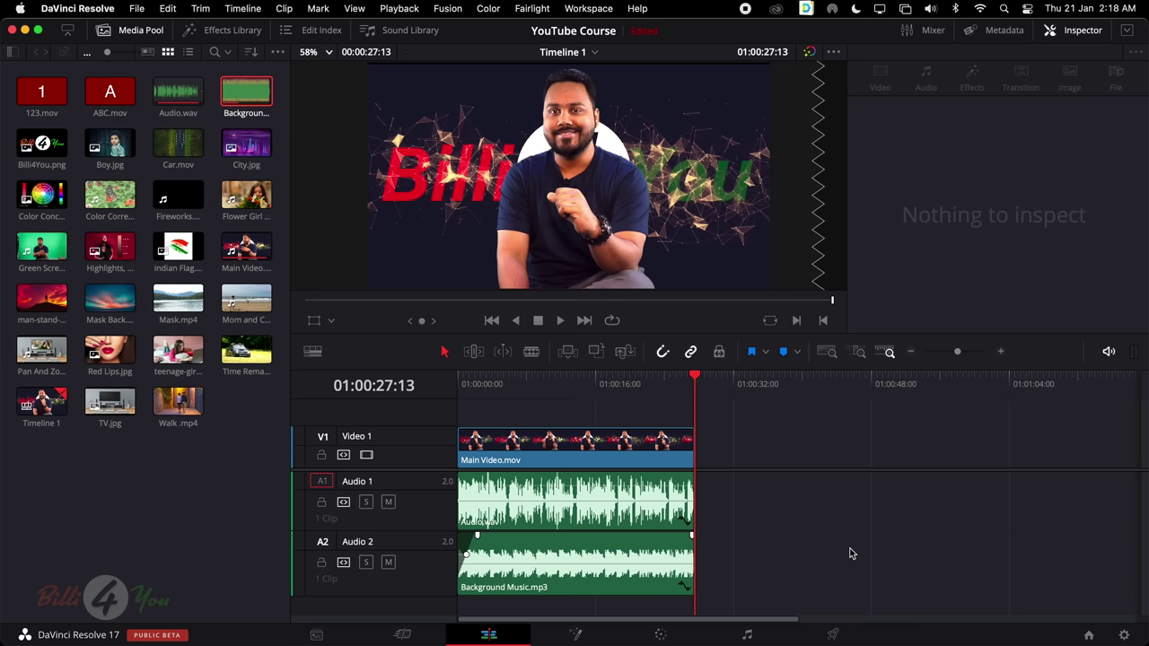
left_click(582, 562)
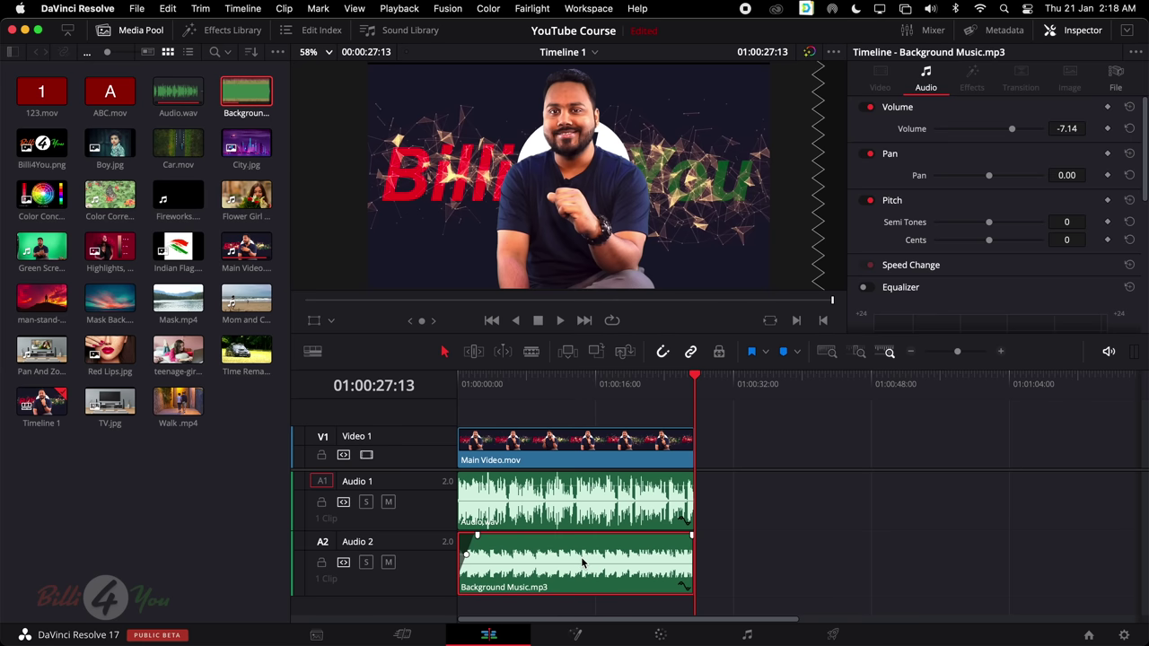
key("super+v")
left_click(789, 553)
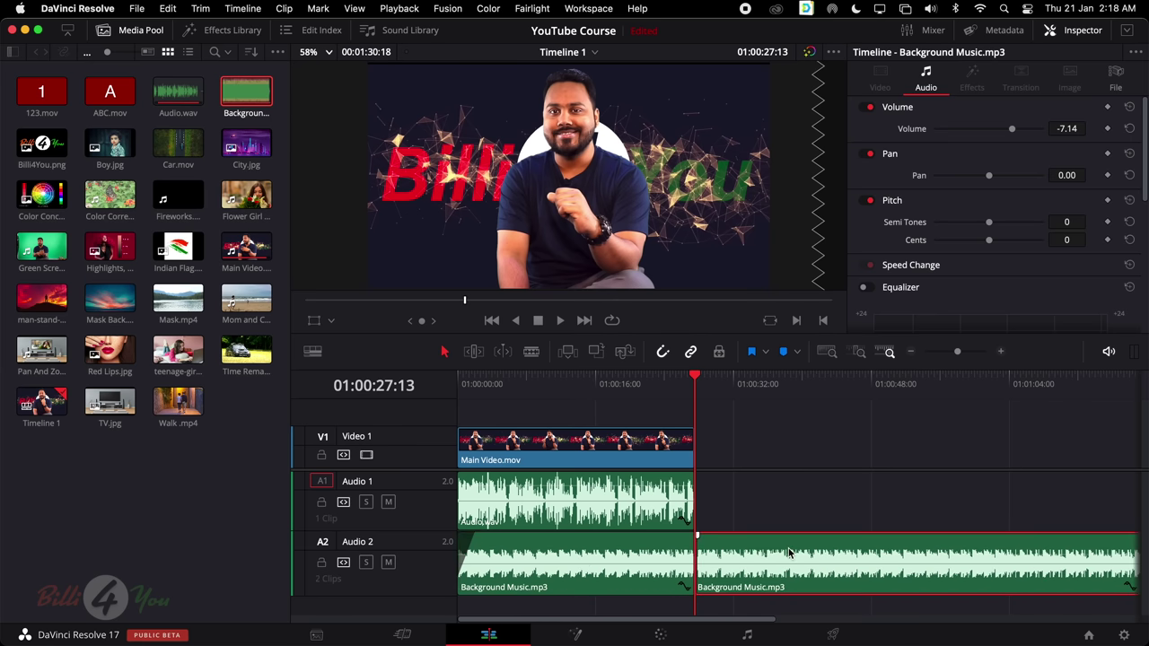
key("Delete")
left_click(662, 449)
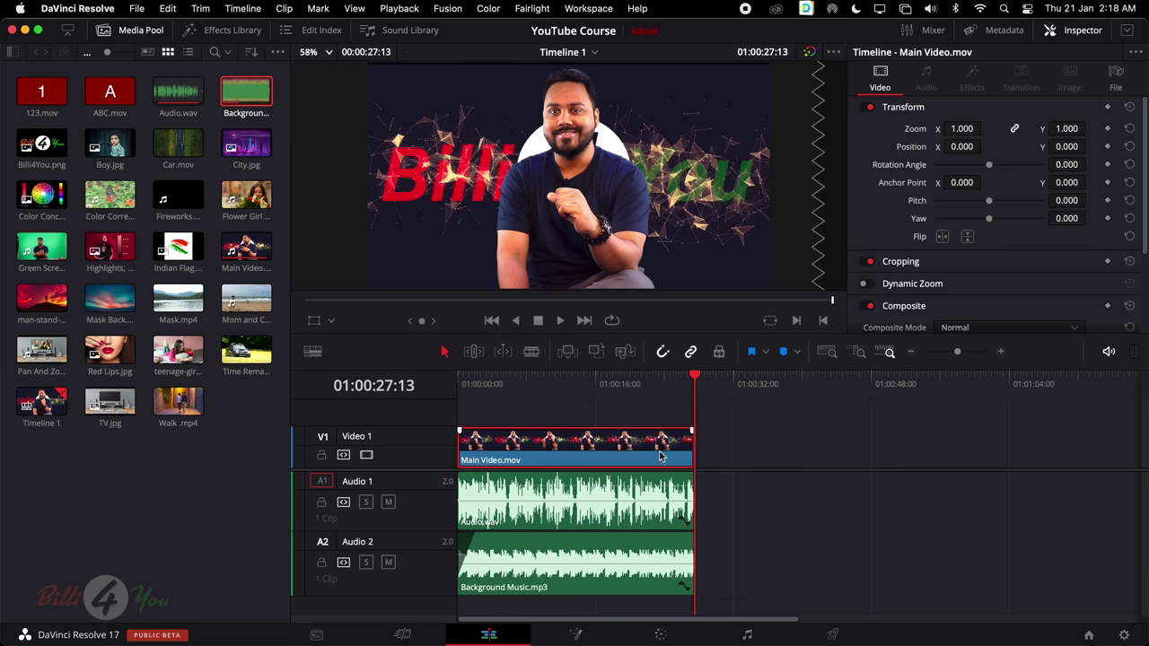
left_click(625, 435)
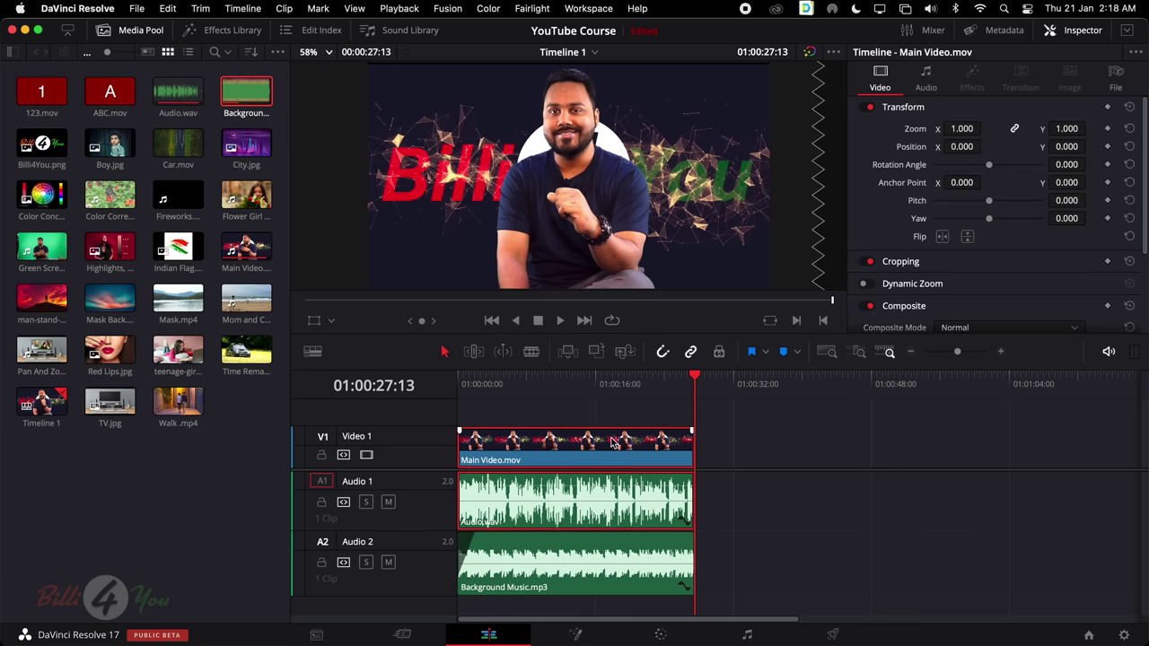
left_click_drag(613, 442, 858, 458)
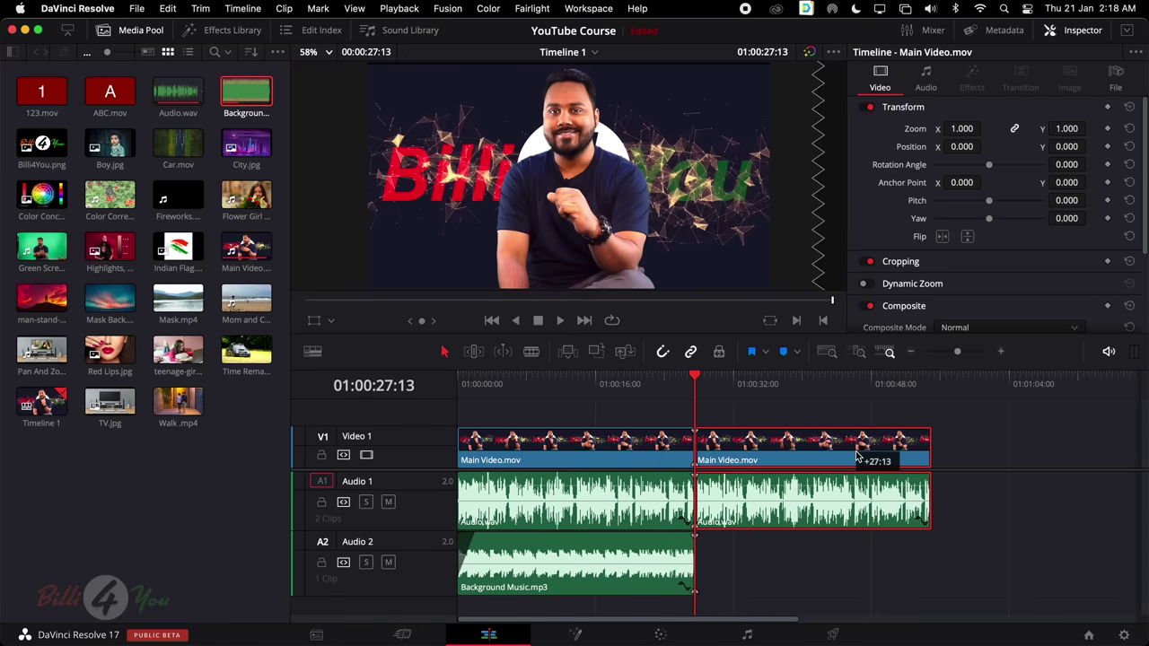
left_click(652, 545)
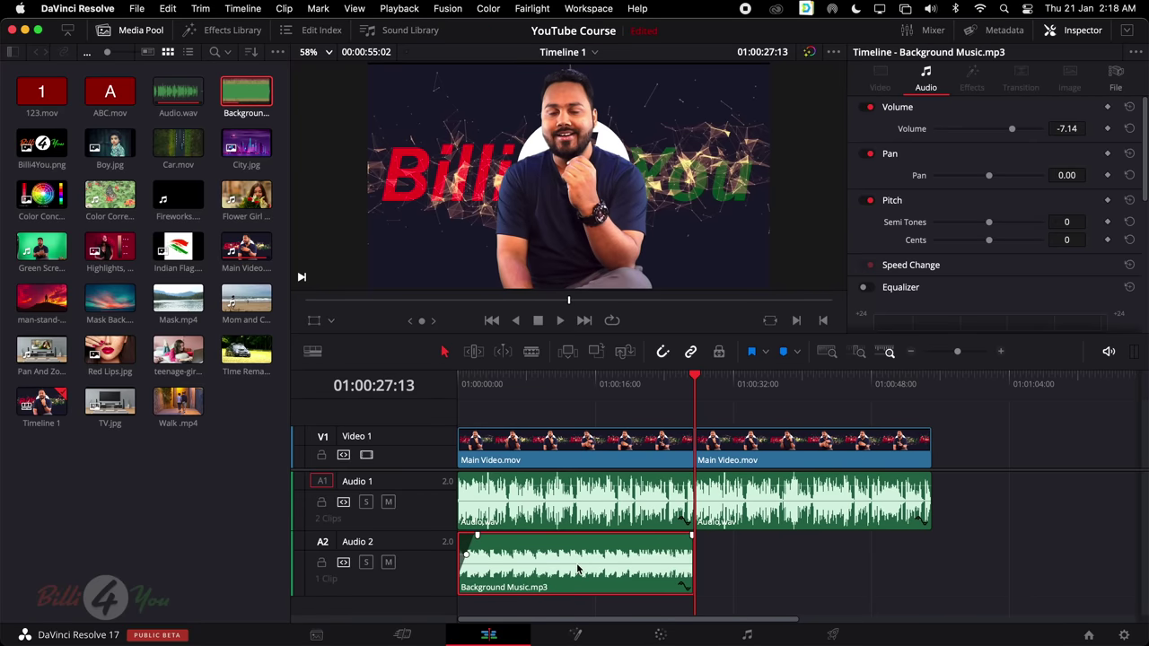
left_click(790, 583)
left_click(640, 545)
mouse_move(652, 558)
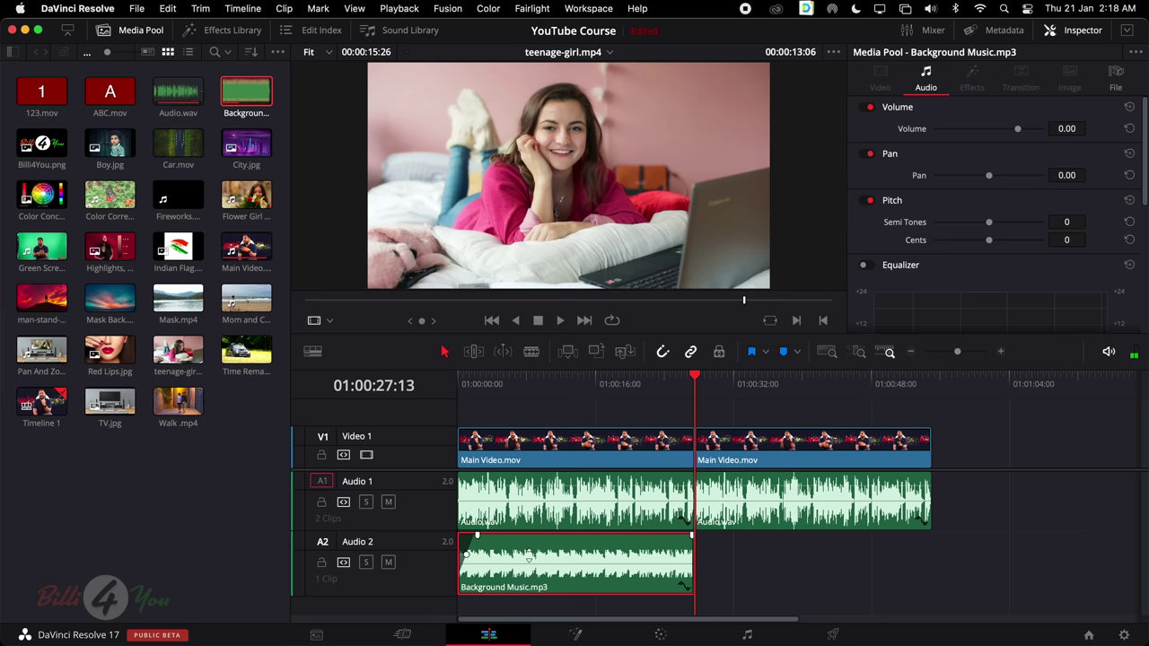
left_click(558, 554)
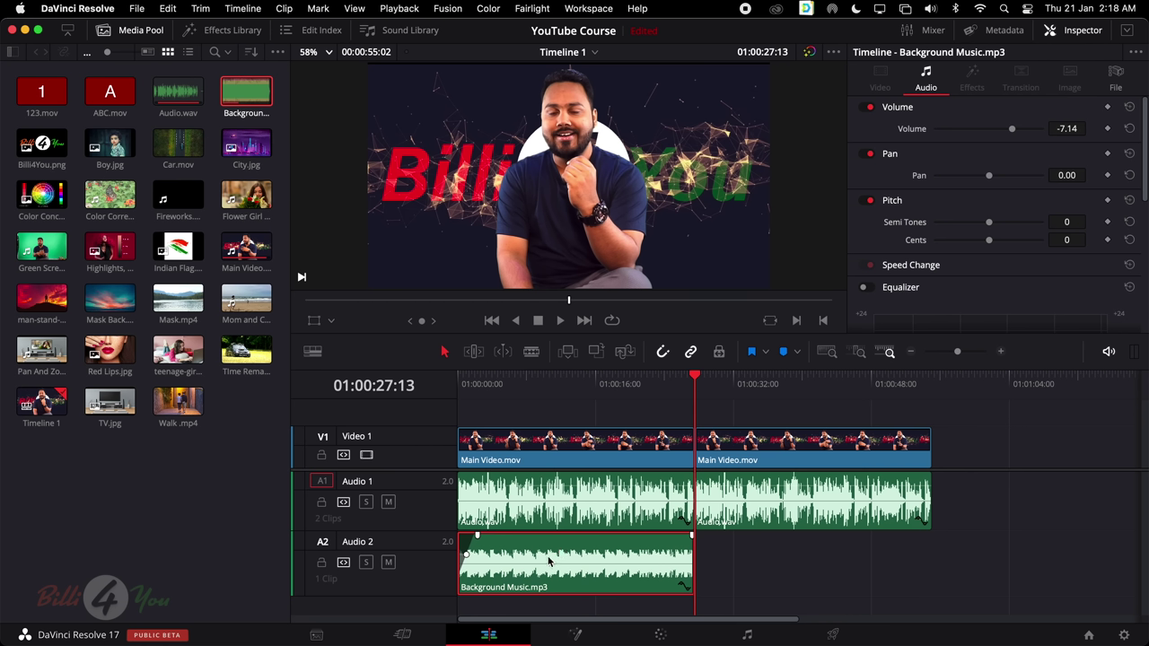
left_click_drag(556, 561, 789, 575)
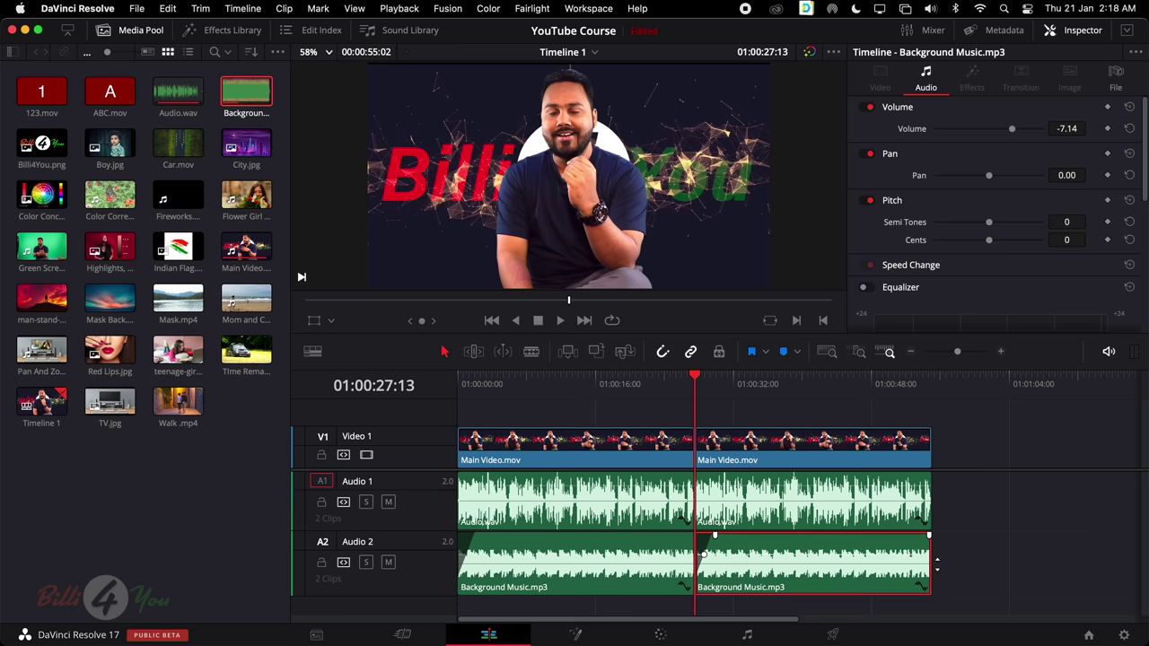
left_click_drag(790, 550, 1030, 553)
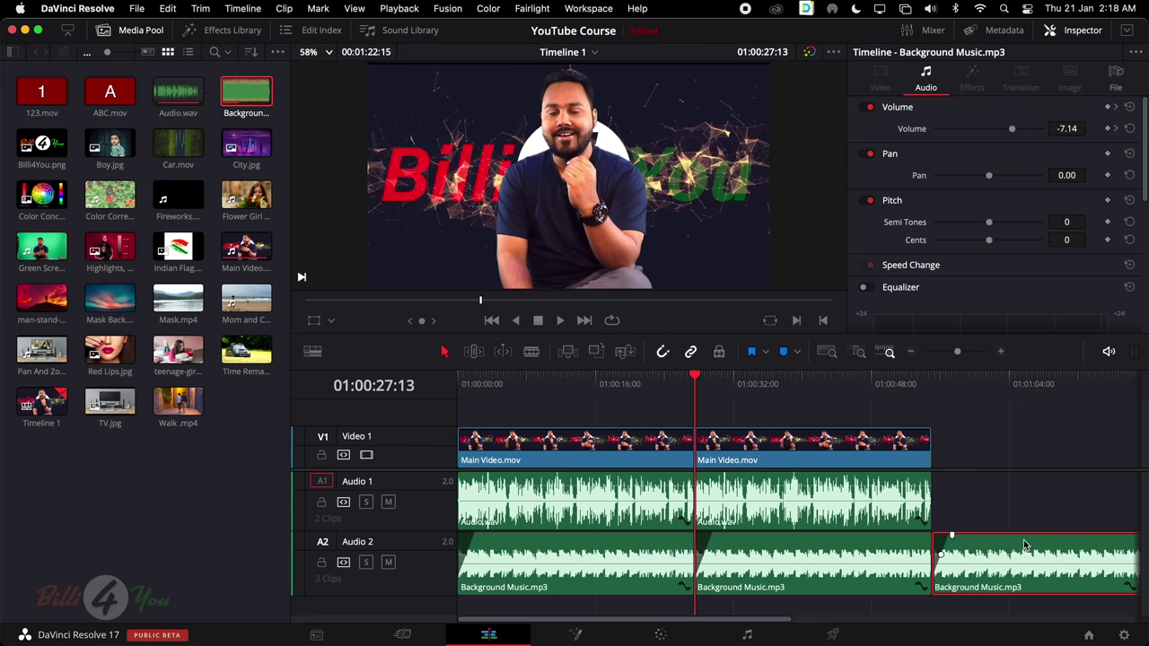
key("BackSpace")
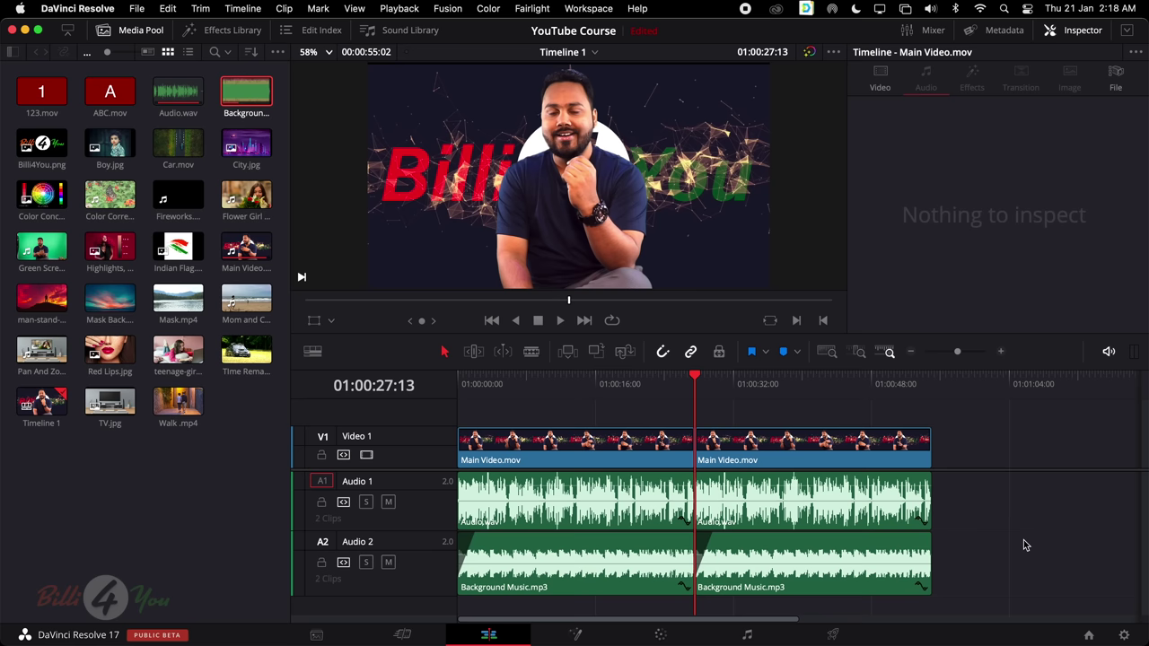
key("BackSpace")
key("BackSpace")
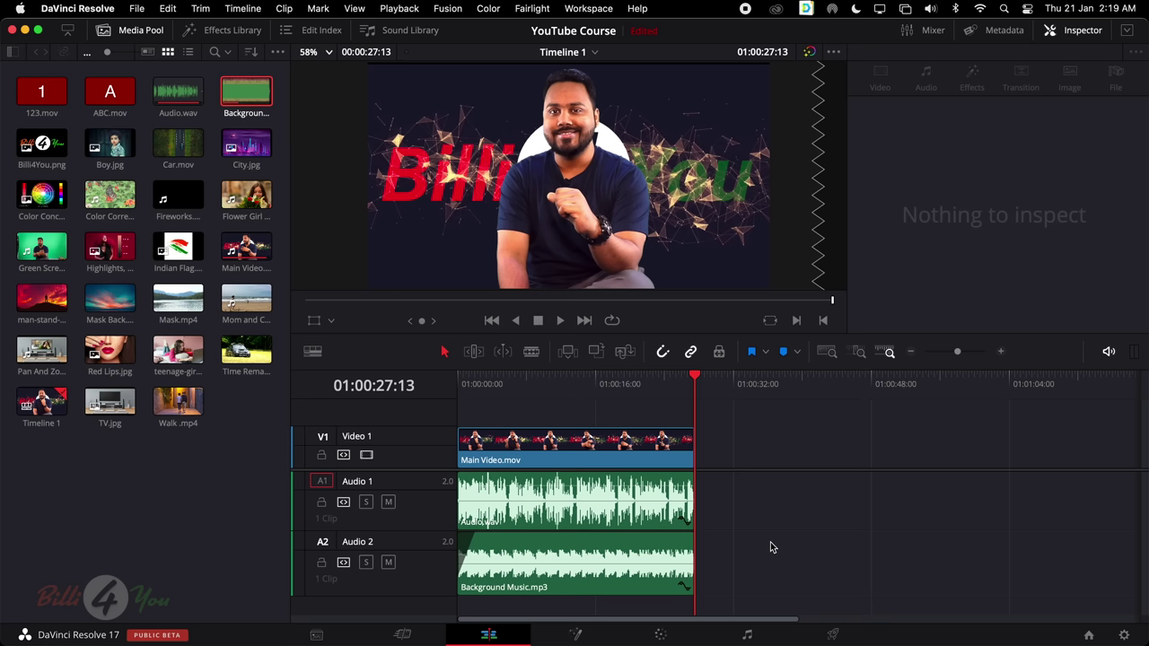
Show the Effects Library at full height and browse the Audio FX category
left_click(205, 31)
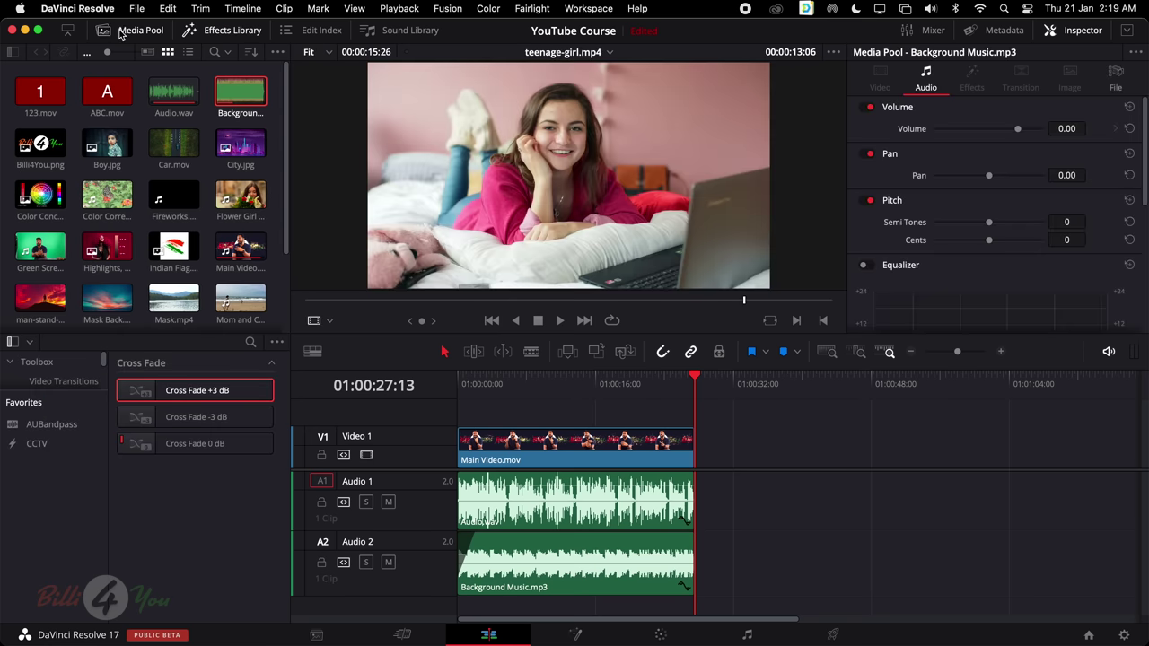
left_click(122, 29)
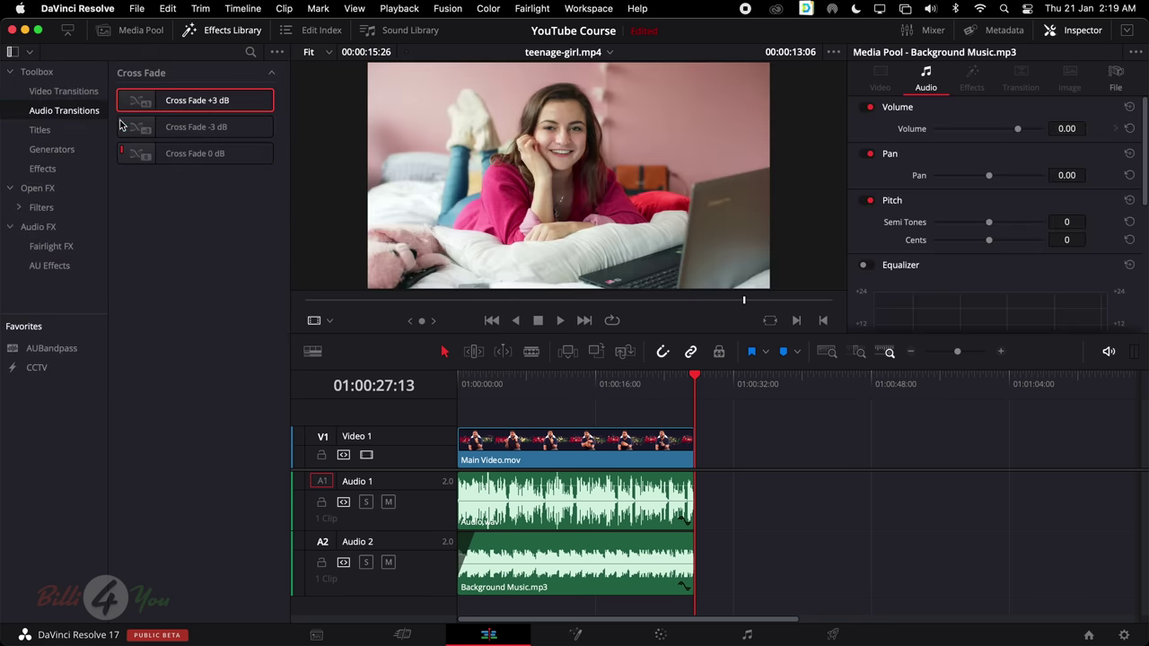
left_click(75, 228)
scroll(251, 269, "down", 6)
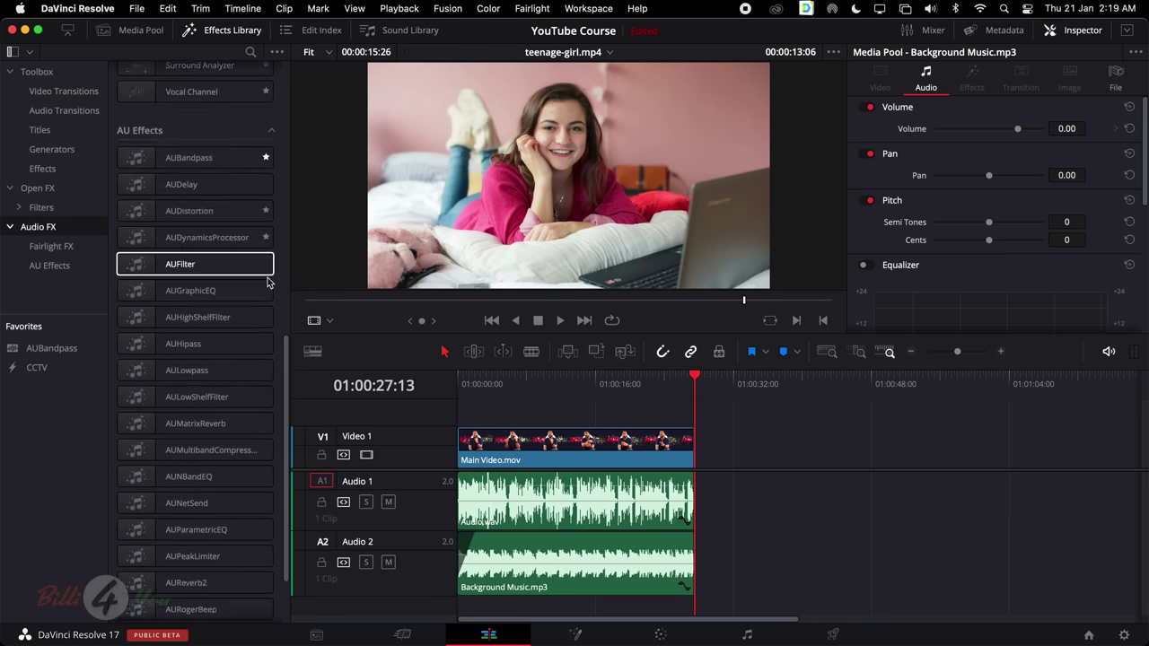
scroll(267, 283, "down", 2)
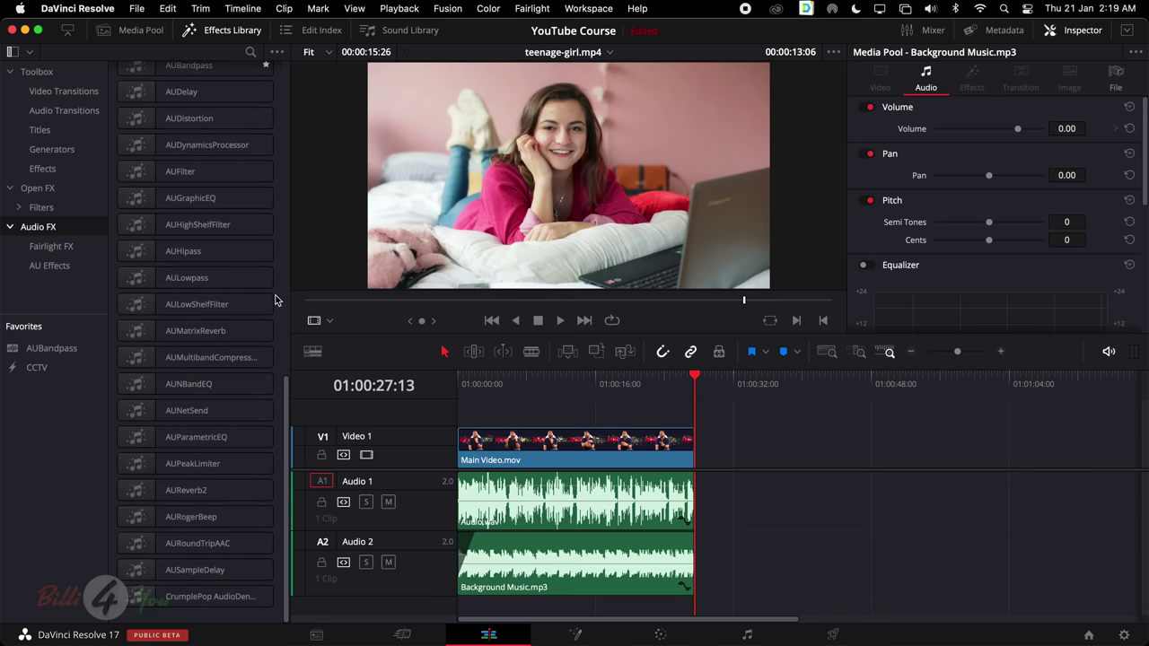
scroll(275, 301, "up", 4)
Return the playhead to the timeline start and select the Background Music clip
left_click(604, 395)
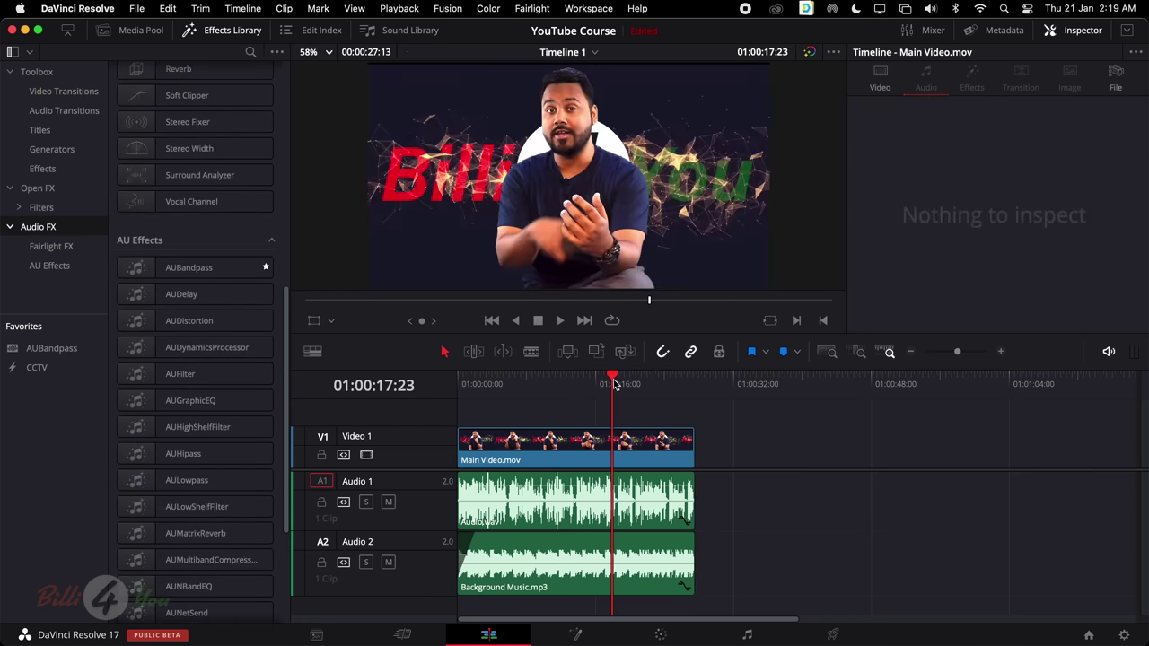
key("Home")
left_click(551, 554)
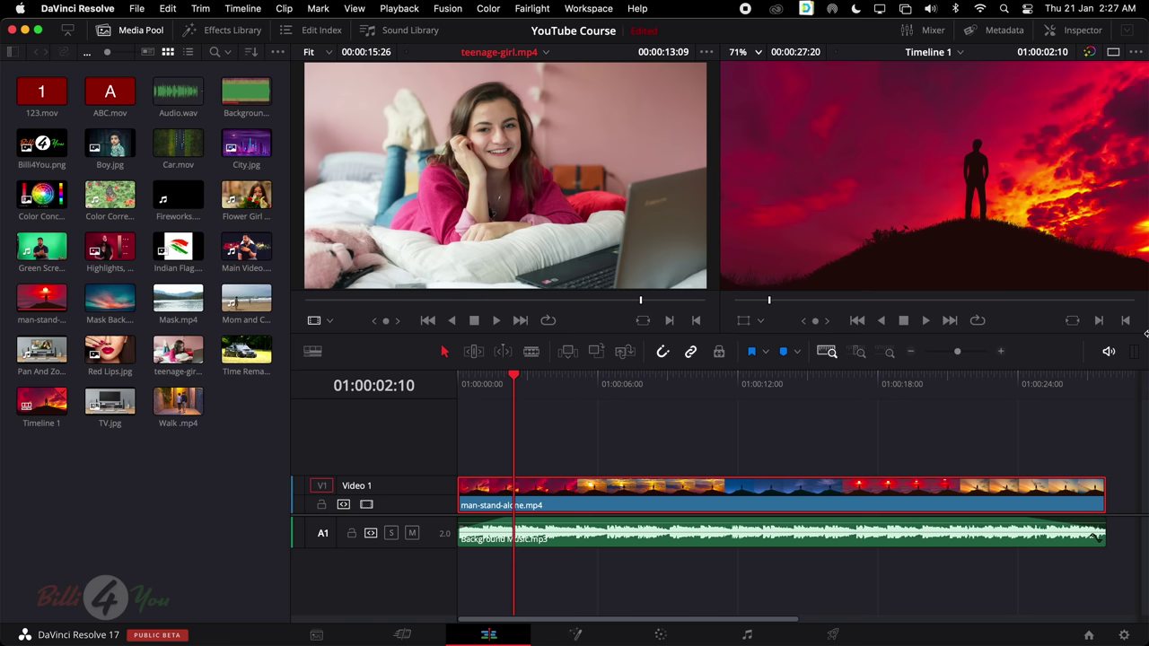
Play the timeline from the start, stop it, and make the source viewer active
key("space")
key("Home")
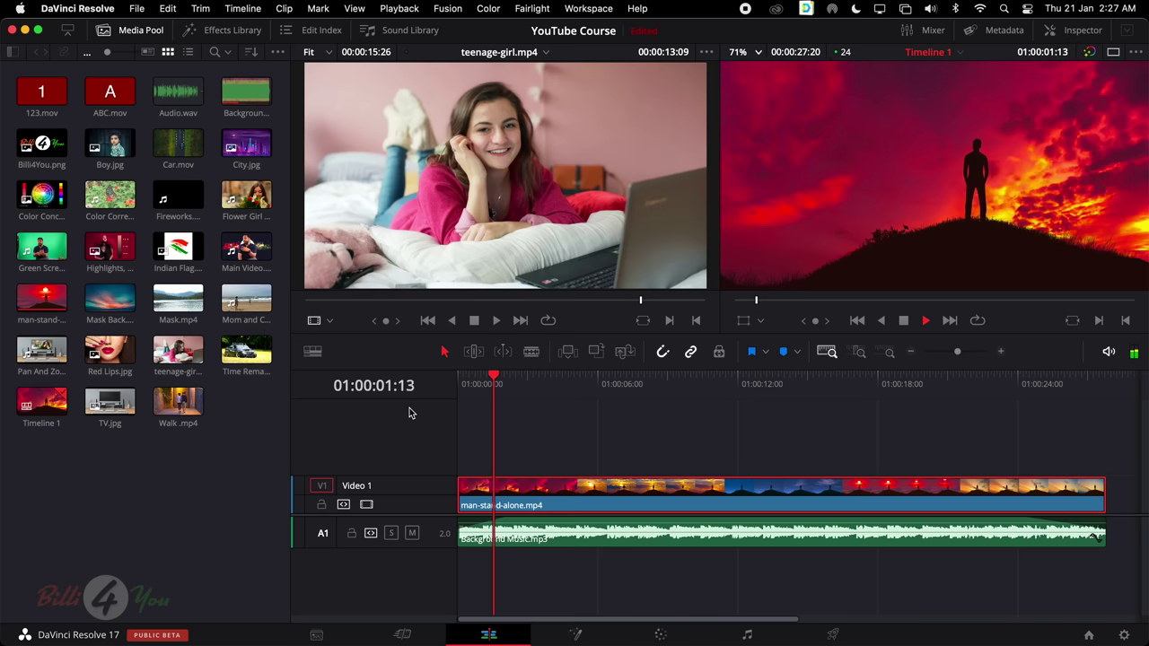
key("space")
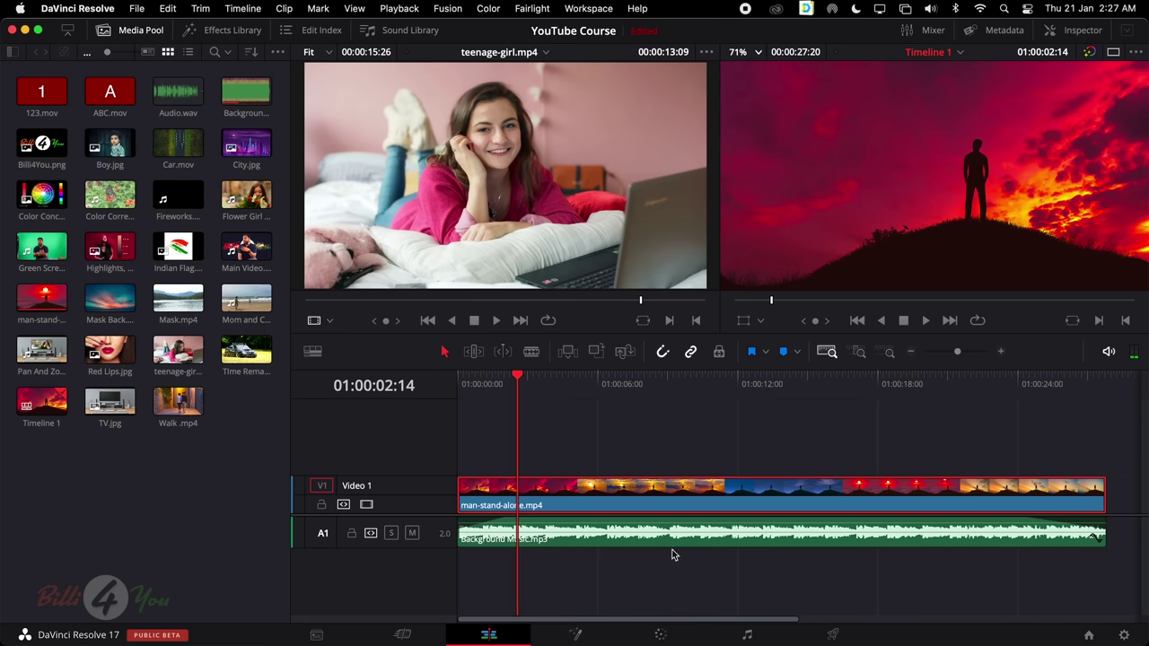
key("q")
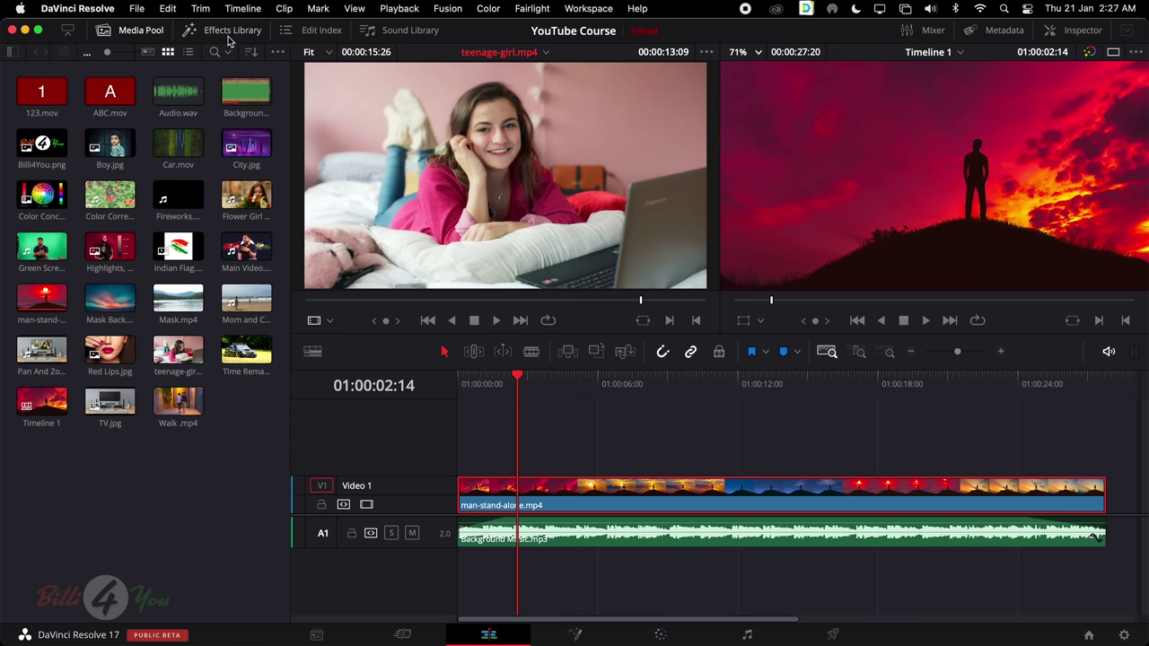
Open the Effects Library, close the Media Pool, and browse the Titles list
left_click(229, 35)
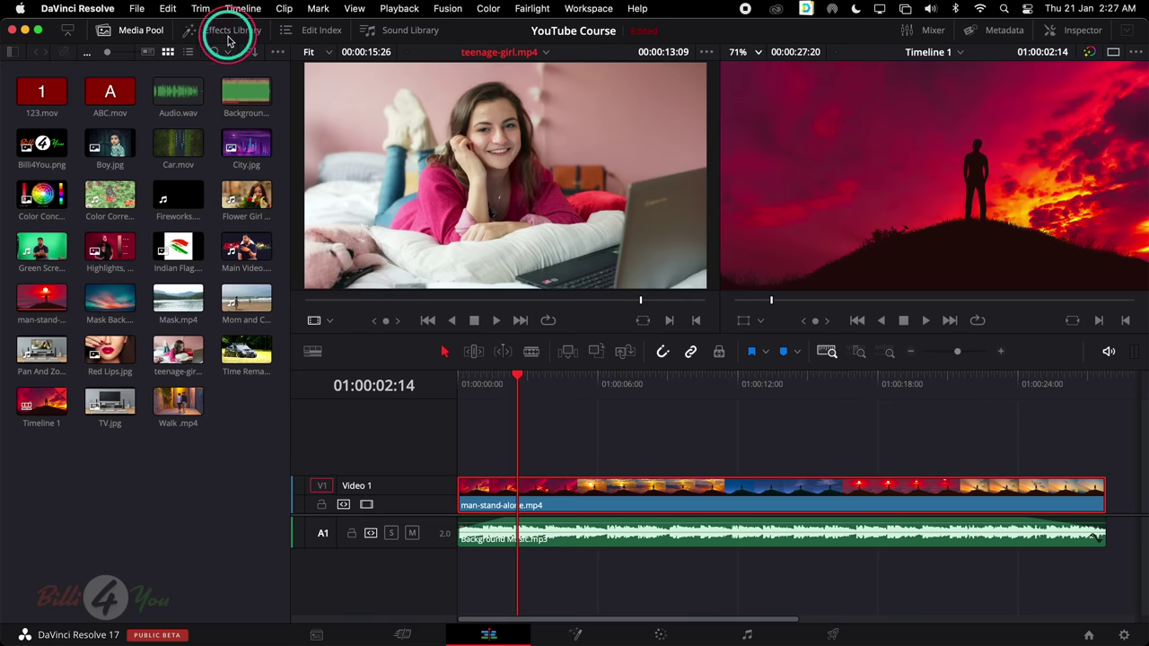
left_click(148, 34)
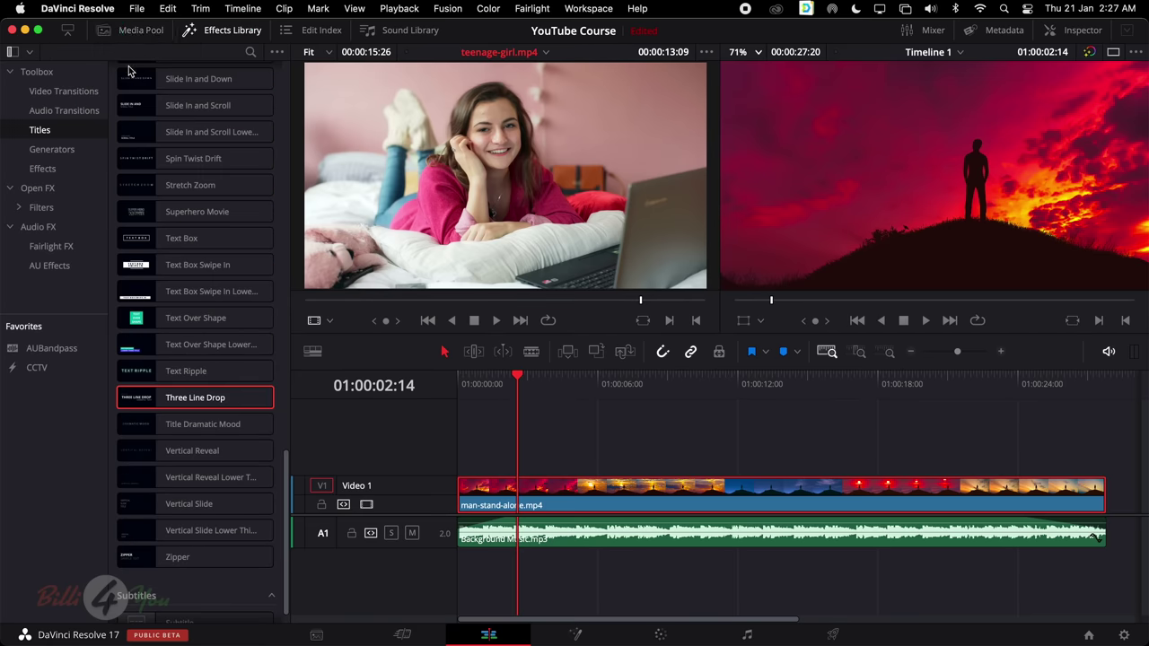
left_click(54, 150)
left_click(54, 131)
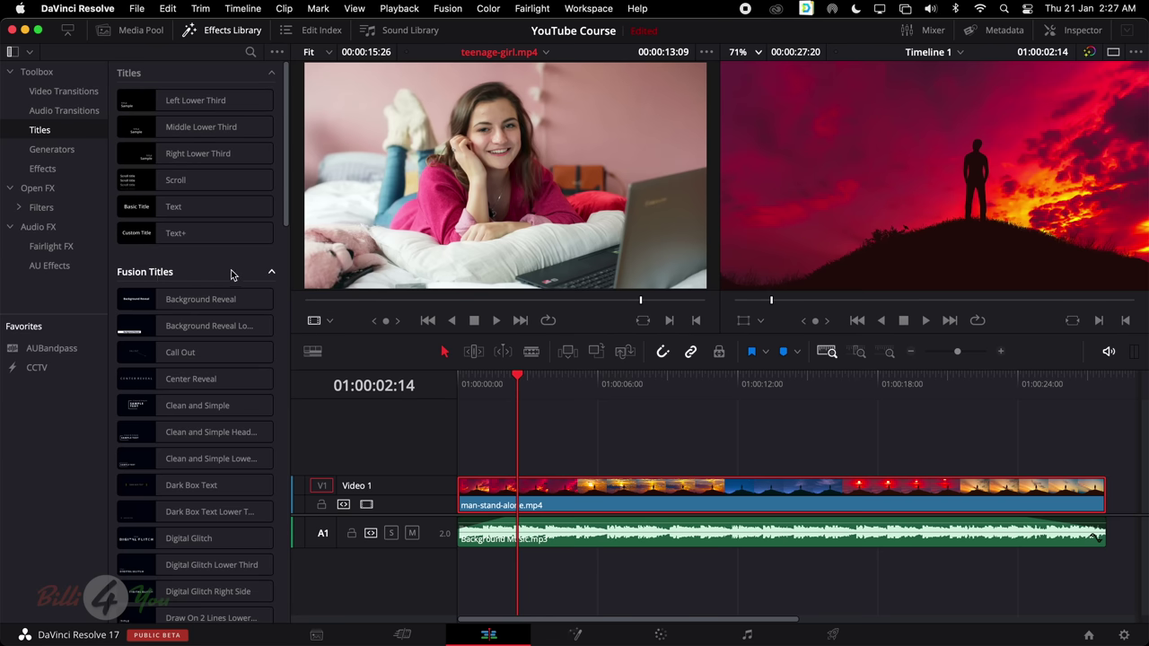
scroll(242, 275, "down", 10)
scroll(251, 275, "down", 10)
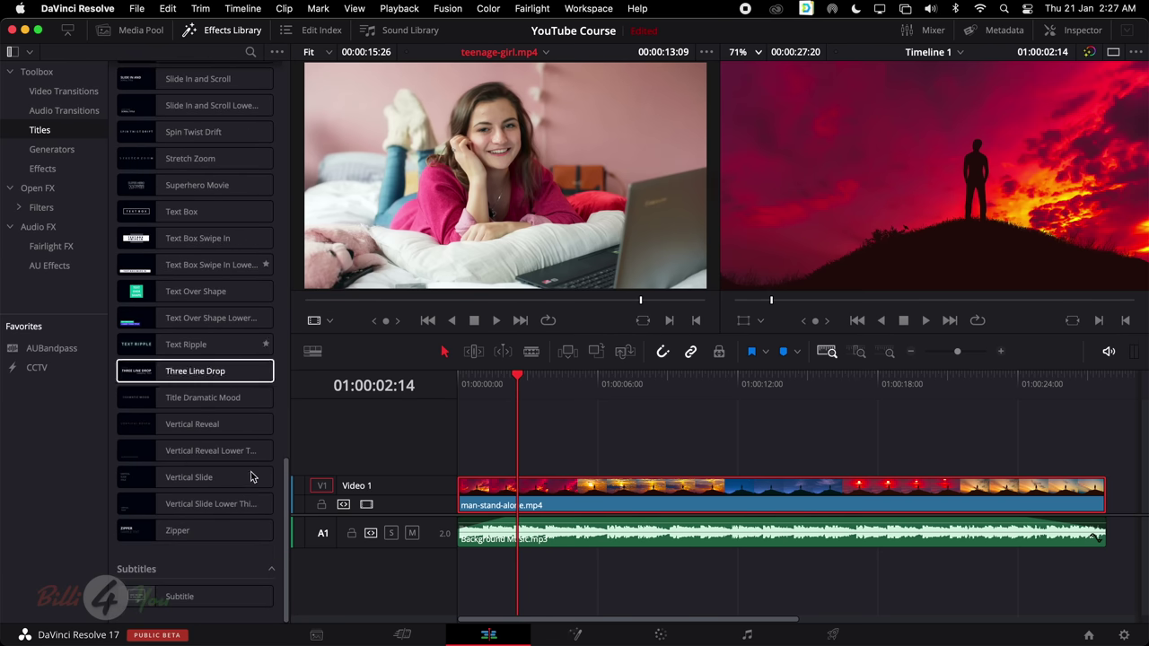
scroll(224, 395, "up", 20)
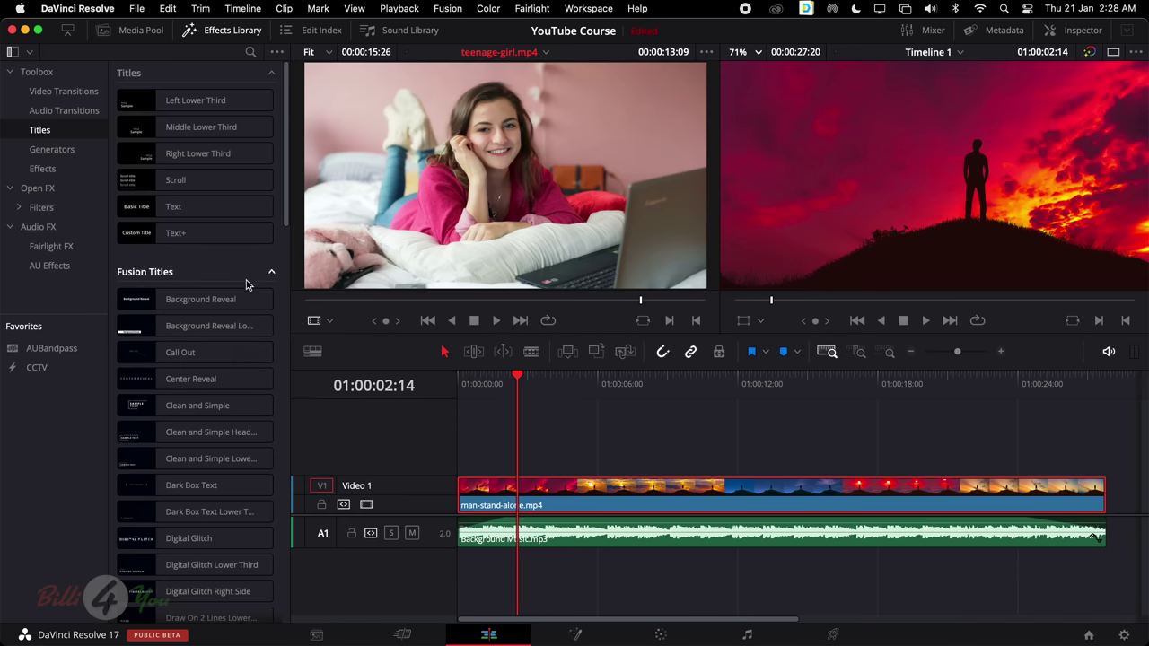
scroll(247, 282, "down", 15)
scroll(248, 281, "up", 15)
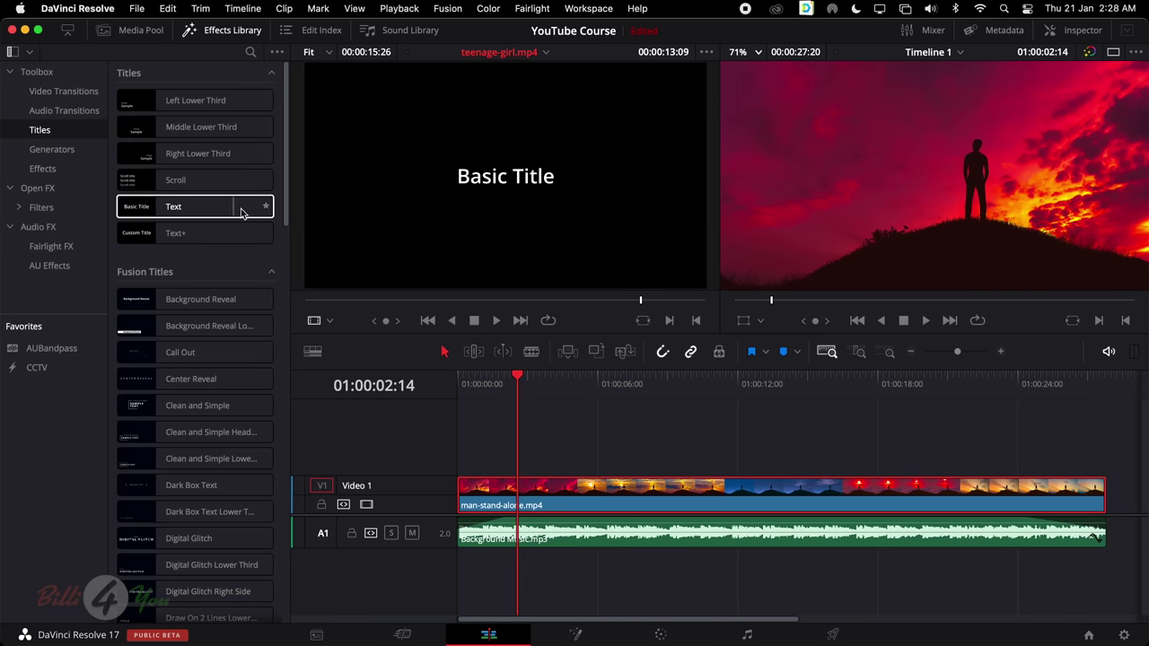
scroll(215, 251, "down", 4)
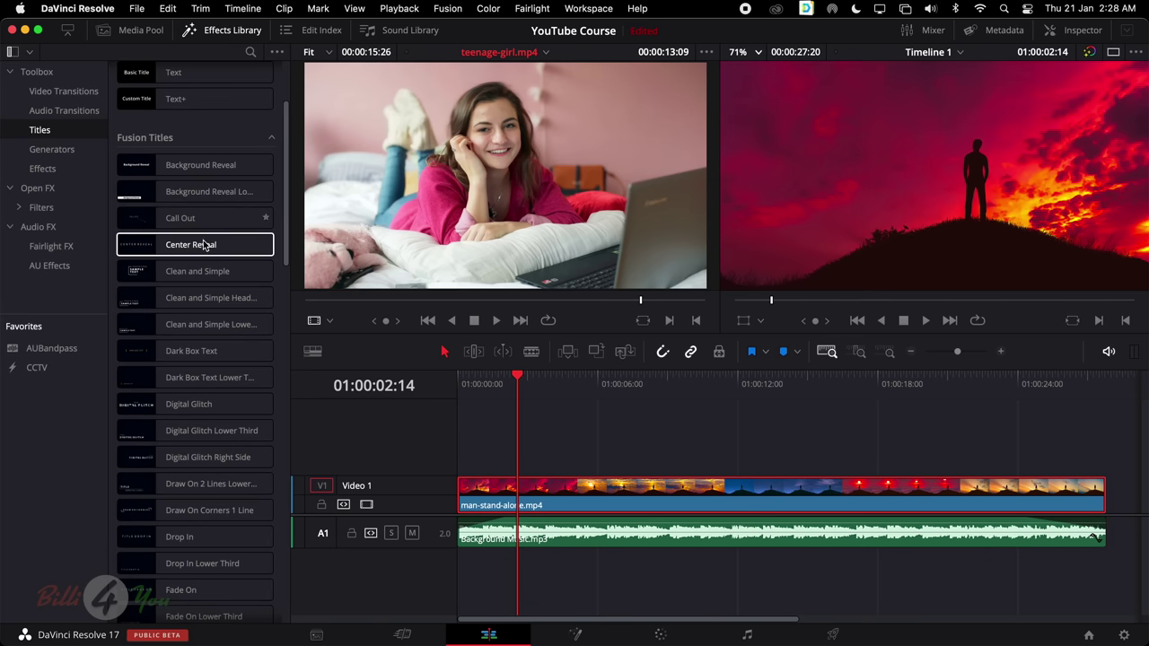
scroll(125, 250, "down", 1)
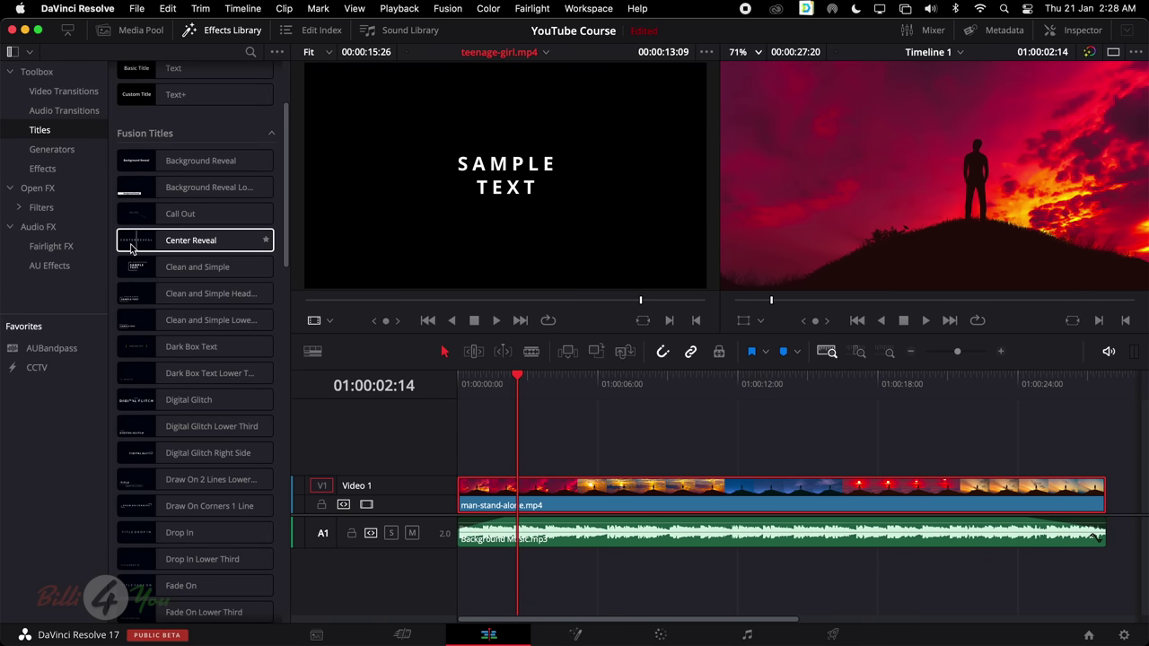
scroll(153, 247, "down", 4)
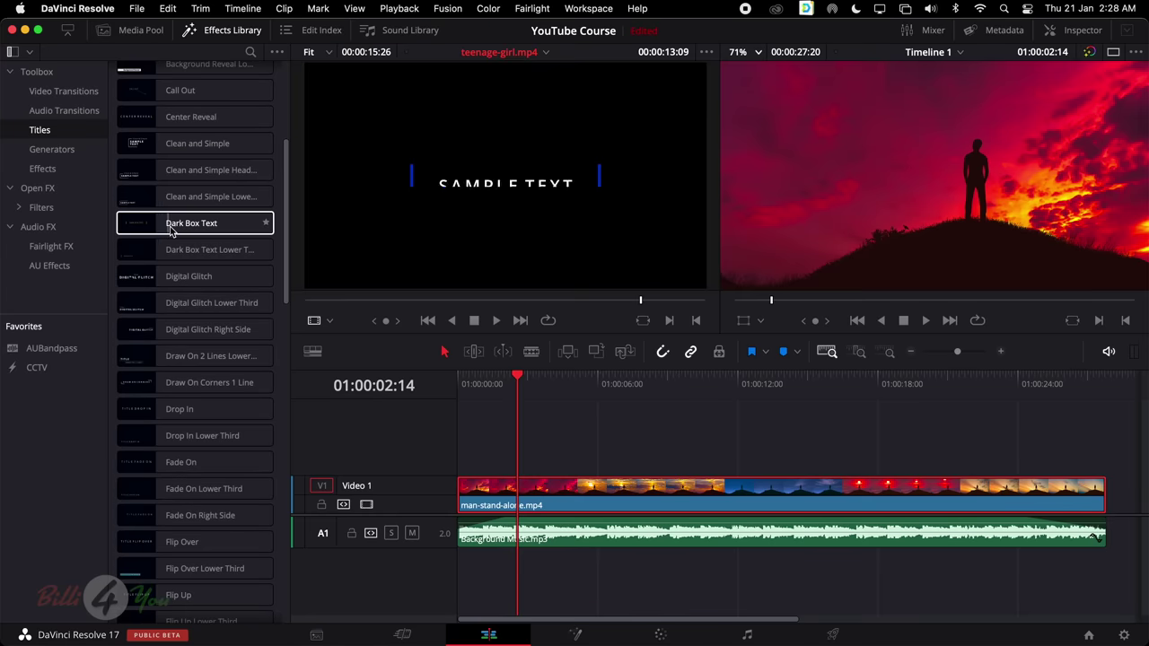
scroll(216, 266, "down", 1)
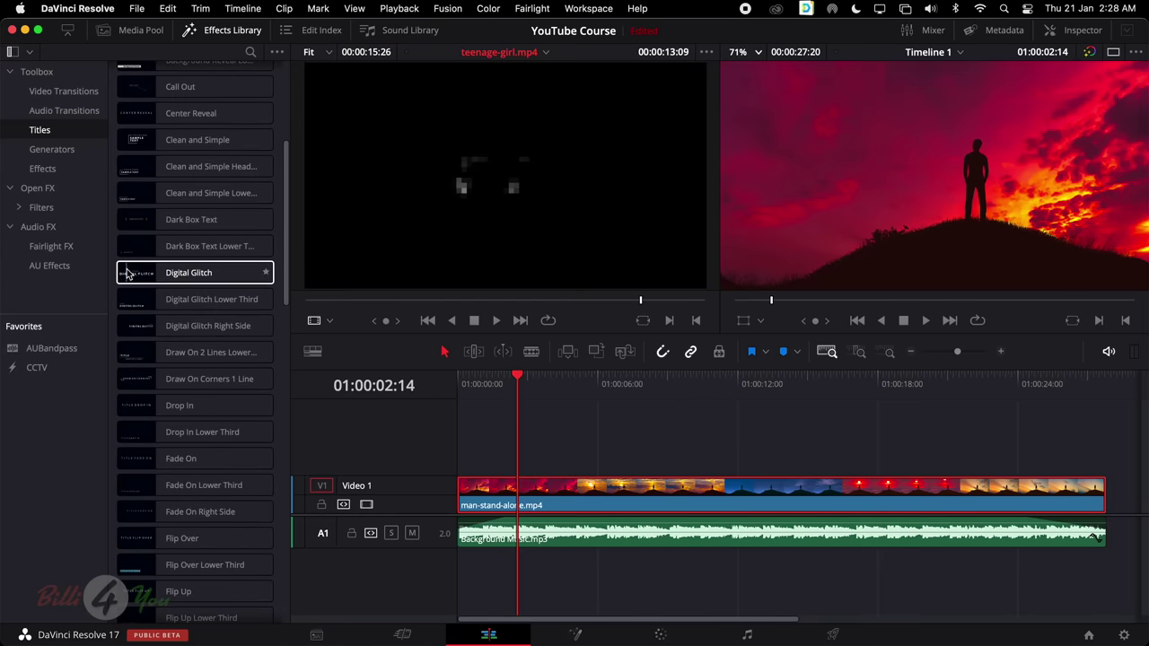
scroll(215, 272, "down", 13)
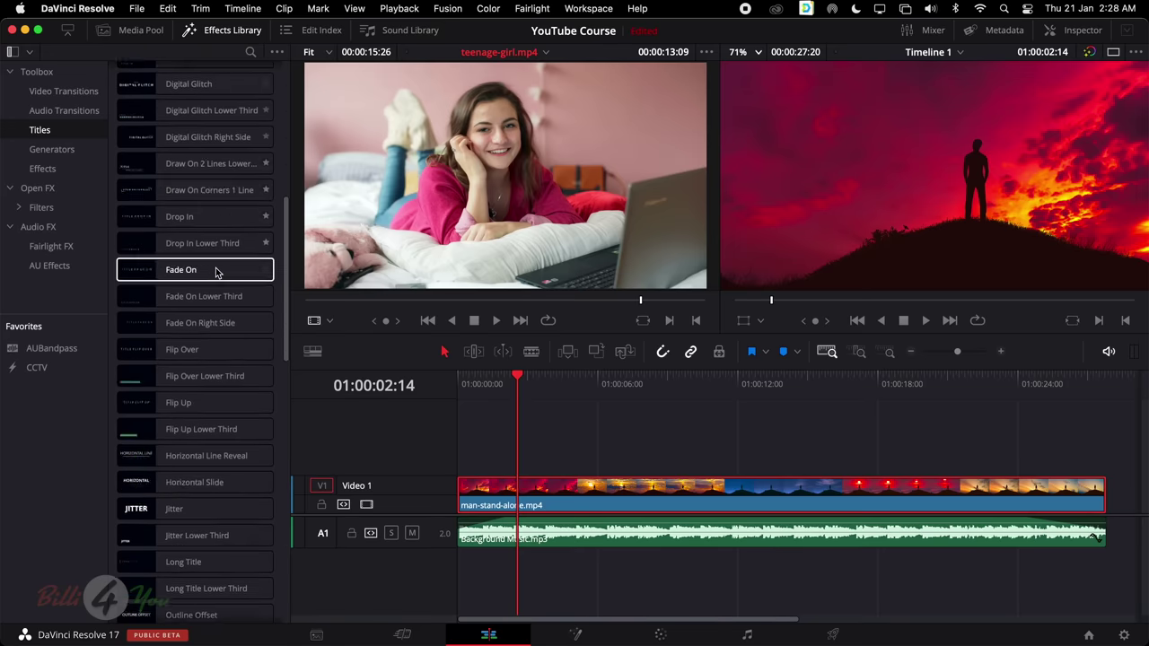
scroll(218, 270, "down", 15)
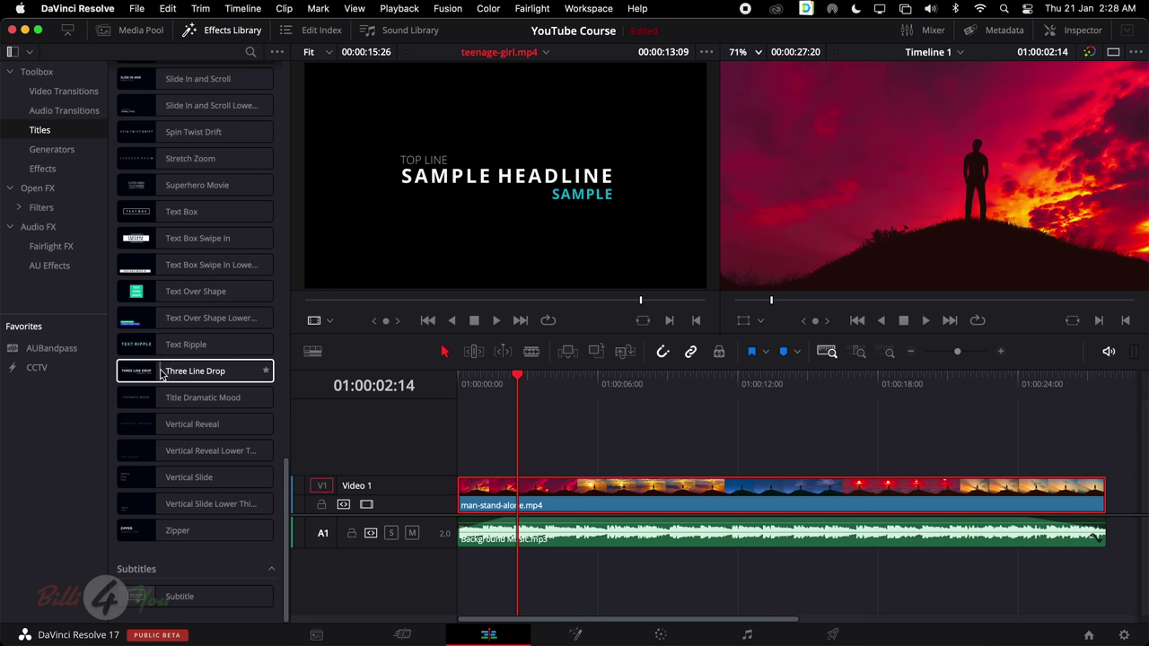
Place Three Line Drop at the start of Video 2 and shift the video and music clips later
left_click_drag(156, 376, 480, 439)
left_click_drag(482, 443, 465, 451)
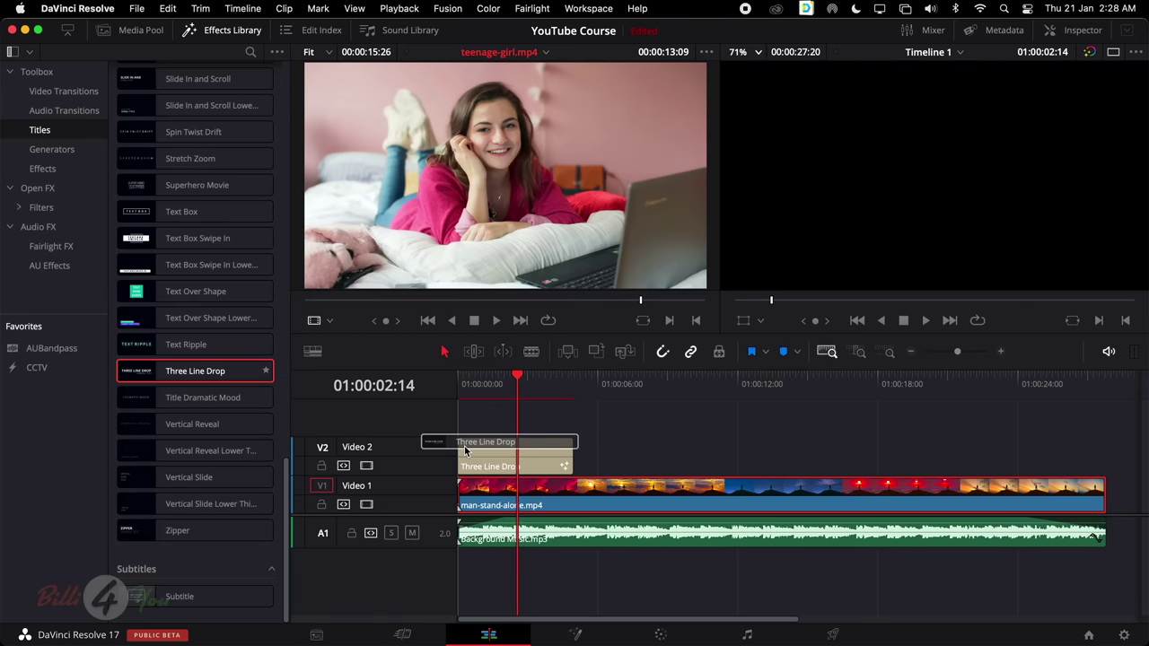
left_click_drag(465, 450, 464, 446)
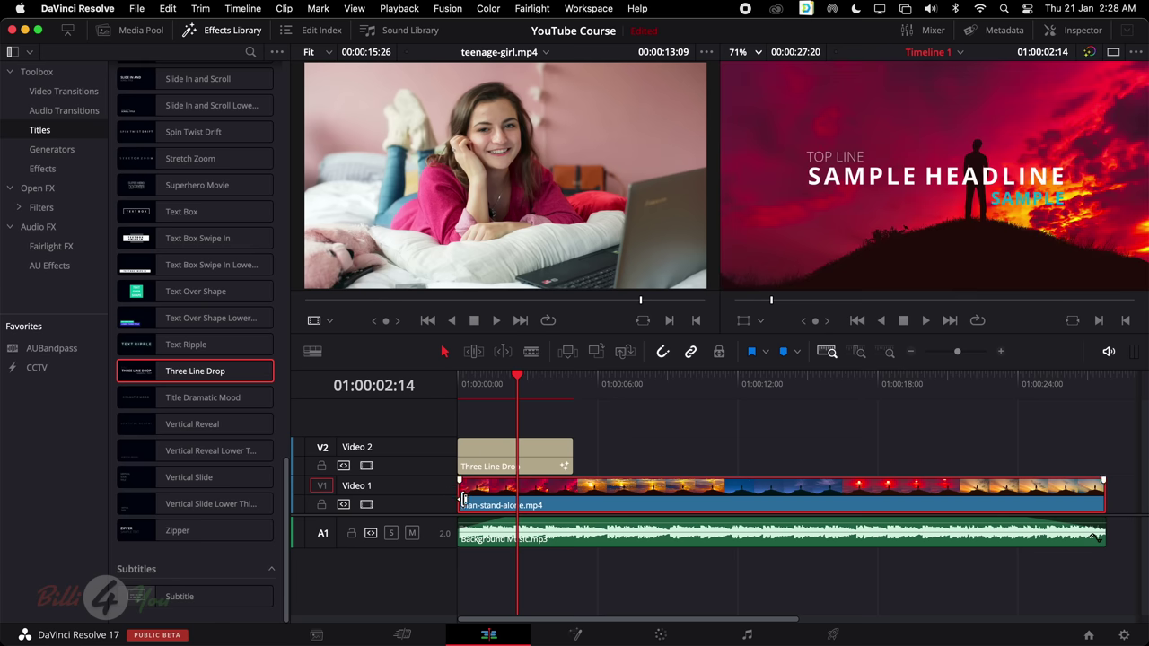
left_click_drag(655, 577, 724, 505)
left_click_drag(515, 380, 434, 385)
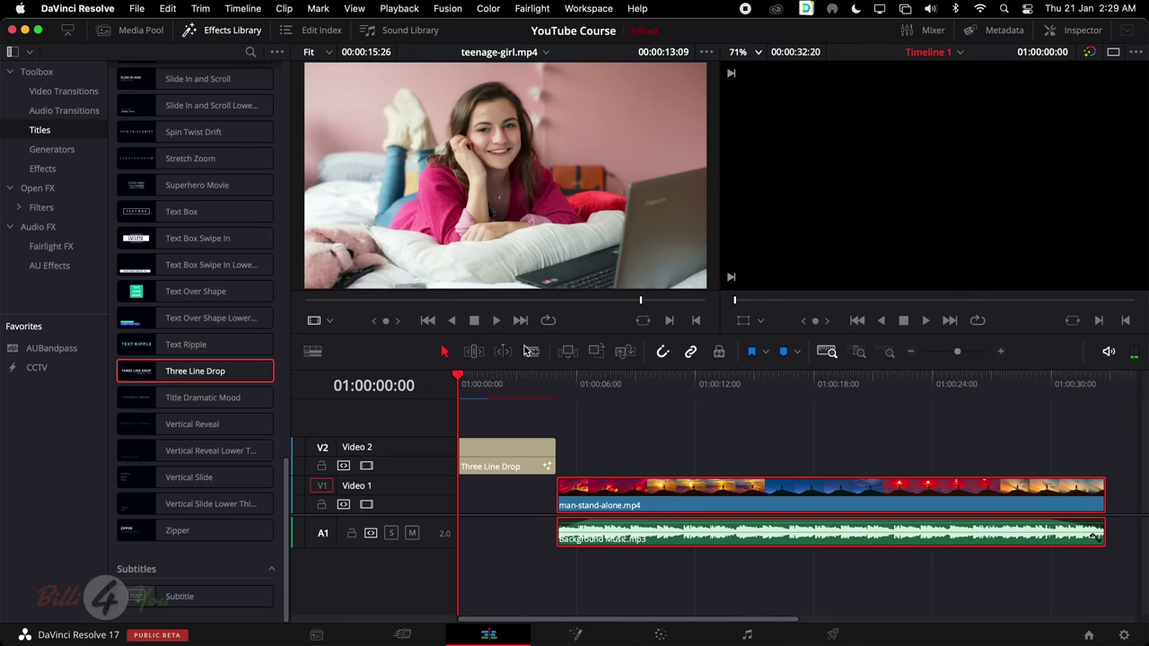
Preview the title, then move the video and music back to the timeline start and replay
left_click(924, 322)
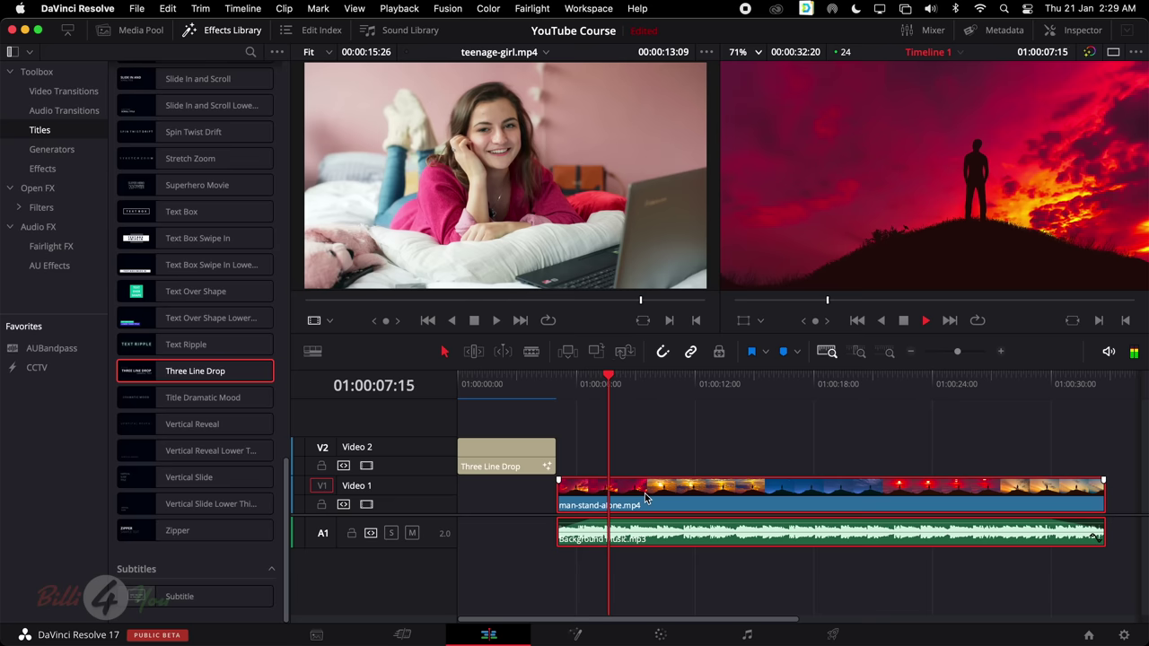
key("space")
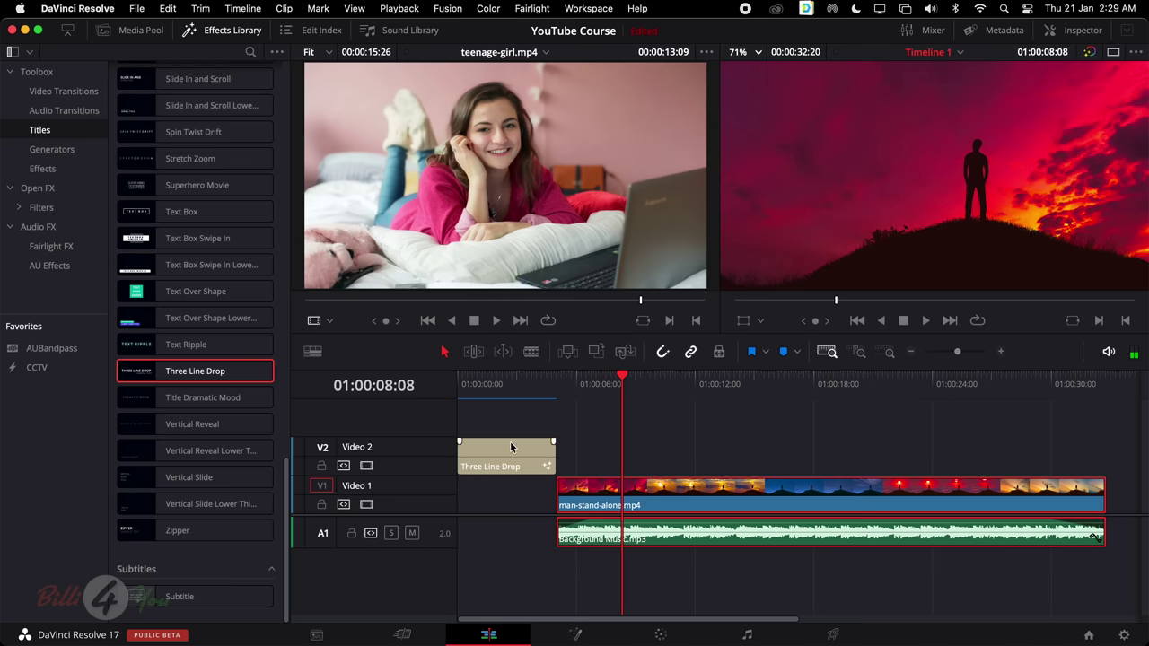
left_click_drag(611, 493, 510, 496)
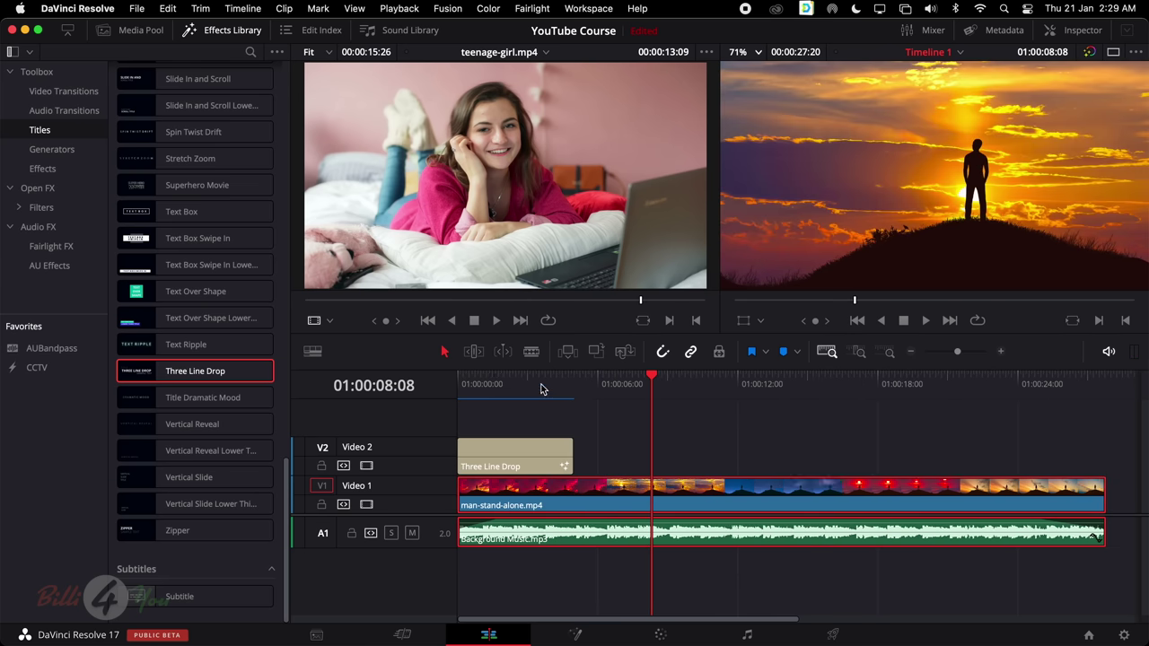
left_click_drag(541, 389, 408, 392)
key("space")
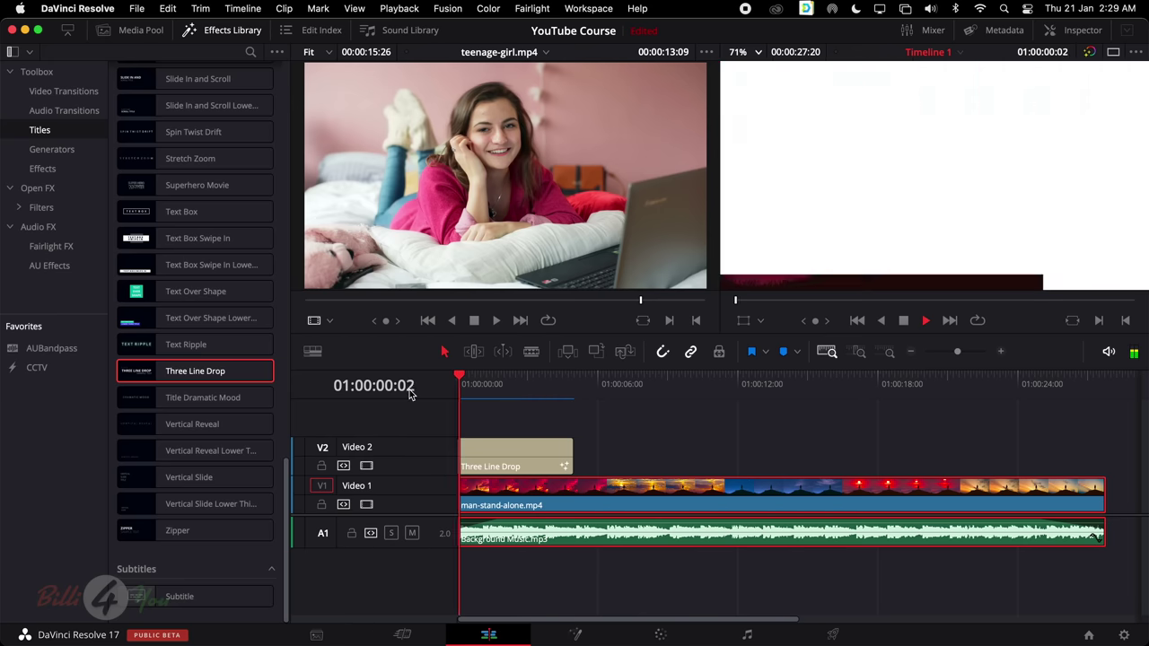
key("space")
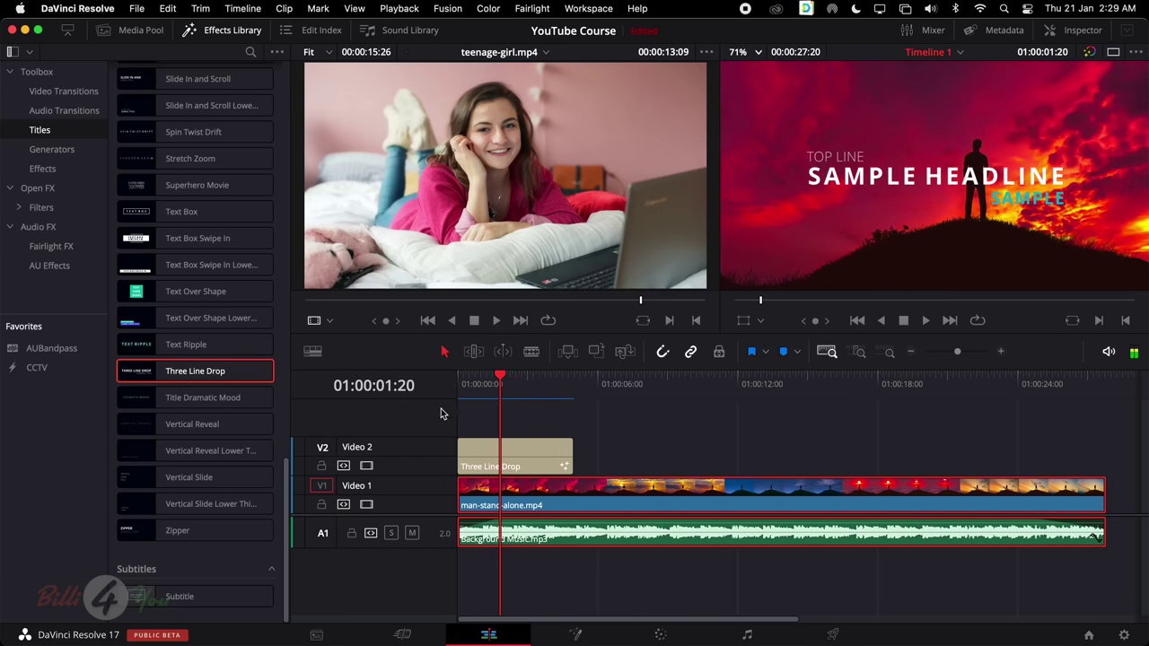
Try trimming the Three Line Drop title, undo it, and open its properties in the Inspector
left_click(528, 457)
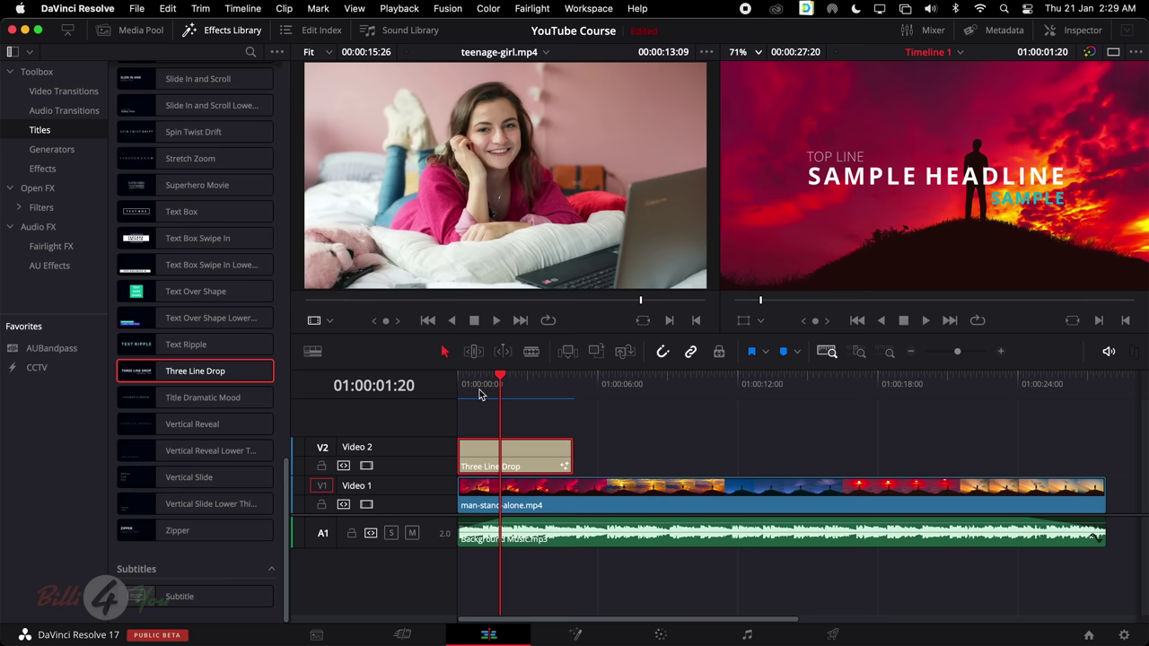
left_click_drag(575, 458, 551, 446)
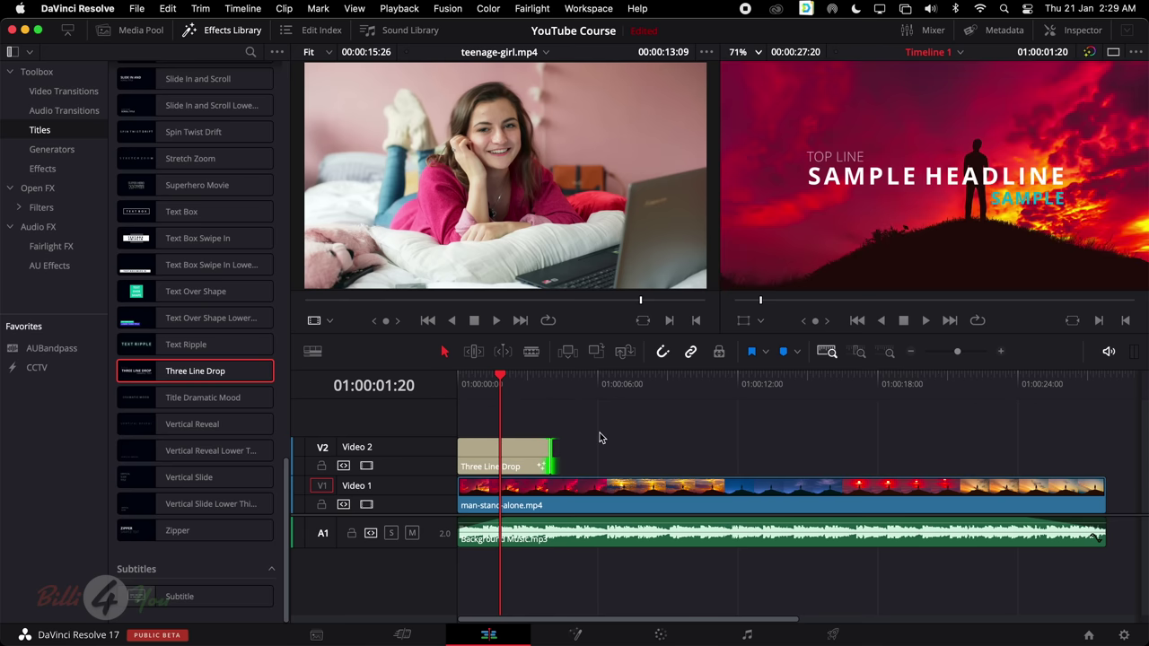
key("super+z")
key("space")
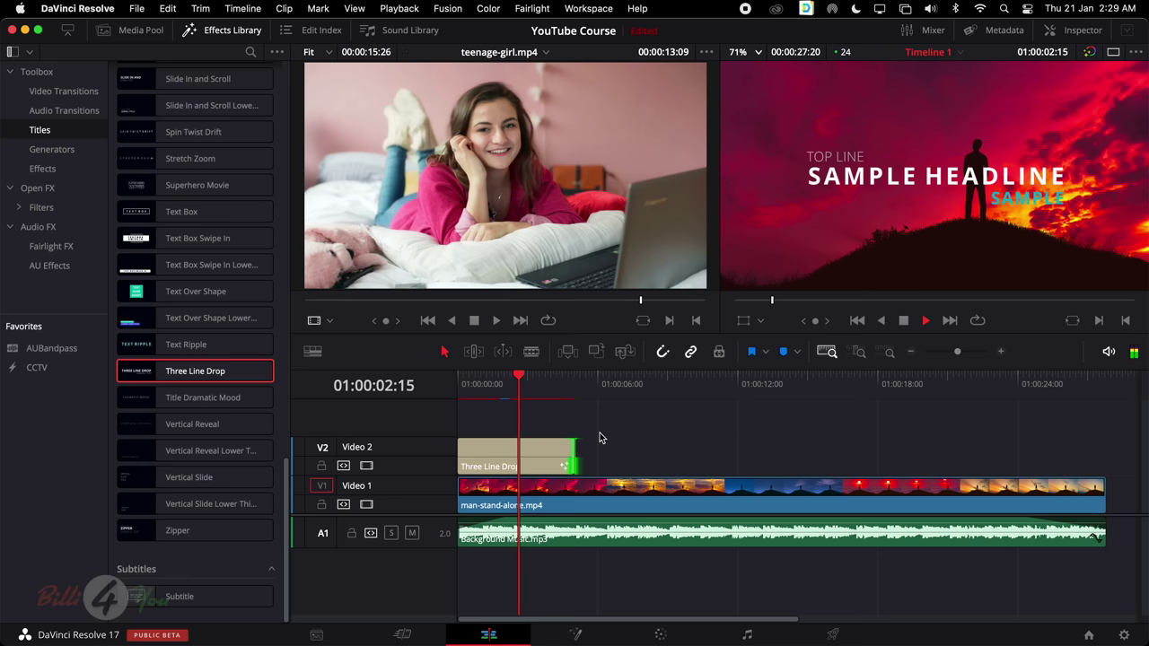
key("space")
left_click(539, 452)
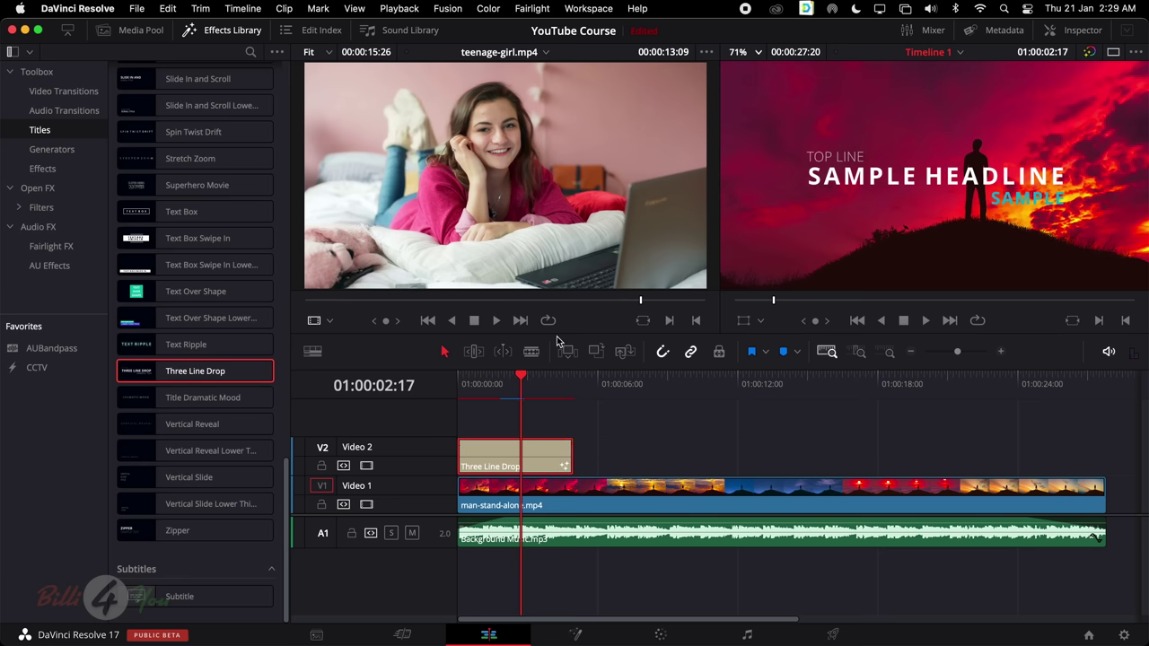
left_click(1092, 33)
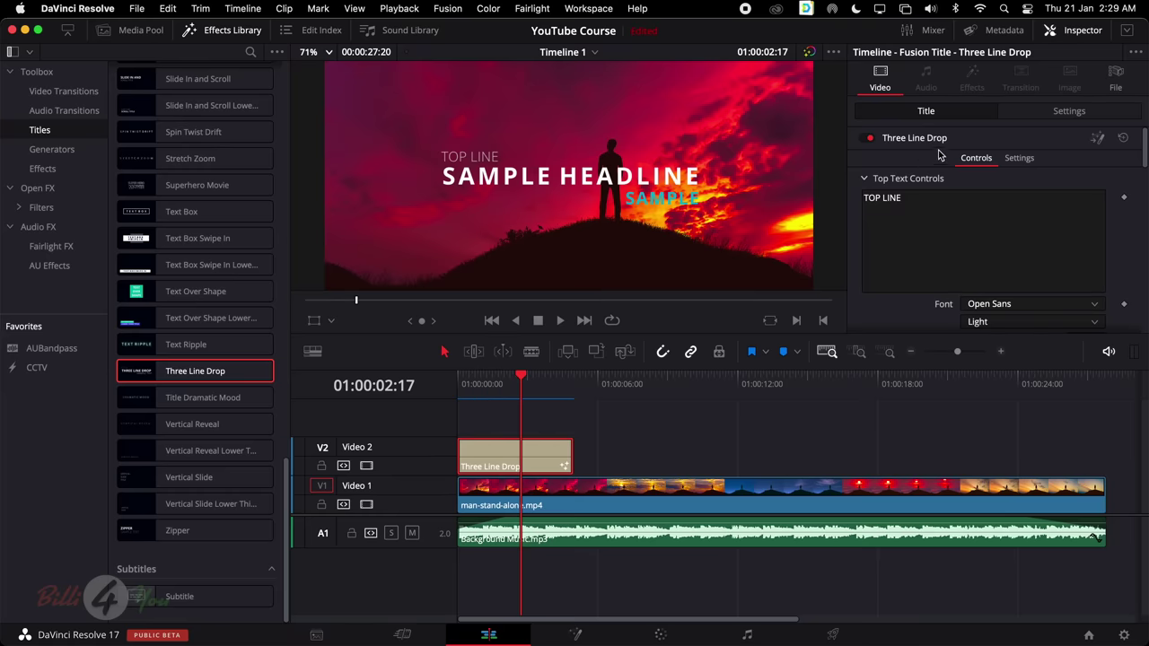
Replace the title's TOP LINE text with LEARN
left_click(1067, 114)
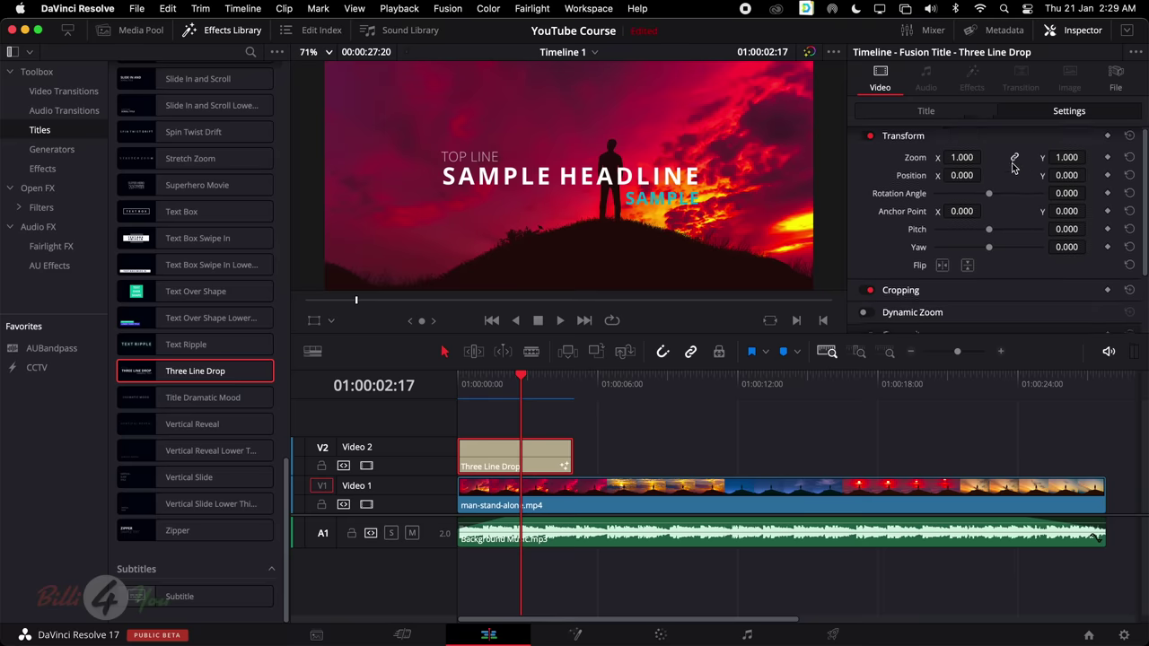
scroll(1023, 157, "down", 3)
scroll(1019, 161, "up", 3)
scroll(1008, 169, "down", 3)
scroll(1009, 169, "up", 3)
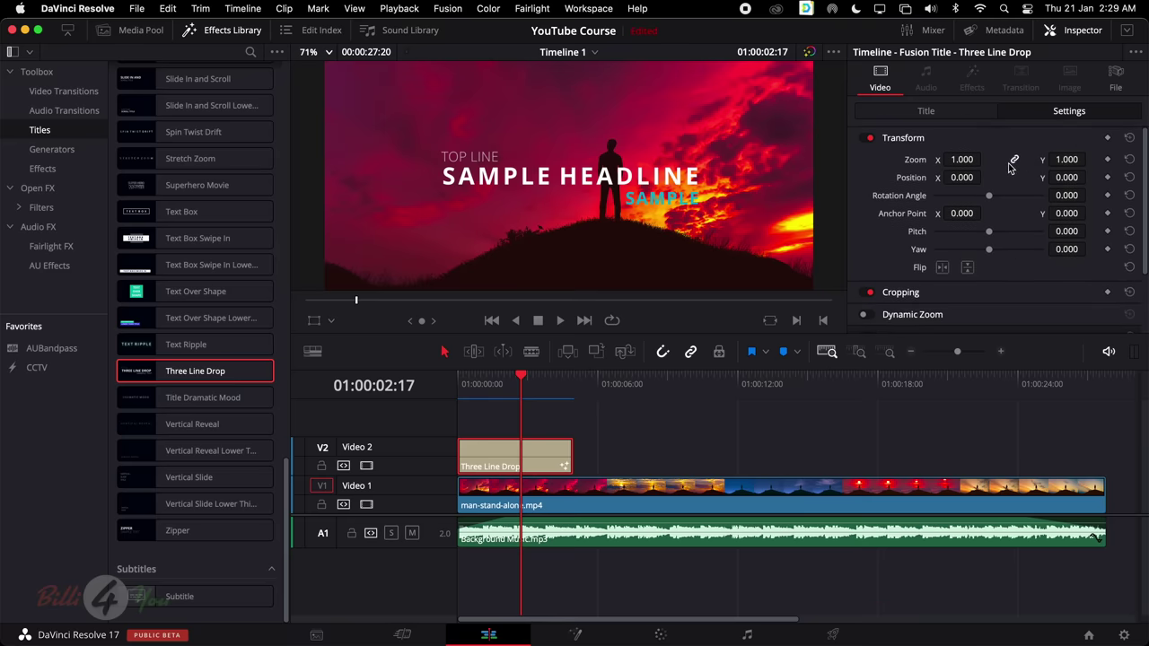
left_click(927, 111)
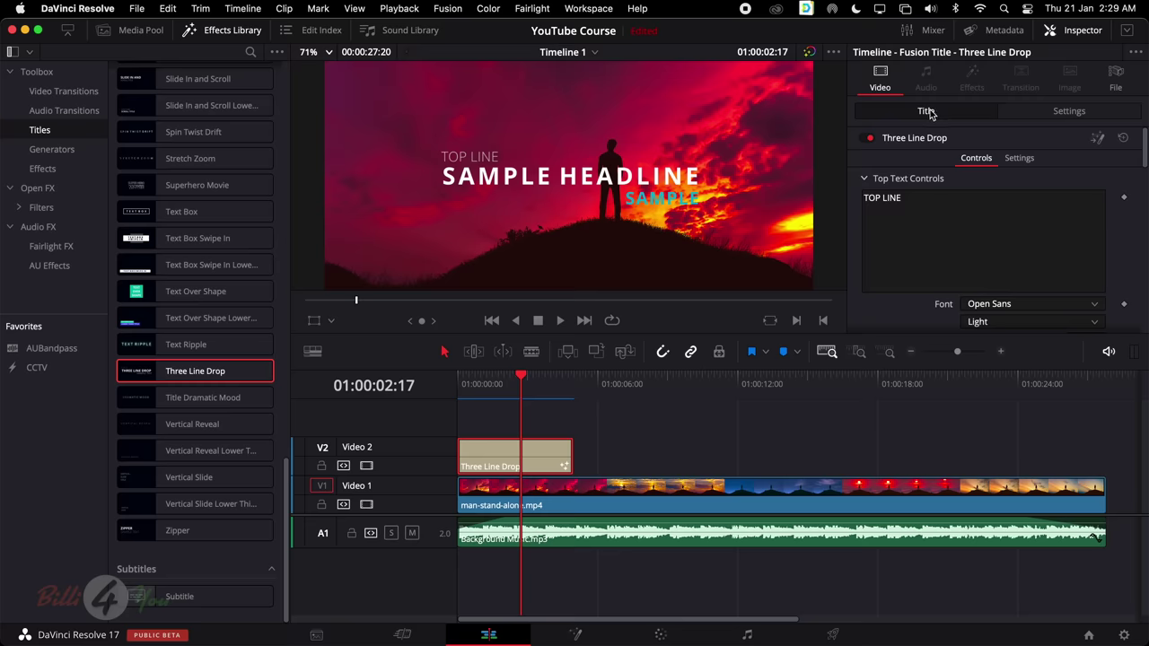
triple_click(929, 225)
scroll(975, 221, "down", 5)
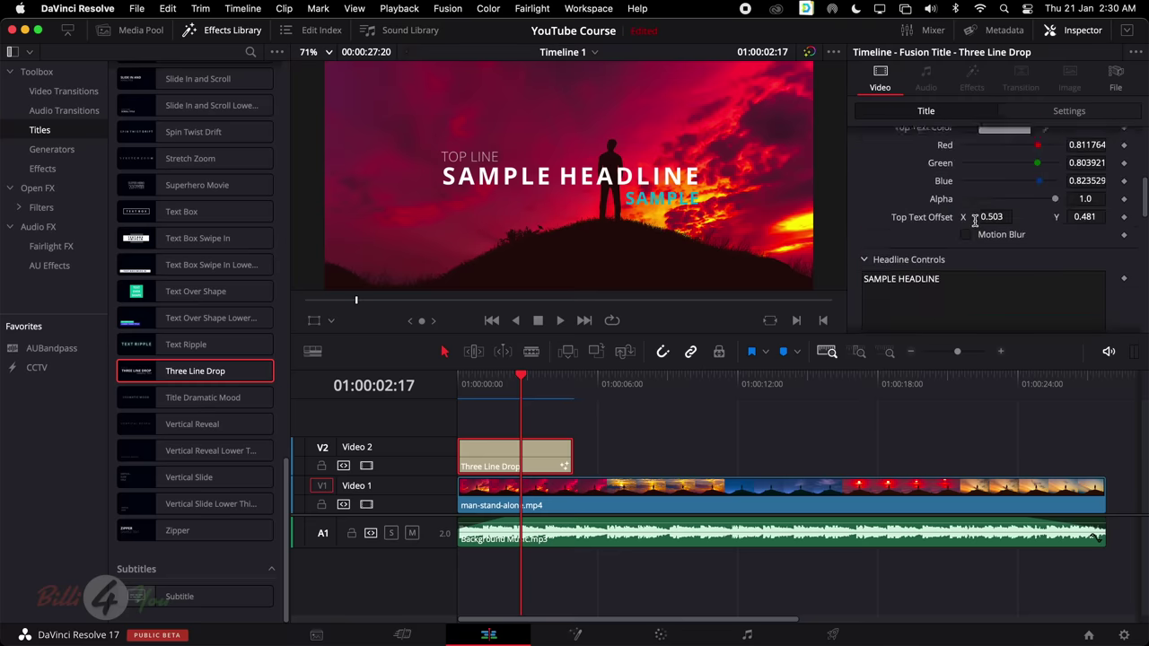
scroll(936, 215, "up", 10)
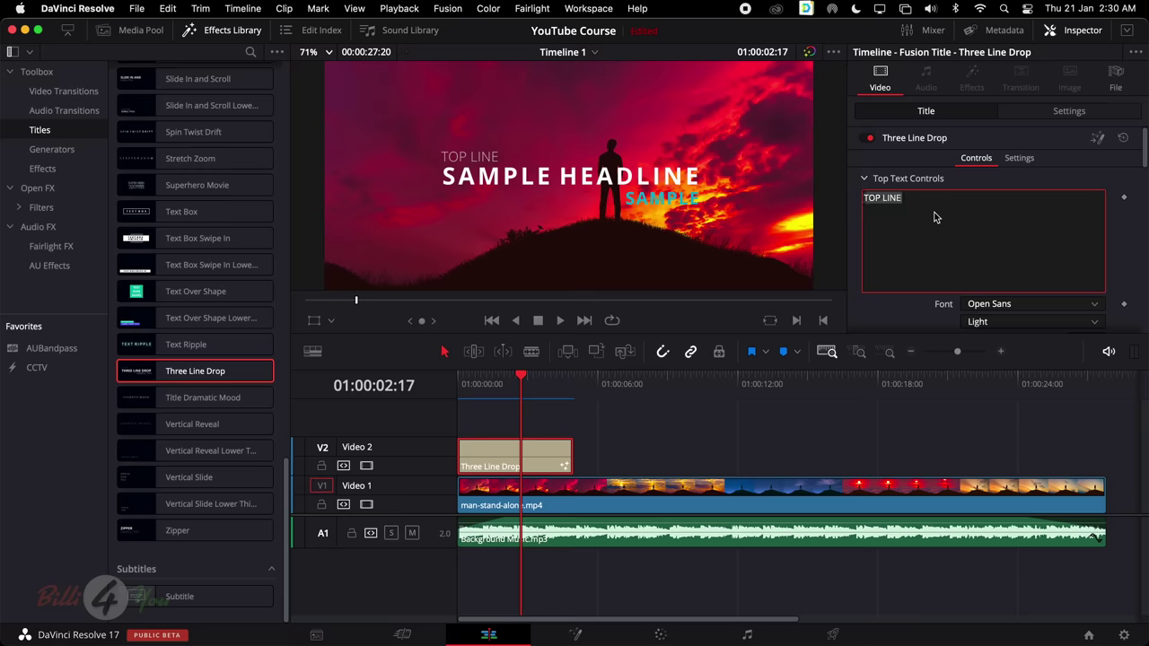
scroll(934, 217, "down", 1)
scroll(941, 217, "up", 1)
type("L")
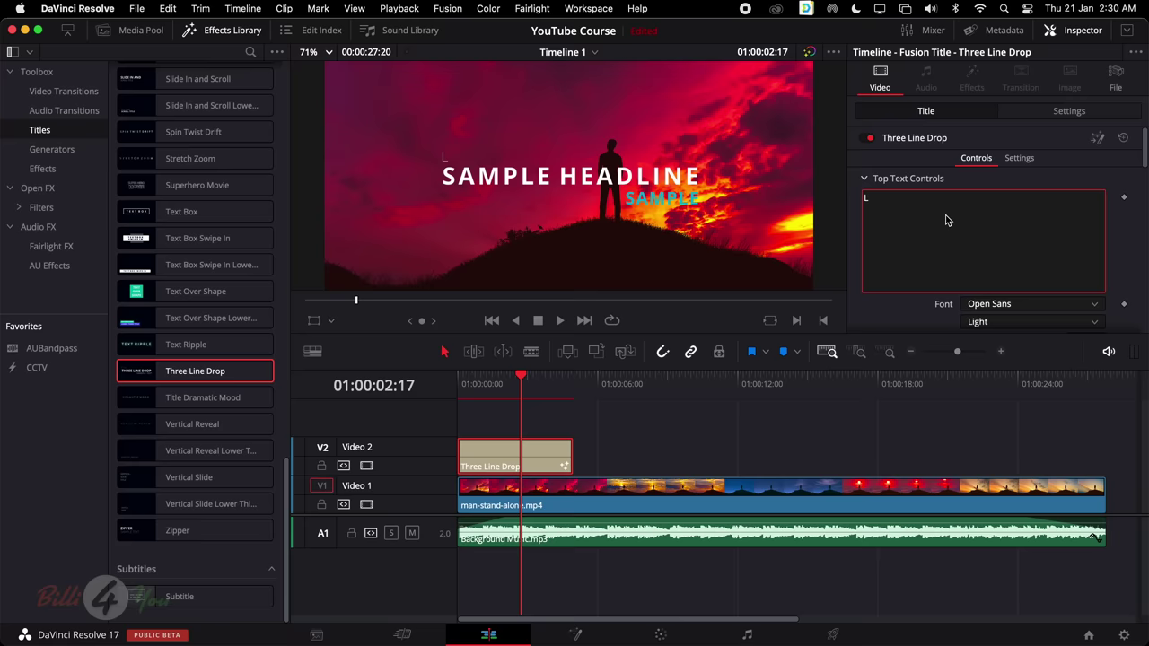
type("eaEARN")
Check the top line's font and weight lists, keeping Open Sans Light
scroll(987, 233, "down", 2)
scroll(987, 234, "up", 2)
scroll(942, 215, "down", 2)
scroll(892, 202, "up", 2)
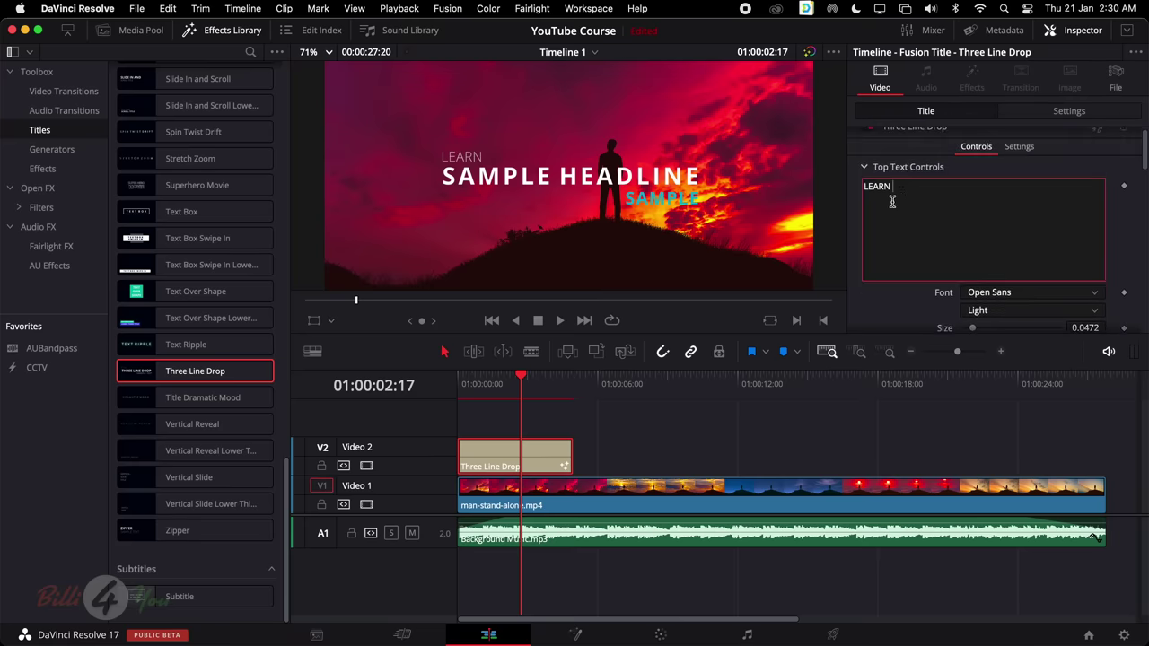
scroll(936, 203, "down", 3)
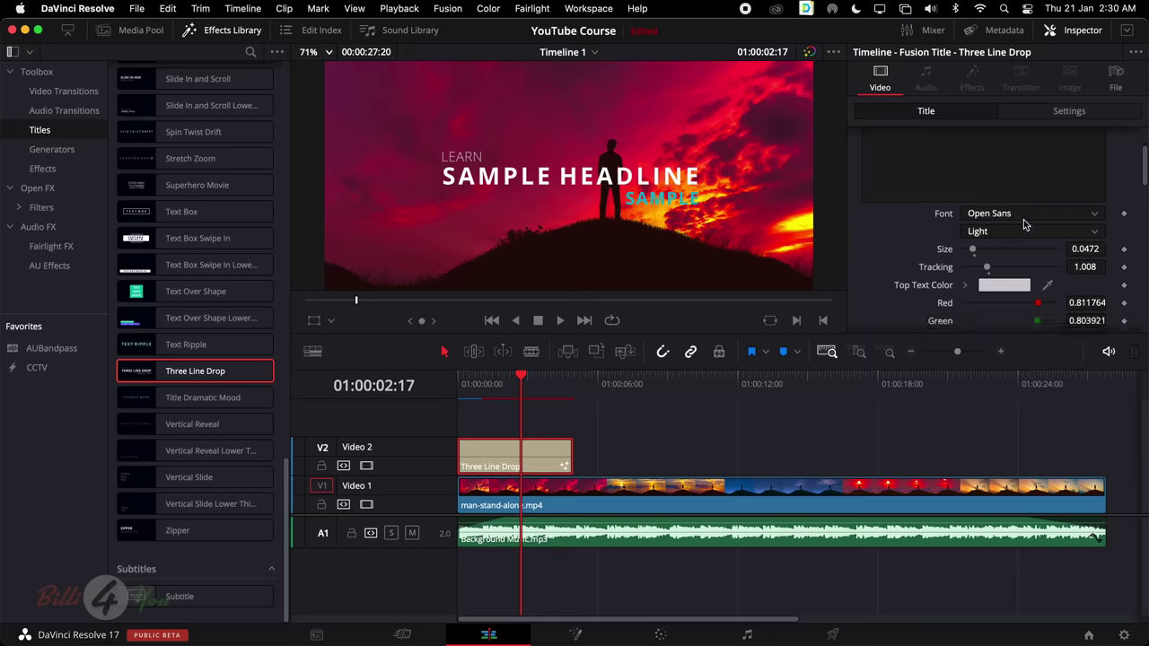
left_click(1057, 215)
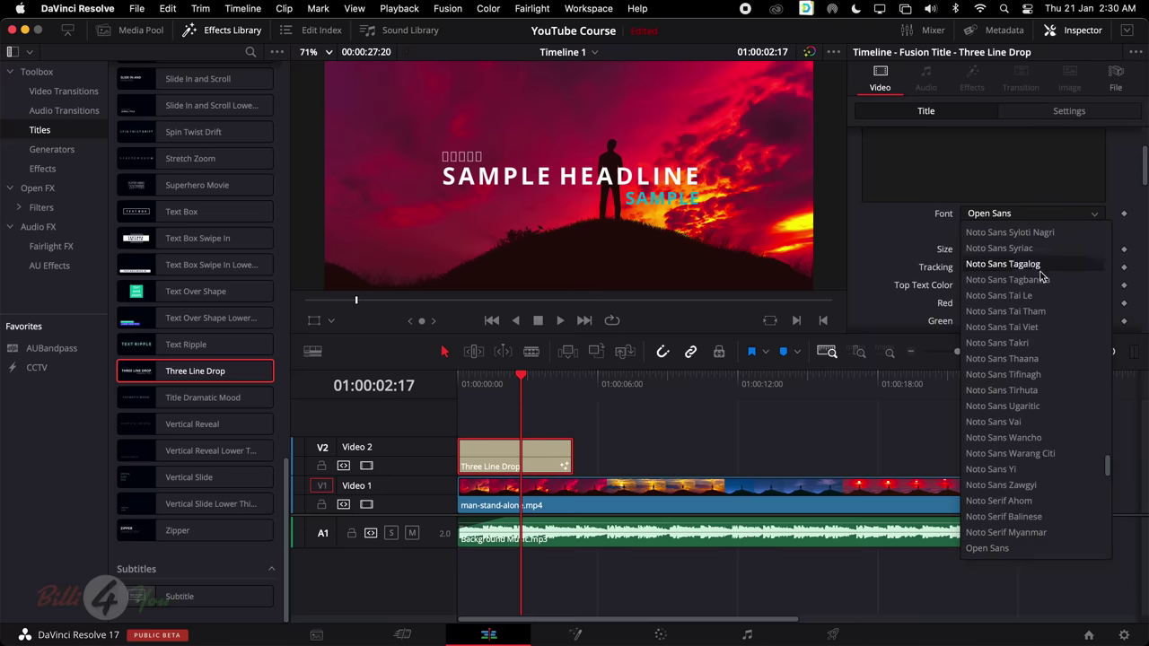
scroll(1041, 449, "down", 10)
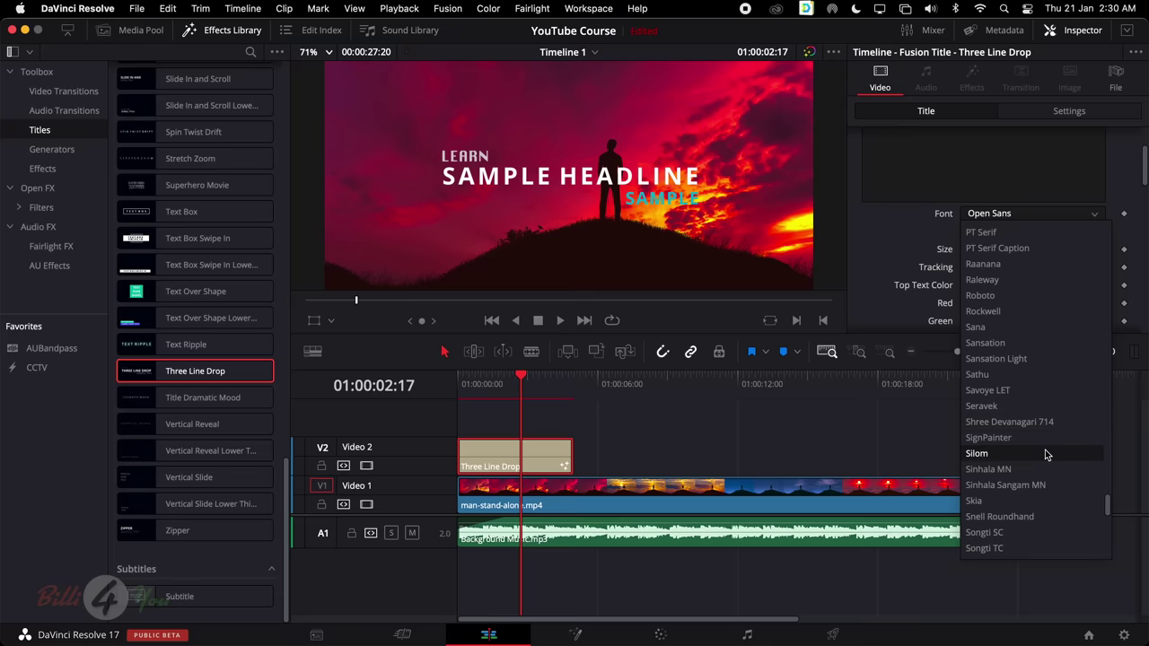
key("Escape")
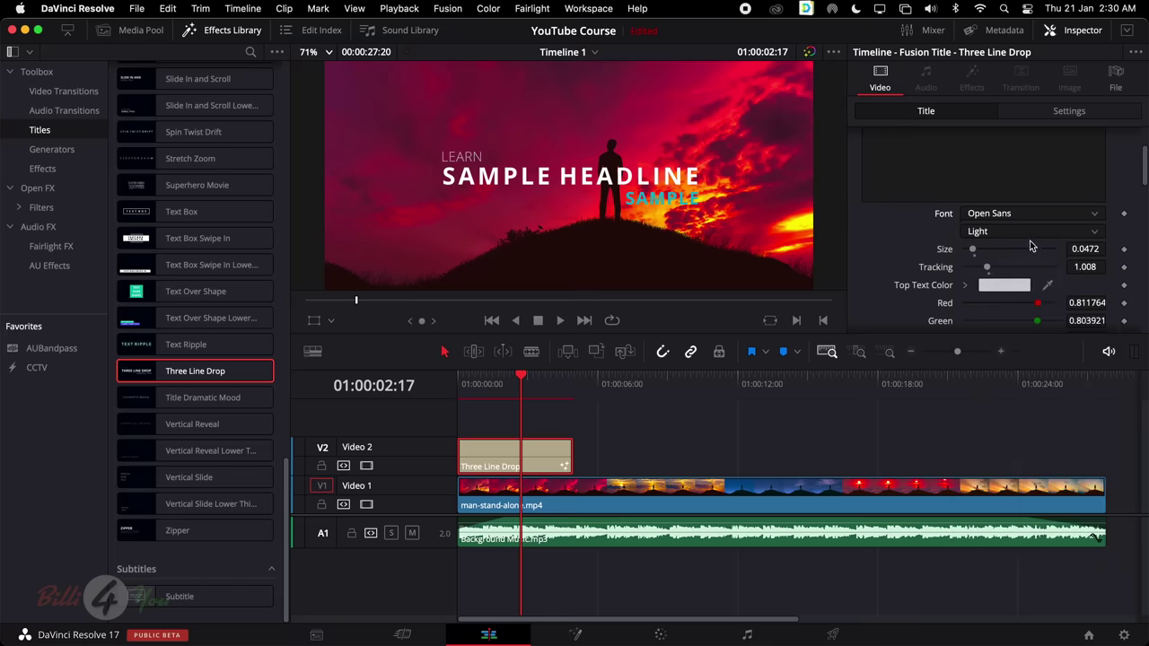
left_click(1033, 235)
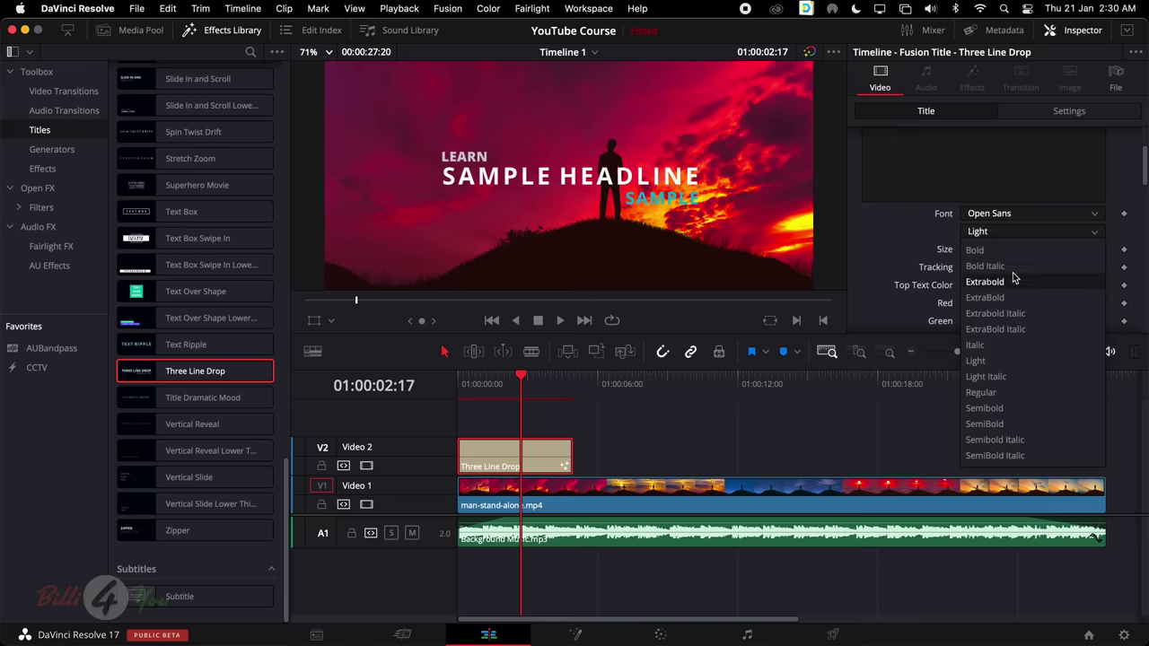
key("Escape")
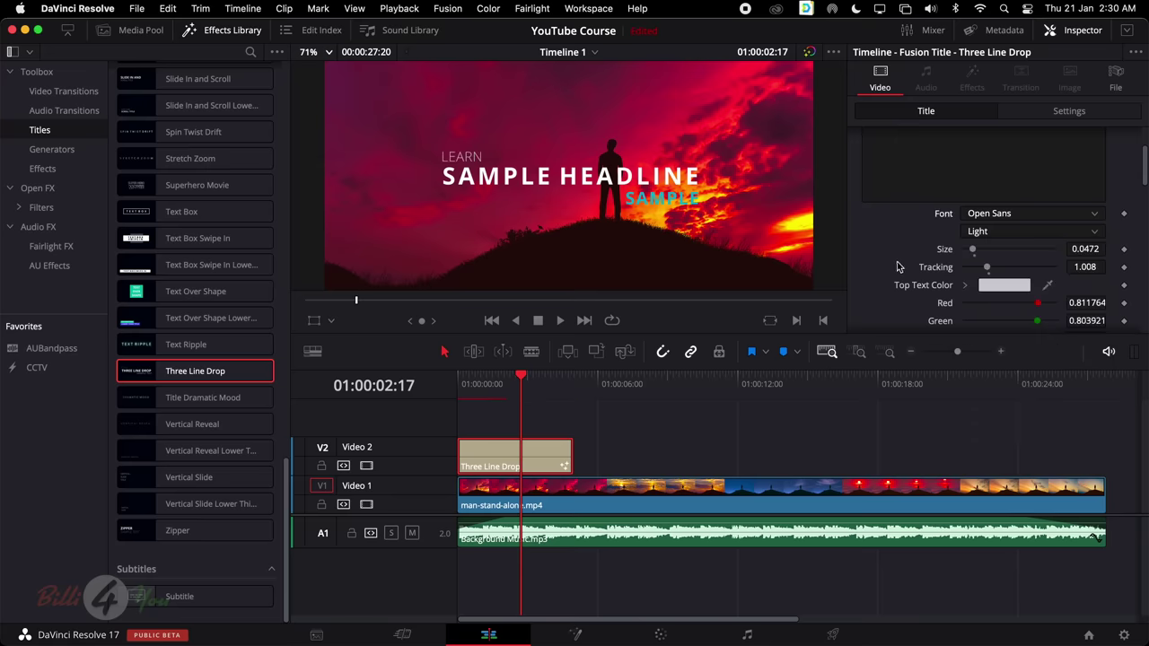
Resize the LEARN text, settling on size 0.06
left_click_drag(972, 250, 1013, 251)
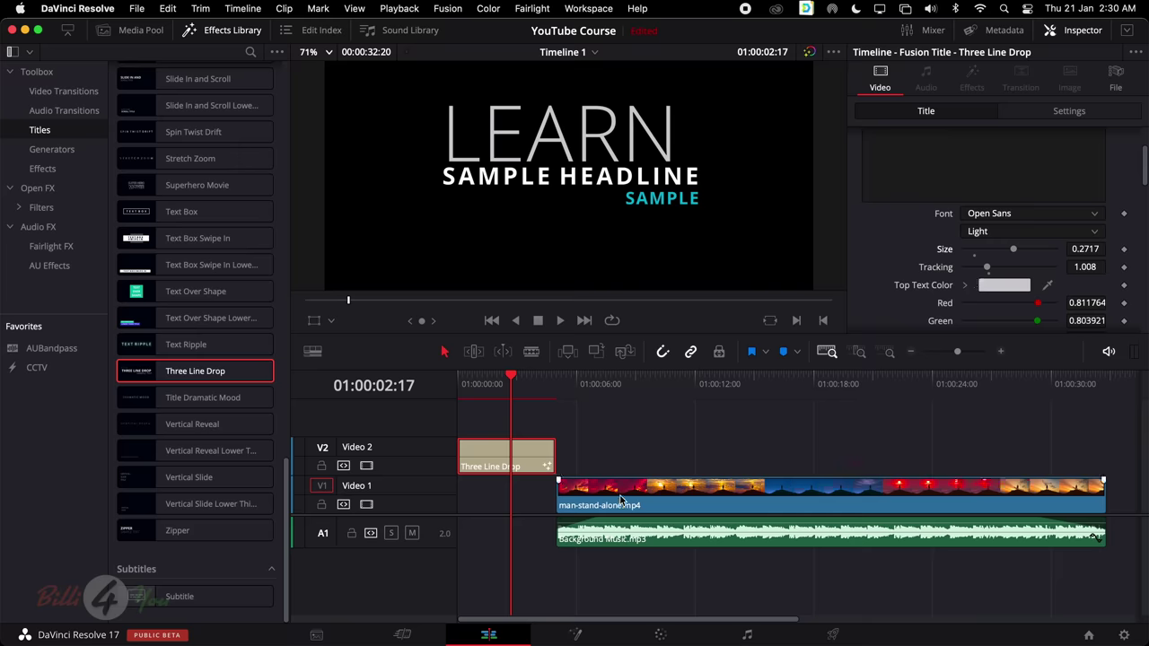
left_click_drag(624, 489, 525, 491)
left_click(513, 459)
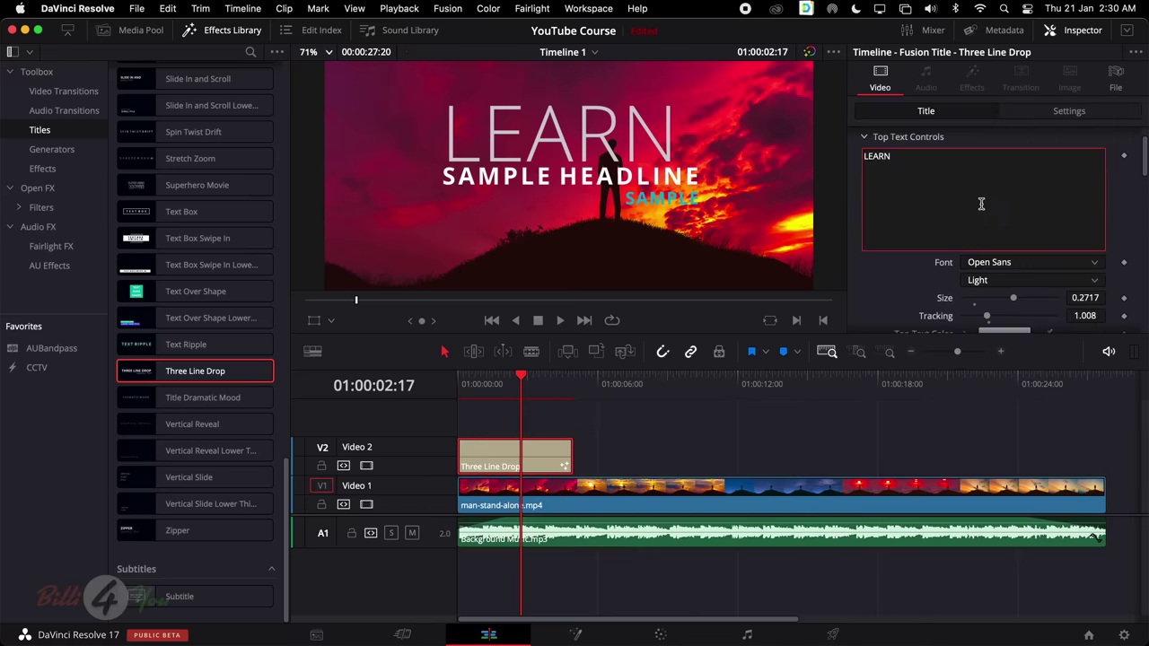
scroll(981, 203, "down", 2)
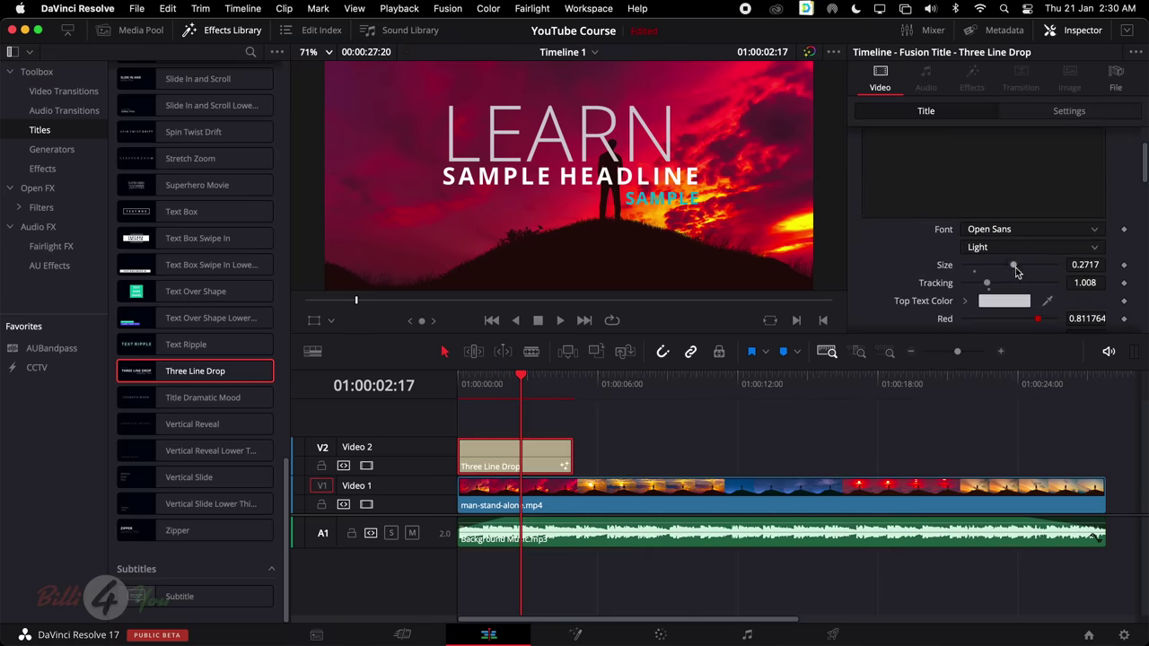
left_click_drag(1012, 267, 970, 283)
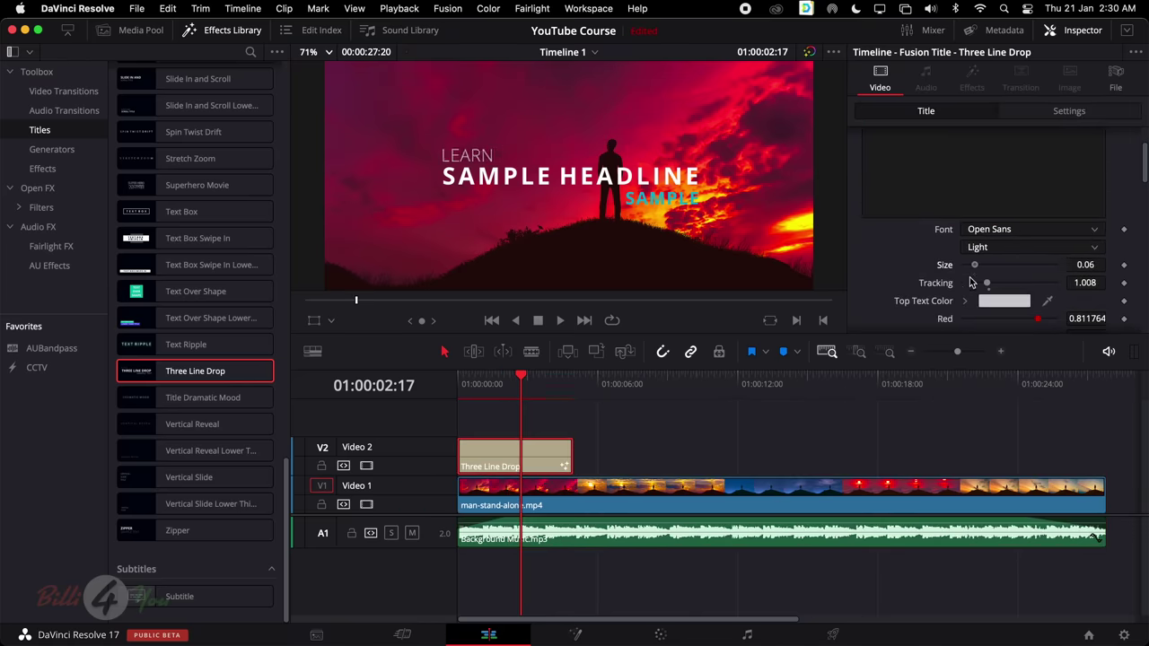
scroll(971, 283, "down", 1)
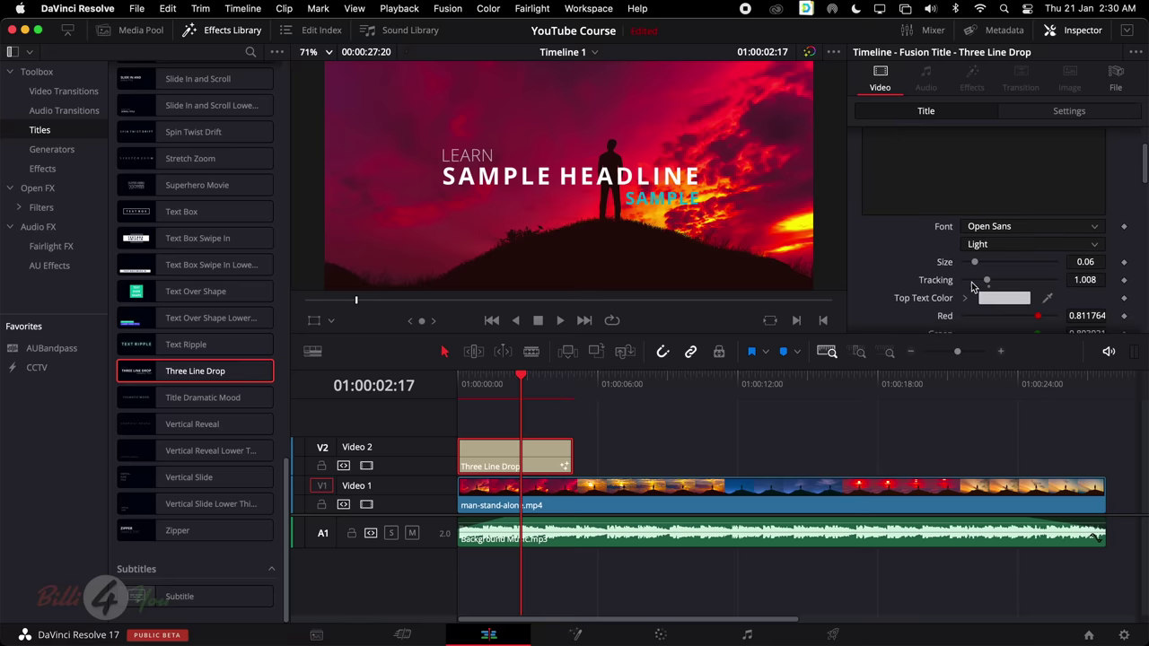
scroll(938, 287, "down", 3)
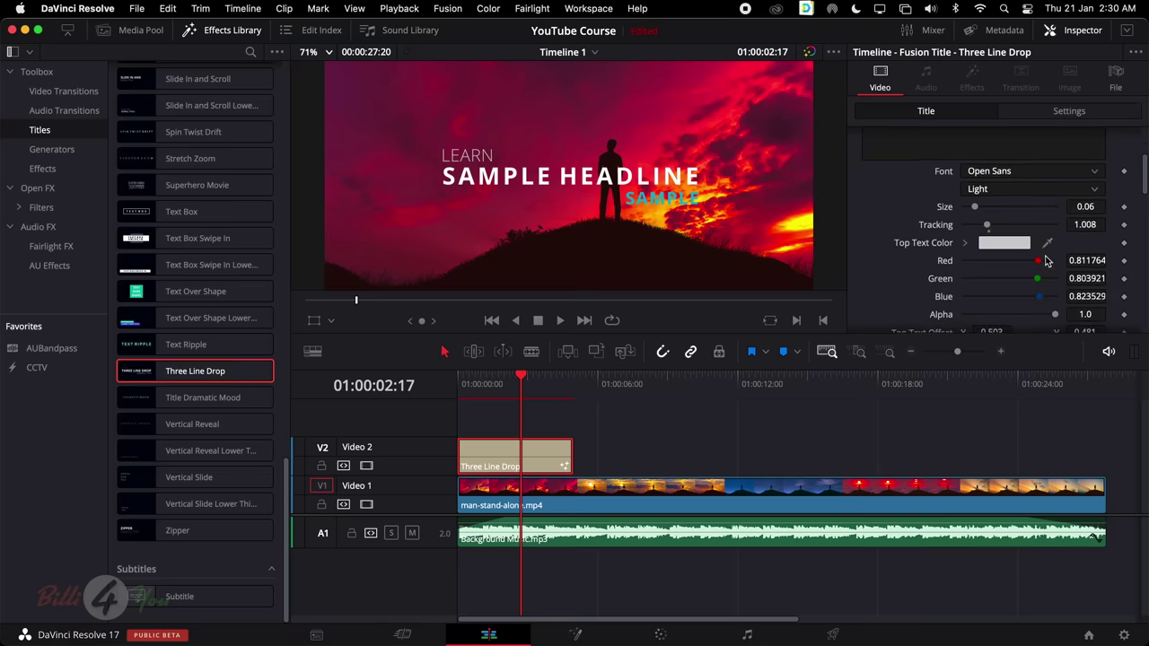
Replace SAMPLE HEADLINE with VIDEO EDITING in the headline text
scroll(1034, 282, "down", 2)
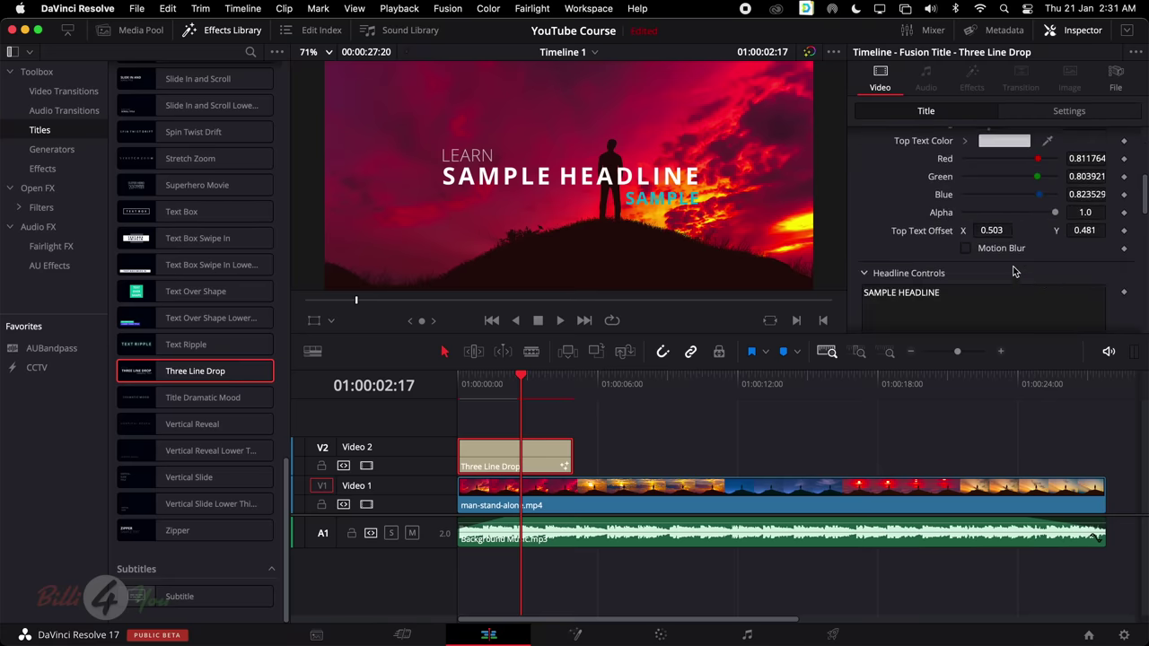
scroll(1013, 268, "down", 2)
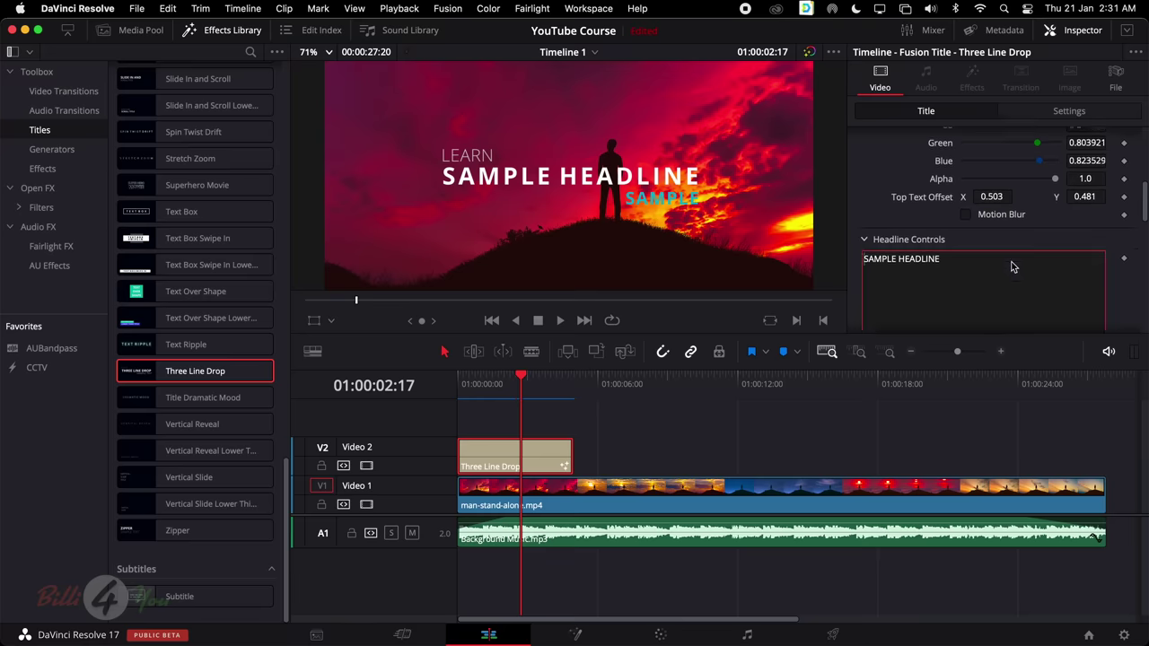
triple_click(973, 252)
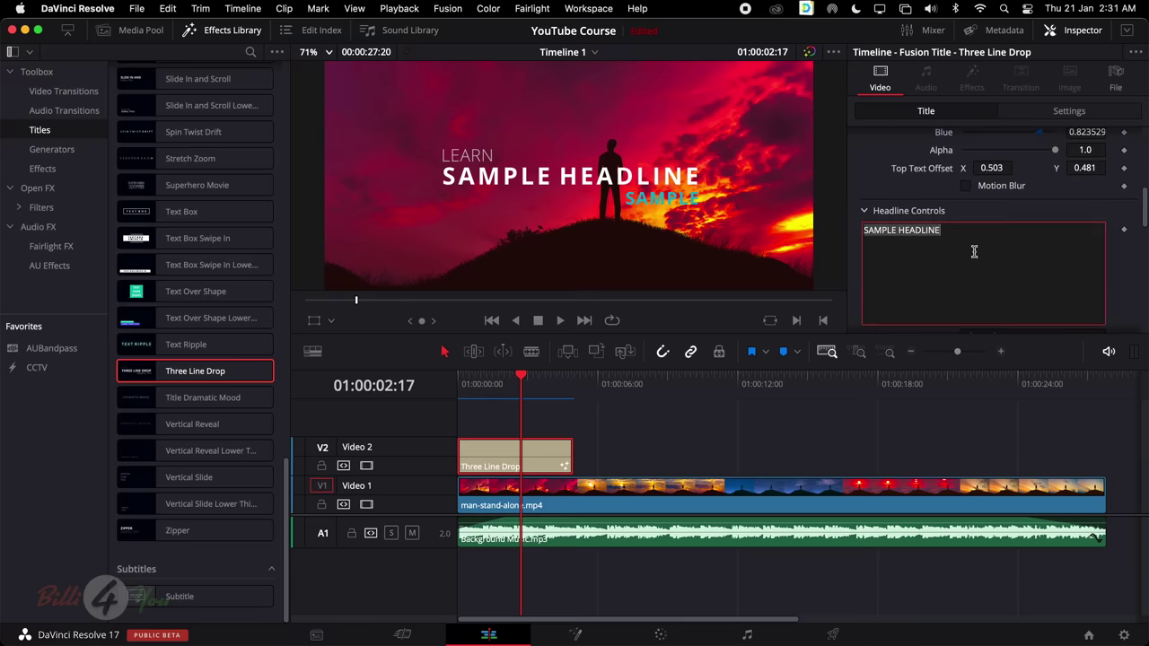
scroll(1002, 203, "up", 1)
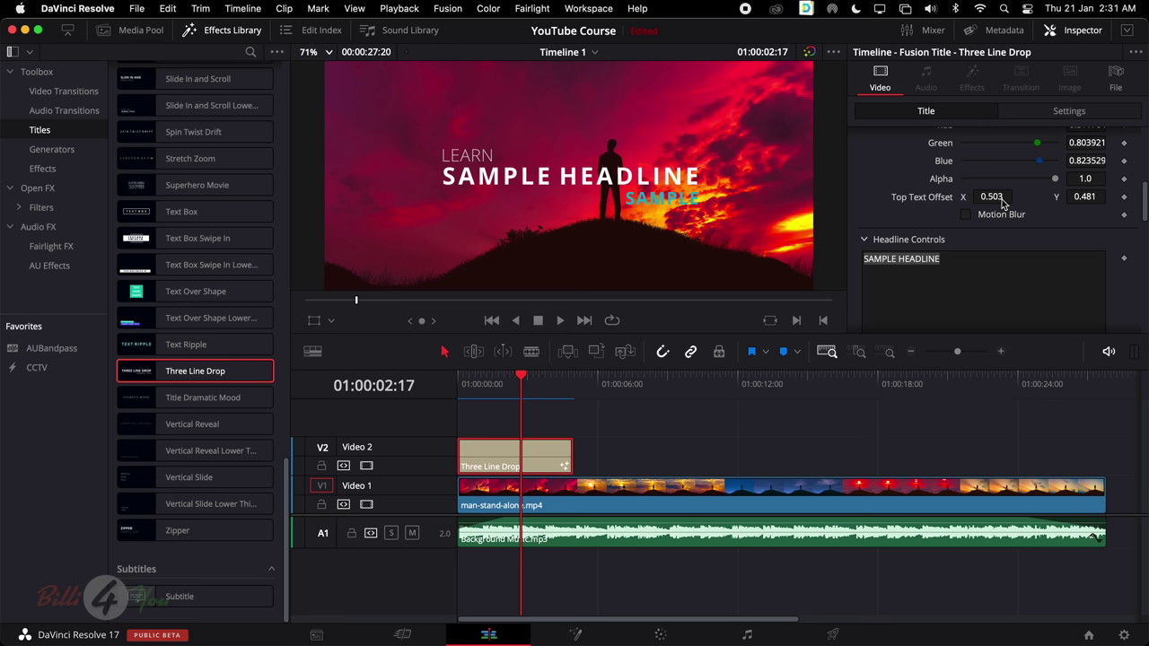
left_click(991, 287)
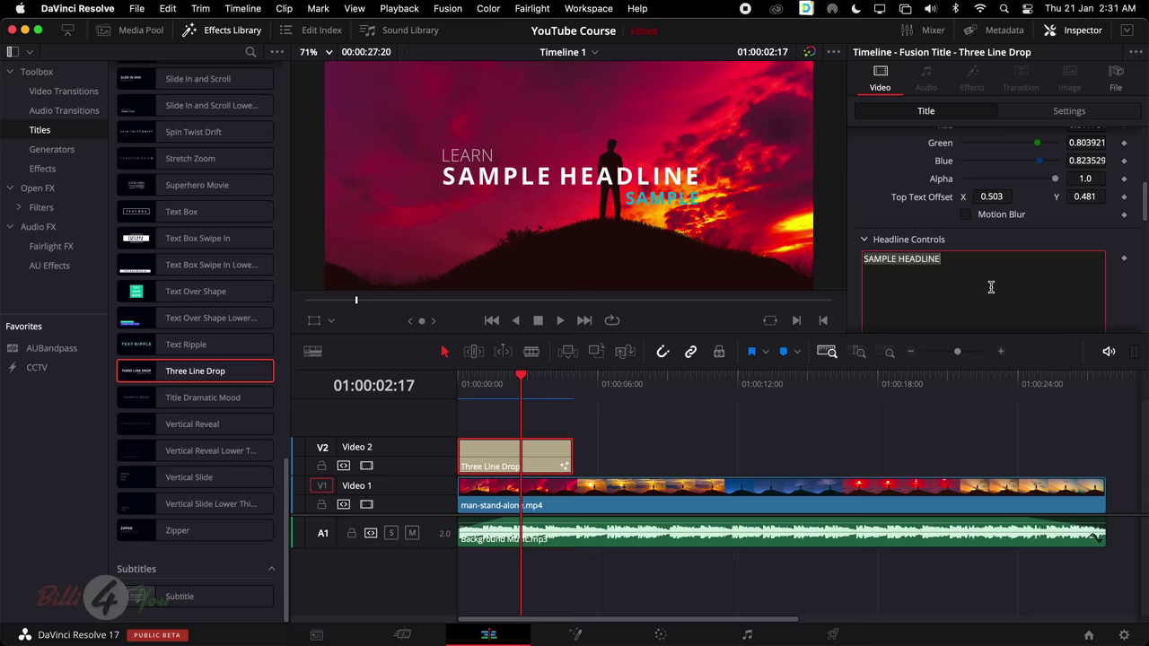
left_click(991, 287)
key("alt+shift+Left")
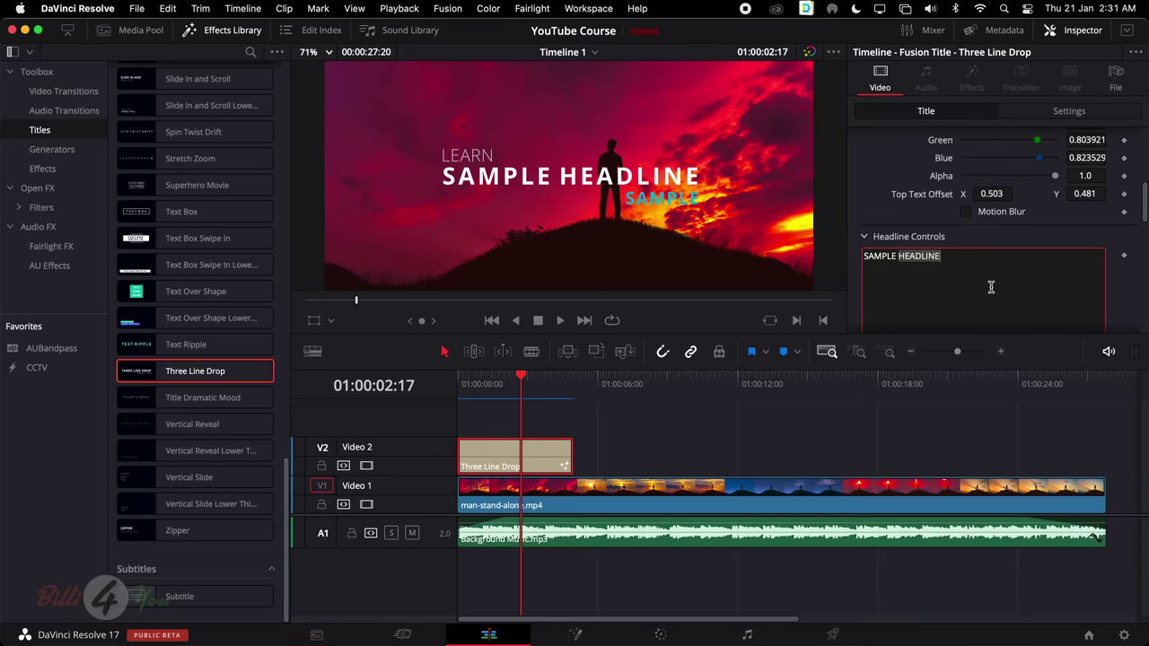
key("alt+shift+Left")
type("VIDE")
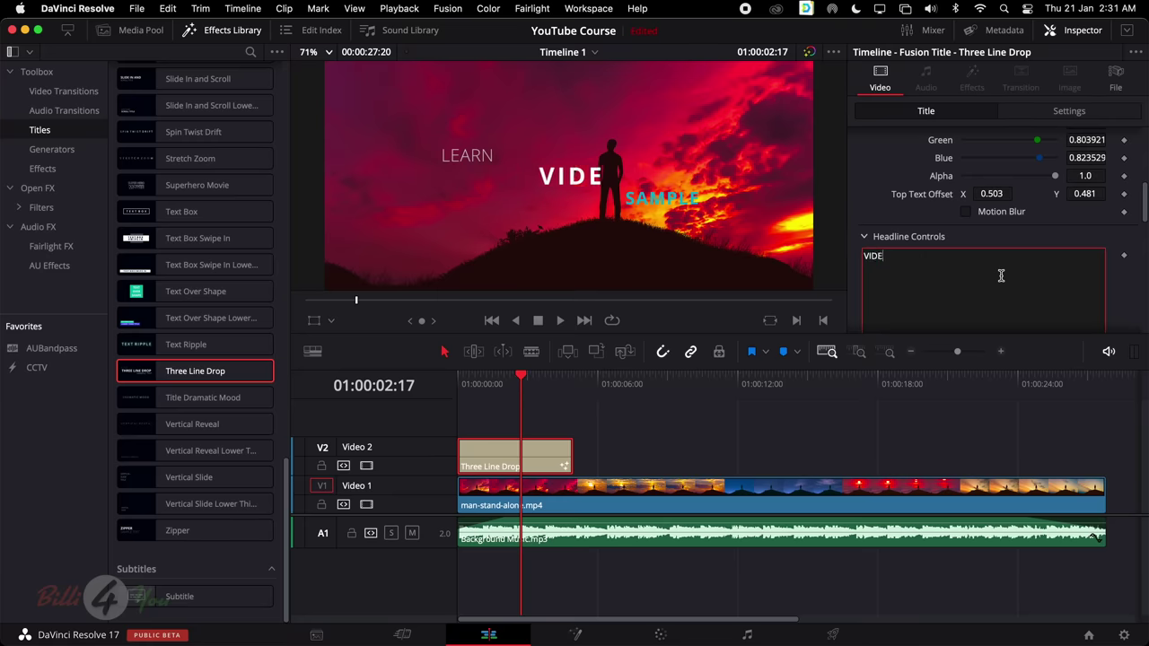
type("O EDITING")
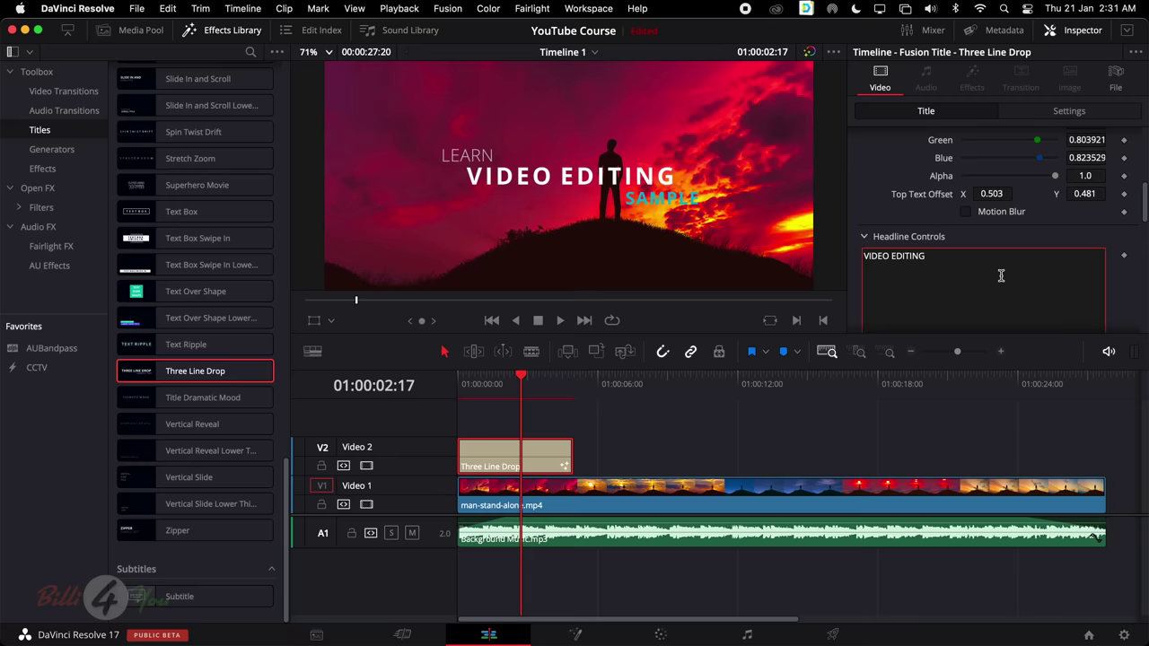
Shift the headline left to an X offset of 0.456
scroll(1122, 230, "down", 8)
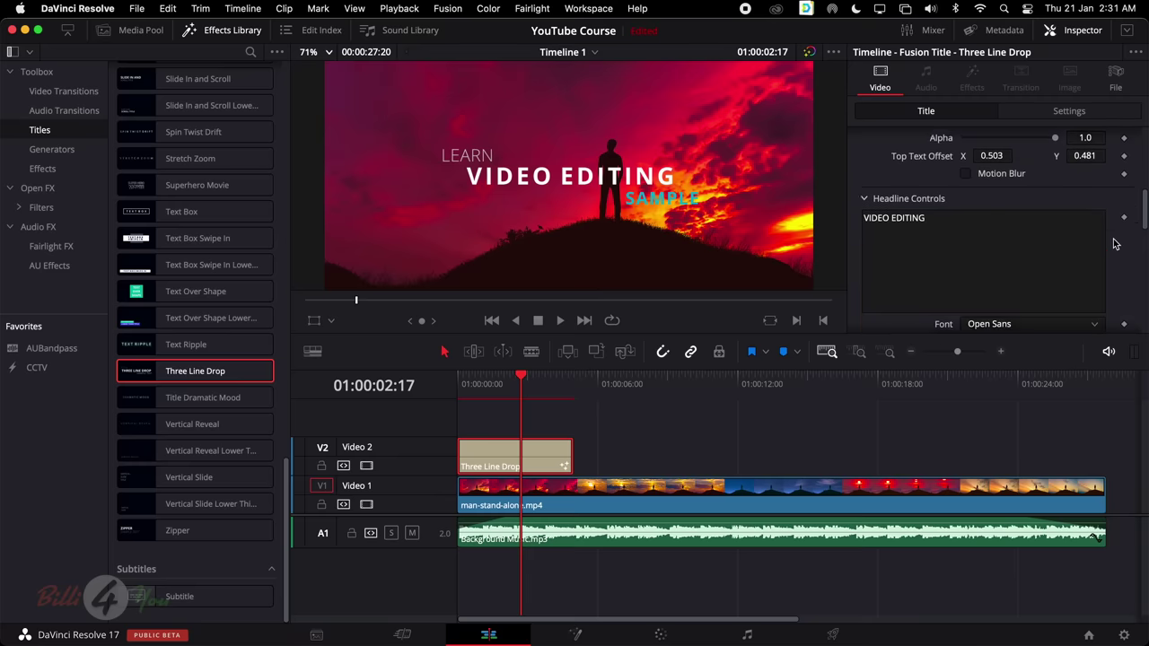
scroll(1113, 244, "down", 3)
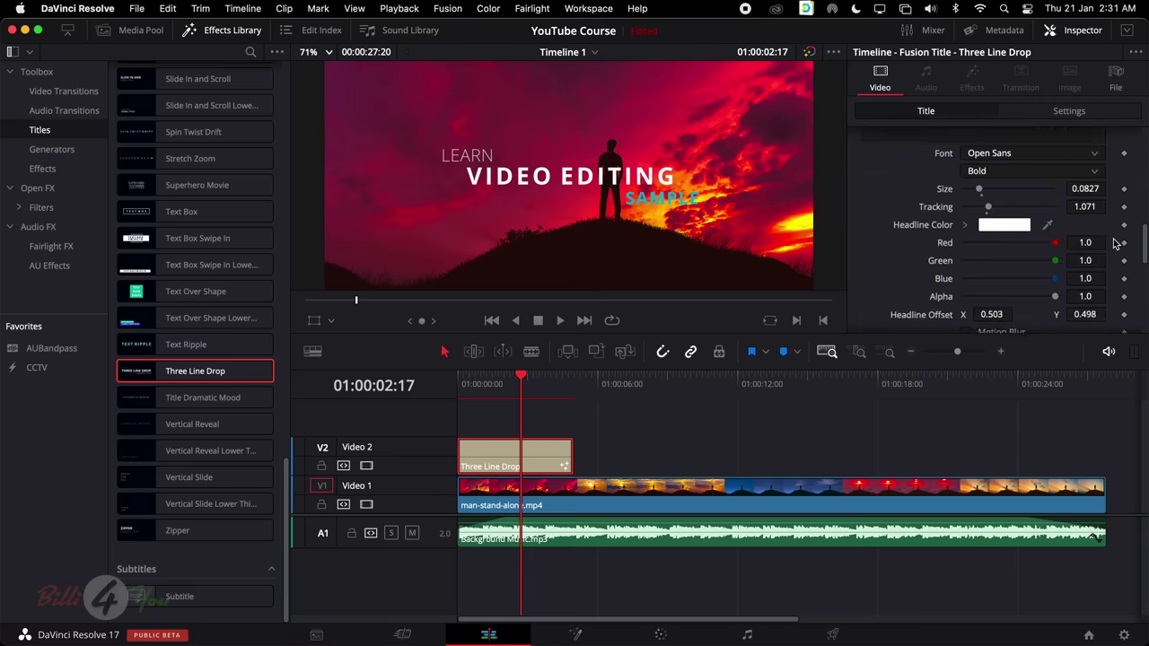
left_click_drag(998, 255, 959, 255)
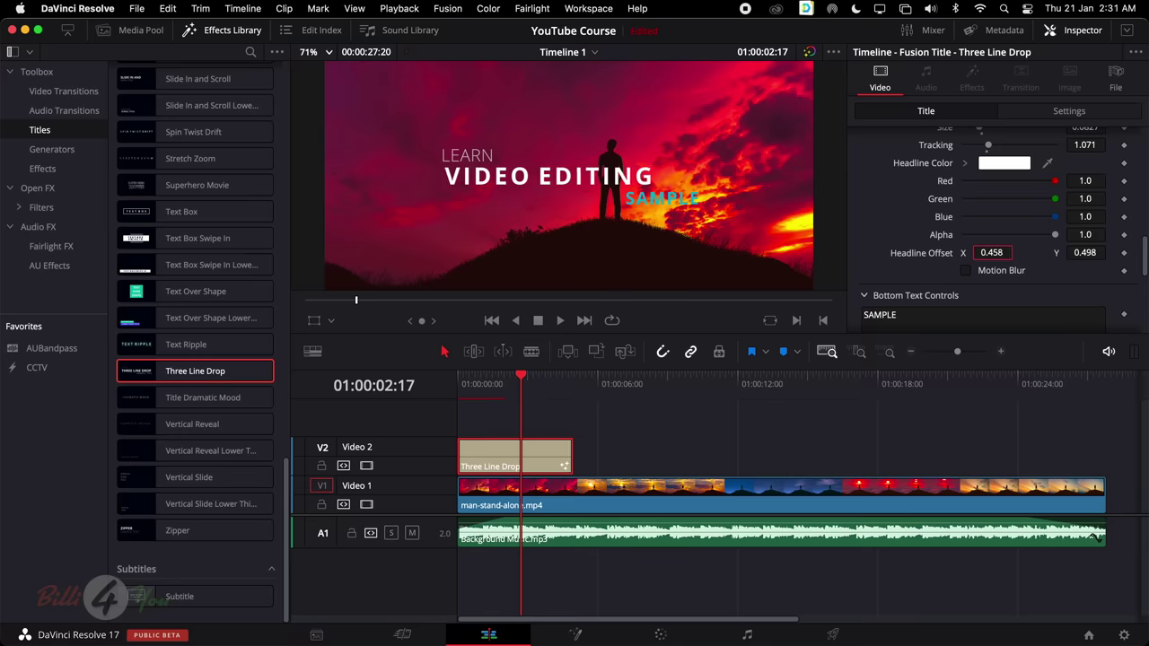
scroll(1017, 255, "down", 3)
Change the bottom line text to WITH ME
left_click(1023, 255)
key("super+a")
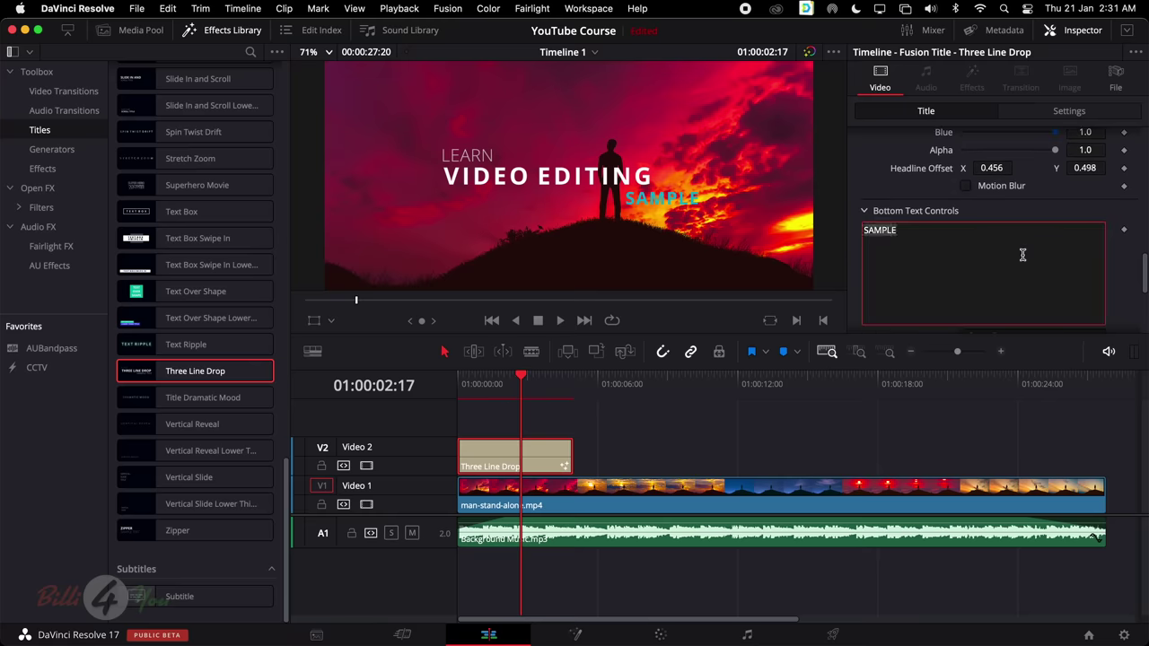
type("WI")
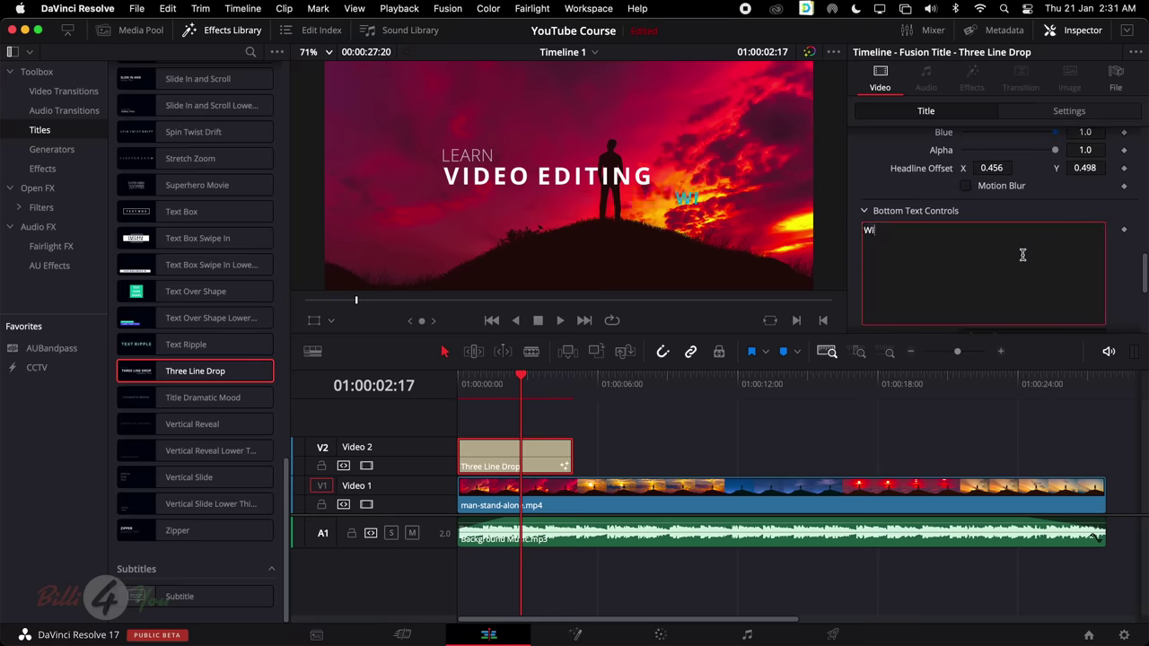
type("TH BILLIS")
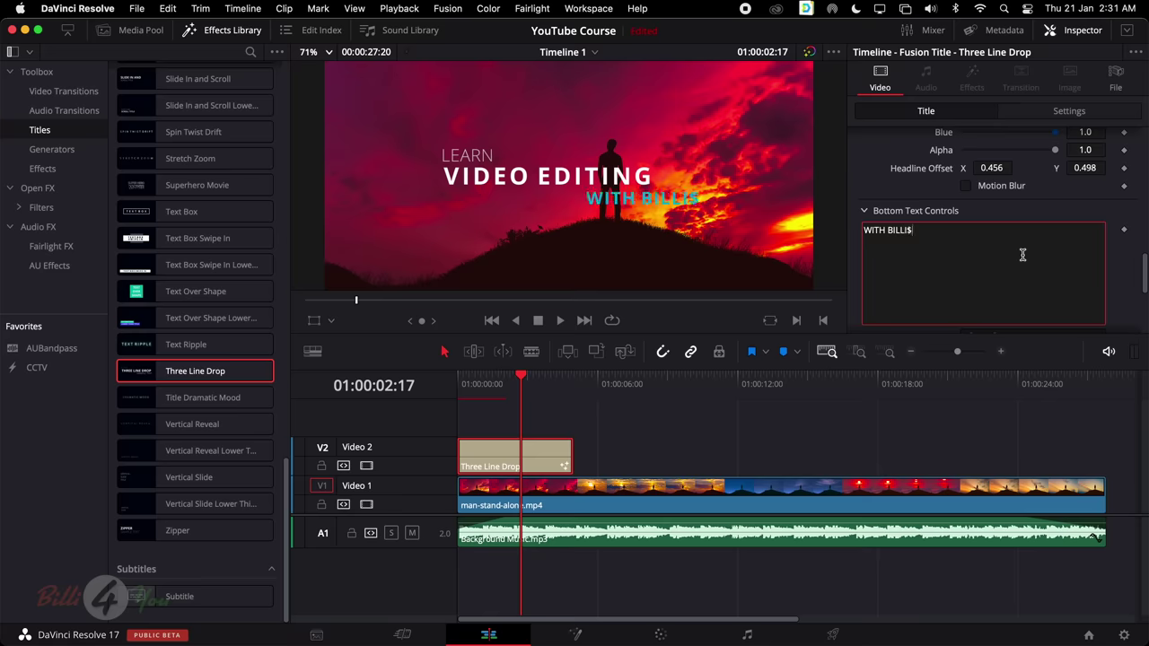
key("BackSpace")
key("BackSpace")
key("BackSpace")
key("BackSpace")
key("BackSpace")
key("BackSpace")
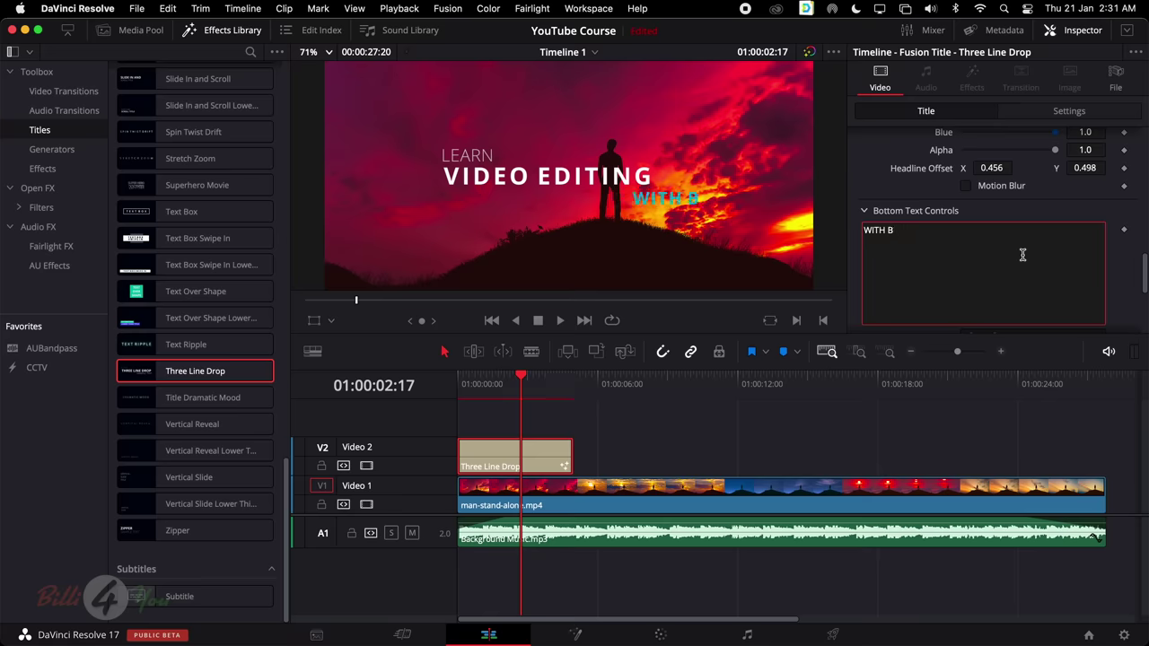
type("ME")
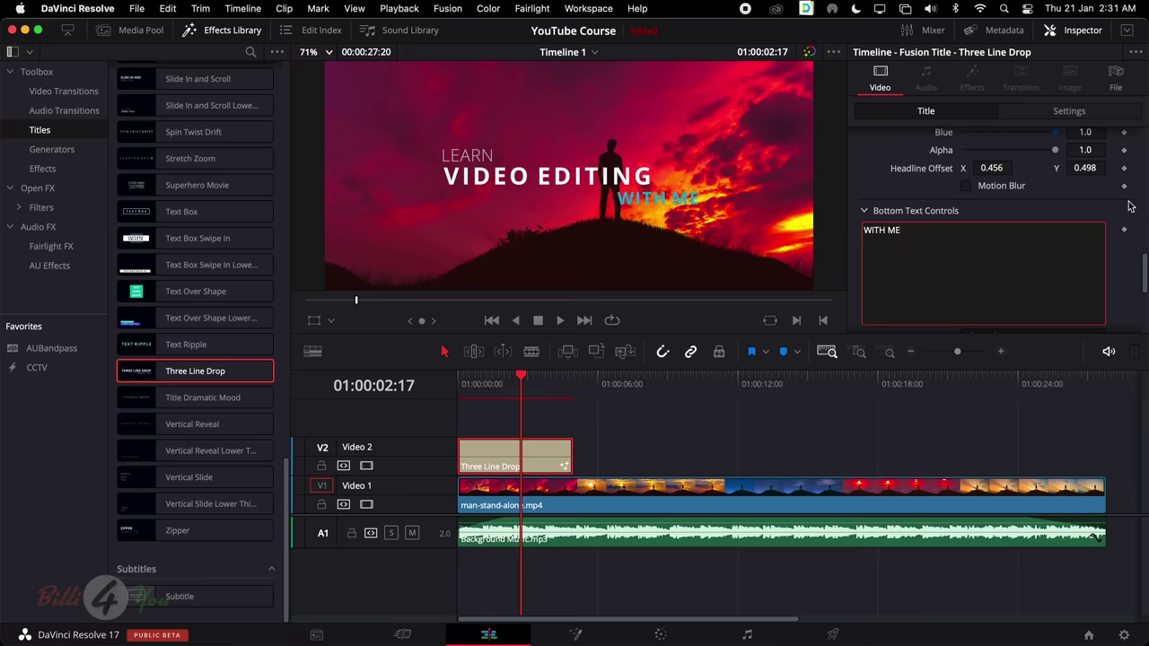
Move the WITH ME line left to an X offset of 0.414
scroll(1056, 260, "down", 5)
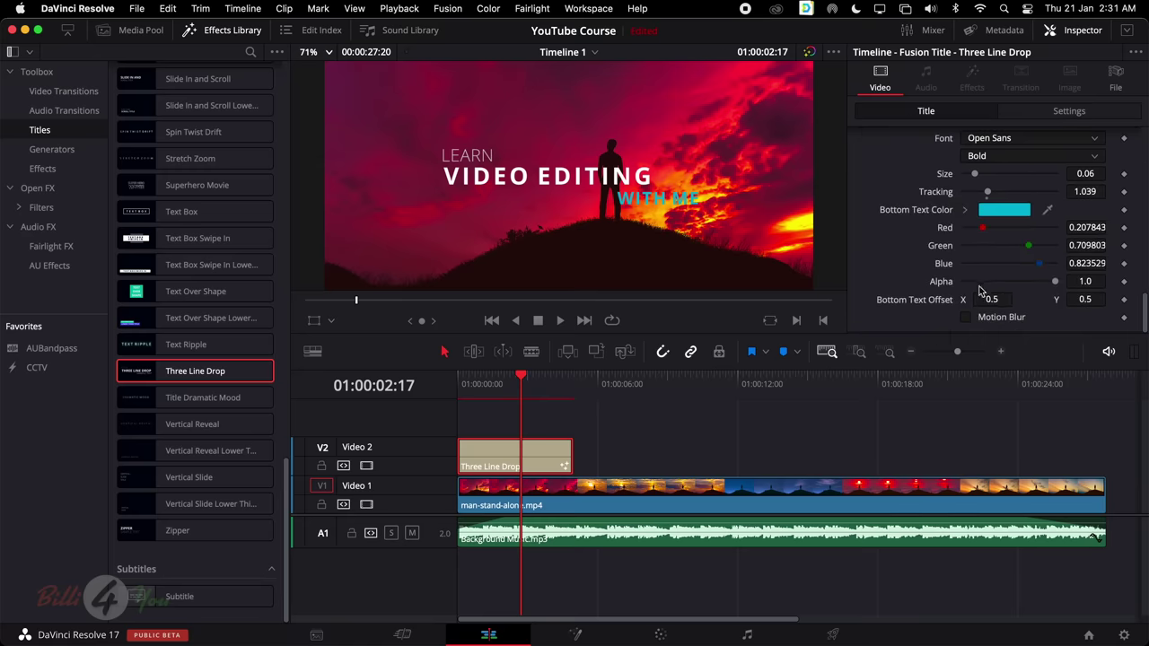
left_click_drag(996, 300, 936, 306)
scroll(1032, 198, "up", 5)
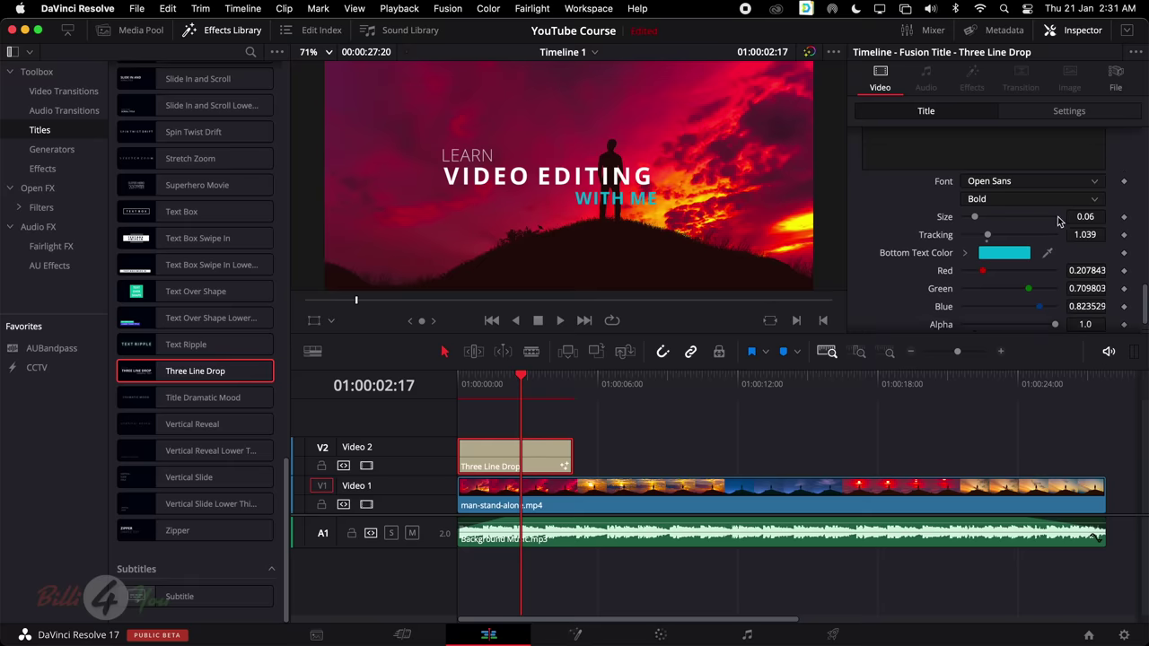
Shift the whole title right to Position X 92 and play it back from the start
left_click(1070, 111)
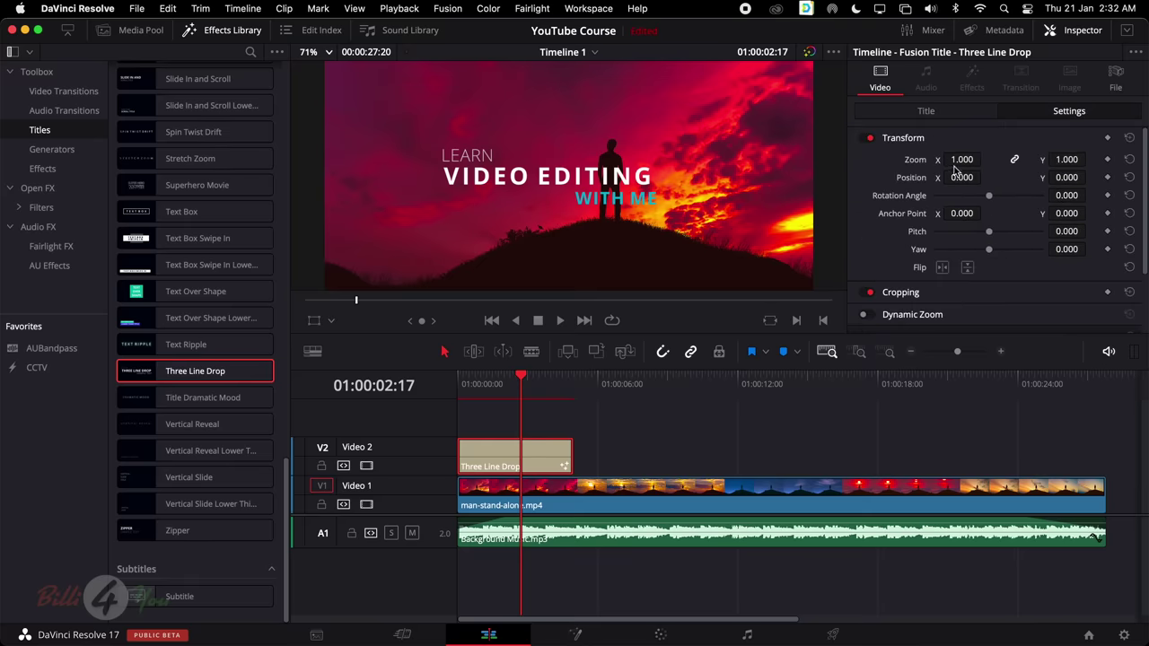
left_click_drag(959, 179, 974, 159)
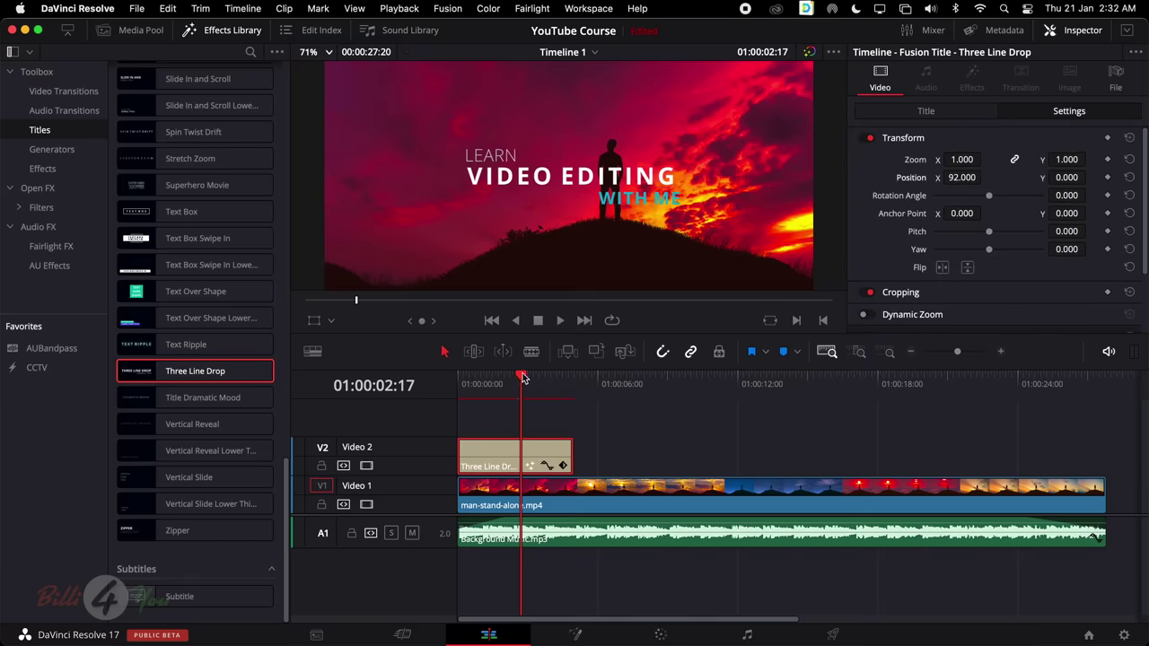
left_click_drag(525, 377, 449, 382)
key("space")
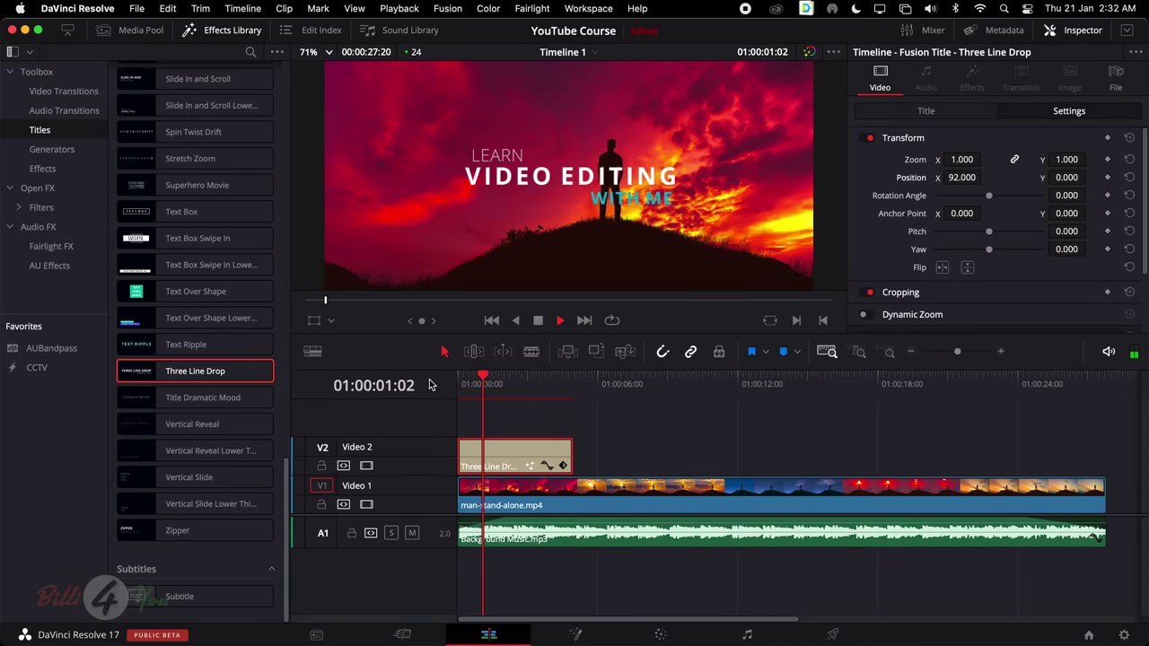
key("space")
Change the WITH ME bottom text colour to turquoise (R 0.0, G 0.843, B 0.780)
scroll(999, 241, "down", 2)
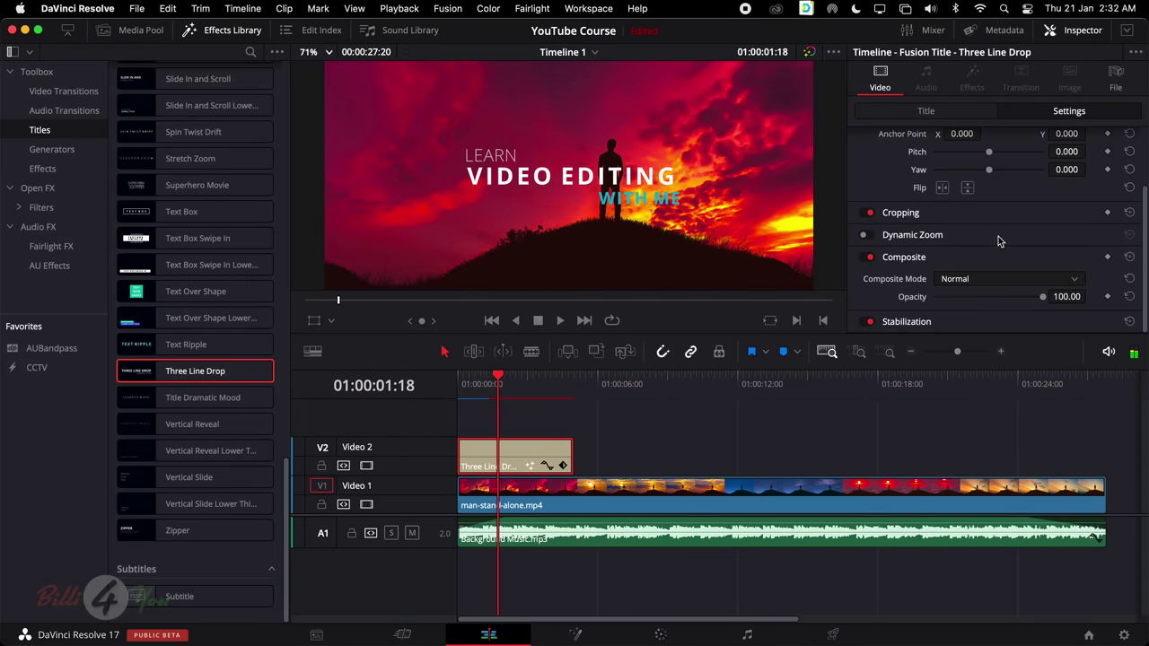
left_click(968, 115)
scroll(976, 215, "down", 2)
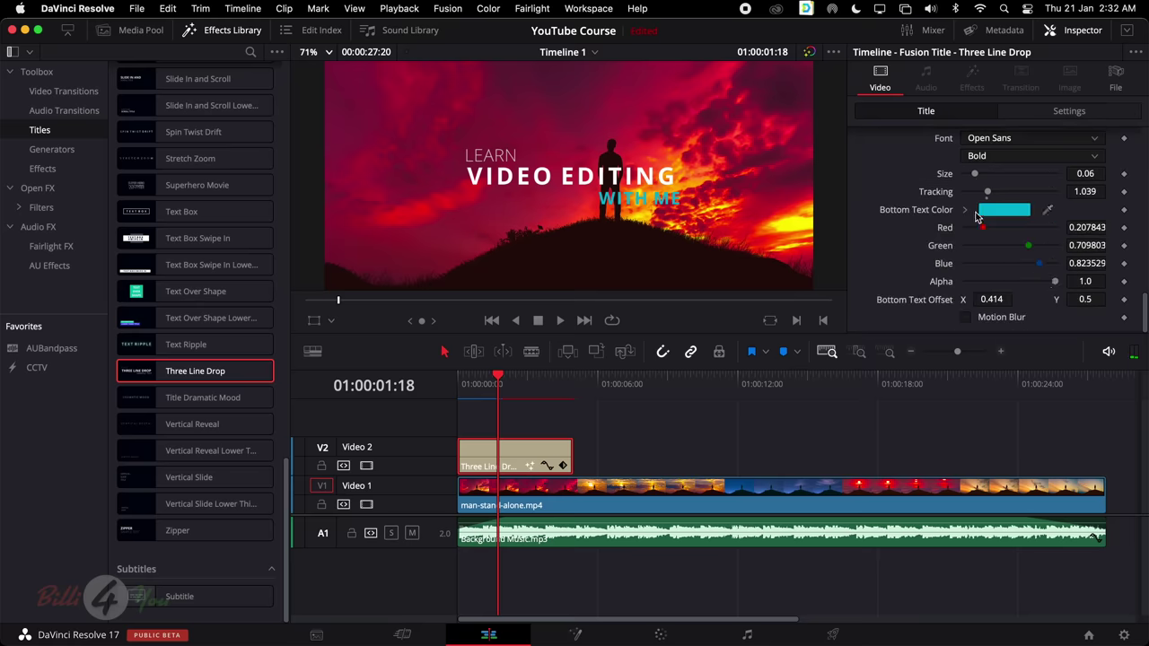
left_click(1001, 216)
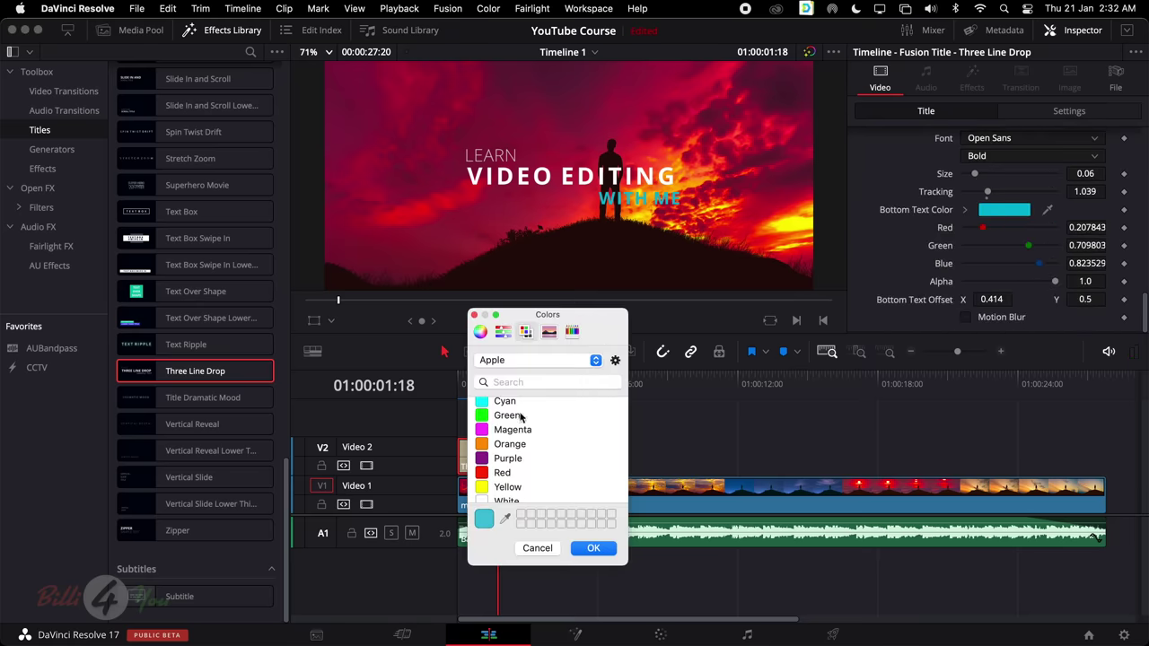
left_click(480, 331)
mouse_move(559, 428)
left_mouse_down()
mouse_move(575, 416)
mouse_move(640, 414)
left_mouse_up()
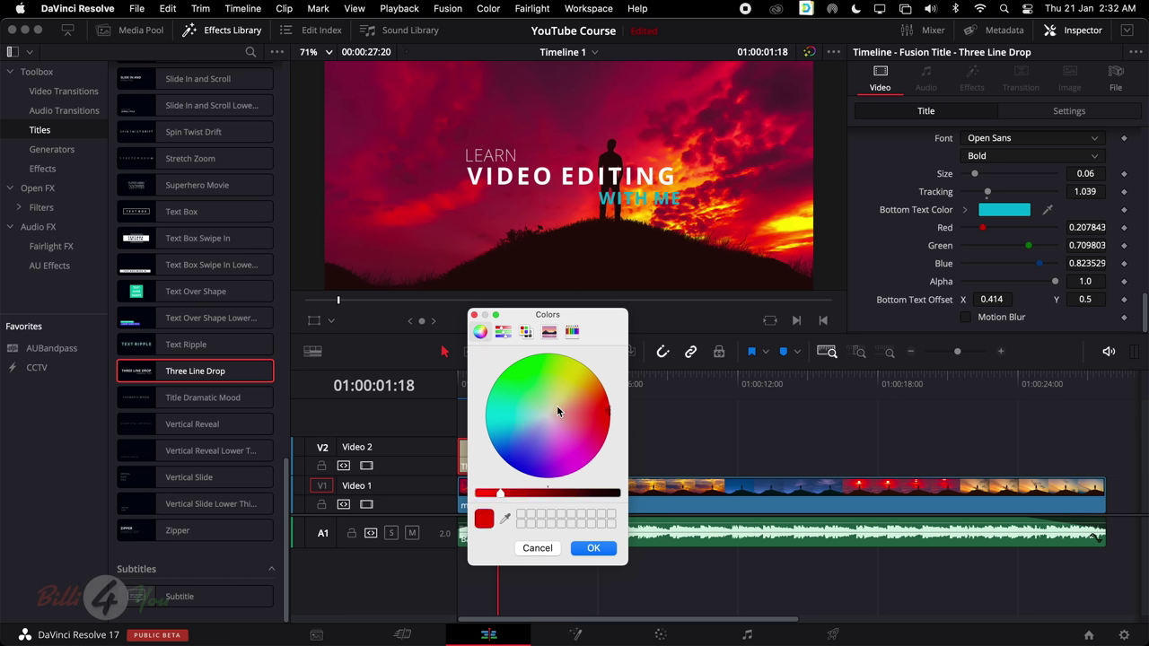
mouse_move(556, 405)
left_mouse_down()
mouse_move(542, 413)
mouse_move(529, 366)
mouse_move(585, 368)
mouse_move(525, 363)
mouse_move(473, 420)
left_mouse_up()
left_click(593, 548)
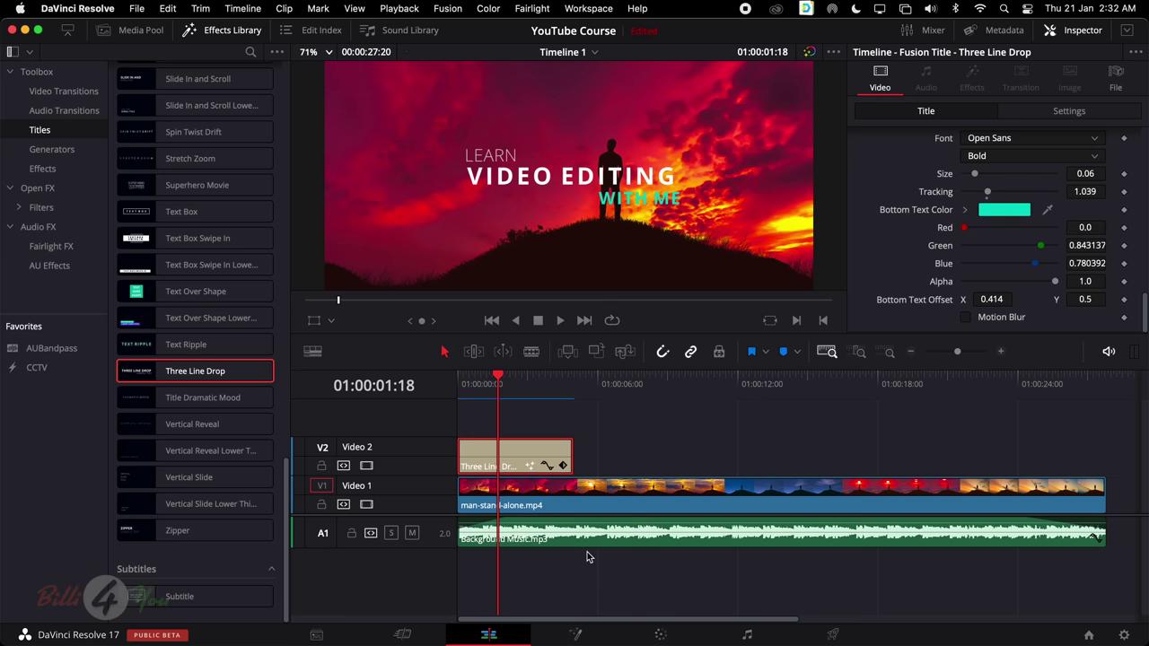
key("Home")
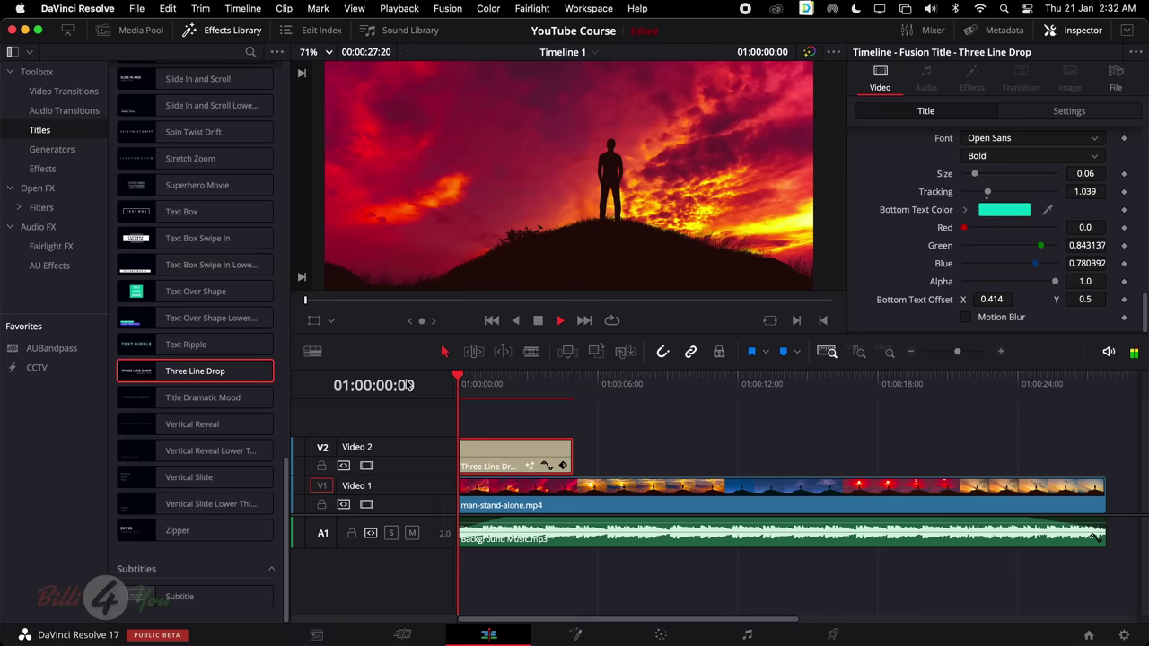
key("space")
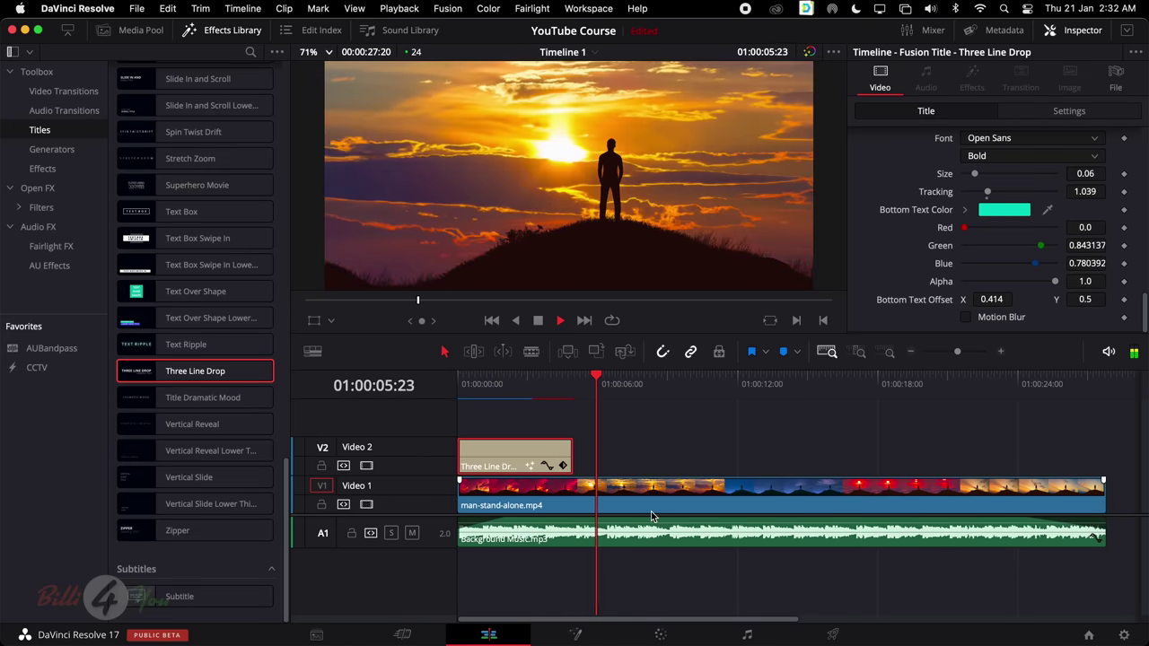
key("space")
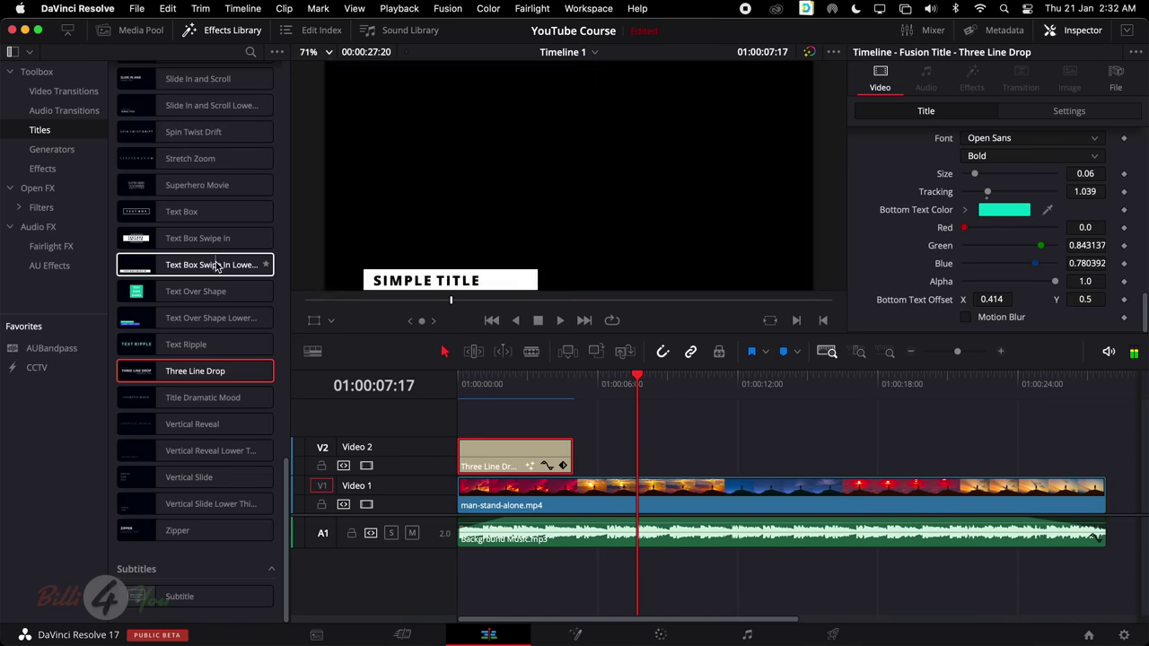
scroll(180, 234, "up", 1)
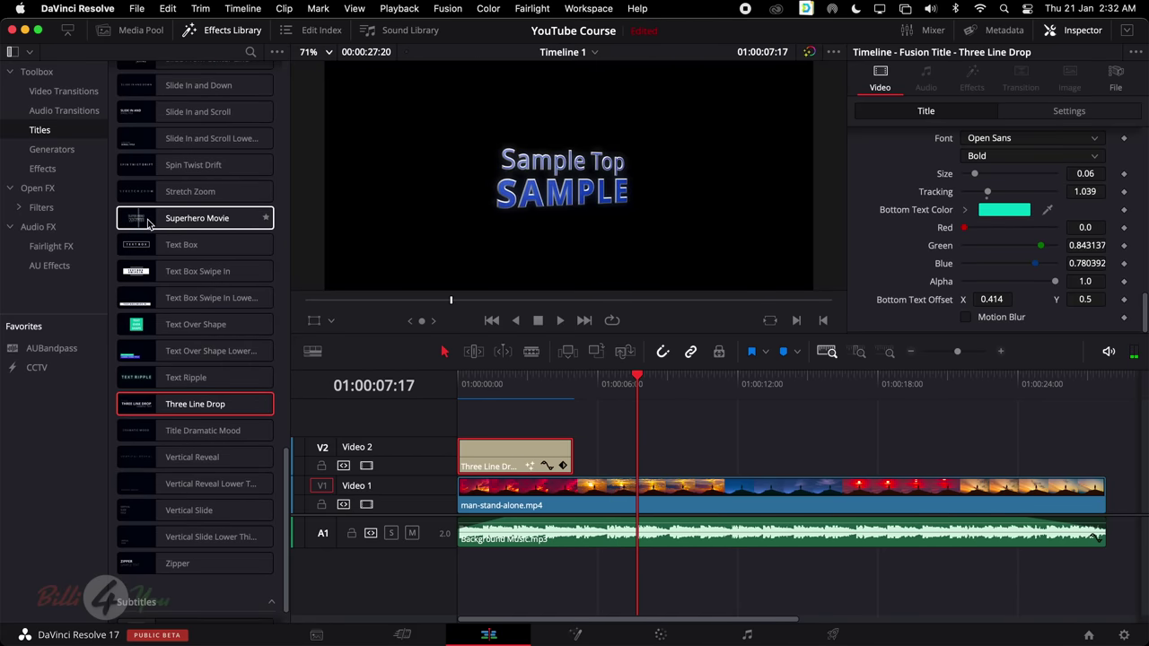
scroll(134, 269, "up", 4)
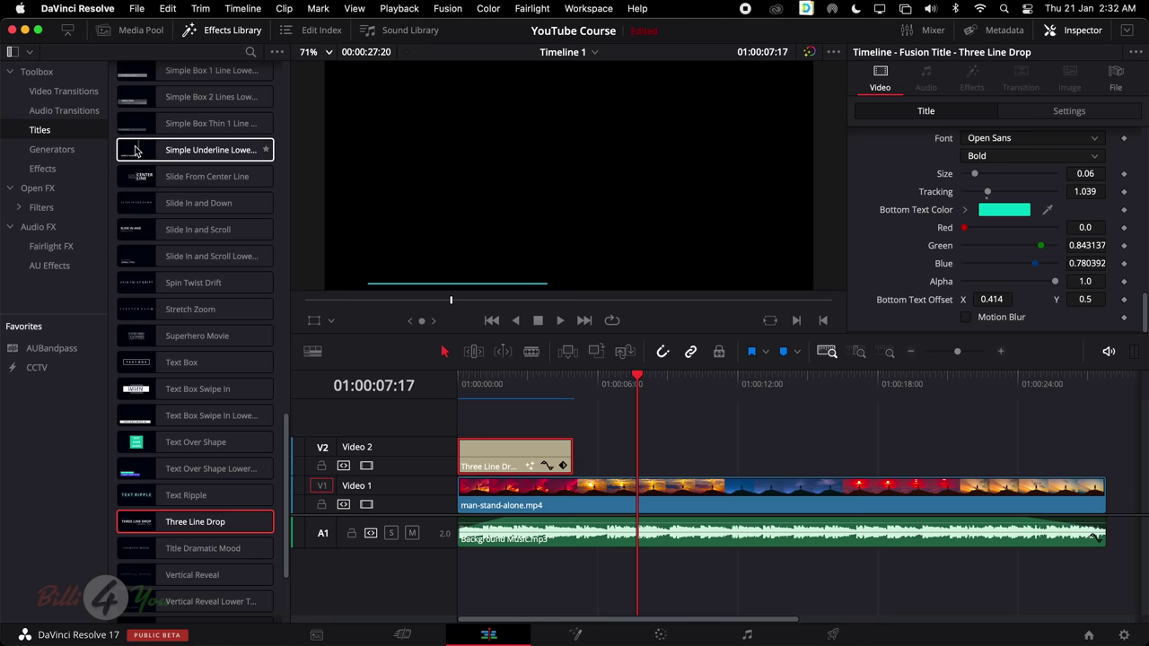
Place the Simple Box Thin 1 Line Lower Third on Video 2 around 11 seconds and select it
scroll(191, 151, "up", 1)
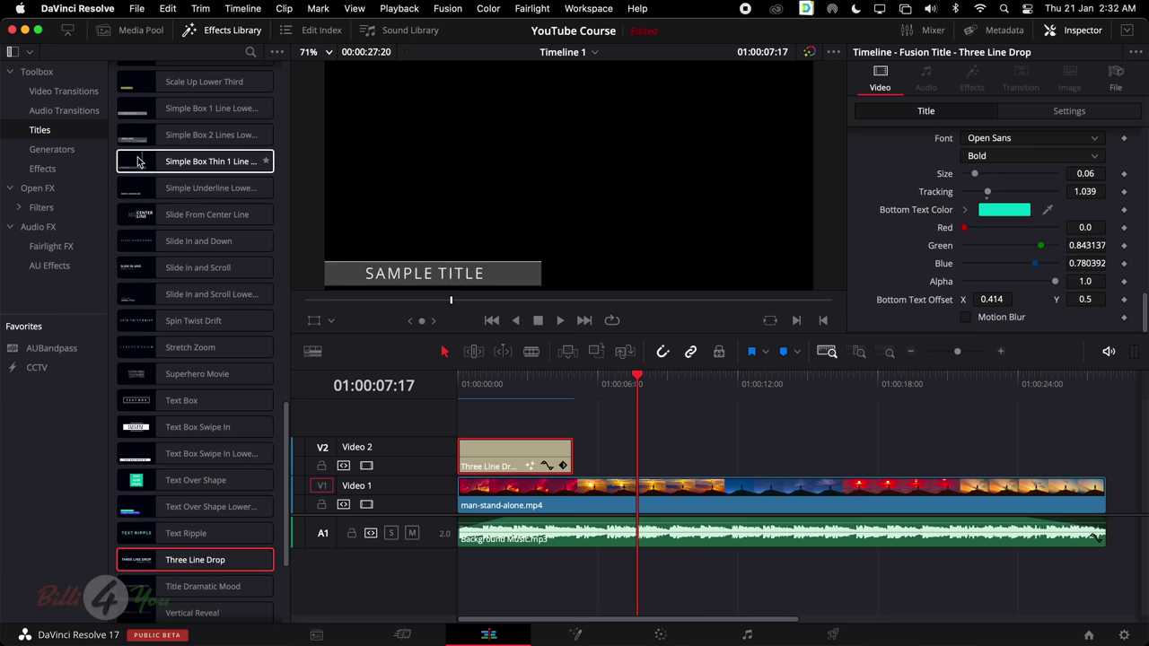
left_click(190, 162)
left_click_drag(190, 162, 723, 449)
left_click_drag(732, 395, 781, 384)
left_click(760, 457)
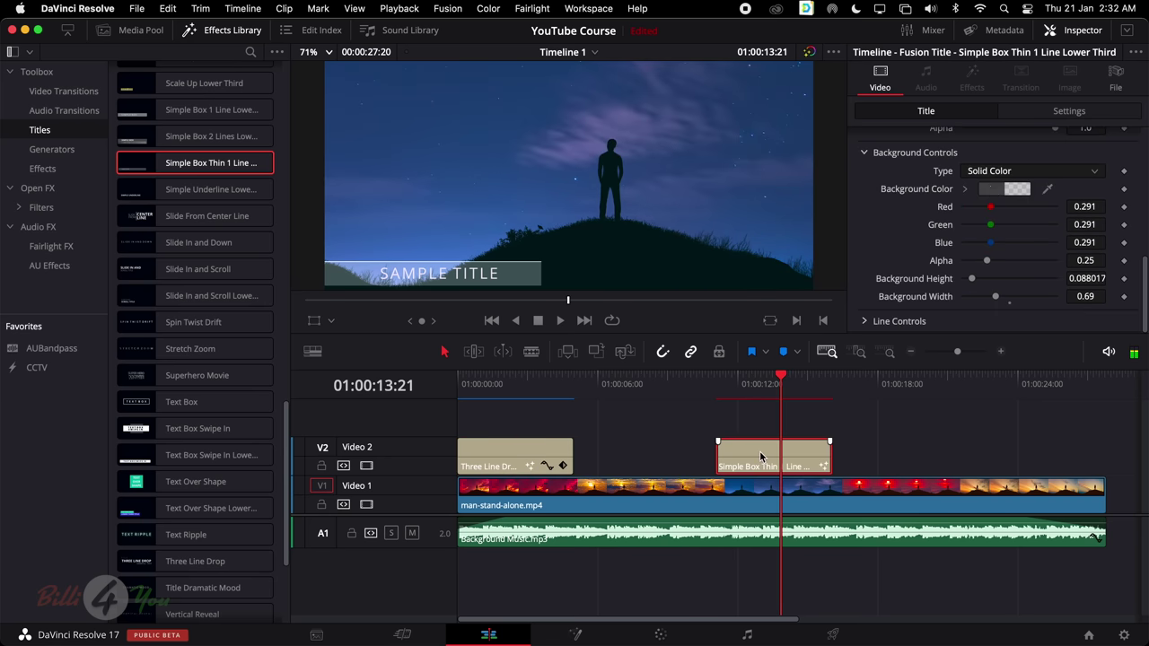
Select the word TITLE in the lower third's SAMPLE TITLE text
scroll(996, 193, "up", 10)
left_click(947, 271)
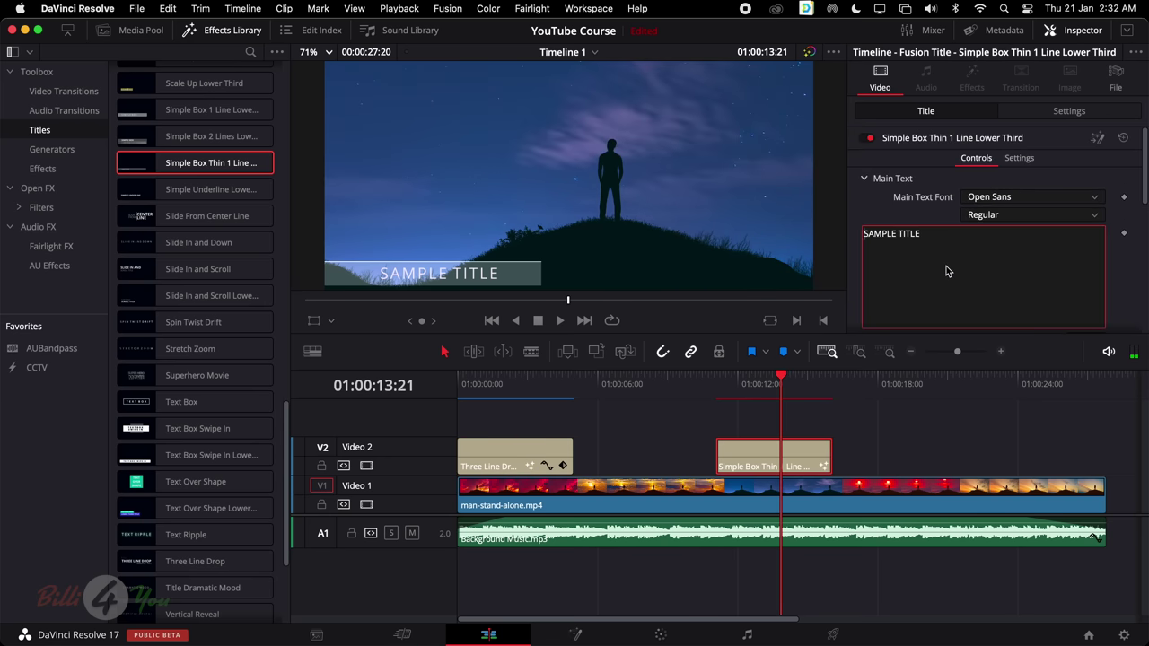
key("alt+shift+Left")
Set the lower third bar's background fill to a gradient
scroll(977, 252, "down", 5)
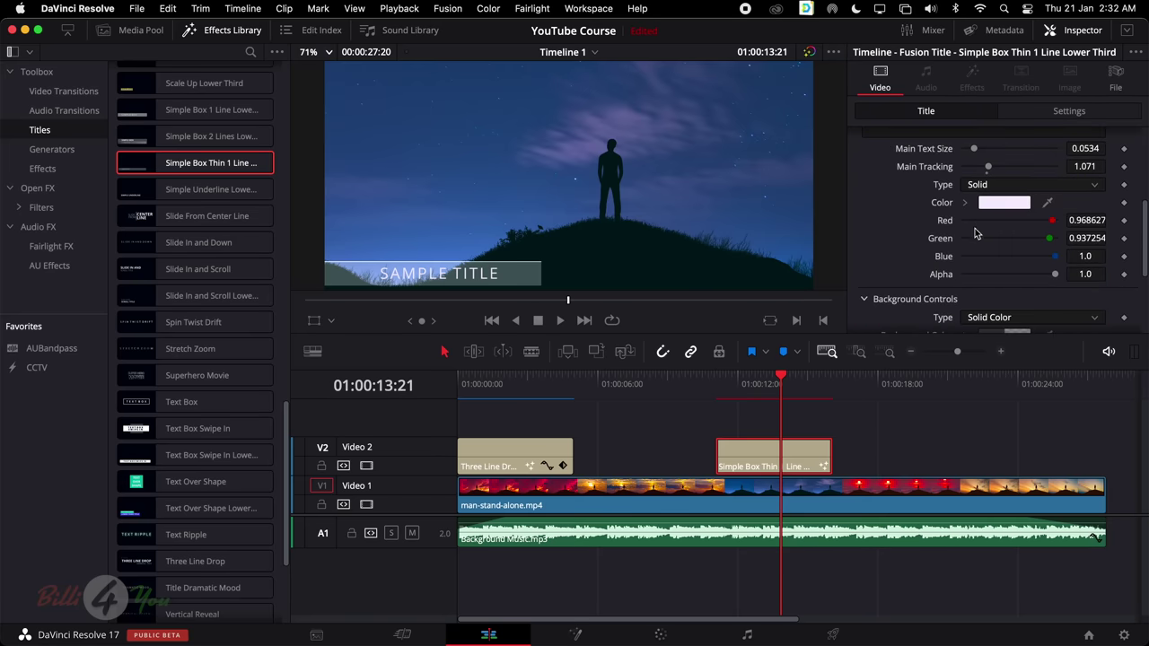
scroll(977, 235, "down", 5)
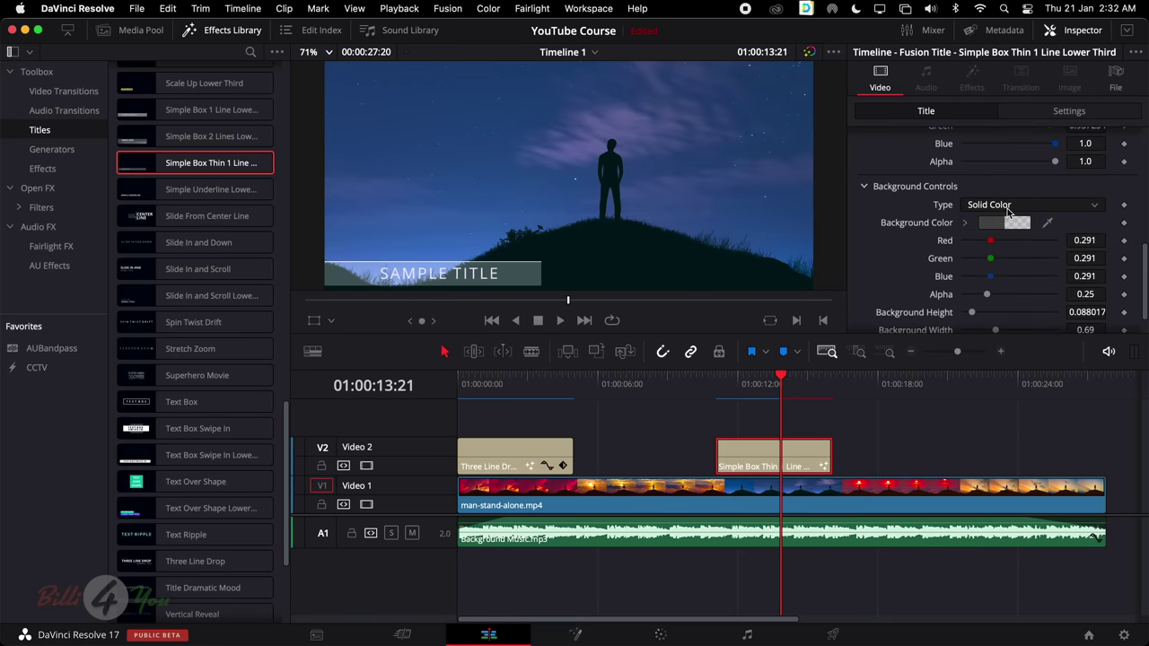
left_click(1009, 209)
left_click(1004, 241)
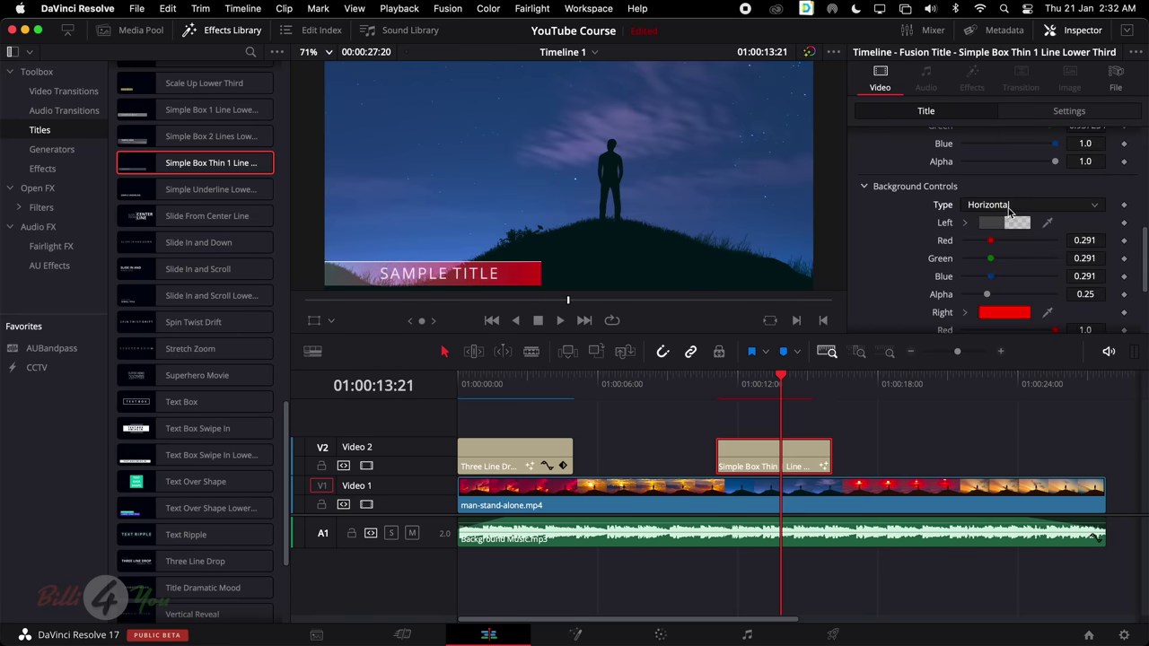
left_click(1007, 206)
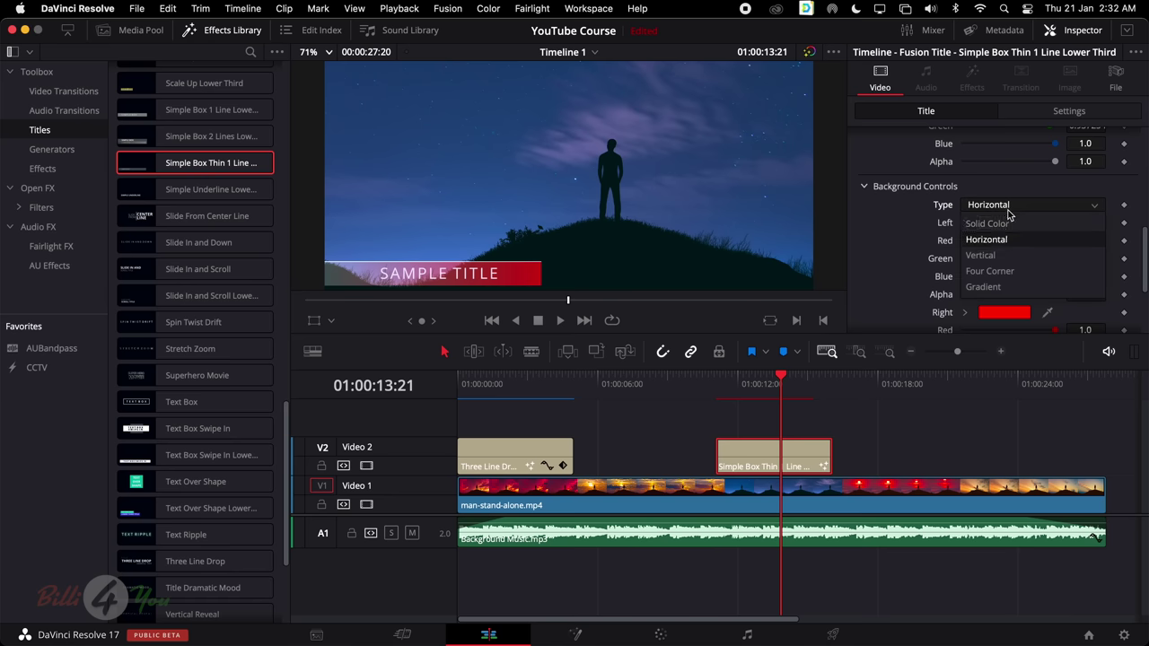
left_click(988, 289)
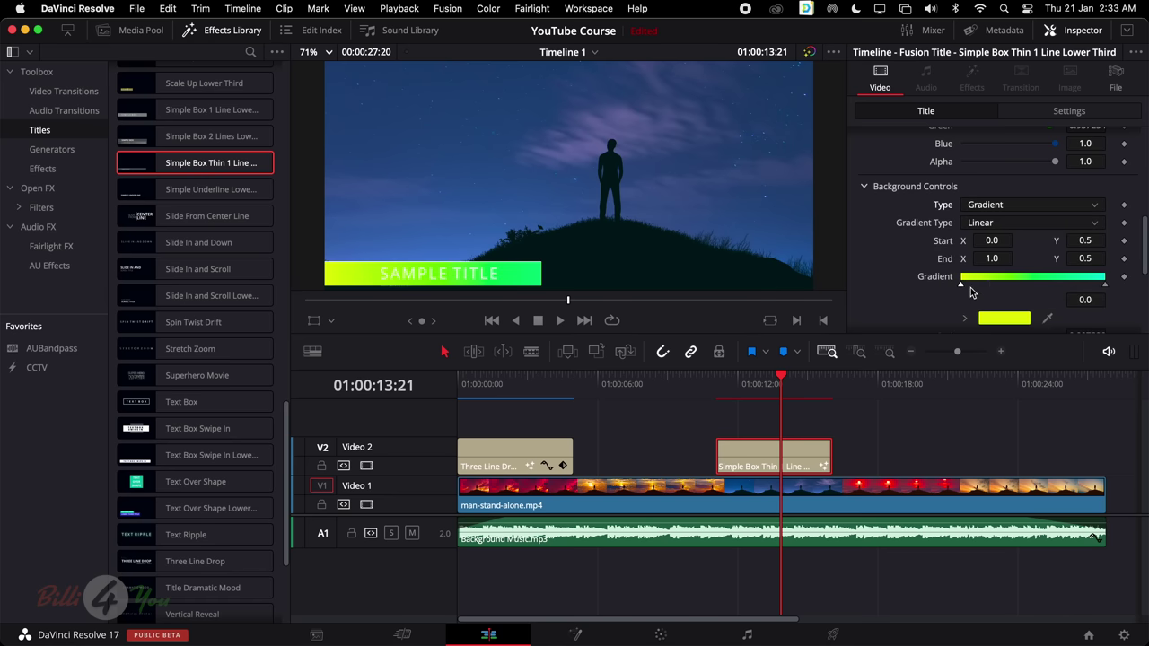
Set the gradient's left colour to pure red
scroll(987, 279, "down", 2)
scroll(960, 257, "down", 1)
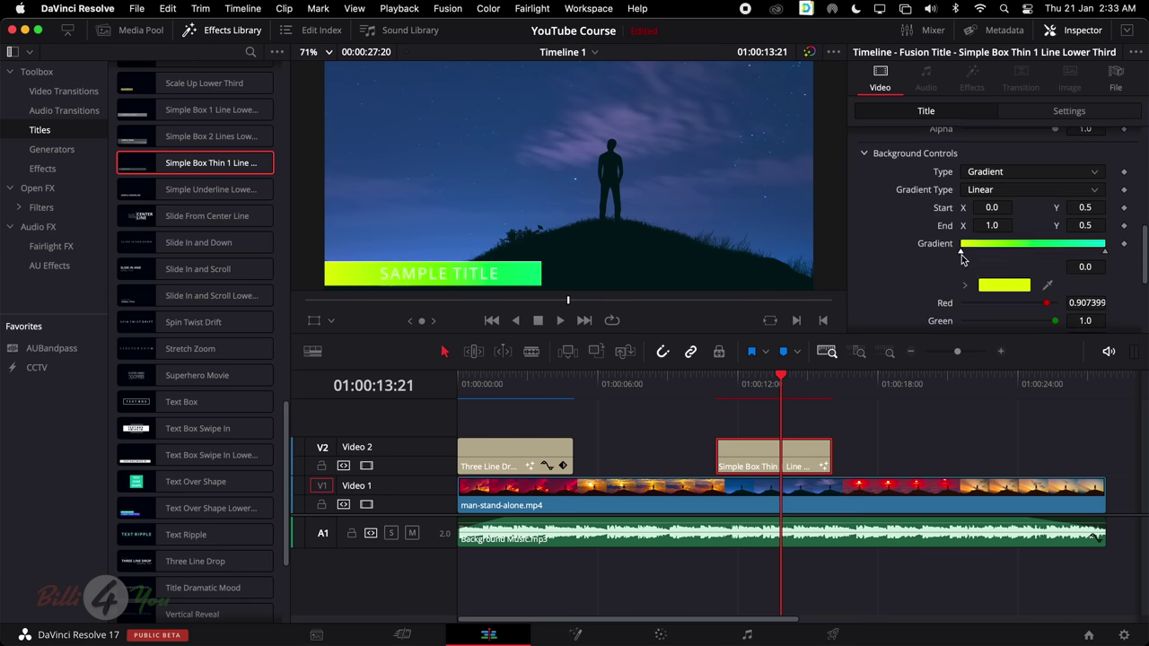
scroll(1005, 270, "down", 4)
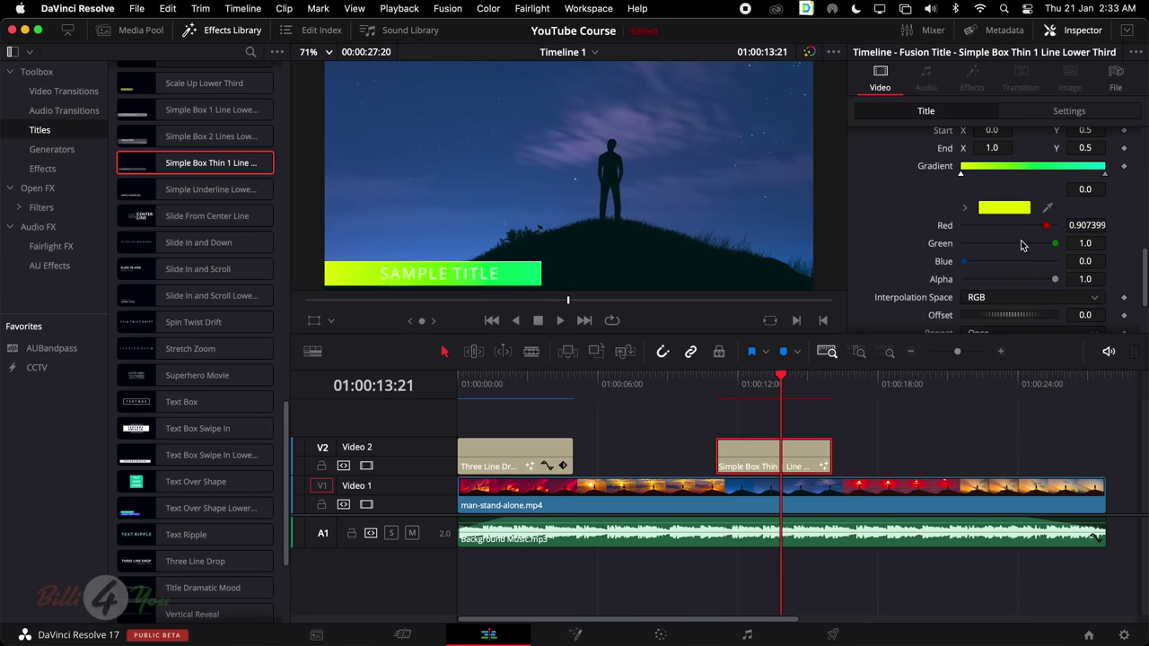
left_click(1020, 217)
left_click(512, 361)
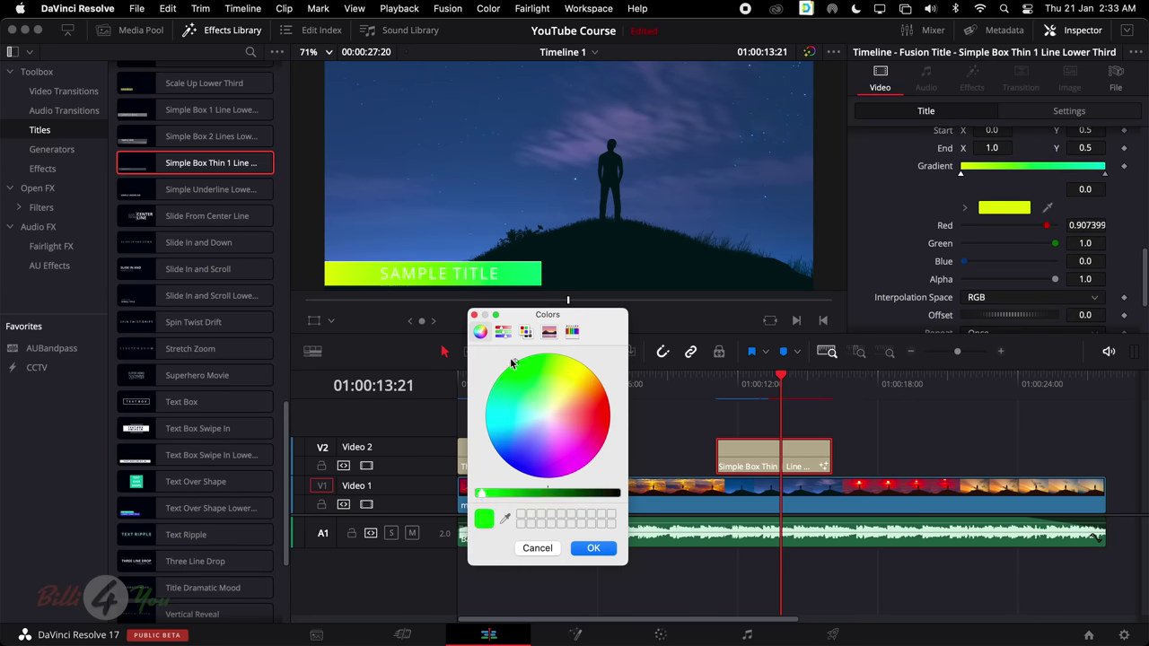
left_click(609, 418)
left_click(596, 548)
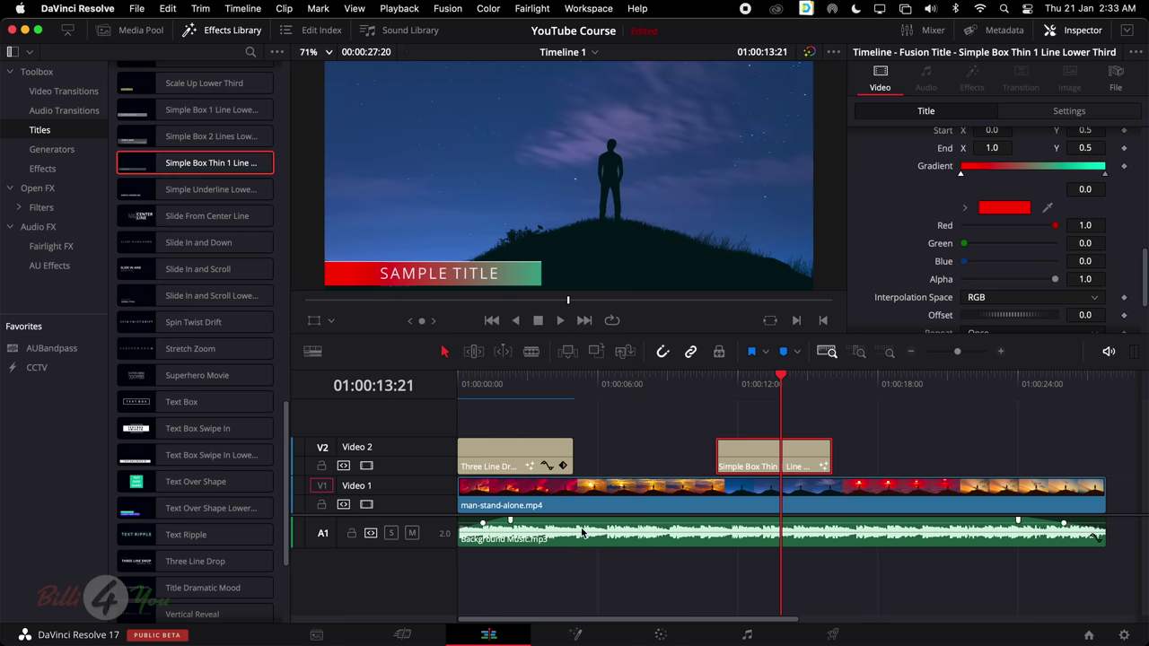
Set the gradient's right end colour to a warm yellow-orange
scroll(1090, 215, "up", 1)
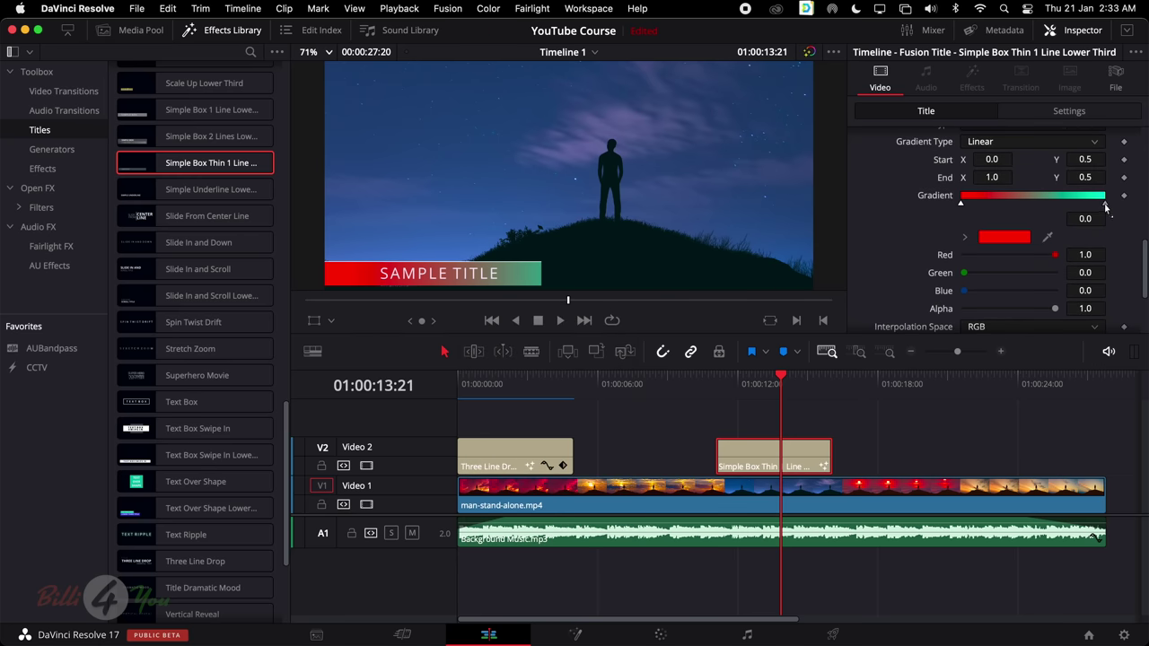
left_click(1105, 204)
left_click(1018, 238)
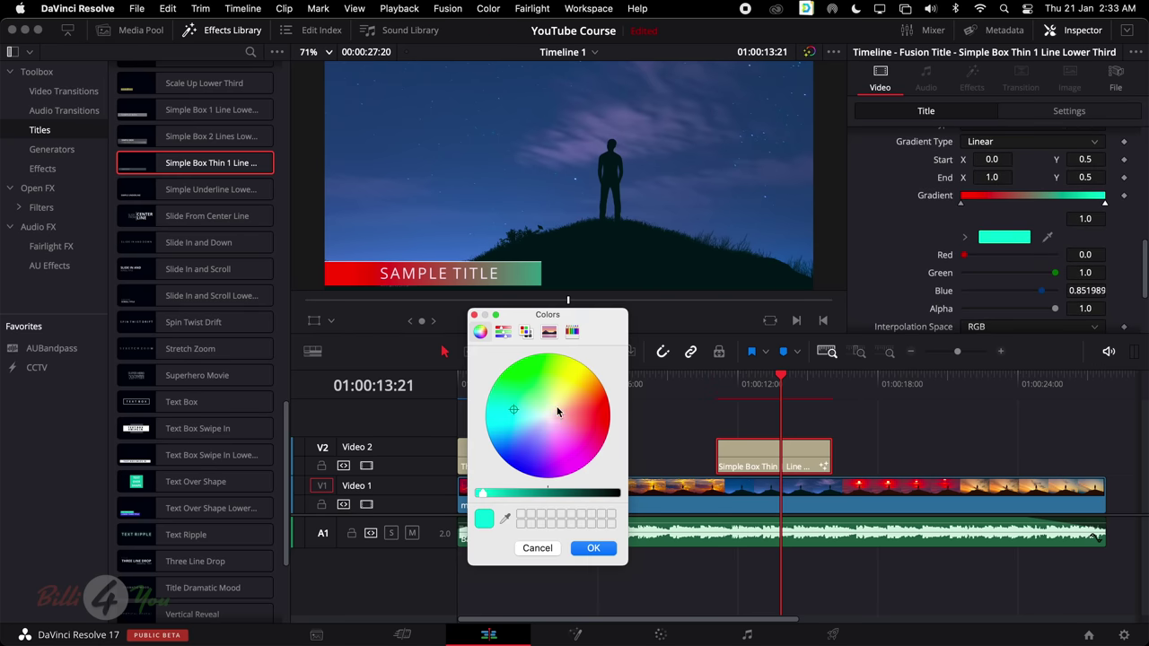
left_click_drag(557, 411, 619, 336)
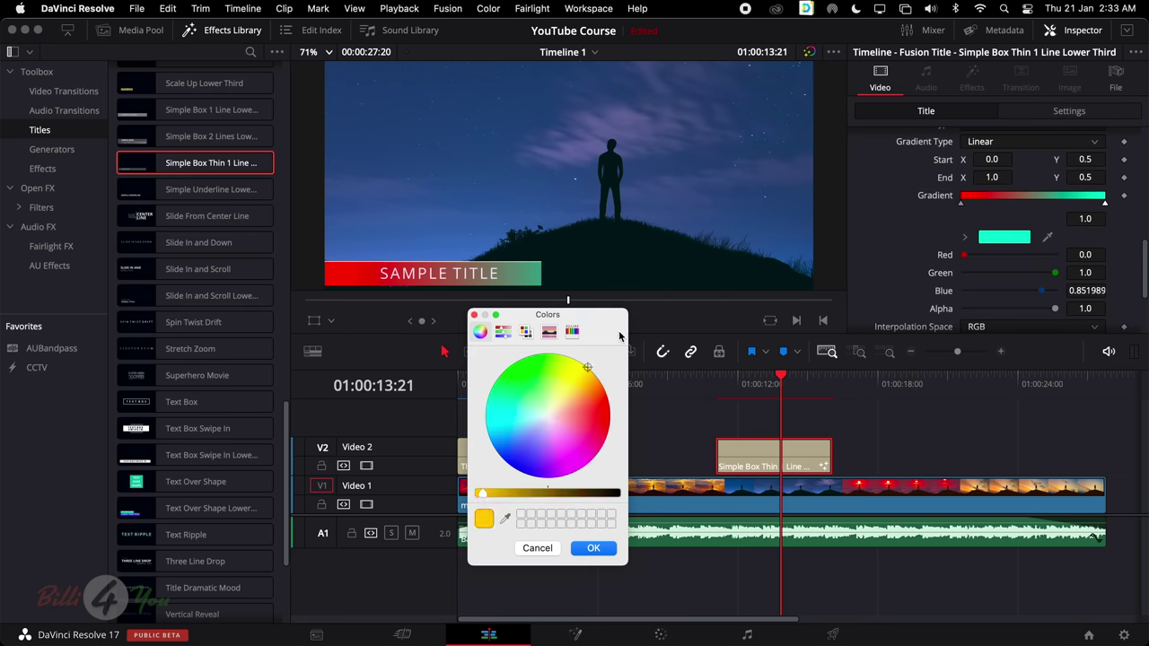
left_click(592, 548)
Drag the gradient Offset to shift where red blends into orange along the bar
scroll(1008, 212, "down", 5)
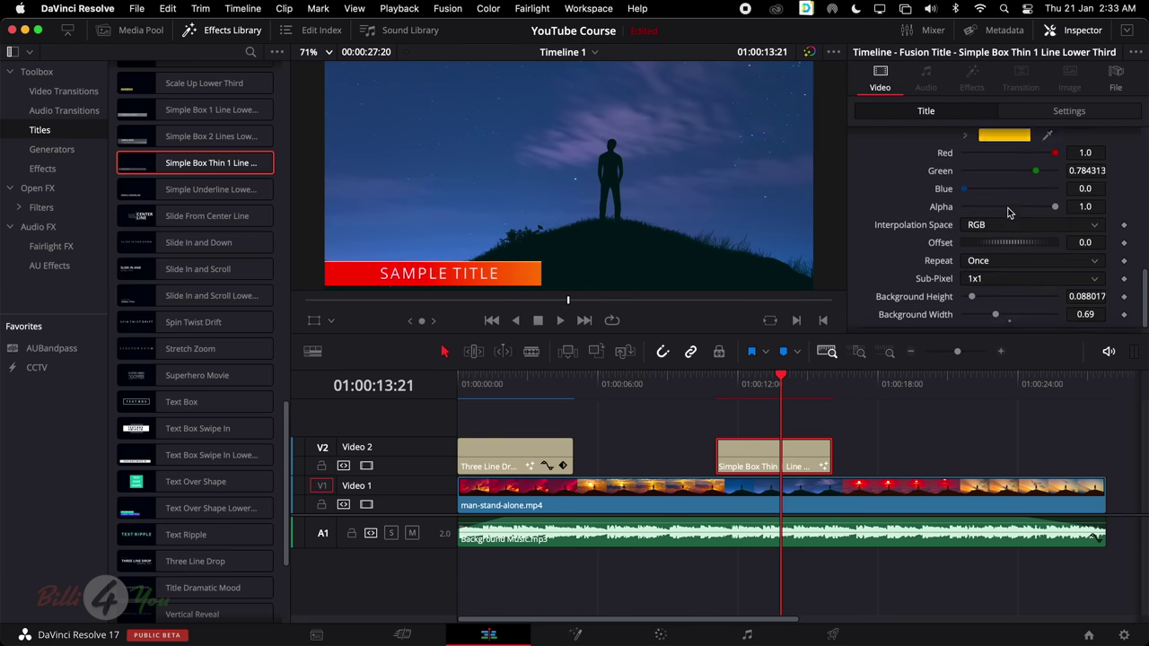
scroll(1008, 212, "down", 1)
mouse_move(1007, 234)
left_mouse_down()
mouse_move(1020, 234)
mouse_move(995, 234)
left_mouse_up()
Replace the SAMPLE TITLE text with SUBSCRIBE, fixing the typo
scroll(887, 193, "up", 6)
scroll(887, 193, "up", 5)
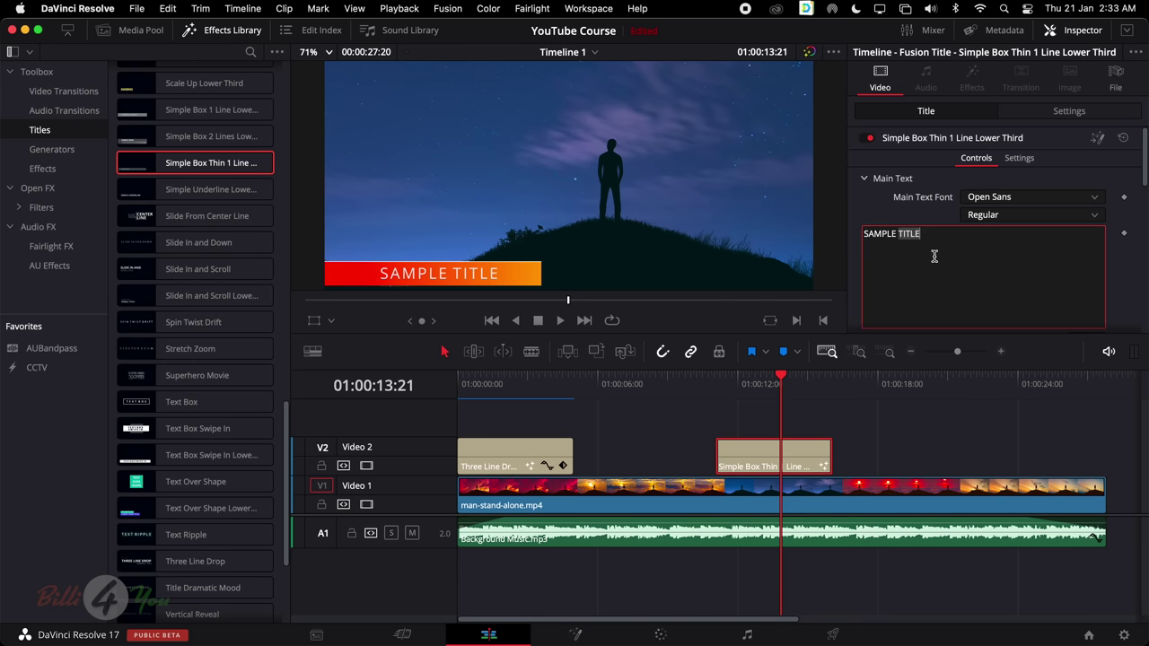
triple_click(934, 256)
type("SUNSCRIBE")
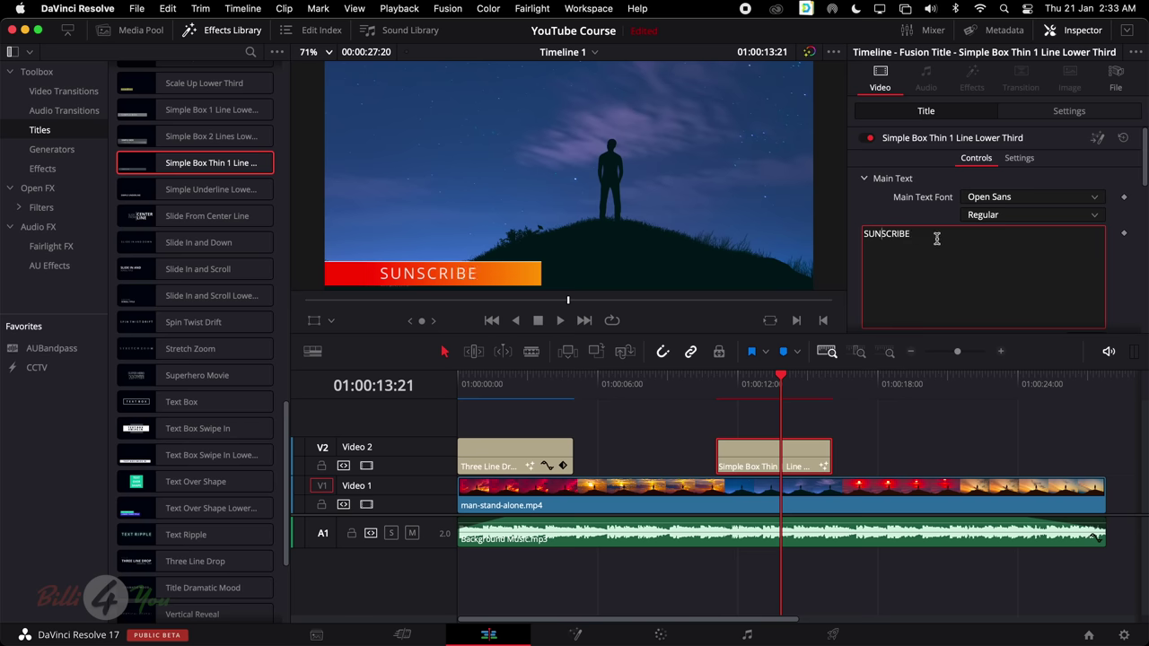
key("BackSpace")
type("B")
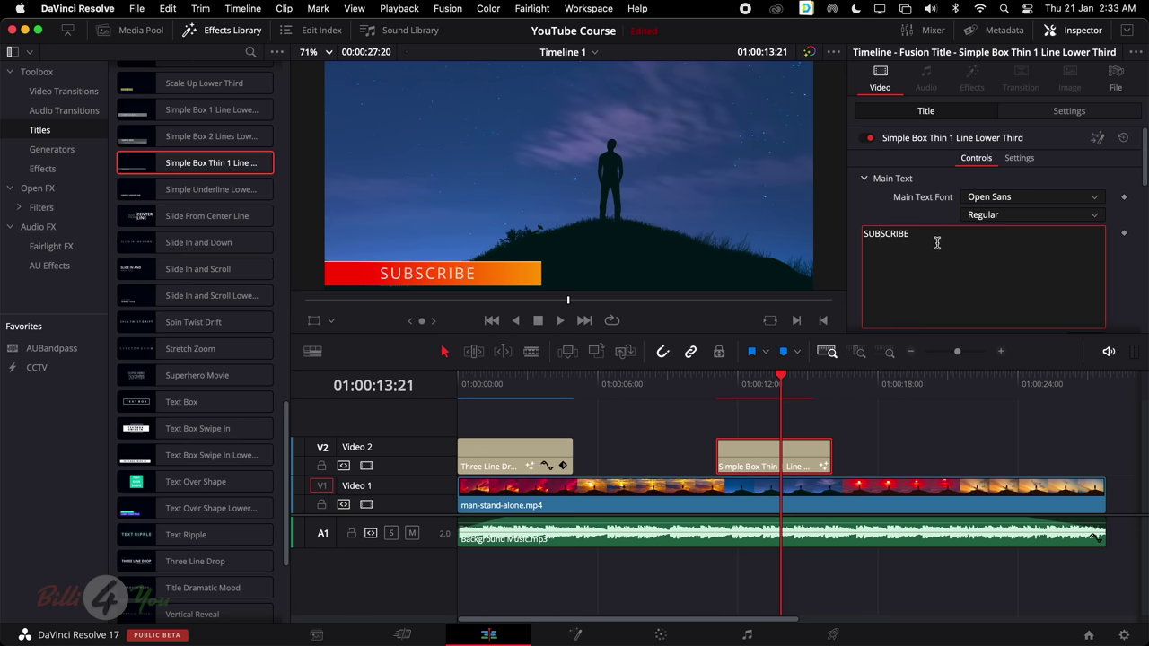
Preview the SUBSCRIBE lower third from just before it on the timeline
left_click(713, 376)
key("space")
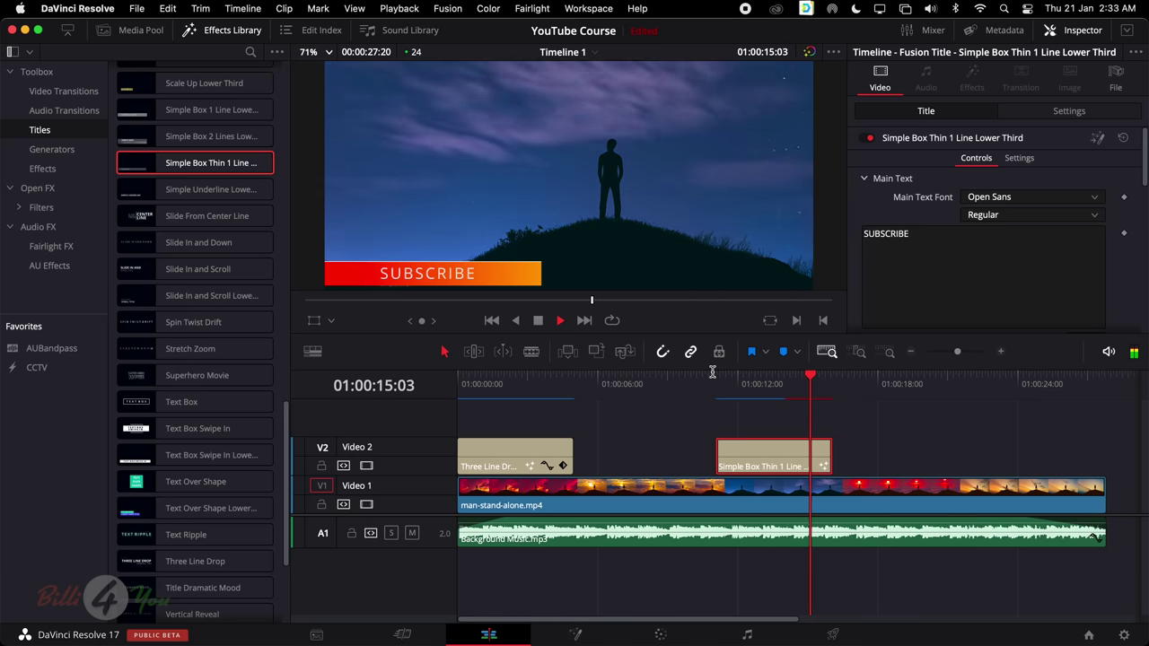
key("space")
scroll(218, 276, "up", 15)
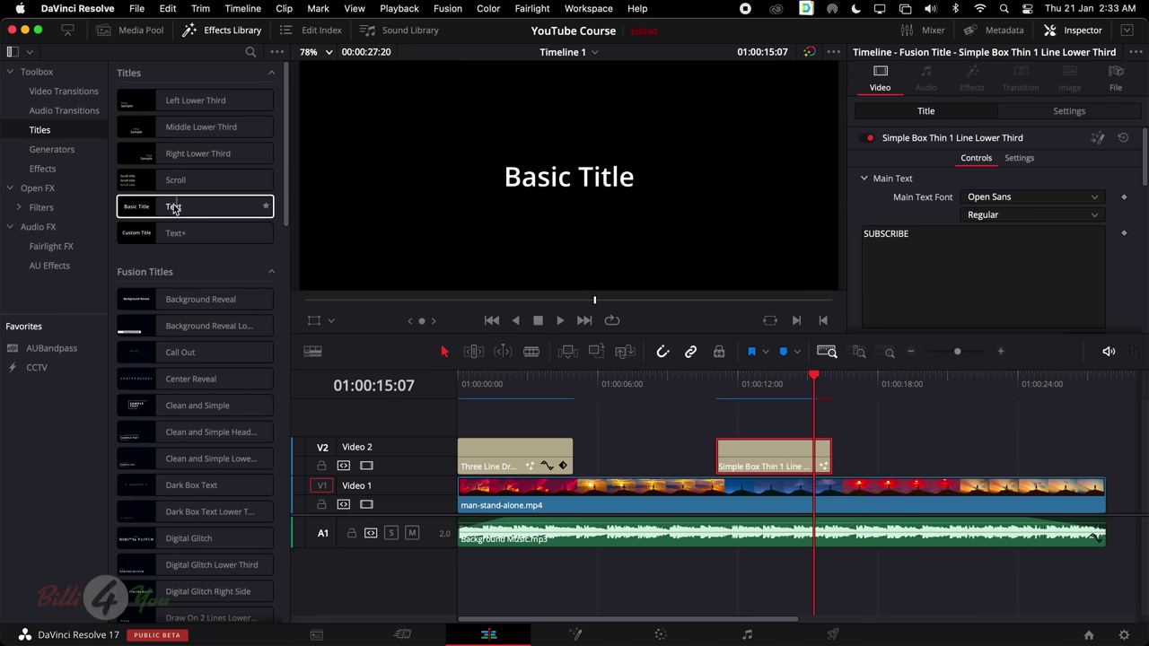
Add a Basic Title text clip to Video 2 after the lower third and preview it
left_click_drag(185, 210, 907, 454)
left_click(898, 382)
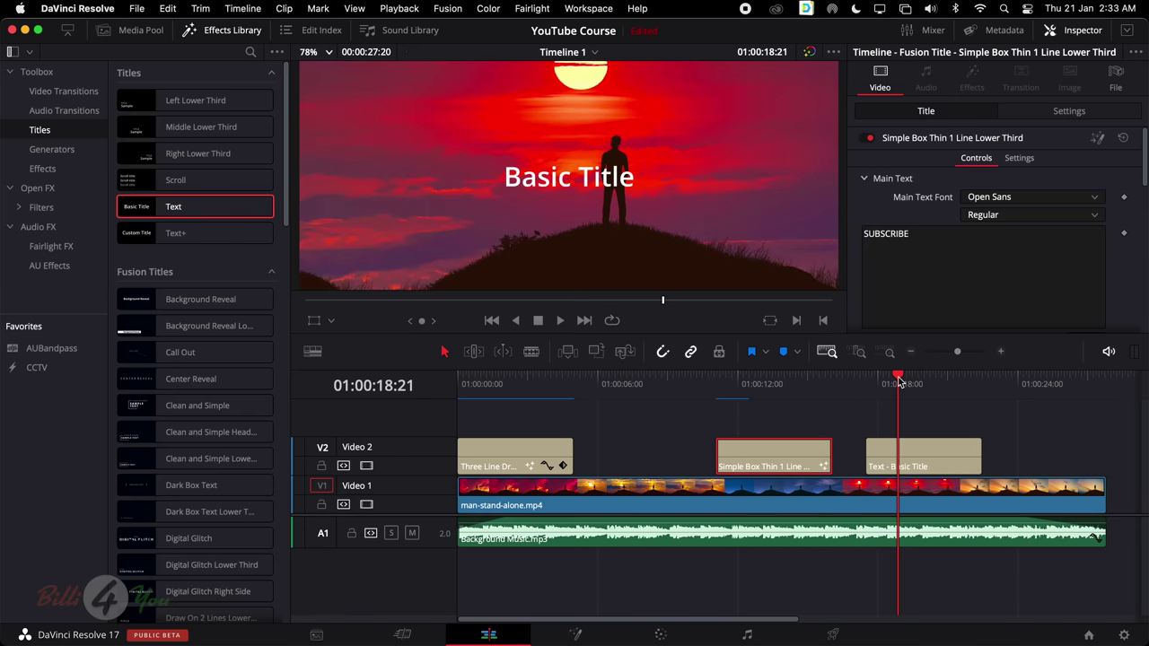
left_click(875, 382)
key("space")
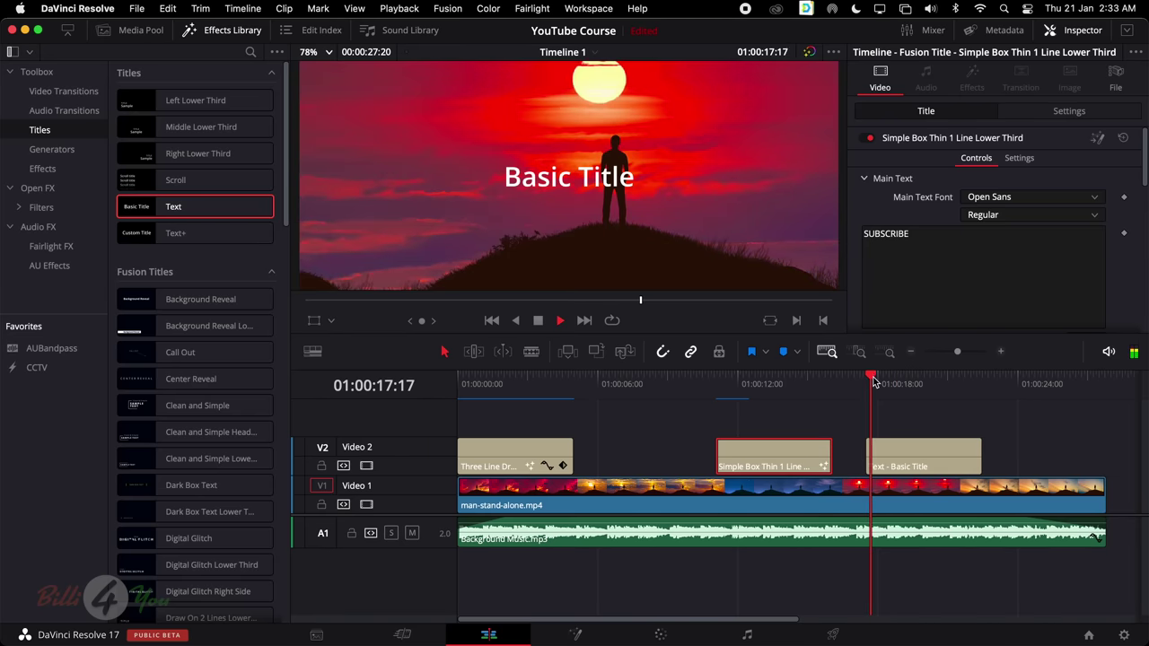
key("space")
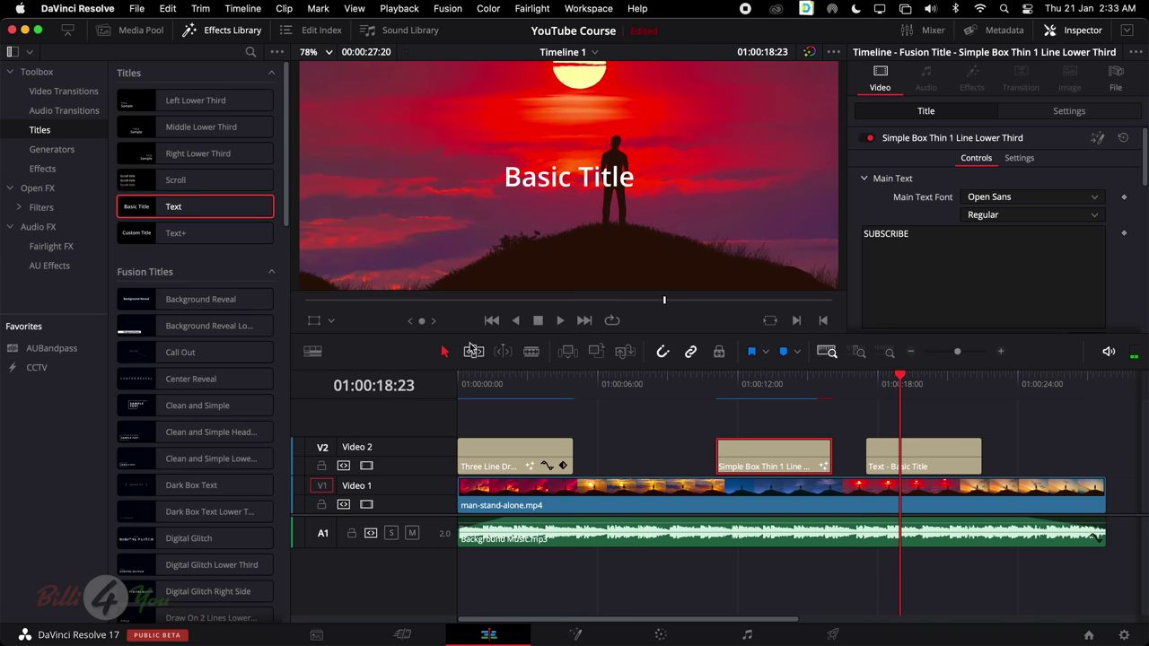
Fit the whole edit in the timeline and play it back from the start
left_click_drag(491, 384, 424, 389)
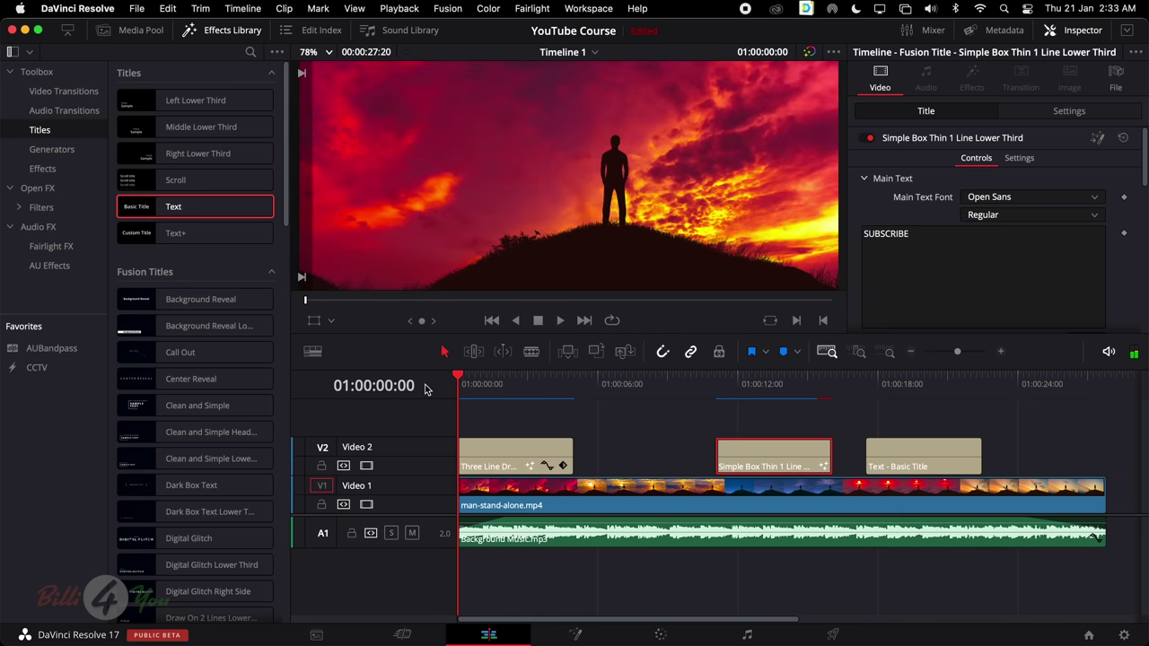
key("space")
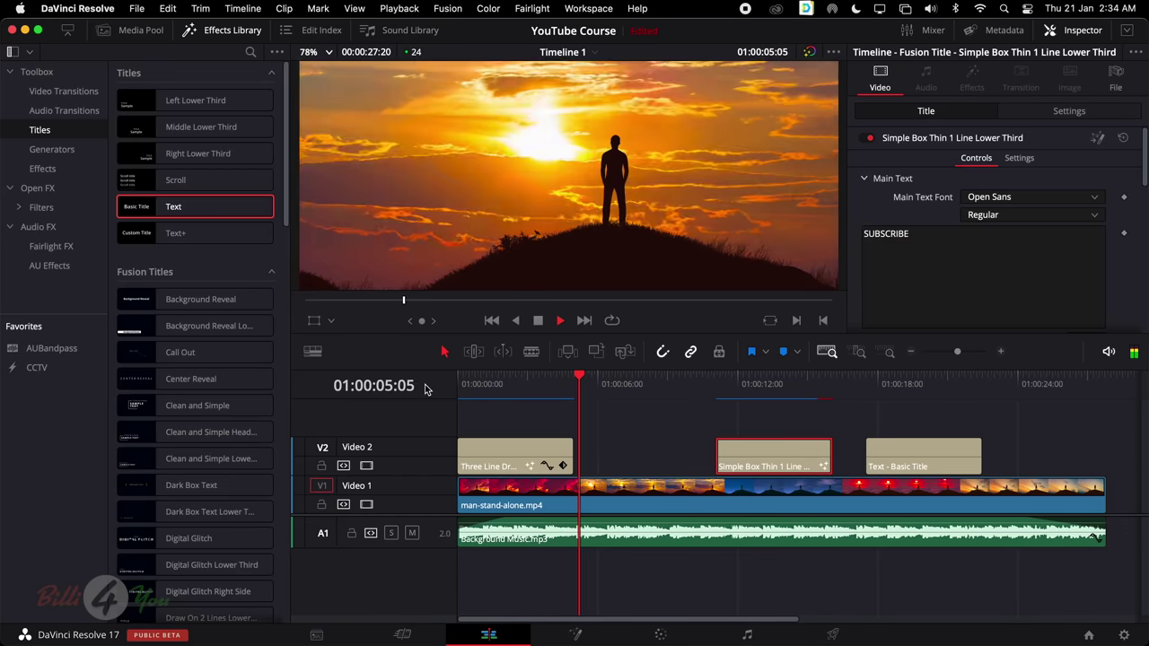
key("space")
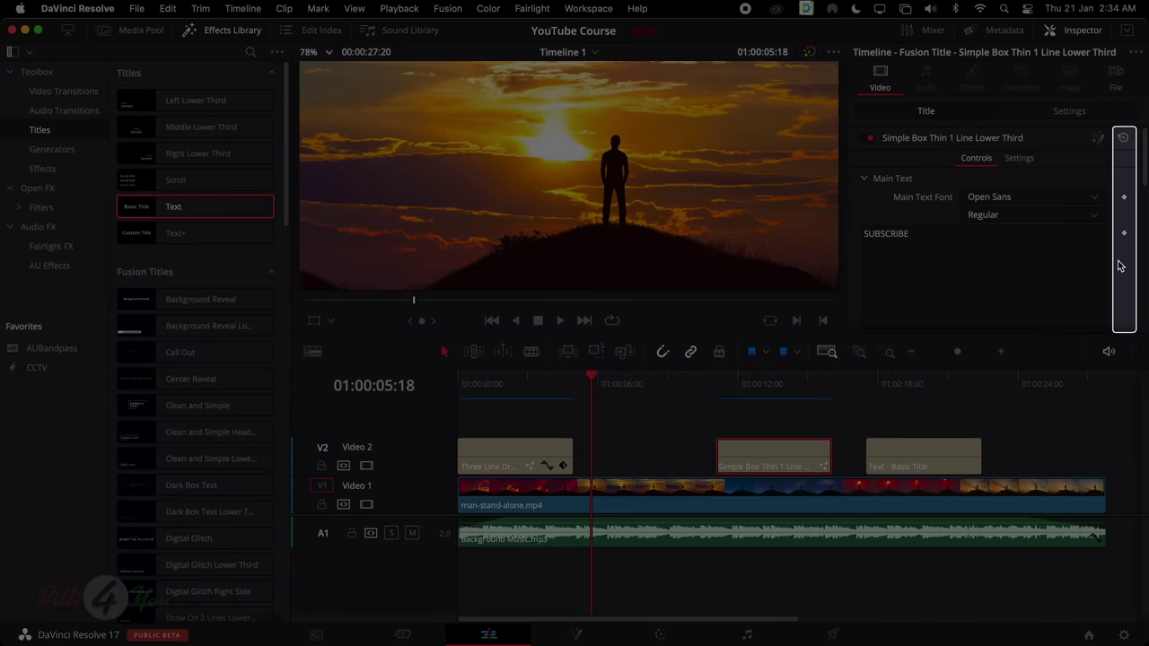
scroll(1119, 266, "down", 5)
scroll(1119, 266, "up", 5)
scroll(1119, 266, "down", 5)
scroll(1119, 267, "up", 5)
scroll(583, 389, "up", 10)
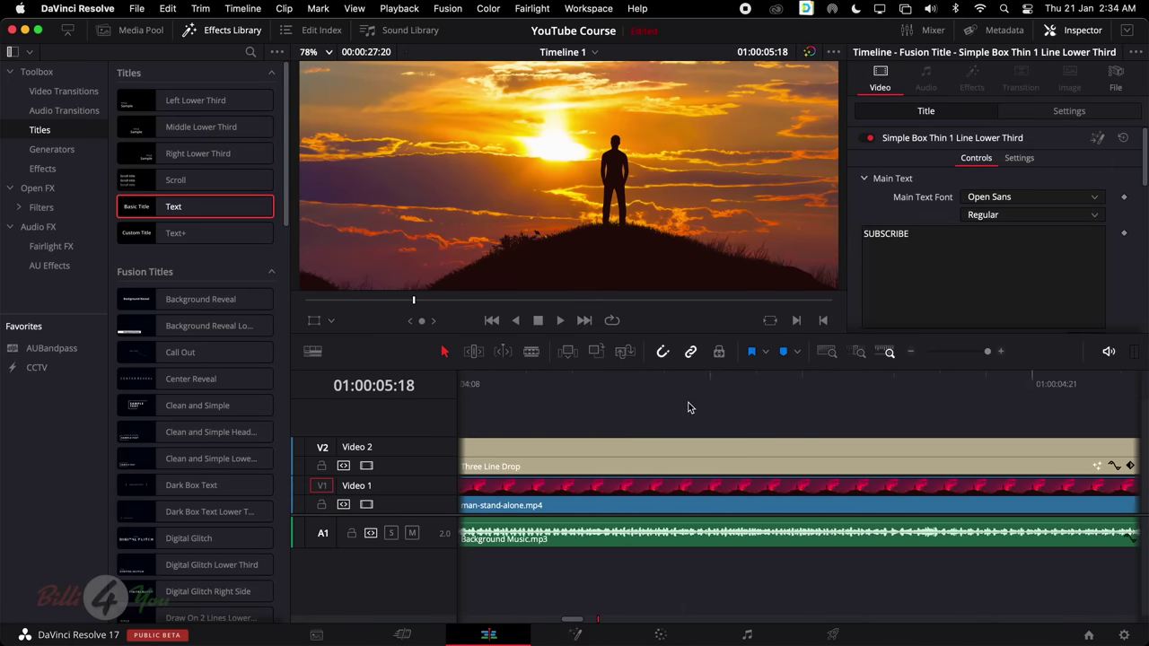
scroll(689, 407, "left", 10)
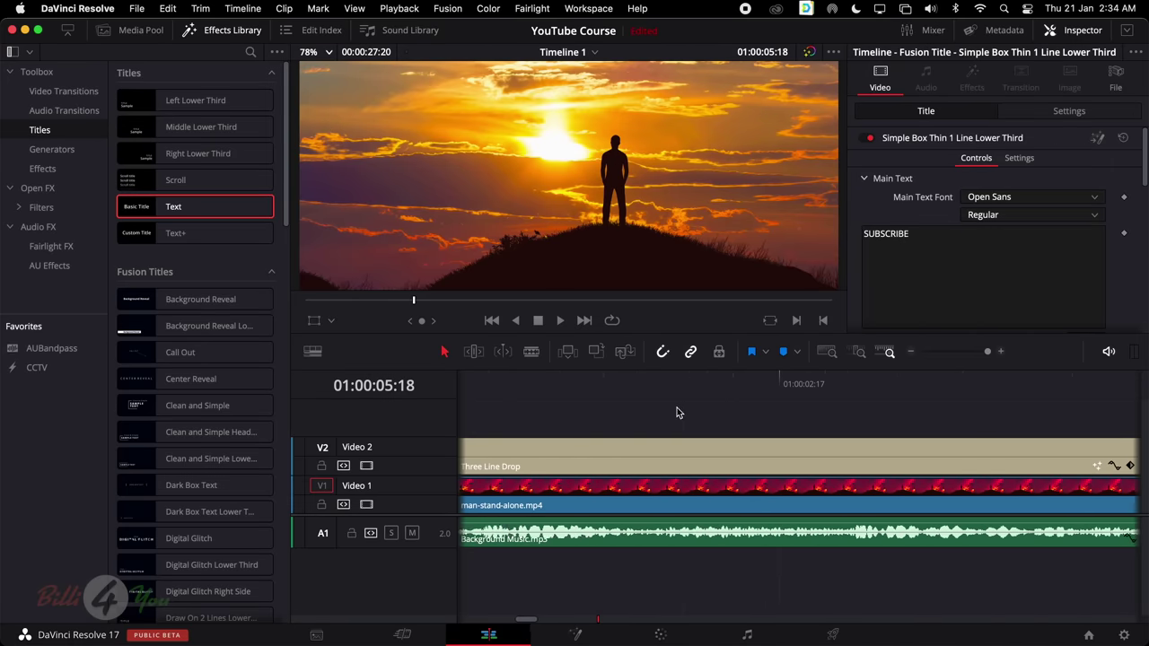
key("shift+z")
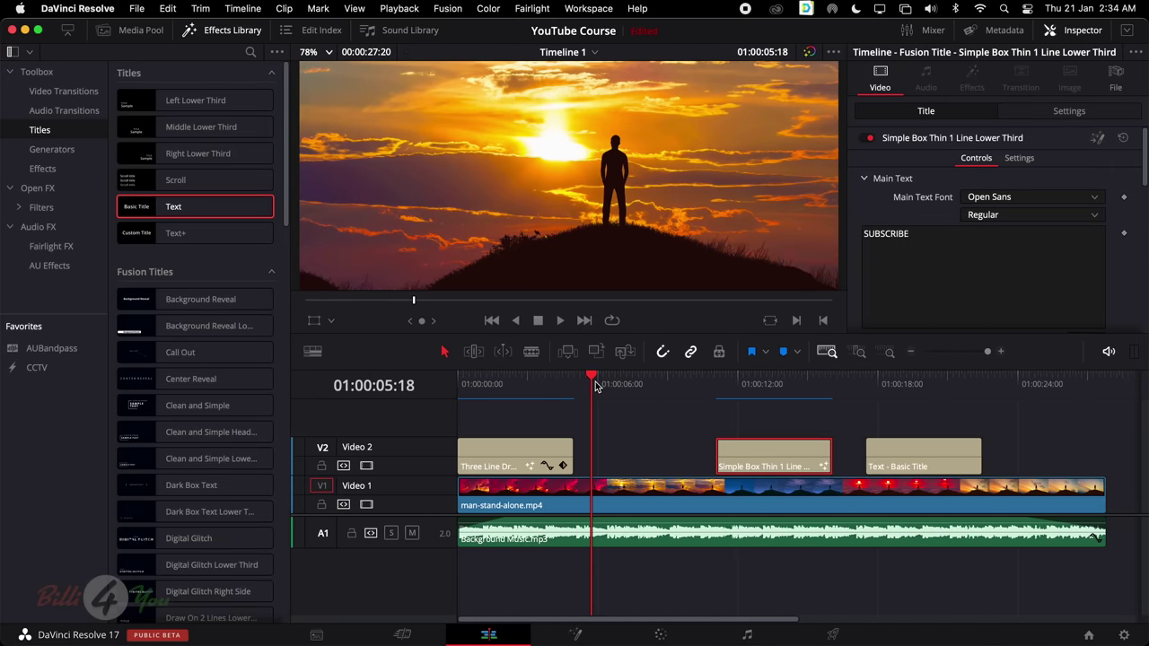
key("Home")
key("space")
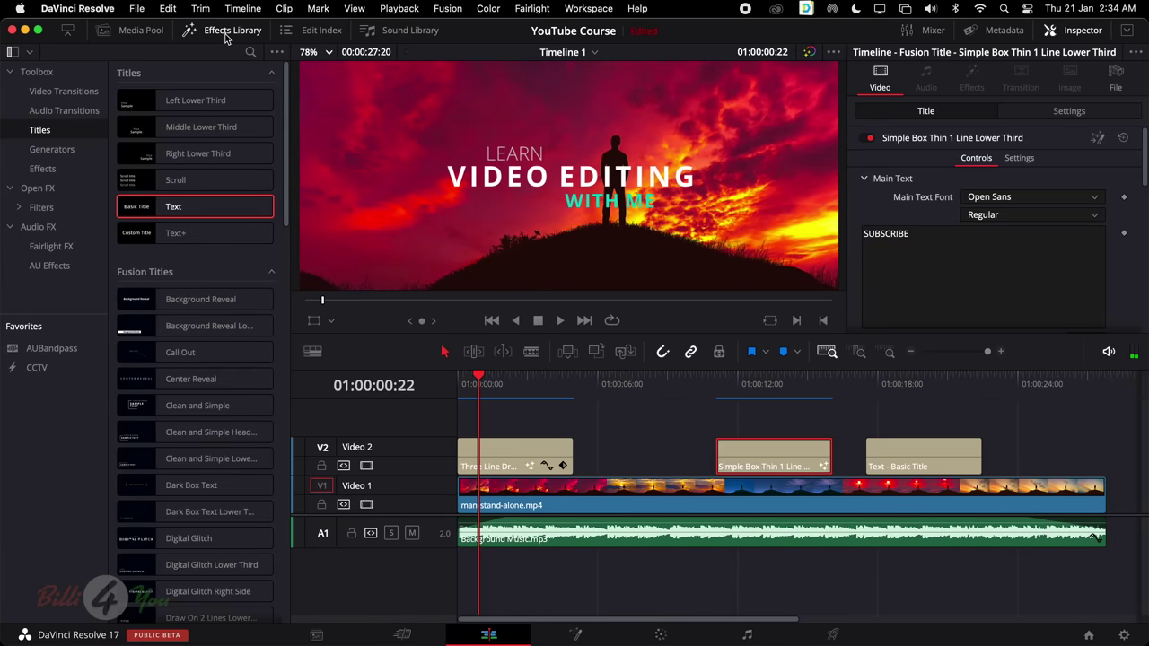
Select the basic Text title in the Effects Library titles list
left_click(59, 135)
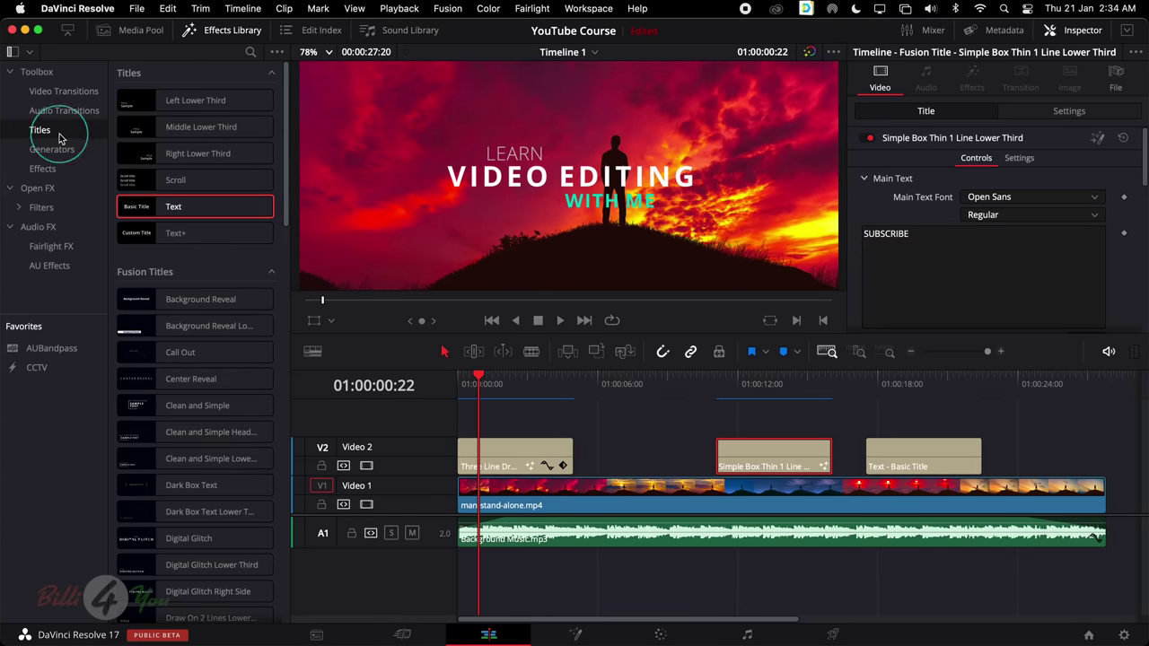
scroll(192, 182, "down", 10)
scroll(198, 202, "up", 8)
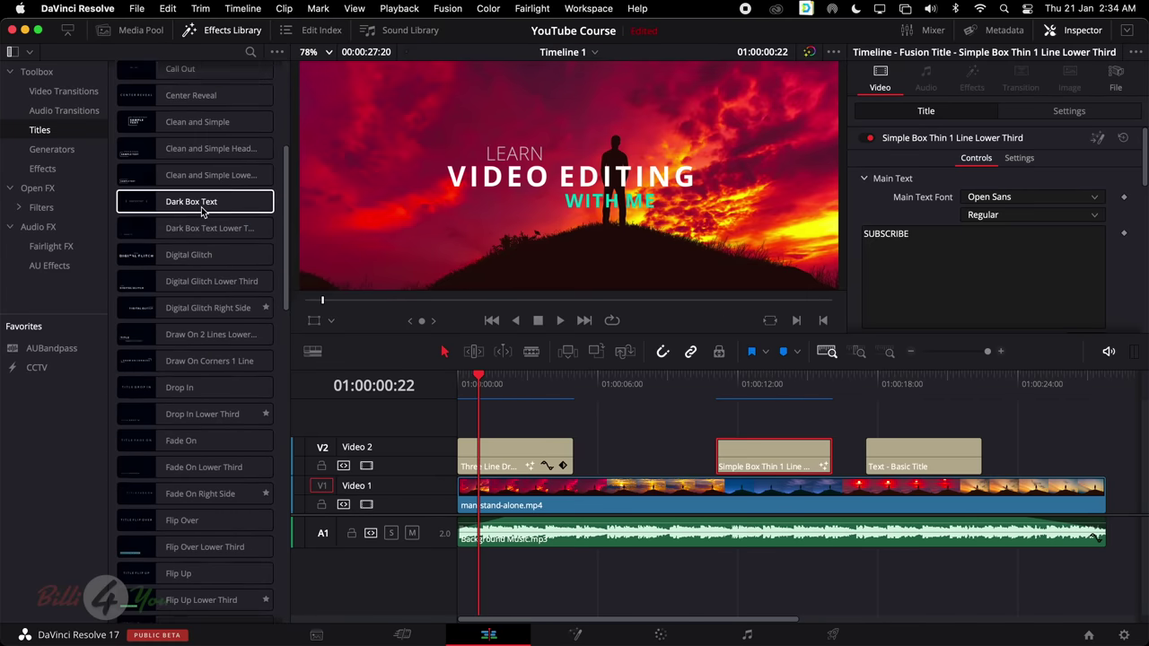
scroll(203, 210, "up", 5)
left_click(202, 206)
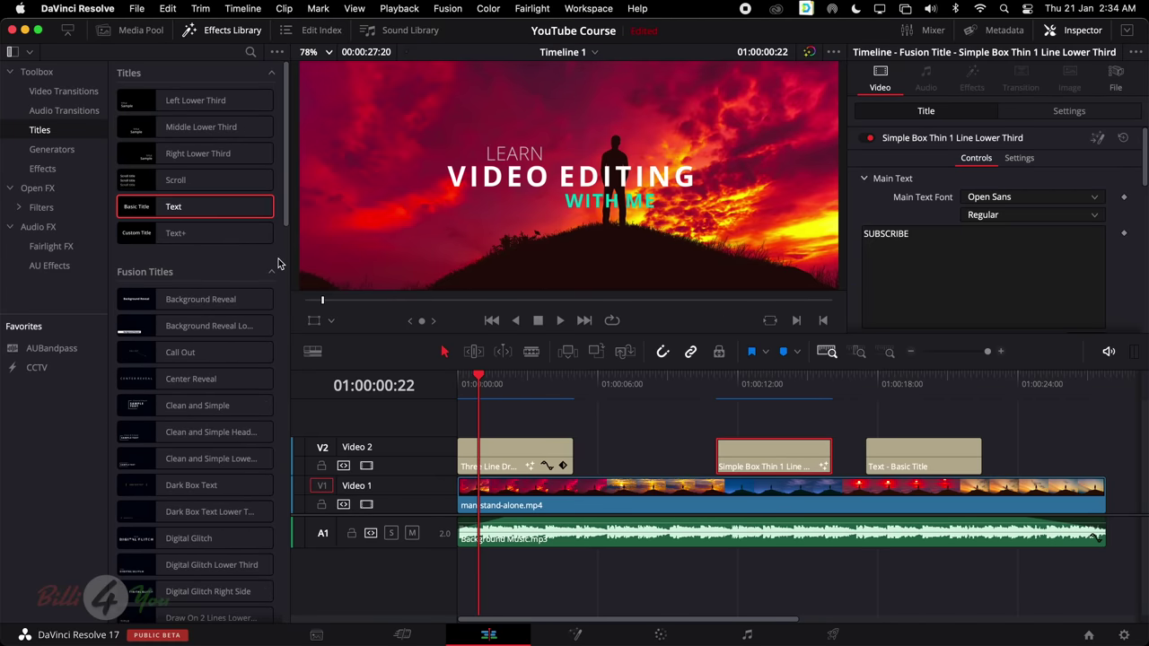
scroll(278, 261, "down", 5)
scroll(279, 260, "up", 5)
Stack a second Basic Title on a new Video 3 track and select it
left_click_drag(188, 207, 912, 431)
left_click(925, 426)
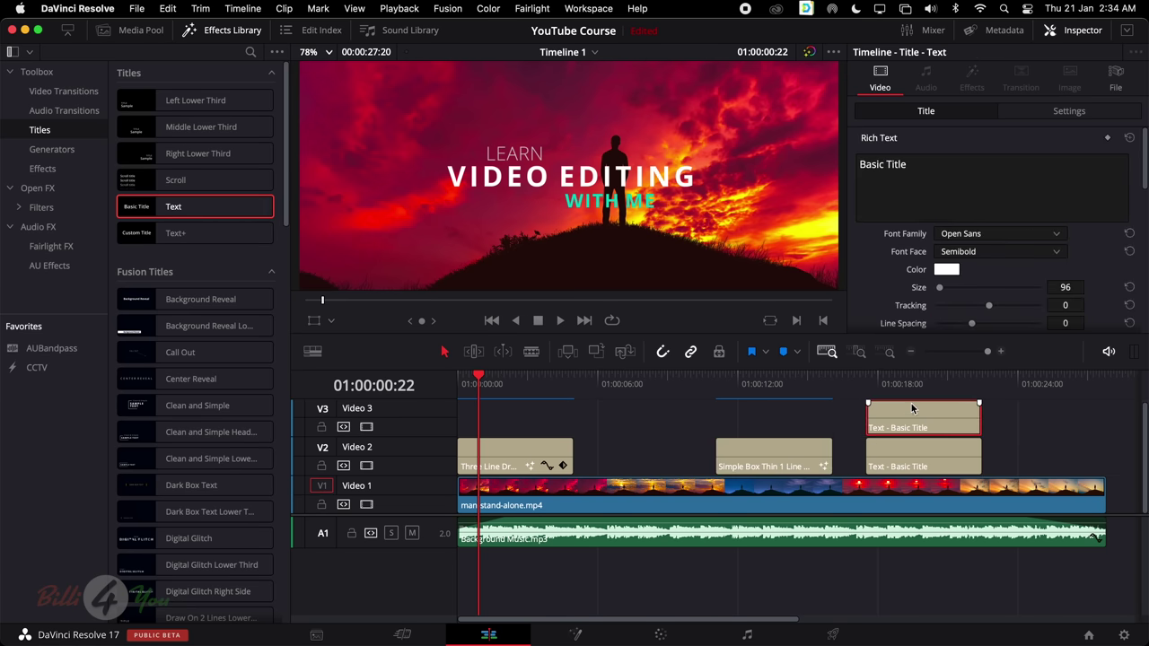
left_click(915, 385)
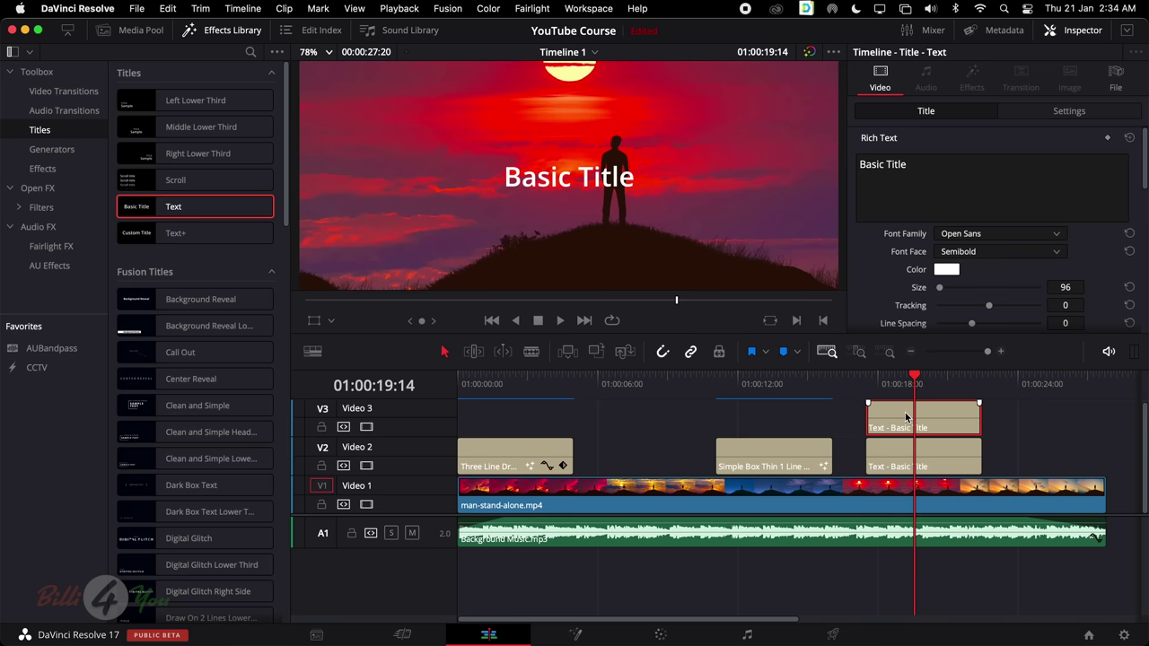
Set the new Basic Title's Position Y to -83 and Zoom to 0.490
left_click(1048, 111)
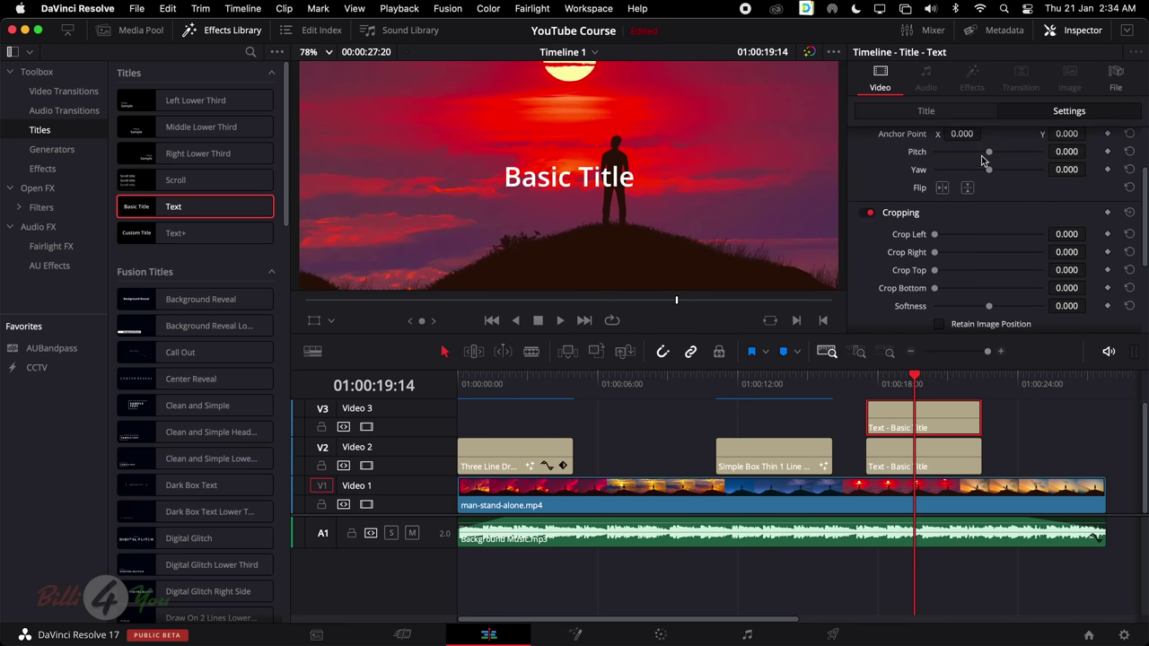
scroll(982, 161, "up", 3)
left_click_drag(1066, 177, 1024, 177)
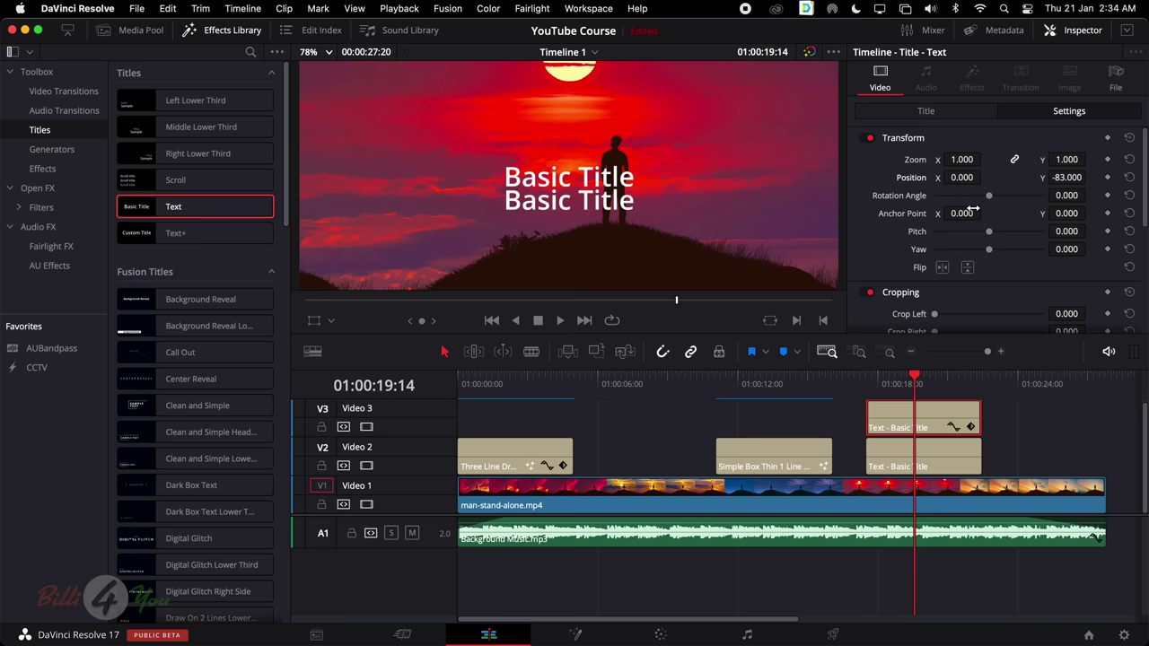
left_click_drag(970, 159, 920, 158)
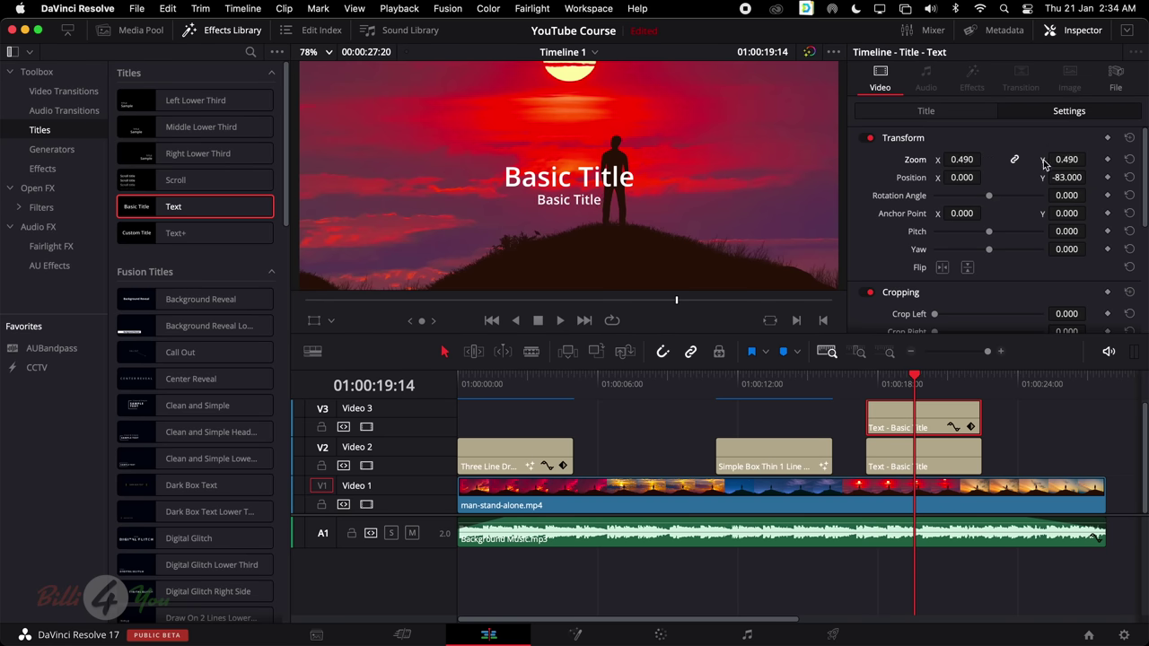
scroll(1050, 164, "down", 5)
scroll(1050, 163, "up", 5)
scroll(764, 231, "up", 1)
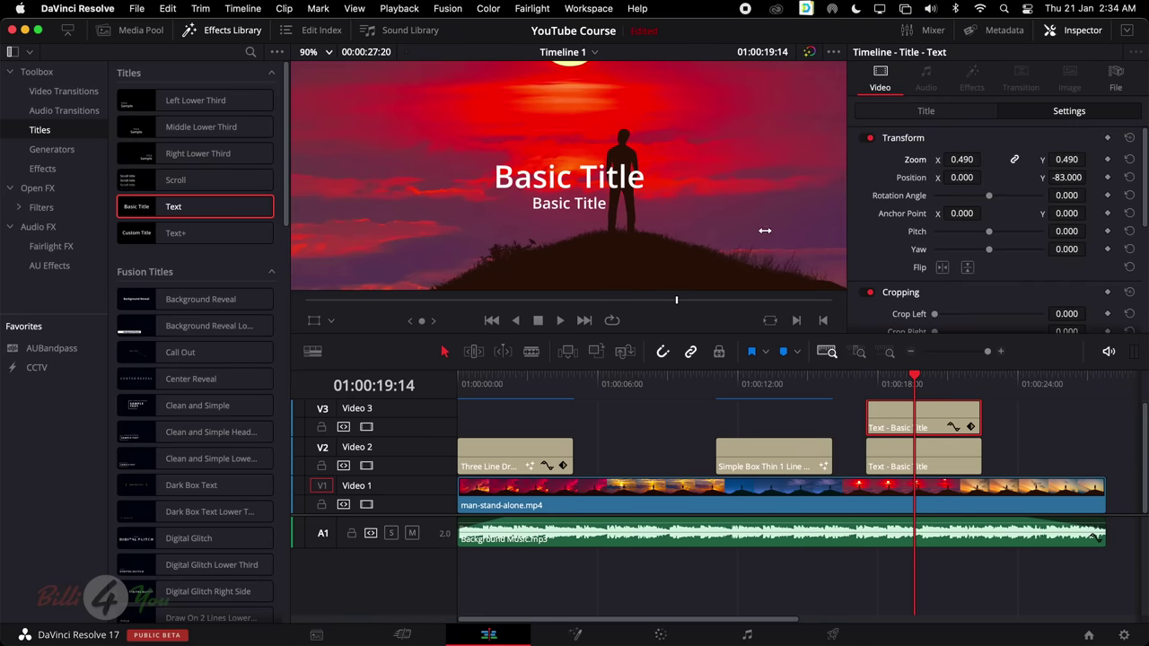
Preview the stacked Basic Titles from just before them
left_click(863, 376)
key("space")
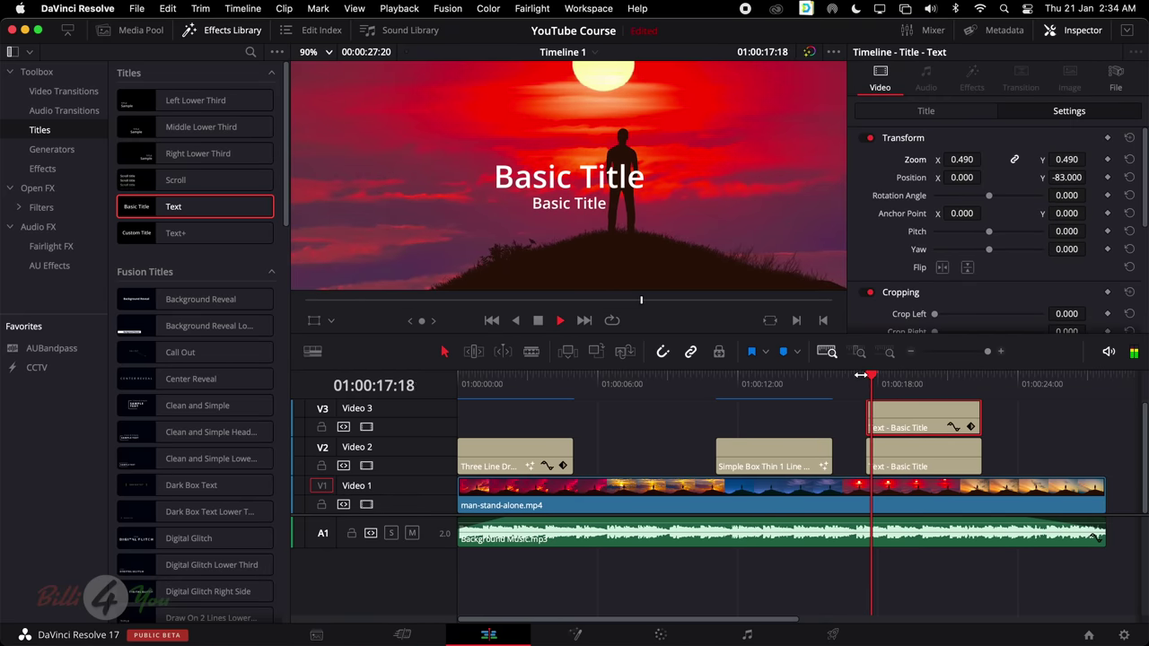
key("space")
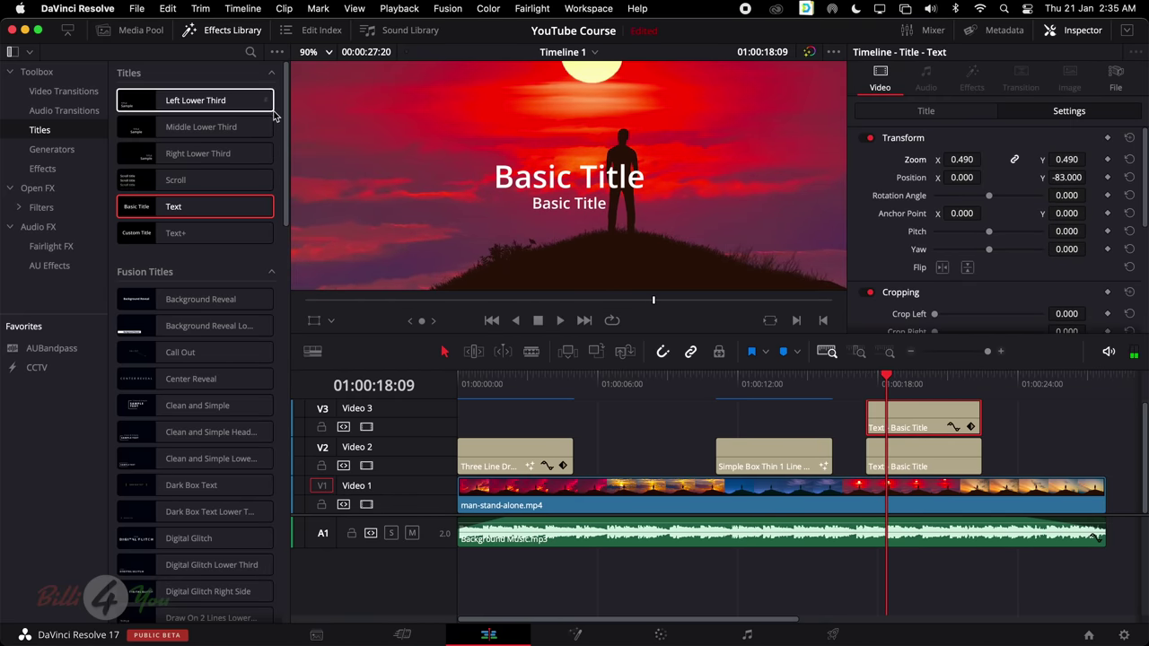
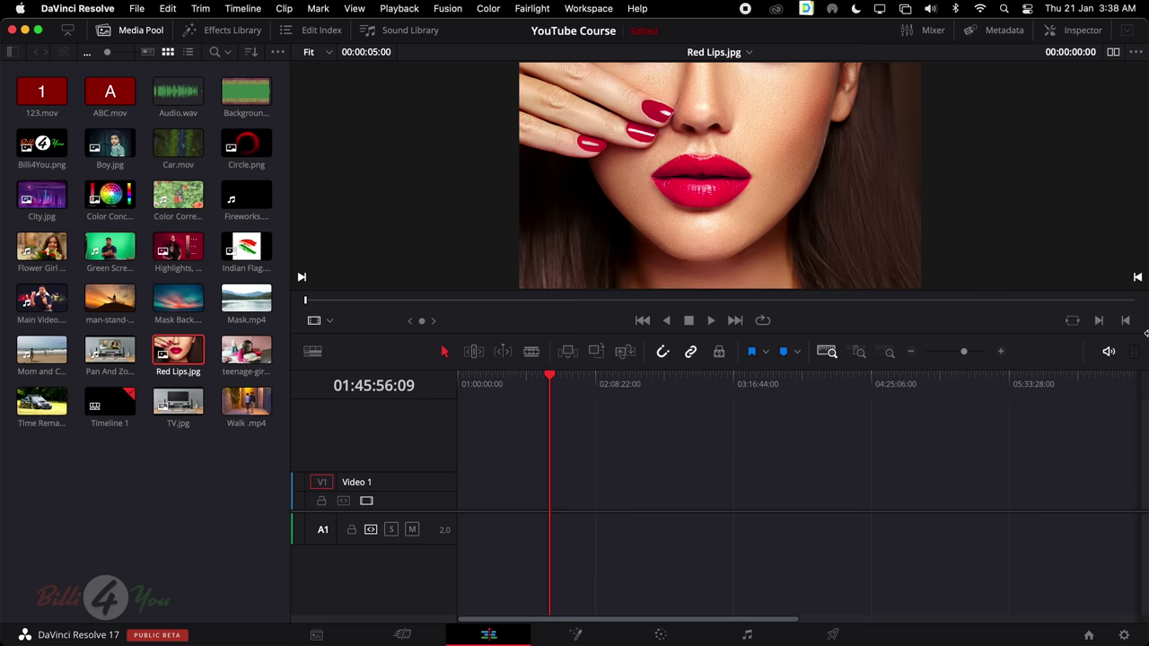
Place Pan And Zoom.mp4 on Timeline 1 so it starts at the timeline's beginning
left_click(99, 352)
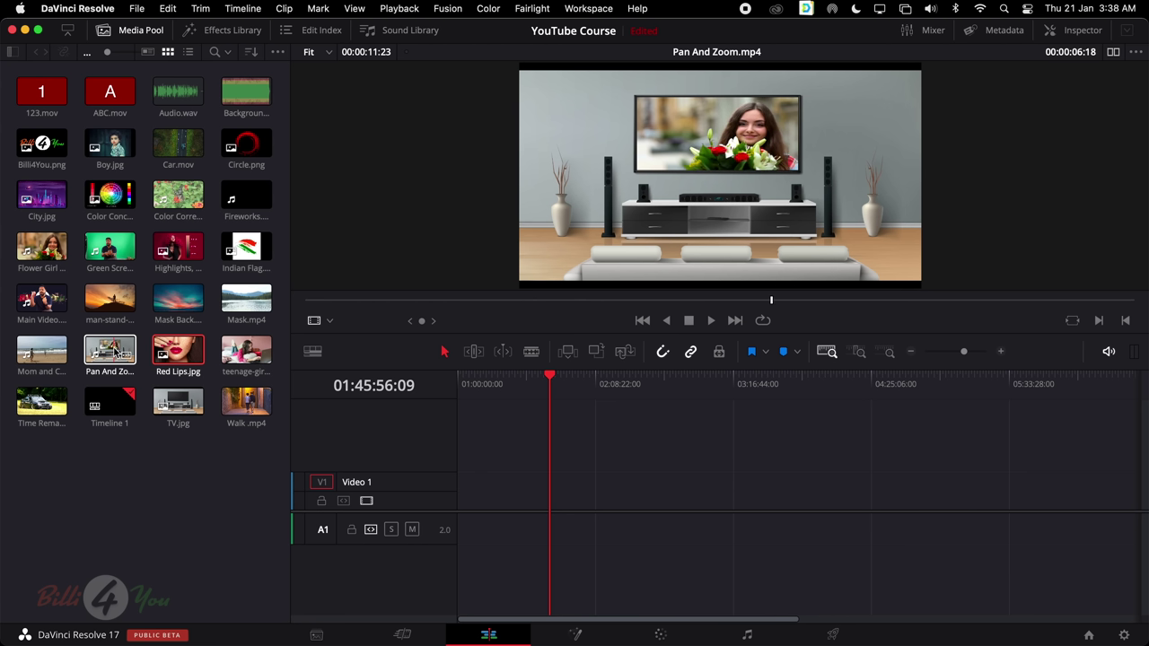
left_click_drag(115, 352, 483, 506)
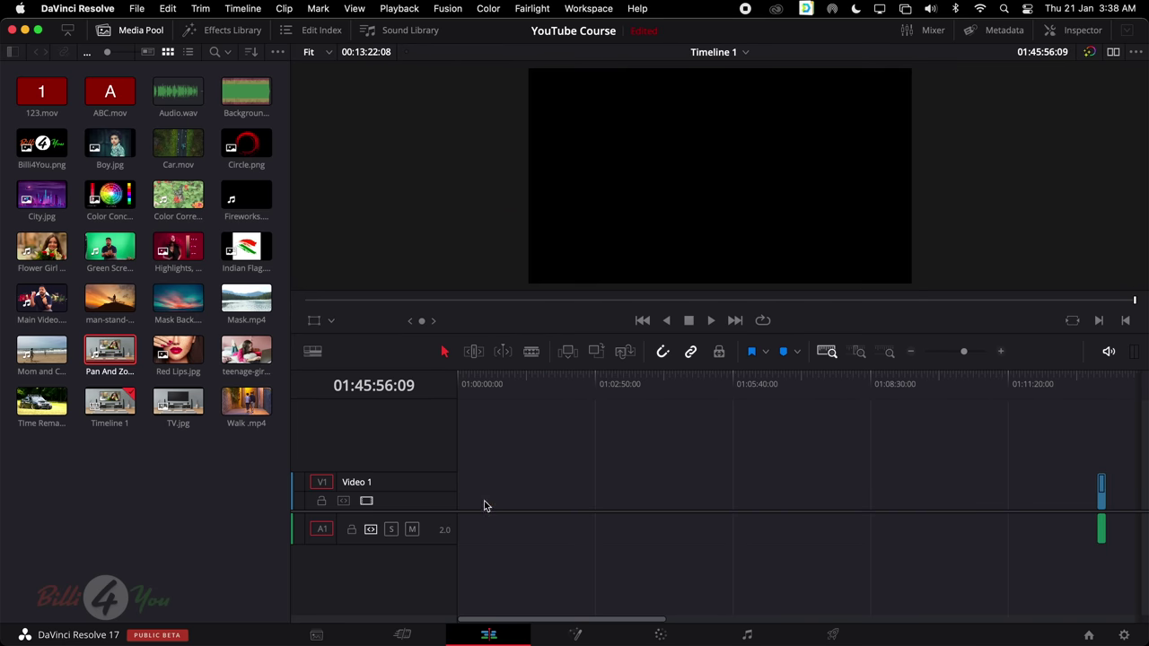
left_click_drag(1102, 499, 397, 504)
Play the clip from the first frame, stop, and show the timeline in the viewer
left_click(709, 377)
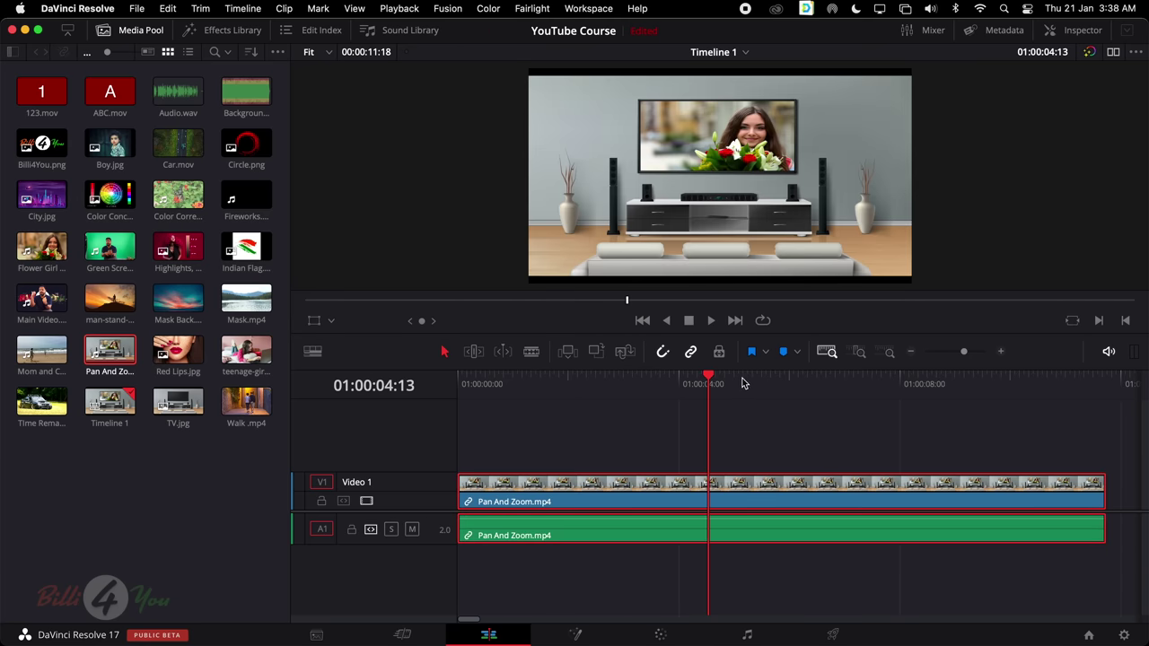
left_click_drag(744, 380, 386, 397)
key("space")
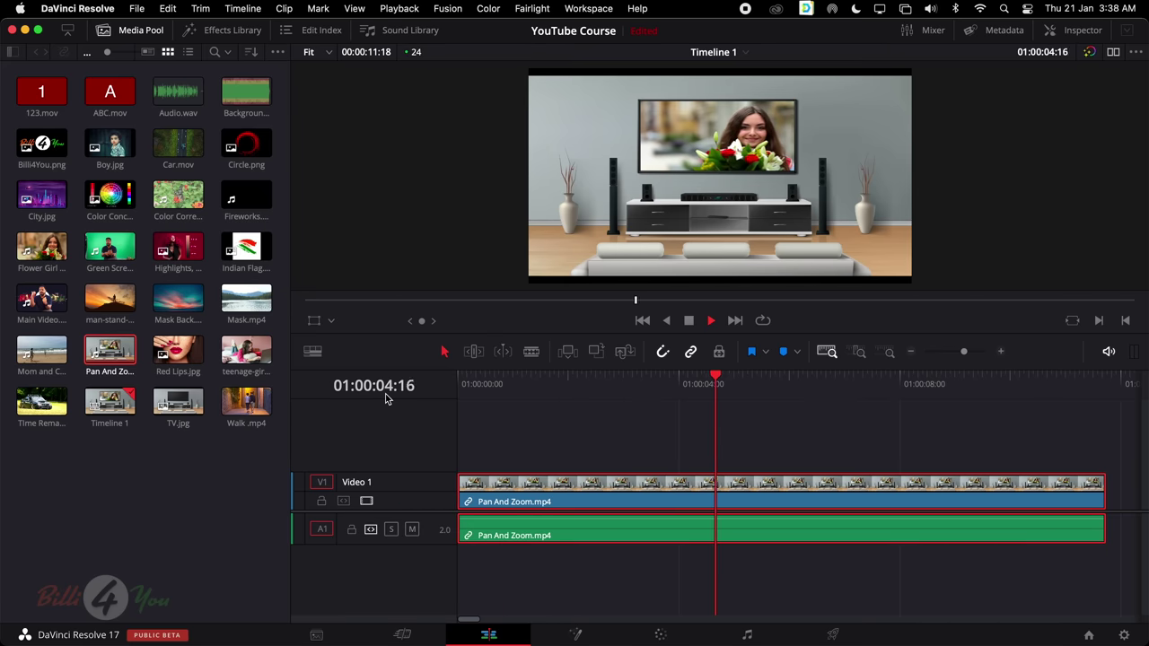
key("space")
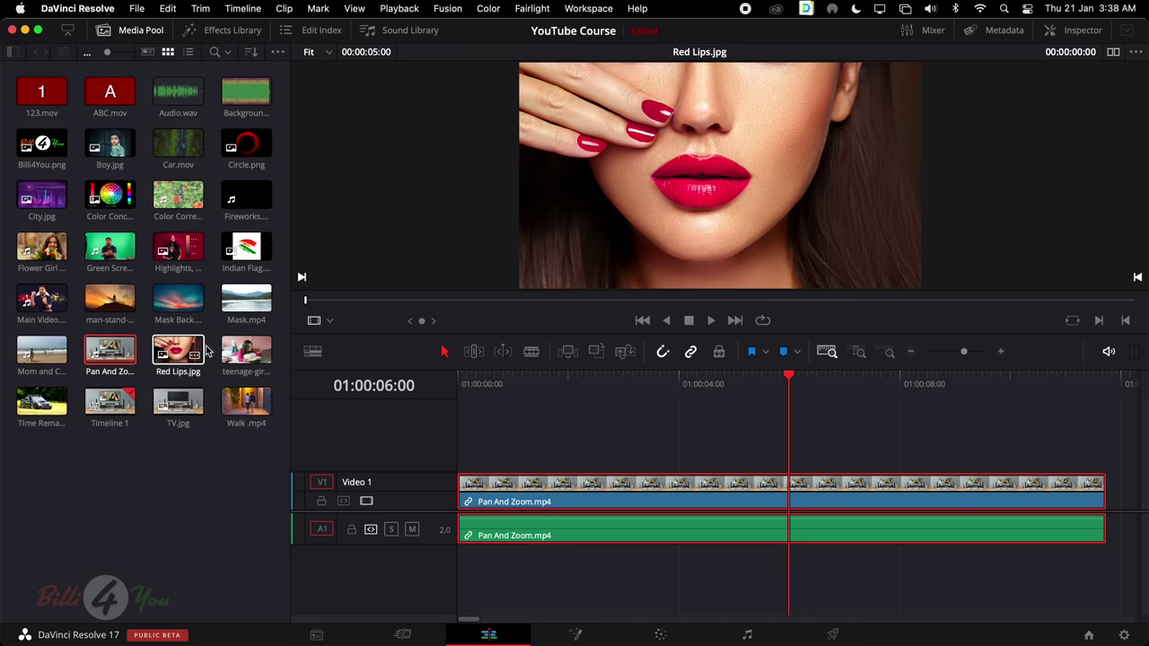
left_click(507, 490)
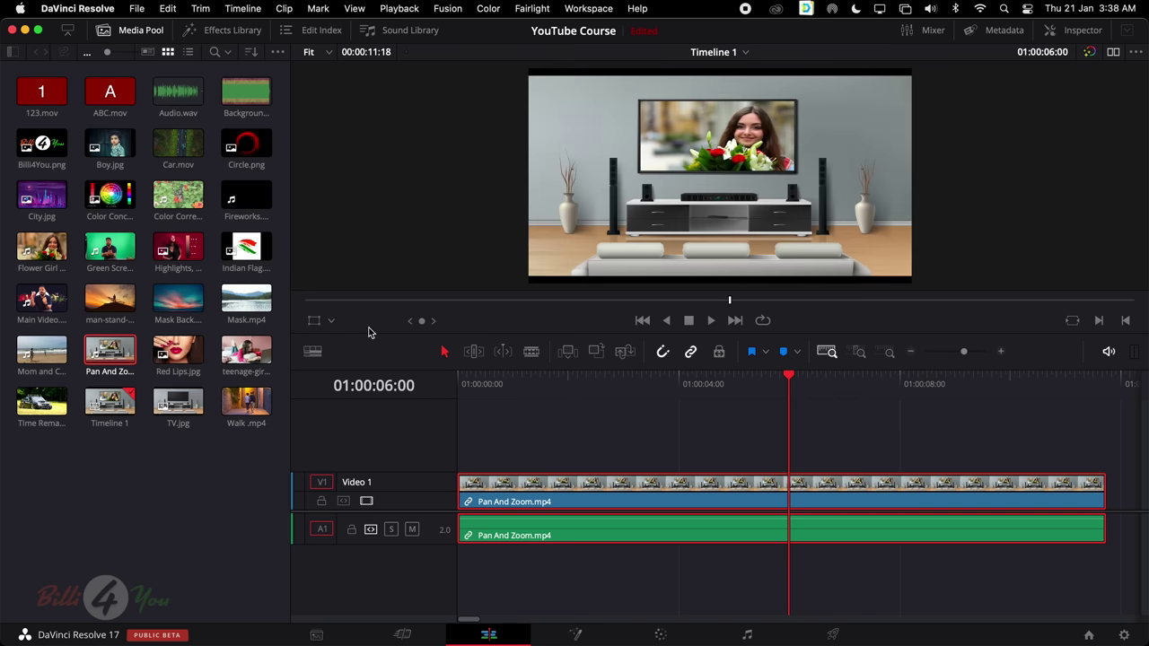
Select the V1 clip, play it from the start, then show its Transform settings in the Inspector
left_click(332, 321)
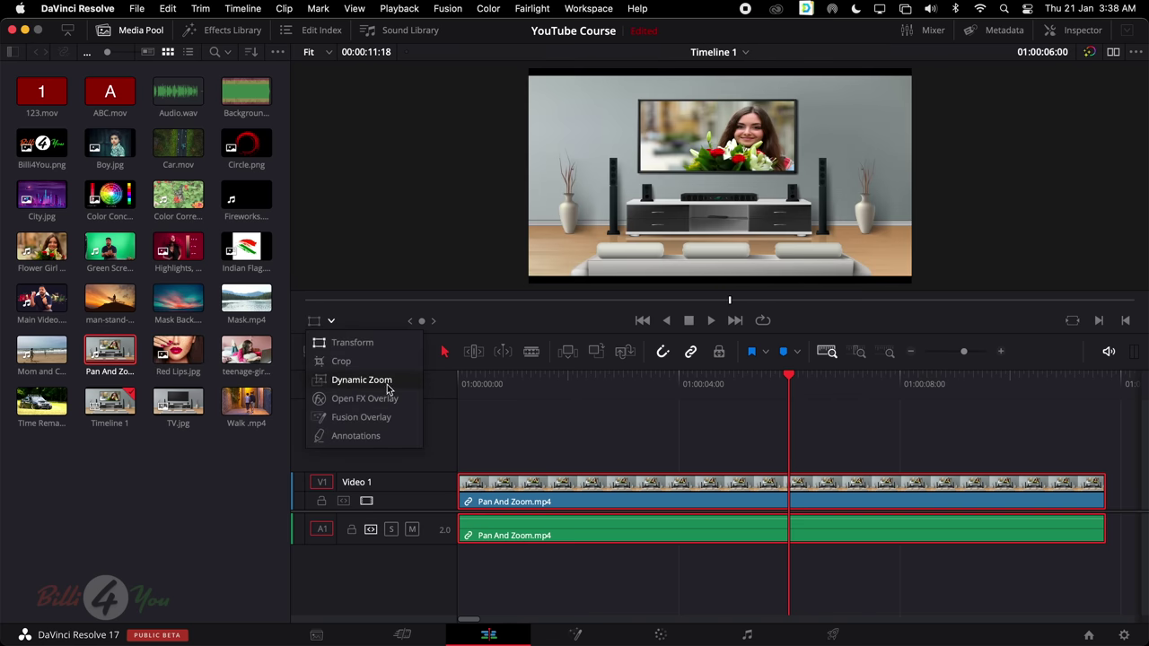
left_click(598, 483)
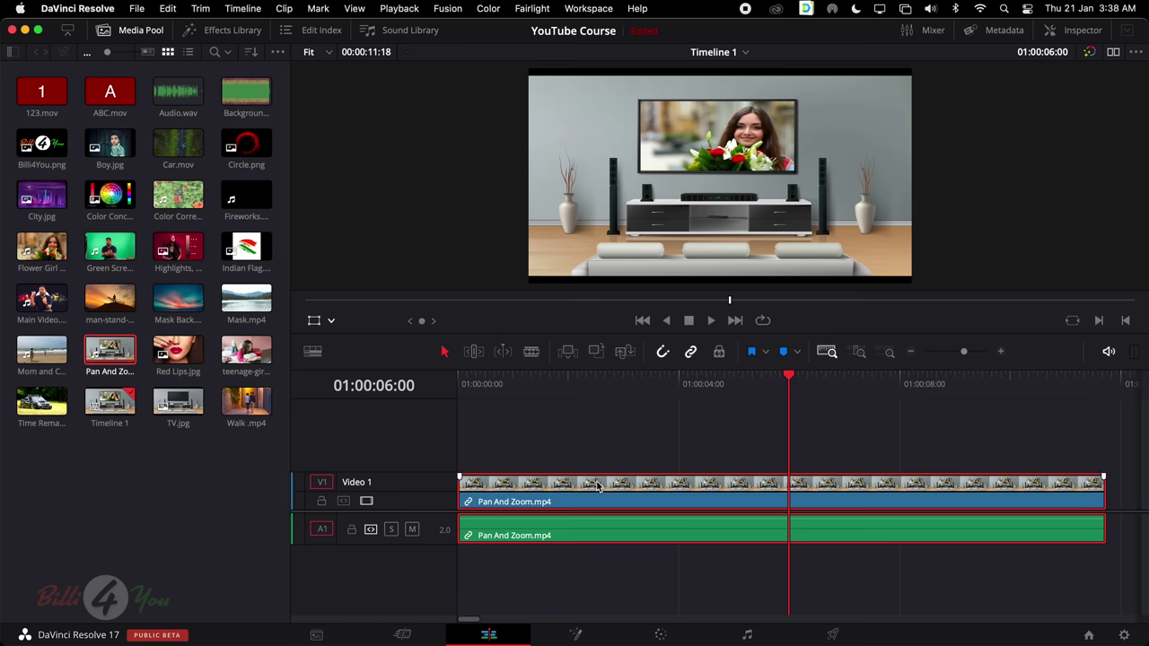
left_click_drag(715, 384, 403, 415)
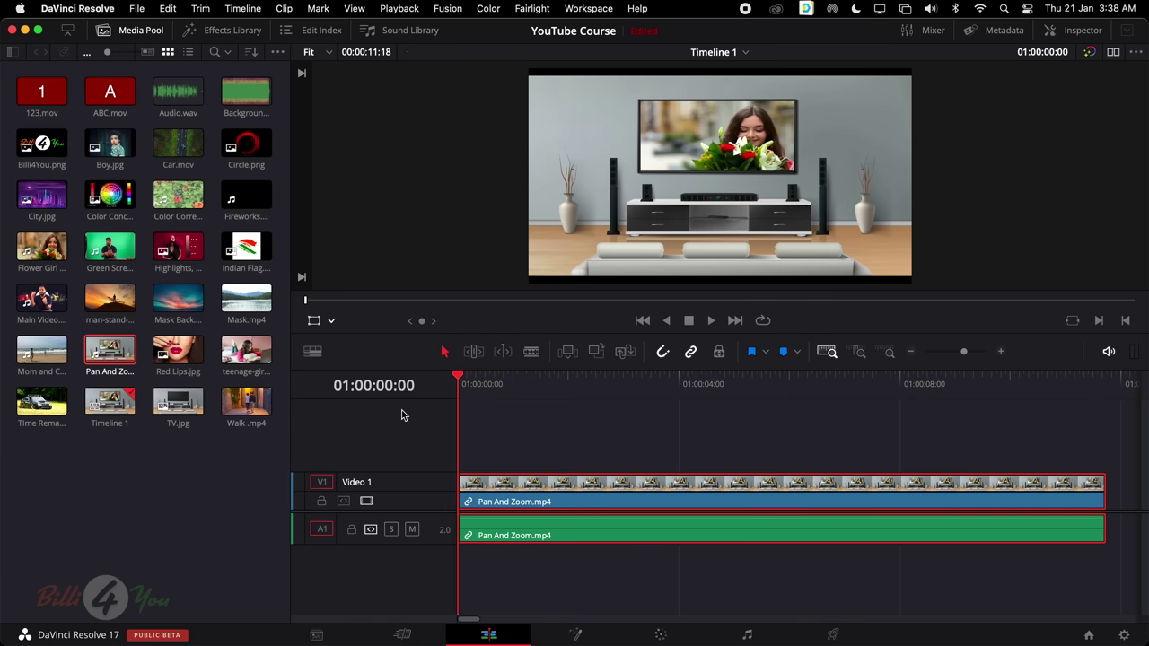
key("space")
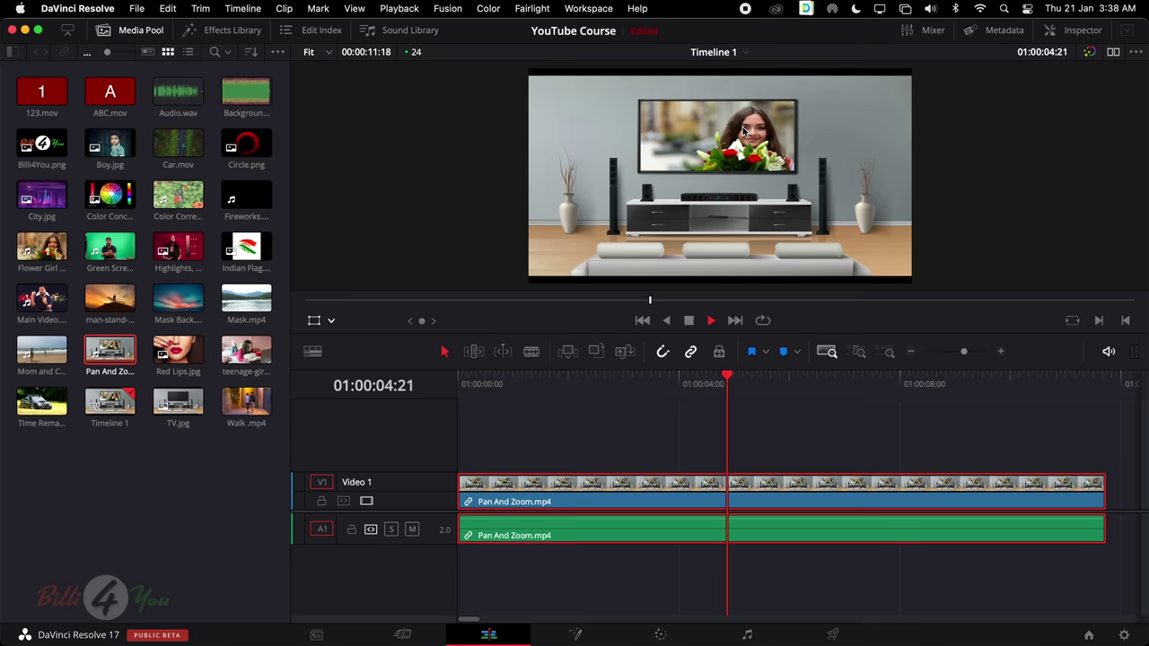
key("space")
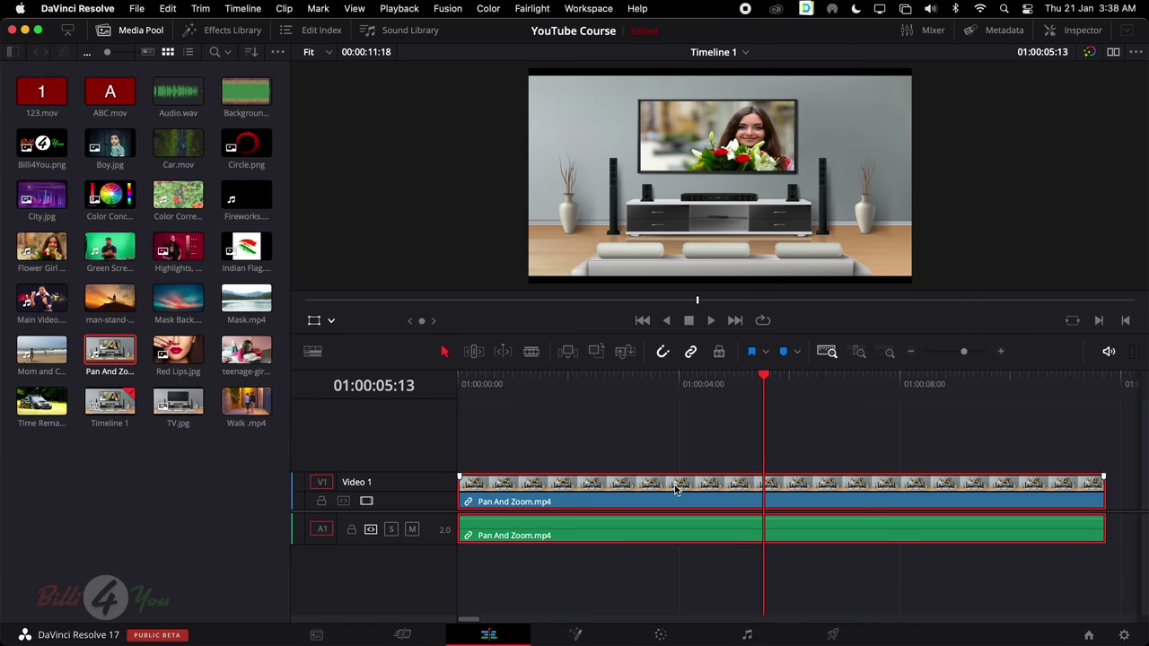
left_click(1094, 33)
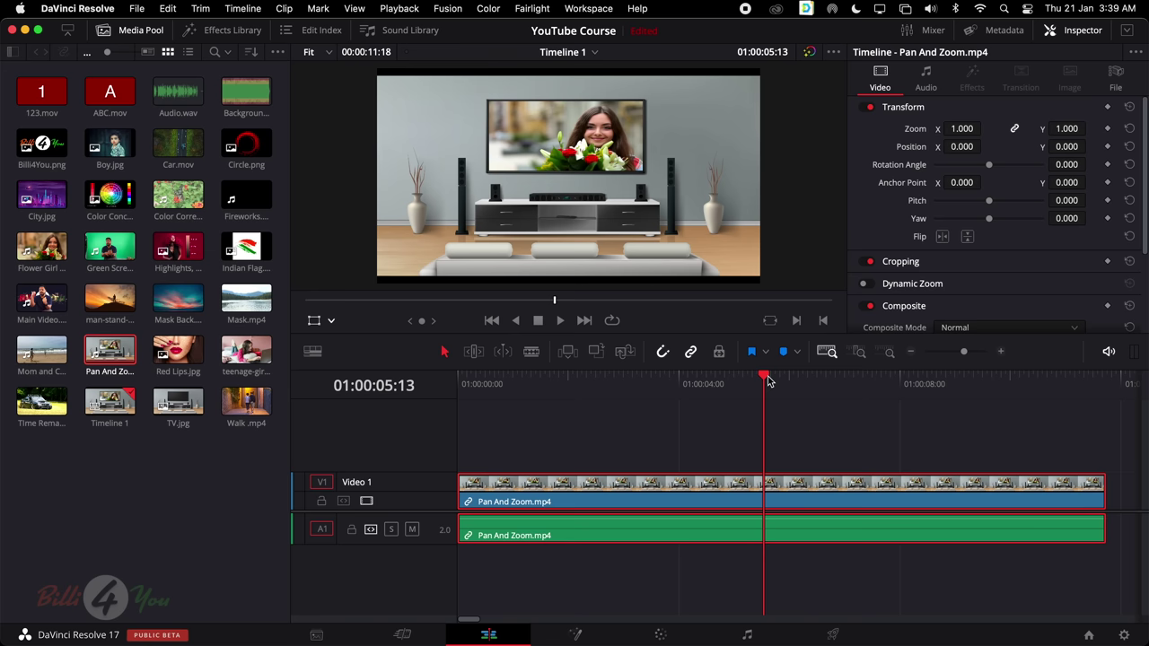
left_click_drag(768, 379, 792, 394)
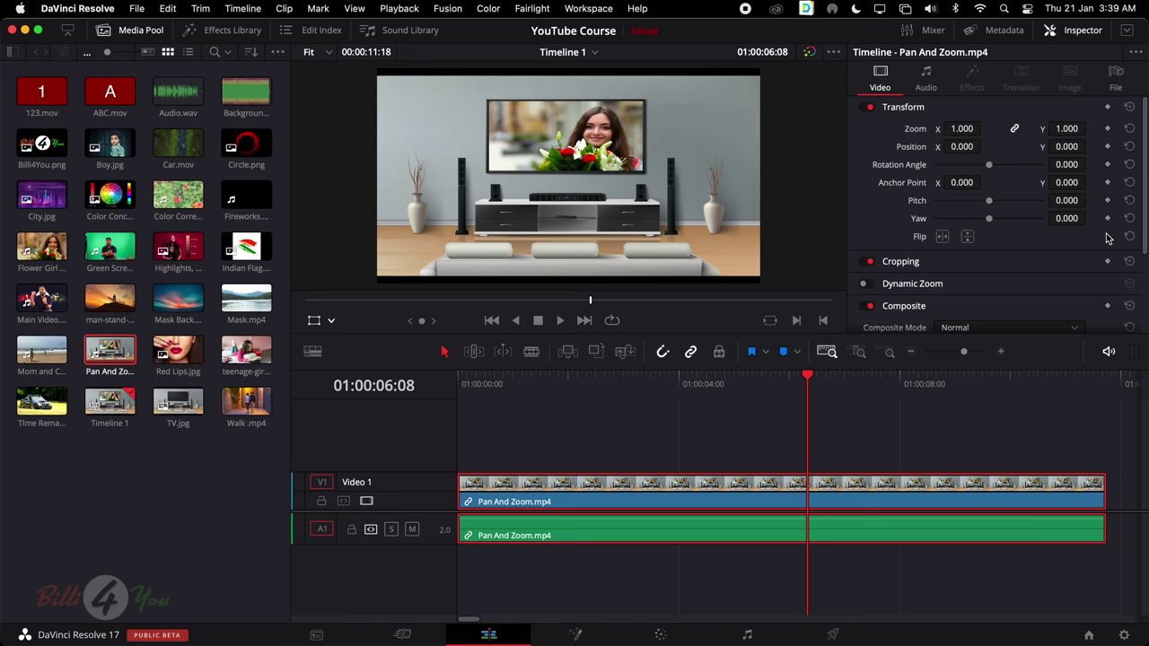
mouse_move(811, 379)
left_mouse_down()
mouse_move(830, 377)
mouse_move(817, 393)
left_mouse_up()
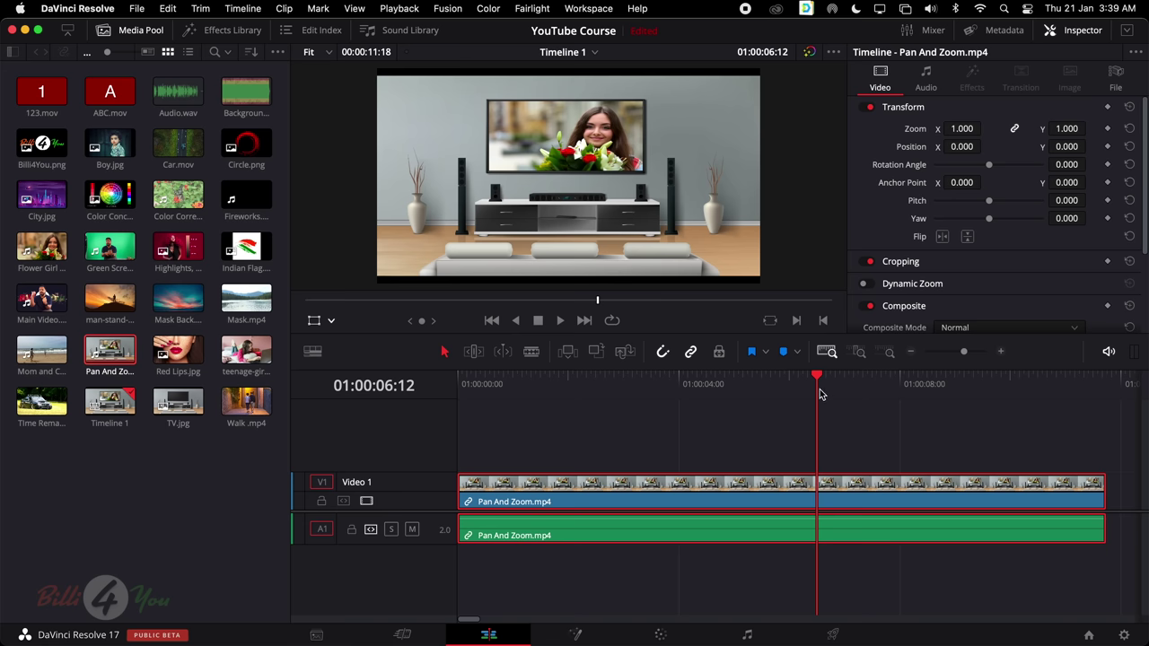
left_click_drag(819, 381, 707, 421)
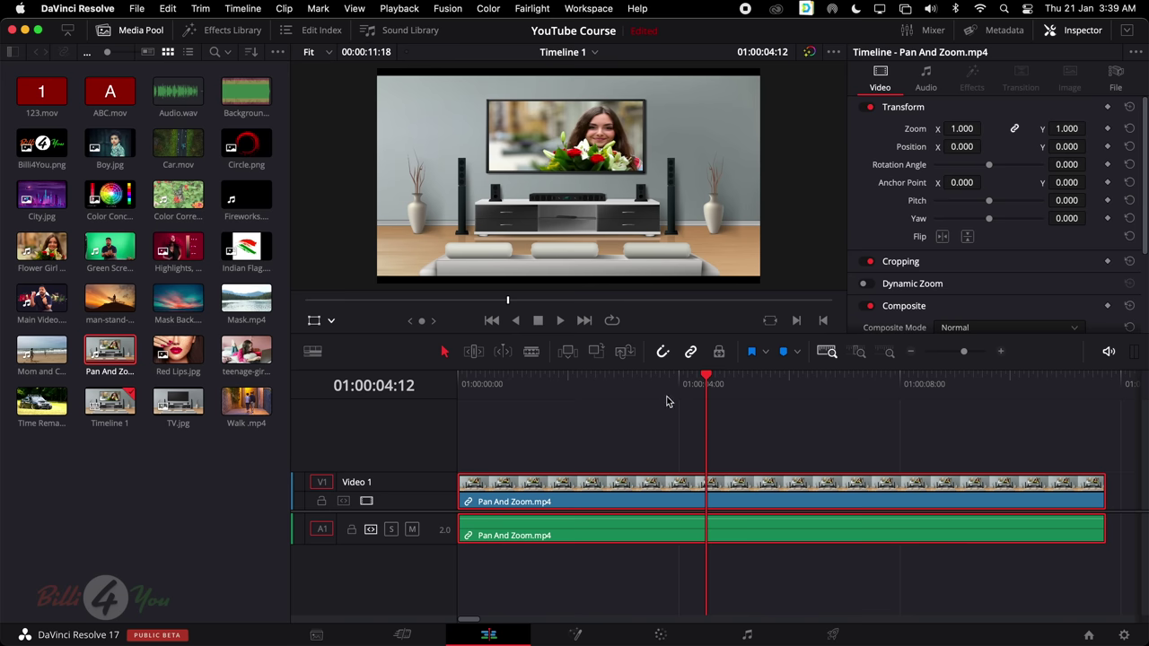
left_click_drag(709, 377, 679, 394)
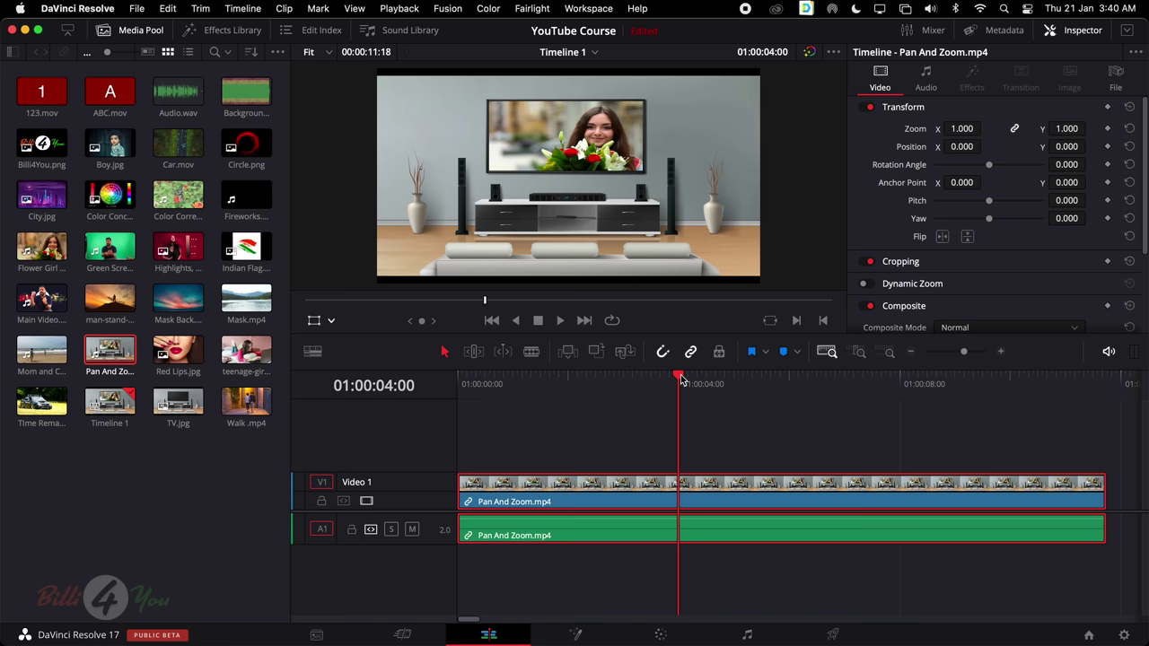
left_click_drag(681, 378, 485, 377)
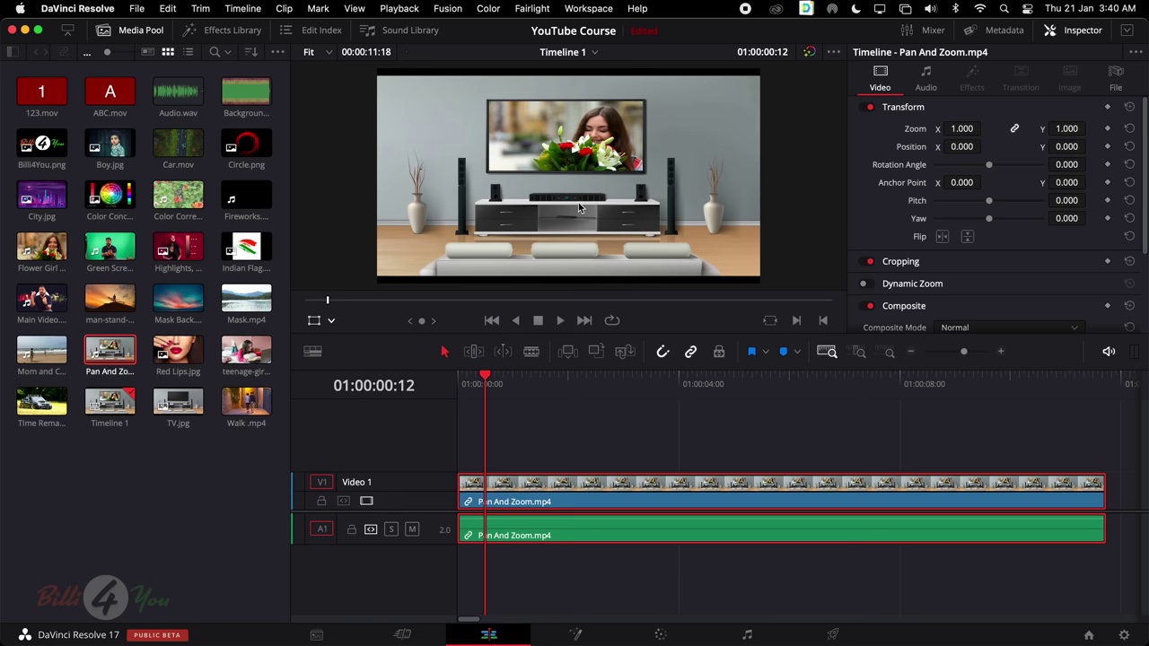
left_click_drag(485, 379, 454, 384)
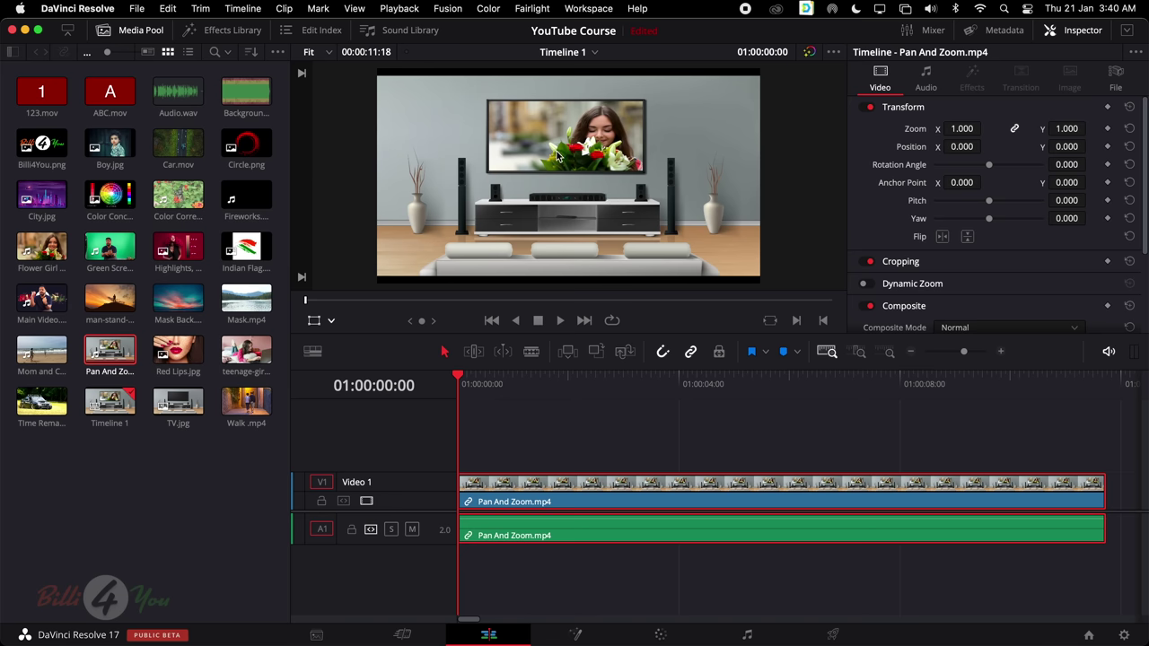
Test clip zoom values of 1.090 and about 1.620, settling back at 1.090
left_click_drag(459, 381, 567, 388)
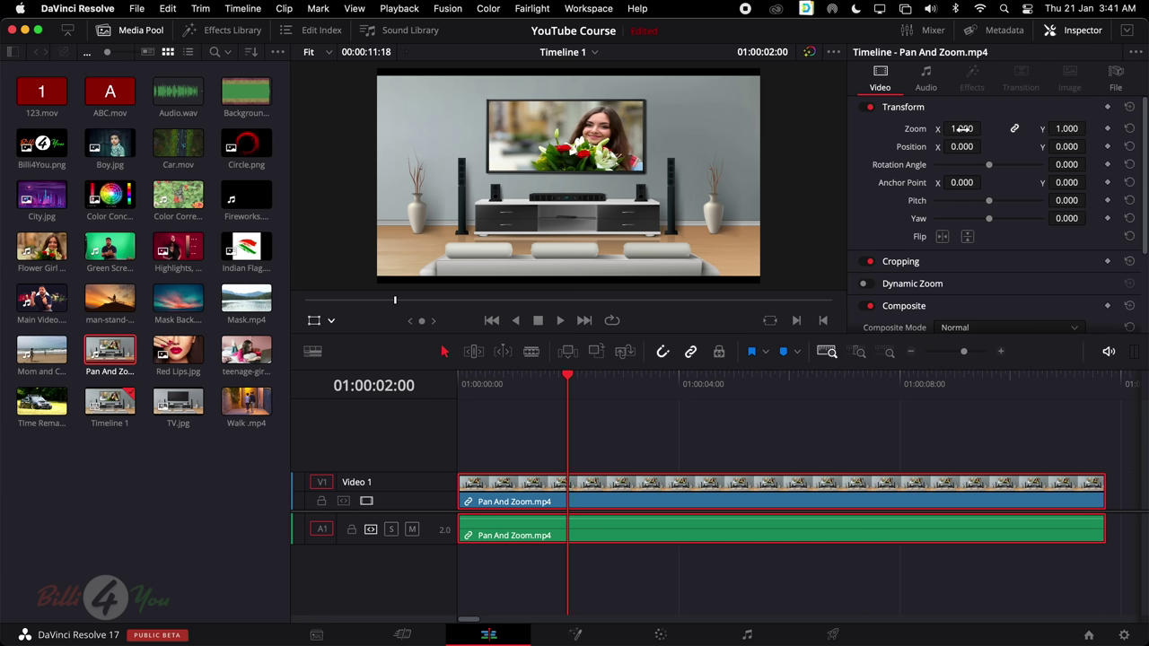
left_click_drag(568, 380, 421, 396)
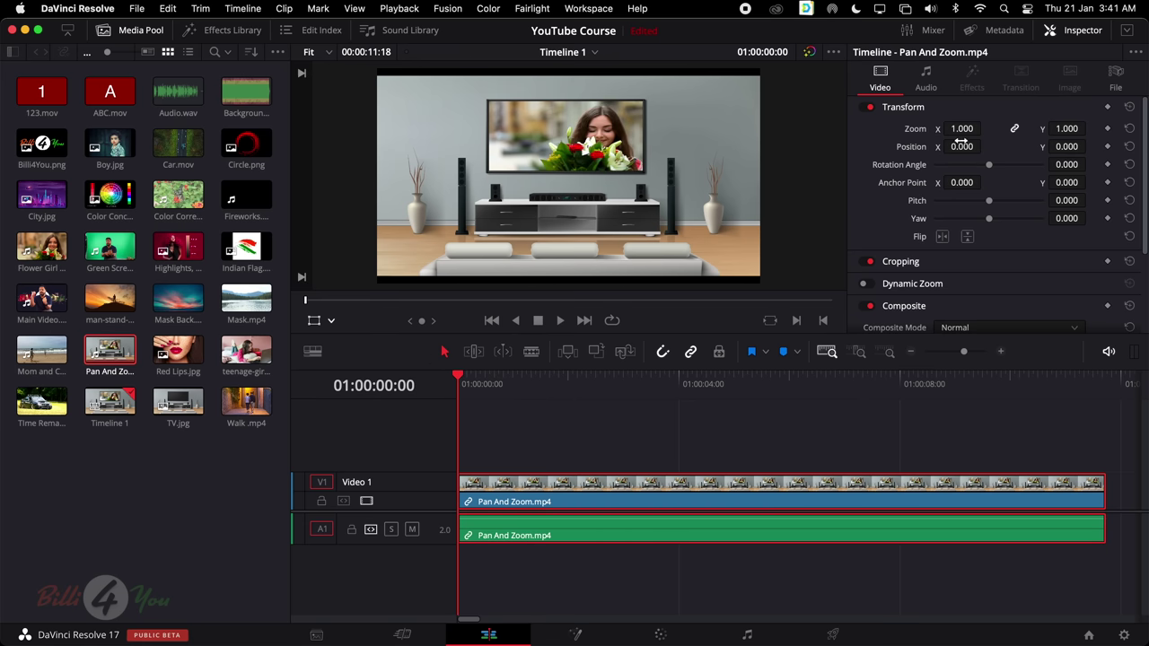
left_click_drag(961, 129, 985, 129)
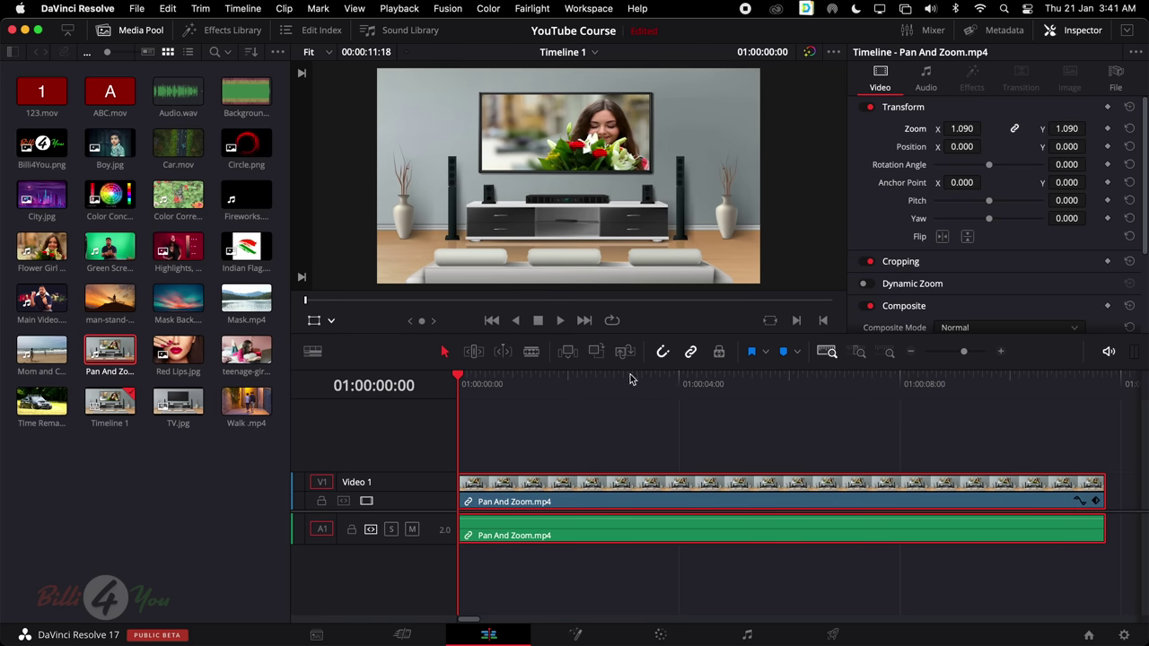
left_click_drag(628, 378, 422, 396)
left_click_drag(496, 377, 439, 384)
left_click_drag(960, 132, 984, 128)
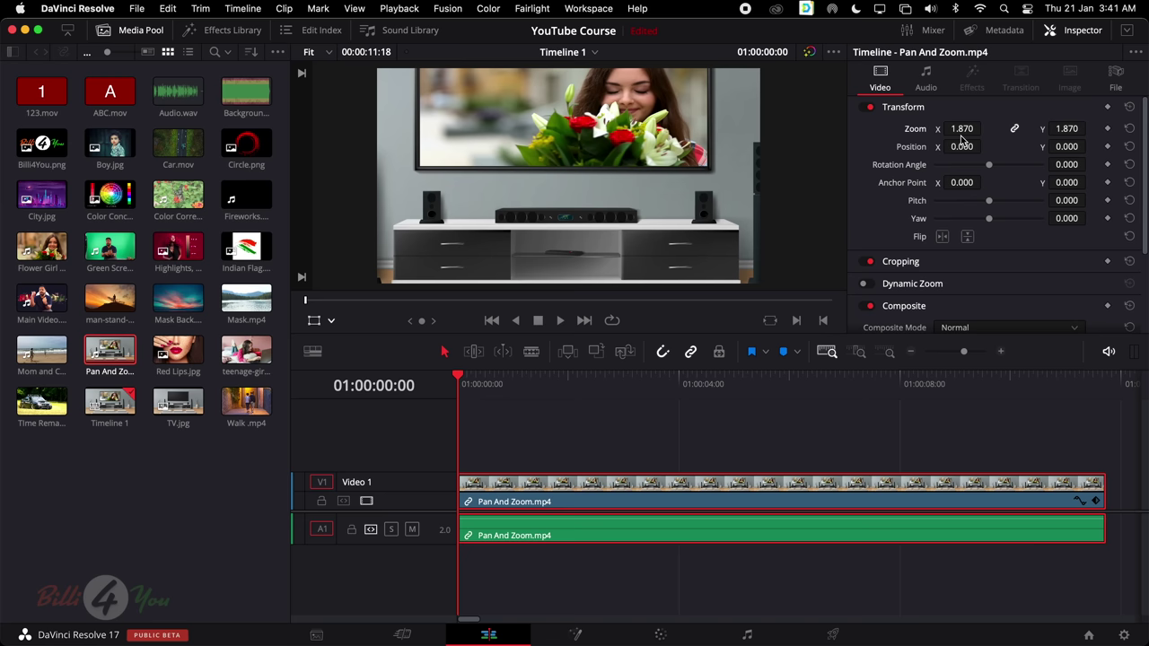
left_click_drag(962, 137, 942, 137)
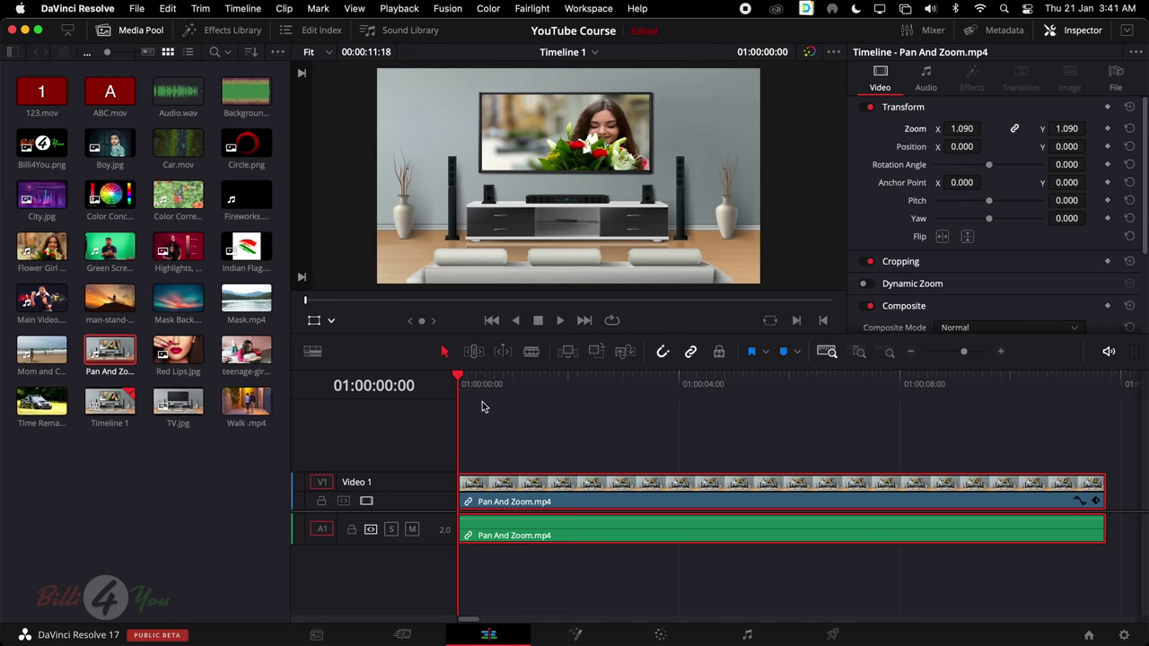
Try zoom 2.0 with a downward position shift, then undo both to leave zoom 1.120
left_click(492, 377)
left_click_drag(491, 377, 456, 381)
left_click_drag(938, 132, 984, 127)
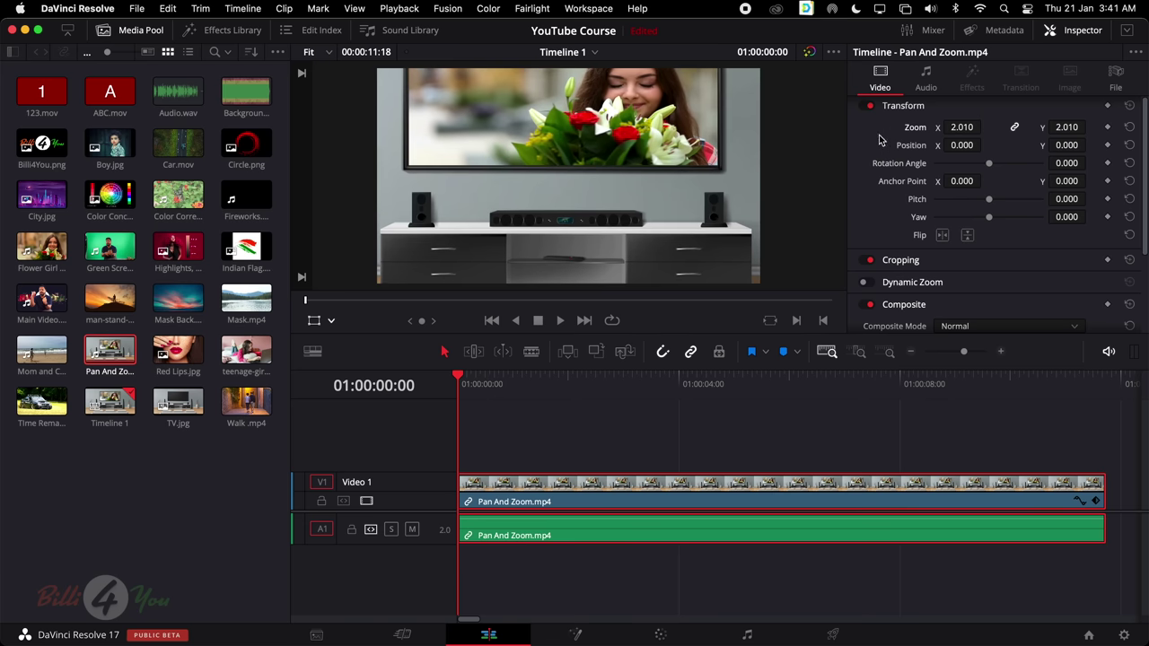
left_click_drag(1066, 145, 1090, 145)
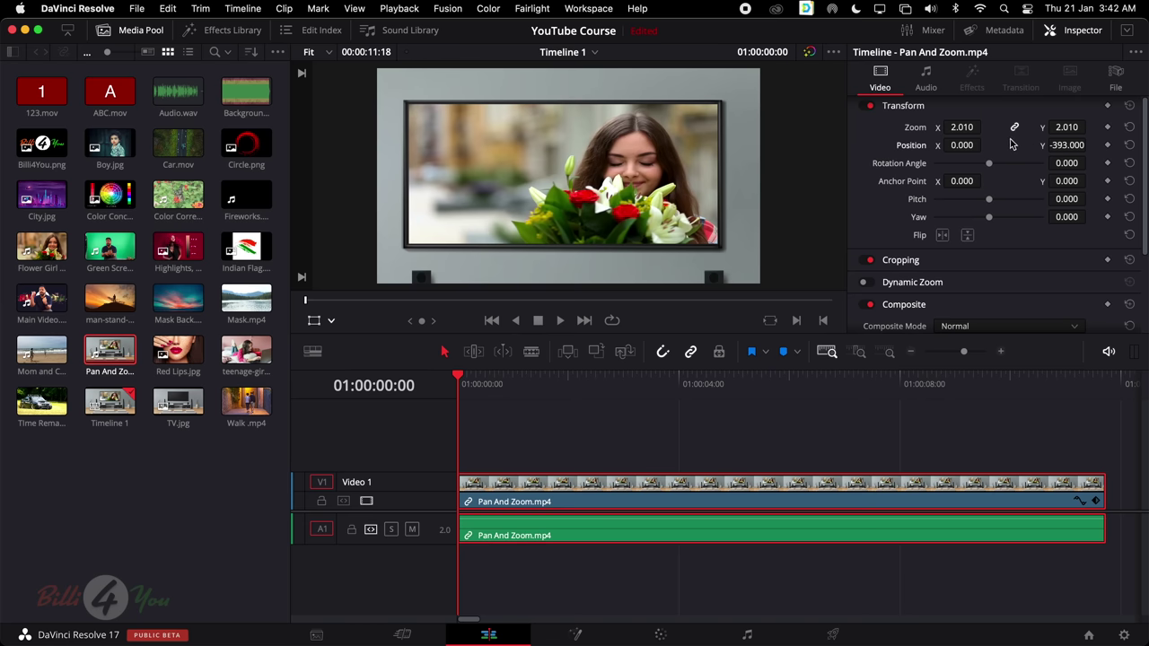
key("super+z")
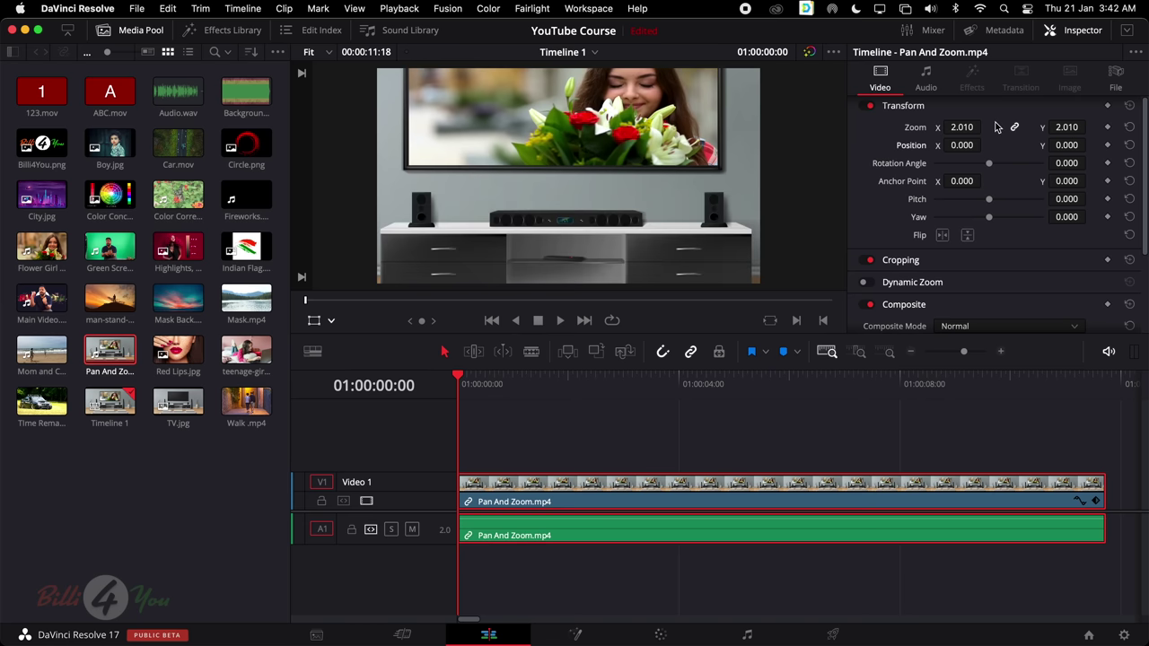
key("super+z")
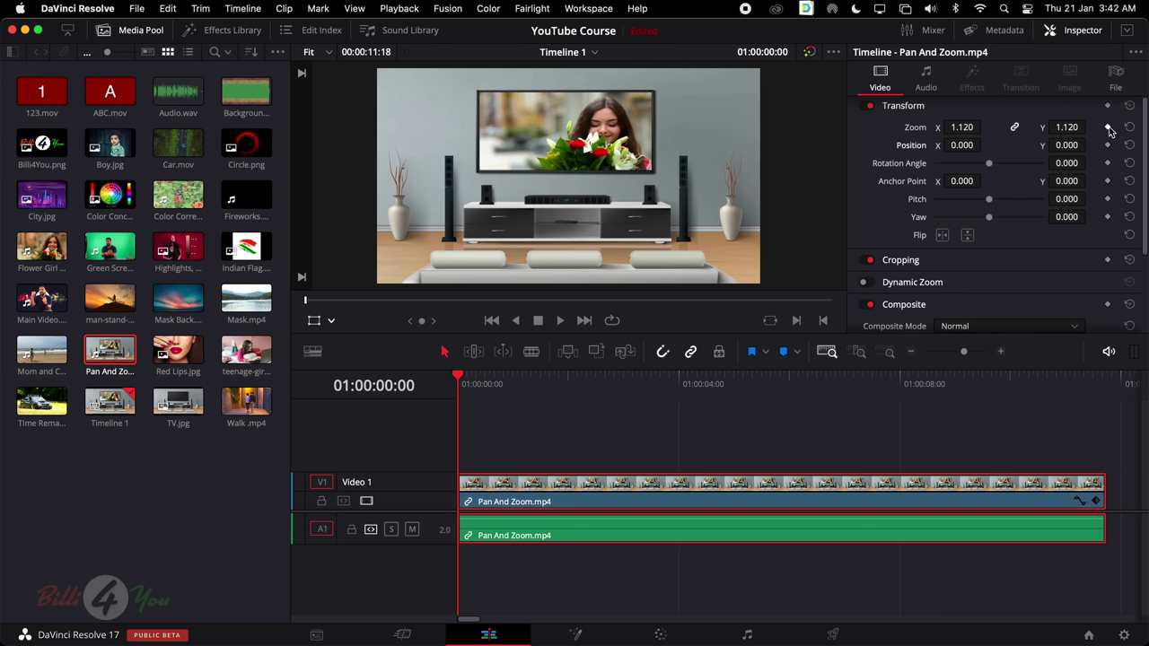
Keyframe Zoom 1.120 and Position 0.000 on the clip's first frame, then move forward slightly
left_click(1109, 129)
left_click(1108, 144)
scroll(1067, 144, "up", 1)
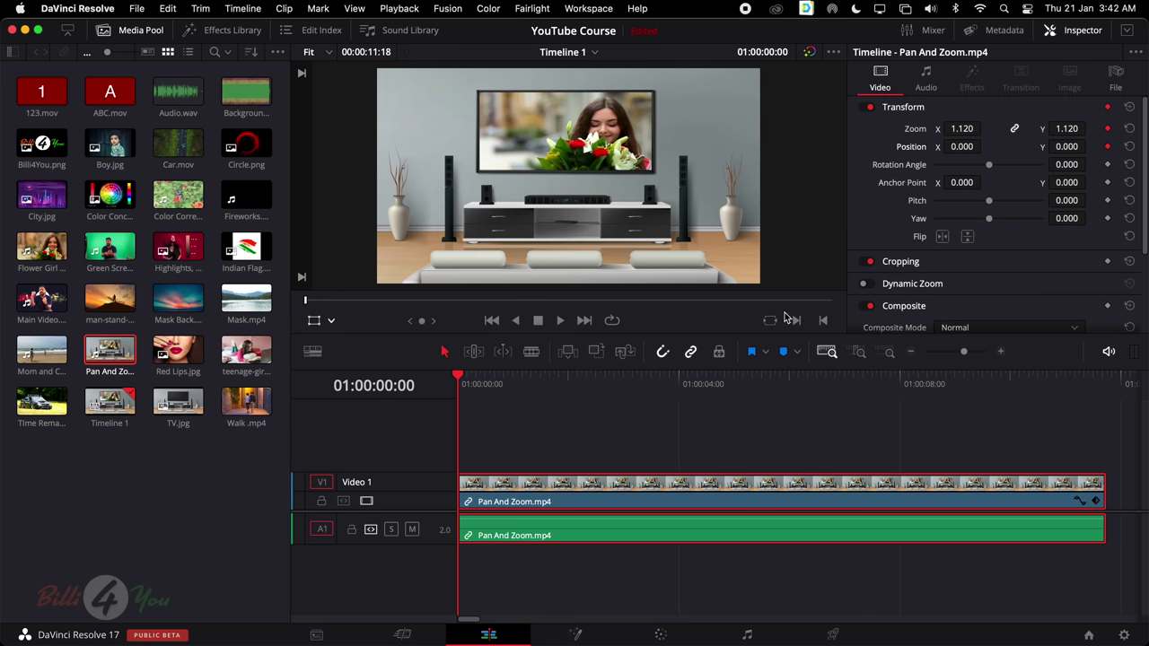
left_click_drag(462, 381, 569, 386)
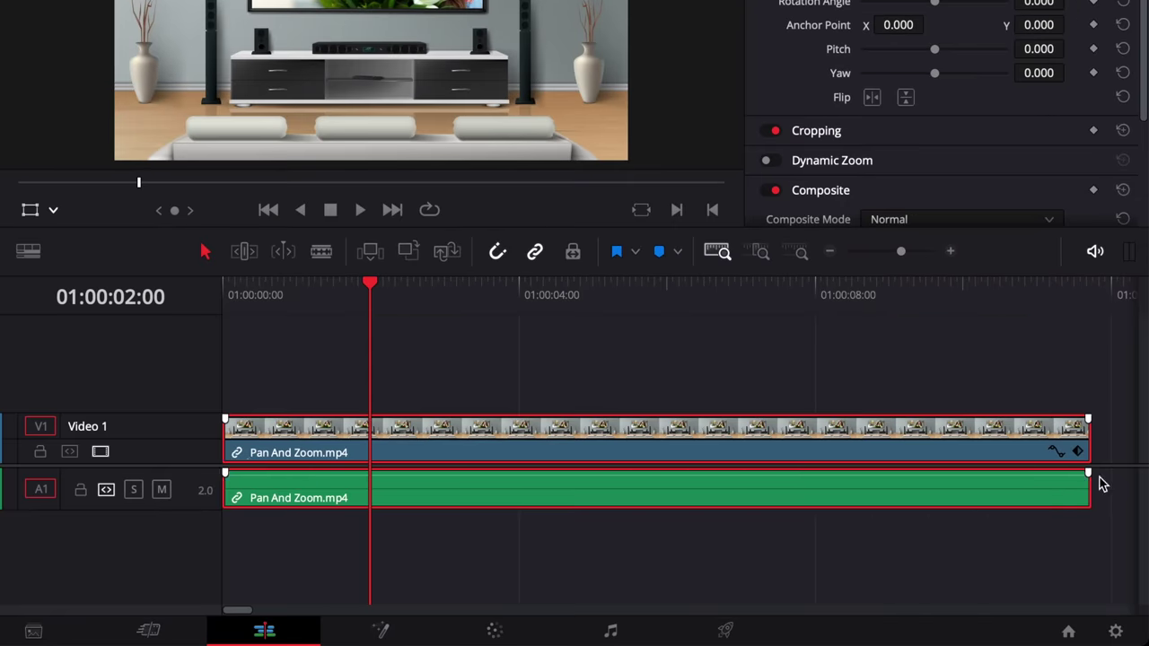
Reveal the clip's Transform keyframe lane and scrub the playhead near the two-second mark
scroll(1080, 458, "right", 5)
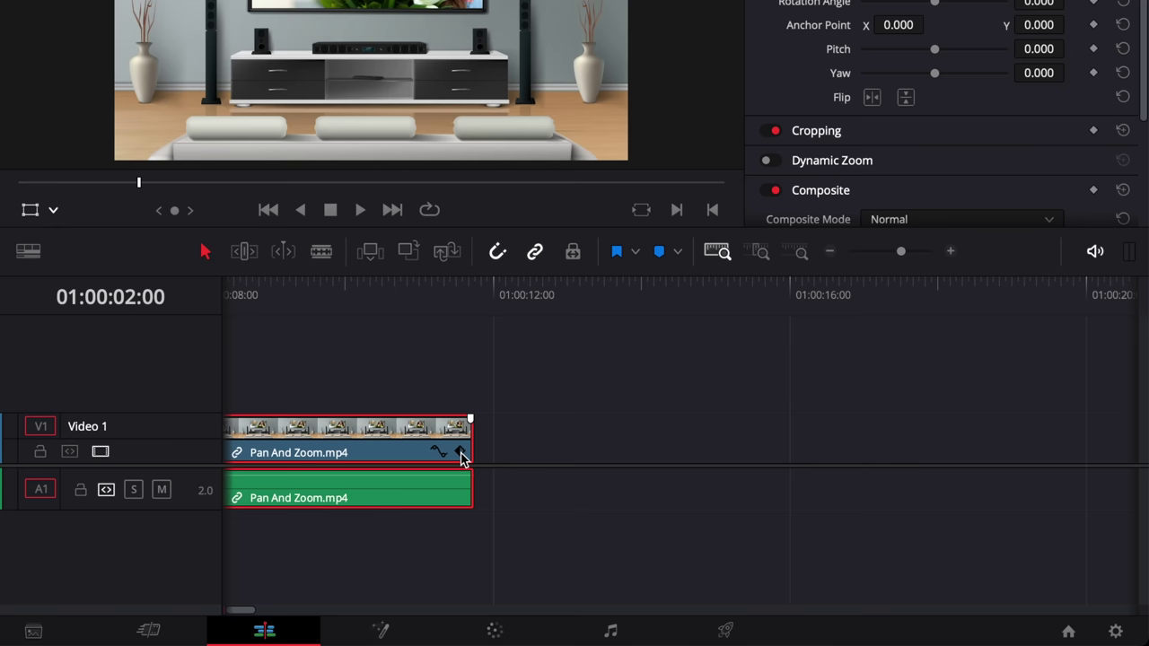
left_click(460, 456)
scroll(577, 431, "left", 5)
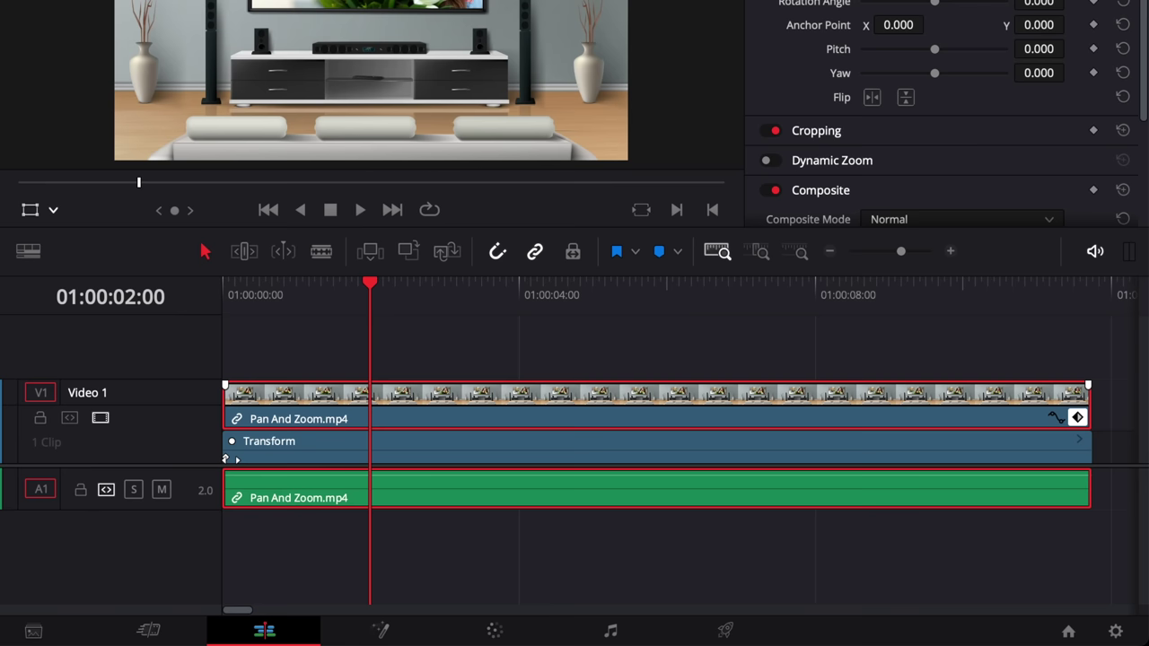
mouse_move(368, 286)
left_mouse_down()
mouse_move(219, 316)
mouse_move(239, 290)
mouse_move(367, 303)
left_mouse_up()
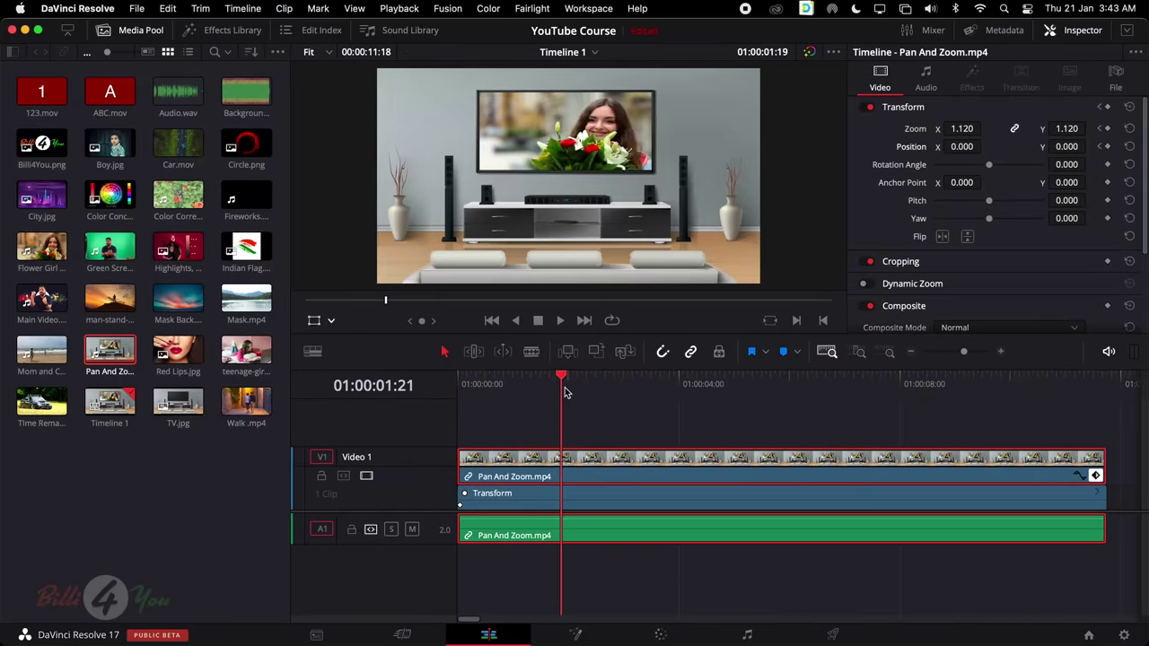
mouse_move(565, 392)
left_mouse_down()
mouse_move(602, 396)
mouse_move(567, 406)
left_mouse_up()
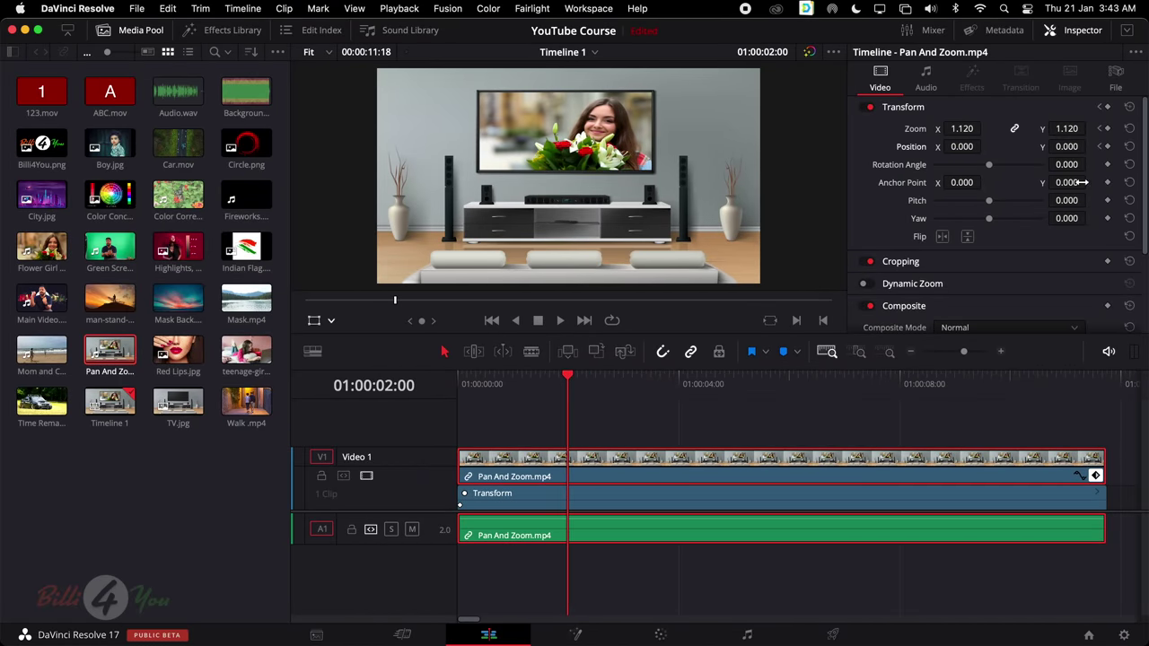
Add Zoom and Position keyframes at 01:00:02:00, then step between the start and two-second keyframes
left_click(1107, 130)
left_click(1108, 147)
left_click_drag(569, 381, 639, 381)
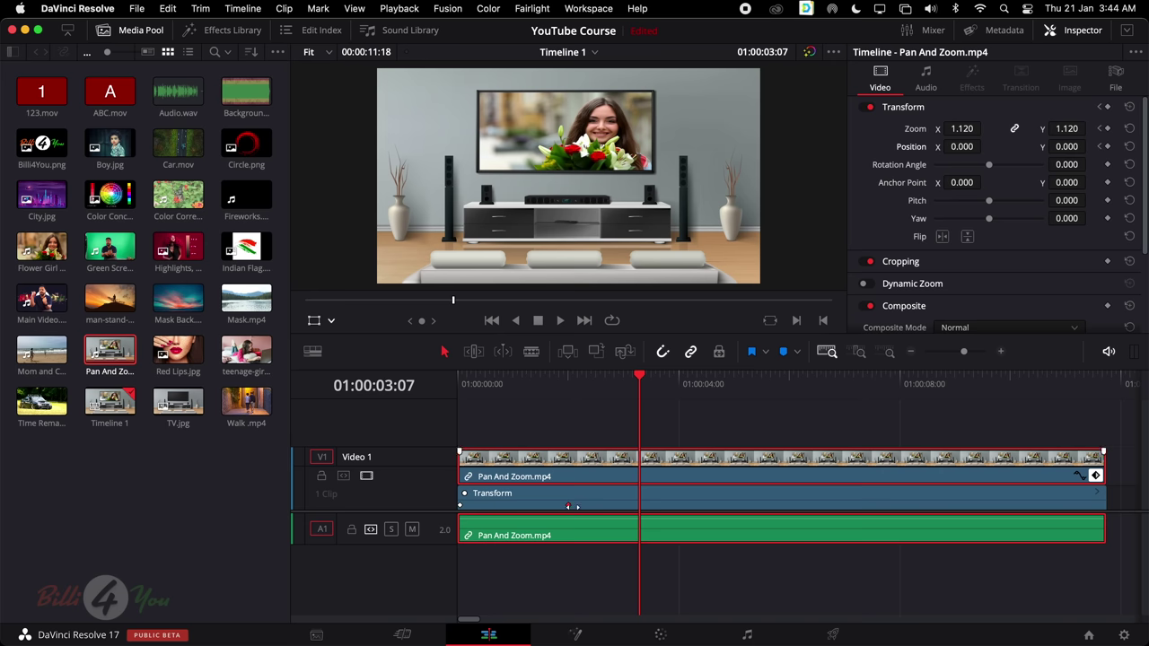
left_click_drag(645, 379, 574, 397)
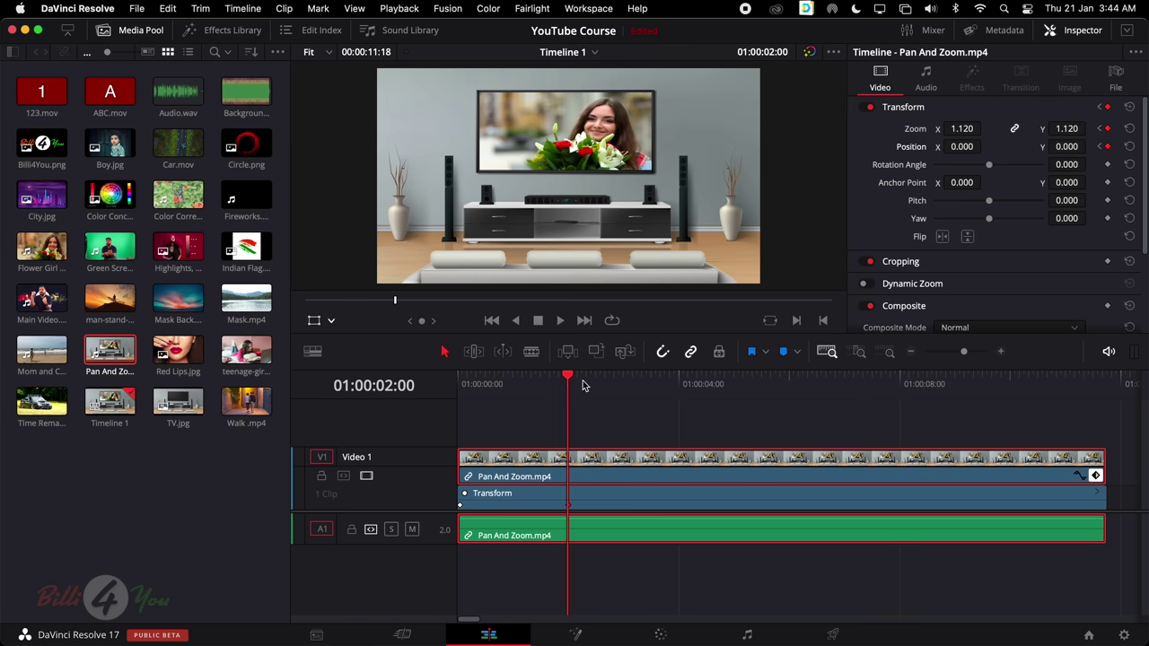
left_click_drag(567, 377, 608, 377)
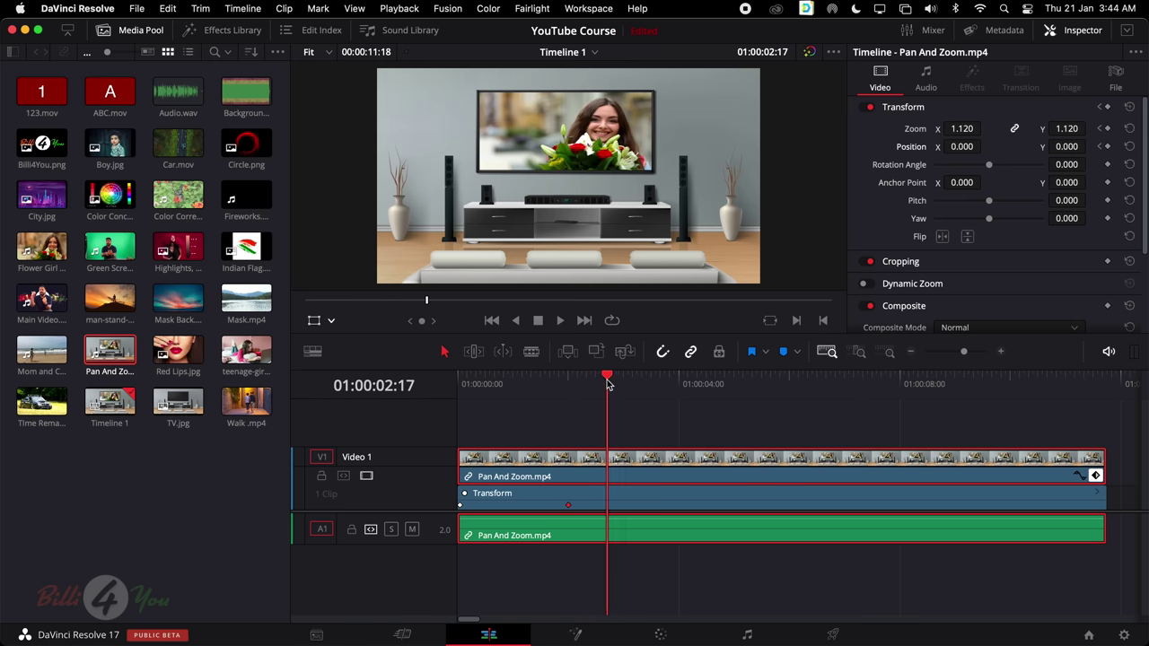
left_click(1101, 130)
left_click(1101, 129)
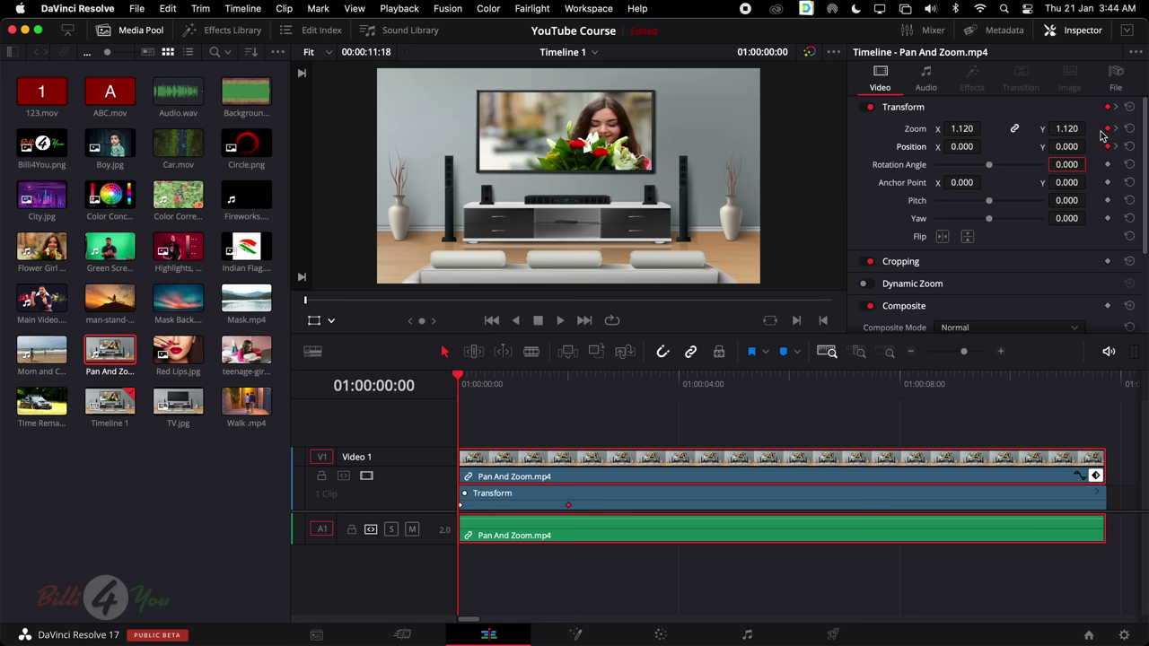
left_click(1117, 148)
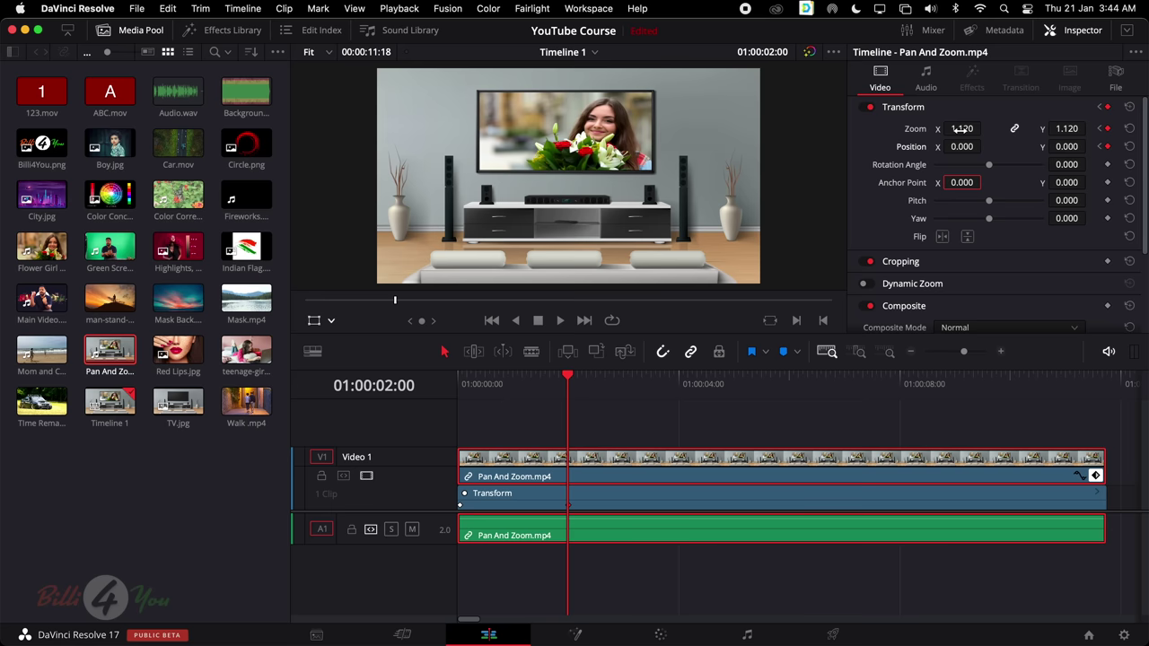
Set the 01:00:02:00 keyframe to Zoom 2.080 and Position 17, -383 to frame the TV
left_click_drag(962, 128, 985, 128)
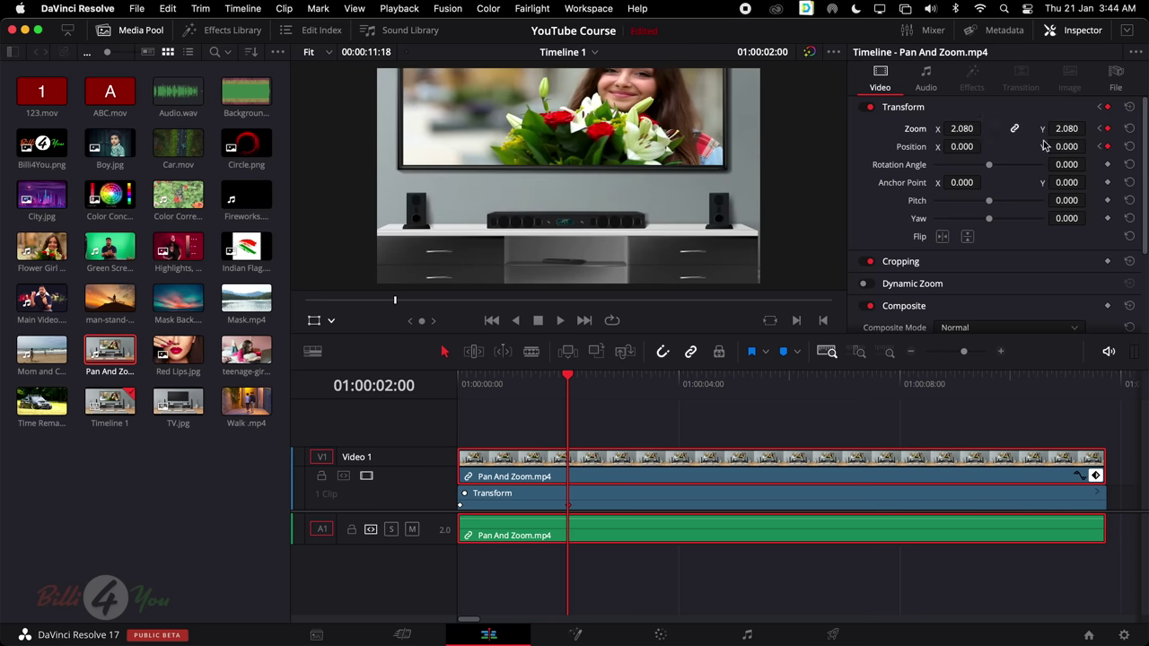
mouse_move(1074, 147)
left_mouse_down()
mouse_move(1090, 147)
mouse_move(1075, 153)
left_mouse_up()
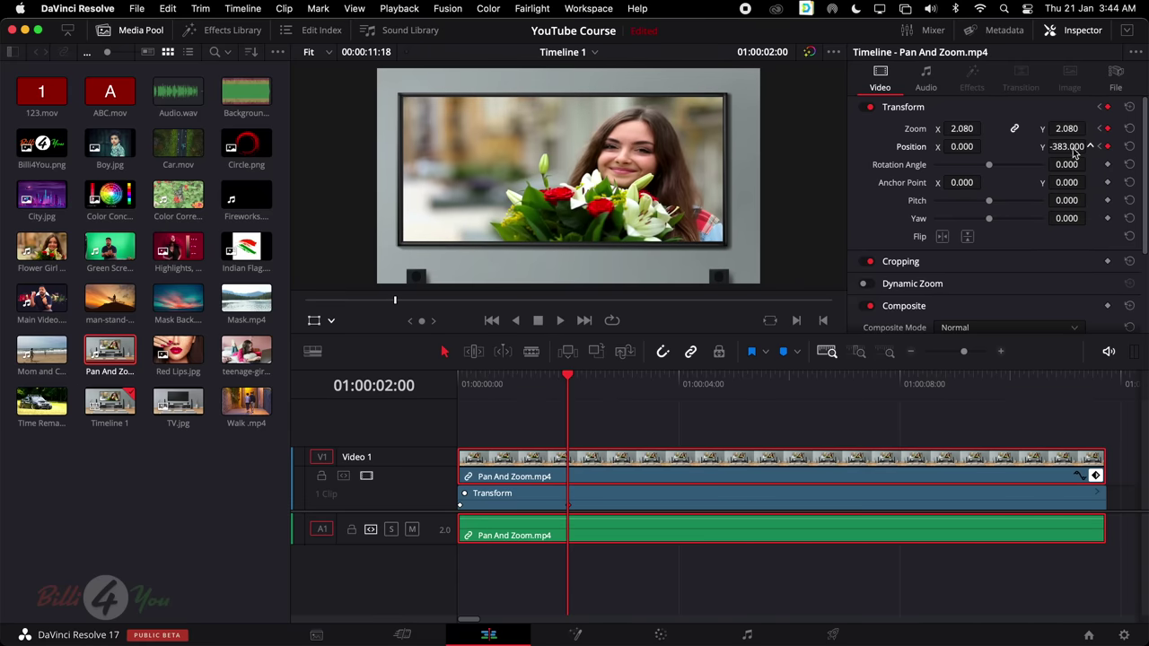
left_click_drag(961, 146, 973, 146)
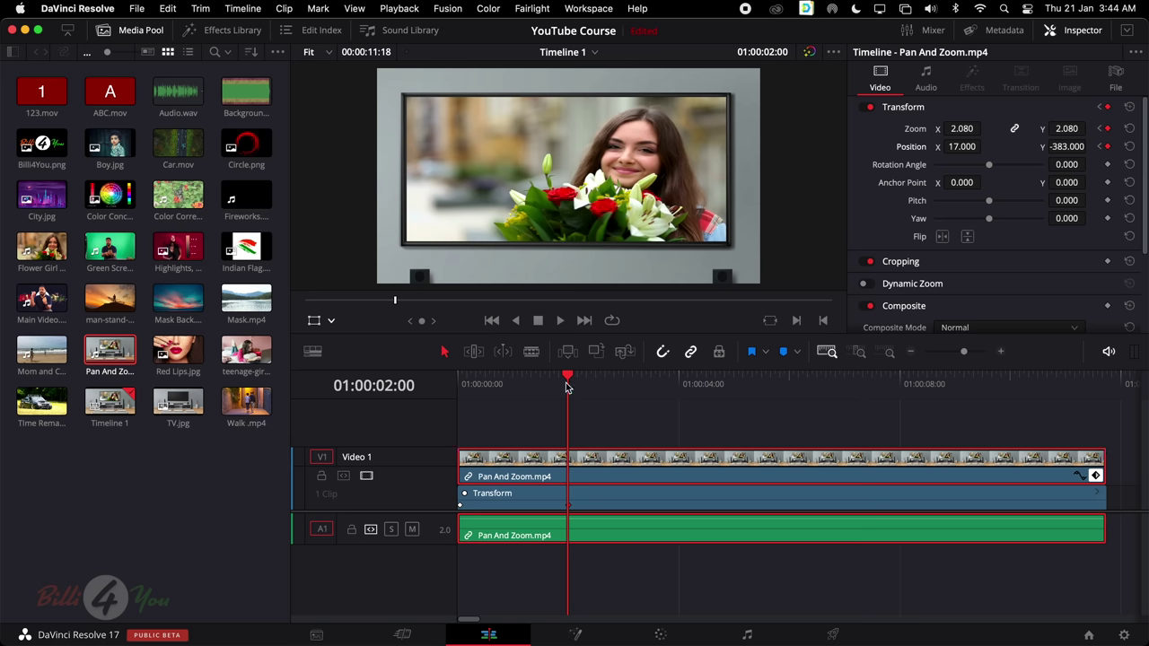
left_click_drag(567, 380, 440, 391)
Play back the zoom-in, then move the playhead to 01:00:09:13
key("space")
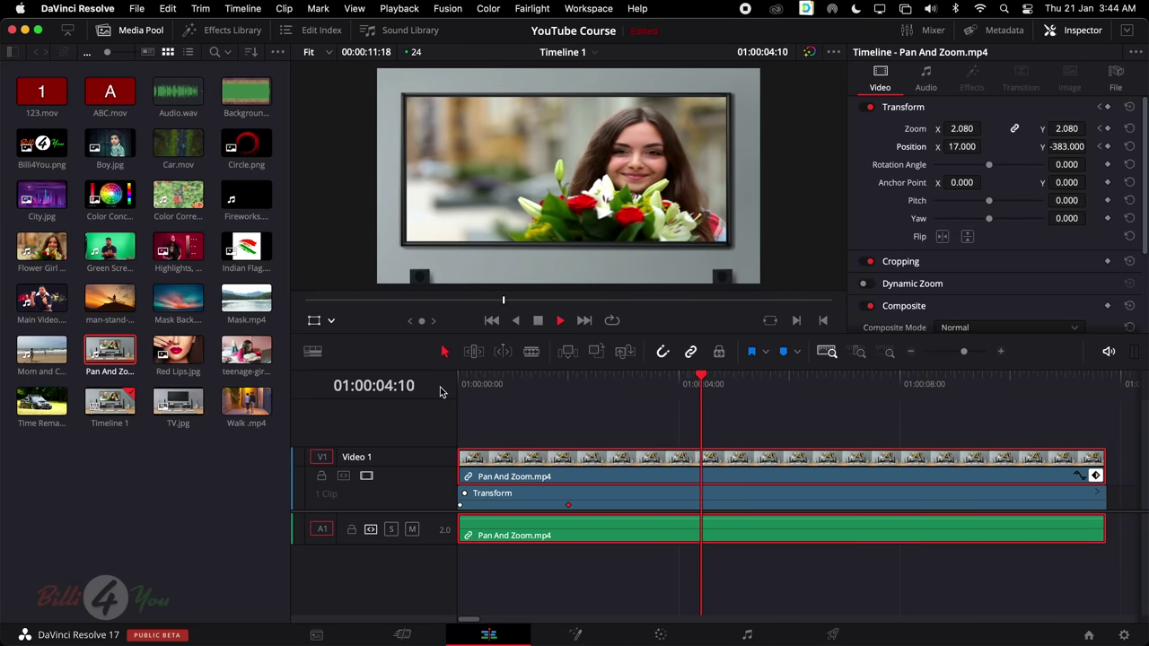
left_click(508, 377)
left_click_drag(507, 377, 452, 388)
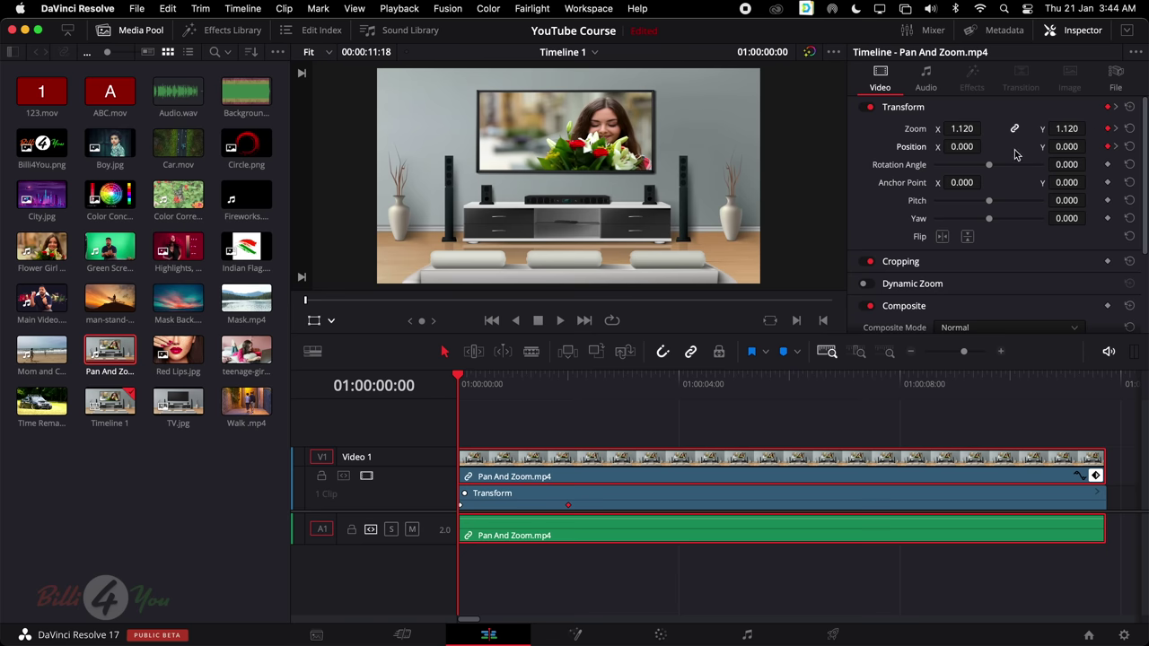
left_click_drag(465, 384, 574, 388)
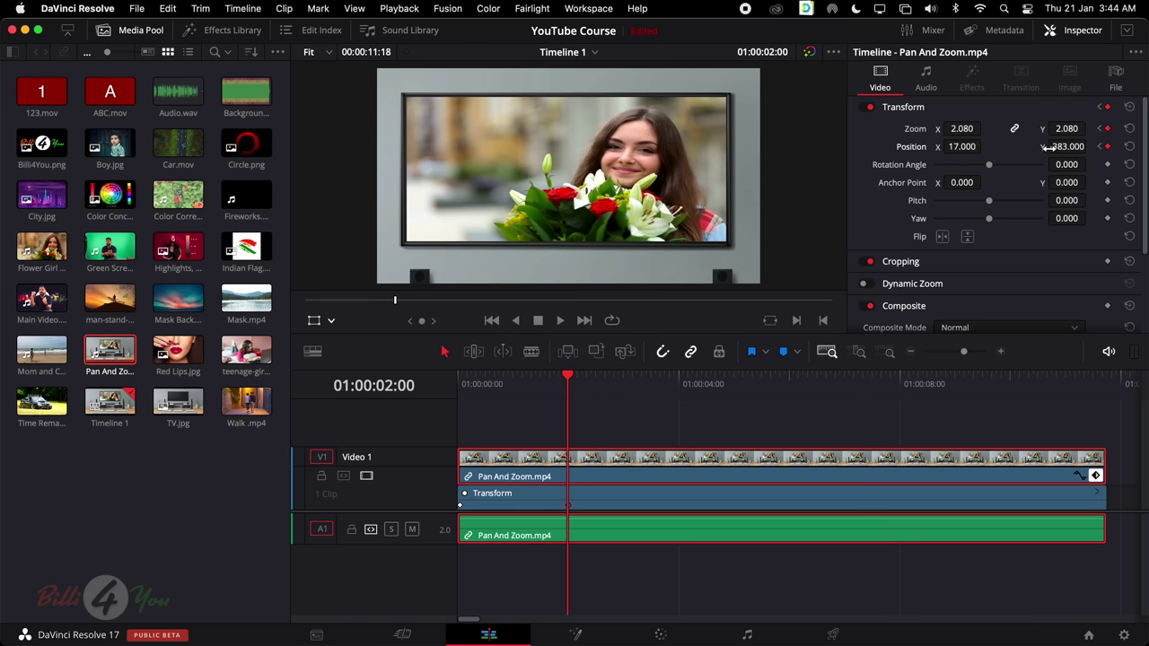
scroll(833, 440, "right", 2)
left_click_drag(774, 391, 1085, 396)
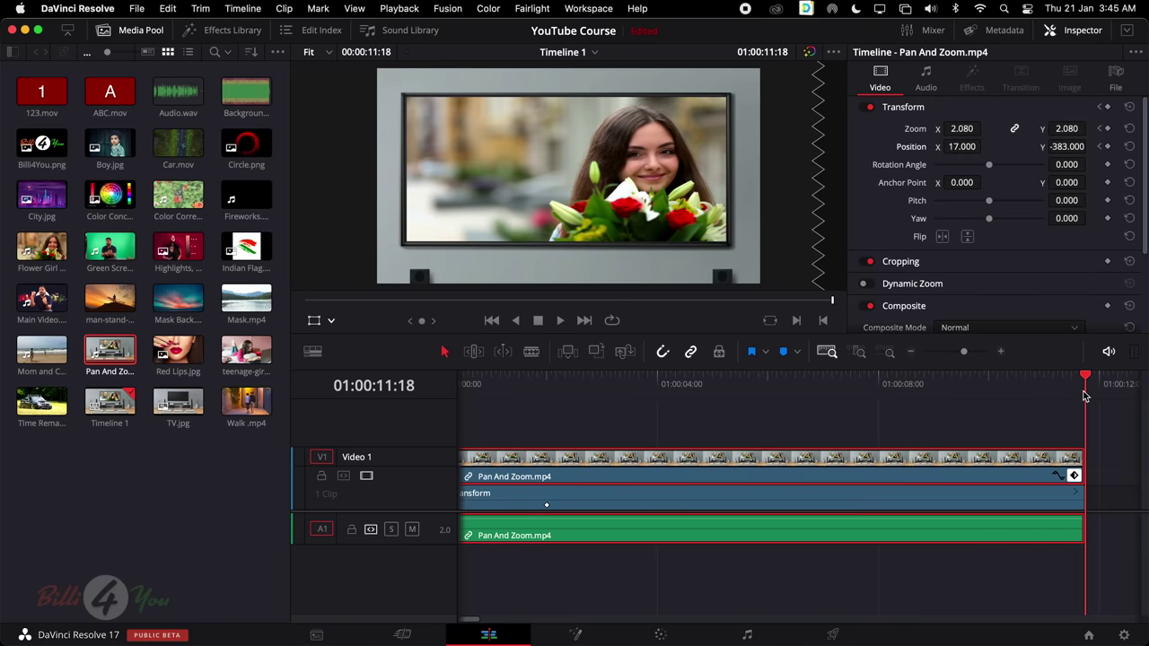
left_click_drag(1084, 396, 963, 399)
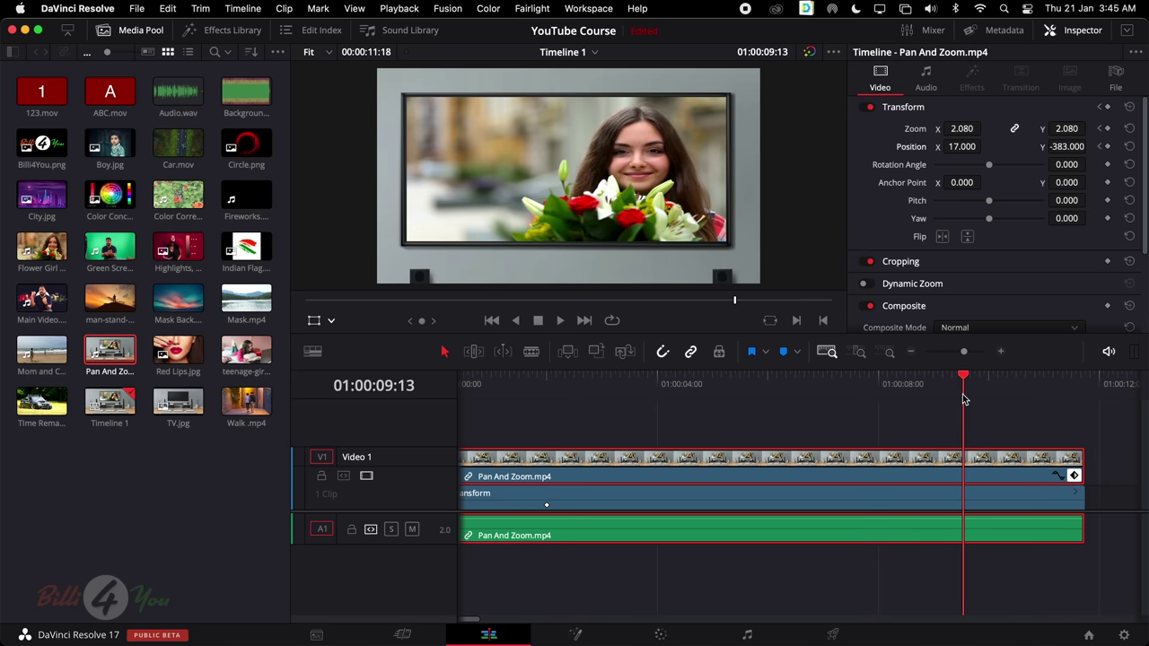
scroll(898, 458, "left", 2)
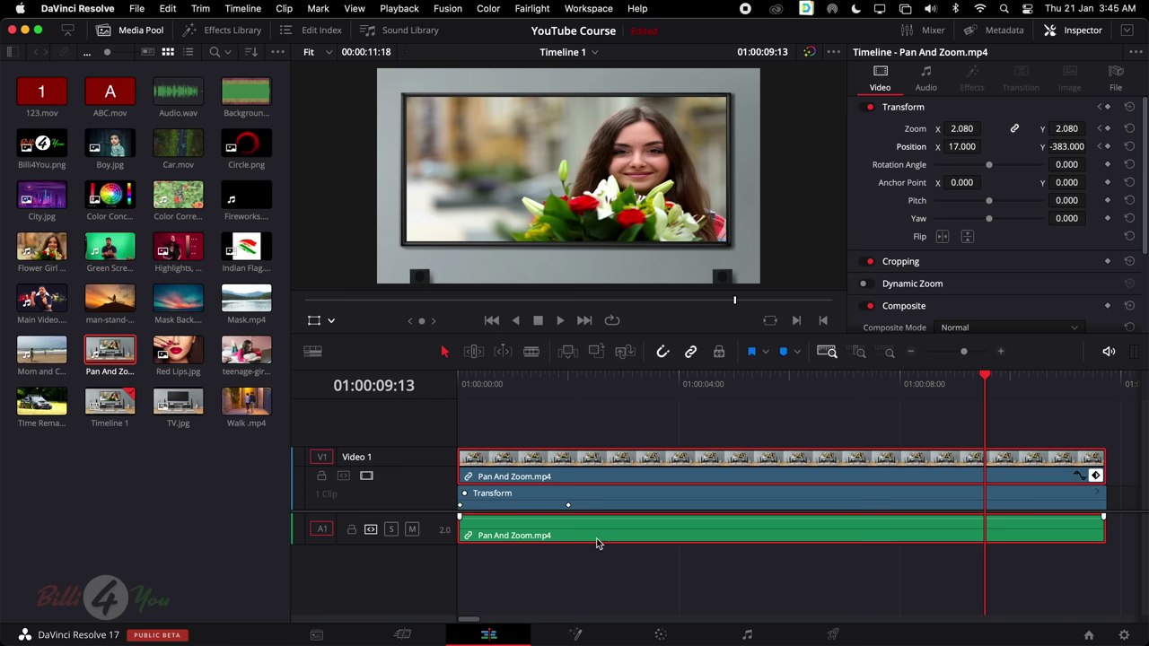
Keyframe Zoom 2.080 and Position 17, -383 at 01:00:09:13 and scrub the held close-up
left_click(1108, 129)
left_click(1108, 146)
left_click_drag(972, 385, 932, 414)
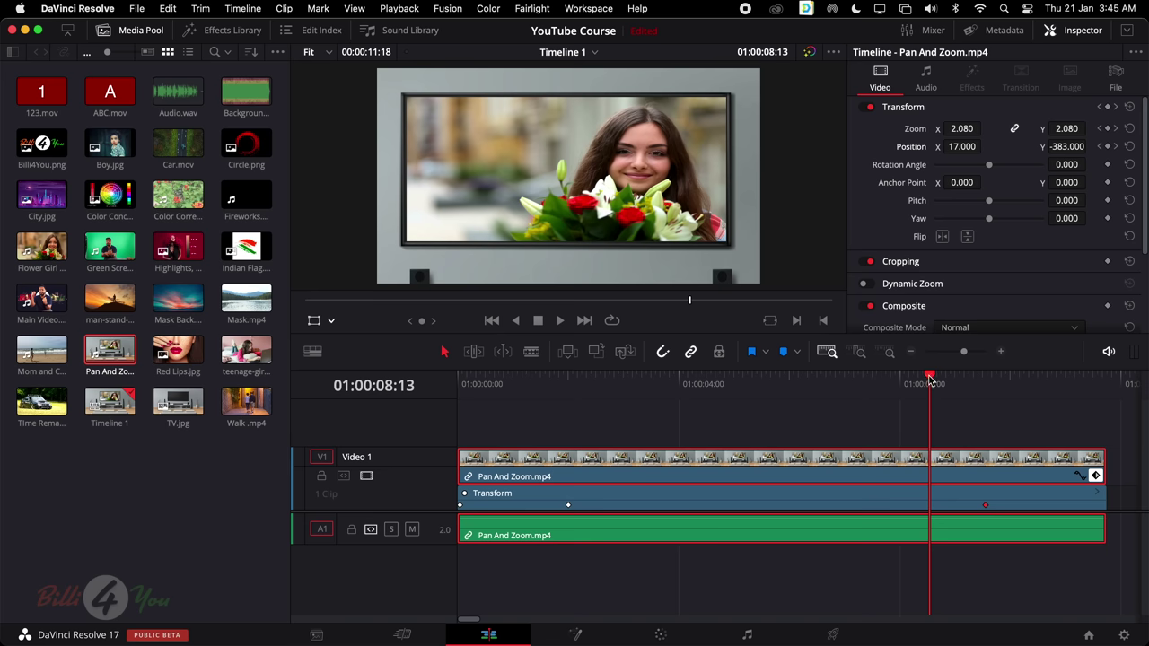
left_click_drag(930, 381, 671, 489)
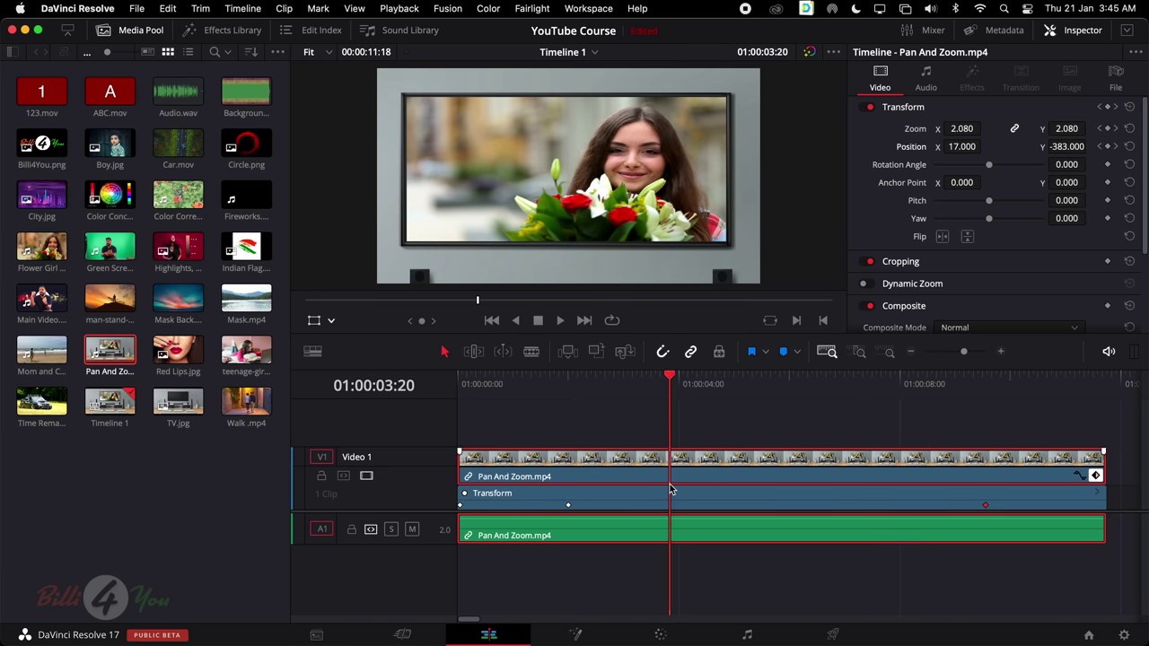
left_click_drag(668, 380, 984, 462)
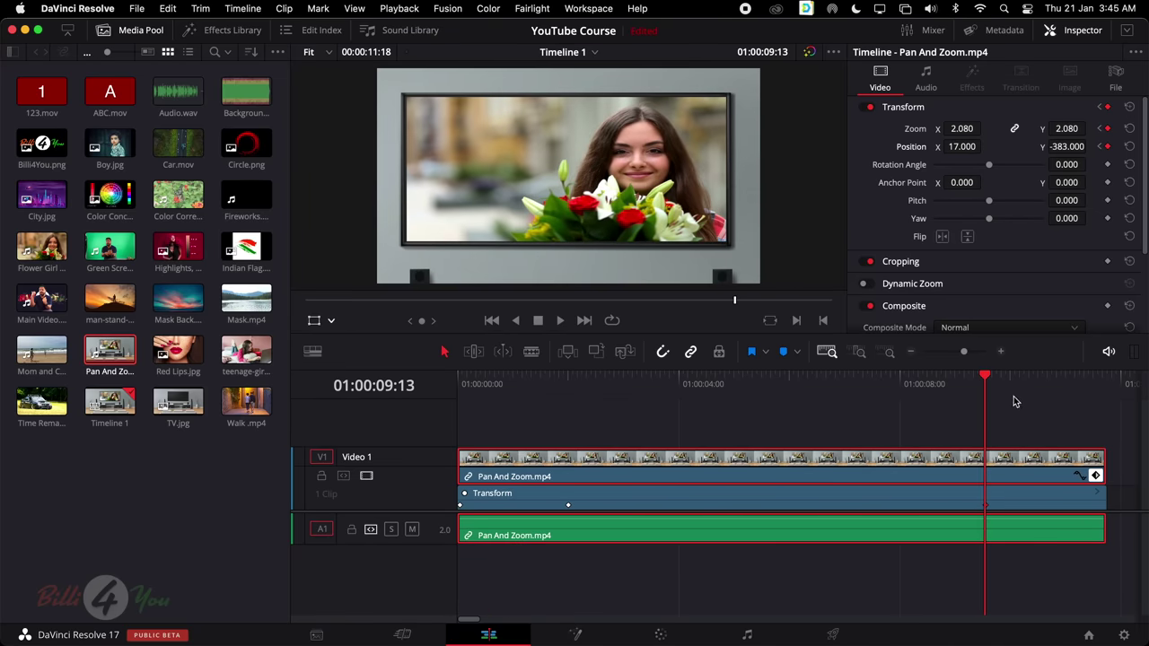
left_click_drag(985, 377, 1101, 384)
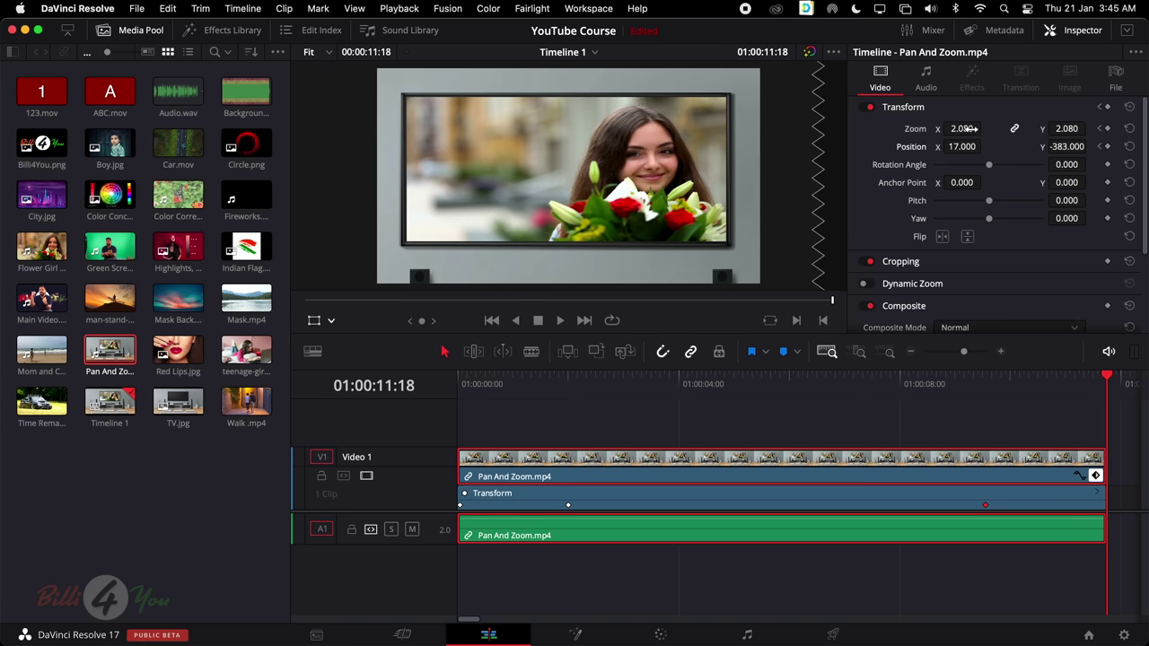
At 01:00:11:18 set Zoom 1.080 and Position 2, 11, then play the animation from the start
mouse_move(972, 128)
left_mouse_down()
mouse_move(897, 128)
mouse_move(971, 128)
left_mouse_up()
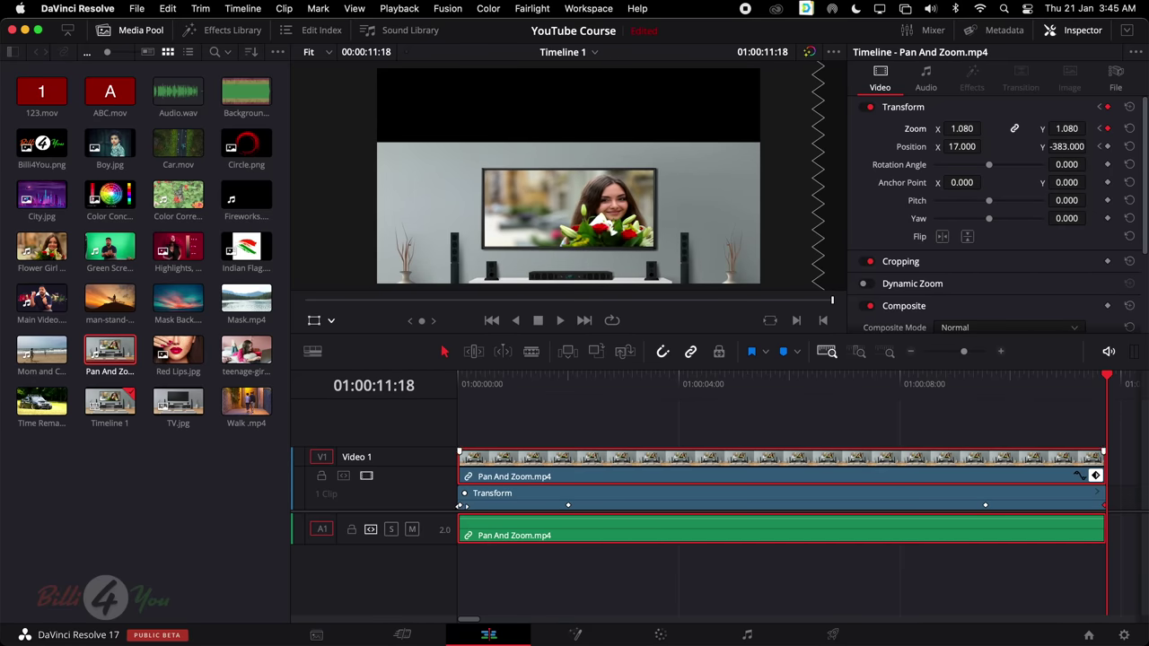
left_click_drag(1073, 146, 1119, 145)
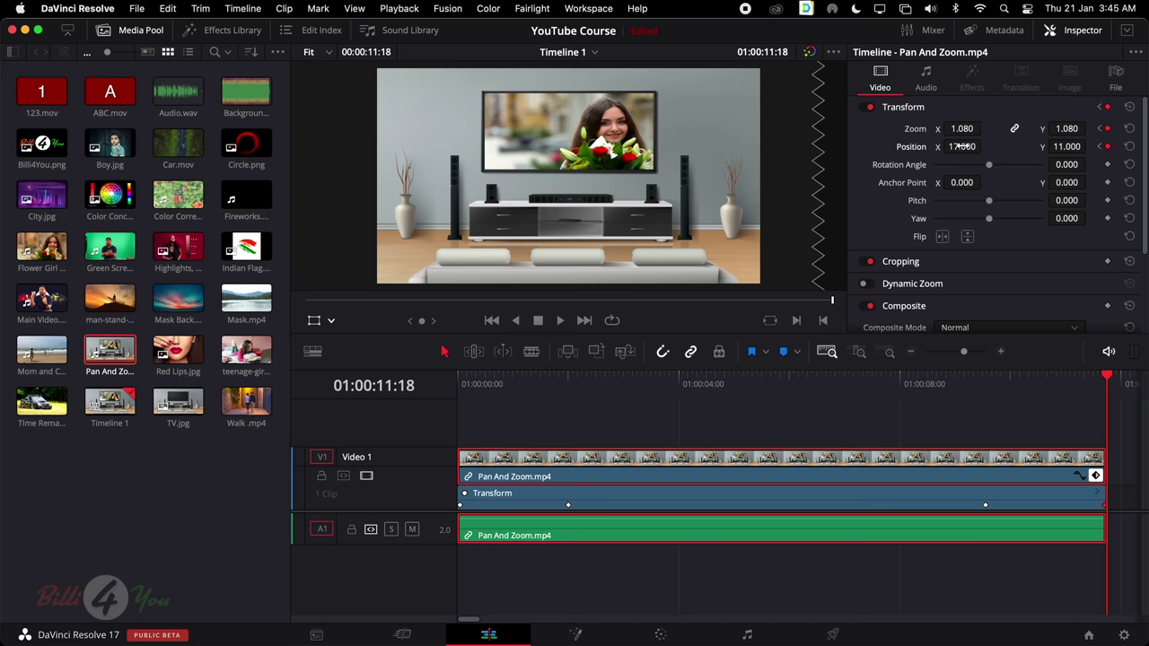
left_click_drag(962, 146, 984, 146)
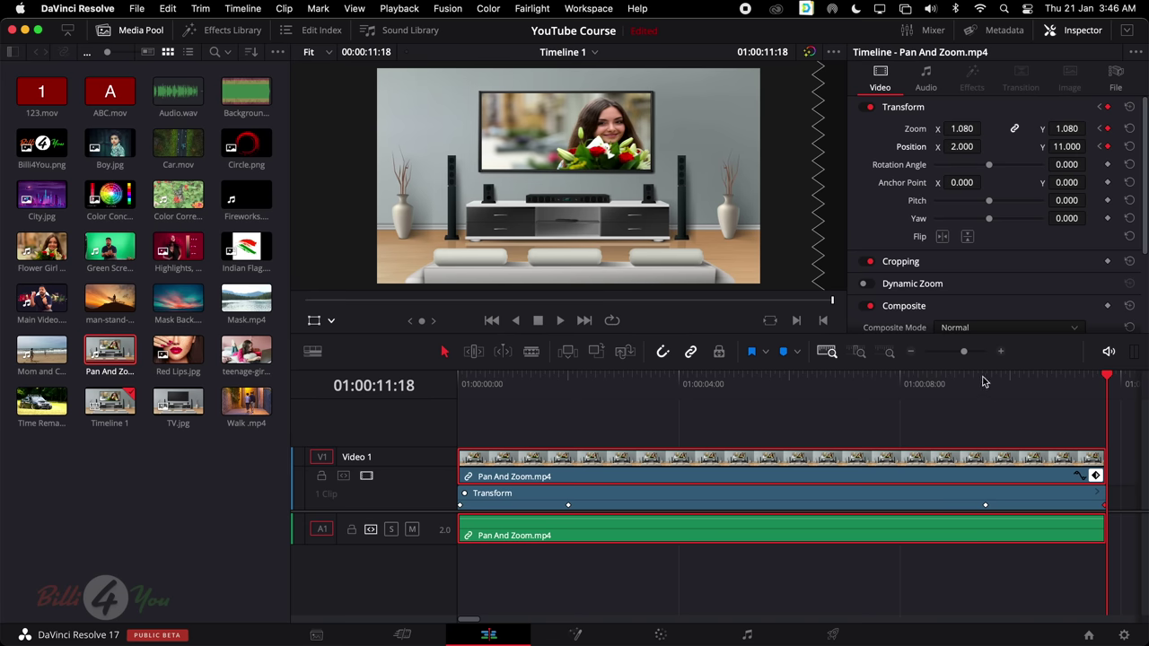
left_click_drag(986, 382, 451, 400)
key("space")
Play the pan and zoom once more, then select and delete both Pan And Zoom.mp4 clips
left_click_drag(1007, 395, 435, 401)
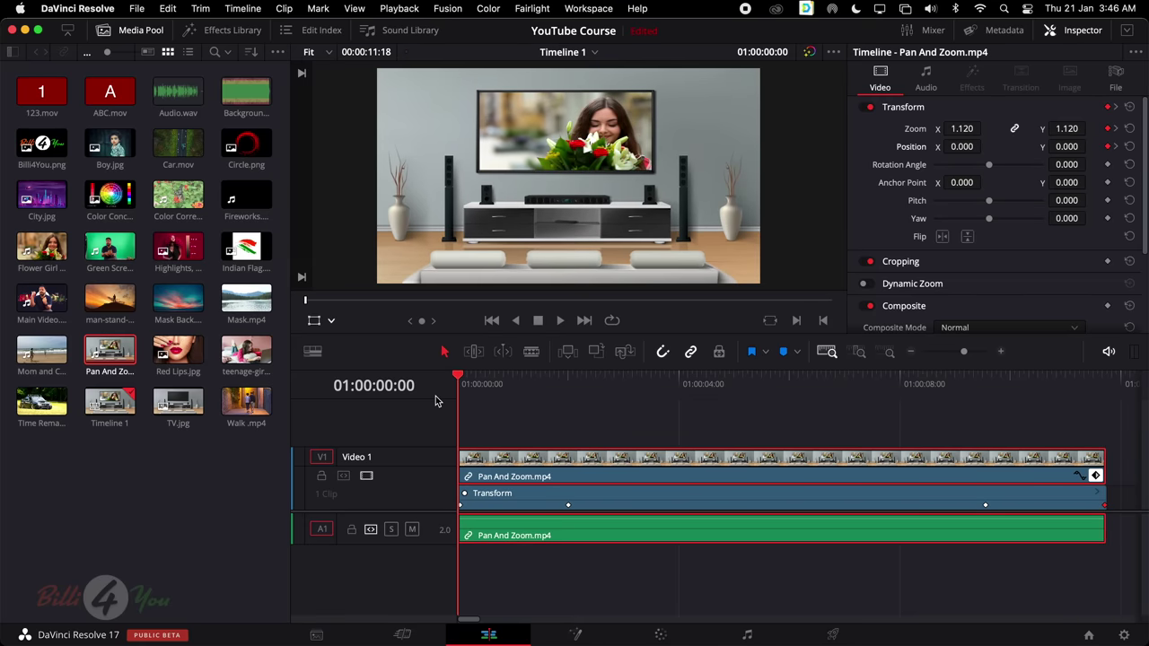
key("space")
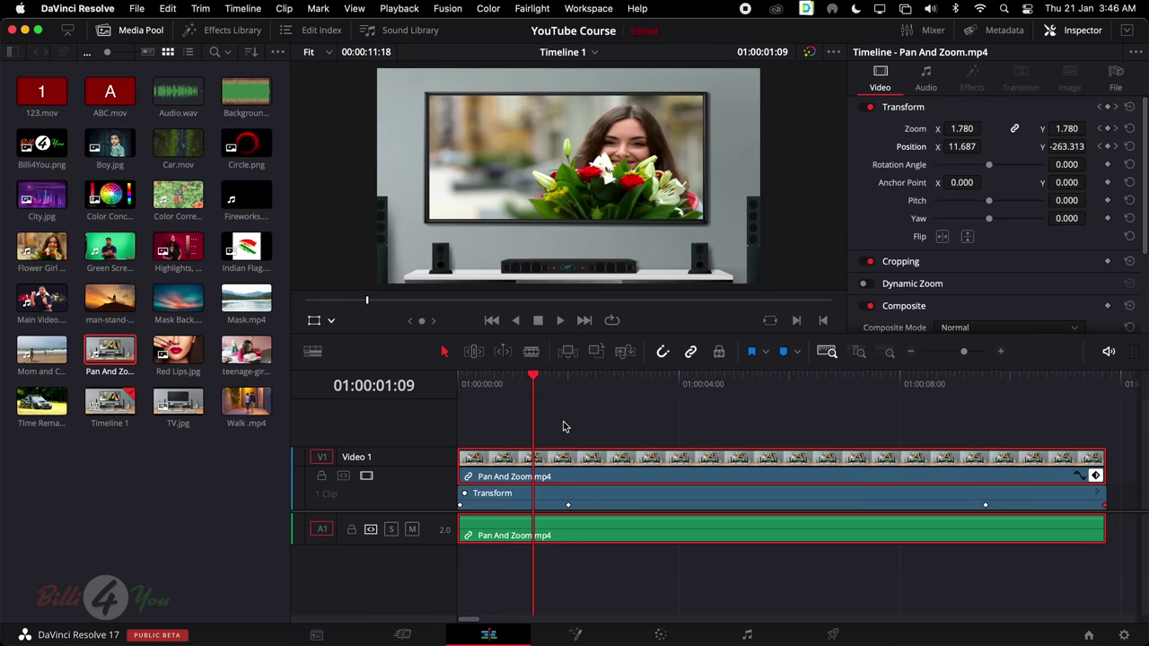
left_click_drag(563, 426, 794, 570)
key("shift+Right")
key("shift+Right")
left_click_drag(531, 426, 655, 538)
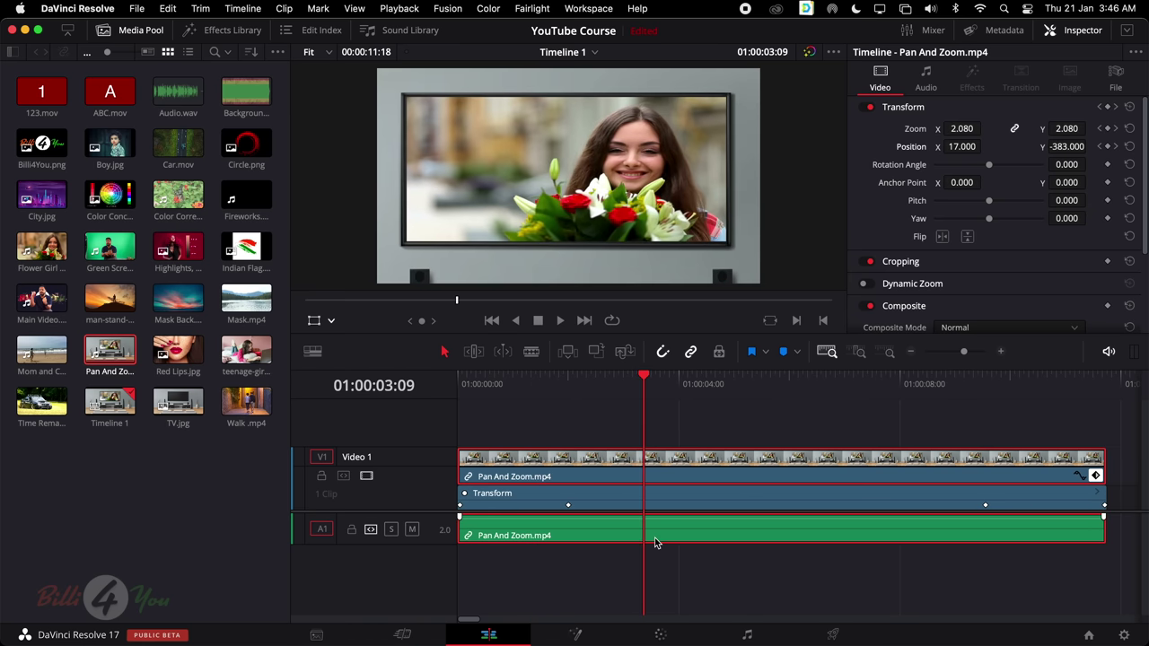
key("Delete")
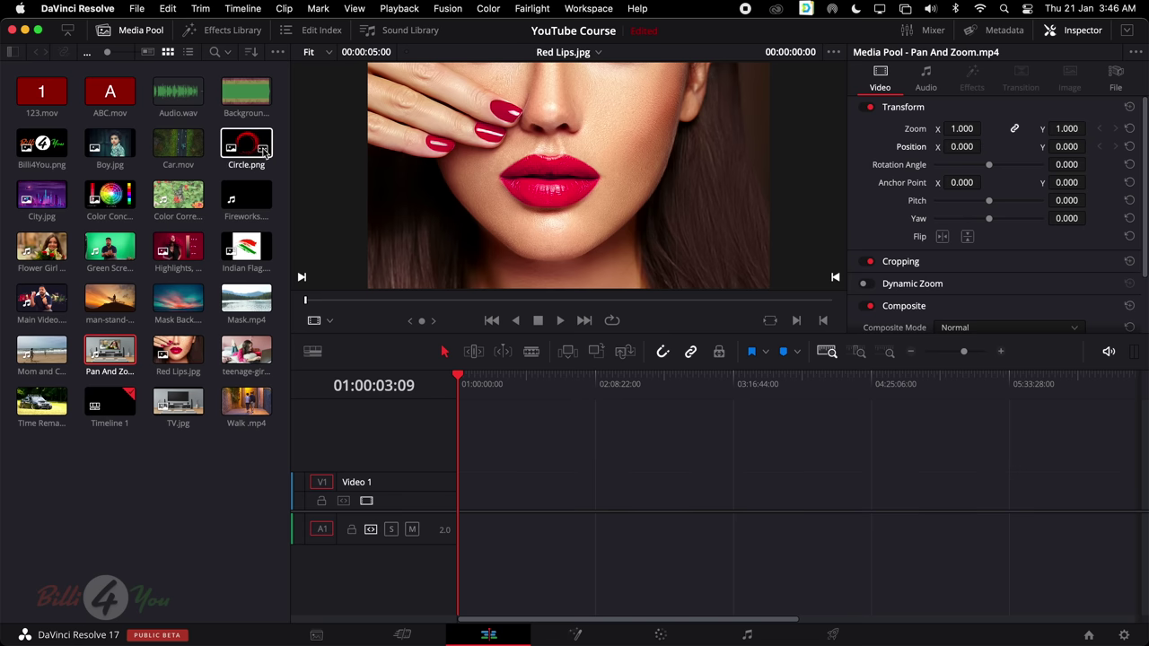
Place Circle.png at the start of the empty timeline and bring up the generators list
left_click_drag(265, 155, 475, 489)
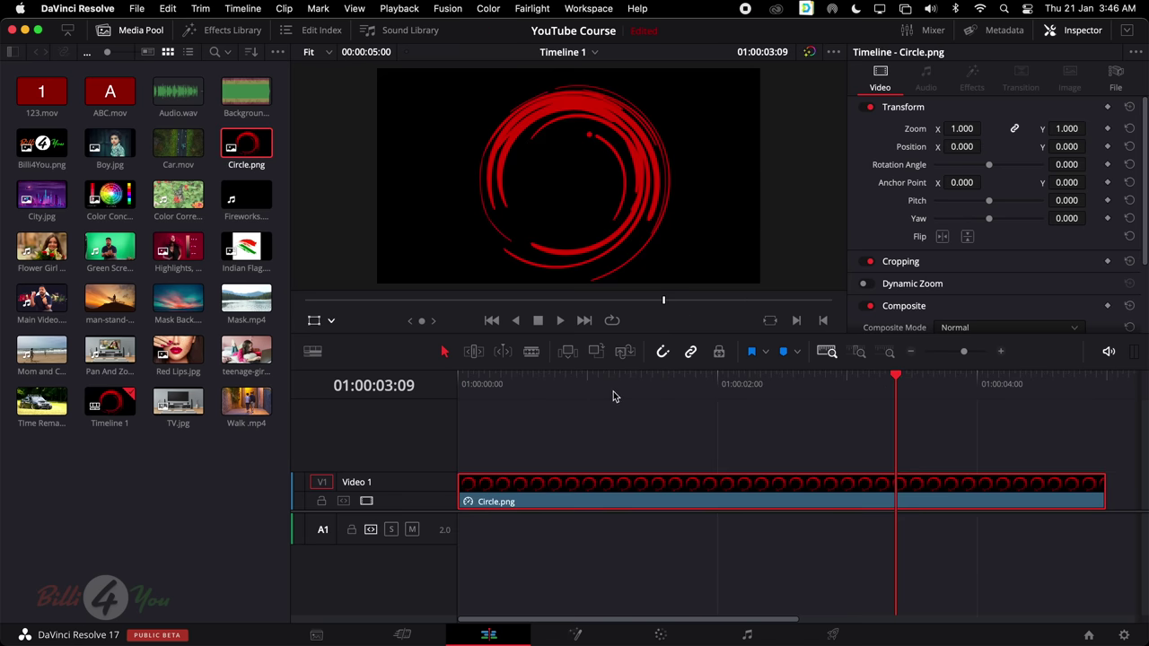
left_click_drag(657, 384, 349, 404)
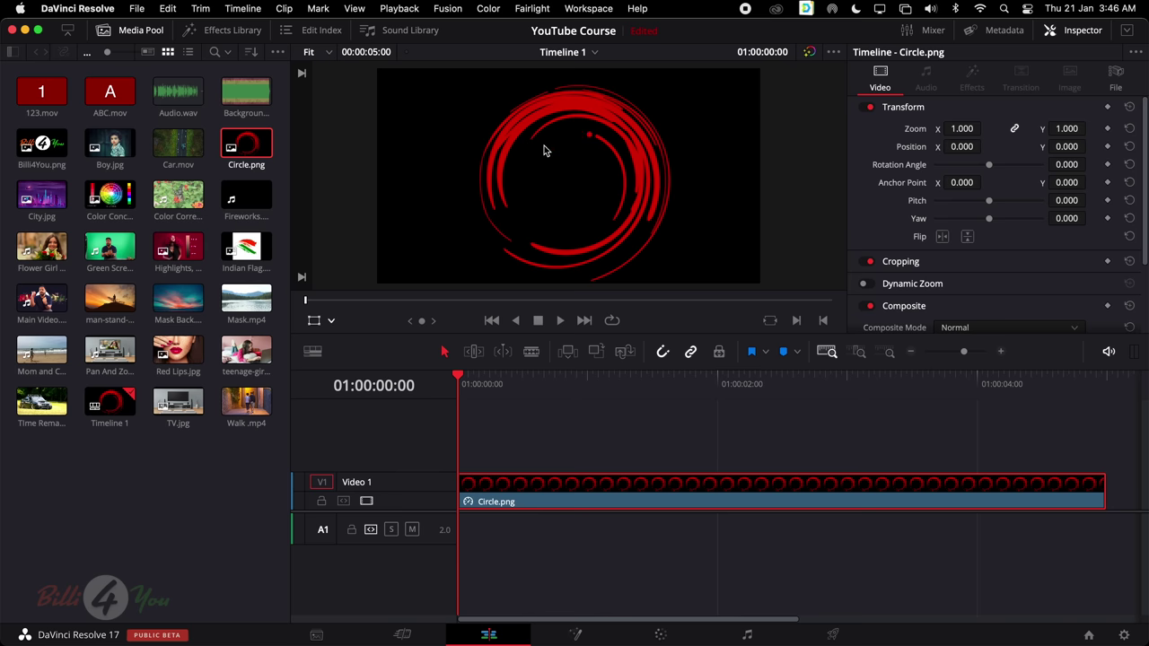
left_click(242, 31)
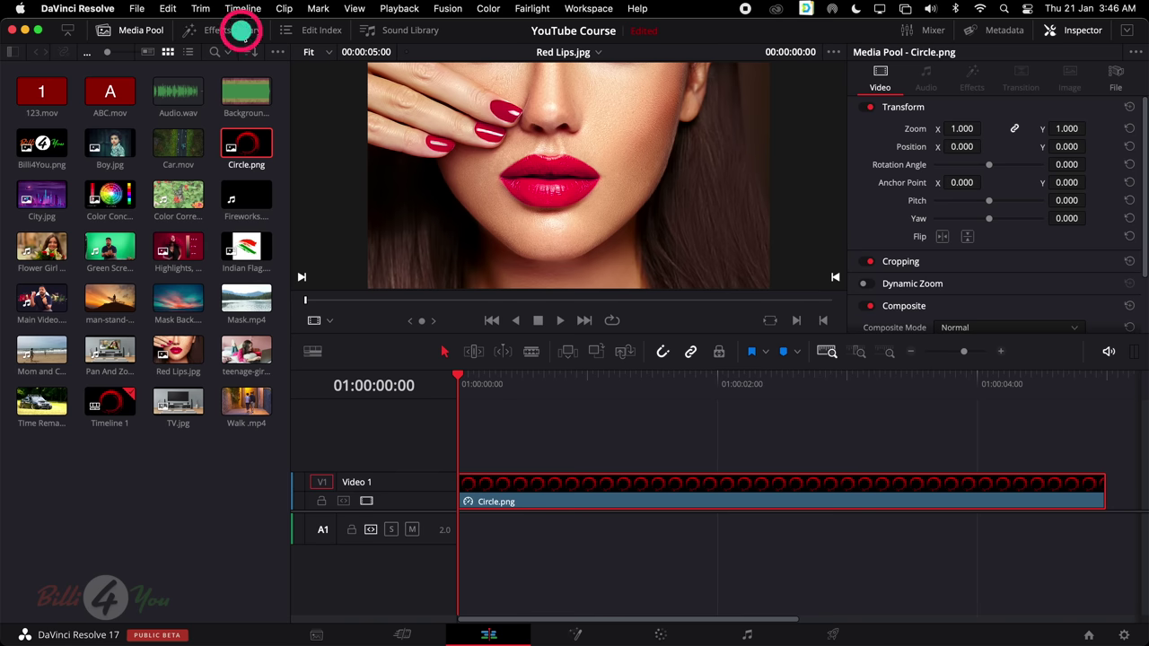
left_click(139, 32)
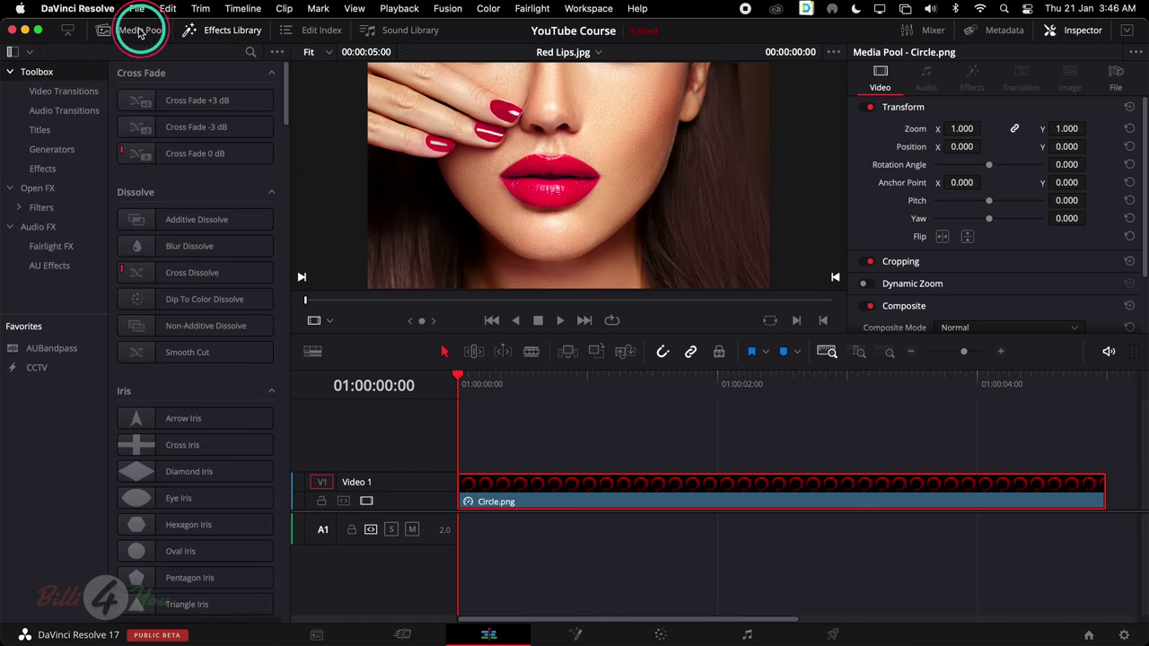
left_click(77, 153)
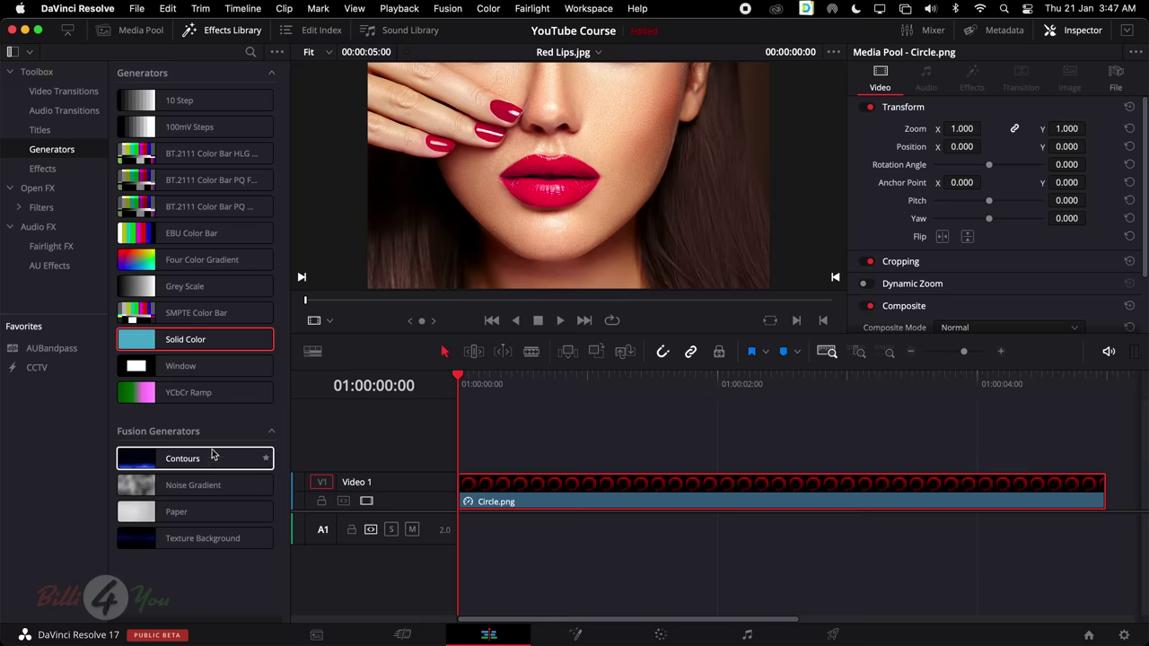
Move Circle.png up to Video 2 and put a selected Solid Color generator on Video 1
left_click(554, 488)
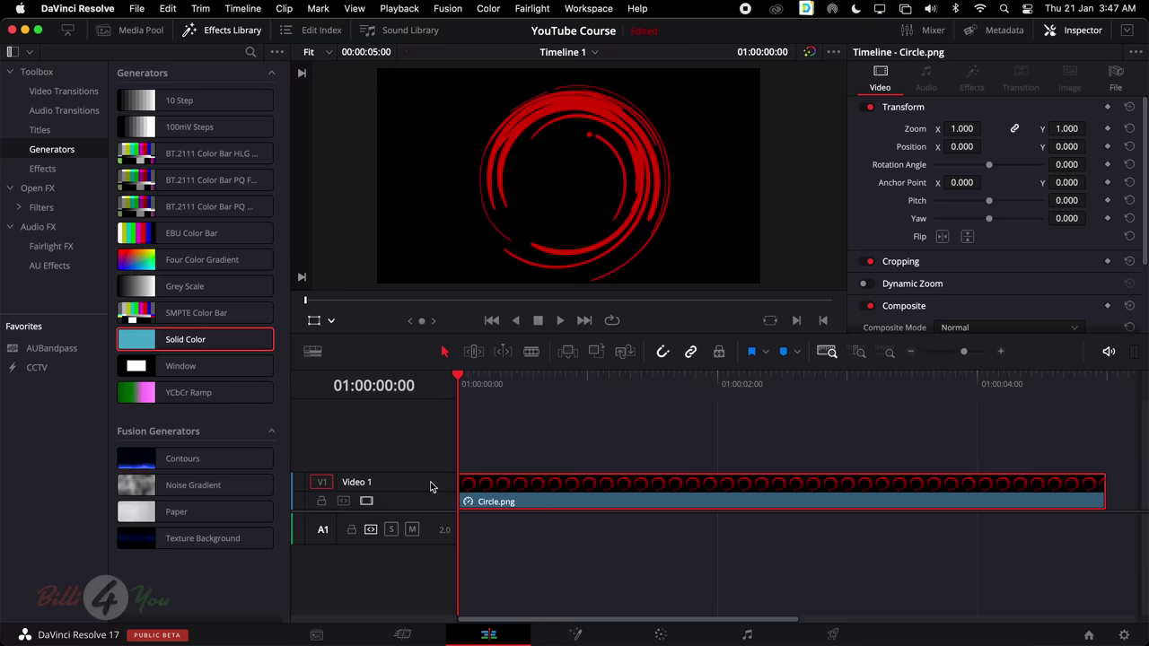
mouse_move(554, 493)
left_mouse_down()
mouse_move(552, 466)
mouse_move(541, 475)
left_mouse_up()
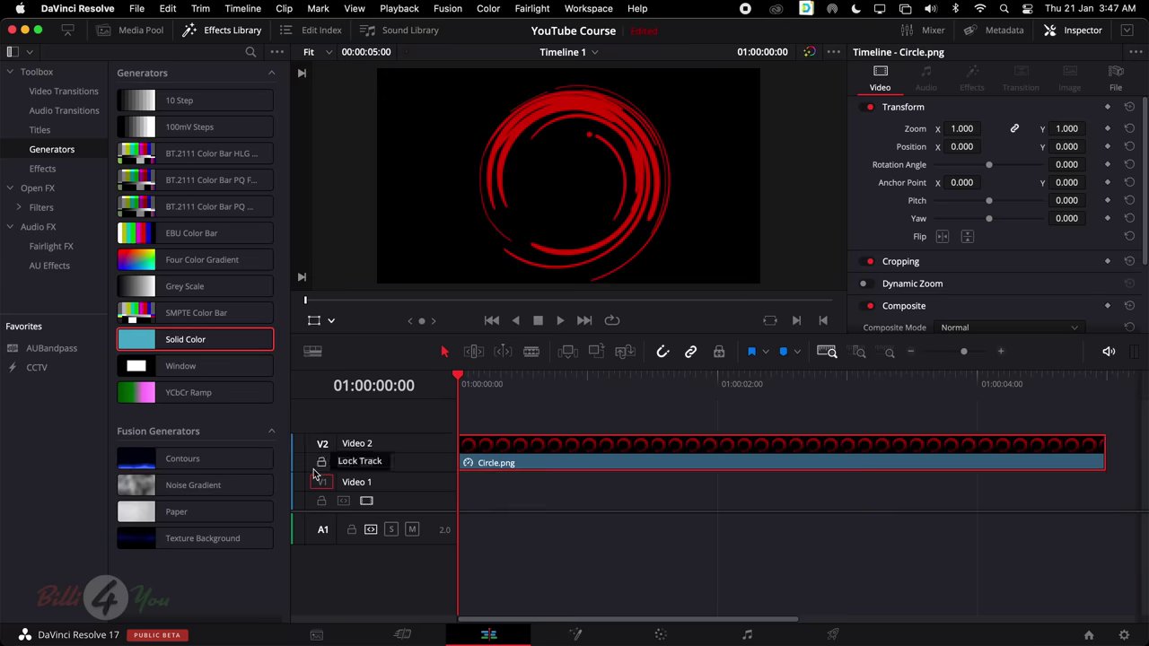
left_click_drag(196, 342, 462, 505)
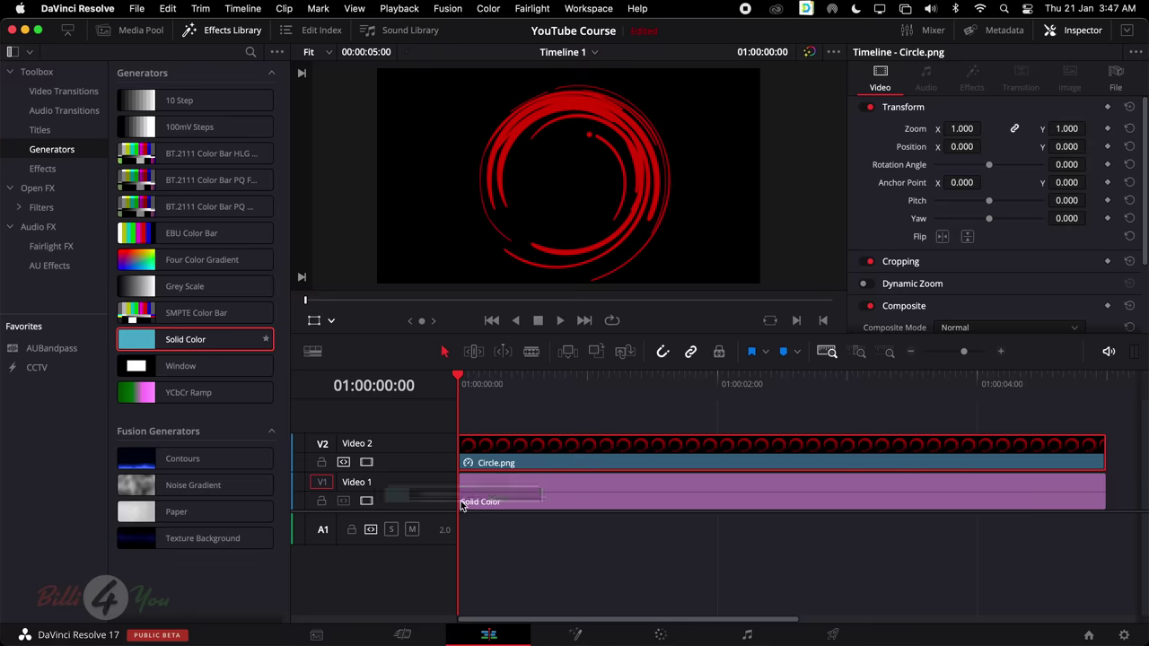
left_click(613, 490)
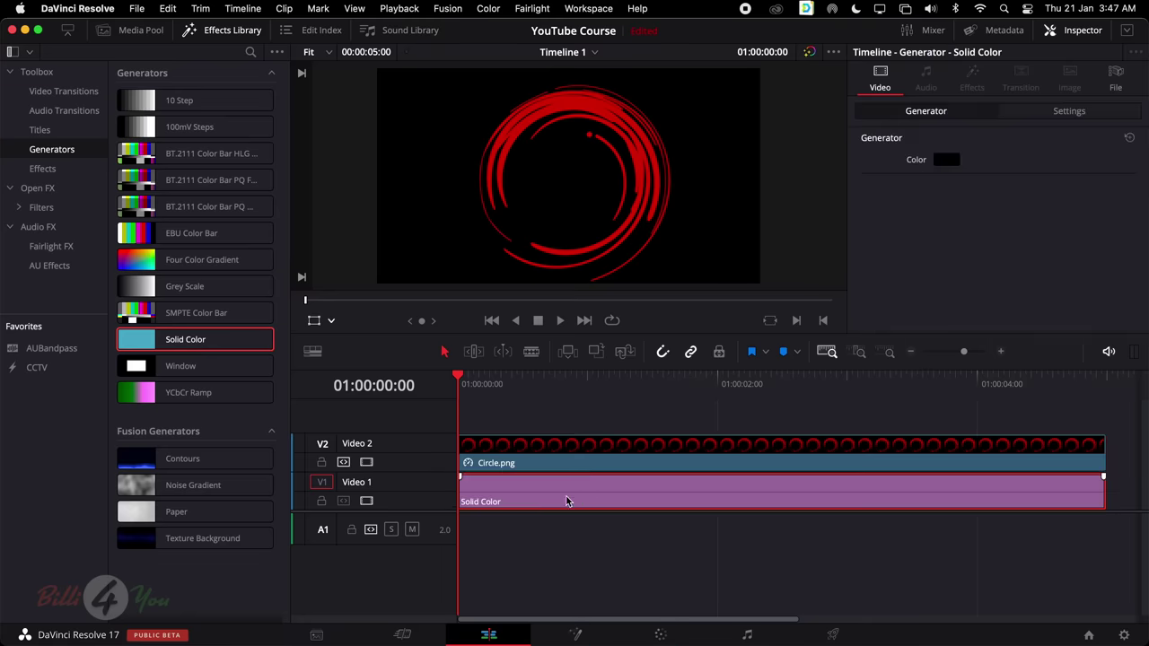
Change the Solid Color generator's colour from black to a teal shade in the colour picker
left_click(949, 163)
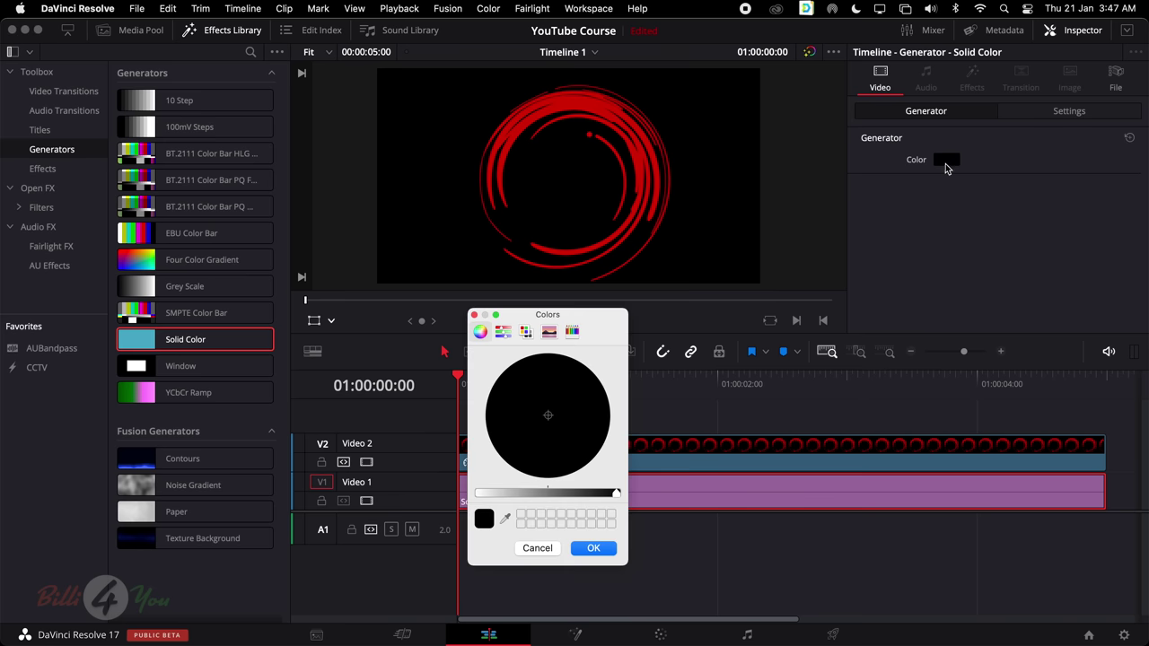
left_click(526, 333)
scroll(504, 481, "down", 2)
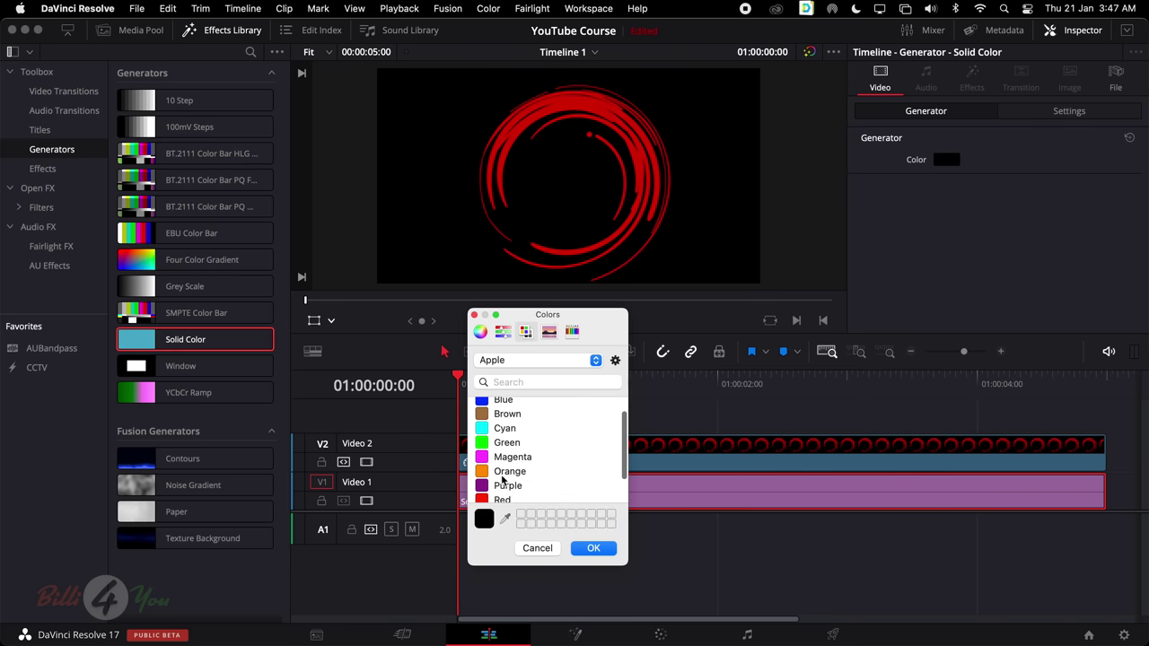
left_click(480, 331)
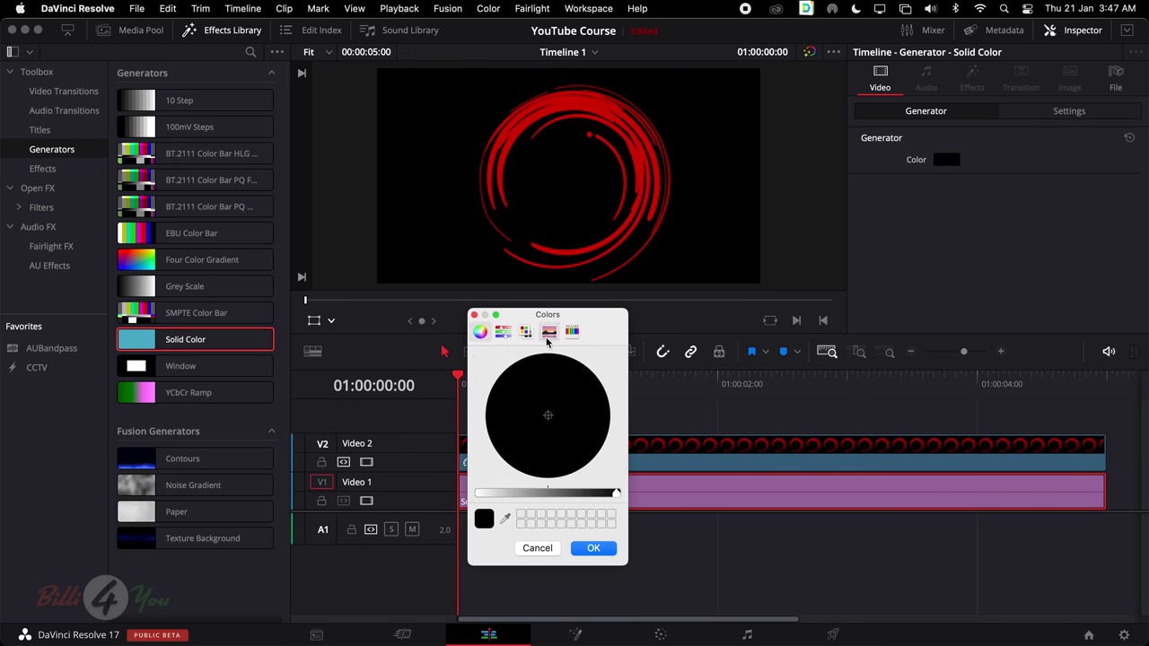
left_click(531, 494)
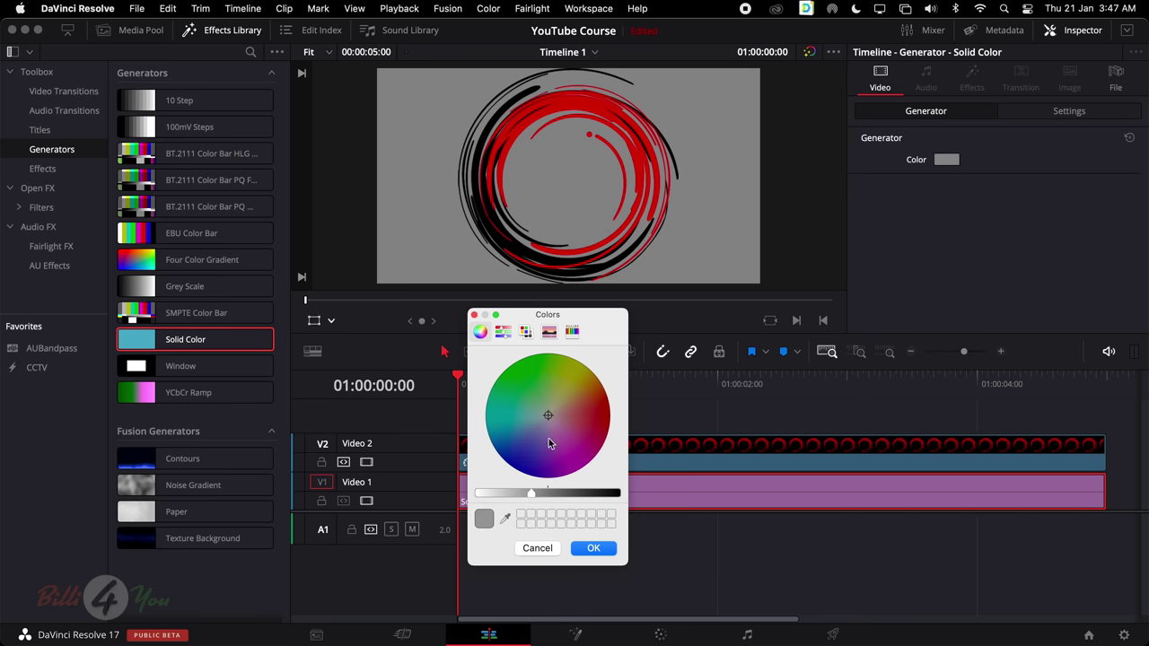
left_click(557, 405)
left_click_drag(556, 406, 465, 447)
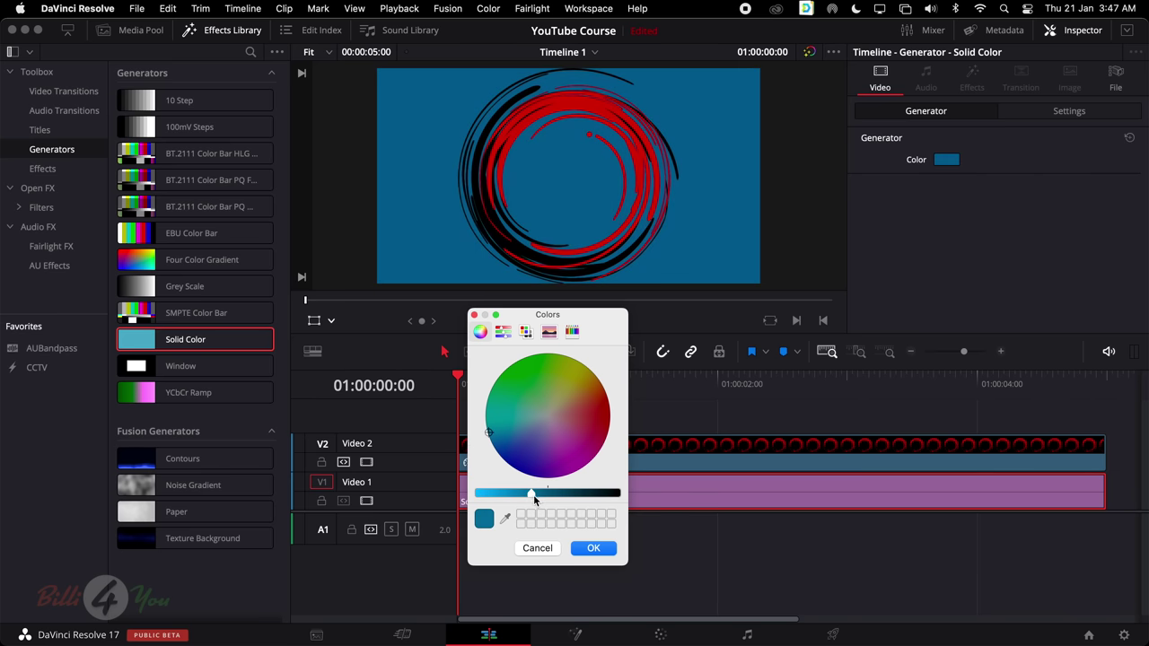
left_click_drag(534, 495, 548, 494)
left_click_drag(490, 434, 482, 423)
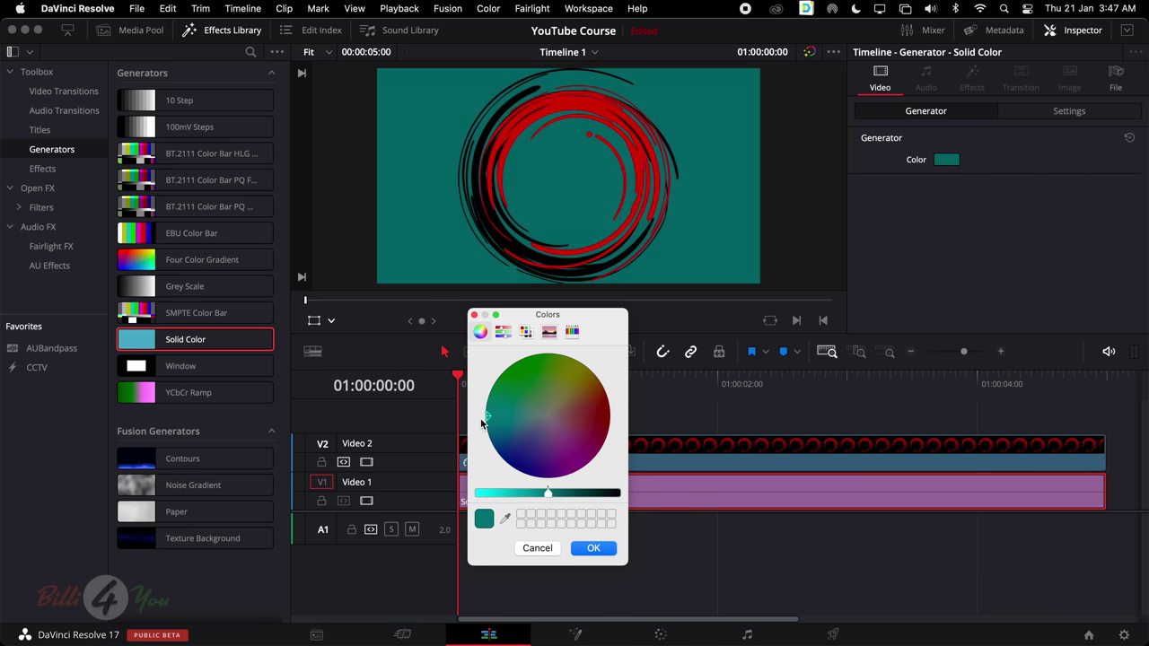
left_click(595, 548)
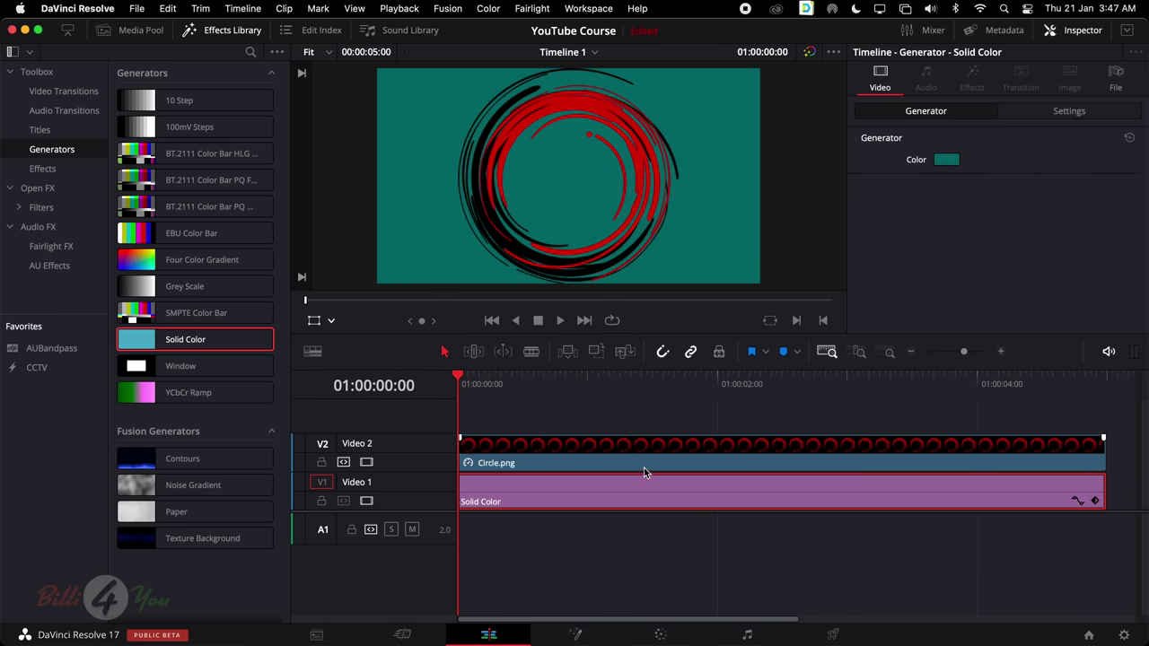
left_click(661, 464)
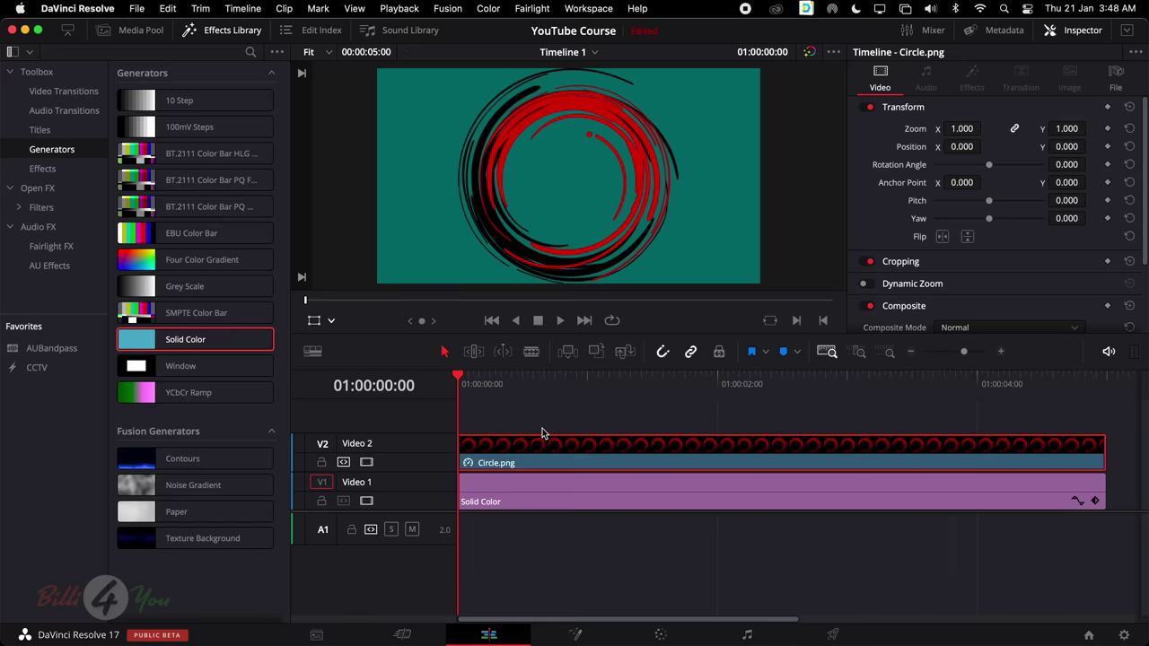
Set the viewer zoom to 58% and show the Media Pool again
scroll(540, 434, "right", 2)
scroll(540, 433, "left", 2)
scroll(323, 153, "up", 2)
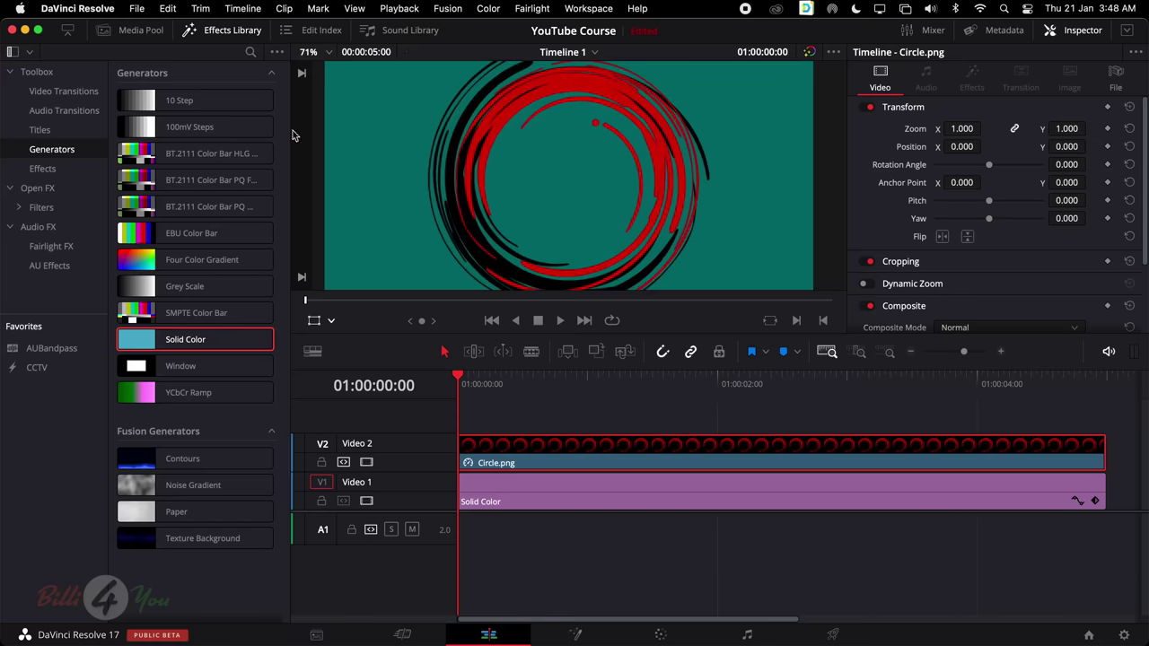
scroll(472, 171, "up", 2)
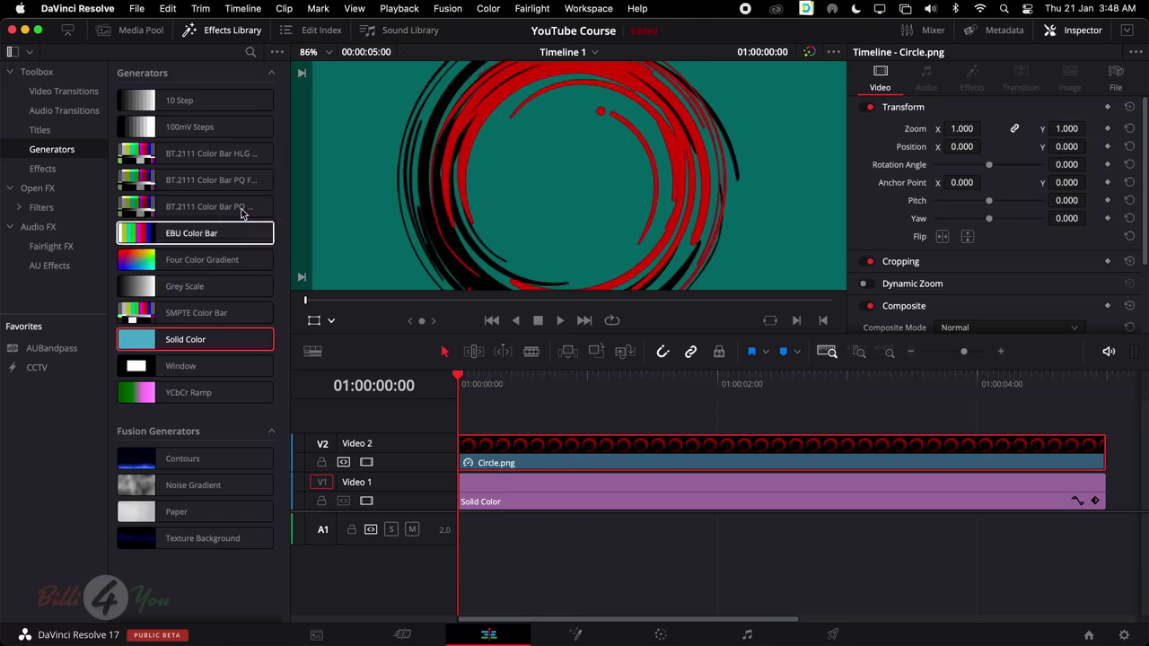
left_click(328, 51)
left_click(331, 69)
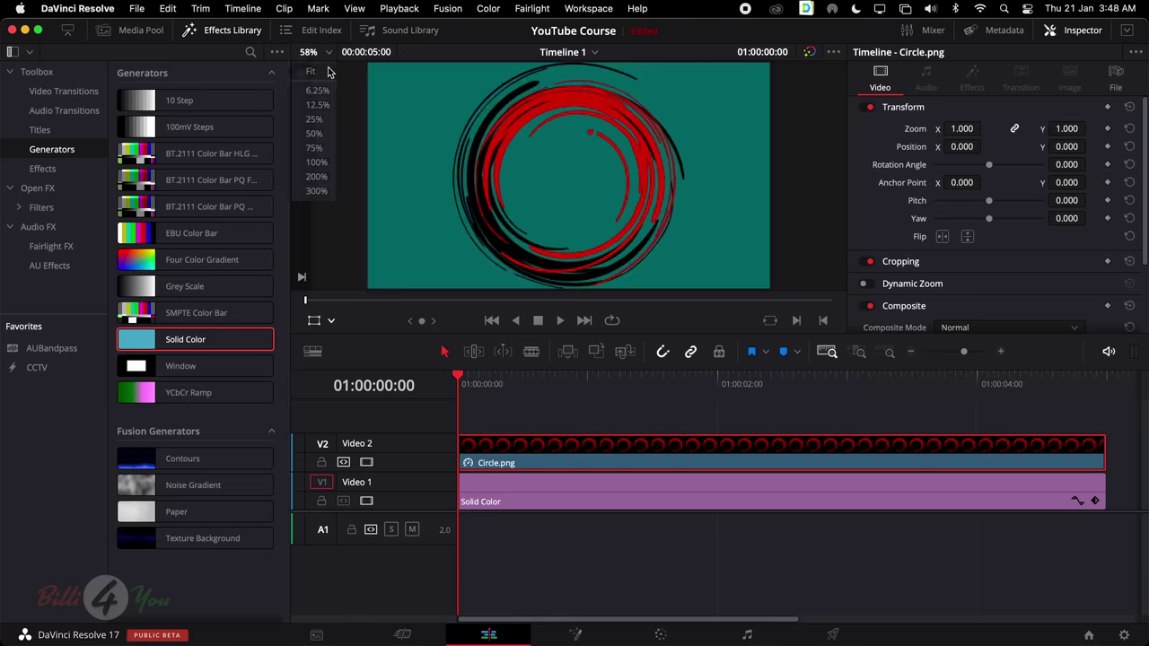
left_click(130, 29)
left_click(223, 30)
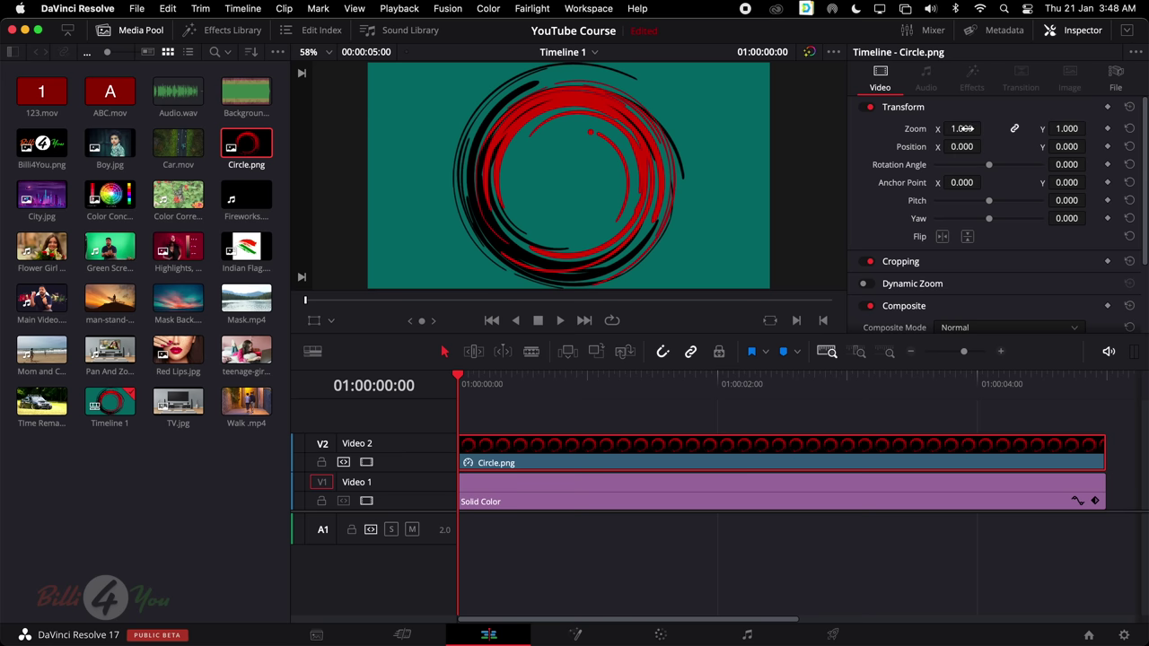
Give Circle.png zoom 0.270 and Position X -771, Y 360 in the Transform settings
left_click_drag(961, 129, 966, 153)
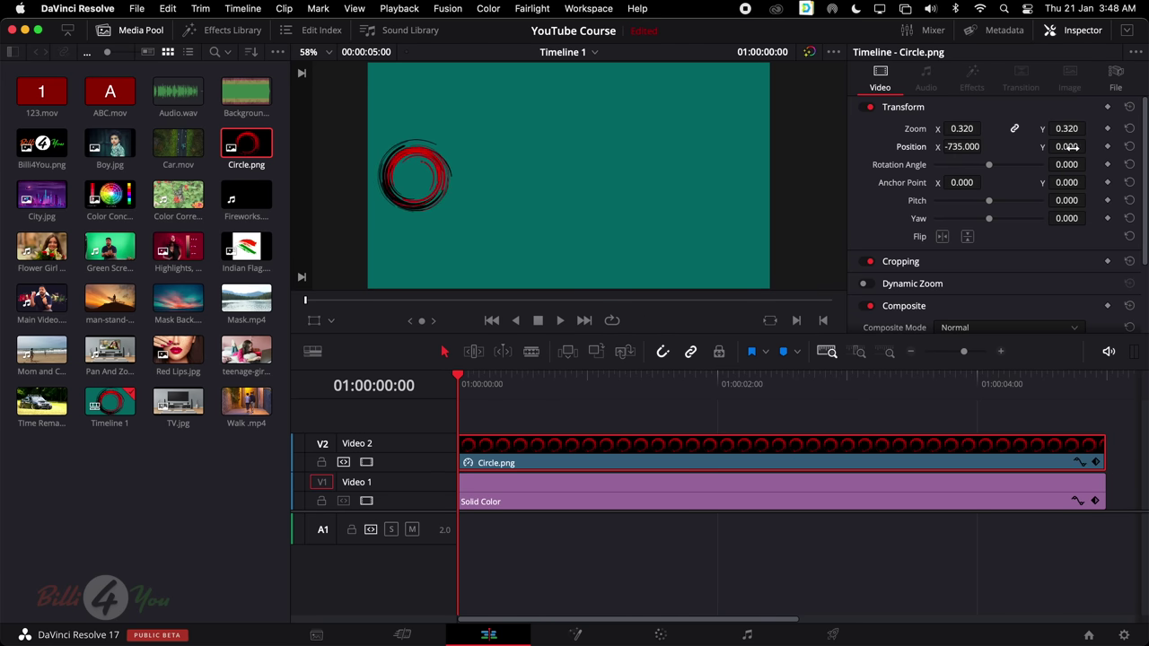
mouse_move(1068, 147)
left_mouse_down()
mouse_move(1099, 148)
mouse_move(1090, 147)
left_mouse_up()
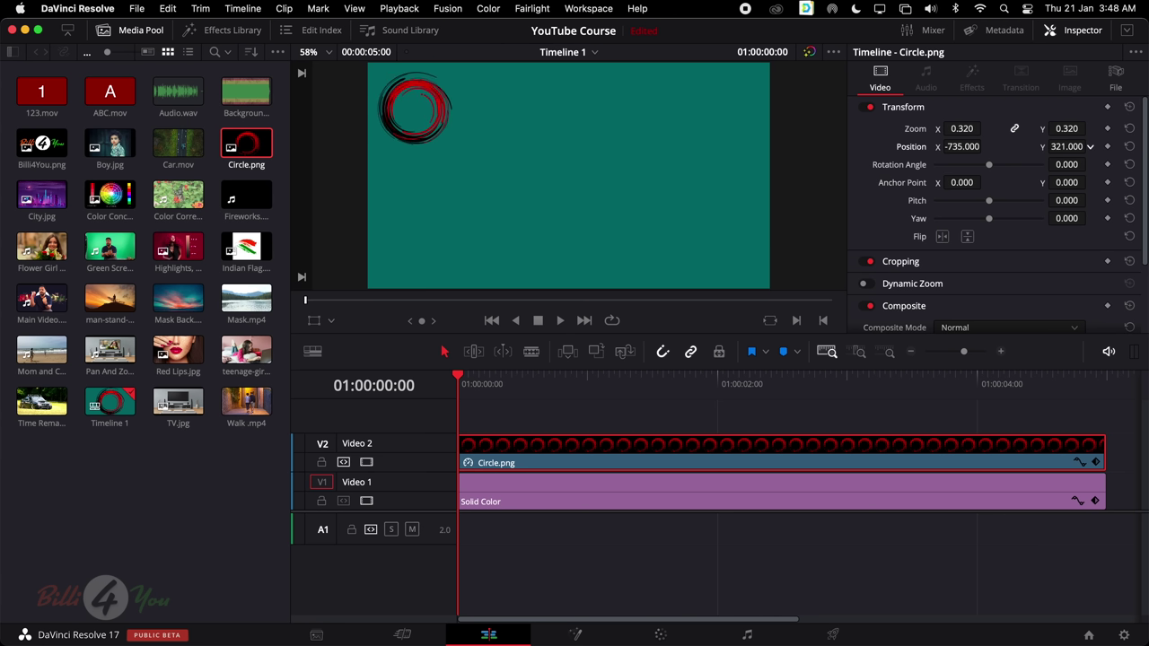
mouse_move(962, 128)
left_mouse_down()
mouse_move(934, 128)
mouse_move(956, 129)
mouse_move(963, 147)
left_mouse_up()
left_click_drag(1089, 146, 1104, 146)
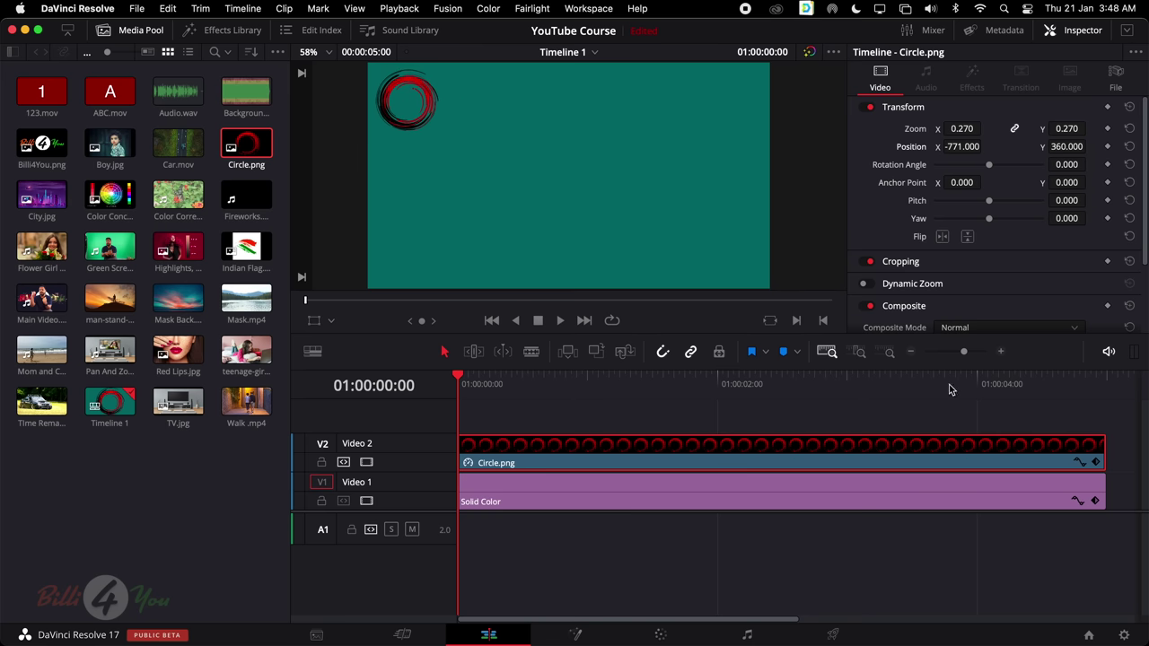
left_click_drag(955, 384, 413, 397)
Preview playback and try out different Position X and Y values for the circle
key("space")
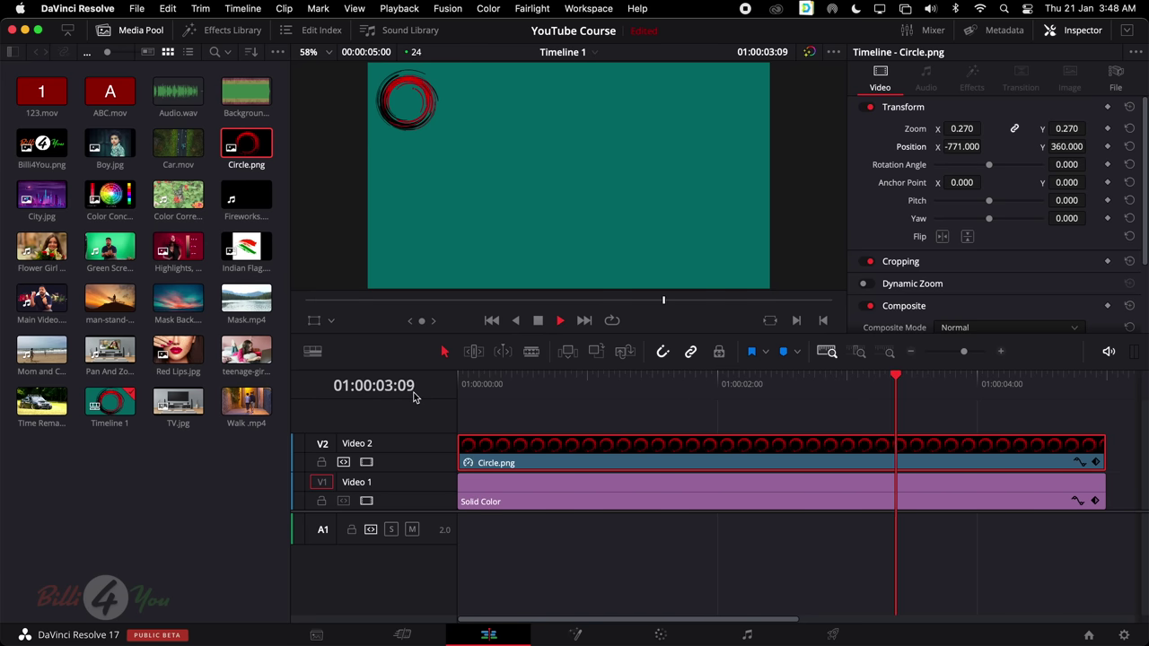
key("space")
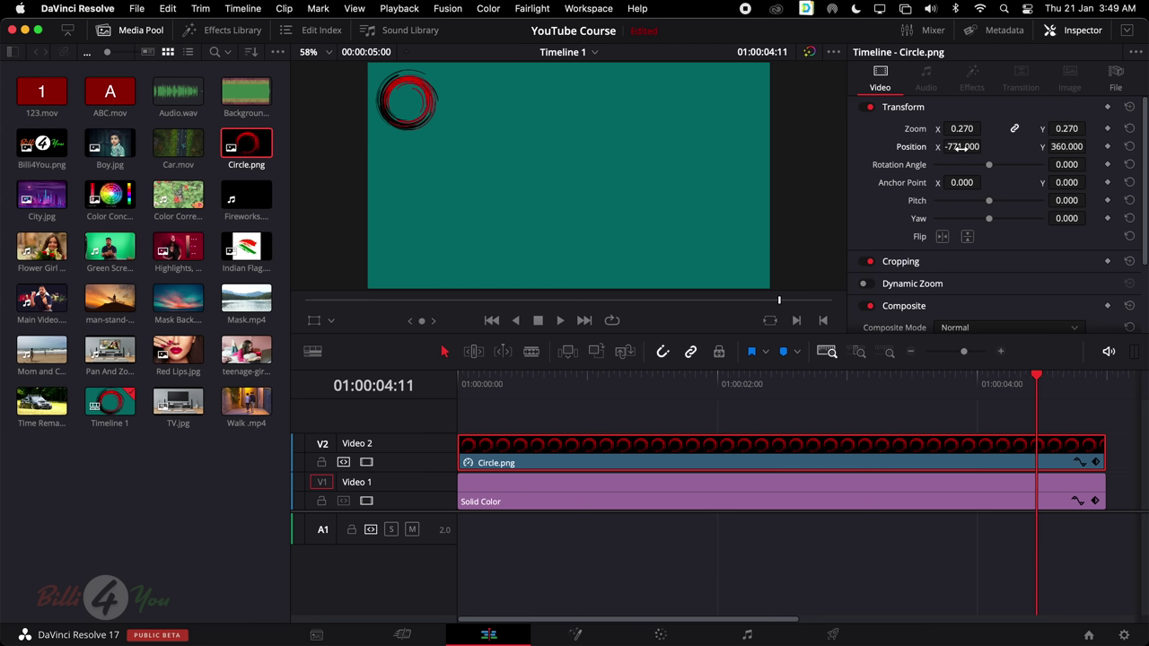
mouse_move(954, 147)
left_mouse_down()
mouse_move(995, 145)
mouse_move(952, 146)
left_mouse_up()
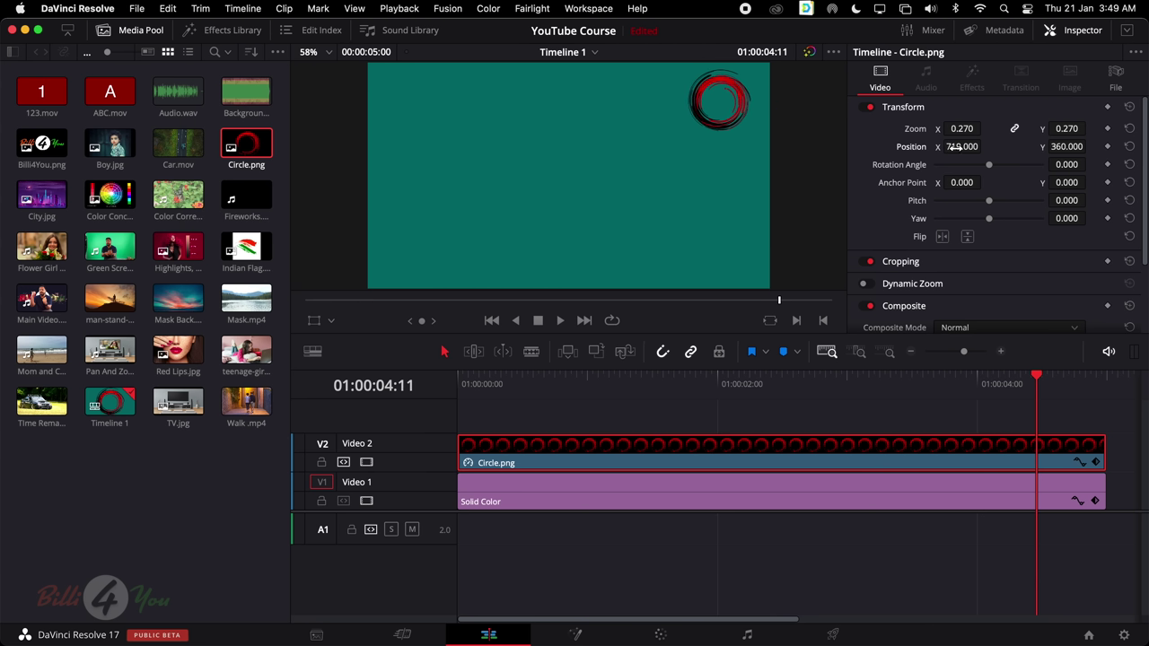
left_click_drag(1076, 147, 1076, 146)
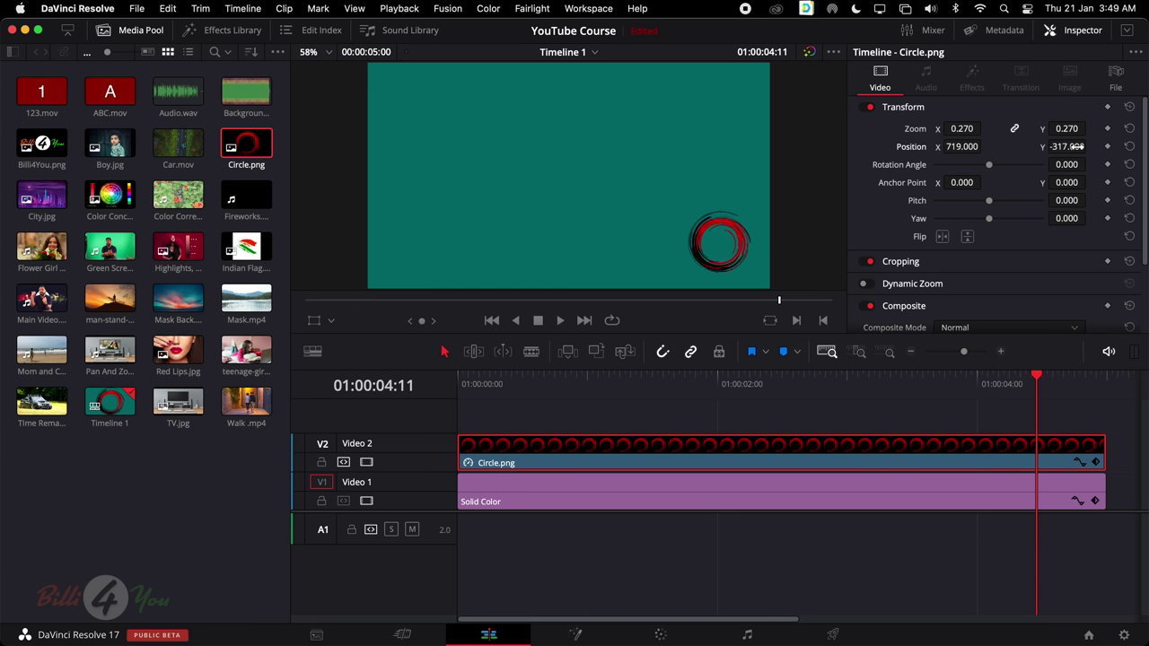
mouse_move(962, 146)
left_mouse_down()
mouse_move(921, 147)
mouse_move(965, 147)
left_mouse_up()
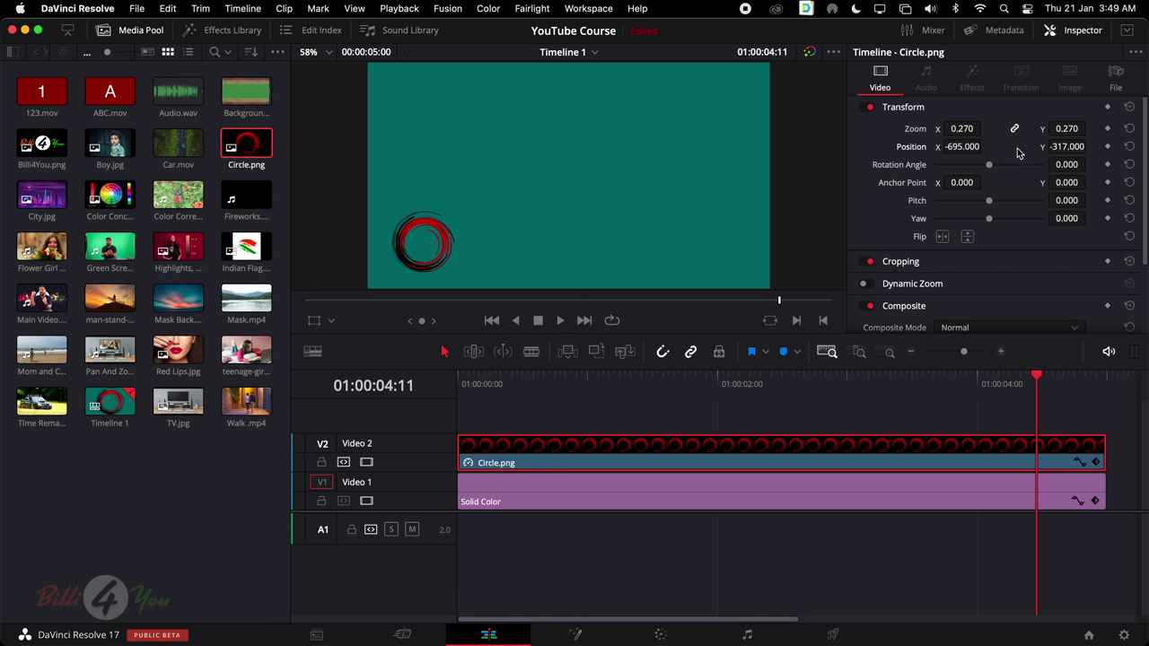
left_click_drag(1067, 147, 1086, 147)
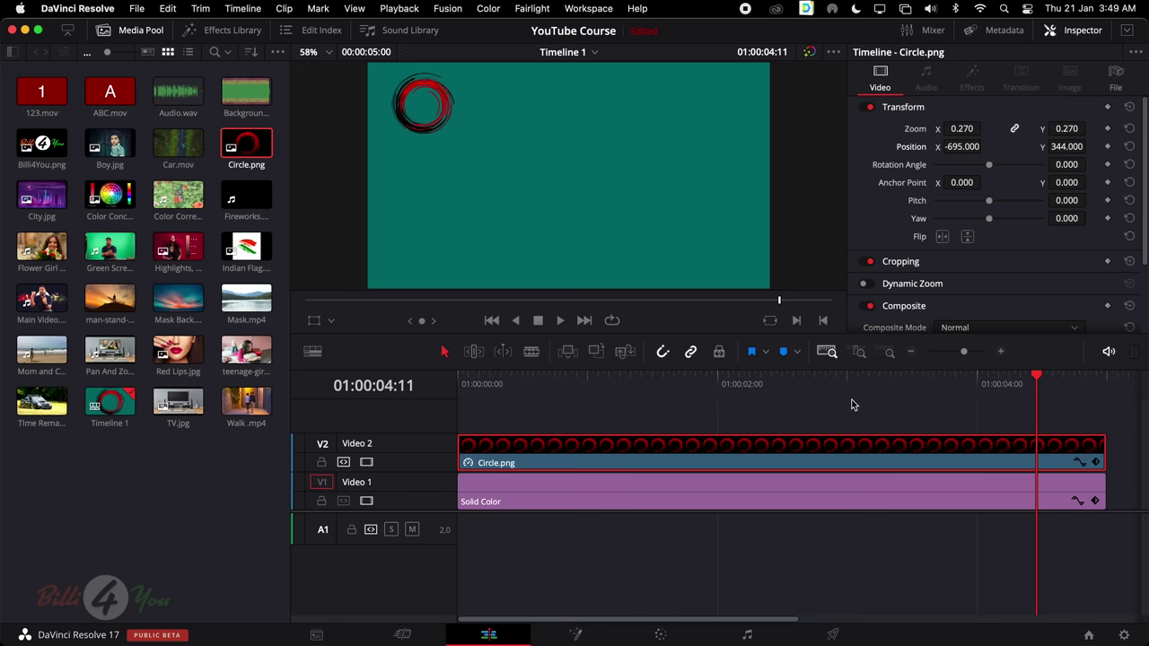
left_click_drag(963, 146, 984, 146)
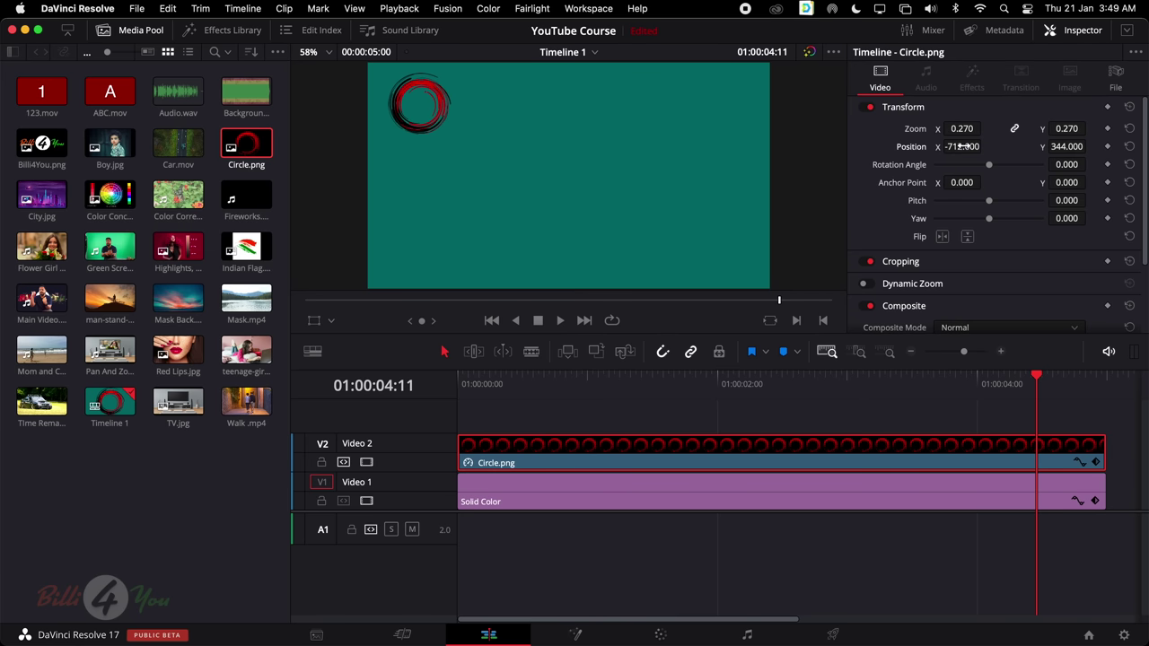
left_click(1130, 146)
left_click_drag(963, 146, 985, 147)
Drag the circle in the viewer to the top-left corner (-781.132, 363.429) and rewind to the start
key("q")
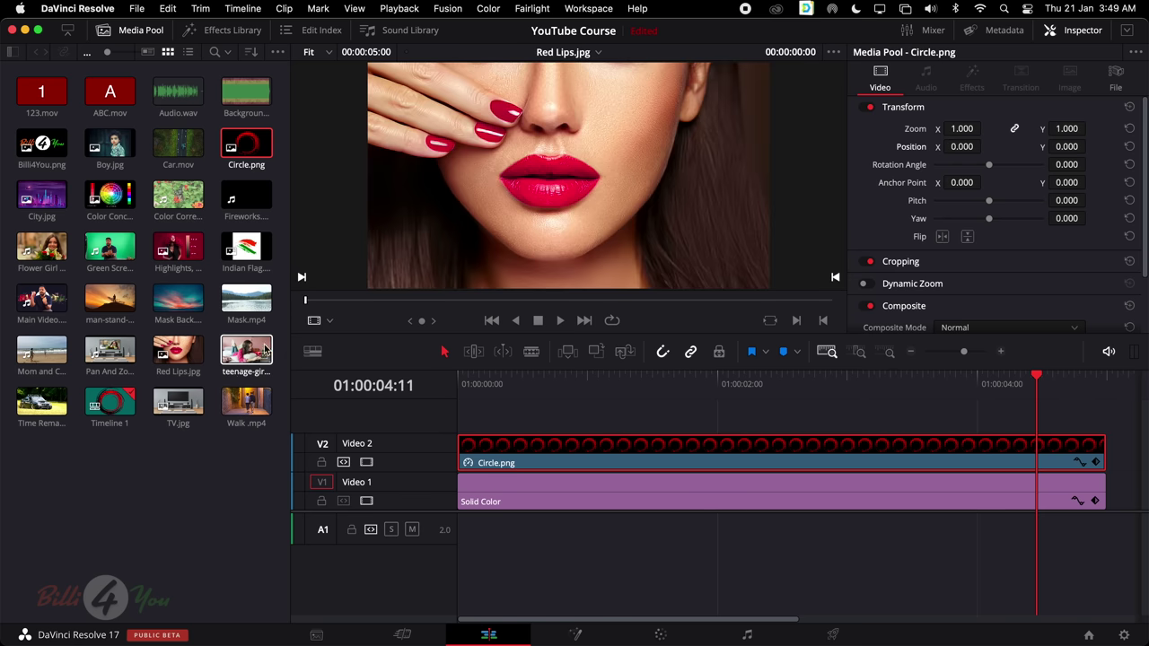
key("q")
key("q")
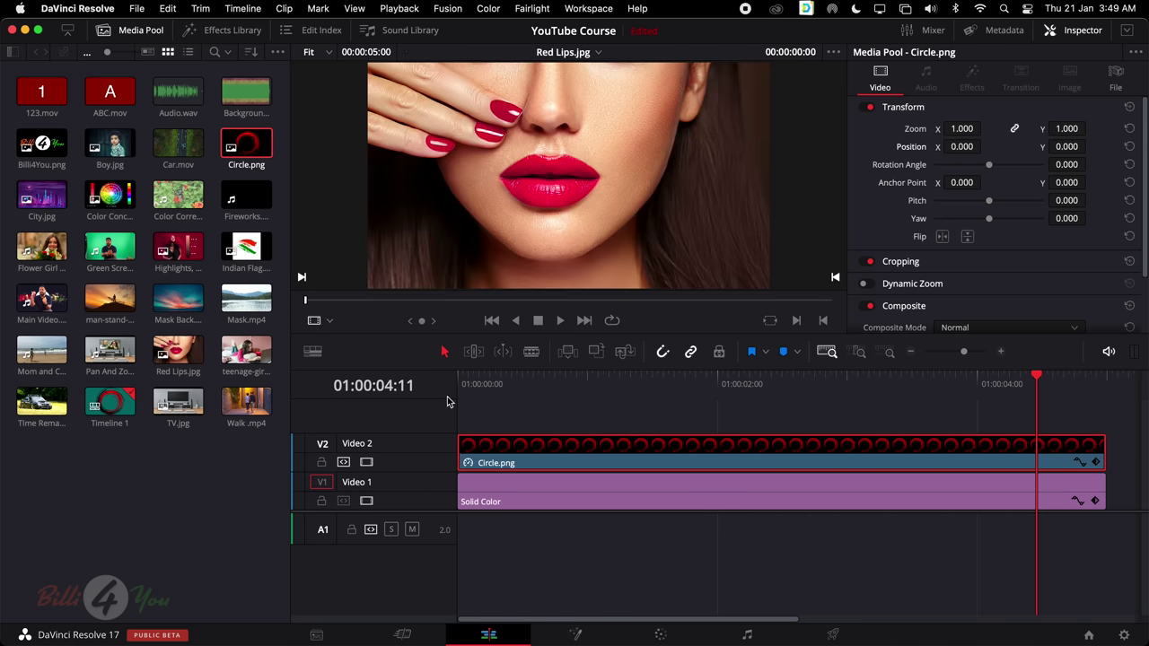
left_click(507, 462)
left_click(314, 322)
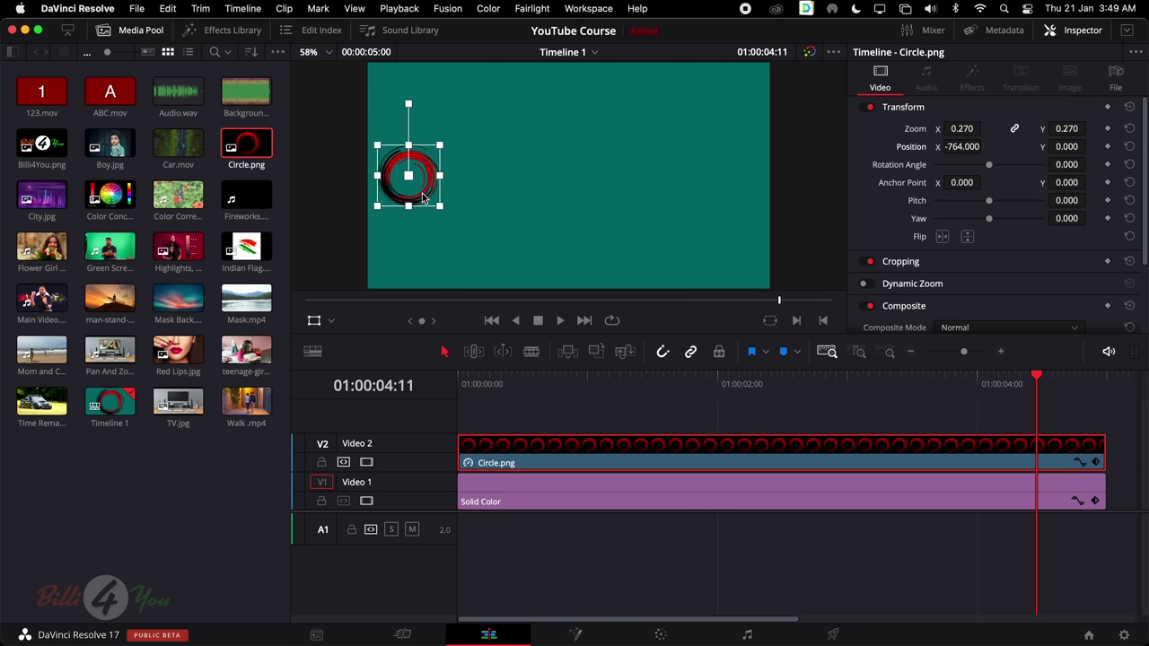
left_click_drag(422, 199, 419, 122)
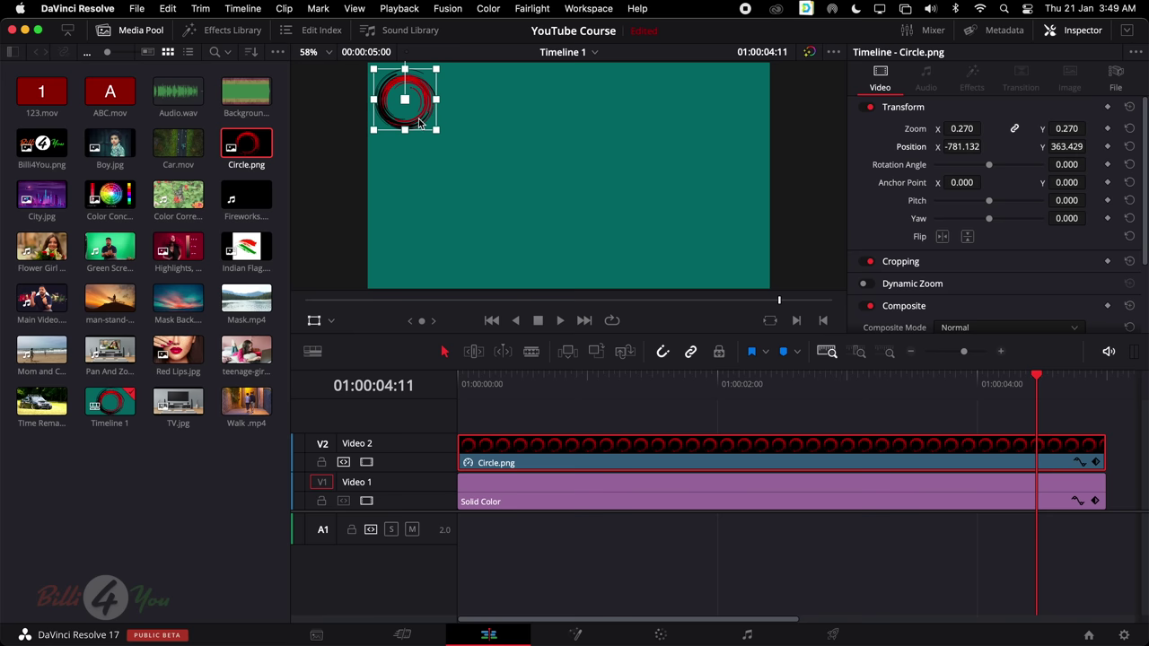
left_click_drag(1038, 384, 446, 409)
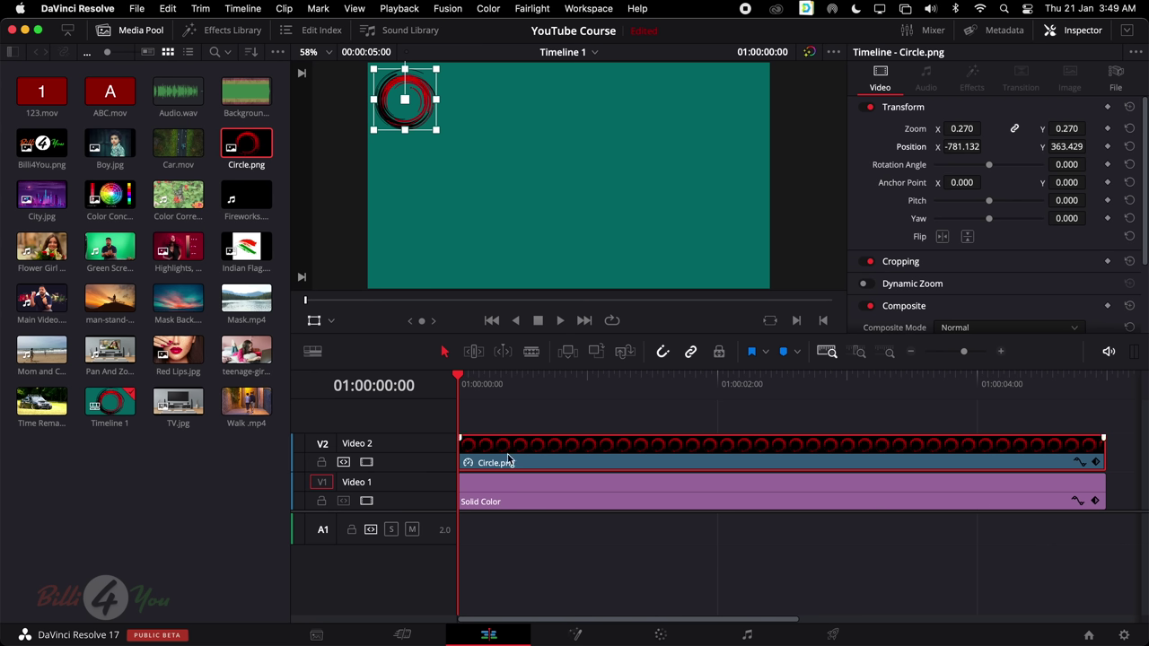
Keyframe Position at 0 s, then move the circle to the top-right (767.504, 378.857) at 1 s
left_click(1108, 147)
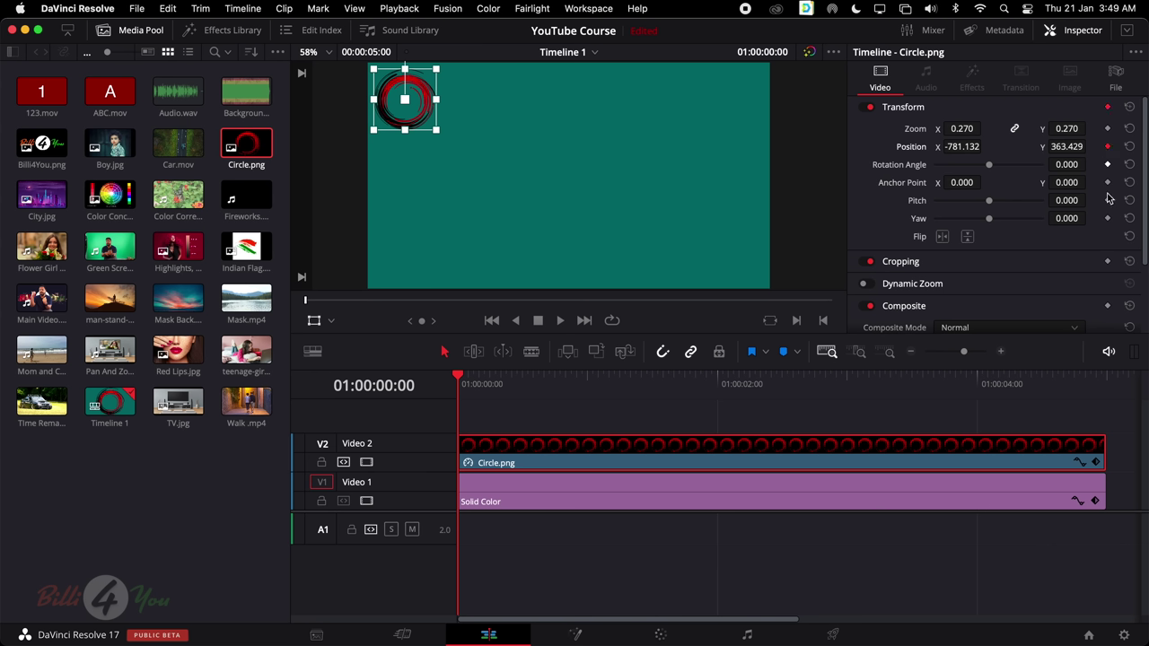
left_click(1096, 464)
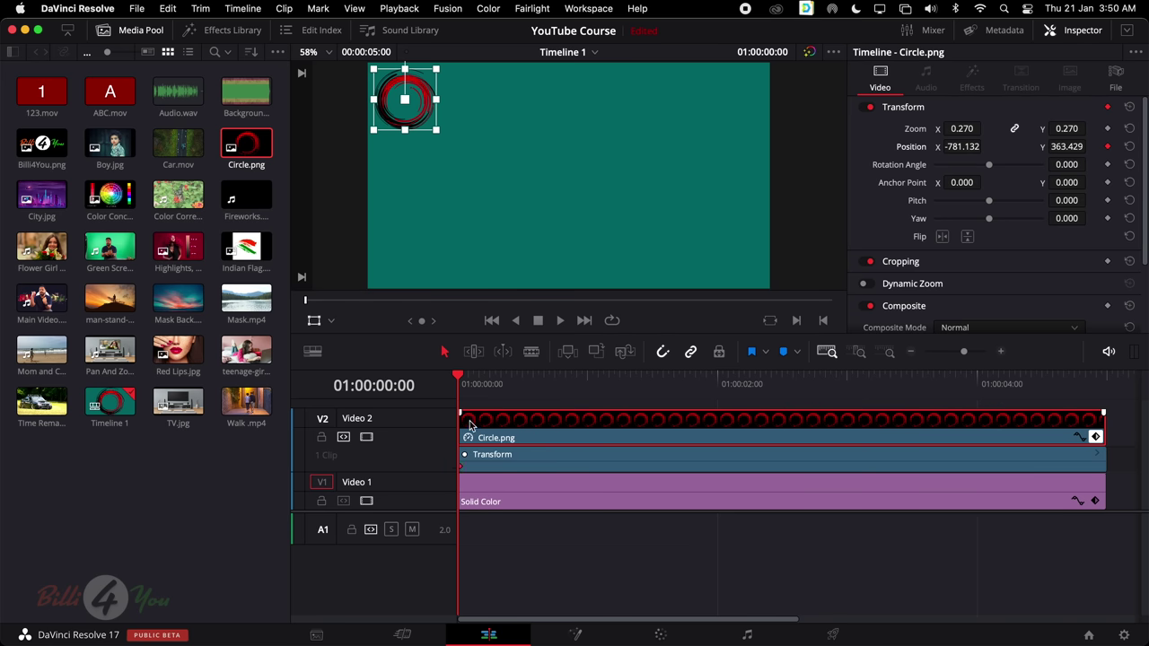
left_click_drag(463, 382, 588, 388)
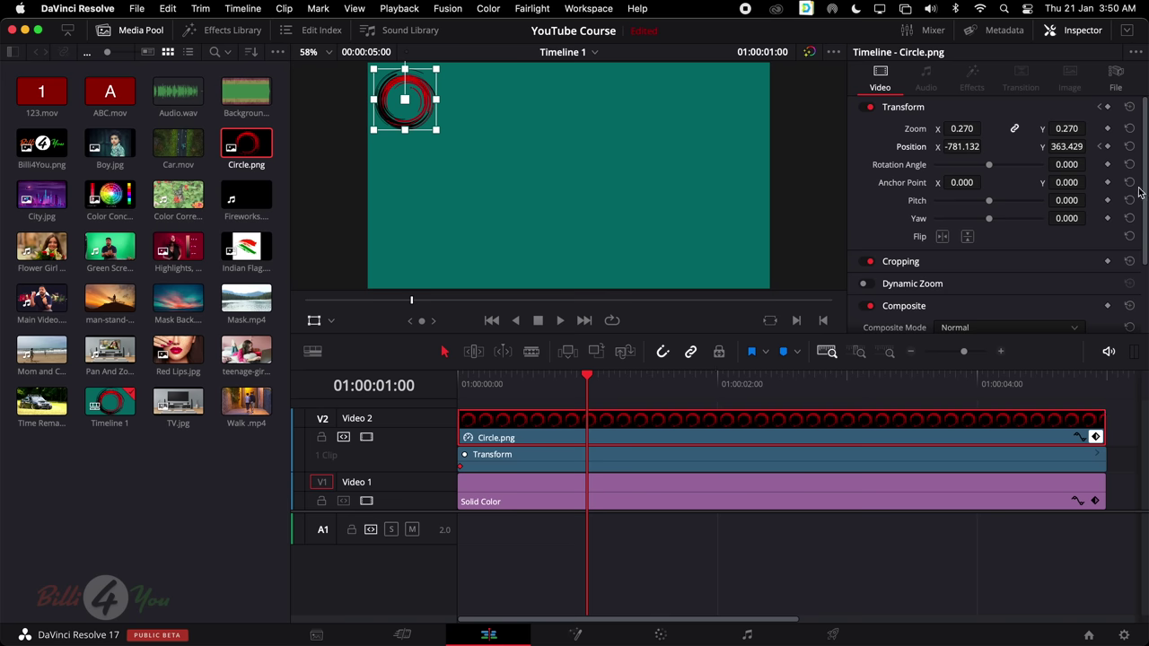
left_click_drag(957, 146, 959, 147)
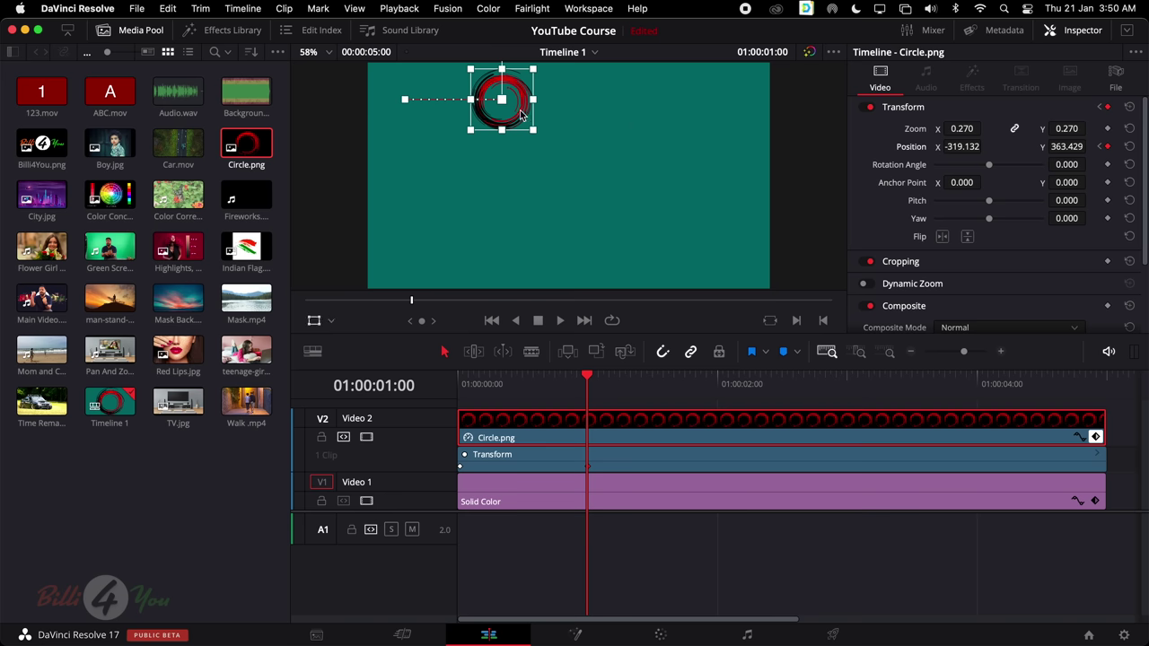
left_click_drag(520, 107, 732, 103)
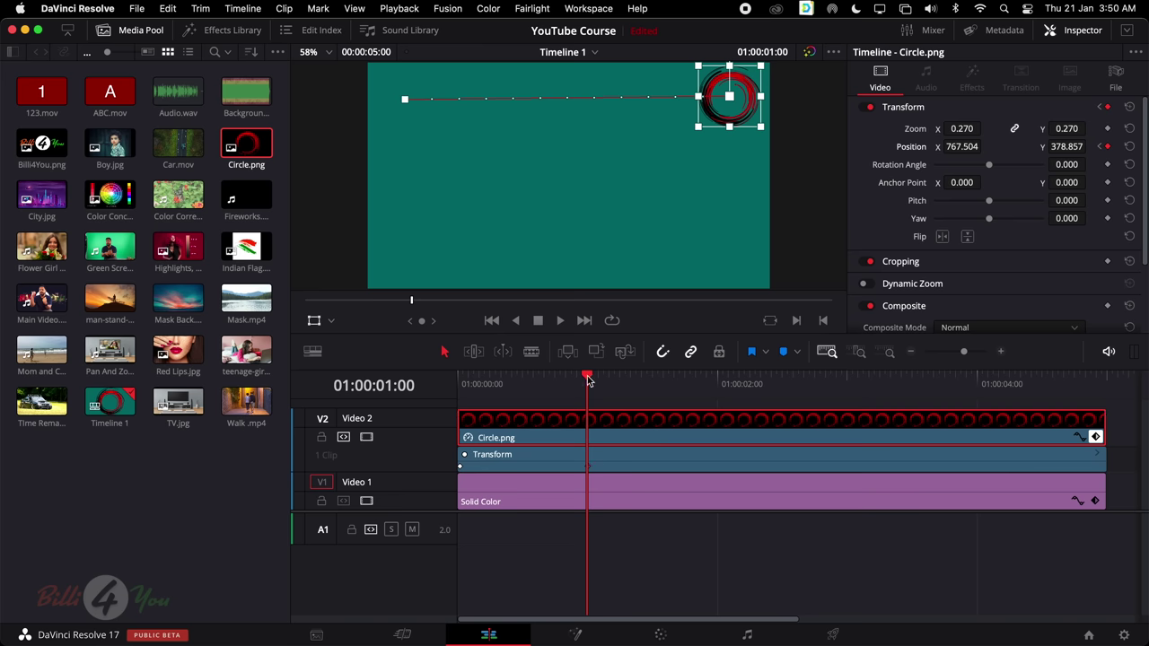
Undo an accidental move at the one-second keyframe and preview the slide along the path
left_click_drag(588, 381, 720, 392)
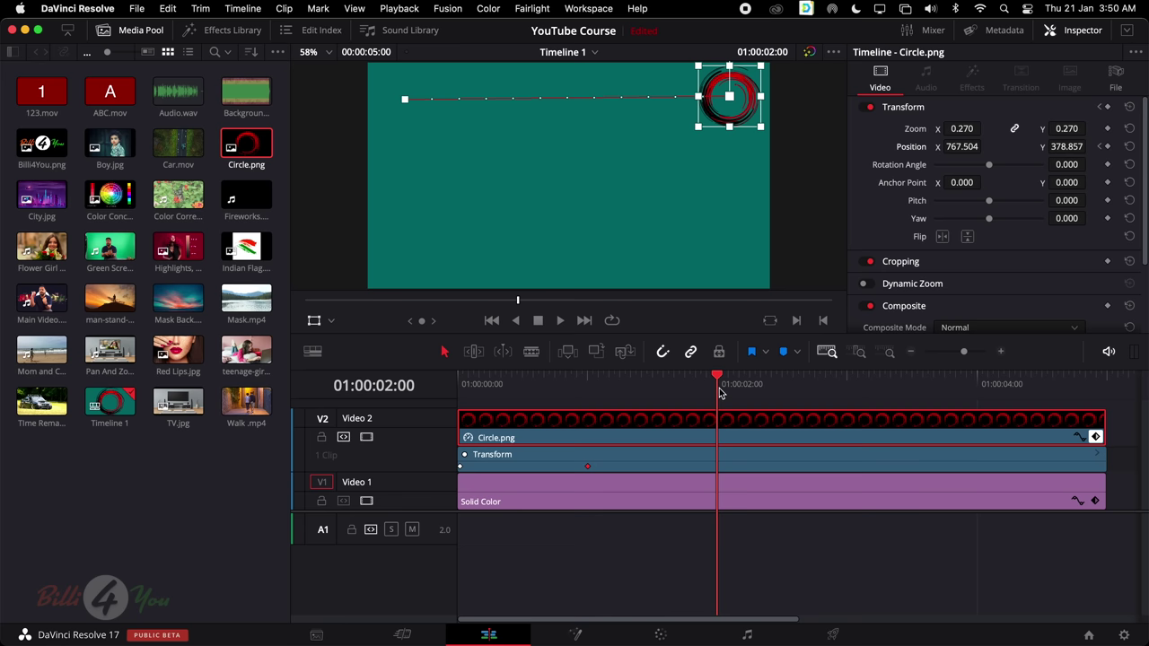
key("shift+Left")
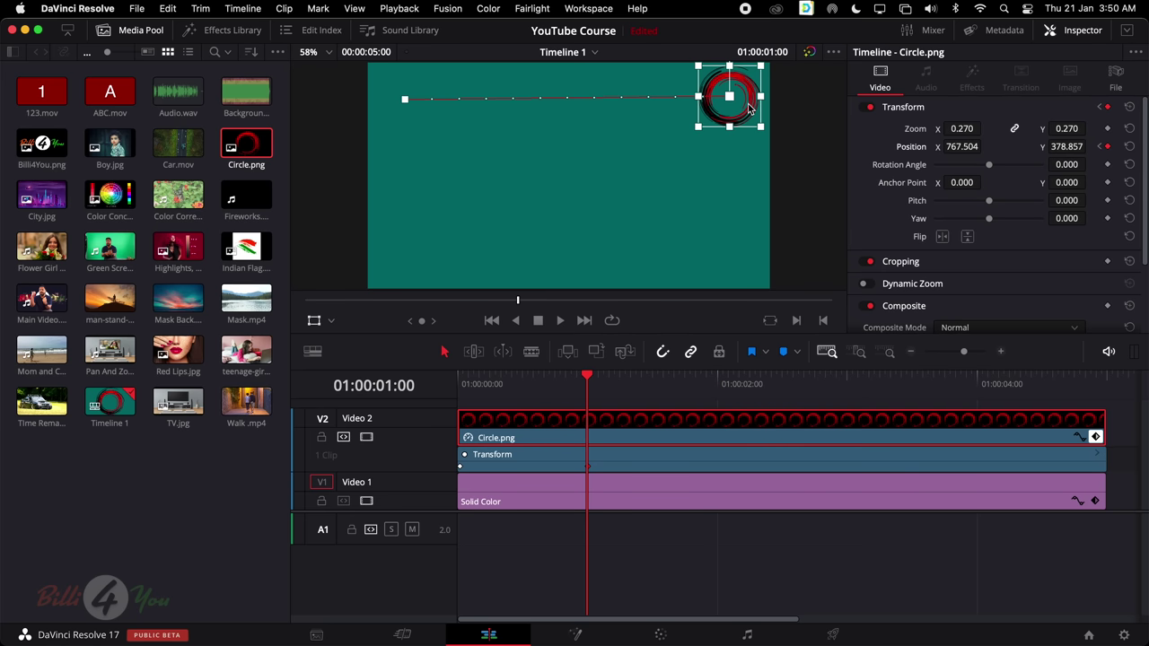
left_click_drag(750, 108, 744, 141)
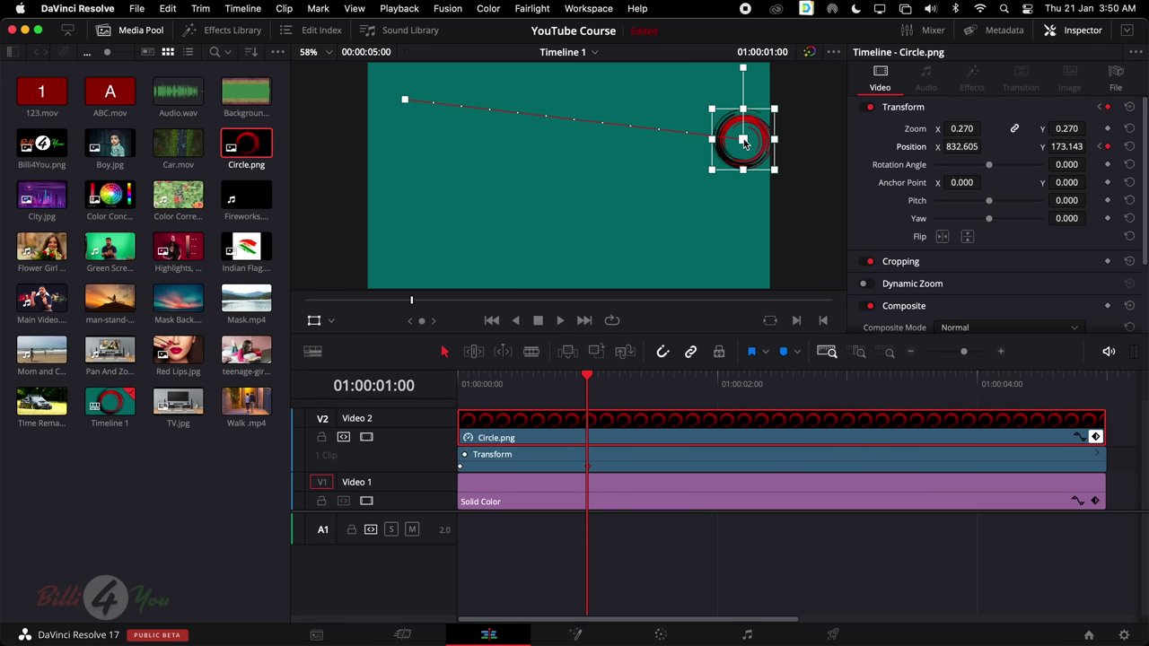
key("super+z")
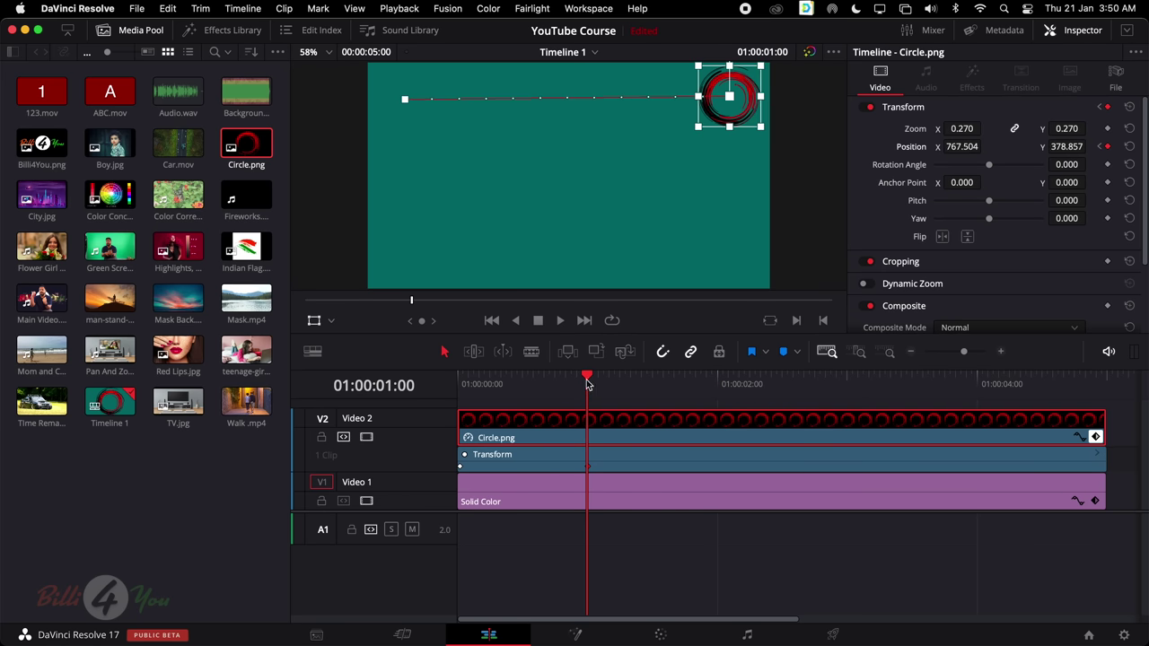
left_click_drag(587, 384, 720, 384)
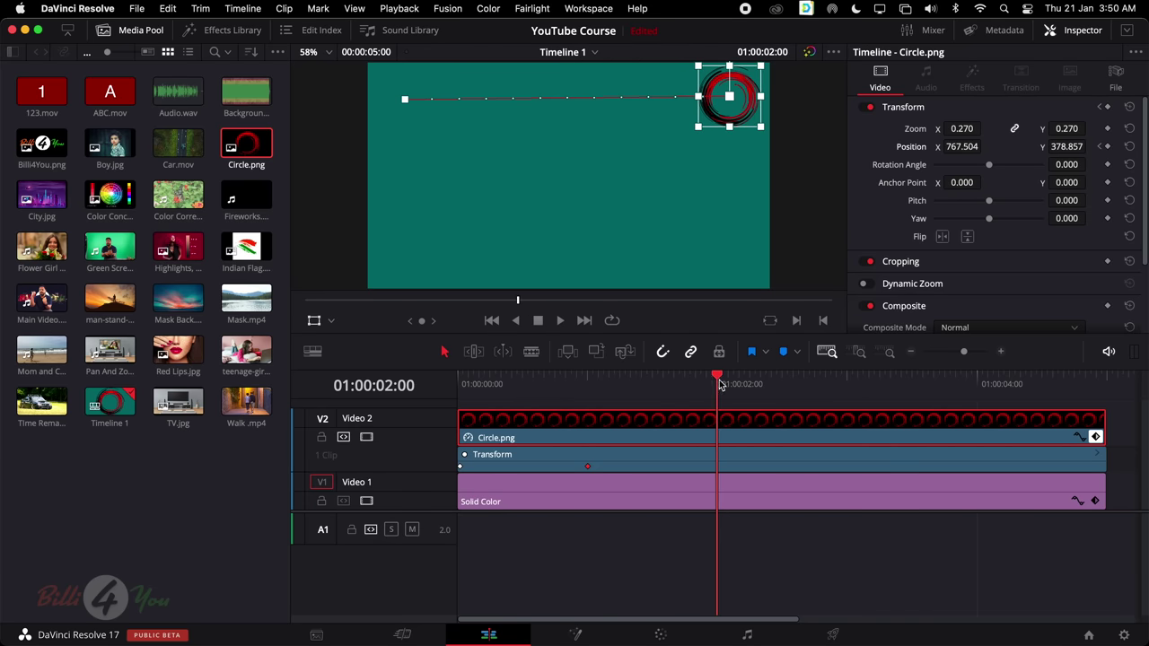
Keyframe the circle to the bottom-right at 2 s and bottom-left (-751.364, -368.571) at 3 s
left_click(1108, 146)
left_click_drag(752, 100, 733, 256)
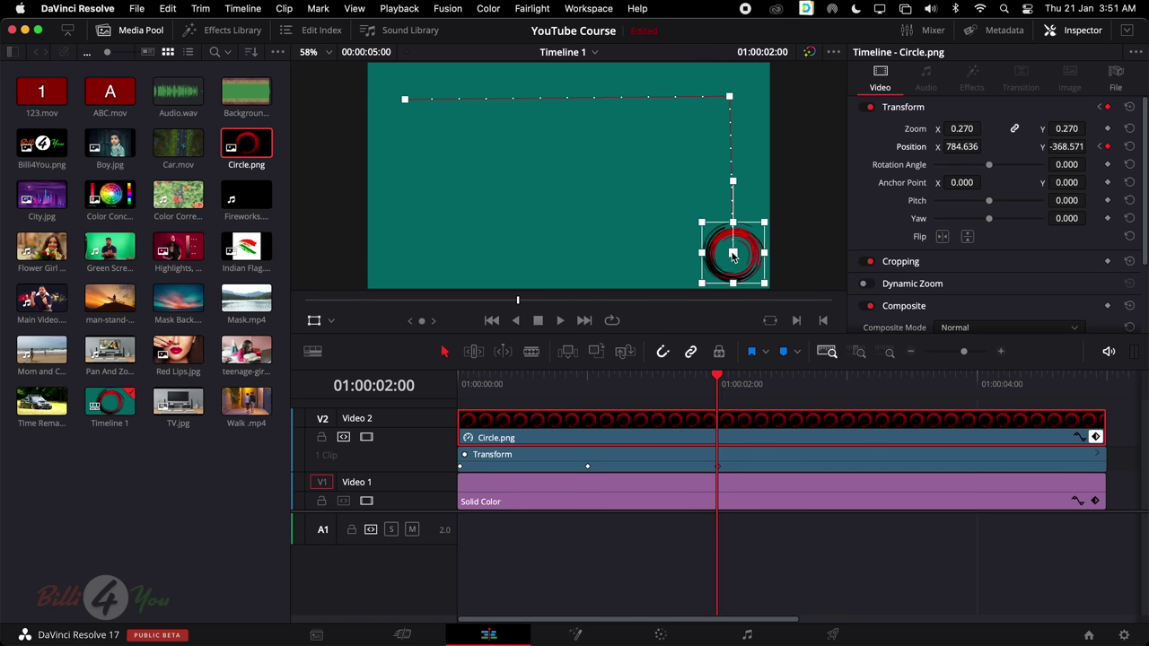
left_click_drag(727, 381, 850, 384)
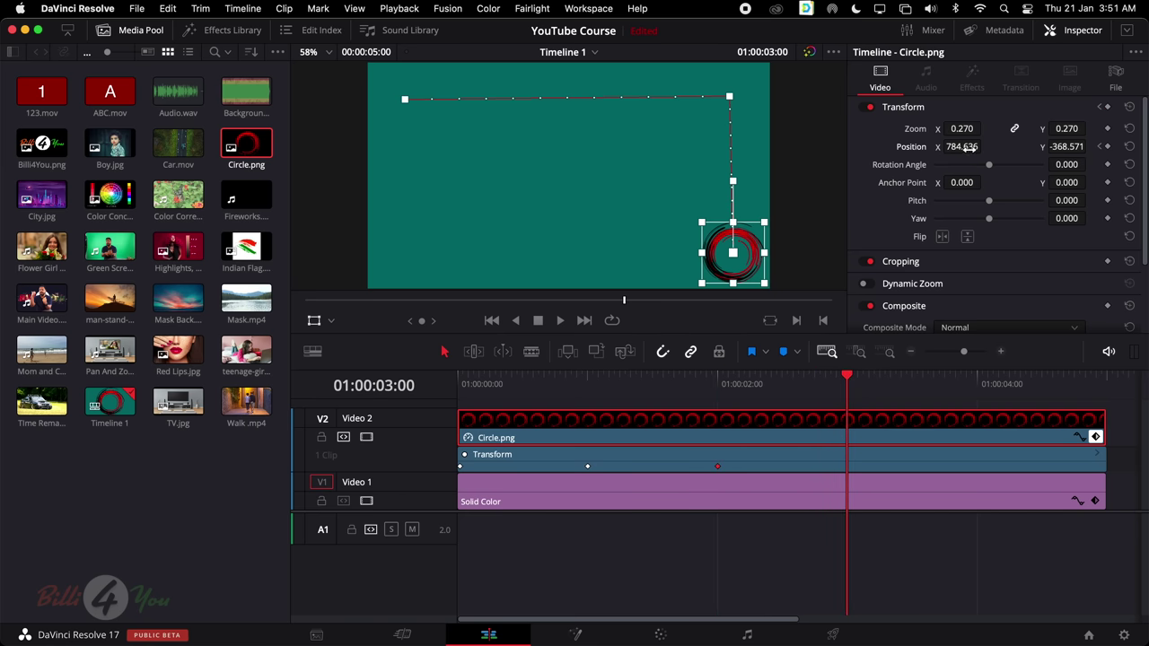
mouse_move(970, 148)
left_mouse_down()
mouse_move(875, 148)
mouse_move(971, 146)
left_mouse_up()
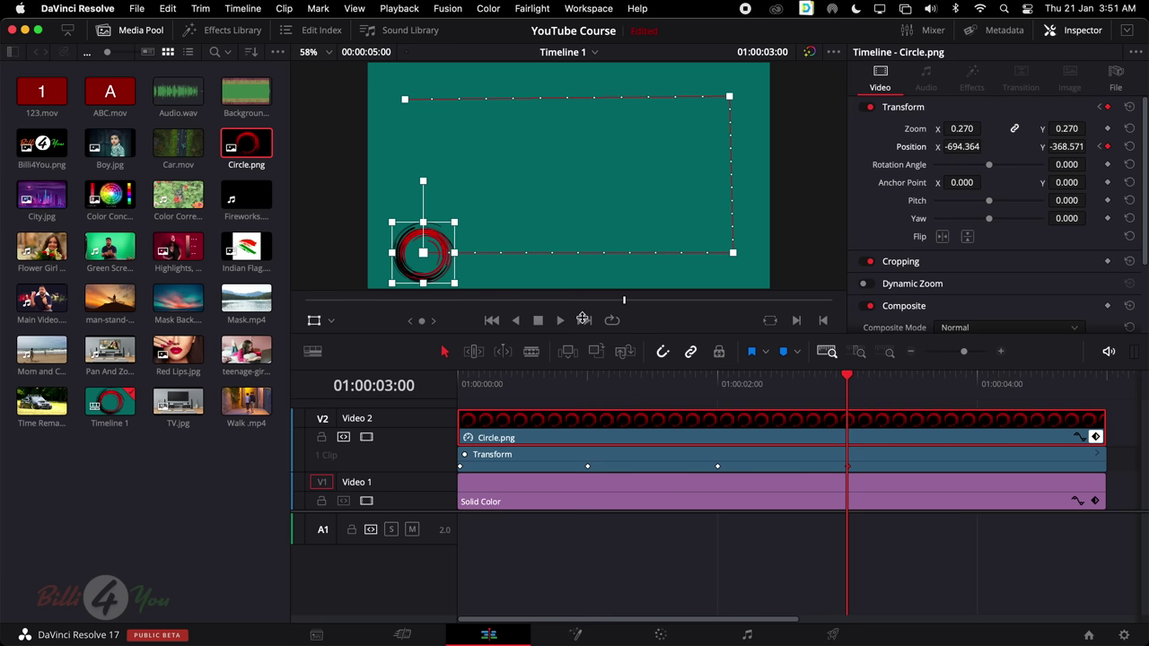
left_click_drag(978, 147, 985, 146)
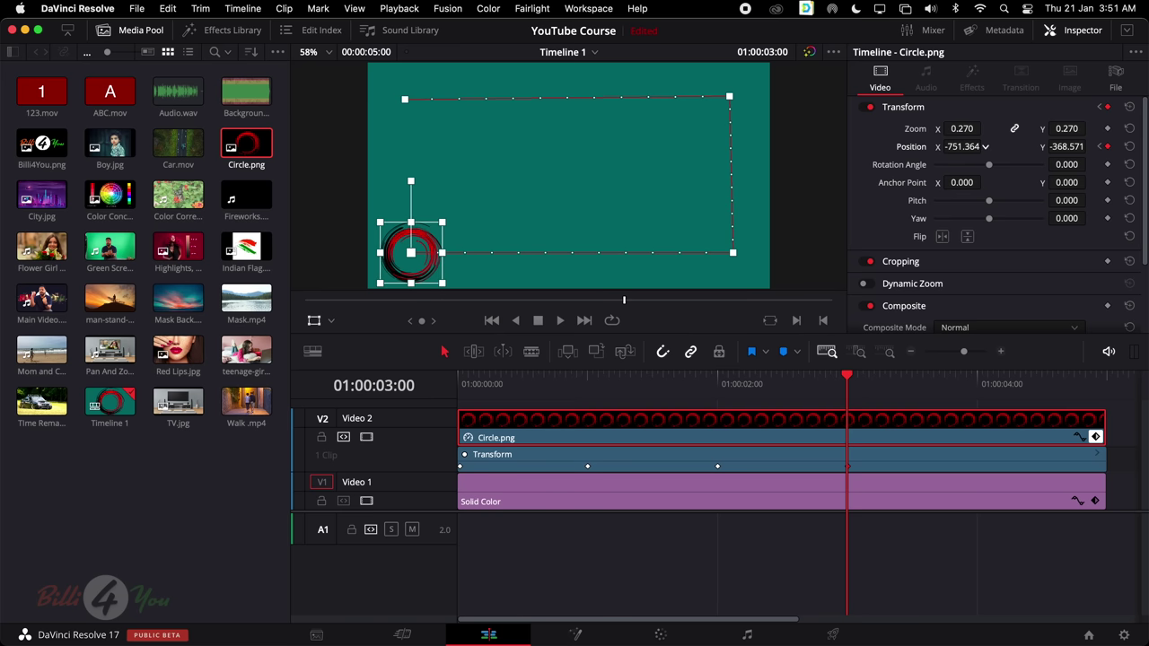
left_click_drag(847, 375, 976, 379)
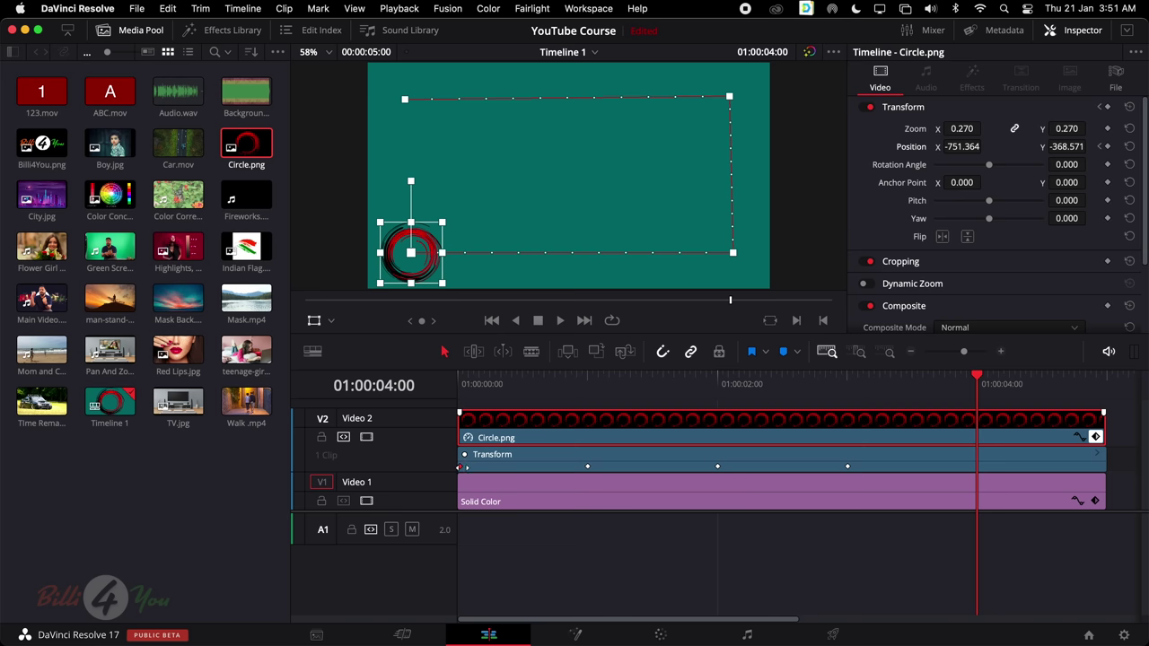
key("super+v")
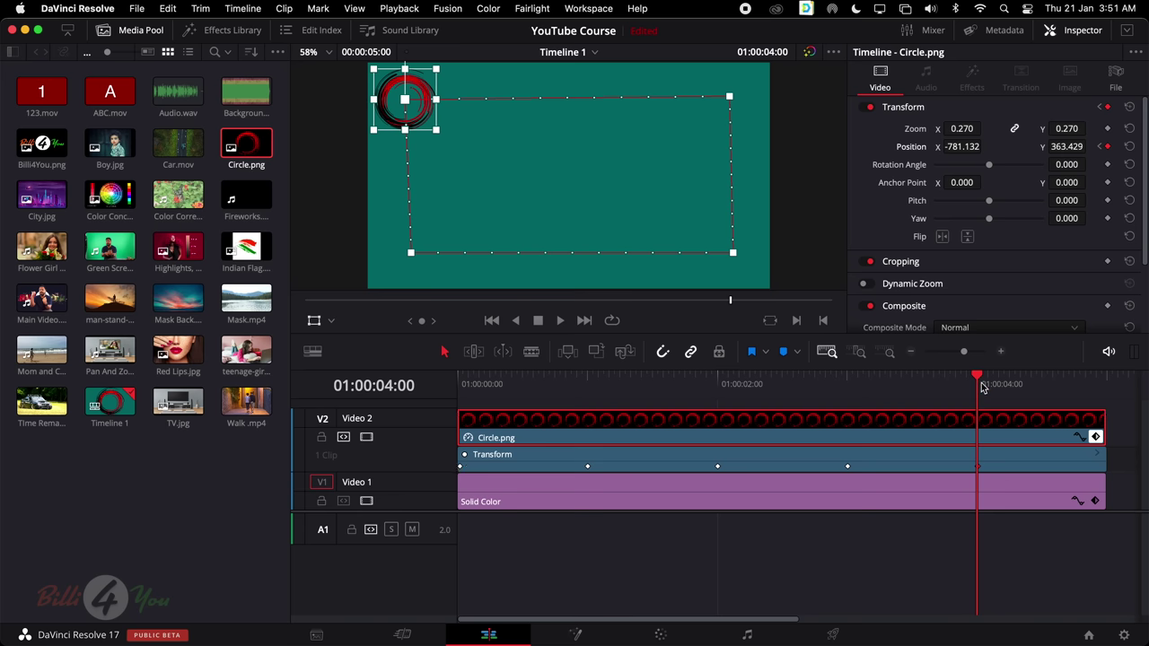
left_click_drag(981, 381, 373, 424)
key("space")
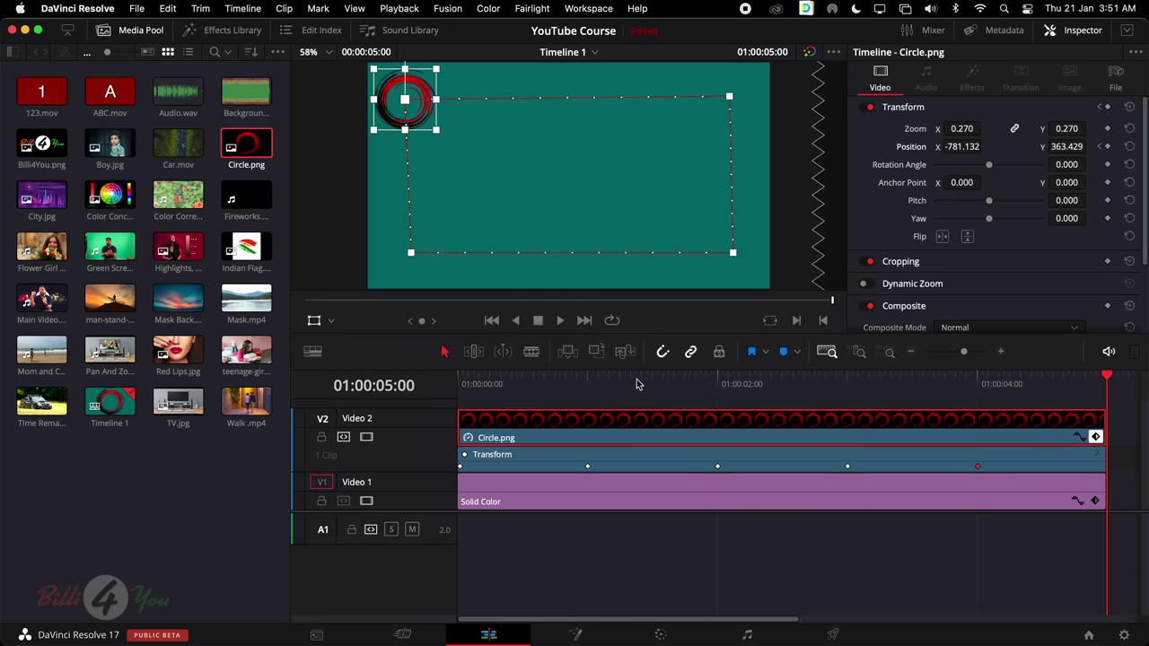
key("q")
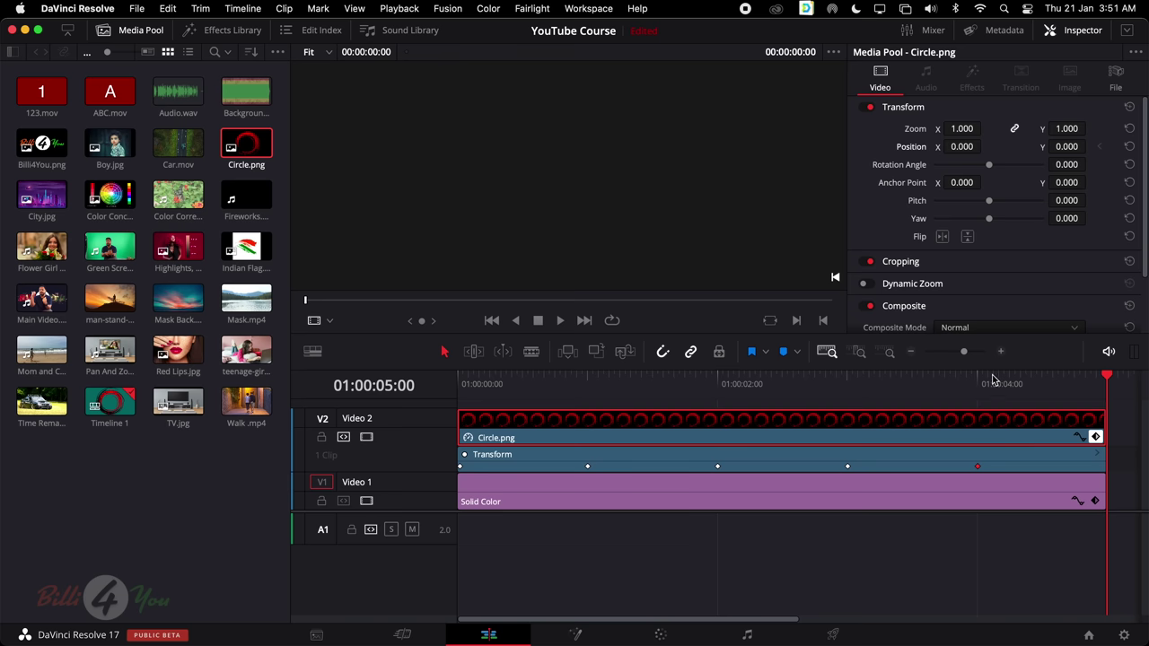
left_click(986, 383)
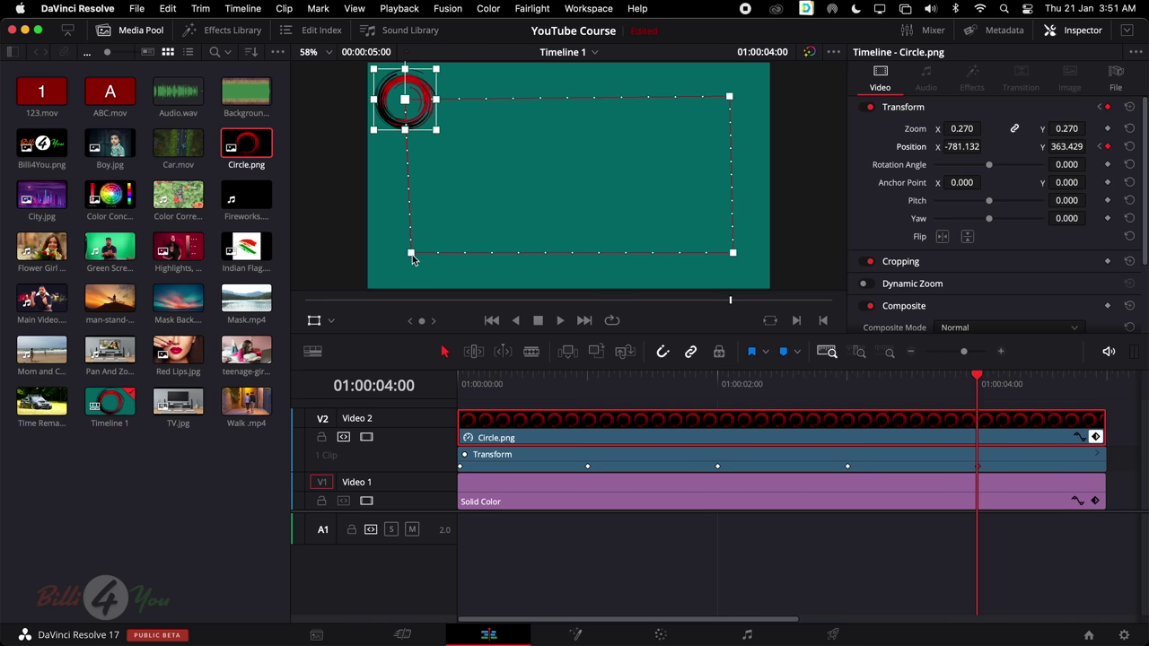
key("shift+Left")
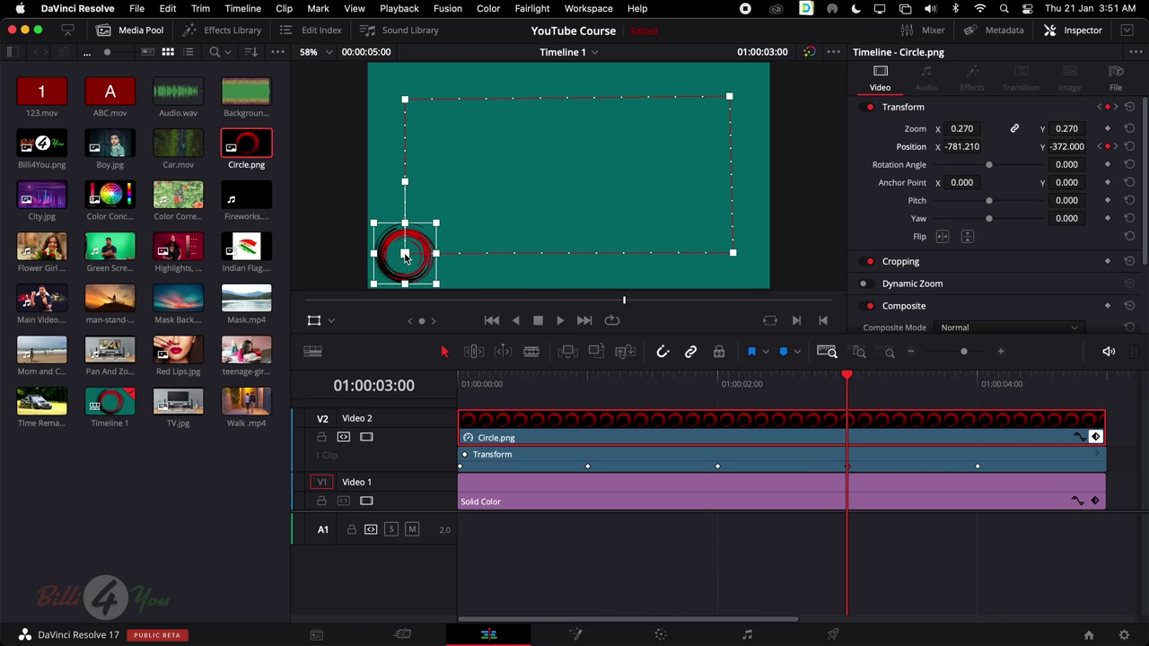
left_click_drag(405, 256, 404, 257)
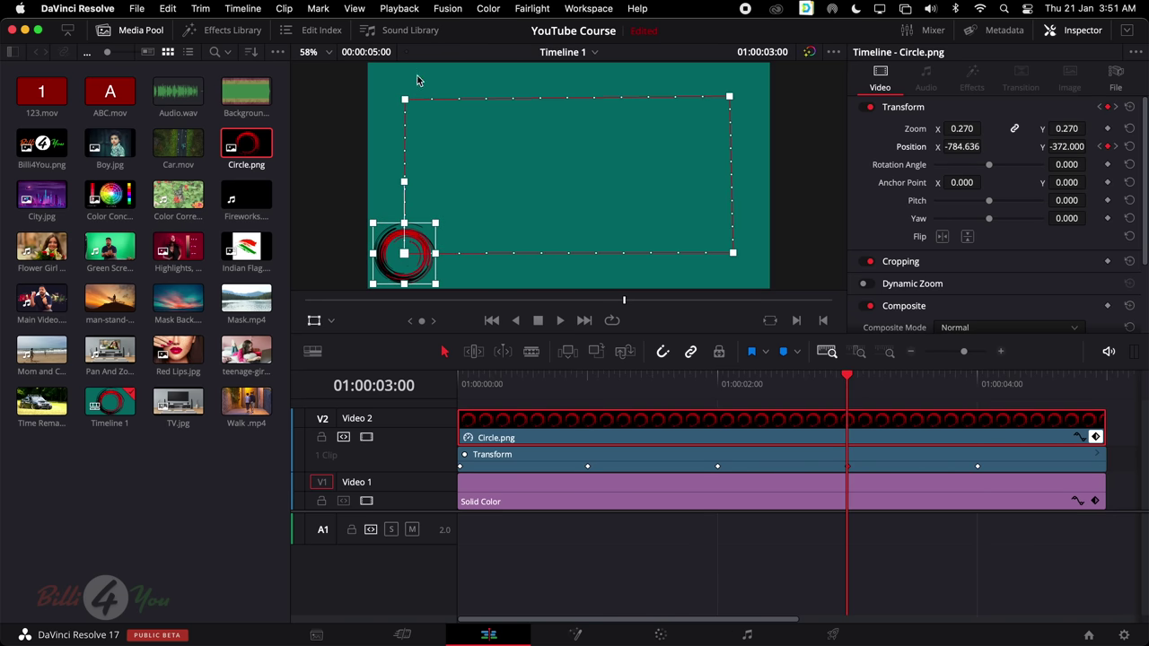
key("shift+Right")
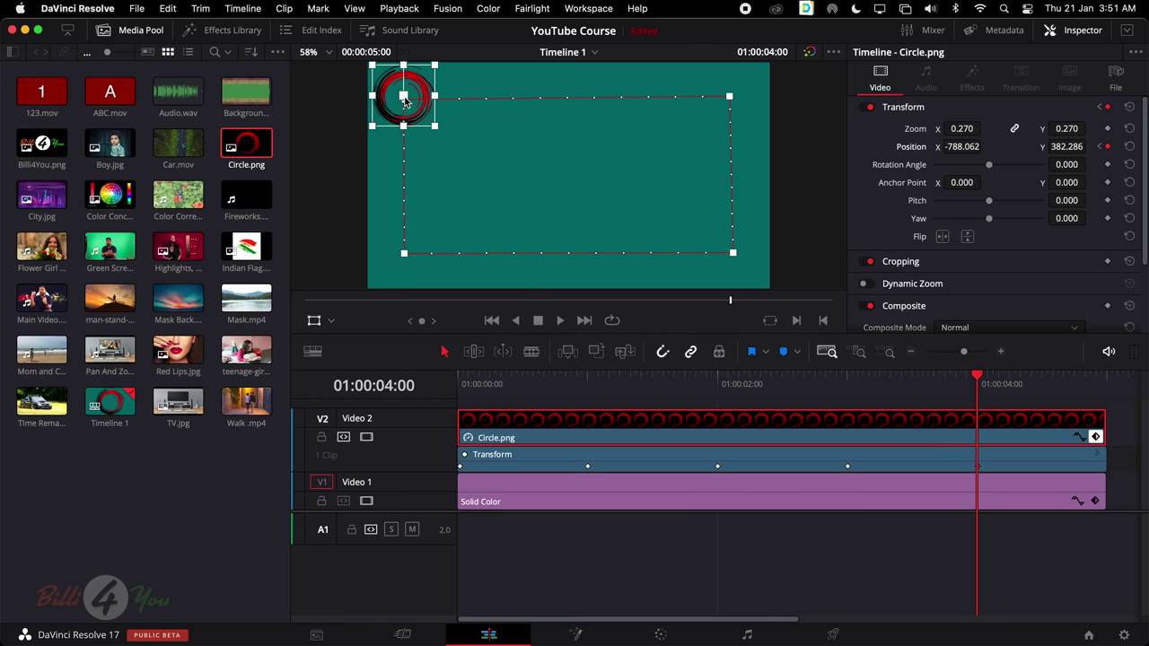
left_click_drag(404, 101, 405, 104)
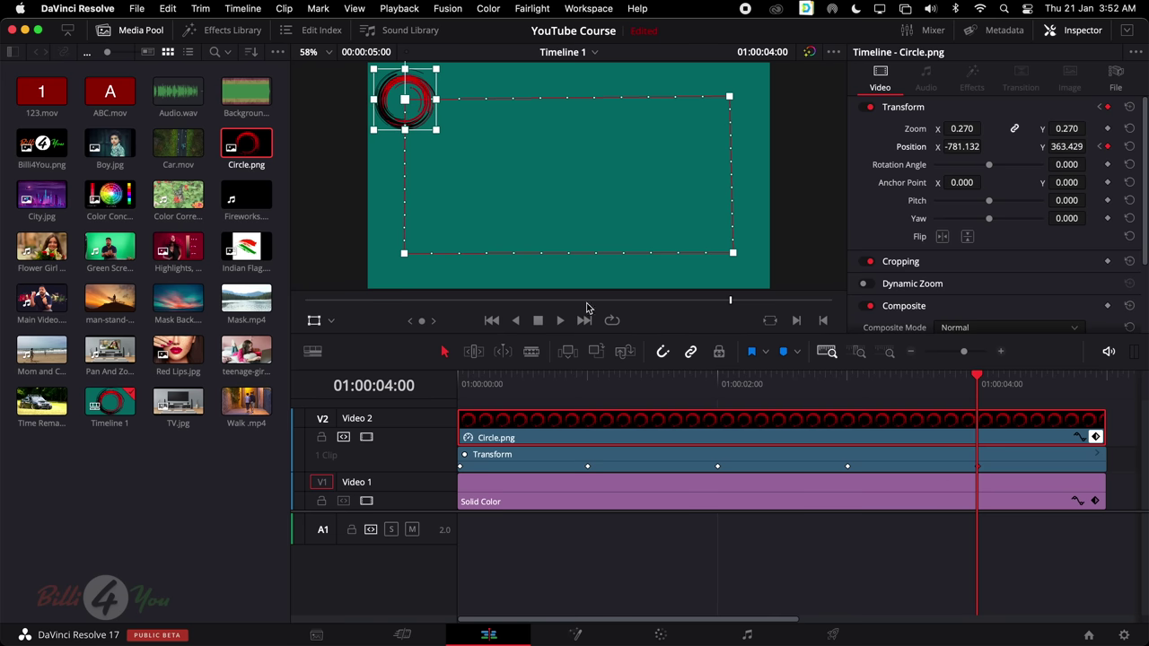
left_click_drag(856, 385, 466, 395)
key("space")
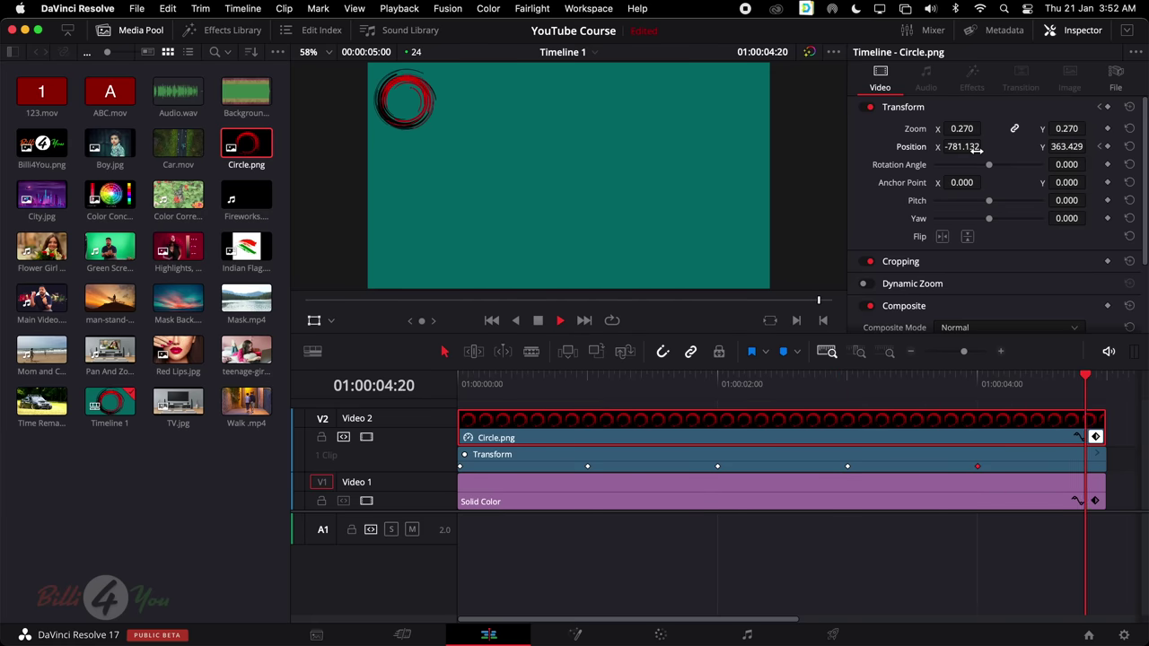
left_click_drag(795, 386, 457, 386)
key("space")
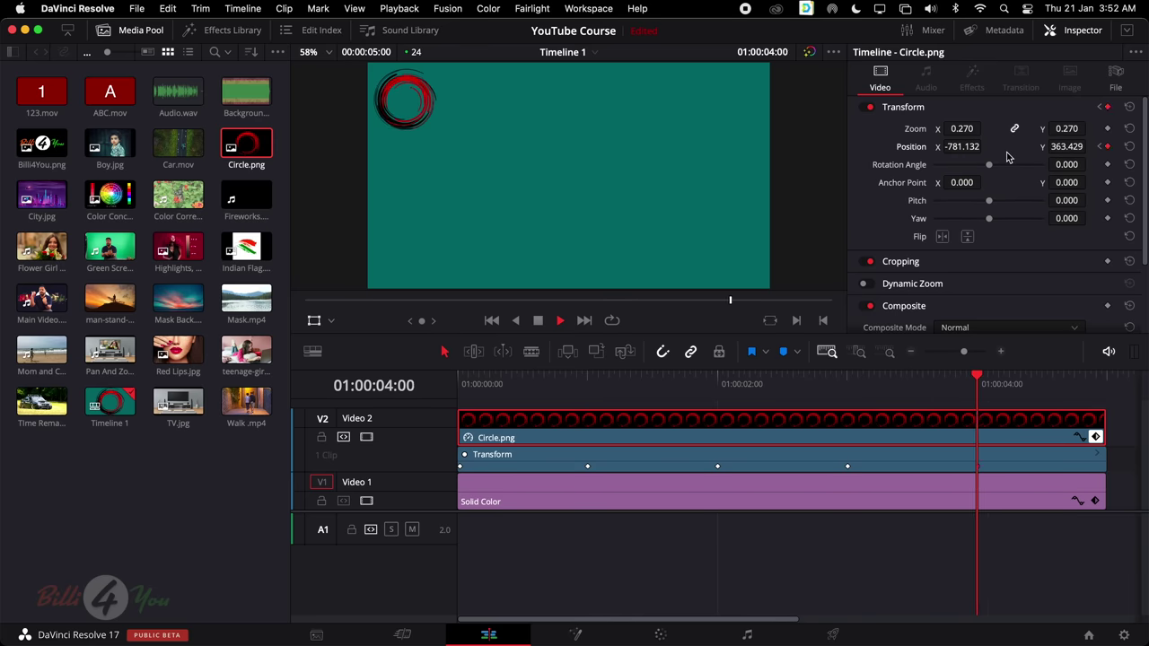
key("space")
left_click_drag(788, 392, 463, 399)
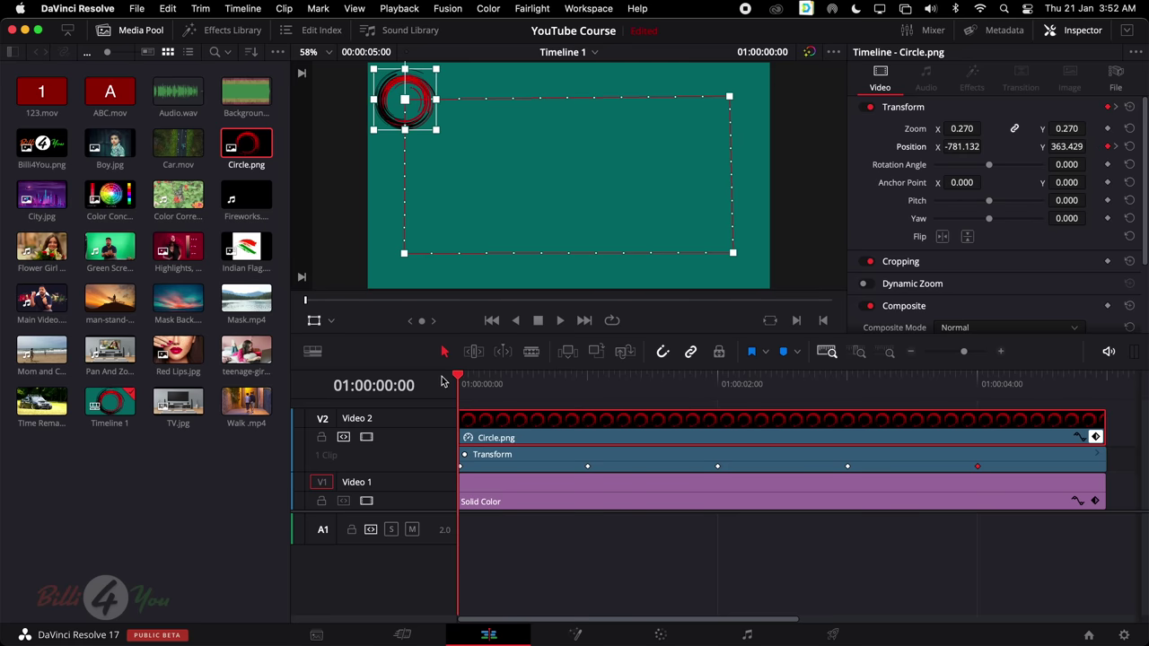
Keyframe Rotation Angle at the start and -360 at 4 s, then play the spin
left_click(1109, 165)
left_click(244, 126)
left_click(520, 438)
left_click_drag(462, 381, 970, 409)
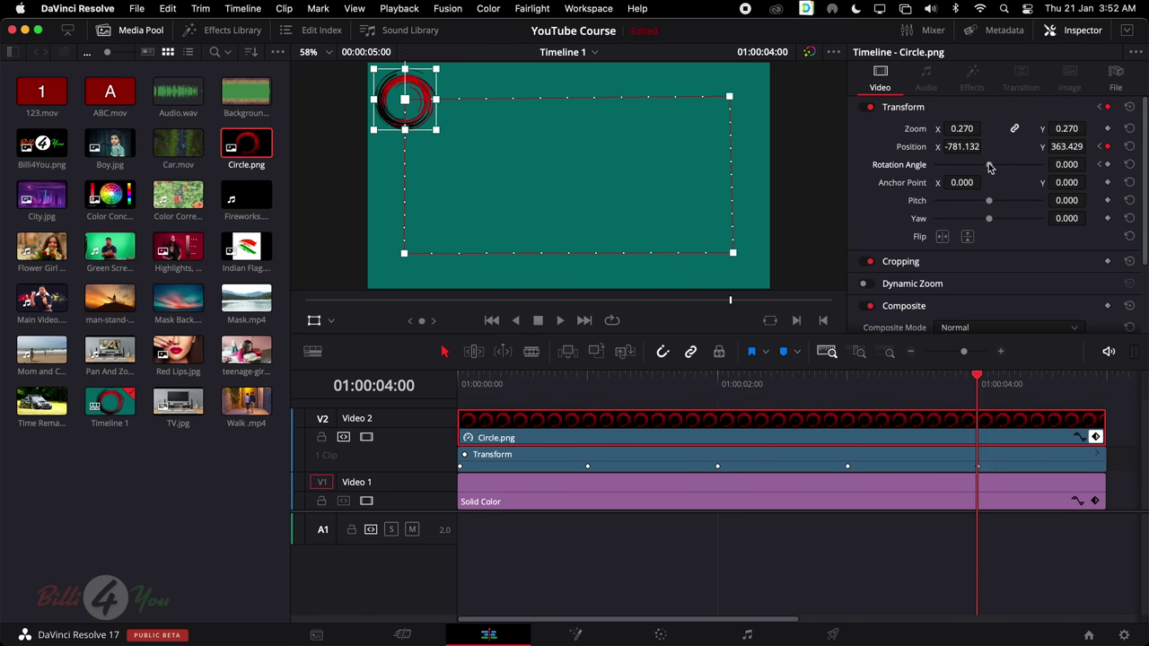
left_click_drag(990, 167, 930, 171)
left_click_drag(975, 377, 458, 392)
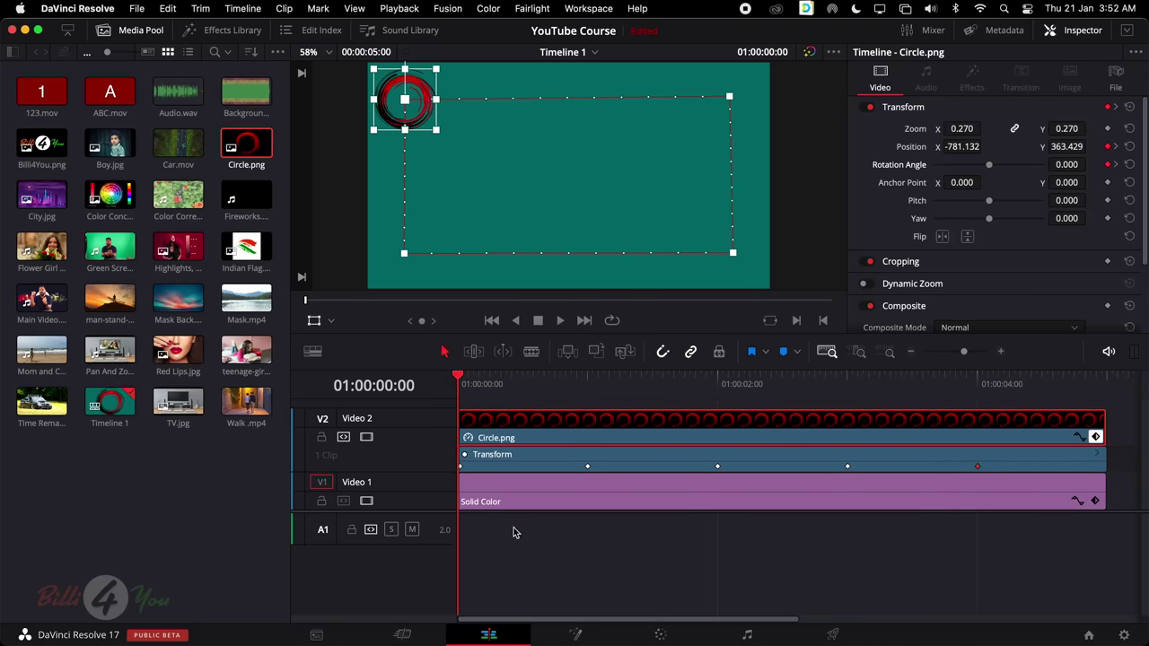
key("space")
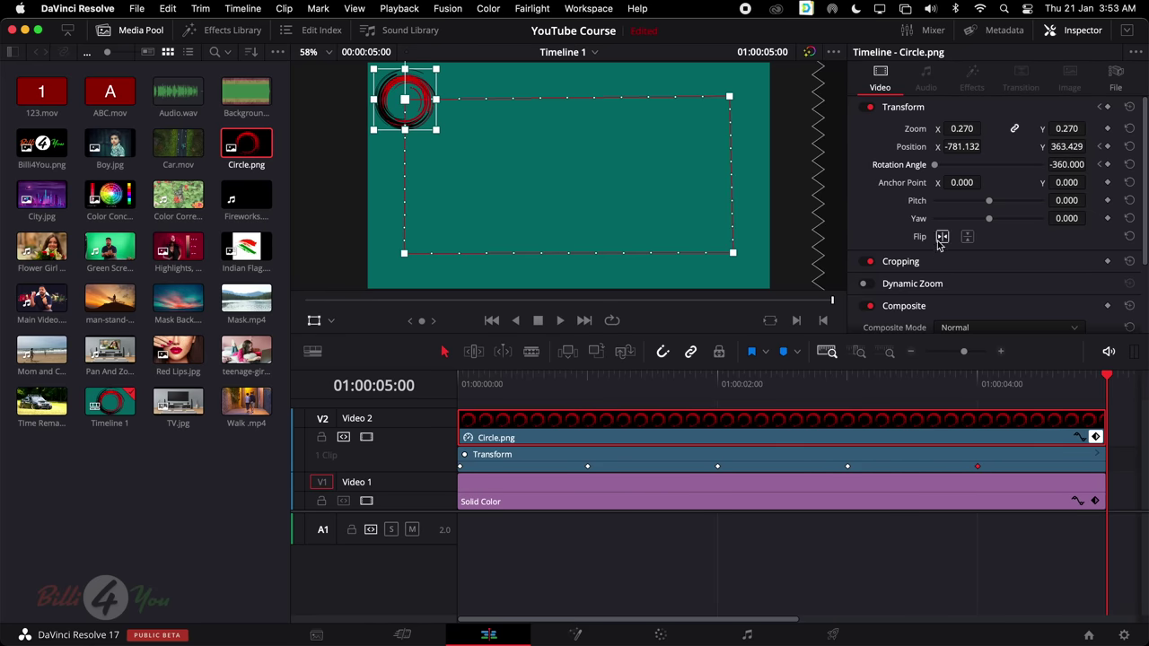
Try Pitch tilts on the circle, then reset Pitch and Yaw to zero and undo
left_click_drag(722, 377, 458, 399)
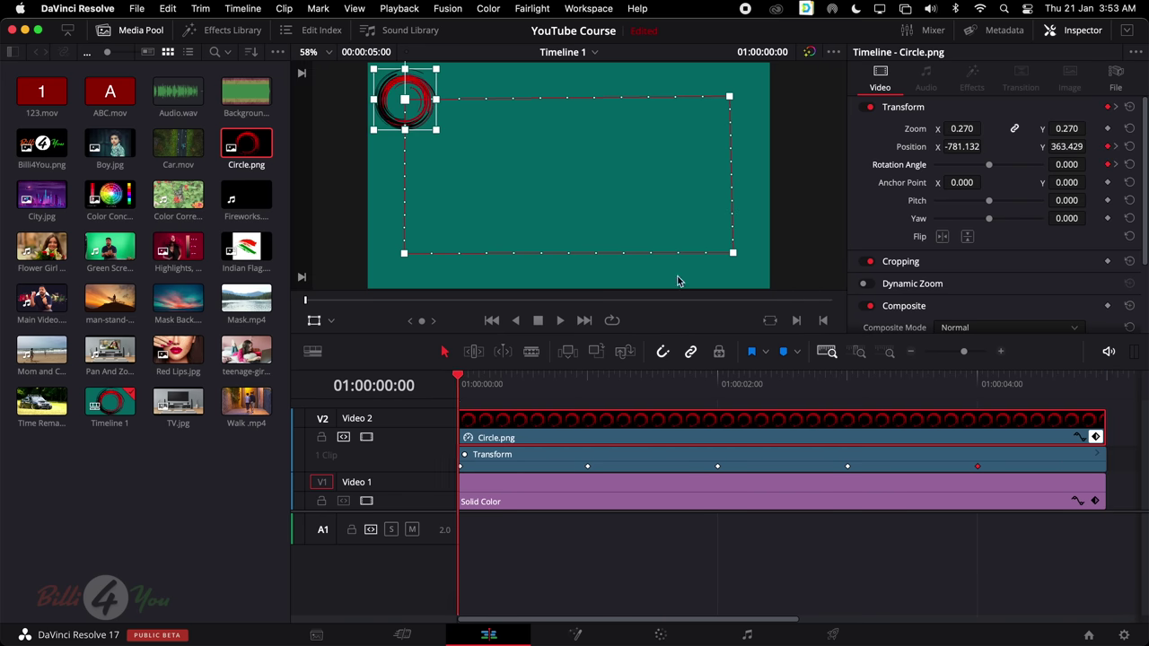
left_click_drag(988, 204, 1009, 220)
double_click(1005, 206)
double_click(1009, 220)
left_click_drag(483, 385, 718, 384)
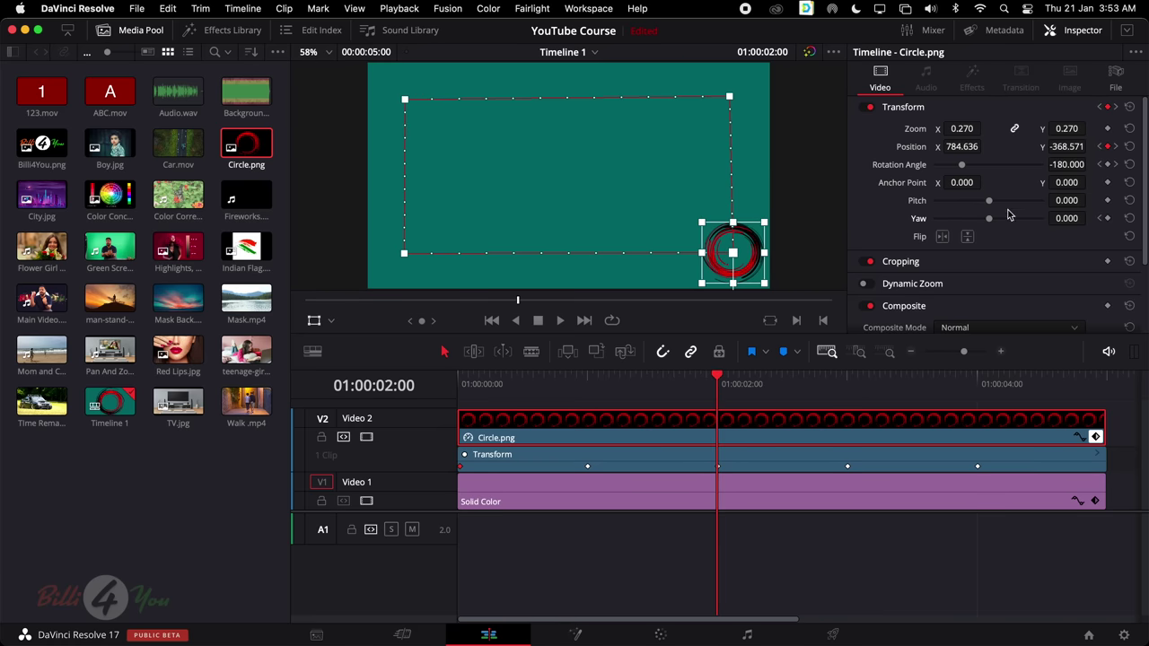
left_click_drag(991, 206, 955, 207)
left_click_drag(718, 381, 429, 445)
key("super+z")
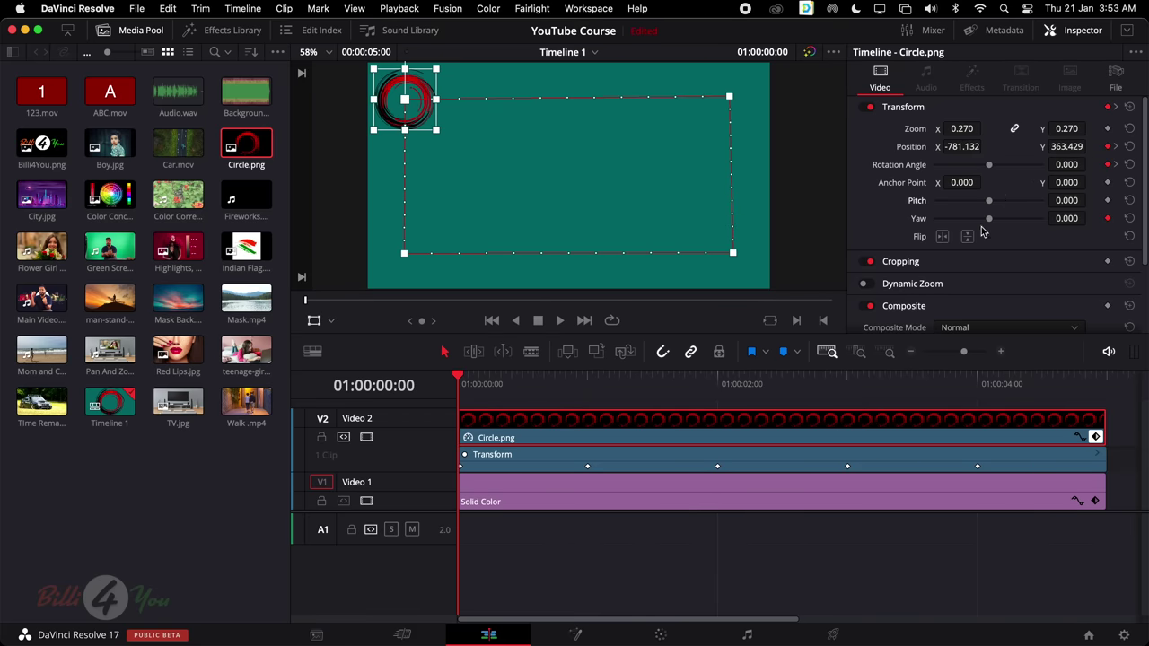
Keyframe a negative Yaw twist at 2 s returning near zero at 4 s
left_click_drag(643, 385, 718, 384)
left_click_drag(987, 225, 962, 226)
left_click_drag(723, 381, 974, 384)
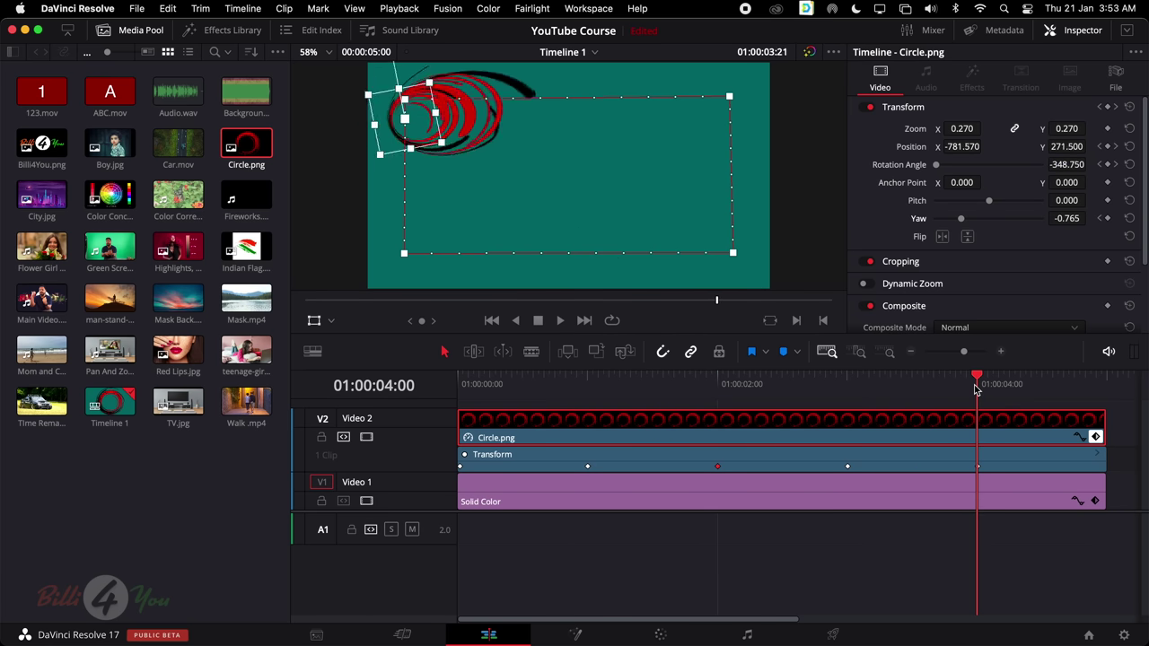
left_click_drag(962, 224, 988, 220)
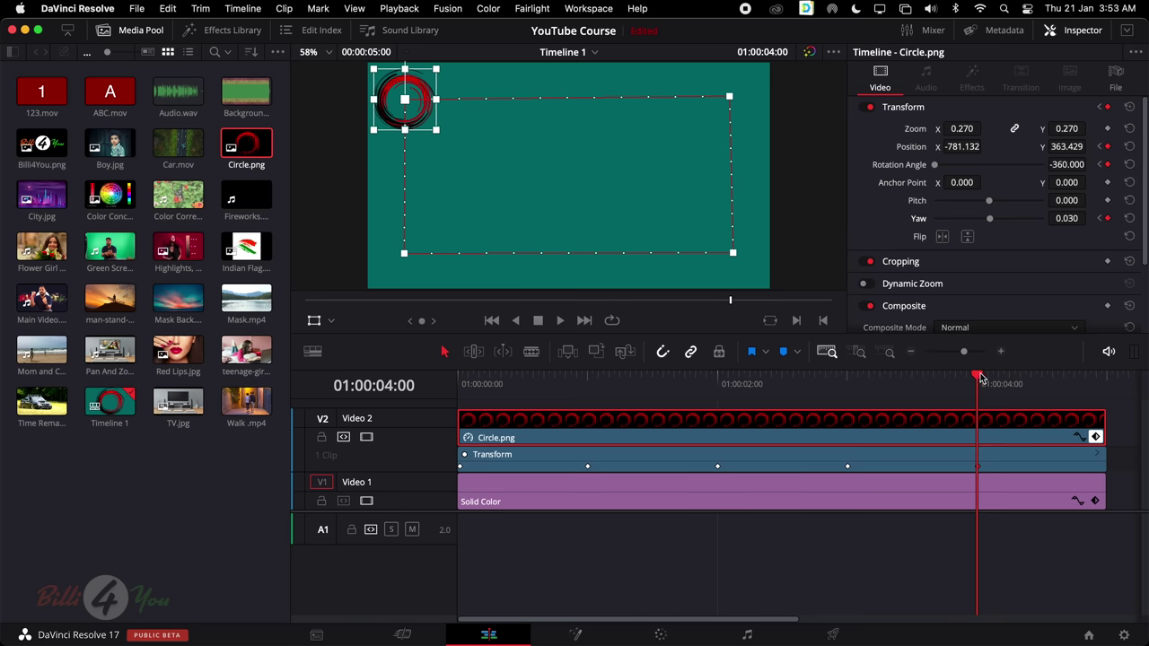
left_click_drag(981, 382, 463, 391)
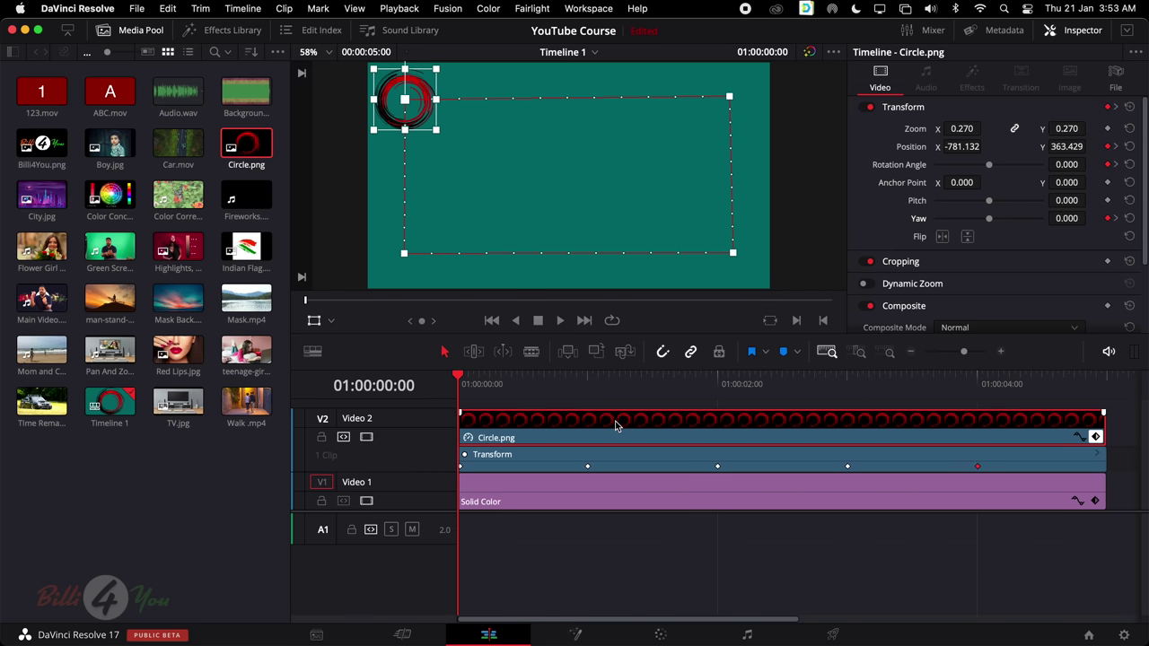
Play the finished animation, then delete the Circle.png and Solid Color clips from the timeline
key("space")
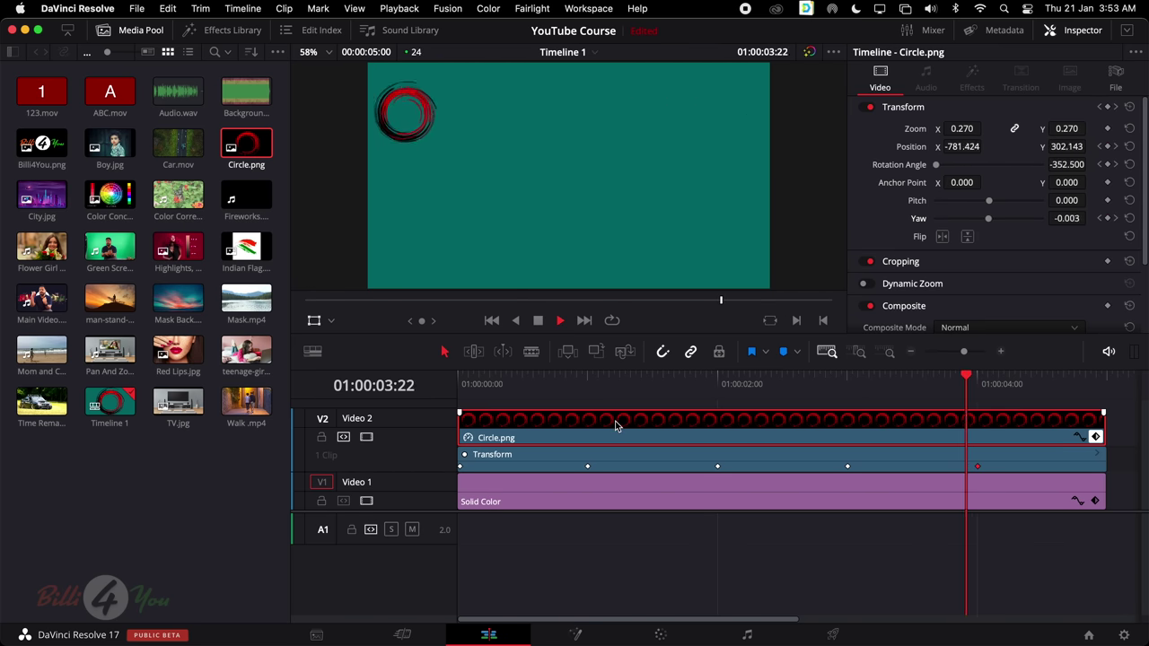
key("space")
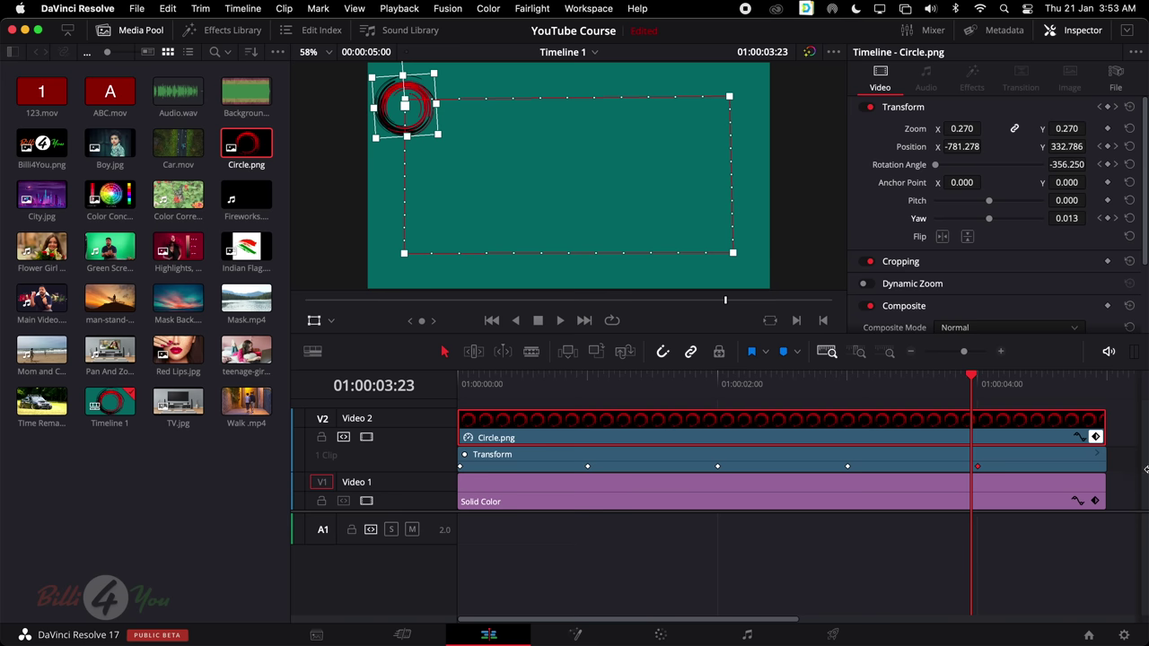
left_click_drag(1126, 462, 616, 422)
key("Delete")
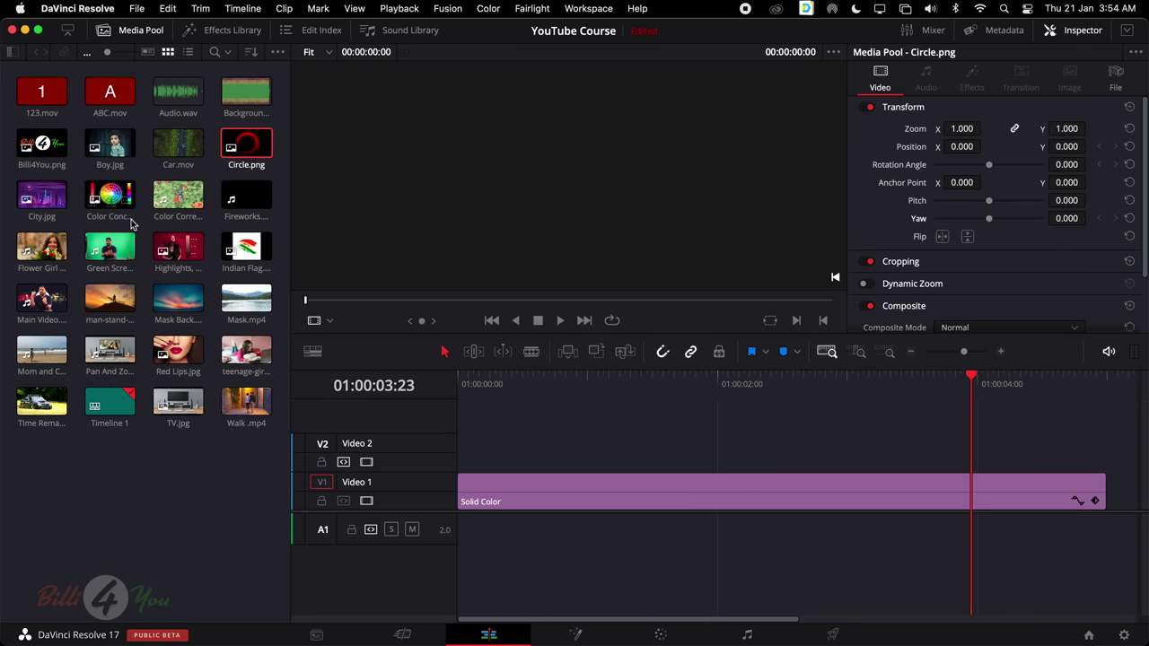
left_click_drag(528, 480, 653, 568)
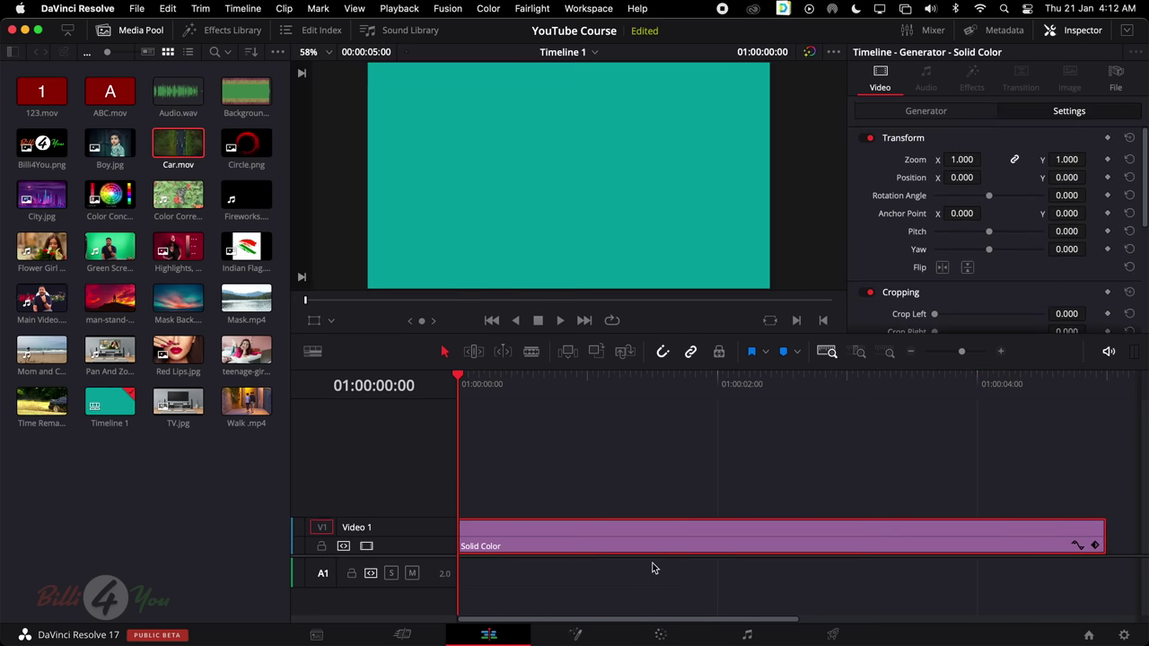
key("Delete")
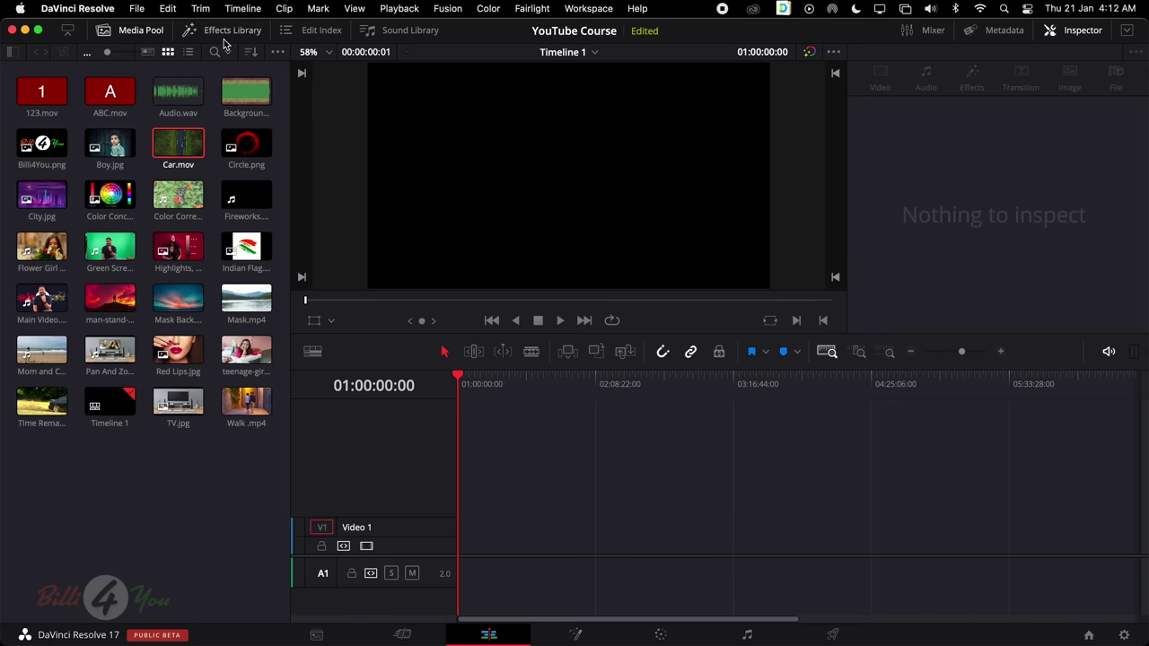
left_click(231, 33)
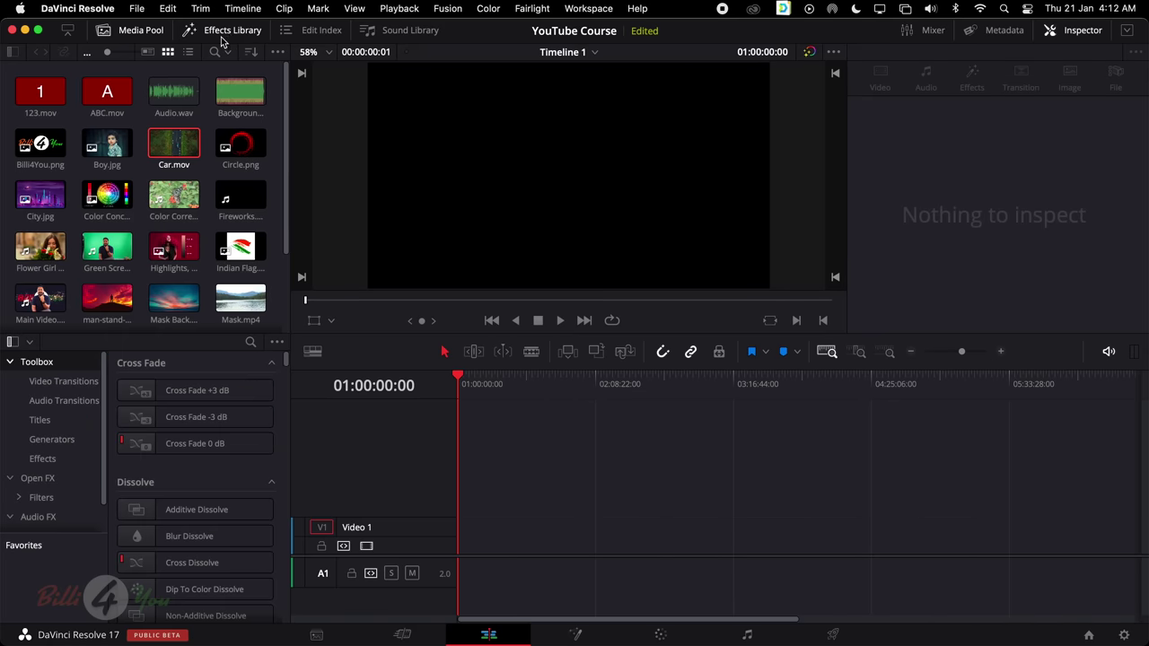
Add the Texture Background generator at the start of Video 1 and play it briefly
left_click(143, 31)
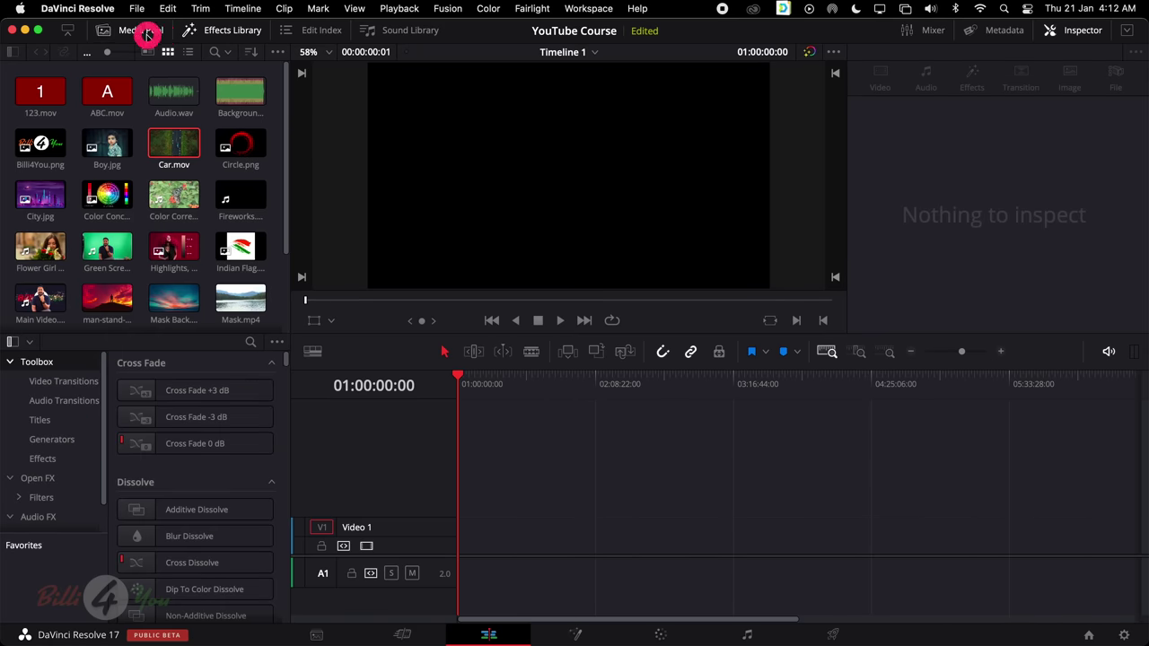
left_click(79, 151)
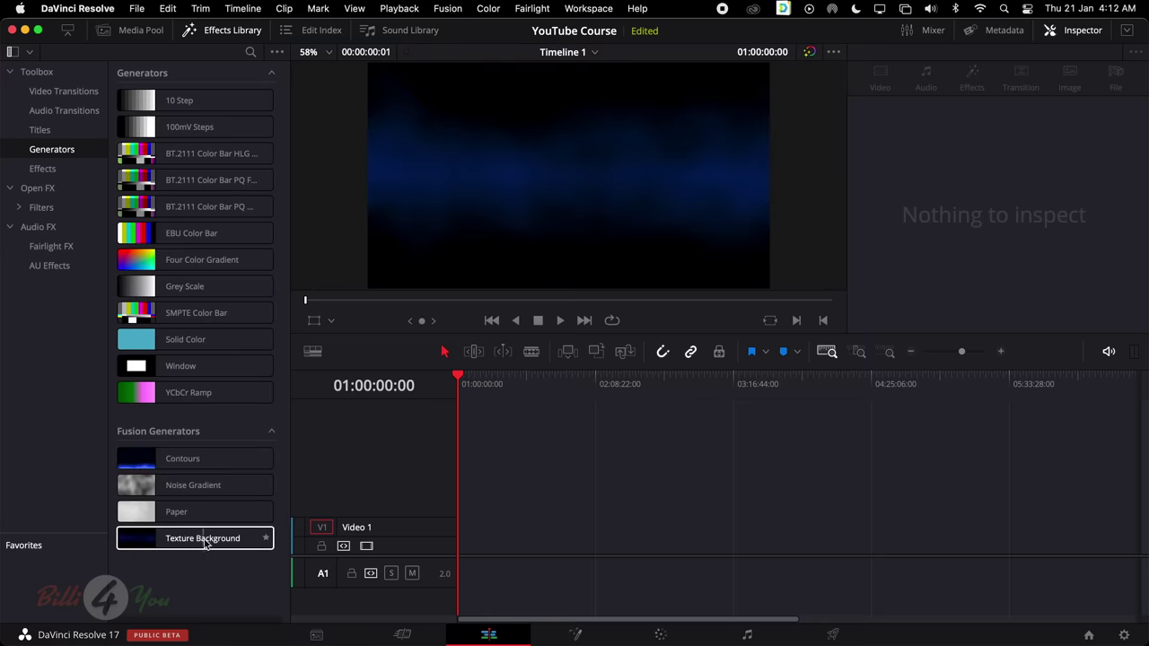
left_click_drag(182, 538, 626, 542)
left_click_drag(1084, 542, 478, 549)
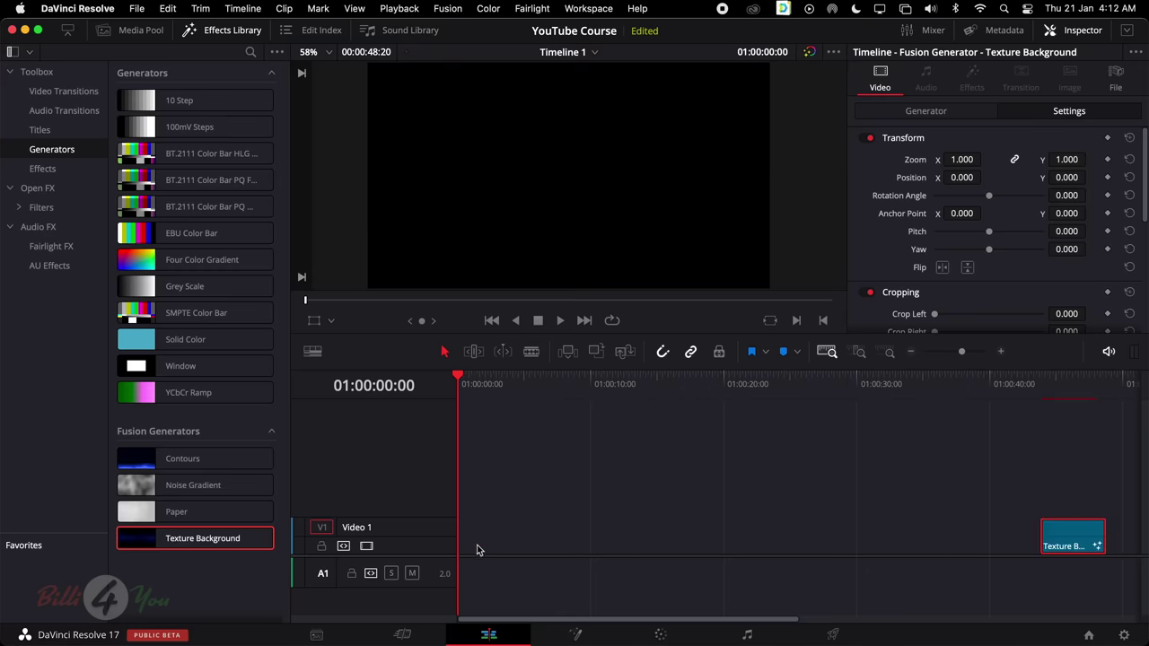
left_click_drag(1092, 539, 489, 549)
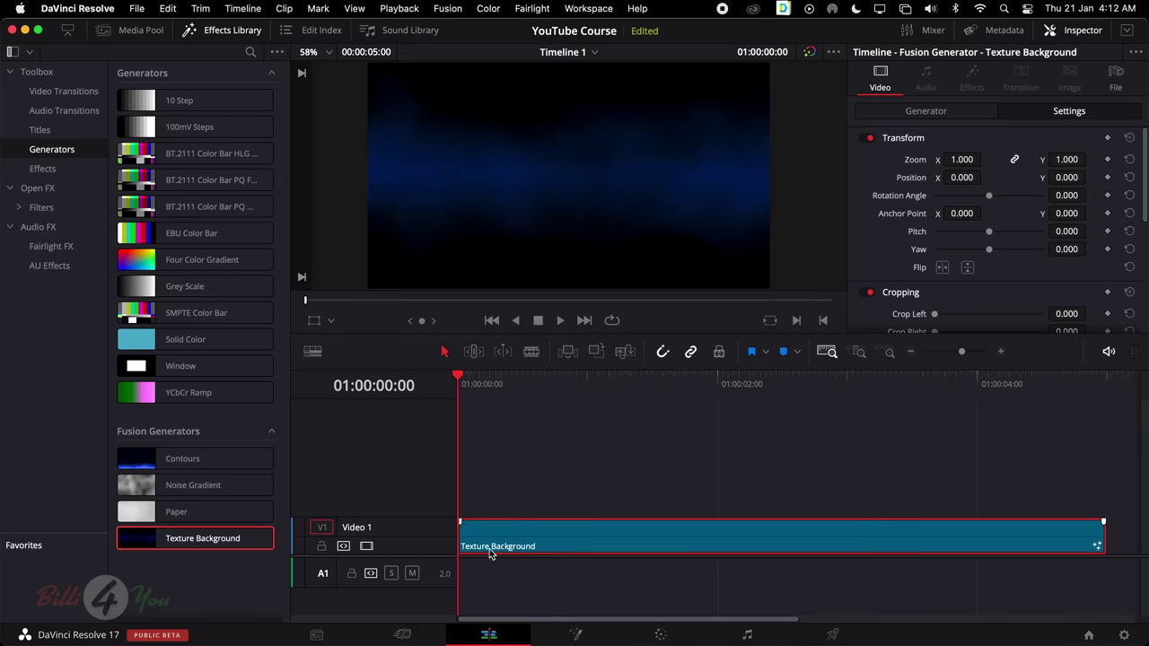
scroll(397, 554, "down", 2)
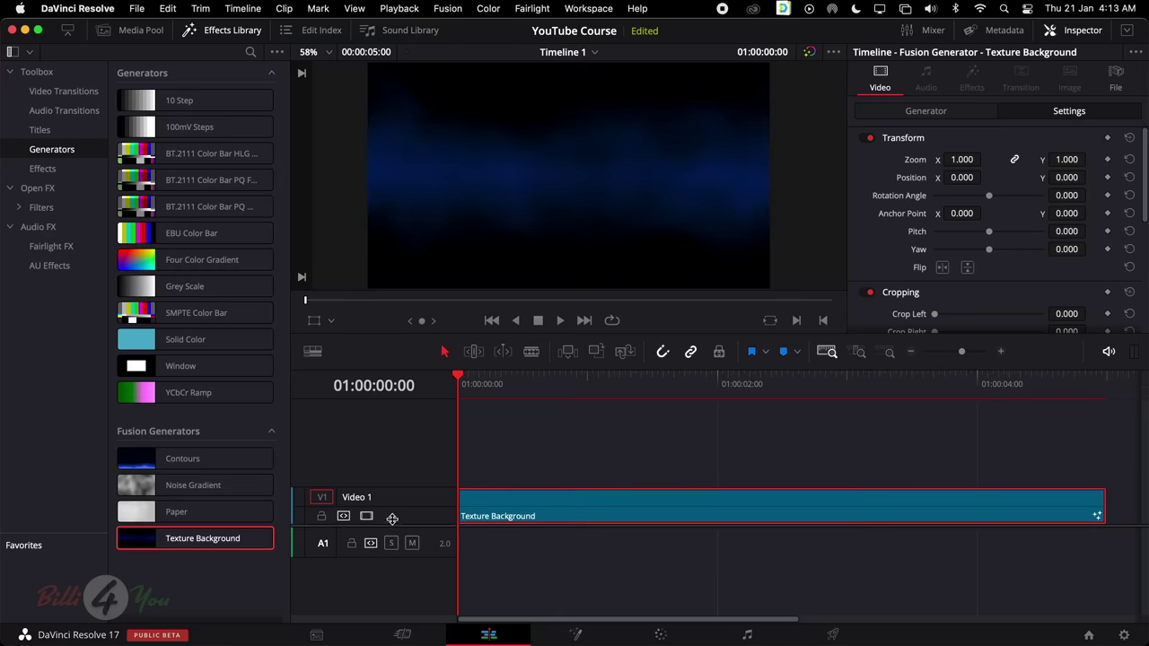
scroll(1057, 308, "down", 1)
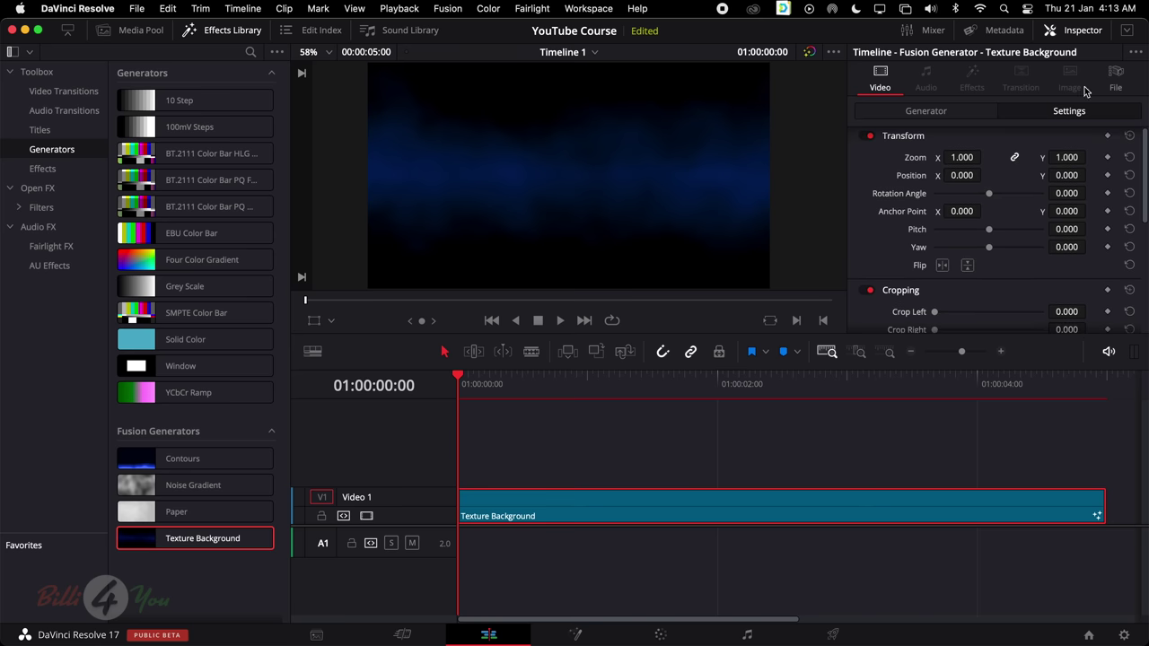
left_click(312, 351)
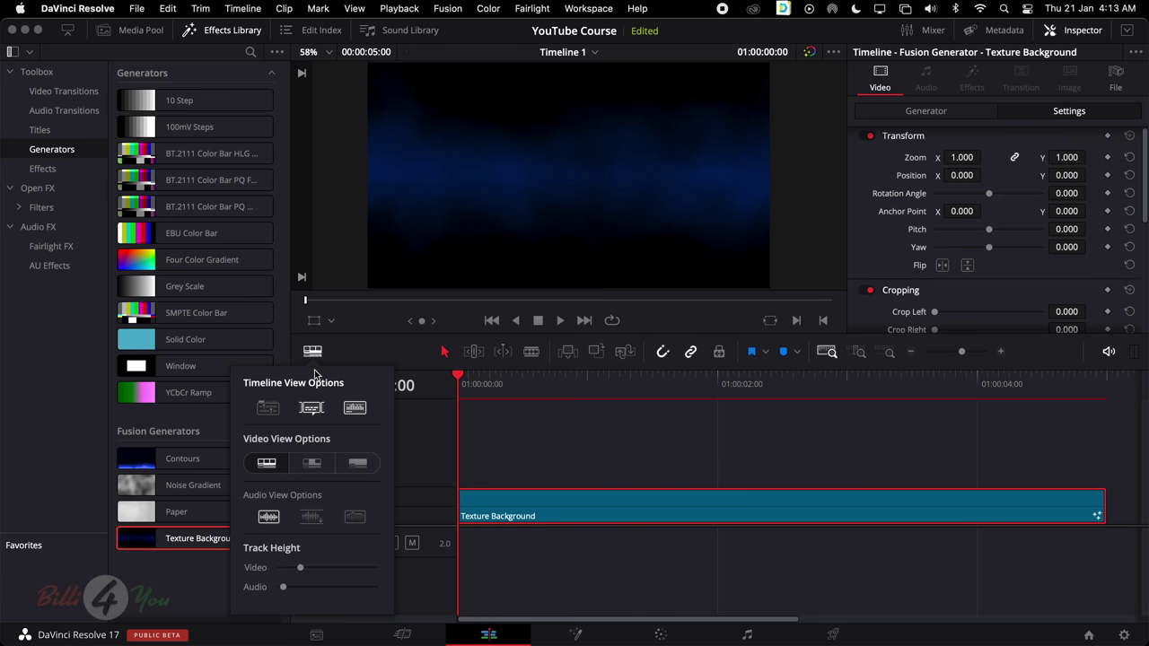
left_click(575, 508)
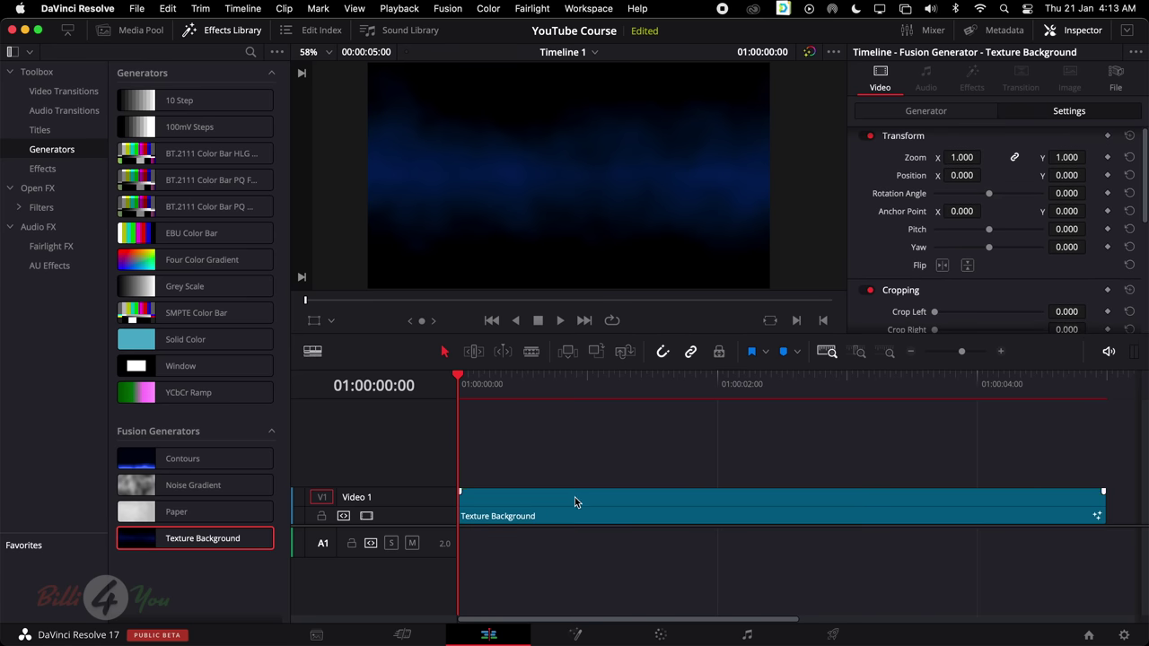
key("space")
key("space")
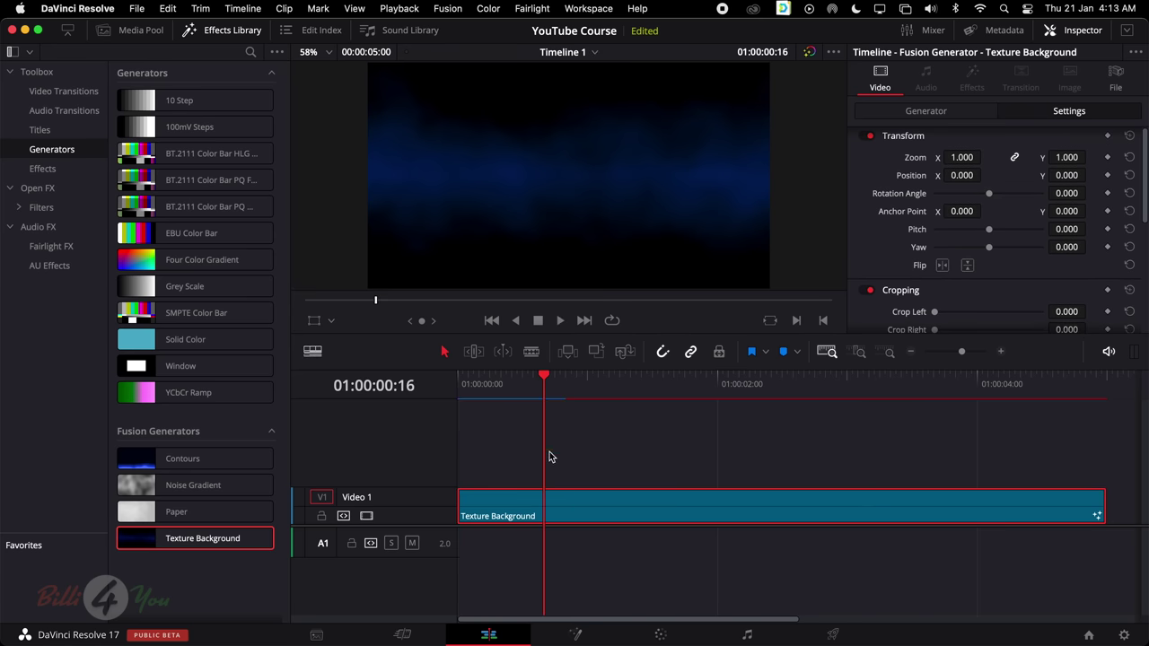
Add the basic Text title on Video 2 above the texture background and select it
left_click(40, 131)
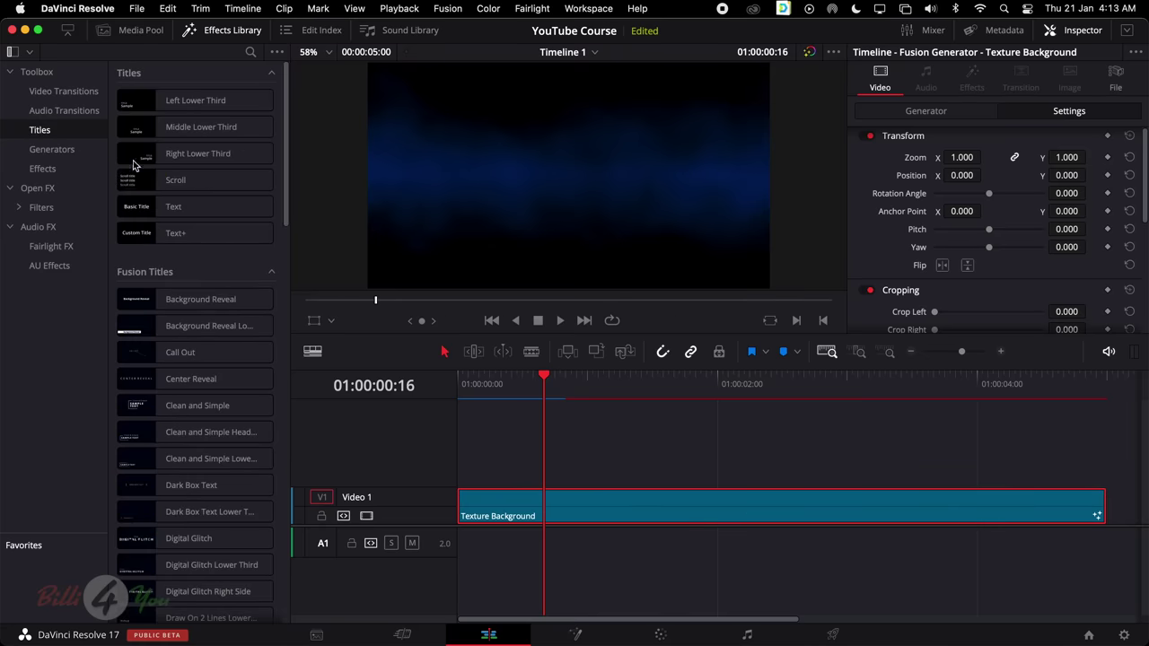
left_click(175, 209)
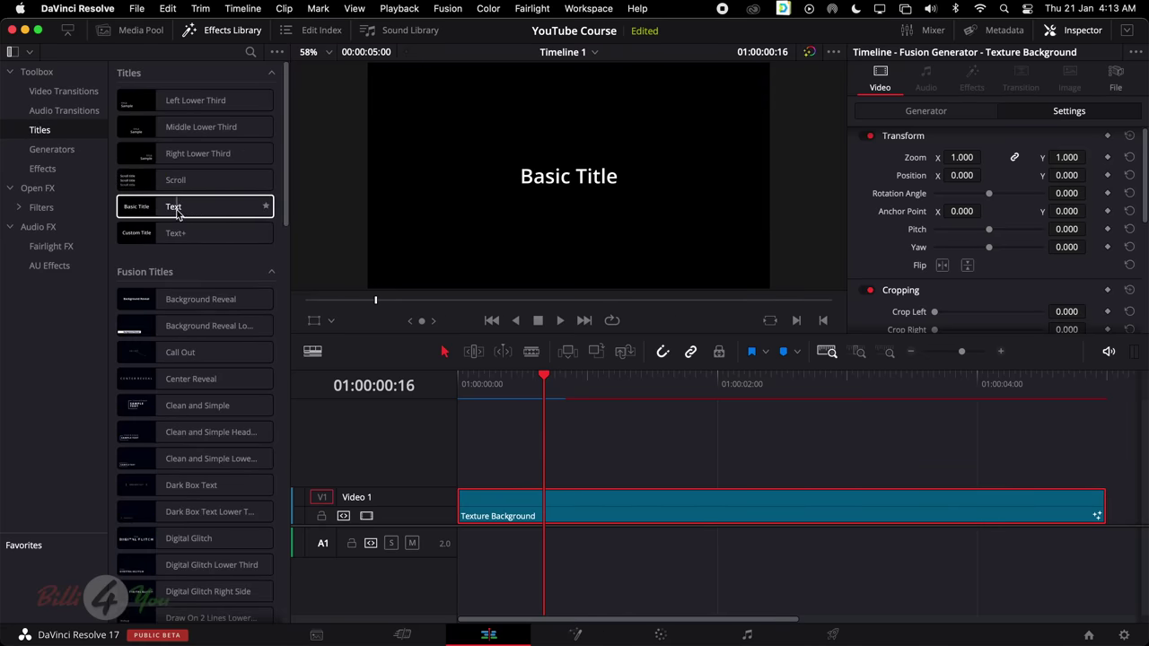
left_click(168, 210)
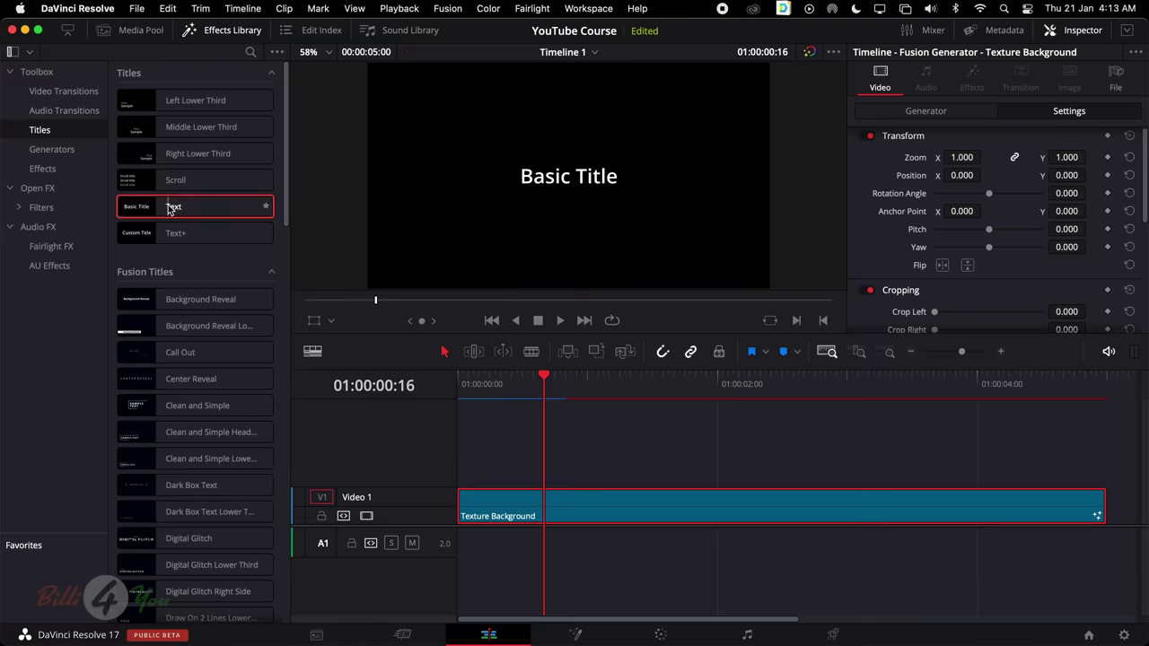
left_click_drag(168, 210, 455, 464)
left_click(565, 461)
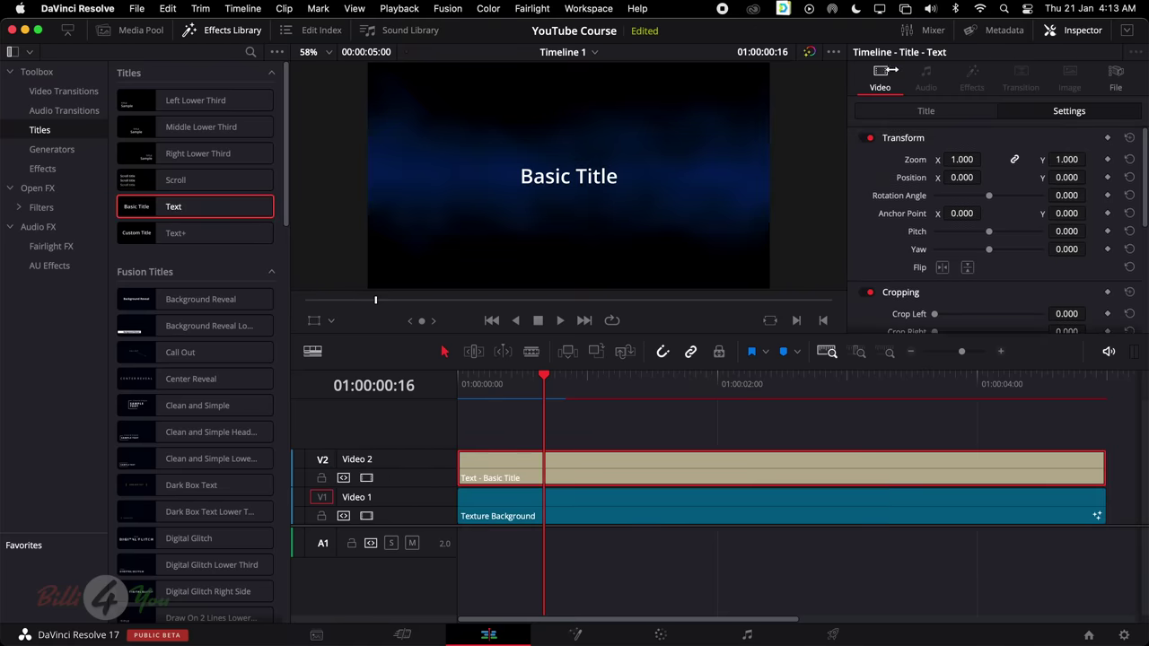
Replace the 'Basic Title' rich text with the person's full name in the Inspector
left_click(942, 114)
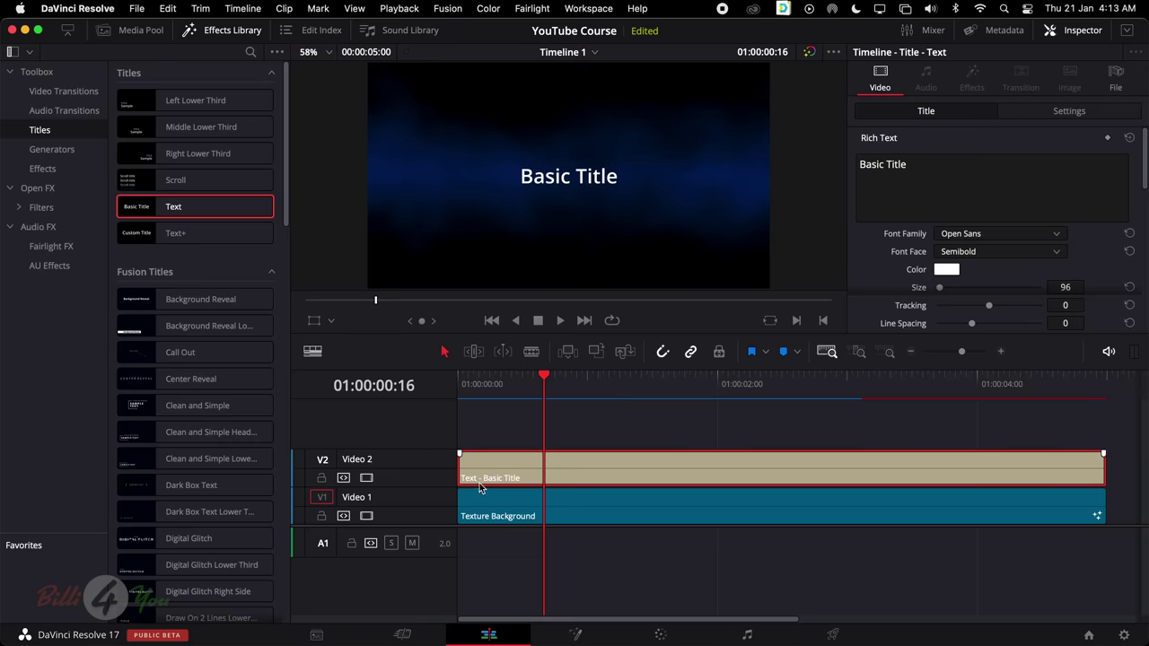
triple_click(955, 182)
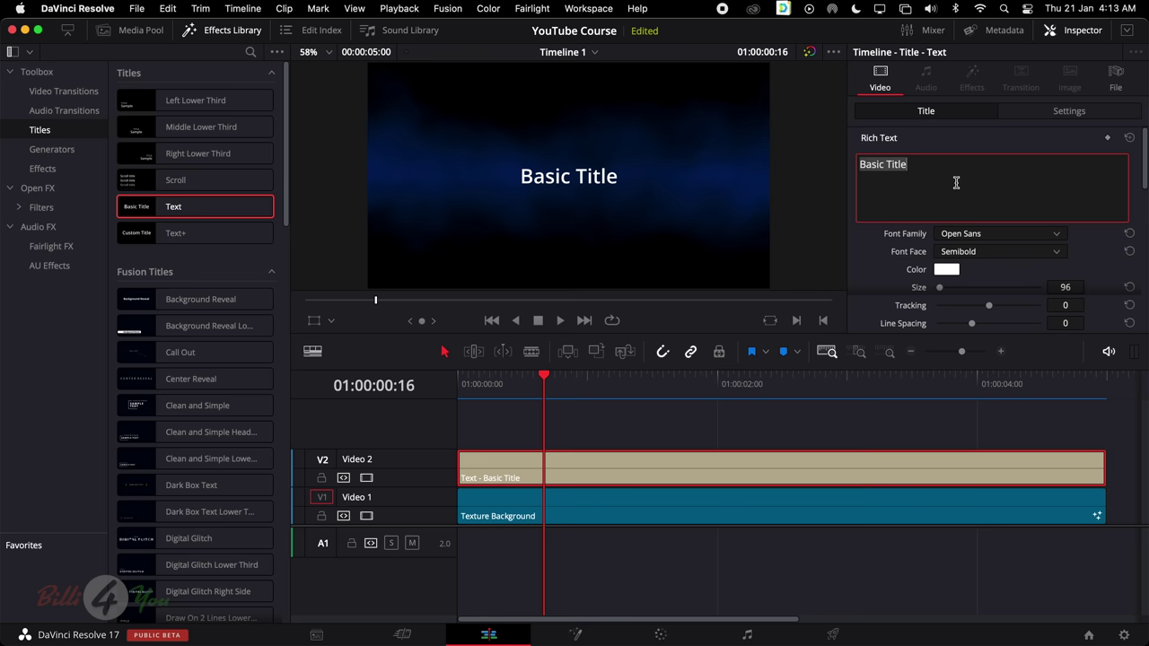
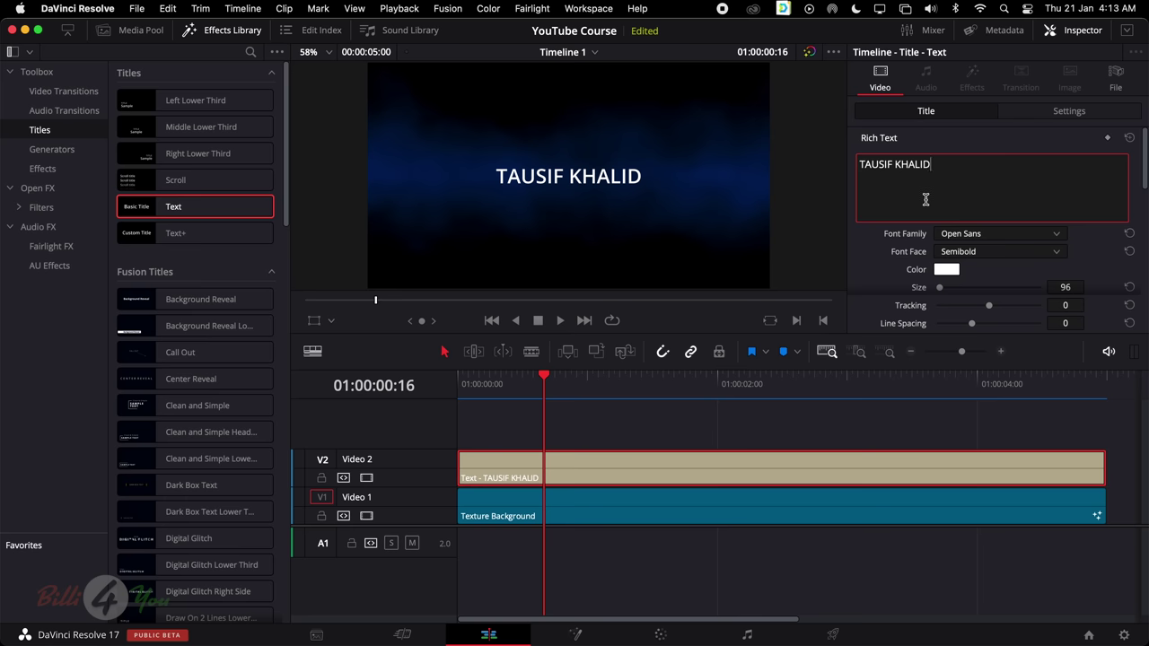
scroll(916, 213, "down", 2)
left_click(963, 204)
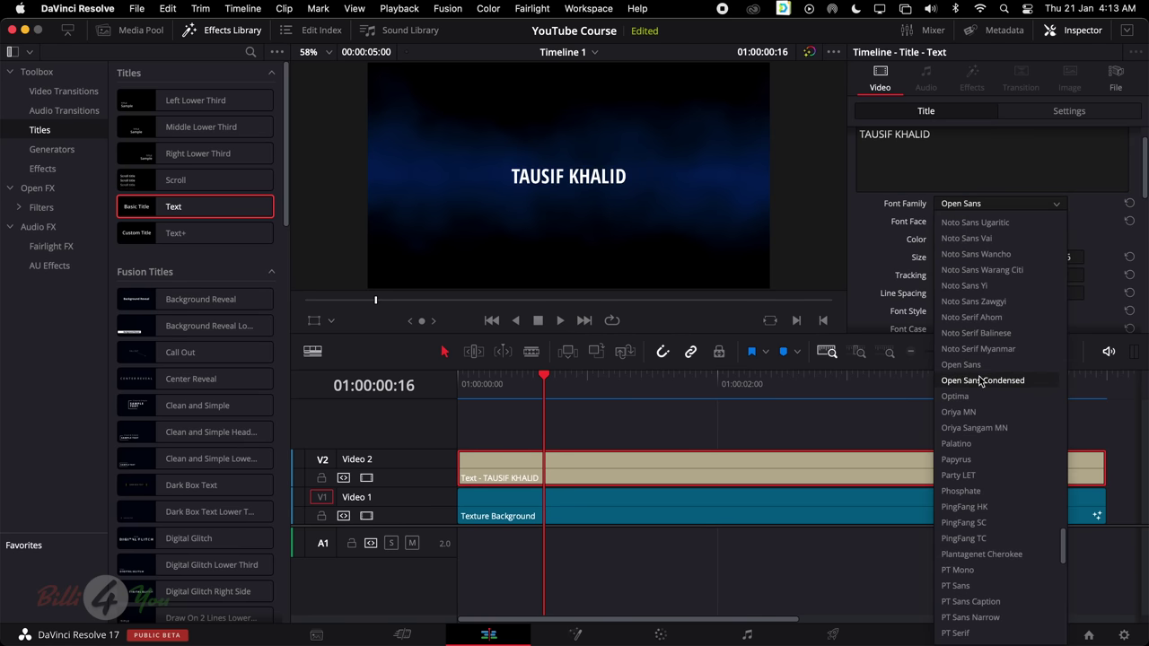
left_click(981, 461)
left_click(977, 226)
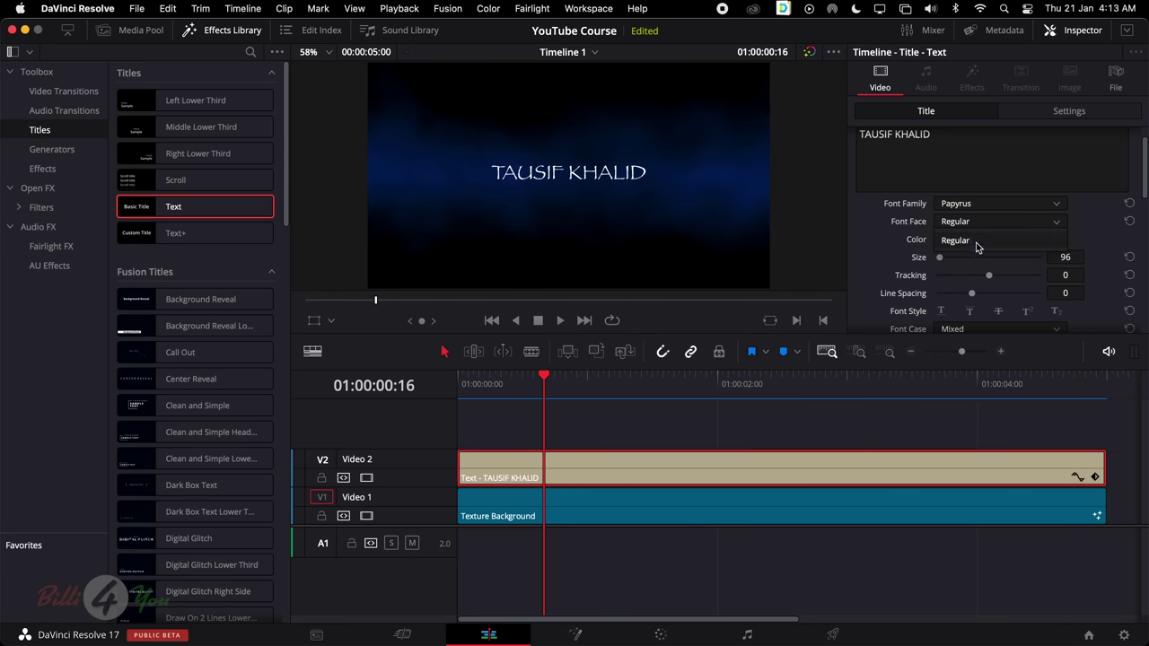
left_click(946, 241)
left_click(949, 240)
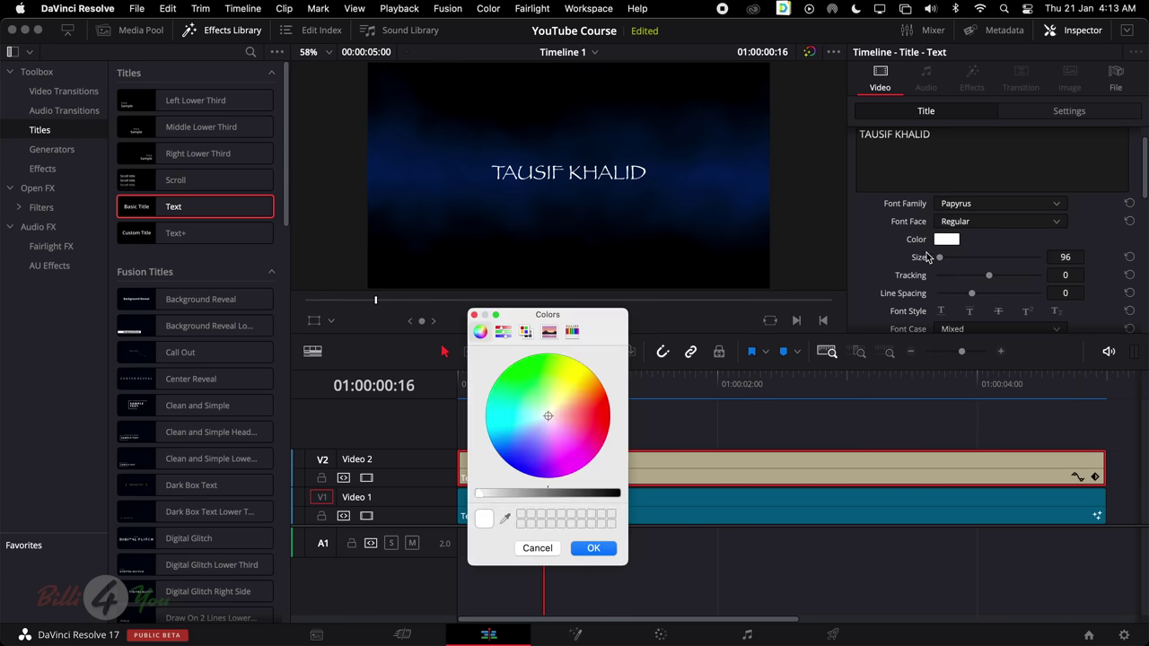
left_click(475, 315)
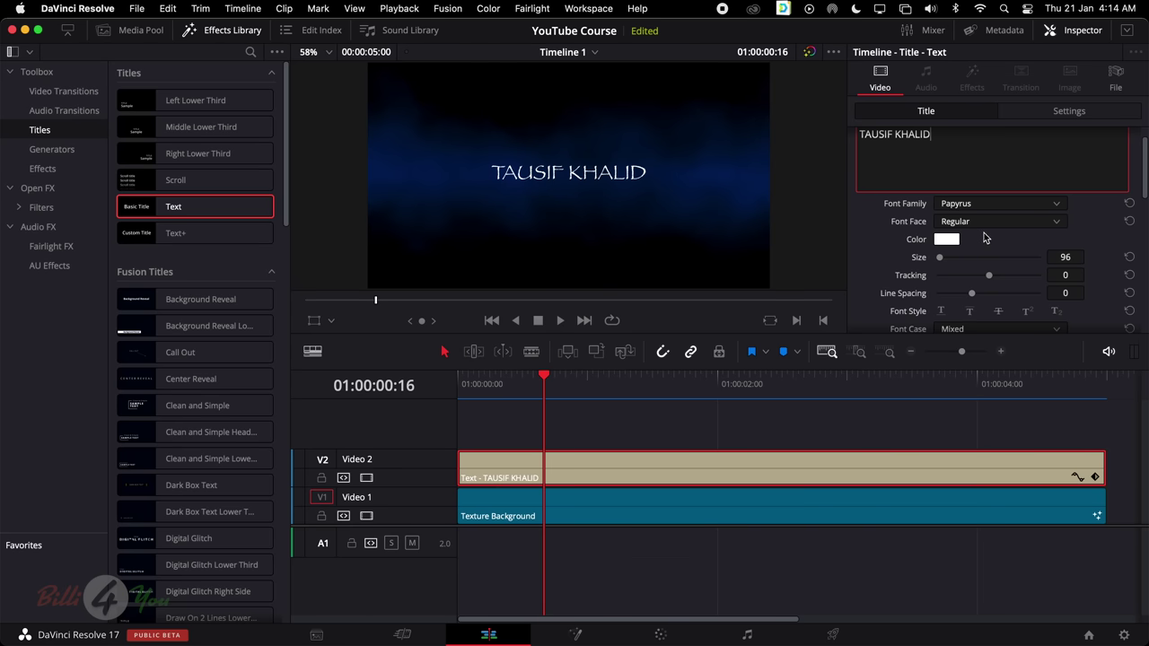
Enlarge the title text to size 173 and set the viewer zoom back to Fit
scroll(974, 269, "down", 1)
left_click_drag(941, 256, 943, 258)
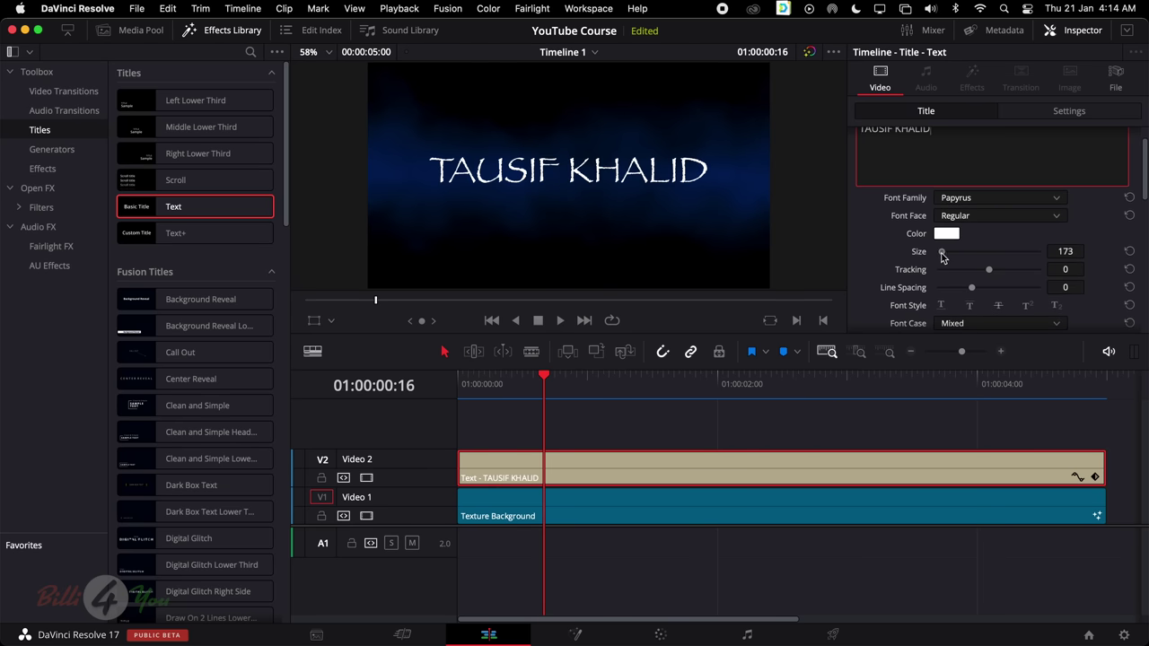
scroll(934, 251, "down", 3)
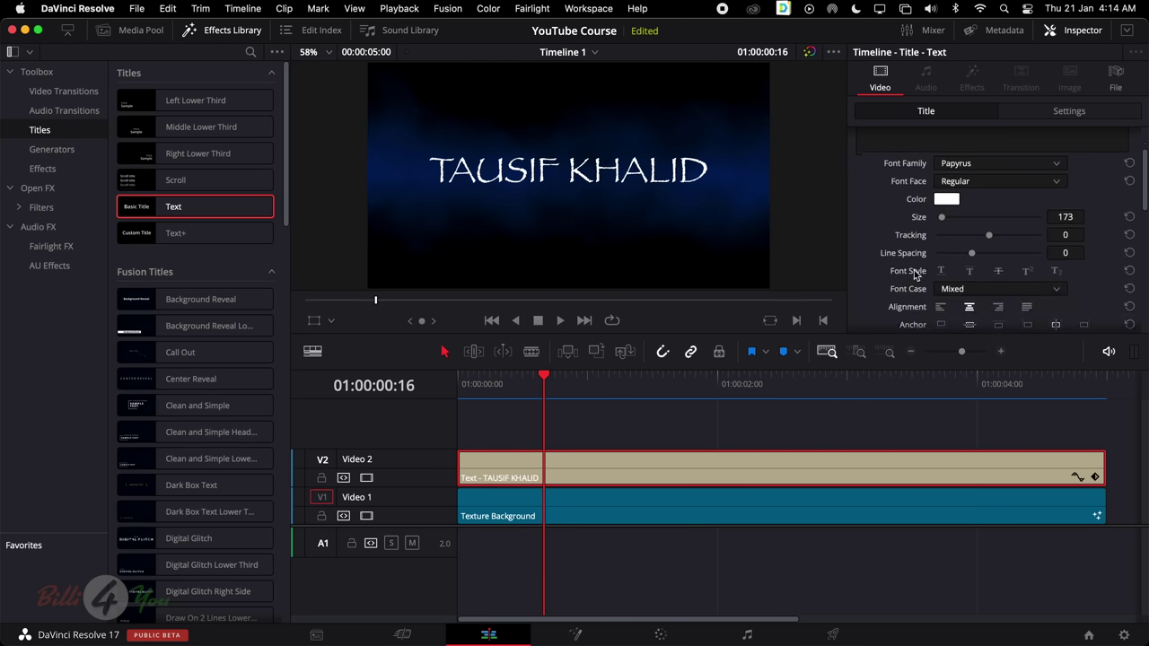
scroll(983, 323, "down", 6)
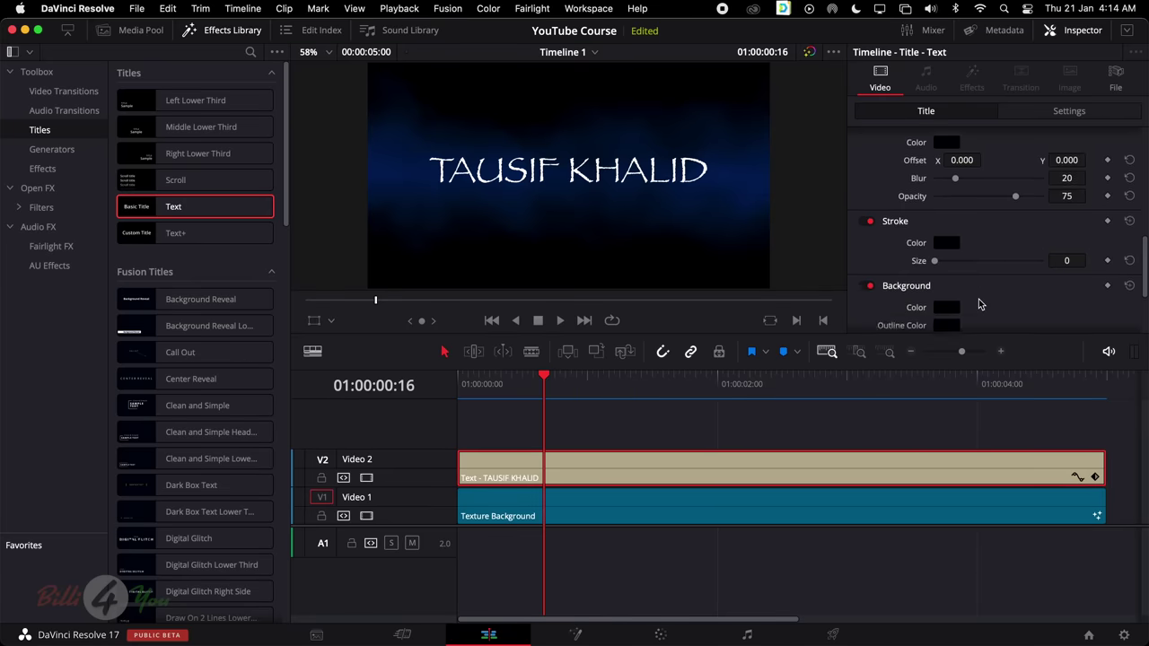
scroll(976, 300, "up", 10)
scroll(619, 195, "up", 2)
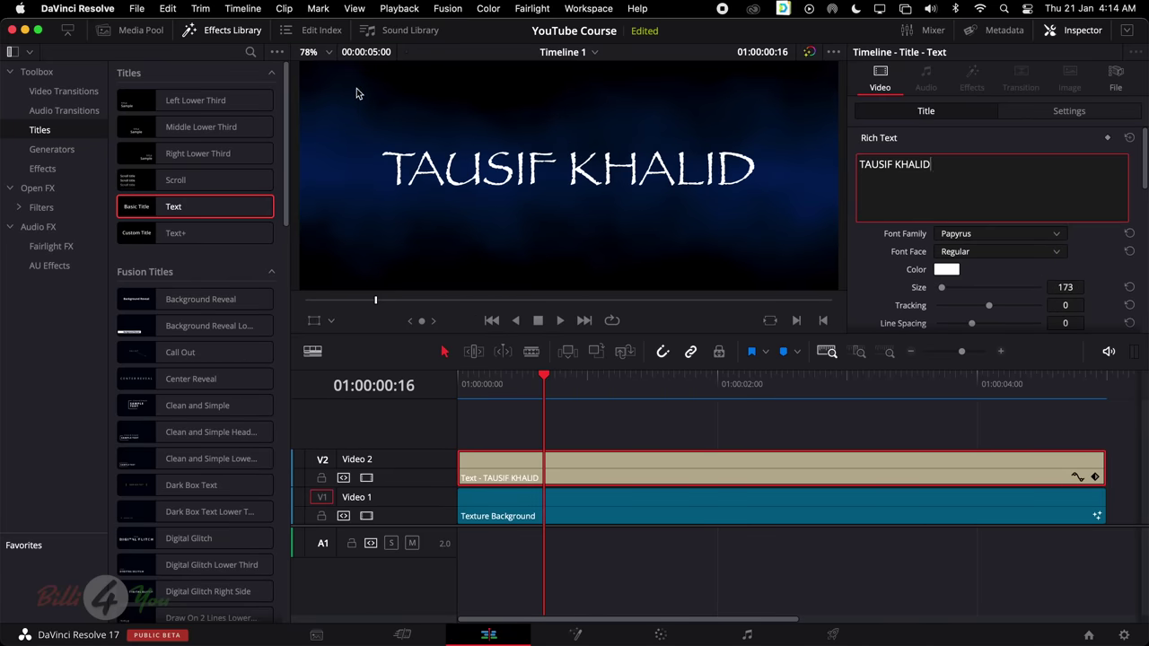
left_click(317, 53)
left_click(327, 71)
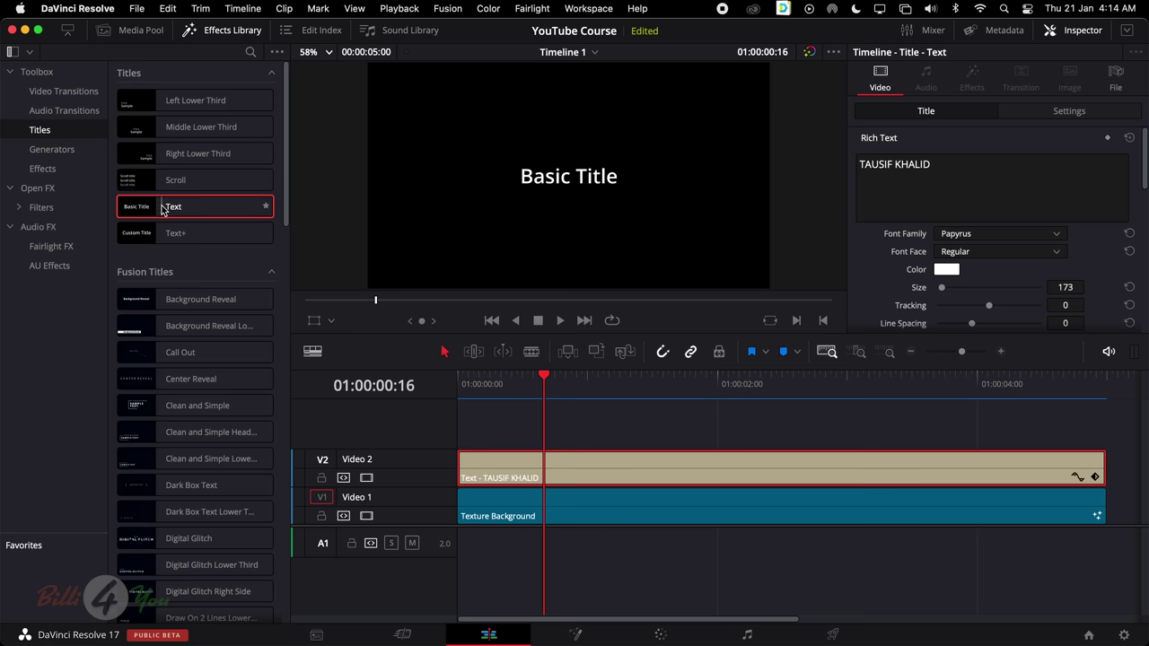
Add a second Text title on a new Video 3 track and move it to Position Y -103
left_click_drag(162, 210, 473, 425)
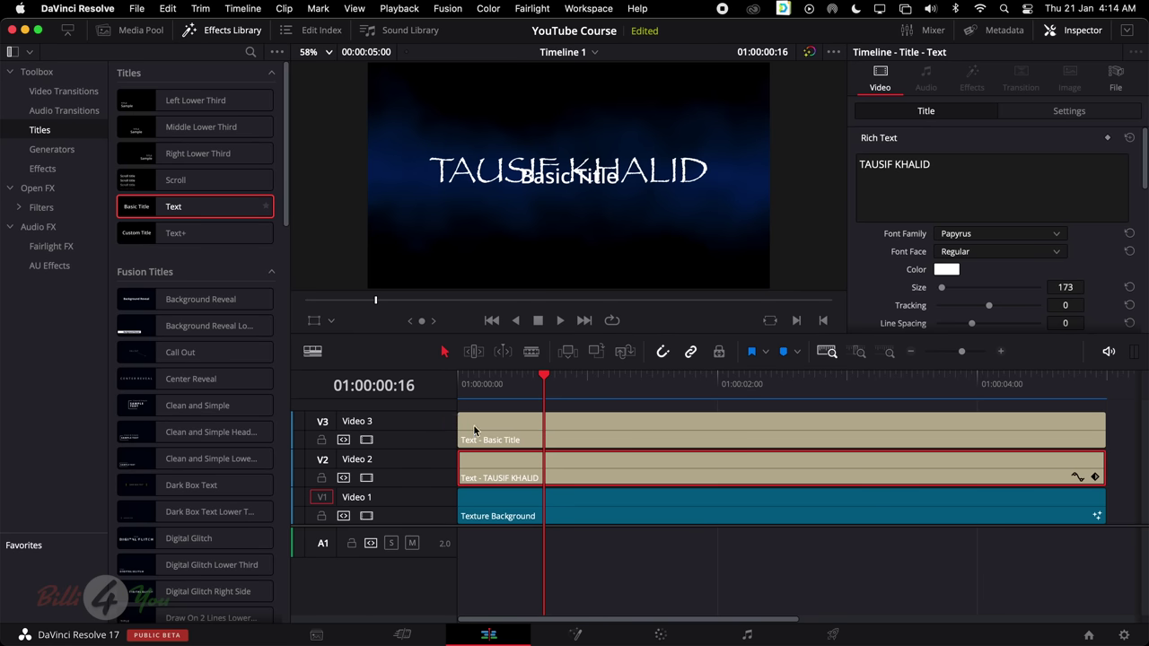
left_click(1061, 113)
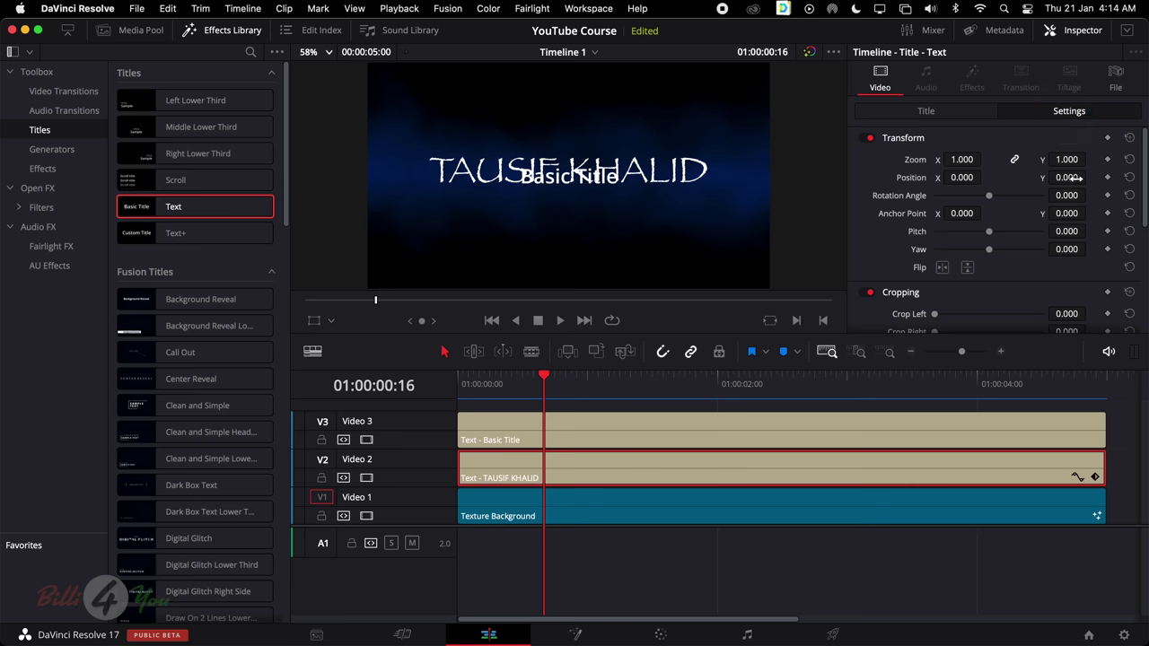
left_click_drag(1066, 177, 1032, 177)
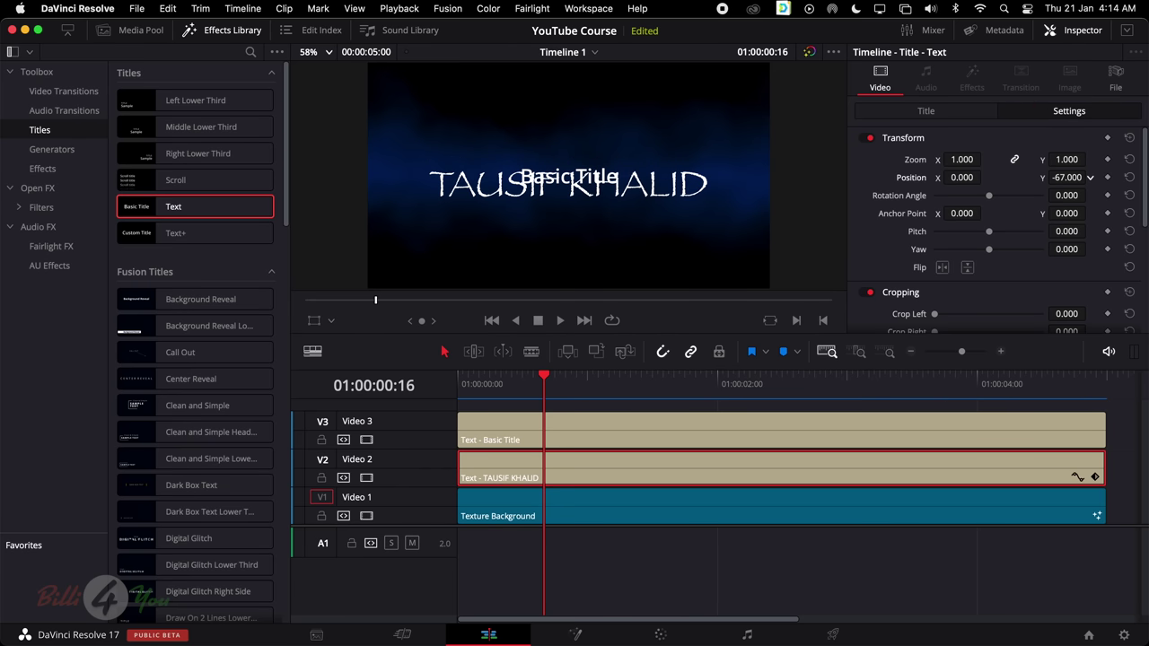
key("super+z")
left_click(579, 436)
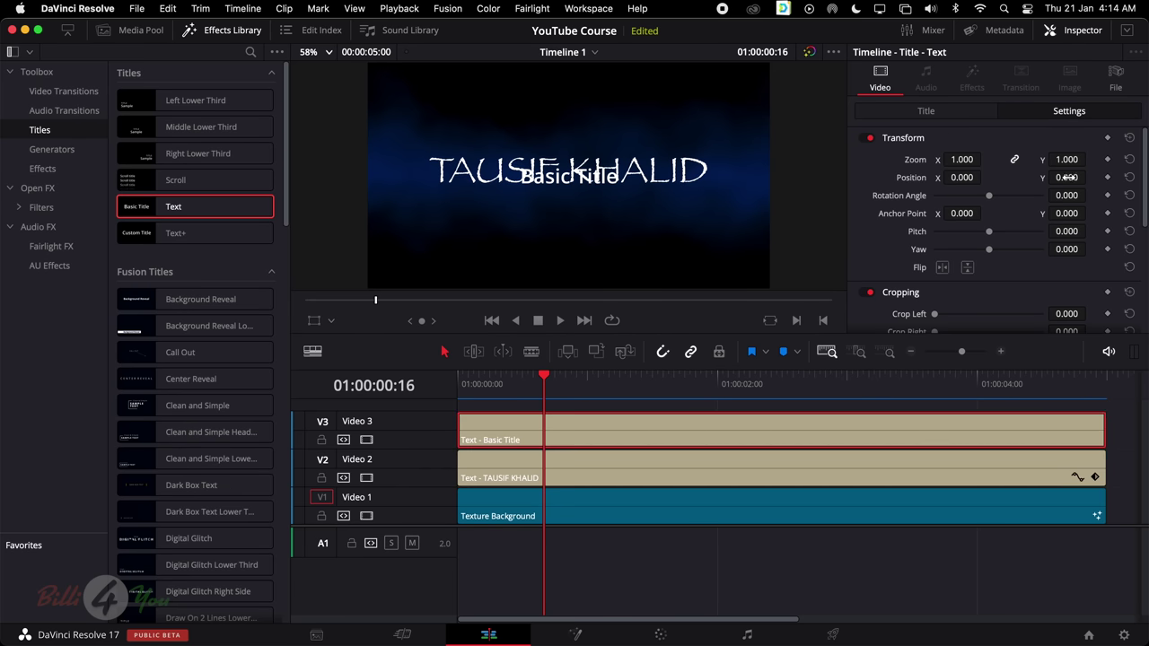
left_click_drag(1066, 177, 1014, 177)
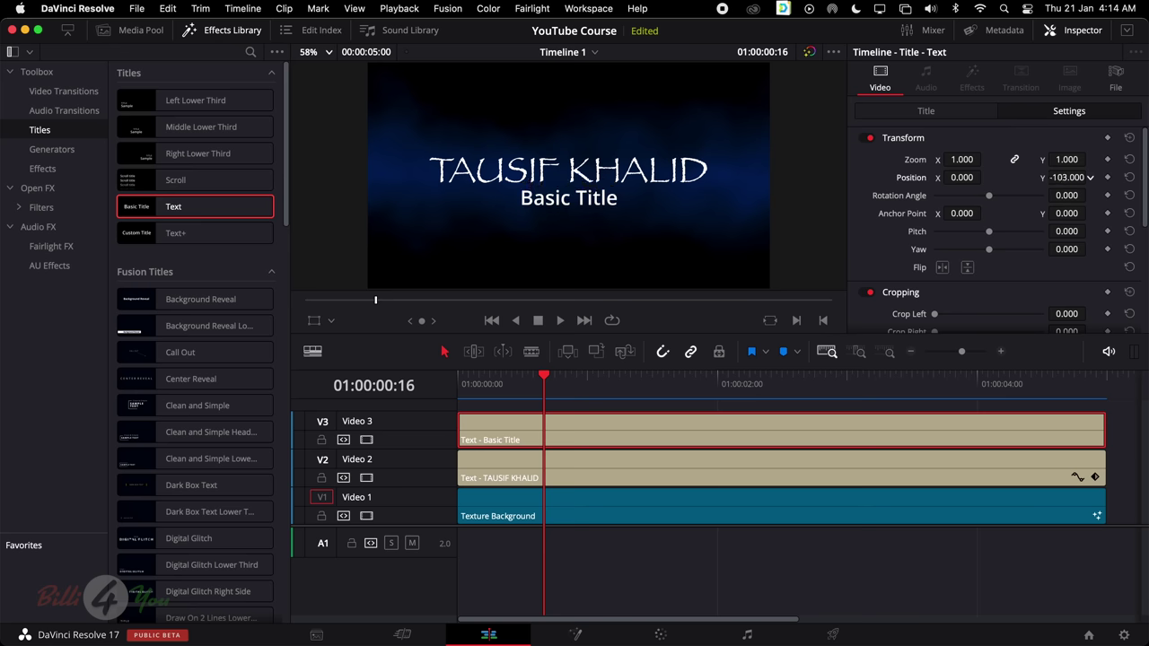
left_click(924, 111)
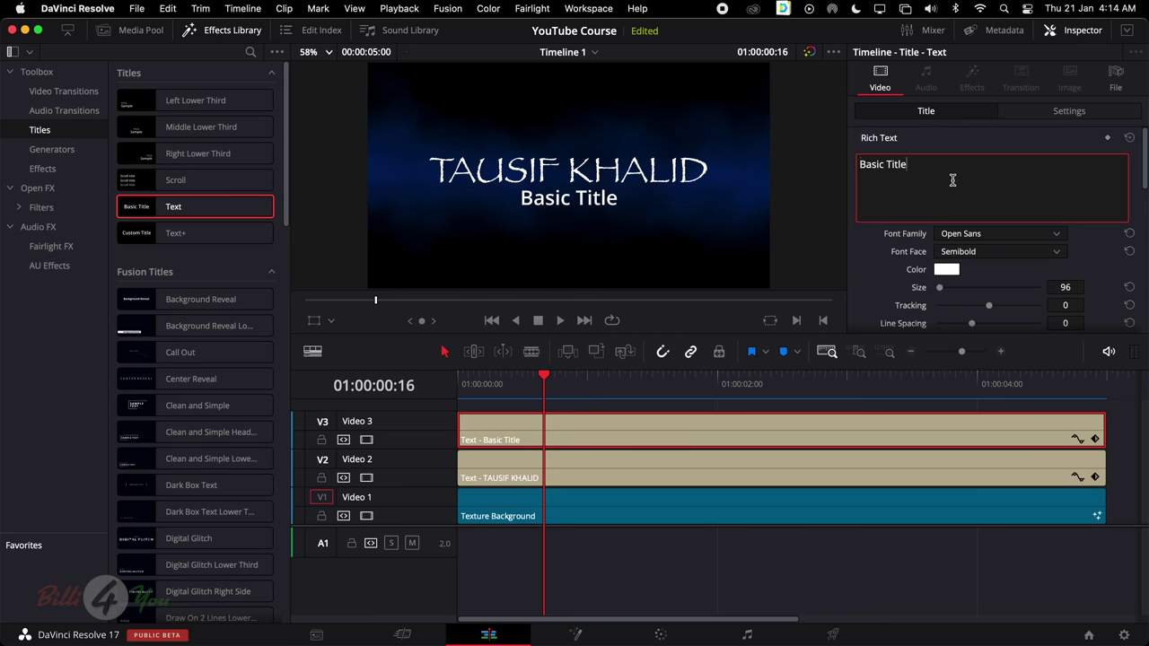
Change the Video 3 title text to 'FOUNDER OF BILLI4YOU' in Papyrus at size 58
key("super+a")
type("FO")
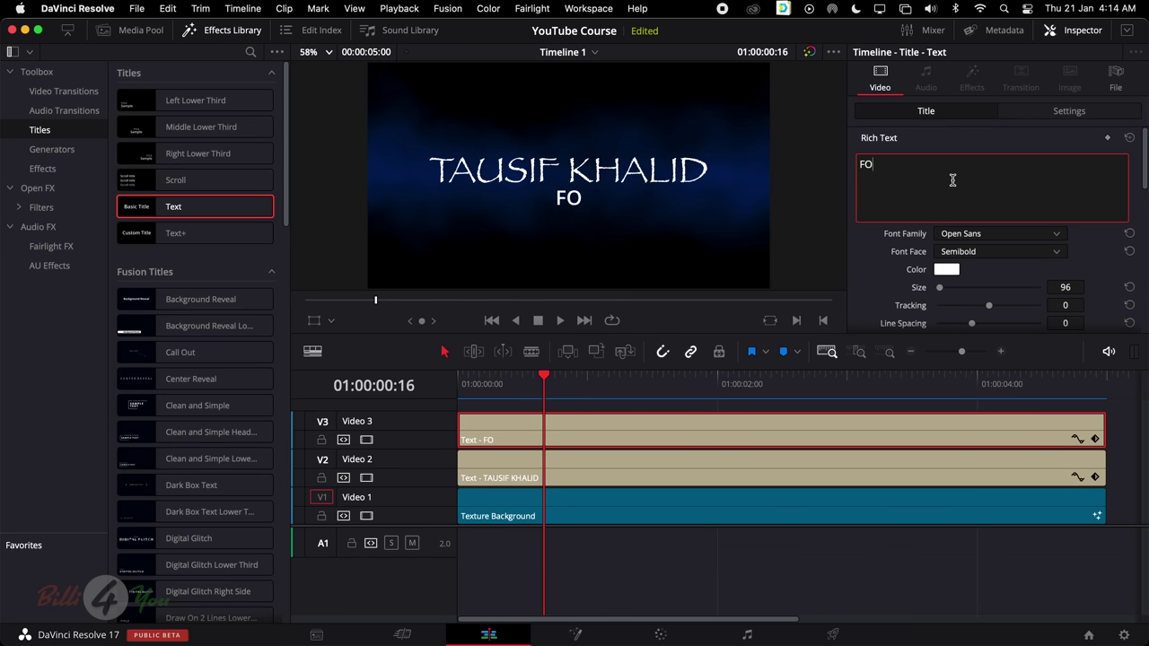
type("UNDER O")
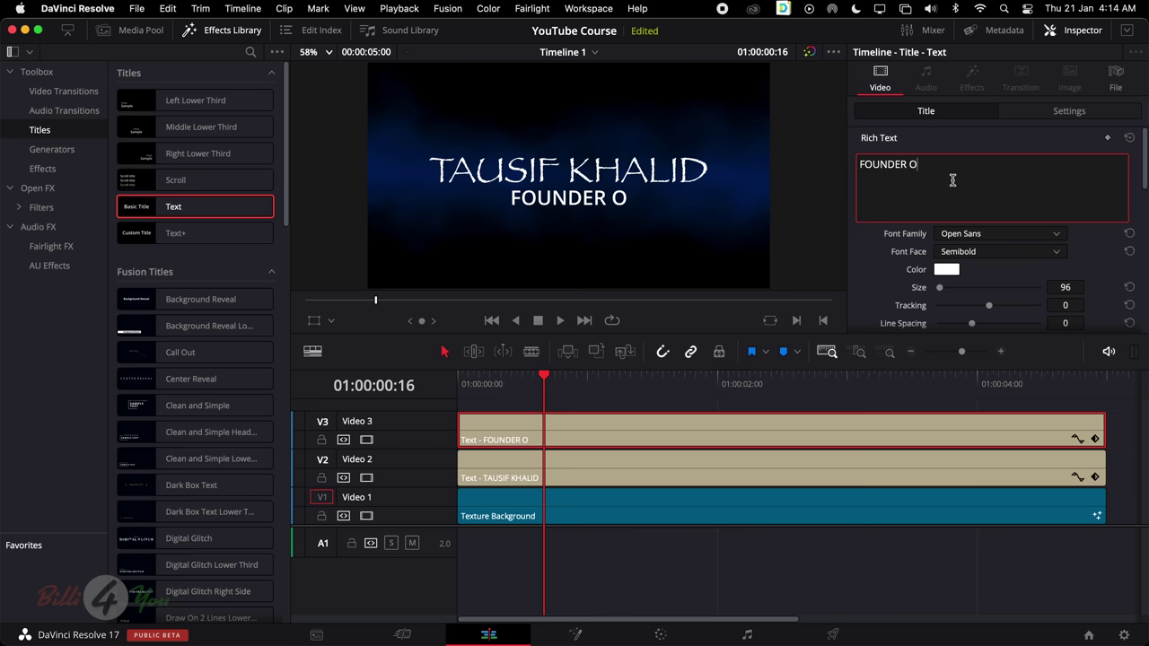
type("F BILLI4YOU")
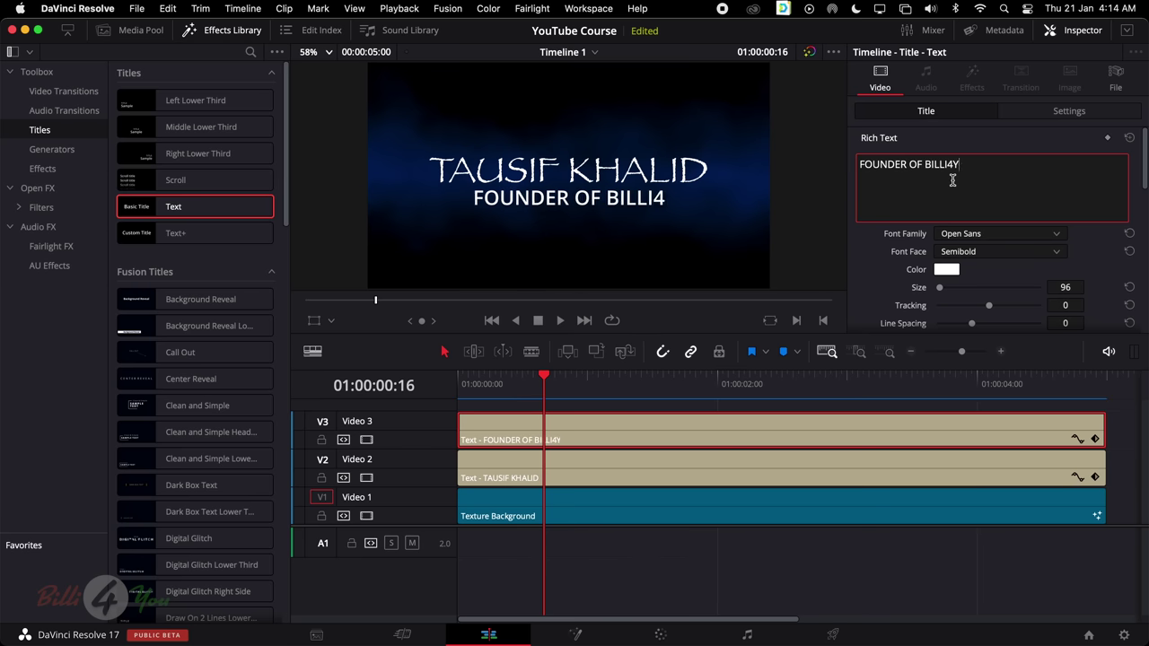
left_click(984, 234)
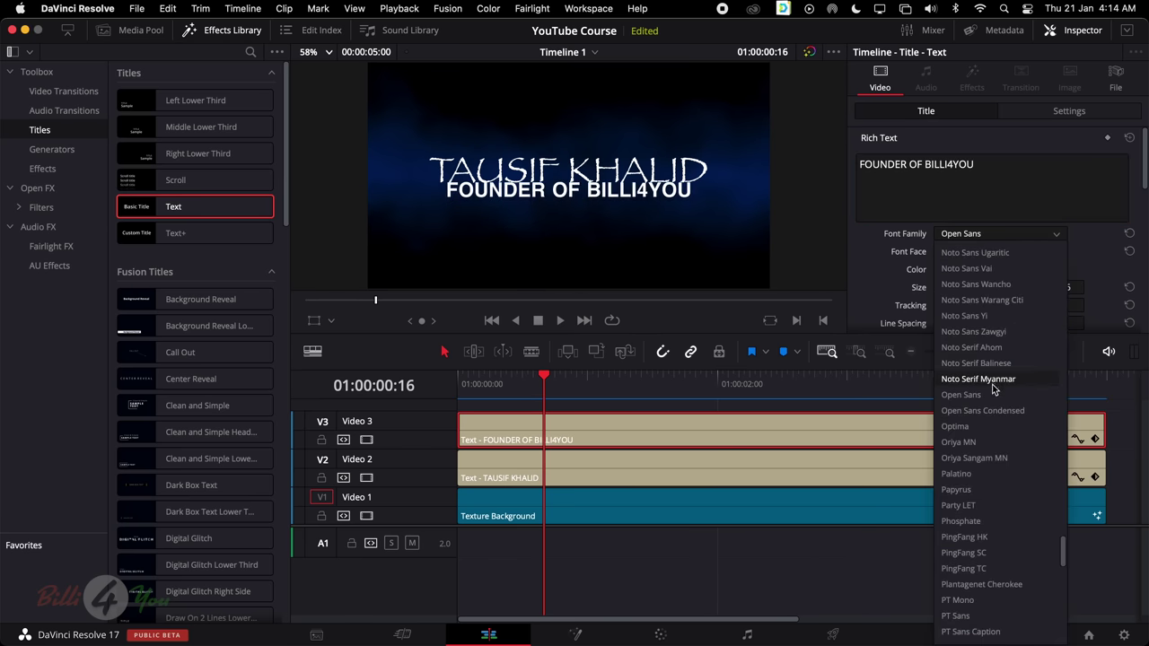
scroll(991, 394, "down", 5)
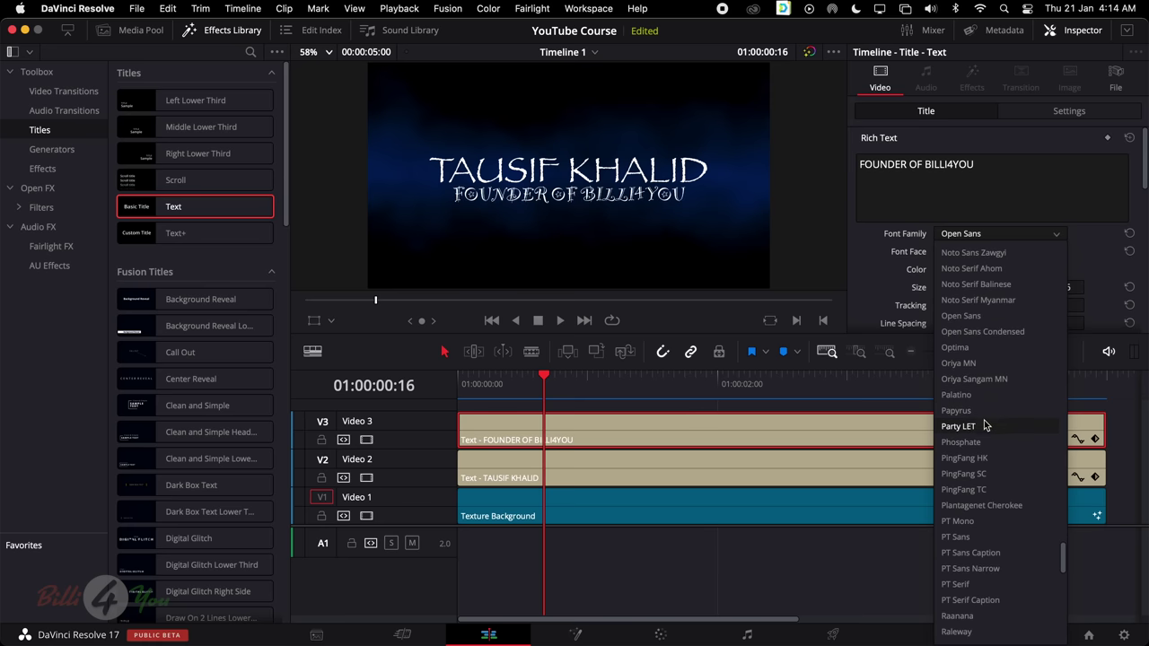
scroll(985, 416, "down", 8)
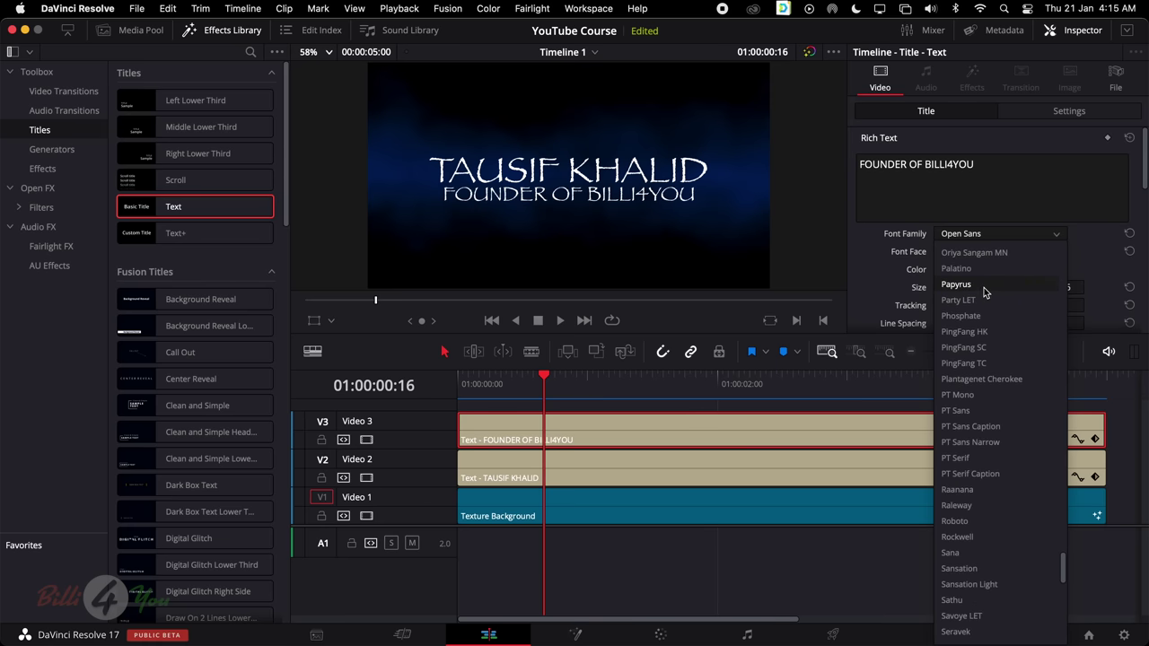
left_click(984, 285)
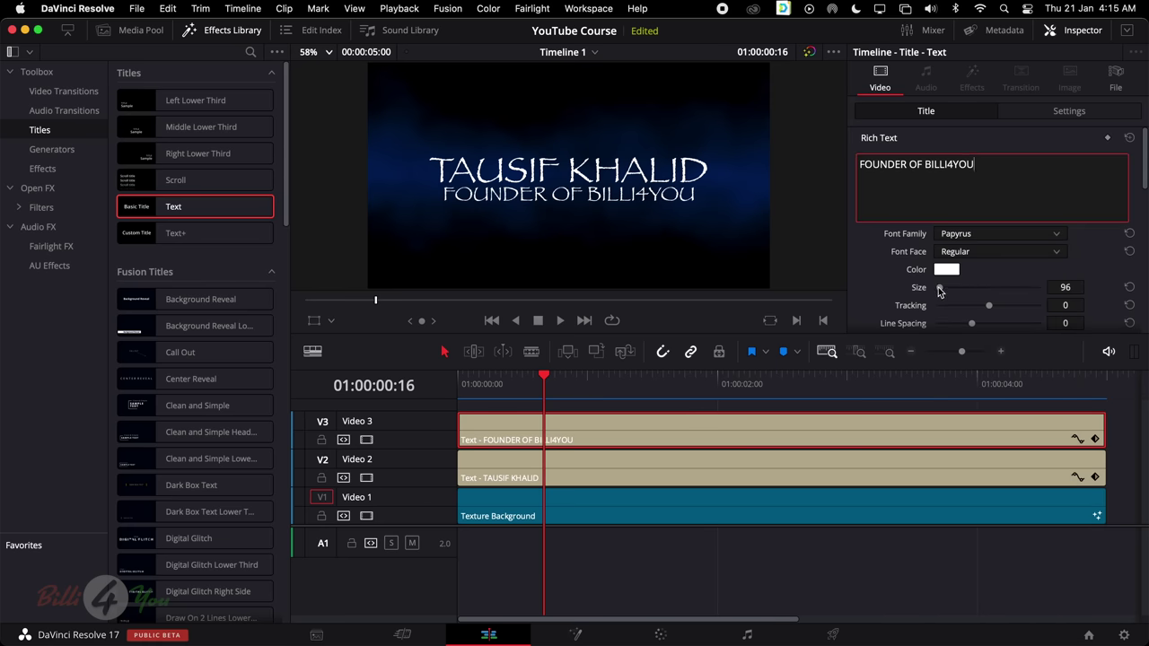
left_click_drag(938, 290, 940, 290)
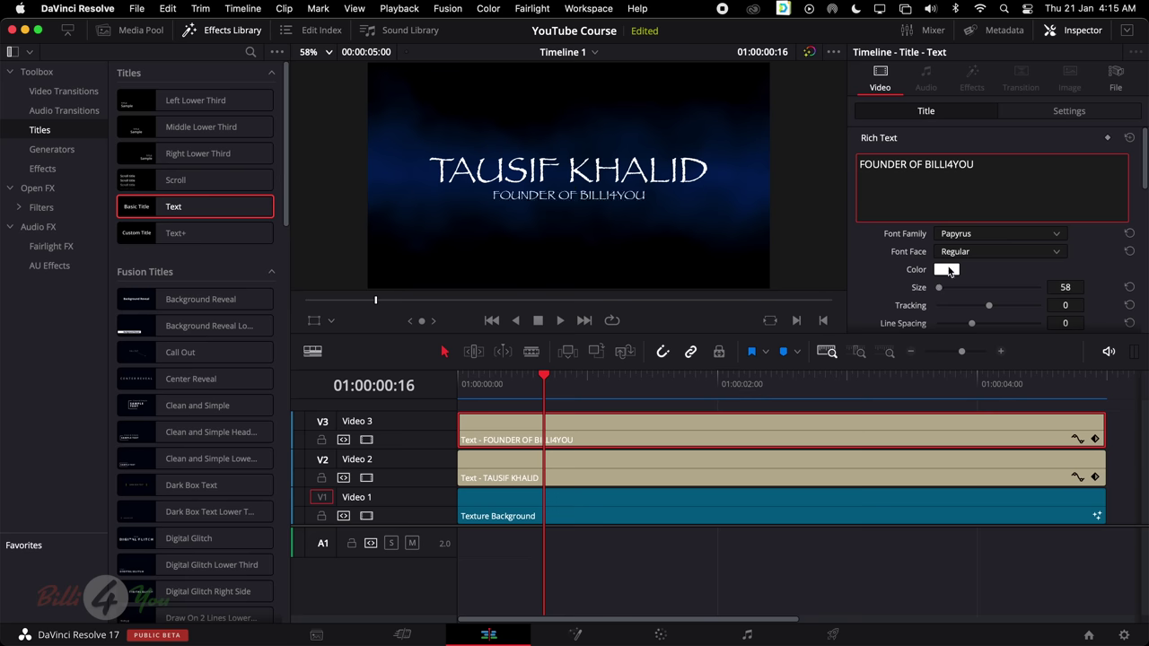
Set the subtitle text colour to cyan
left_click(946, 270)
left_click(598, 417)
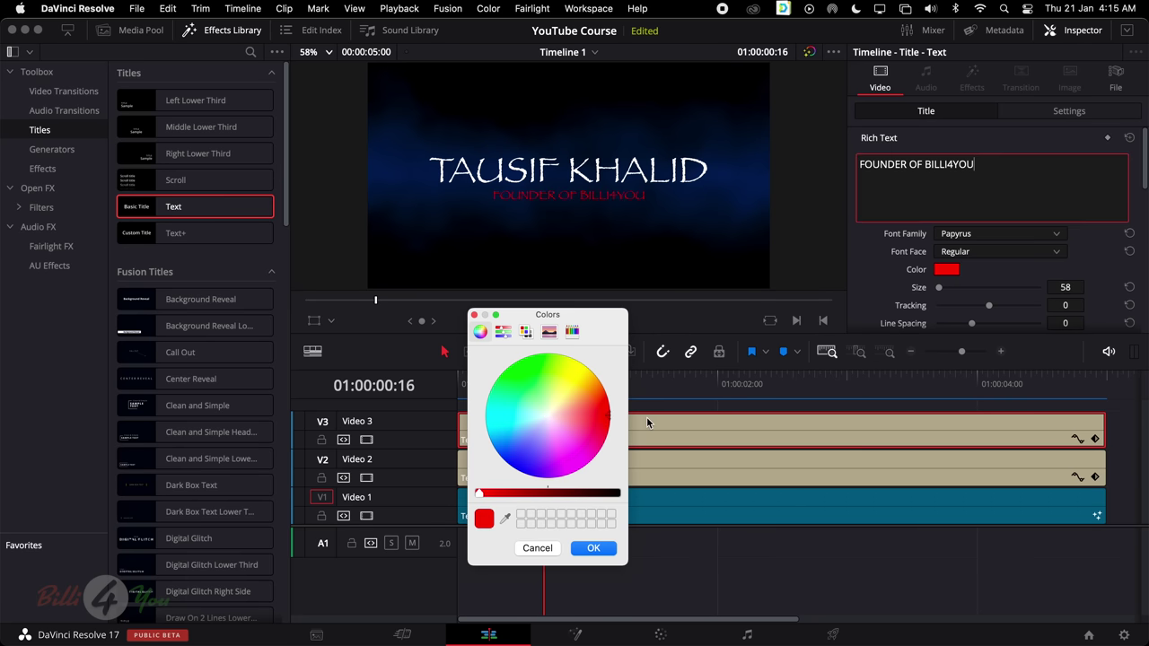
left_click_drag(560, 415, 451, 422)
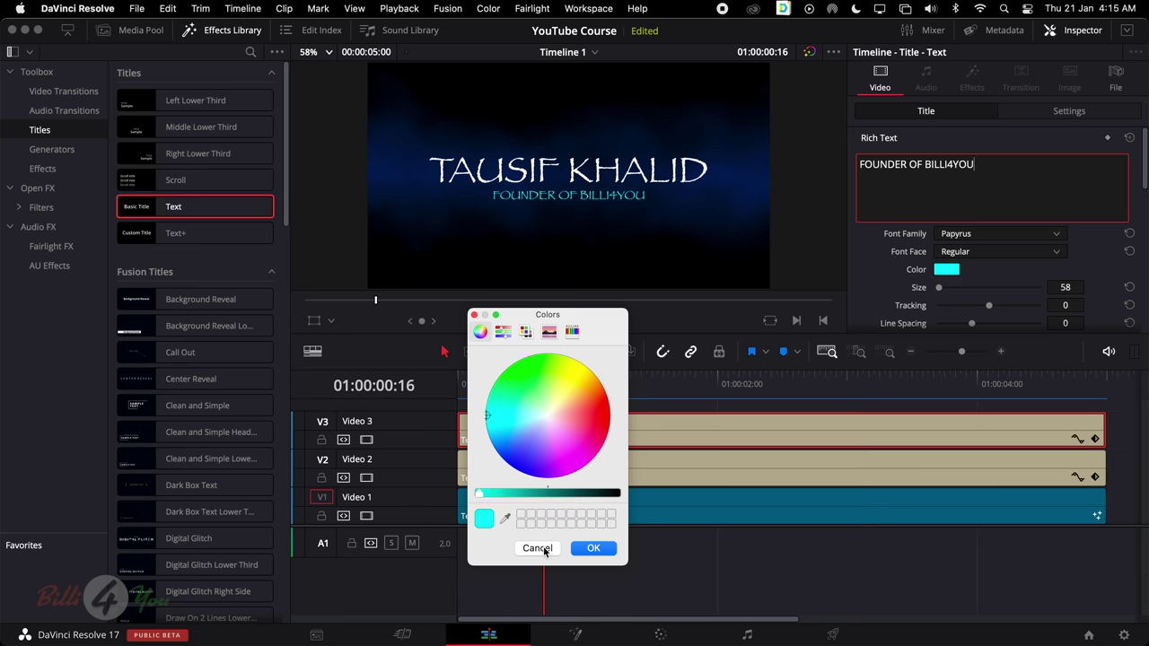
left_click(593, 548)
Play the titles from the start, then lower the video tracks to open space above Video 3
left_click_drag(680, 376, 442, 390)
key("space")
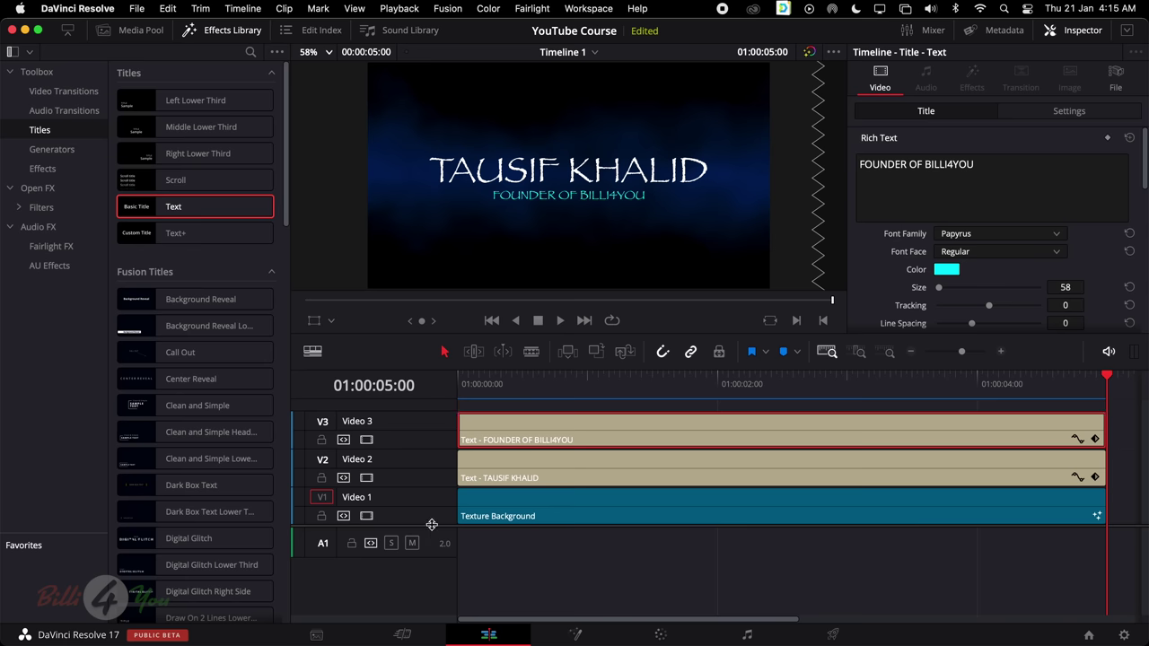
left_click_drag(431, 524, 429, 564)
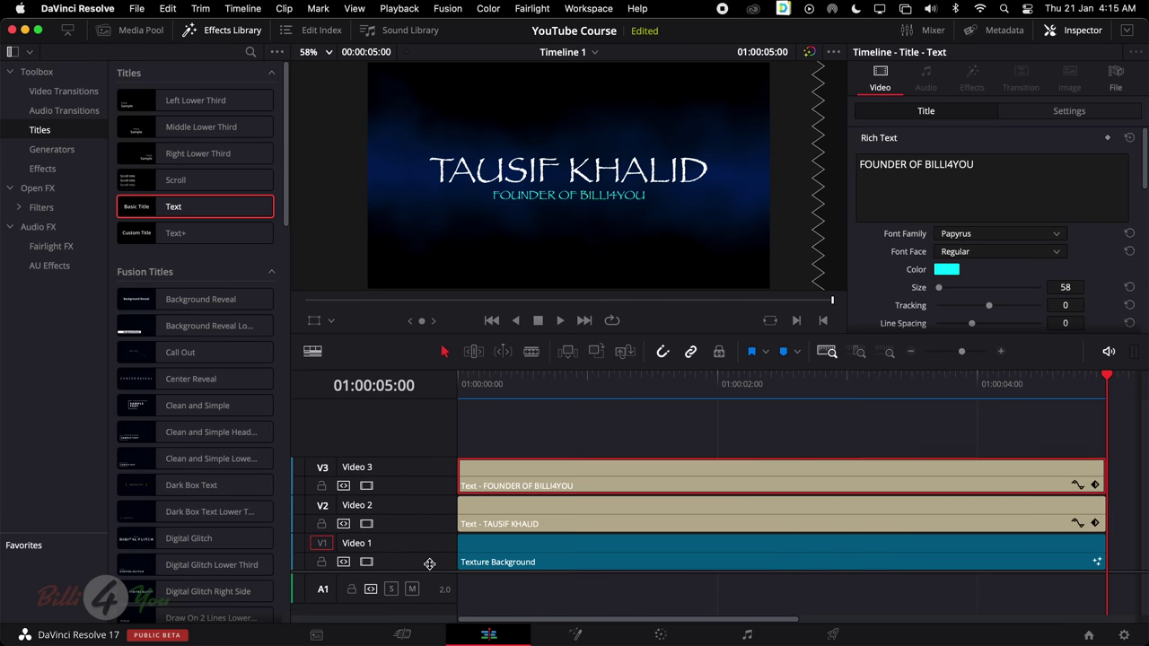
With the playhead at the start, shift the subtitle right to Position X 313
left_click(626, 377)
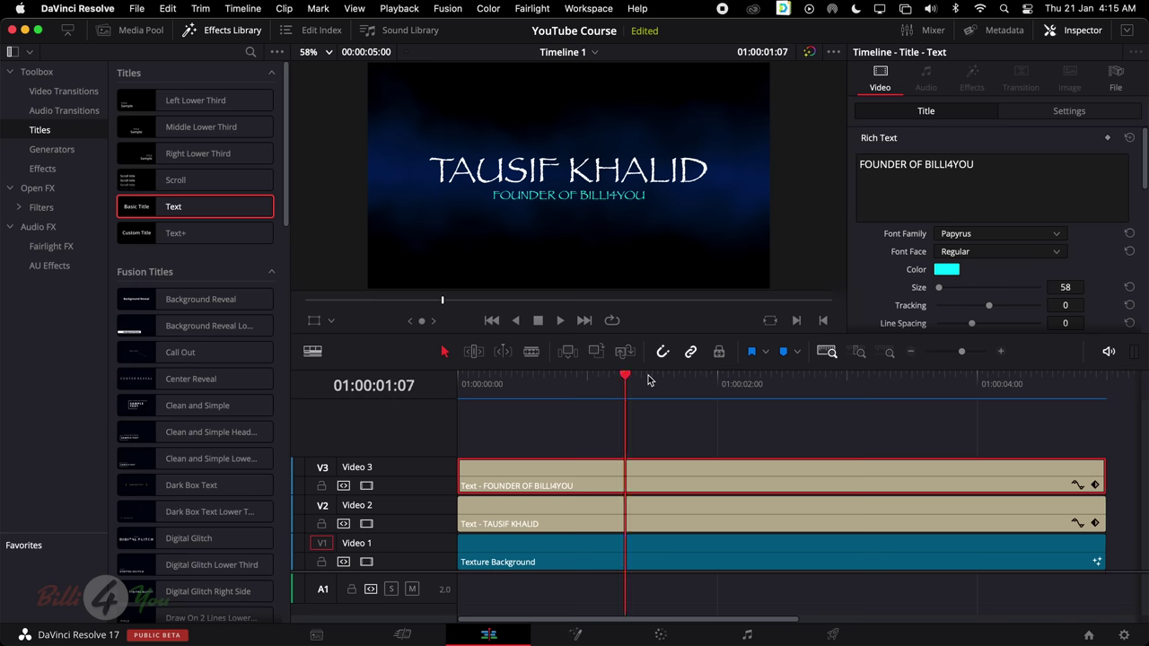
left_click_drag(626, 377, 457, 388)
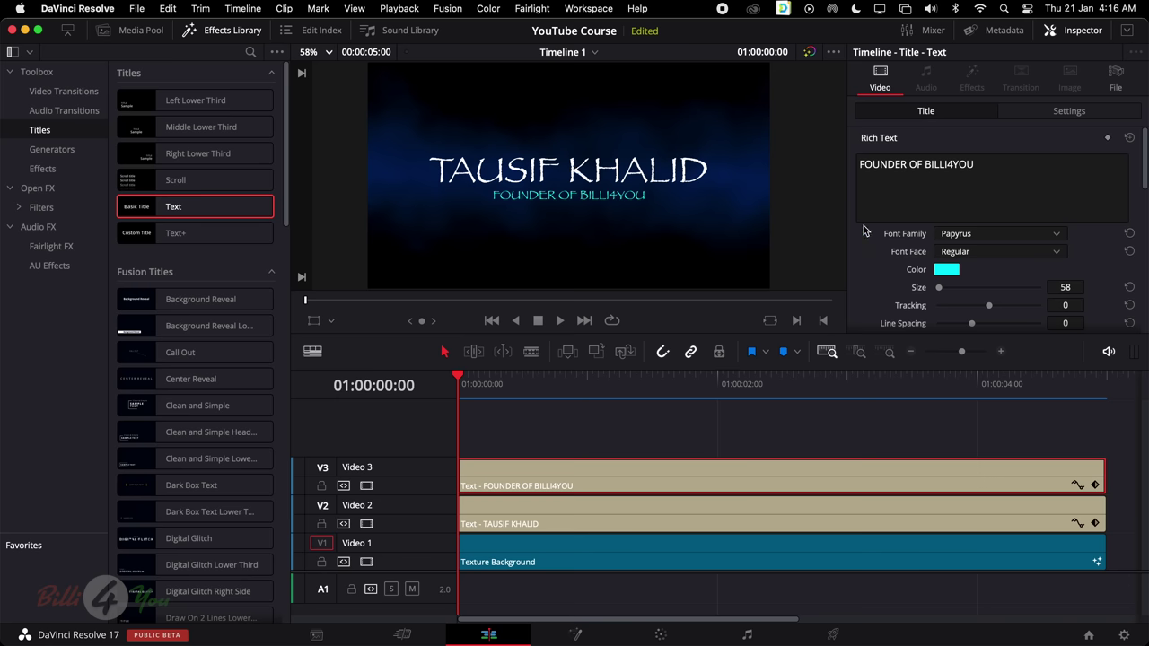
left_click(1056, 114)
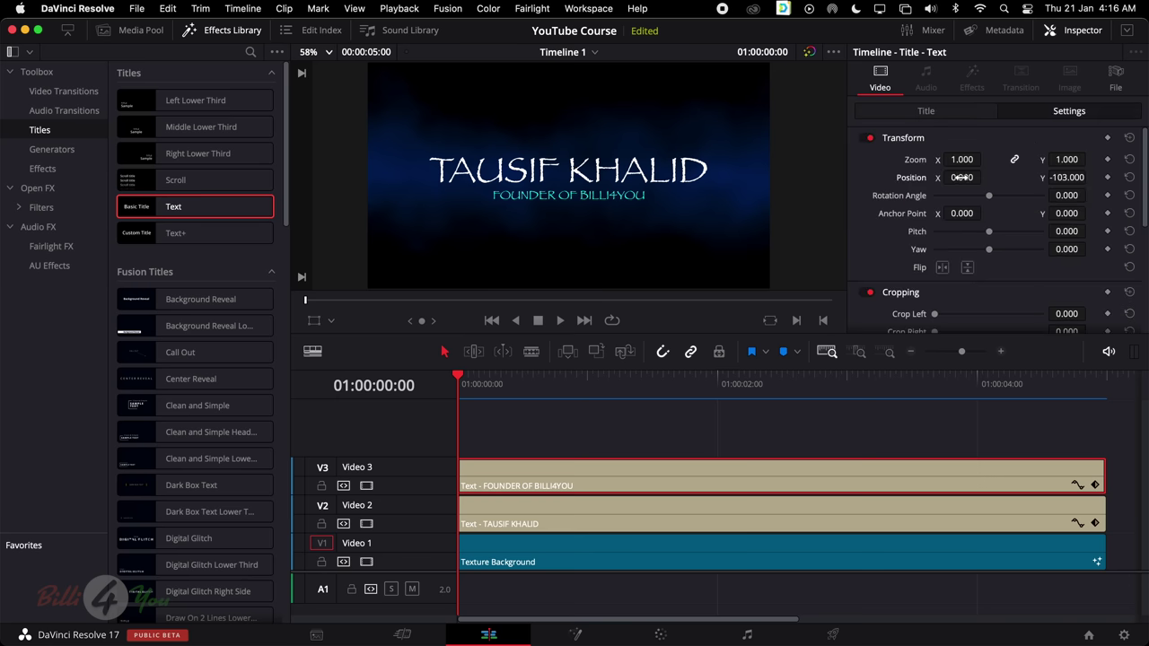
mouse_move(962, 177)
left_mouse_down()
mouse_move(1032, 177)
mouse_move(962, 176)
left_mouse_up()
scroll(961, 176, "down", 1)
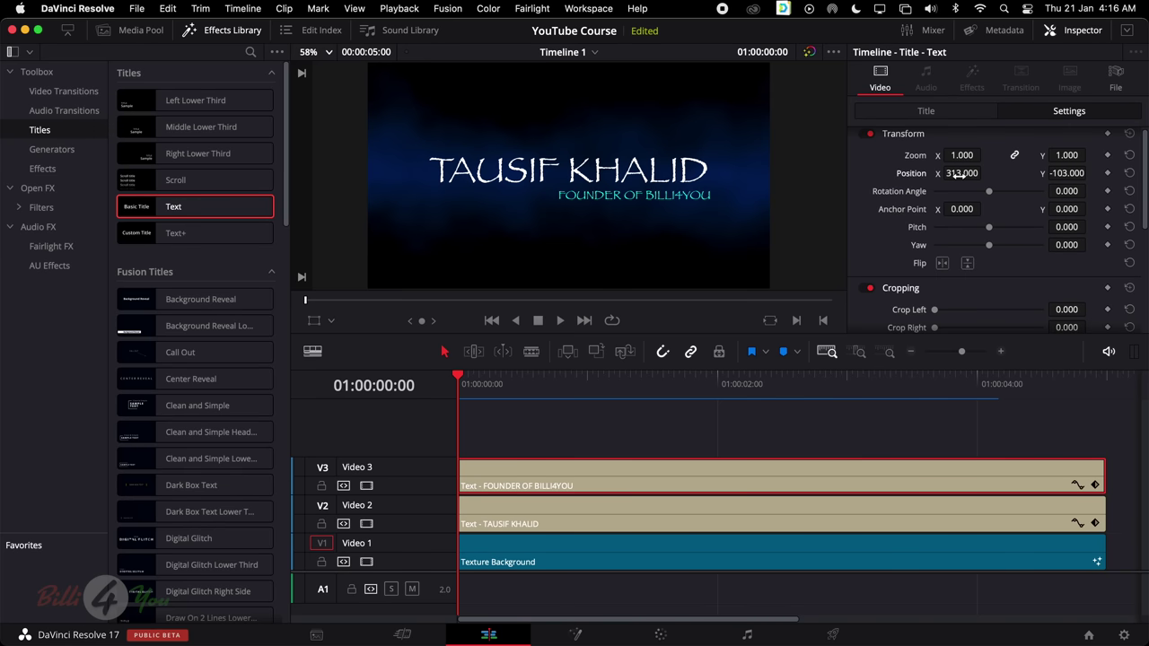
scroll(761, 228, "down", 3)
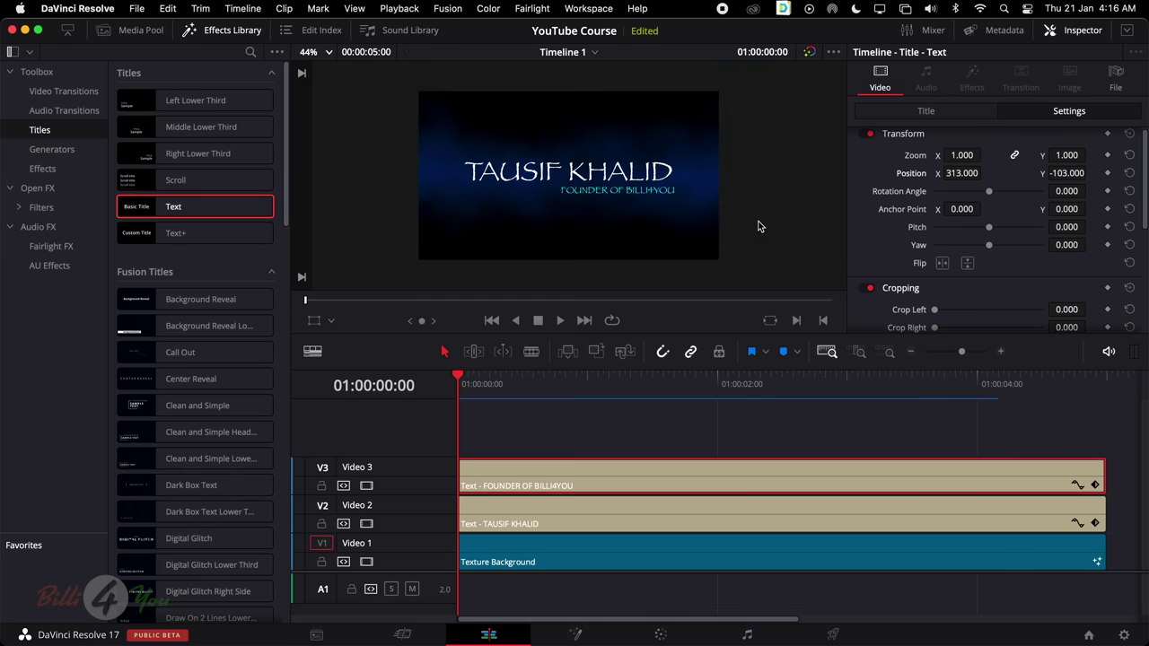
scroll(759, 226, "up", 2)
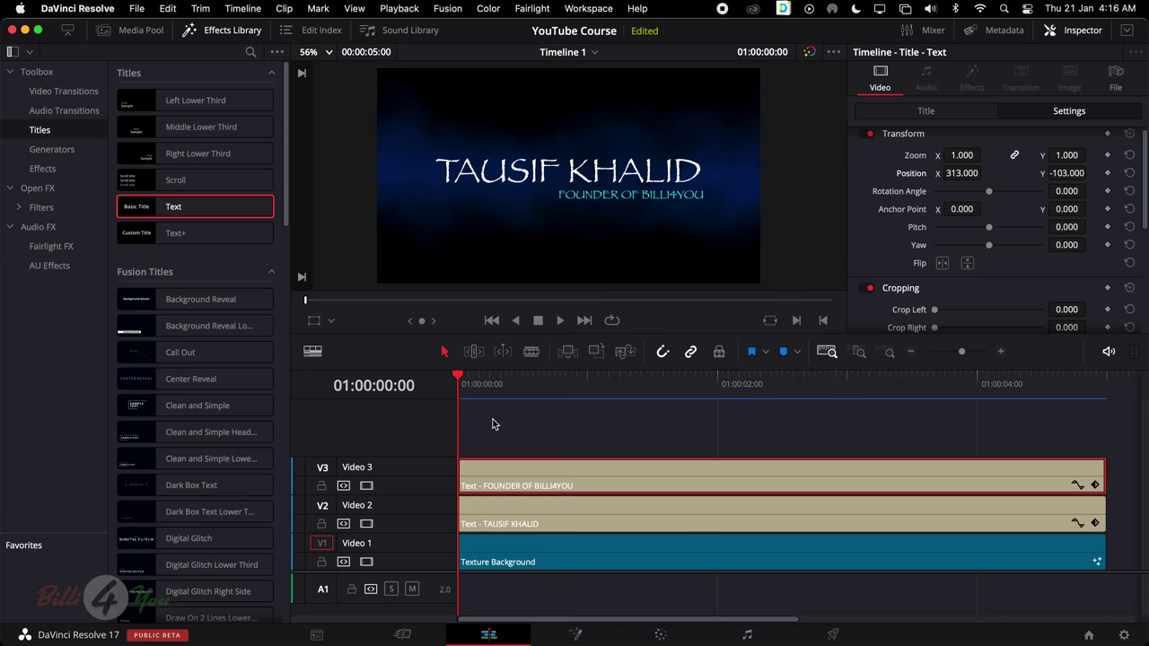
Lock the Video 1 track holding the Texture Background clip
left_click(499, 519)
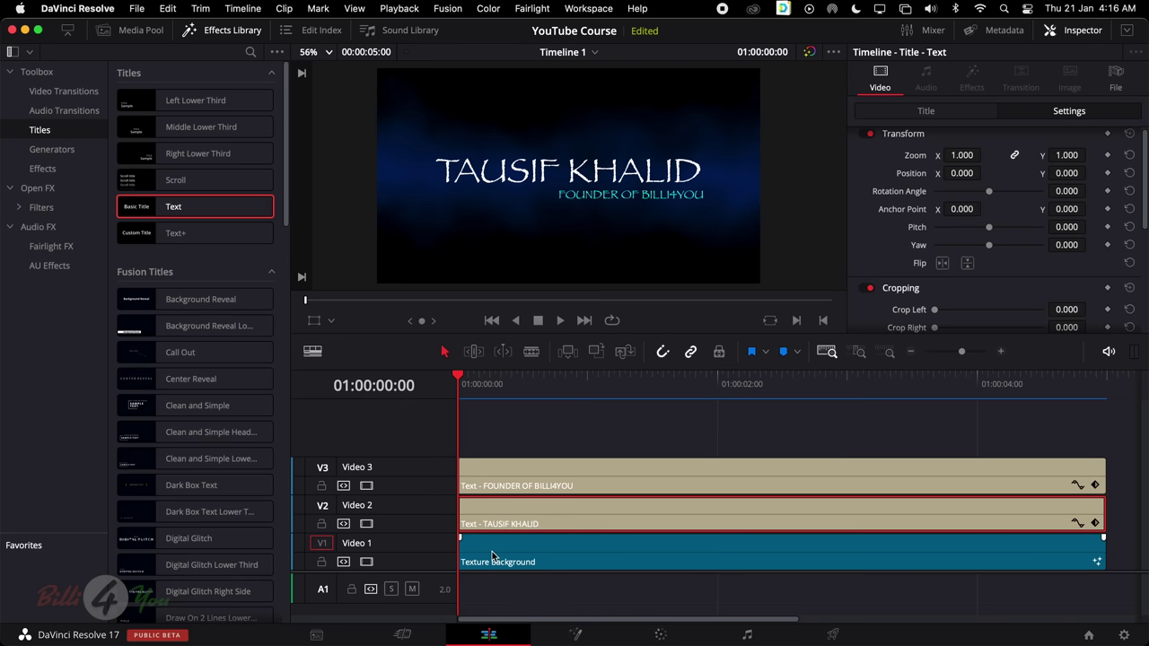
left_click(491, 552)
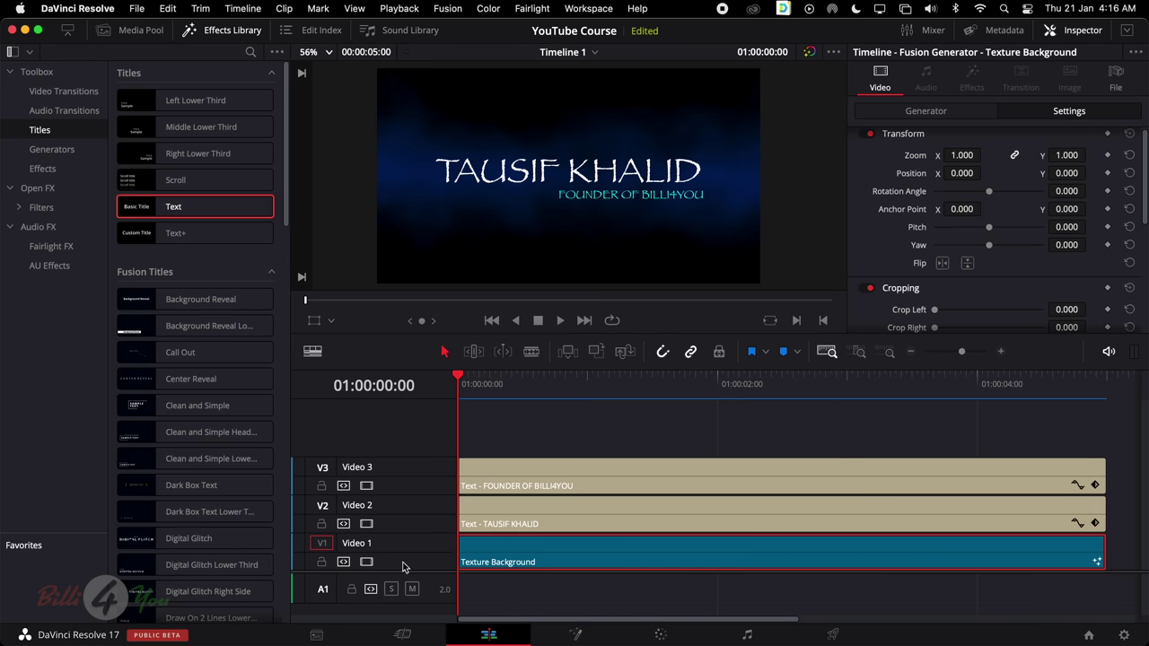
left_click(321, 562)
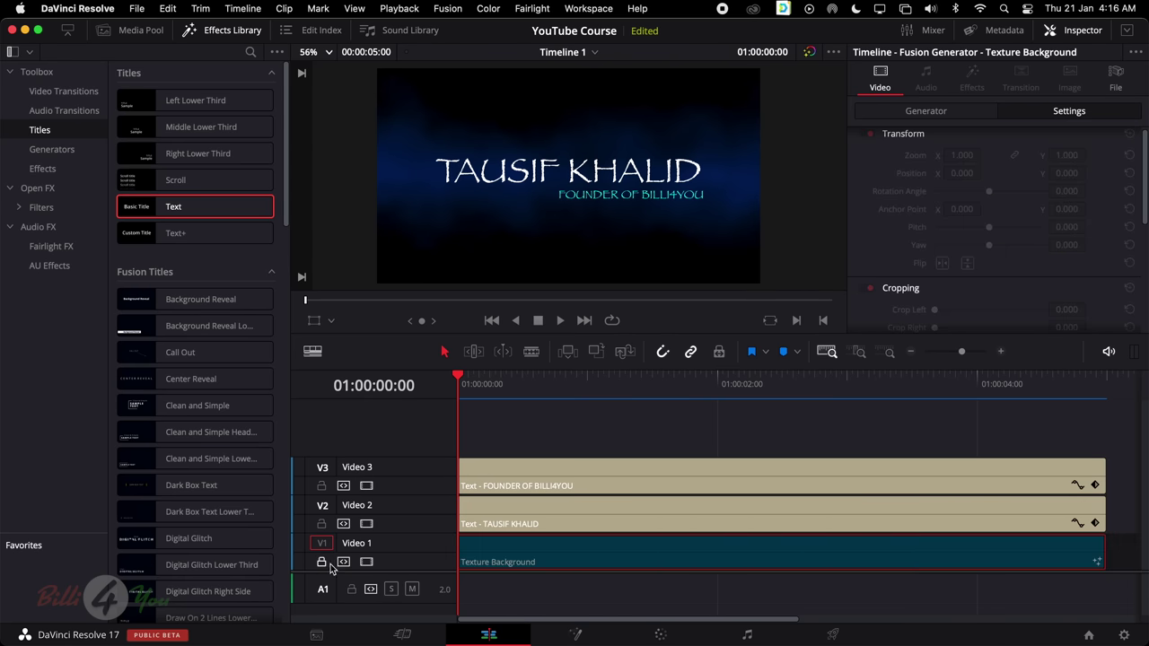
Set the FOUNDER OF BILLI4YOU subtitle clip's colour to Teal
left_click(519, 517)
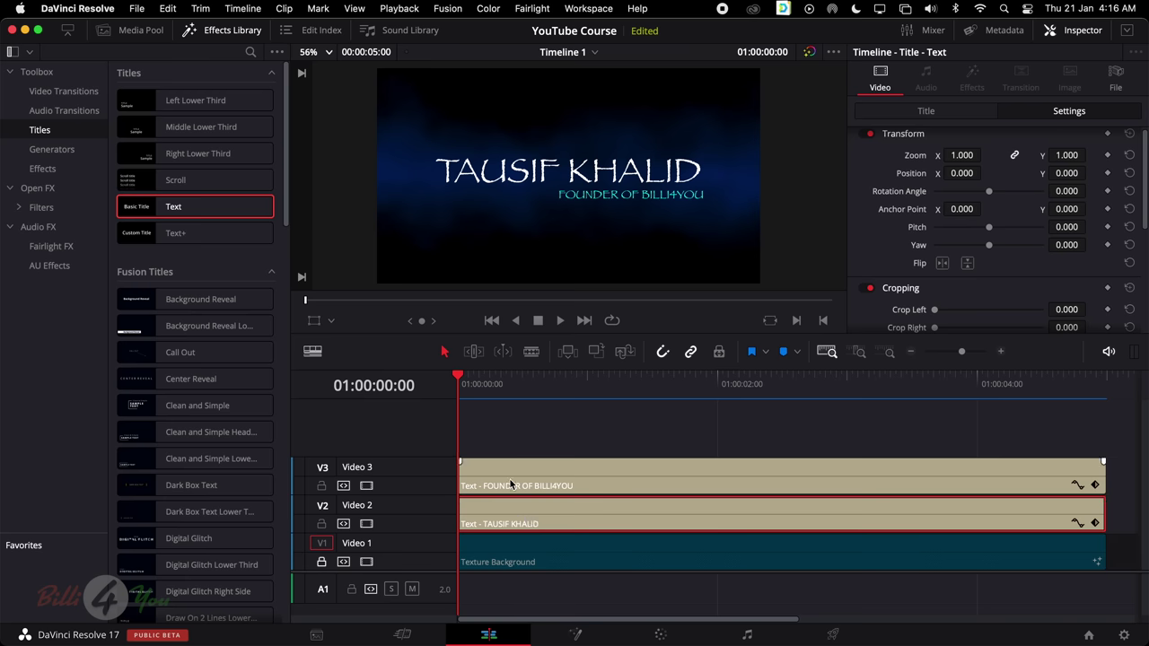
left_click(510, 482)
right_click(536, 482)
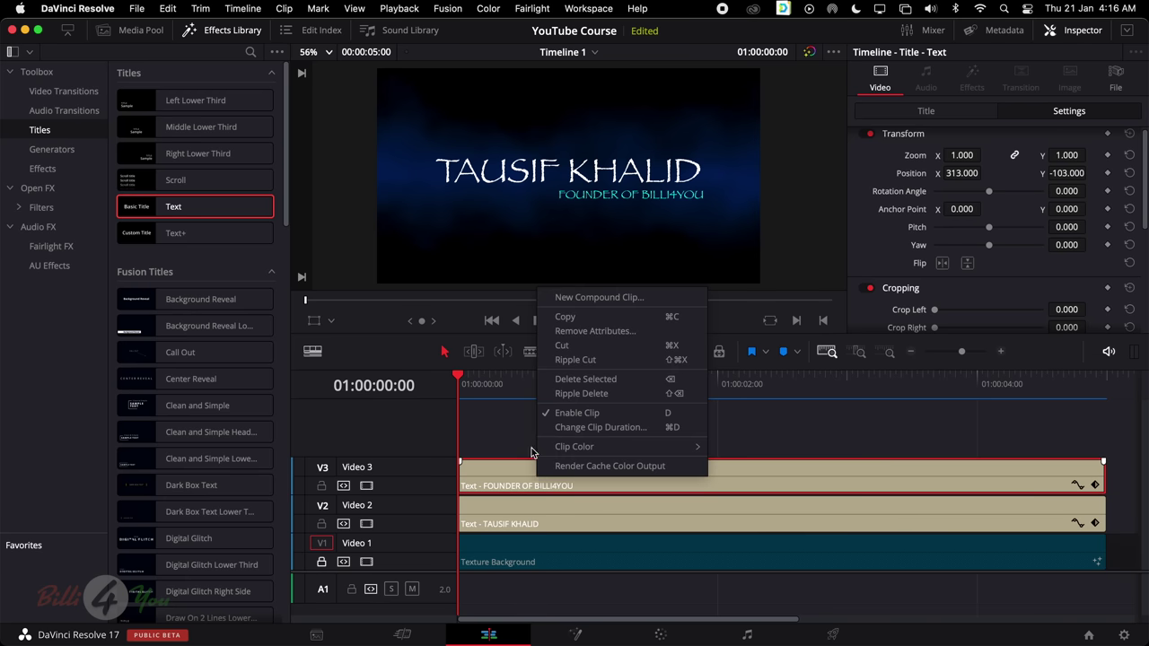
mouse_move(603, 452)
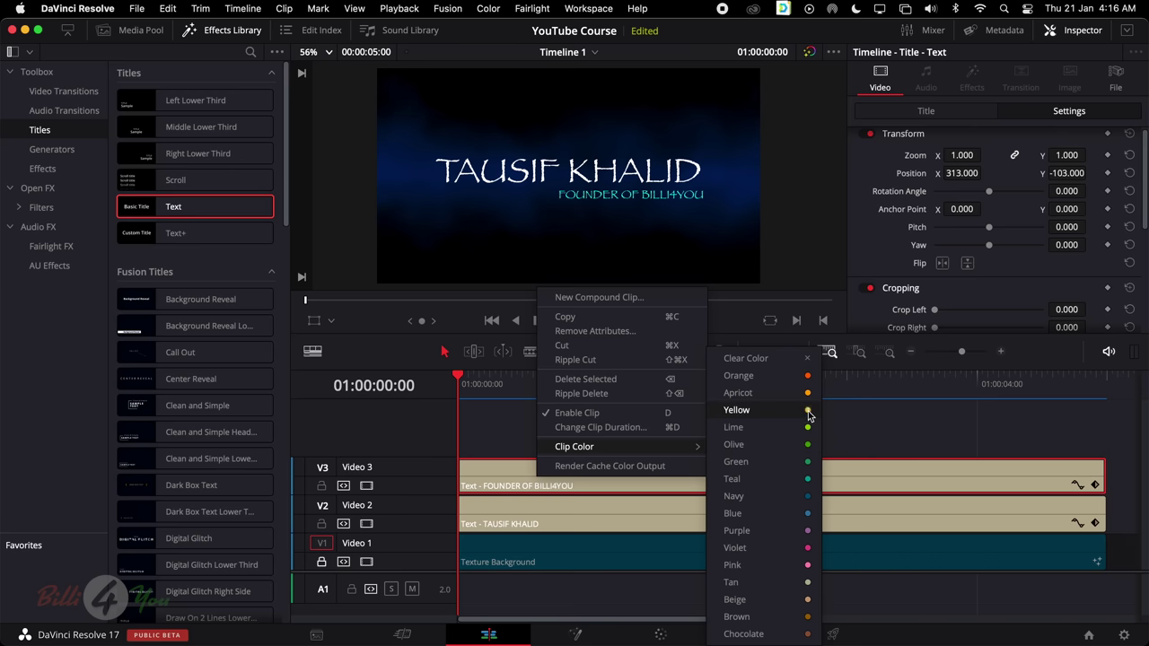
left_click(808, 479)
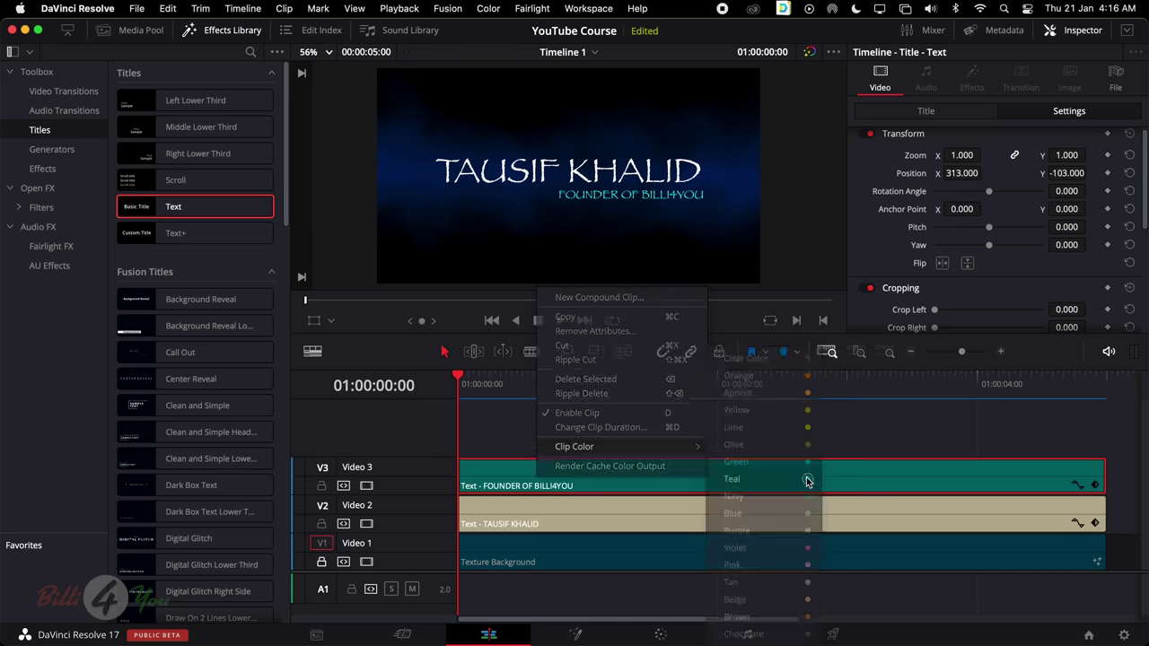
left_click(635, 517)
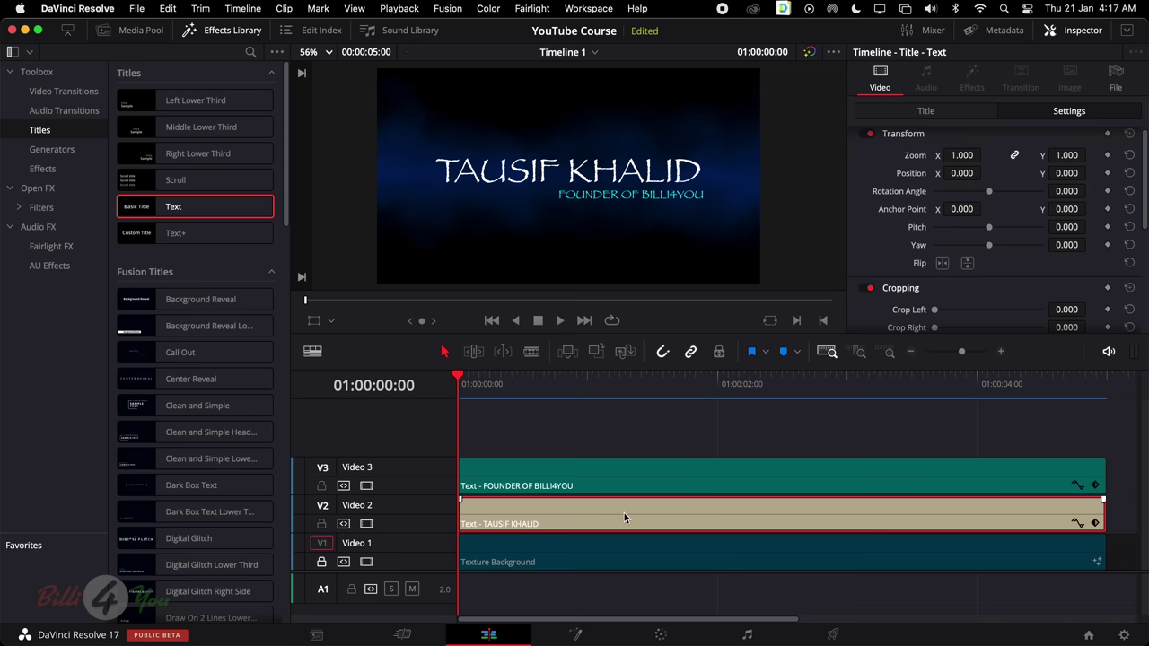
right_click(622, 513)
mouse_move(731, 486)
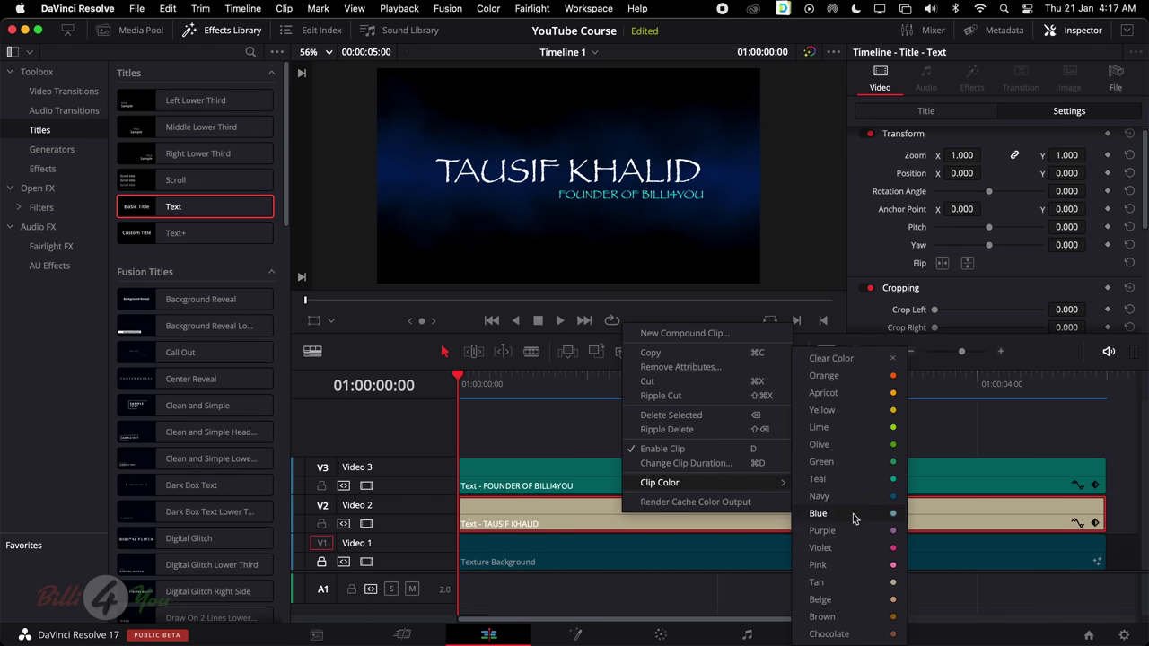
left_click(878, 585)
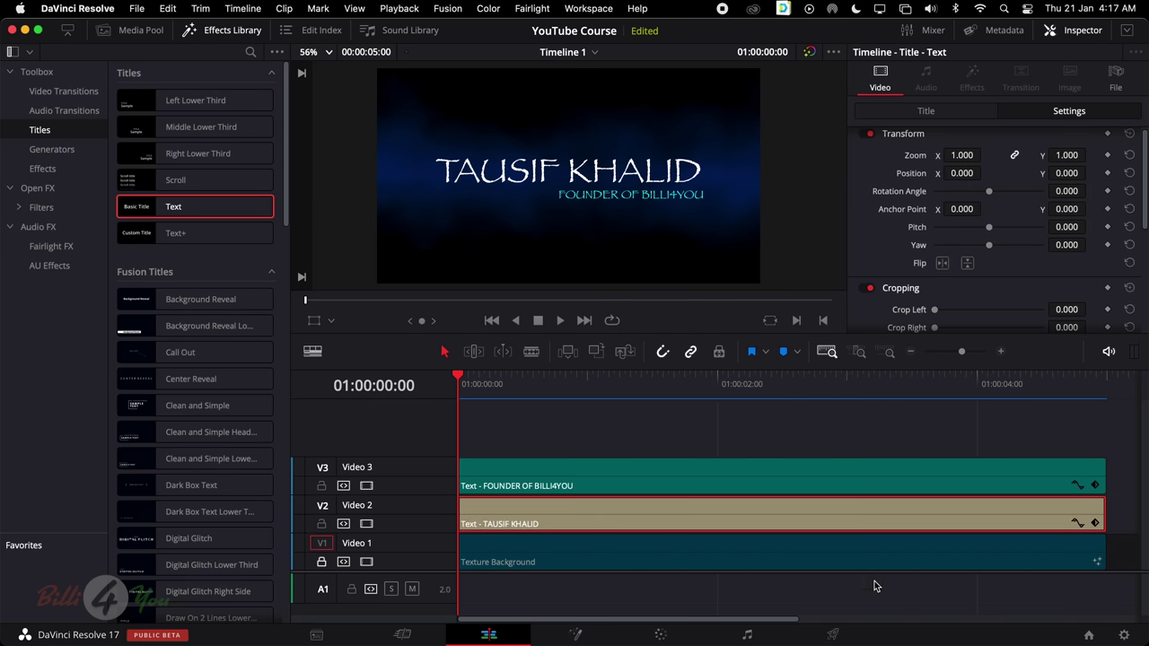
left_click(604, 476)
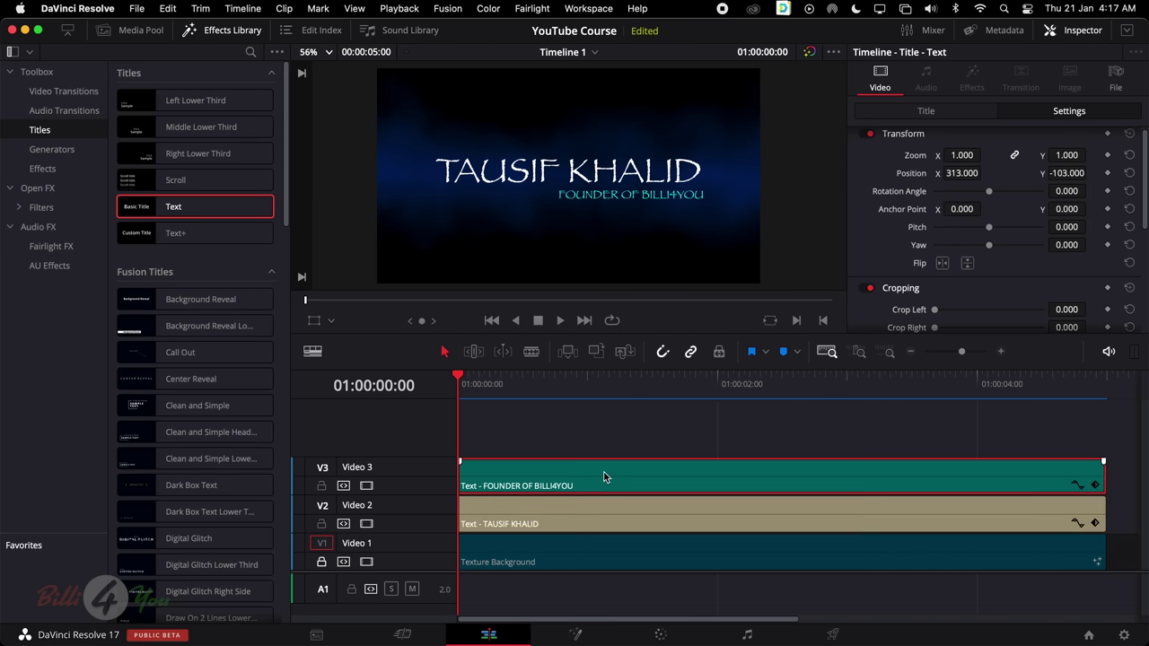
left_click(519, 510)
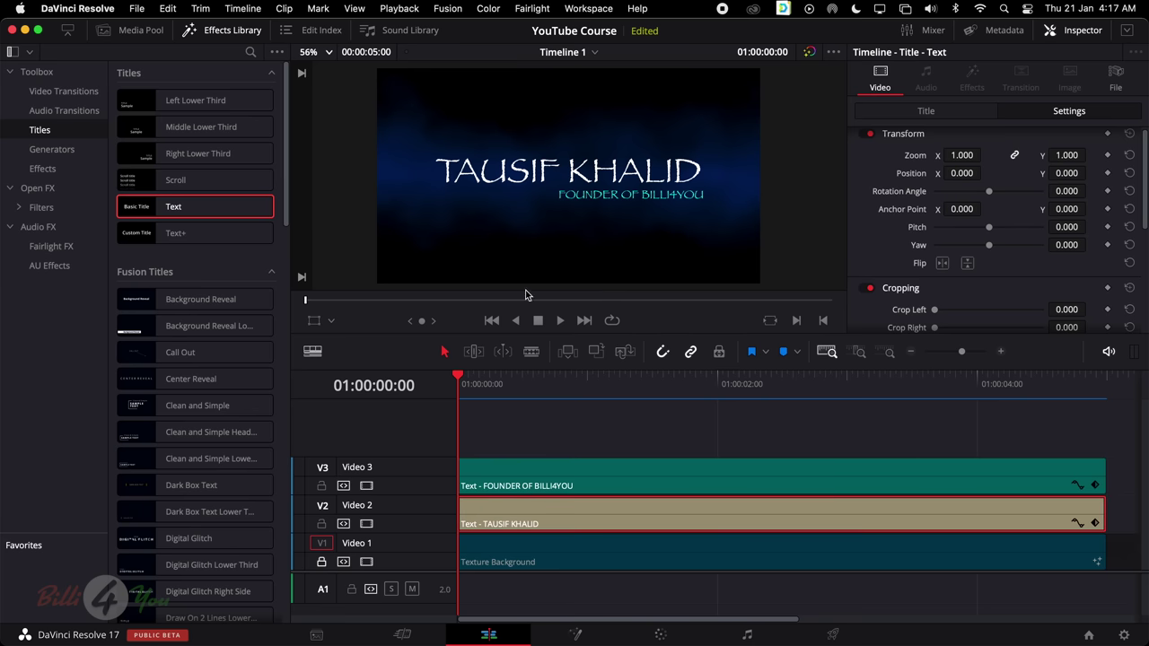
Add a Position keyframe to the subtitle at one second and show keyframe lanes for both text clips
left_click_drag(459, 377, 587, 397)
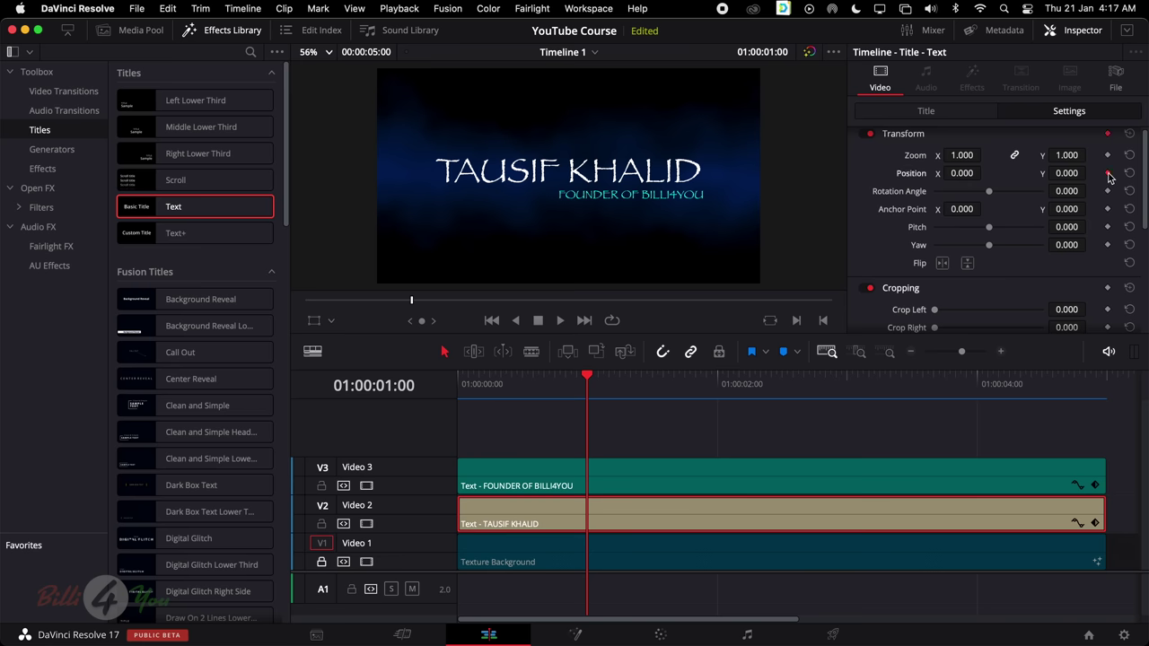
left_click(650, 480)
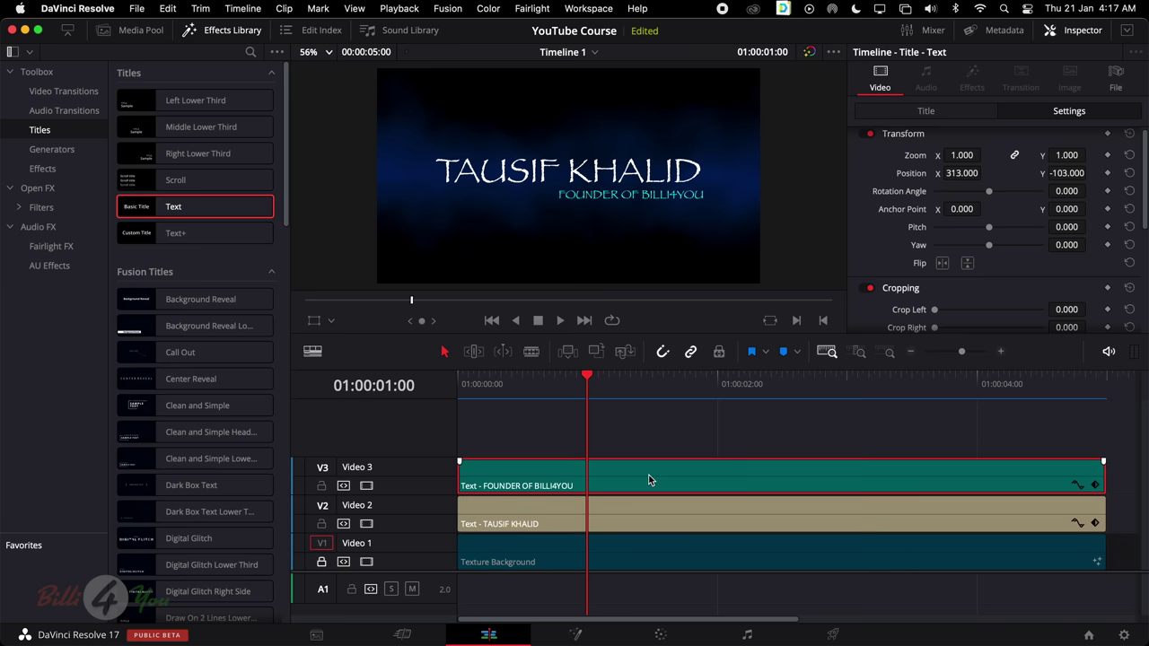
left_click(1107, 172)
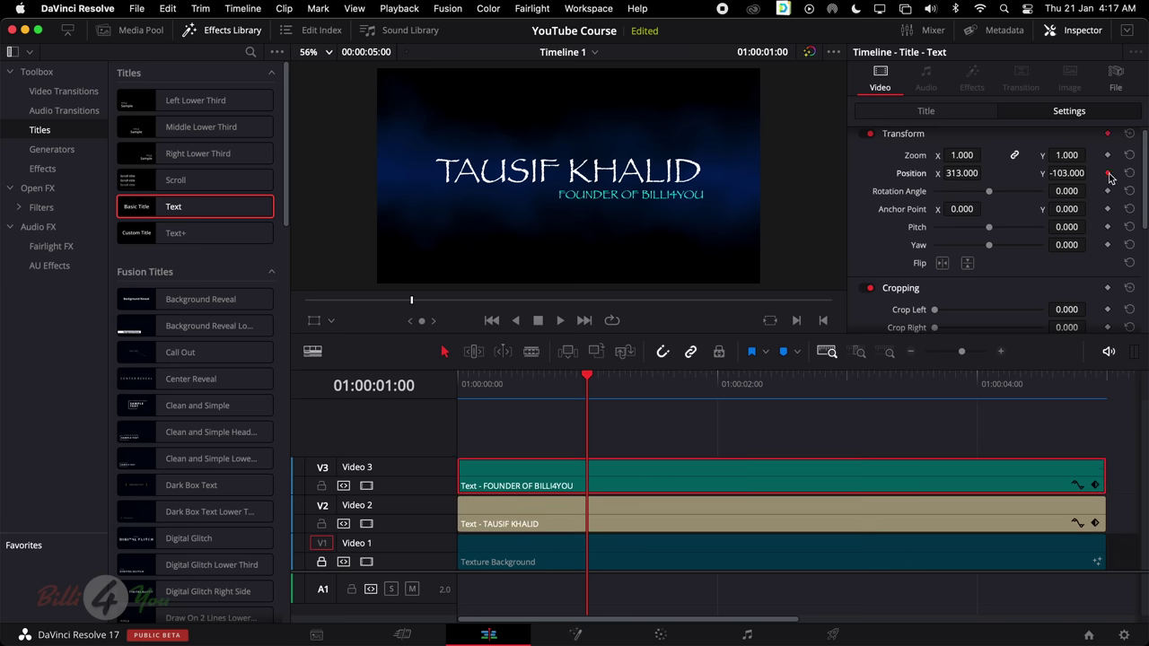
left_click(1095, 487)
left_click(1095, 523)
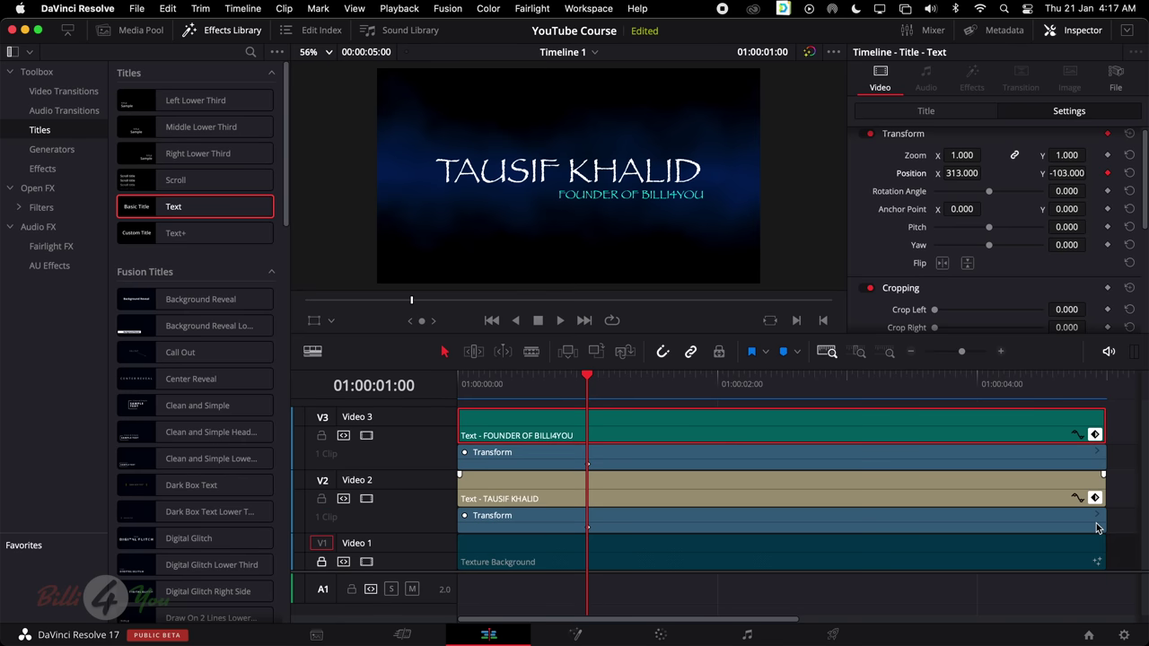
left_click_drag(589, 375, 662, 375)
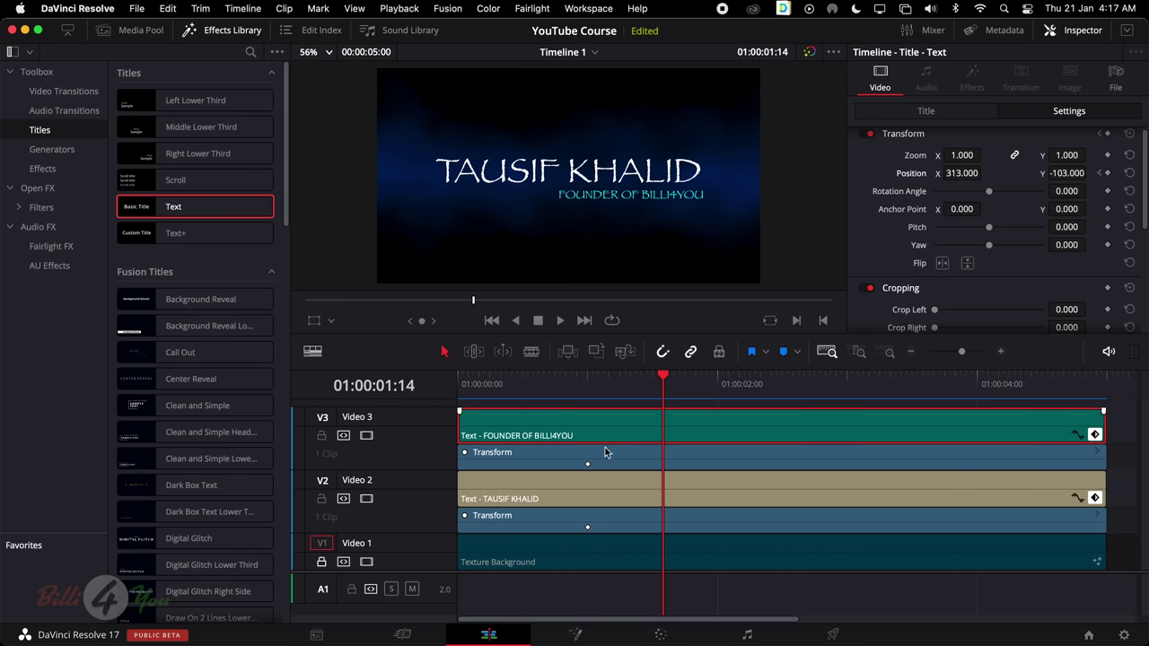
left_click_drag(662, 377, 446, 397)
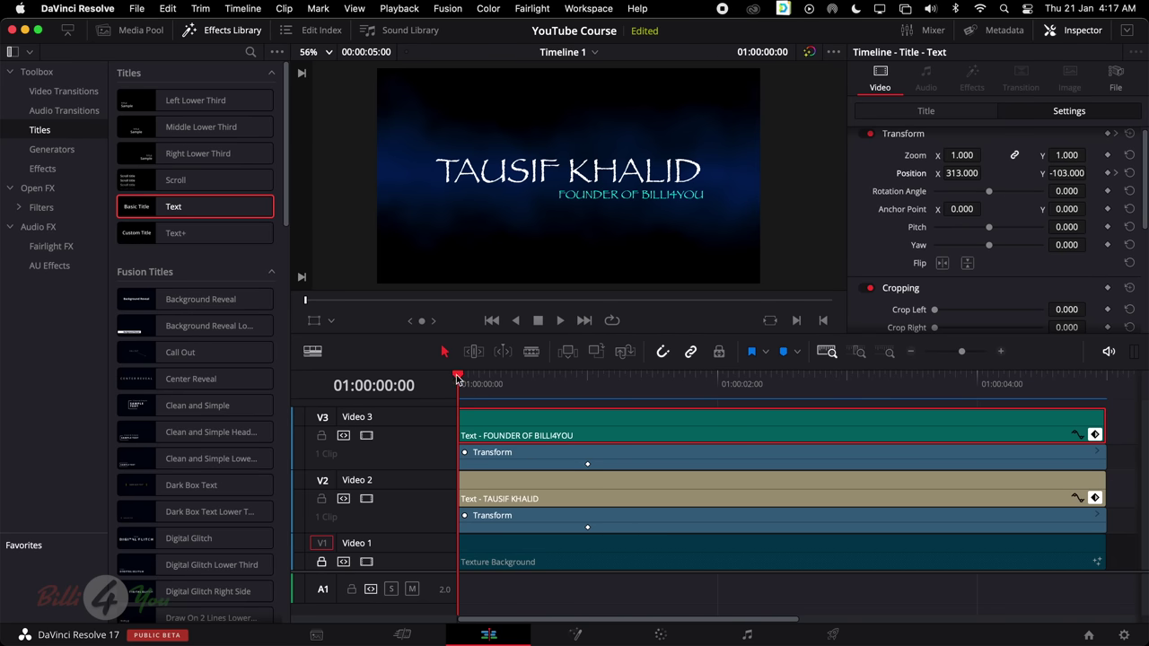
left_click_drag(457, 377, 435, 389)
mouse_move(974, 173)
left_mouse_down()
mouse_move(985, 173)
mouse_move(957, 173)
mouse_move(986, 173)
left_mouse_up()
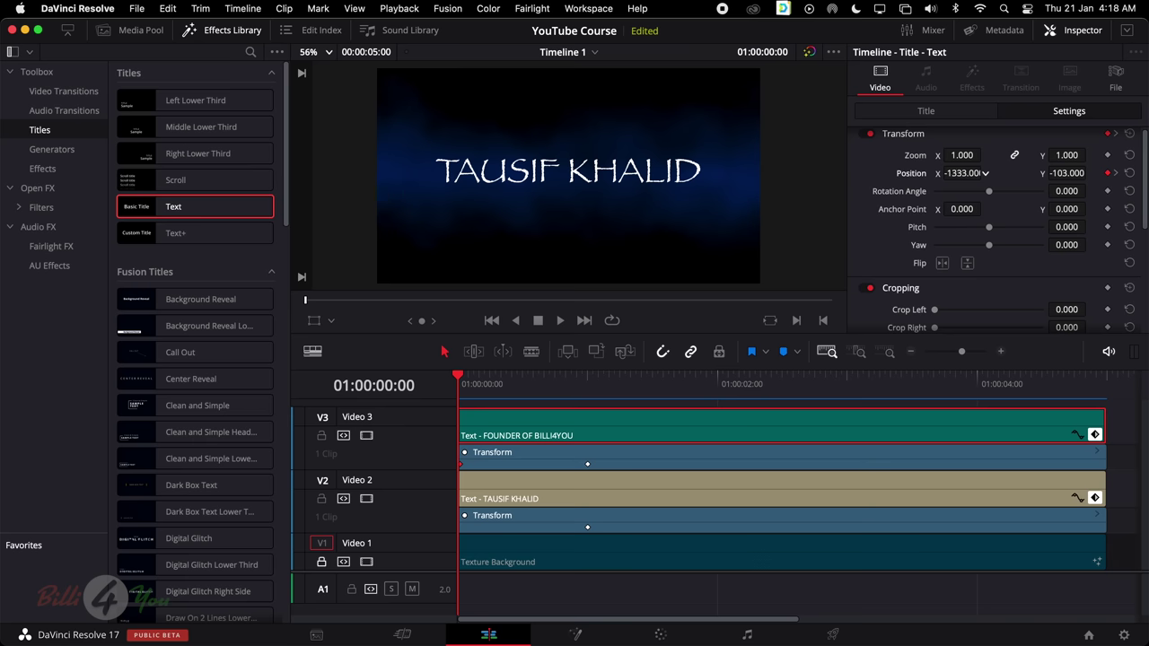
left_click(487, 483)
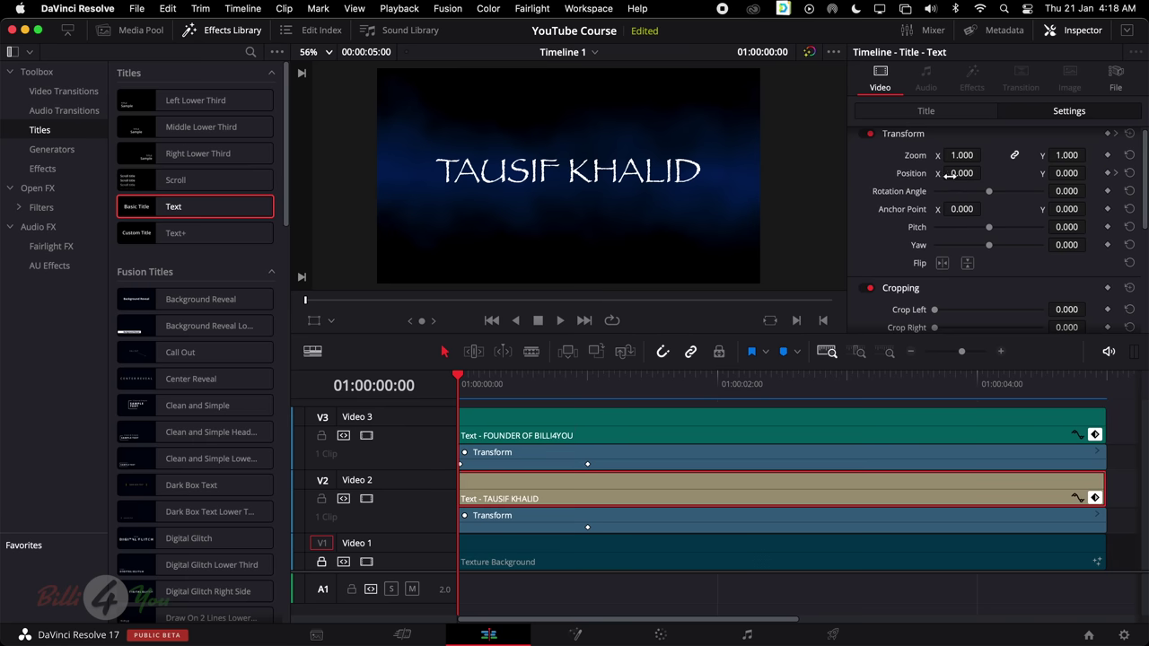
left_click_drag(949, 176, 985, 173)
mouse_move(985, 172)
left_mouse_down()
mouse_move(962, 173)
mouse_move(984, 172)
left_mouse_up()
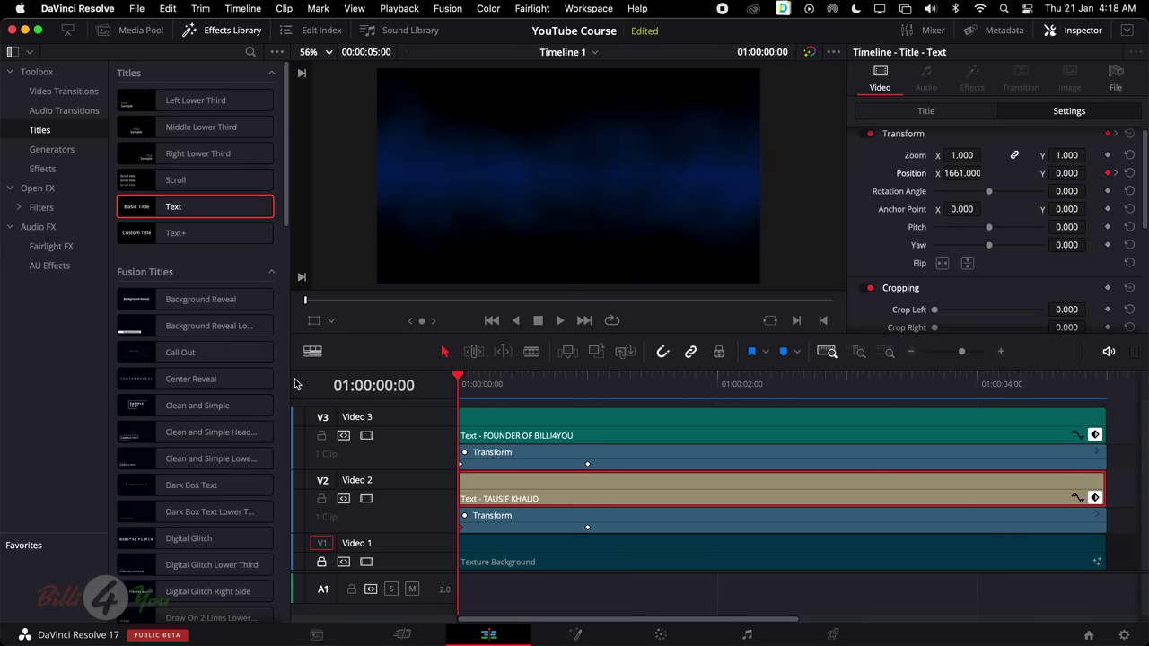
key("space")
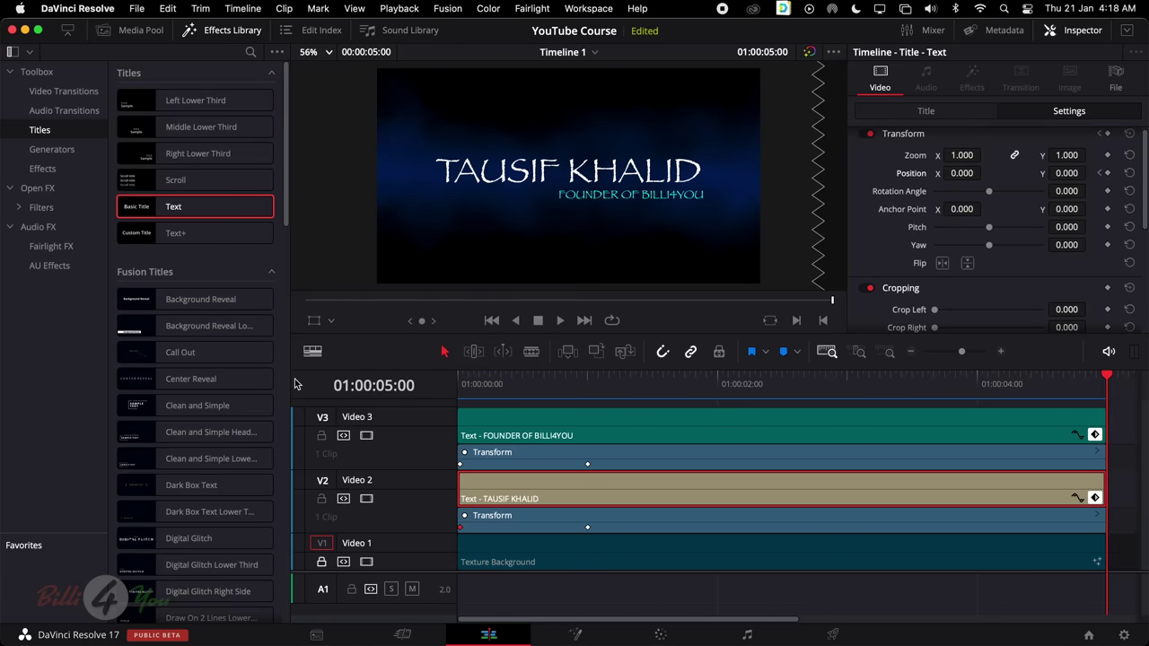
left_click(849, 382)
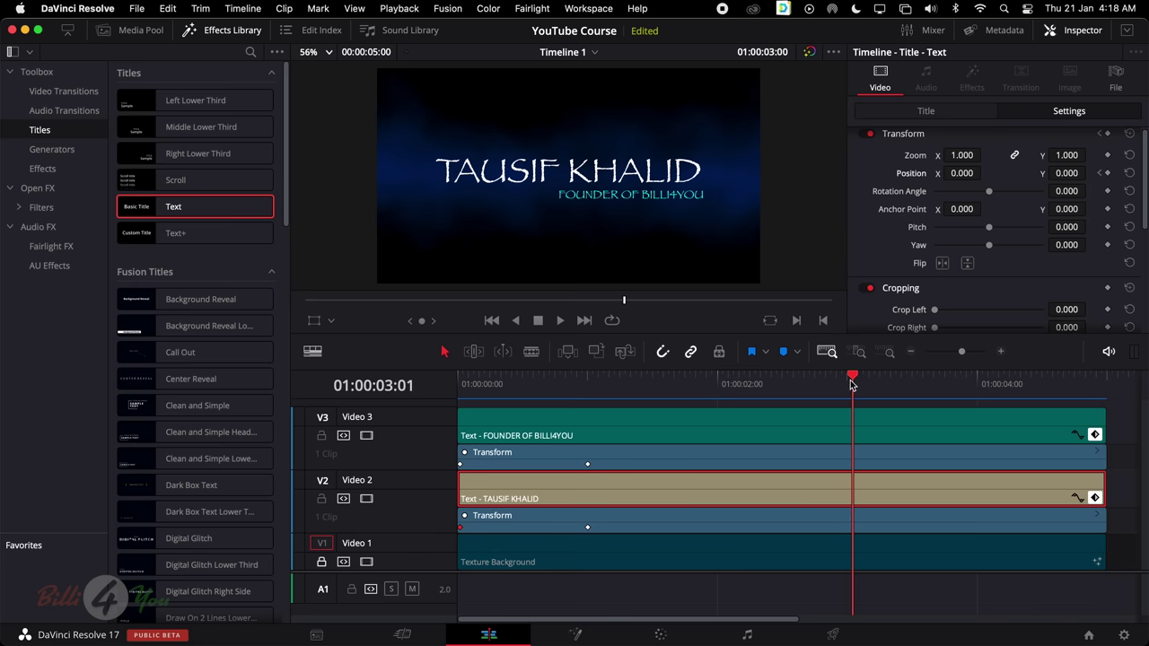
left_click(587, 381)
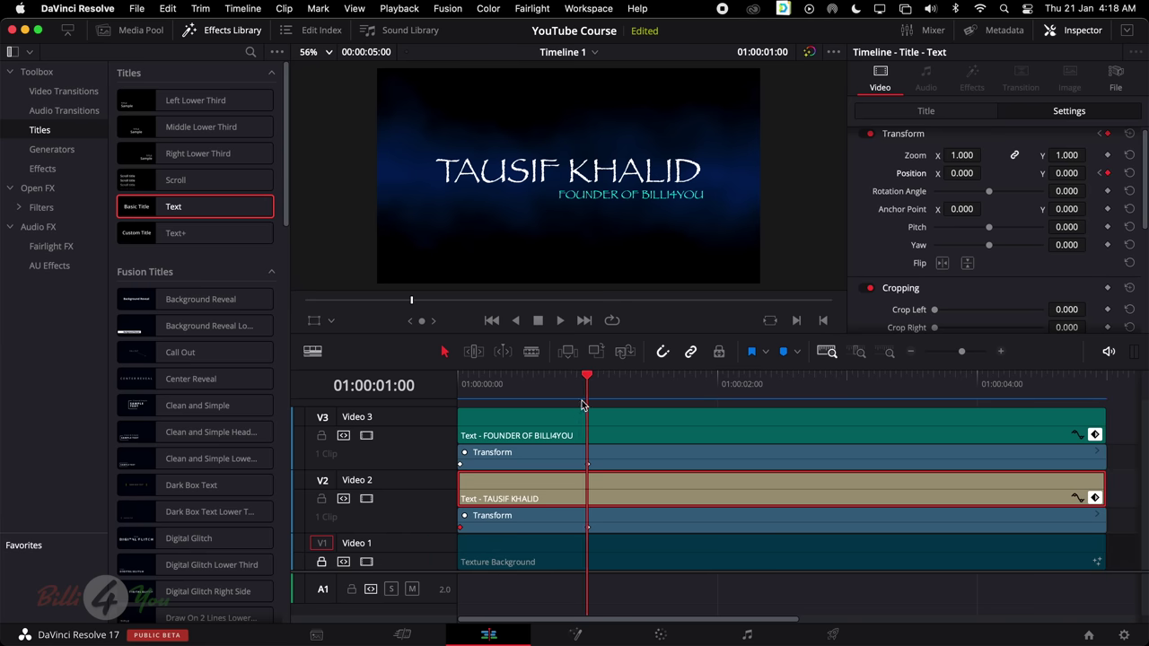
left_click_drag(589, 381, 979, 417)
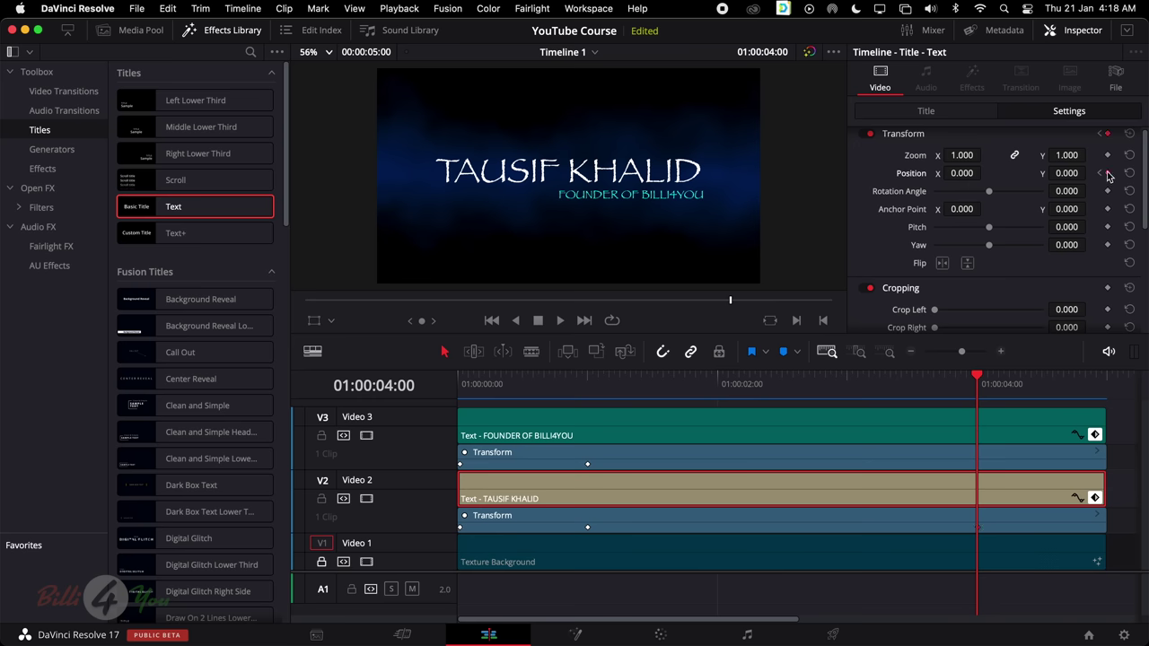
At the clip end, keyframe the subtitle to Position X +1476 and the title to X -1695
left_click(955, 428)
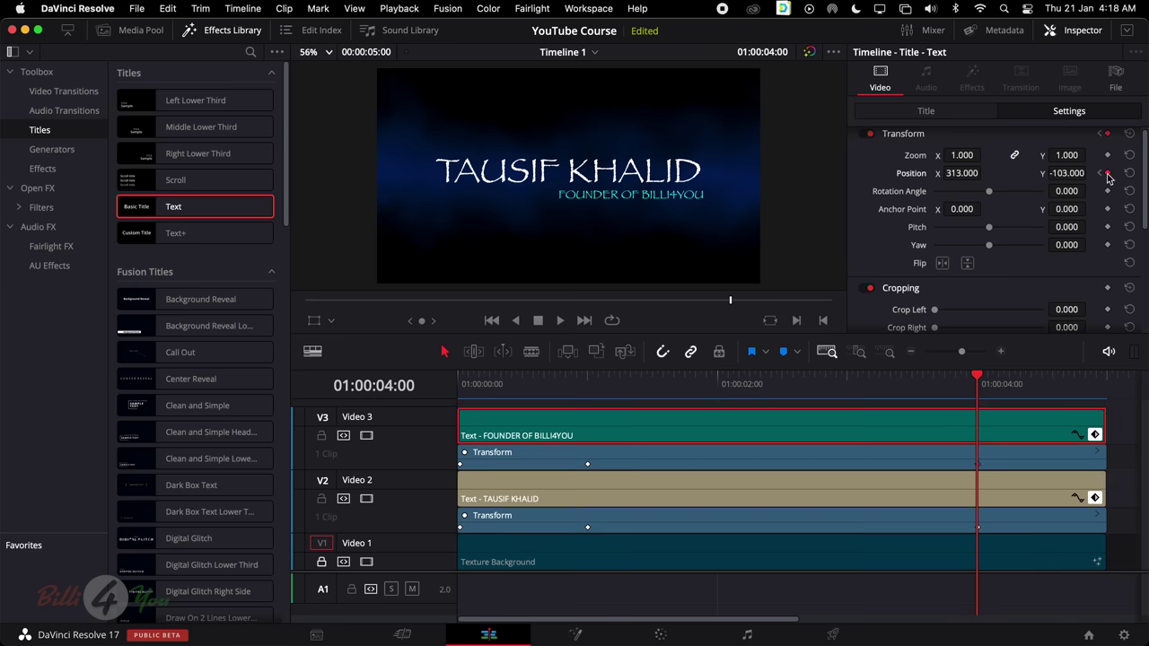
left_click_drag(977, 405, 1104, 418)
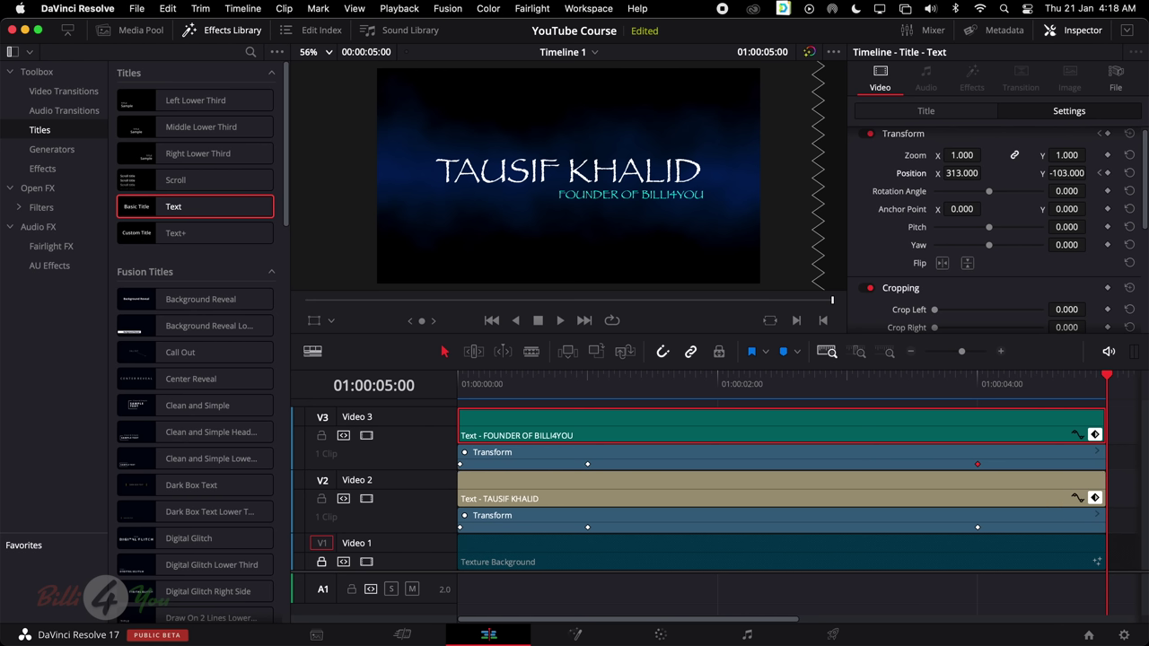
left_click_drag(961, 174, 985, 172)
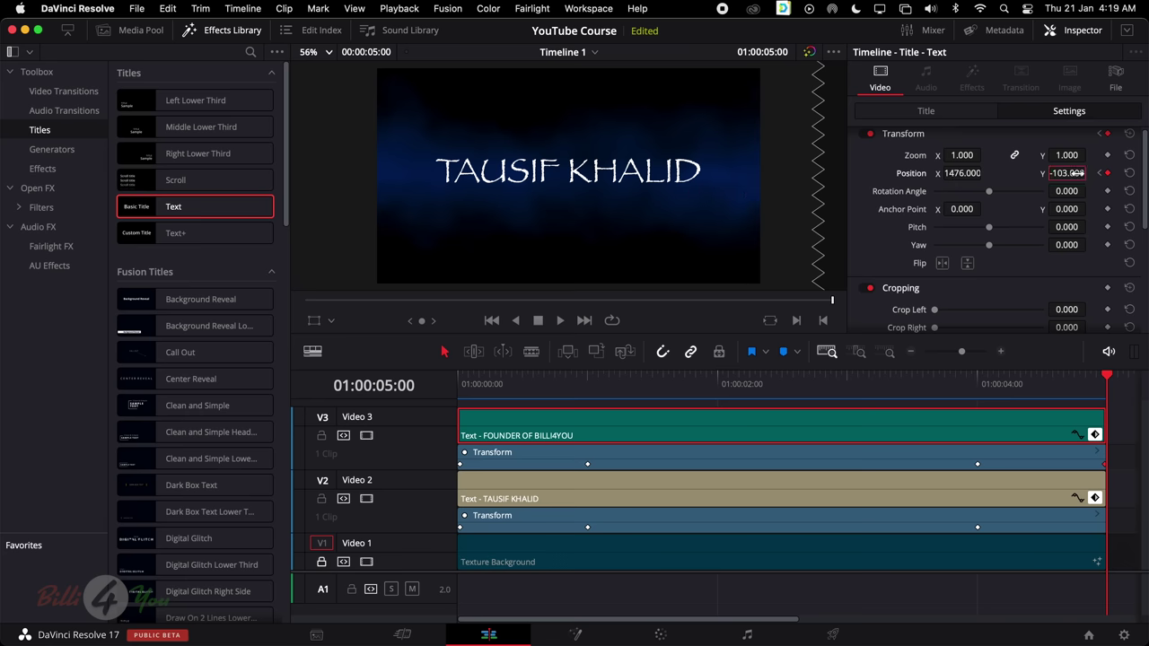
left_click(1010, 504)
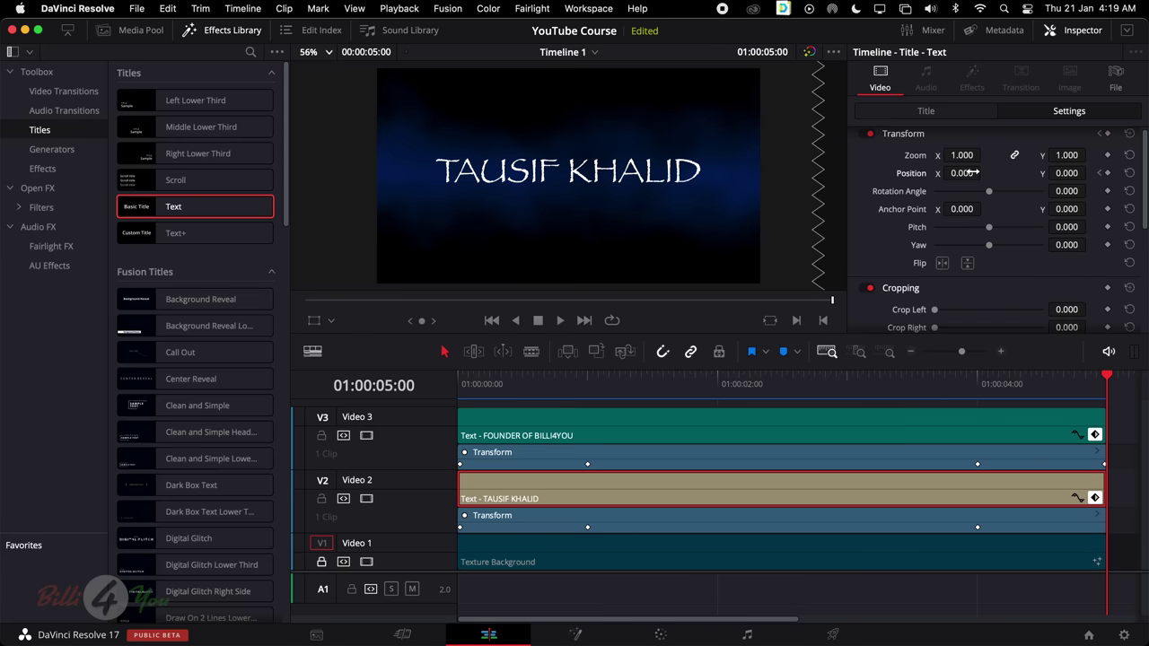
left_click_drag(973, 172, 884, 172)
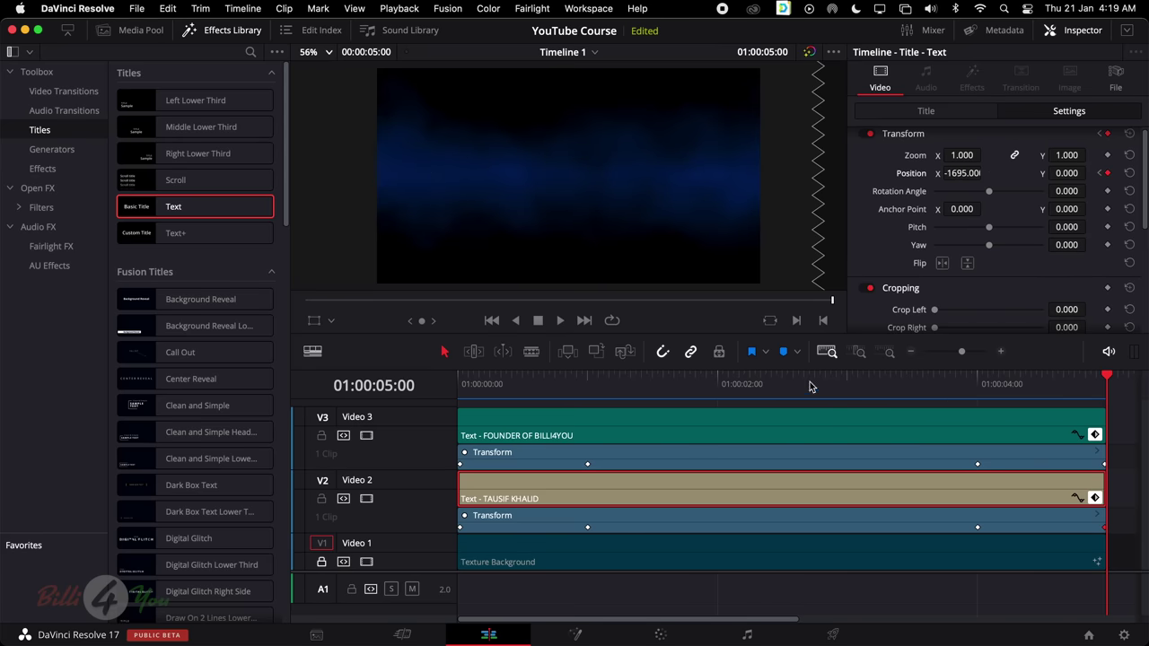
Play the sliding animation from the start, then jump back to the beginning of the timeline
left_click_drag(631, 377, 462, 377)
key("space")
scroll(992, 301, "down", 5)
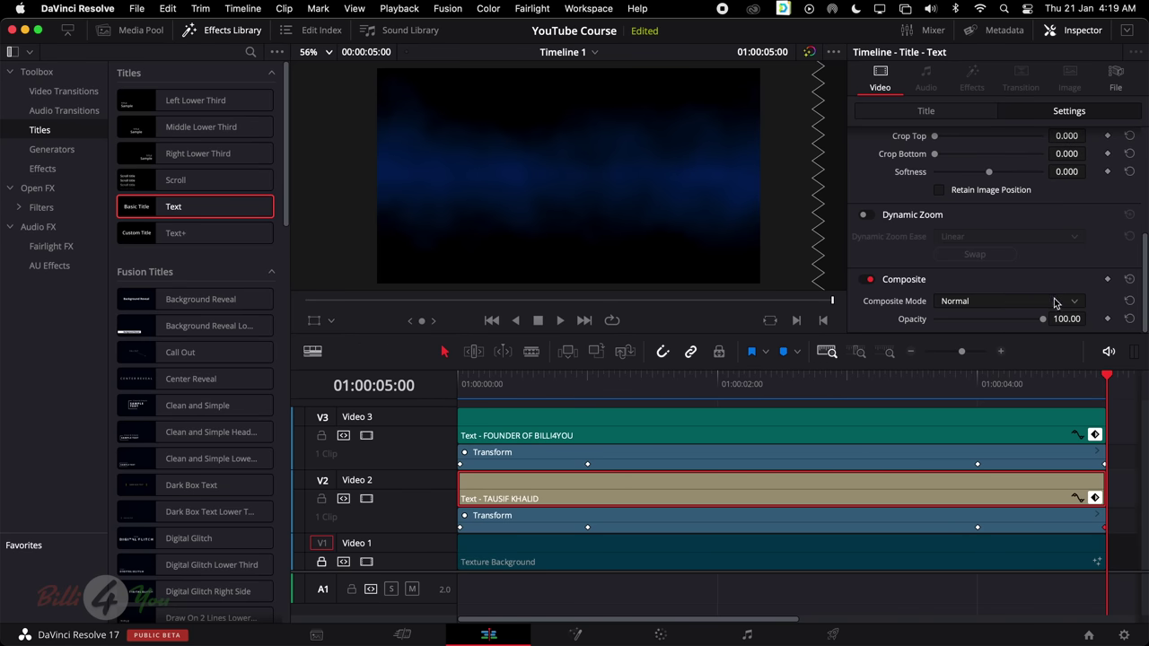
scroll(1013, 251, "up", 5)
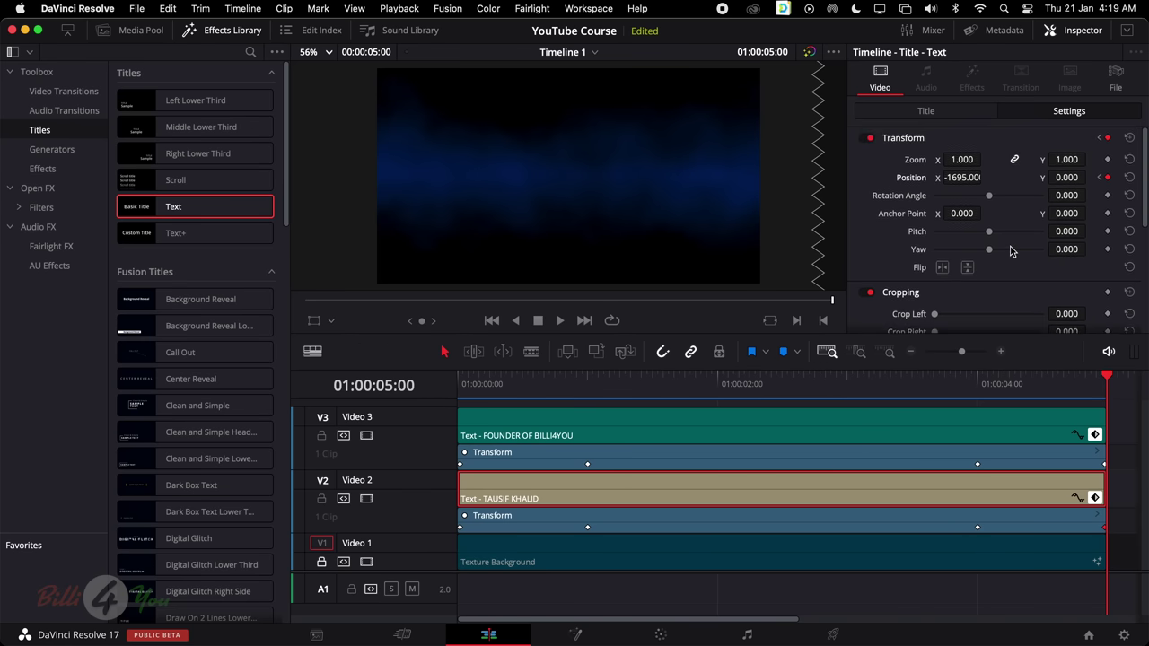
scroll(1012, 251, "down", 5)
key("Home")
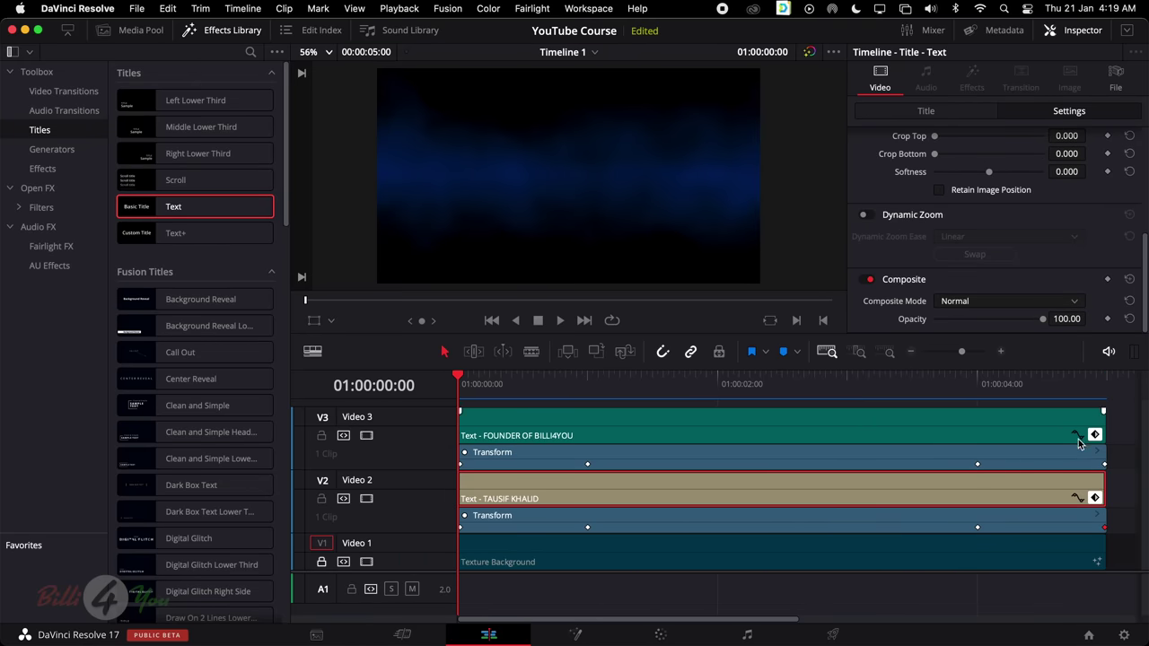
left_click(1077, 499)
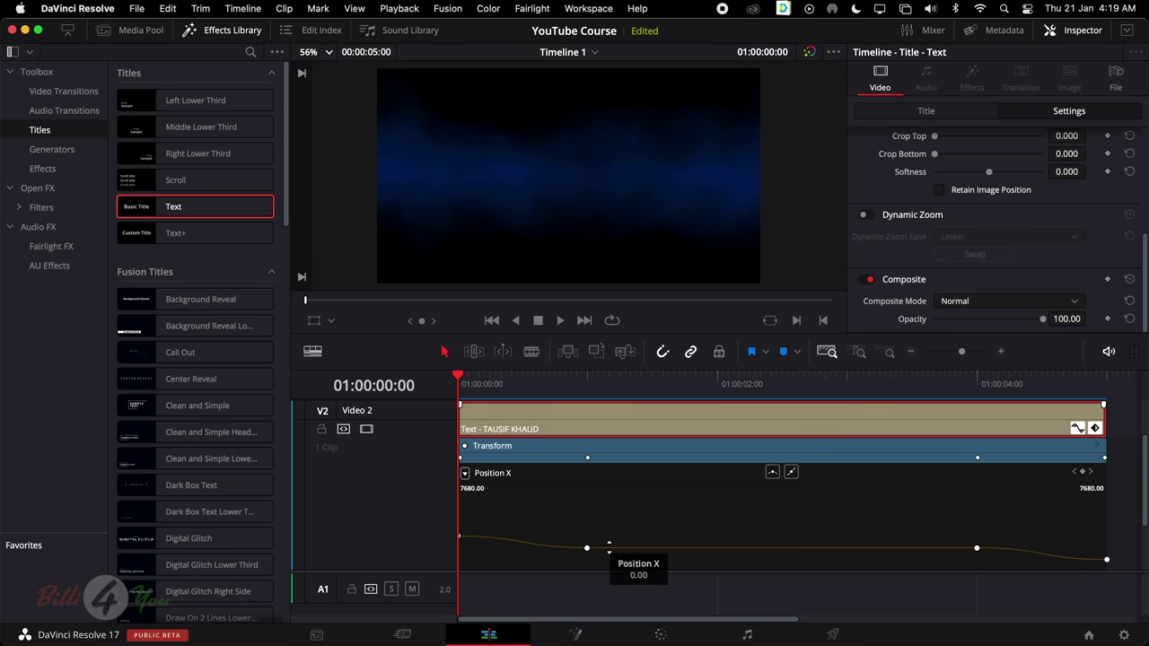
left_click(587, 549)
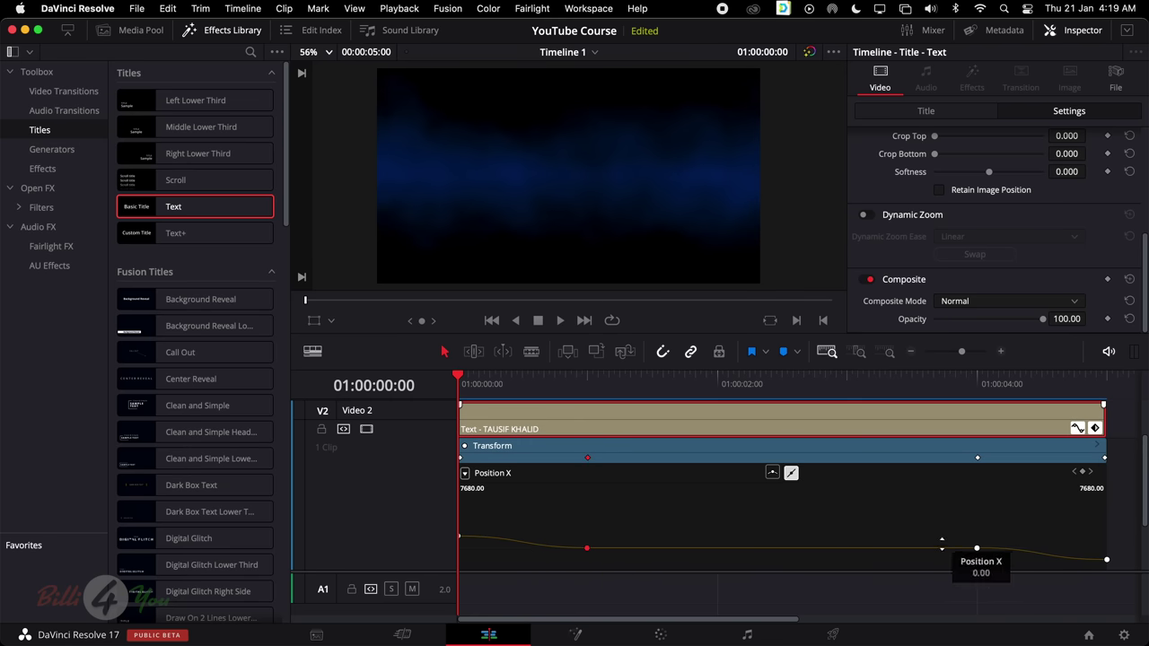
left_click(976, 548)
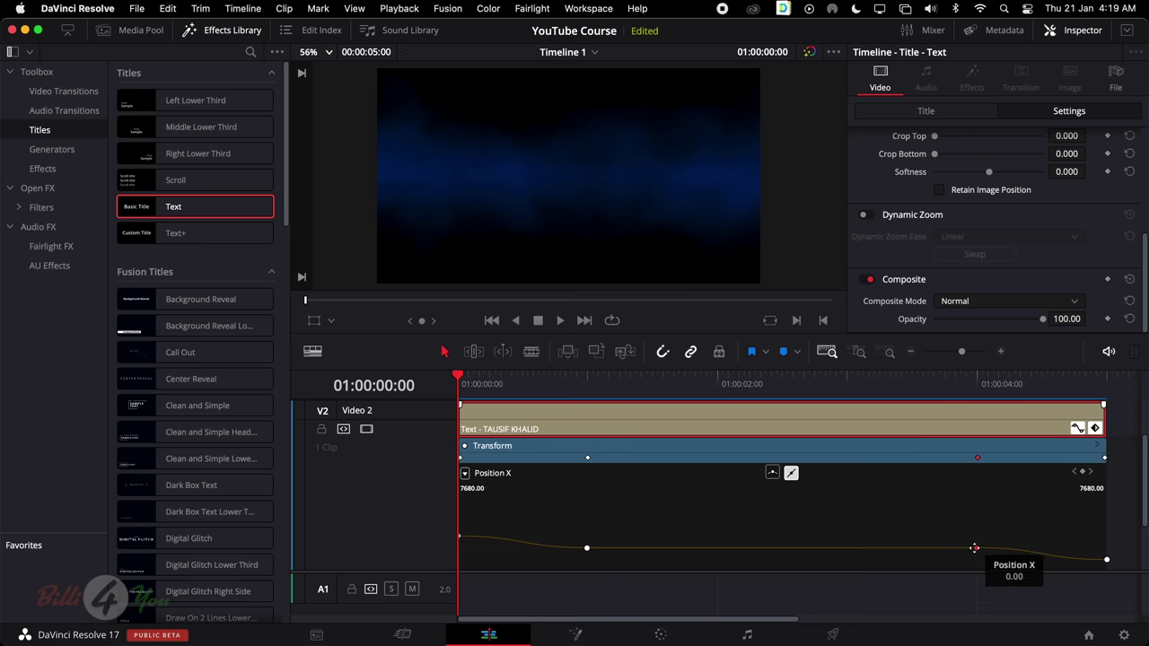
left_click_drag(470, 378, 447, 383)
scroll(610, 503, "up", 2)
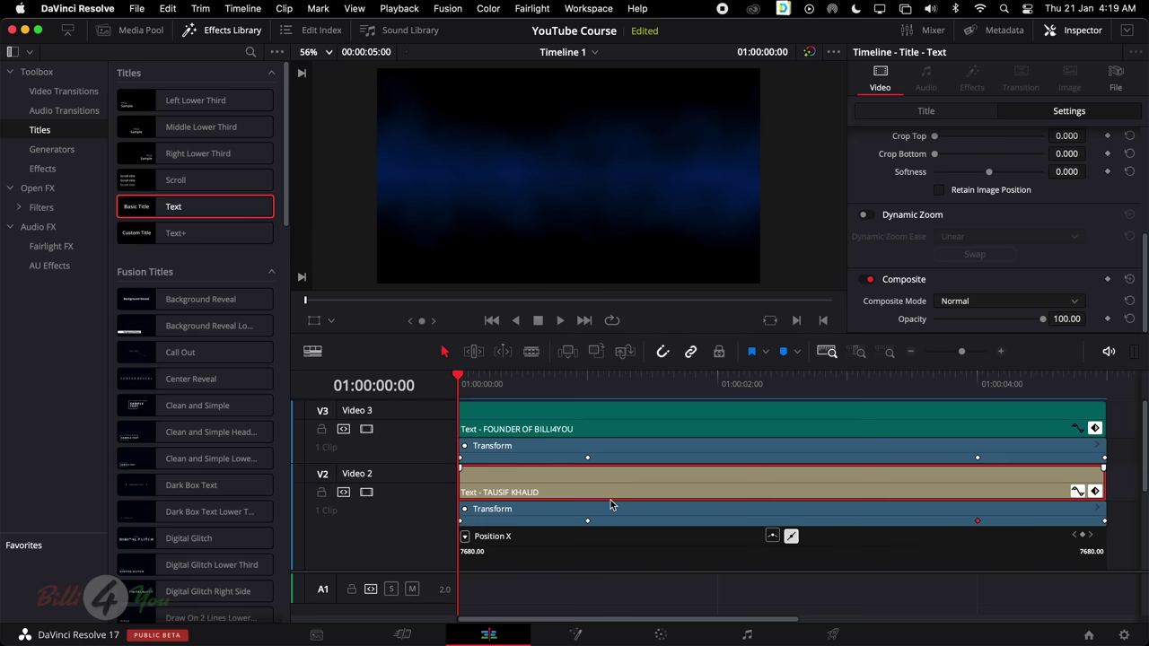
left_click(1078, 492)
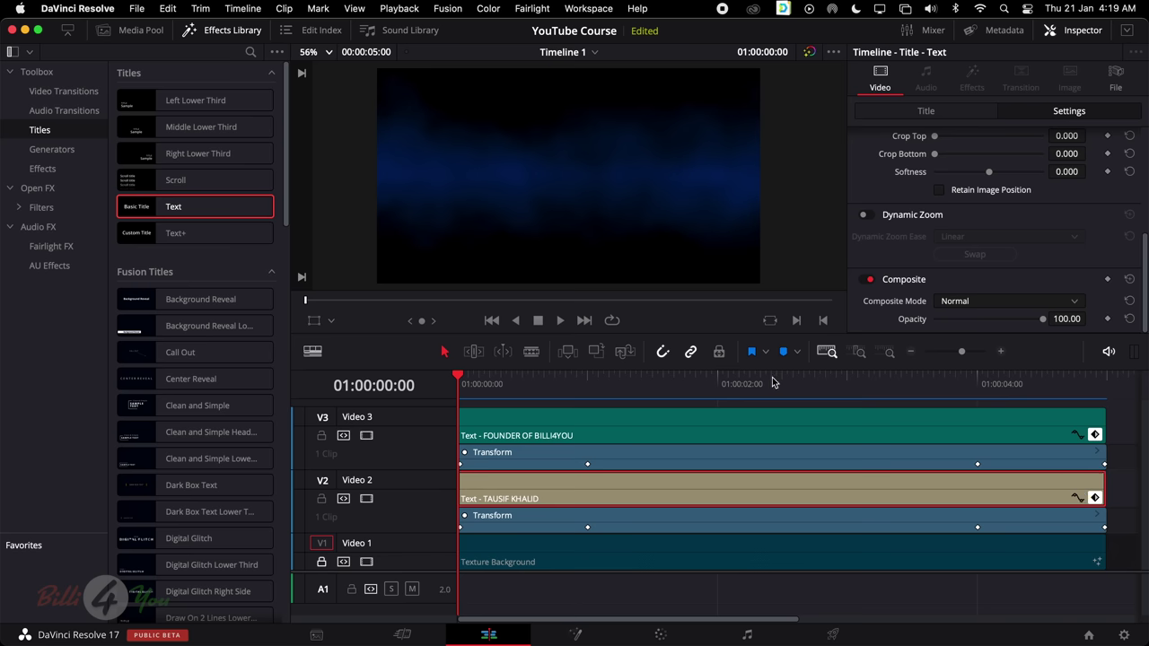
left_click_drag(774, 382, 449, 428)
key("space")
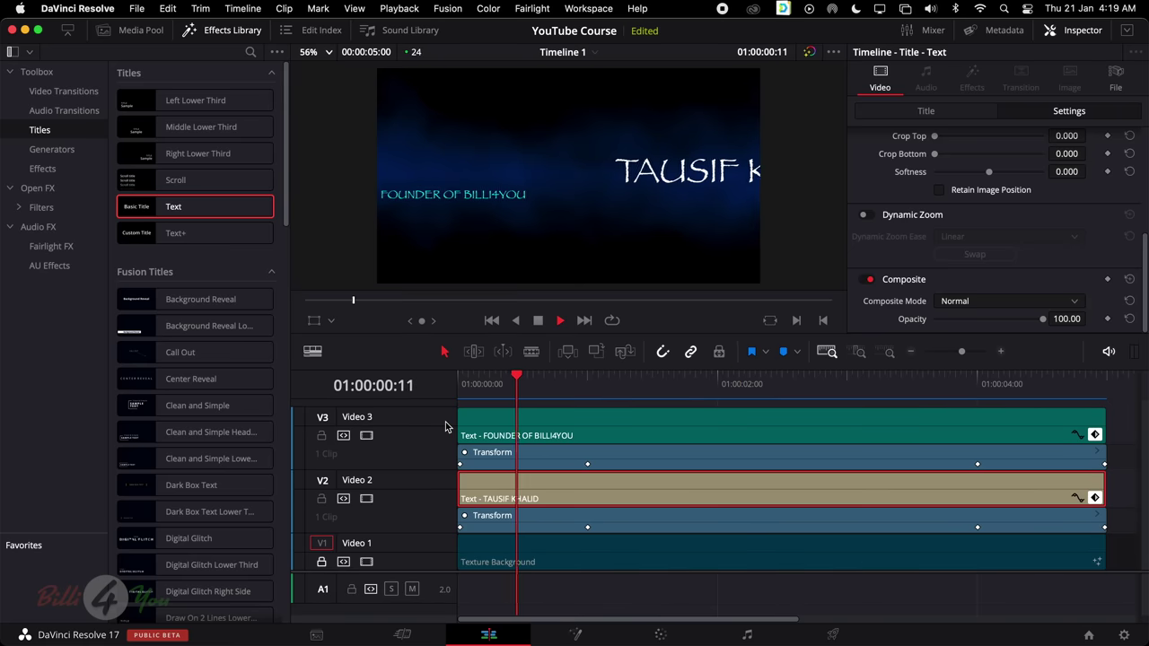
key("space")
scroll(1109, 182, "up", 5)
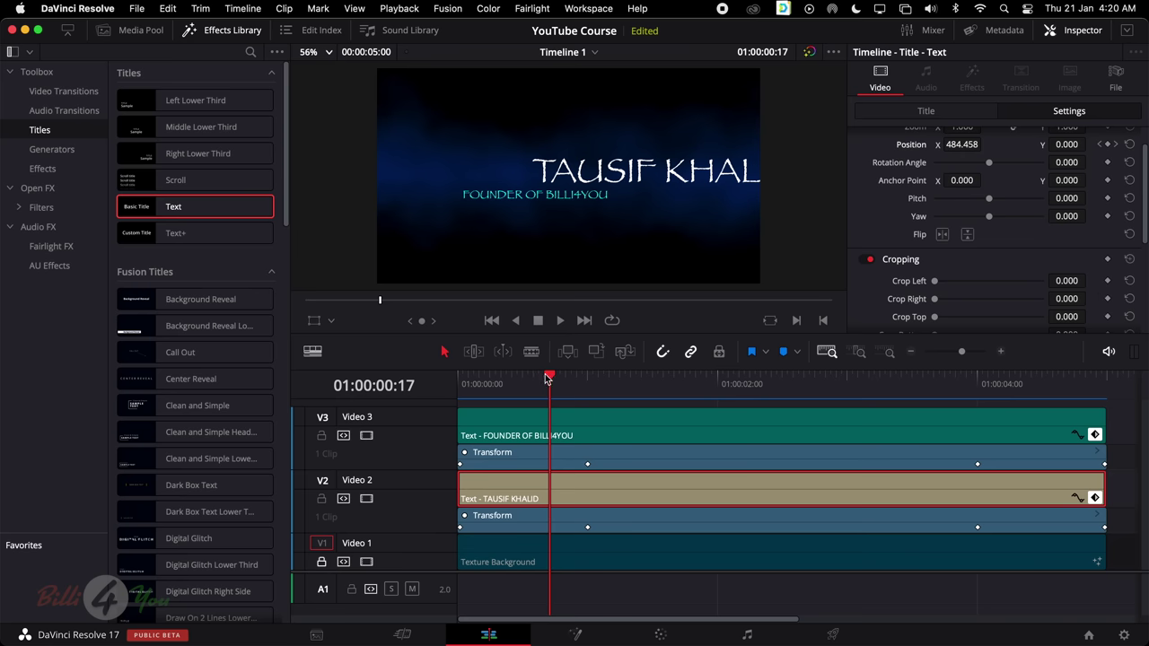
left_click_drag(546, 377, 589, 393)
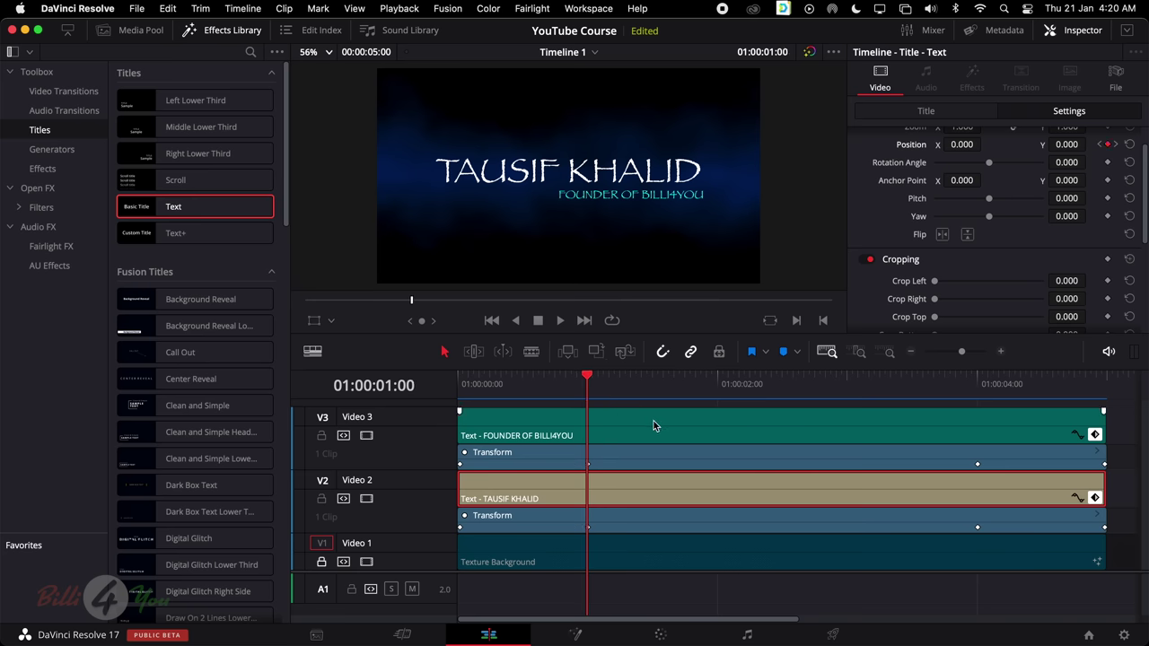
left_click_drag(435, 575, 436, 591)
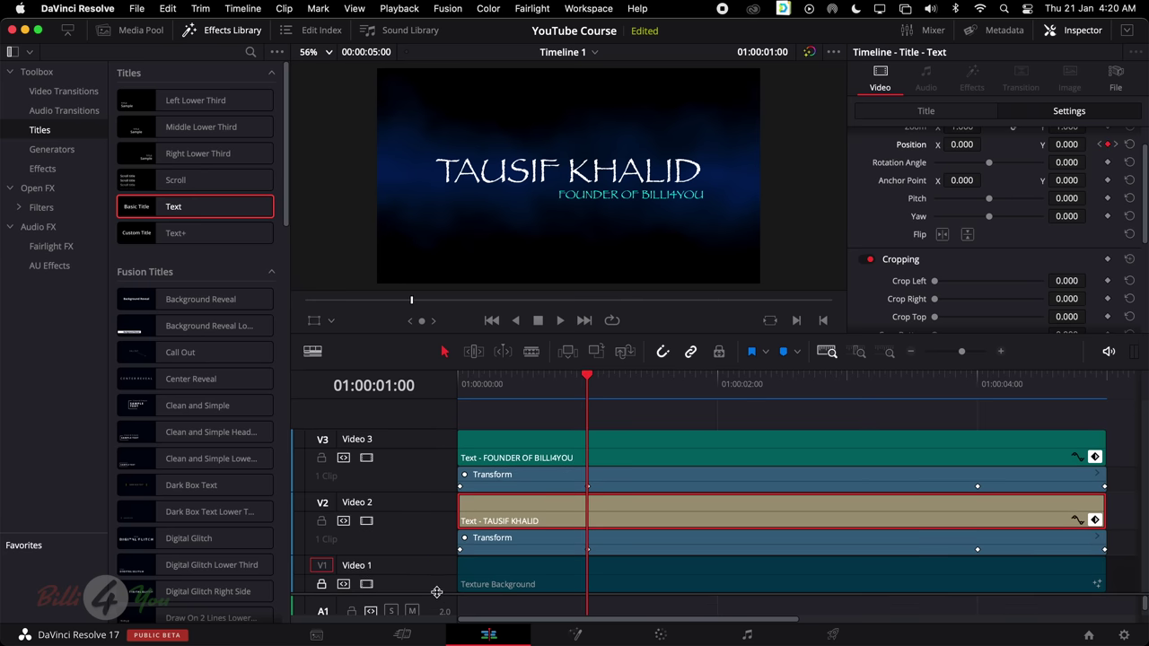
Place a shortened Adjustment Clip on Video 4 above the titles and apply Digital Glitch to it
left_click(43, 169)
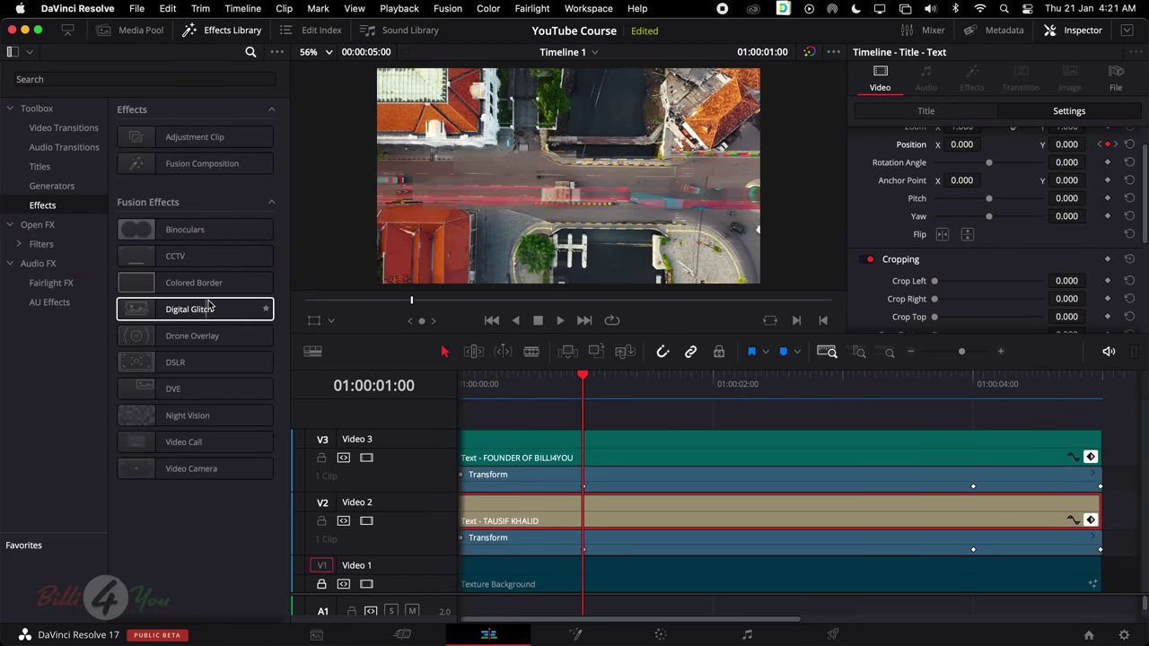
left_click_drag(216, 137, 661, 420)
left_click_drag(984, 419, 765, 418)
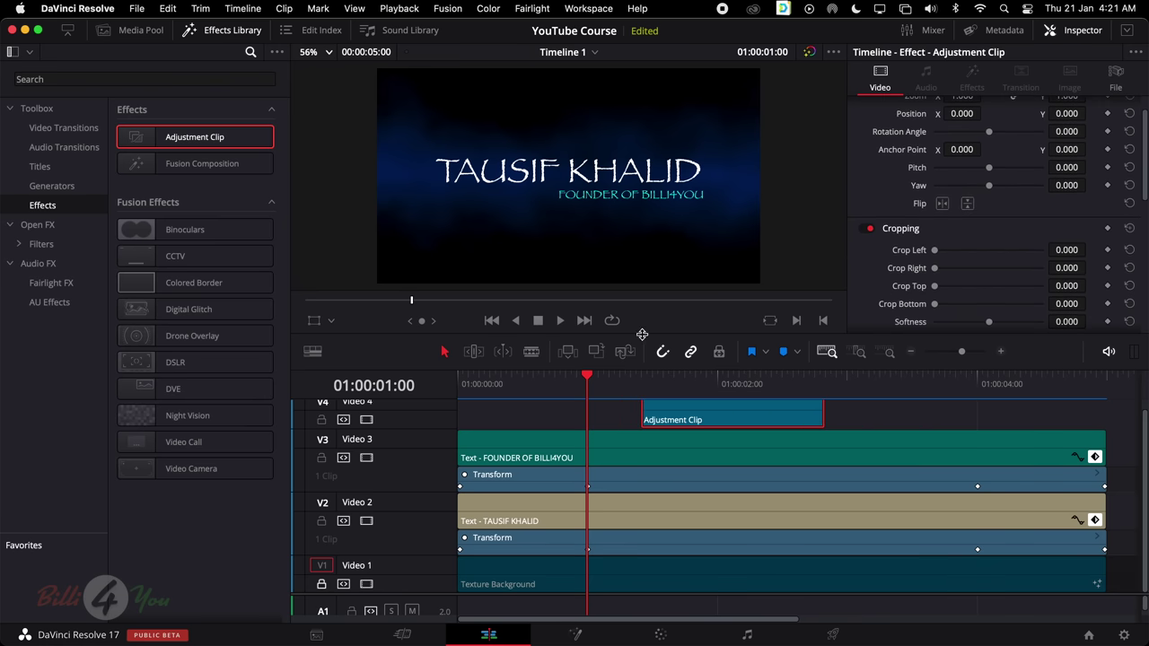
left_click_drag(642, 334, 639, 264)
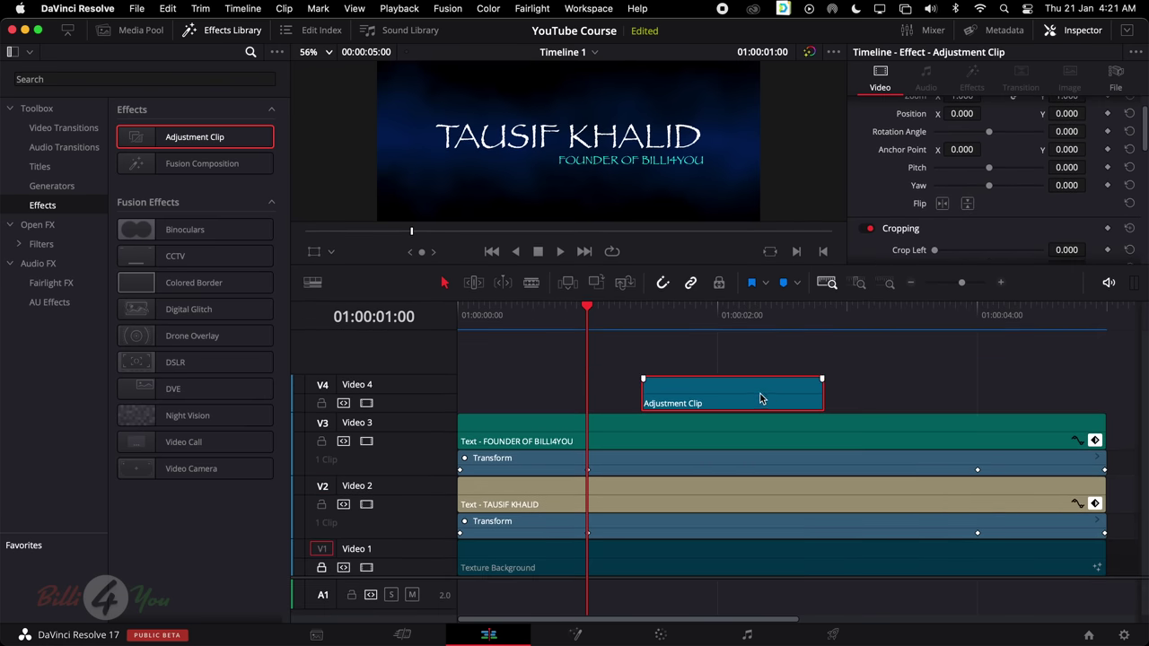
left_click_drag(761, 399, 788, 399)
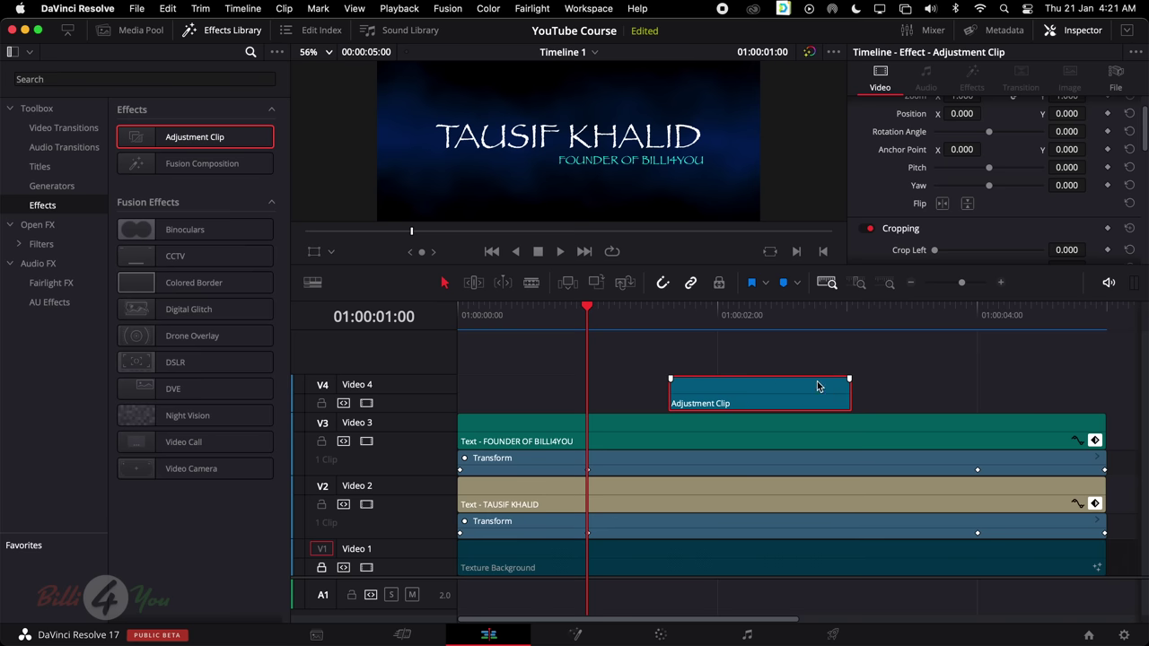
scroll(730, 397, "right", 1)
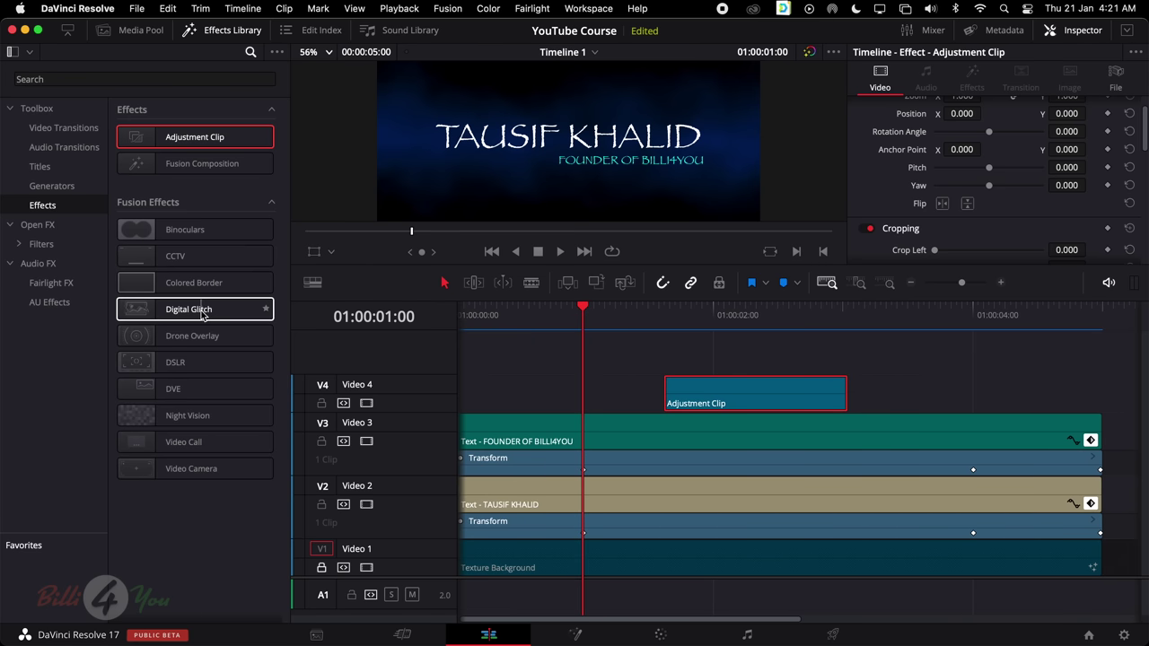
left_click_drag(171, 313, 734, 403)
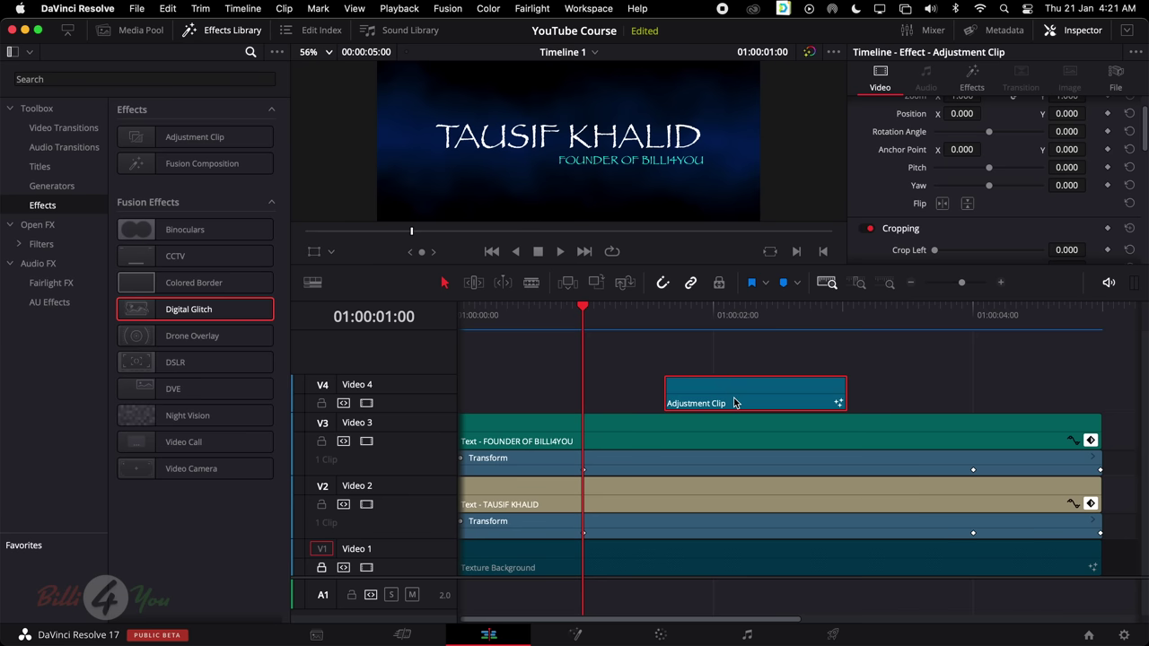
Preview the glitch near two seconds and extend the adjustment clip to start around 01:00:01:21
left_click(735, 316)
mouse_move(732, 306)
left_mouse_down()
mouse_move(697, 309)
mouse_move(731, 317)
left_mouse_up()
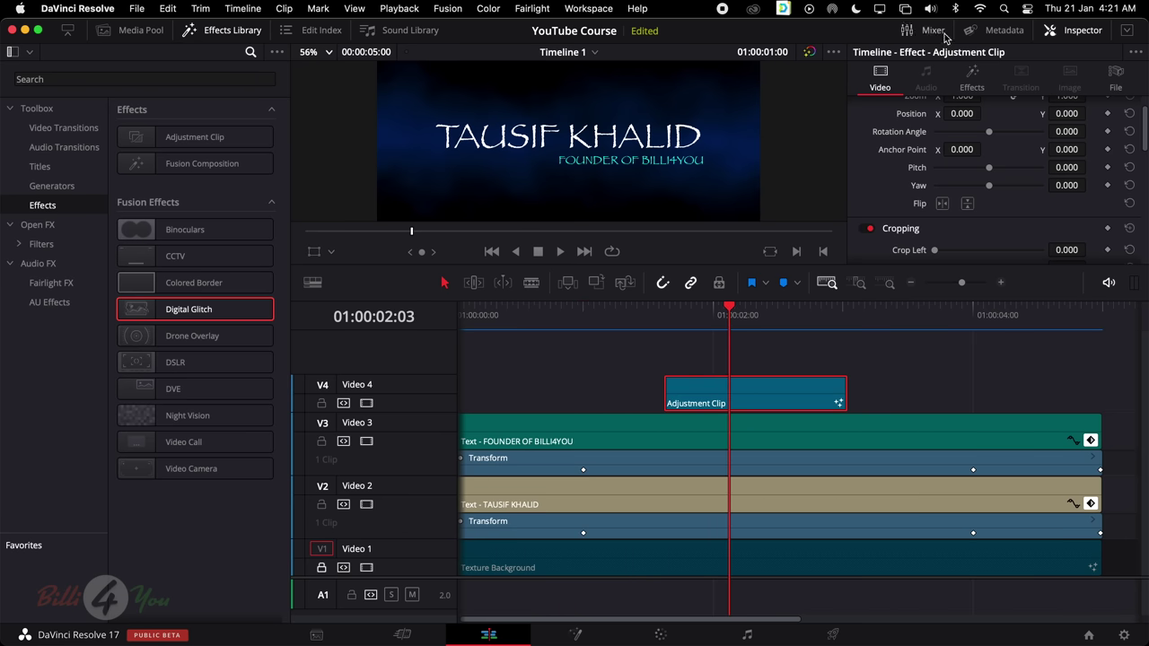
left_click(972, 79)
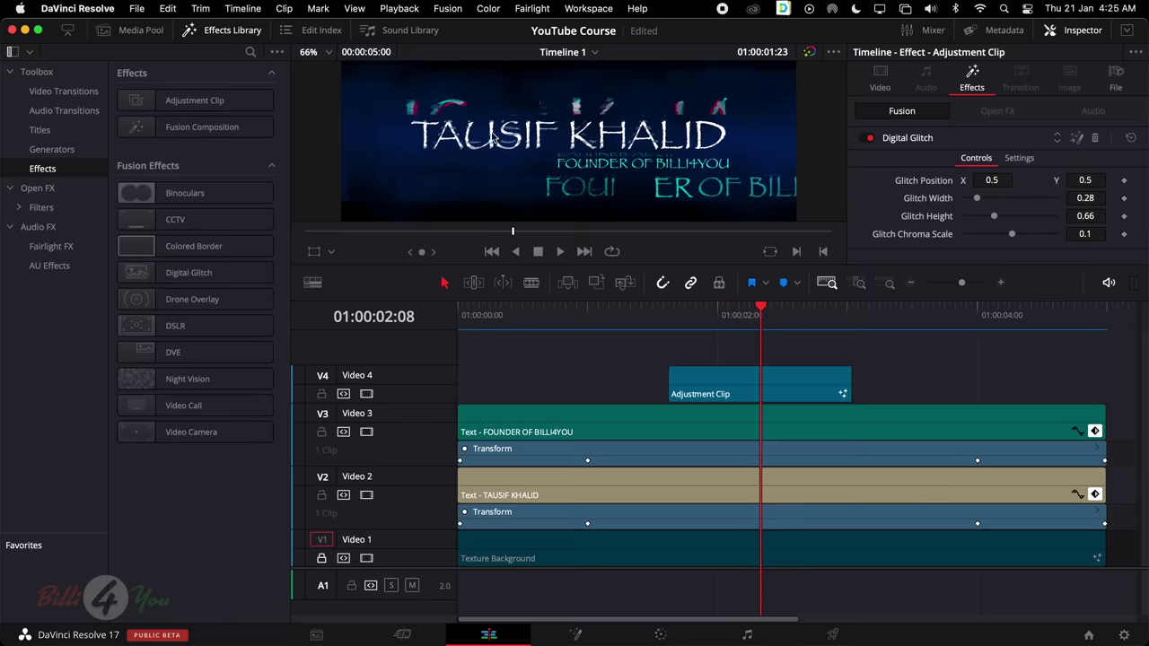
left_click_drag(760, 309, 702, 311)
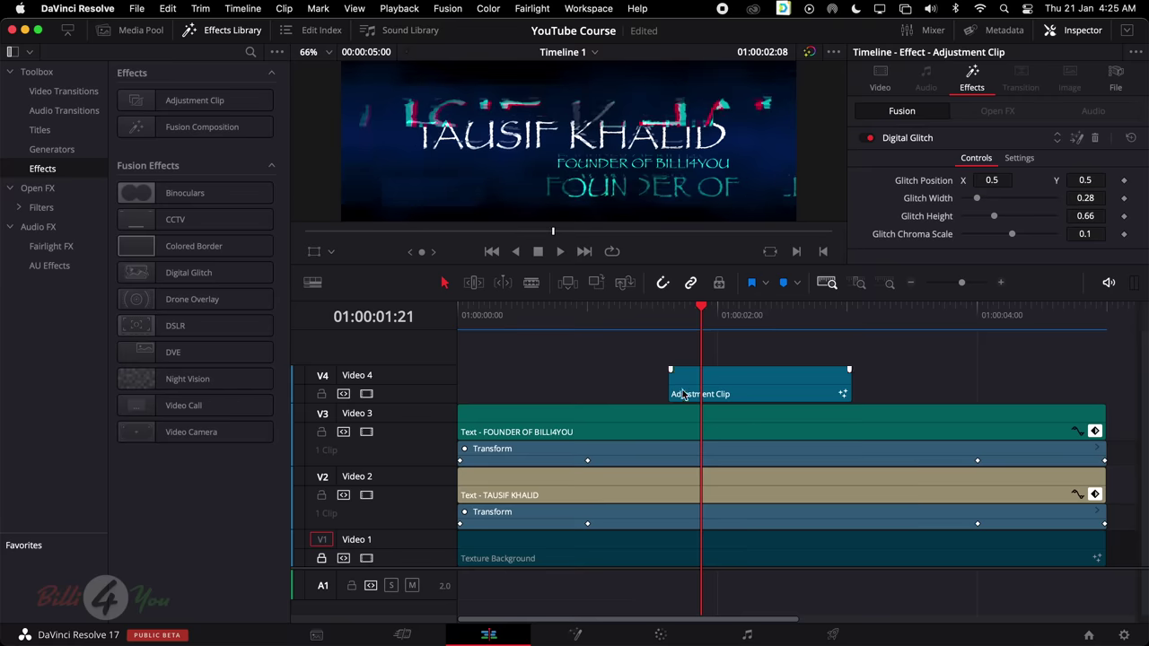
mouse_move(669, 386)
left_mouse_down()
mouse_move(845, 387)
mouse_move(701, 385)
left_mouse_up()
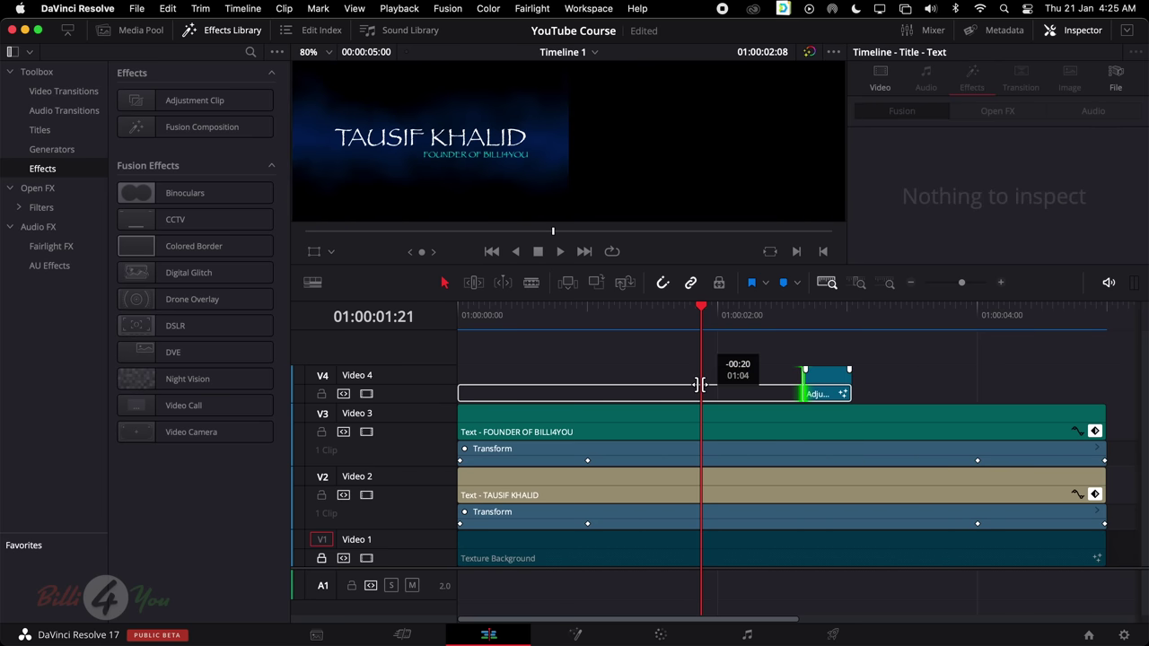
left_click_drag(701, 385, 699, 385)
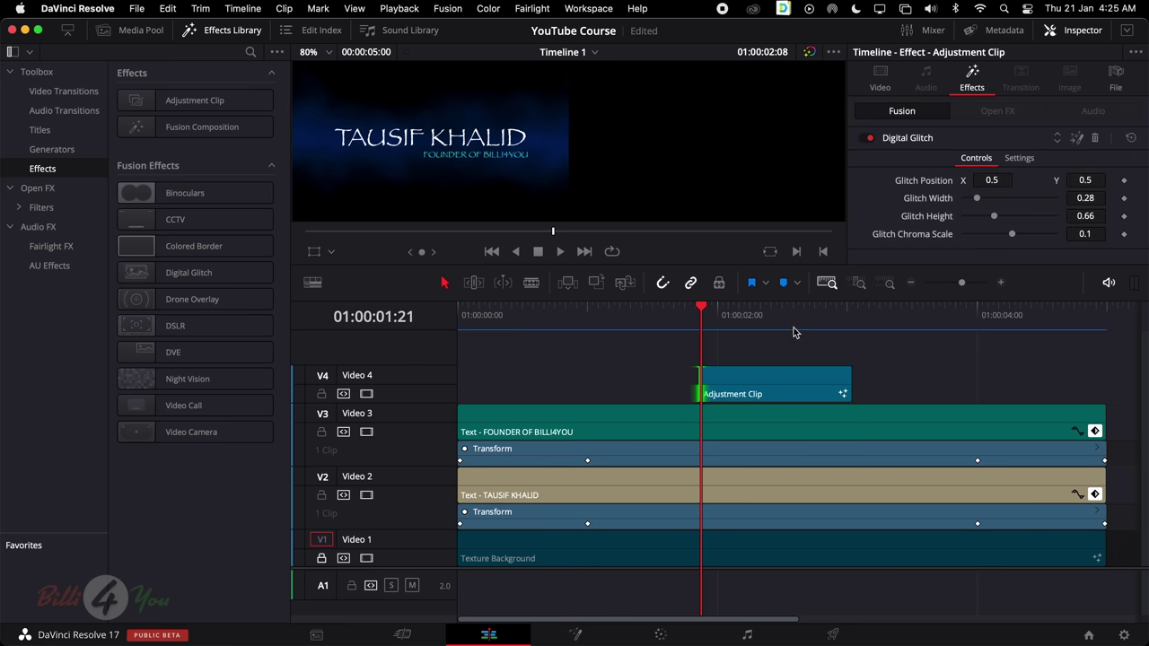
Undo the accidental change to the adjustment clip and play the timeline to preview the glitch
left_click(756, 316)
left_click(779, 381)
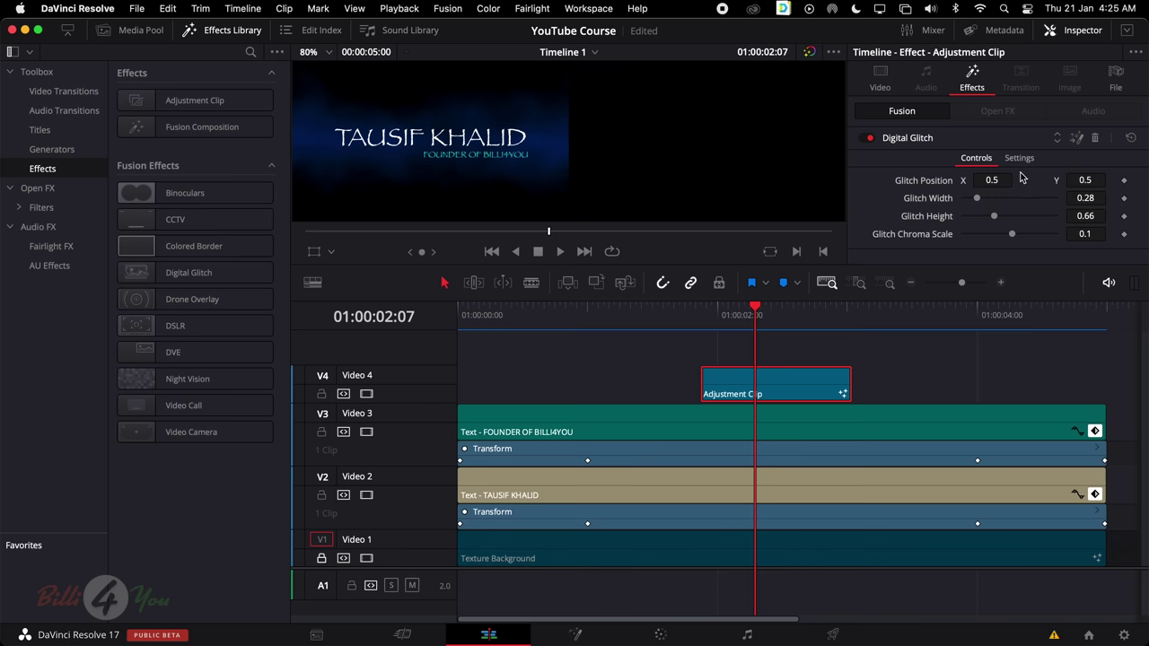
left_click_drag(759, 310, 447, 328)
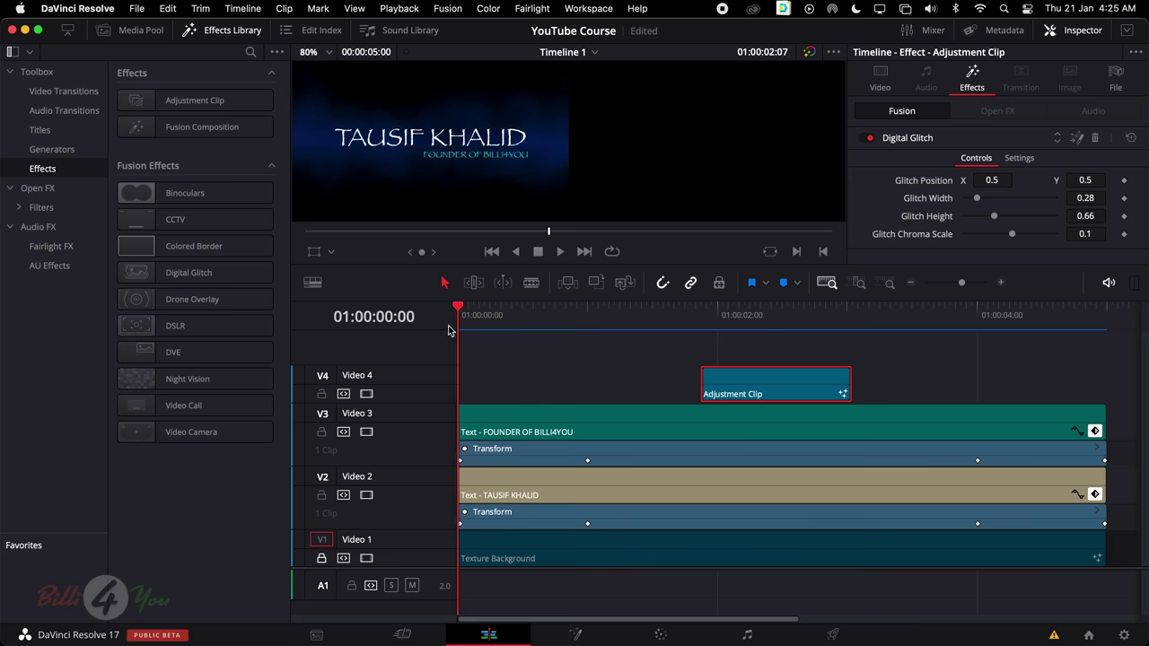
key("Delete")
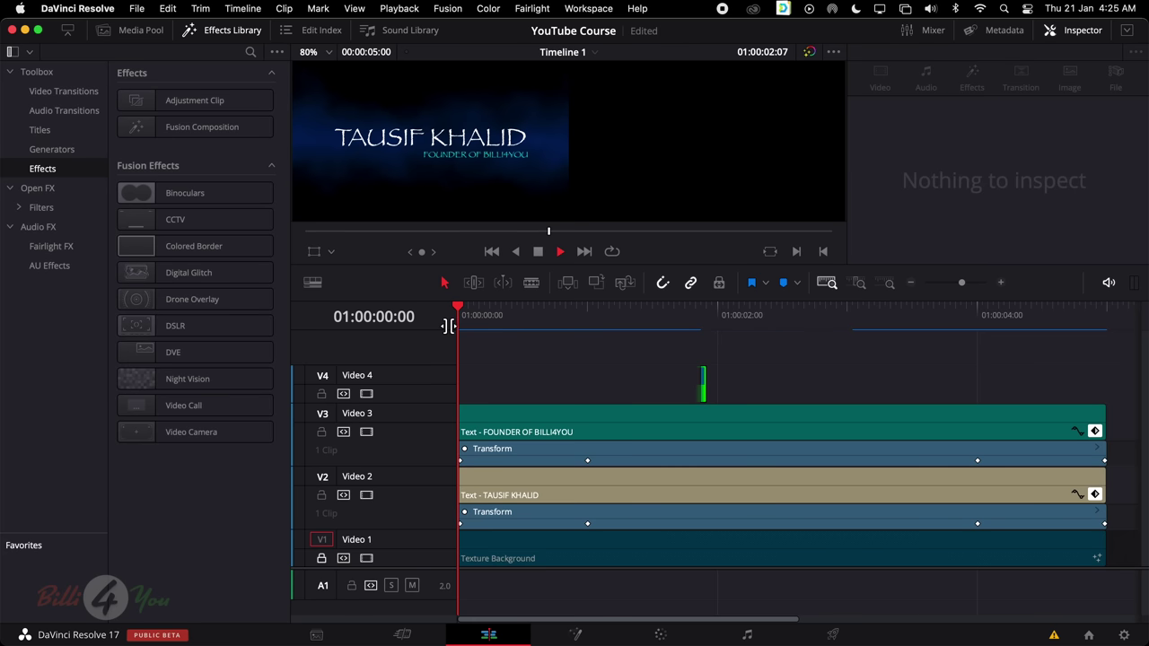
key("space")
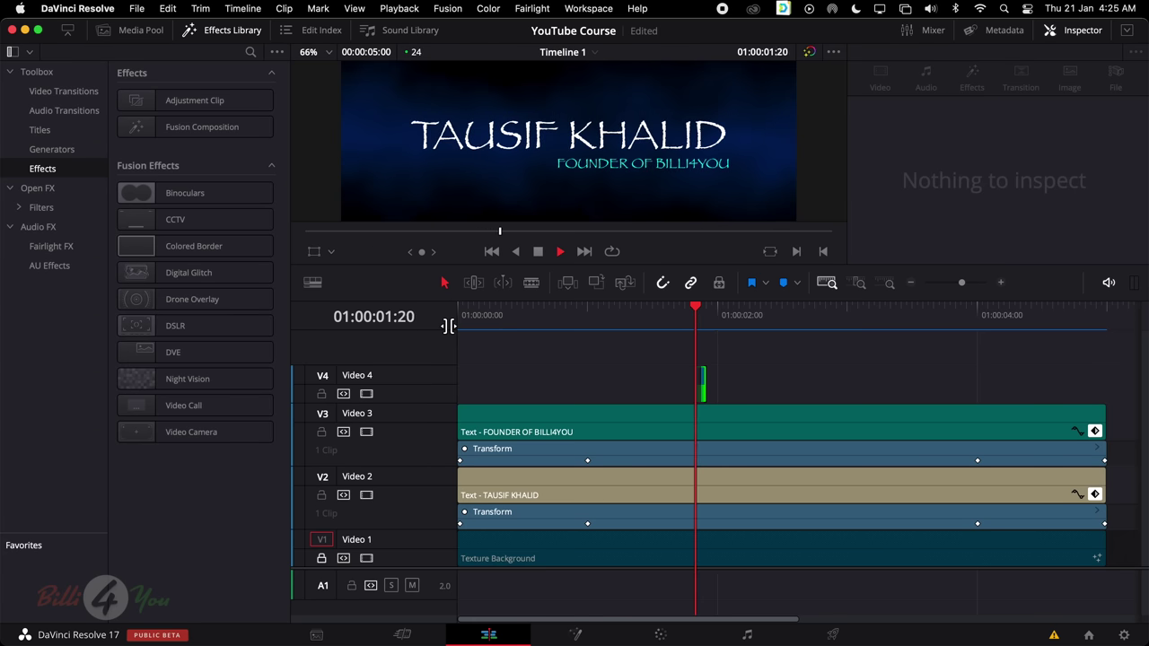
key("space")
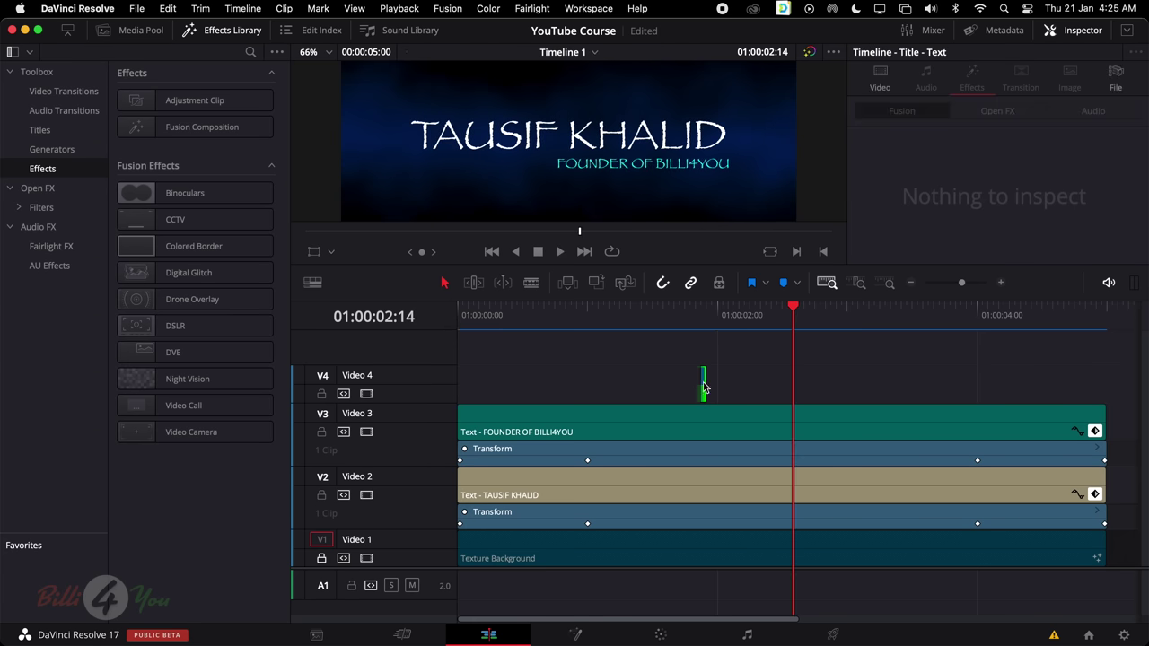
left_click(705, 385)
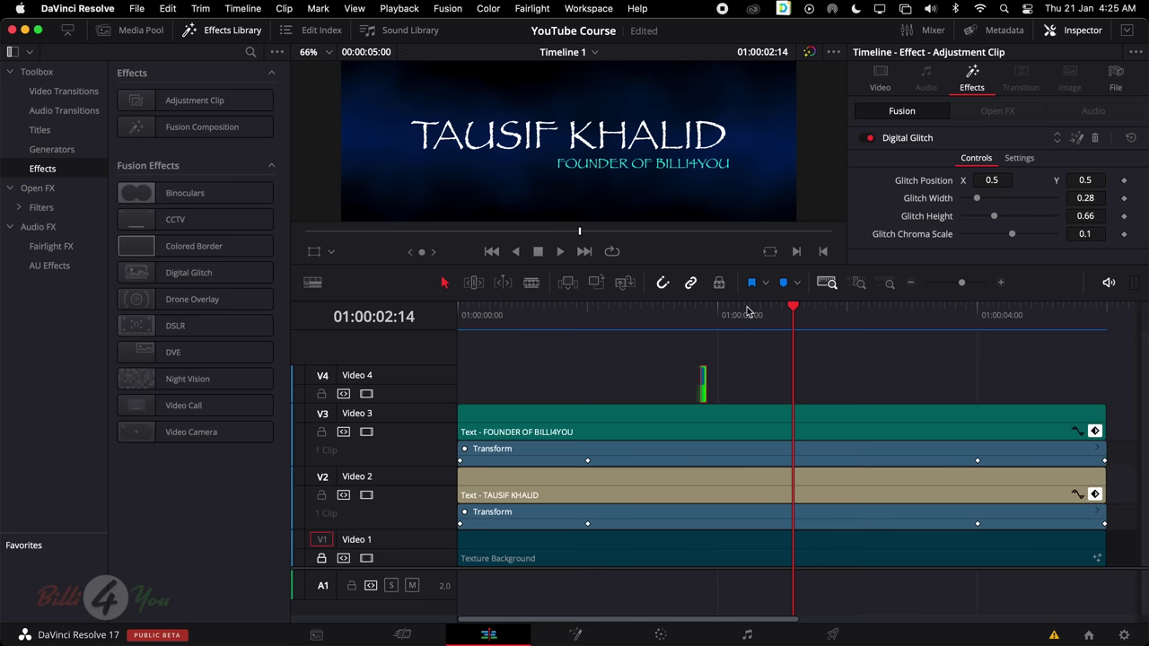
key("super+z")
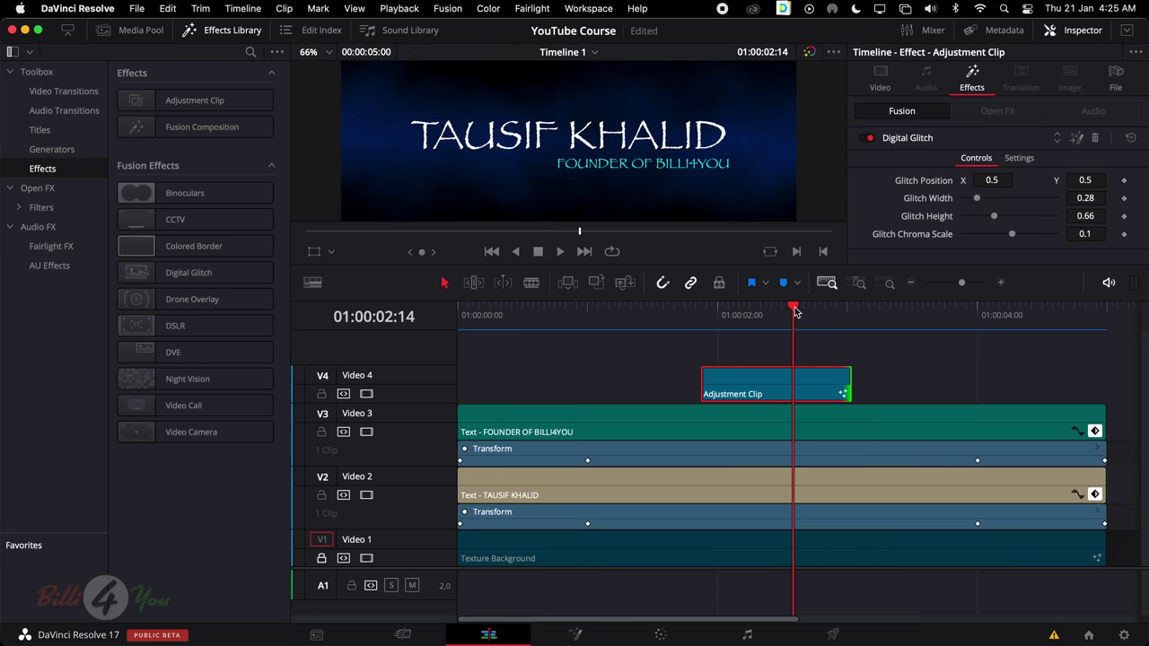
left_click_drag(793, 311, 443, 332)
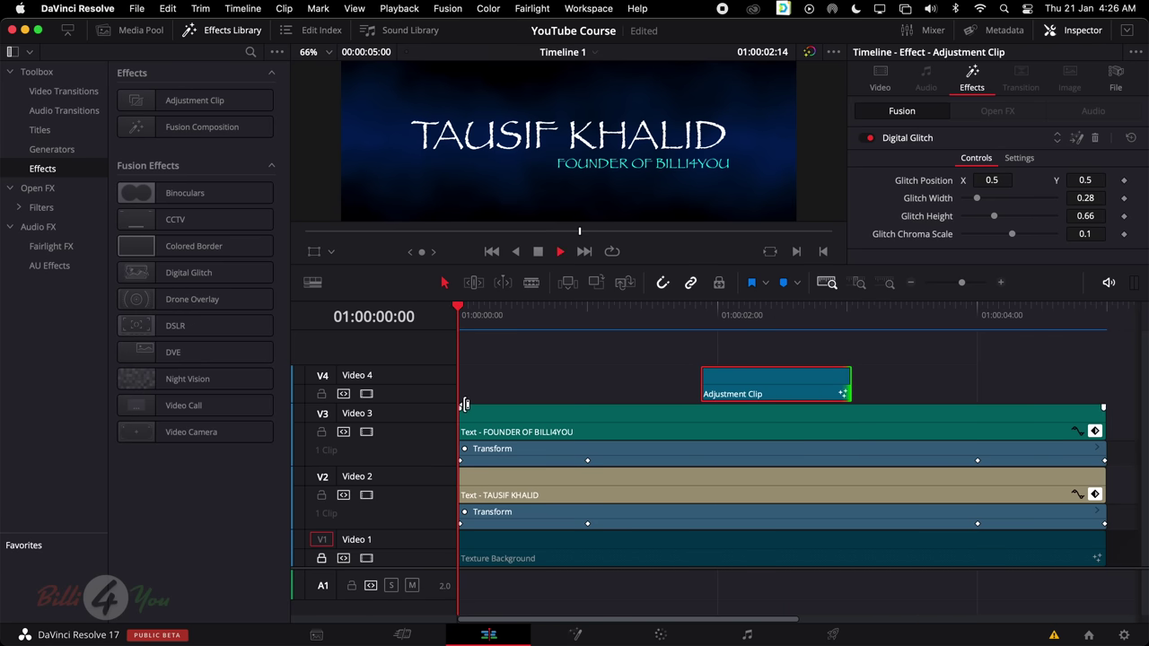
key("space")
key("space")
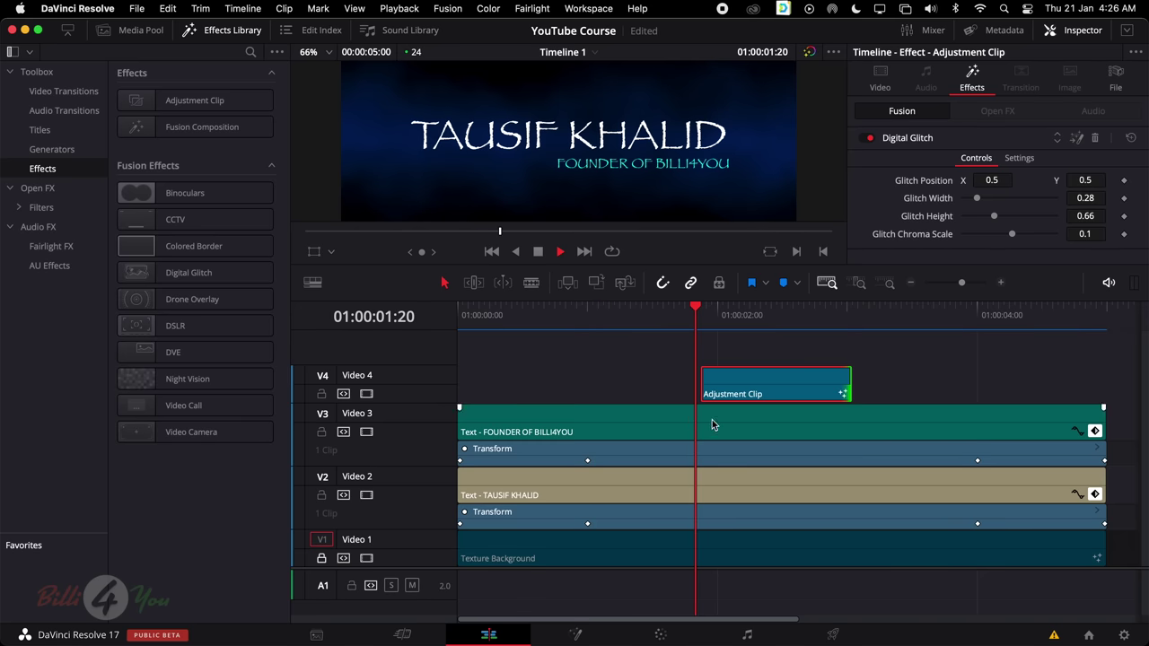
key("space")
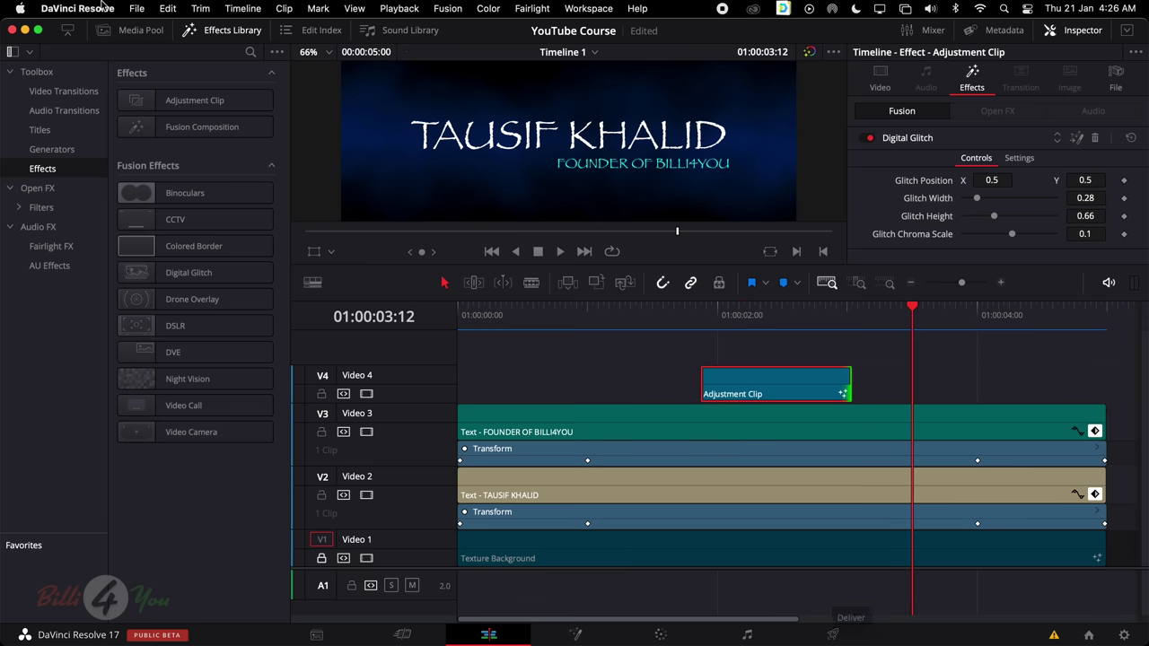
Save the project and go to the Deliver page
left_click(137, 9)
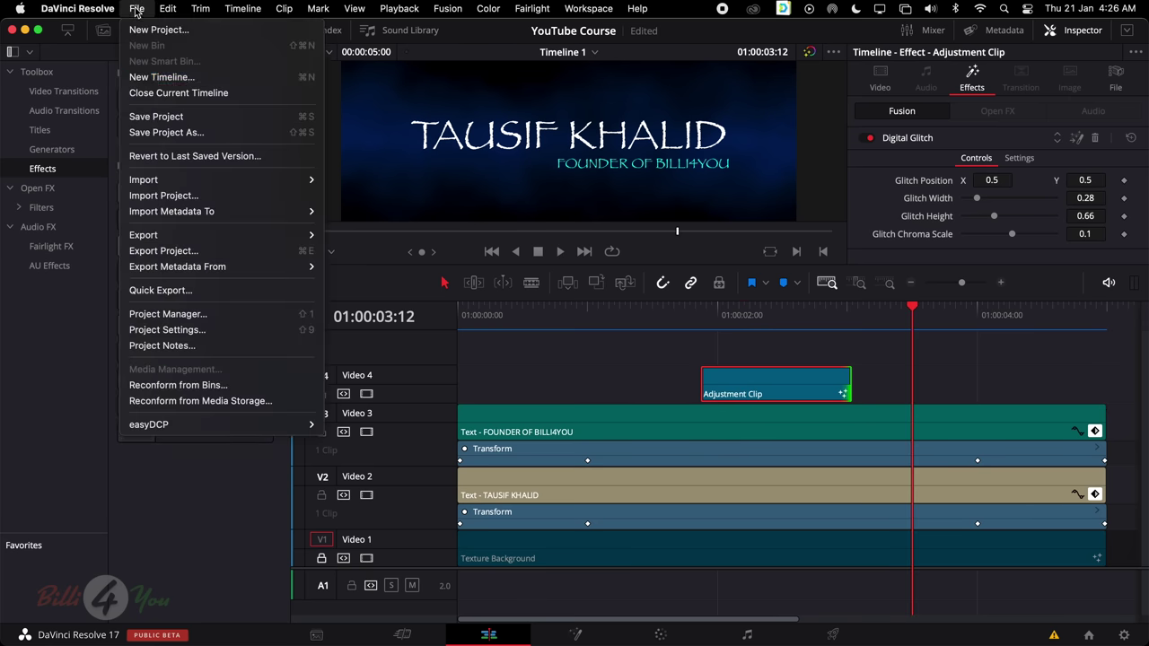
left_click(162, 116)
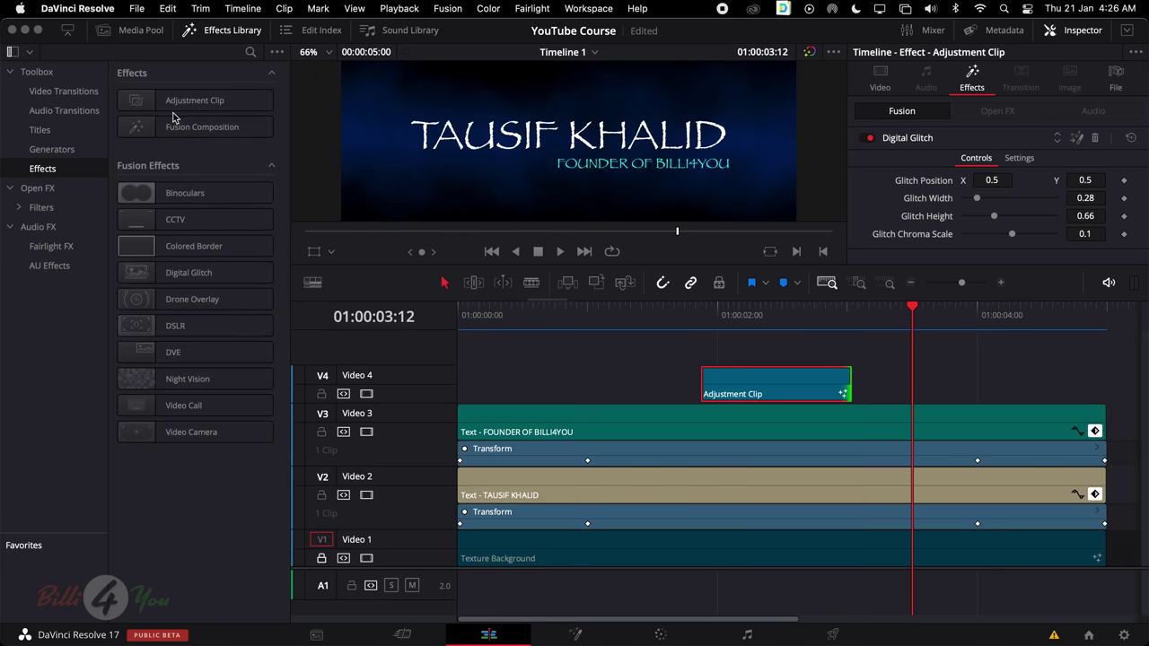
left_click(832, 637)
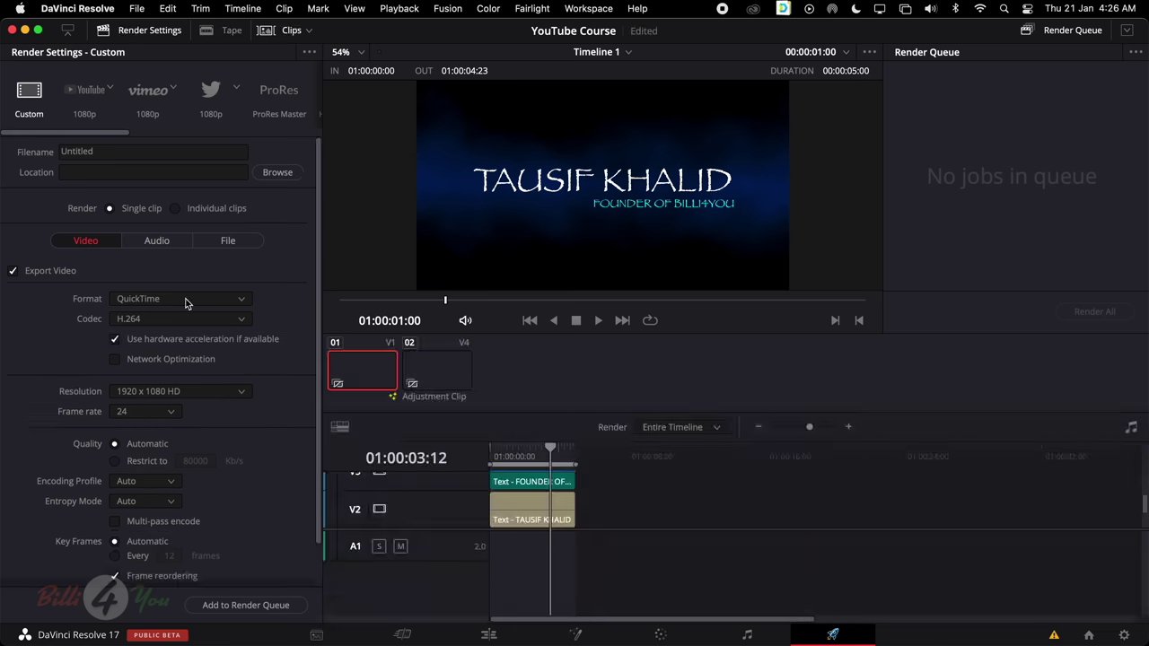
scroll(239, 438, "down", 2)
scroll(240, 432, "up", 2)
Set the render output file name to DEMO in the Courses folder
left_click(281, 175)
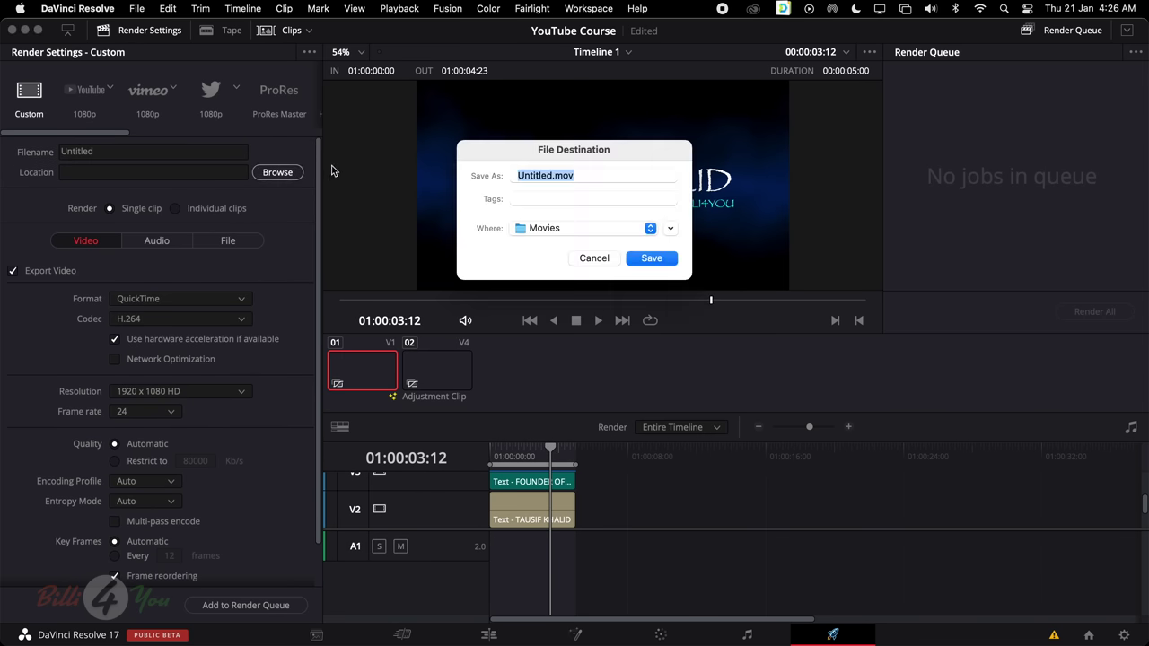
left_click(544, 176)
type("DEMO")
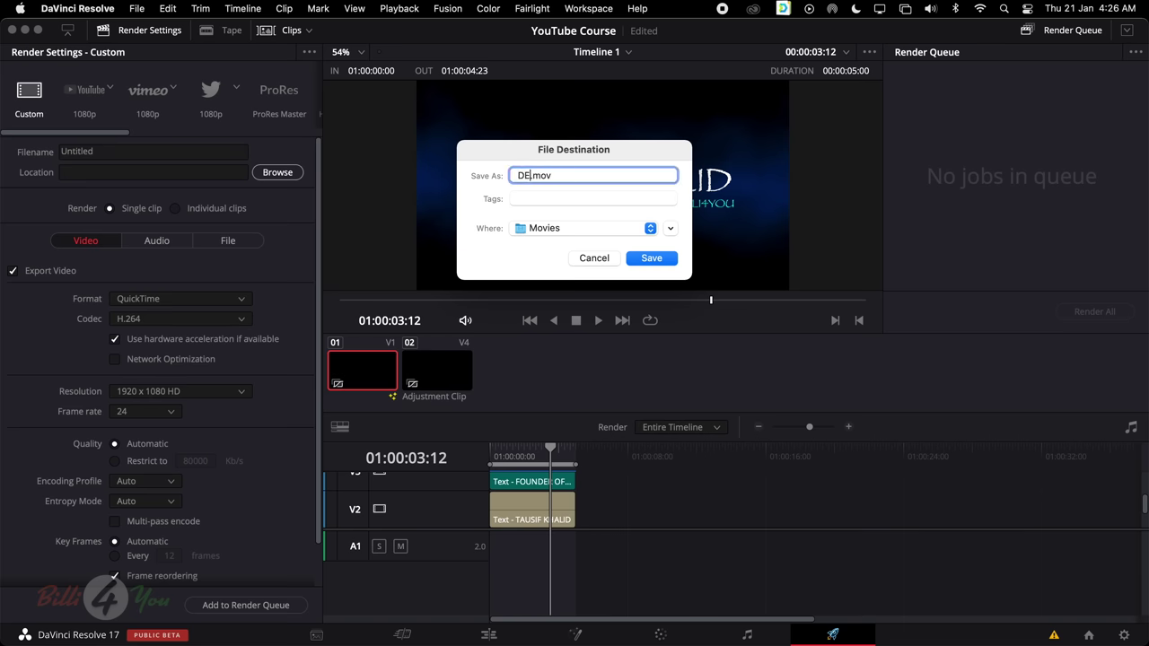
left_click(603, 230)
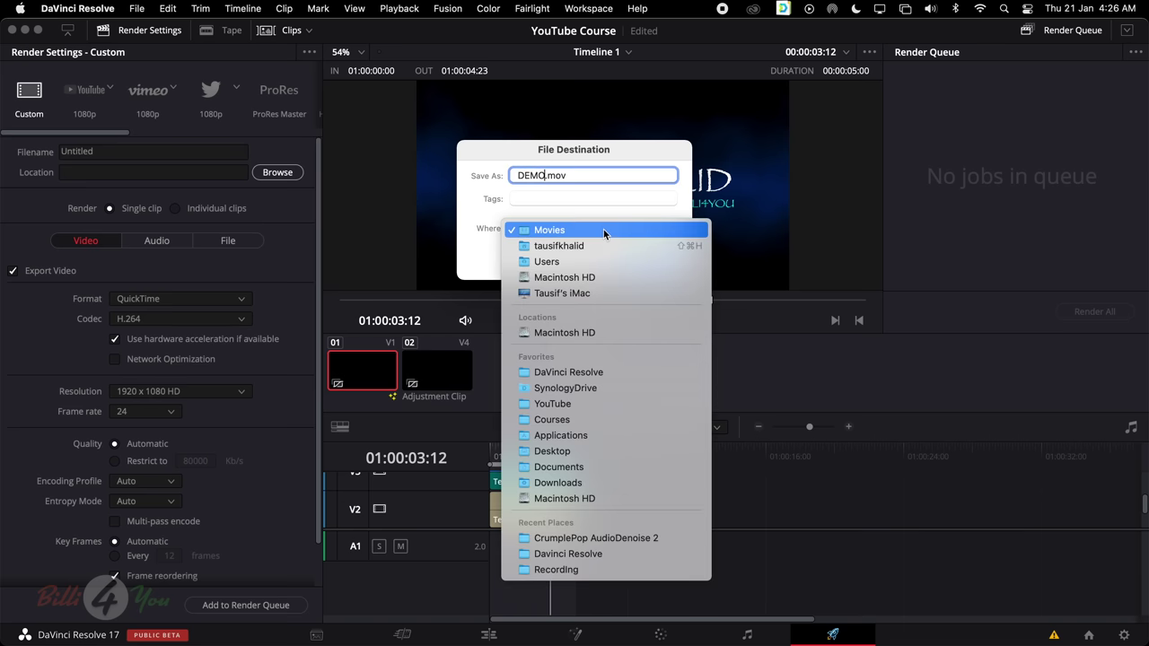
left_click(602, 420)
left_click(654, 260)
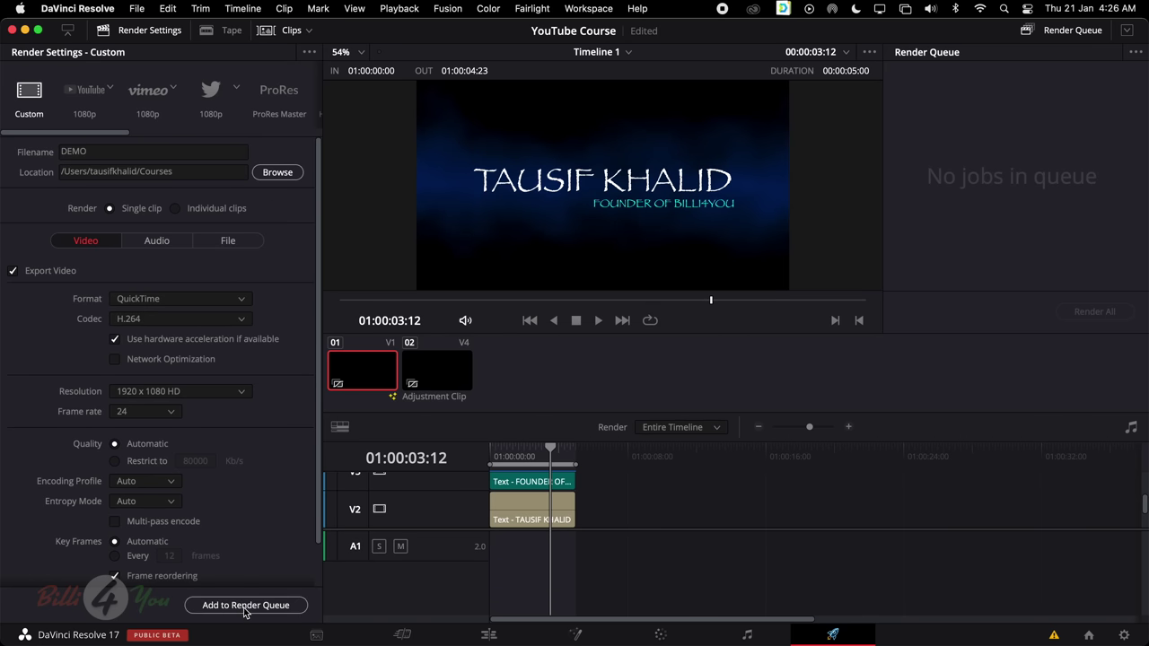
Add Timeline 1 to the render queue and render it to DEMO.mov
scroll(242, 545, "down", 2)
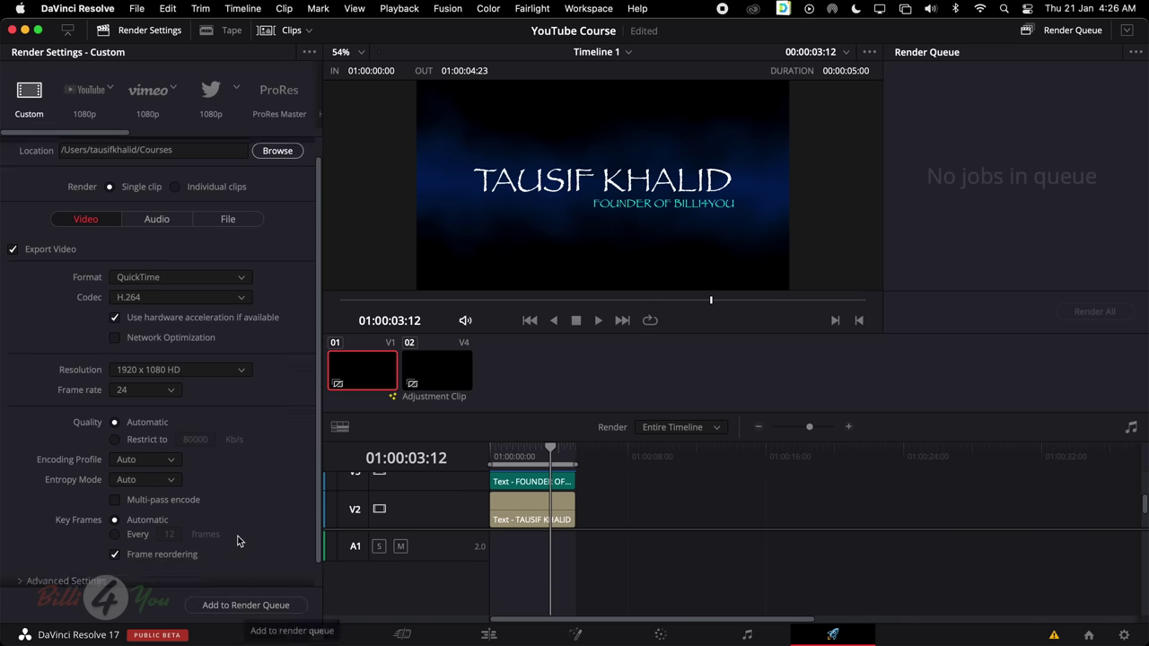
left_click(232, 608)
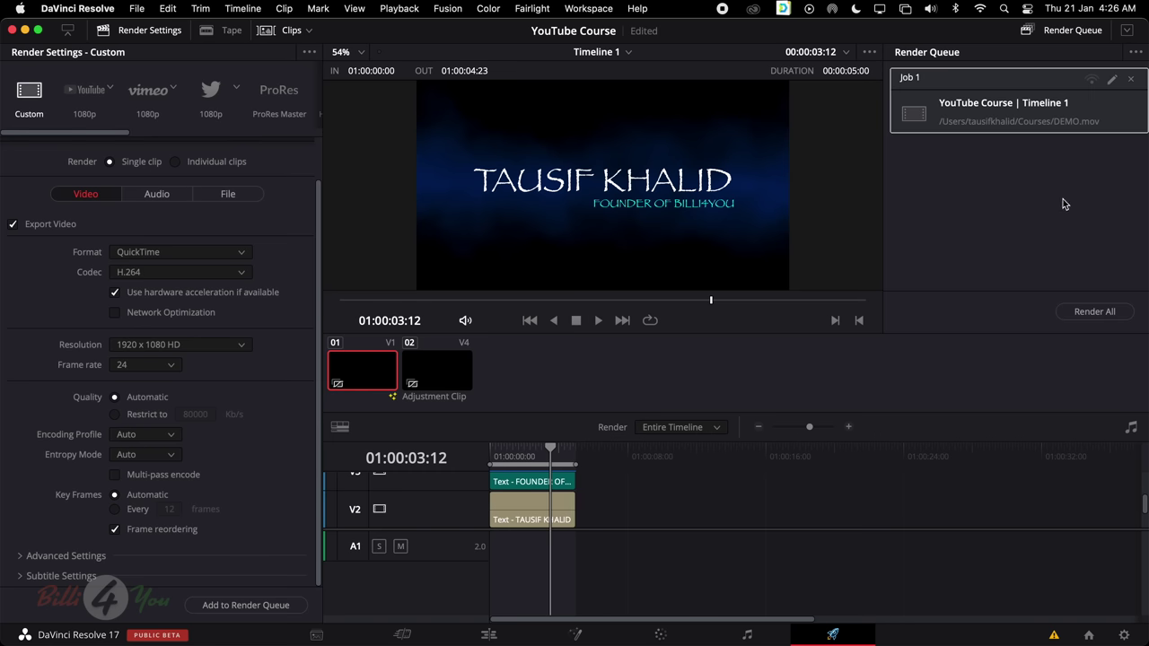
left_click(1106, 313)
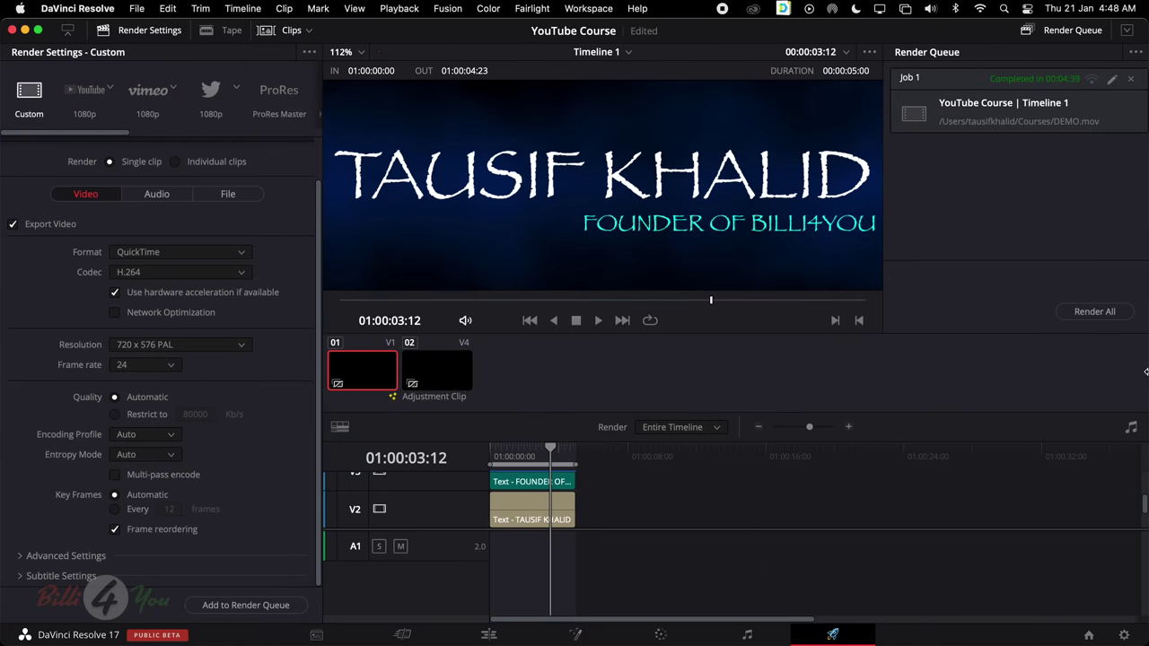
Open the rendered DEMO.mov from the Courses folder and start it playing in QuickTime Player
left_click(235, 614)
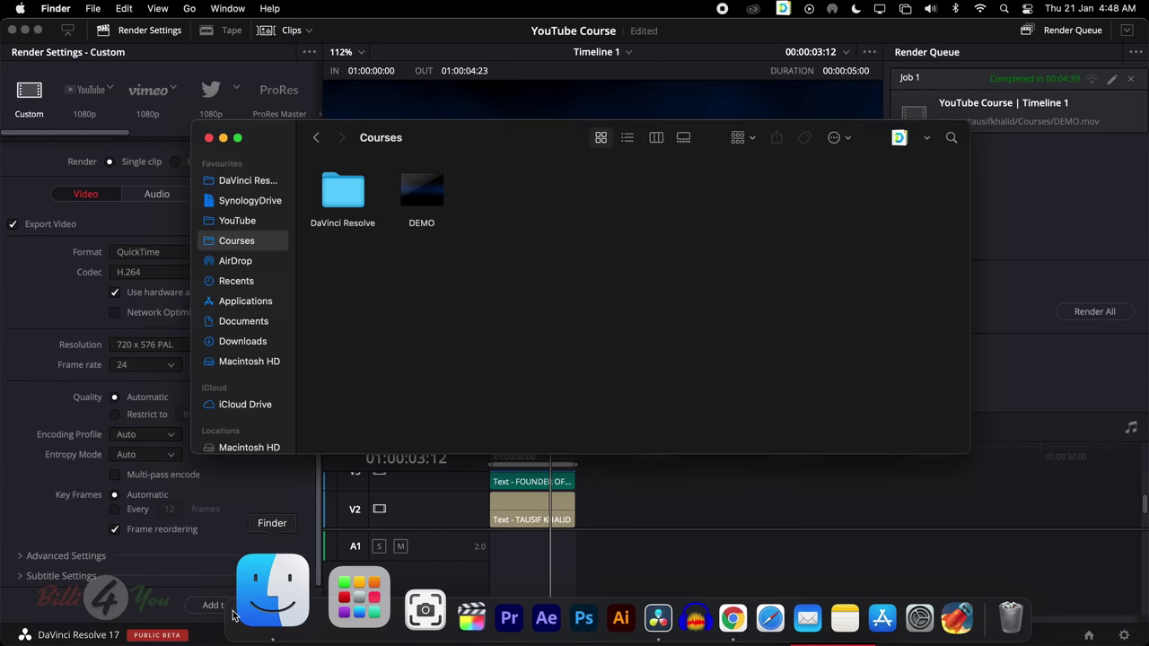
left_click(436, 185)
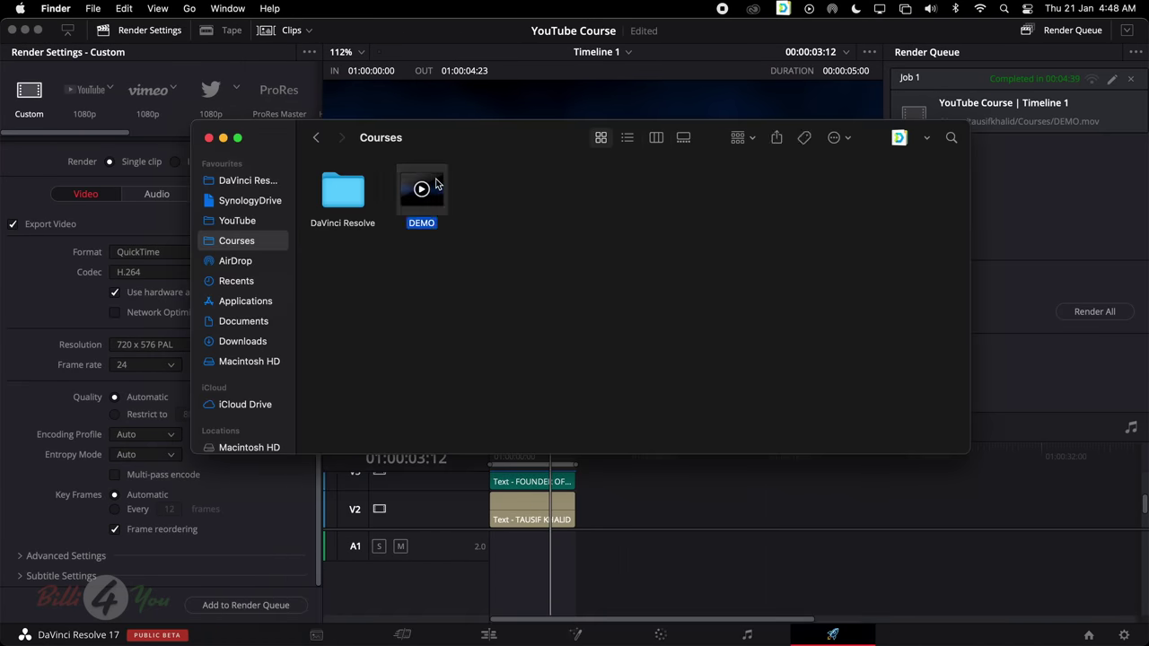
double_click(435, 185)
left_click(412, 371)
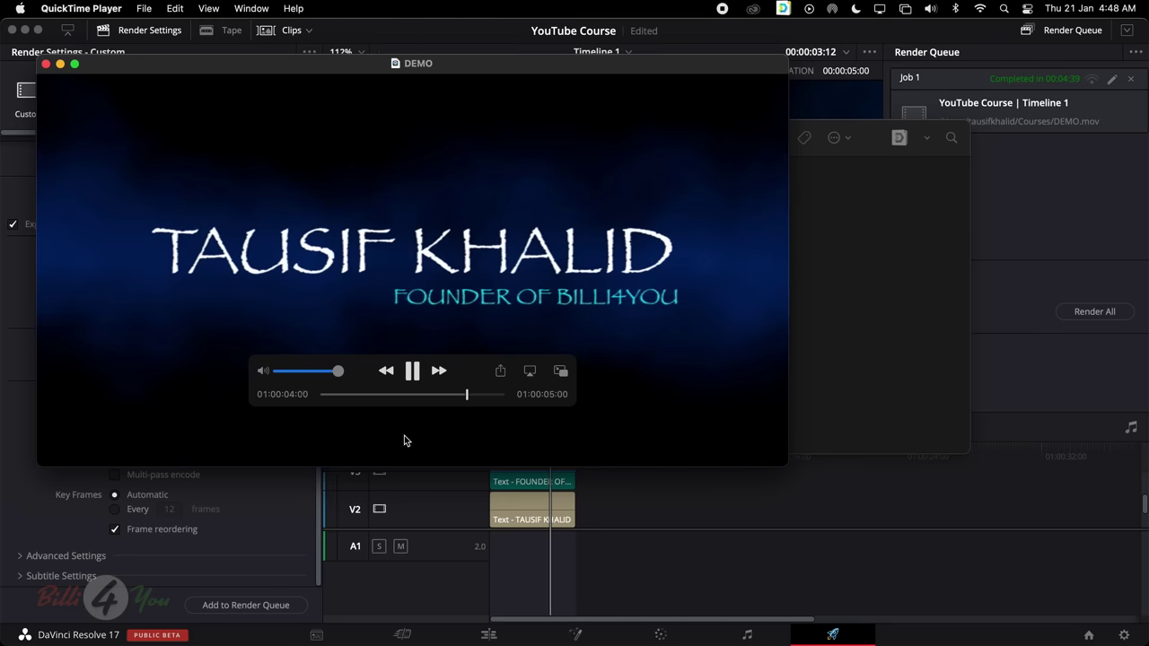
Replay DEMO.mov from the beginning through to 01:00:05:00, then close its QuickTime window
left_click_drag(395, 395, 296, 395)
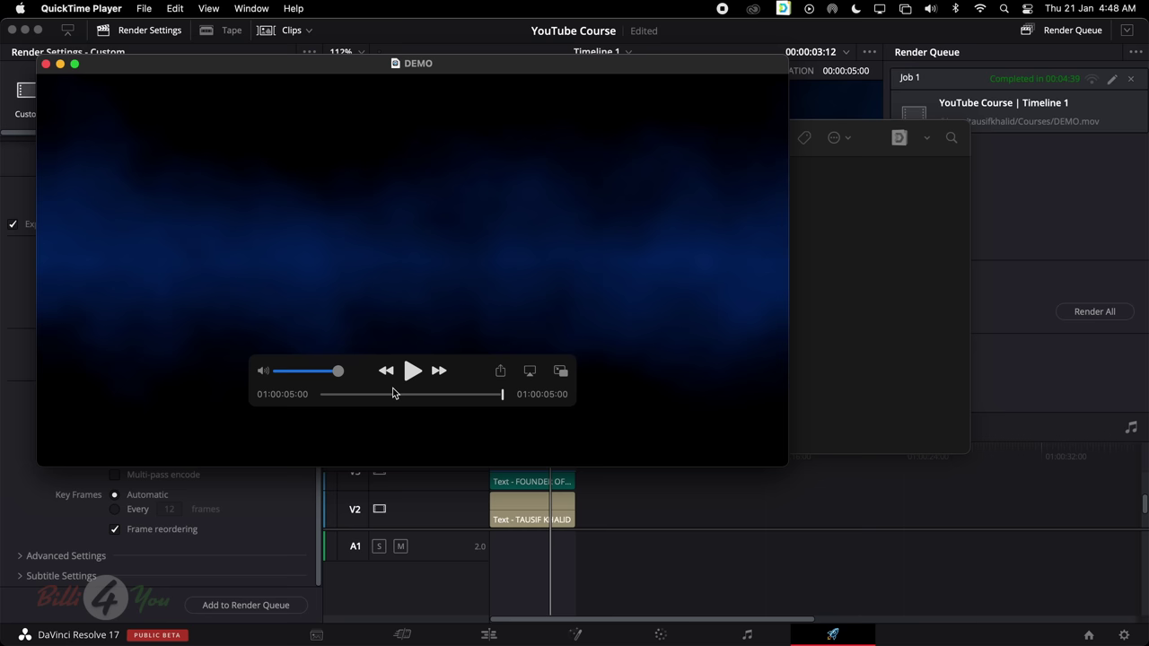
left_click(47, 66)
Return to Resolve's Edit page and enlarge the preview viewer above Timeline 1
left_click(488, 635)
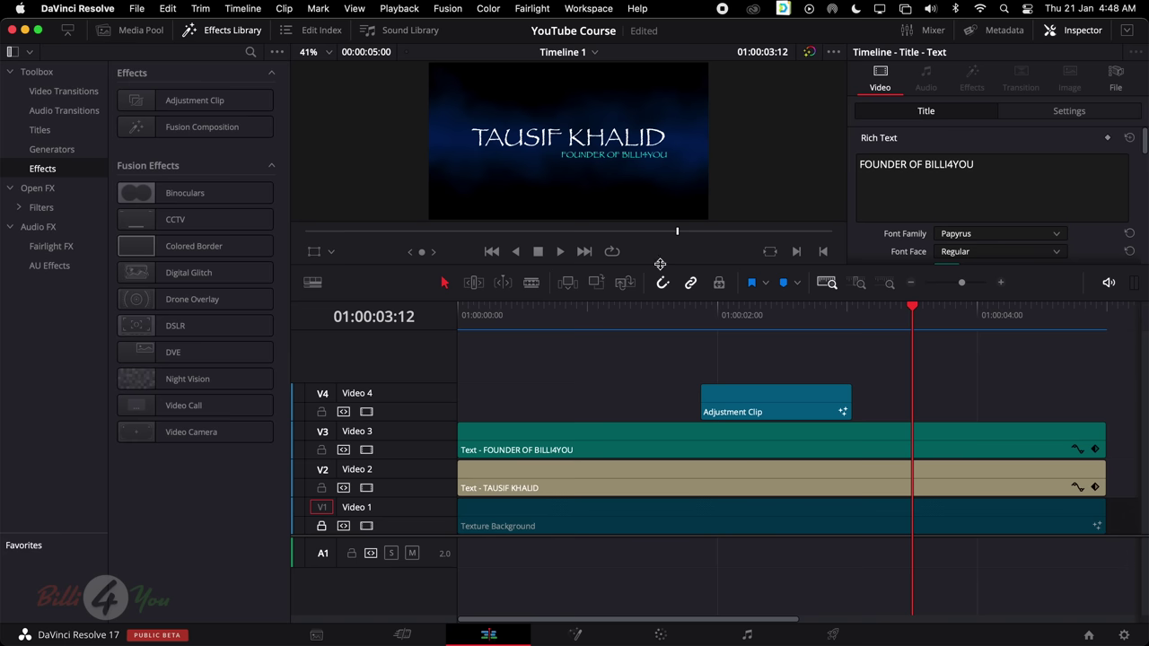
left_click_drag(660, 266, 659, 324)
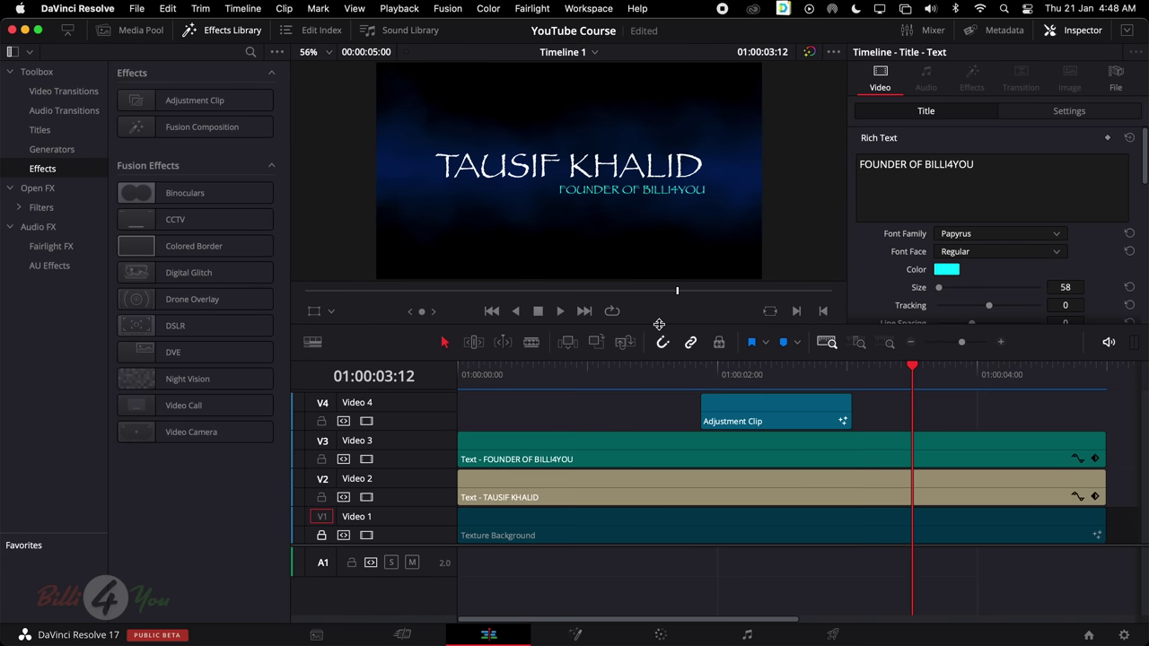
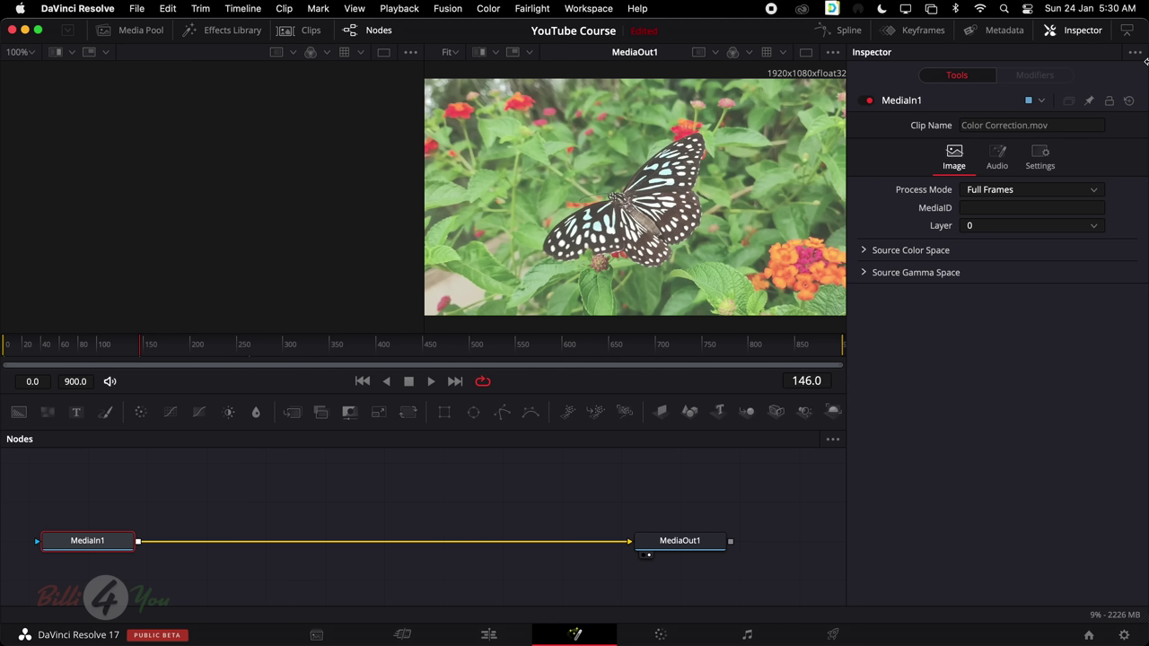
Look through the Fusion, Edit, Cut and Media pages, ending back on the Edit page
left_click(574, 635)
left_click(491, 635)
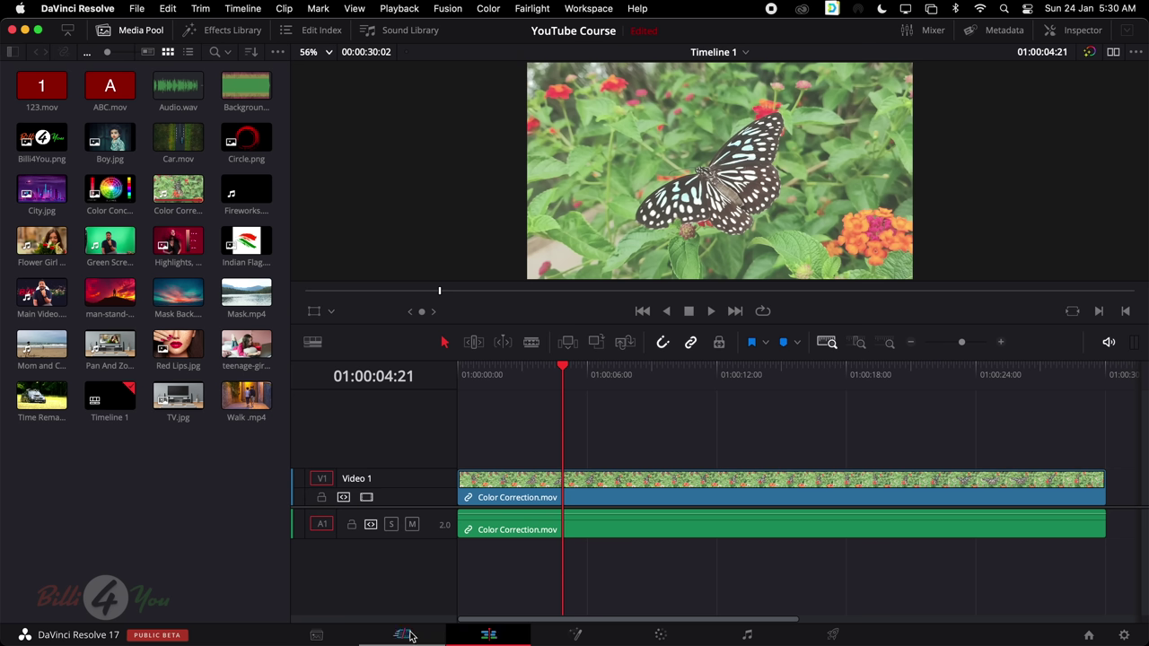
left_click(411, 636)
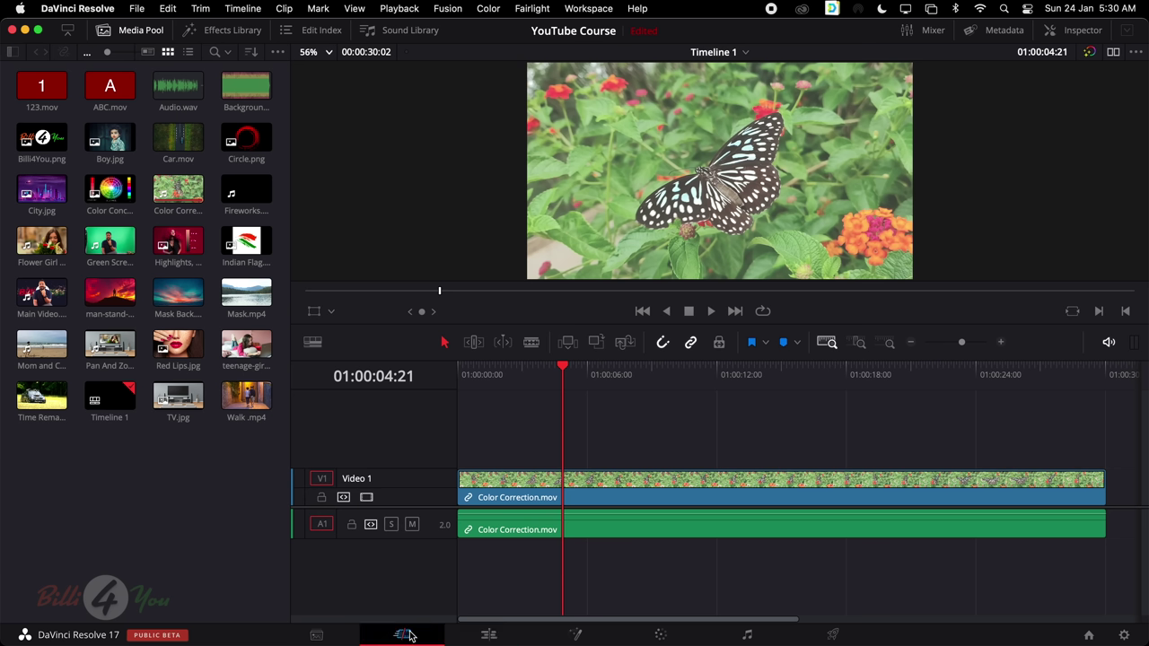
left_click(344, 635)
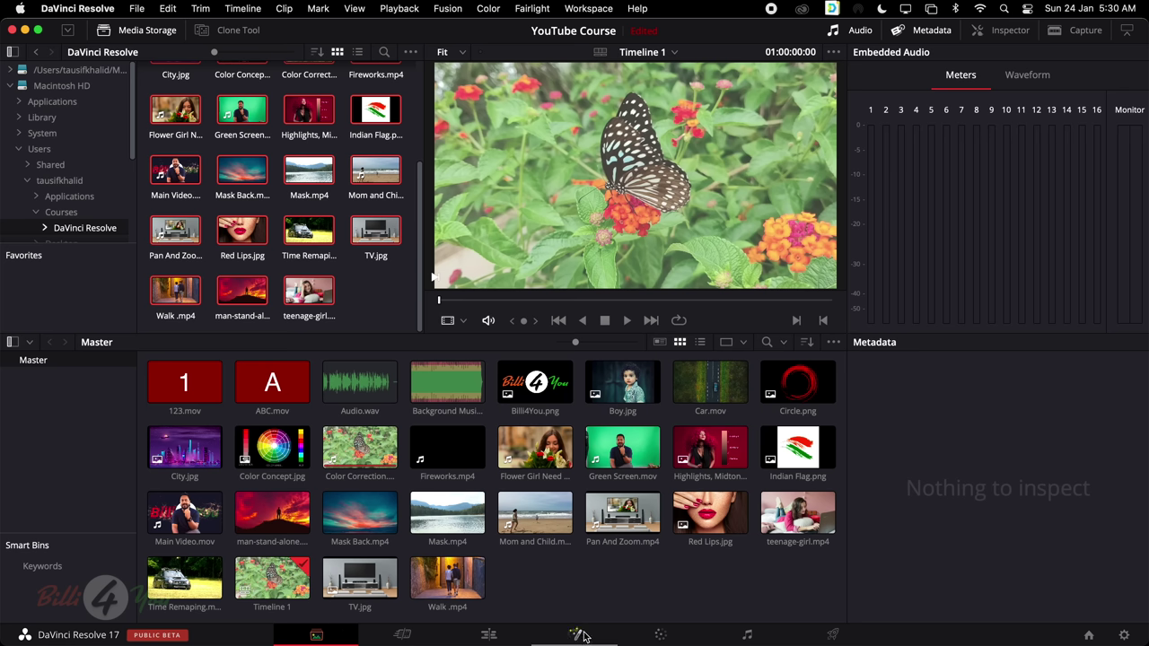
left_click(504, 638)
Select Color Correction.mov, play and stop it, then glance at Fusion and return to Edit
left_click(613, 478)
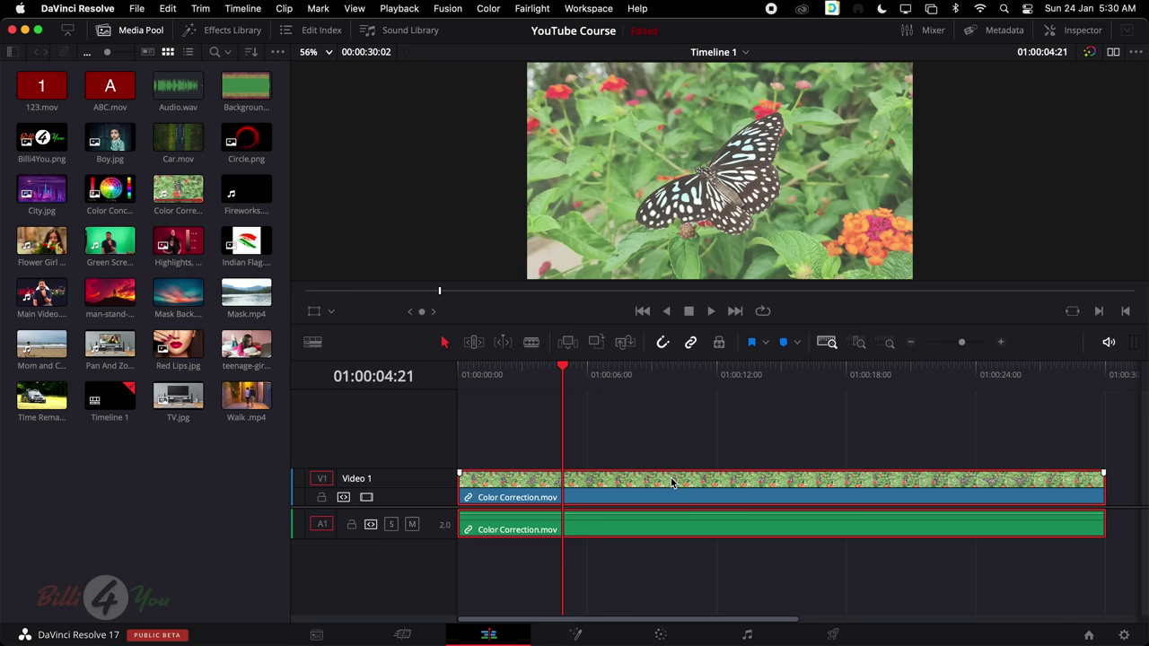
key("space")
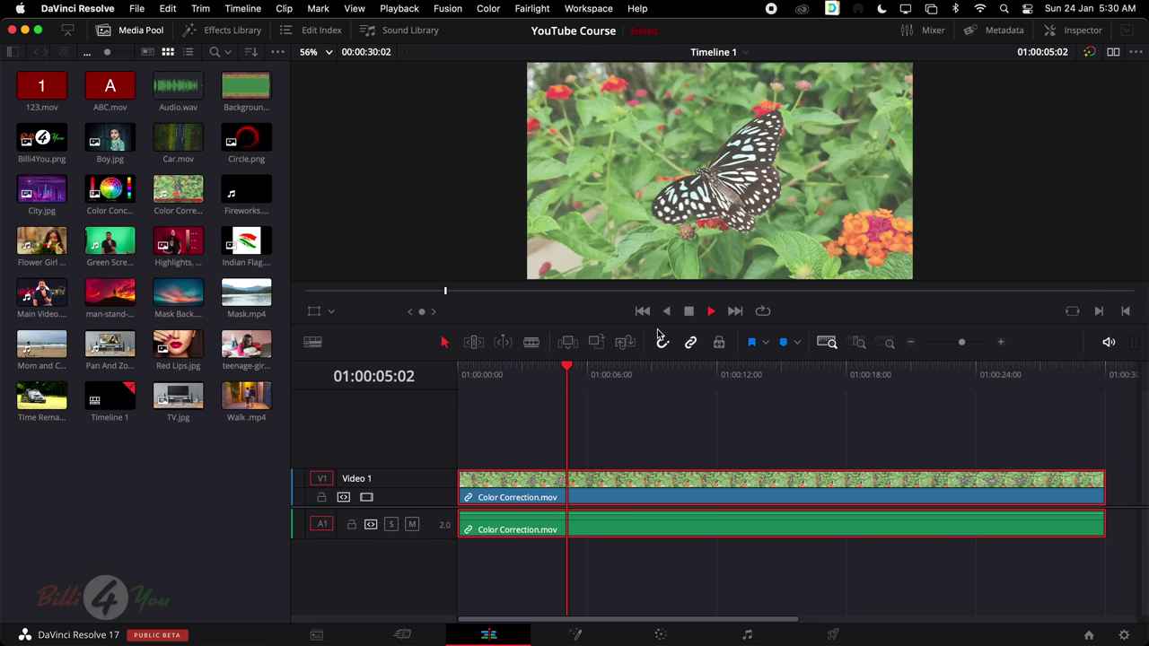
key("space")
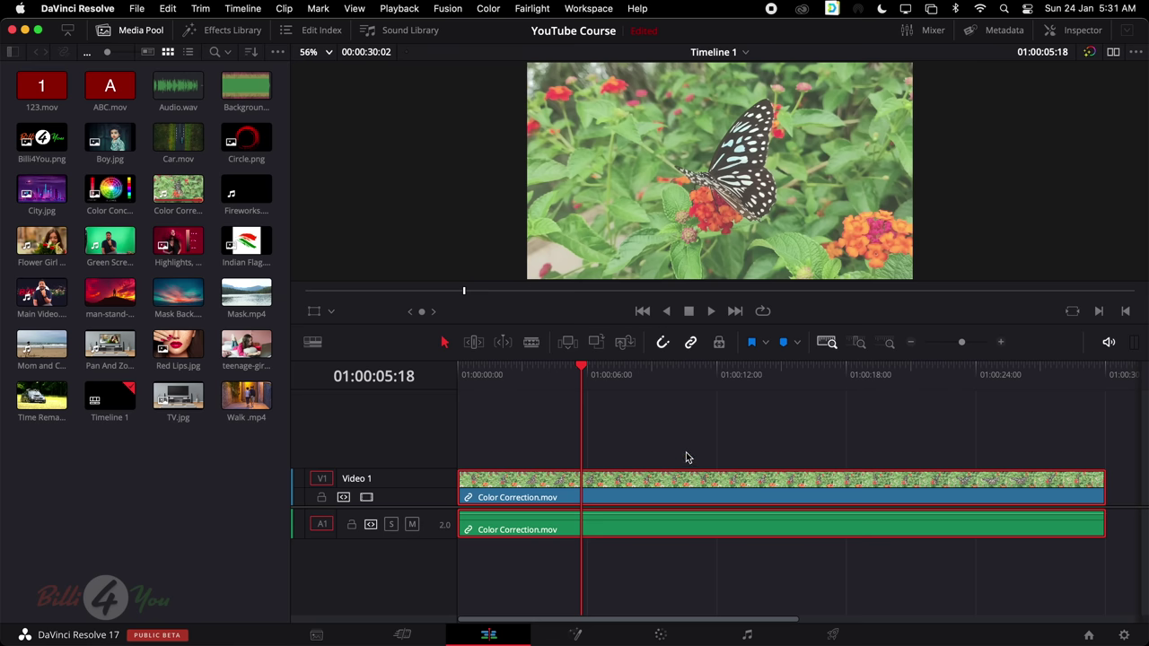
left_click(576, 634)
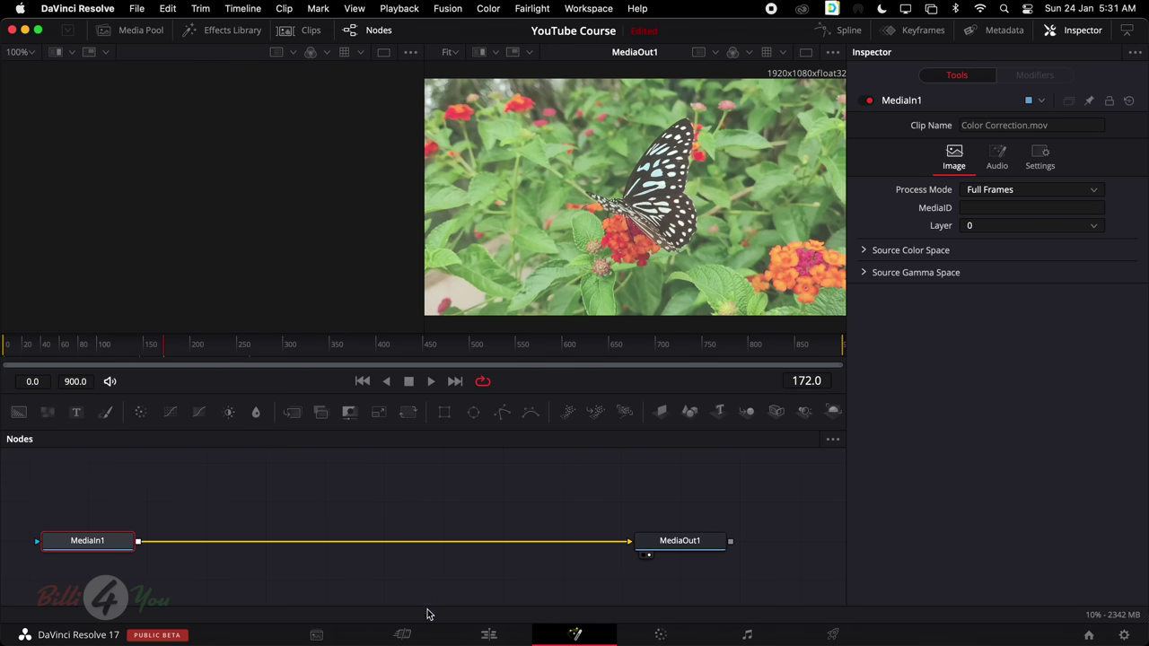
left_click(490, 635)
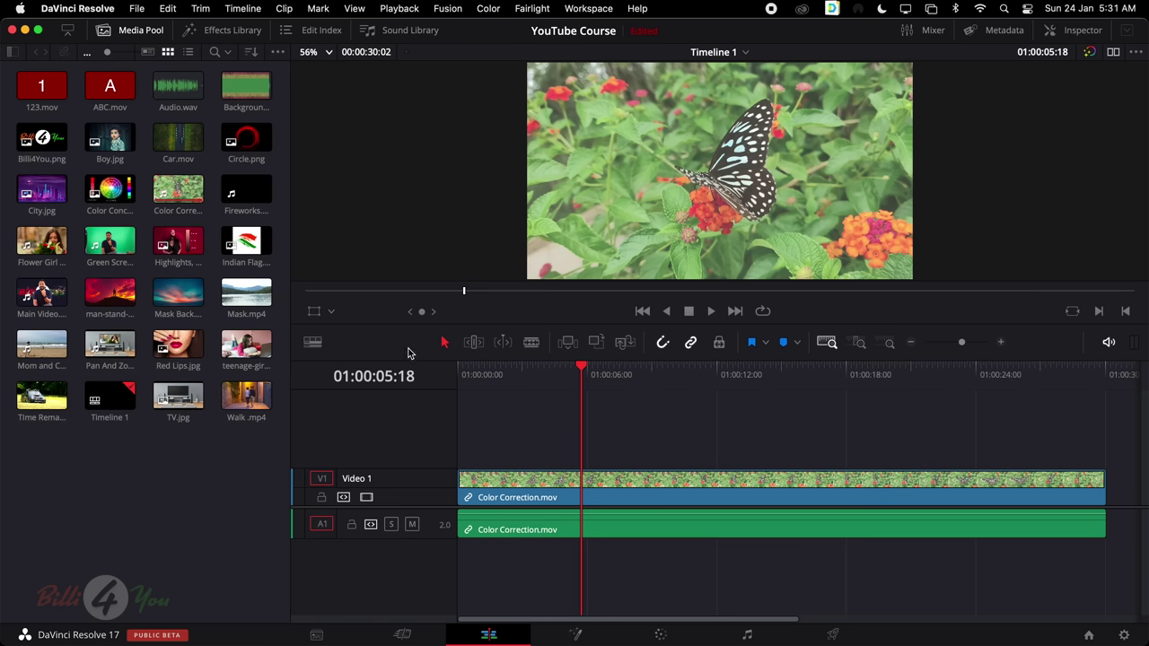
Select the Color Correction.mov clips and check the Fusion page before returning to Edit
left_click(571, 480)
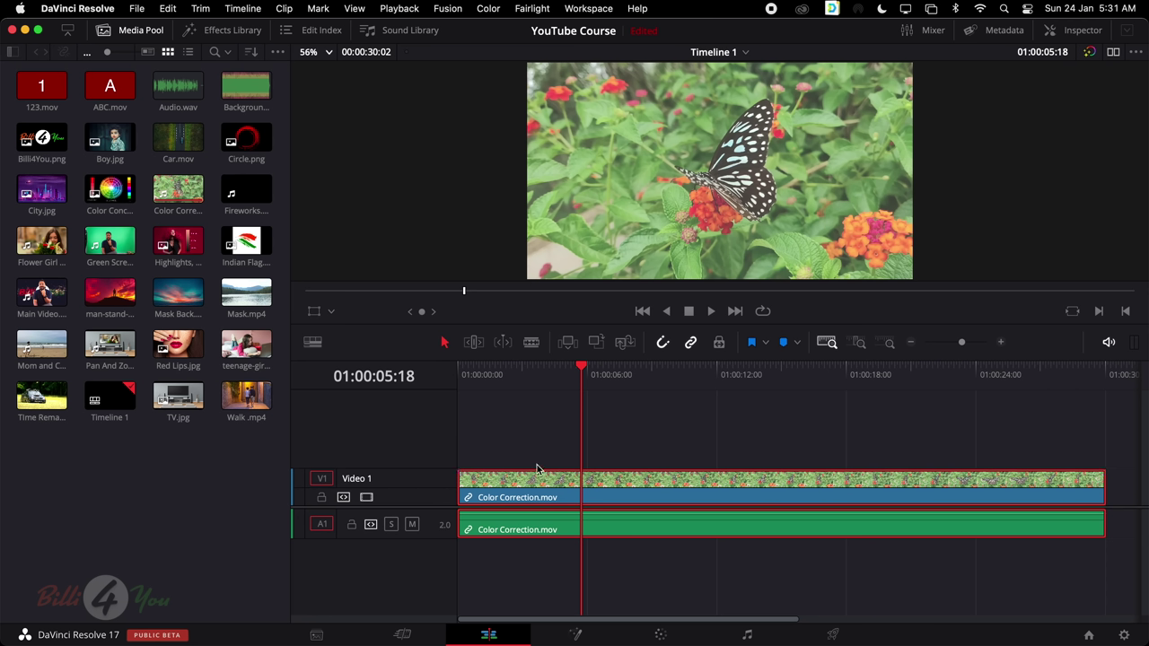
left_click(578, 634)
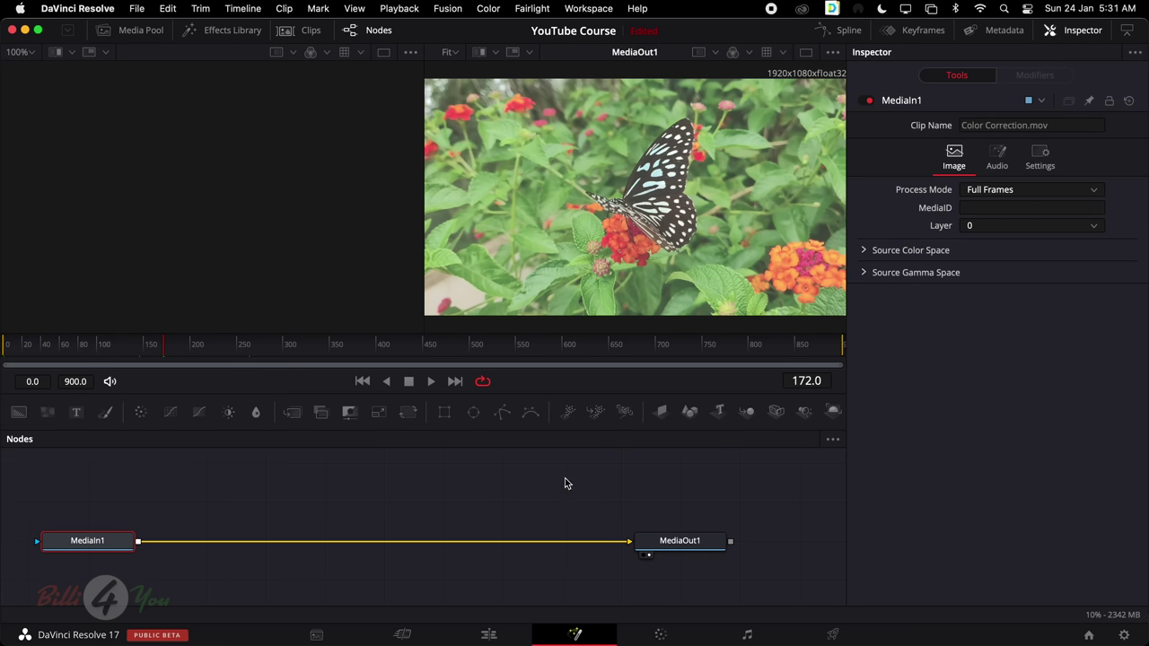
left_click(489, 634)
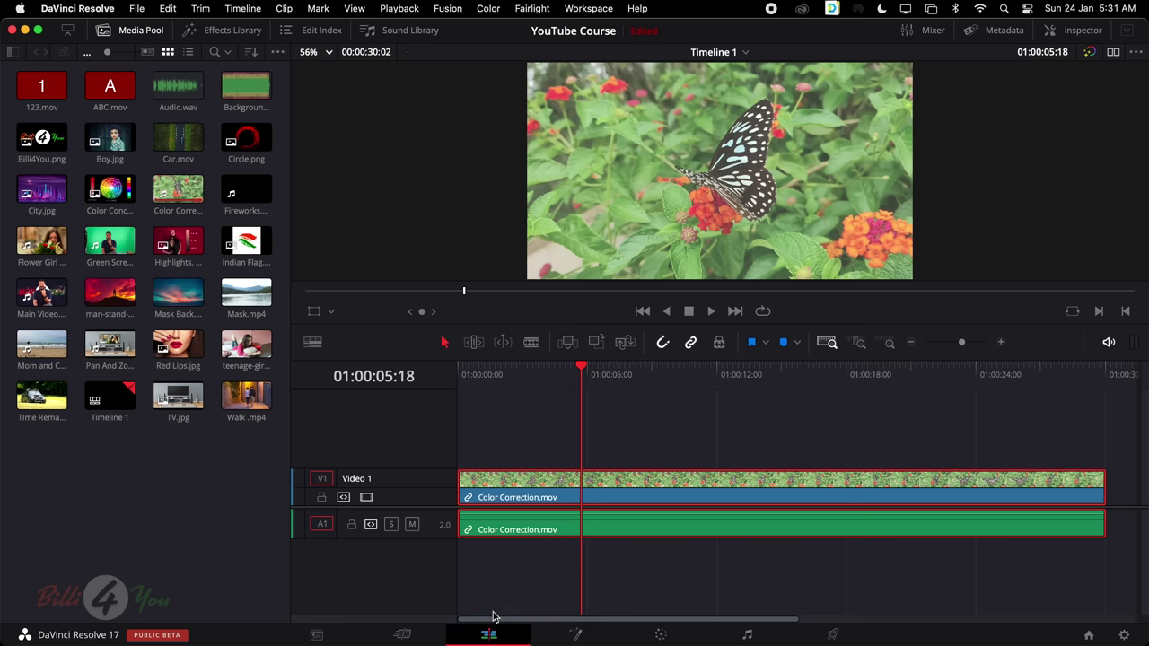
Place man-stand-alone.mp4 on a new Video 2 track above Color Correction.mov
left_click_drag(567, 438, 795, 472)
scroll(796, 471, "right", 5)
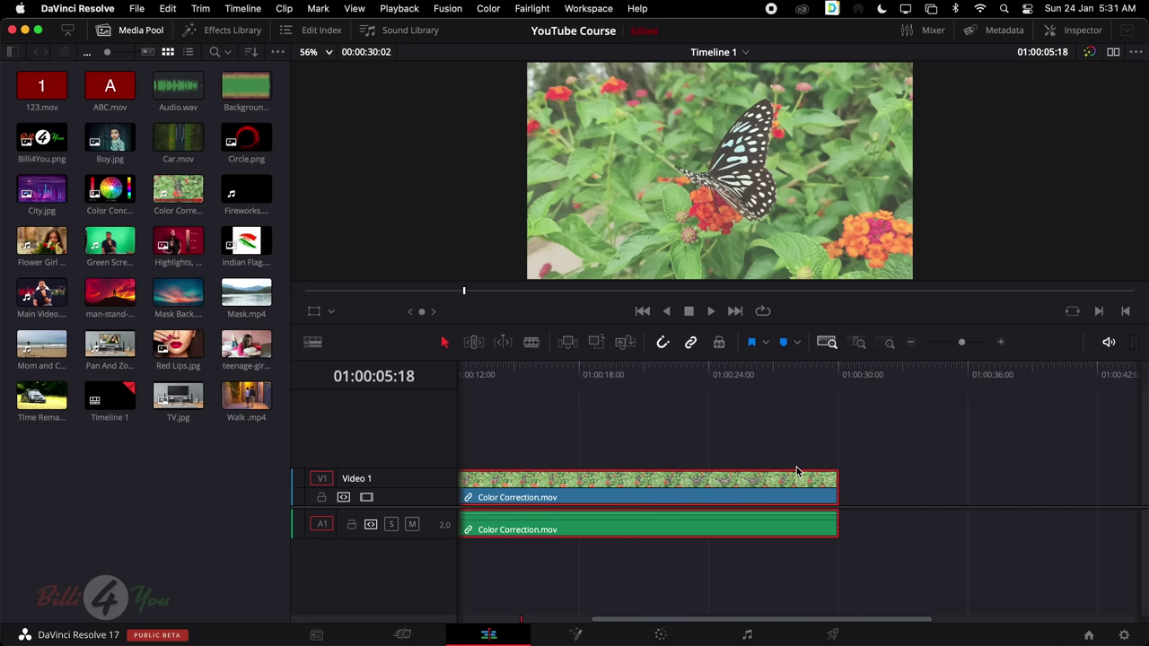
scroll(796, 472, "left", 5)
left_click_drag(109, 292, 606, 451)
scroll(680, 411, "right", 2)
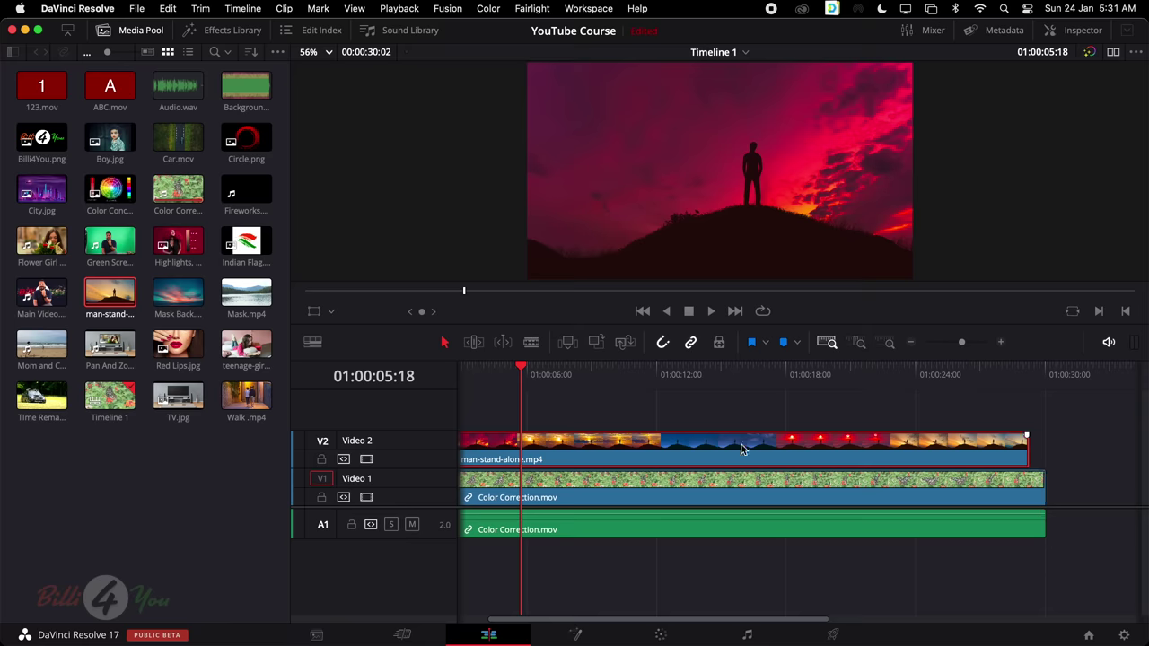
Shrink man-stand-alone.mp4 using the on-screen transform overlay
left_click(314, 312)
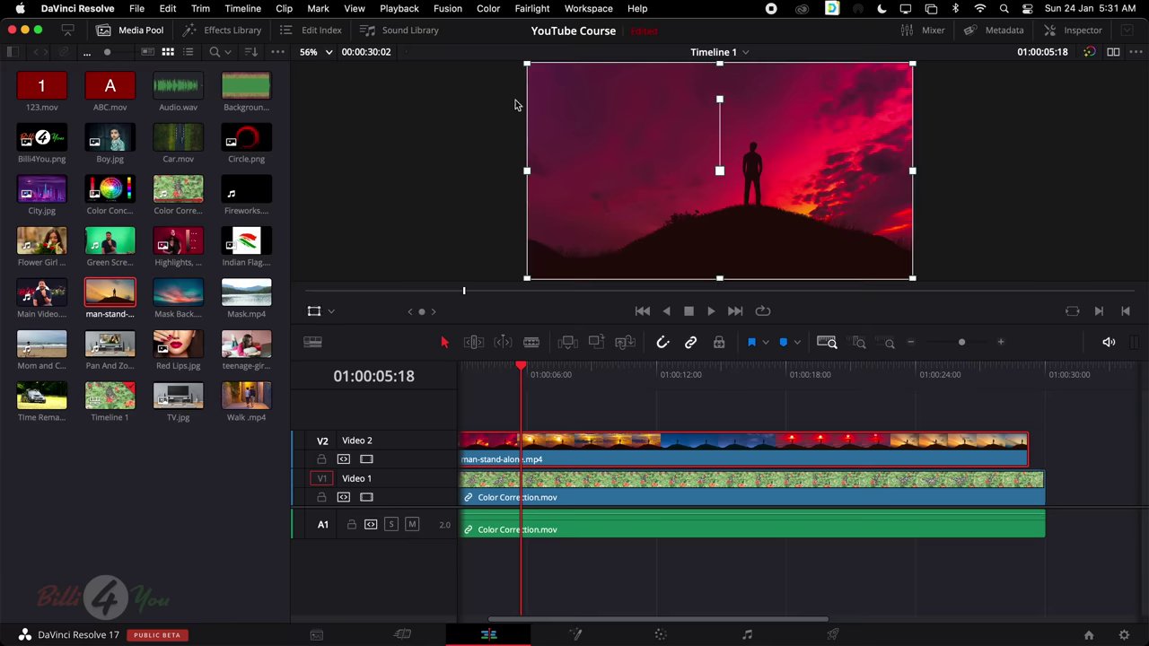
left_click_drag(529, 64, 584, 120)
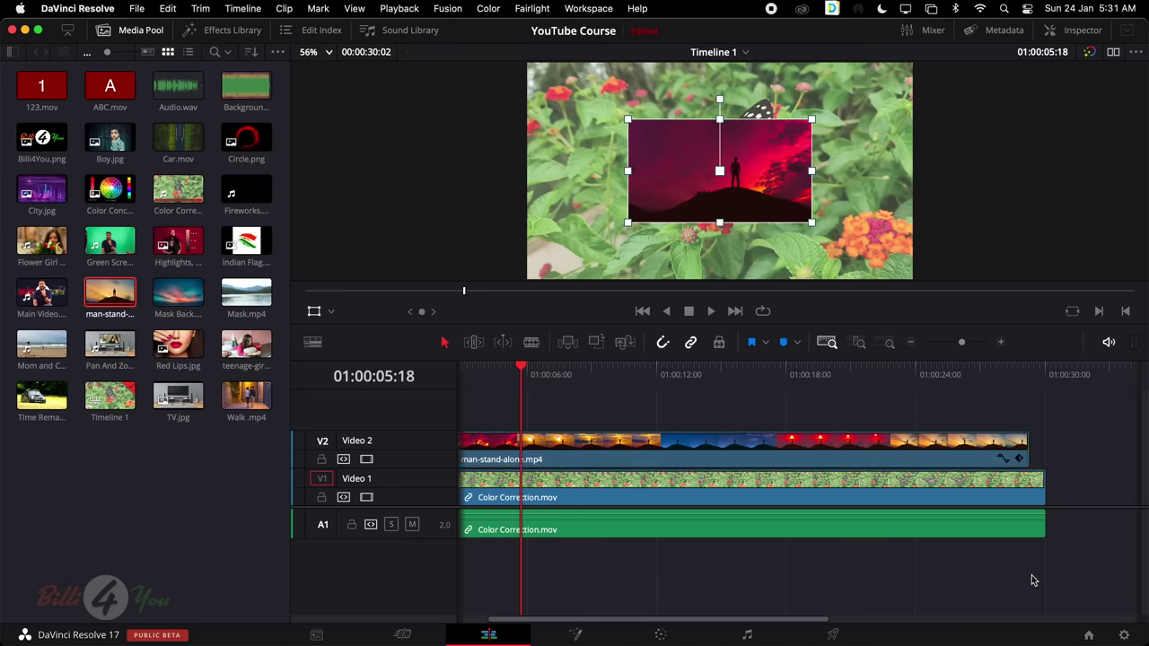
scroll(856, 563, "left", 3)
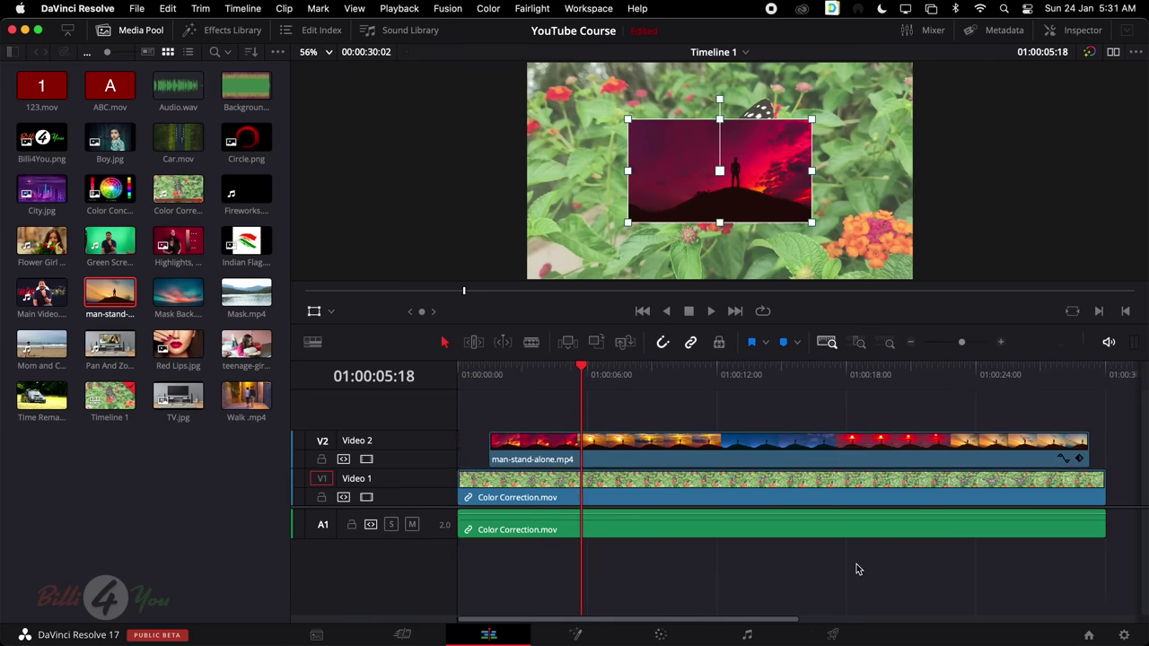
Select all the timeline clips and combine them with New Fusion Clip
left_click(654, 452)
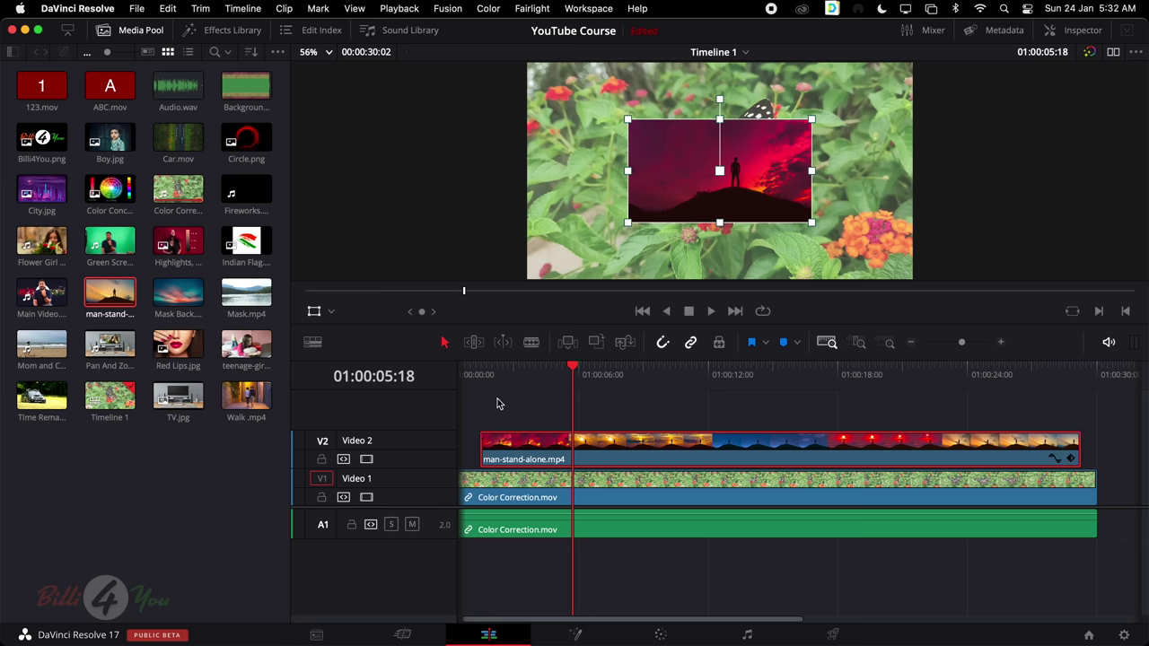
left_click_drag(476, 398, 1099, 543)
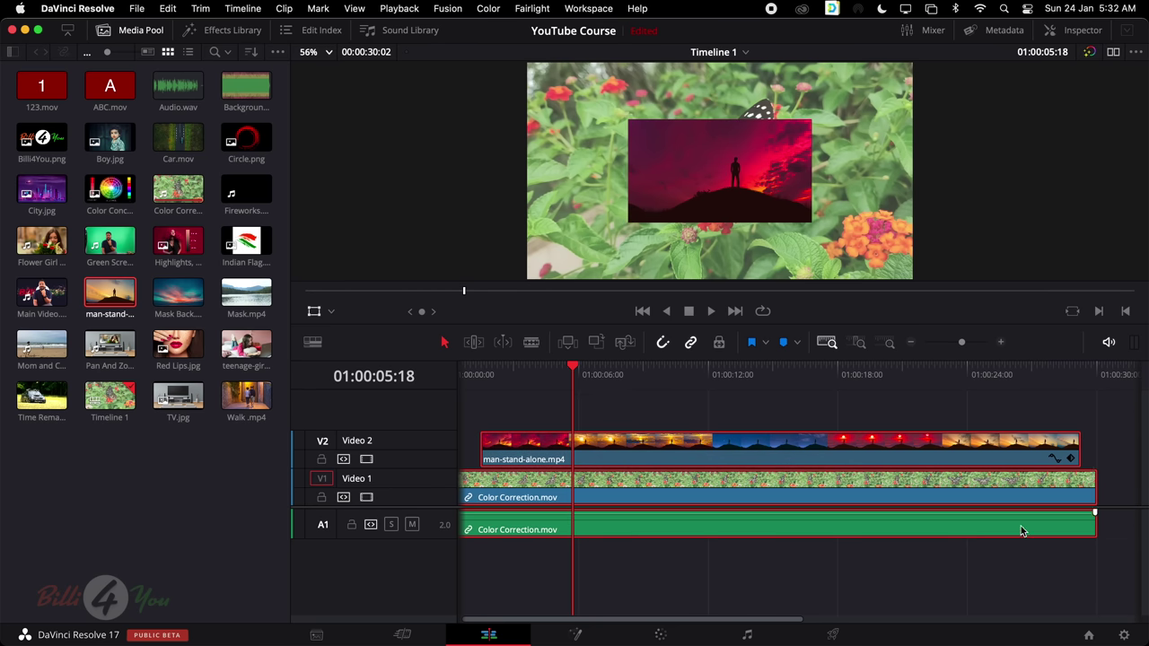
right_click(744, 489)
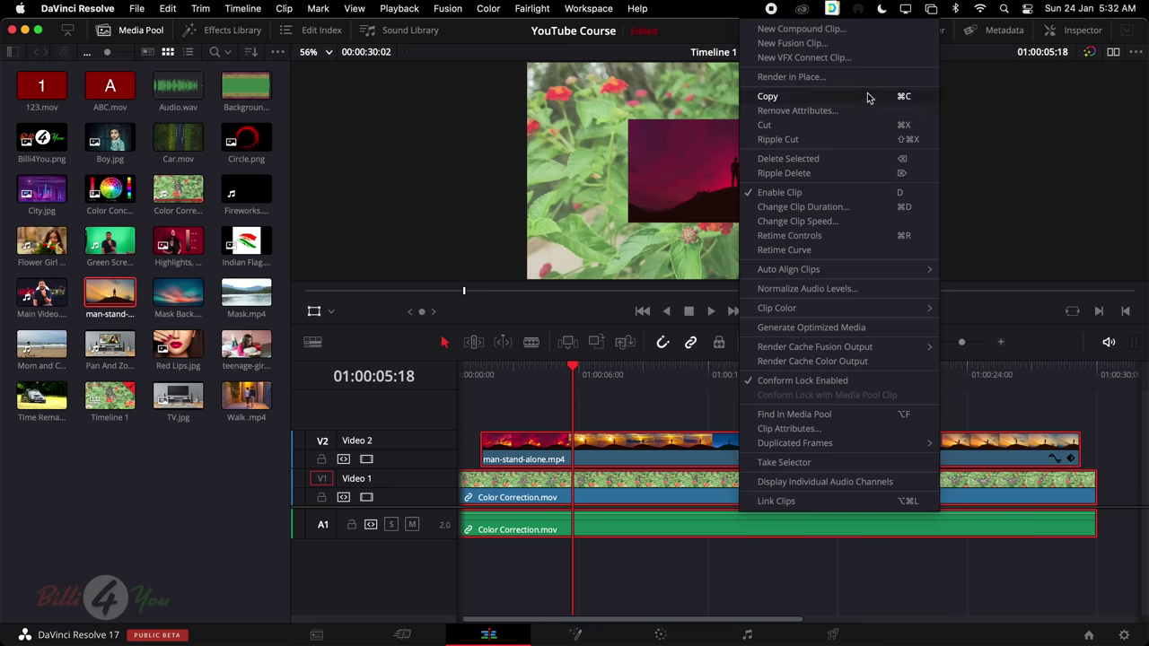
left_click(878, 49)
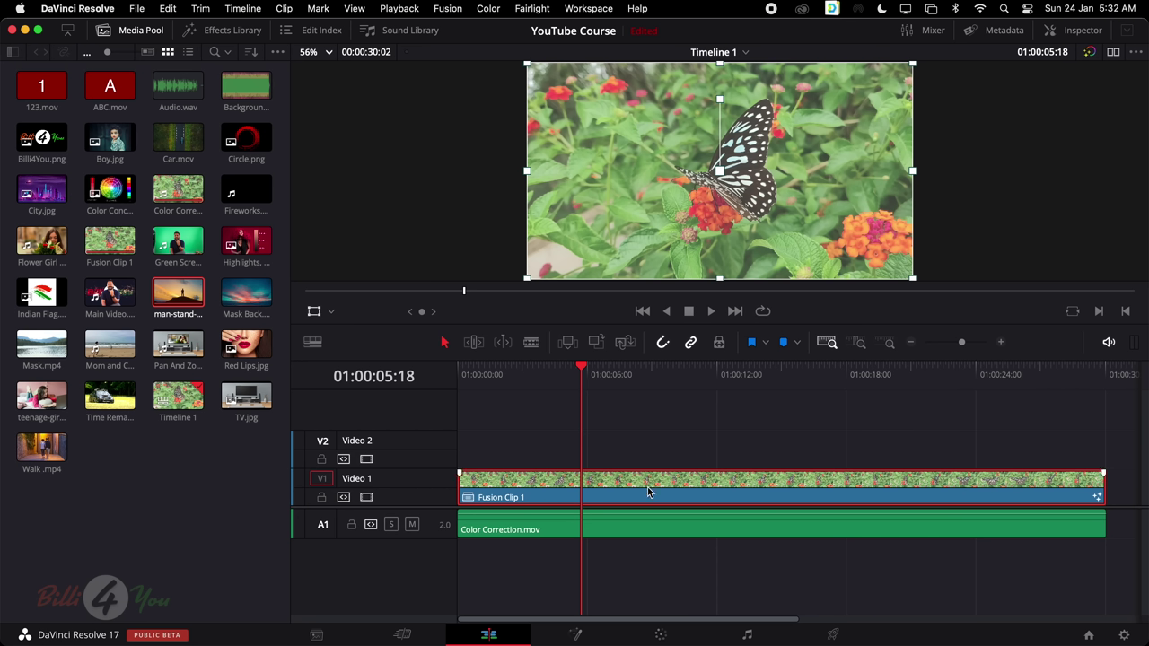
Check Fusion Clip 1, then undo it and delete man-stand-alone.mp4 from Video 2
left_click(579, 634)
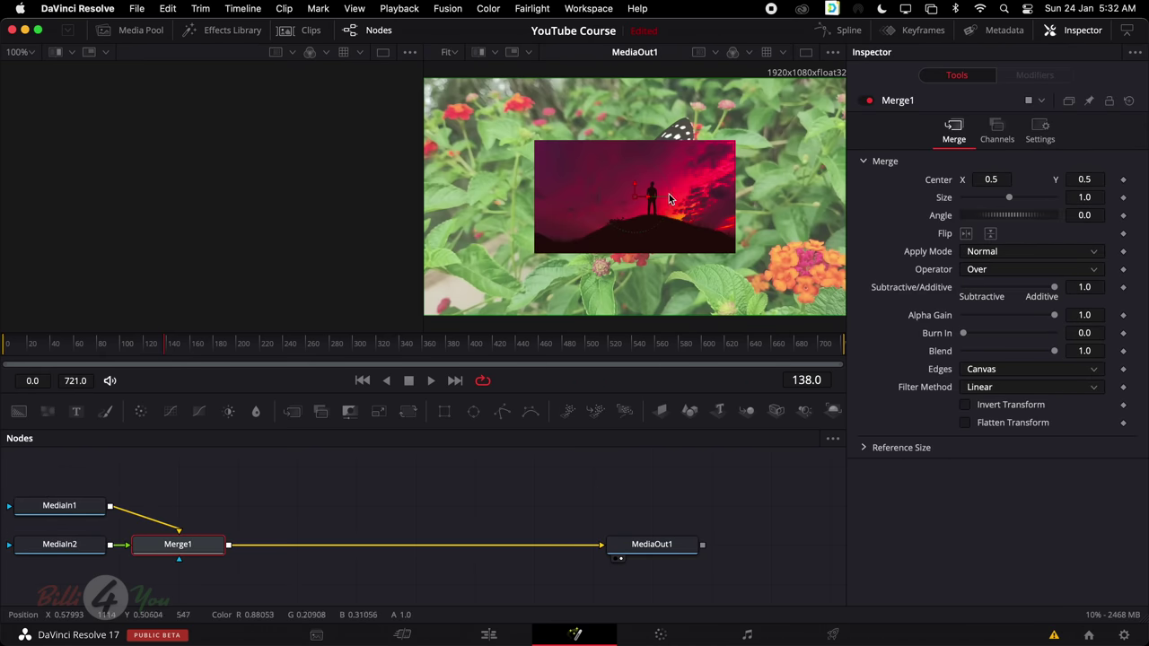
left_click(488, 635)
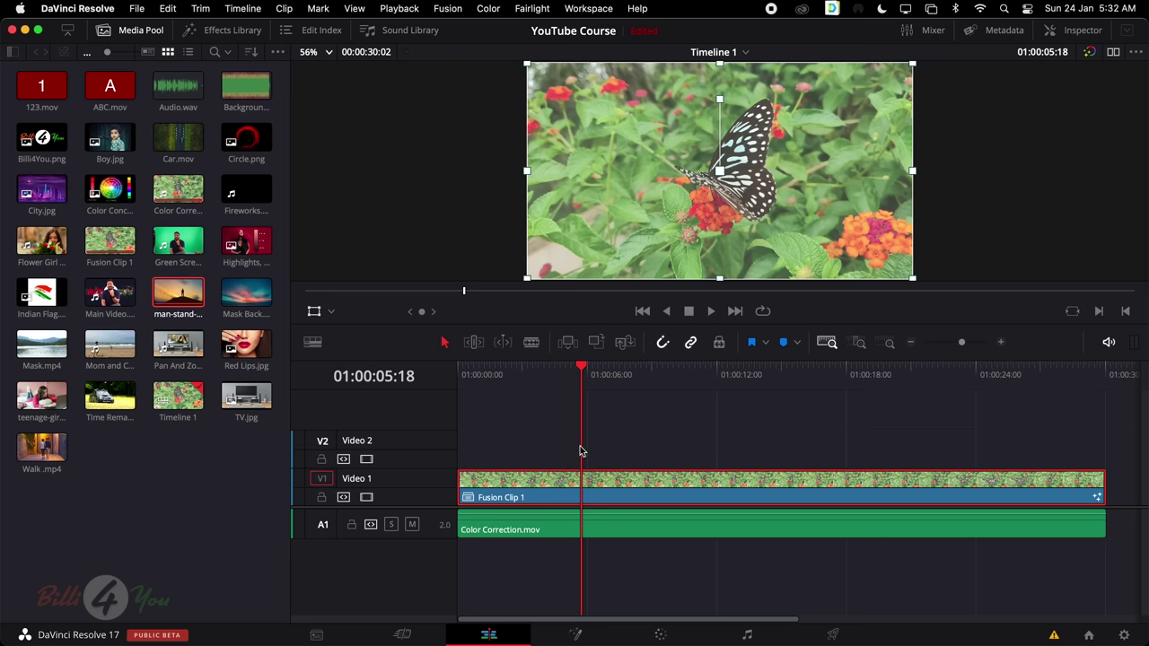
key("super+z")
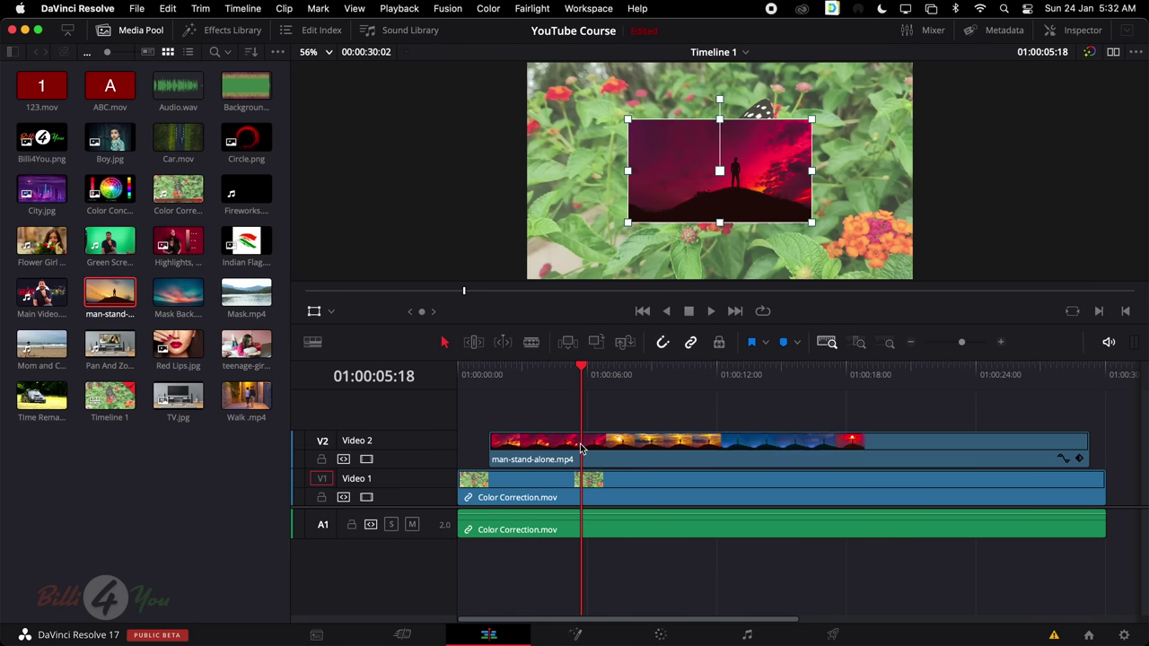
key("BackSpace")
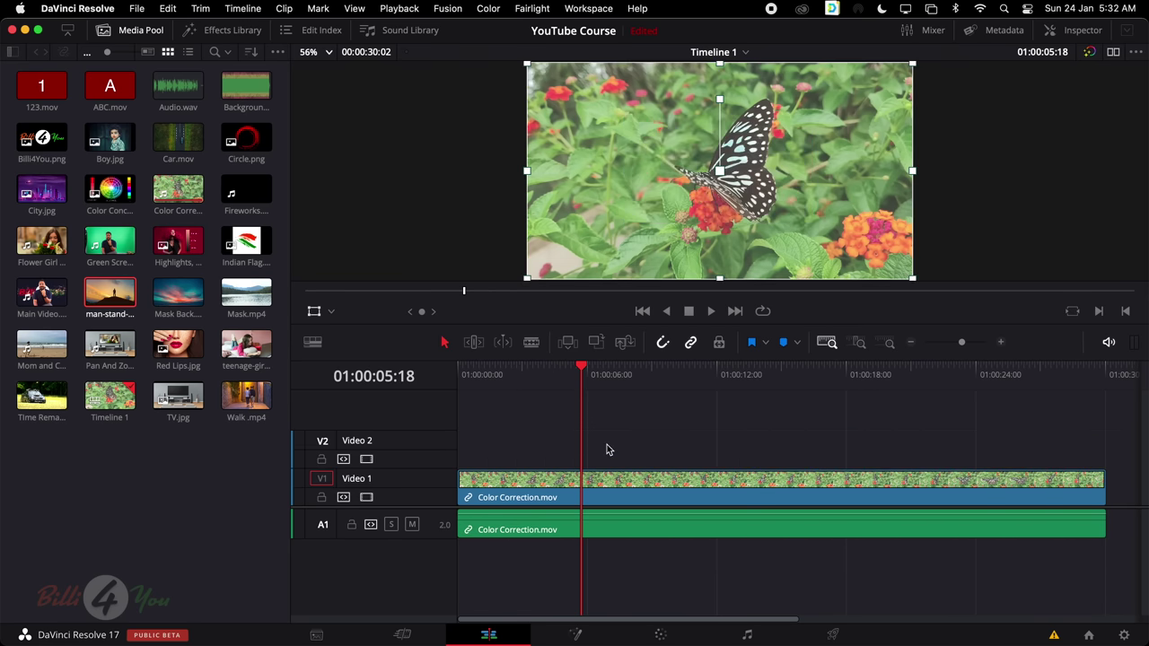
Move the playhead to 01:00:10:13 and open Color Correction.mov in Fusion
left_click(590, 370)
left_click_drag(590, 370, 685, 370)
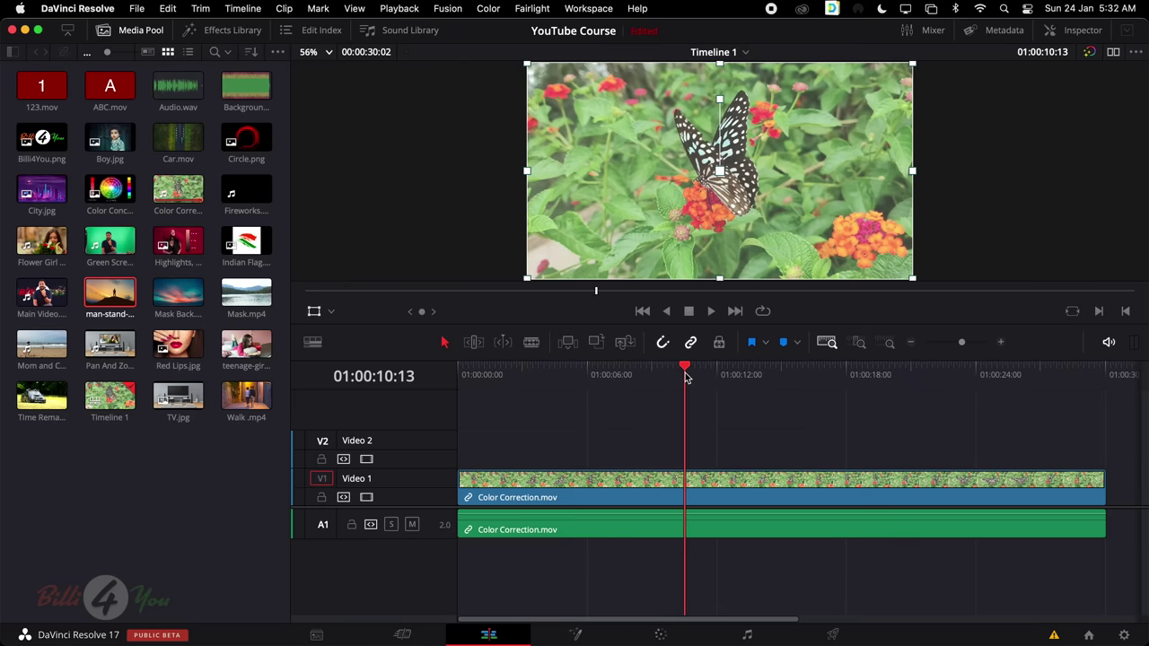
left_click(669, 490)
left_click(577, 634)
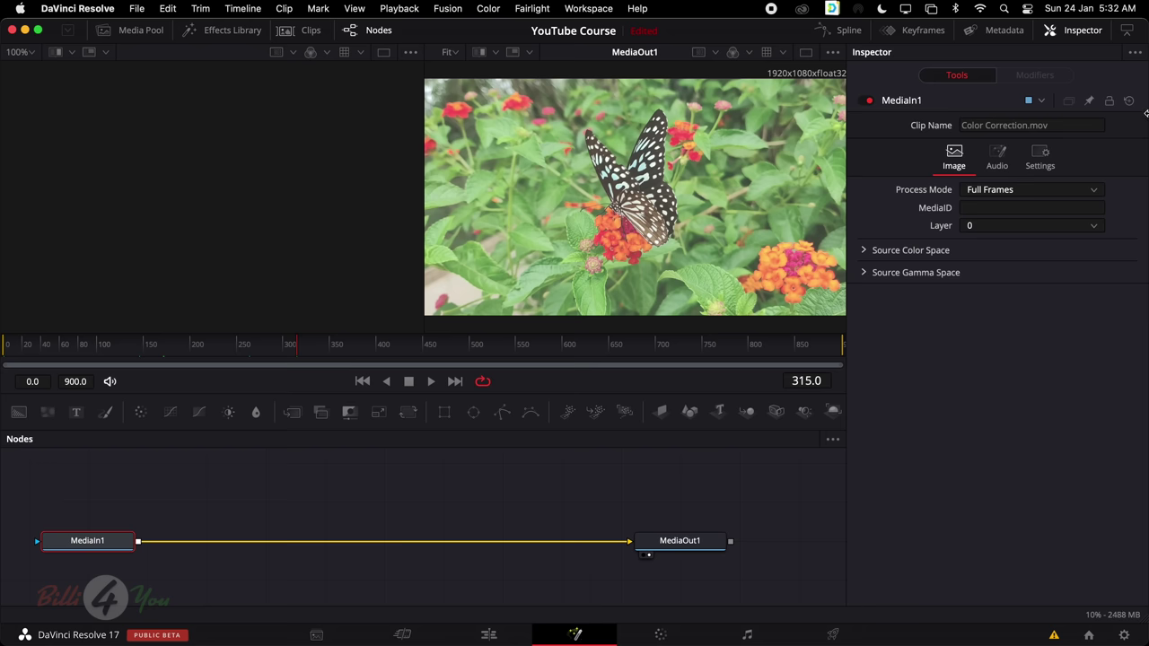
left_click(138, 32)
scroll(175, 190, "up", 5)
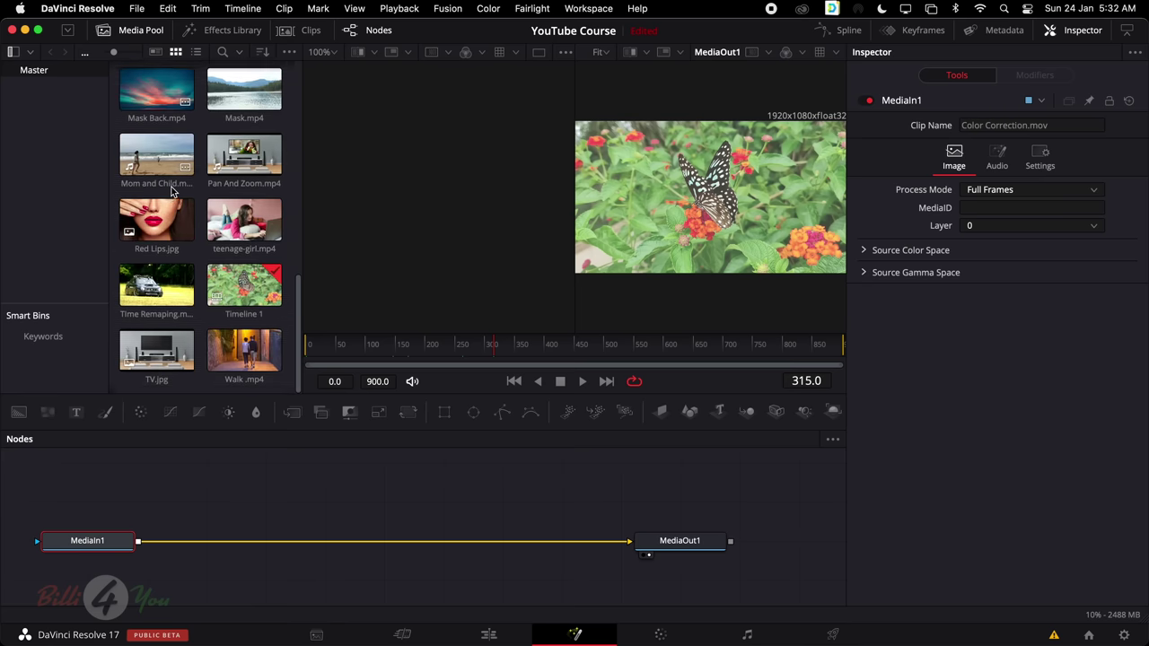
scroll(176, 190, "up", 2)
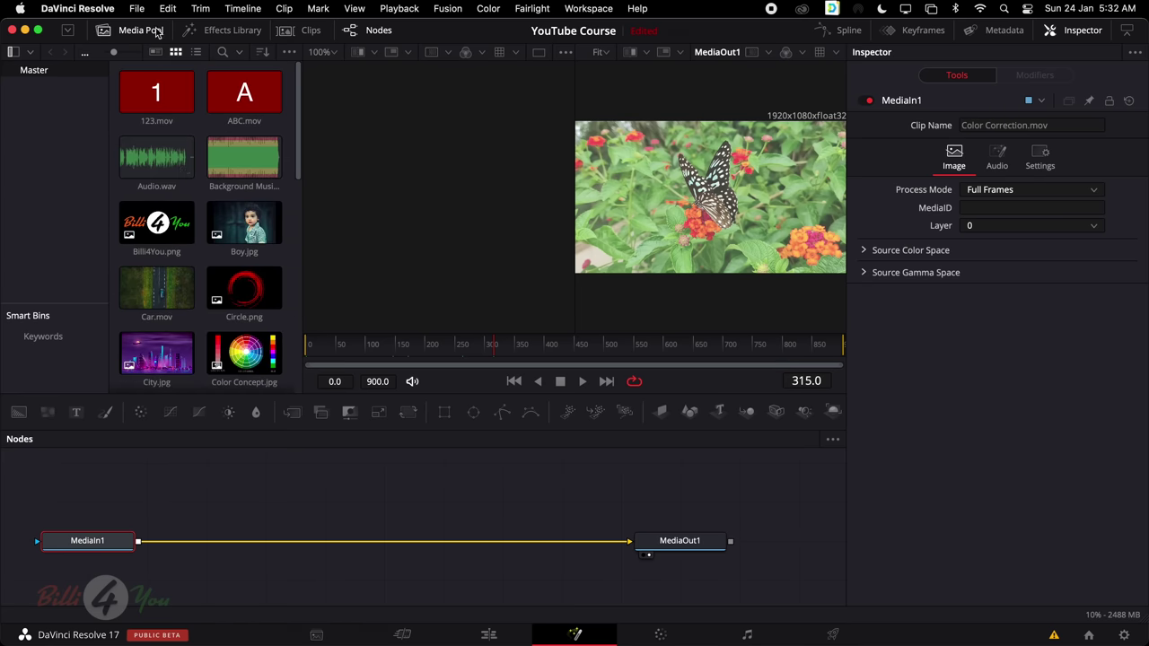
left_click(143, 31)
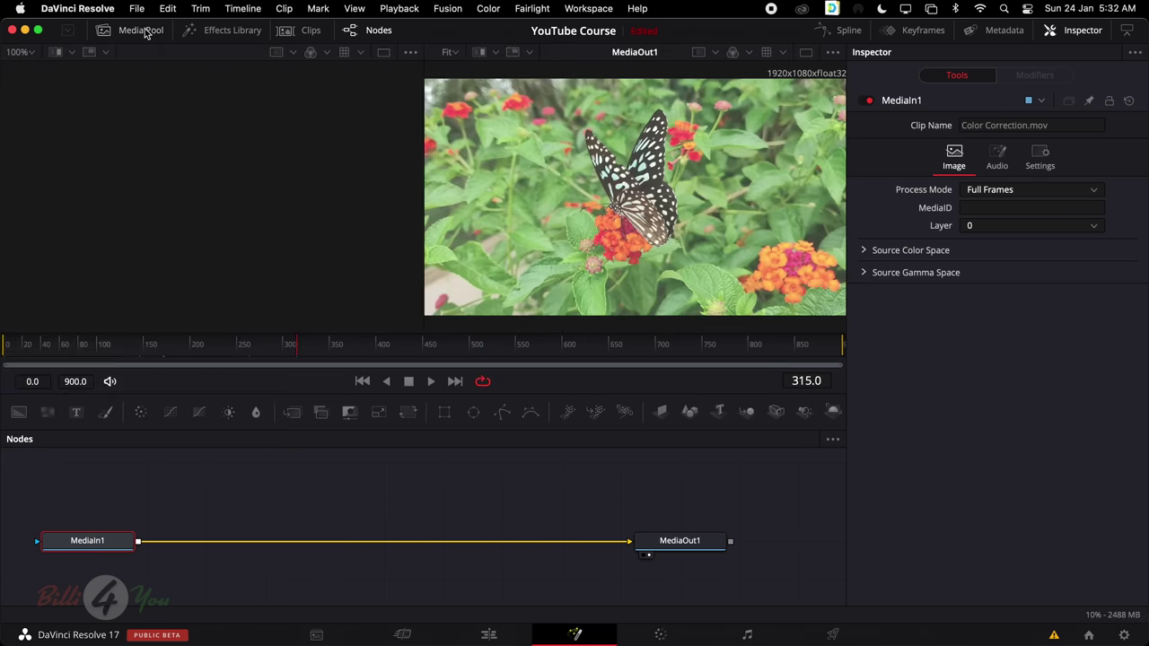
left_click(143, 30)
left_click(144, 30)
left_click(248, 34)
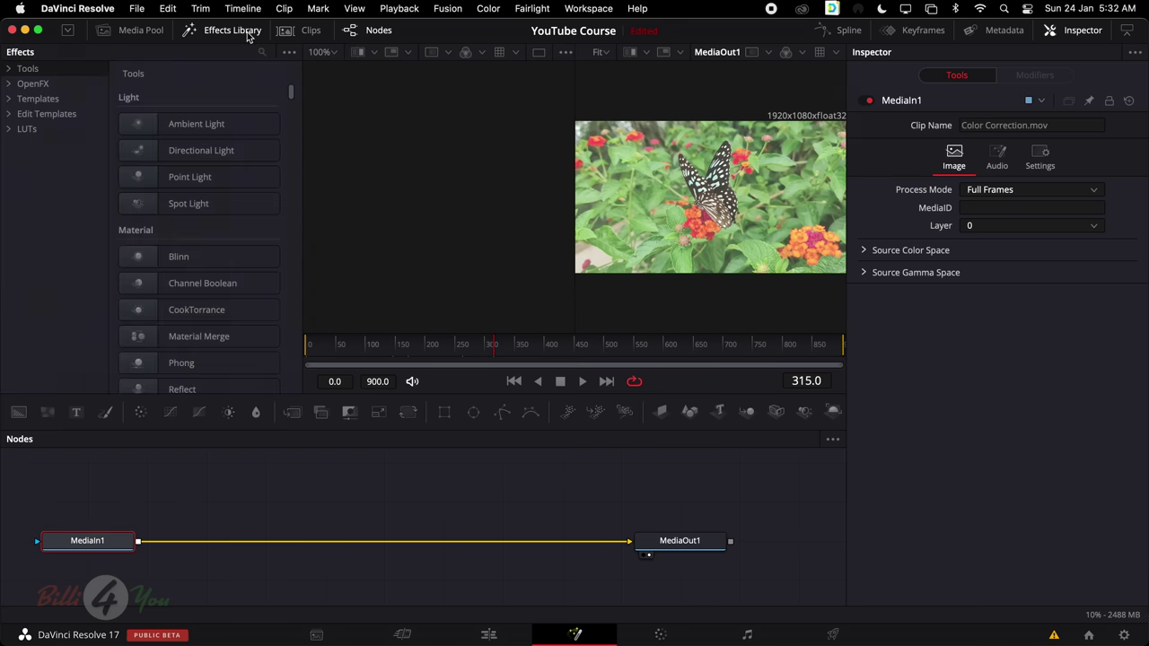
left_click(247, 31)
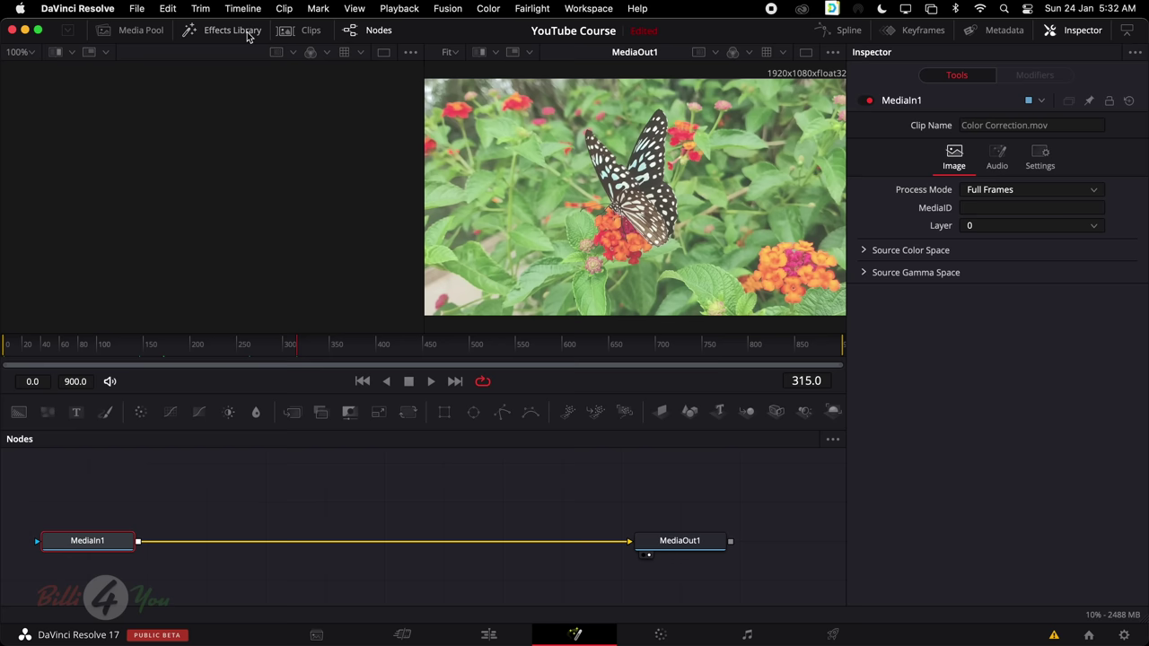
left_click(309, 33)
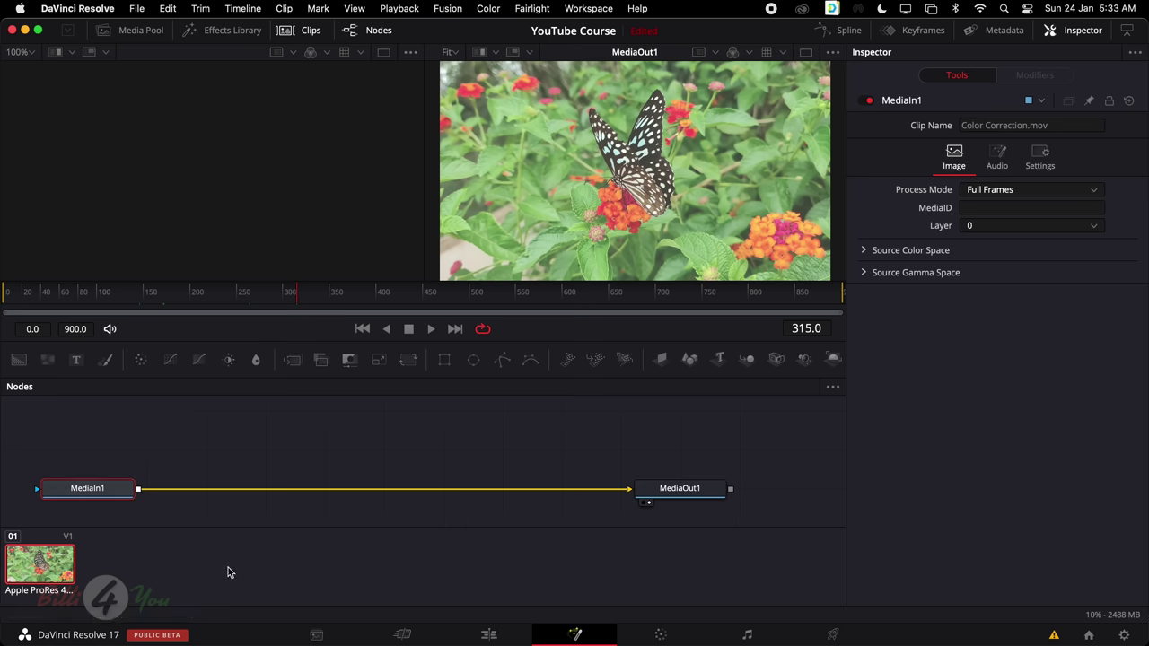
left_click(307, 36)
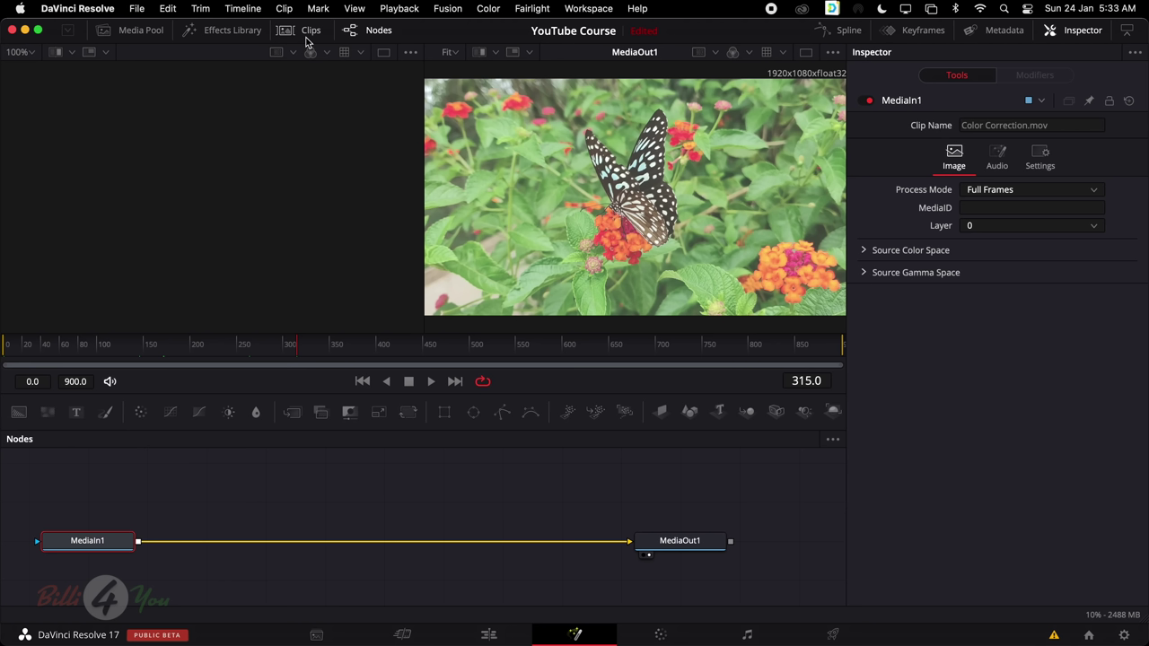
left_click(378, 35)
left_click(684, 541)
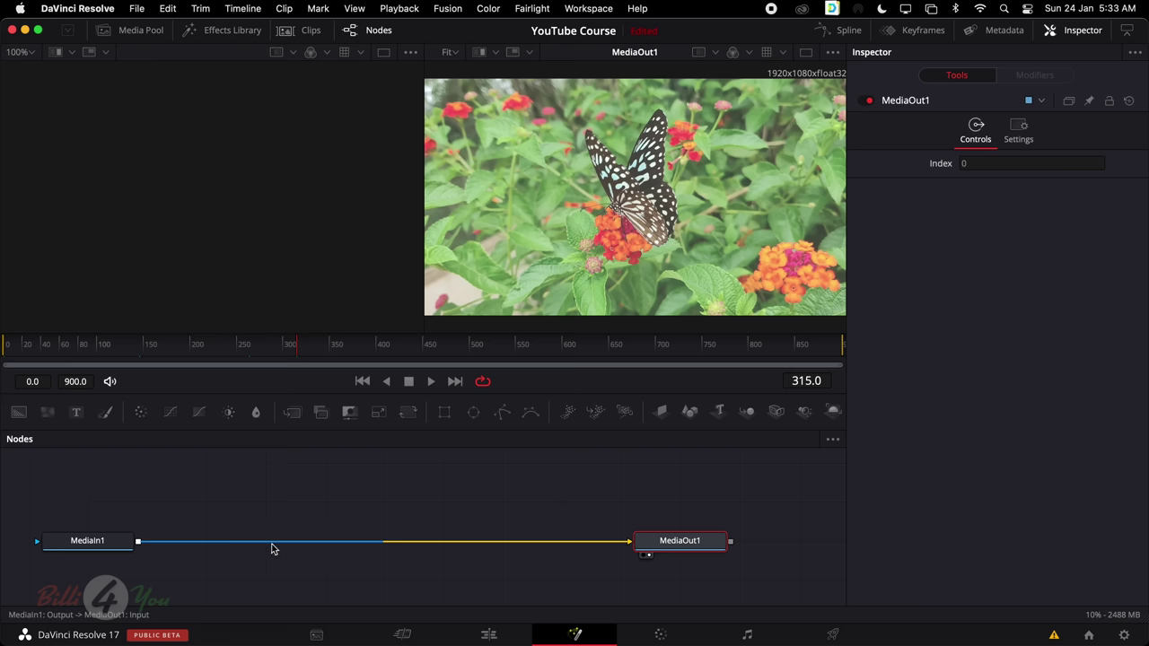
left_click(88, 544)
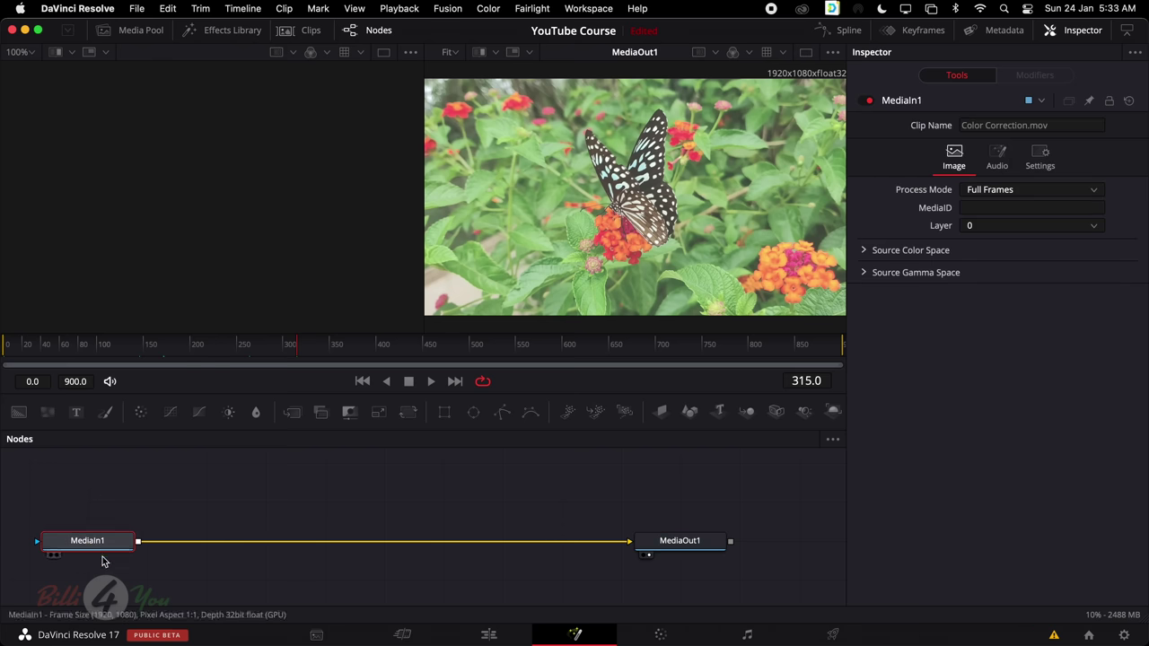
left_click(711, 548)
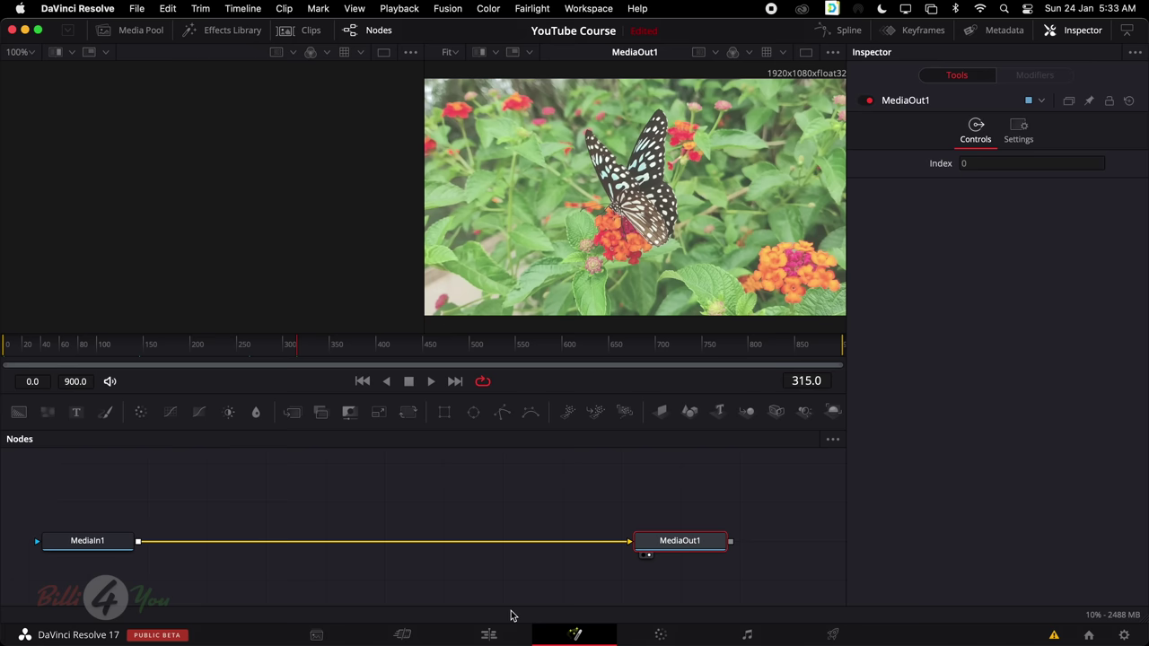
left_click(488, 634)
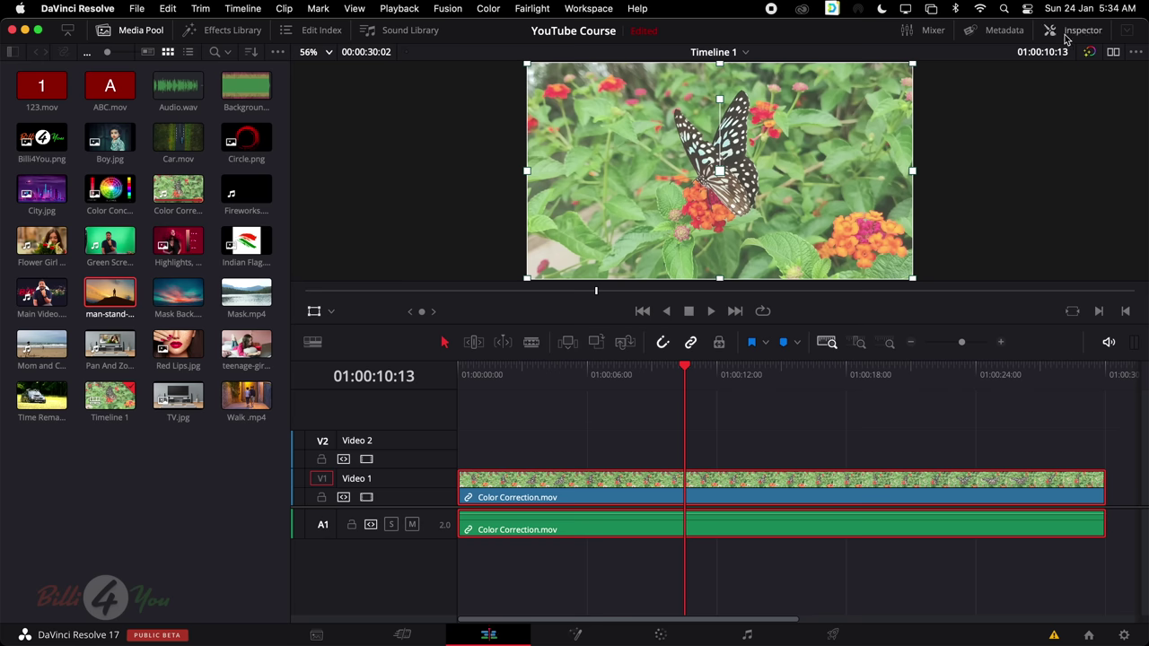
left_click(1110, 52)
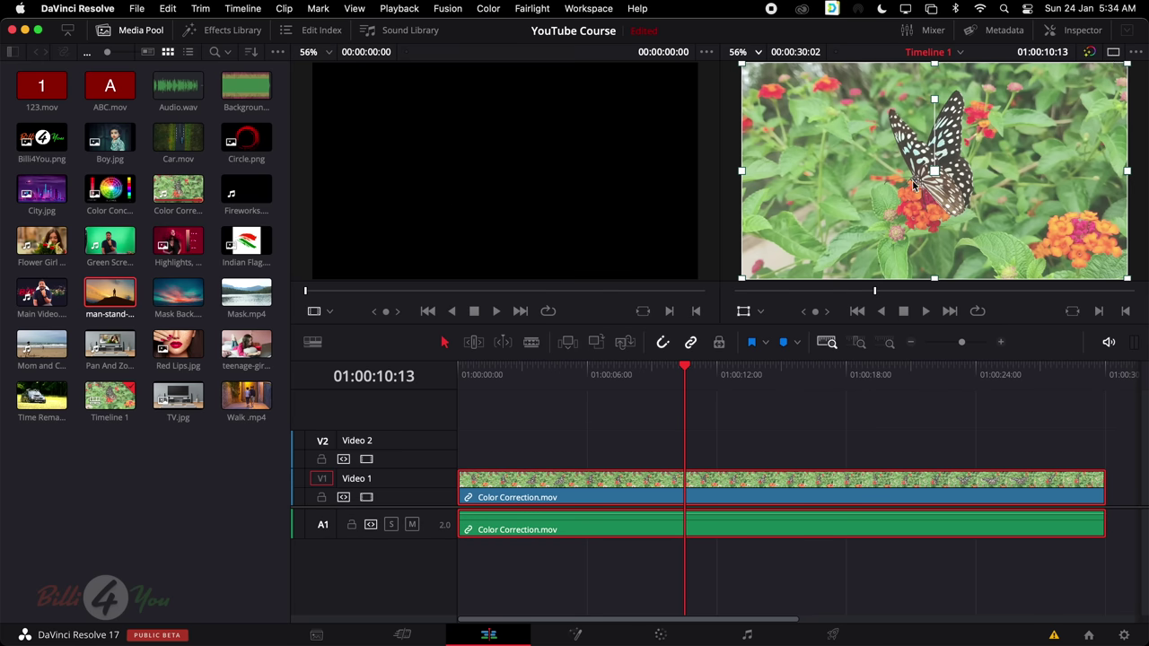
left_click(743, 311)
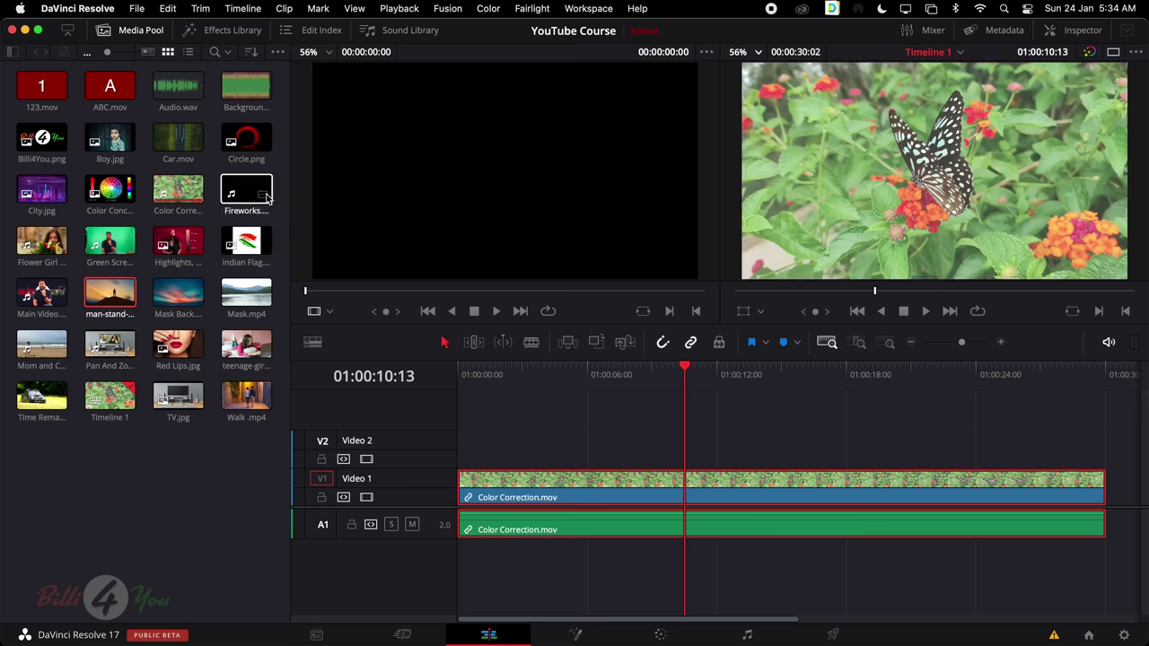
double_click(184, 192)
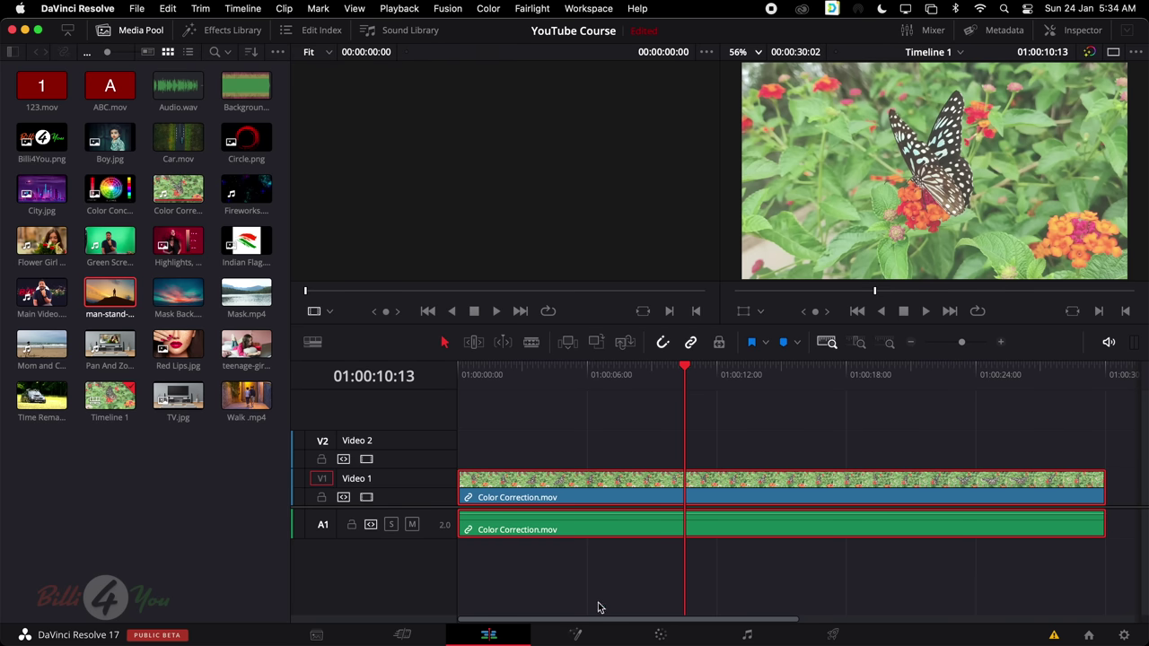
left_click(575, 635)
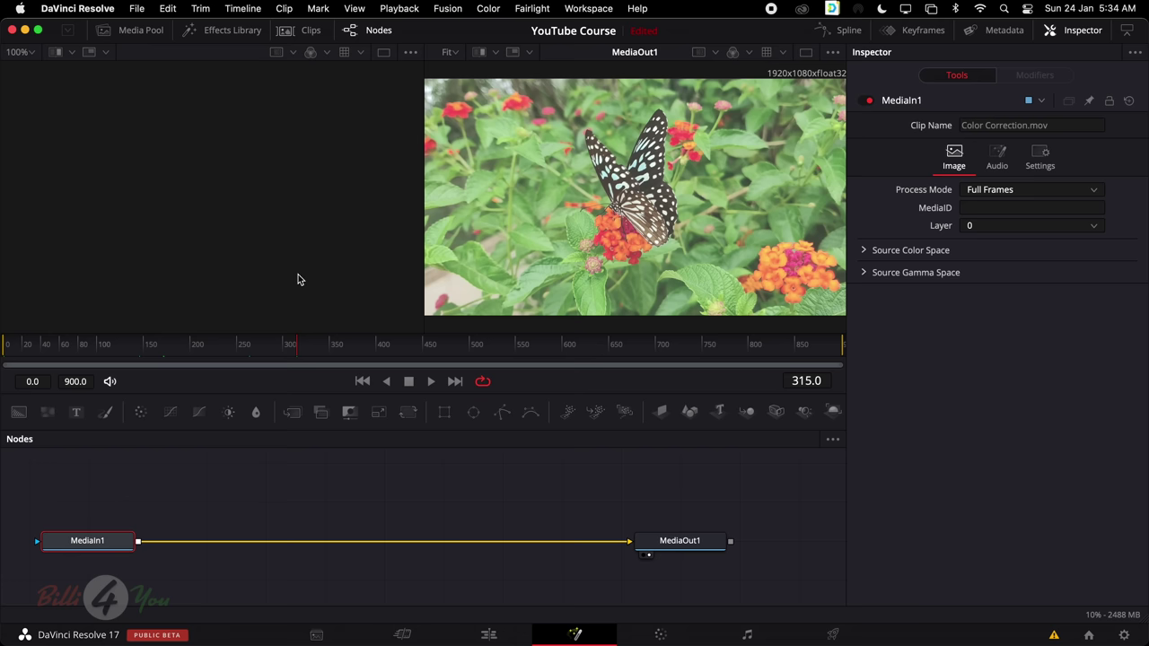
Switch to a single large viewer and widen the node editor to full width
left_click(808, 53)
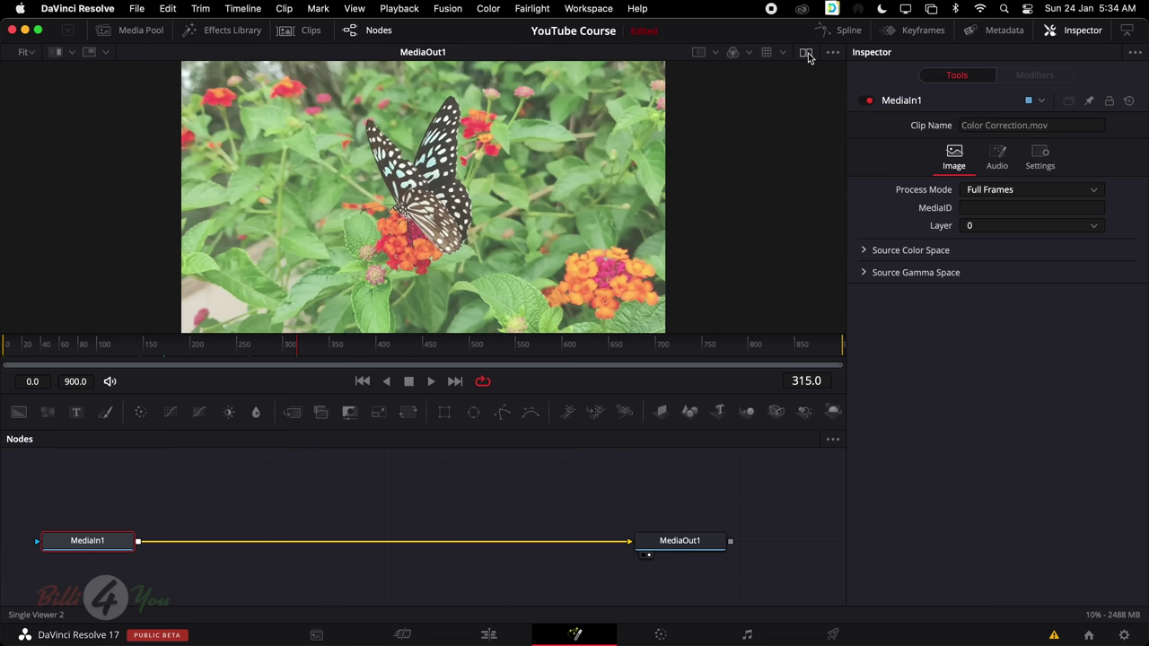
left_click(808, 53)
left_click(808, 53)
left_click(1129, 31)
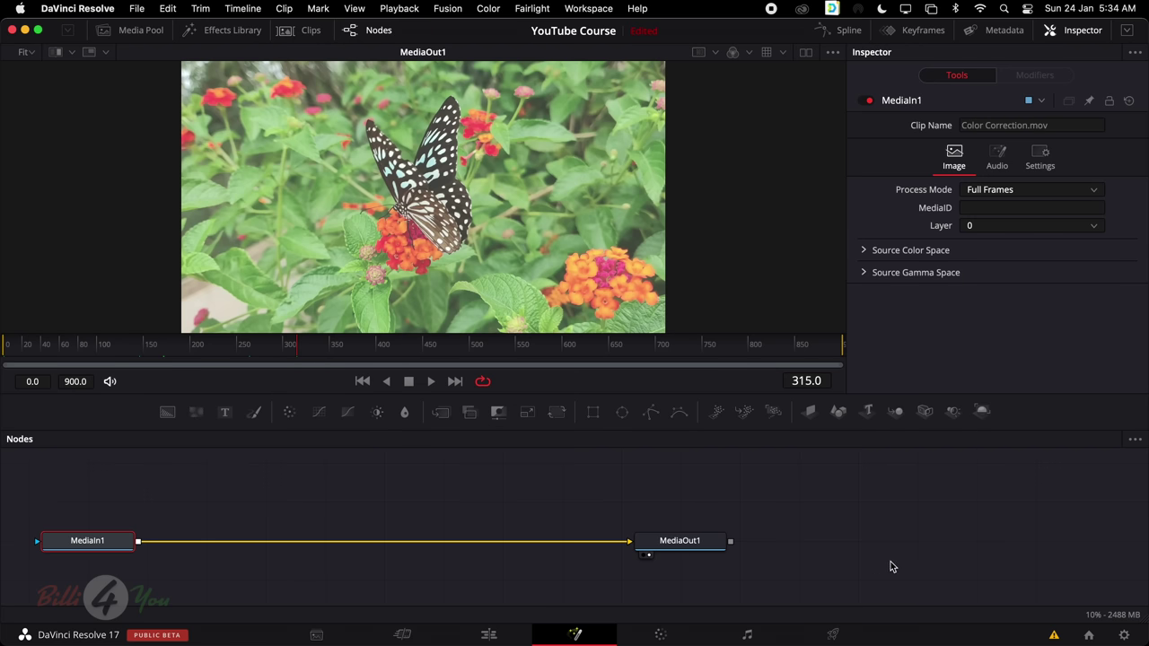
Move MediaIn1 and MediaOut1 further right, then restore the dual viewers
left_click_drag(76, 496, 821, 571)
left_click_drag(693, 552, 890, 549)
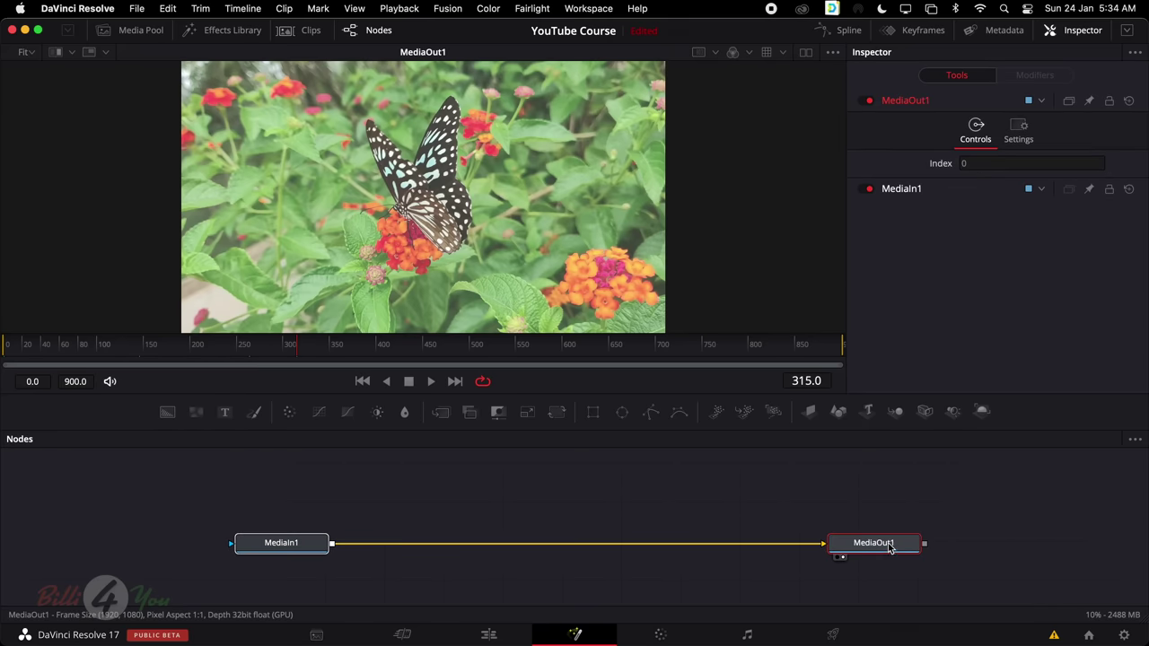
left_click(811, 522)
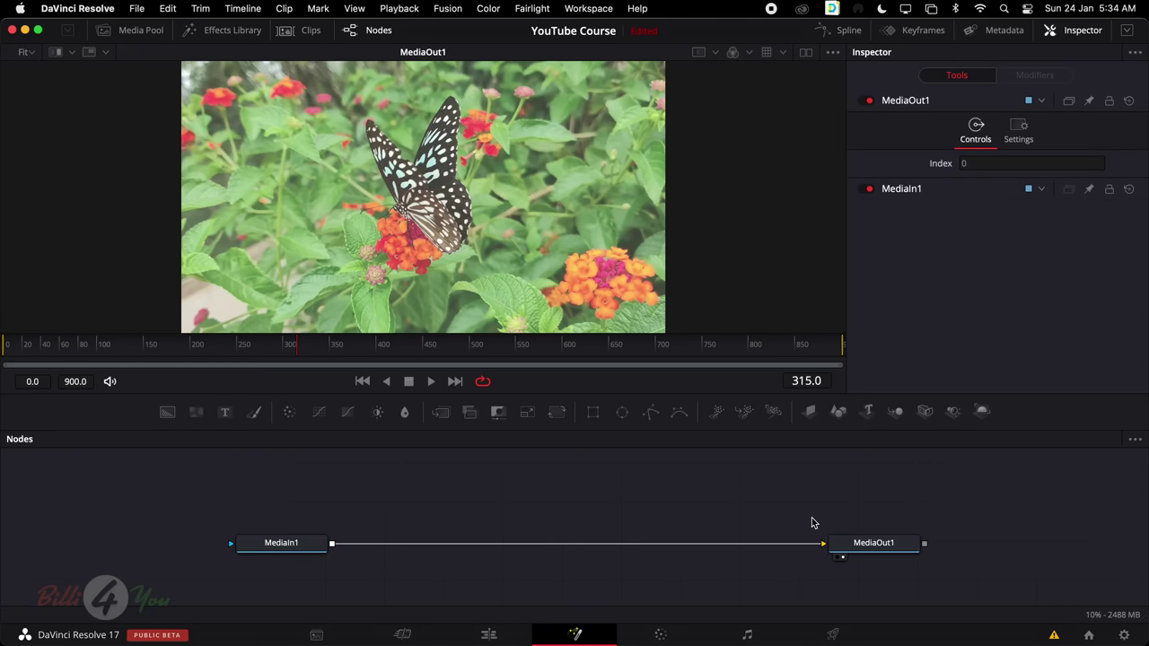
left_click(806, 54)
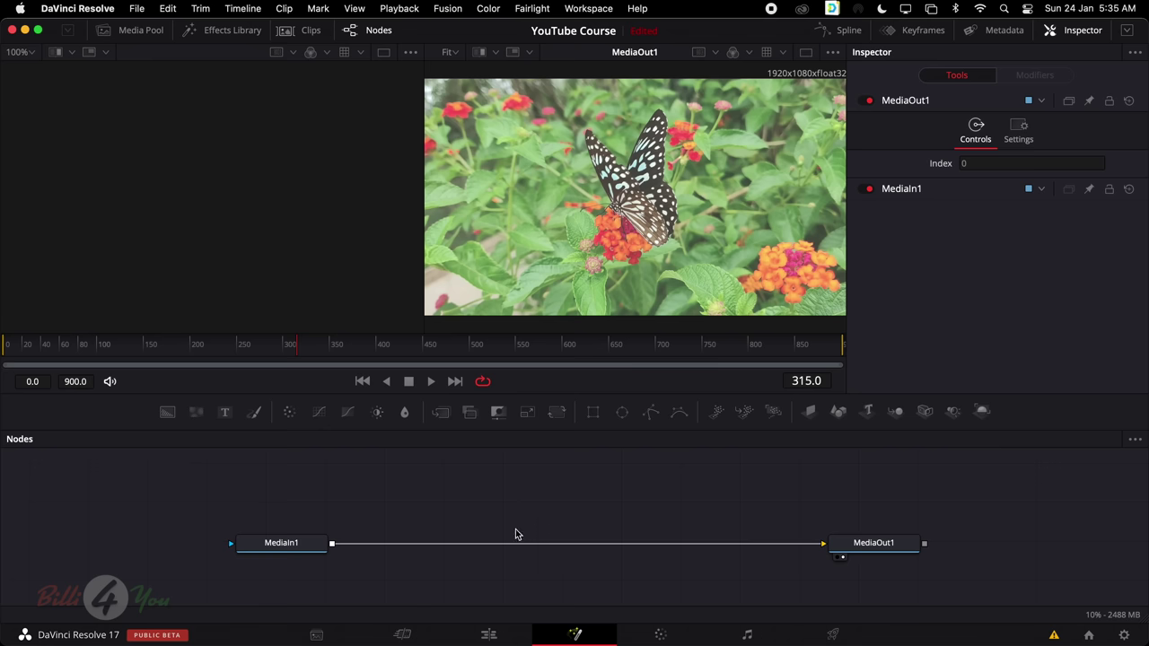
Inspect MediaIn1's and MediaOut1's settings in turn
left_click(290, 550)
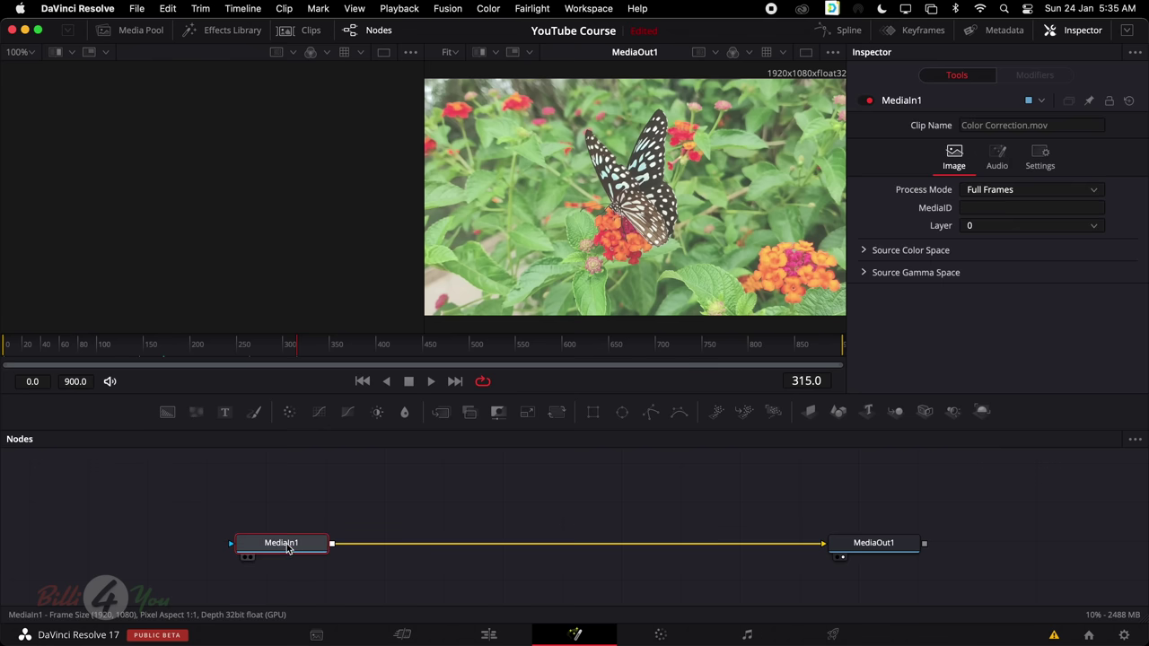
left_click(876, 554)
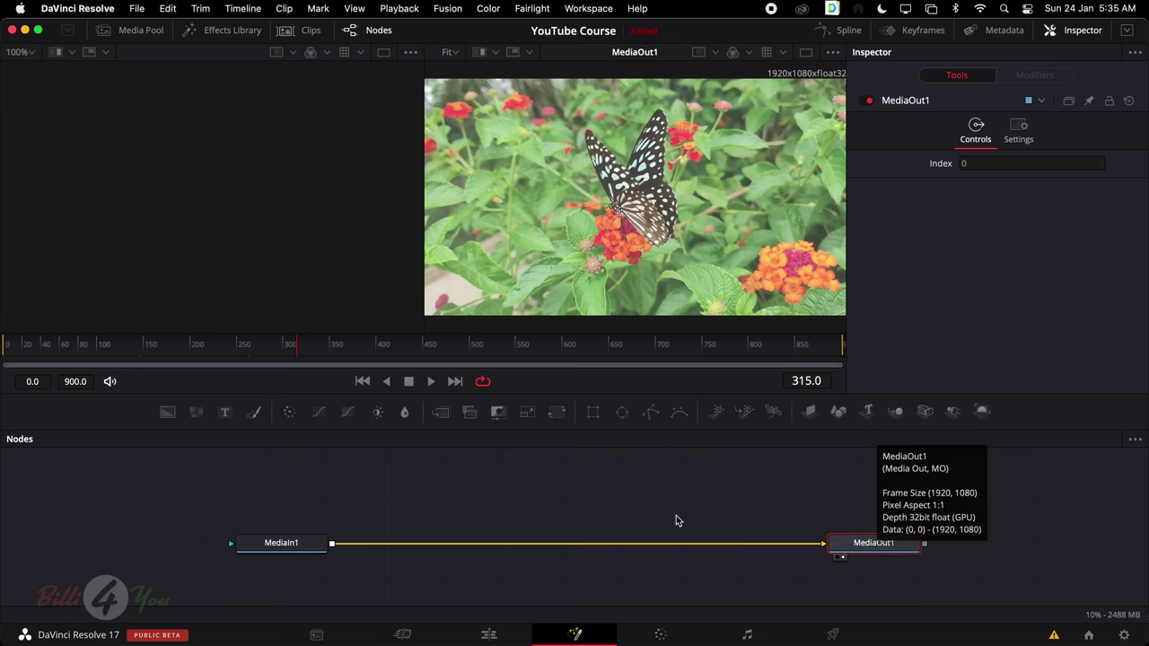
left_click(289, 548)
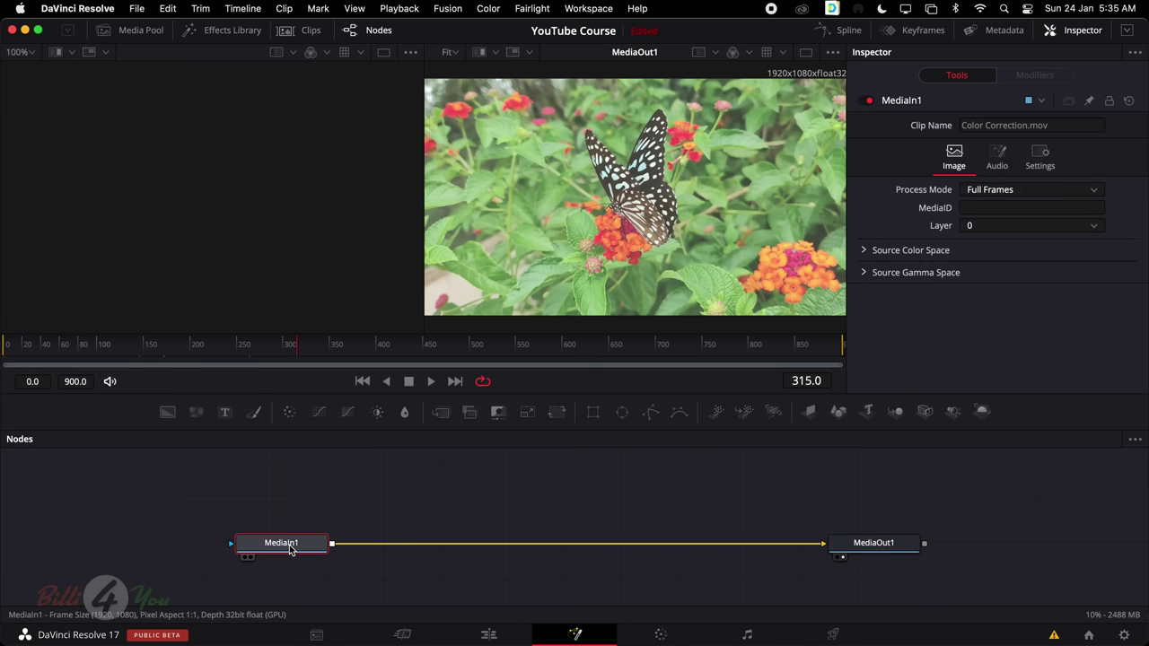
left_click(875, 559)
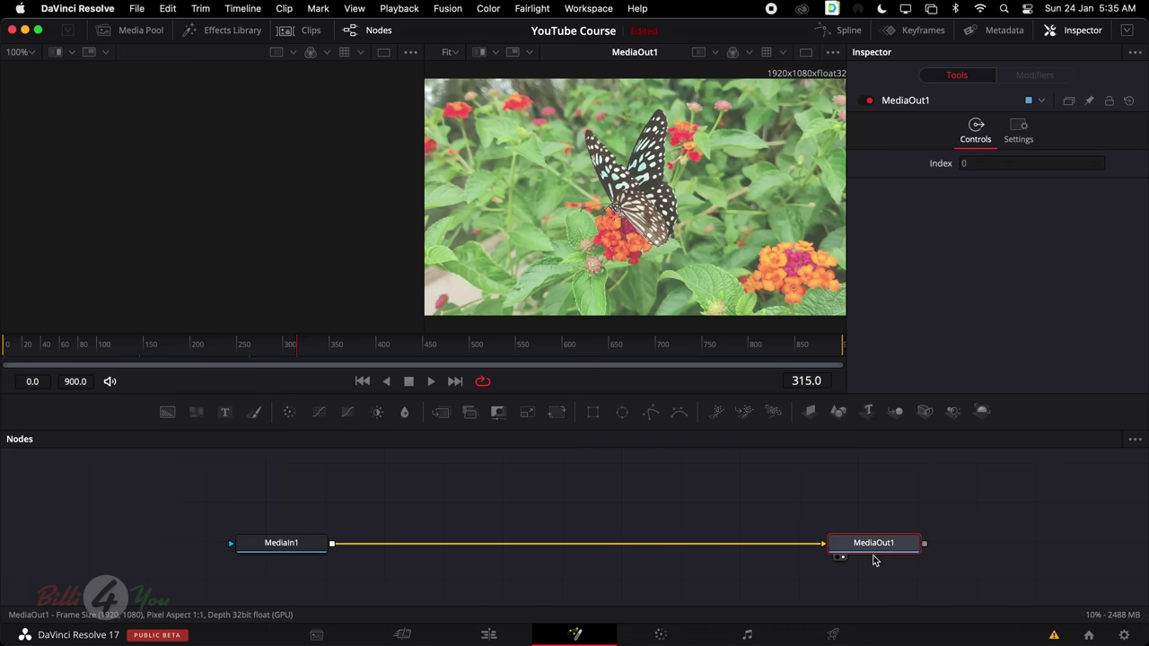
left_click(751, 569)
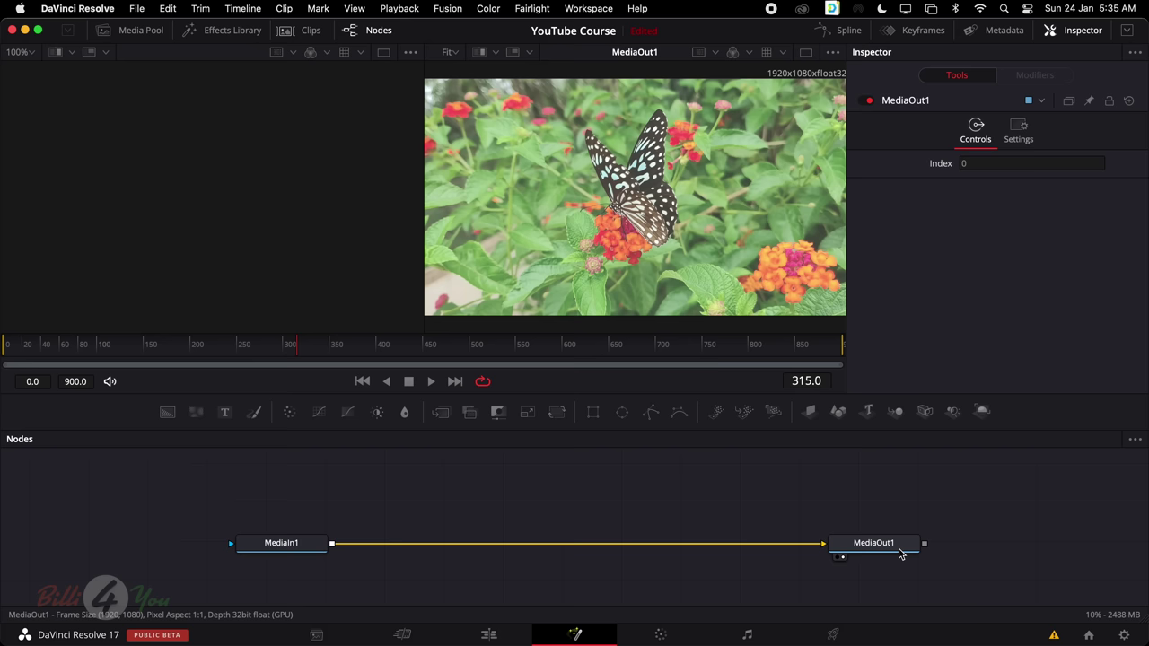
mouse_move(900, 553)
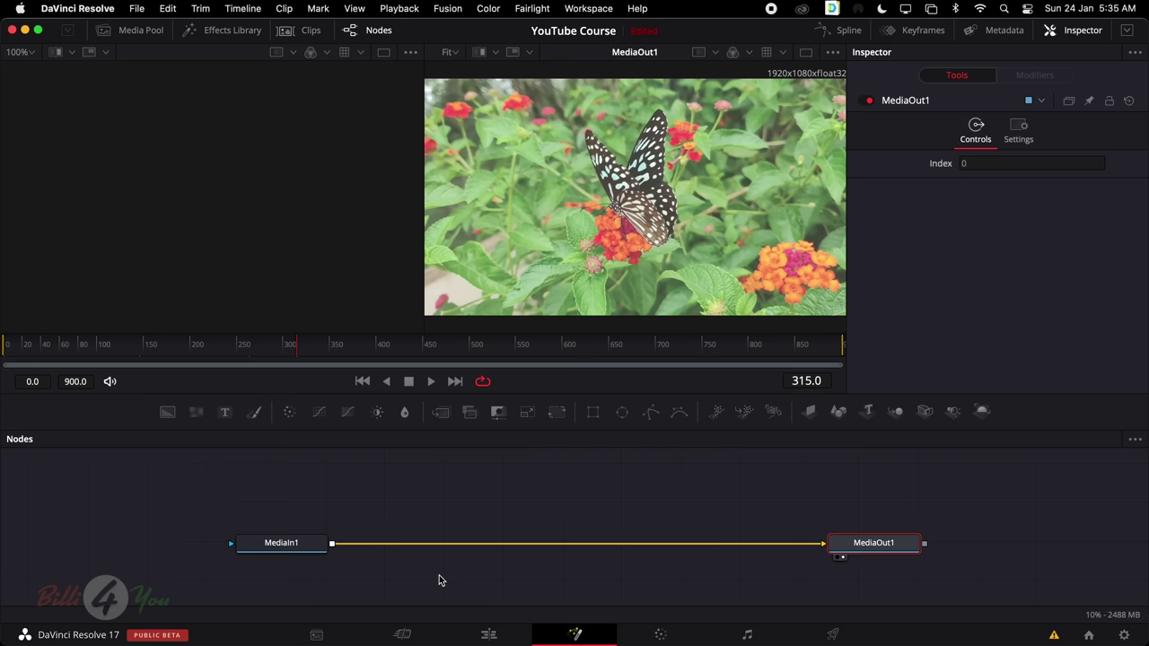
left_click(282, 549)
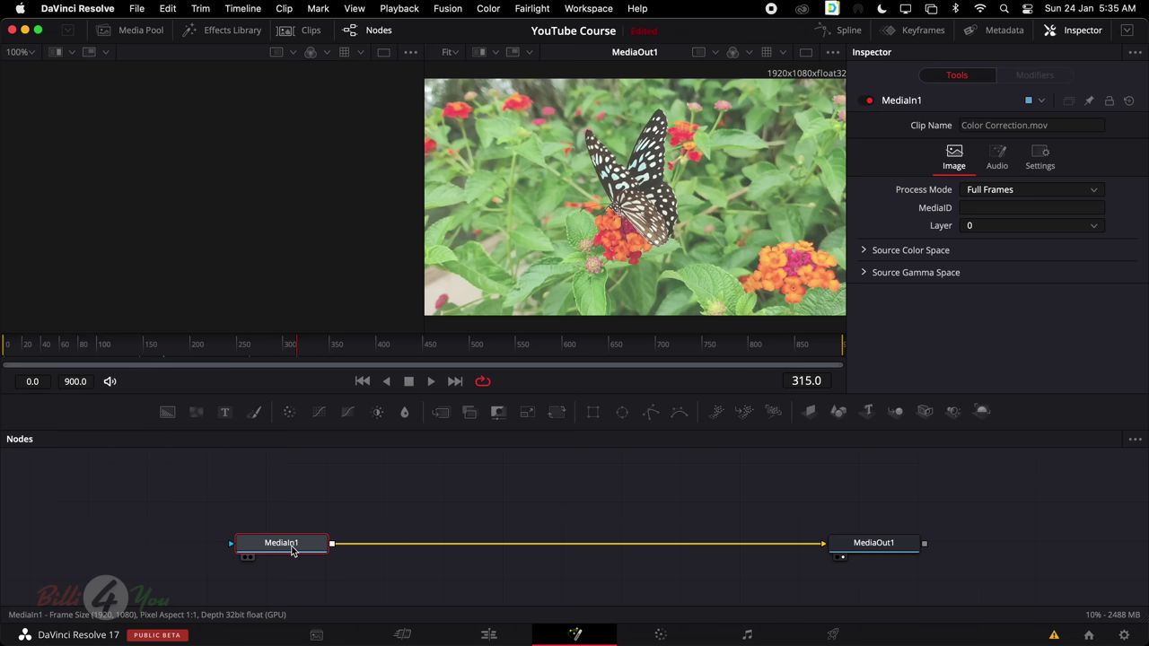
left_click(871, 549)
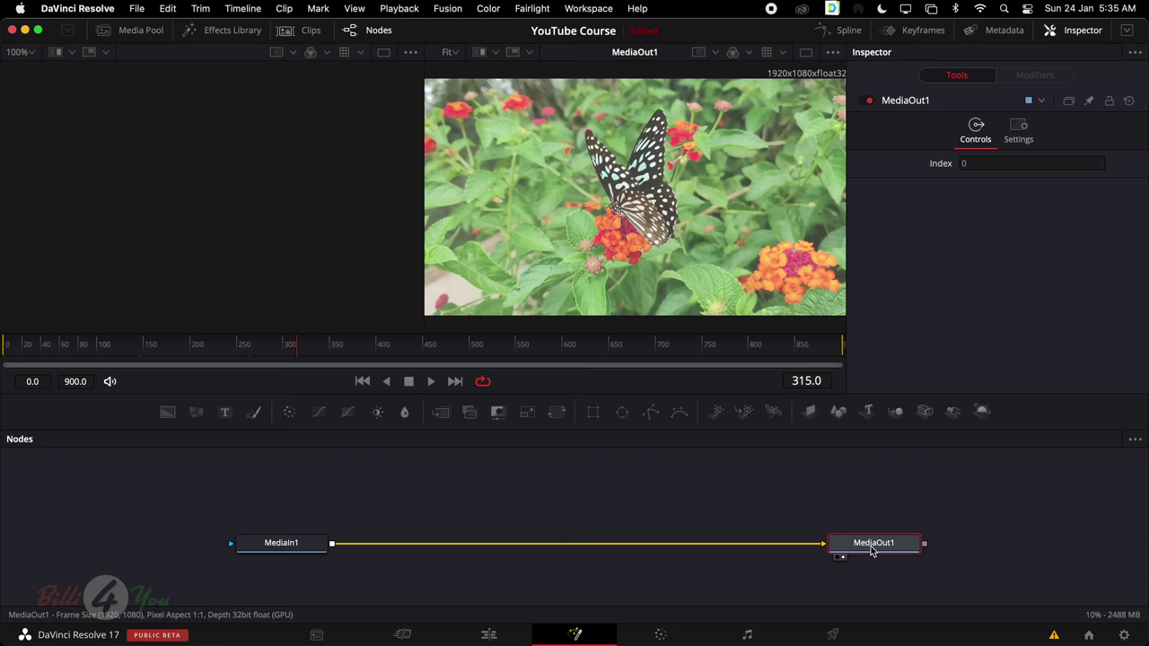
left_click(289, 545)
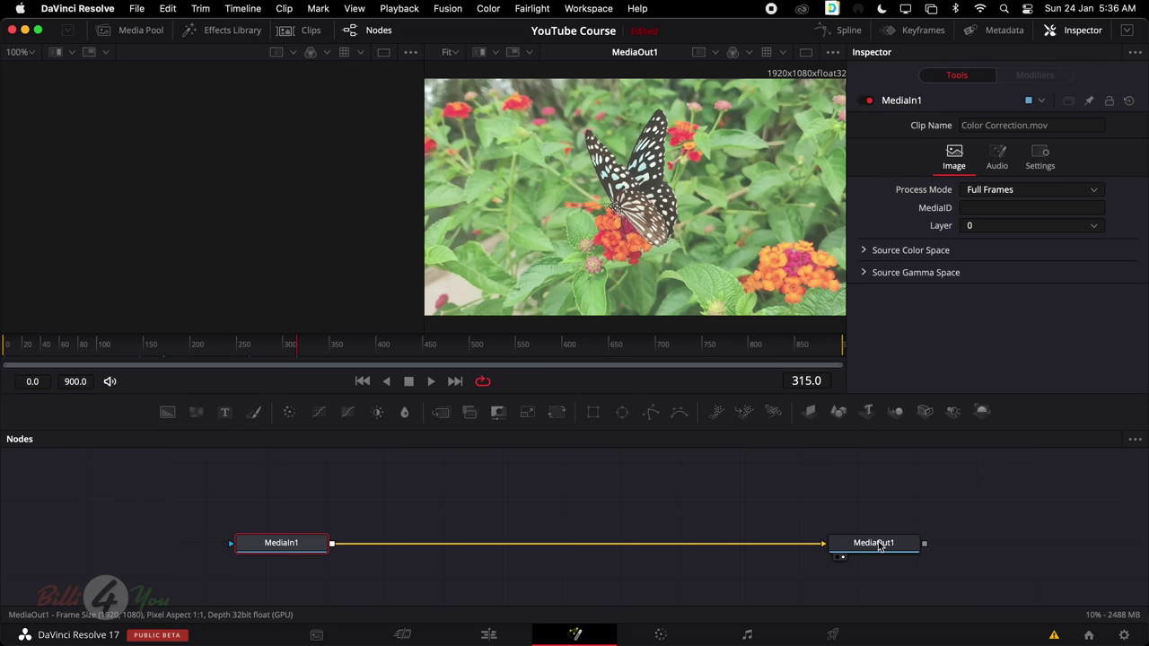
left_click(834, 551)
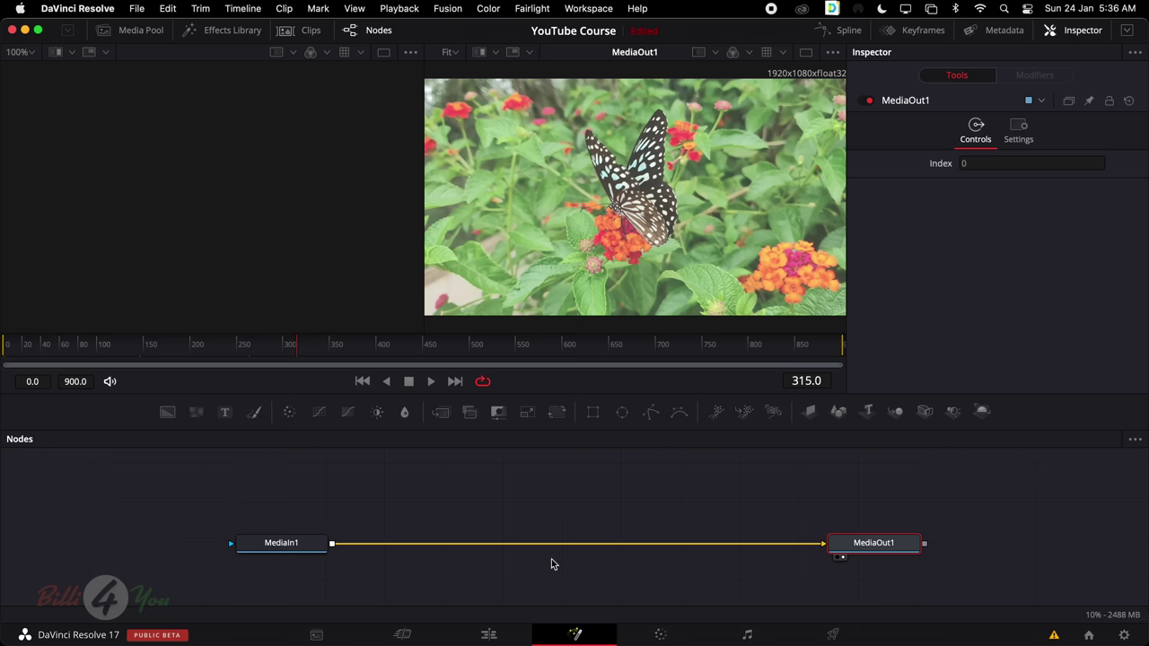
left_click(718, 543)
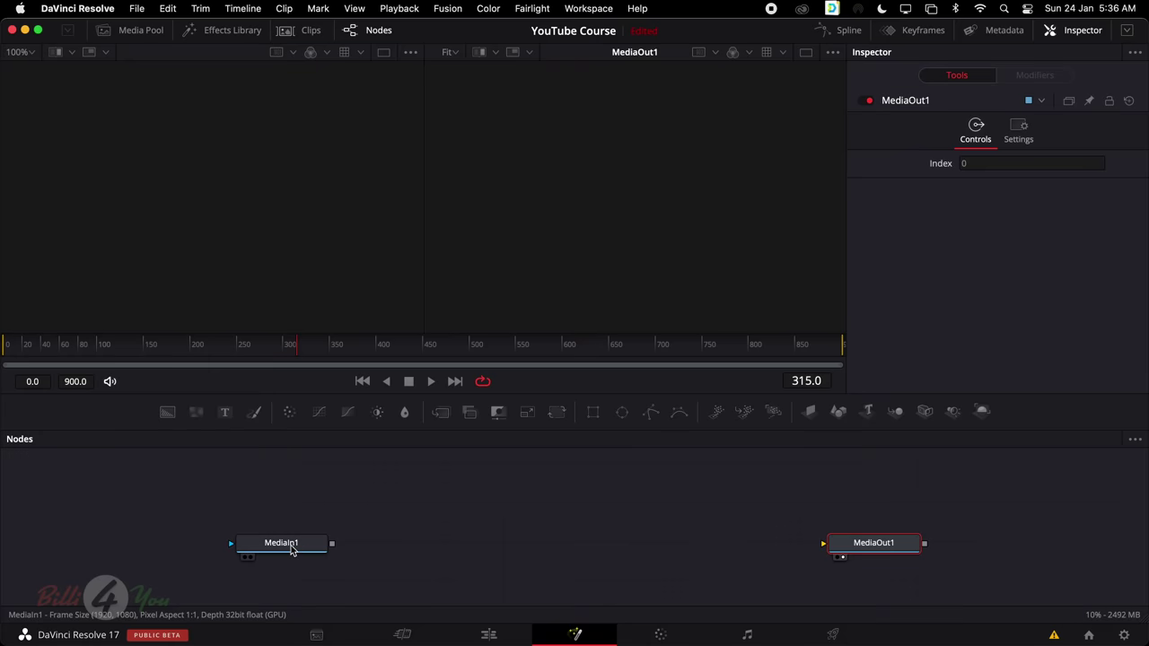
left_click(291, 549)
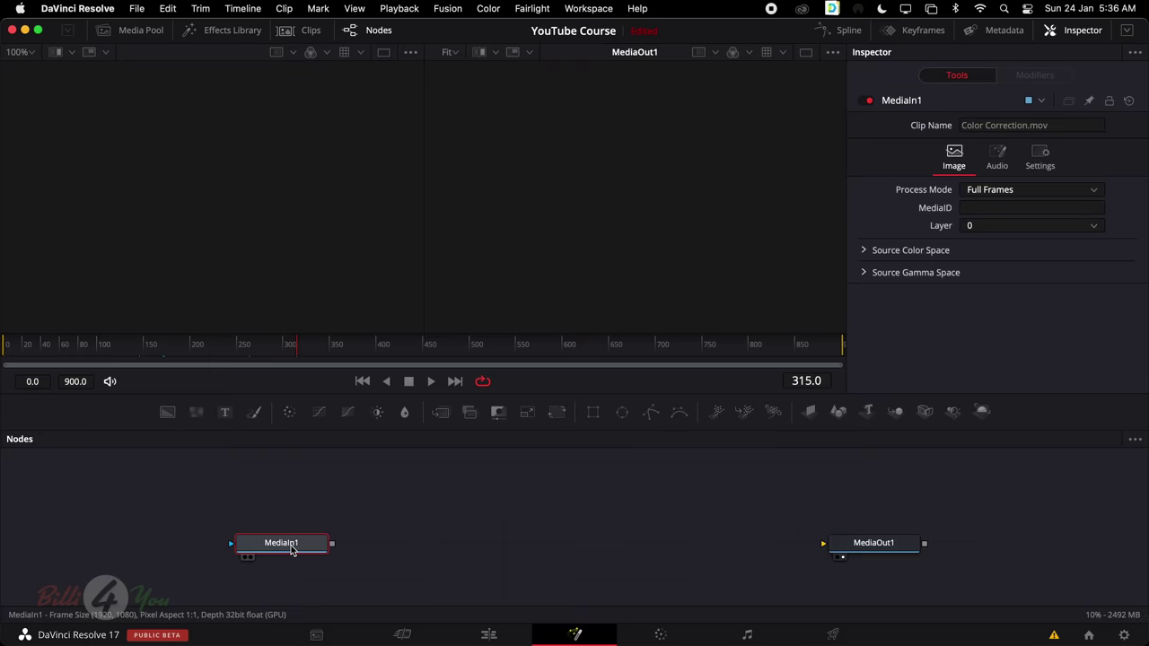
left_click(872, 547)
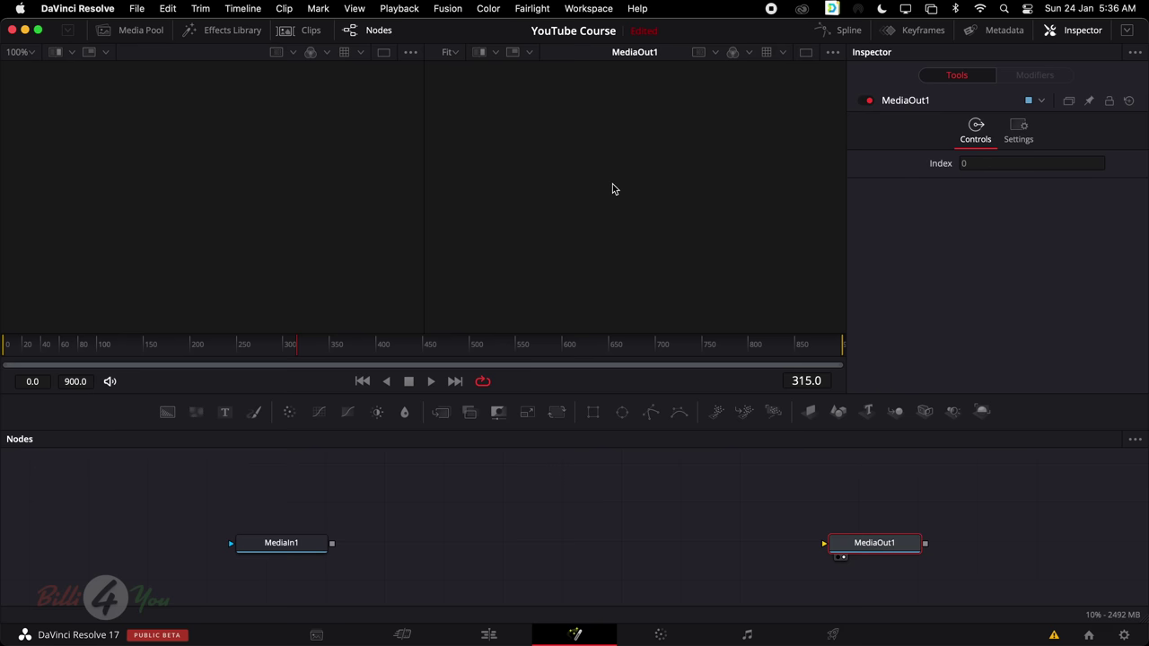
left_click(489, 636)
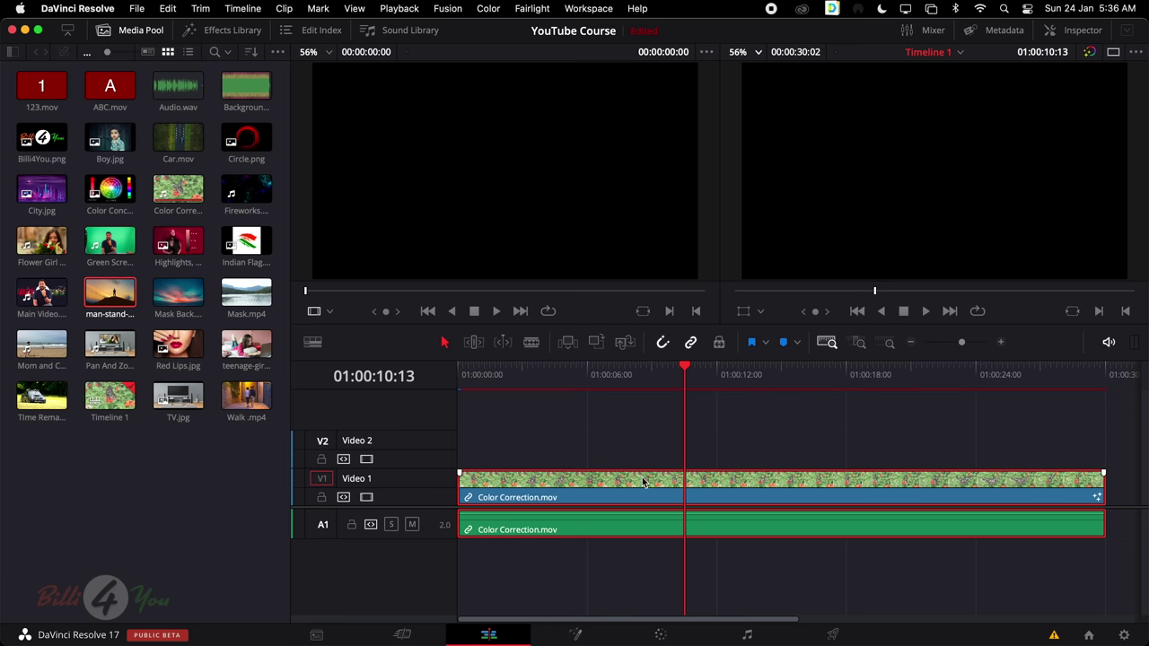
left_click_drag(684, 368, 788, 364)
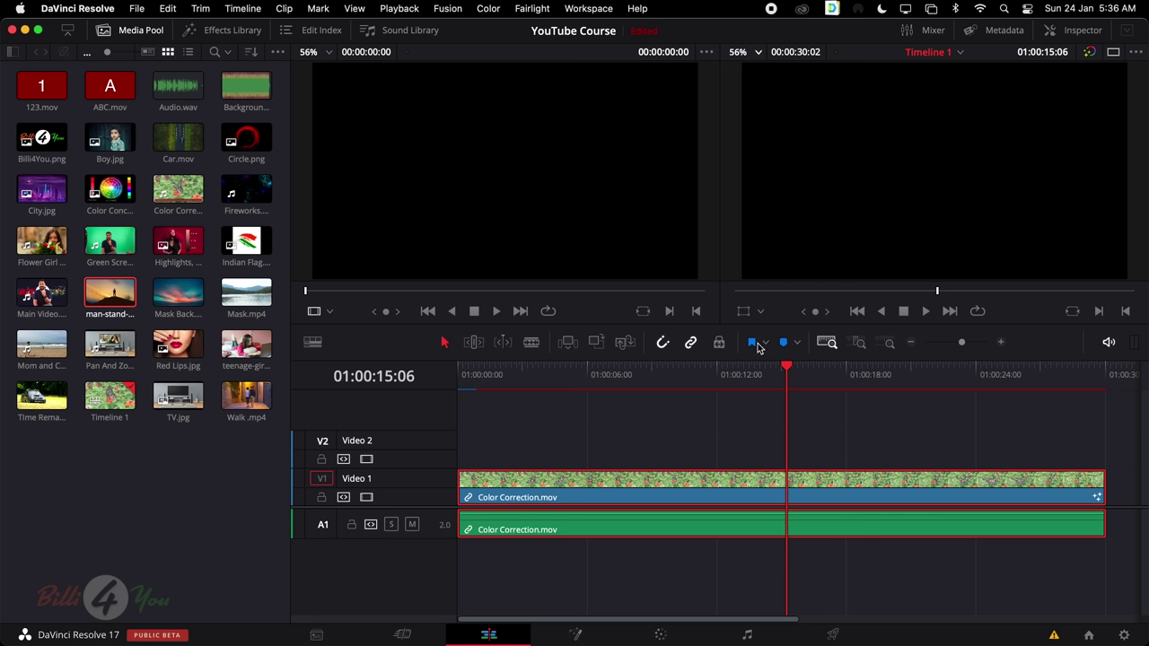
left_click(575, 635)
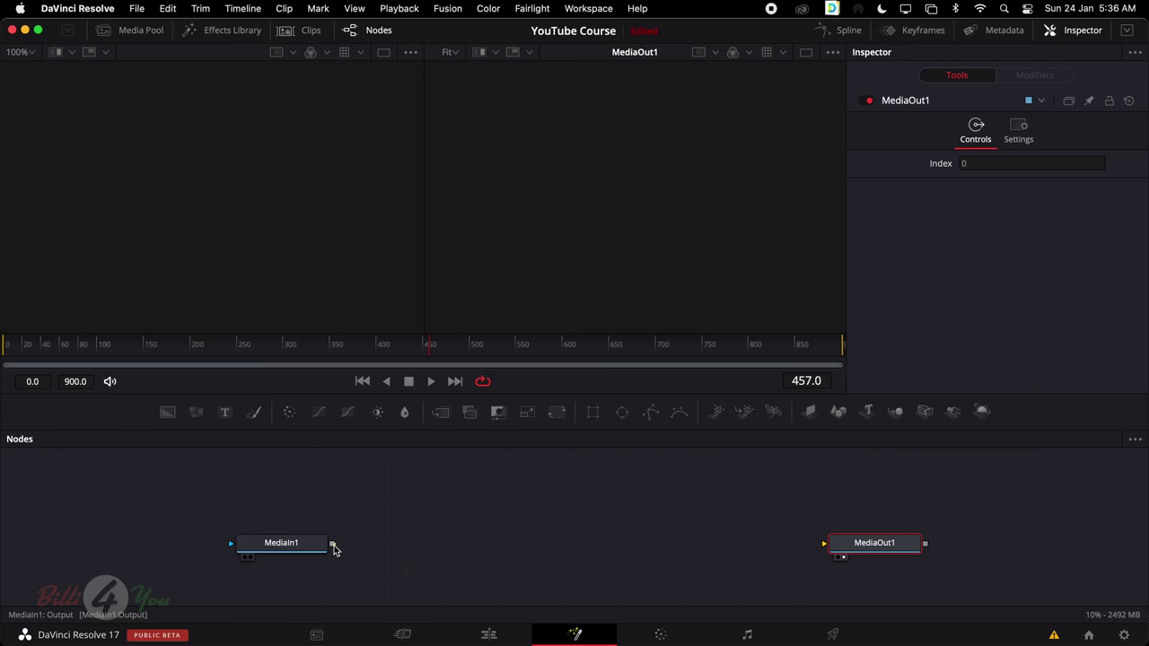
Connect MediaIn1's output to MediaOut1's input and check both nodes' settings
left_click_drag(333, 549, 827, 547)
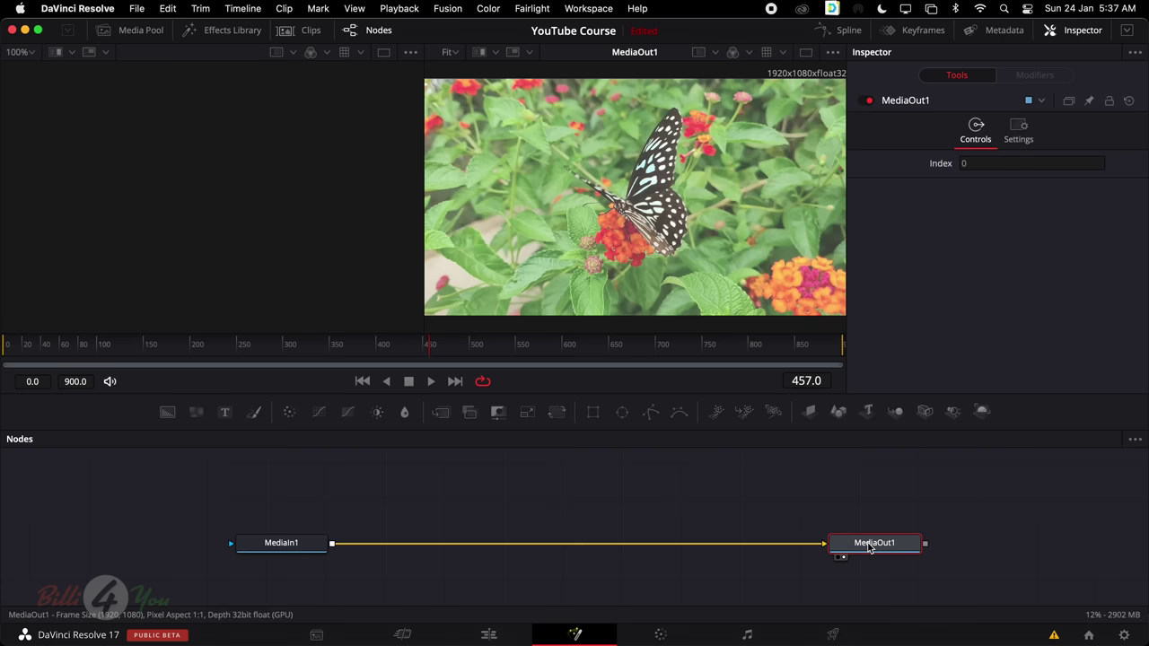
left_click(277, 549)
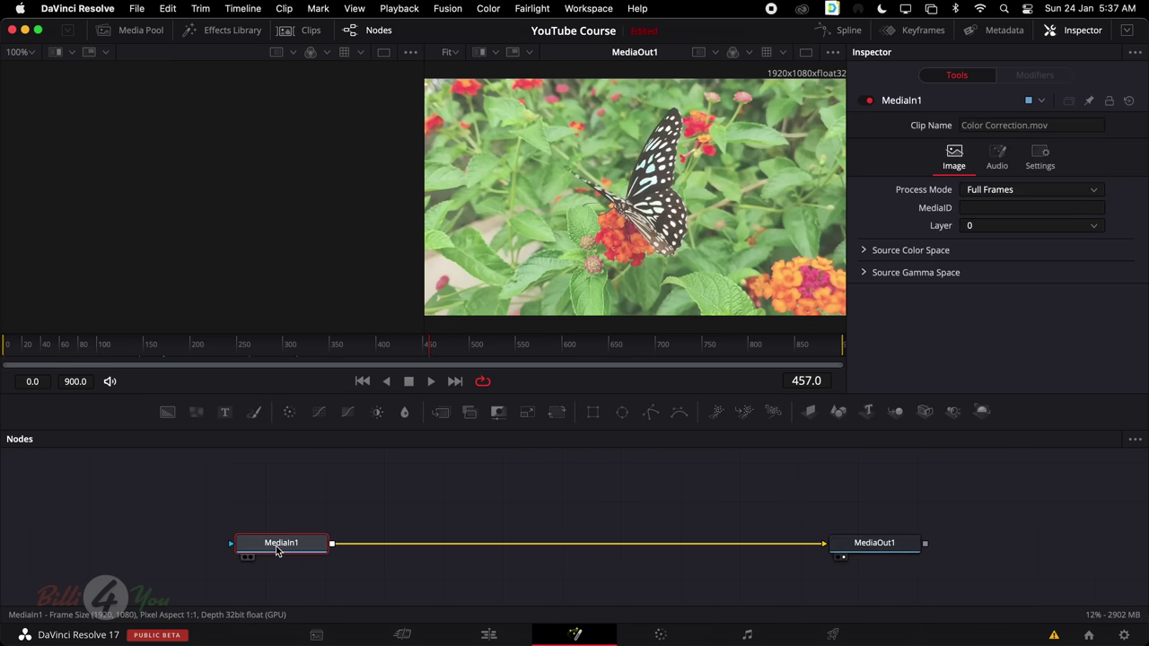
left_click(866, 544)
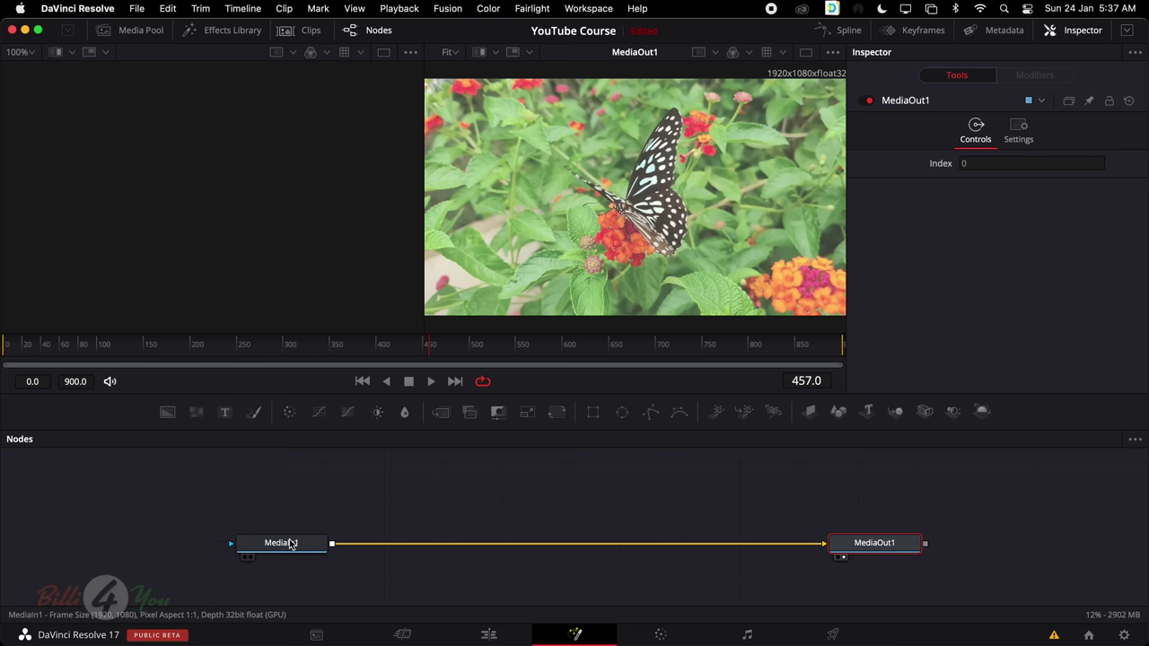
left_click(289, 548)
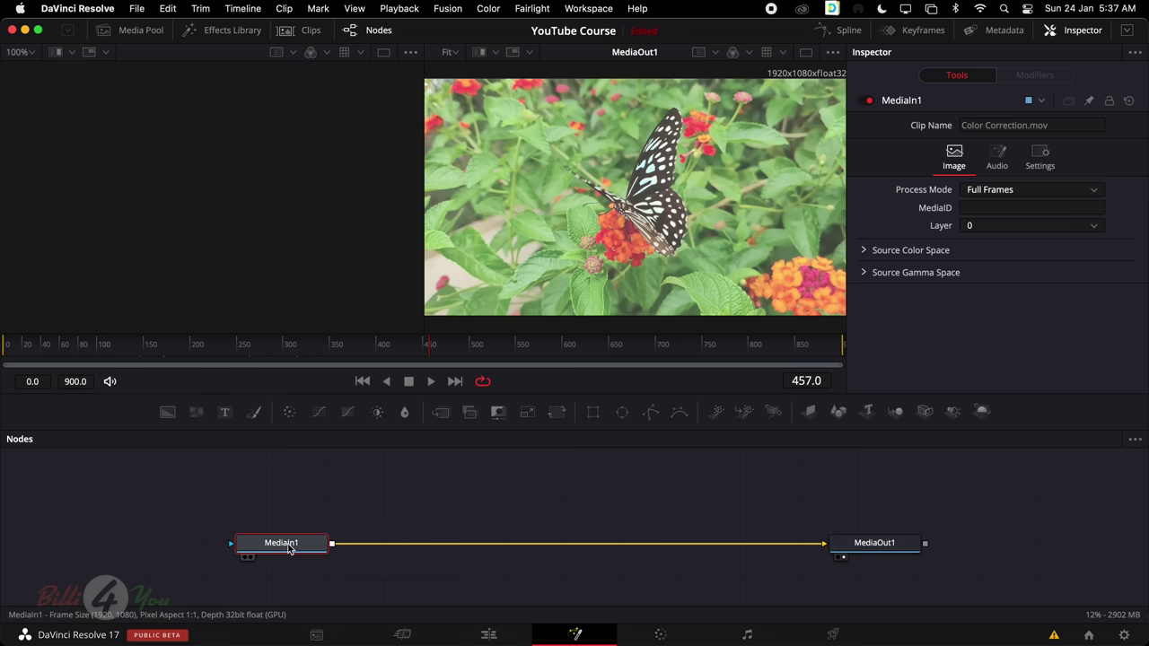
left_click(877, 548)
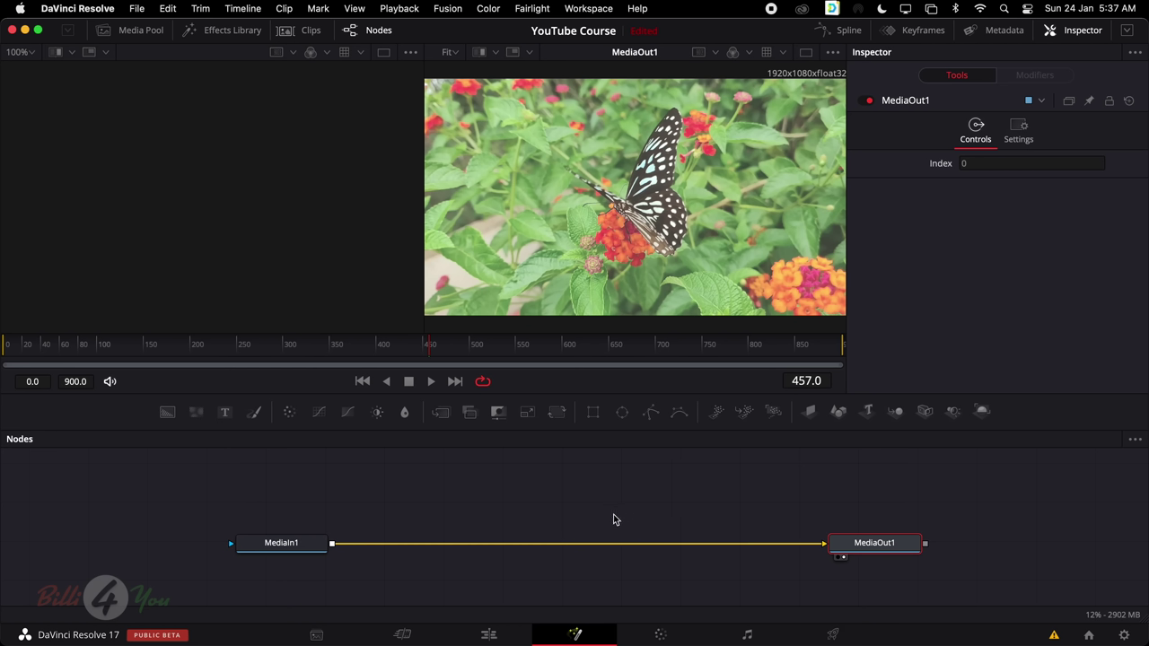
Preview the butterfly clip on the Edit page at 01:00:12:18, then return to Fusion
left_click(497, 636)
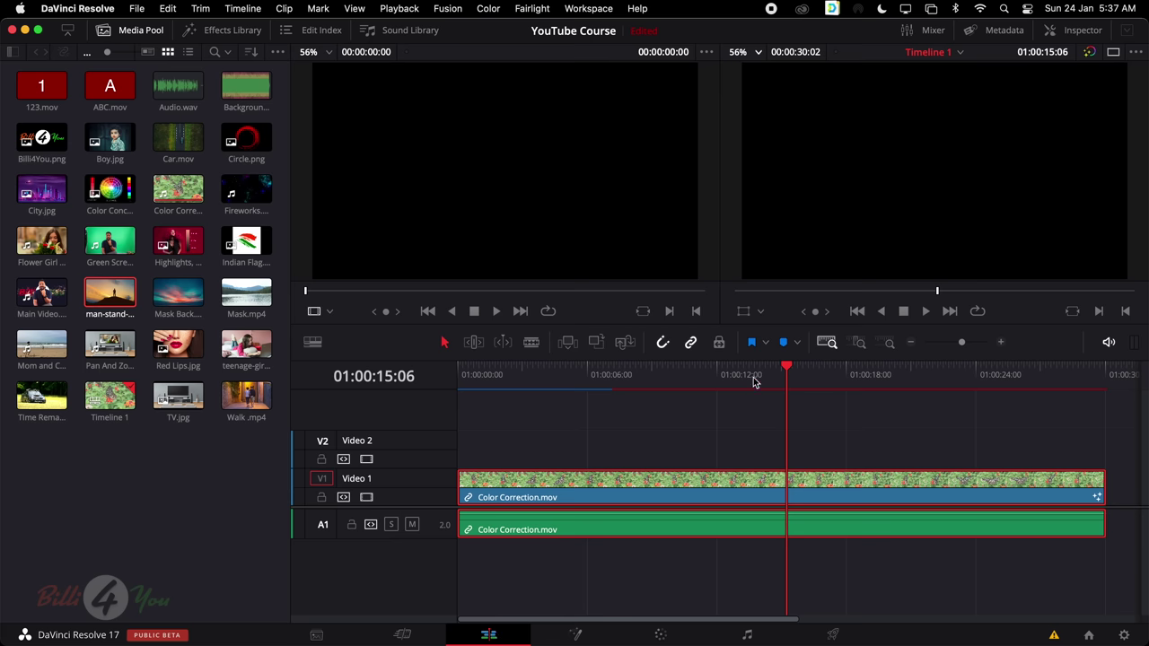
left_click(732, 370)
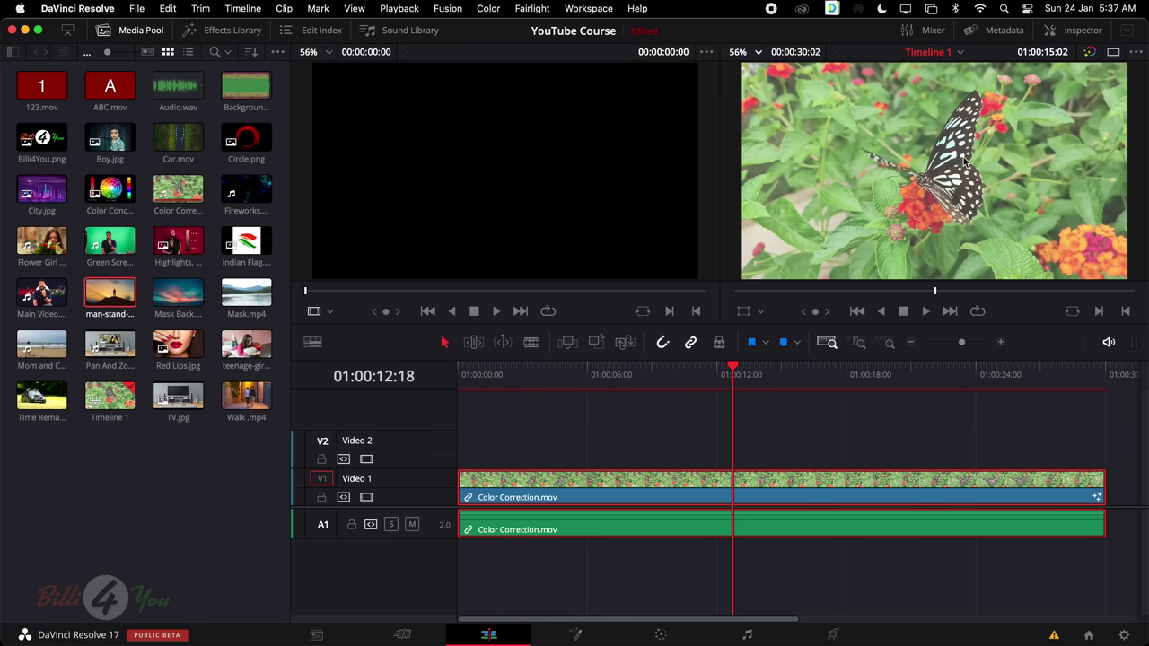
left_click(579, 634)
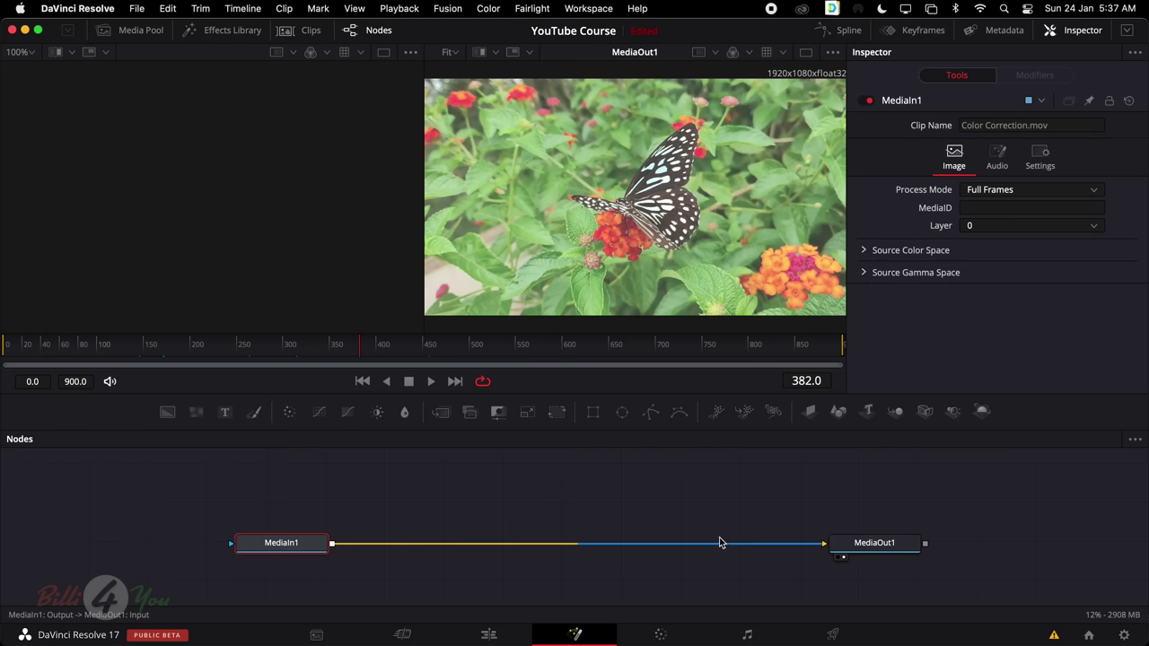
left_click(768, 547)
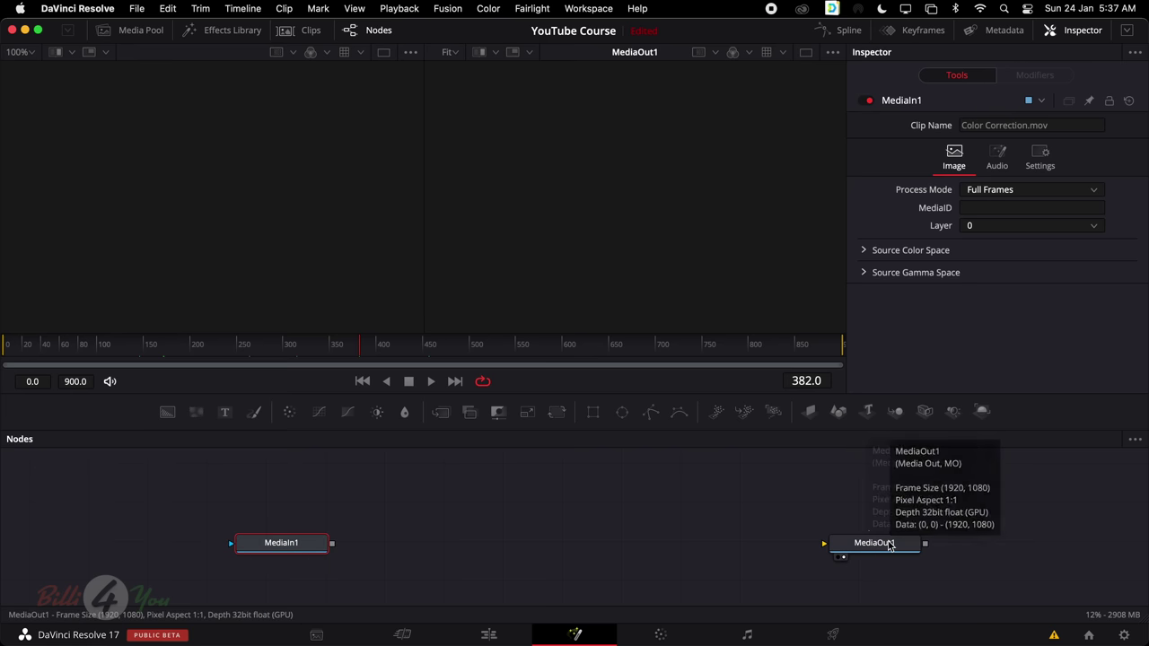
left_click(883, 547)
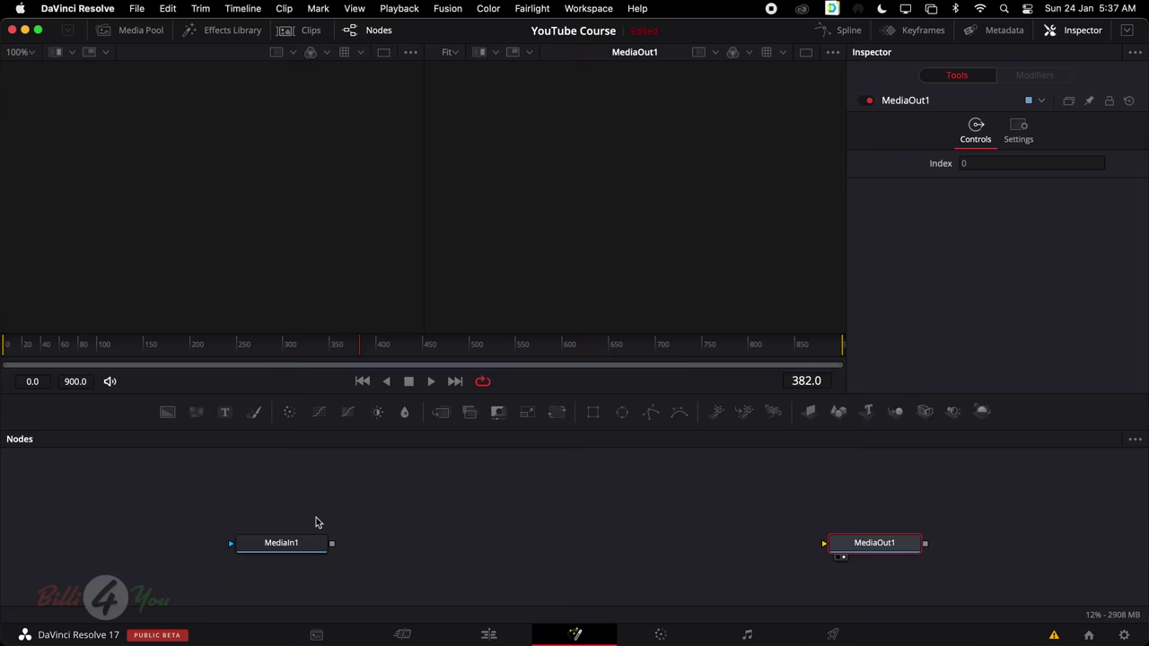
left_click_drag(333, 543, 842, 546)
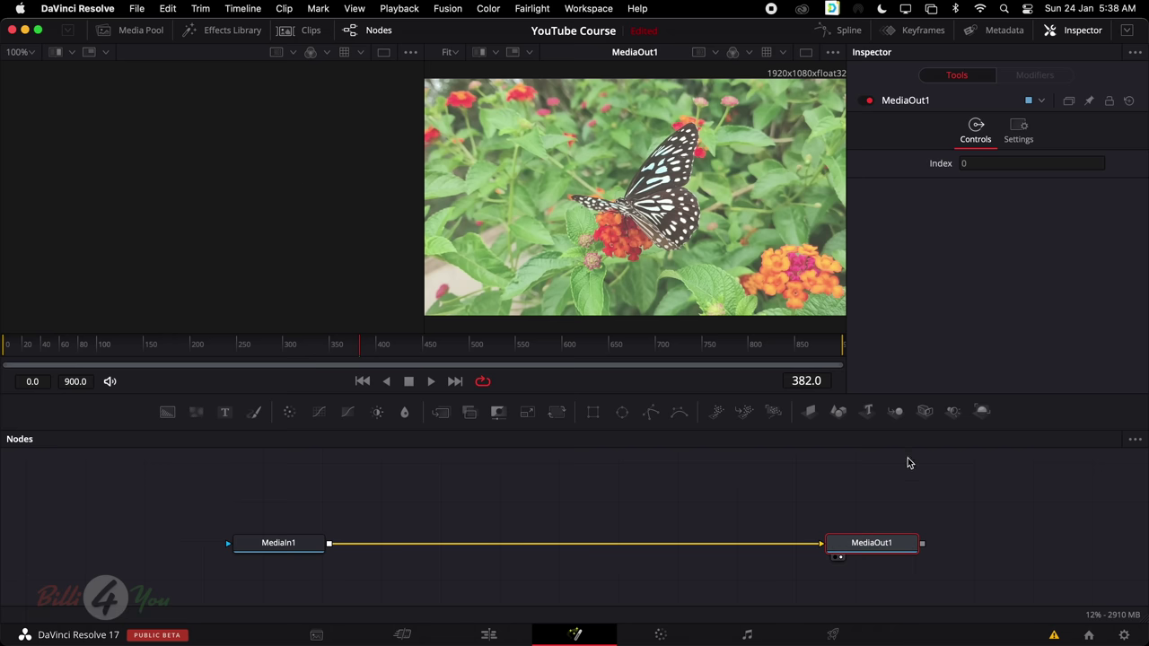
Toggle MediaOut1 between viewers with its indicator dots, then show MediaIn1 in the left viewer
left_click(837, 558)
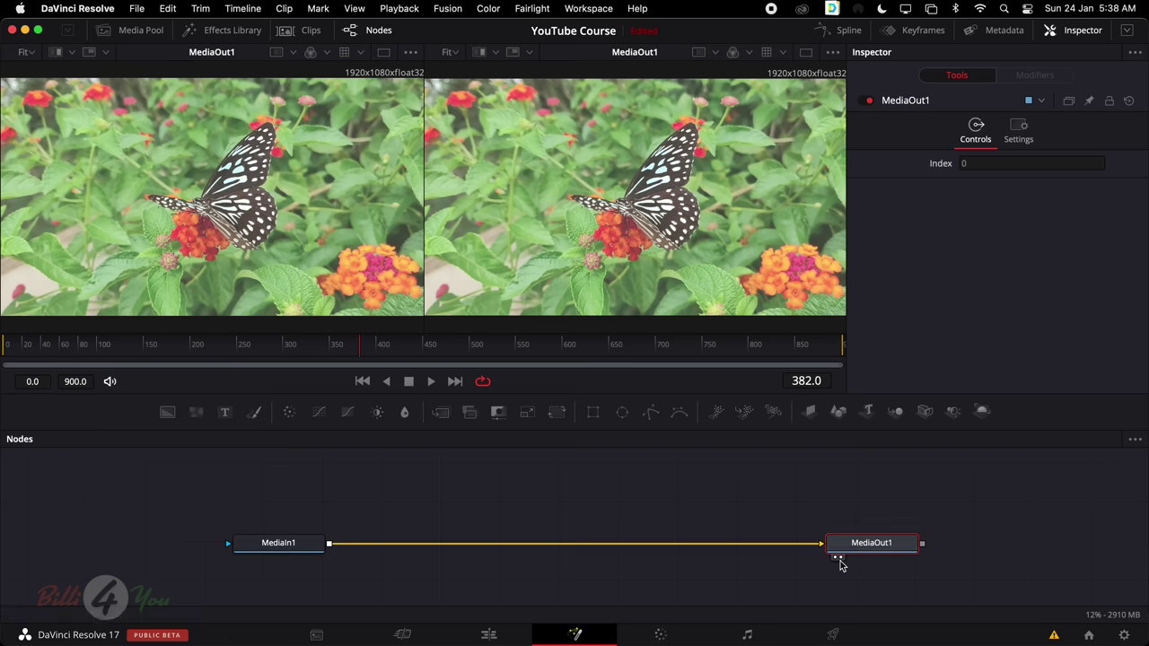
left_click(842, 560)
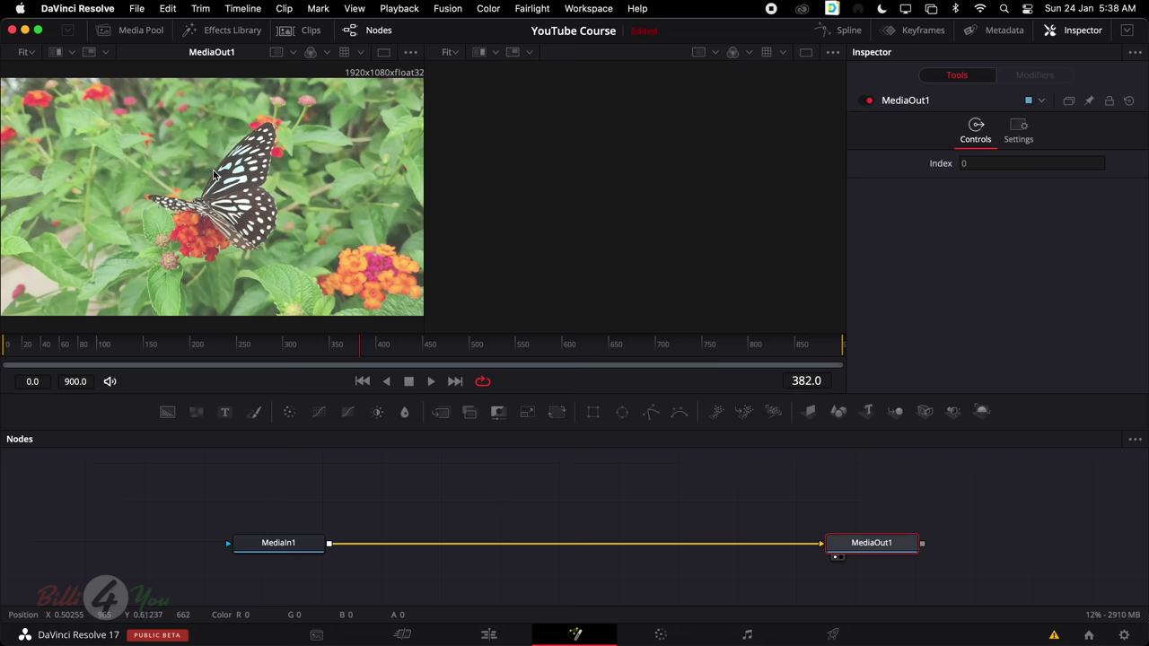
left_click(838, 558)
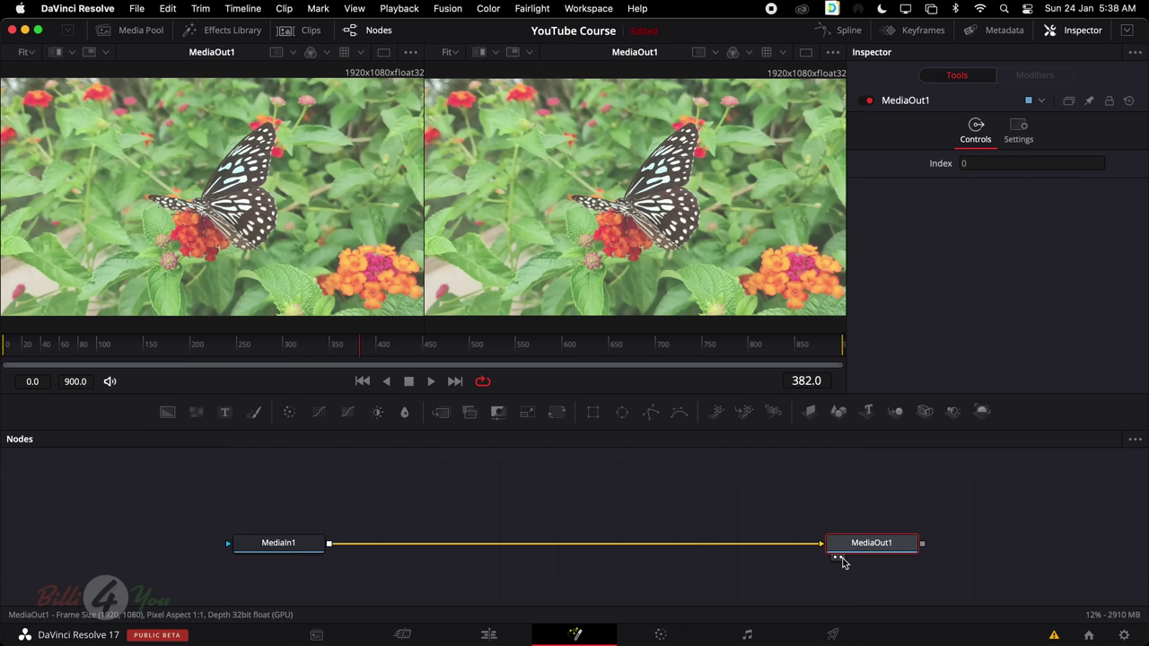
left_click(835, 558)
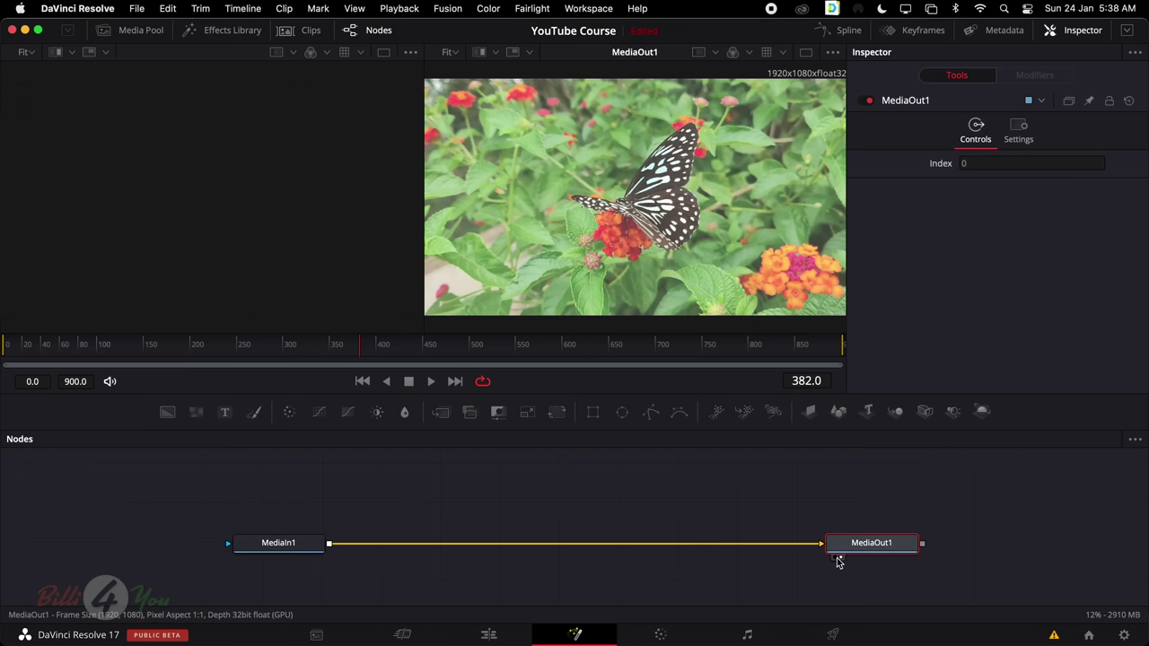
left_click(294, 548)
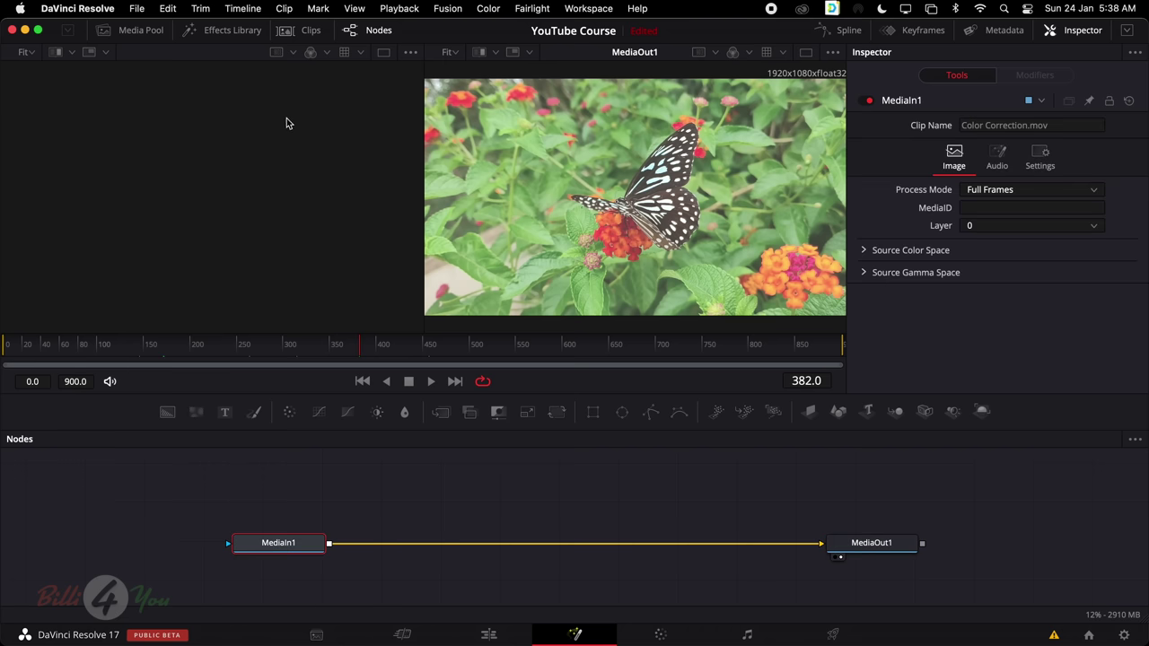
left_click(242, 559)
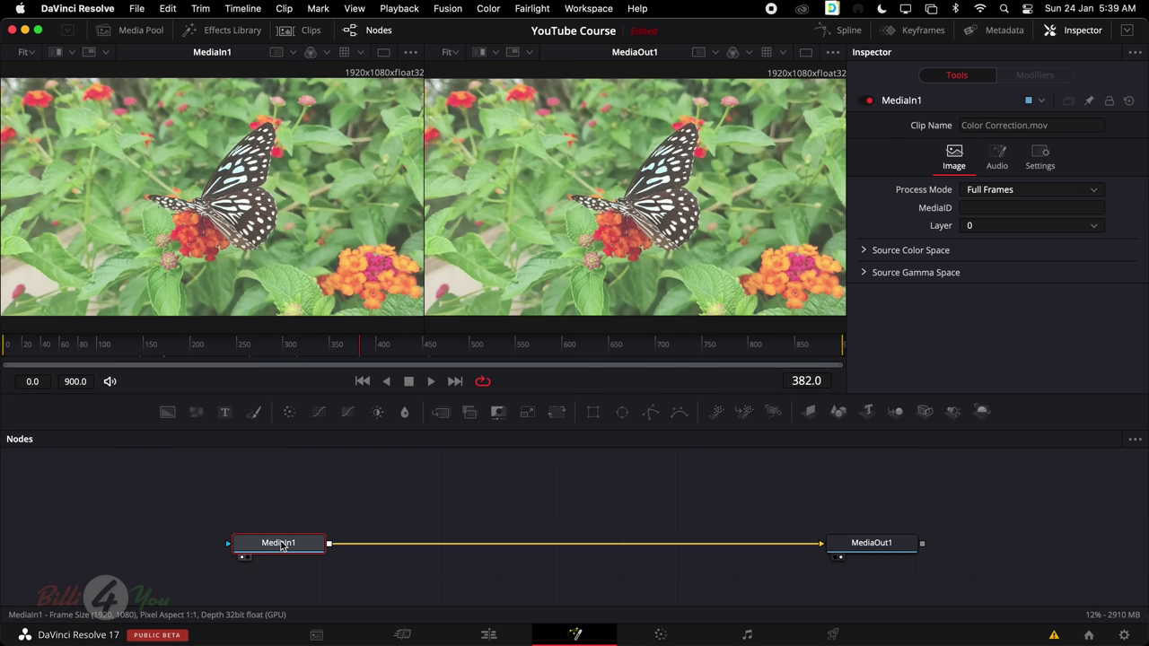
Try keys 1 and 2 to switch which viewer displays MediaIn1
mouse_move(283, 547)
key("2")
key("1")
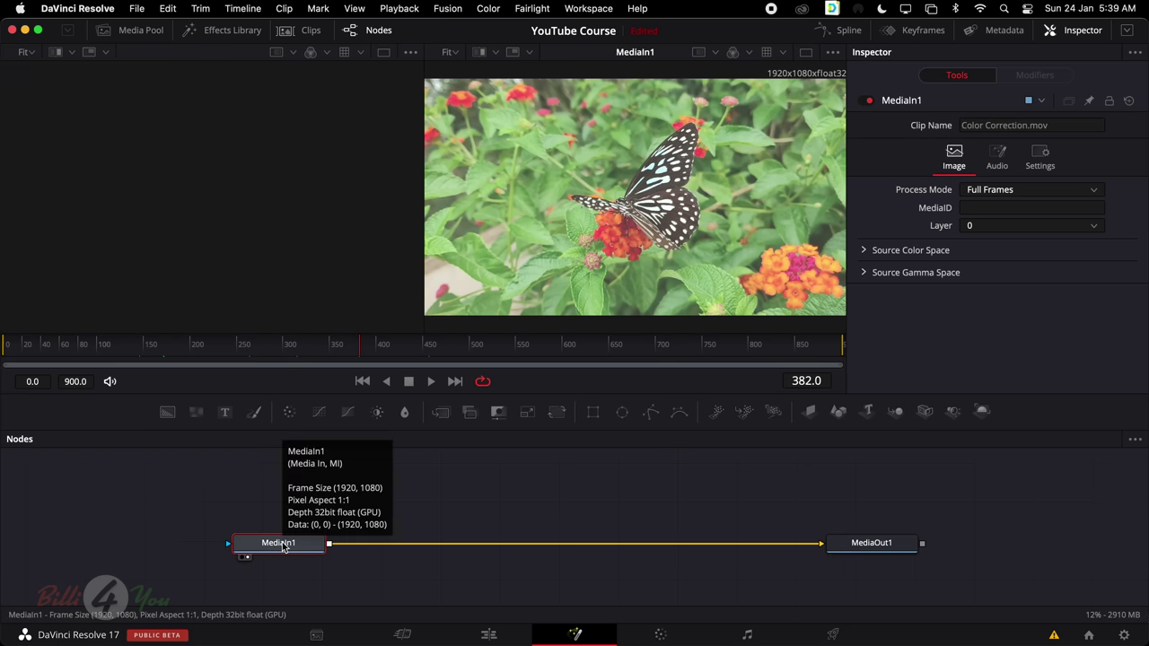
key("2")
key("1")
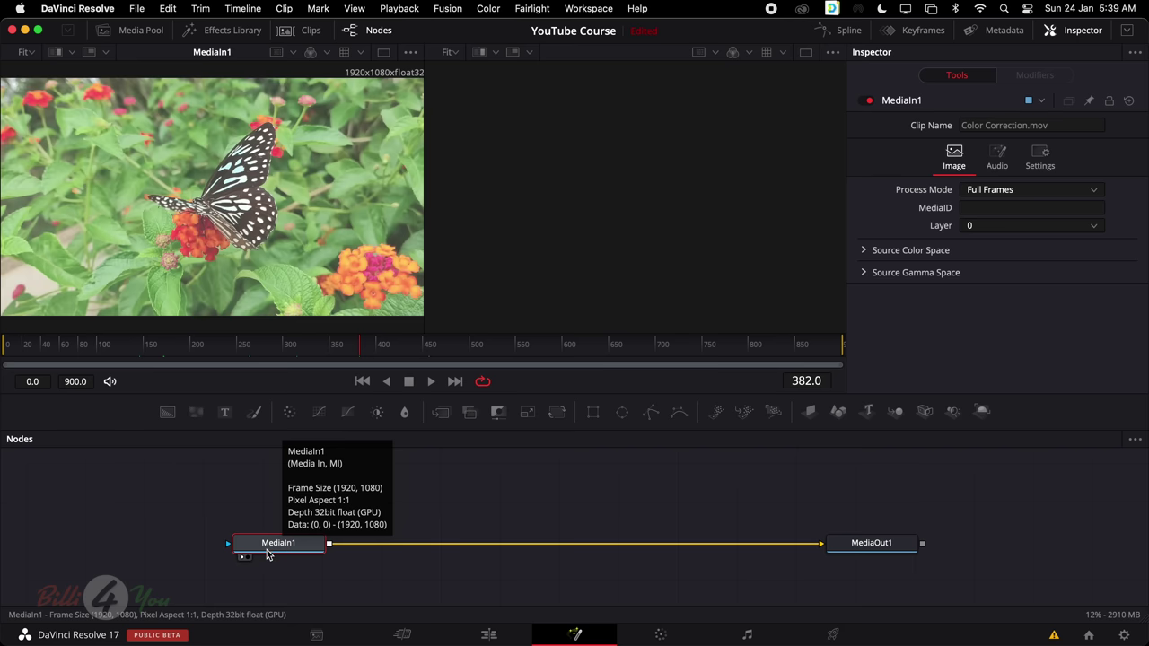
key("2")
key("2")
key("1")
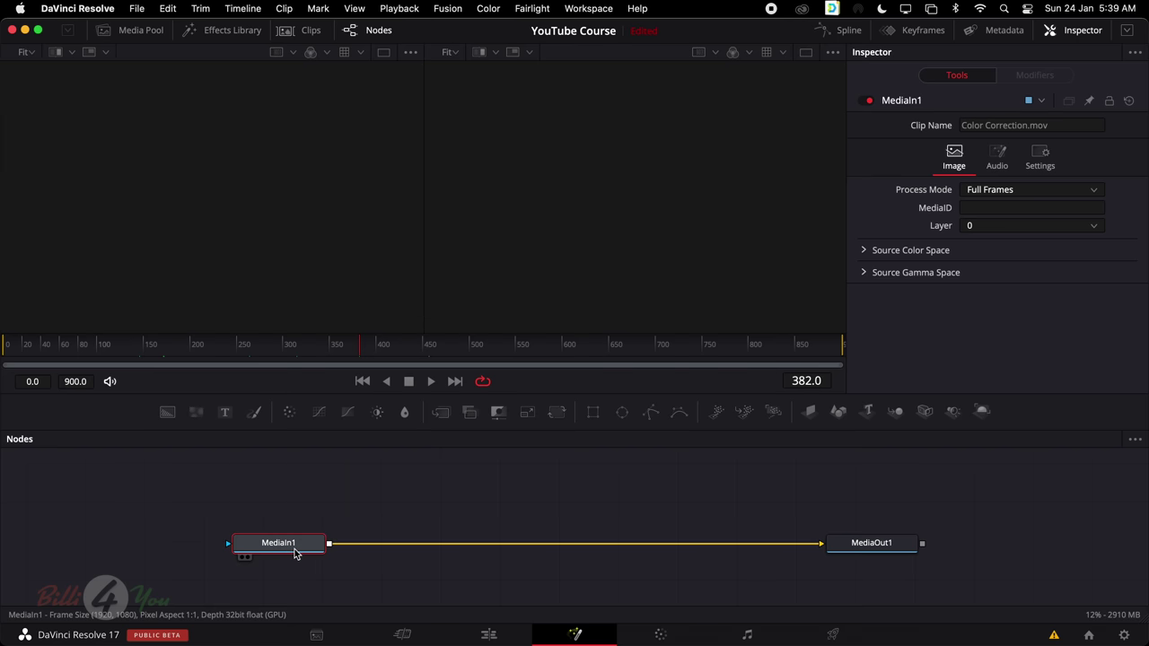
Load MediaIn1 into the left viewer with 1 and MediaOut1 into the right with 2
left_click(347, 500)
left_click(287, 551)
key("1")
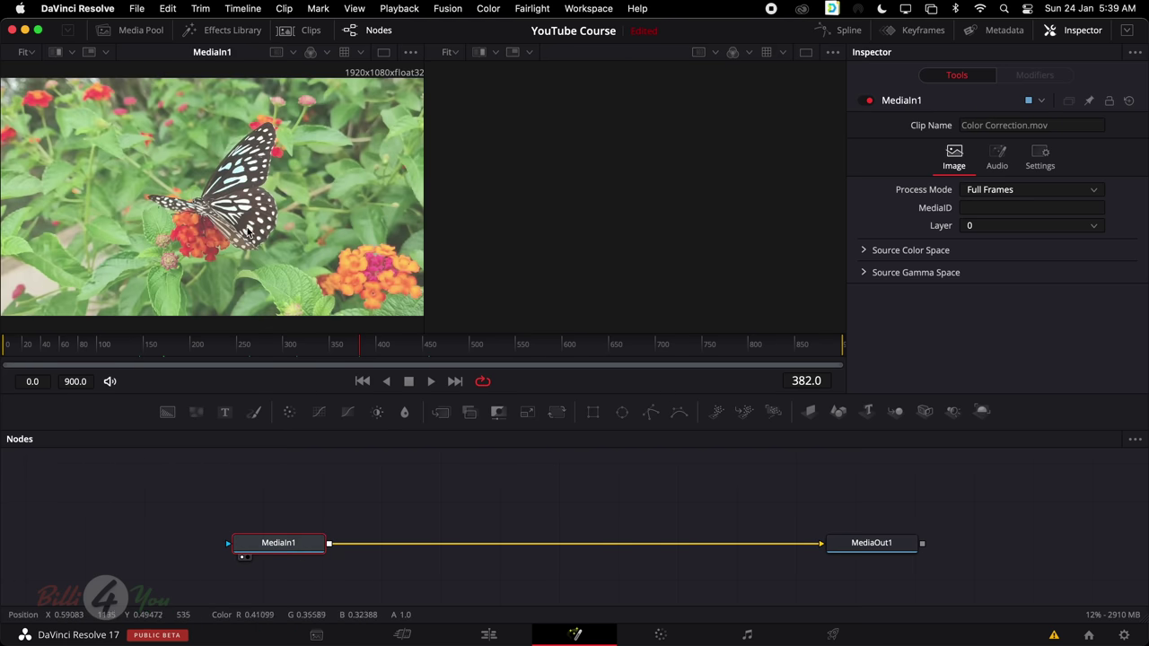
left_click(860, 543)
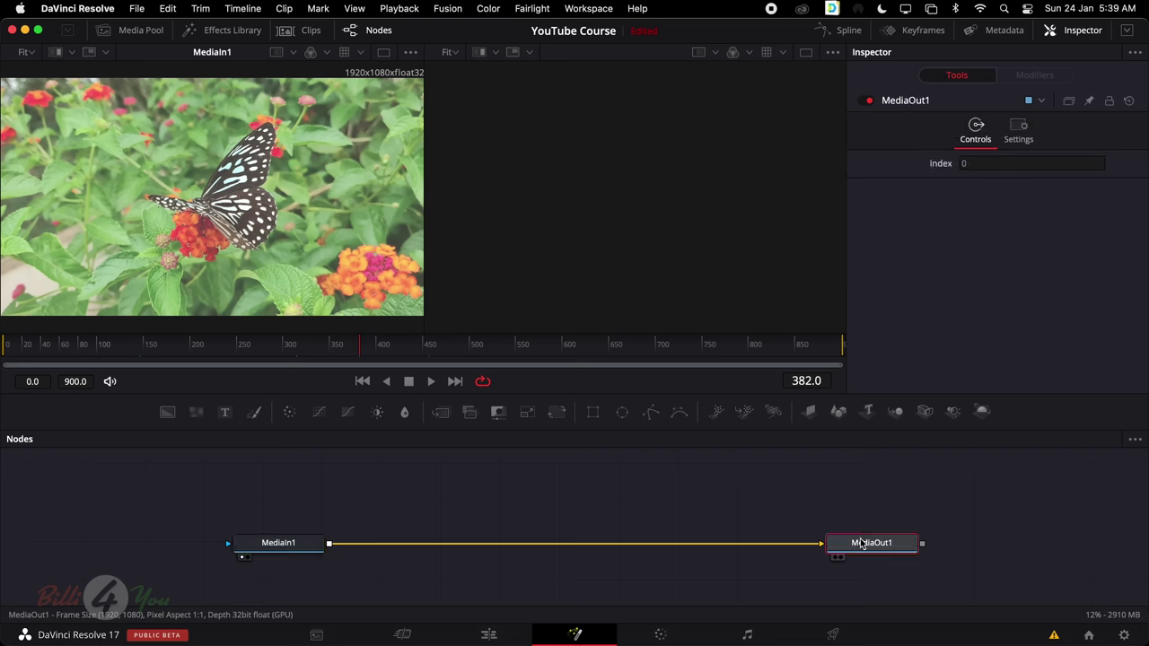
key("2")
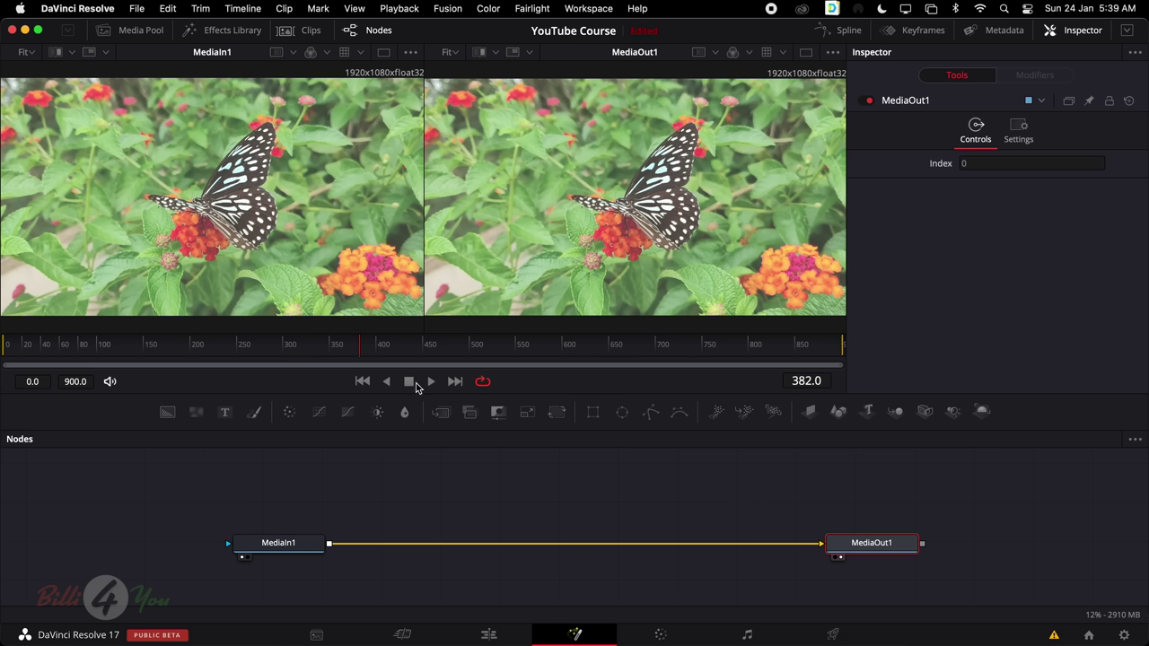
left_click(477, 501)
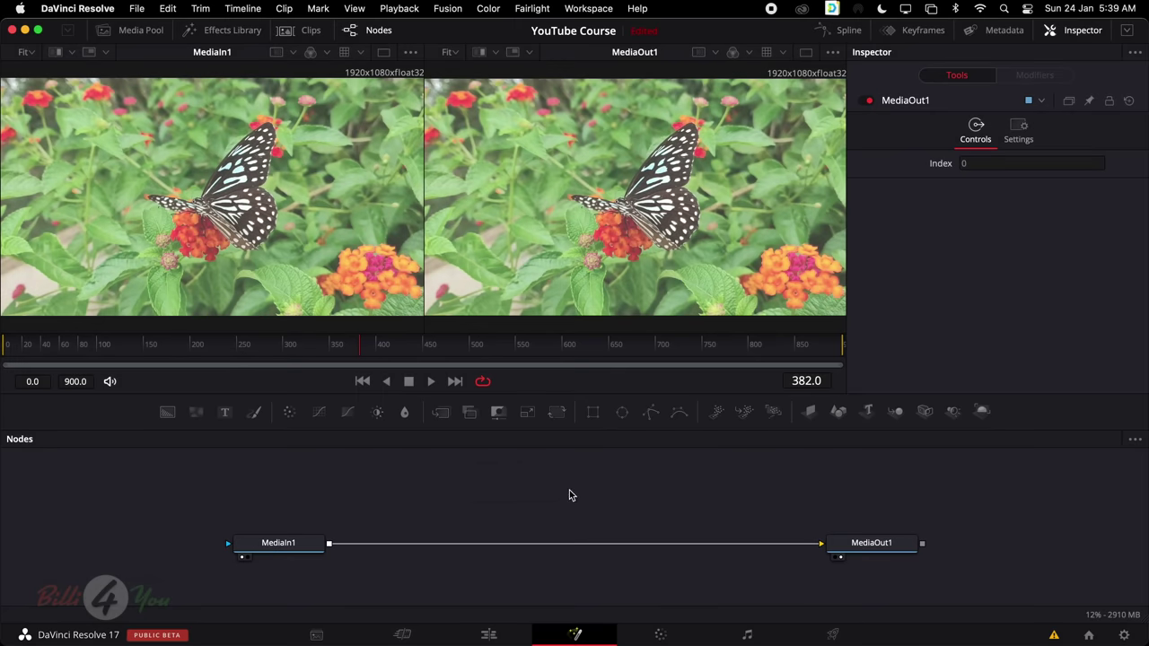
Browse the Nodes panel's Add Tool submenus and dismiss the menu without adding a tool
right_click(561, 489)
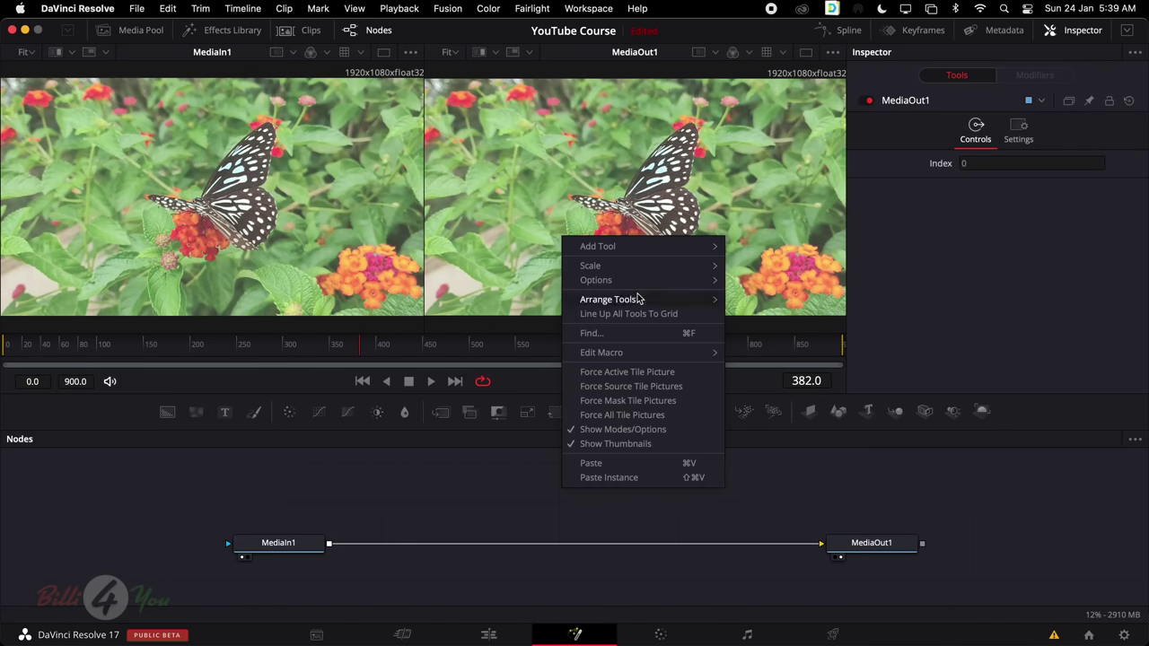
mouse_move(637, 256)
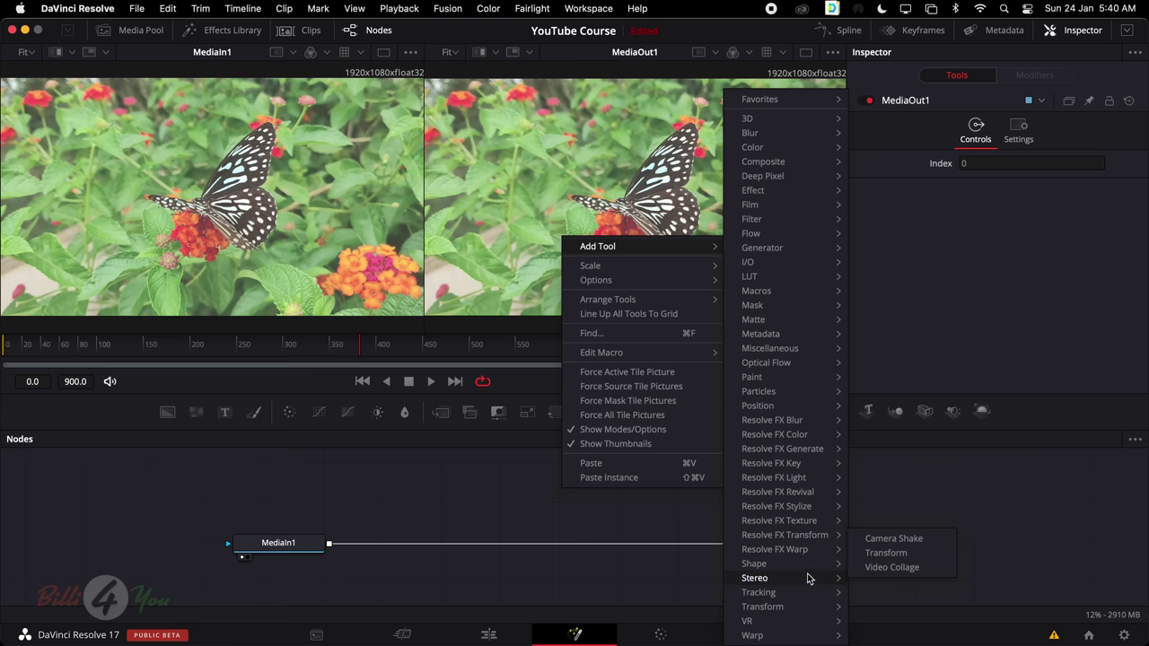
mouse_move(807, 596)
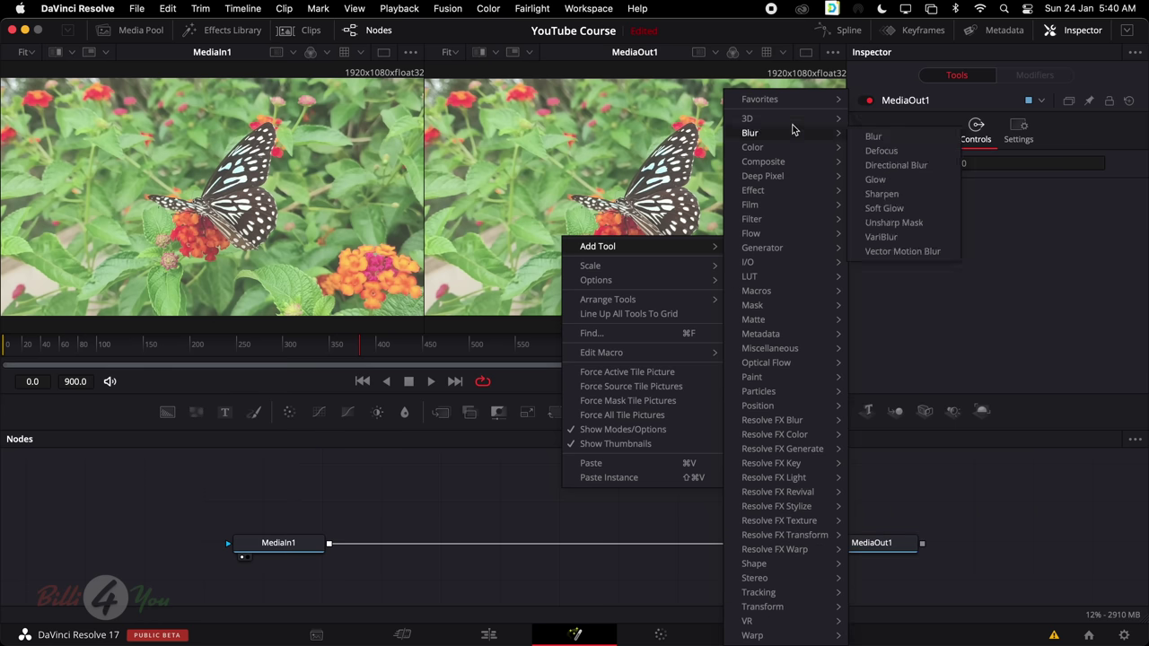
mouse_move(794, 124)
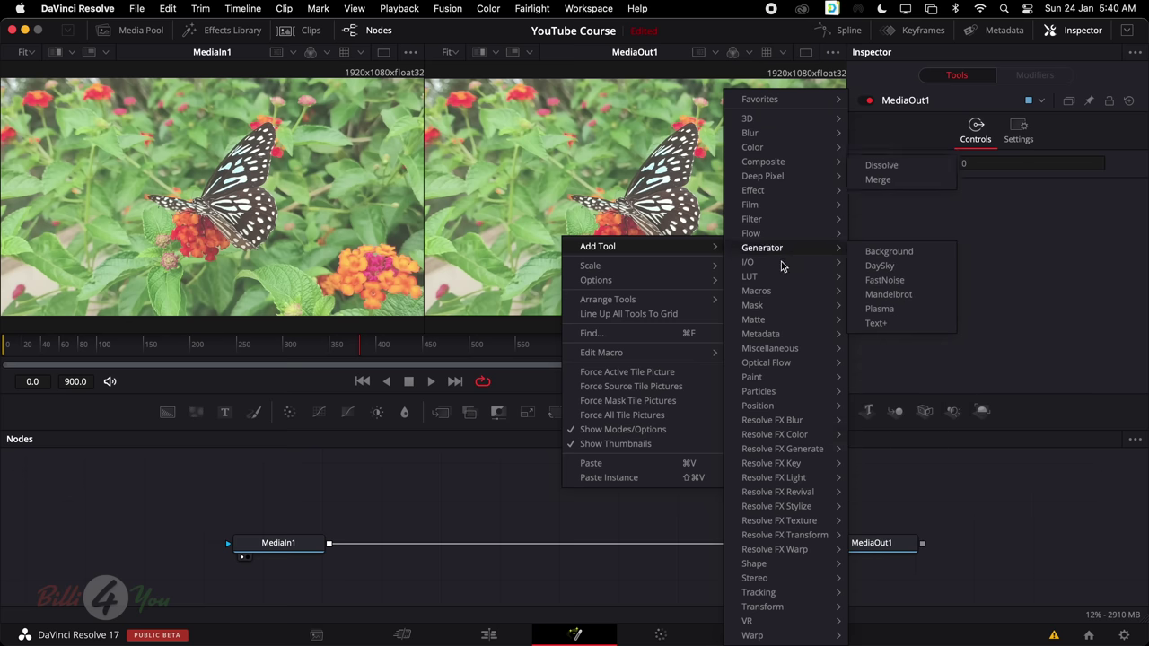
mouse_move(771, 569)
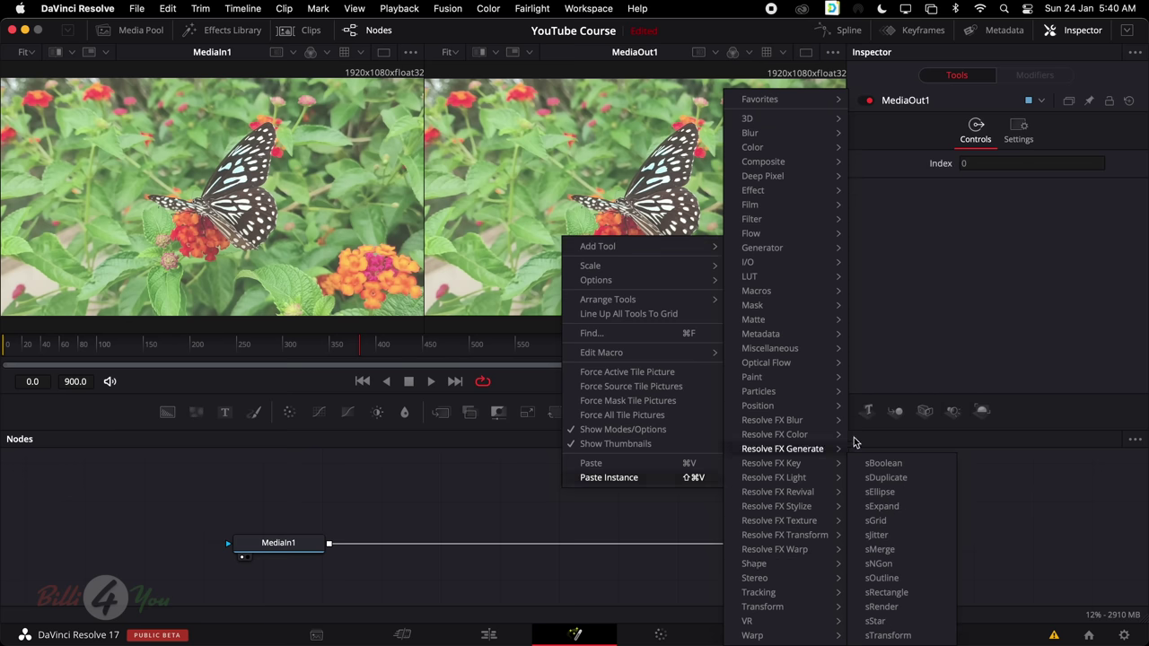
left_click(516, 489)
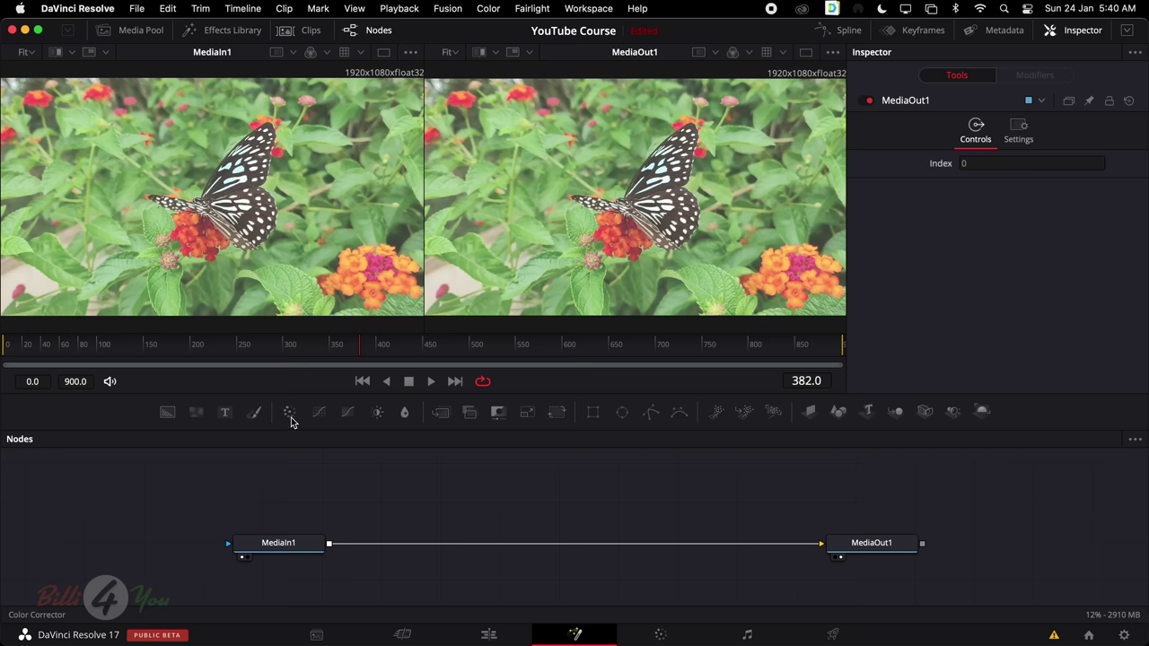
Add a Color Corrector node above the MediaIn1–MediaOut1 link and review its Inspector controls
left_click_drag(290, 415, 585, 499)
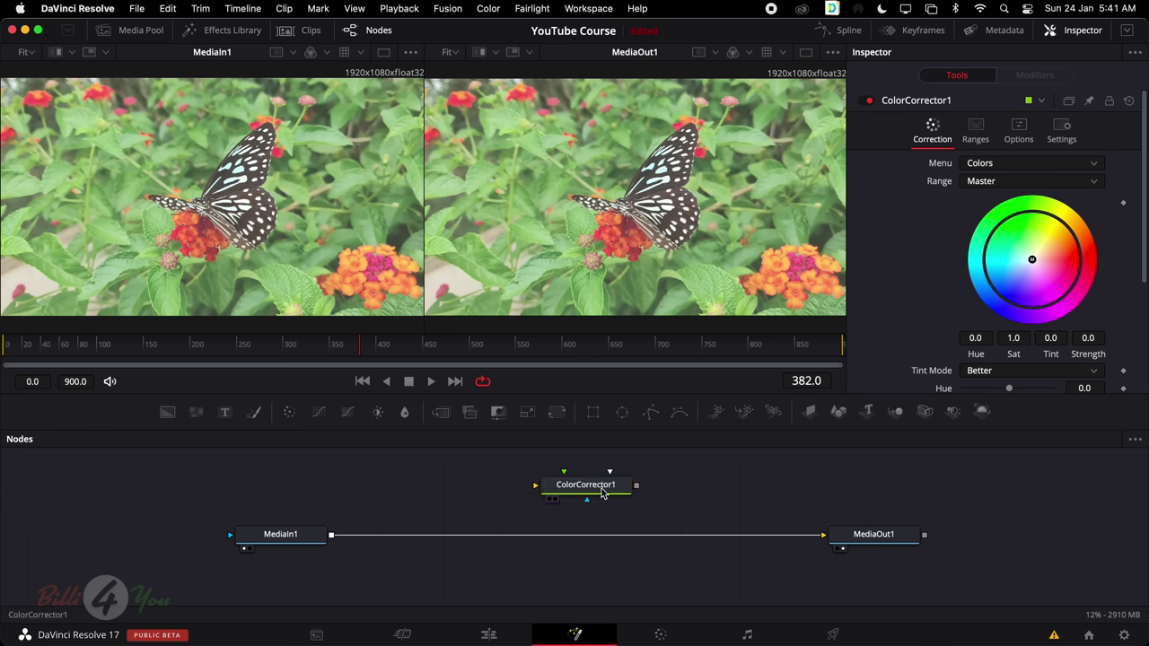
left_click_drag(602, 489, 561, 500)
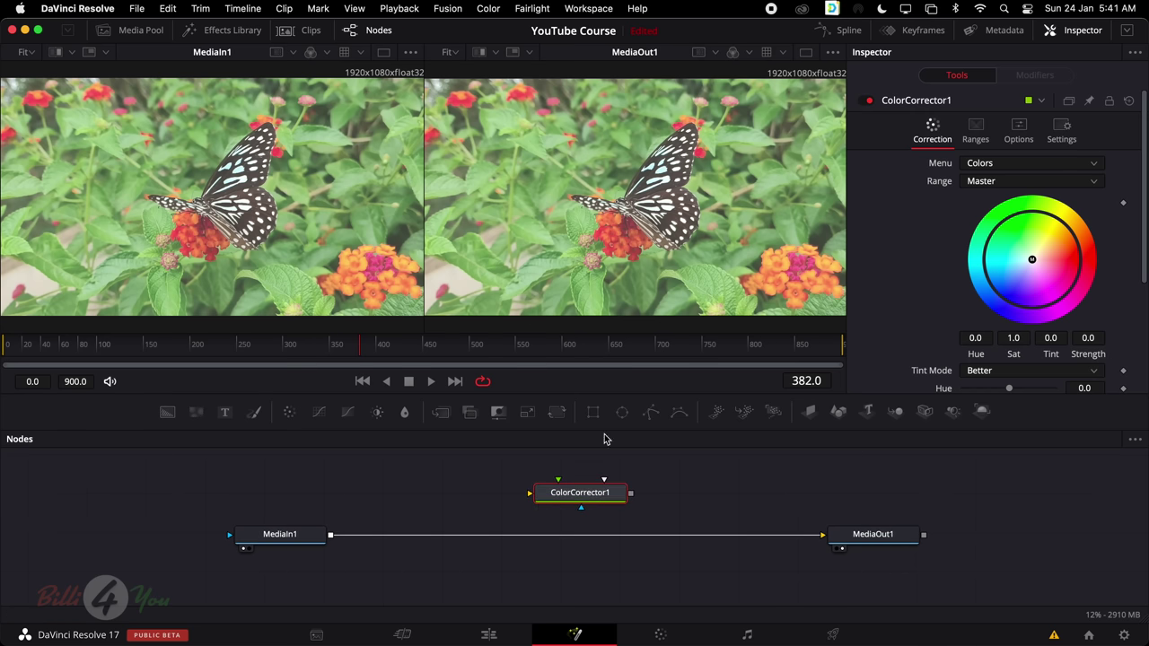
scroll(942, 213, "down", 5)
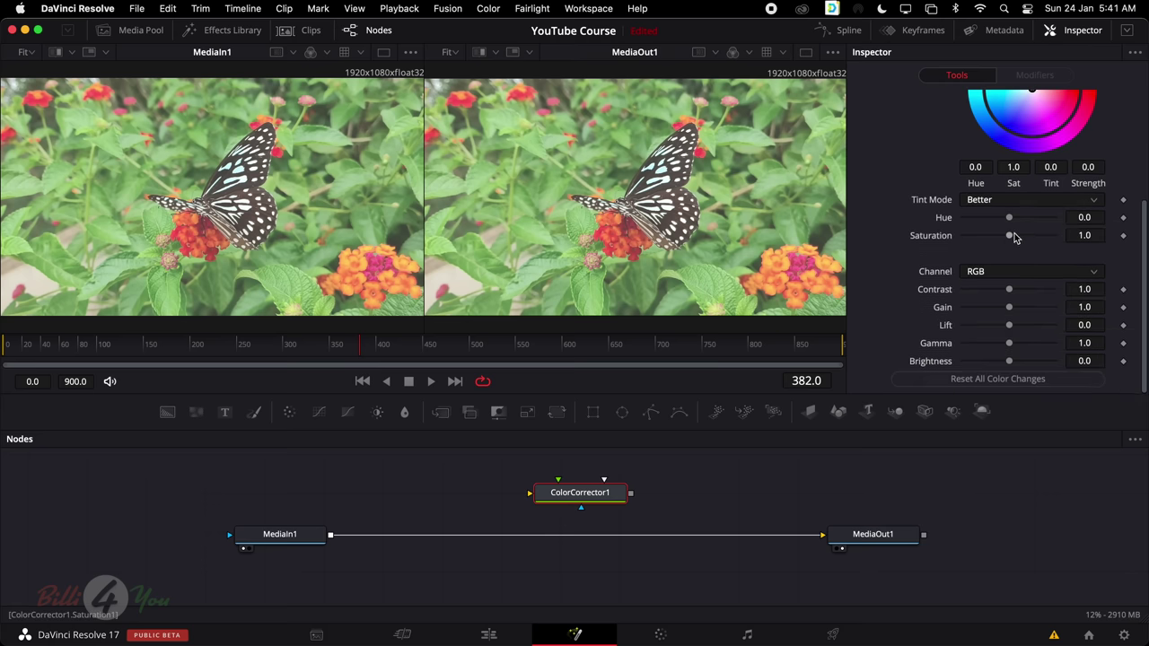
scroll(942, 213, "up", 5)
scroll(943, 214, "down", 5)
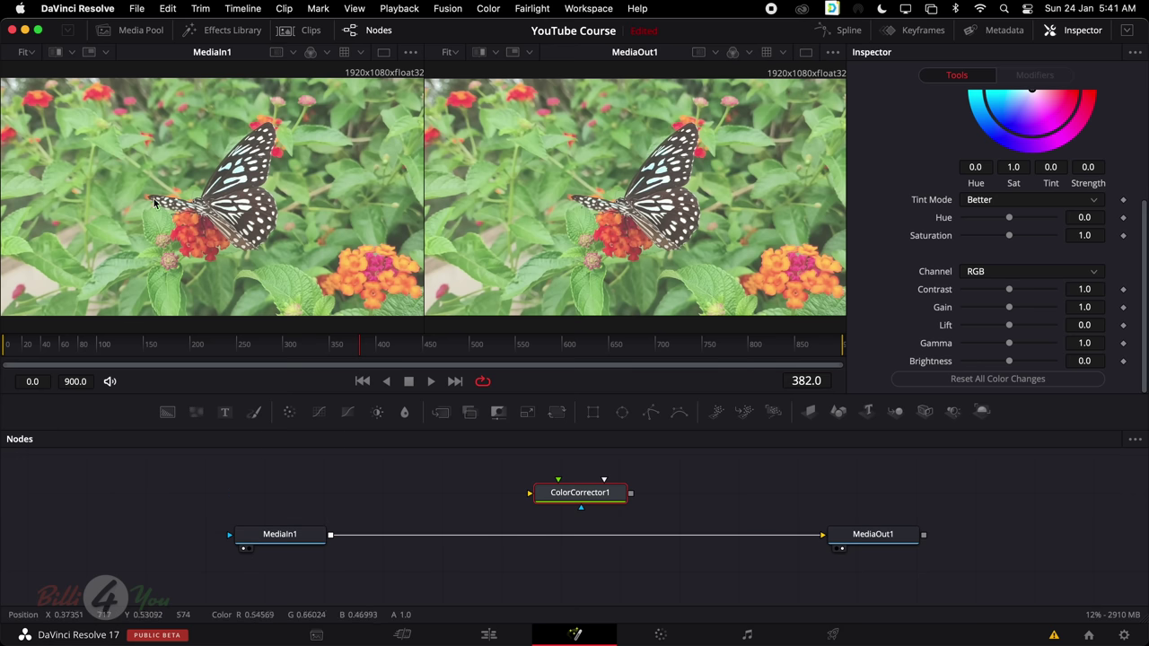
left_click(893, 539)
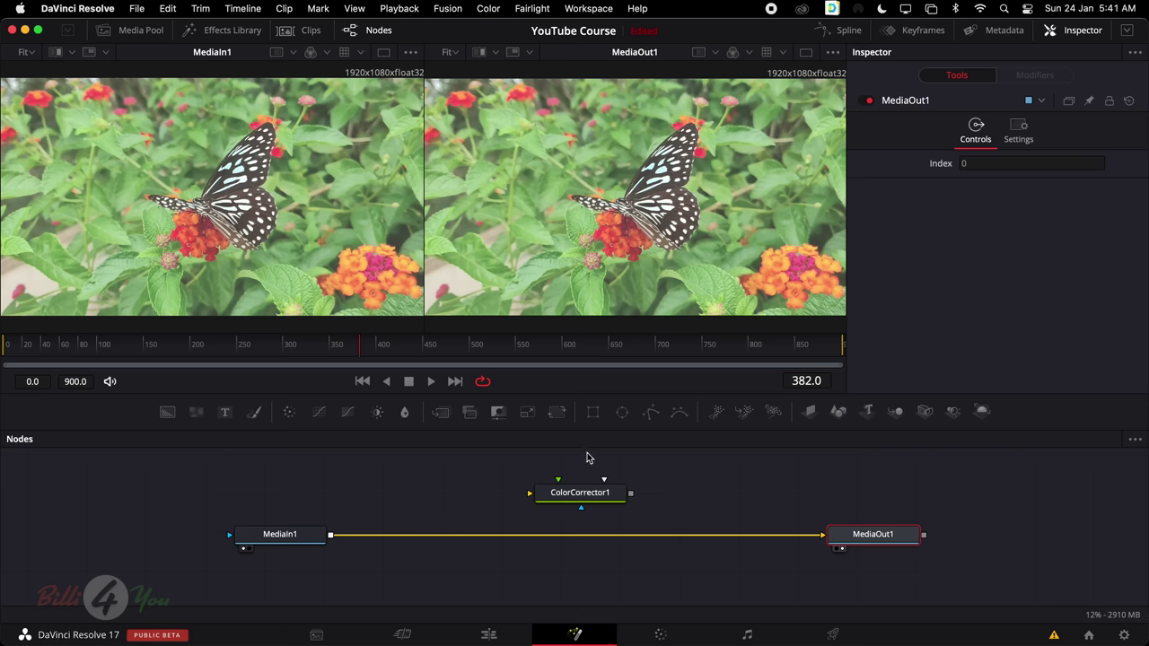
left_click(588, 500)
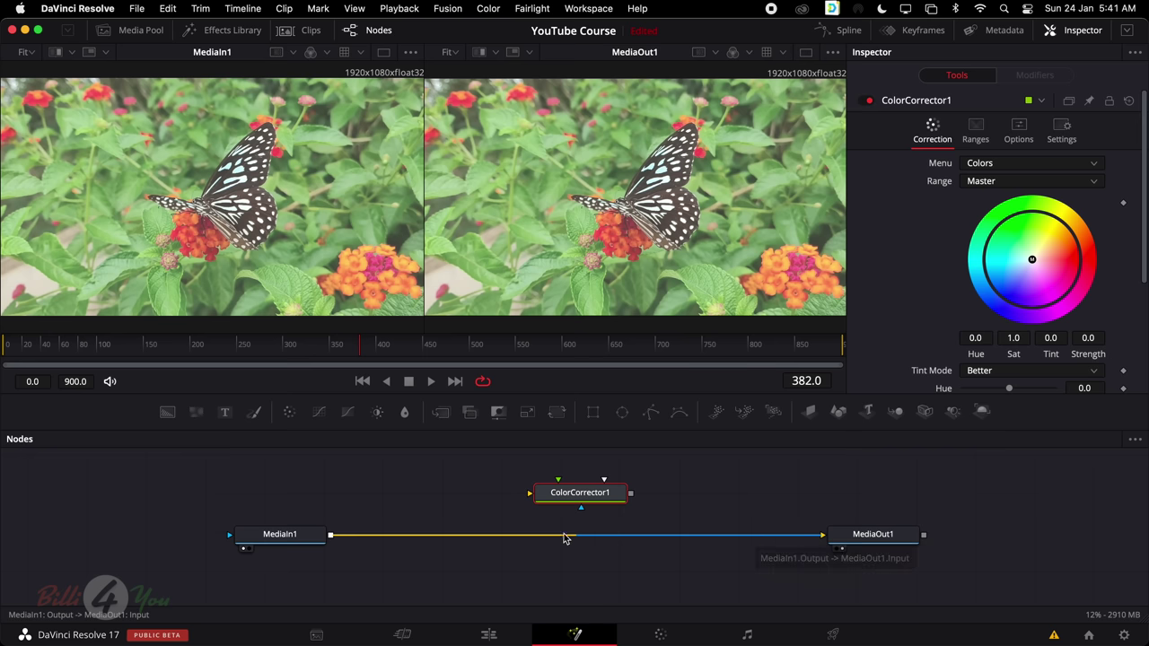
Delete the MediaIn1–MediaOut1 link and compare each node's settings
left_click(754, 537)
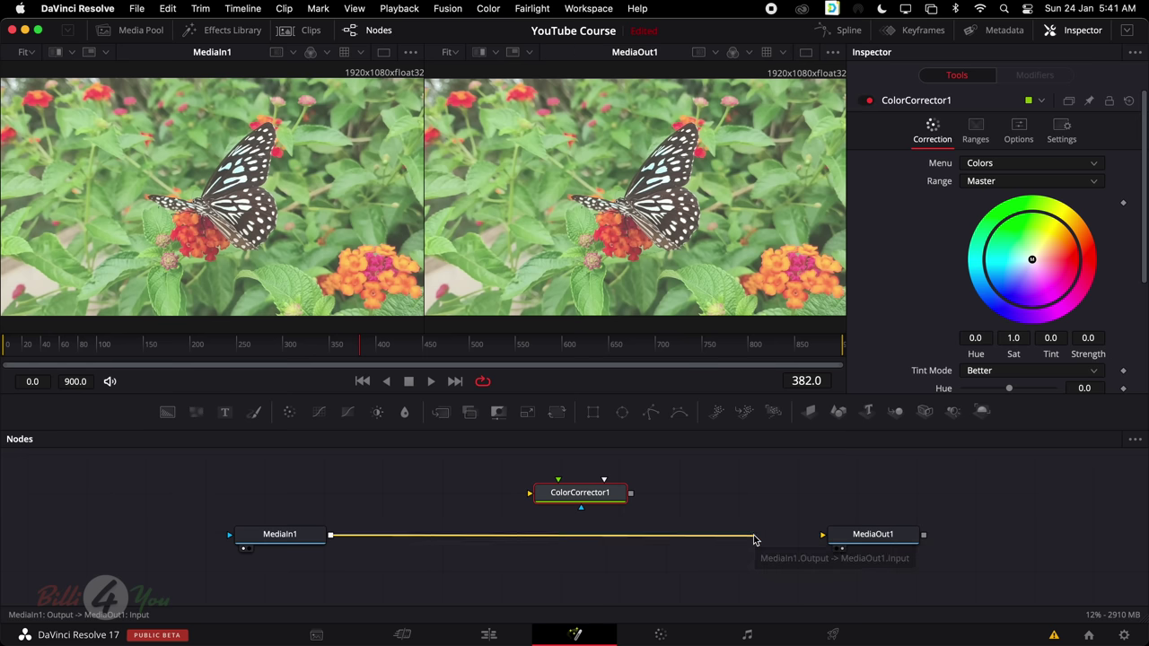
key("Delete")
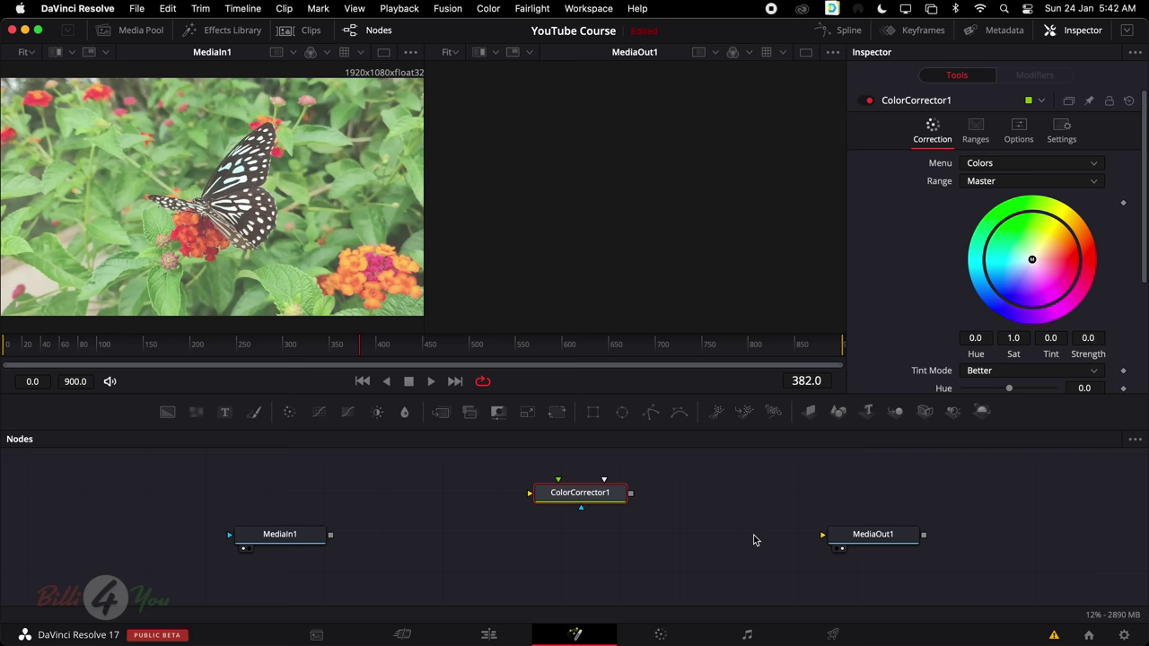
left_click(269, 541)
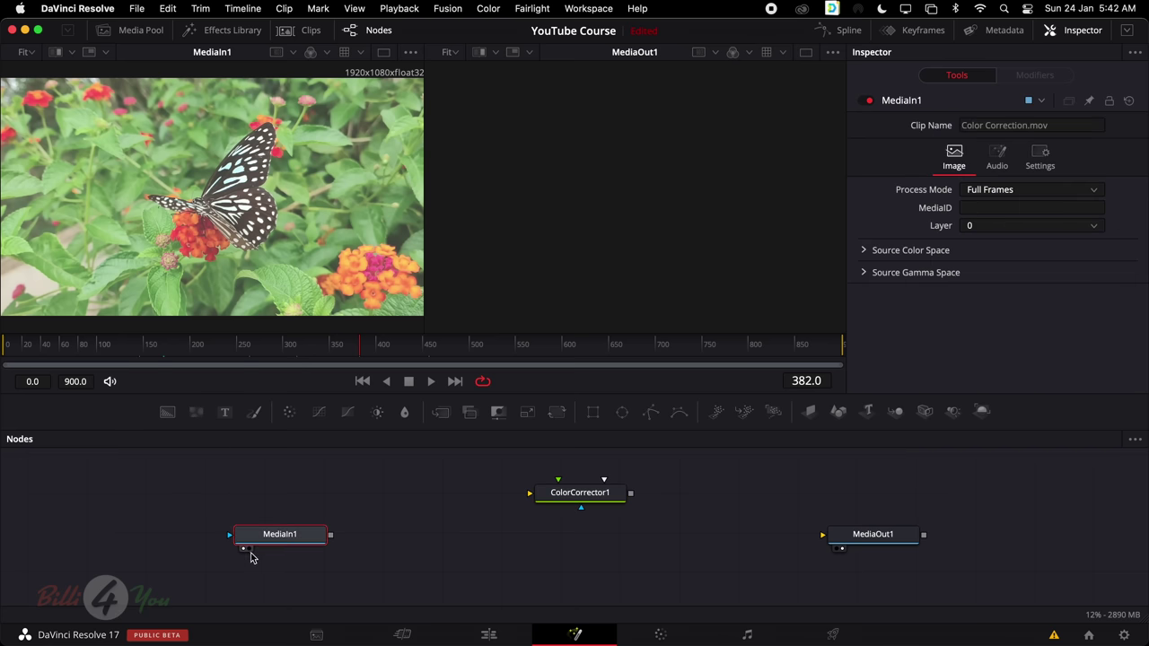
left_click(872, 540)
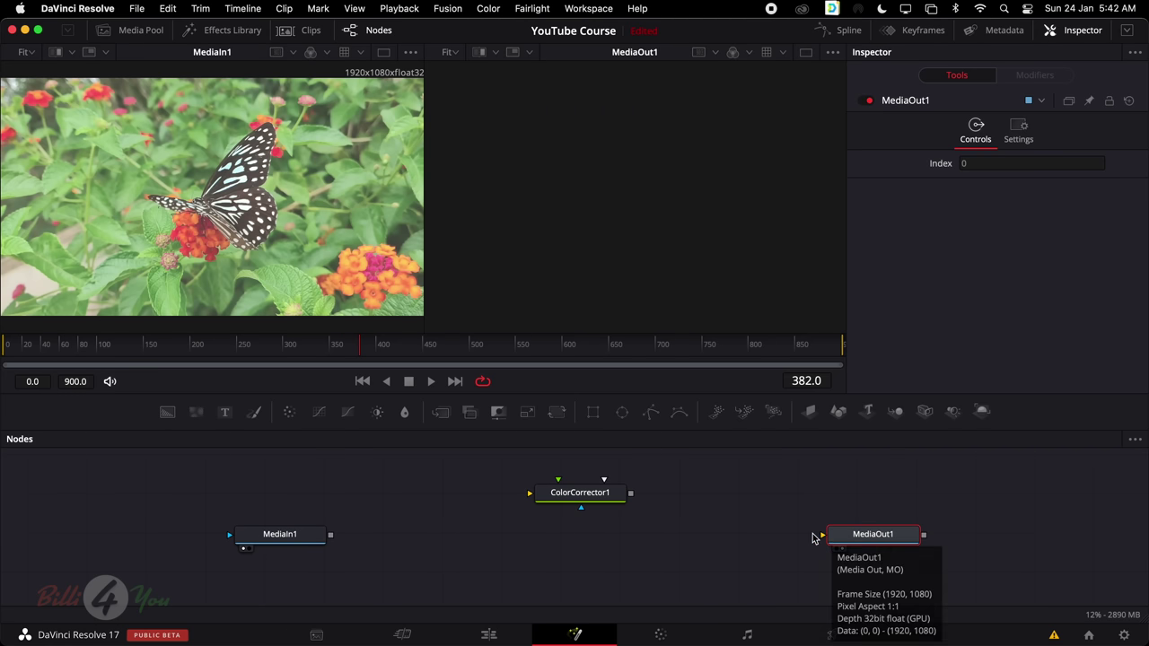
left_click(589, 499)
left_click(303, 538)
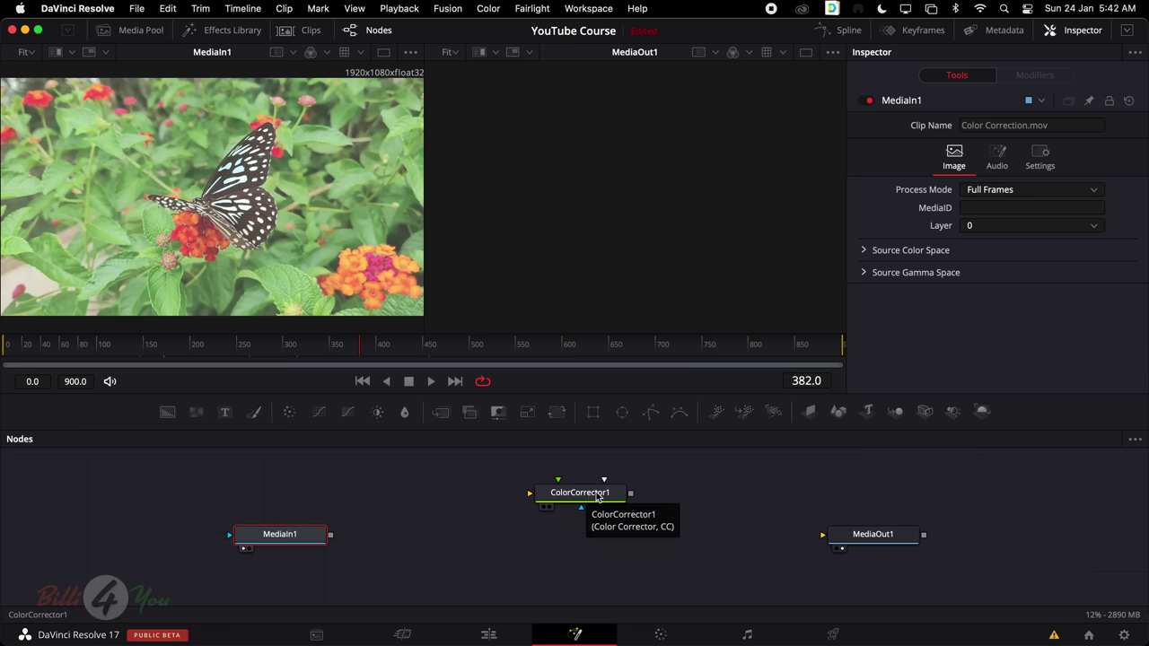
left_click(859, 536)
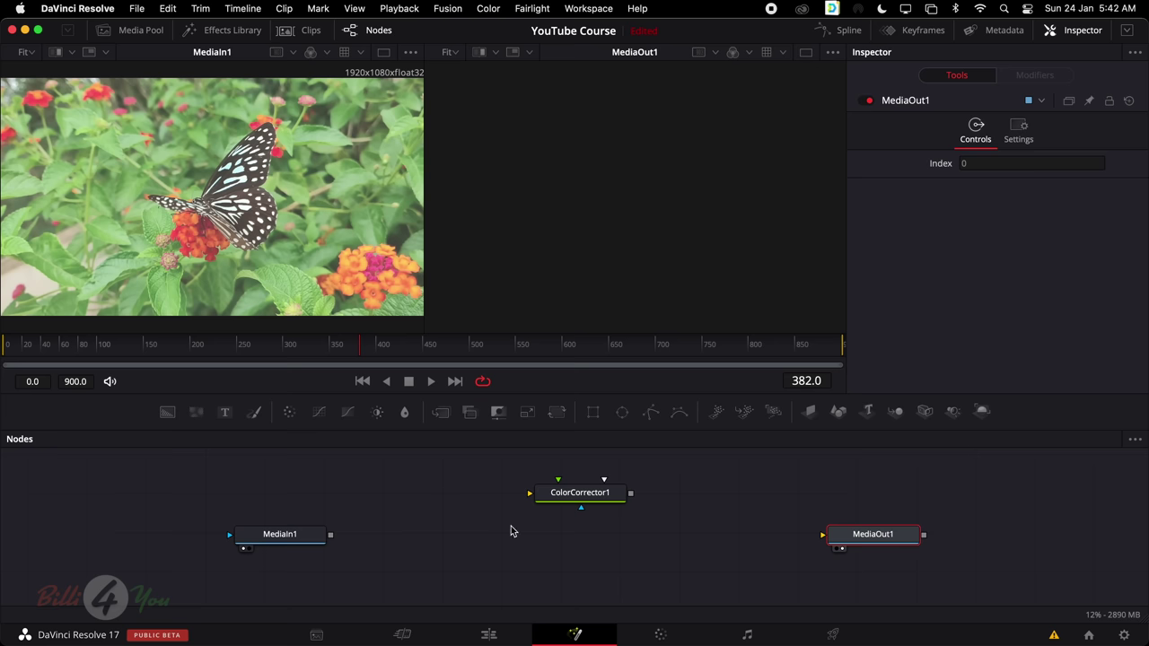
left_click(292, 541)
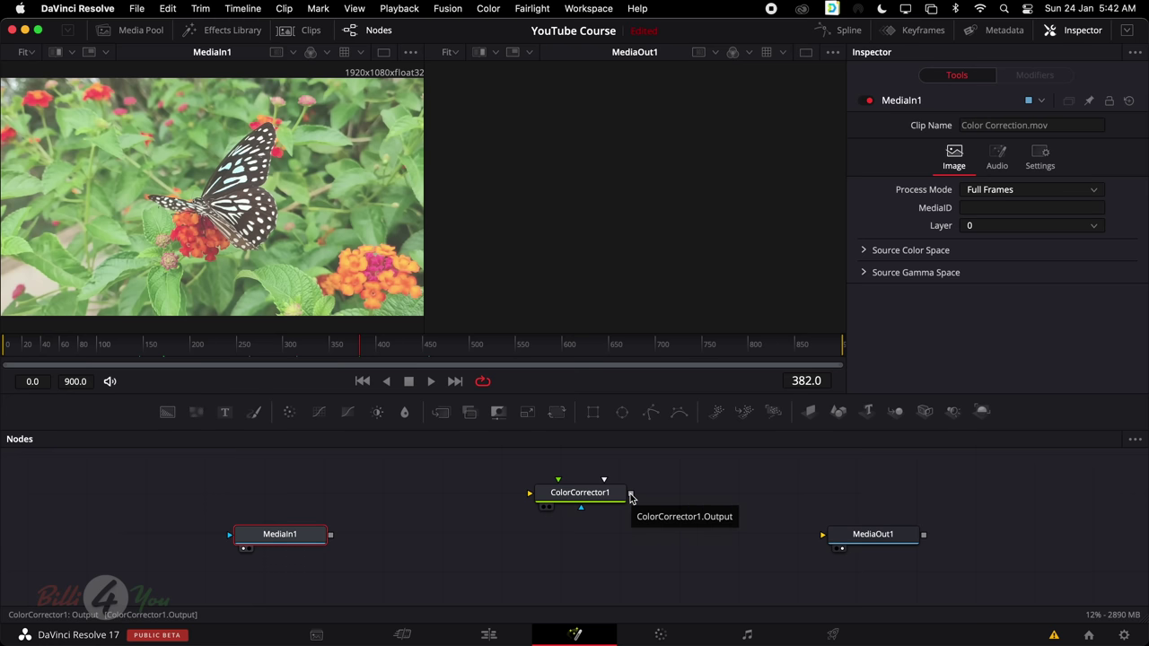
left_click(870, 537)
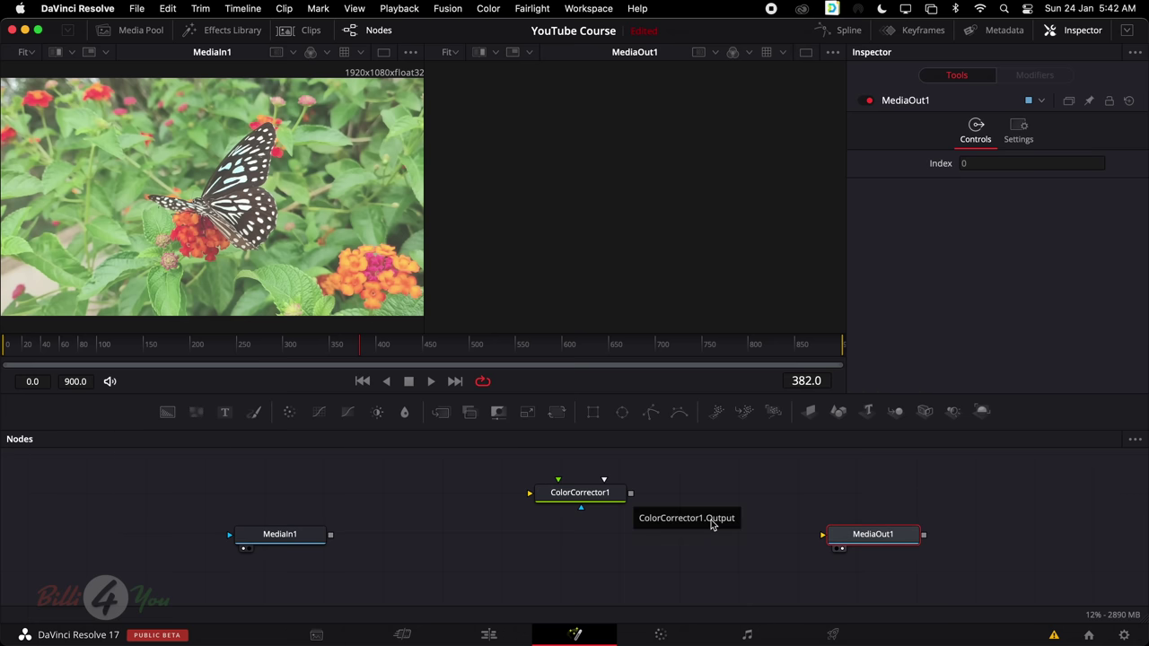
Wire MediaIn1's output into ColorCorrector1 and preview its result in the second viewer
left_click(314, 537)
left_click_drag(334, 537, 530, 496)
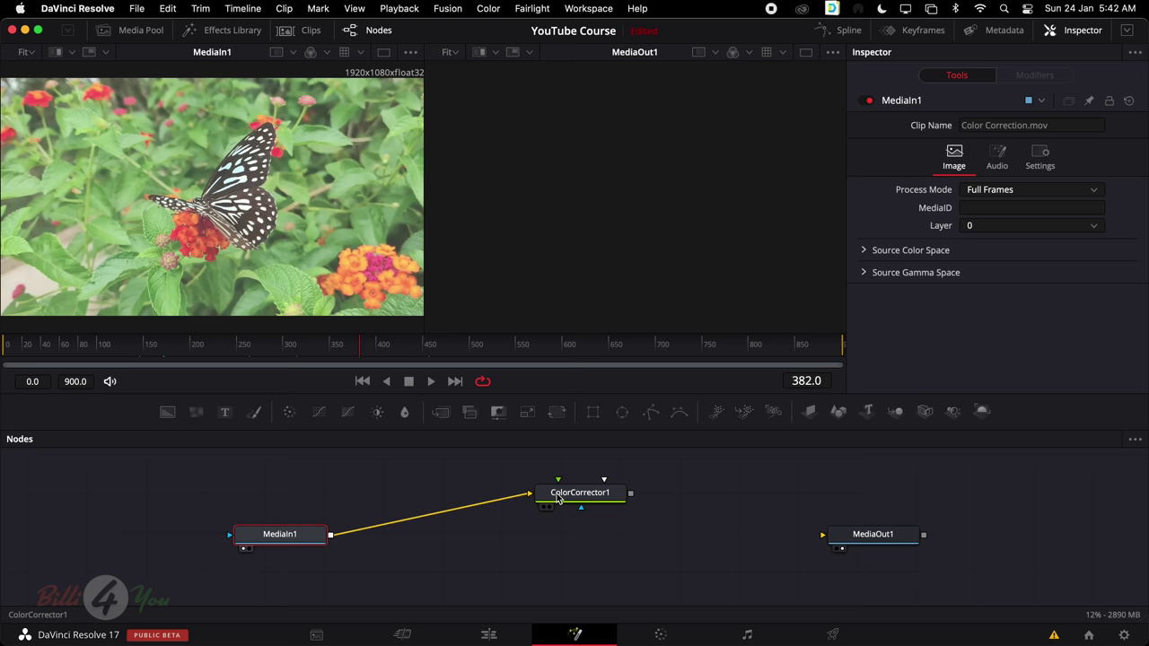
left_click(558, 499)
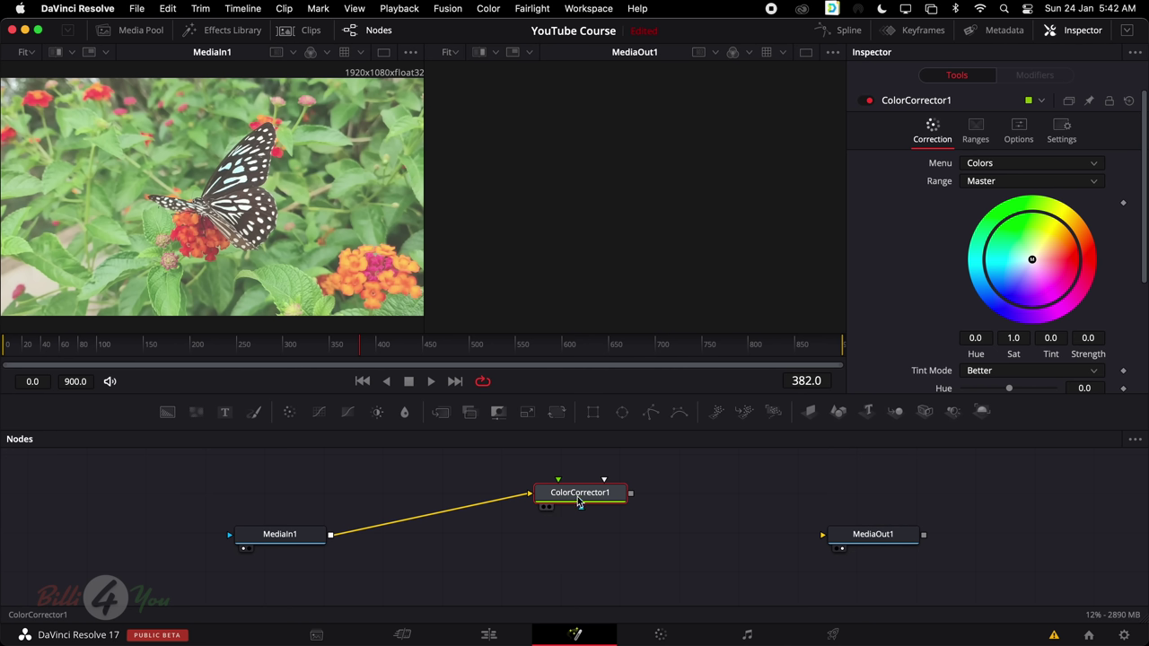
key("2")
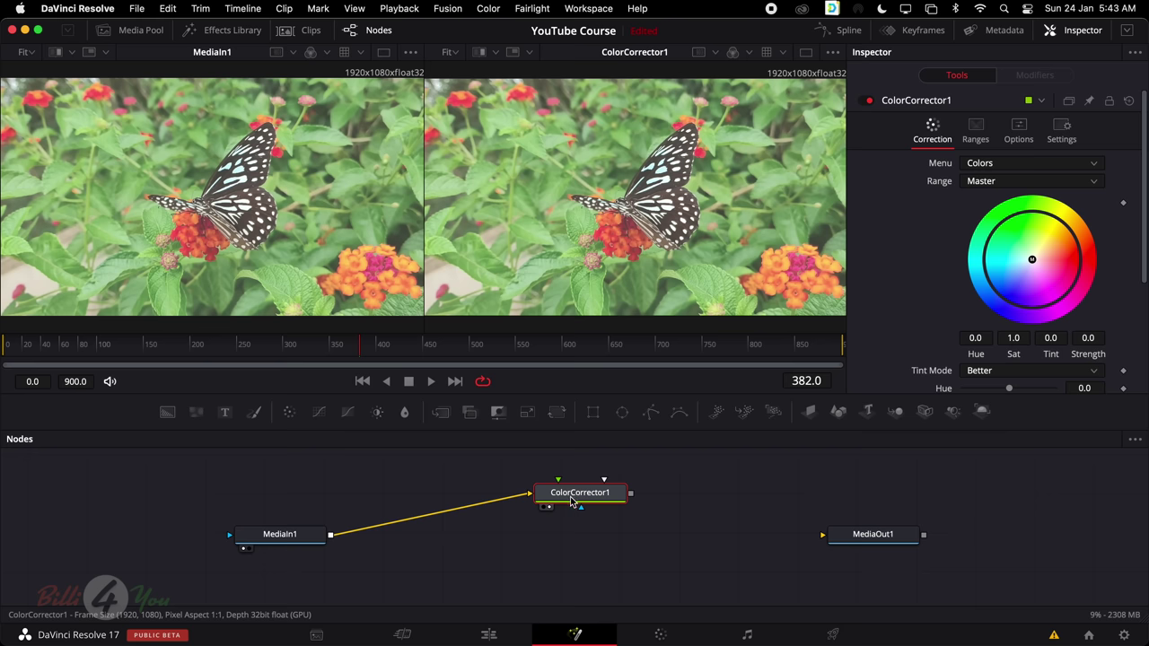
key("2")
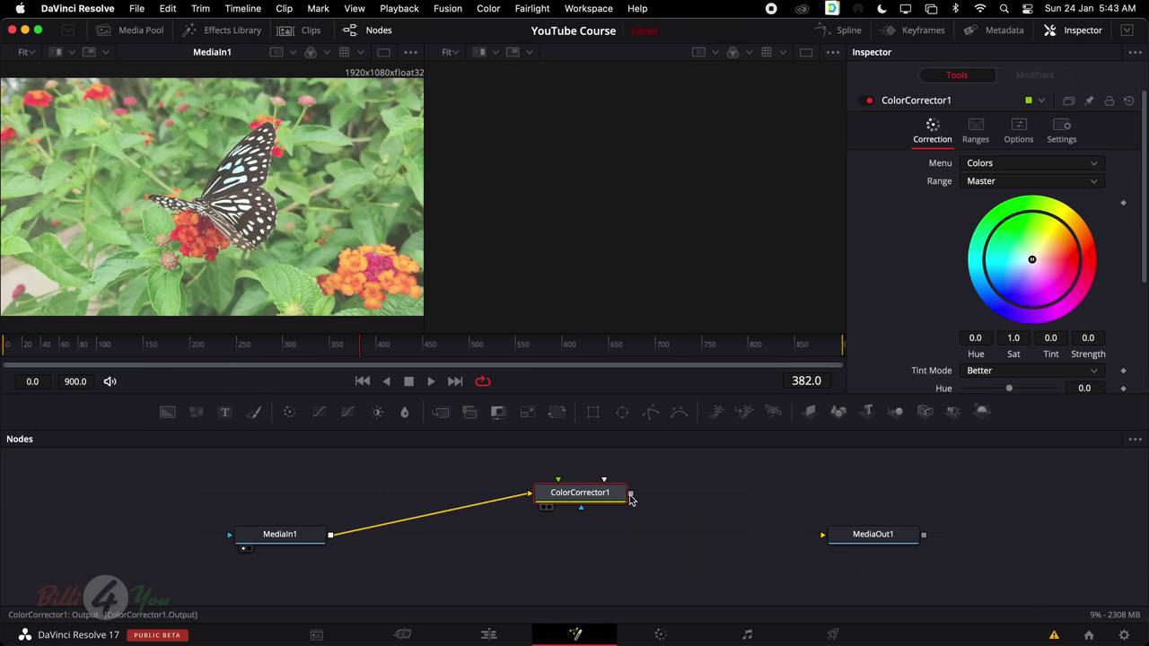
Connect ColorCorrector1's output to MediaOut1 and show MediaOut1 in the second viewer
left_click_drag(631, 495, 854, 540)
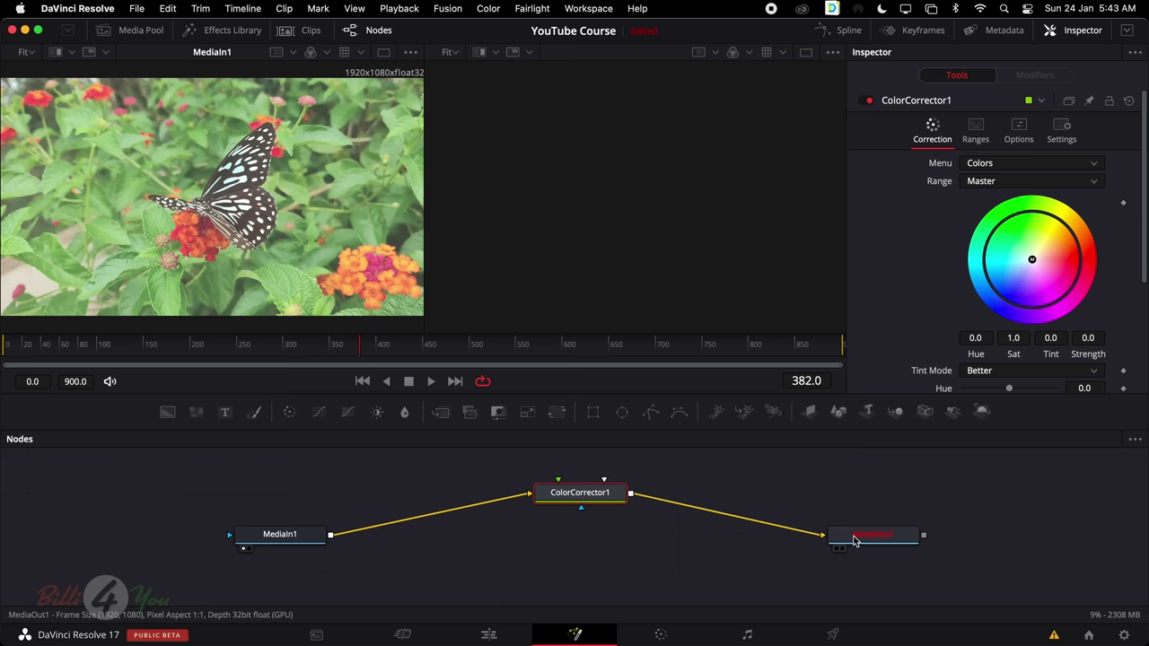
left_click(543, 574)
left_click(593, 496)
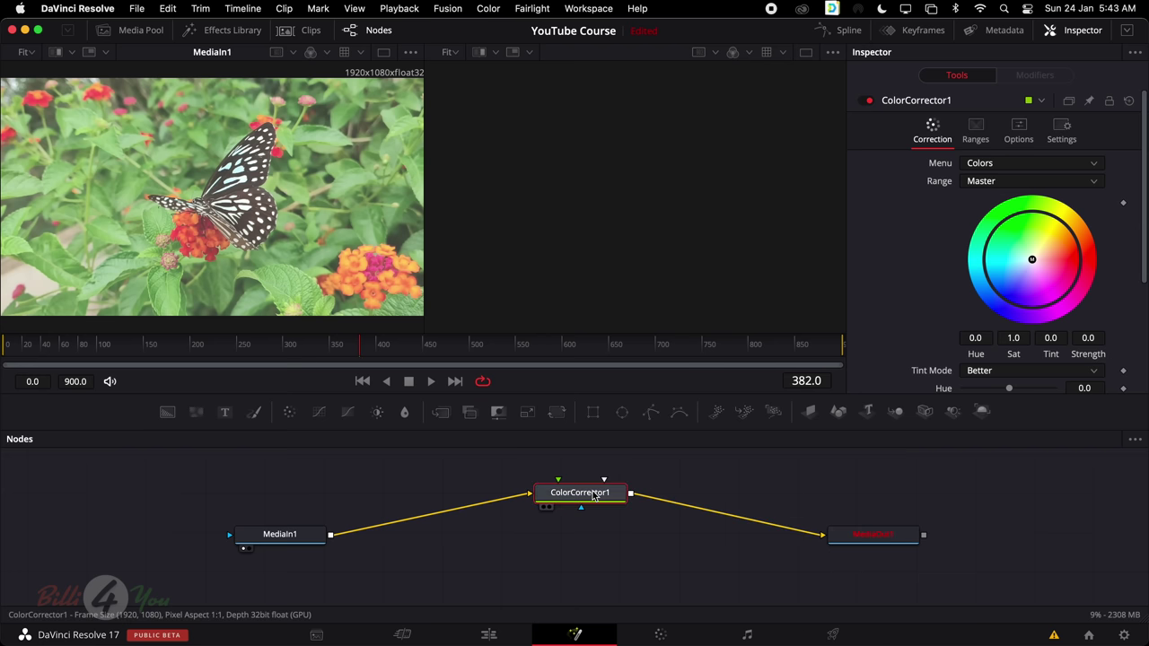
left_click(842, 550)
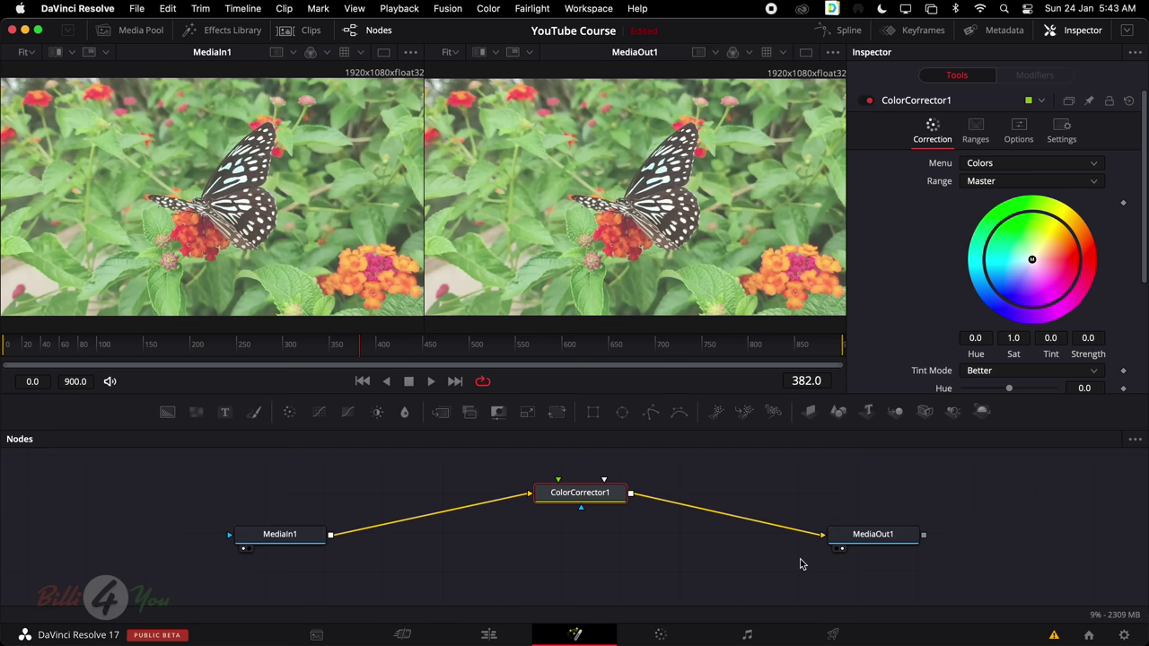
left_click(646, 553)
Check MediaIn1's and MediaOut1's settings, ending on ColorCorrector1's colour-wheel controls
left_click(279, 537)
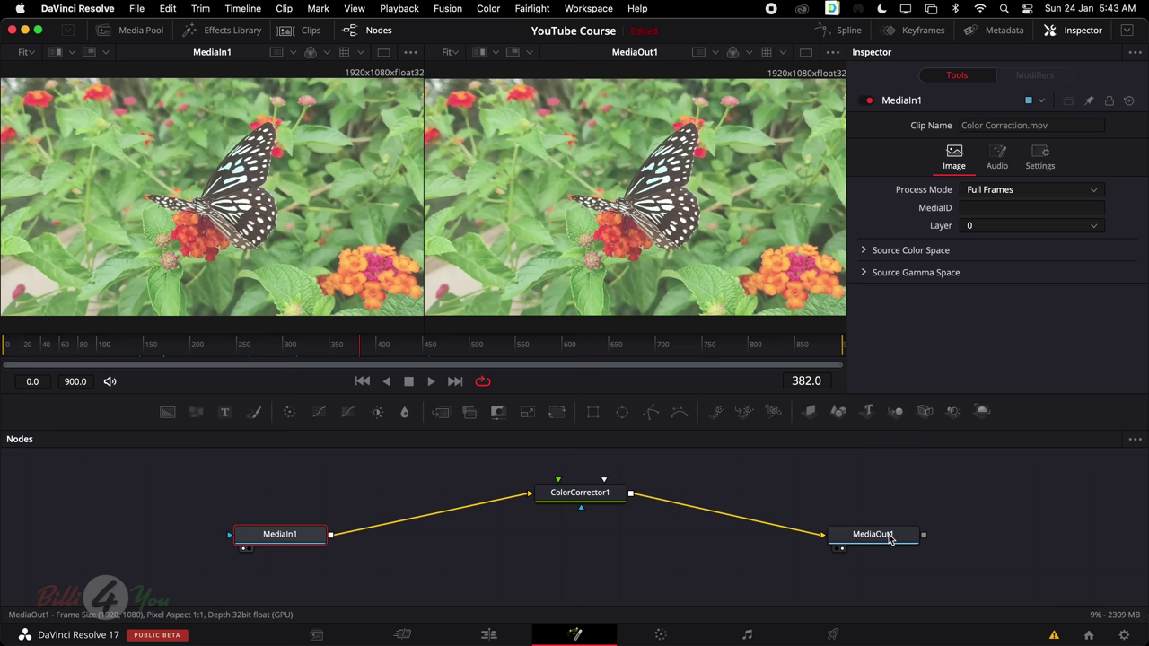
left_click(884, 536)
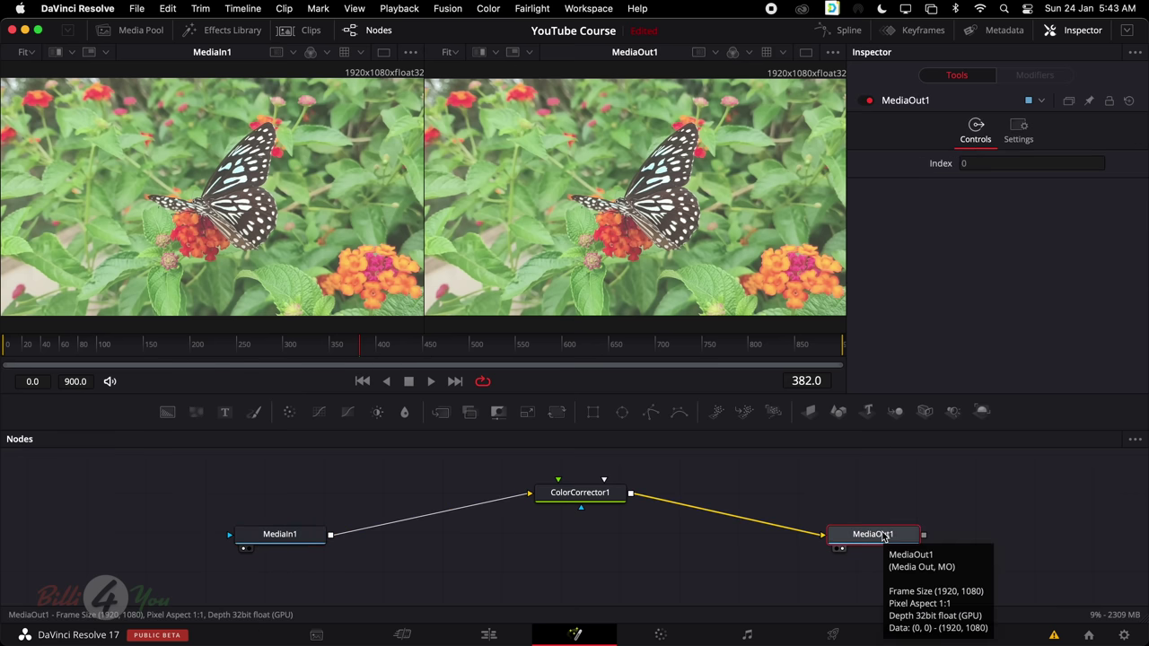
left_click(579, 496)
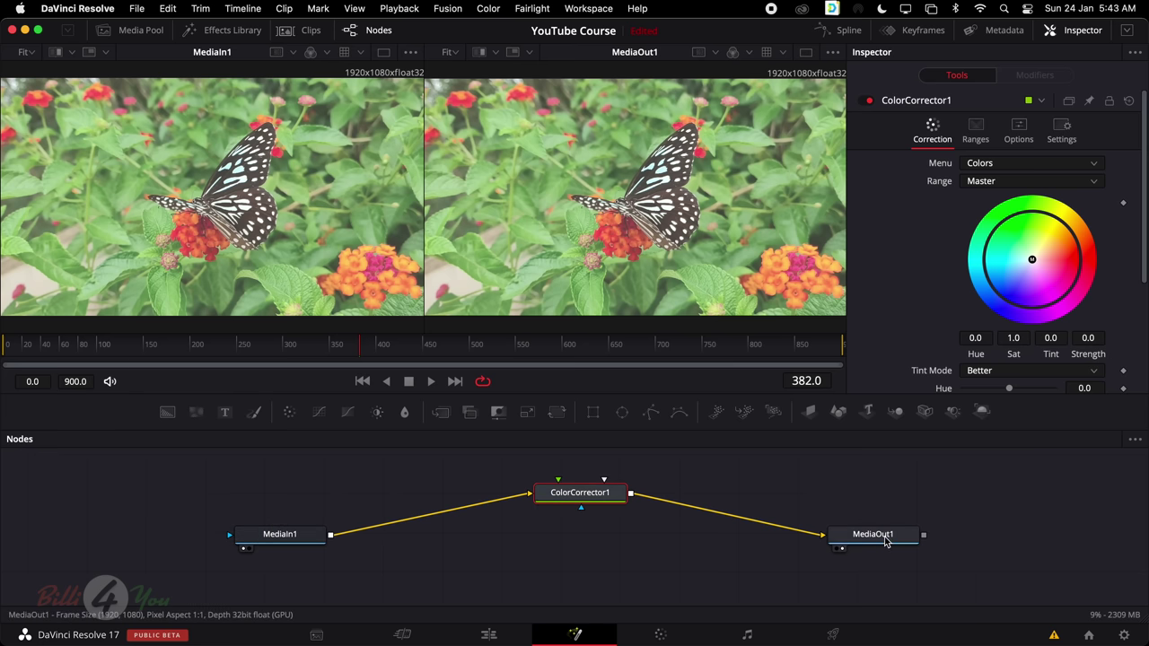
left_click(885, 540)
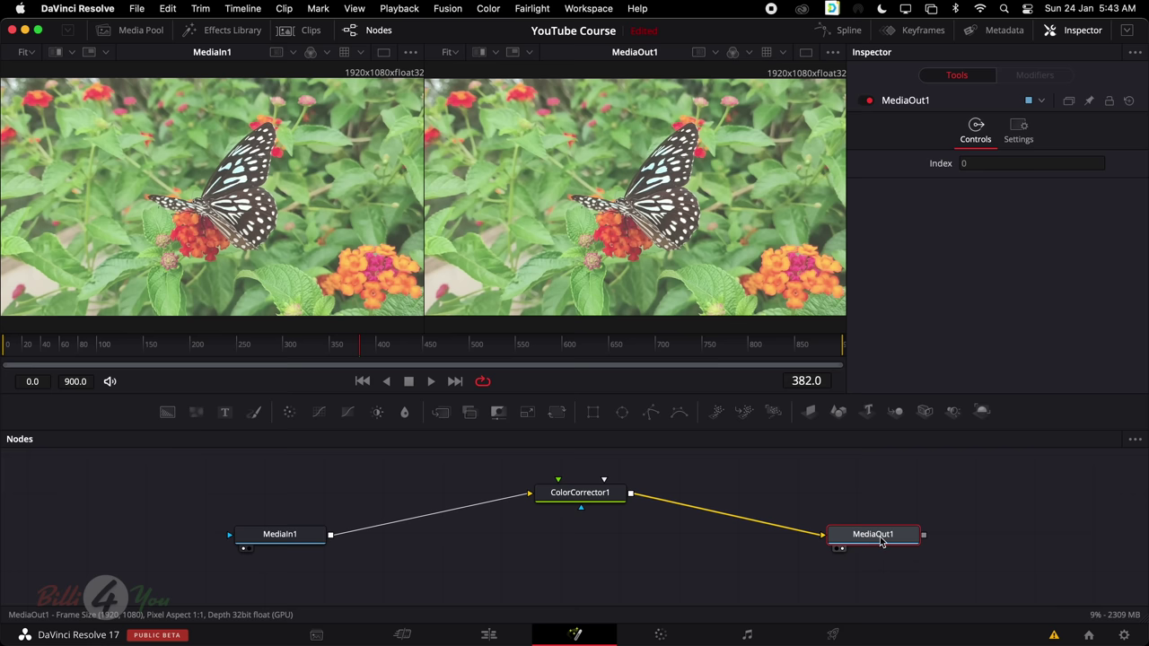
left_click(579, 495)
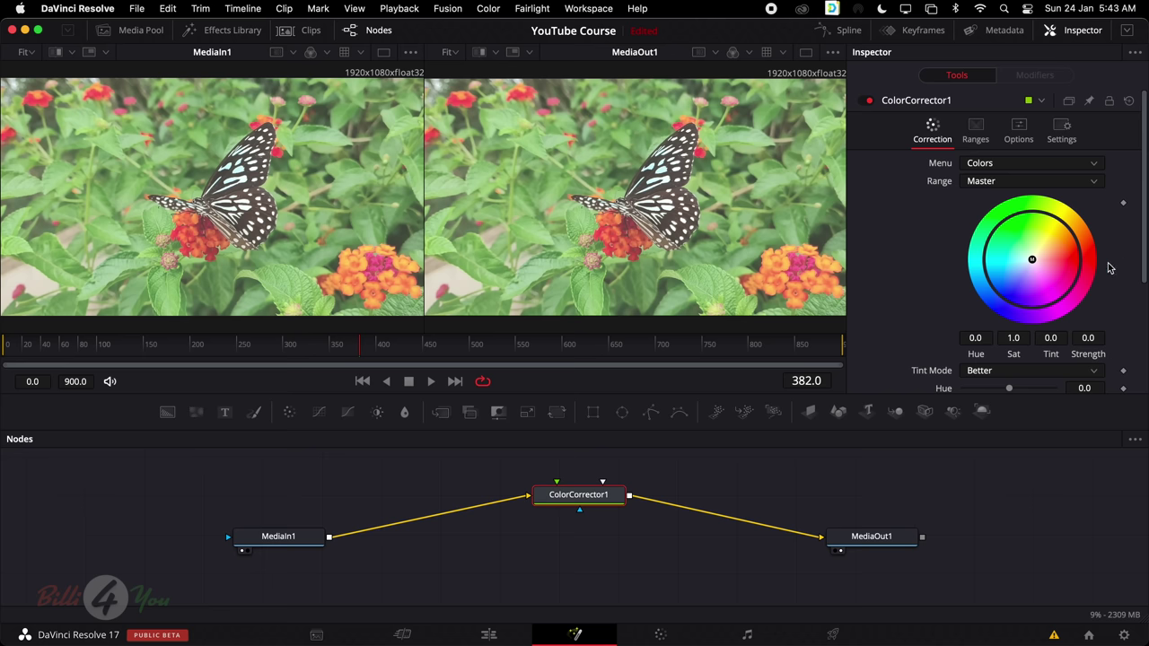
Grade ColorCorrector1 to Saturation 1.57, Lift -0.42, Brightness 0.17, Gain 0.86, Gamma 0.81, then view MediaOut1
scroll(1120, 271, "down", 1)
scroll(1120, 270, "down", 5)
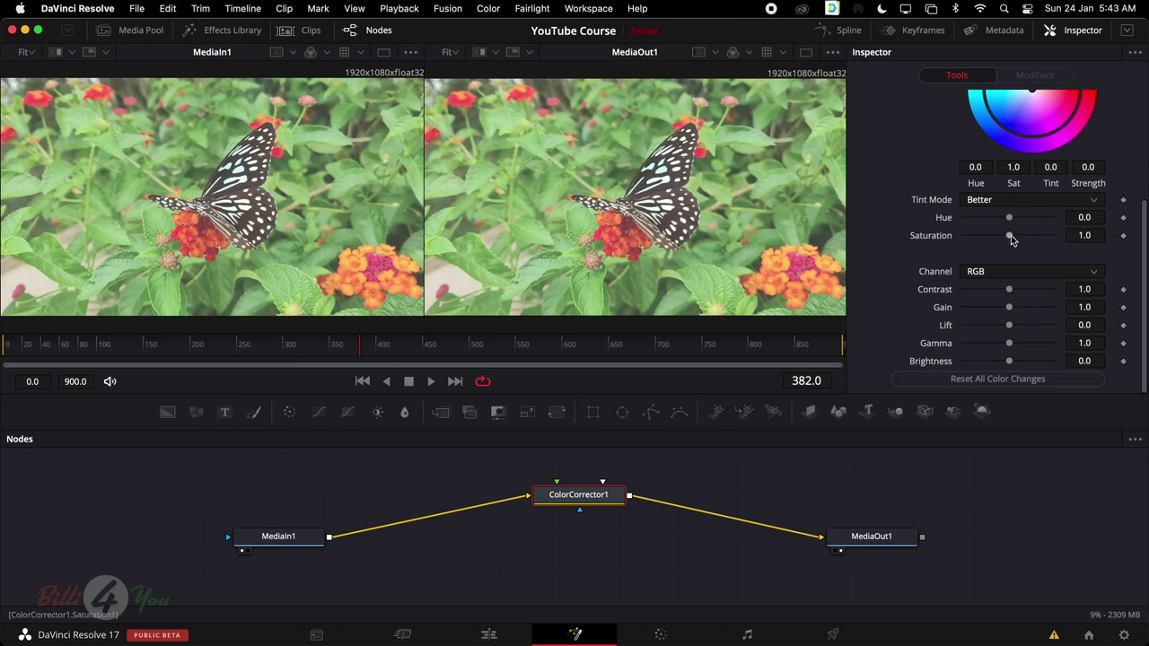
left_click_drag(1010, 235, 1035, 239)
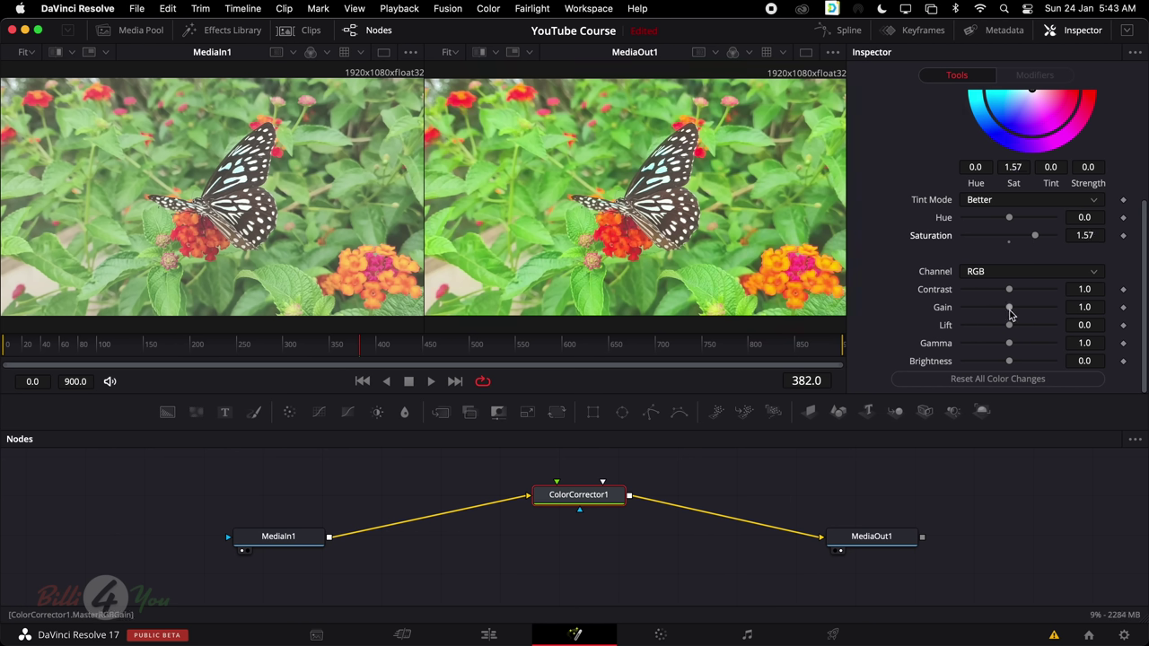
left_click_drag(1009, 325, 990, 332)
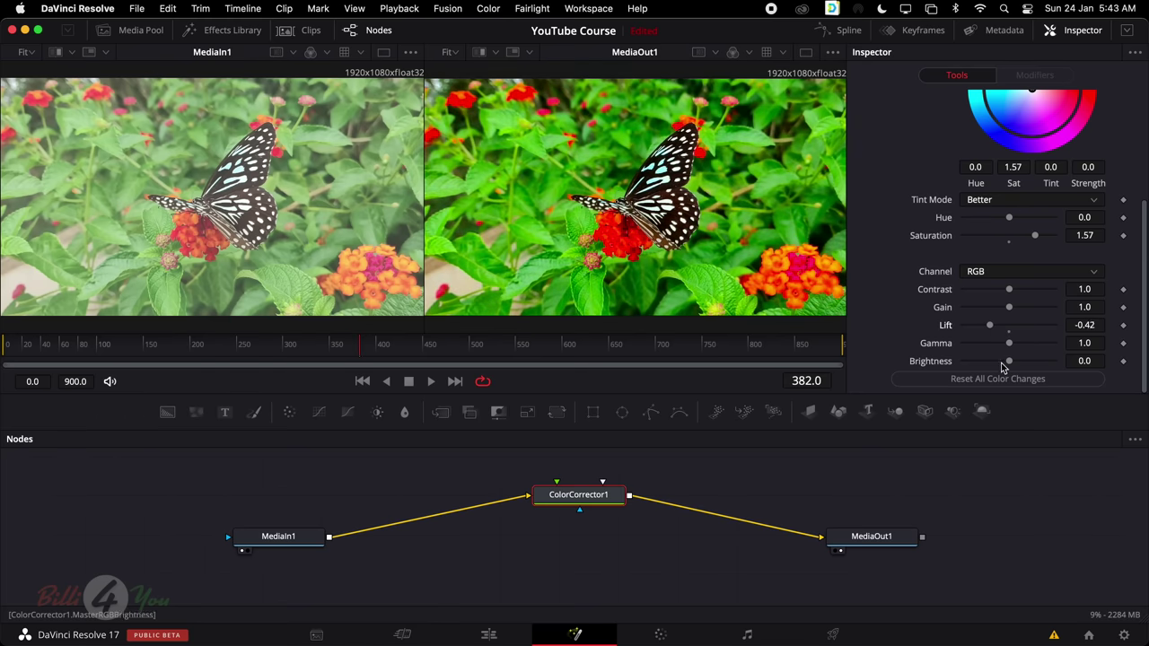
left_click_drag(1010, 362, 1017, 365)
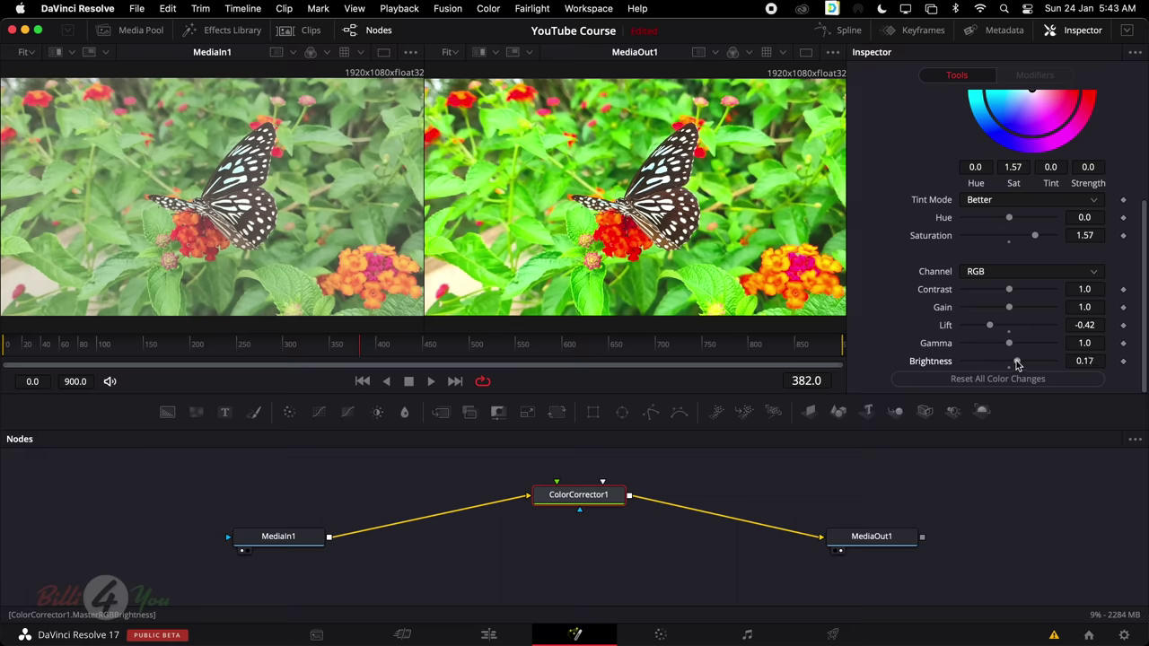
left_click_drag(1010, 312, 1003, 348)
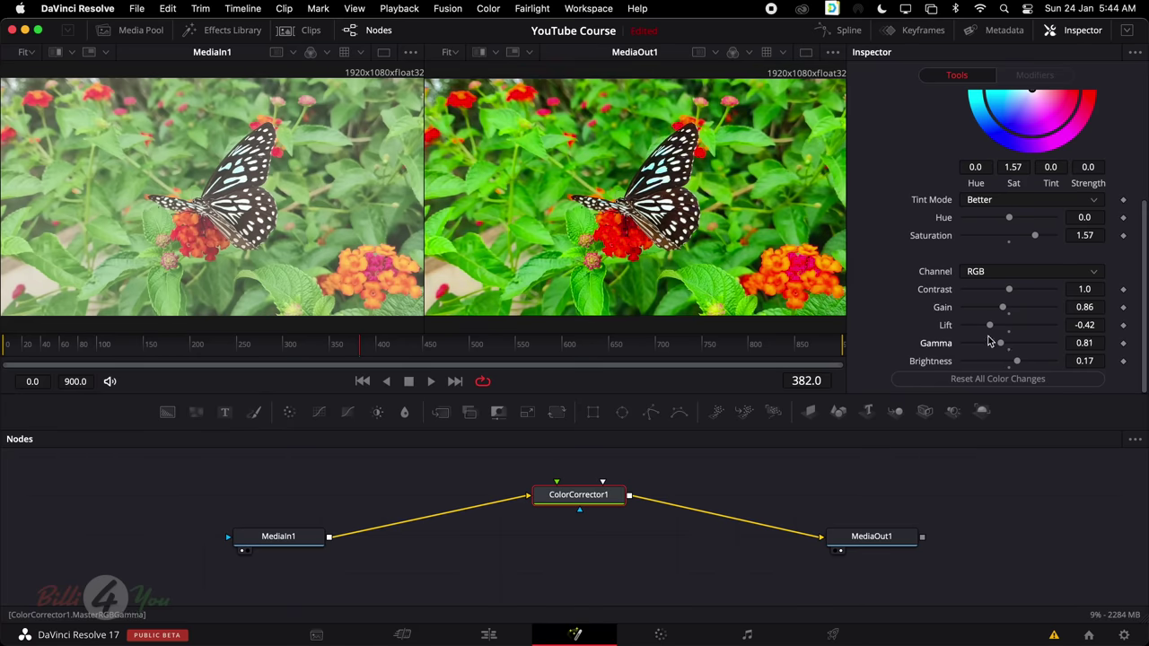
scroll(957, 260, "up", 2)
scroll(957, 261, "down", 1)
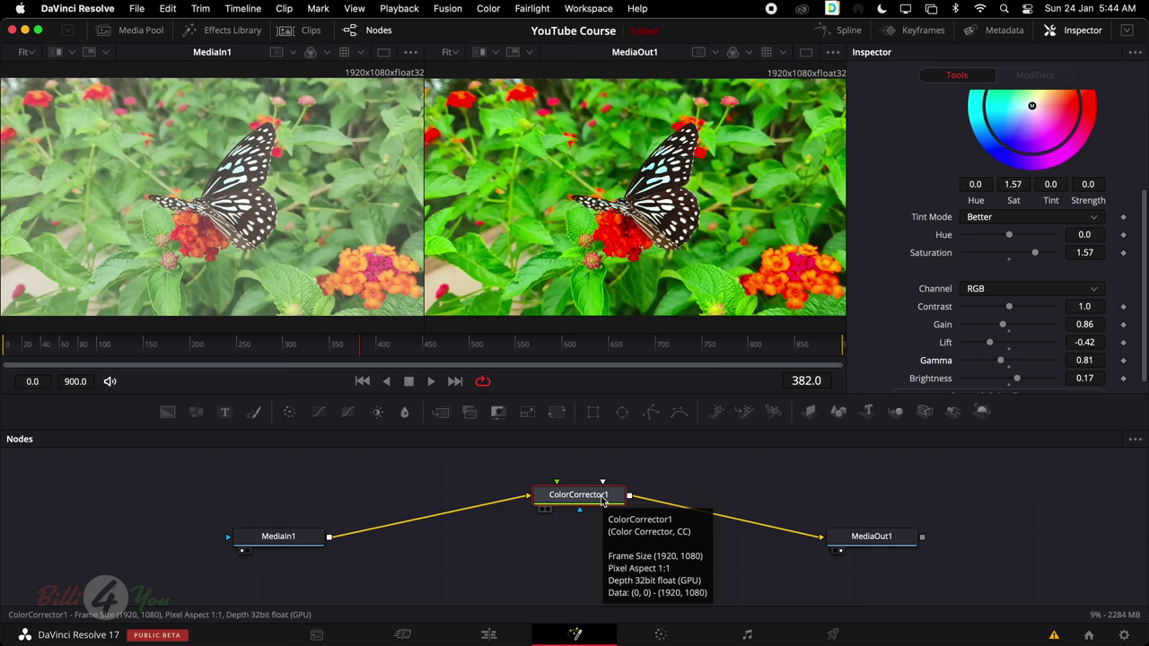
left_click(870, 537)
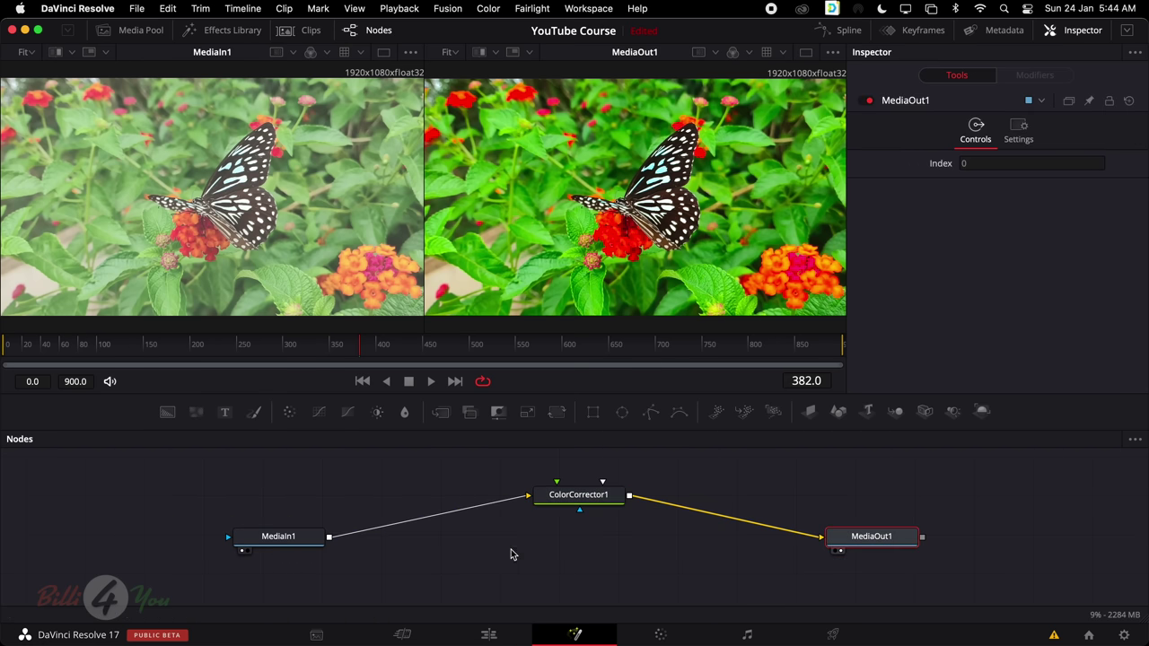
Review the graded clip on the Edit timeline with J/K/L, then reselect ColorCorrector1 in Fusion
left_click(492, 637)
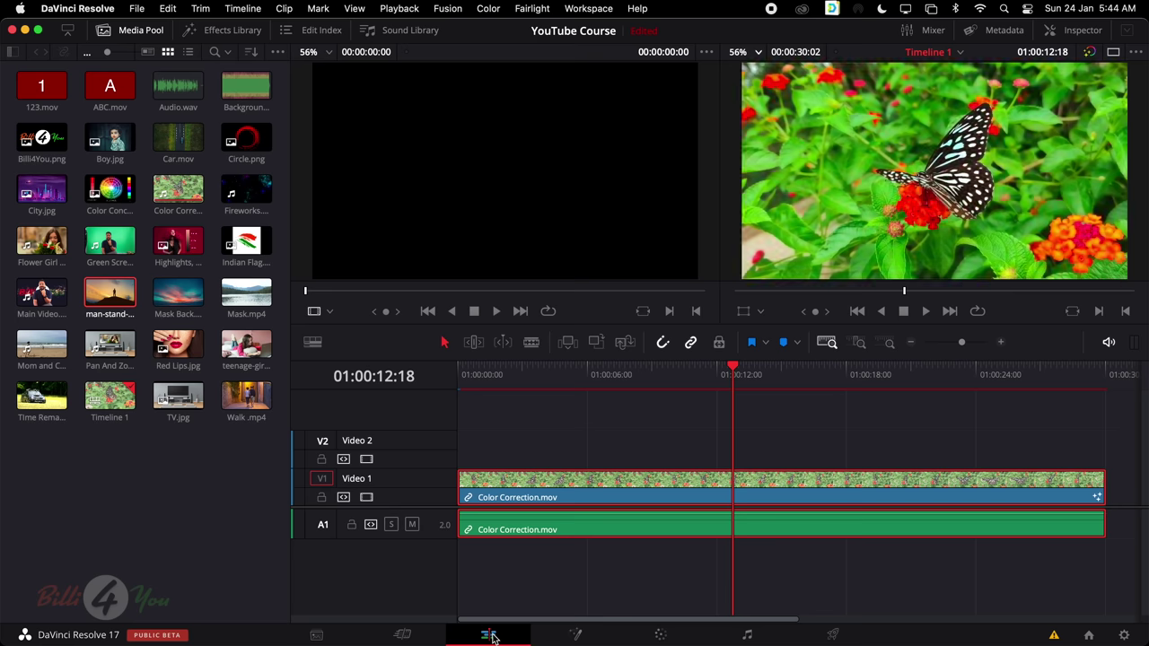
left_click(745, 375)
key("j")
key("j")
key("j")
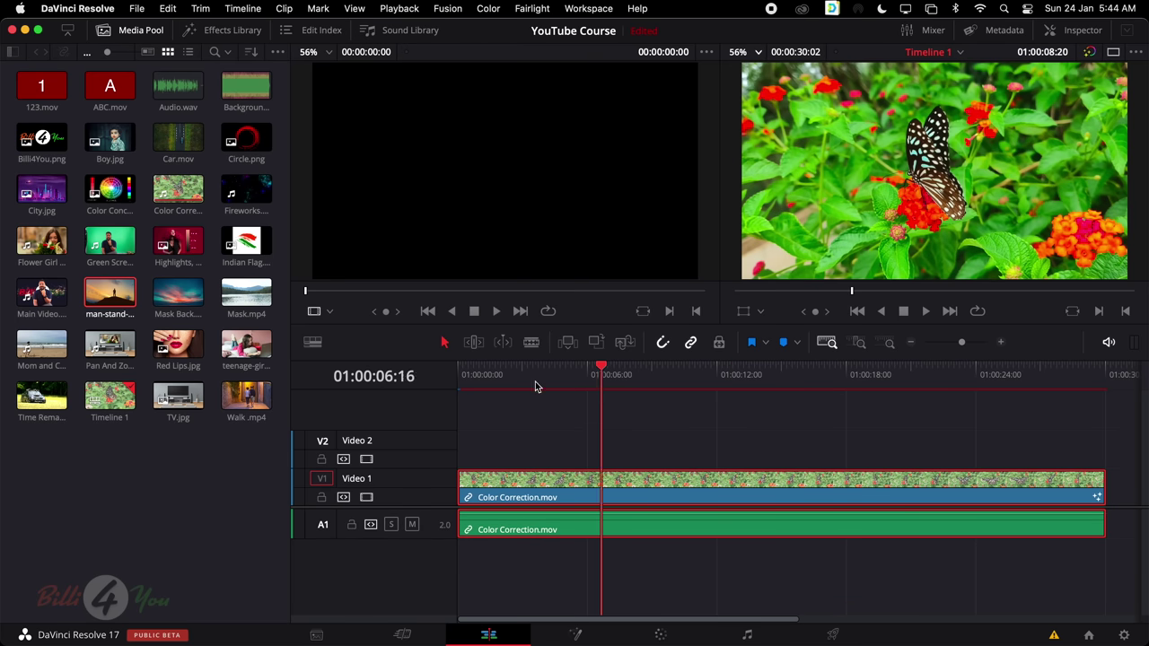
key("l")
key("l")
key("l")
key("k")
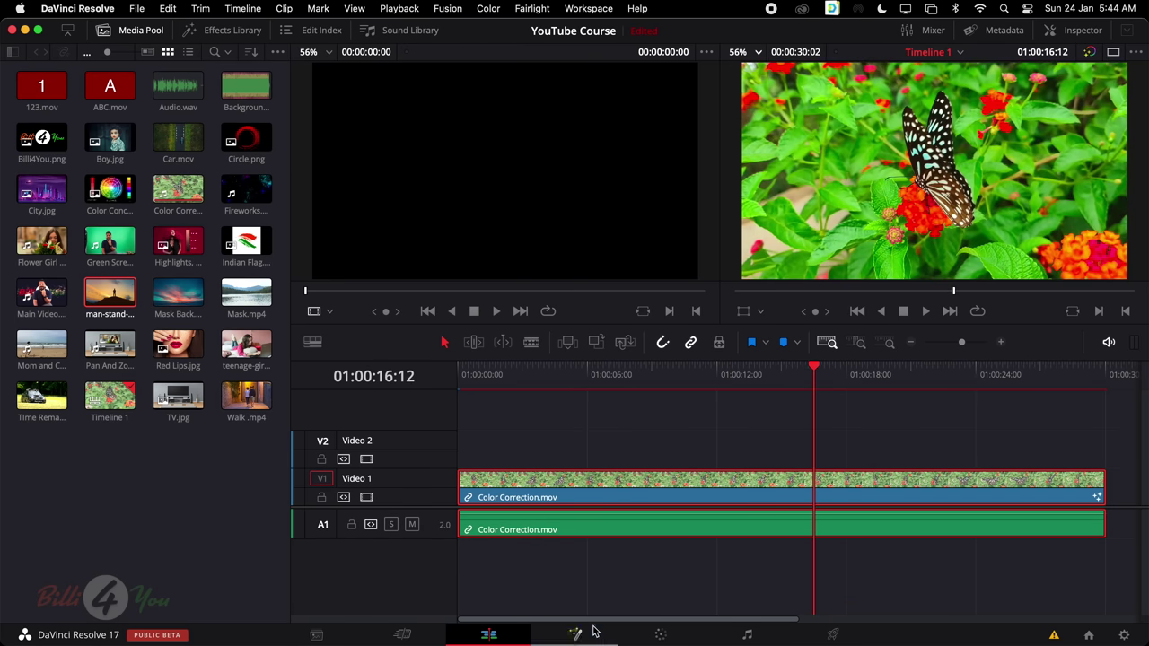
left_click(576, 634)
left_click(556, 495)
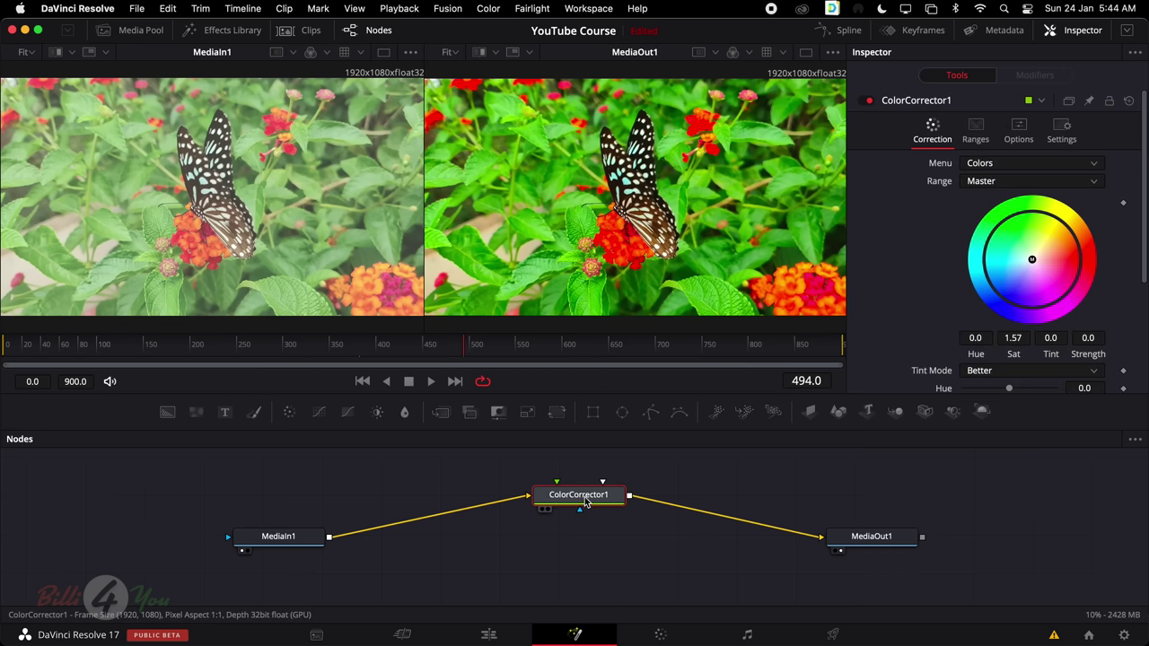
Browse ColorCorrector1's Ranges, Options and Settings tabs, then return to its colour controls
scroll(992, 308, "down", 5)
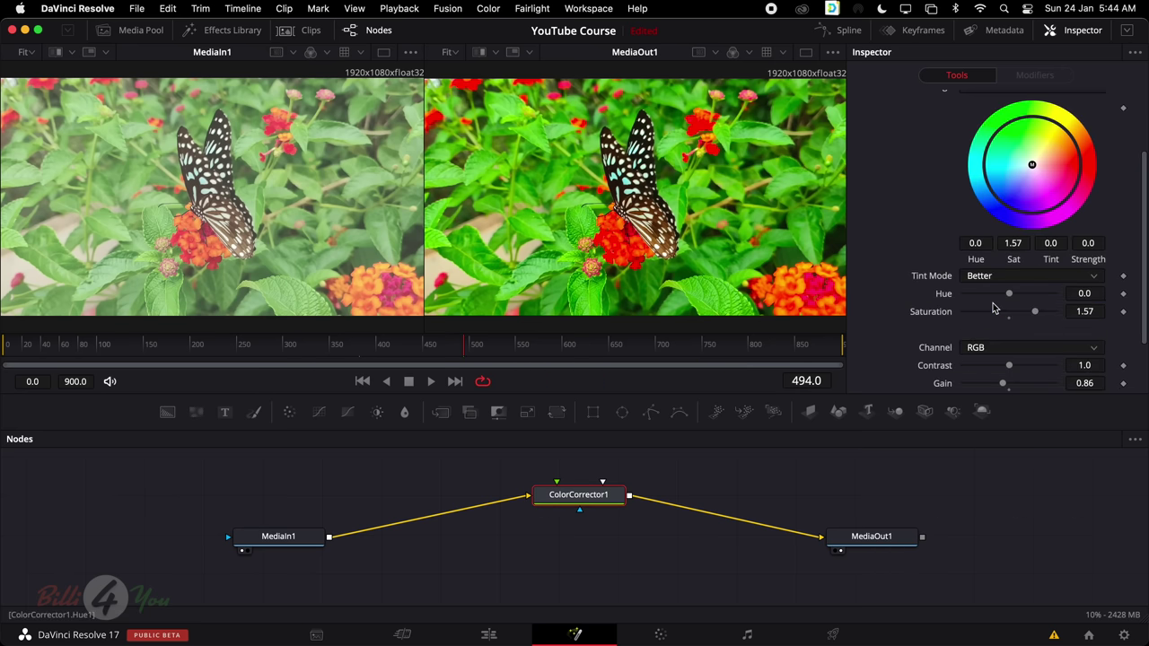
scroll(992, 308, "up", 4)
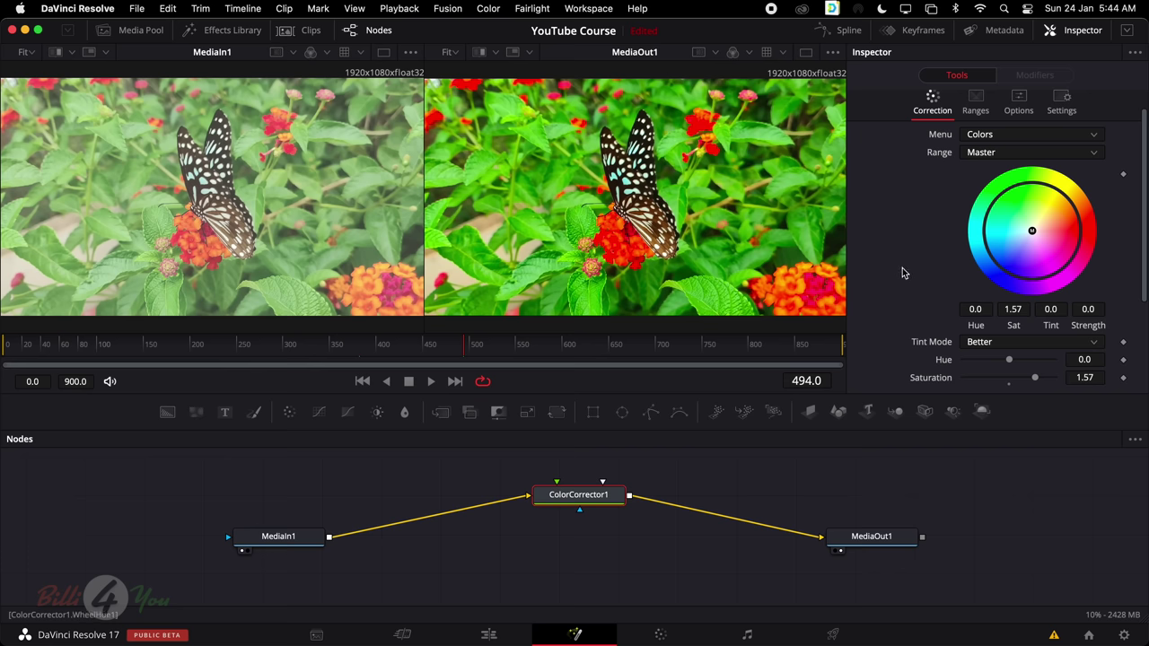
scroll(905, 274, "down", 5)
scroll(889, 287, "up", 6)
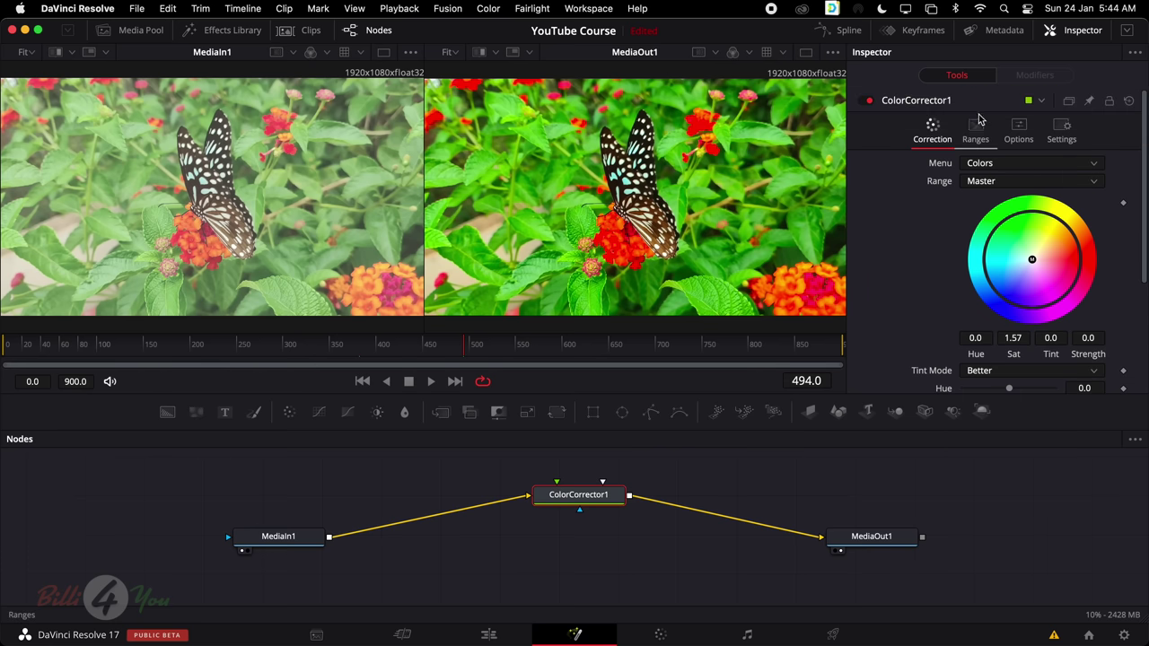
left_click(976, 130)
left_click(1014, 131)
left_click(1061, 132)
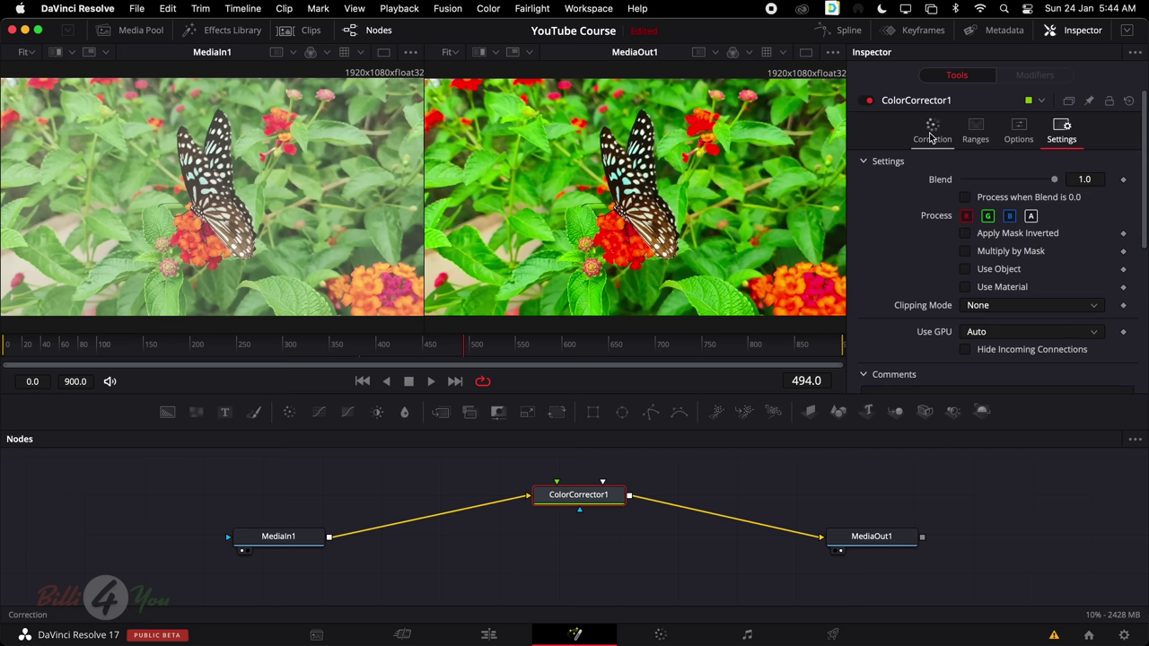
left_click(930, 134)
Enlarge the Nodes area and move ColorCorrector1 below the MediaIn1–MediaOut1 line
scroll(1006, 314, "down", 5)
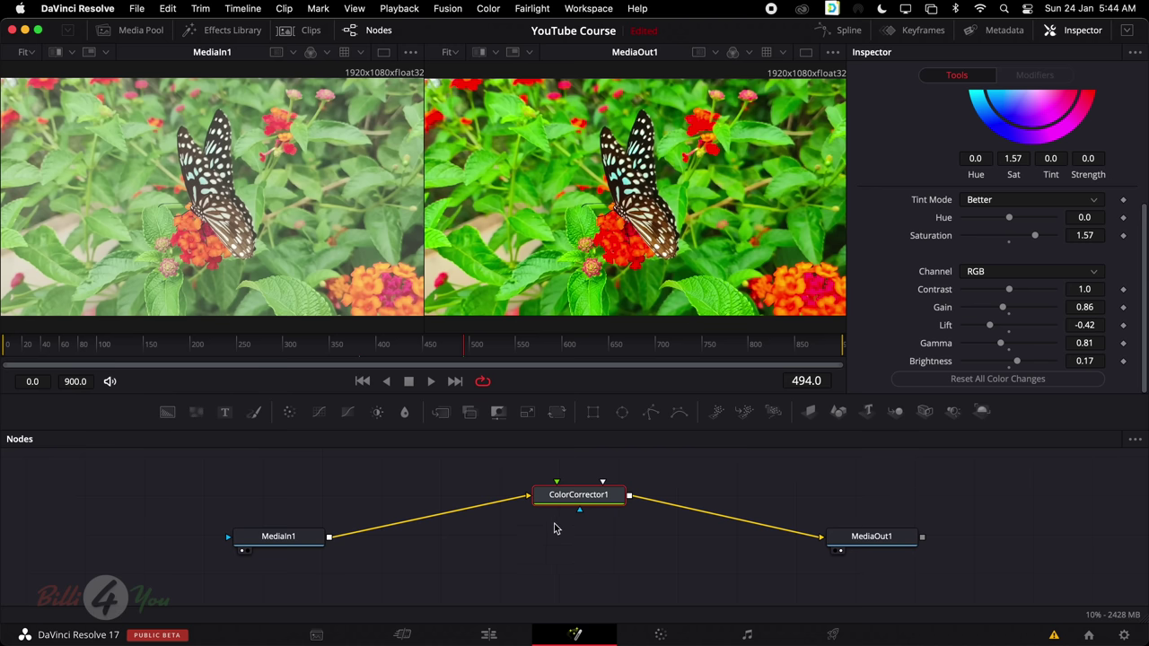
mouse_move(559, 510)
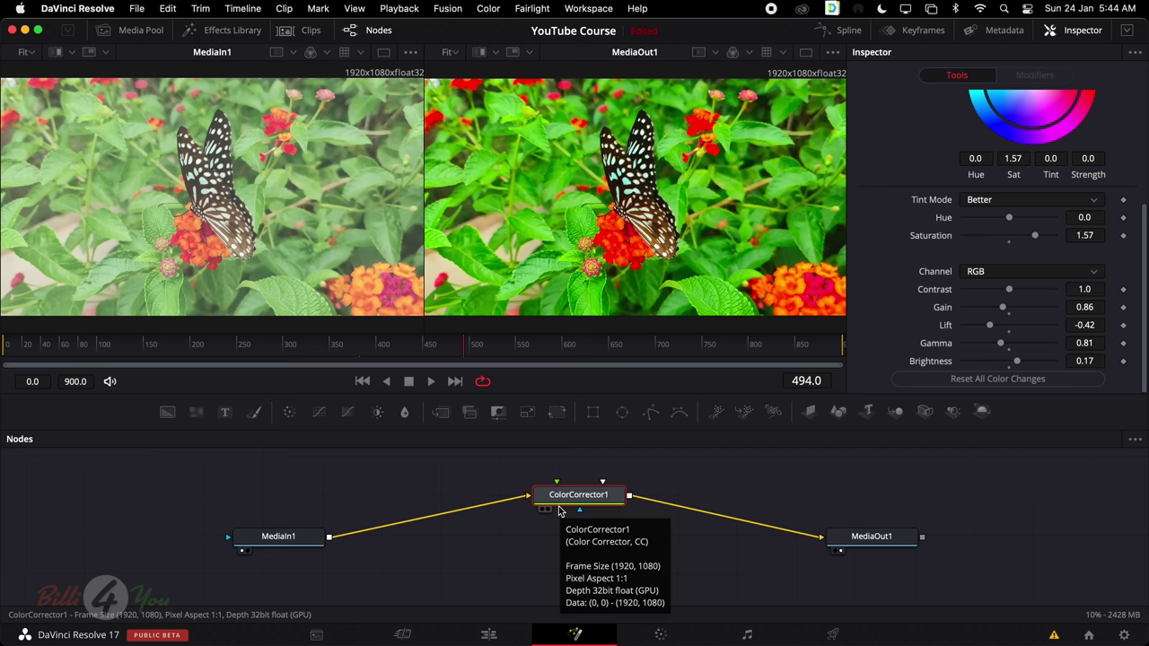
left_click_drag(606, 393, 605, 369)
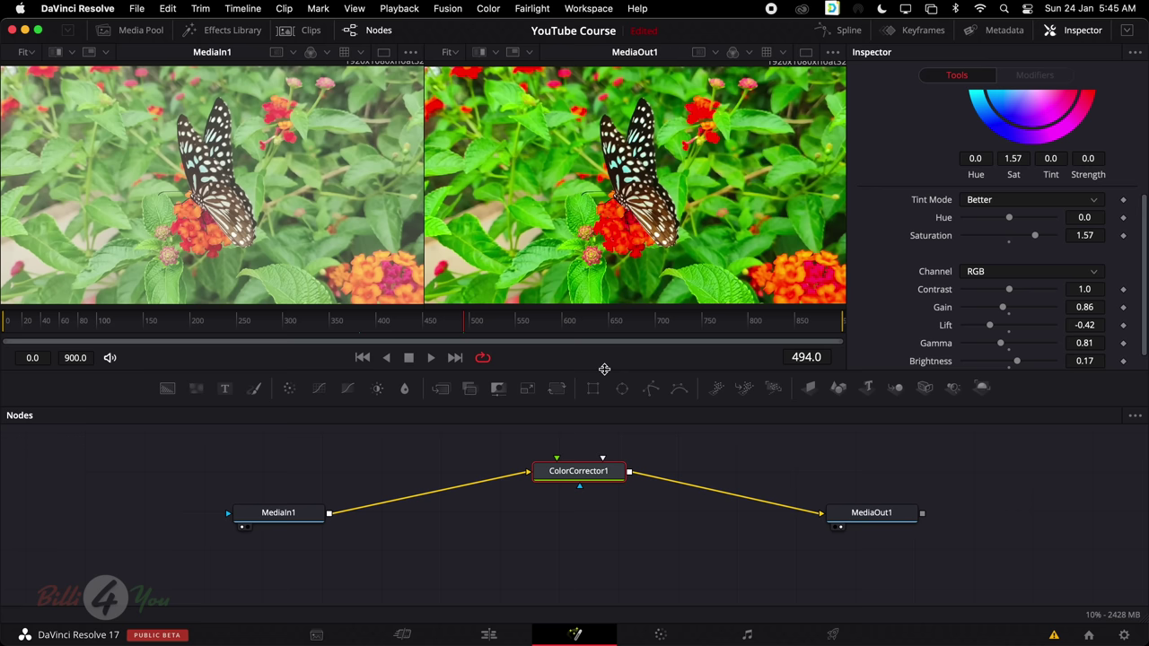
left_click_drag(588, 475, 576, 549)
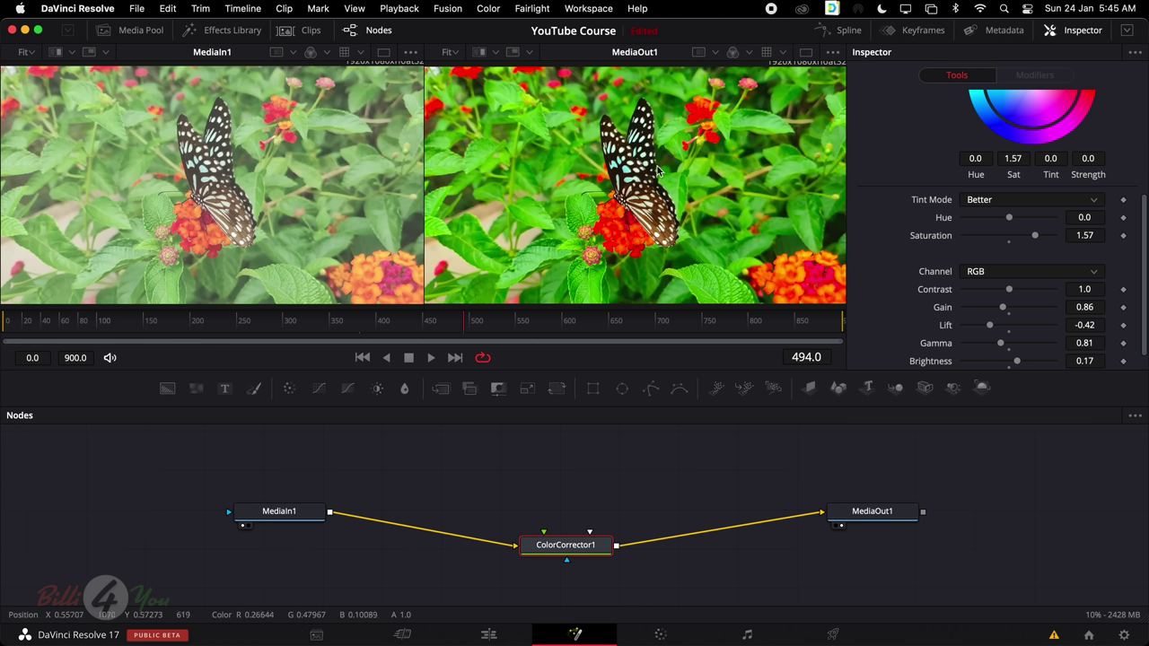
Add a Blur node to the node graph from the Effects Library
left_click(405, 394)
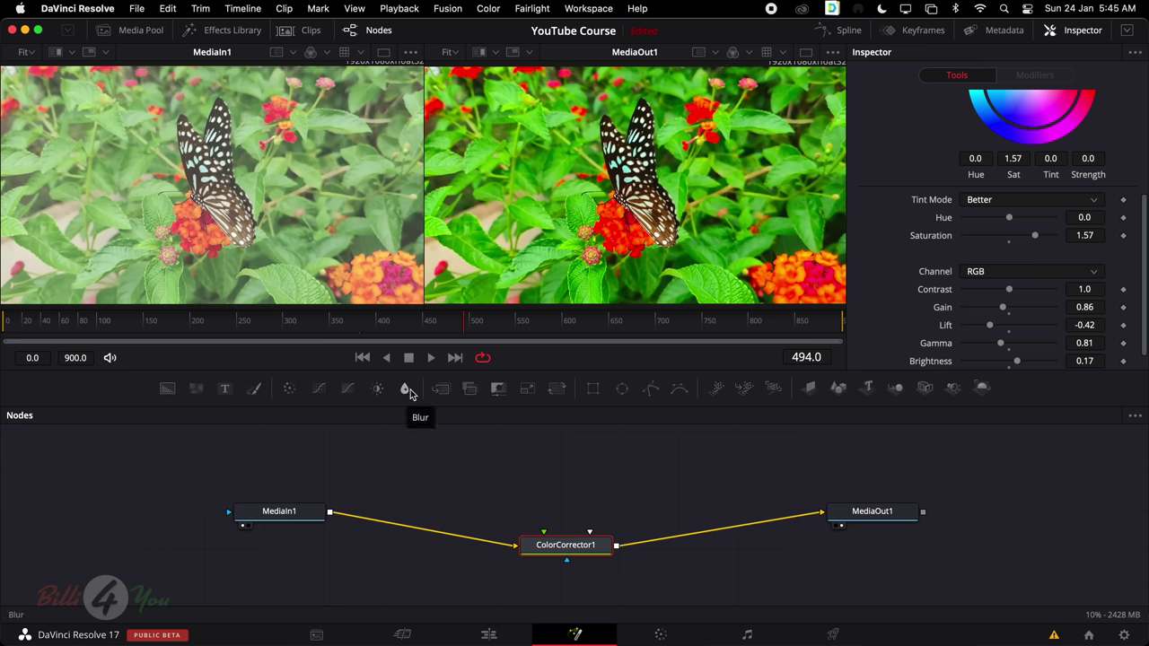
left_click(220, 30)
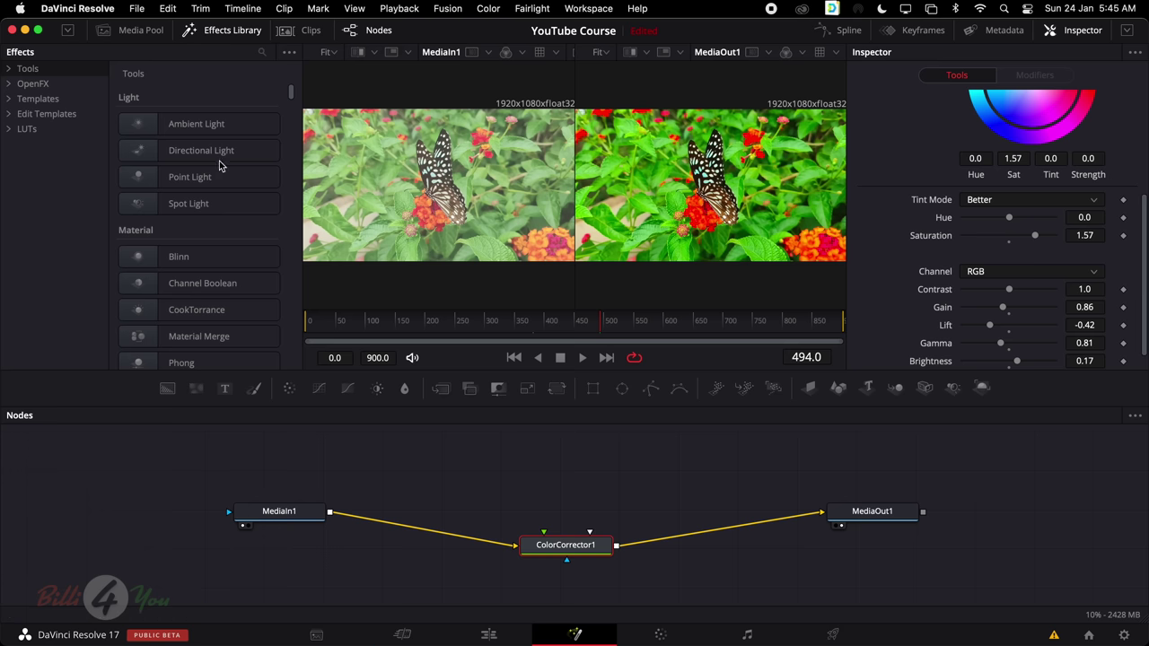
scroll(294, 229, "down", 15)
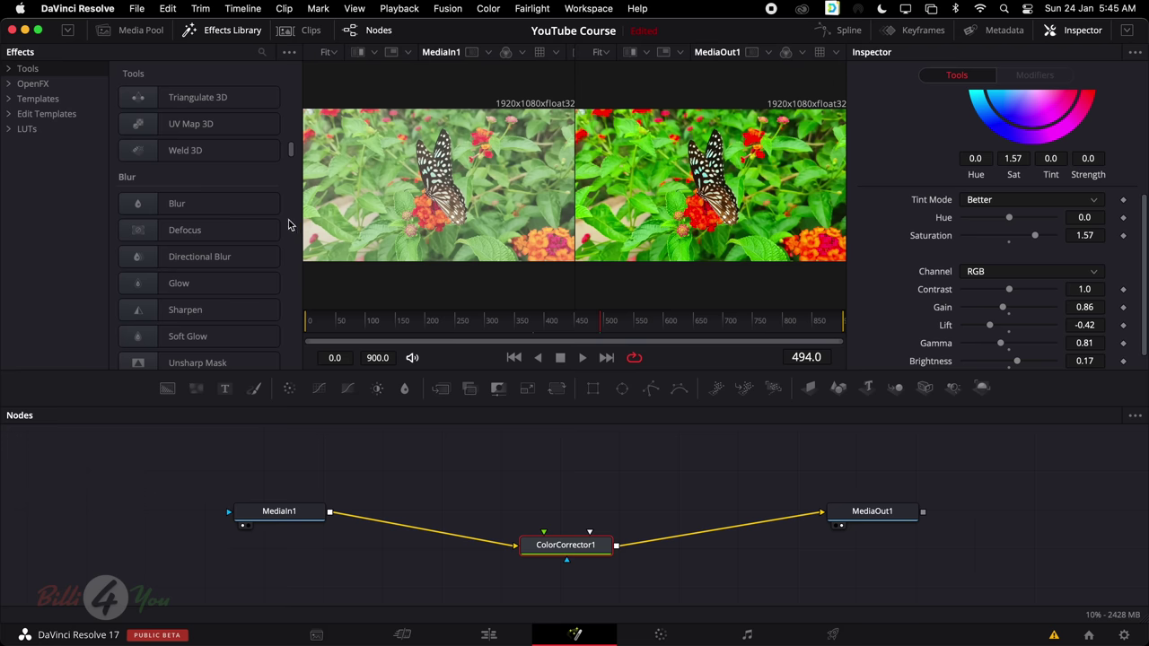
left_click_drag(179, 207, 562, 466)
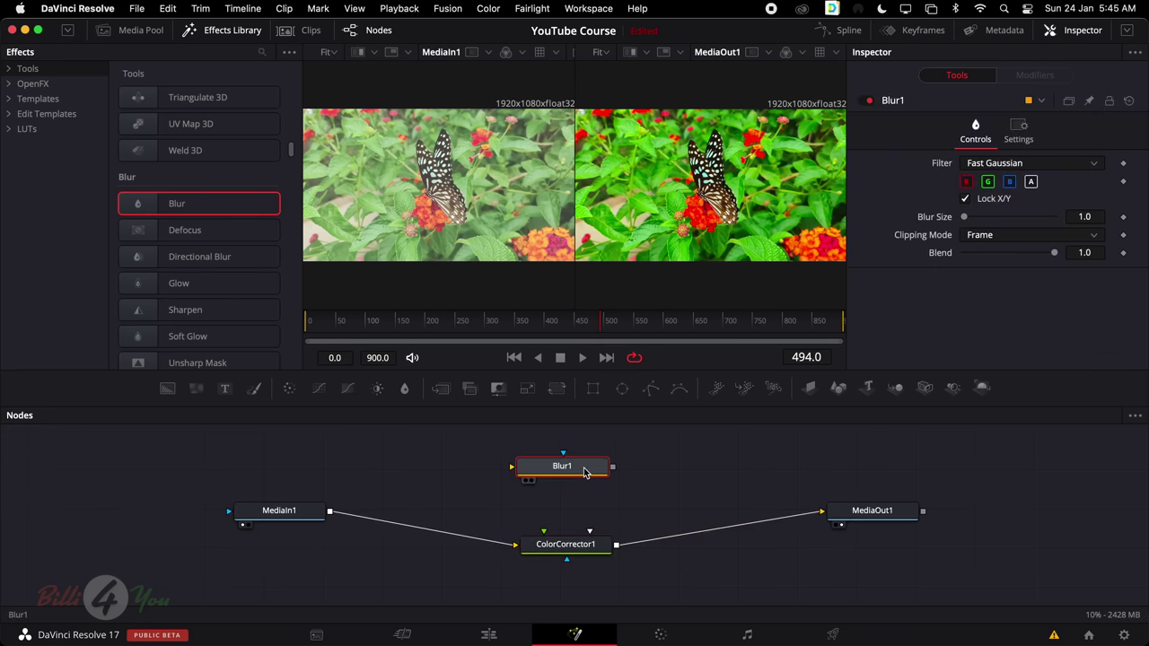
left_click(229, 30)
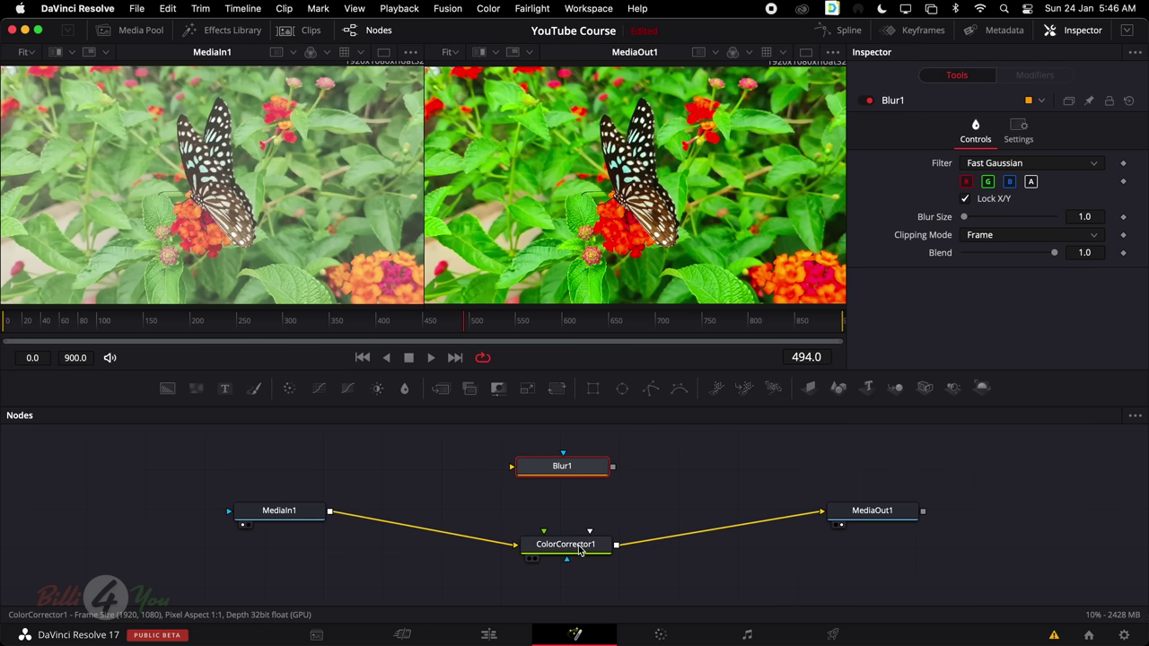
Line ColorCorrector1 up between MediaIn1 and MediaOut1 and check its settings
left_click_drag(578, 545, 502, 515)
left_click(500, 515)
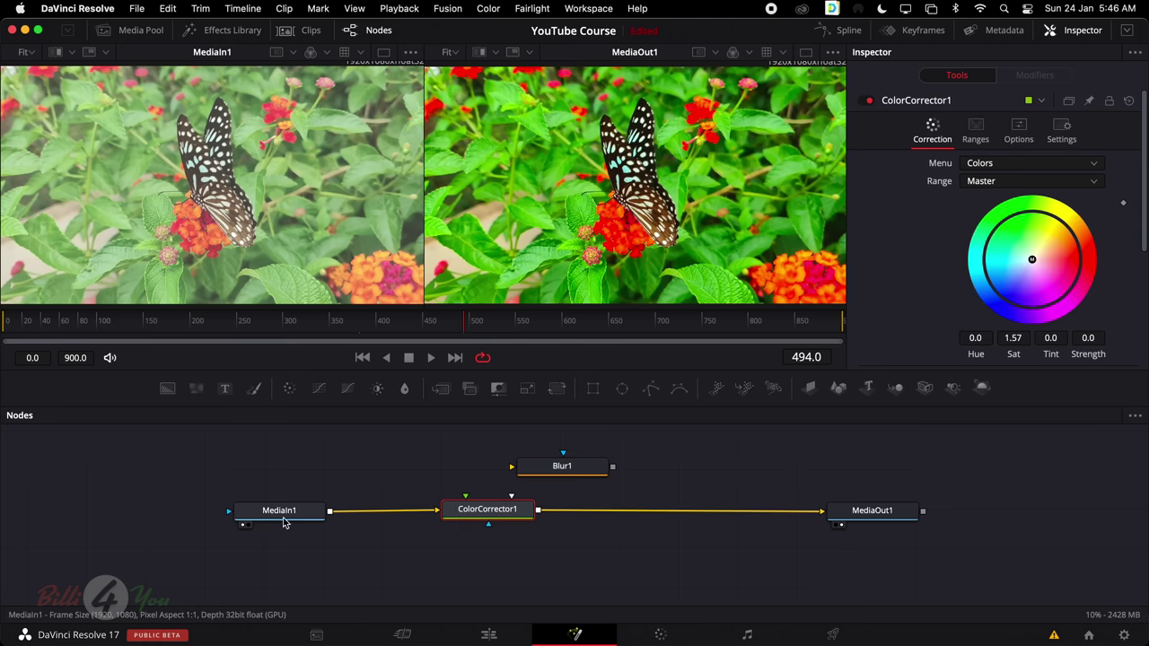
left_click(281, 515)
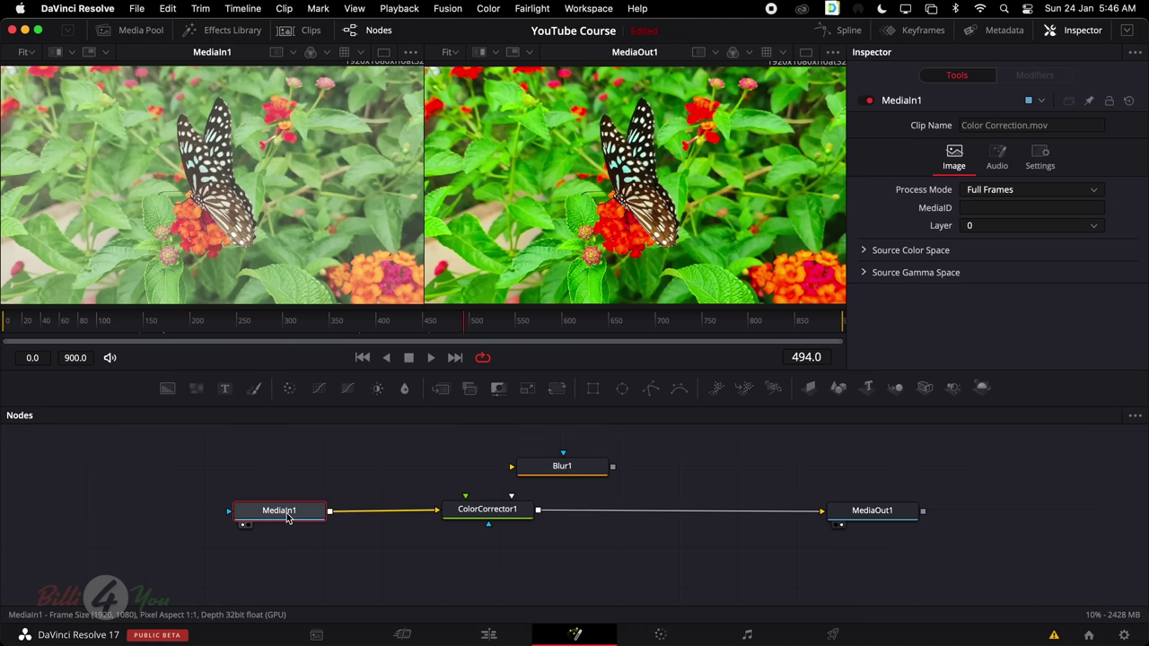
left_click(498, 518)
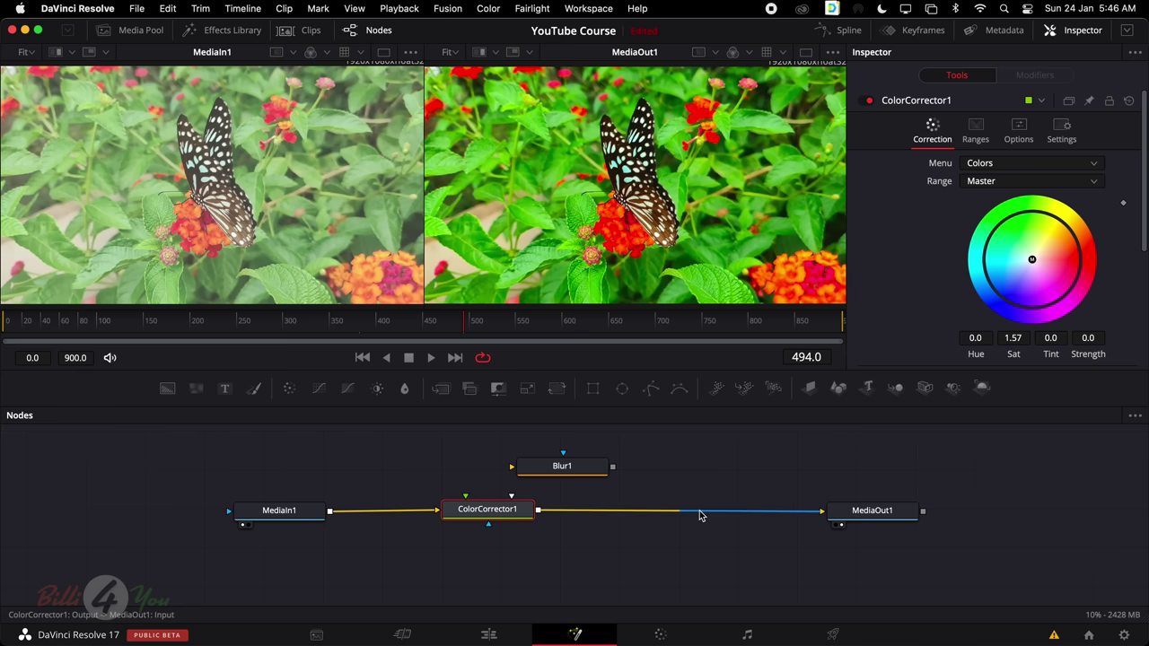
Replace the ColorCorrector1–MediaOut1 link by wiring Blur1 in between them
left_click_drag(575, 474, 668, 492)
left_click(664, 489)
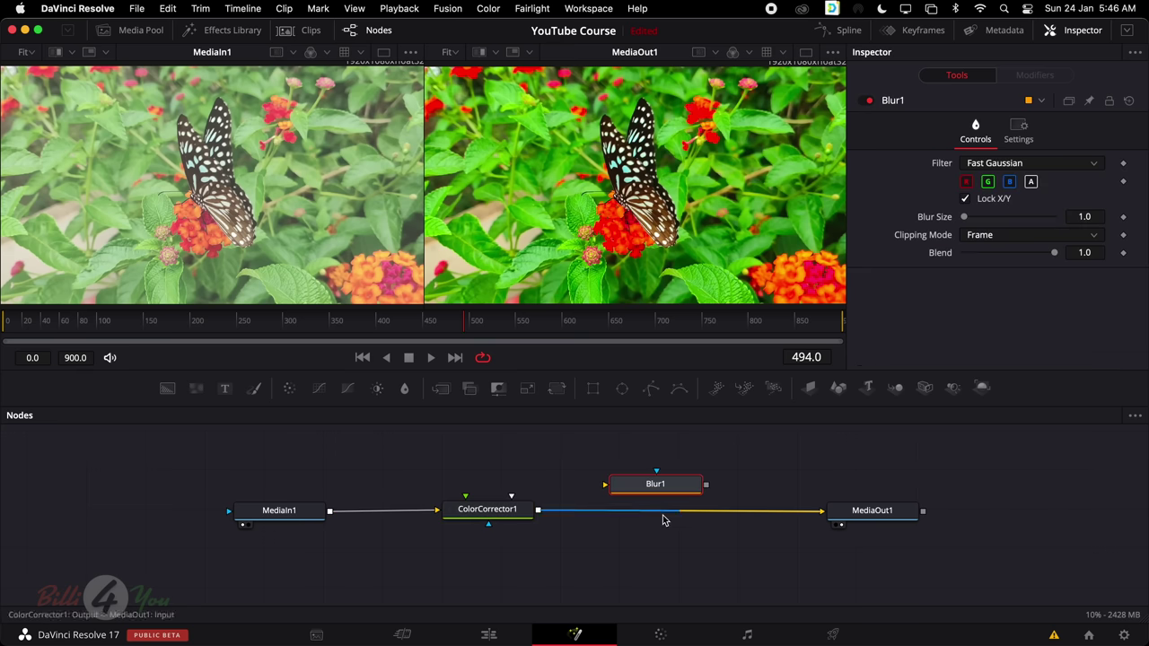
left_click(794, 516)
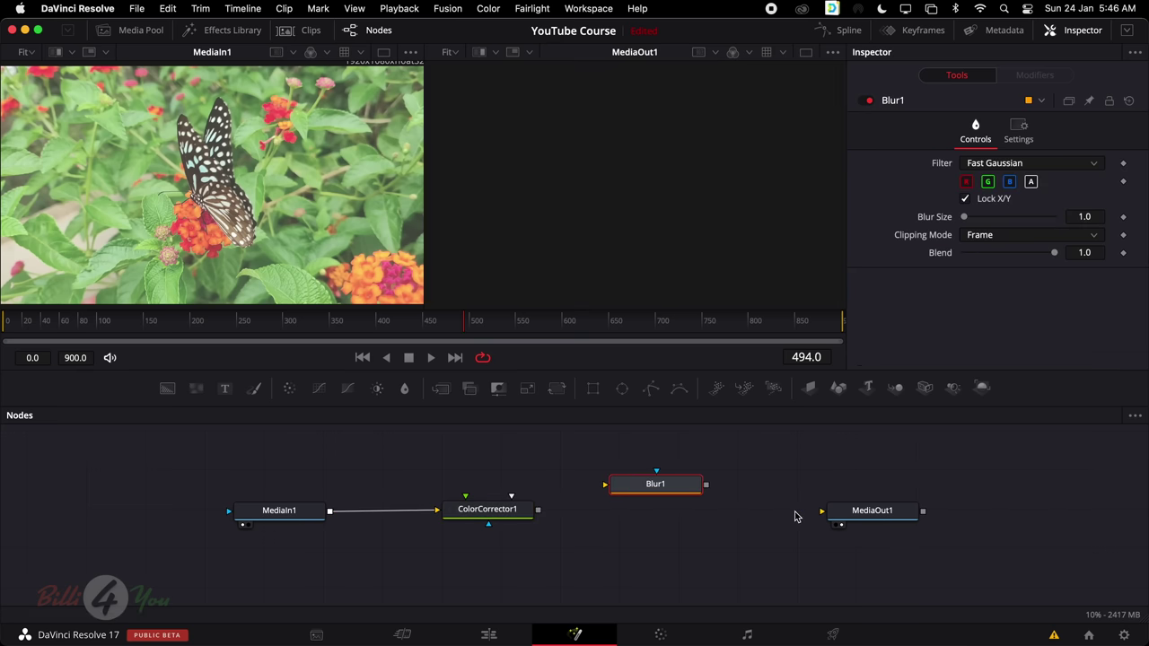
left_click_drag(666, 489, 679, 514)
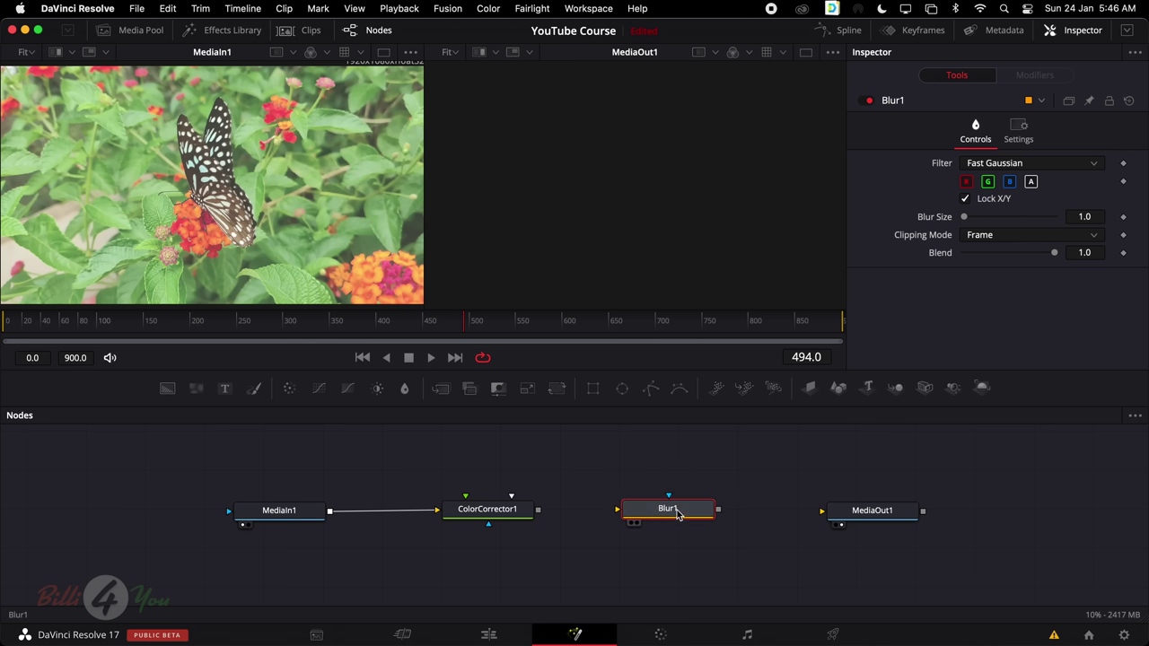
left_click_drag(538, 510, 625, 513)
left_click_drag(719, 510, 851, 515)
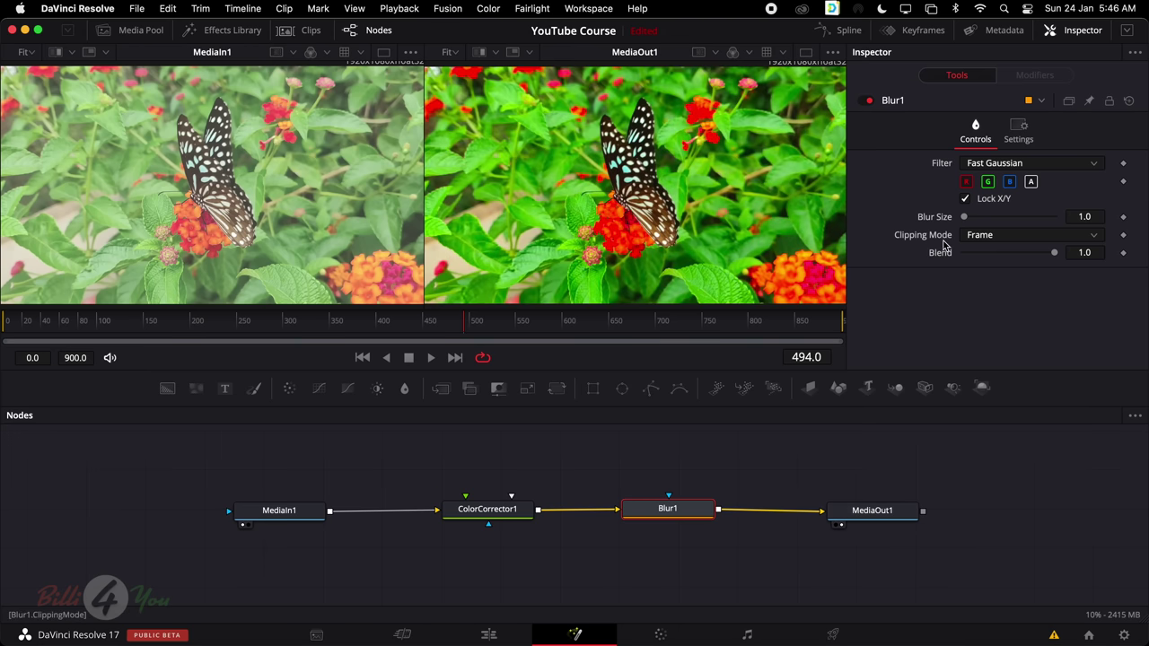
Raise Blur1's Blur Size to 14.2 and compare ColorCorrector1 and MediaIn1
left_click_drag(965, 220, 979, 221)
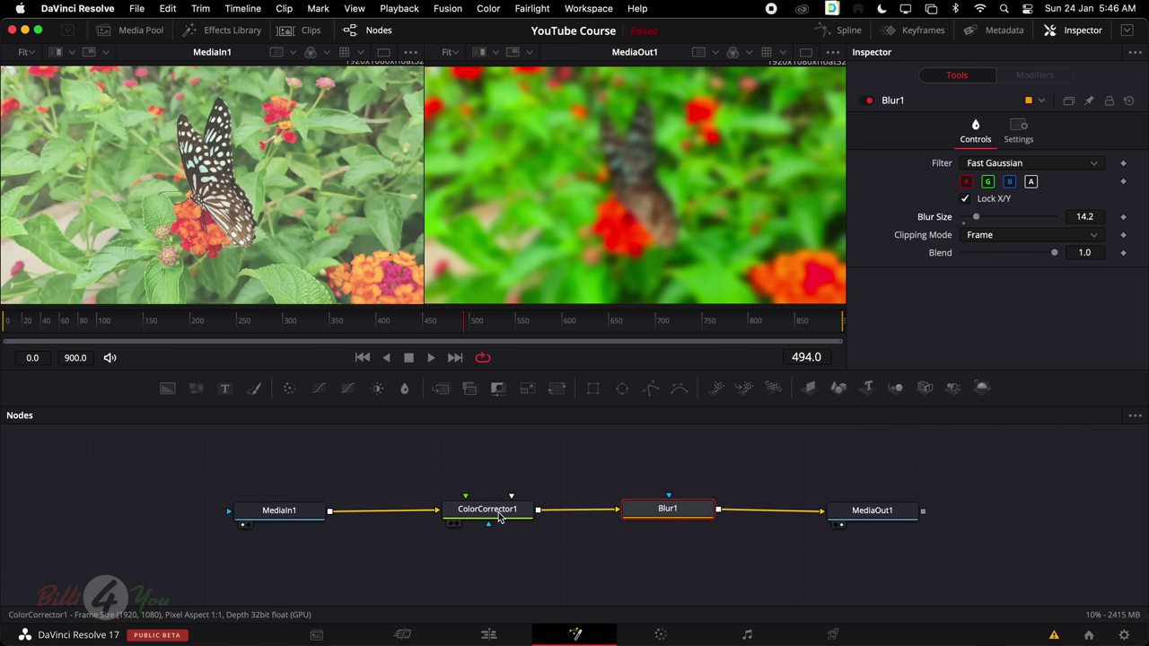
left_click(527, 517)
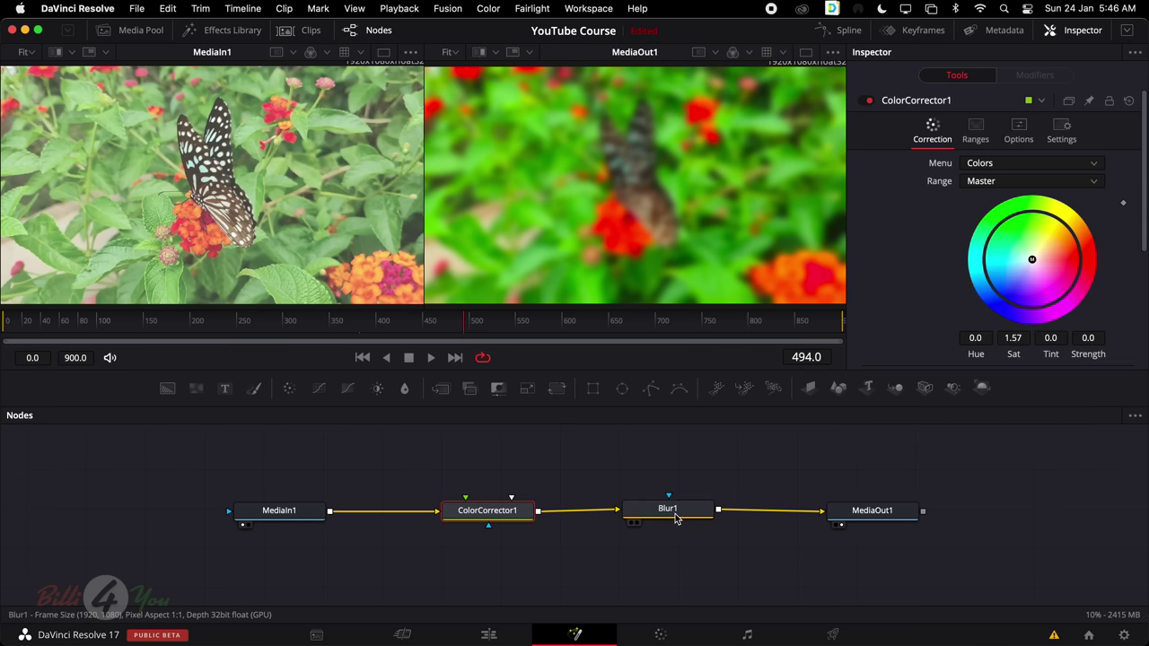
left_click(675, 519)
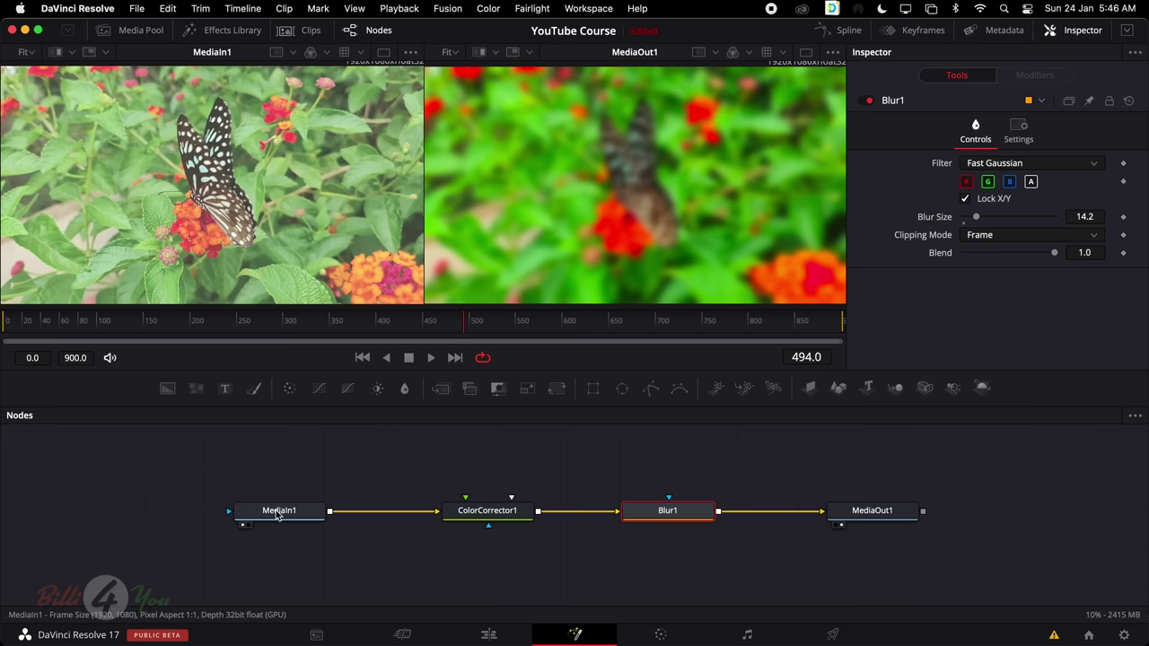
left_click(278, 515)
Step through ColorCorrector1, Blur1, MediaOut1 and MediaIn1 to compare the blurred result
left_click(494, 515)
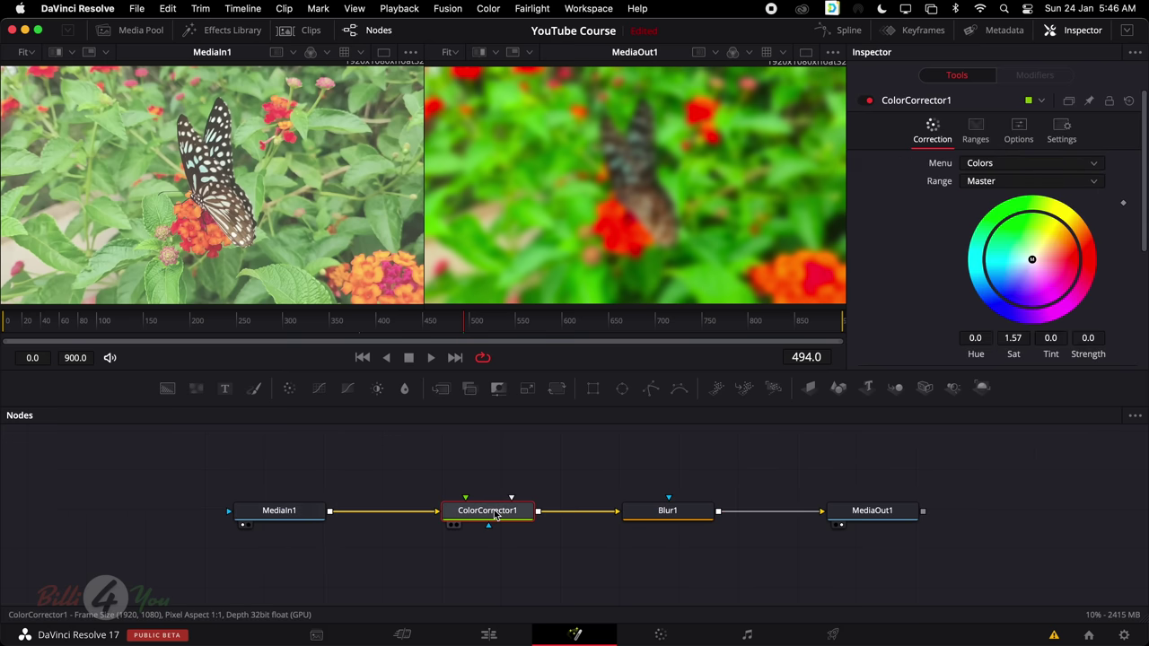
left_click(666, 517)
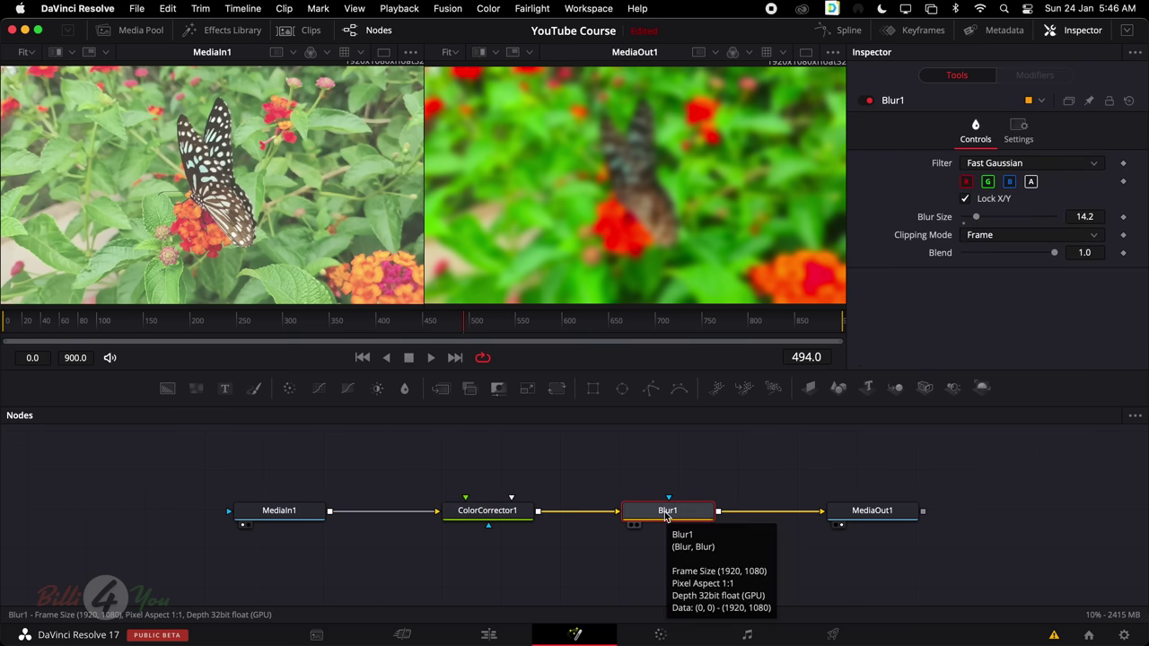
left_click(870, 515)
left_click(661, 515)
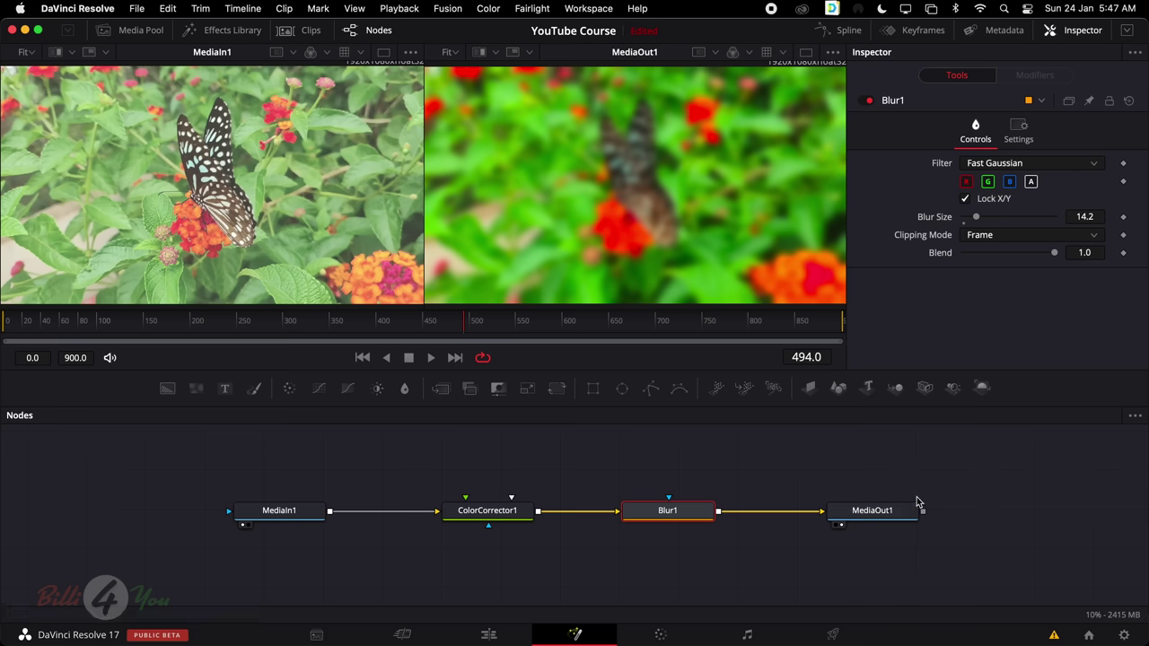
left_click(304, 517)
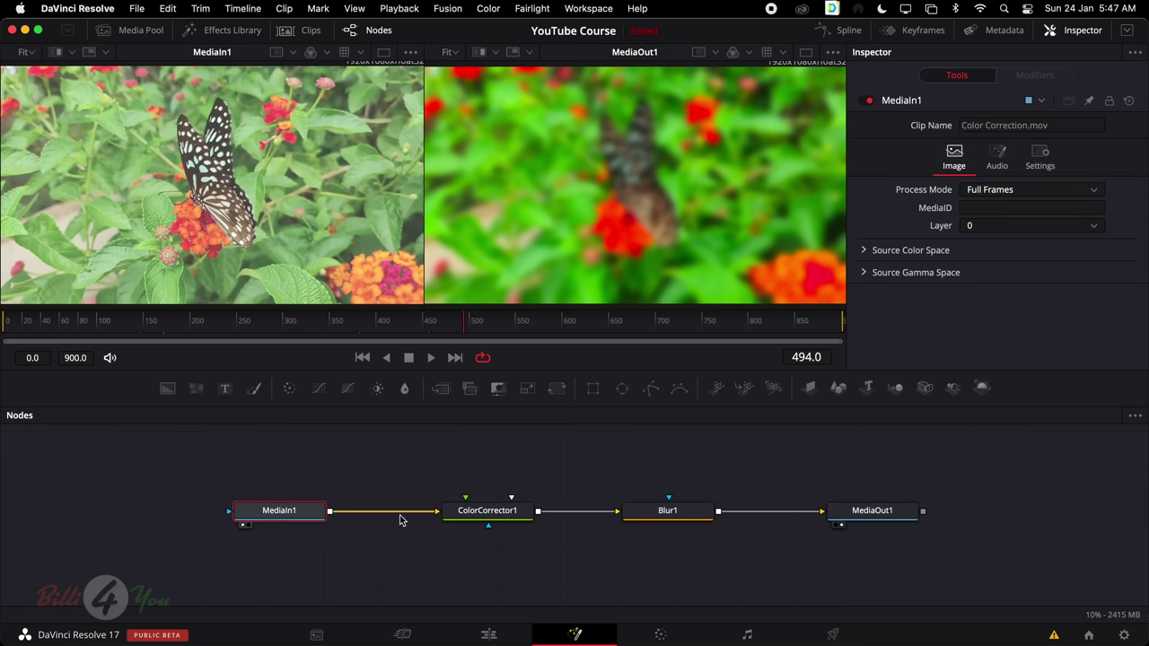
left_click(499, 518)
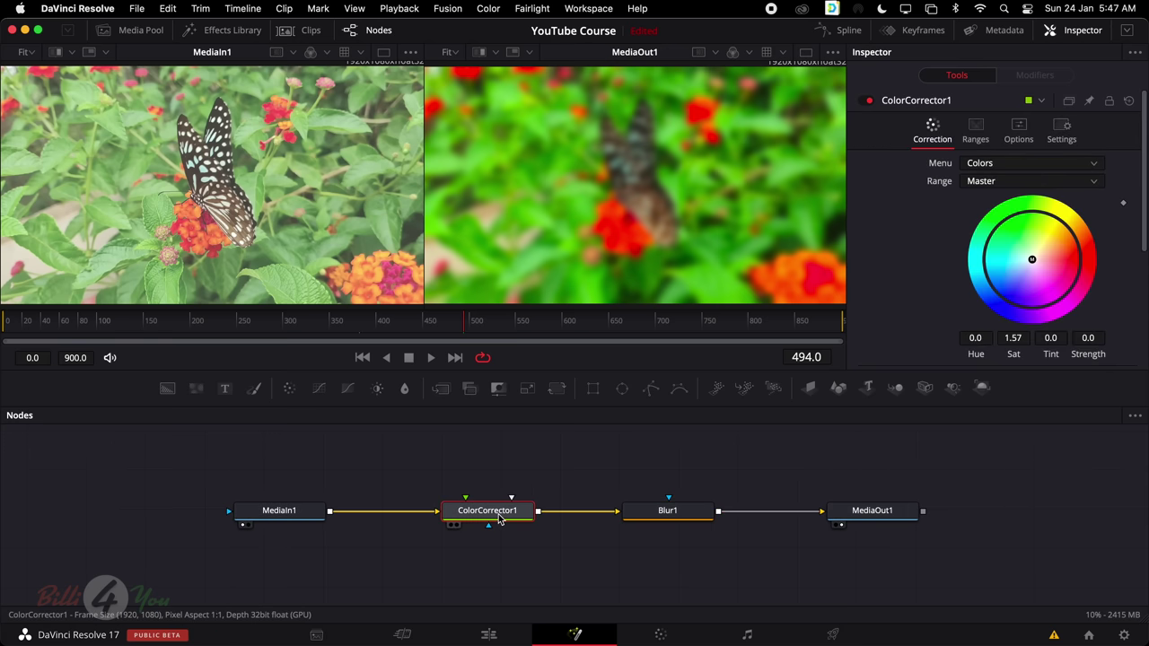
left_click(654, 521)
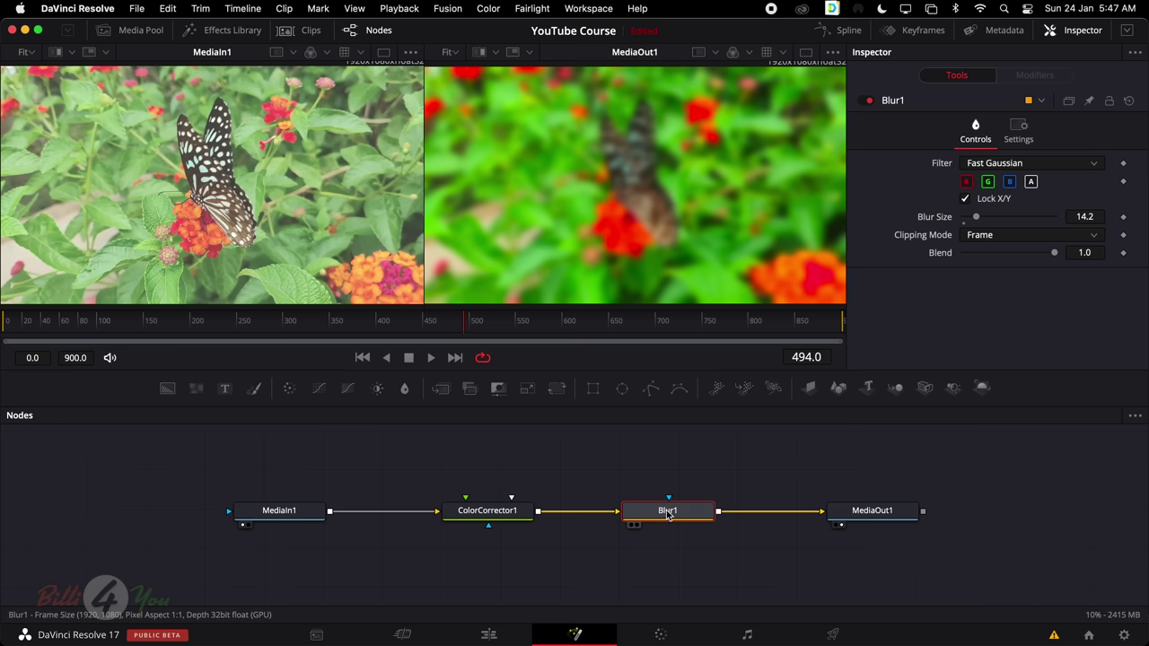
Add an Ellipse1 mask to Blur1, sized 0.362 wide by 0.409 high
left_click(623, 388)
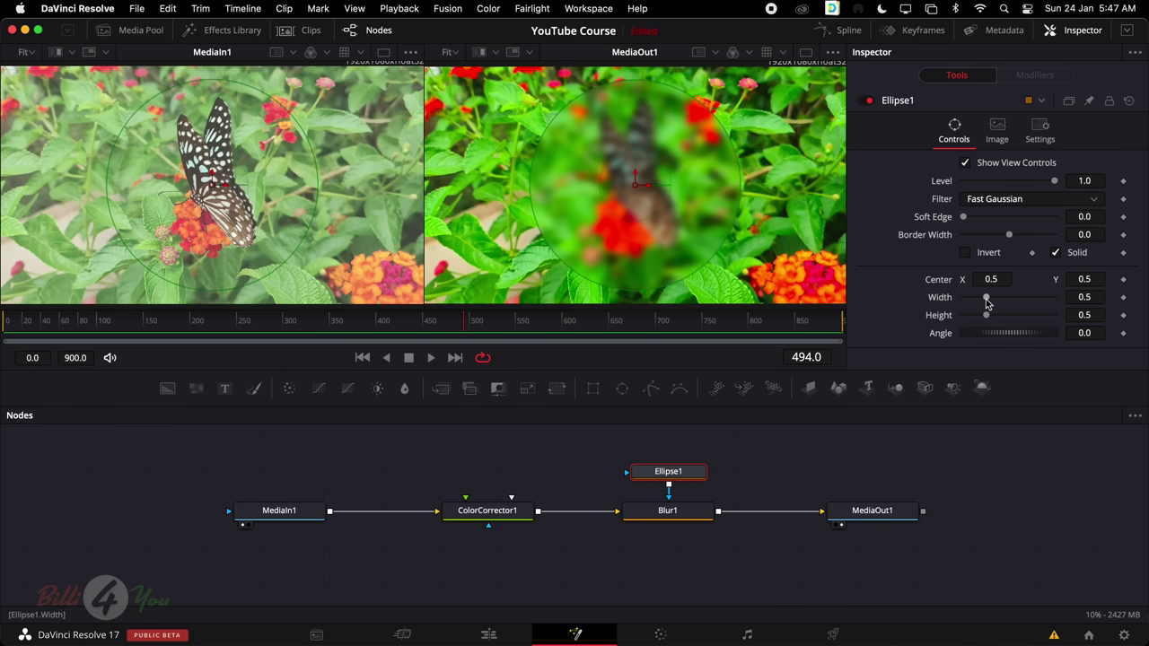
mouse_move(986, 303)
left_mouse_down()
mouse_move(972, 300)
mouse_move(978, 319)
mouse_move(979, 300)
left_mouse_up()
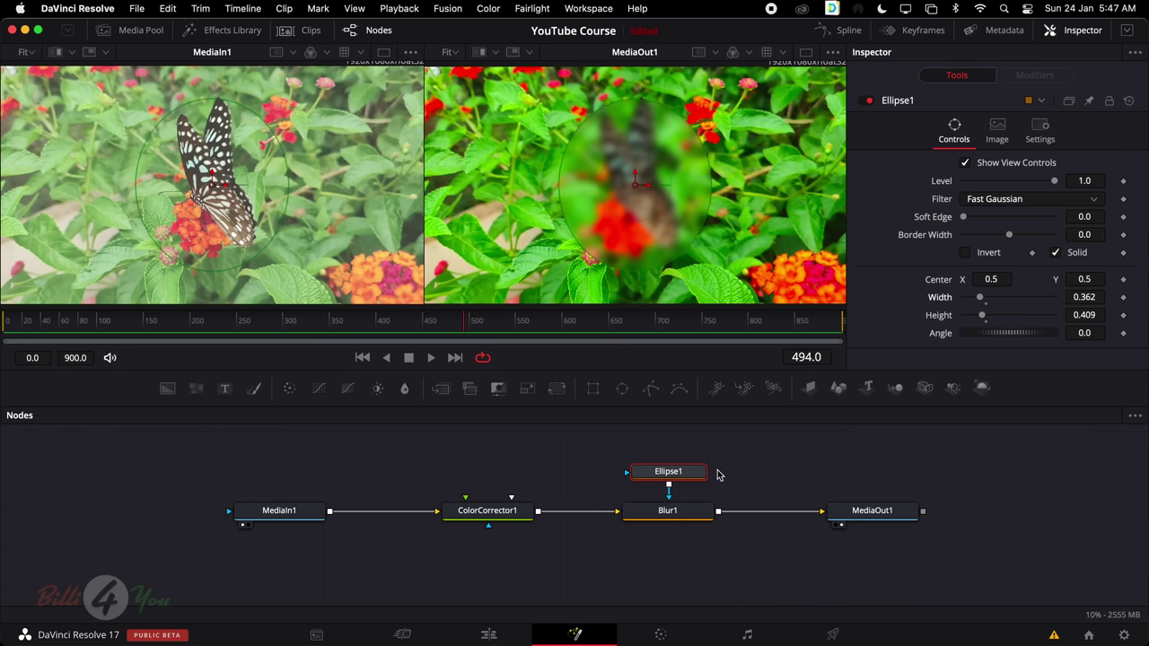
left_click(675, 513)
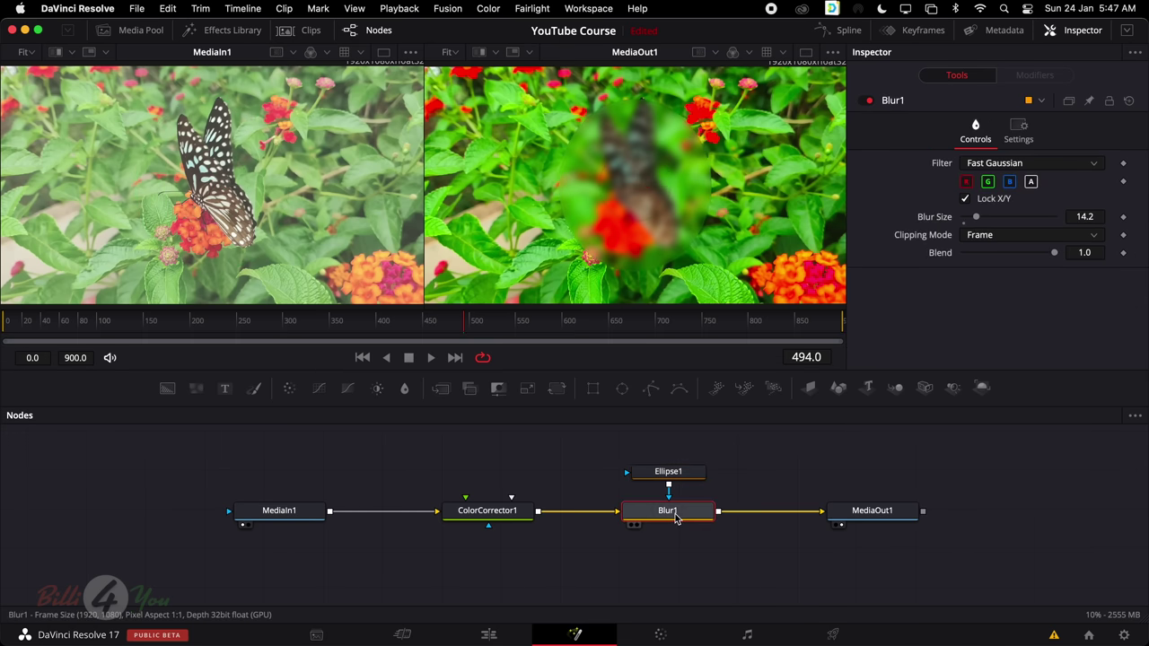
left_click(673, 474)
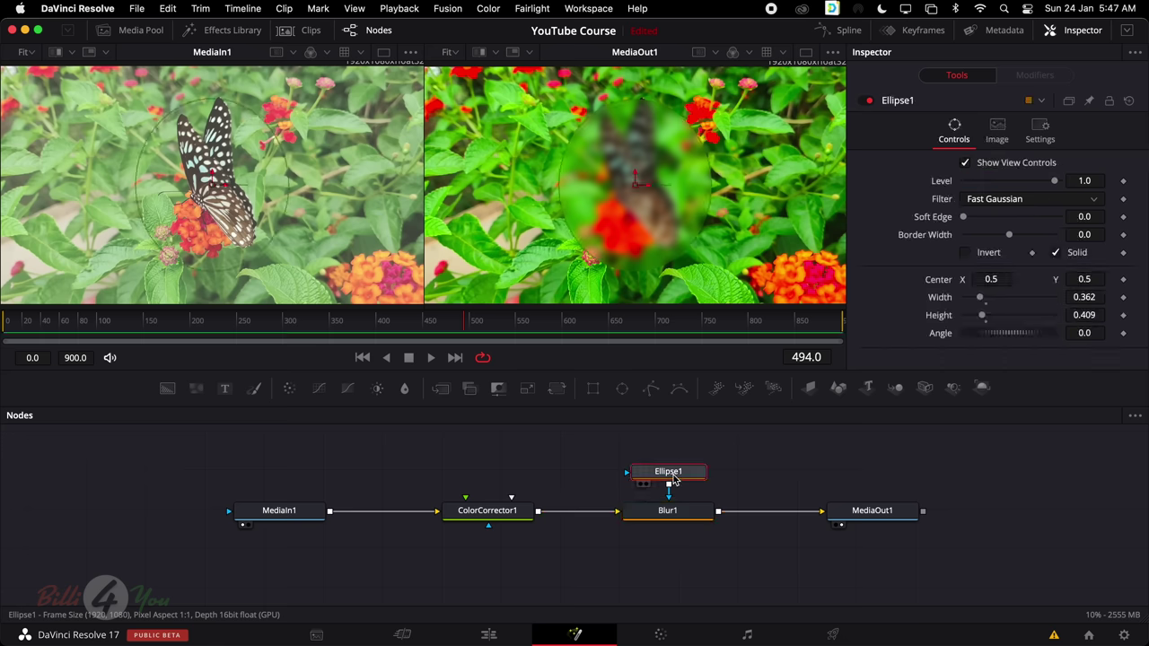
left_click(669, 514)
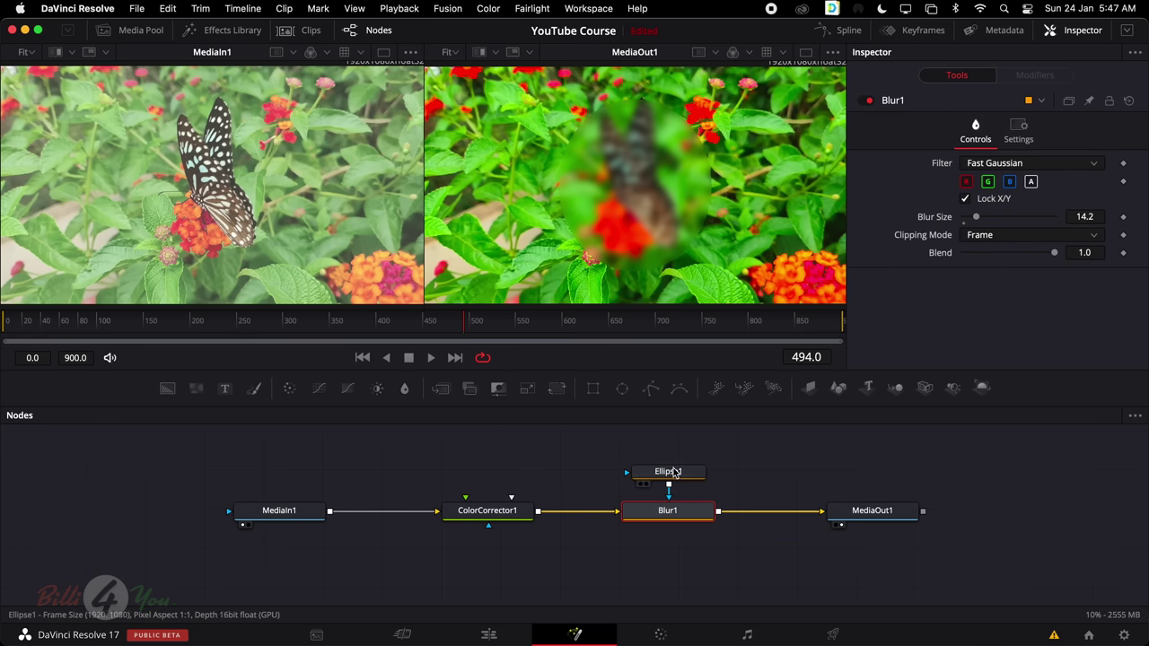
left_click(665, 473)
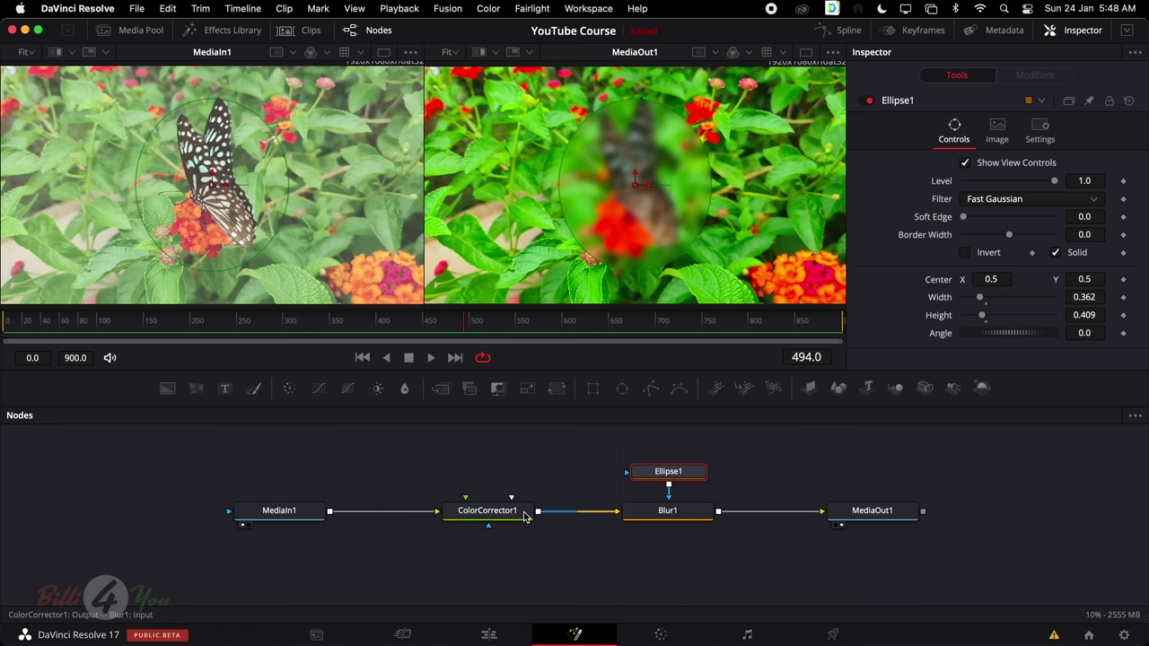
Review the MediaIn1, ColorCorrector1, Blur1 and Ellipse1 settings in turn
left_click(306, 516)
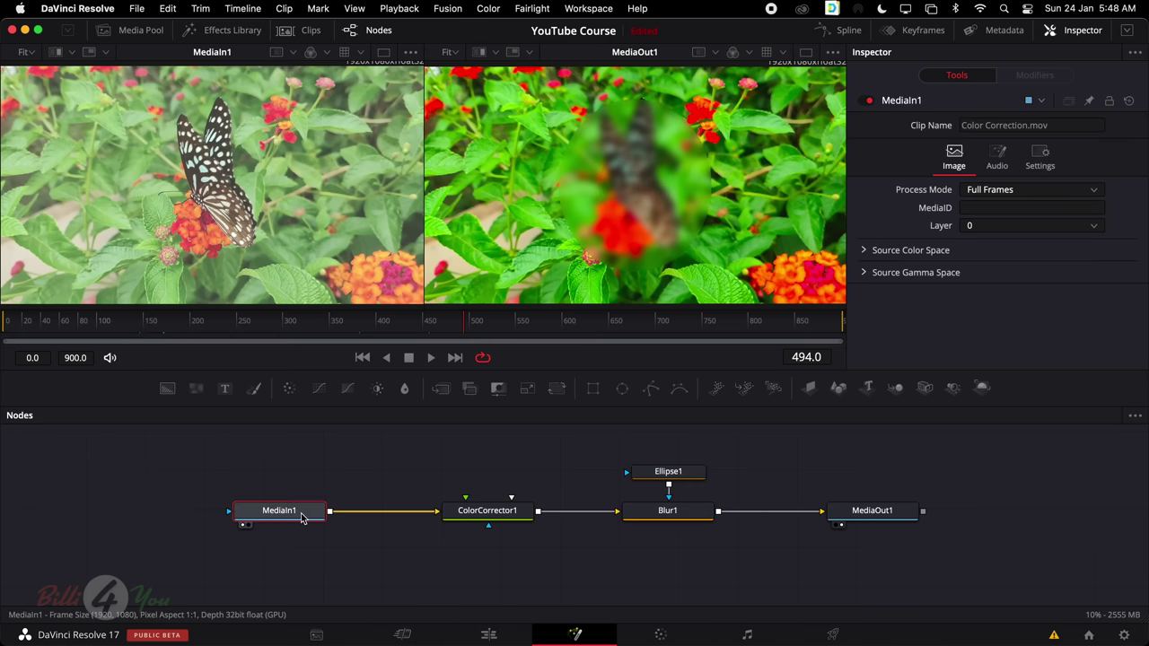
left_click(500, 517)
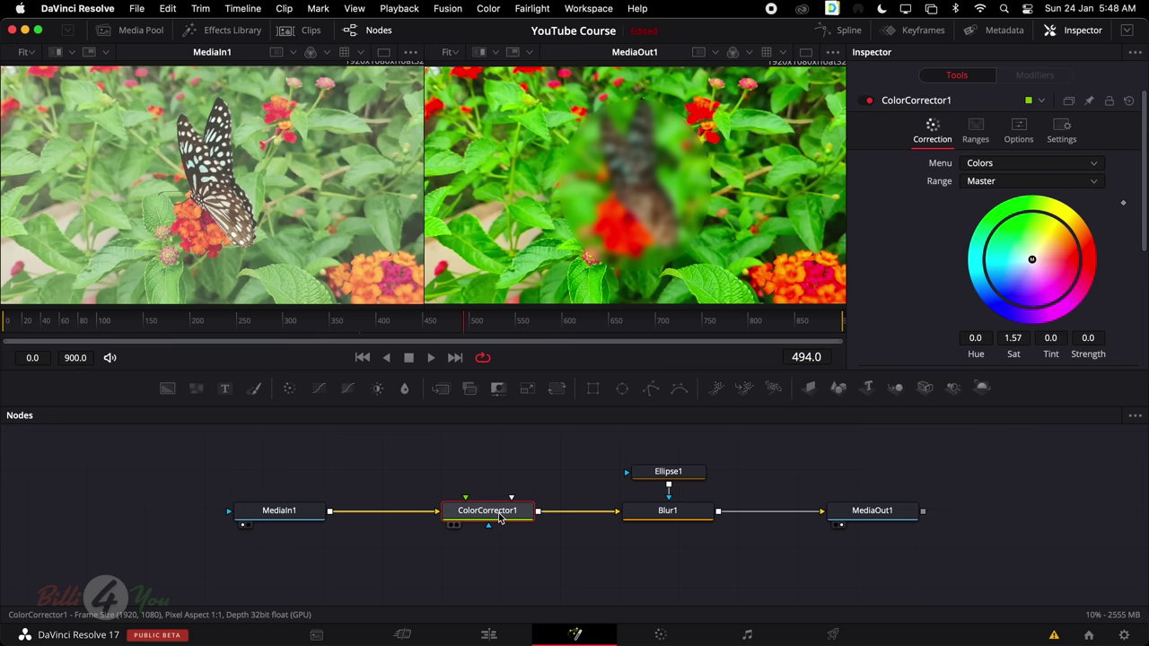
left_click(667, 518)
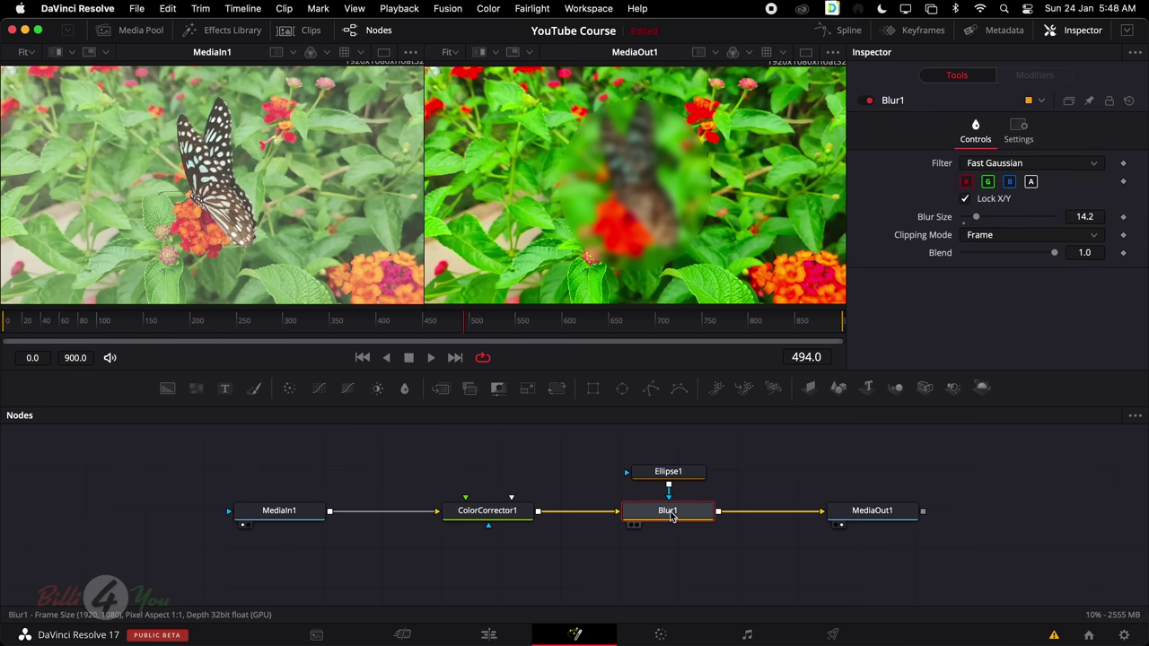
left_click(672, 476)
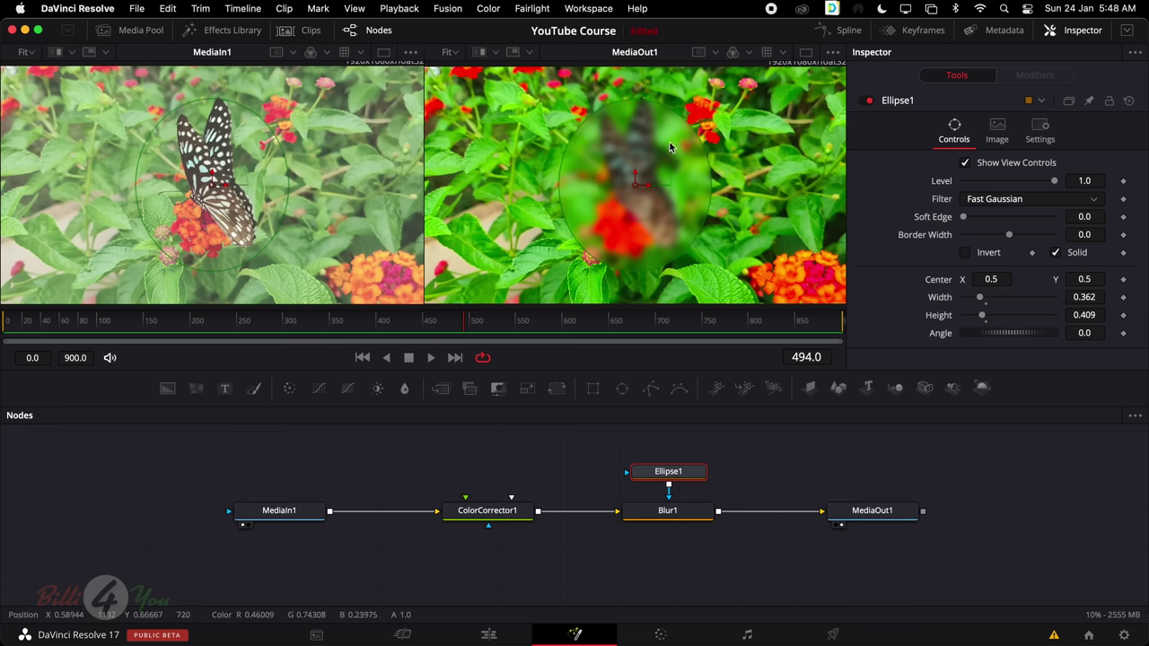
Invert Ellipse1 with Soft Edge 0.148 and play the clip from the start to check
left_click(965, 253)
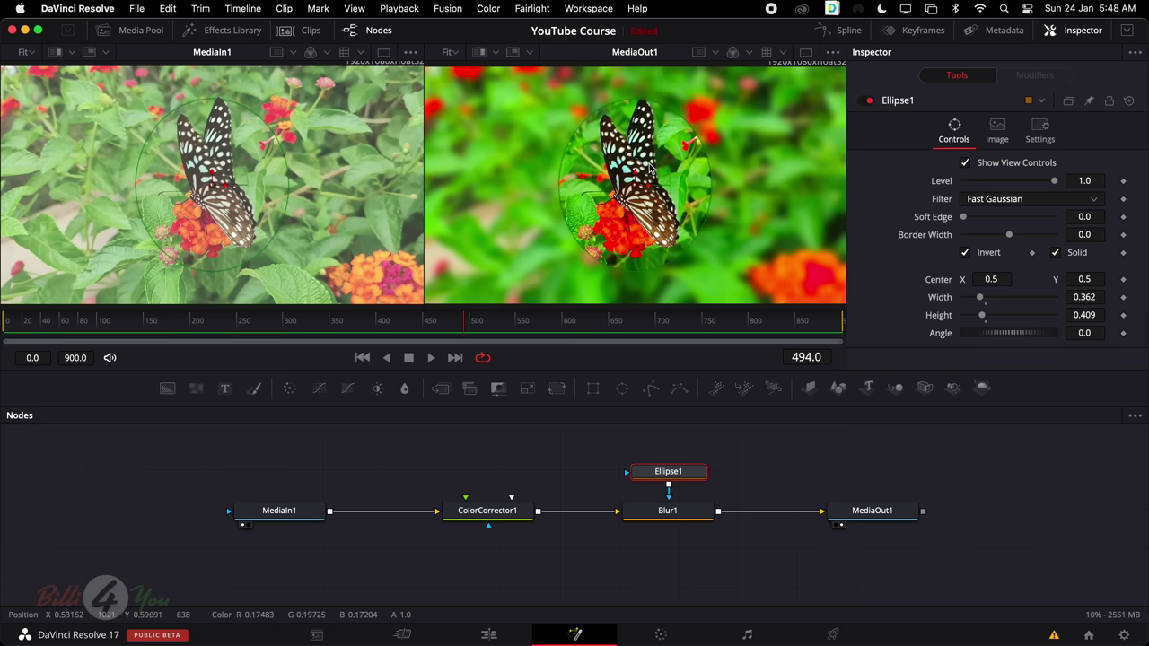
left_click_drag(964, 217, 1033, 222)
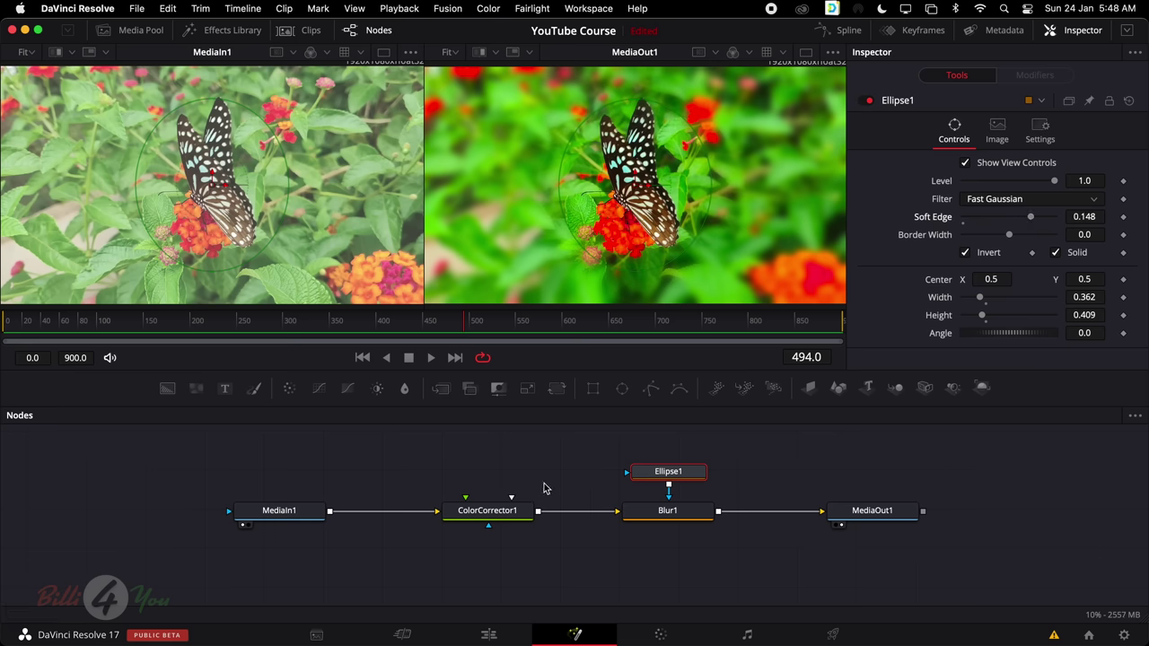
left_click_drag(41, 320, 3, 320)
key("space")
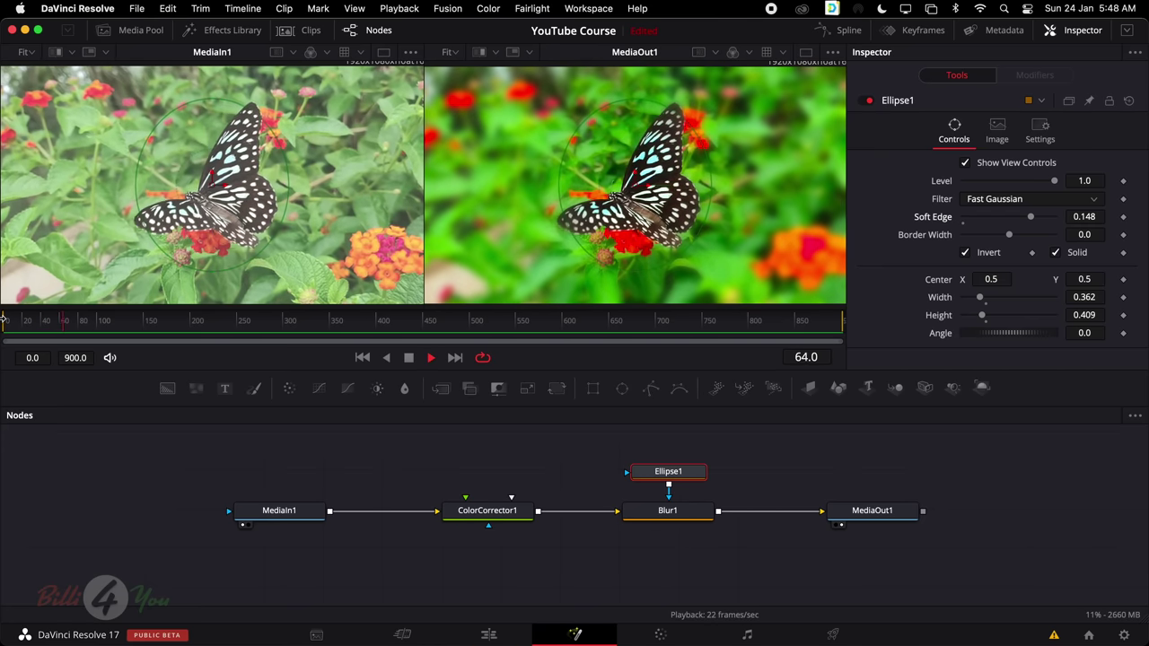
key("space")
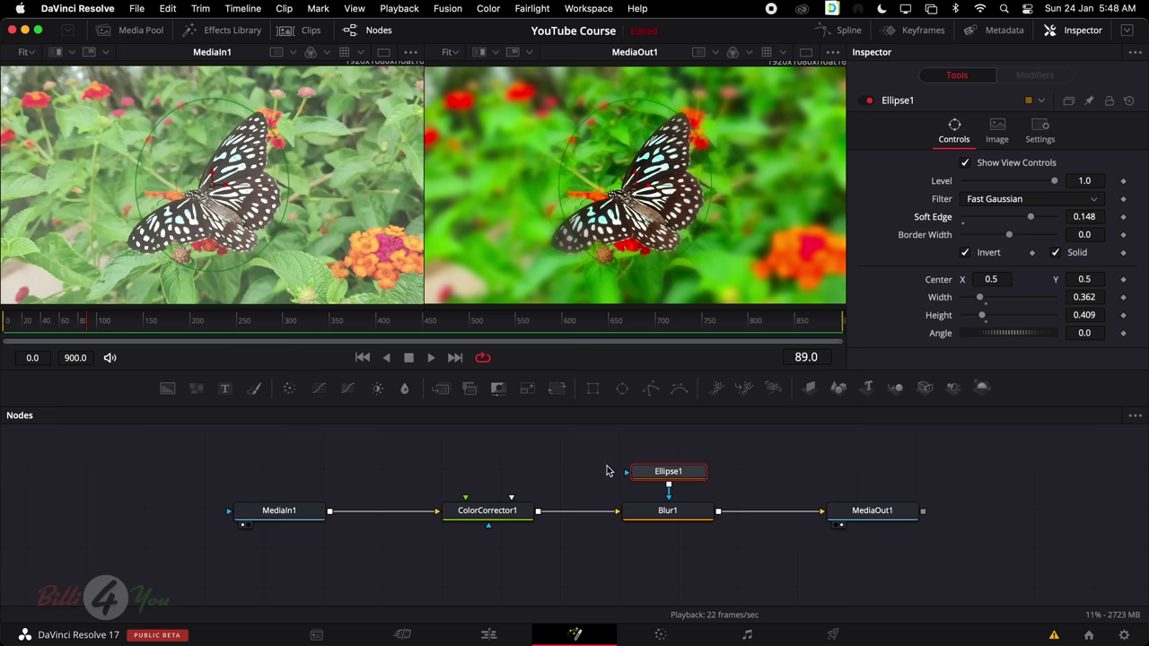
Play the timeline from the start on the Edit page to review the blurred butterfly
left_click(488, 635)
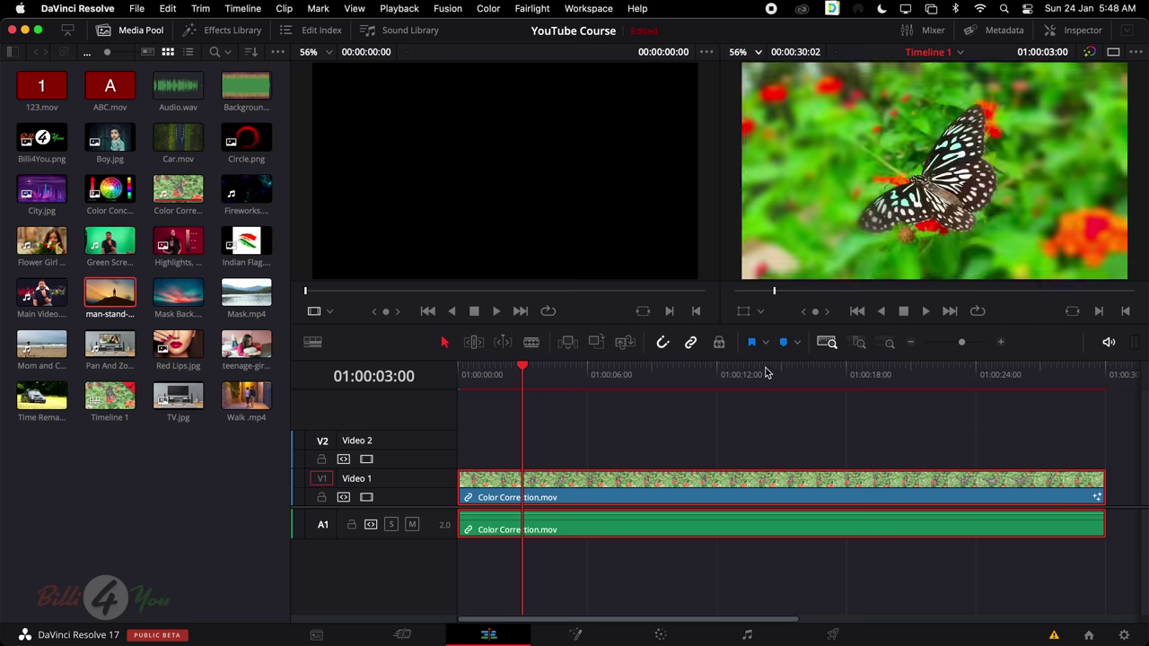
left_click_drag(522, 368, 463, 375)
key("space")
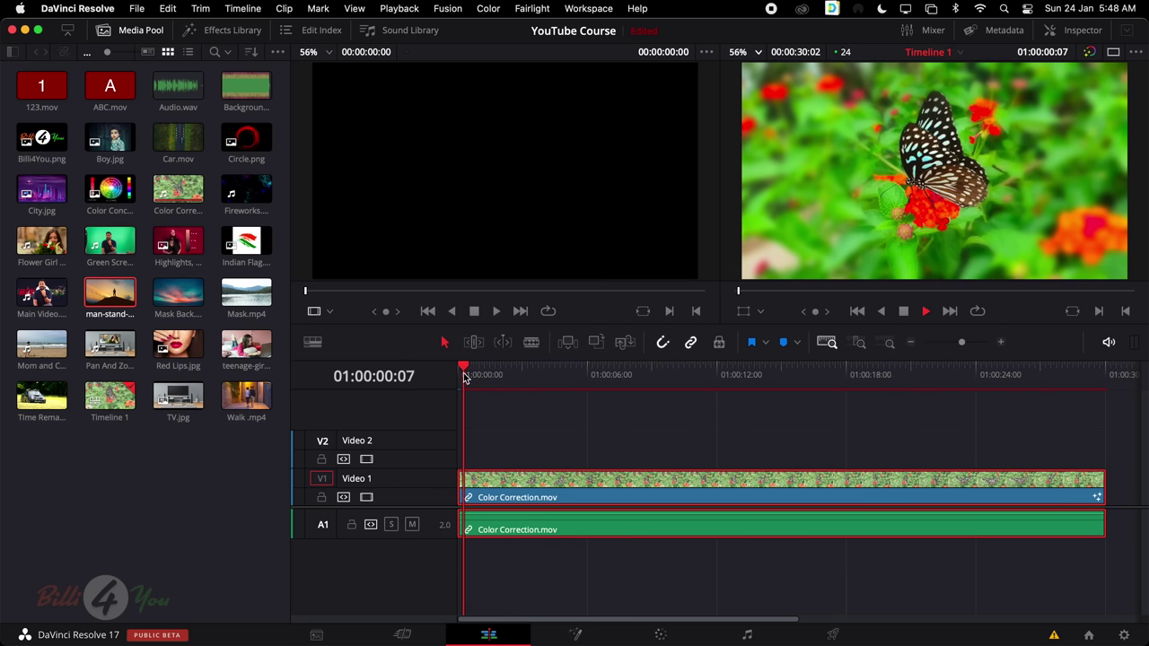
key("space")
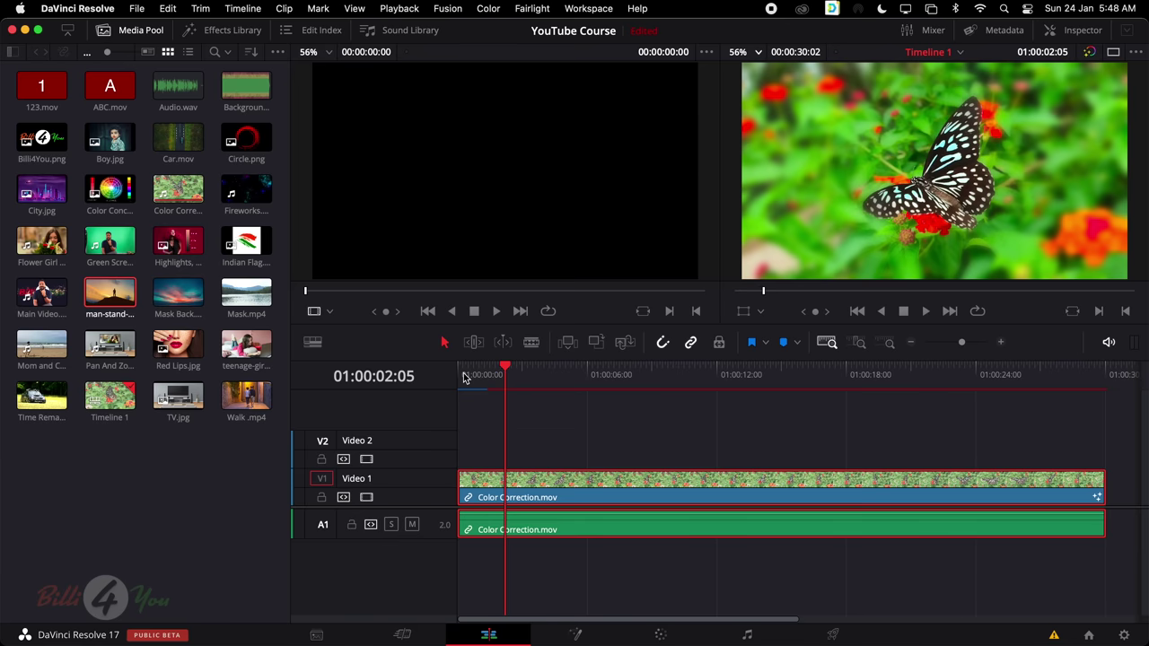
left_click(577, 634)
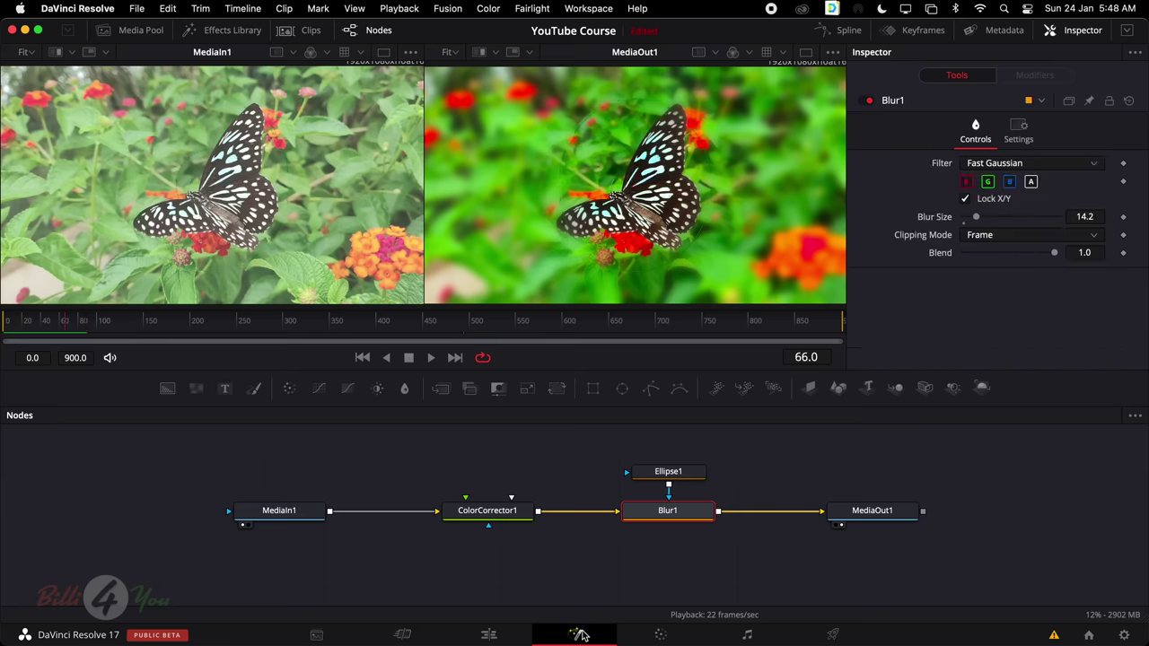
left_click(488, 634)
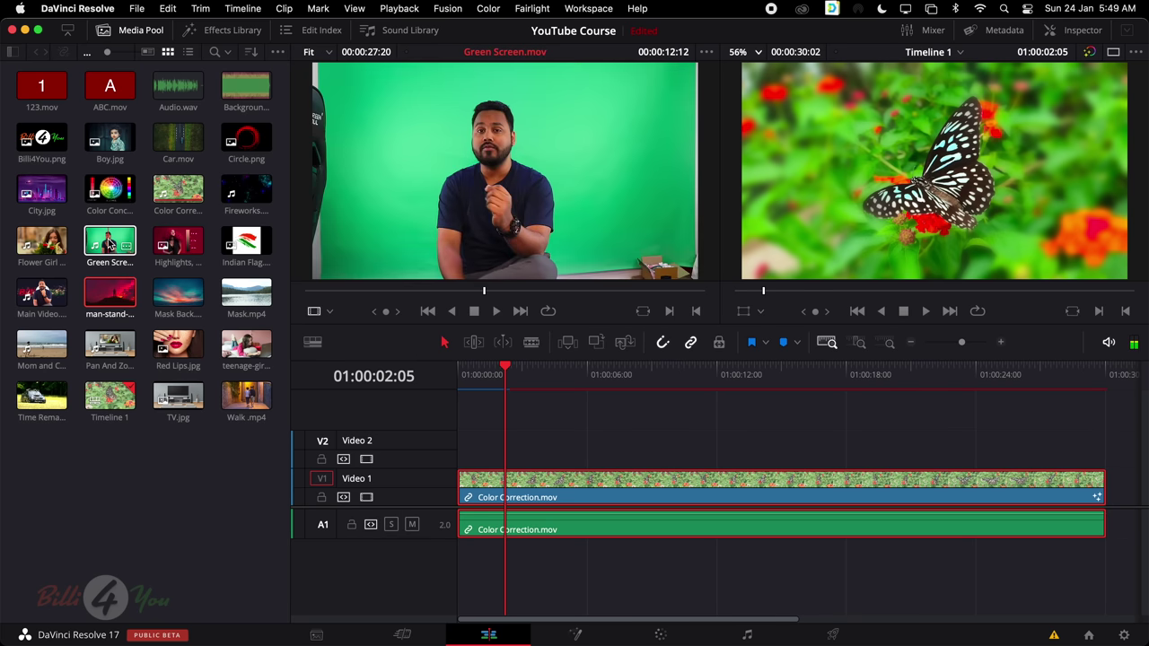
Place Green Screen.mov after Color Correction.mov on V1, play it, and open it in Fusion
scroll(667, 468, "right", 8)
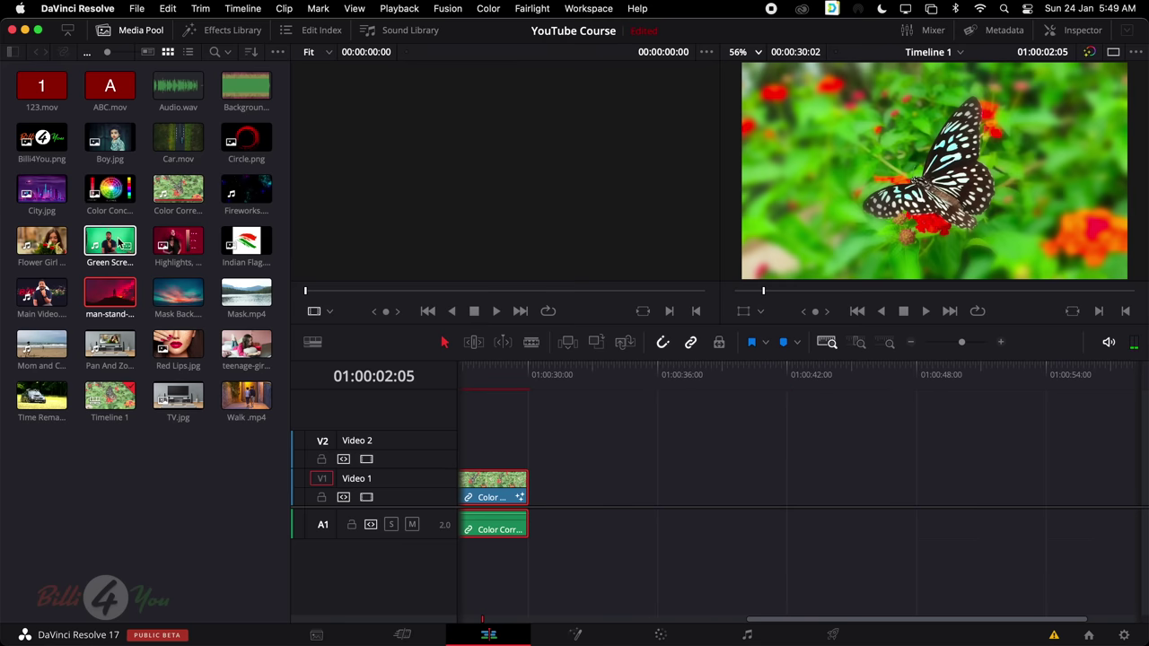
left_click_drag(109, 241, 528, 492)
key("shift+z")
left_click(835, 495)
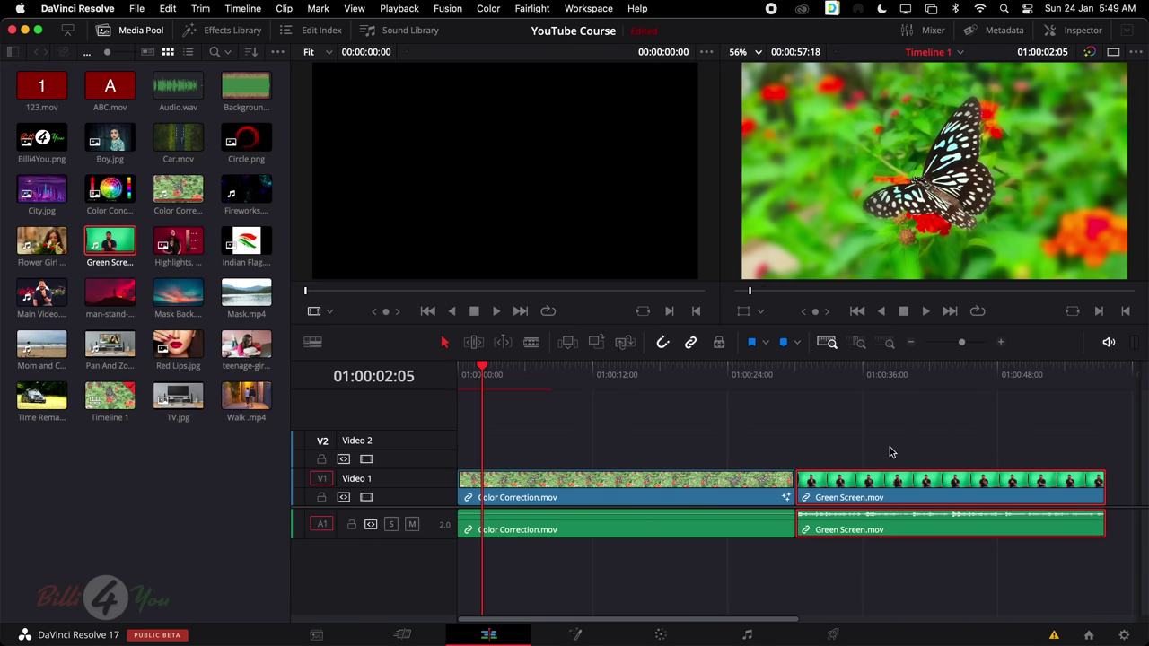
left_click(907, 374)
scroll(808, 431, "right", 5)
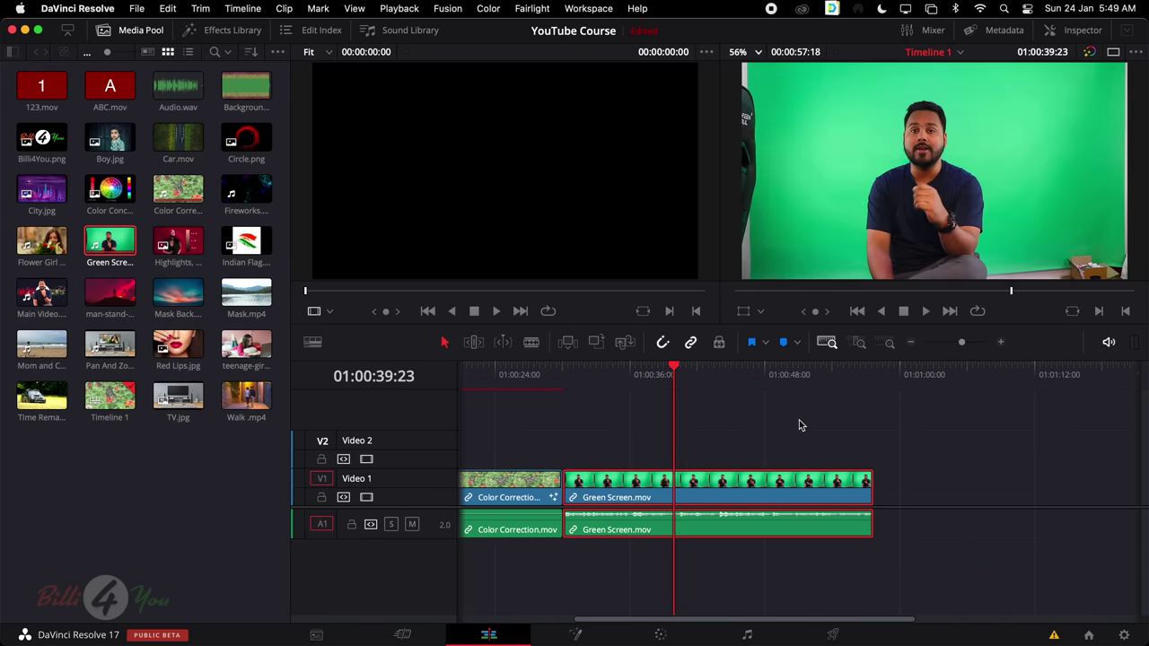
key("space")
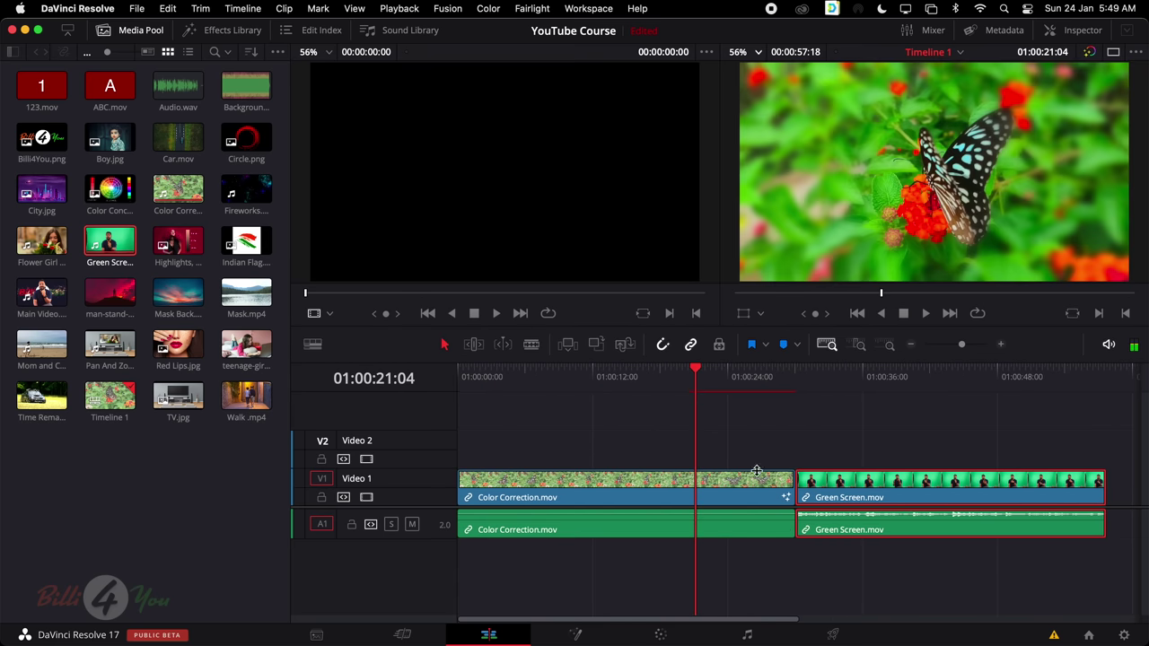
left_click(942, 377)
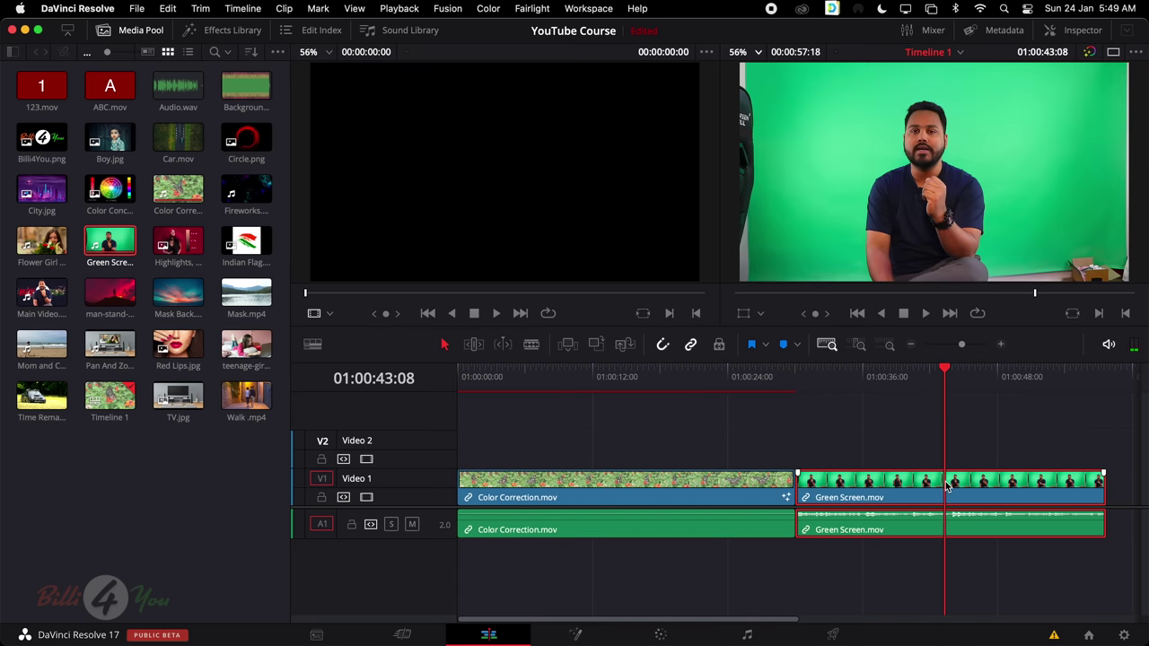
left_click(577, 635)
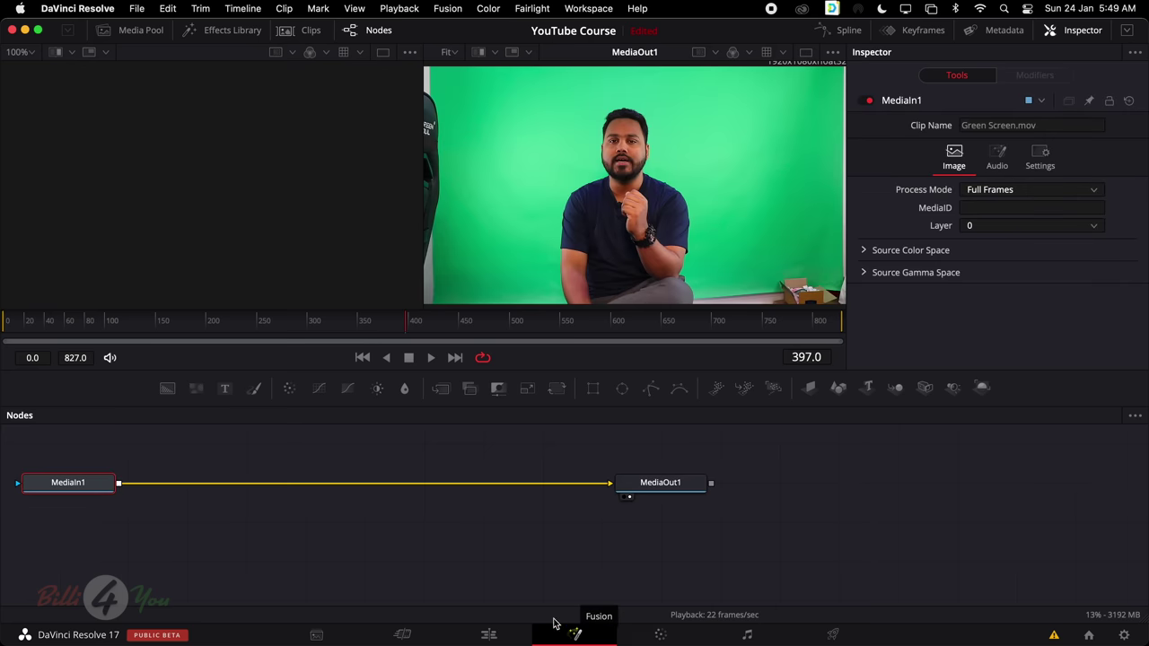
Marquee-select MediaIn1 and MediaOut1 and drag them lower toward the graph's centre
left_click_drag(71, 462, 774, 516)
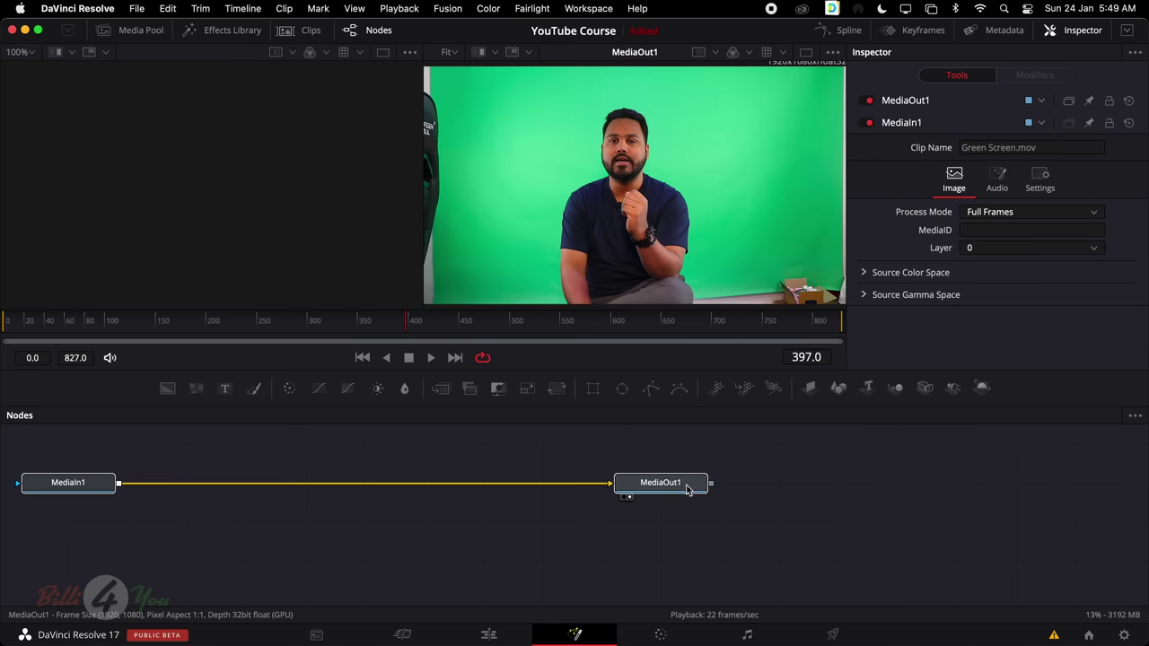
left_click_drag(685, 488, 890, 526)
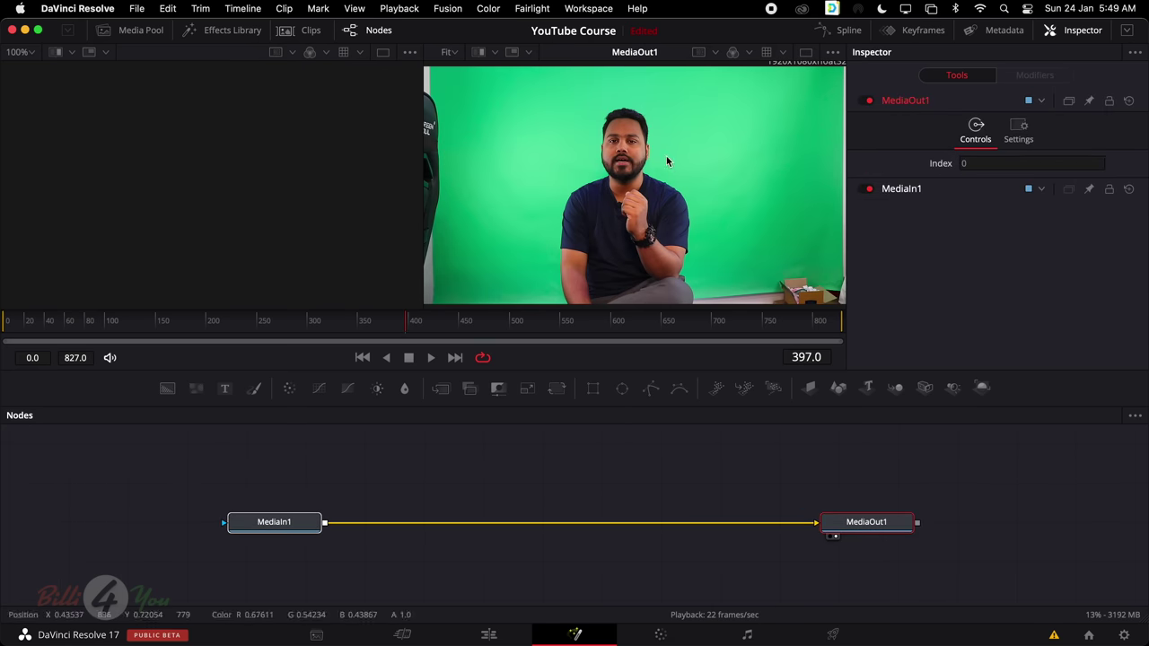
left_click(290, 524)
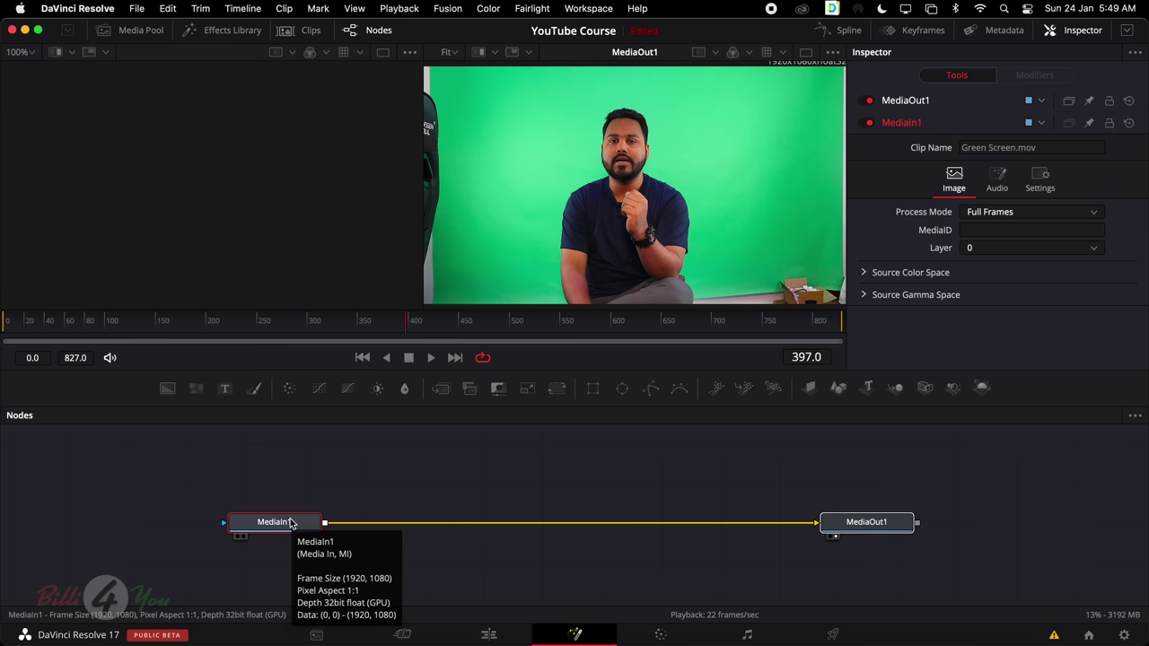
left_click(282, 523)
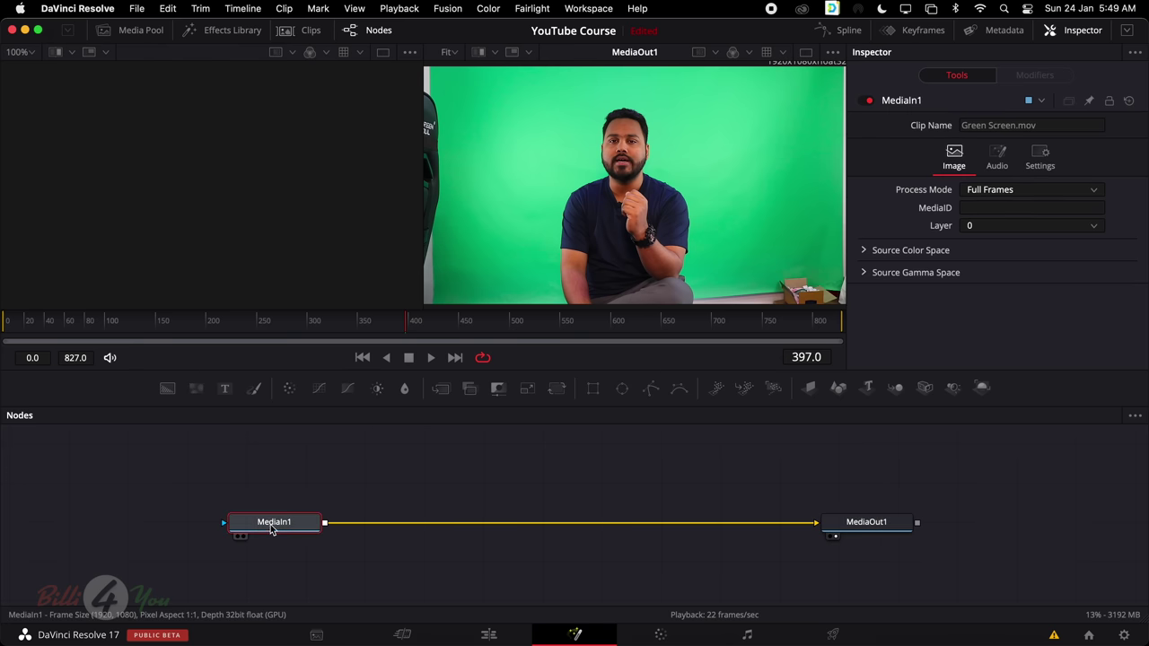
left_click(853, 532)
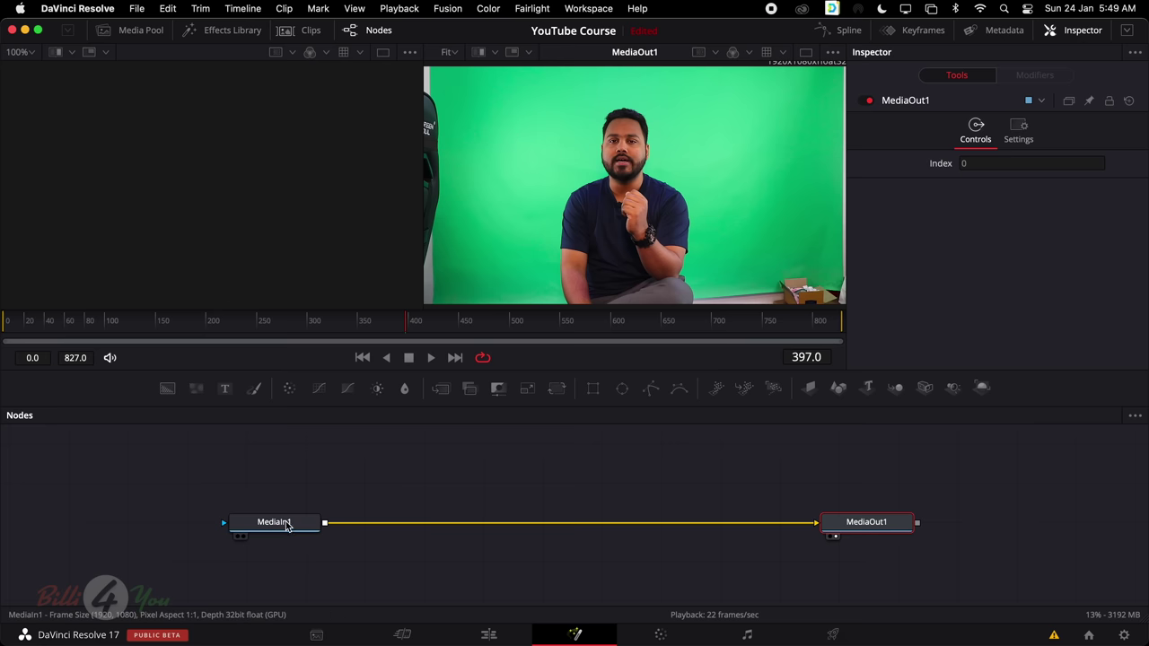
left_click_drag(287, 487, 884, 533)
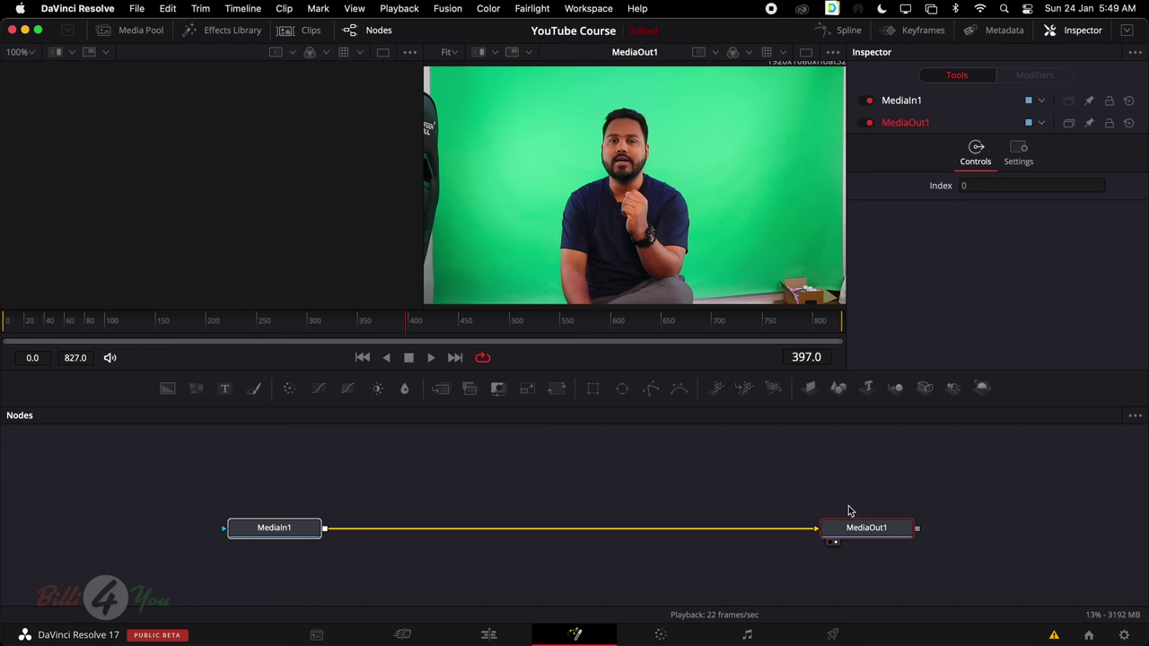
right_click(515, 491)
mouse_move(617, 244)
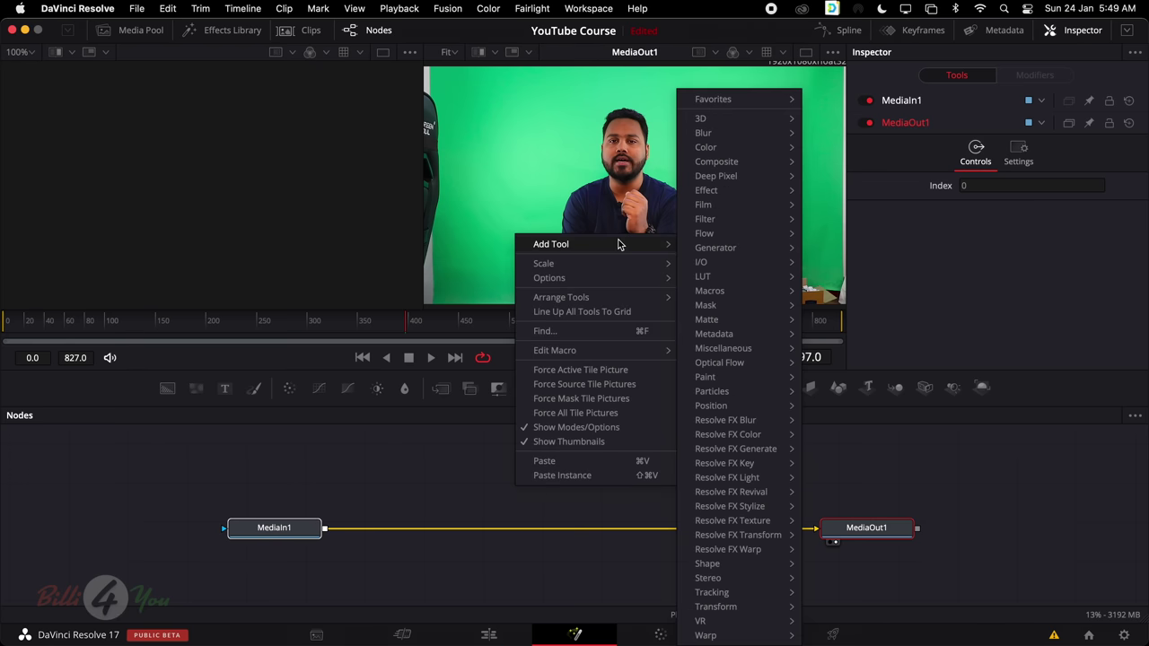
mouse_move(741, 398)
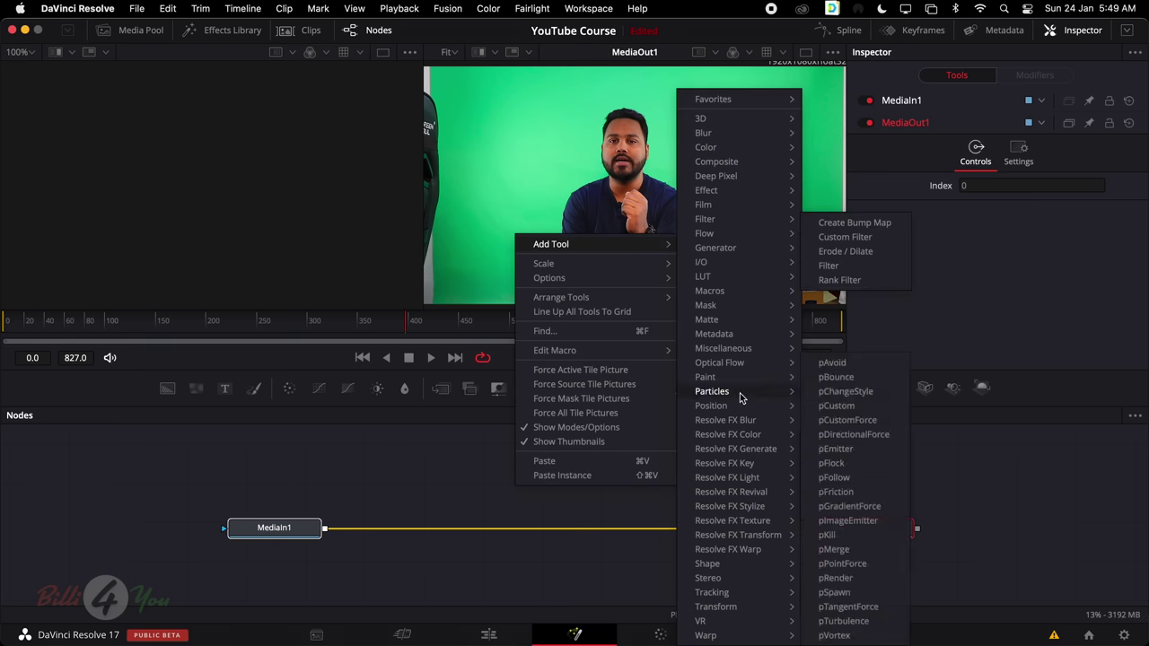
mouse_move(724, 323)
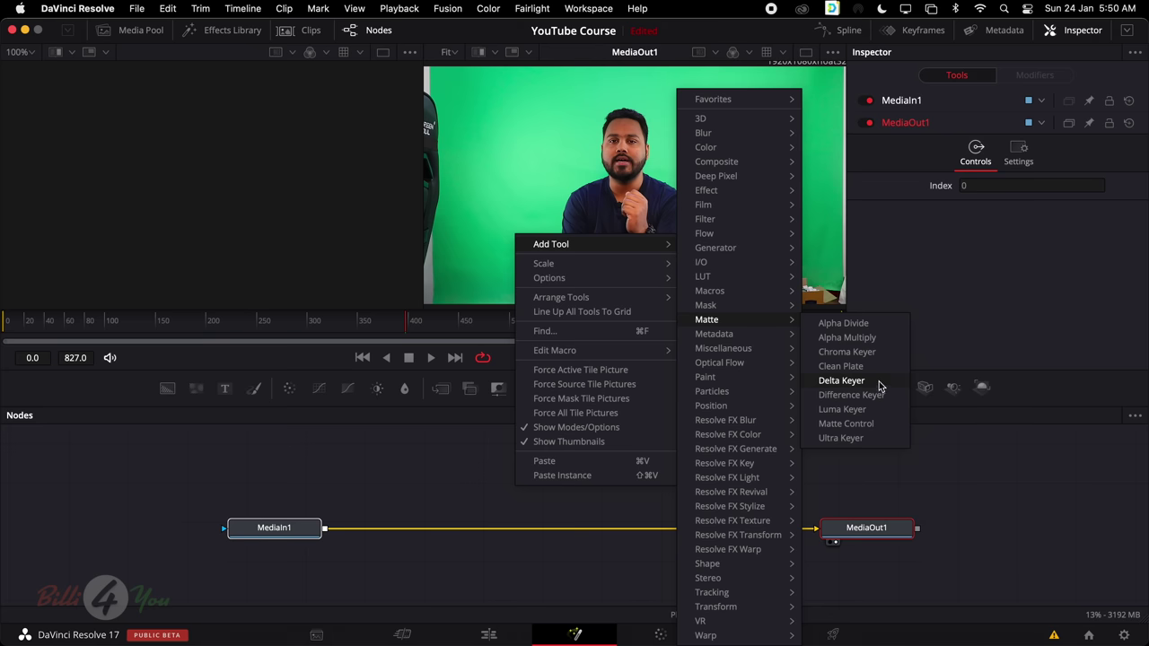
left_click(601, 508)
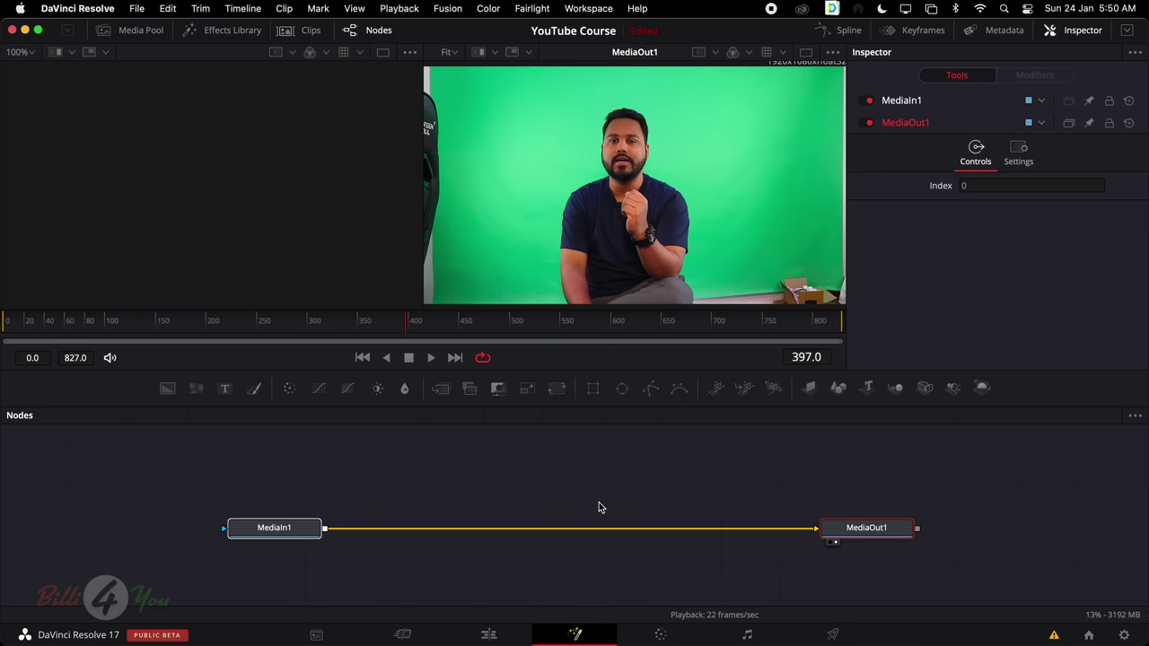
key("shift+space")
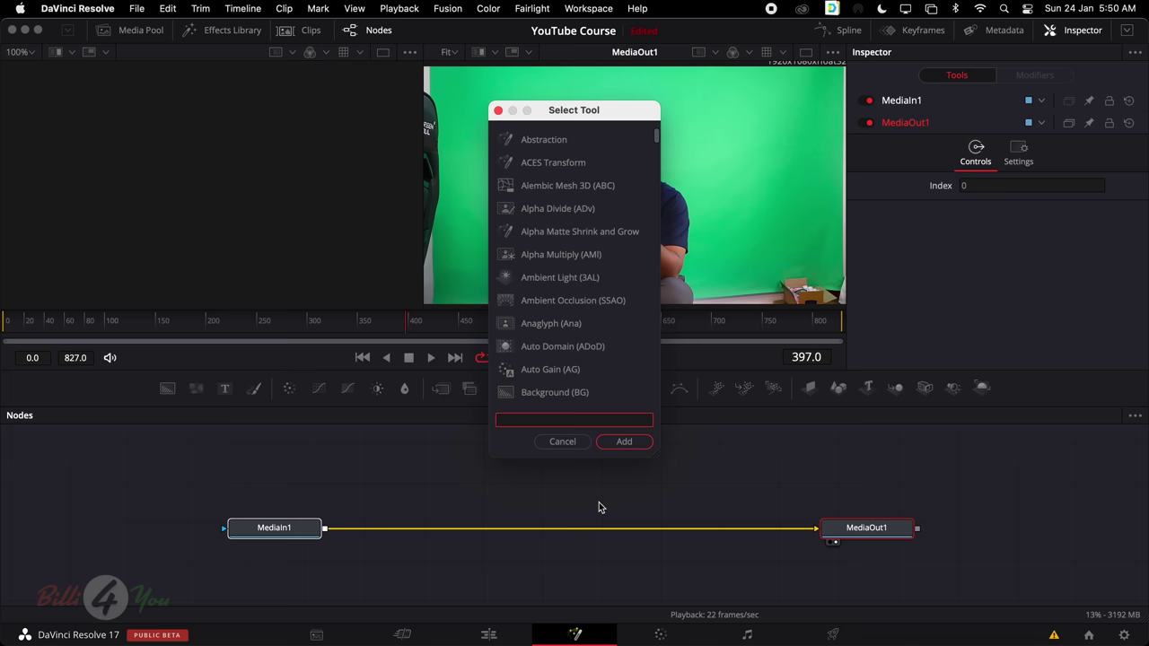
type("del")
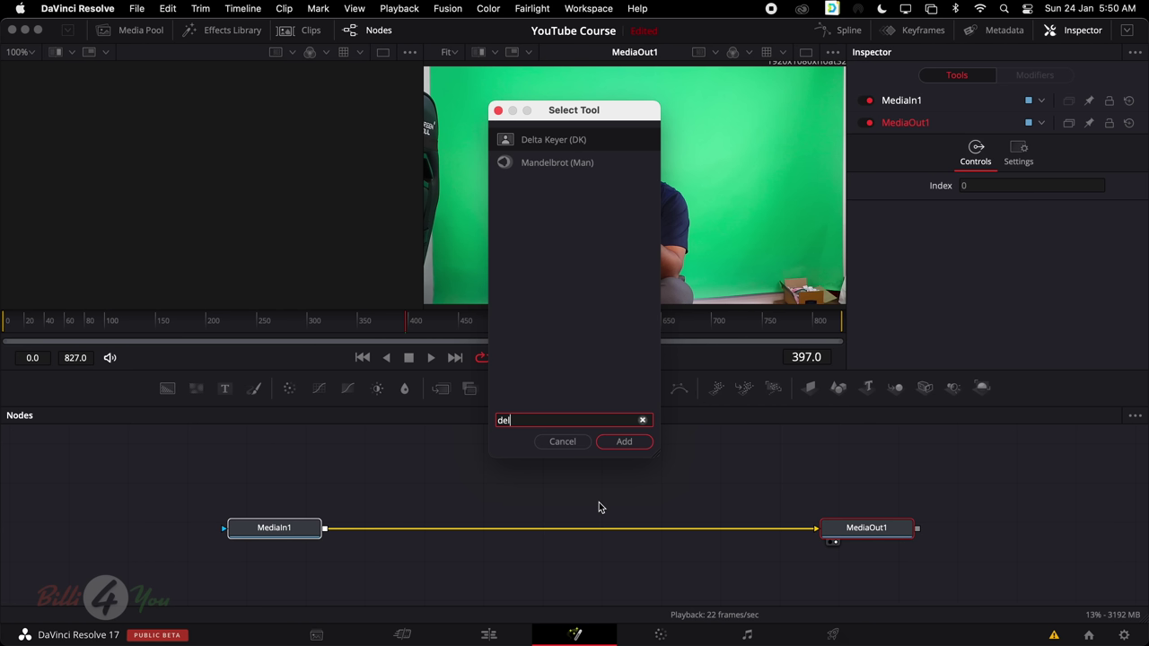
left_click(579, 144)
left_click(580, 160)
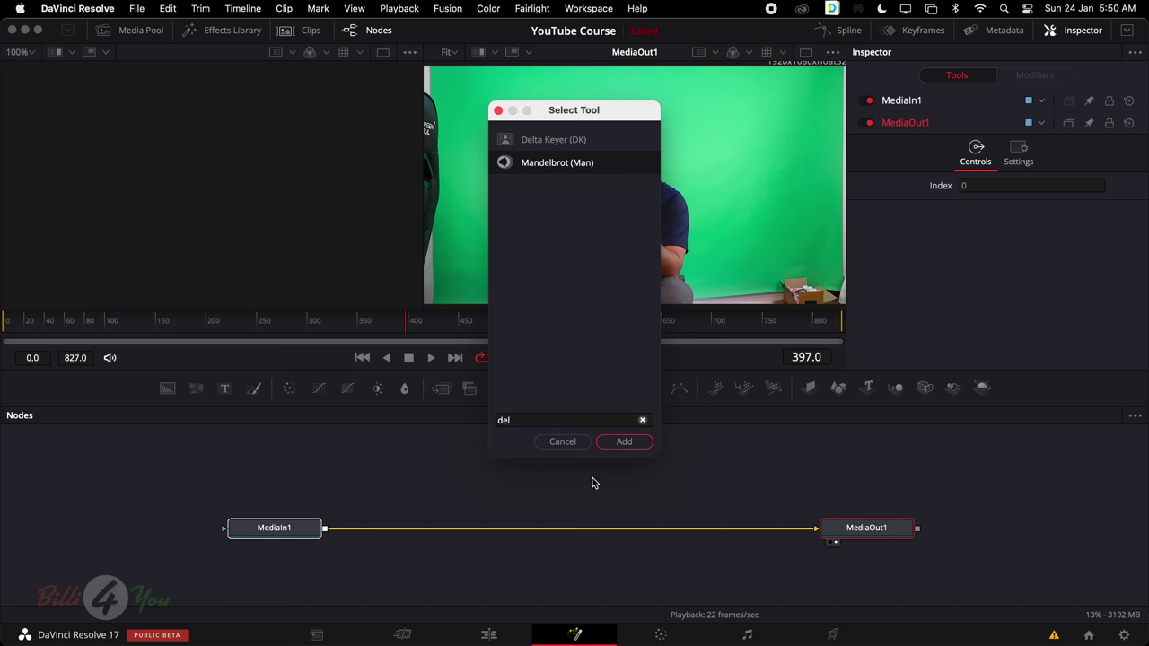
left_click(556, 144)
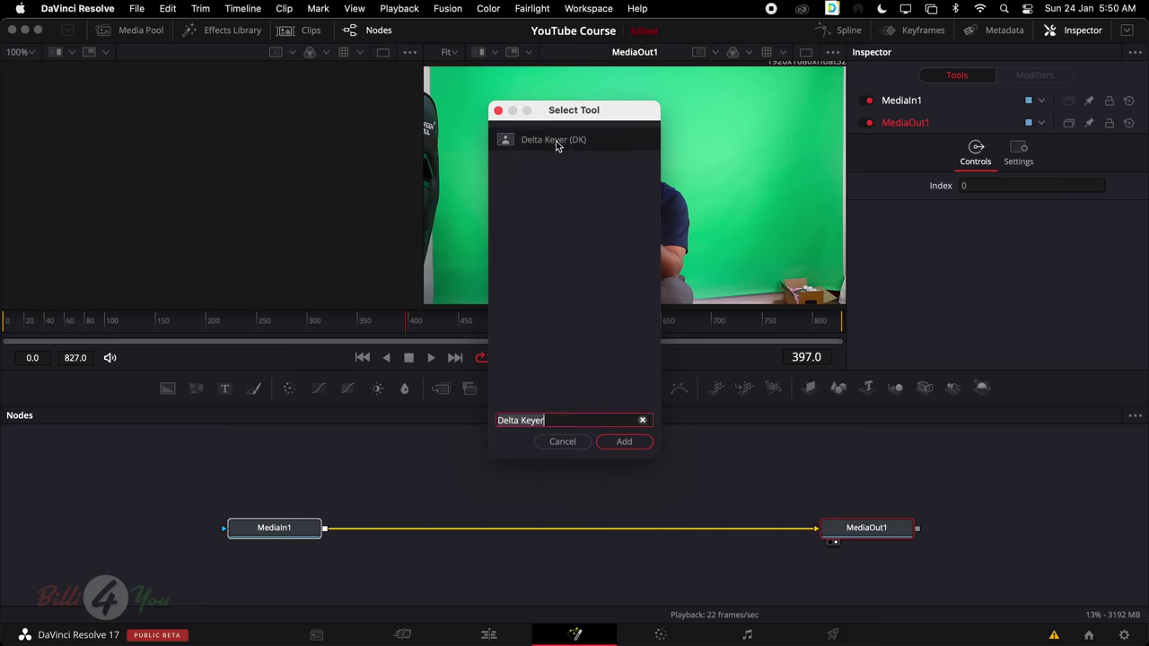
left_click(625, 442)
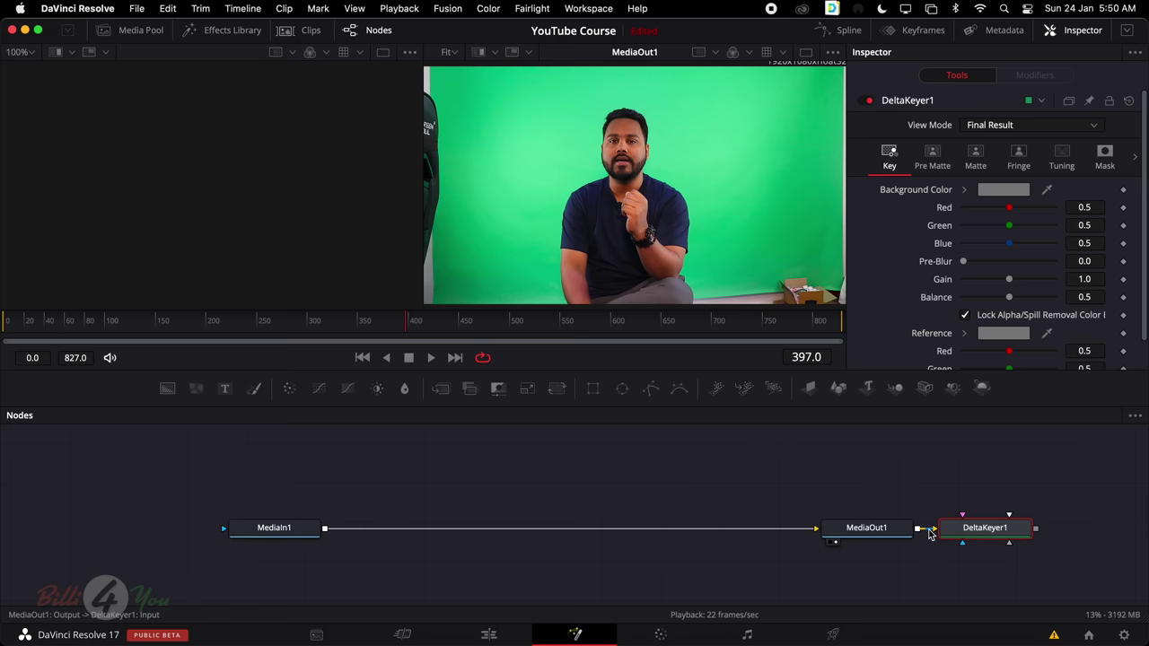
left_click_drag(985, 530, 557, 476)
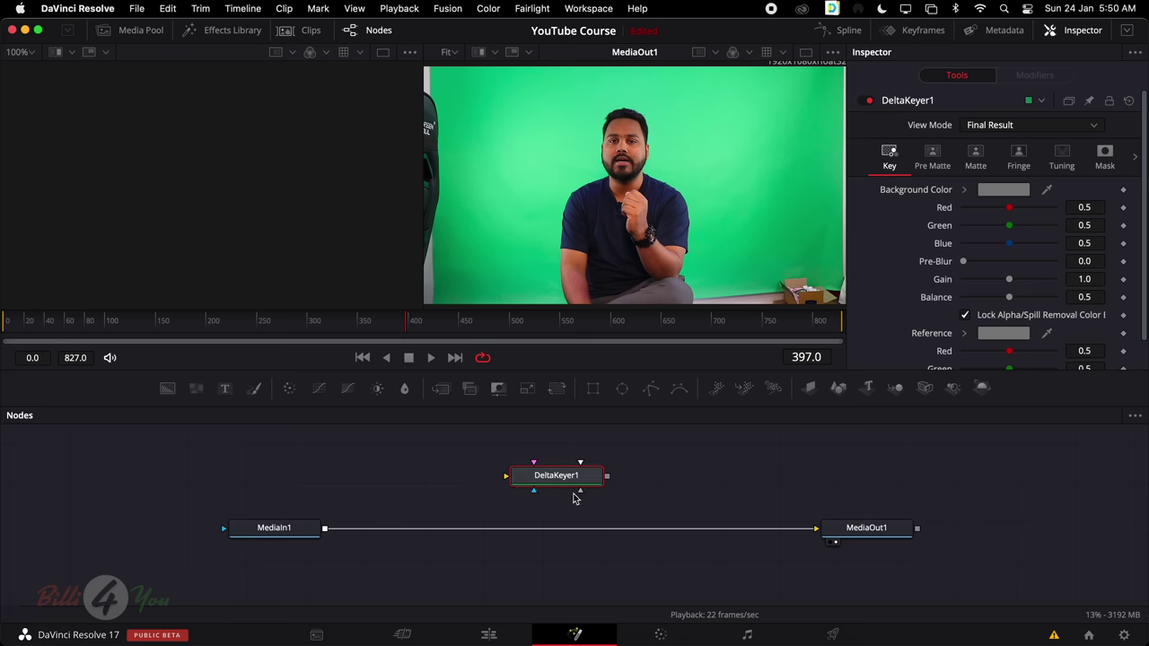
key("super+z")
key("Delete")
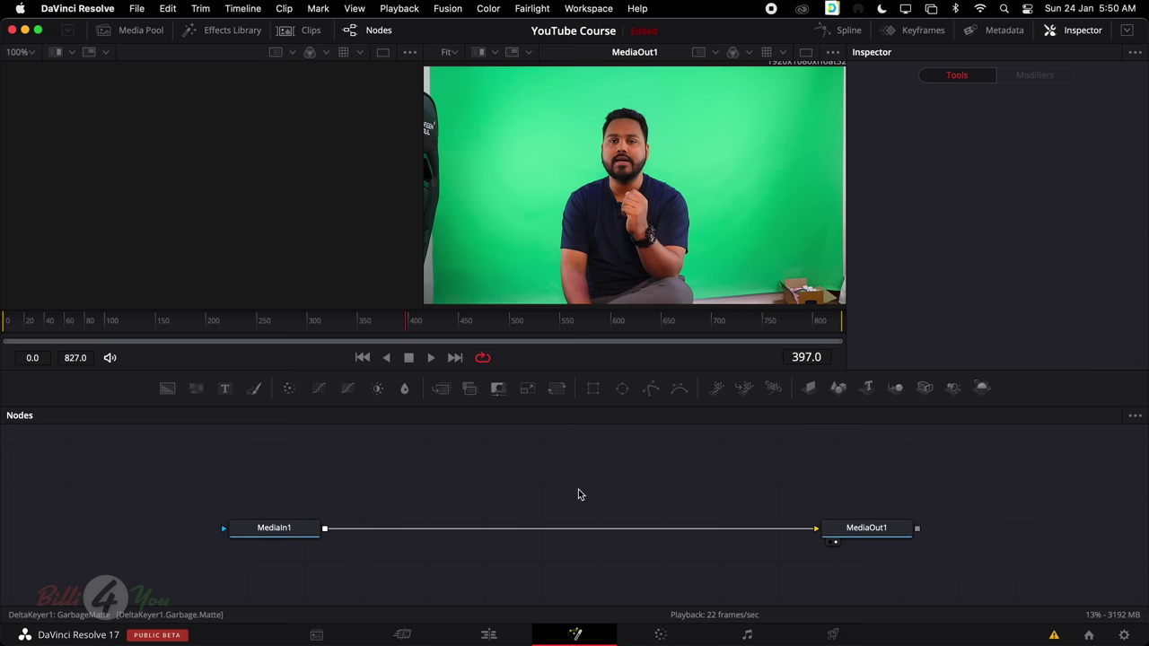
Add a Delta Keyer node, cut the MediaIn1–MediaOut1 link and feed MediaIn1 into DeltaKeyer1
right_click(564, 475)
mouse_move(705, 236)
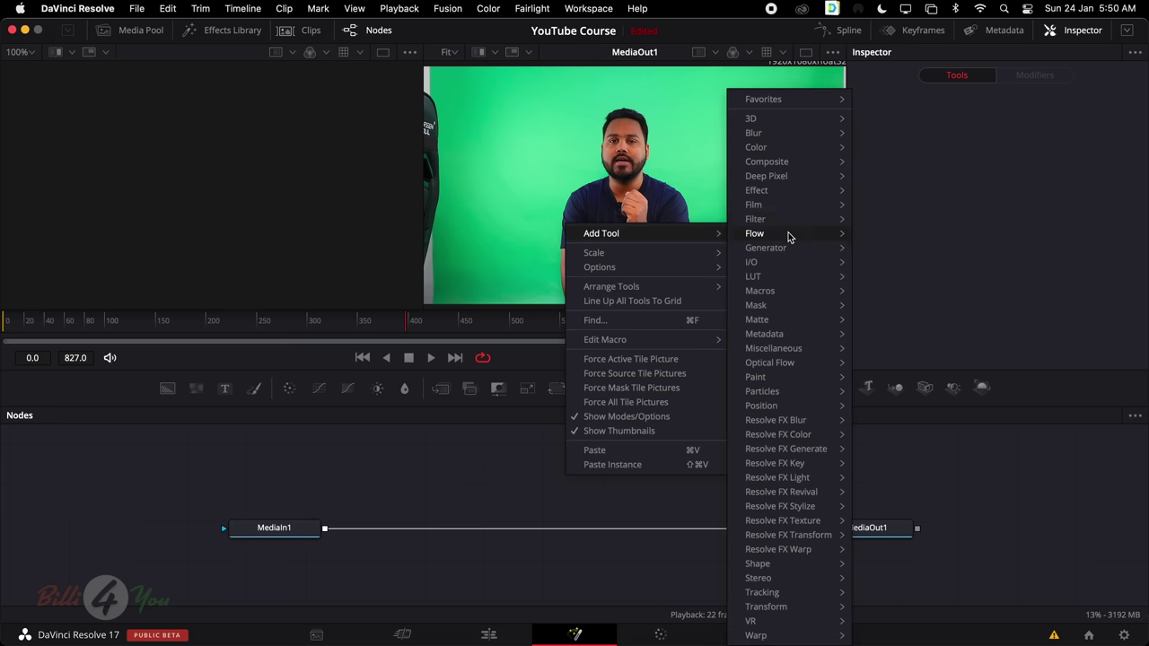
mouse_move(801, 316)
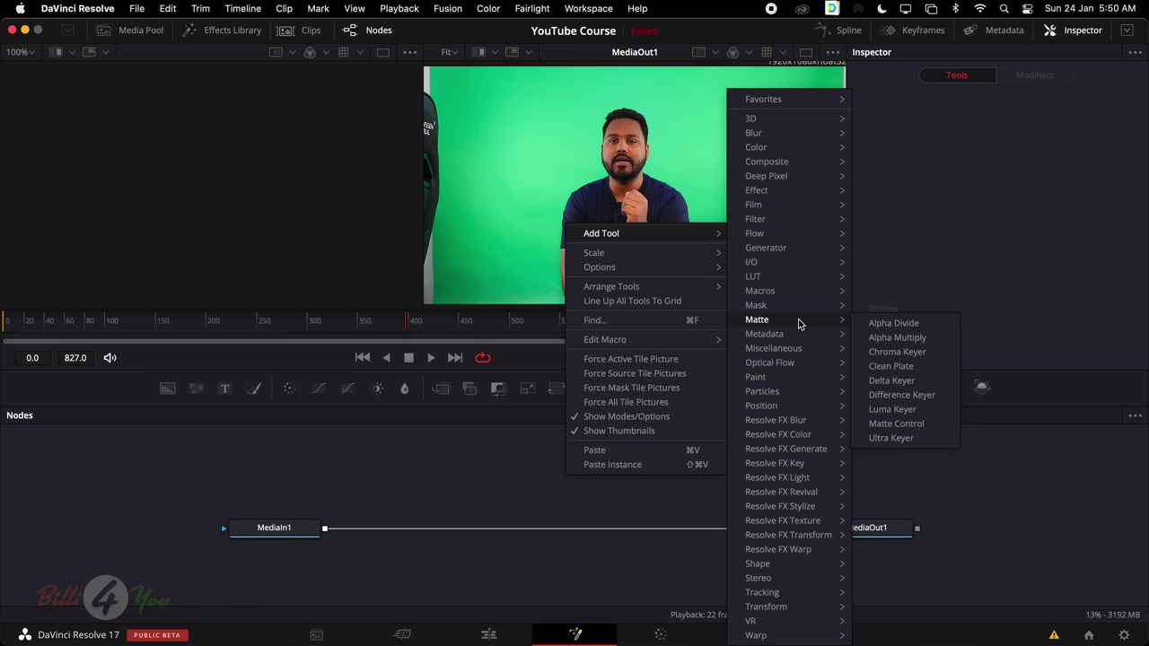
left_click(891, 380)
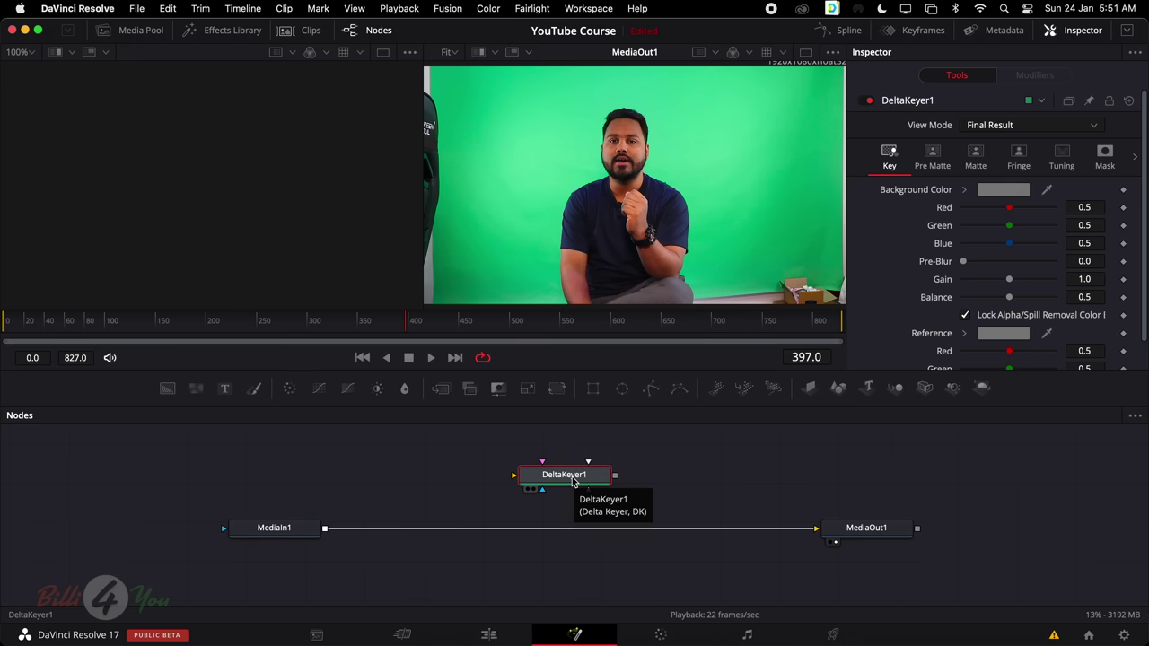
left_click(786, 534)
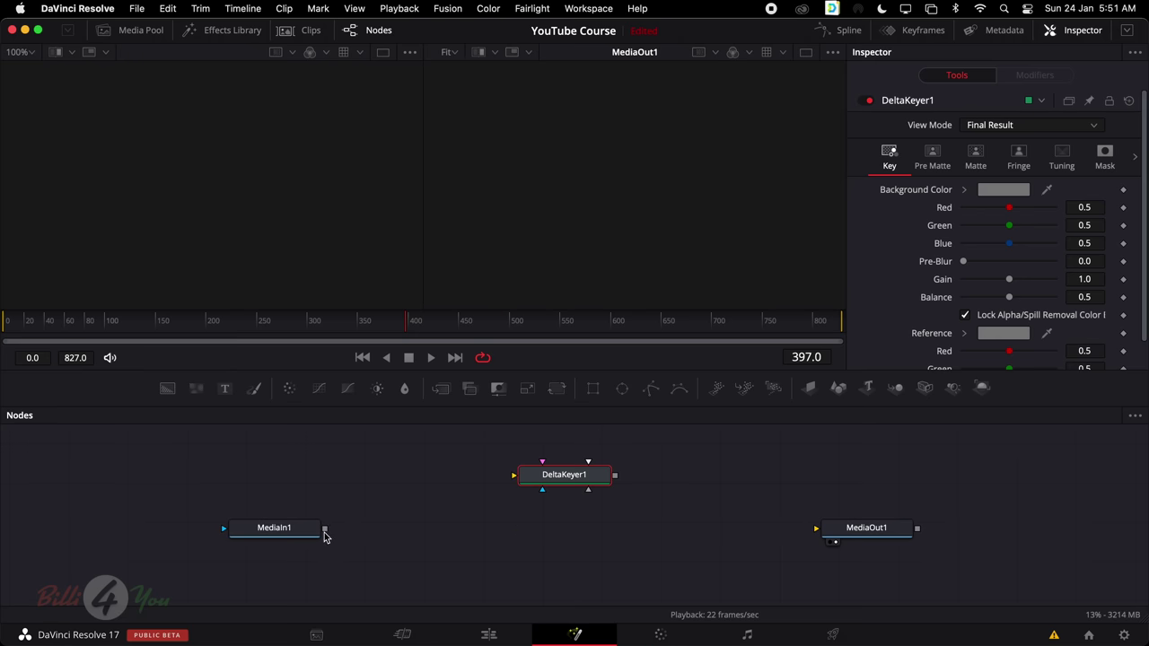
left_click_drag(326, 532, 520, 474)
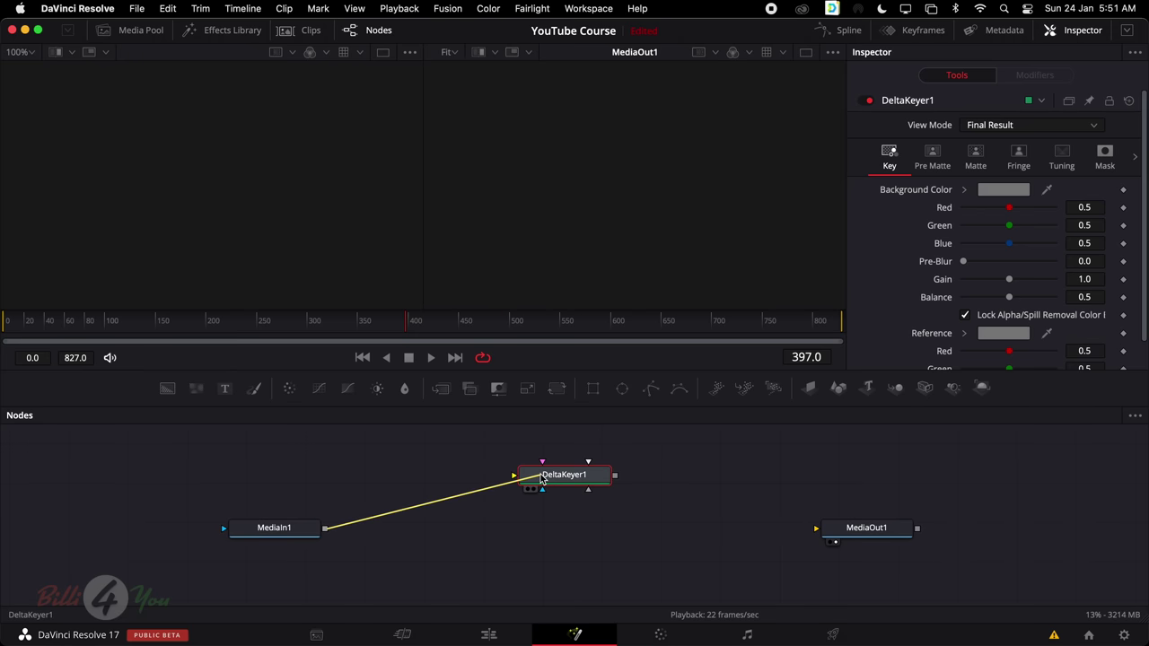
Send DeltaKeyer1's output into MediaOut1 and line the node up with the others
left_click(278, 530)
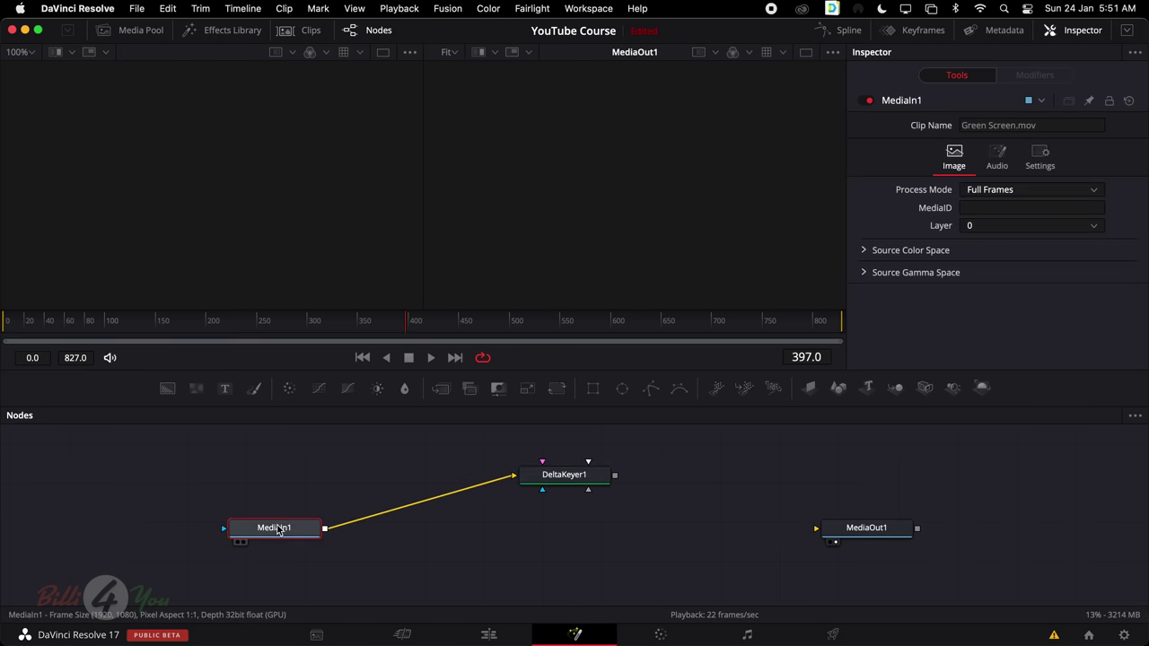
left_click(540, 484)
left_click_drag(616, 478, 835, 536)
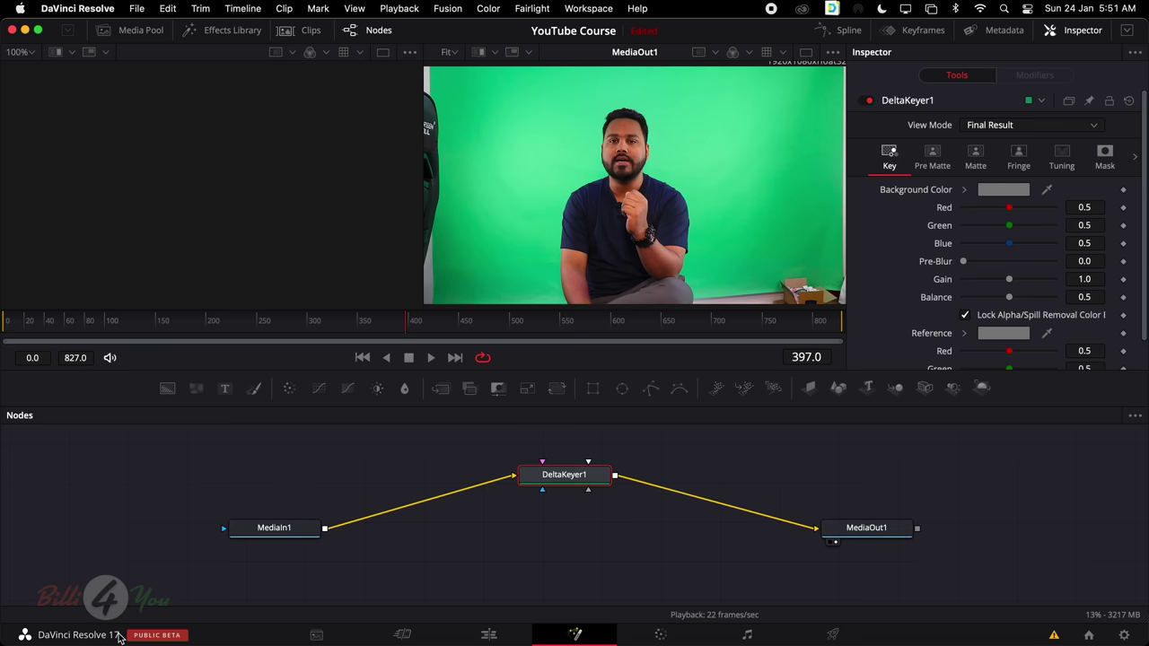
scroll(1012, 272, "down", 1)
scroll(1013, 273, "down", 3)
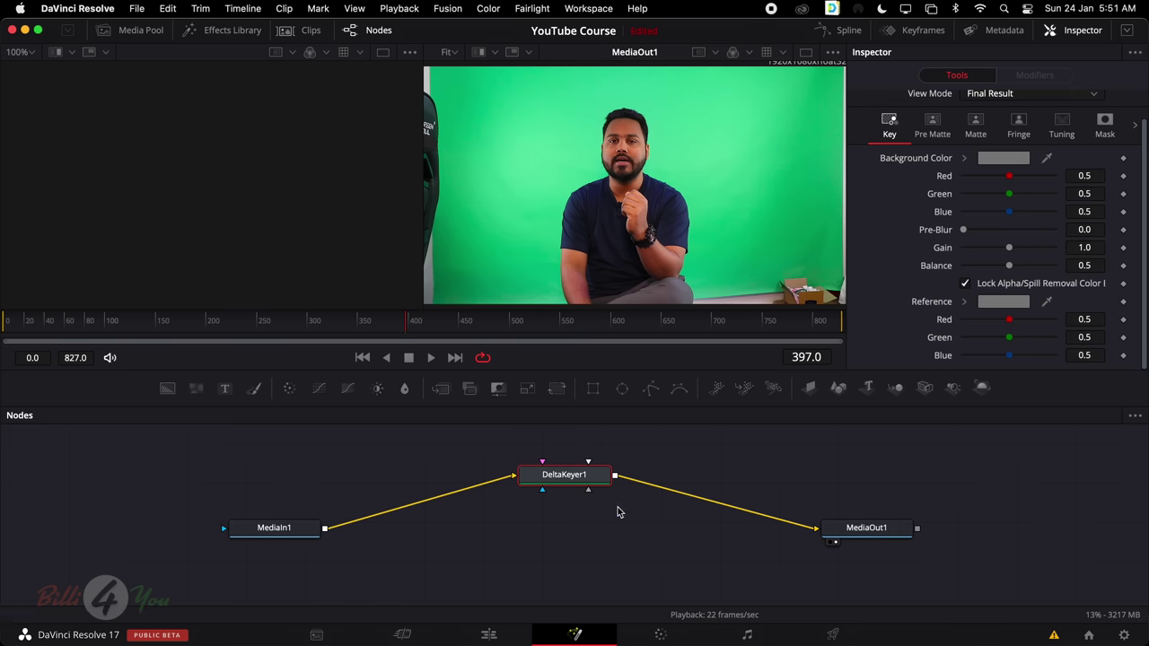
left_click_drag(570, 475, 582, 532)
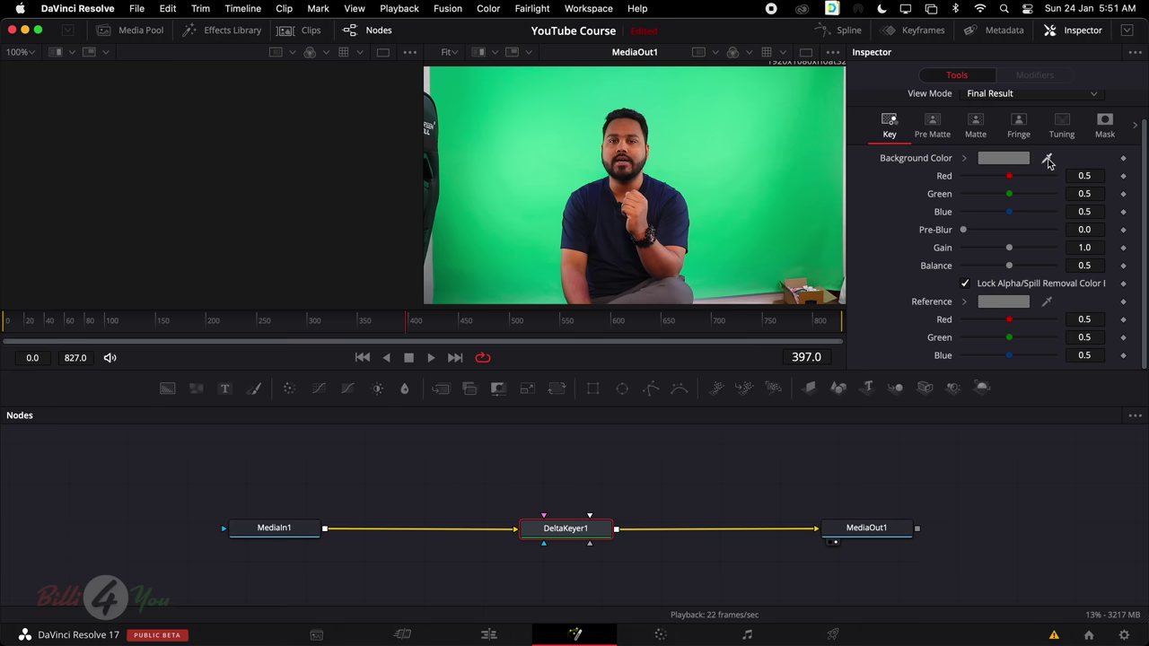
Sample the green backdrop with the Background Color eyedropper, then switch to the Edit page
left_click_drag(1046, 162, 701, 145)
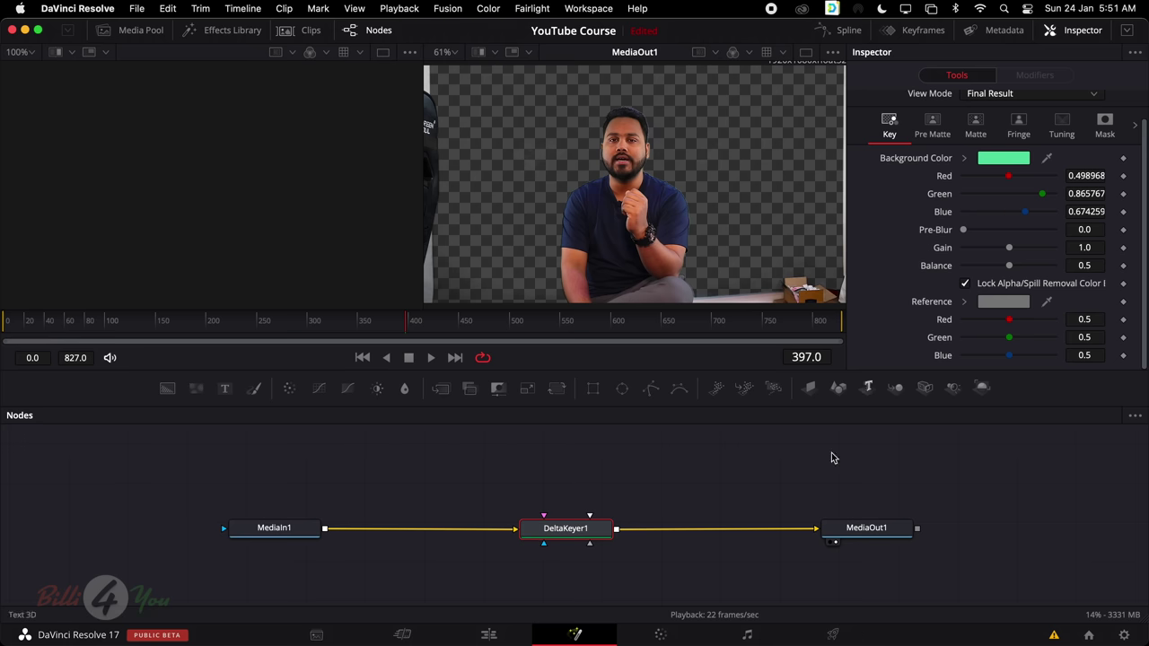
left_click(488, 635)
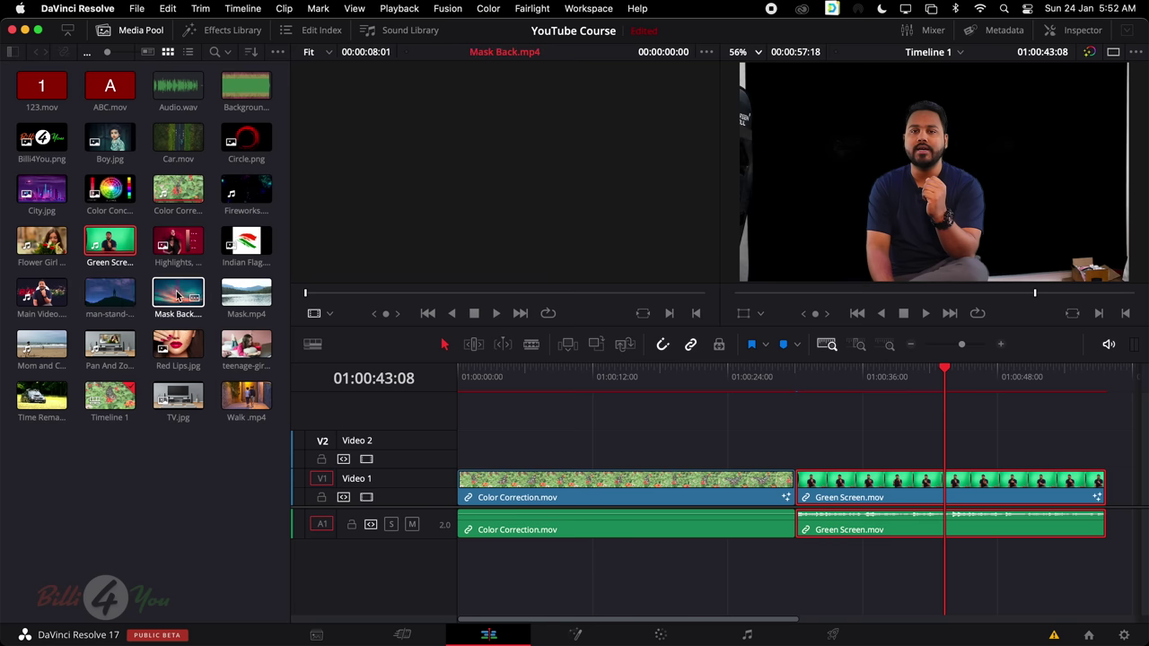
Place man-stand-alone.mp4 on Video 1 after Color Correction, with Green Screen.mov above on Video 2
left_click_drag(121, 295, 800, 434)
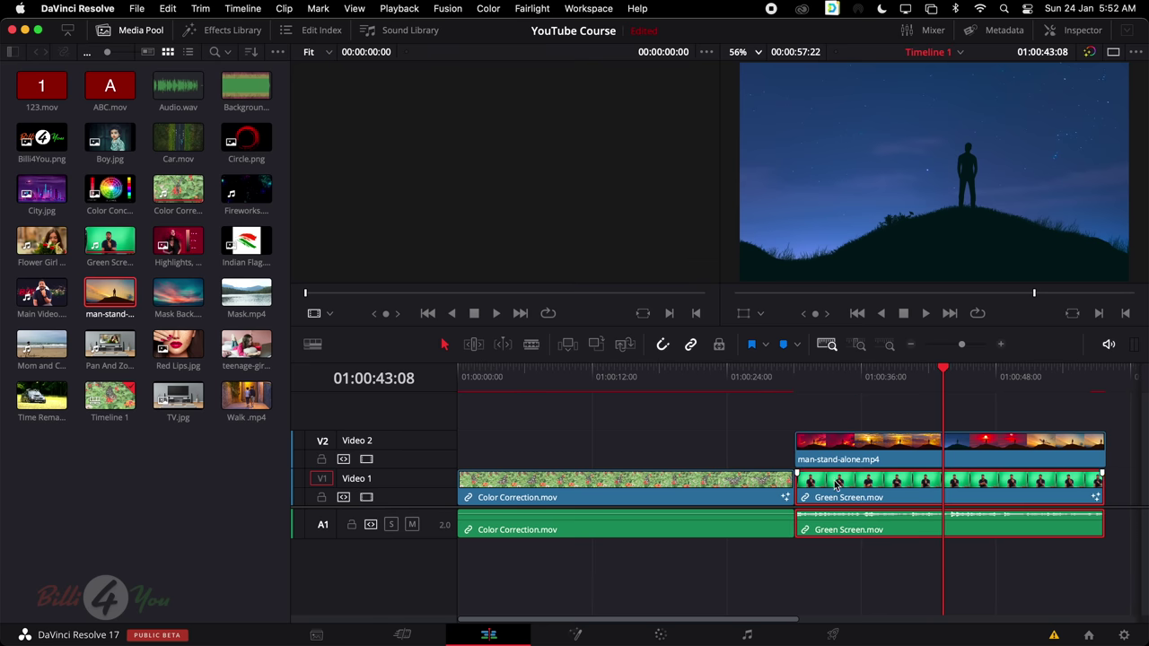
left_click_drag(853, 490, 827, 375)
left_click(859, 372)
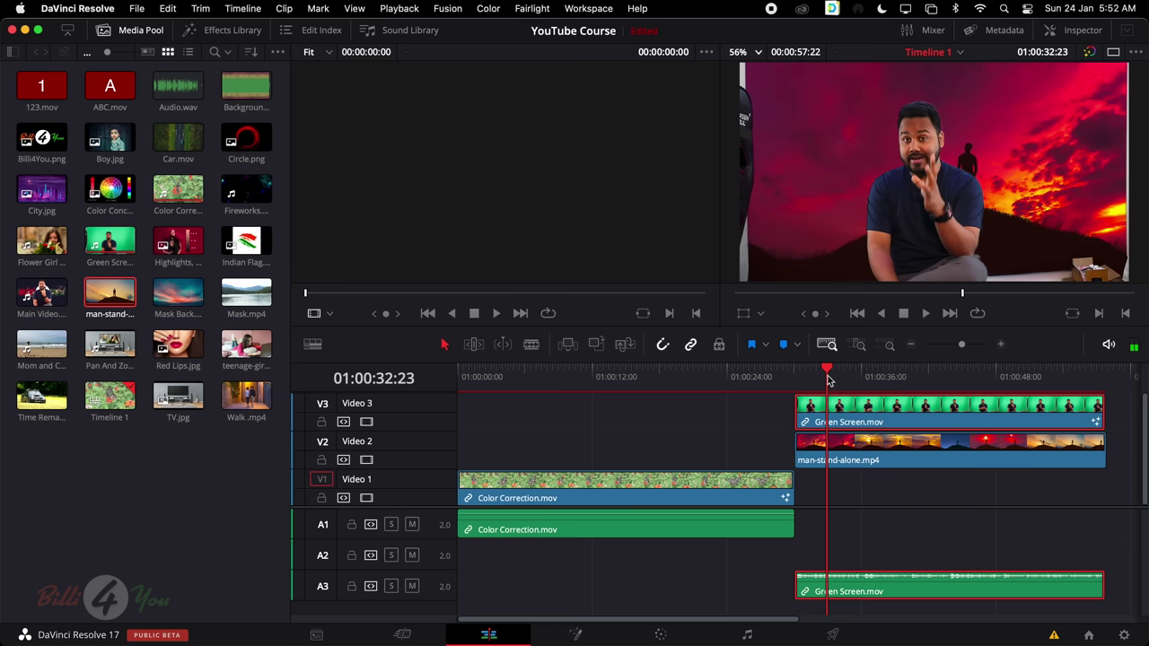
left_click_drag(841, 457, 855, 485)
left_click_drag(869, 410, 867, 444)
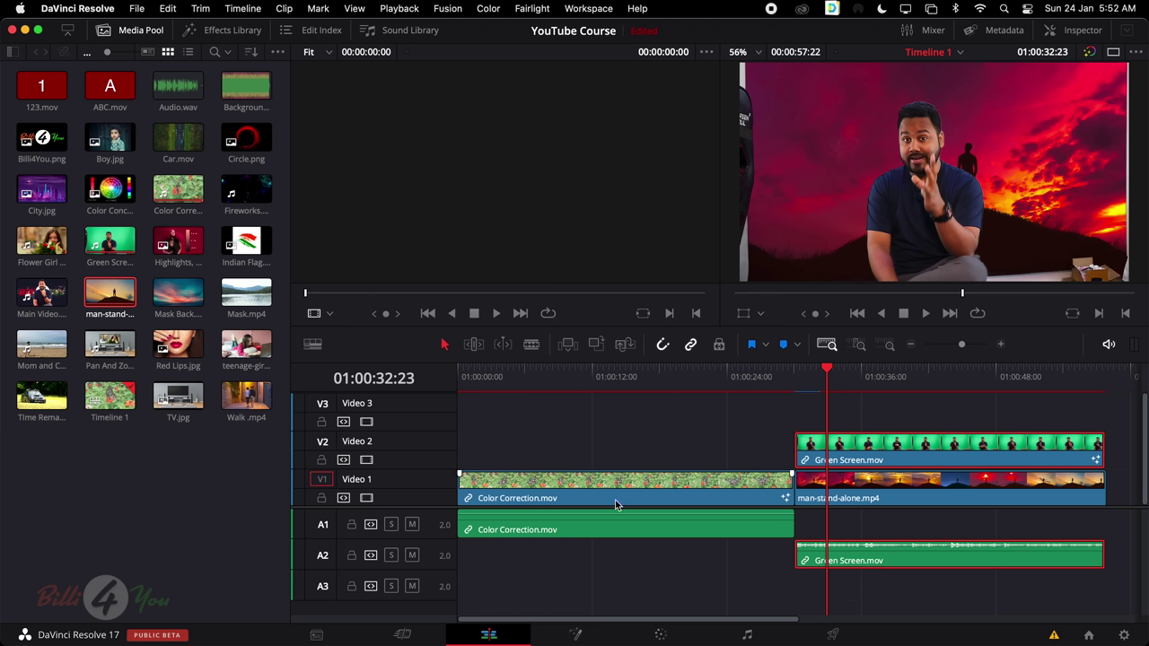
left_click(575, 633)
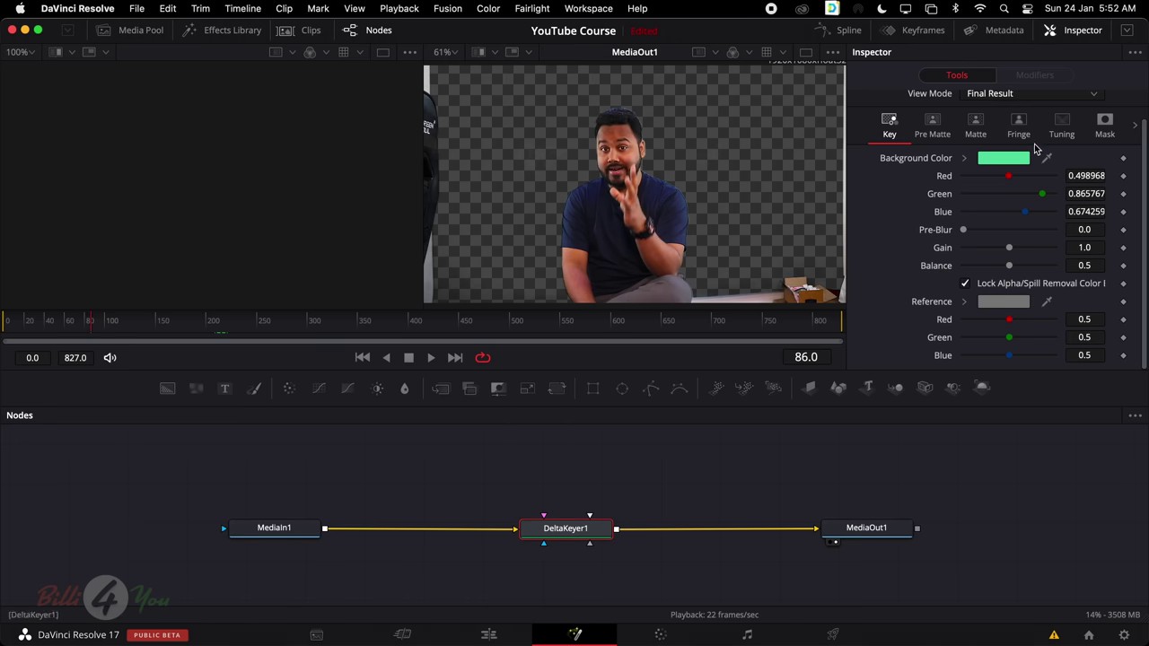
In the Mask settings, try Solid Replace Modes, settle on Soft Color, and set Solid Replace Color to black
left_click(1102, 127)
left_click(1031, 176)
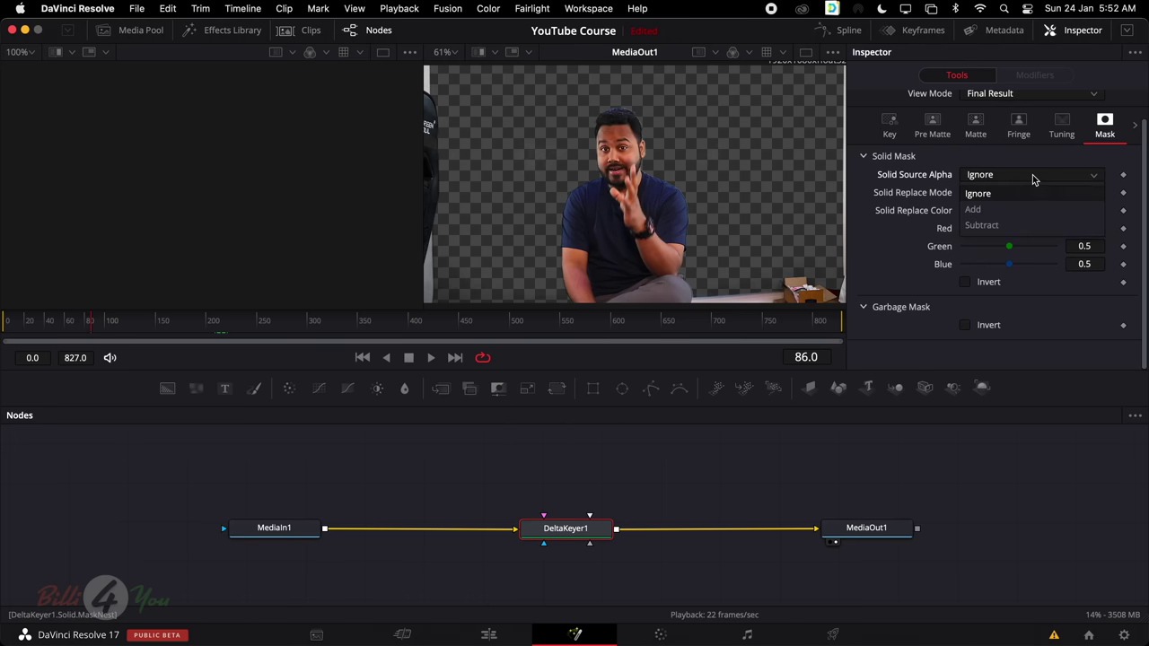
left_click(1020, 211)
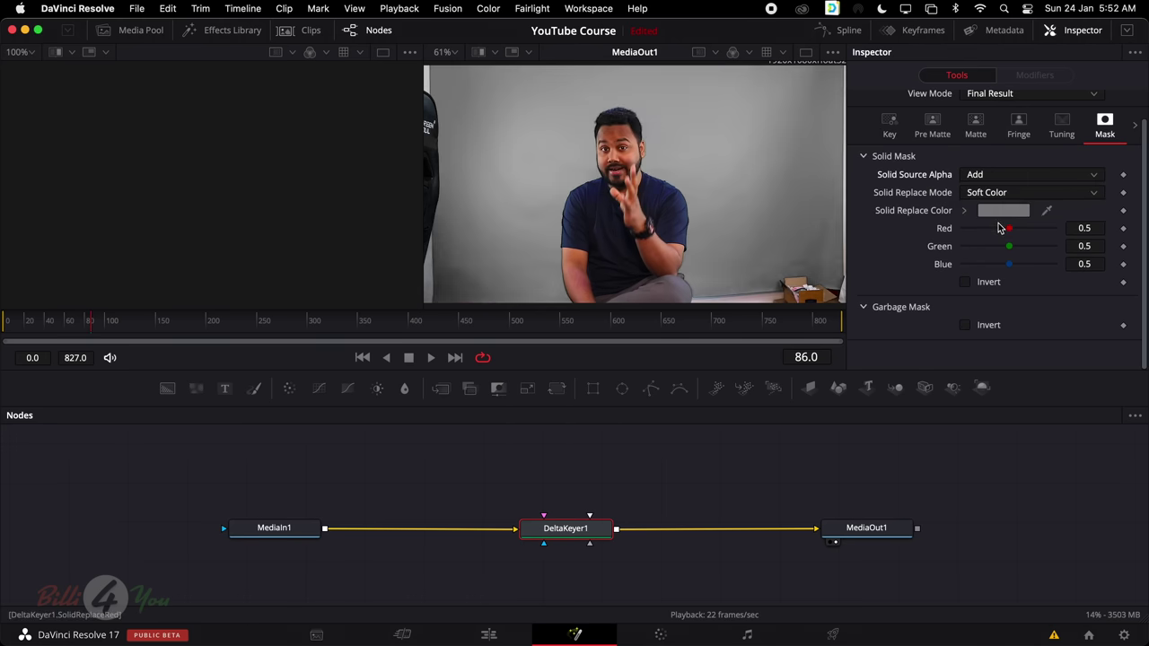
left_click(1028, 201)
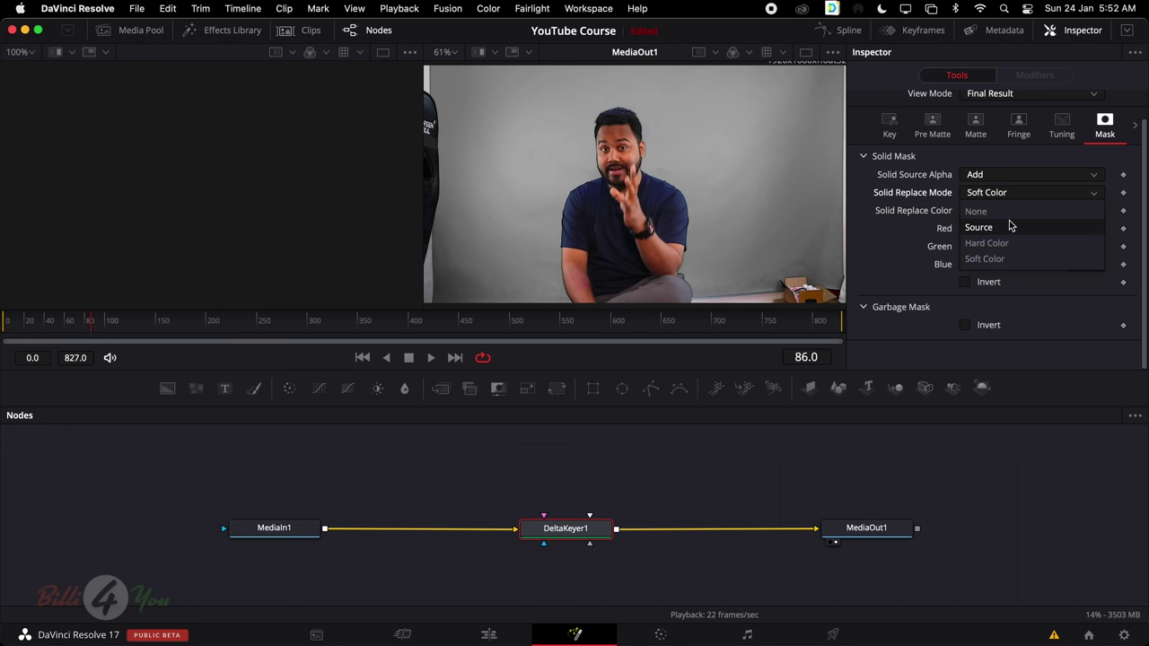
left_click(1008, 227)
left_click(1027, 191)
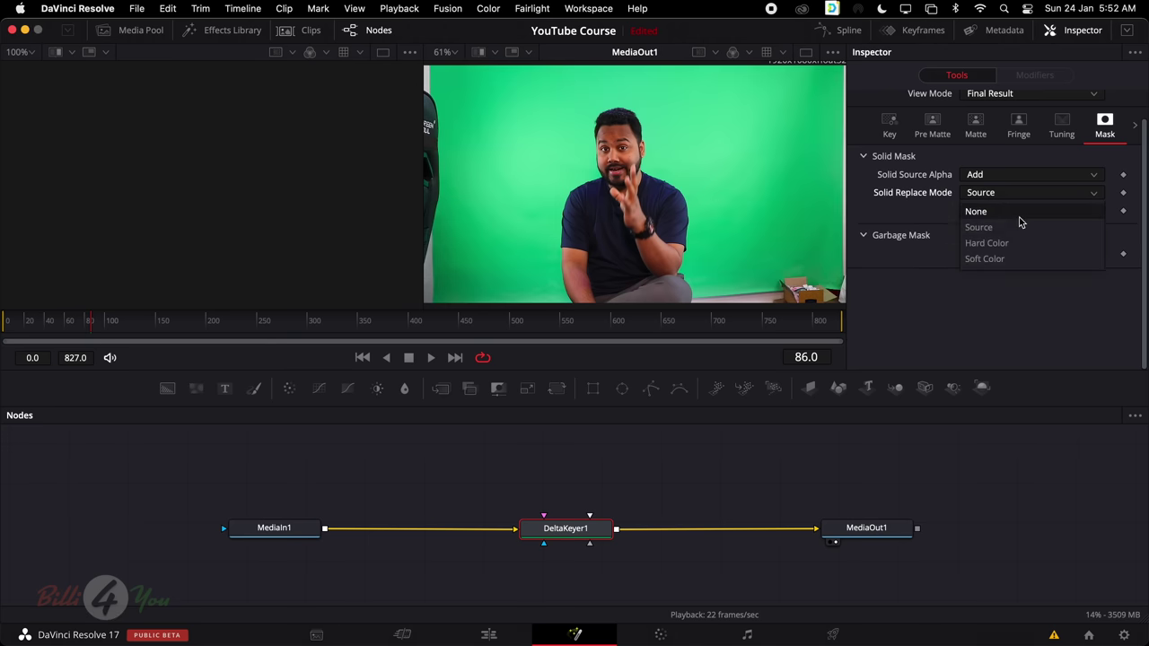
left_click(1011, 259)
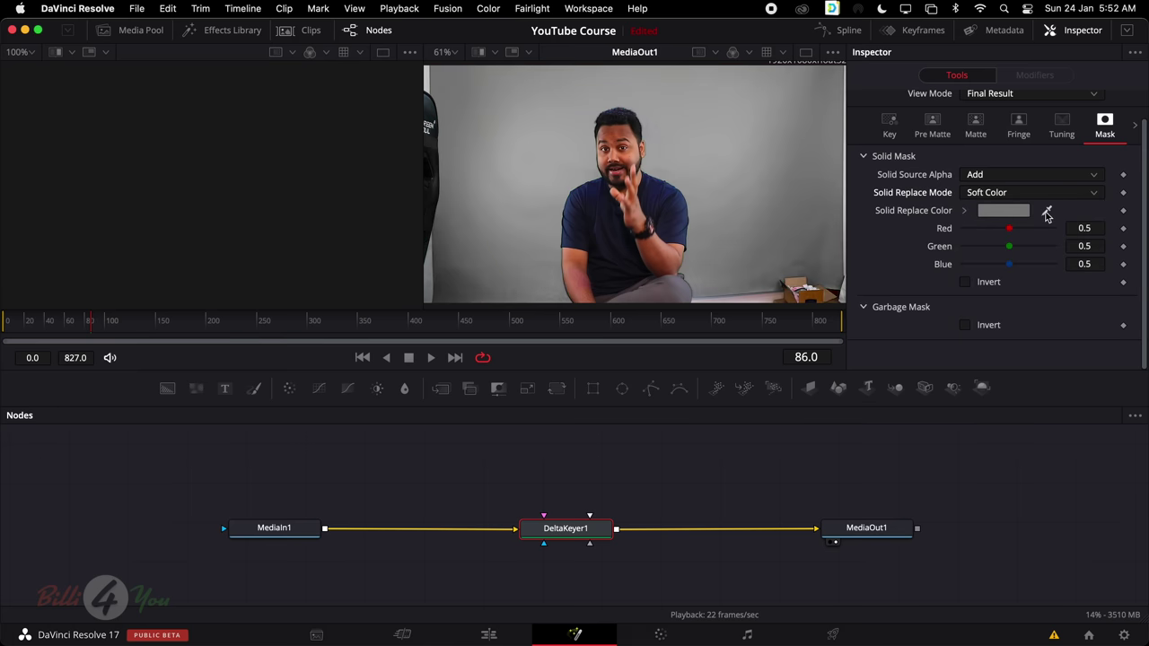
left_click(1006, 215)
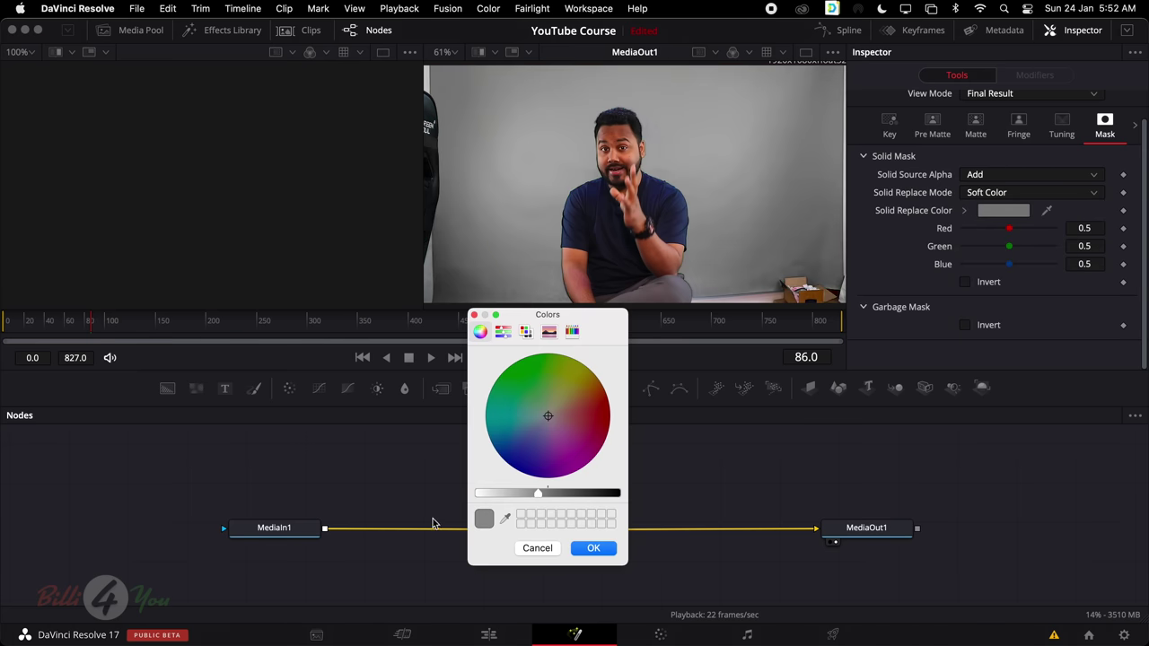
left_click(565, 494)
left_click_drag(564, 494, 644, 499)
left_click(593, 548)
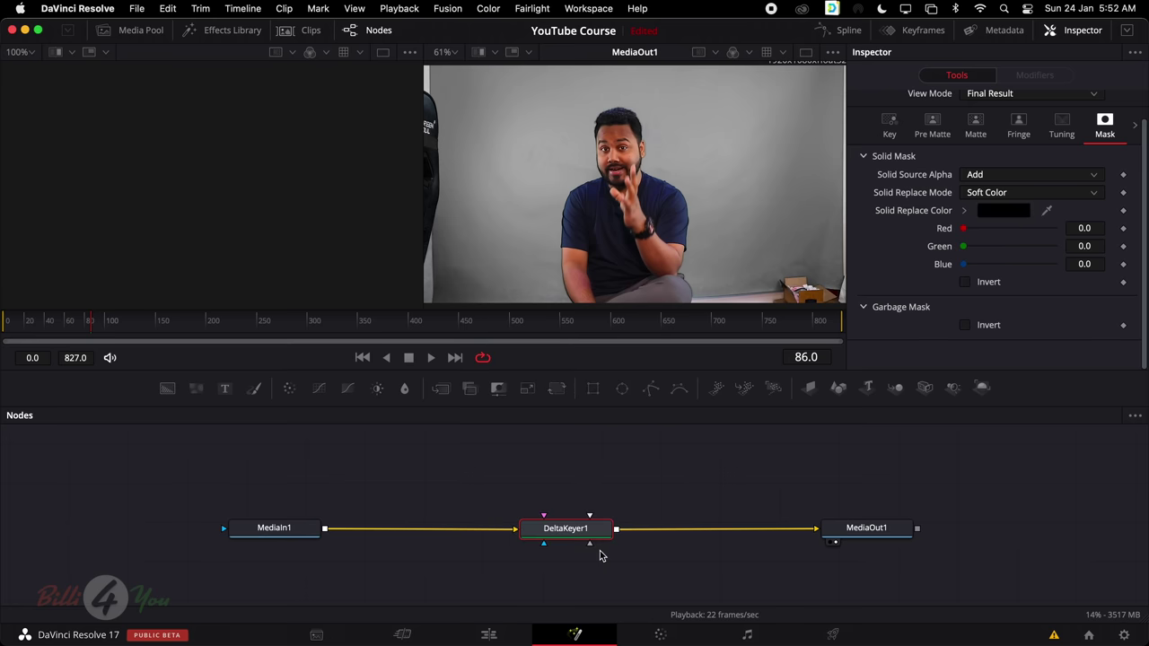
Keep Soft Color, compare Solid Source Alpha options Ignore, Subtract and Add, and leave it at Ignore
left_click(1017, 195)
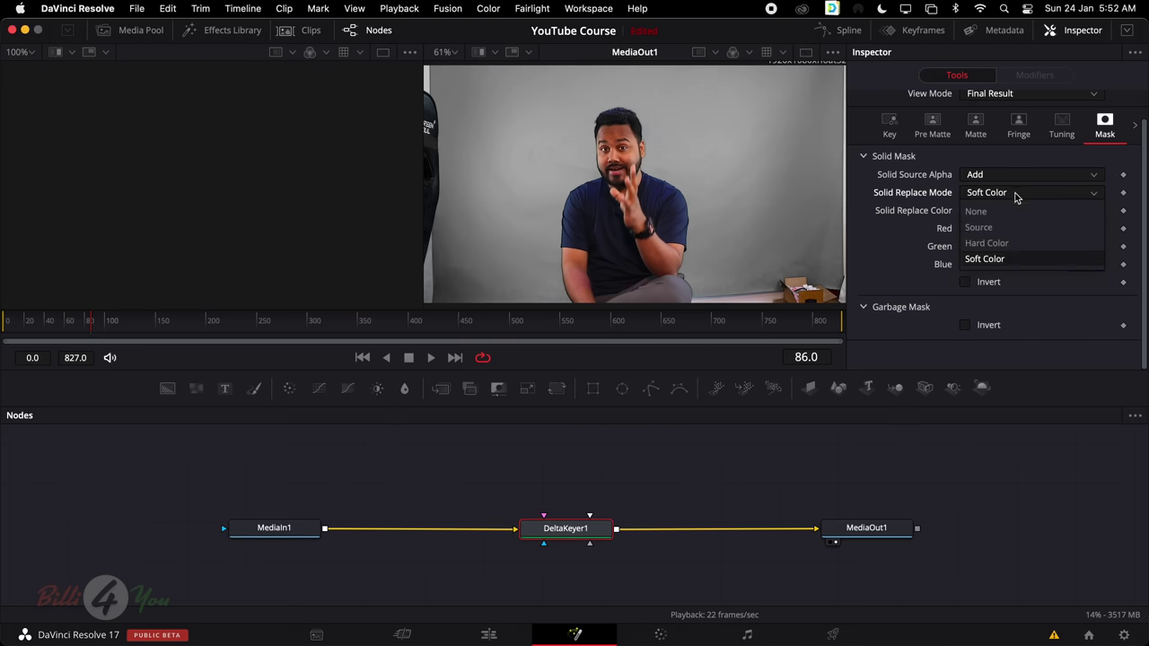
left_click(998, 262)
left_click(997, 175)
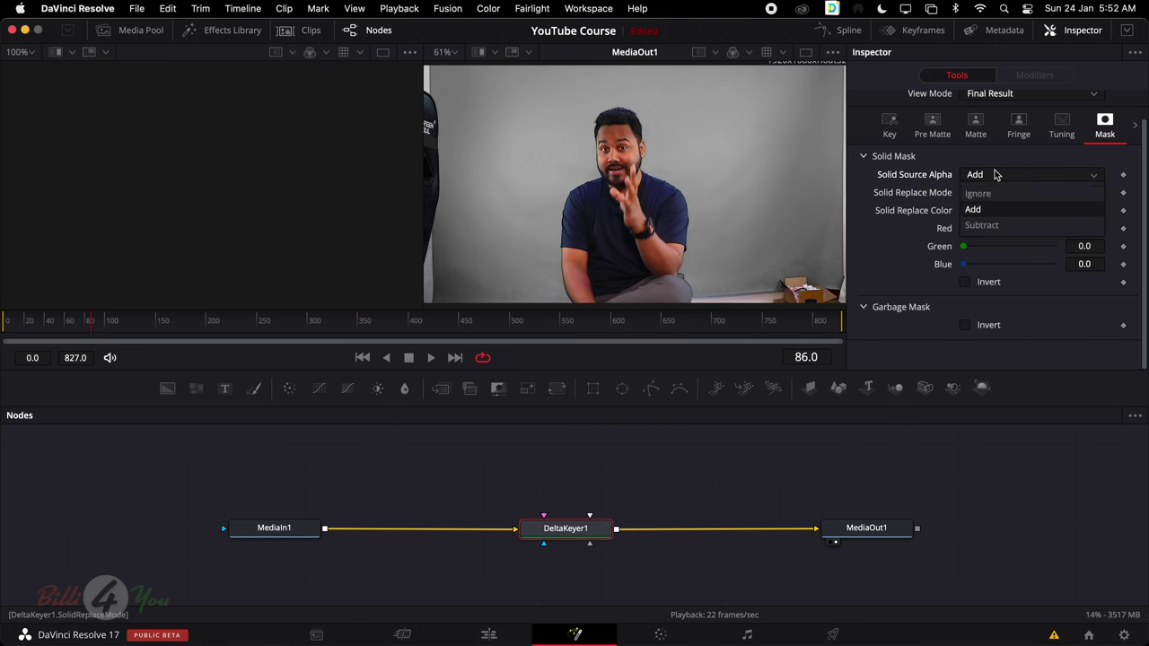
left_click(980, 194)
left_click(998, 177)
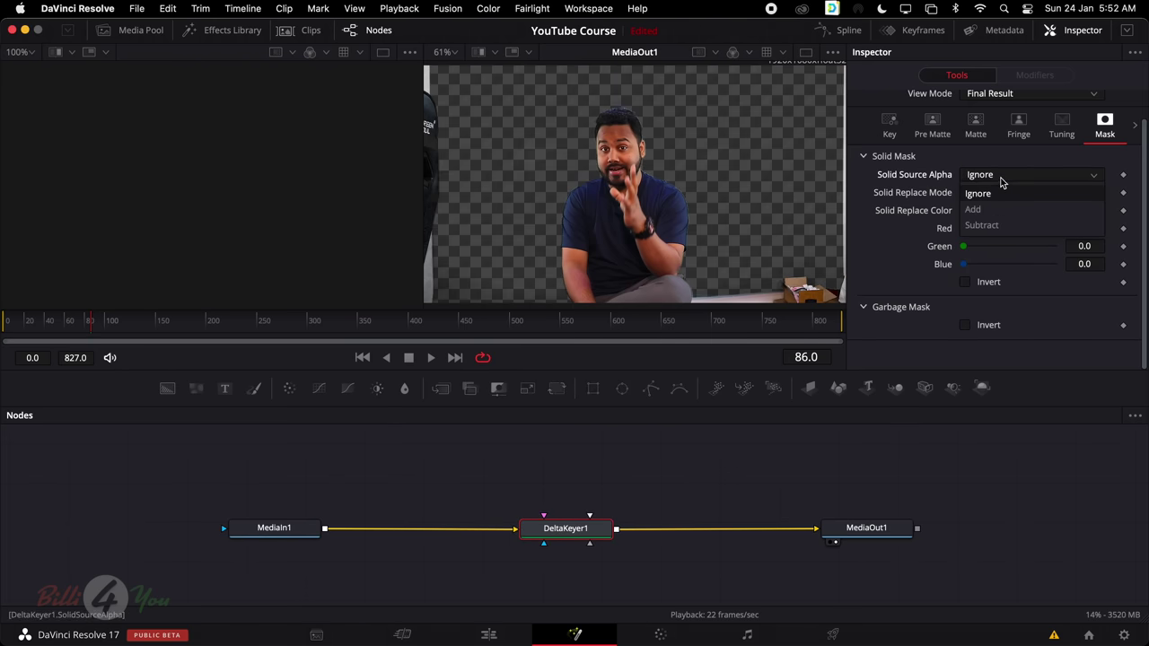
left_click(993, 226)
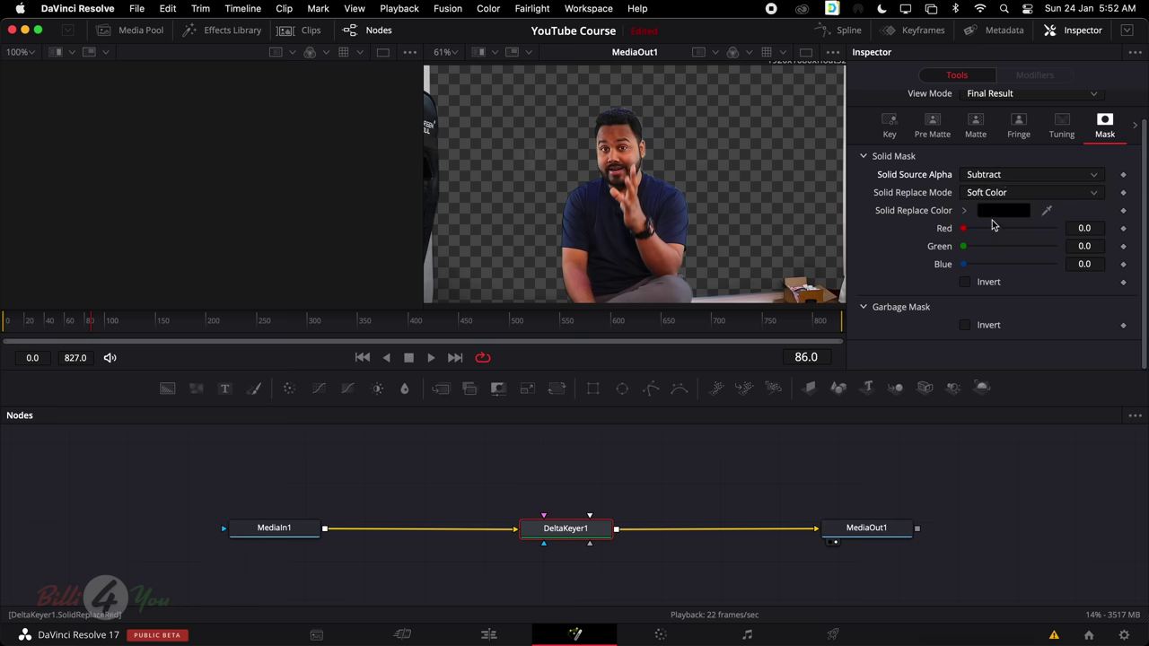
left_click(1002, 178)
left_click(1000, 210)
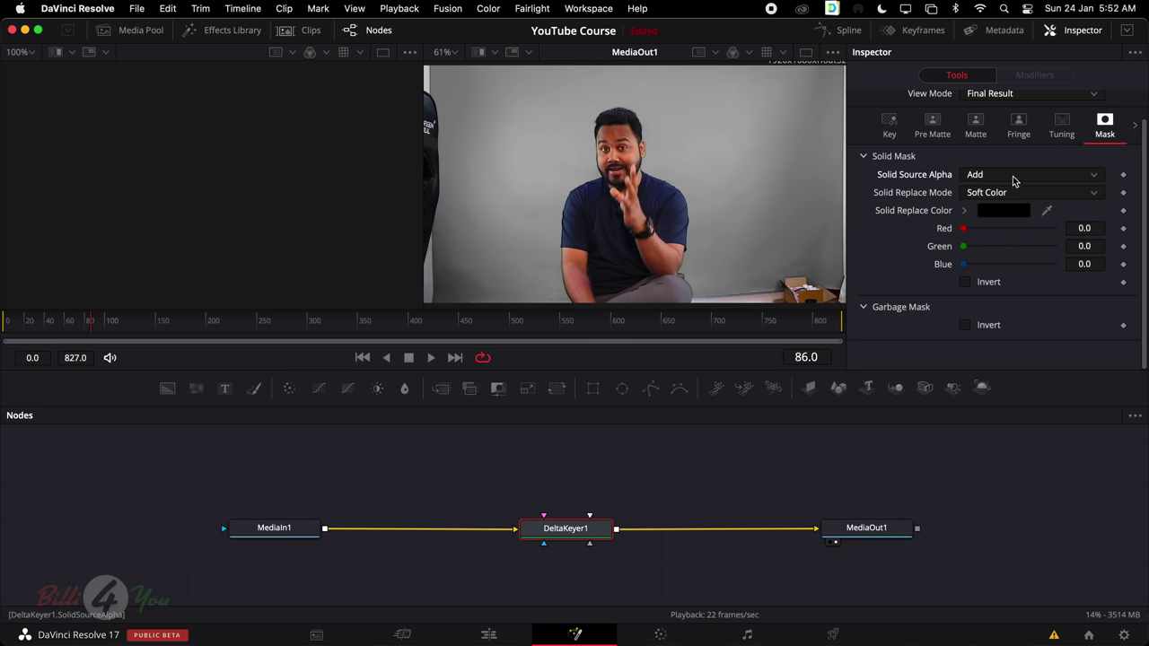
left_click(1013, 180)
left_click(996, 192)
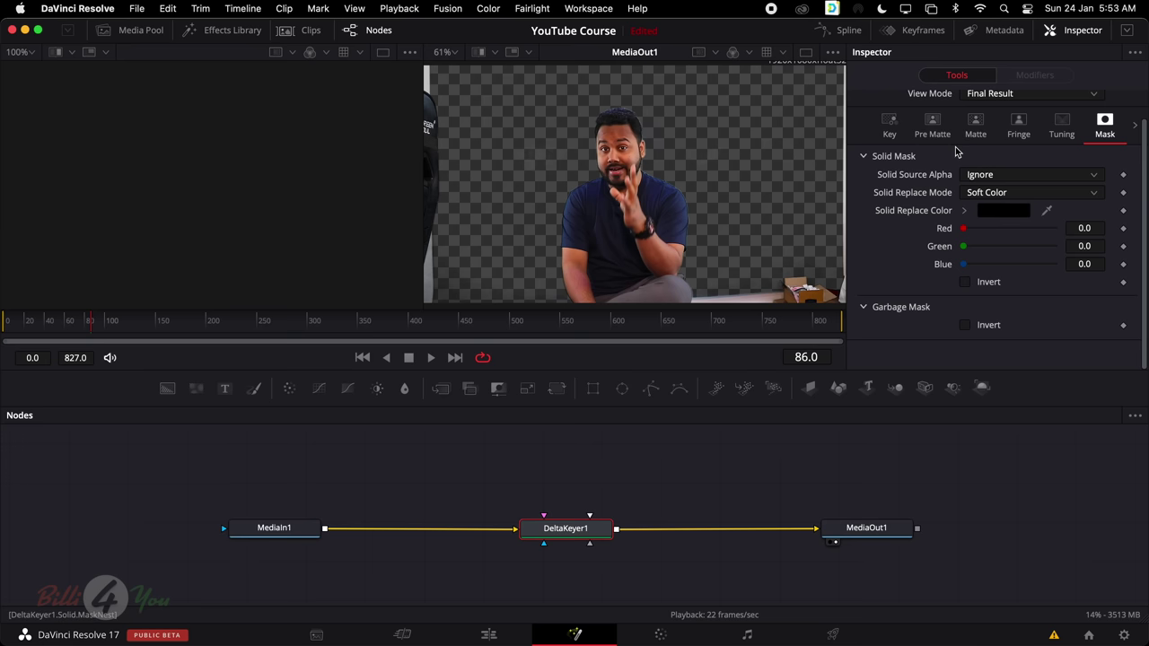
left_click(976, 125)
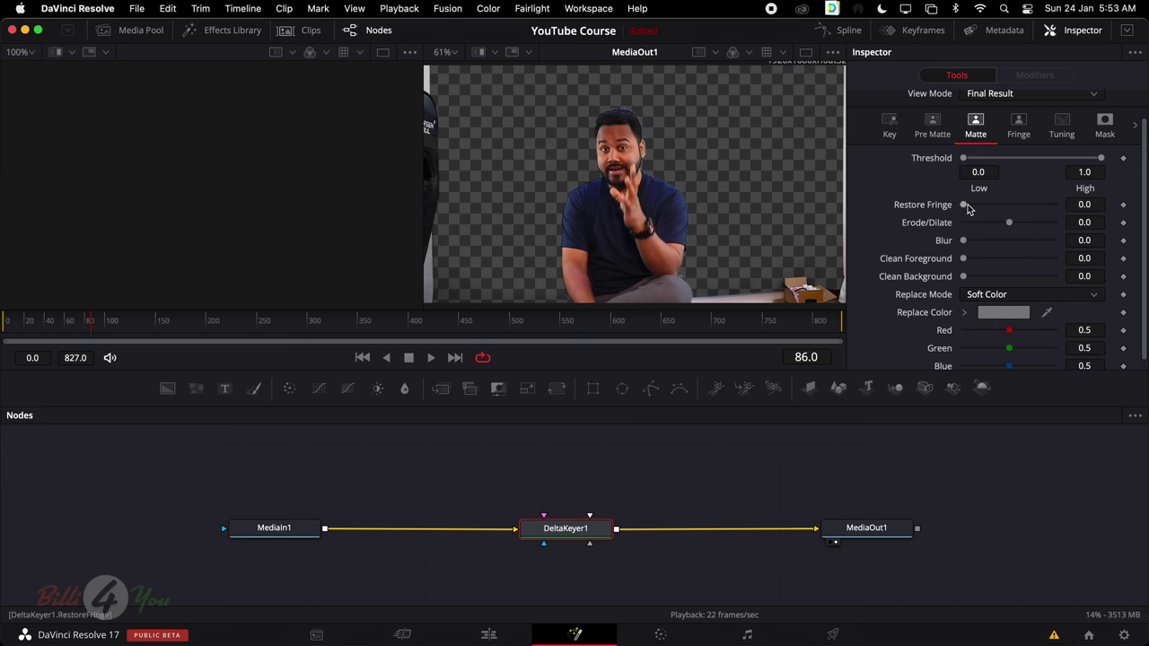
Switch DeltaKeyer1's View Mode to Matte to show the presenter as a white silhouette
left_click(994, 101)
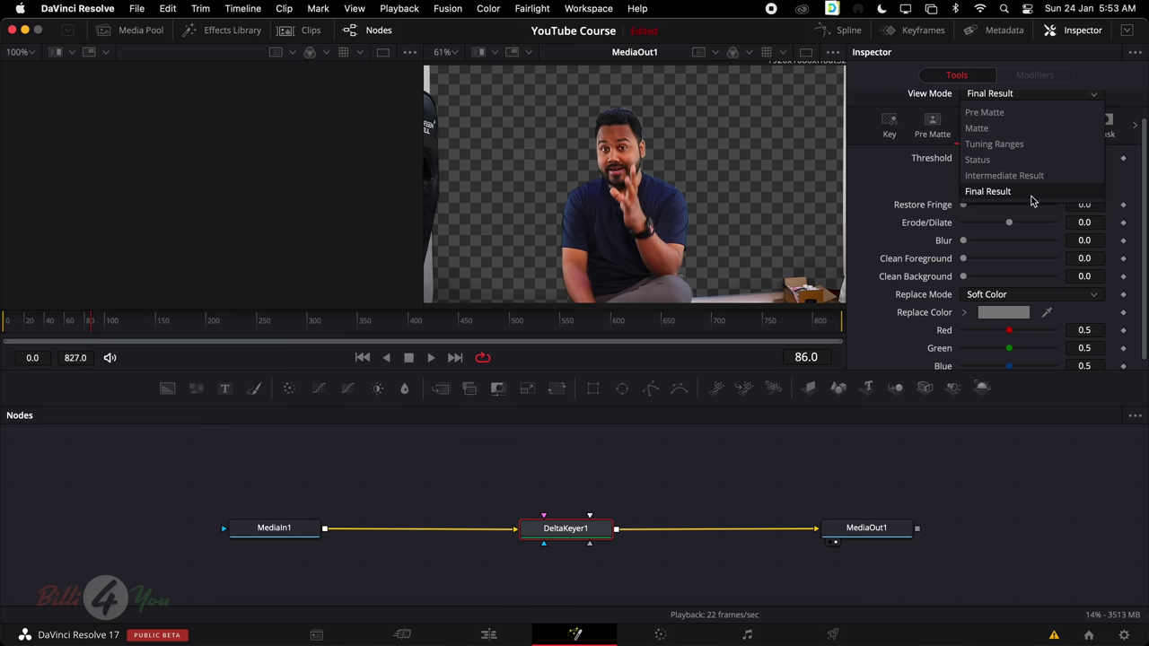
left_click(1009, 130)
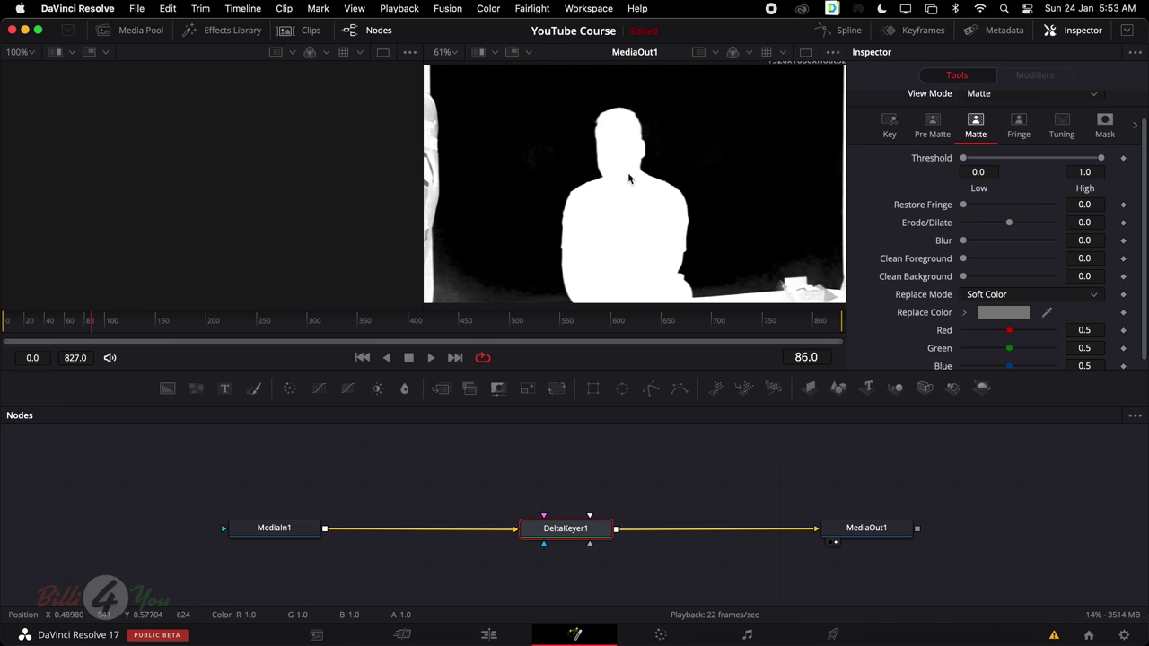
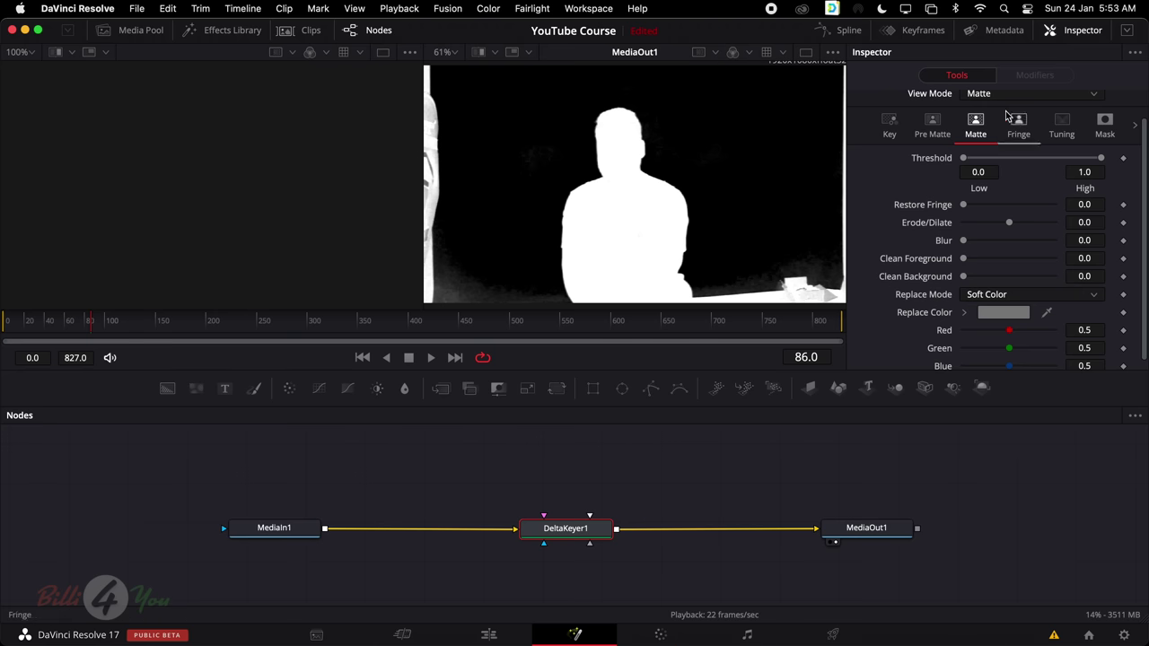
Toggle DeltaKeyer1's View Mode between Matte and Status, keep Status, and show the Key settings
left_click(1005, 94)
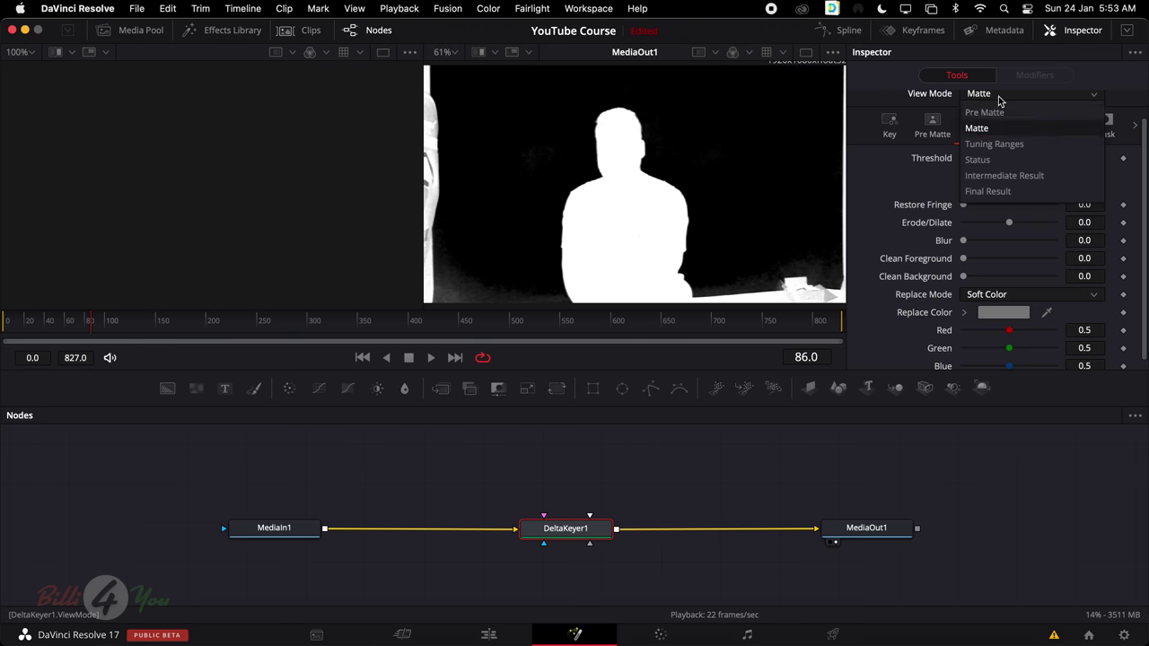
left_click(1014, 160)
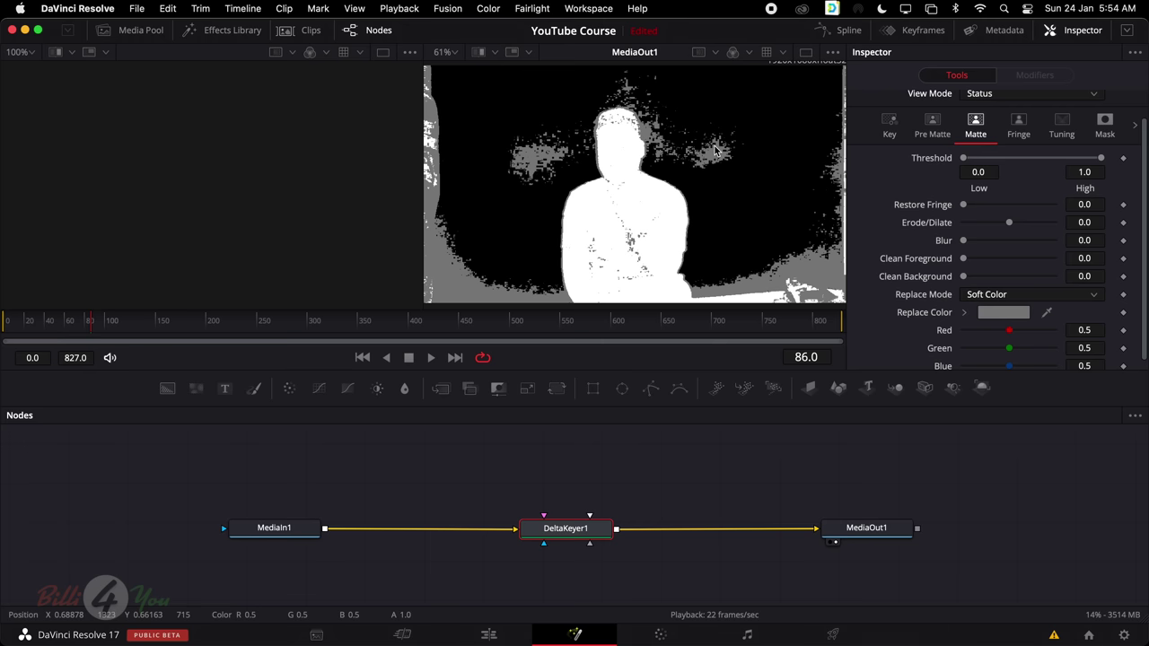
left_click(978, 93)
left_click(973, 124)
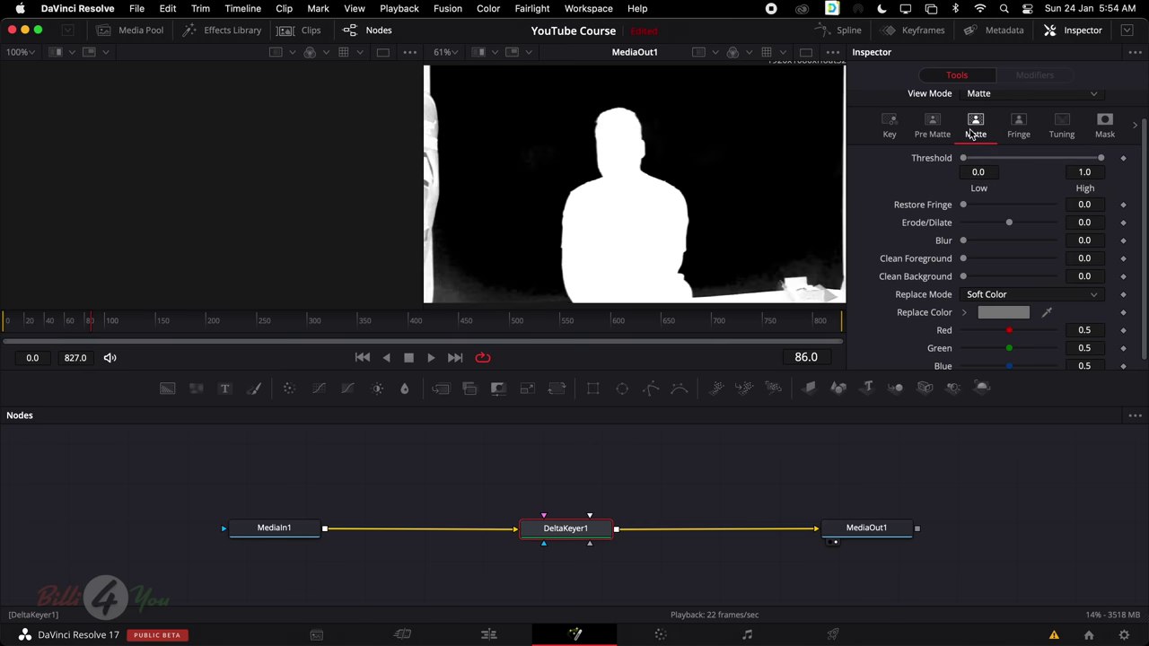
left_click(1020, 96)
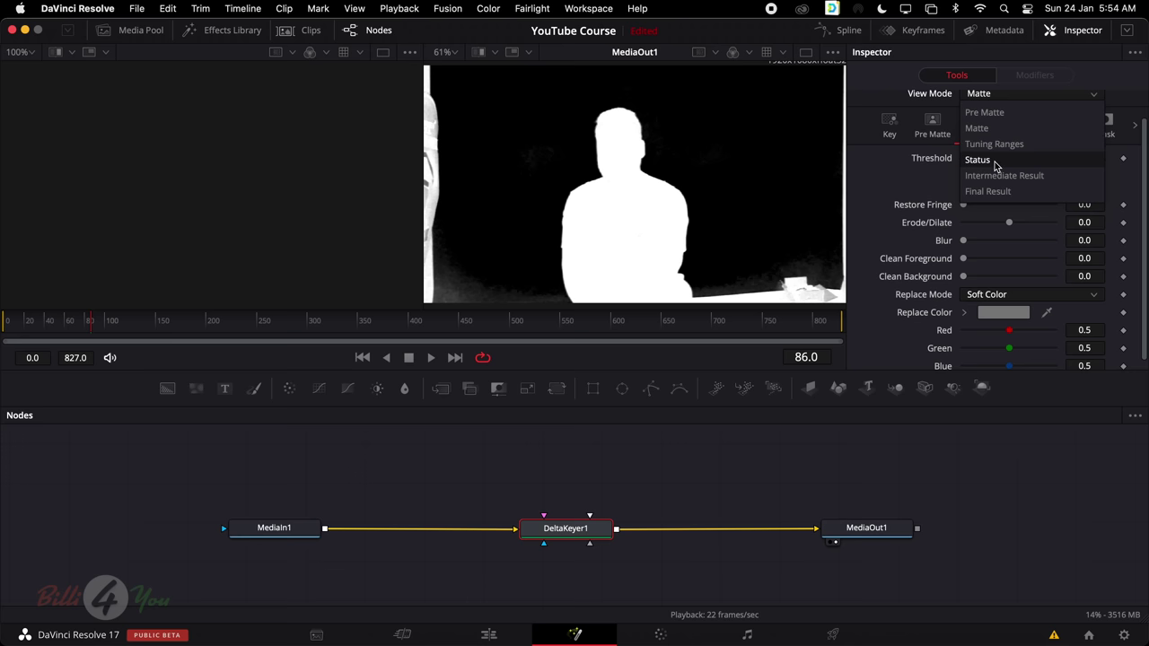
left_click(978, 160)
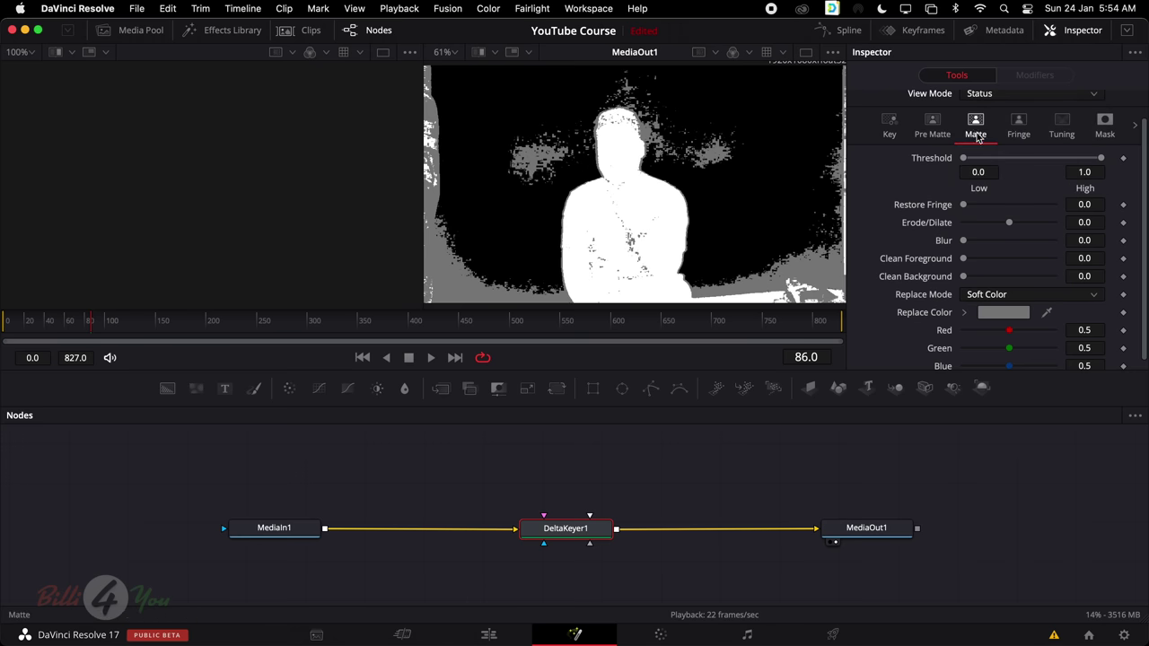
left_click(983, 93)
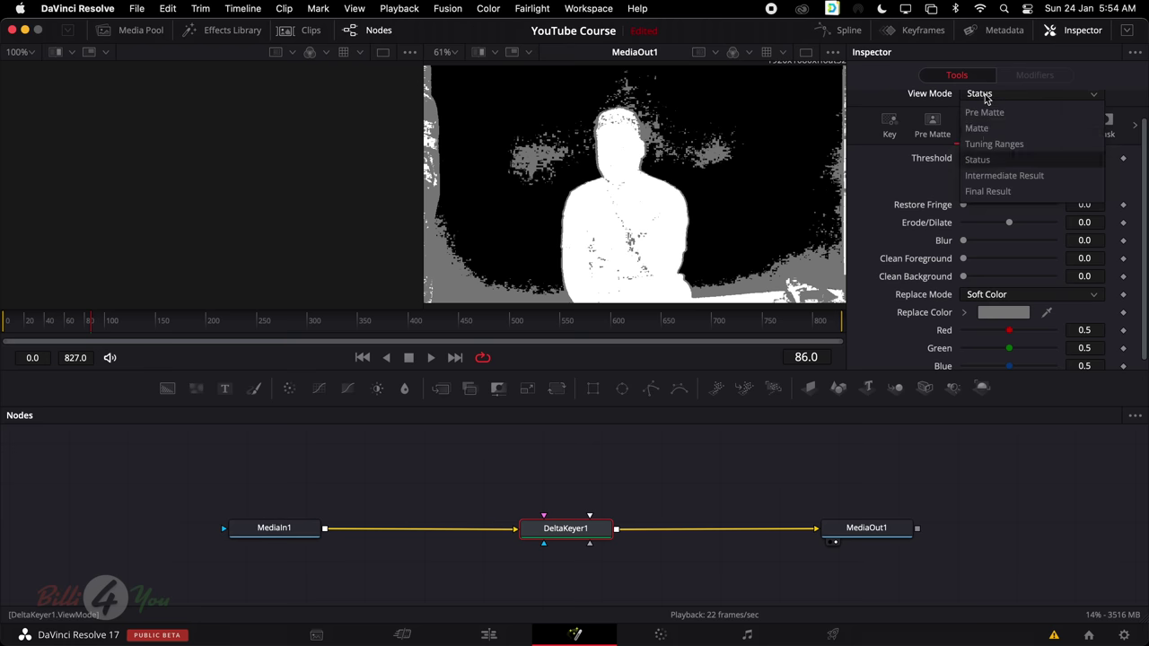
left_click(1000, 167)
left_click(889, 126)
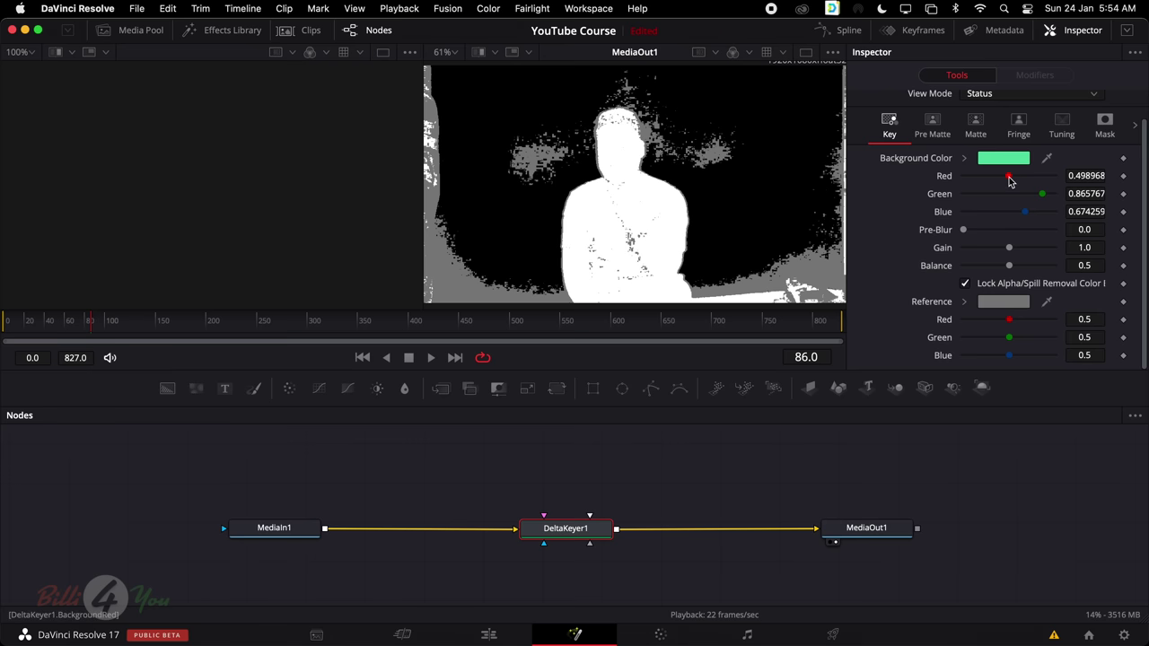
Set the keyer background colour to Red 0.559, Green 0.827 and Balance 0.543
left_click_drag(1008, 180, 1015, 180)
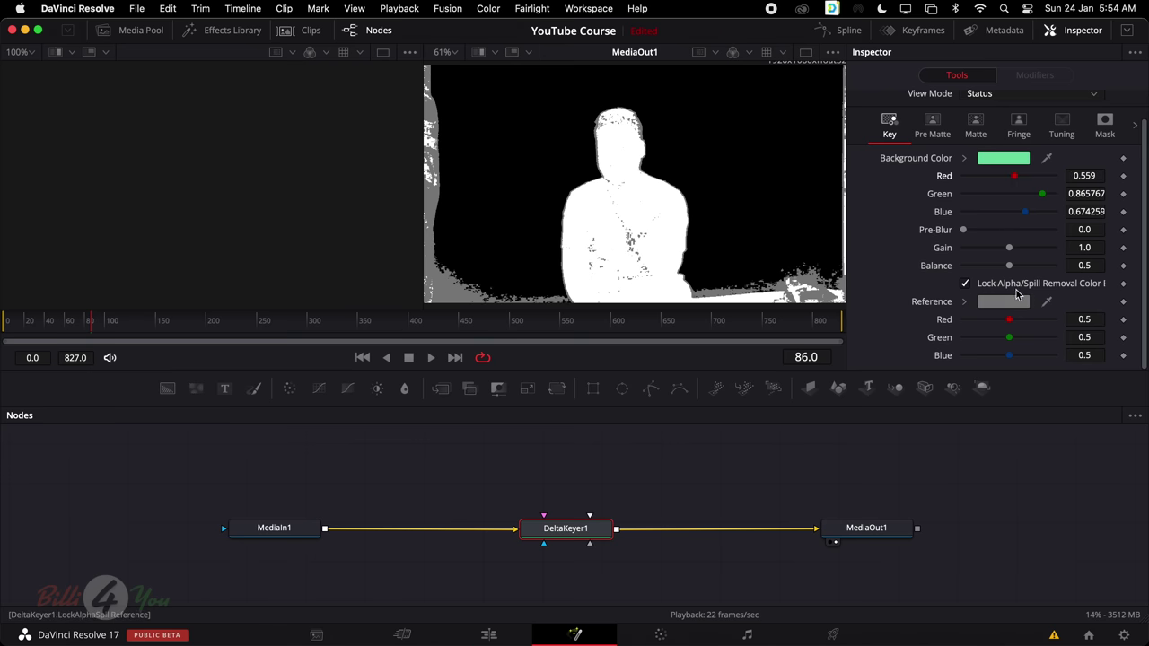
left_click_drag(1043, 194, 1040, 199)
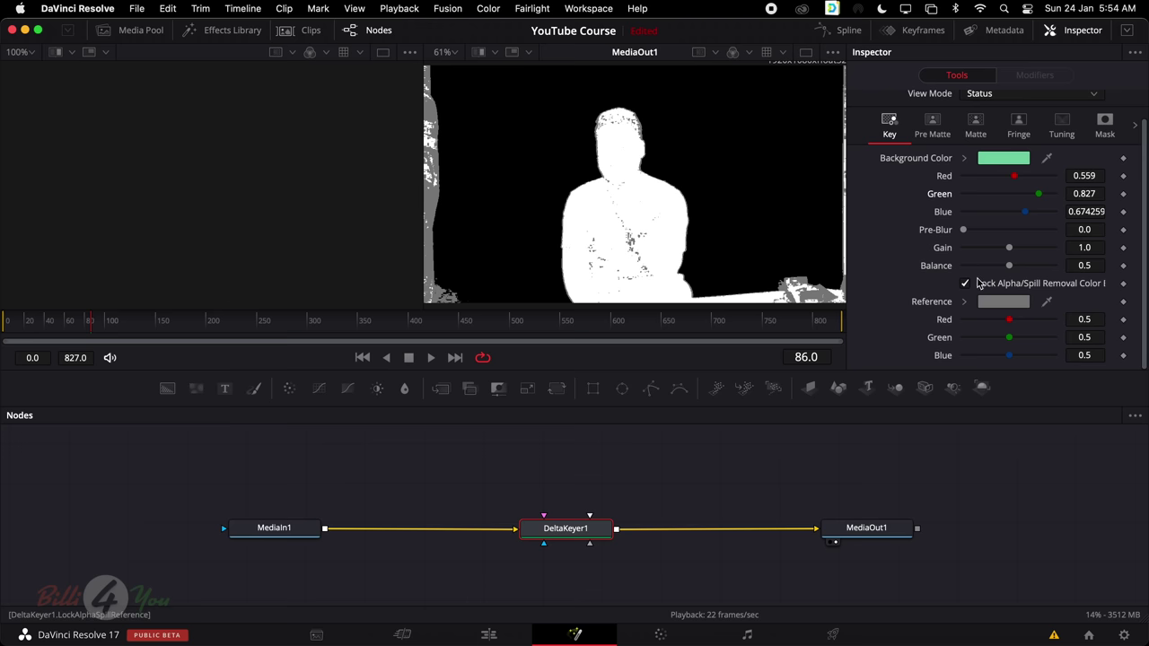
left_click_drag(1009, 267, 1013, 269)
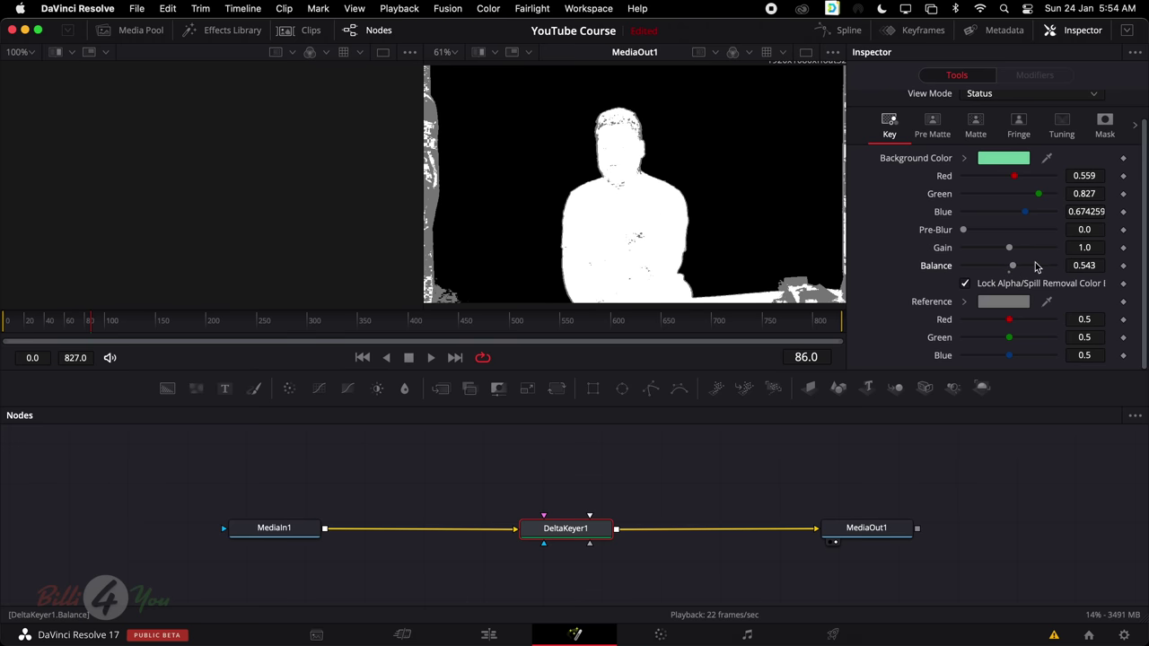
left_click(1001, 98)
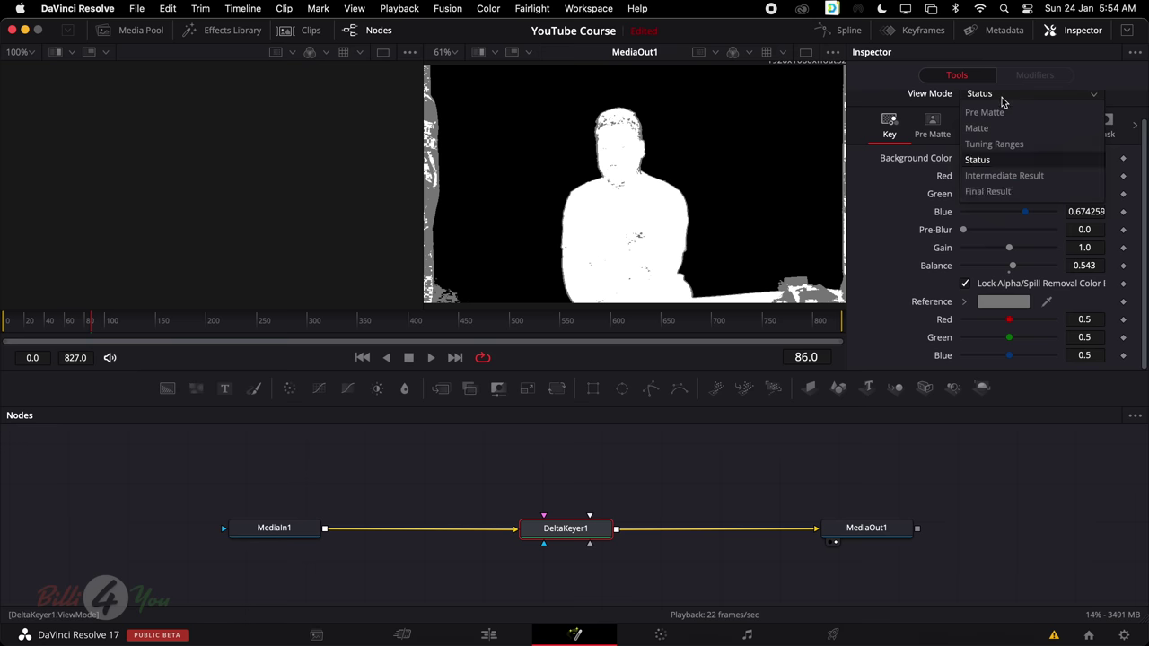
Switch DeltaKeyer1's View Mode to Final Result and deselect the node
left_click(991, 192)
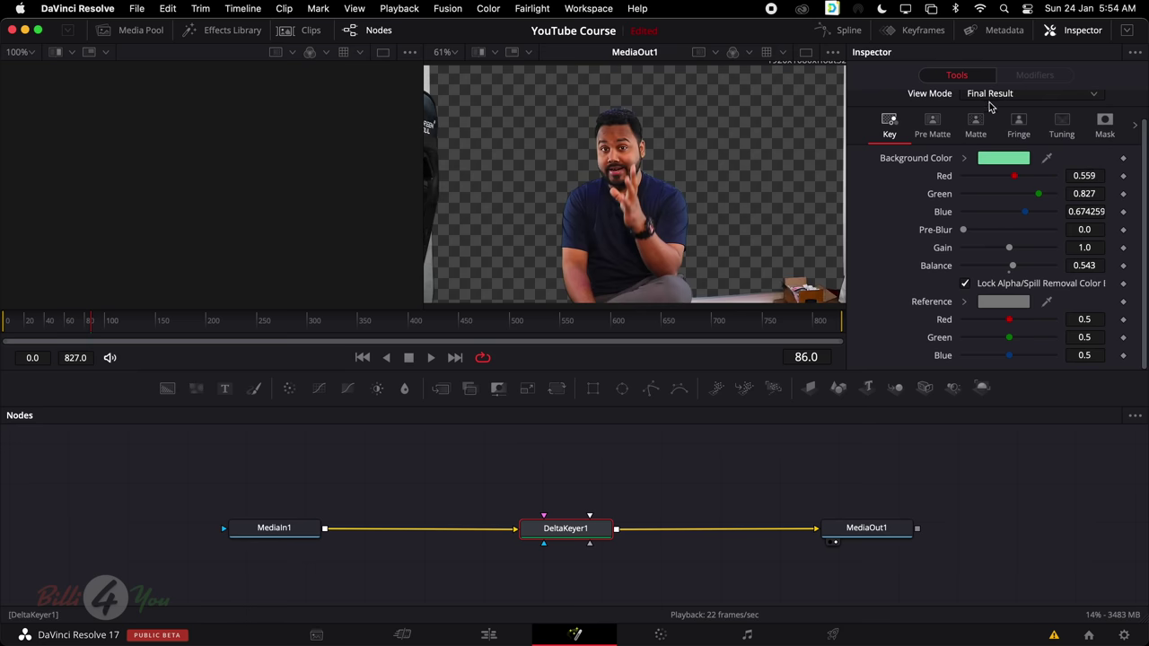
left_click(995, 96)
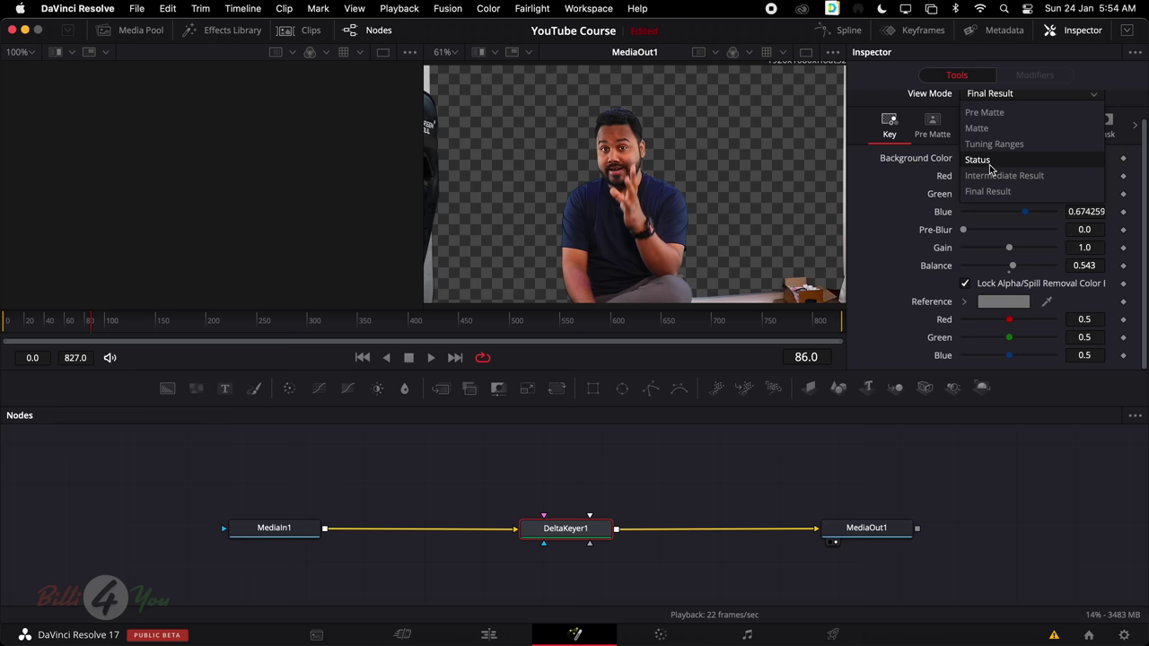
left_click(654, 459)
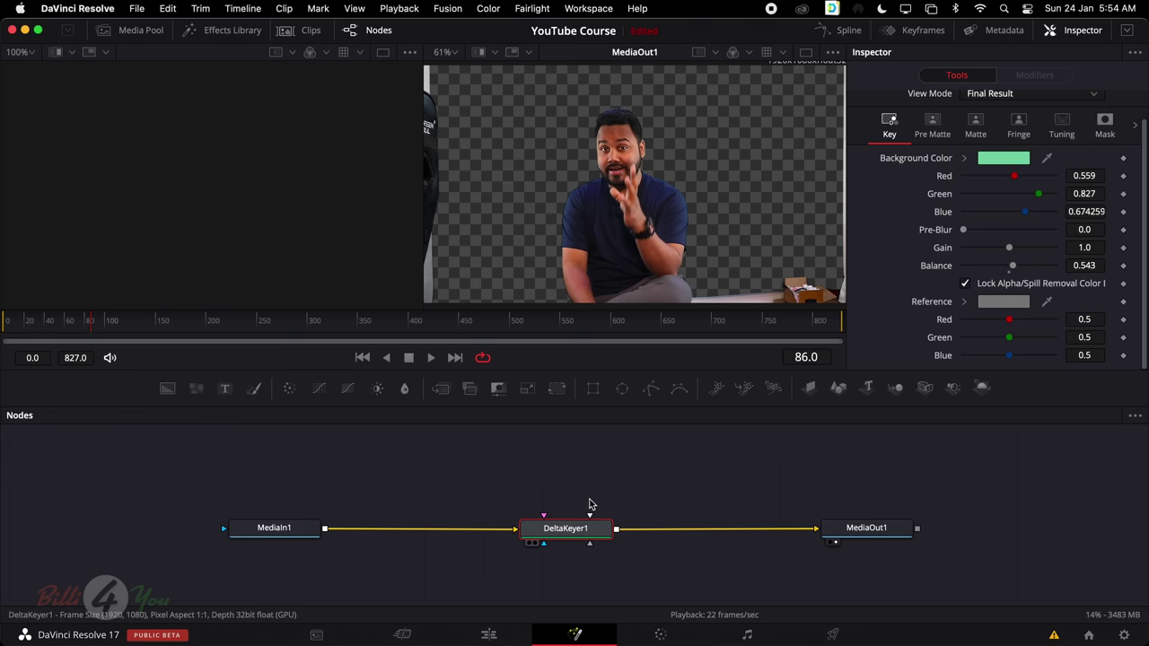
left_click(589, 503)
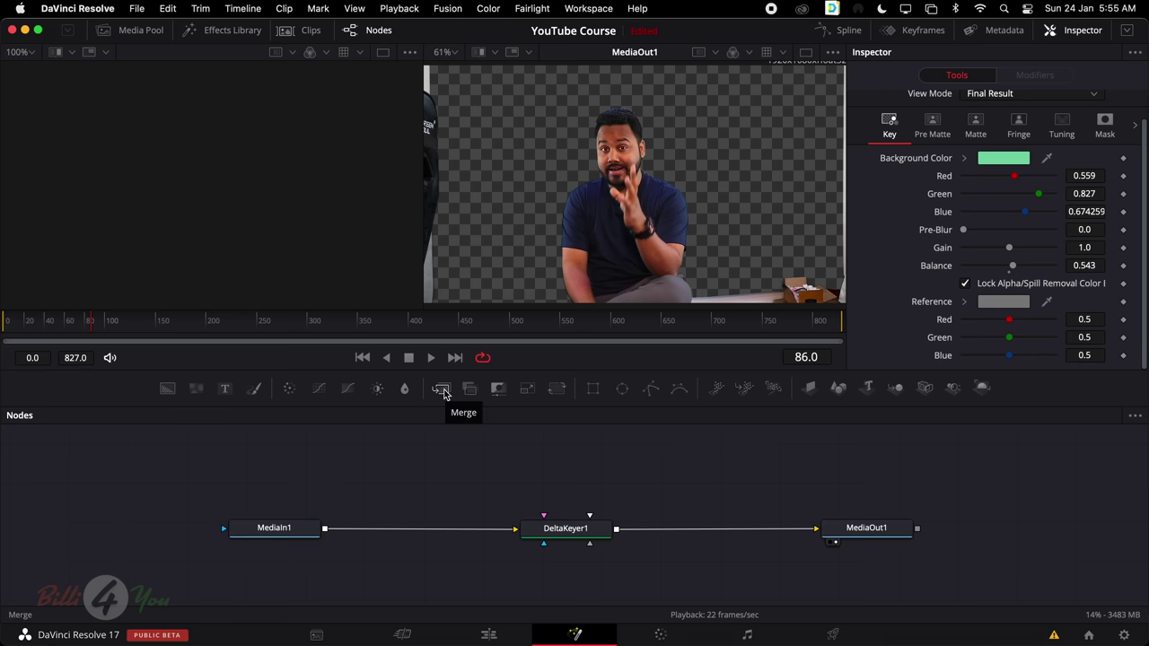
Delete both links around DeltaKeyer1 and move it up above the main row
left_click(788, 529)
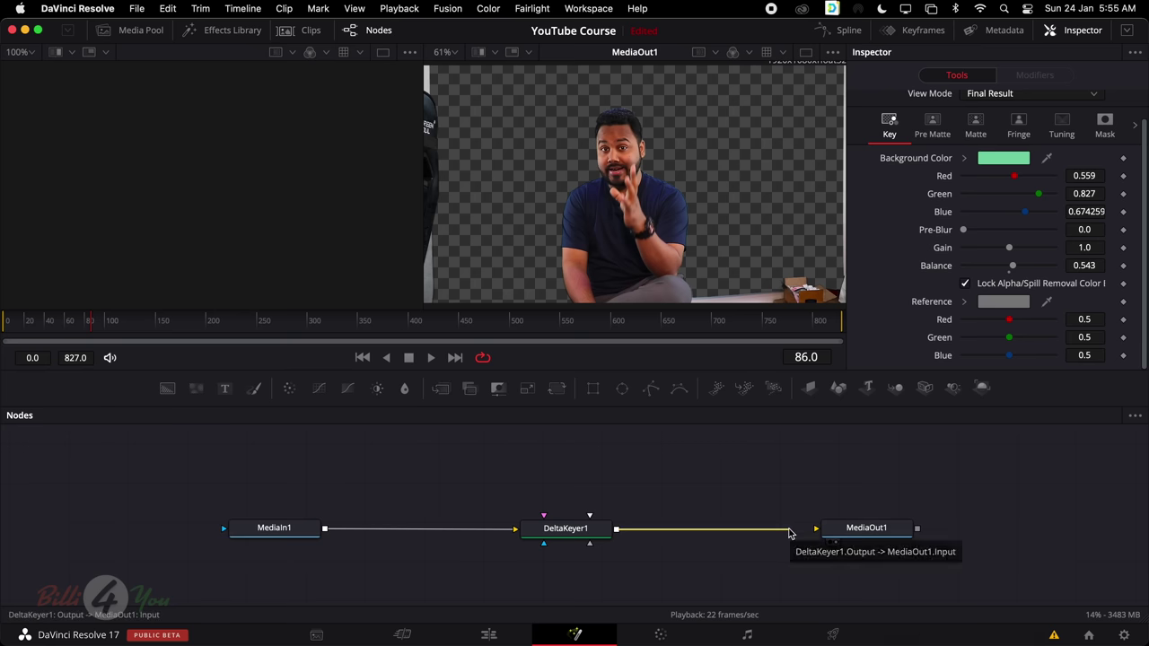
key("Delete")
left_click(487, 530)
key("Delete")
left_click_drag(576, 534, 580, 472)
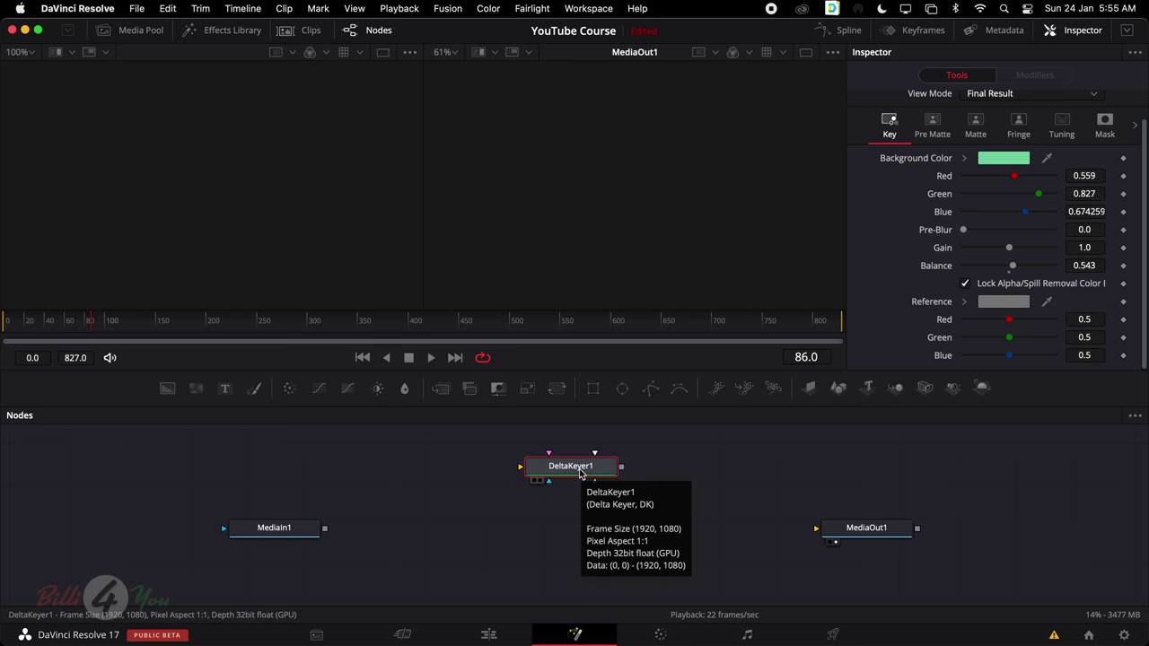
left_click(487, 515)
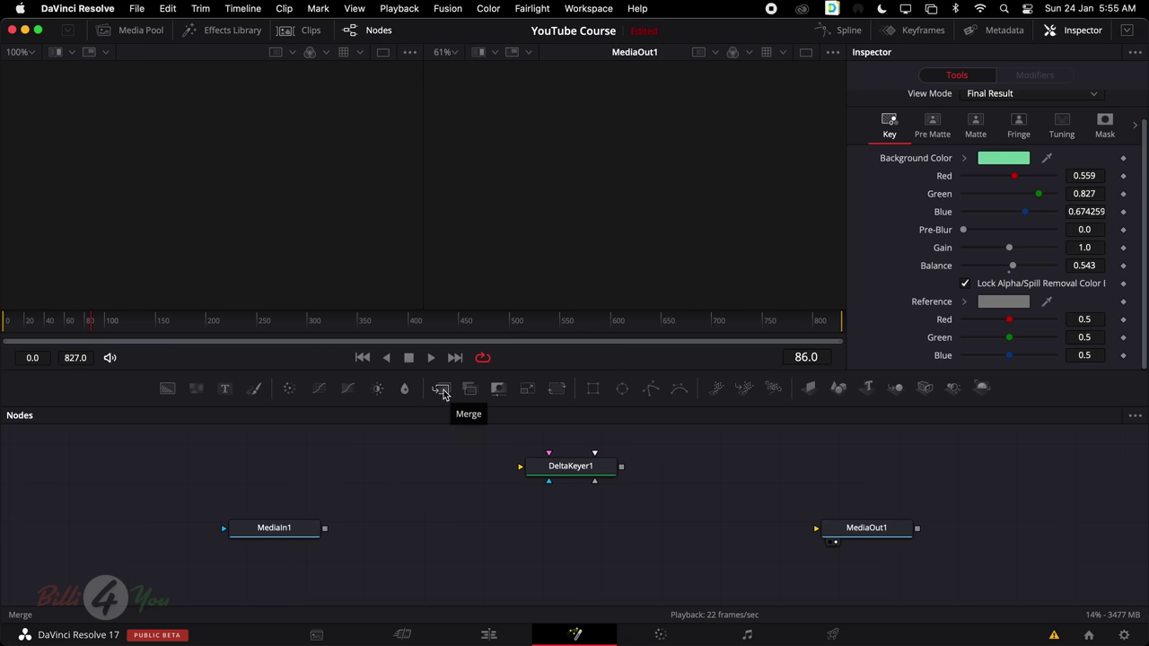
Add a Merge1 node and position it beneath DeltaKeyer1
left_click_drag(443, 393, 576, 528)
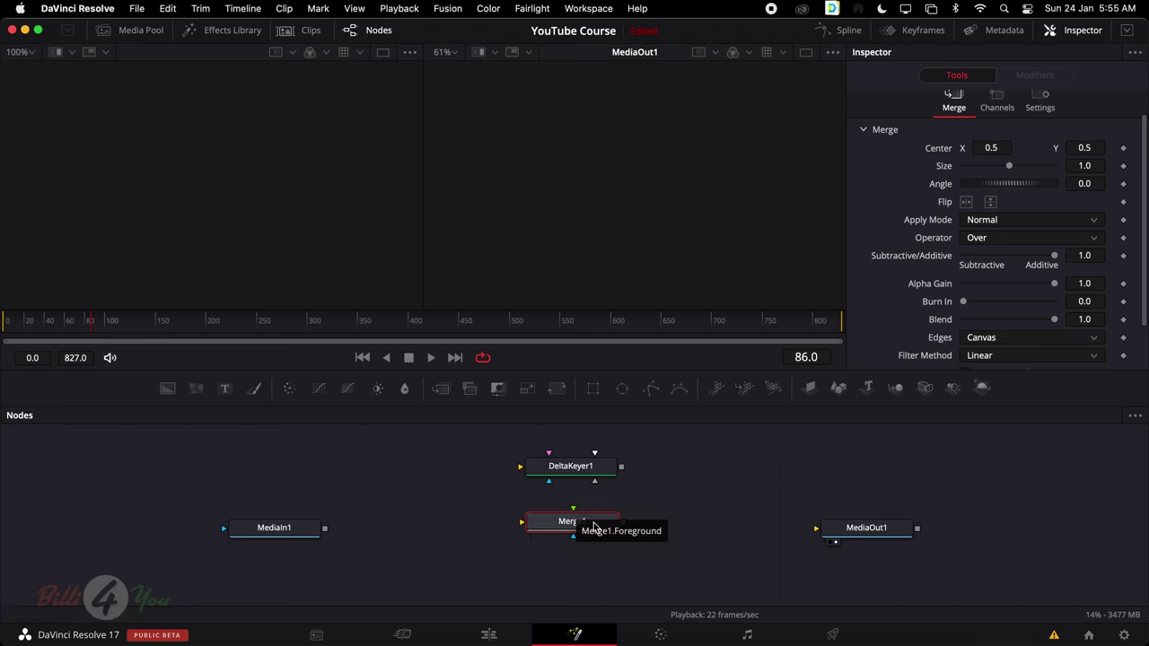
left_click_drag(594, 528, 651, 530)
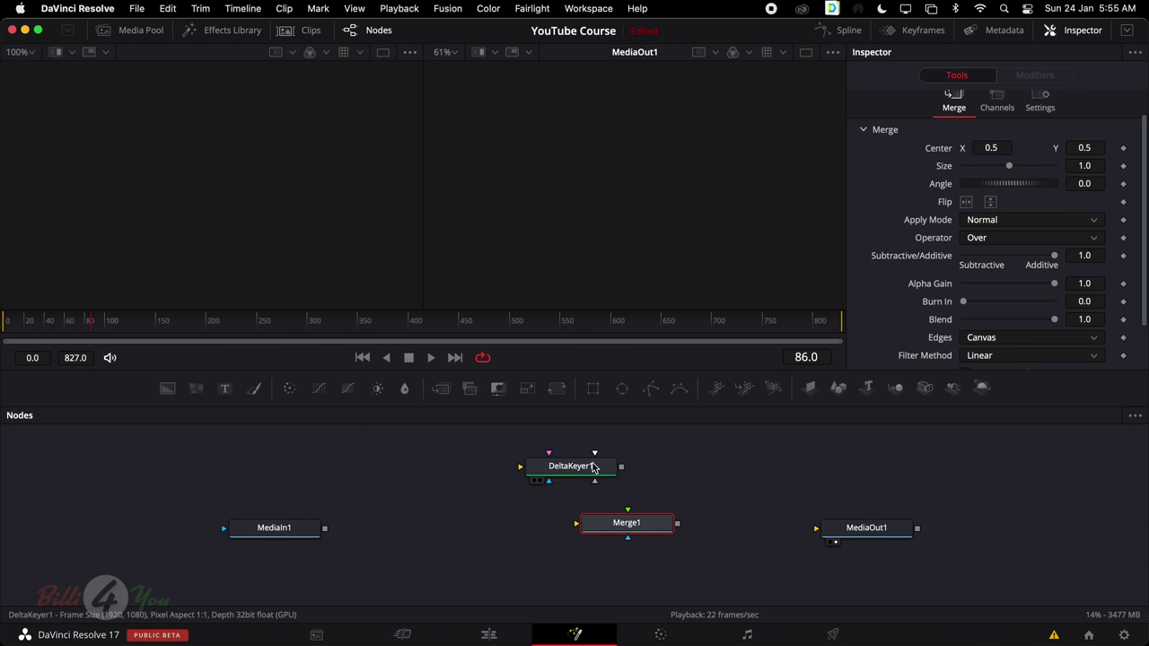
left_click_drag(614, 523, 552, 525)
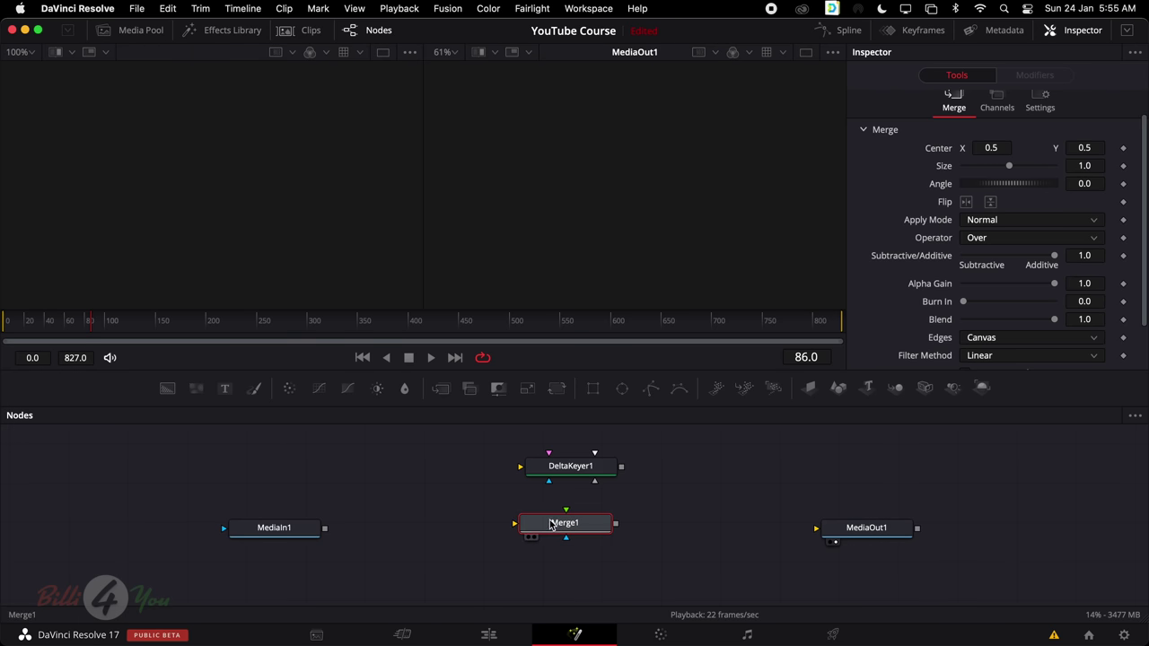
Add Car.mov from the Media Pool to the node graph as MediaIn2
left_click(139, 36)
scroll(195, 195, "down", 5)
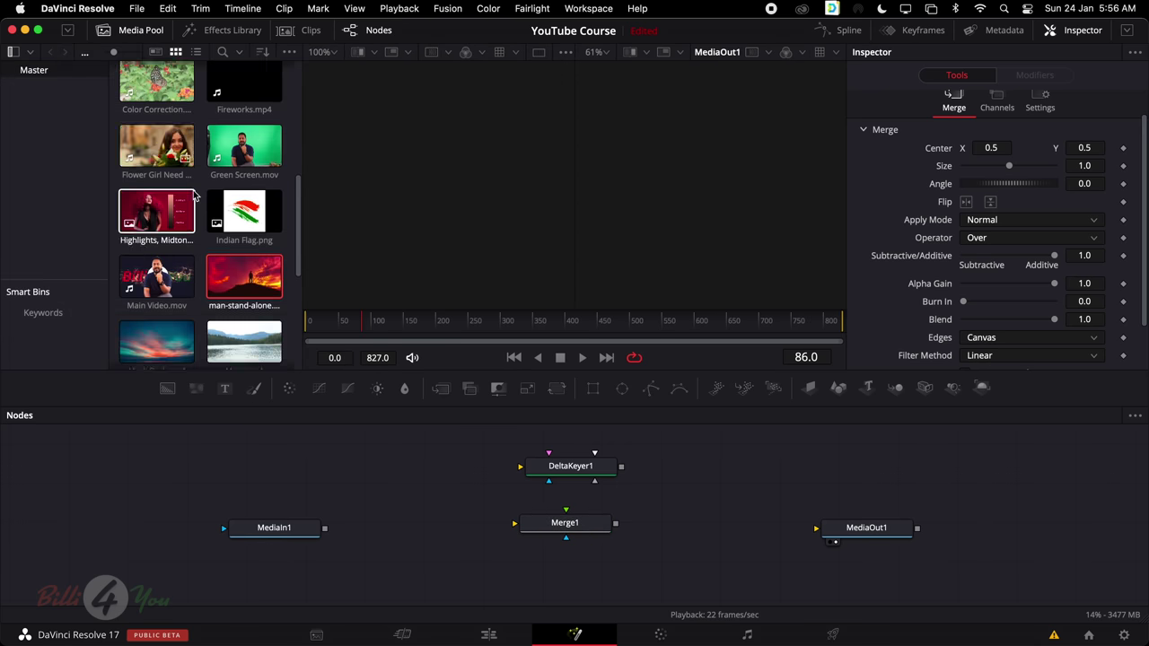
scroll(194, 195, "down", 4)
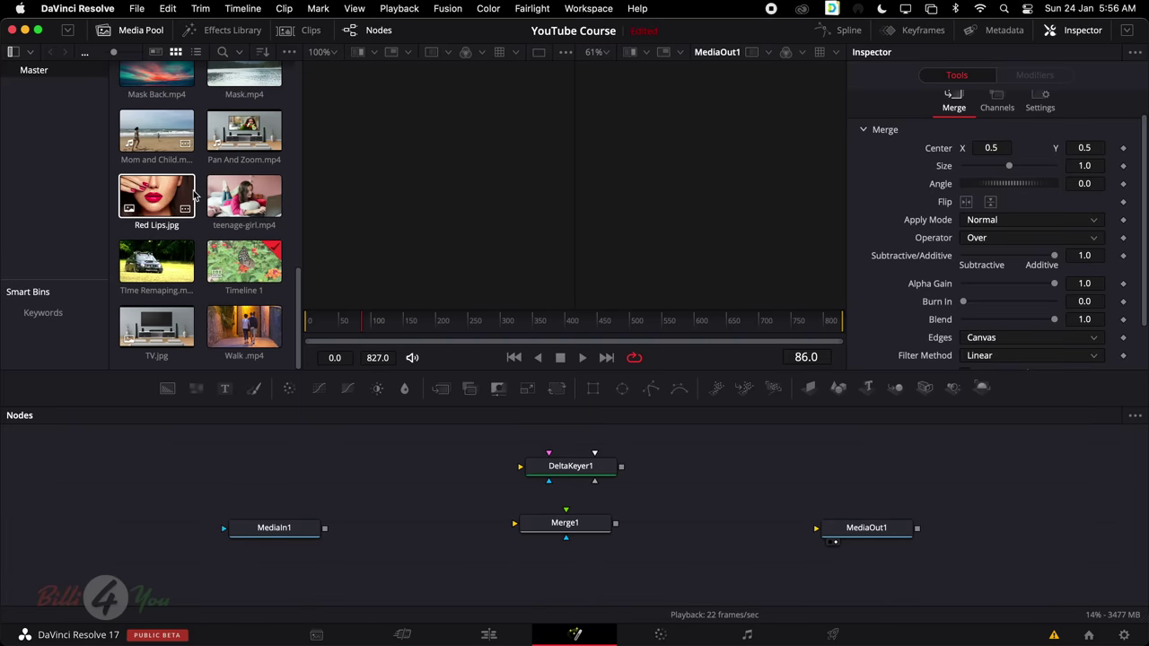
scroll(195, 196, "up", 8)
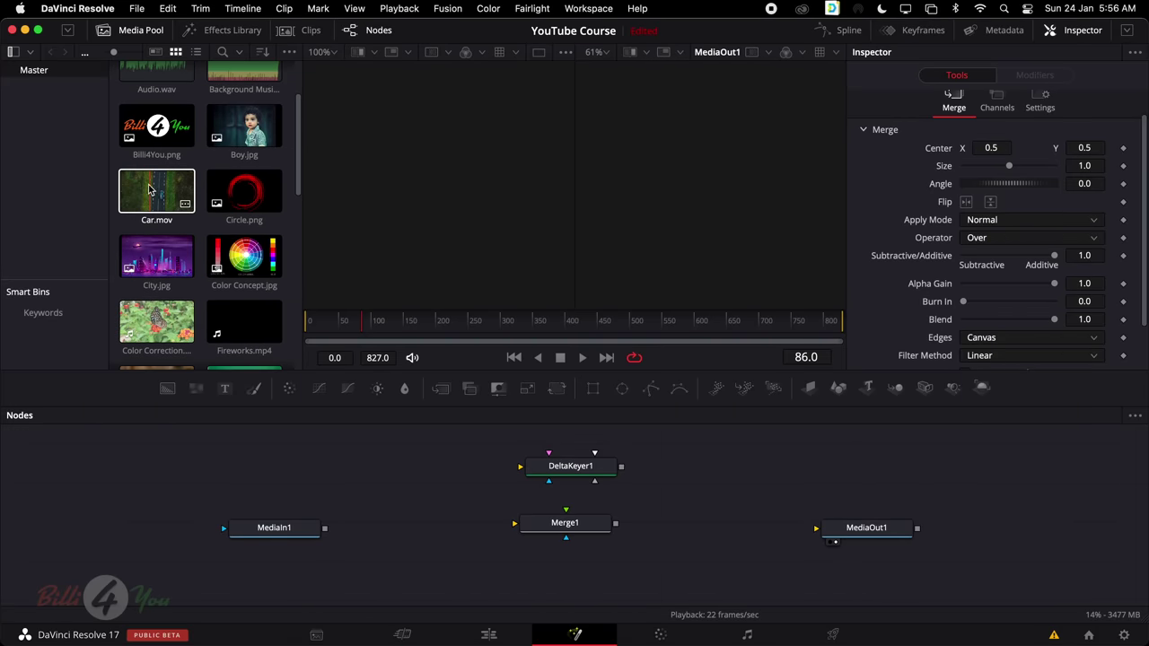
left_click_drag(152, 190, 429, 561)
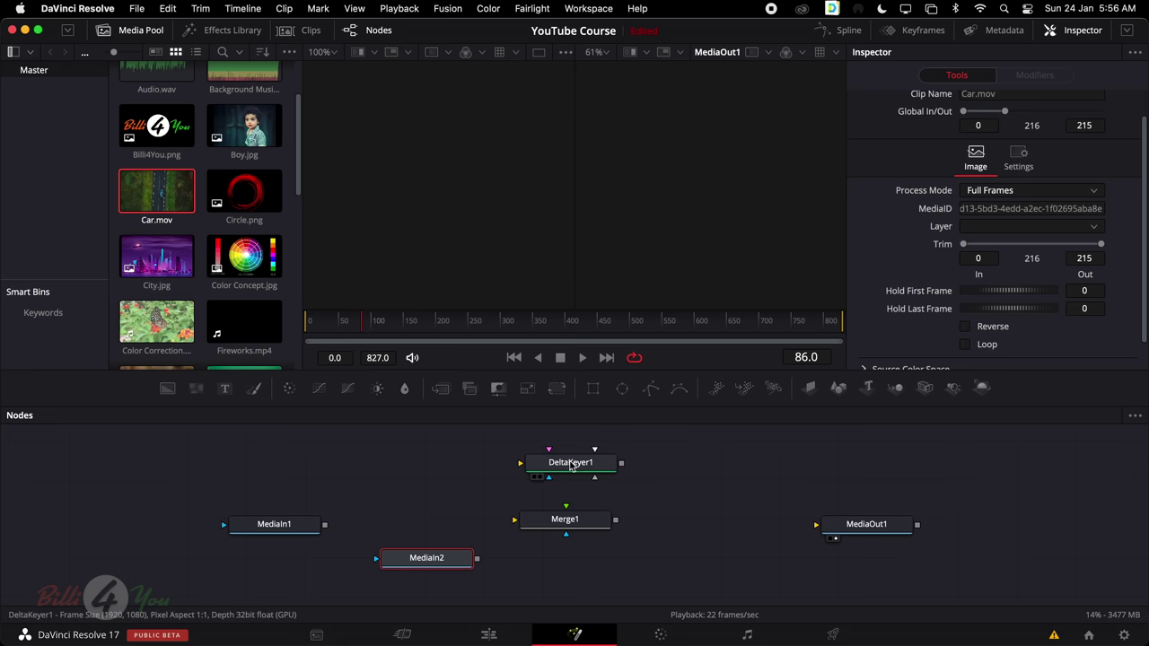
Arrange DeltaKeyer1 beside Merge1 and MediaIn2 below it, checking each node's settings
left_click_drag(569, 467, 440, 519)
left_click_drag(433, 558, 563, 574)
left_click(287, 527)
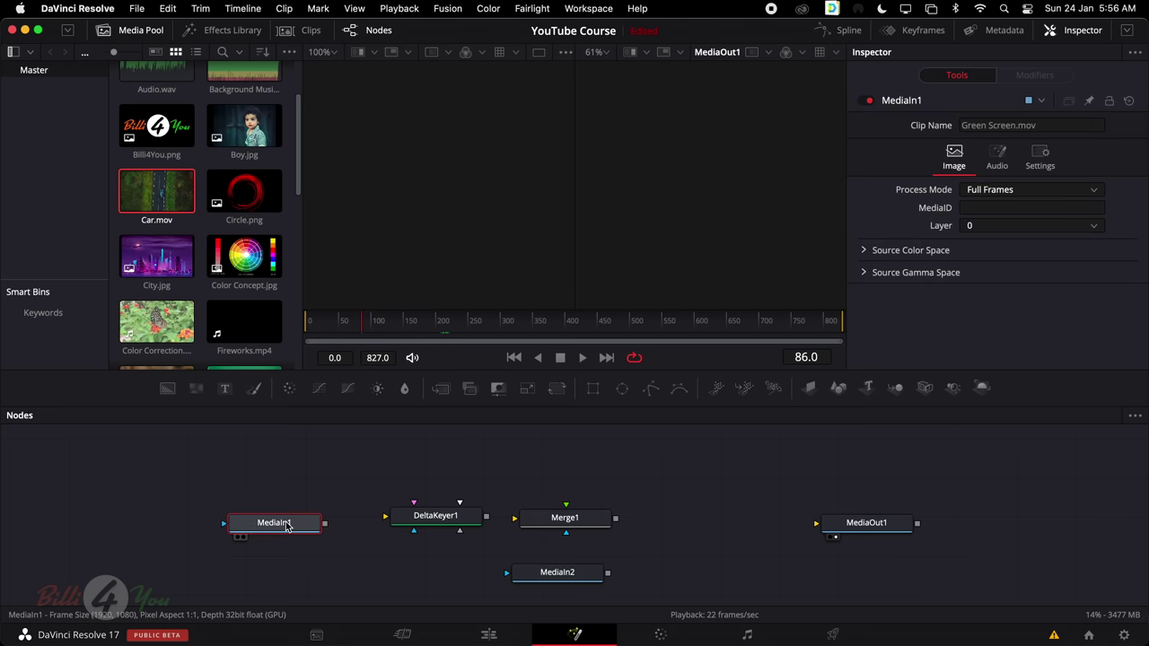
left_click(435, 521)
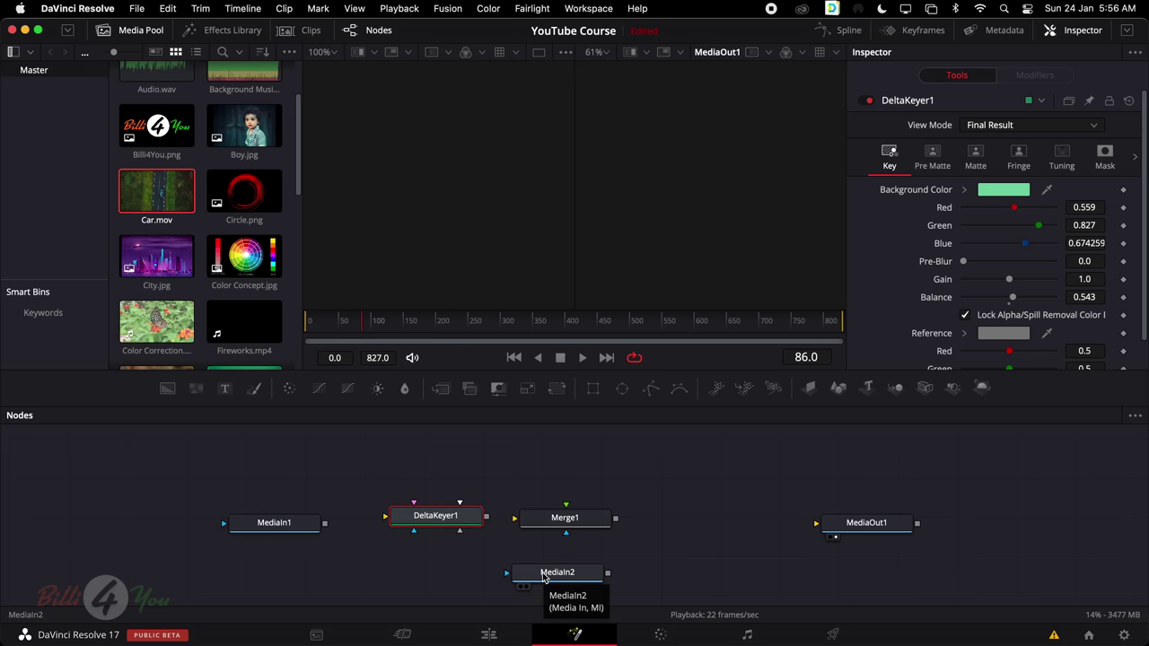
left_click(576, 520)
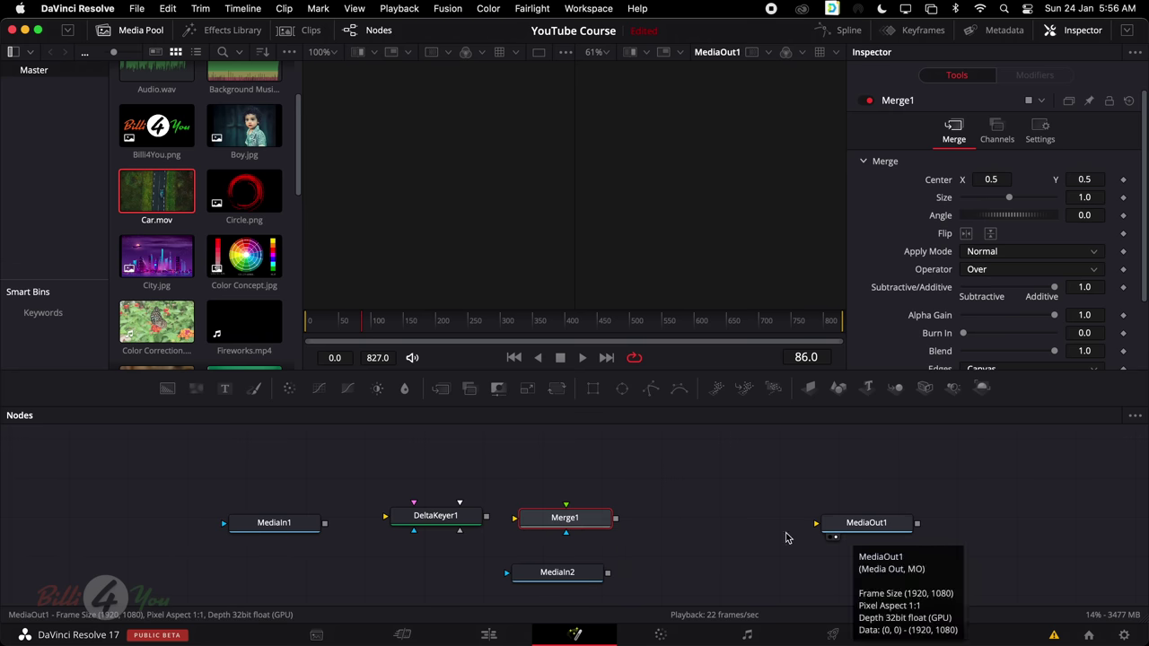
left_click_drag(579, 531, 597, 531)
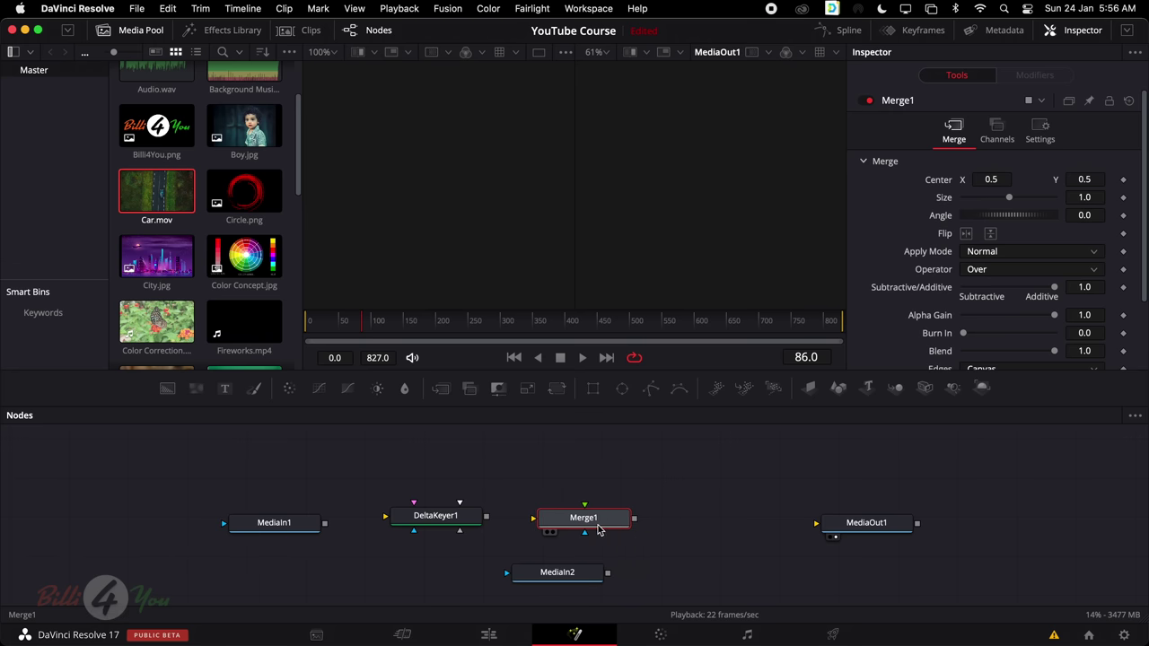
left_click(288, 527)
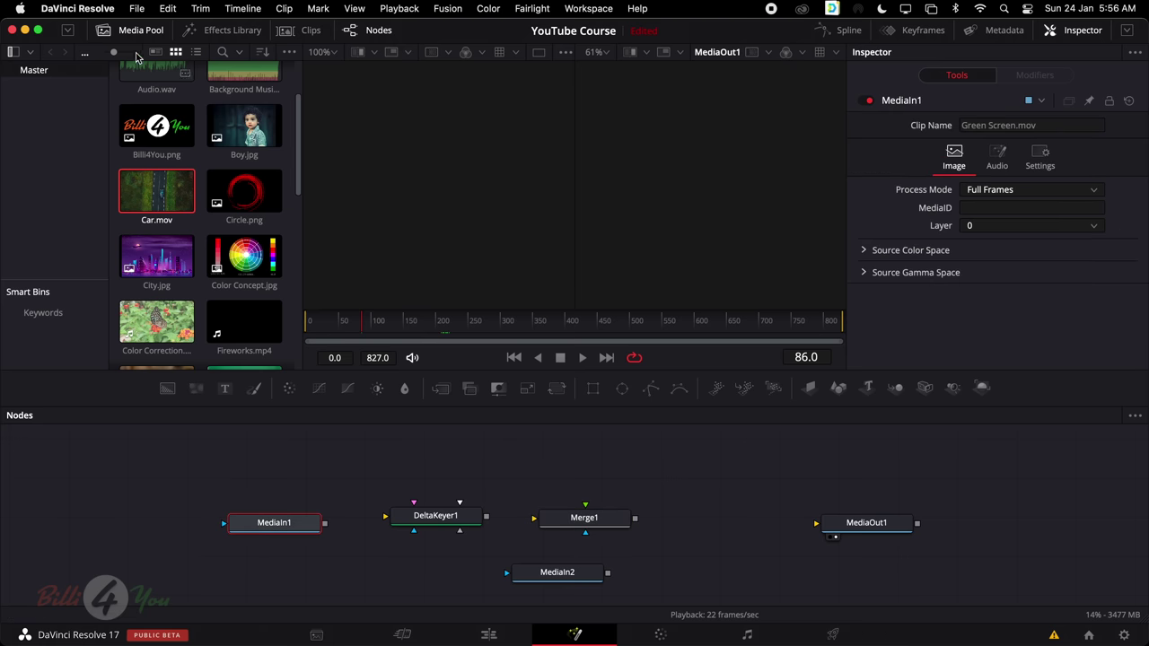
Hide the Media Pool, connect MediaIn1 into DeltaKeyer1, and view the key in viewer 2
left_click(141, 30)
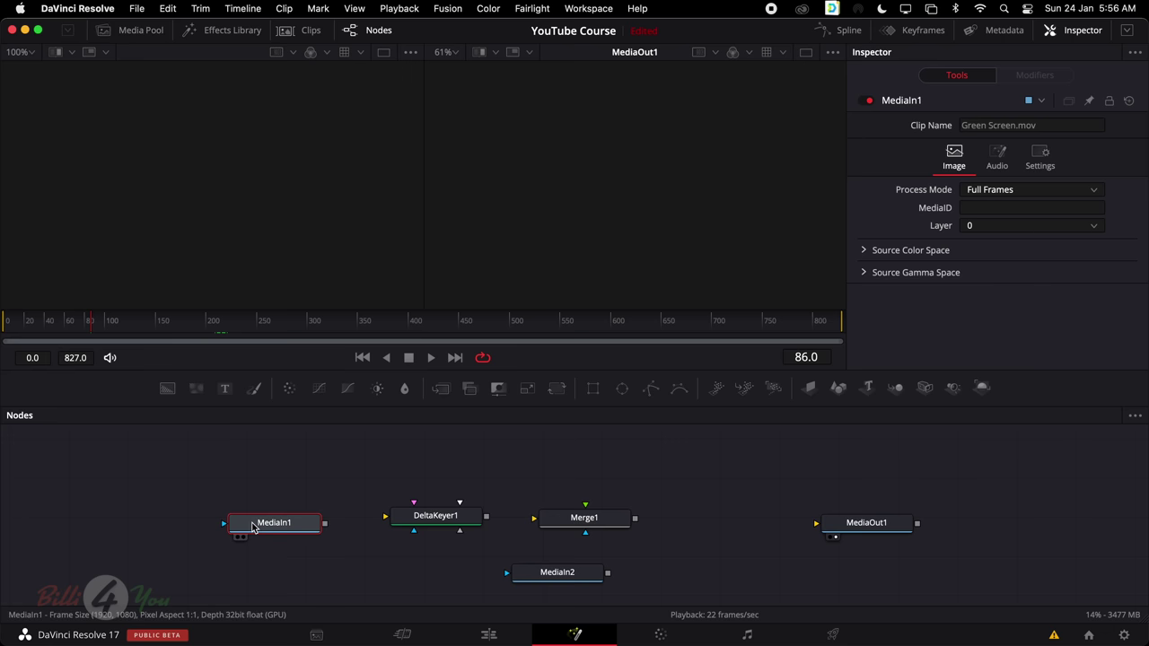
key("1")
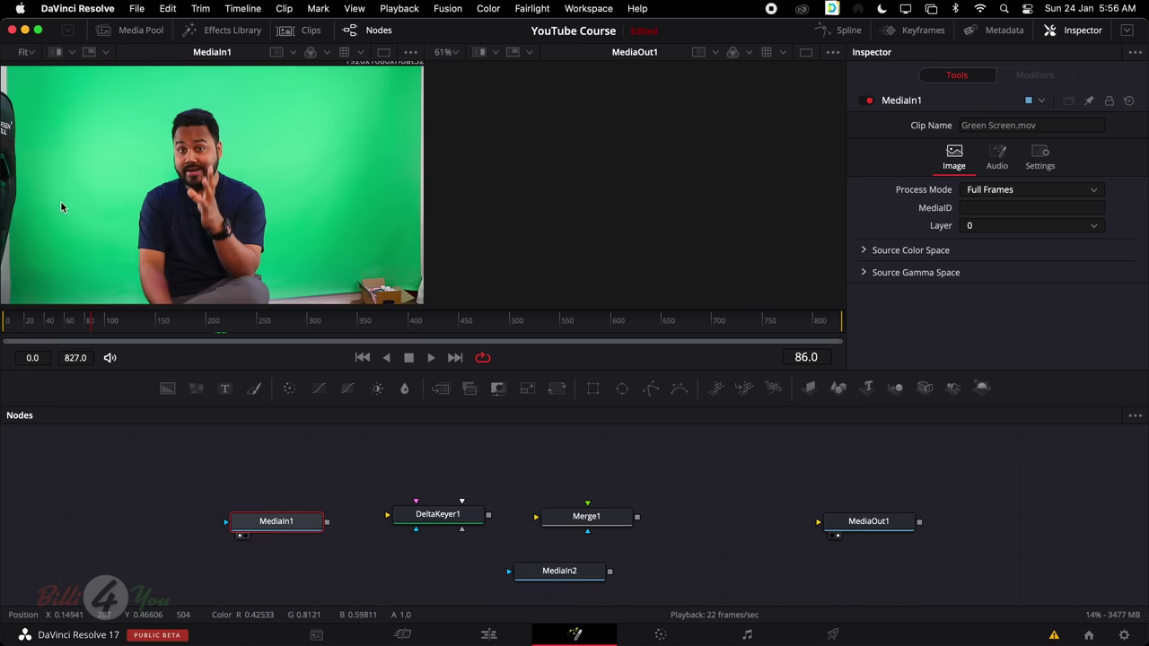
left_click(446, 520)
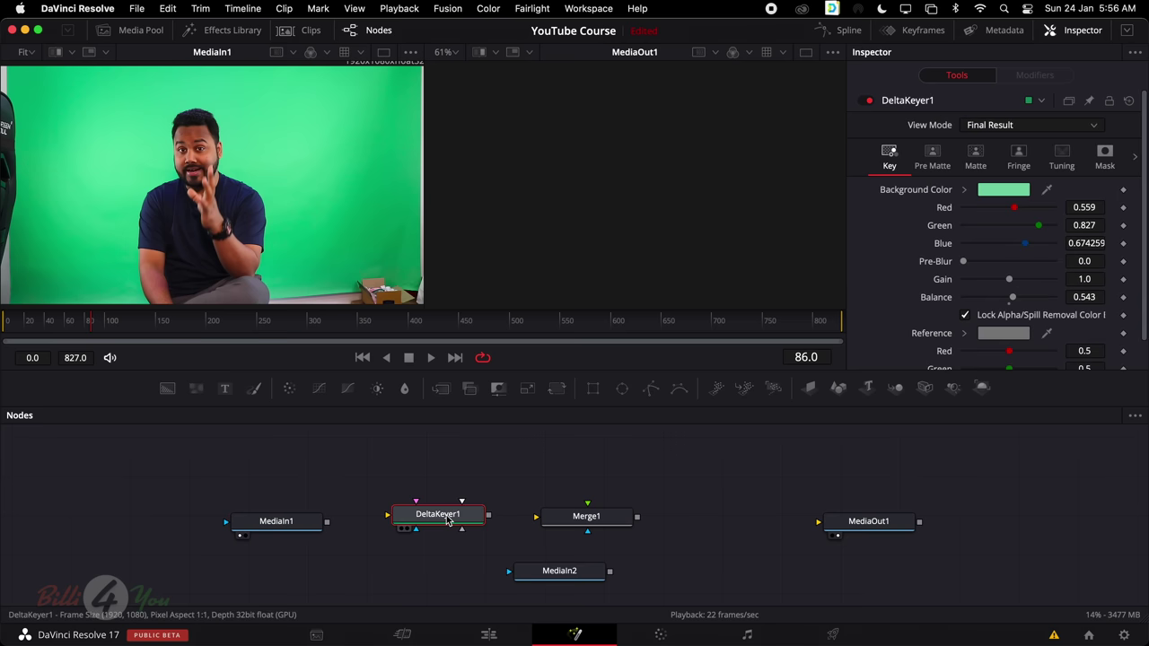
left_click_drag(327, 521, 395, 516)
key("2")
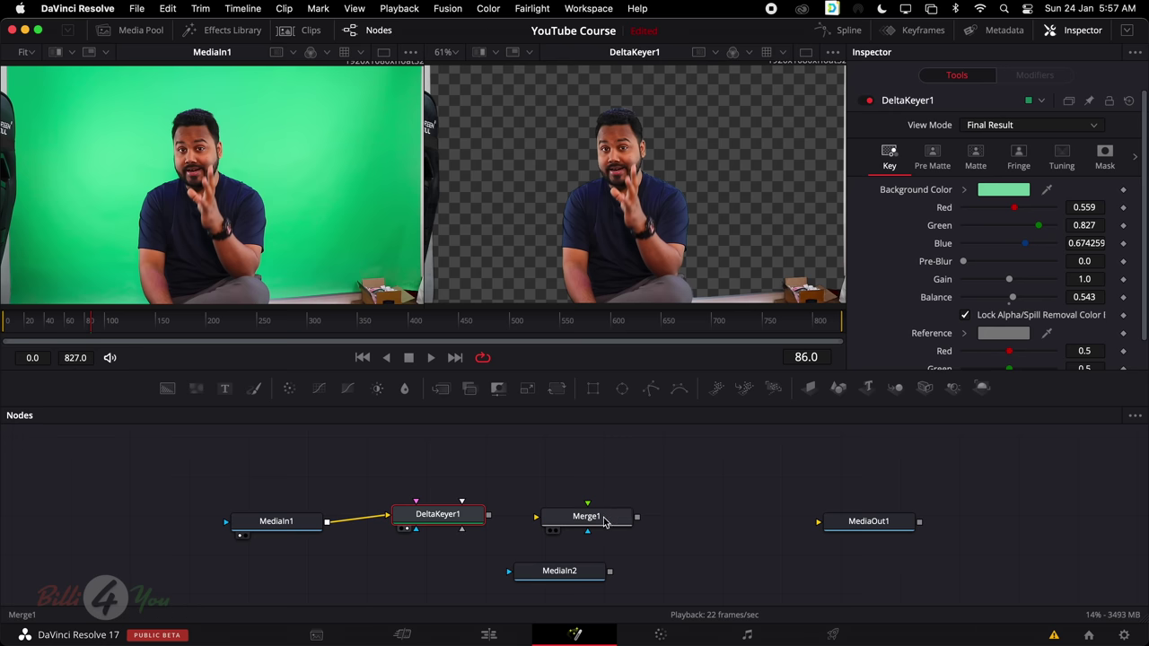
Move Merge1 up out of the row and bring MediaIn2 into the row
left_click_drag(604, 521, 654, 456)
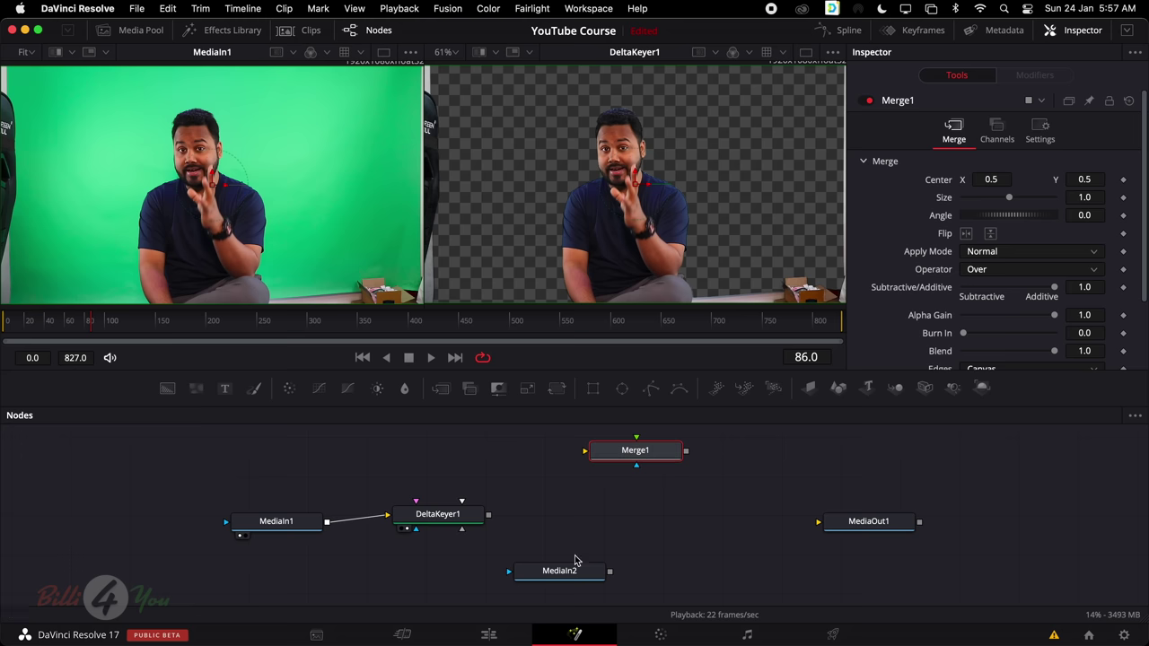
left_click_drag(560, 575, 599, 519)
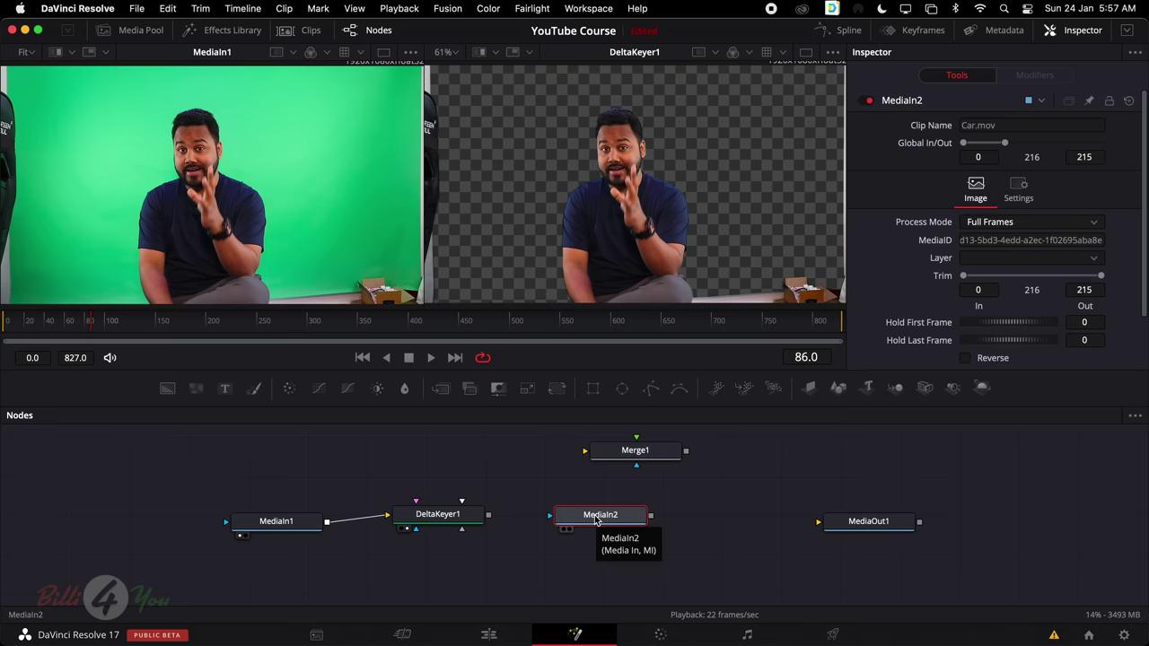
key("1")
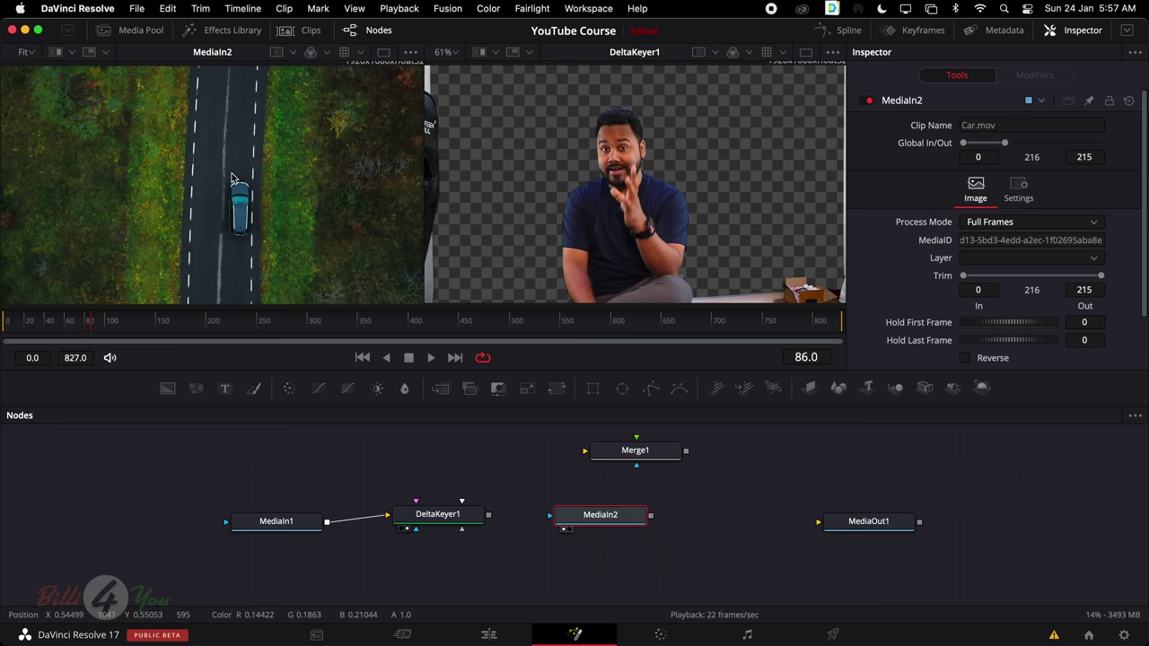
left_click(442, 519)
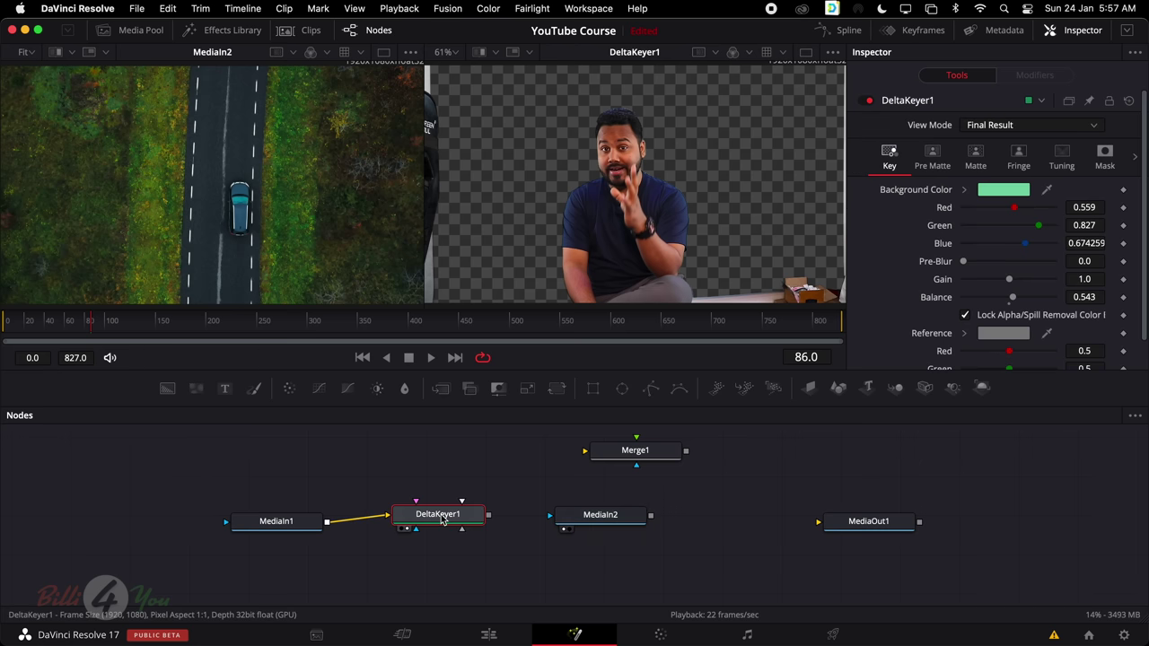
left_click(589, 519)
Link DeltaKeyer1's output toward MediaIn2 and show MediaOut1 in the second viewer
key("1")
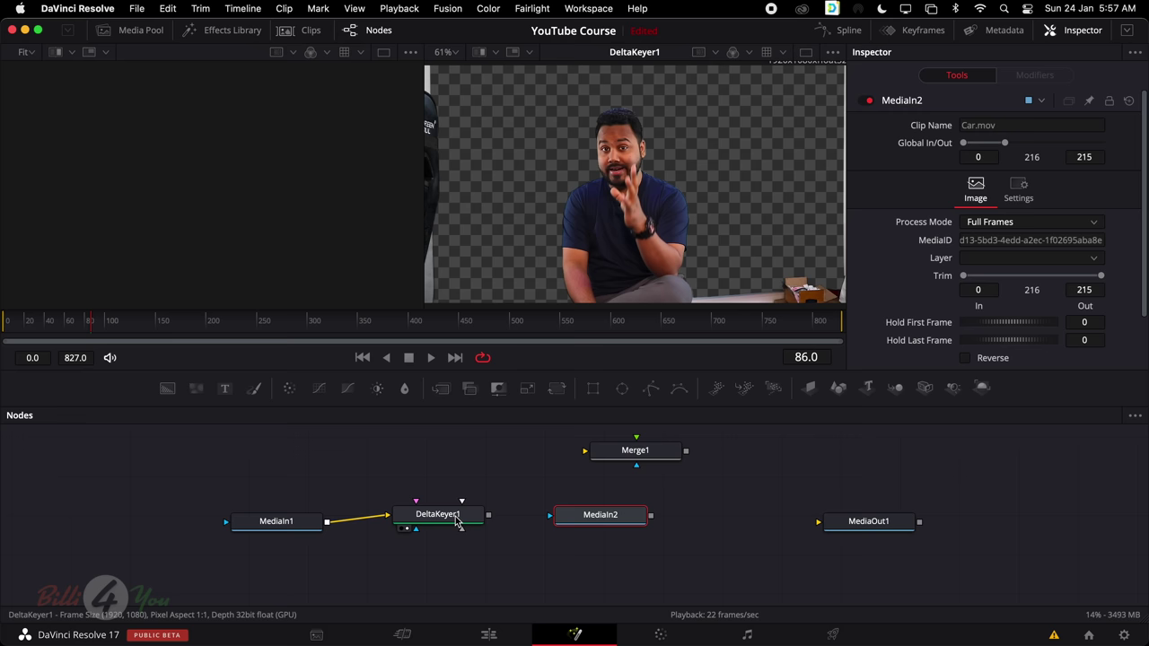
left_click(459, 521)
left_click(628, 521)
left_click(468, 520)
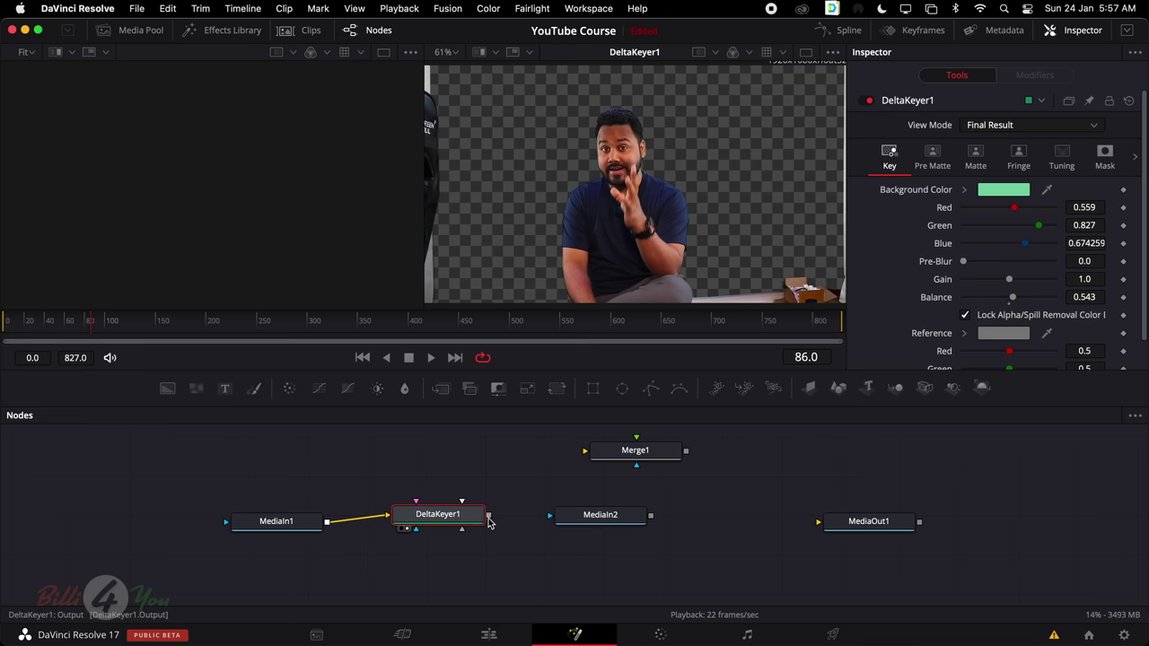
left_click_drag(490, 518, 837, 523)
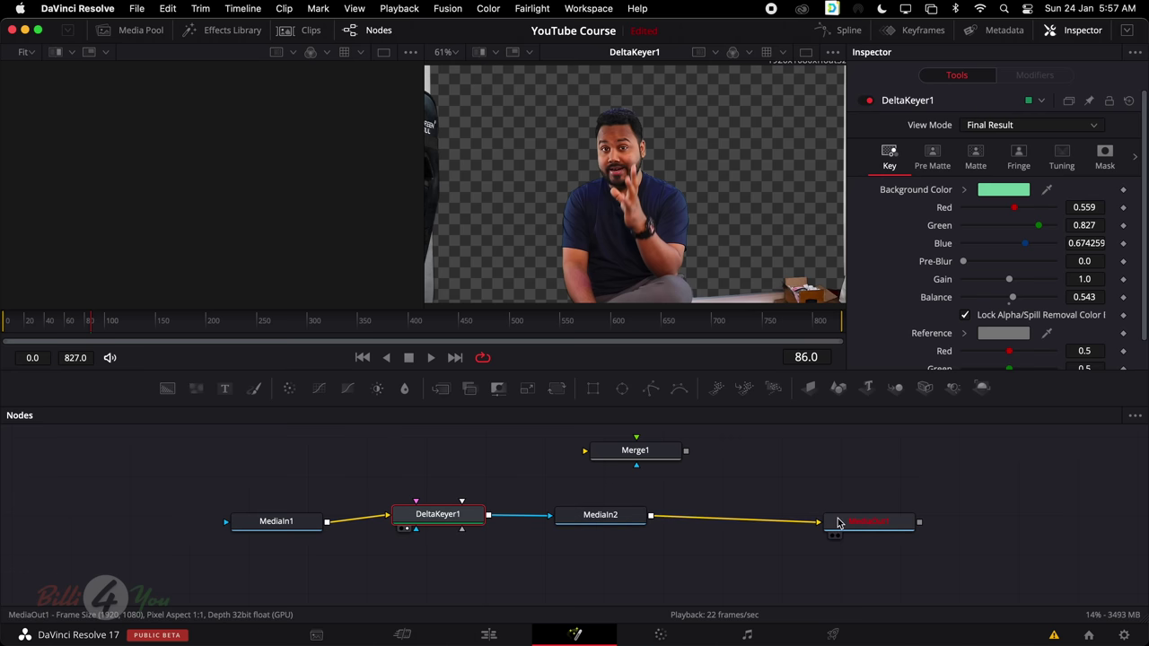
left_click(880, 528)
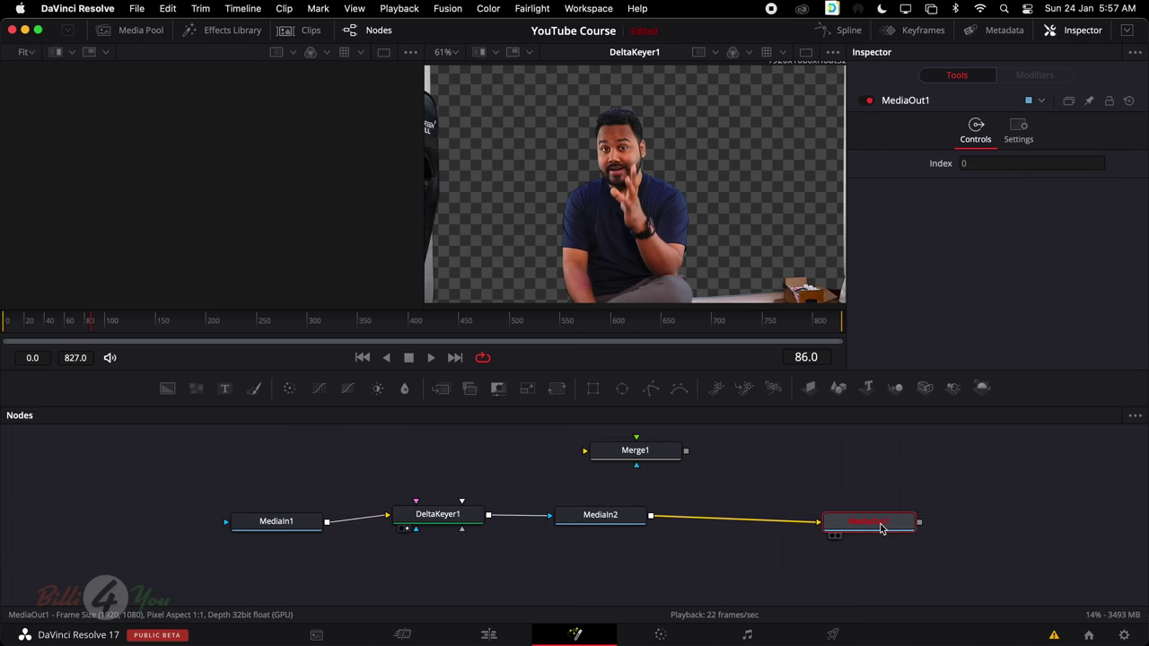
key("1")
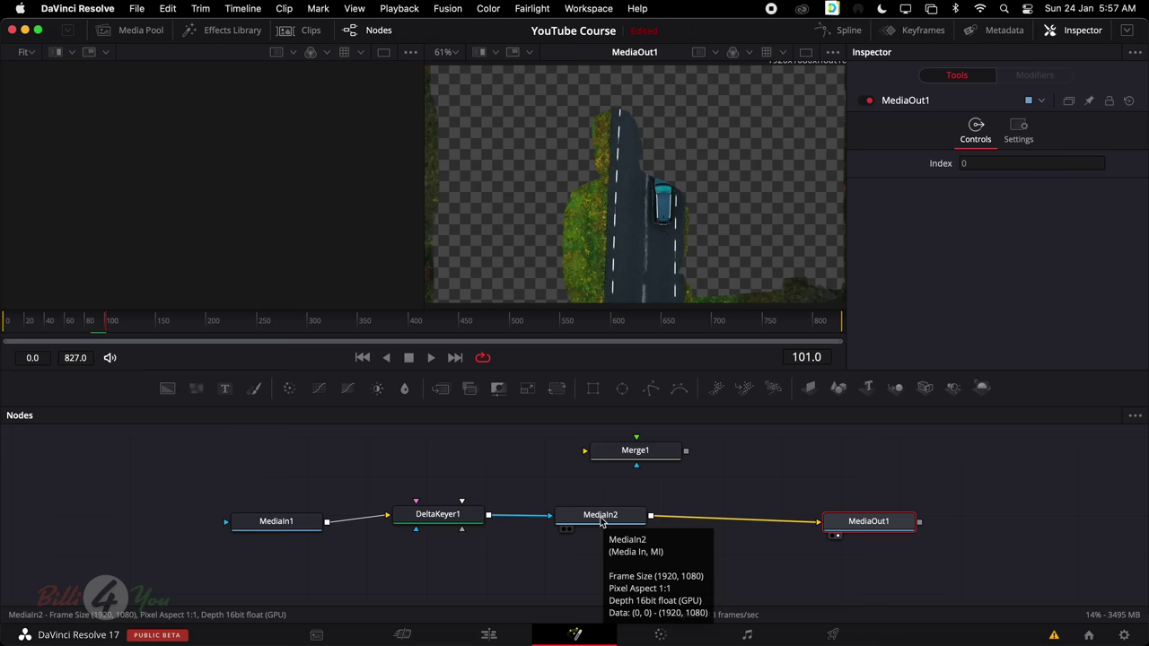
Pull MediaIn2 out of the chain and place Merge1 into the main row
left_click_drag(600, 520, 557, 580)
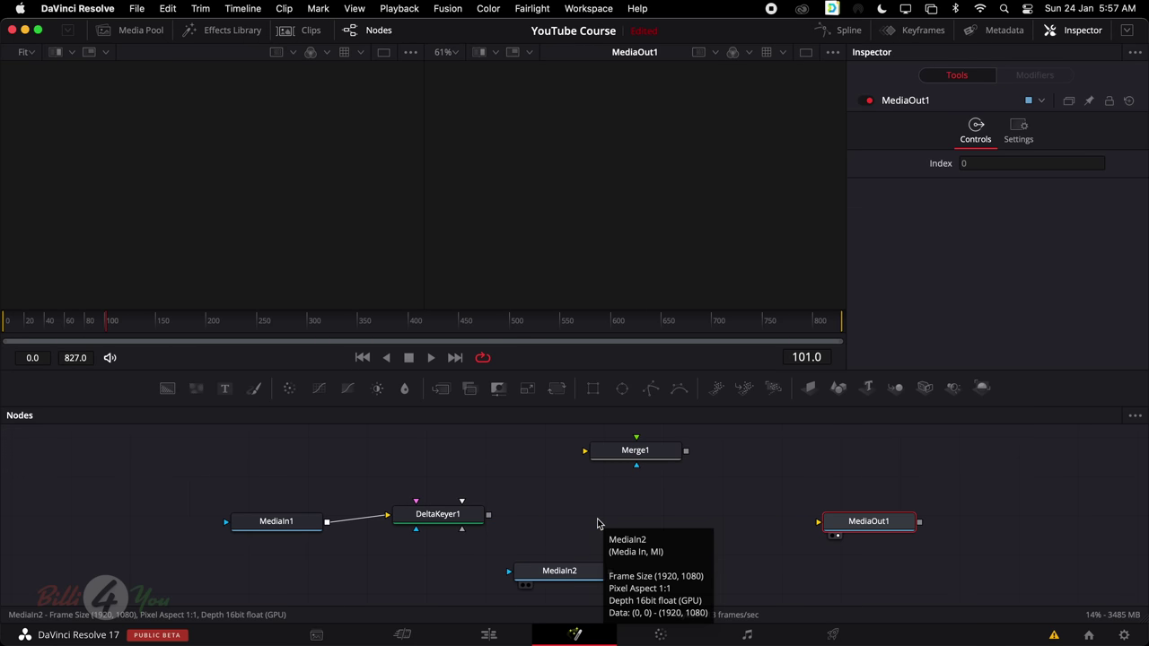
left_click_drag(638, 459, 606, 521)
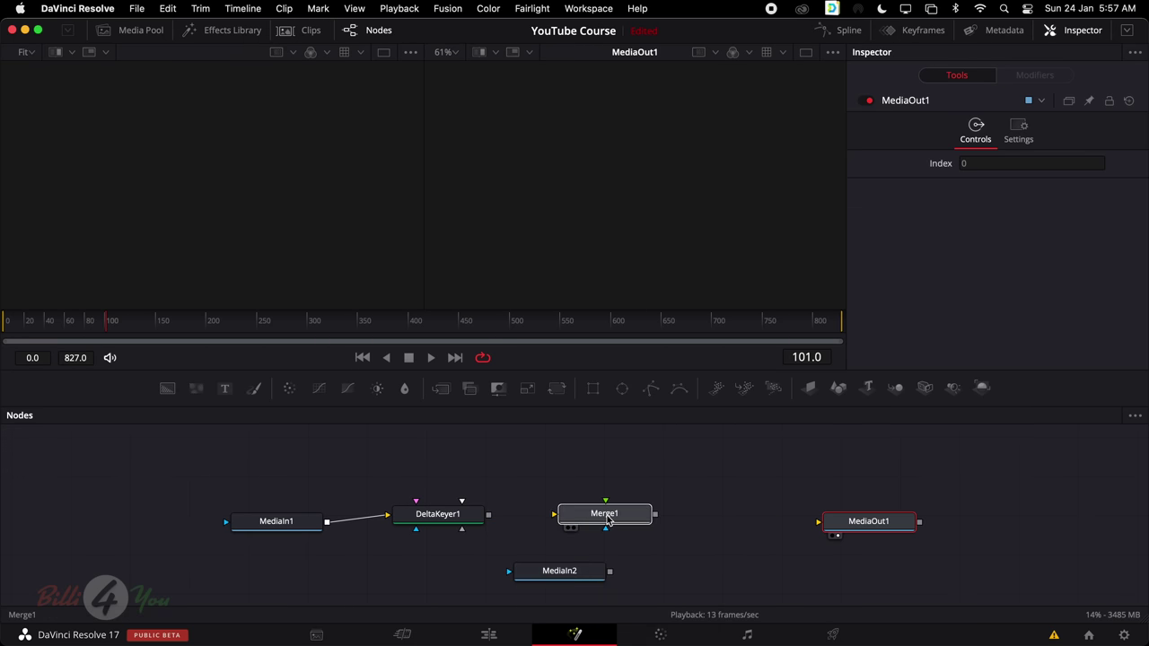
left_click(607, 520)
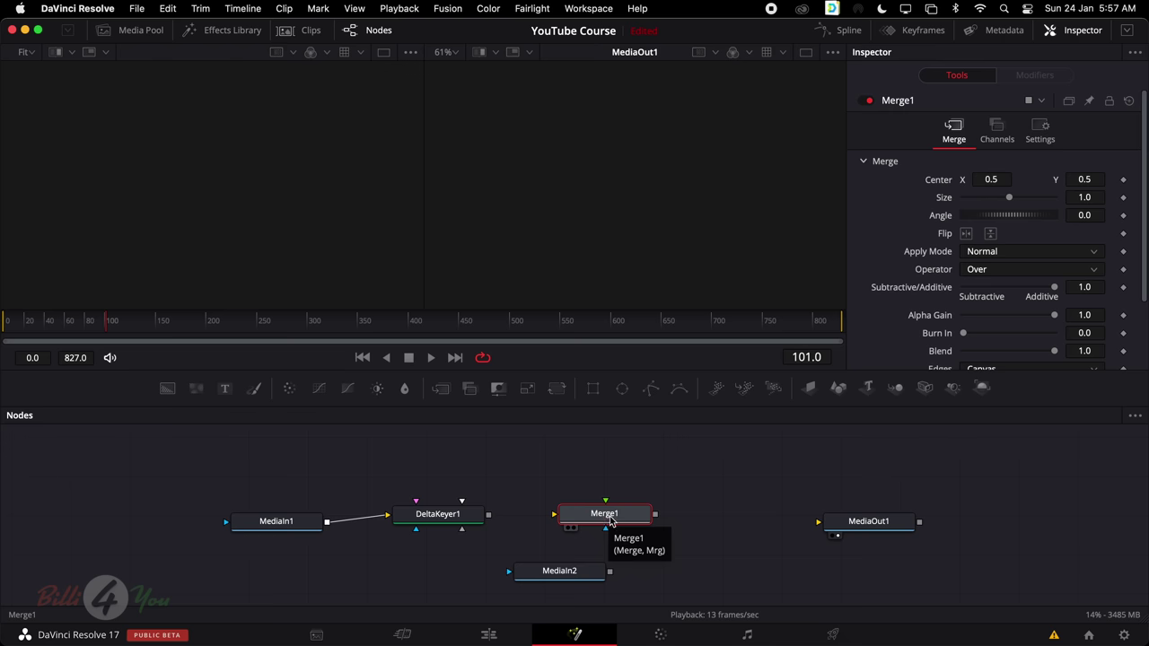
left_click_drag(613, 522, 600, 528)
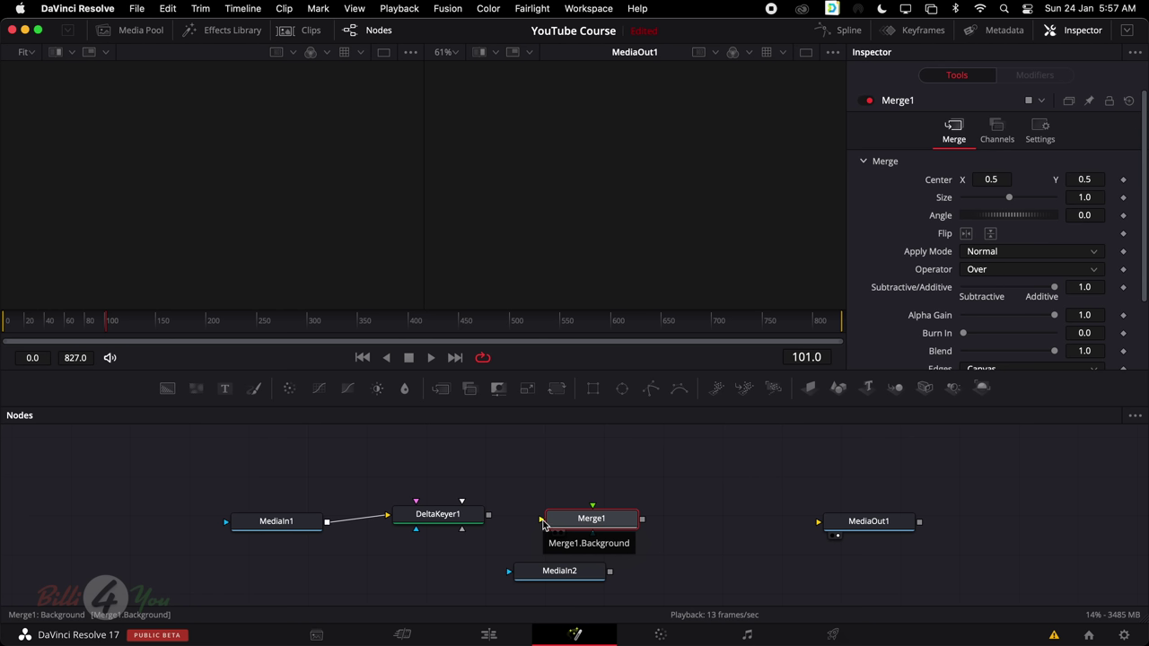
left_click_drag(590, 516, 581, 529)
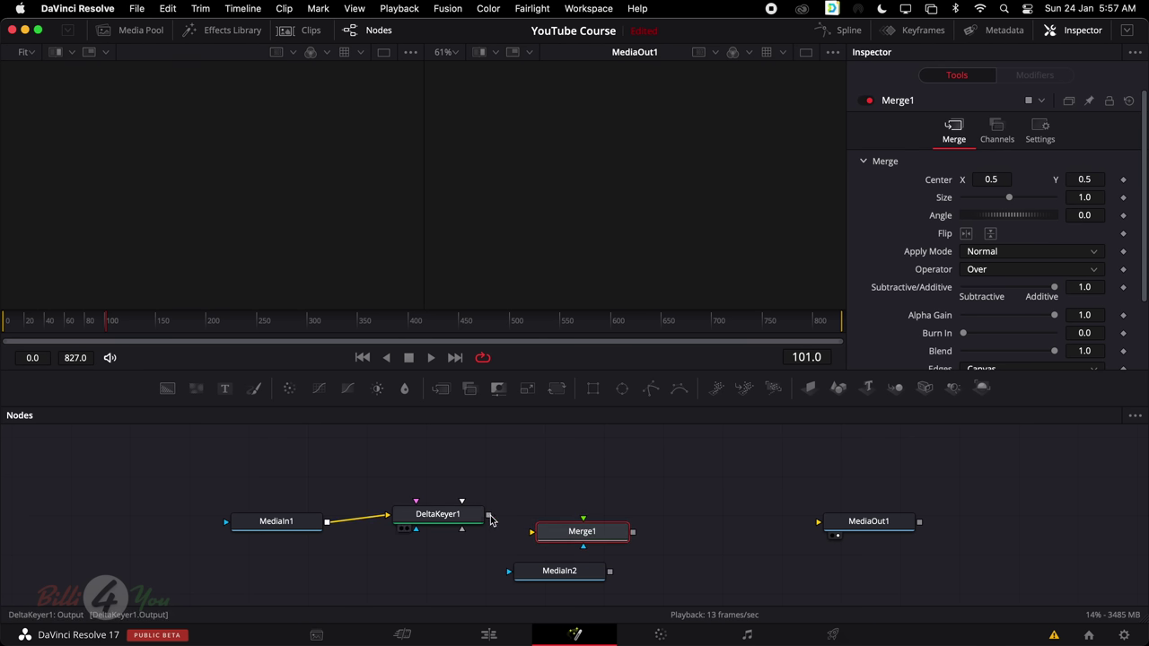
Wire DeltaKeyer1 to Merge1 foreground, MediaIn2 to background, and Merge1 to MediaOut1
left_click_drag(489, 516, 585, 520)
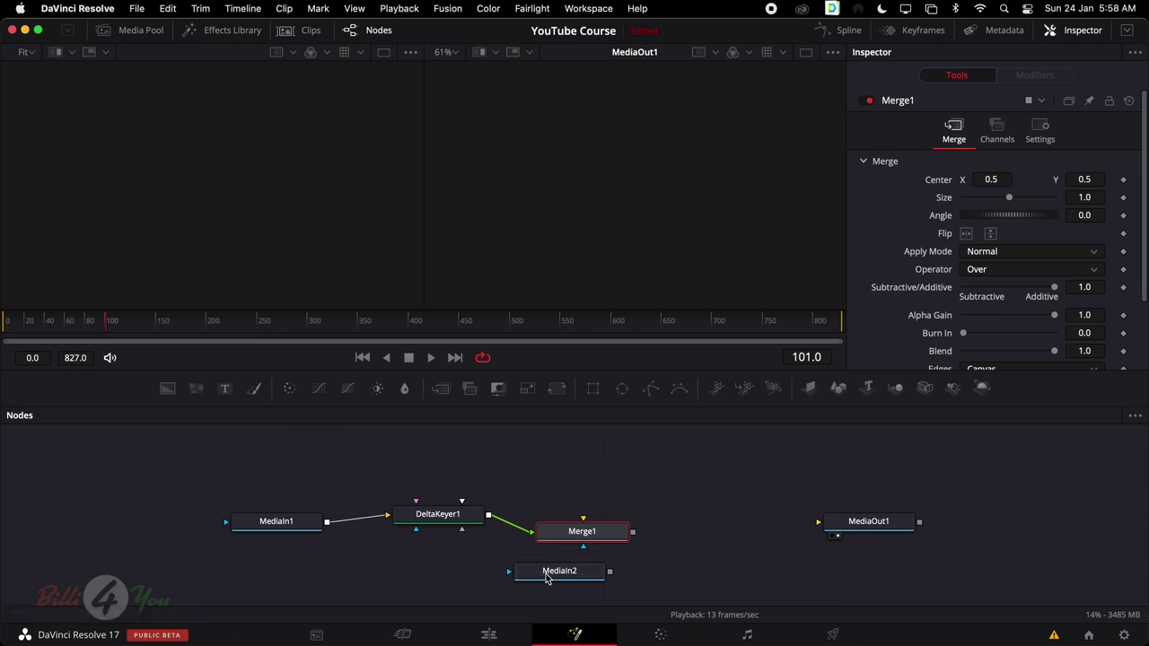
left_click(608, 579)
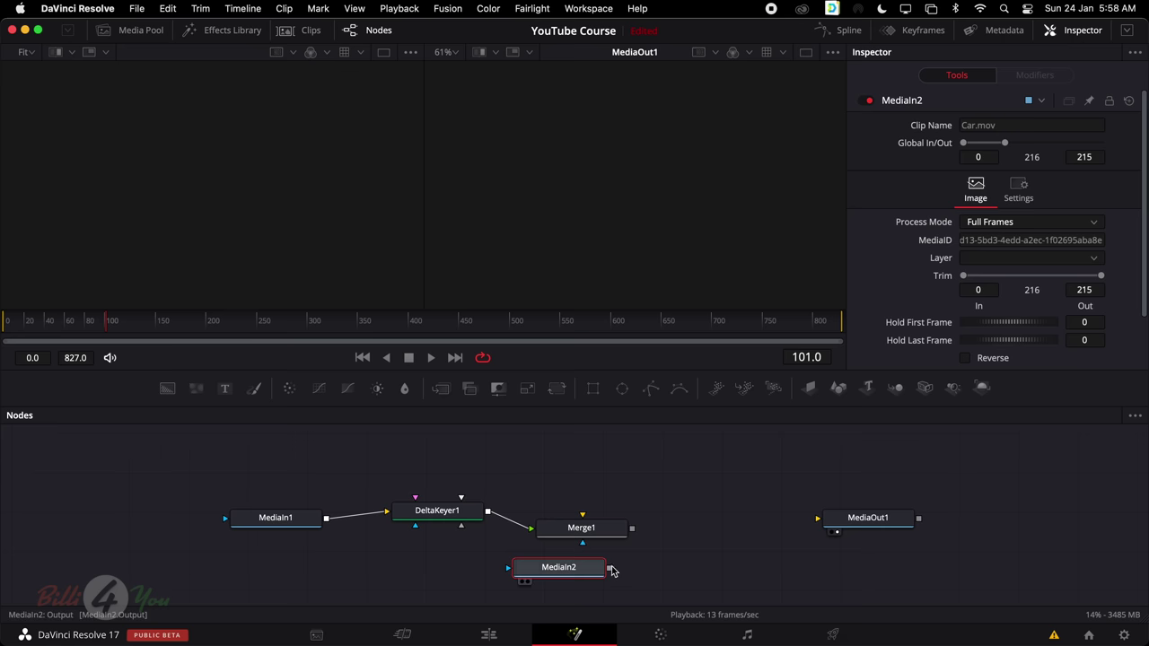
left_click_drag(610, 569, 583, 519)
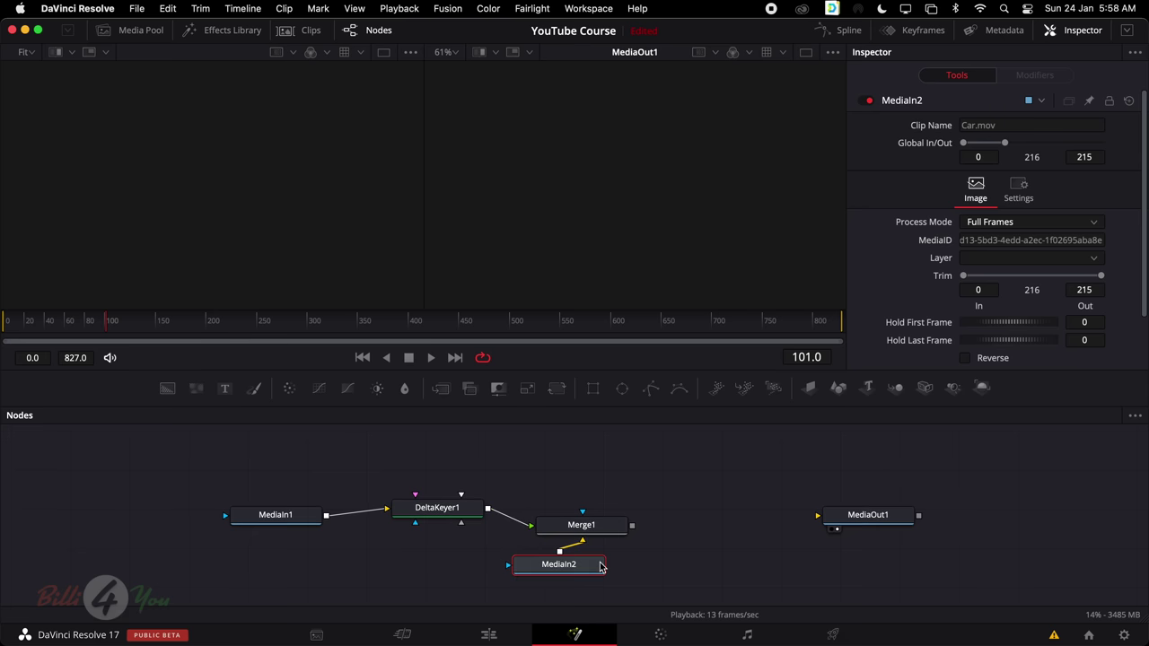
left_click_drag(633, 527, 844, 517)
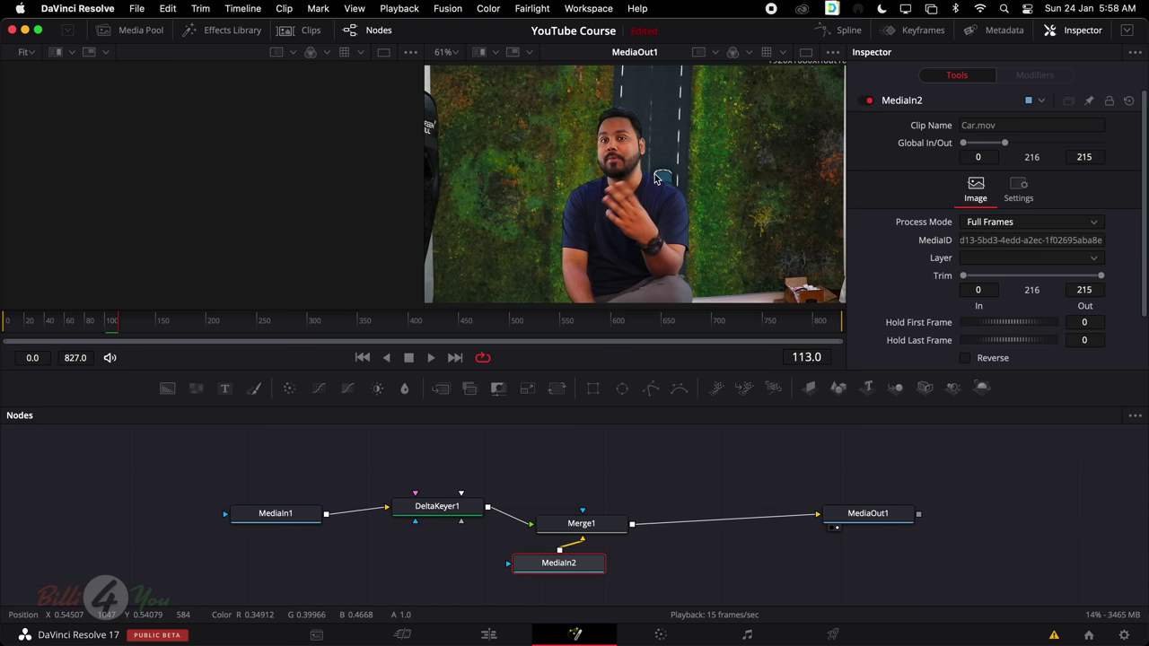
left_click(449, 523)
left_click(589, 523)
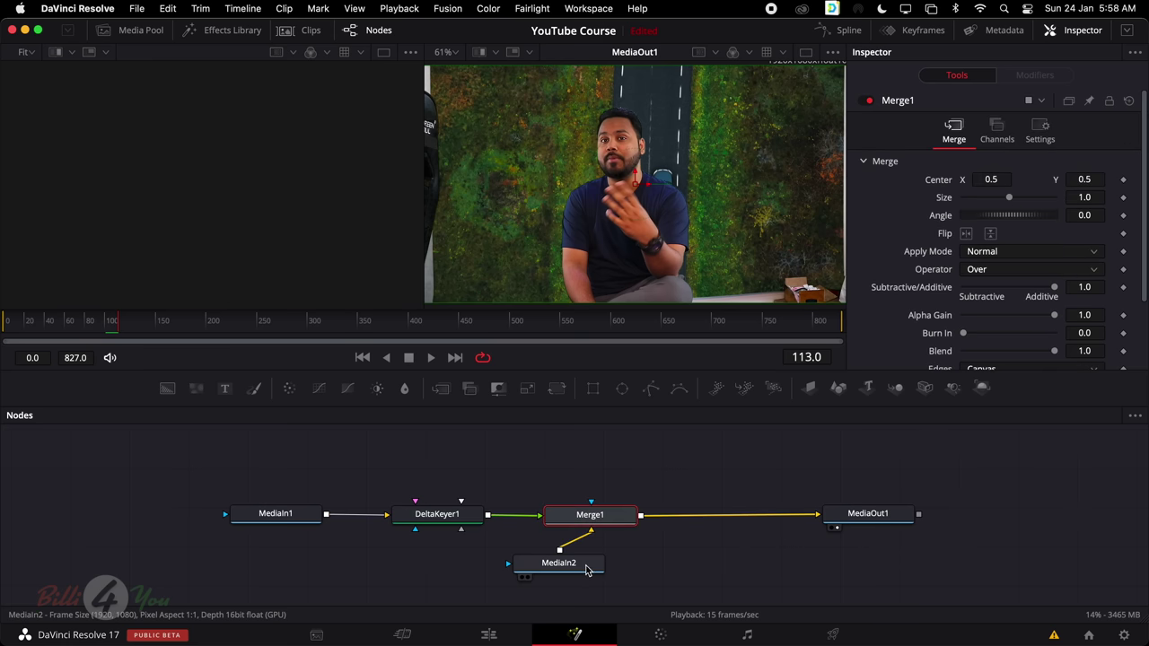
left_click_drag(586, 569, 612, 569)
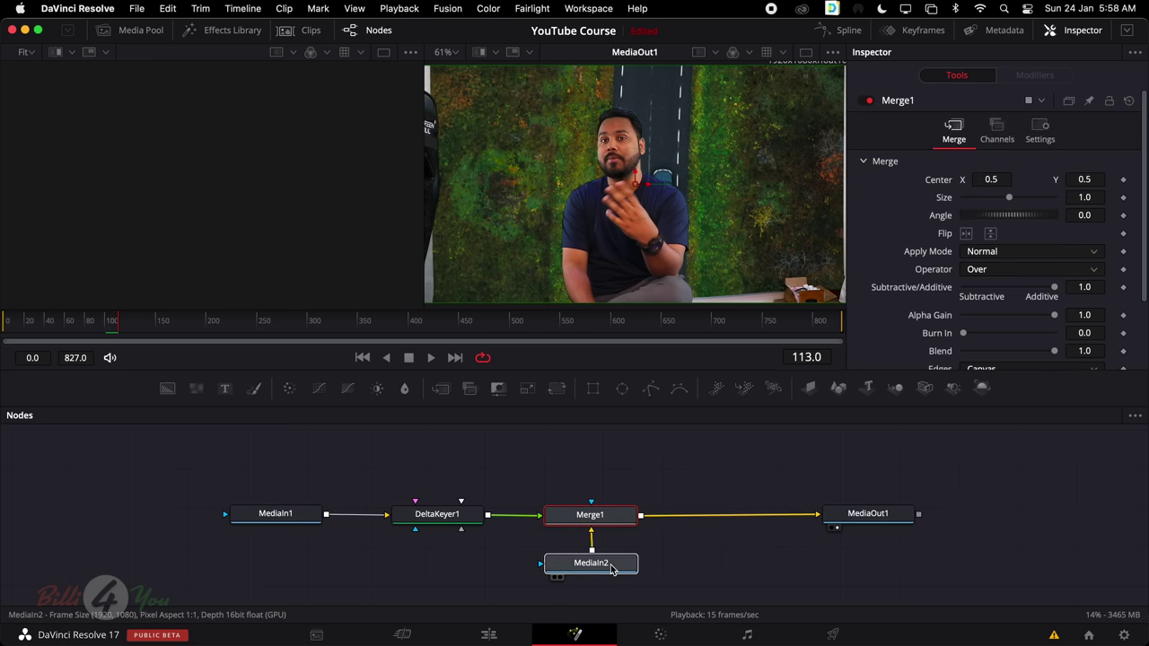
left_click(611, 569)
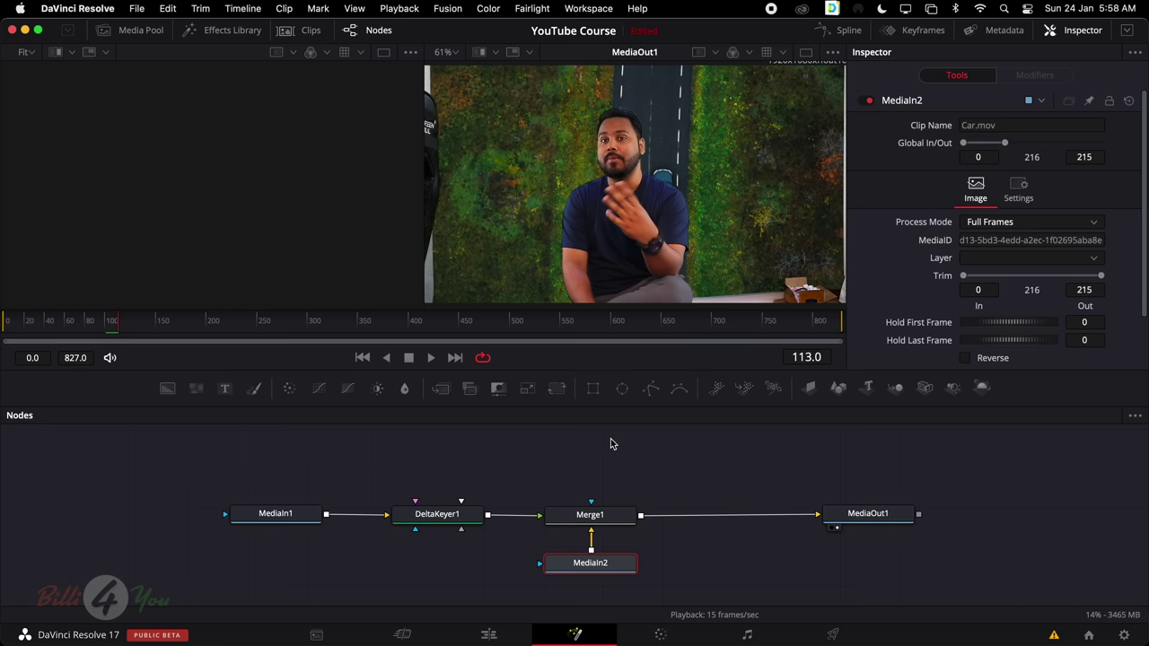
Add an inverted Polygon1 mask to MediaIn1
left_click(279, 515)
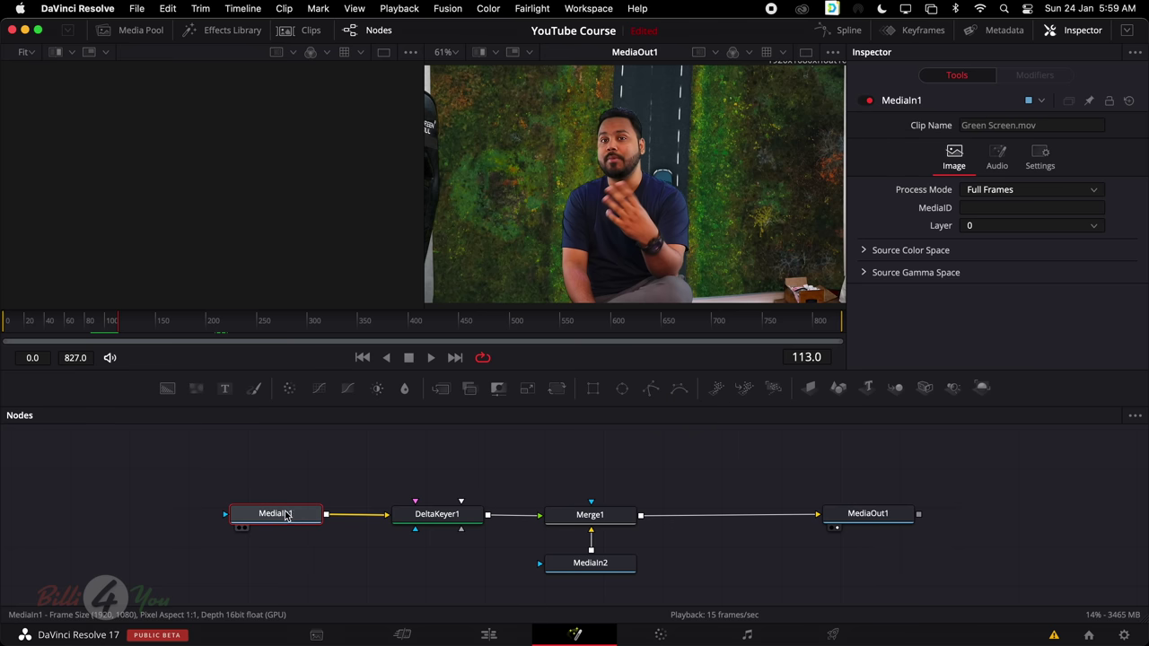
left_click(652, 396)
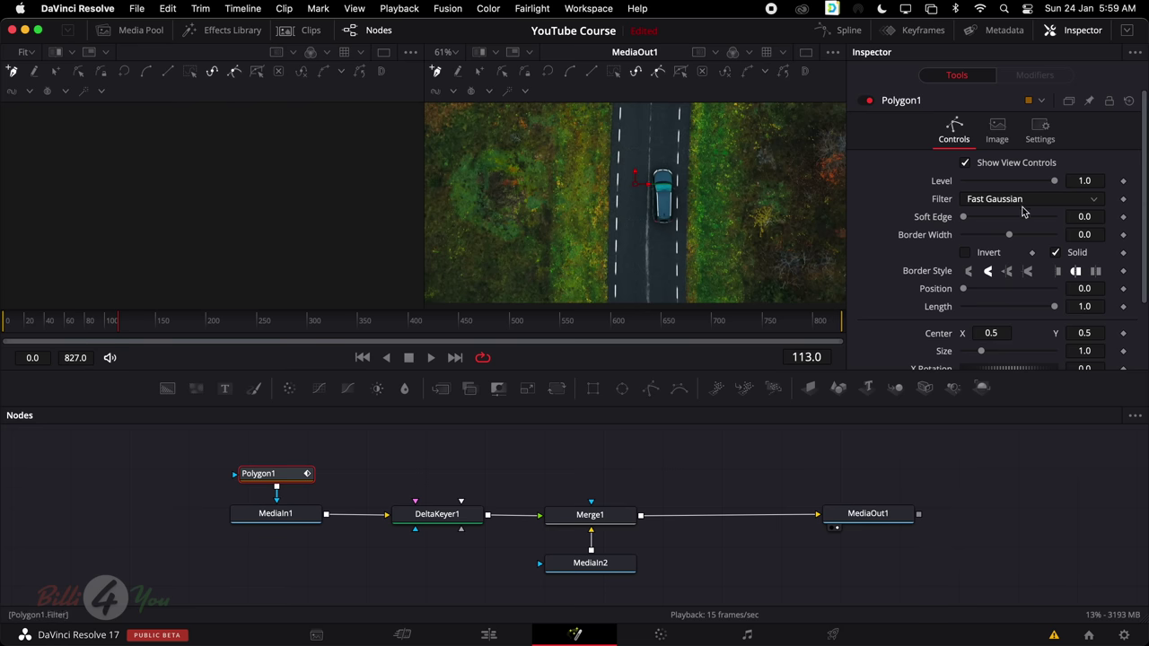
scroll(1019, 211, "down", 2)
scroll(1012, 212, "up", 2)
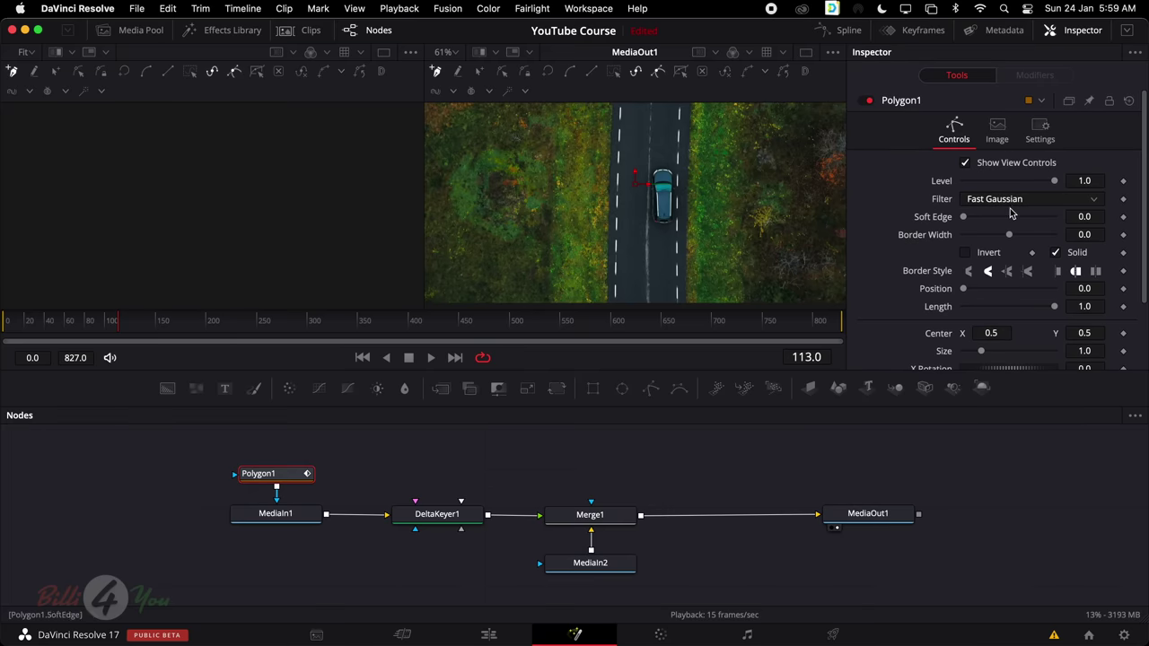
left_click(966, 254)
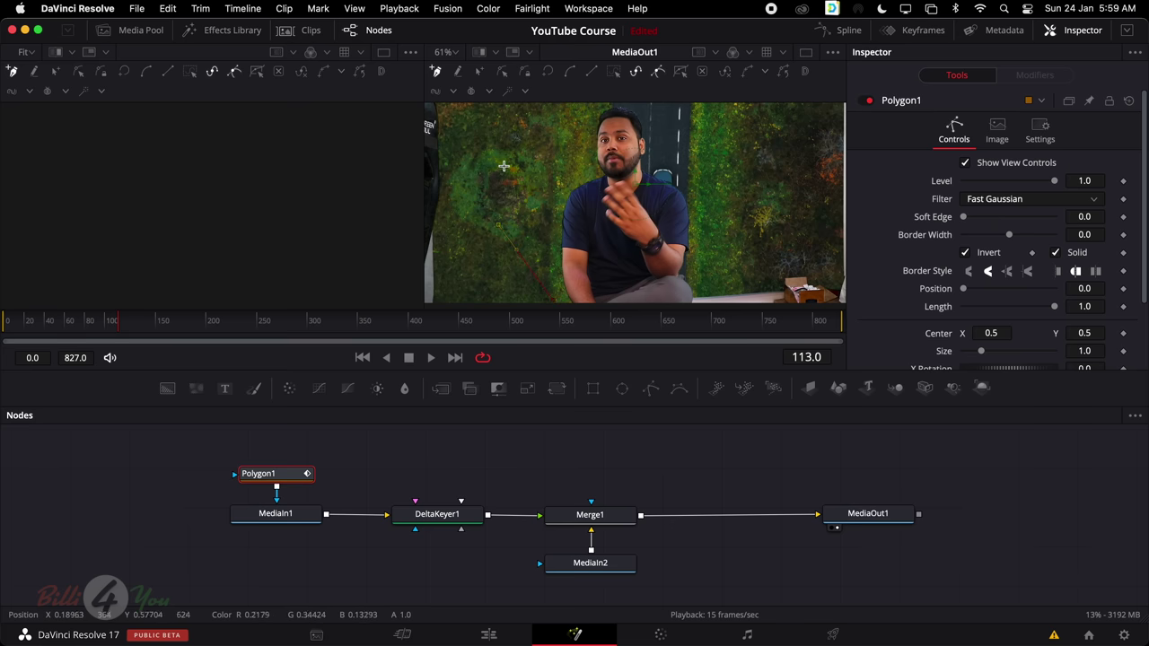
Draw and close the polygon around the presenter, turn Invert off, and select DeltaKeyer1
left_click(526, 121)
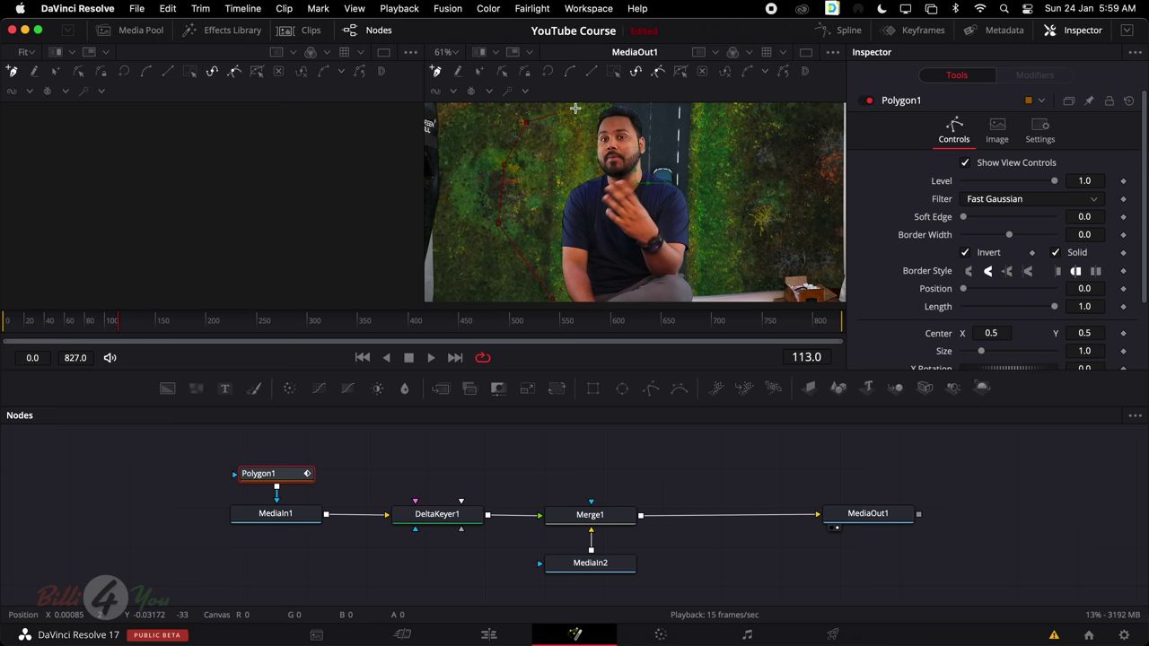
left_click(645, 102)
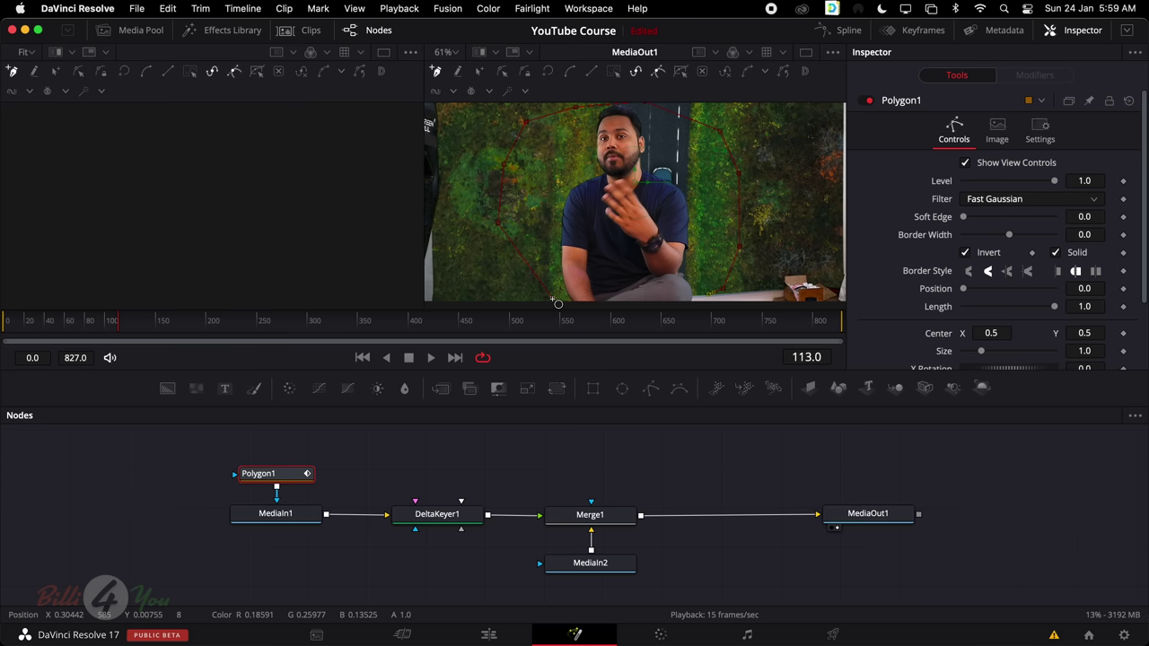
left_click(556, 302)
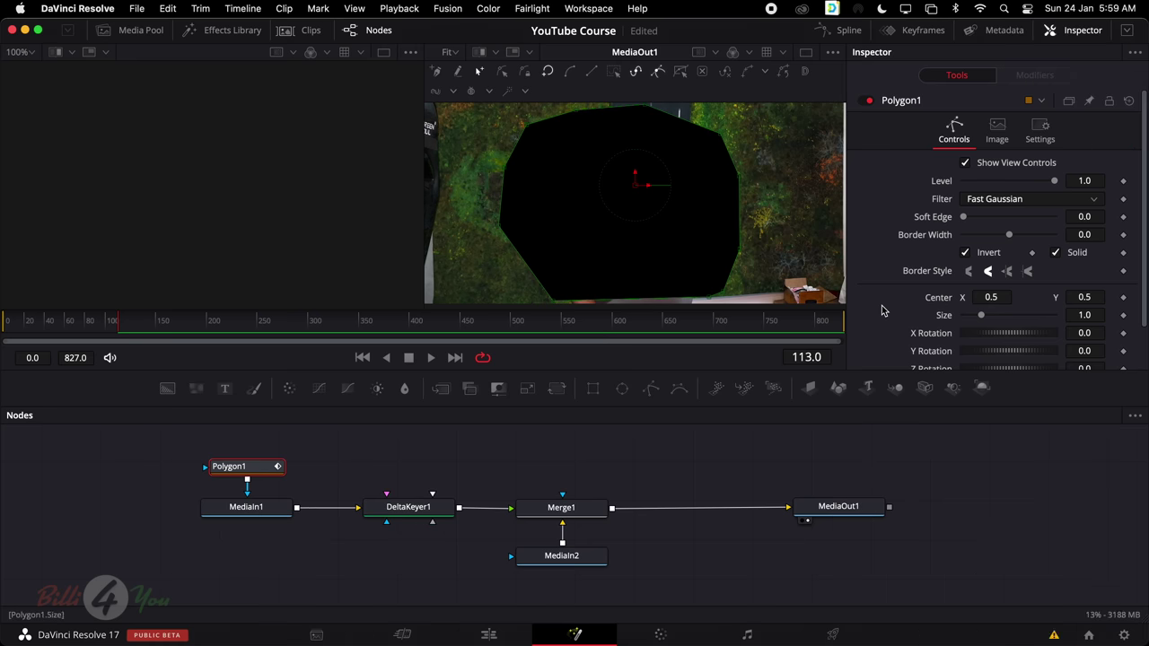
left_click(966, 254)
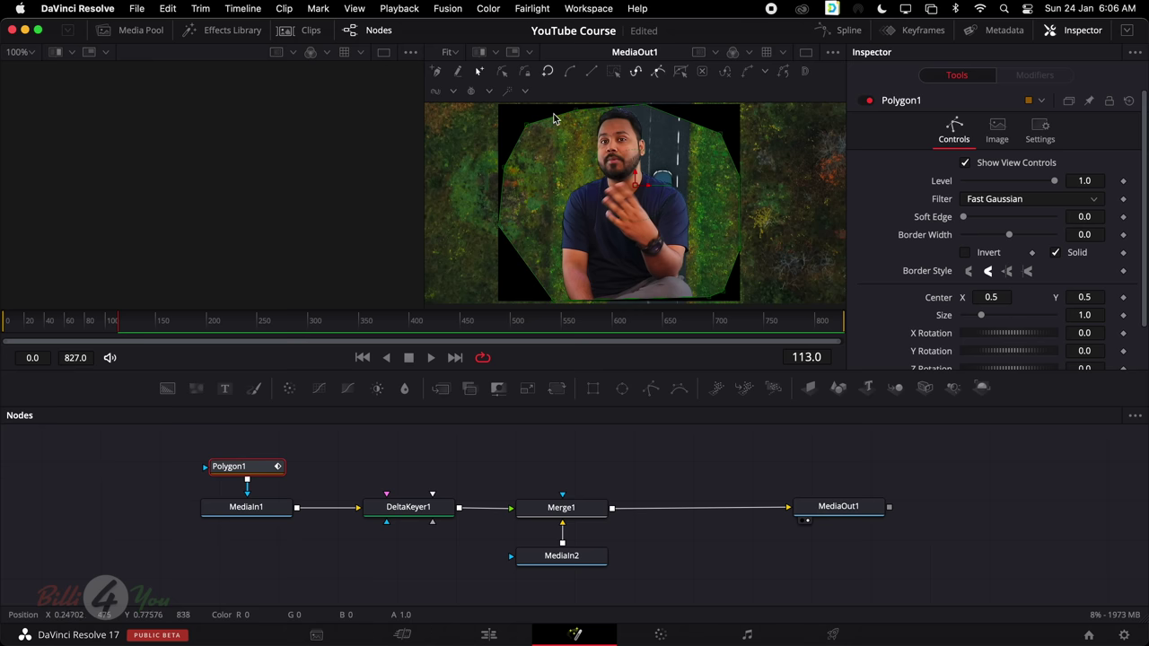
left_click(416, 511)
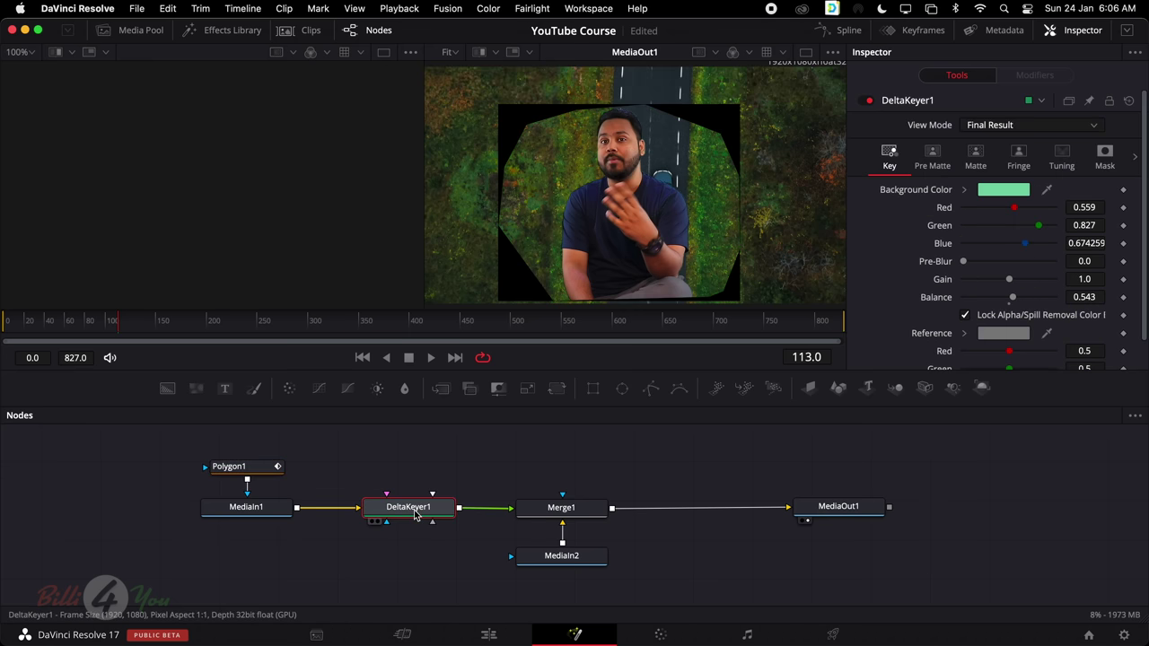
Set DeltaKeyer1's Solid Source Alpha to Subtract in the Mask tab, then return to Key
left_click(1105, 154)
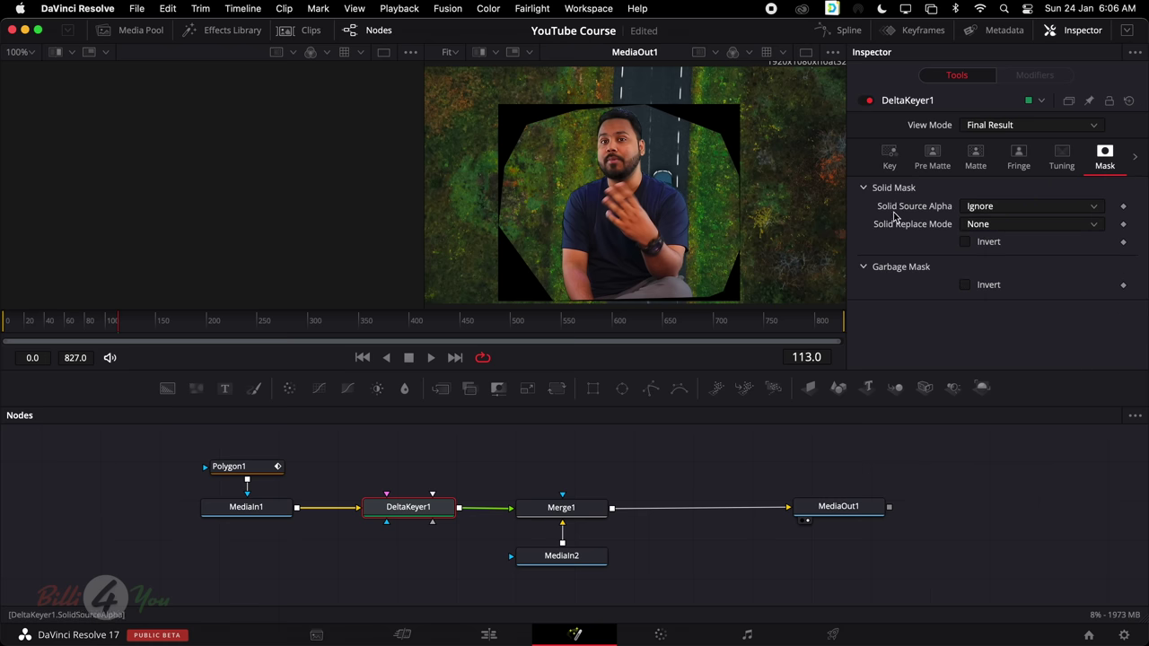
left_click(978, 211)
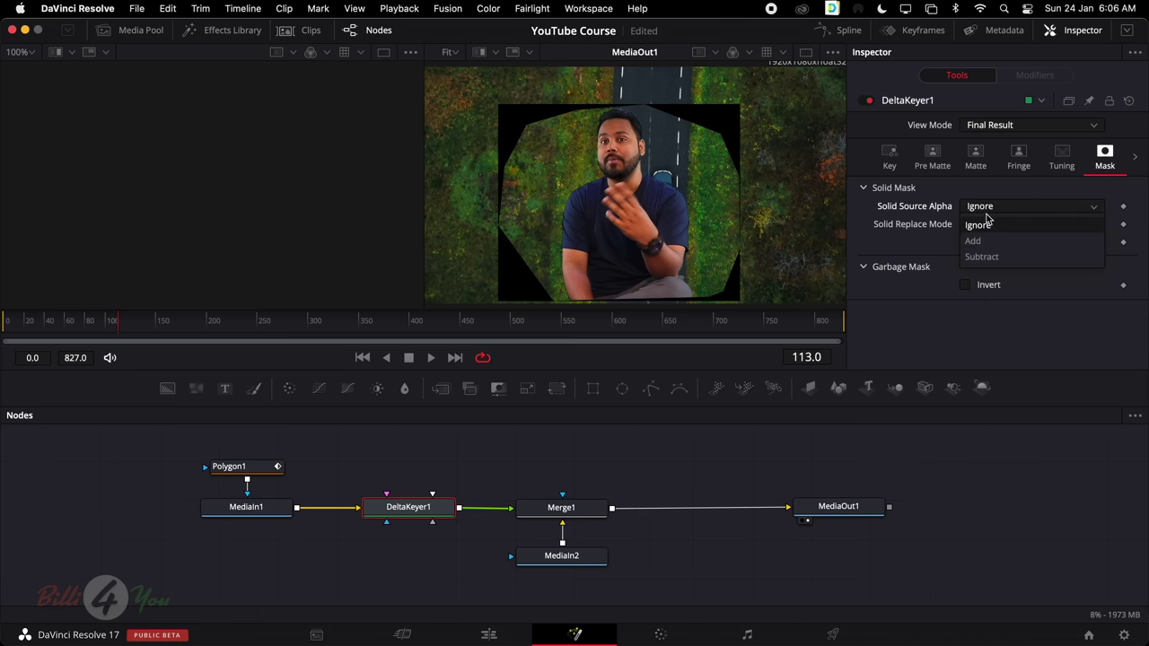
left_click(973, 240)
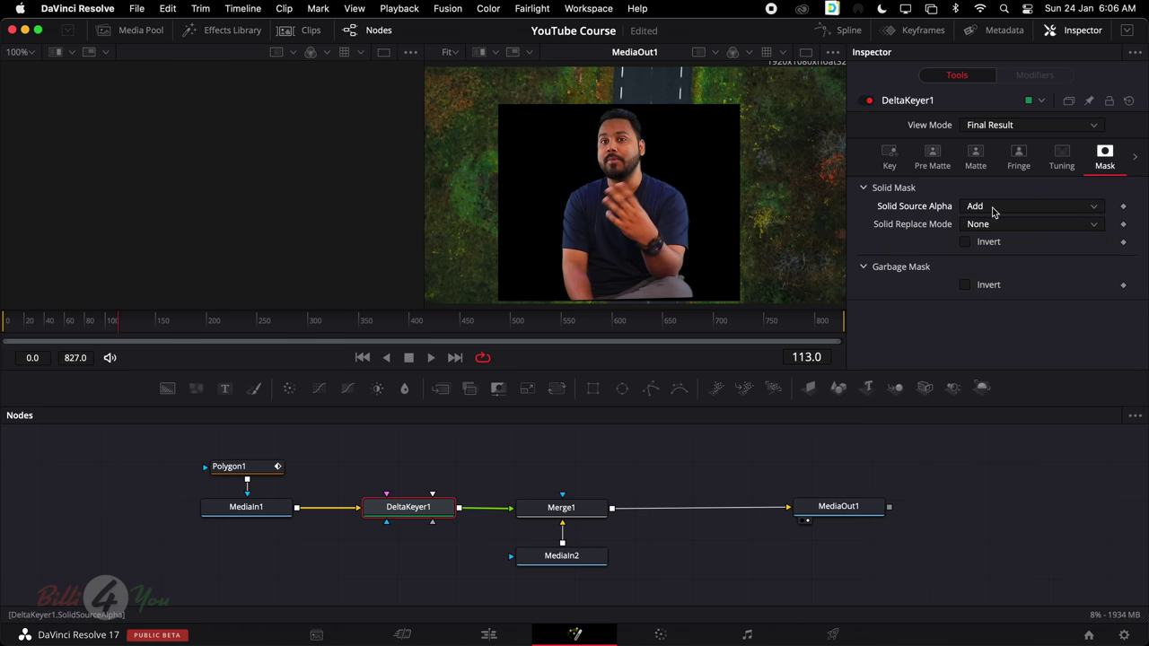
left_click(992, 213)
left_click(981, 257)
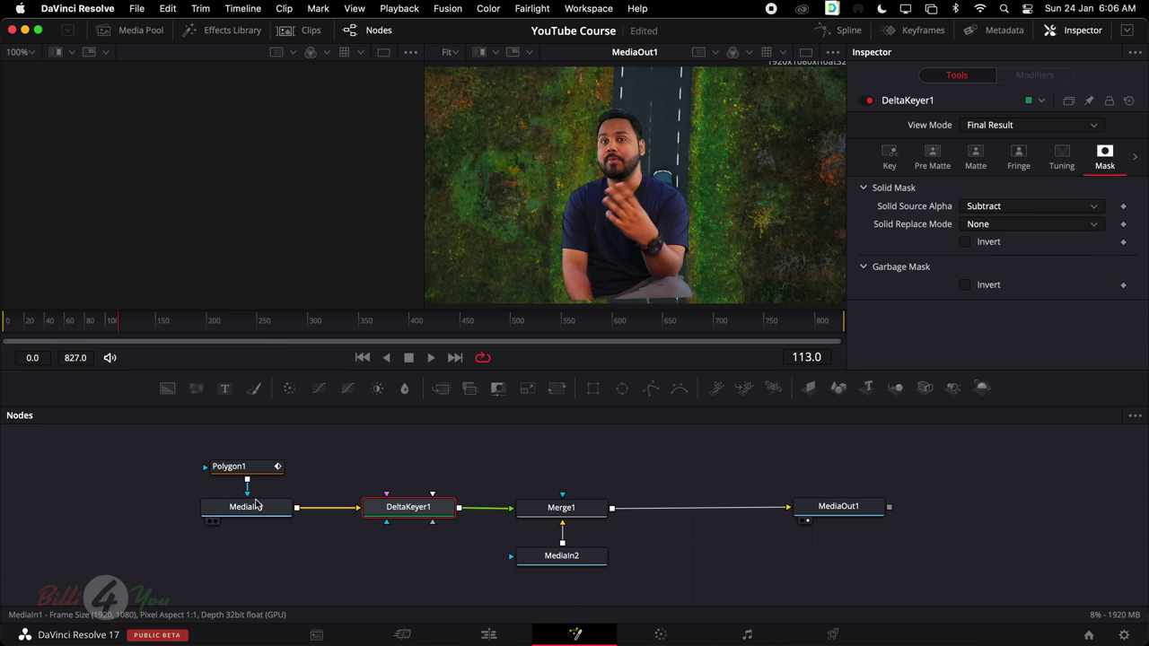
left_click(889, 157)
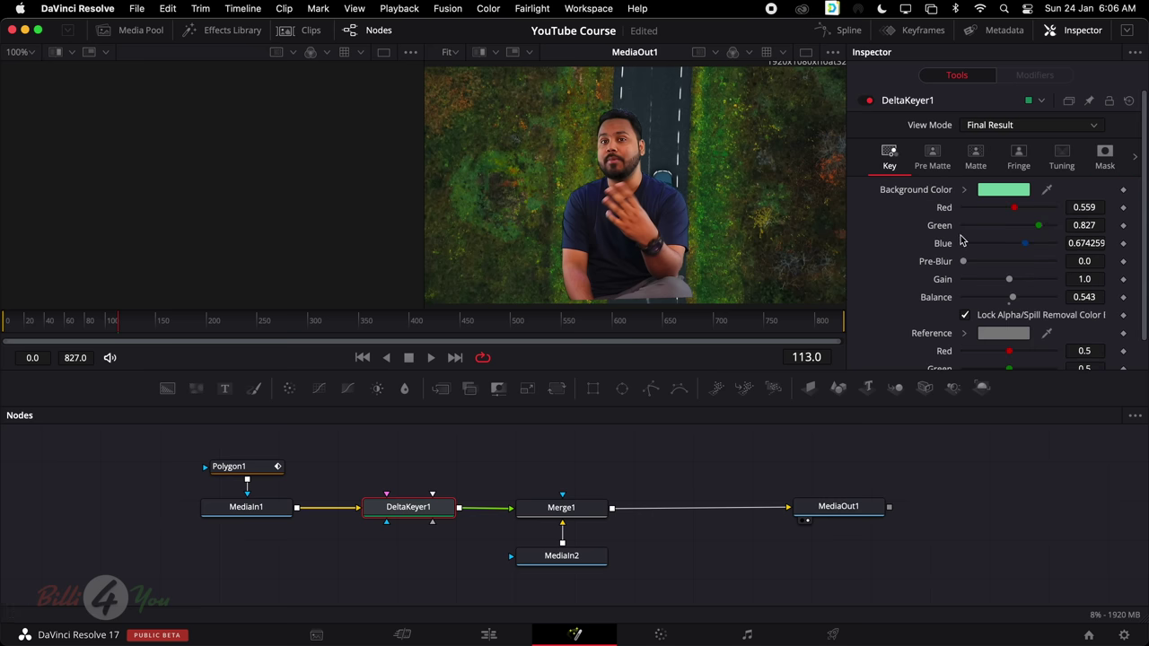
scroll(960, 239, "down", 1)
scroll(961, 240, "up", 1)
Add a ColorCorrector1 node and place it between DeltaKeyer1 and Merge1
left_click_drag(289, 391, 696, 468)
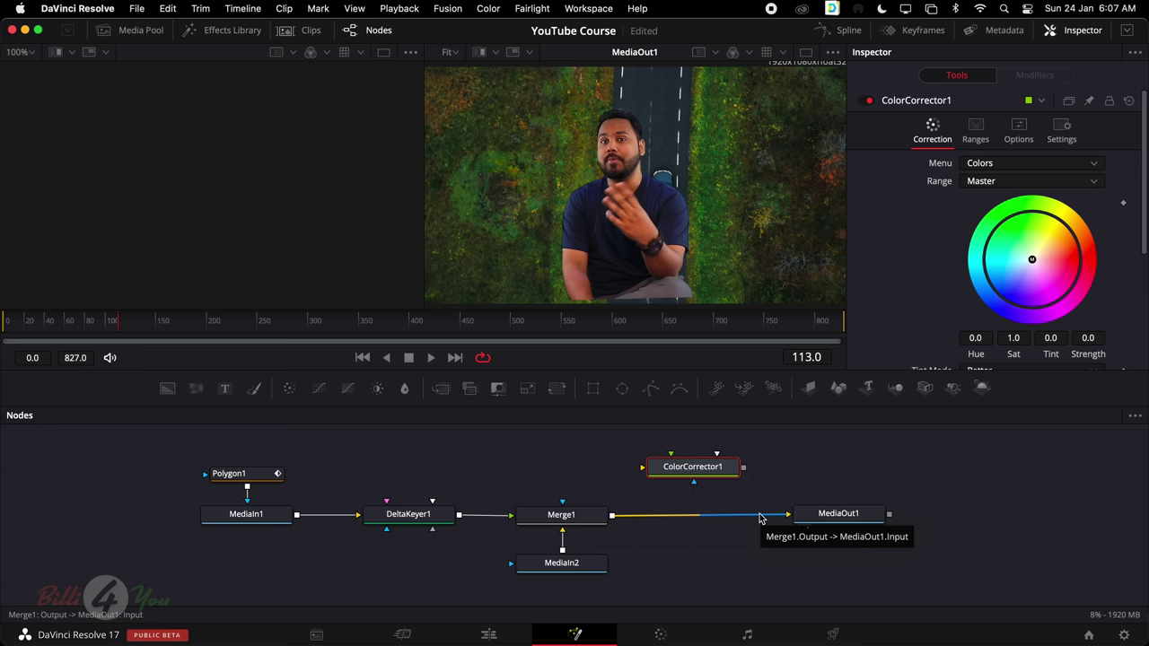
left_click_drag(709, 474, 742, 519)
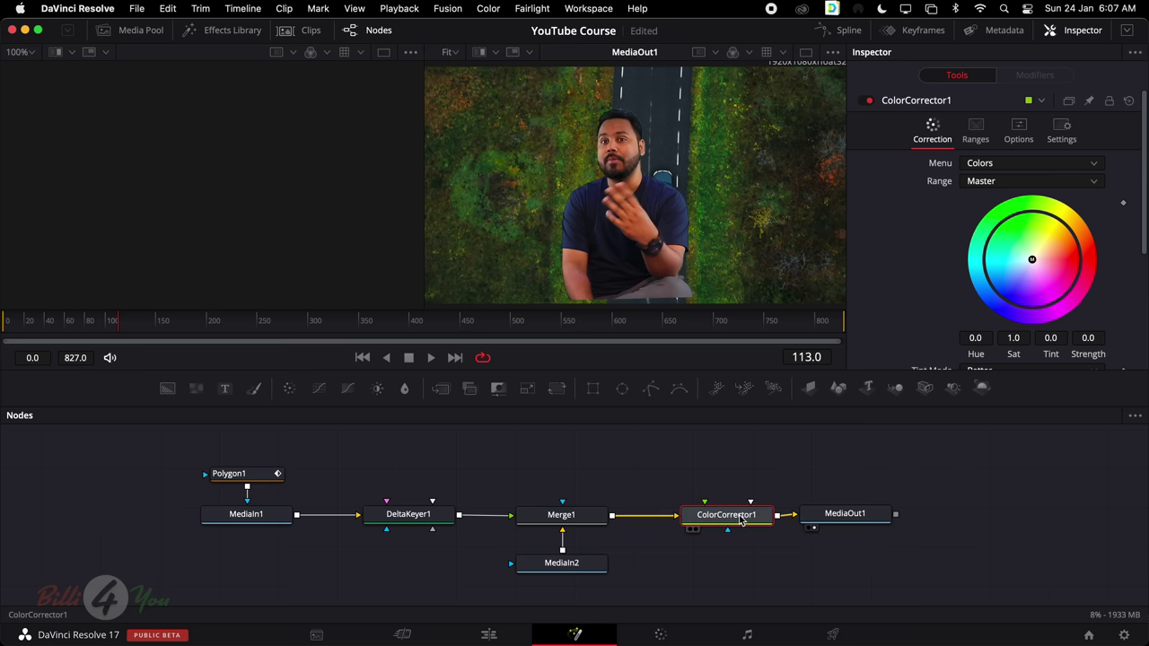
left_click_drag(849, 521, 869, 523)
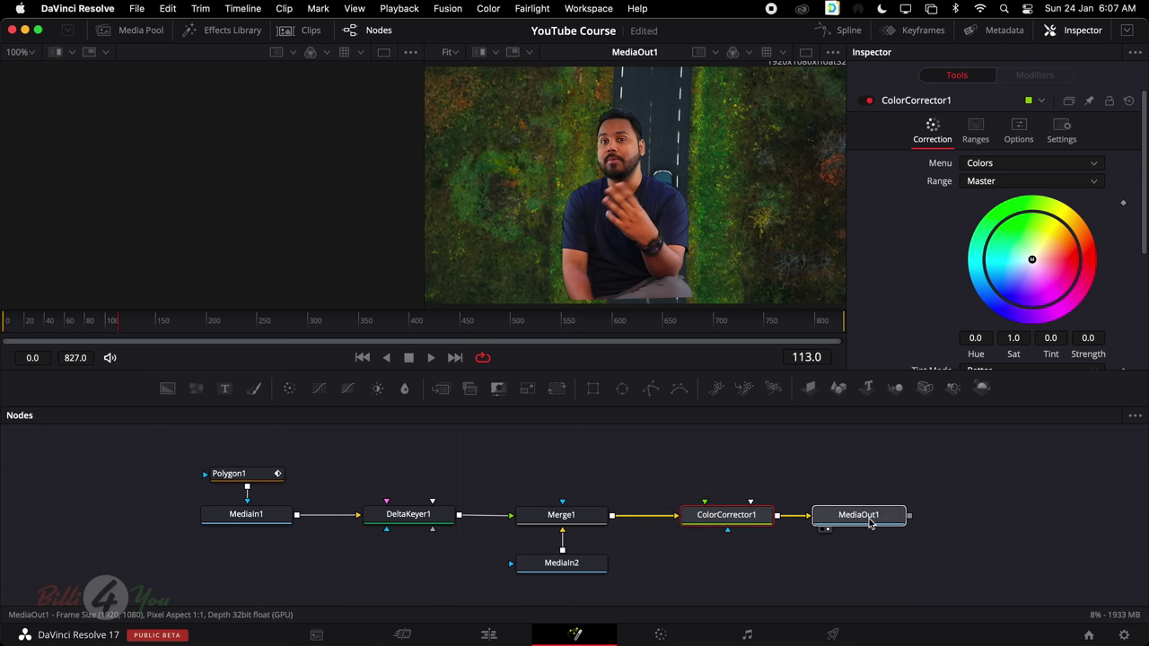
left_click(717, 521)
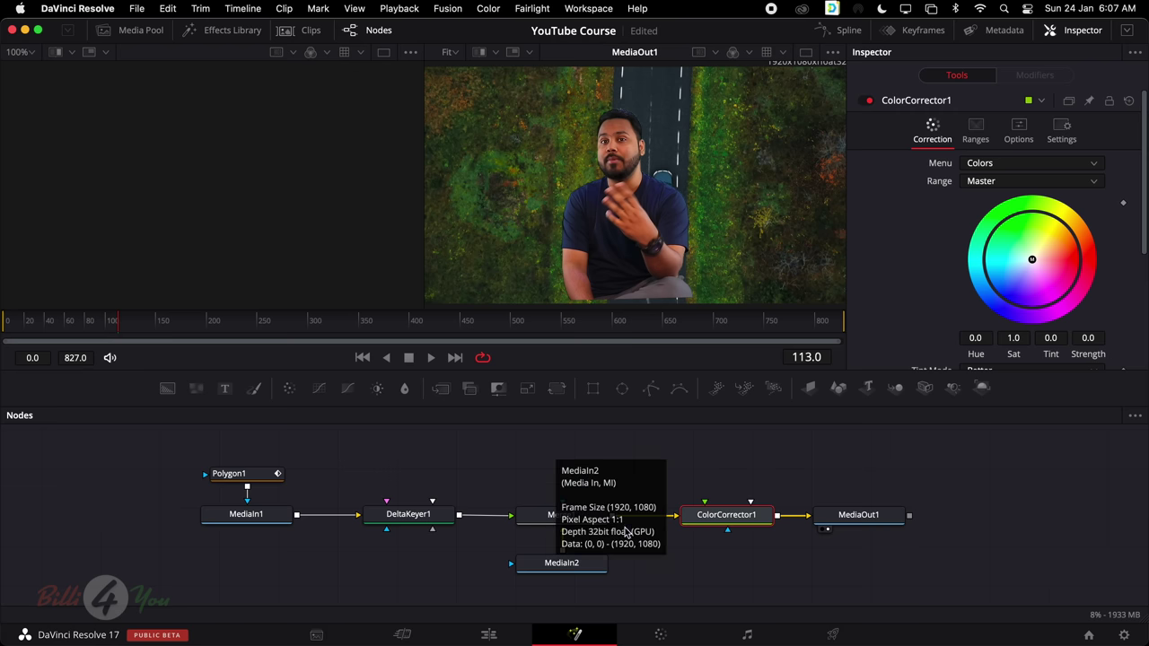
left_click_drag(723, 515, 503, 508)
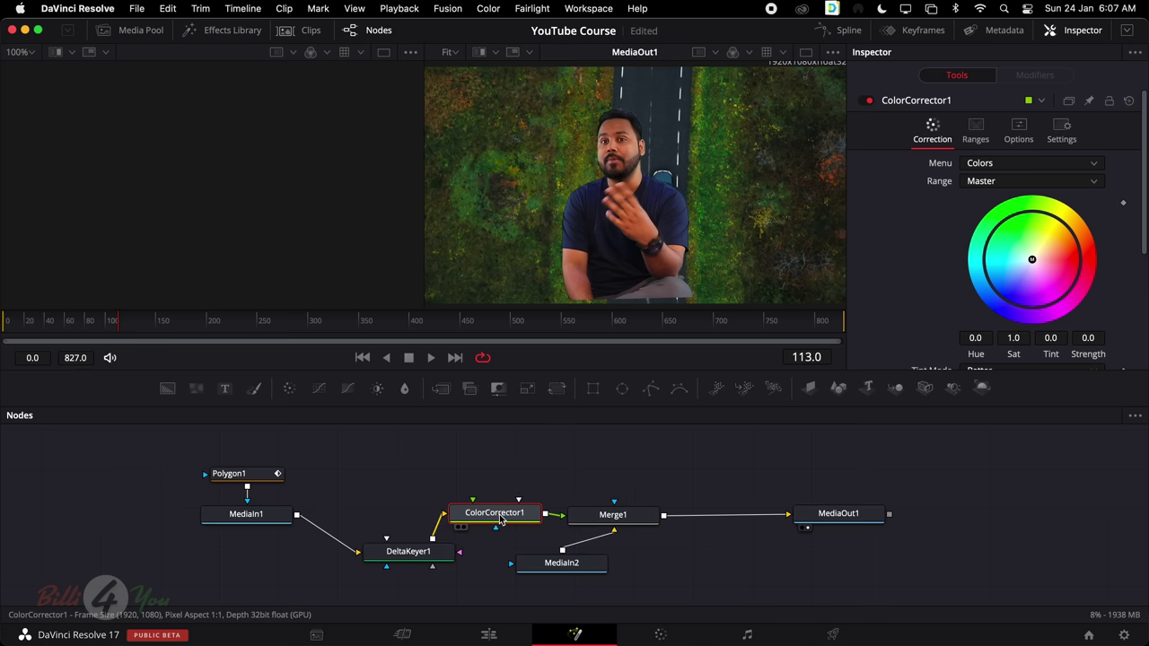
left_click(560, 567)
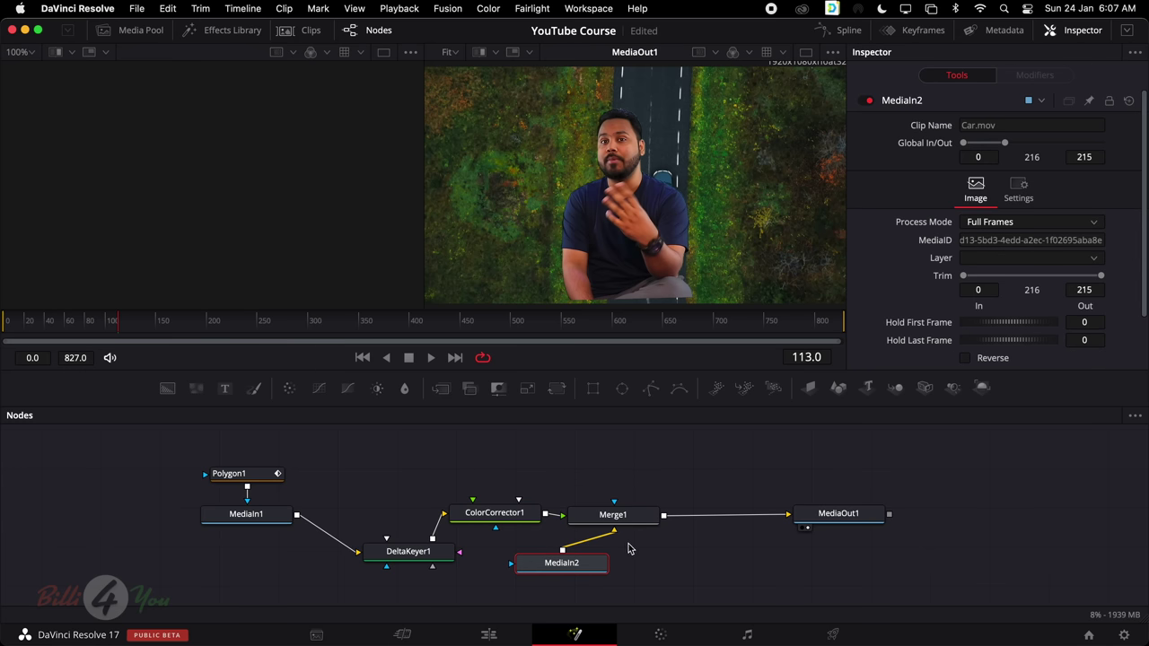
left_click(504, 515)
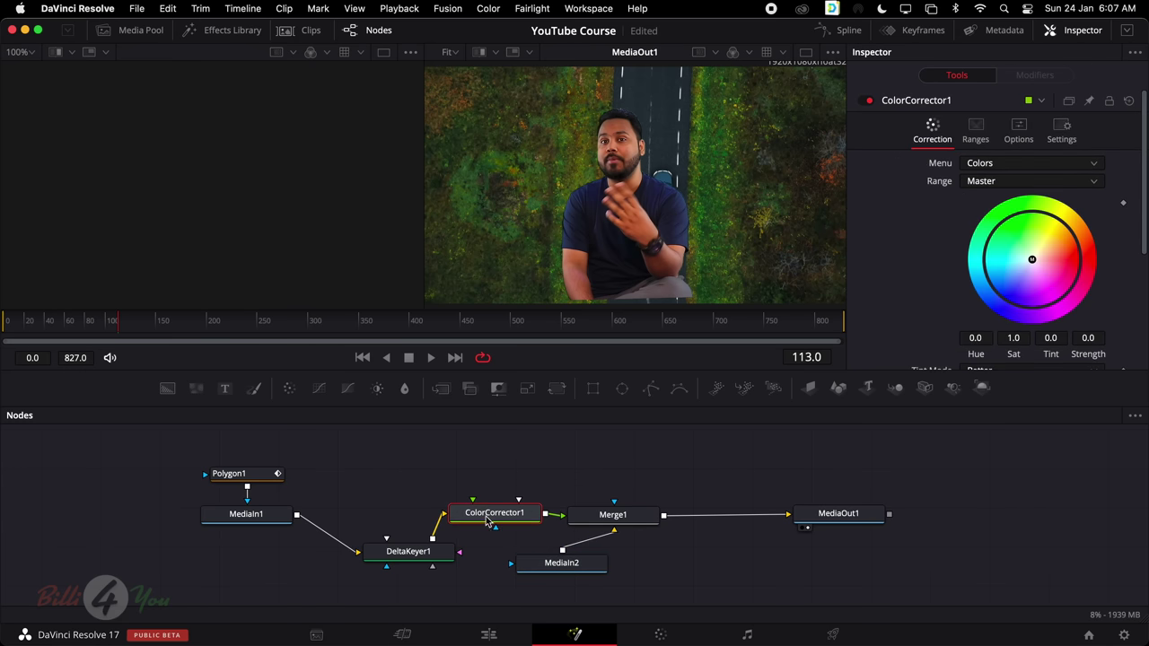
Set ColorCorrector1 Gain 1.19, Lift -0.09, Brightness 0.06, and realign DeltaKeyer1 with the row
scroll(1110, 263, "down", 5)
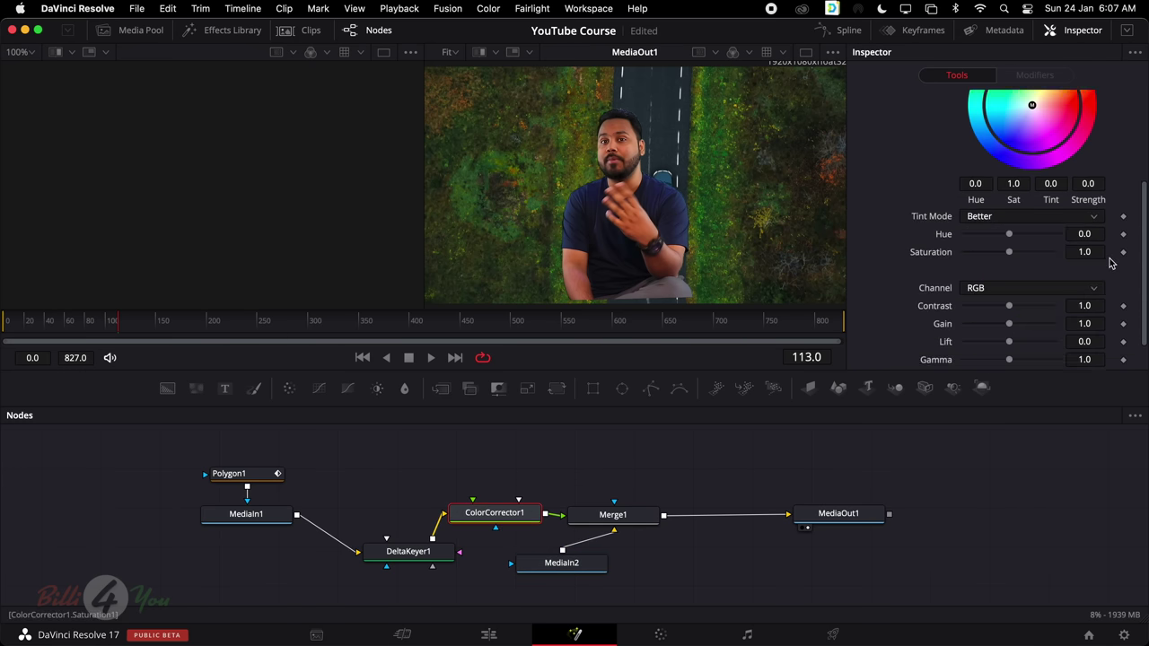
left_click_drag(1008, 288, 1007, 308)
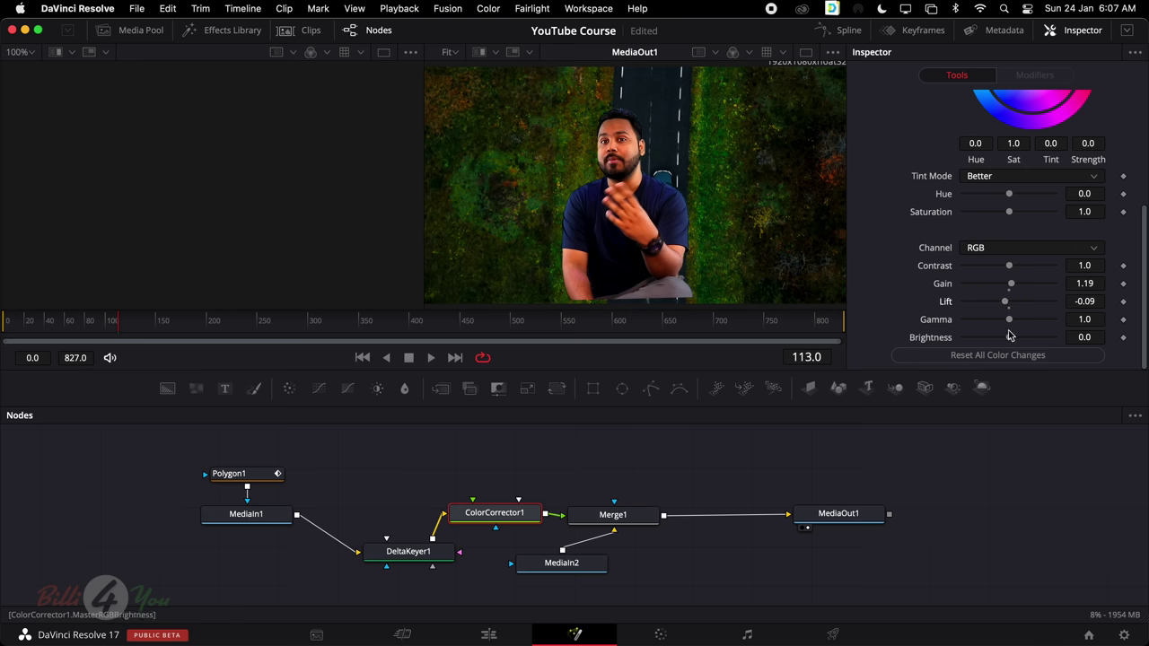
left_click_drag(1009, 339, 1010, 338)
scroll(1012, 342, "up", 1)
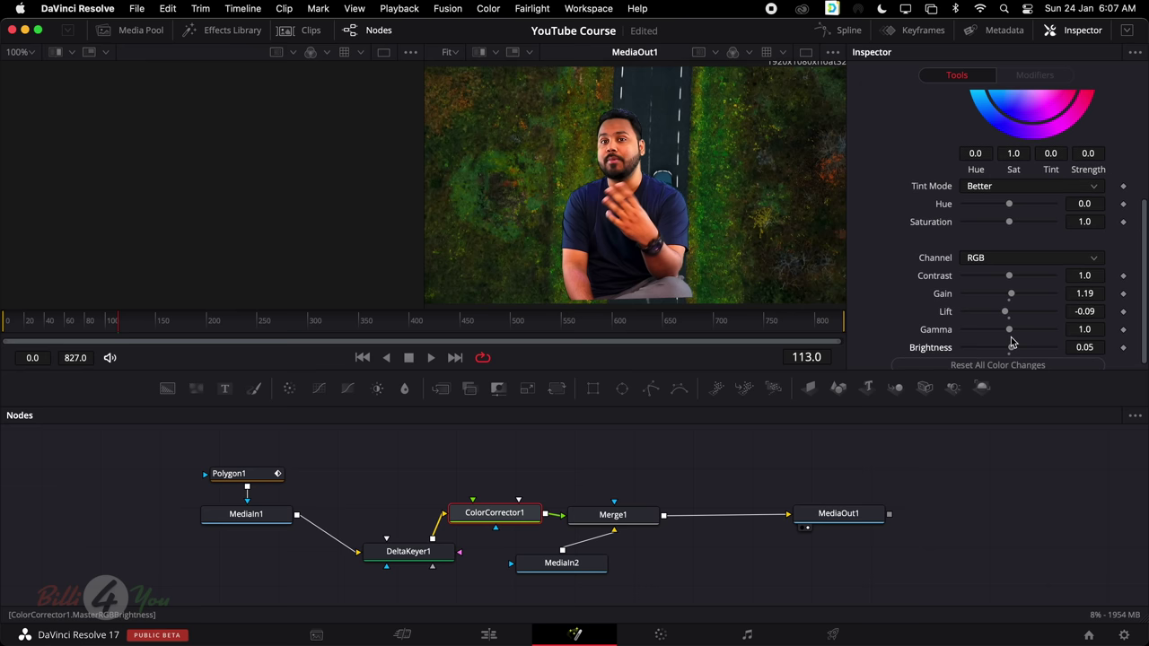
scroll(1012, 342, "down", 1)
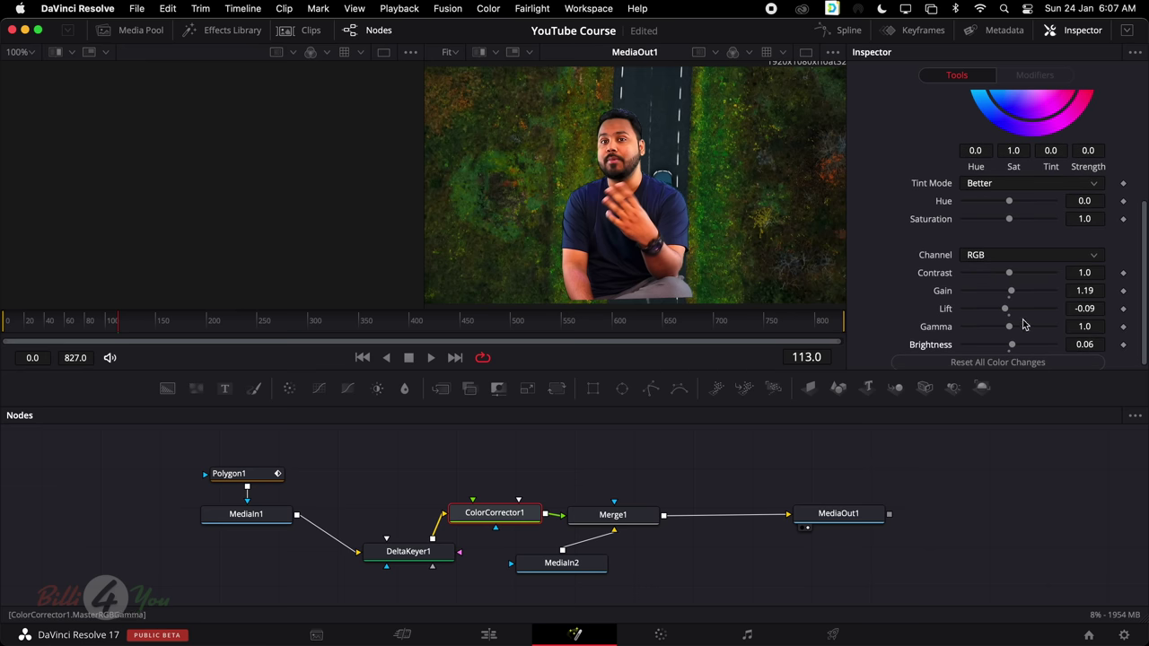
scroll(894, 353, "down", 1)
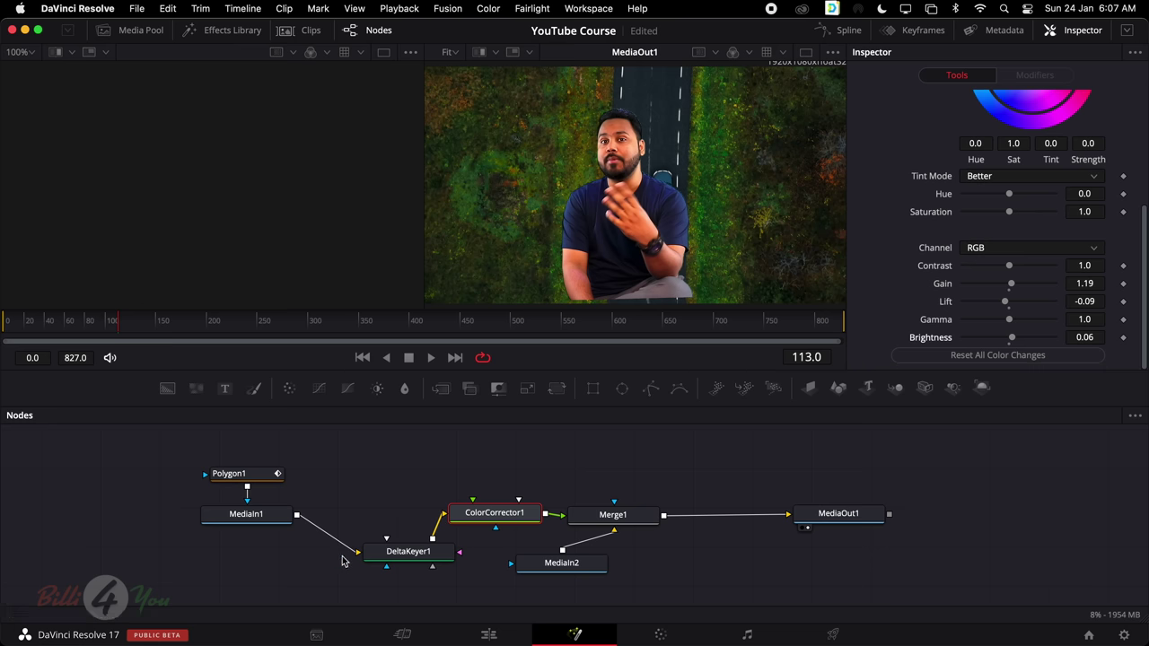
left_click_drag(399, 553, 371, 514)
Compare the MediaIn1, DeltaKeyer1 and ColorCorrector1 outputs in the viewers
left_click(252, 523)
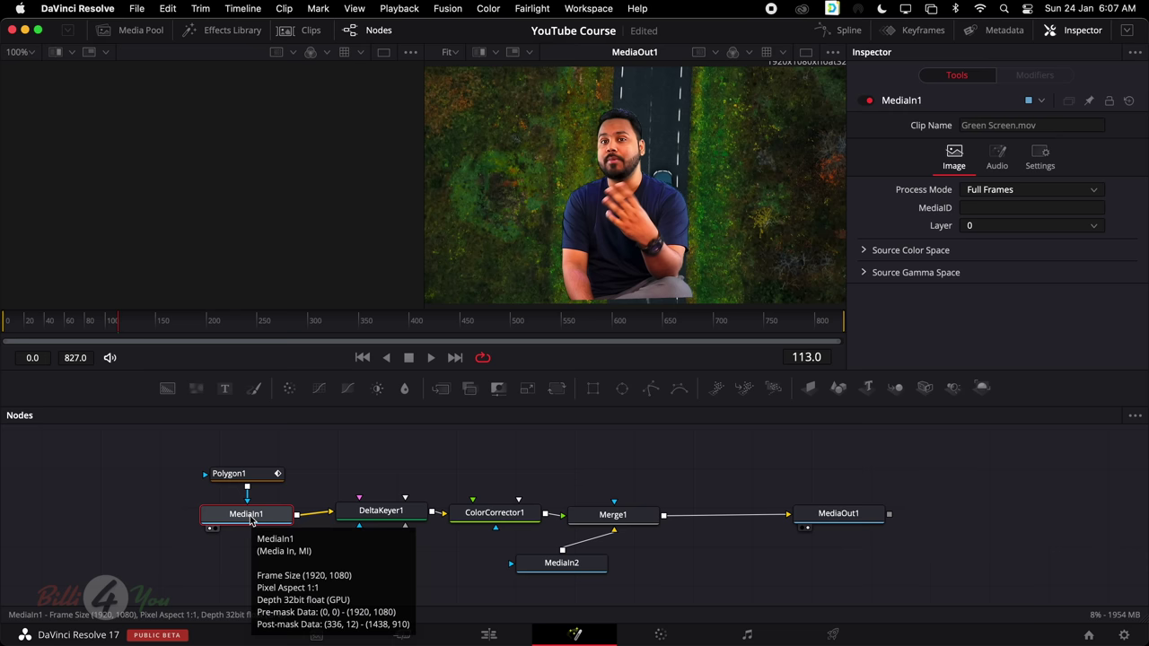
key("1")
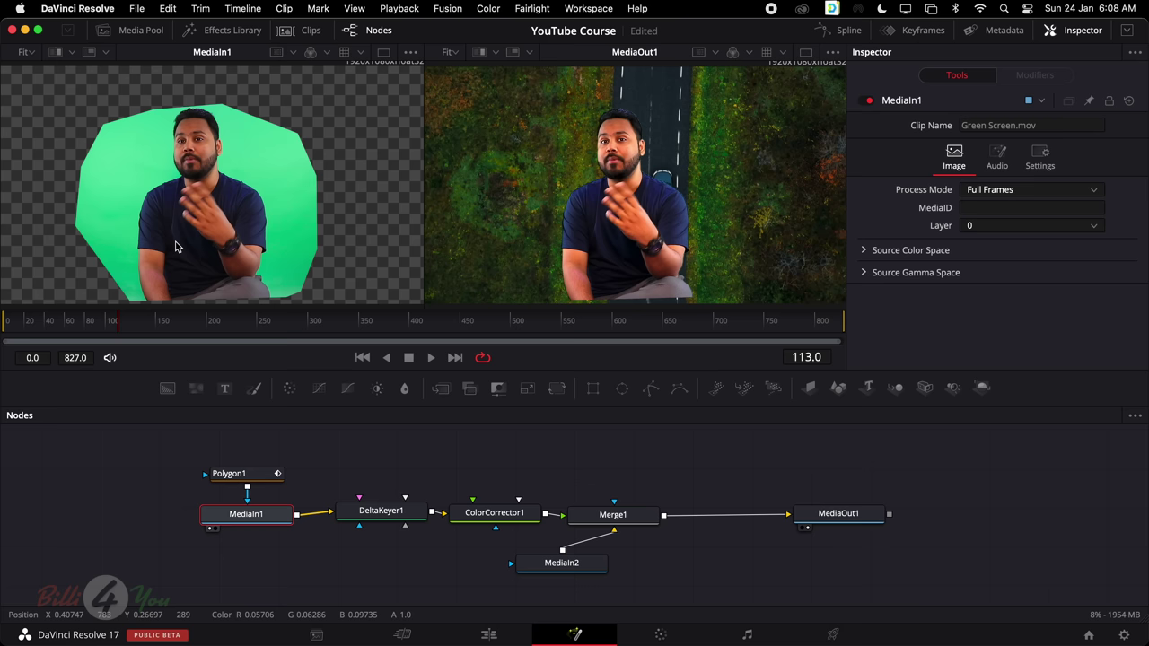
left_click(402, 518)
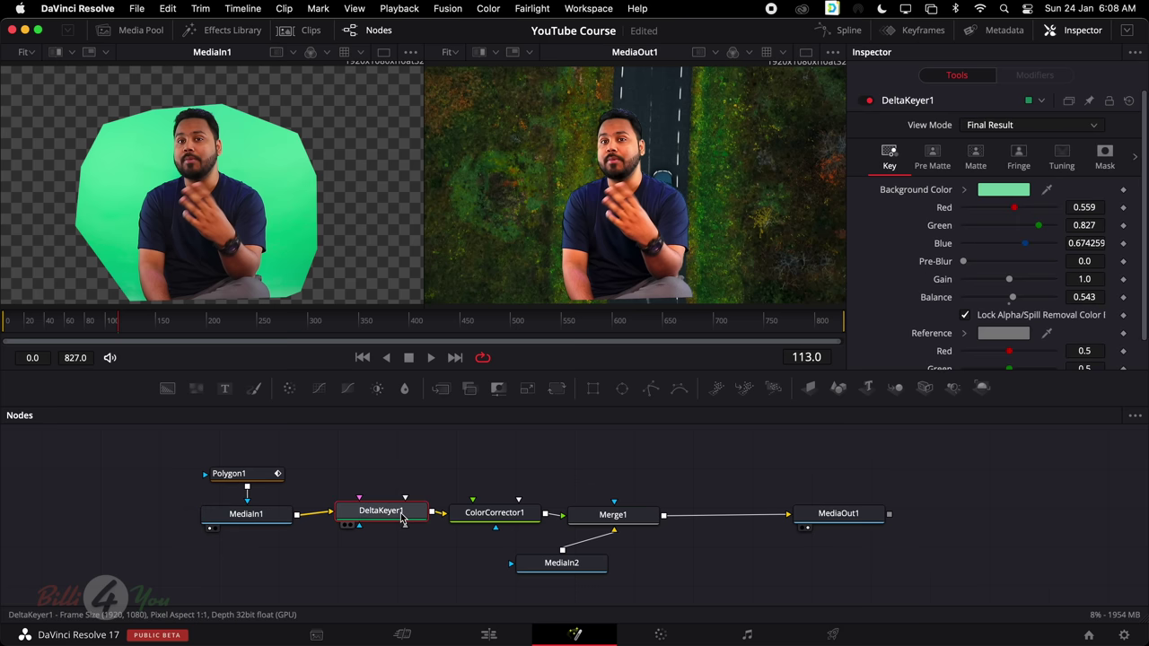
key("2")
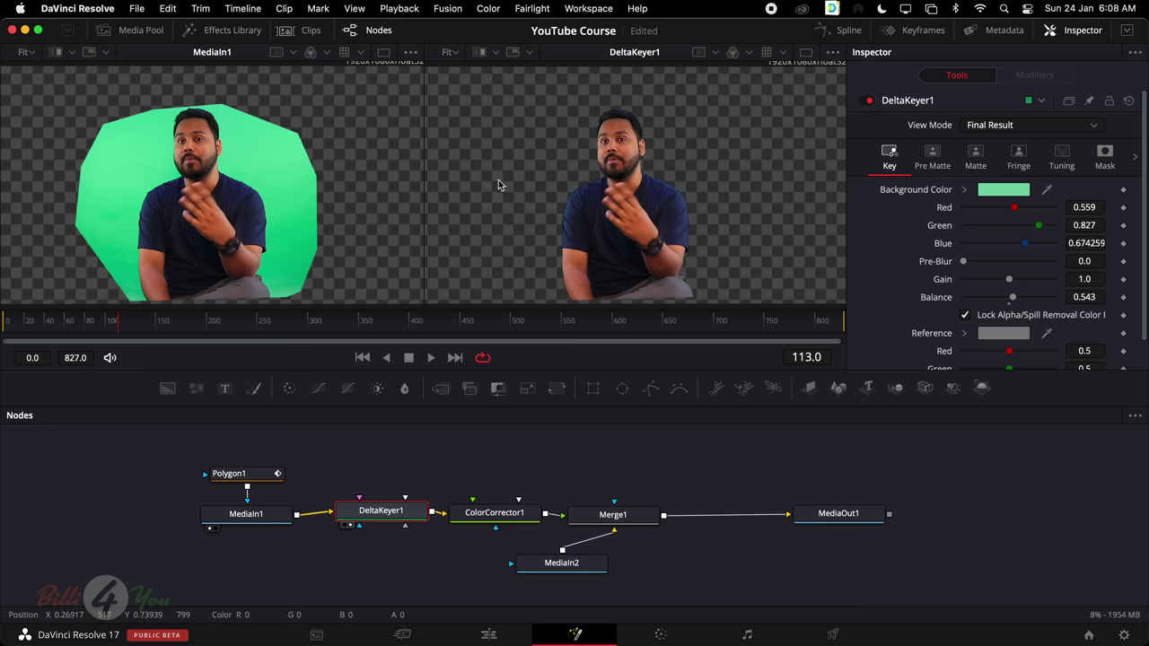
left_click(495, 517)
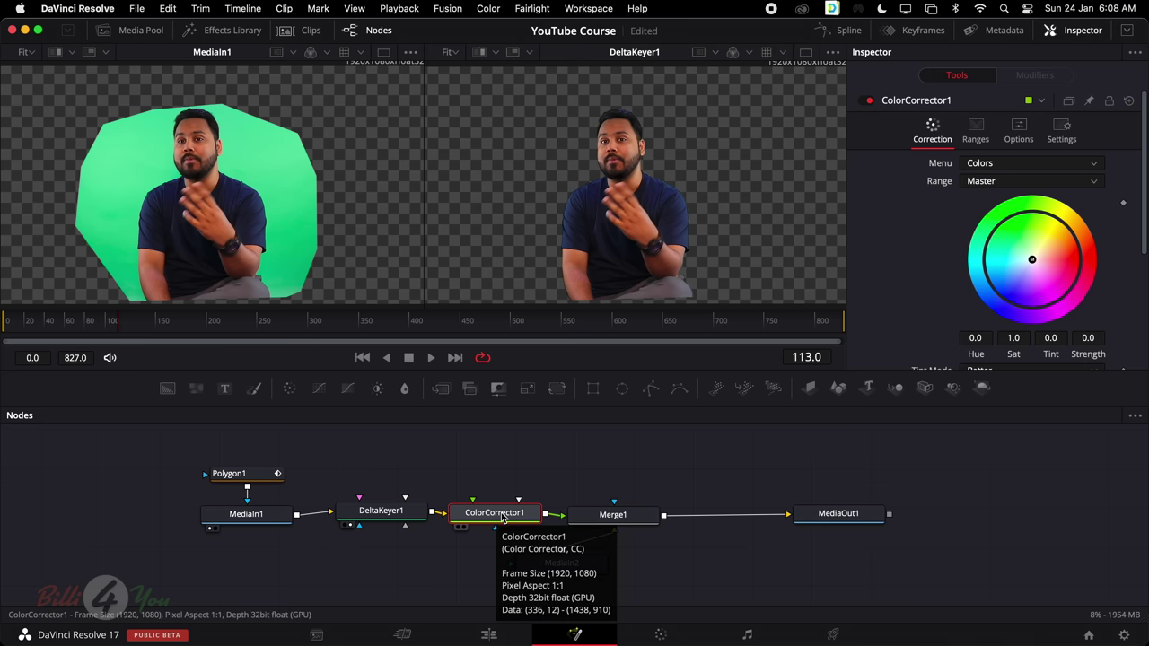
key("2")
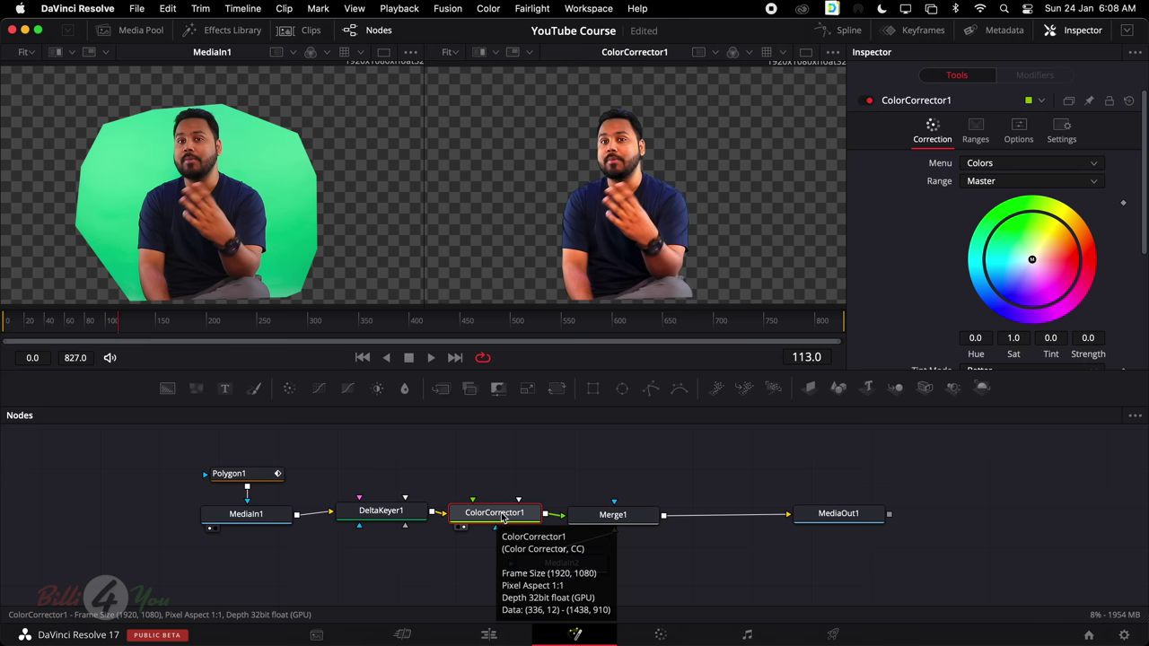
left_click(380, 511)
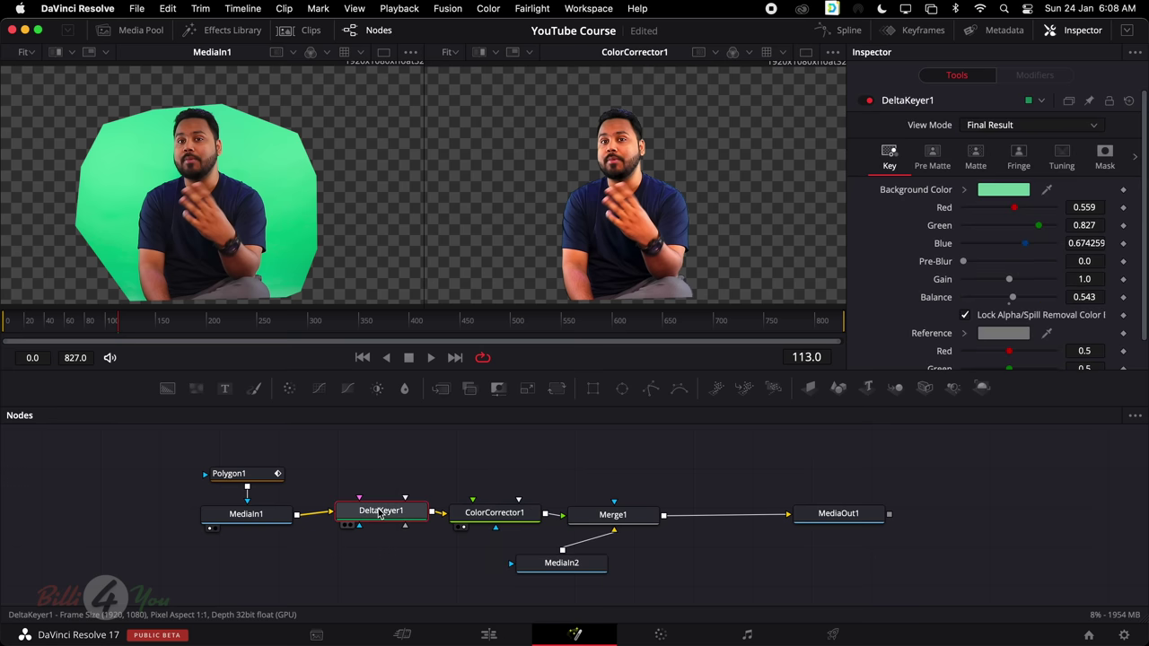
key("2")
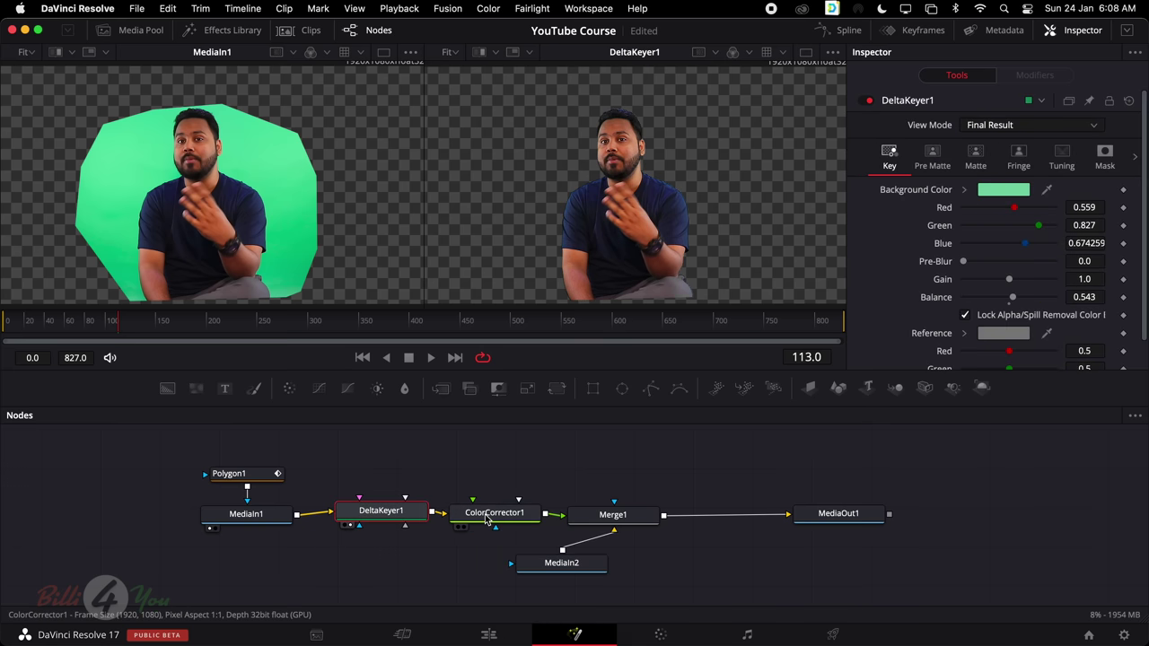
left_click(486, 519)
key("2")
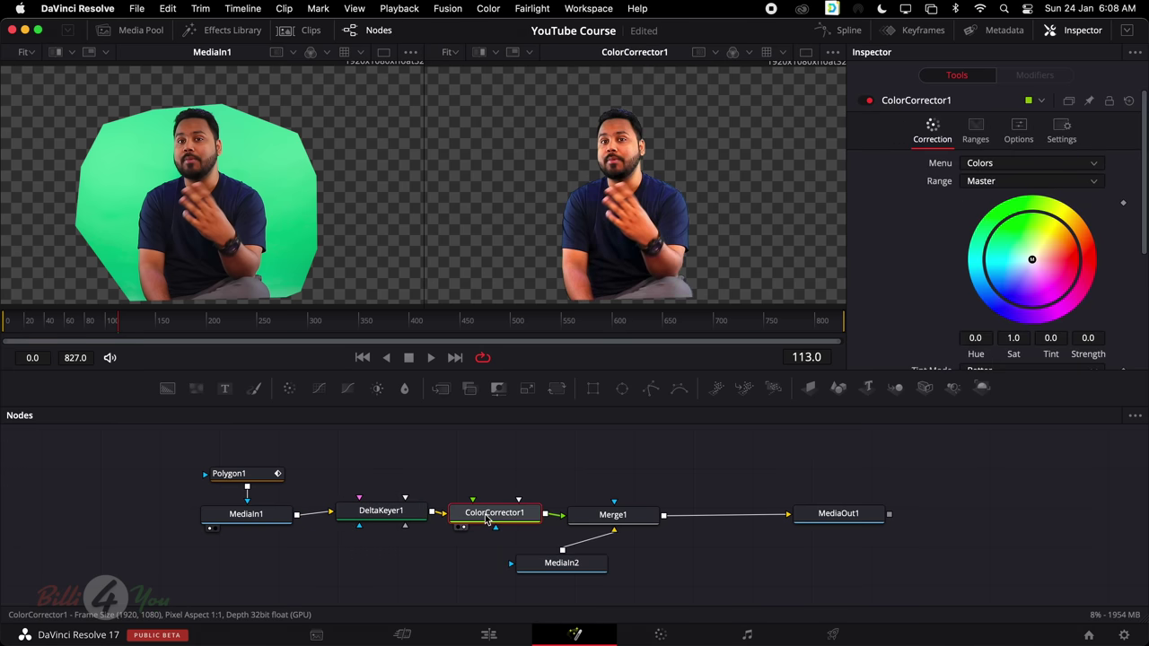
Check the Merge1 and MediaIn2 background nodes, then return to the Edit page
left_click(623, 519)
left_click(549, 565)
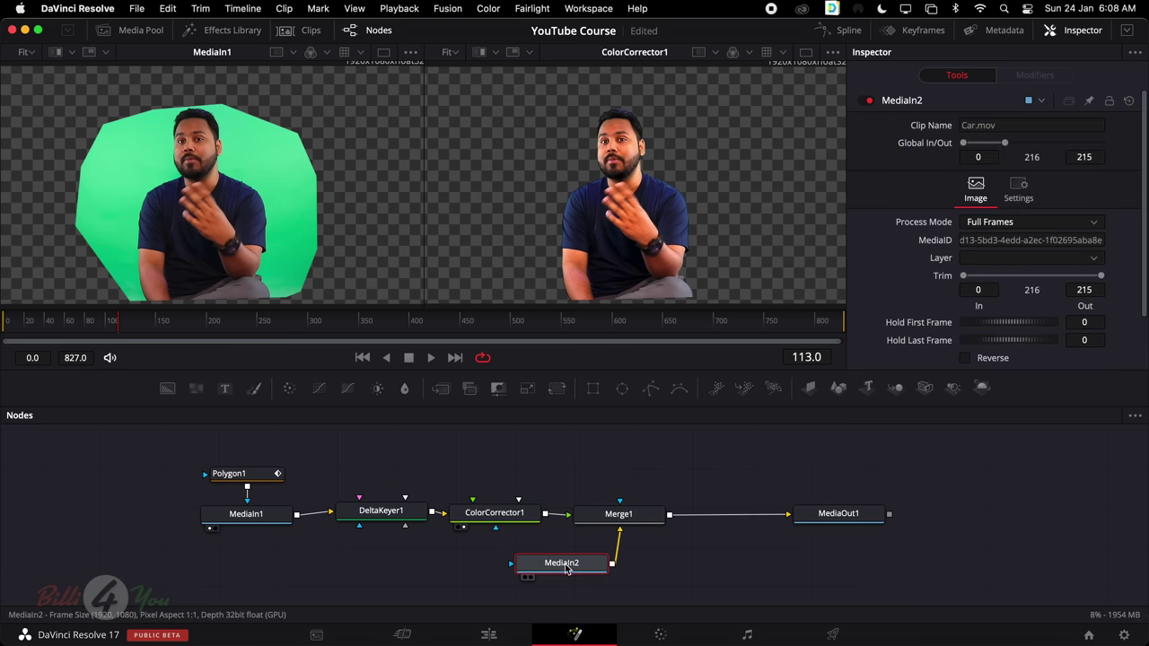
mouse_move(571, 569)
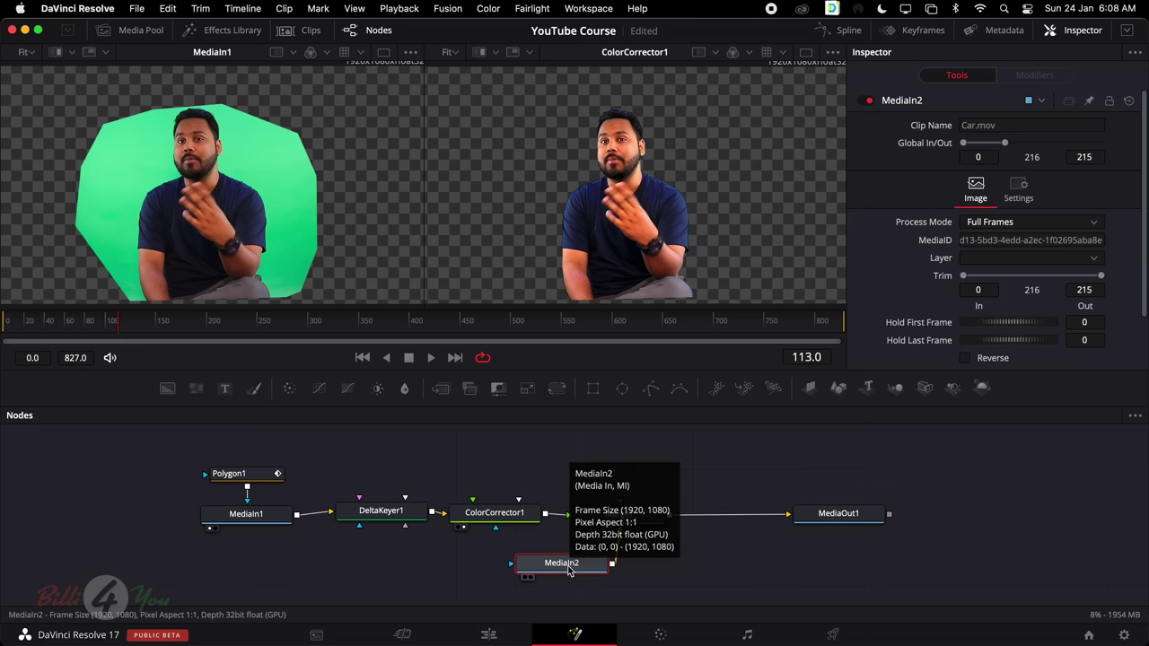
mouse_move(534, 520)
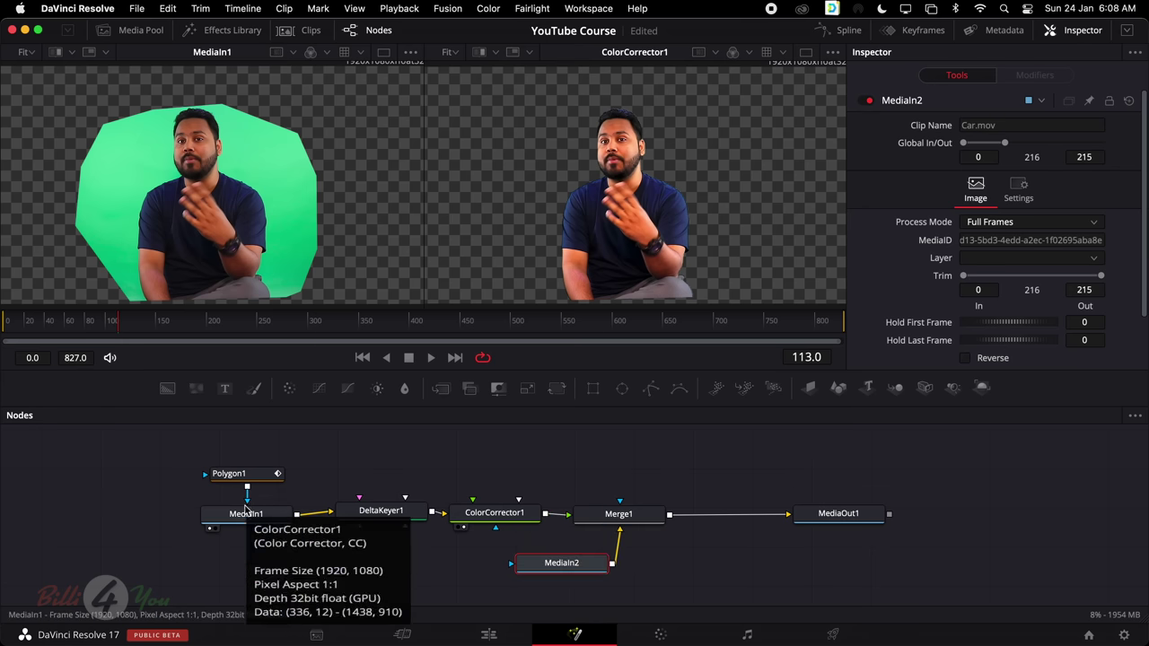
mouse_move(625, 519)
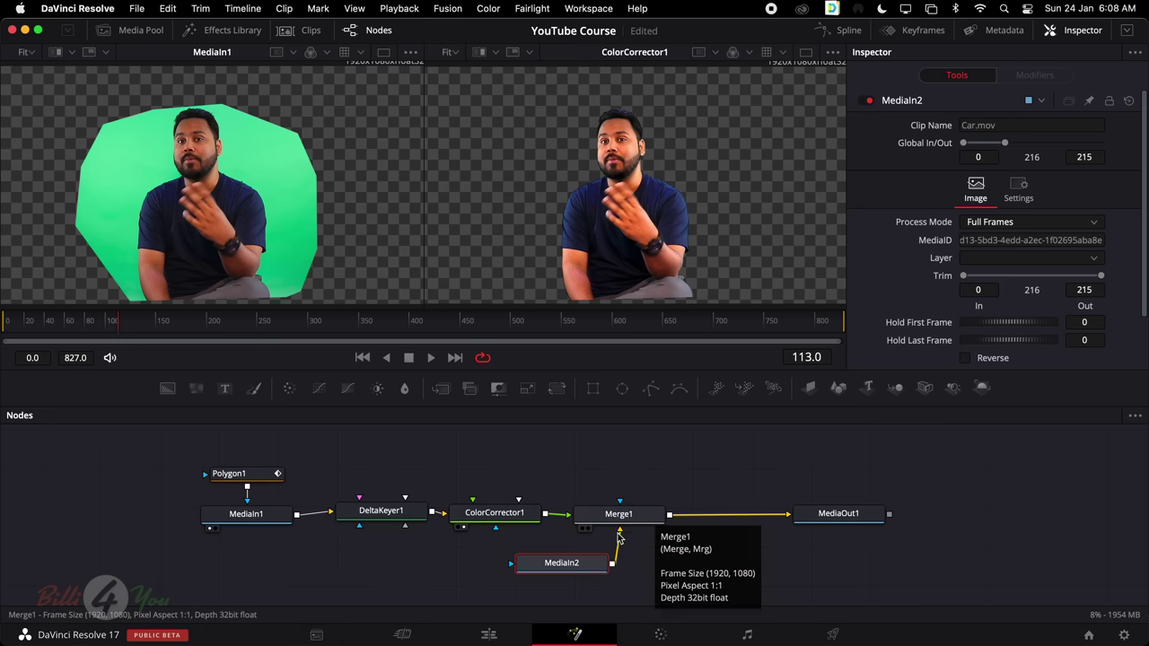
mouse_move(836, 523)
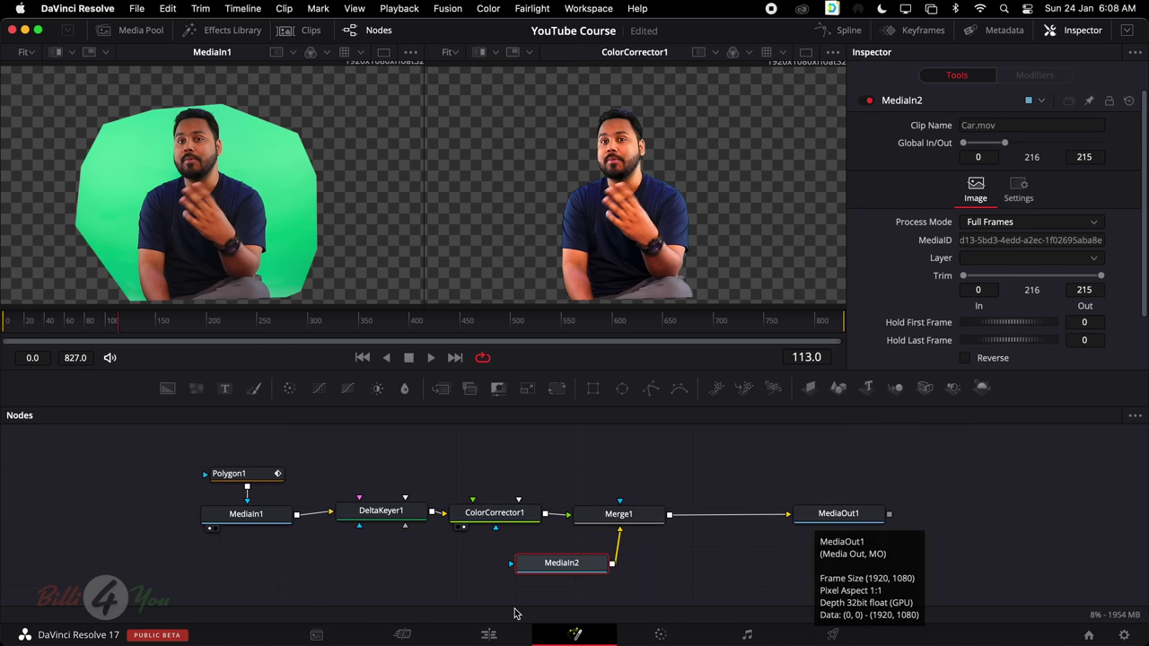
left_click(488, 635)
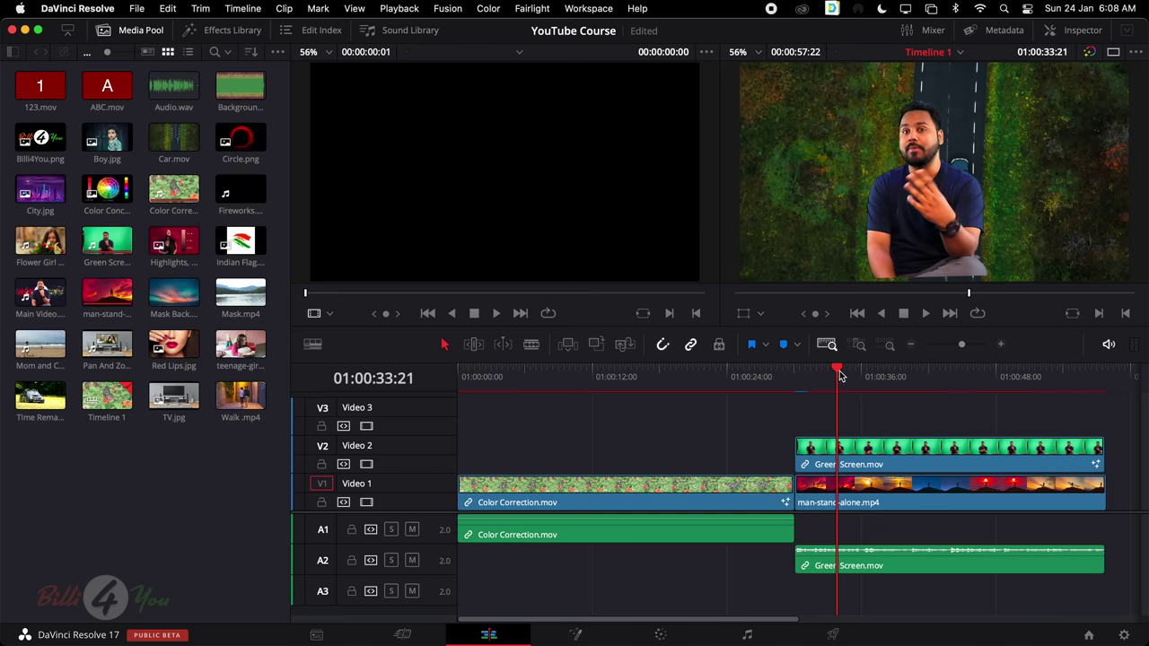
left_click_drag(840, 374, 810, 373)
key("space")
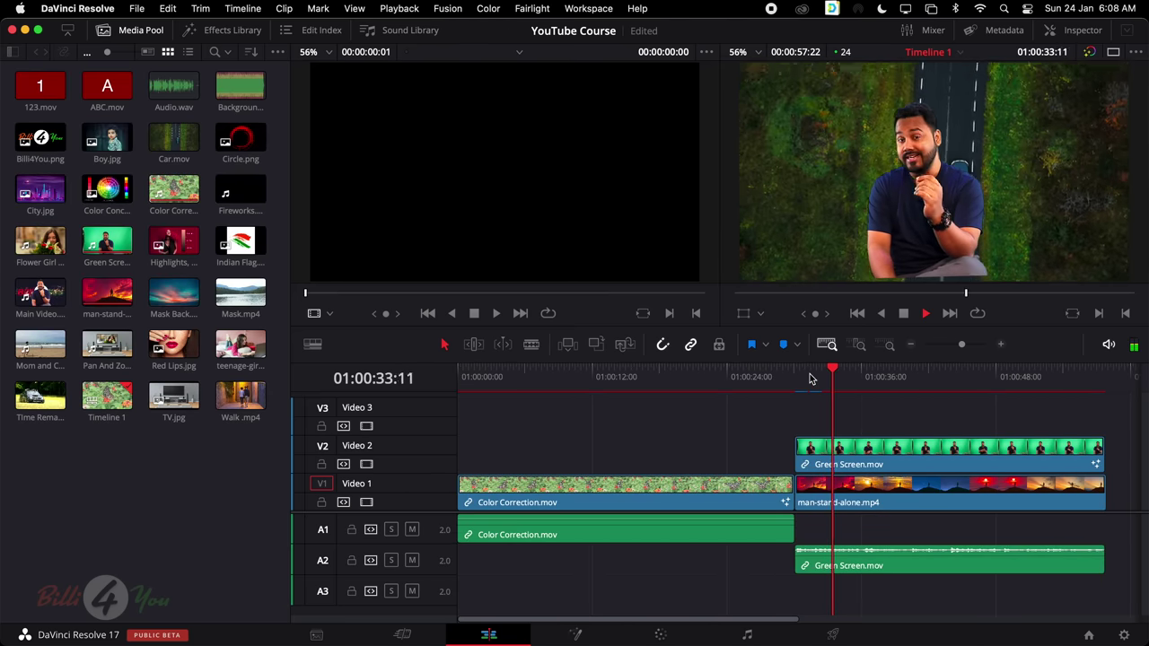
key("space")
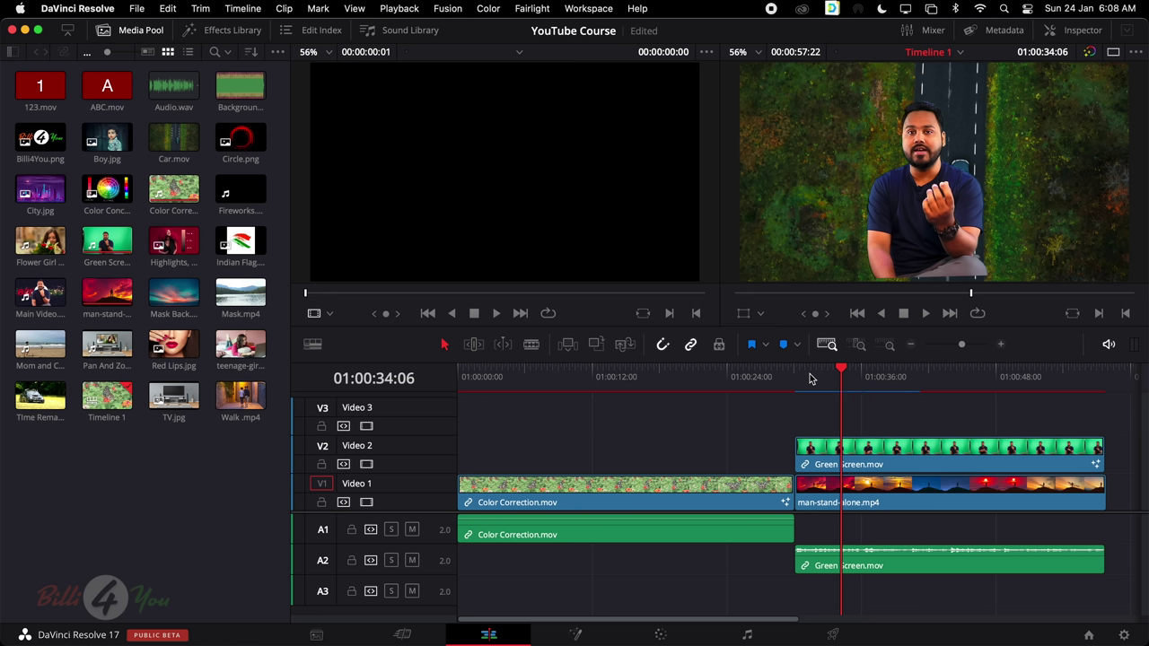
left_click(576, 635)
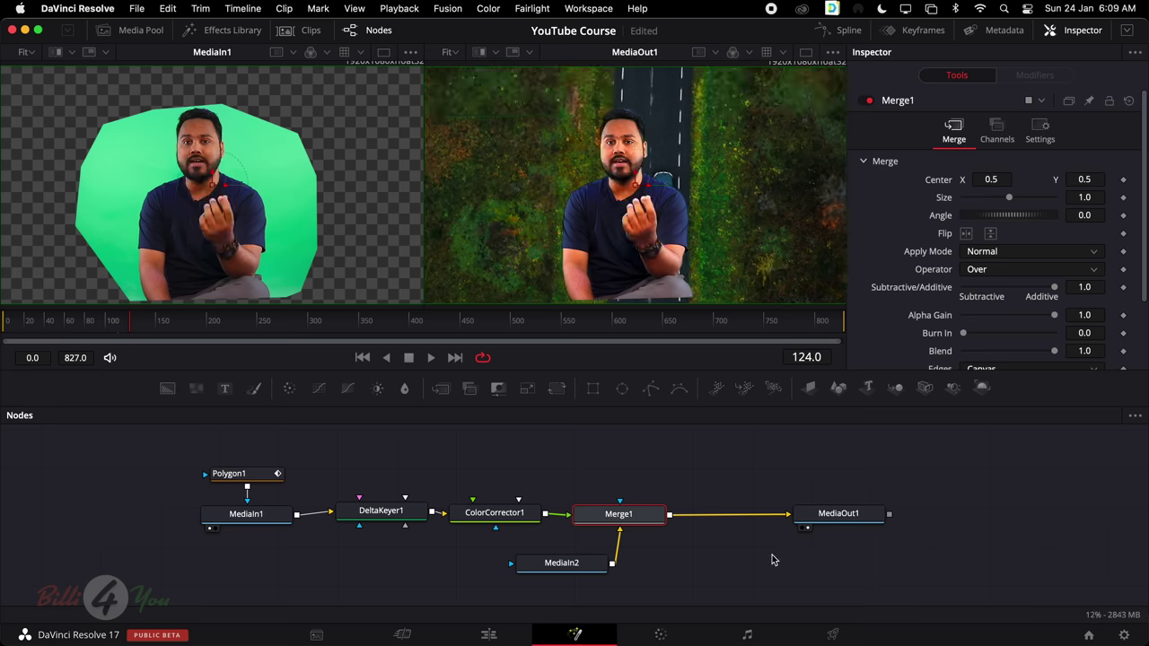
left_click(224, 450)
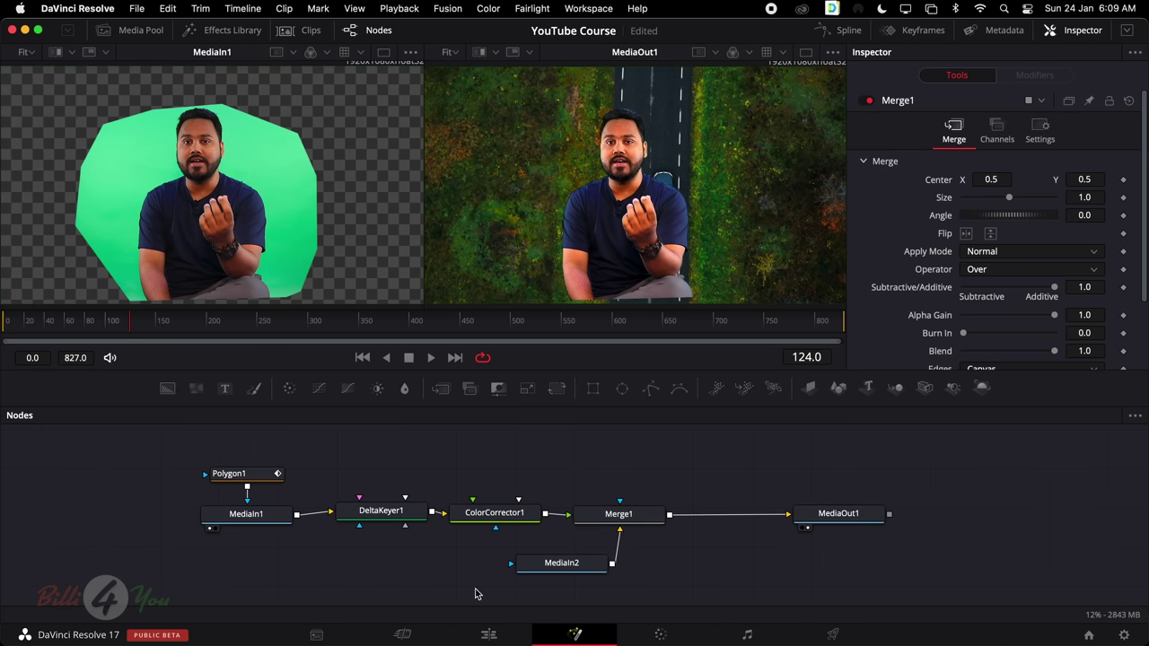
left_click(488, 635)
scroll(689, 474, "right", 10)
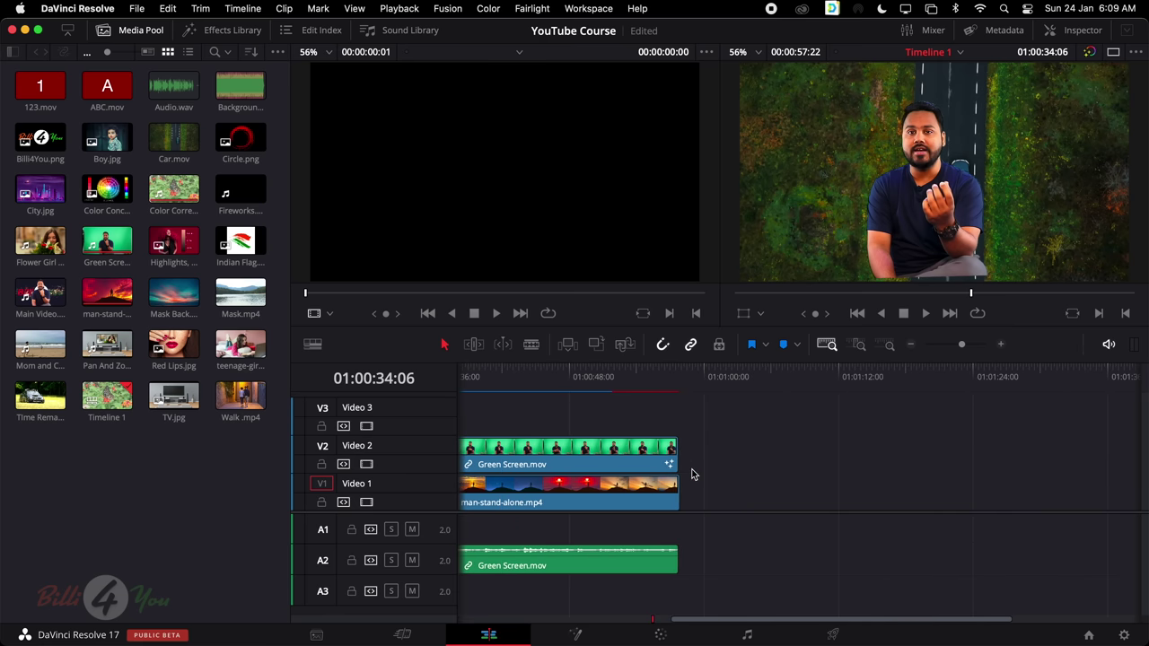
scroll(691, 474, "right", 1)
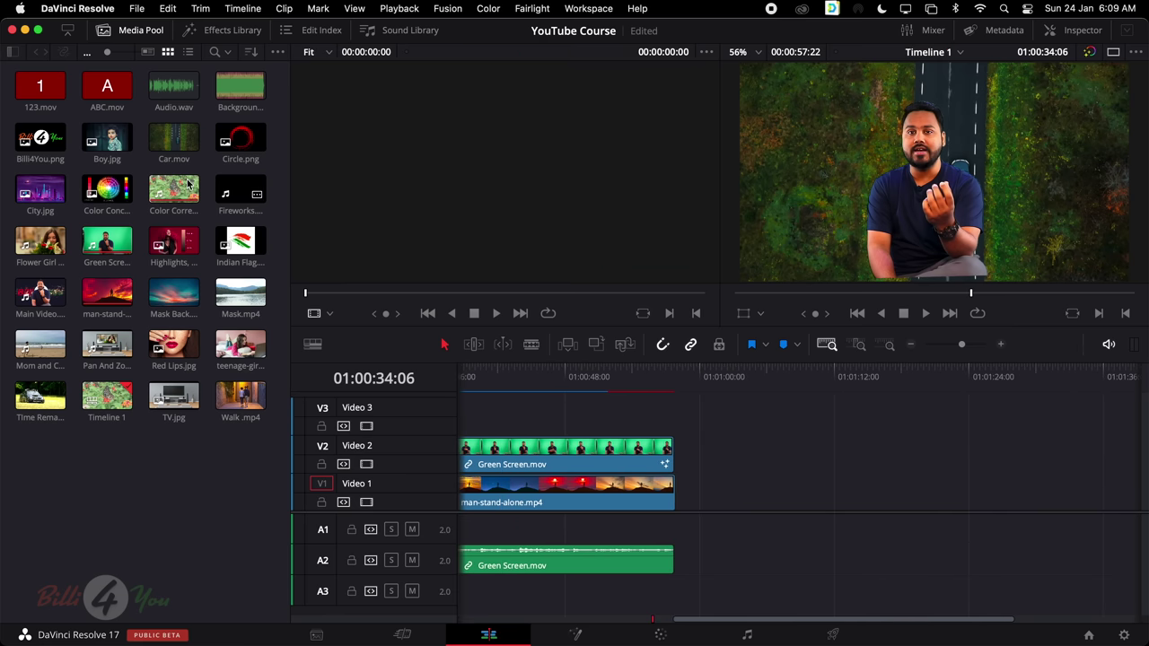
Preview Media Pool clips and place Flower Girl on V1, zoomed to fit the timeline
left_click(173, 141)
left_click(108, 140)
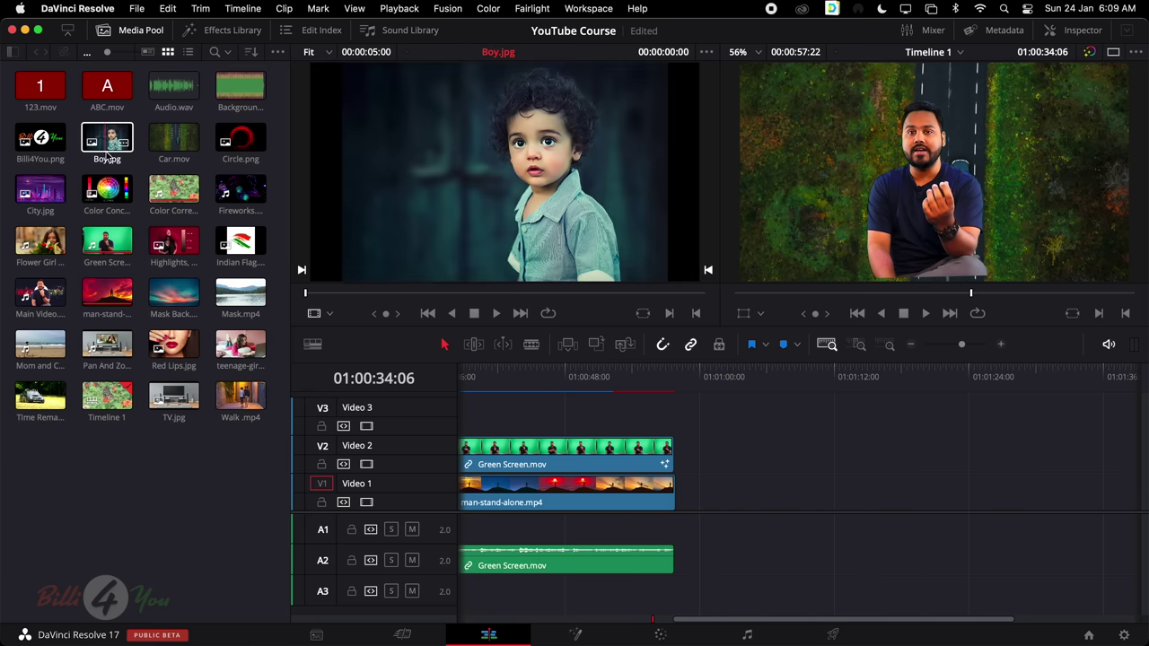
left_click(108, 190)
left_click(190, 237)
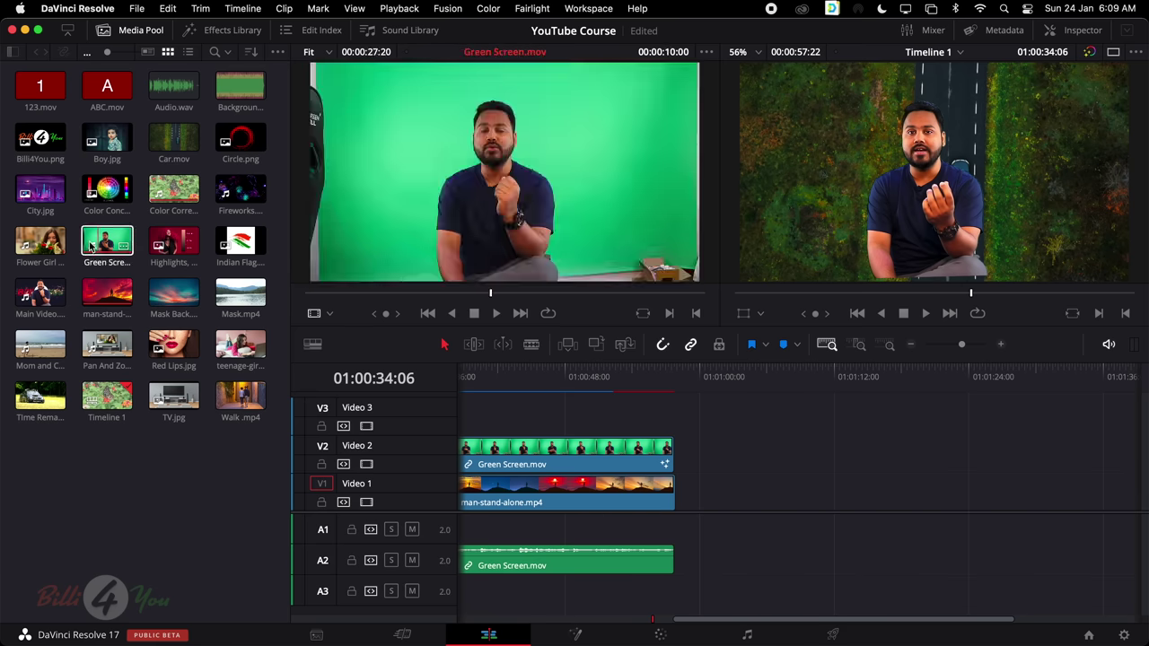
left_click_drag(41, 243, 736, 492)
key("shift+z")
Select every clip on Timeline 1 and delete them all
left_click(1045, 492)
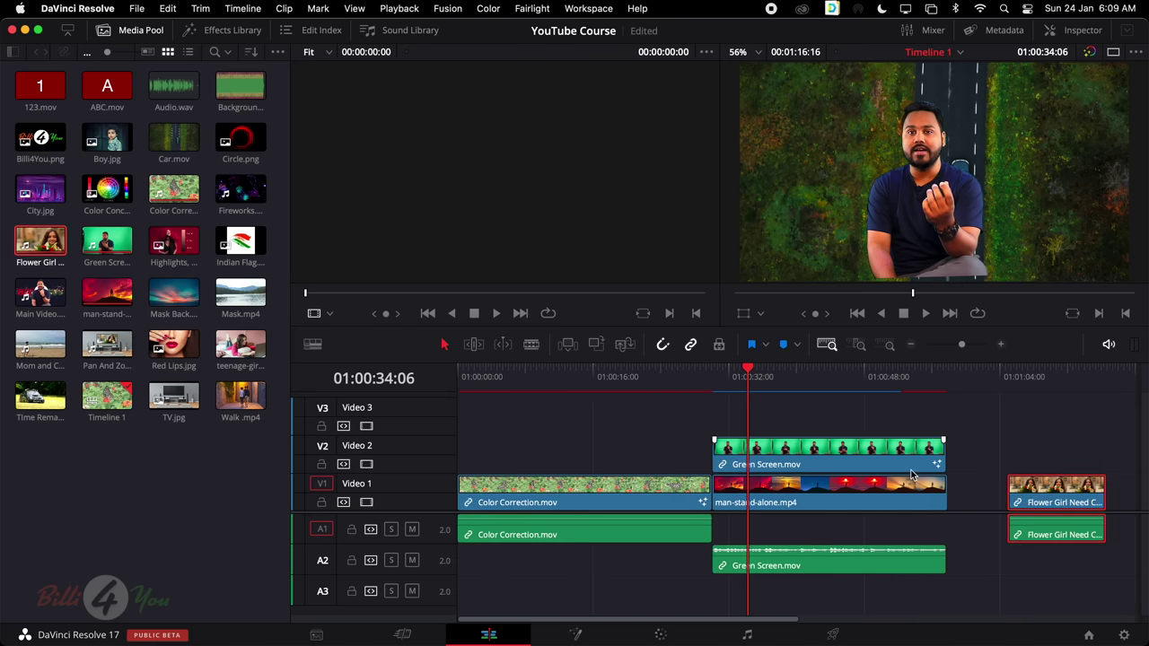
scroll(910, 472, "right", 3)
scroll(913, 473, "left", 3)
left_click_drag(530, 413, 859, 586)
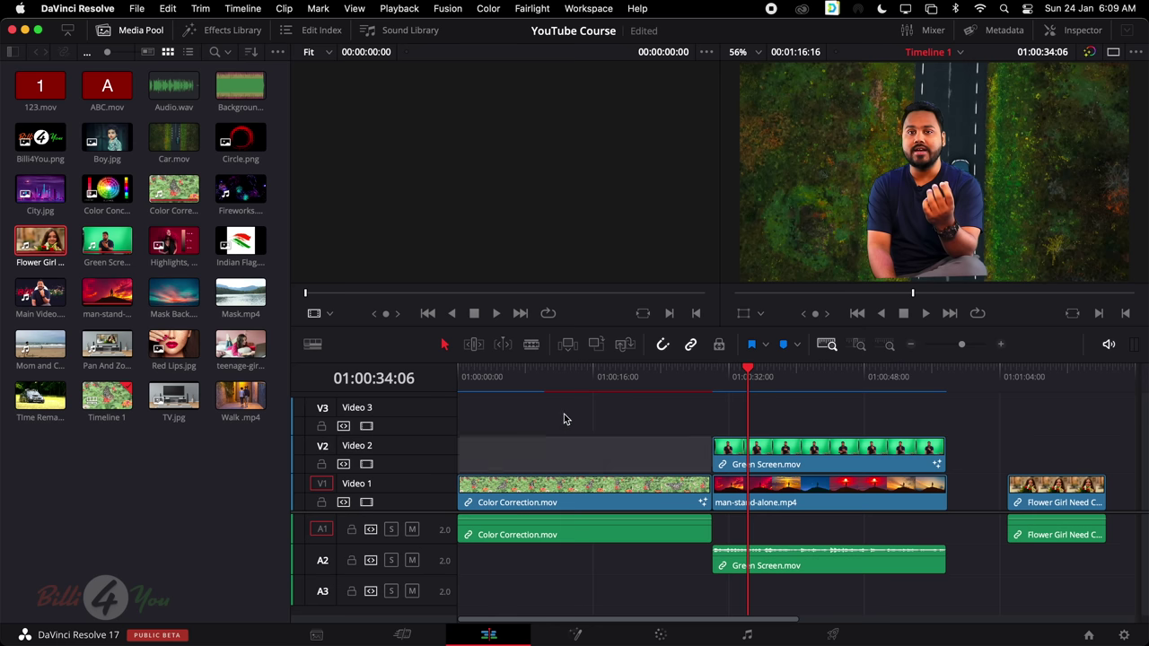
left_click_drag(564, 415, 1065, 588)
key("BackSpace")
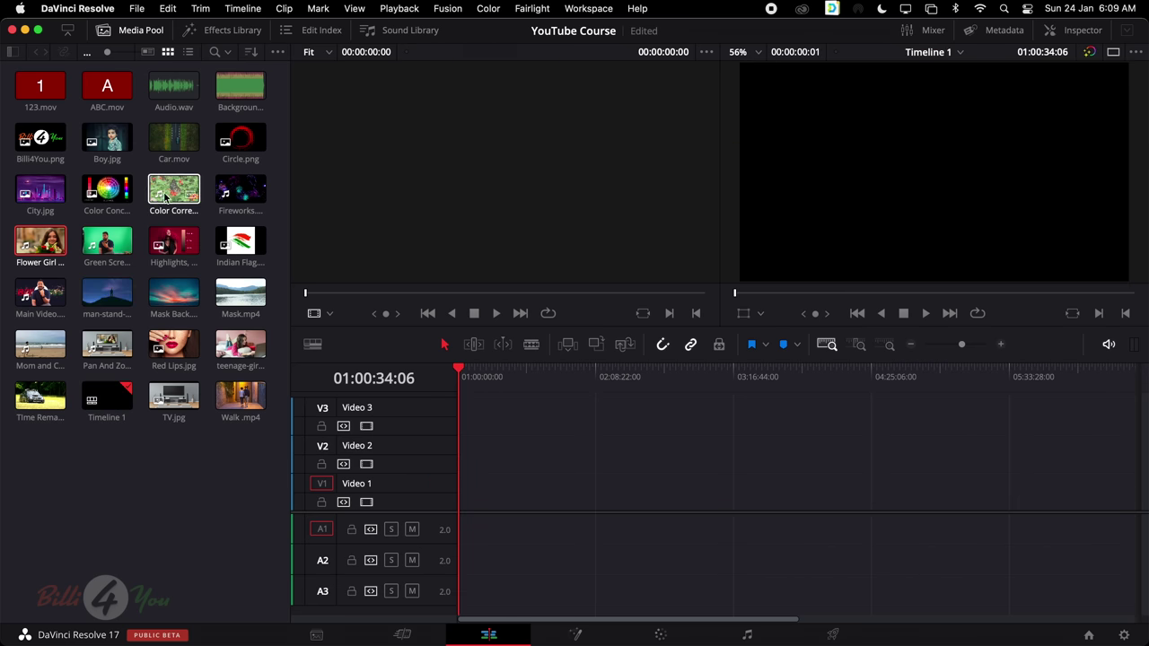
Place Color Correction.mov at the timeline start with Flower Girl right after it
left_click_drag(173, 189, 440, 498)
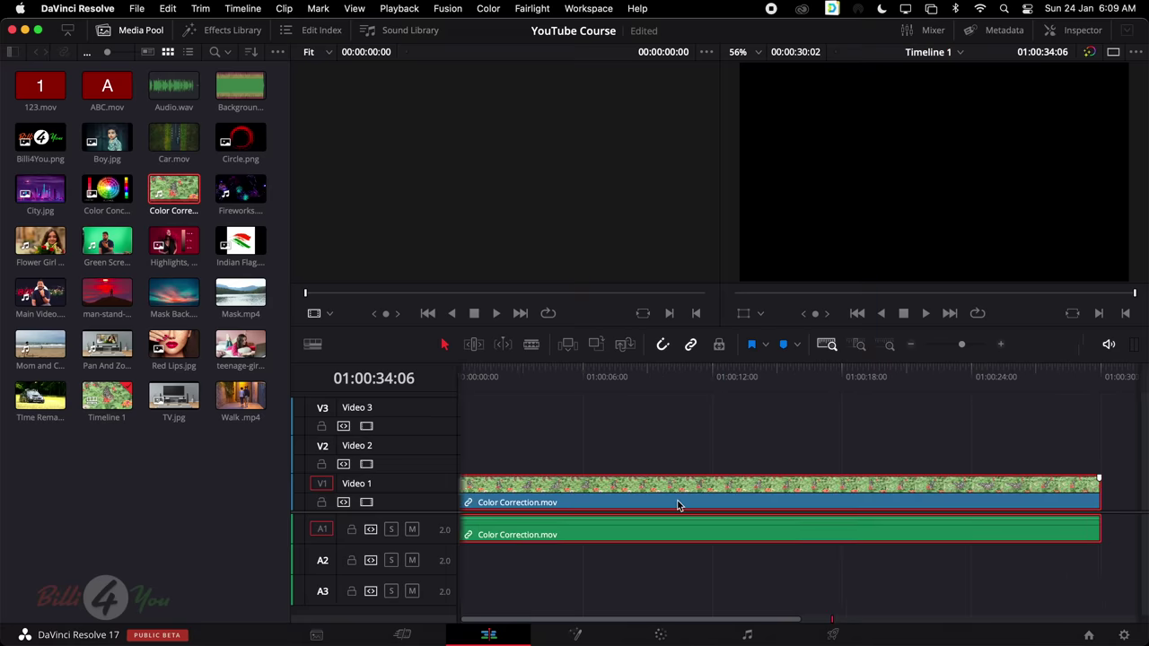
scroll(679, 503, "right", 10)
left_click(49, 247)
left_click_drag(50, 247, 529, 504)
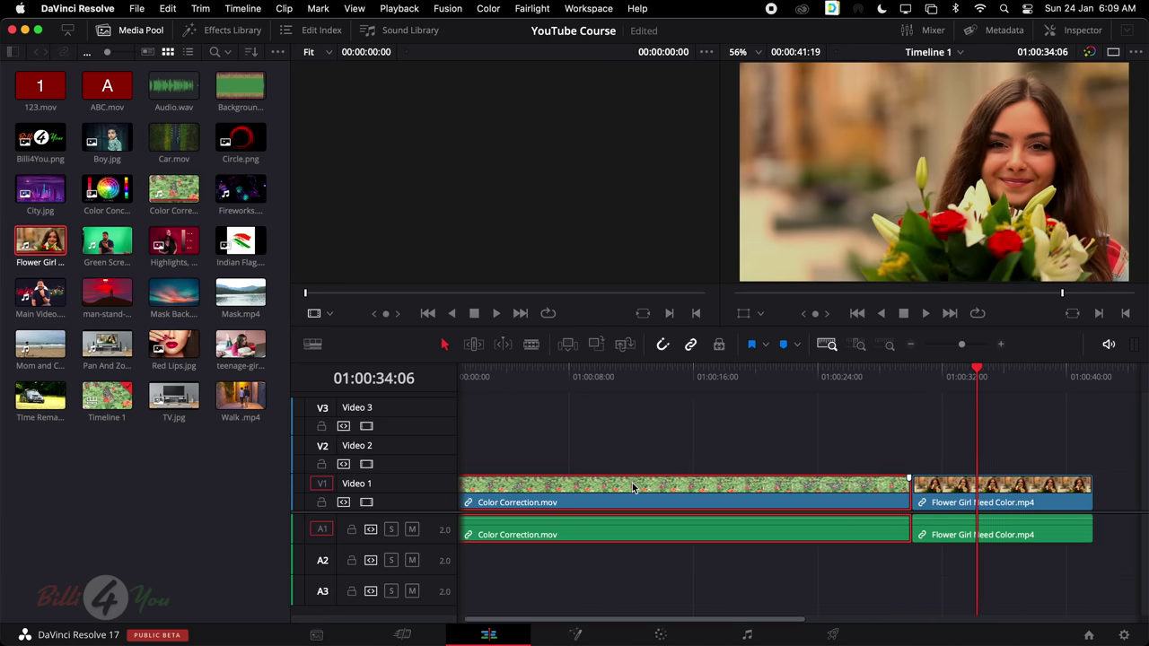
Blade Color Correction.mov into four pieces and select all four
left_click(531, 344)
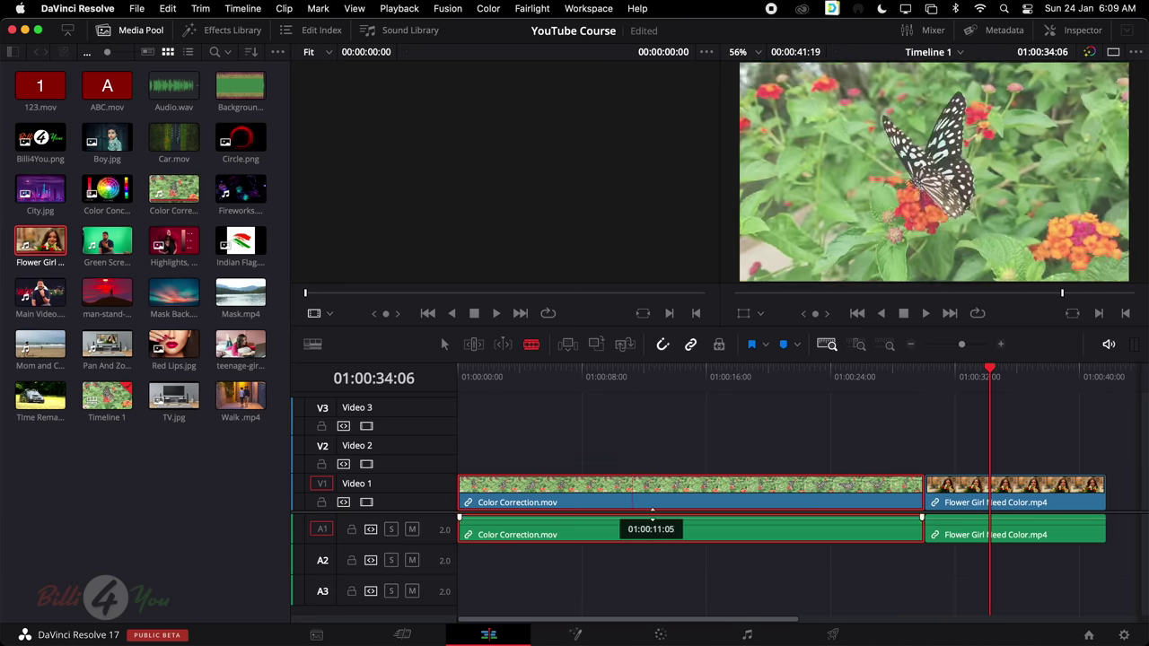
left_click(680, 503)
left_click(564, 502)
left_click(808, 505)
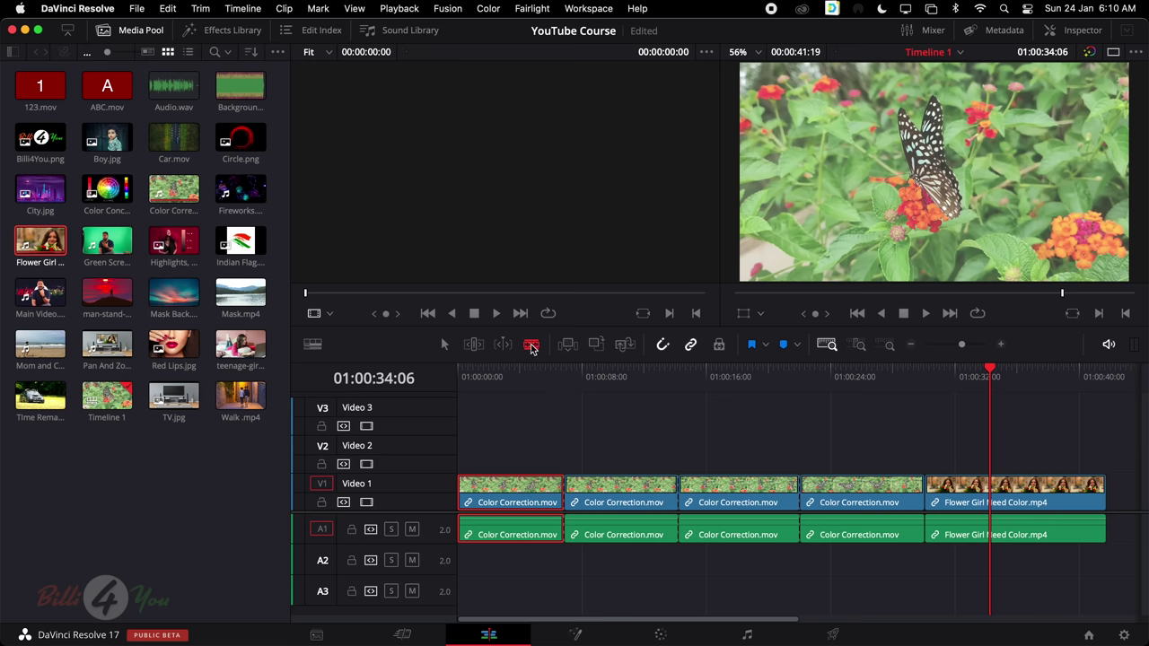
left_click(442, 346)
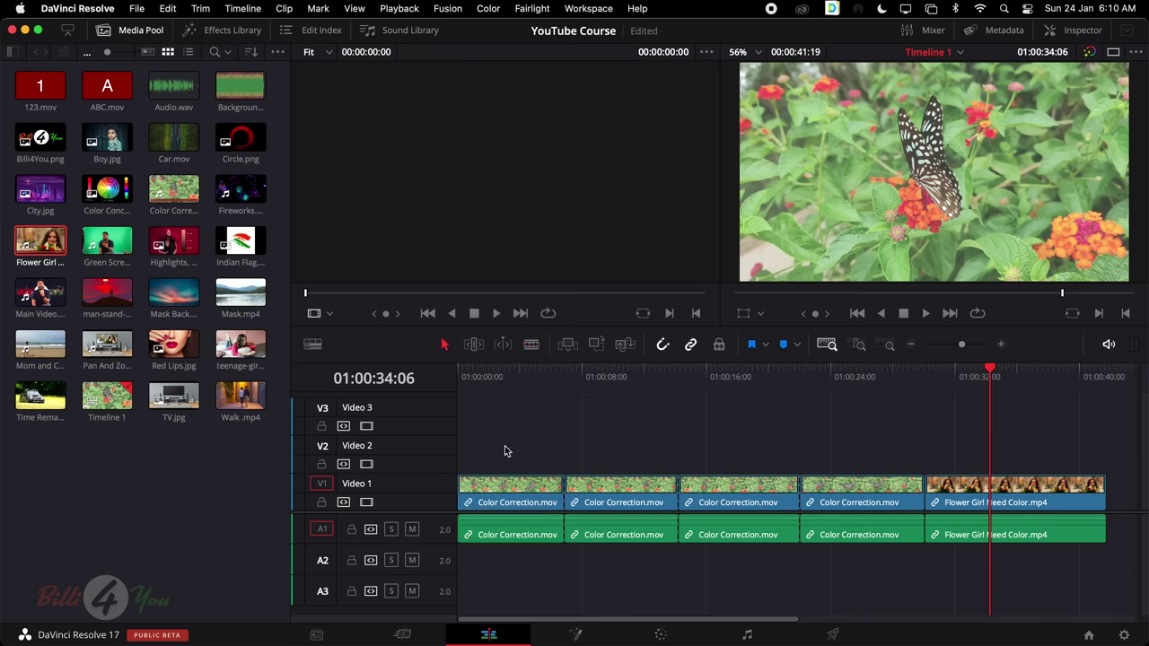
left_click_drag(498, 445, 890, 539)
Combine the four pieces into Fusion Clip 1 and open its contents as a timeline
right_click(726, 533)
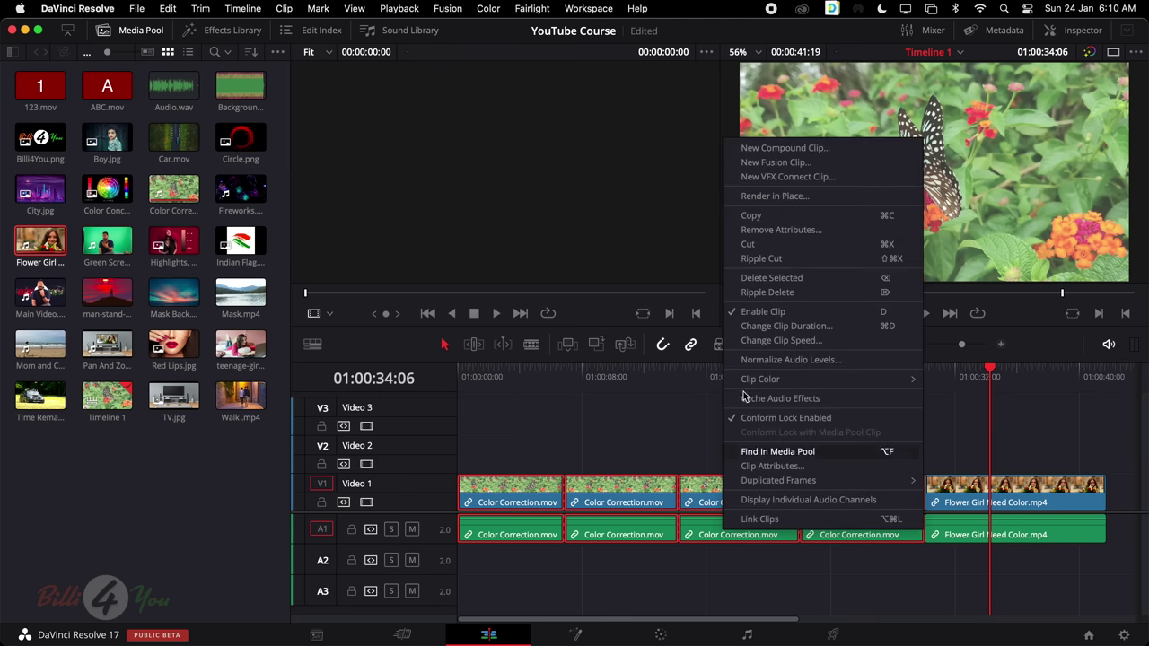
left_click(776, 163)
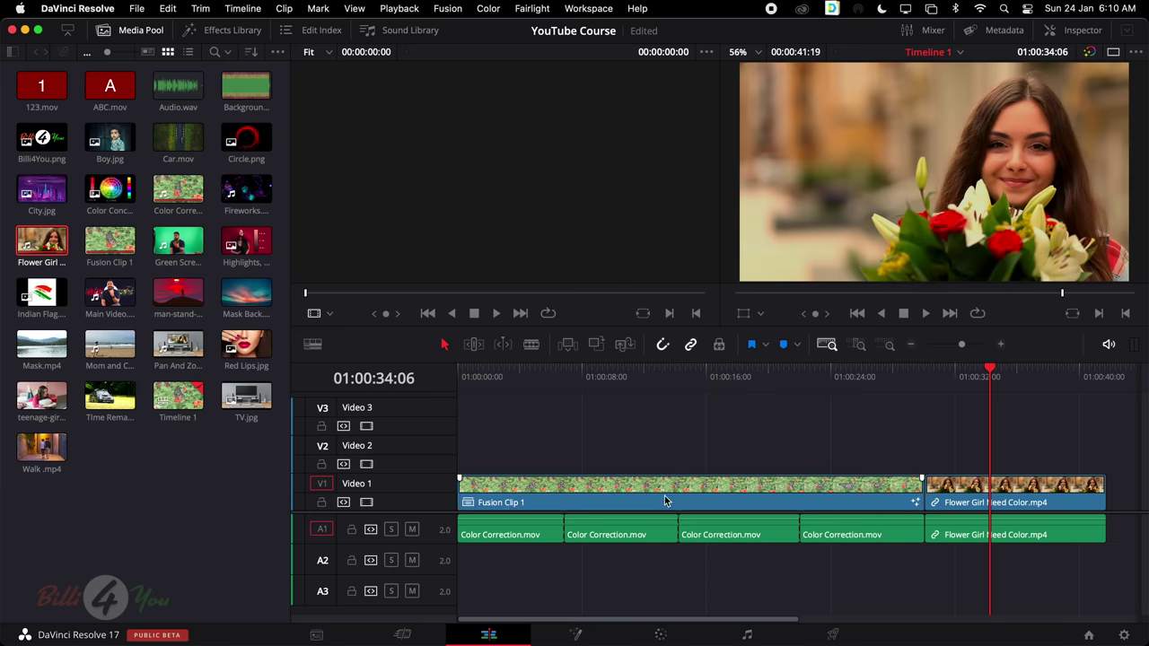
double_click(486, 503)
right_click(486, 507)
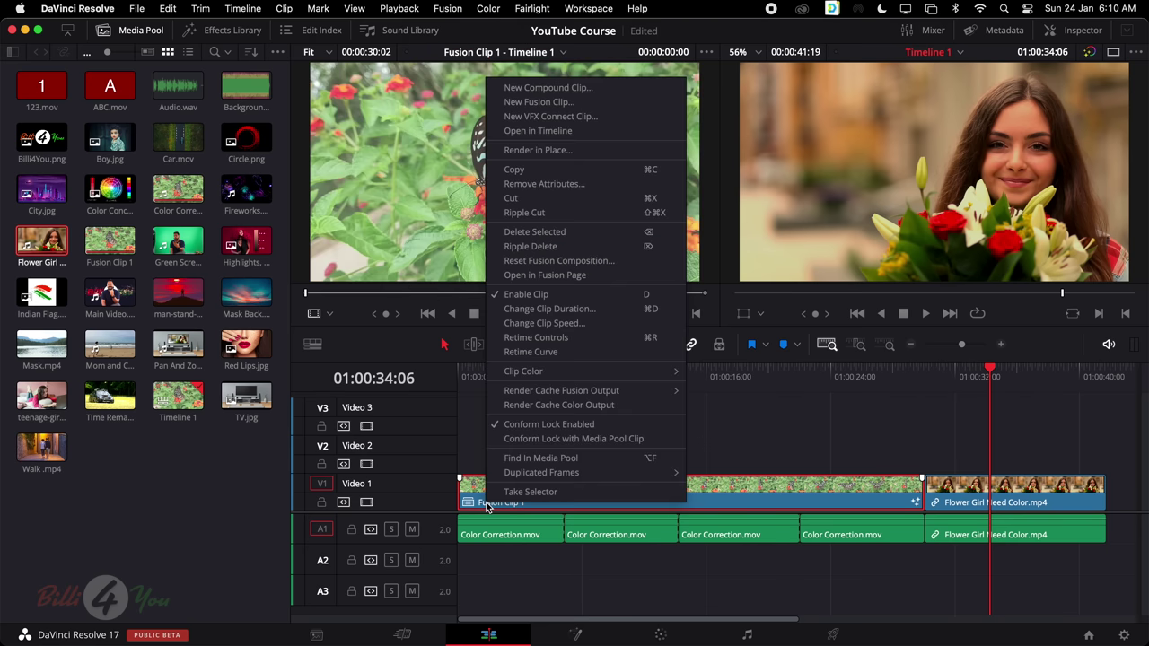
left_click(618, 133)
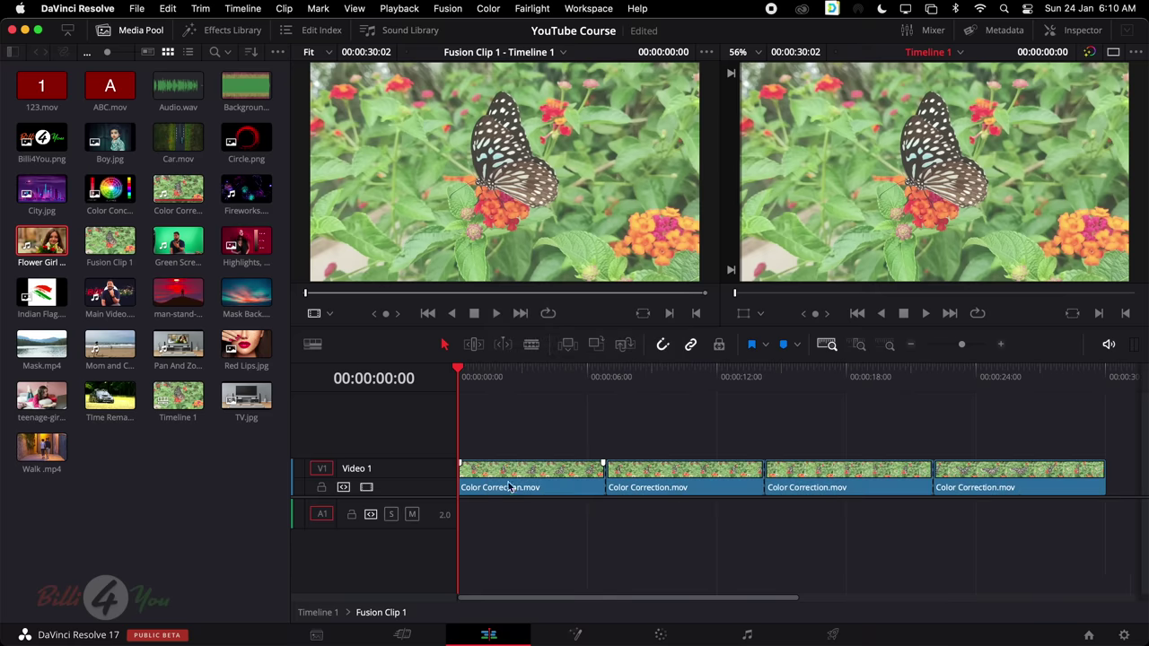
left_click_drag(497, 418, 1055, 510)
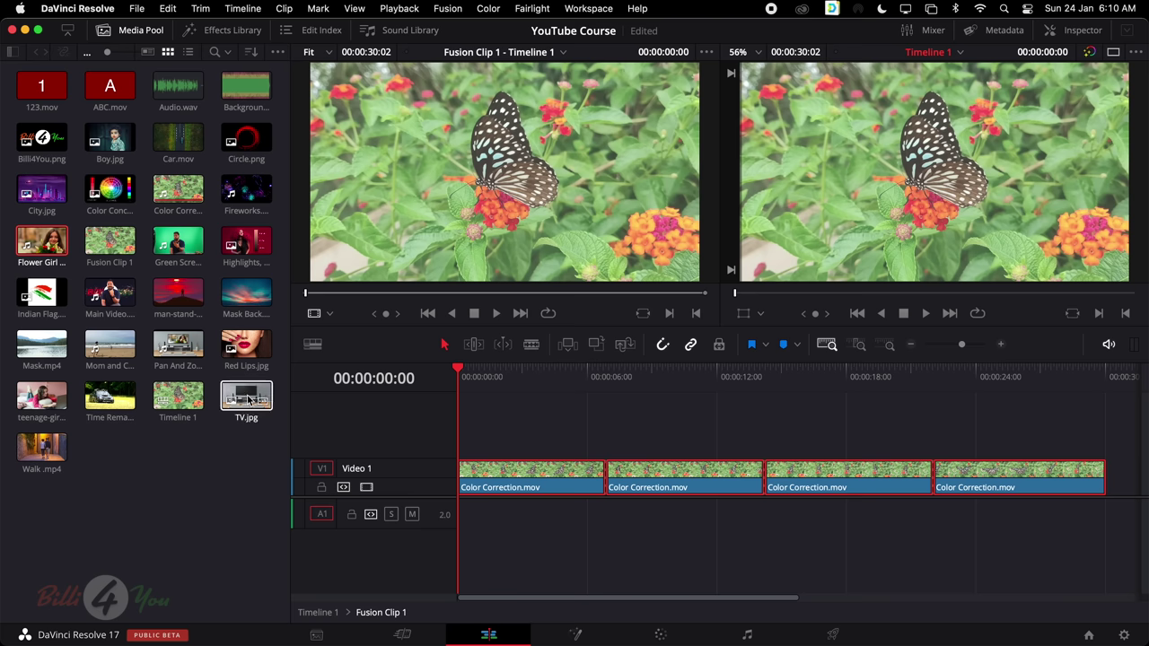
Reopen Timeline 1 and open Fusion Clip 1's contents in the timeline again
left_click(184, 400)
double_click(183, 401)
left_click(592, 488)
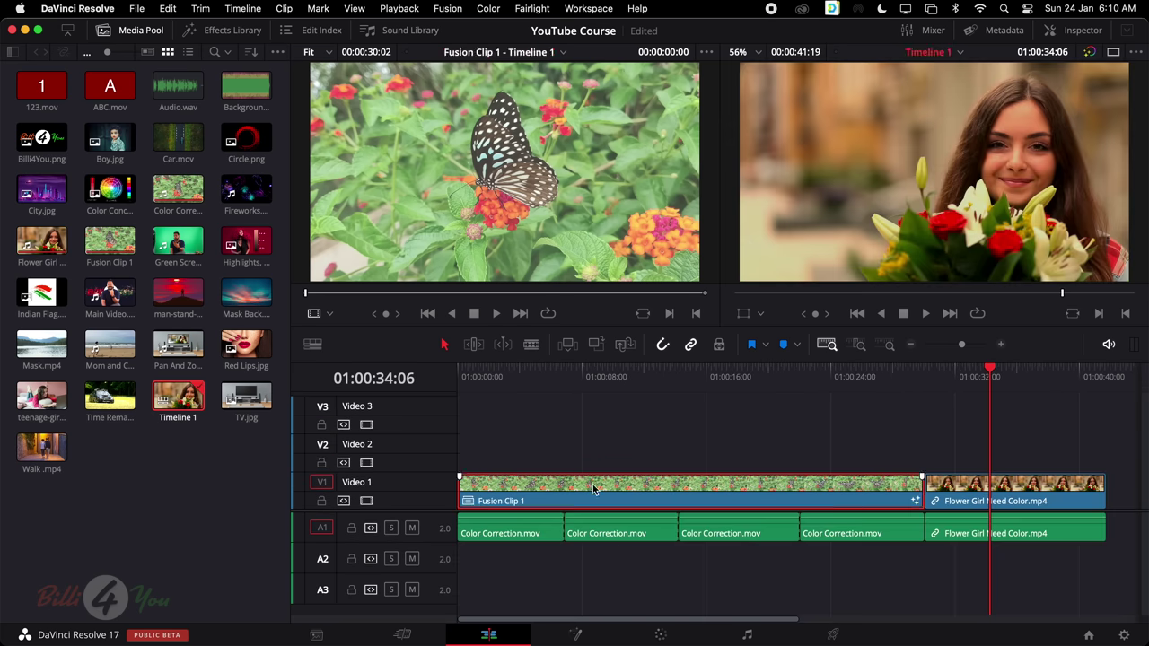
right_click(633, 491)
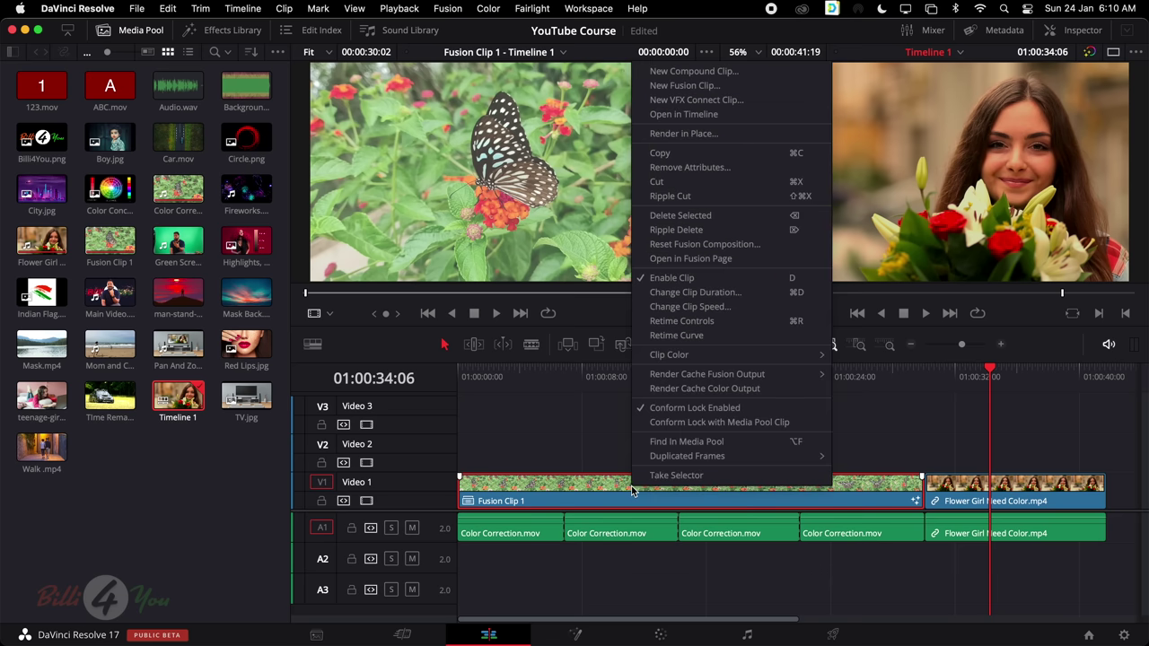
left_click(558, 490)
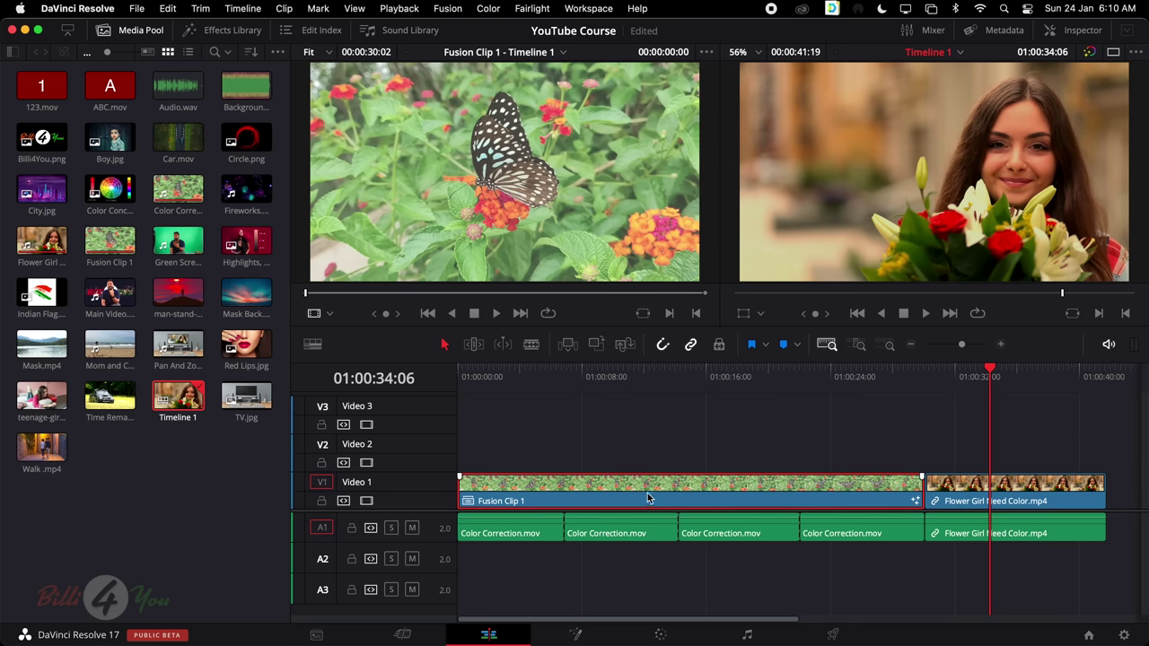
right_click(664, 494)
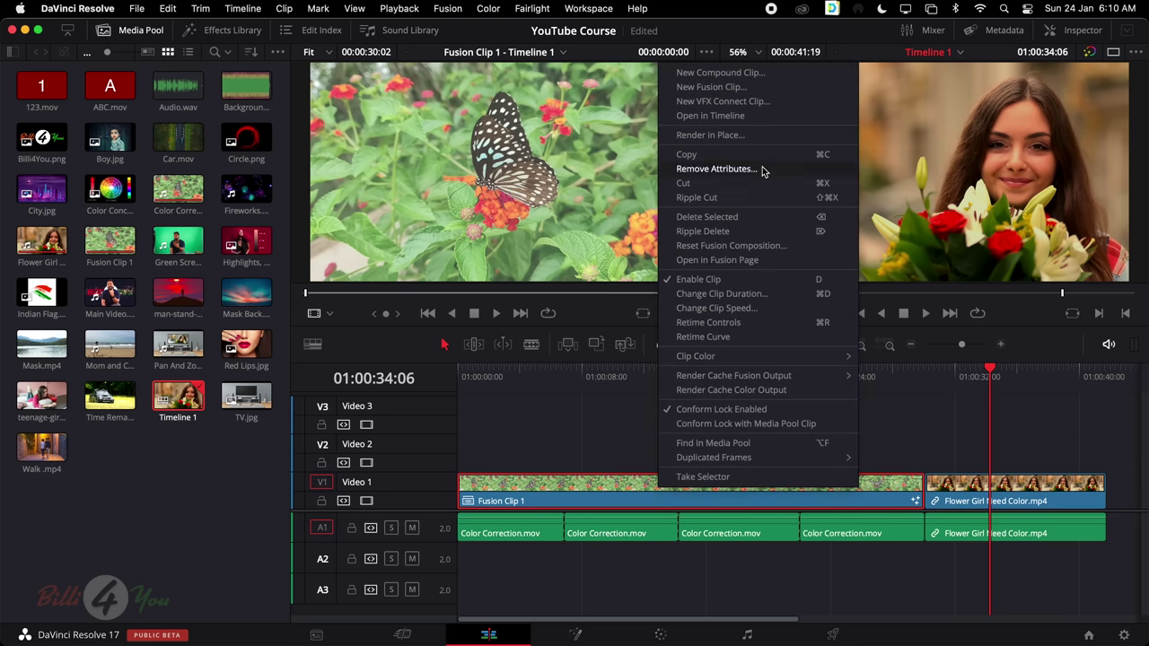
left_click(783, 119)
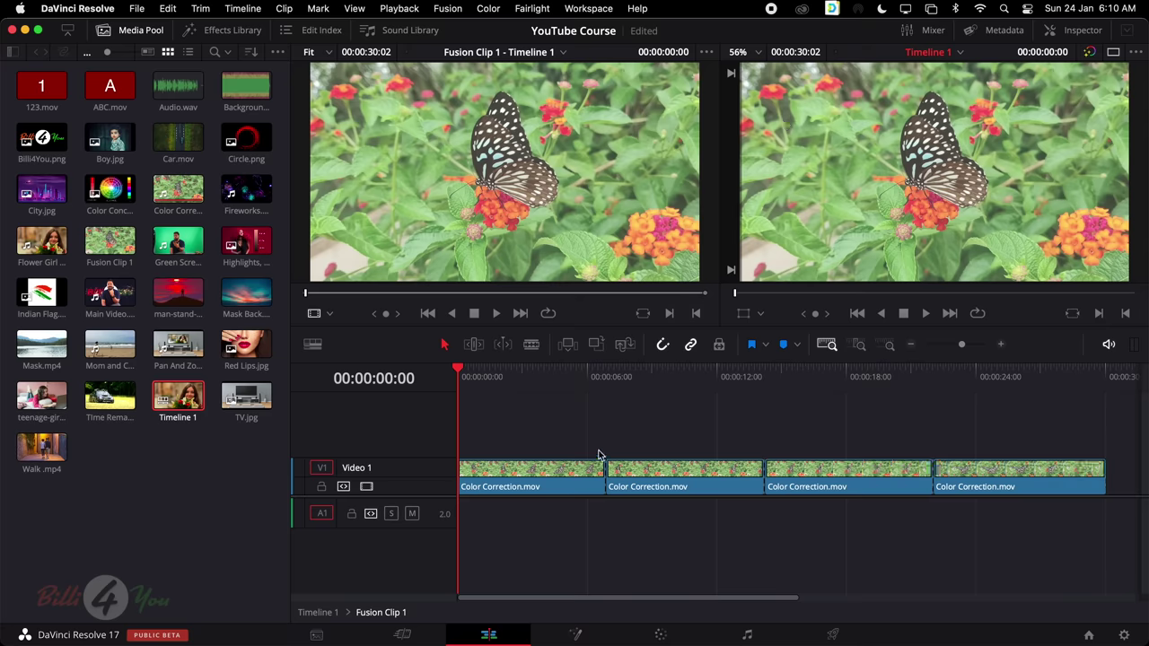
Return to Timeline 1 and select every V1 and A1 clip
left_click(677, 475)
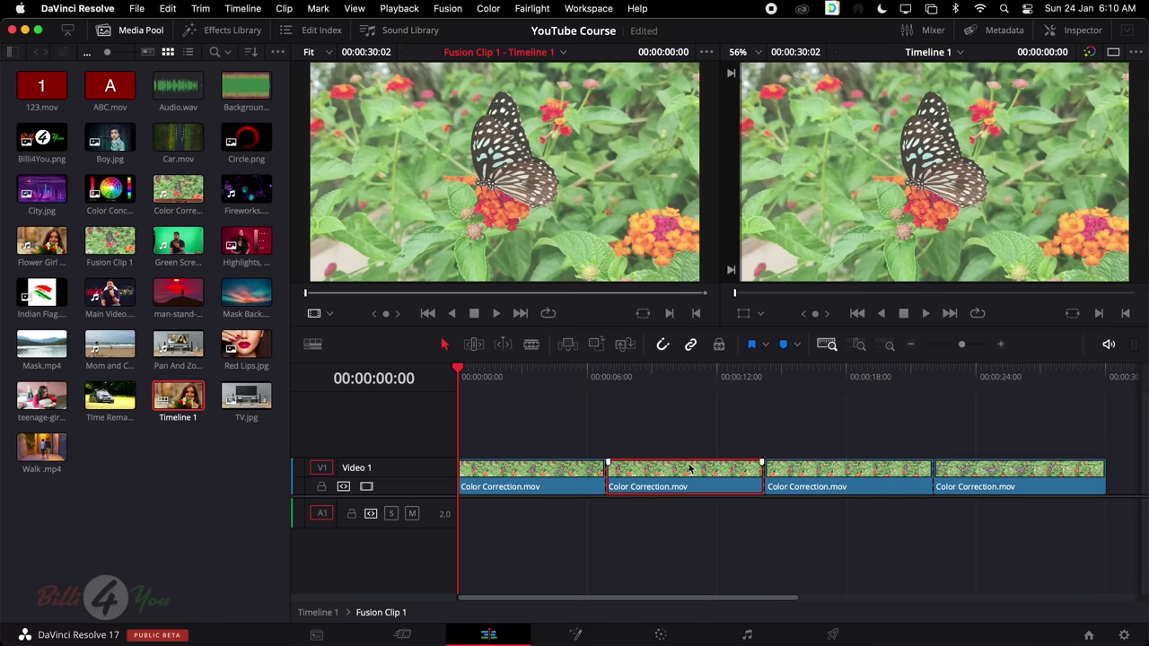
left_click(242, 399)
double_click(188, 400)
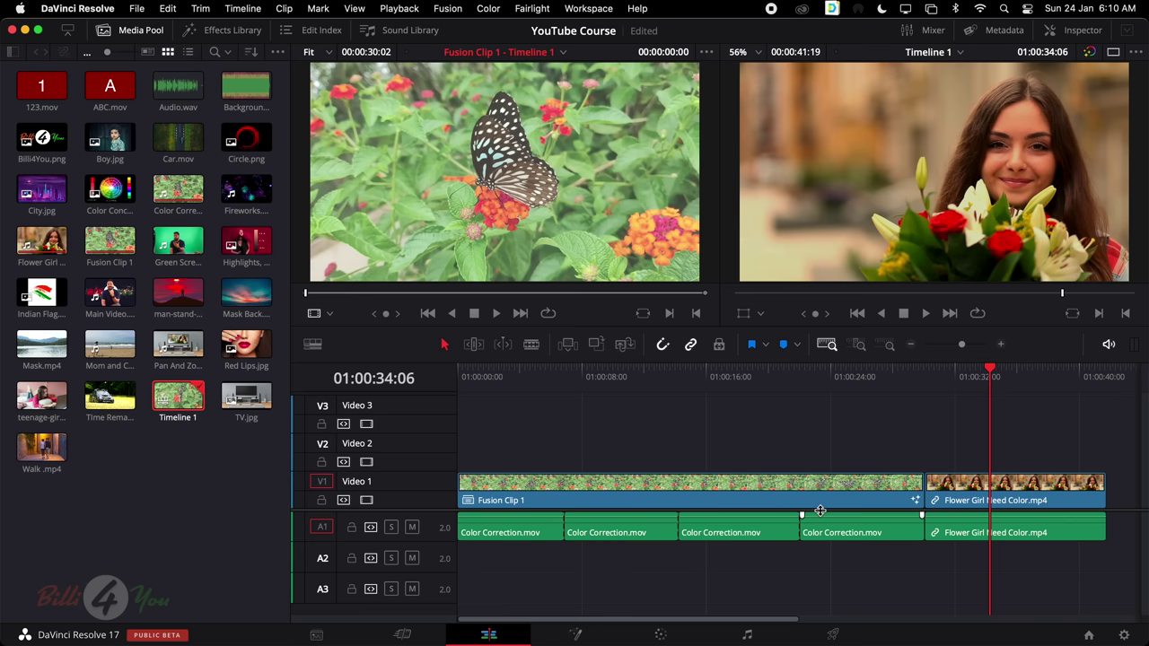
scroll(1032, 539, "down", 3)
scroll(1029, 544, "up", 3)
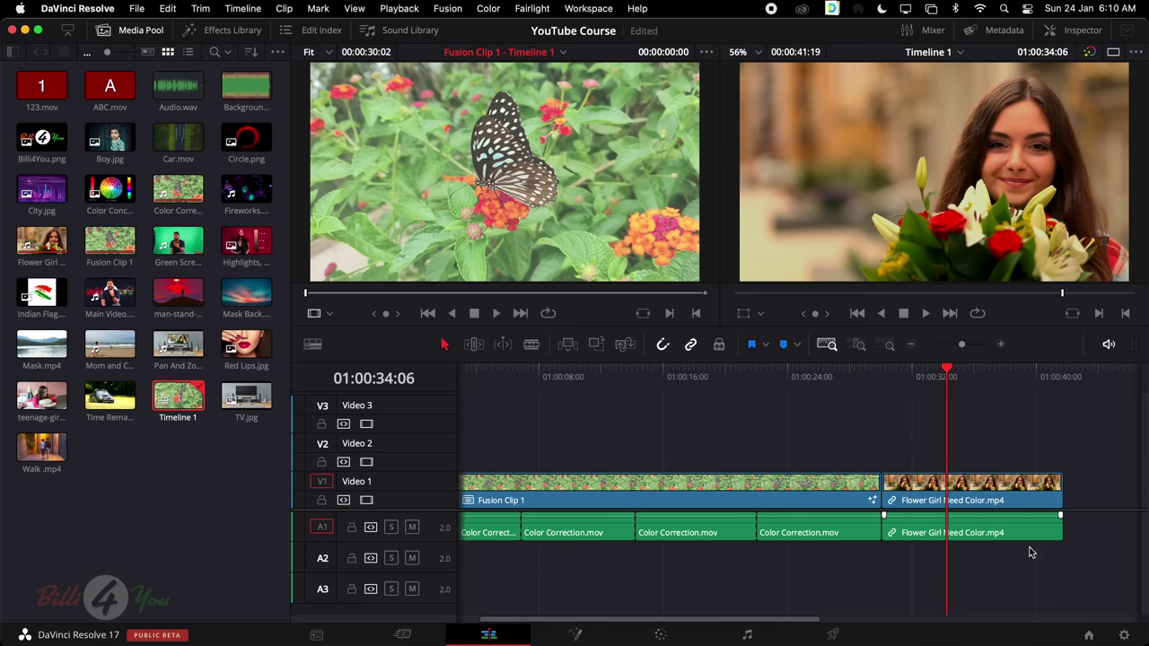
left_click_drag(1068, 579, 441, 415)
Nest the selected clips into Compound Clip 1 and select it
right_click(594, 487)
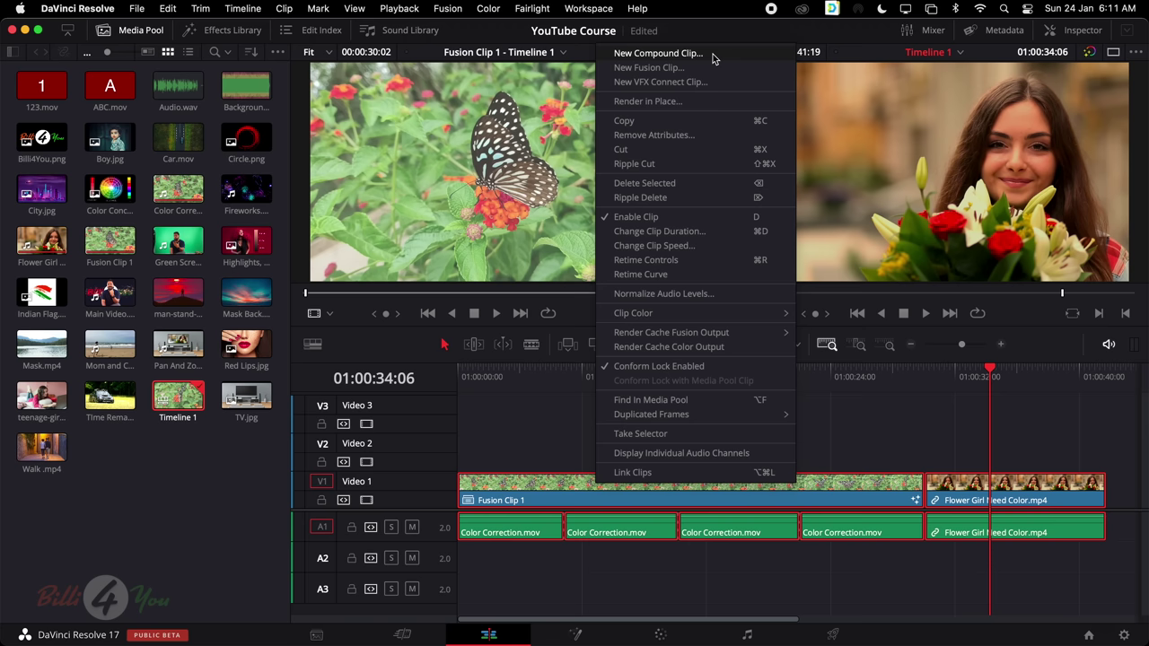
left_click(710, 54)
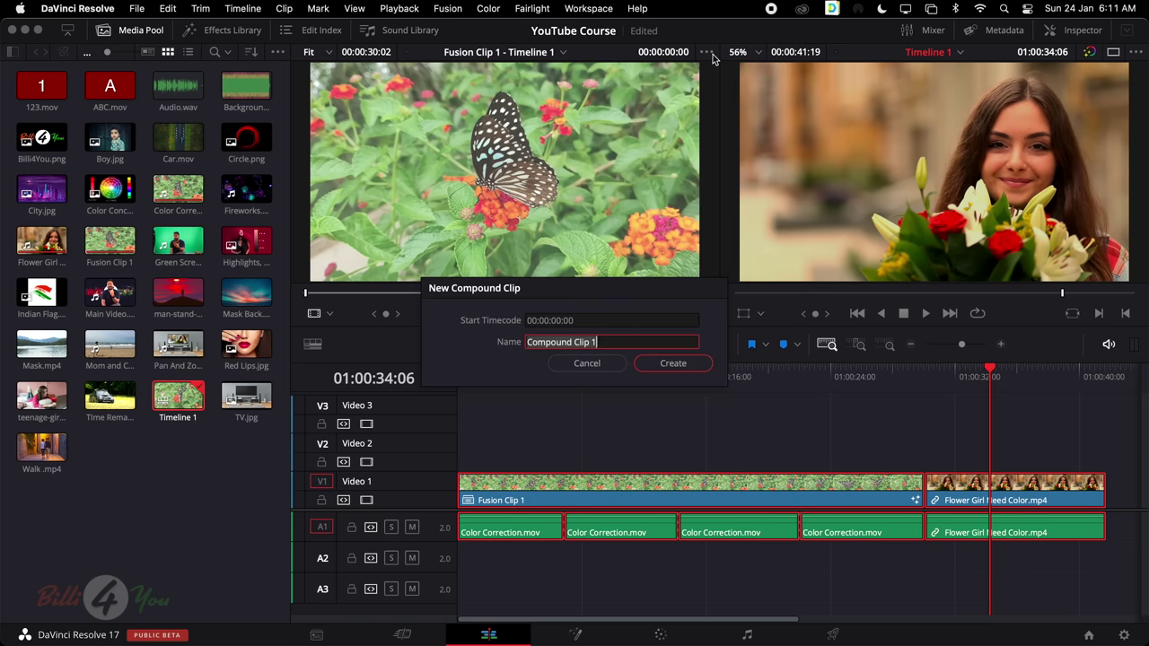
left_click(682, 365)
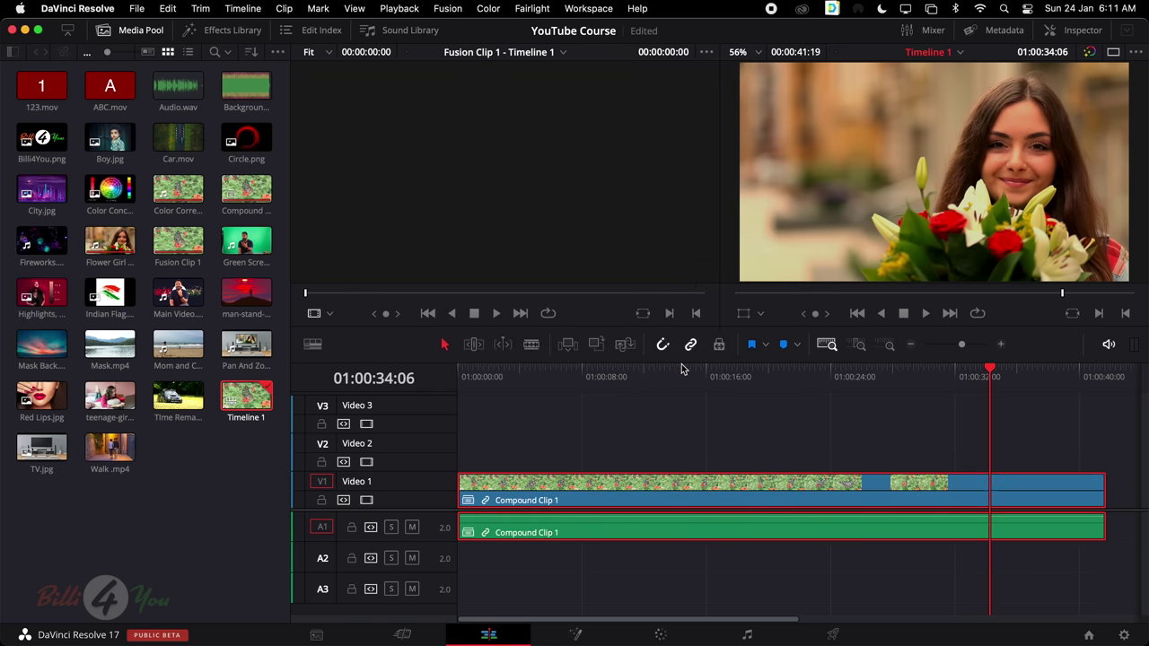
left_click_drag(582, 429, 1047, 566)
left_click(803, 442)
left_click(759, 490)
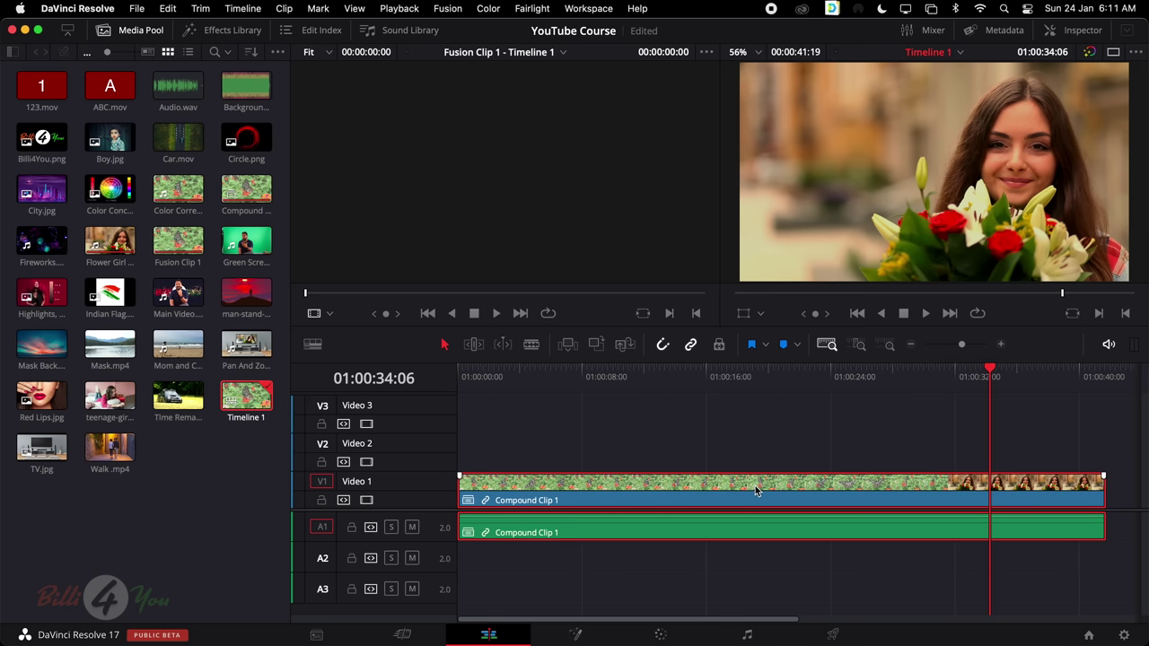
Open Compound Clip 1 in the timeline, then open Fusion Clip 1 inside it
right_click(723, 494)
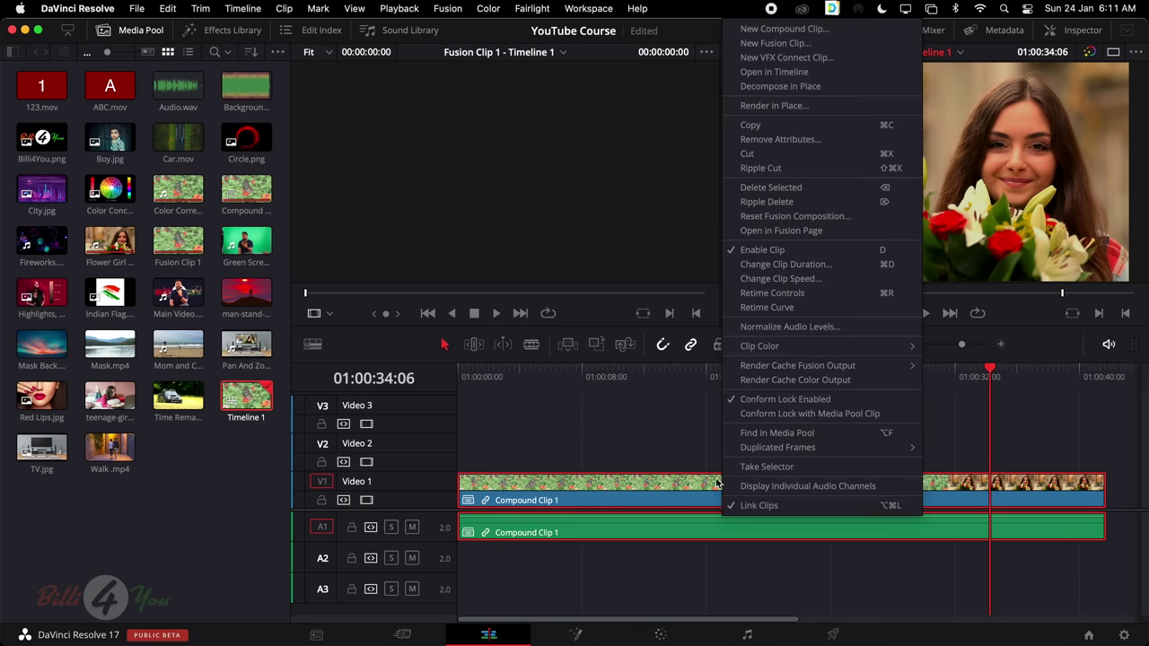
left_click(845, 75)
left_click(650, 471)
right_click(629, 469)
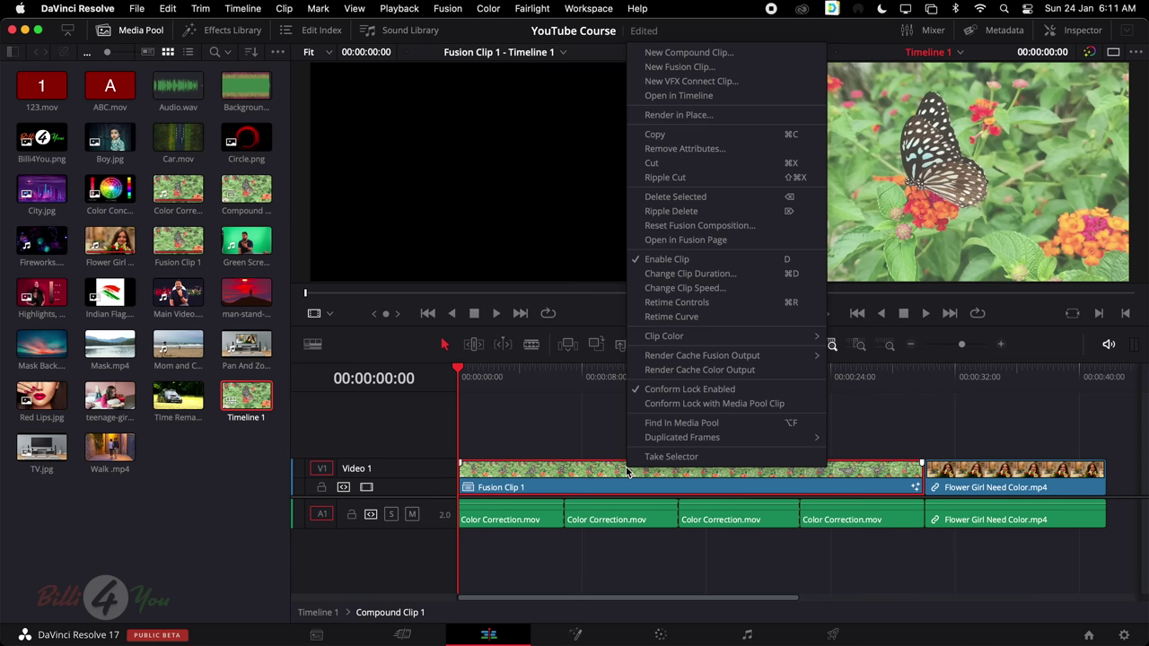
left_click(569, 436)
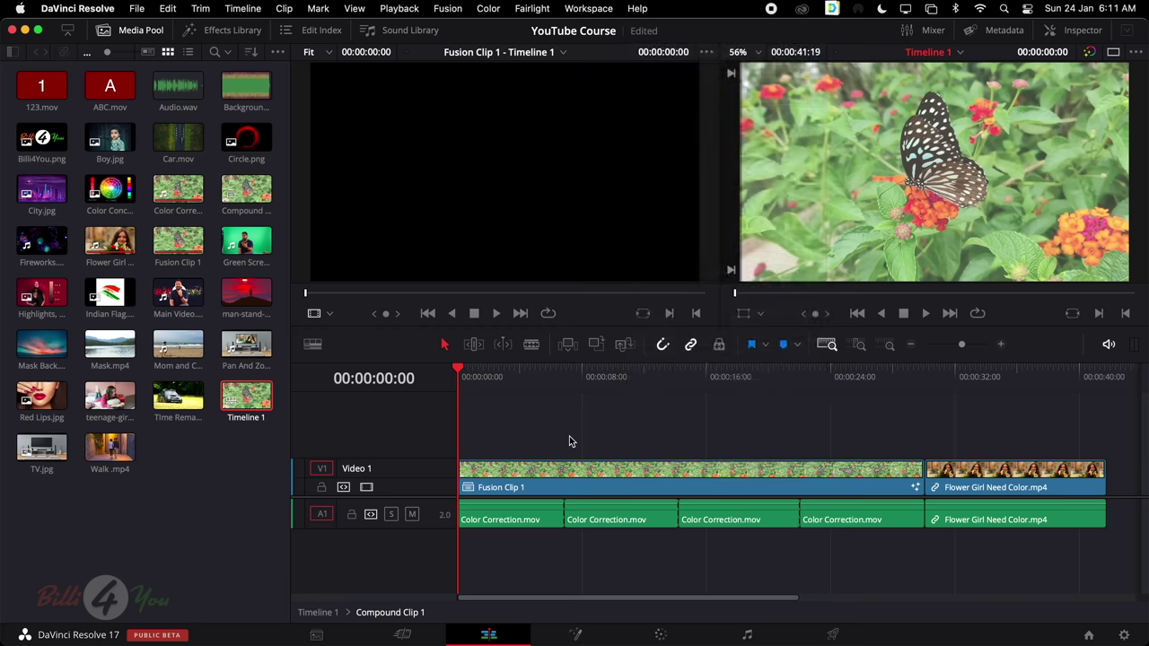
right_click(680, 479)
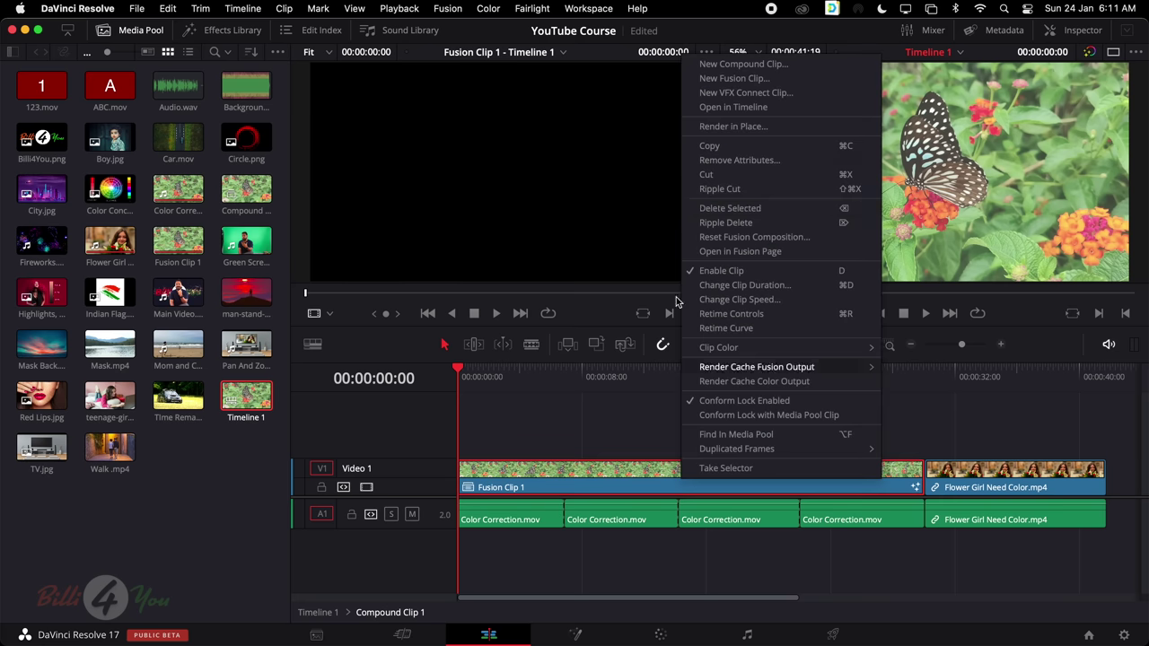
left_click(761, 109)
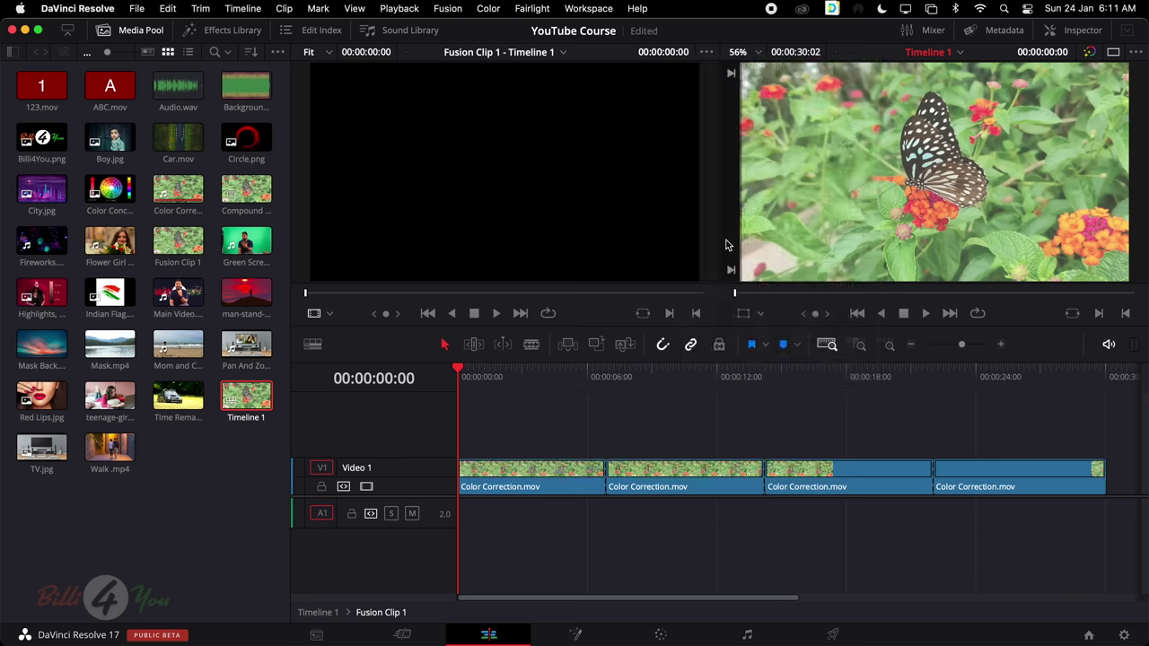
Inspect the Color Correction pieces, then reopen Compound Clip 1 from Timeline 1
left_click_drag(551, 439, 1082, 517)
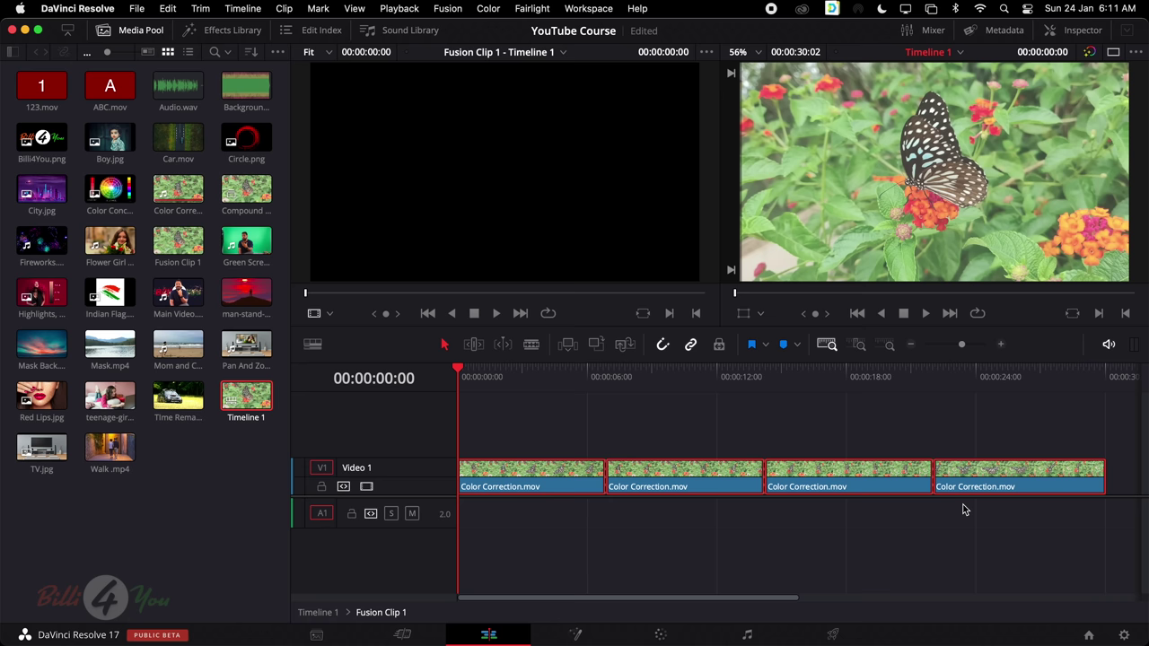
left_click(604, 417)
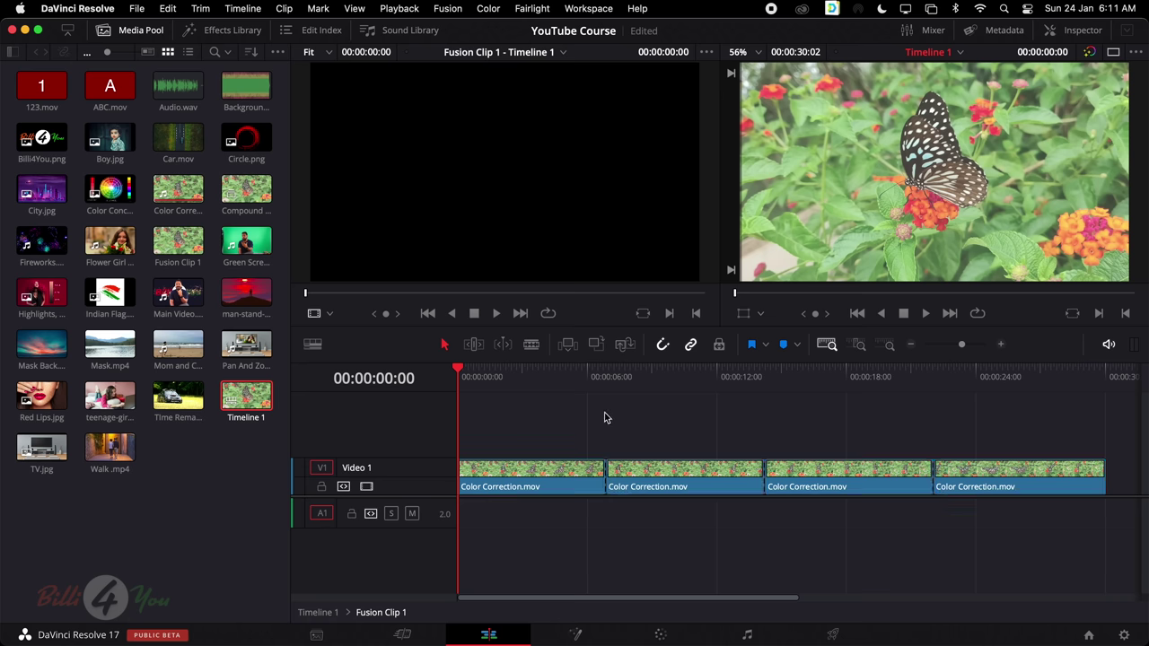
left_click_drag(606, 420, 751, 471)
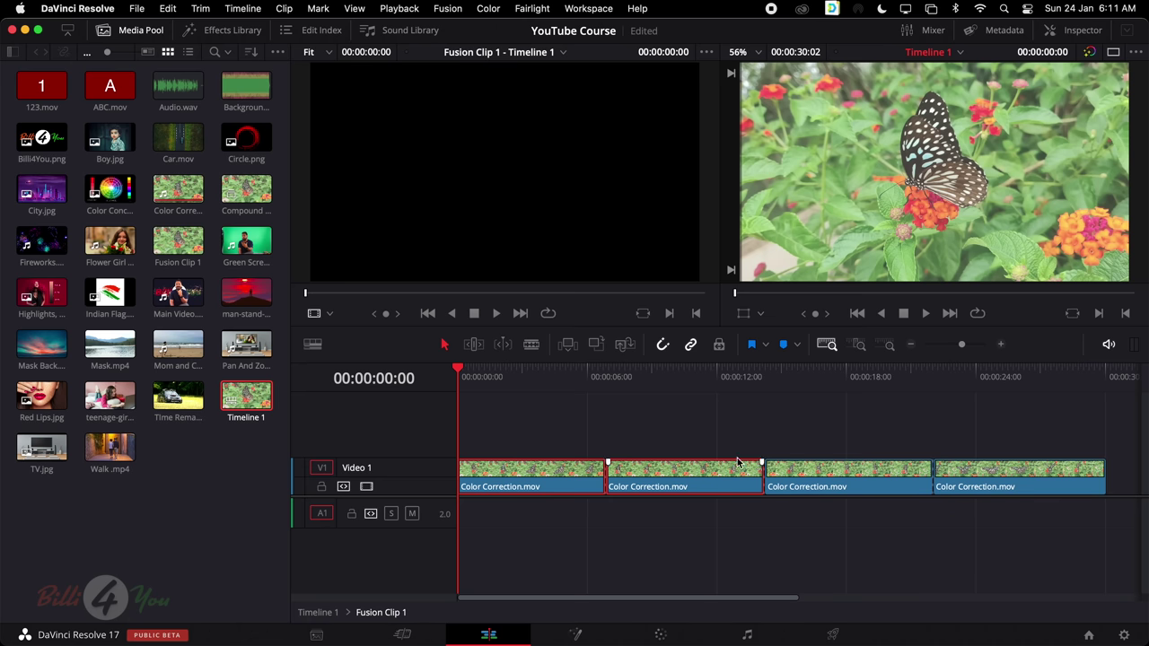
left_click(630, 425)
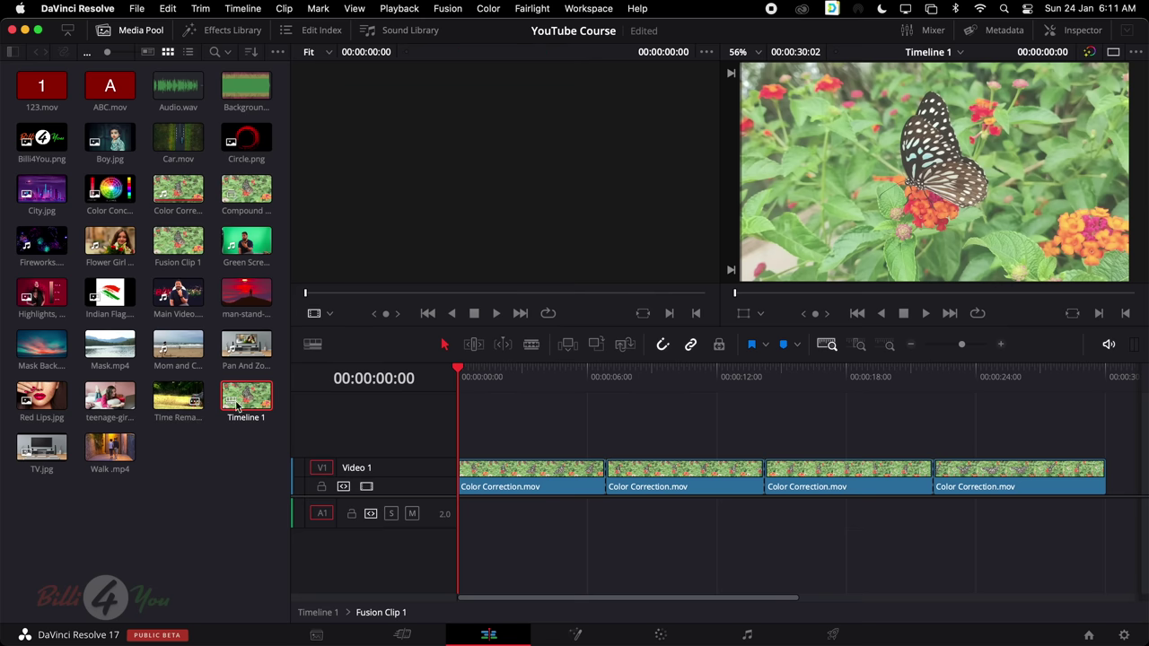
double_click(247, 404)
left_click(803, 492)
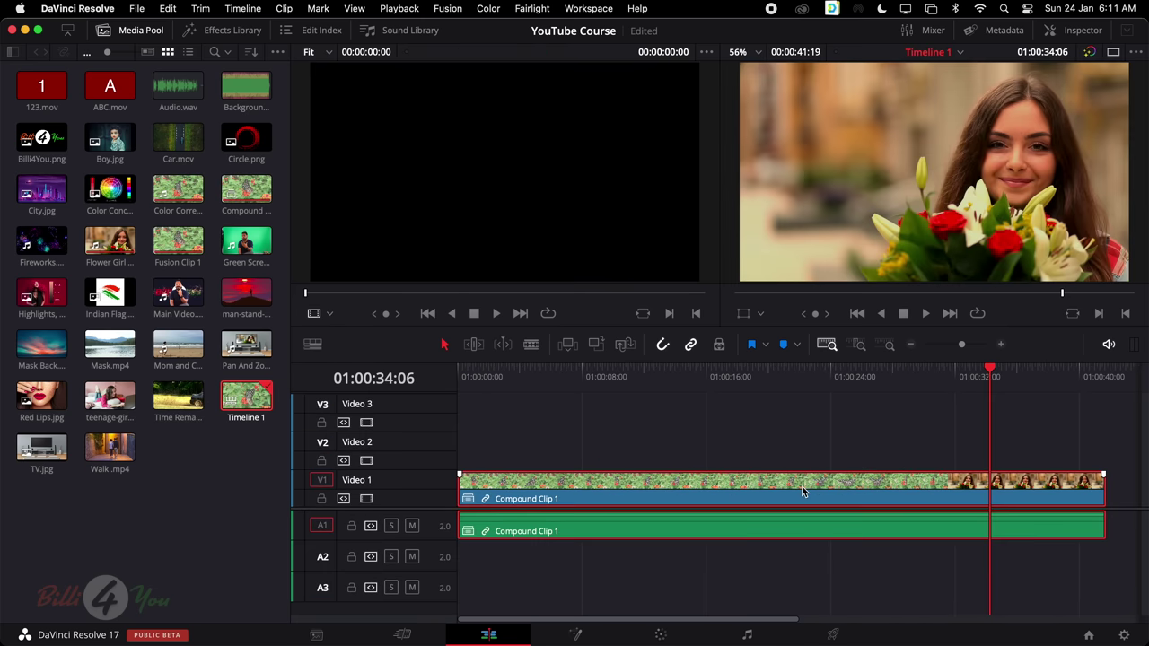
right_click(623, 499)
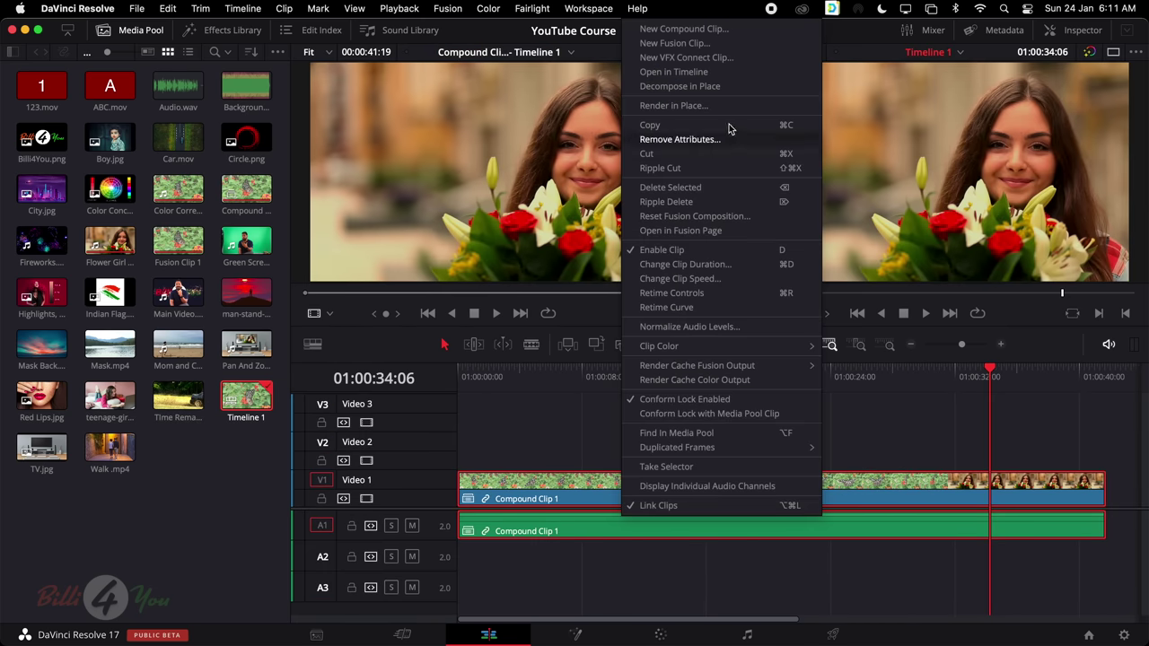
left_click(726, 76)
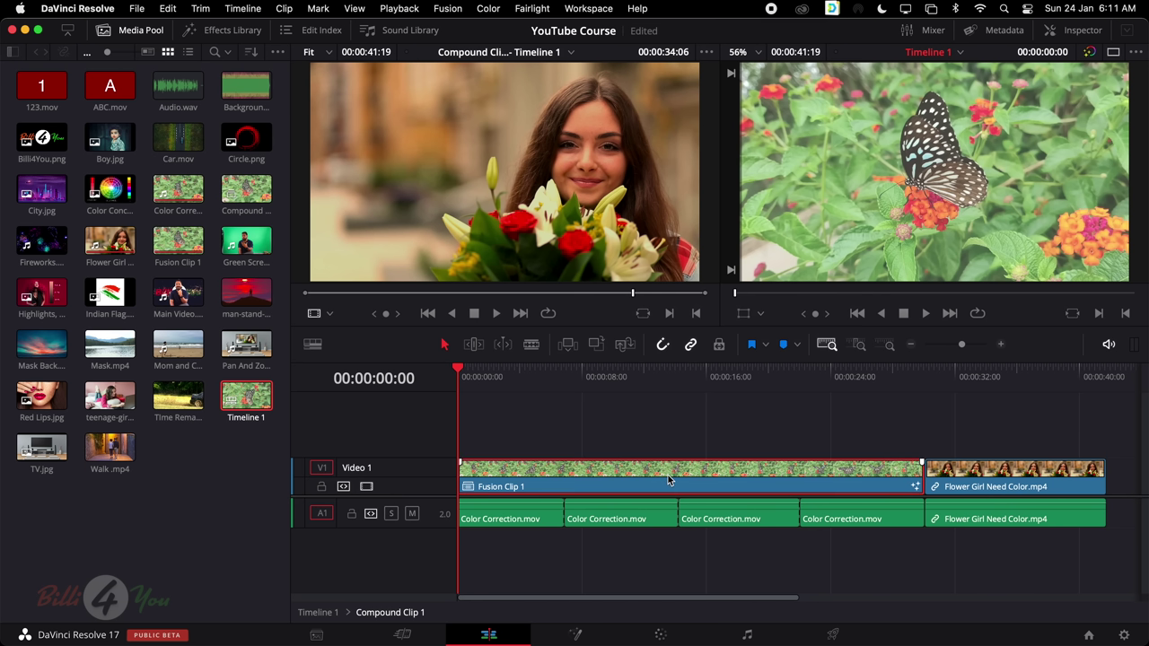
Switch to the Fusion page to see Fusion Clip 1's MediaIn1-to-MediaOut1 graph
left_click(576, 635)
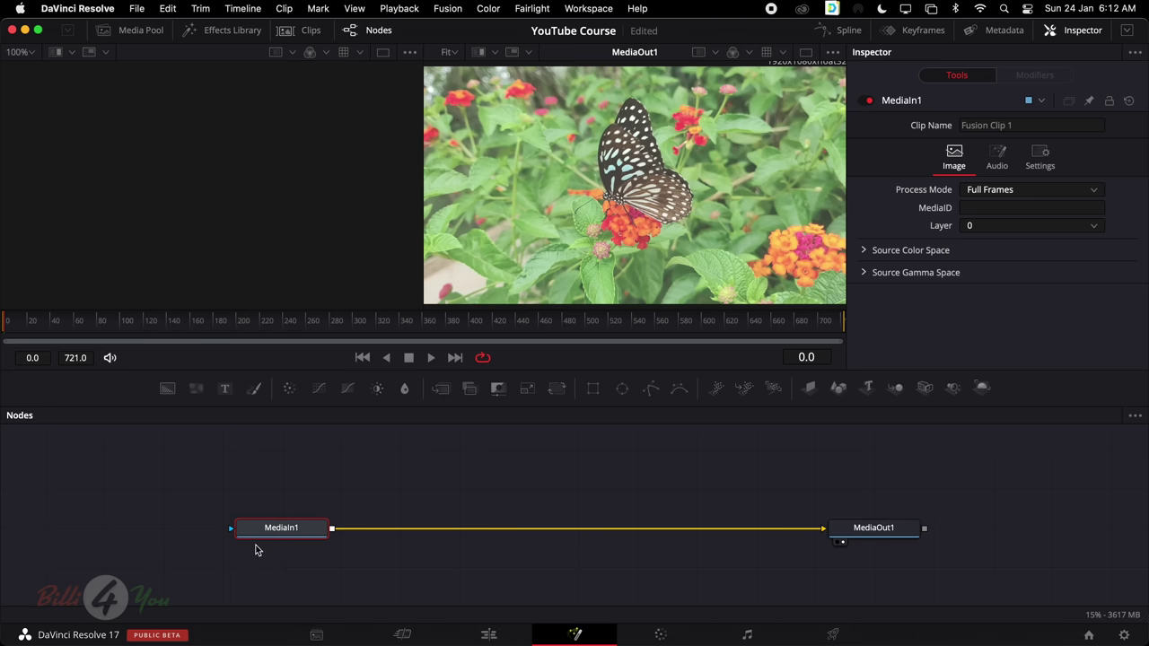
mouse_move(282, 536)
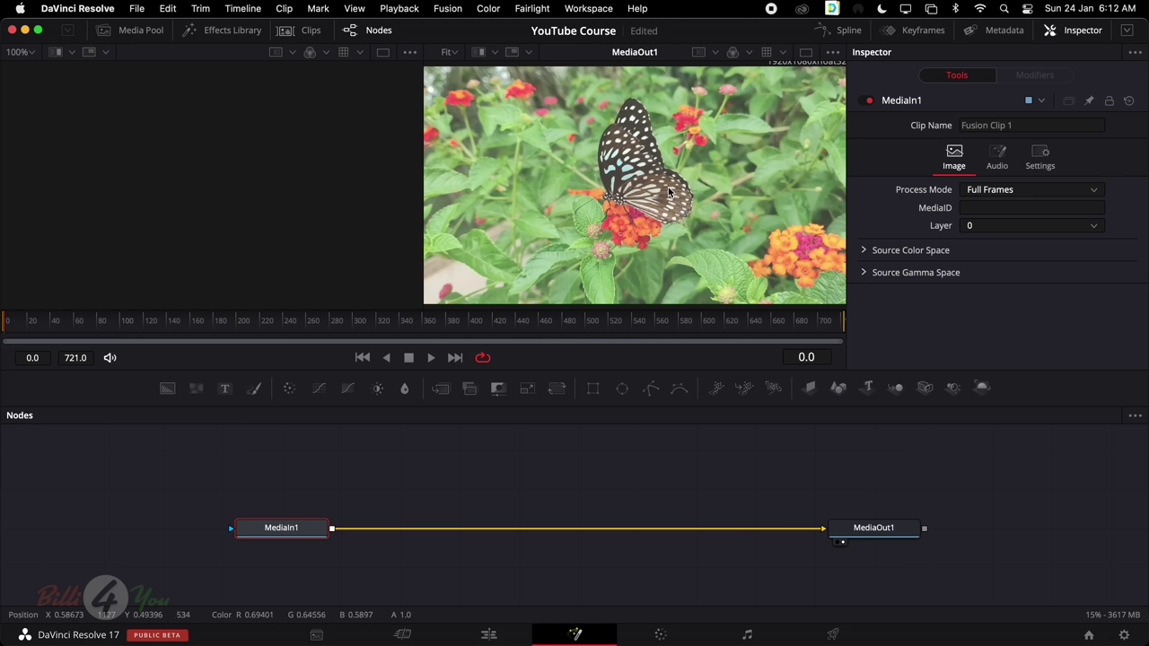
Add a Text1 title node, edit its text, and view Text1 and MediaOut1
left_click_drag(226, 393, 552, 479)
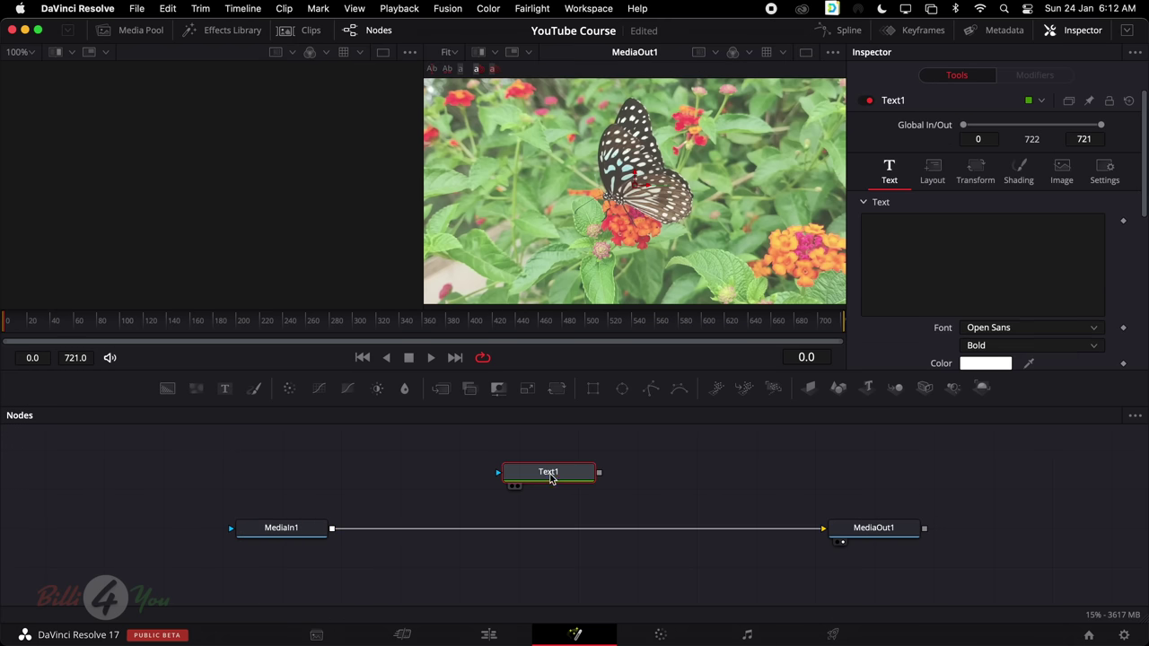
left_click(967, 236)
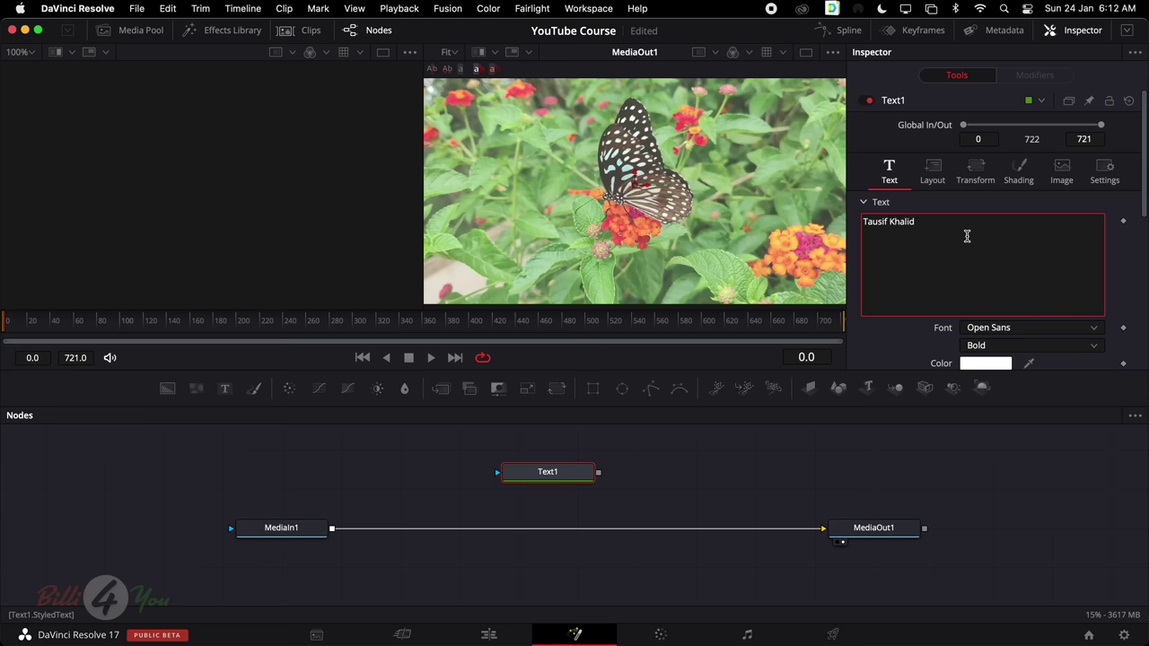
left_click(558, 481)
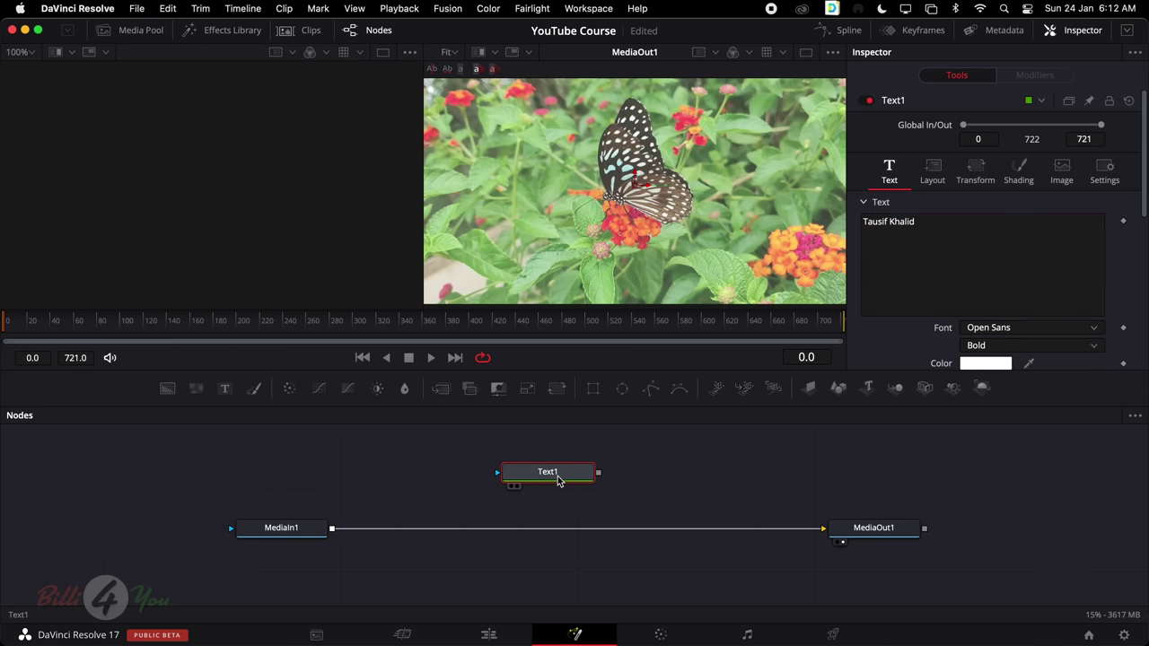
key("2")
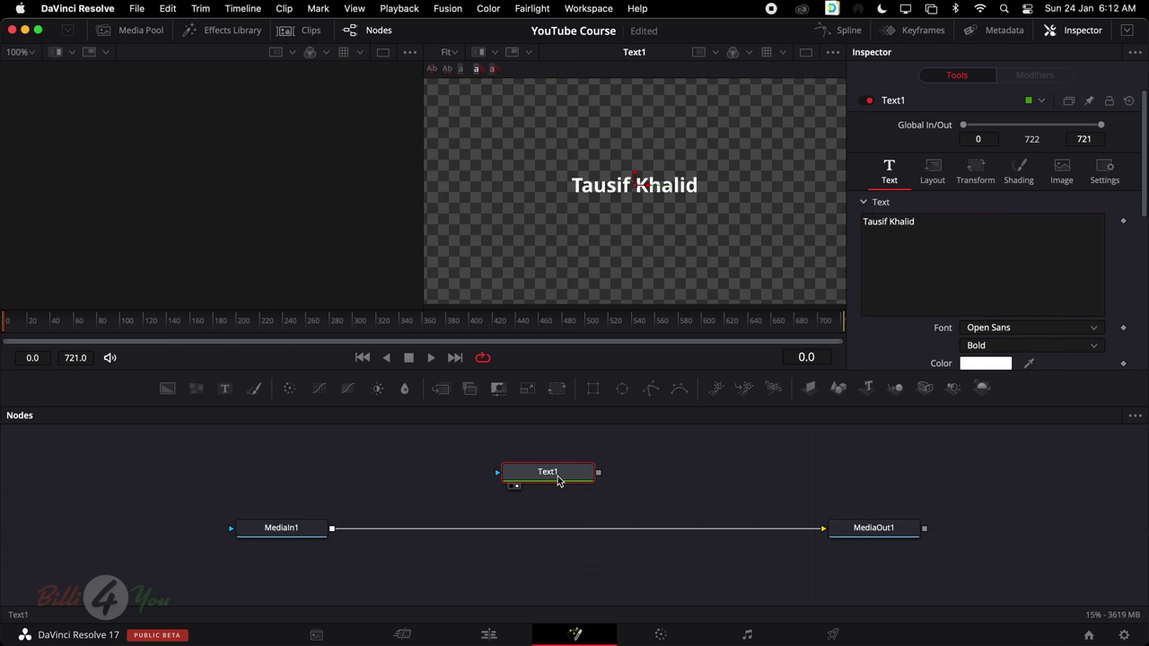
left_click(884, 533)
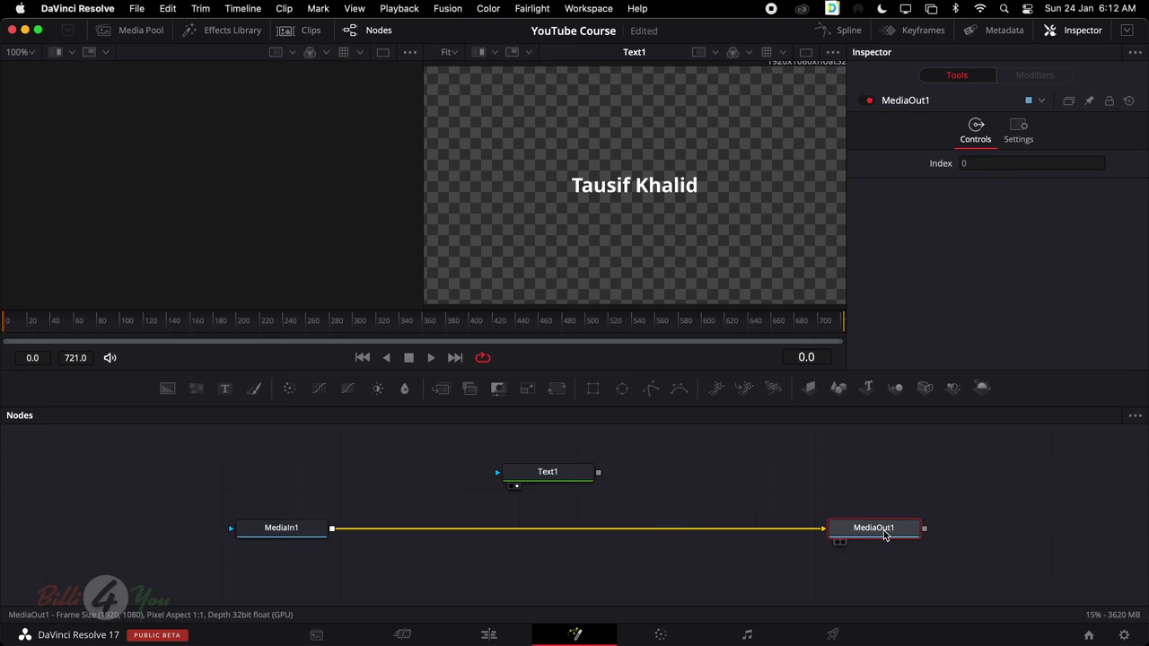
key("1")
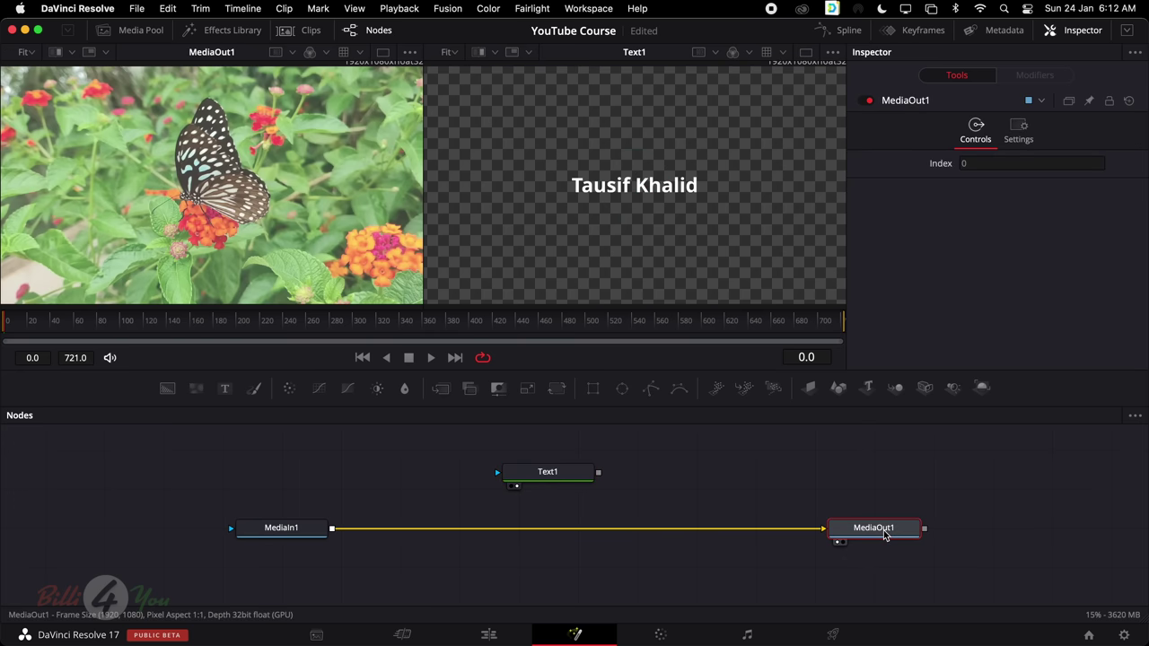
Try wiring MediaIn1 through Text1 and moving it, then undo the move and links
left_click(564, 479)
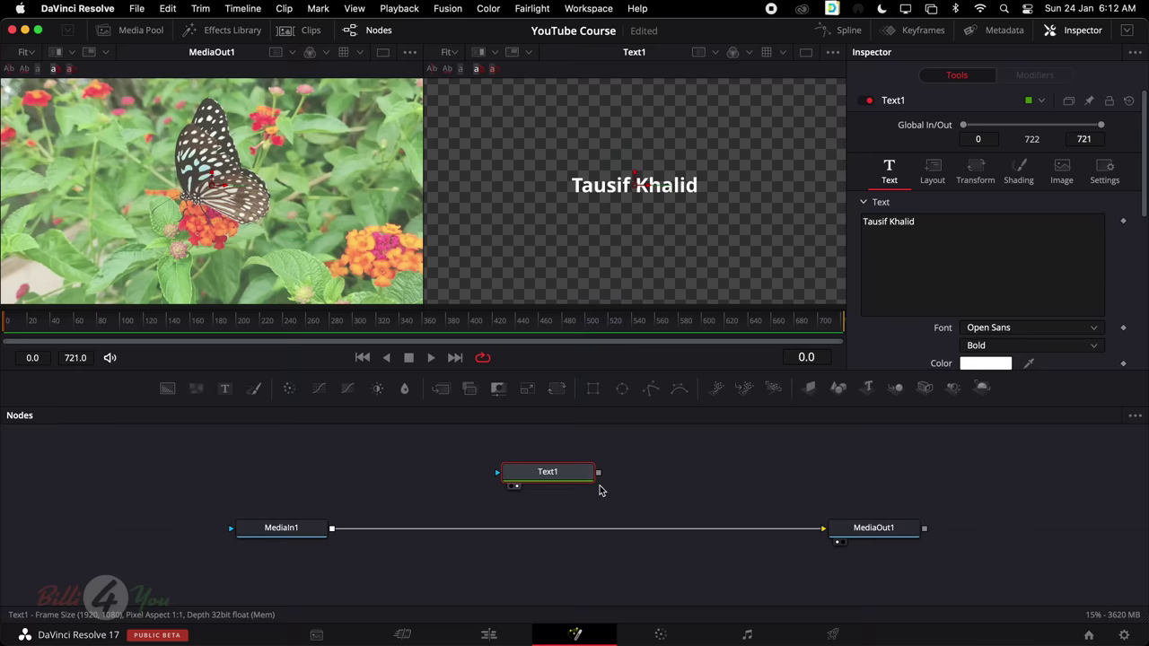
left_click_drag(823, 528, 772, 534)
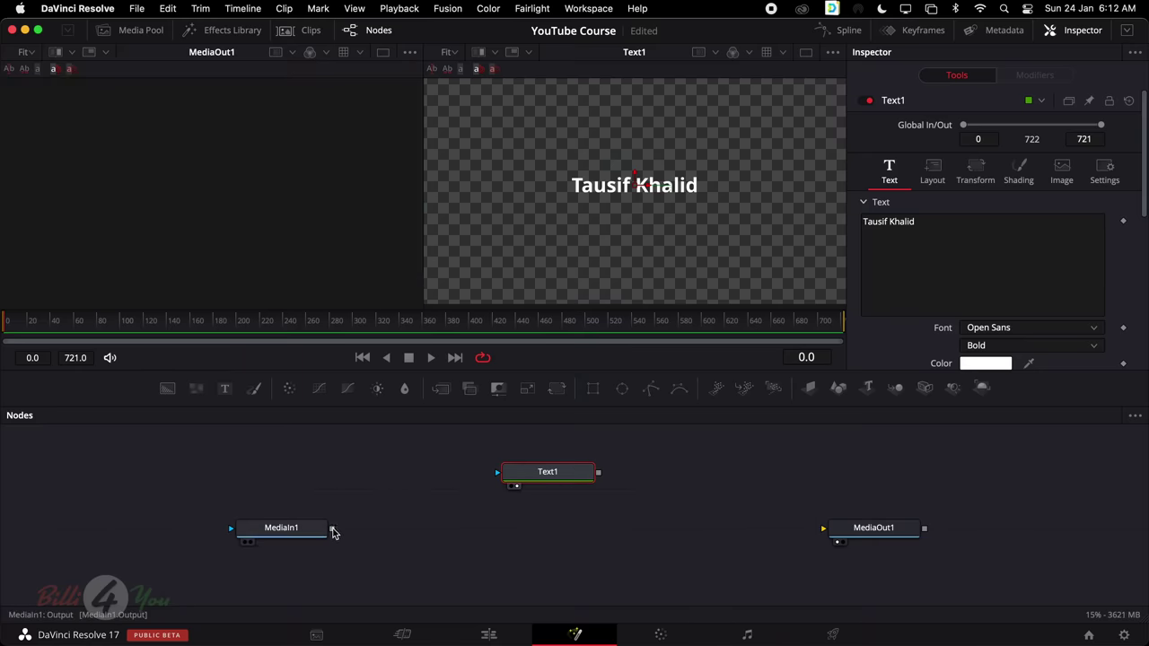
mouse_move(333, 529)
left_mouse_down()
mouse_move(353, 526)
mouse_move(335, 530)
left_mouse_up()
left_click_drag(331, 529, 824, 529)
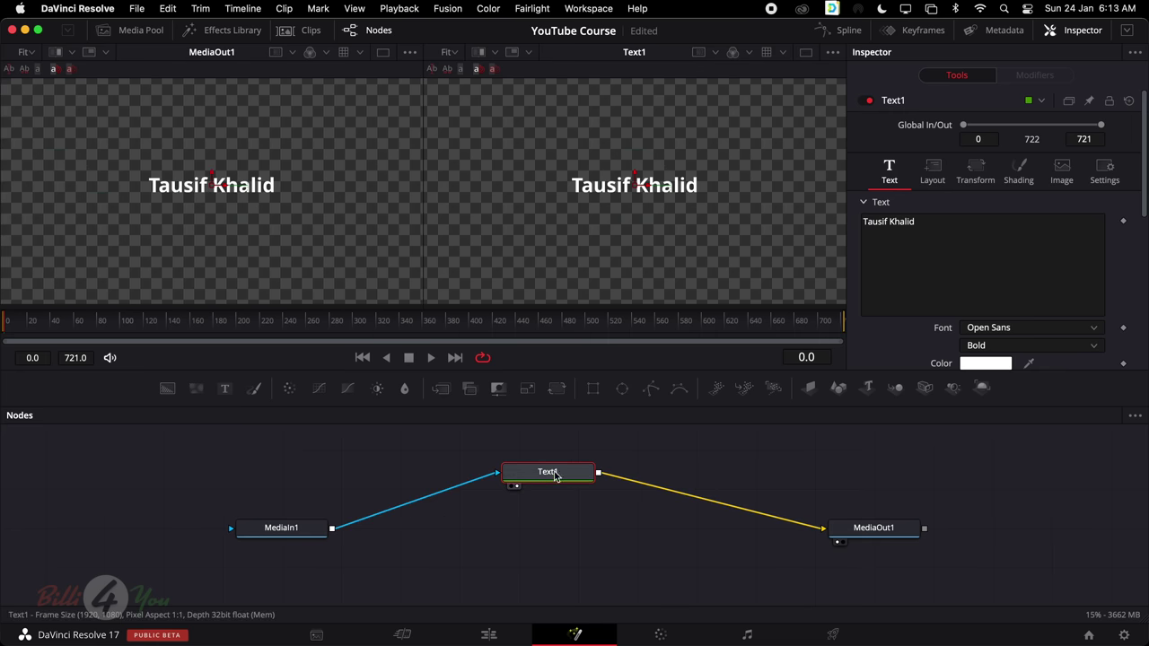
left_click_drag(550, 477, 290, 478)
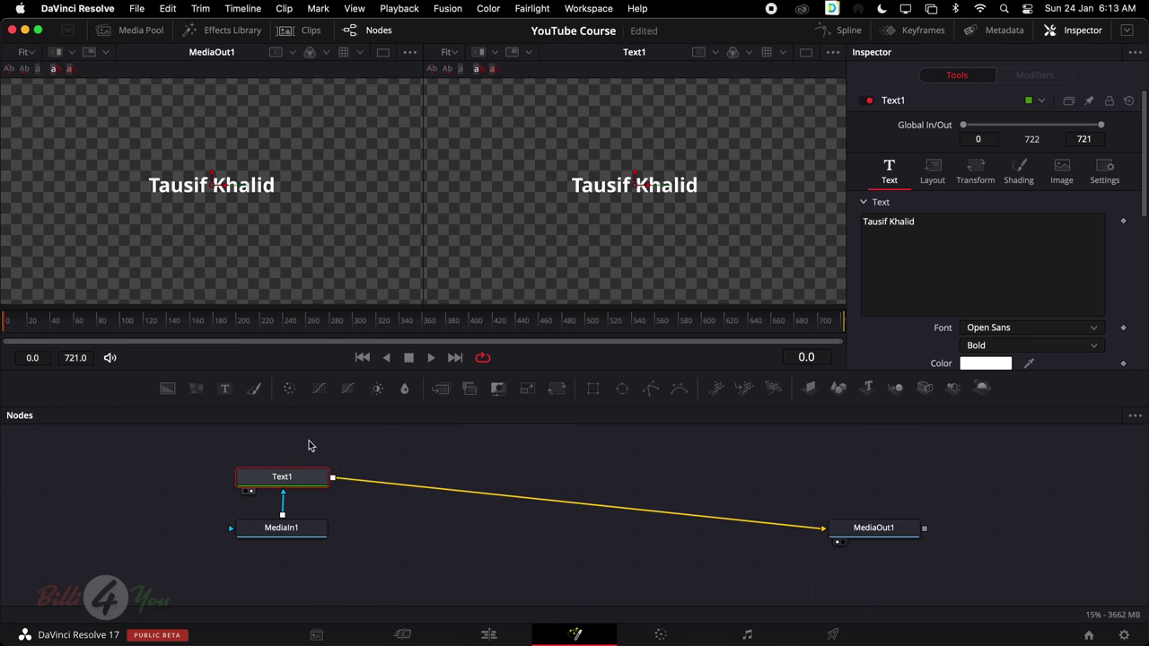
key("super+z")
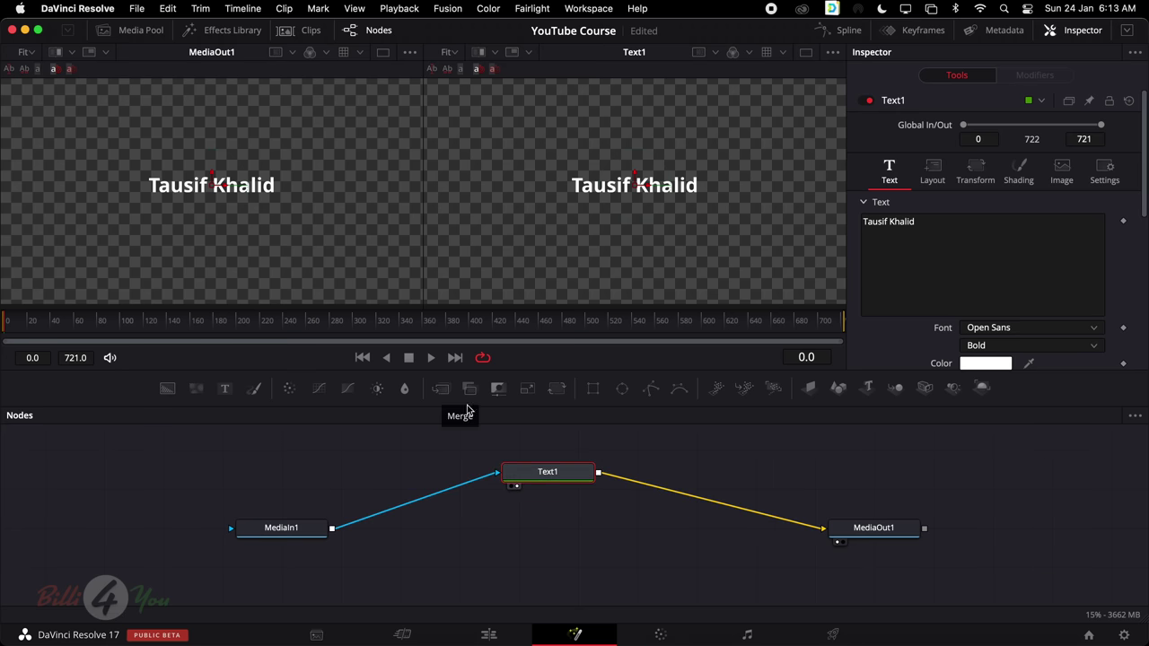
key("super+z")
key("super+z")
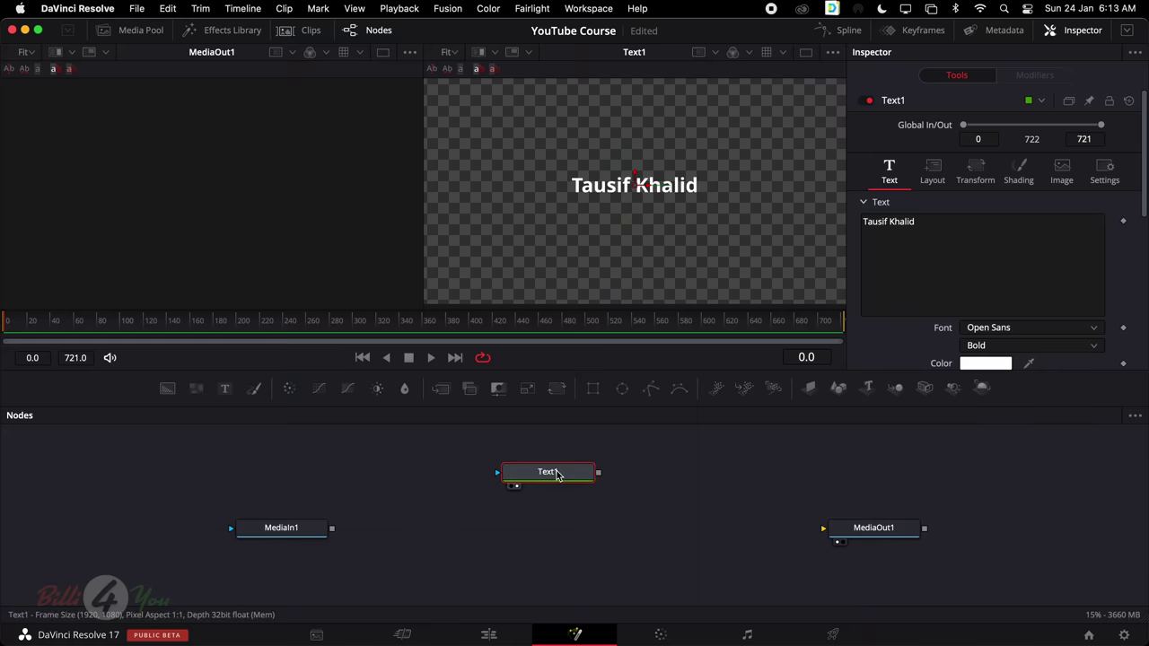
key("super+z")
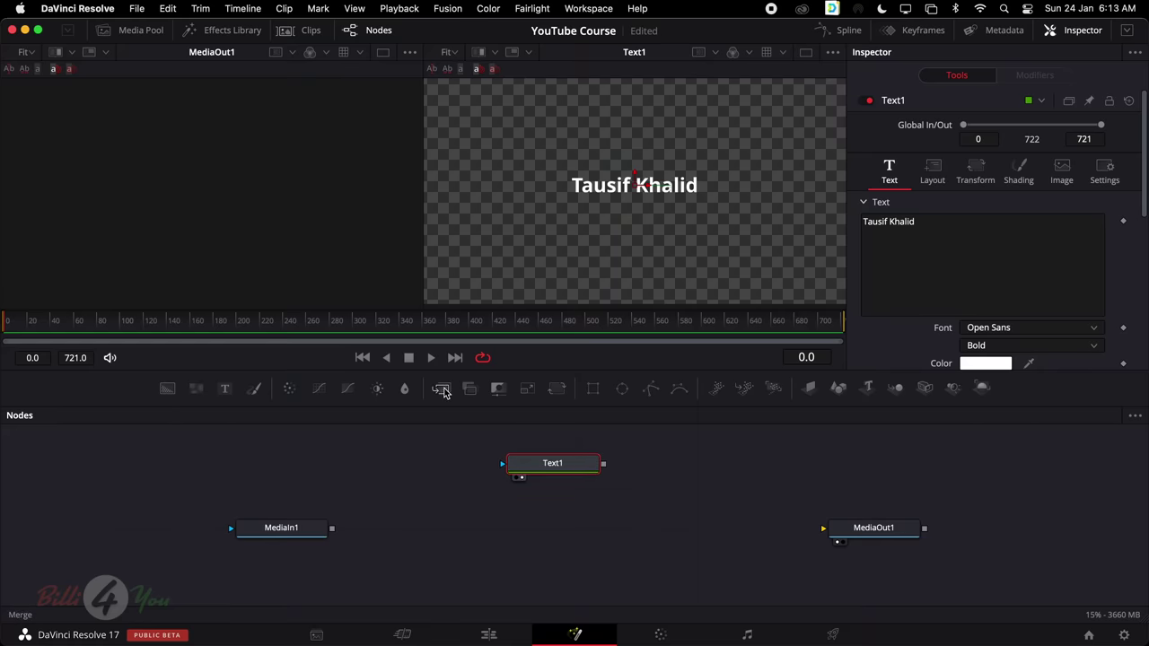
Add Merge1 with MediaIn1 on its background input and its output into MediaOut1
left_click_drag(443, 392, 556, 530)
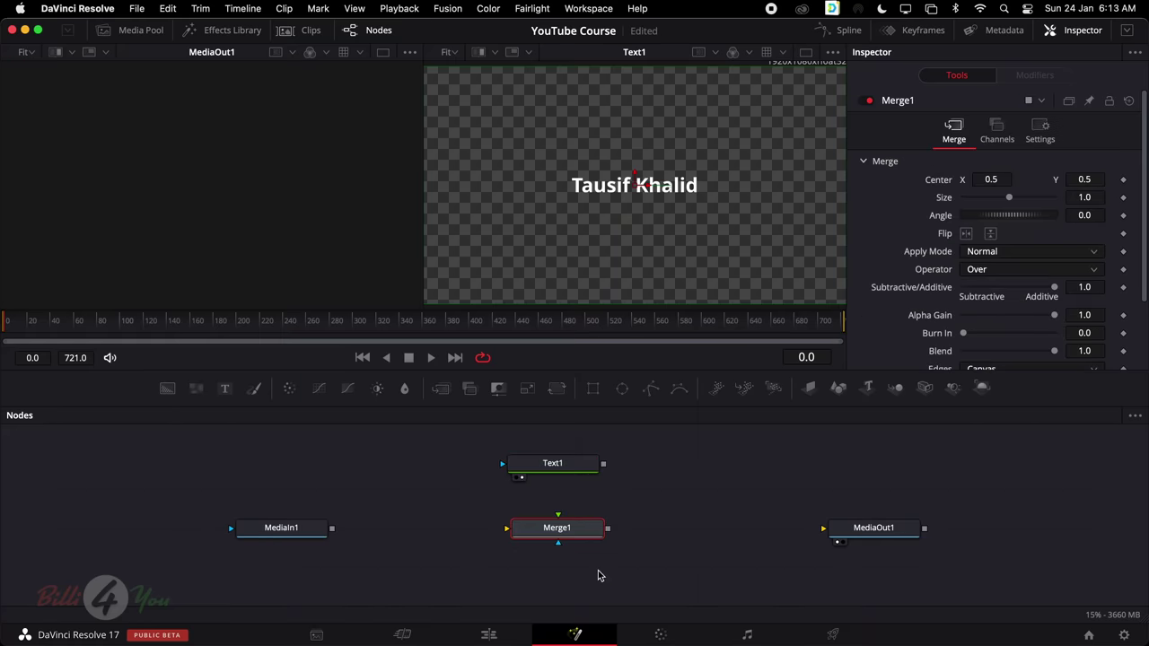
left_click(570, 574)
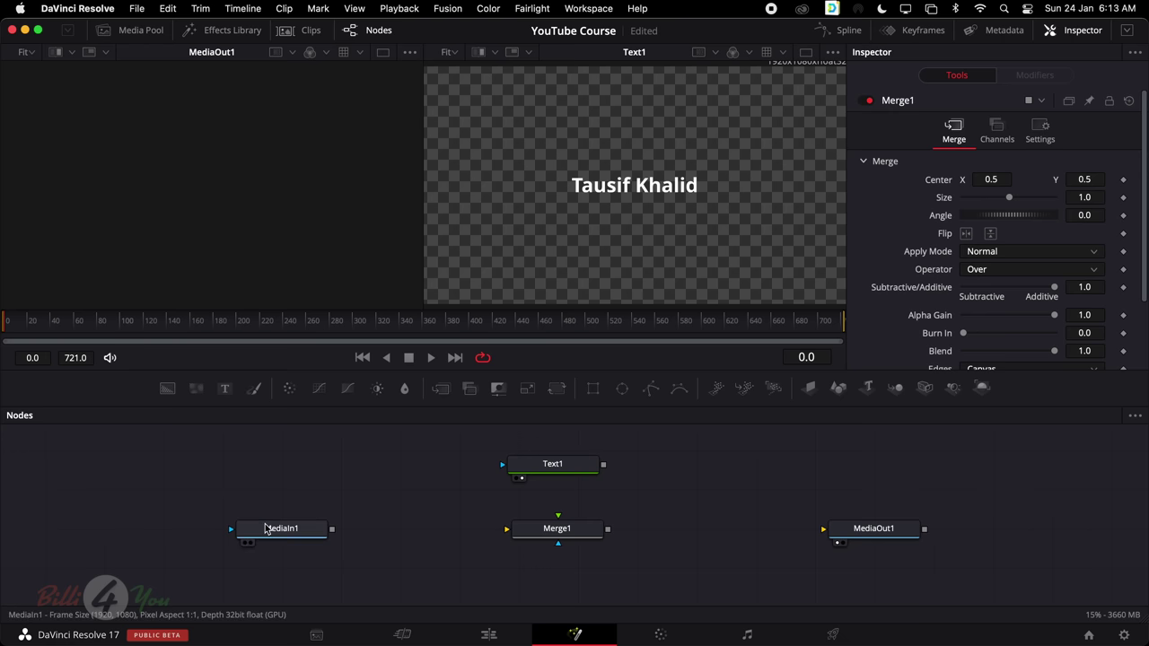
left_click(290, 533)
key("1")
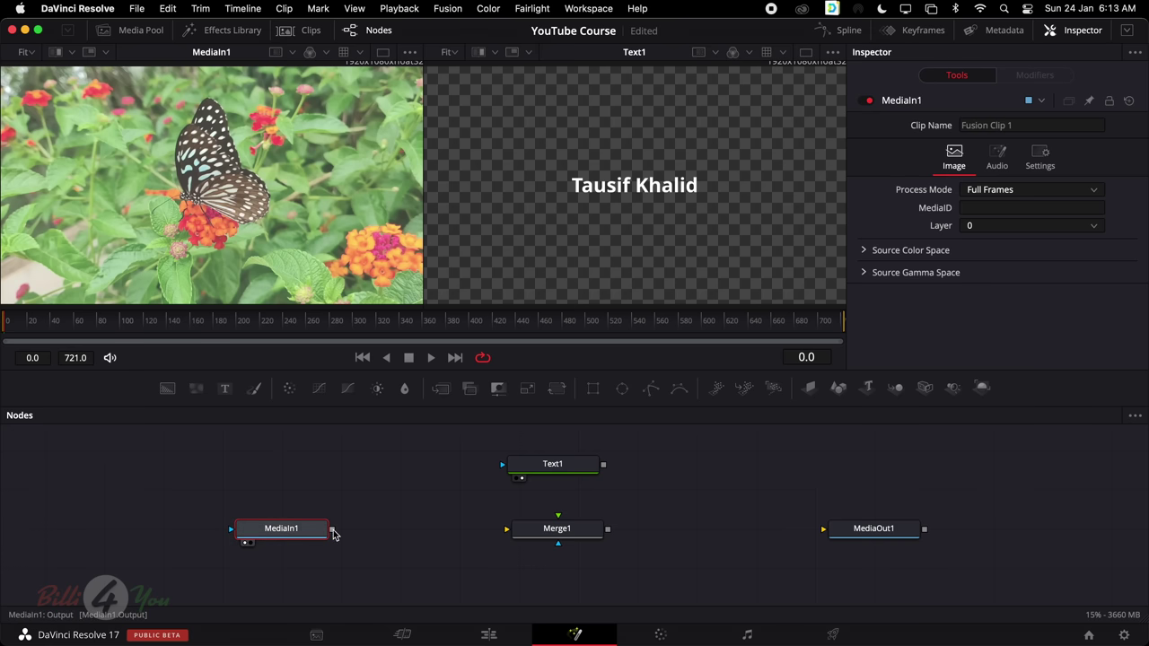
left_click_drag(333, 534, 514, 538)
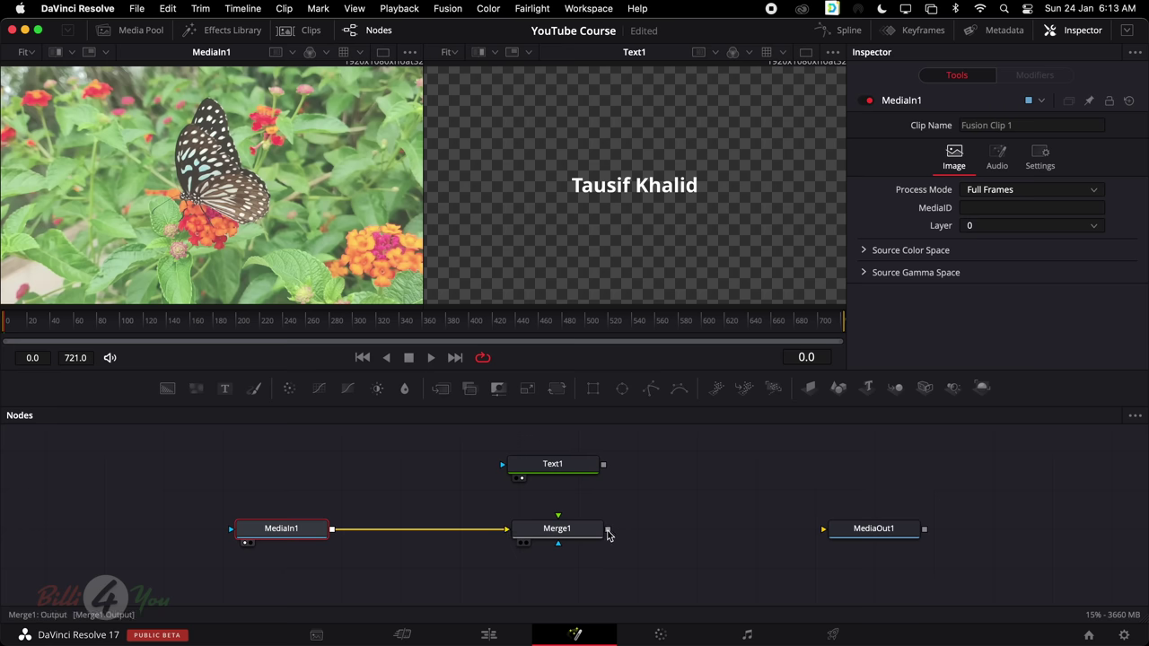
left_click_drag(608, 534, 884, 538)
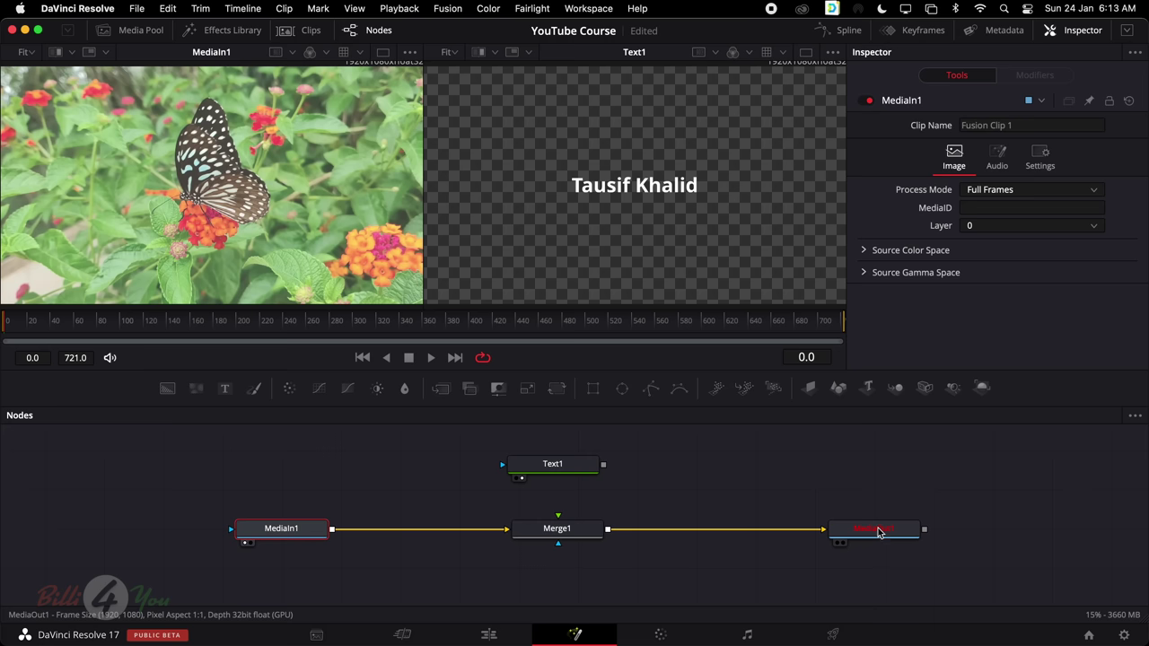
Show MediaOut1 in both viewers and connect Text1 to Merge1's foreground
left_click(877, 532)
key("1")
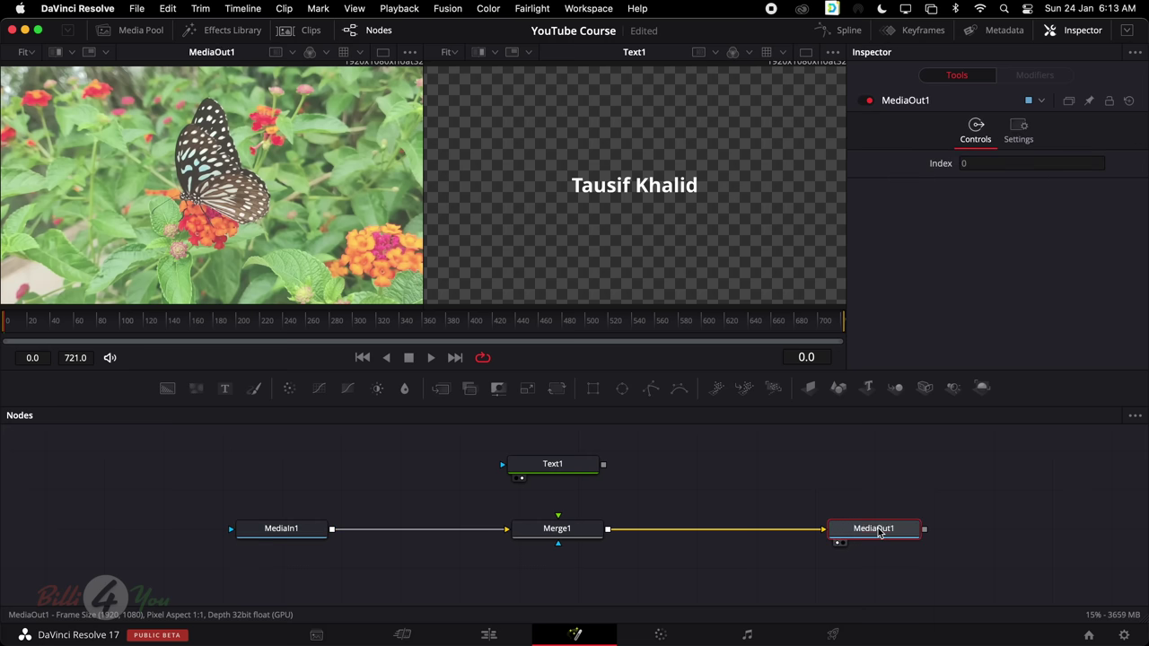
key("2")
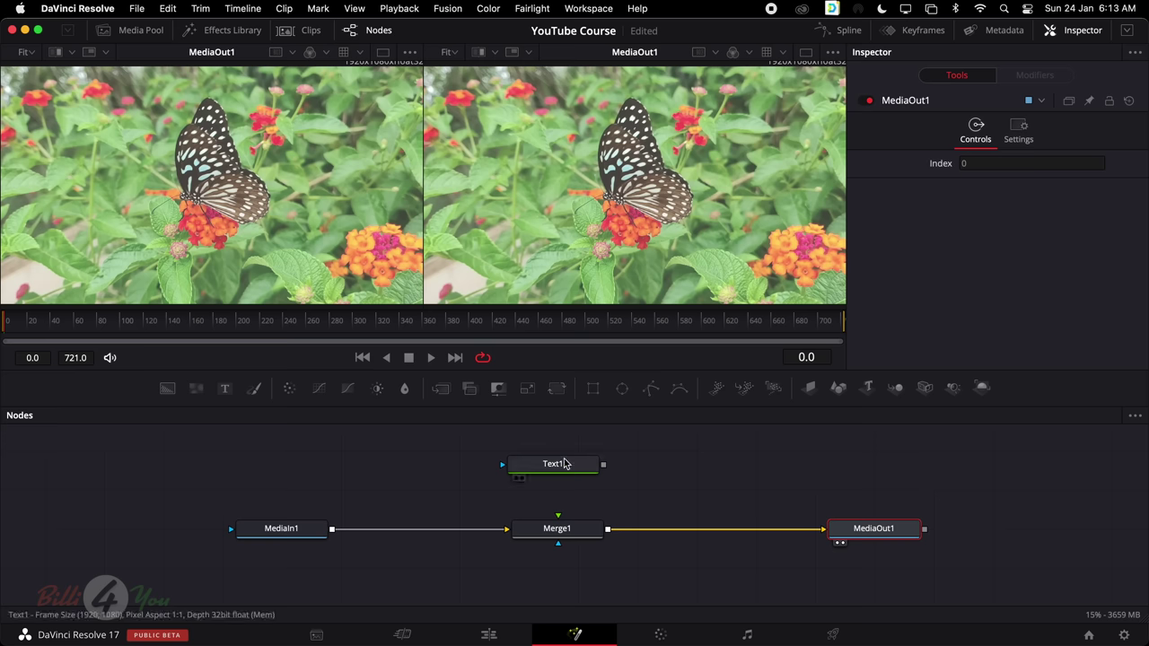
left_click_drag(554, 471, 558, 517)
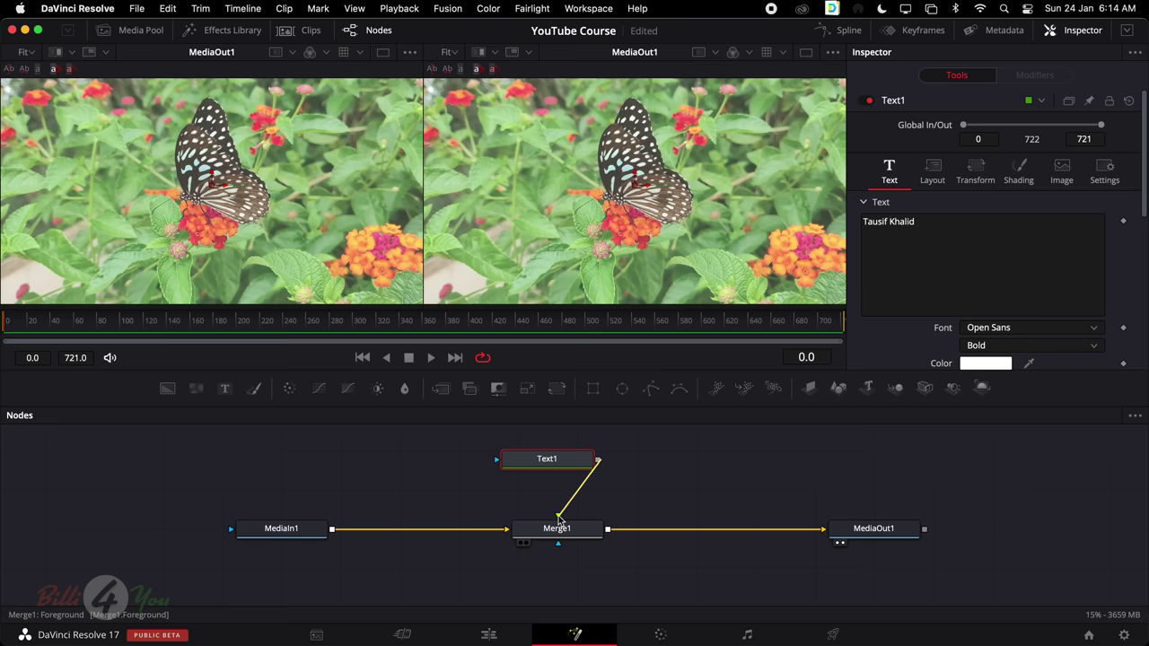
left_click_drag(559, 518, 558, 518)
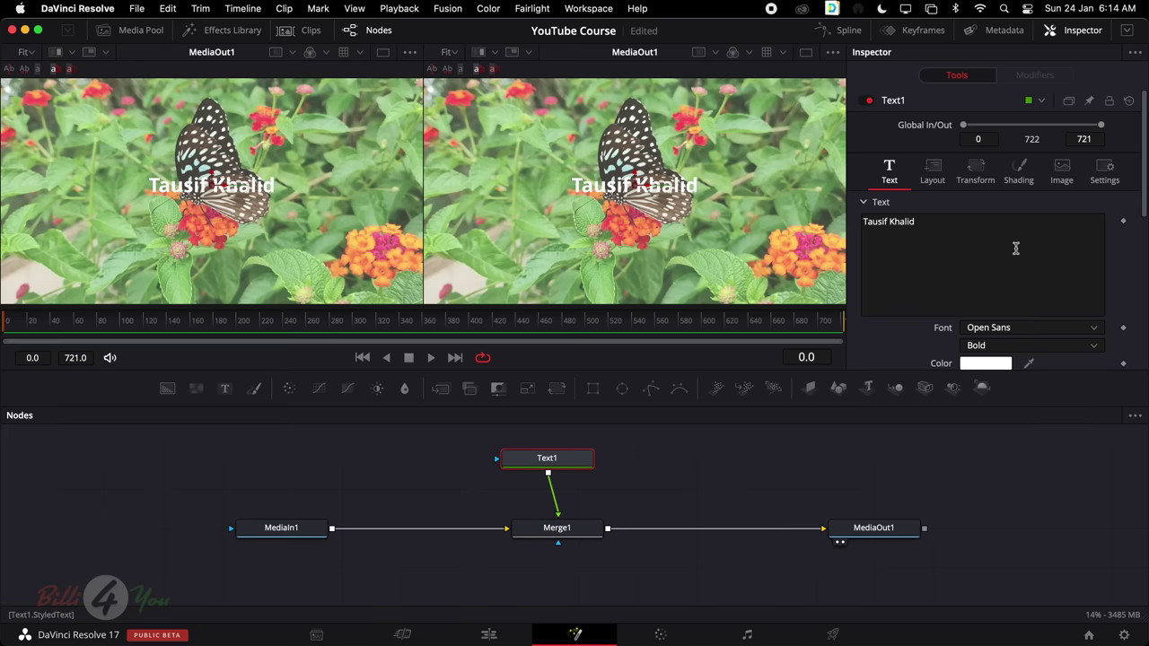
Make the title text black at size 0.1575, with Text1 placed above Merge1
scroll(1016, 278, "down", 4)
left_click(988, 216)
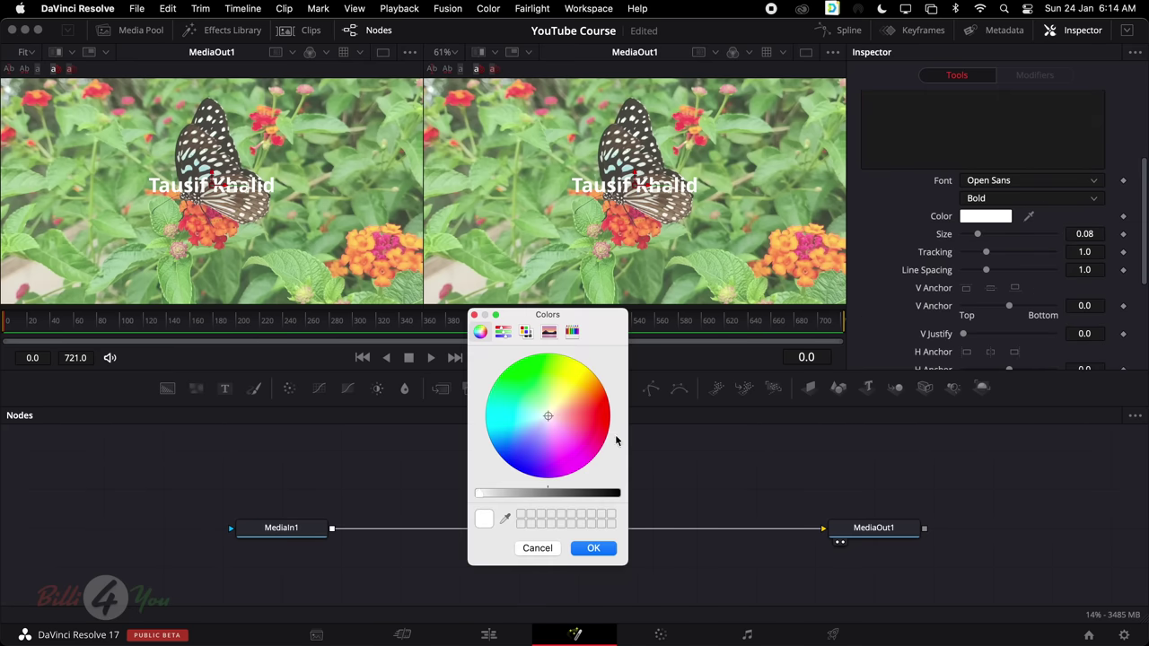
left_click_drag(592, 494, 684, 500)
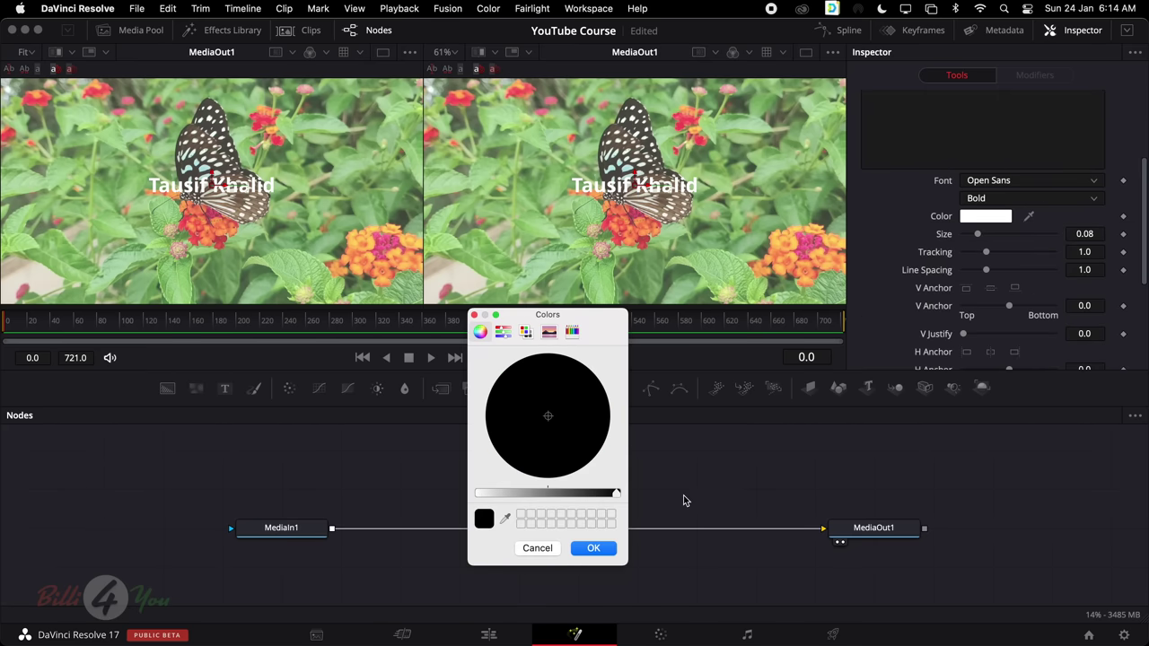
left_click(594, 548)
scroll(959, 225, "up", 2)
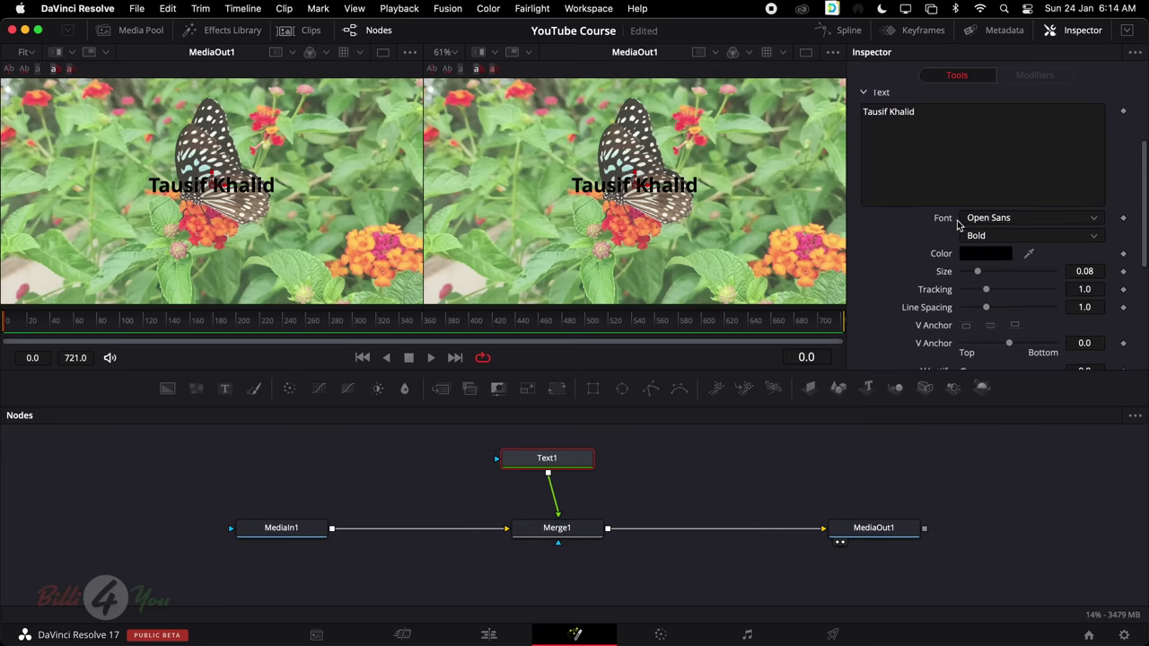
scroll(1038, 213, "up", 2)
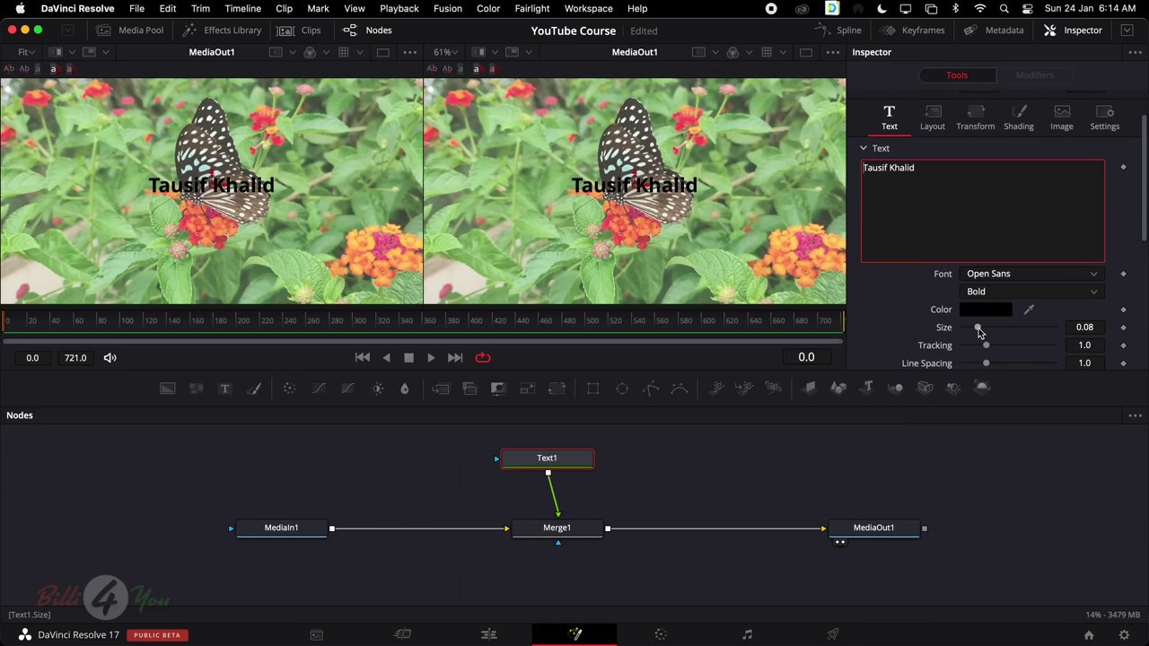
left_click_drag(978, 332, 994, 334)
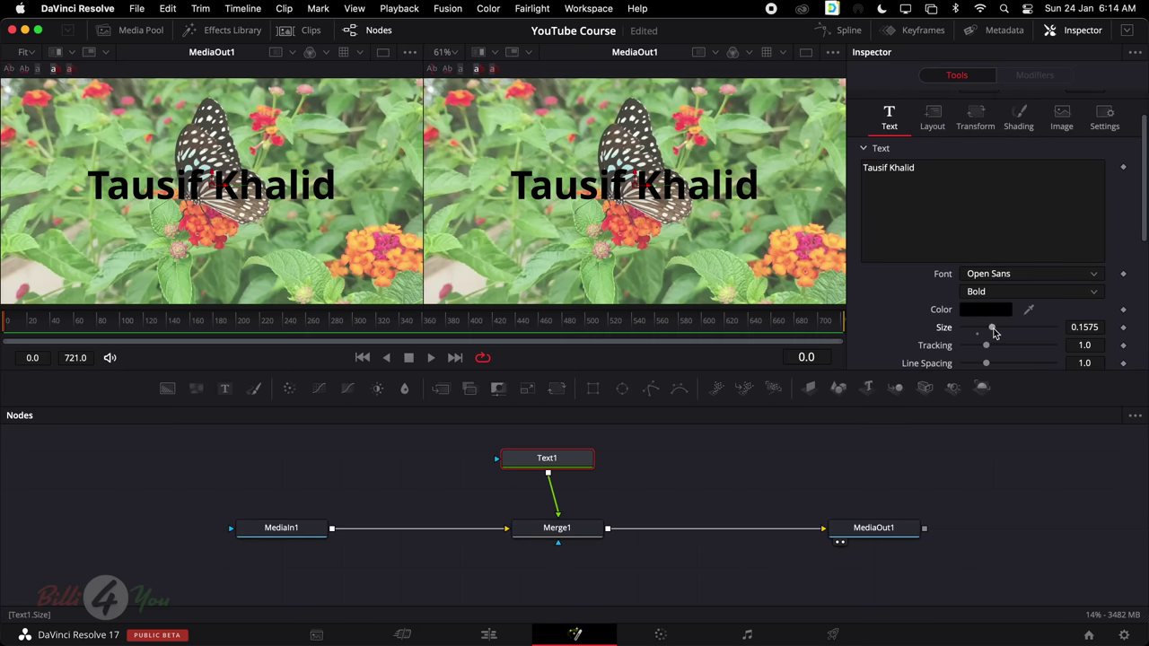
left_click_drag(560, 460, 571, 463)
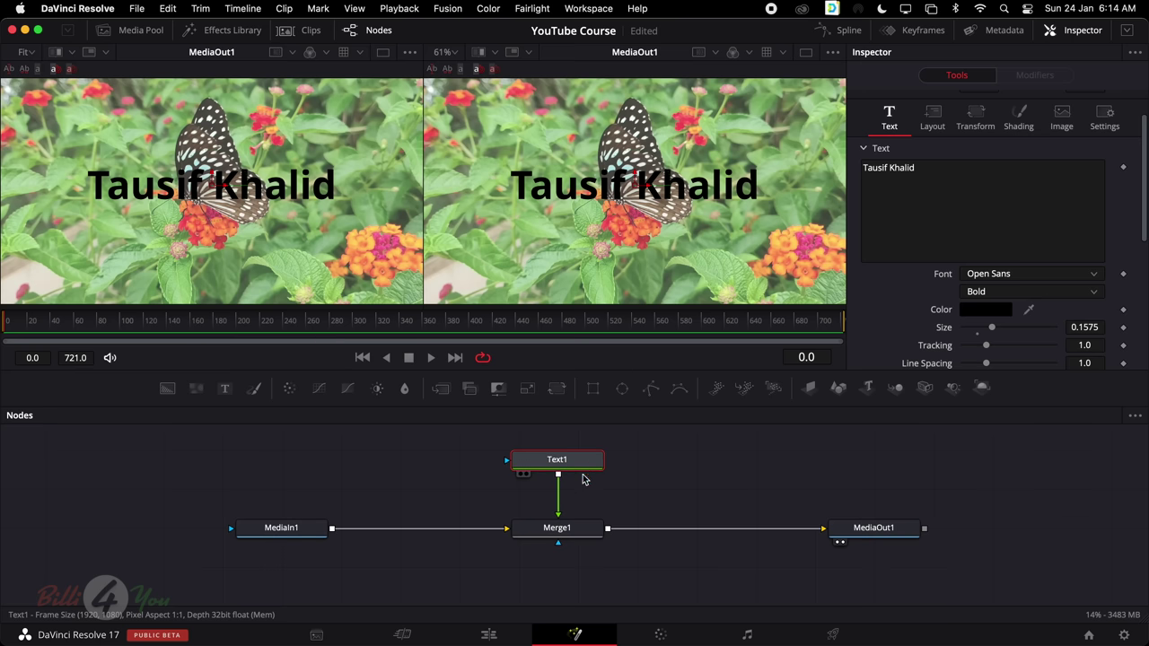
left_click(563, 534)
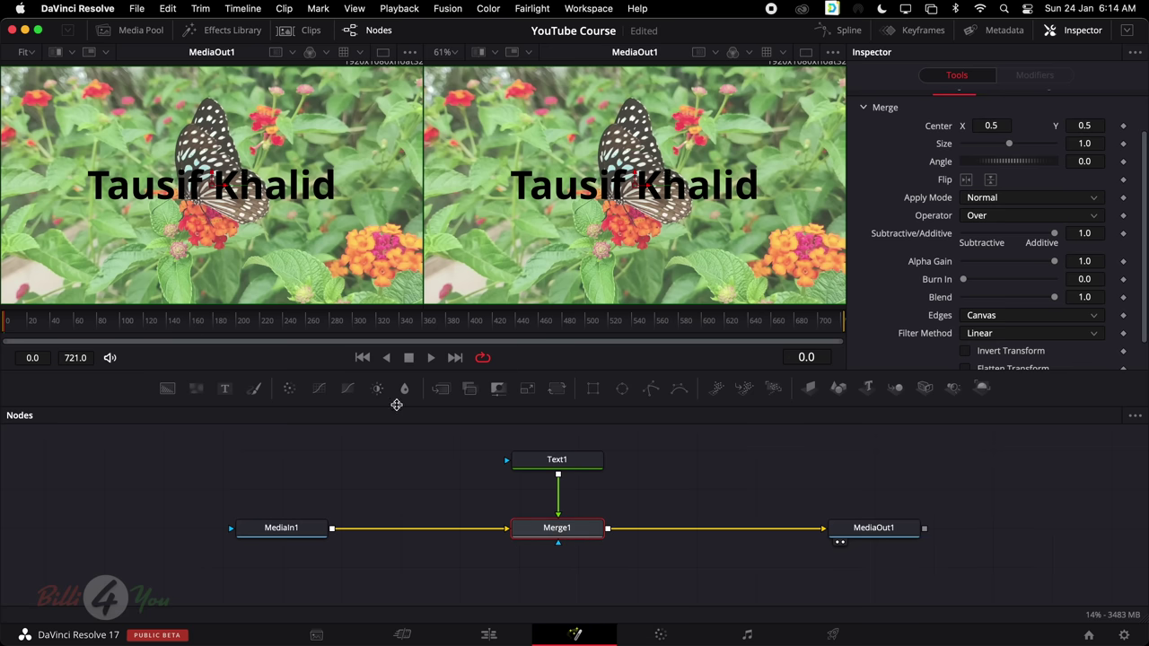
Insert Blur1 between MediaIn1 and Merge1 with a blur size of 12.6
left_click_drag(404, 394, 556, 580)
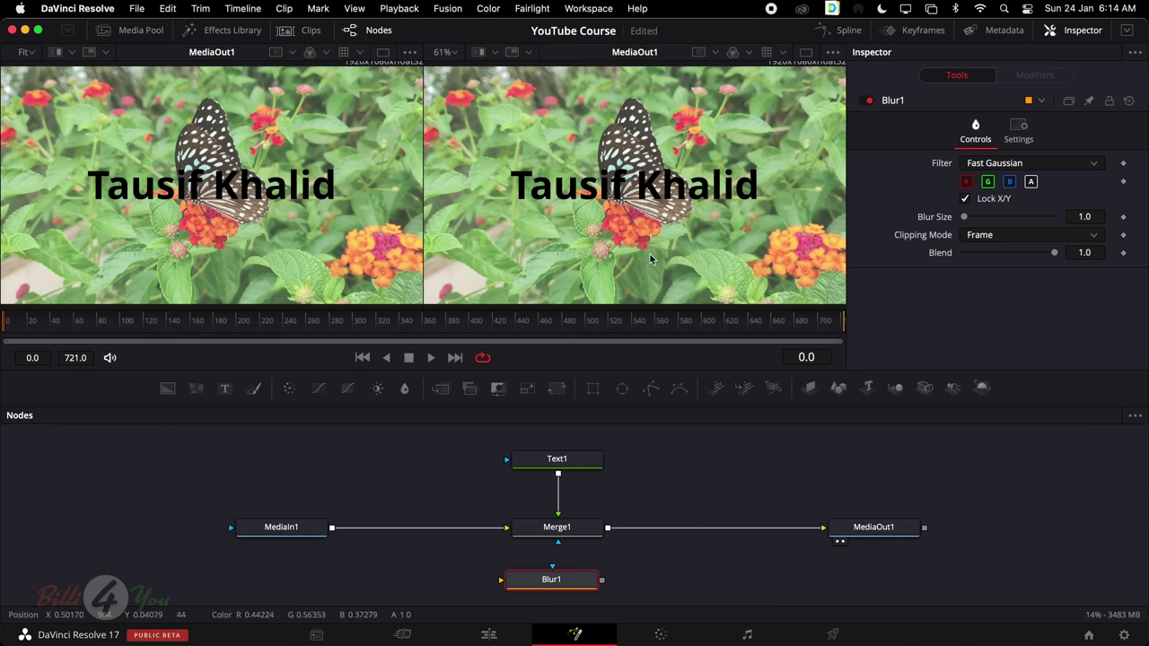
left_click(283, 533)
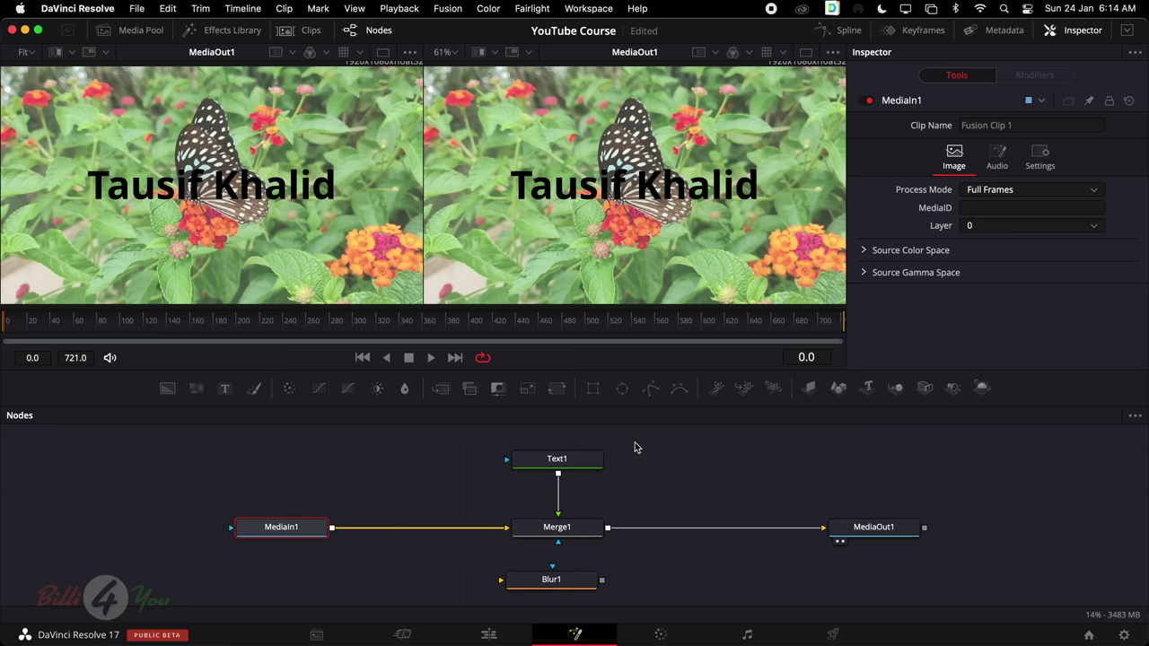
left_click_drag(546, 588, 405, 469)
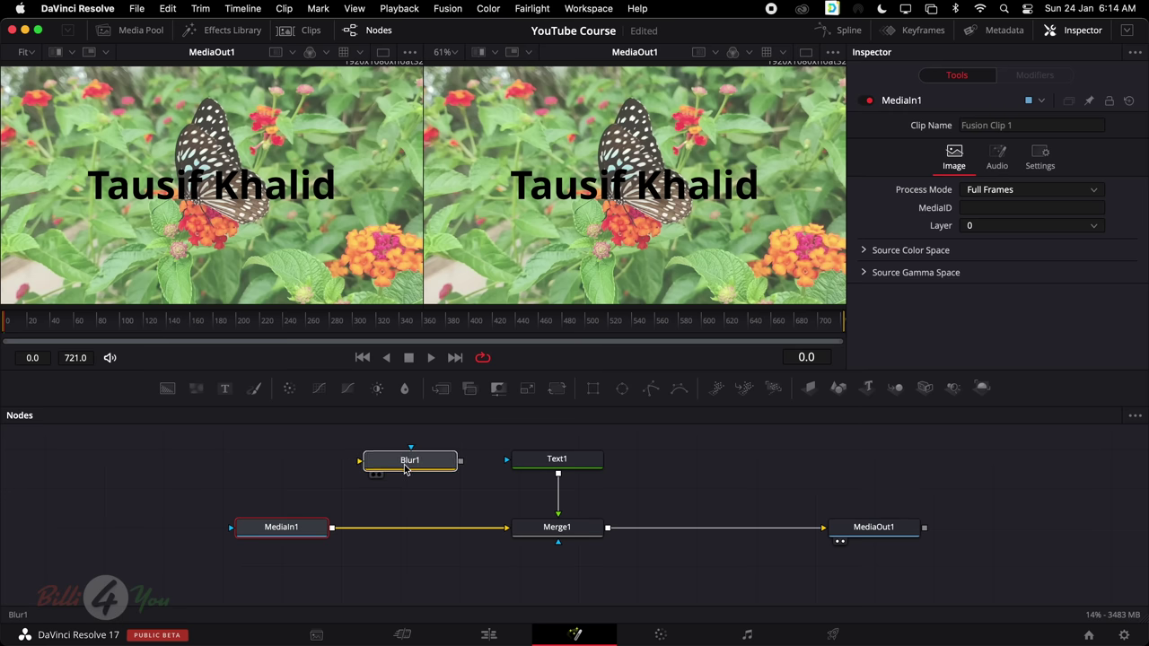
left_click(297, 533)
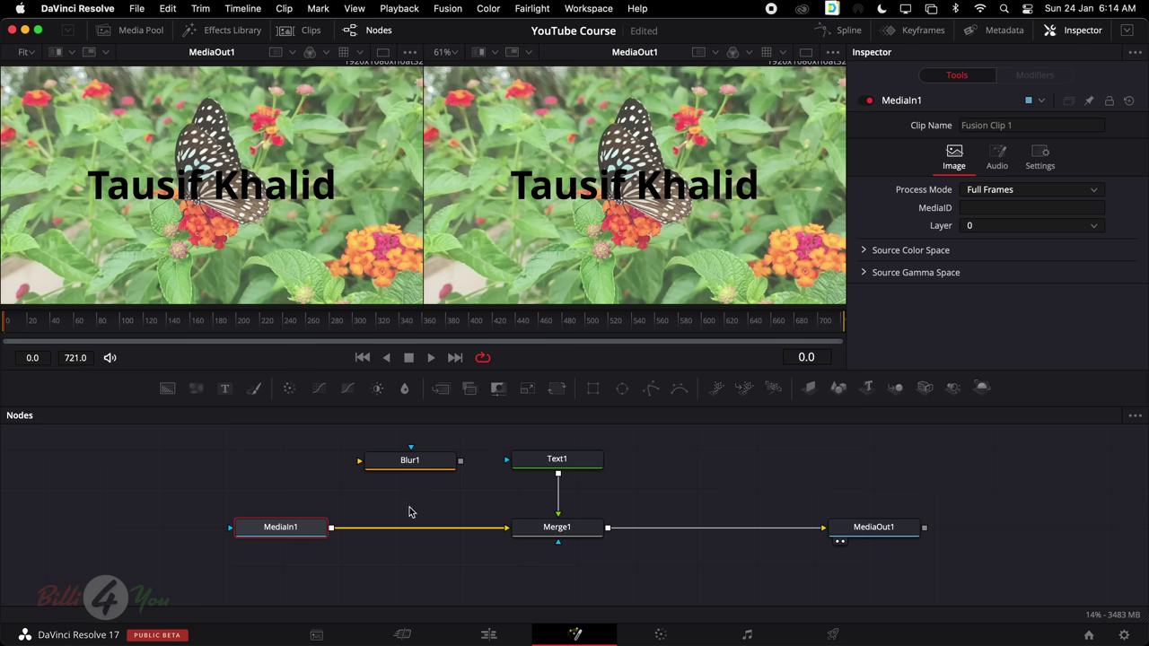
left_click(566, 534)
left_click(573, 460)
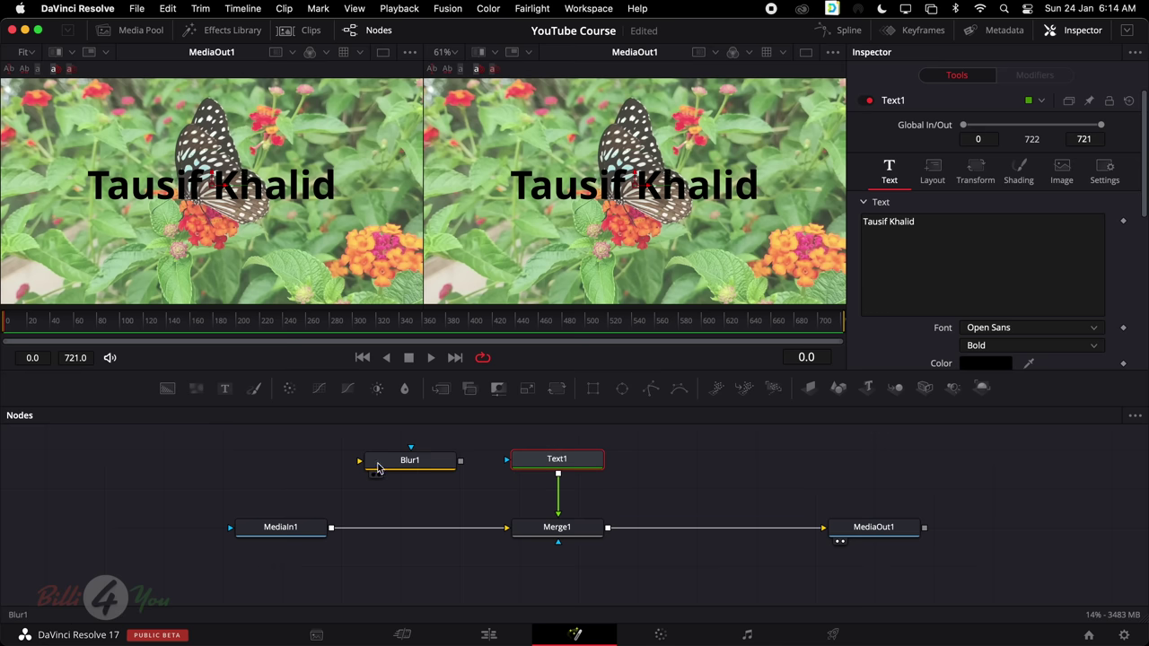
left_click_drag(425, 463, 450, 531)
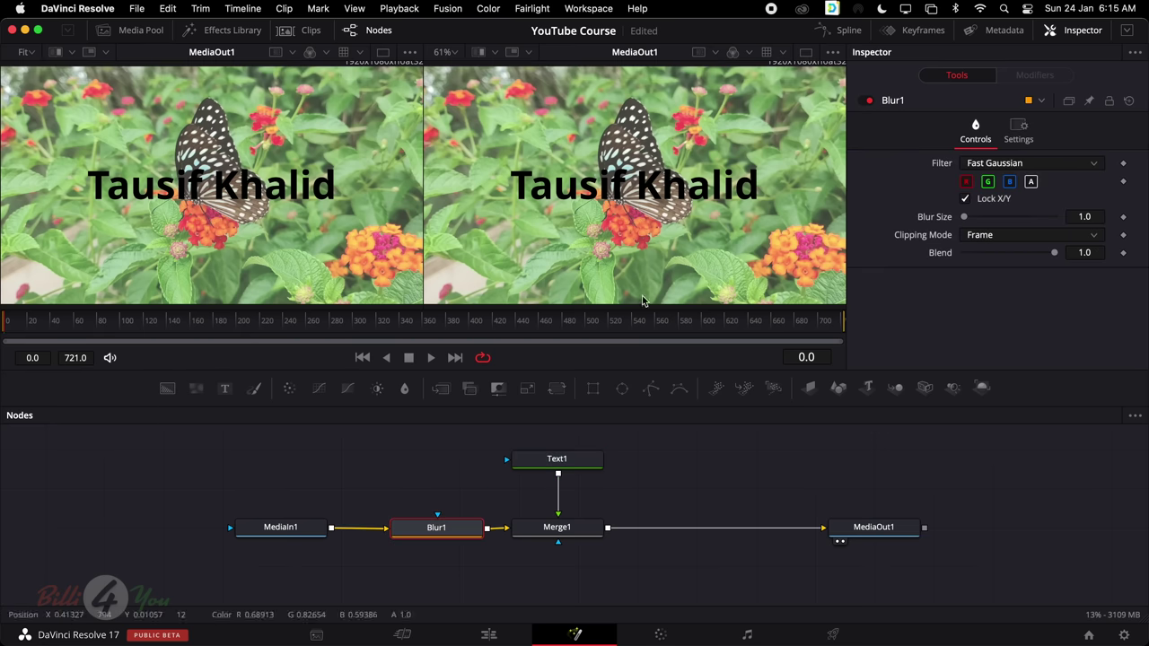
left_click_drag(965, 218, 976, 222)
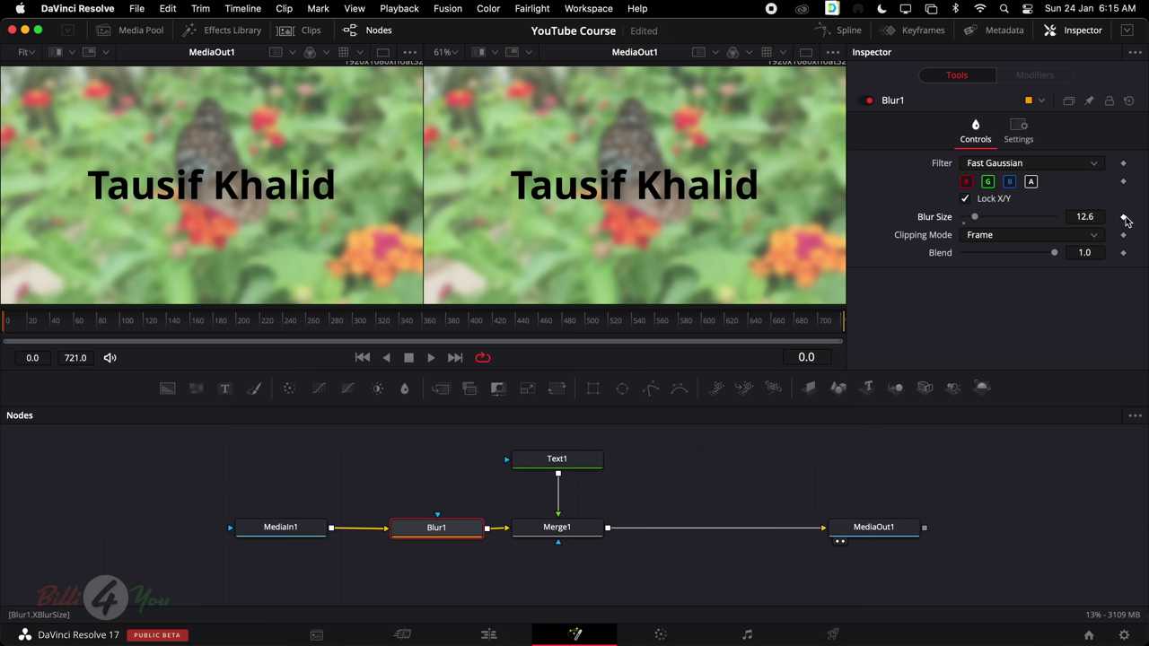
left_click(551, 458)
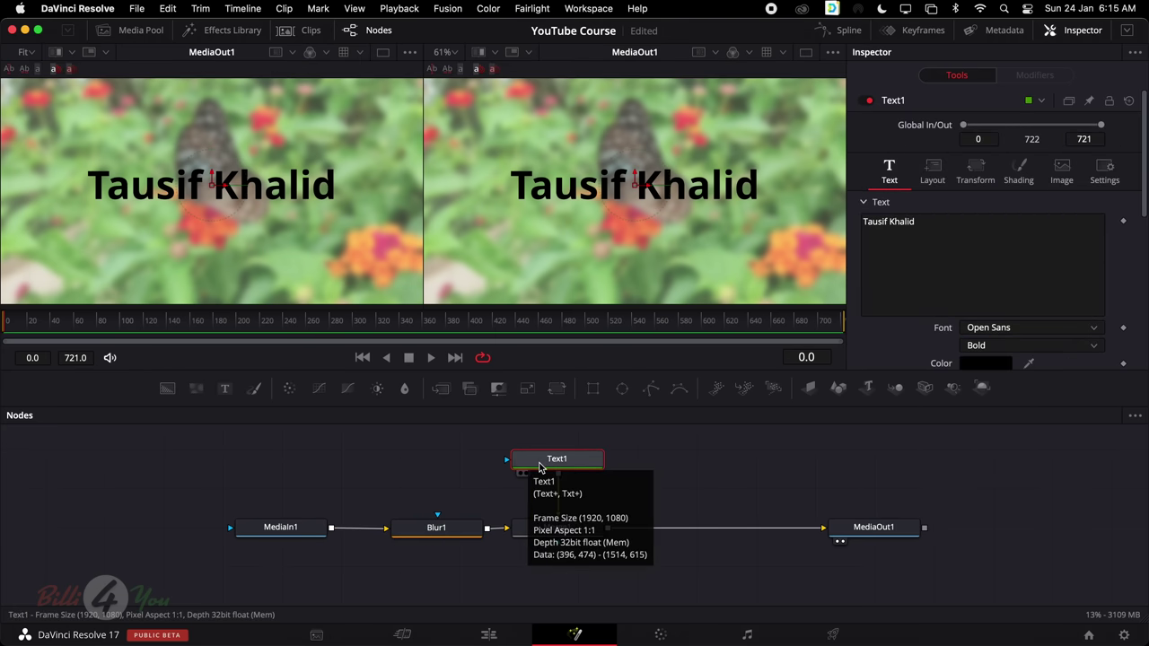
Scrub the composite to preview different frames and scroll through Text1's settings
left_click_drag(87, 324, 2, 328)
scroll(896, 323, "down", 3)
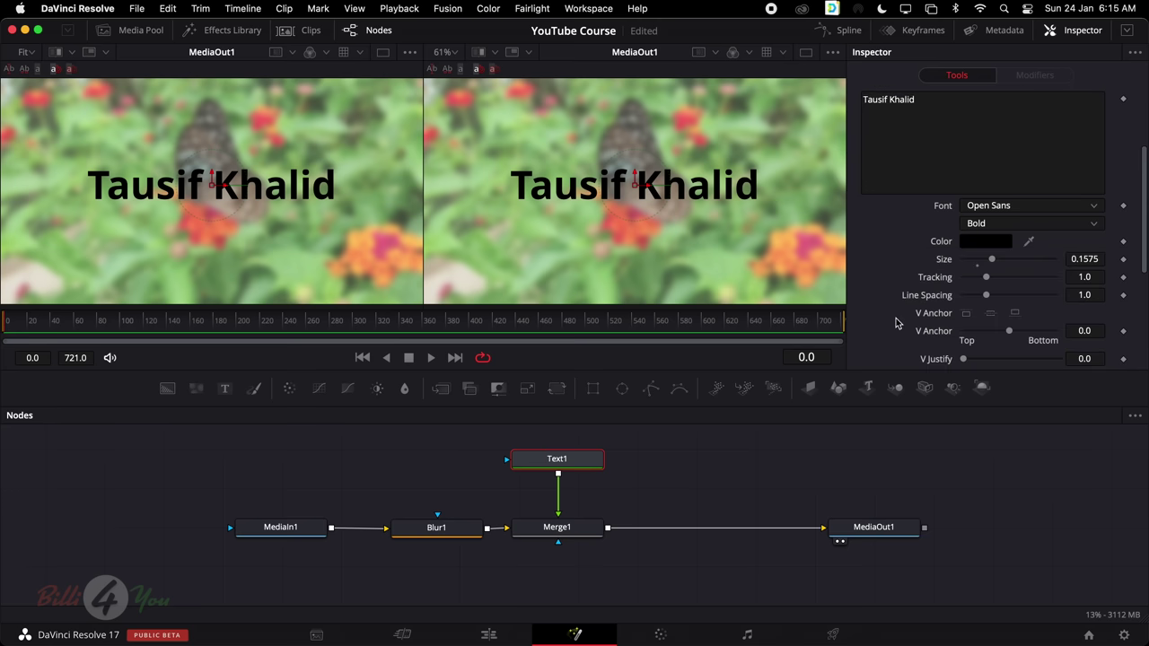
scroll(896, 324, "down", 1)
scroll(895, 323, "up", 6)
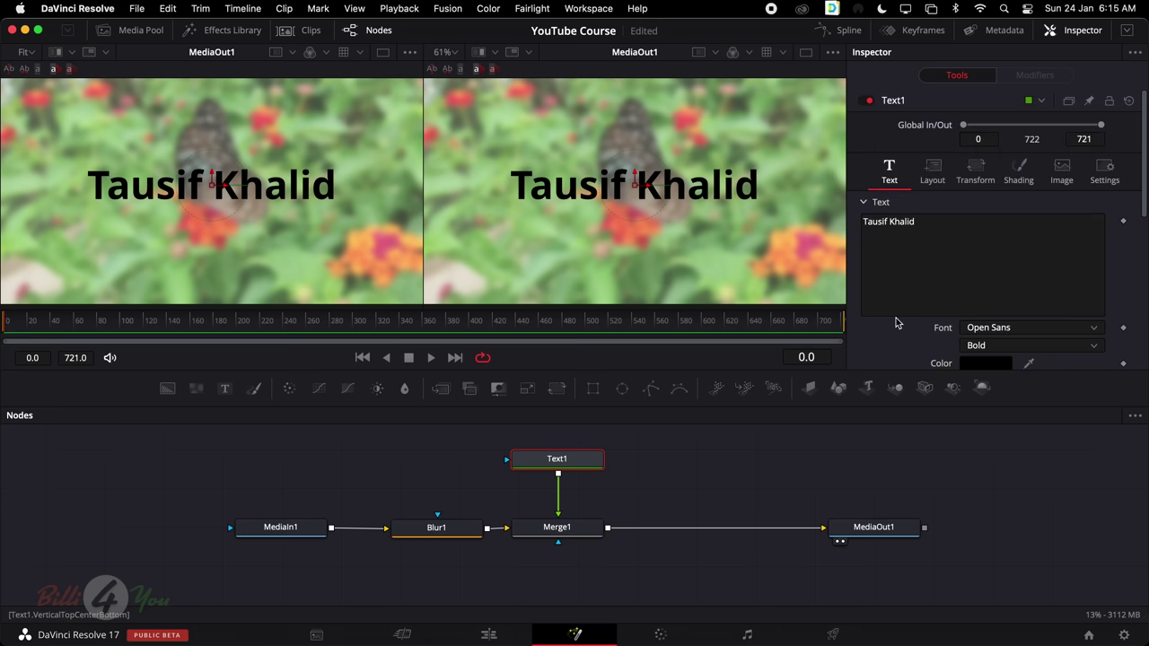
scroll(896, 323, "down", 8)
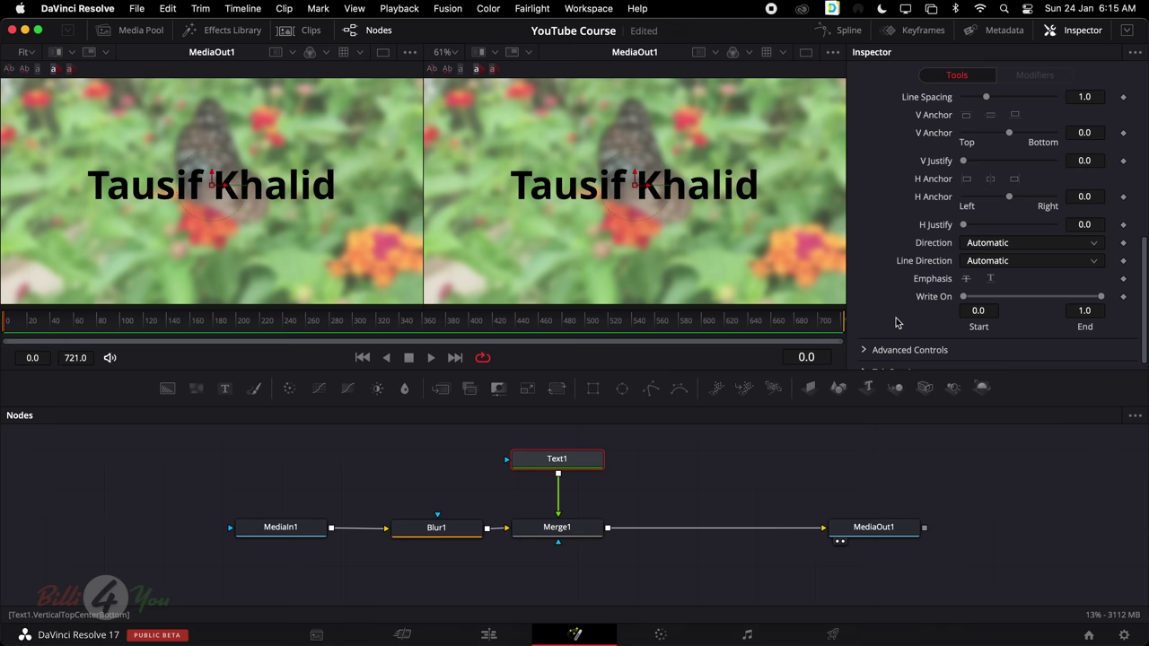
scroll(896, 320, "up", 4)
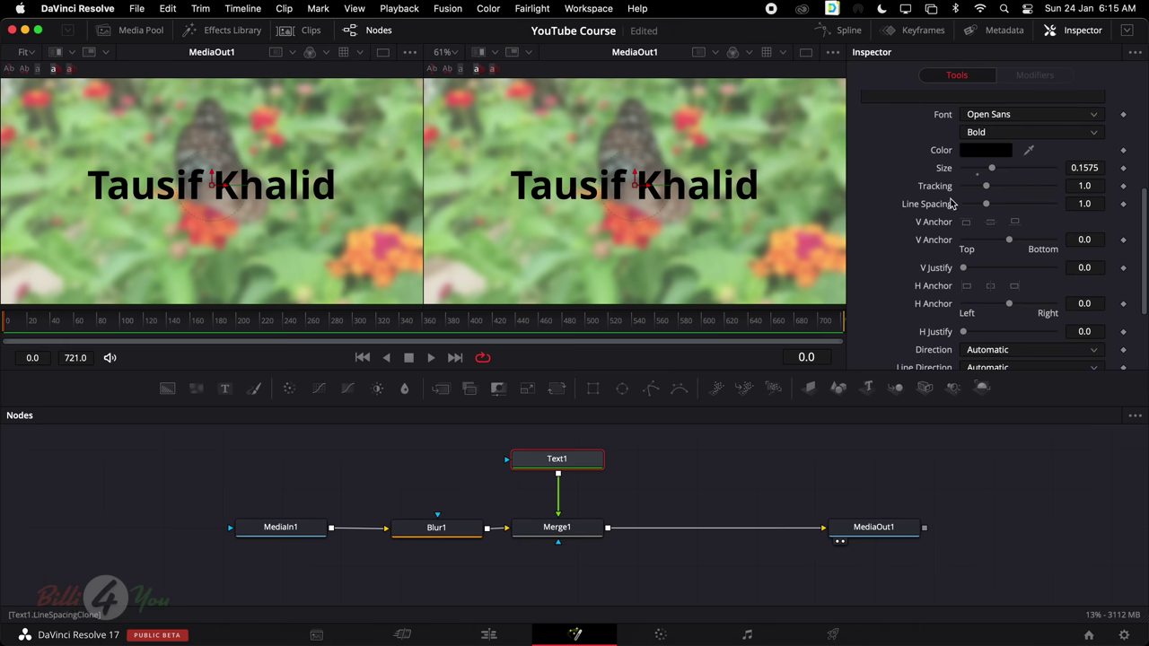
scroll(978, 261, "down", 5)
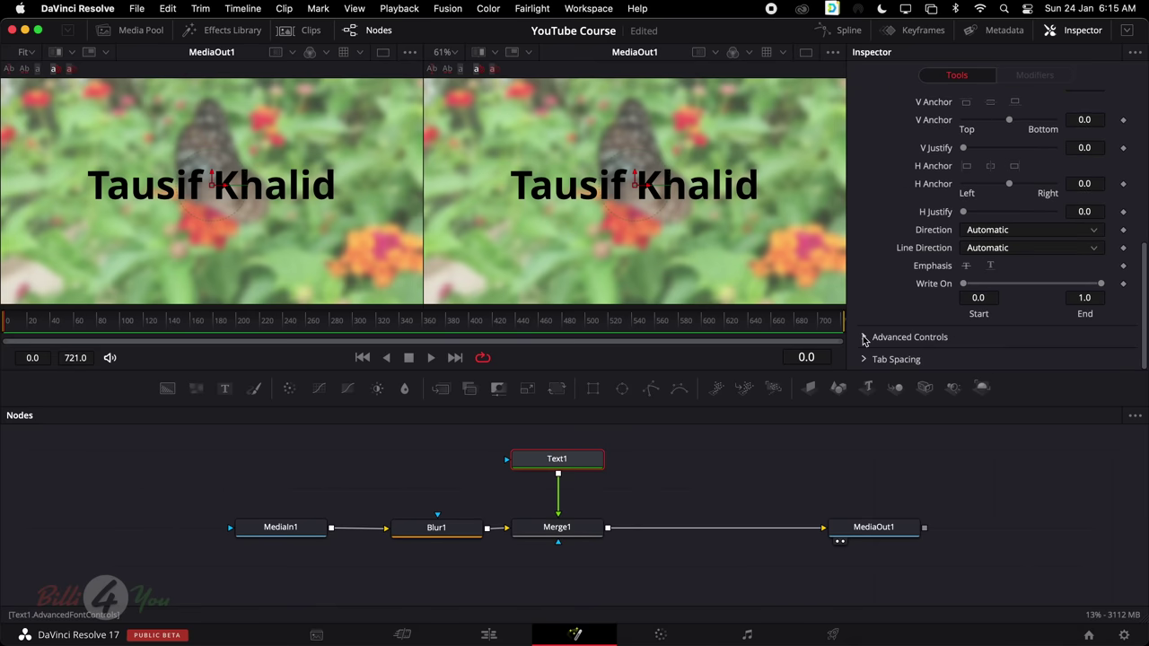
Browse Text1's advanced text and transform controls, then reset all its settings to defaults
left_click(863, 337)
scroll(907, 324, "down", 3)
scroll(906, 323, "up", 10)
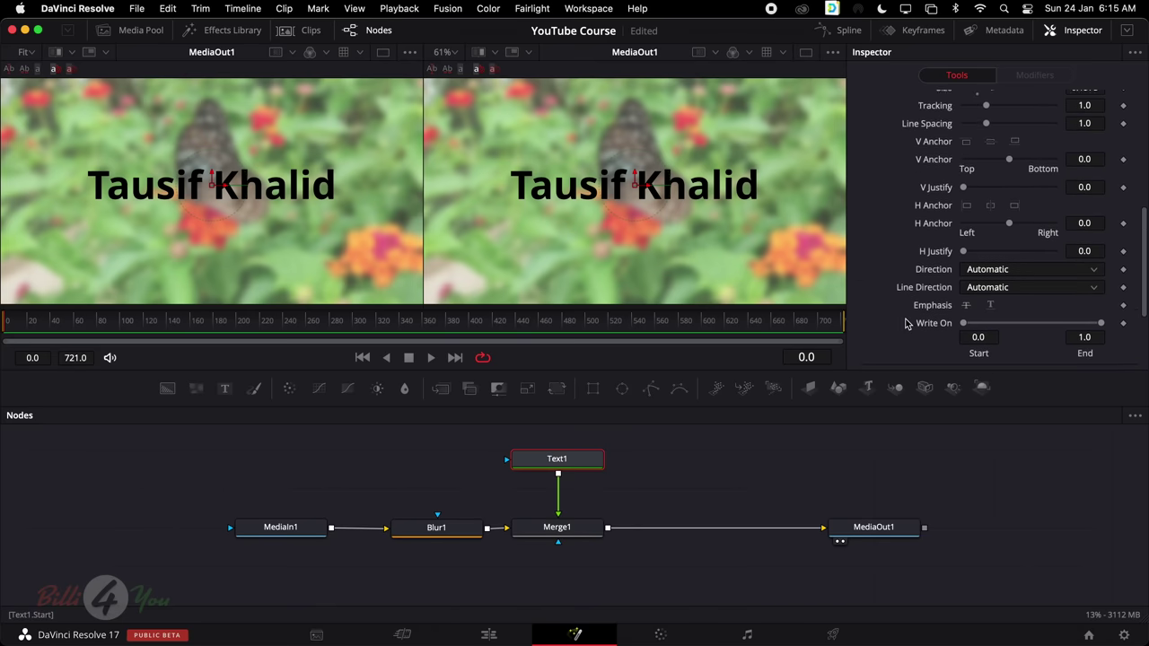
left_click(972, 171)
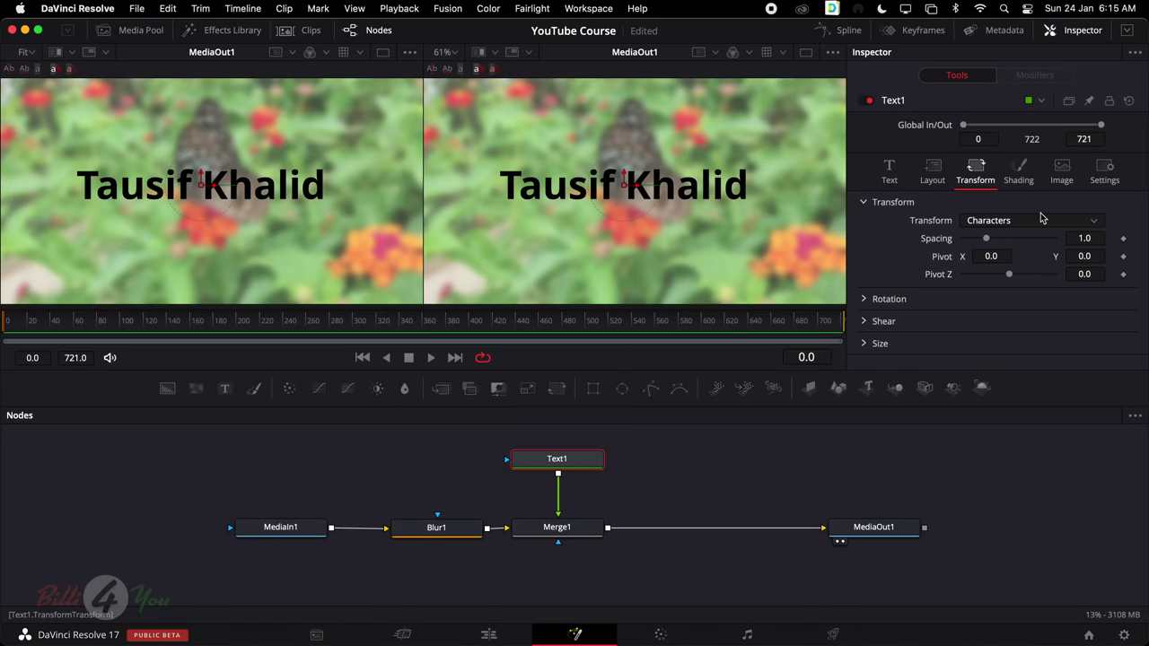
left_click_drag(989, 257, 987, 256)
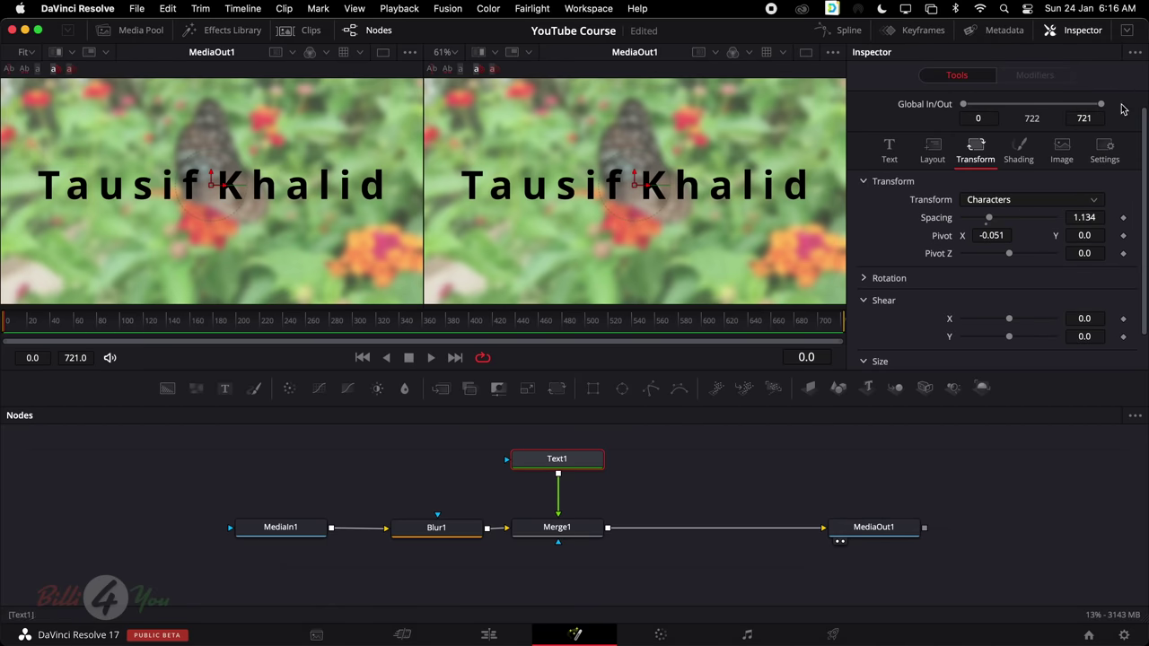
scroll(1128, 157, "up", 1)
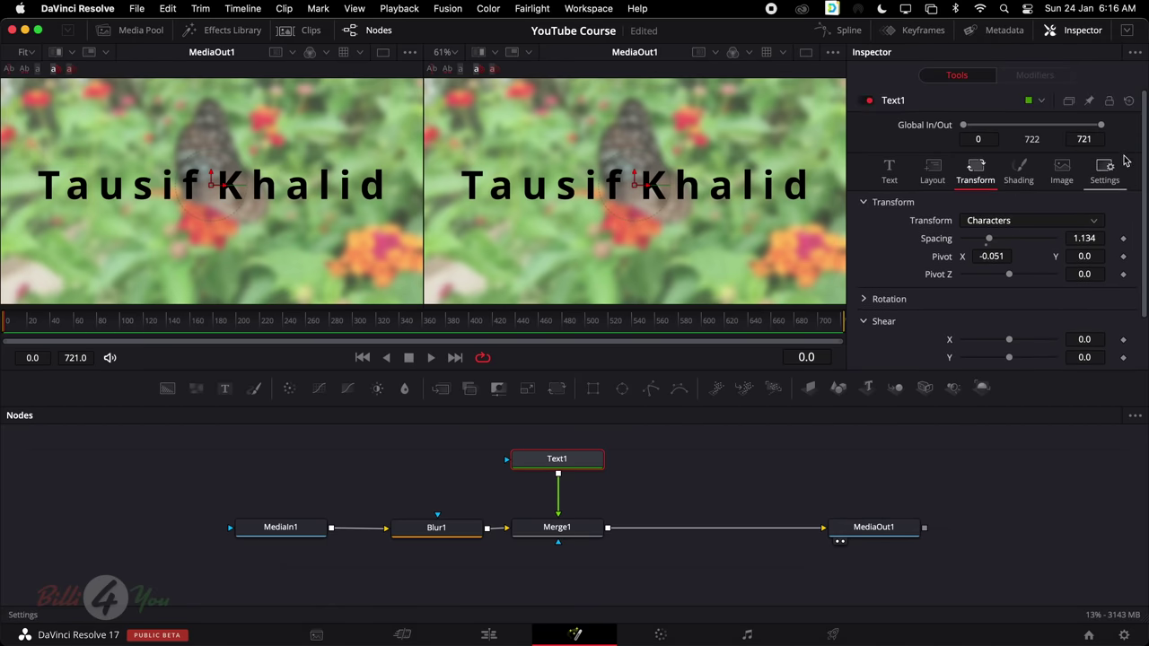
left_click(1128, 101)
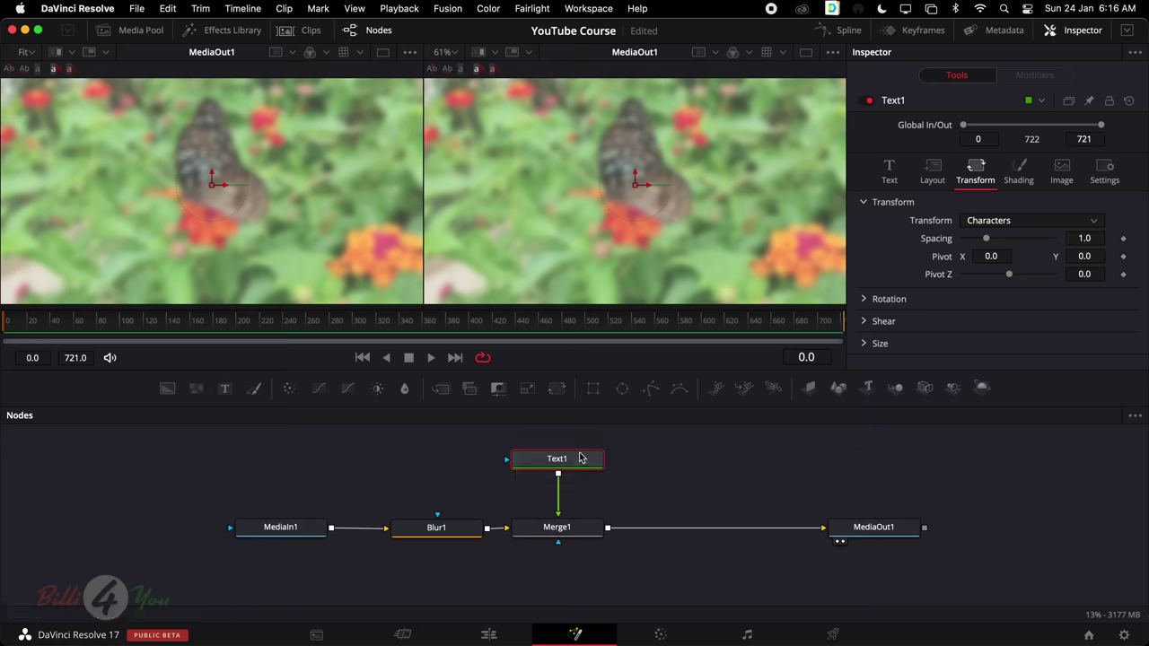
Retype the person's full name as the title, make the text black, and deselect Text1
left_click(889, 170)
left_click(972, 254)
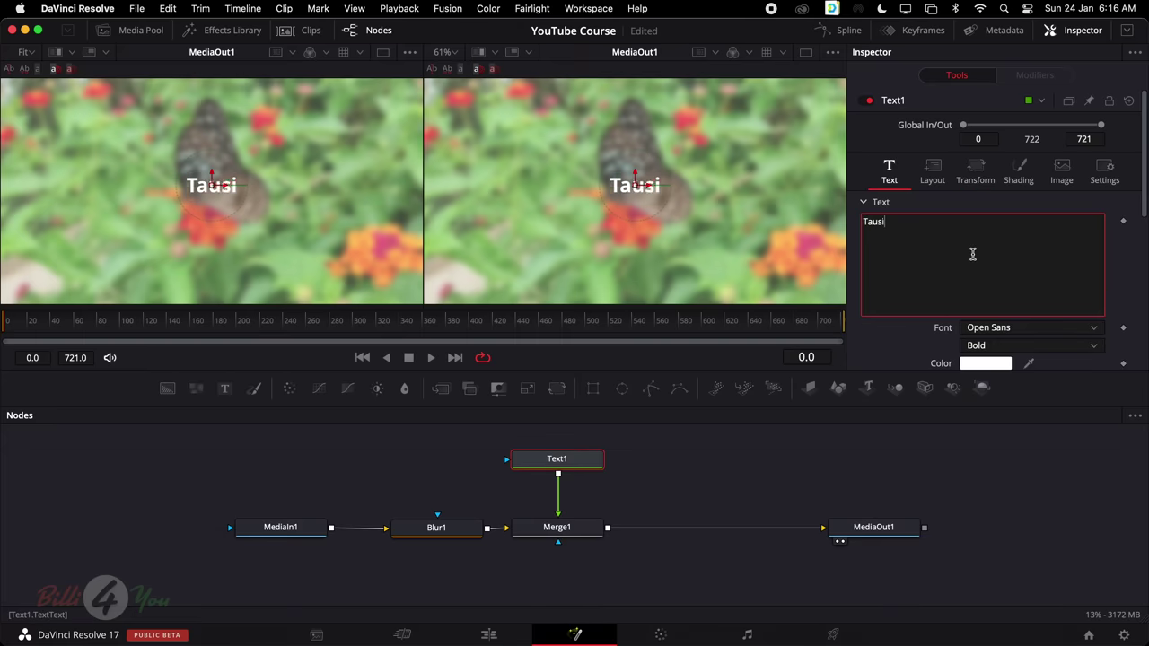
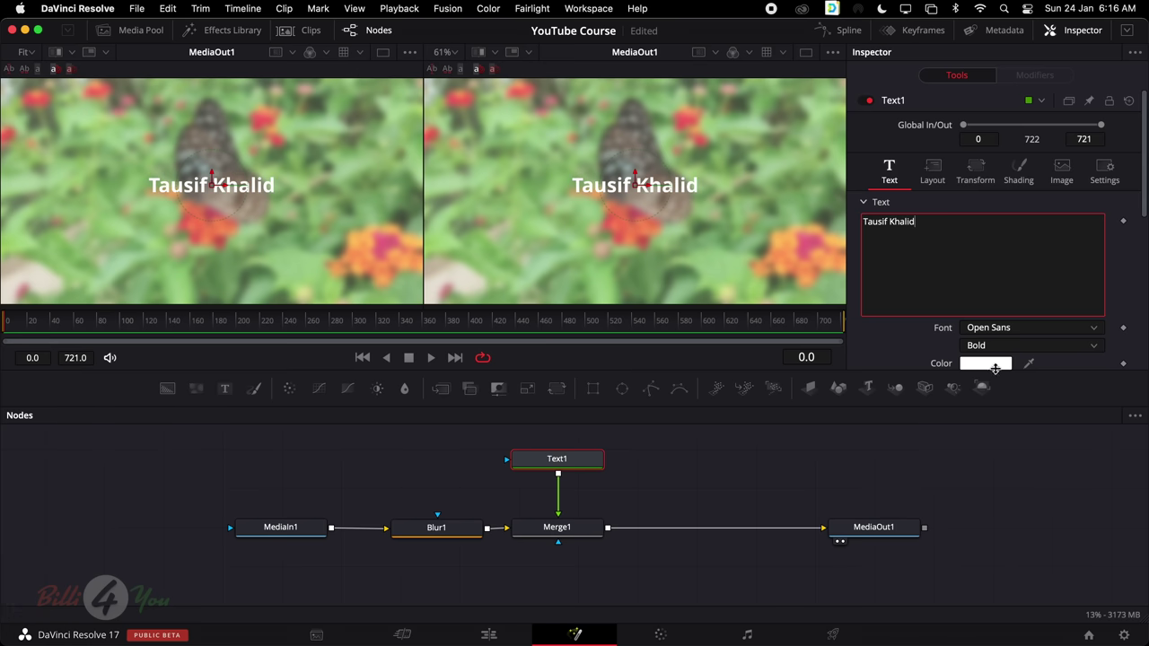
left_click(985, 364)
left_click_drag(553, 492, 582, 450)
left_click(593, 548)
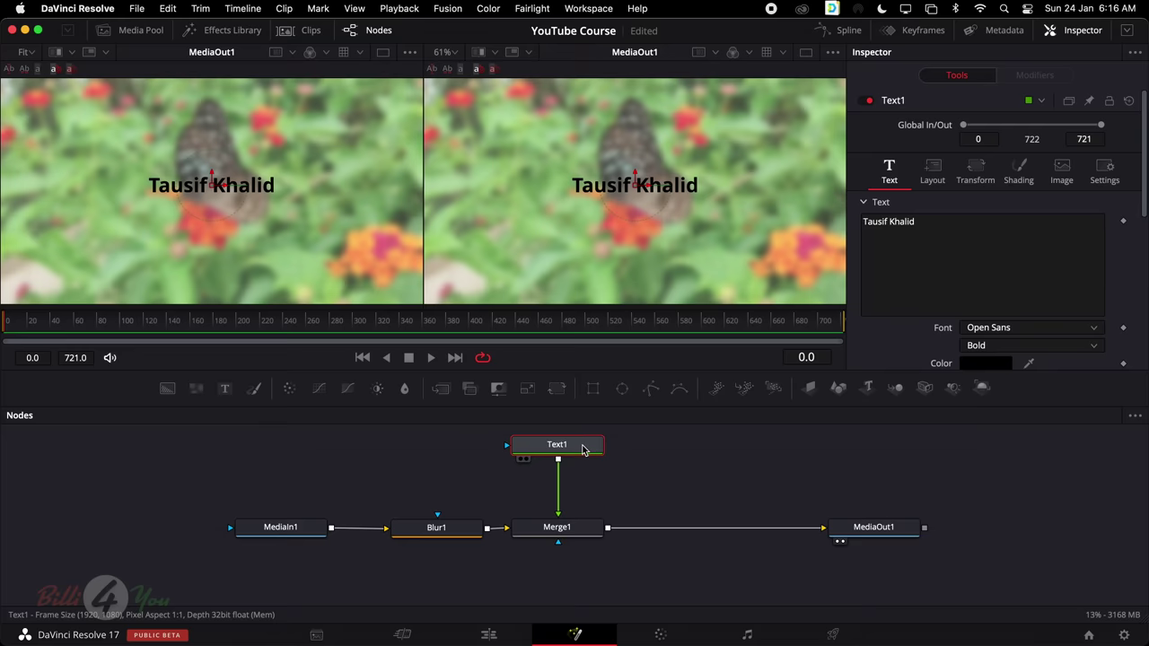
left_click(605, 489)
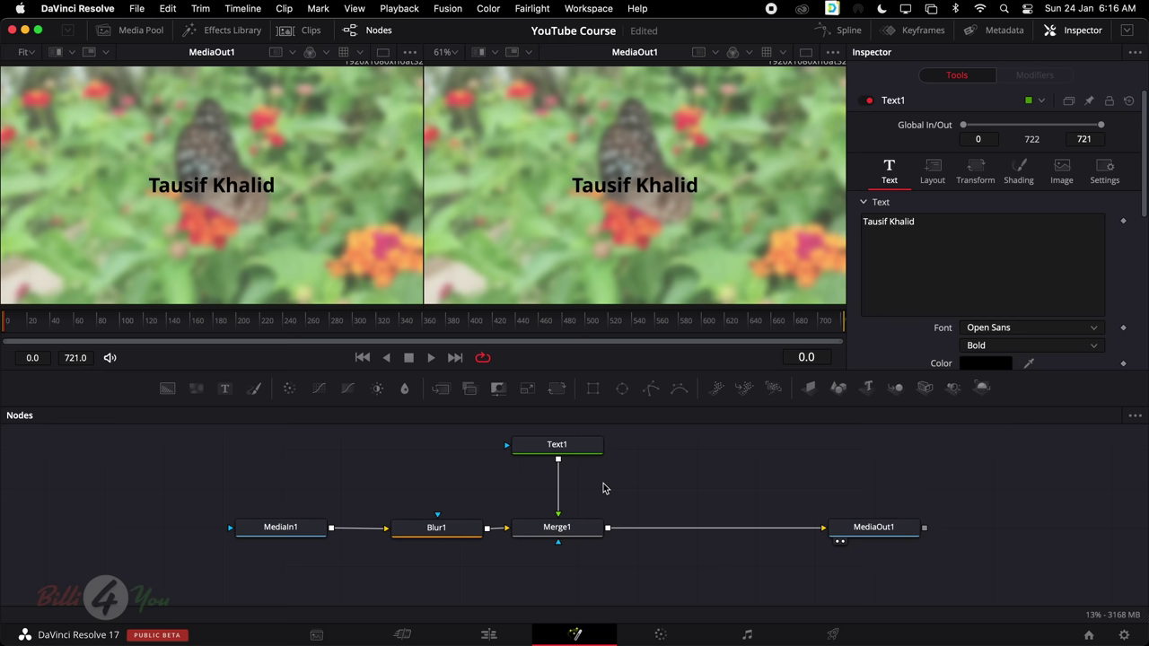
Add a Transform node from the 'trans' tool search and move it aside
key("shift+space")
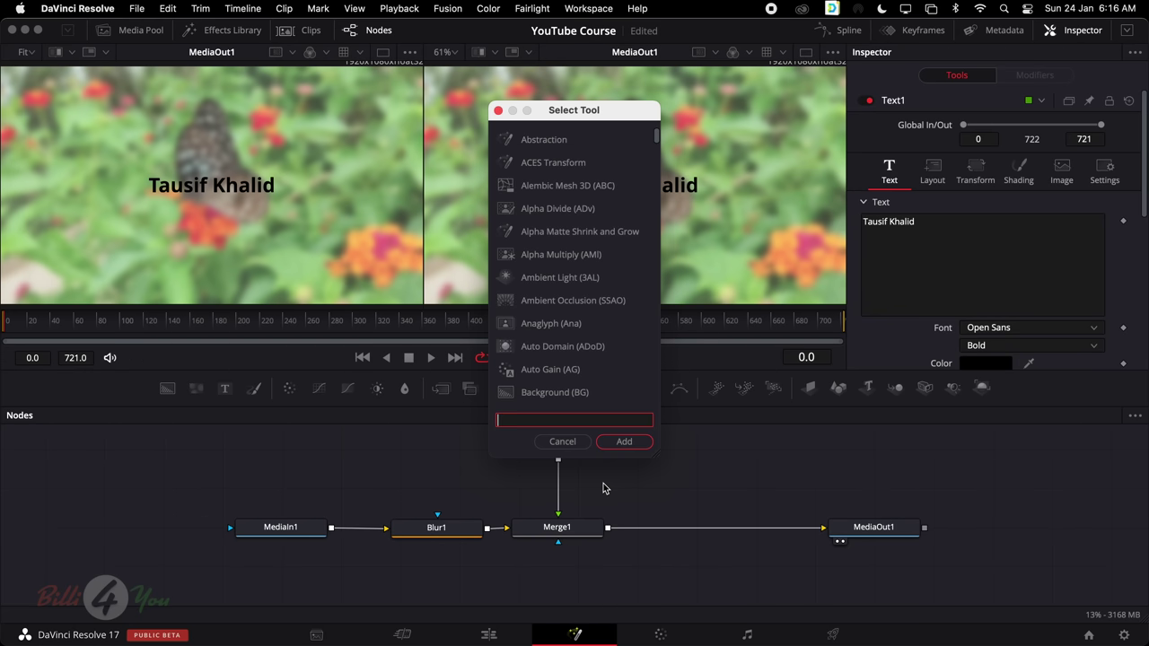
type("tra")
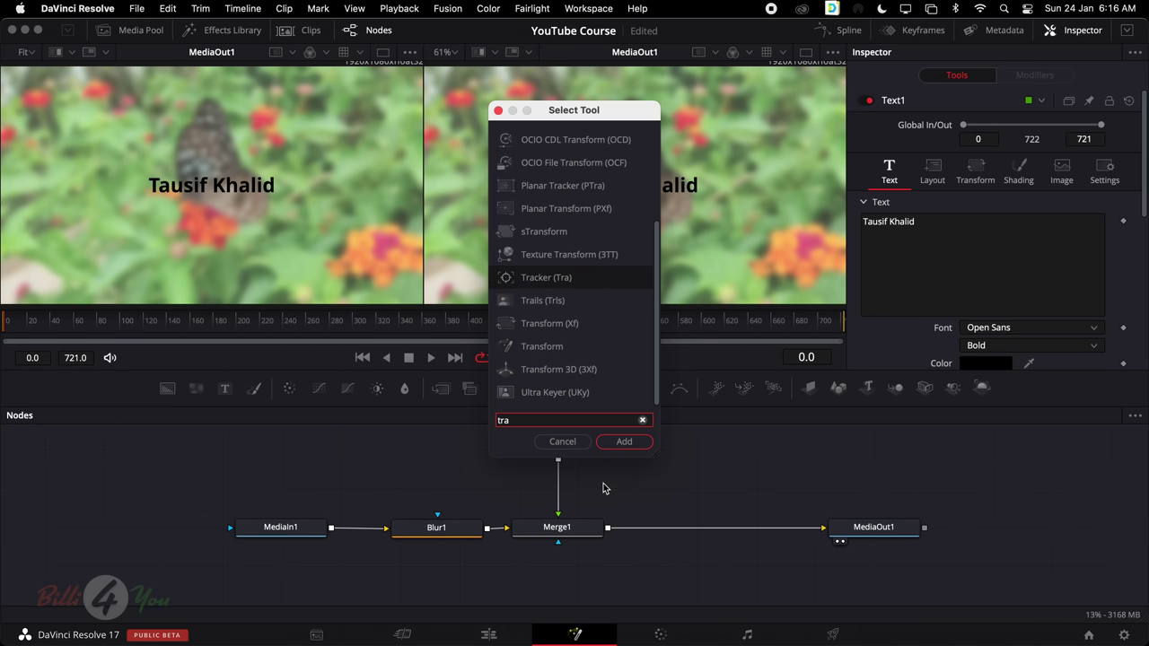
type("ns")
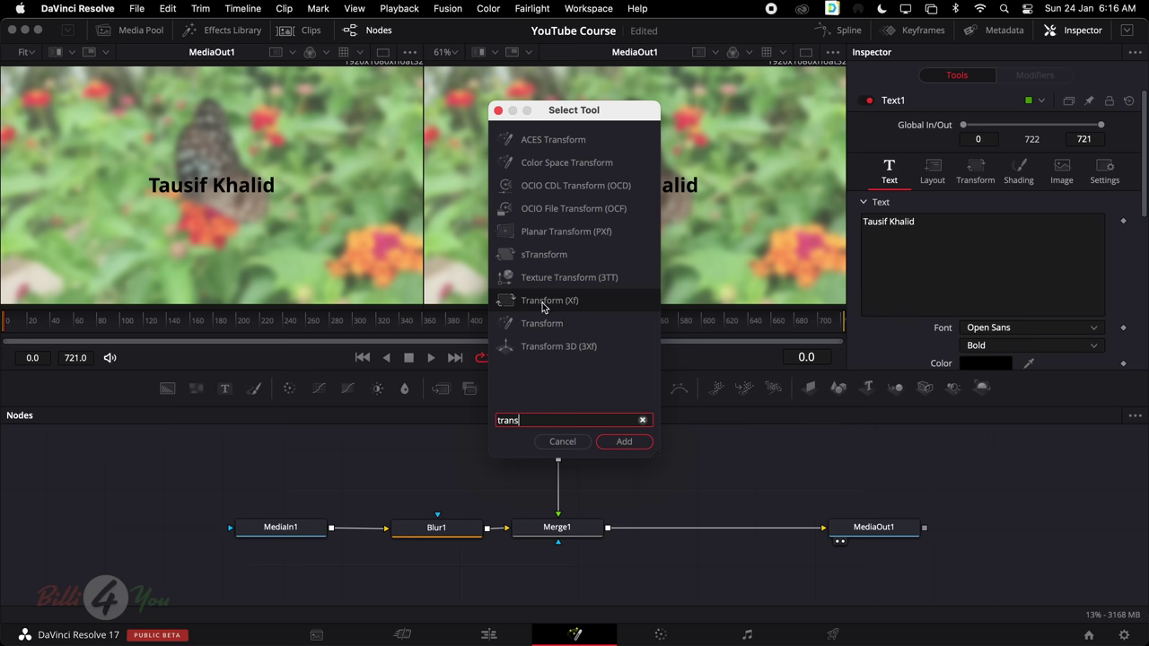
left_click(624, 442)
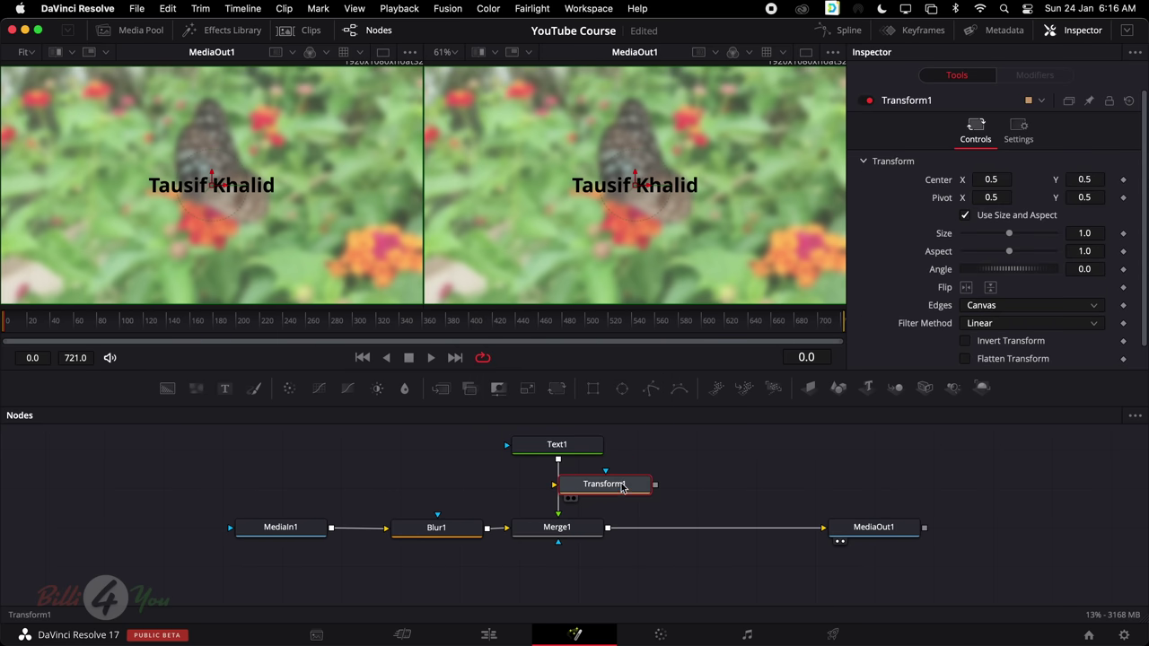
left_click_drag(624, 489, 665, 489)
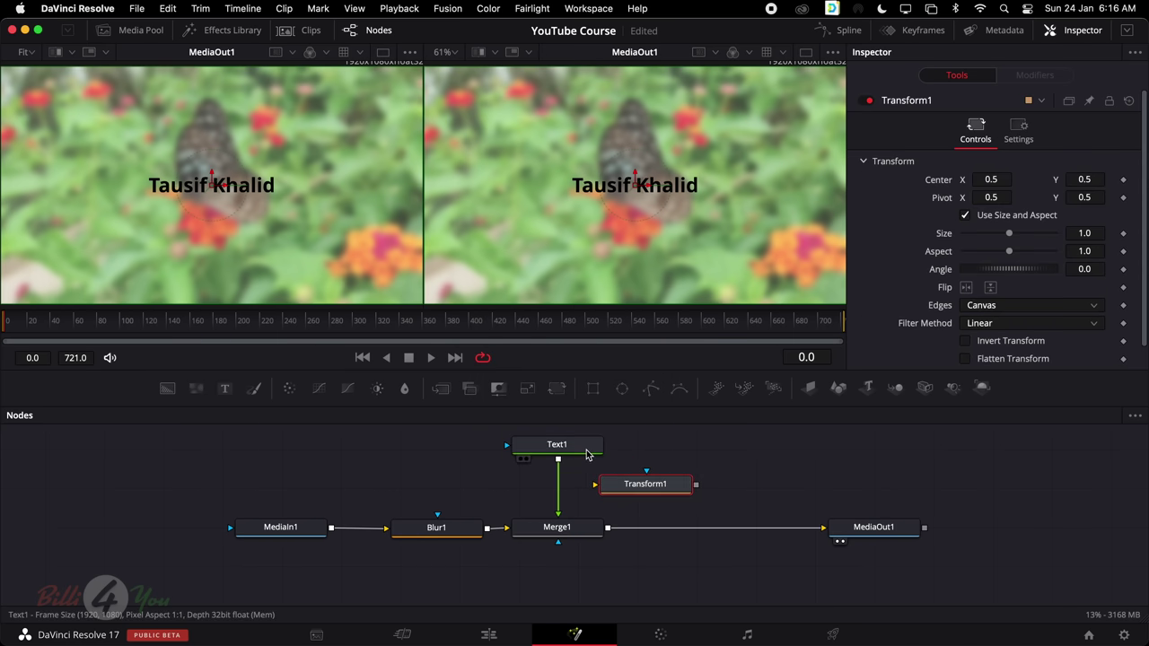
Wire Text1 into Transform1 and Transform1 into Merge1, aligning it under Text1
left_click_drag(558, 504, 557, 528)
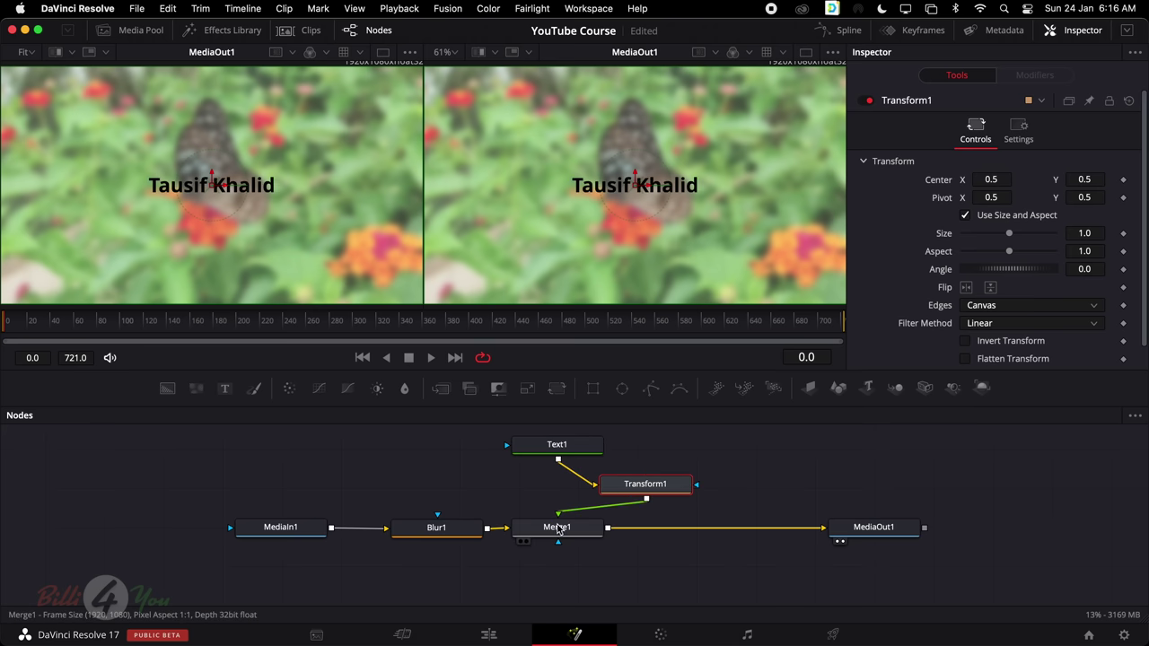
left_click_drag(669, 486, 581, 488)
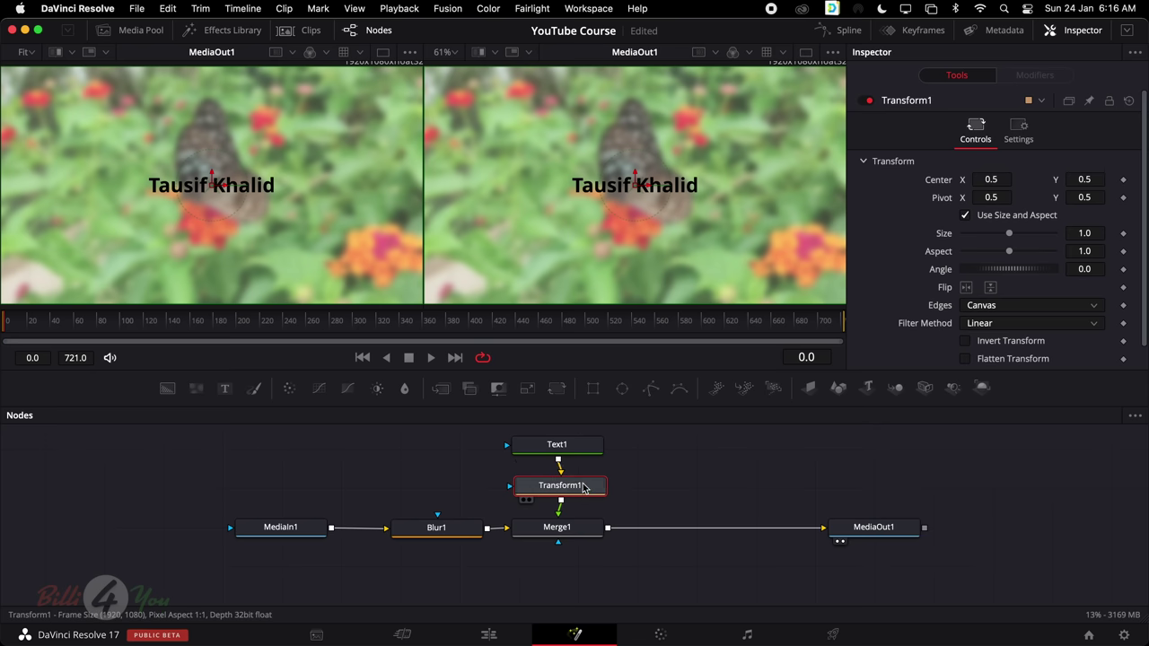
left_click_drag(584, 488, 580, 488)
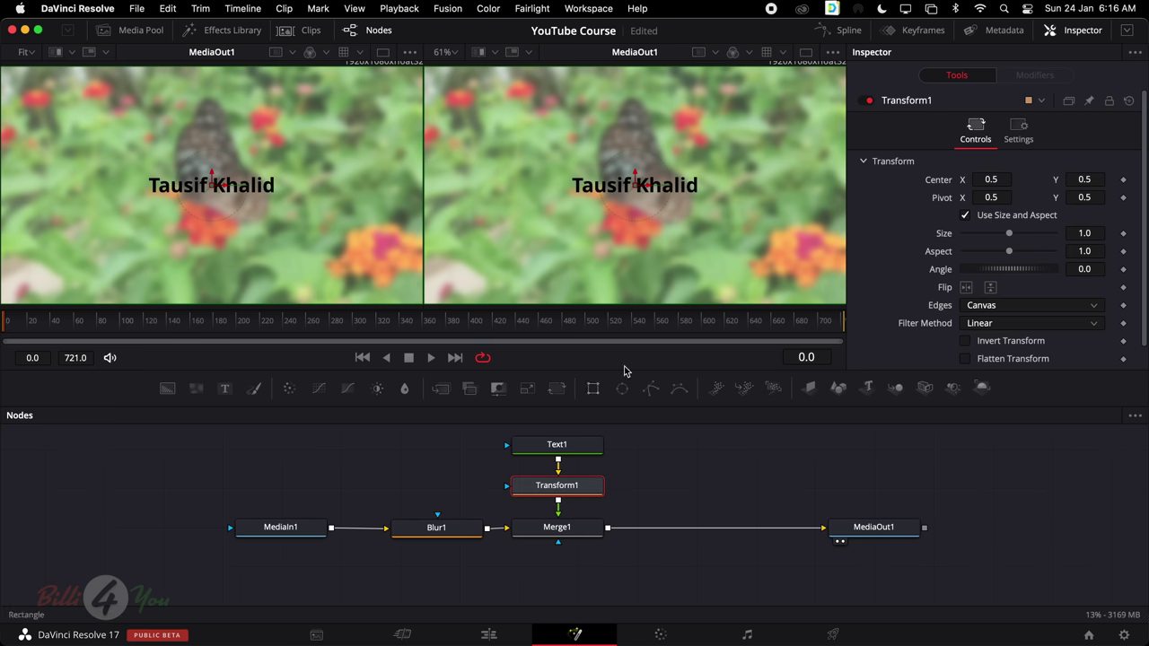
Try Transform1's Center X and Size at frame 0, reverting both to their defaults
mouse_move(991, 179)
left_mouse_down()
mouse_move(1024, 179)
mouse_move(988, 182)
left_mouse_up()
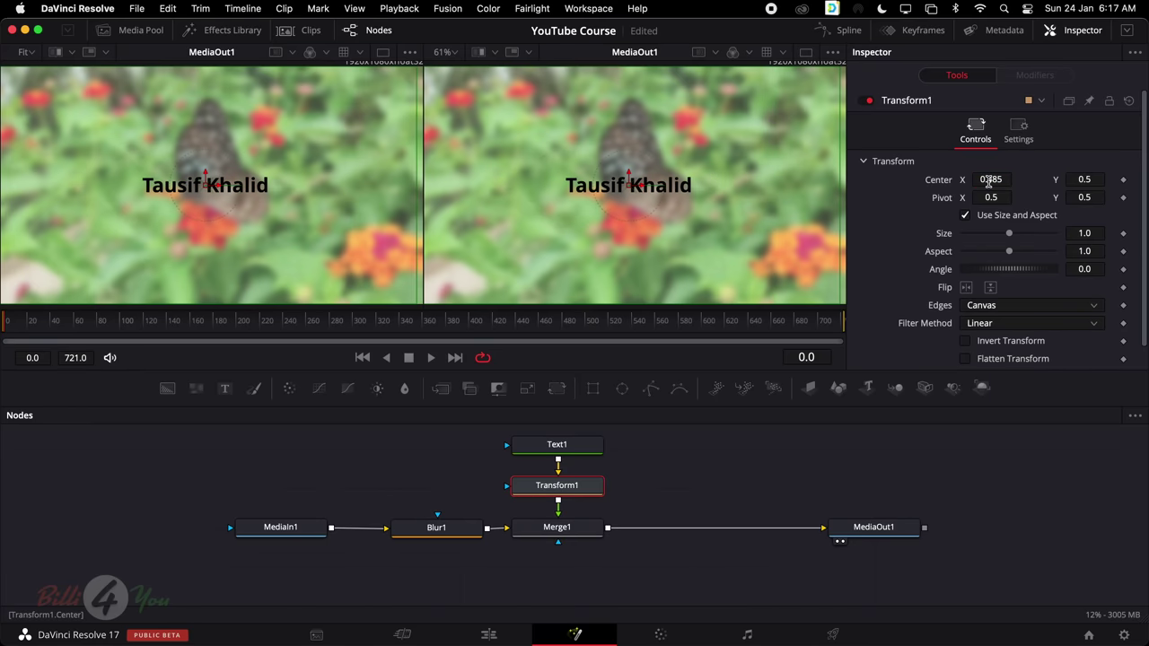
key("super+z")
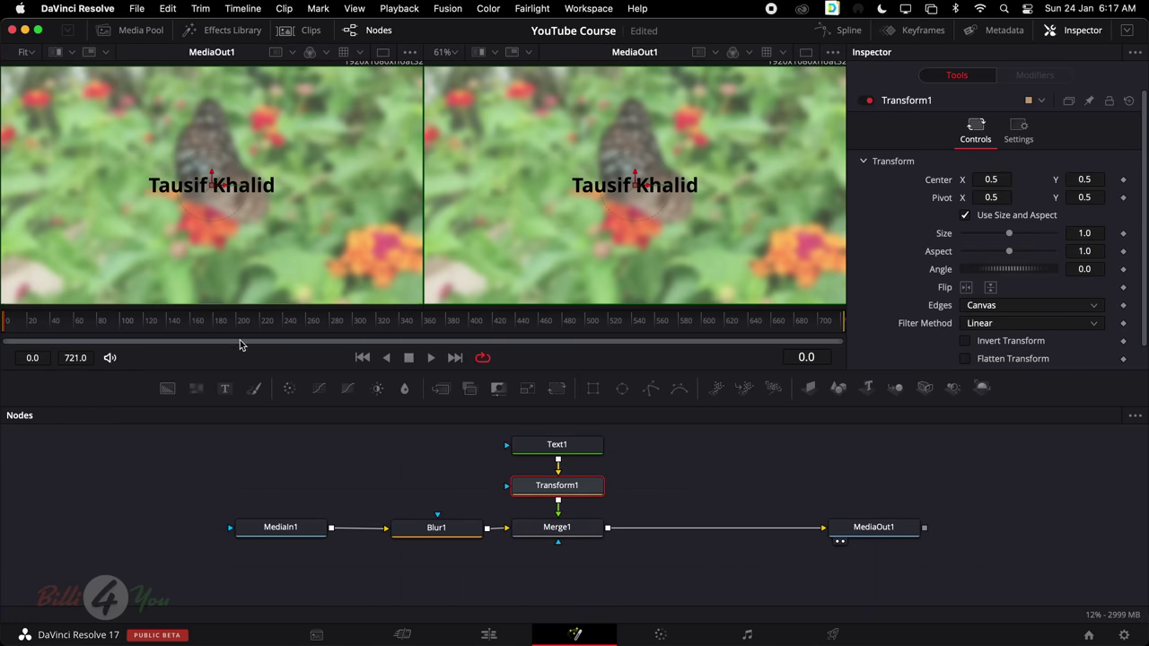
left_click_drag(287, 322, 4, 322)
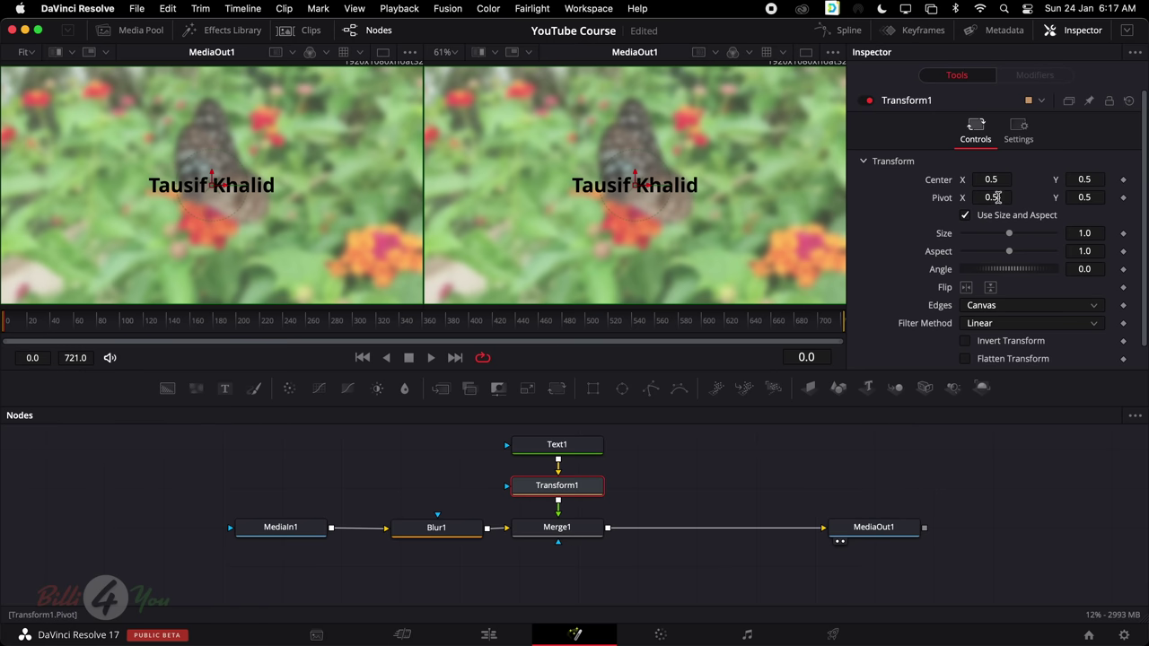
mouse_move(1009, 237)
left_mouse_down()
mouse_move(982, 239)
mouse_move(997, 237)
left_mouse_up()
double_click(996, 237)
Keyframe Size 0 at frame 0 and 1.0 at frame 40, then play from the start
left_click(1124, 234)
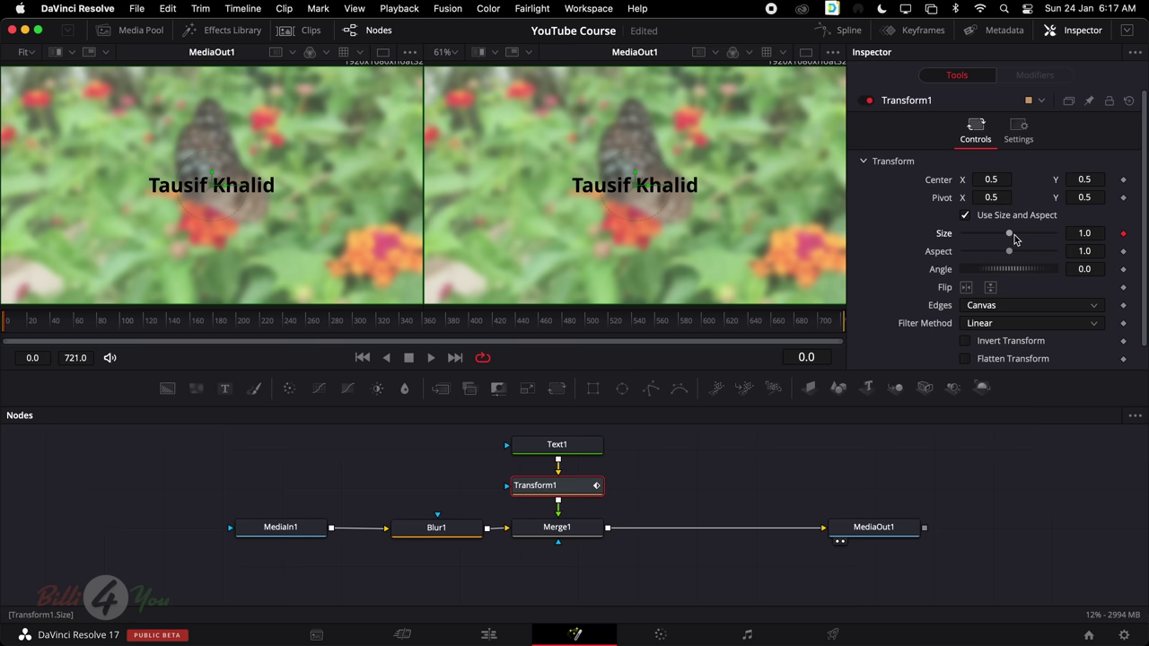
left_click_drag(1011, 238, 882, 239)
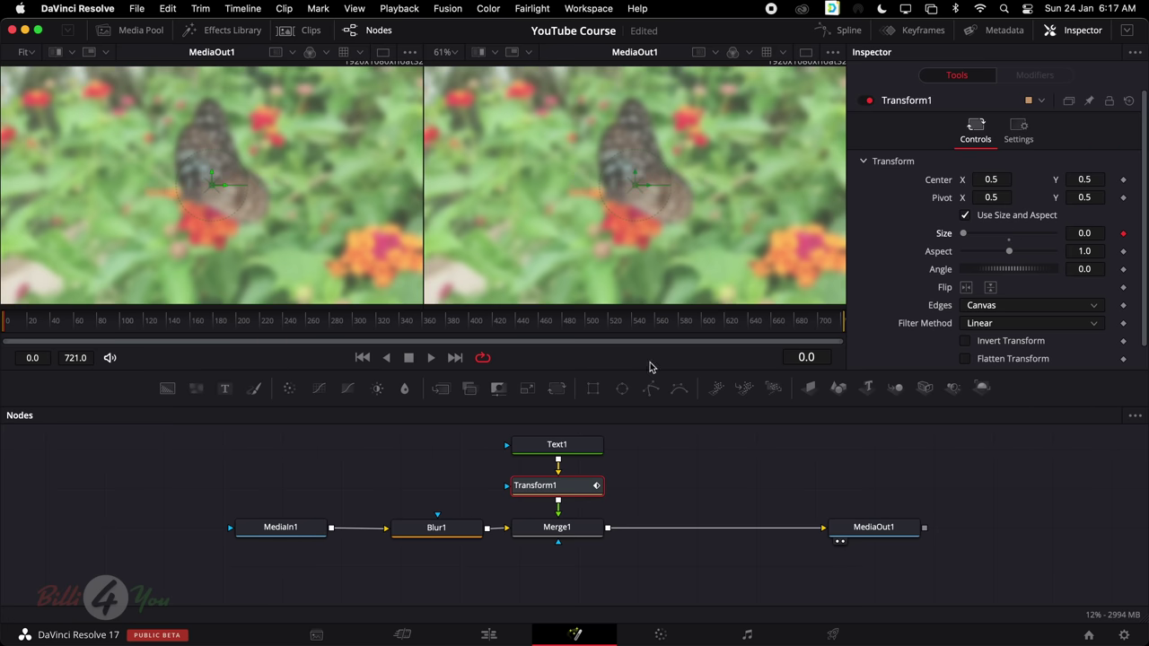
left_click_drag(8, 326, 51, 329)
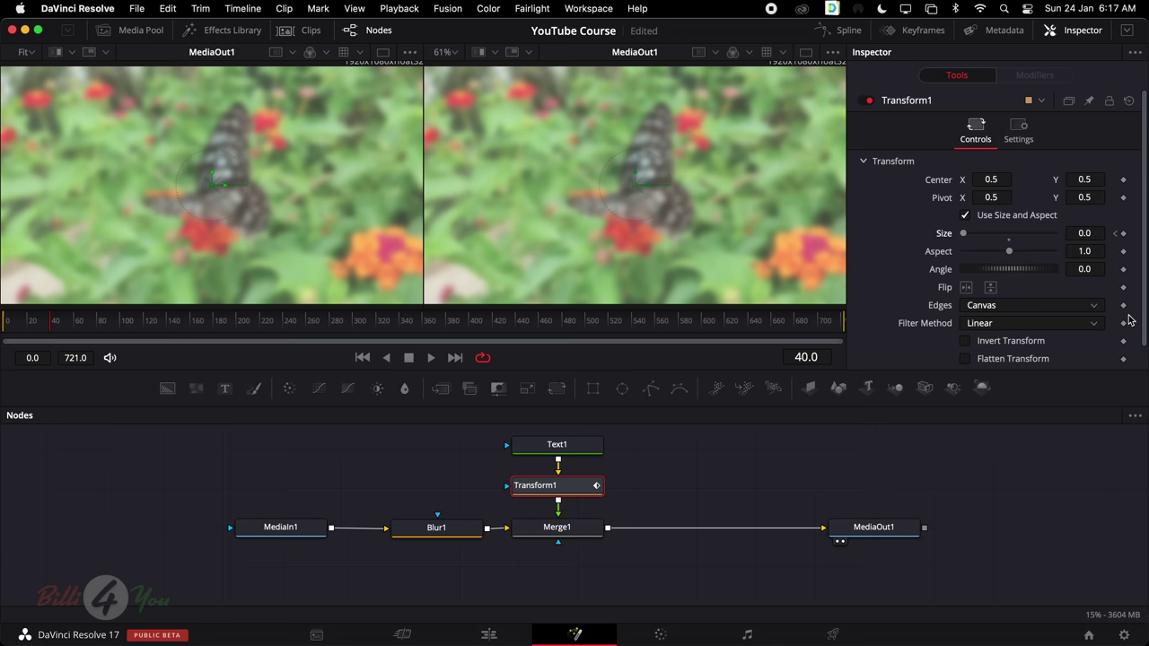
left_click_drag(964, 235, 1011, 240)
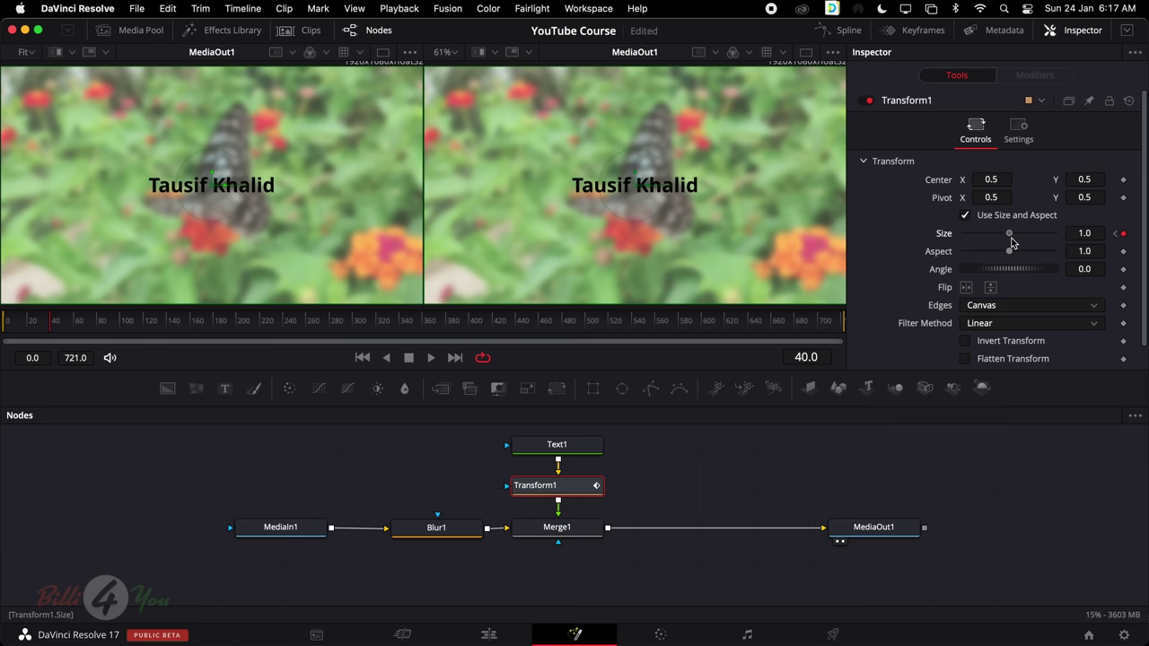
left_click(2, 327)
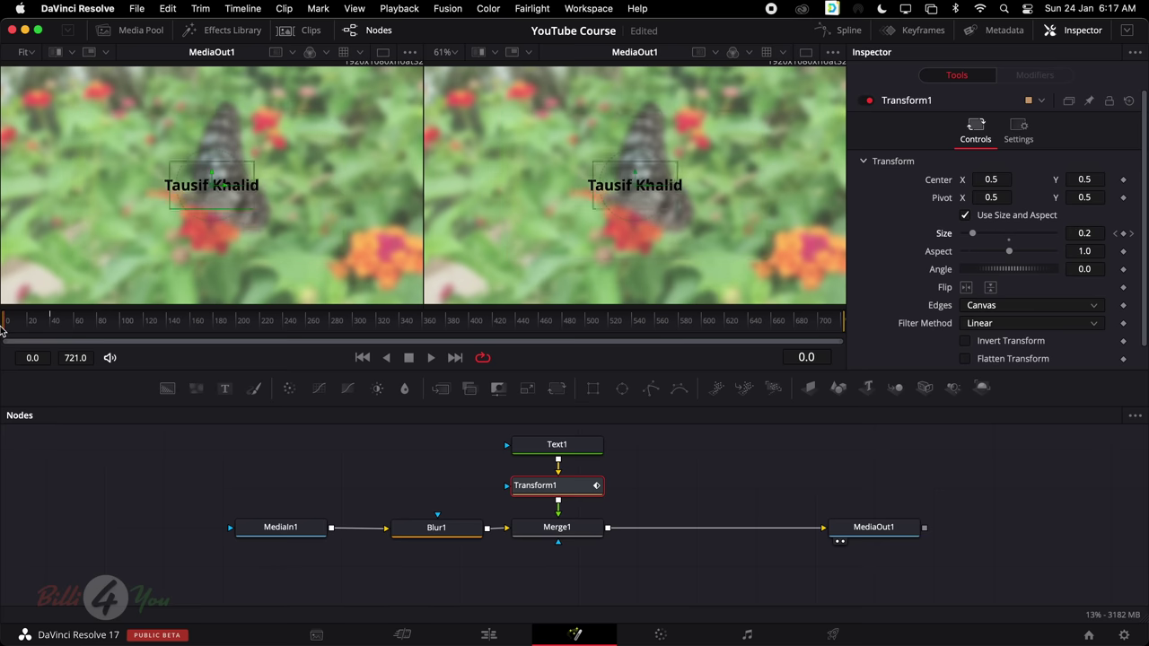
key("space")
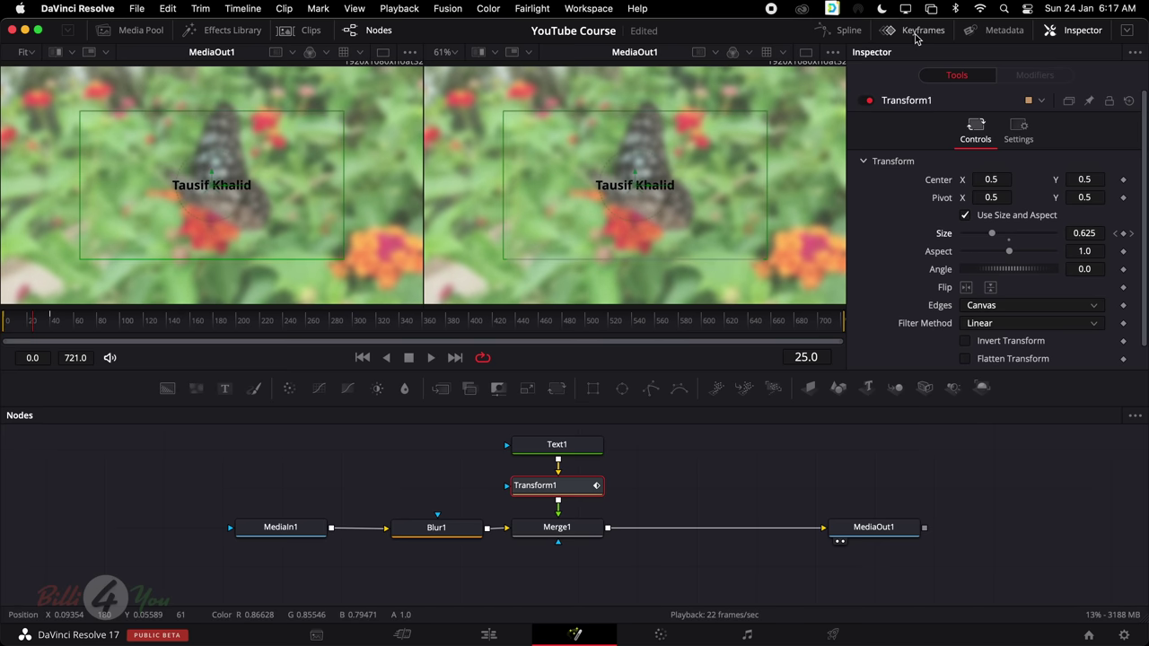
In the Keyframes view, expand Transform1's Size track and drag its keyframe later in time
left_click(916, 30)
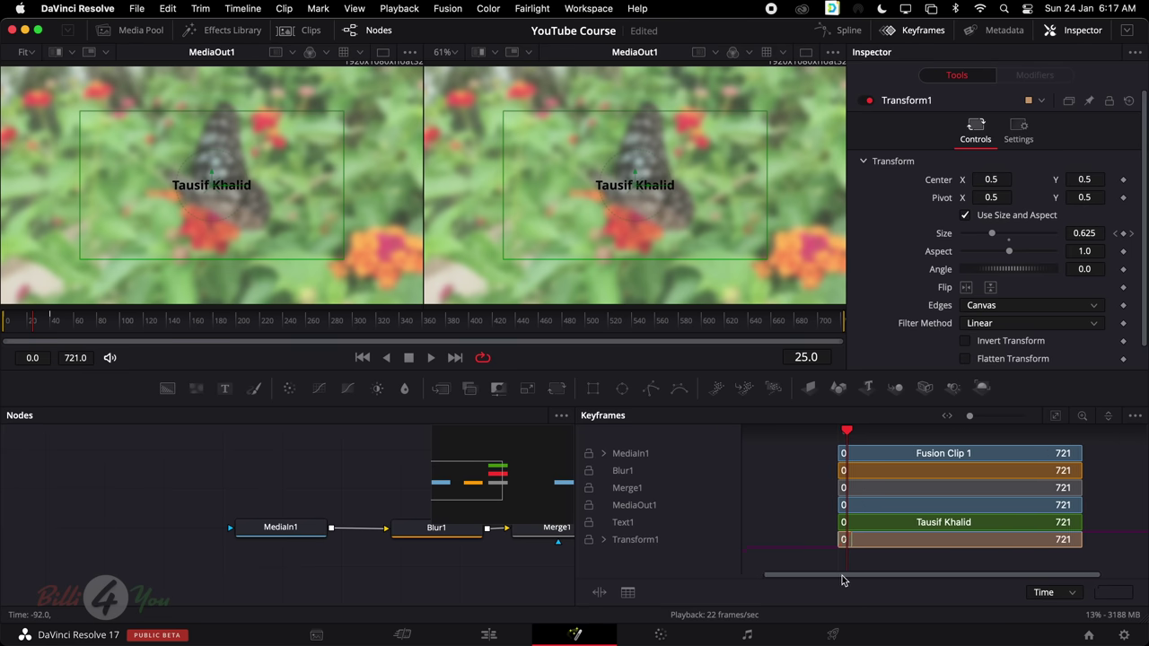
left_click(604, 539)
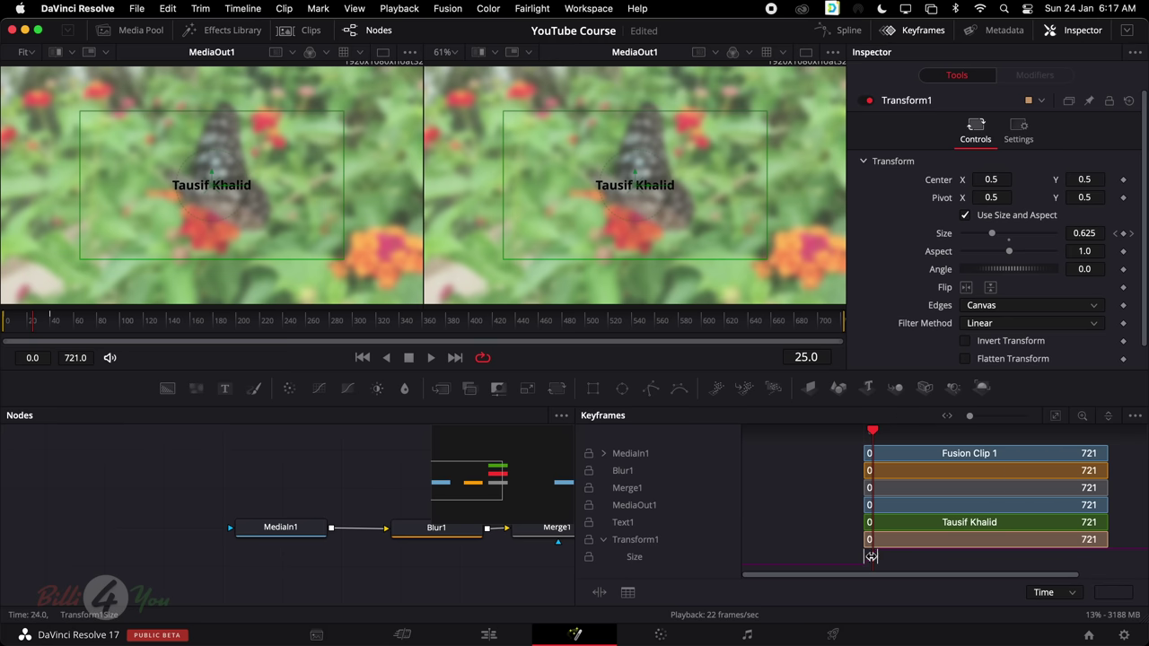
left_click_drag(874, 559, 809, 579)
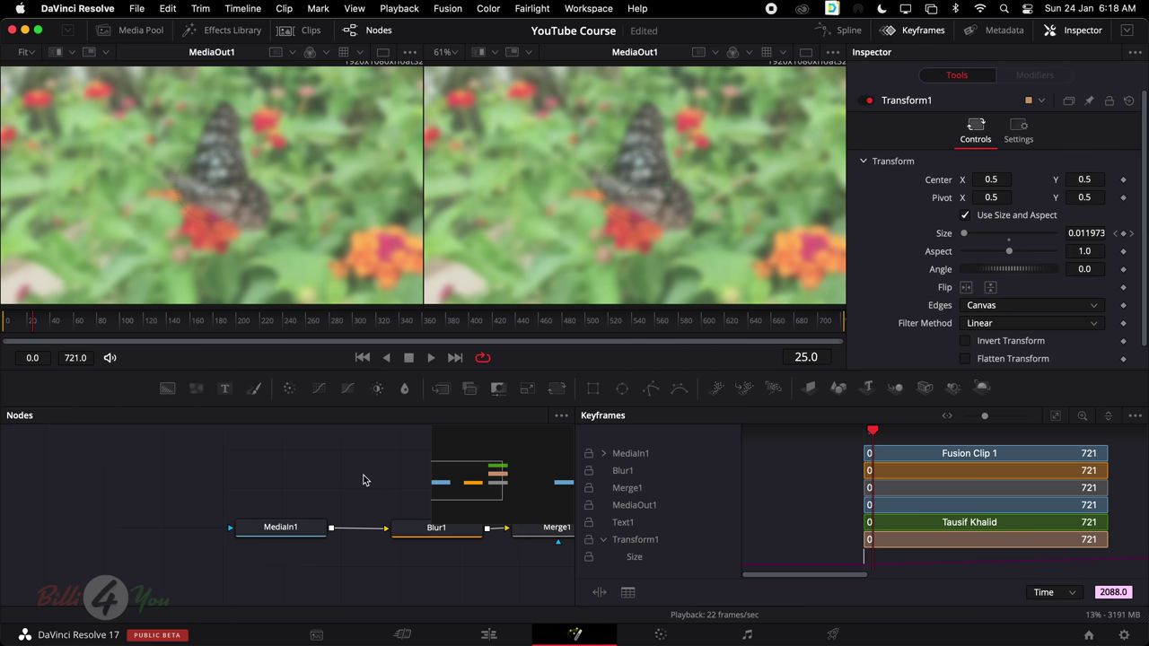
Close the keyframe view and select Transform1 in the node graph
left_click(948, 32)
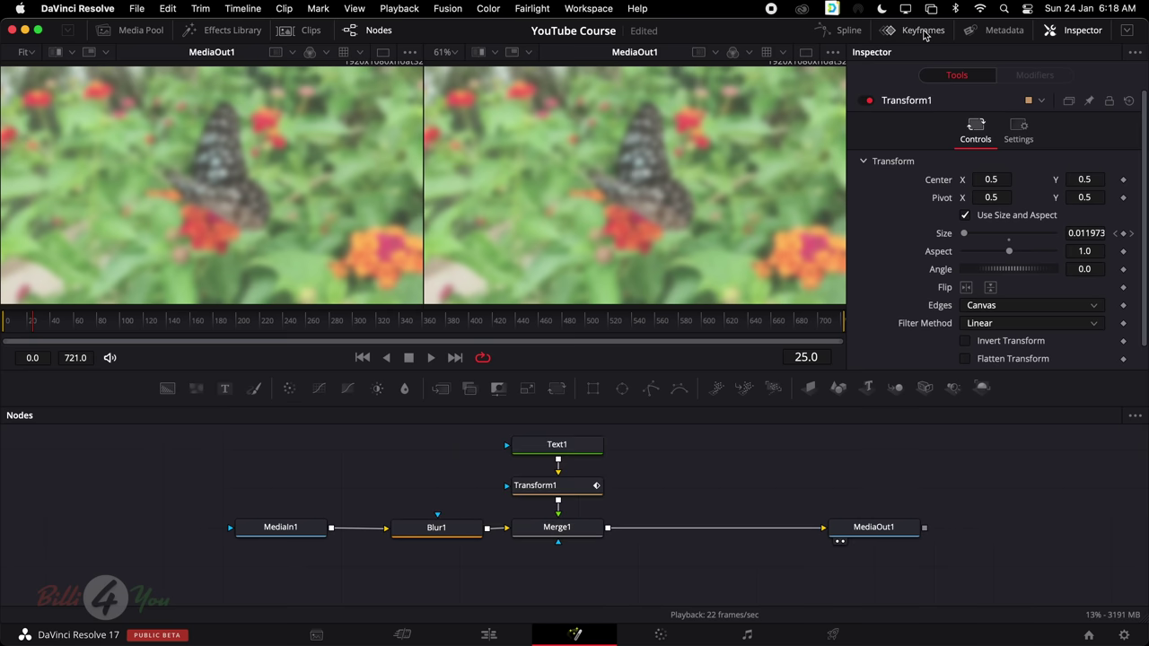
scroll(785, 581, "up", 1)
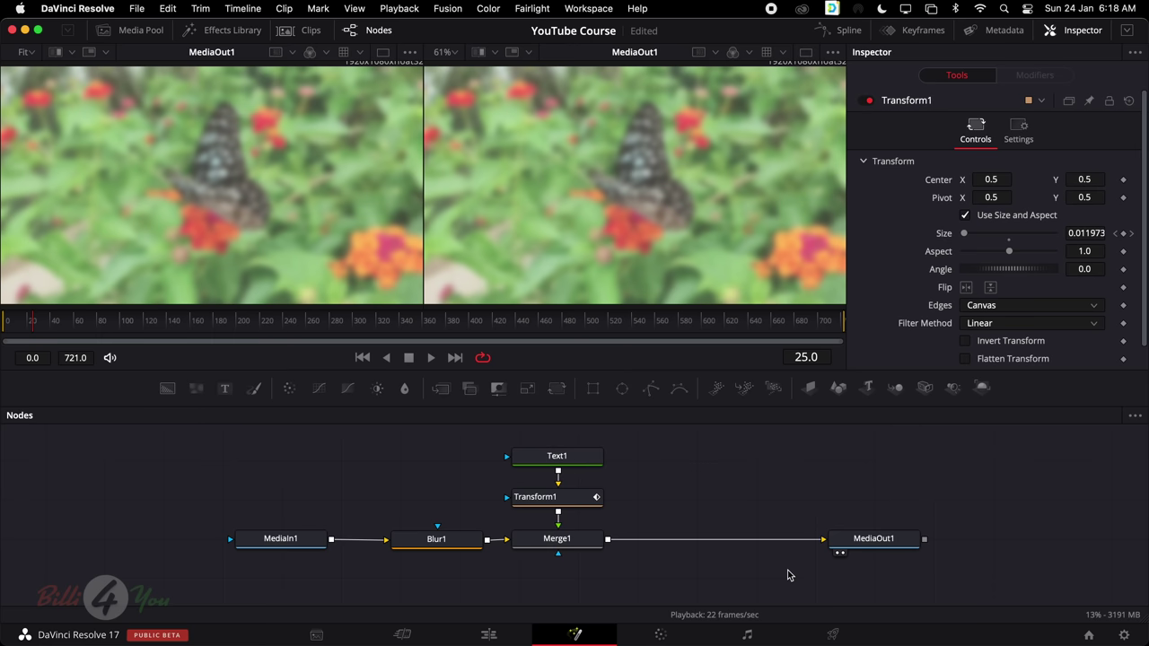
scroll(753, 213, "down", 3)
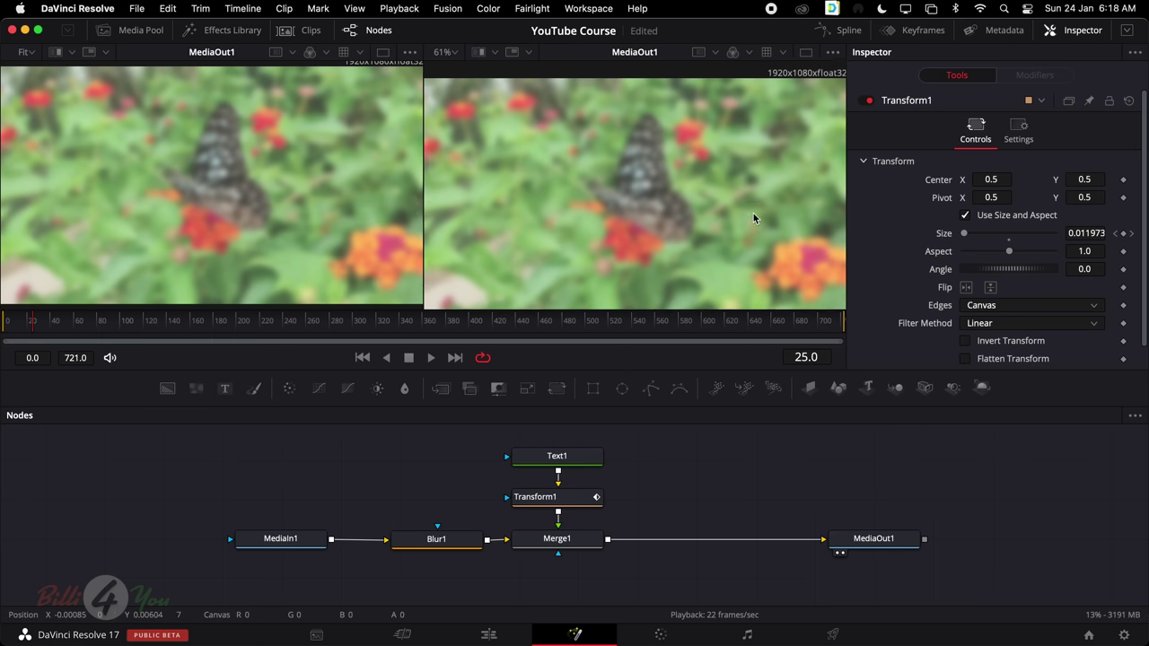
scroll(753, 212, "up", 3)
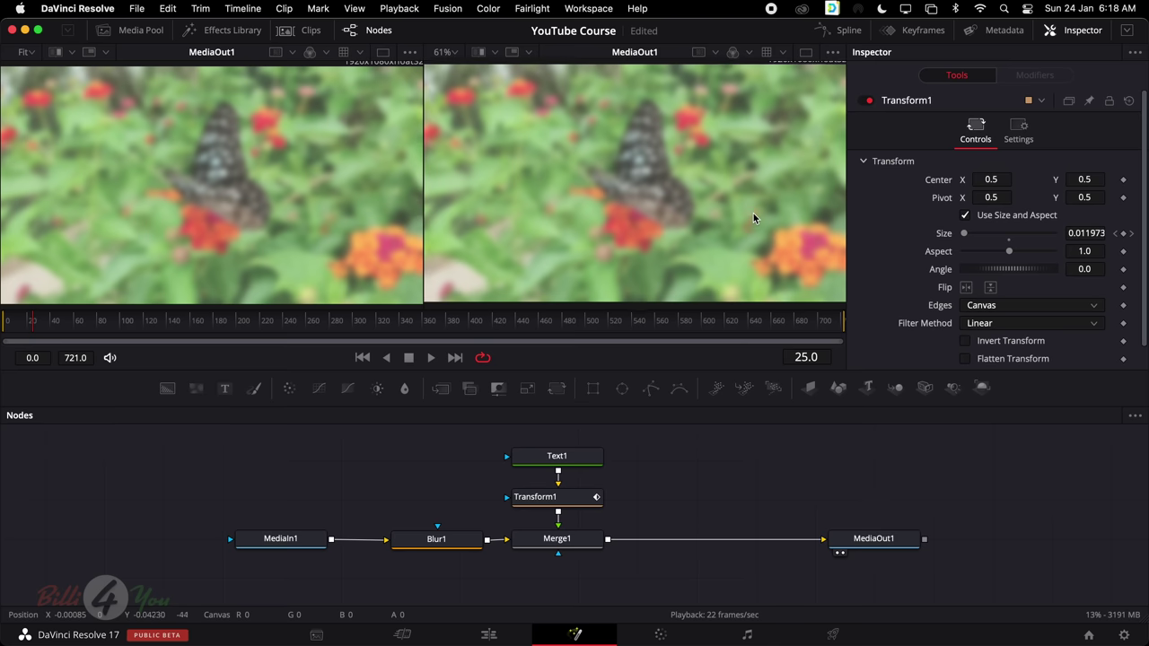
left_click(543, 497)
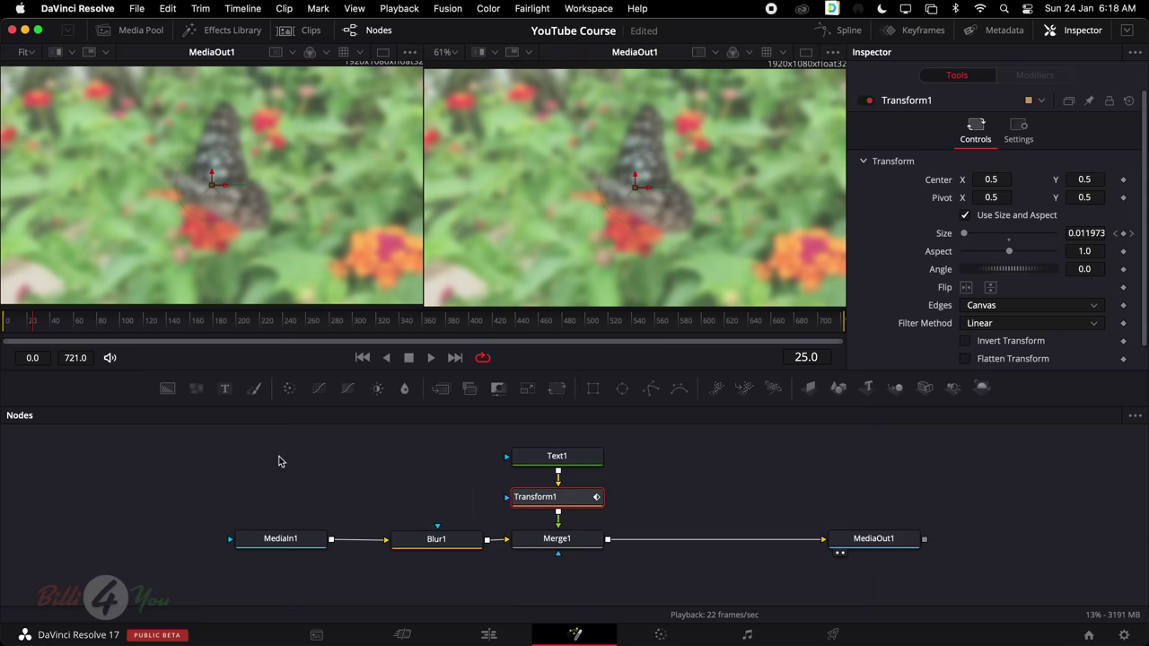
Box-select all six nodes, then select only MediaOut1 while panning the graph
left_click_drag(278, 462, 937, 559)
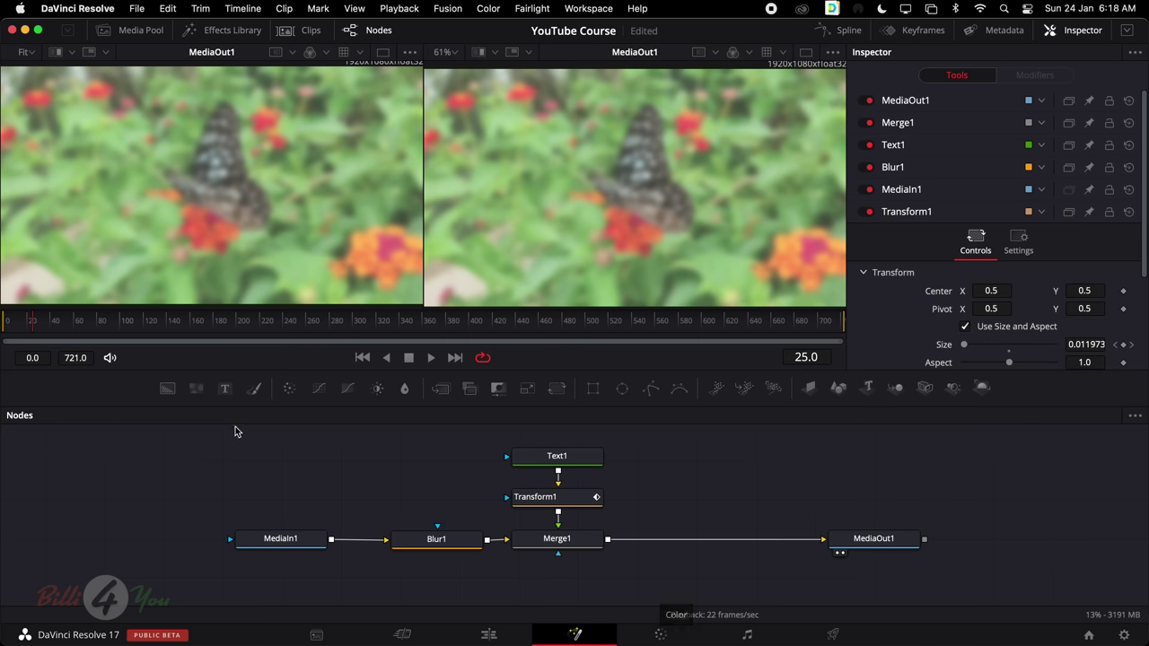
left_click_drag(236, 427, 961, 570)
scroll(898, 539, "right", 5)
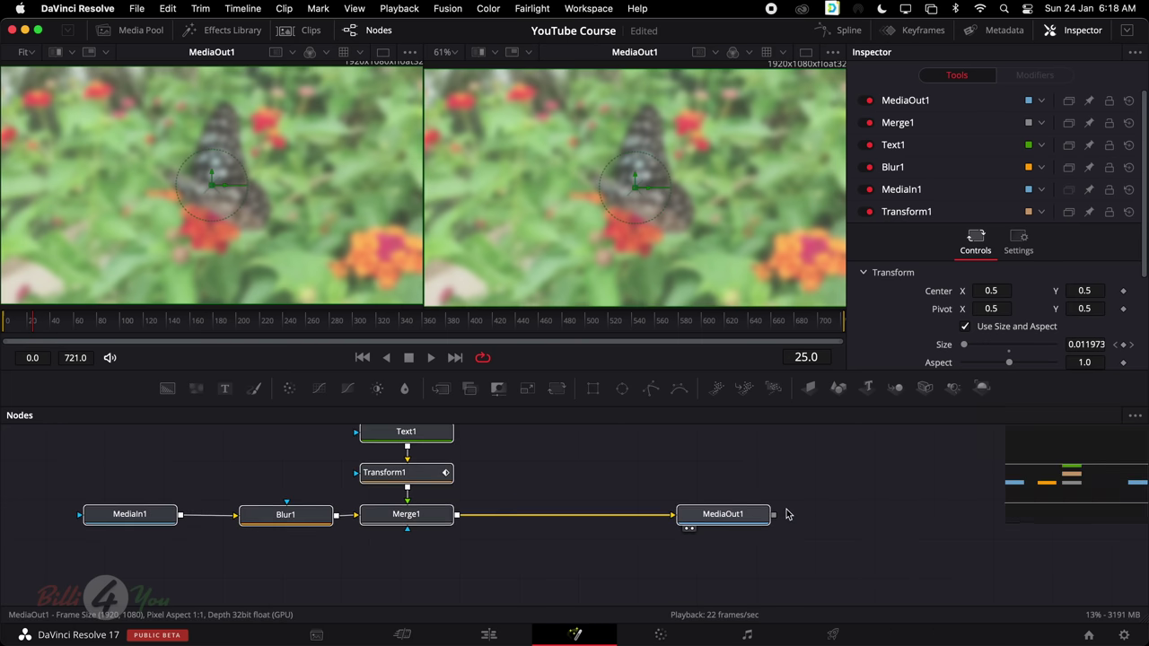
scroll(862, 539, "left", 4)
left_click(853, 538)
scroll(851, 525, "right", 6)
scroll(849, 518, "right", 10)
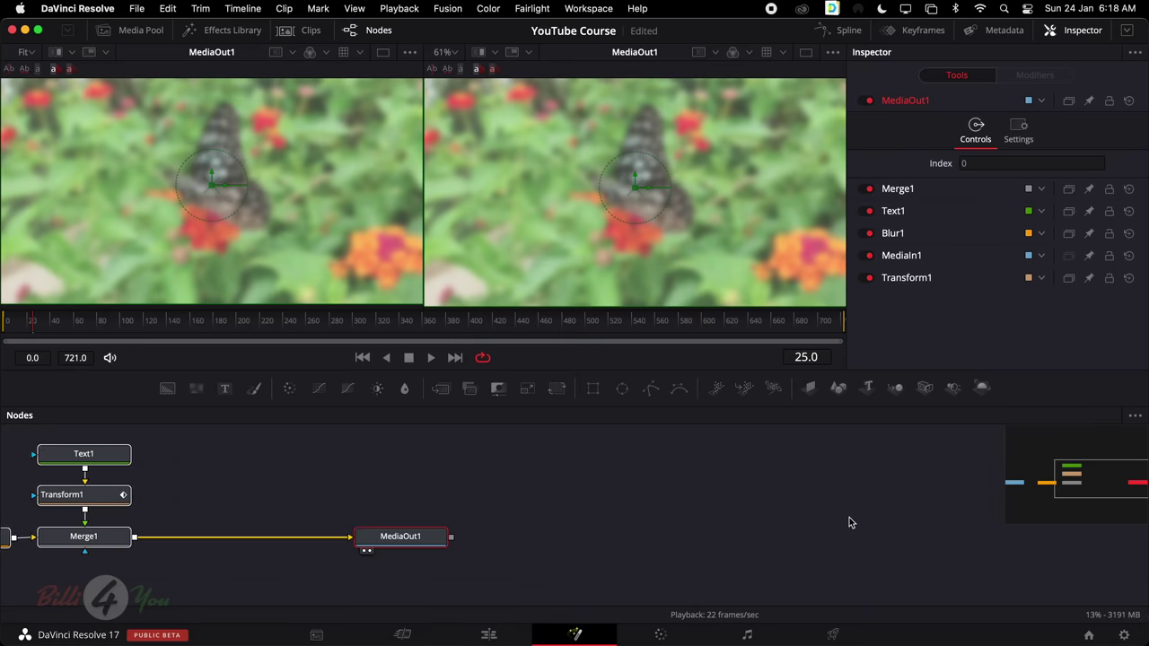
scroll(849, 524, "left", 15)
scroll(682, 478, "right", 10)
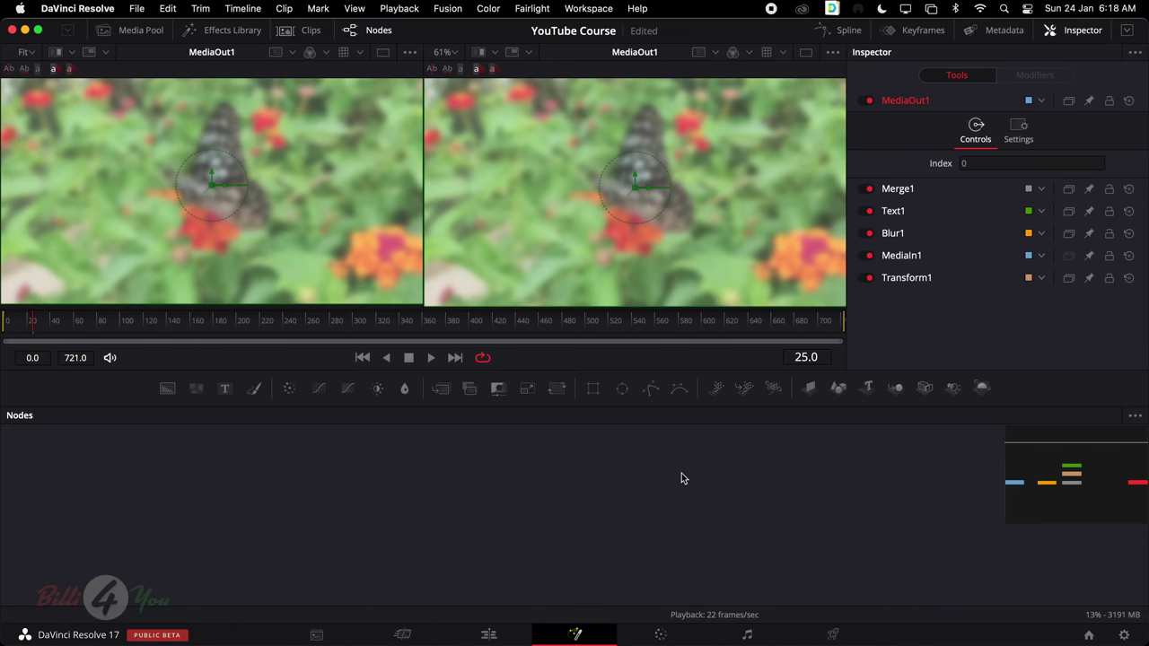
scroll(681, 477, "left", 10)
scroll(681, 477, "down", 2)
scroll(681, 478, "up", 4)
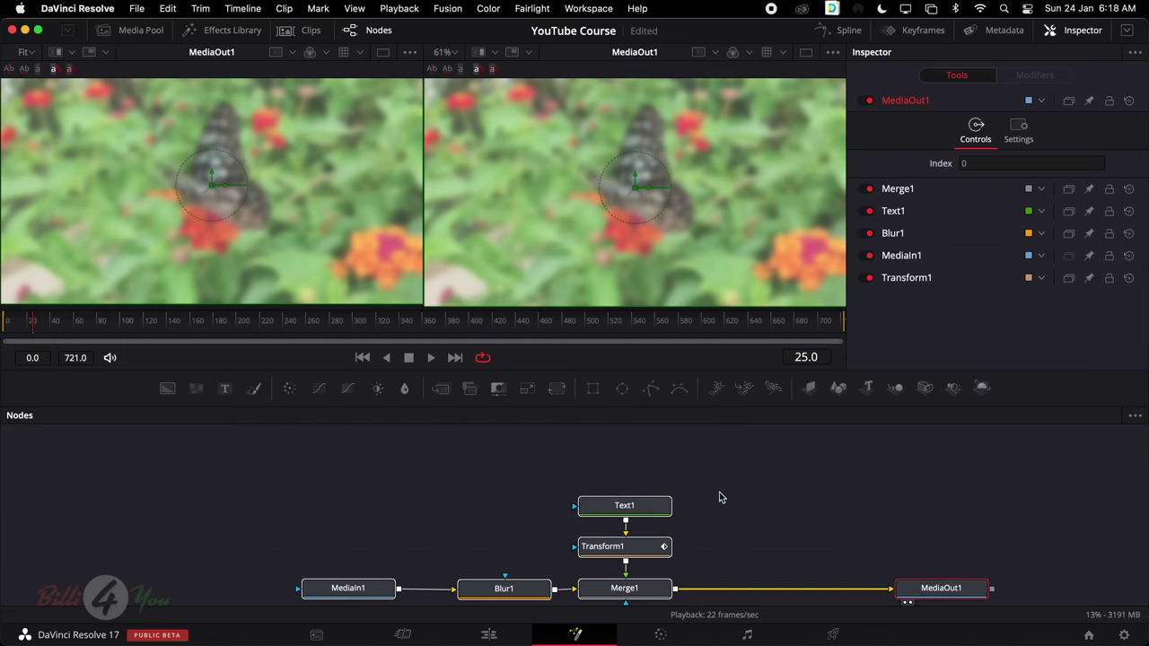
scroll(709, 503, "left", 10)
scroll(709, 503, "down", 2)
scroll(709, 498, "right", 10)
Move Text1 and Transform1, undo both moves, and box-select every node except MediaOut1
left_click(619, 486)
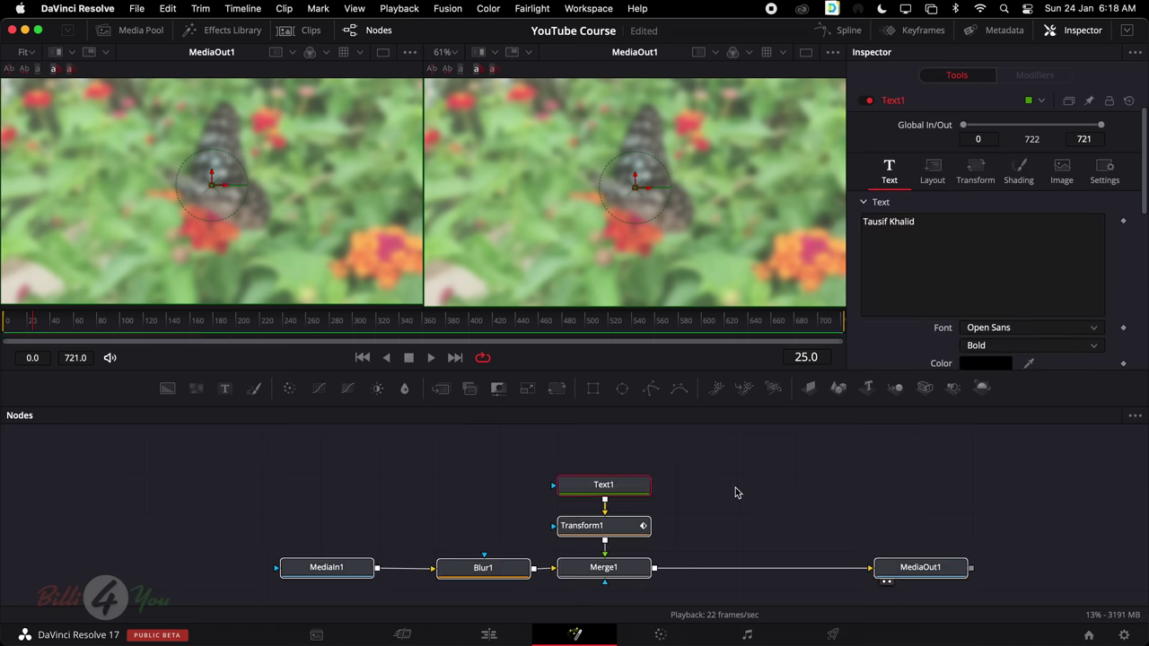
left_click_drag(635, 489, 1009, 490)
left_click_drag(627, 524, 624, 480)
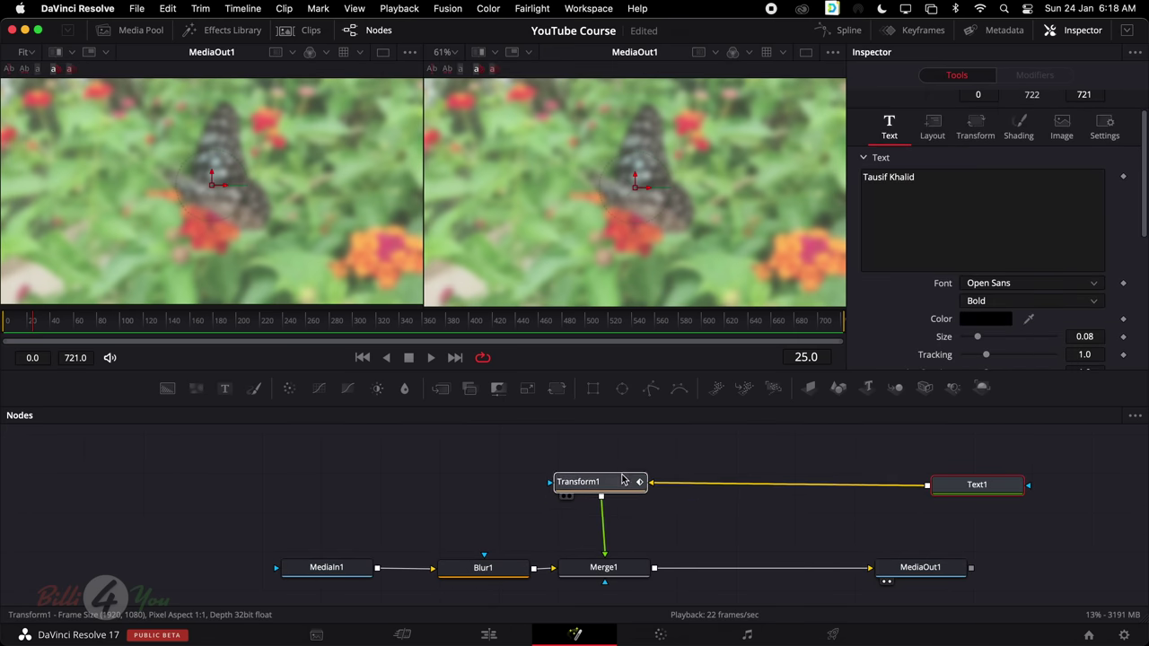
left_click_drag(495, 449, 1061, 509)
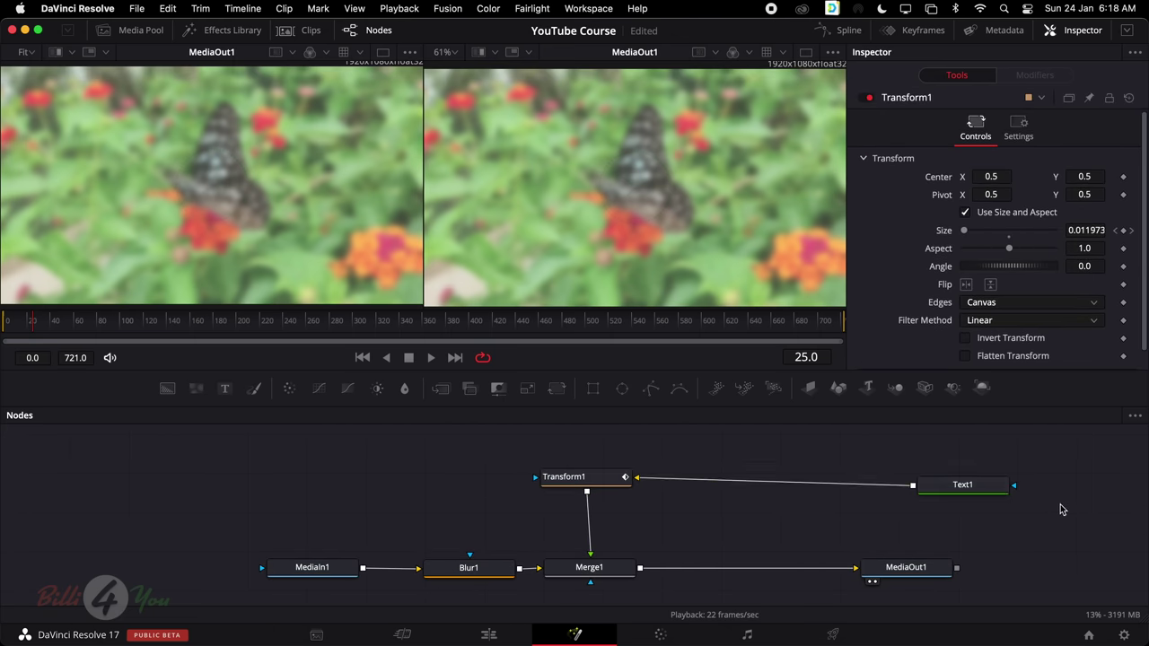
key("super+z")
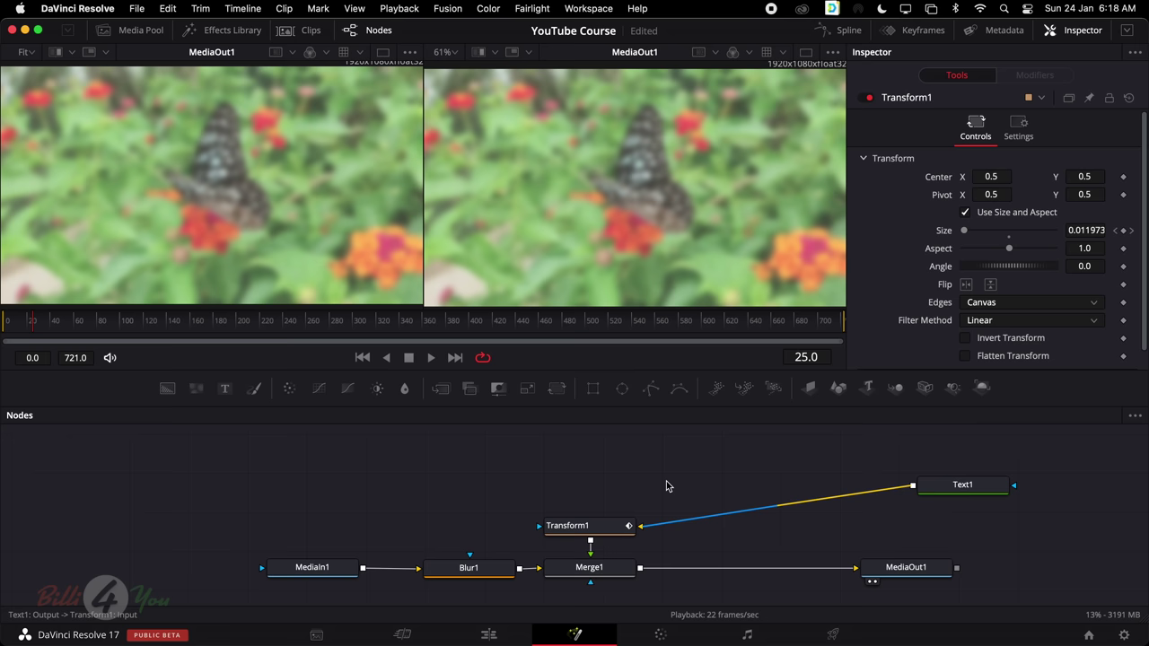
key("super+z")
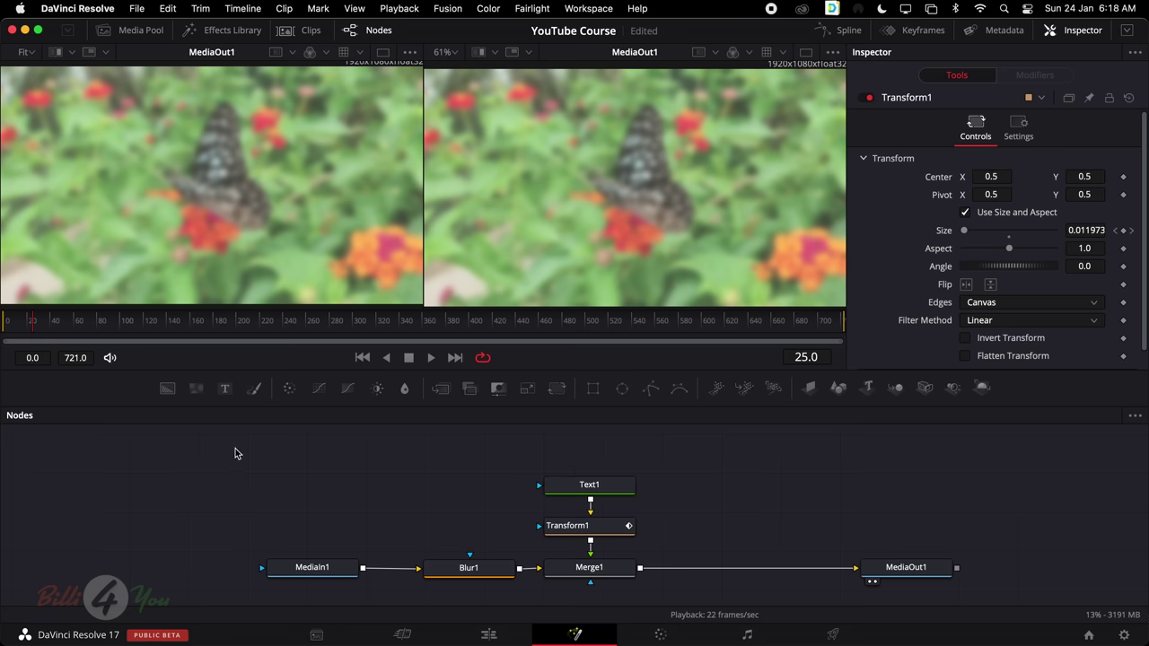
left_click_drag(235, 454, 617, 586)
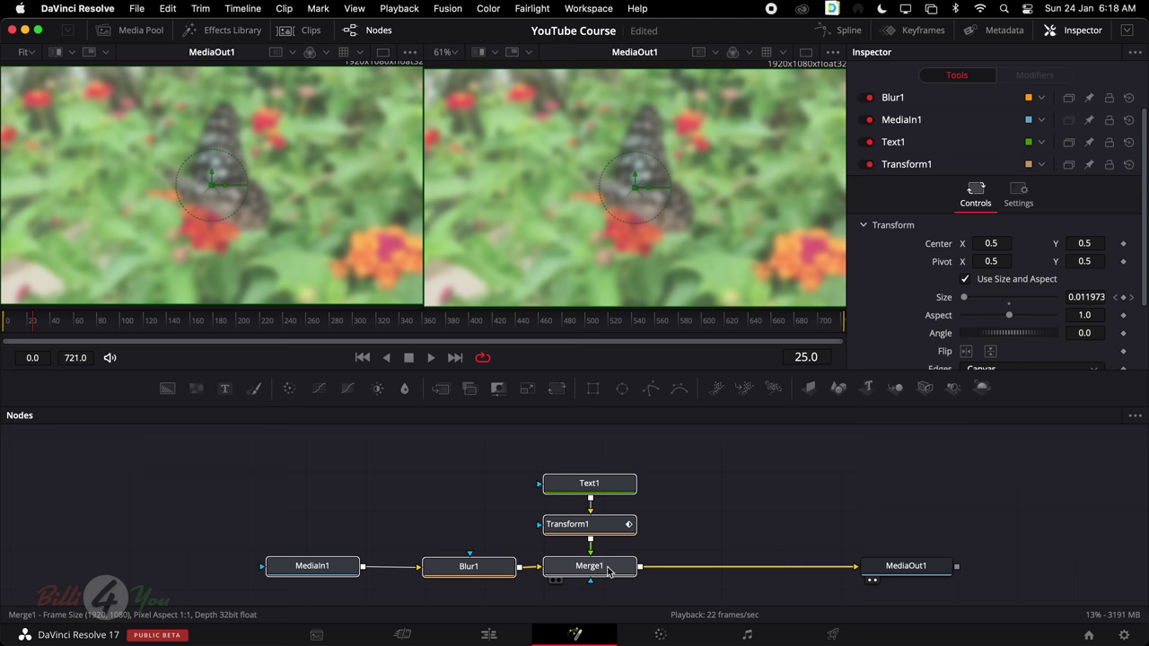
Group the five selected nodes into Group1 and move it lower in the graph
right_click(607, 570)
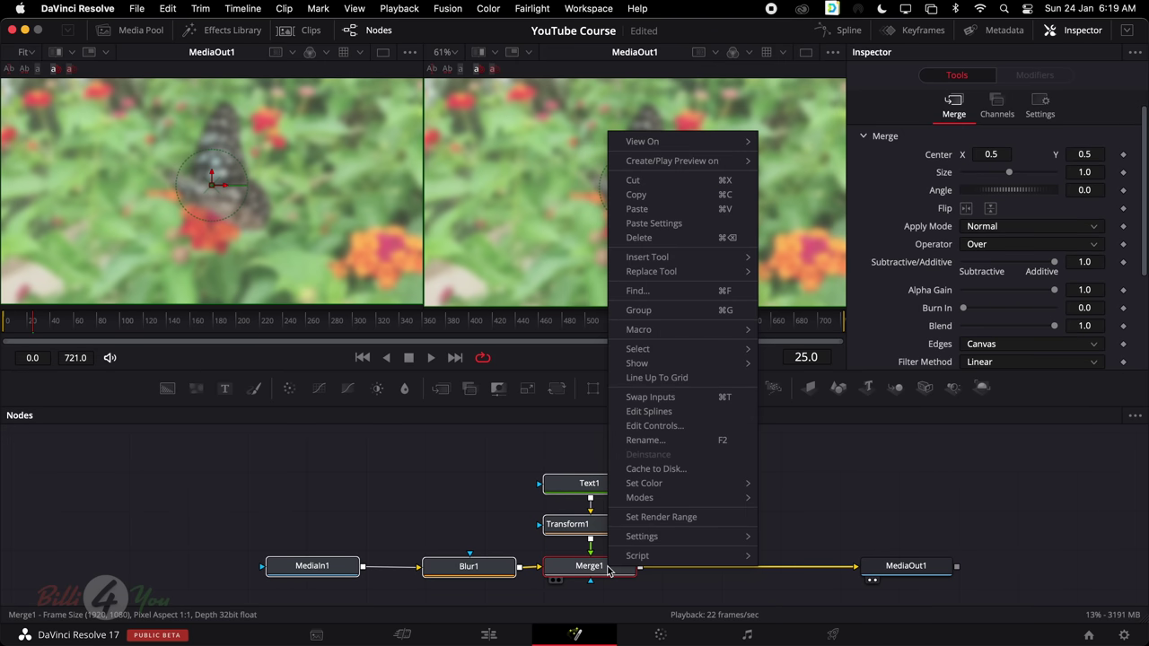
left_click(670, 311)
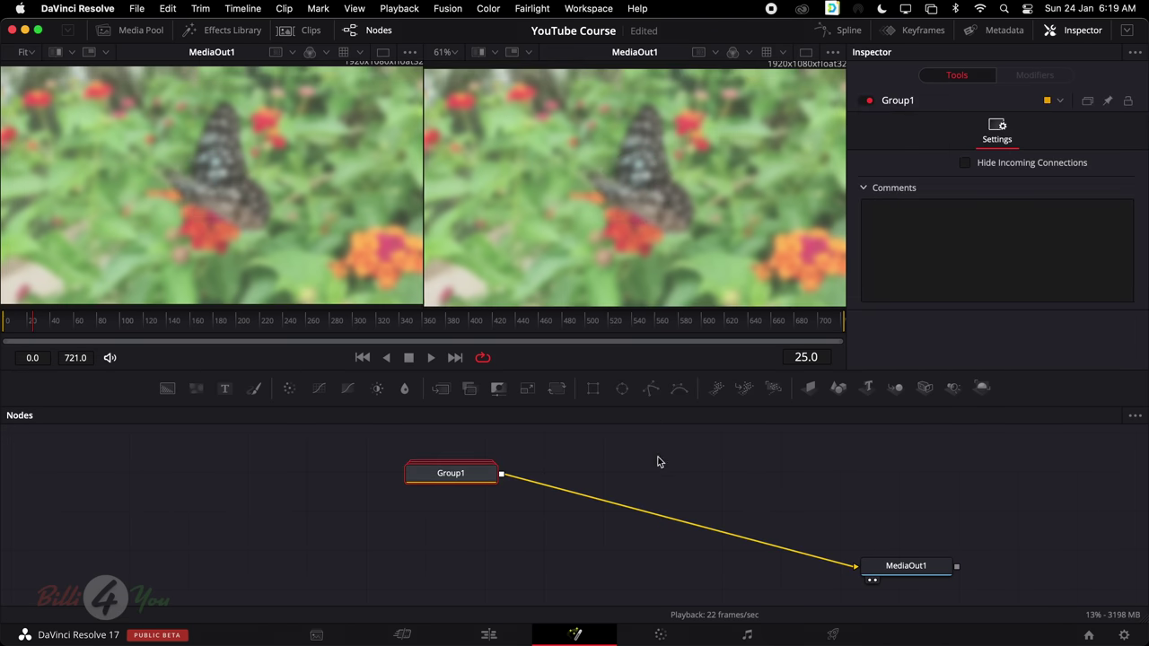
left_click_drag(449, 471, 439, 554)
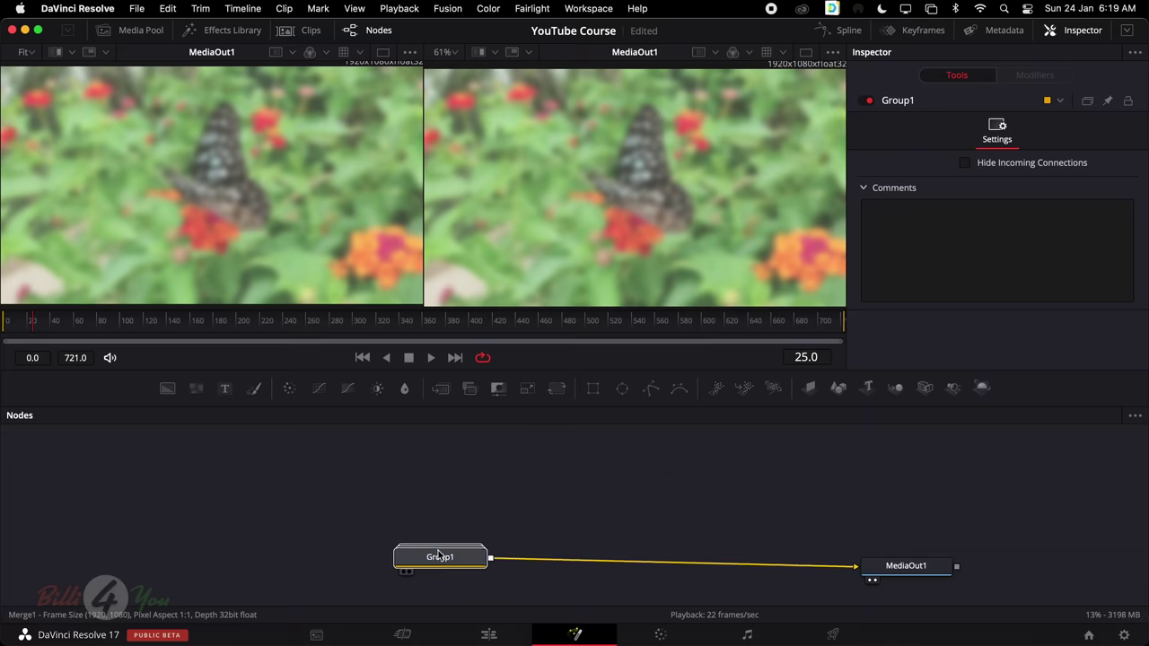
Open Group1 to view its nodes, then collapse it and nudge it slightly left
double_click(440, 555)
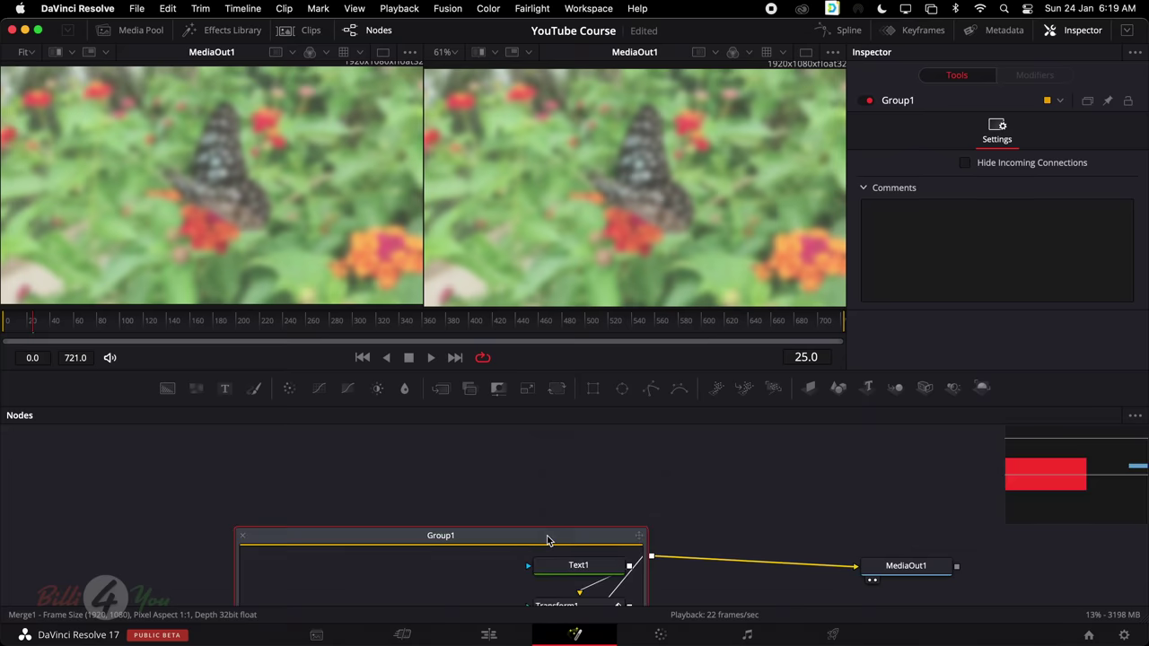
scroll(547, 535, "down", 3)
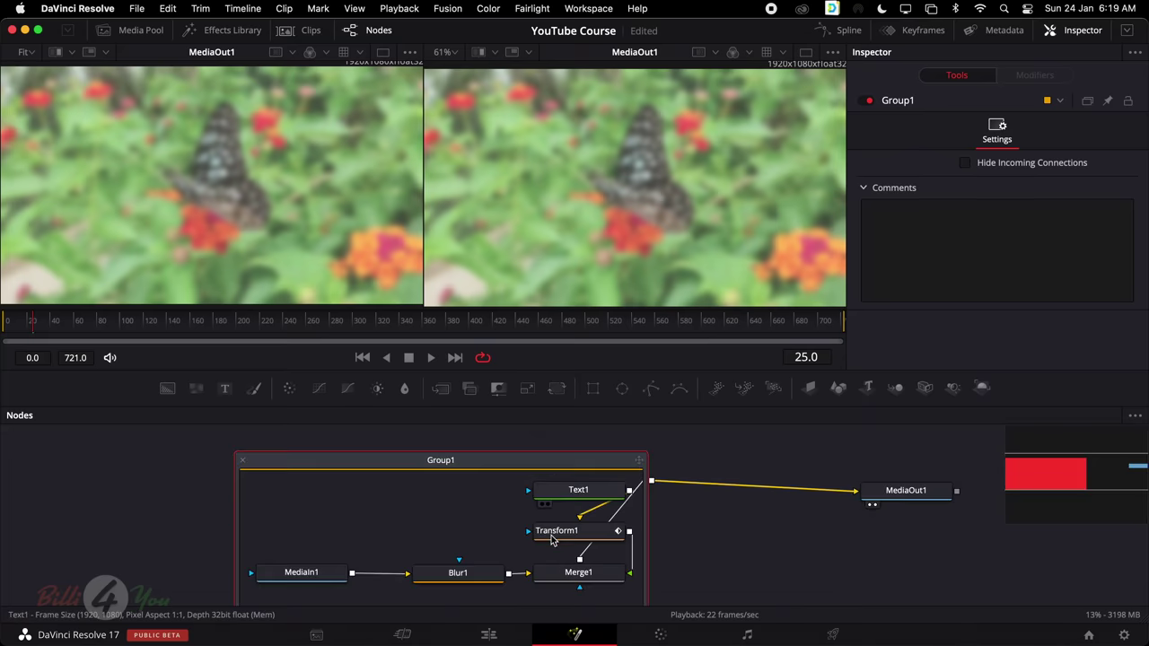
right_click(447, 463)
key("Escape")
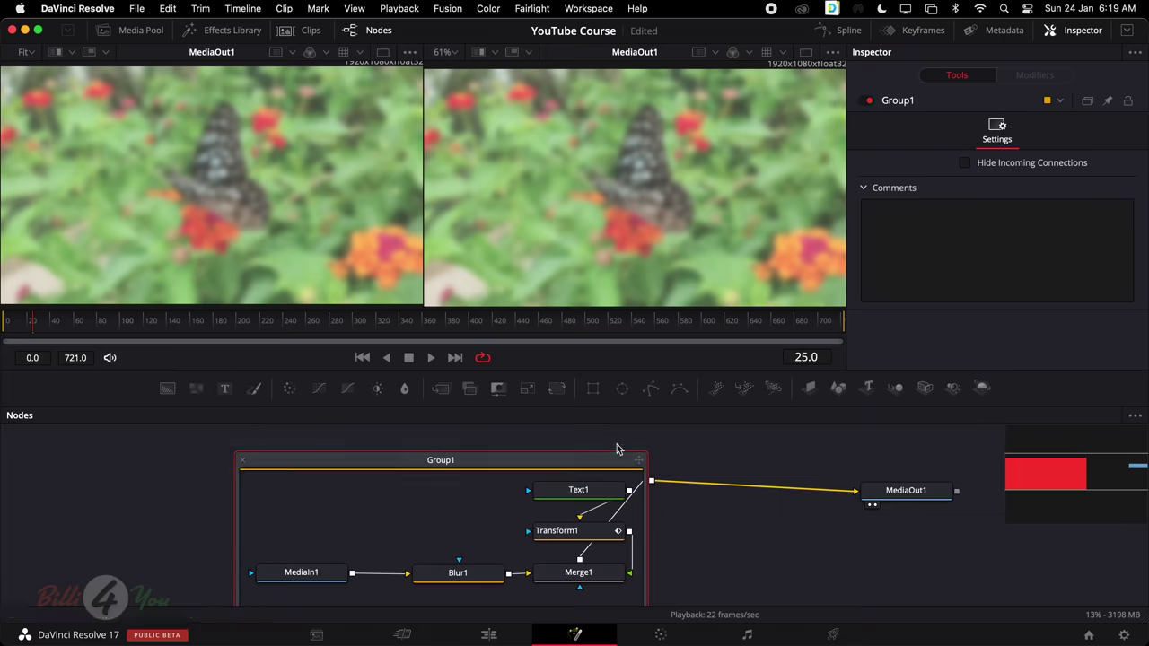
left_click(242, 462)
left_click_drag(467, 482, 445, 492)
scroll(782, 562, "right", 2)
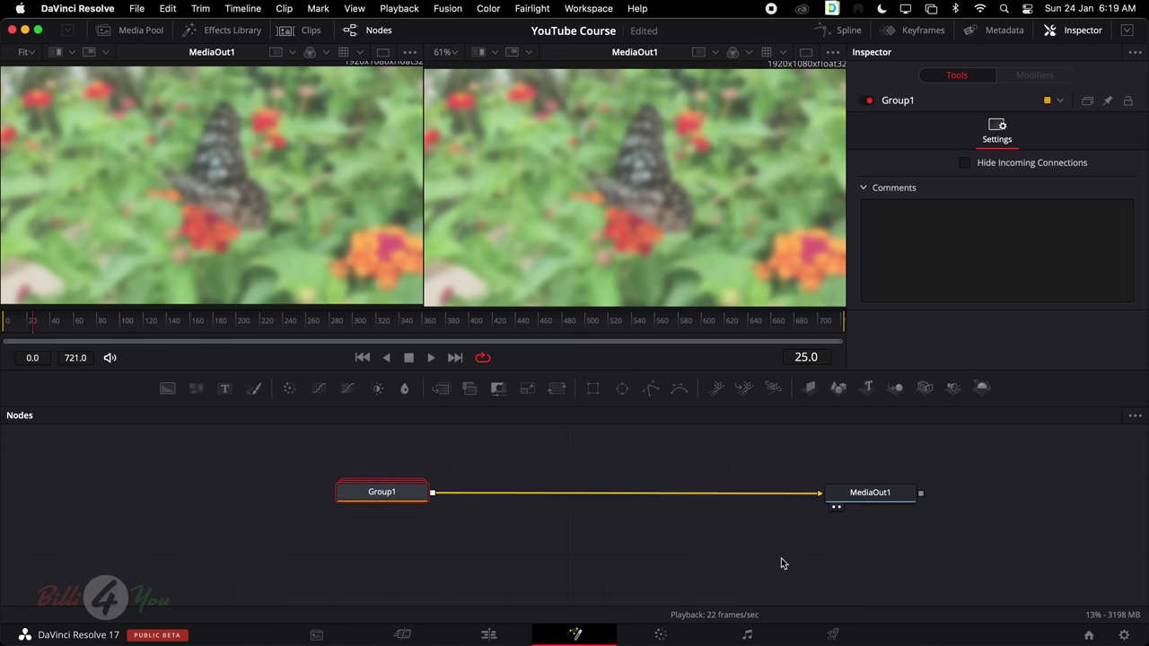
scroll(682, 582, "up", 2)
On the Edit page, play Timeline 1 from the start to review the title animation
left_click(489, 634)
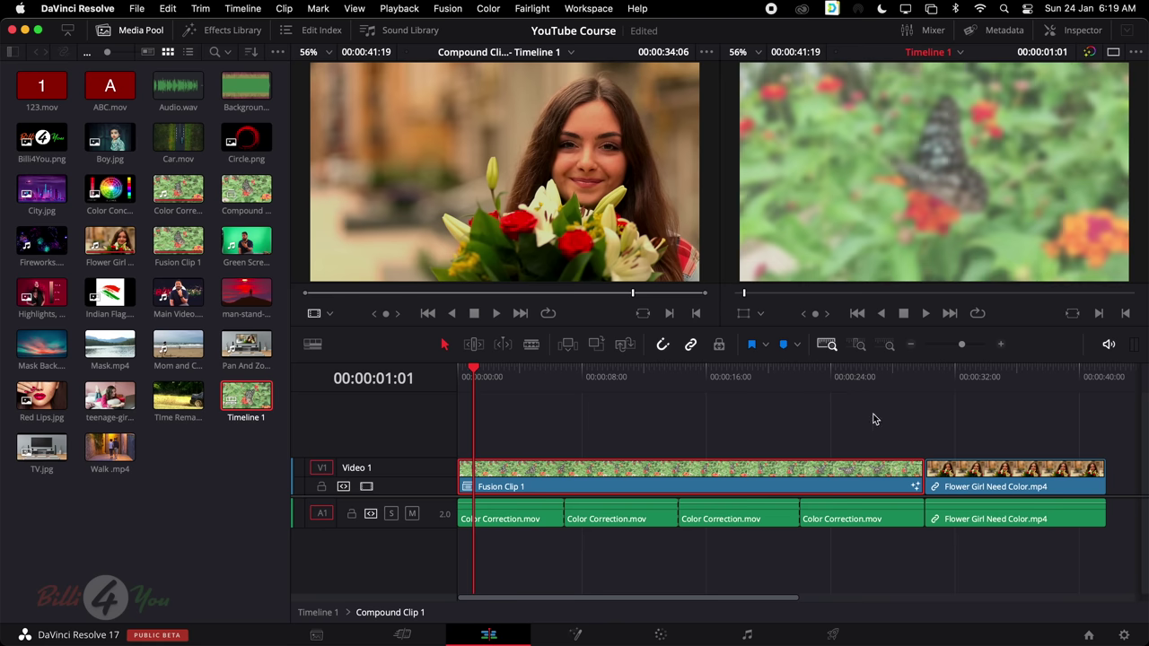
left_click(679, 377)
key("Home")
key("space")
left_click(655, 374)
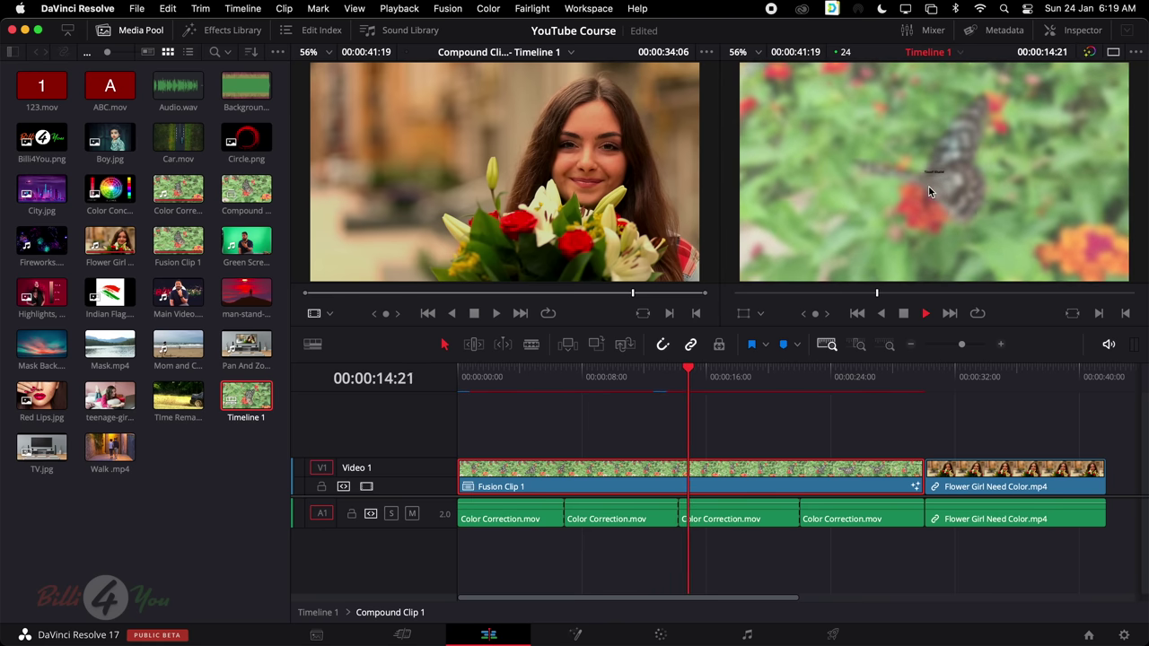
key("space")
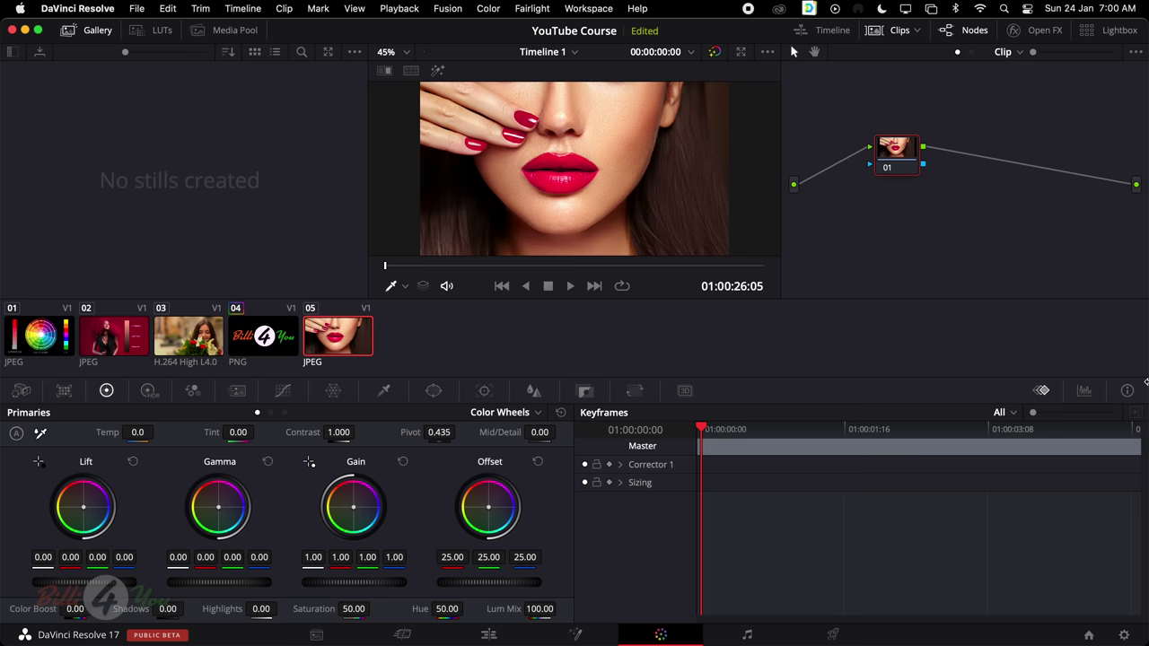
left_click(47, 335)
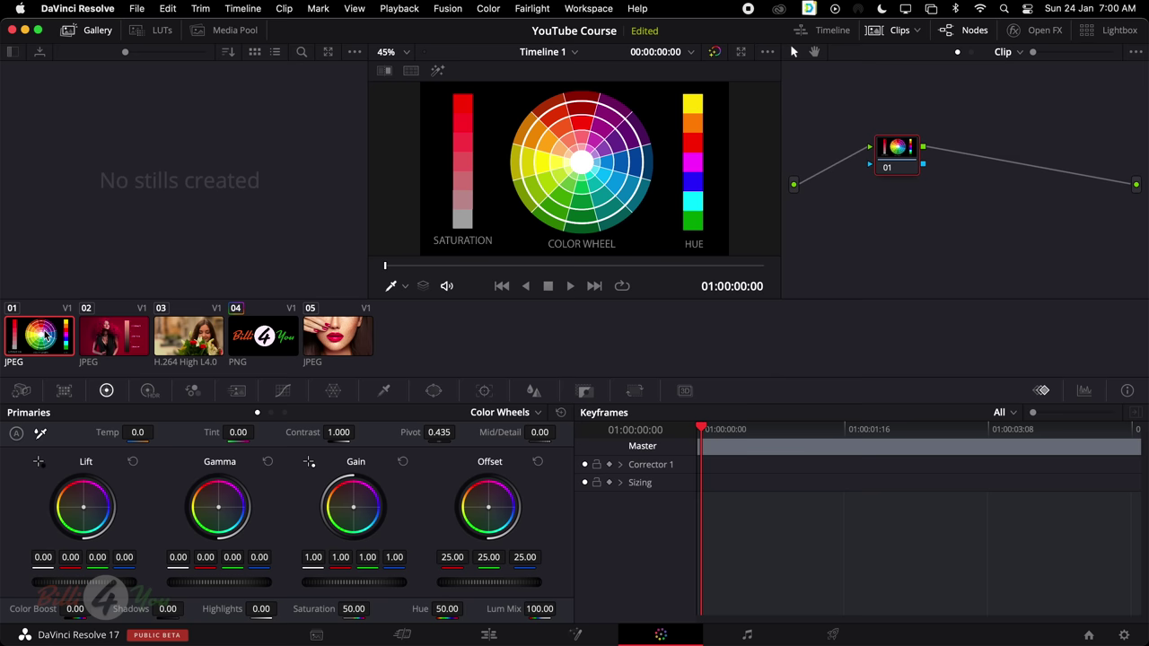
left_click(109, 338)
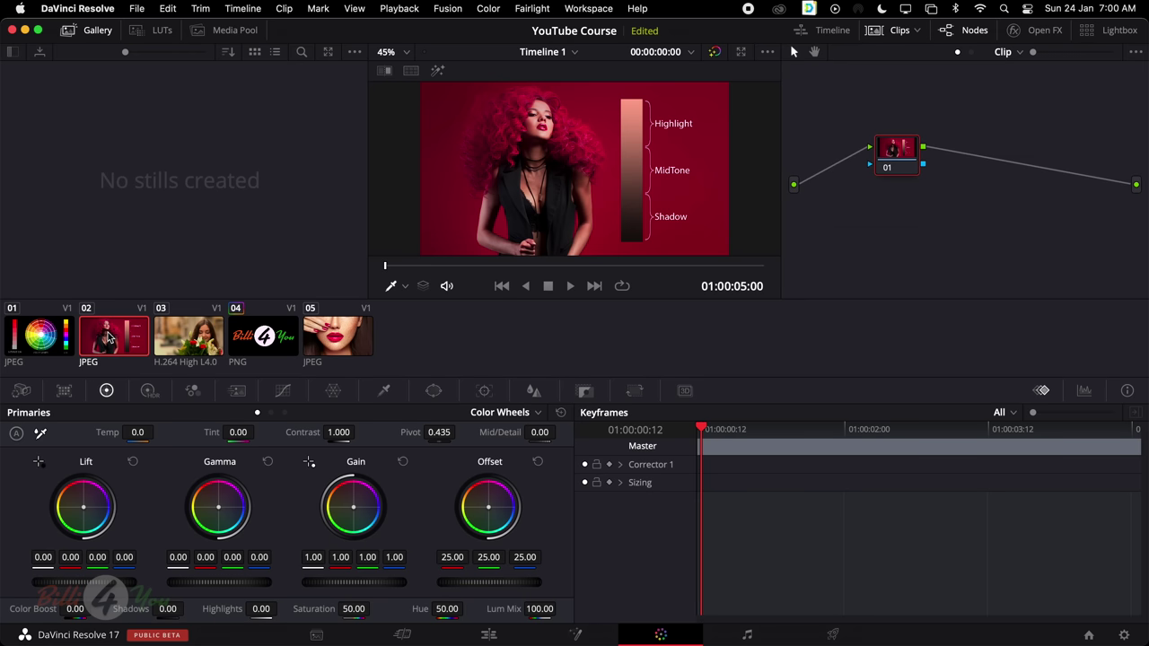
left_click(189, 339)
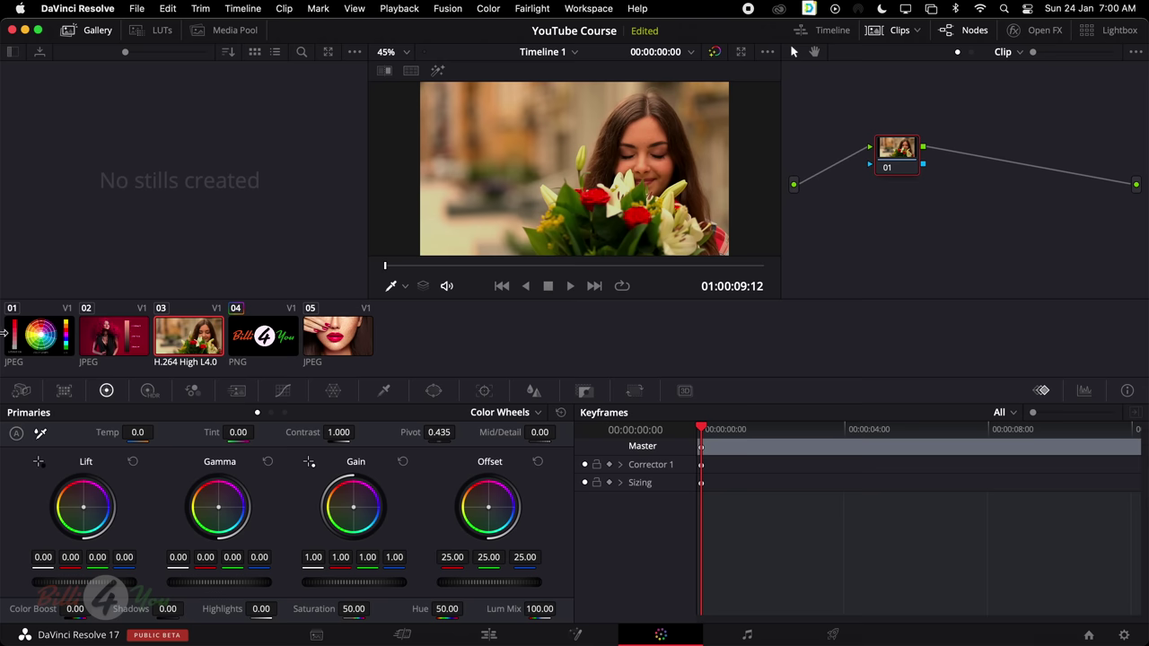
left_click(41, 338)
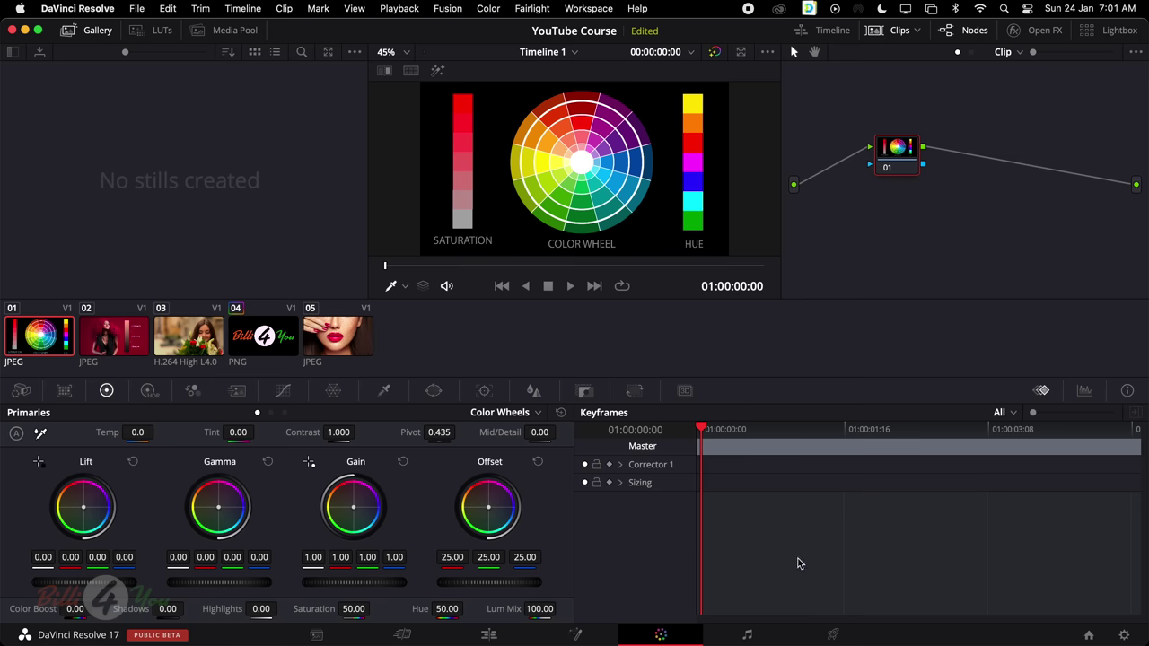
left_click(283, 391)
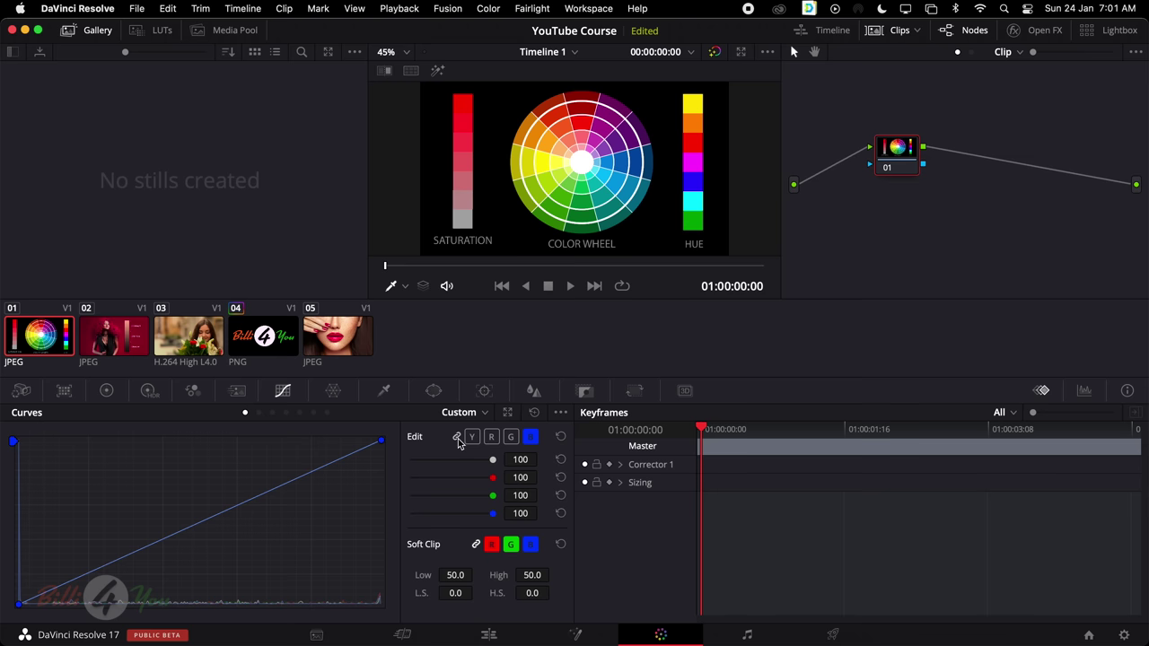
left_click(470, 438)
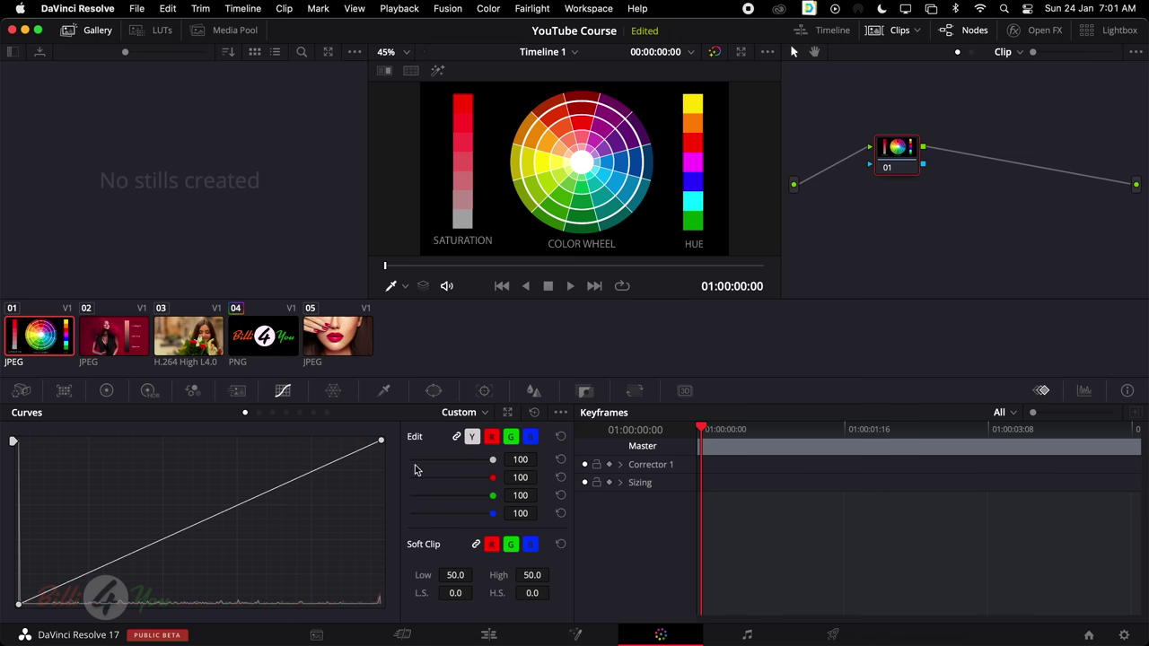
left_click(107, 391)
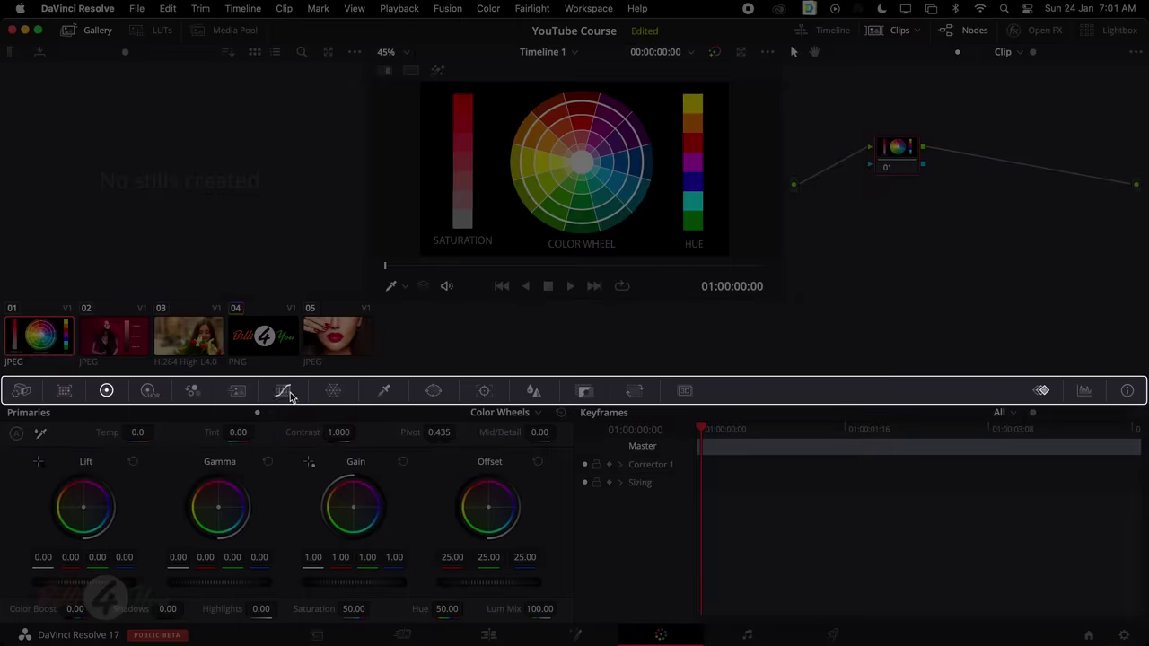
left_click(283, 392)
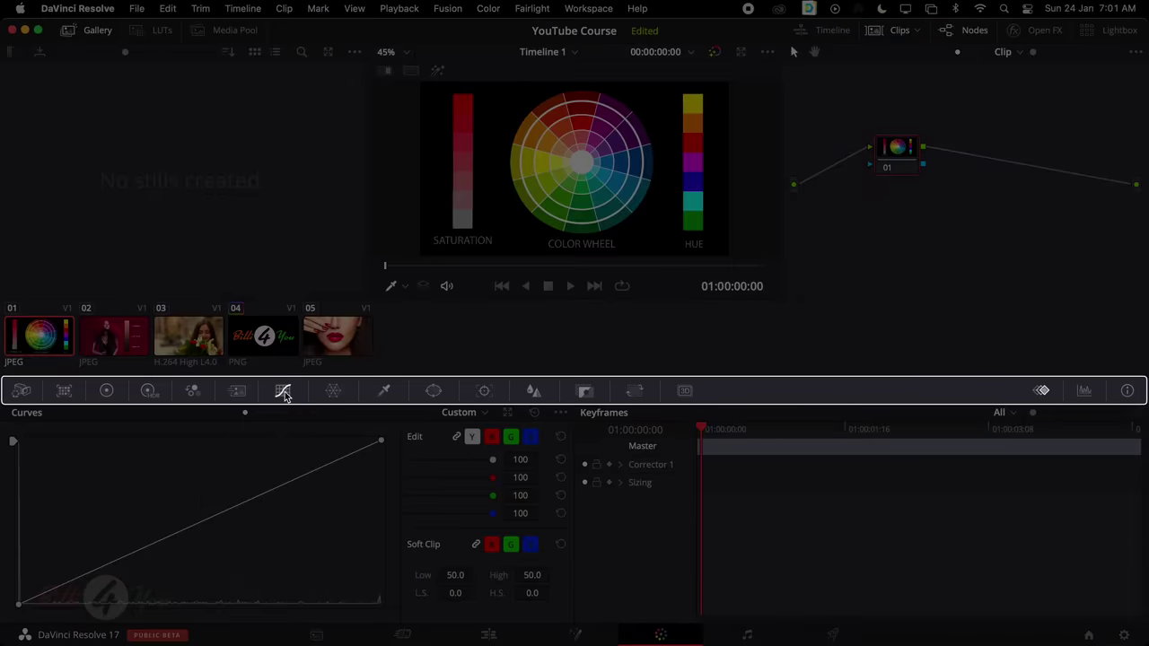
left_click(106, 390)
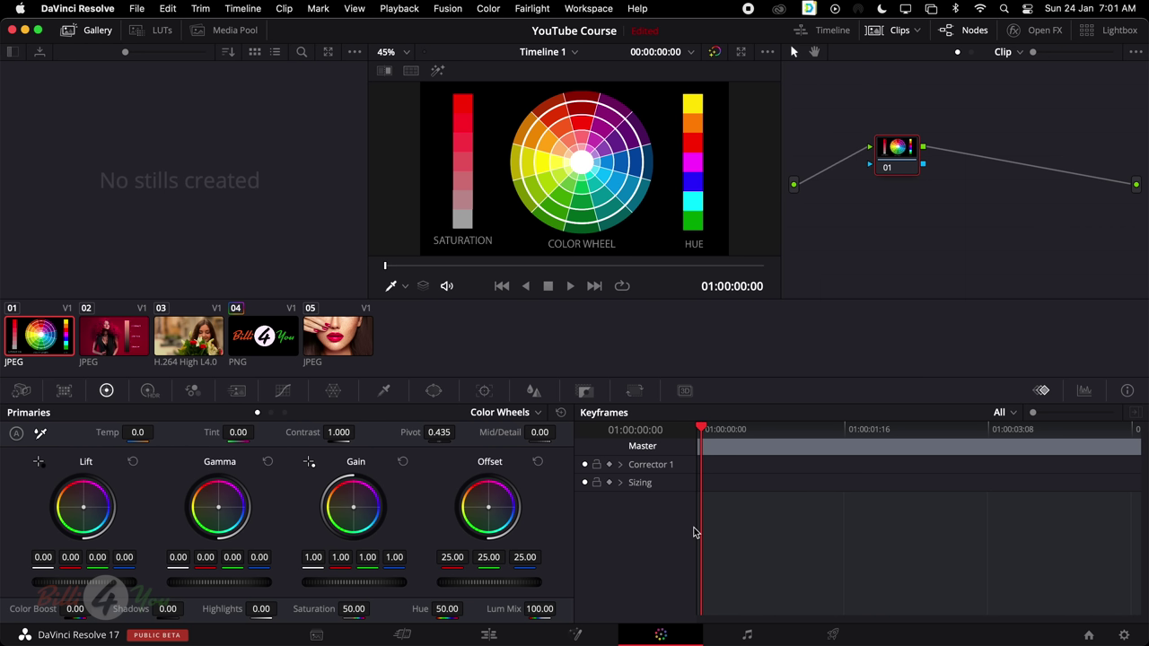
left_click(489, 634)
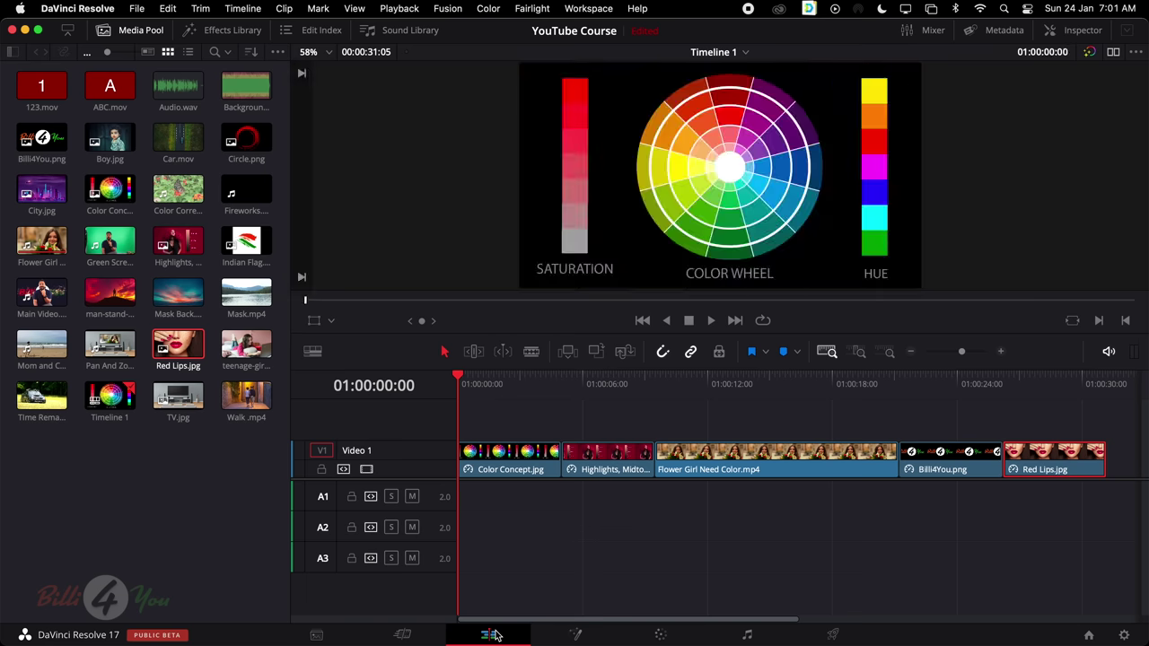
left_click(516, 436)
left_click_drag(512, 380, 1077, 503)
left_click(728, 462)
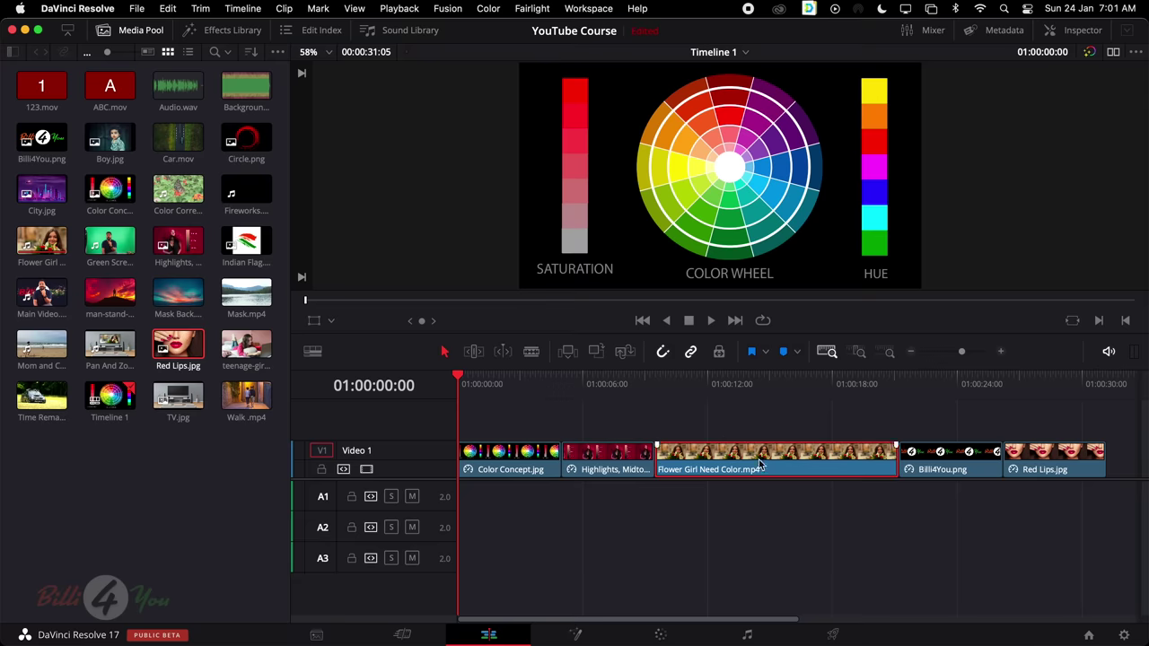
right_click(758, 464)
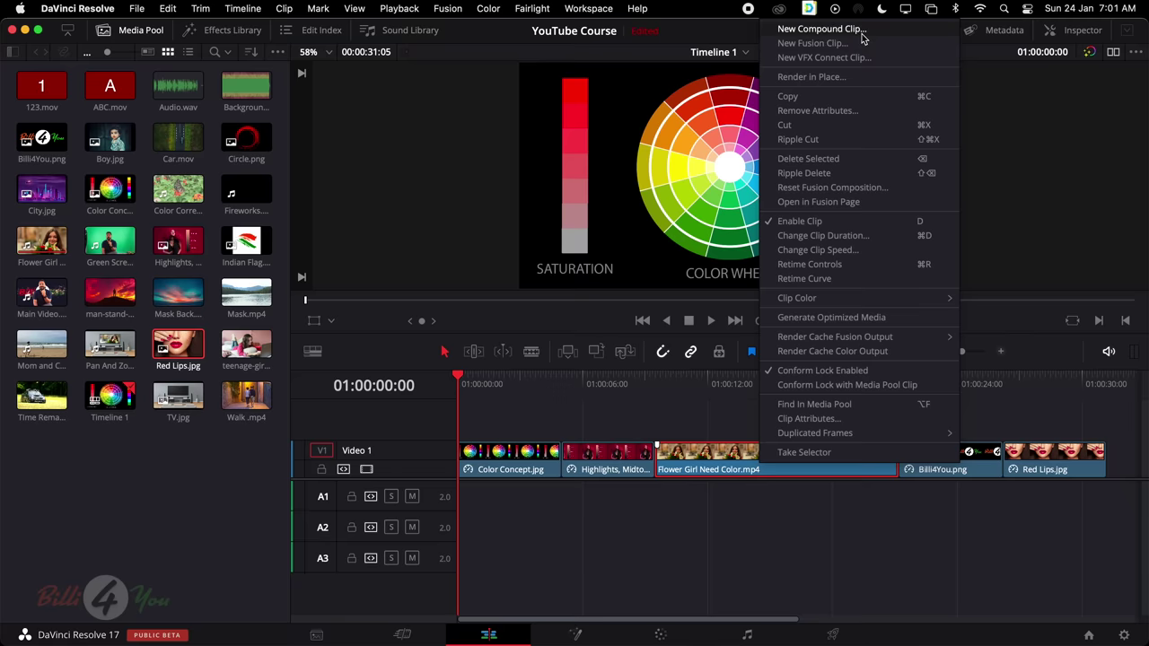
left_click(720, 464)
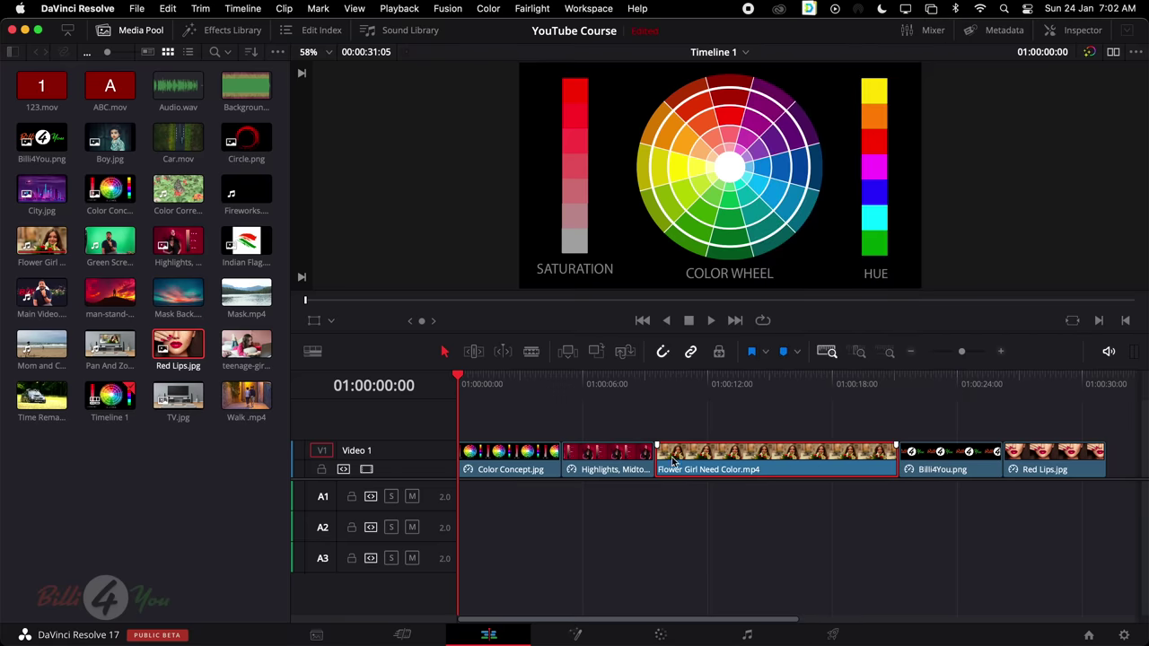
left_click_drag(514, 429, 1091, 473)
left_click(1005, 505)
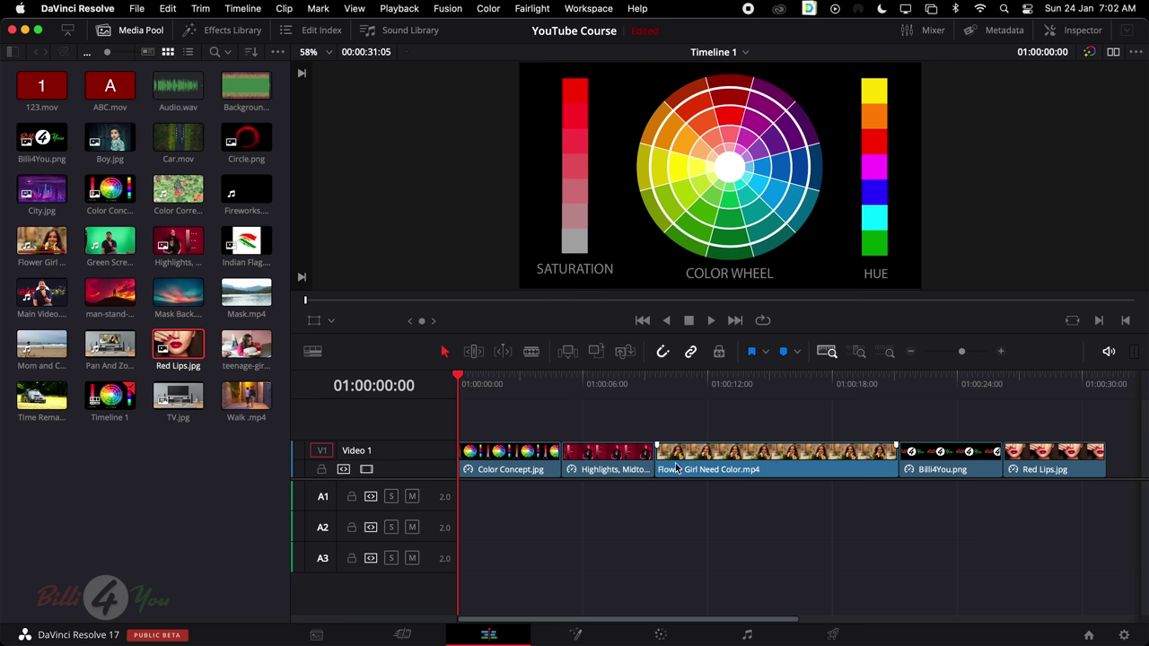
left_click(787, 458)
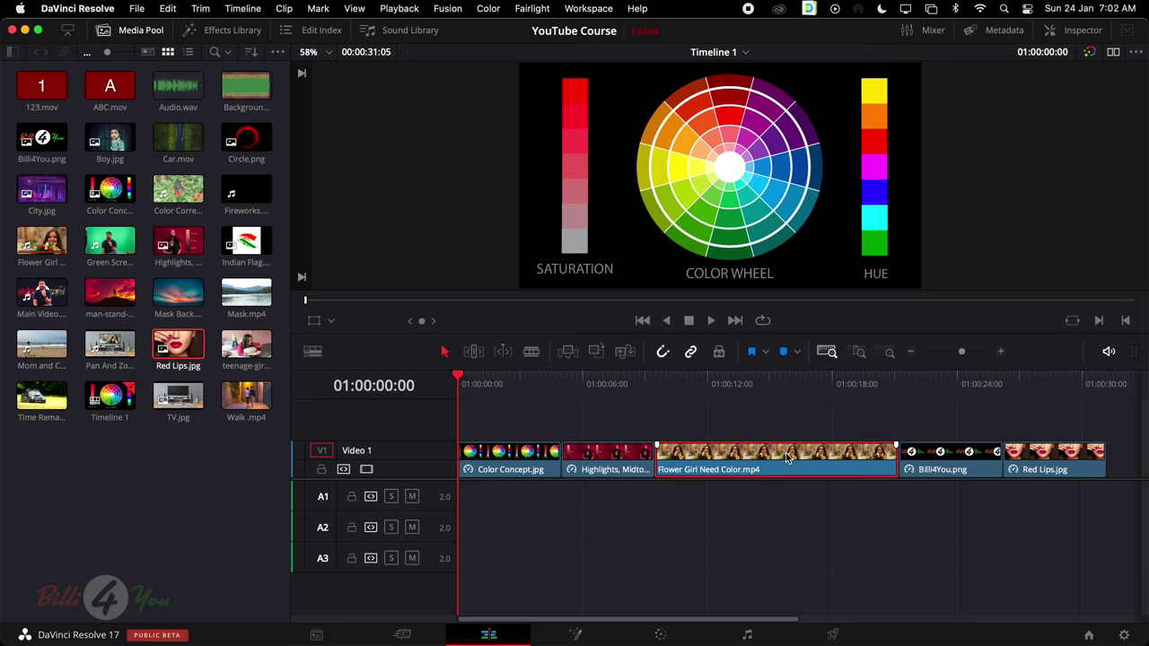
left_click(510, 458)
left_click(661, 634)
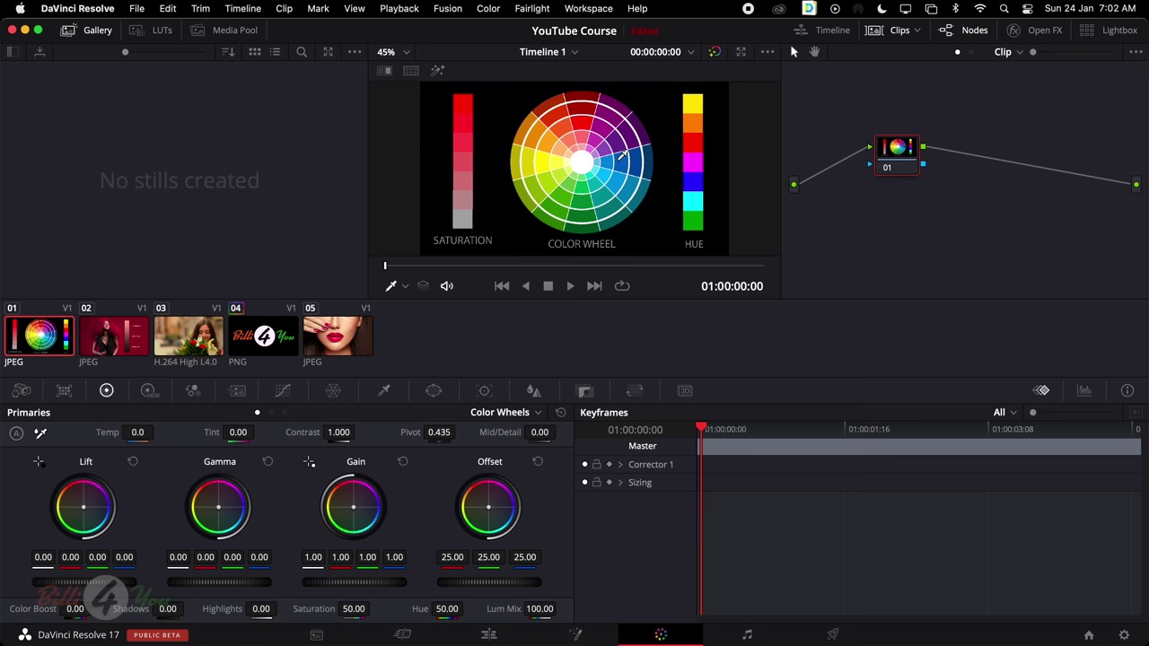
Toggle the Gallery off and on, then browse the ACES, Arri and Astrodesign LUT folders
left_click(93, 33)
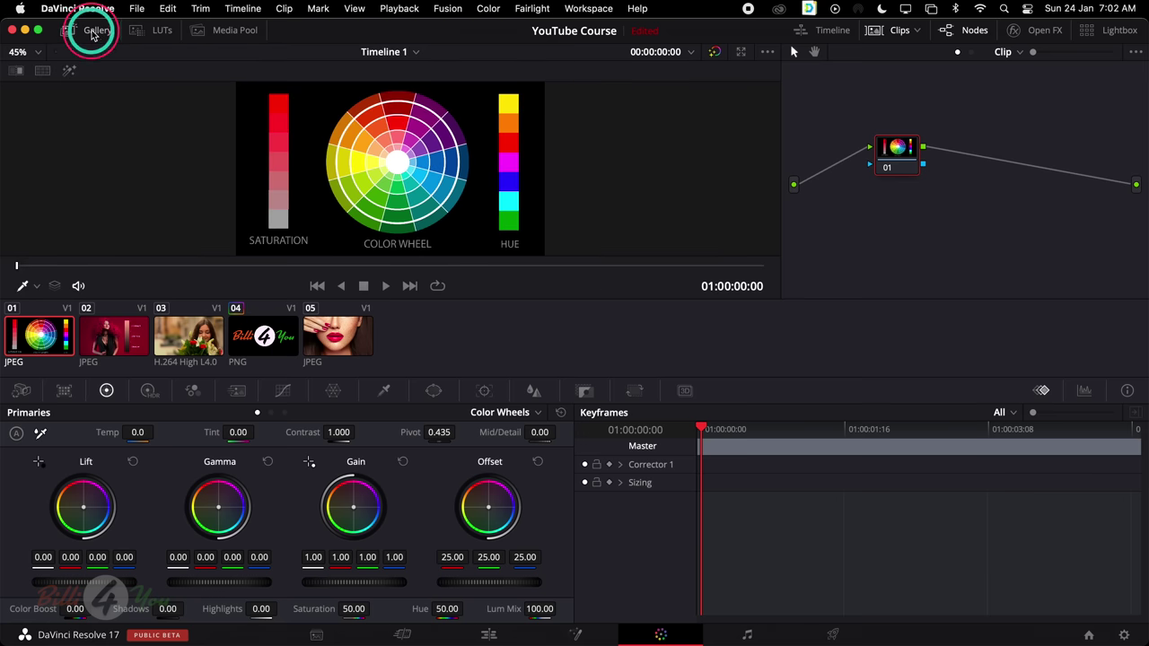
left_click(93, 33)
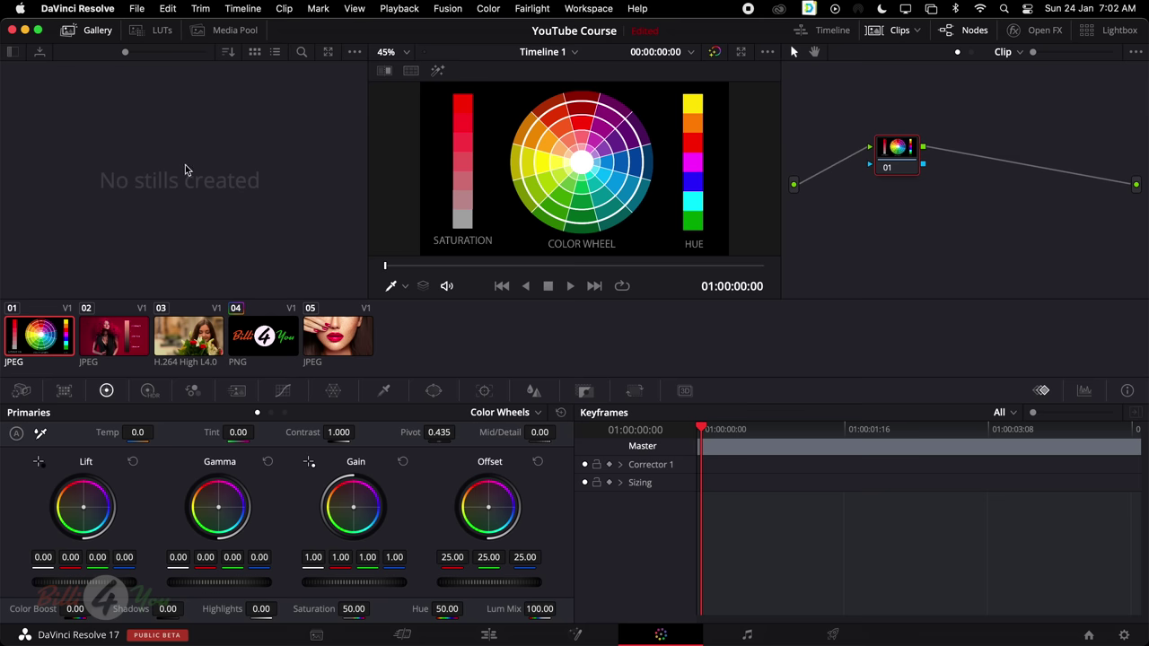
left_click(158, 31)
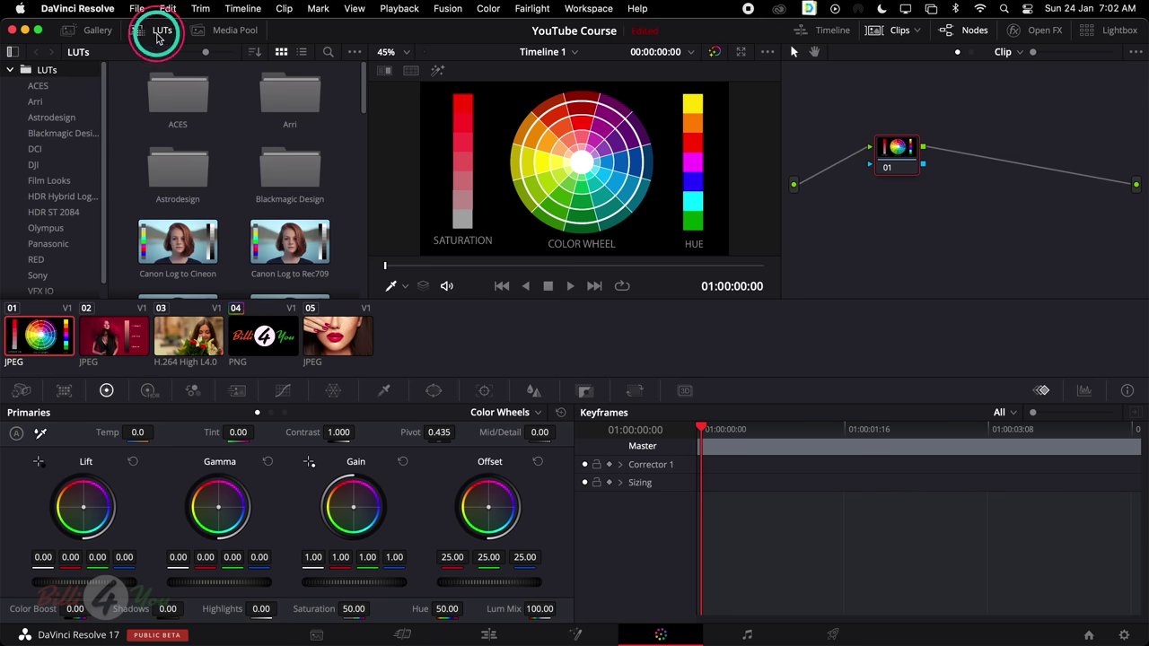
scroll(170, 153, "down", 3)
scroll(198, 153, "up", 3)
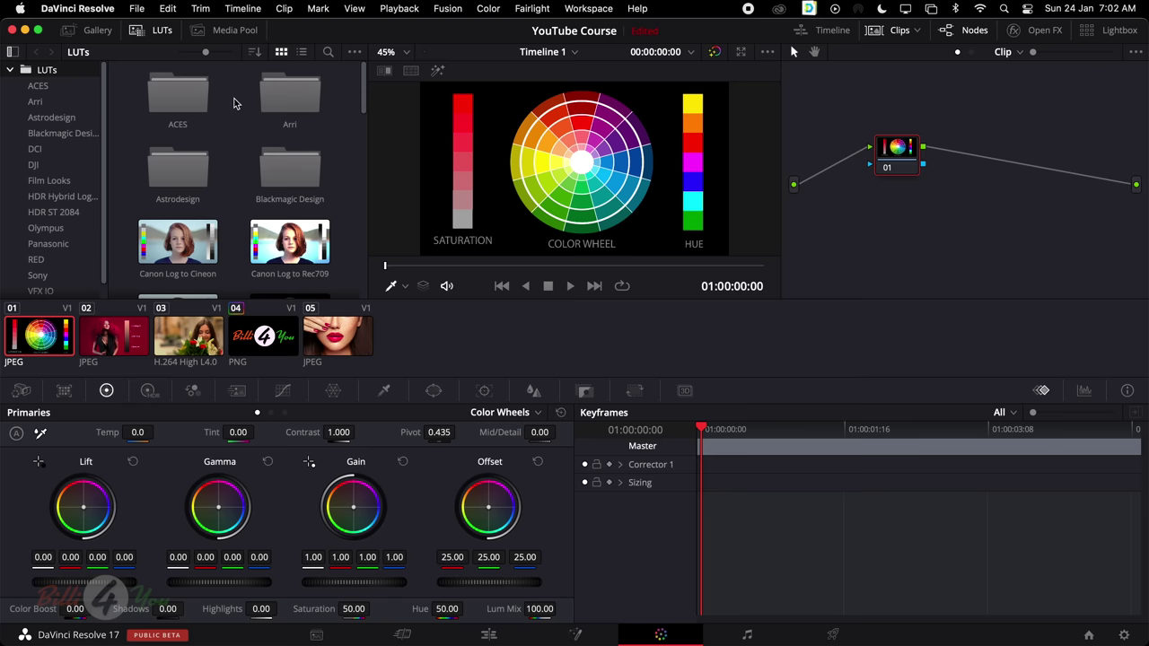
scroll(233, 139, "down", 2)
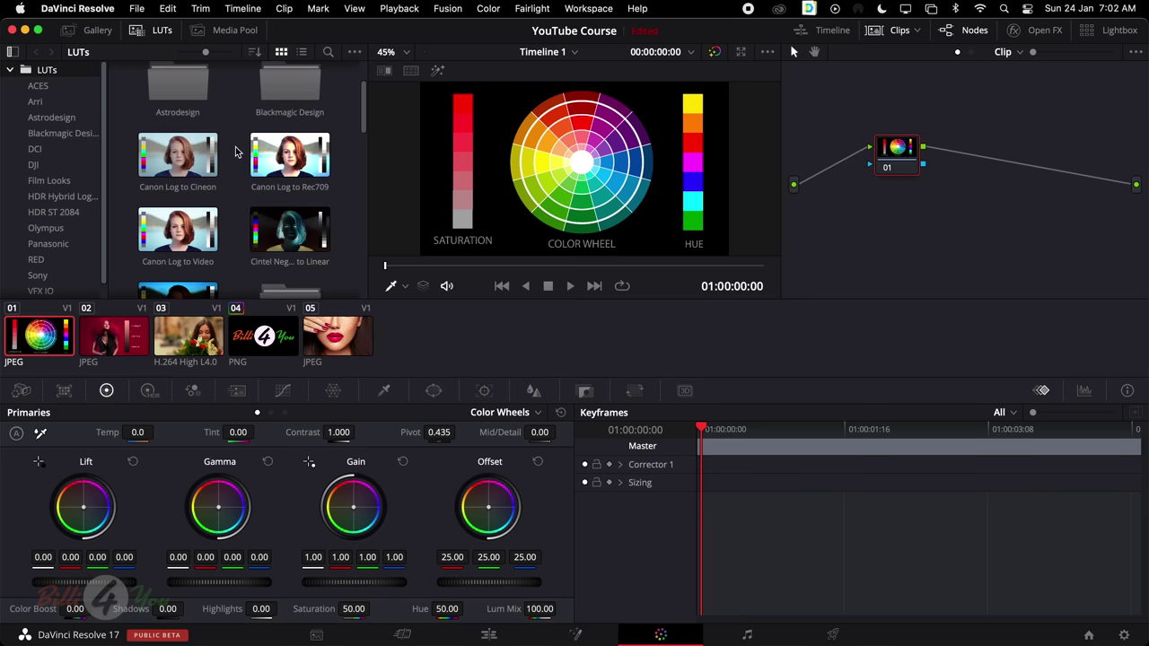
scroll(235, 146, "down", 2)
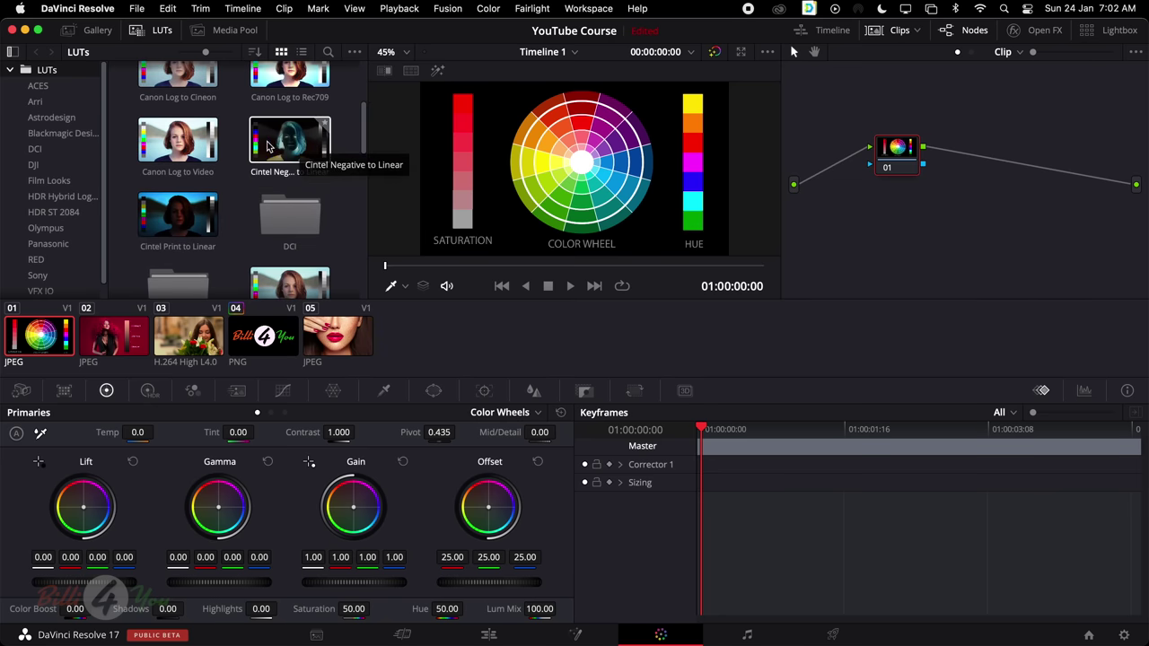
scroll(235, 141, "up", 4)
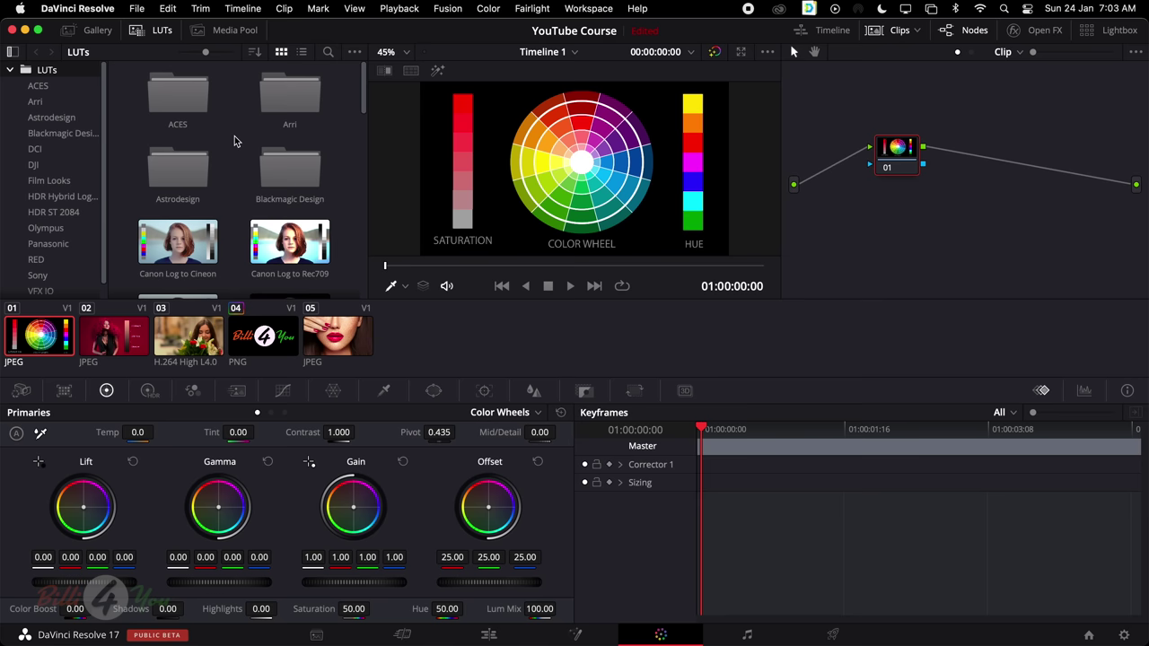
Load the flowers clip 03, trial the Invert Color LUT, then undo it
scroll(184, 126, "down", 5)
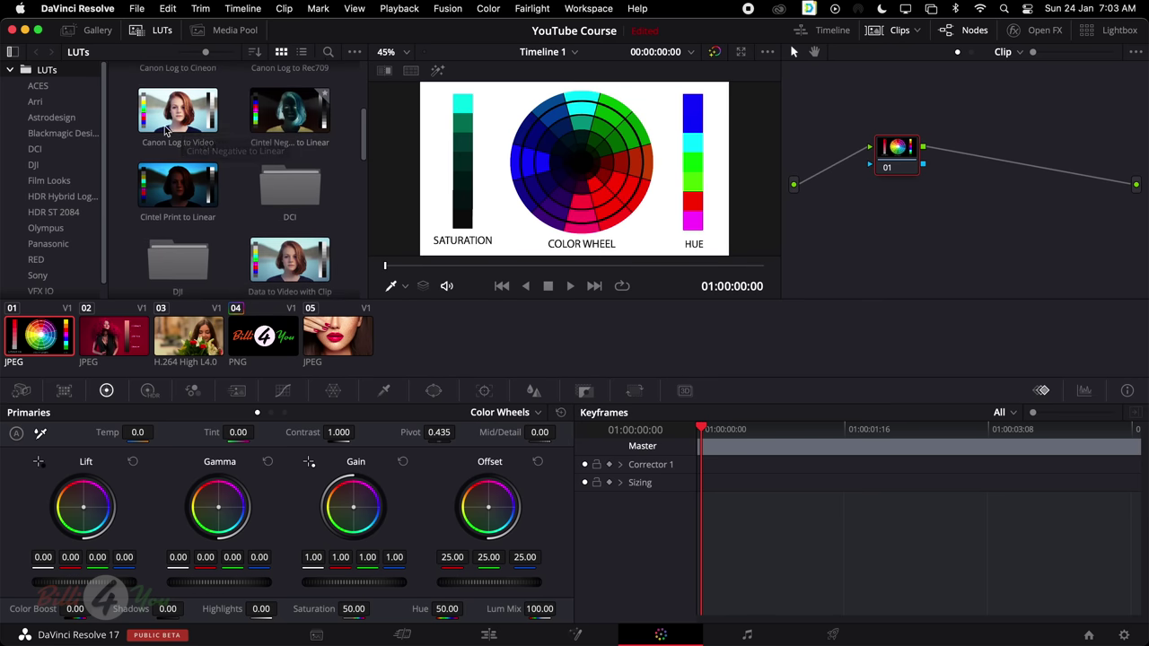
left_click(205, 341)
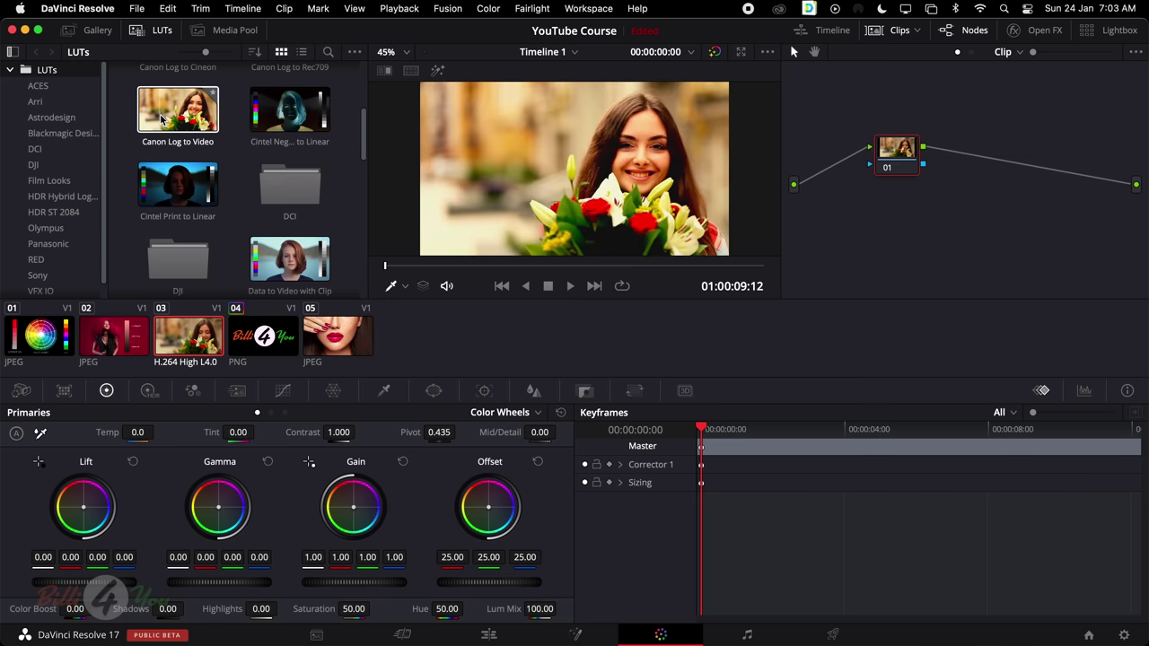
scroll(287, 206, "down", 2)
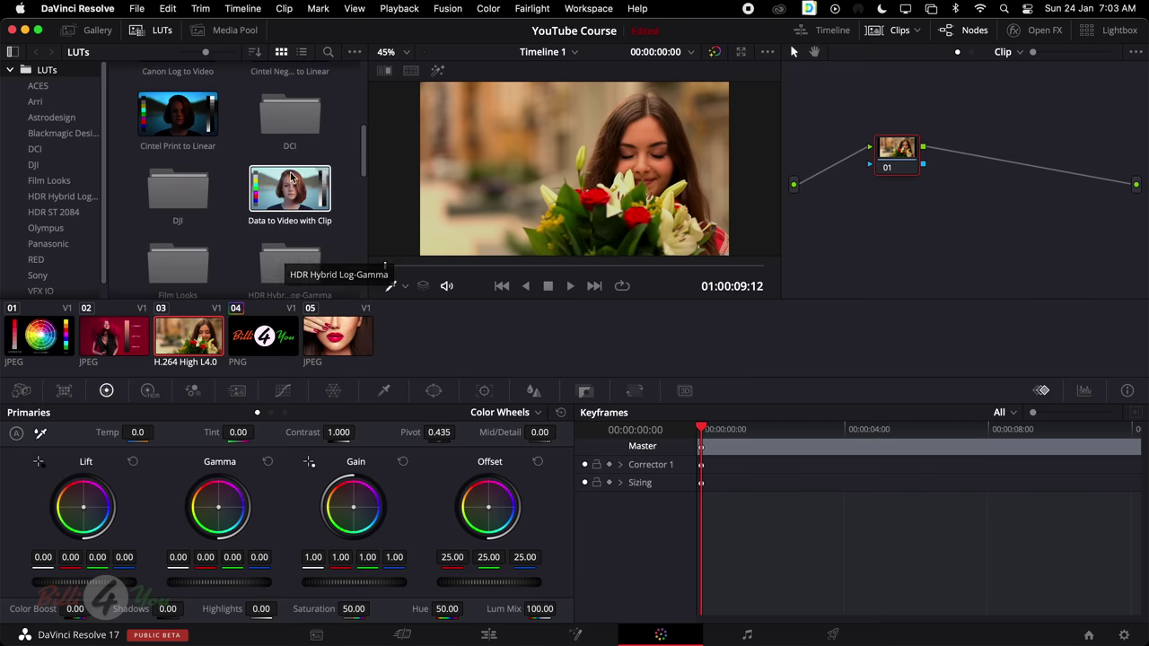
scroll(294, 189, "down", 2)
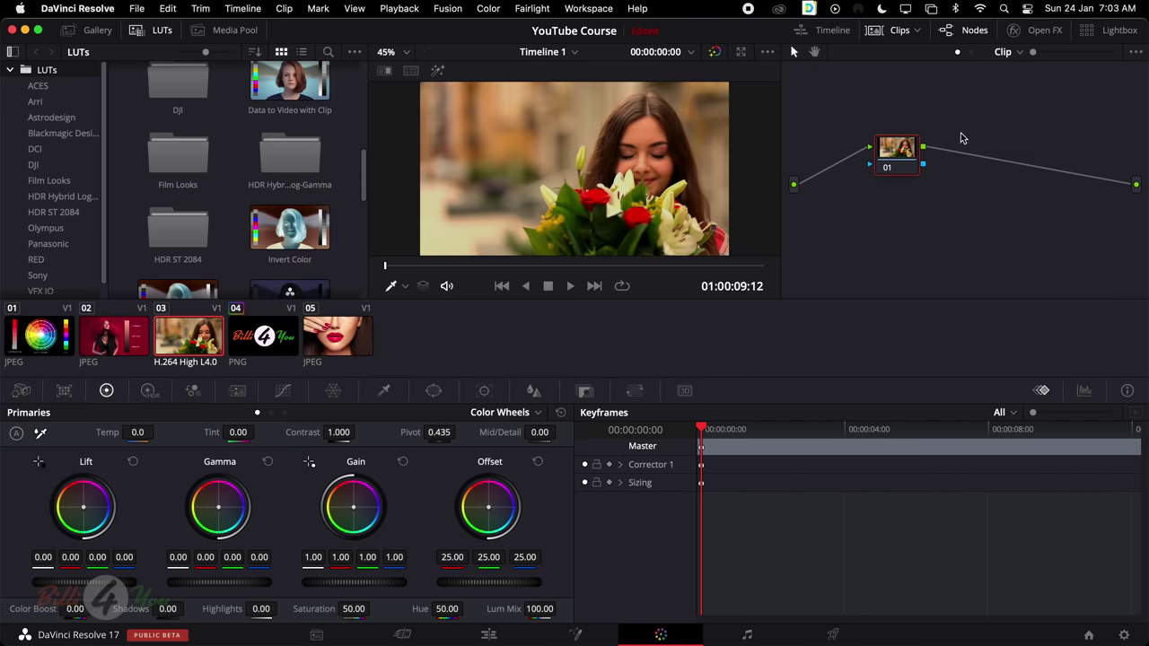
double_click(290, 232)
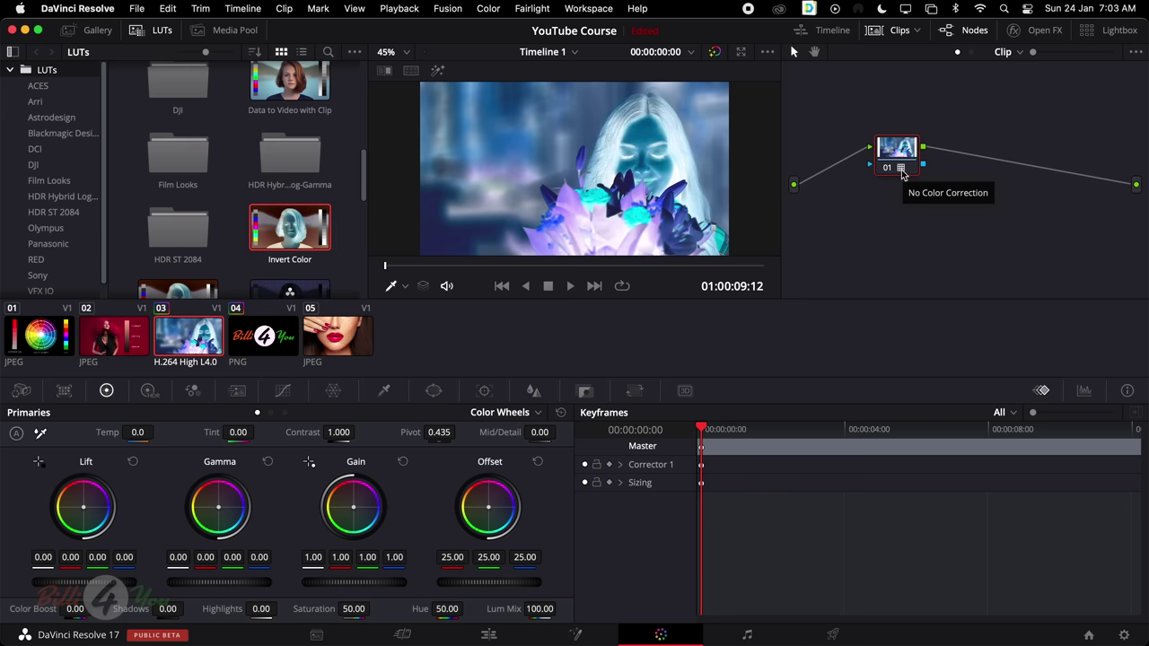
key("super+z")
Browse the Film Looks, Olympus, Panasonic and RED LUT categories
scroll(272, 142, "down", 5)
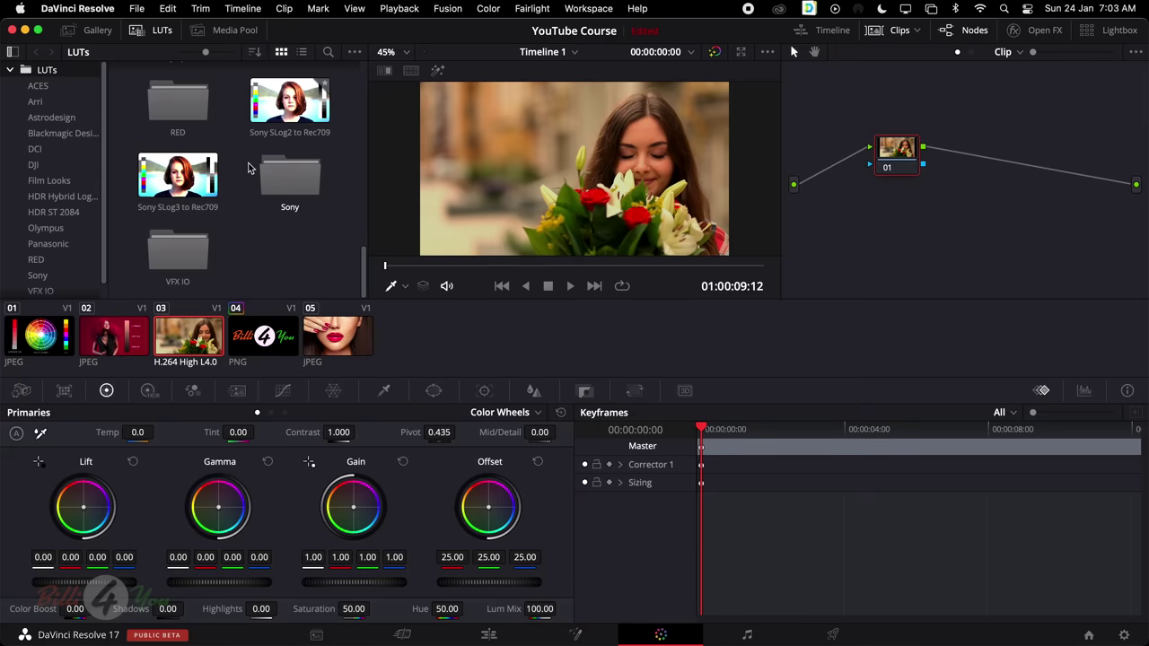
left_click(62, 181)
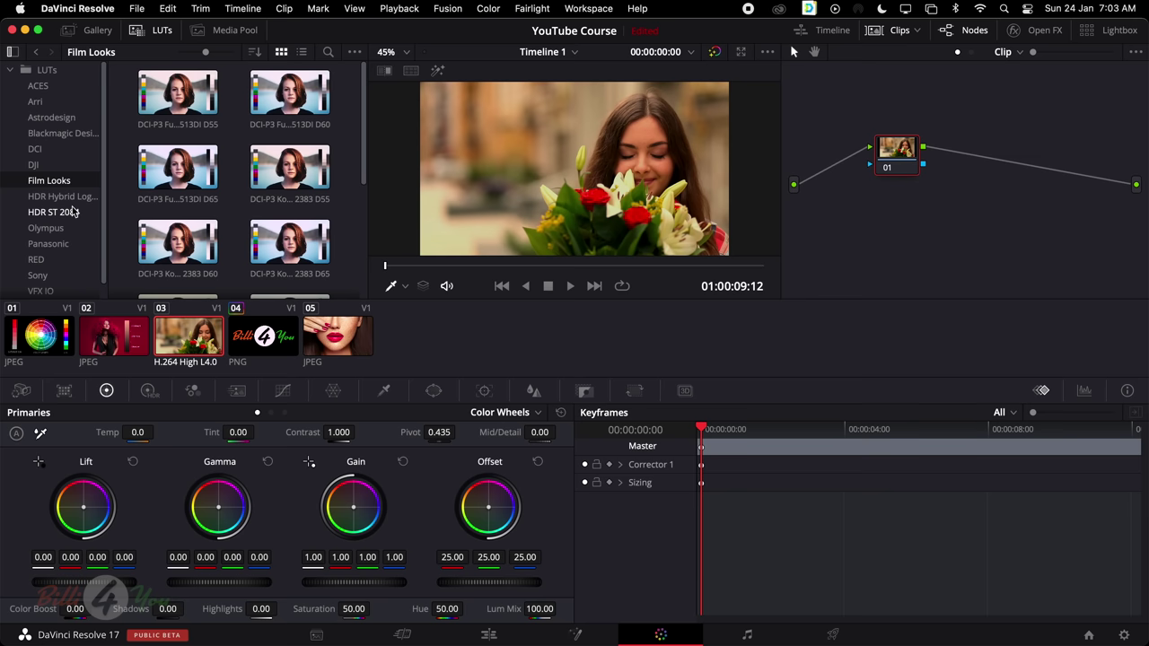
scroll(73, 212, "down", 1)
left_click(63, 217)
left_click(62, 230)
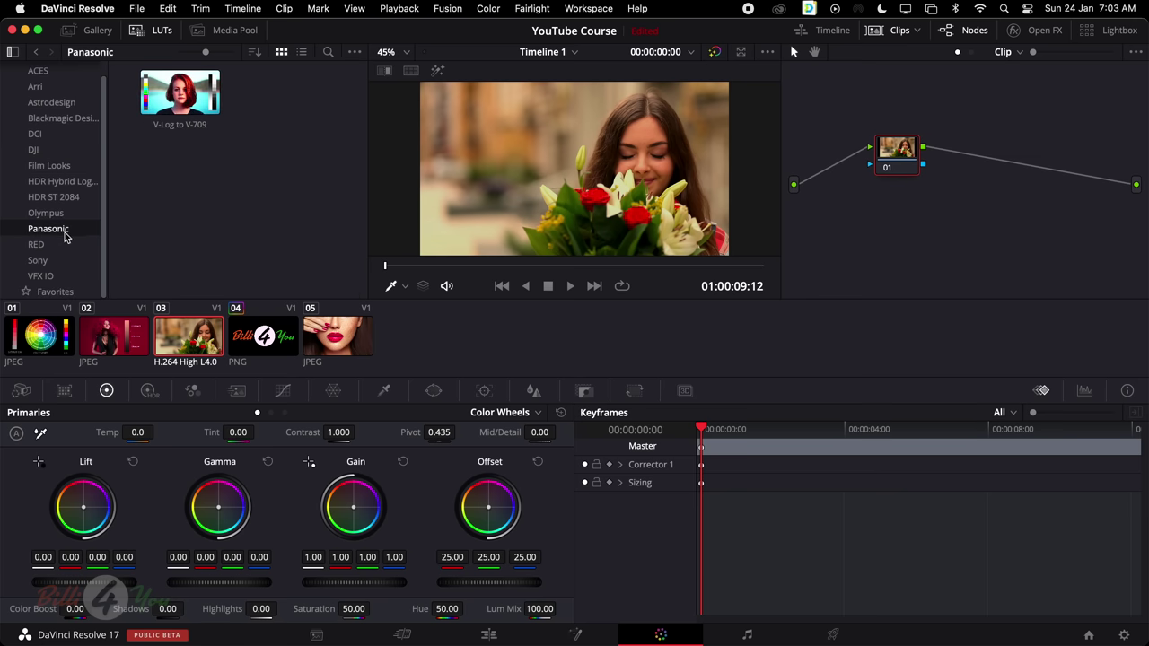
left_click(63, 246)
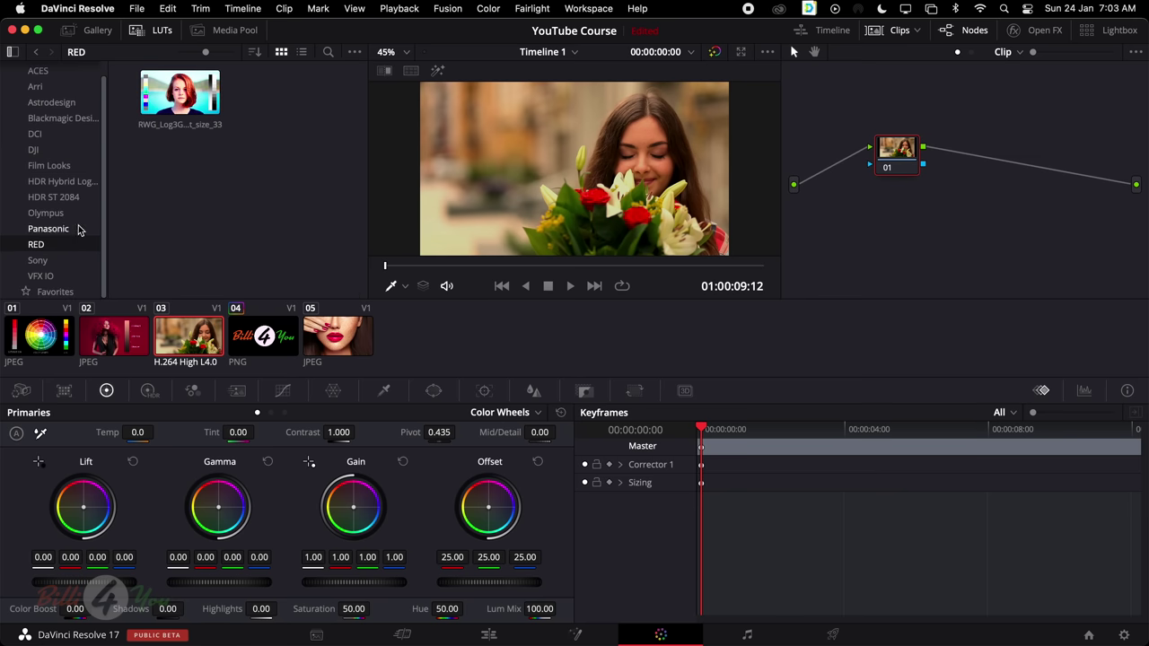
scroll(77, 188, "up", 1)
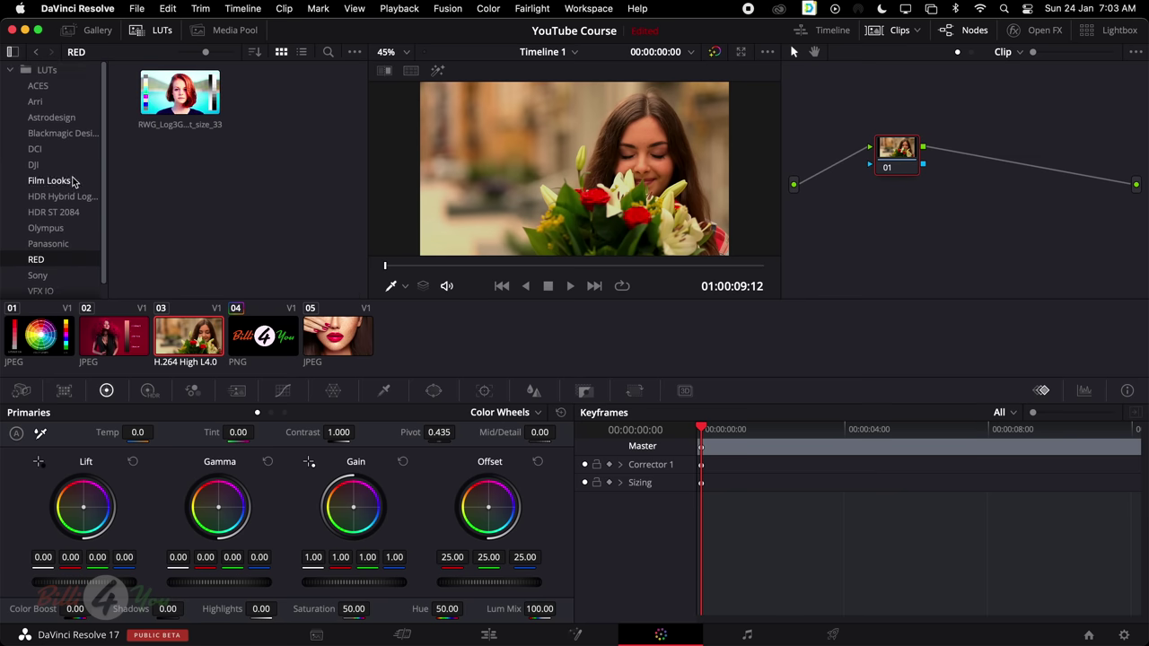
Close the LUT browser, then browse the Media Pool clips with bins hidden before closing it
left_click(162, 31)
left_click(244, 34)
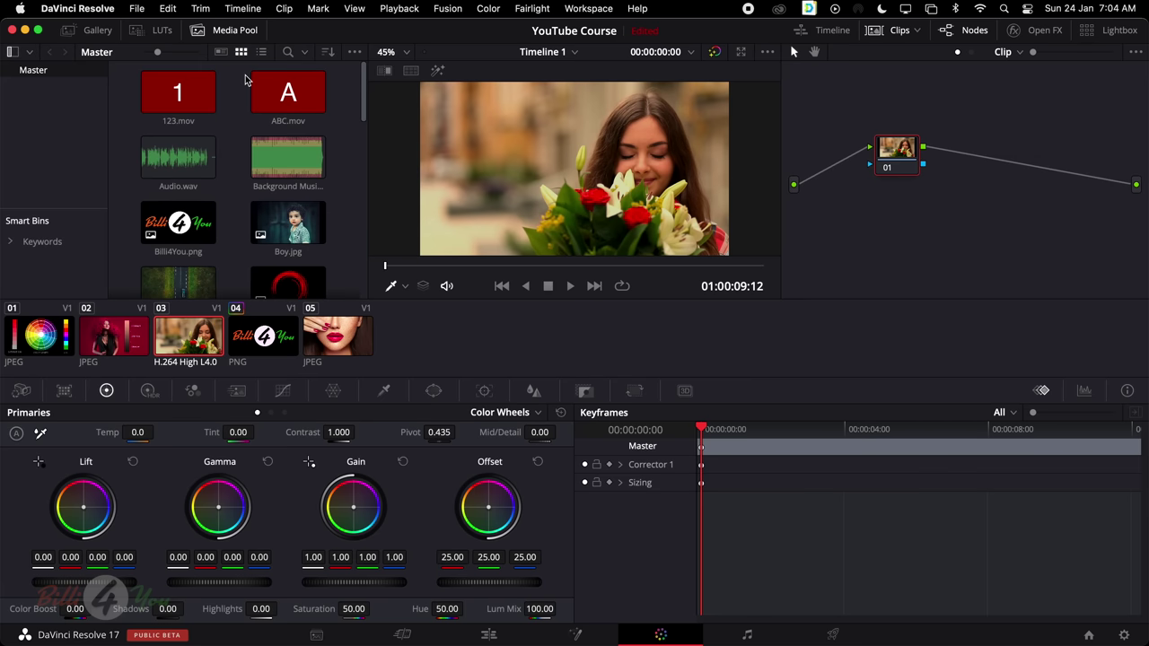
left_click(11, 51)
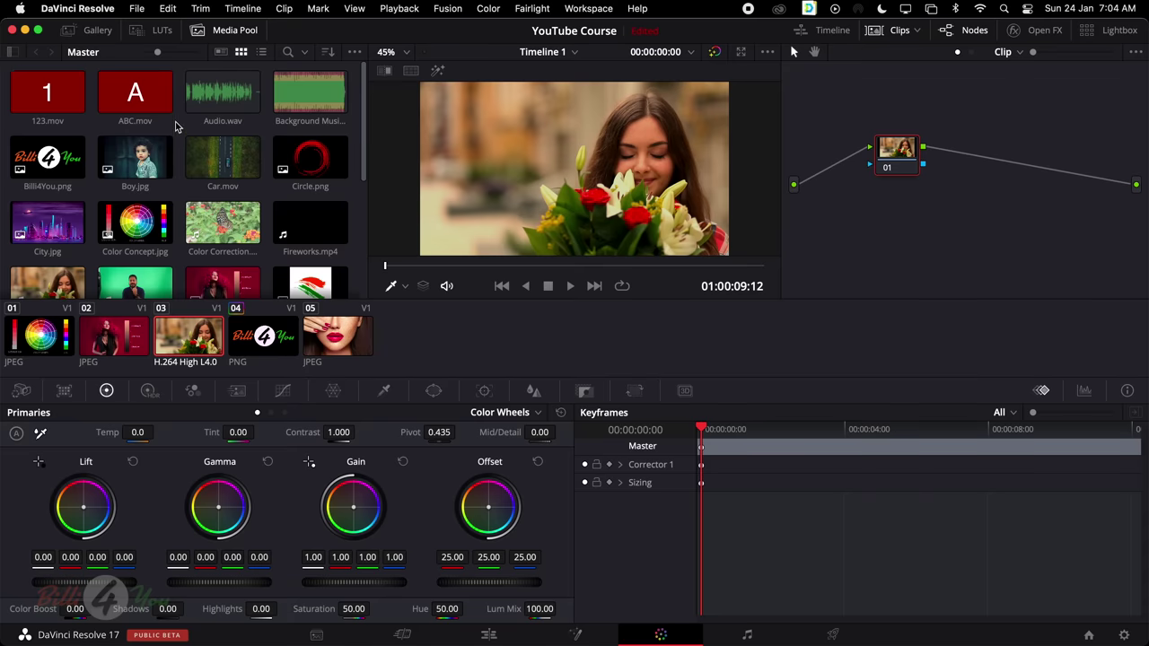
scroll(176, 127, "down", 5)
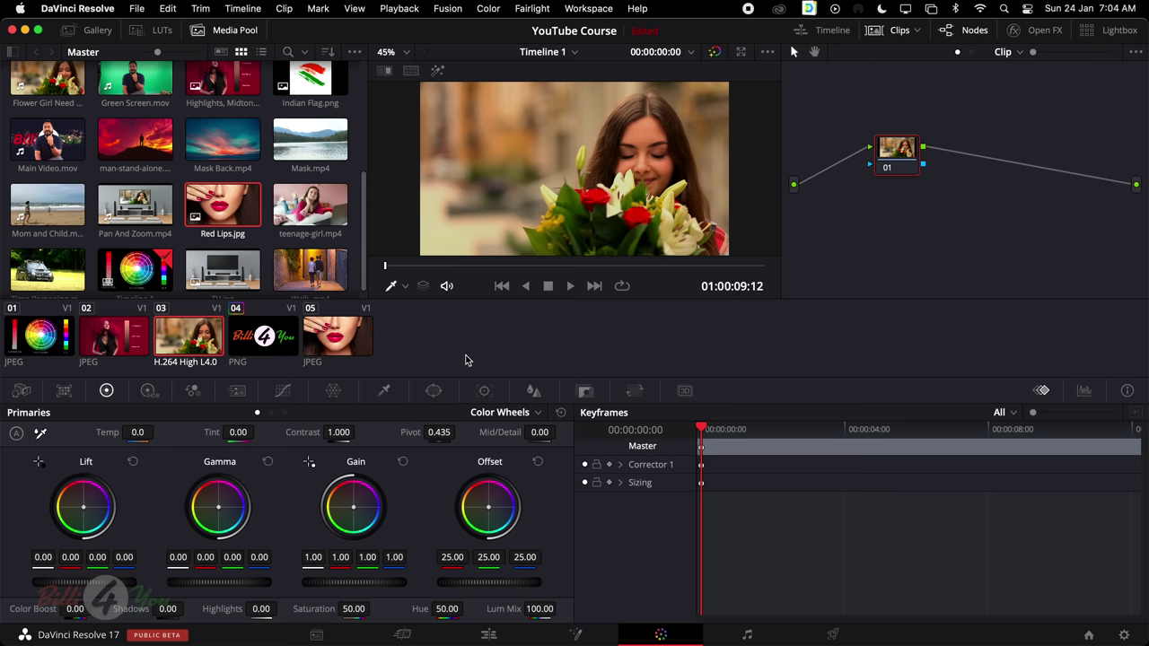
left_click(238, 34)
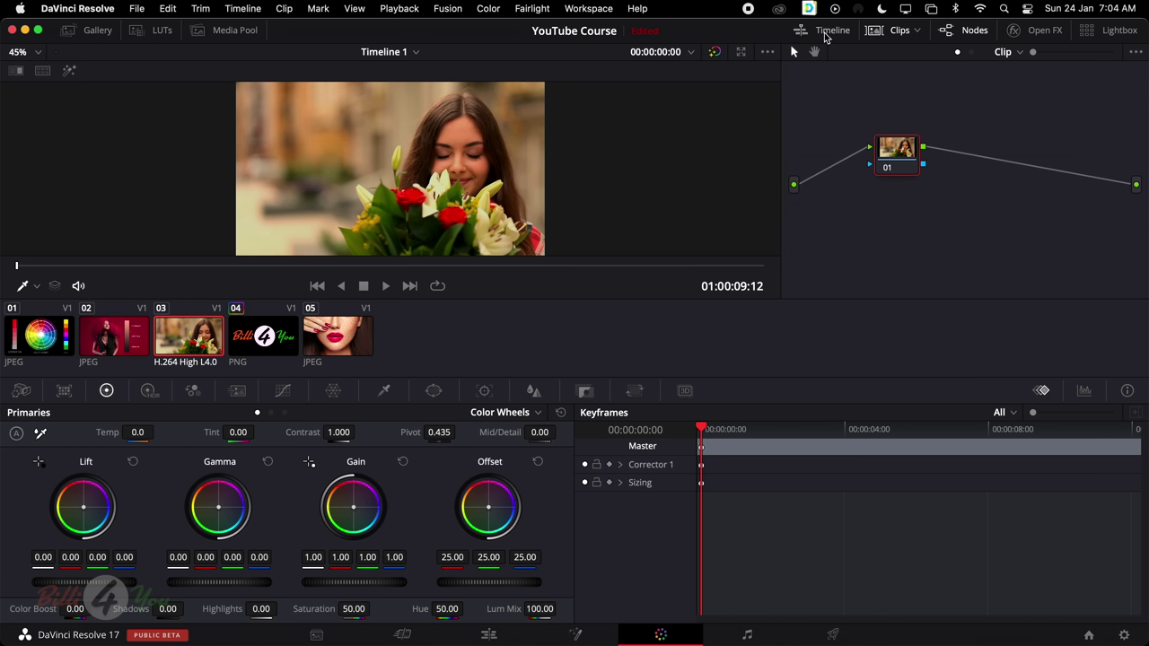
Toggle the mini timeline off and on, leaving it shown under the clips
left_click(832, 32)
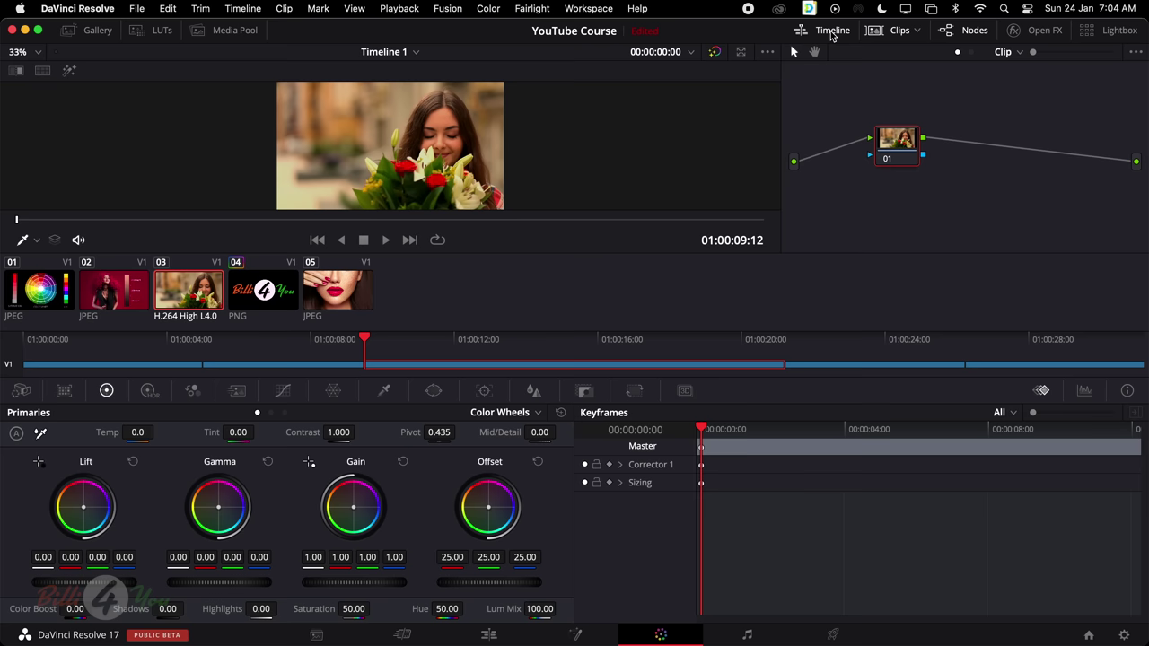
left_click(832, 32)
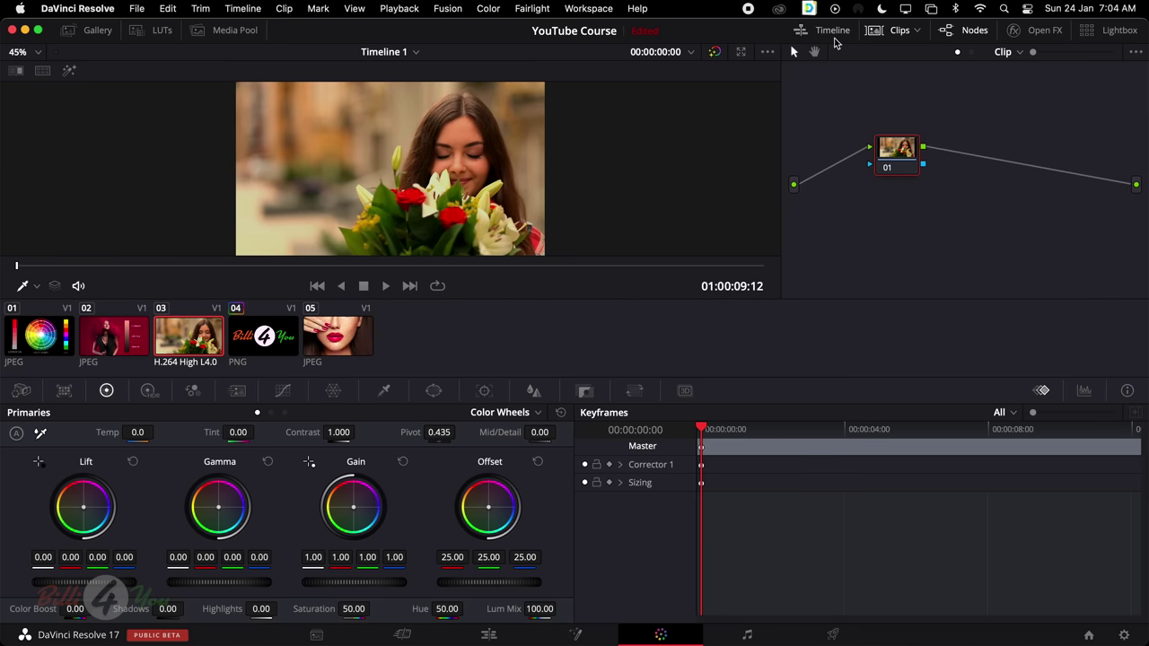
left_click(833, 36)
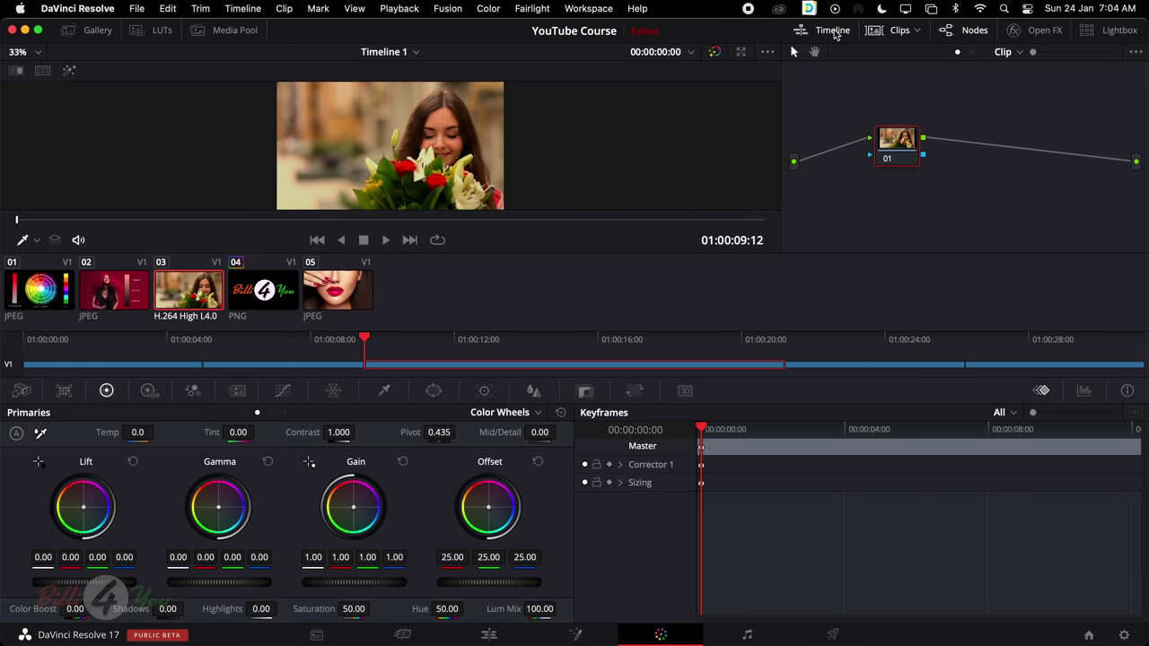
left_click(832, 34)
left_click(832, 35)
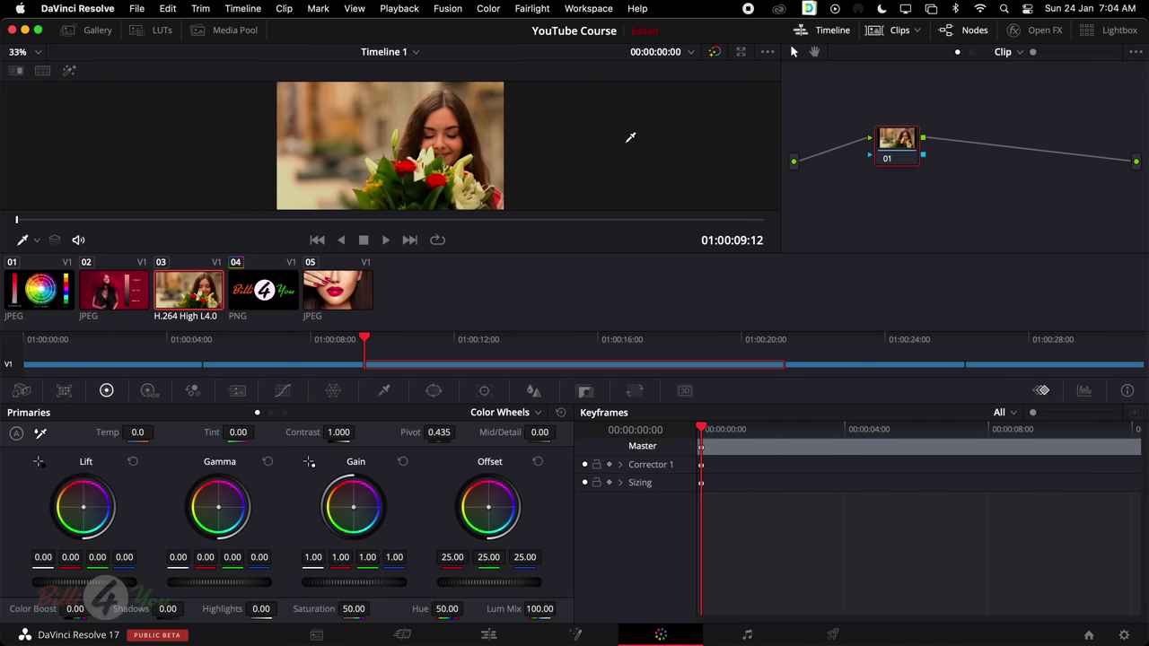
Step through clips 02, 01, 03, 04 and finally the red-lips clip 05
left_click(222, 370)
left_click(155, 372)
left_click(501, 365)
left_click(905, 364)
left_click(1029, 367)
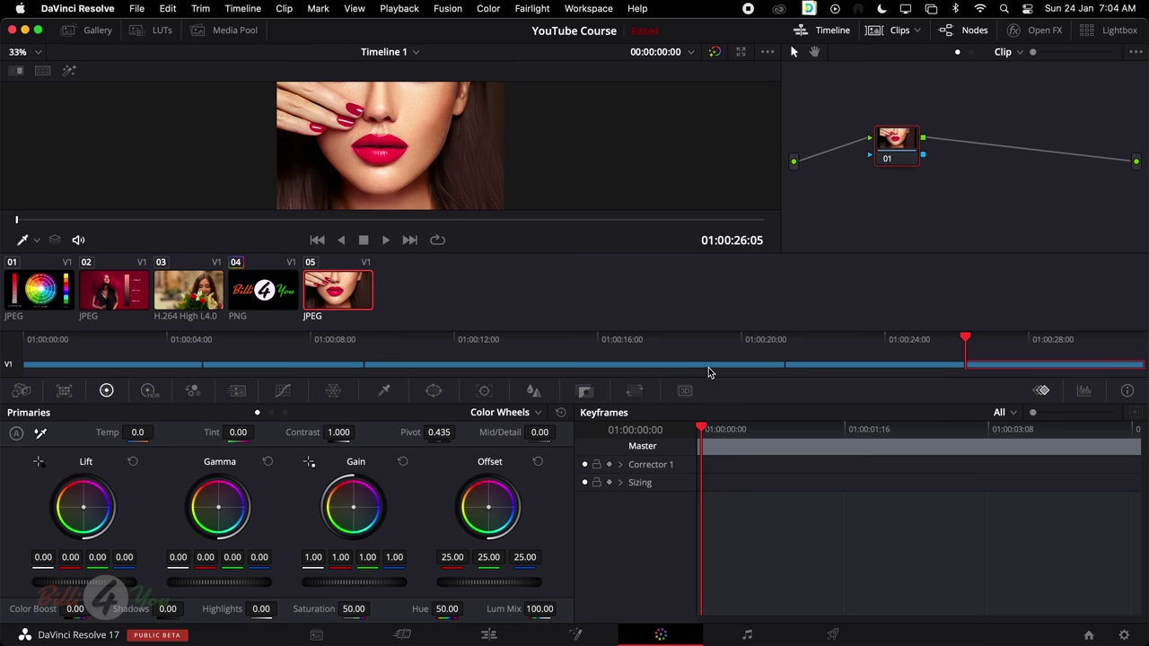
Step through clips while toggling timeline and thumbnails, ending on the red-haired woman clip 02
left_click(368, 368)
left_click(316, 368)
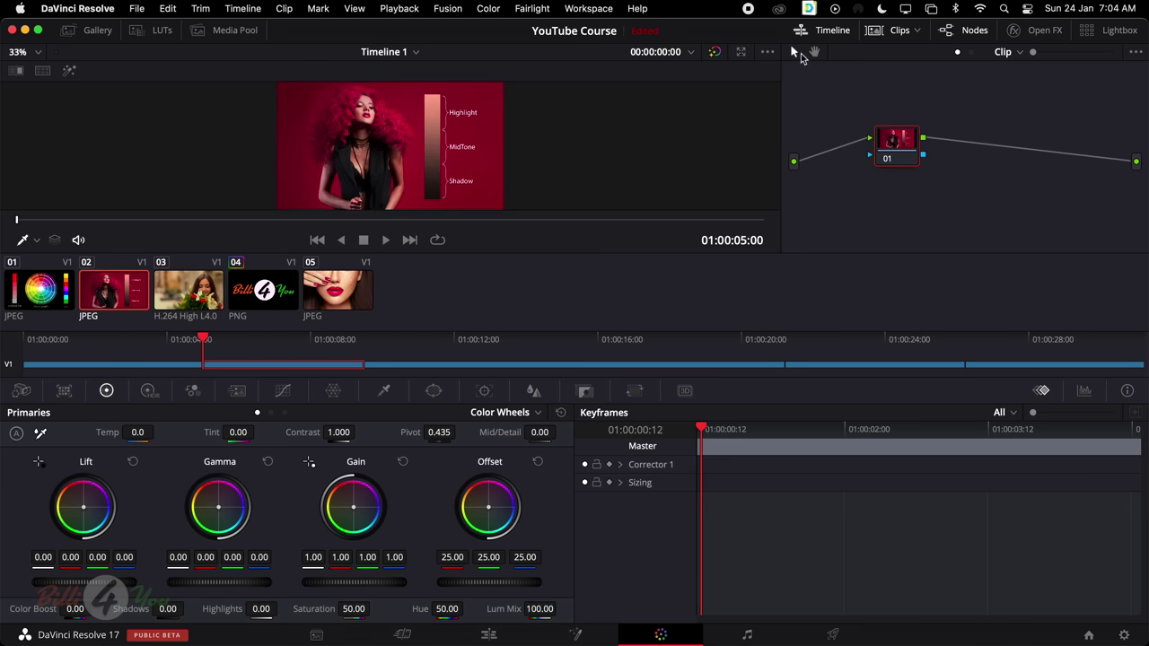
left_click(824, 30)
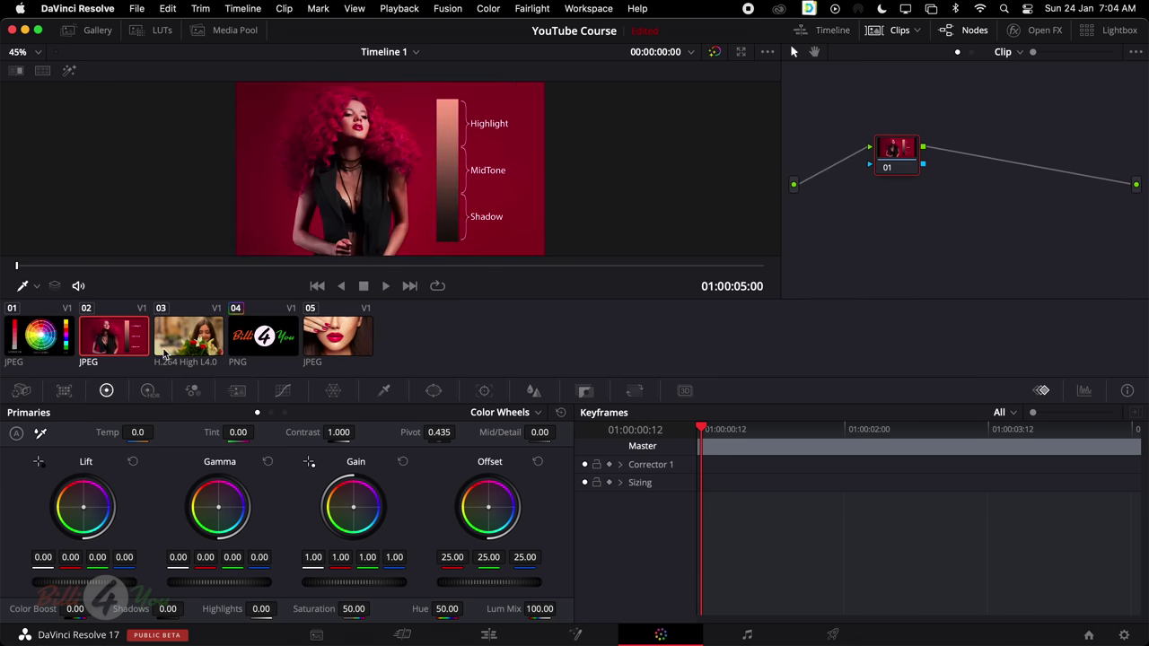
left_click(893, 32)
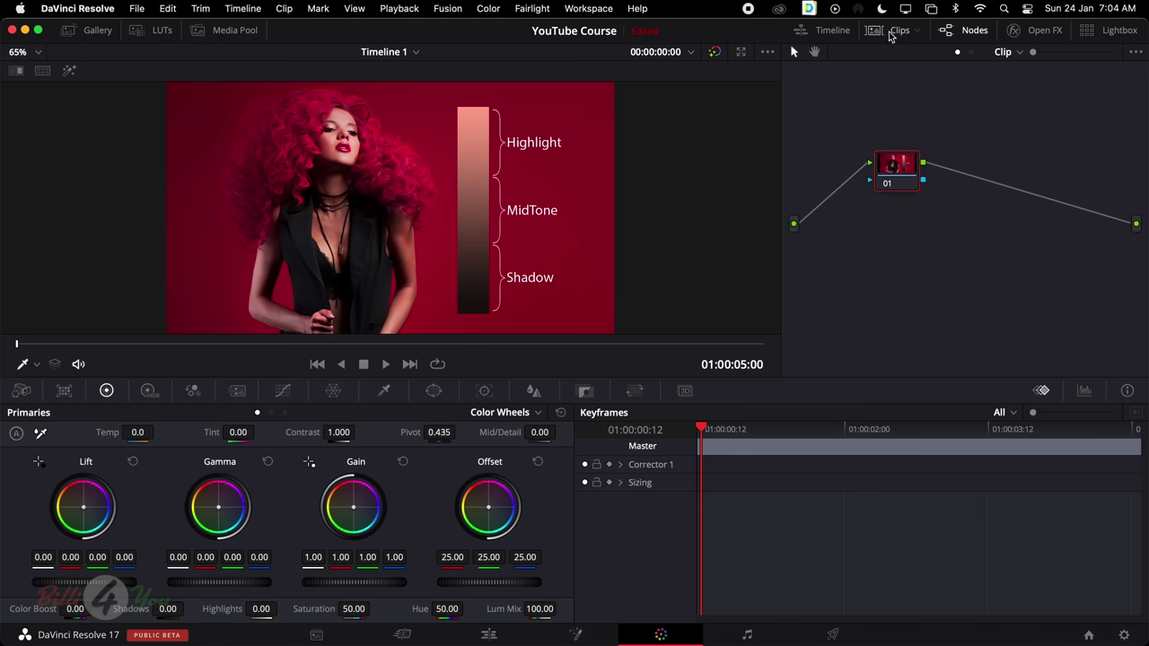
left_click(898, 31)
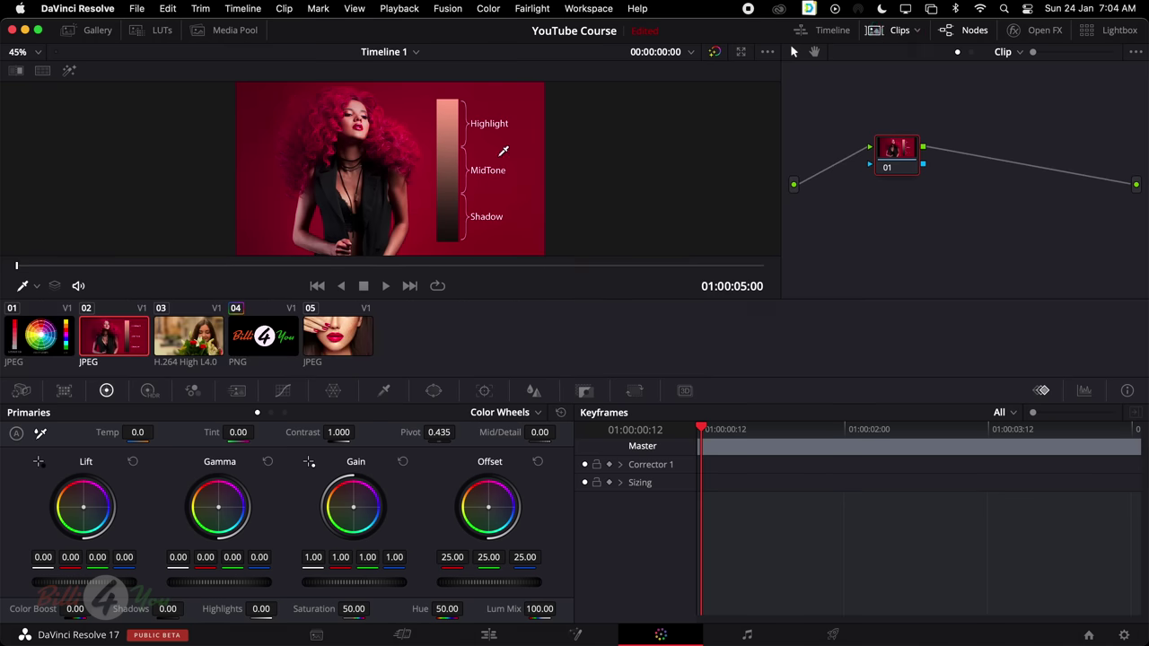
left_click(900, 32)
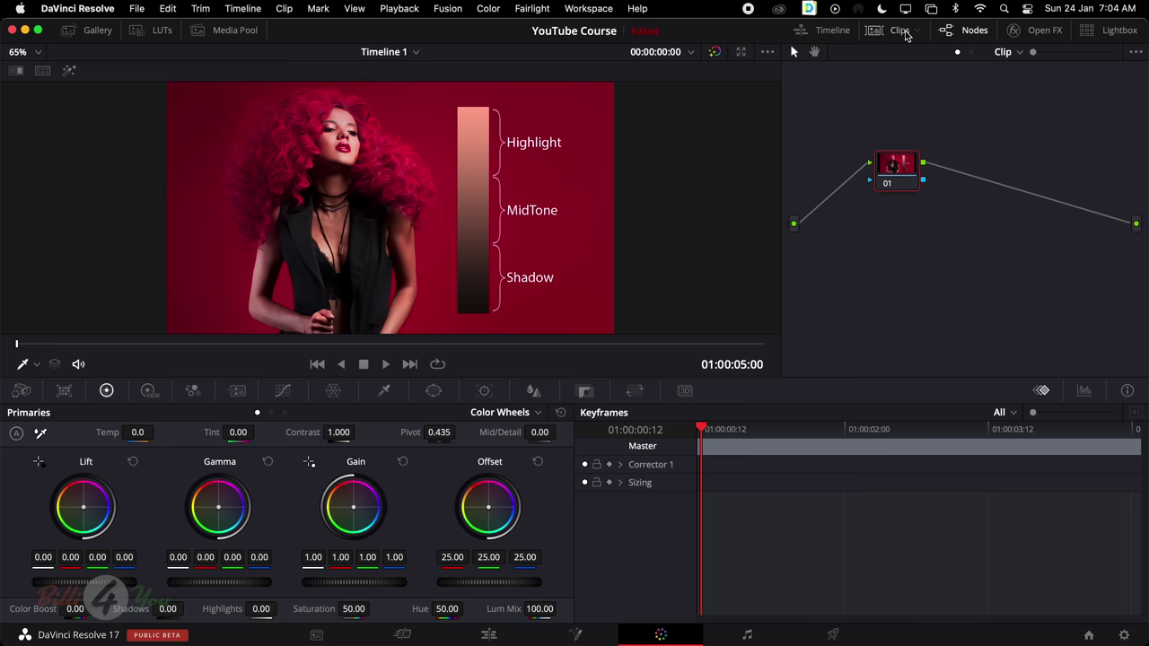
left_click(828, 33)
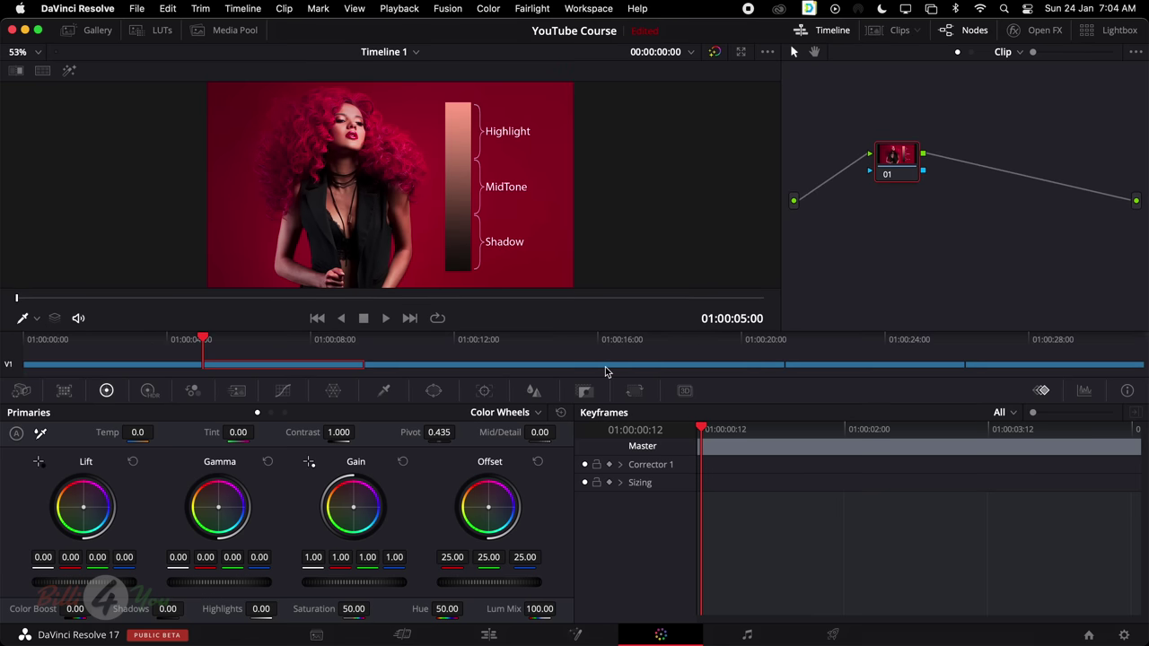
left_click(665, 370)
left_click(854, 366)
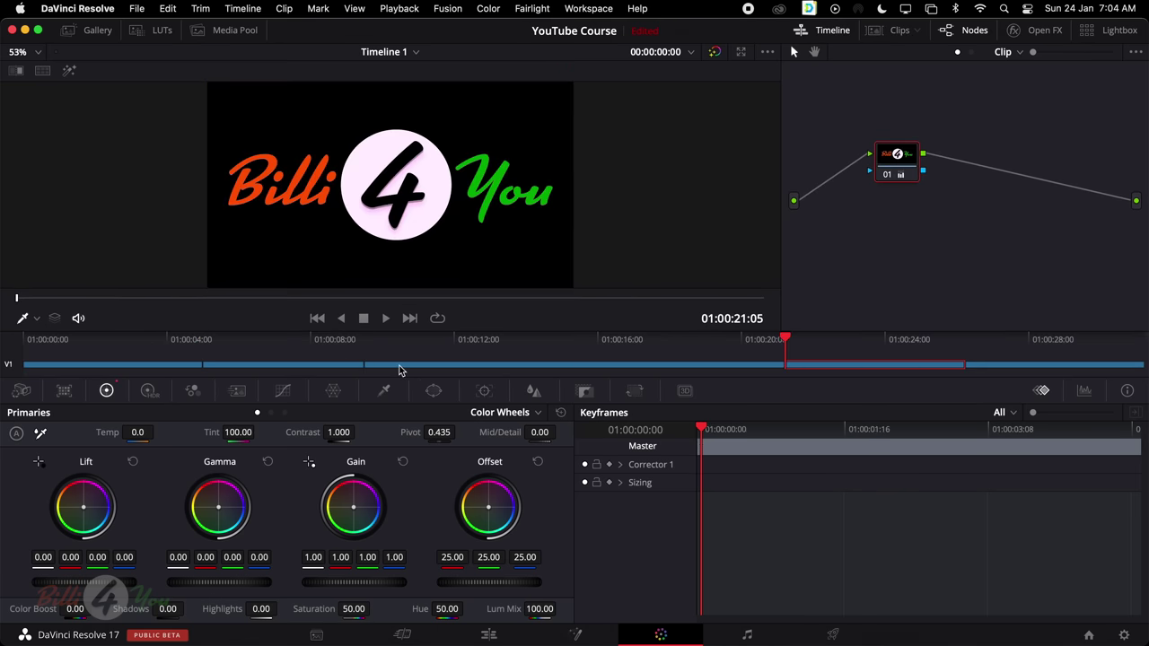
left_click(337, 366)
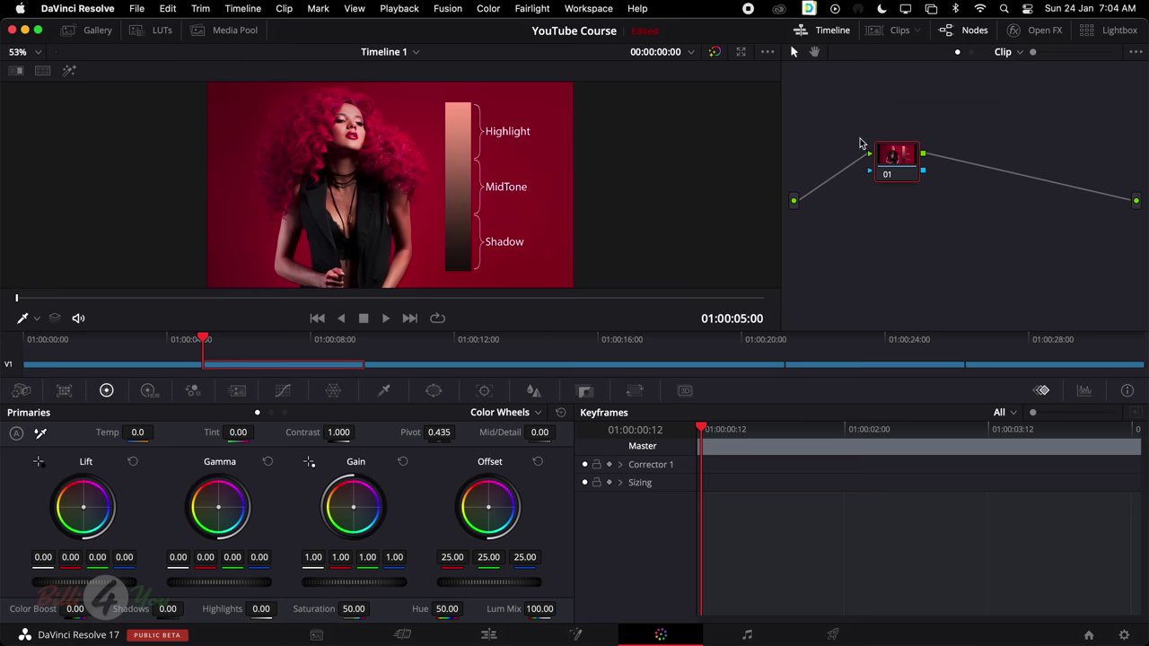
Swap the mini timeline for the clip thumbnails and toggle the node editor off and on
left_click(821, 31)
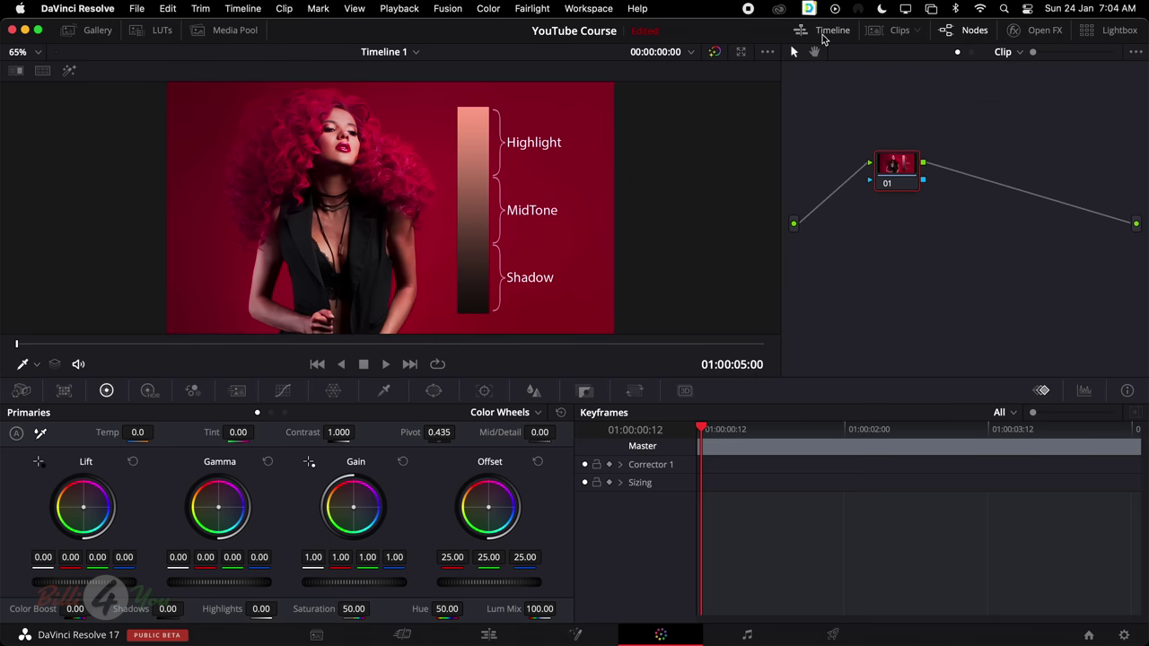
left_click(890, 31)
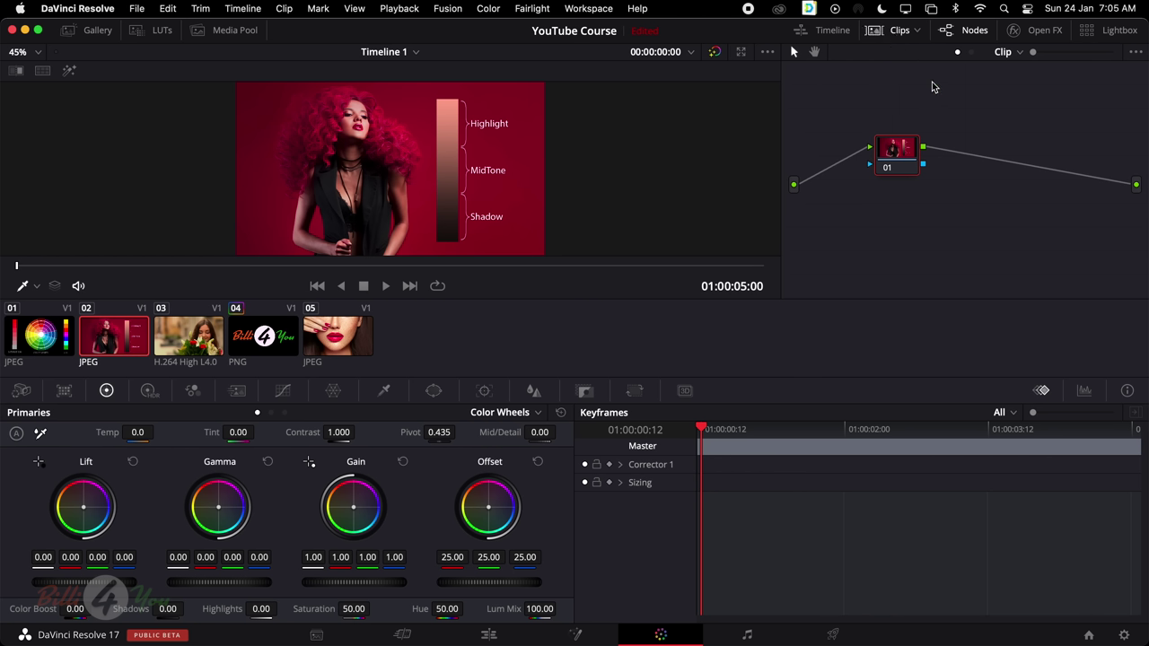
left_click(972, 32)
left_click(972, 32)
Browse the Open FX library and pick the Resolve FX Box Blur effect
left_click(1052, 34)
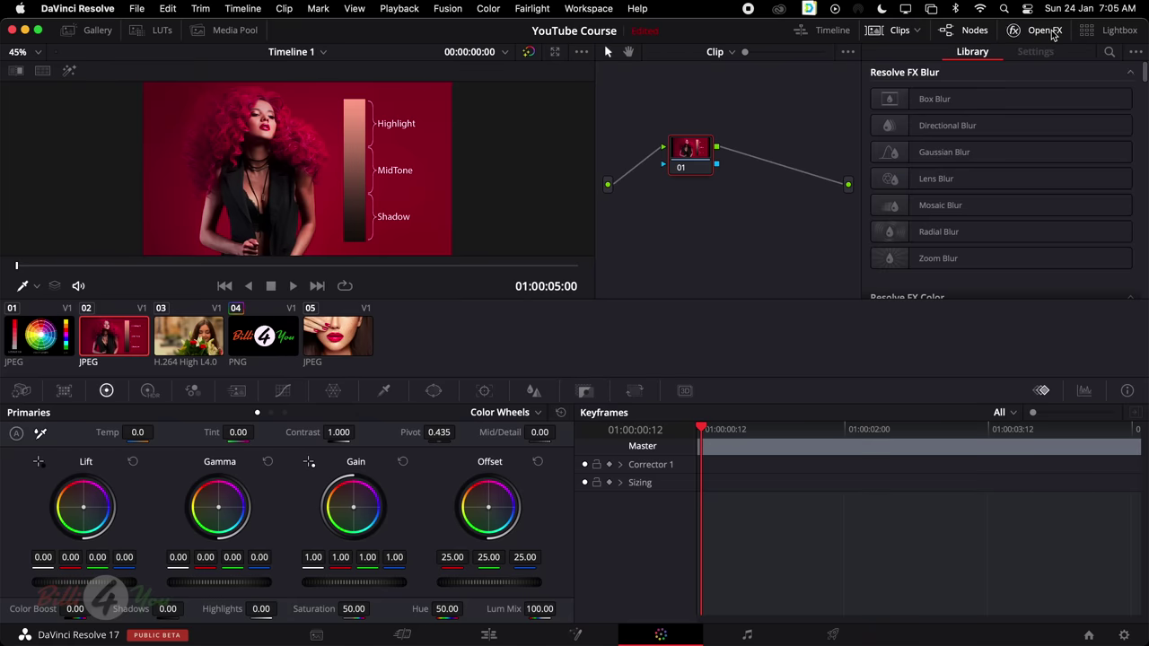
scroll(975, 266, "down", 10)
scroll(1069, 265, "down", 15)
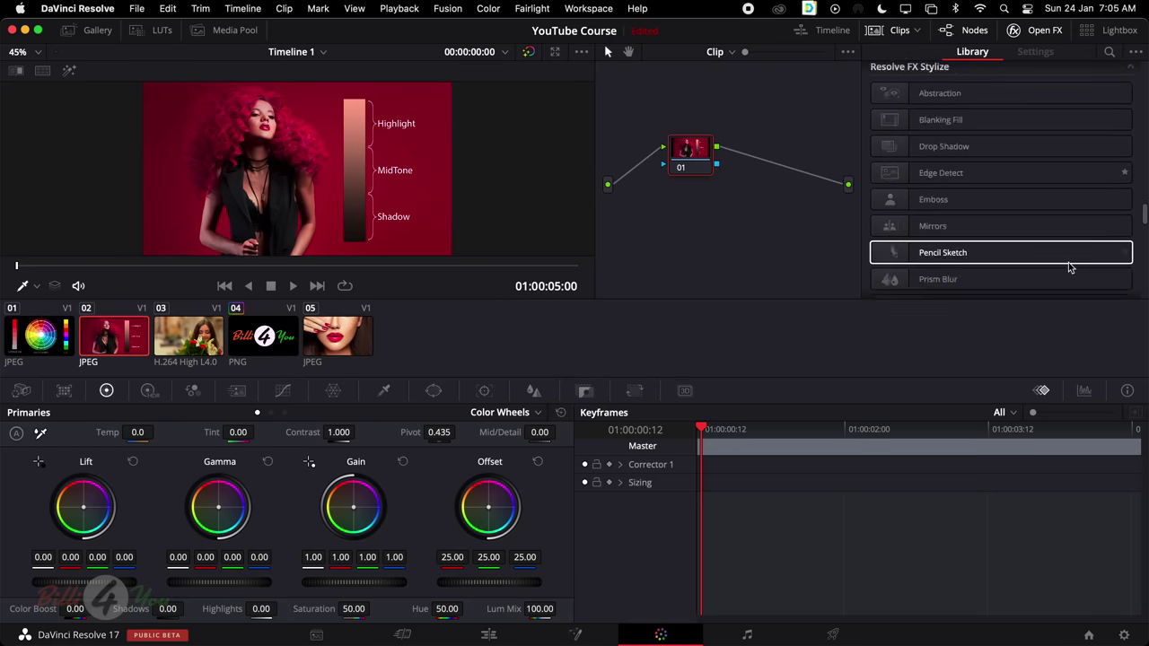
scroll(1069, 266, "up", 15)
scroll(1069, 267, "up", 10)
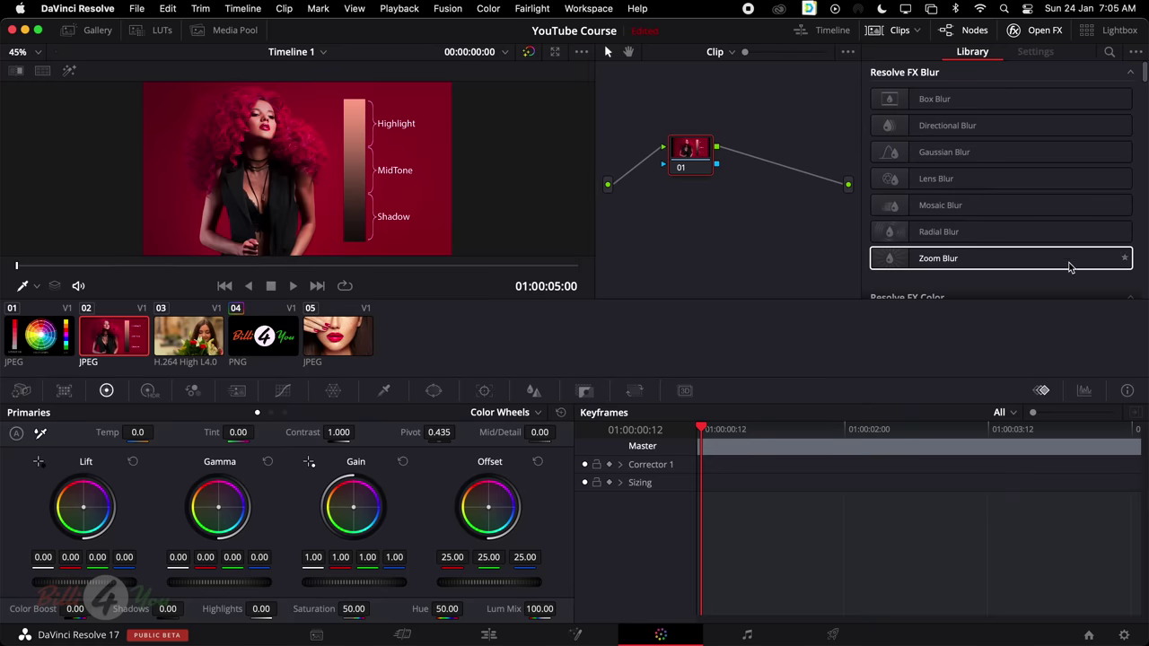
left_click(1029, 99)
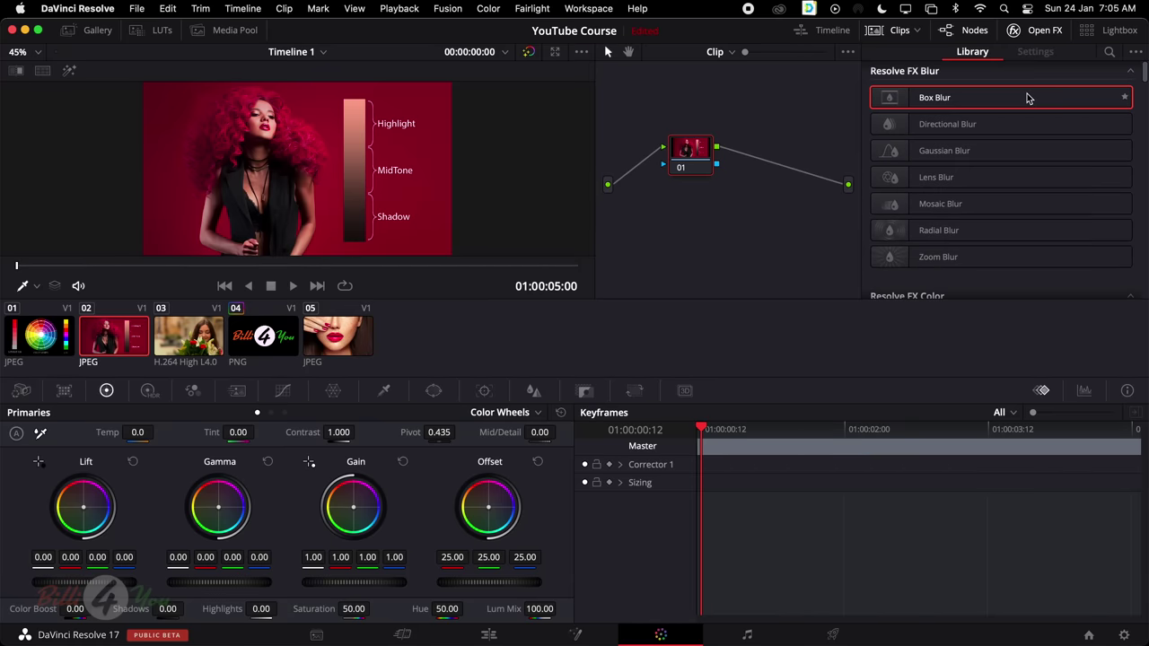
Wire a Box Blur node after node 01, then undo it and close the effects library
left_click_drag(1029, 98, 802, 127)
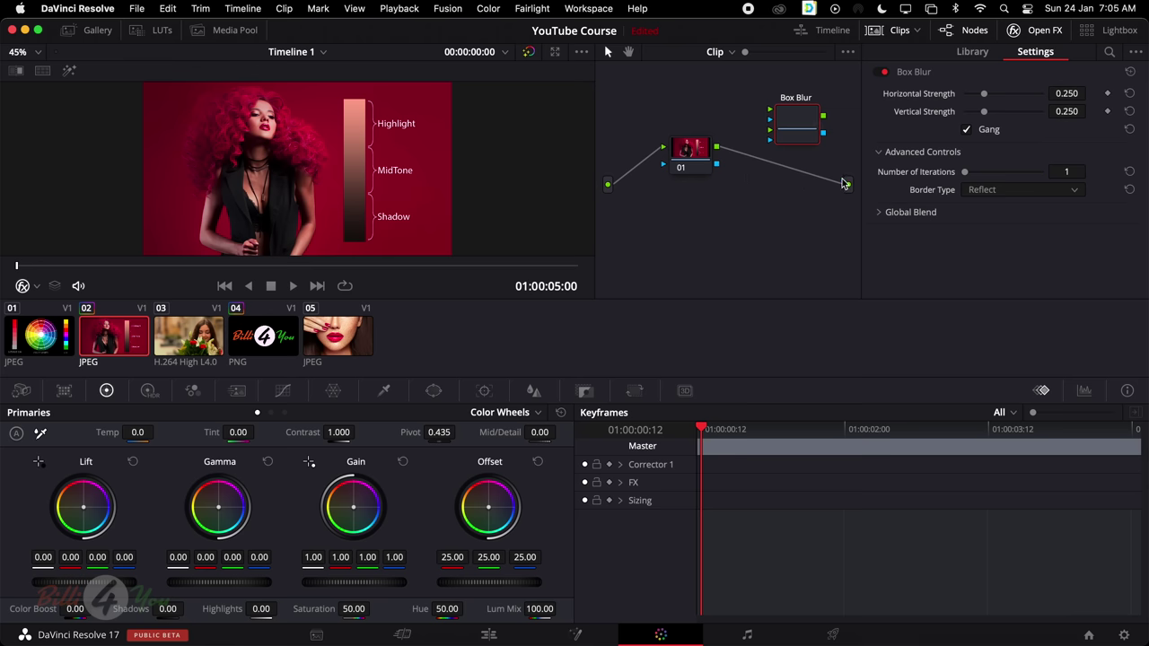
left_click_drag(843, 184, 831, 187)
mouse_move(717, 147)
left_mouse_down()
mouse_move(783, 124)
mouse_move(848, 184)
left_mouse_up()
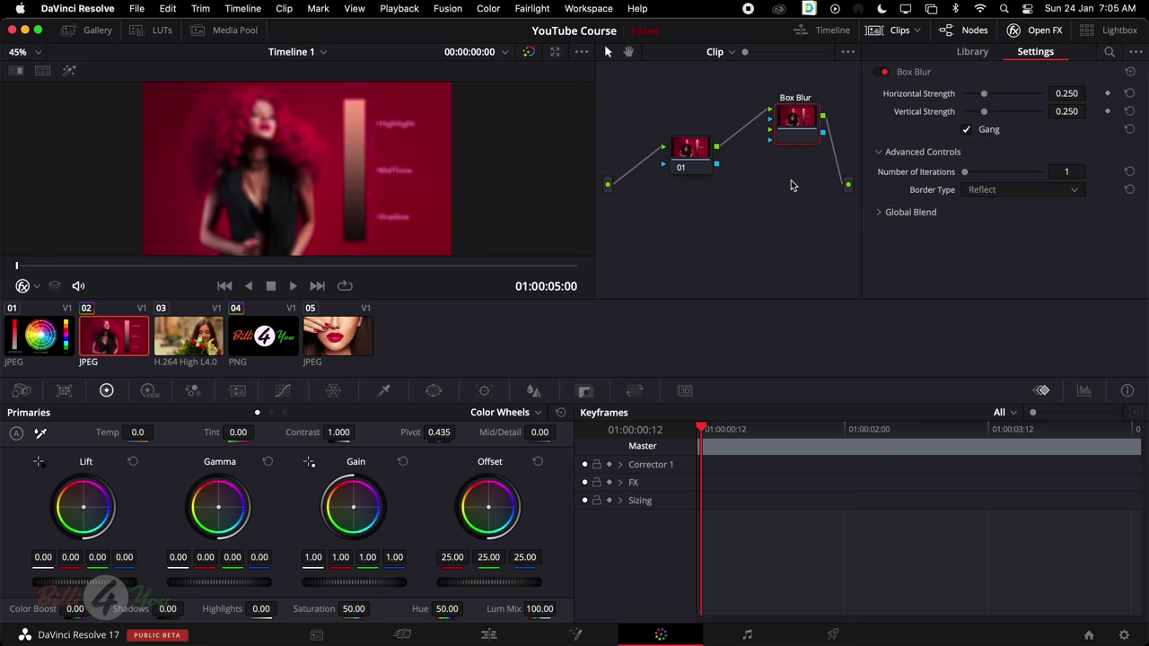
key("super+z")
key("super+z")
key("super+z")
key("super+z")
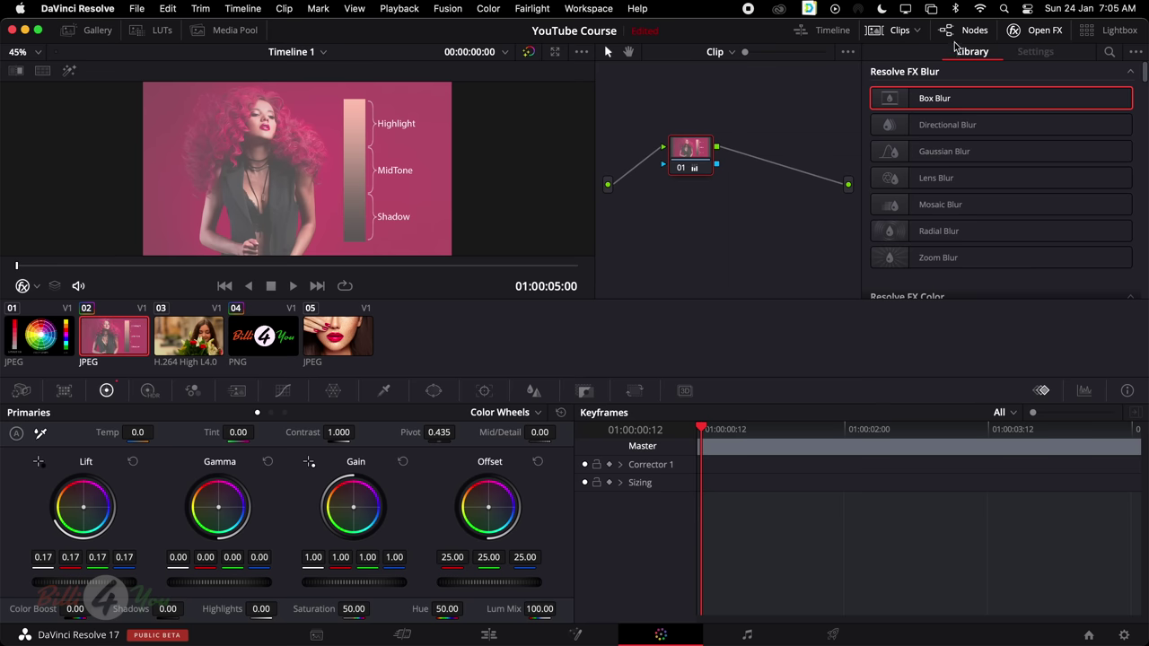
left_click(1042, 29)
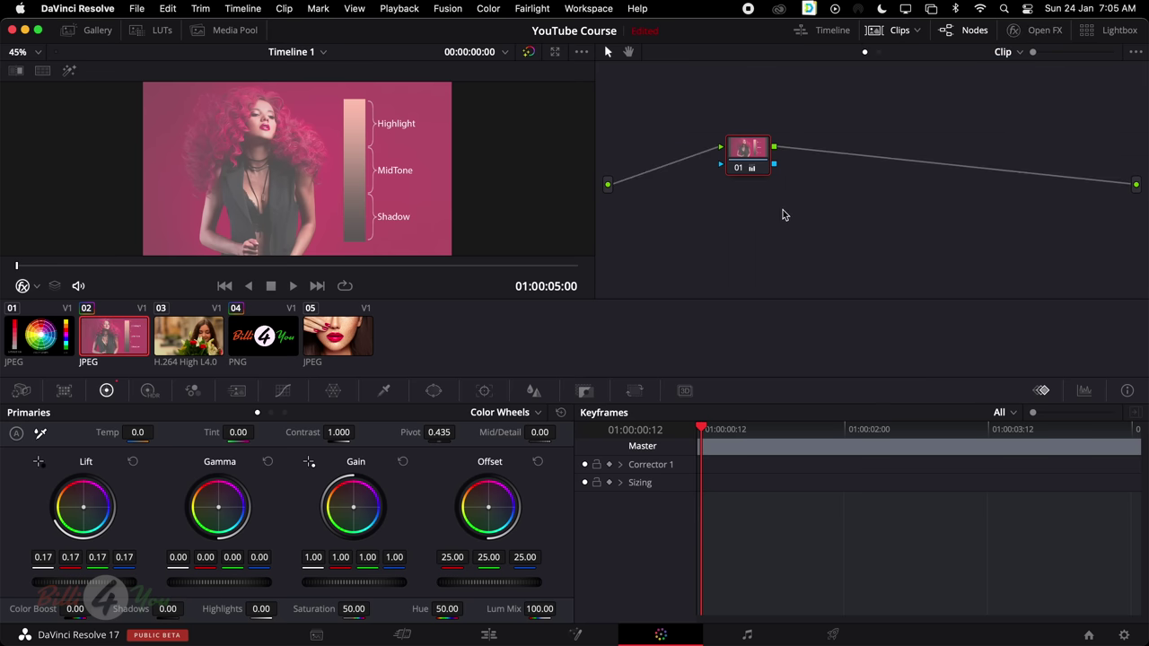
Reset node 01's grade so Lift returns to 0.00
right_click(747, 154)
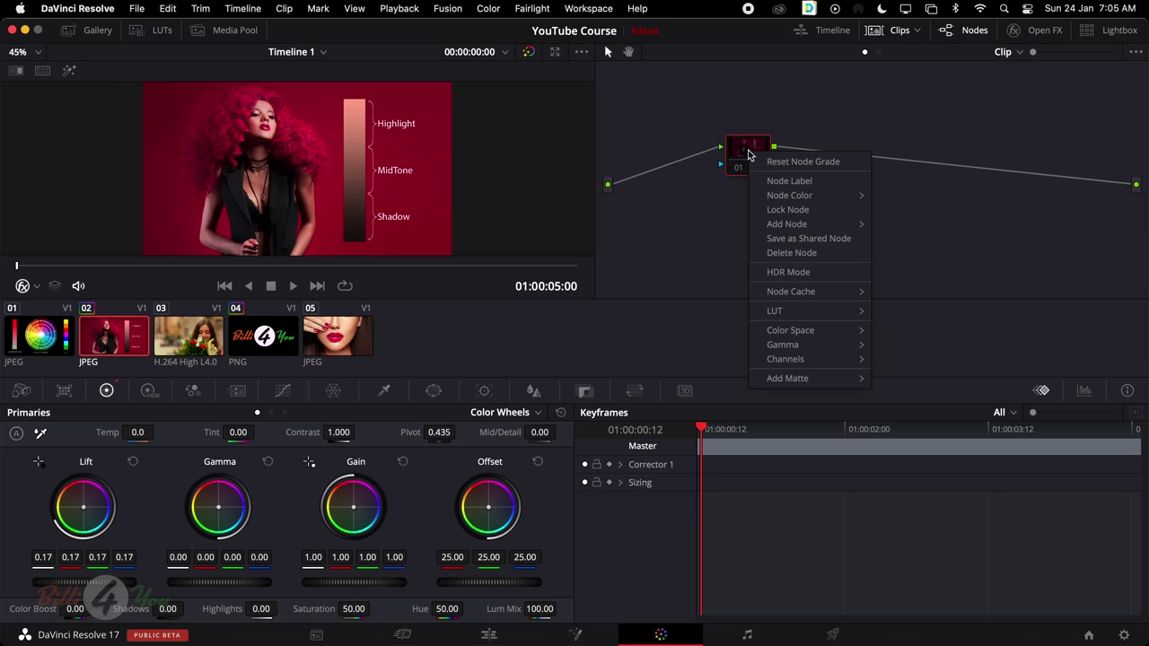
left_click(815, 166)
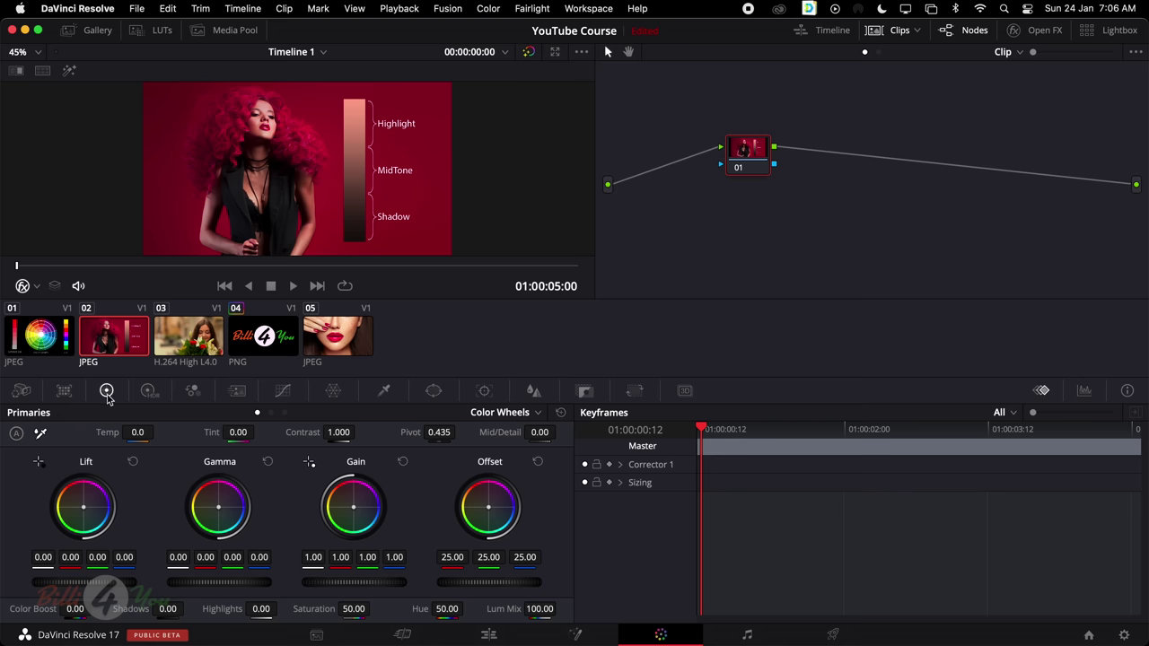
View the Curves palette, show the Scopes panel, then return to the Primaries wheels
left_click(284, 393)
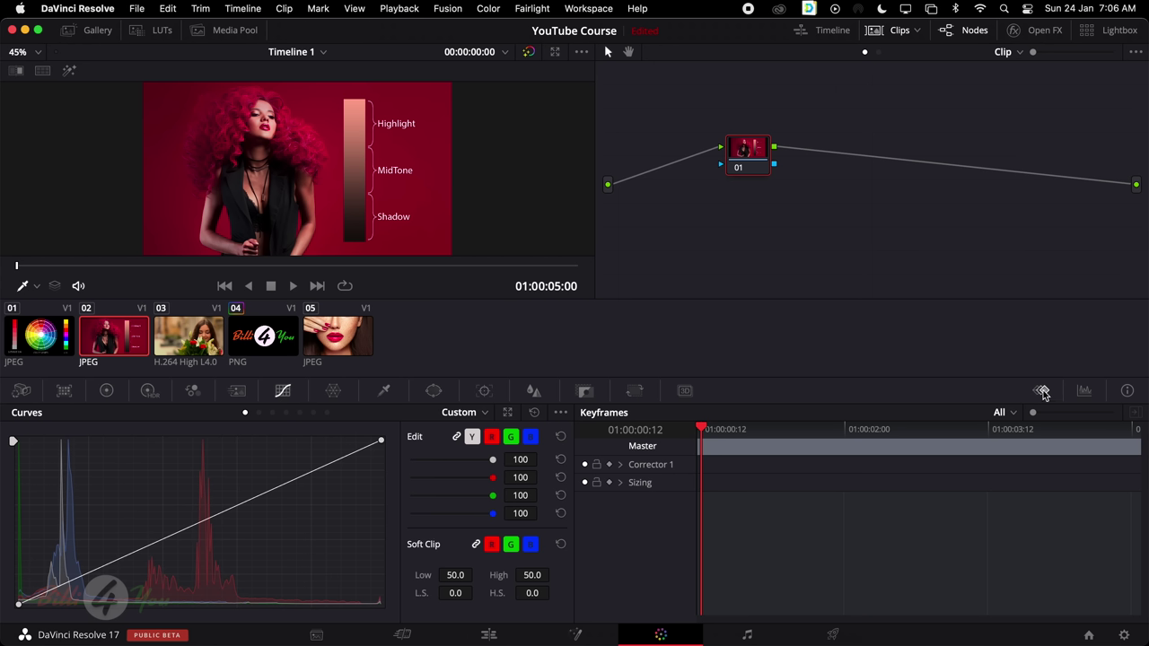
left_click(1084, 391)
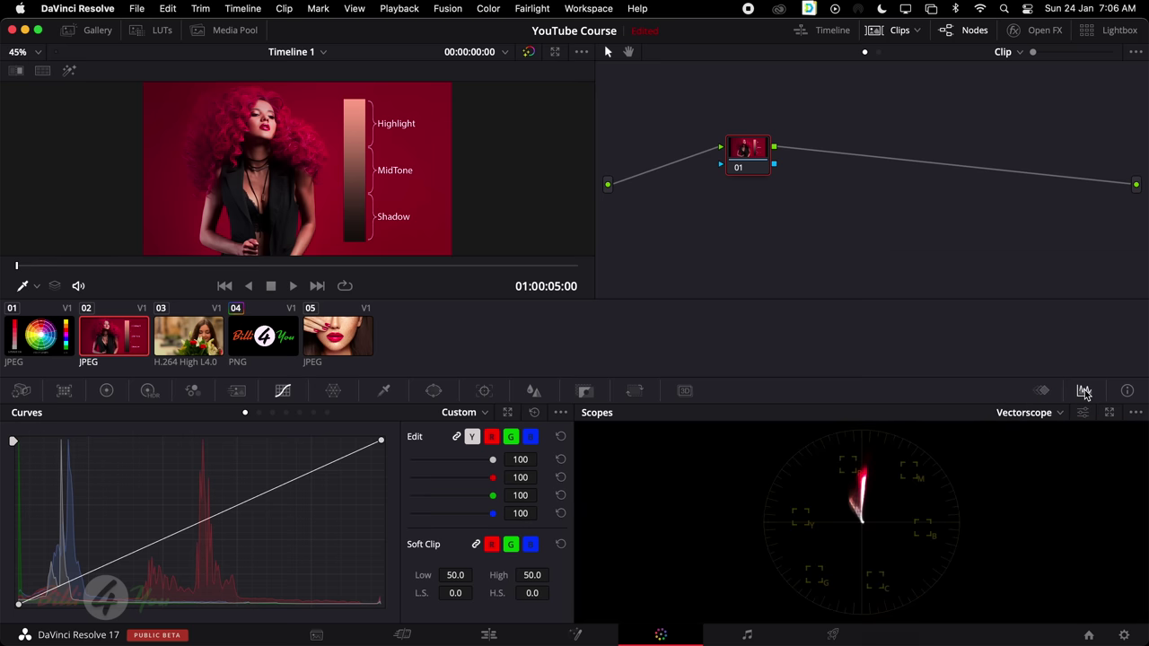
left_click(106, 392)
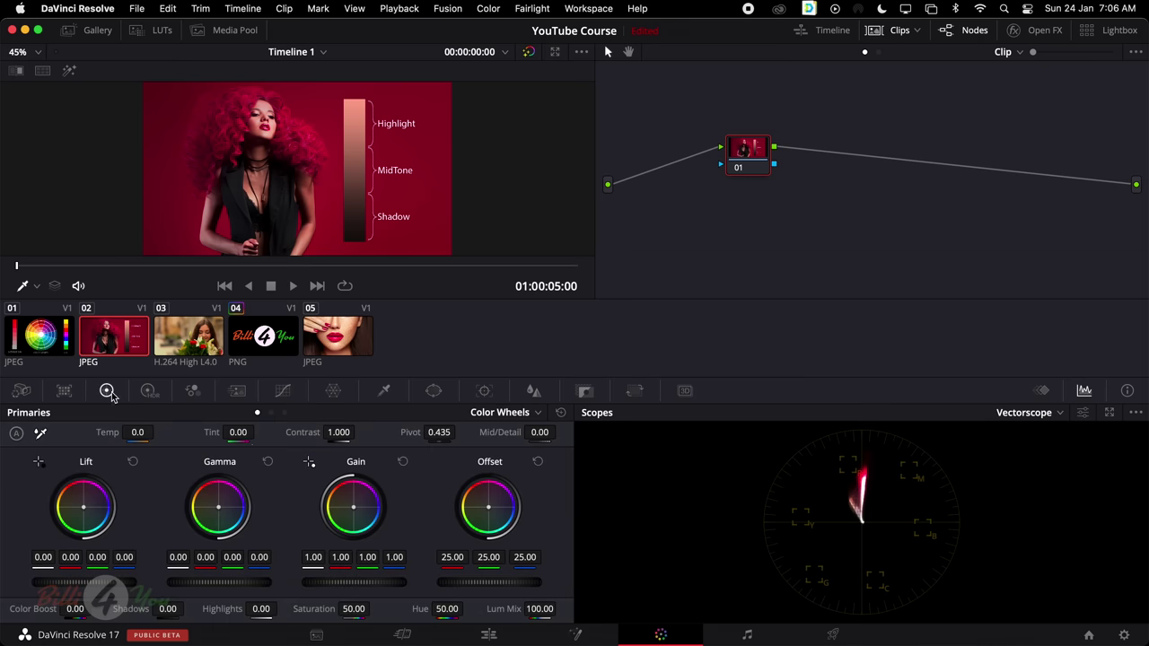
Cycle the scope through RGB Parade and Waveform, then back to Vectorscope
left_click(1058, 413)
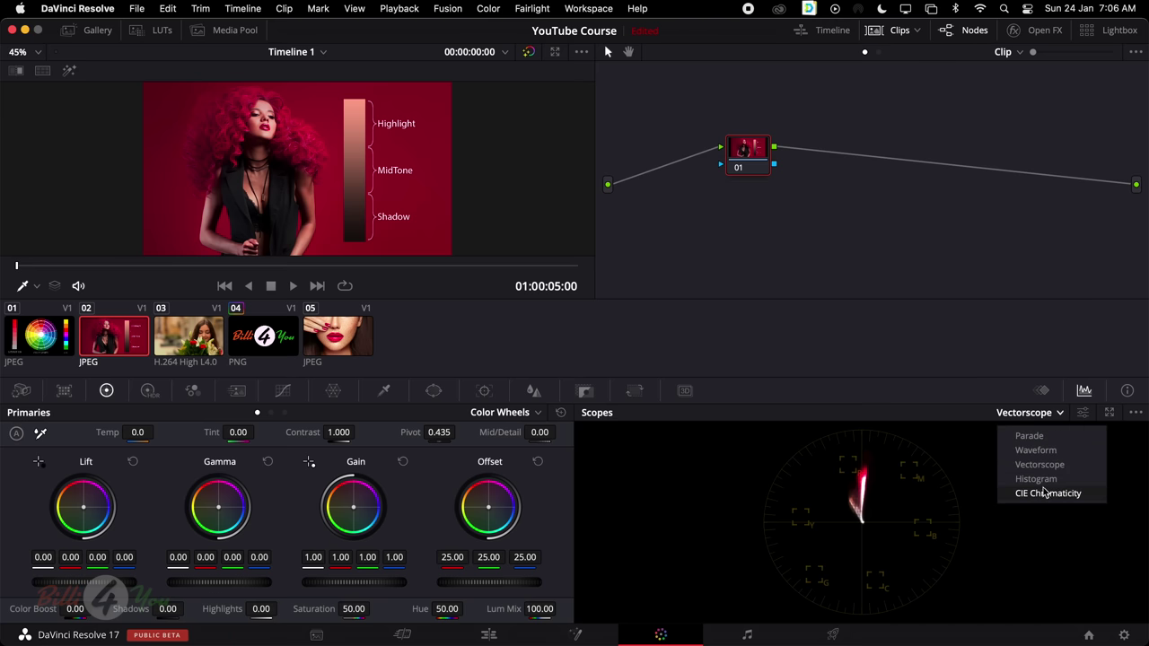
left_click(1029, 436)
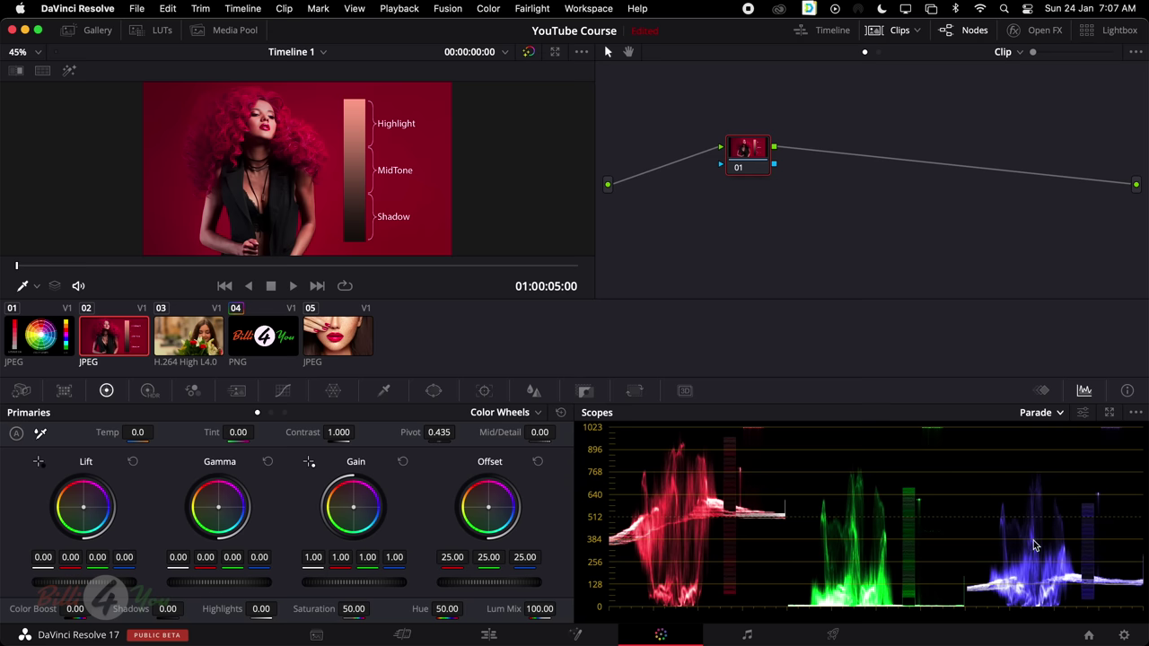
left_click(1050, 413)
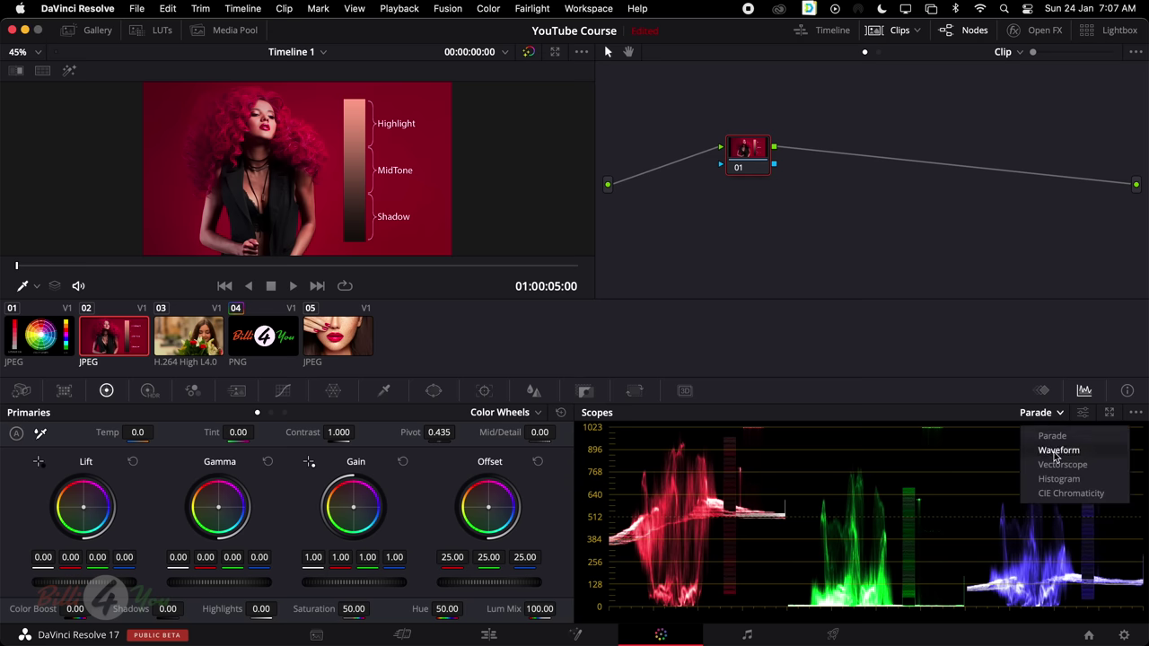
left_click(1055, 453)
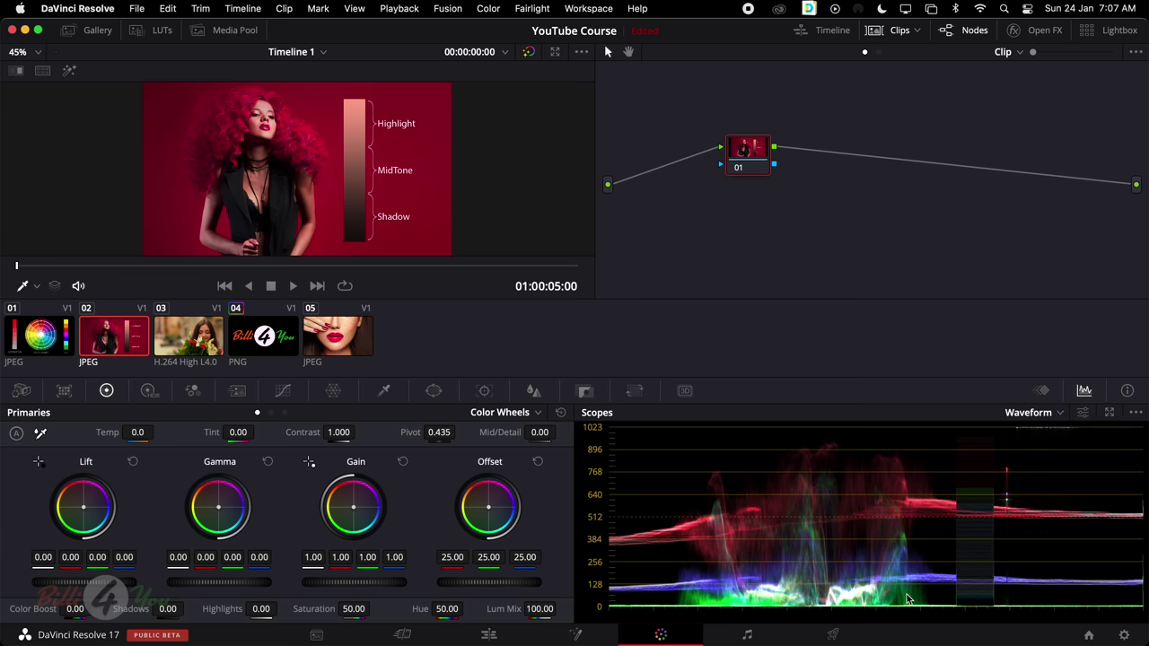
left_click(1035, 414)
left_click(1037, 465)
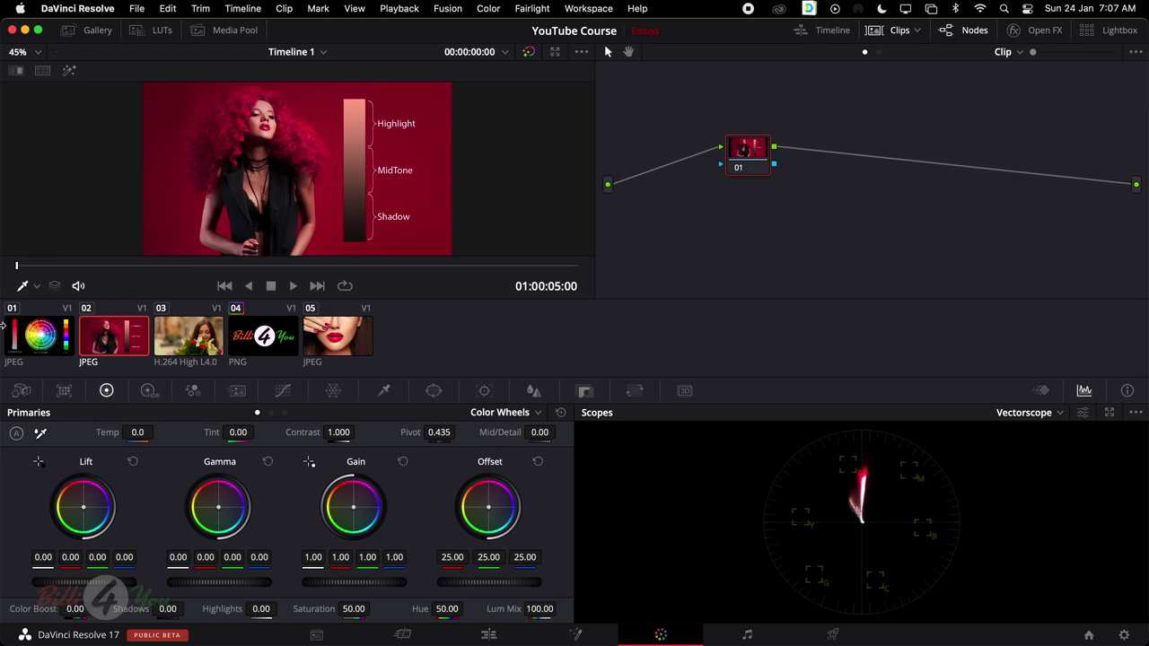
Load colour wheel clip 01, widen the viewer with thumbnails hidden, then restore the thumbnails
left_click(59, 337)
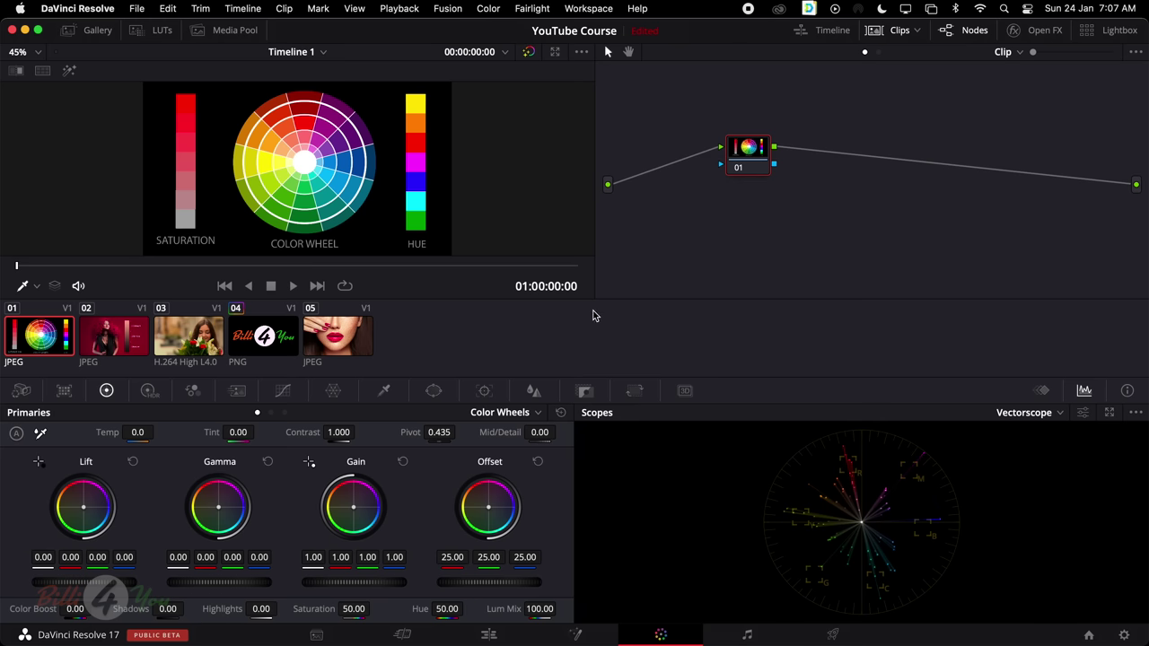
left_click(897, 32)
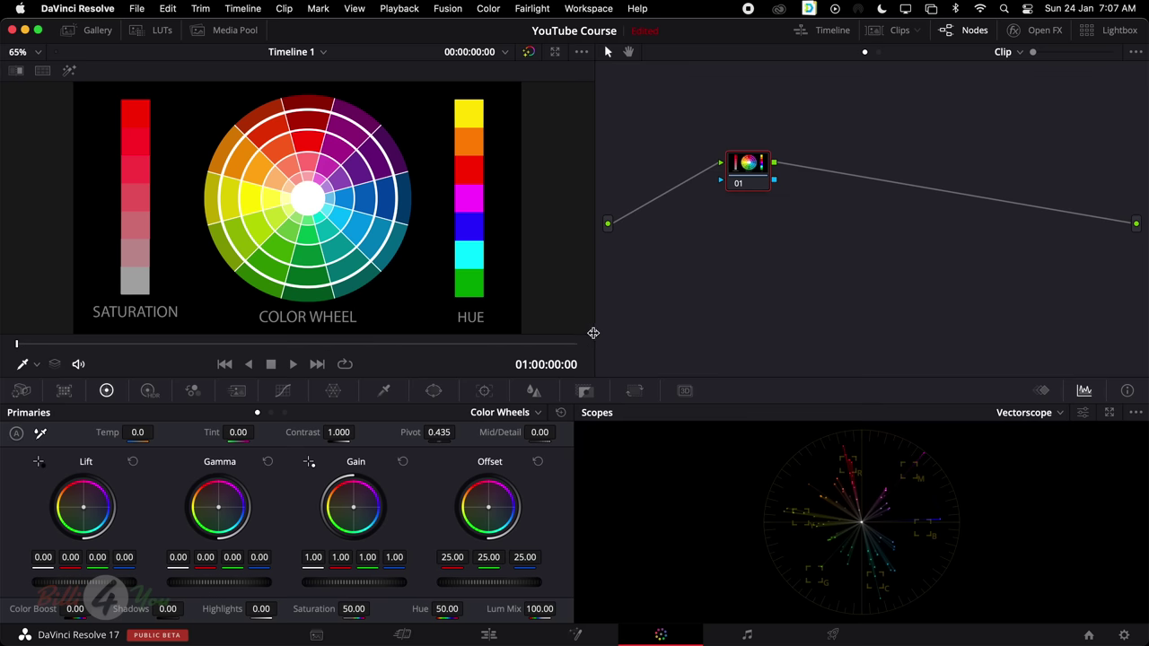
left_click_drag(592, 333, 628, 333)
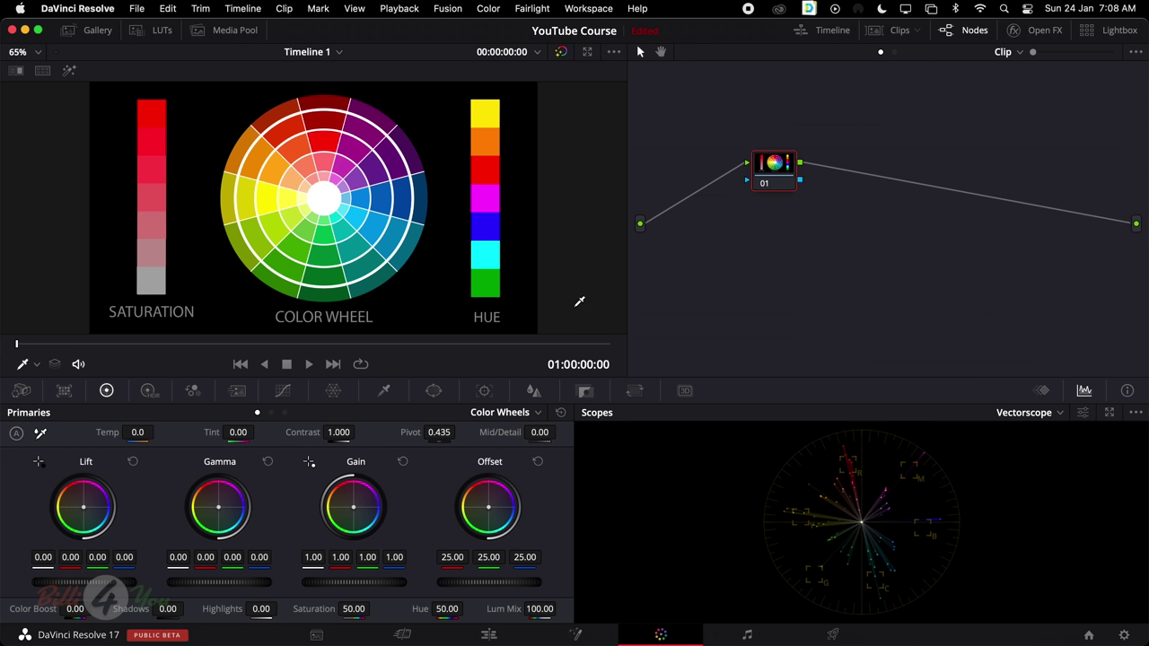
left_click(895, 32)
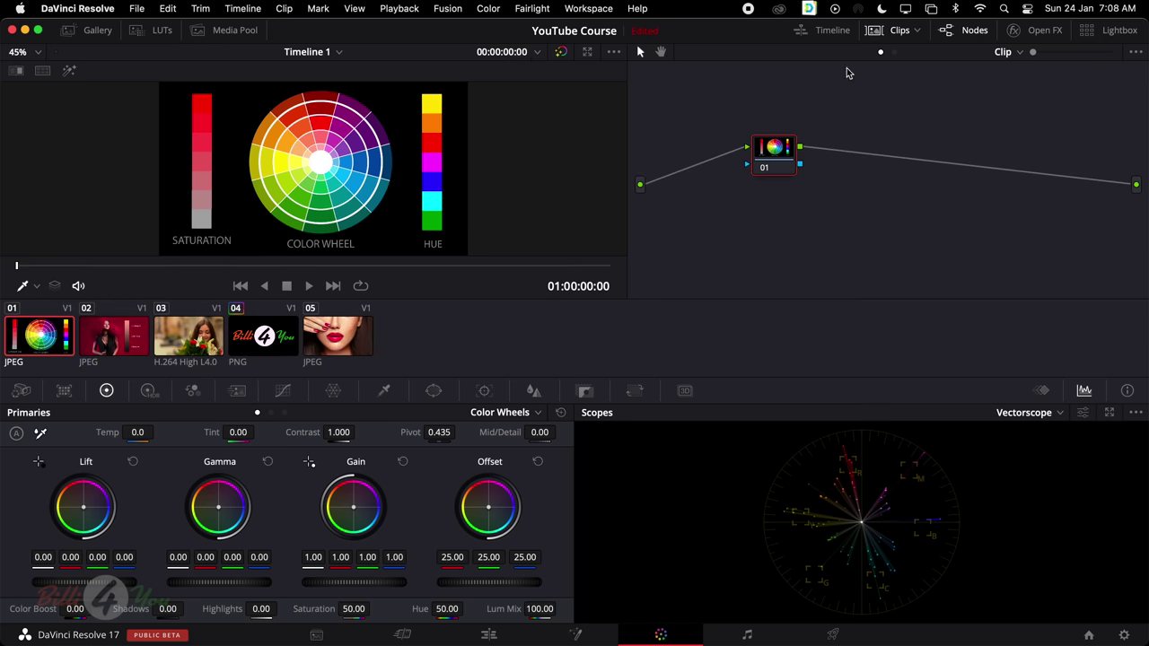
Trial Saturation 100 on flower clip 03 and reset, then warm and reset Gamma on clip 01
left_click(196, 339)
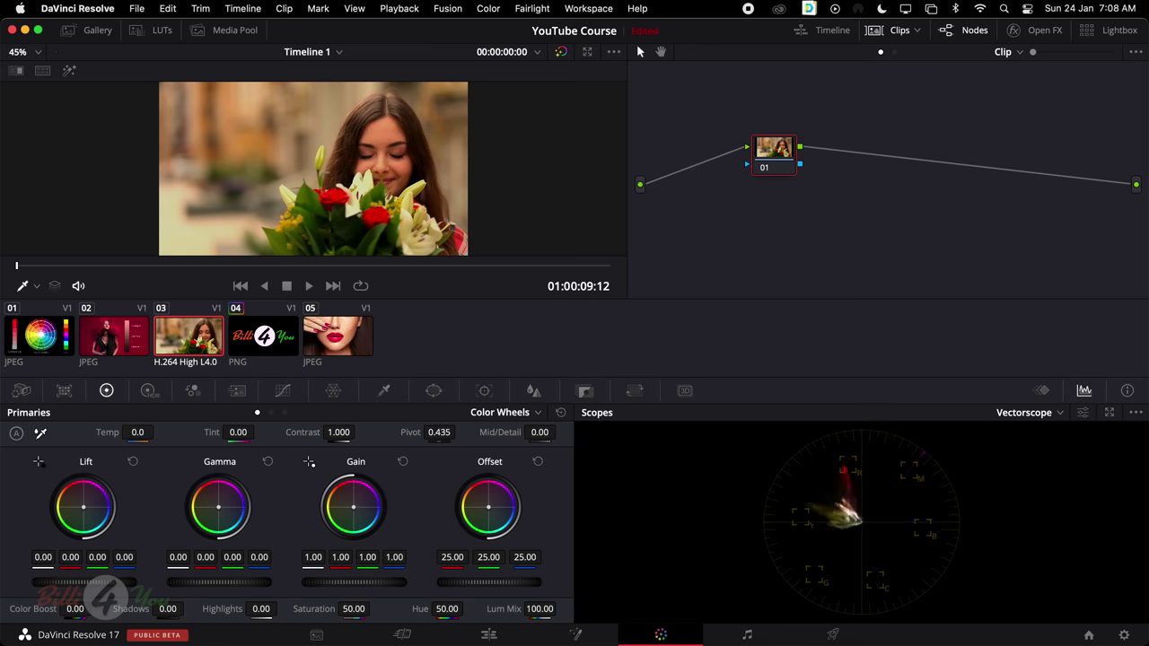
mouse_move(354, 609)
left_mouse_down()
mouse_move(374, 609)
mouse_move(341, 608)
mouse_move(374, 608)
left_mouse_up()
left_click(561, 412)
left_click(31, 339)
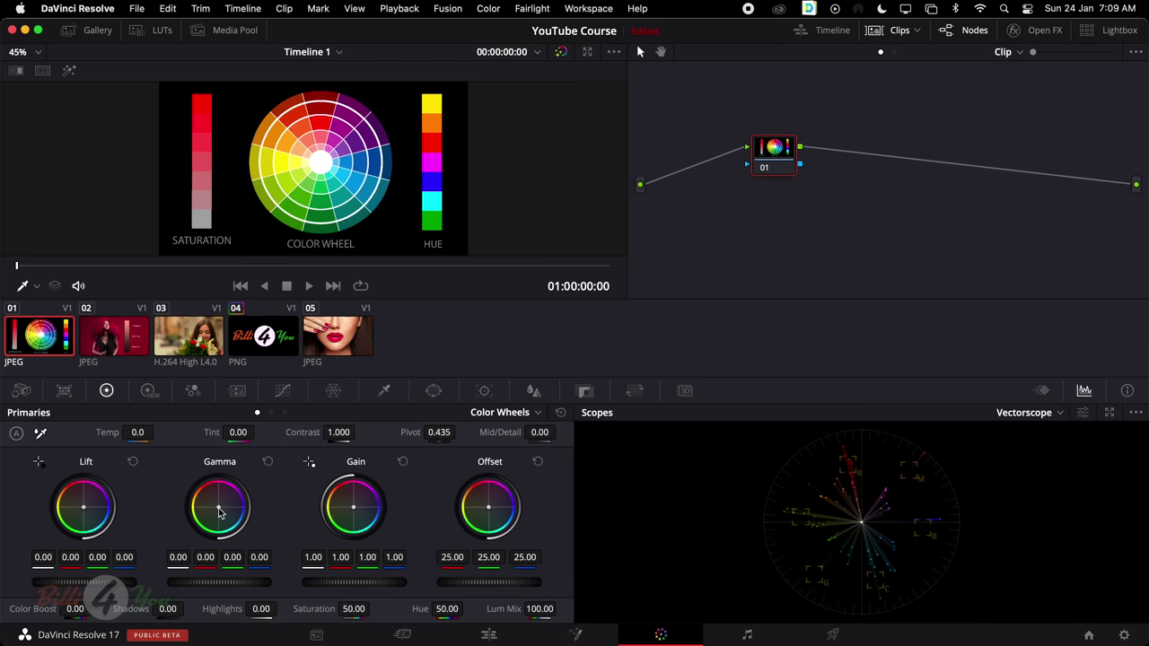
mouse_move(219, 511)
left_mouse_down()
mouse_move(207, 486)
mouse_move(220, 507)
left_mouse_up()
left_click(268, 462)
Drag the flower clip's Saturation to 0 then 100, then return to clip 01
left_click(215, 353)
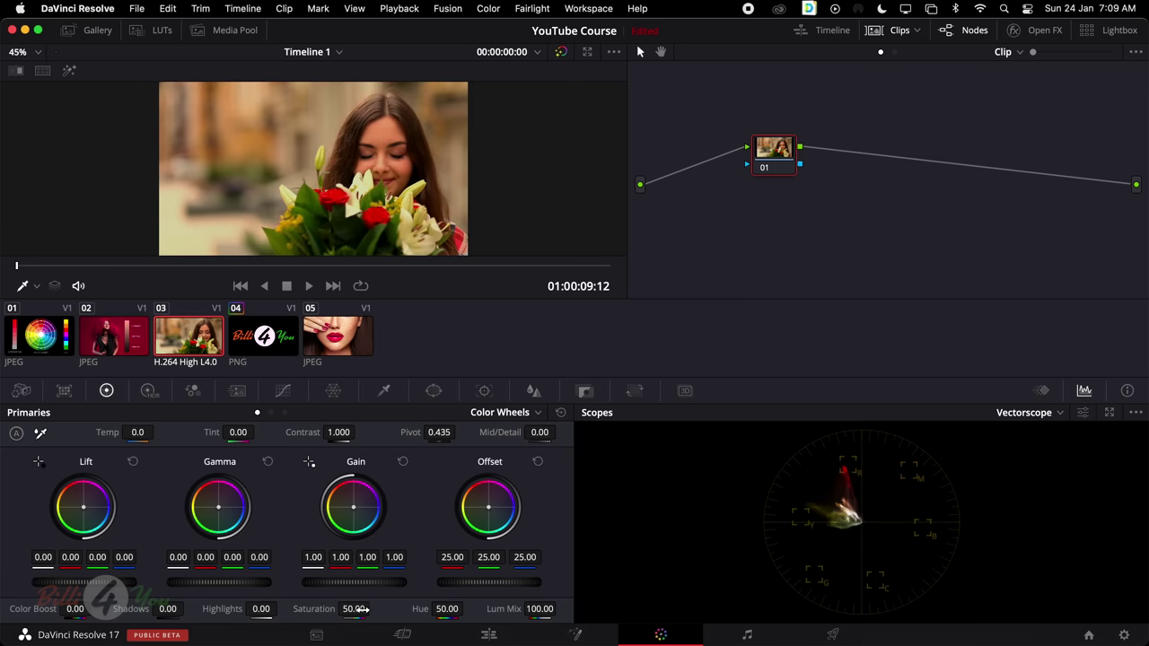
left_click_drag(354, 609, 296, 608)
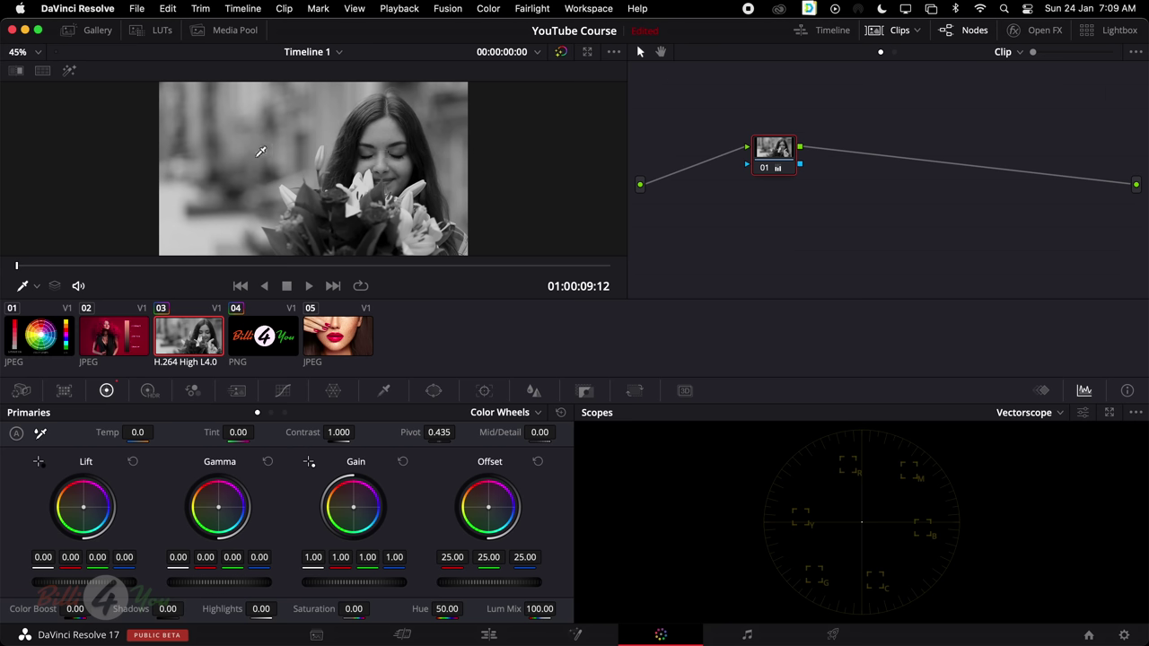
left_click_drag(354, 608, 404, 608)
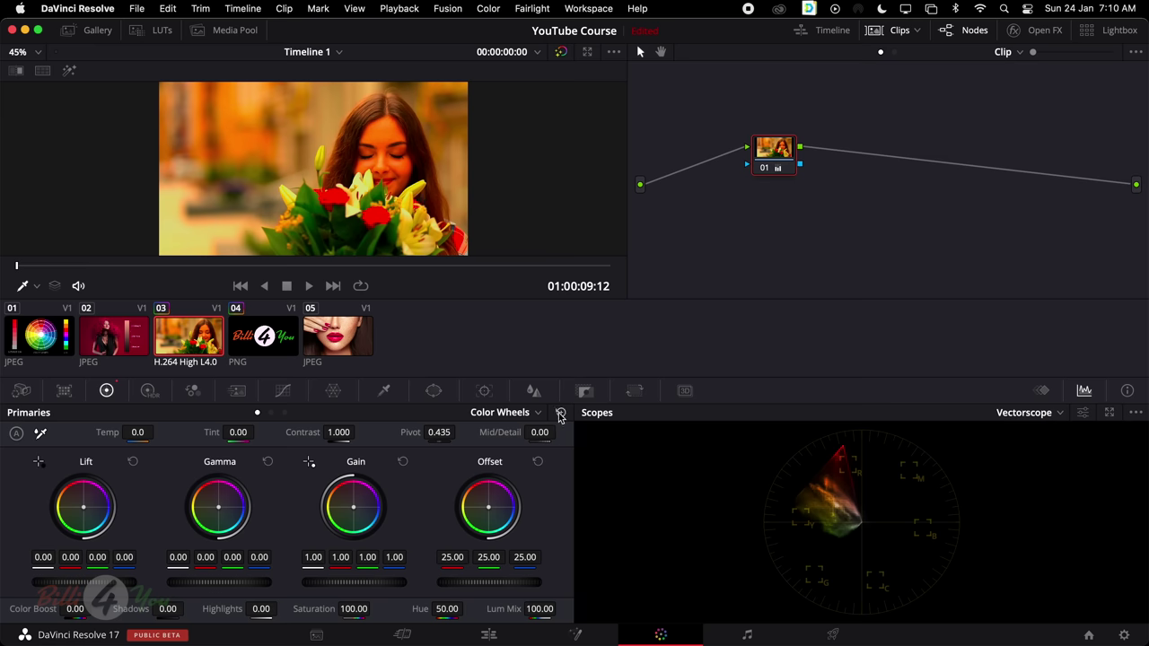
left_click(46, 350)
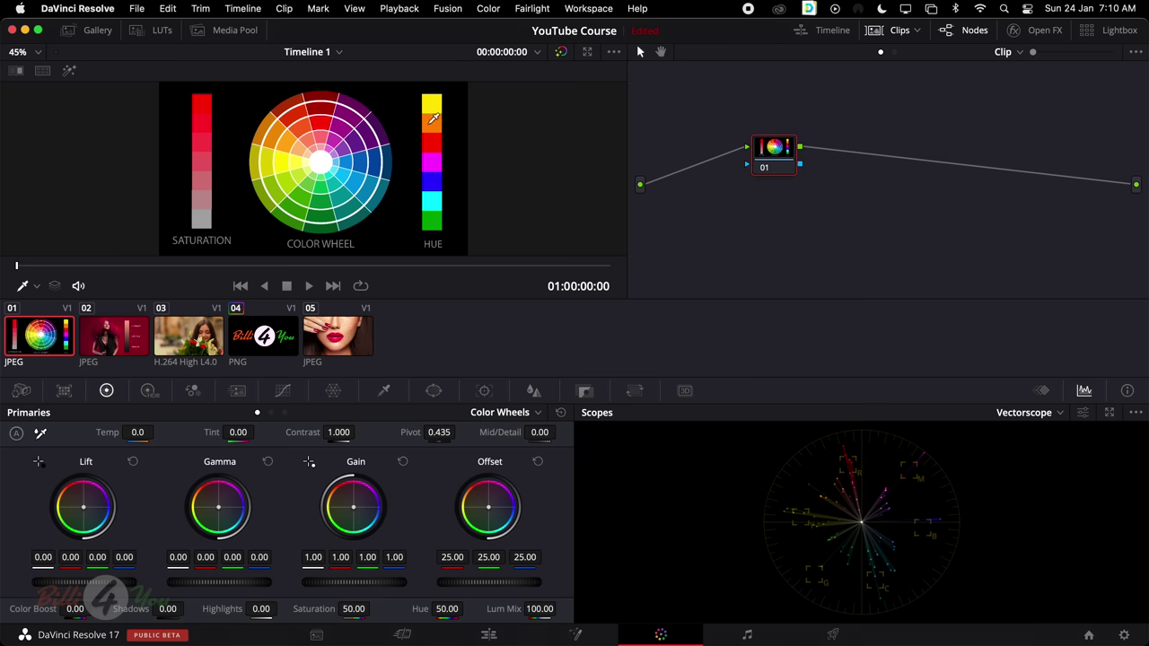
Try Saturation 0 and 100, undo back to 50, then rotate Hue to 88.80
left_click(362, 610)
type("0")
key("Return")
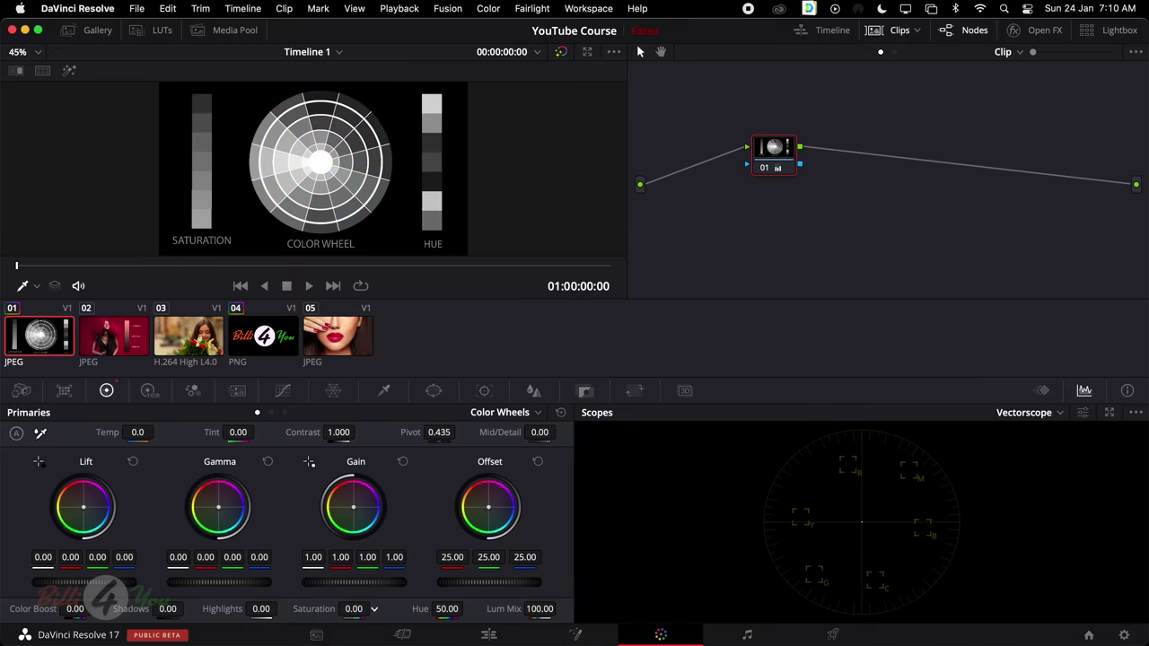
left_click_drag(374, 608, 449, 608)
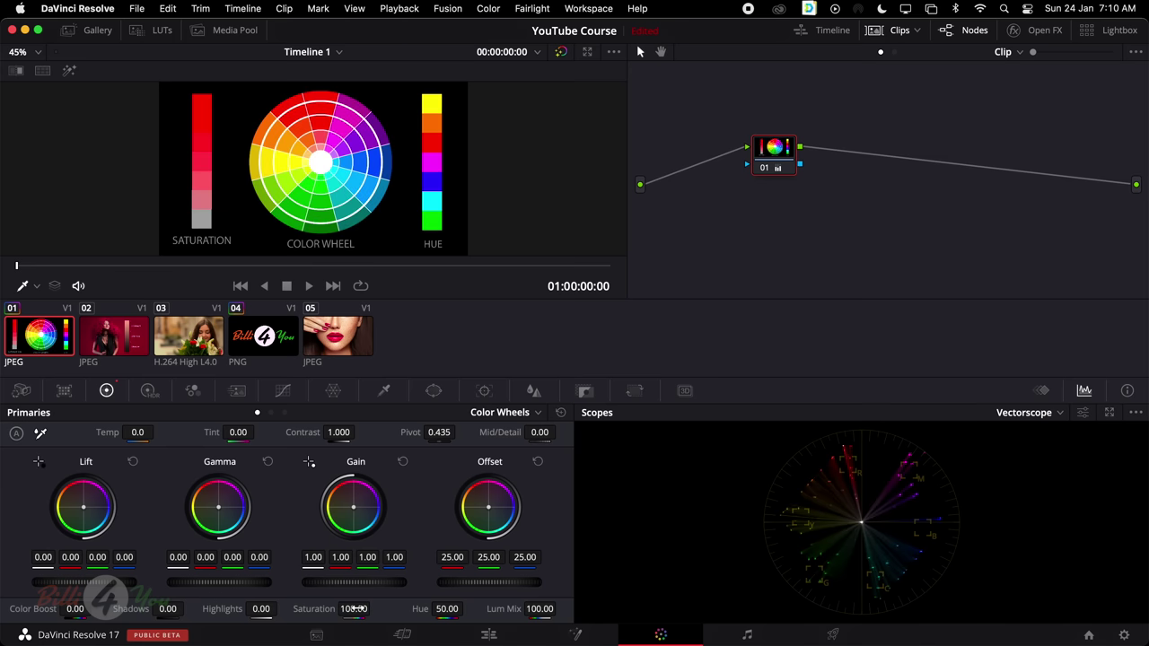
key("super+z")
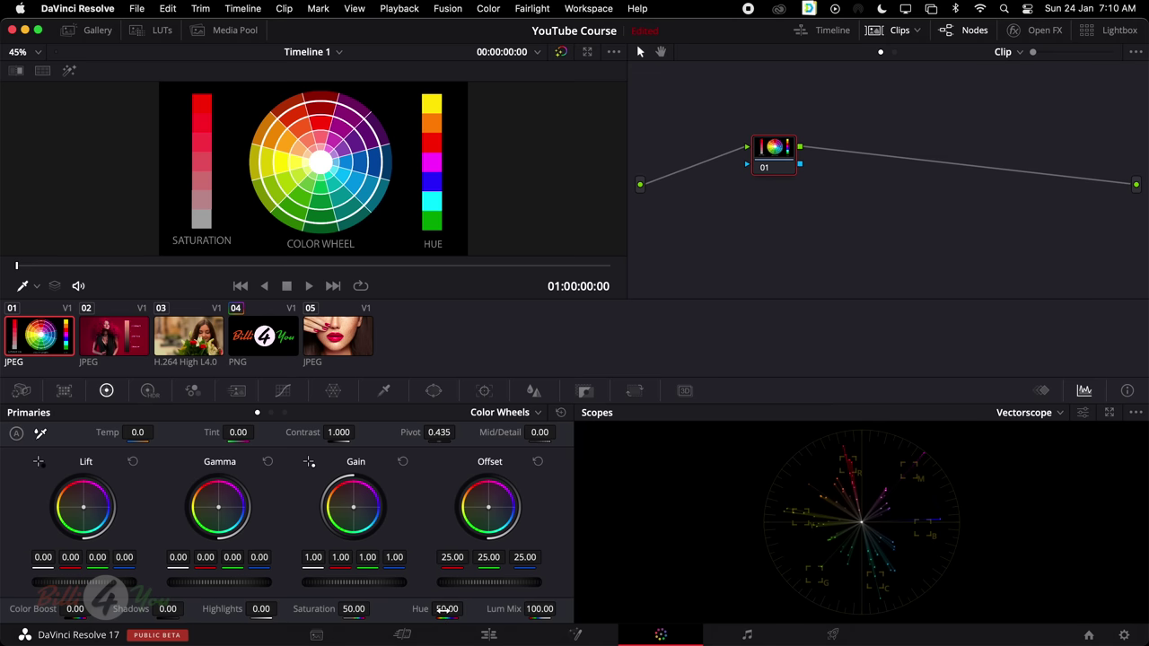
mouse_move(446, 609)
left_mouse_down()
mouse_move(490, 611)
mouse_move(443, 609)
left_mouse_up()
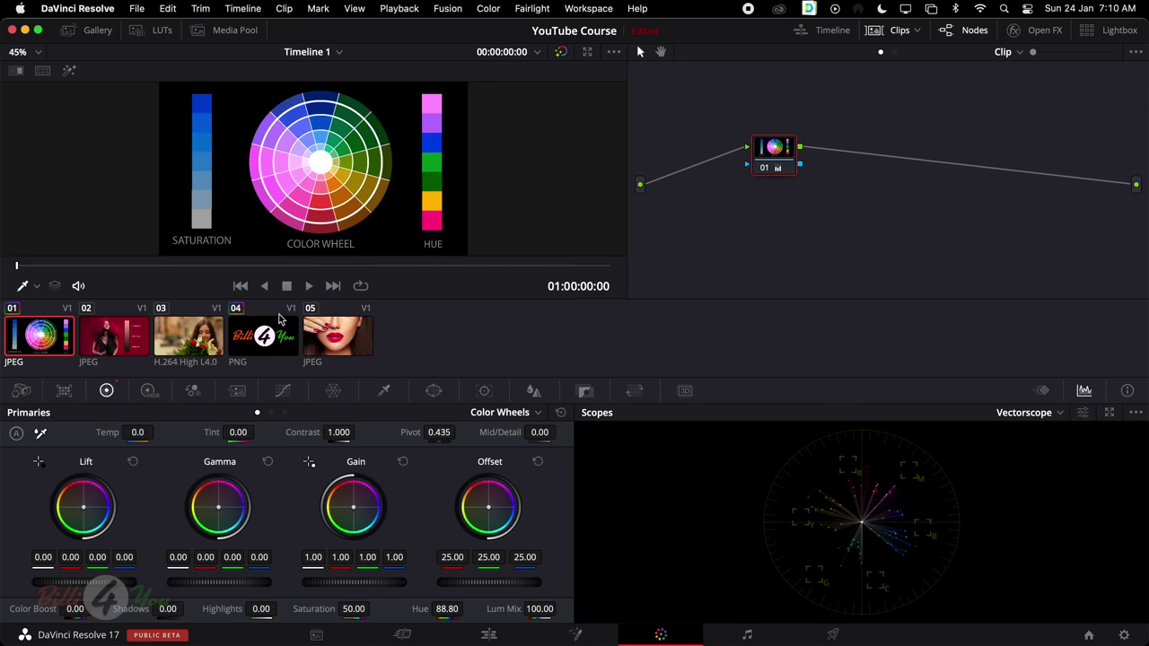
Shift the red-lips clip's hue, then reset the colour-wheel clip's primaries to defaults
left_click(341, 335)
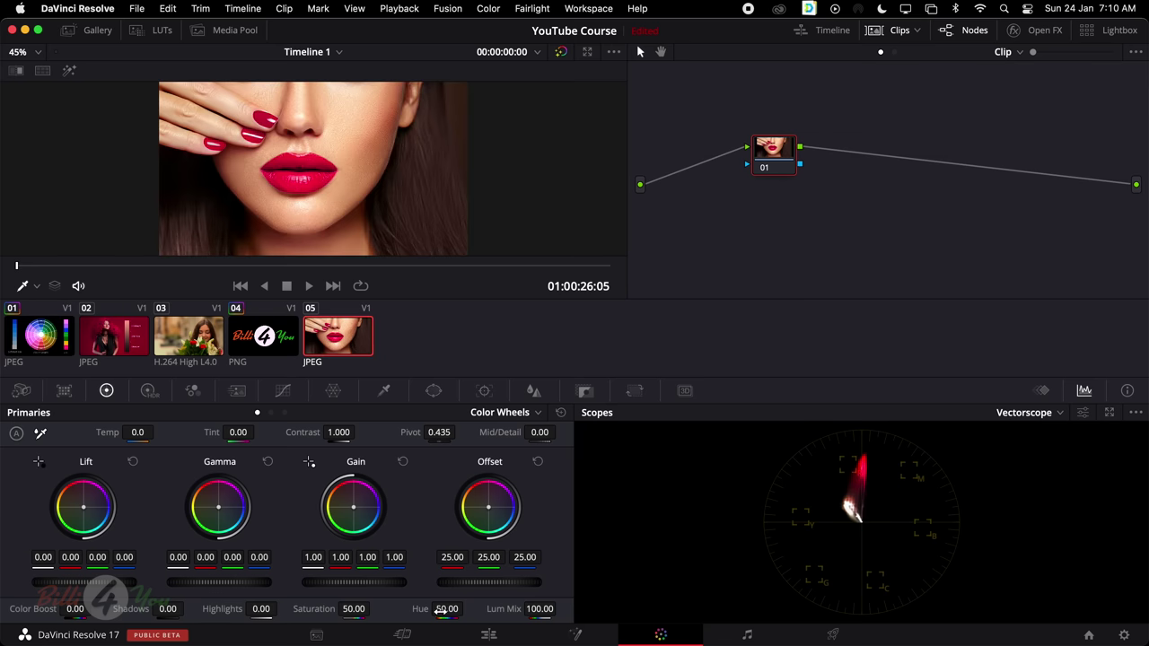
mouse_move(441, 610)
left_mouse_down()
mouse_move(467, 610)
mouse_move(441, 610)
left_mouse_up()
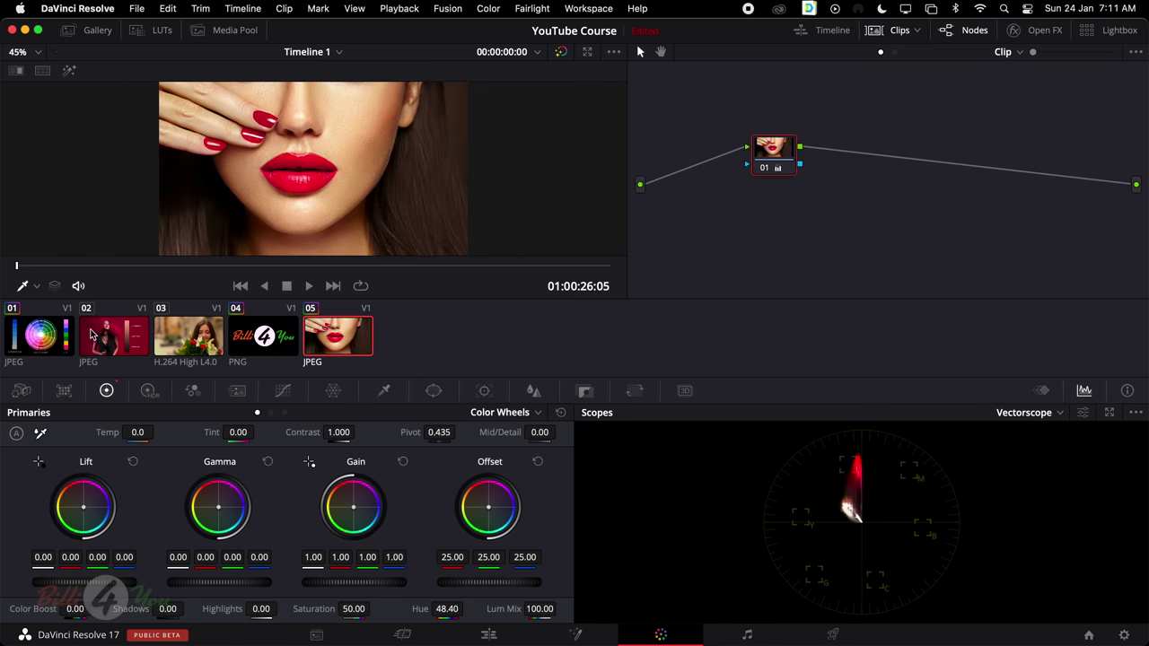
left_click(22, 339)
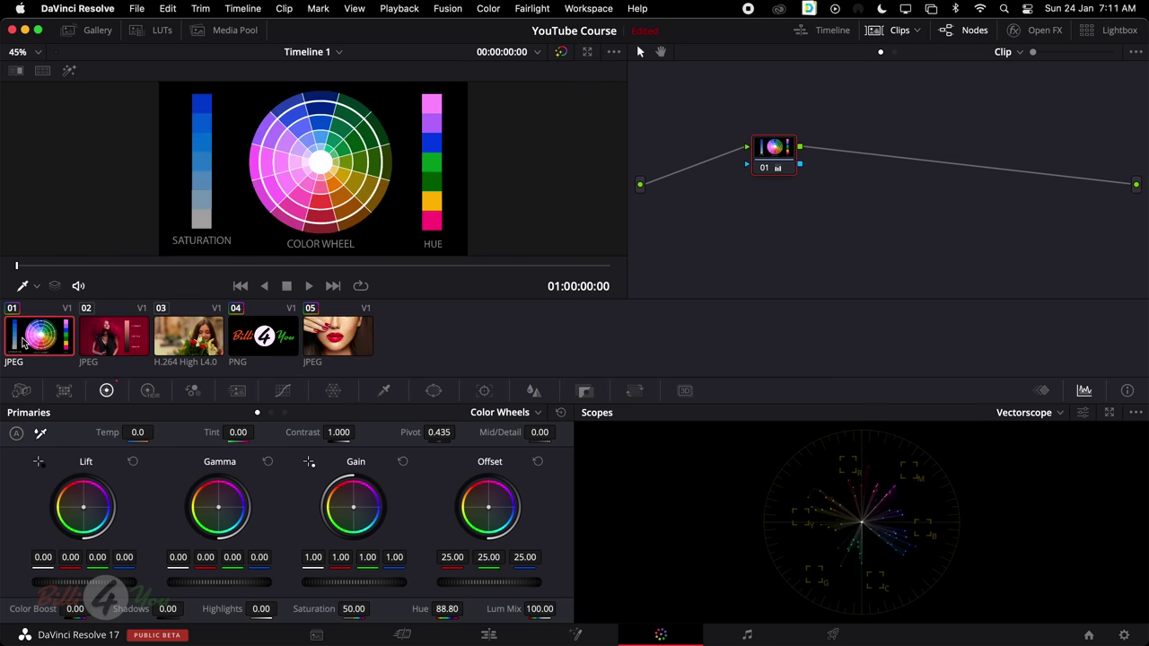
left_click(561, 412)
Cycle through the clip thumbnails, ending on clip 02, the red-haired woman
left_click(125, 339)
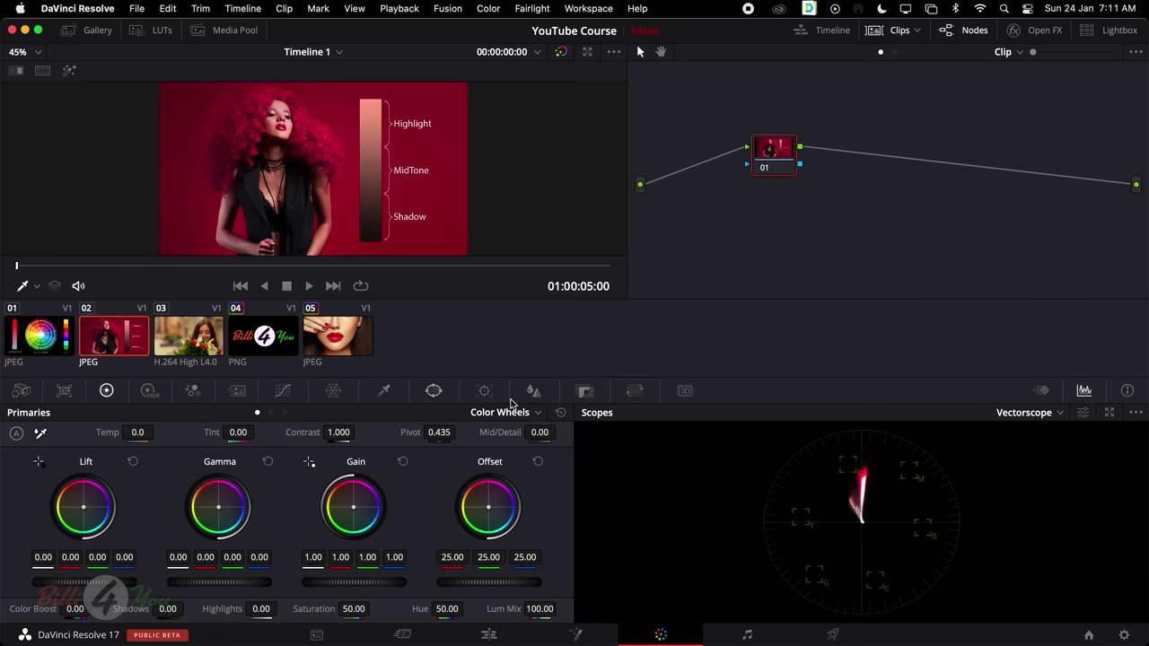
left_click(371, 336)
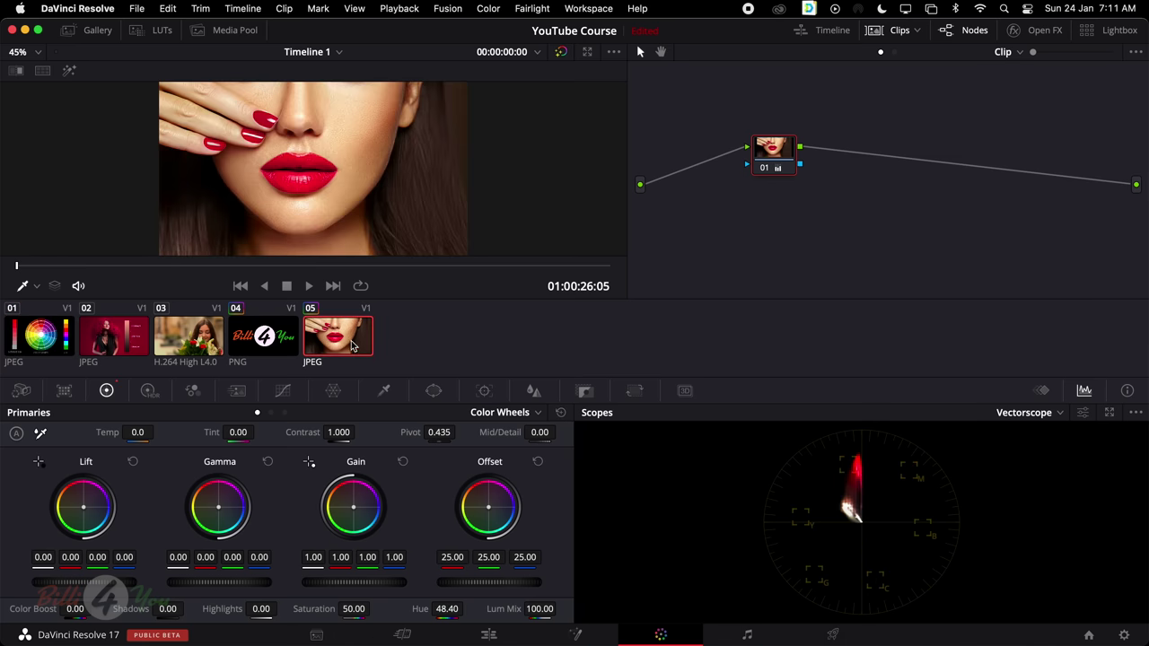
left_click(199, 342)
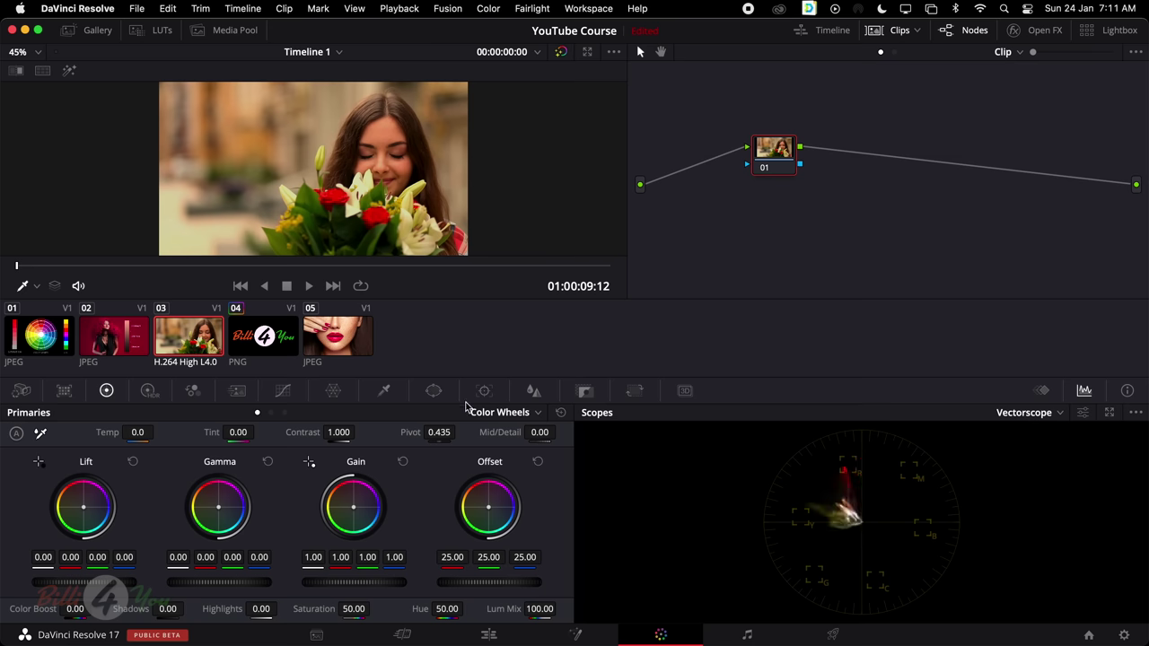
left_click(53, 342)
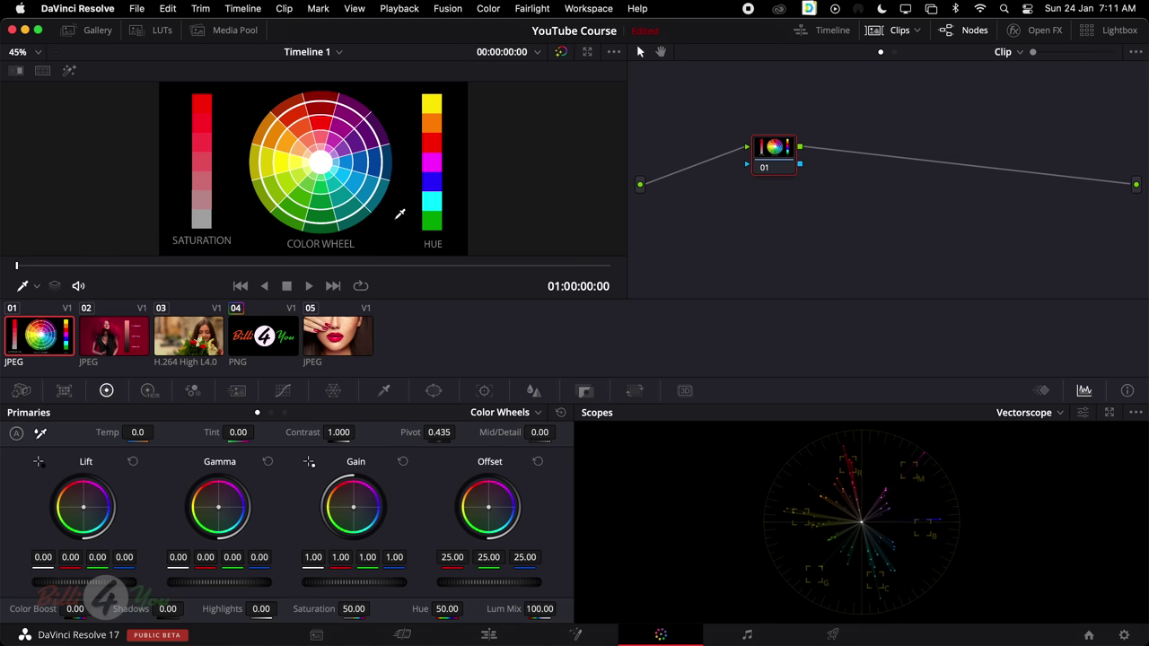
left_click(131, 339)
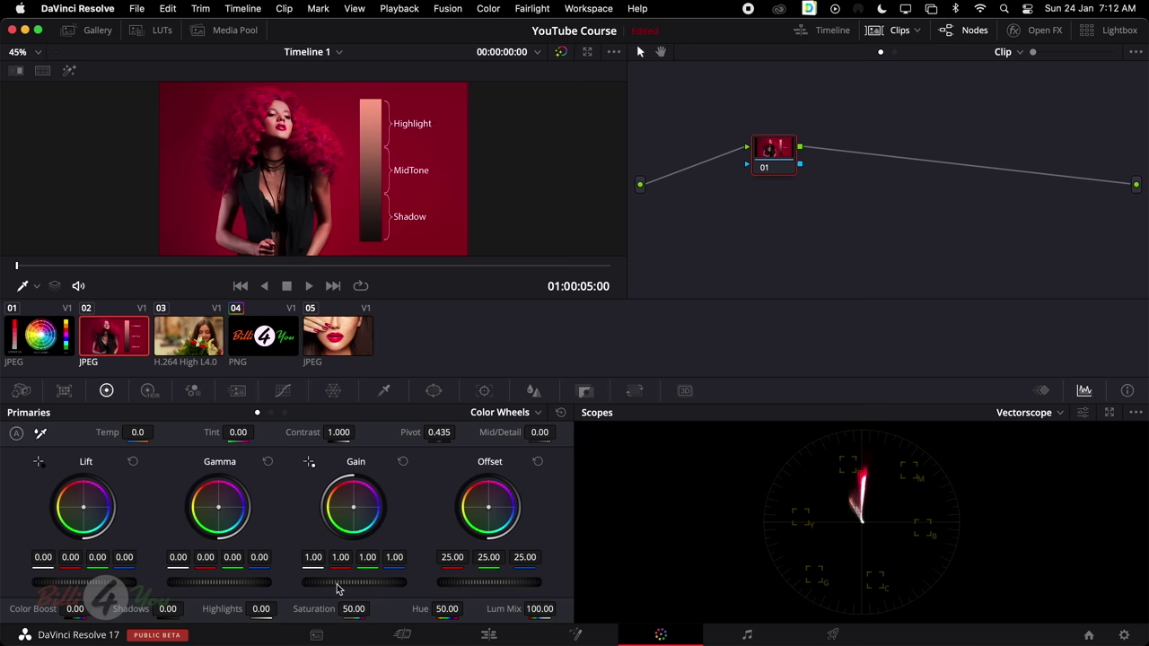
left_click_drag(332, 588, 386, 588)
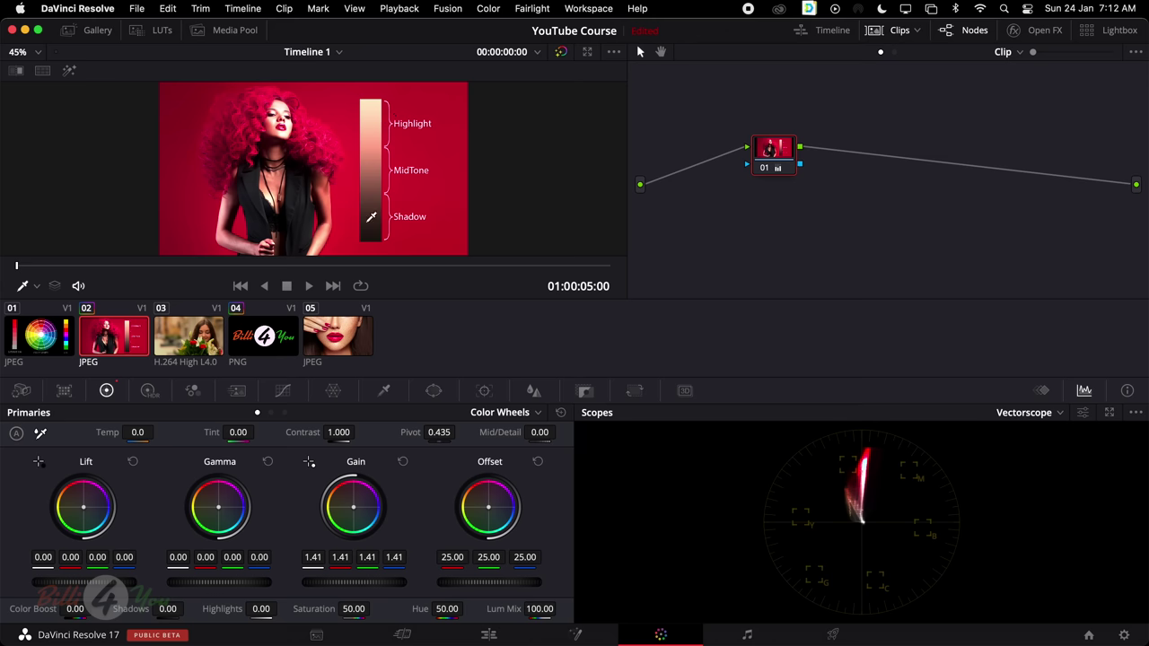
mouse_move(335, 588)
left_mouse_down()
mouse_move(574, 588)
mouse_move(167, 588)
mouse_move(547, 588)
mouse_move(301, 587)
left_mouse_up()
left_click(403, 462)
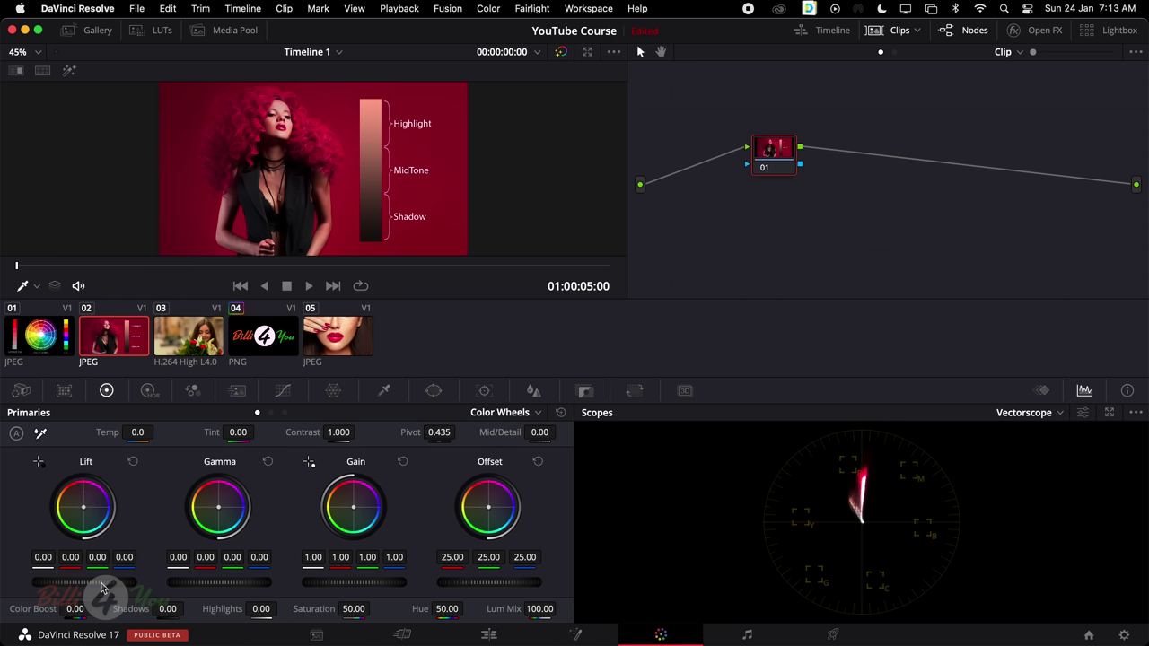
Pull master Lift to -0.10, reset it to 0.00, and load flowers clip 03
left_click_drag(90, 582, 63, 582)
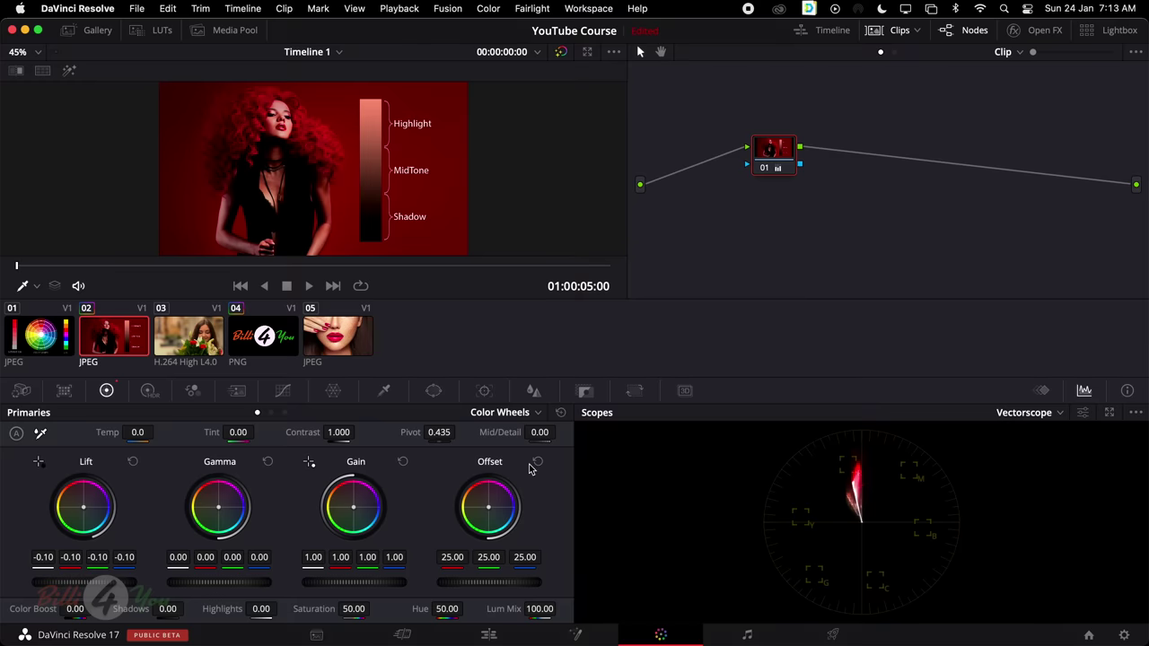
left_click(563, 412)
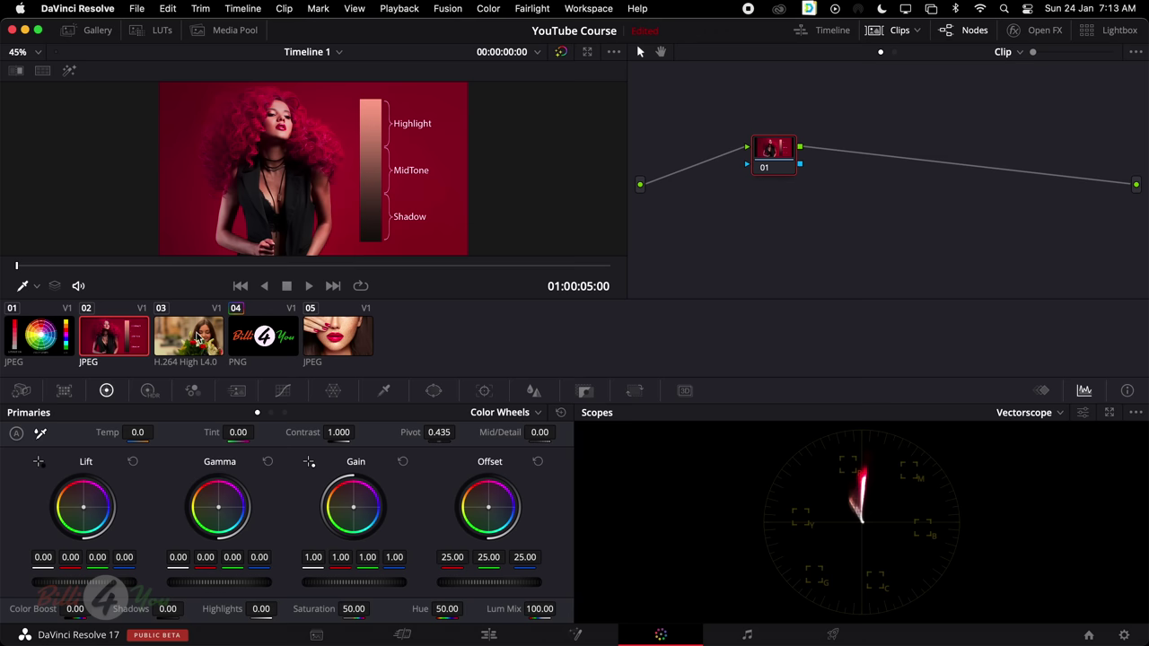
left_click(190, 340)
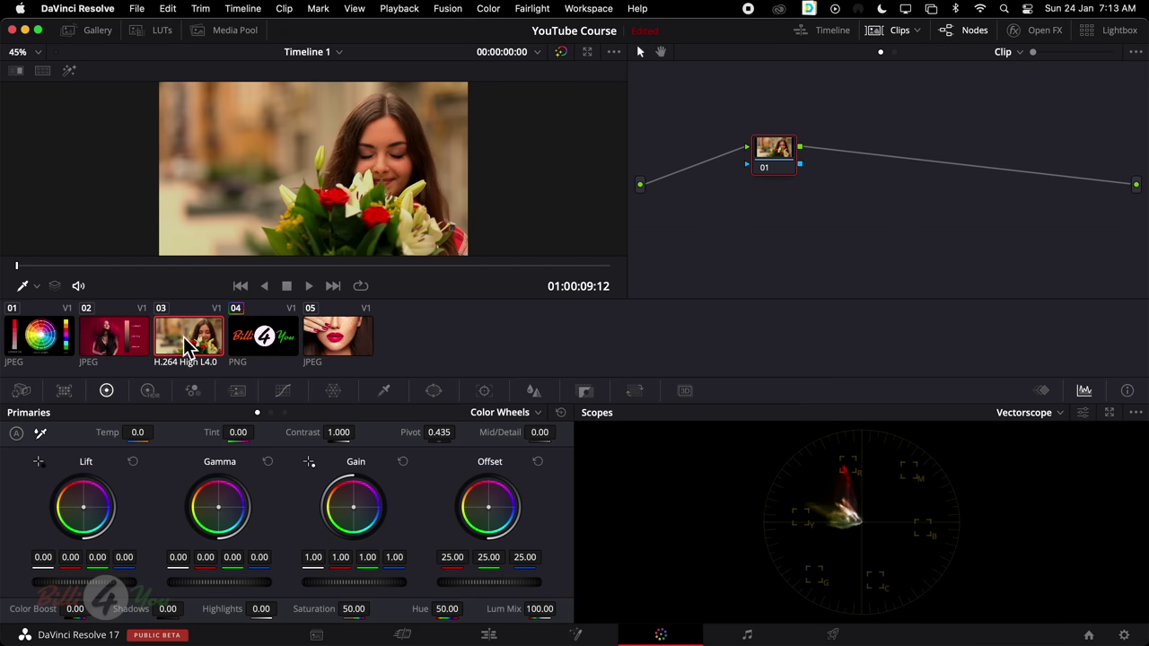
Hide the Clips thumbnail strip so flower clip 03 gets a larger viewer
left_click(899, 32)
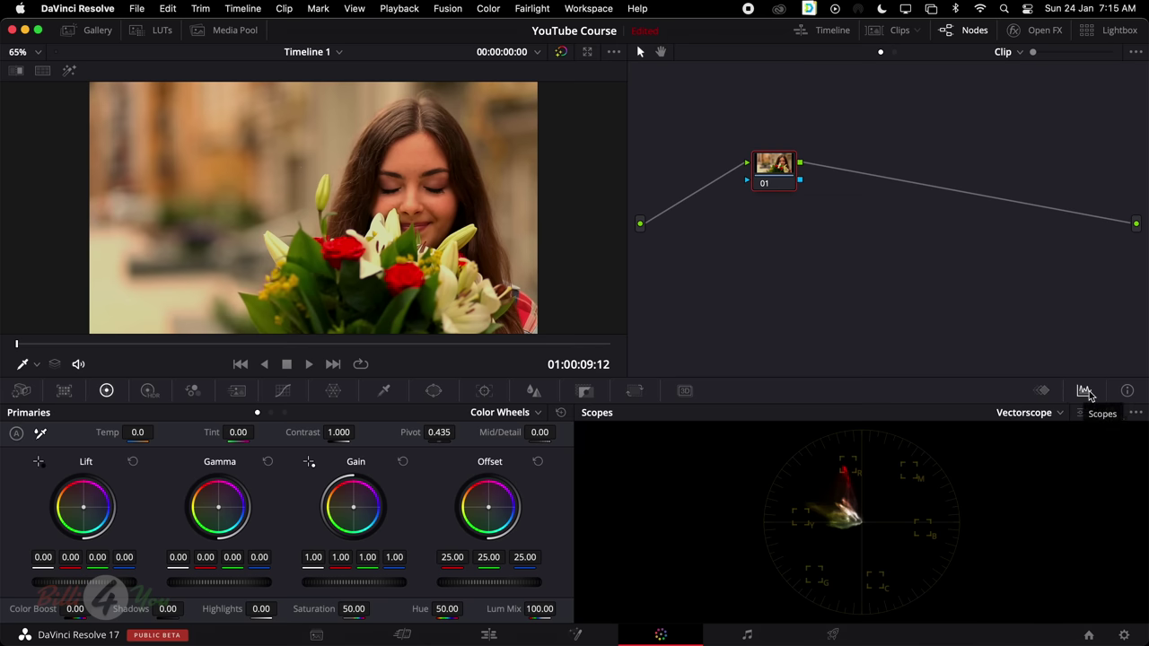
Switch the scope to RGB Parade, then to Waveform
left_click(1054, 415)
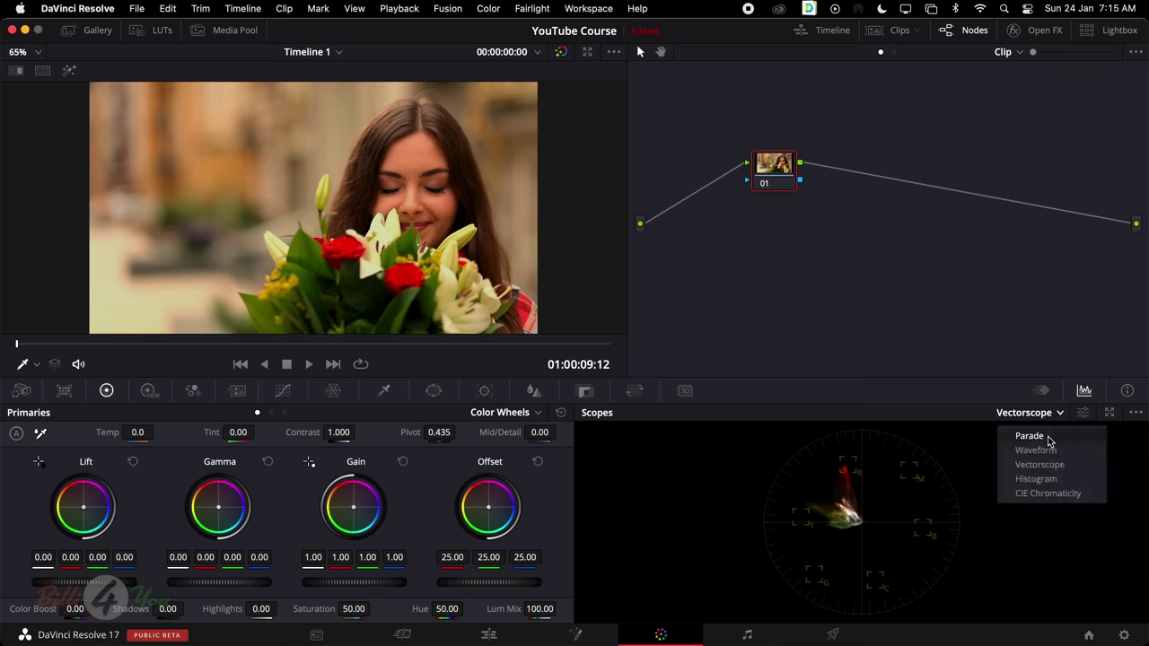
left_click(1055, 440)
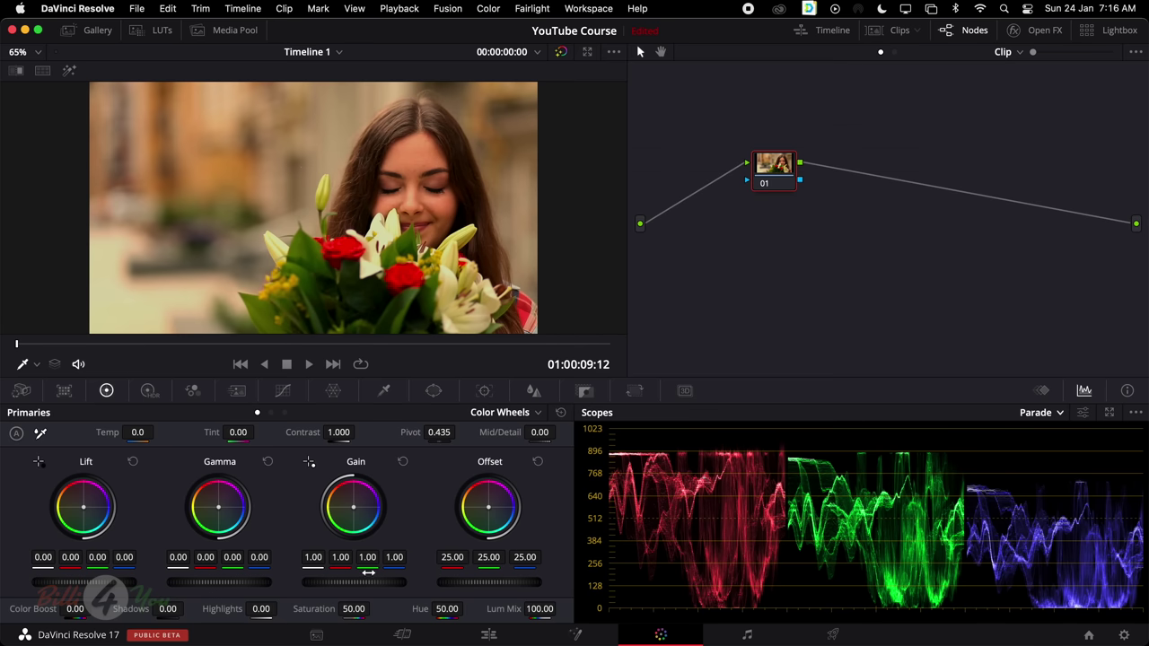
left_click(1058, 414)
left_click(1058, 451)
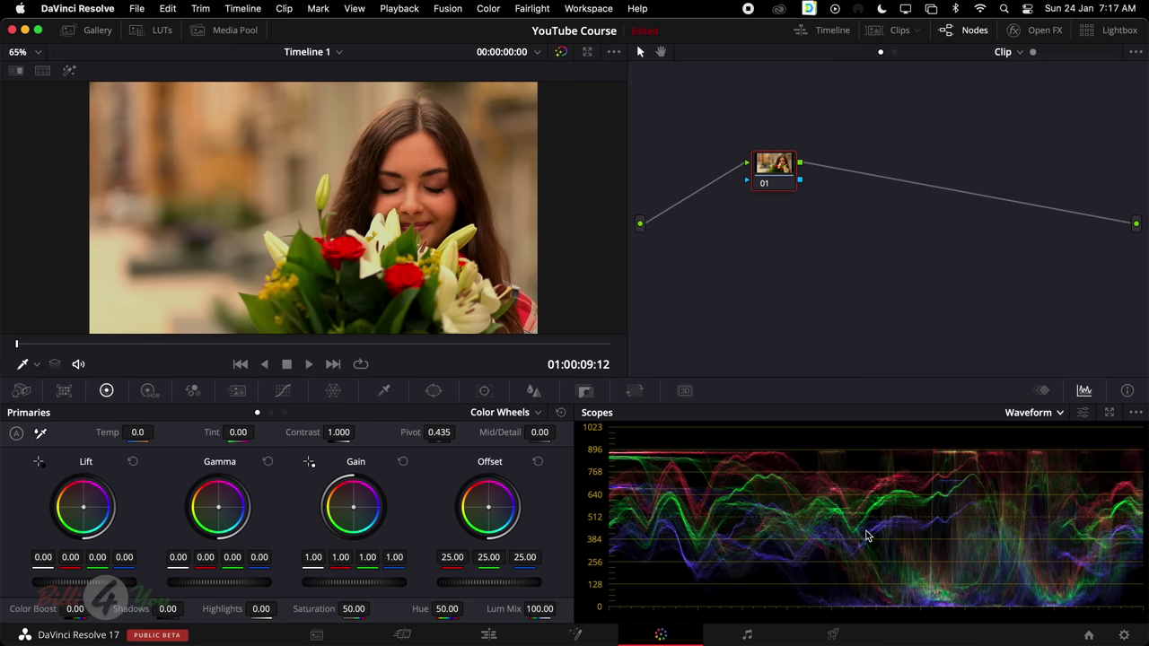
Bring back the clip strip and load clip 01, then clip 02 (red-haired woman)
left_click(898, 32)
left_click(45, 347)
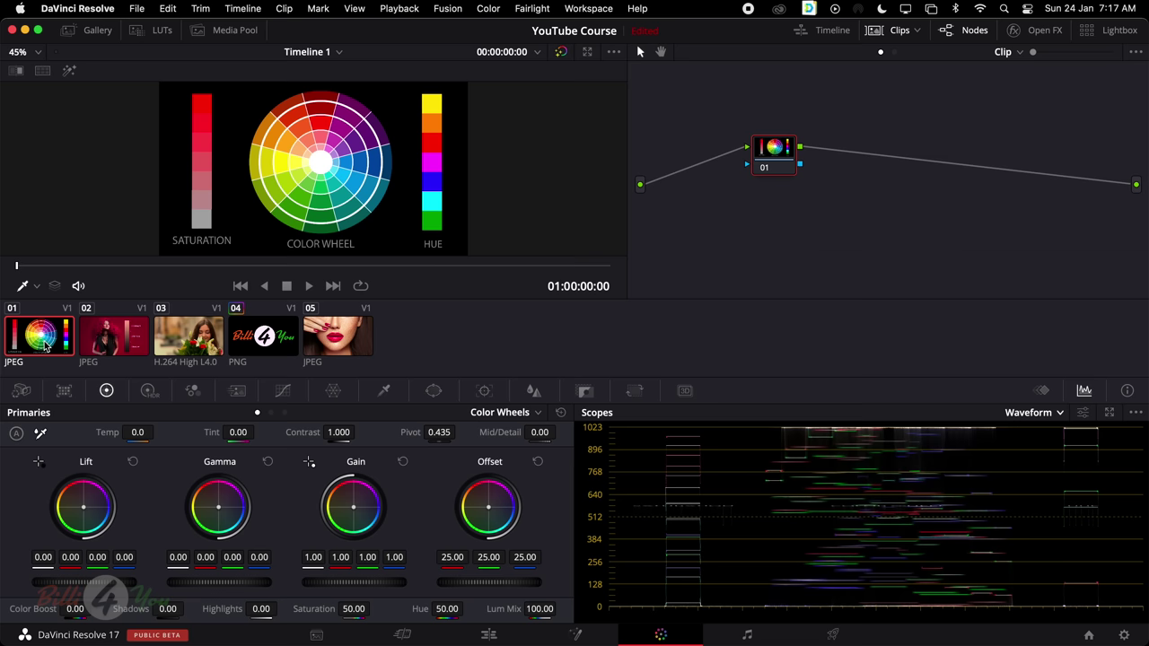
left_click(118, 339)
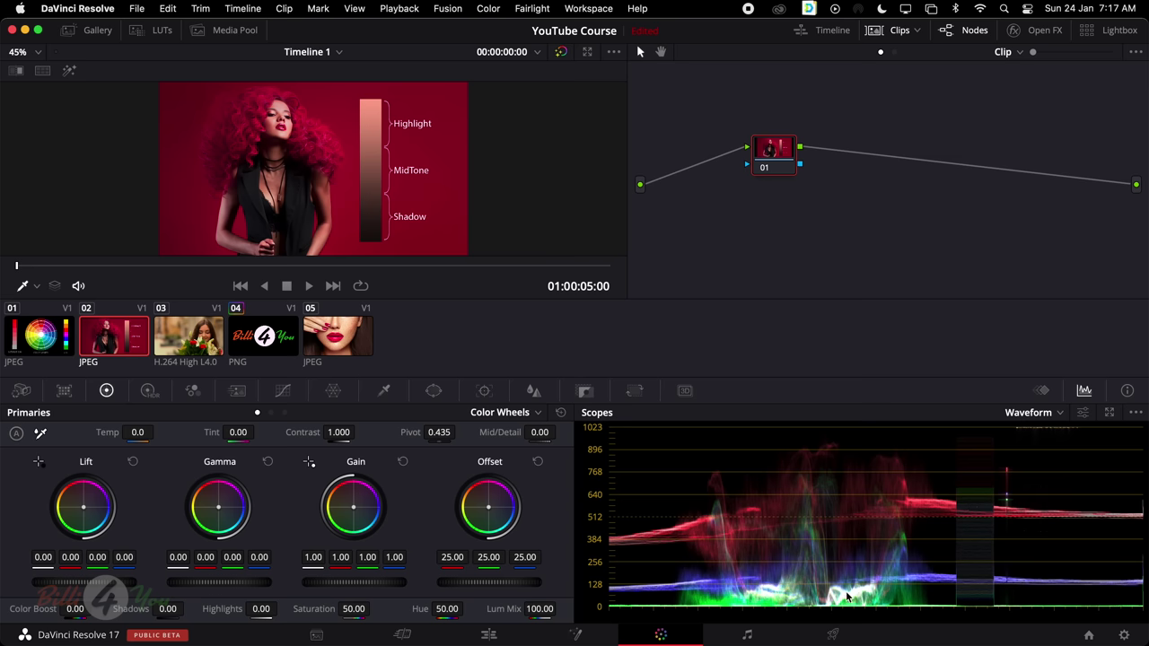
Switch the scope to Vectorscope, then RGB Parade, and load flowers clip 03
left_click(1058, 412)
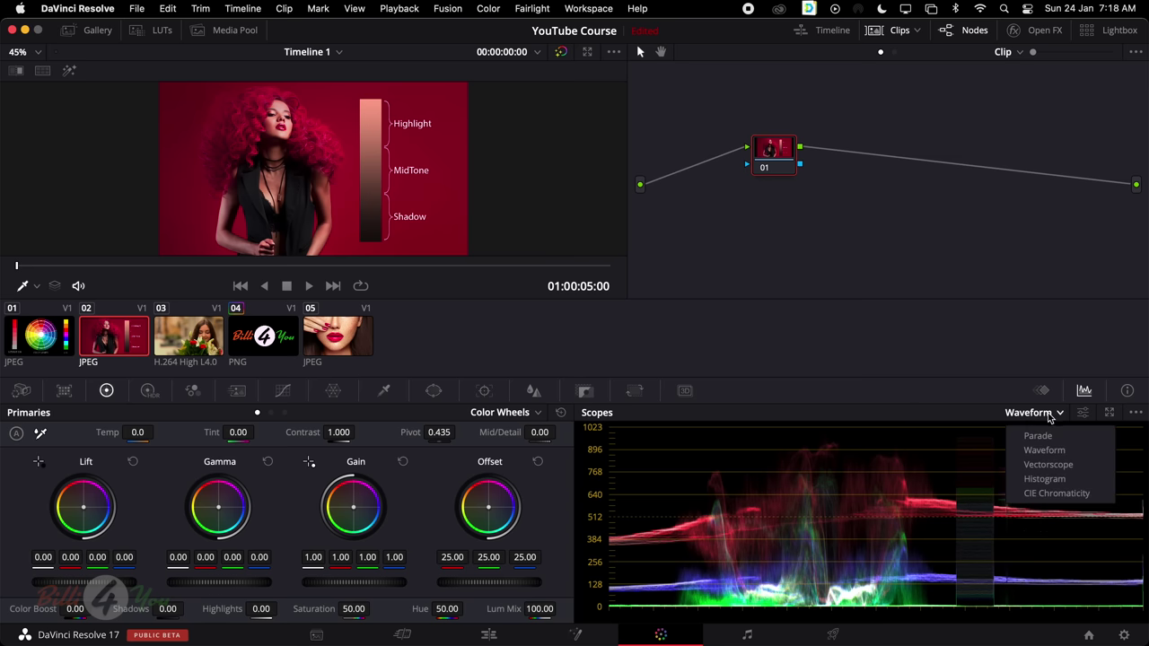
left_click(983, 461)
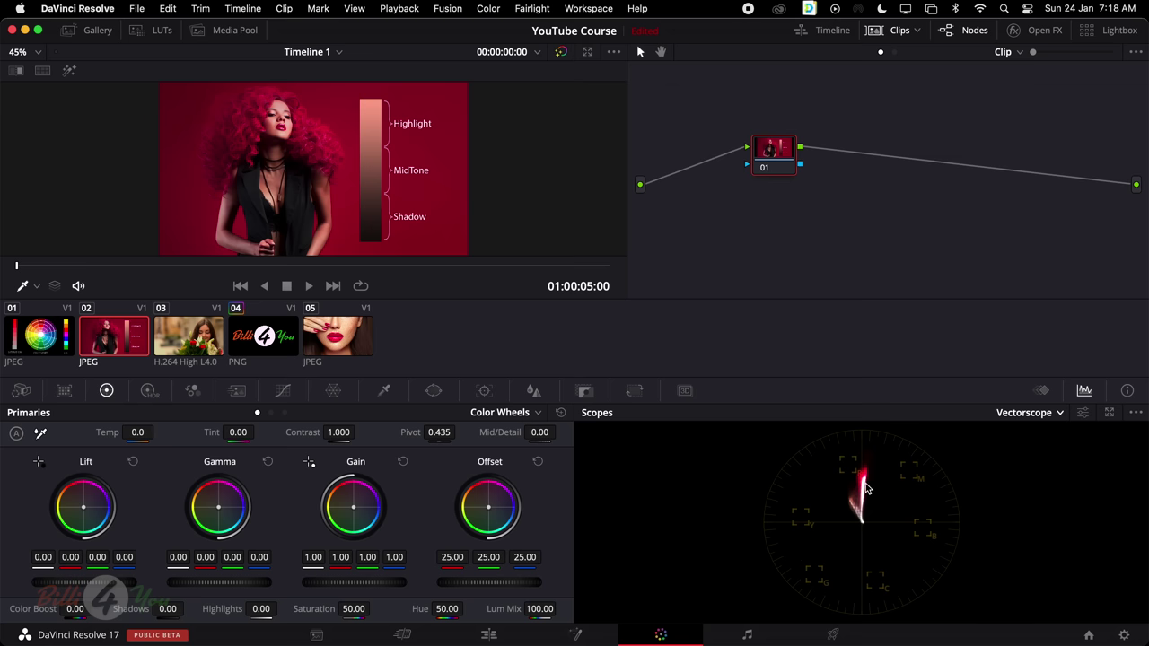
left_click(1046, 414)
left_click(1044, 439)
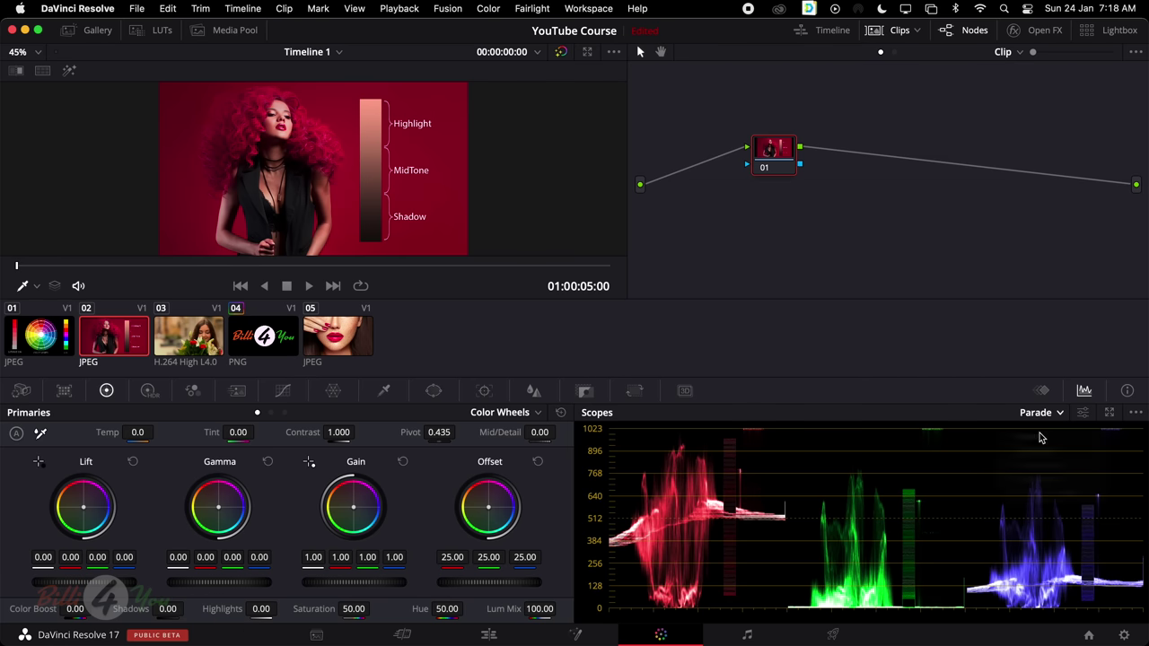
left_click(193, 339)
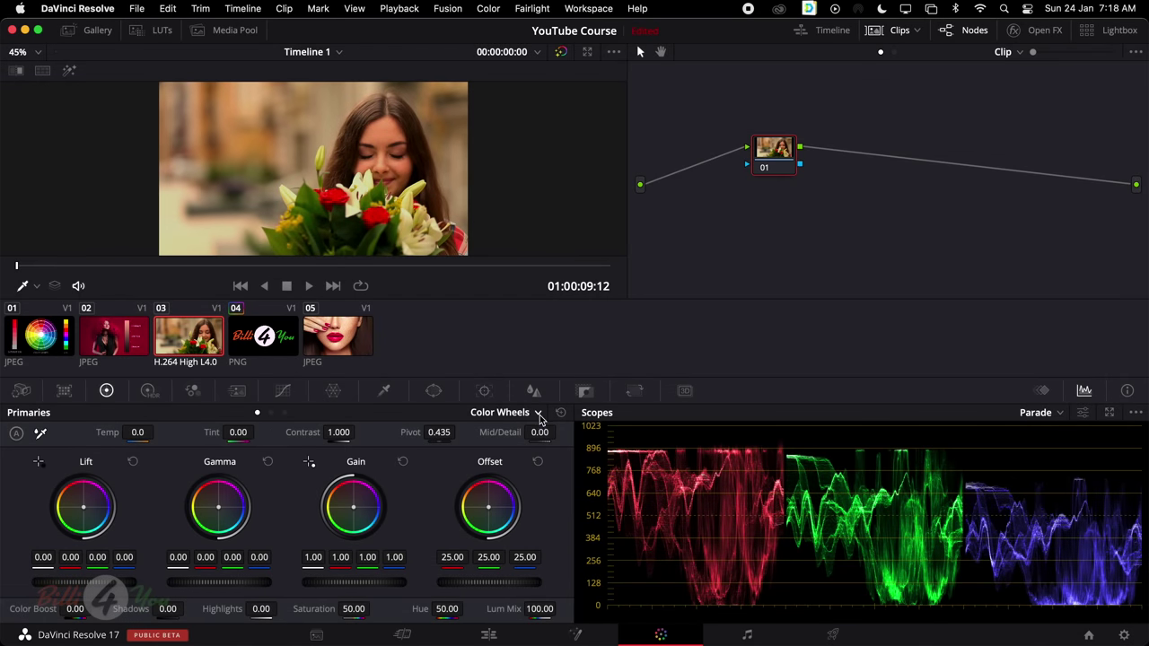
left_click(537, 415)
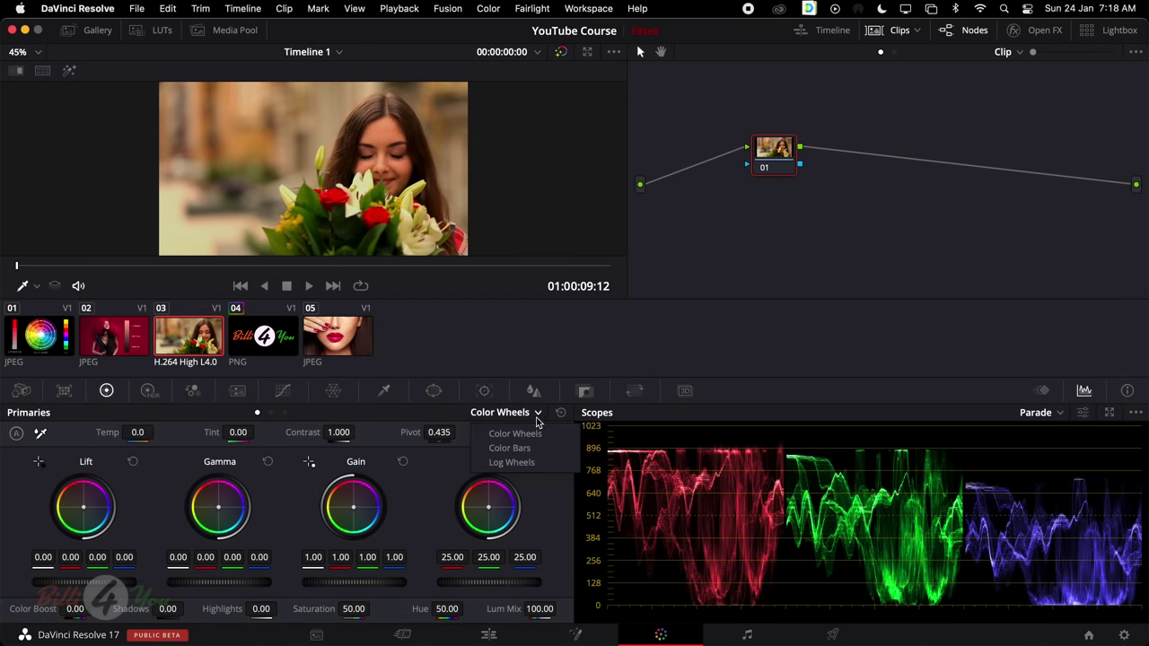
left_click(267, 413)
left_click(271, 413)
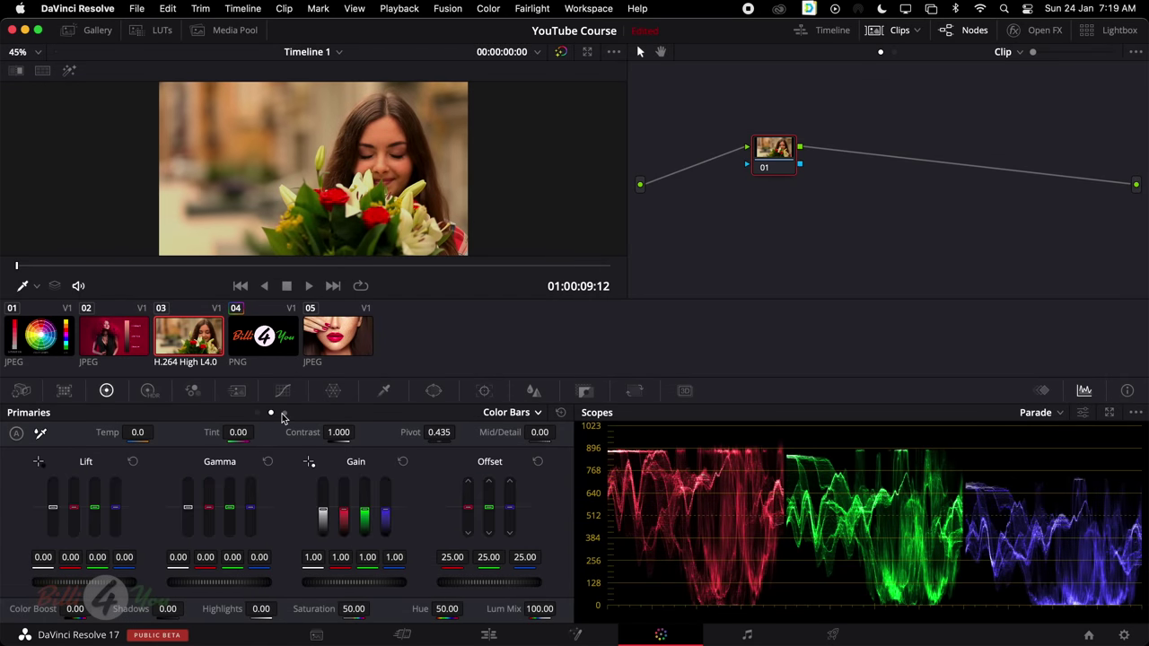
left_click(285, 413)
left_click(524, 416)
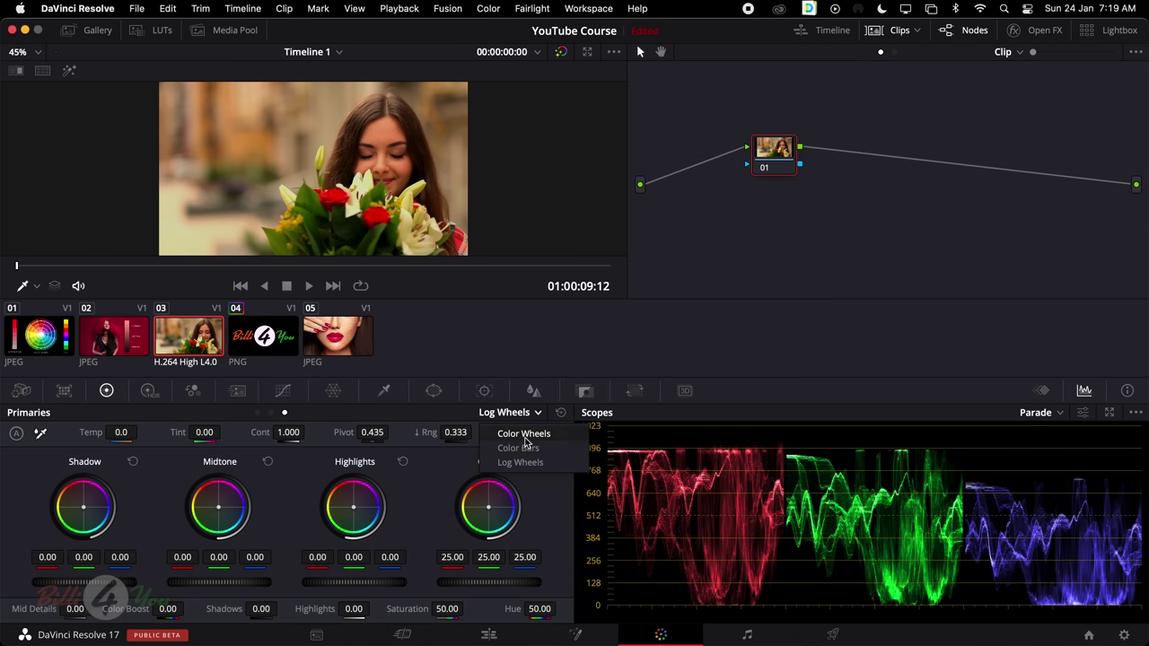
left_click(523, 430)
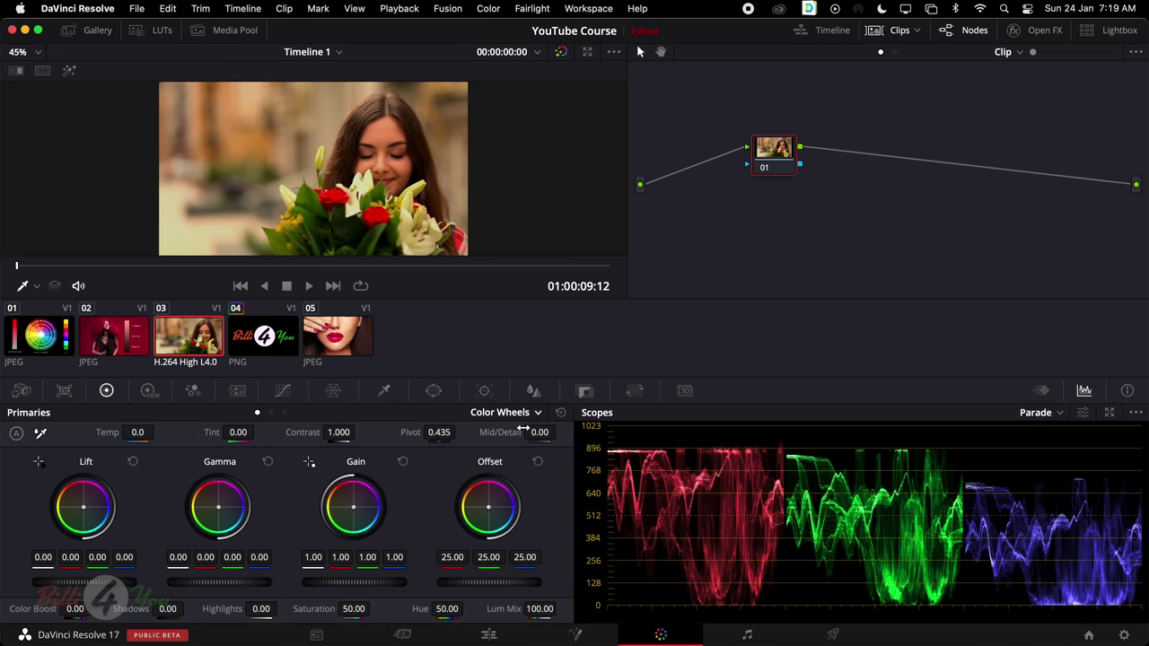
left_click(283, 393)
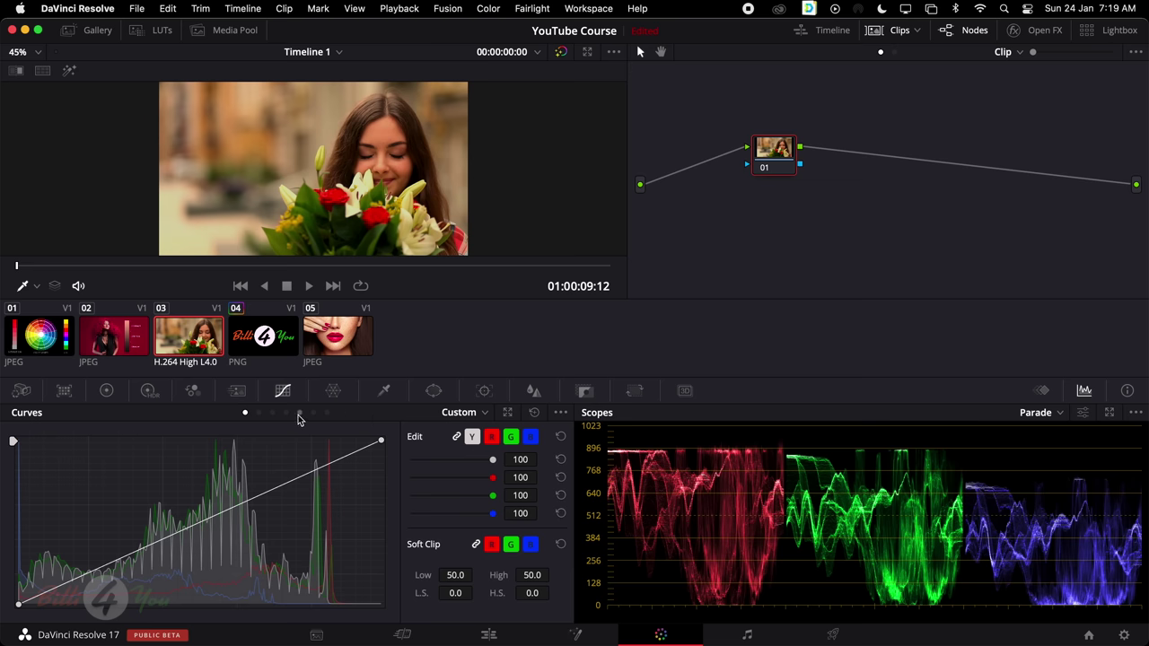
left_click(485, 412)
left_click(485, 478)
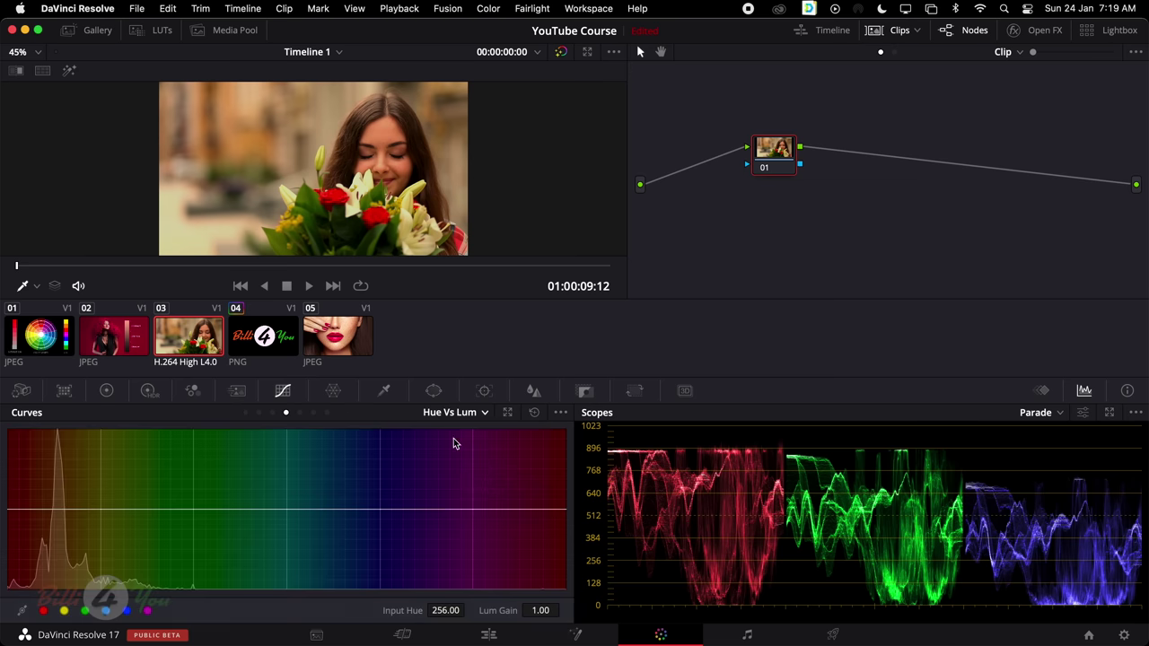
left_click(300, 413)
left_click(245, 413)
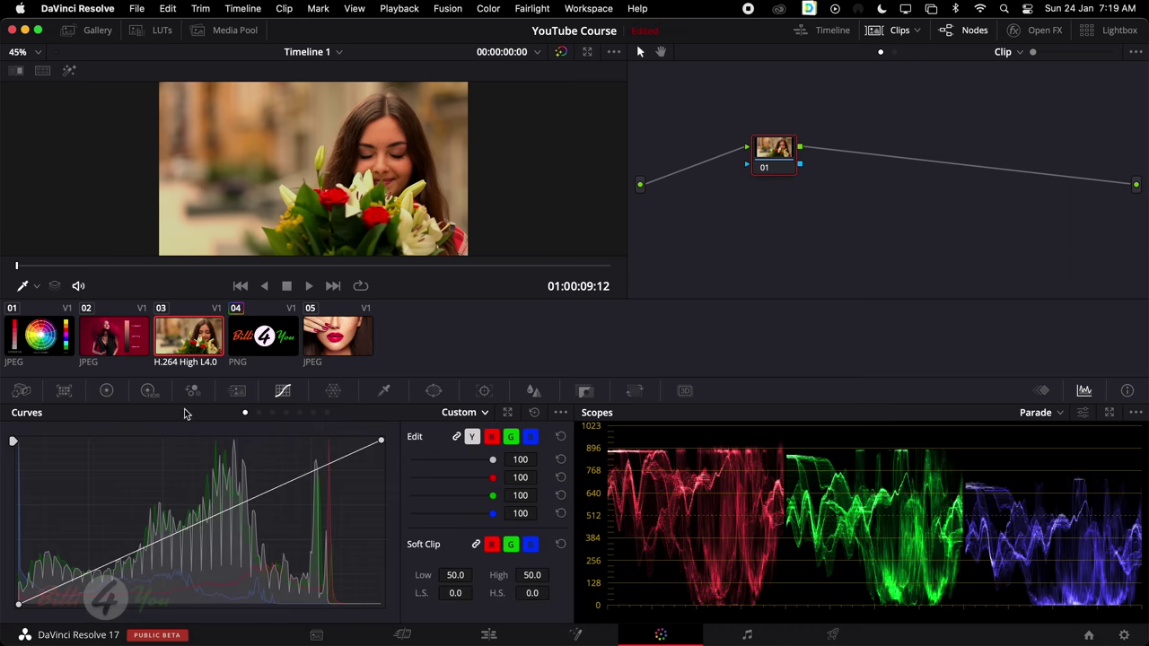
left_click(106, 391)
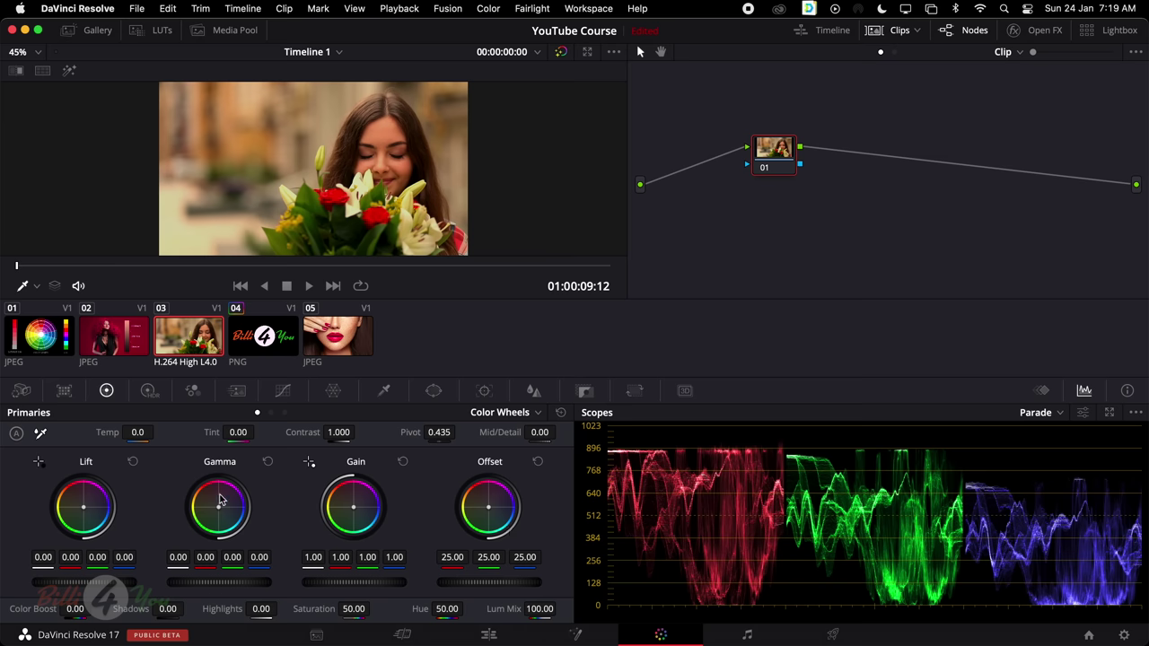
left_click(48, 337)
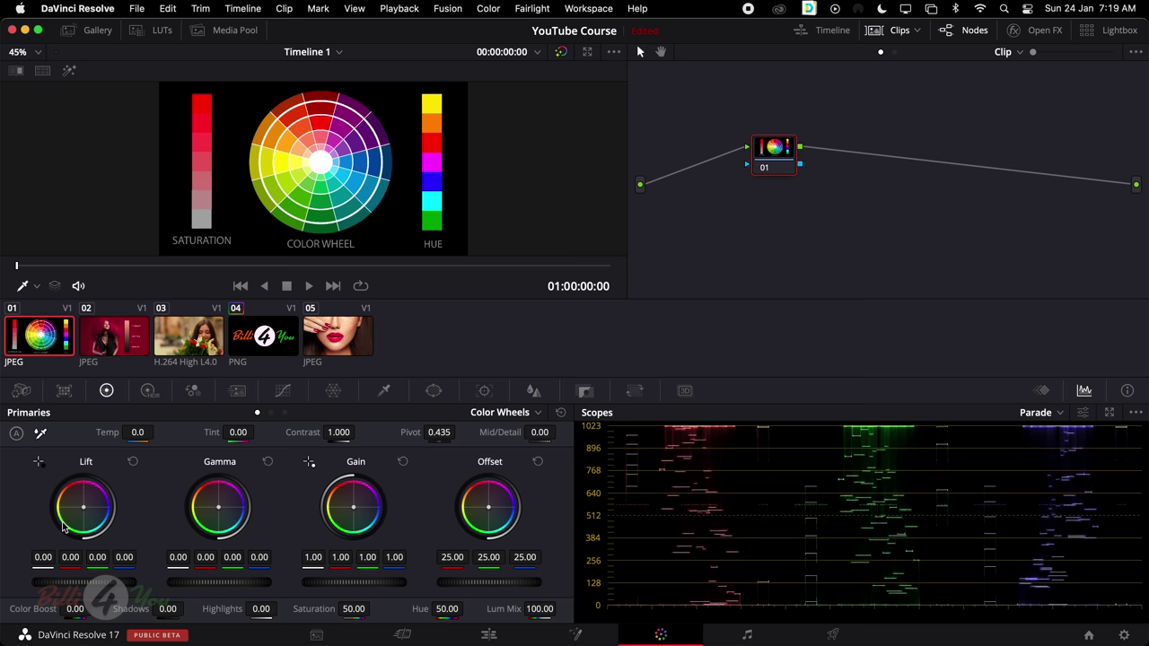
left_click(122, 339)
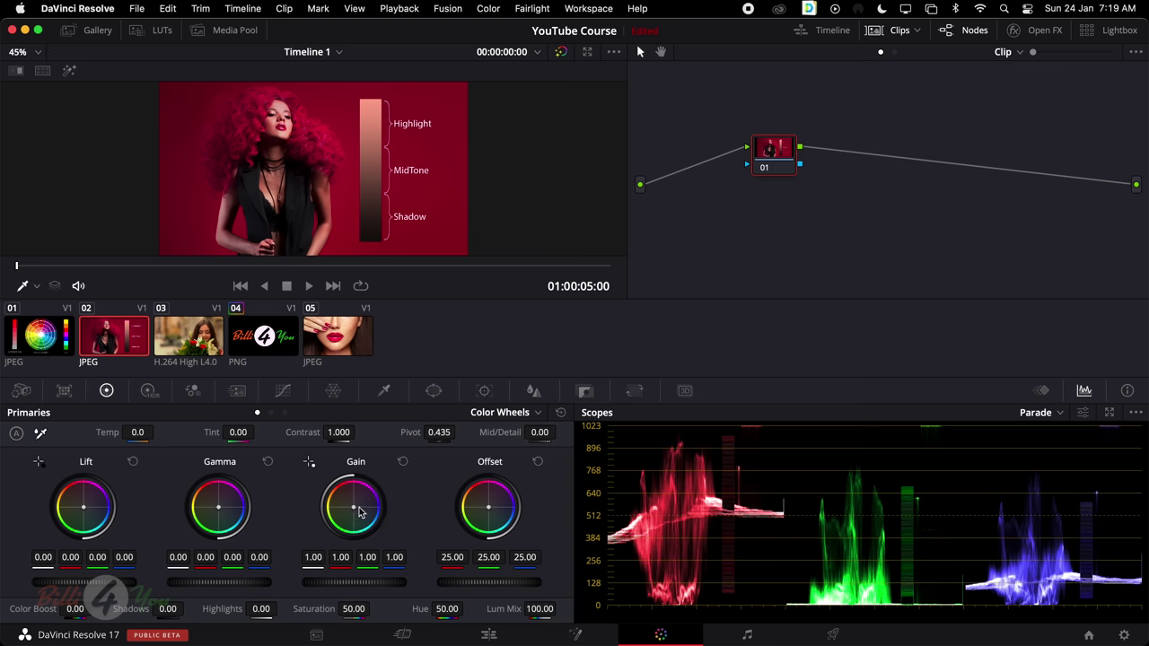
left_click(175, 338)
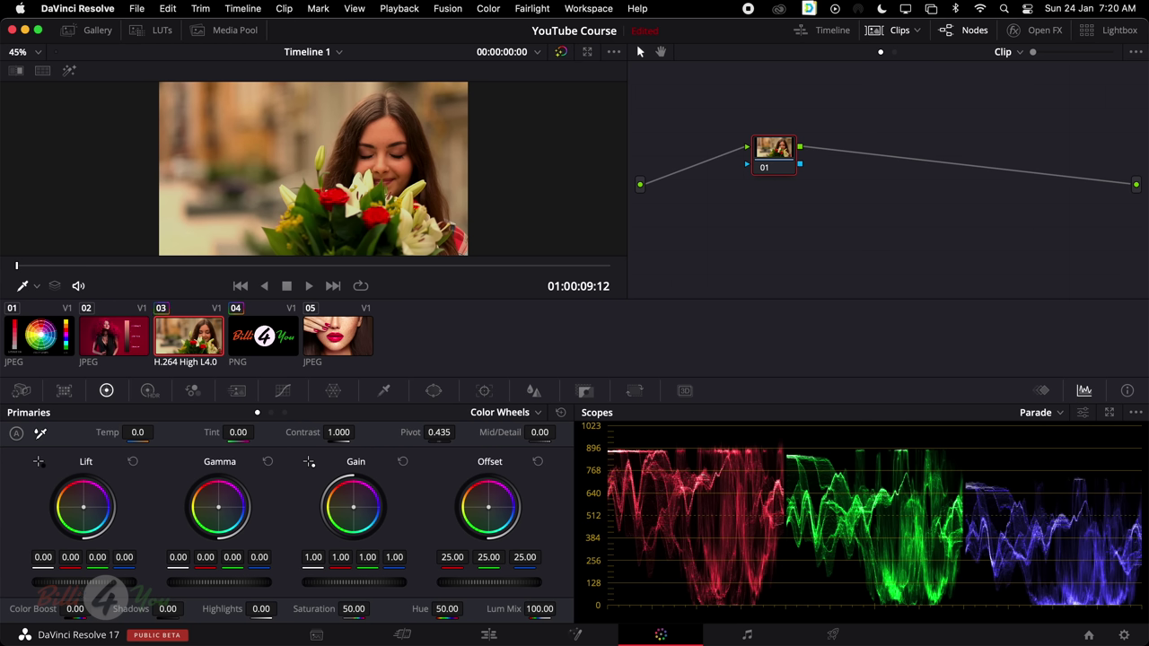
Scrub master Lift up to 0.14 and back down toward zero
left_click_drag(76, 582, 104, 582)
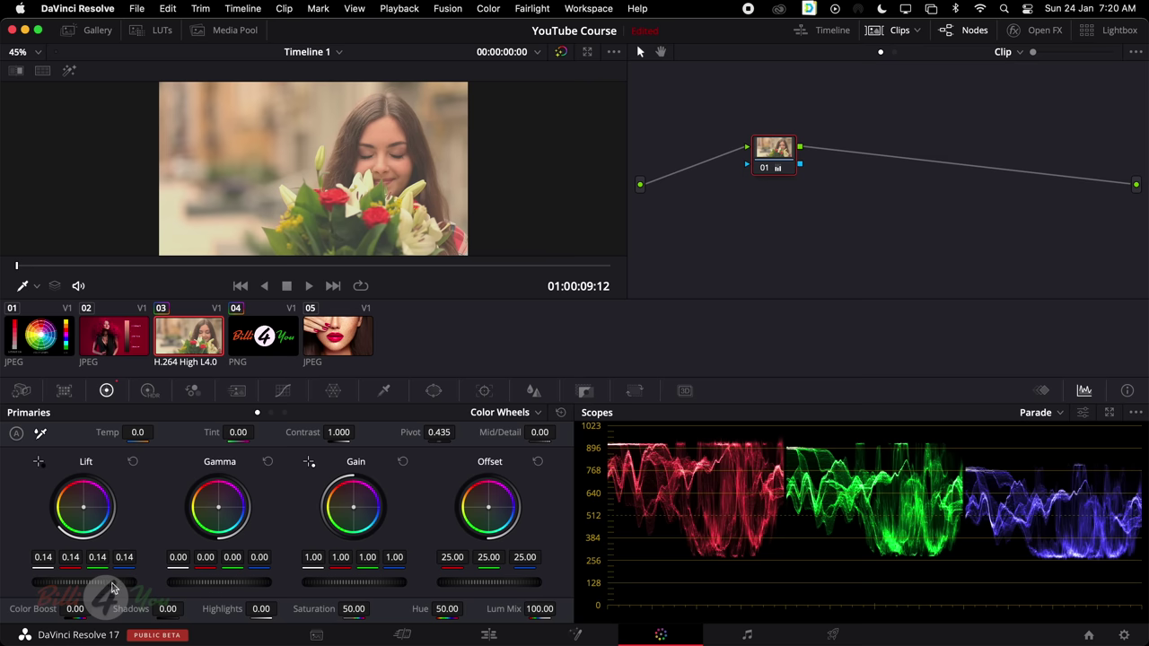
mouse_move(112, 588)
left_mouse_down()
mouse_move(36, 588)
mouse_move(90, 587)
left_mouse_up()
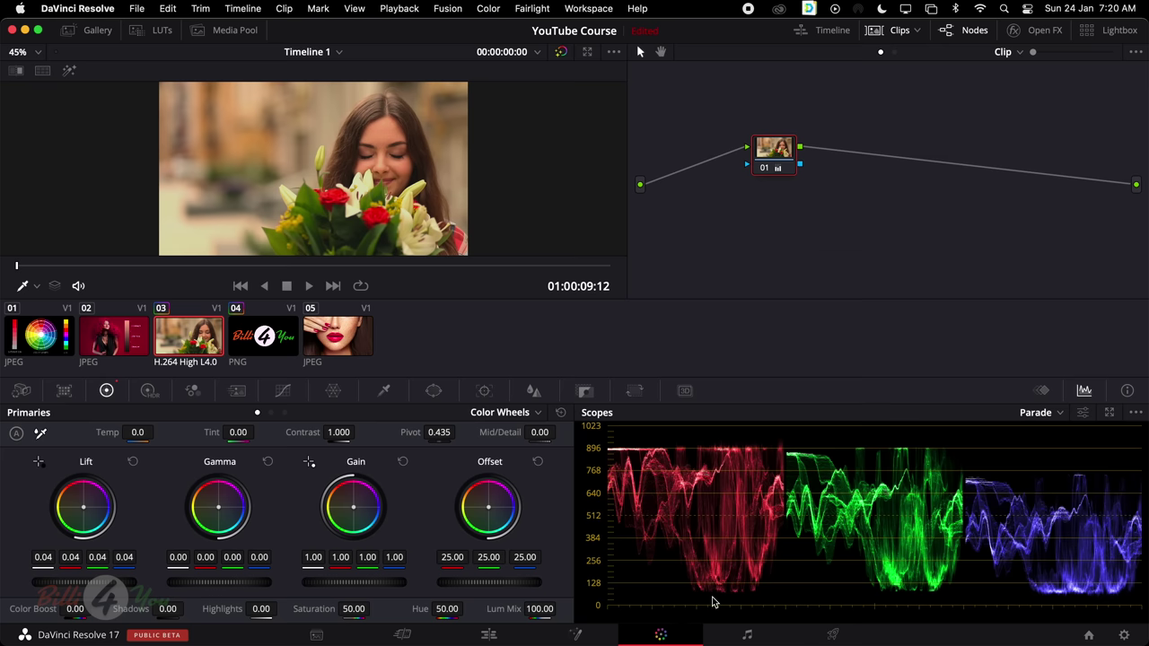
left_click_drag(108, 589, 95, 589)
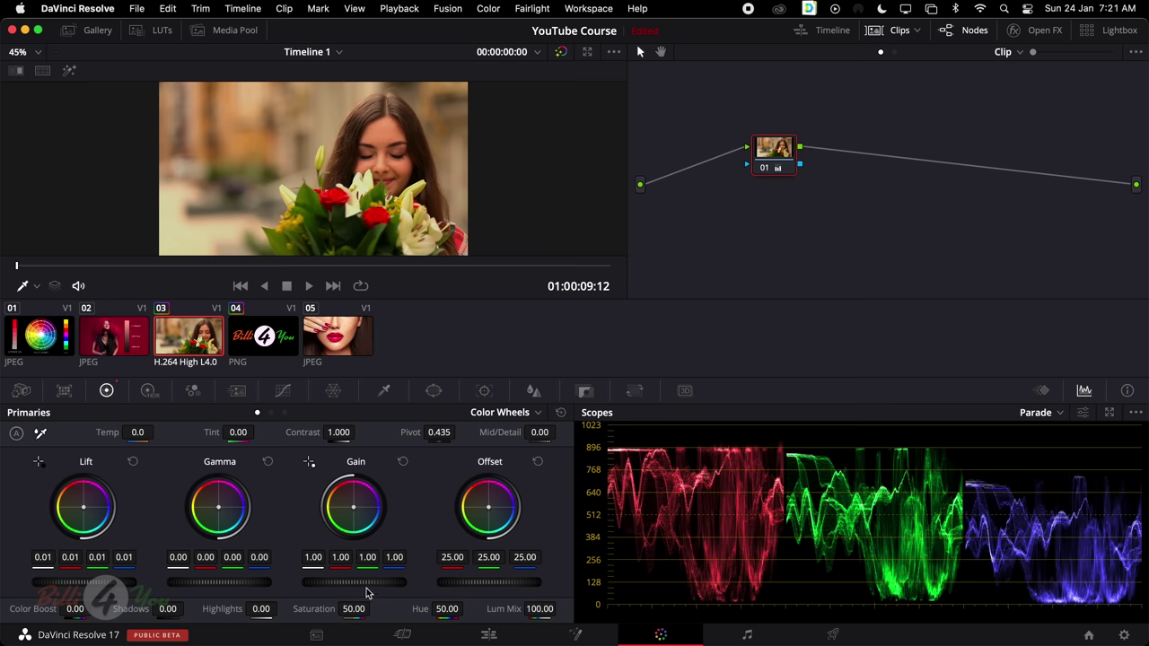
Raise Gain to 1.04, nudge Gamma to -0.01, and push blue Gain to 1.44
left_click_drag(366, 593, 410, 593)
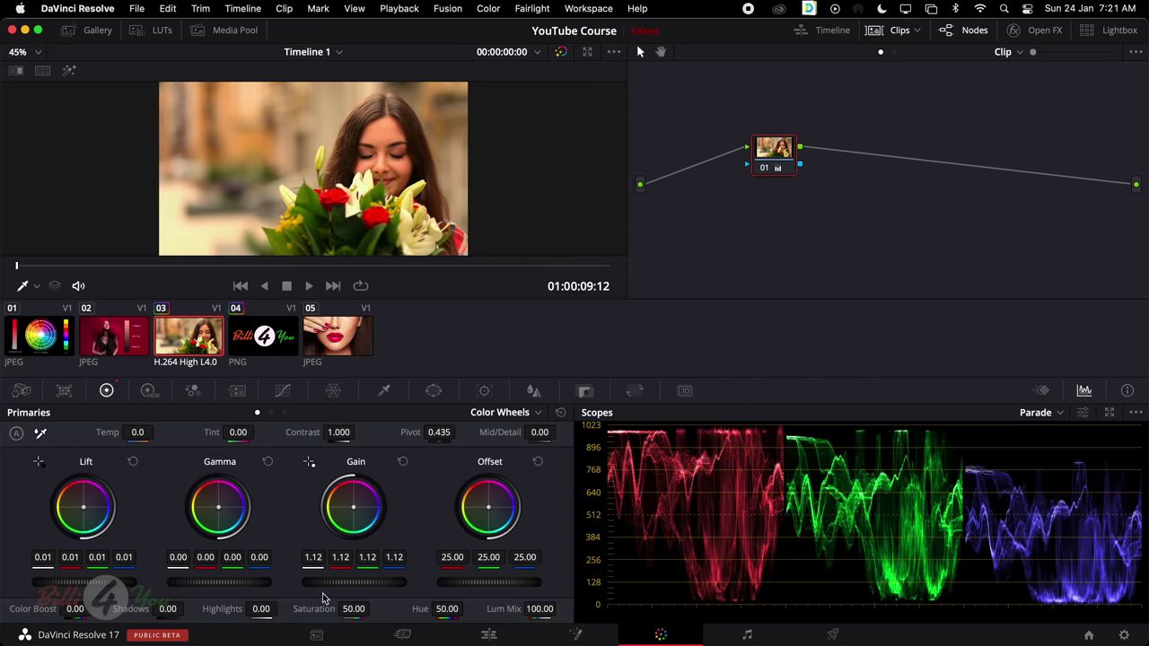
left_click_drag(213, 590, 215, 585)
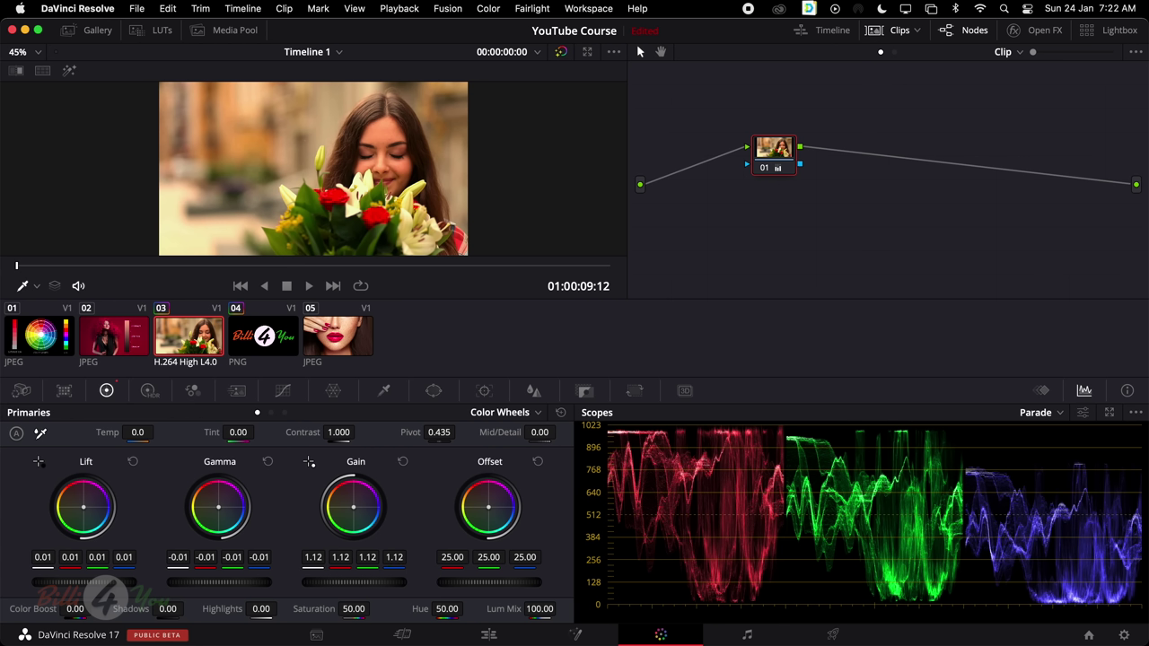
left_click_drag(394, 556, 435, 557)
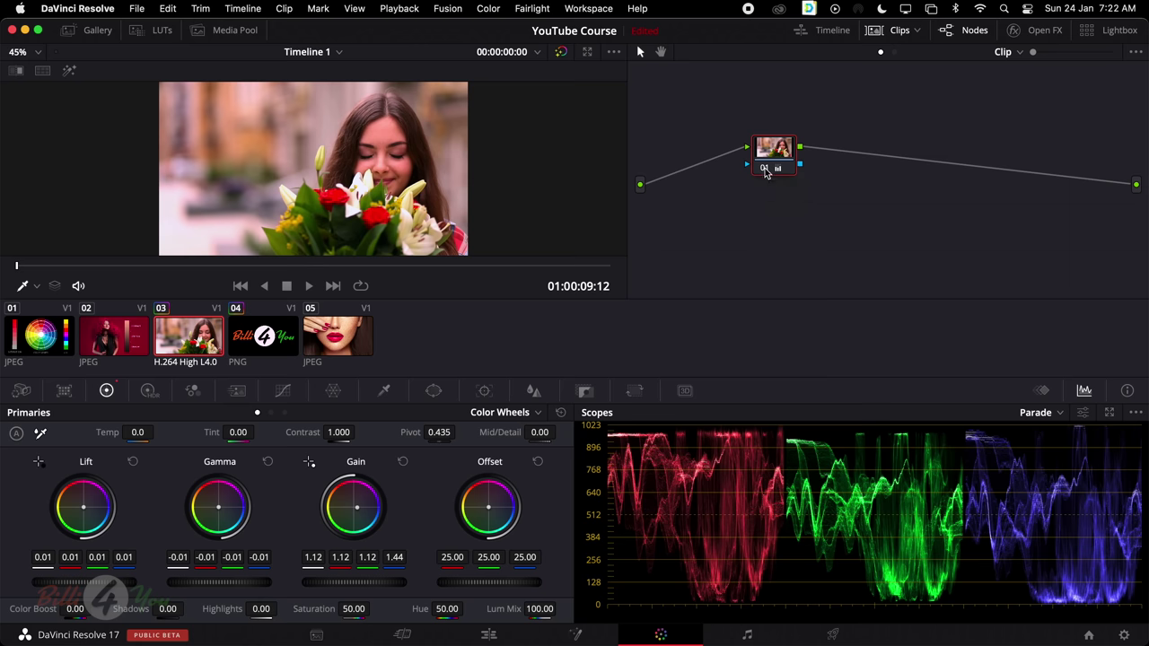
left_click(765, 170)
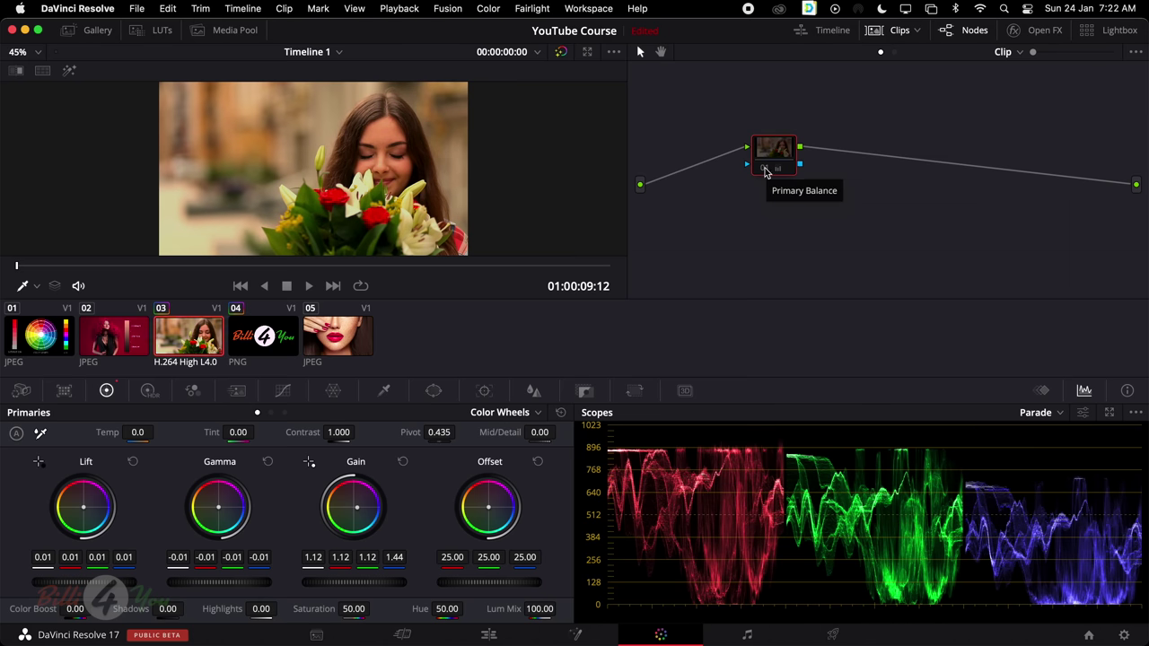
left_click(765, 170)
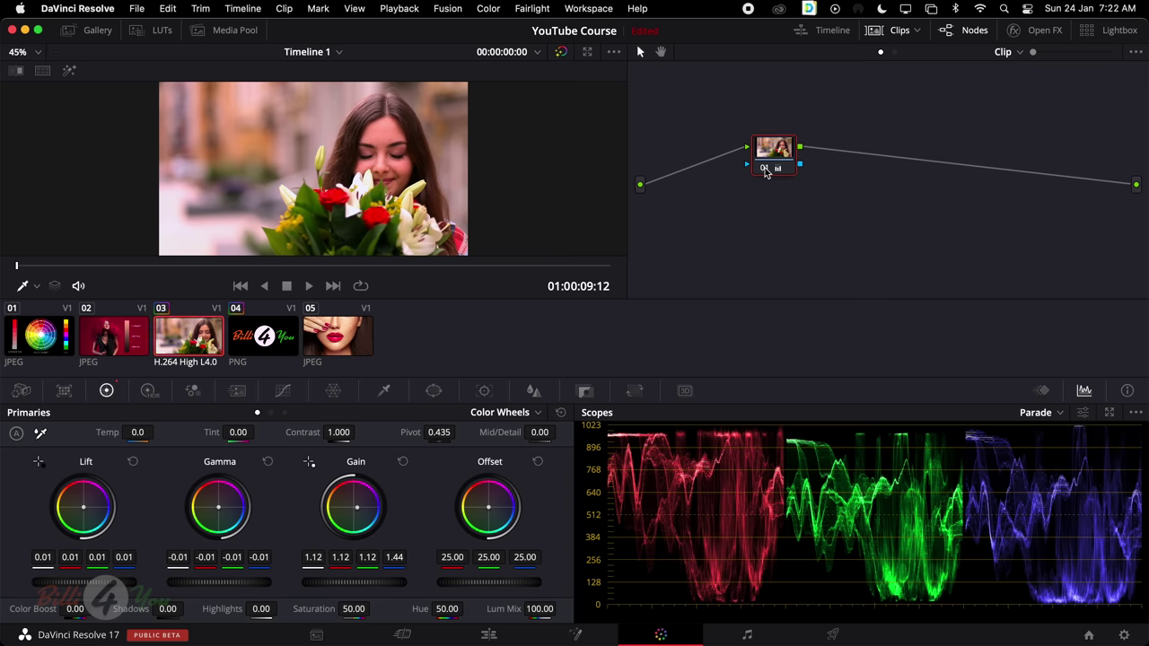
left_click(765, 170)
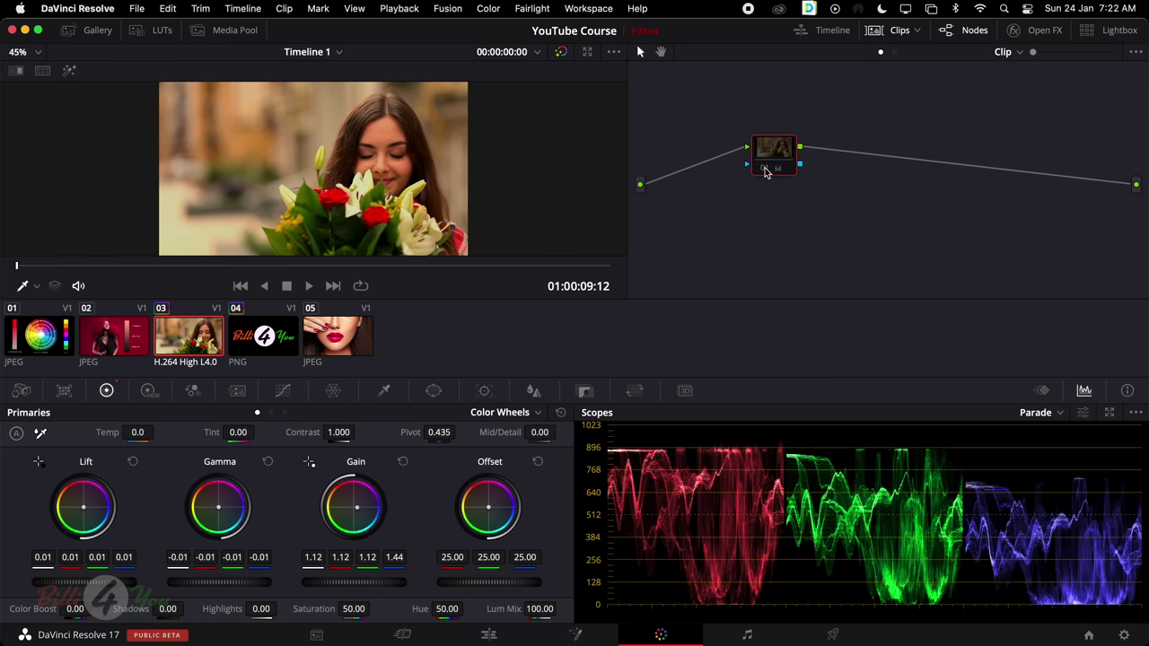
left_click(765, 171)
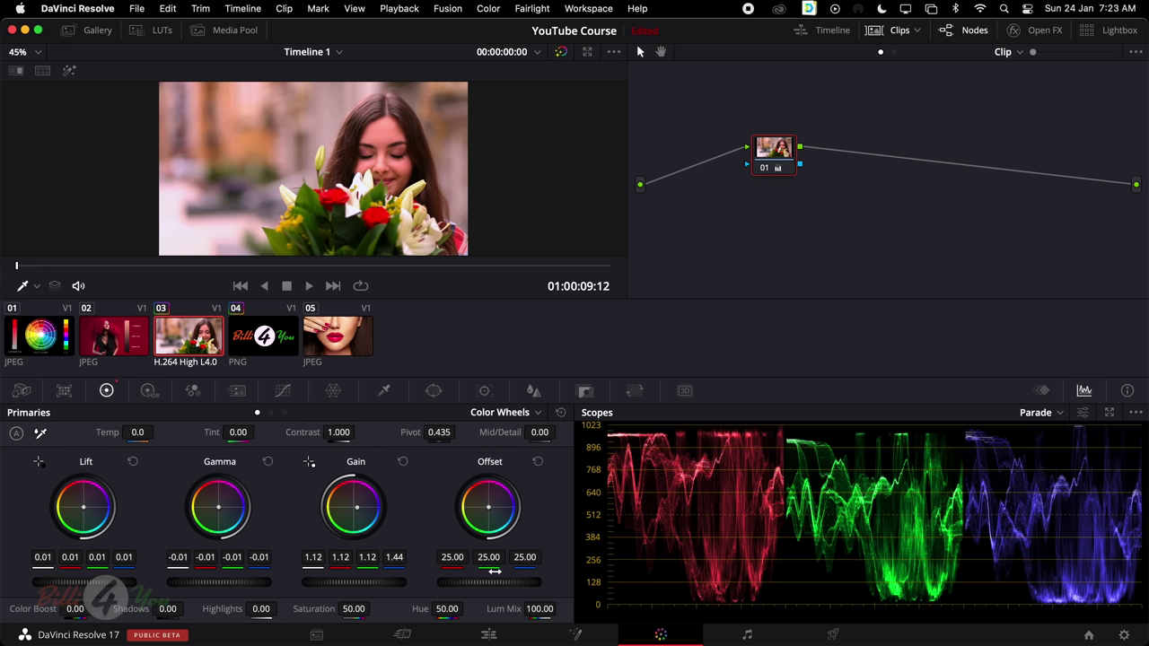
Reset Lift, Gamma and Gain, try Offset and blue Offset changes, then reset Offset to 25.00
left_click(562, 414)
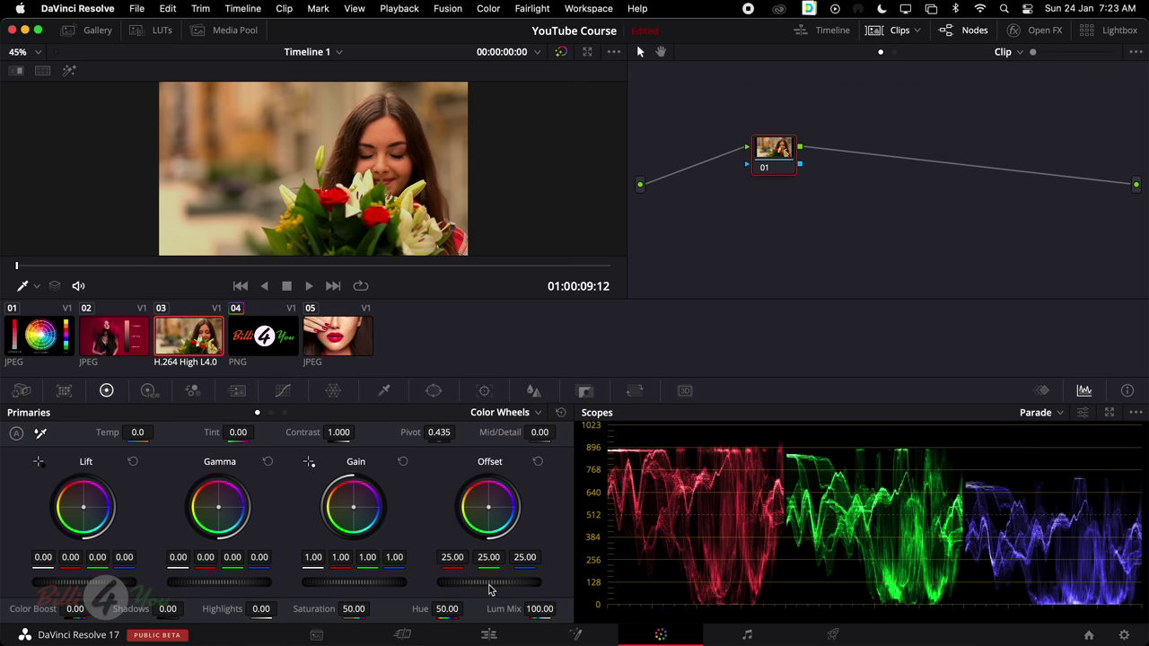
left_click_drag(485, 582, 532, 586)
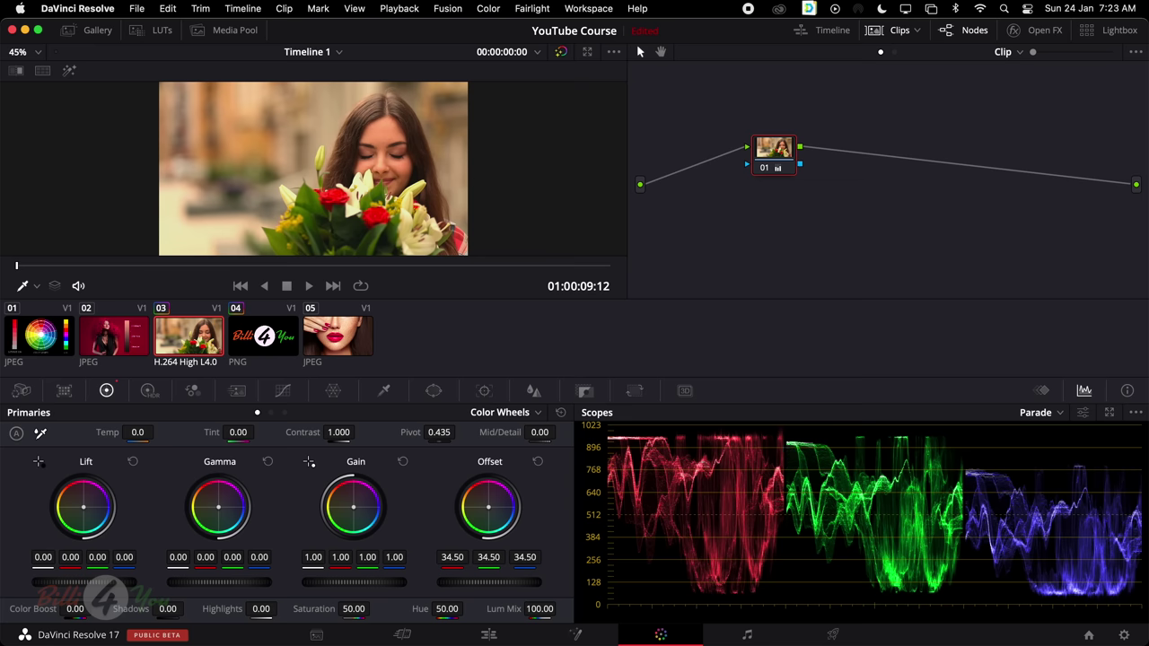
mouse_move(531, 557)
left_mouse_down()
mouse_move(518, 557)
mouse_move(532, 557)
left_mouse_up()
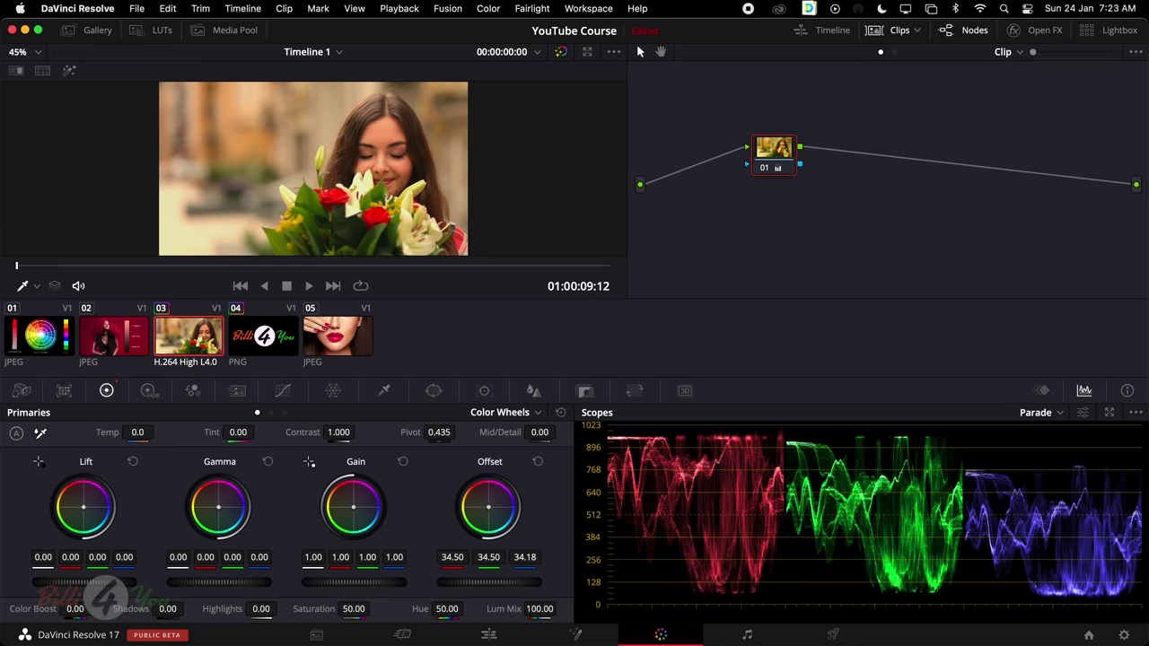
left_click(561, 412)
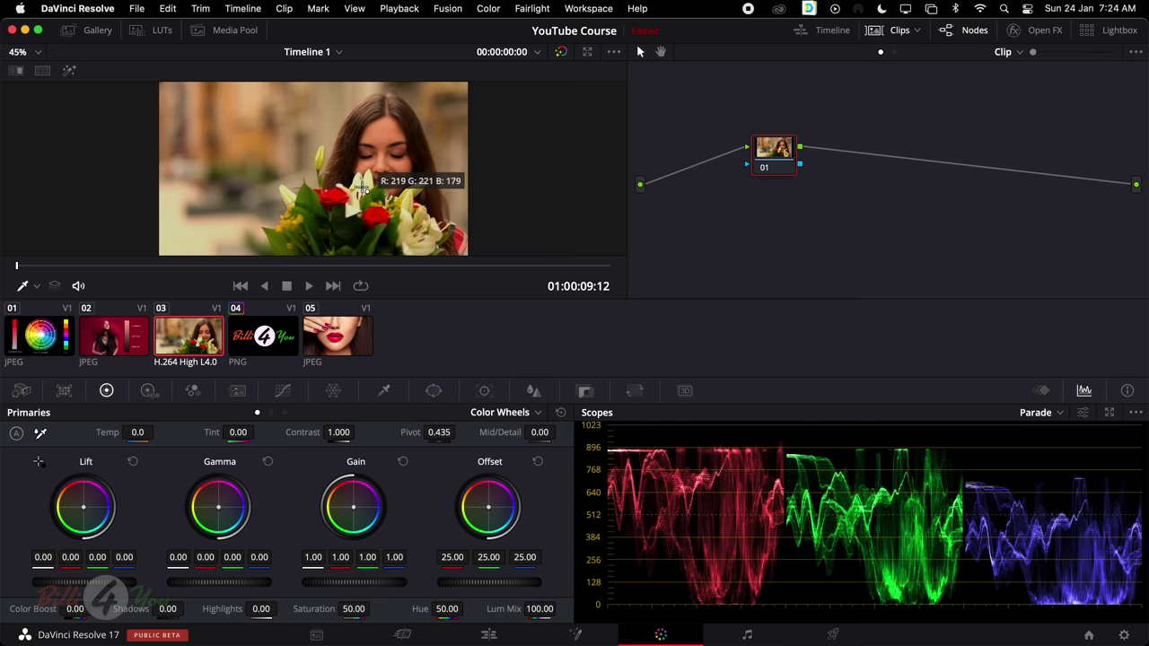
left_click(363, 186)
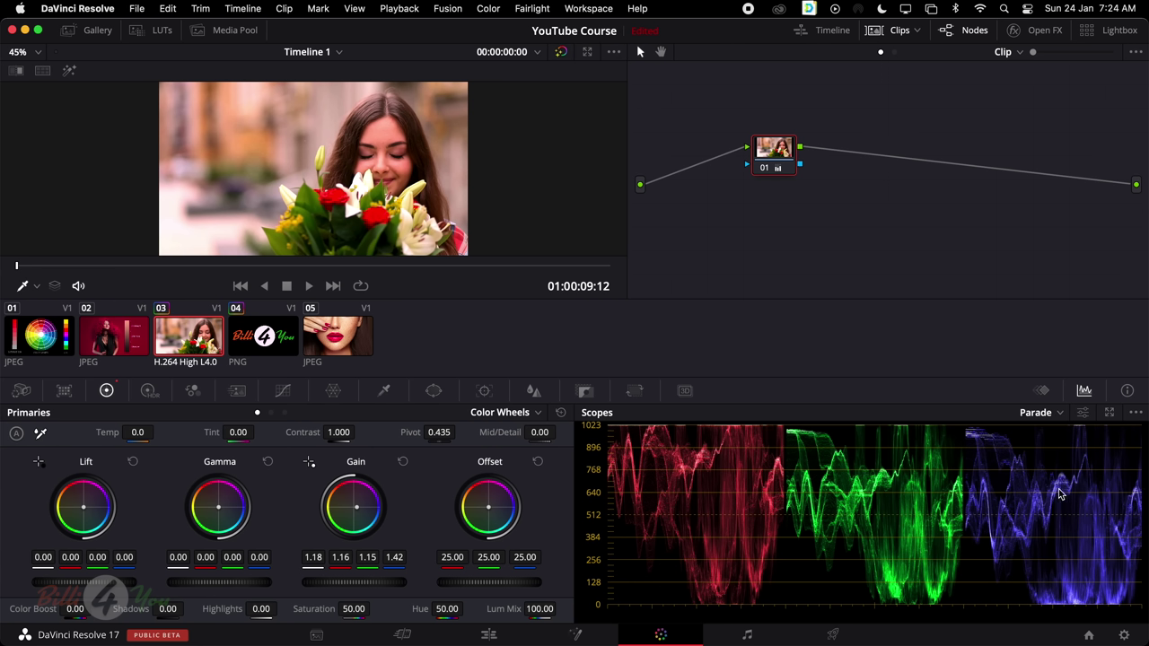
left_click(1058, 414)
left_click(1058, 438)
left_click(562, 413)
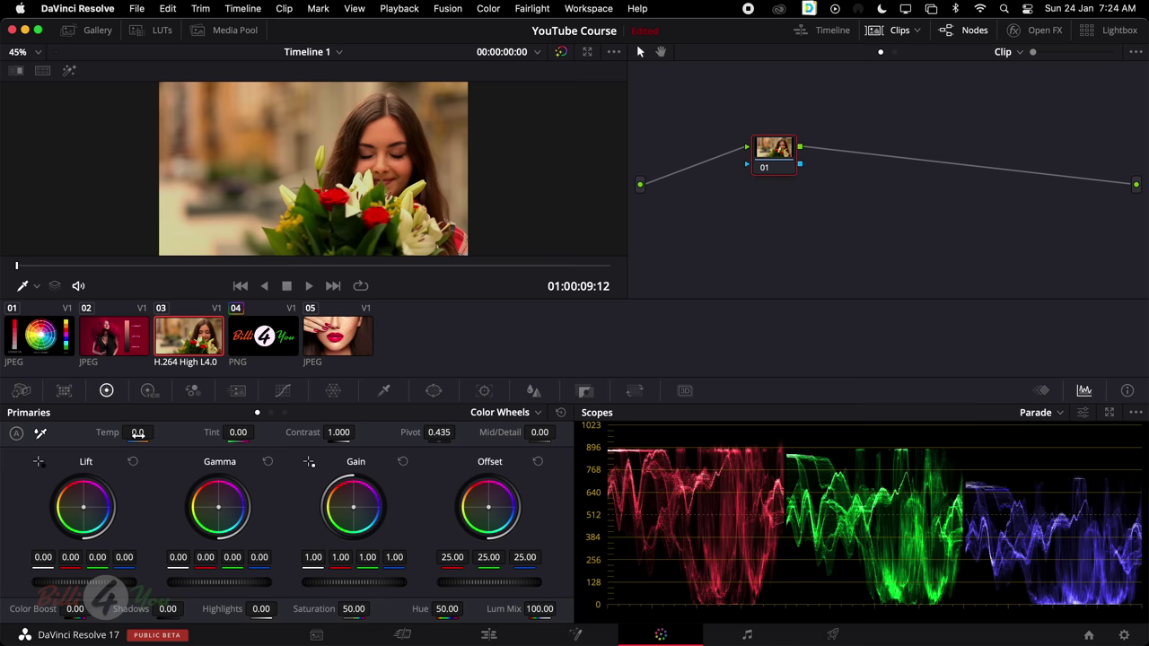
Scrub Temp cooler and up to 4000.0, reset to 0.0, then settle at -1880.0
left_click_drag(139, 432, 57, 432)
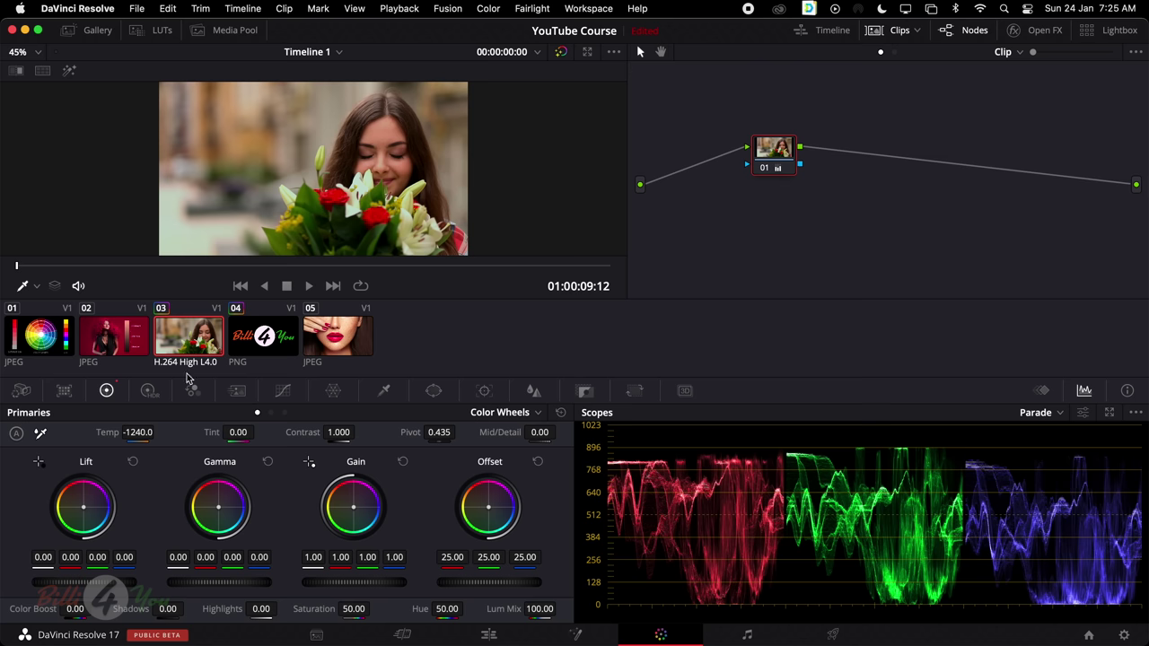
mouse_move(136, 433)
left_mouse_down()
mouse_move(157, 432)
mouse_move(126, 432)
left_mouse_up()
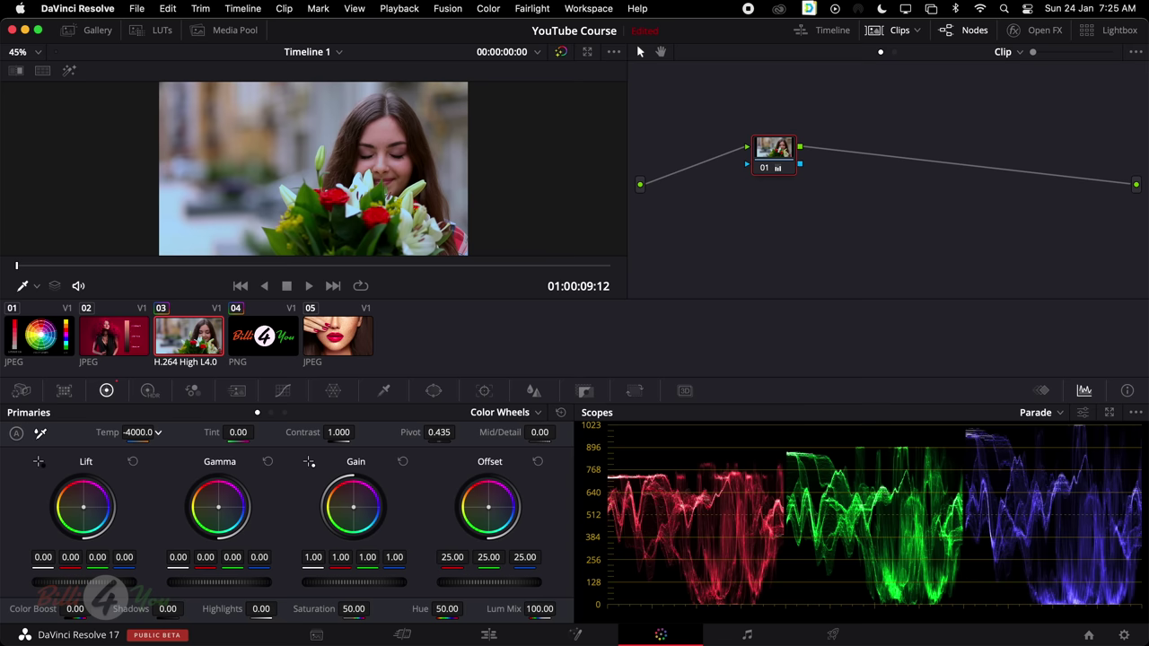
left_click_drag(126, 432, 234, 432)
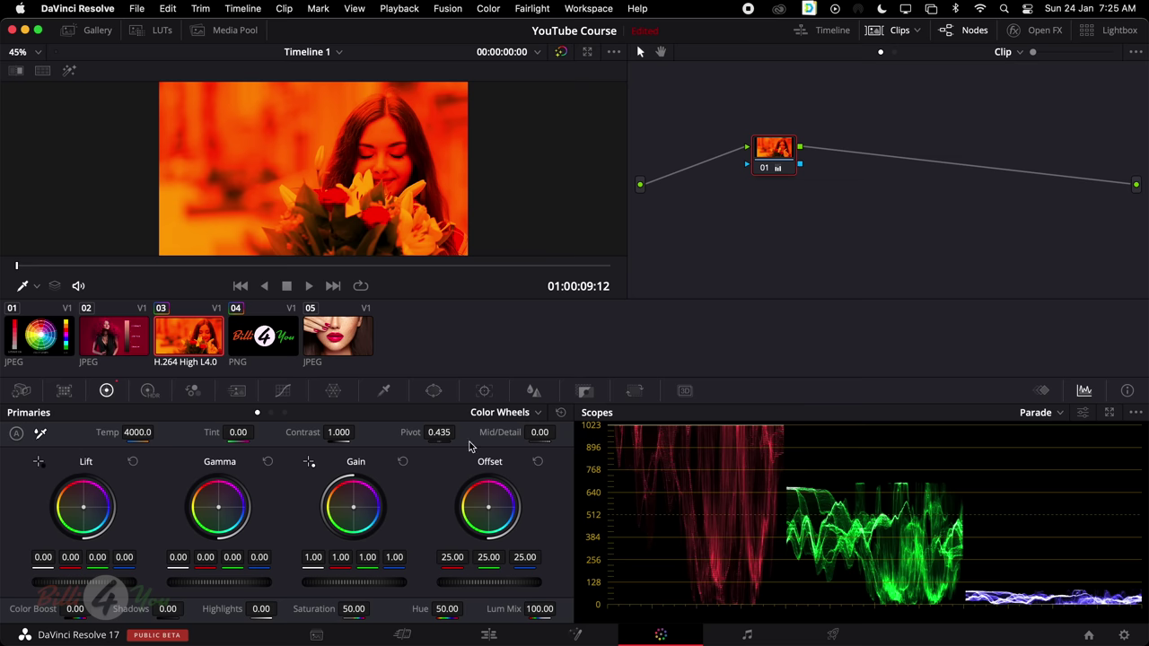
left_click(561, 412)
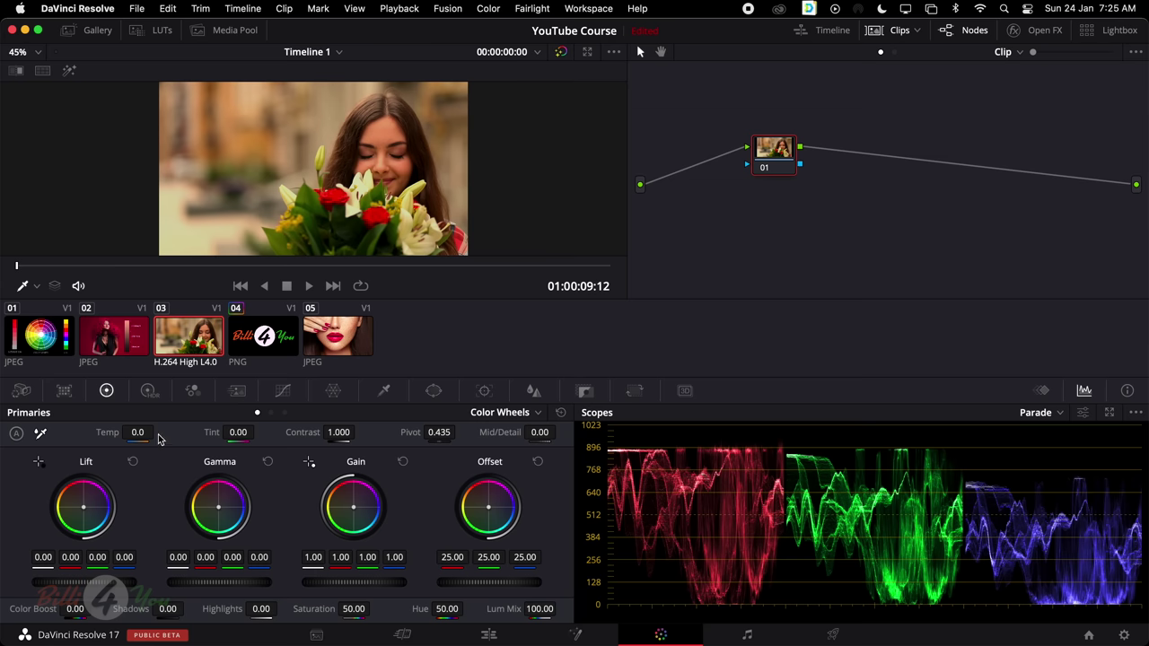
left_click_drag(137, 432, 72, 431)
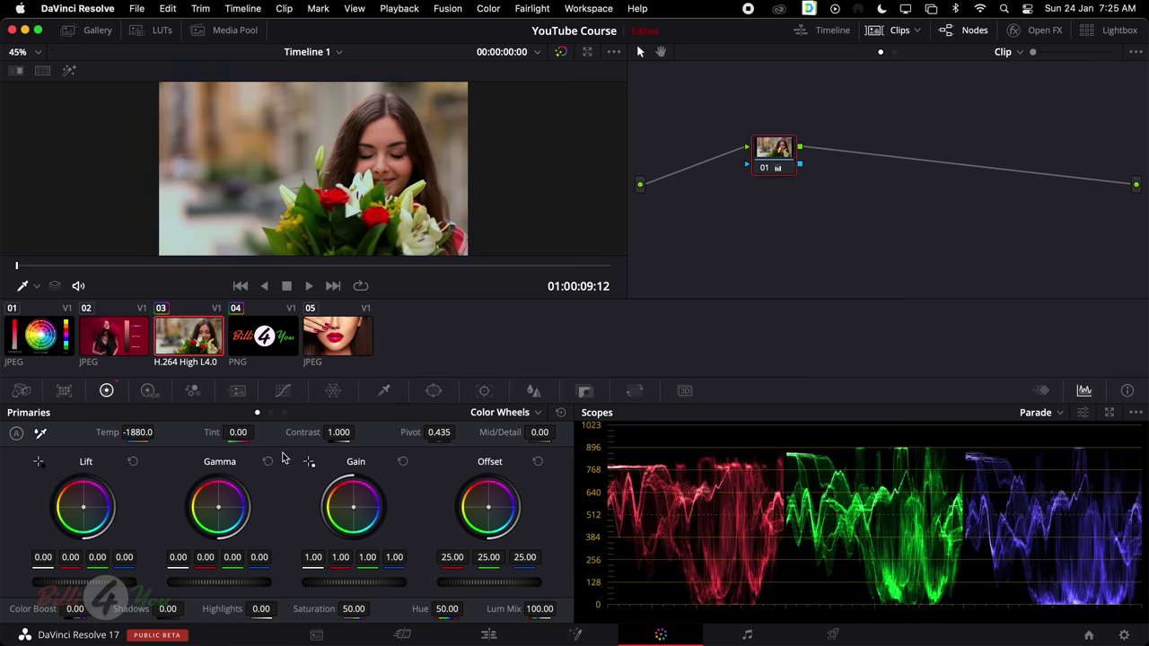
Scroll the Tint value down and up, settling at 5.50
scroll(258, 432, "down", 10)
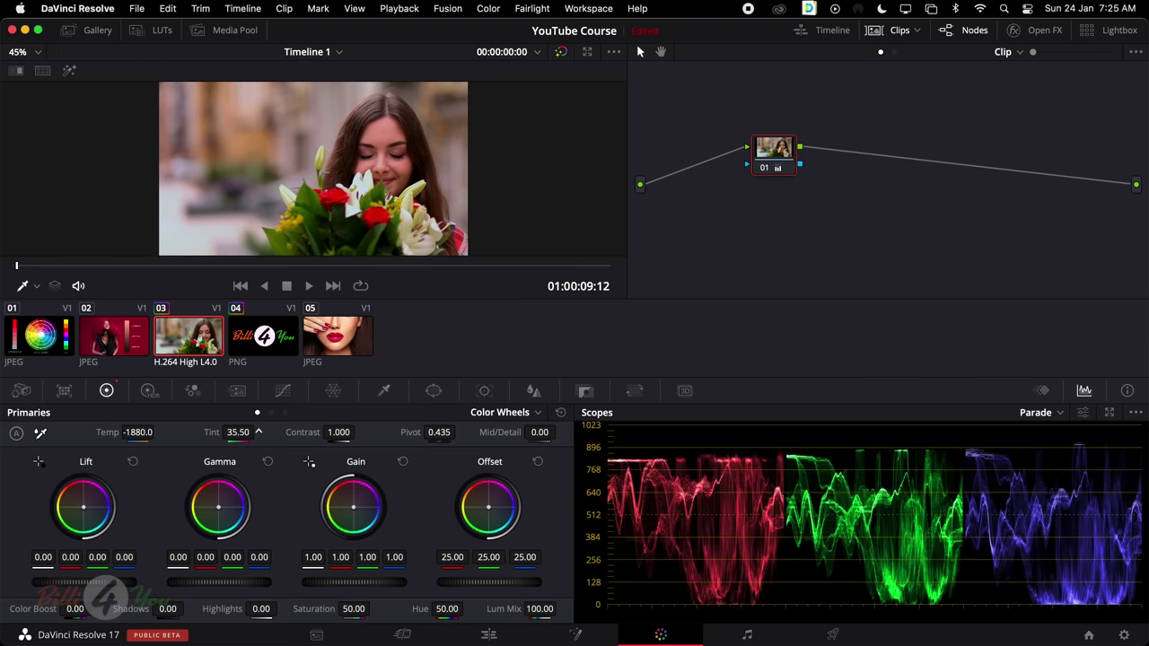
scroll(257, 431, "up", 13)
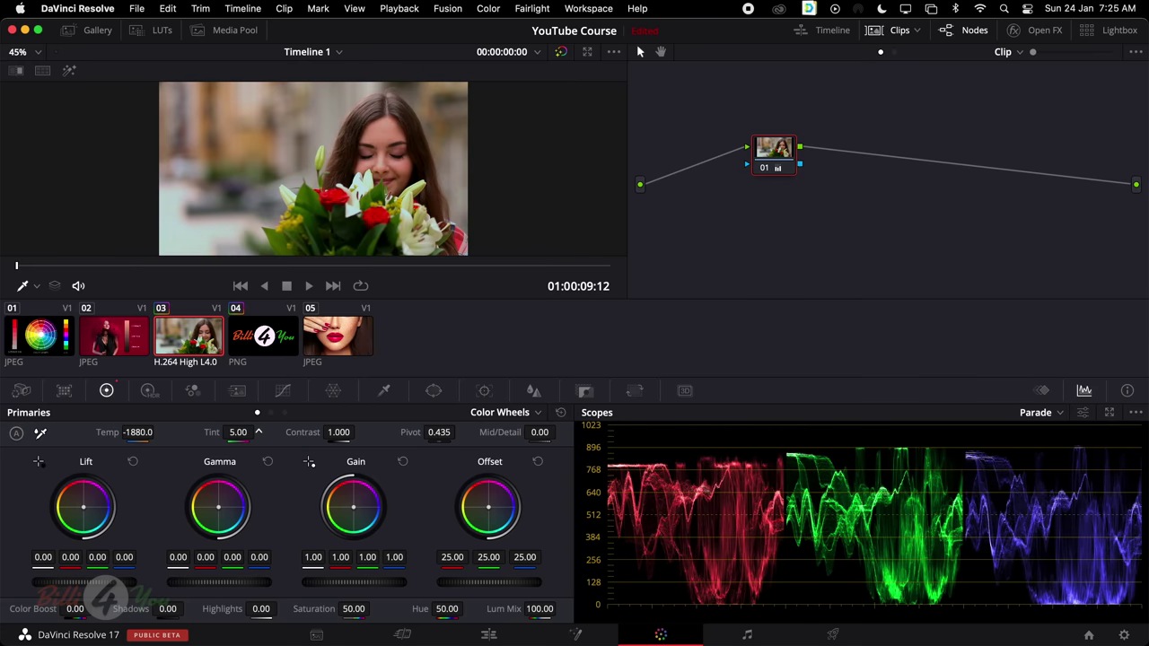
scroll(258, 431, "down", 15)
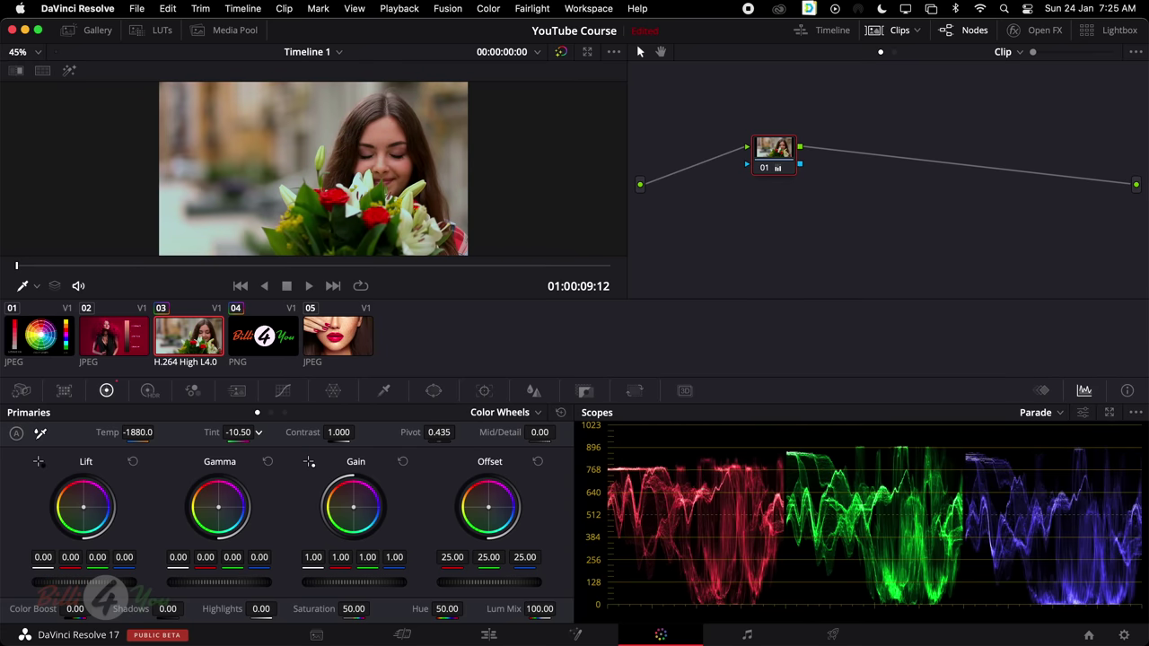
scroll(257, 431, "down", 20)
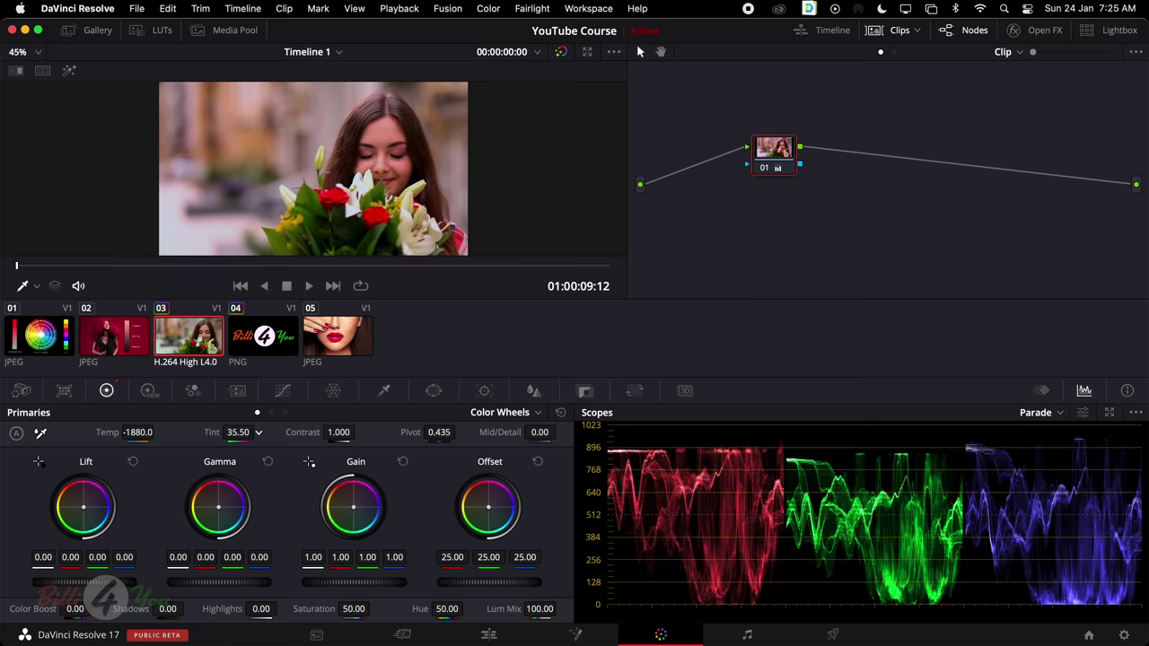
scroll(243, 433, "up", 20)
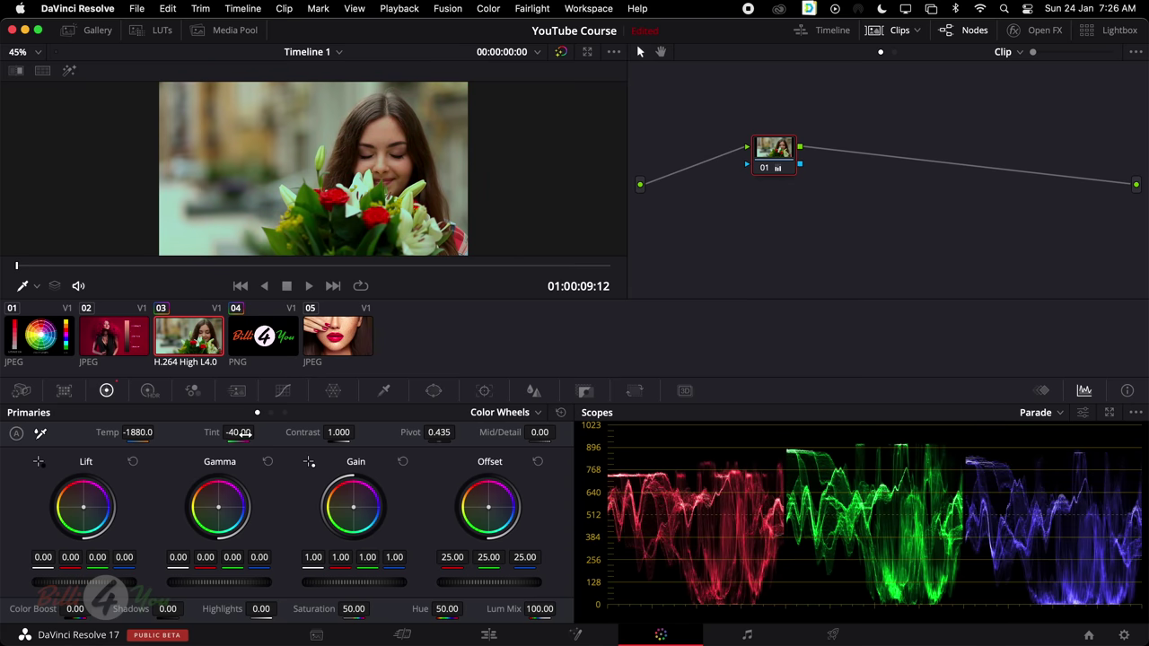
scroll(244, 433, "up", 15)
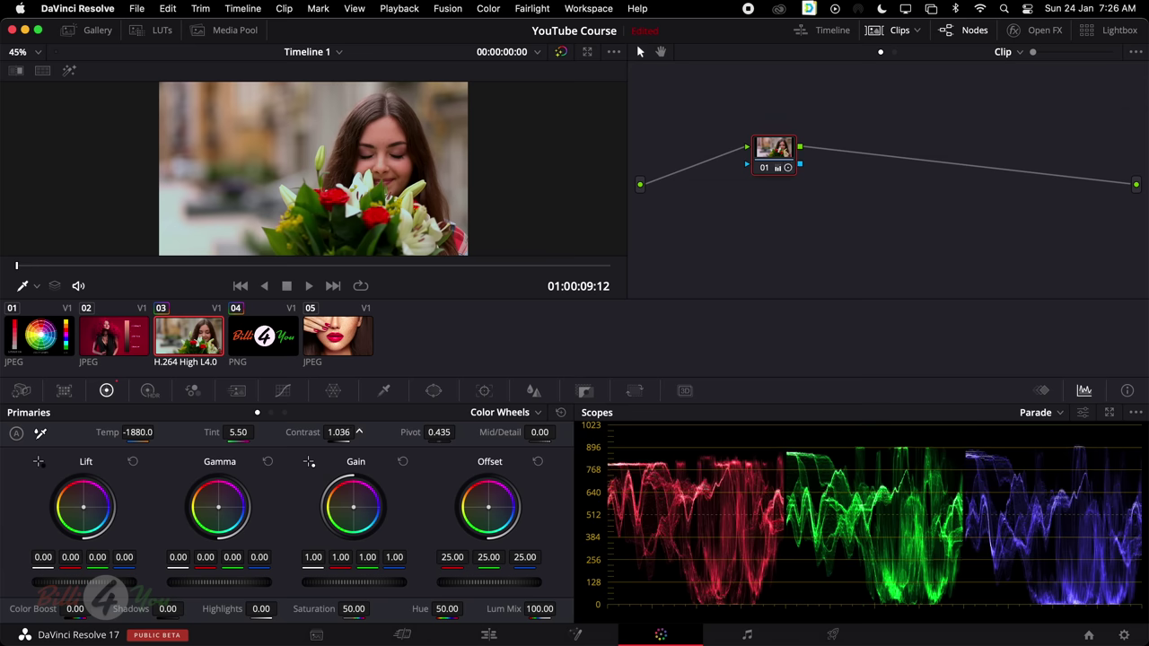
Push the Primaries Contrast up to about 1.370, then back it off to settle at 1.272
scroll(358, 431, "up", 8)
scroll(358, 432, "down", 1)
scroll(358, 432, "up", 20)
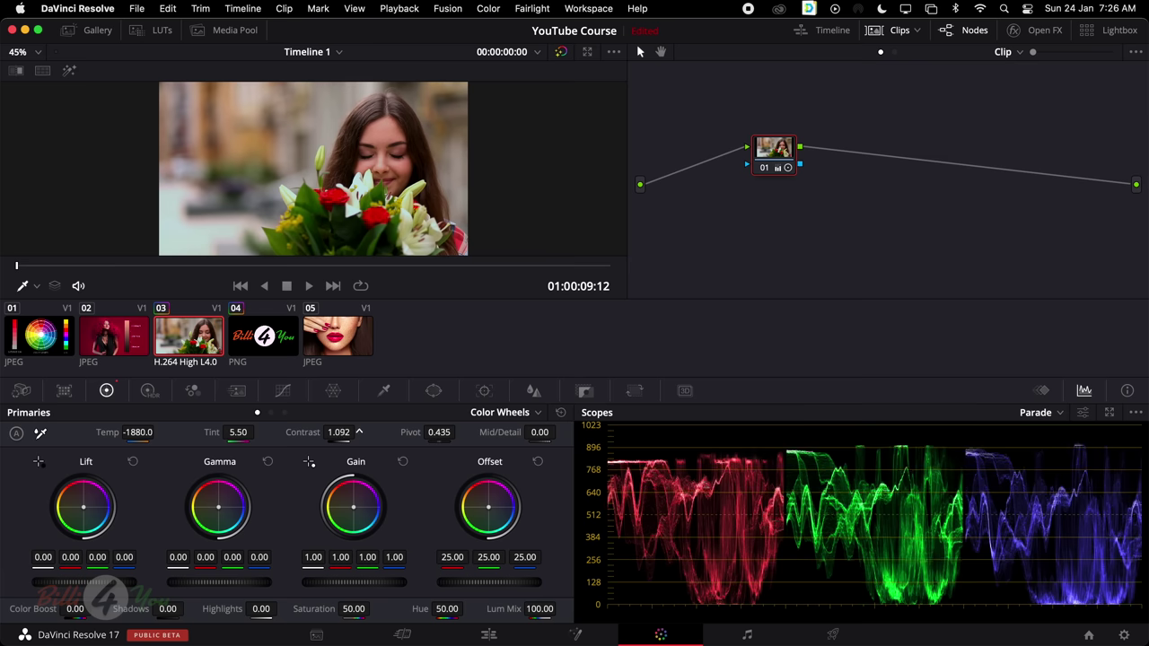
scroll(358, 432, "up", 20)
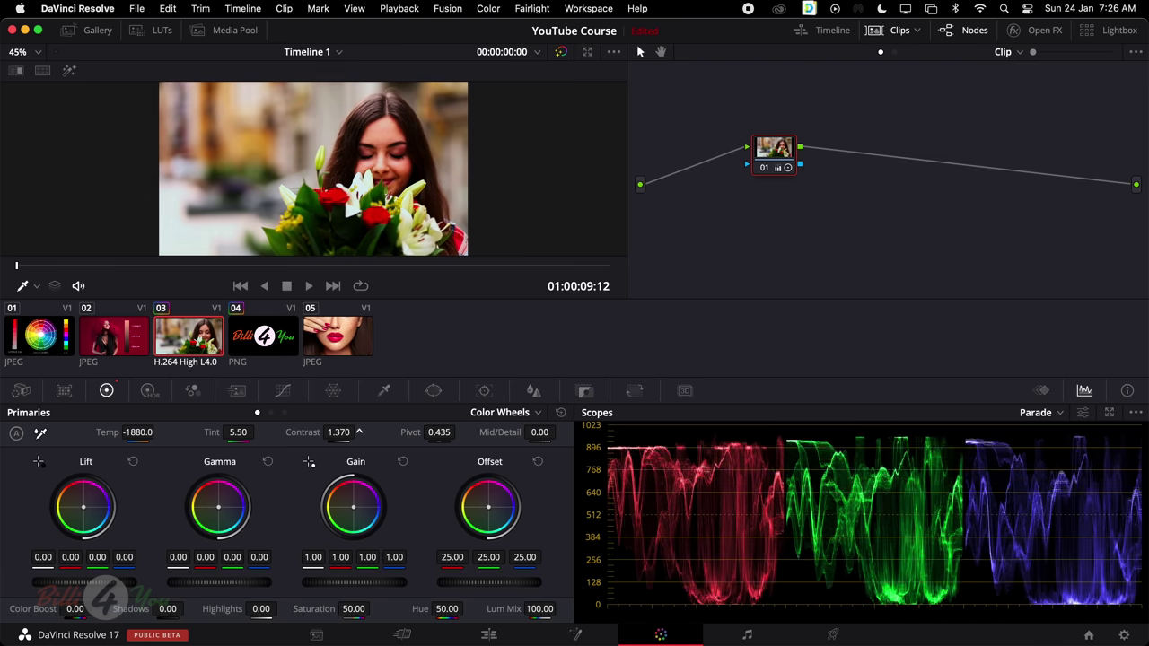
scroll(358, 431, "down", 20)
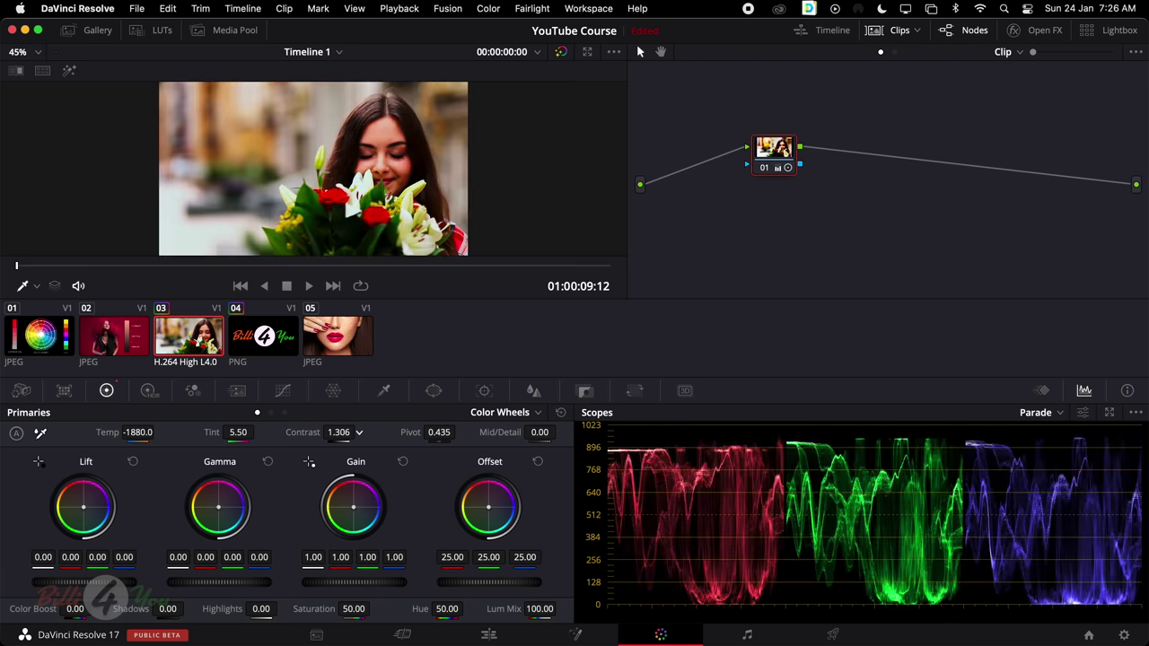
scroll(358, 431, "down", 13)
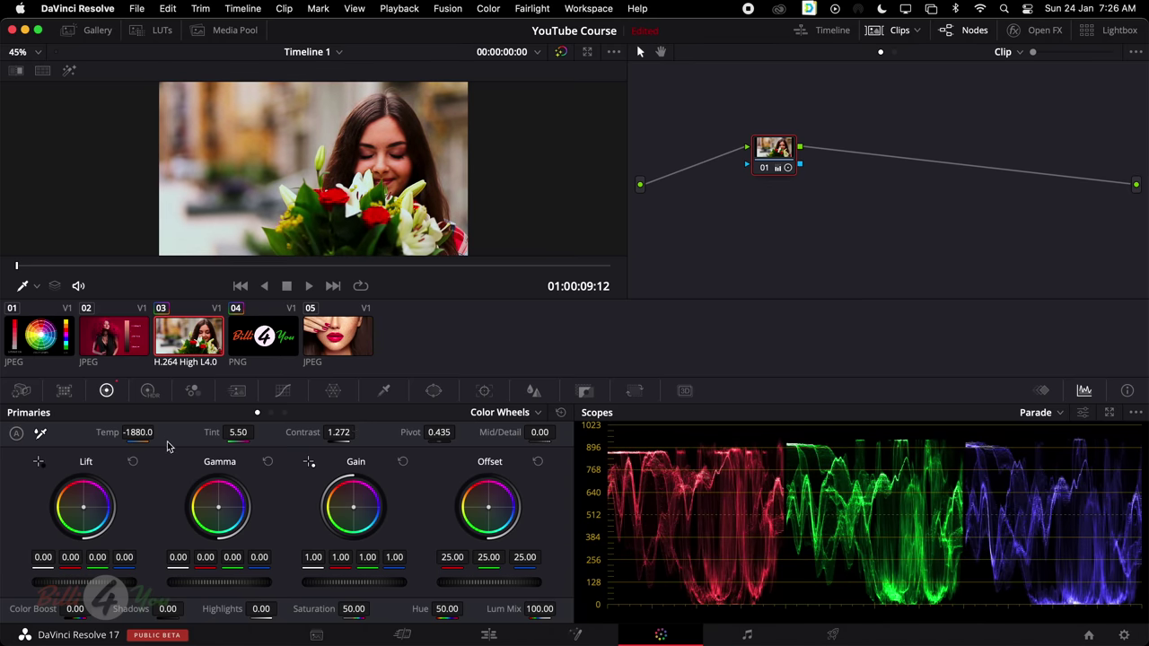
Reset the primaries, then set Temp to -2610.0, Saturation to 64.60 and Hue to 50.60
left_click(561, 414)
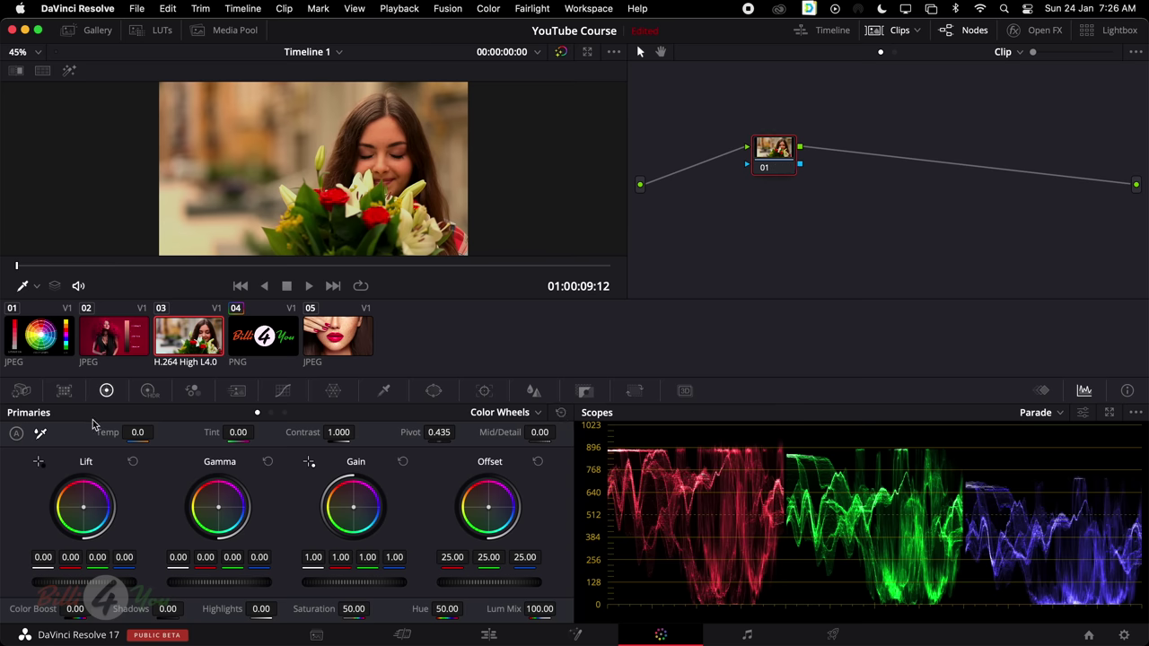
left_click_drag(139, 432, 55, 432)
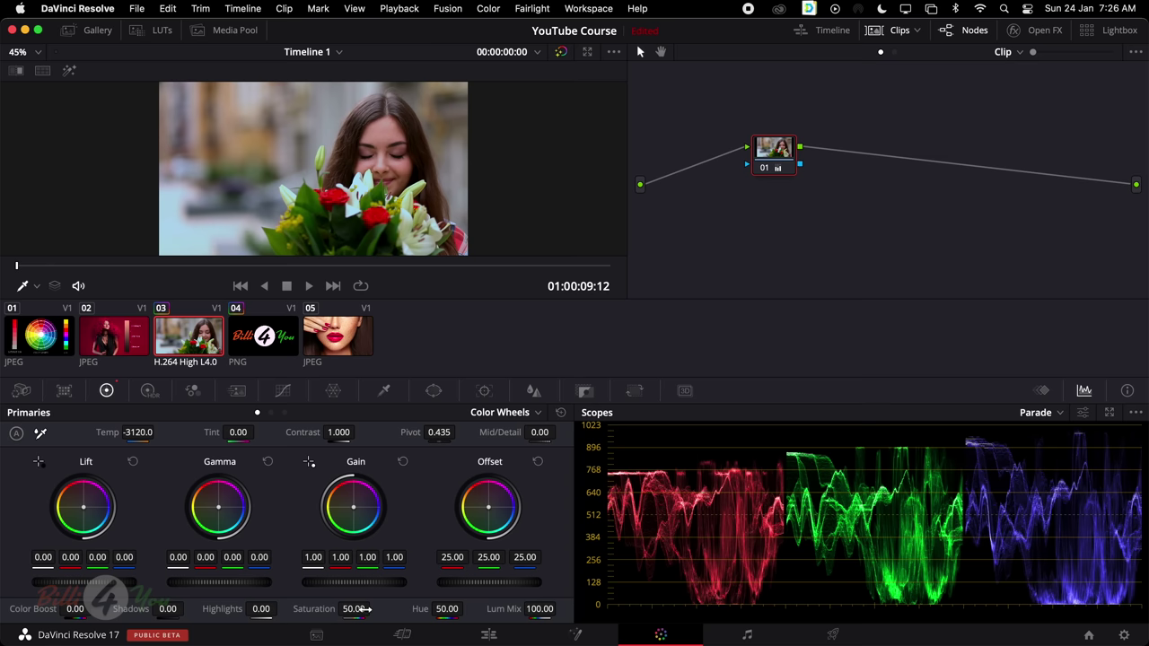
mouse_move(357, 609)
left_mouse_down()
mouse_move(287, 609)
mouse_move(422, 609)
mouse_move(346, 609)
left_mouse_up()
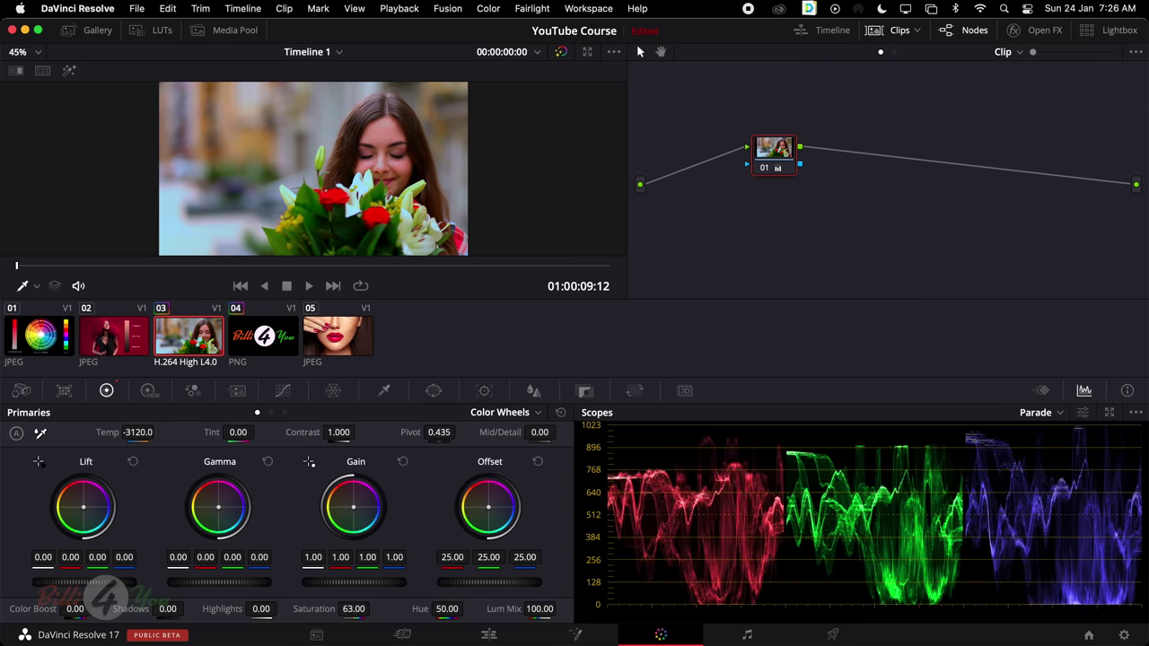
mouse_move(447, 608)
left_mouse_down()
mouse_move(466, 609)
mouse_move(453, 609)
left_mouse_up()
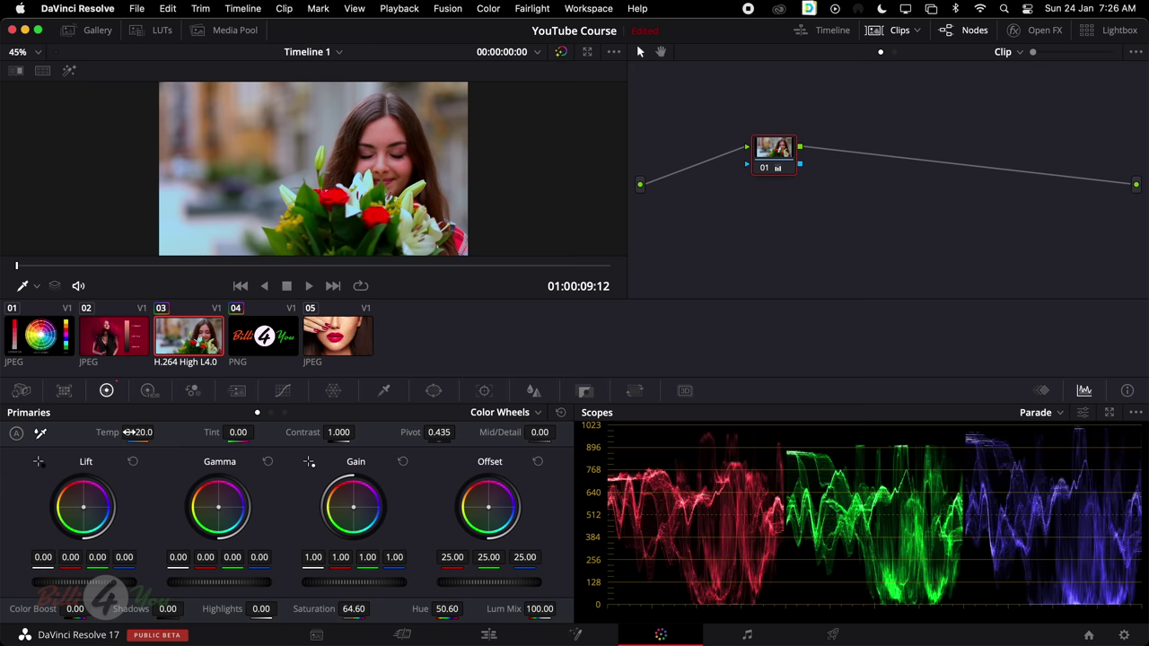
left_click_drag(137, 432, 157, 432)
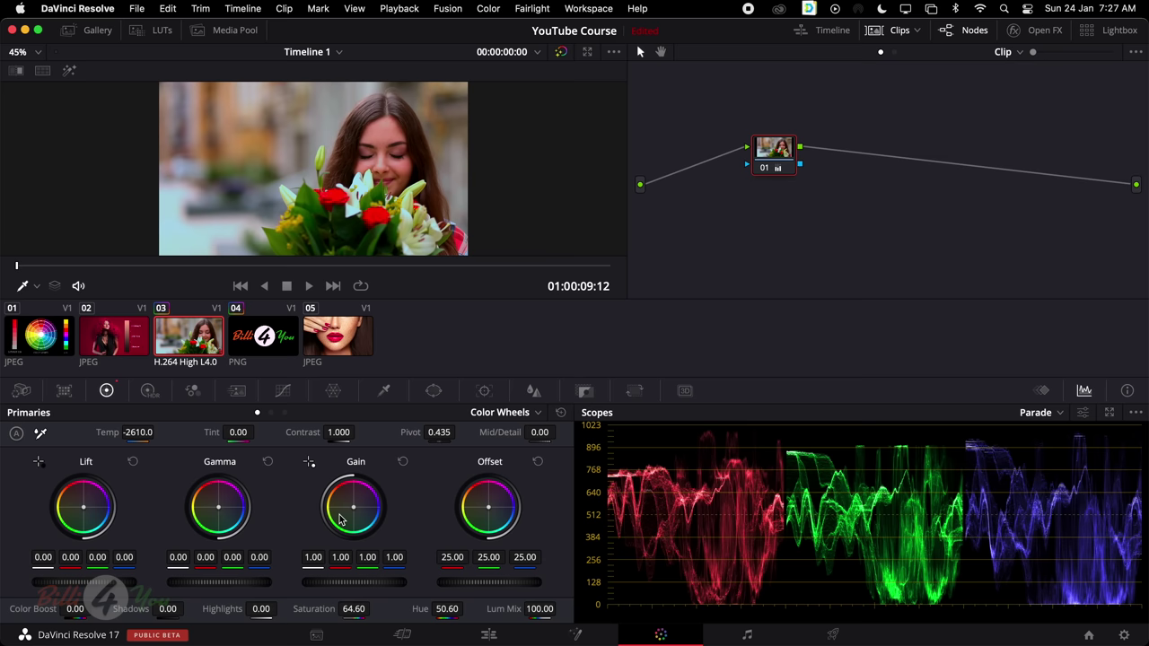
left_click(271, 412)
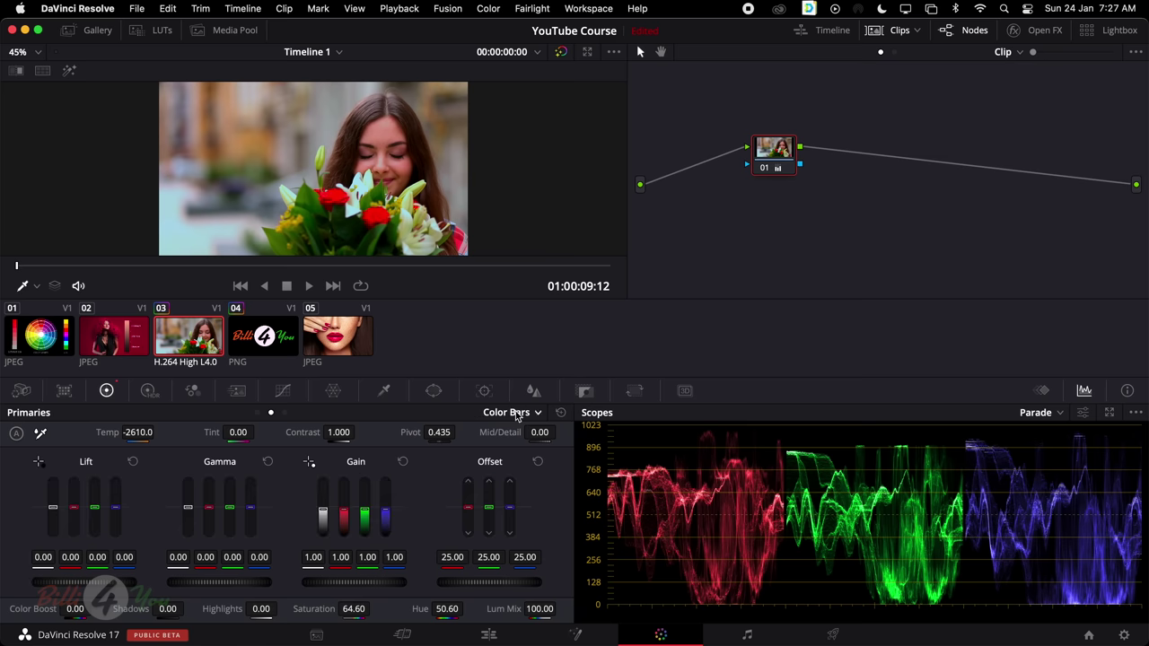
left_click(257, 412)
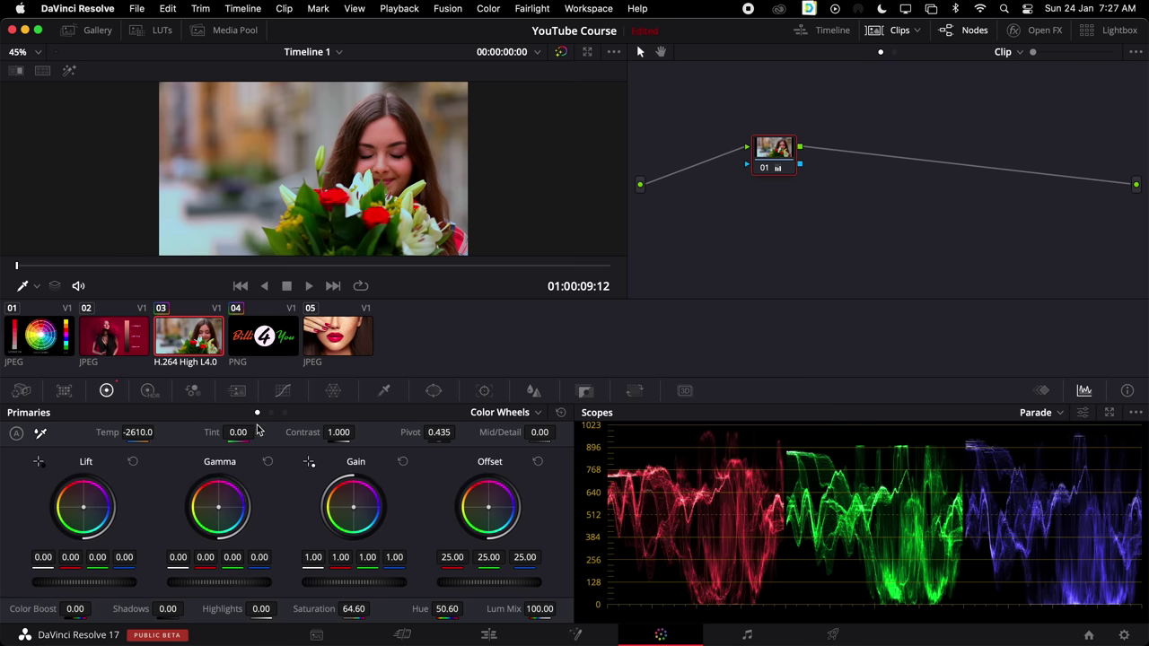
left_click(516, 417)
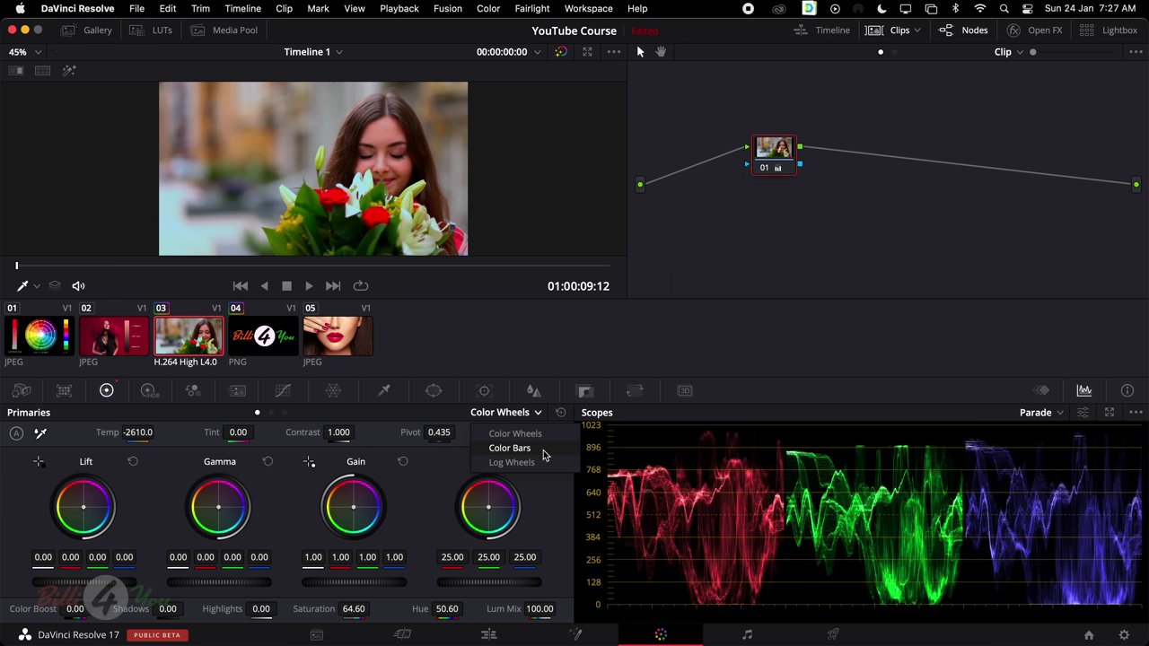
left_click(515, 434)
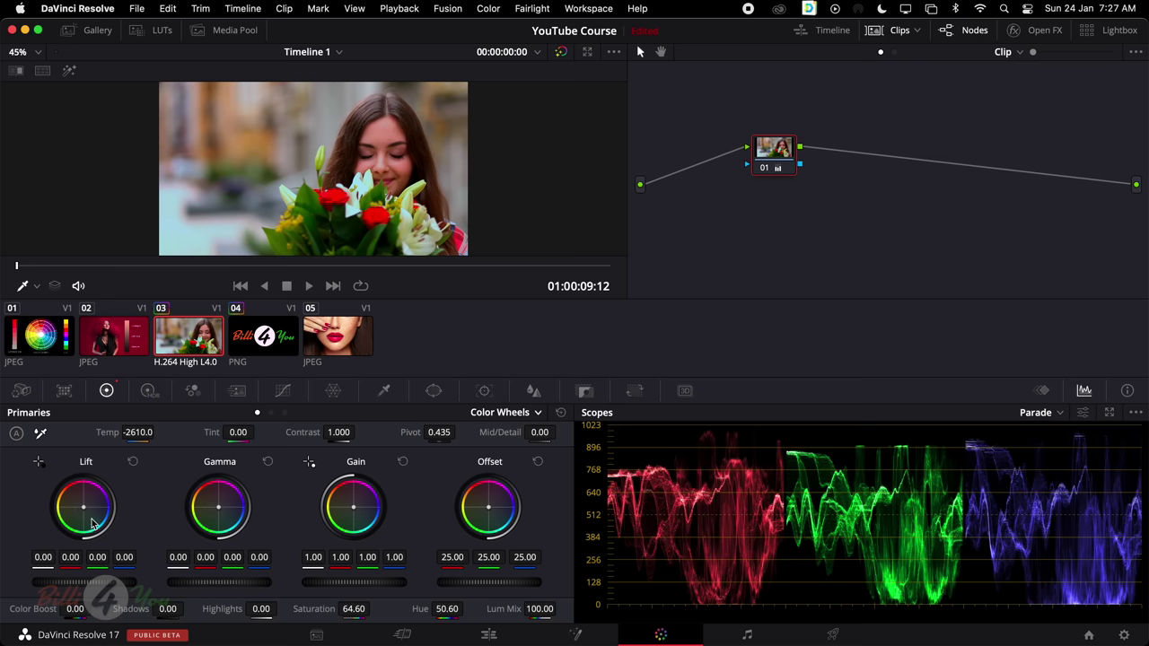
left_click(271, 413)
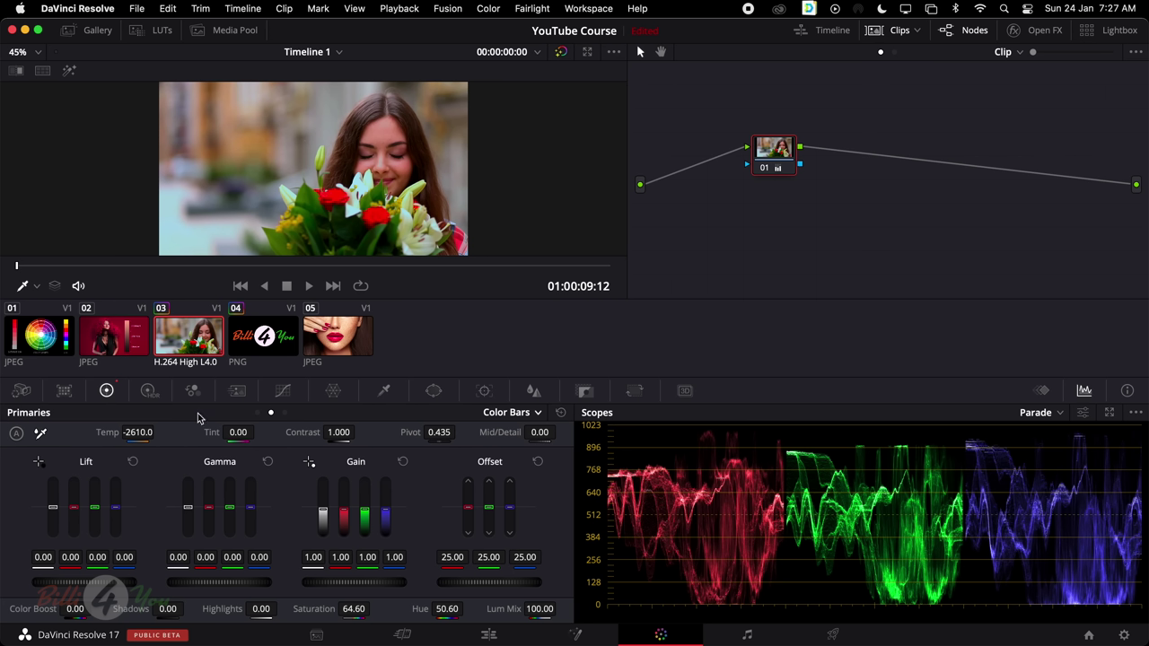
left_click(257, 413)
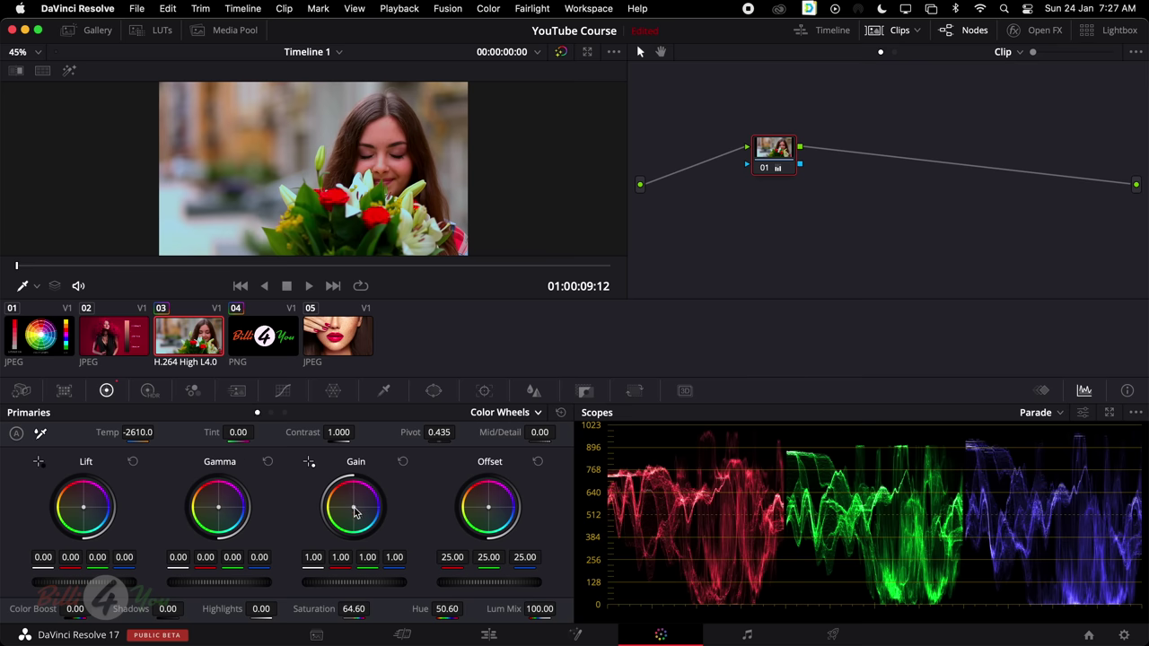
left_click_drag(355, 509, 352, 503)
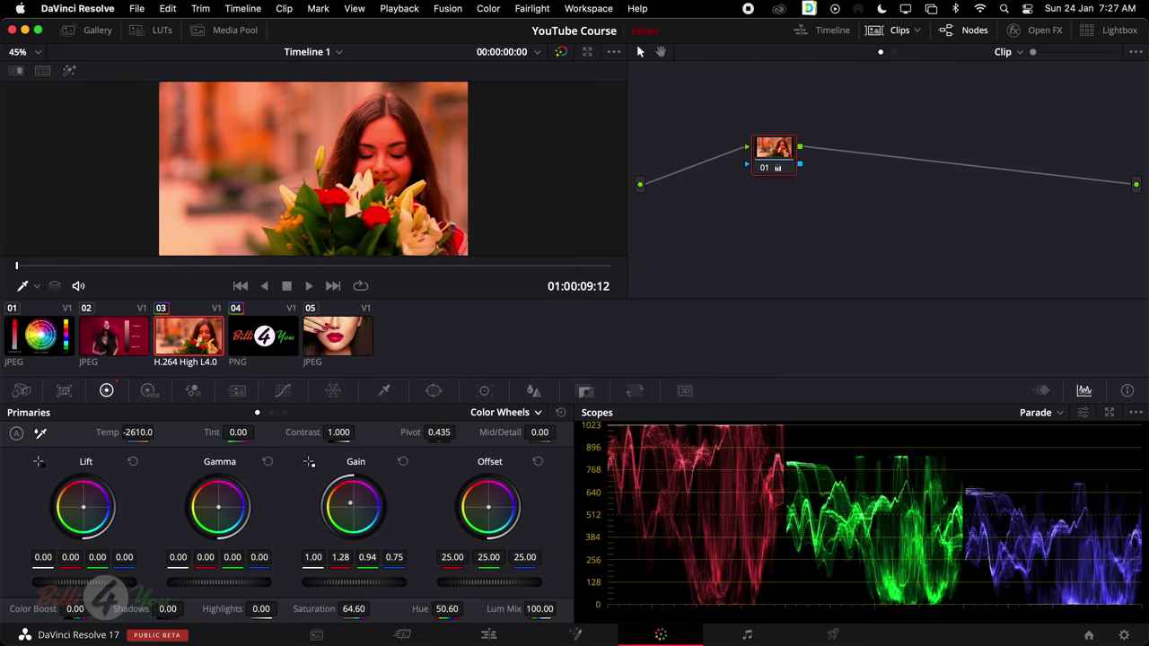
left_click_drag(352, 504, 353, 504)
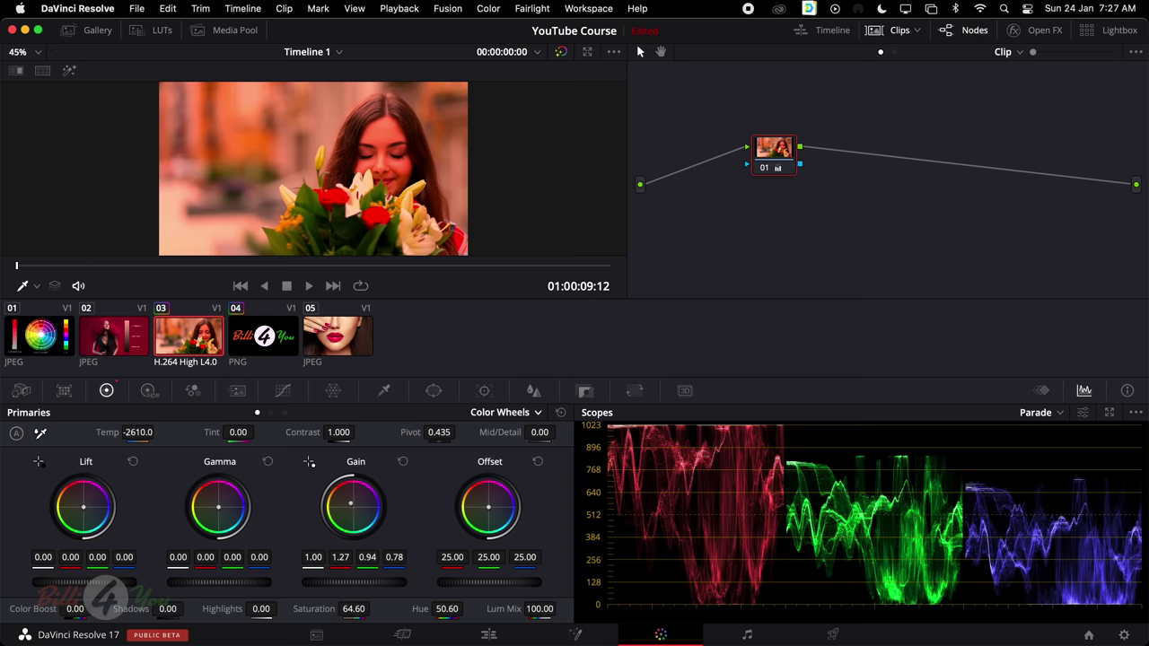
left_click_drag(352, 504, 349, 500)
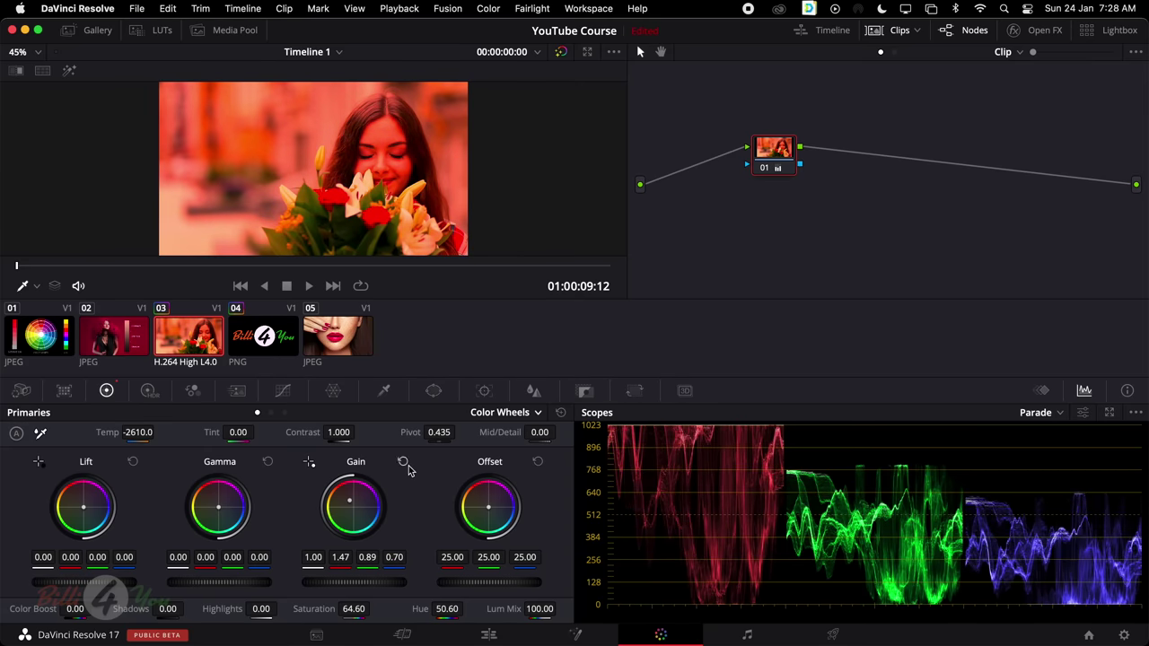
left_click(405, 463)
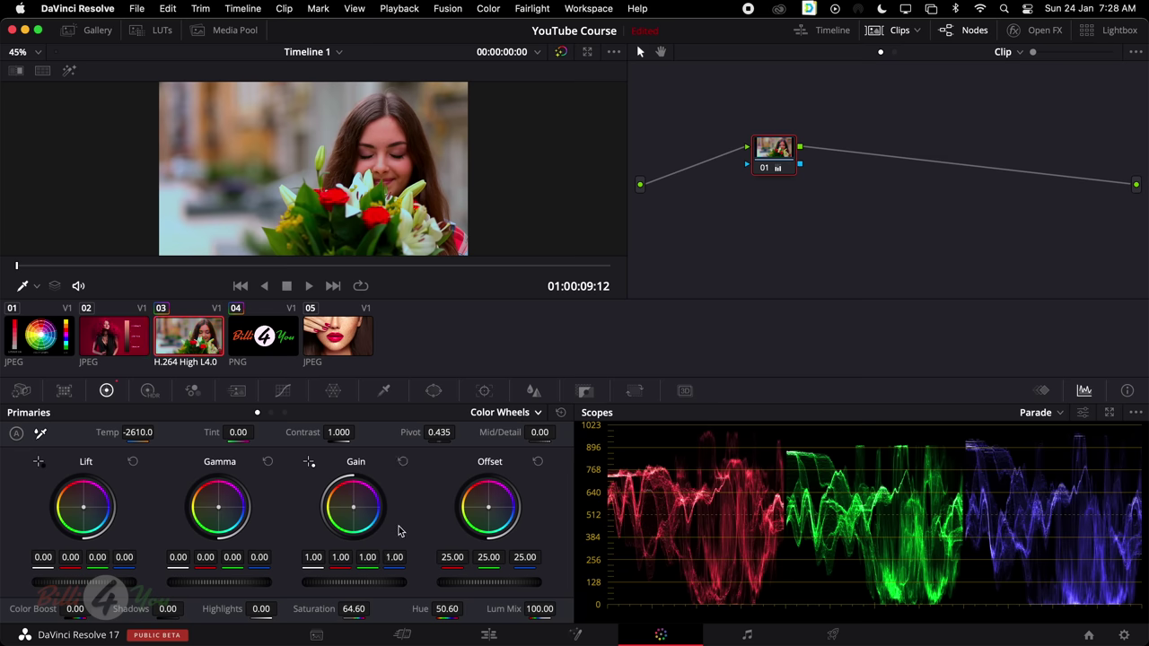
left_click(285, 412)
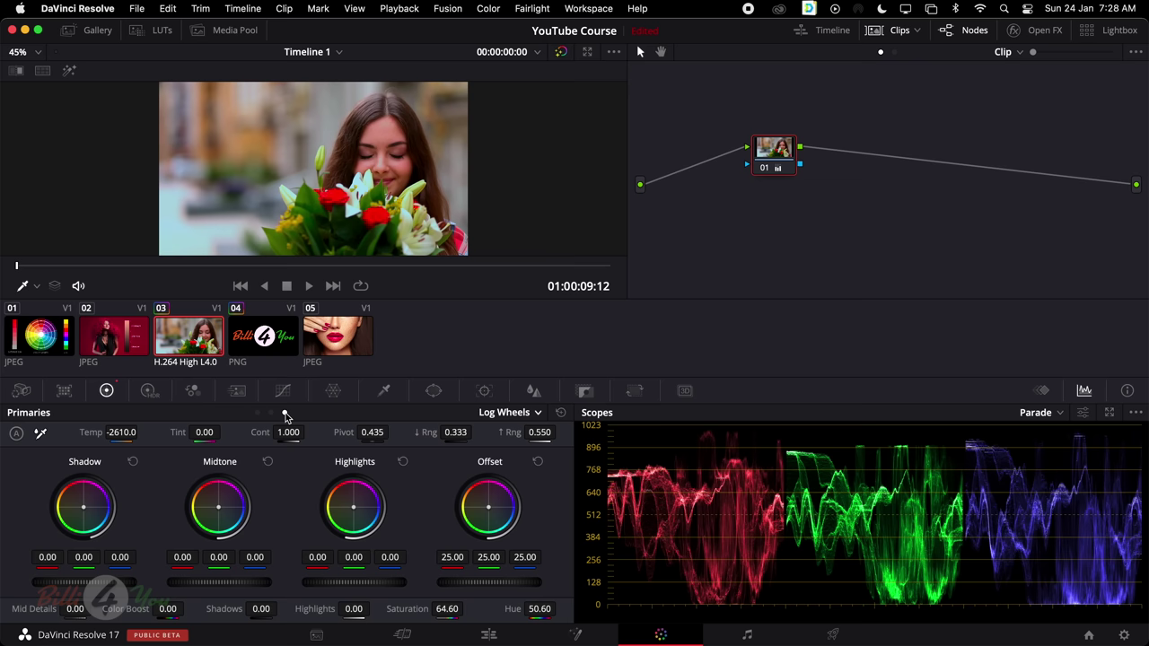
left_click(259, 414)
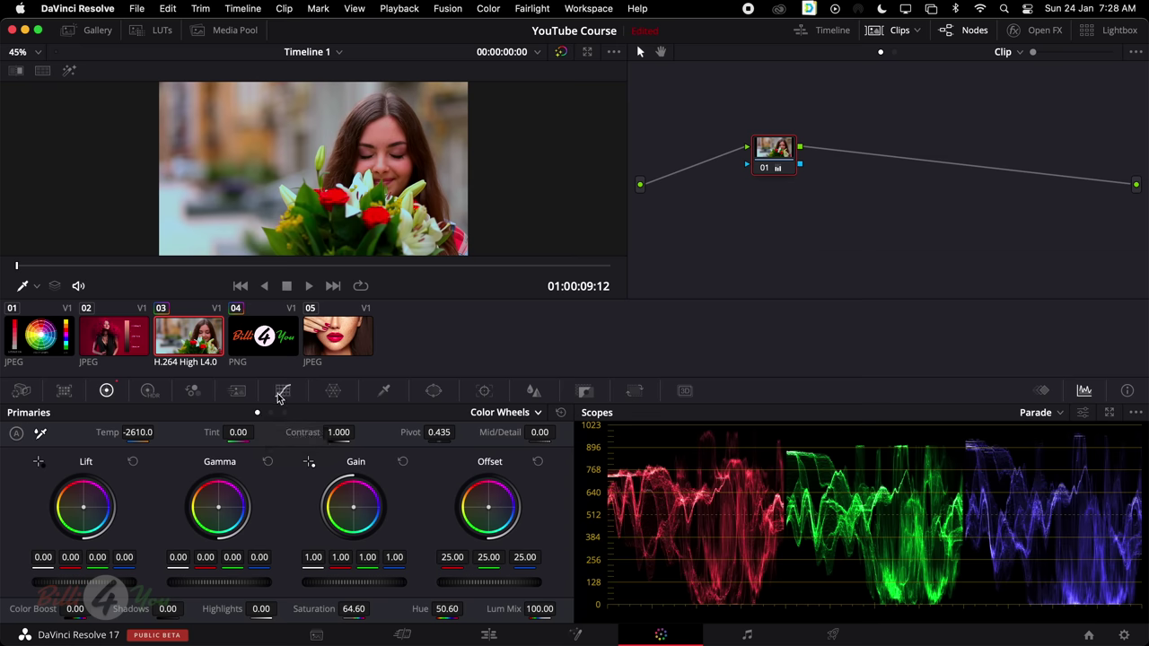
In Curves, bend a curve point, undo it back to straight, and select the Blue channel
left_click(287, 393)
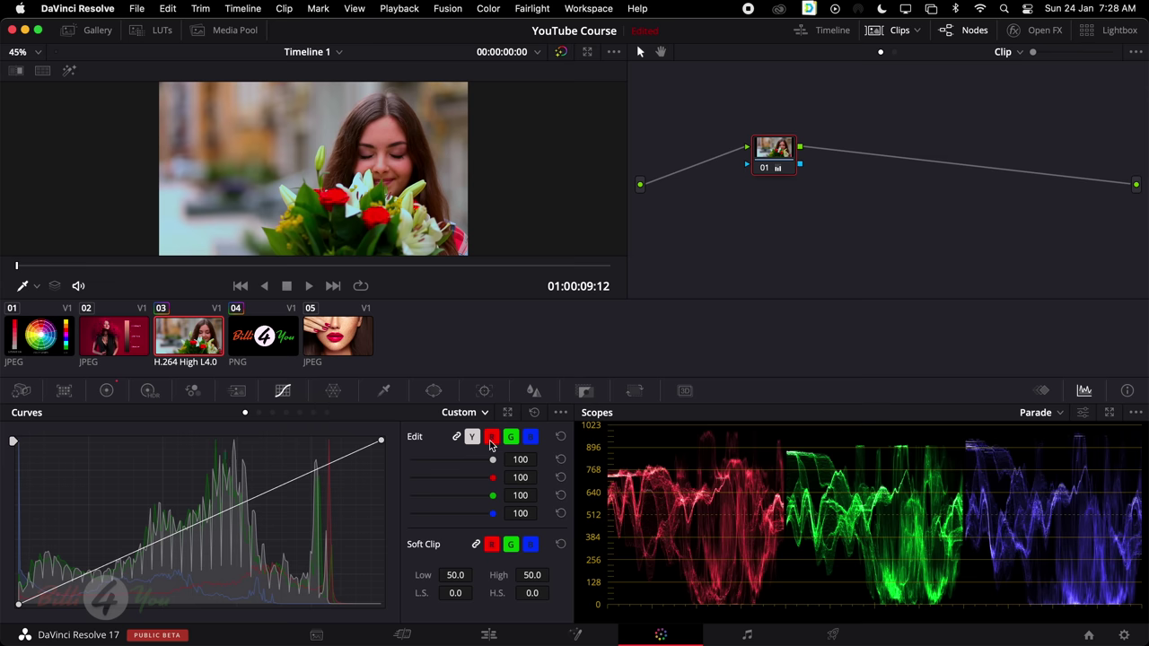
left_click_drag(207, 520, 221, 492)
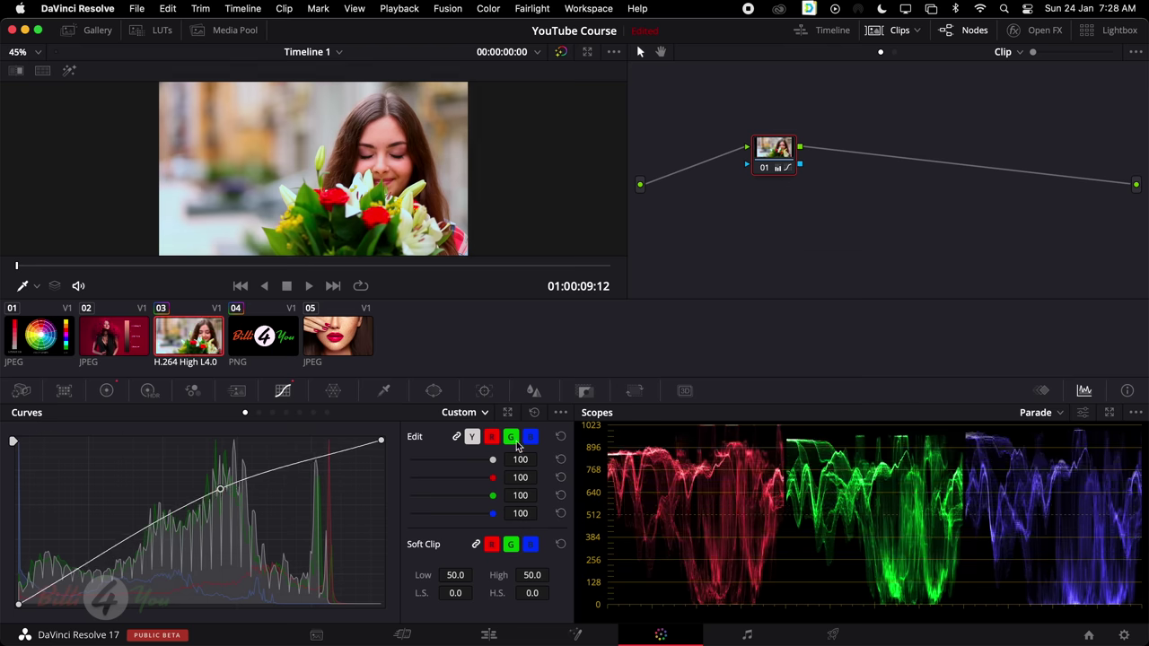
key("super+z")
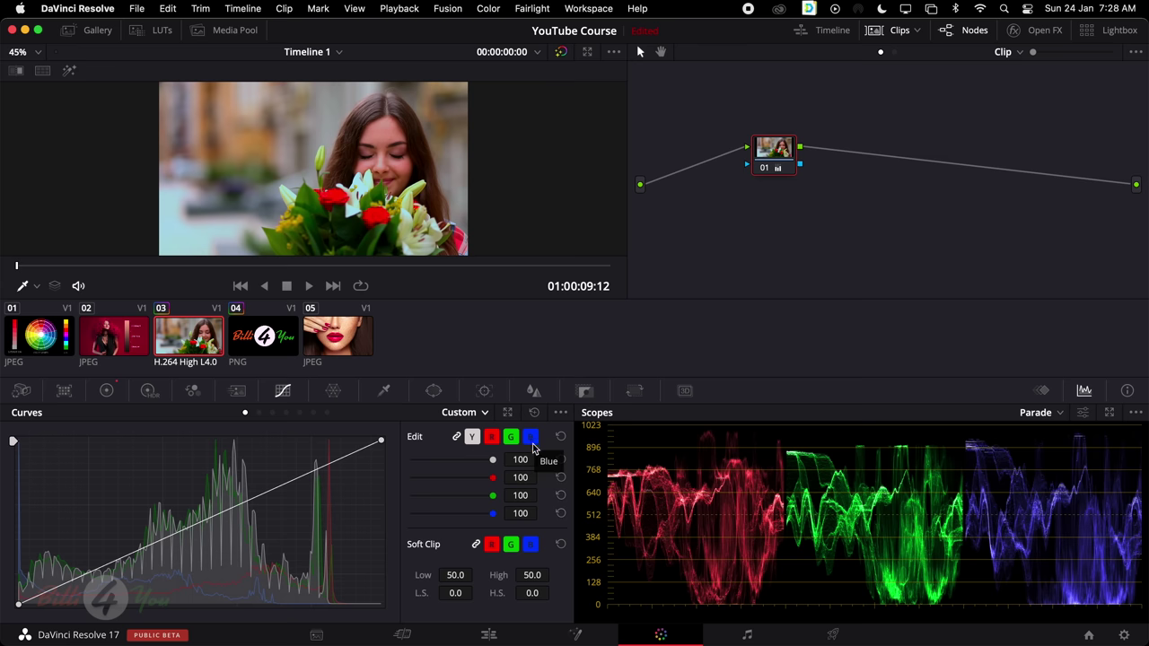
left_click(532, 439)
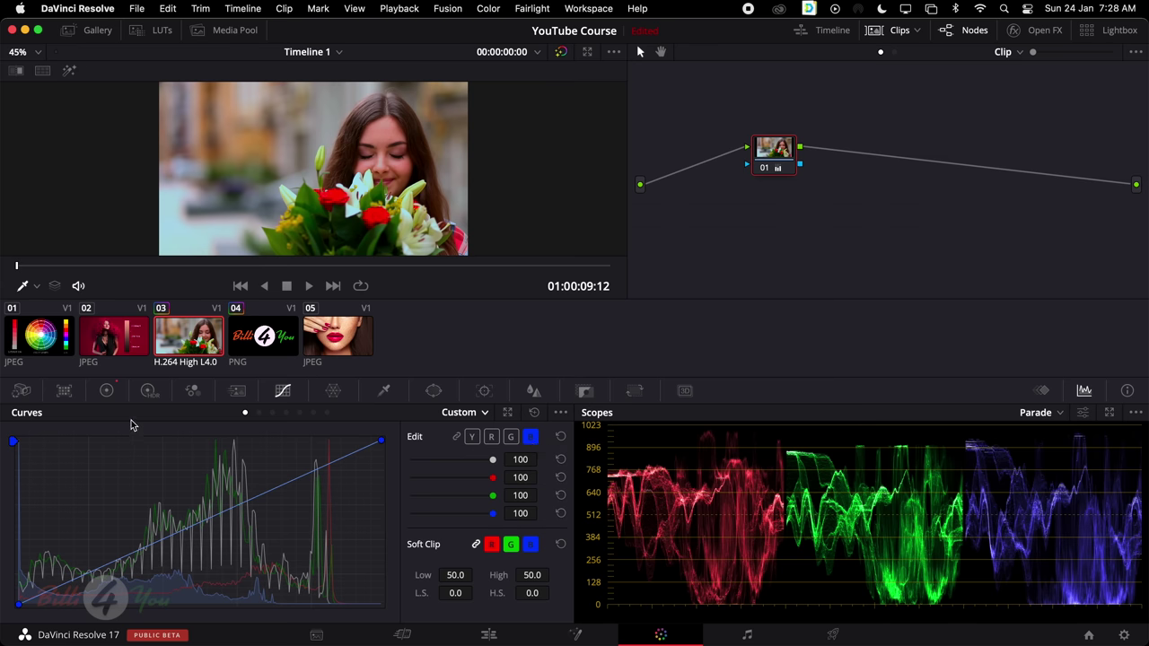
Reset all primary adjustments to defaults, then show Curves with every channel linked
left_click(108, 391)
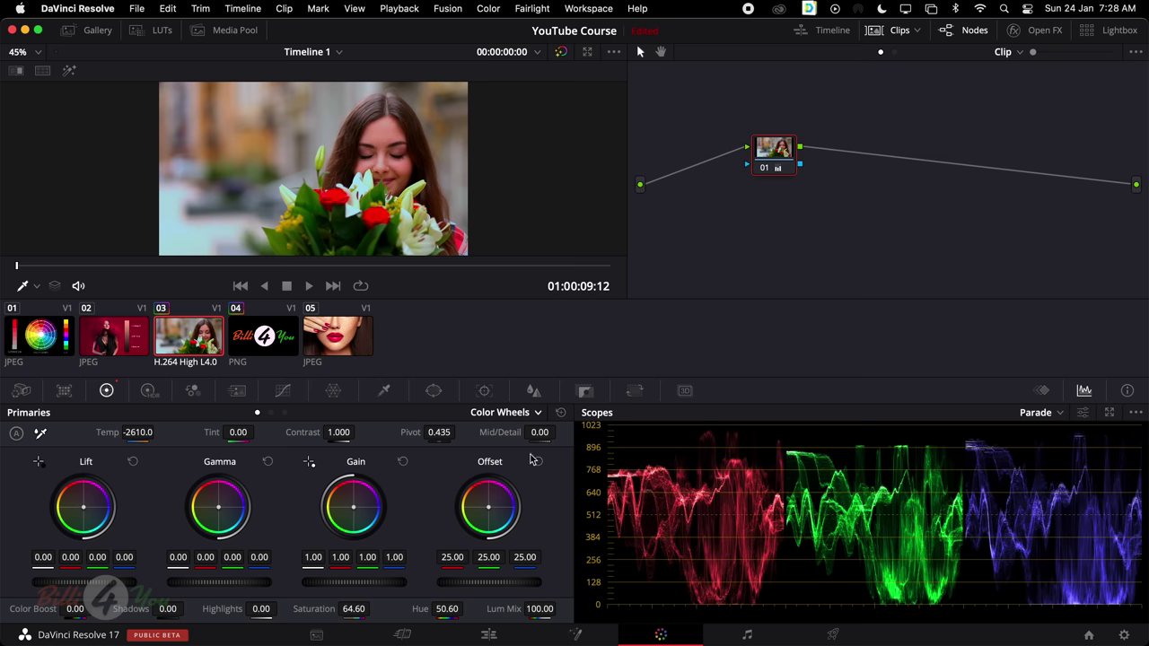
left_click(560, 412)
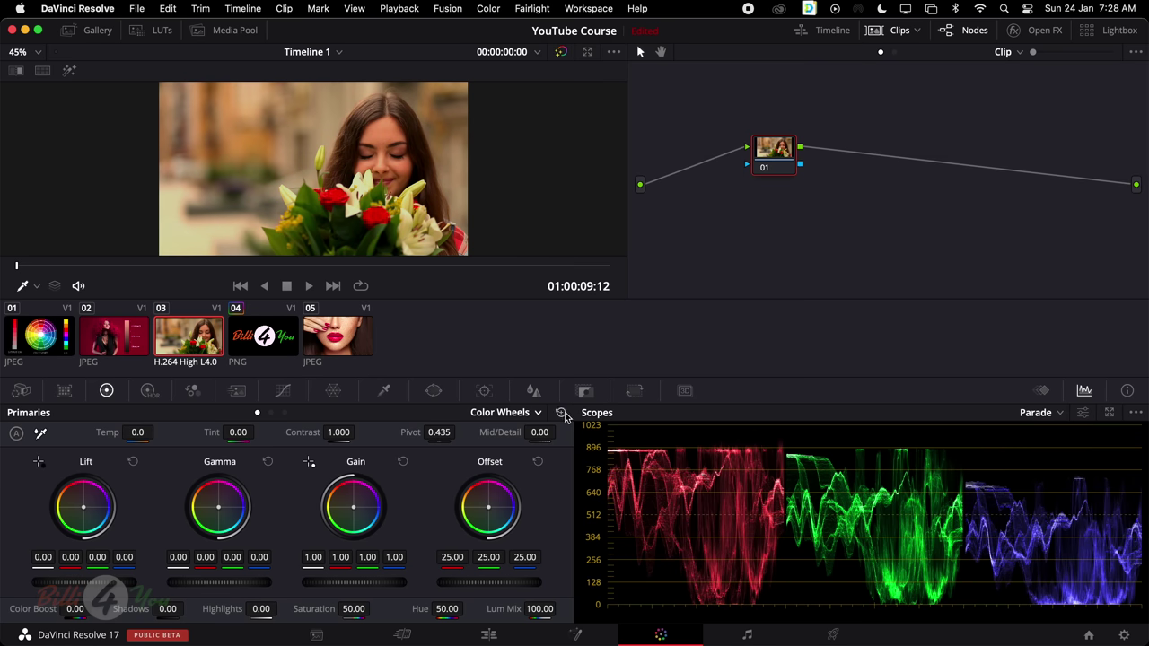
left_click(283, 392)
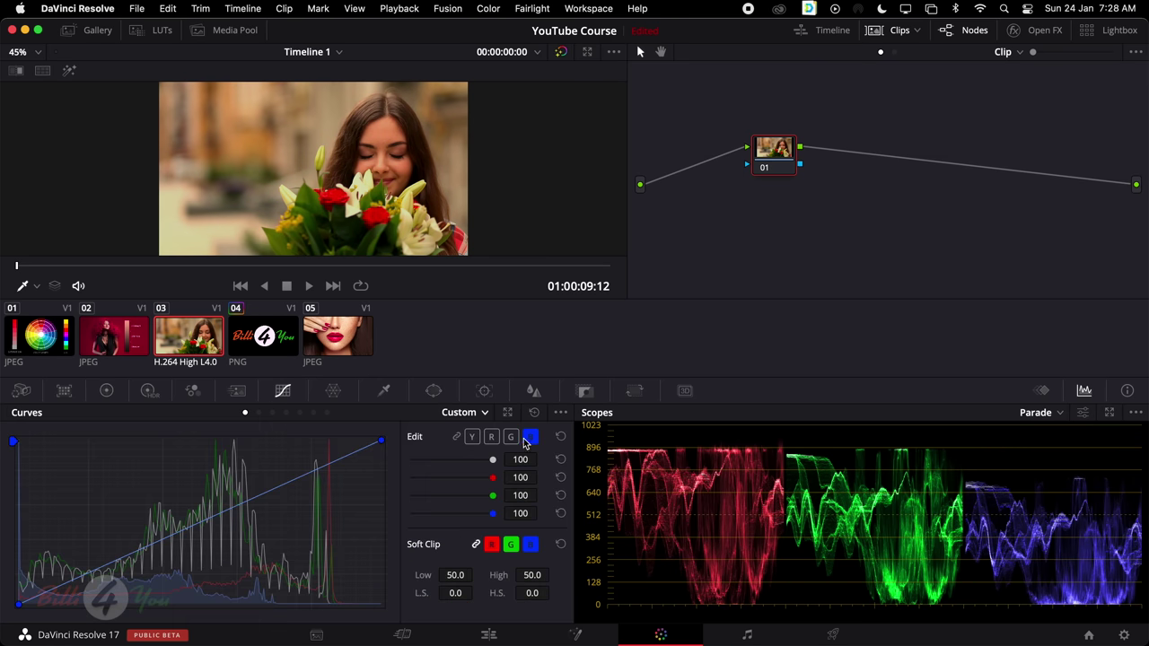
left_click(456, 437)
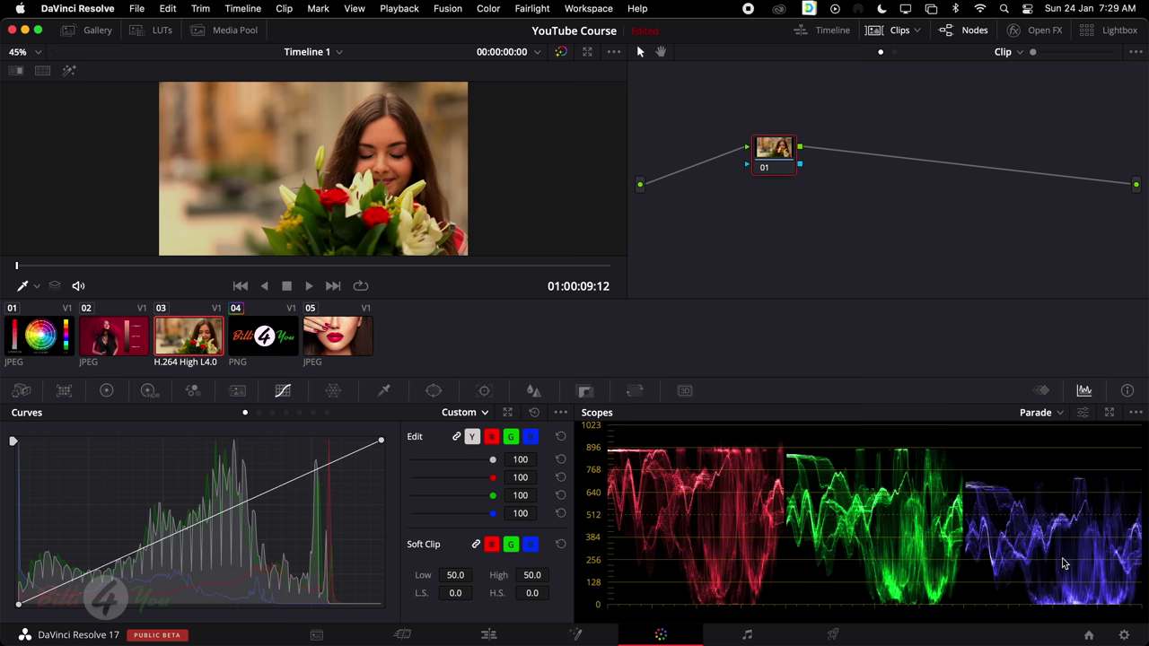
On the blue-only curve, raise and lower blue highlights and lift blue shadows
left_click(530, 437)
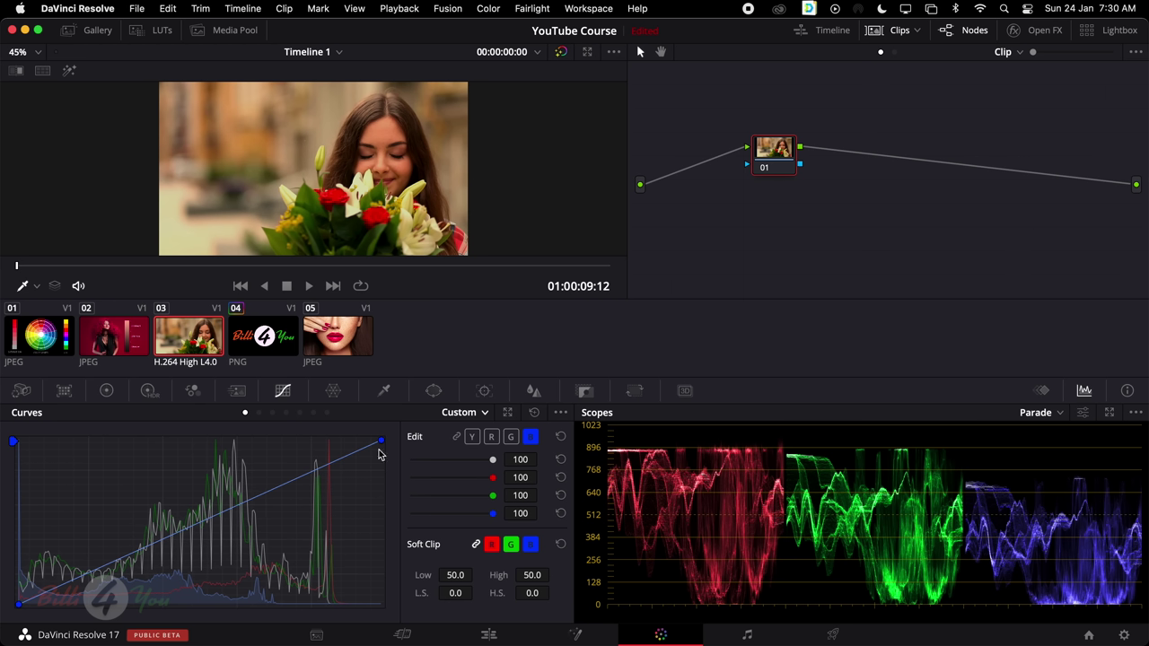
left_click_drag(381, 446, 307, 440)
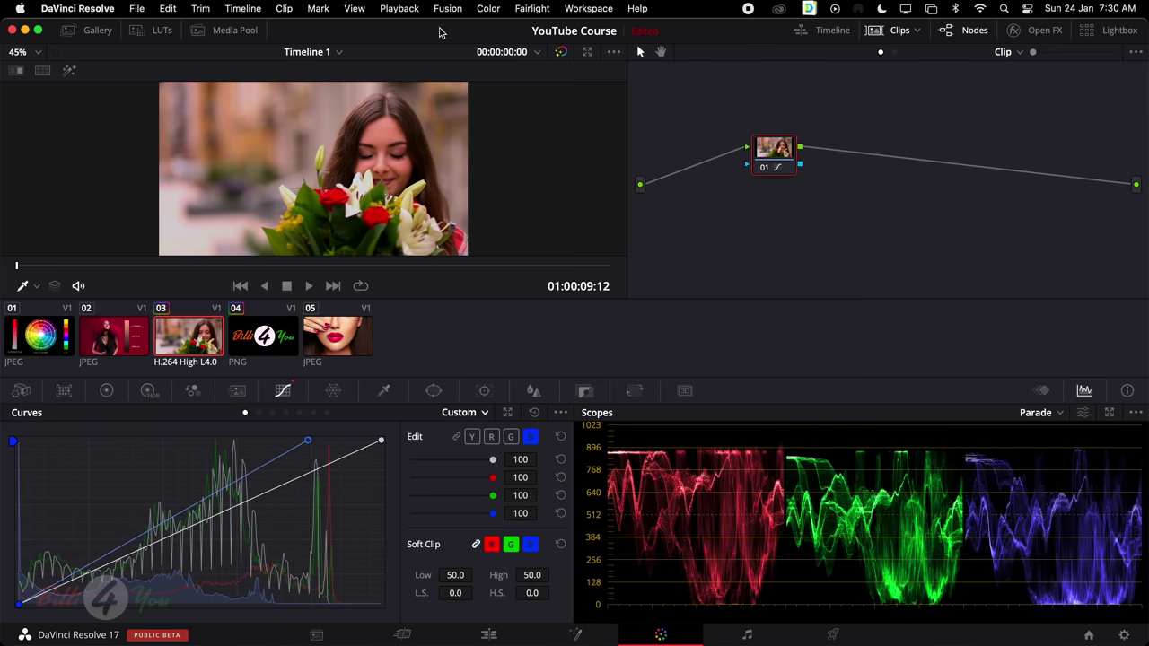
right_click(307, 441)
mouse_move(382, 440)
left_mouse_down()
mouse_move(389, 527)
mouse_move(384, 441)
left_mouse_up()
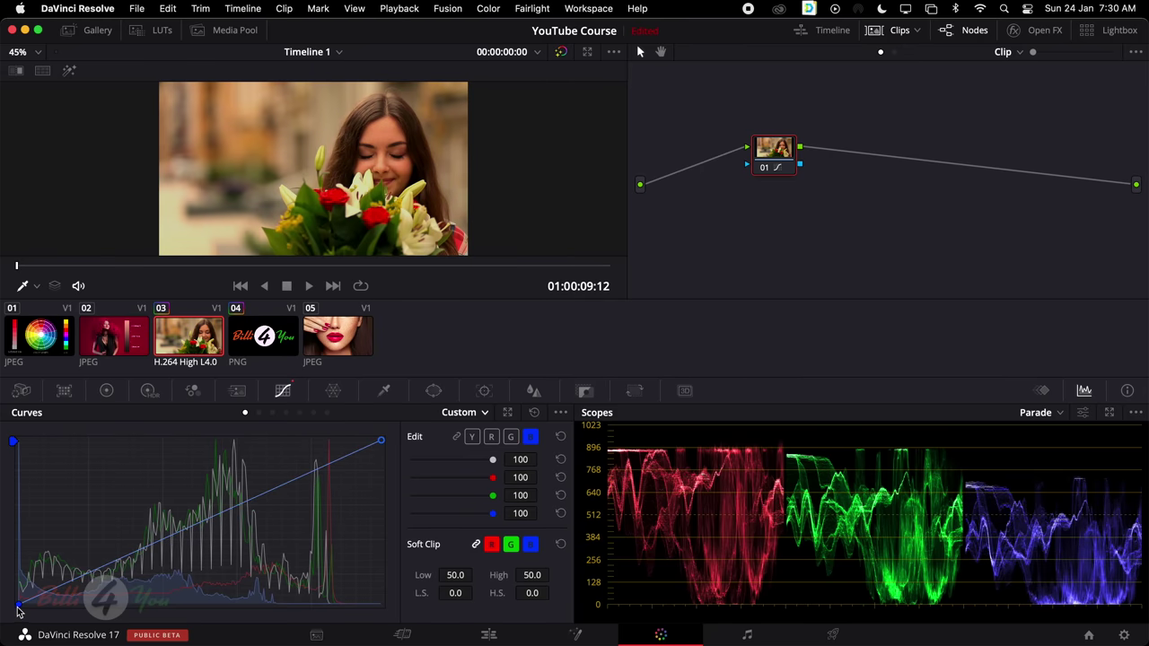
mouse_move(19, 611)
left_mouse_down()
mouse_move(14, 581)
mouse_move(12, 615)
left_mouse_up()
left_click_drag(382, 446, 415, 442)
Relink the channels and brighten with the luma curve, then reset and darken shadows, brighten highlights
left_click(457, 437)
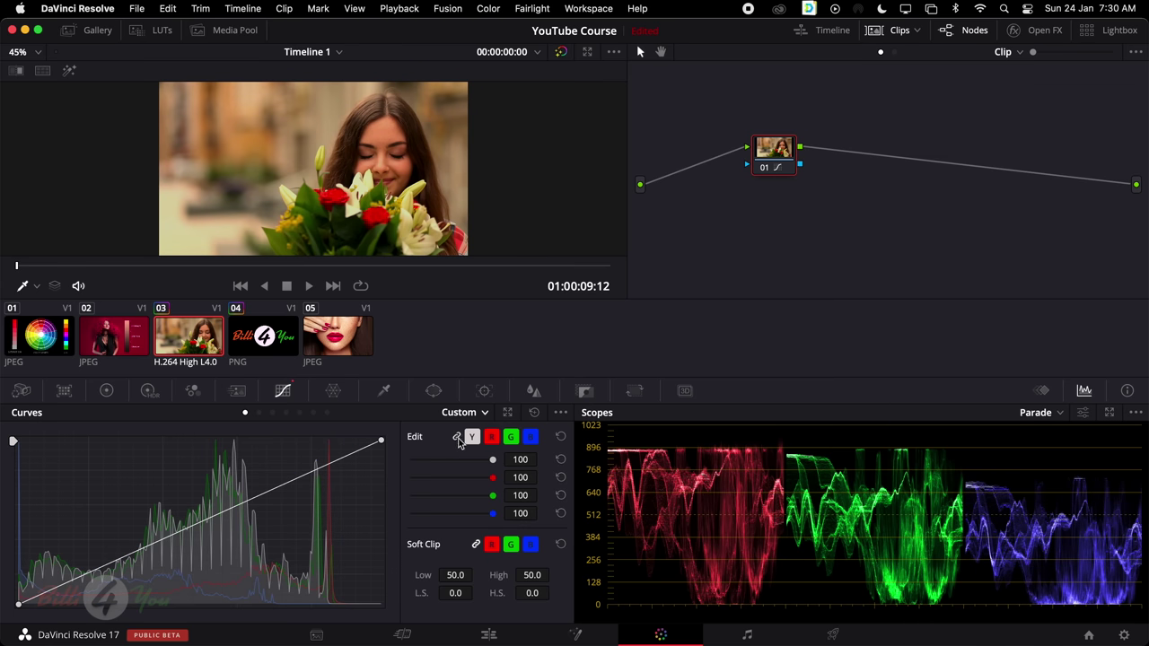
left_click(203, 525)
mouse_move(203, 524)
left_mouse_down()
mouse_move(191, 483)
mouse_move(243, 578)
mouse_move(212, 506)
left_mouse_up()
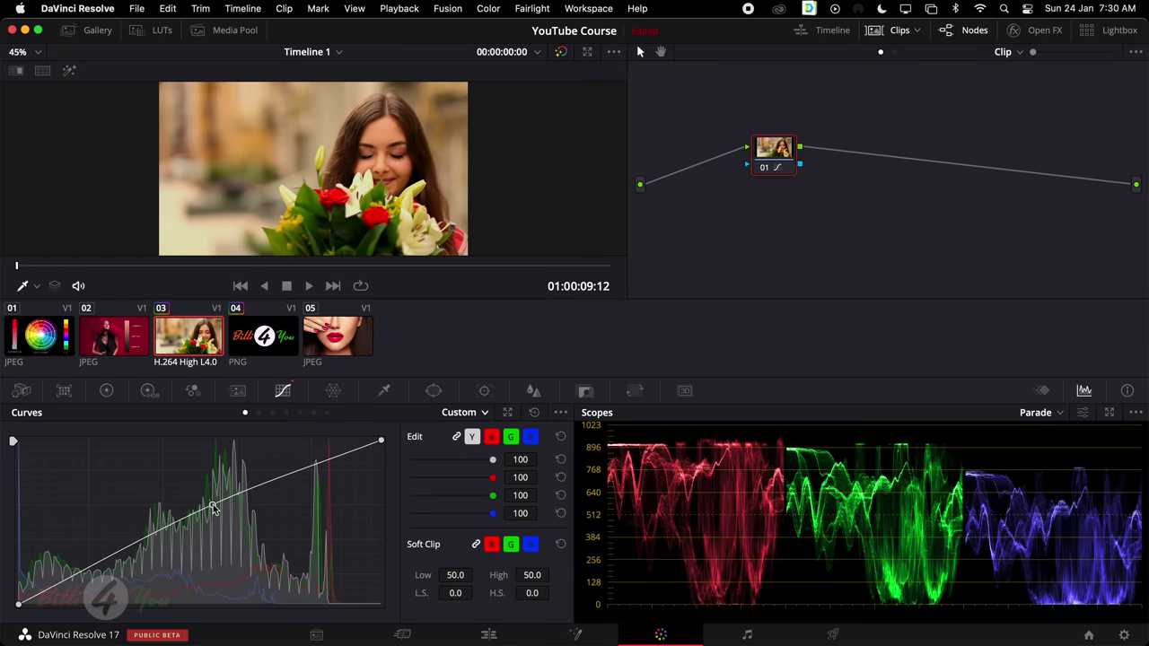
left_click(535, 412)
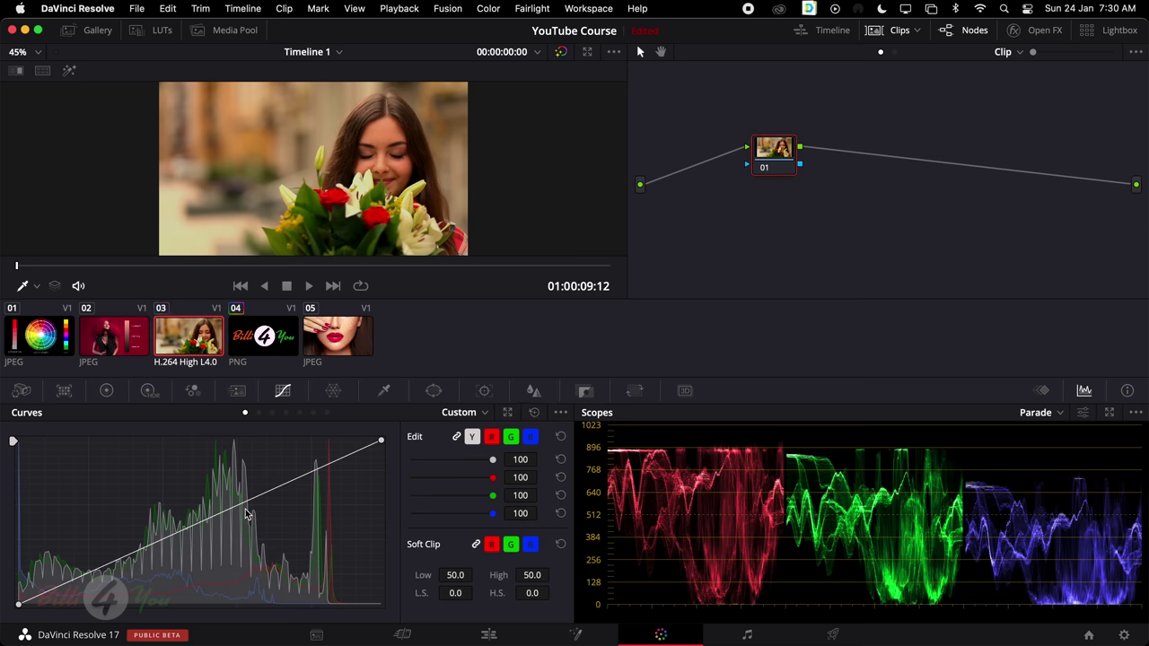
left_click(291, 484)
left_click_drag(112, 565, 116, 575)
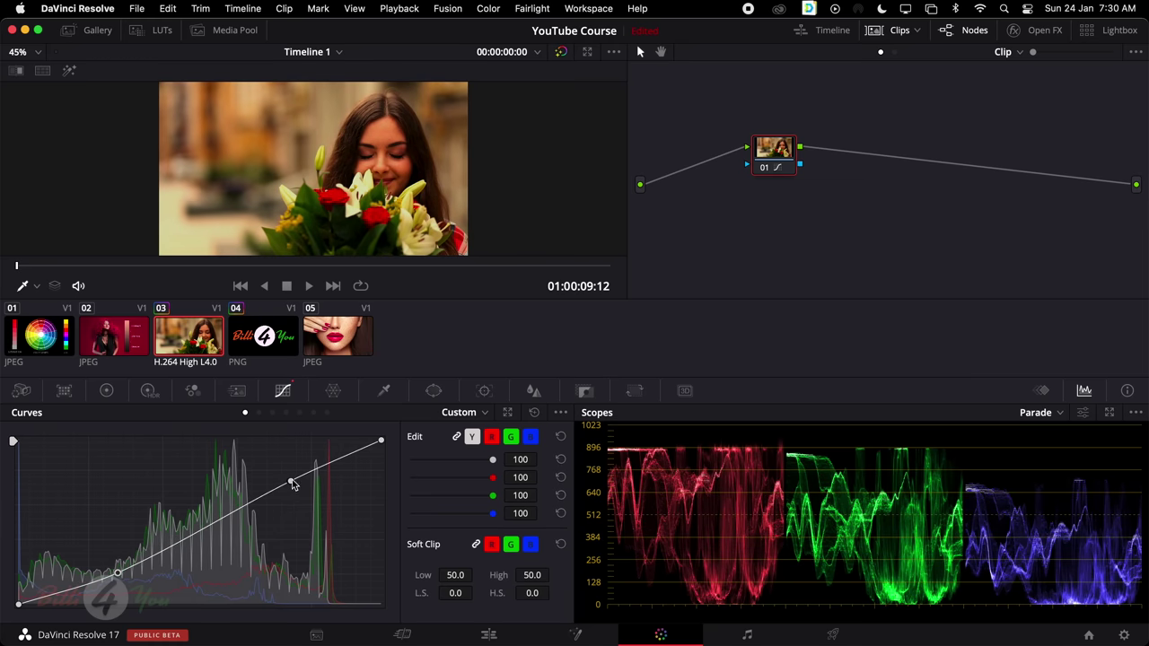
left_click_drag(291, 482, 286, 464)
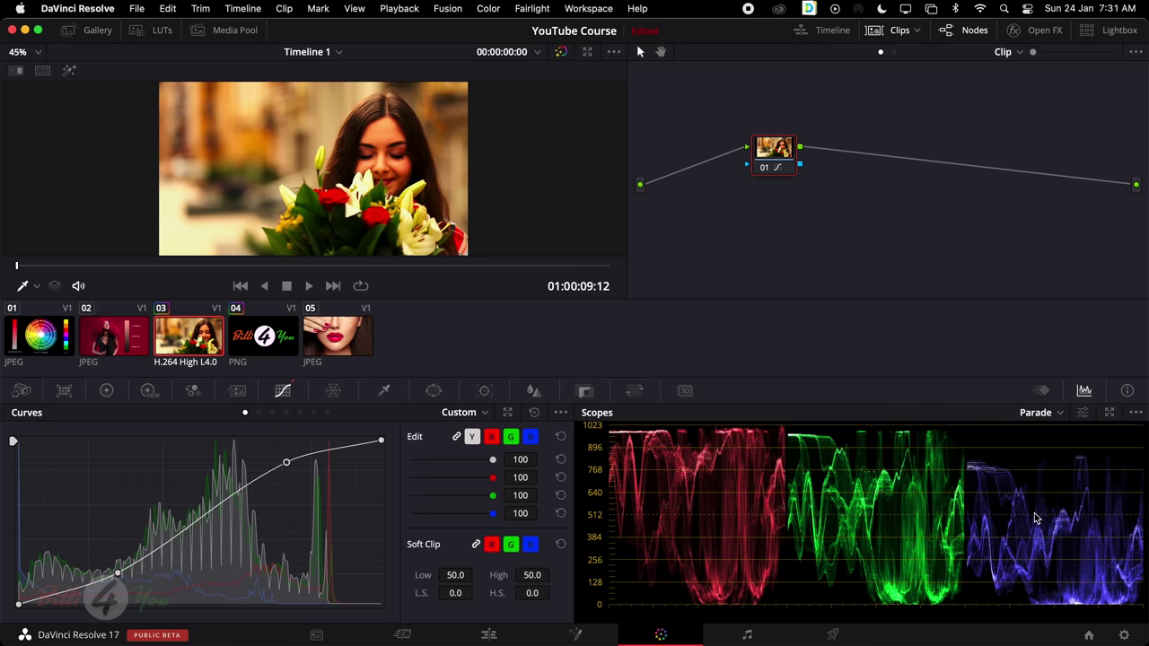
Lift the blue highlights above the luma curve, reset everything, and retry raising blue highlights
left_click(530, 437)
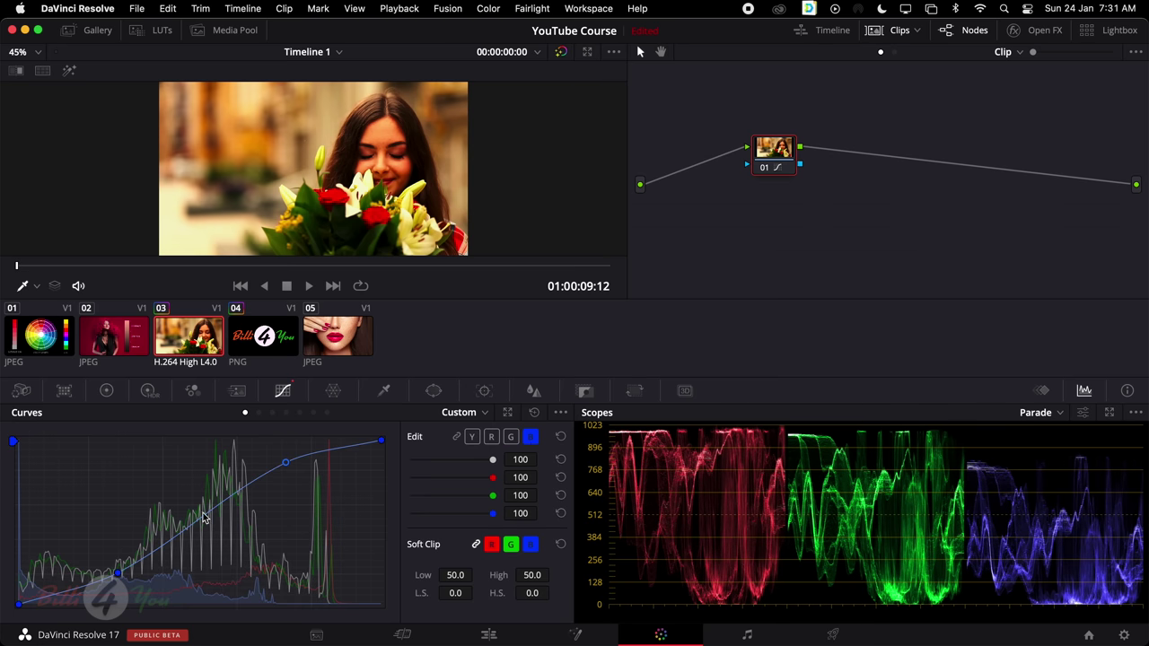
mouse_move(352, 448)
left_mouse_down()
mouse_move(293, 442)
mouse_move(285, 465)
mouse_move(274, 449)
left_mouse_up()
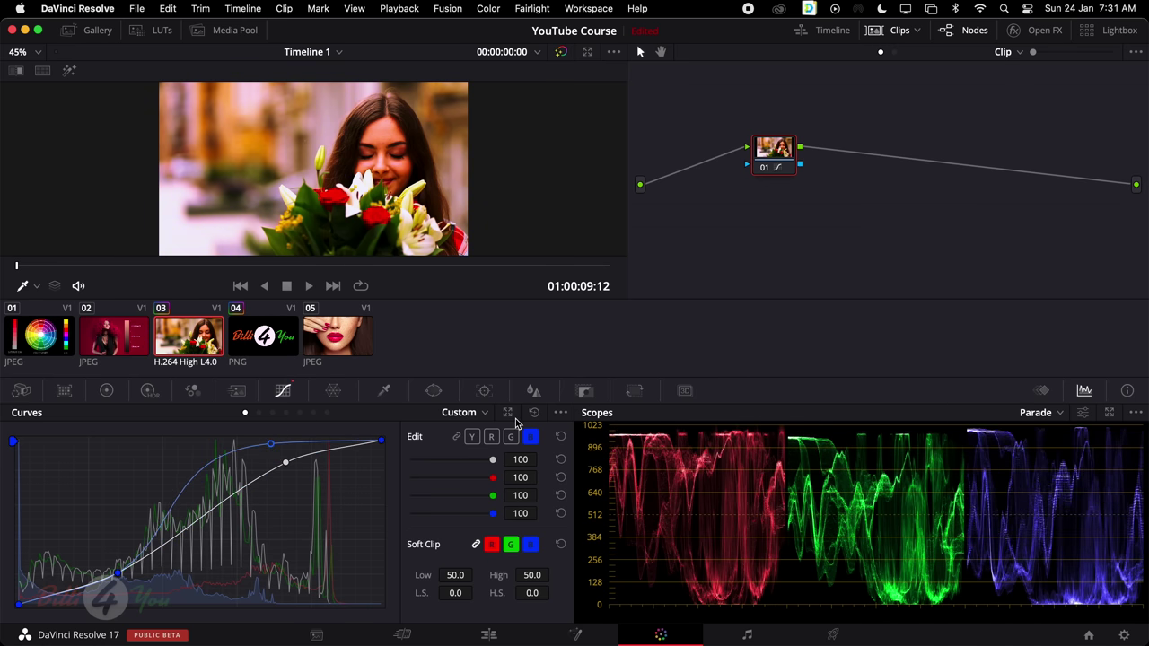
left_click(534, 412)
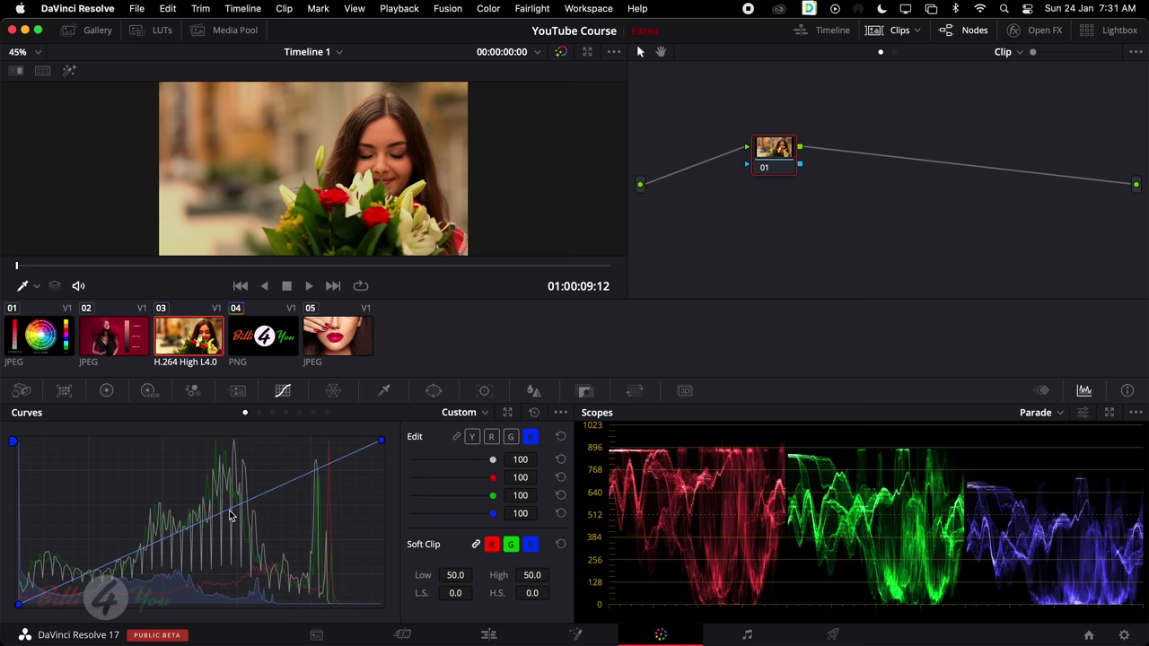
left_click(457, 437)
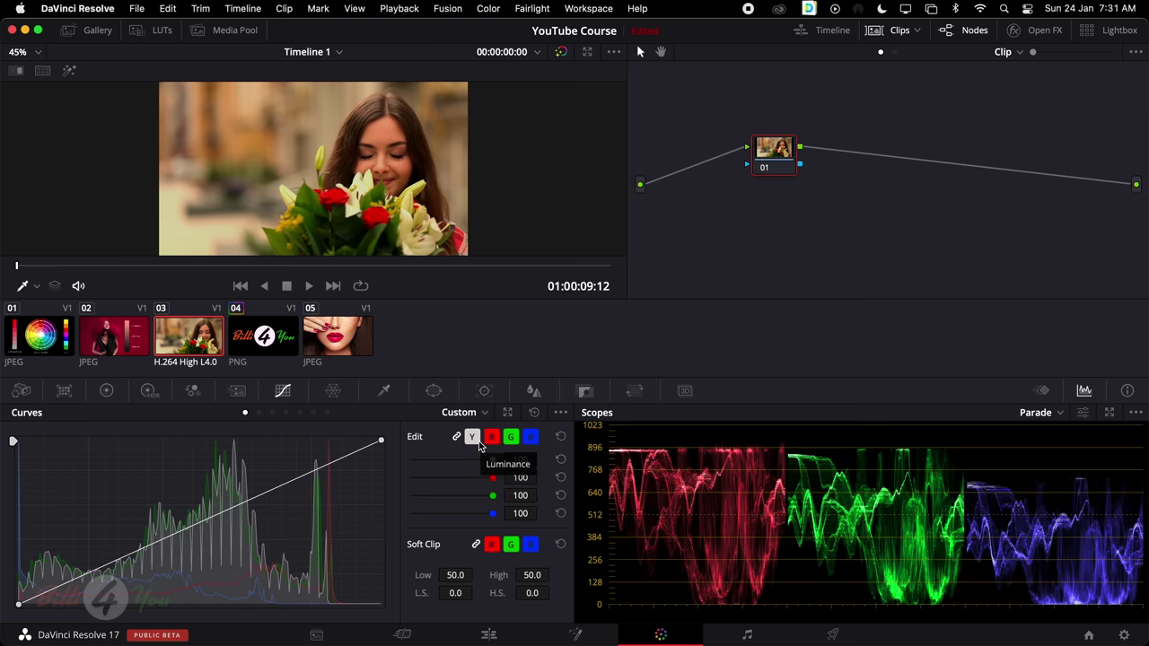
left_click(530, 438)
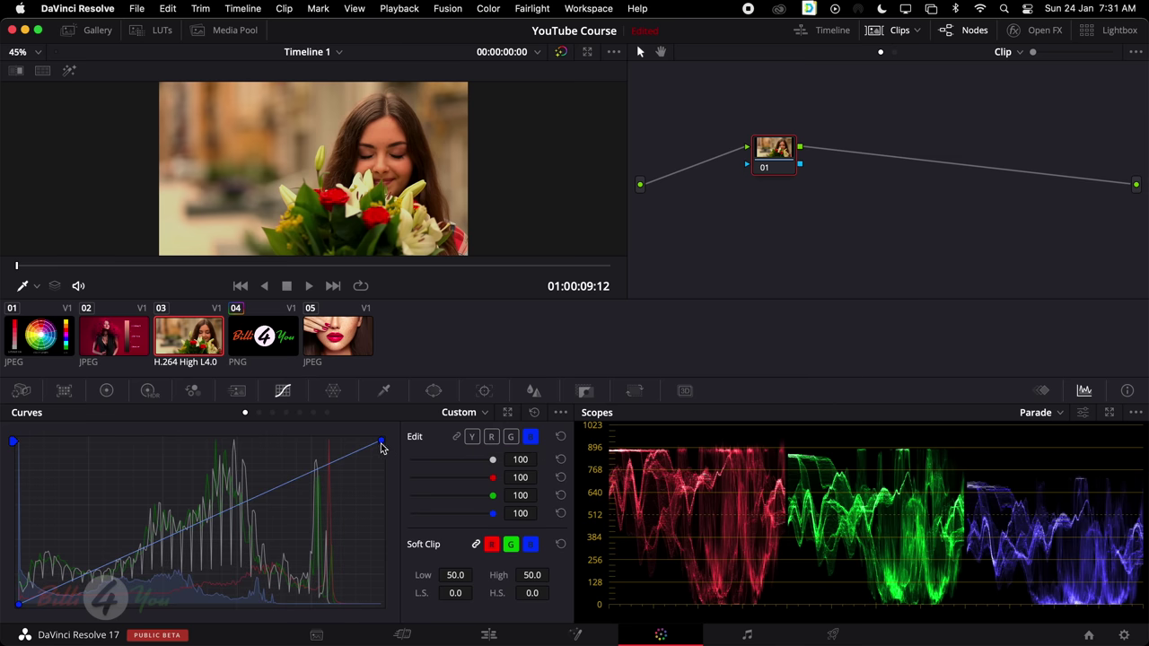
left_click_drag(380, 444, 302, 436)
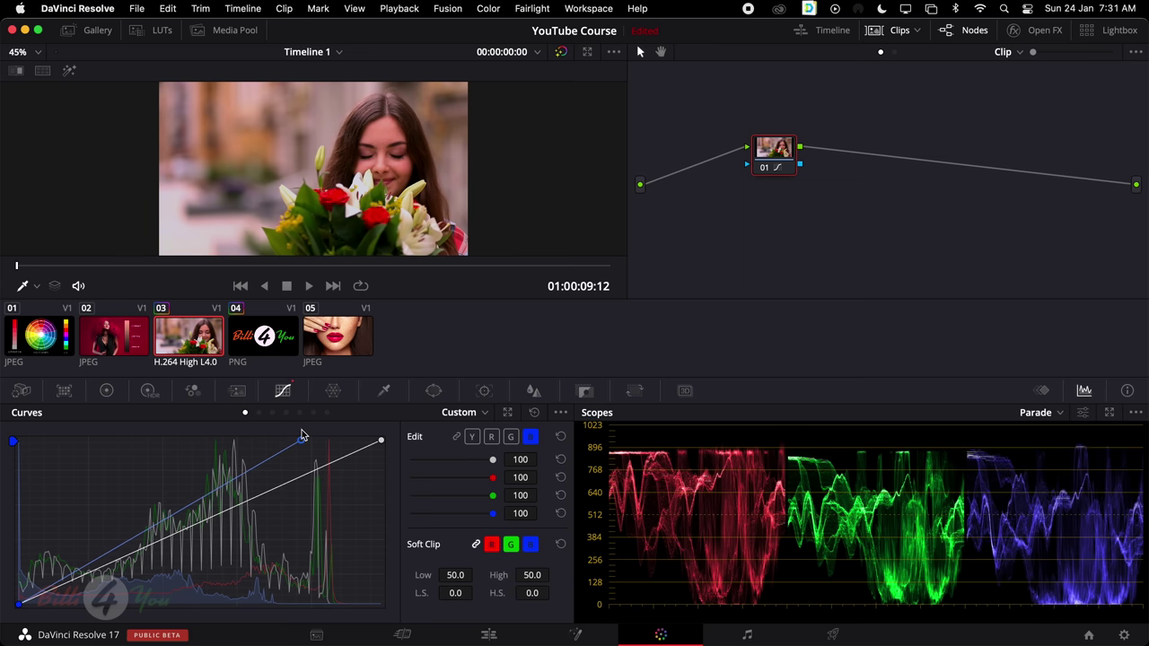
left_click(560, 438)
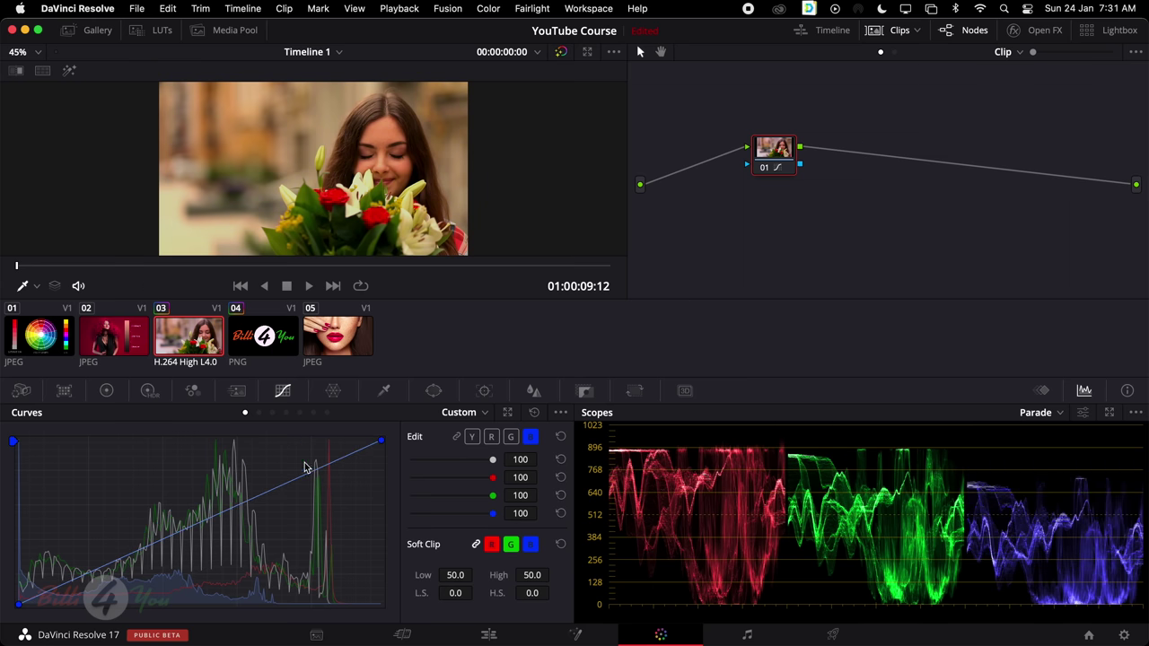
Bend the blue curve up for a bluer image, reset it, and relink all channels
left_click_drag(226, 514, 153, 508)
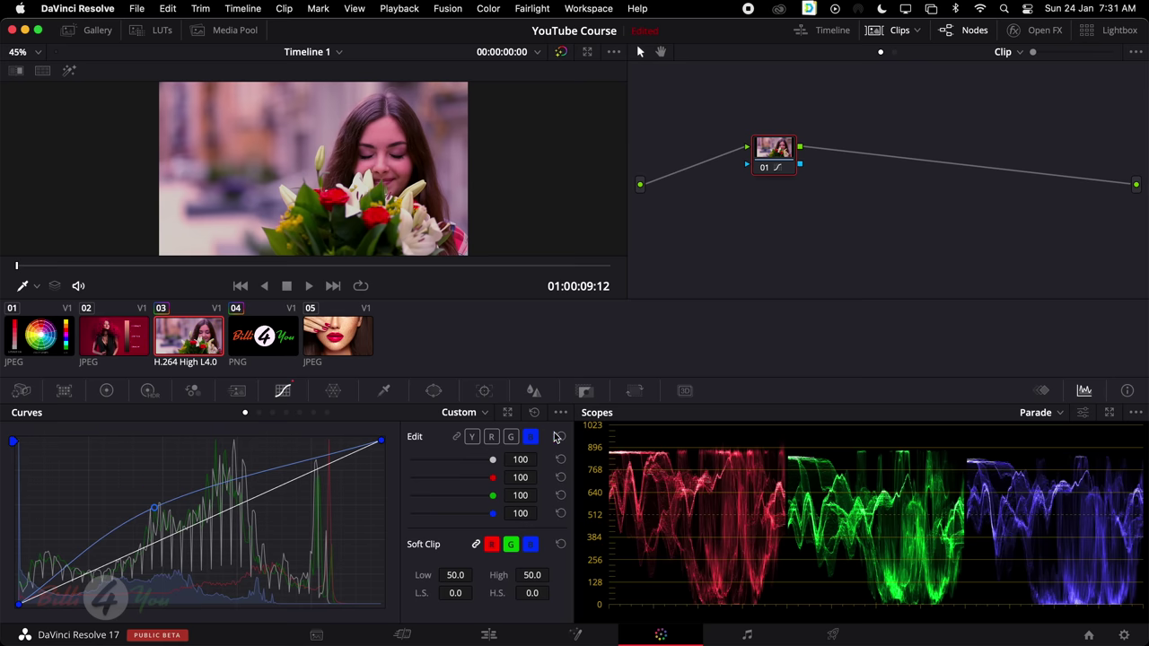
left_click(558, 436)
left_click(380, 442)
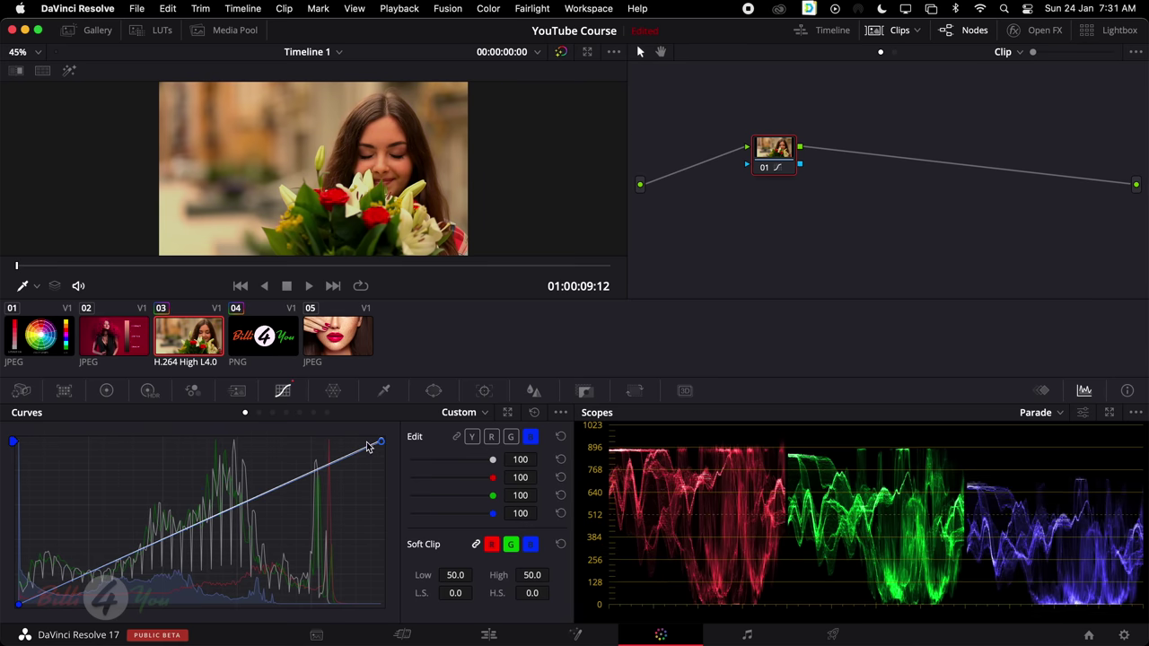
left_click_drag(381, 442, 284, 441)
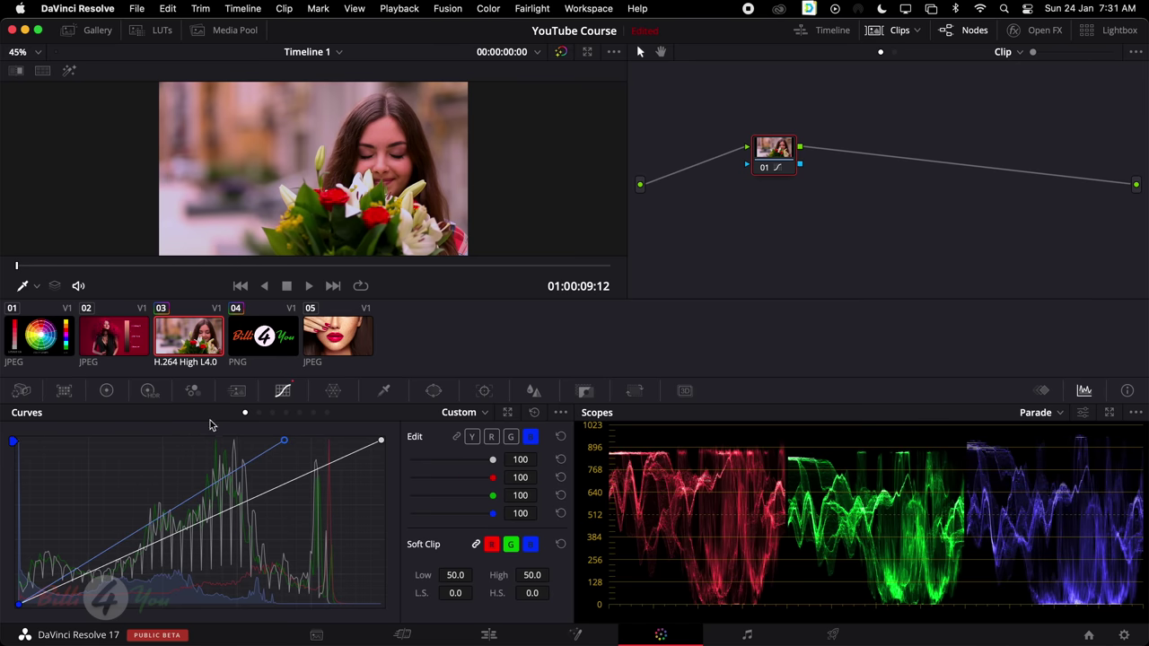
left_click(560, 437)
left_click(457, 437)
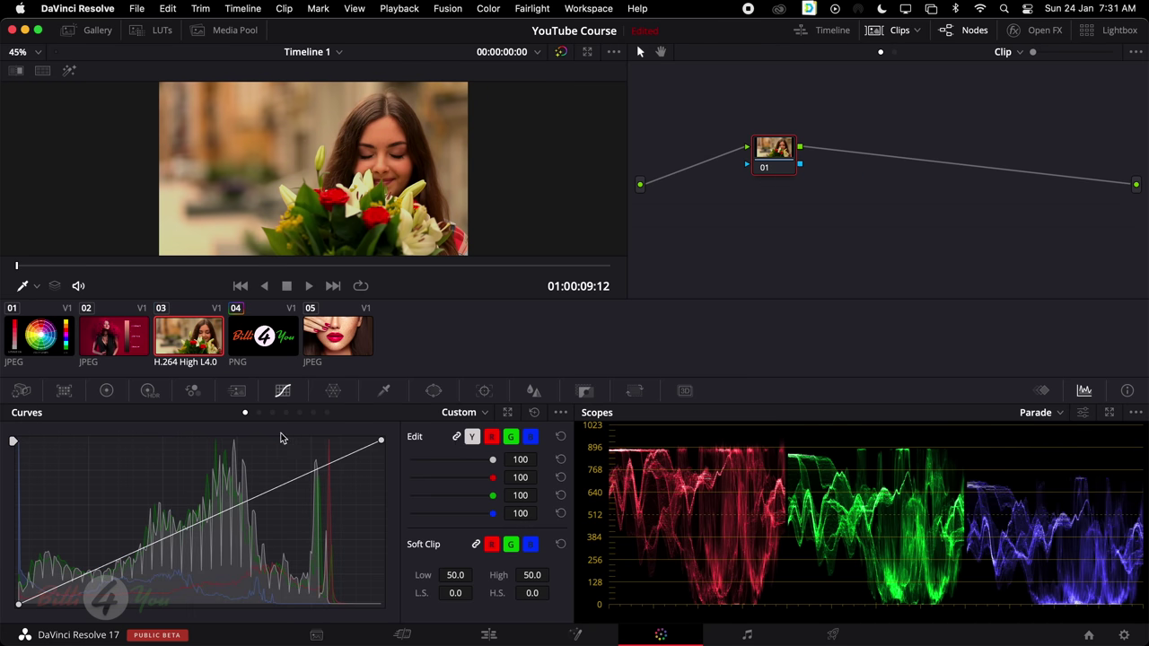
Compare the Hue Vs Hue, Hue Vs Sat and Hue Vs Lum curves, ending on Hue Vs Hue
left_click(259, 413)
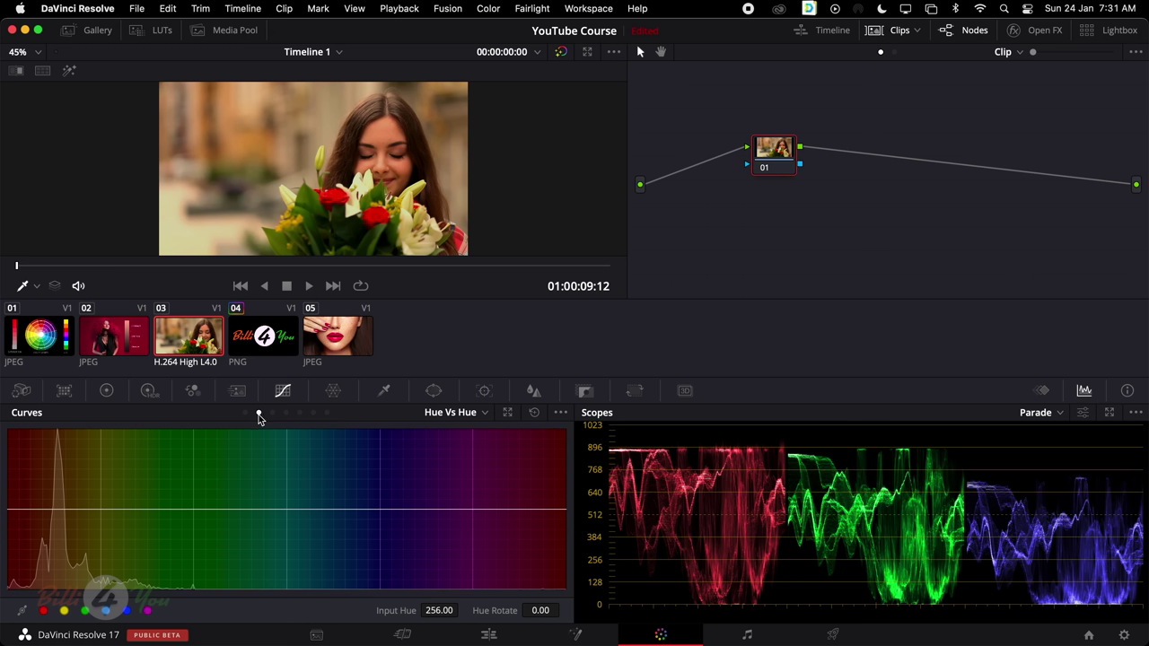
left_click(273, 413)
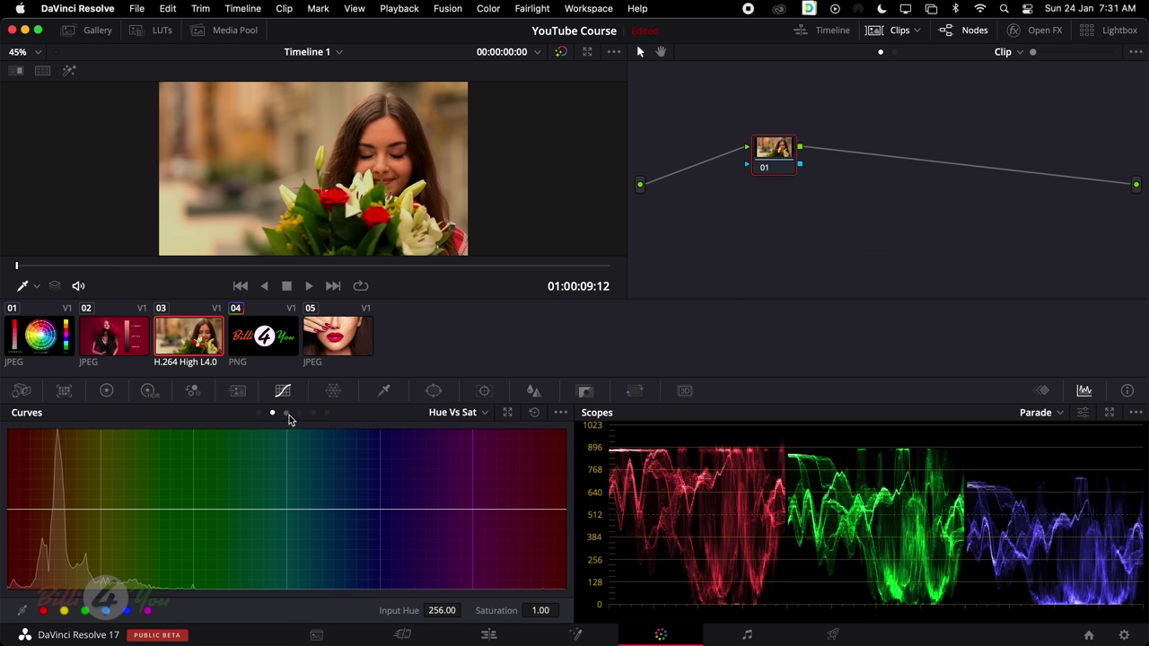
left_click(287, 414)
left_click(259, 414)
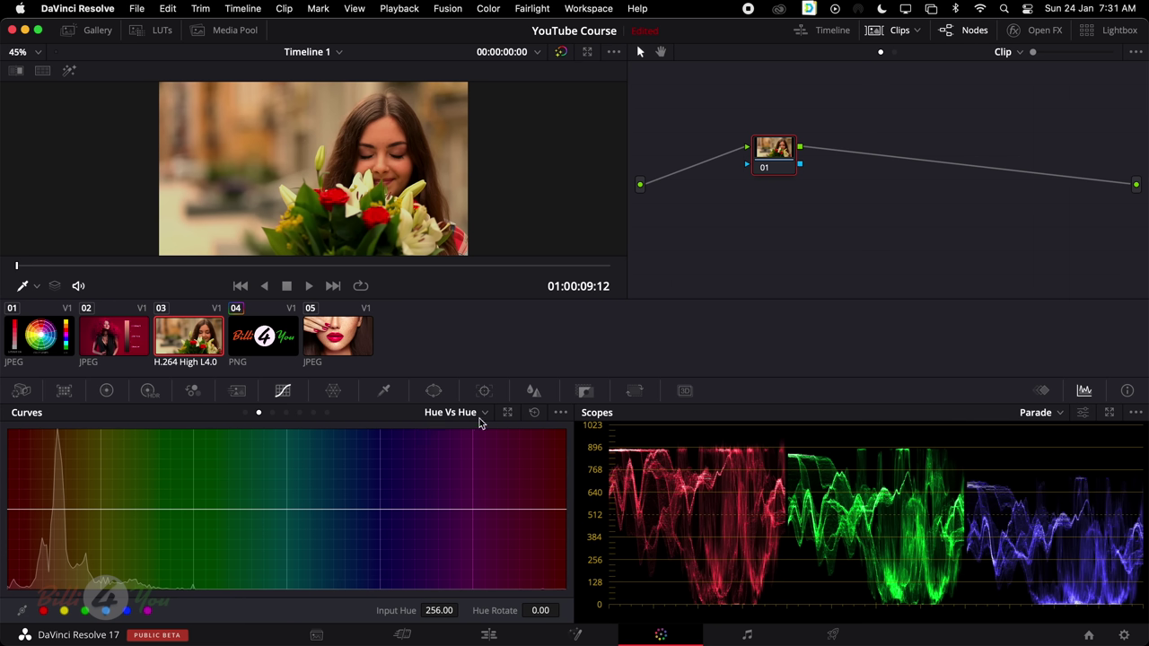
Sample hues from the image onto Hue Vs Hue, then widen and recentre the targeted range
left_click(341, 190)
left_click(534, 413)
left_click(342, 187)
left_click(537, 415)
left_click(321, 204)
left_click_drag(118, 513, 213, 514)
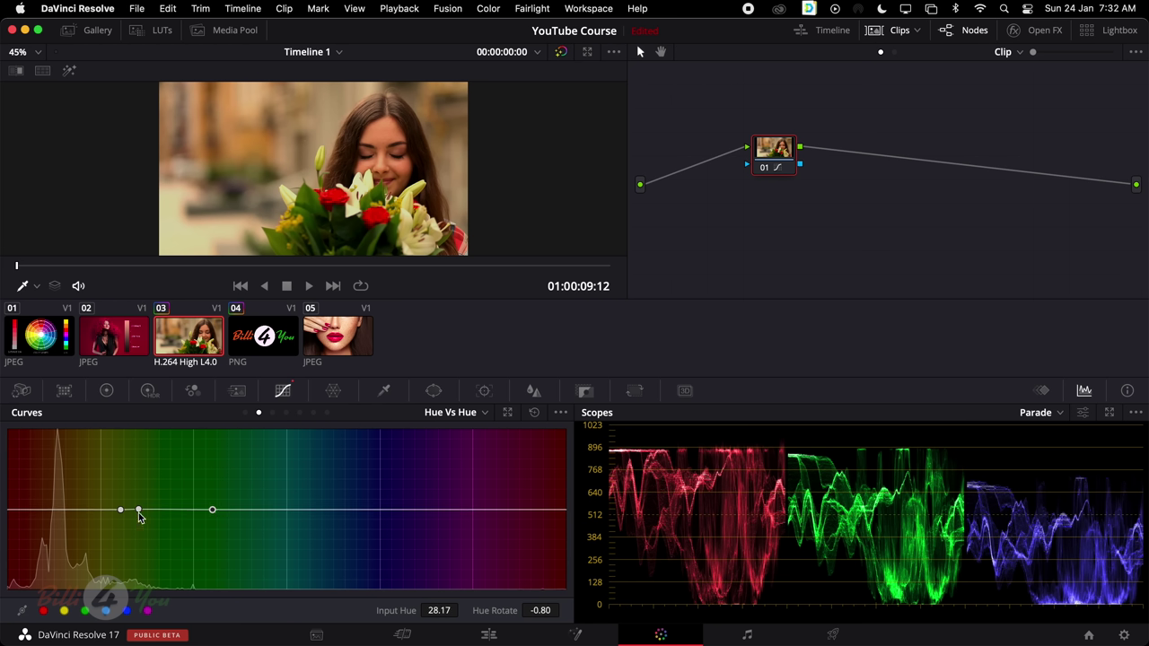
left_click_drag(138, 512, 164, 513)
Rotate the targeted hues on the woman-with-flowers clip, reset the curve, and load the colour-wheel clip
left_click(62, 340)
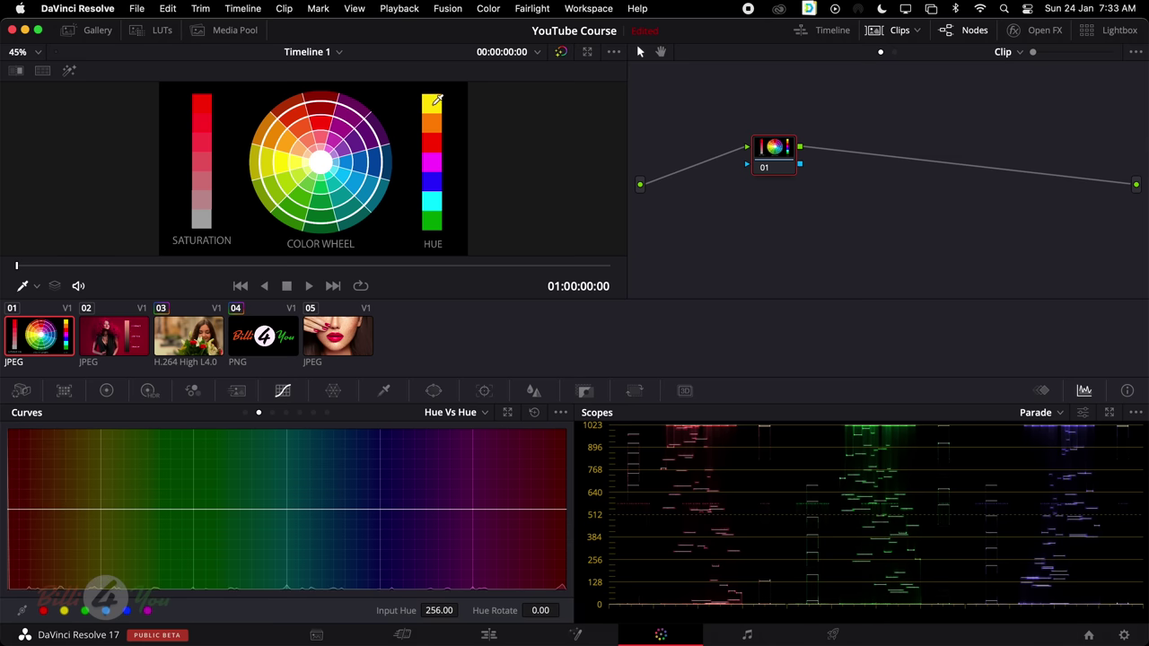
left_click(203, 341)
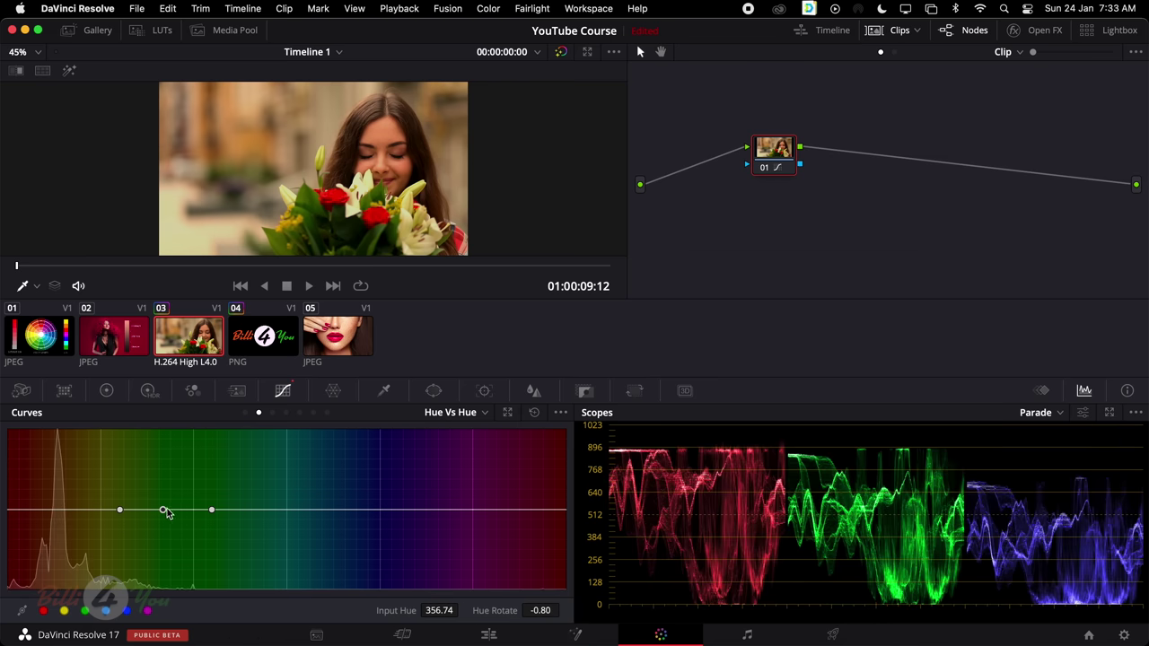
left_click_drag(164, 510, 145, 585)
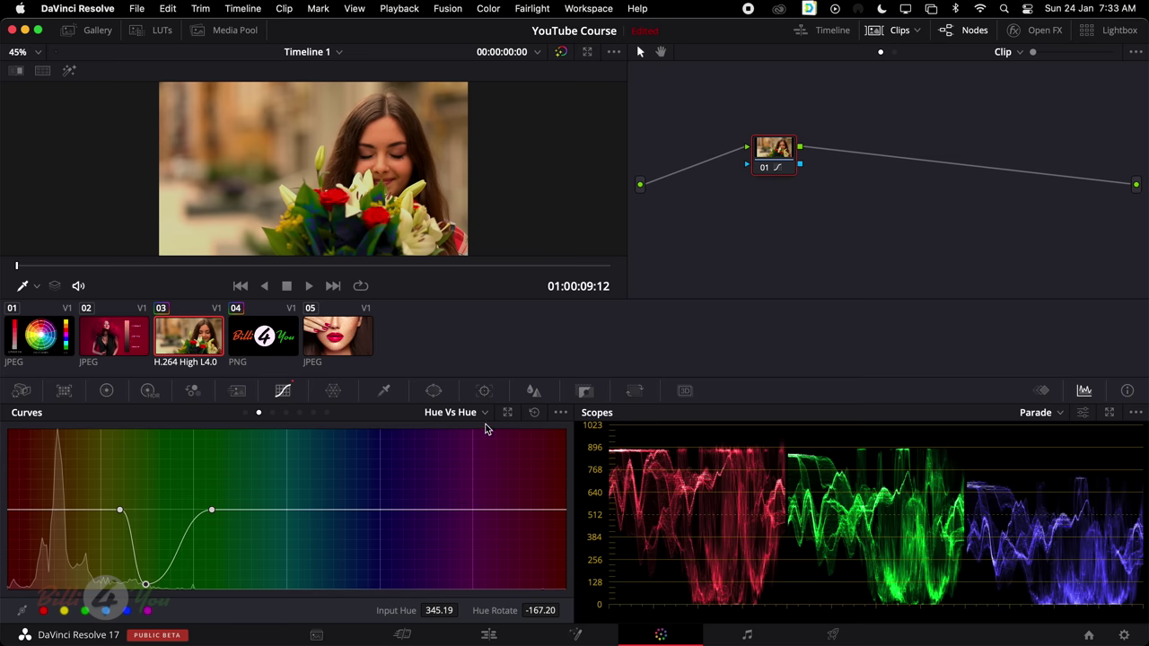
left_click(534, 415)
left_click(51, 344)
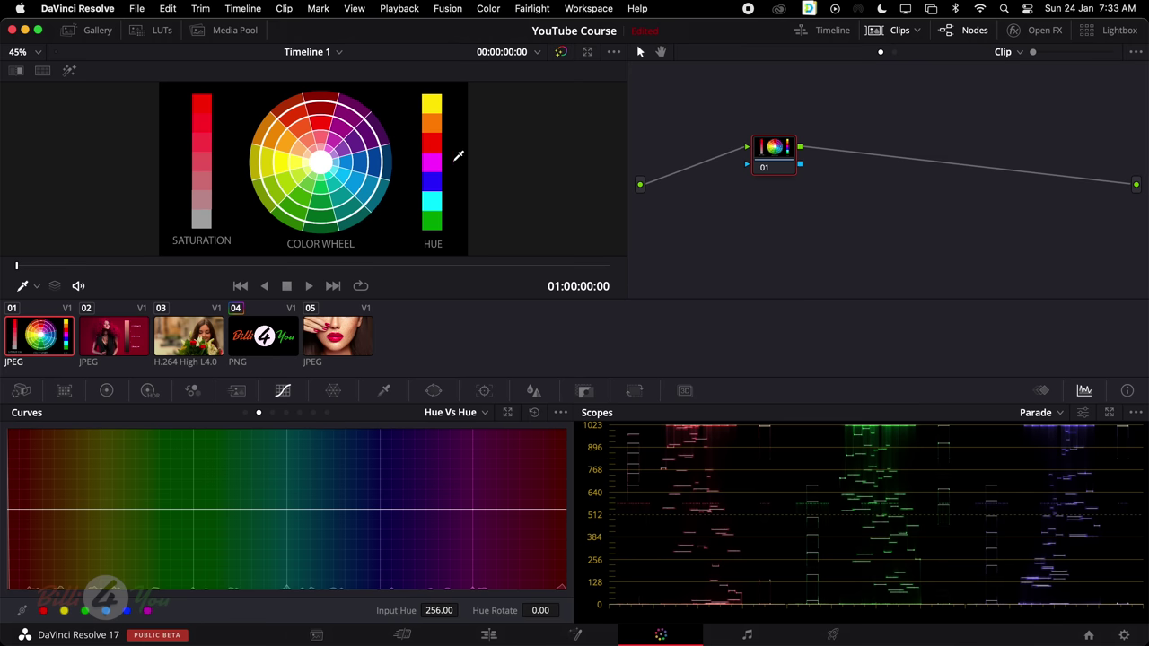
Sample the hue bar's green and rotate the greens to another hue, then load clip 05
left_click(439, 219)
left_click_drag(194, 510, 202, 455)
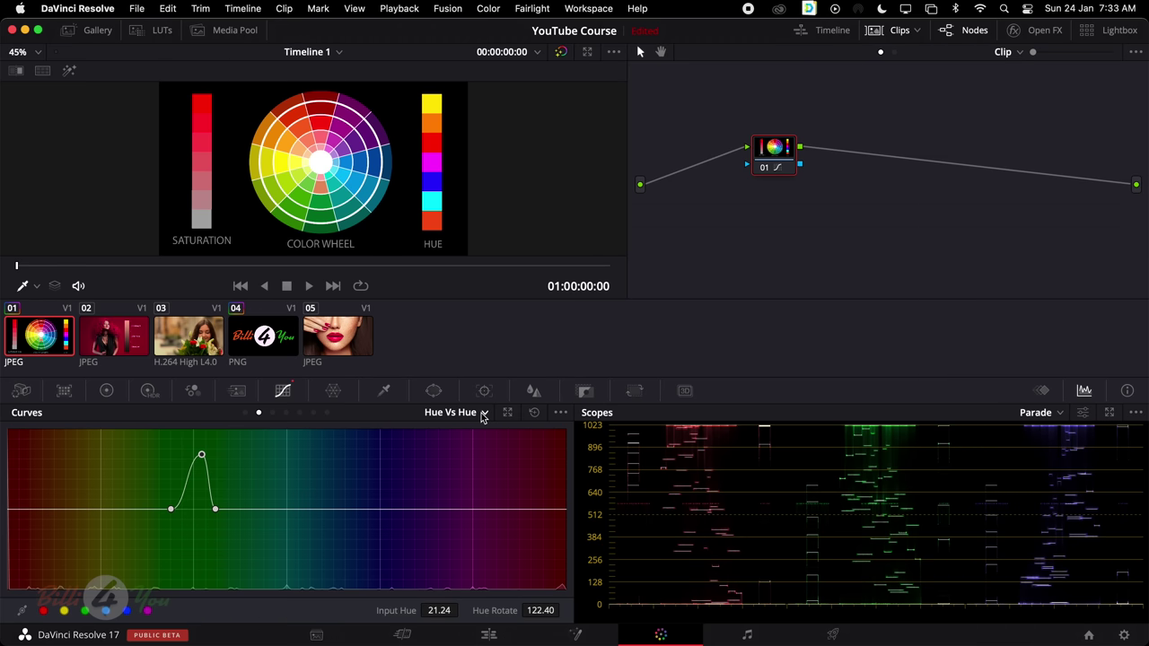
left_click(363, 339)
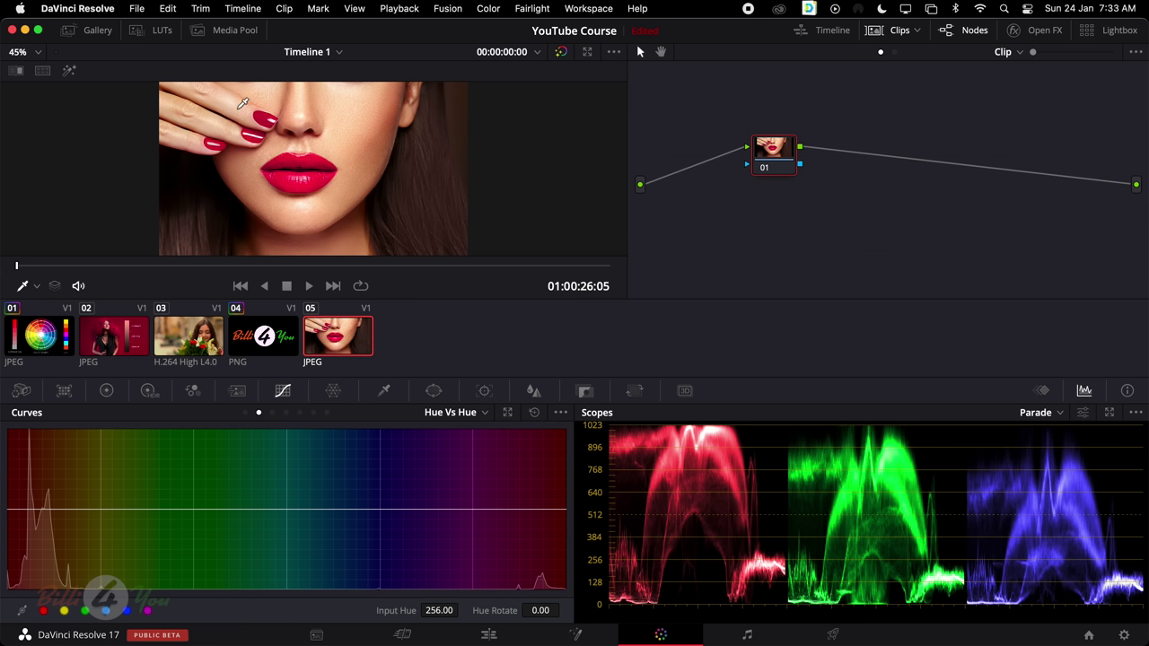
Sample the nail colour and swing the lips' hue toward magenta and through green, then reset
left_click(268, 112)
mouse_move(546, 510)
left_mouse_down()
mouse_move(548, 485)
mouse_move(548, 532)
mouse_move(553, 490)
left_mouse_up()
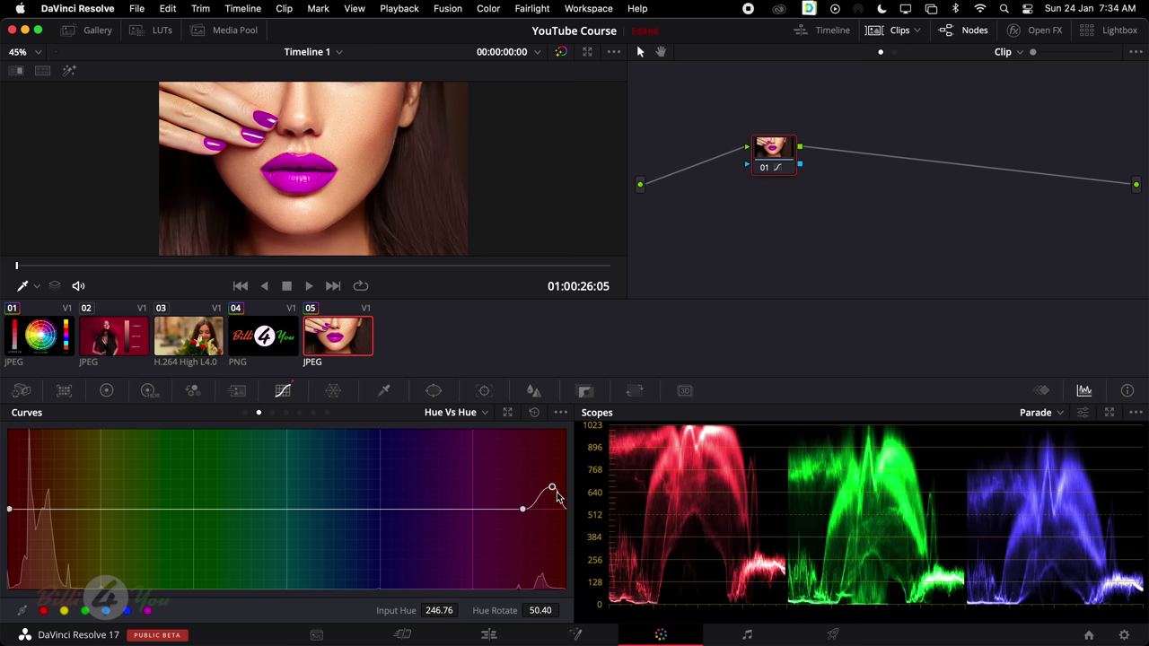
left_click_drag(552, 489, 547, 568)
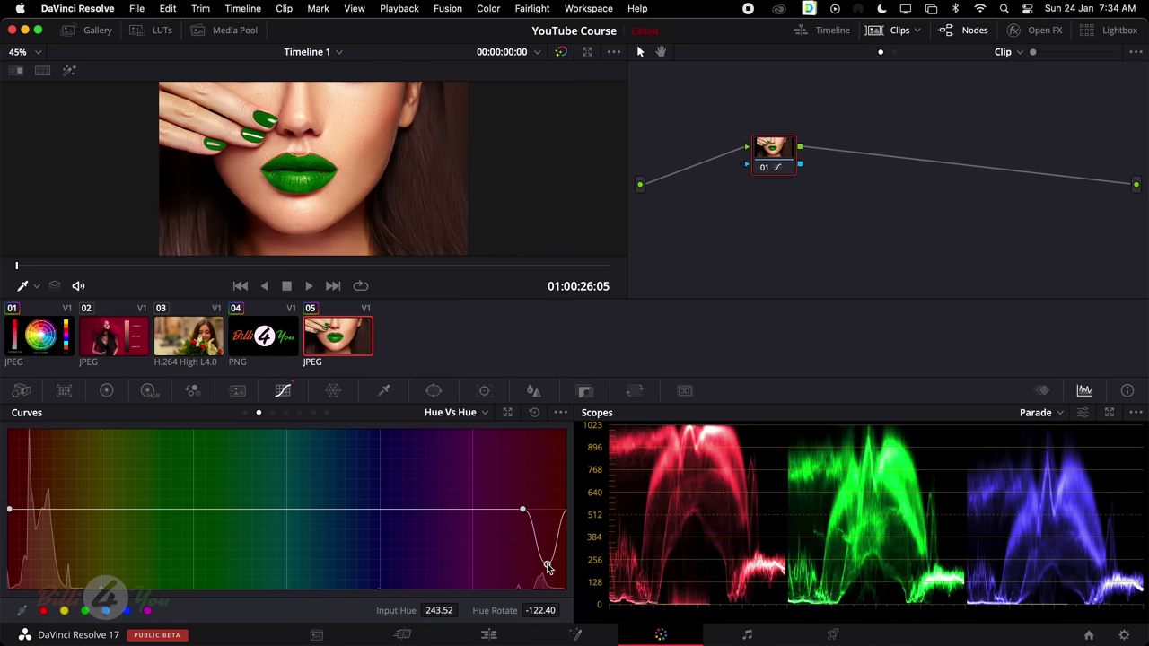
left_click(535, 413)
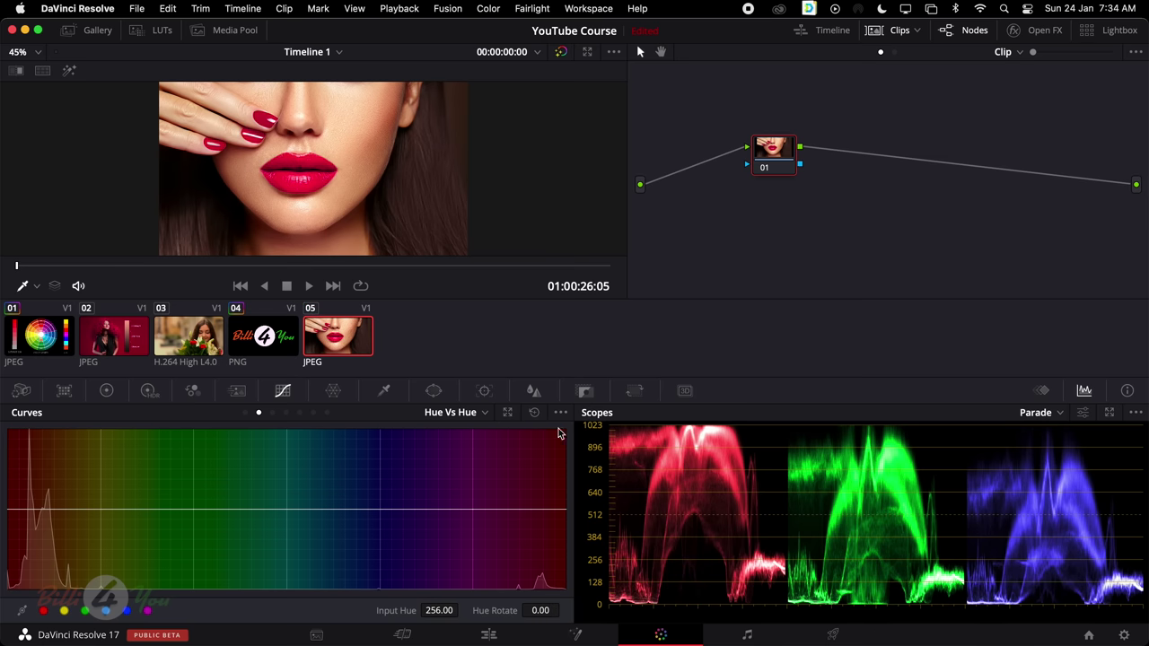
left_click(272, 413)
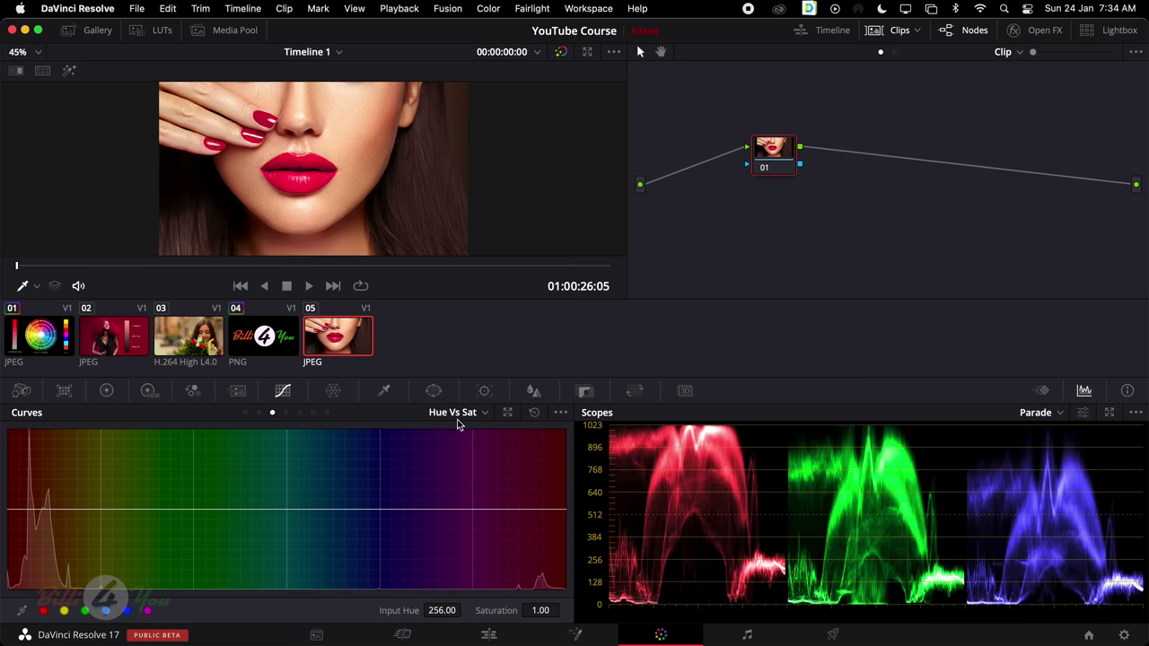
Load the flower-girl clip 03, then the colour-wheel clip 01
left_click(203, 344)
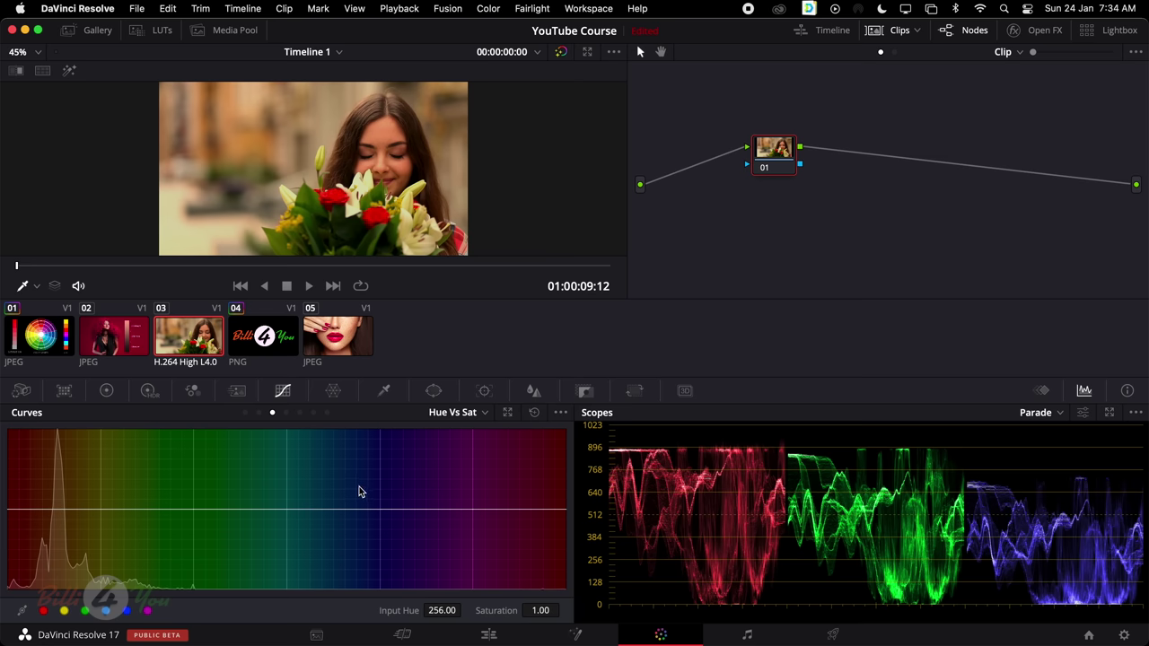
left_click(27, 332)
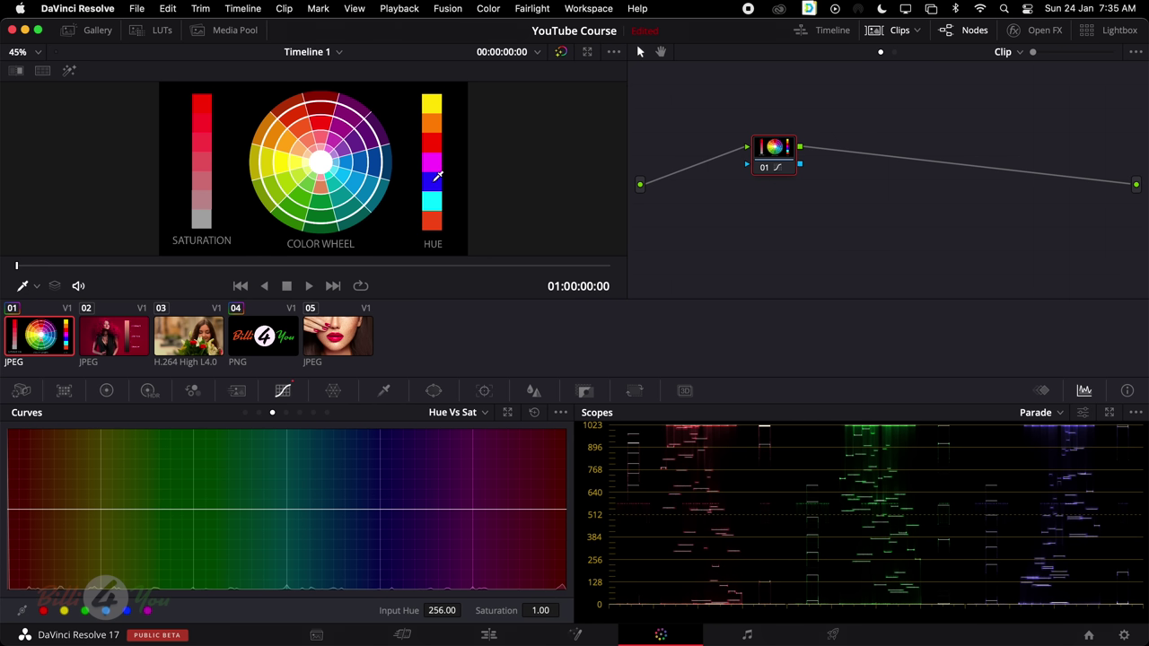
Sample the colour wheel's blue and pull its Hue Vs Sat point down to fully desaturate it
left_click(436, 178)
left_click_drag(392, 513, 375, 625)
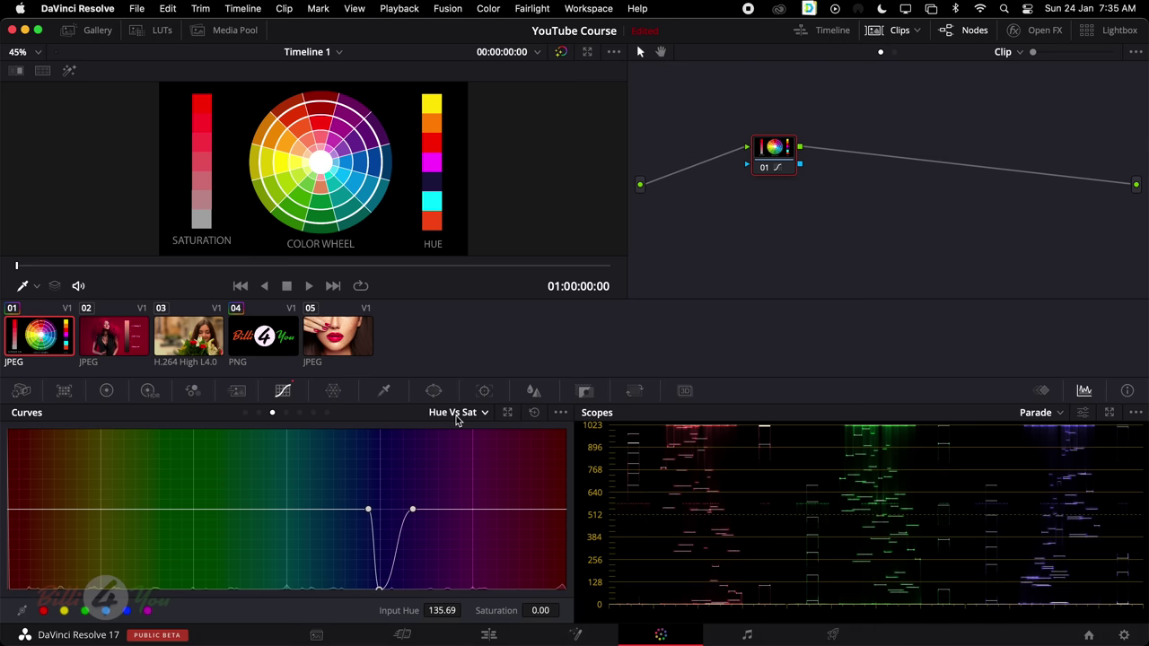
left_click(322, 340)
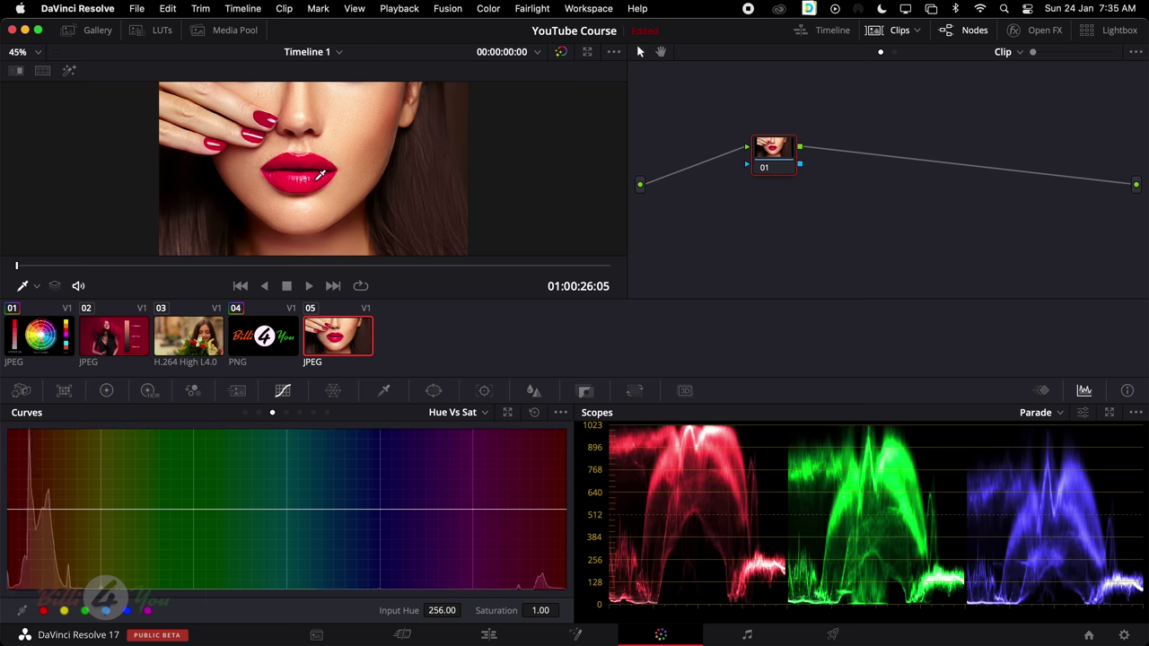
Sample the lips on Hue Vs Sat, boost their saturation, then reset the curve
left_click(269, 113)
scroll(269, 113, "down", 1)
scroll(216, 103, "up", 1)
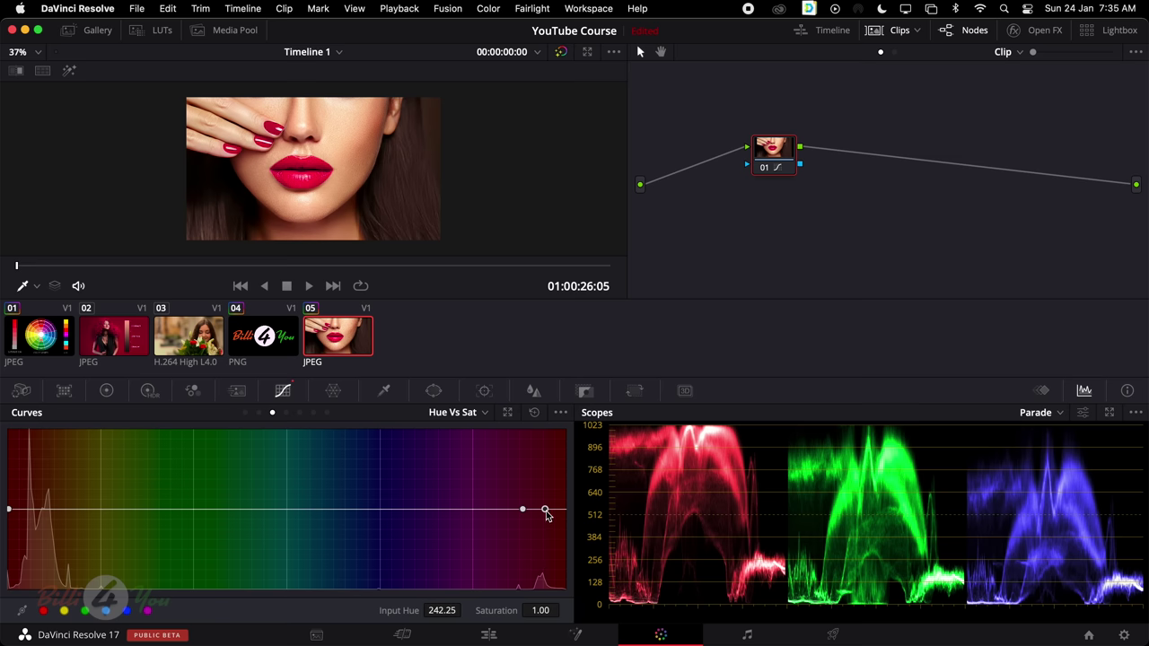
left_click_drag(546, 511, 558, 467)
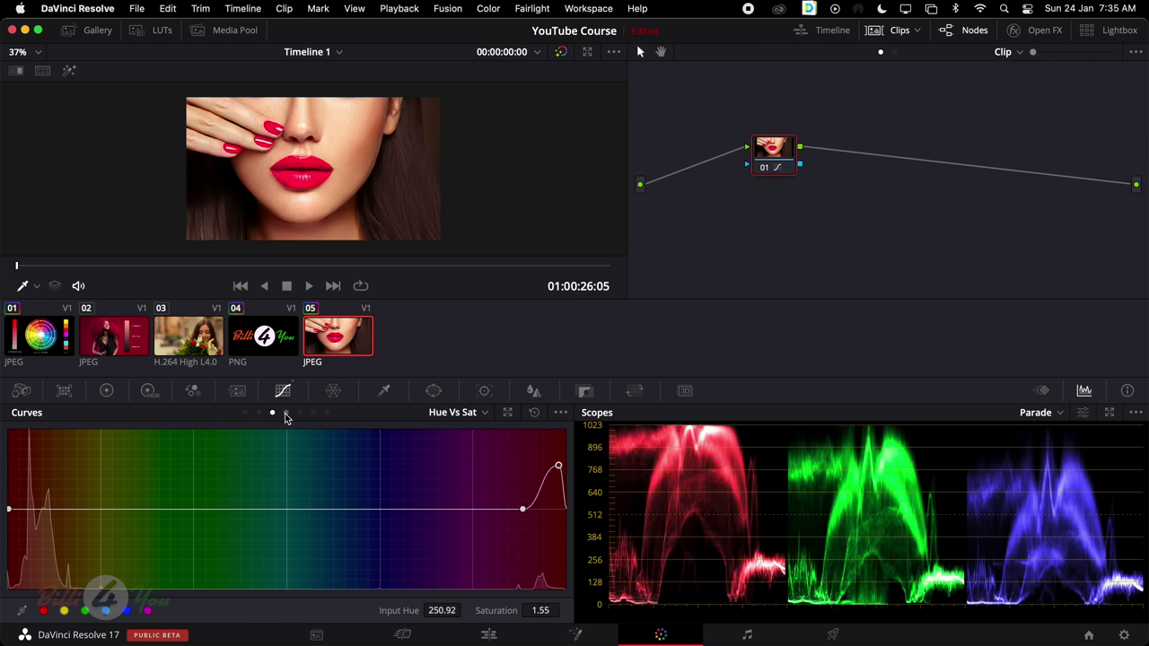
left_click(535, 413)
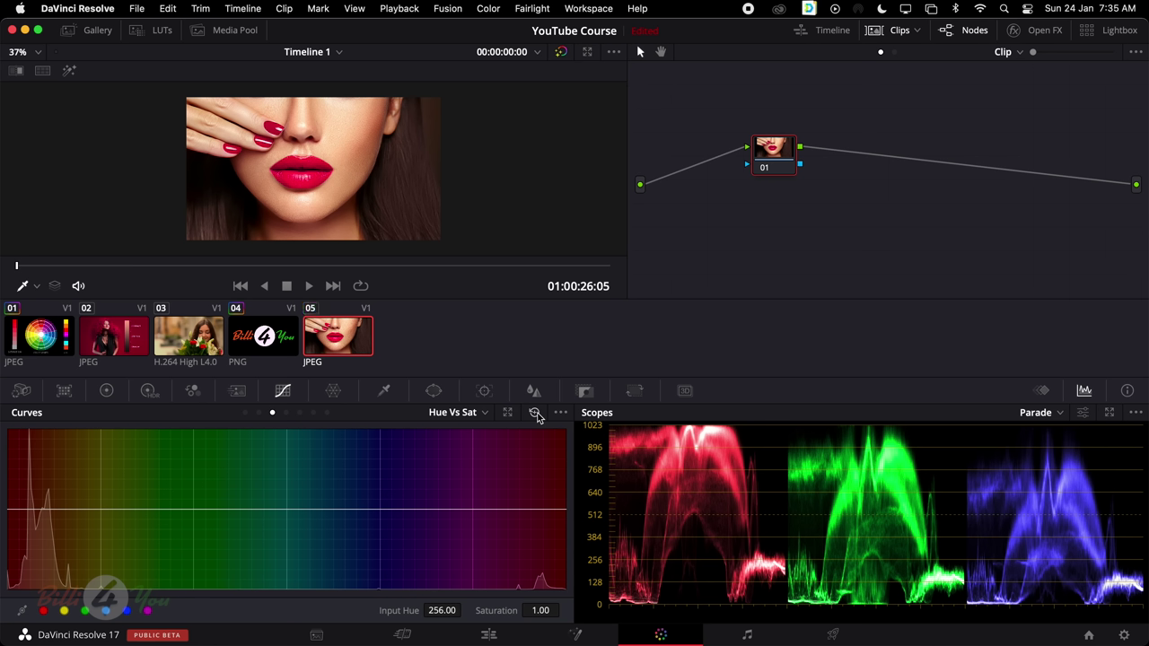
left_click(287, 413)
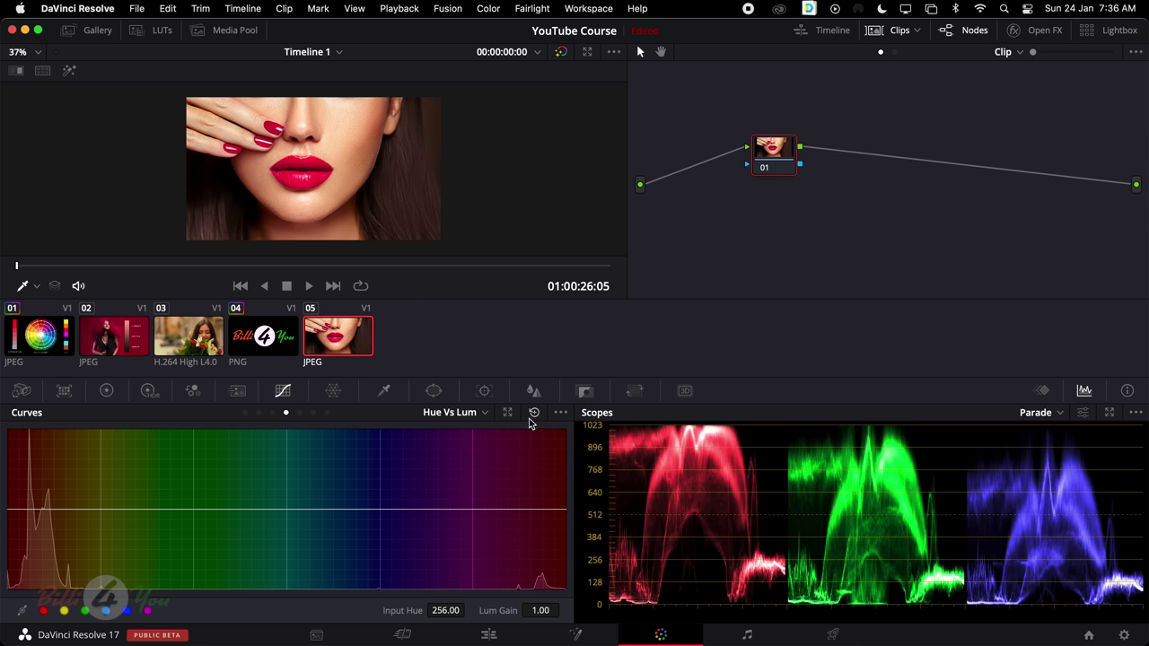
Sample the lips on Hue Vs Lum, darken them, then reset the curve before loading clip 03
left_click(298, 168)
left_click_drag(547, 510, 557, 562)
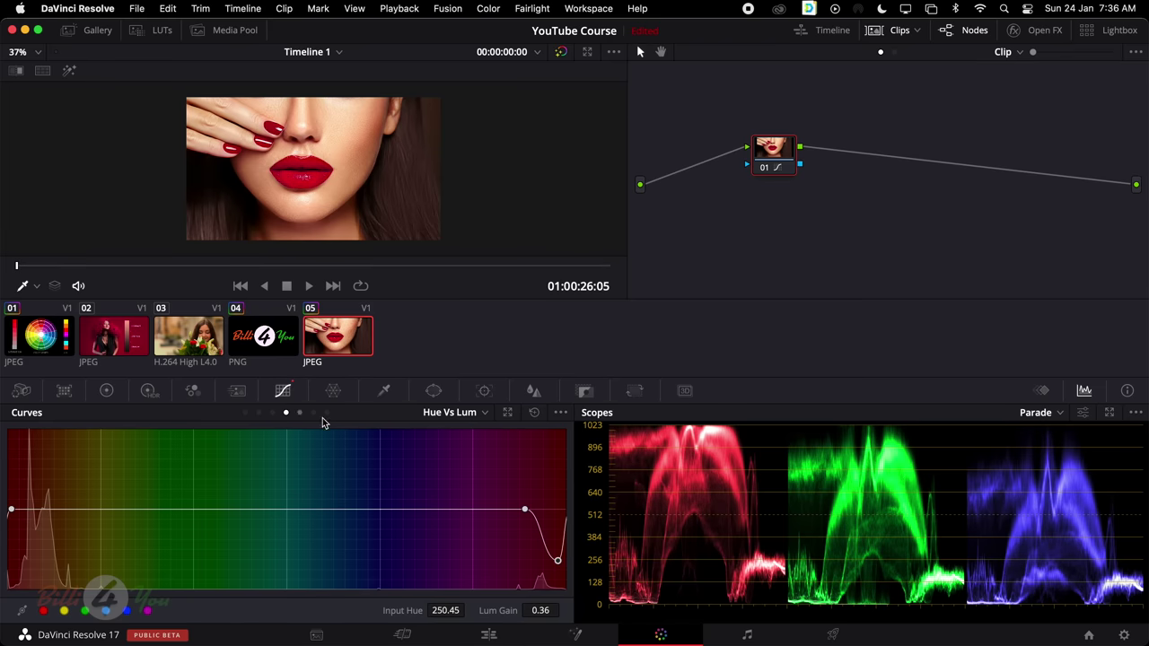
left_click(536, 413)
left_click(299, 413)
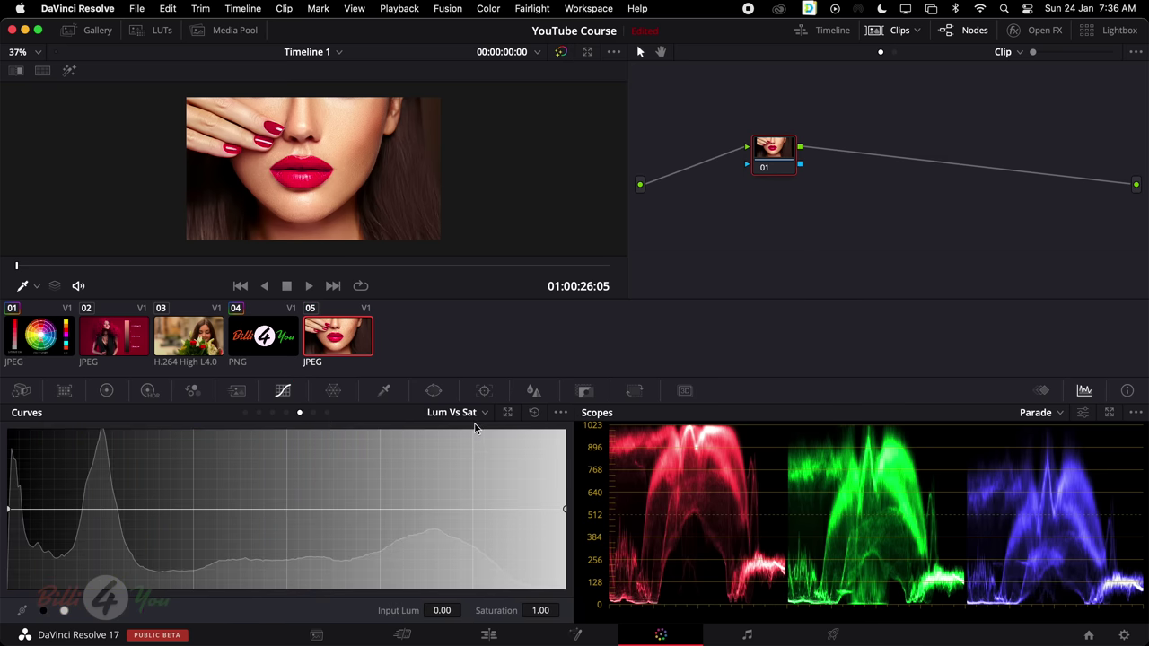
left_click(184, 336)
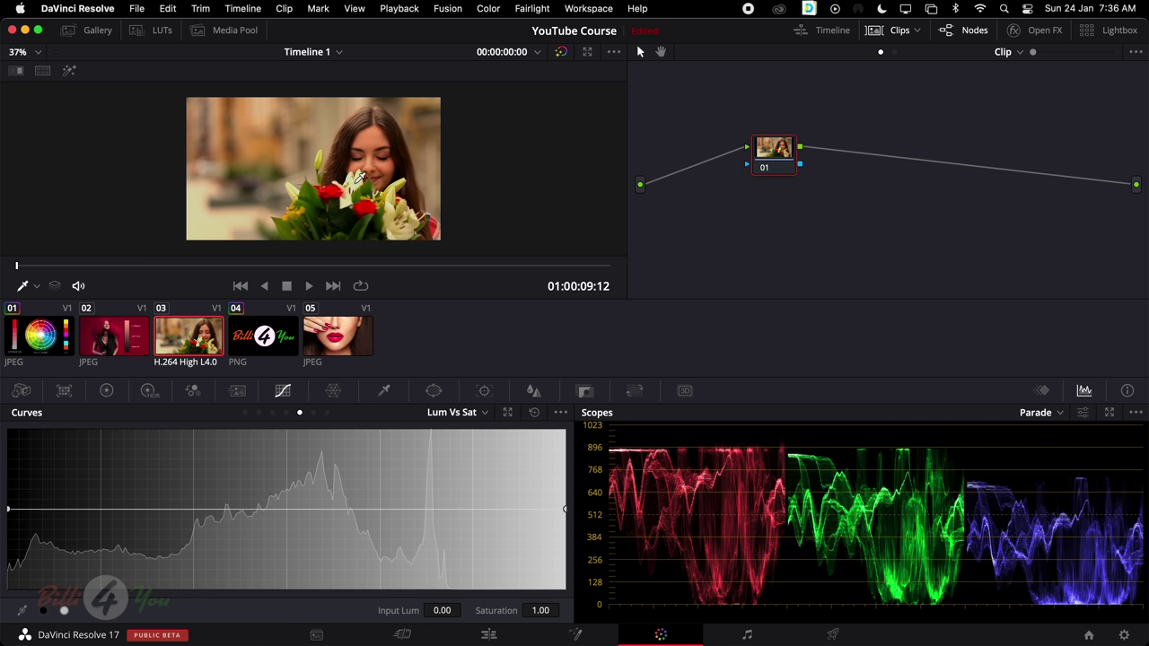
Step through the Hue Vs Hue, Hue Vs Sat, Hue Vs Lum and Lum Vs Sat curves
left_click(259, 413)
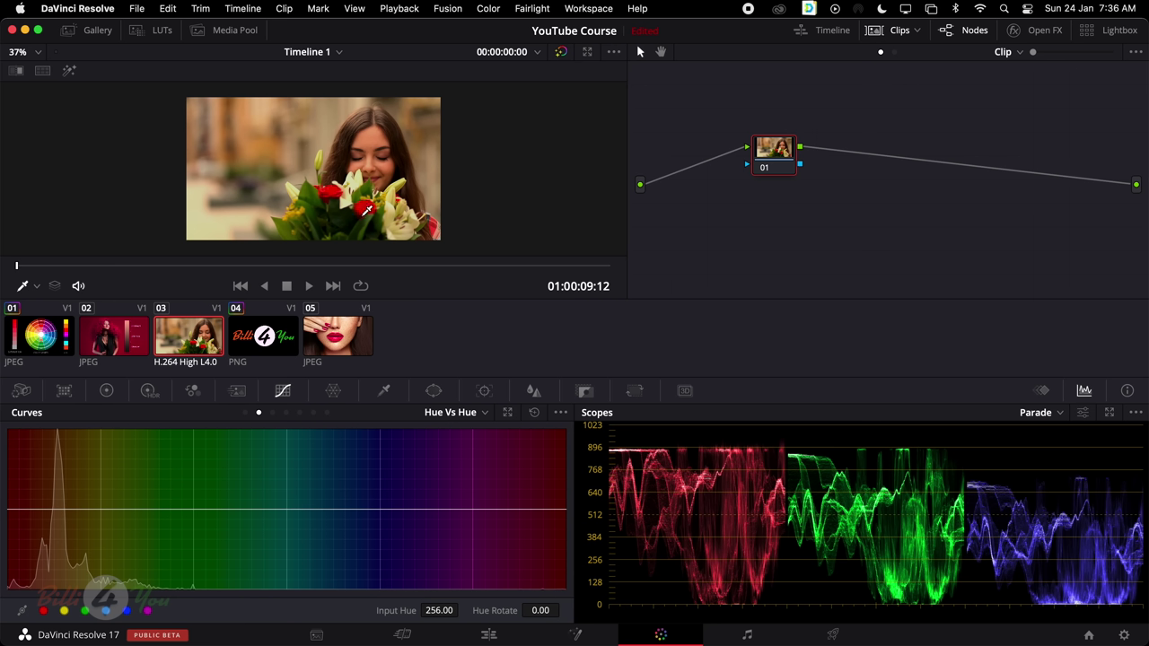
left_click(272, 413)
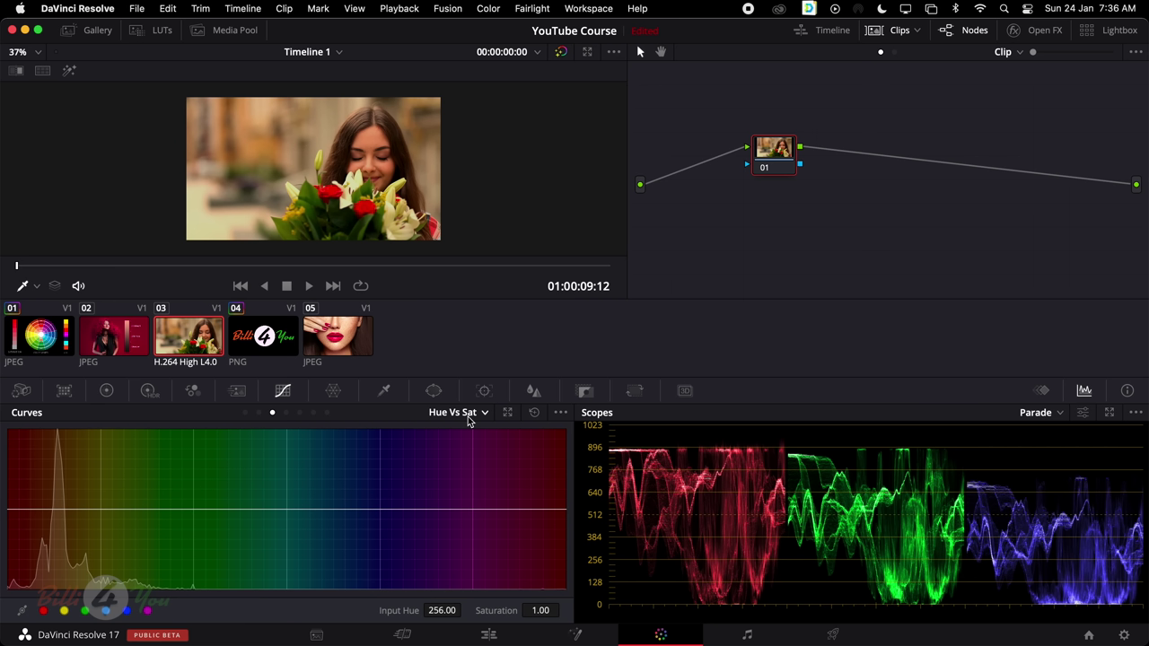
left_click(286, 413)
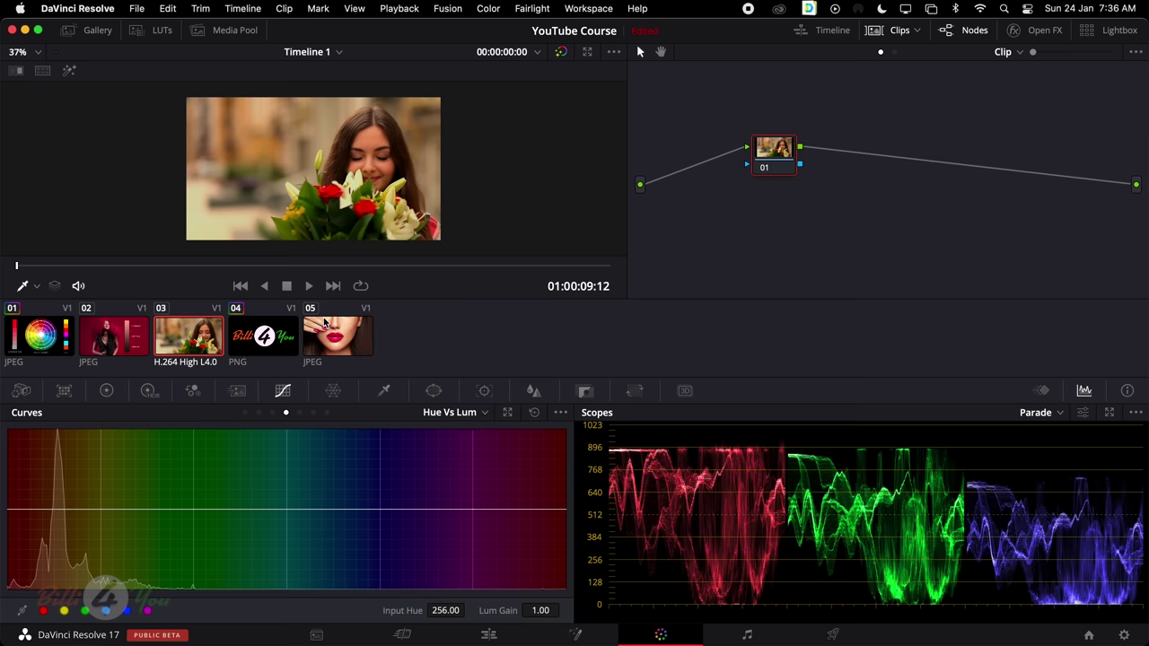
left_click(300, 413)
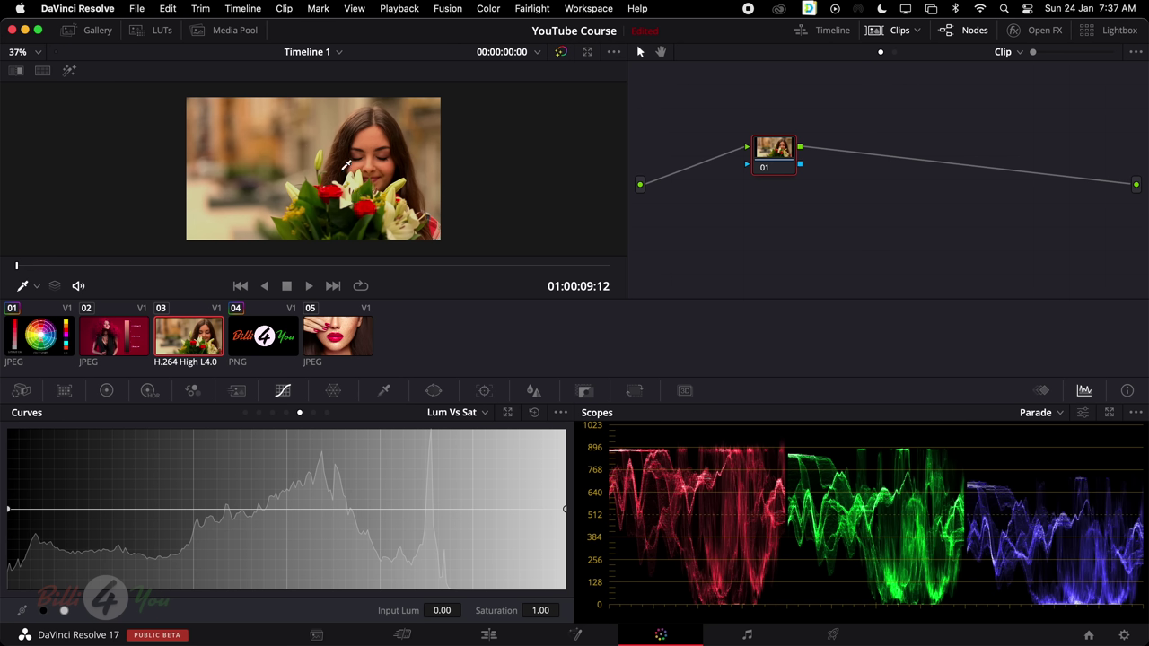
Sample the hair and dip Lum Vs Sat saturation to 0.12 near luminance 0.62
left_click(376, 132)
left_click_drag(359, 514, 351, 579)
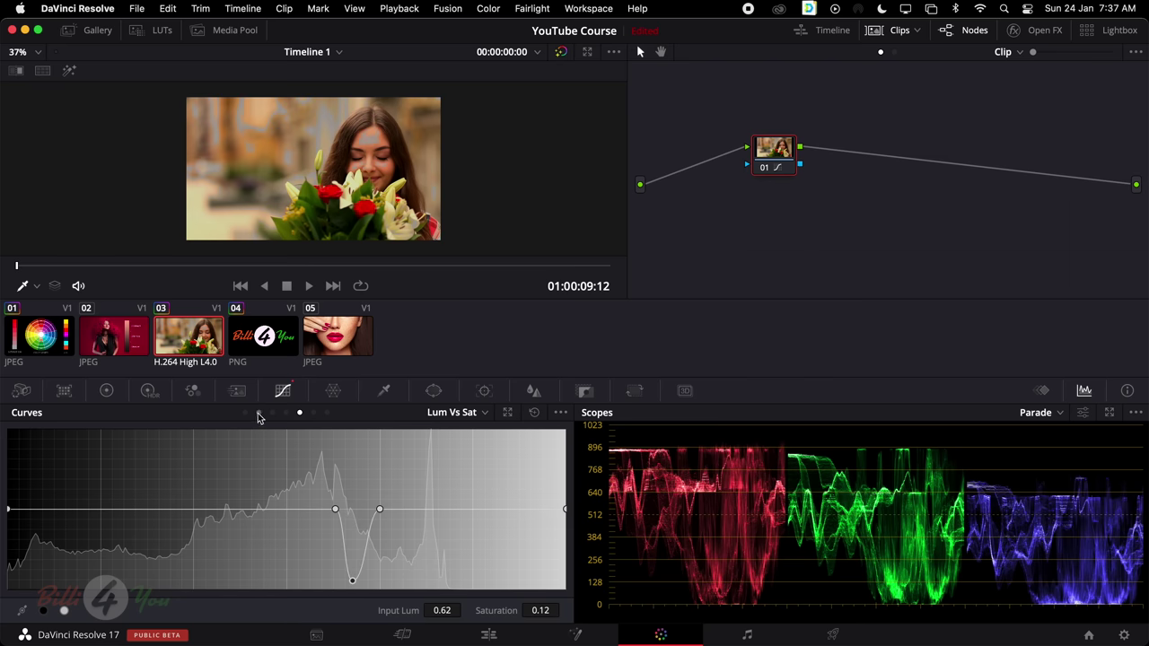
left_click(271, 414)
left_click(285, 414)
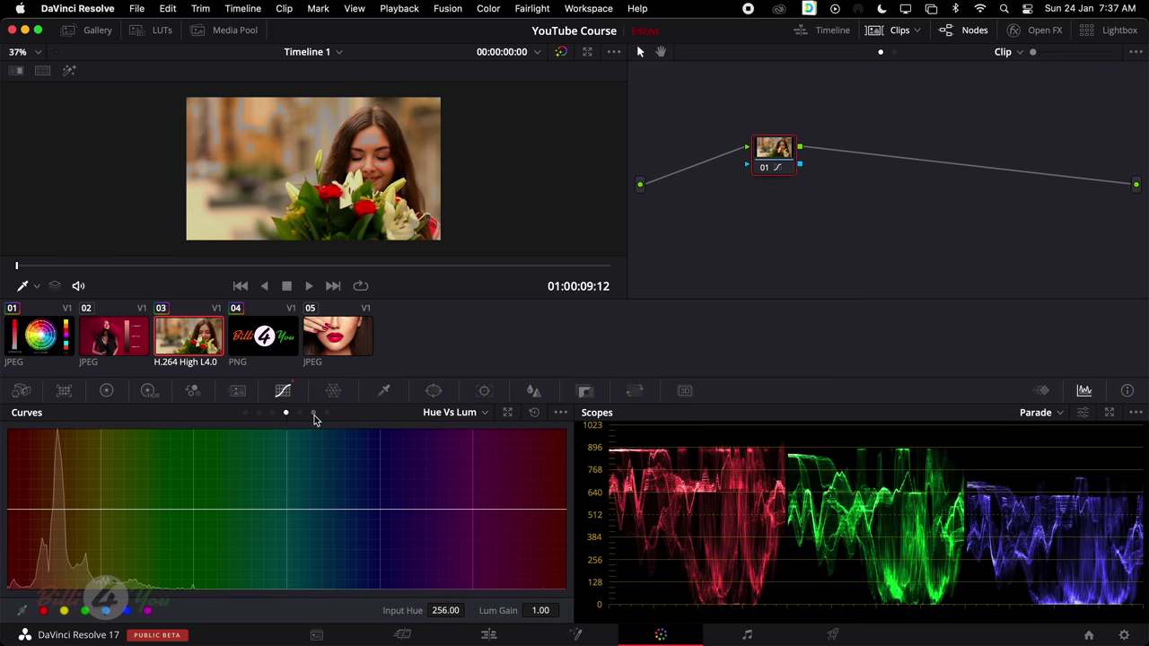
left_click(313, 414)
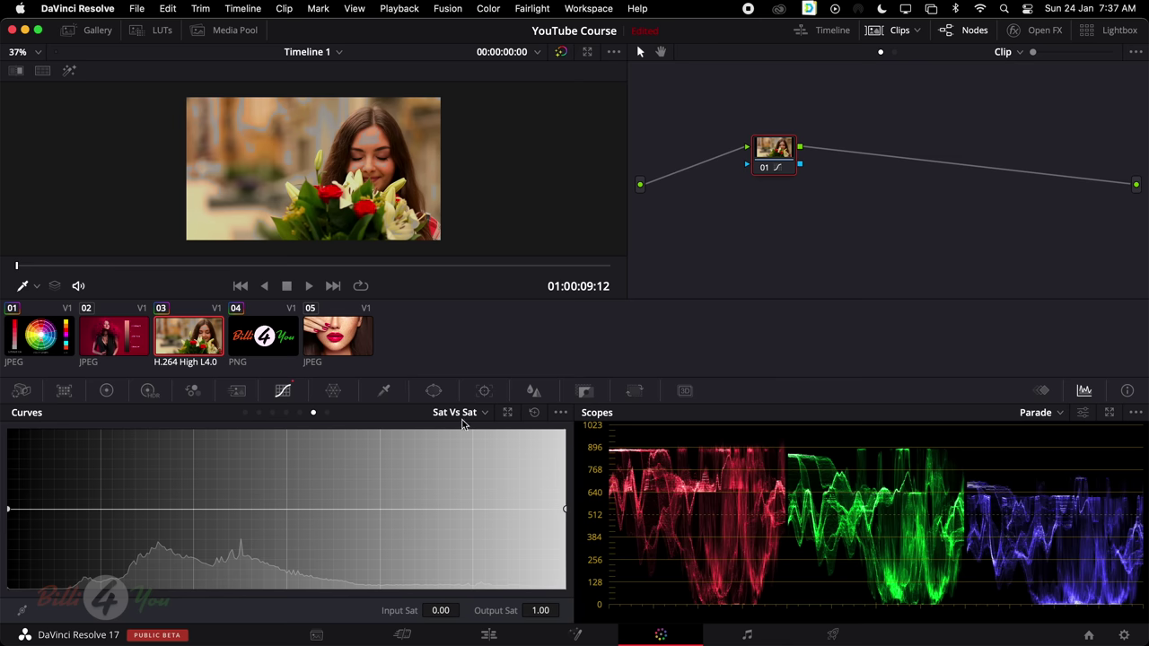
On Sat Vs Sat, sample the image and drain saturation from its muted range, then reset
left_click(300, 412)
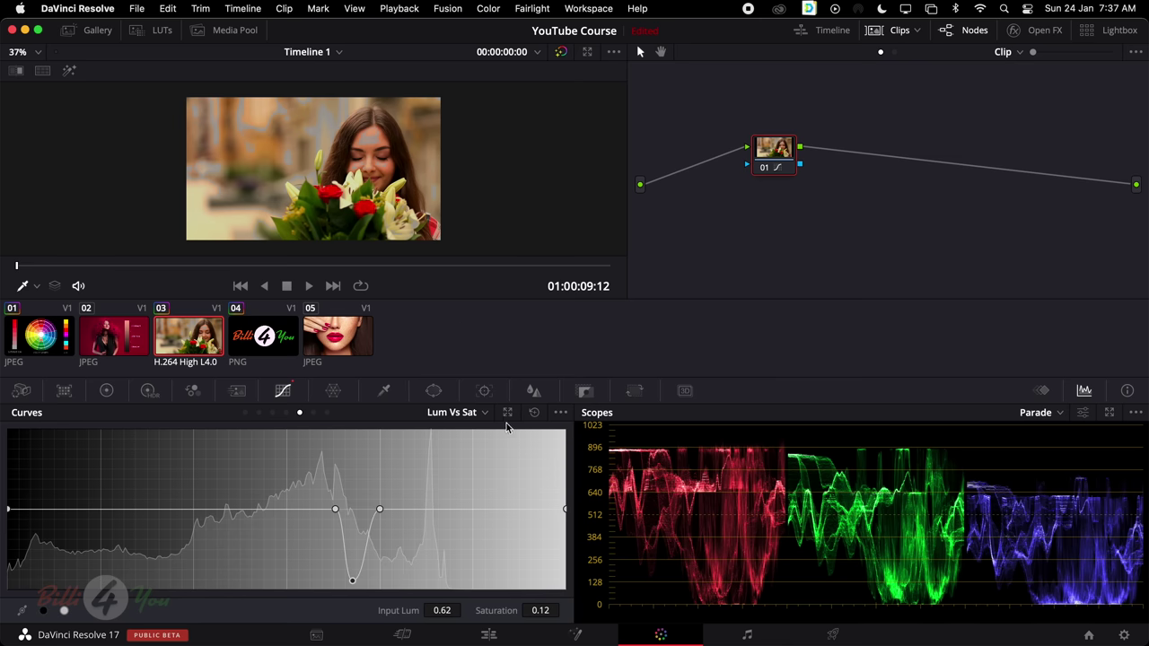
left_click(313, 412)
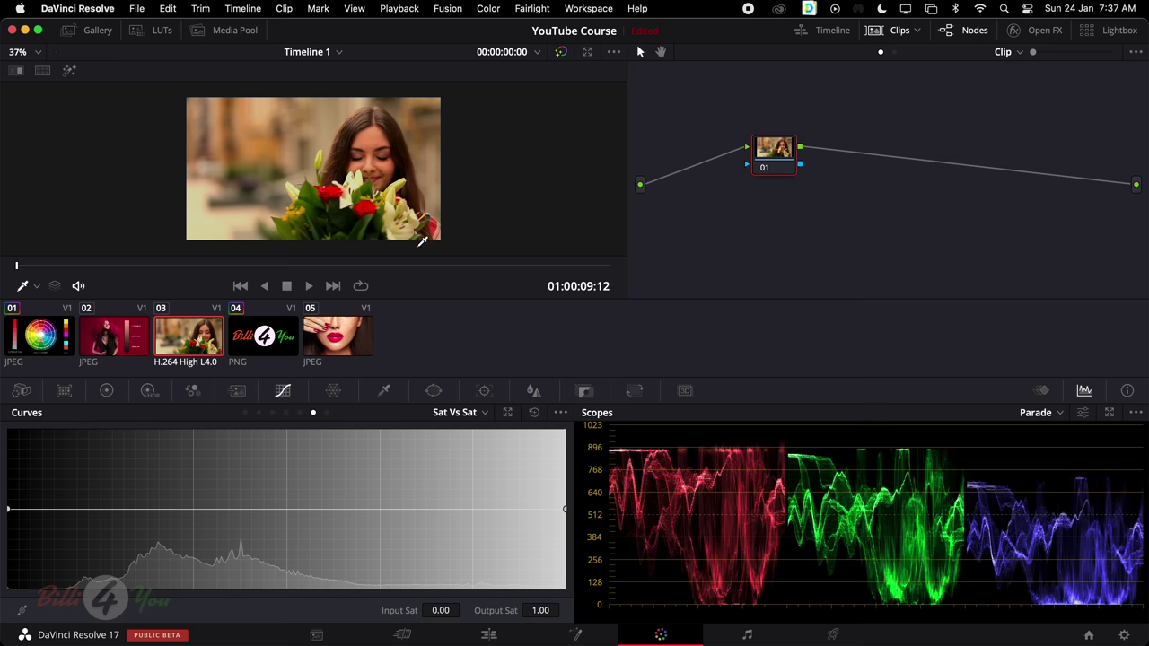
left_click(333, 186)
left_click_drag(322, 509, 324, 587)
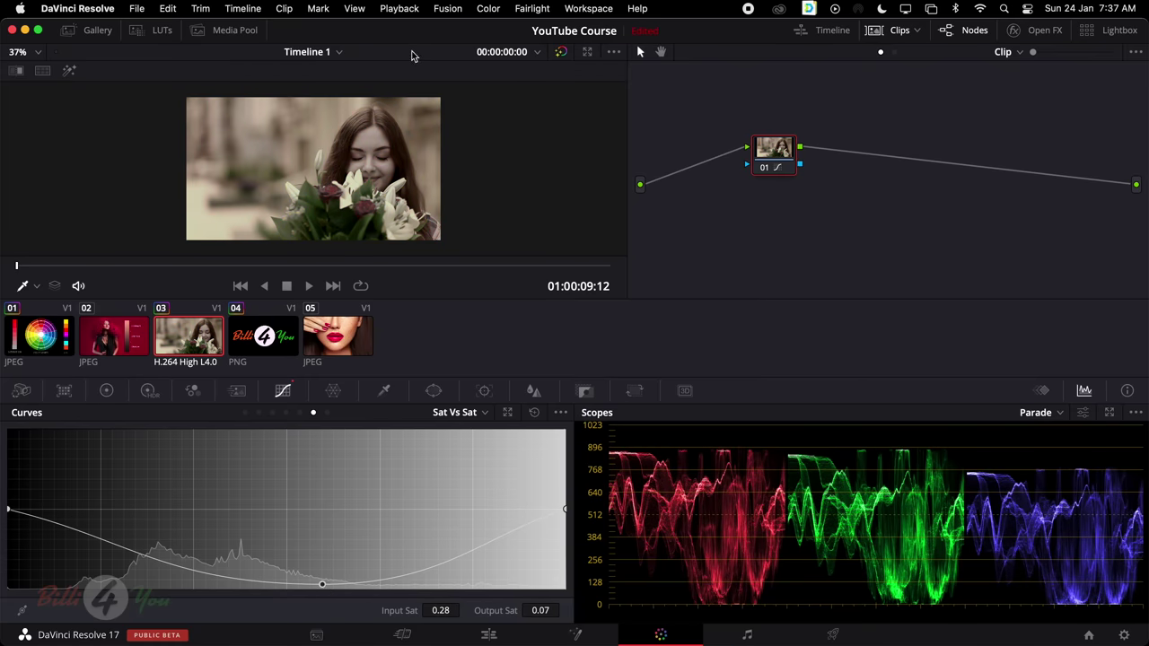
left_click(534, 412)
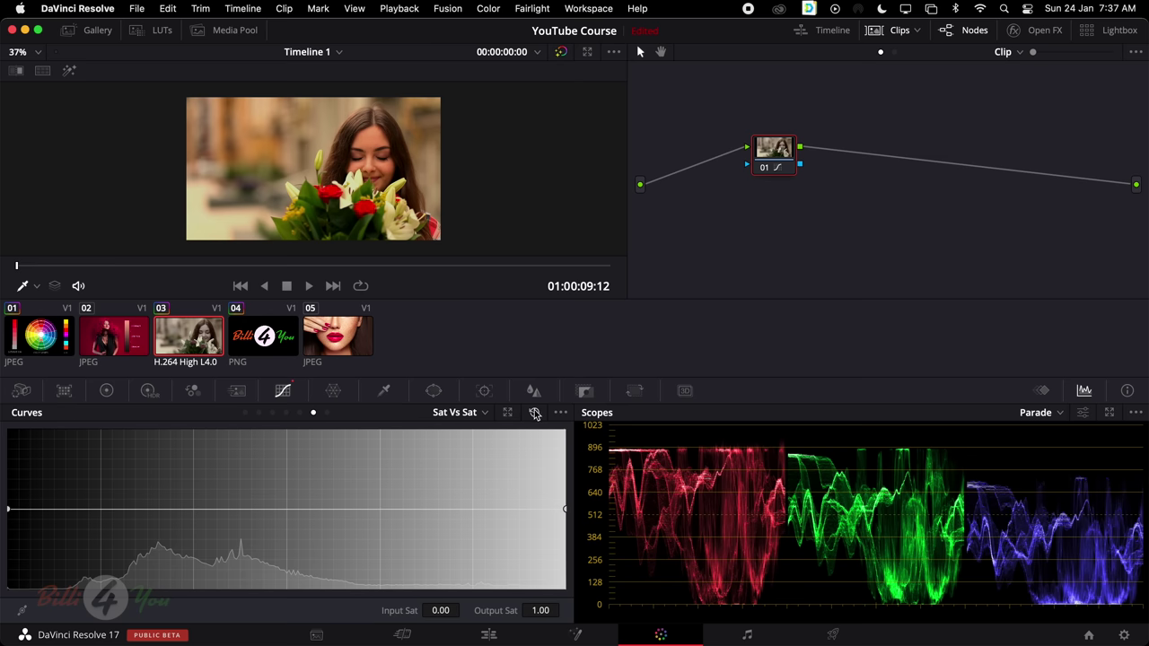
Sample the flowers' saturation, lower its output saturation, then reset the curve
left_click(311, 186)
mouse_move(207, 510)
left_mouse_down()
mouse_move(207, 482)
mouse_move(210, 532)
left_mouse_up()
left_click(537, 413)
left_click(328, 413)
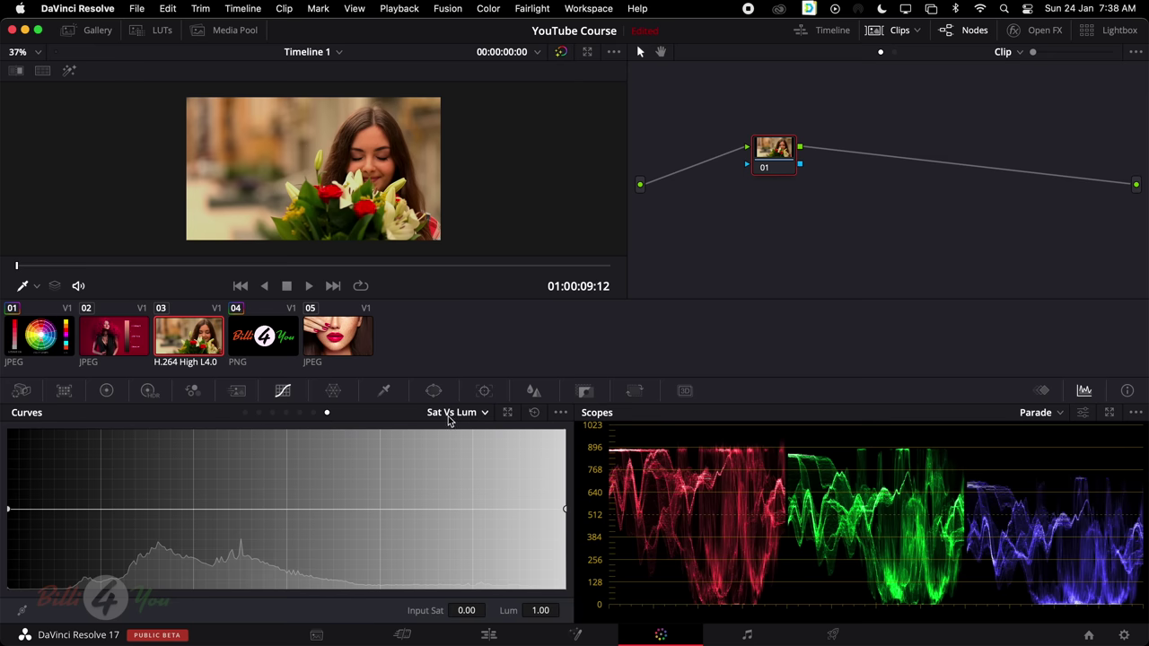
Brighten mid-saturation areas with a Sat Vs Lum point, then reset it flat
left_click(340, 185)
left_click_drag(422, 509, 422, 482)
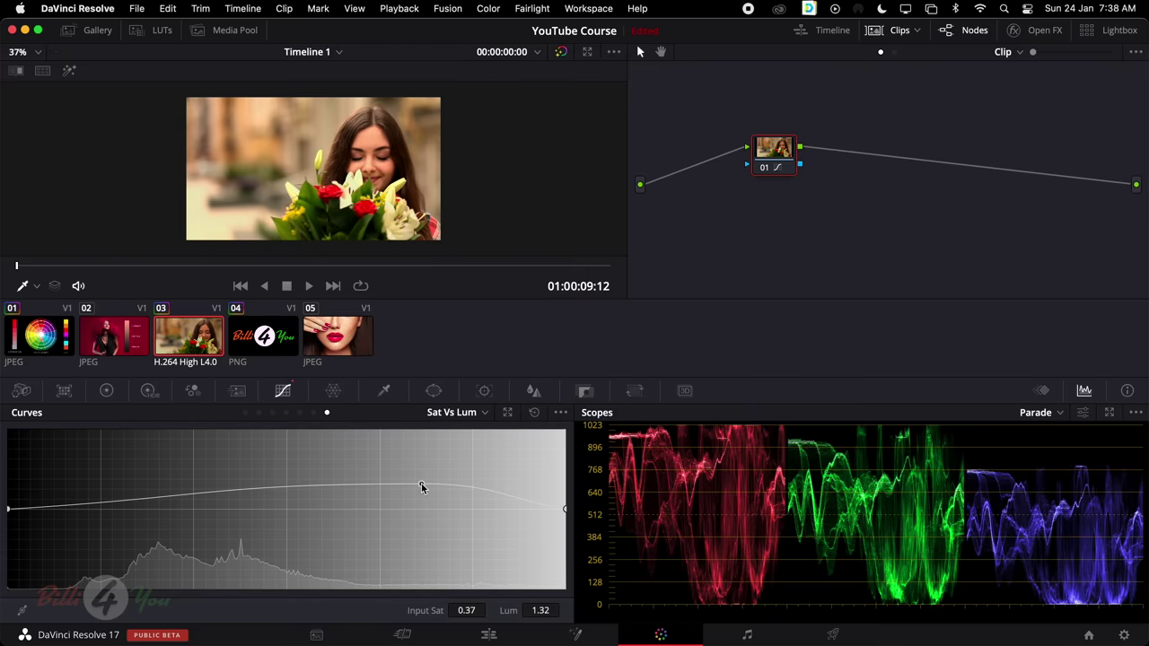
left_click(535, 414)
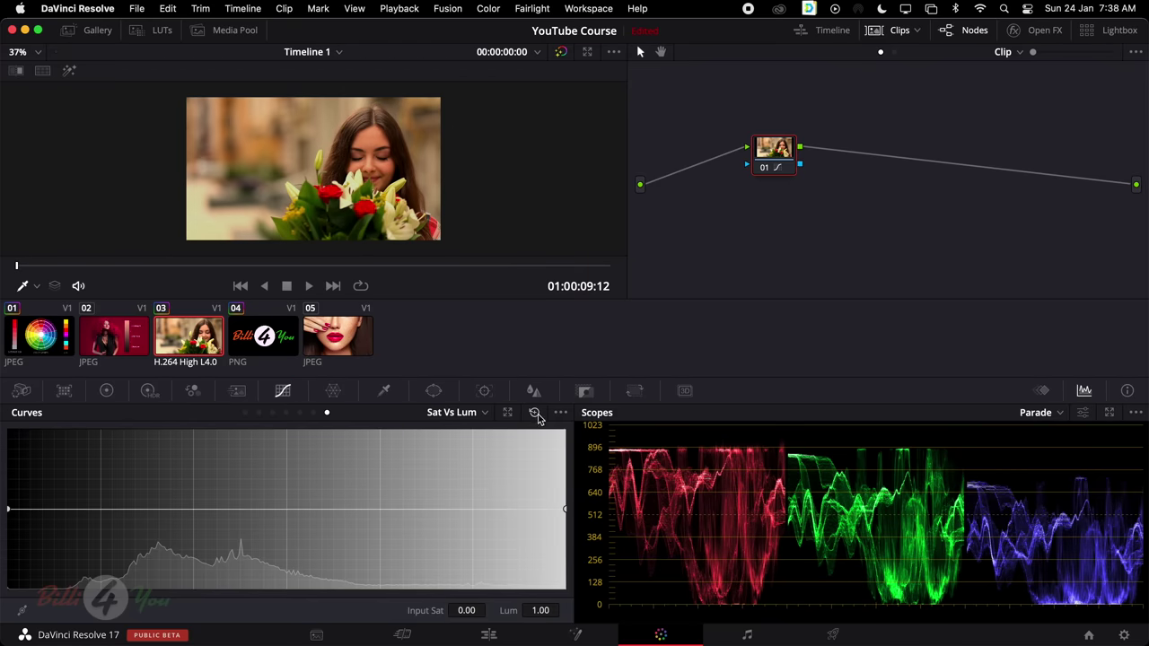
Page back through Hue Vs Hue, Hue Vs Lum and Hue Vs Sat, then show the primary colour wheels
left_click(258, 414)
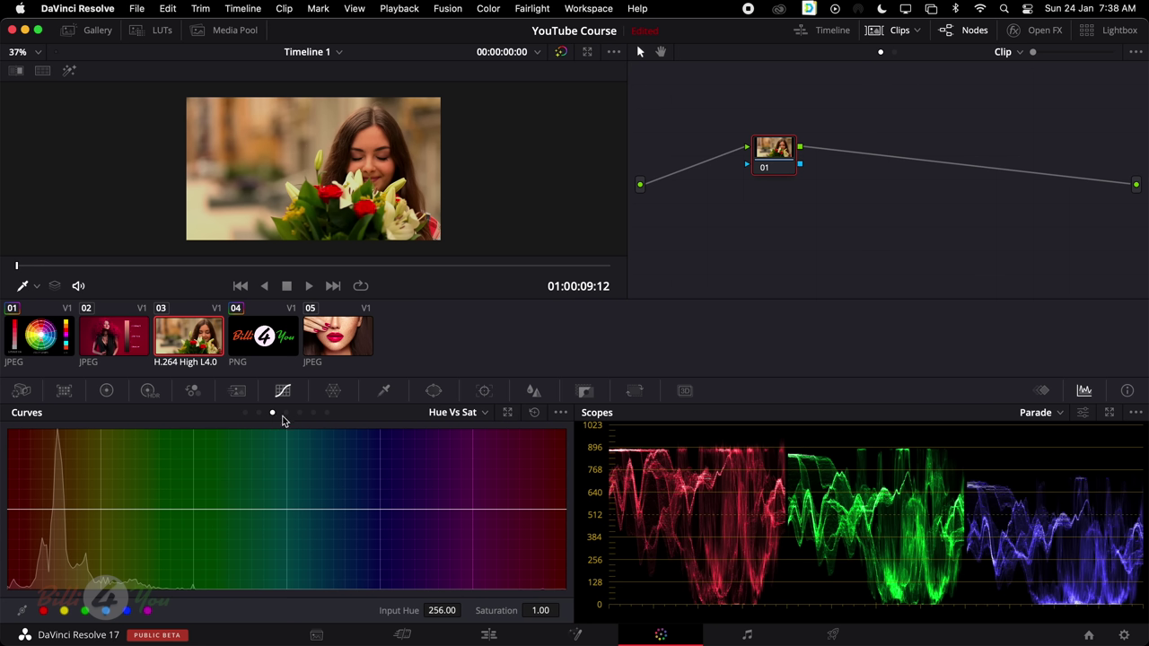
left_click(286, 414)
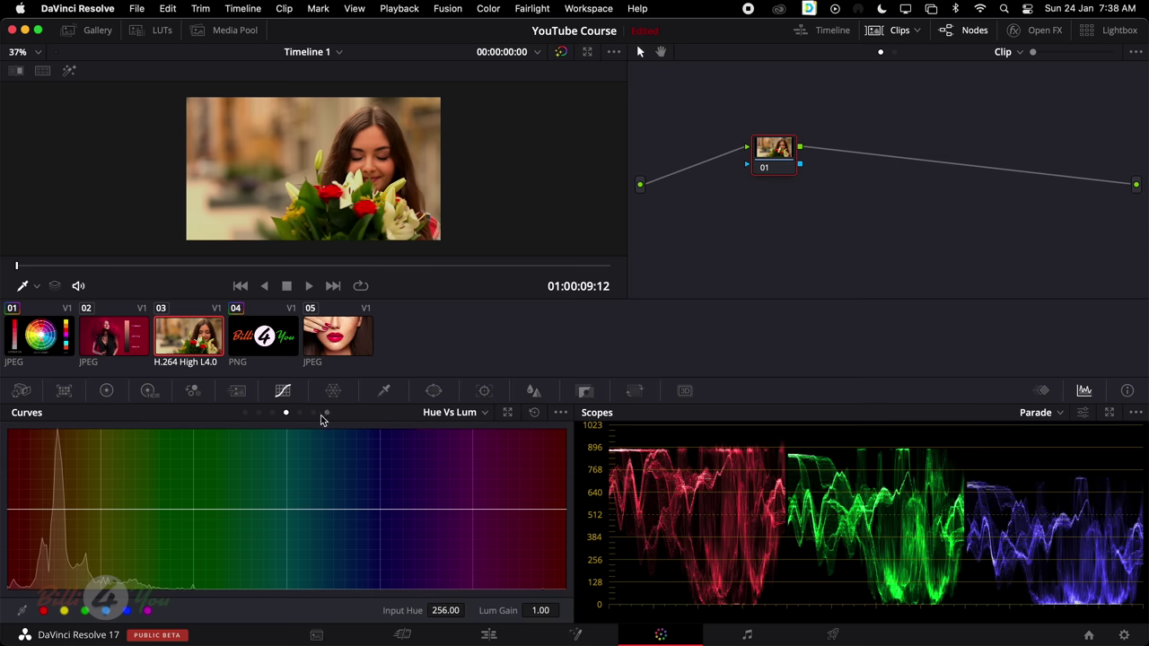
left_click(272, 414)
left_click(245, 413)
left_click(259, 414)
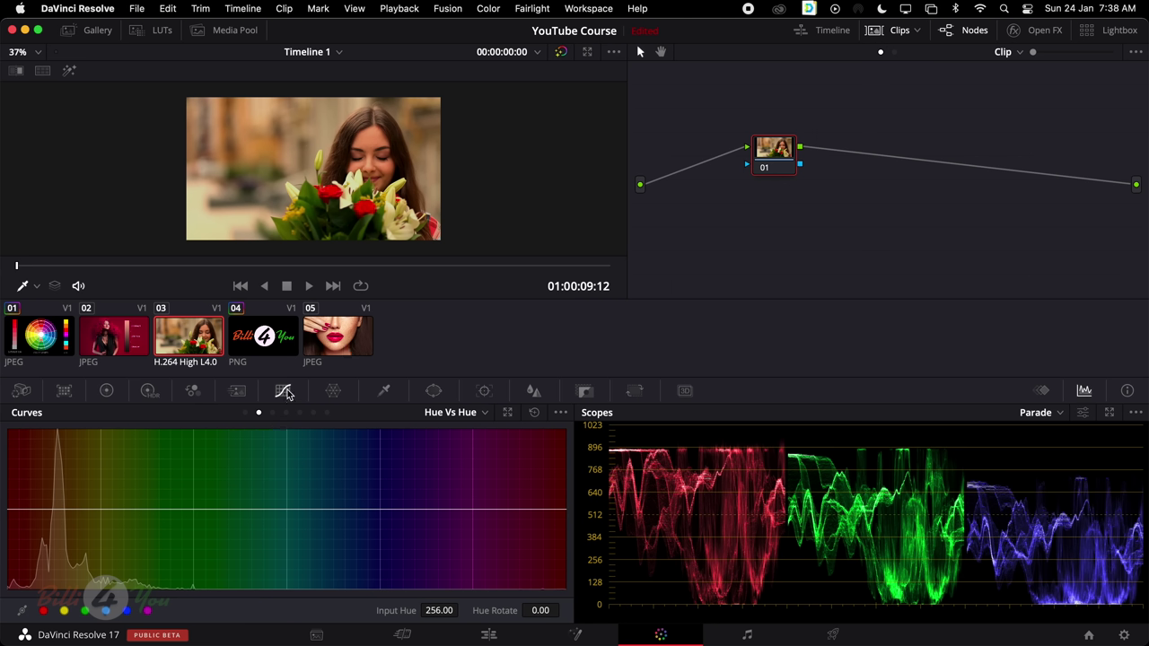
left_click(107, 391)
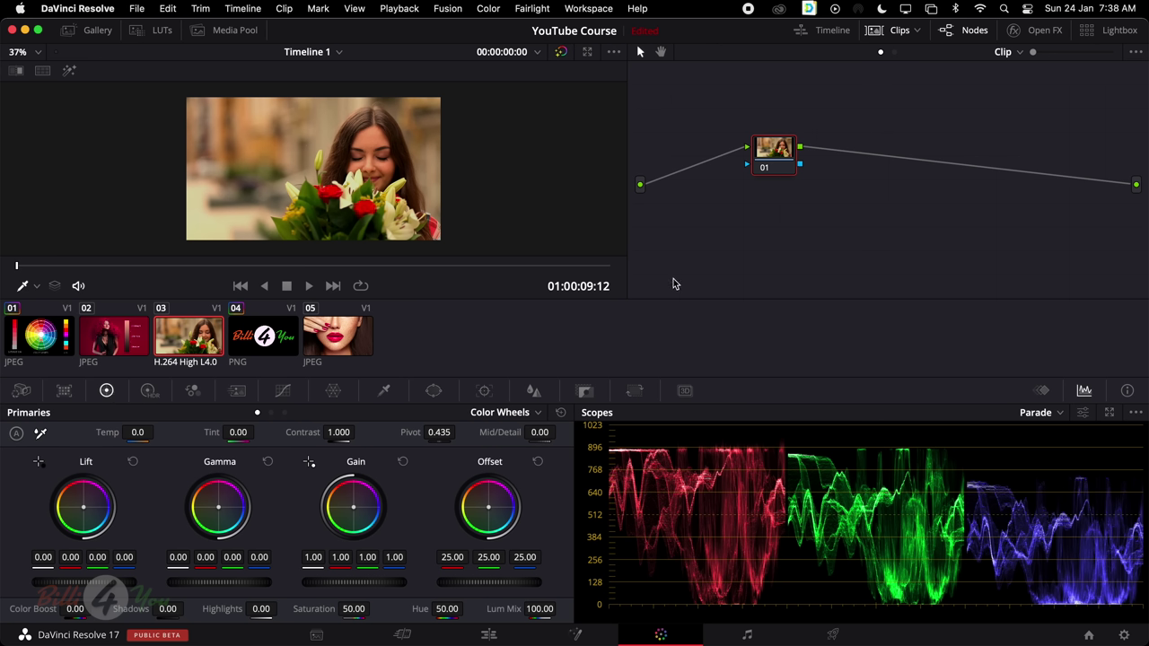
On the Edit page, place Color Correction.mov after Red Lips at the timeline end, then return to Color
left_click(489, 634)
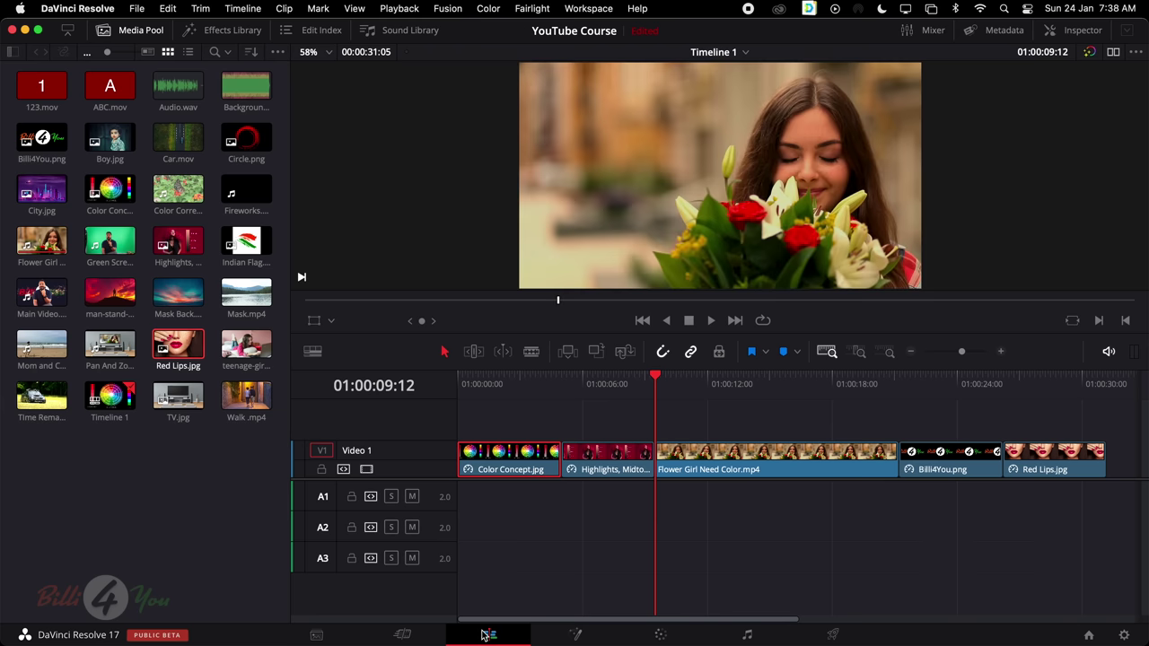
scroll(575, 411, "right", 10)
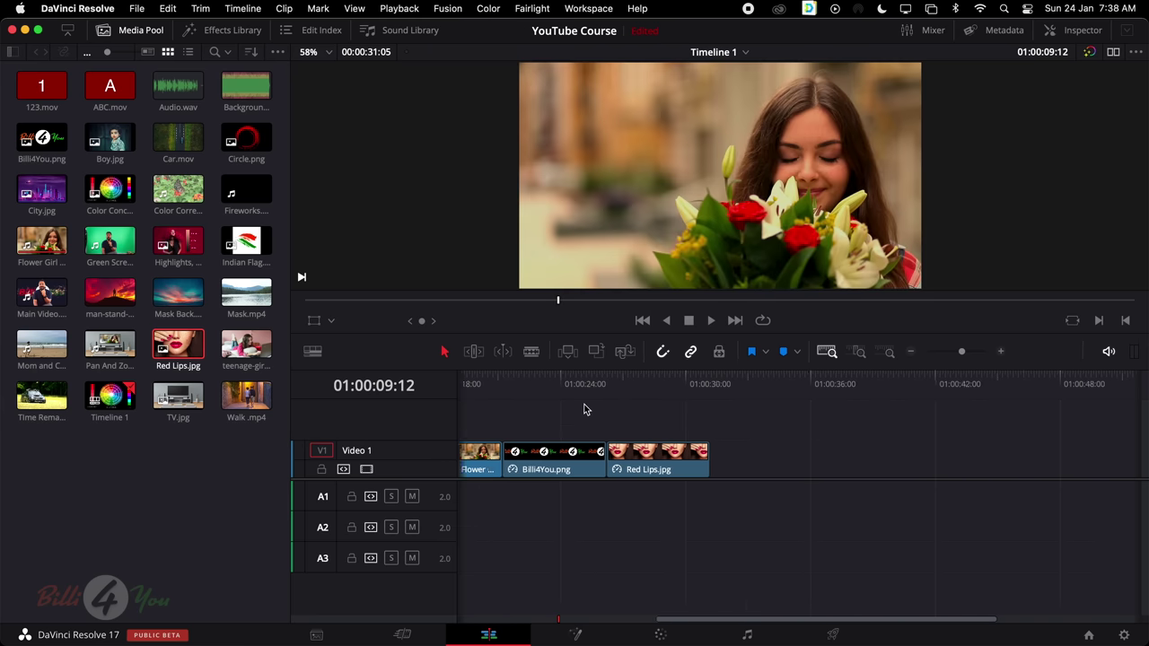
scroll(583, 409, "left", 1)
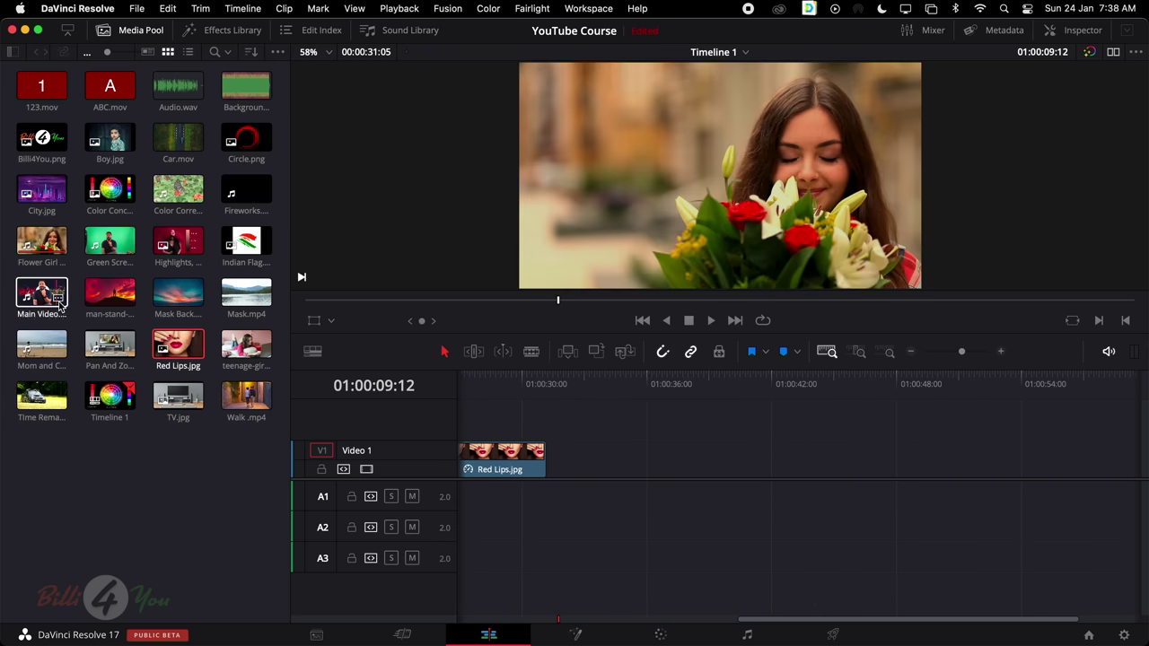
left_click_drag(178, 190, 561, 469)
key("shift+z")
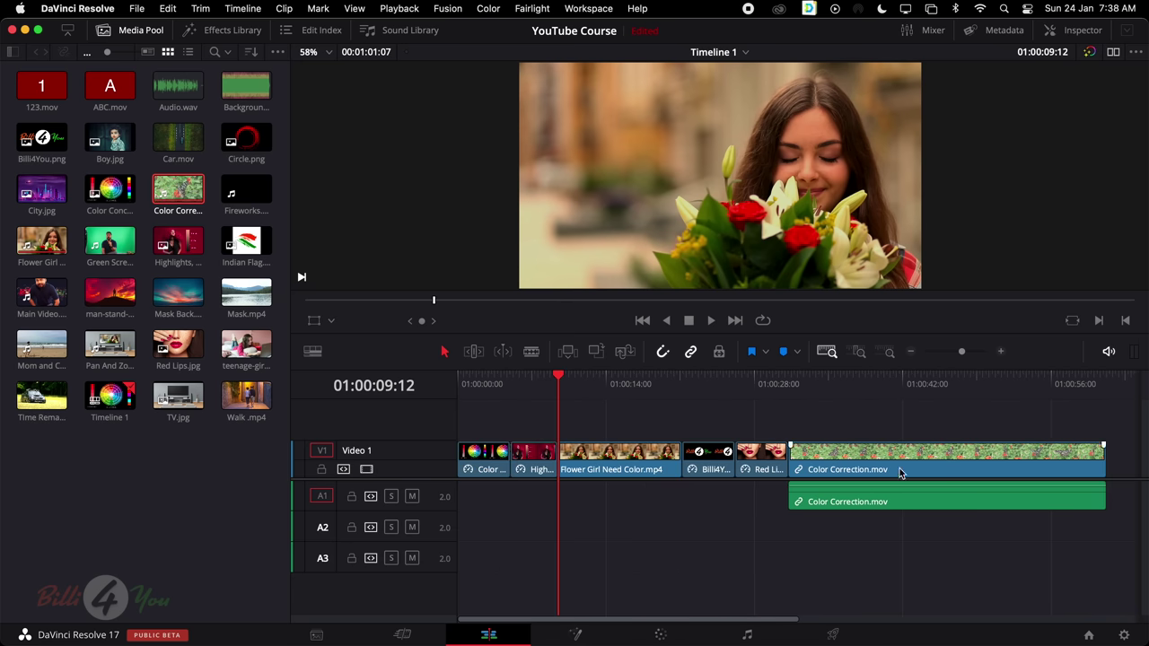
left_click(882, 468)
left_click(660, 634)
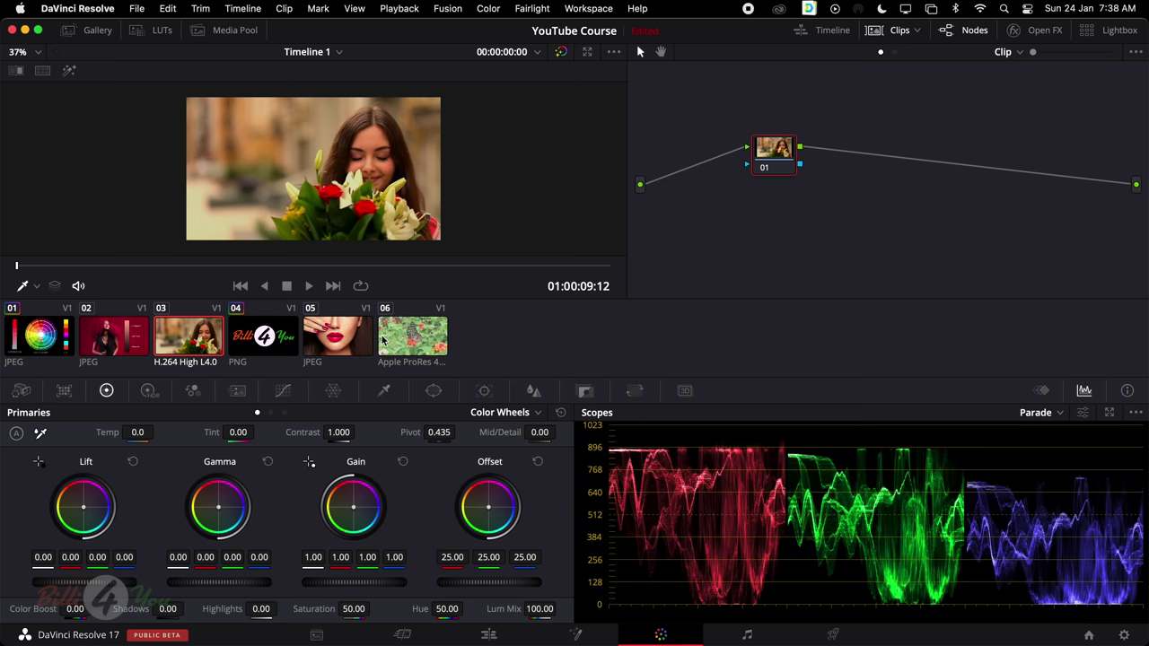
Select the butterfly clip 06 and set Lift to -0.18 and Gain to 1.04
left_click(401, 332)
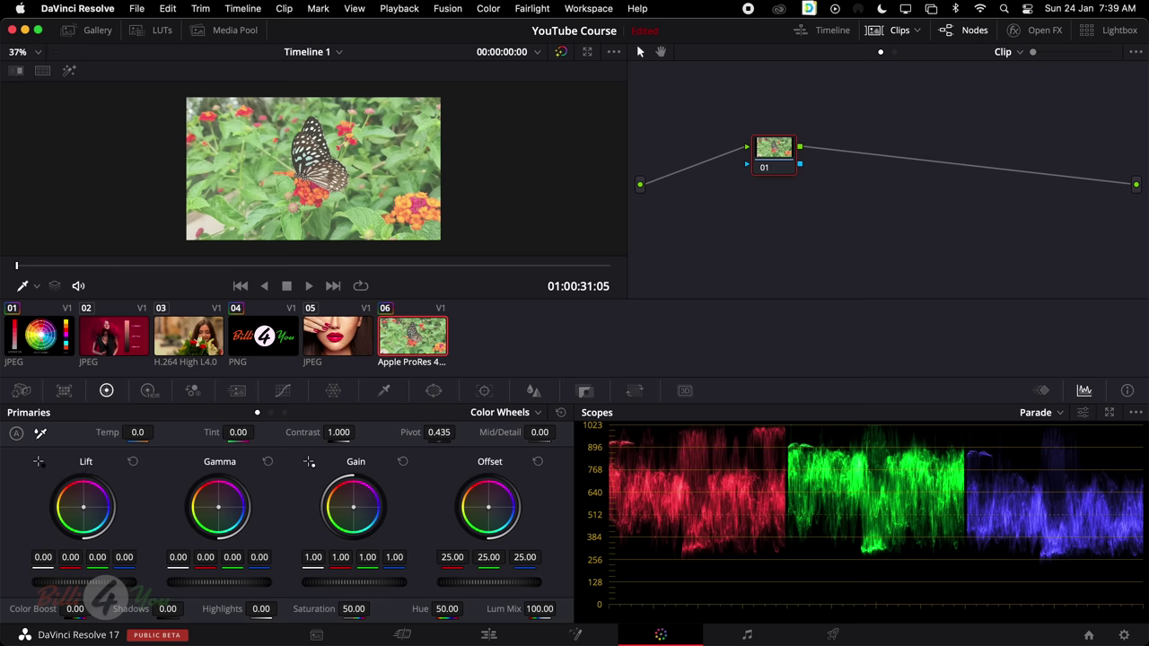
mouse_move(90, 581)
left_mouse_down()
mouse_move(37, 587)
mouse_move(85, 583)
mouse_move(70, 582)
left_mouse_up()
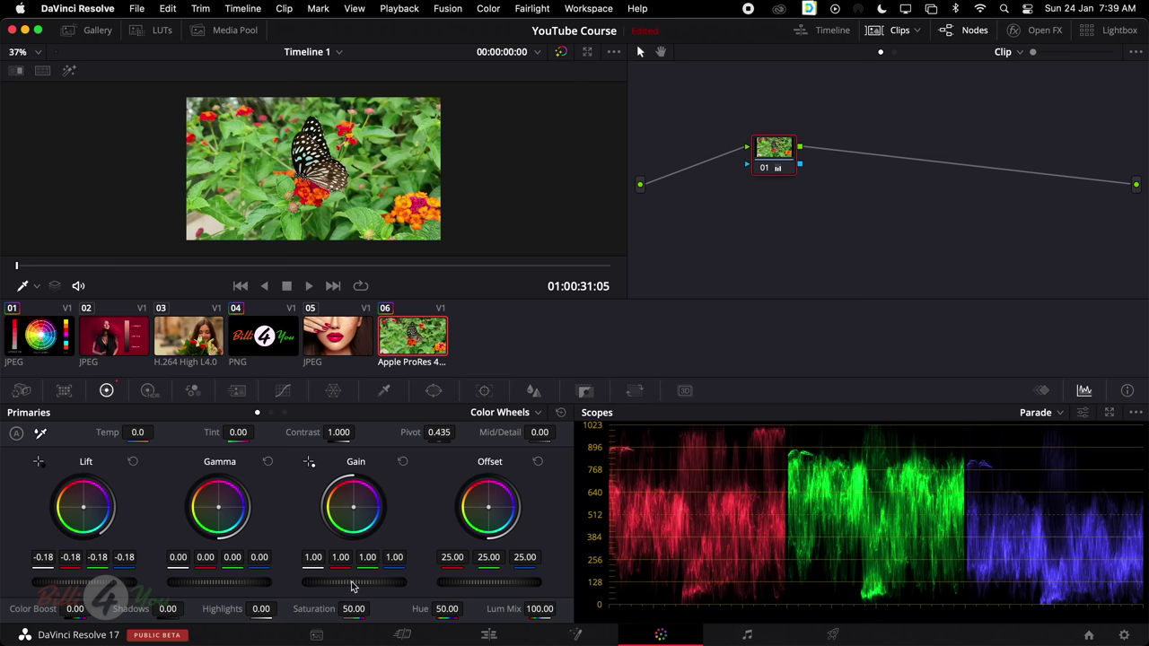
left_click_drag(353, 581, 368, 582)
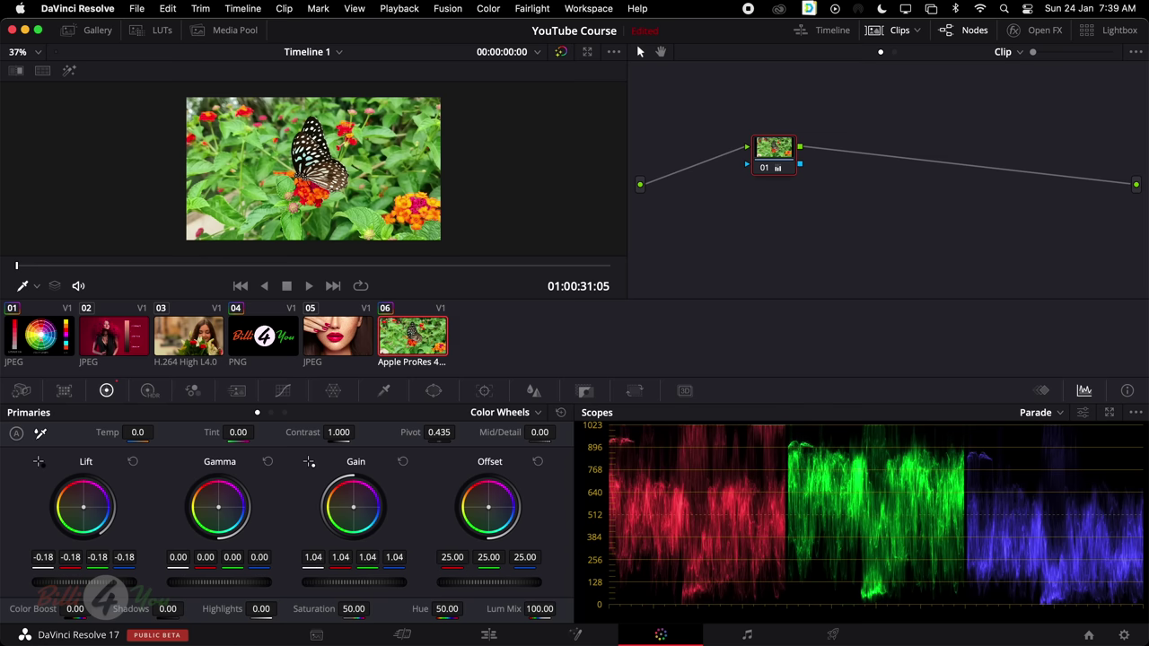
Reset Gain to 1.00, then set blue Gain to 1.06 and blue Gamma to 0.04
double_click(307, 581)
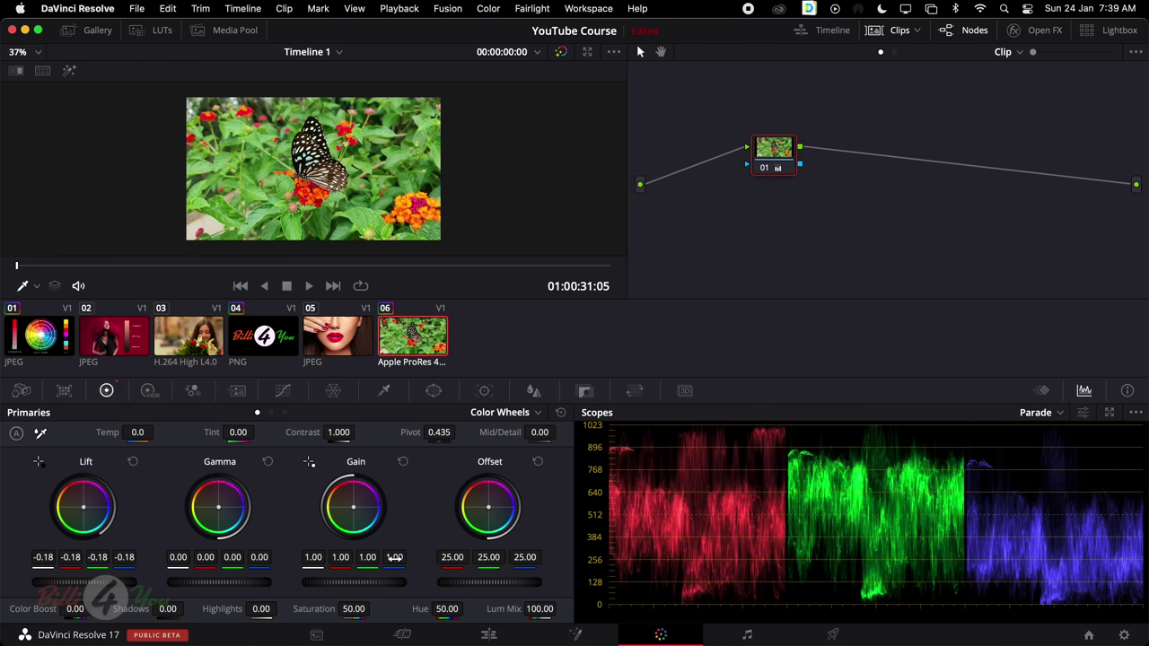
left_click_drag(394, 556, 406, 556)
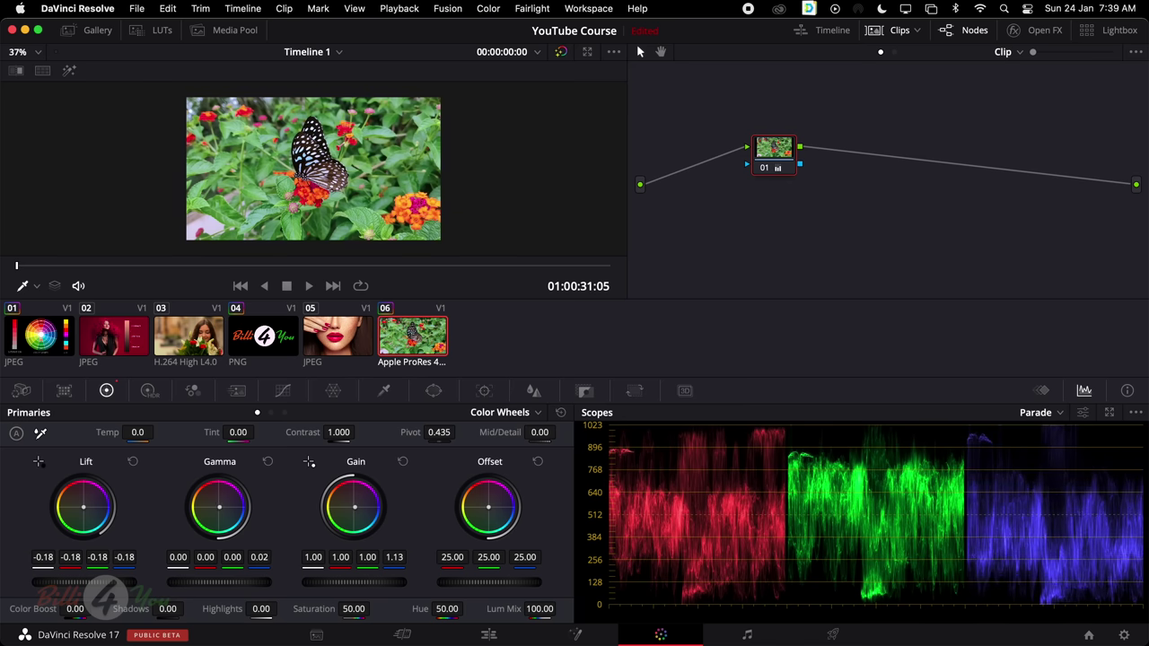
left_click_drag(260, 557, 261, 557)
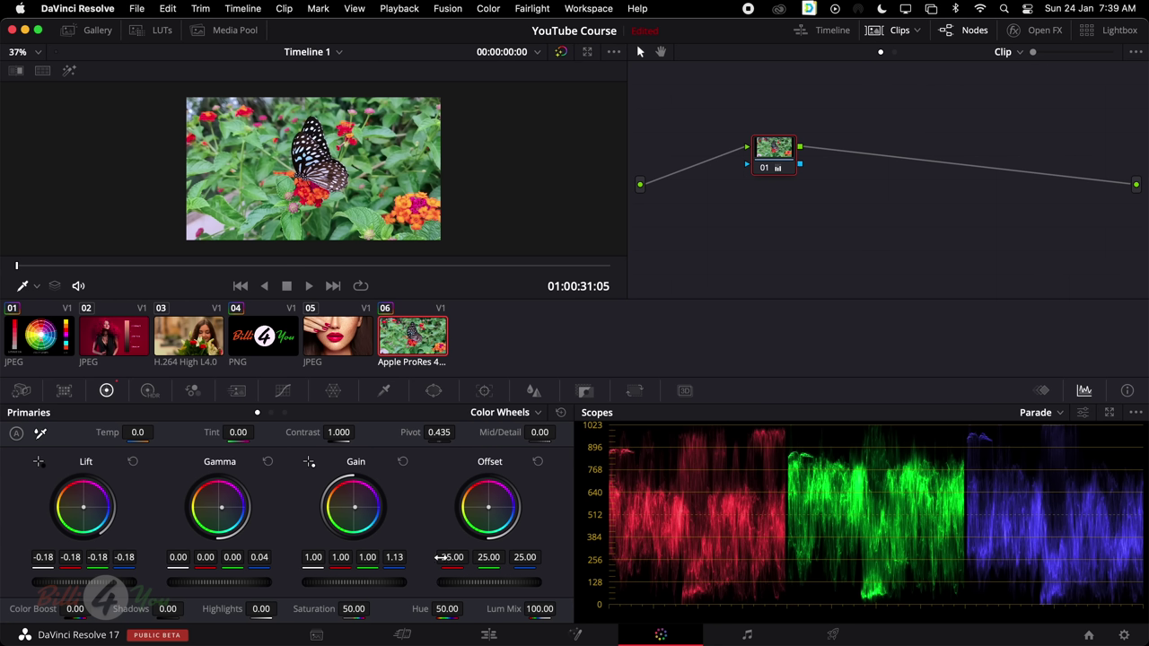
left_click_drag(395, 558, 390, 558)
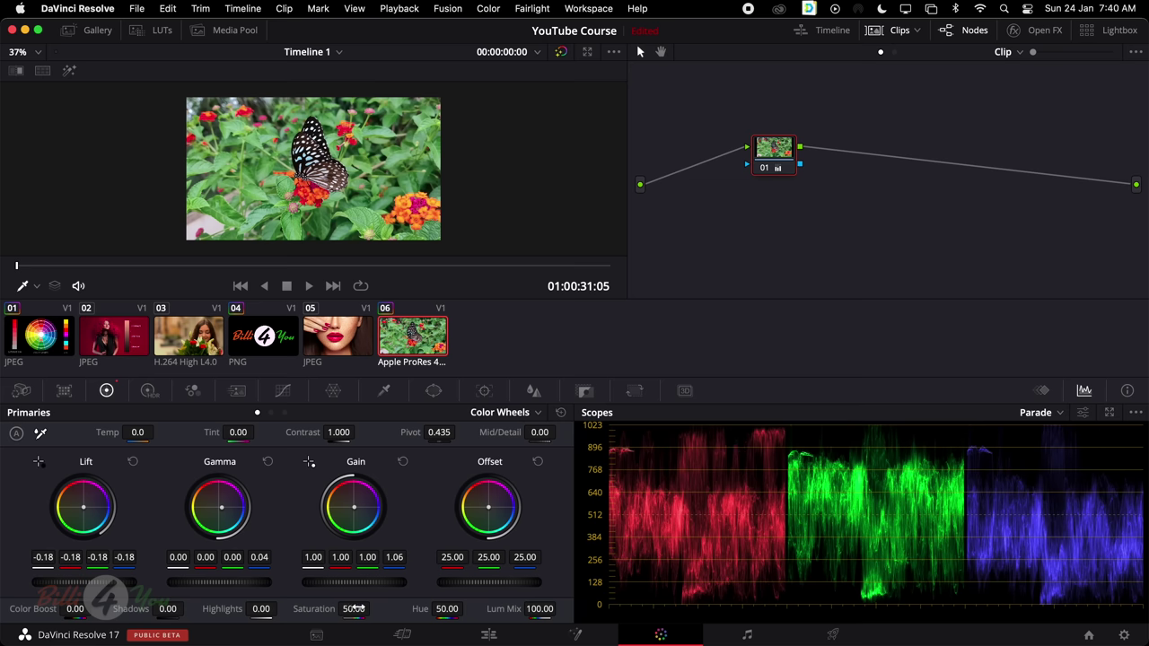
Raise Saturation to 74.20, try Contrast and a cooler Temp, then reset both to defaults
left_click_drag(354, 608, 375, 608)
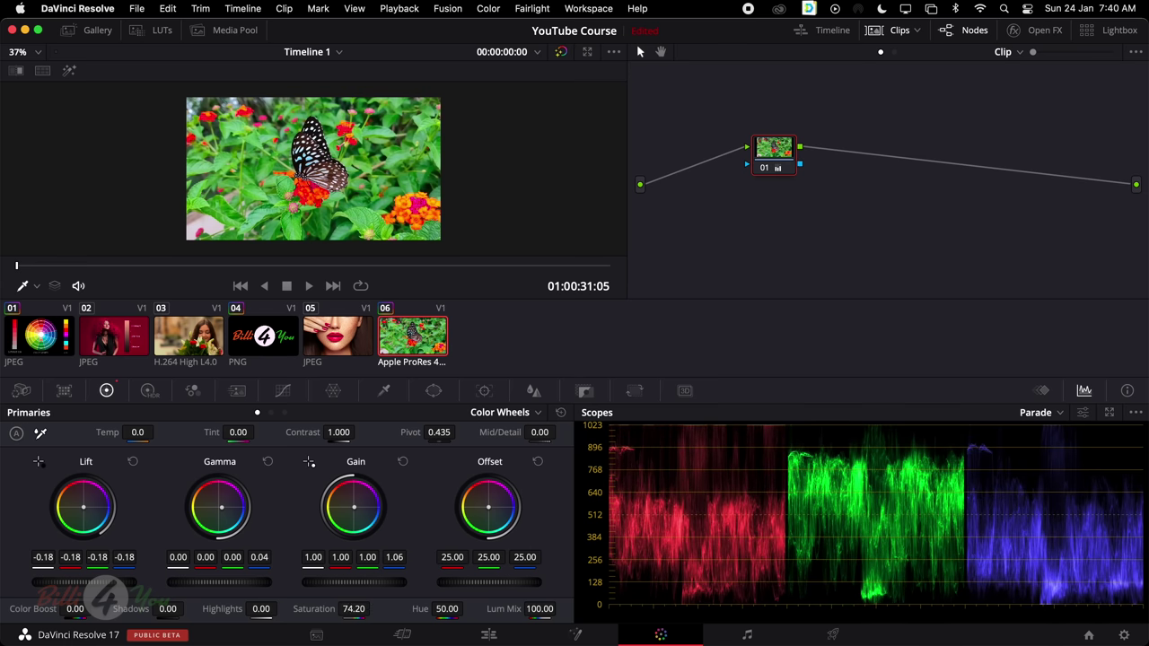
left_click_drag(339, 432, 359, 432)
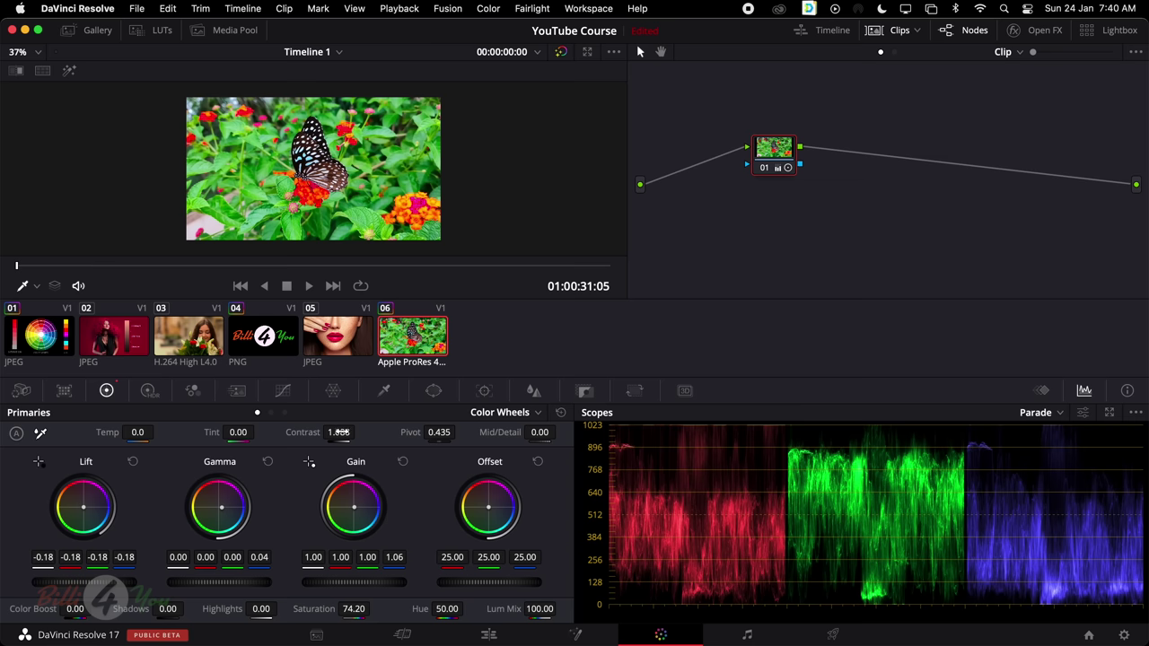
left_click_drag(137, 432, 164, 433)
double_click(168, 433)
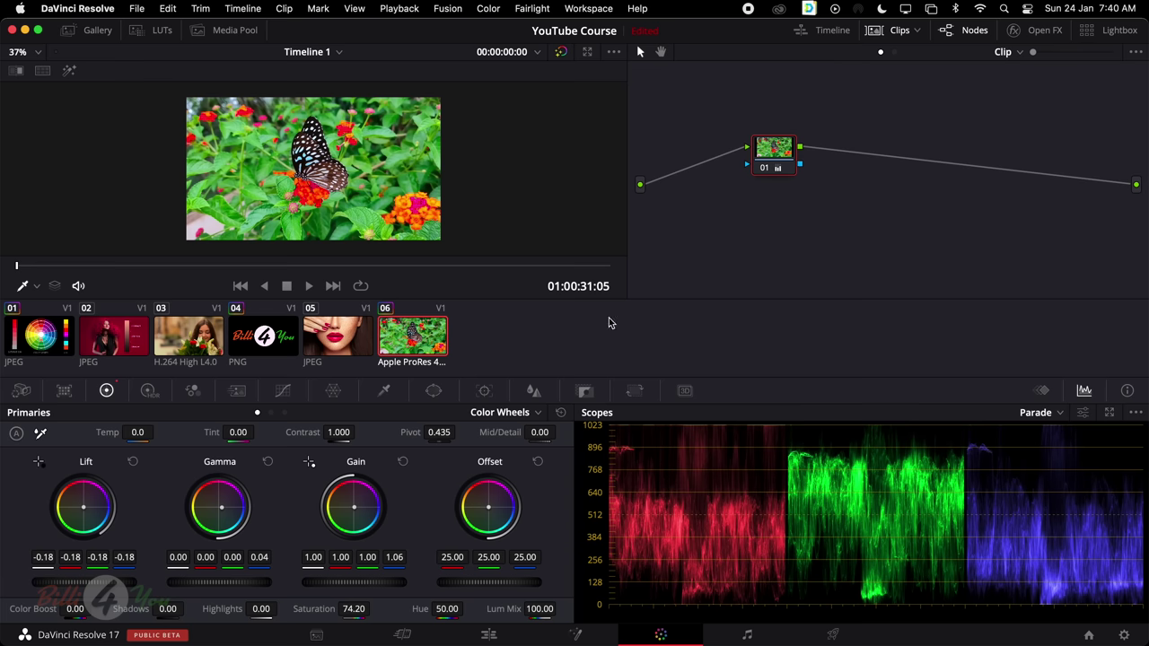
Reset all Primaries wheels to defaults and toggle node 01 off and on to compare
left_click(561, 412)
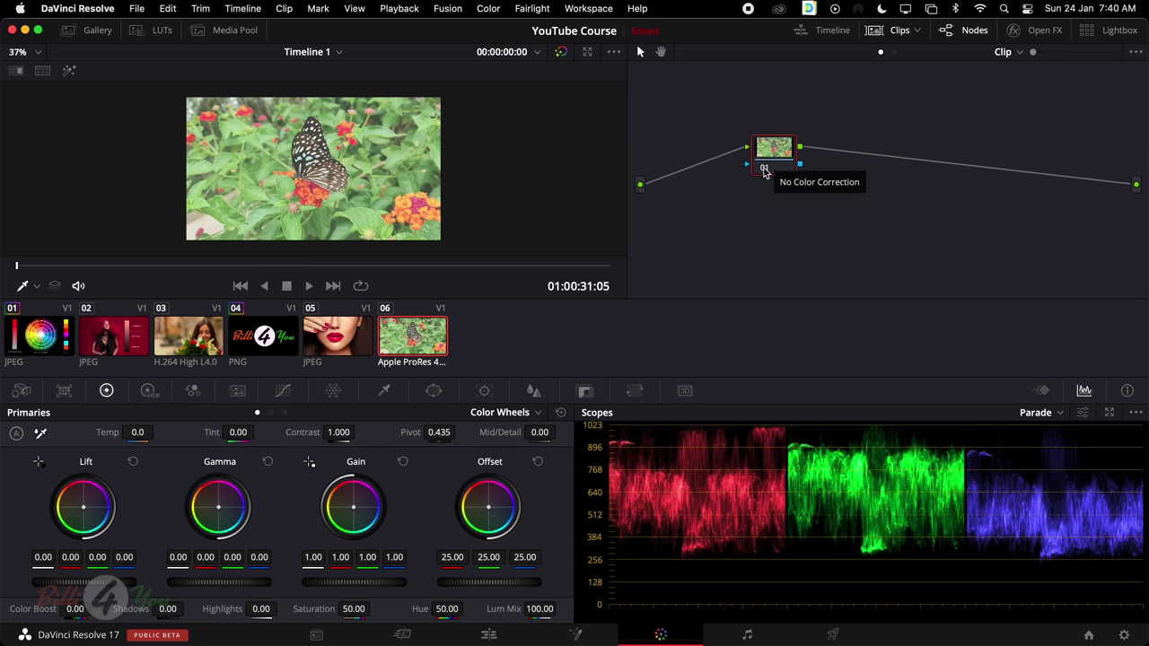
left_click(764, 170)
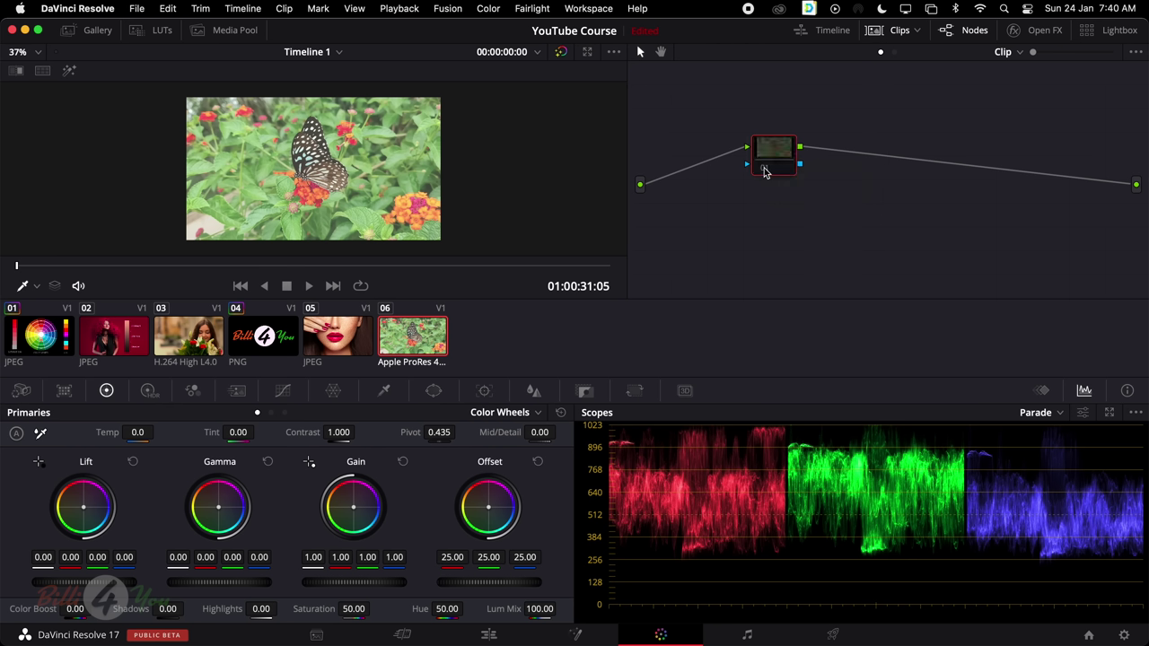
left_click(764, 170)
left_click(764, 170)
left_click(764, 170)
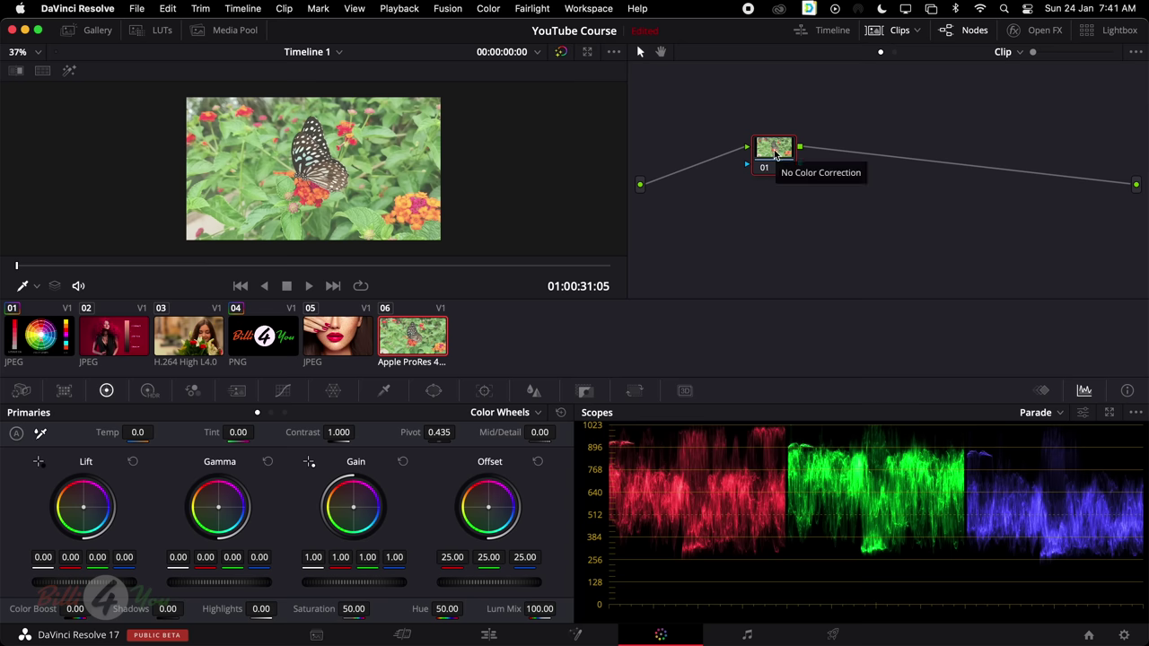
right_click(774, 151)
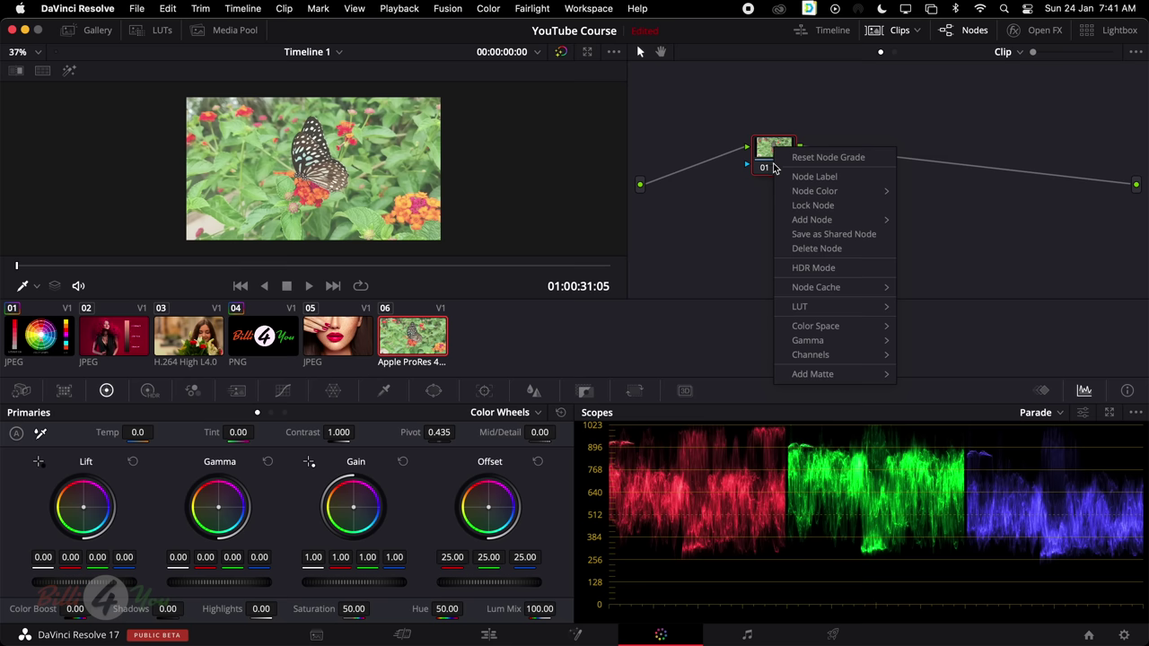
mouse_move(780, 221)
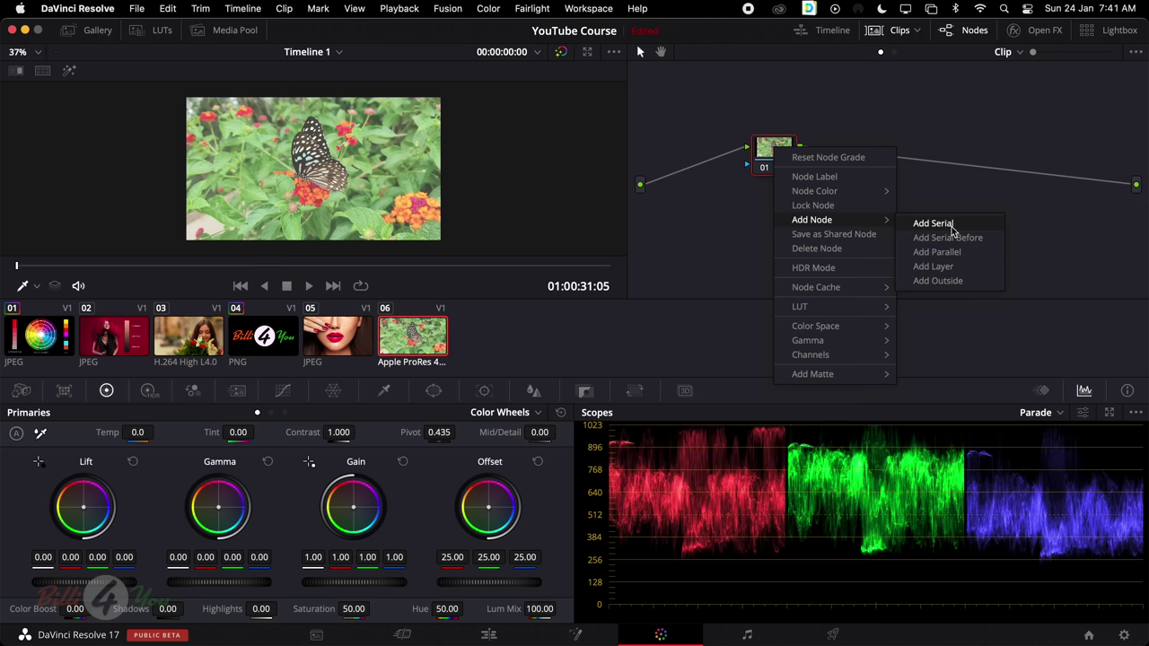
Add a serial node 02 and give it Lift -0.17 and Saturation 59
left_click(957, 228)
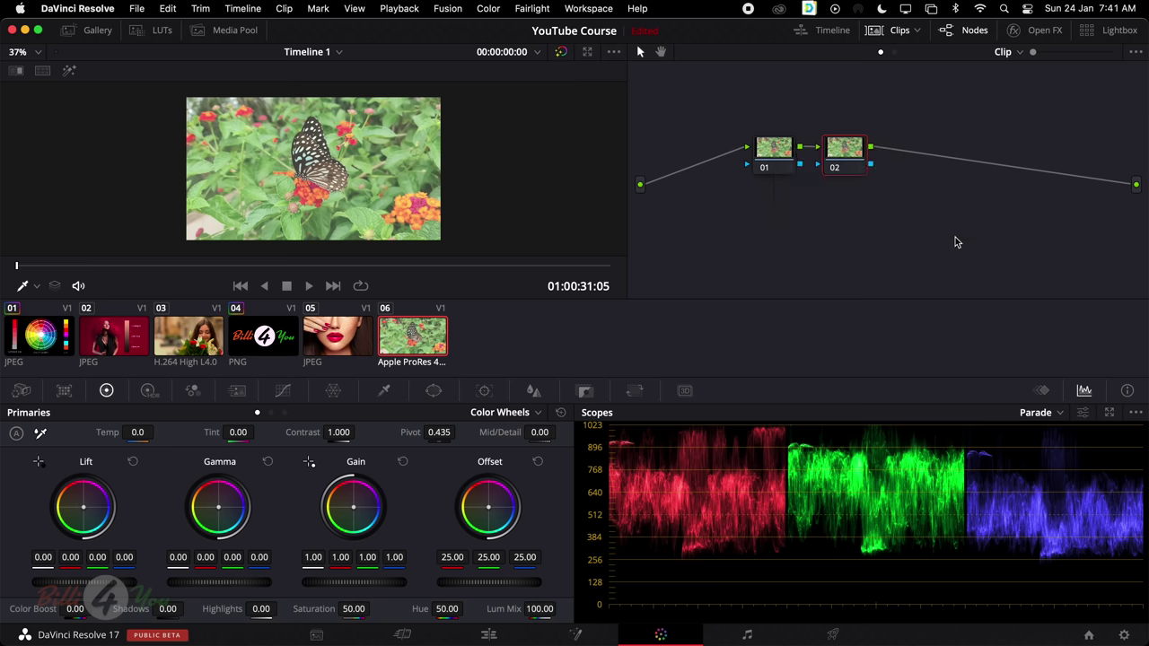
left_click(783, 150)
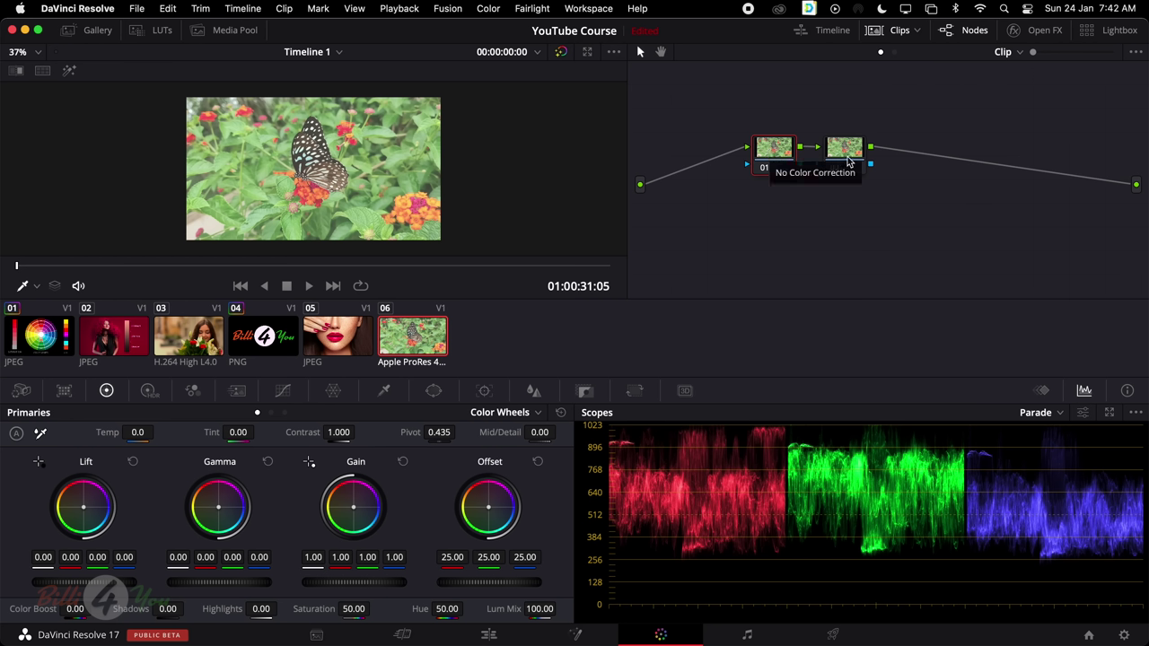
left_click(847, 150)
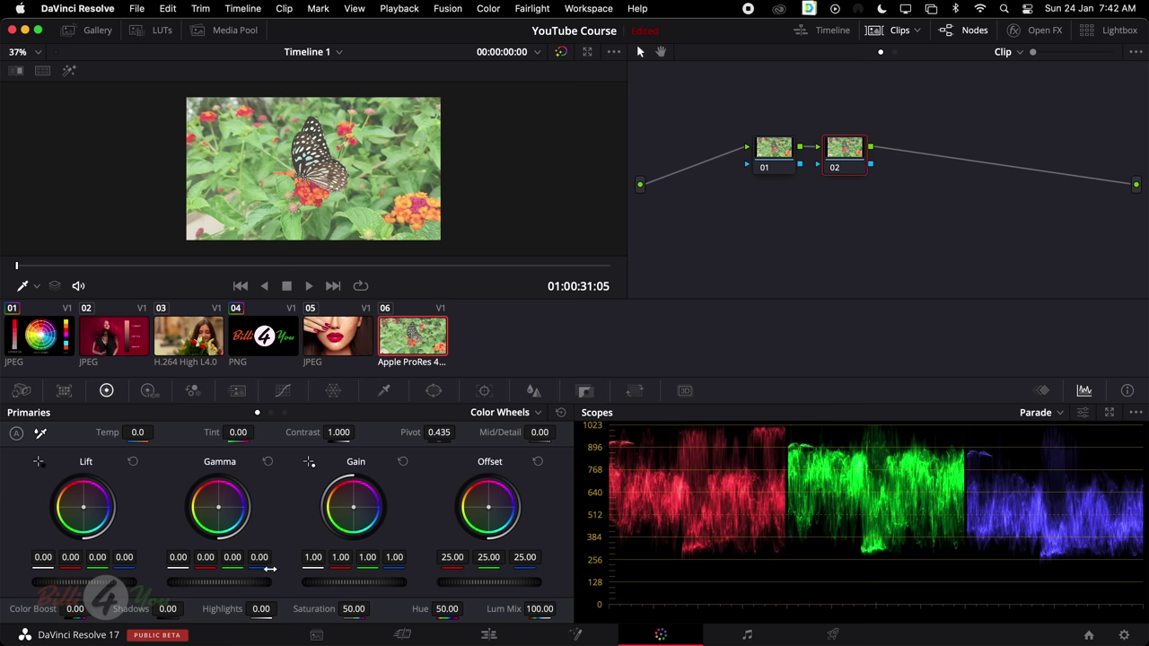
left_click_drag(113, 581, 72, 582)
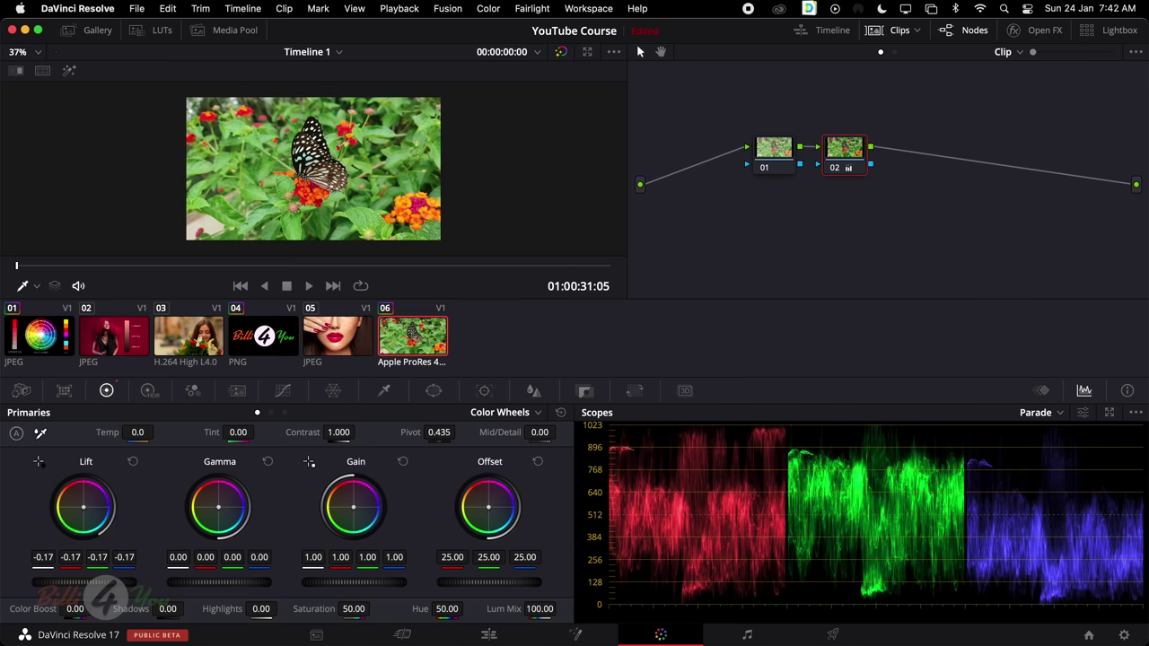
left_click_drag(347, 609, 363, 609)
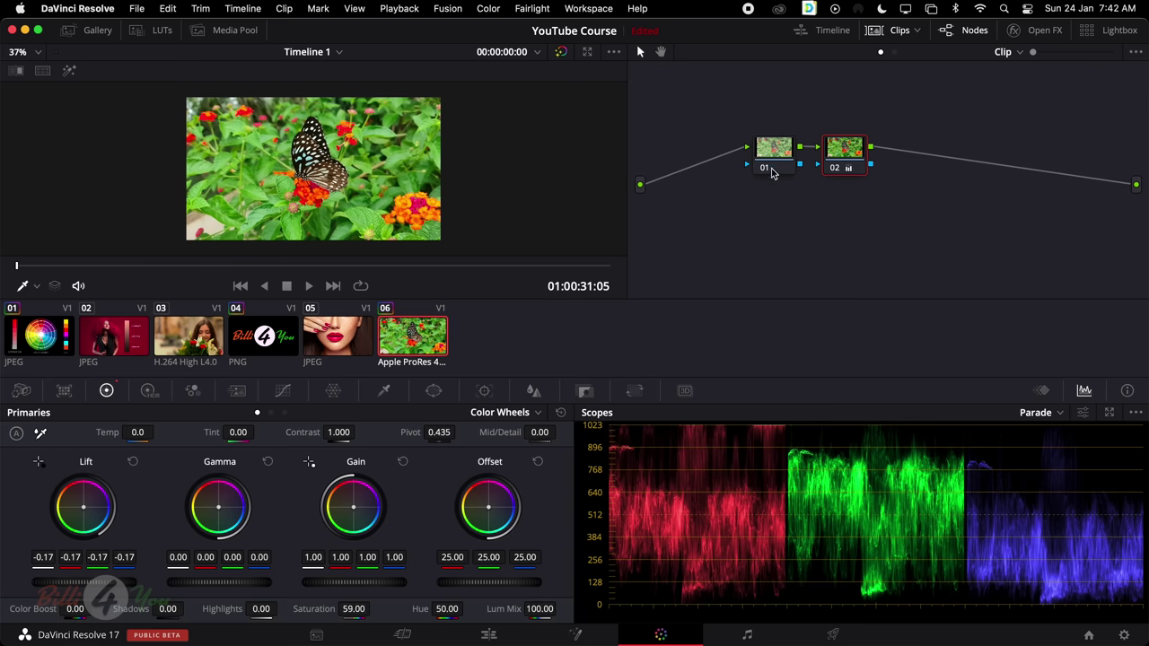
Hide the clip strip, zoom the viewer to 65%, and review nodes 01 and 02
left_click(893, 31)
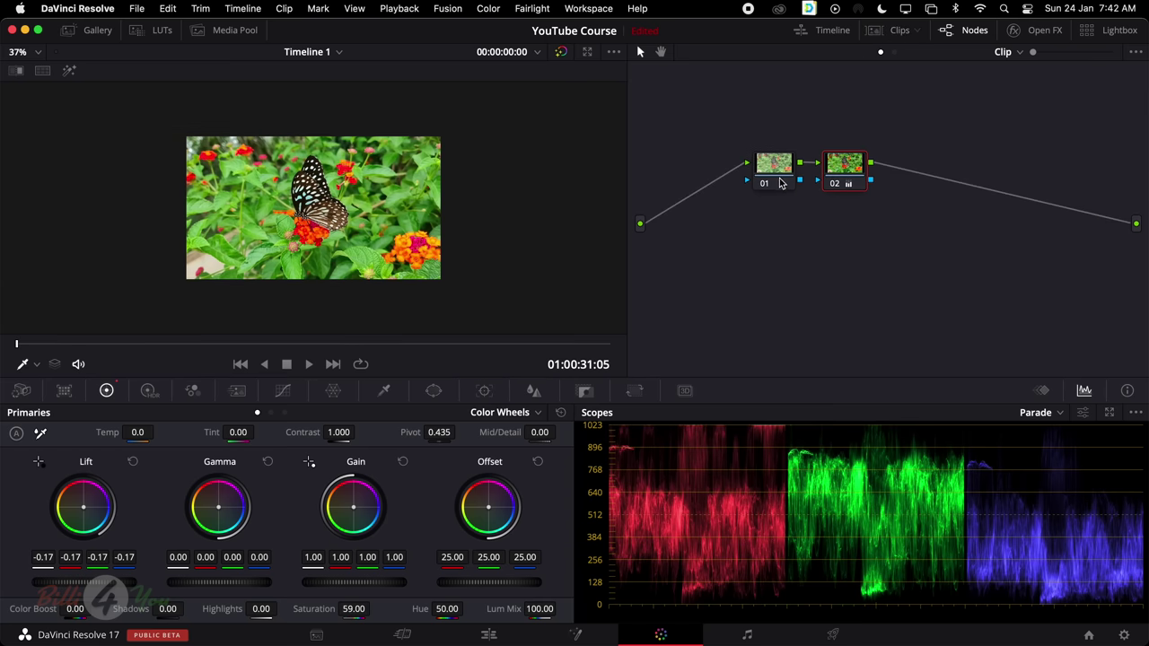
left_click(25, 54)
left_click(36, 85)
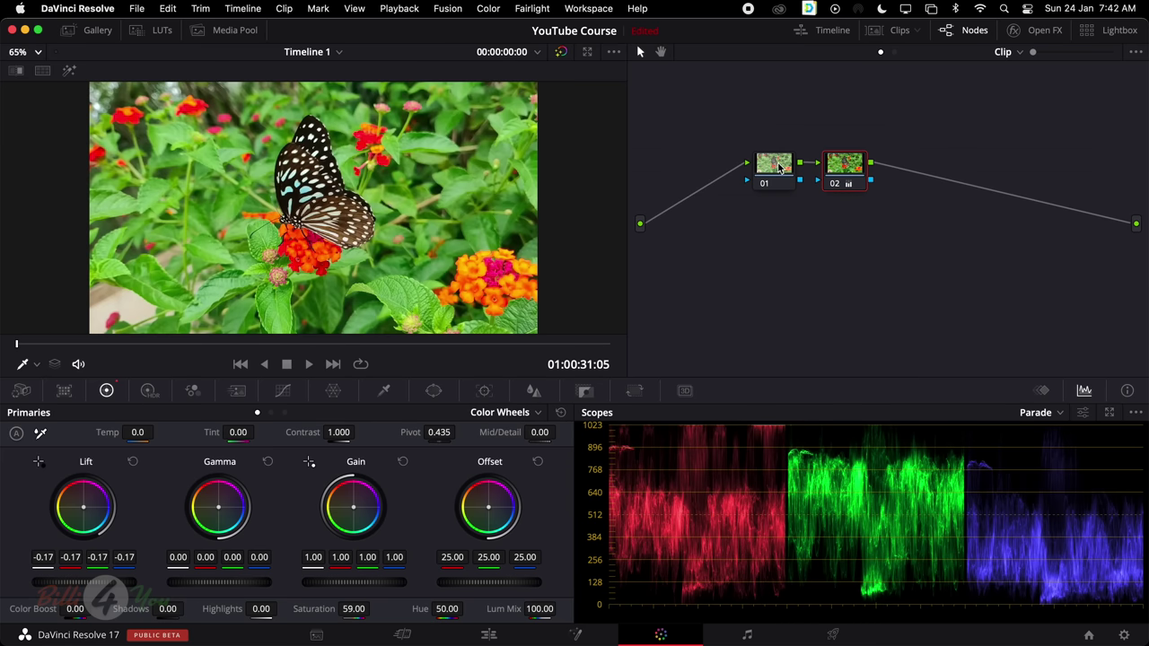
left_click(779, 171)
left_click(844, 179)
Toggle node 02's grade off and on to compare, leaving it enabled
left_click(835, 184)
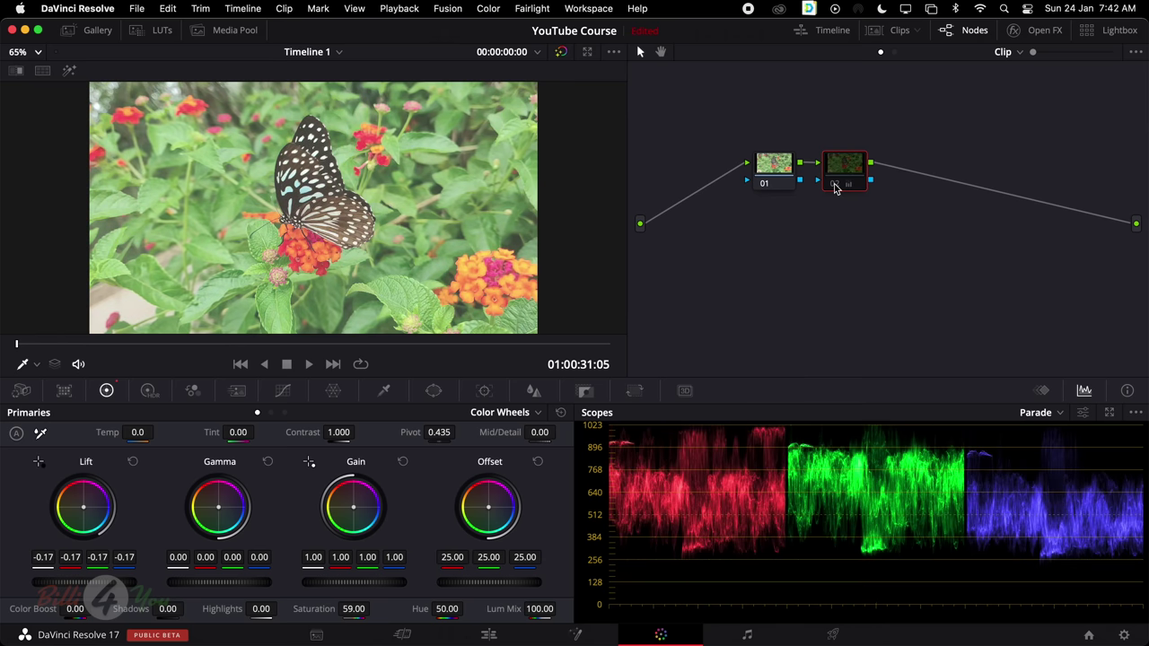
left_click(835, 184)
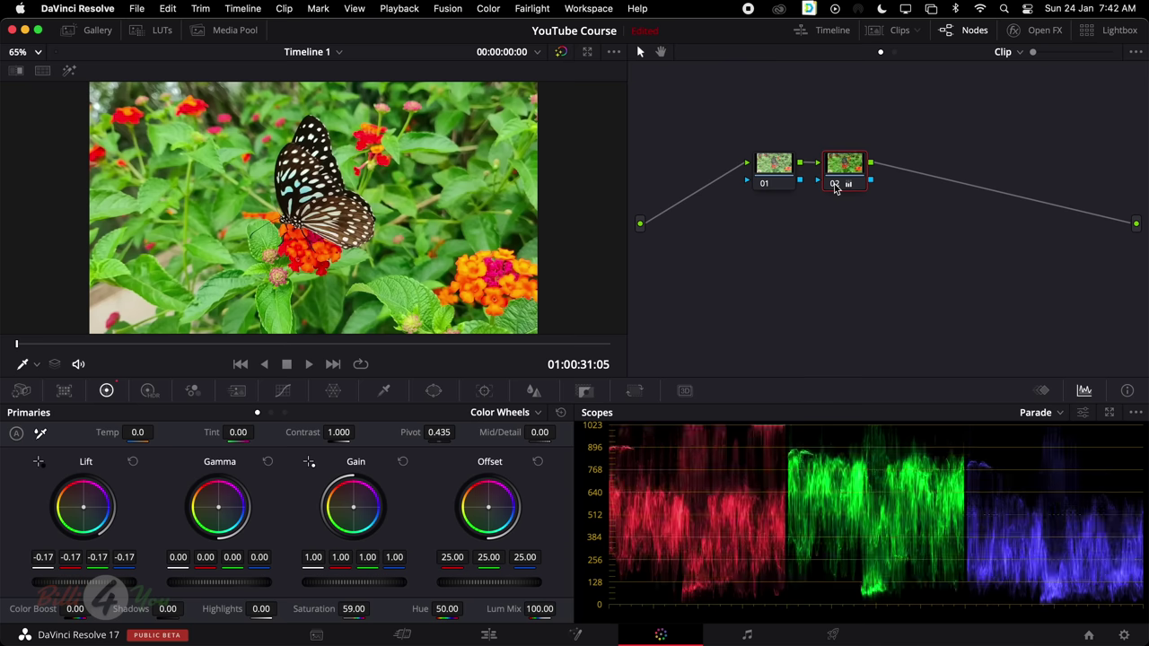
left_click(835, 184)
left_click(835, 184)
left_click(835, 184)
left_click(835, 184)
mouse_move(847, 168)
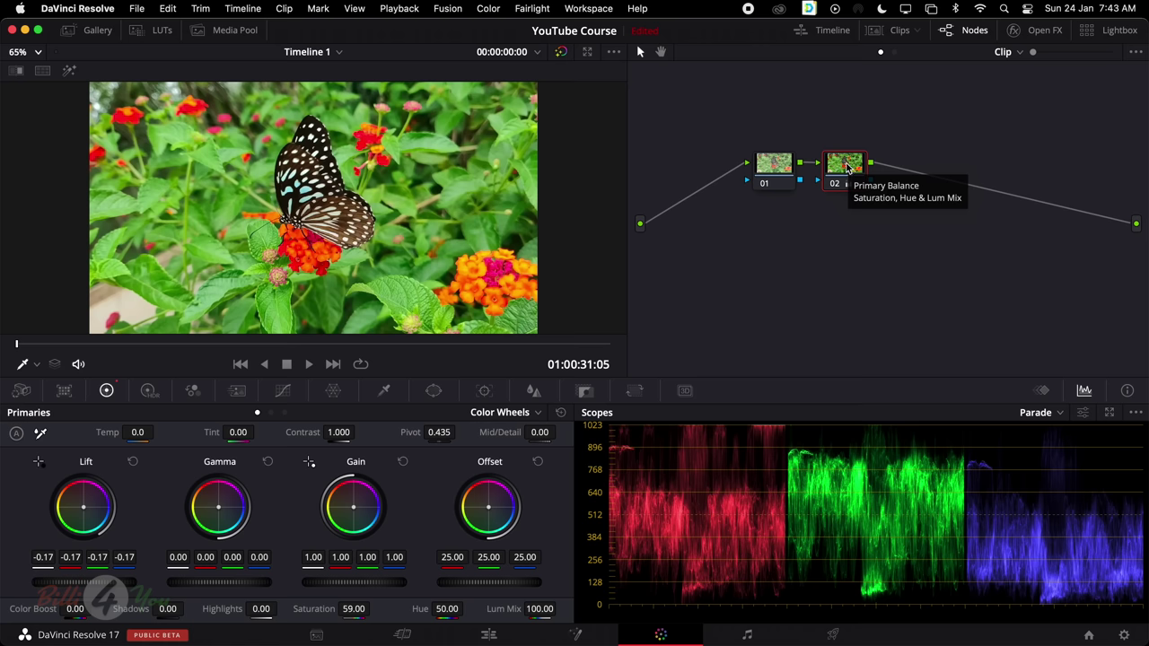
Add a parallel node 03 below node 02, both feeding a Parallel Mixer
right_click(846, 165)
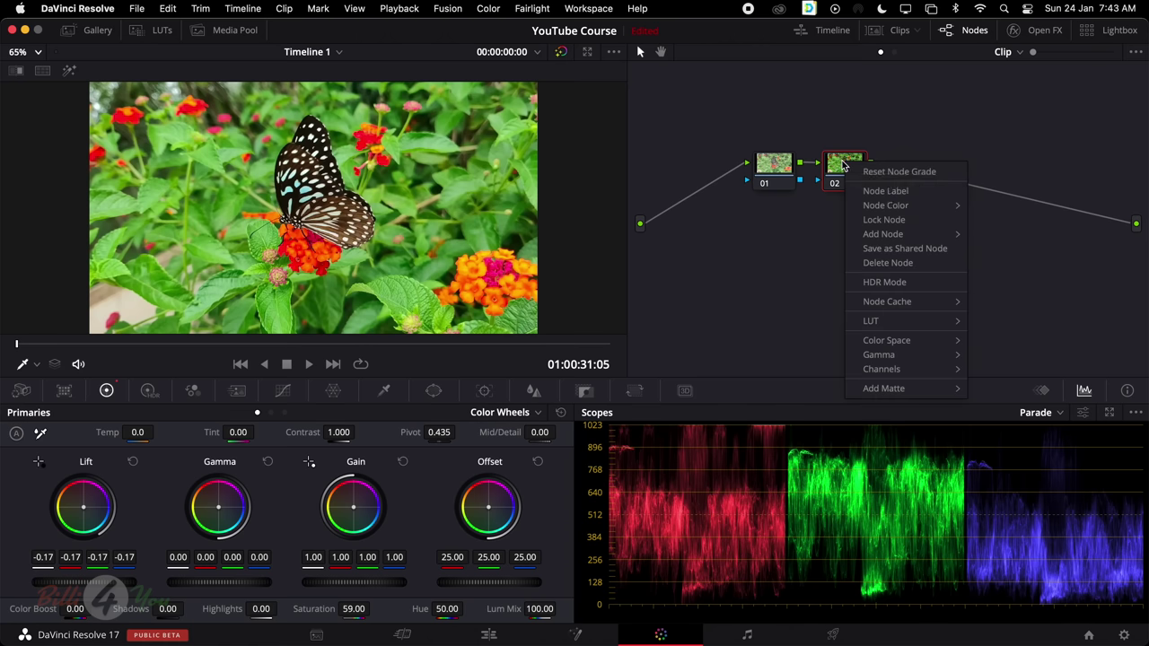
mouse_move(907, 209)
mouse_move(914, 238)
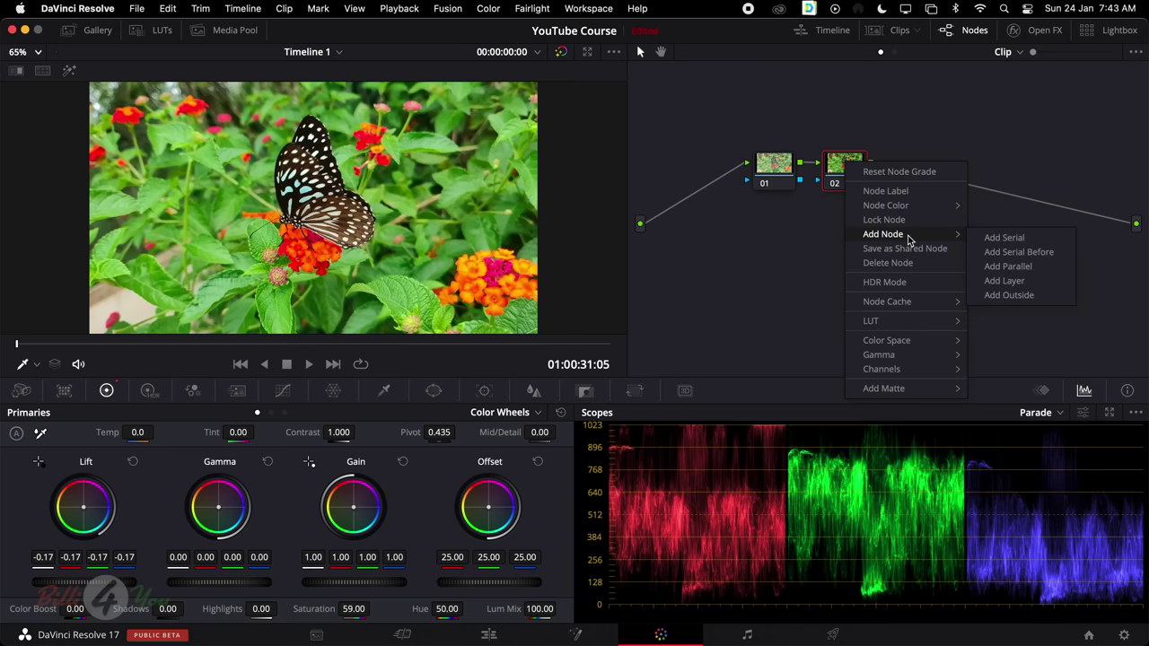
left_click(1015, 266)
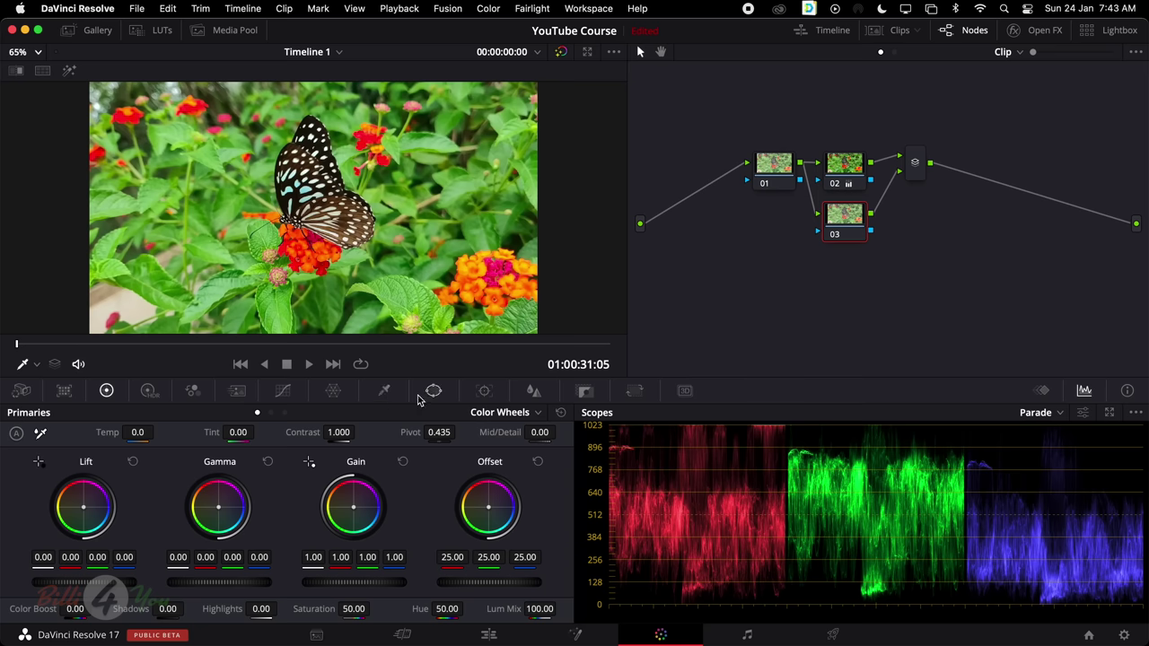
In node 03's Qualifier, pick the orange flowers with Highlight on, then switch to 3D mode
left_click(385, 391)
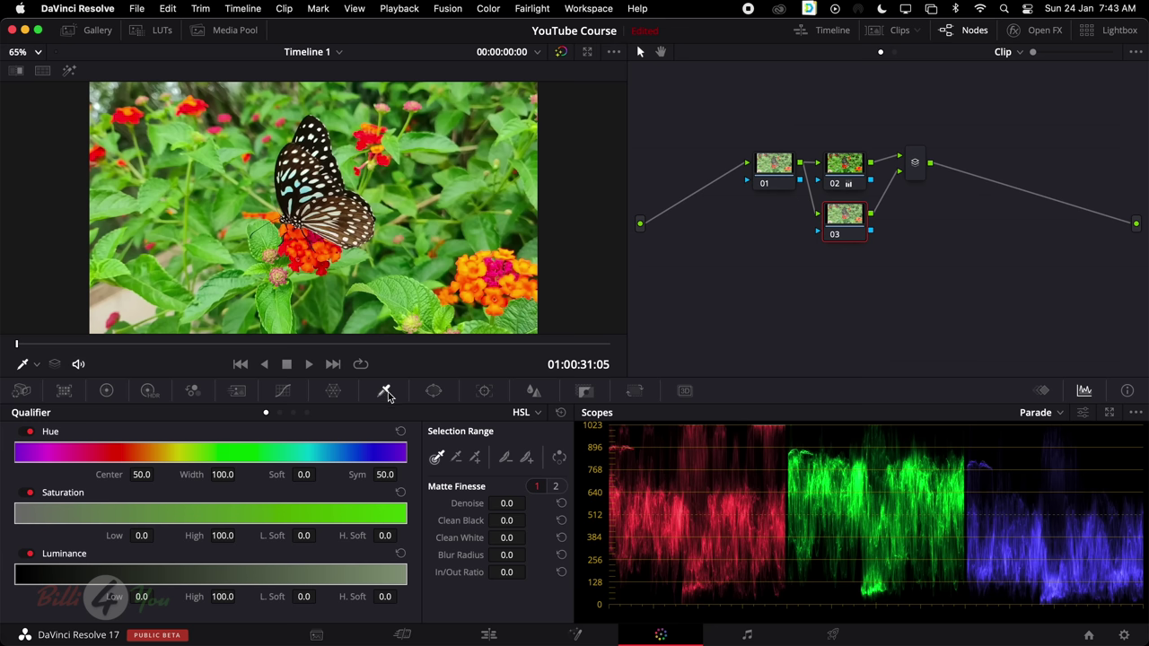
left_click(537, 413)
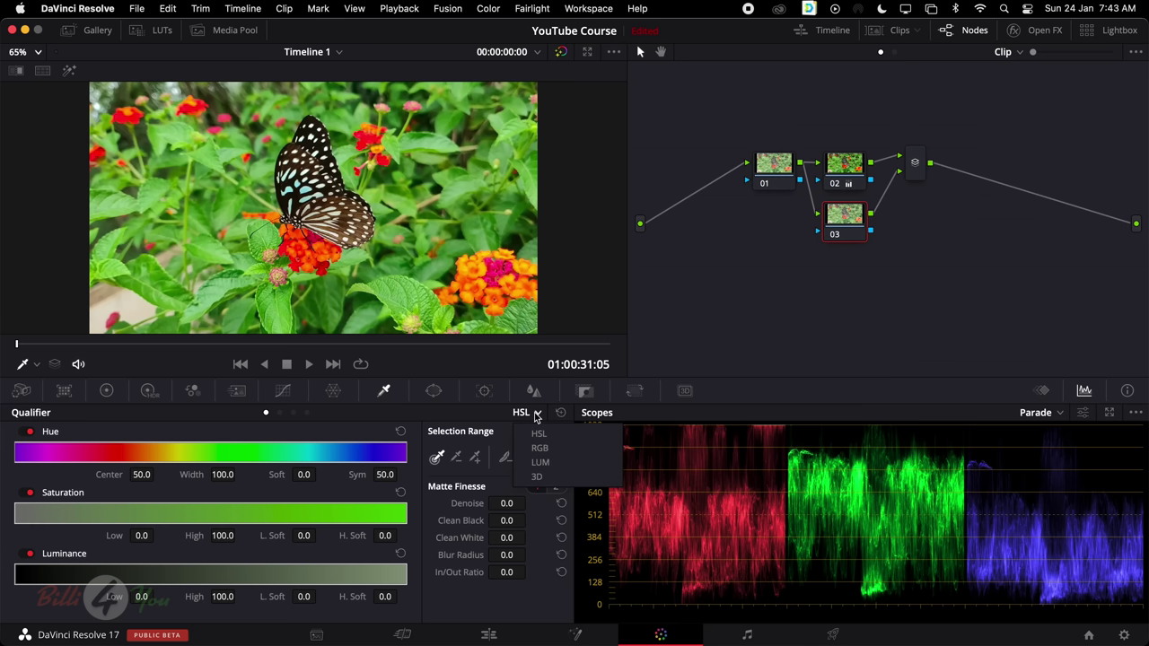
left_click(468, 298)
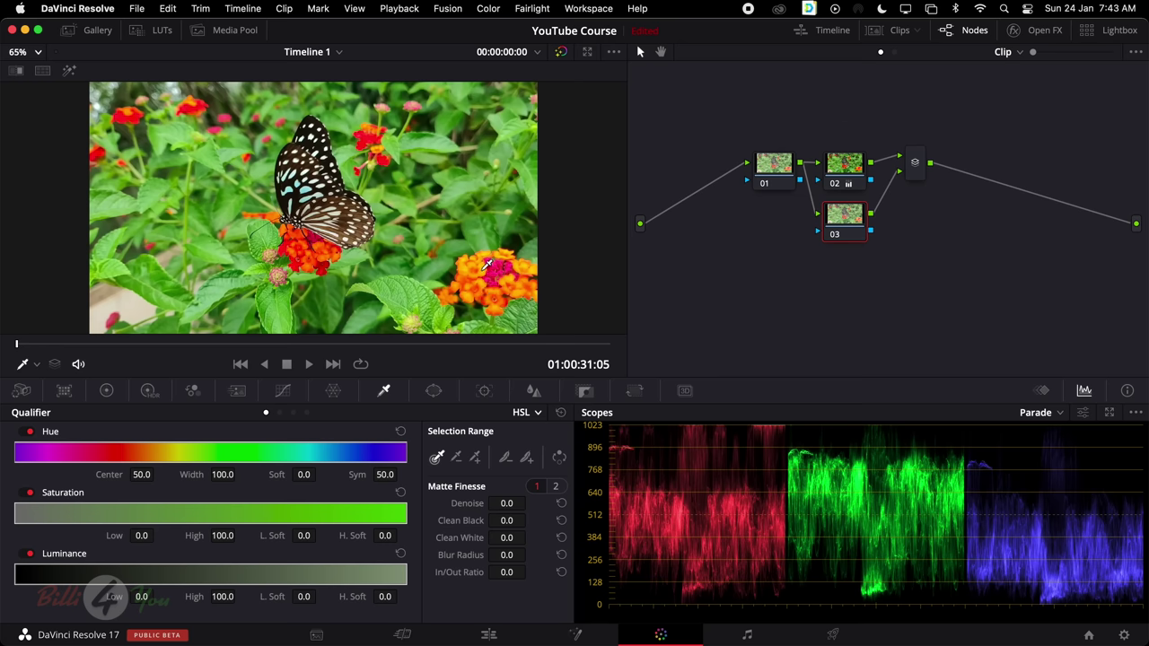
left_click(487, 264)
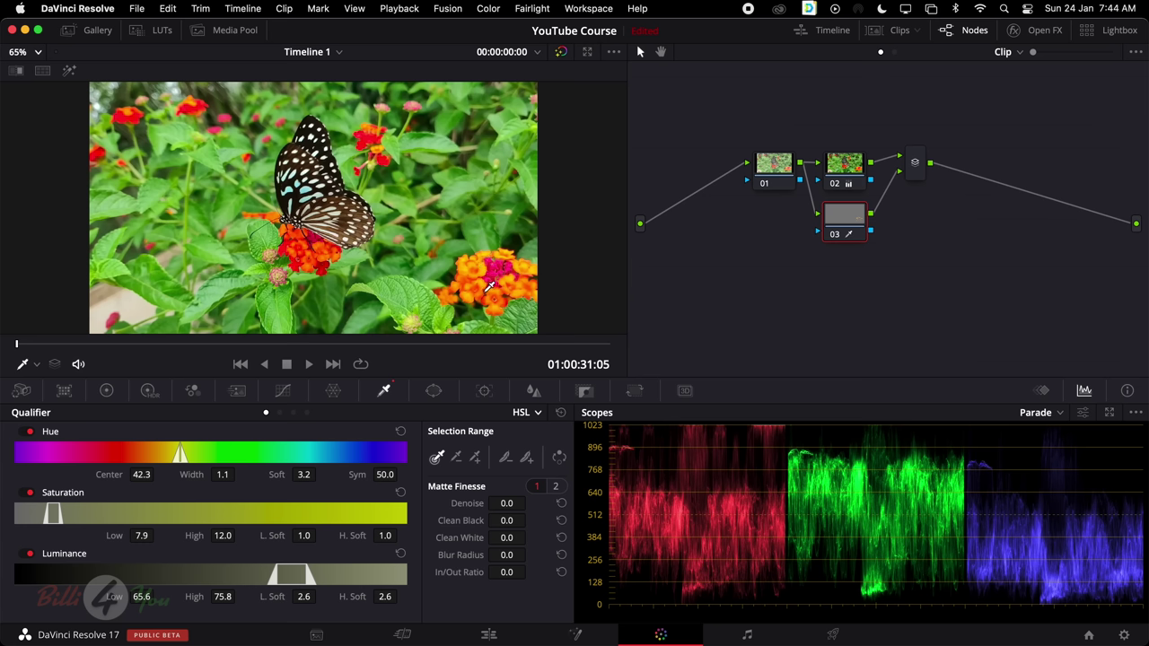
left_click(69, 74)
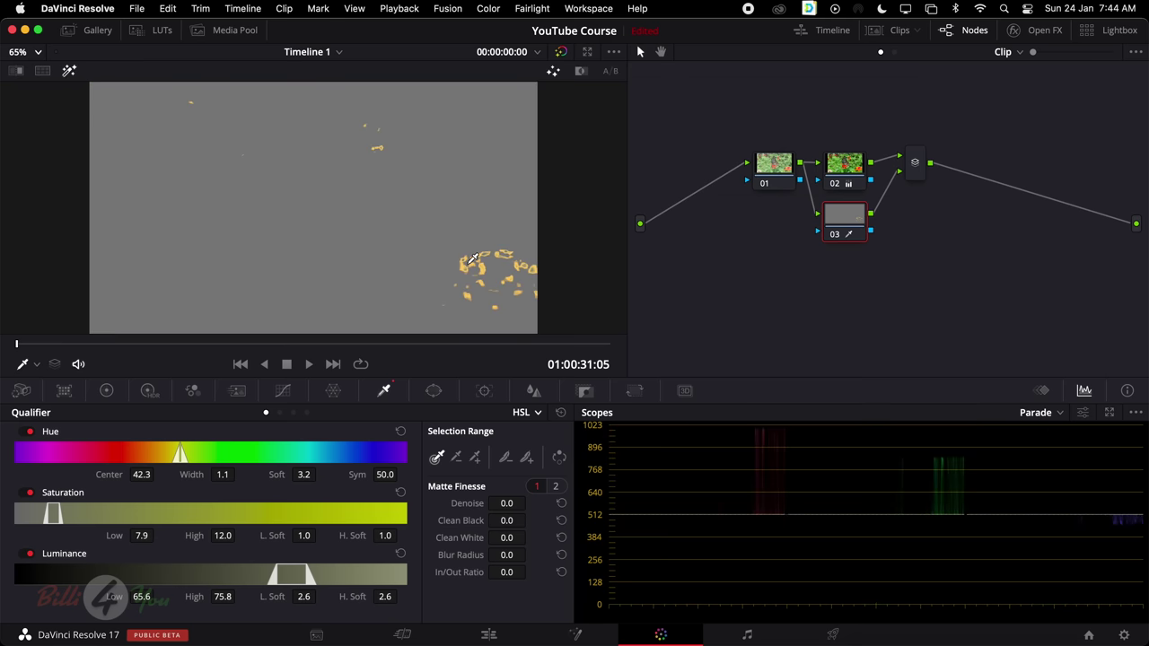
left_click_drag(473, 259, 484, 273)
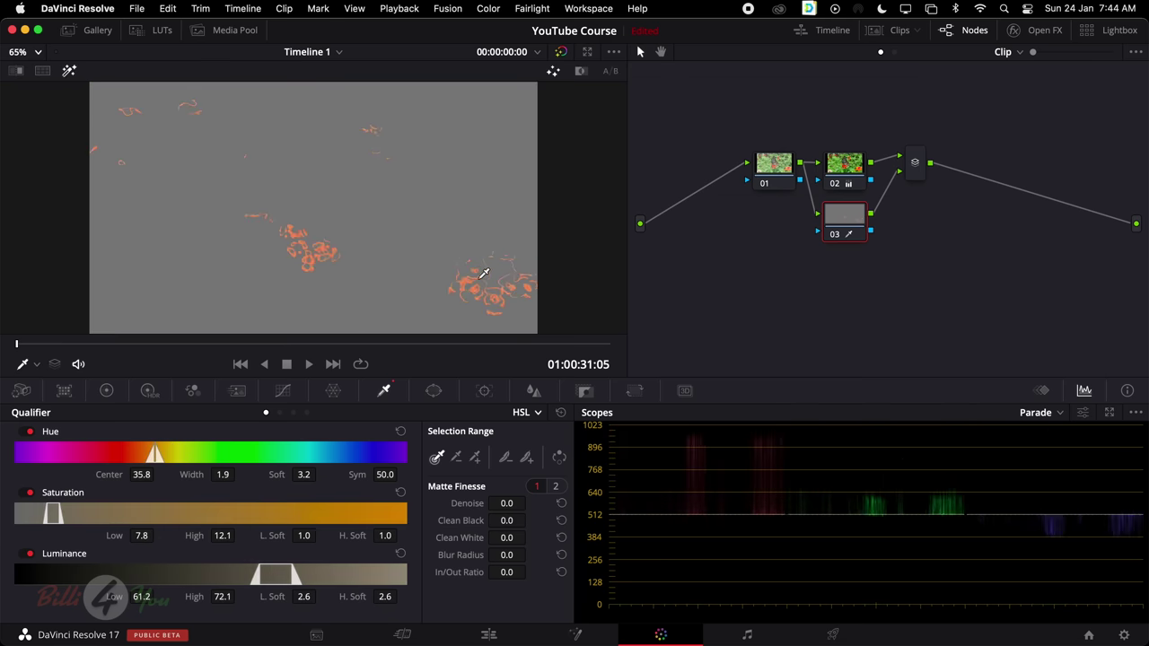
left_click(538, 413)
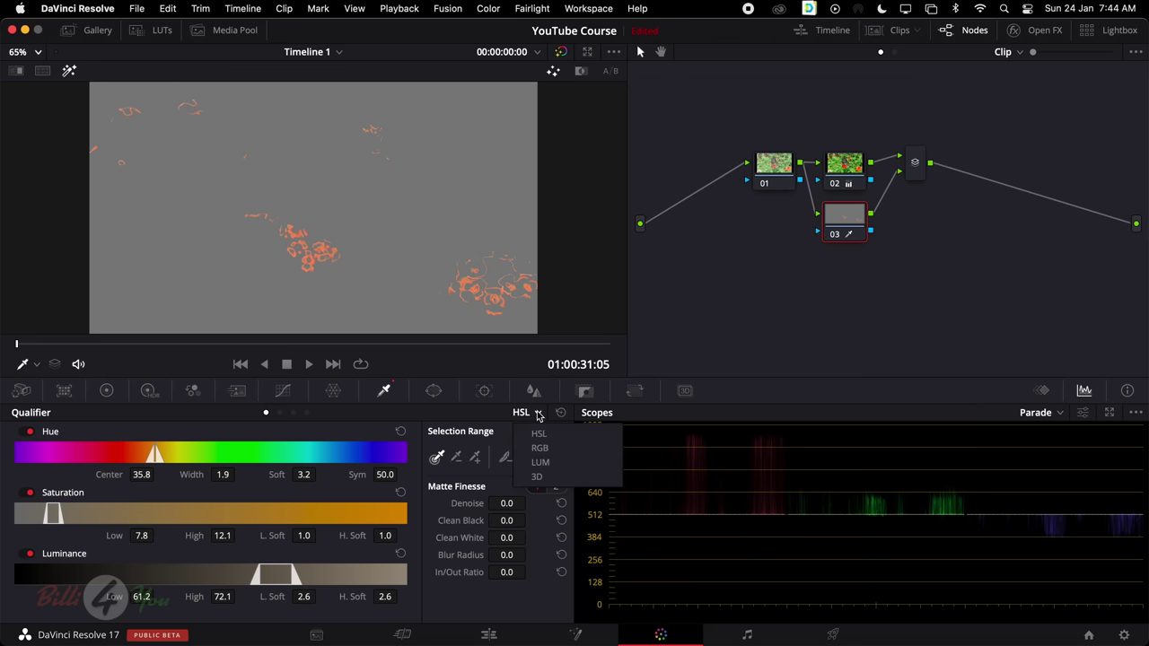
left_click(542, 480)
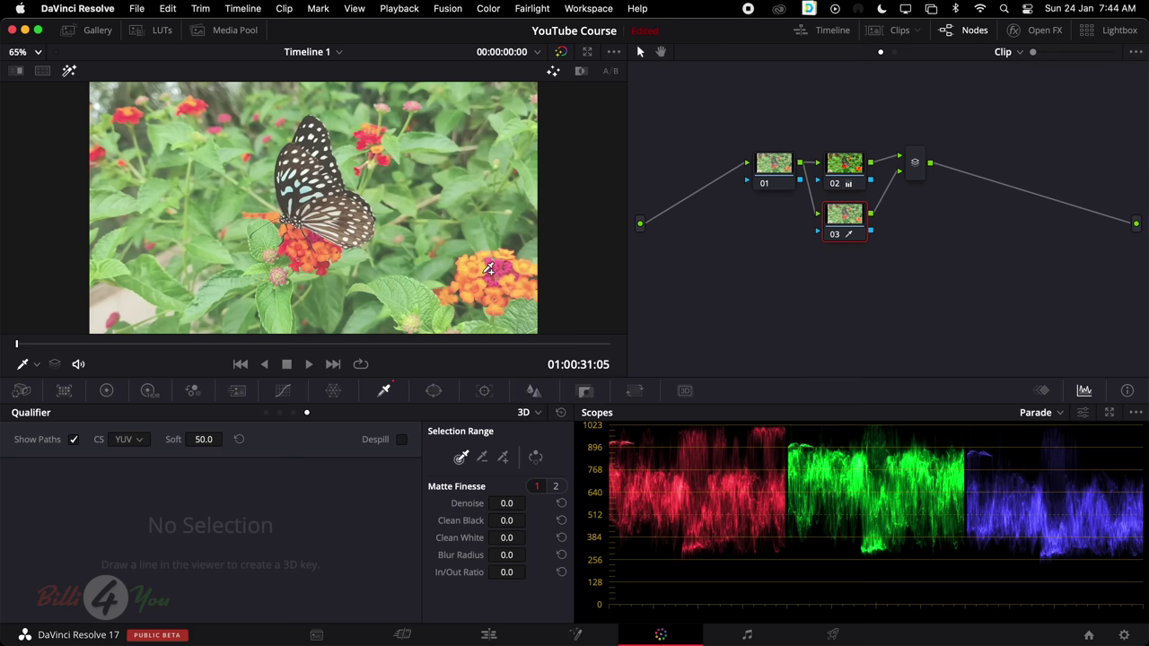
Add orange, pink, yellow-orange and red flower colour samples to the 3D qualifier key
left_click(487, 269)
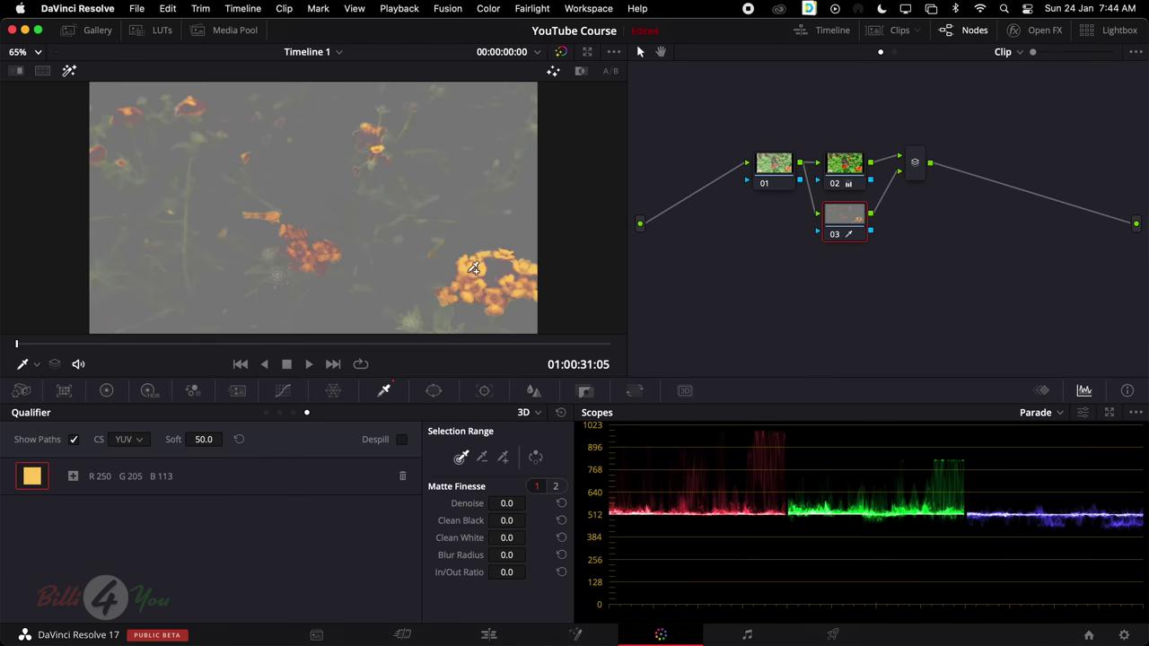
left_click(478, 262)
left_click(480, 267)
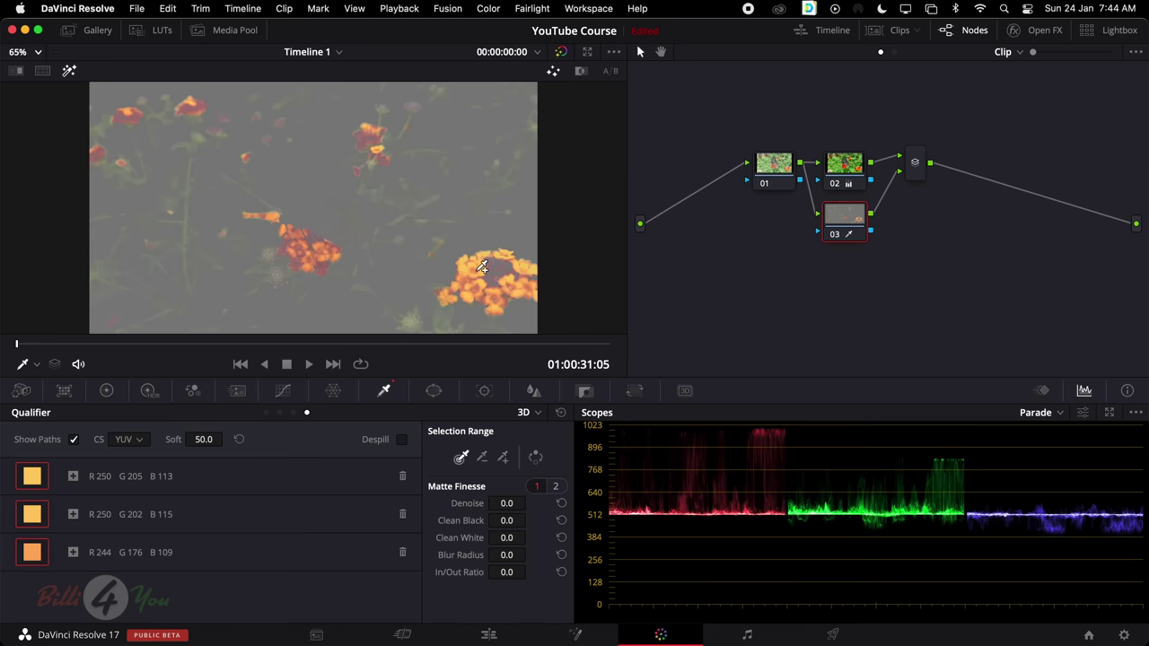
left_click(482, 269)
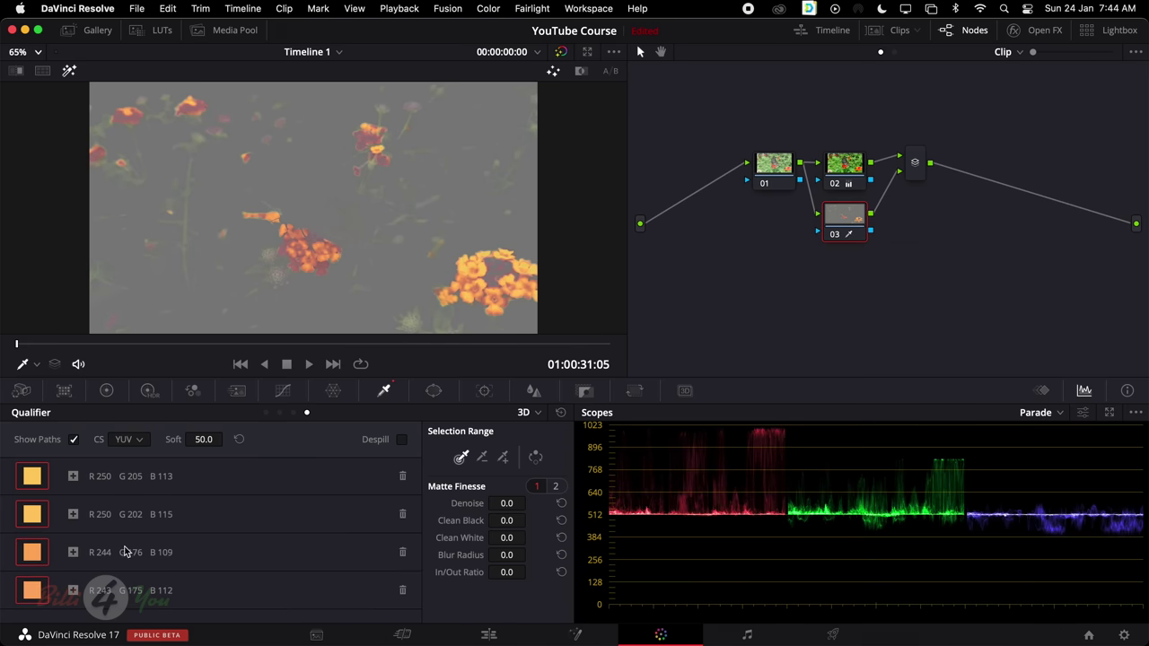
left_click(495, 265)
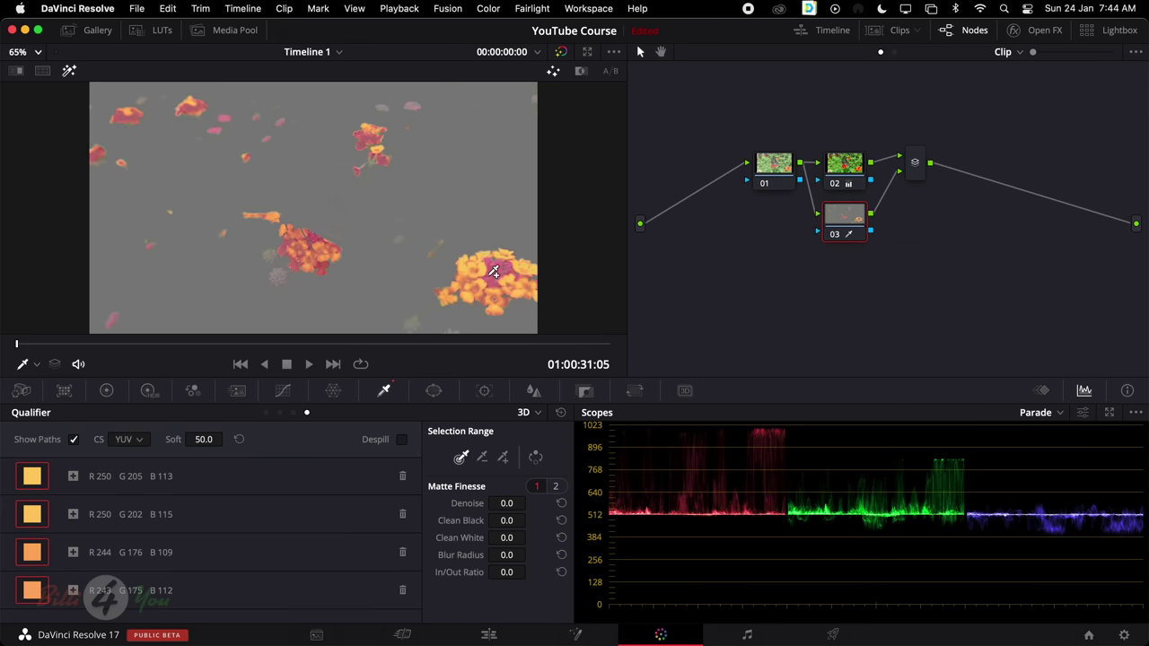
left_click(500, 257)
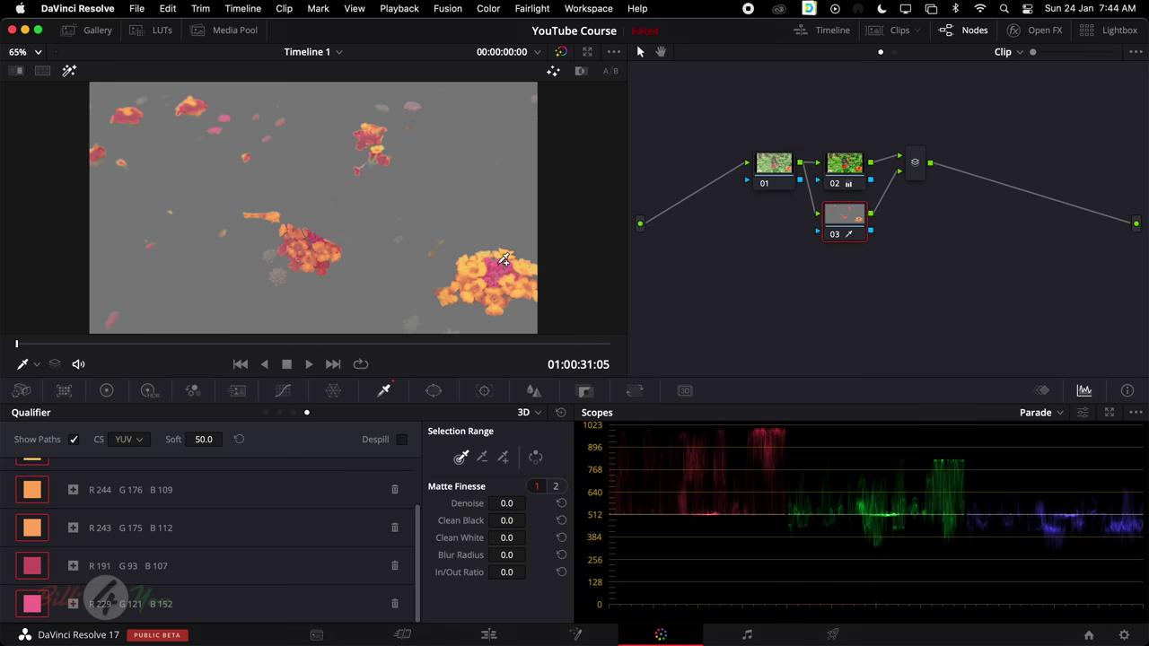
left_click(501, 258)
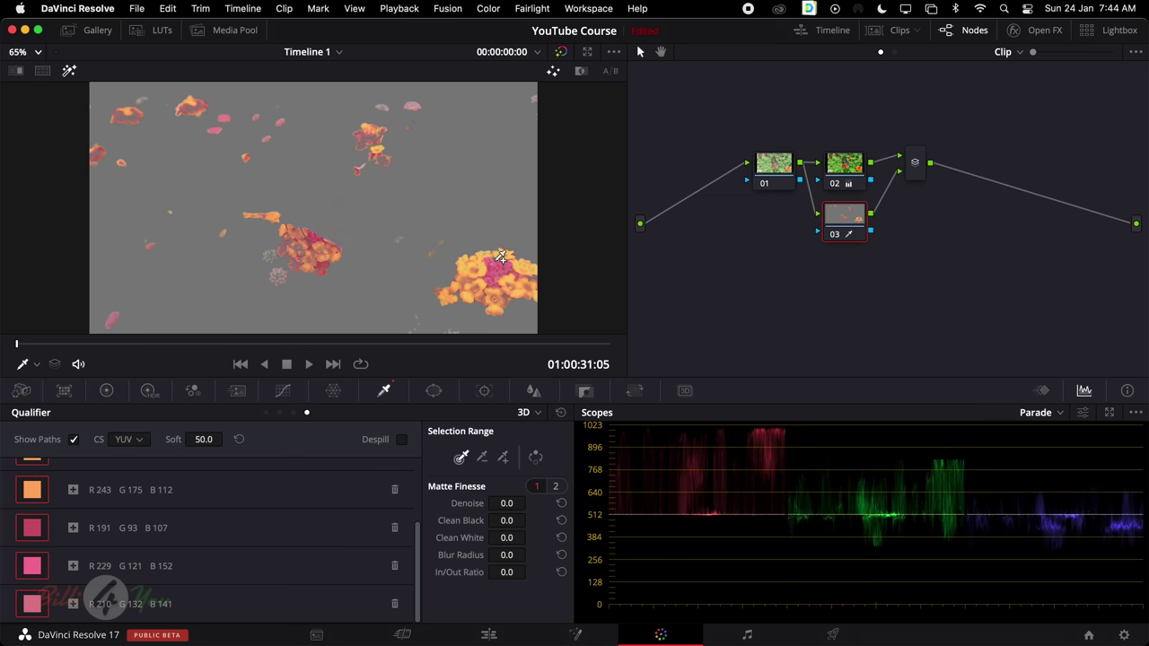
left_click(500, 257)
left_click(499, 257)
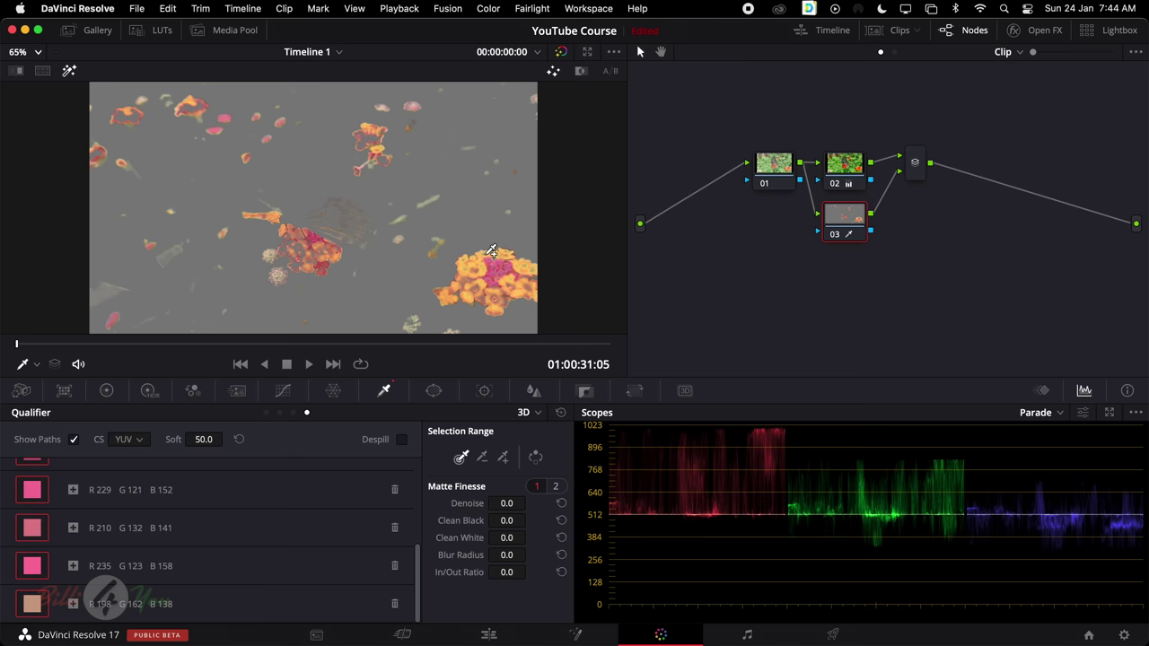
left_click(491, 254)
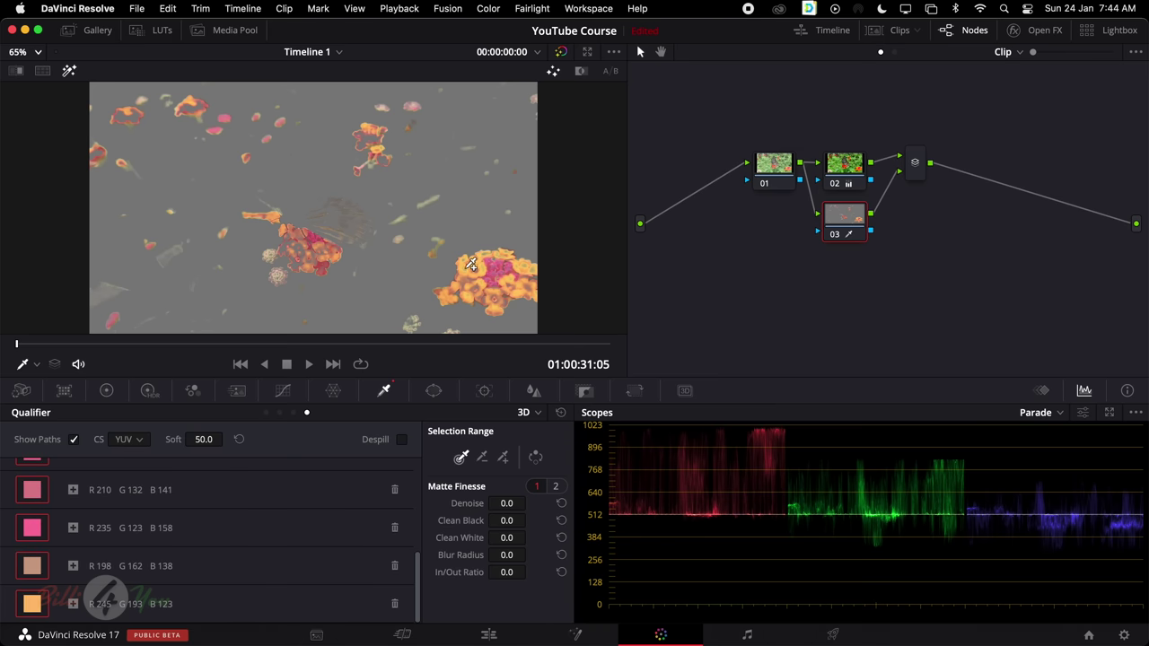
left_click(470, 260)
left_click(469, 260)
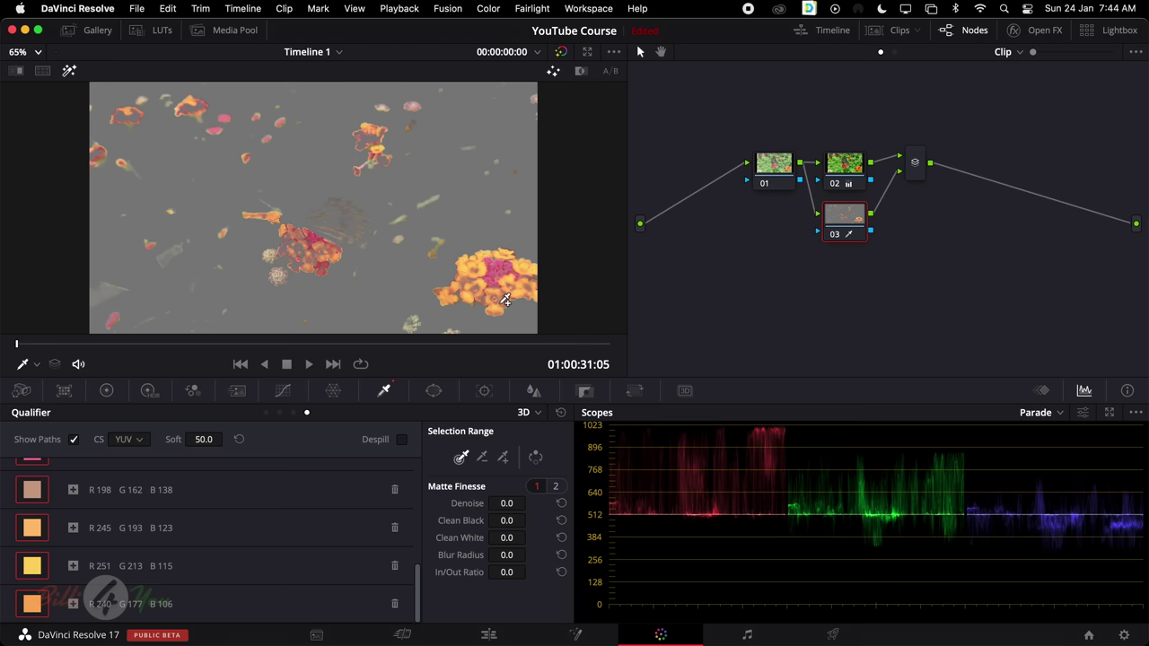
left_click(510, 299)
Subtract pale background tones from the key, with the viewer fitted to show the whole matte
left_click(482, 457)
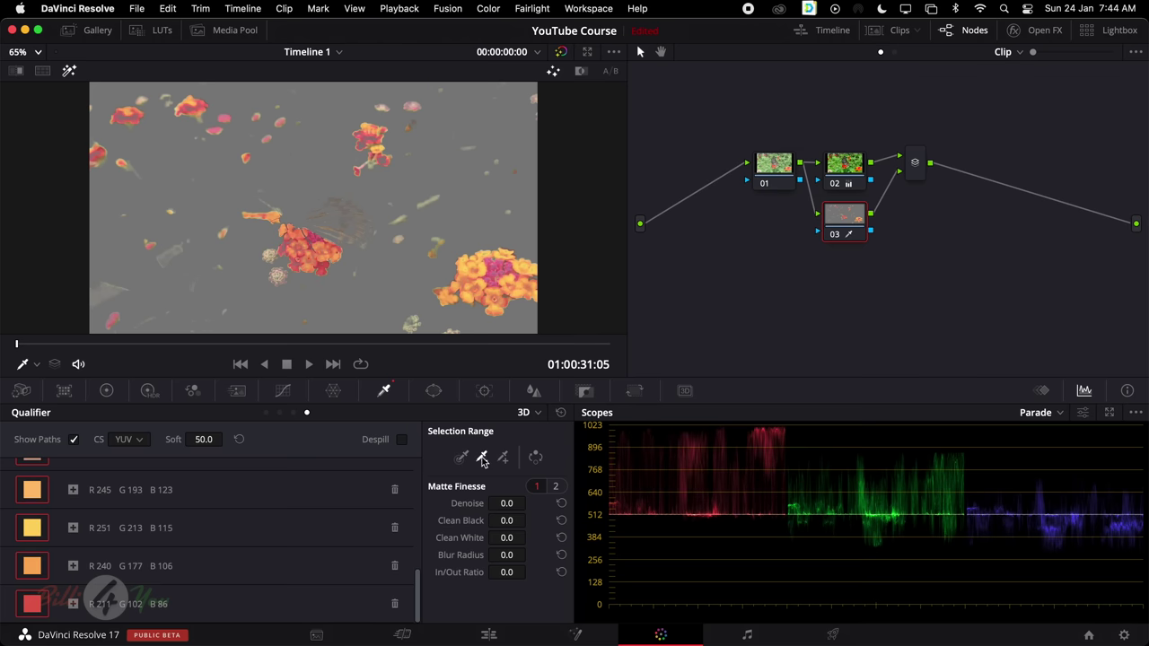
left_click(430, 200, "shift")
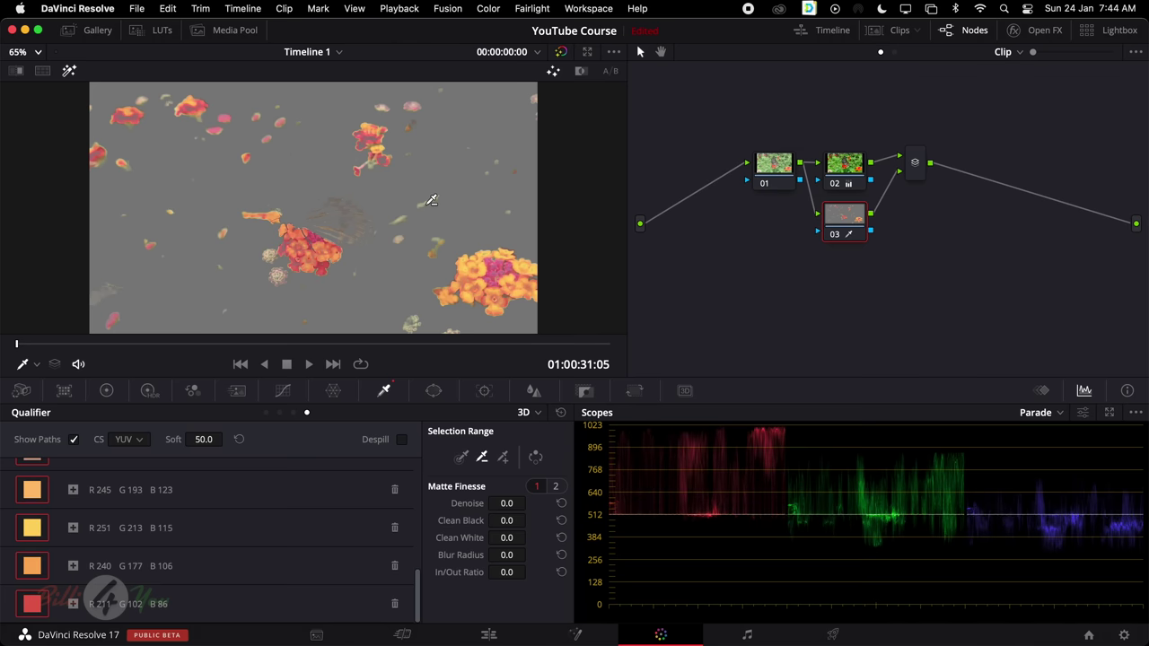
left_click(427, 200, "shift")
scroll(431, 216, "up", 10)
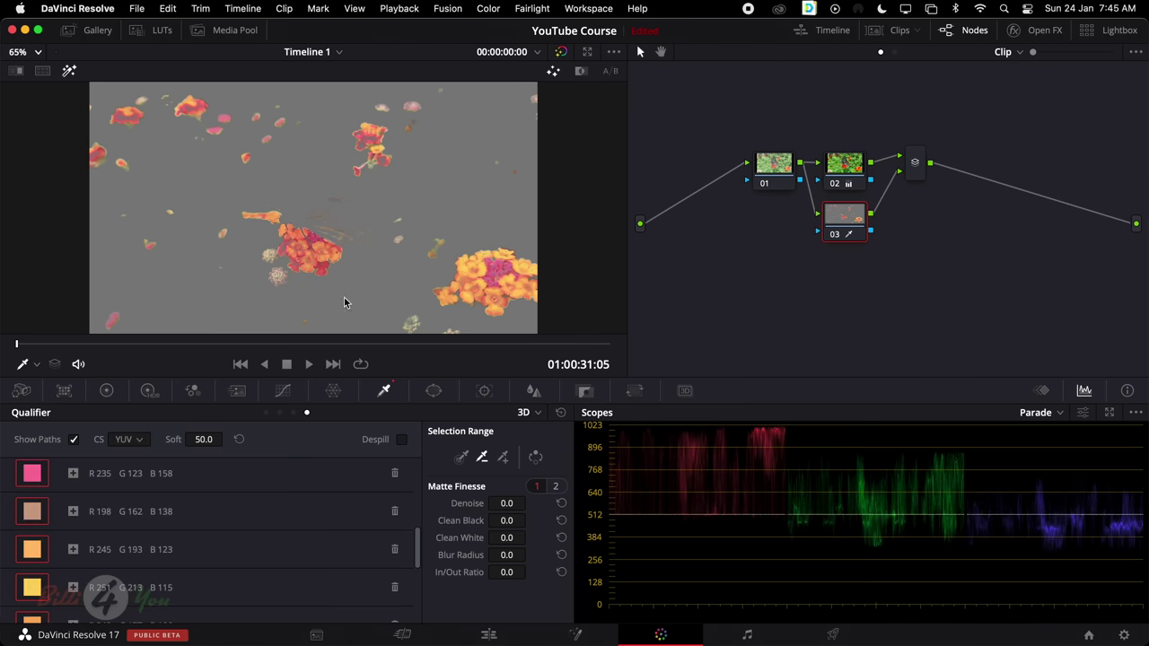
left_click(36, 52)
left_click(37, 74)
left_click_drag(381, 161, 378, 157)
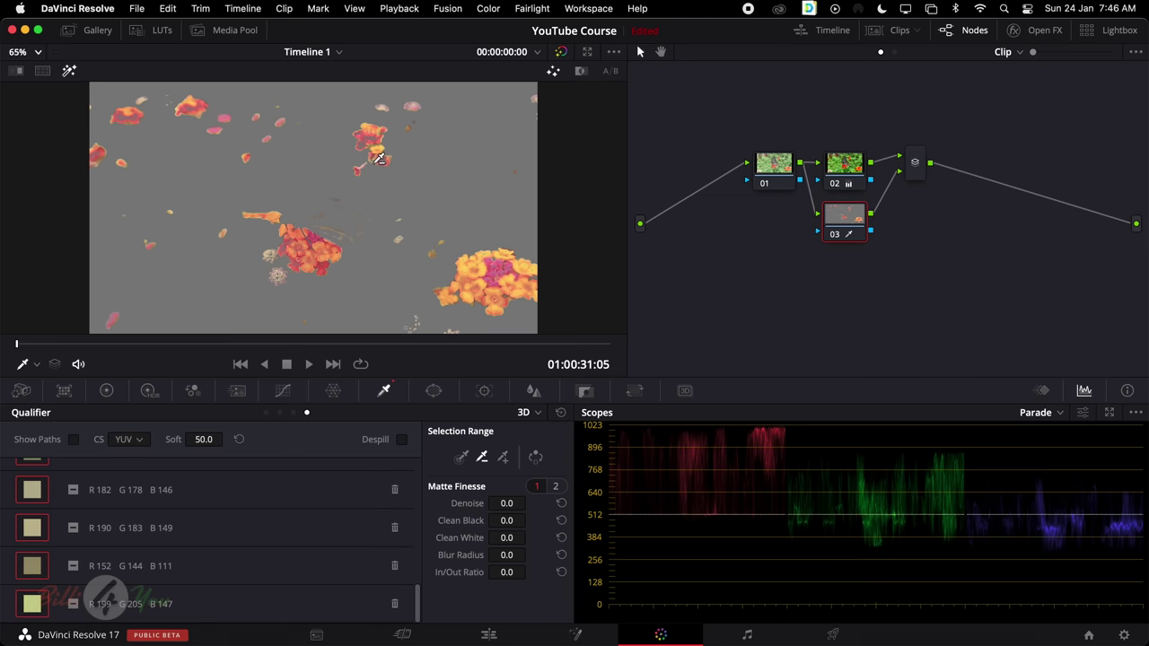
Try saturation changes on node 03's keyed flowers and toggle the node to compare with the original
left_click(107, 391)
left_click_drag(353, 610, 375, 609)
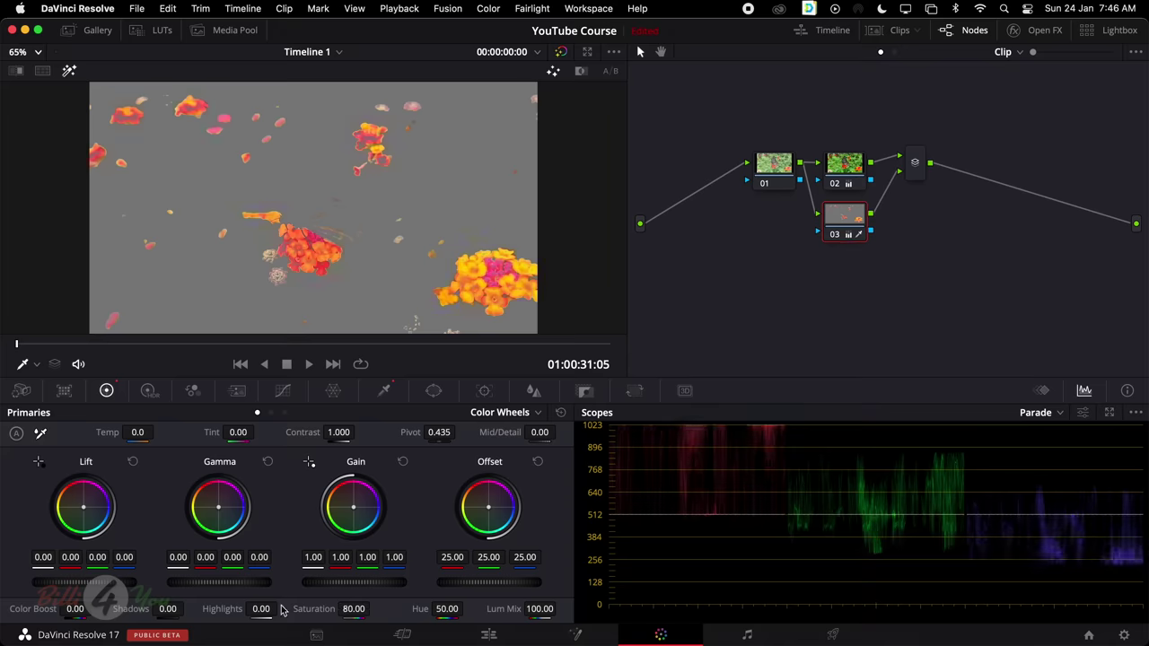
left_click_drag(333, 608, 278, 608)
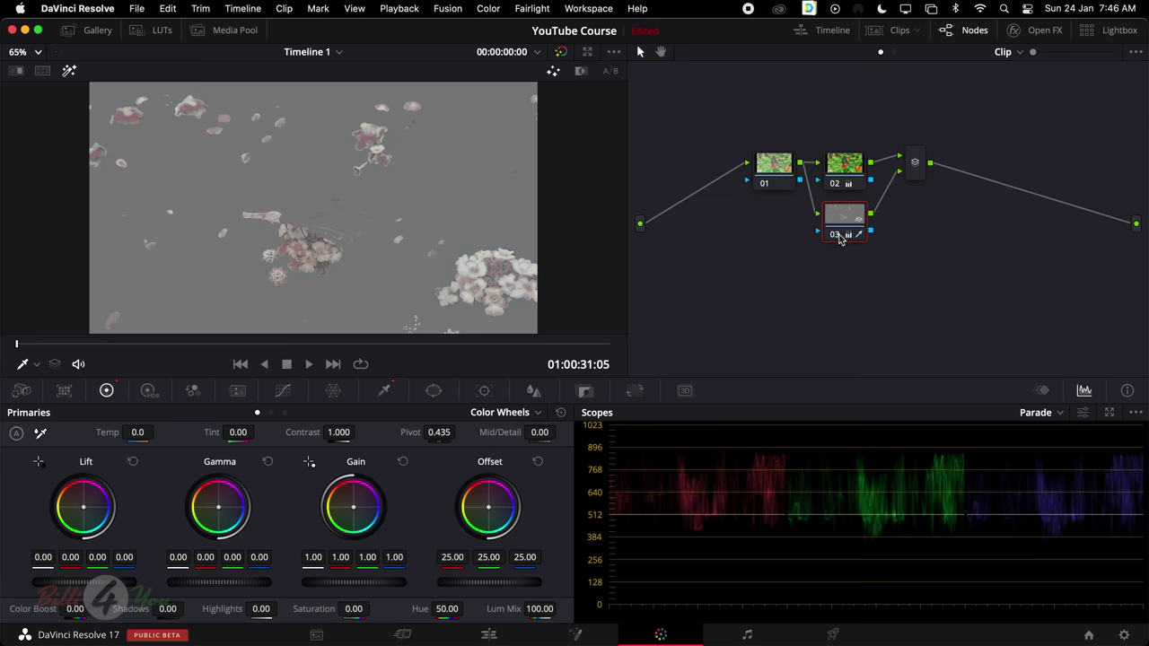
left_click(835, 236)
left_click(835, 235)
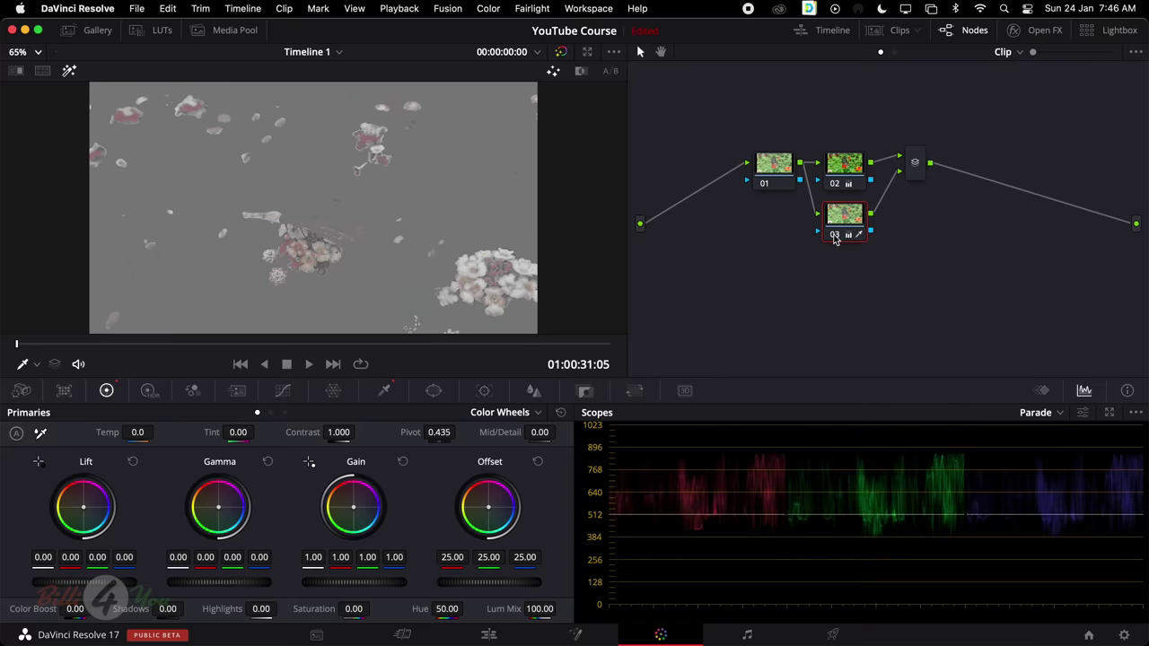
left_click(835, 235)
left_click(834, 235)
left_click(835, 235)
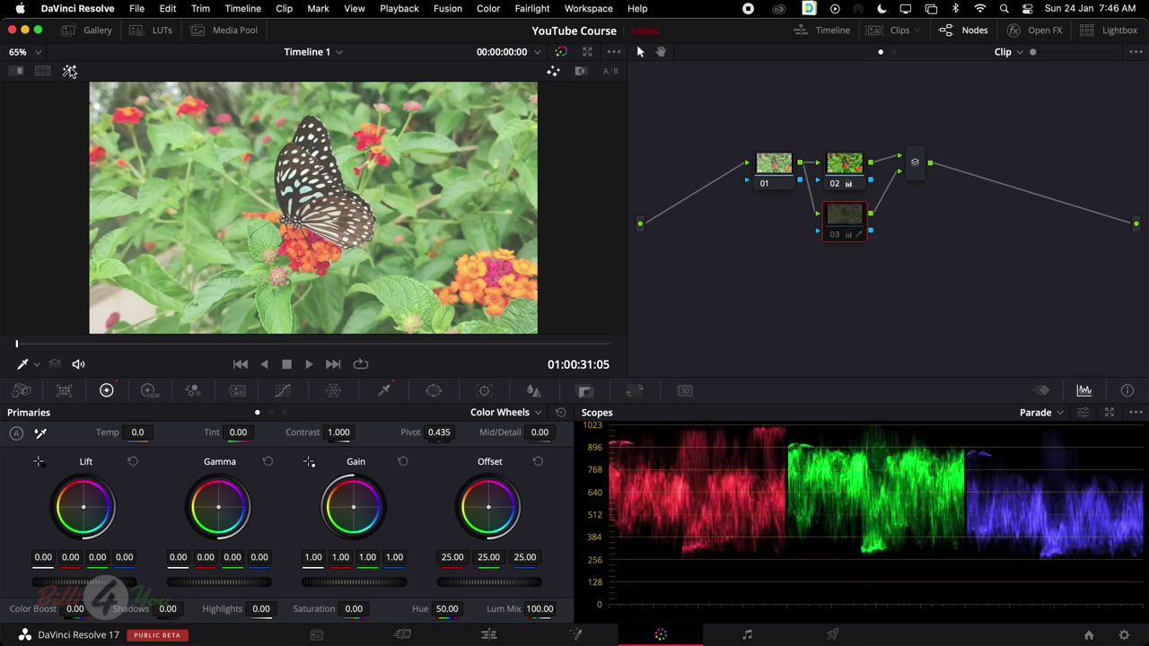
left_click(71, 72)
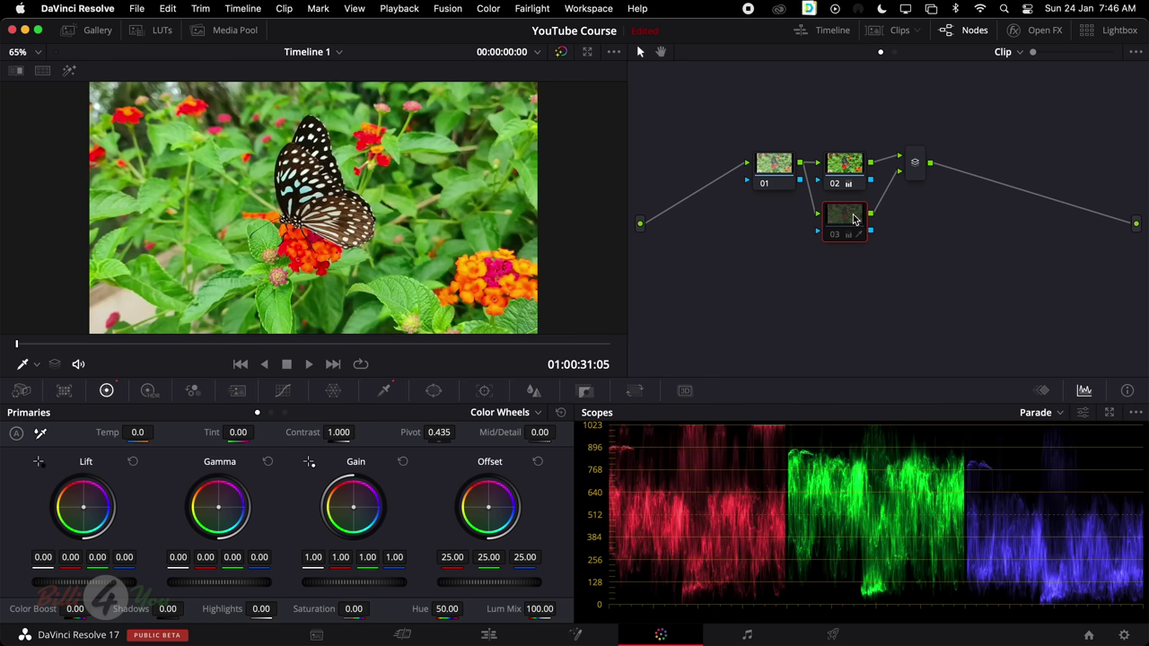
left_click(835, 237)
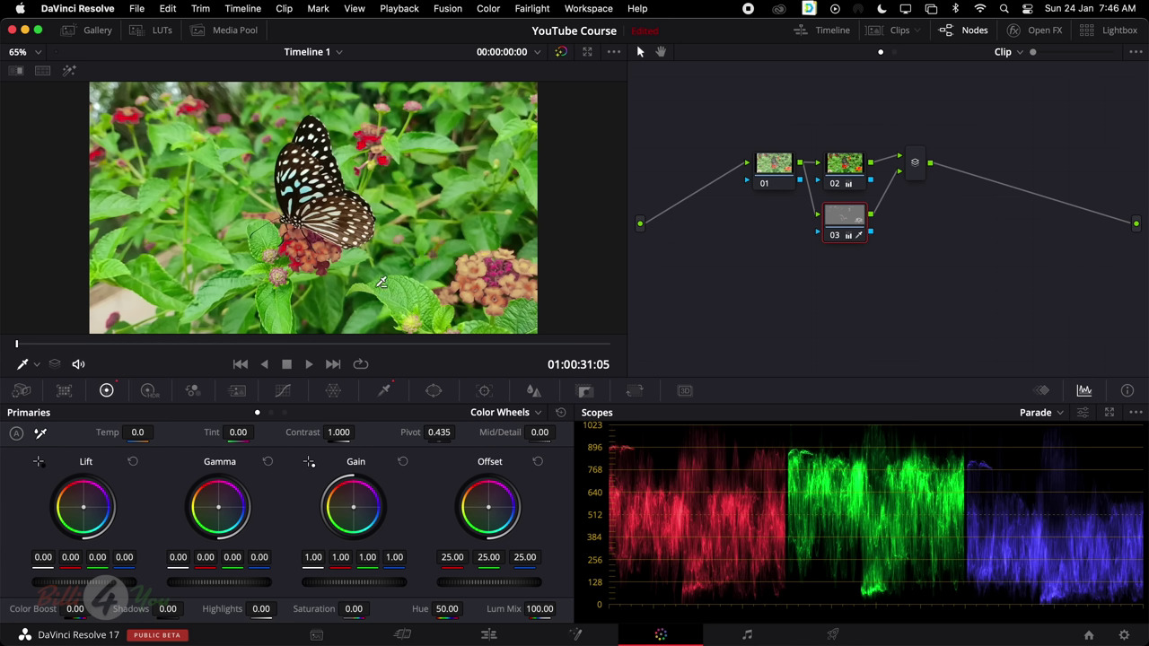
Set node 03's Saturation to 100 and Hue to 97.40 to turn the flowers blue, then show Clips
left_click(850, 164)
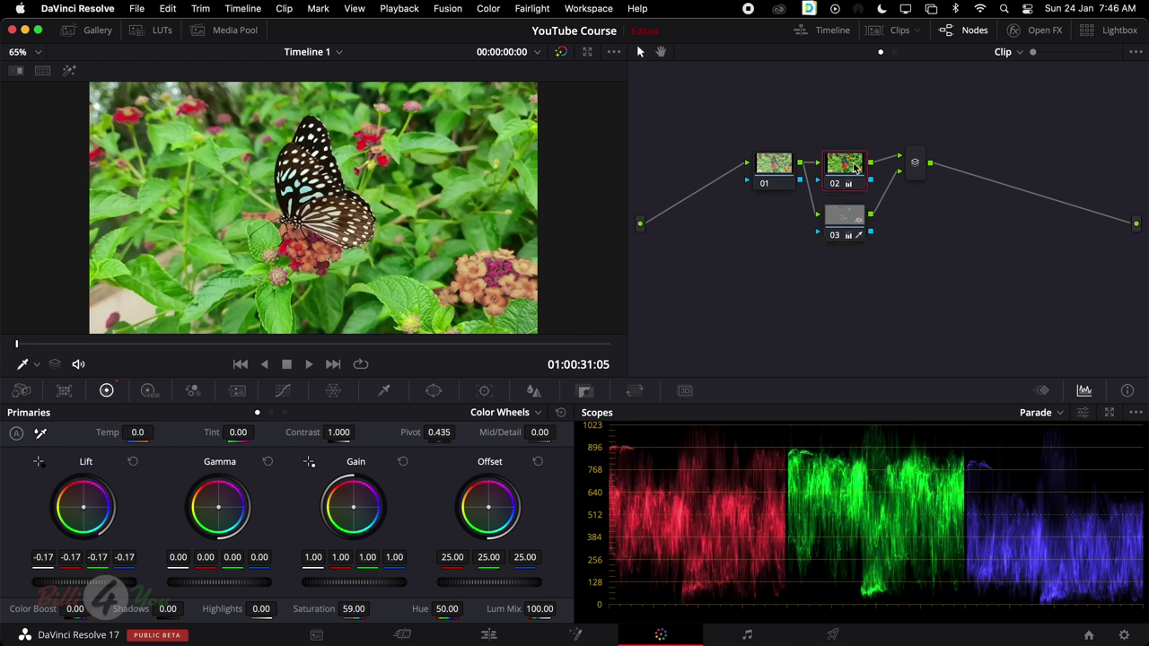
left_click(855, 215)
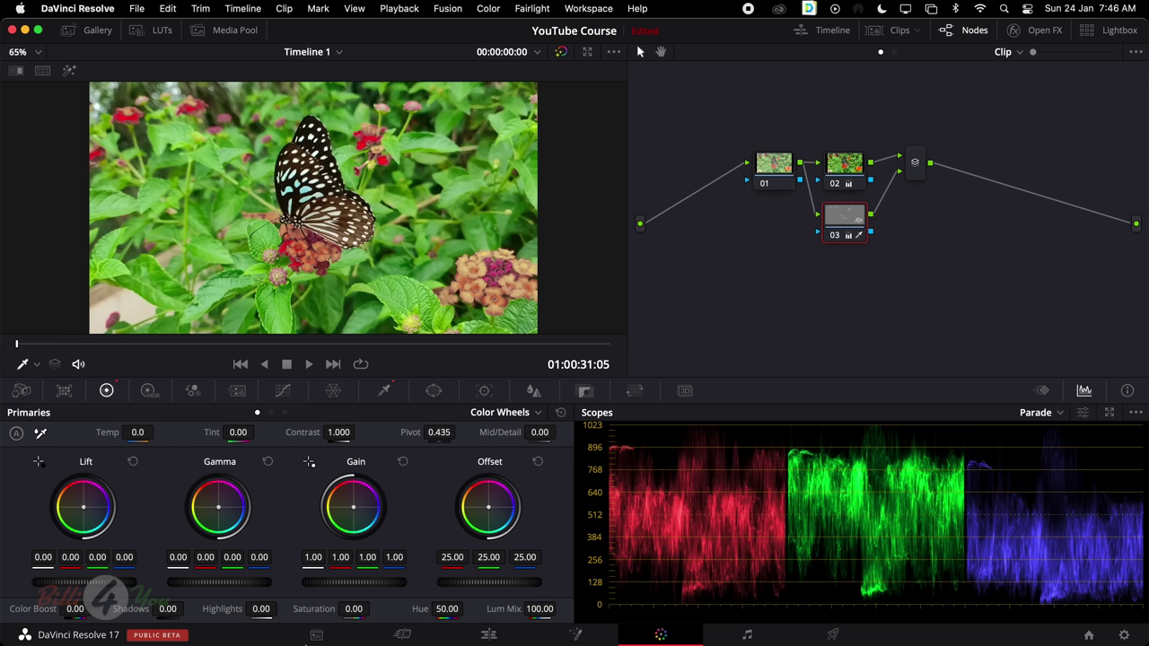
left_click_drag(374, 608, 374, 609)
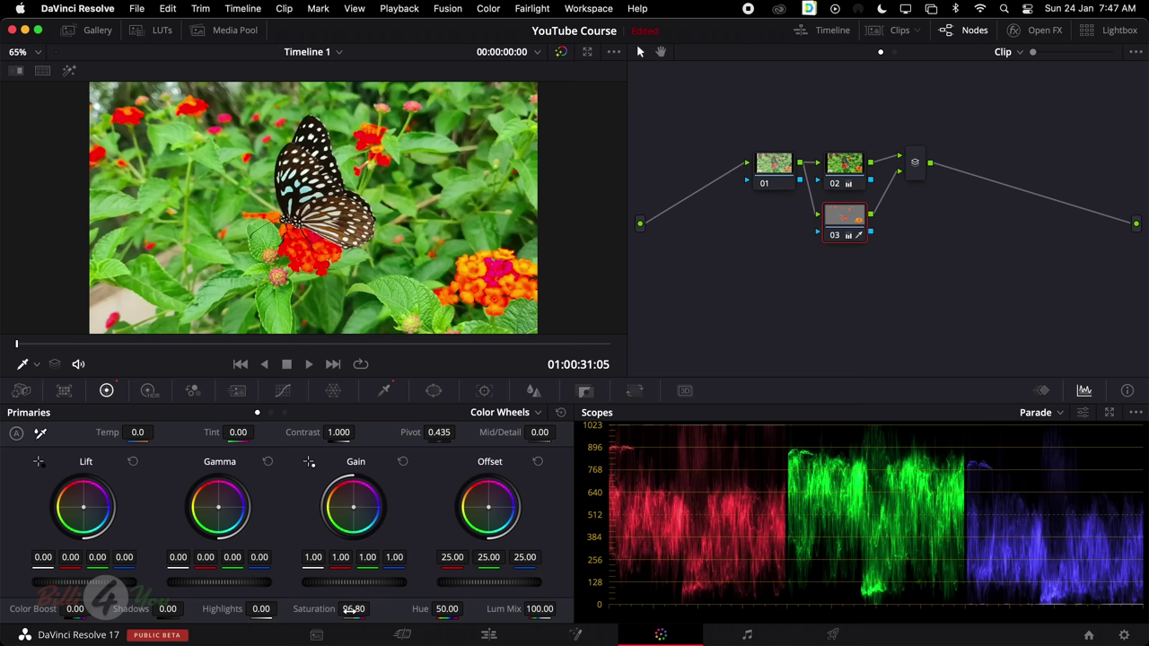
left_click_drag(352, 608, 374, 607)
left_click_drag(461, 616, 501, 616)
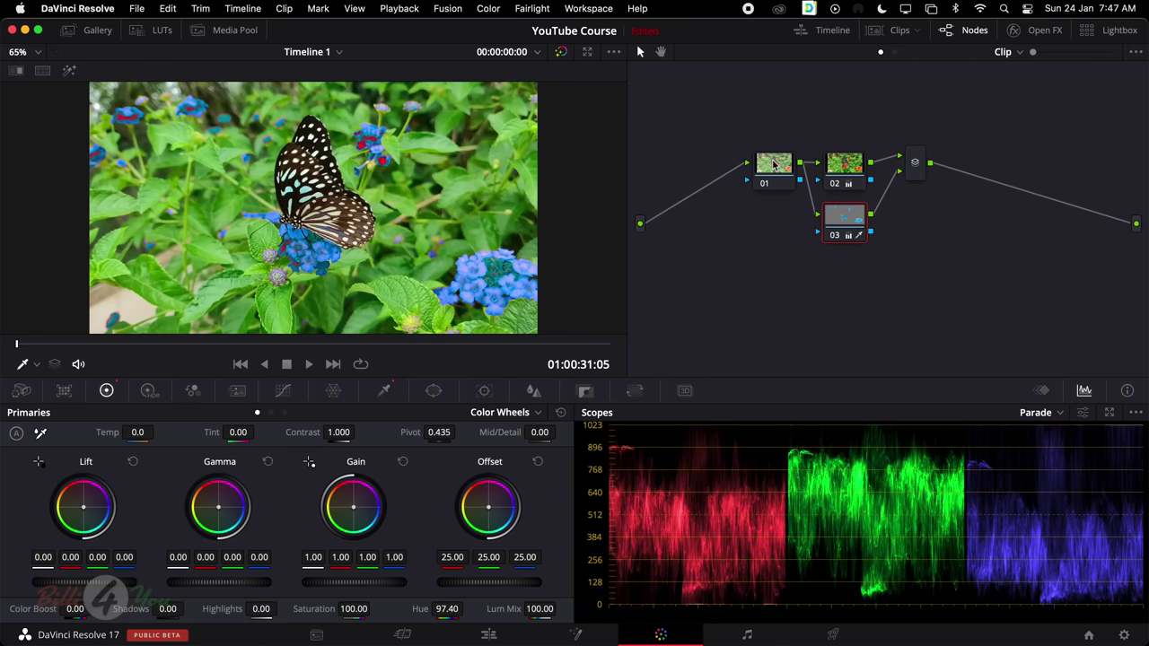
left_click(878, 34)
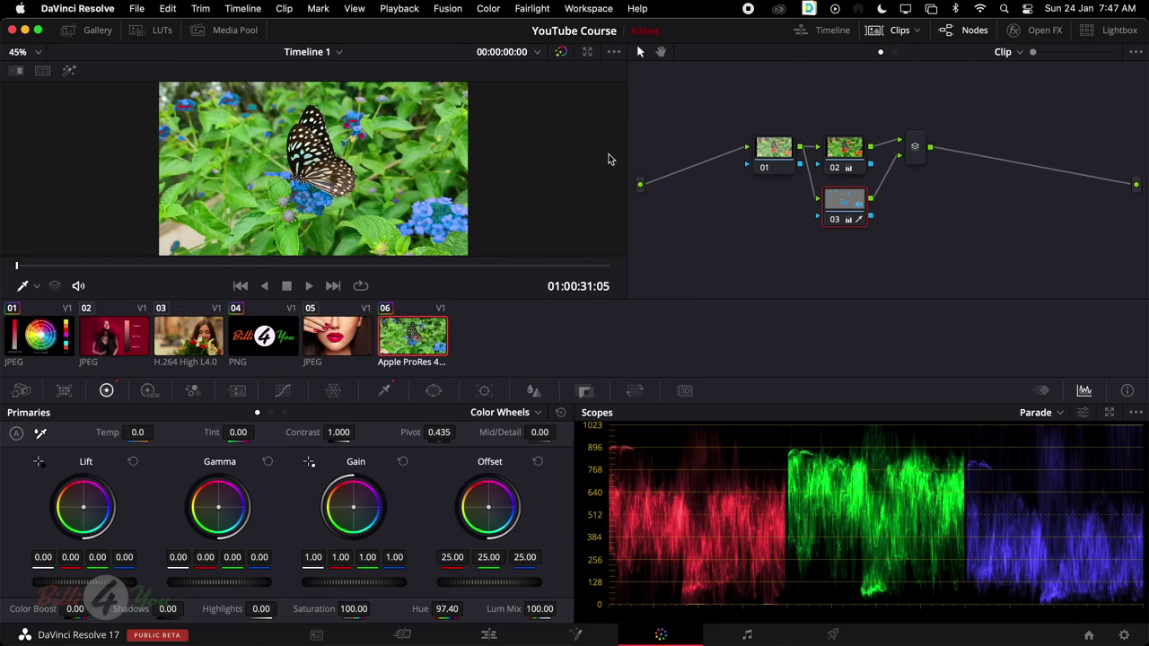
Select clip 05, hide the clip strip, and add a parallel node 02 beside node 01
left_click(339, 336)
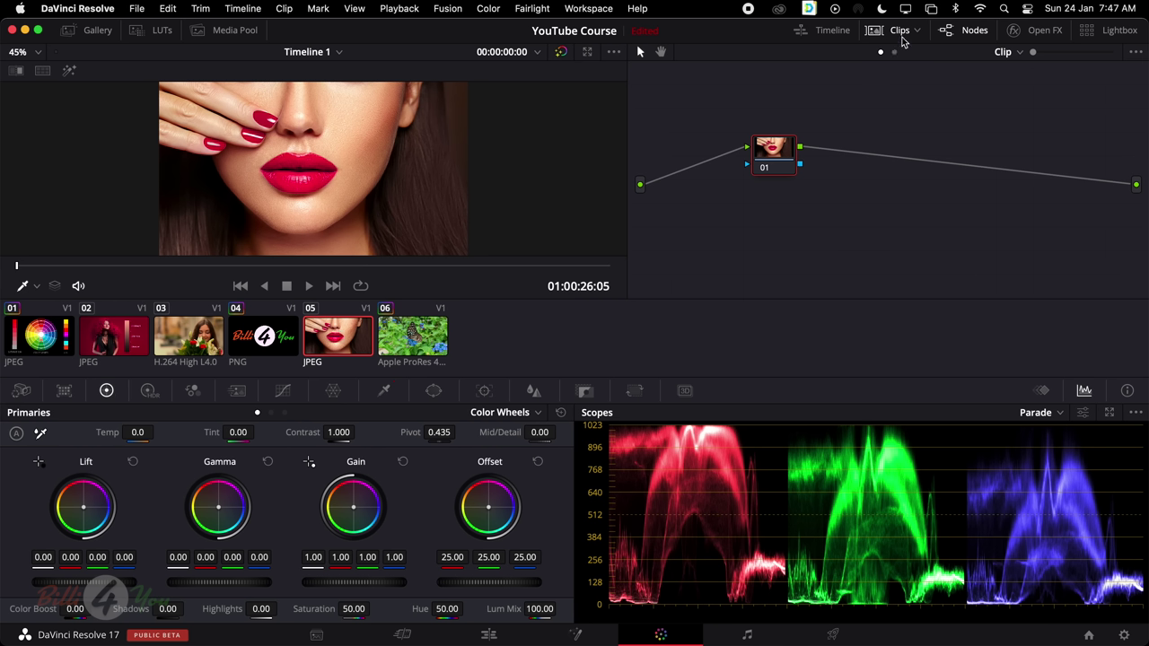
left_click(897, 33)
right_click(775, 171)
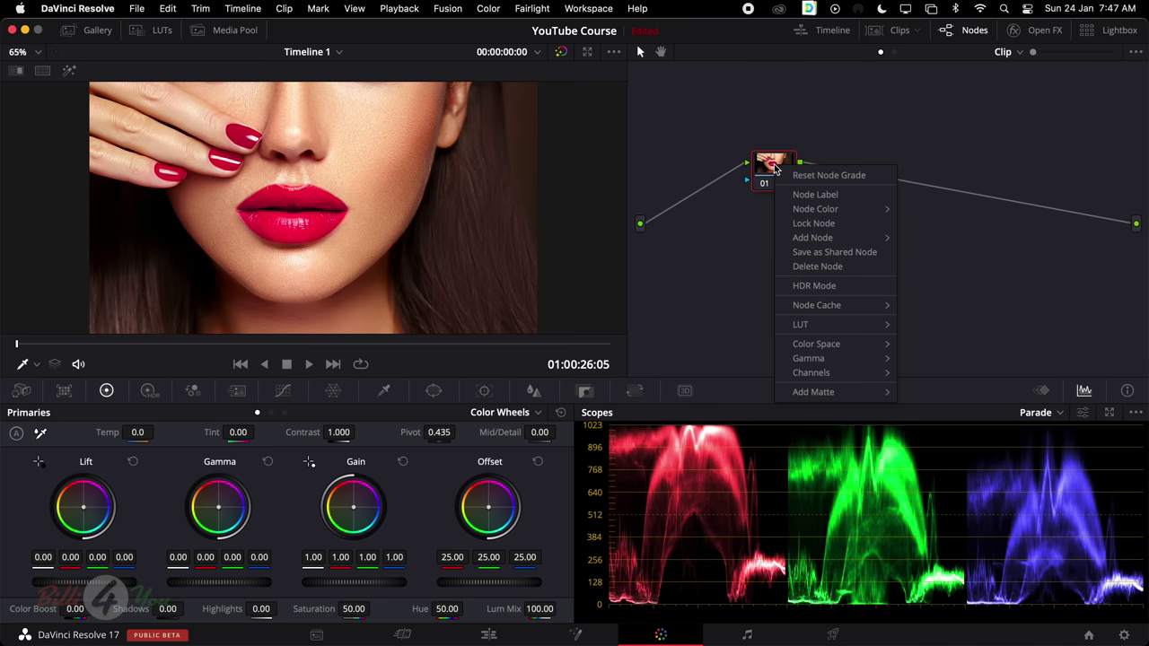
mouse_move(817, 238)
left_click(955, 268)
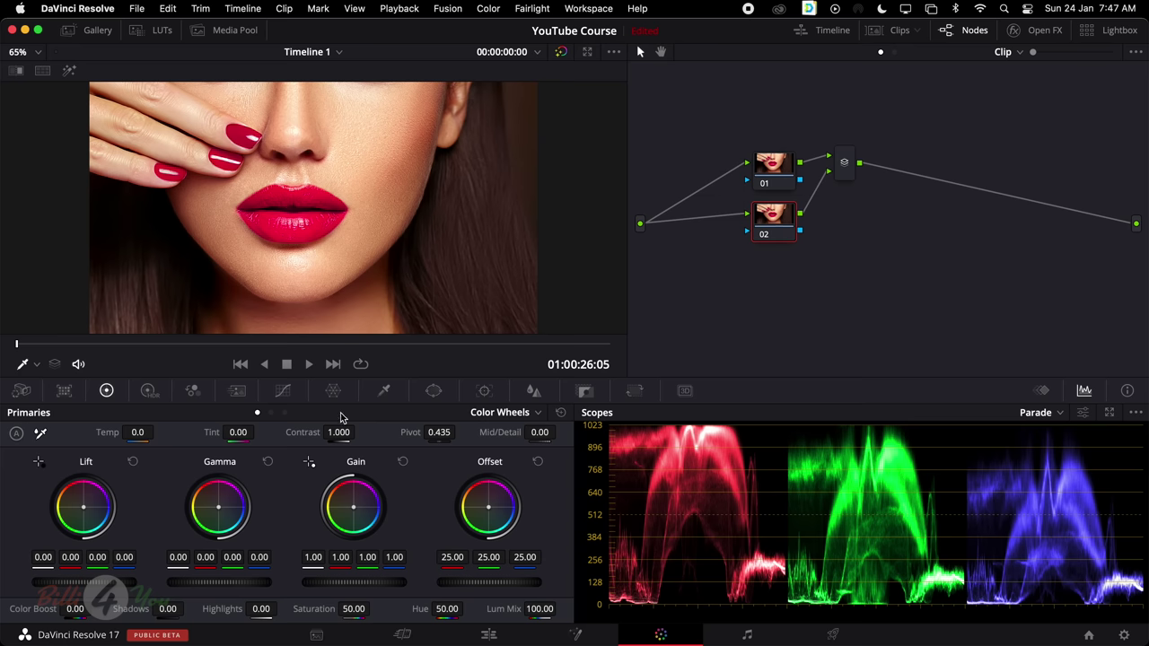
left_click(383, 392)
Switch node 02's qualifier to 3D, sample the lip red and turn on Highlight
left_click(528, 413)
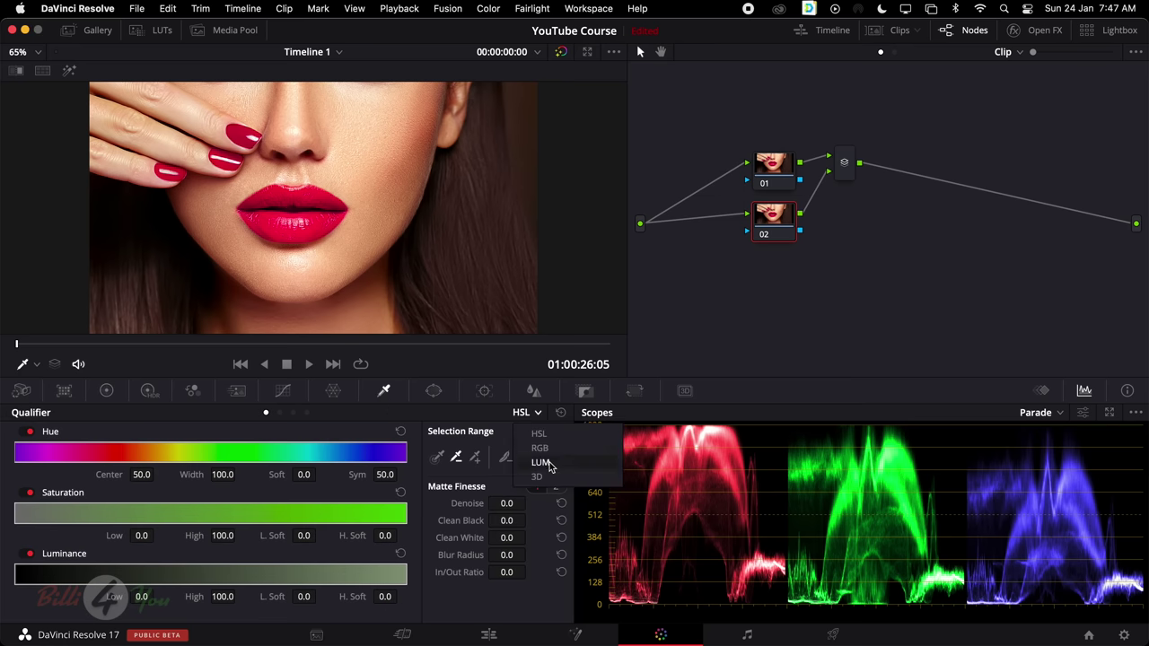
left_click(549, 477)
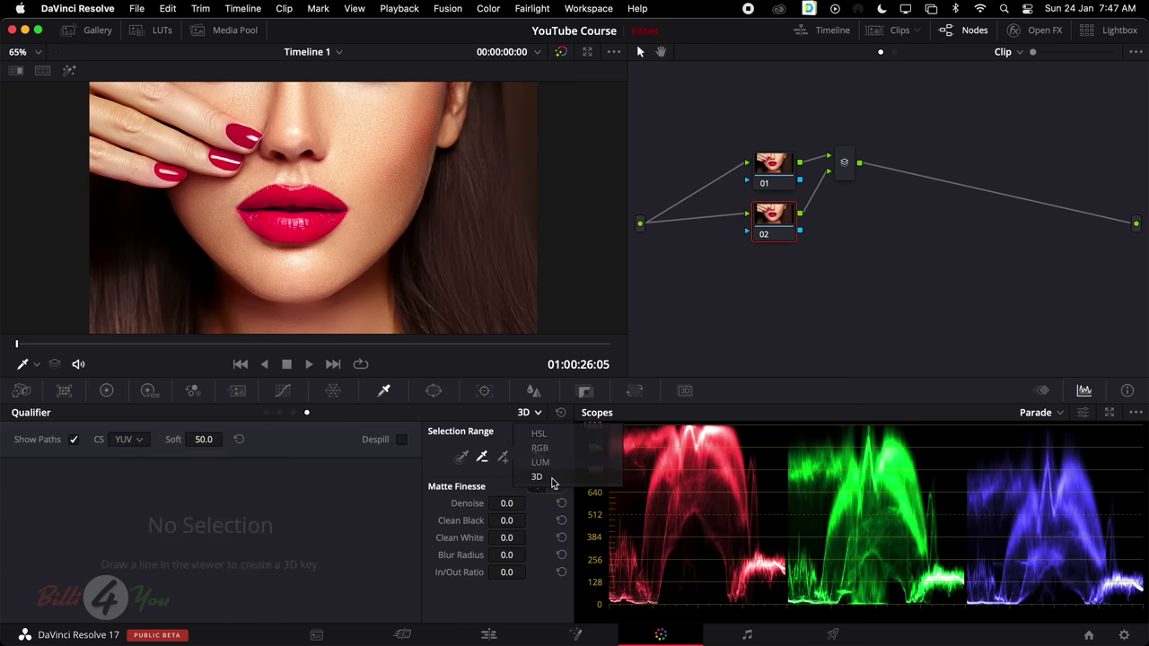
left_click(461, 457)
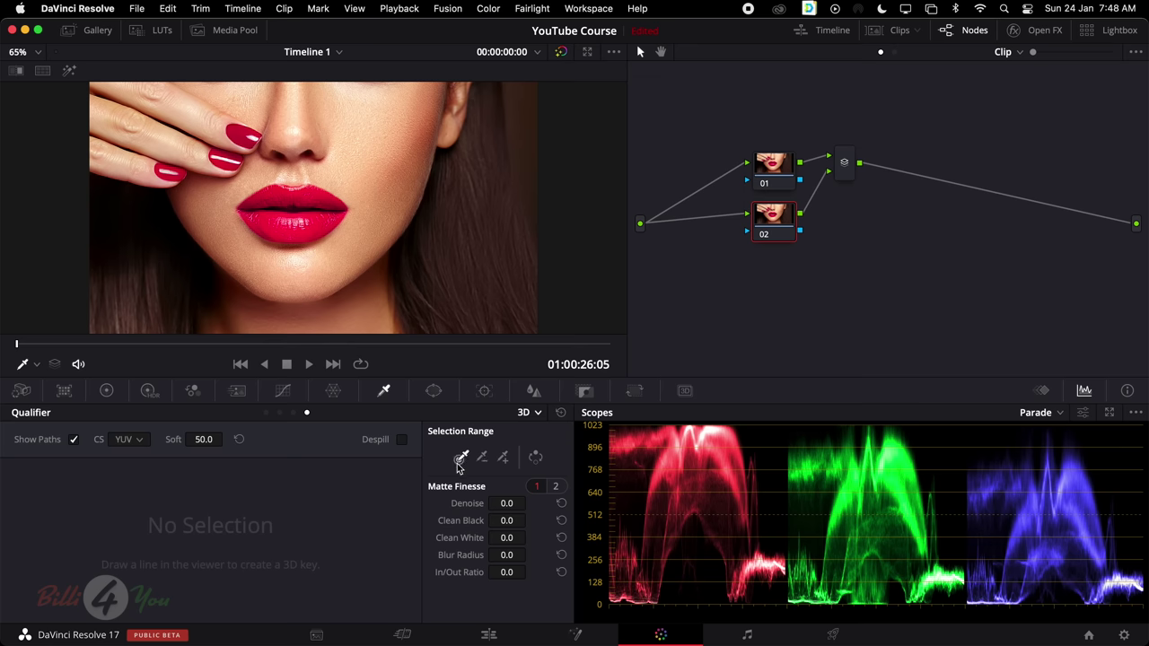
left_click(272, 192)
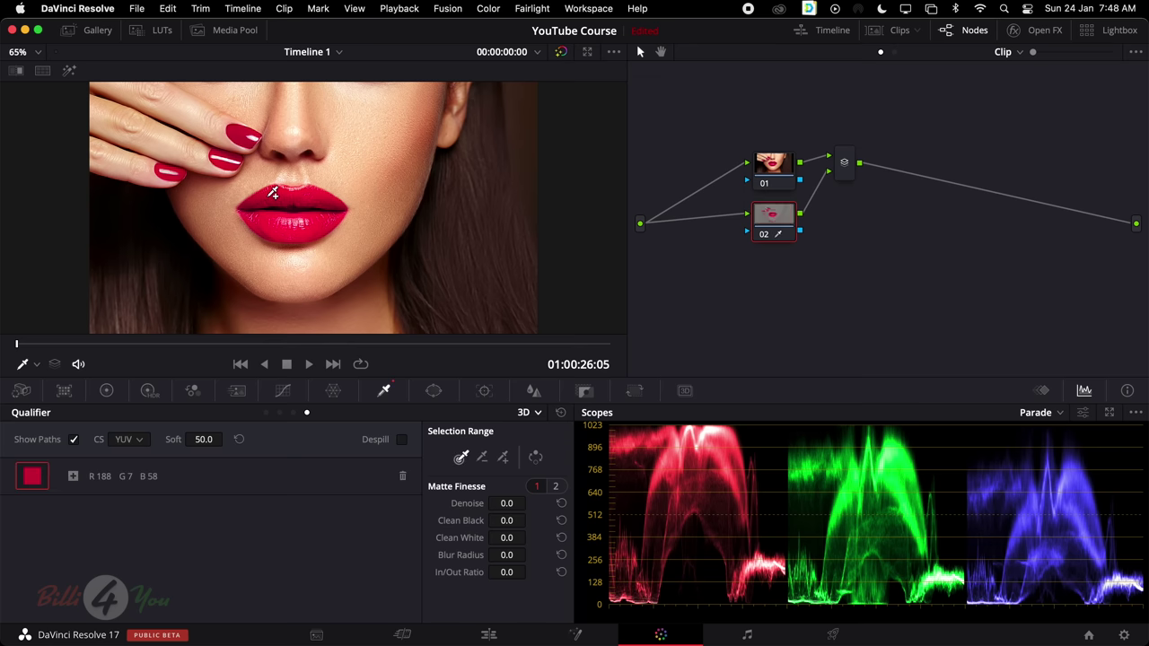
left_click(69, 71)
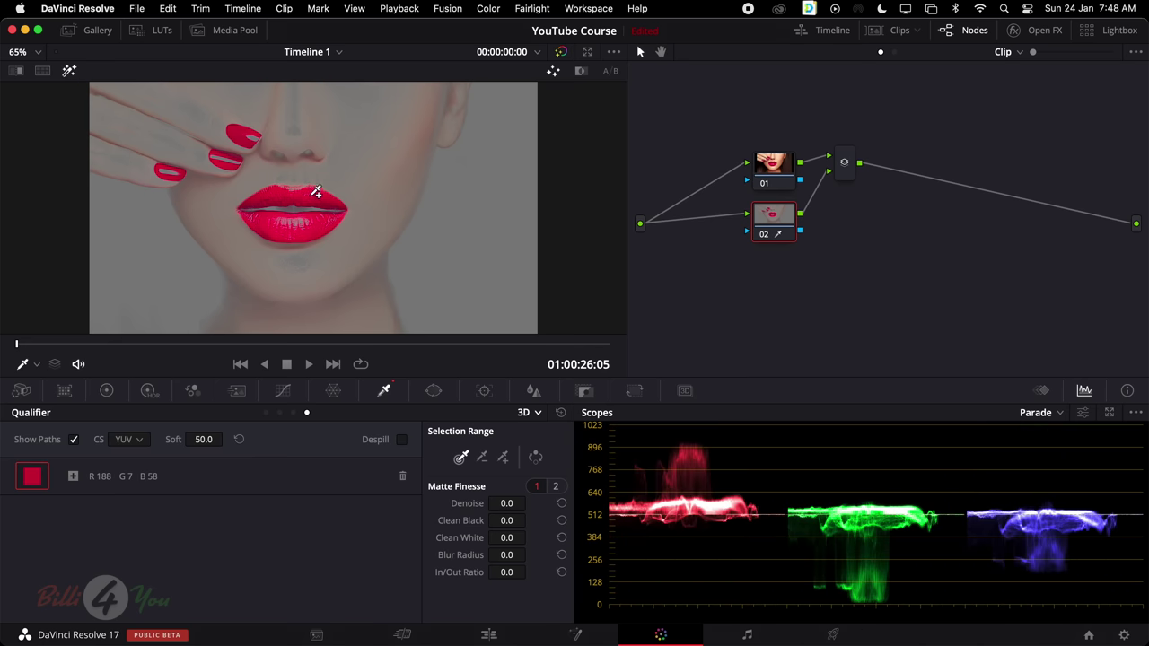
Add more lip reds to the 3D key, discarding the pale pink sample
left_click(303, 185)
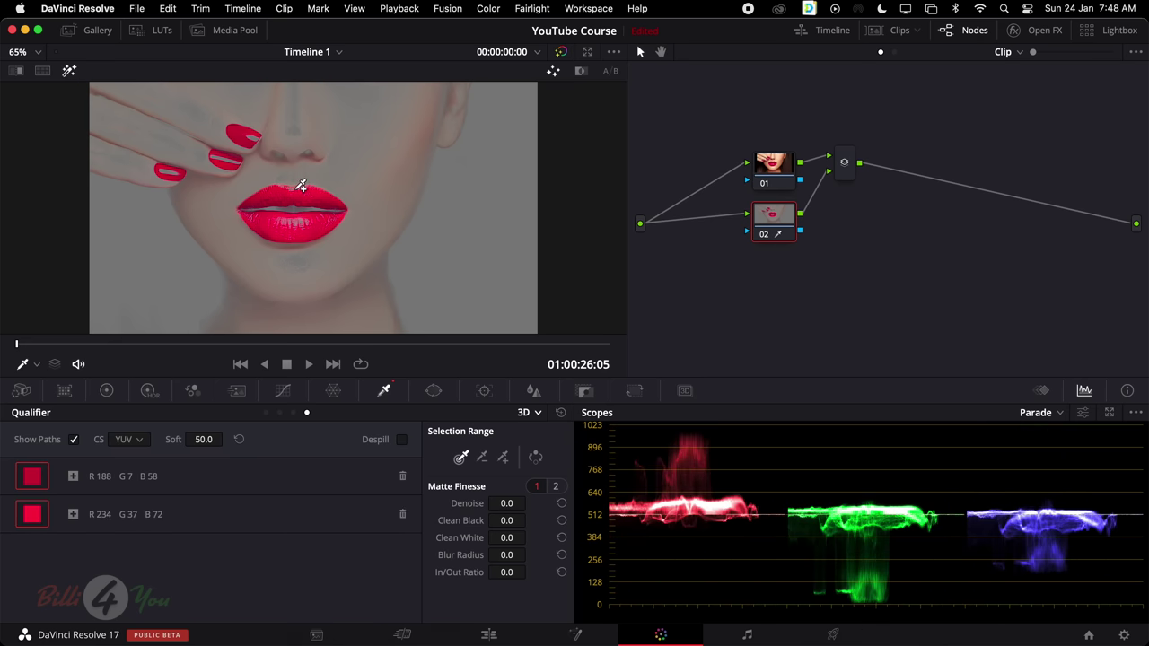
left_click(301, 185)
left_click(298, 186)
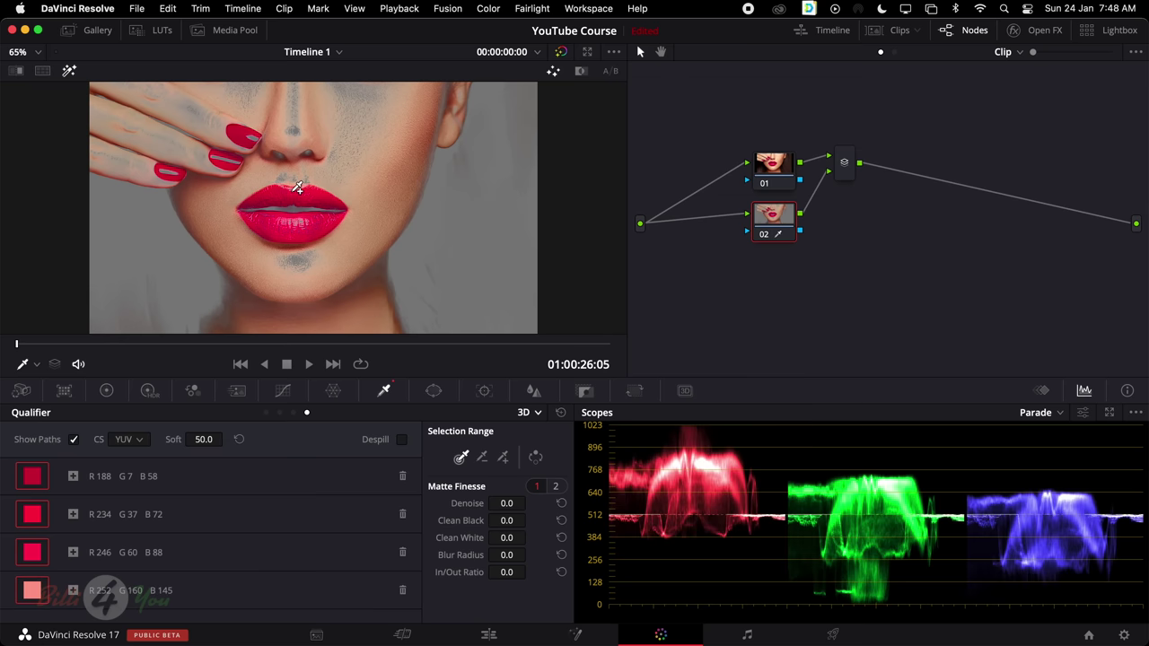
key("super+z")
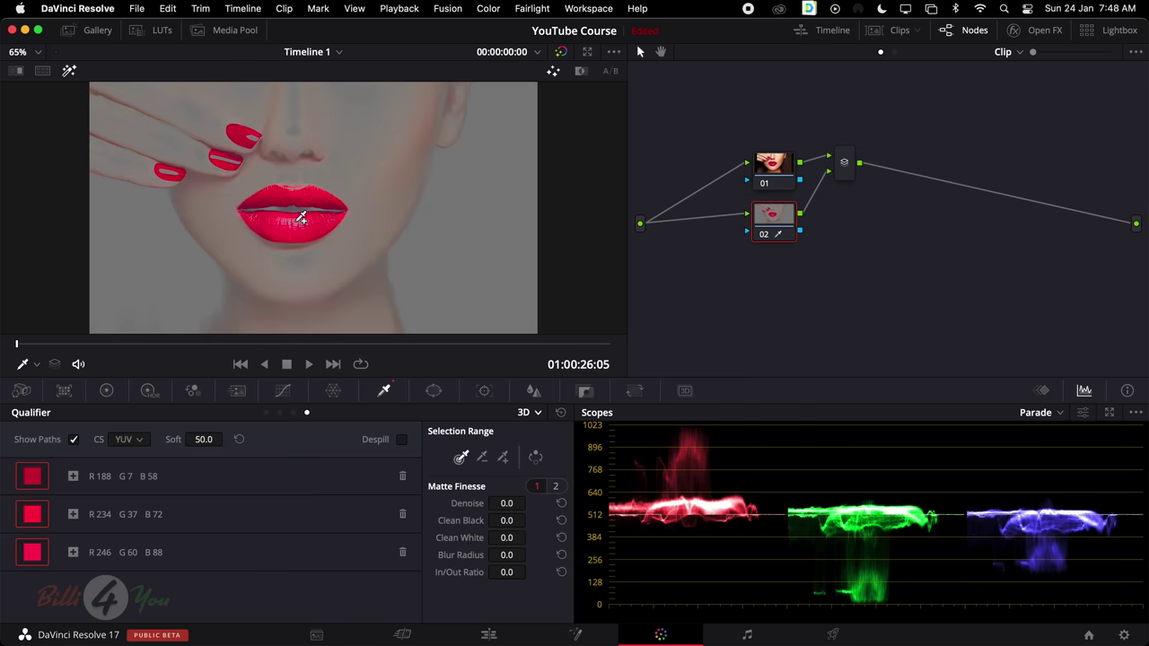
key("super+shift+z")
key("super+z")
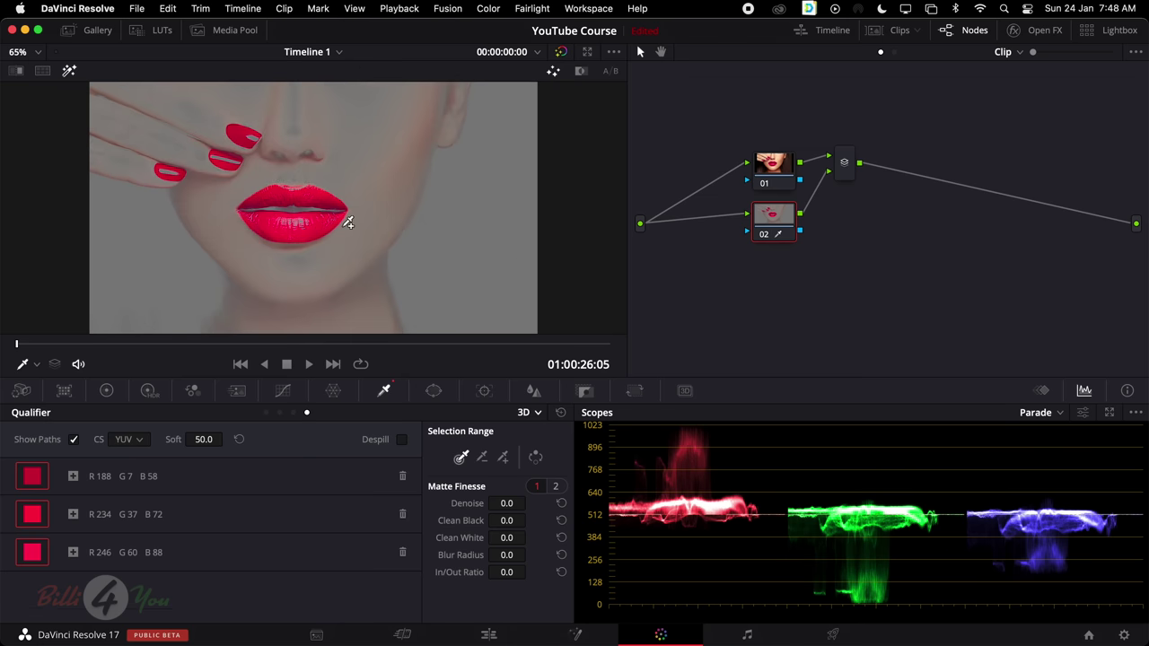
left_click(347, 224)
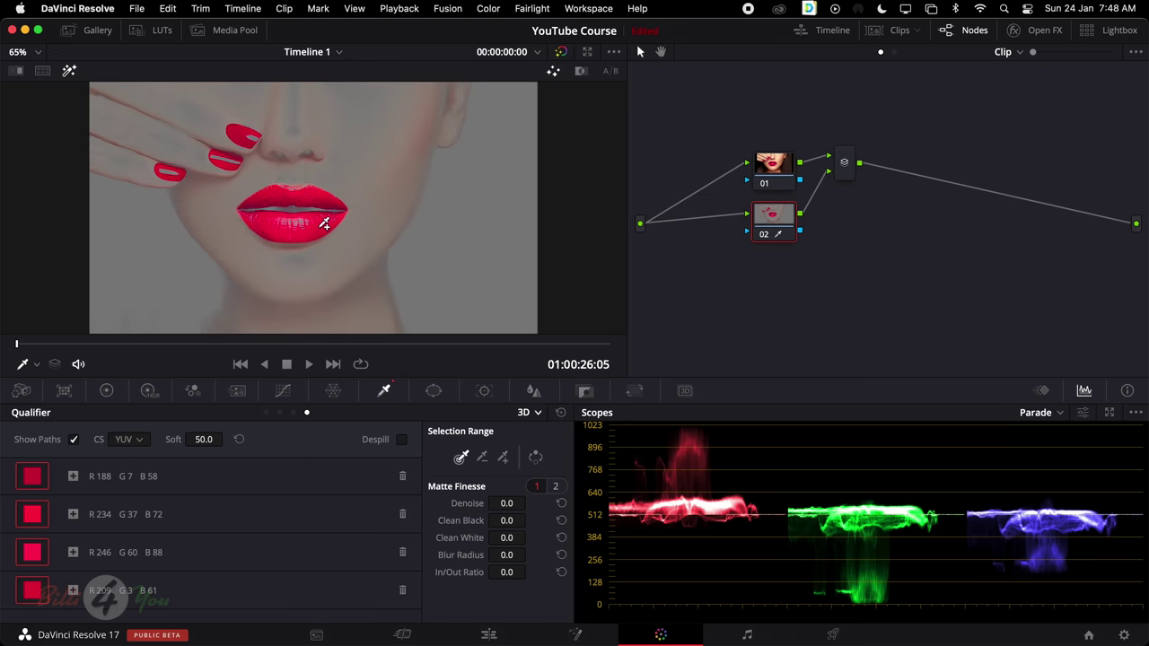
Subtract the skin tone from the key so only lips and nails remain
left_click(483, 459)
left_click(396, 157)
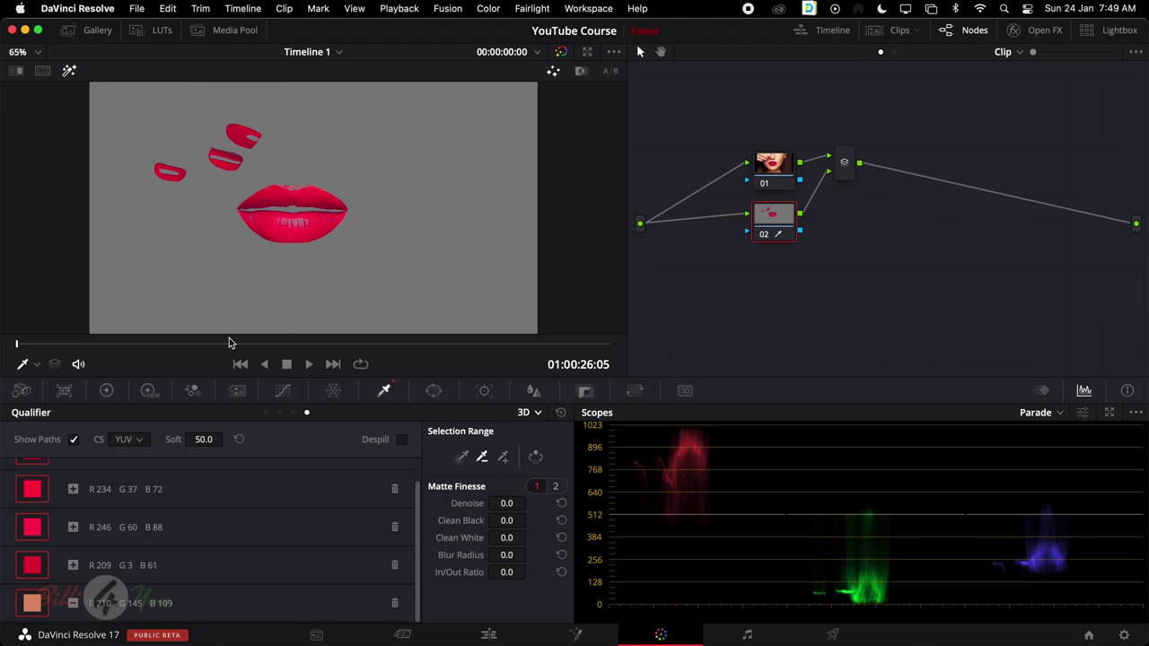
left_click(107, 392)
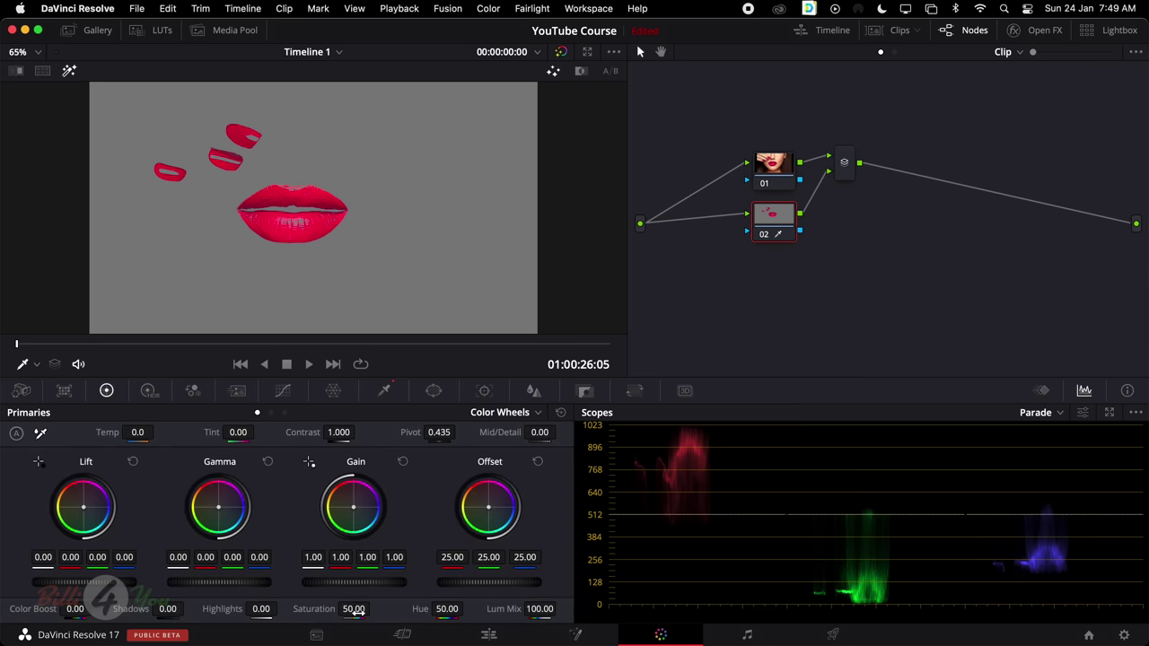
Try the lips' saturation, turn off Highlight, and reset Hue to 50.00 so lips read red
left_click_drag(354, 609, 310, 608)
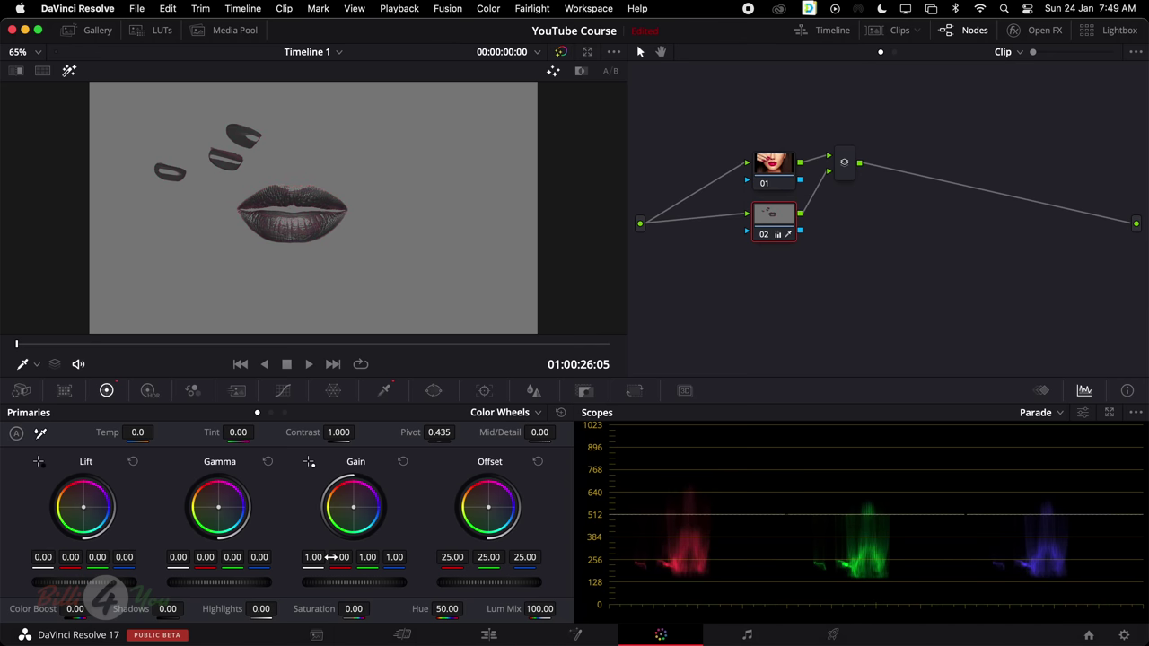
left_click_drag(354, 608, 426, 609)
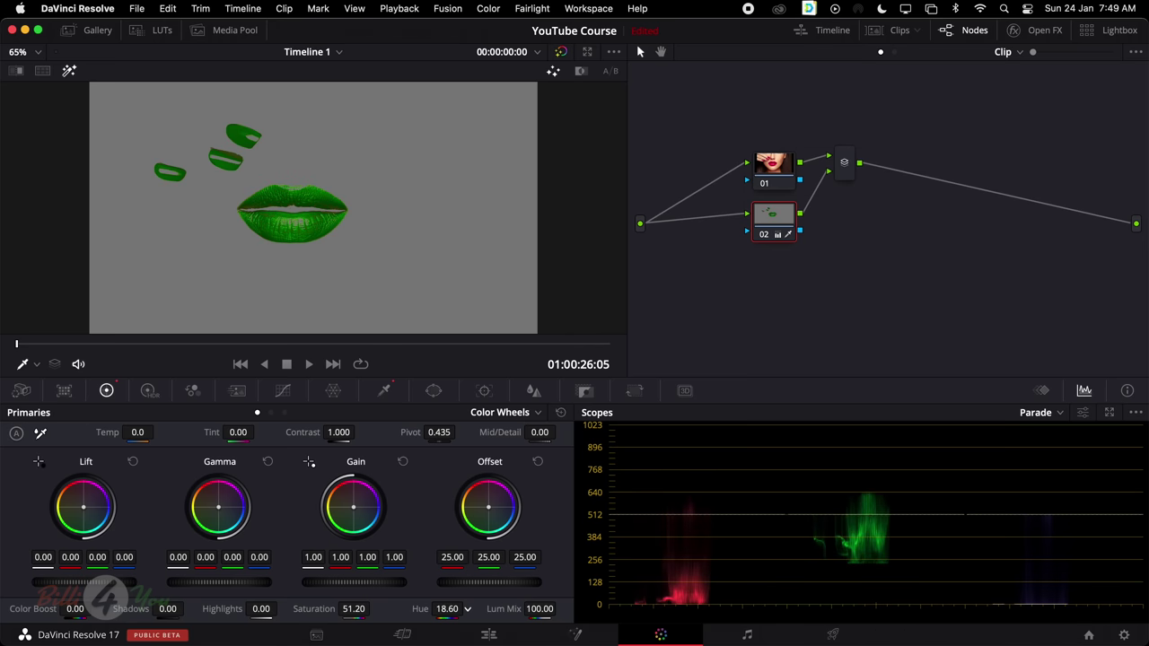
left_click(70, 71)
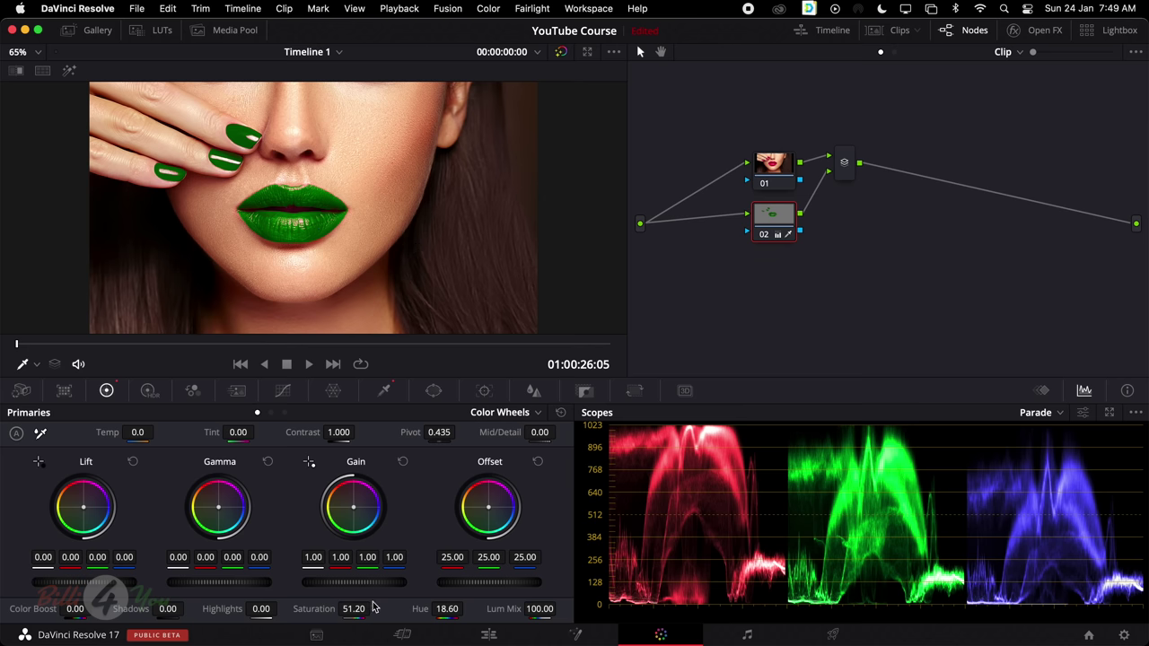
double_click(446, 608)
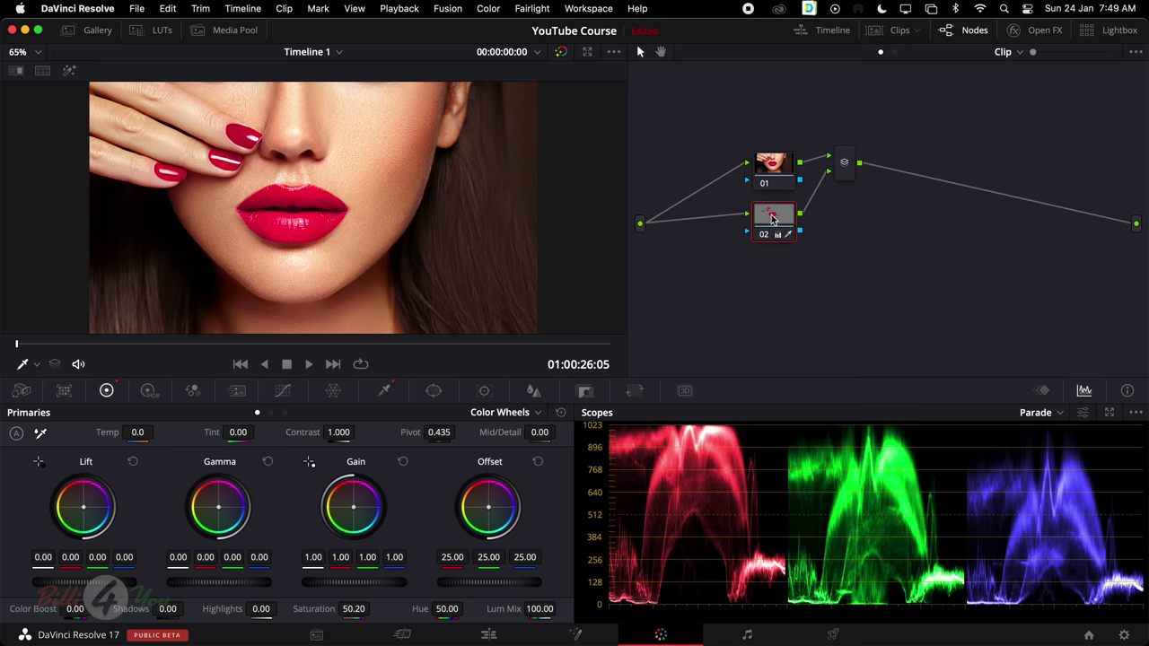
Set node 01 Saturation to 0 and node 02 Saturation to 100
left_click(774, 164)
mouse_move(359, 608)
left_mouse_down()
mouse_move(341, 609)
mouse_move(373, 608)
left_mouse_up()
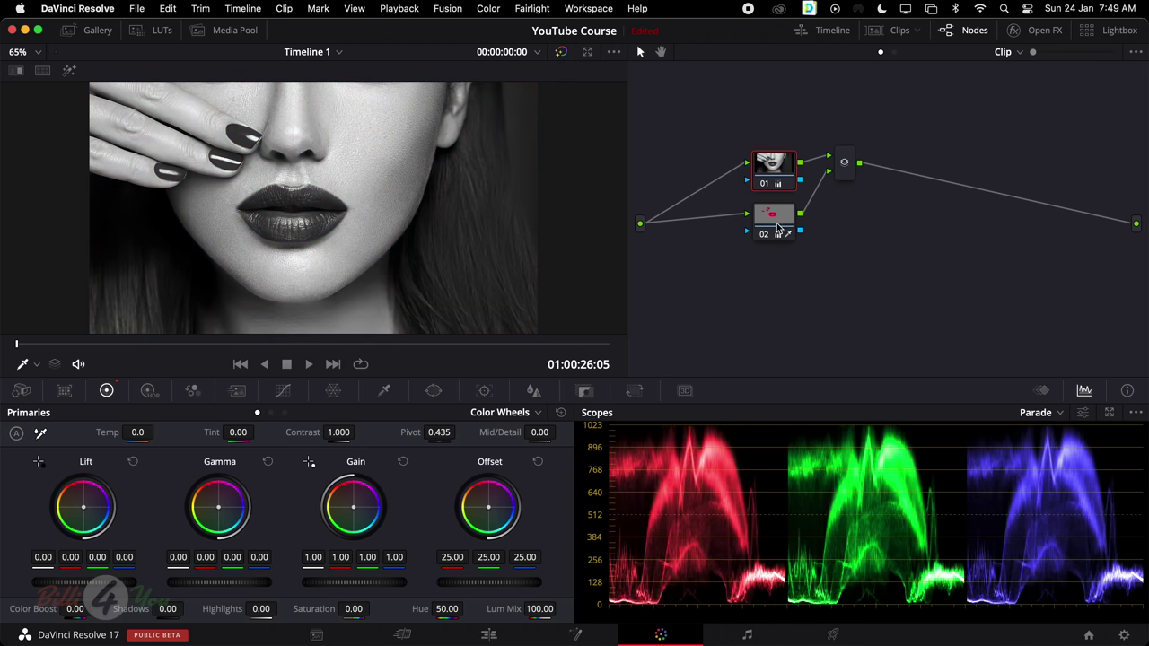
left_click(777, 222)
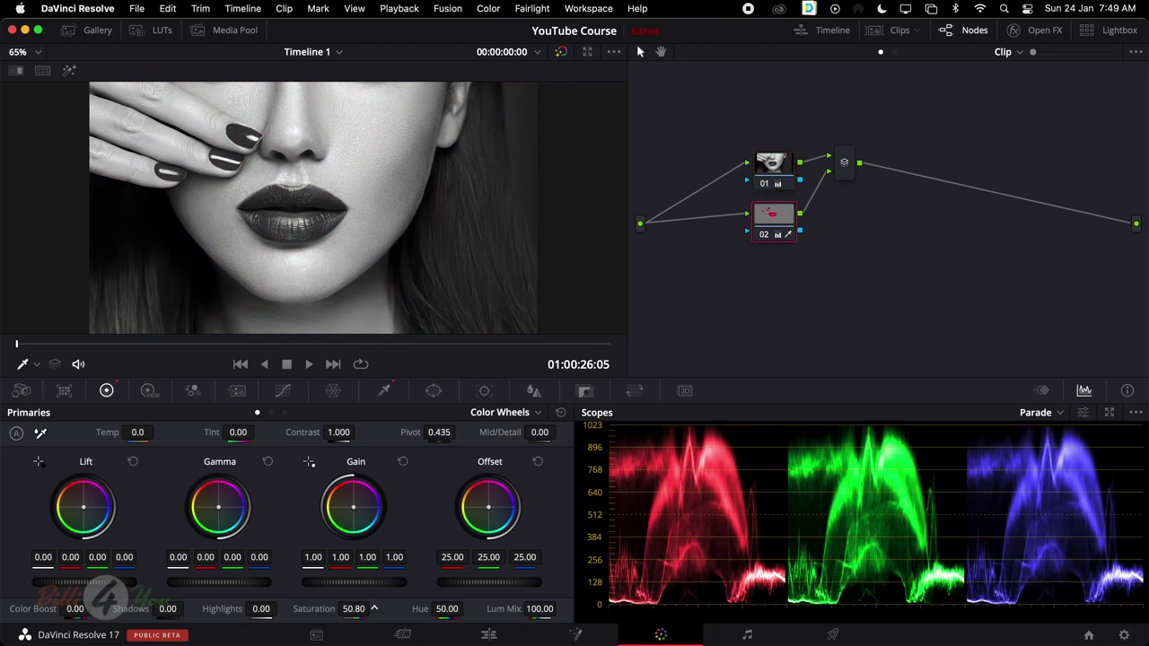
left_click_drag(374, 609, 374, 609)
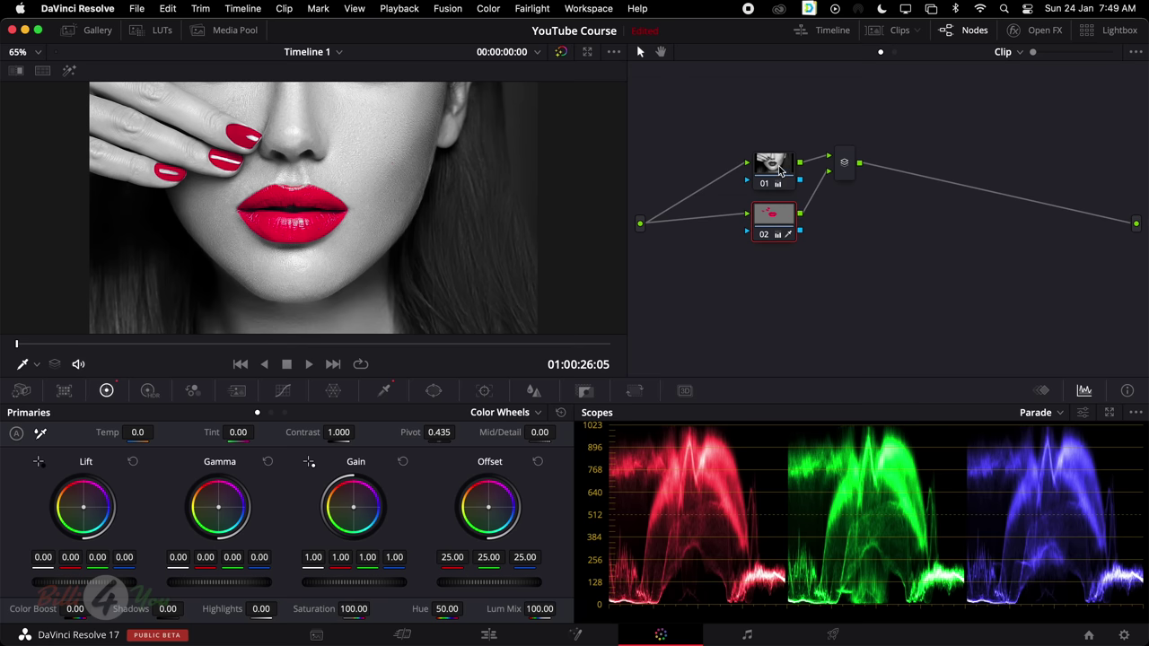
Dismiss node 01's context menu unchanged and bring up the Window shape controls
right_click(779, 169)
mouse_move(831, 211)
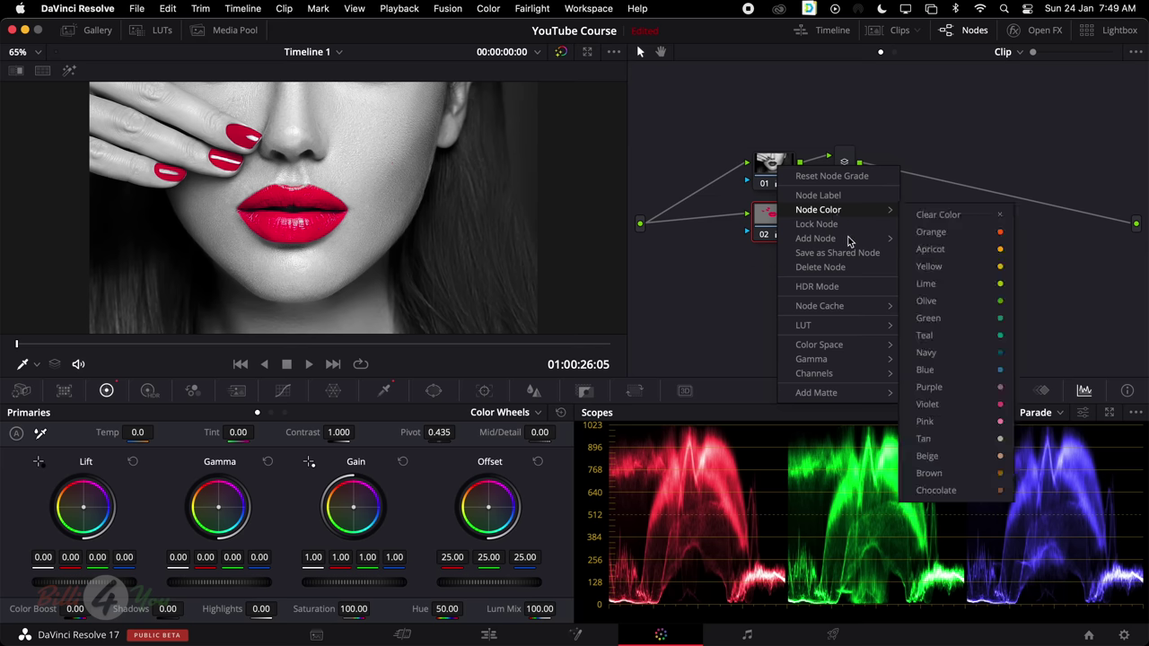
left_click(913, 135)
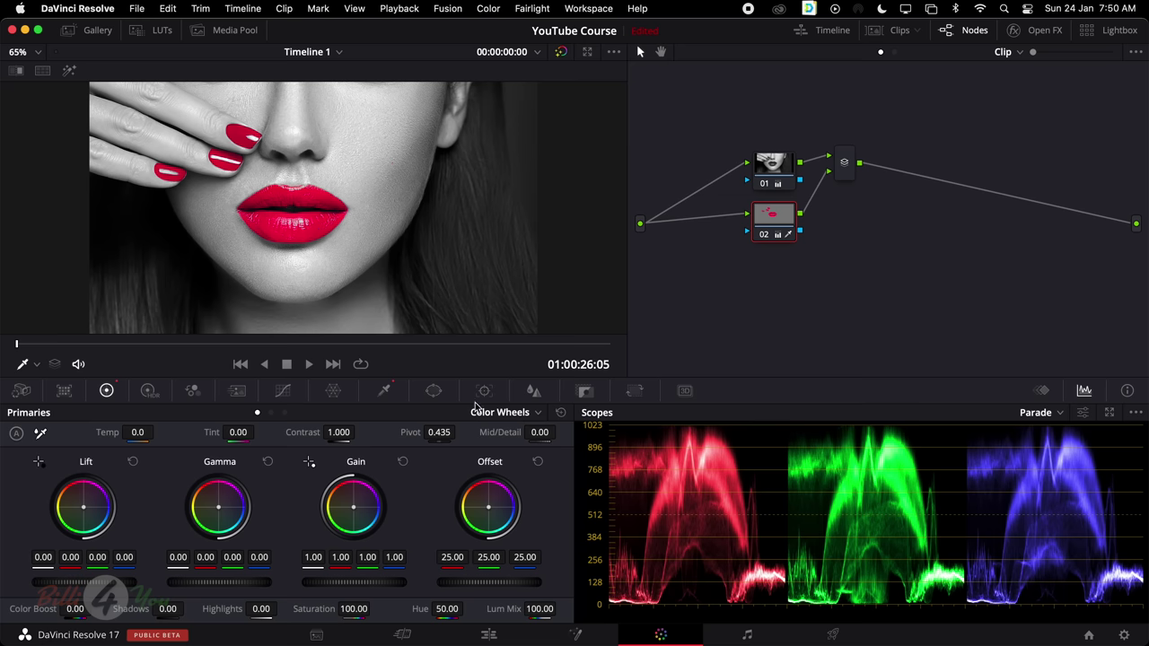
left_click(435, 392)
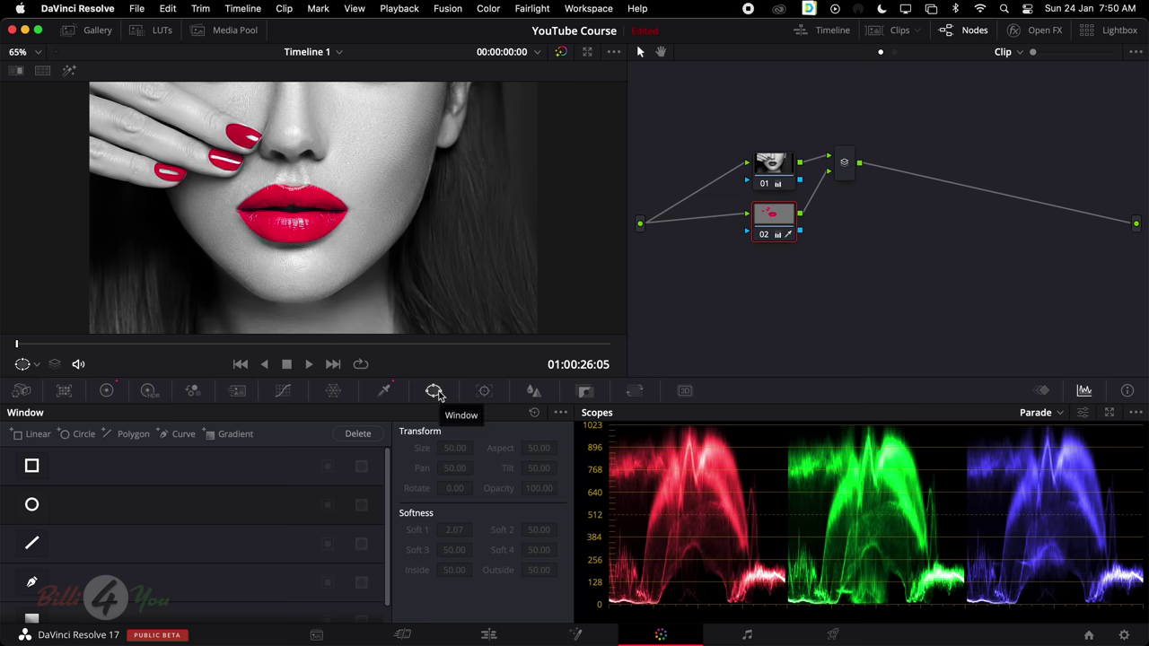
Set node 02's linked Blur Radius to 0.28 on all three channels
left_click(484, 393)
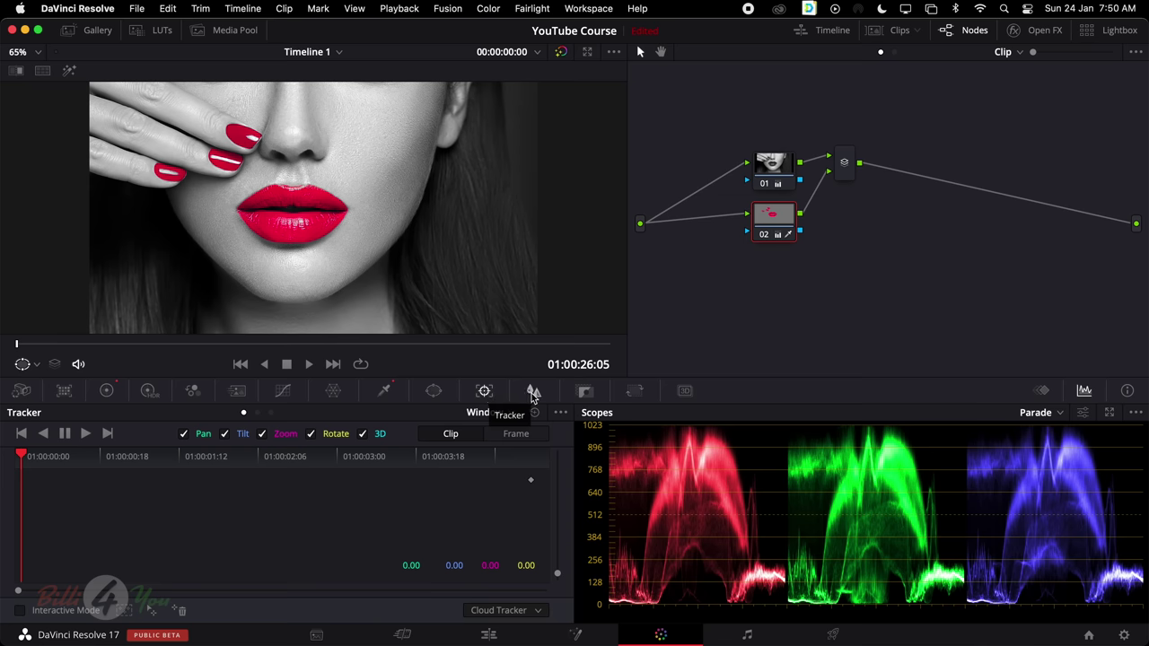
left_click(533, 392)
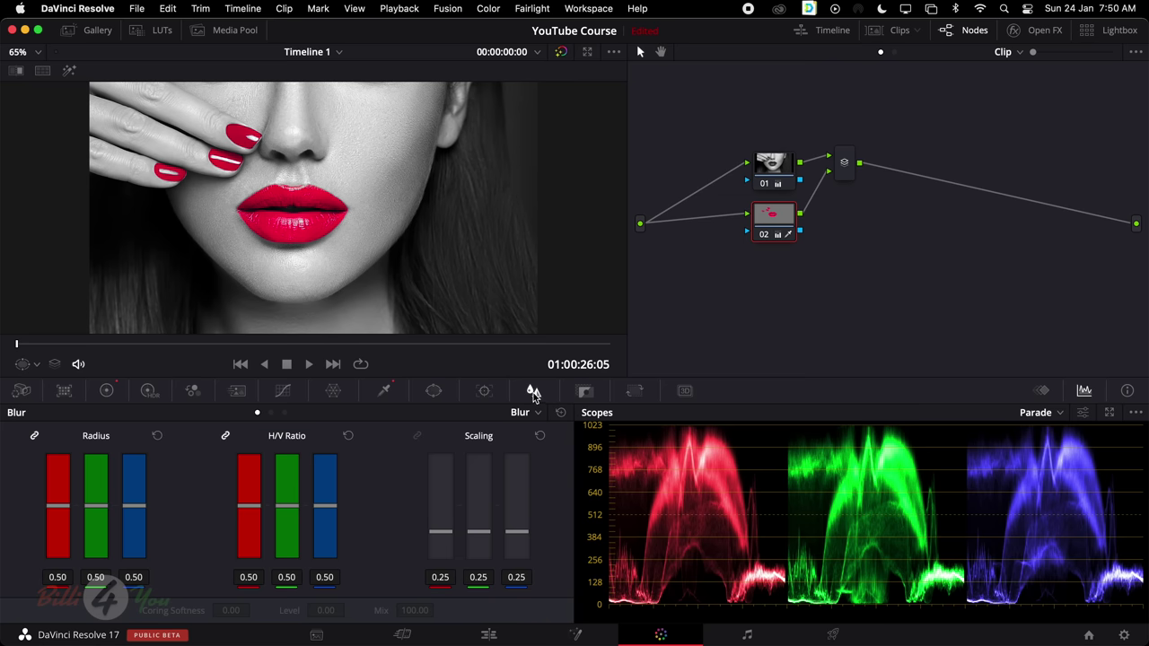
left_click_drag(58, 507, 63, 537)
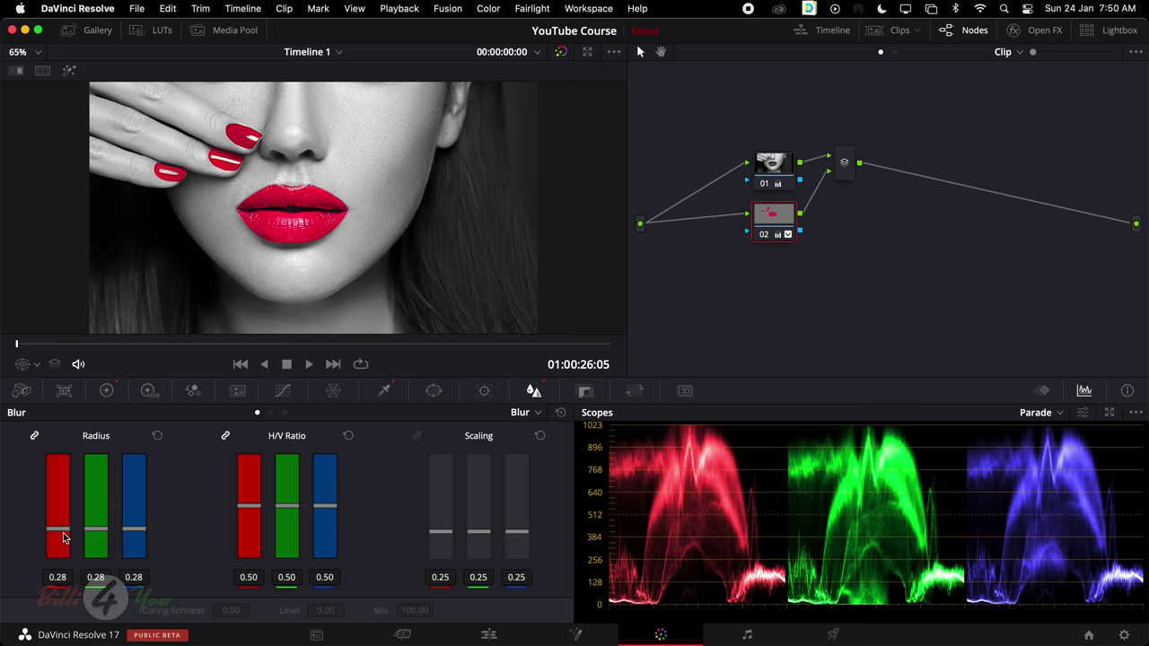
In the Qualifier's Matte Finesse, set Denoise to 15.7 and slightly raise Blur Radius
left_click(384, 390)
left_click_drag(508, 503, 529, 503)
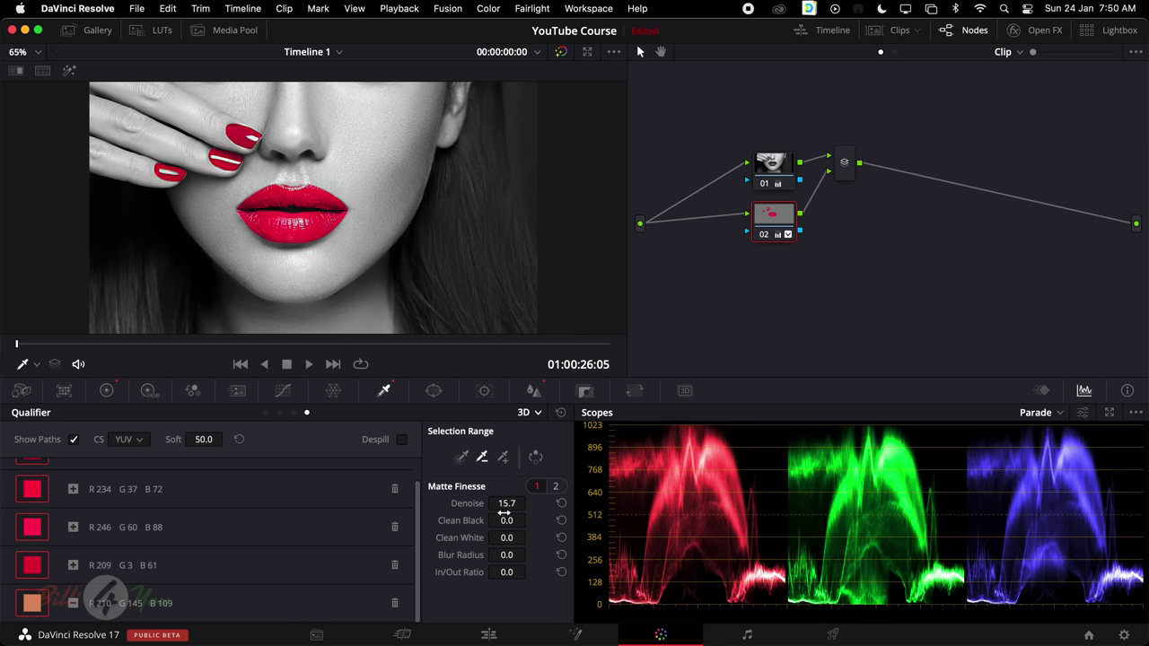
mouse_move(508, 555)
left_mouse_down()
mouse_move(529, 554)
mouse_move(507, 557)
left_mouse_up()
Switch to the Edit page and play Timeline 1 from its start
left_click(402, 635)
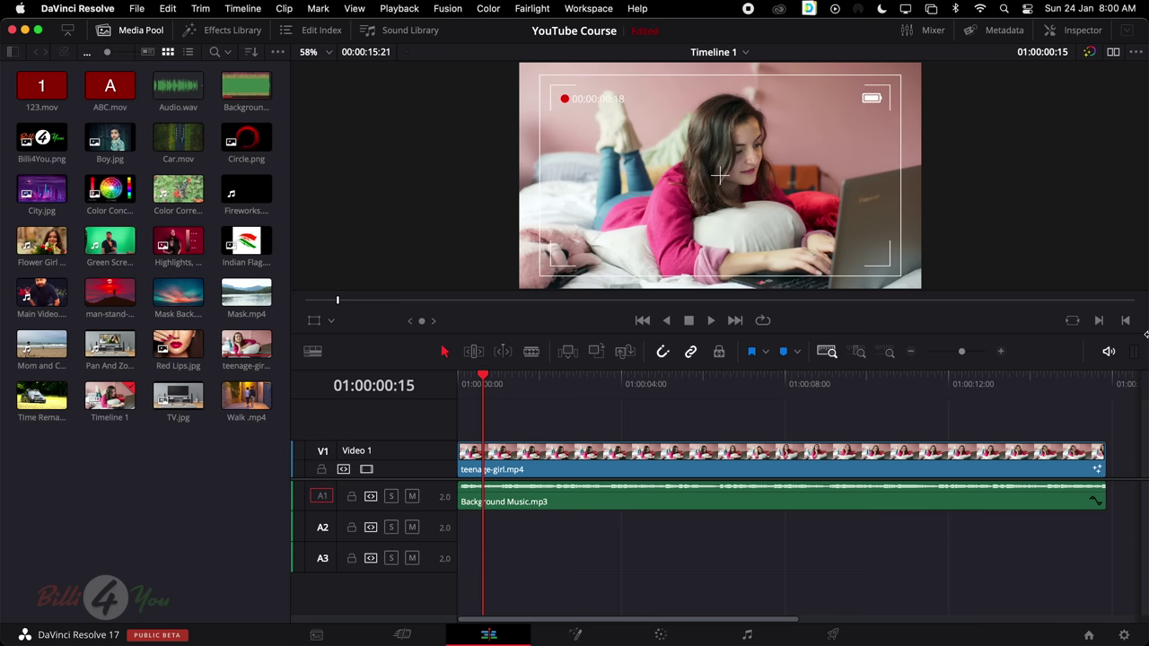
key("space")
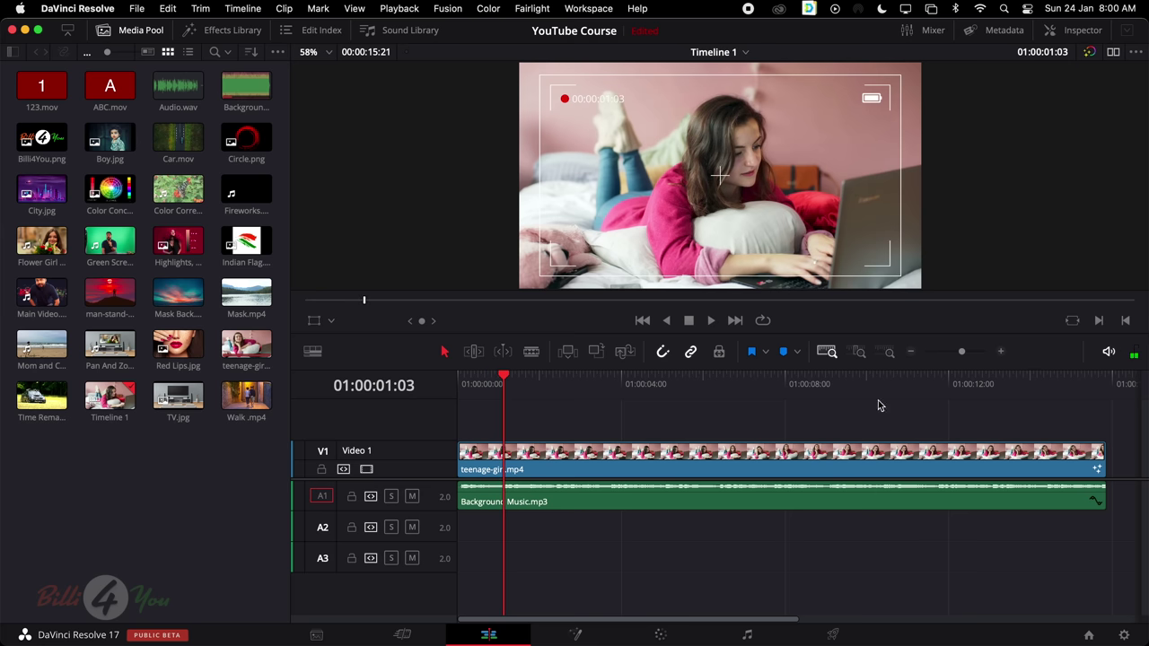
left_click(786, 378)
left_click_drag(790, 378, 435, 394)
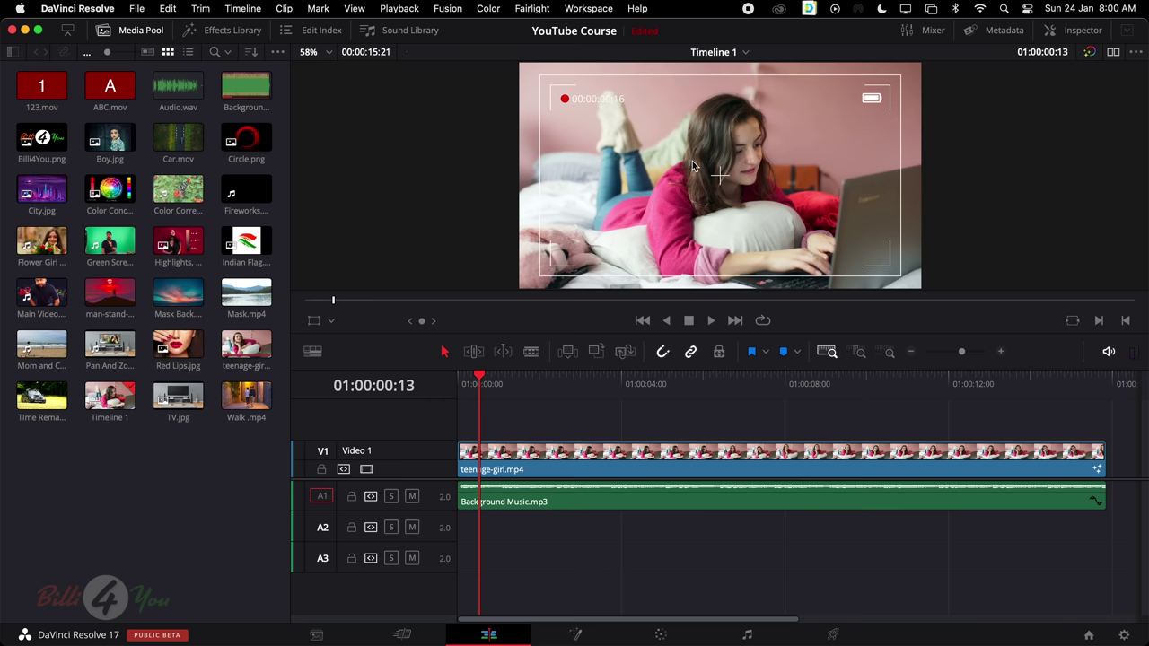
key("space")
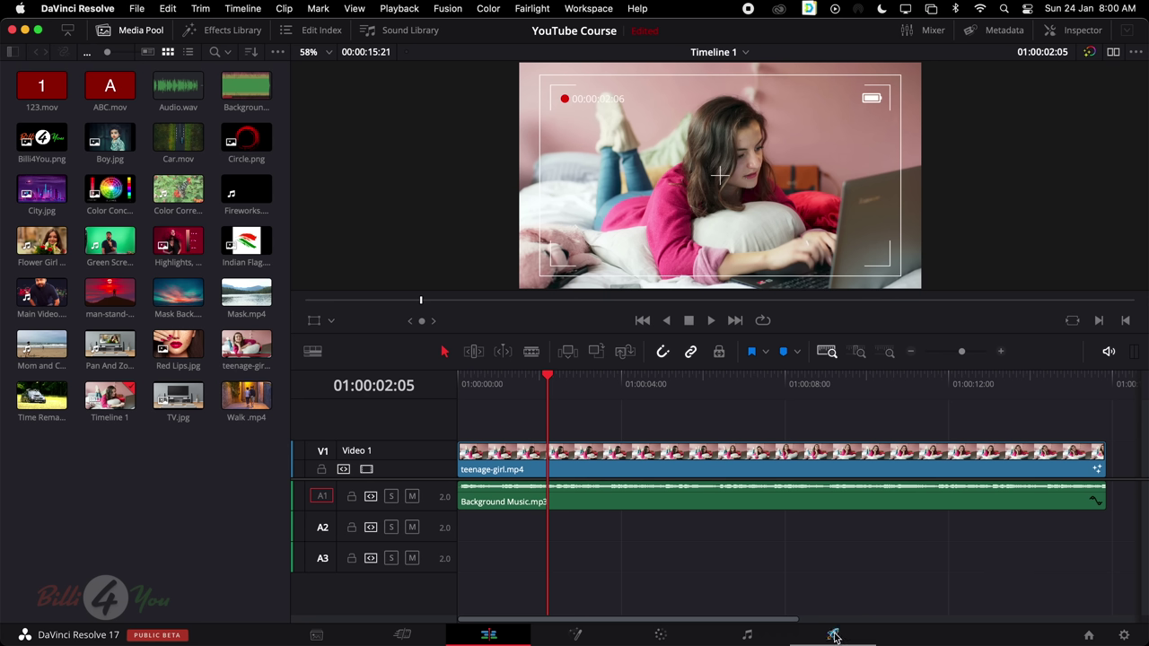
Open the Deliver page and review the QuickTime H.264, 1920 x 1080 HD, 24 fps settings
left_click(833, 636)
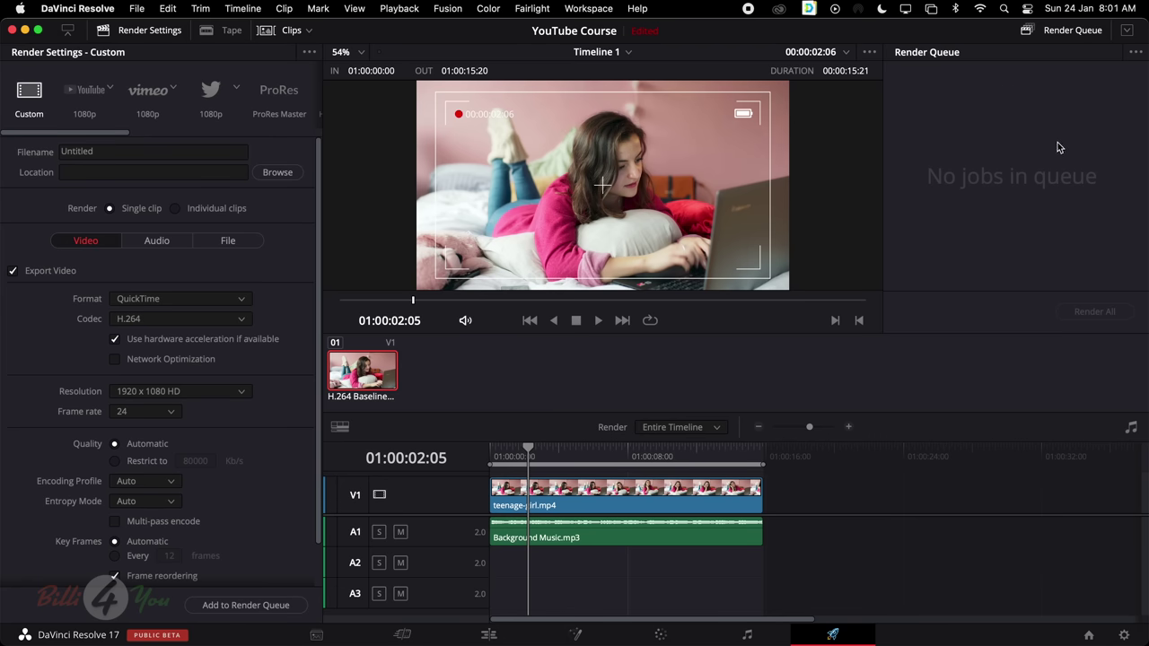
scroll(164, 277, "down", 2)
scroll(163, 278, "up", 2)
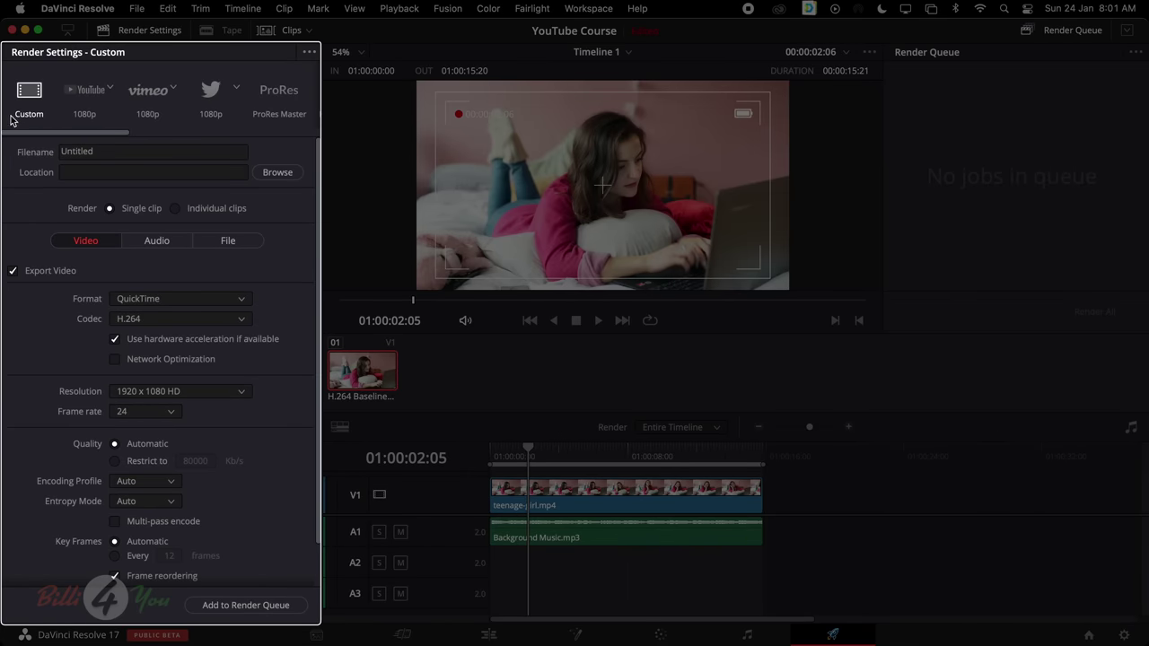
scroll(164, 334, "down", 2)
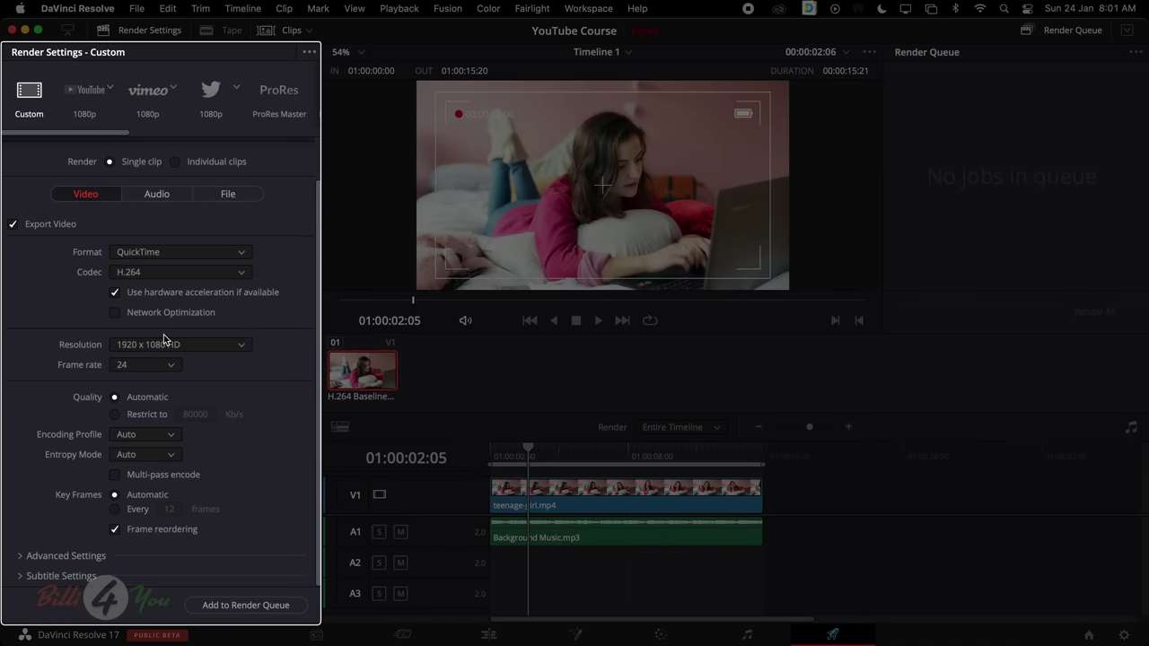
scroll(164, 334, "up", 2)
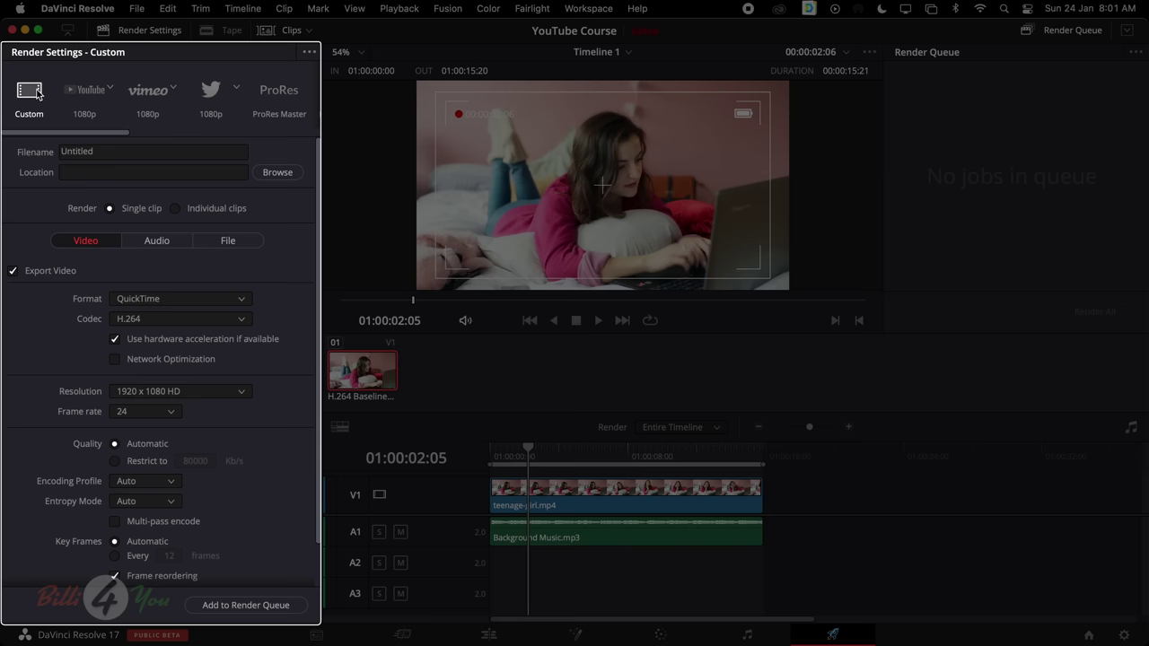
Name the render 'YouTube Course' and set its location to the Courses folder
left_click(128, 150)
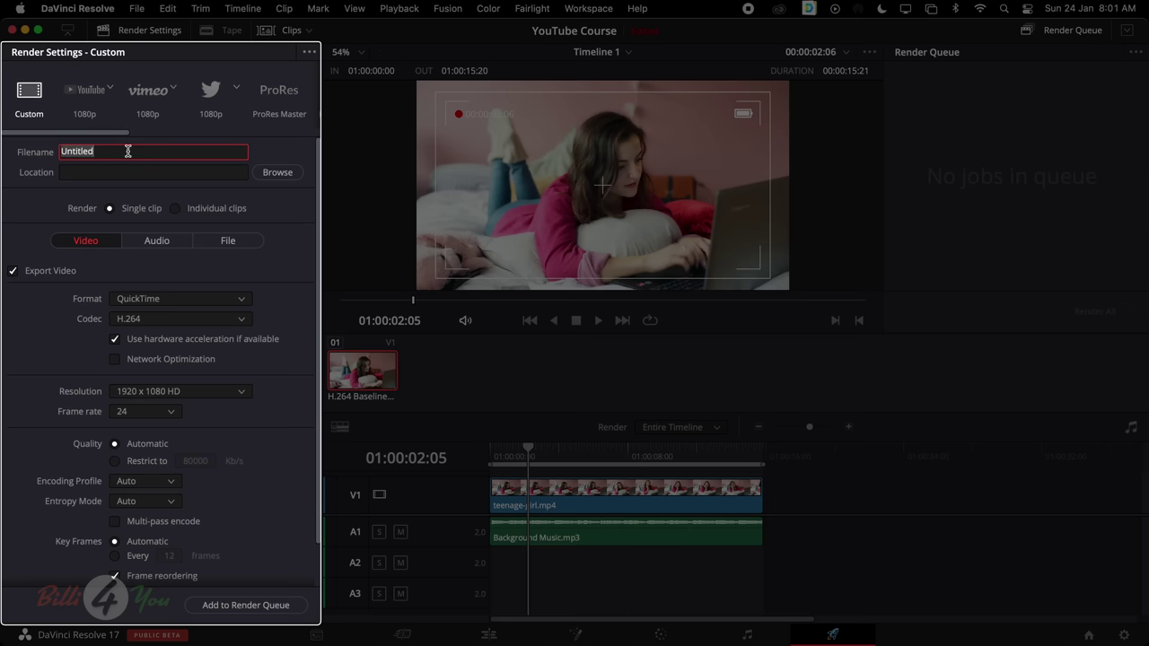
type("F")
type("ouTube")
type(" Course")
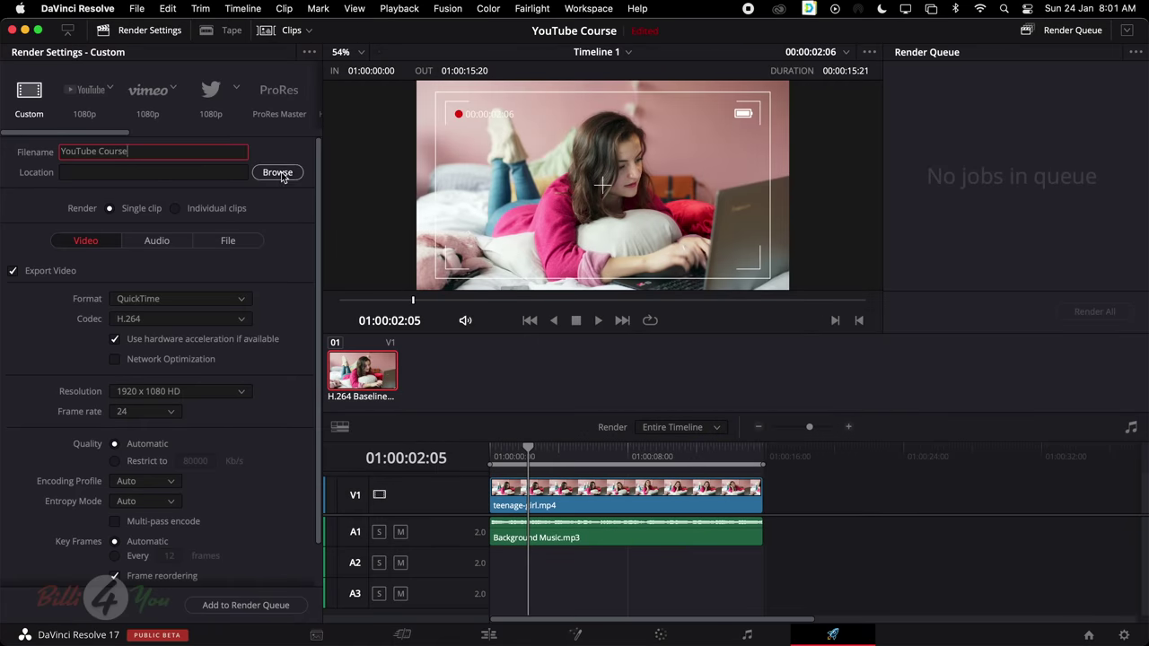
left_click(281, 173)
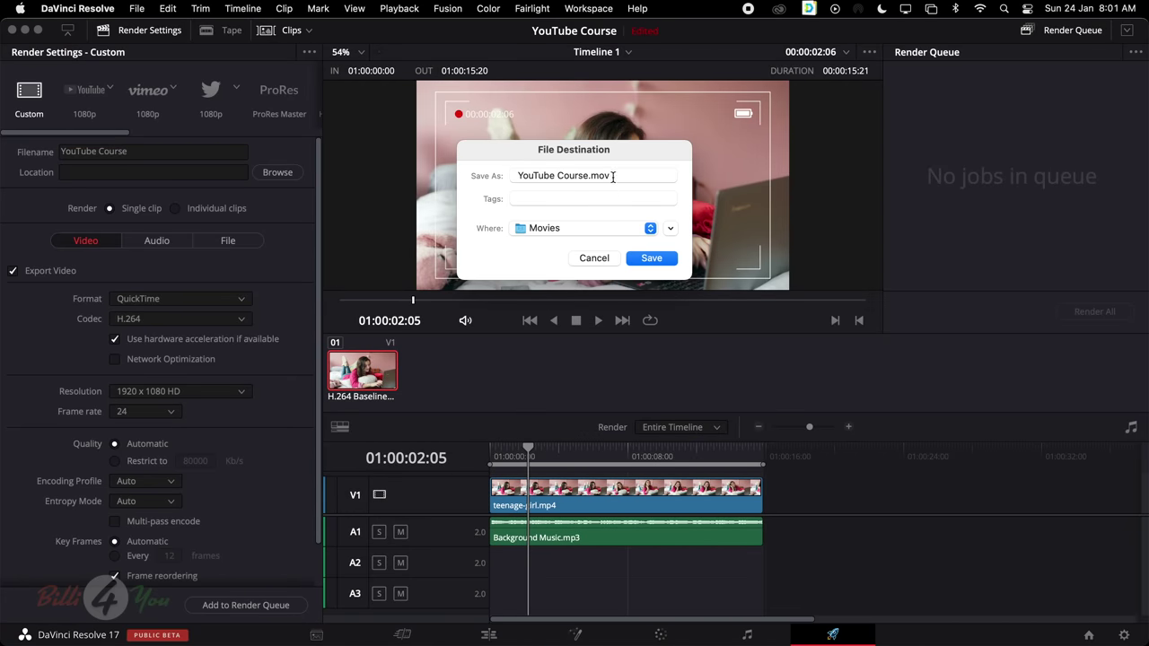
left_click(630, 229)
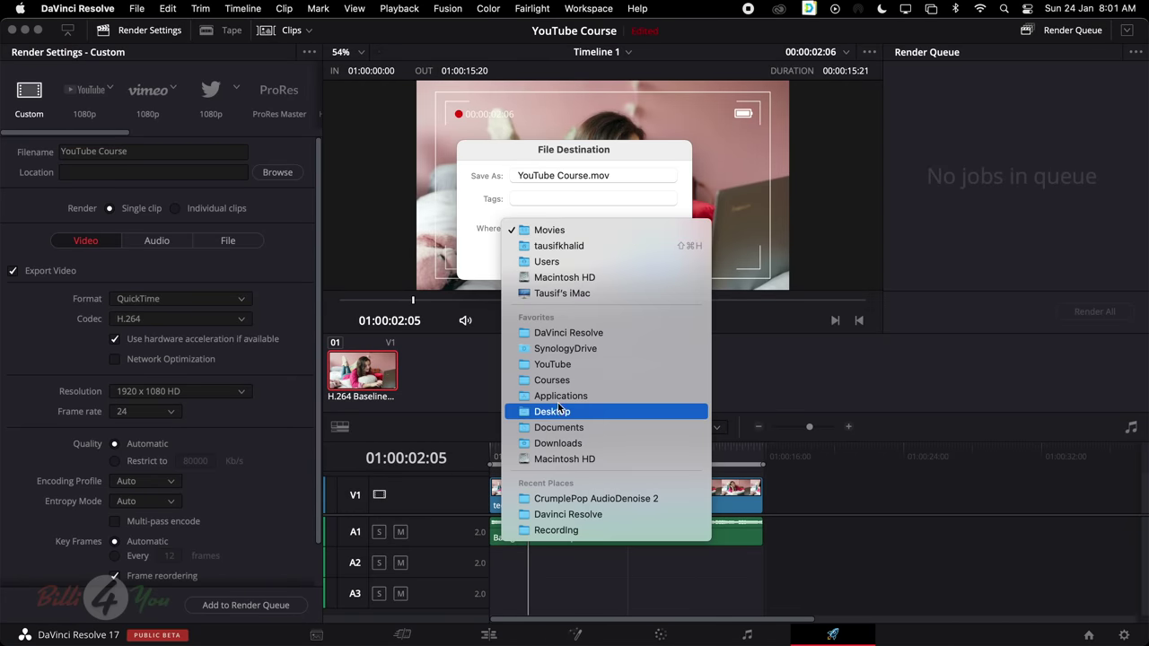
left_click(587, 381)
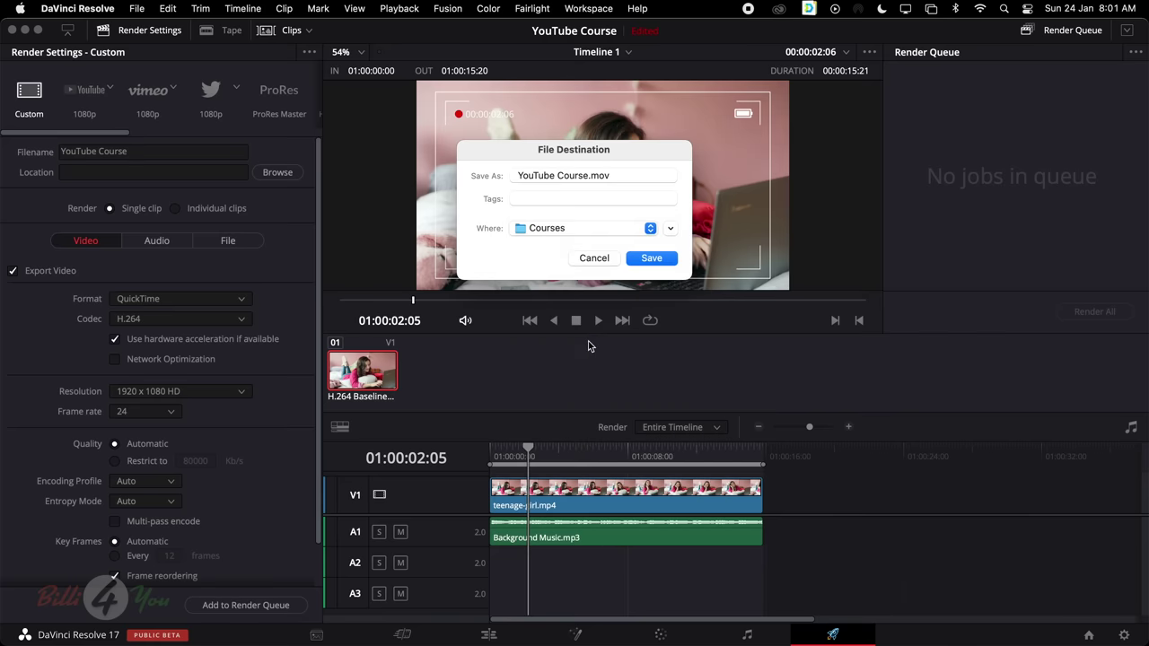
left_click(658, 259)
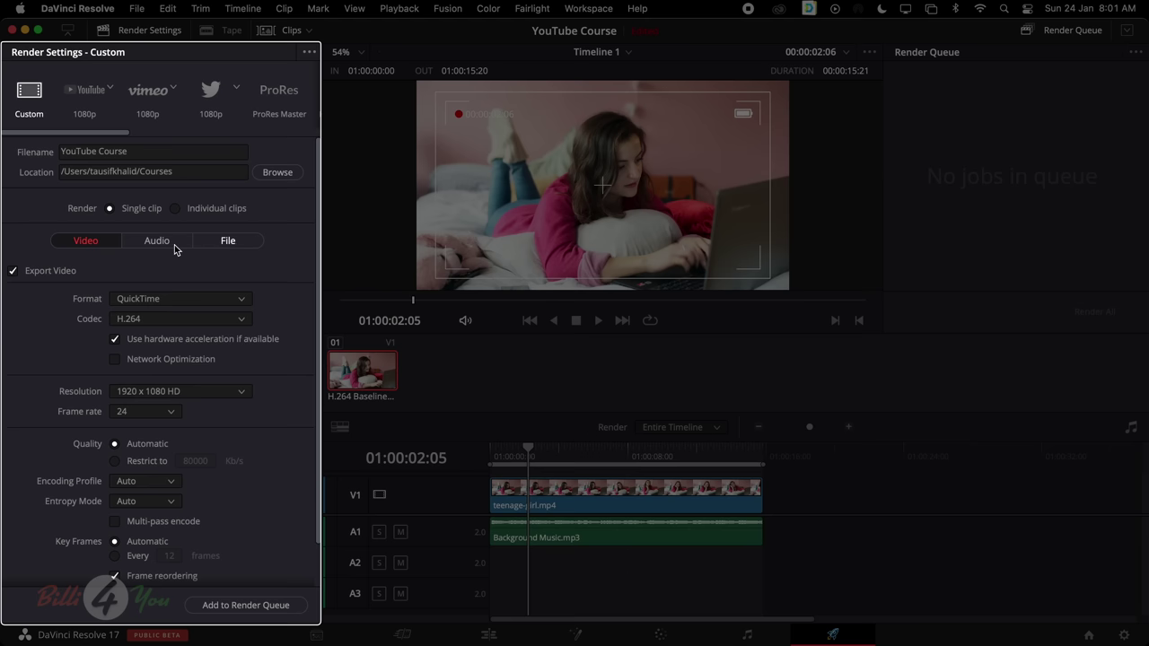
left_click(174, 304)
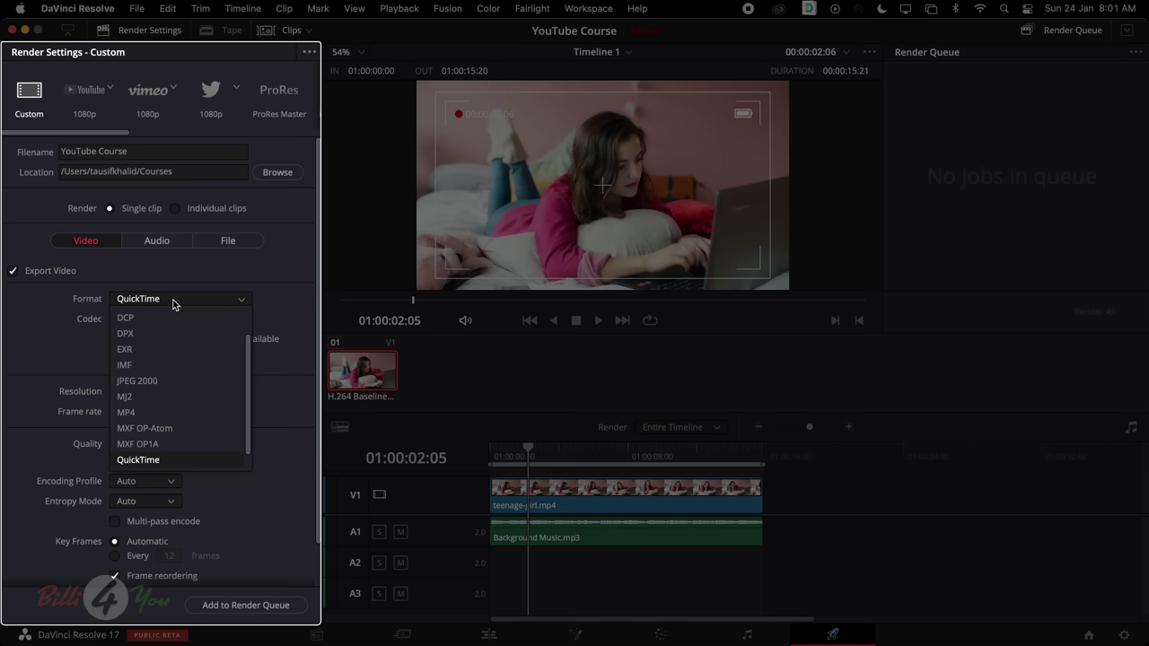
scroll(175, 449, "down", 1)
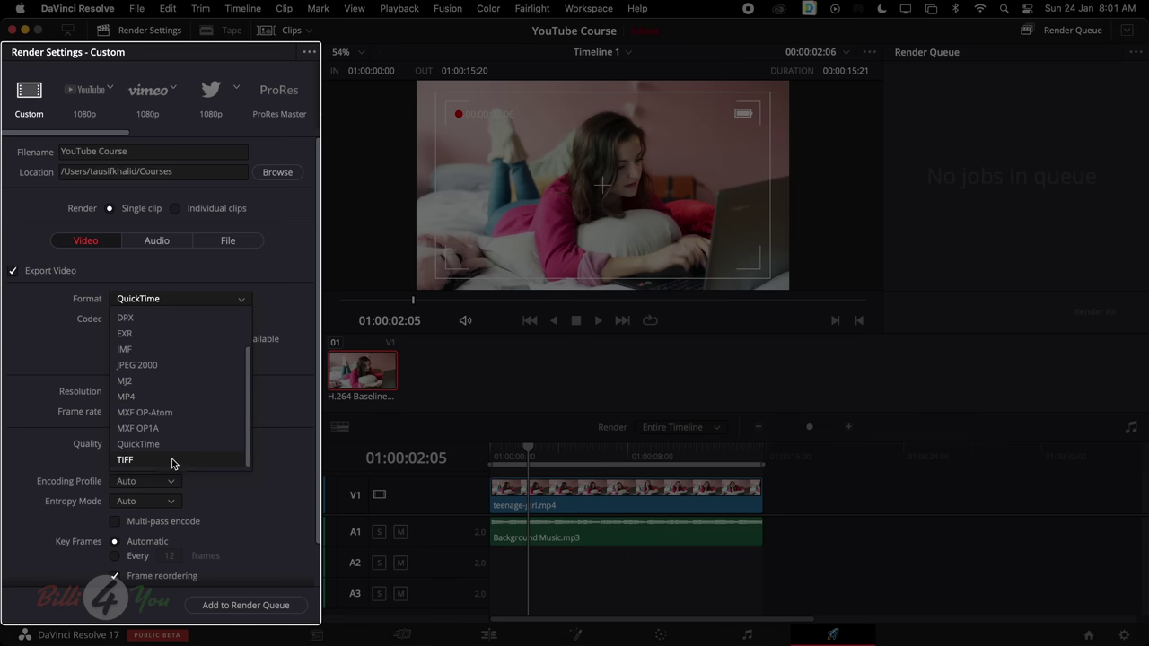
left_click(290, 320)
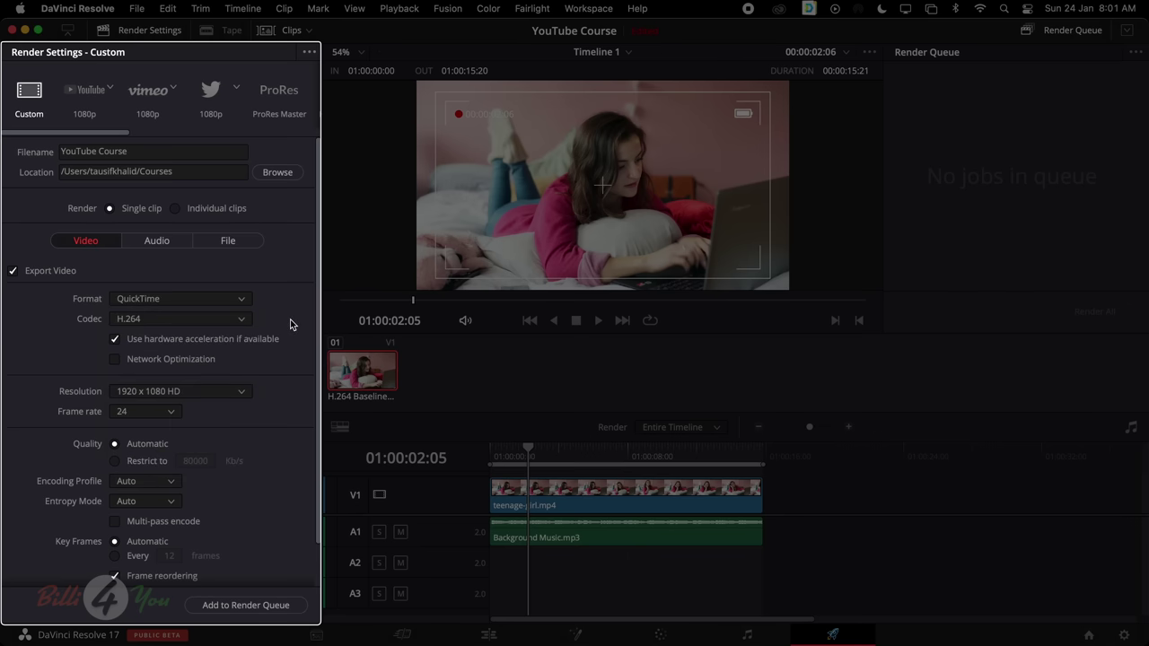
left_click(230, 324)
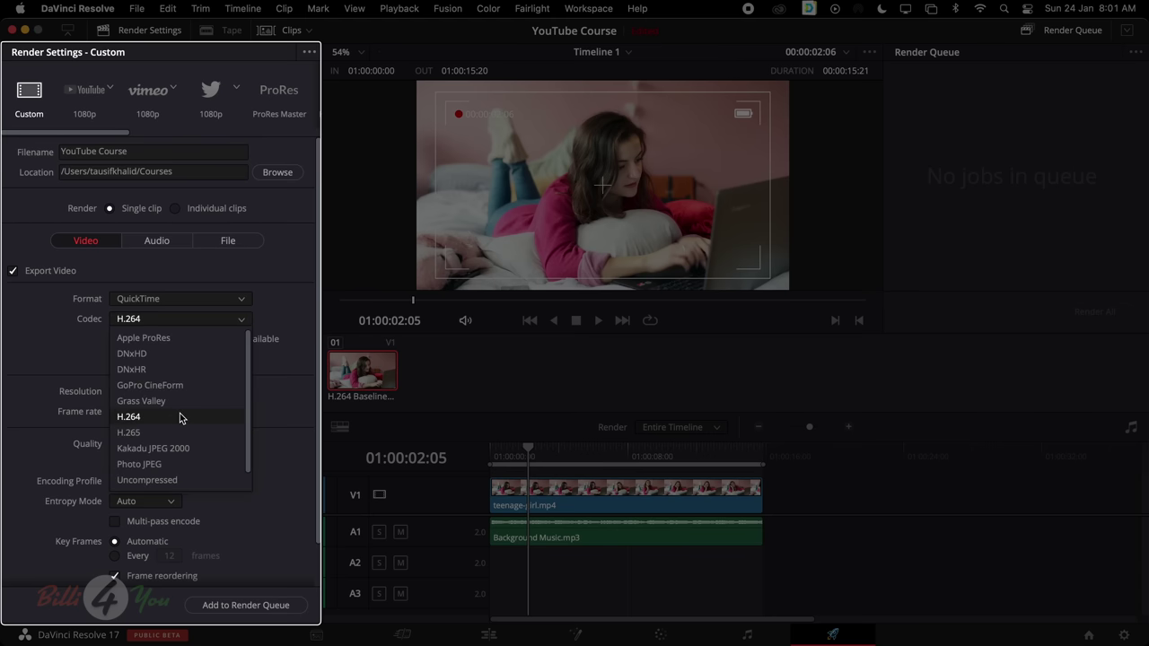
left_click(273, 321)
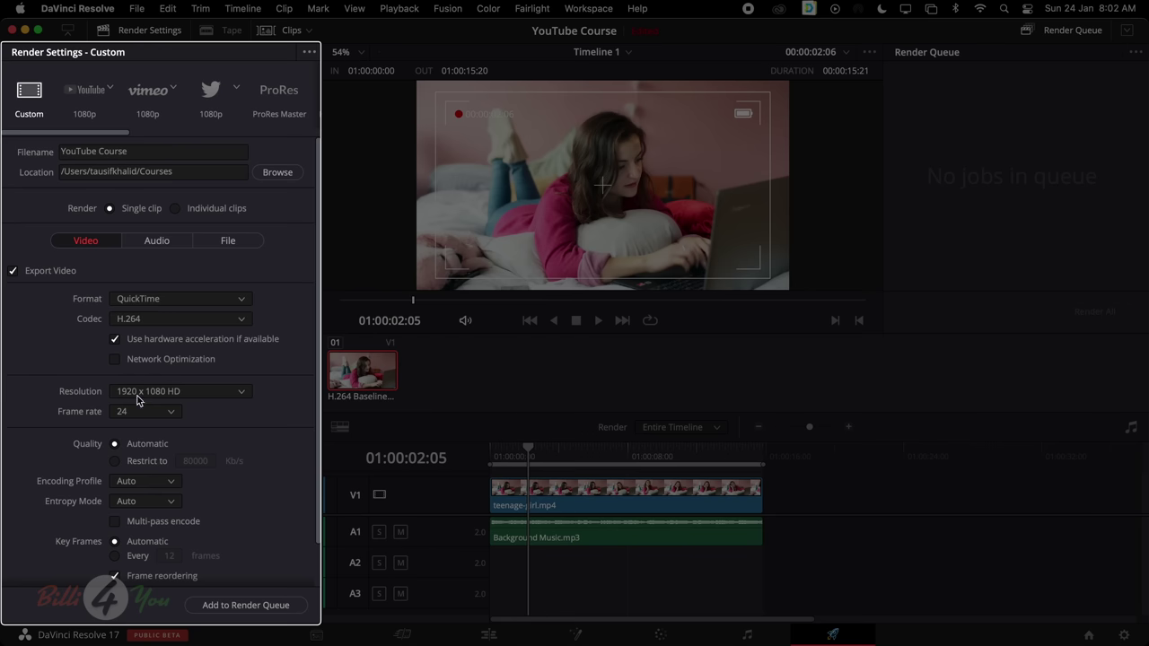
left_click(236, 393)
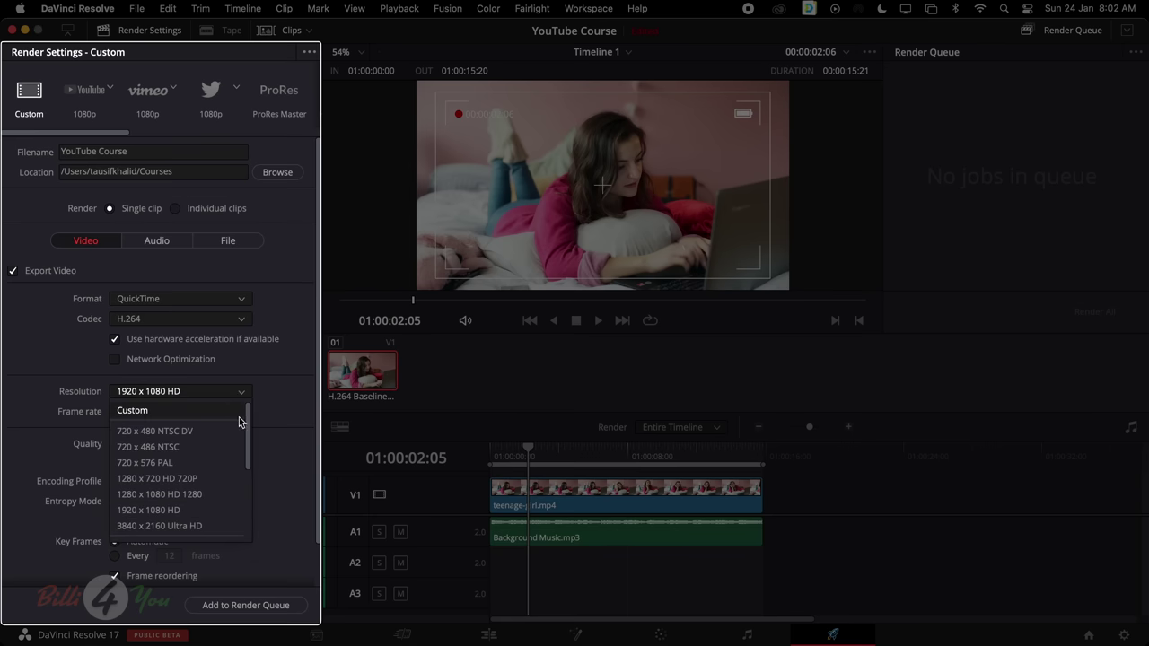
left_click_drag(250, 418, 247, 452)
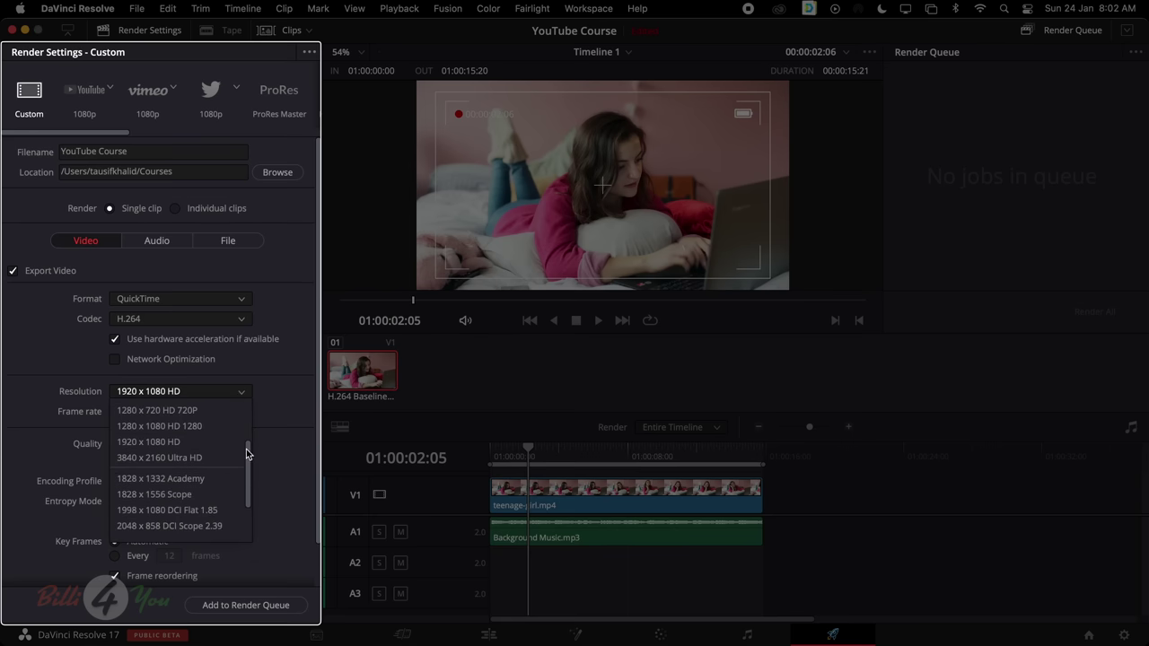
scroll(248, 456, "up", 3)
scroll(246, 505, "down", 5)
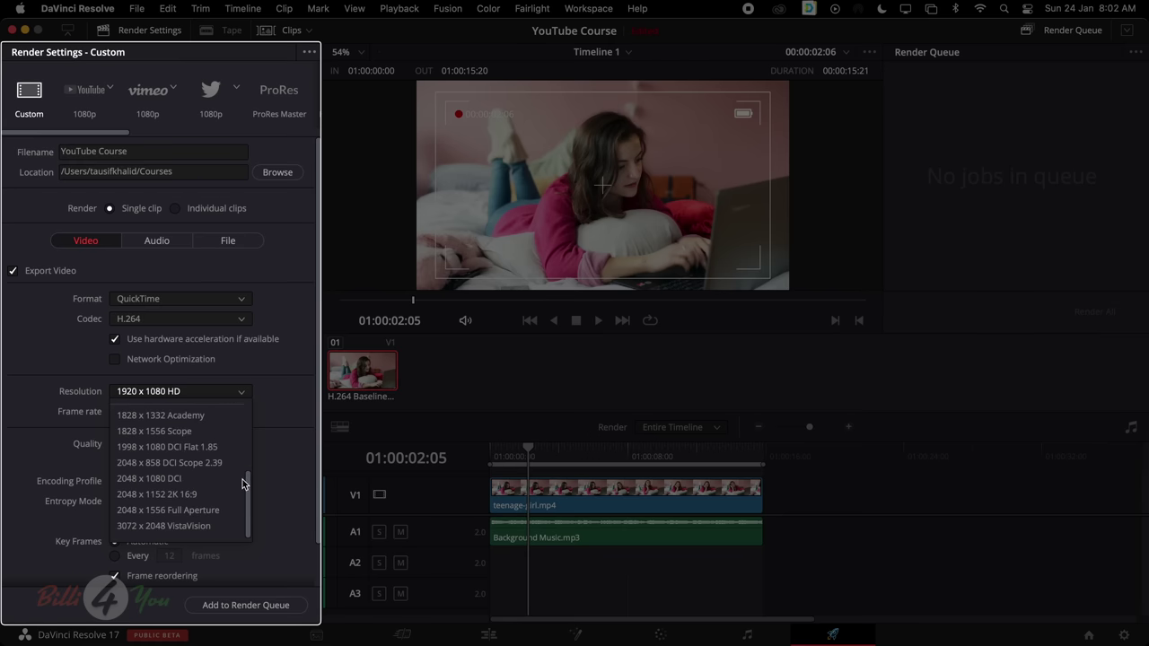
scroll(245, 475, "up", 5)
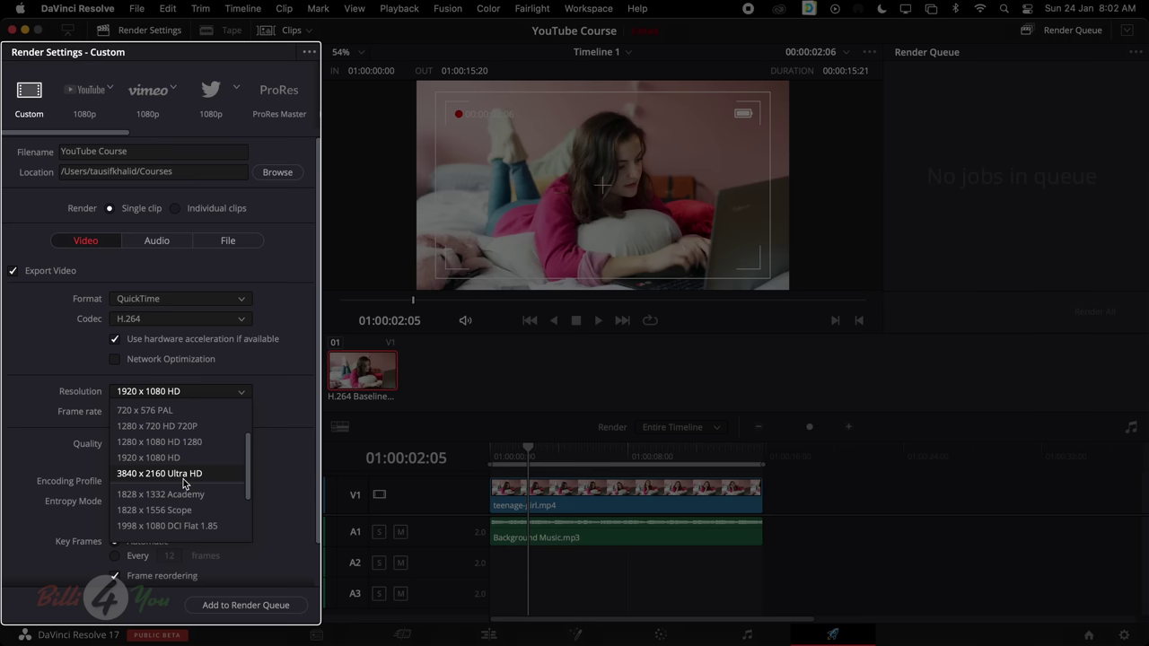
left_click(275, 390)
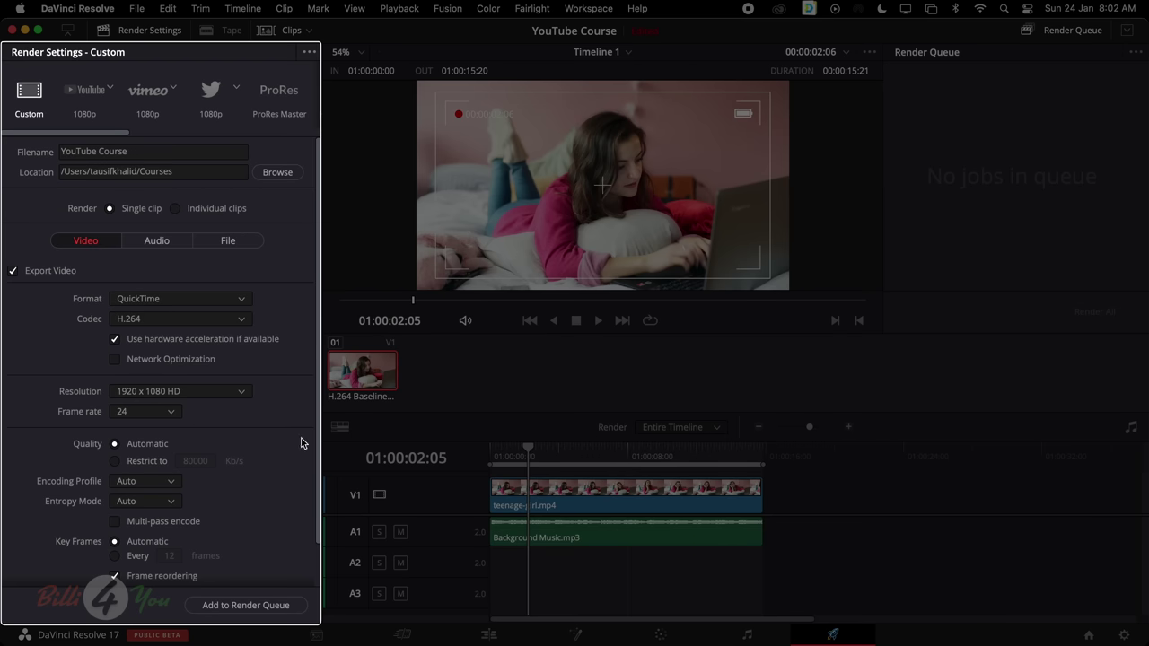
scroll(305, 442, "down", 2)
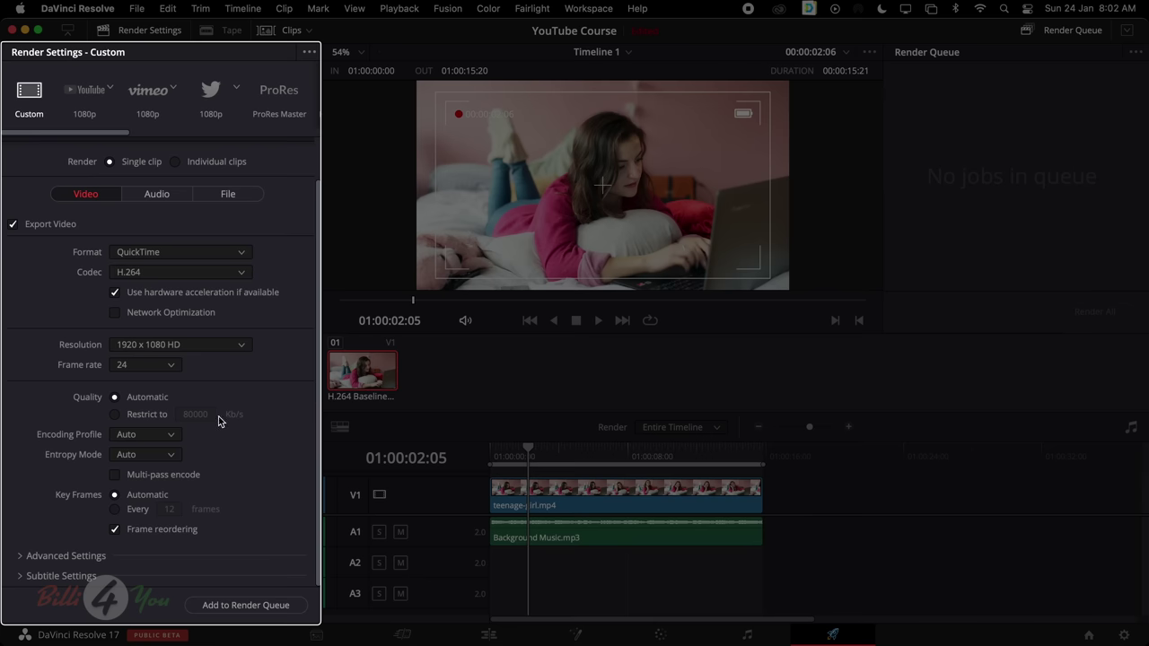
scroll(191, 372, "up", 2)
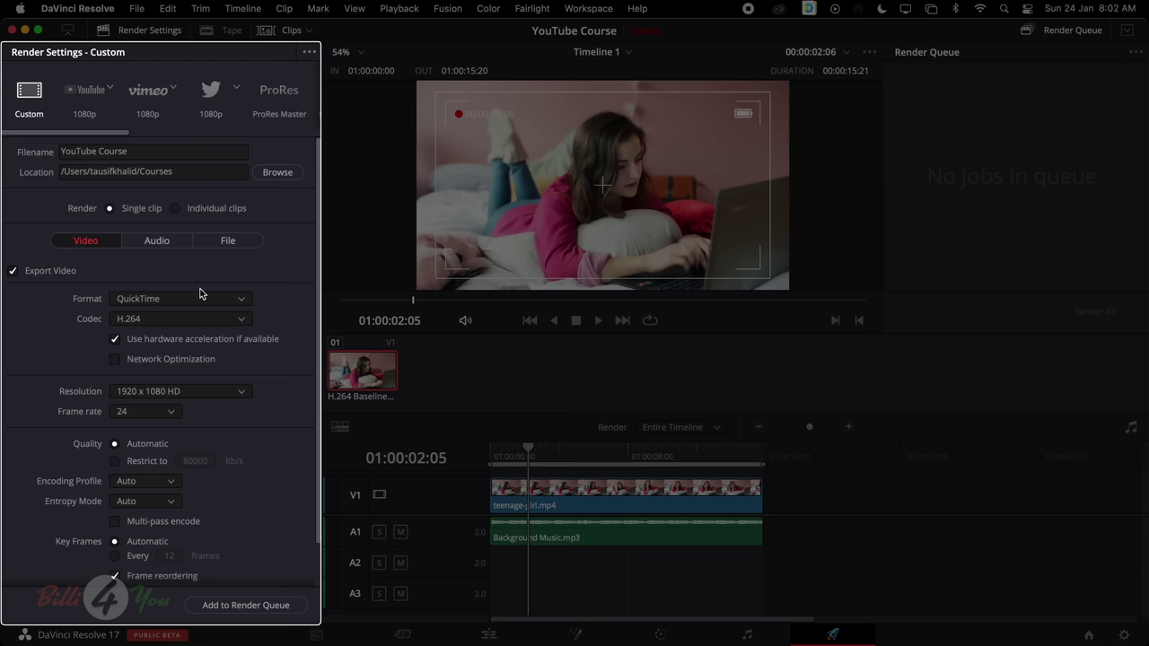
Confirm the output resolution stays at 1920 x 1080 HD
left_click(231, 394)
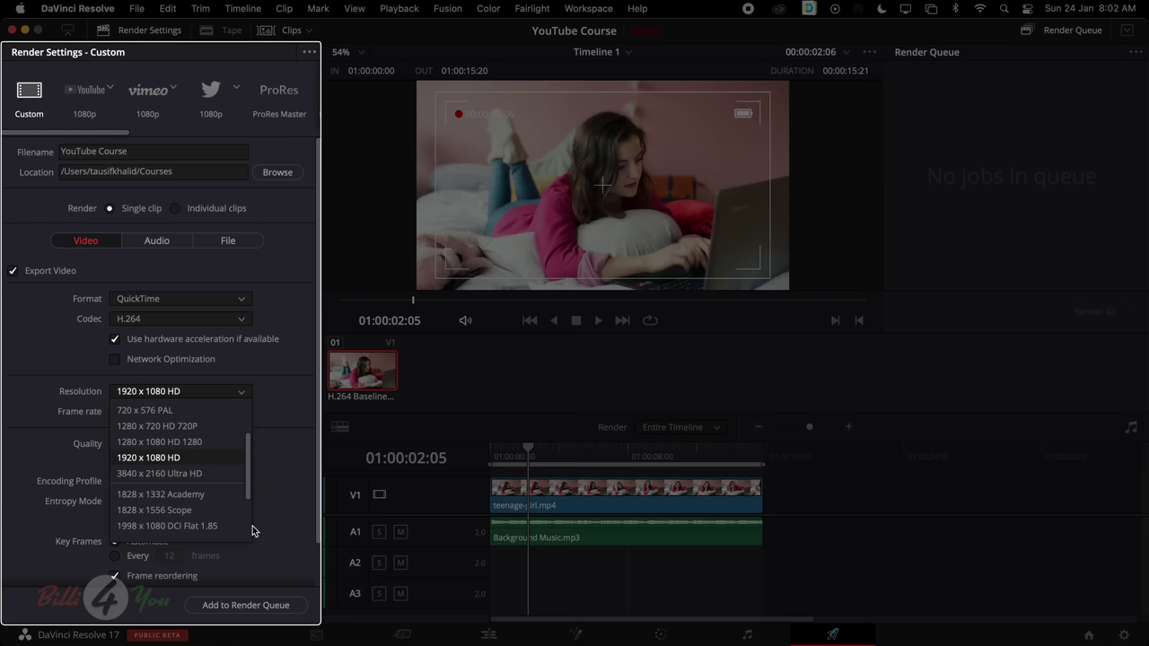
left_click(277, 420)
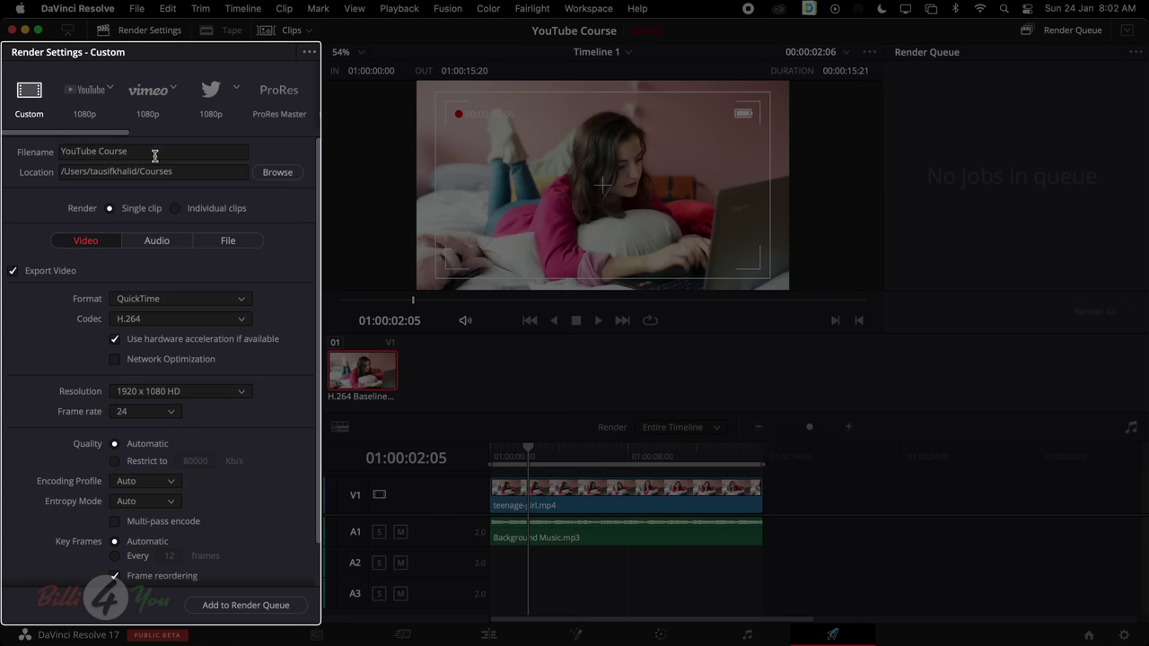
scroll(216, 314, "down", 1)
scroll(154, 240, "up", 1)
Keep the Linear PCM audio codec and set the audio bit depth to 32
left_click(157, 241)
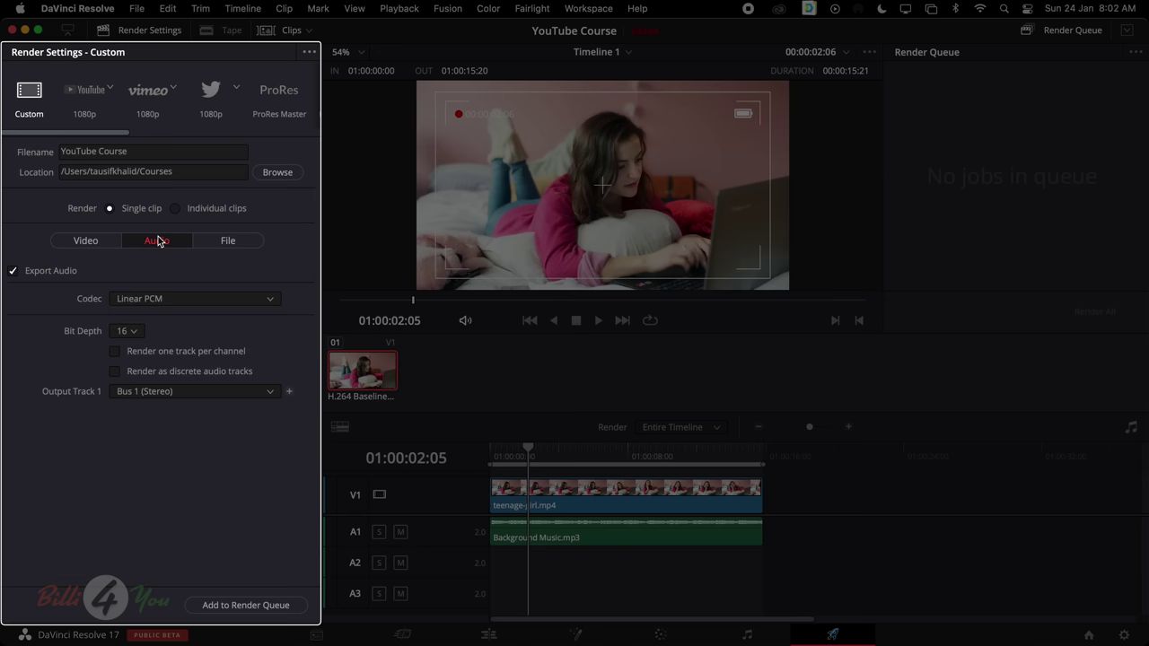
left_click(164, 301)
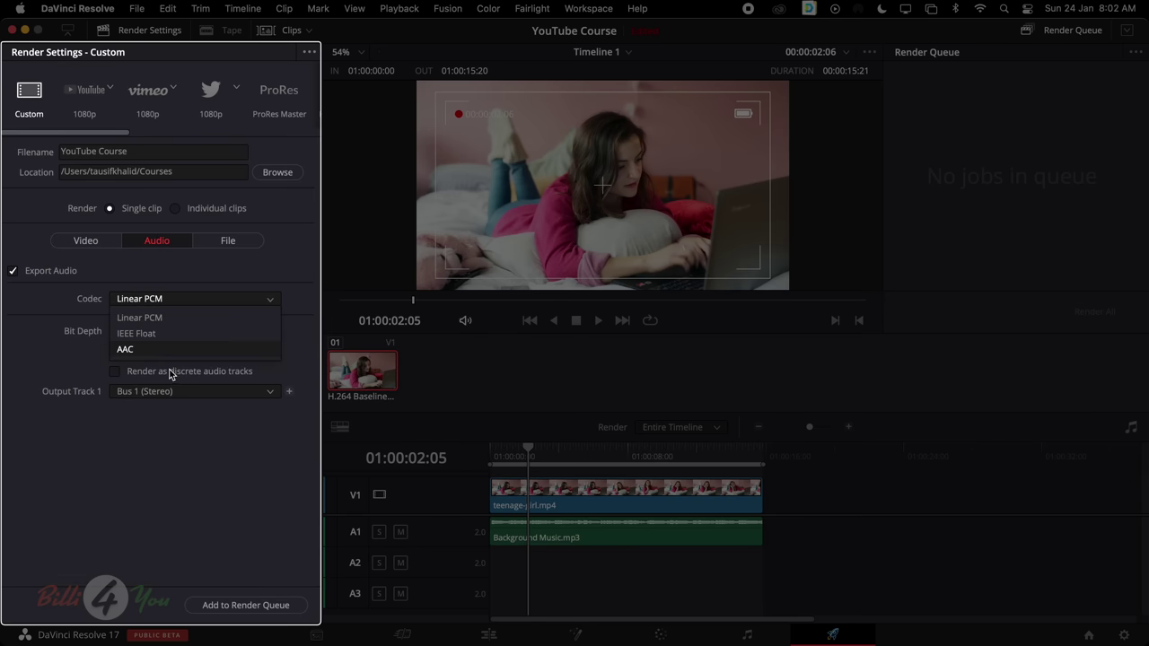
left_click(61, 376)
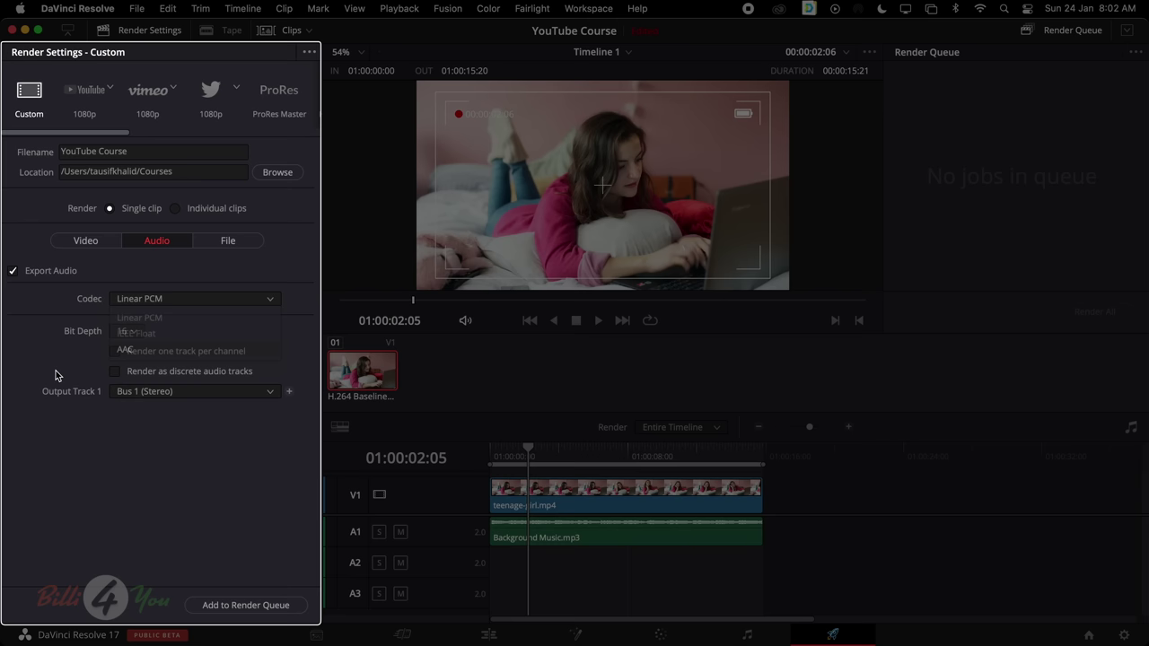
left_click(126, 331)
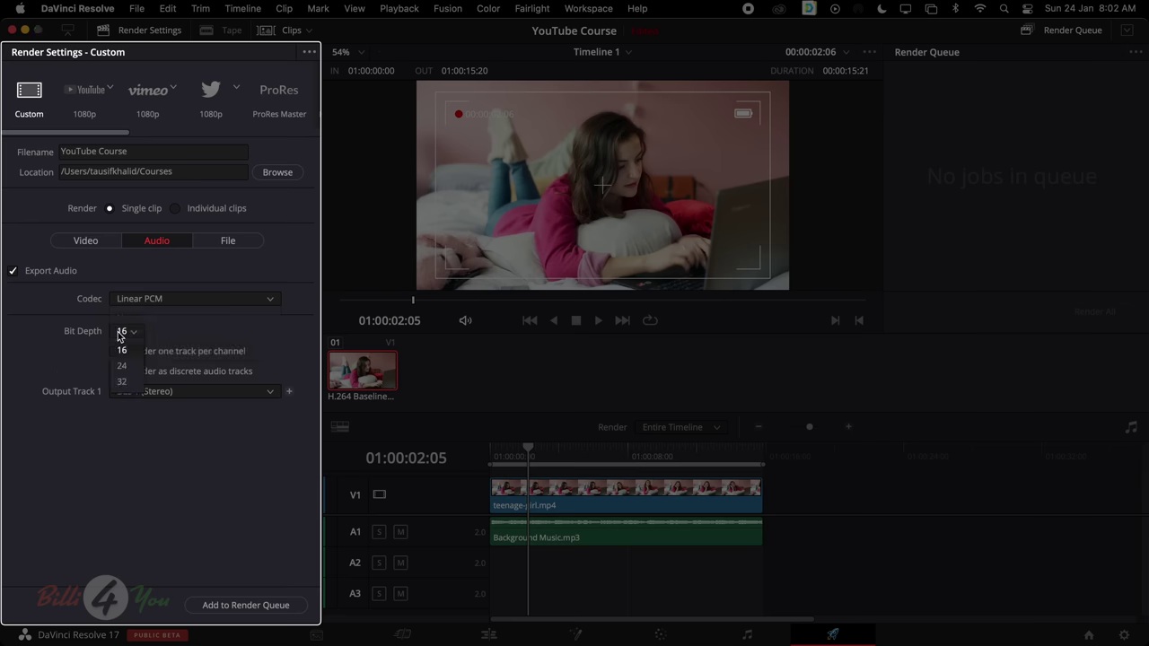
left_click(97, 386)
left_click(149, 393)
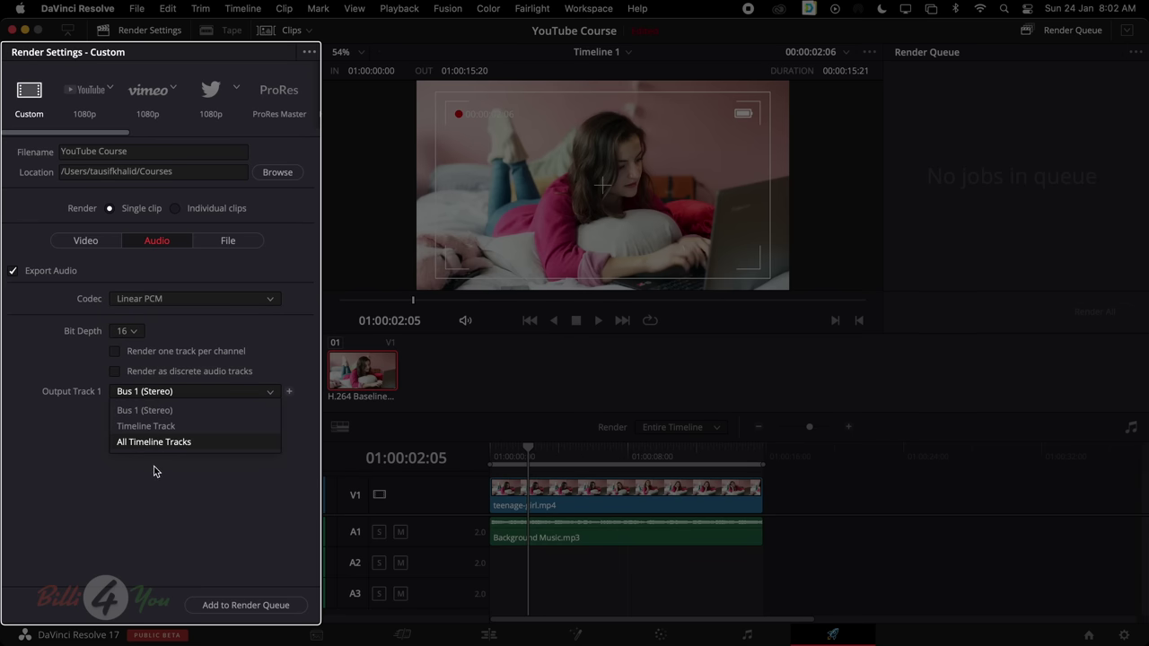
left_click(135, 331)
left_click(124, 382)
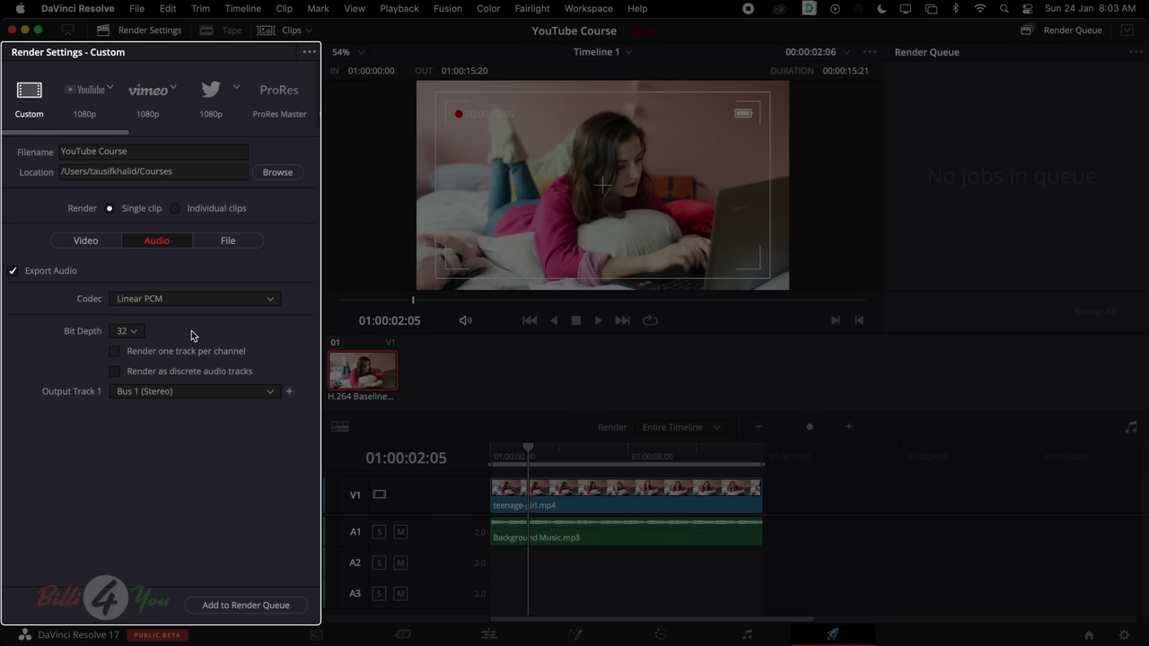
left_click(225, 242)
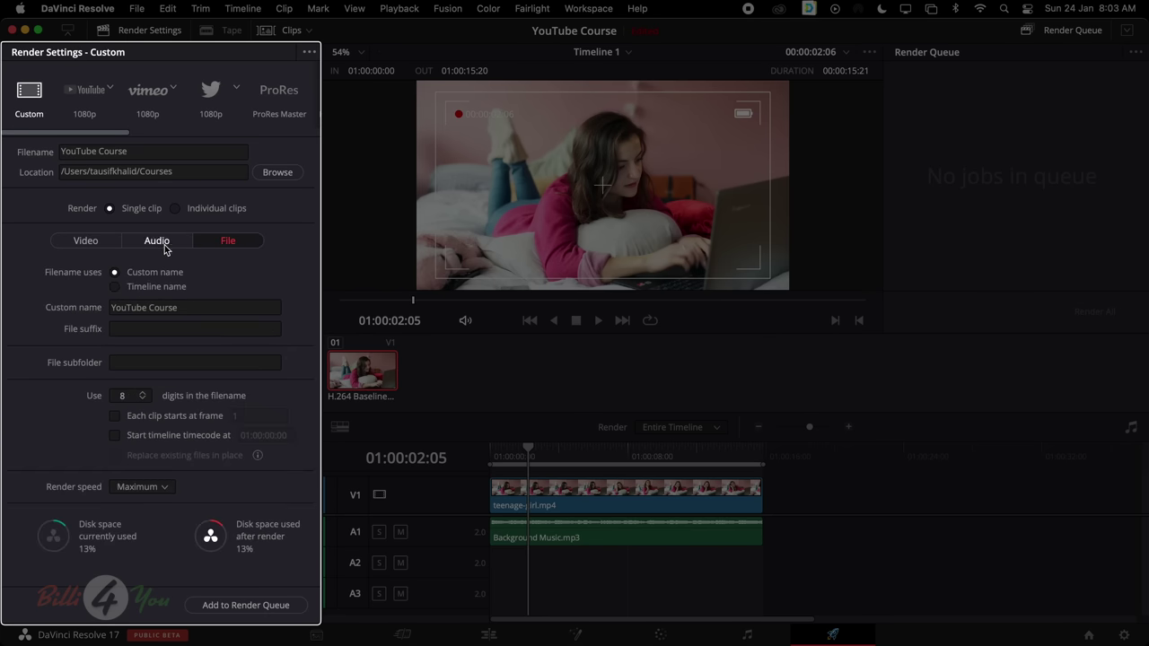
left_click(103, 243)
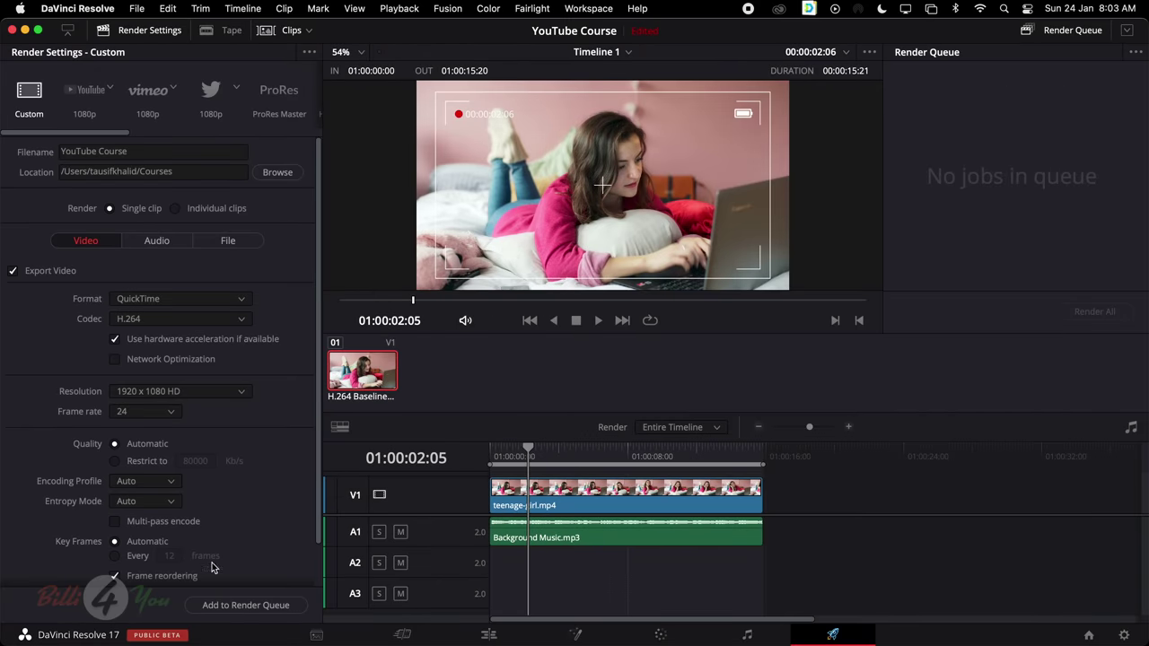
Queue the timeline as Job 1, scrub to check the edit, and render it to YouTube Course.mov
left_click(250, 608)
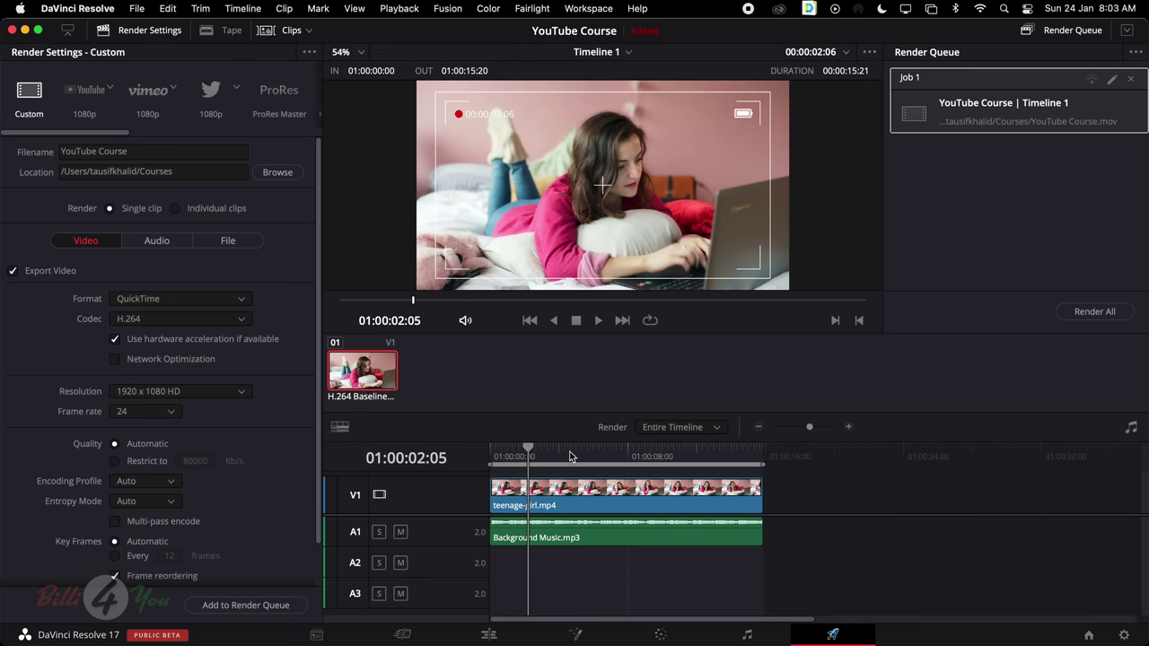
left_click_drag(571, 454, 489, 456)
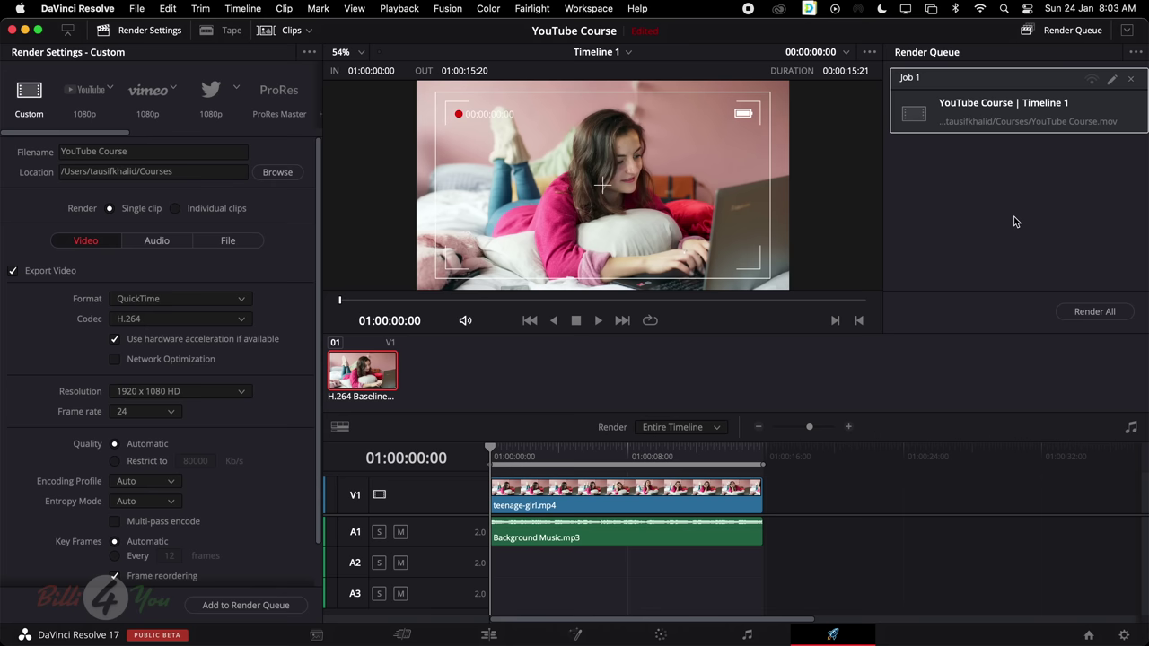
left_click(1095, 313)
Reveal the finished job's file in the Courses folder and open YouTube Course in QuickTime
right_click(1007, 115)
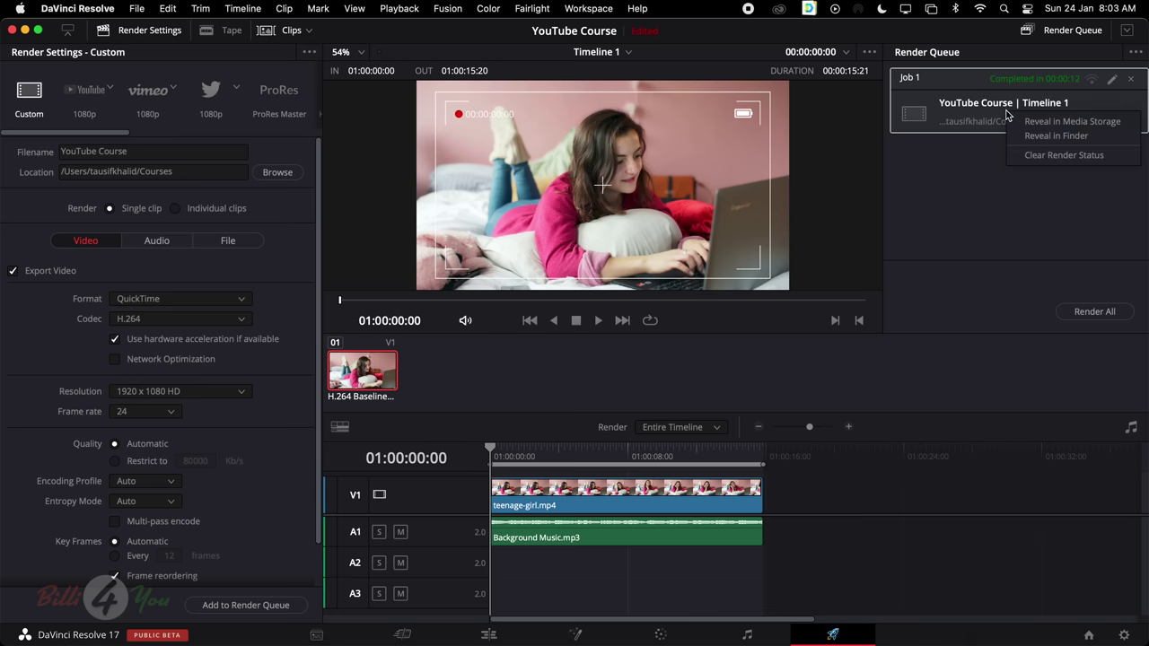
left_click(1056, 136)
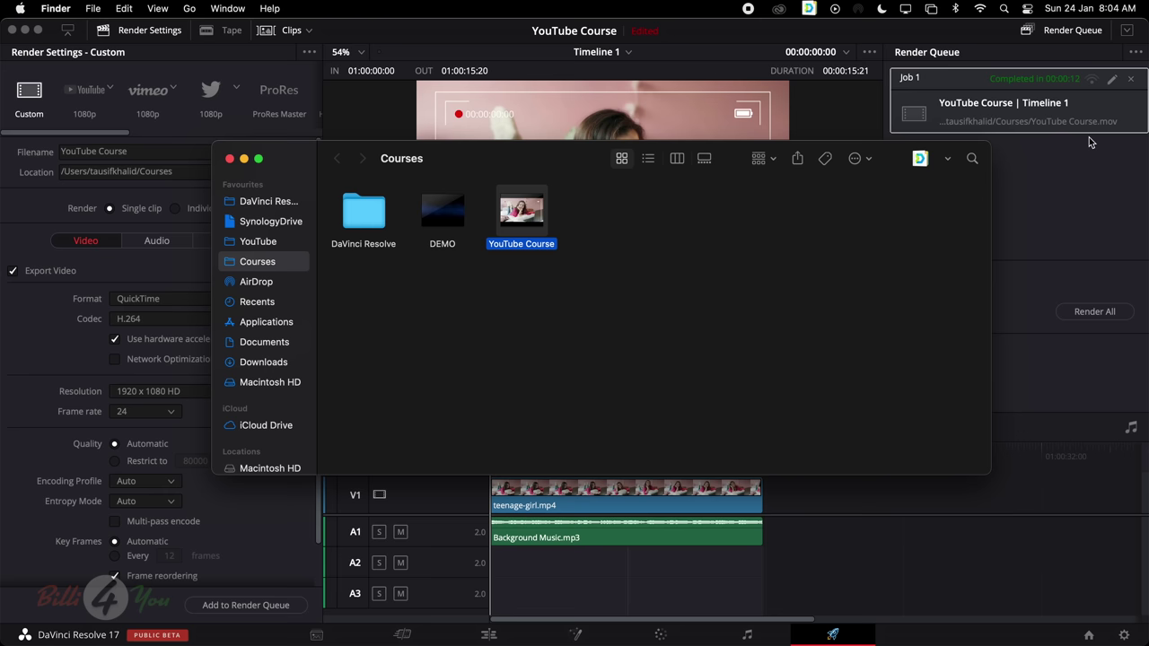
left_click(579, 242)
mouse_move(533, 226)
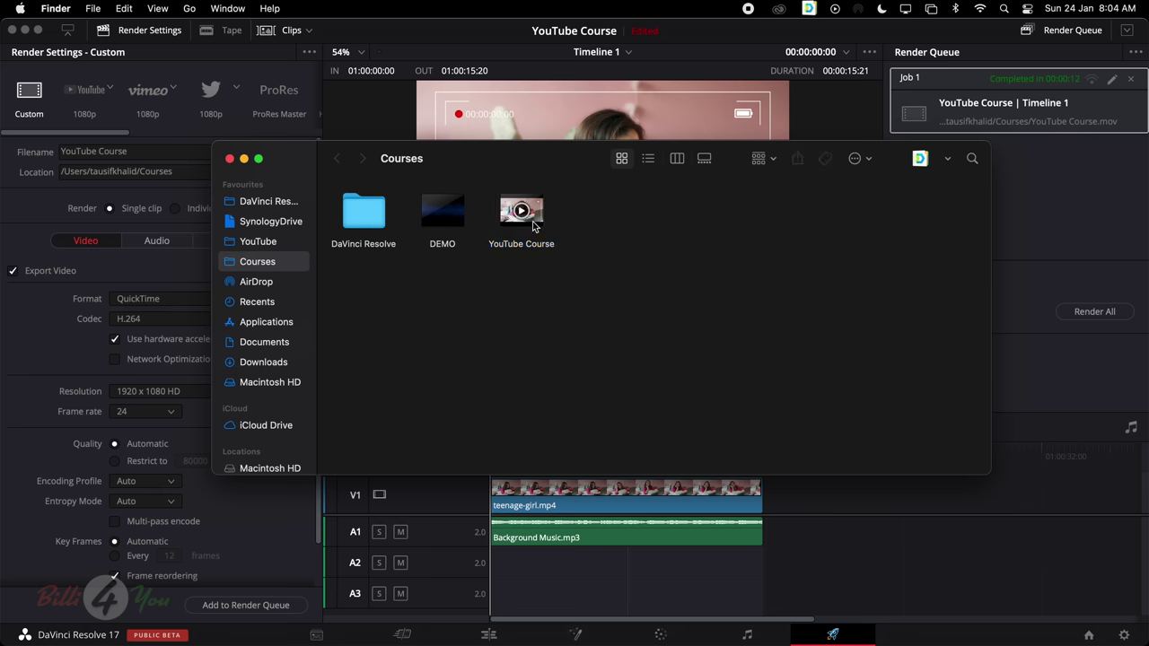
double_click(539, 205)
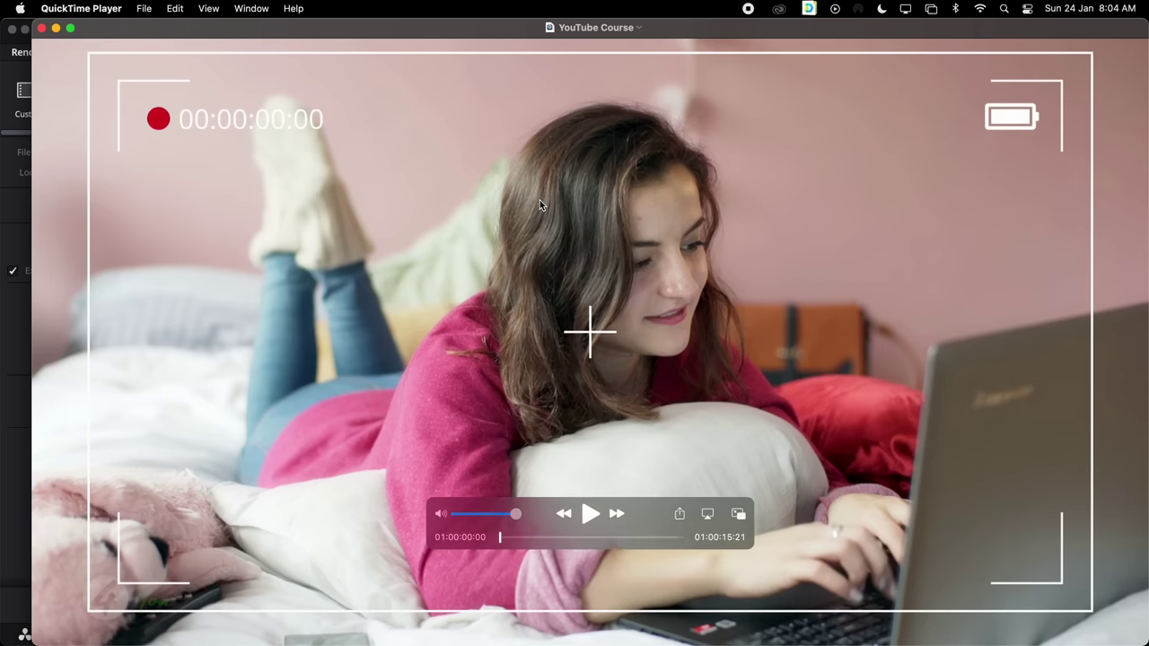
Play the YouTube Course video in QuickTime, close the player, and return to DaVinci Resolve
left_click(590, 513)
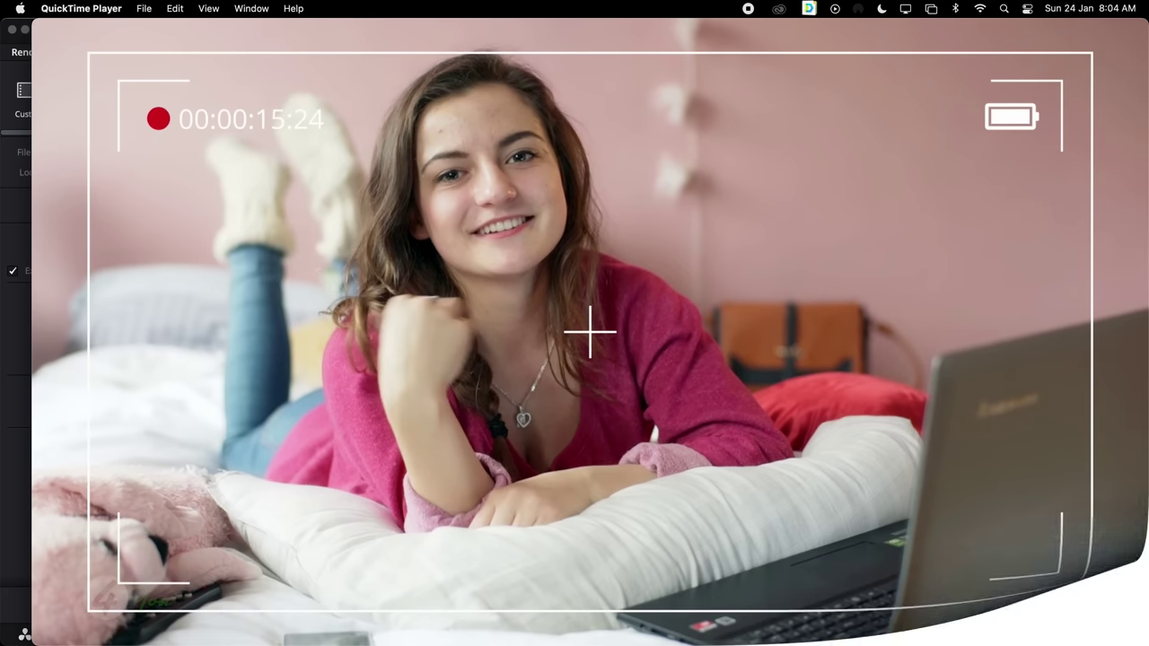
left_click(41, 29)
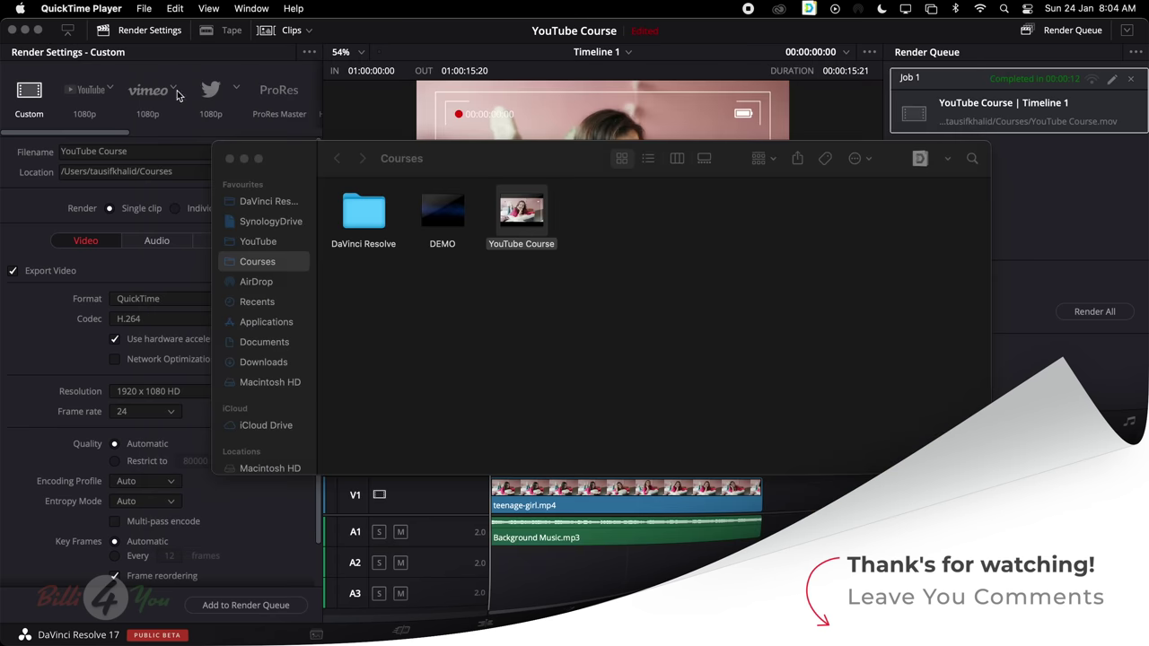
left_click(341, 109)
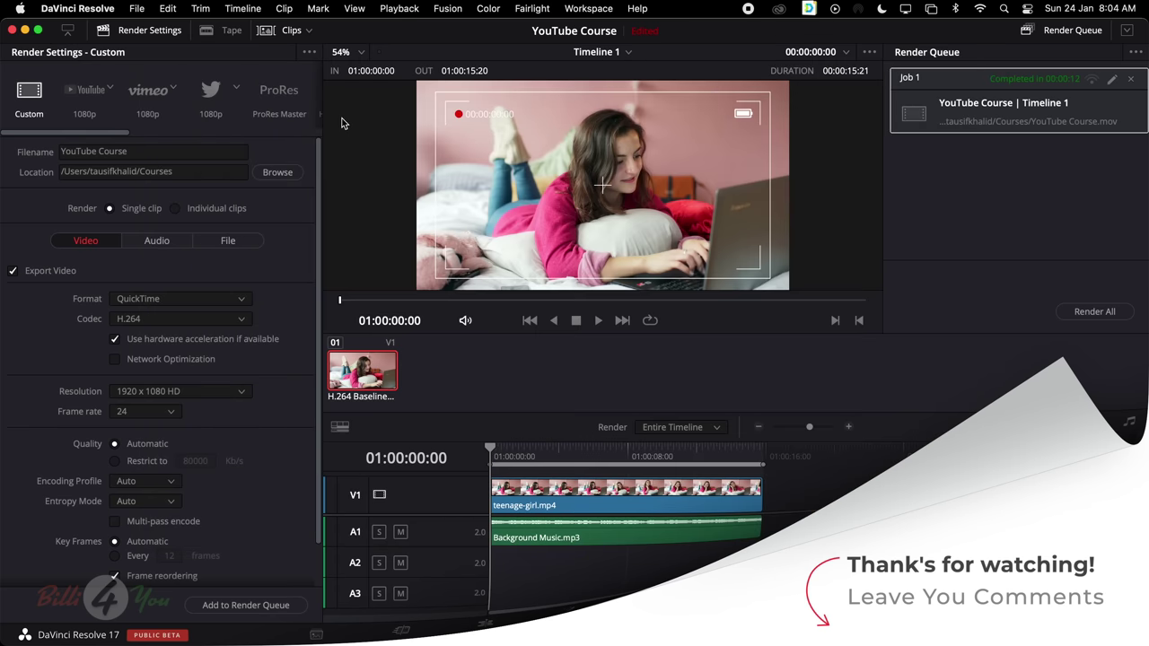